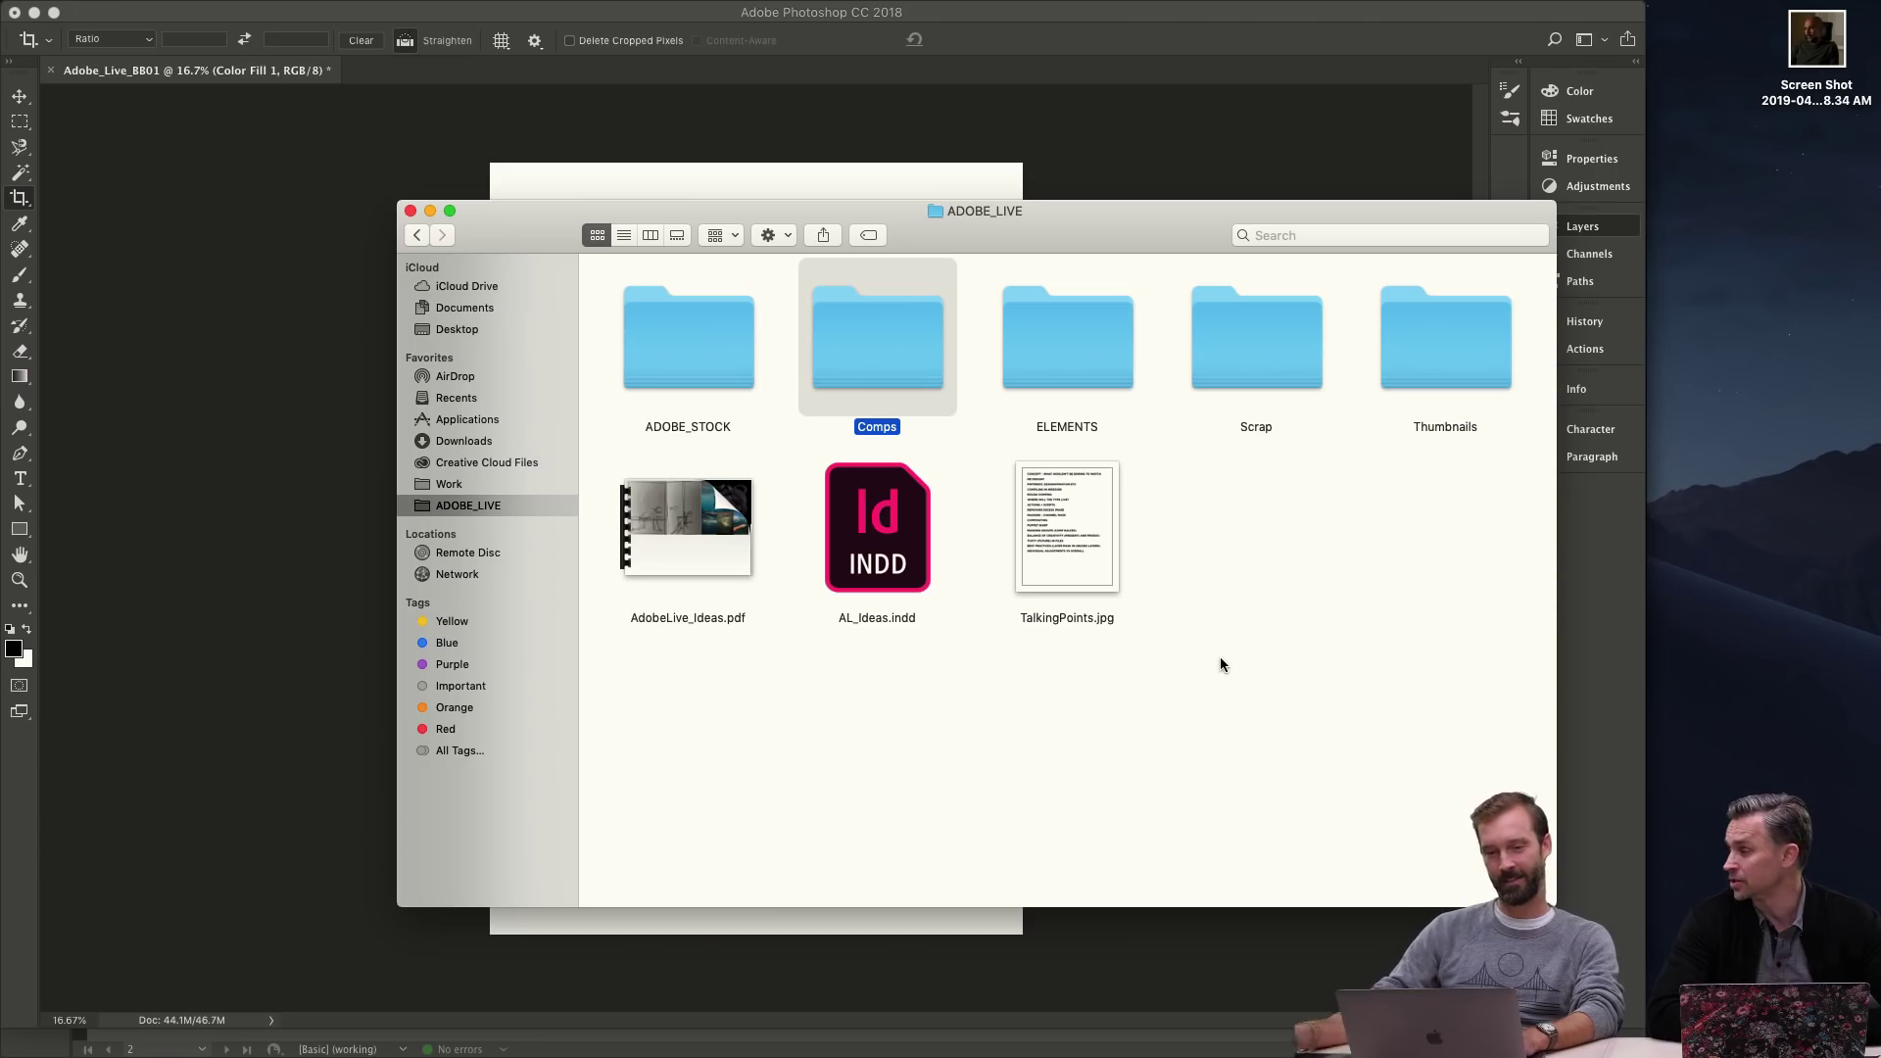
- Open the WIP folder inside Comps and view Adobe_Live_BB04C.jpg in Preview
left_click(265, 281)
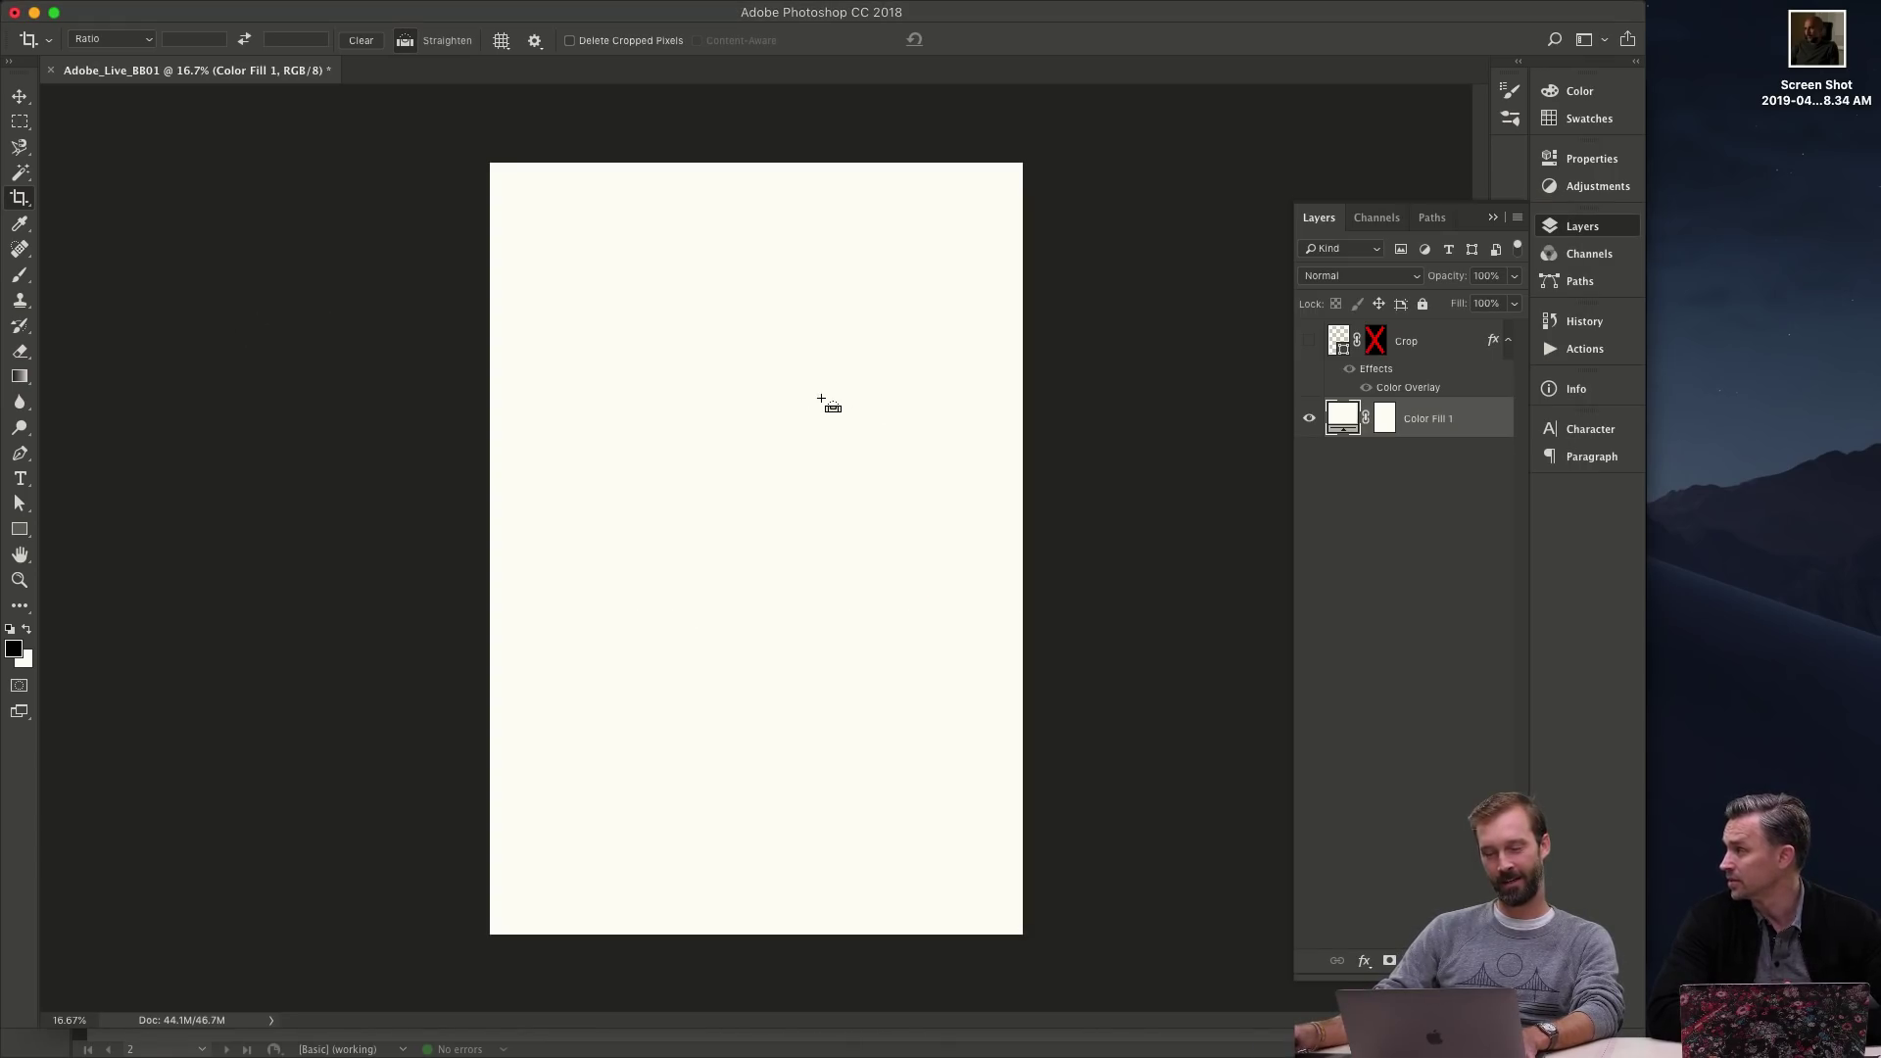
key("super+Tab")
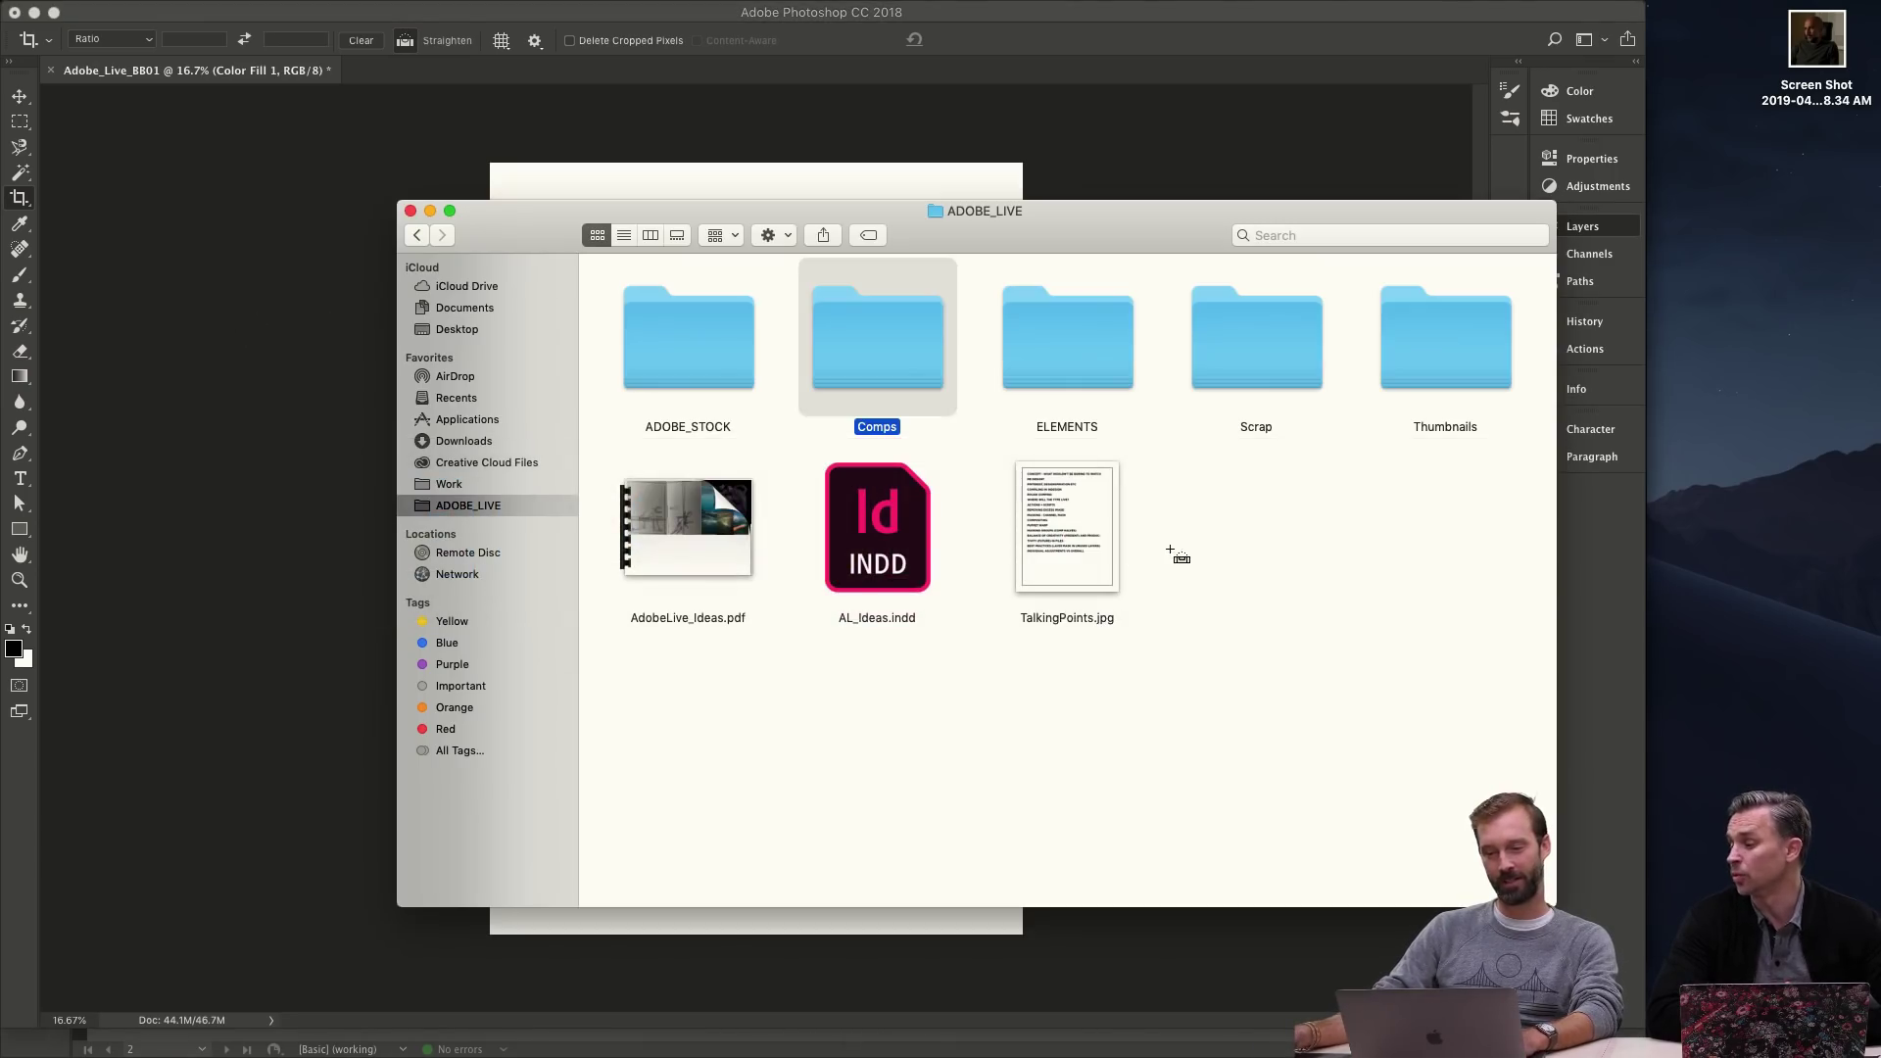
left_click(925, 348)
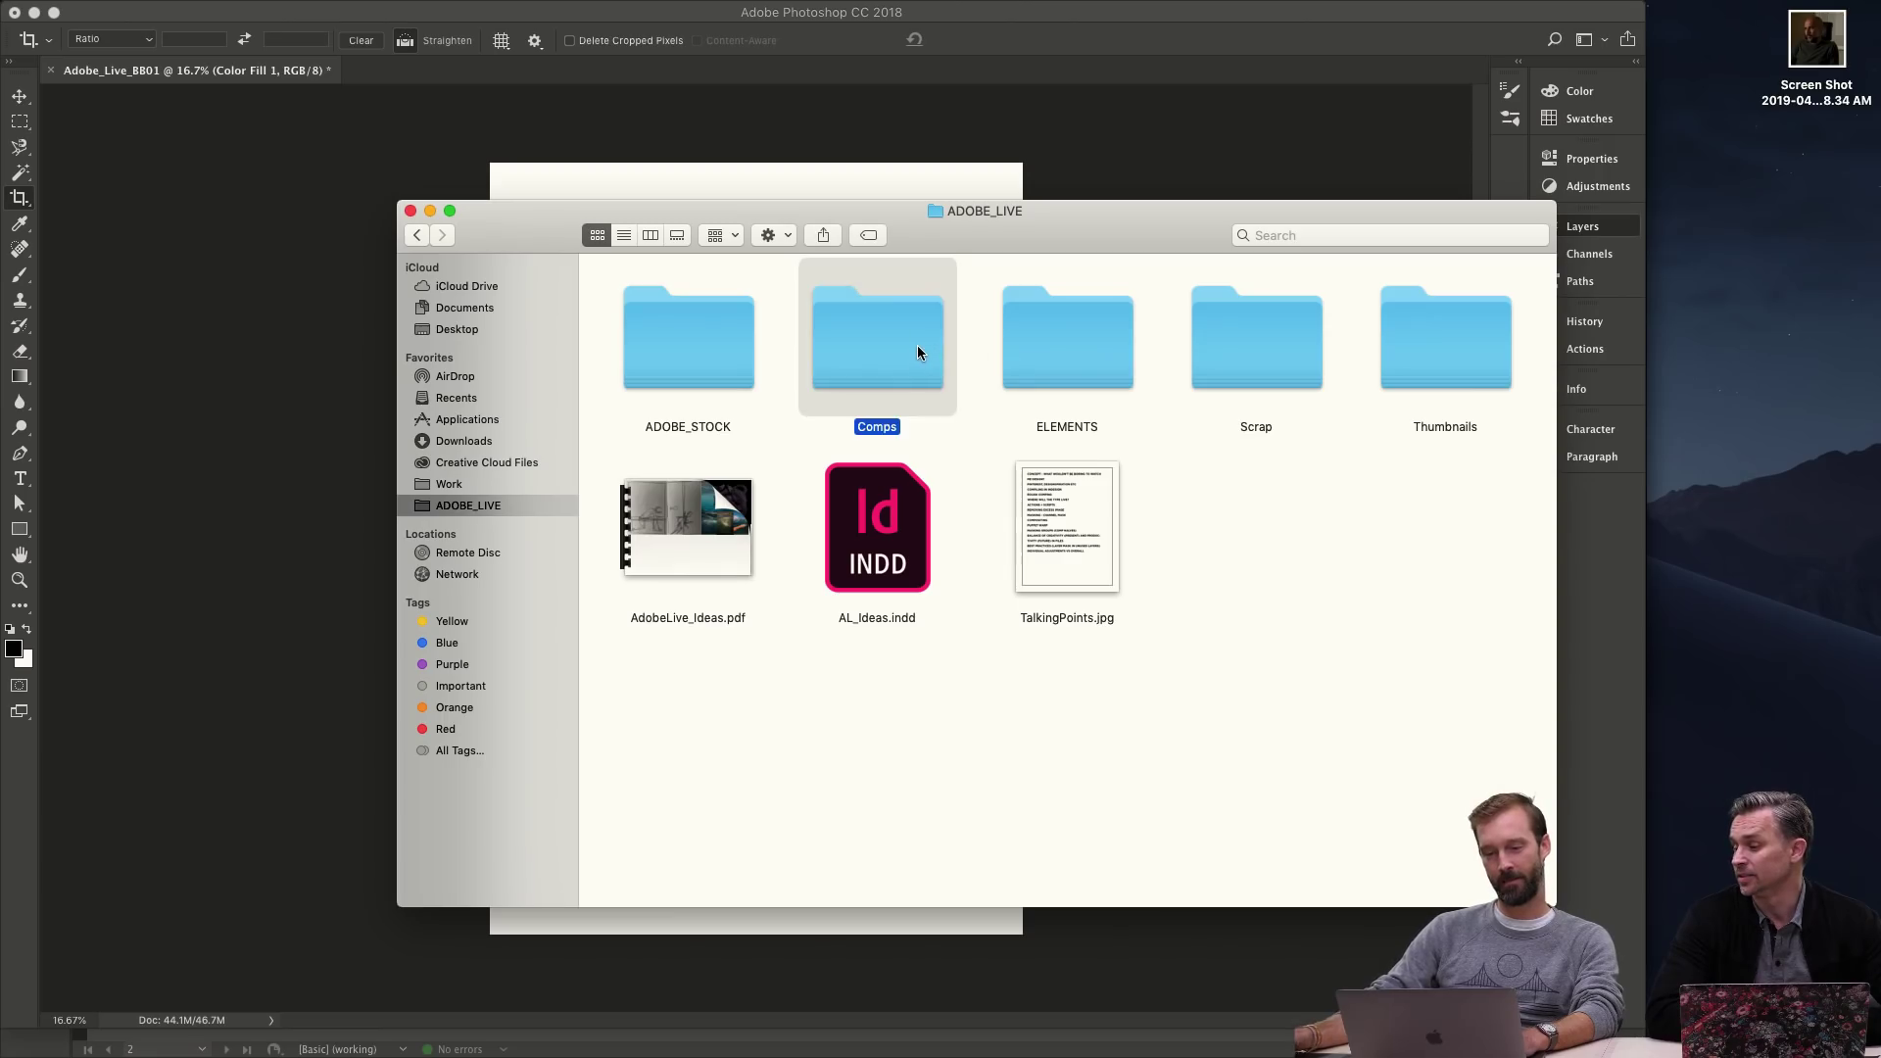
double_click(919, 353)
double_click(919, 352)
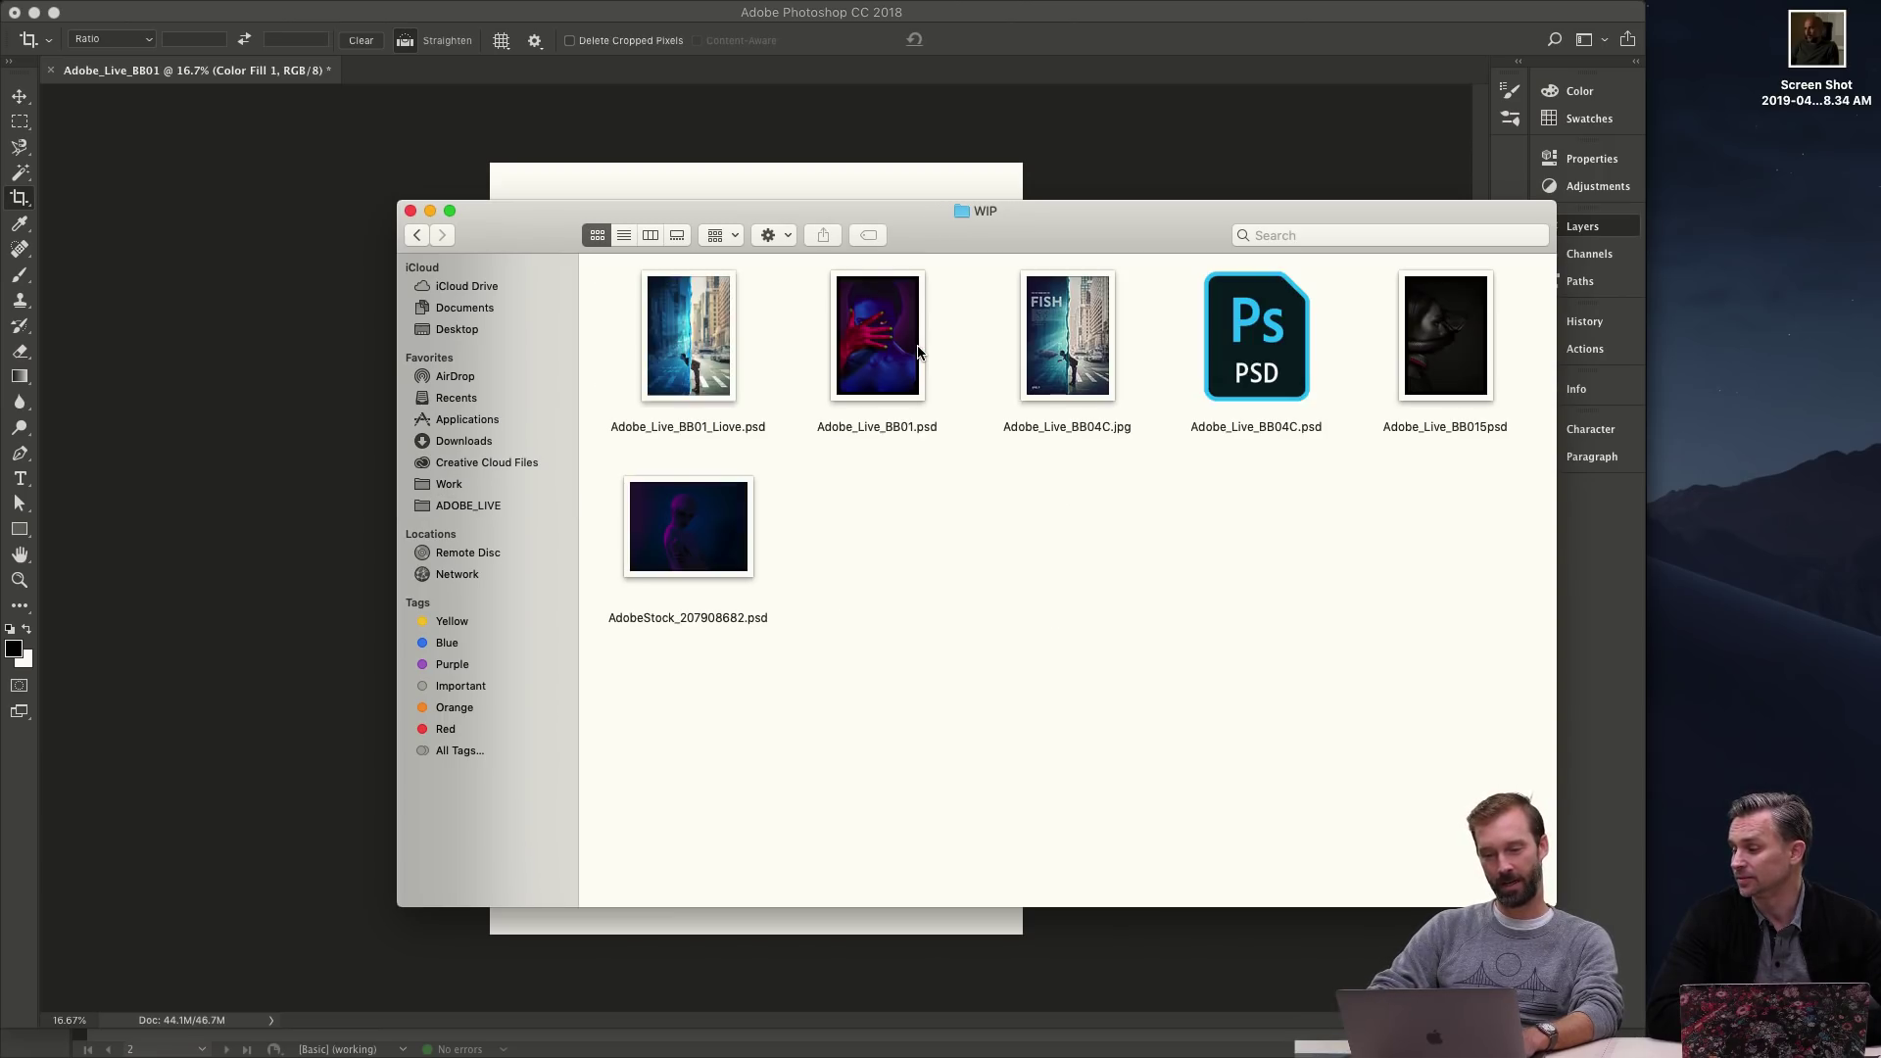
key("Right")
key("Right")
key("super+o")
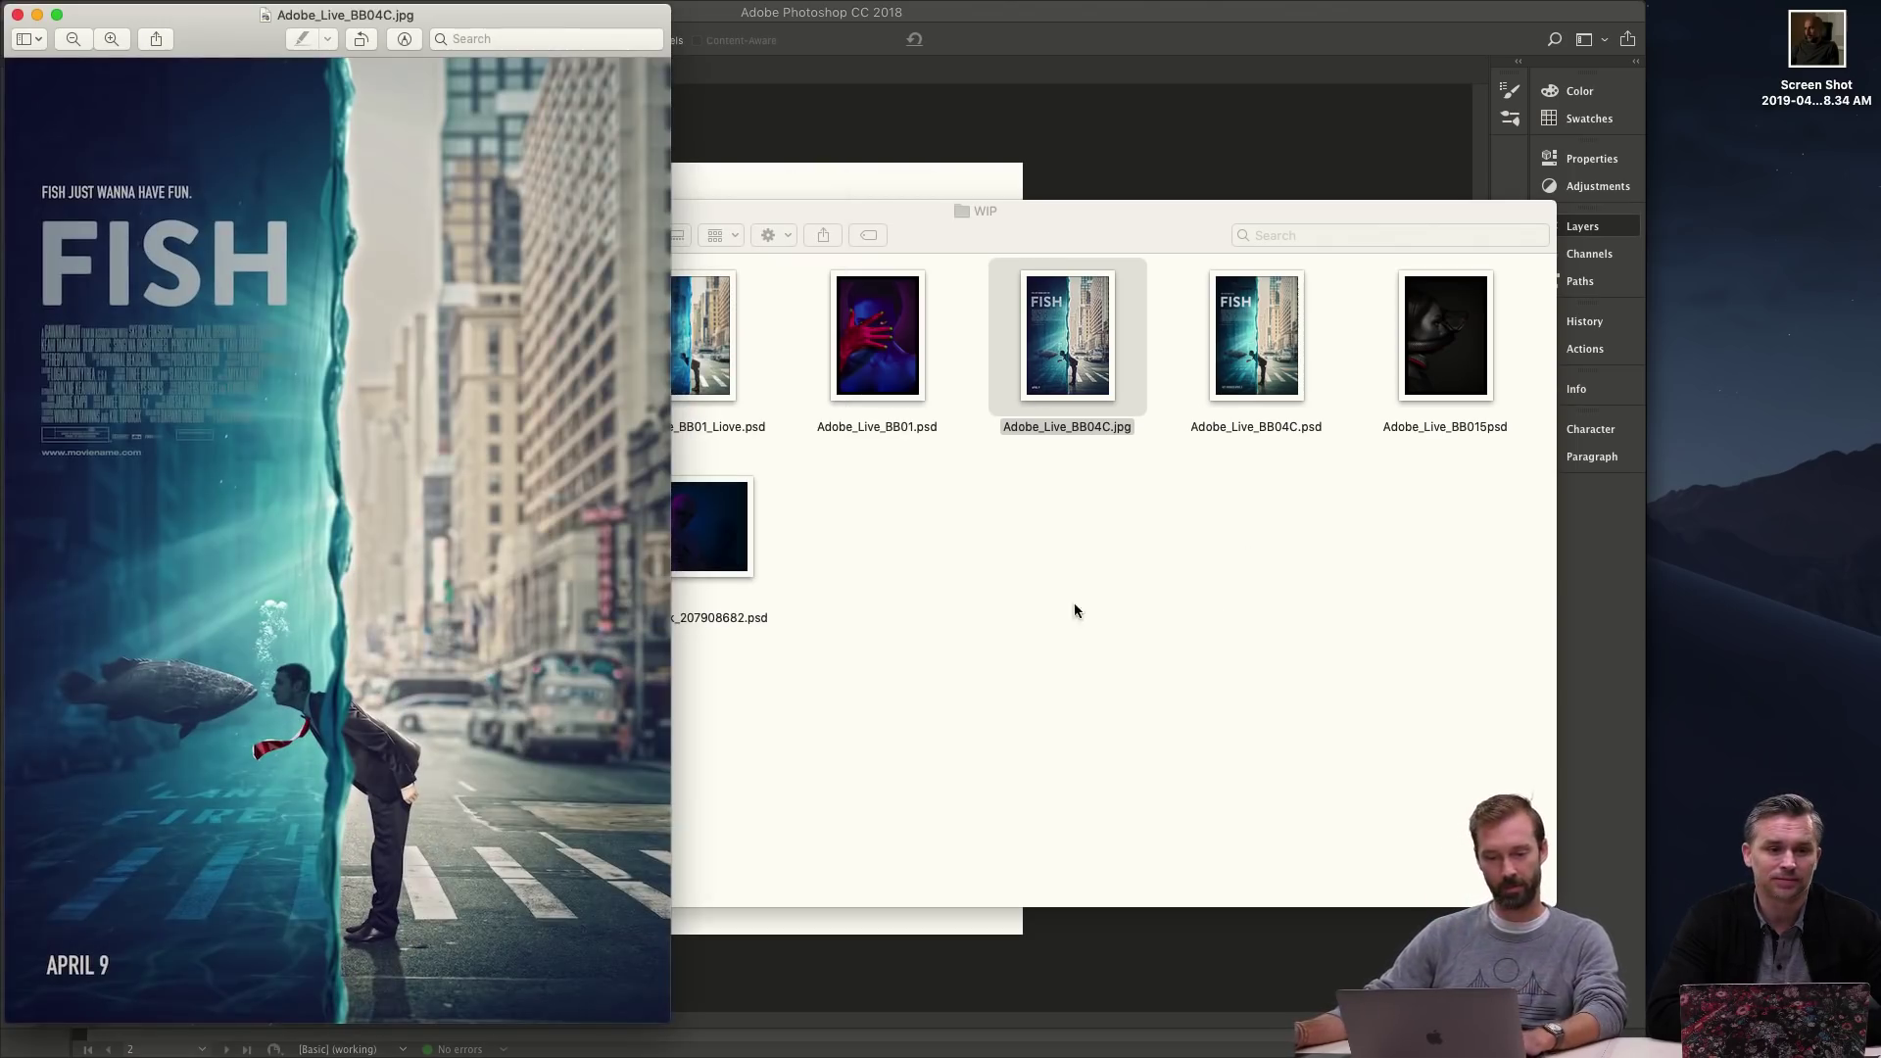
- Move the Finder window aside and open Adobe_Live_BB04C.psd in Photoshop without updating its text layers
left_click(999, 545)
left_click_drag(1316, 215, 1534, 198)
left_click(1474, 377)
double_click(1474, 377)
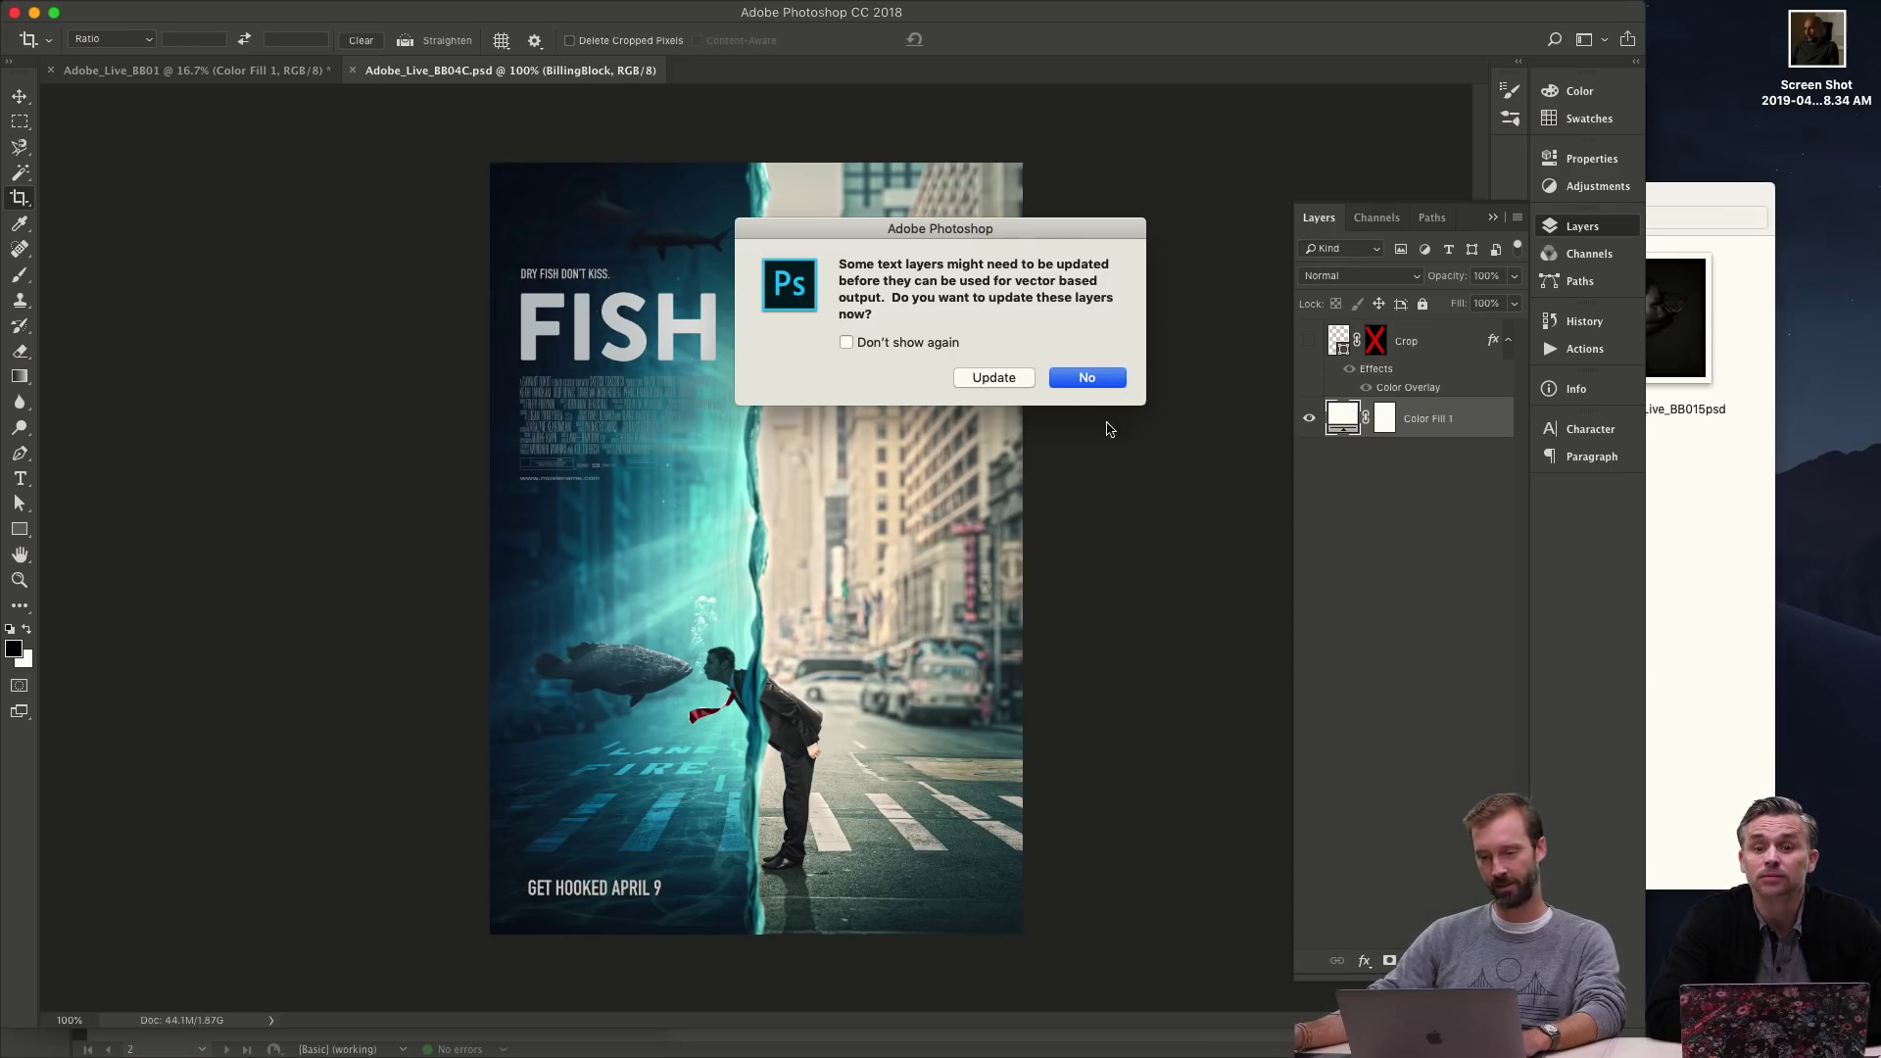
left_click_drag(1061, 243, 1119, 139)
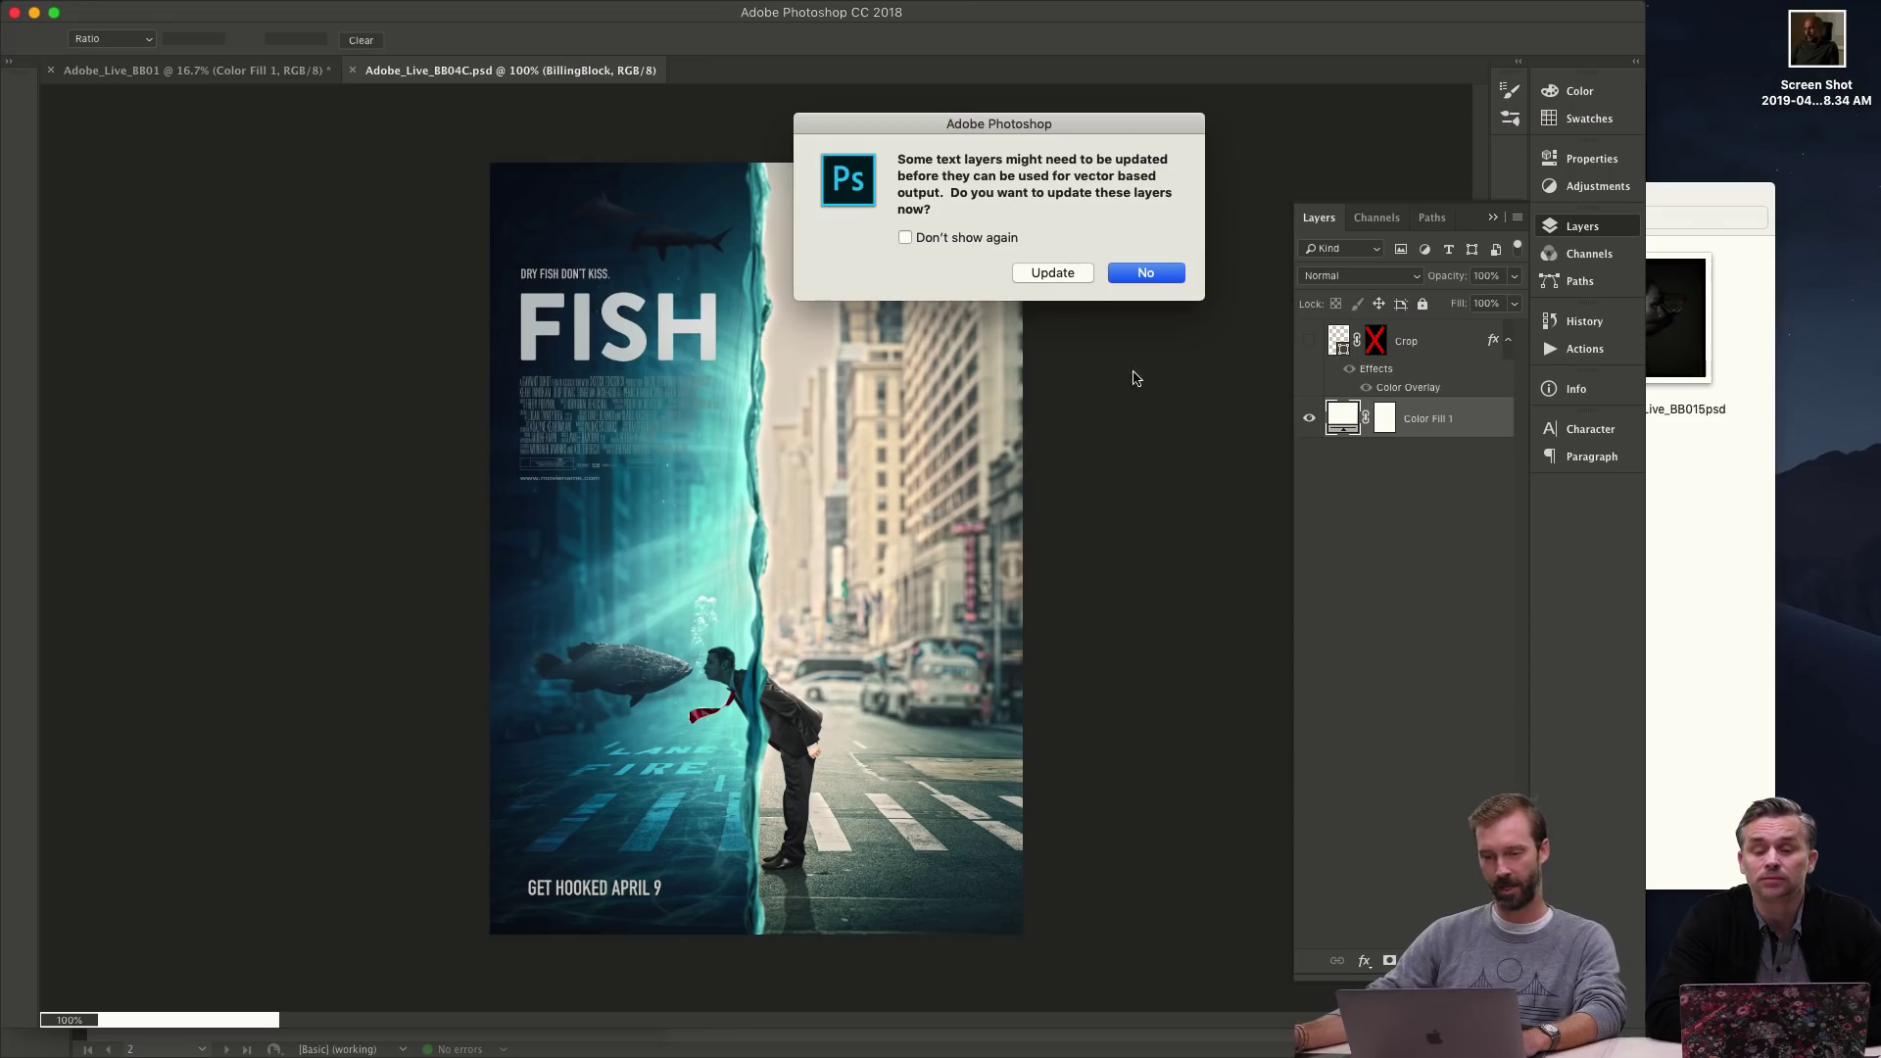
left_click(1158, 278)
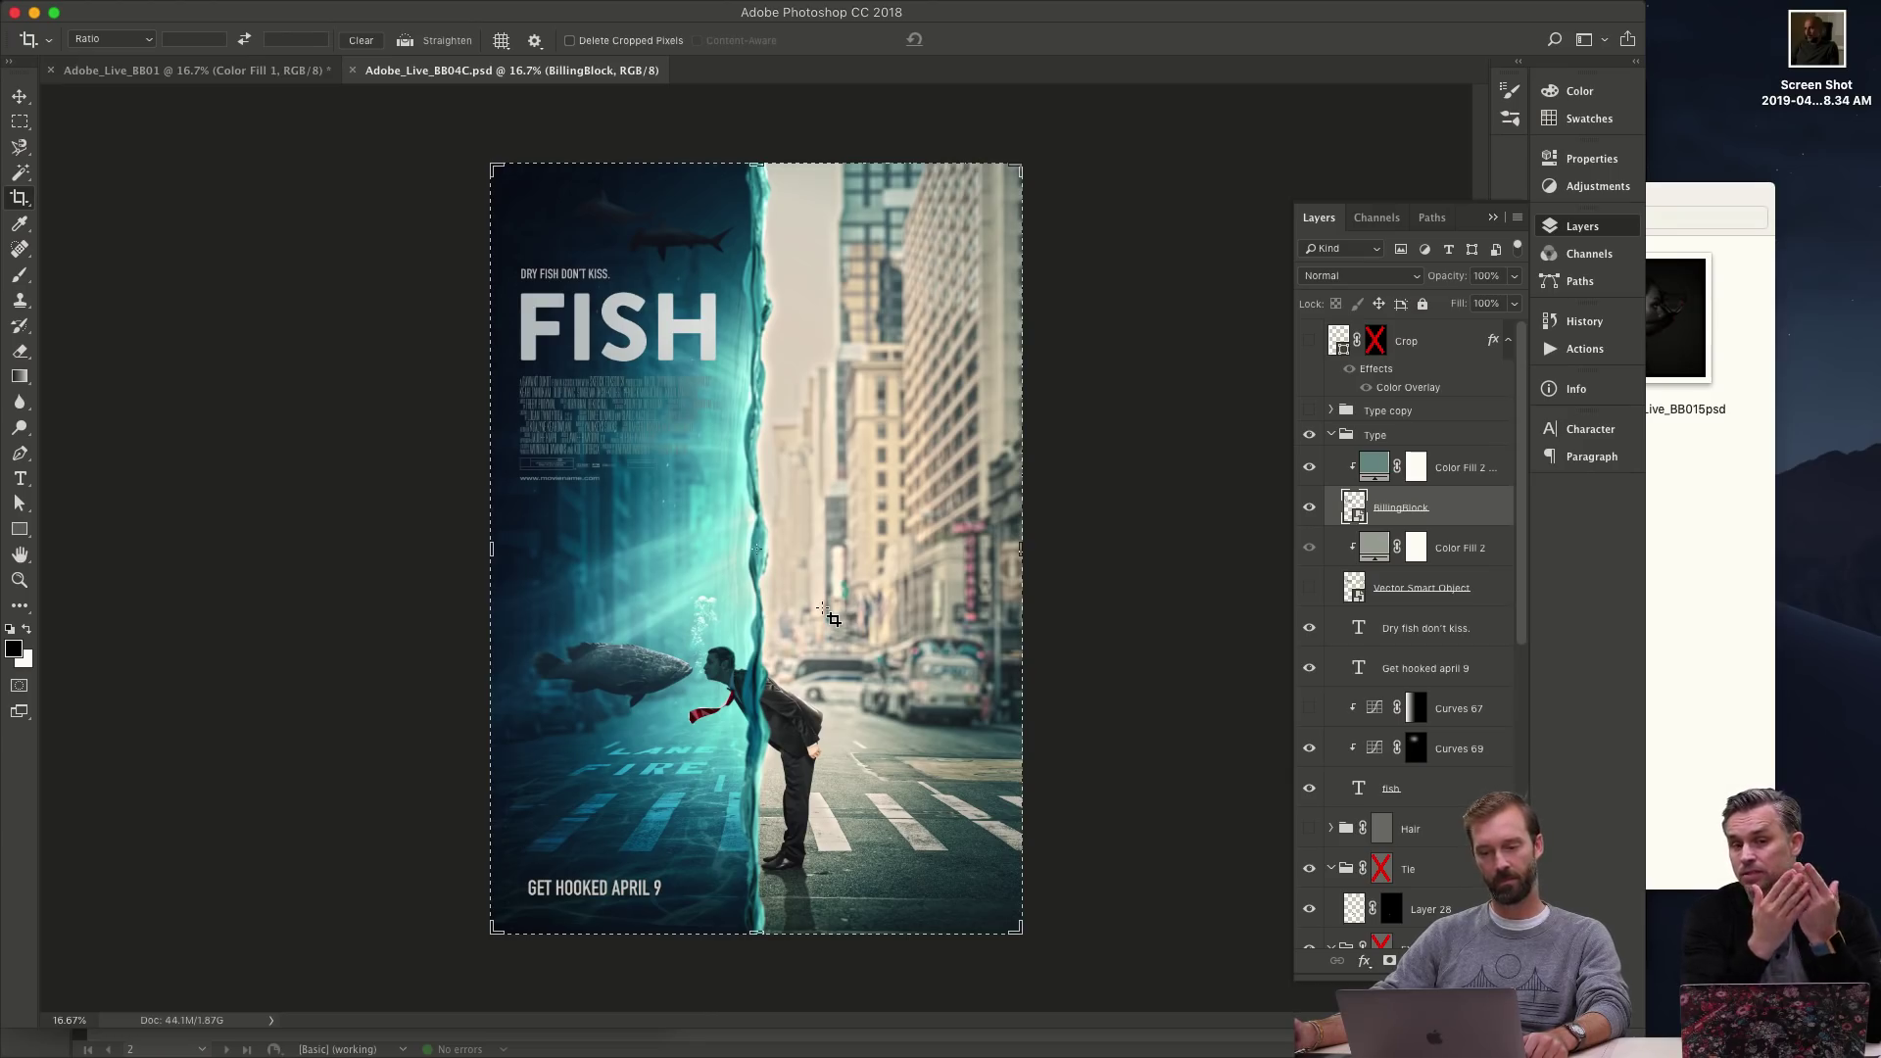
- Expand the Underwater and Water groups, isolate the AdobeStock water layer, and restore the full composite view
key("v")
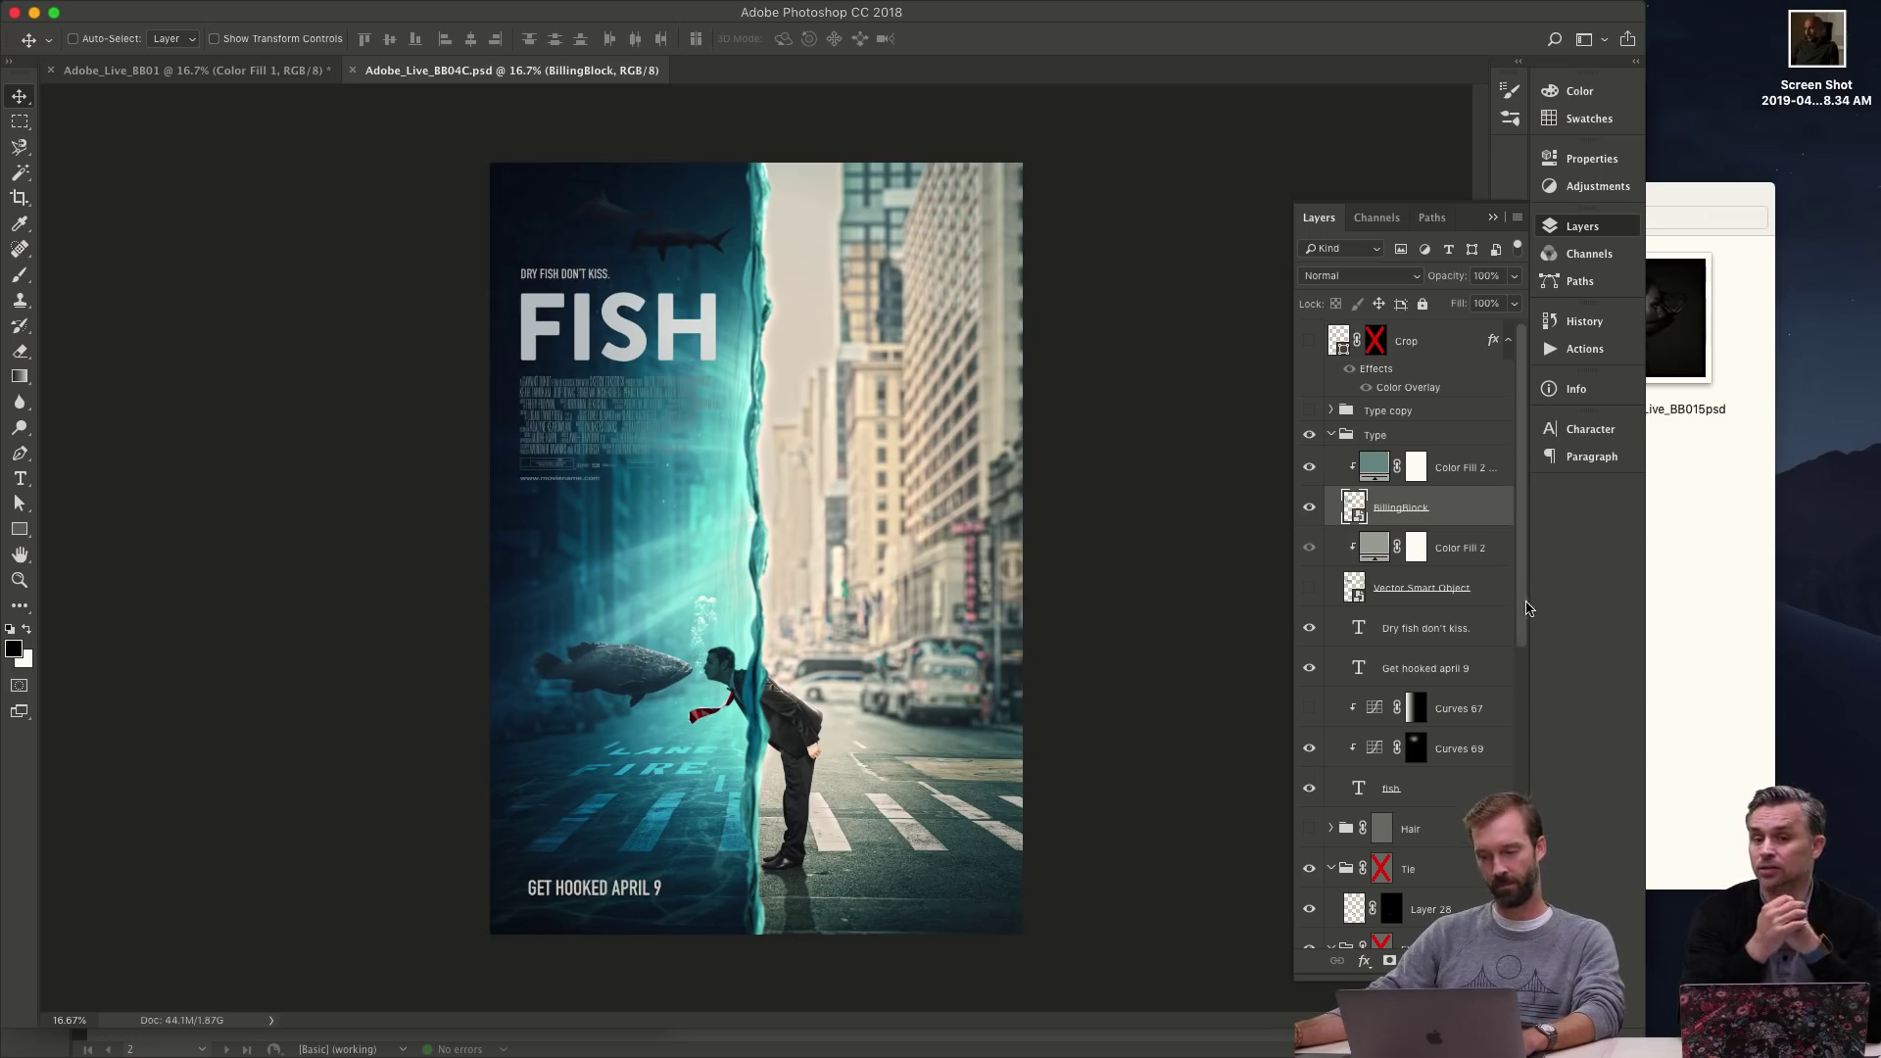
scroll(1410, 608, "down", 10)
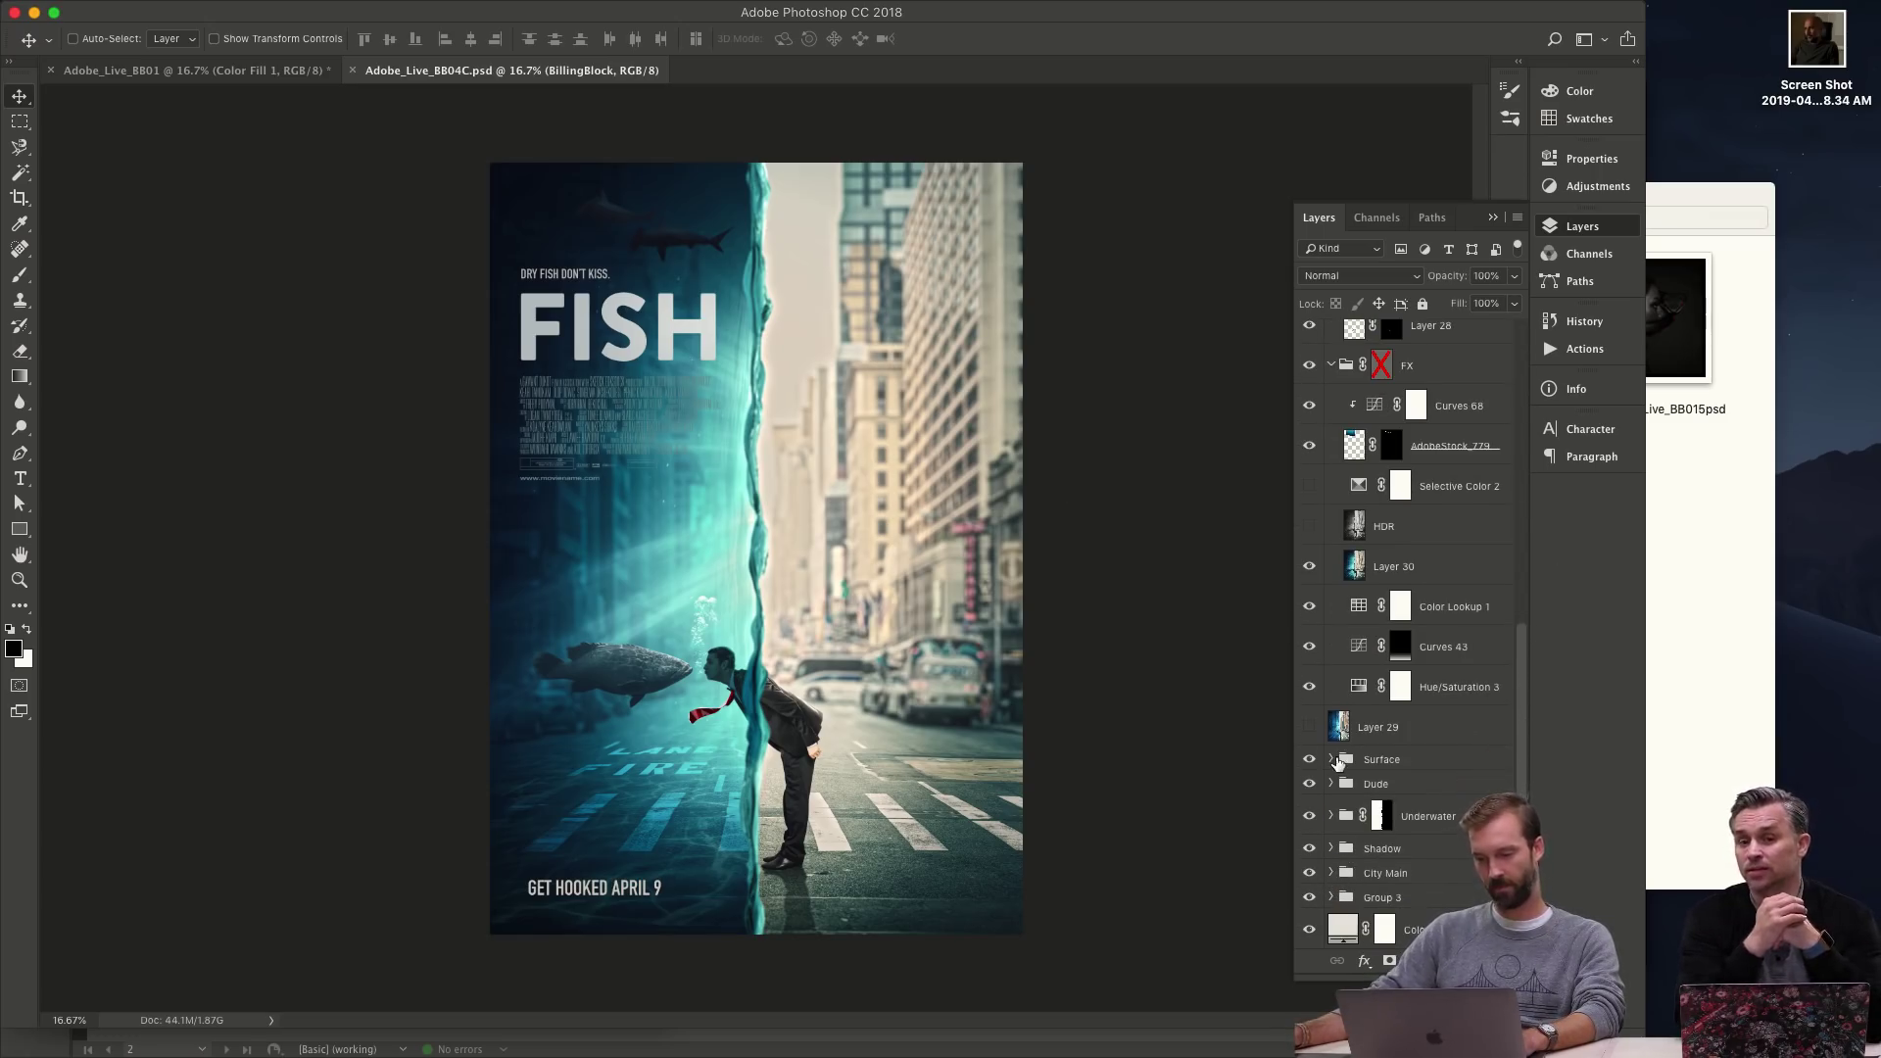
left_click(1331, 816)
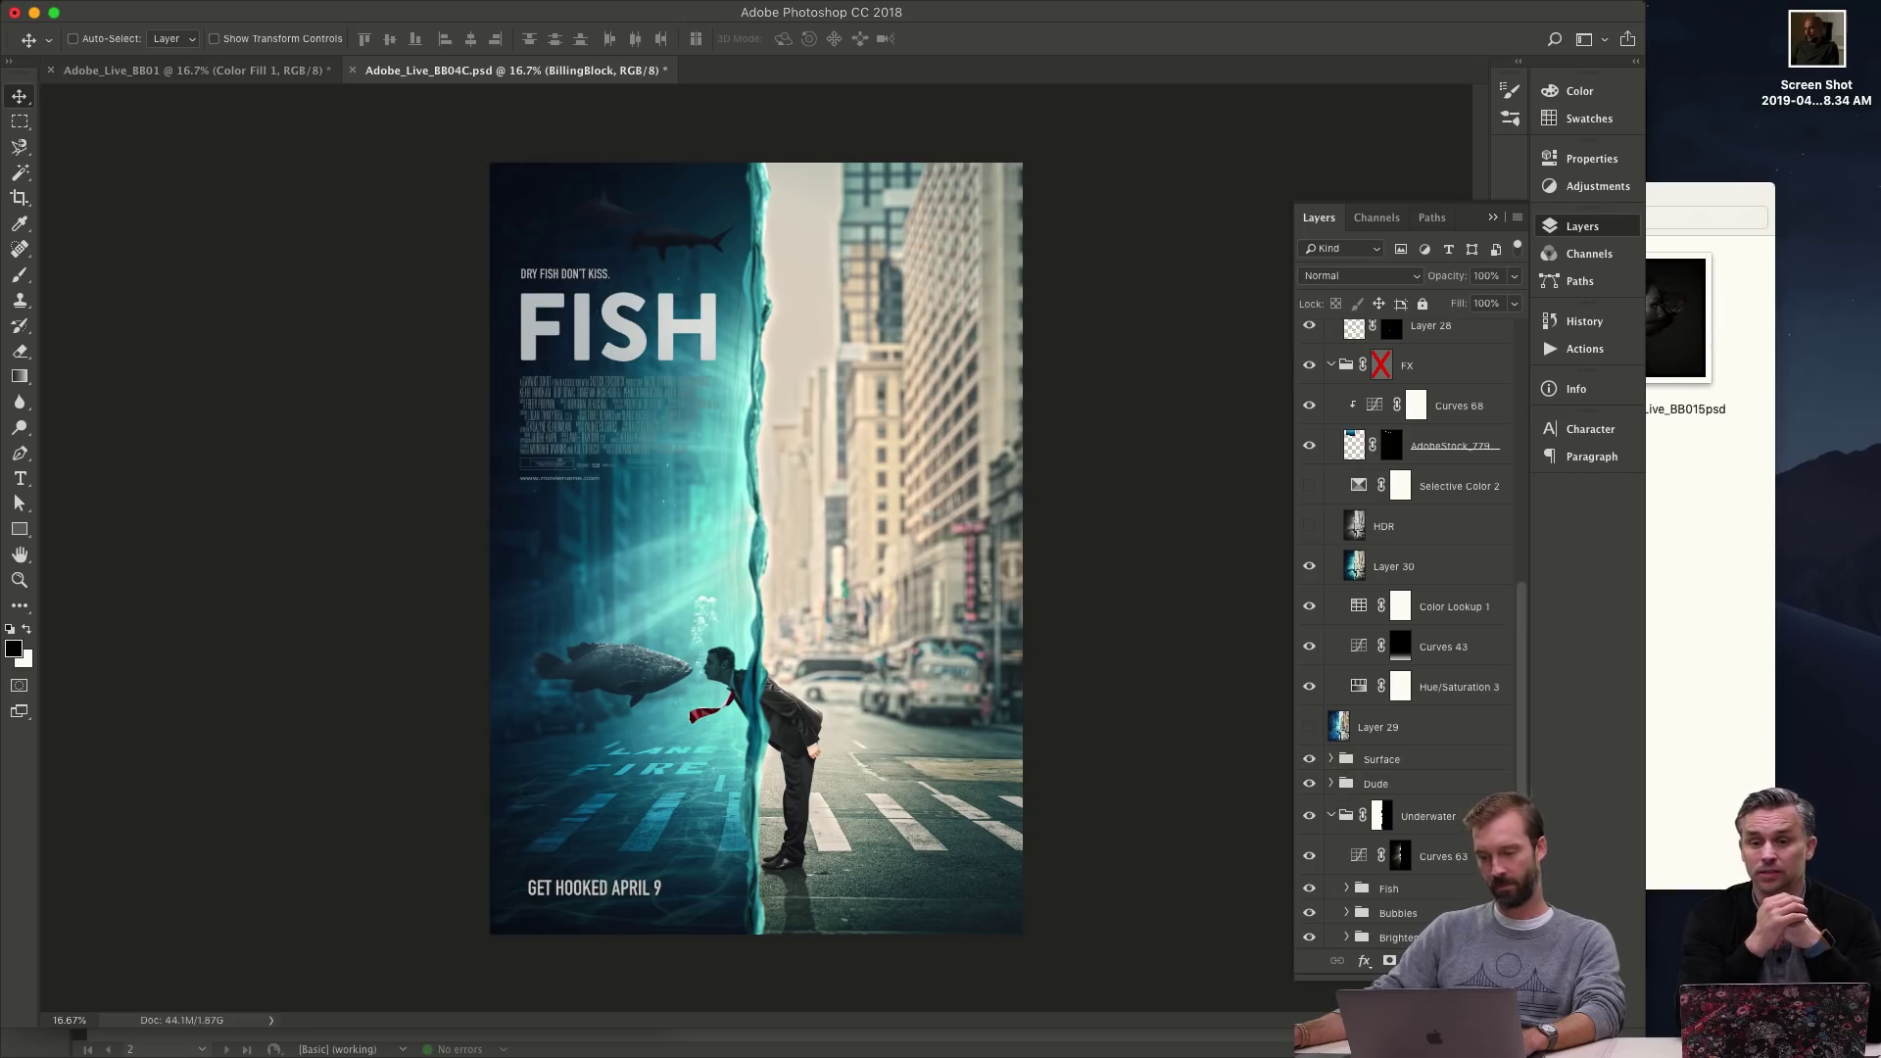
scroll(1372, 842, "down", 4)
left_click(1348, 824)
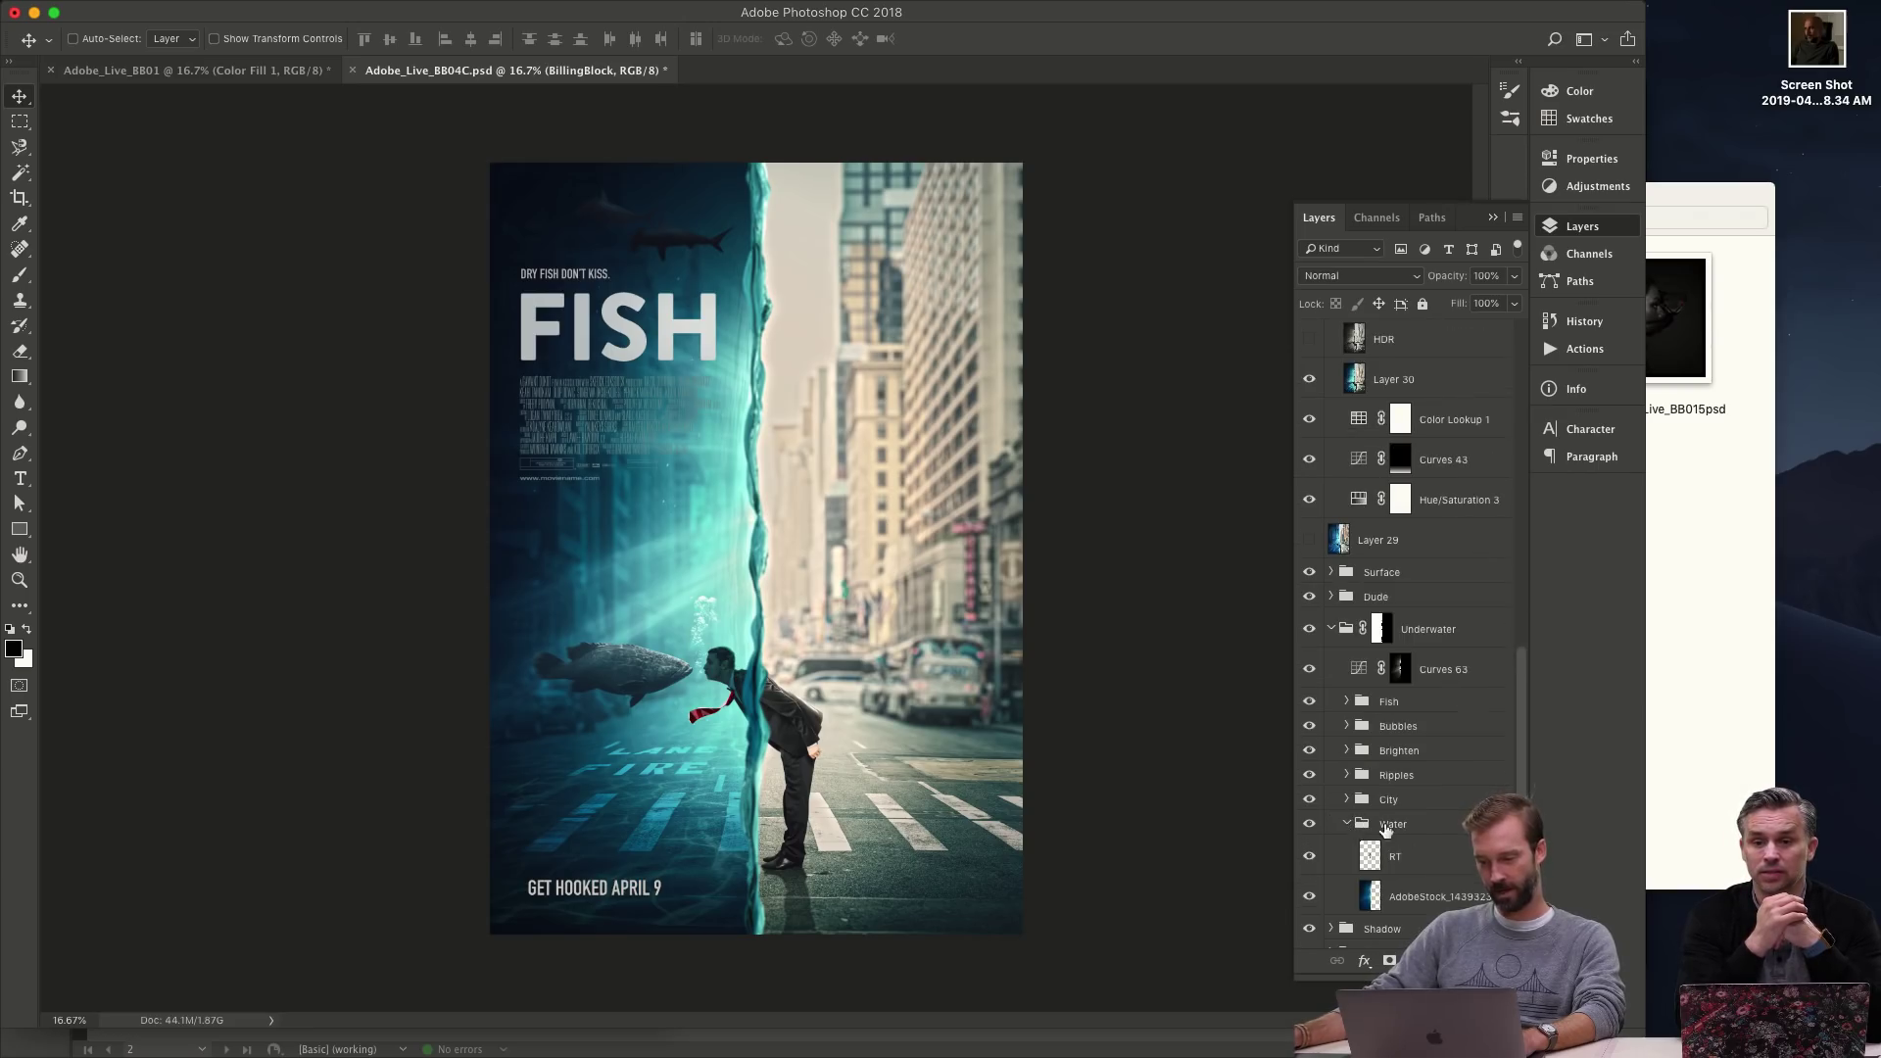
scroll(1313, 832, "down", 2)
left_click(1310, 817, "alt")
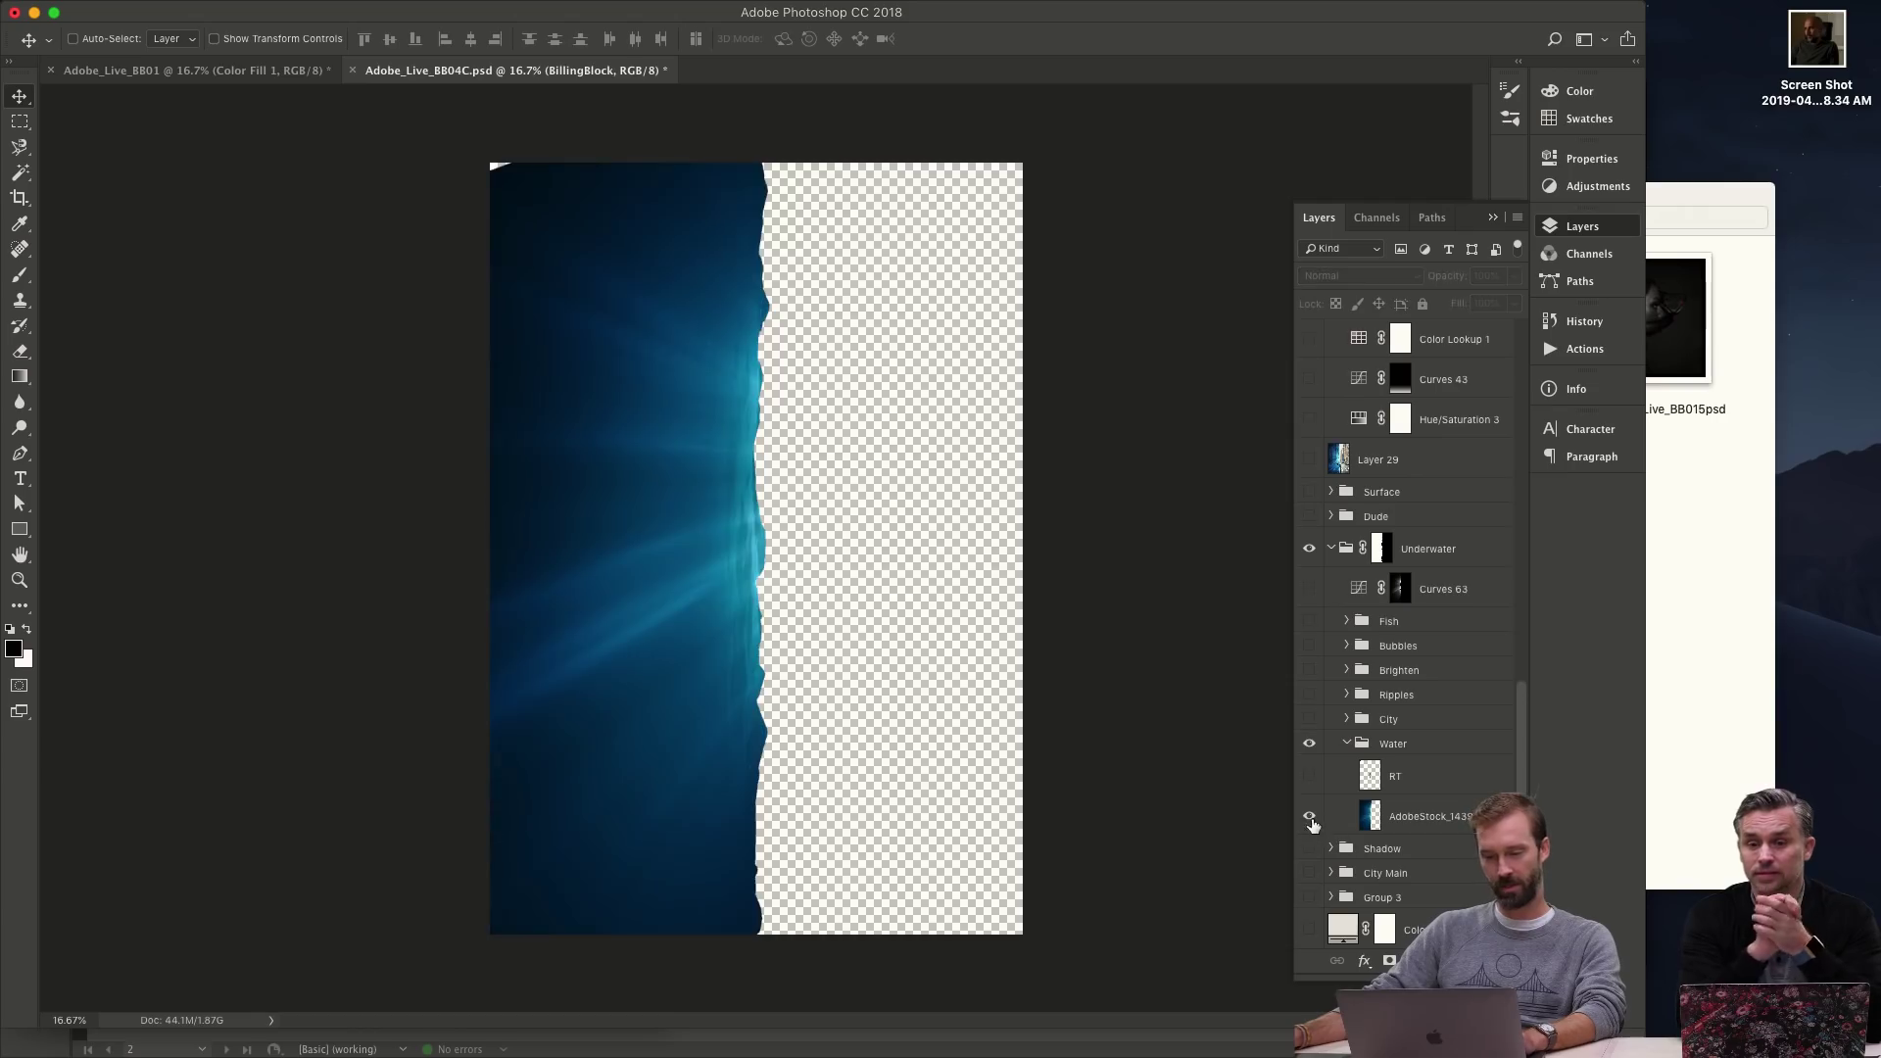
left_click(1310, 817, "alt")
- Expand the City group within Underwater and hide the FX group
left_click(1347, 719)
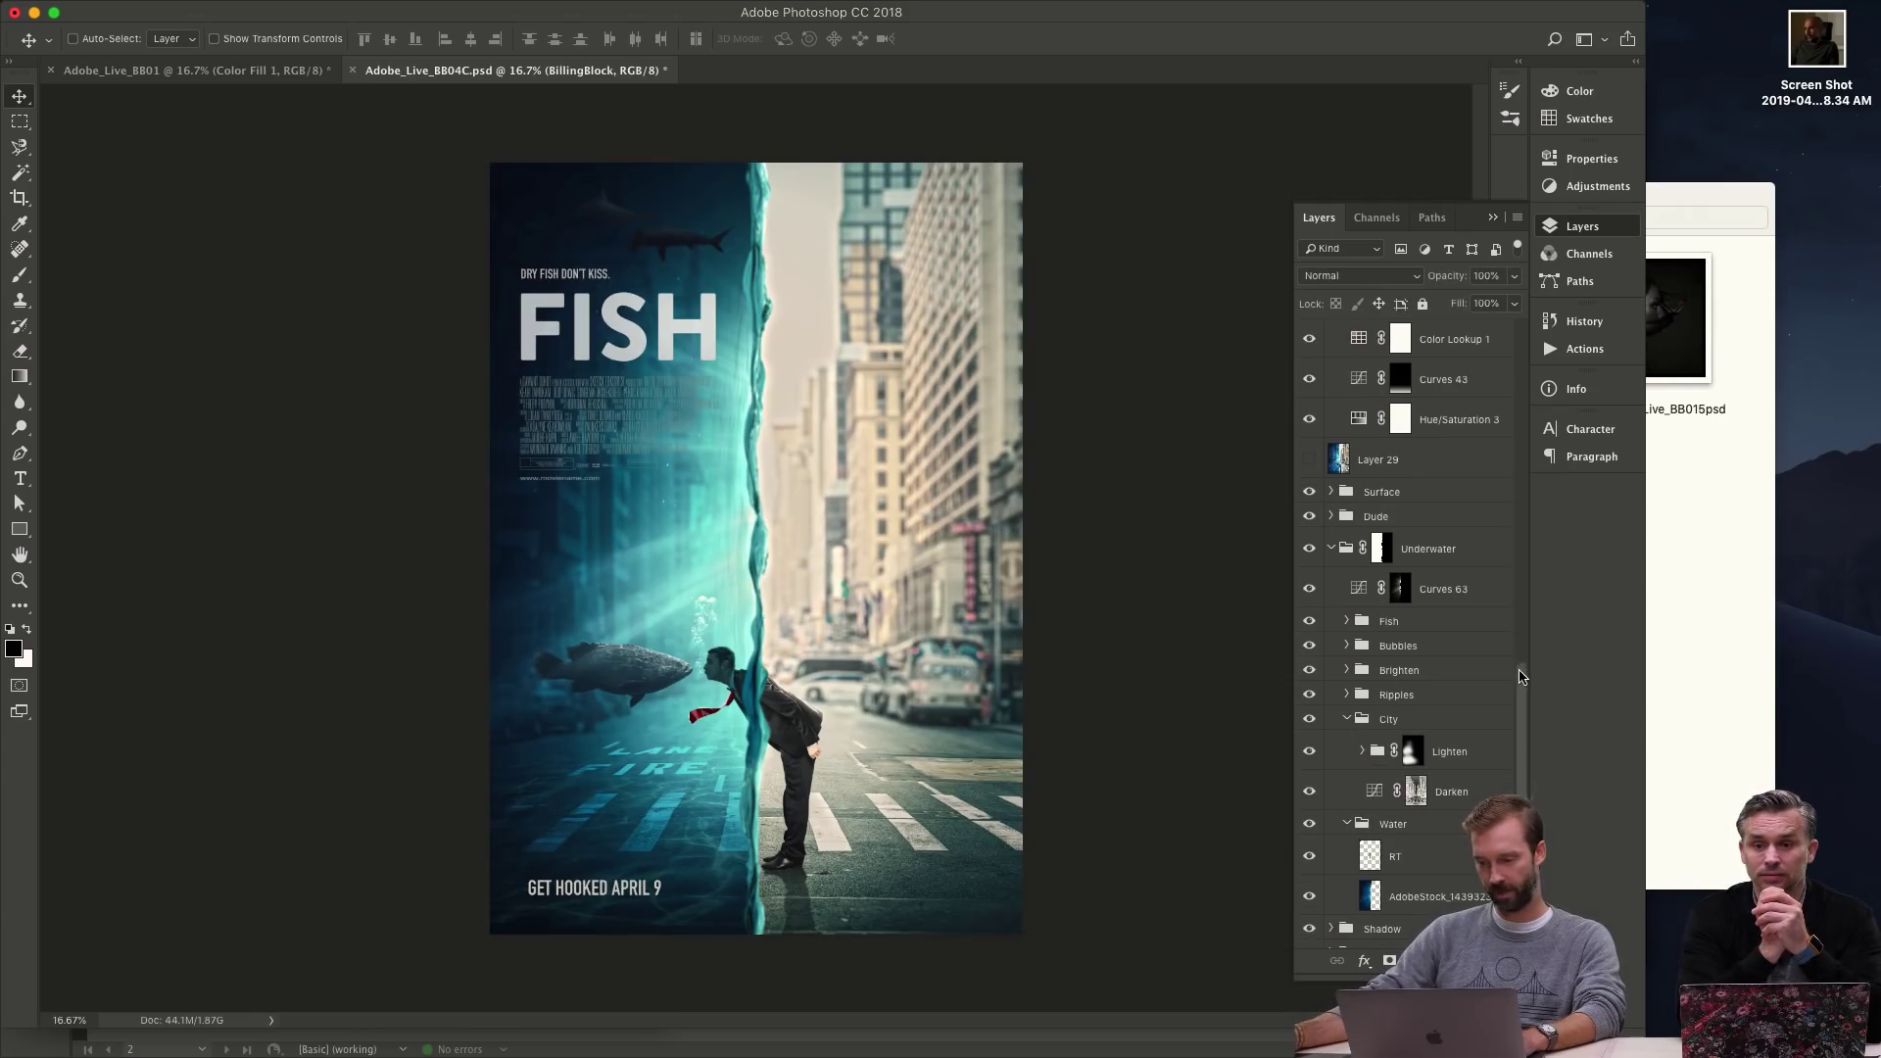
left_click_drag(1522, 676, 1533, 424)
left_click(1309, 716)
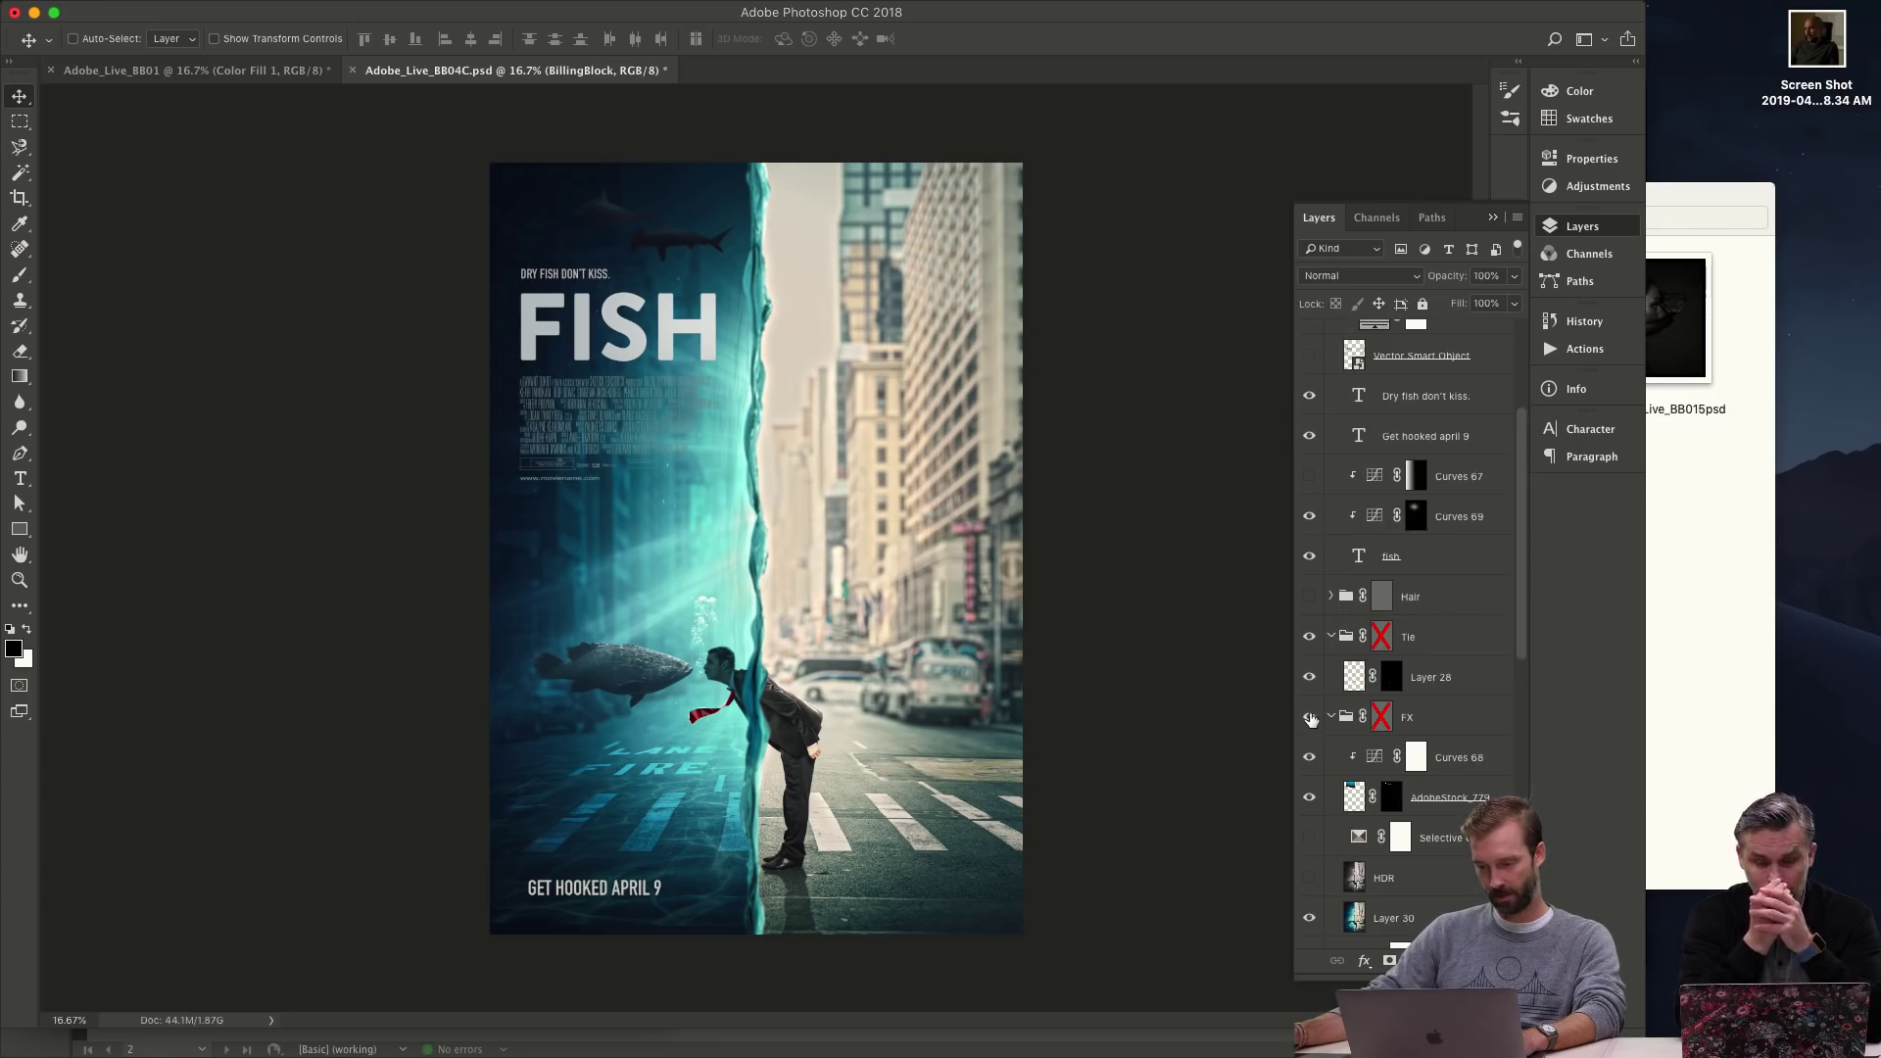
left_click_drag(1523, 630, 1525, 774)
scroll(1411, 637, "down", 2)
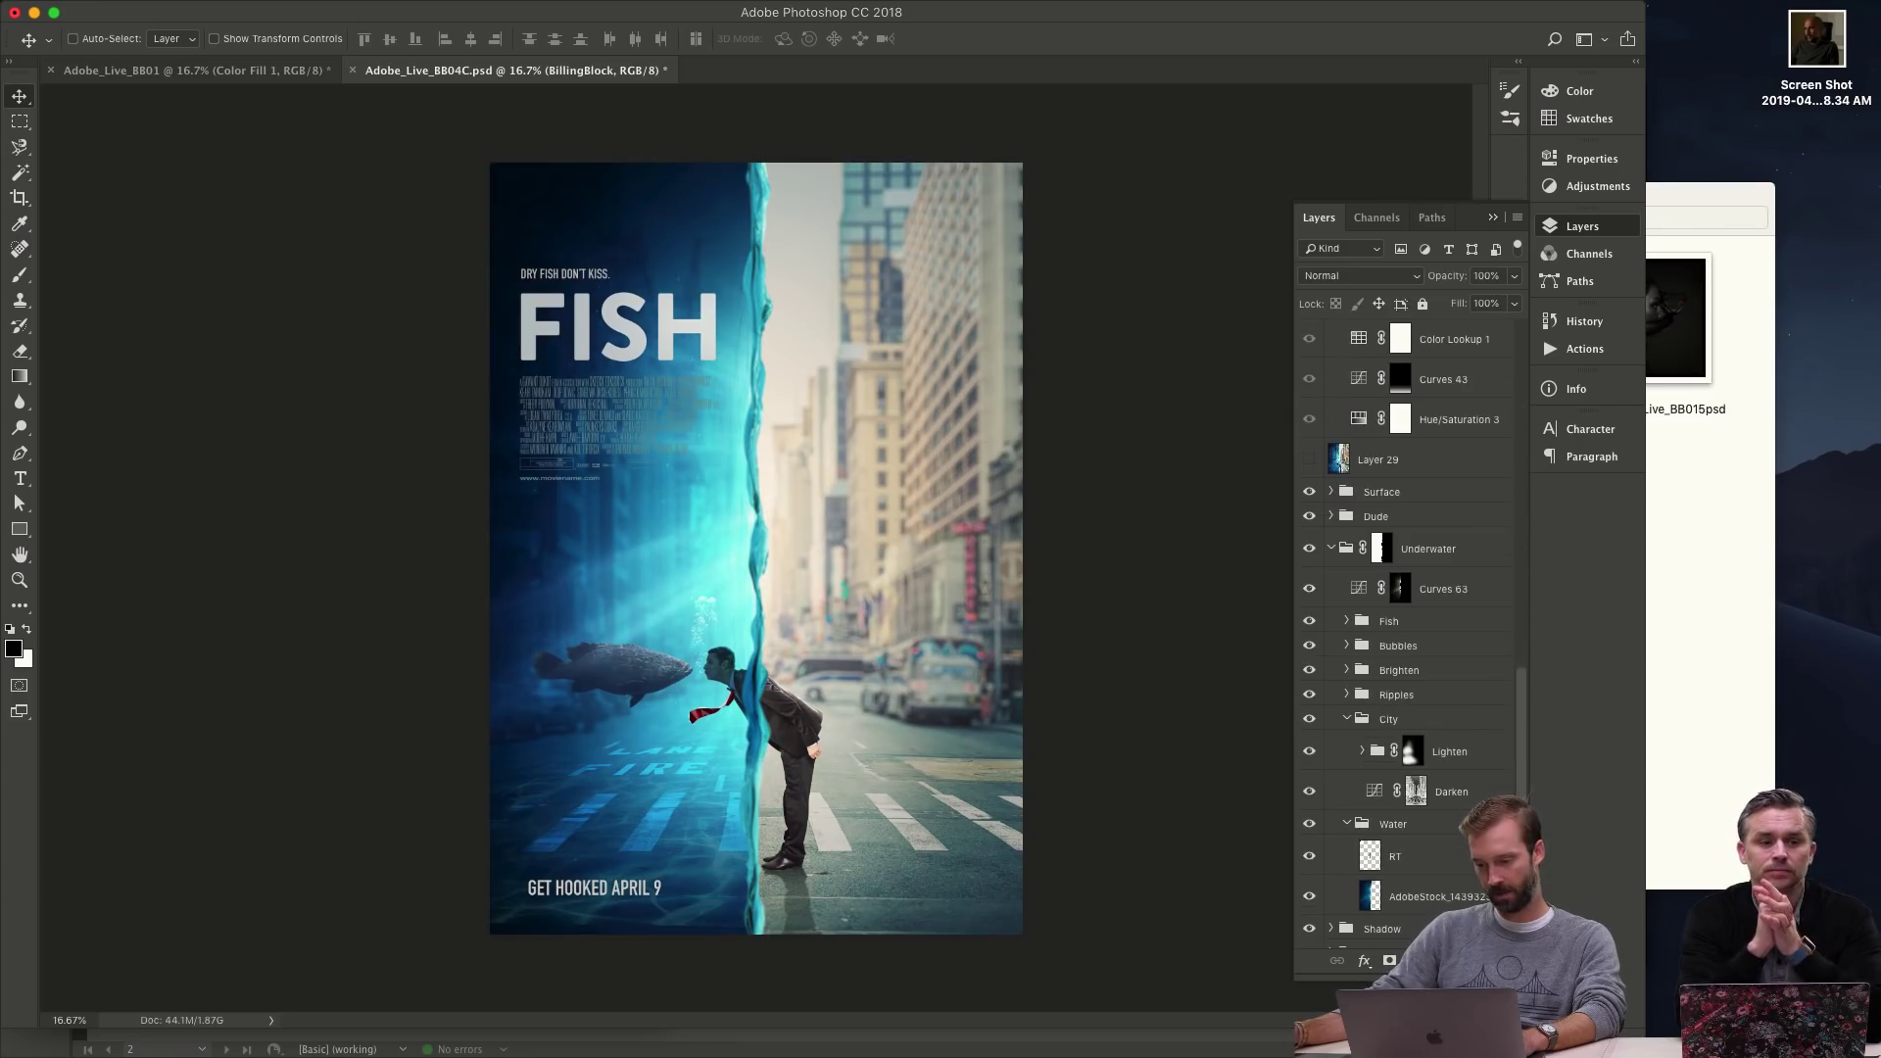
- View the mask of the Darken layer in the City group, hide that layer, and look inside the Brighten group
left_click(1417, 794, "alt")
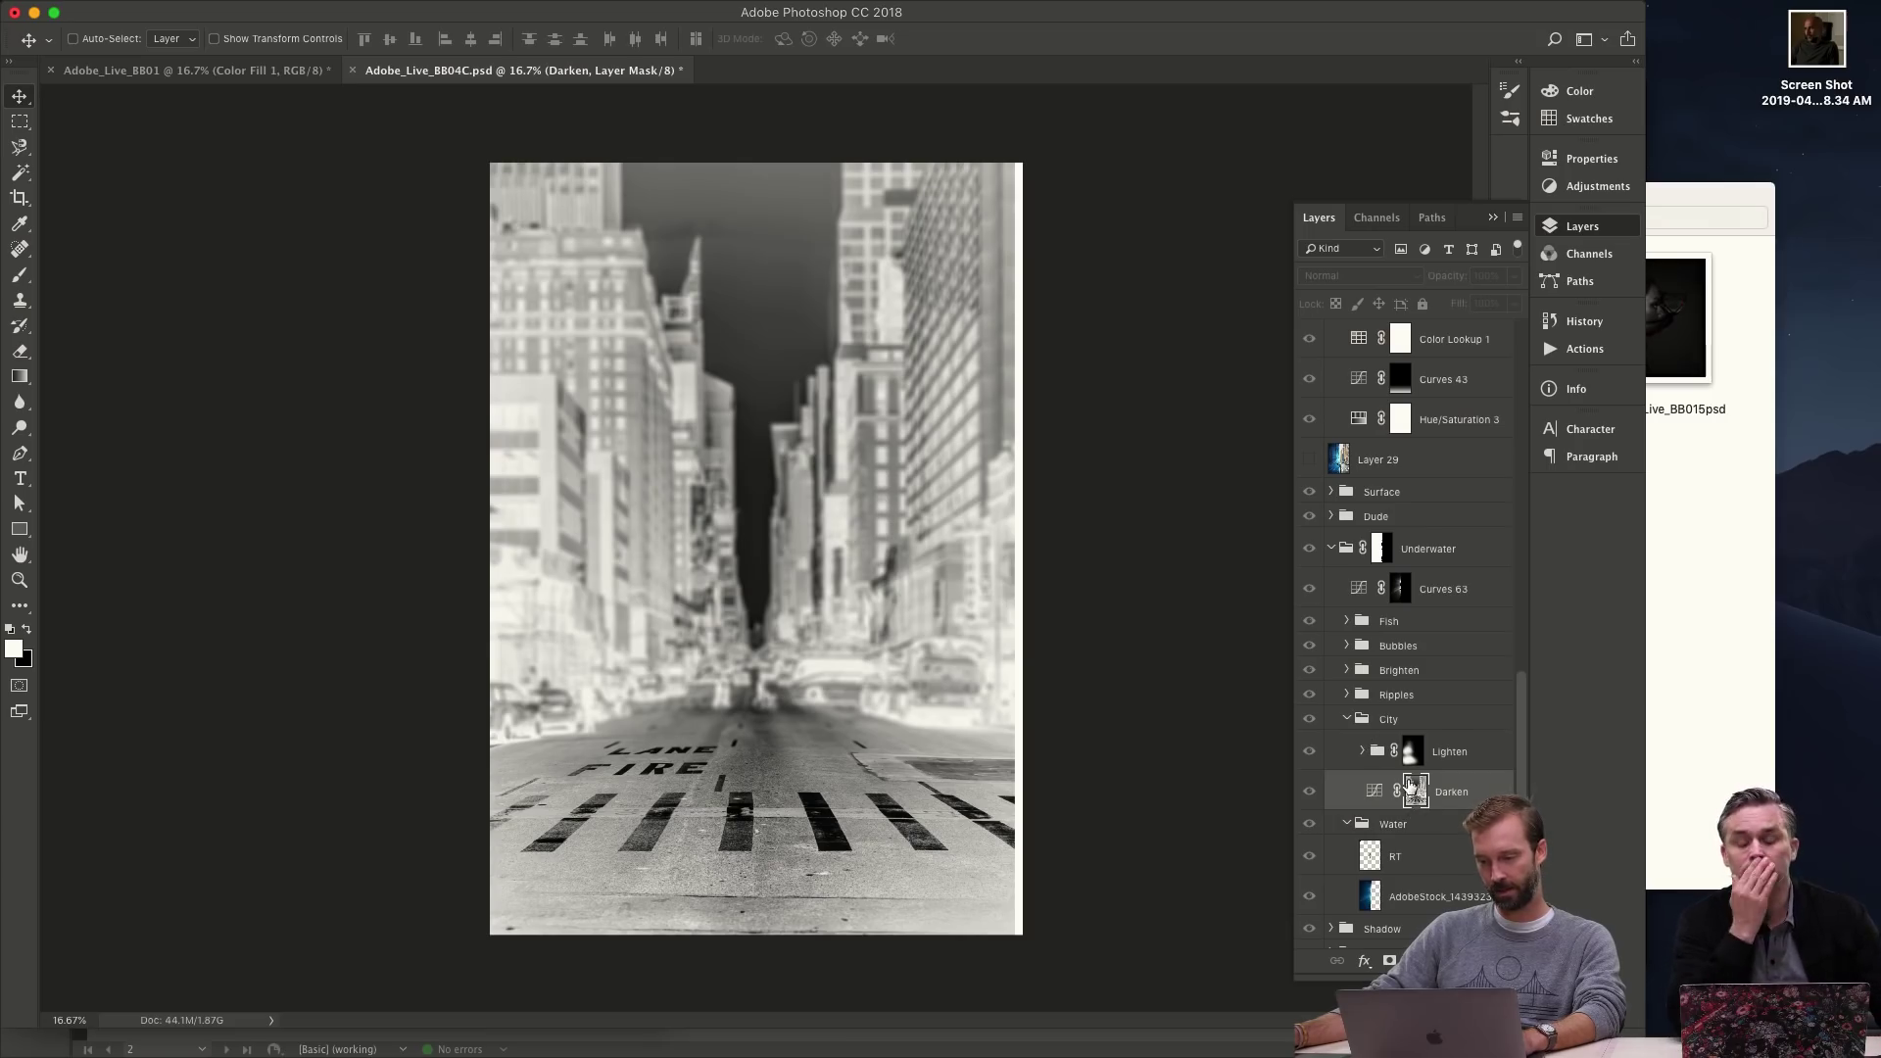
left_click(1419, 793, "alt")
left_click(1311, 793)
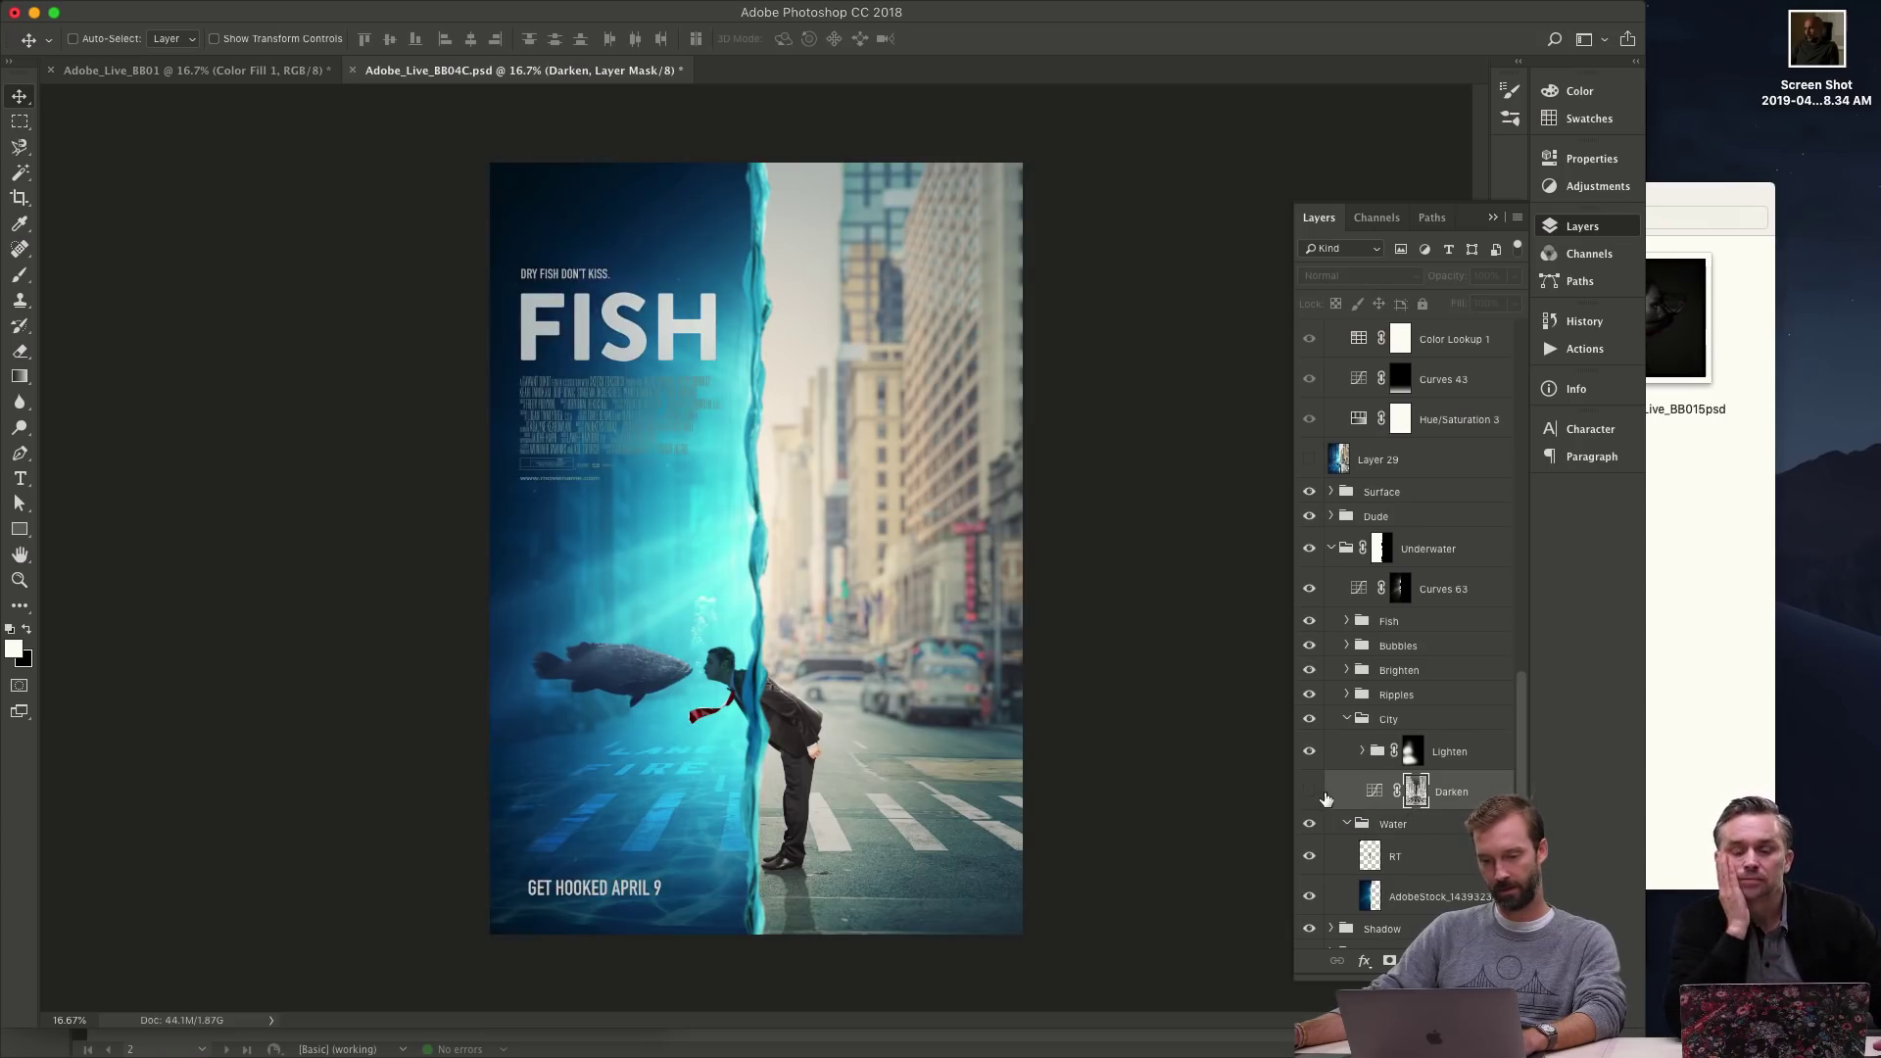
left_click(1346, 722)
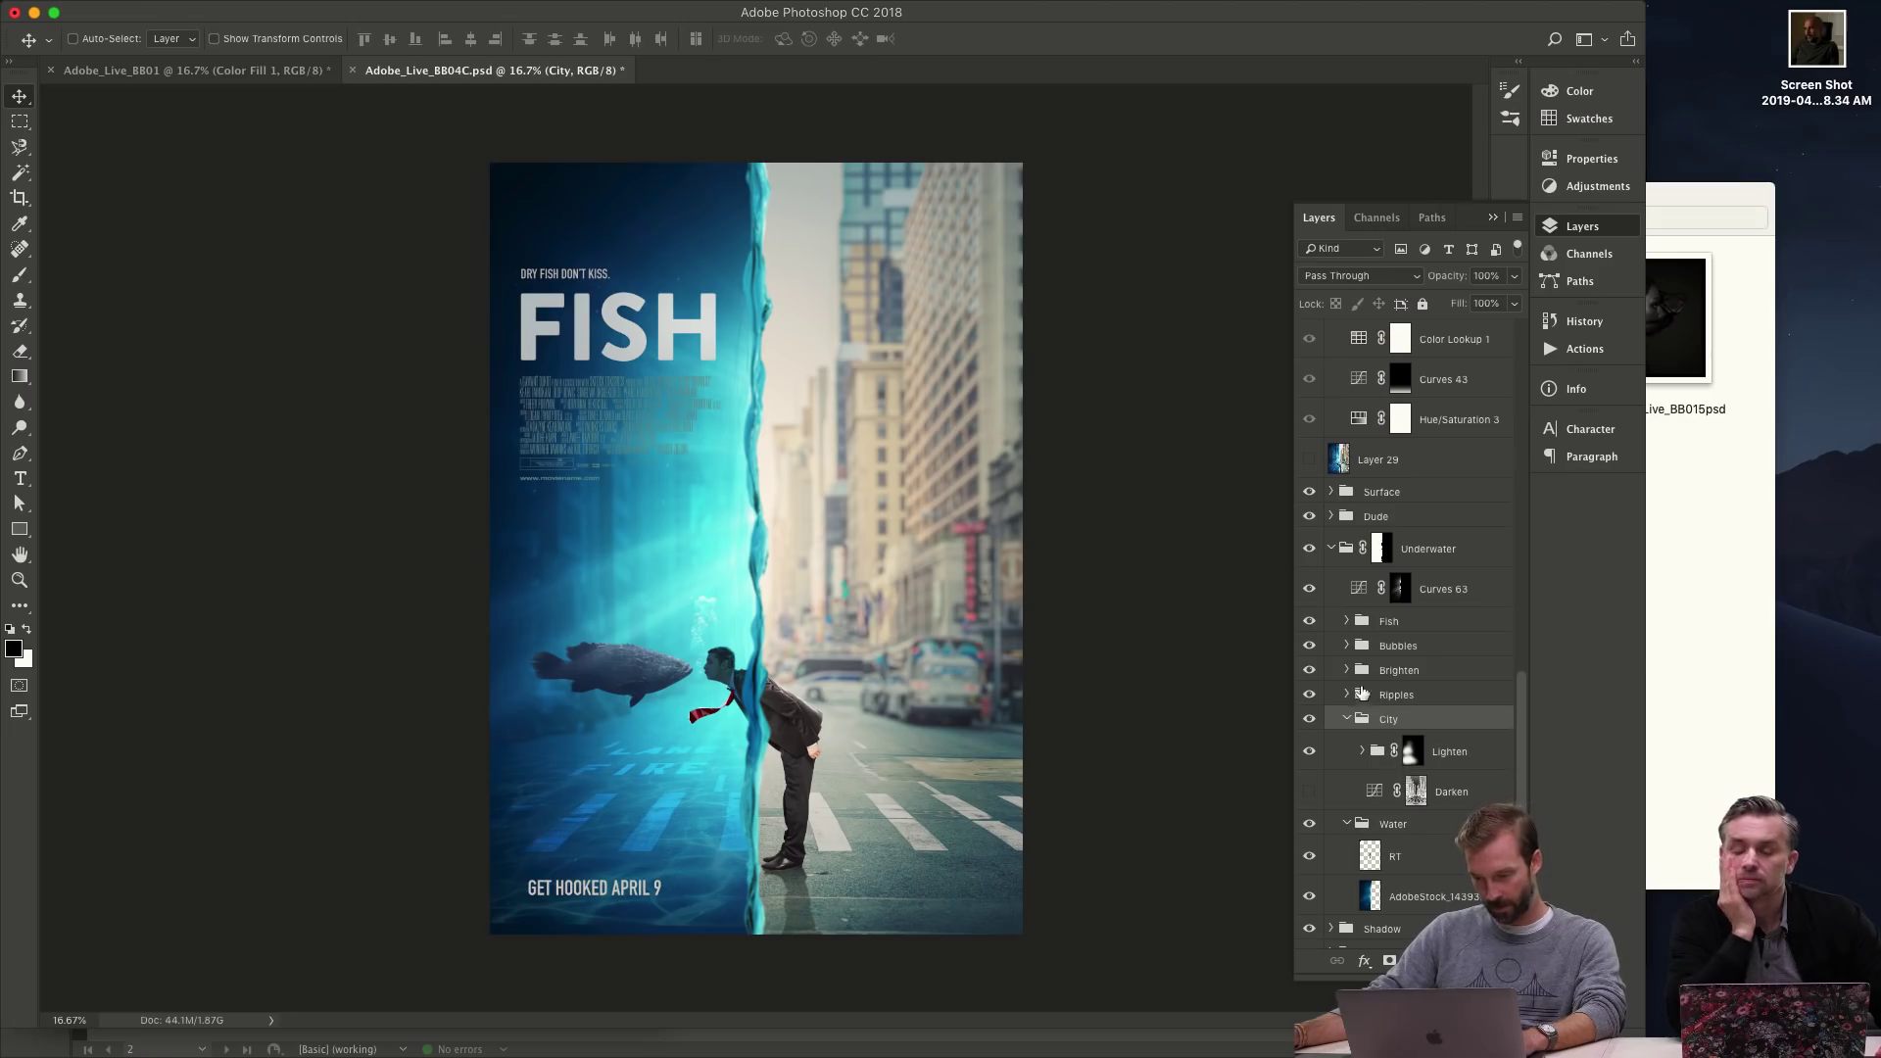
left_click(1347, 671)
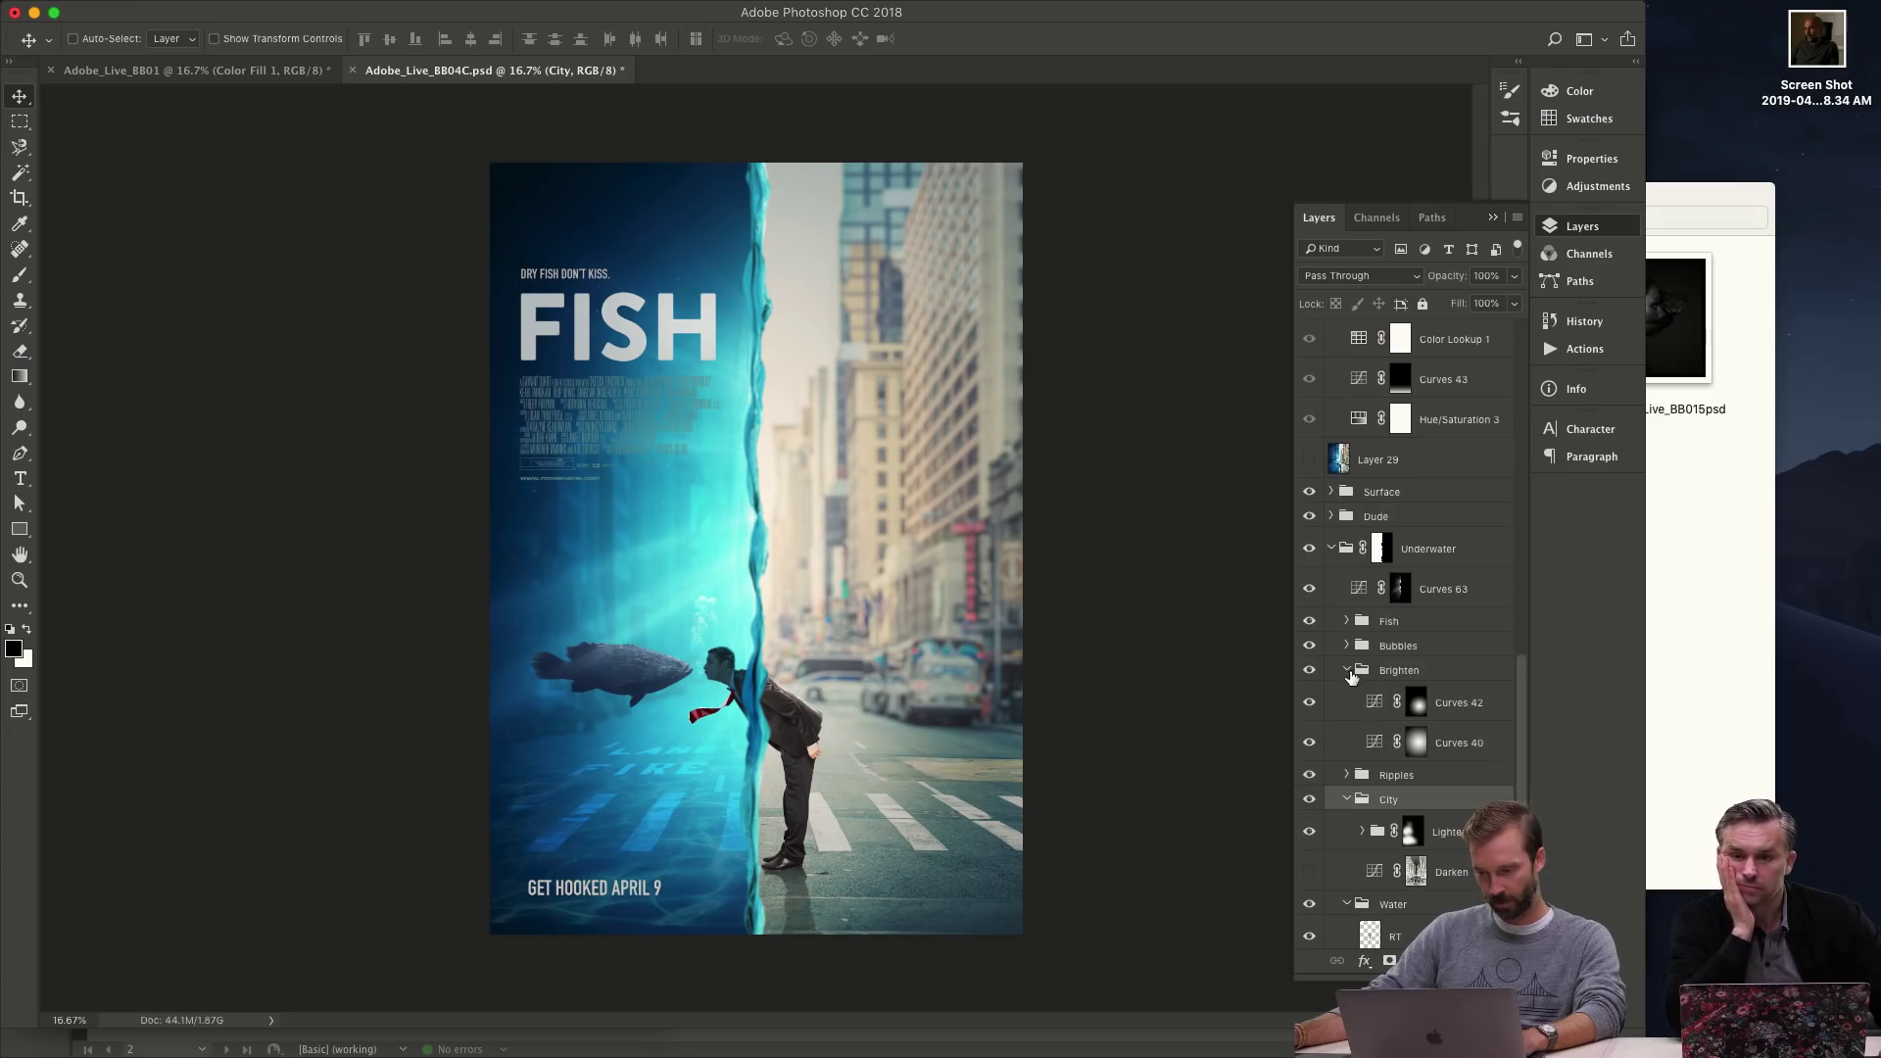
left_click(1348, 672)
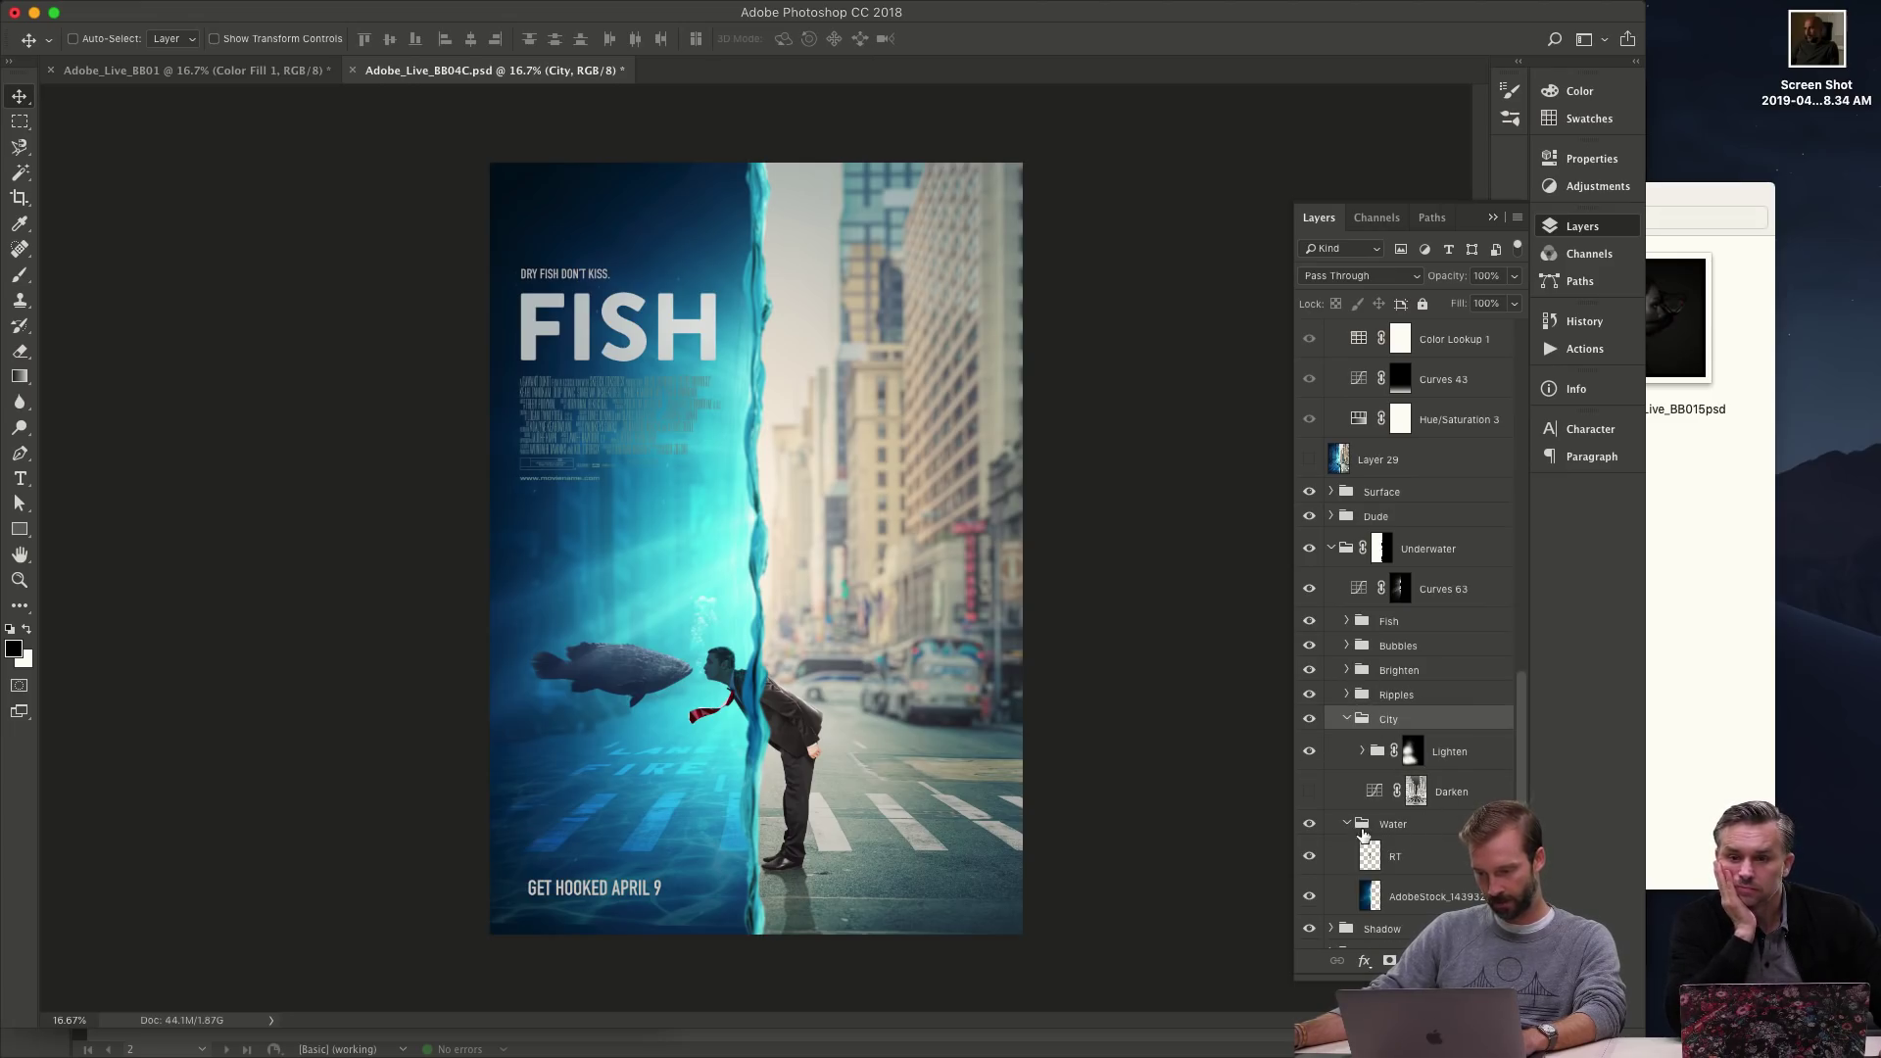
- Hide the Lighten group, view the Darken layer's mask again, and turn both Lighten and Darken back on
left_click(1313, 754)
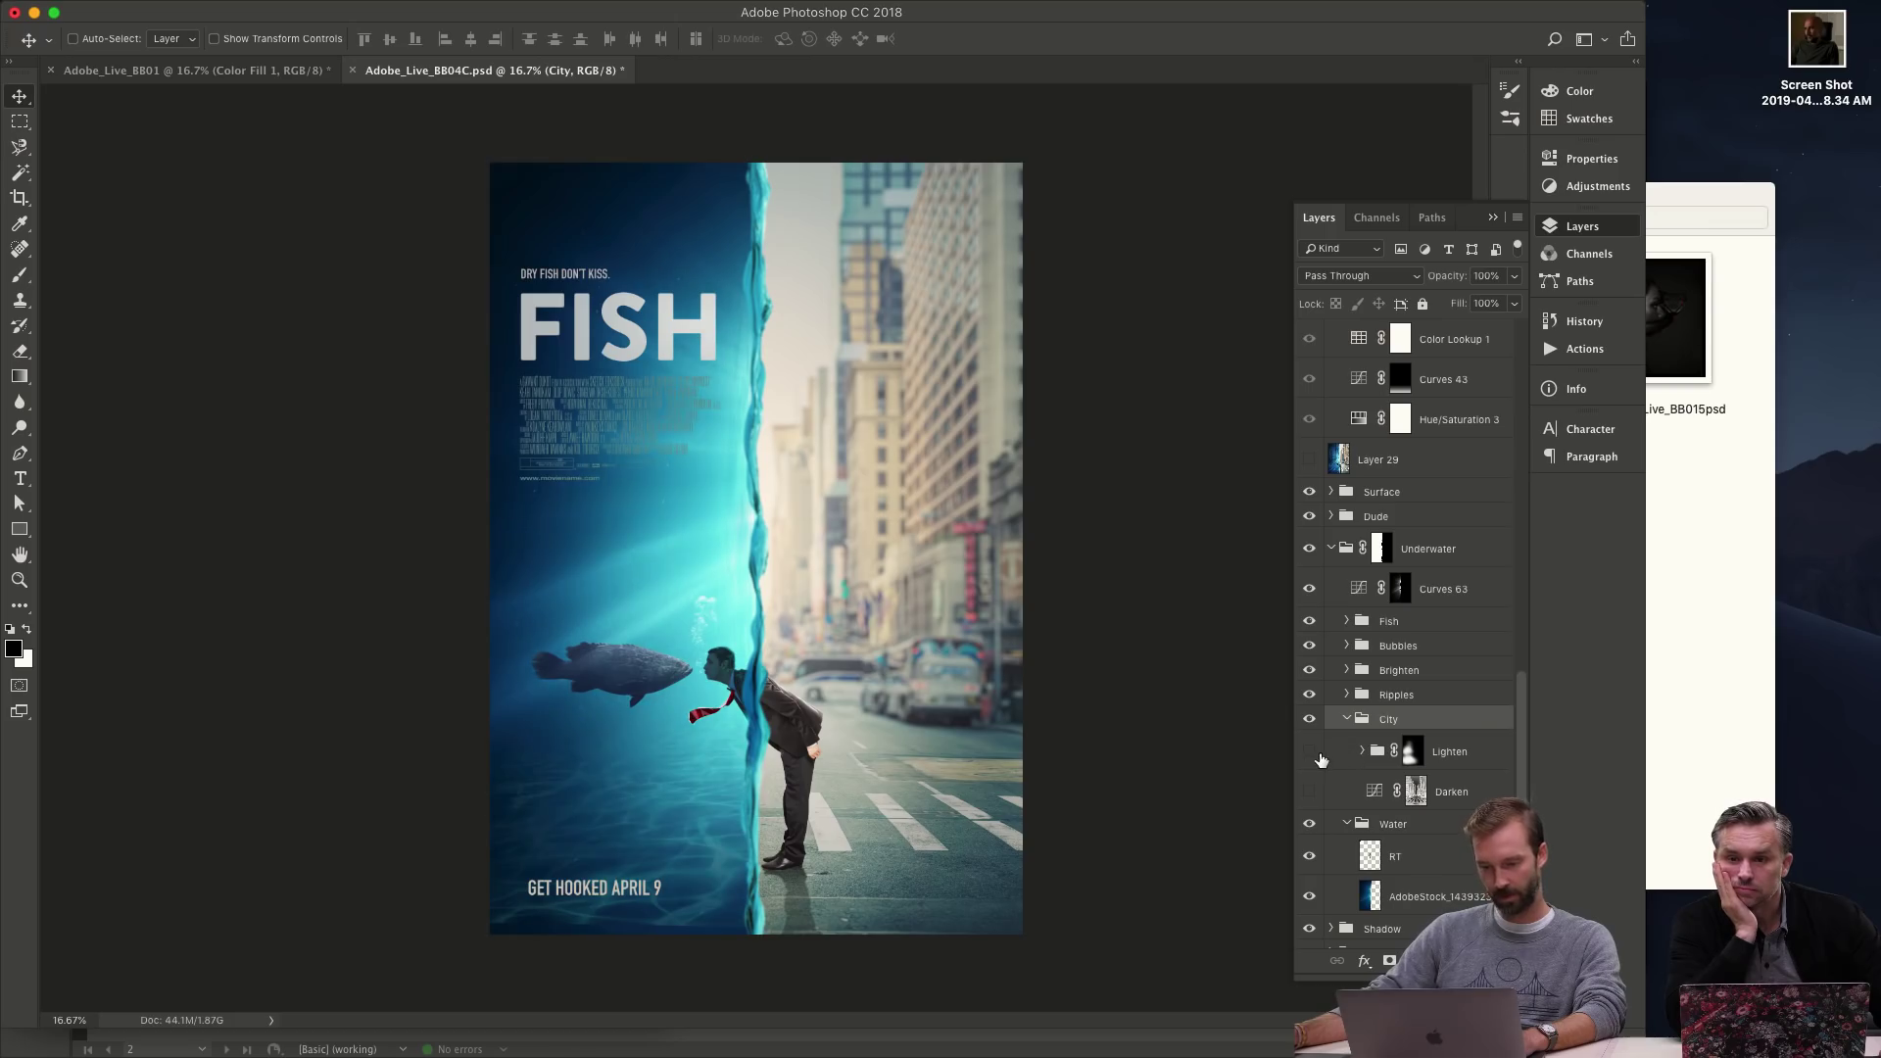
left_click(1416, 790, "alt")
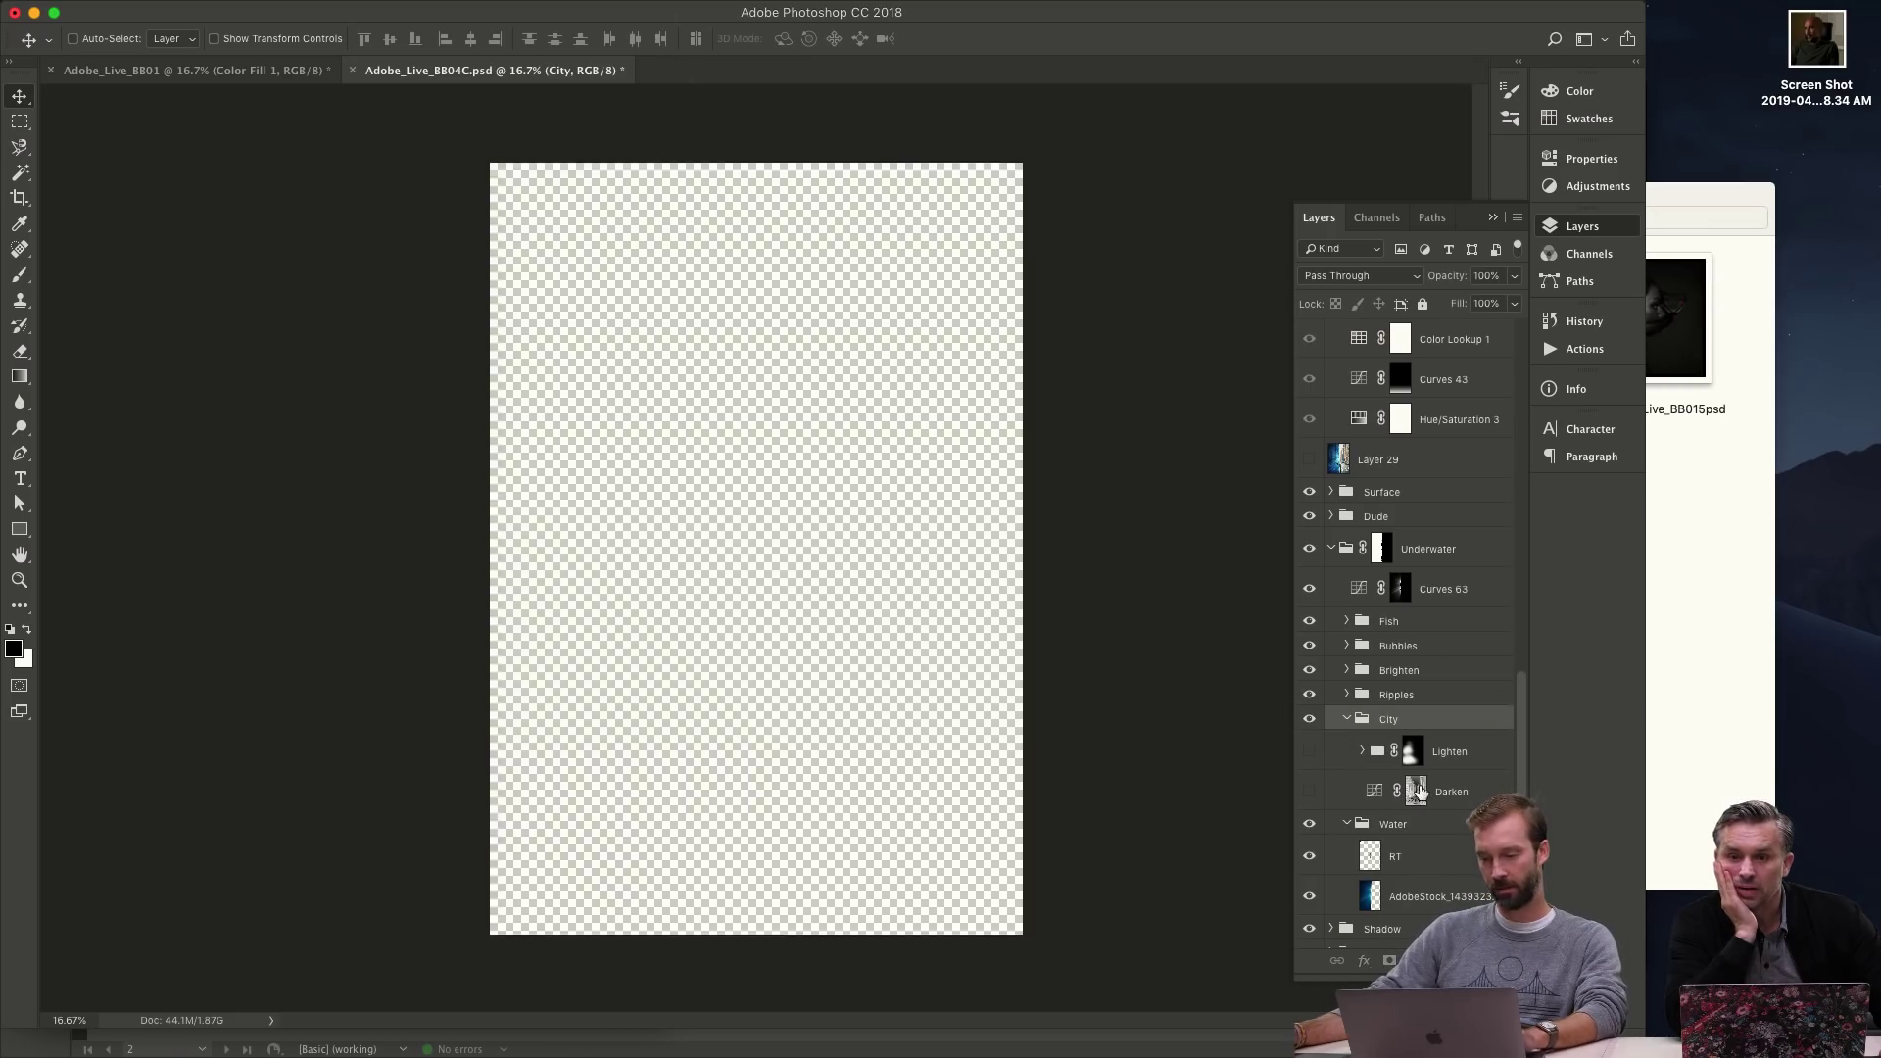
left_click(1416, 790, "alt")
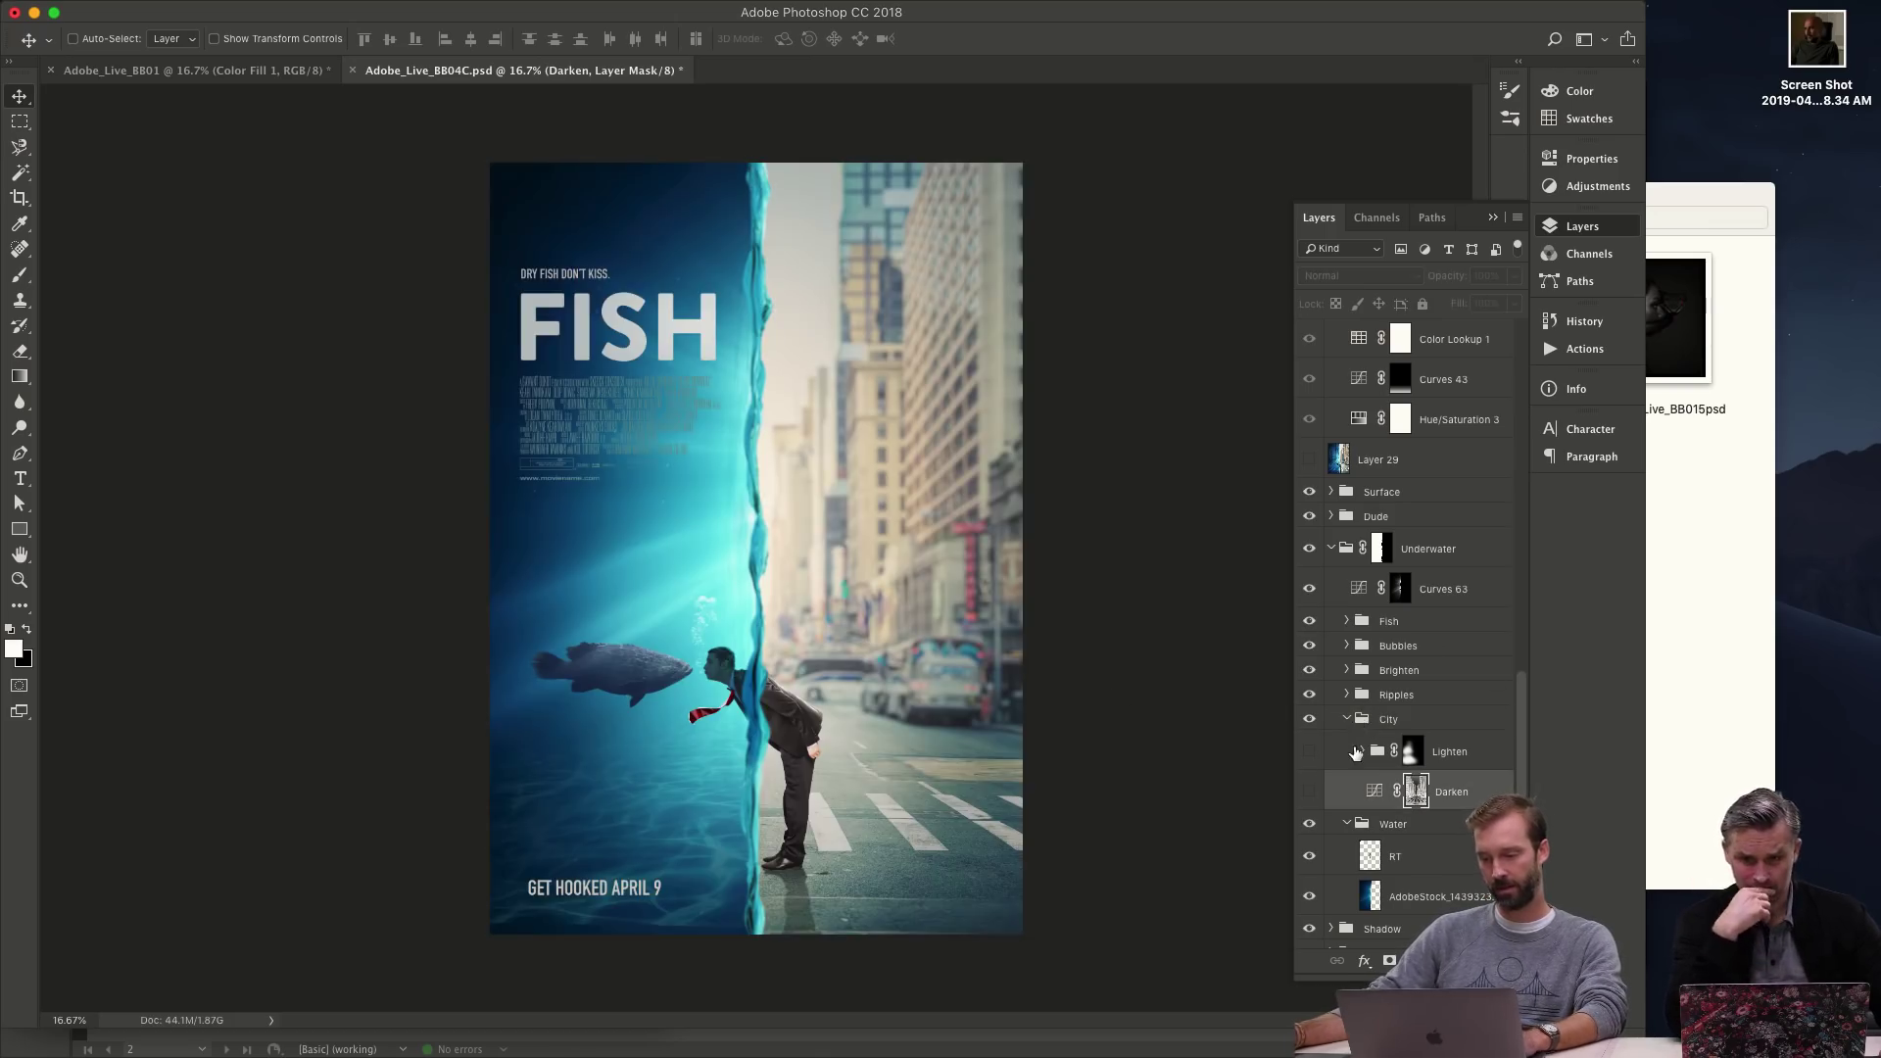
left_click(1309, 751)
left_click(1310, 792)
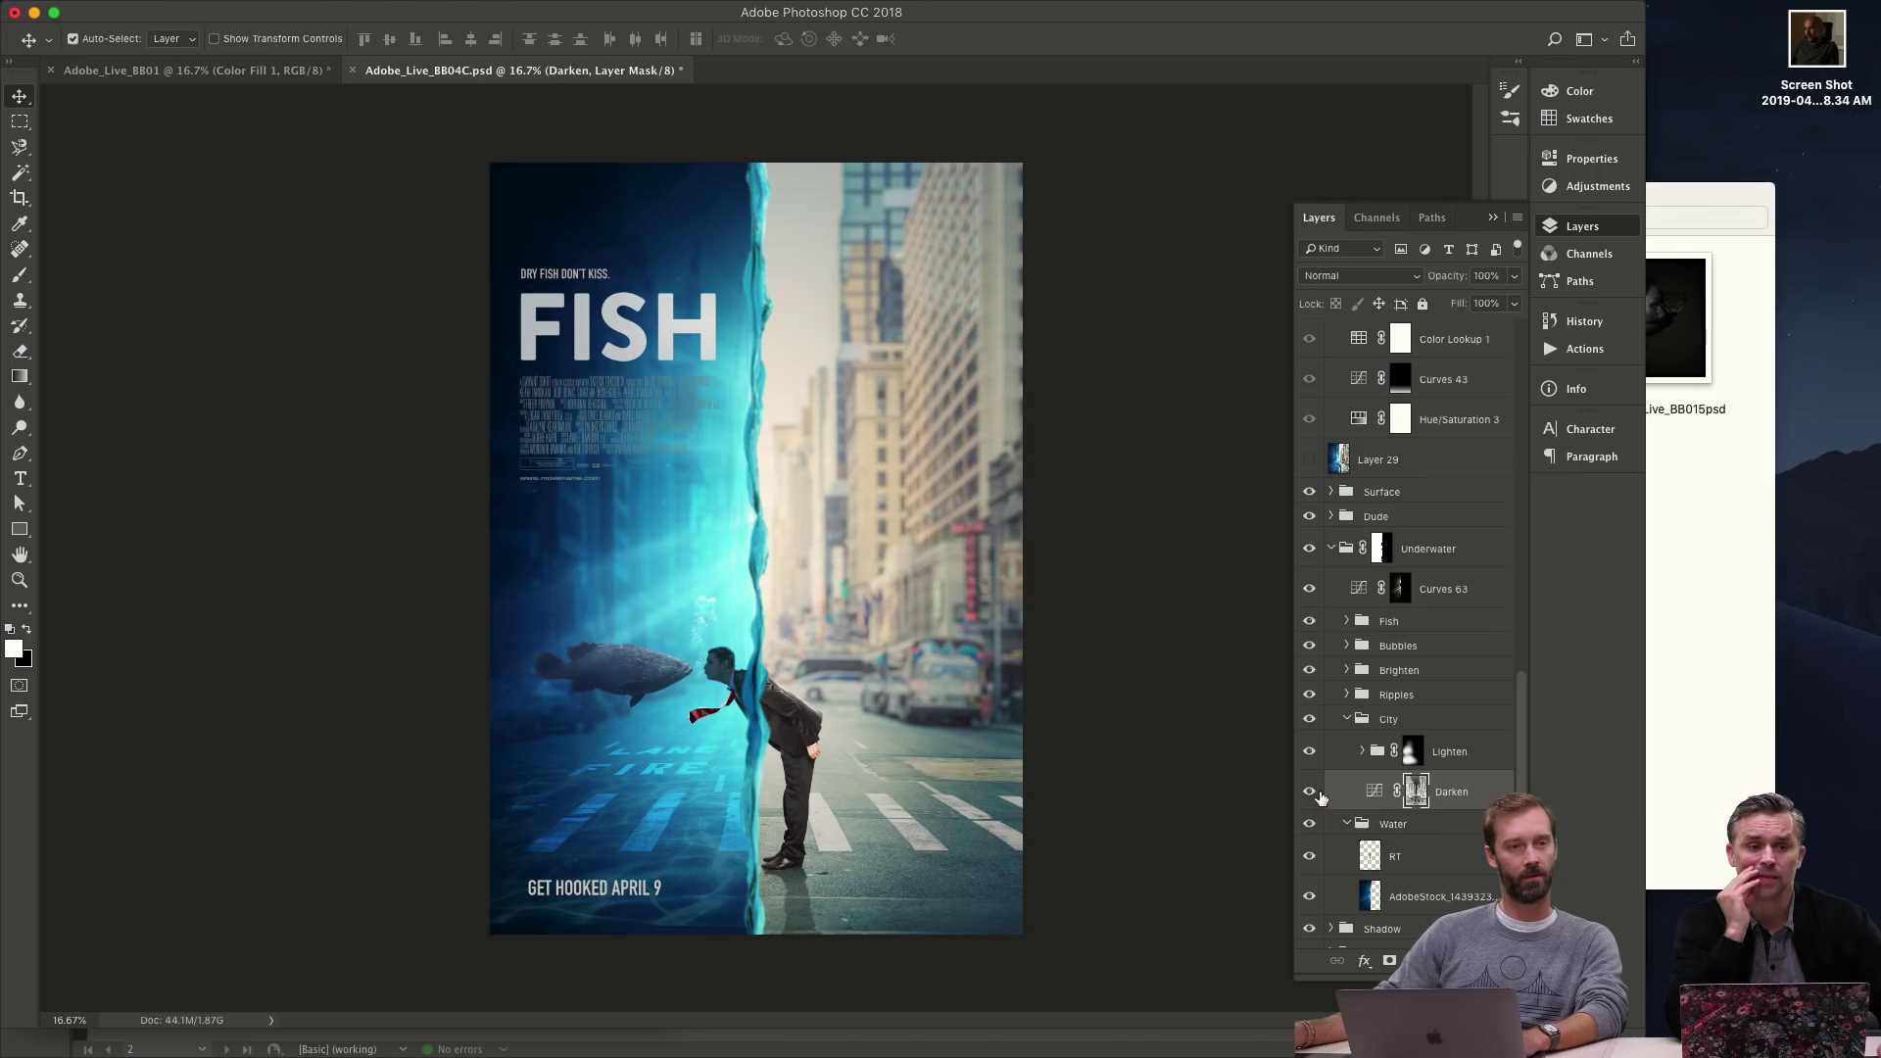
- Switch to Chrome to view the Behance portfolio profile
key("super+Tab")
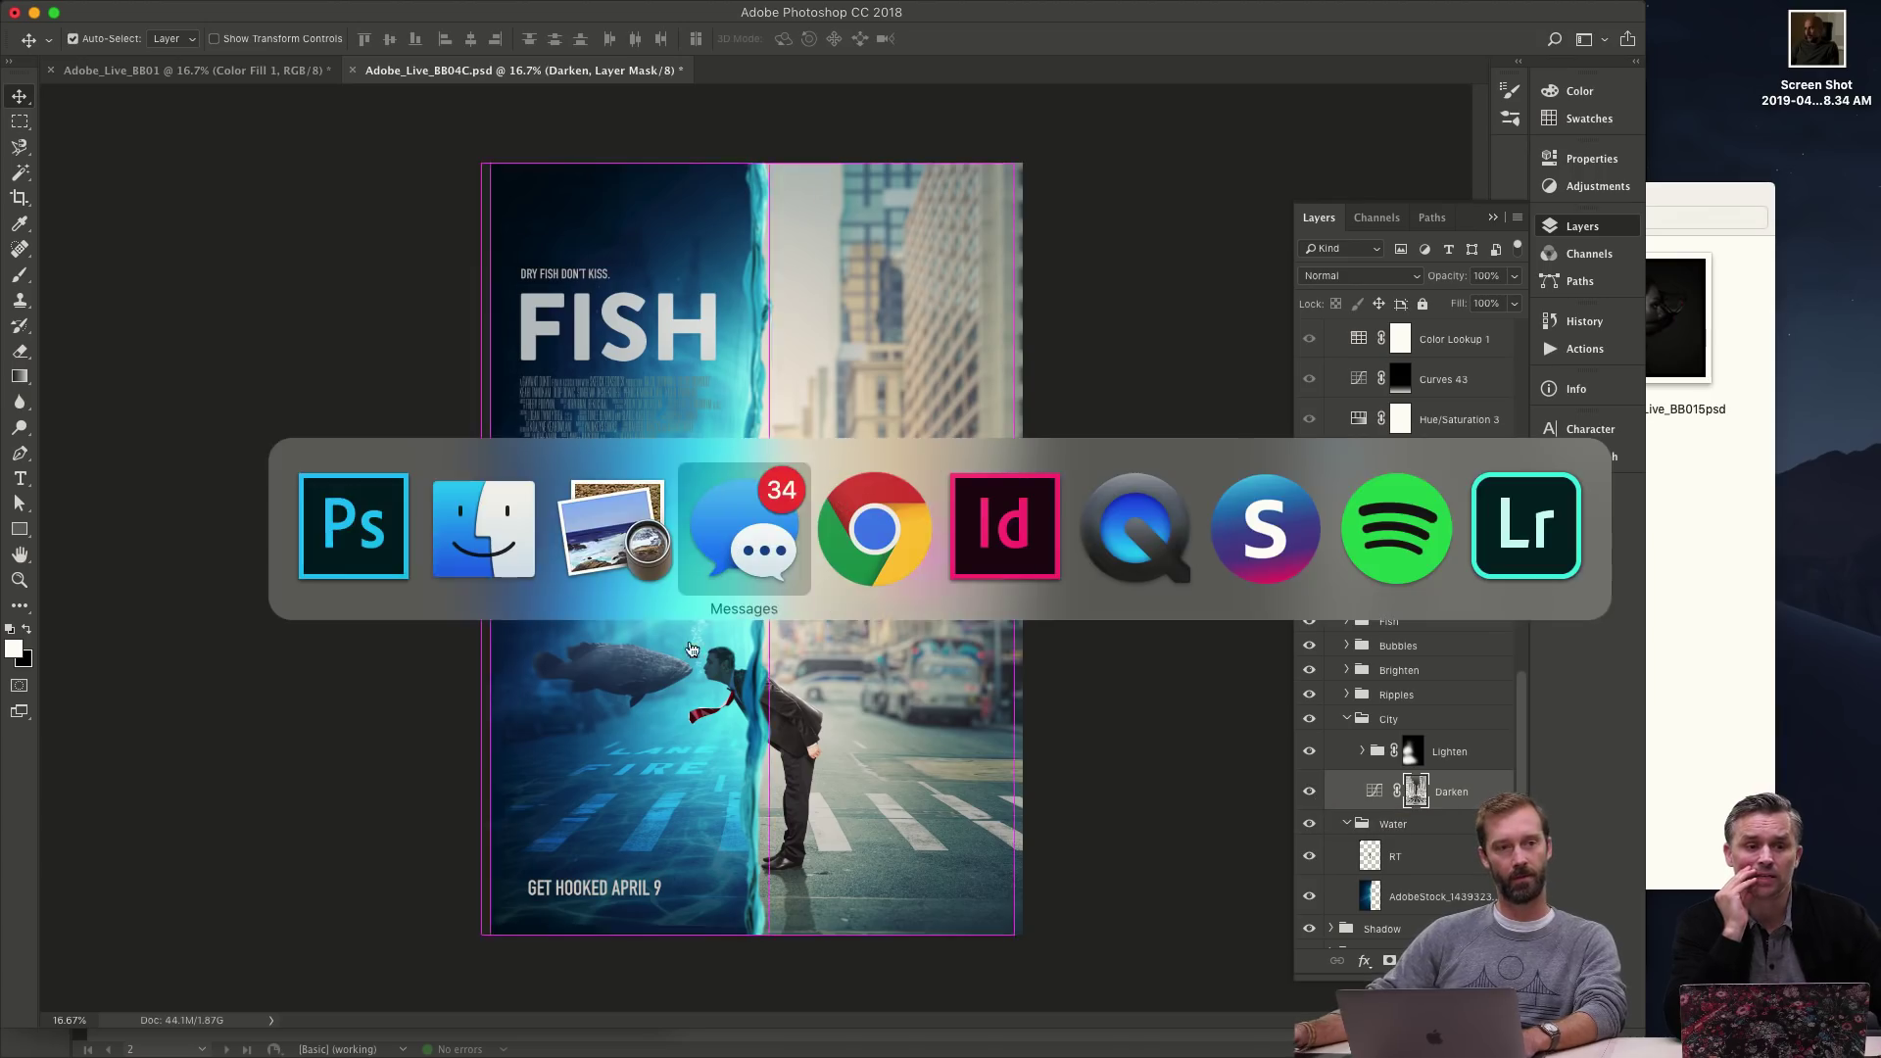
left_click(914, 558)
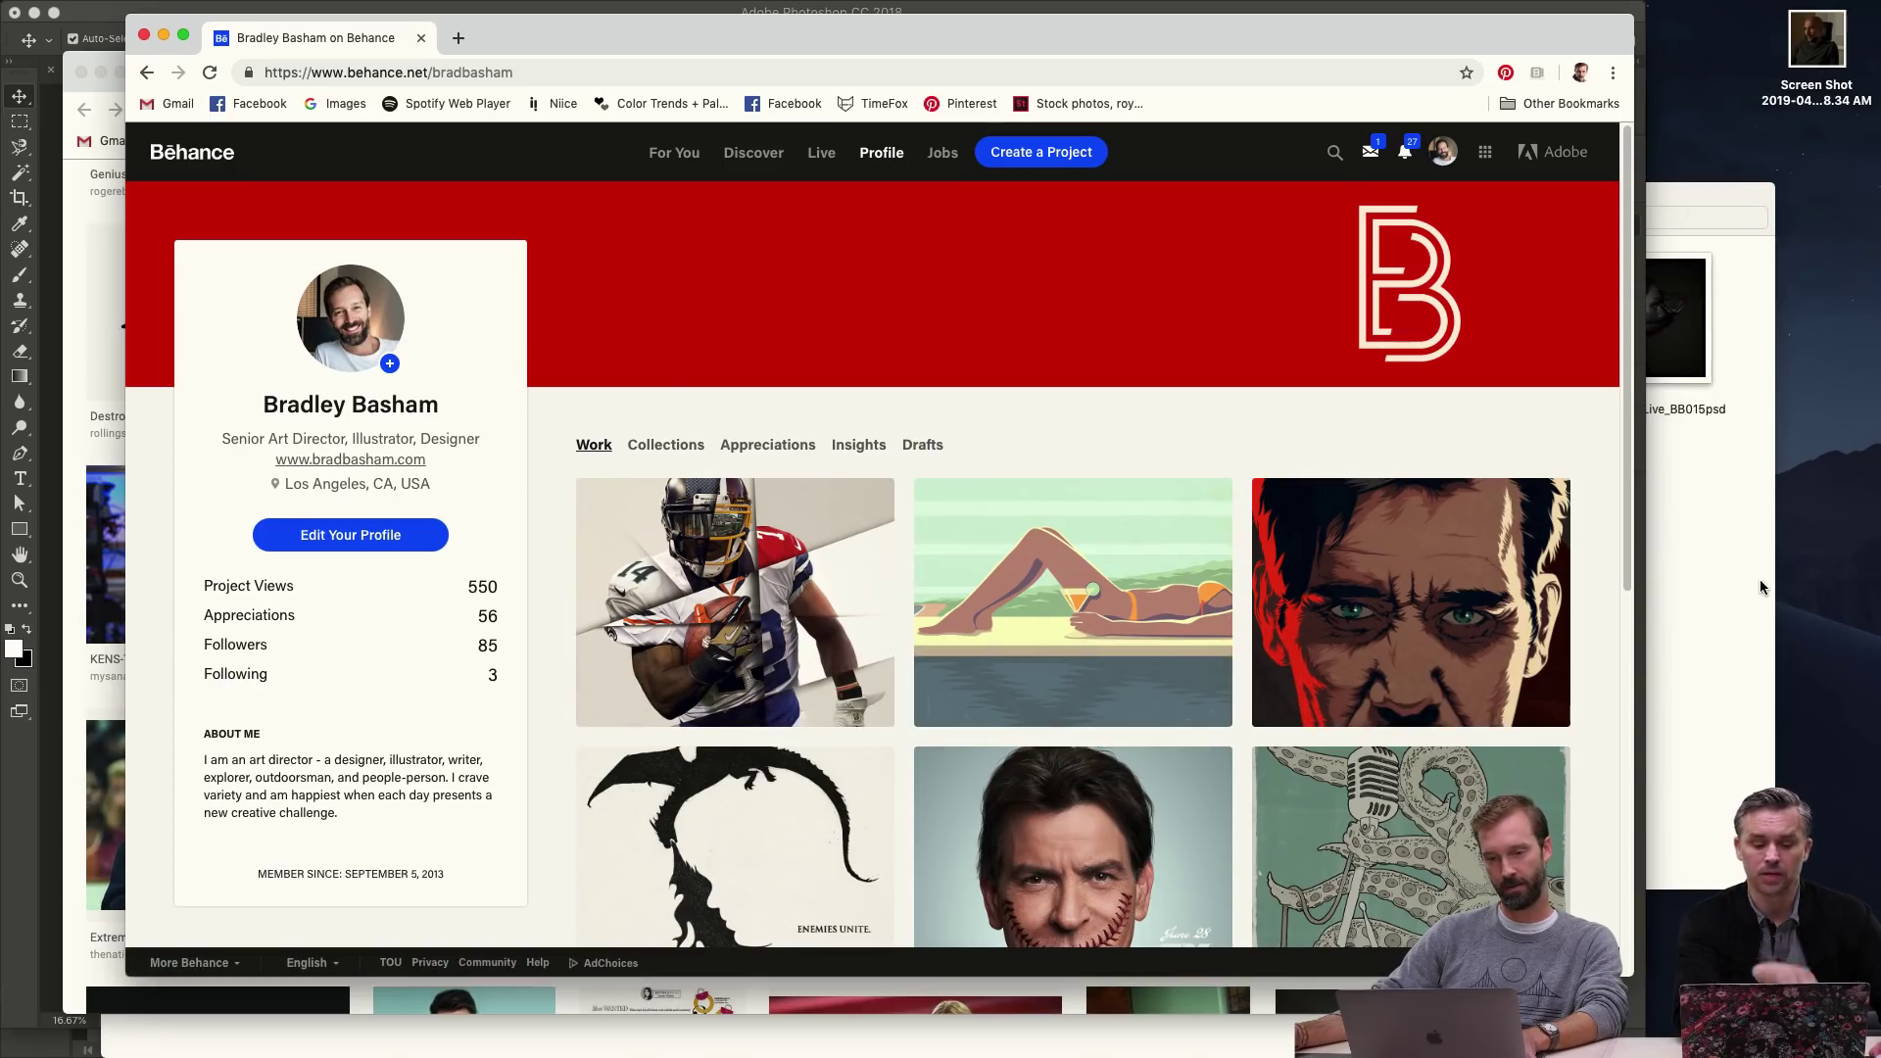
- Switch to Finder, reposition its window, and go up from the WIP folder to ADOBE_LIVE
key("super+Tab")
key("super+Tab")
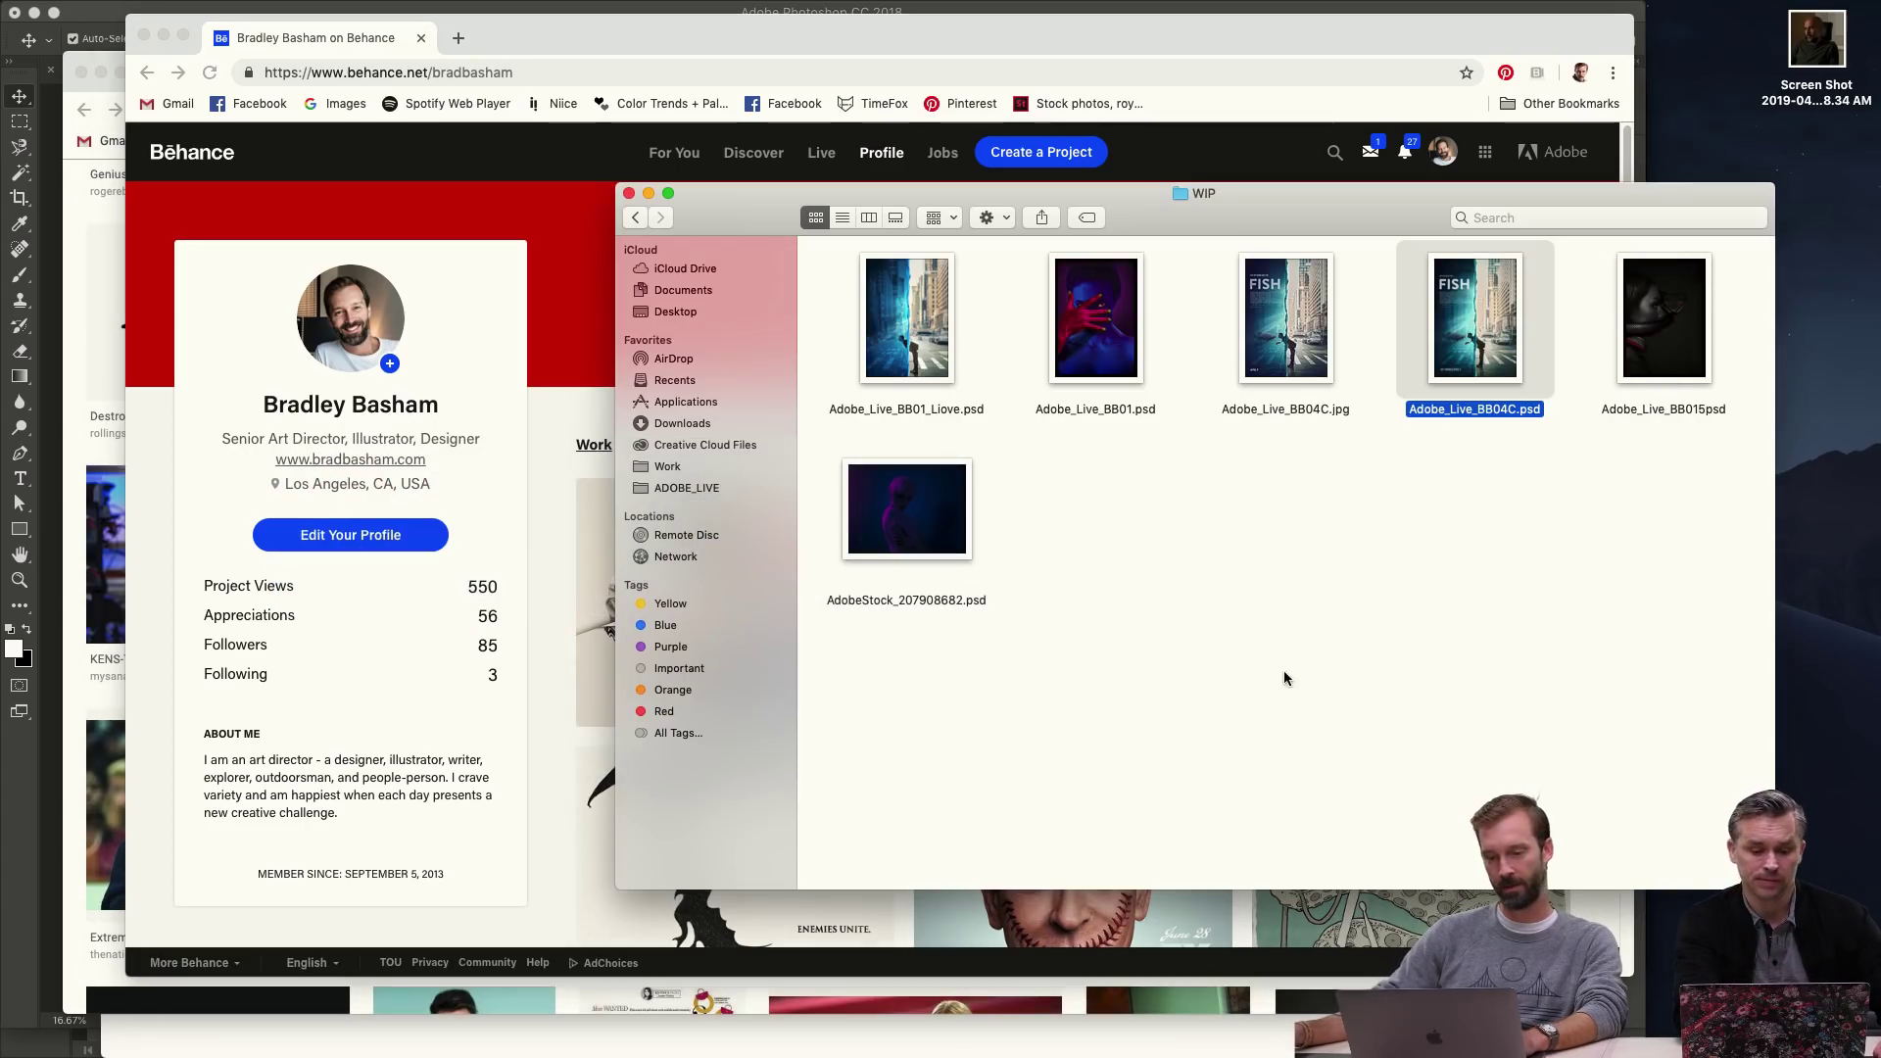
left_click(1380, 512)
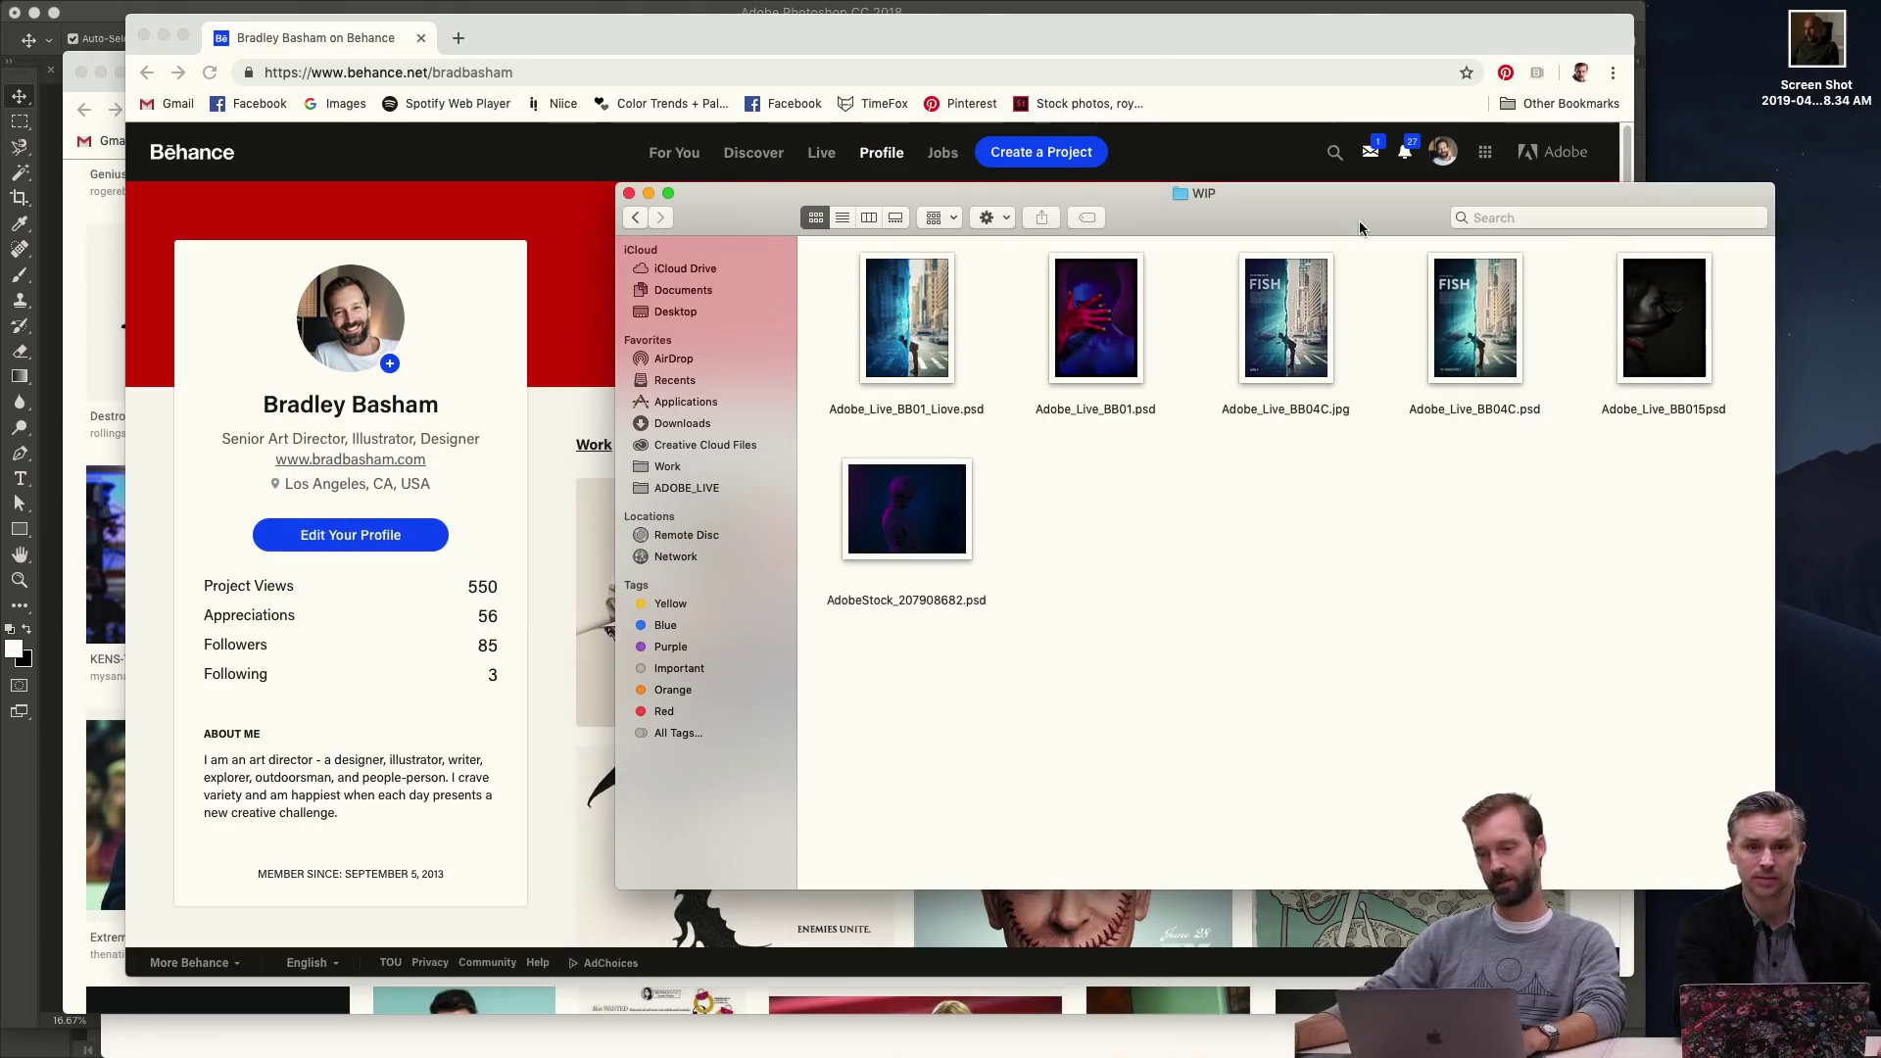
left_click_drag(1356, 216, 1216, 165)
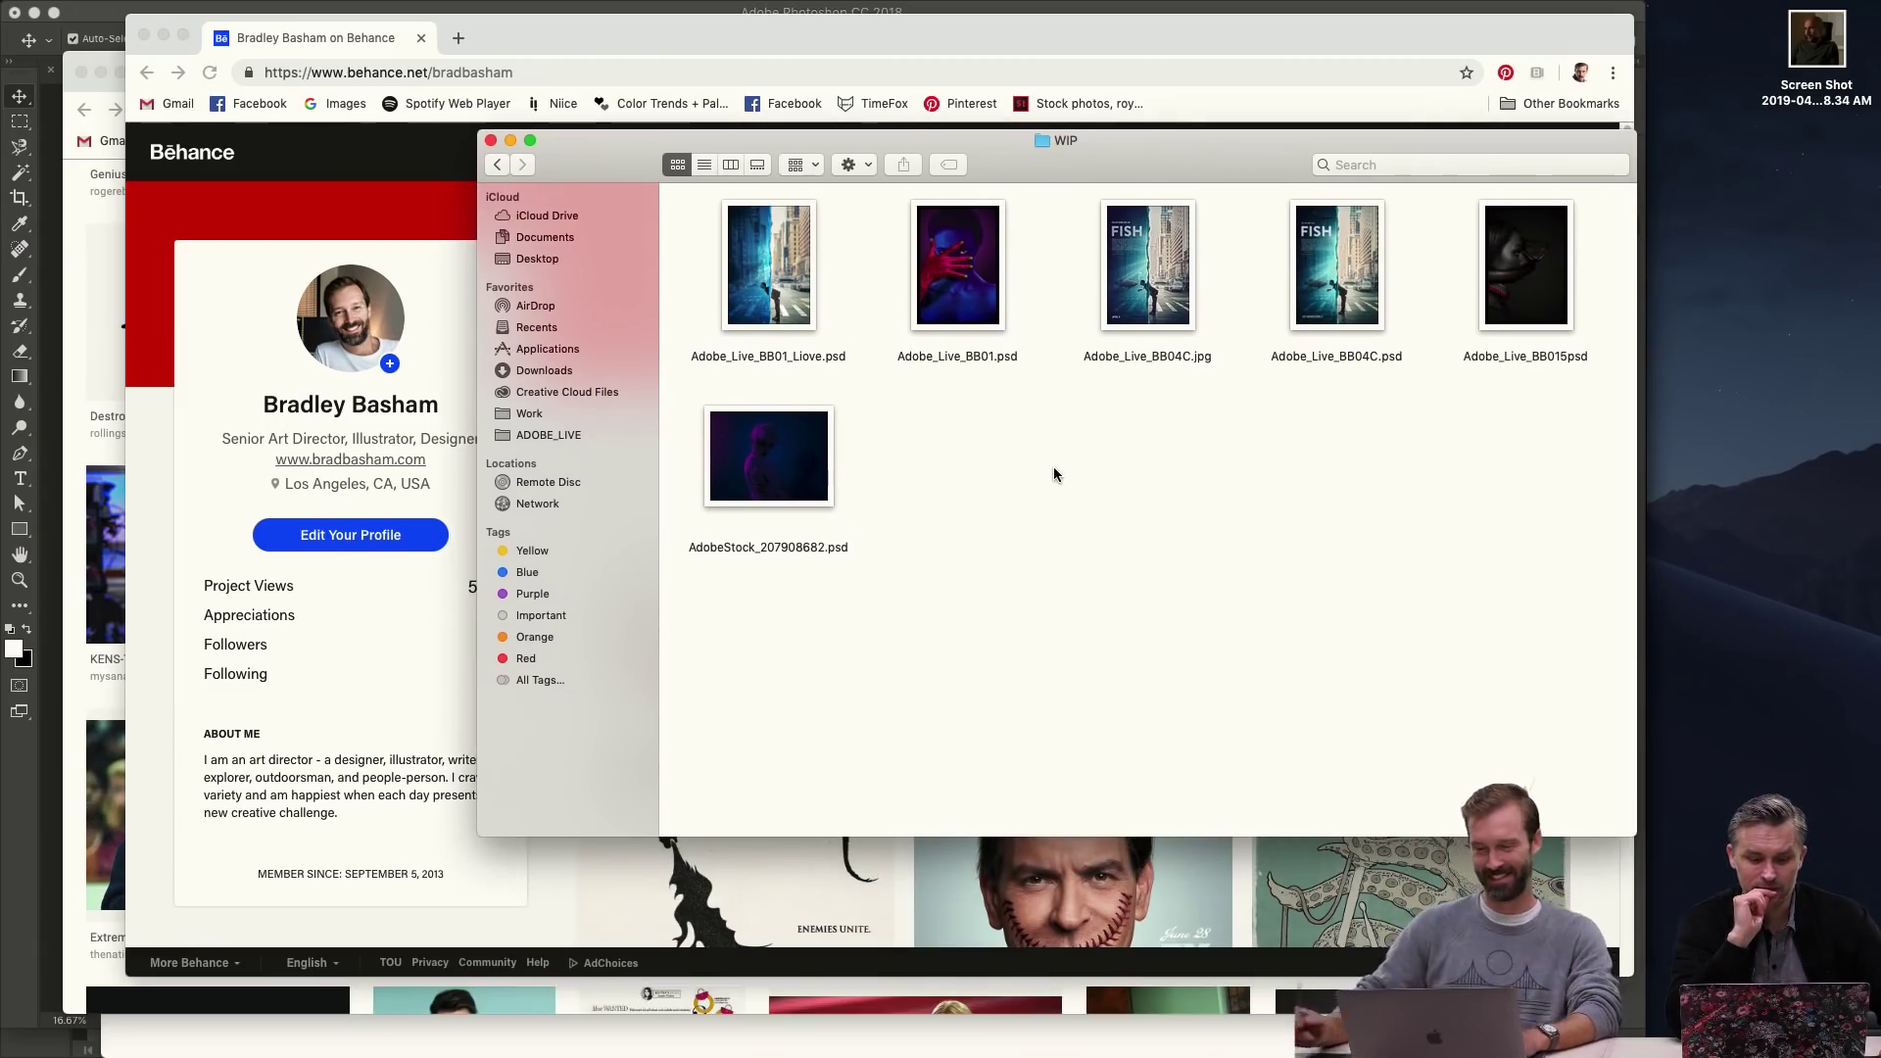
key("super+Up")
key("super+Up")
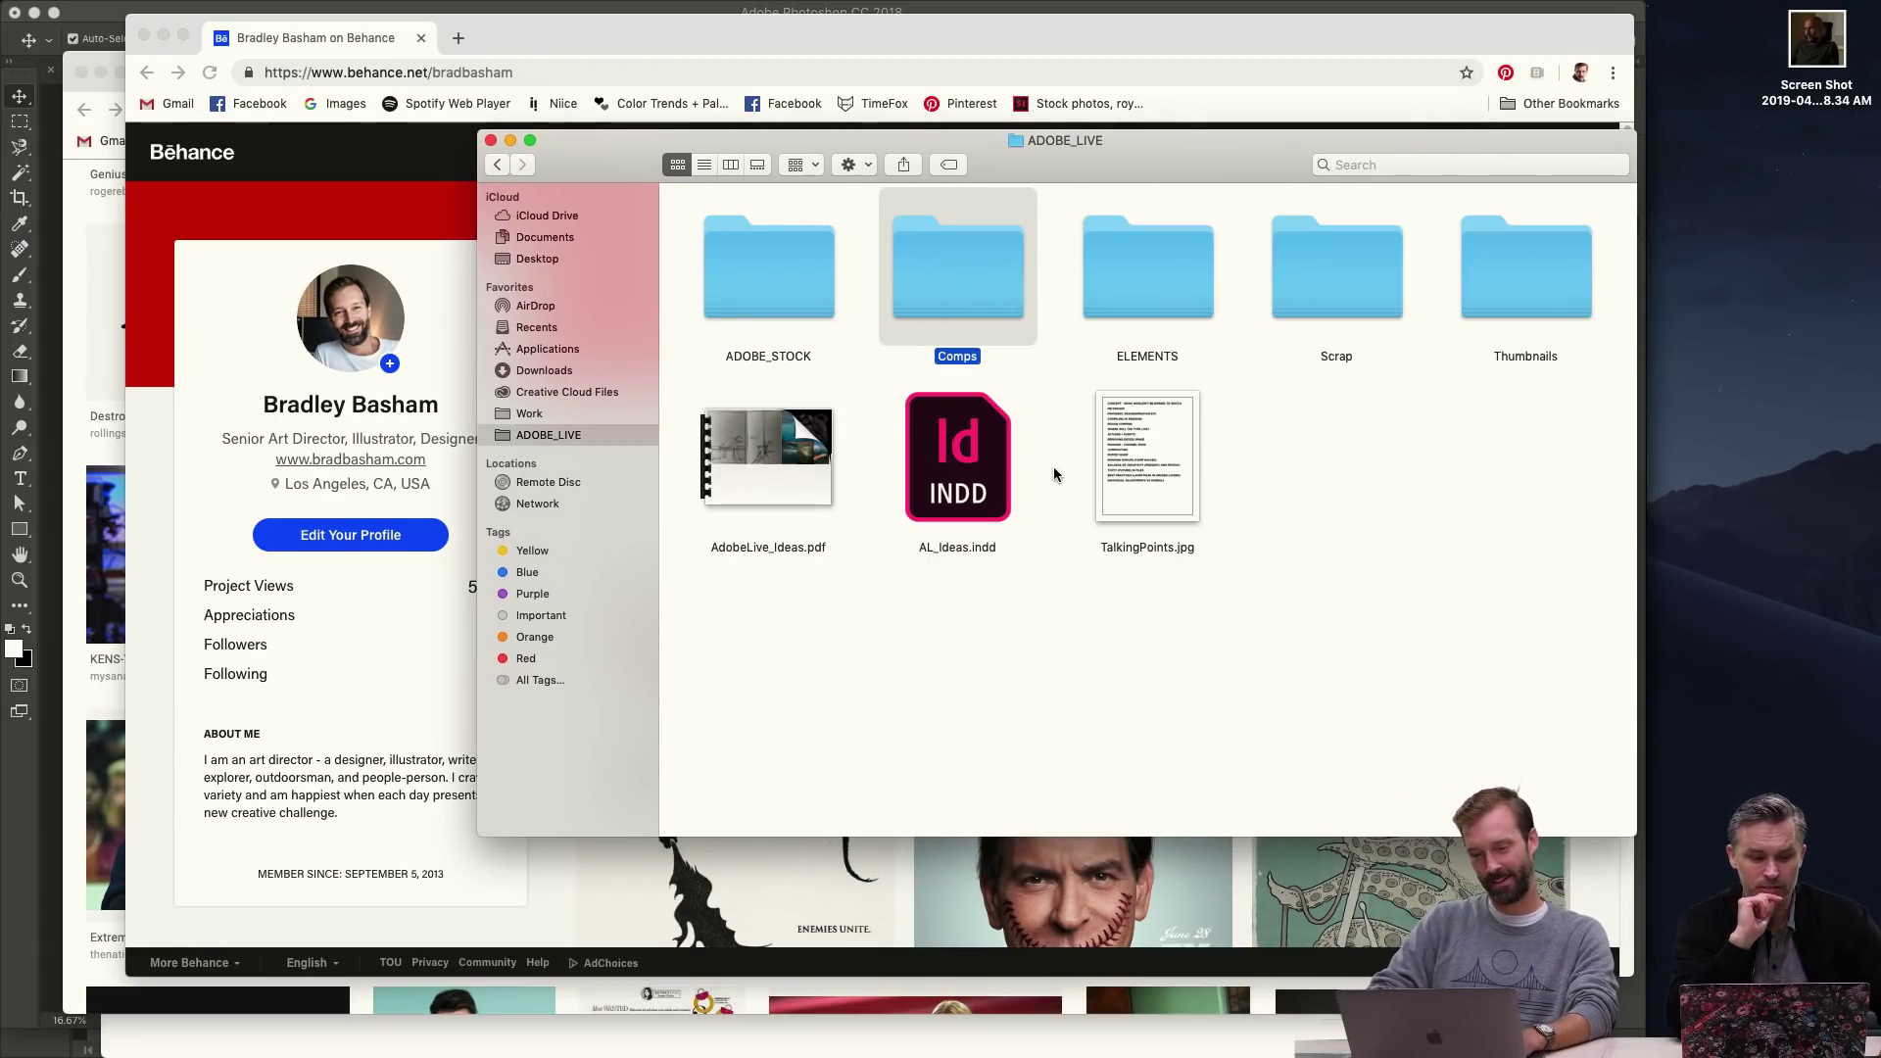
- Preview AdobeLive_Ideas.pdf, view the concept sketches and its third page, and close the preview
key("Left")
key("Down")
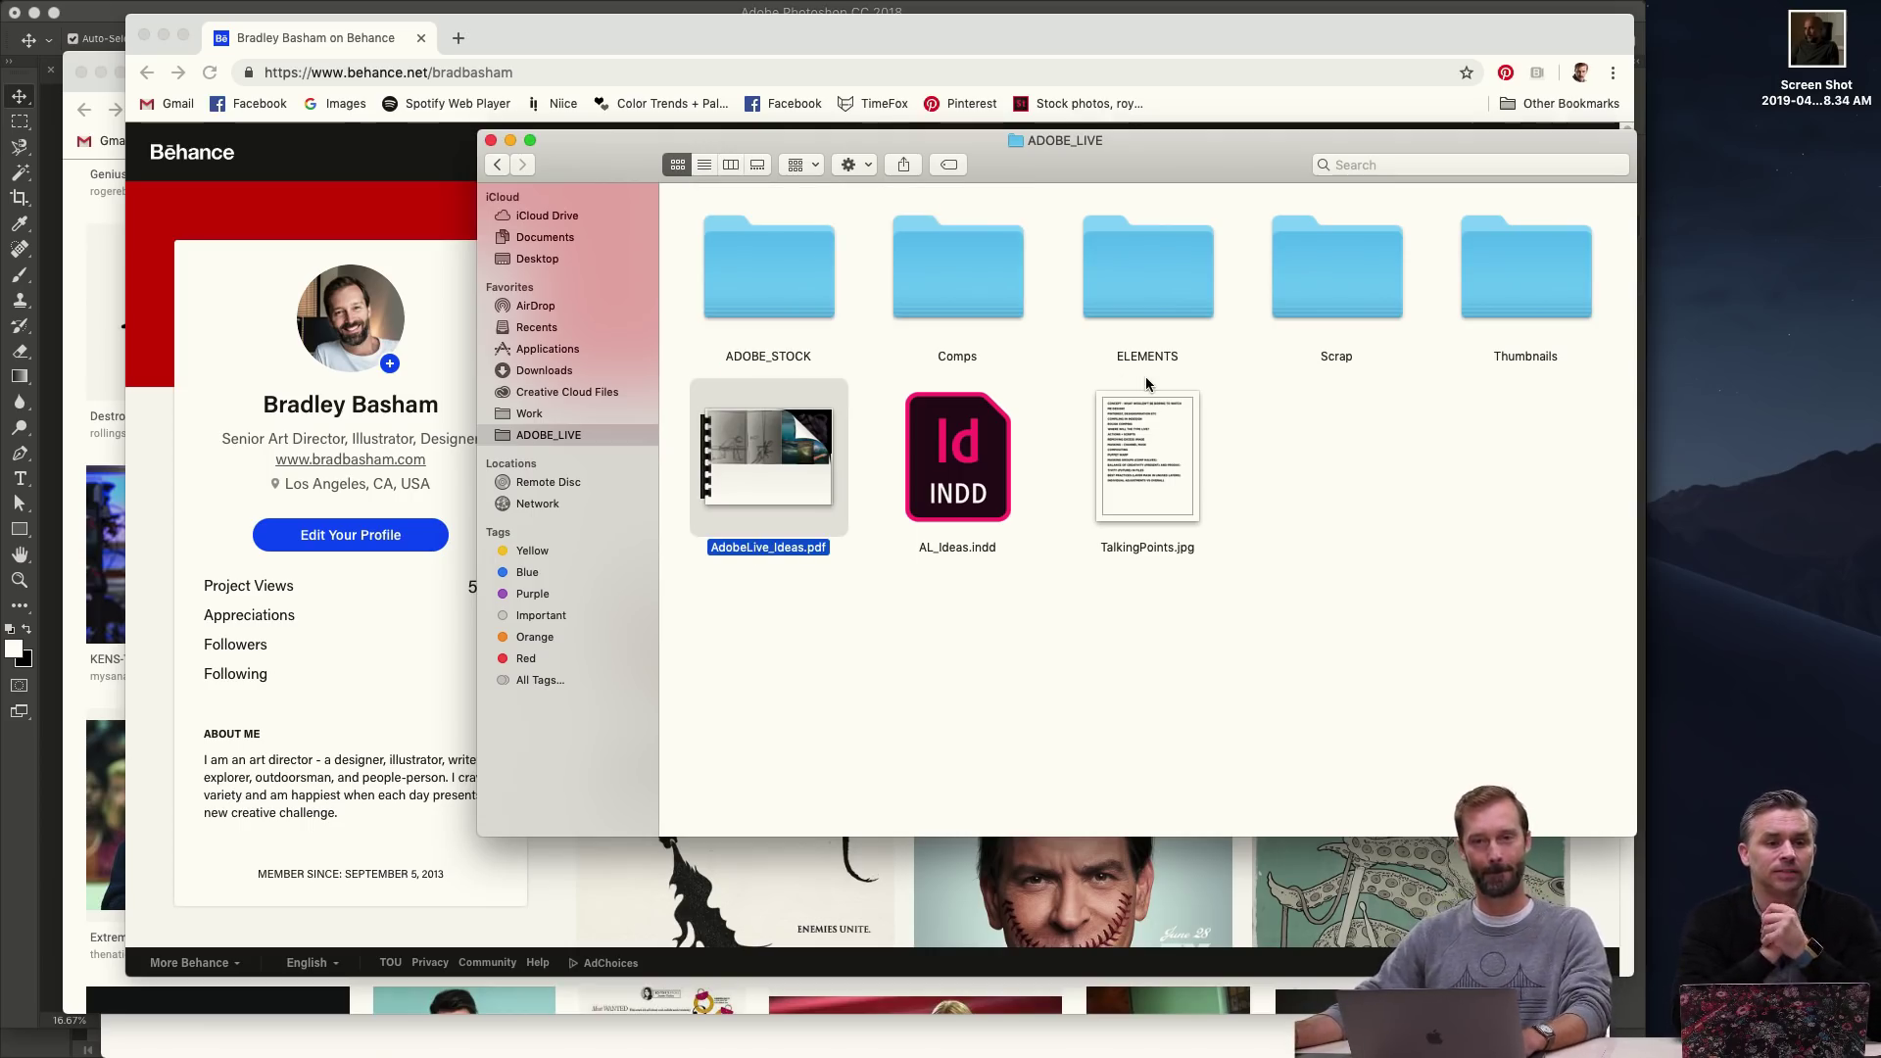
key("space")
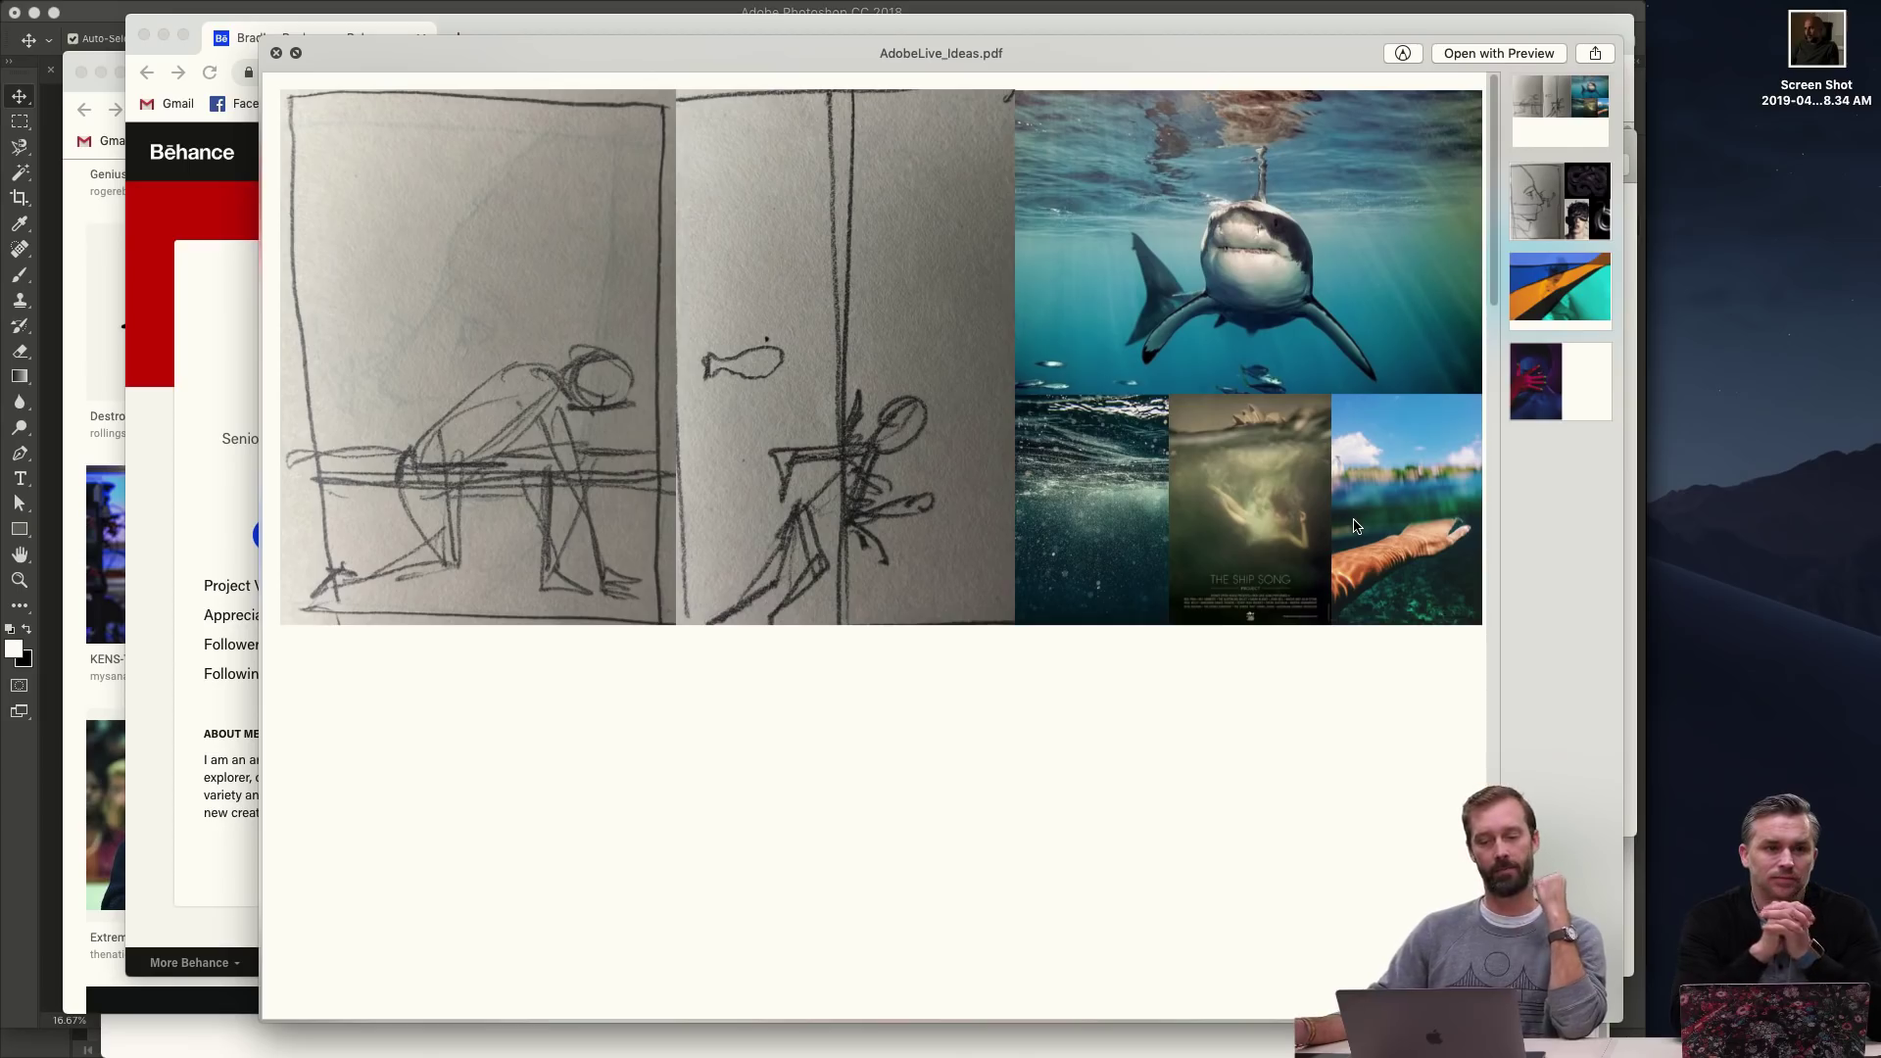
left_click(1531, 321)
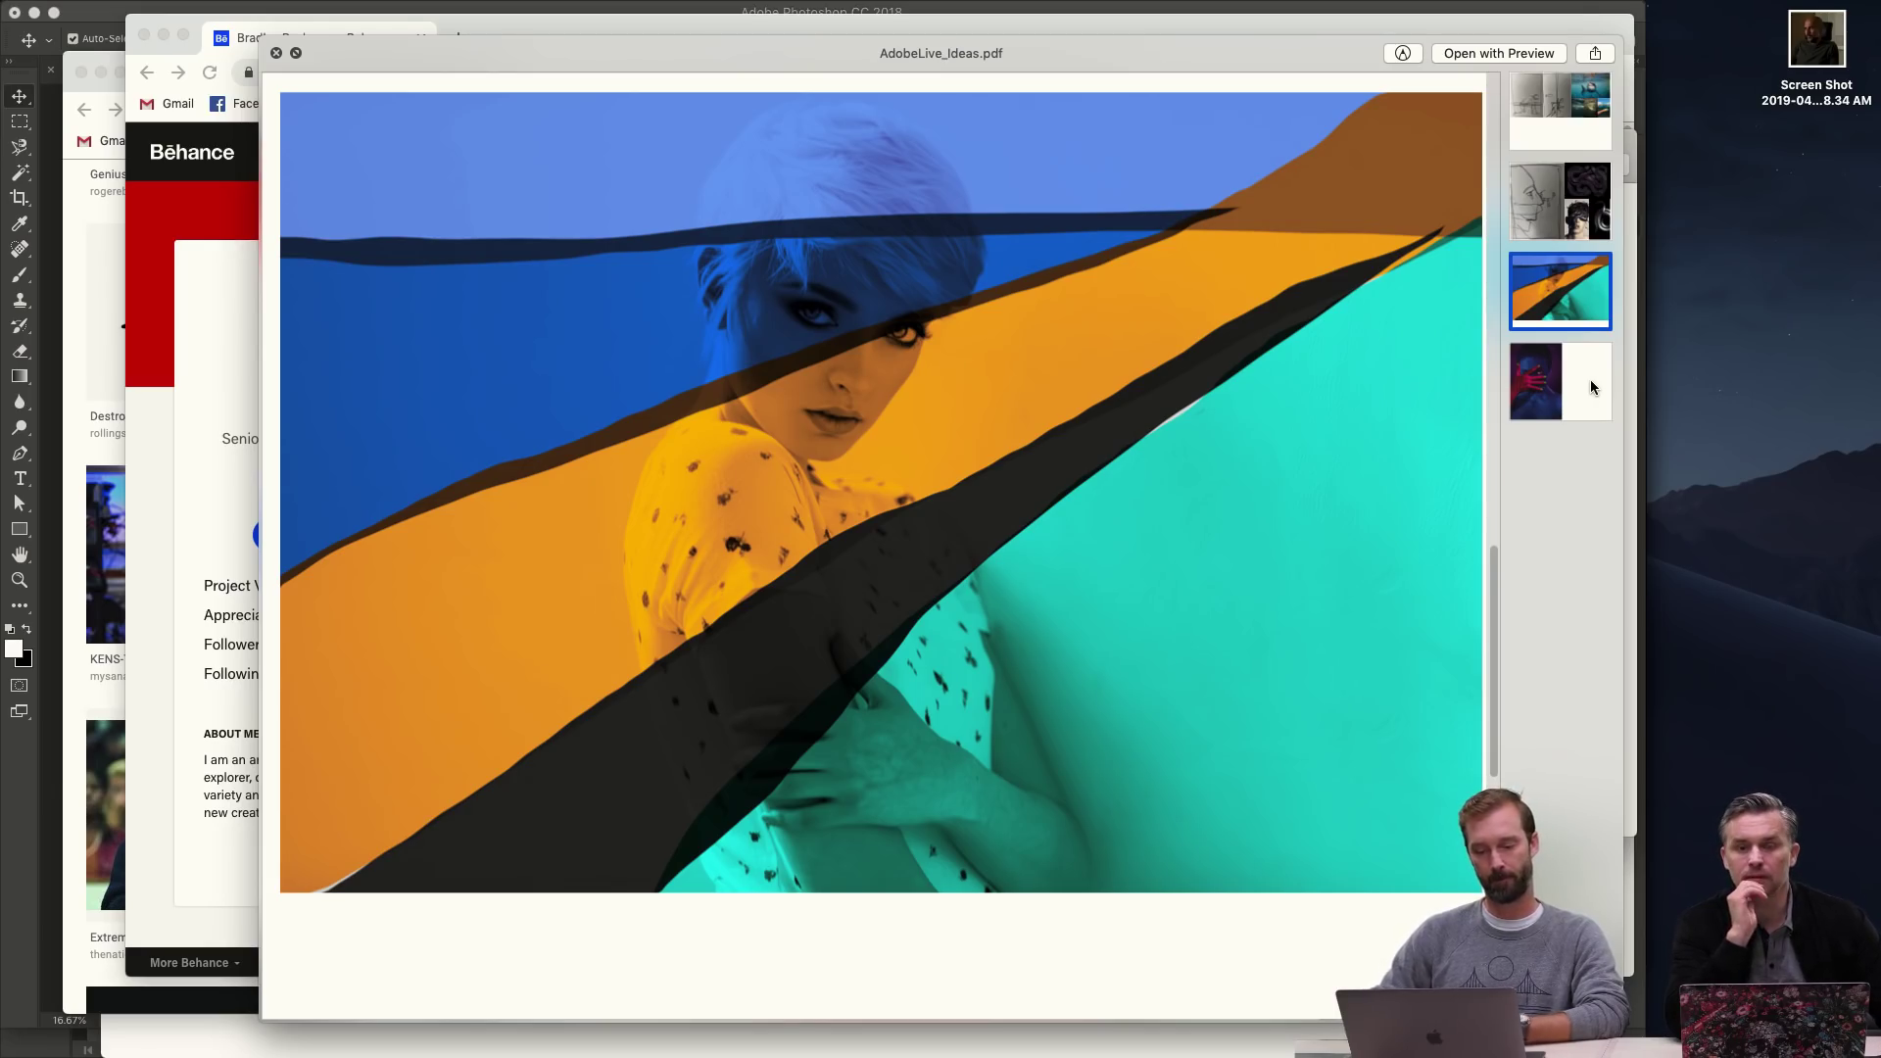
key("space")
left_click(1207, 615)
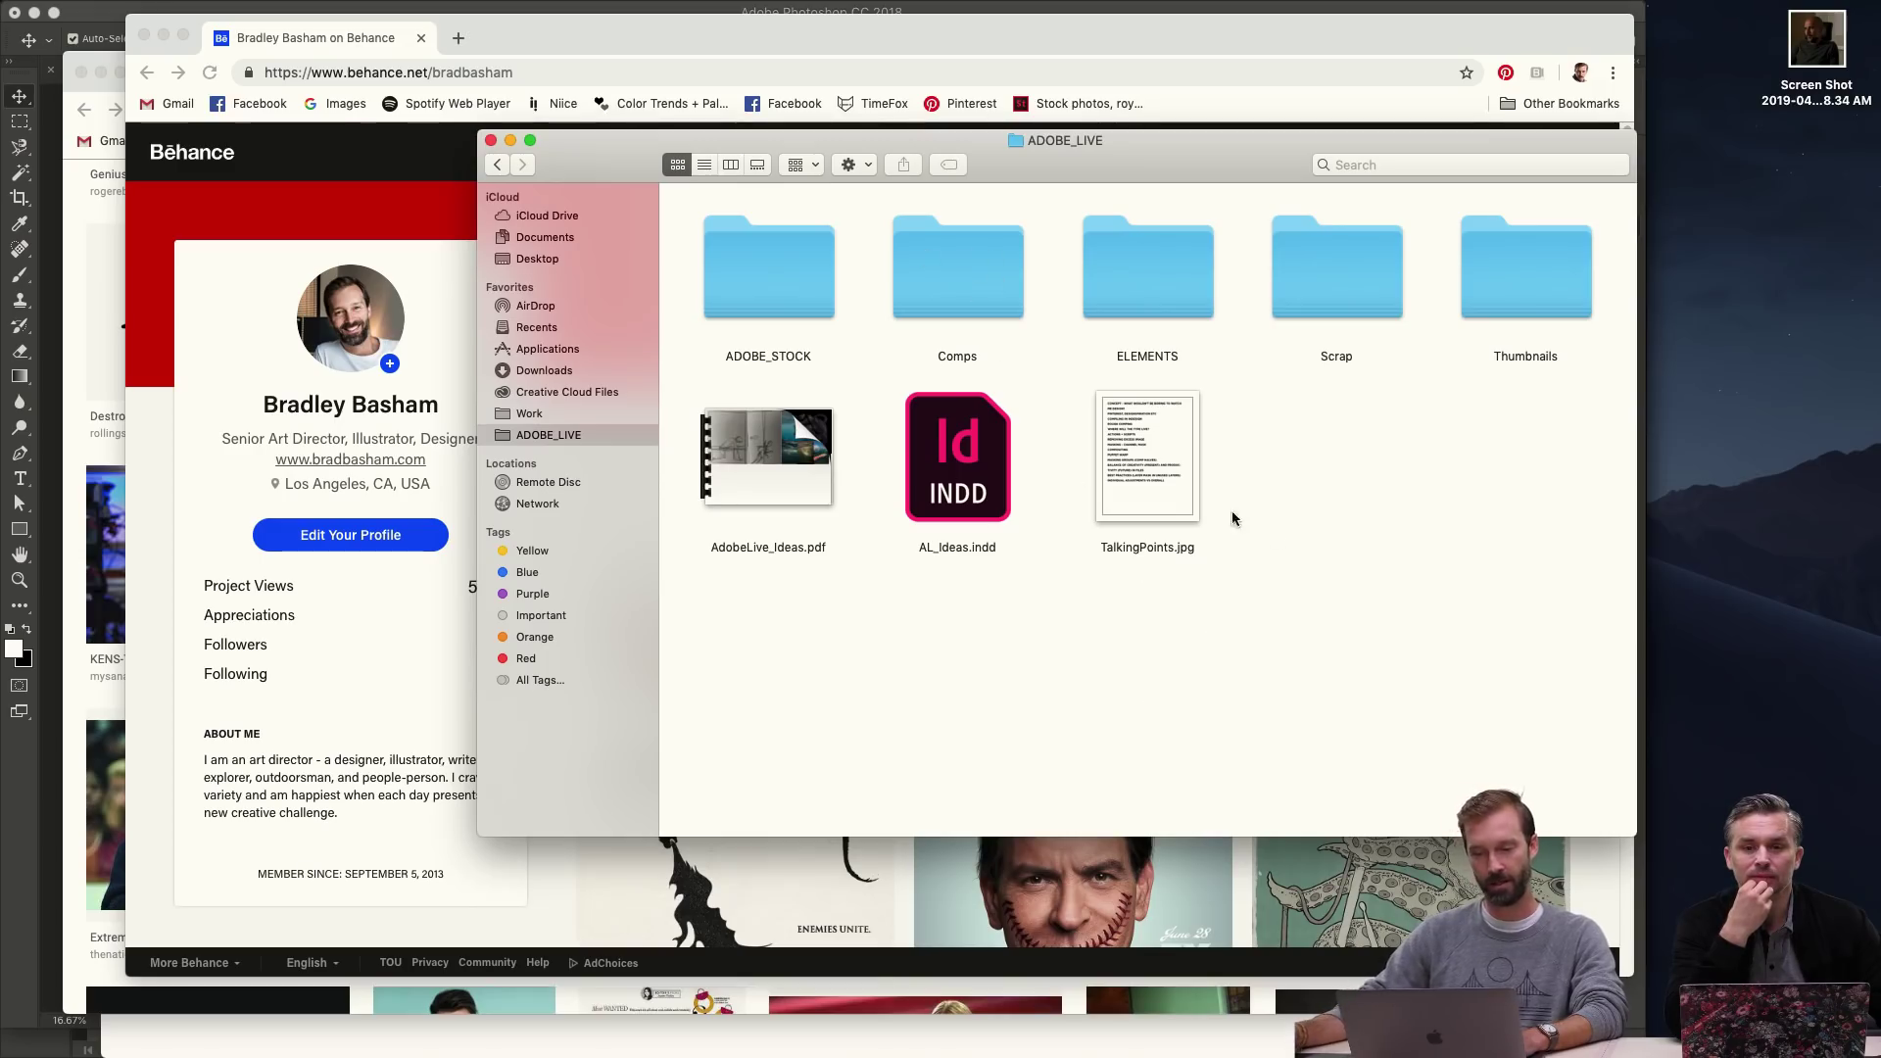
- Go into the ADOBE_STOCK folder and open its HD subfolder
left_click(944, 294)
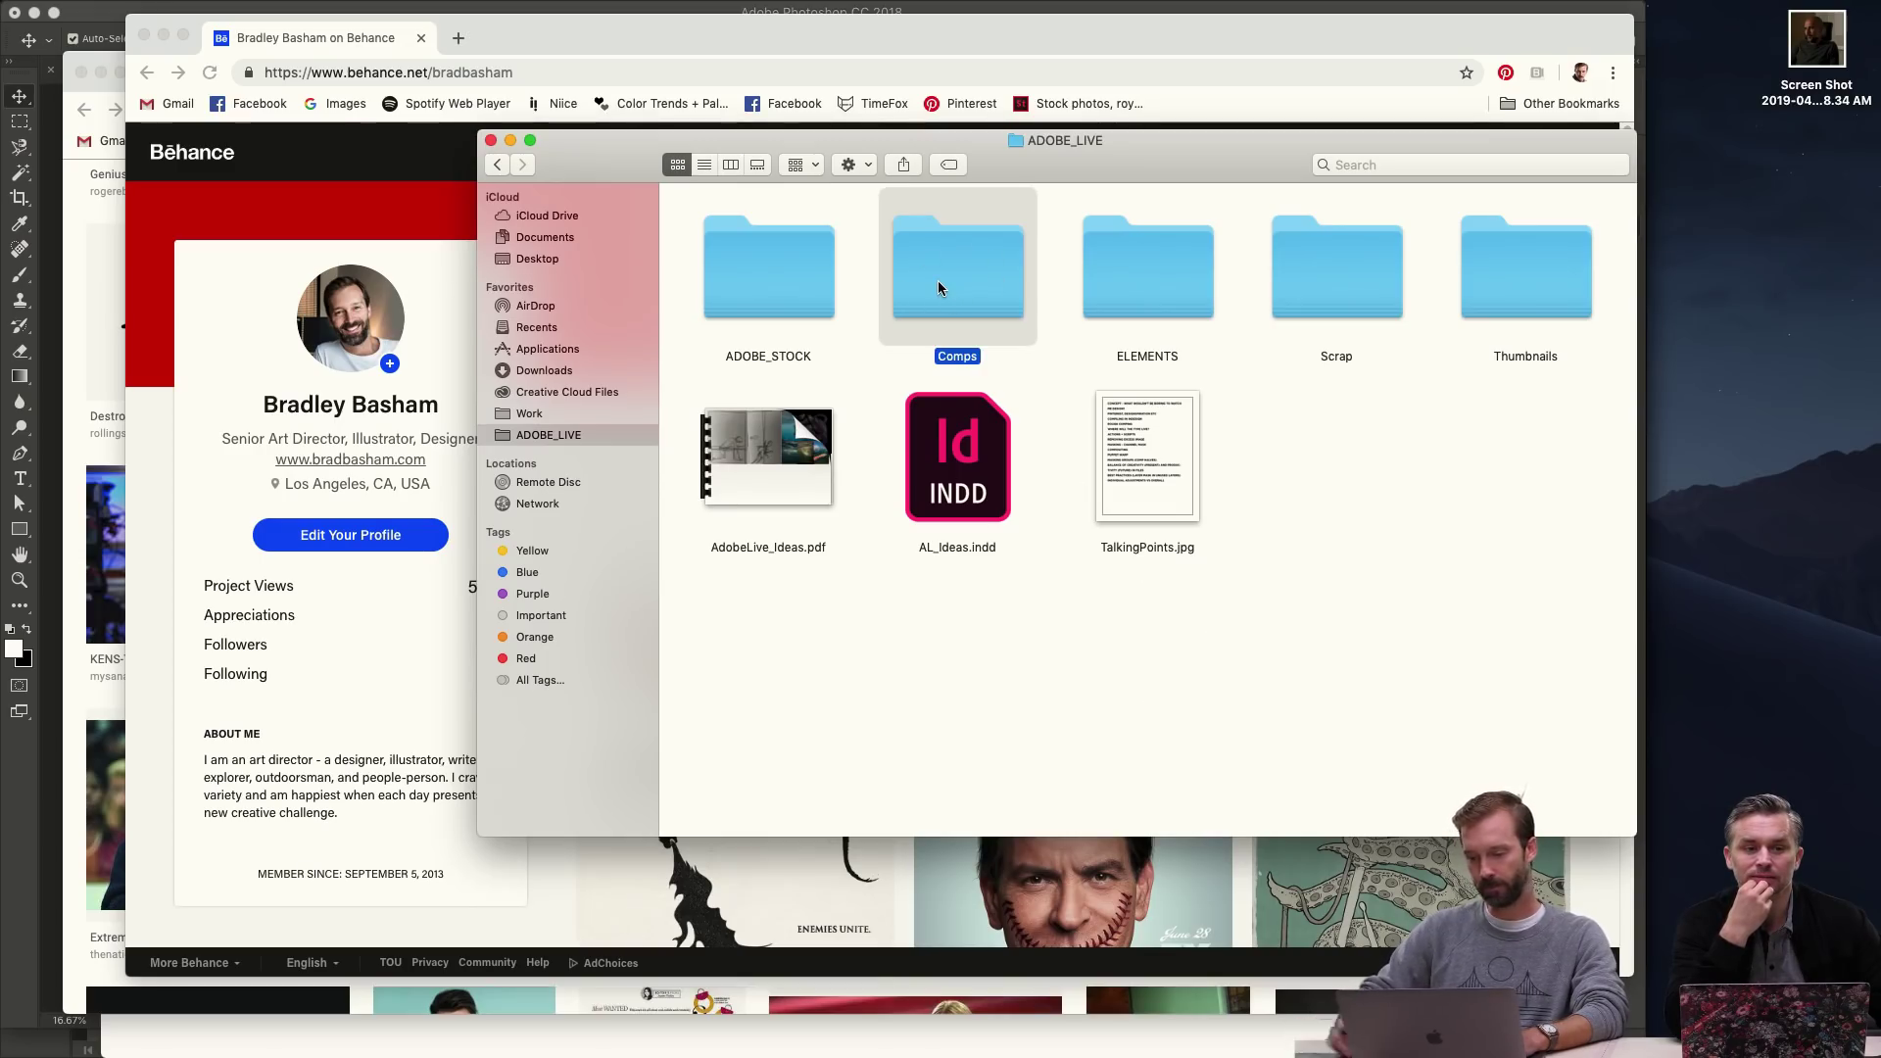
key("Left")
key("super+Down")
key("Right")
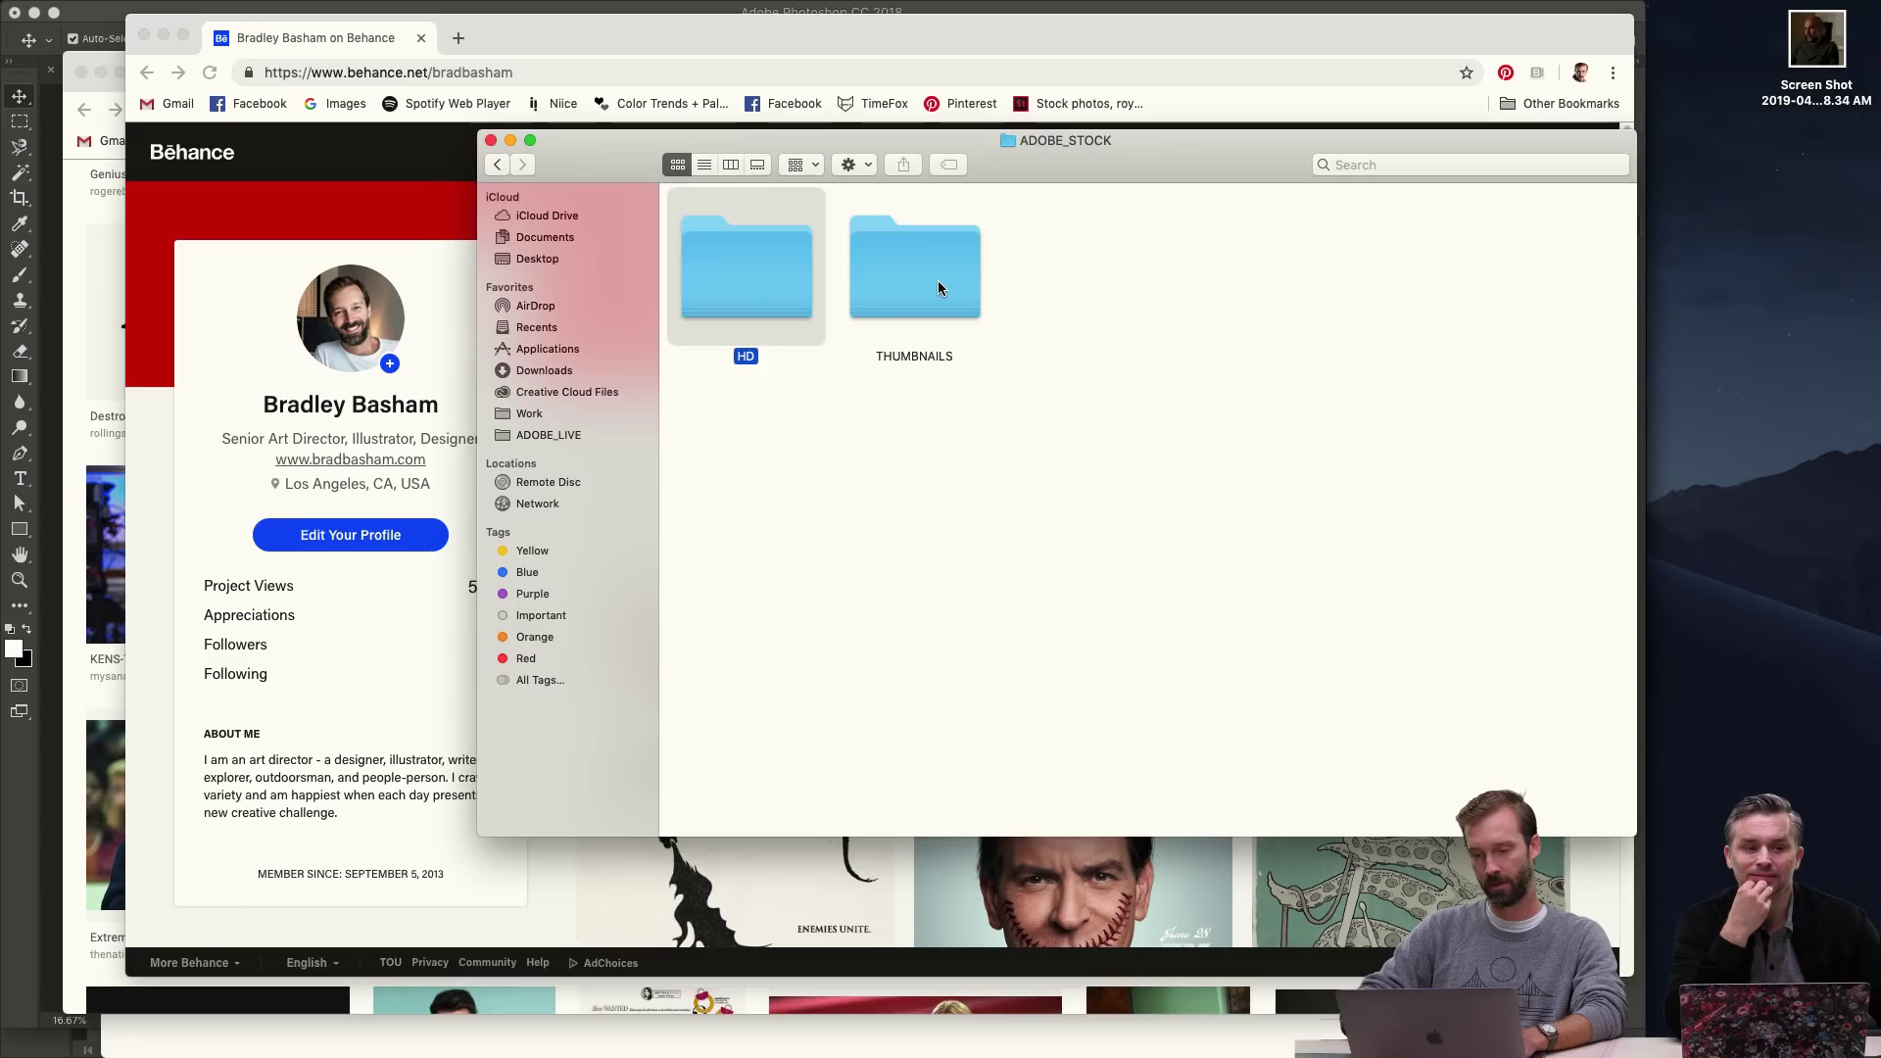
key("super+Down")
key("Right")
key("Right")
key("Right")
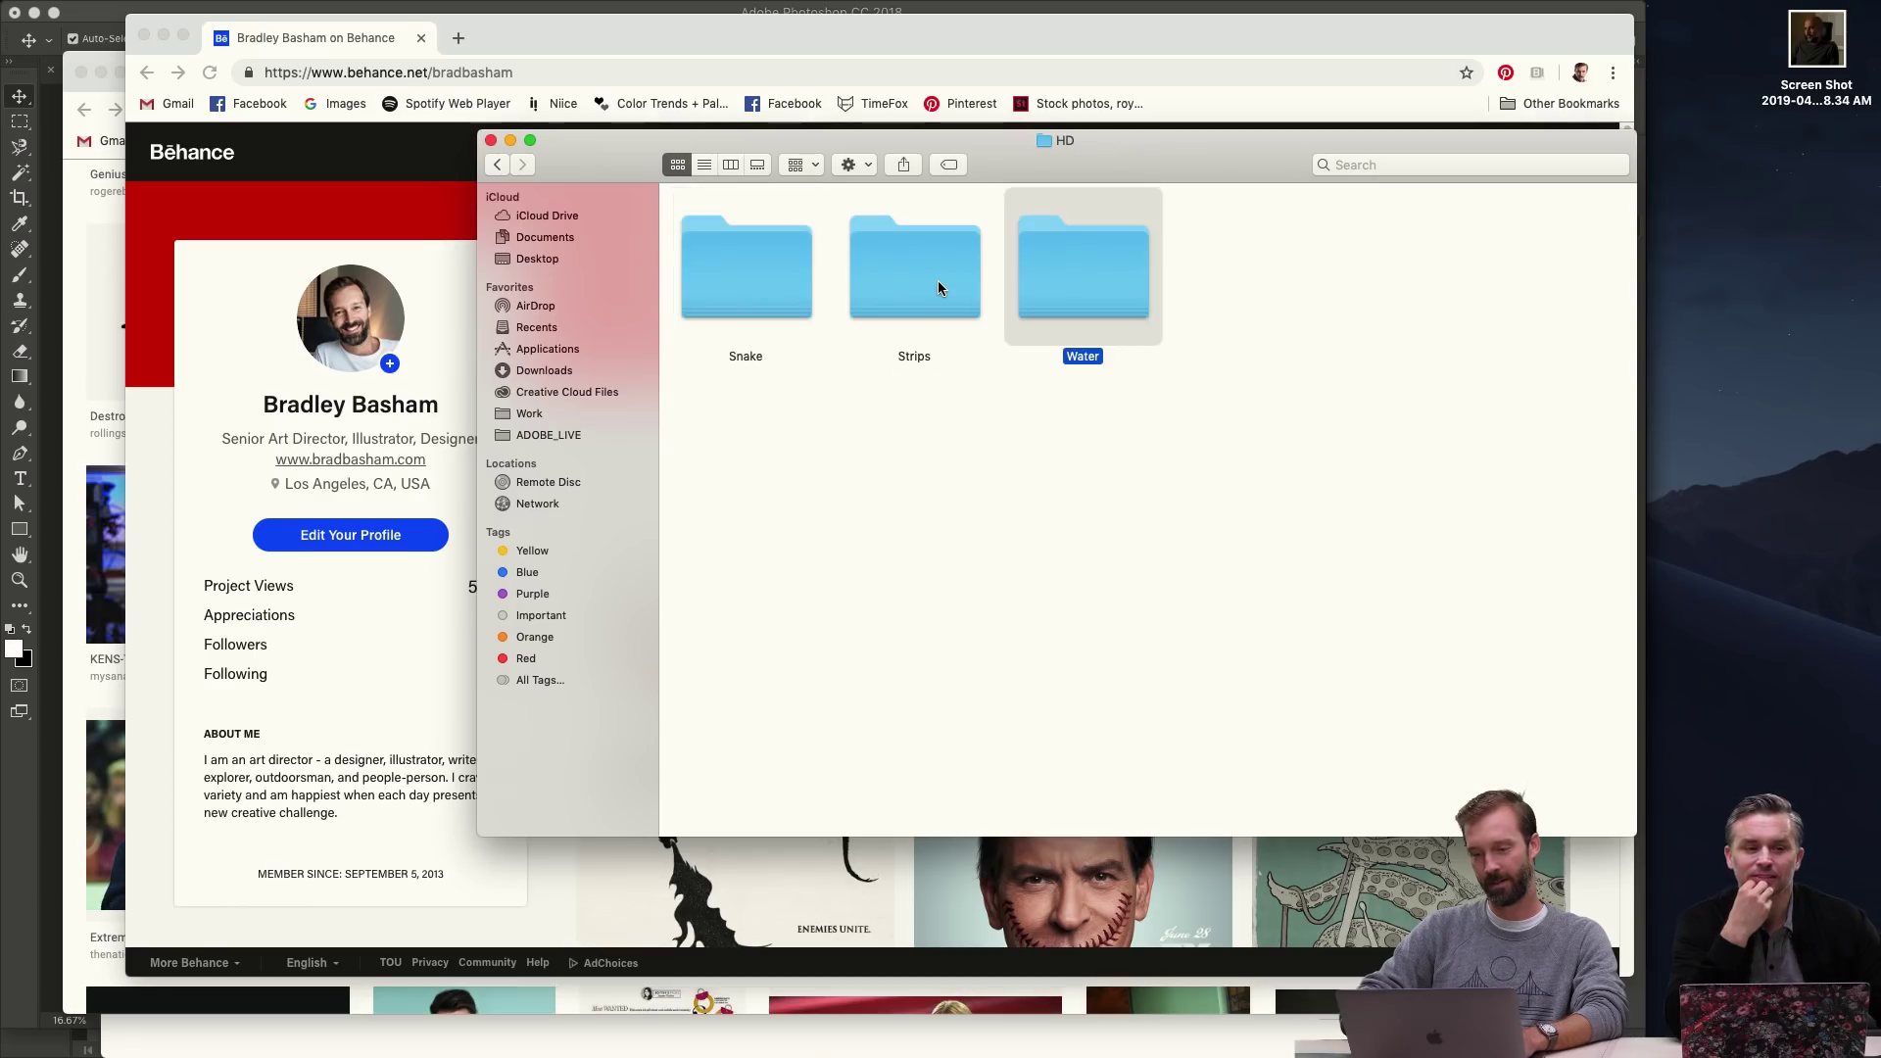
- Open the Strips folder, preview AdobeStock_207908682.jpeg at full size, and close the preview
key("Left")
key("super+Down")
key("Right")
key("Right")
key("Right")
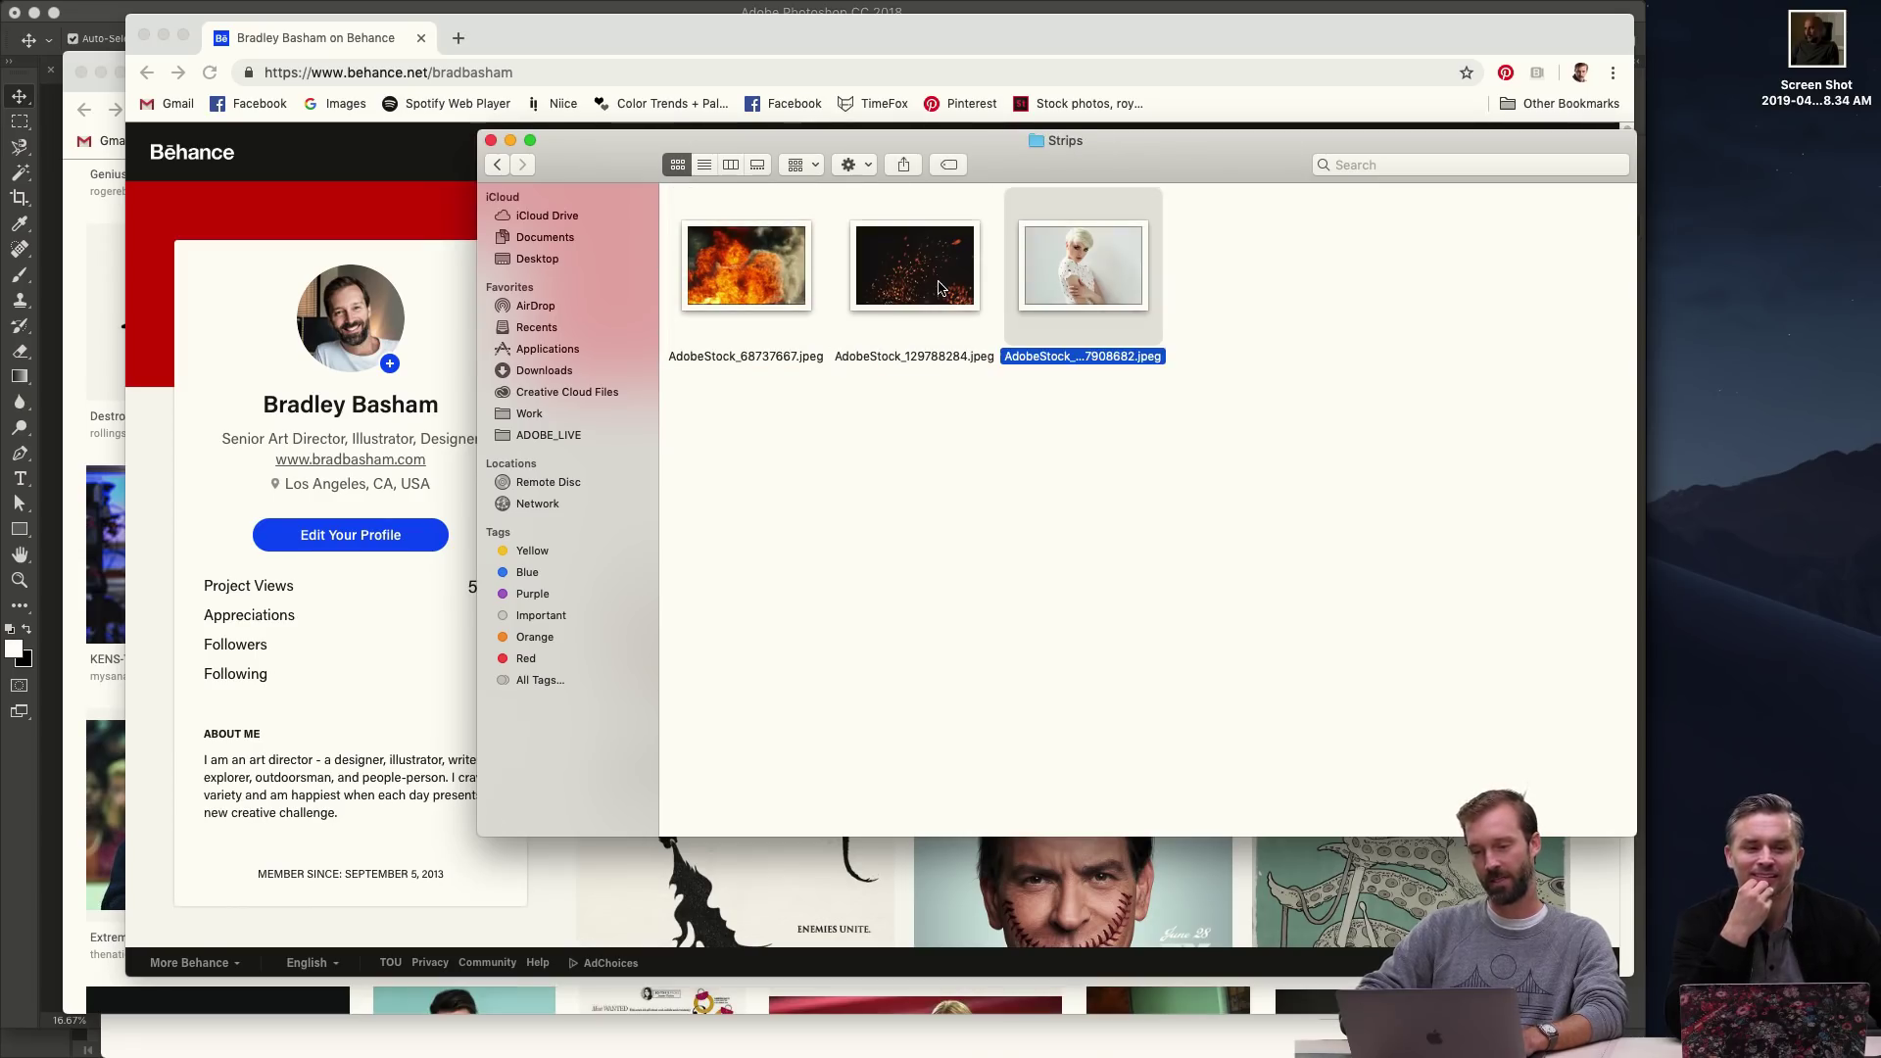
key("space")
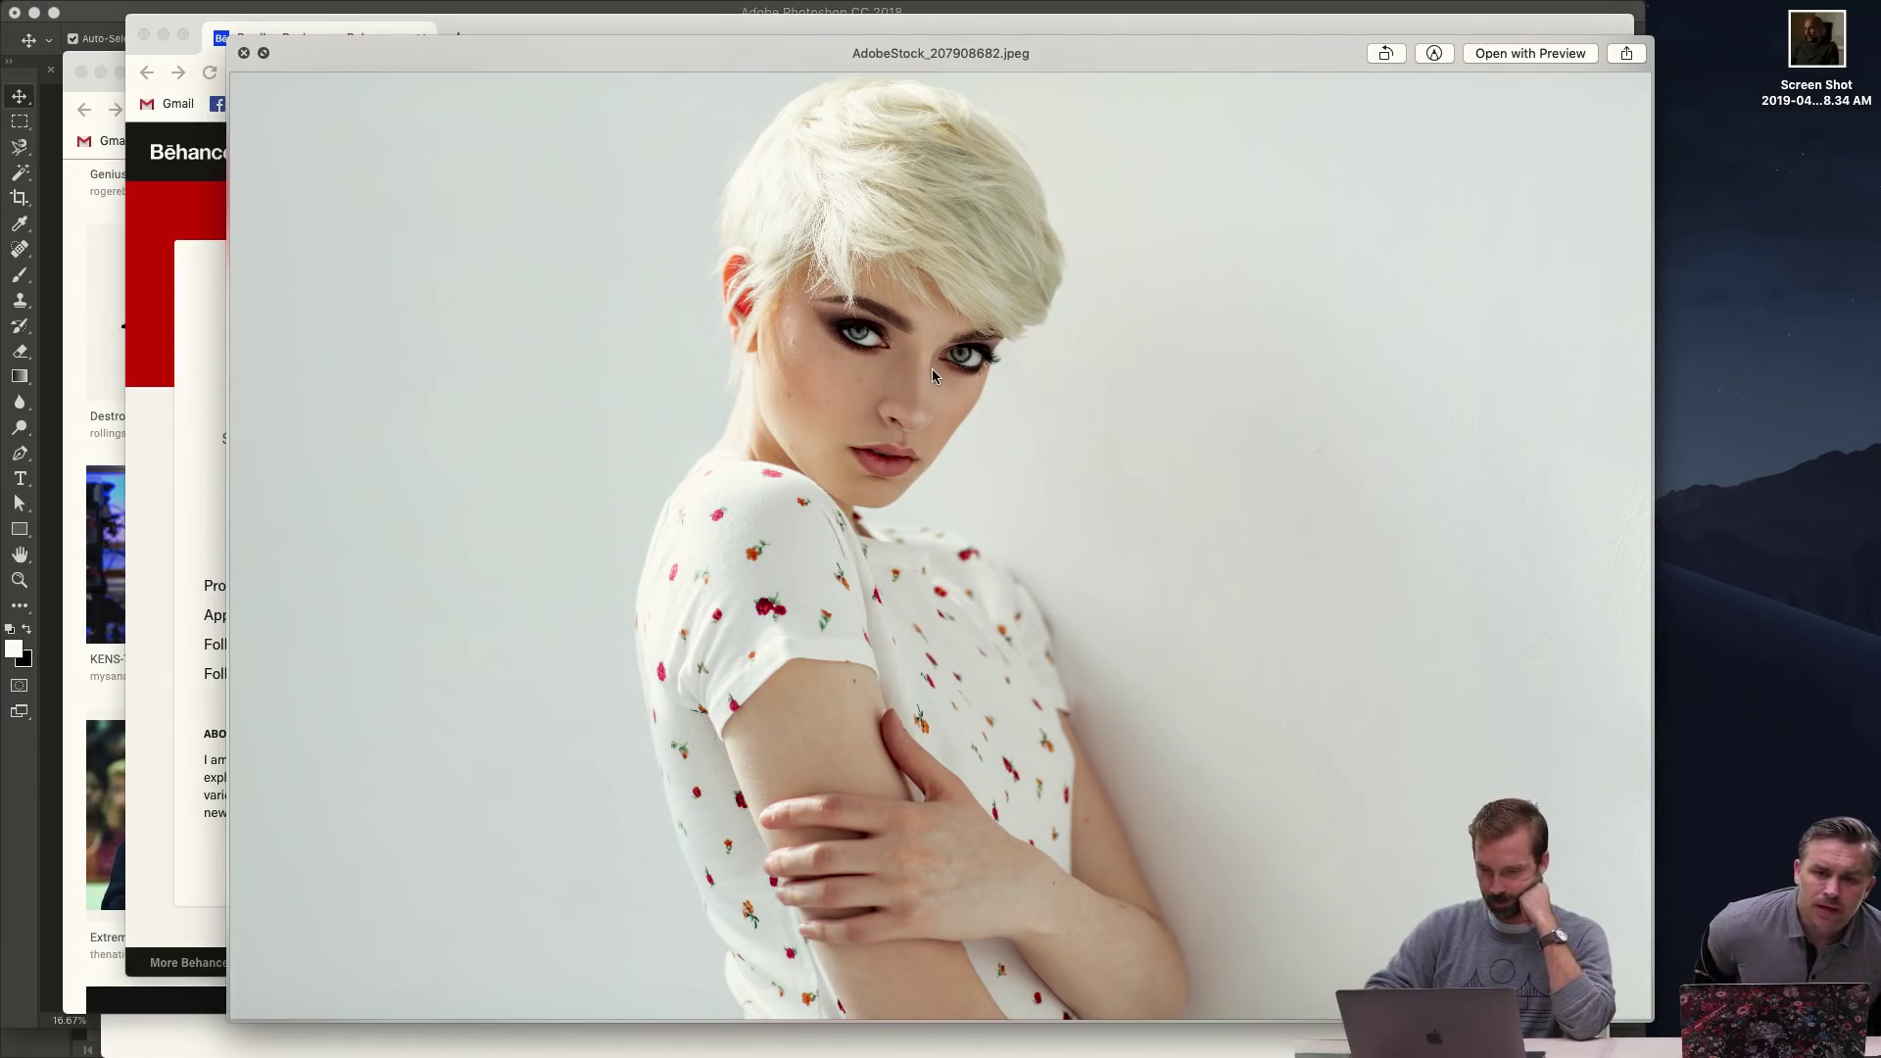
key("space")
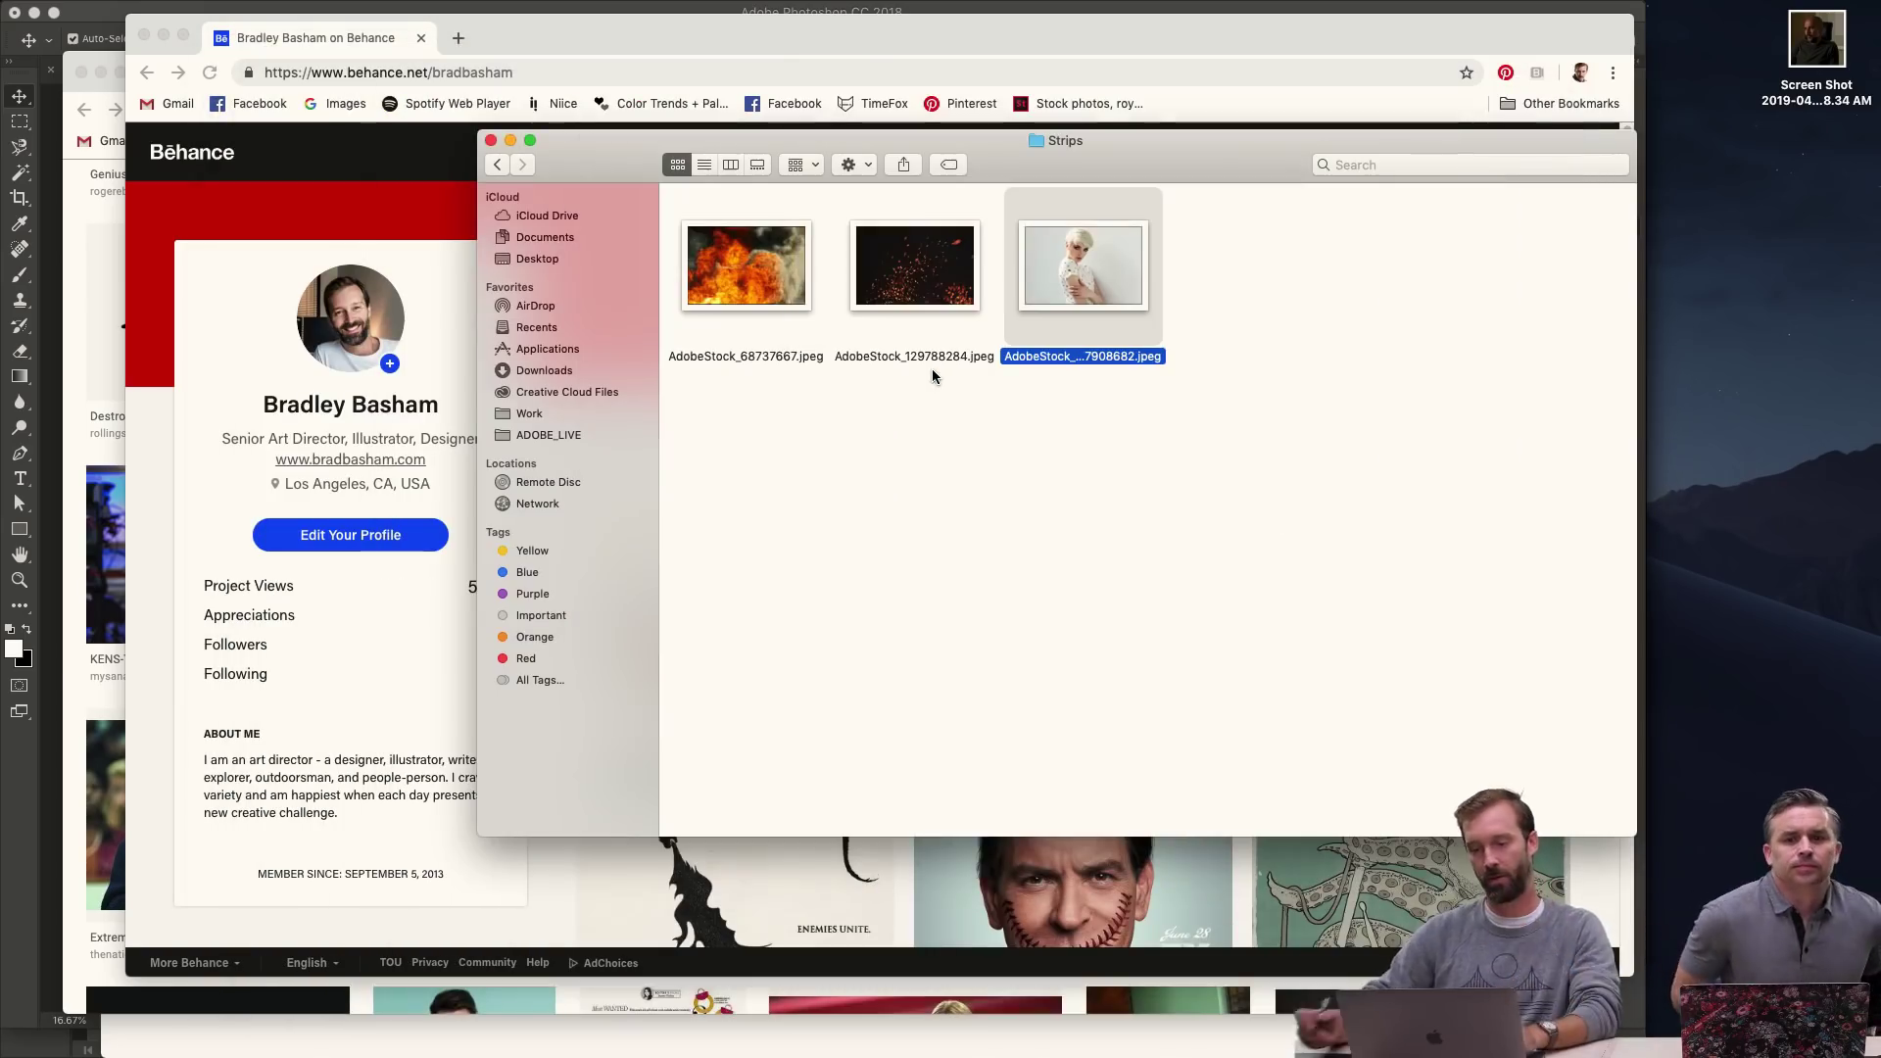
- Open AdobeStock_207908682.jpeg in Photoshop, close the FISH poster document, and bring up the blank Adobe_Live_BB01 document
left_click_drag(1082, 279, 1274, 1011)
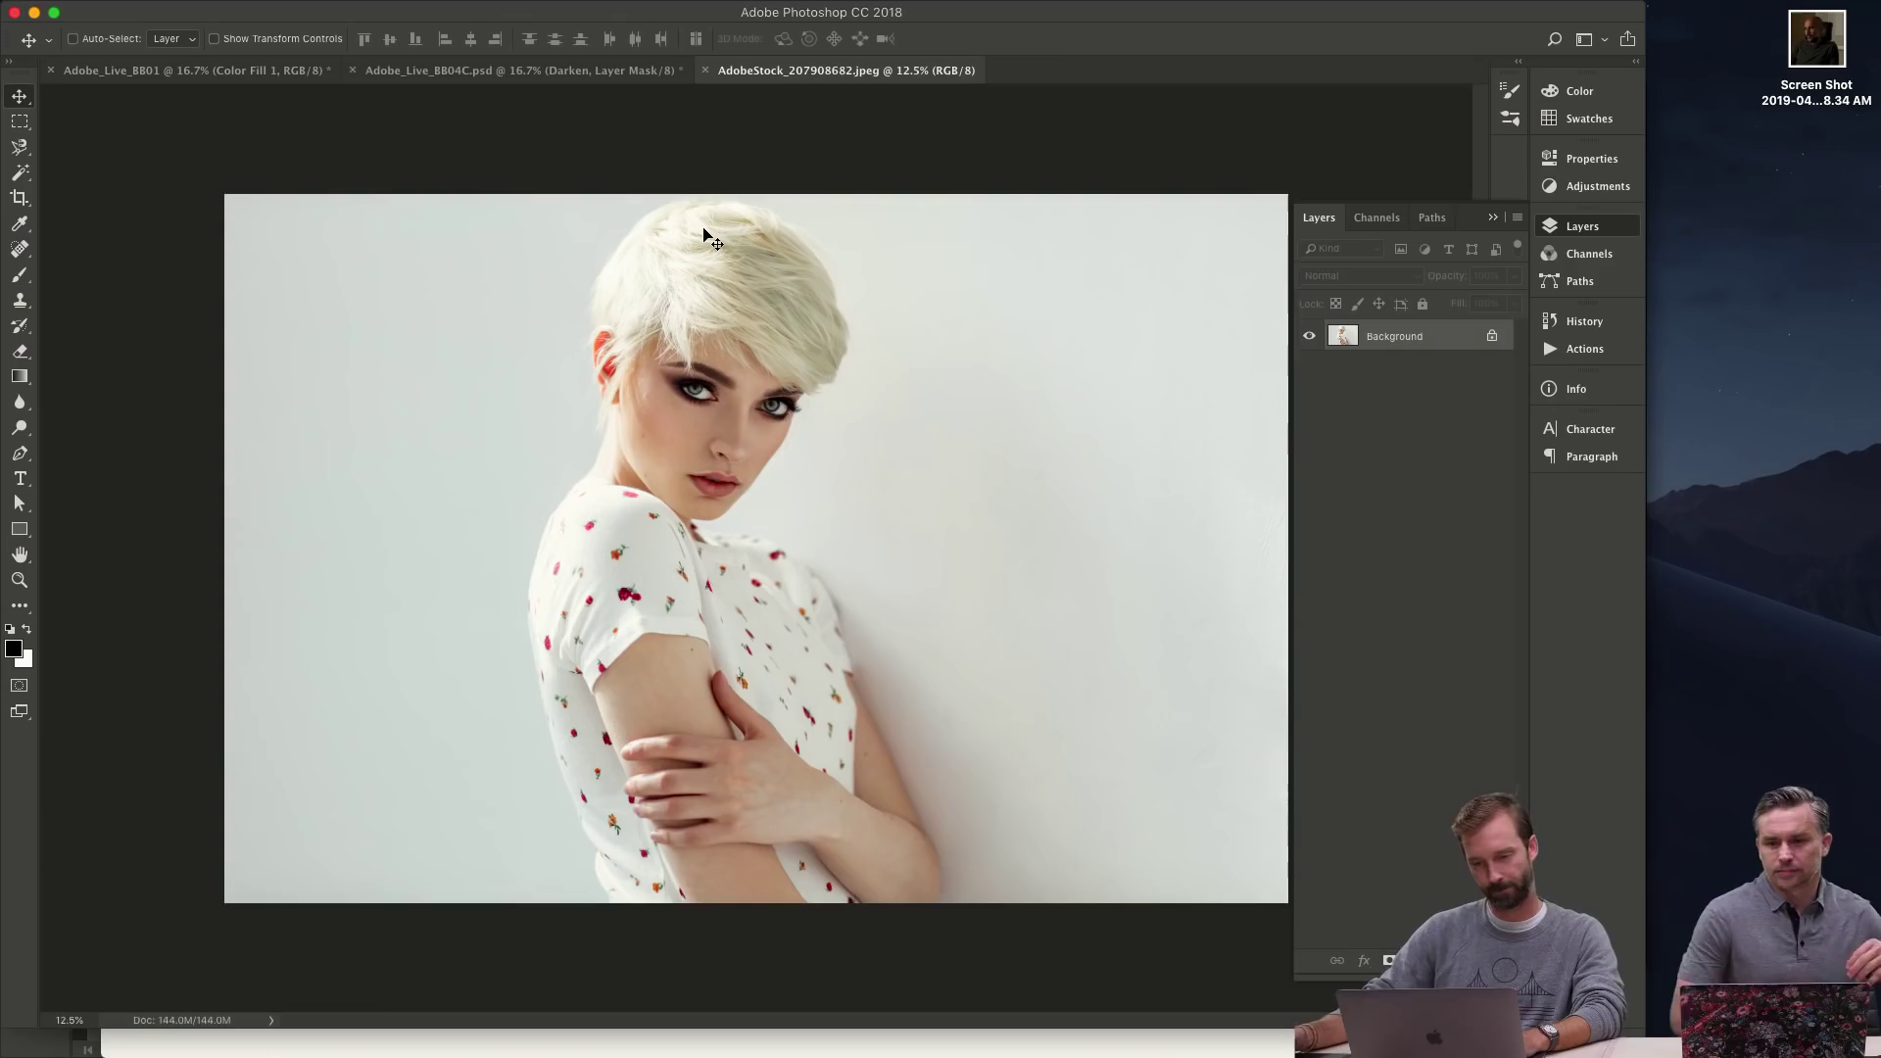
left_click(522, 70)
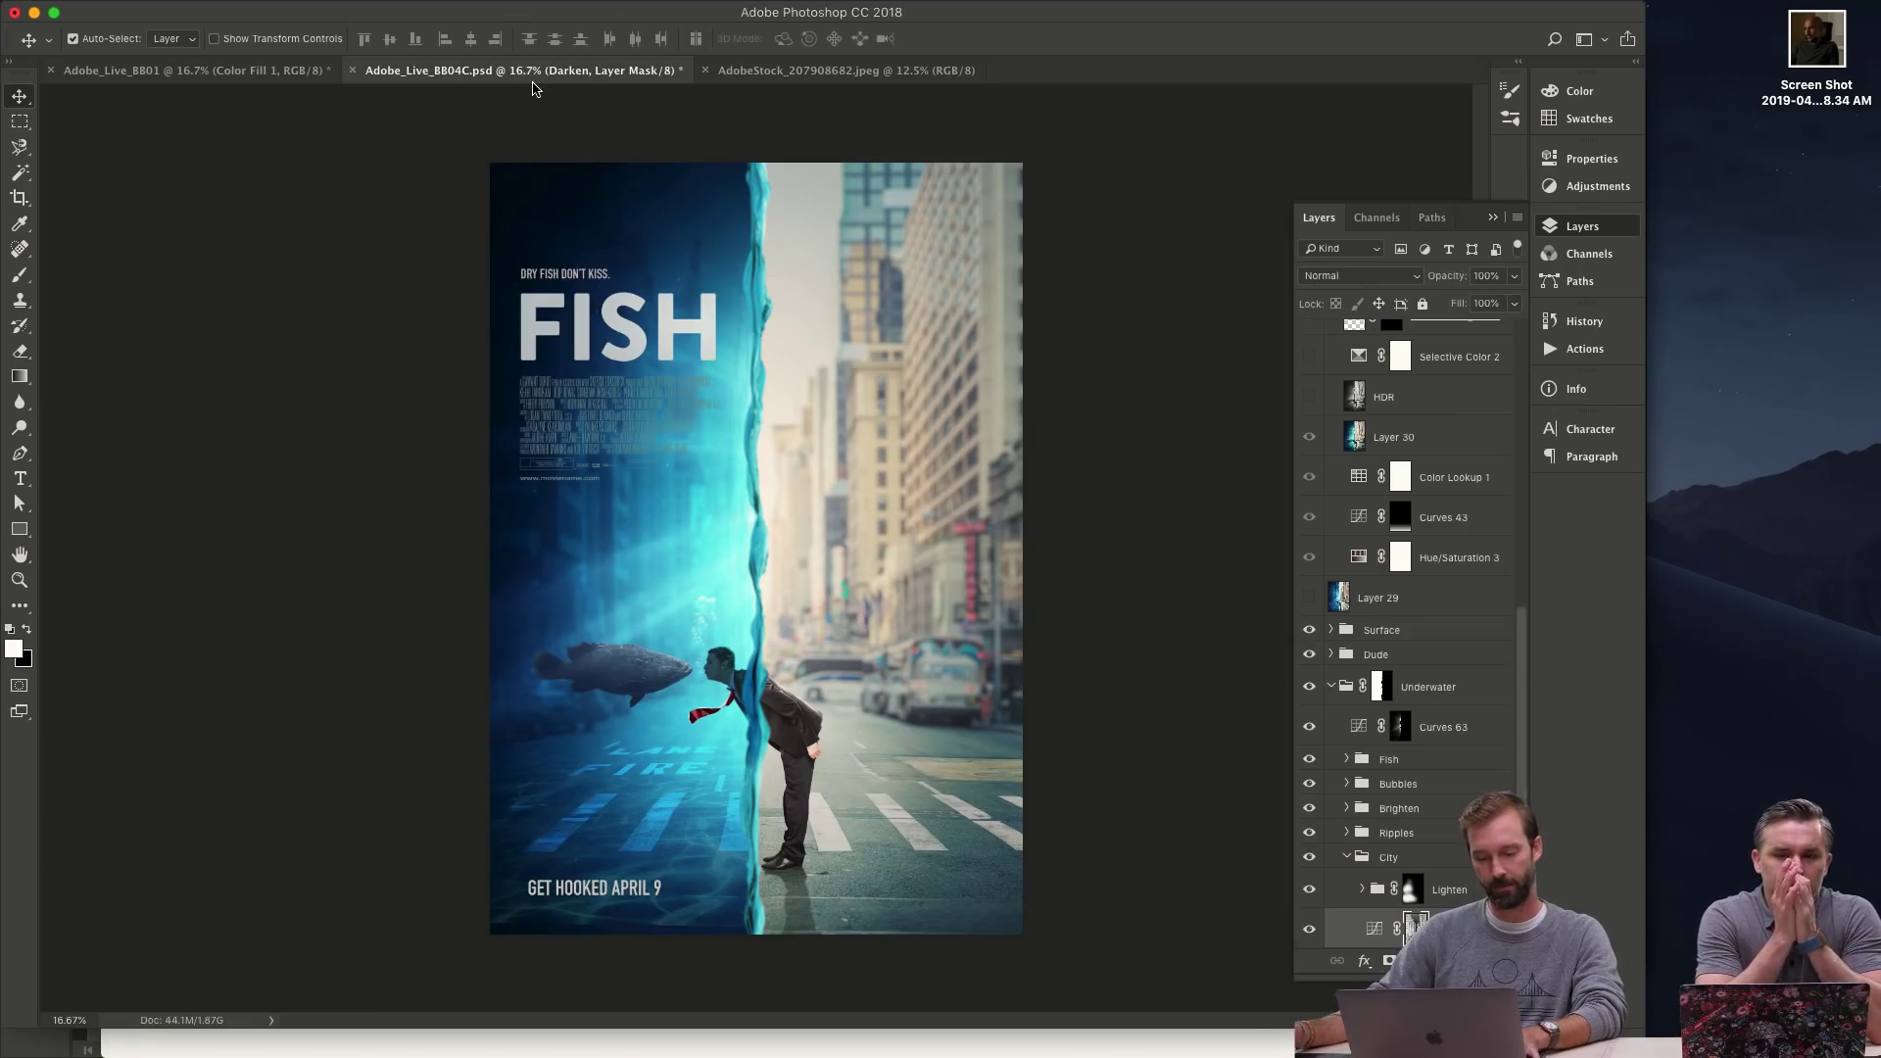
key("super+w")
left_click(903, 350)
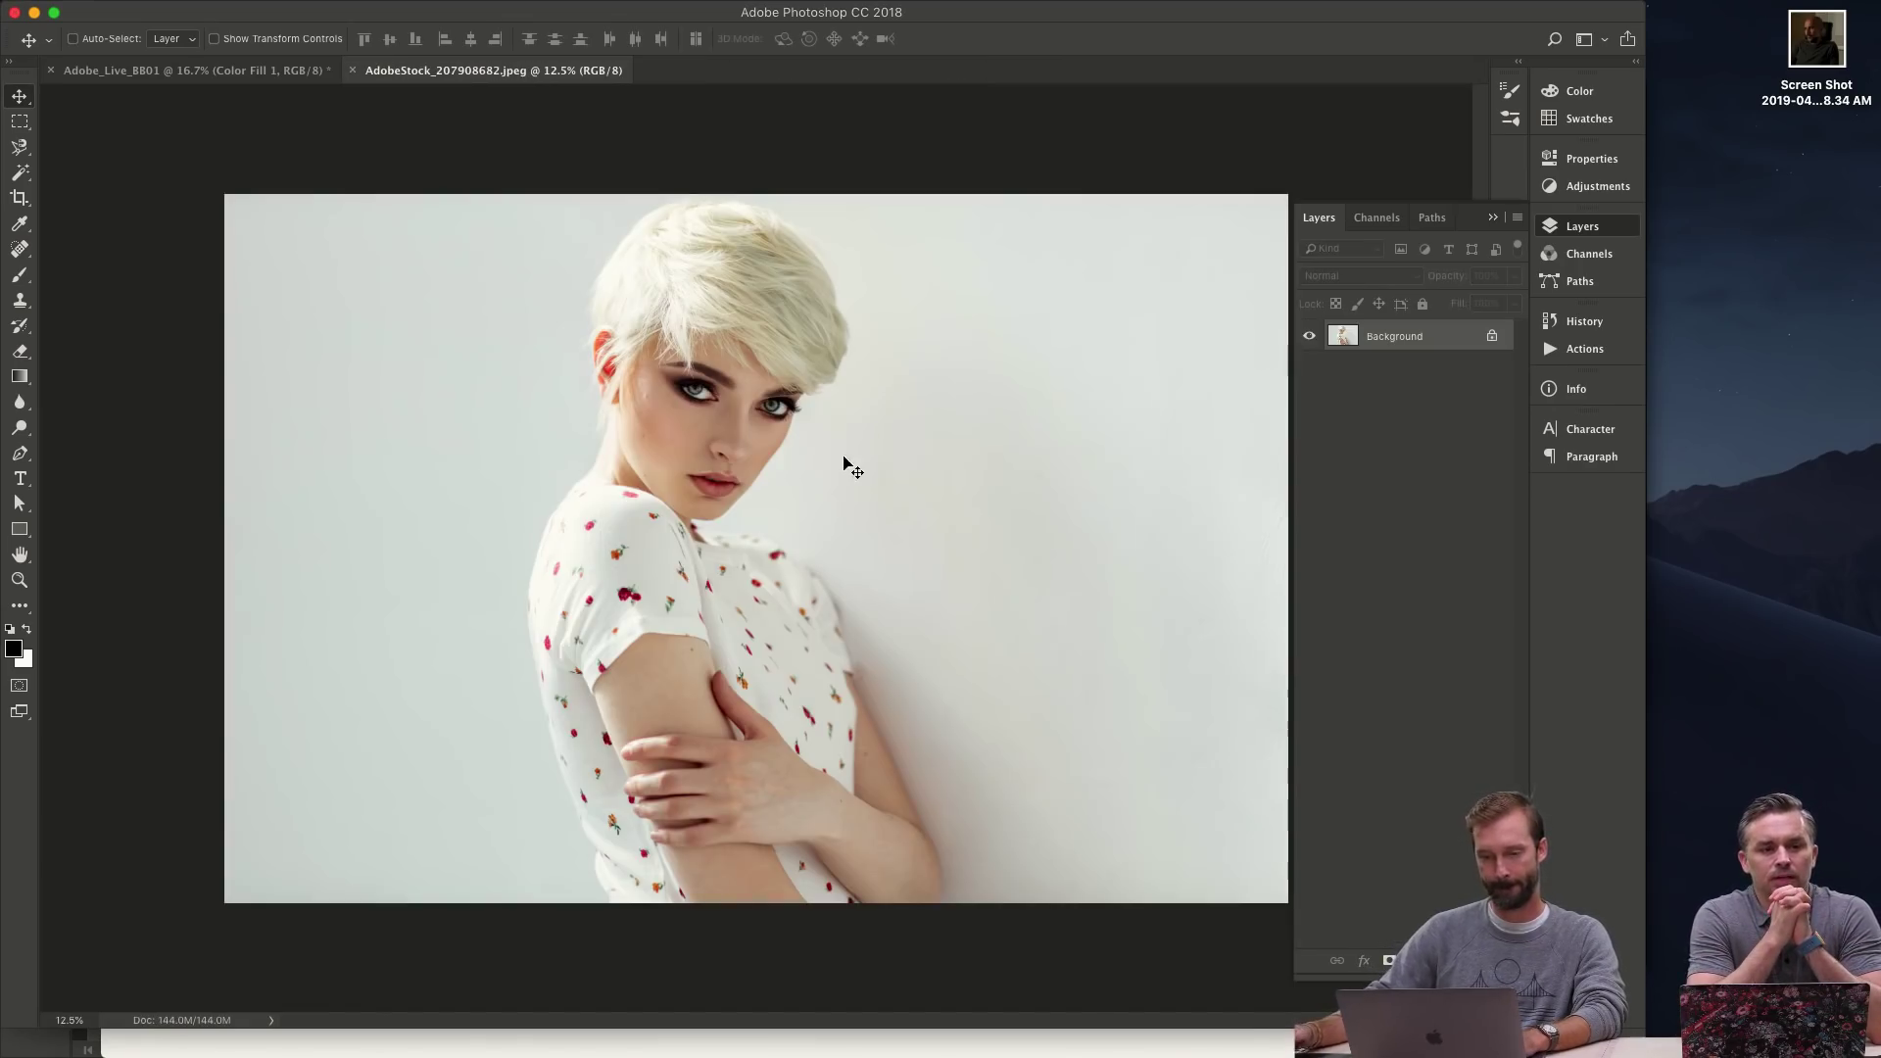
left_click(196, 71)
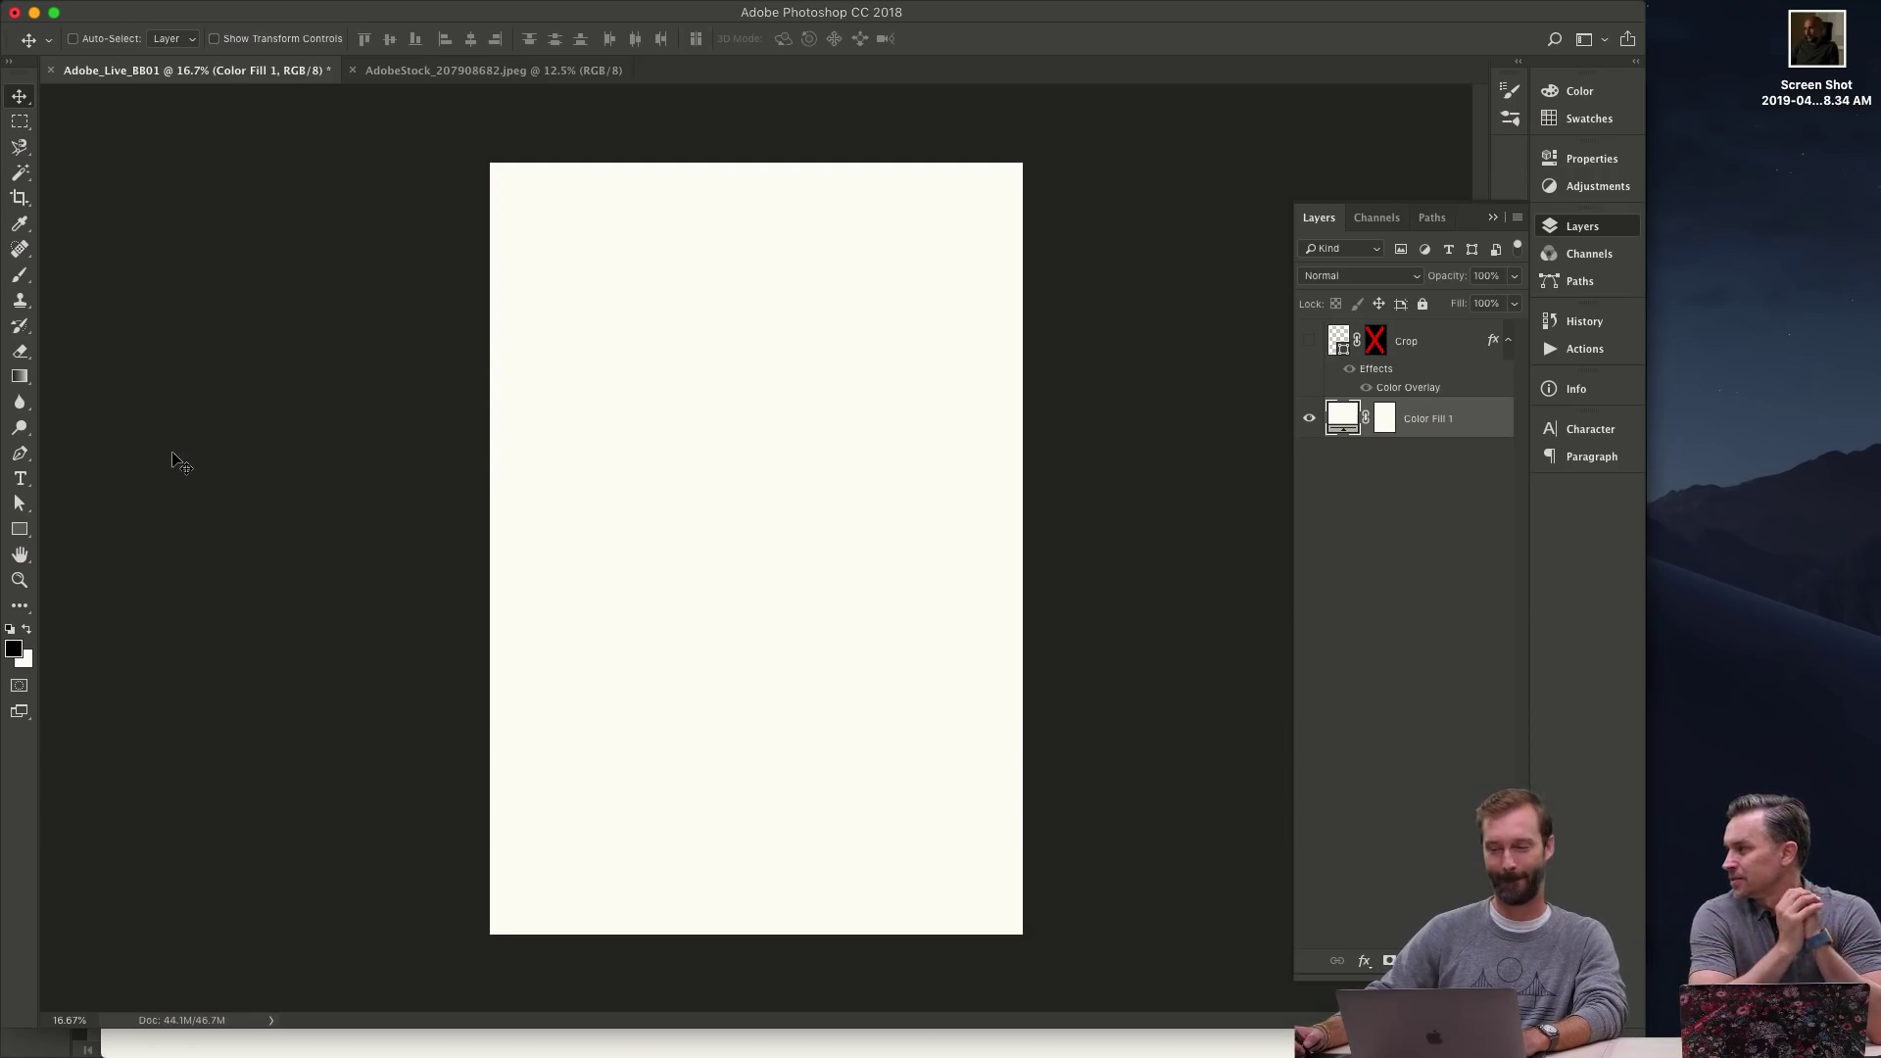
- Switch to Finder and go up from the Strips folder to ADOBE_LIVE
mouse_move(743, 1040)
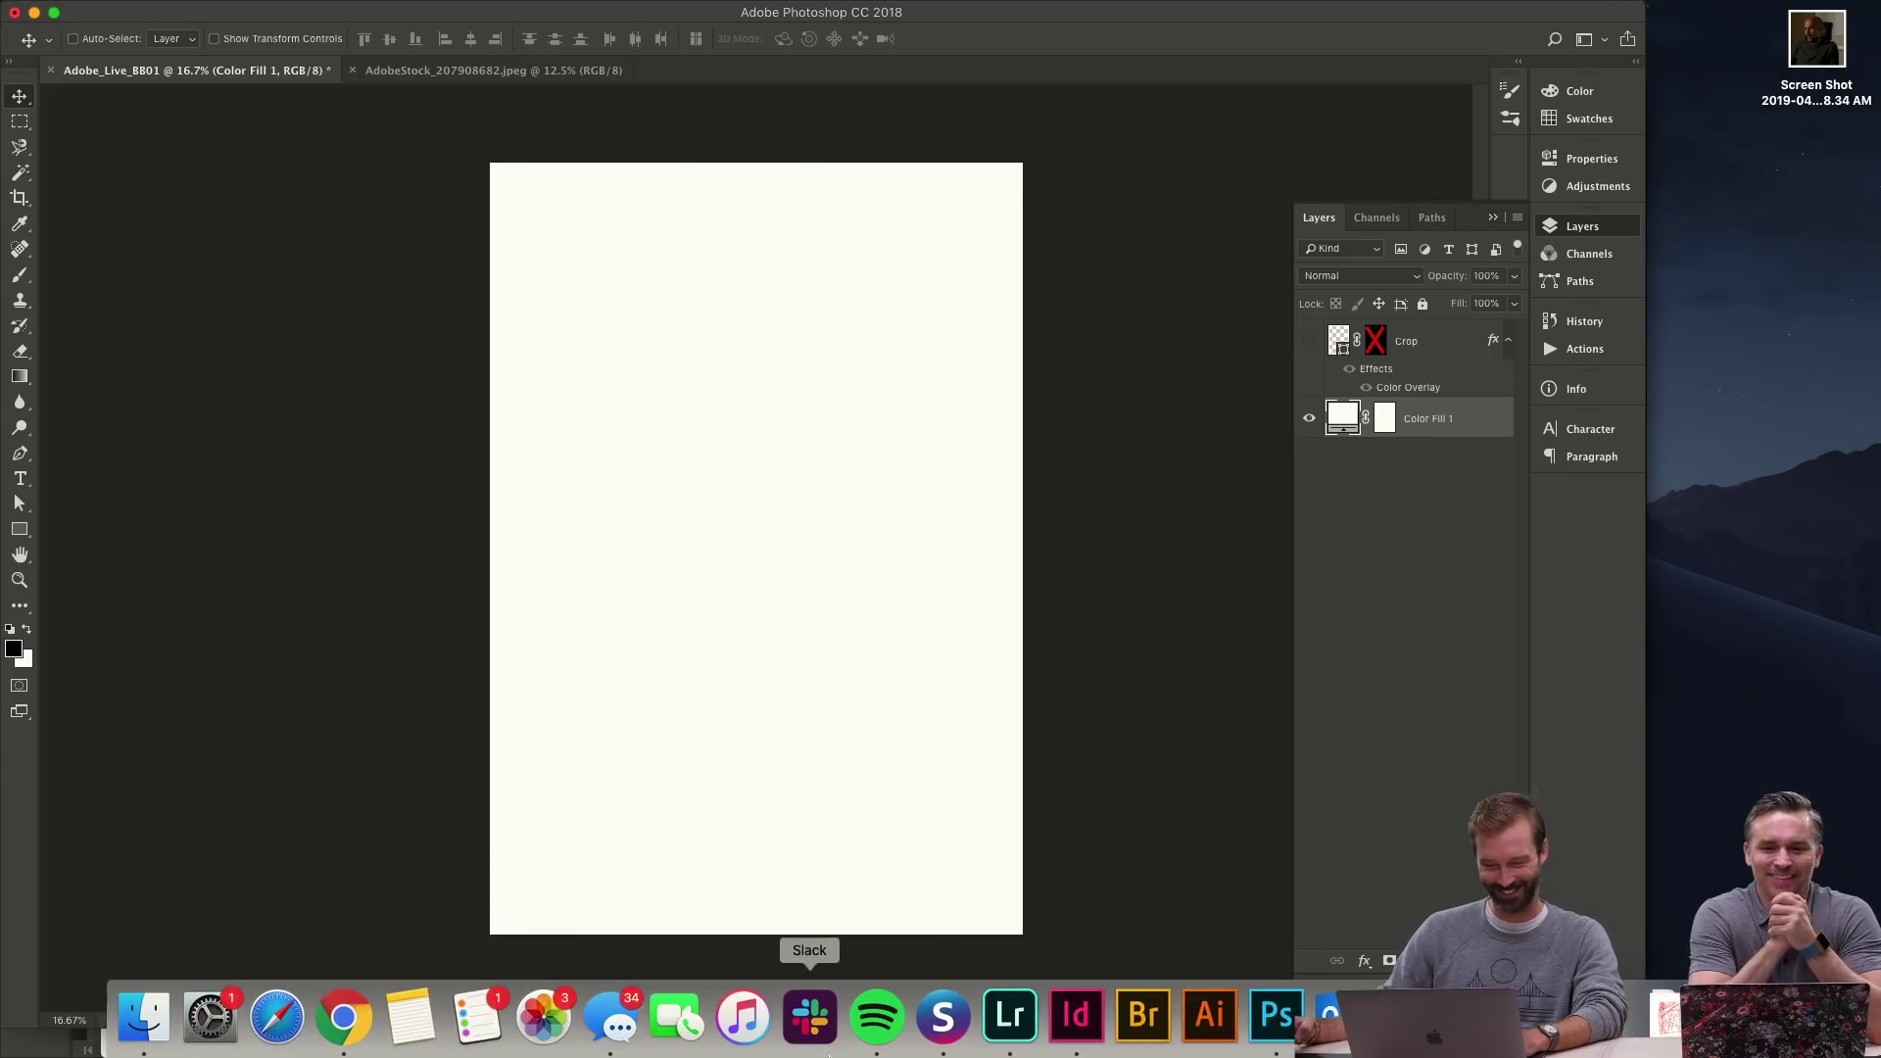
key("super")
key("super+Tab")
key("Left")
key("Left")
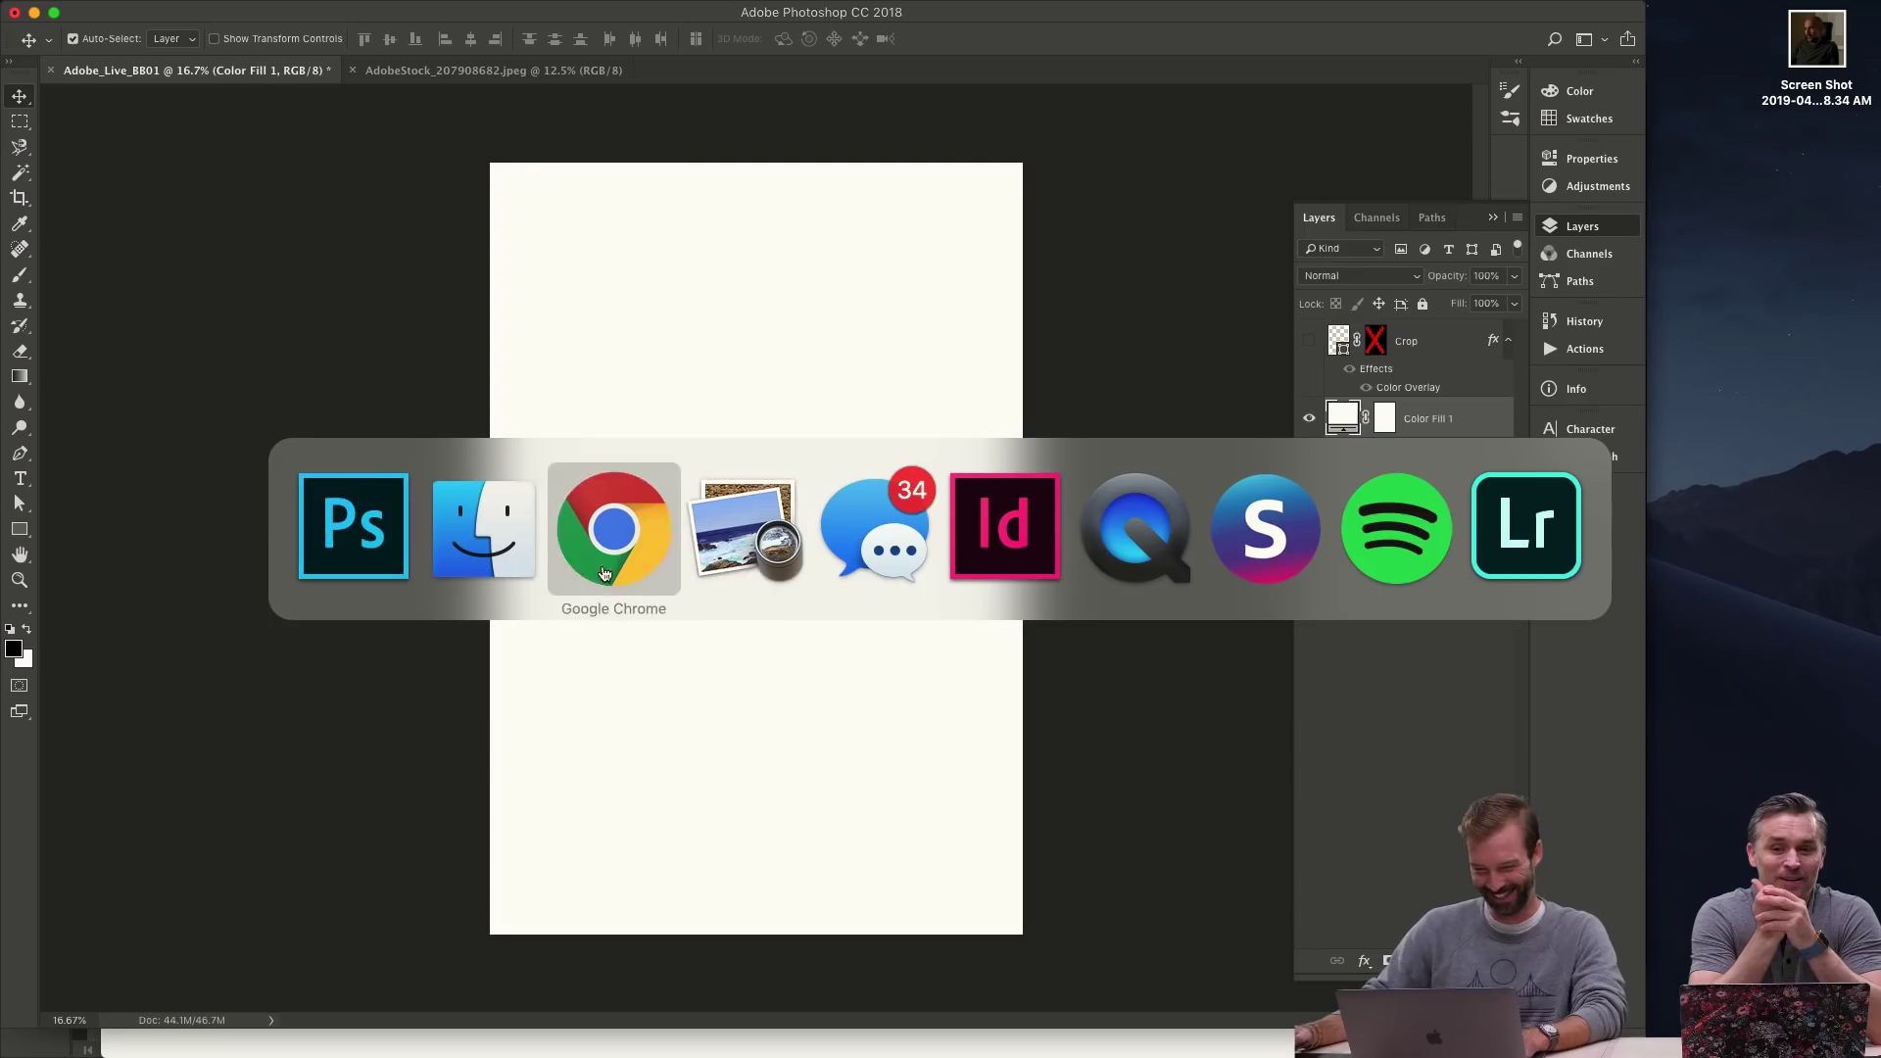
left_click(1069, 487)
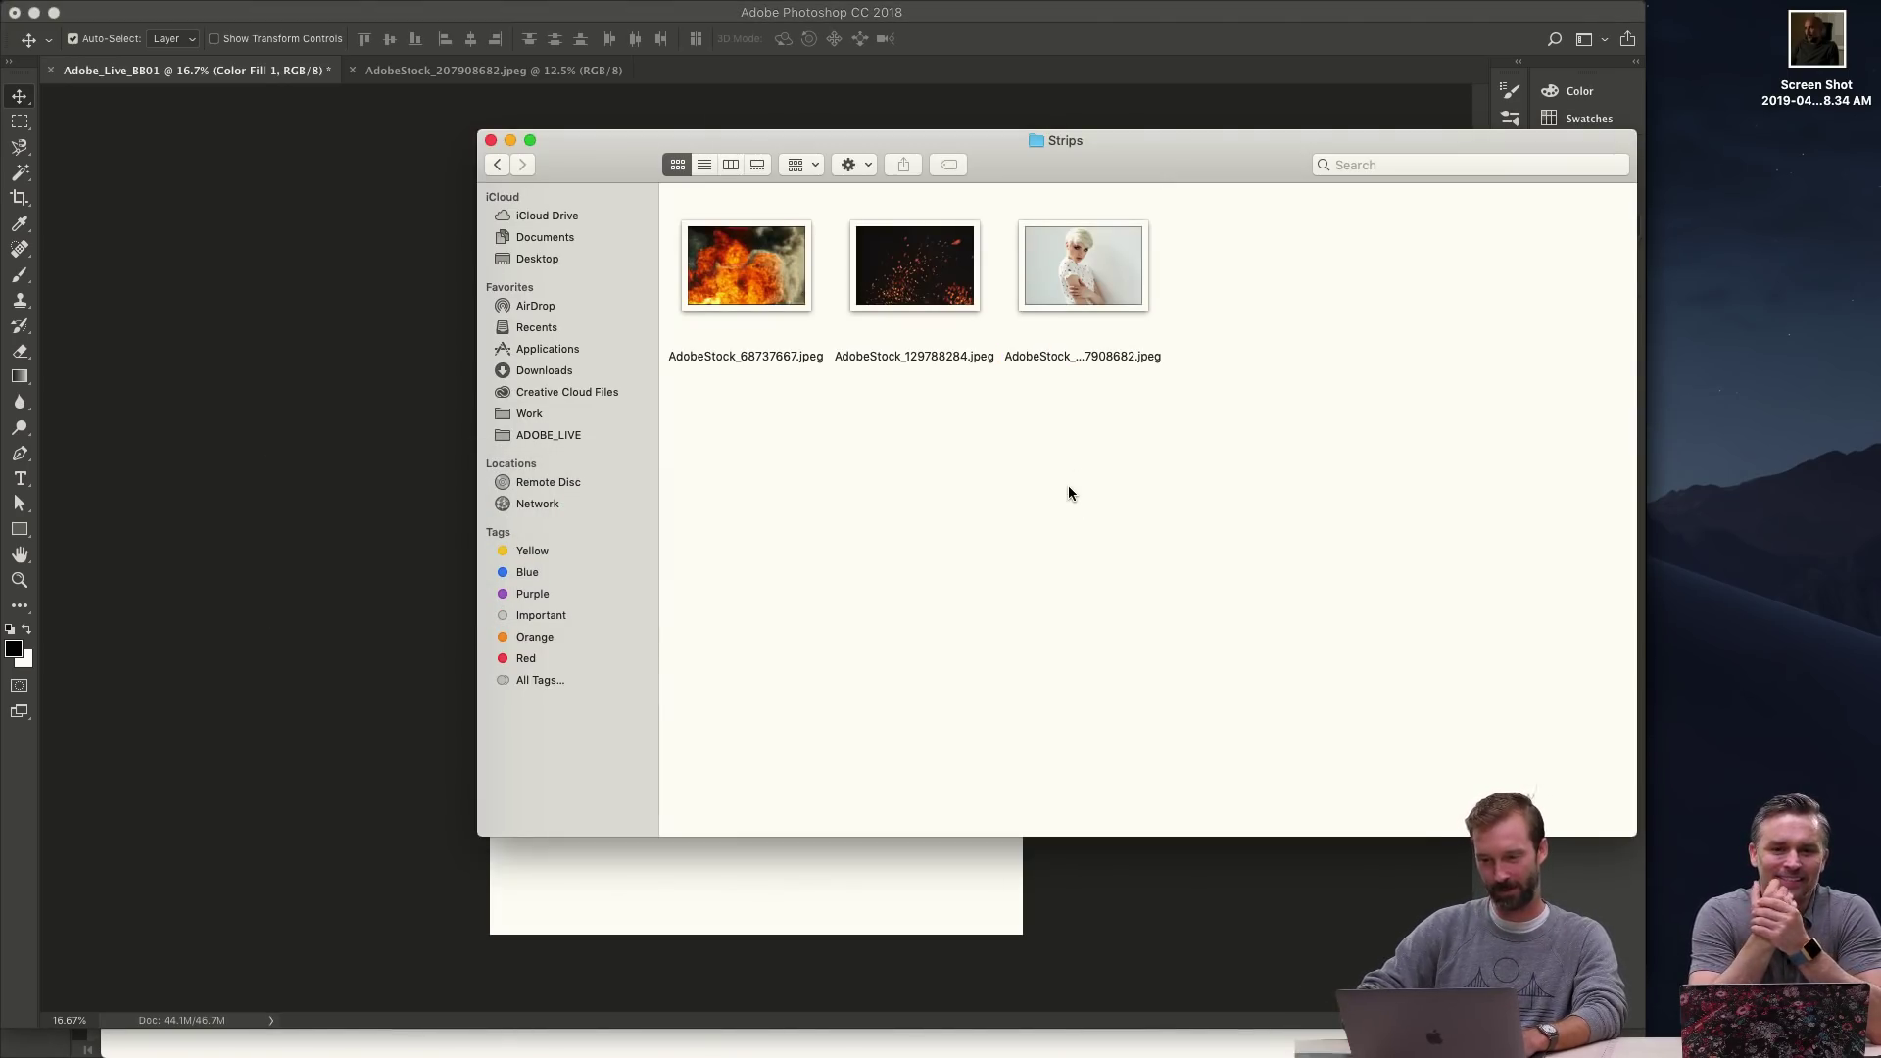
key("super+Up")
key("super+Up")
key("super+Up")
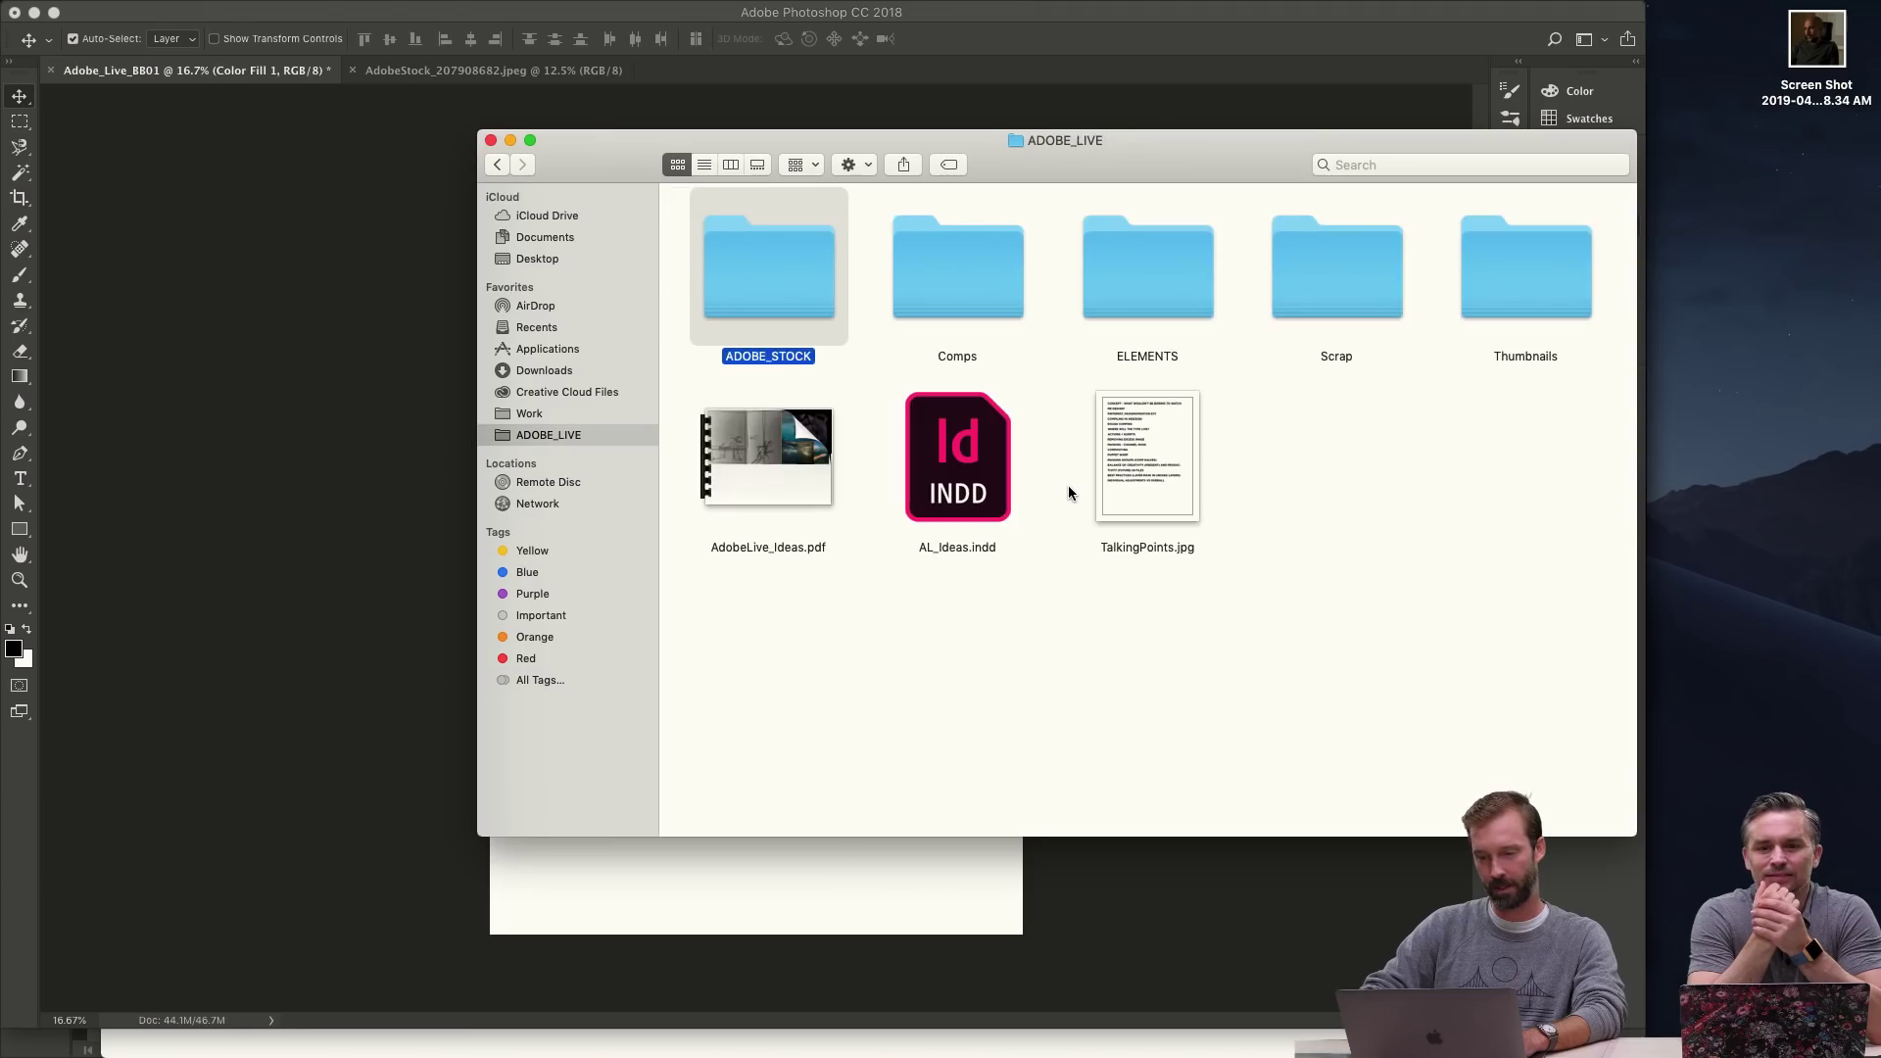
- Go into the Masked folder inside ELEMENTS and open AdobeStock_207908682.psd in Photoshop
key("Right")
key("Right")
key("super+Down")
key("Right")
key("super+Down")
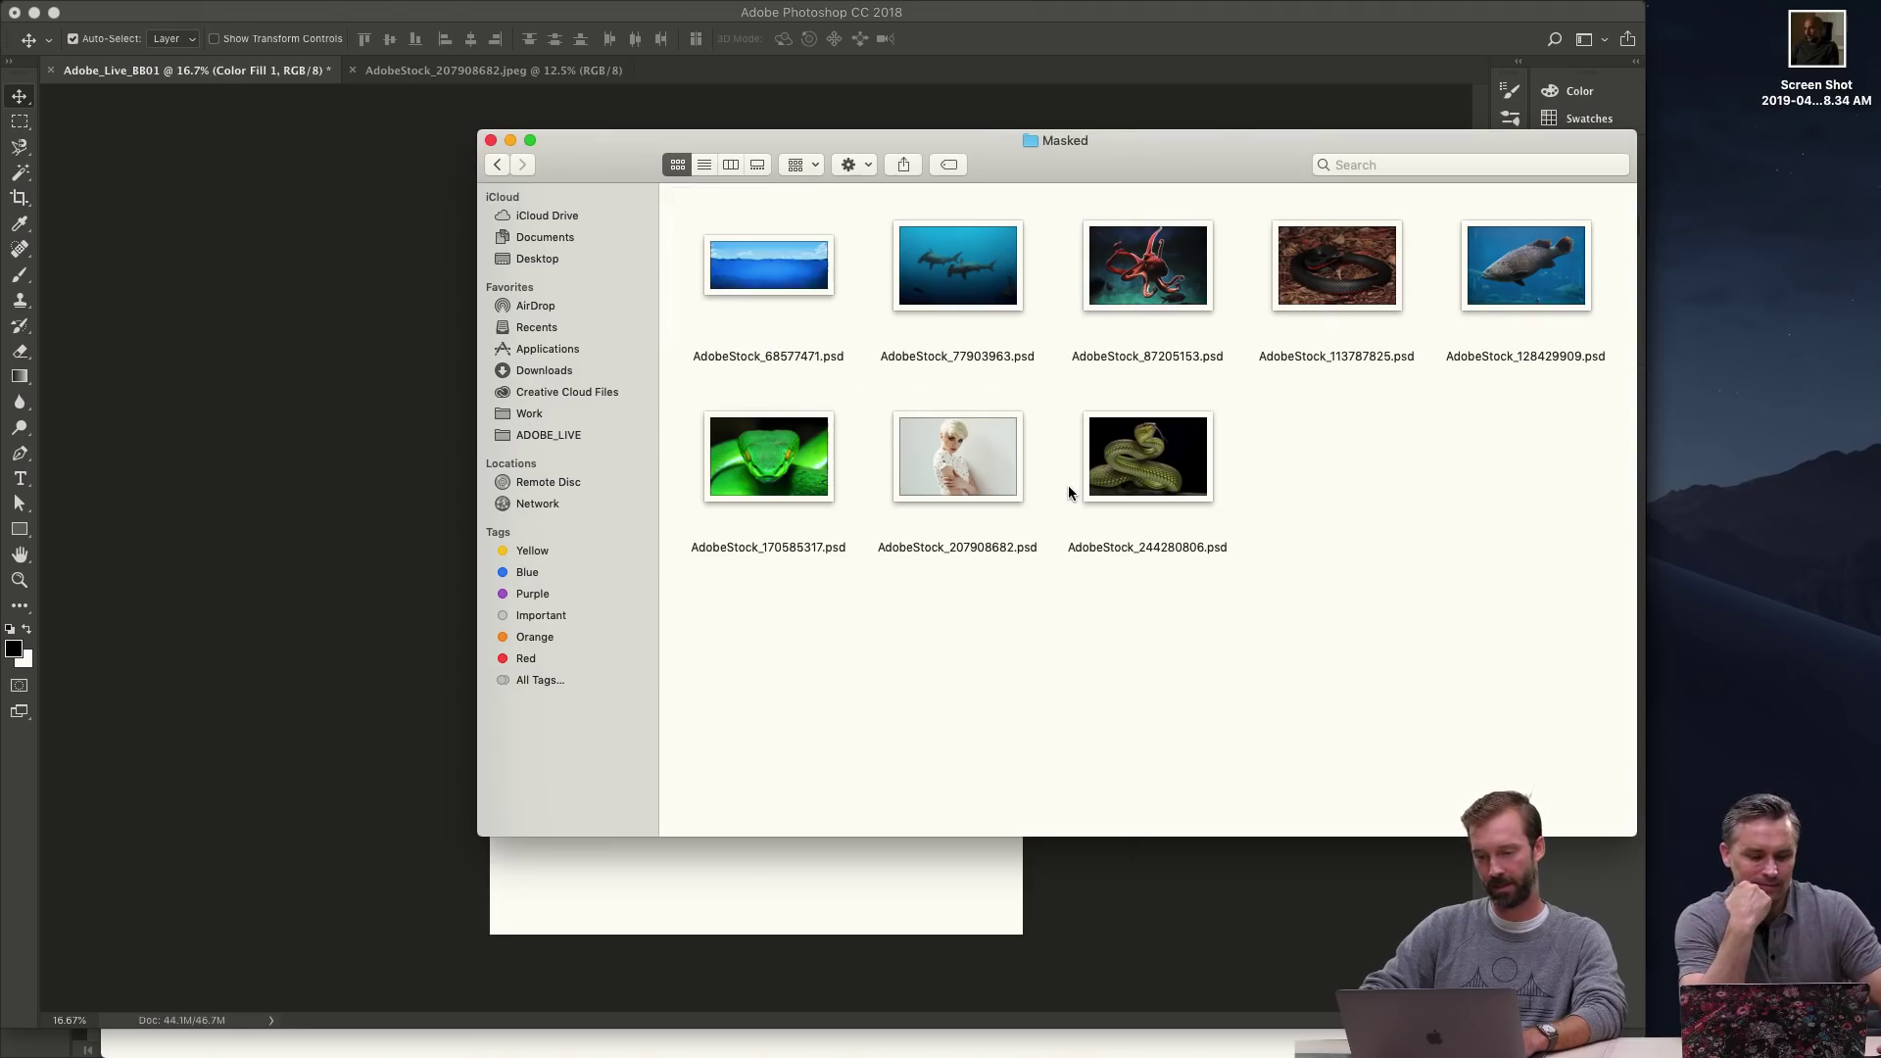
key("Right")
key("Right")
key("Down")
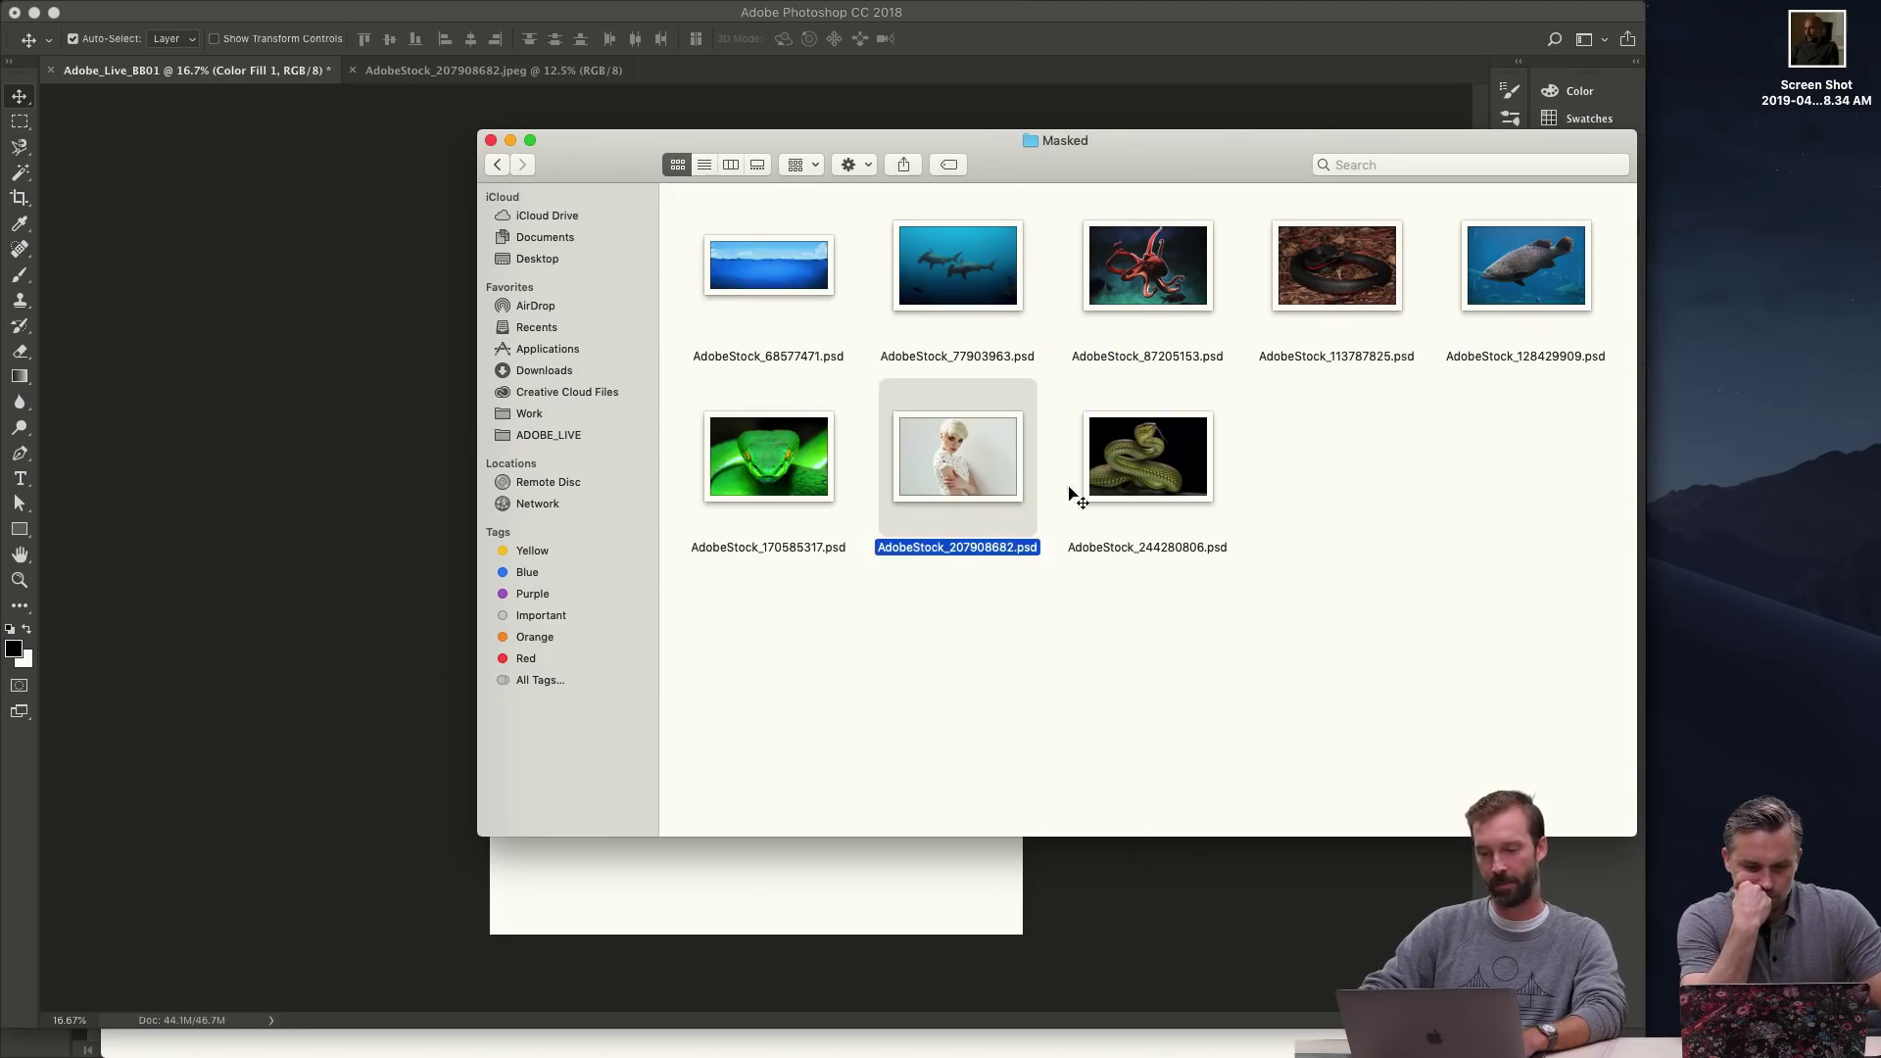
key("super+Down")
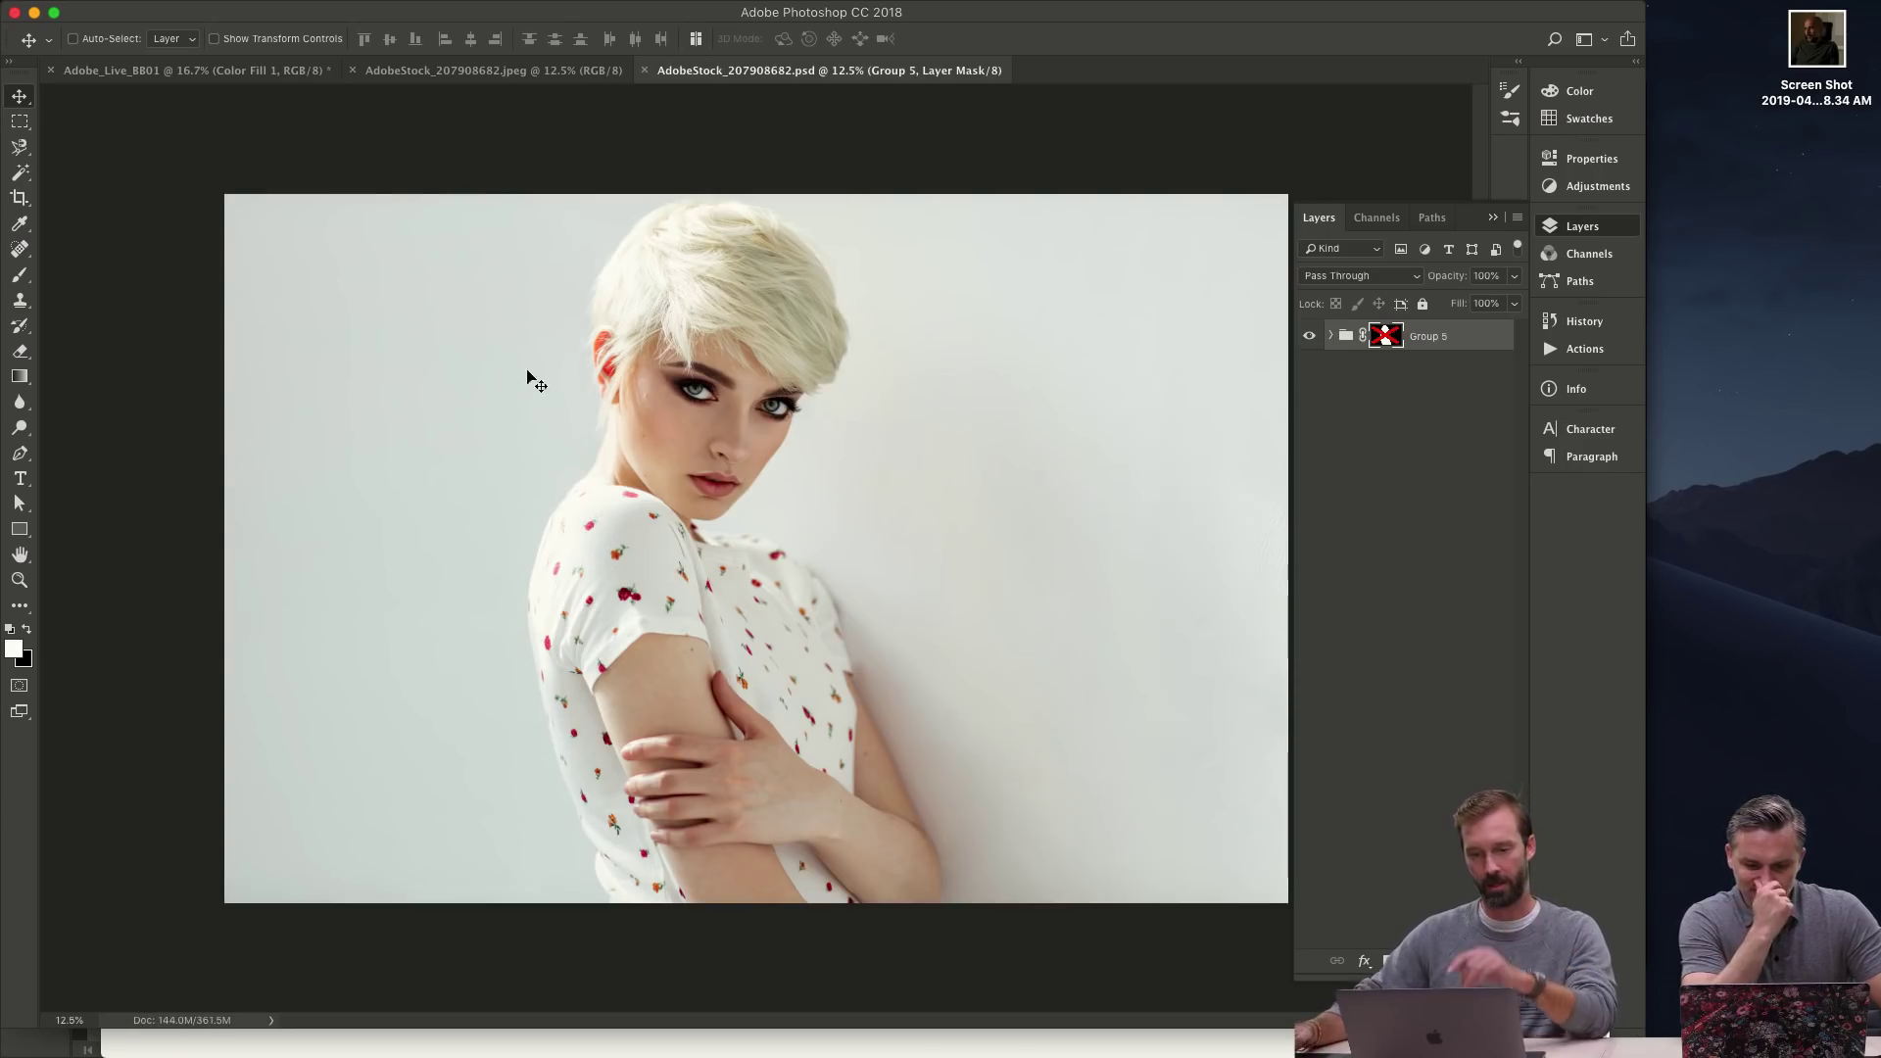
- Enable and display Group 5's layer mask, examine the hair edge up close, and return to the masked image
left_click(1385, 335, "alt")
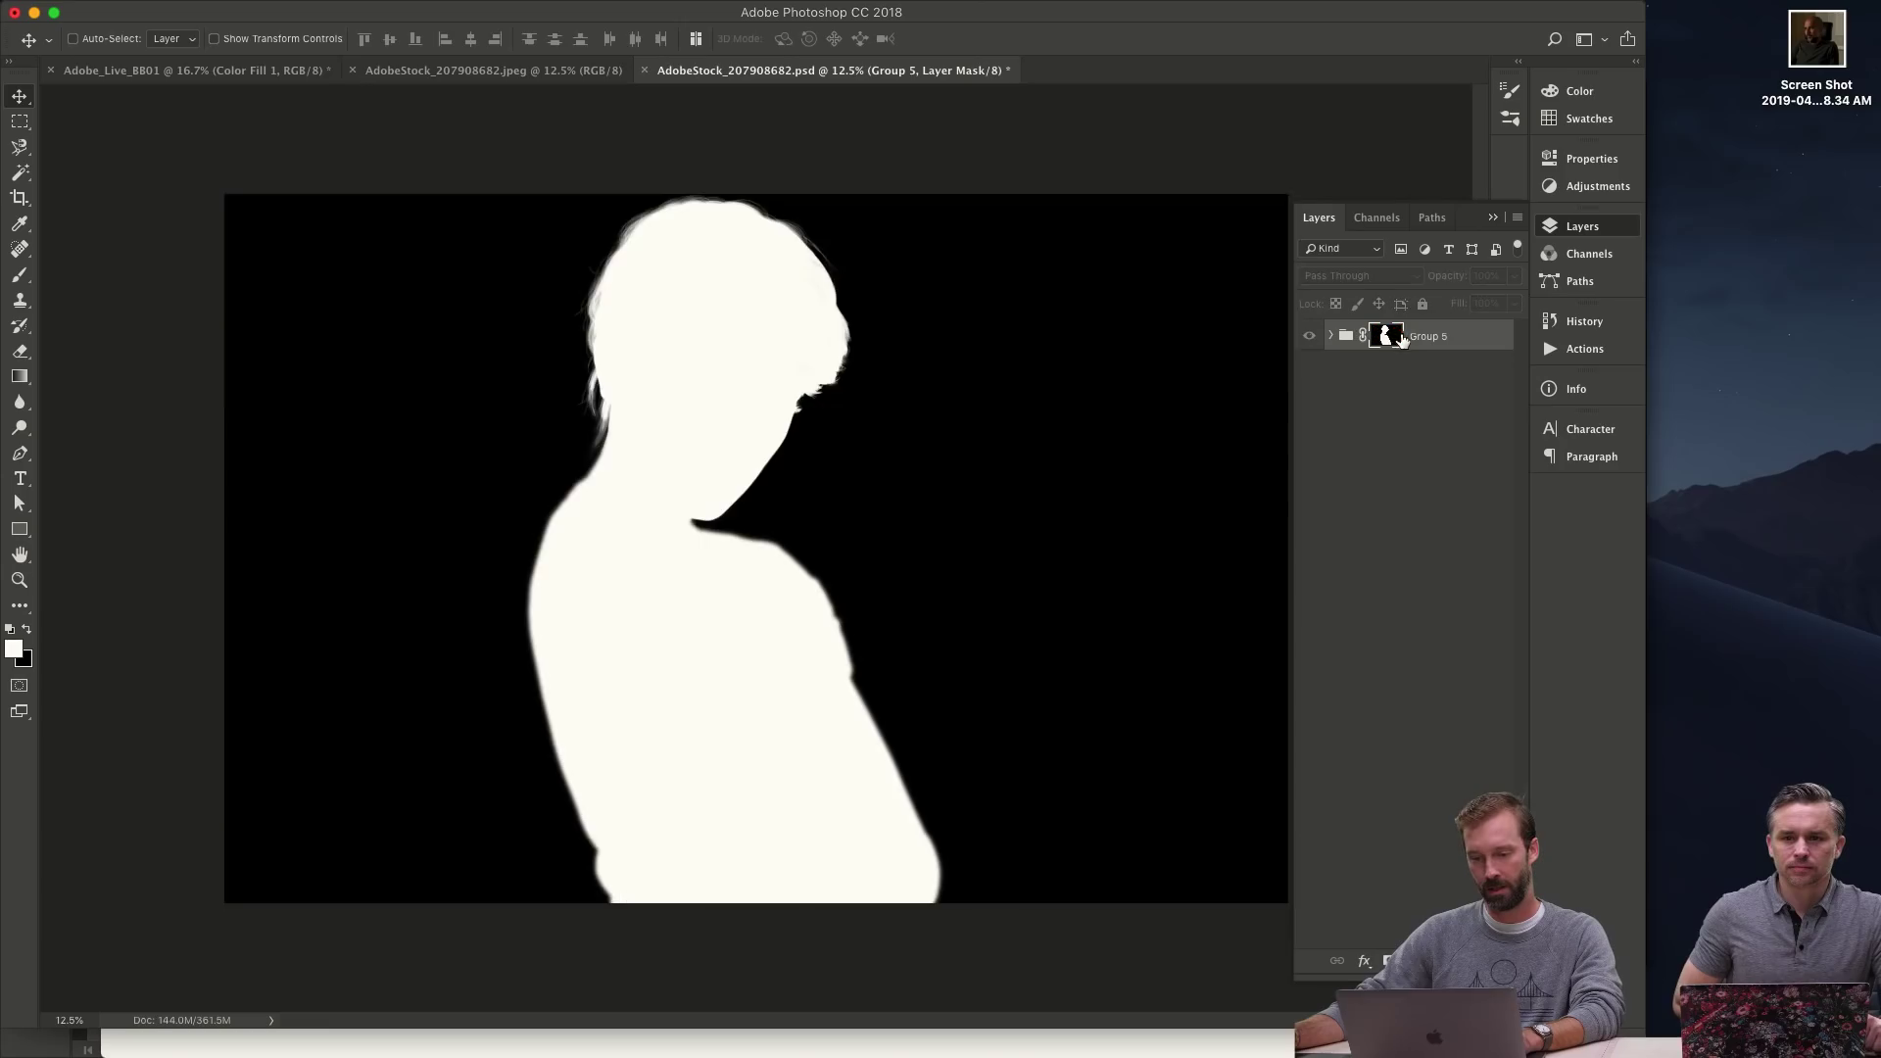
key("z")
left_click_drag(1101, 423, 832, 446)
scroll(832, 445, "up", 5)
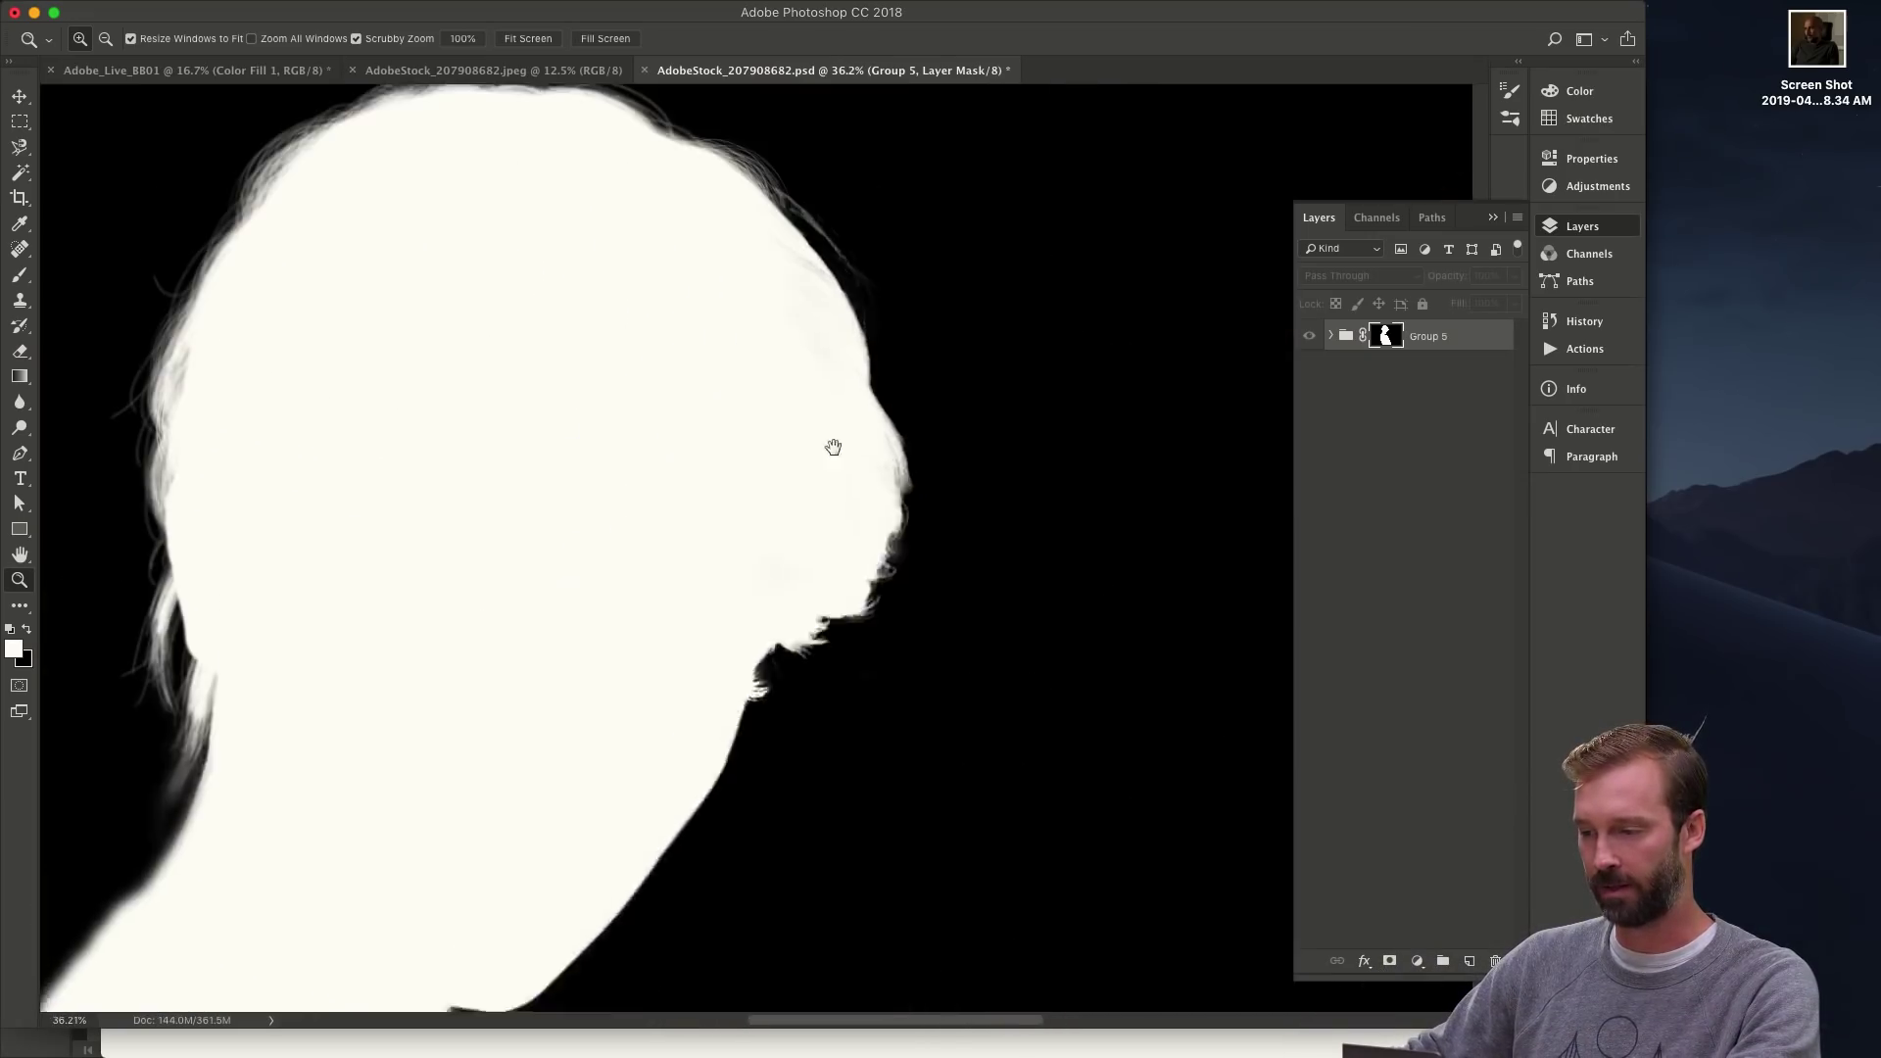
left_click_drag(827, 376, 783, 357)
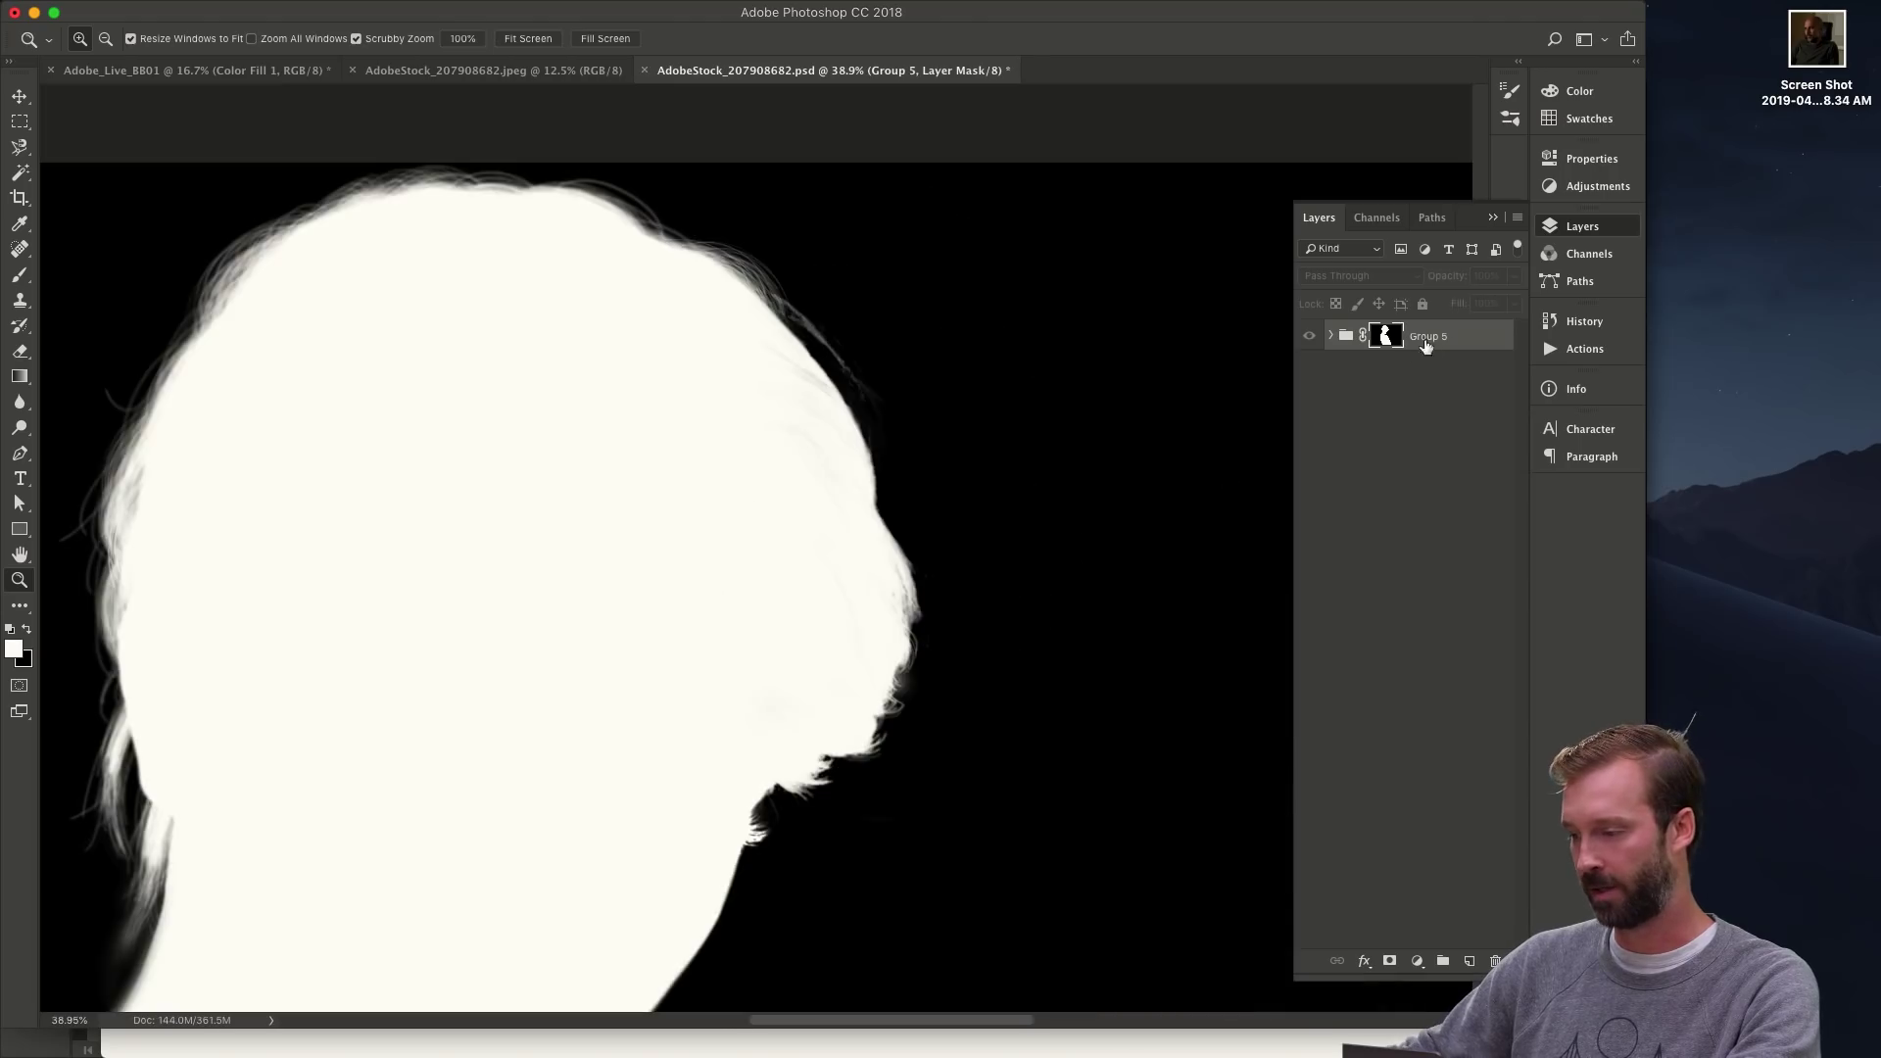
left_click(1383, 336, "alt")
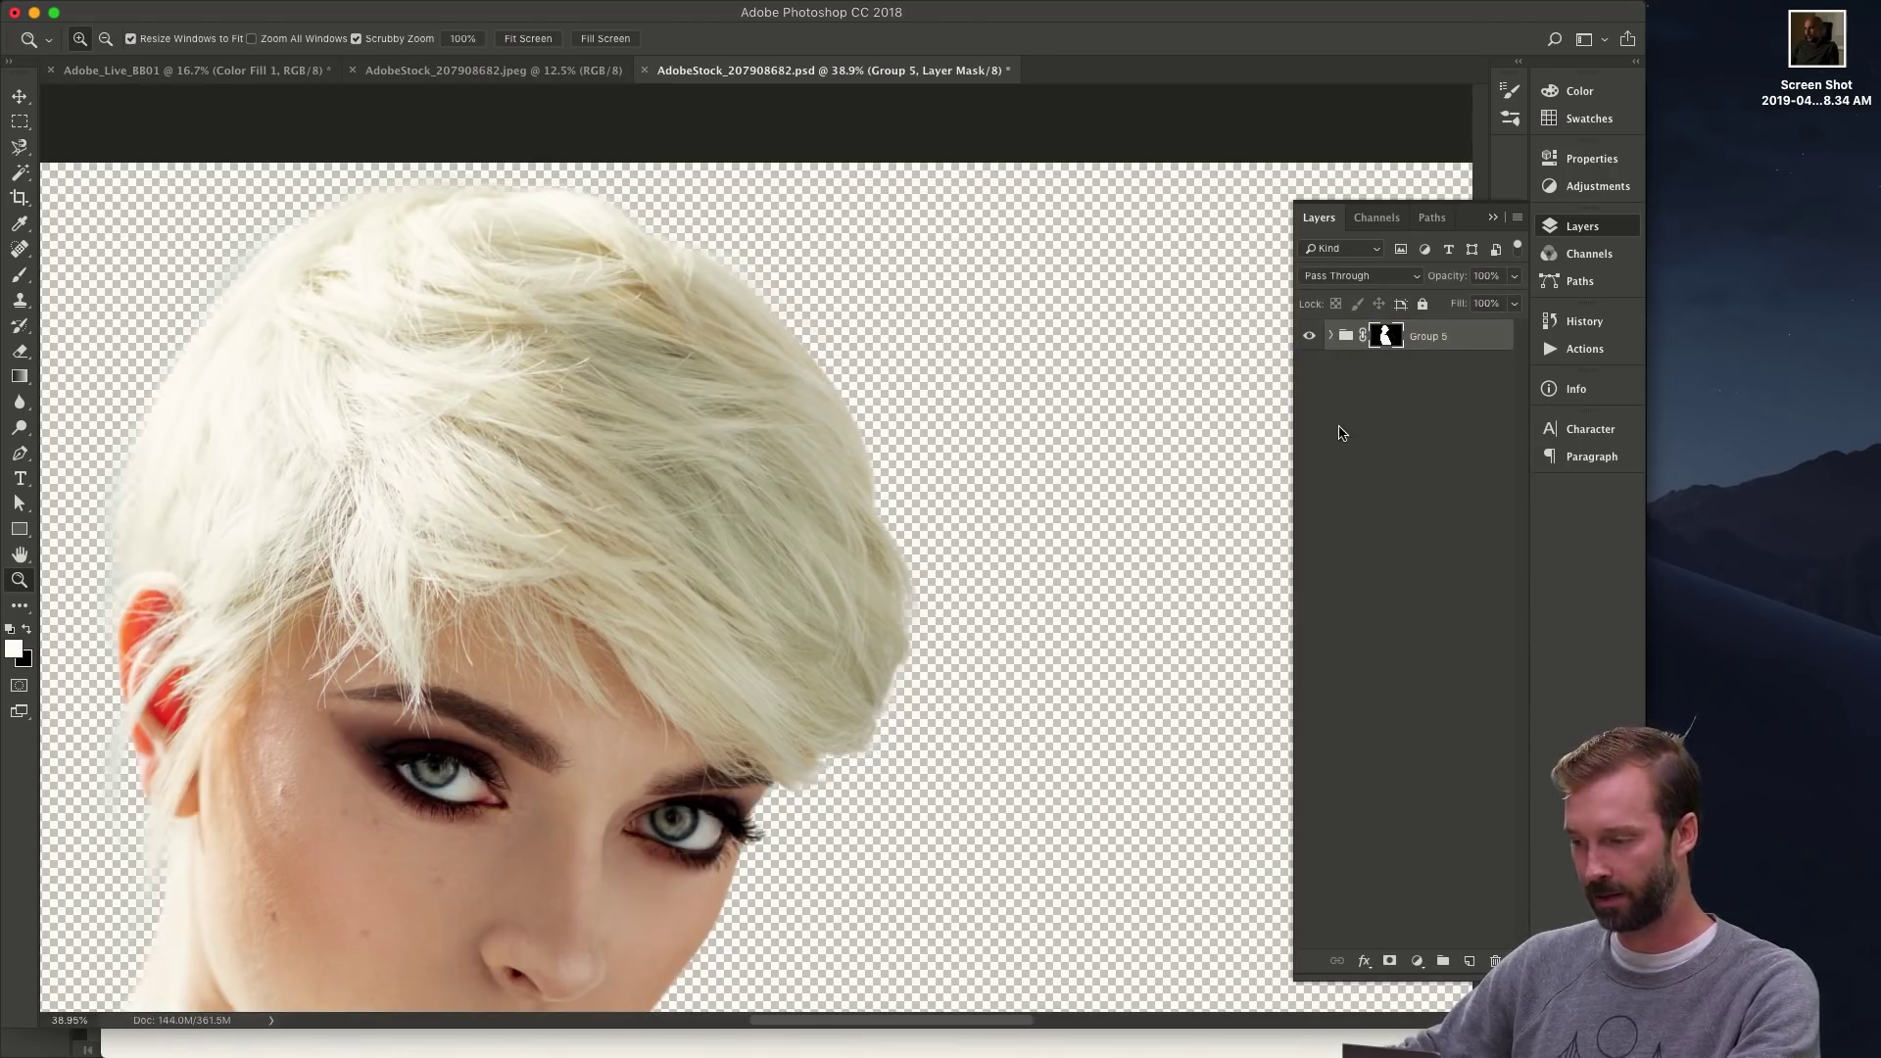
- Display Group 5's mask on its own again and duplicate the document as AdobeStock_207908682 copy
left_click(771, 491, "alt")
left_click(771, 491, "alt")
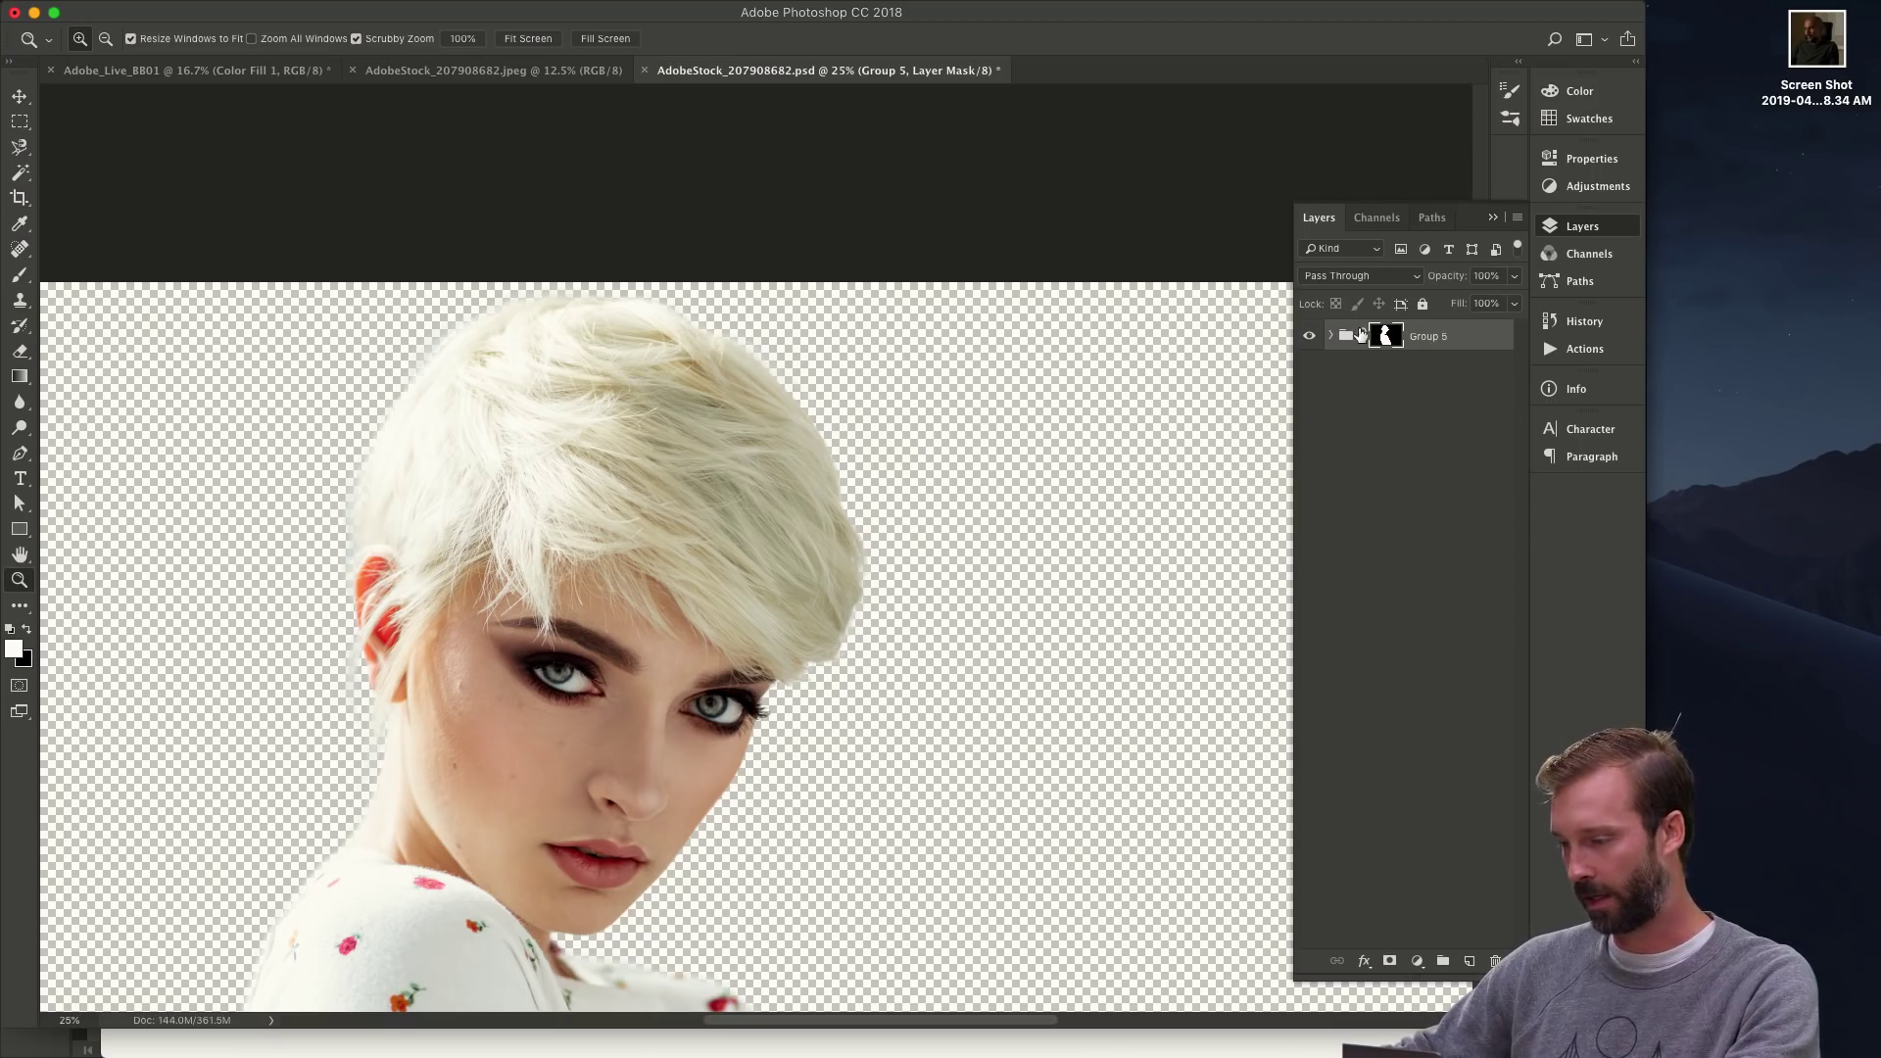
left_click(1385, 337, "alt")
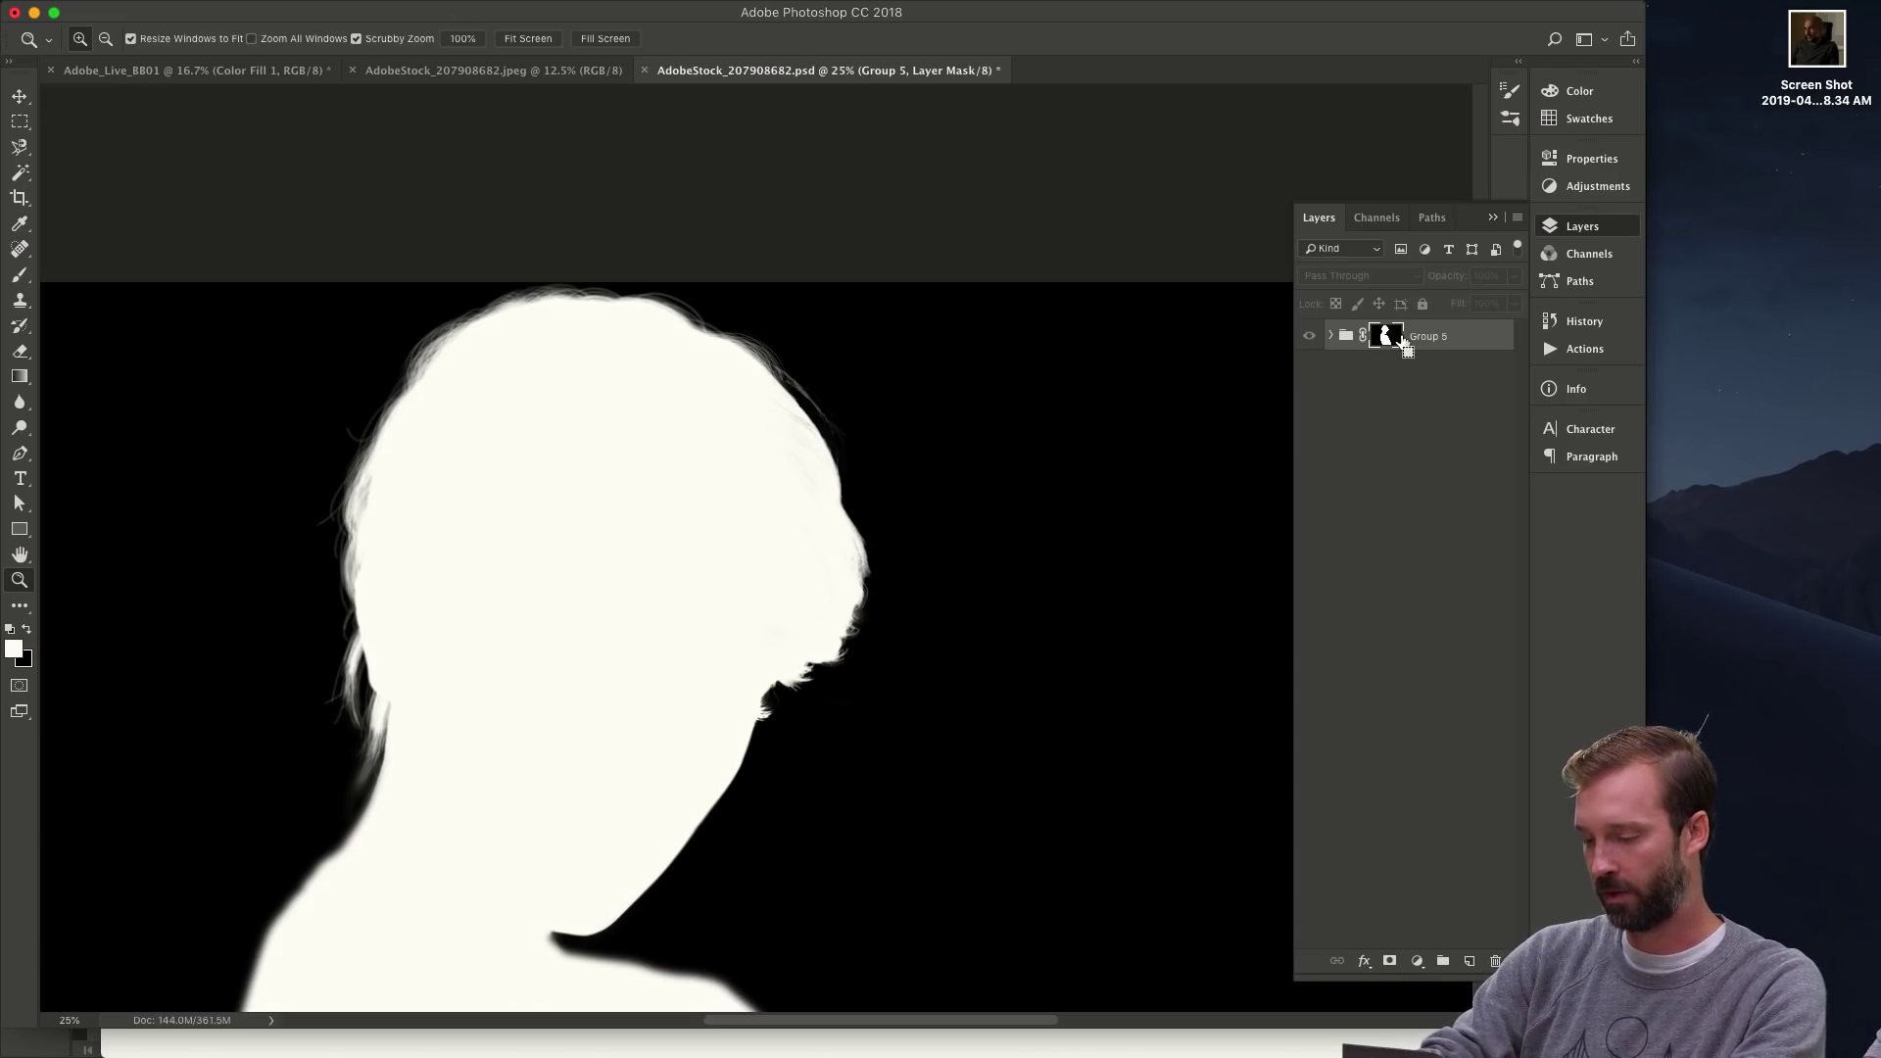
key("super+alt+d")
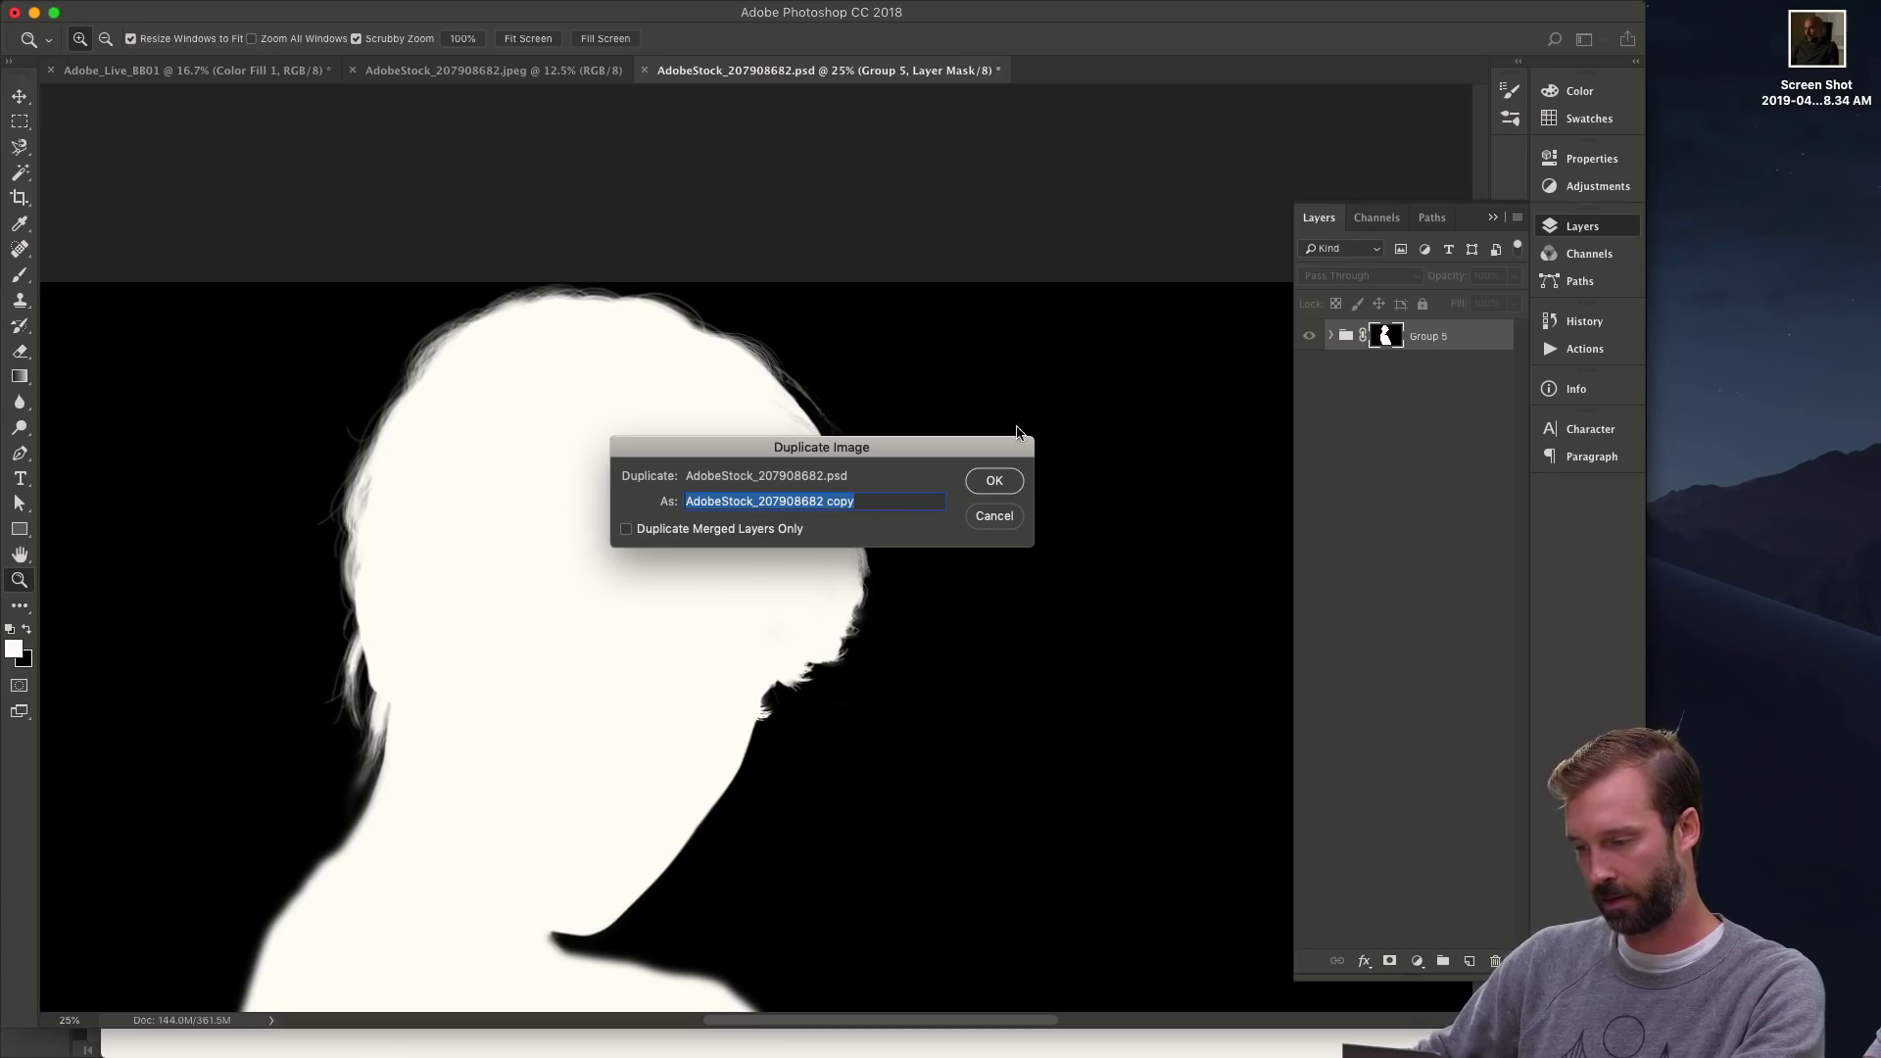
left_click(999, 481)
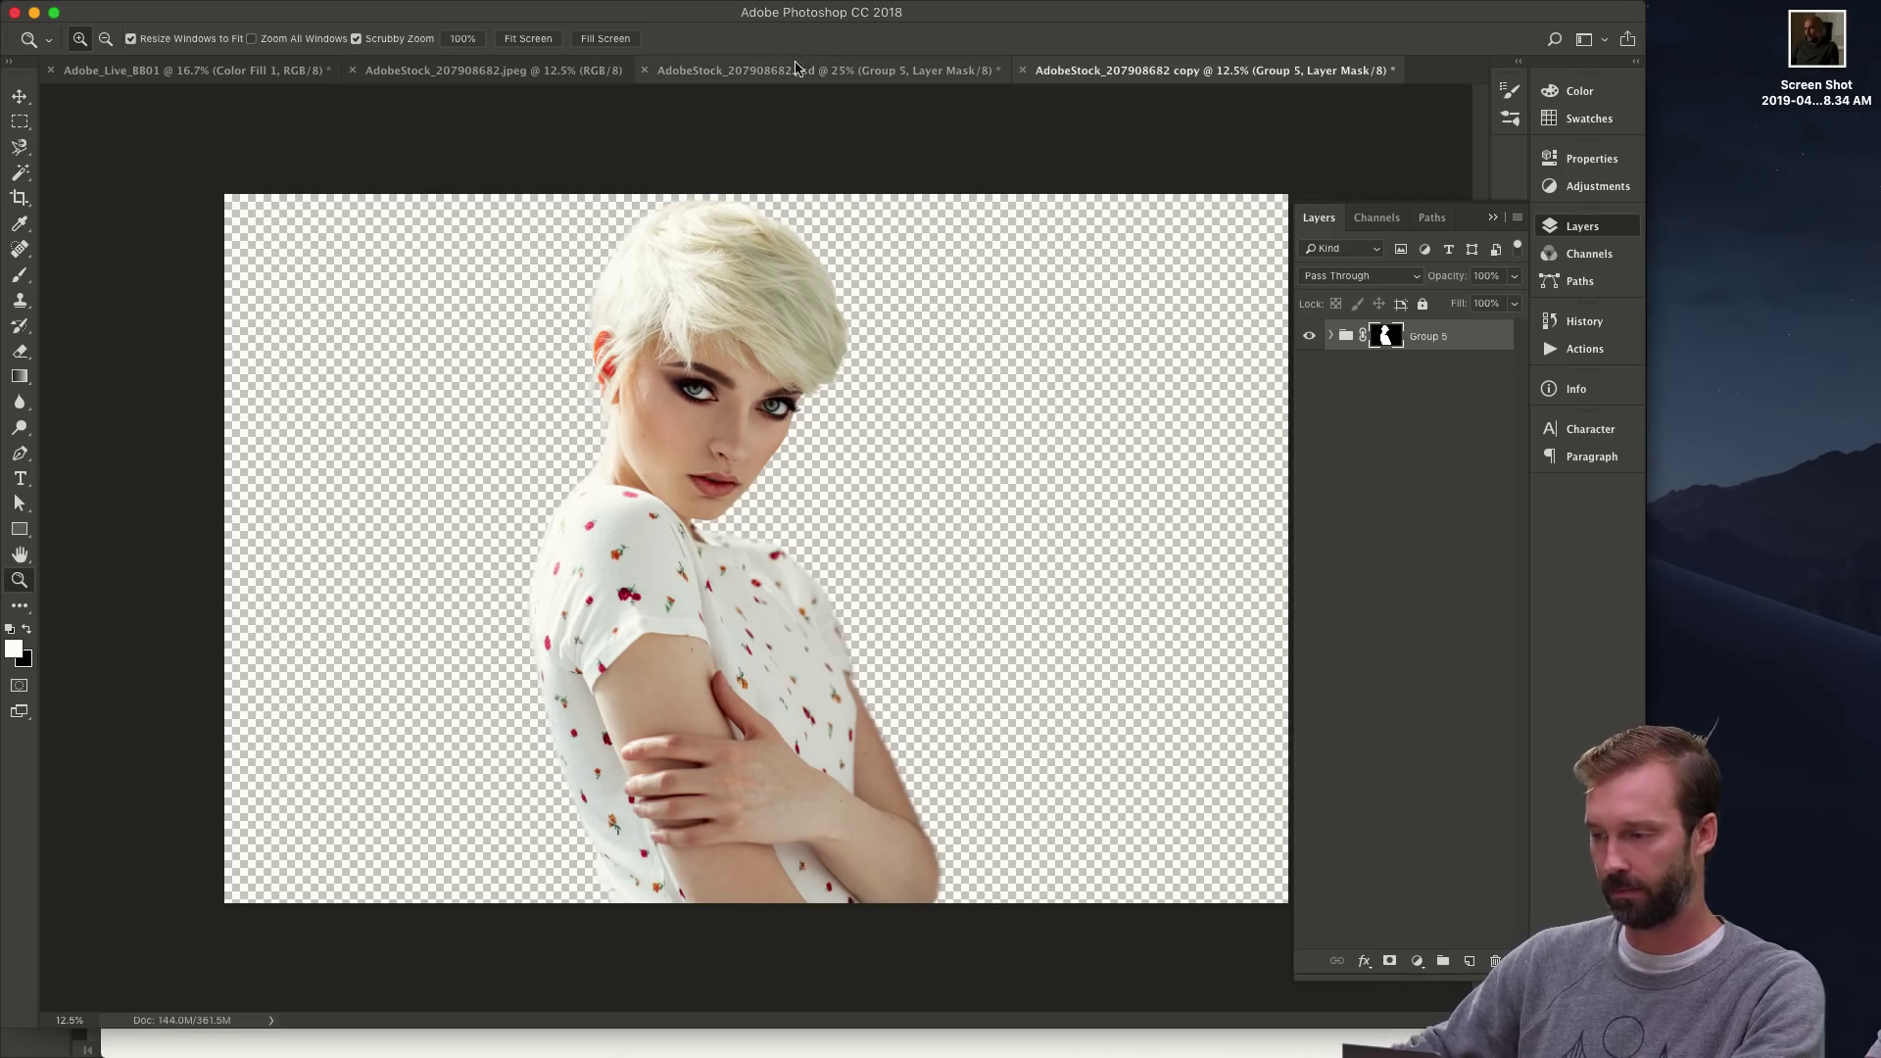
- Add a solid black (#000000) colour fill layer beneath Group 5
key("F2")
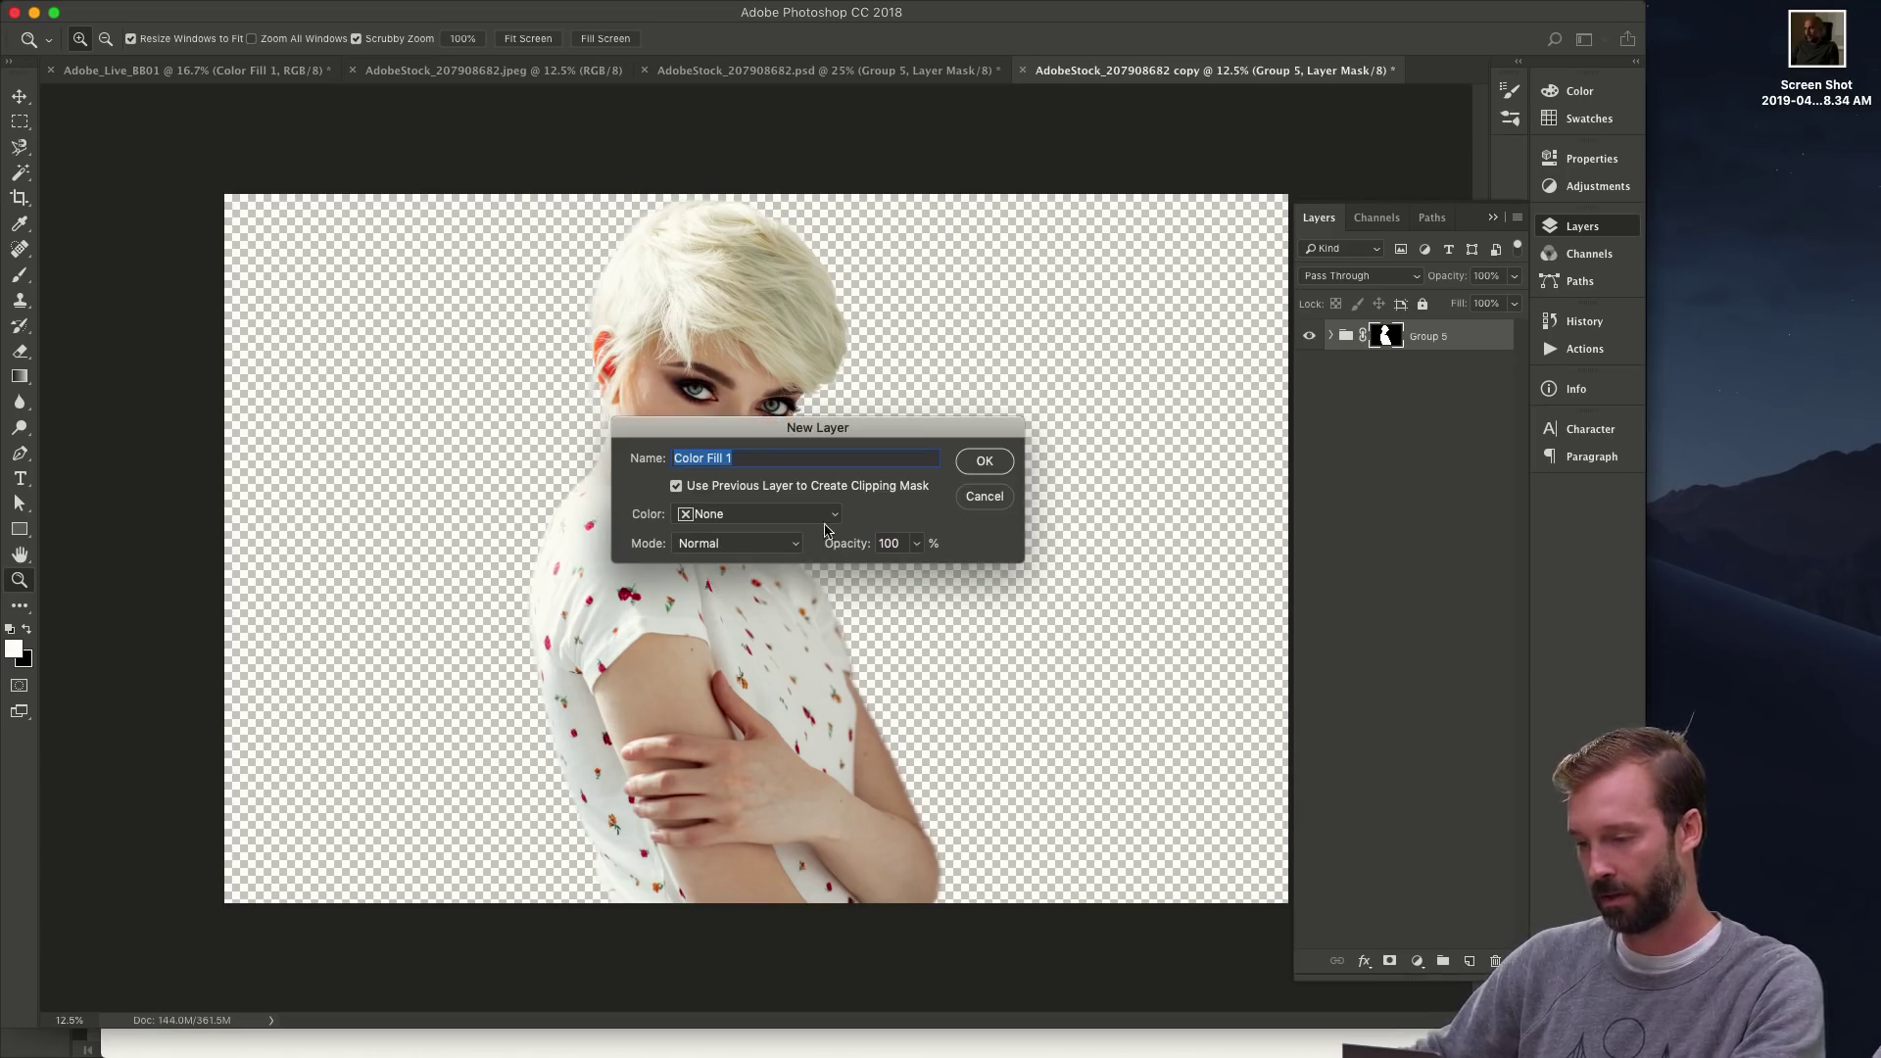
left_click(981, 468)
left_click_drag(1166, 377, 1100, 525)
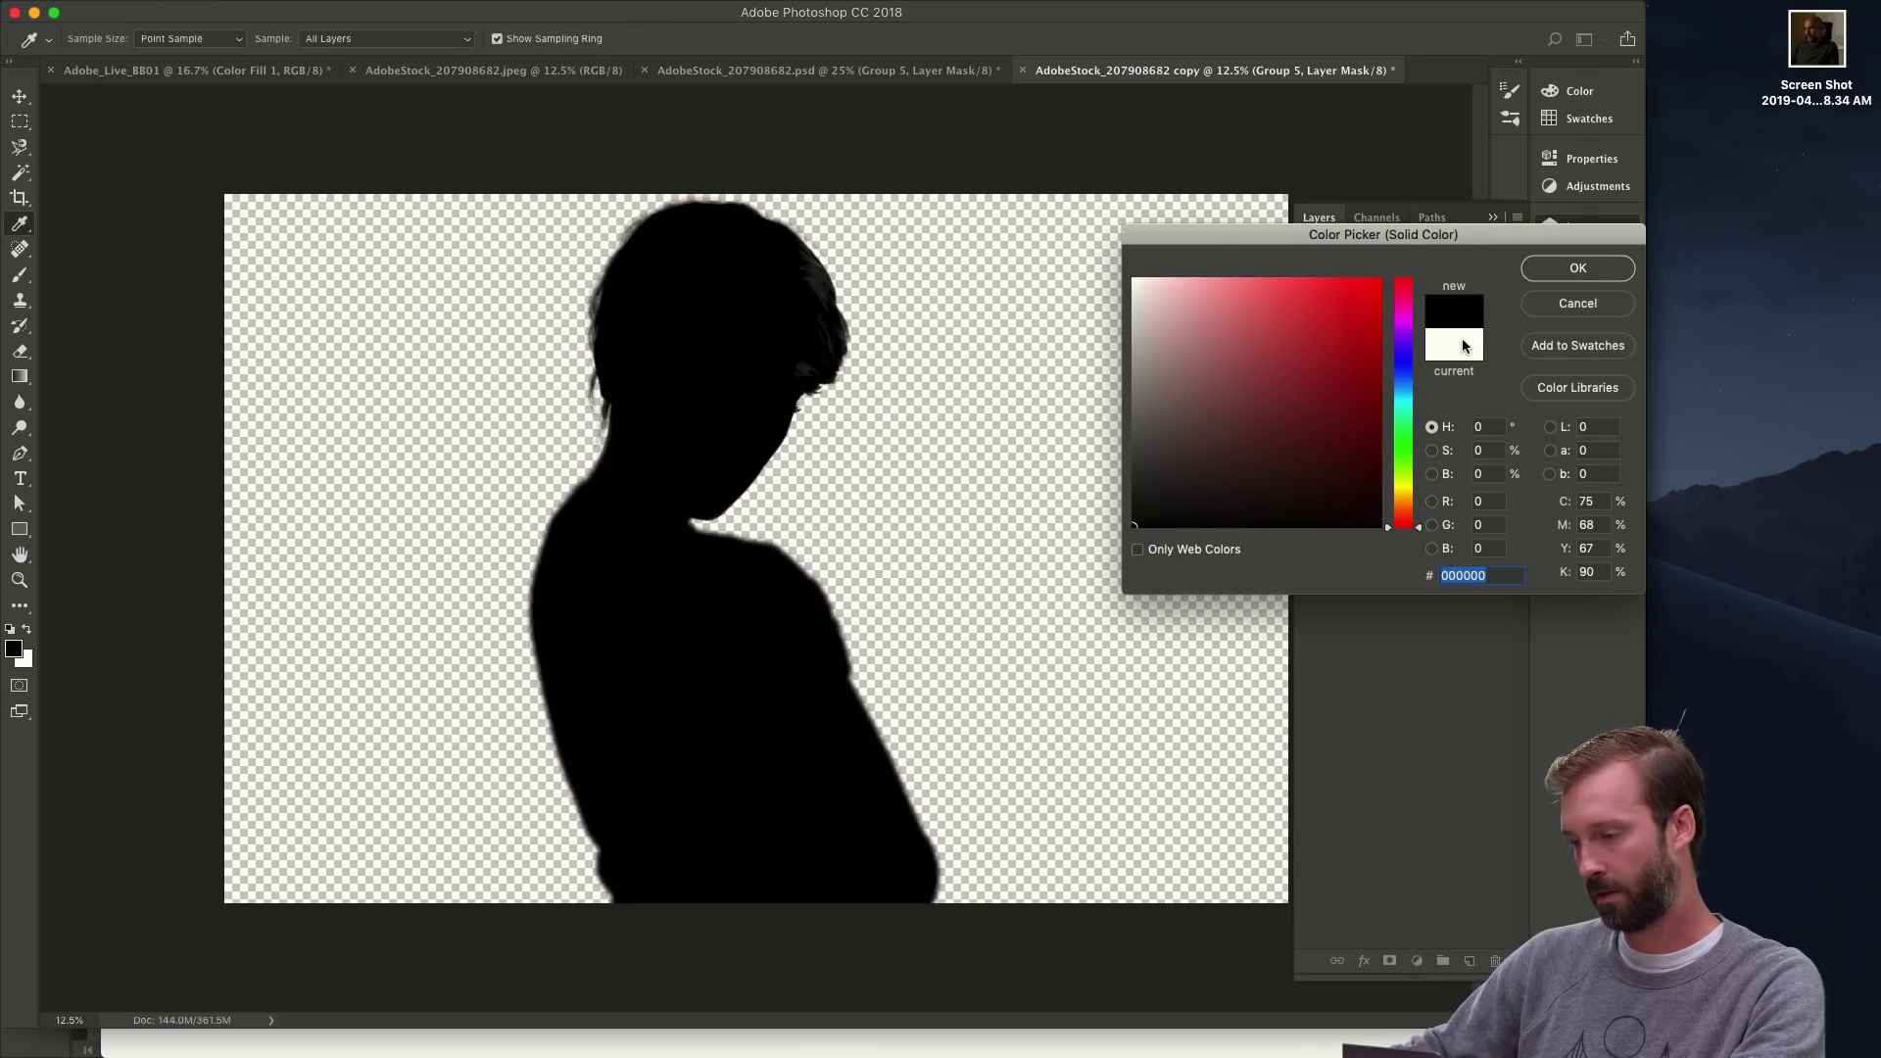
left_click(1551, 276)
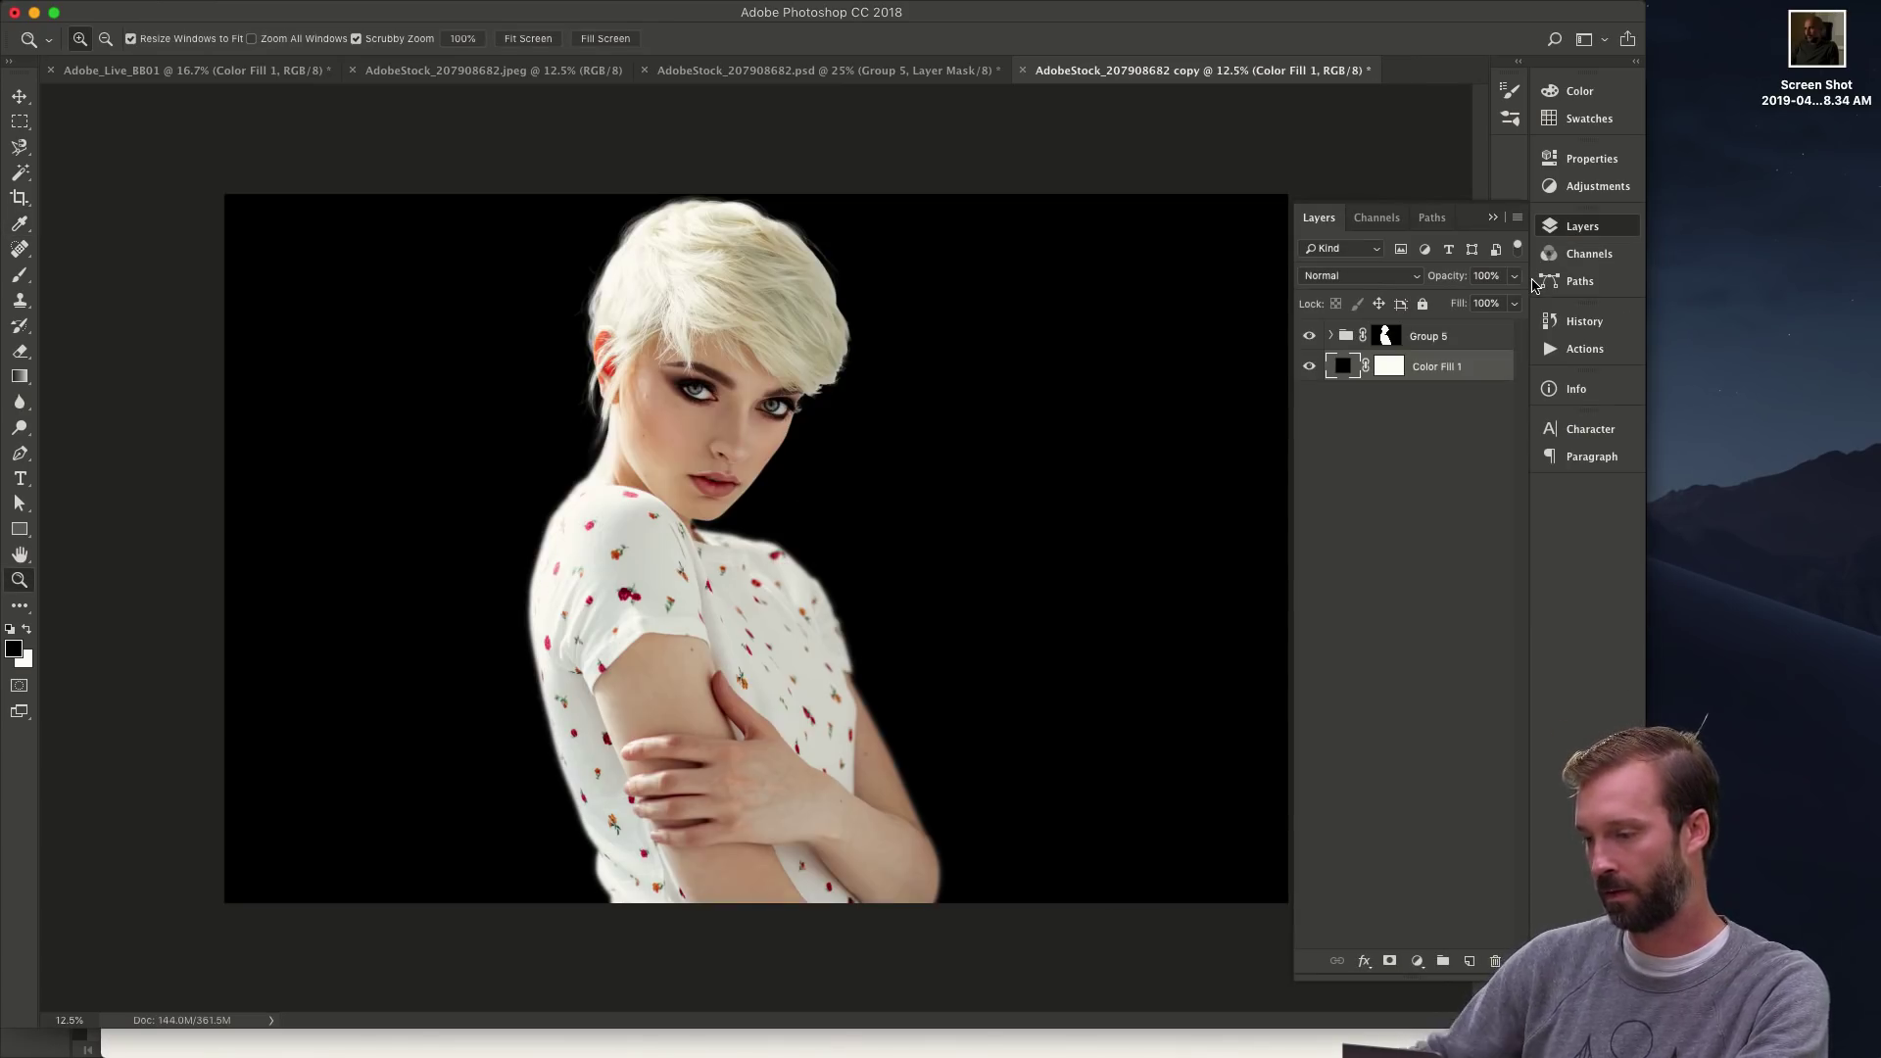
- Paint black on Group 5's mask with a hard round 423 px brush, trimming the wispy hair beside the forehead into a smooth edge
left_click(1385, 335)
left_click_drag(820, 282, 975, 323)
key("b")
right_click(916, 424)
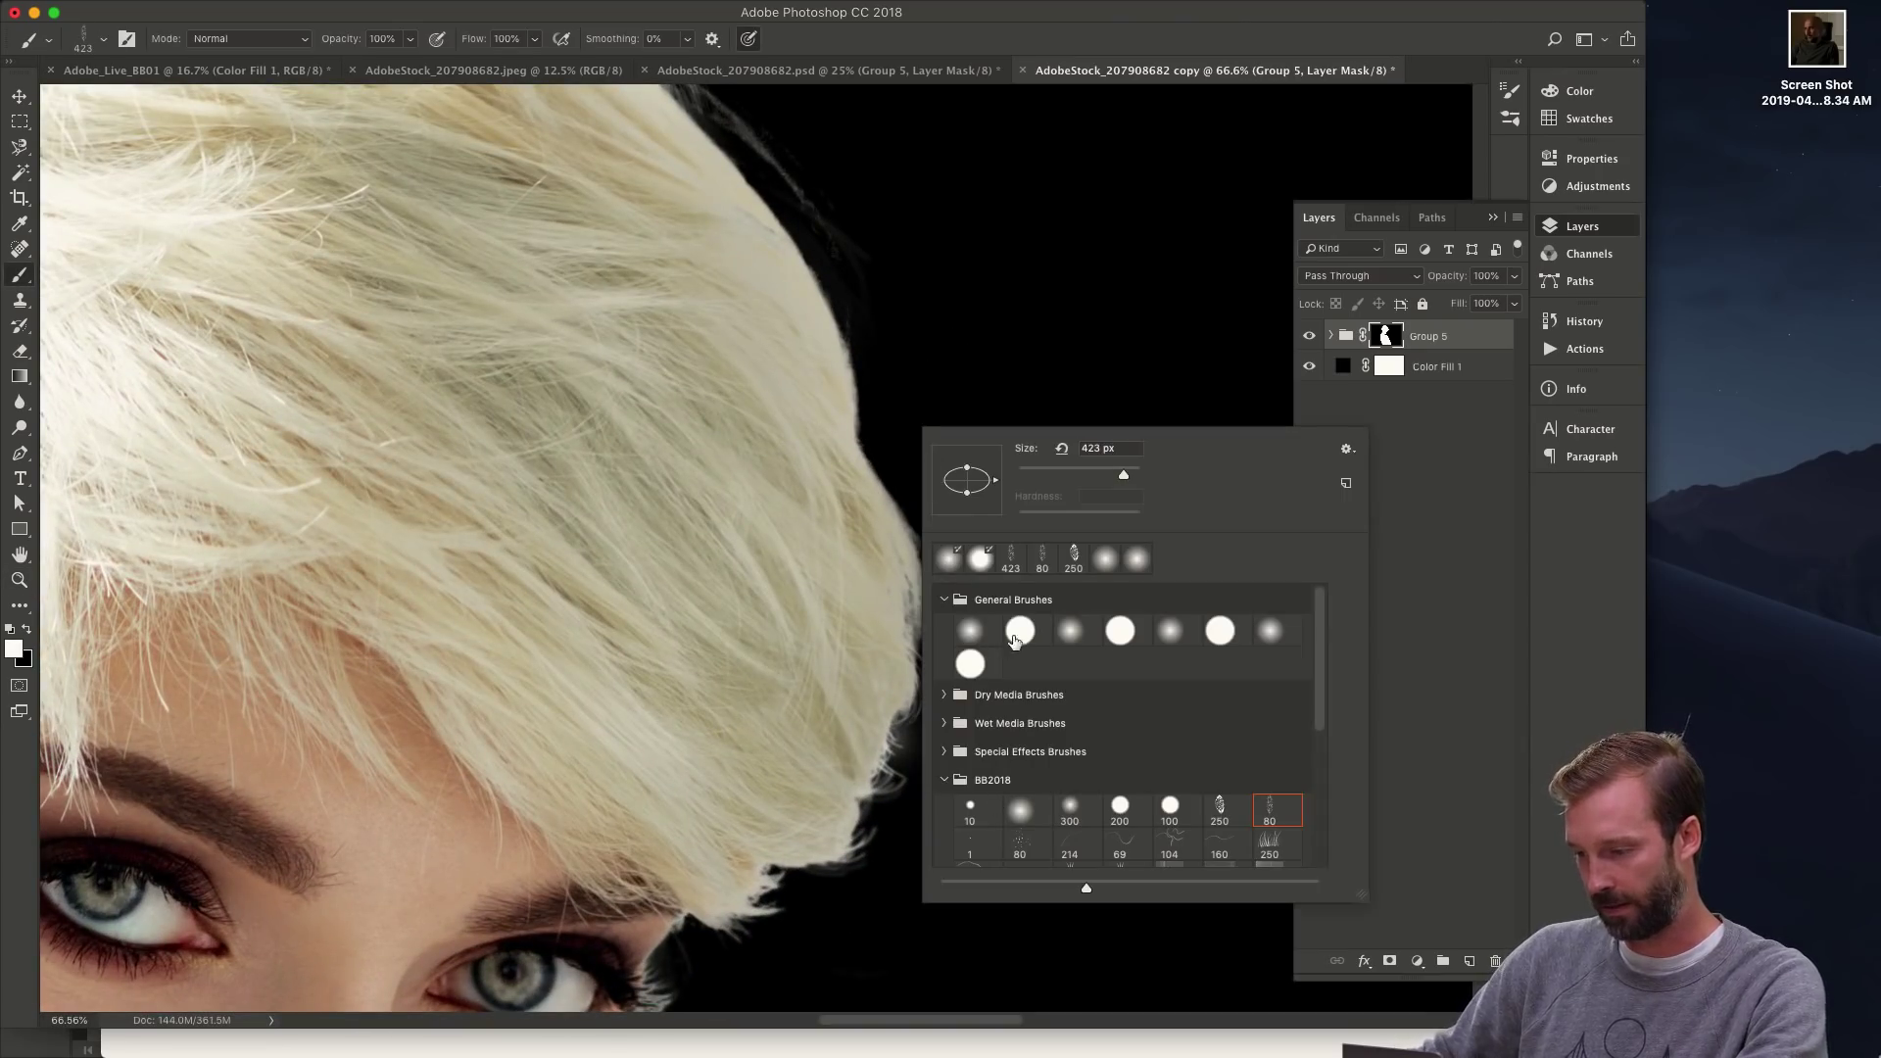
left_click(1015, 639)
left_click(882, 252)
mouse_move(843, 264)
left_mouse_down()
mouse_move(902, 503)
mouse_move(972, 598)
mouse_move(895, 303)
mouse_move(895, 378)
mouse_move(1049, 784)
left_mouse_up()
key("x")
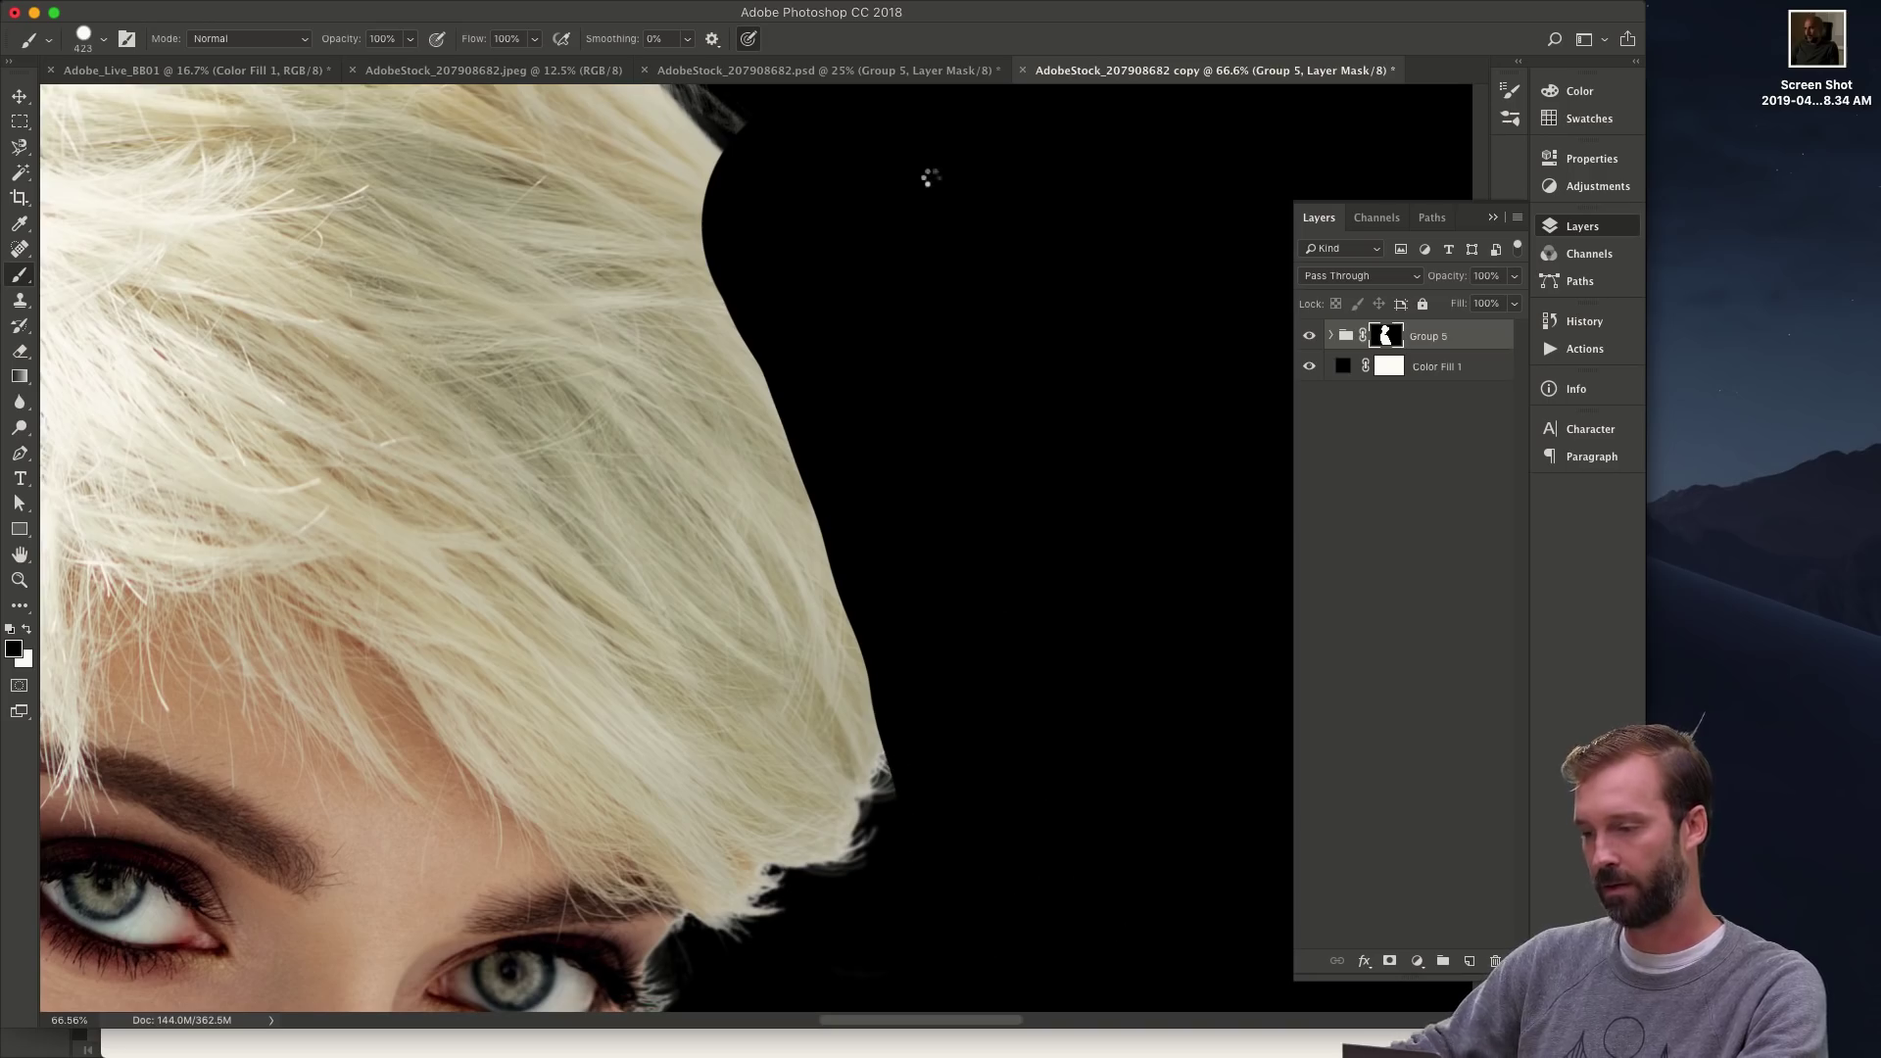
- Display Group 5's mask on its own and choose the size 80 speckled brush from the BB2018 brush set
scroll(1029, 676, "up", 5)
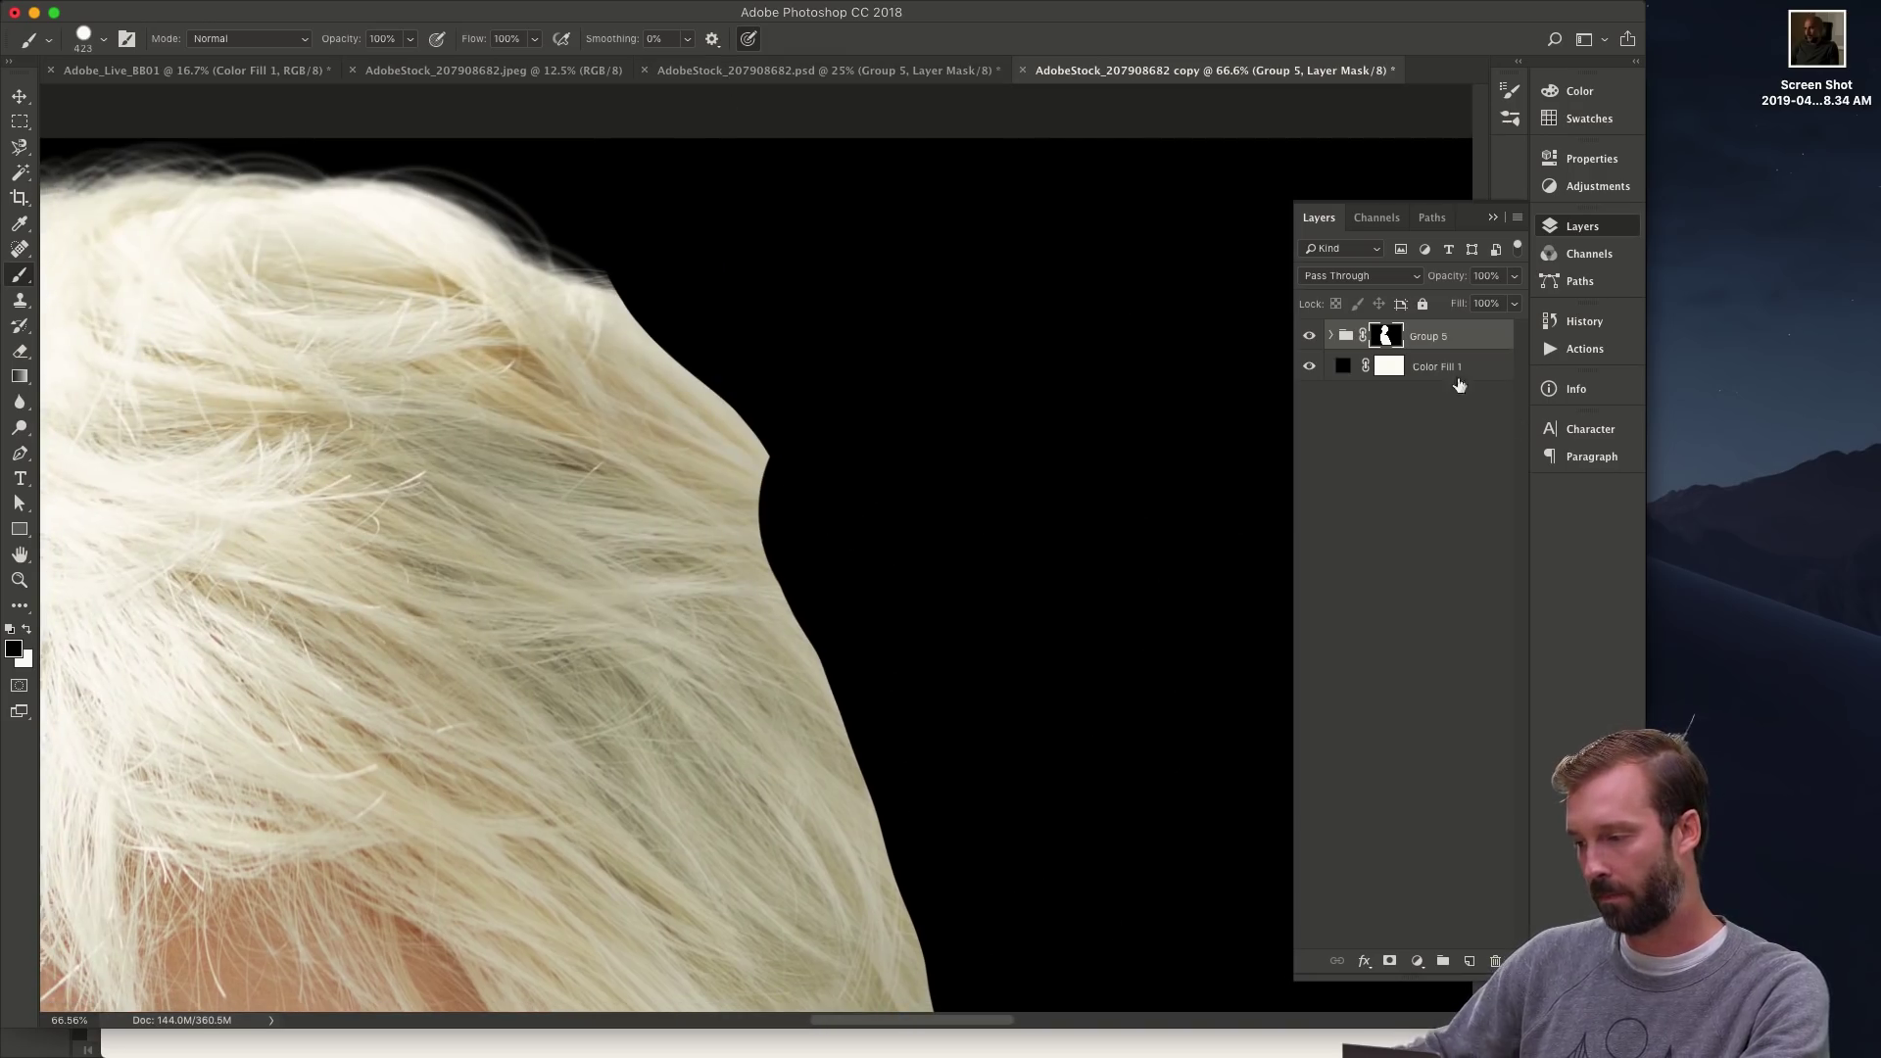
left_click(1385, 335, "alt")
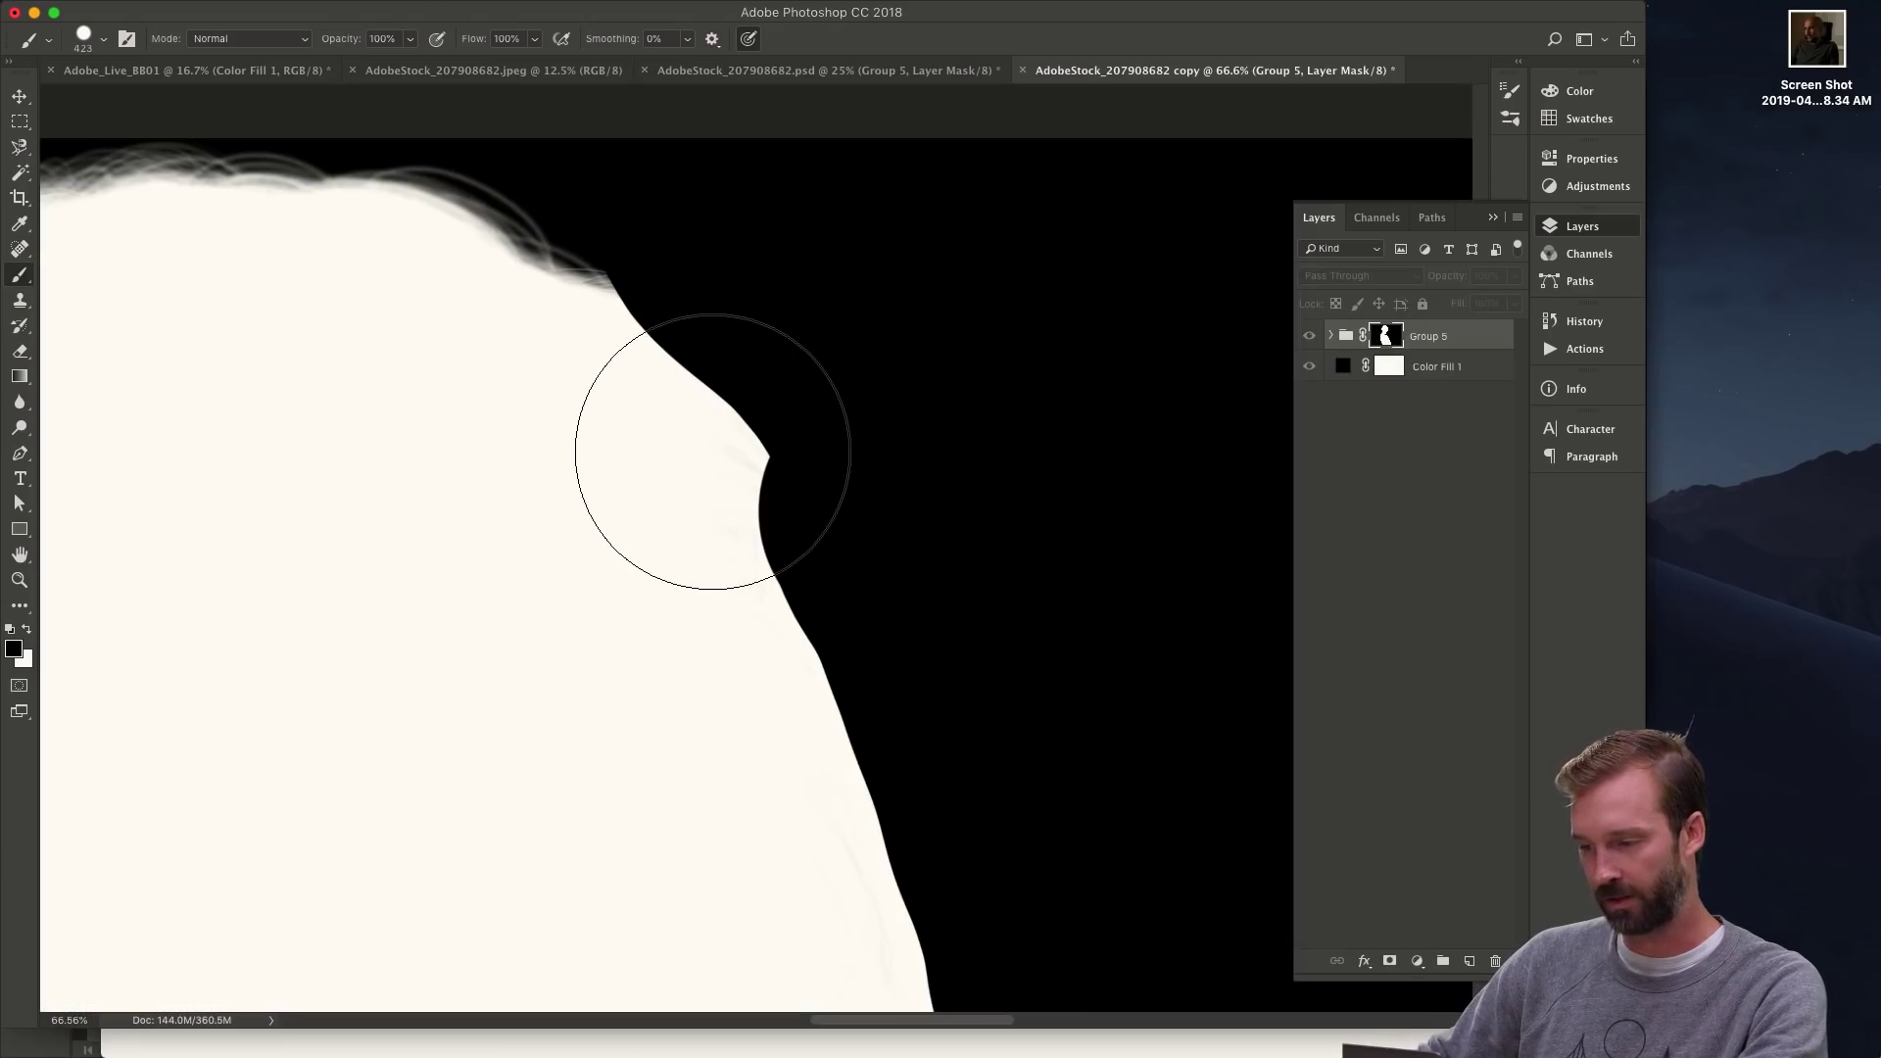
right_click(637, 549)
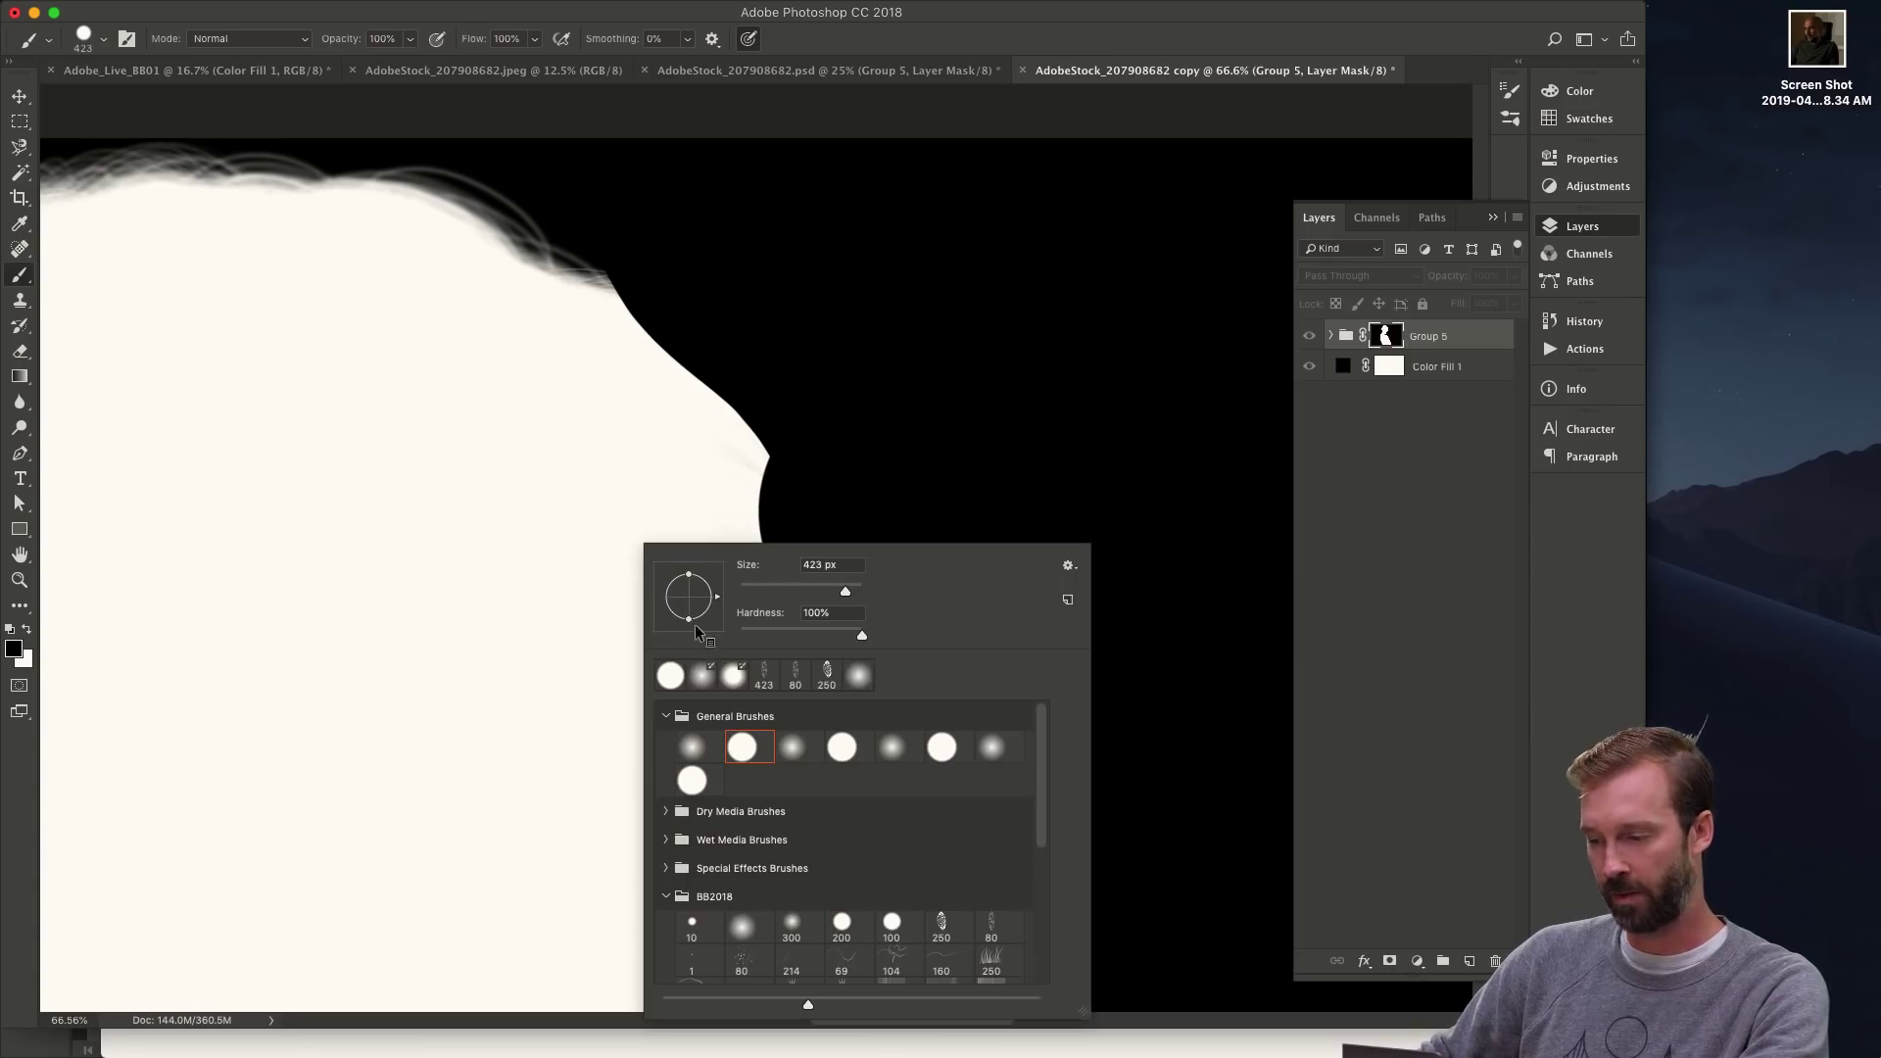
scroll(1033, 784, "down", 3)
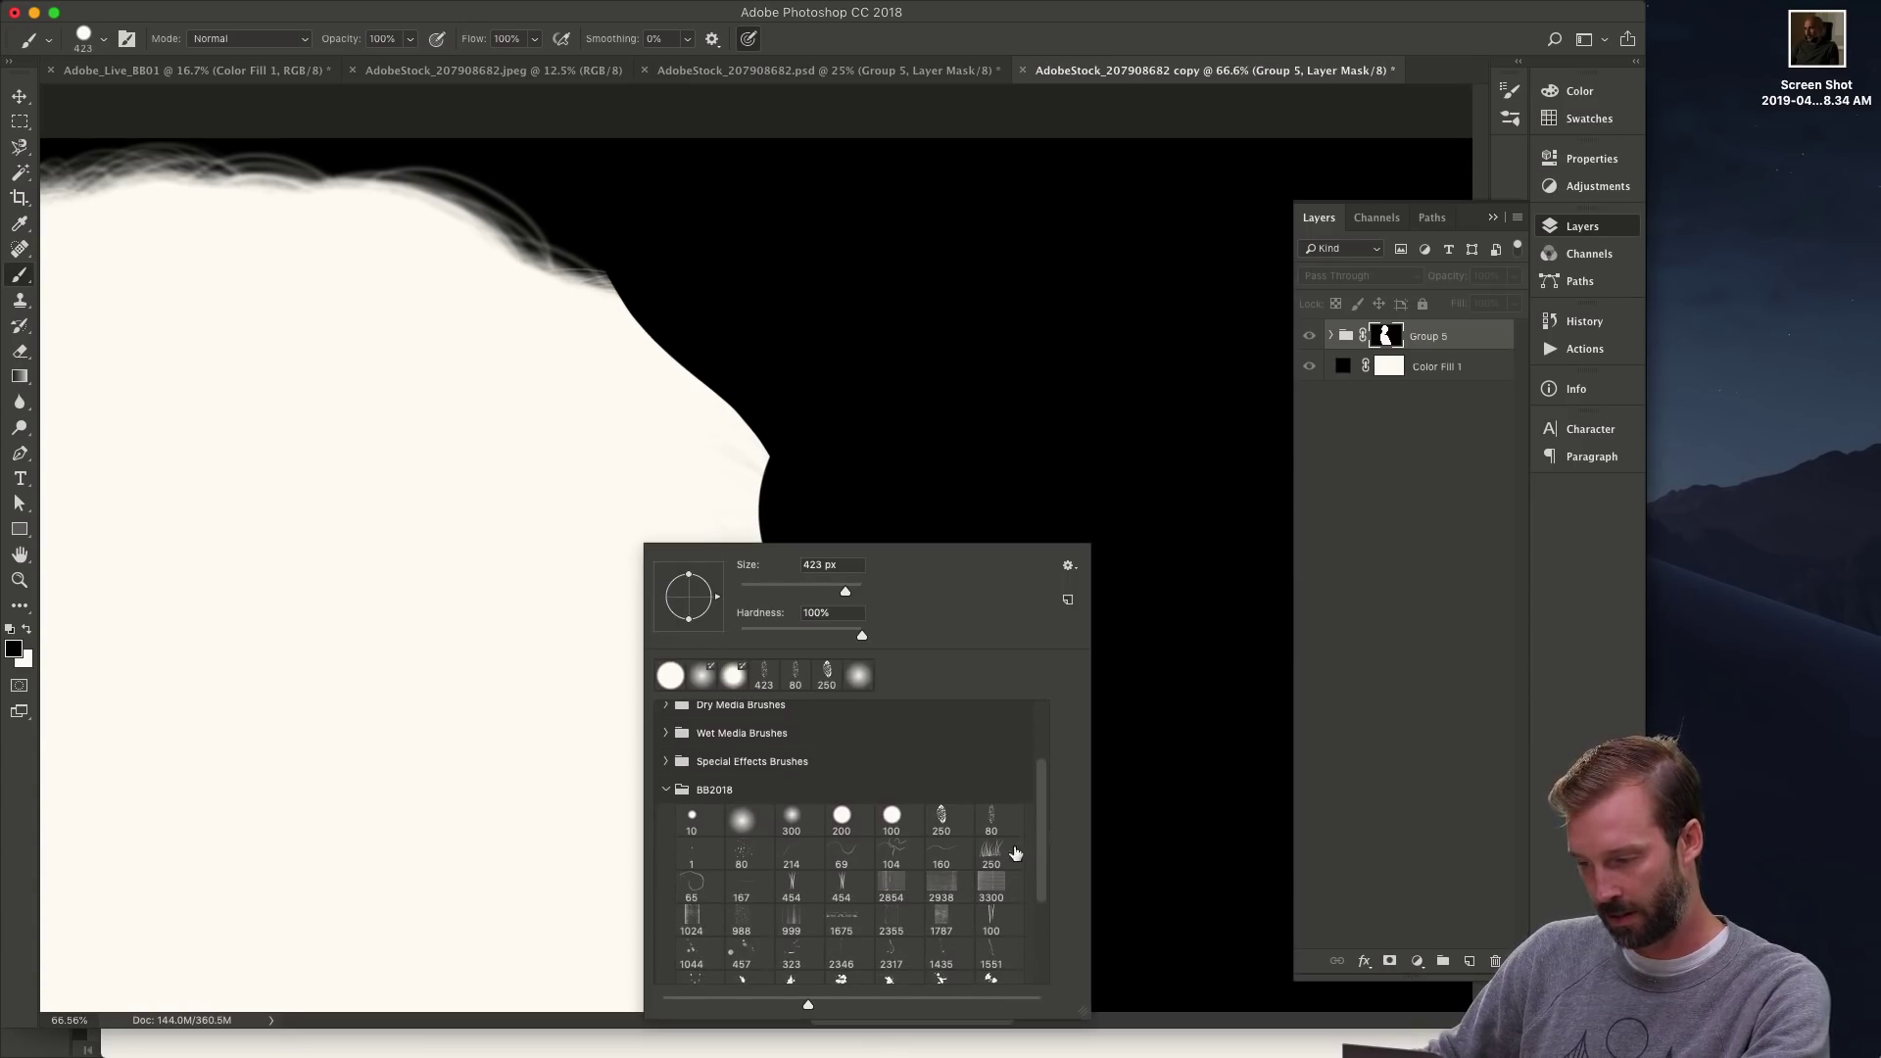
left_click(744, 855)
left_click(740, 379)
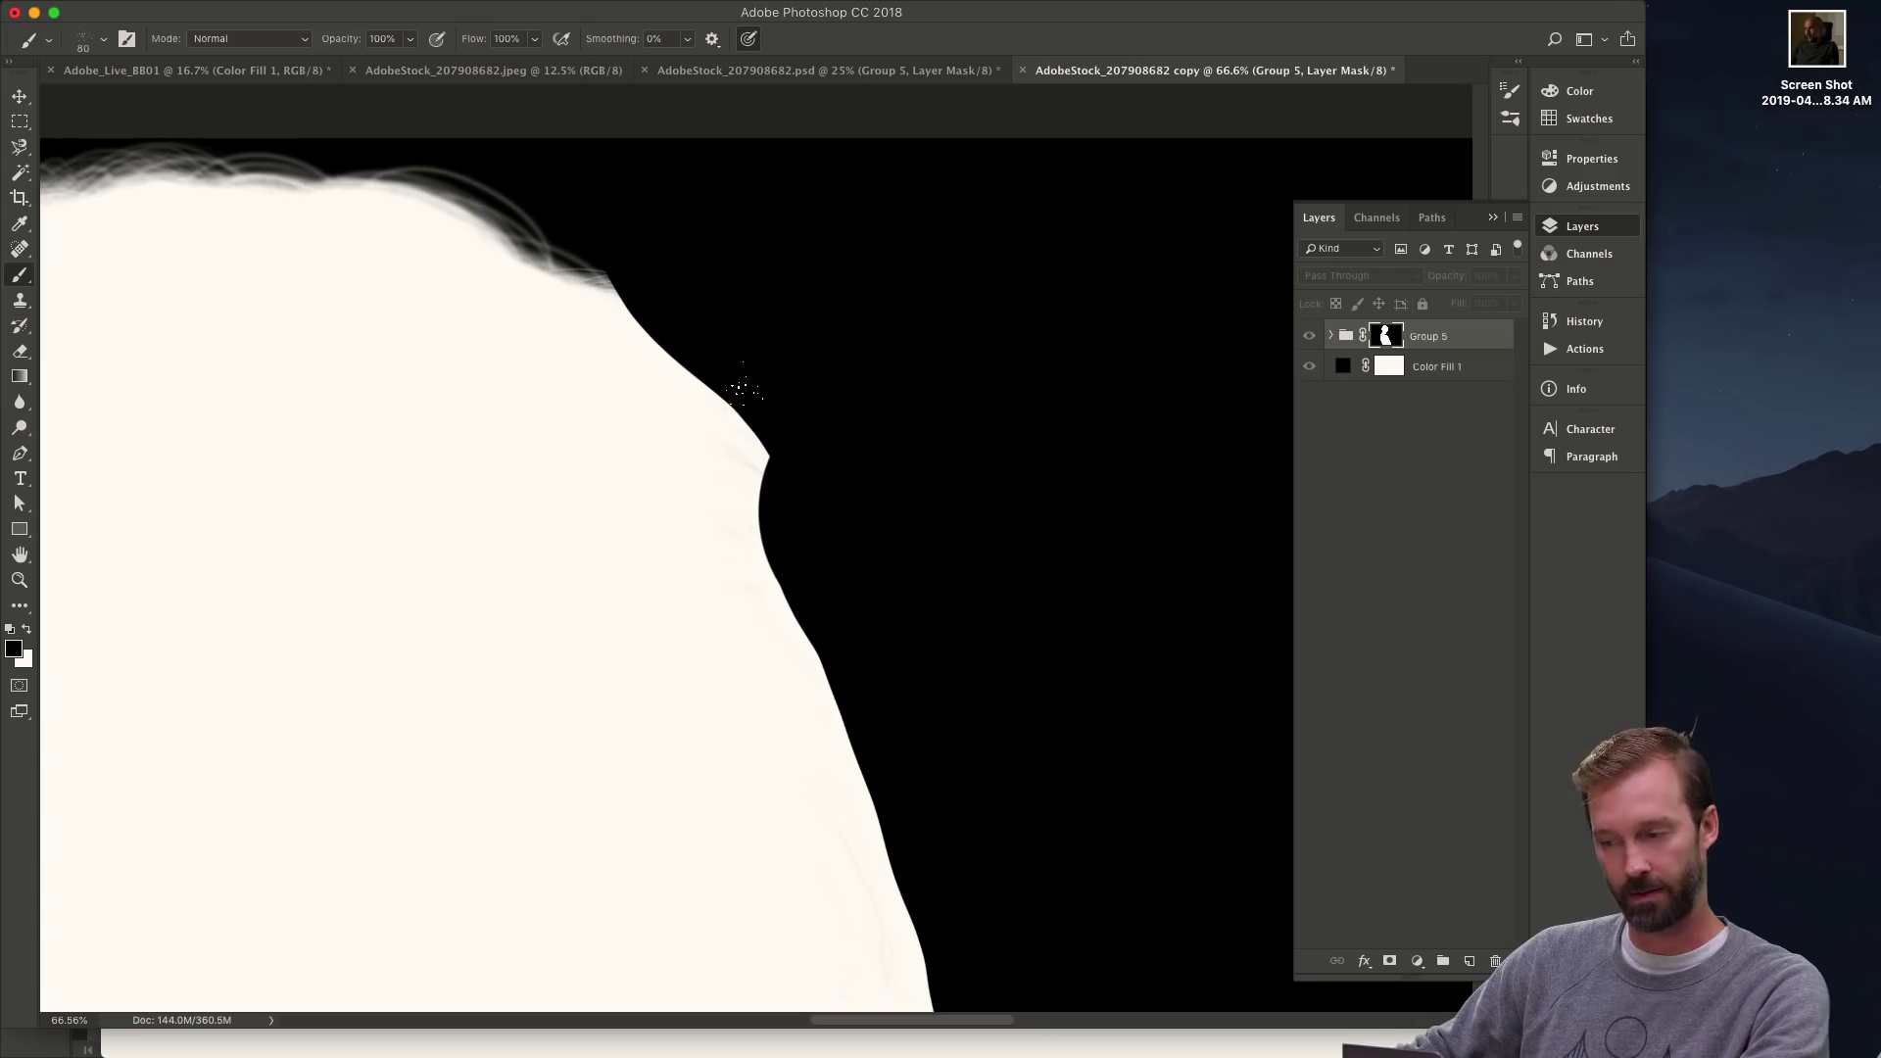
- Try painting oversized strands out from the hair edge on Group 5's mask with the speckled brush at 627 px
left_click_drag(679, 370, 701, 395)
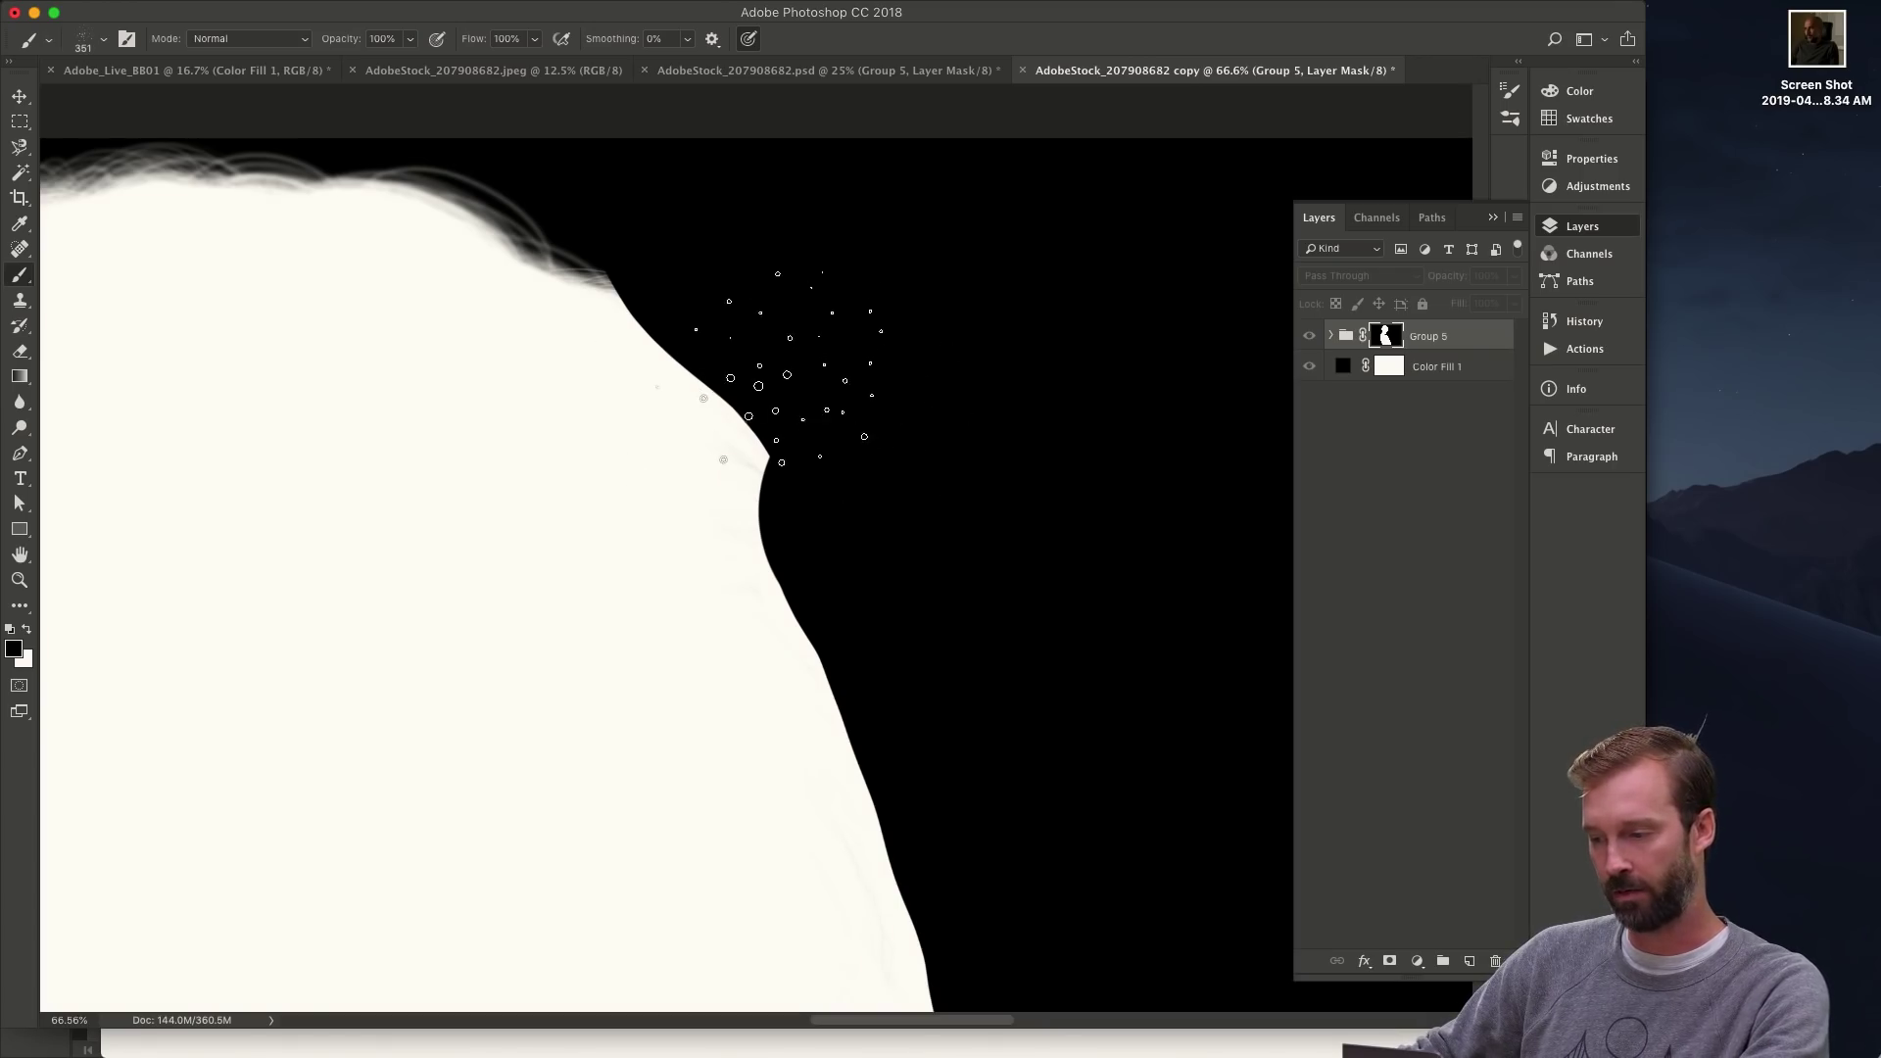
mouse_move(852, 382)
left_mouse_down()
mouse_move(866, 425)
mouse_move(911, 424)
left_mouse_up()
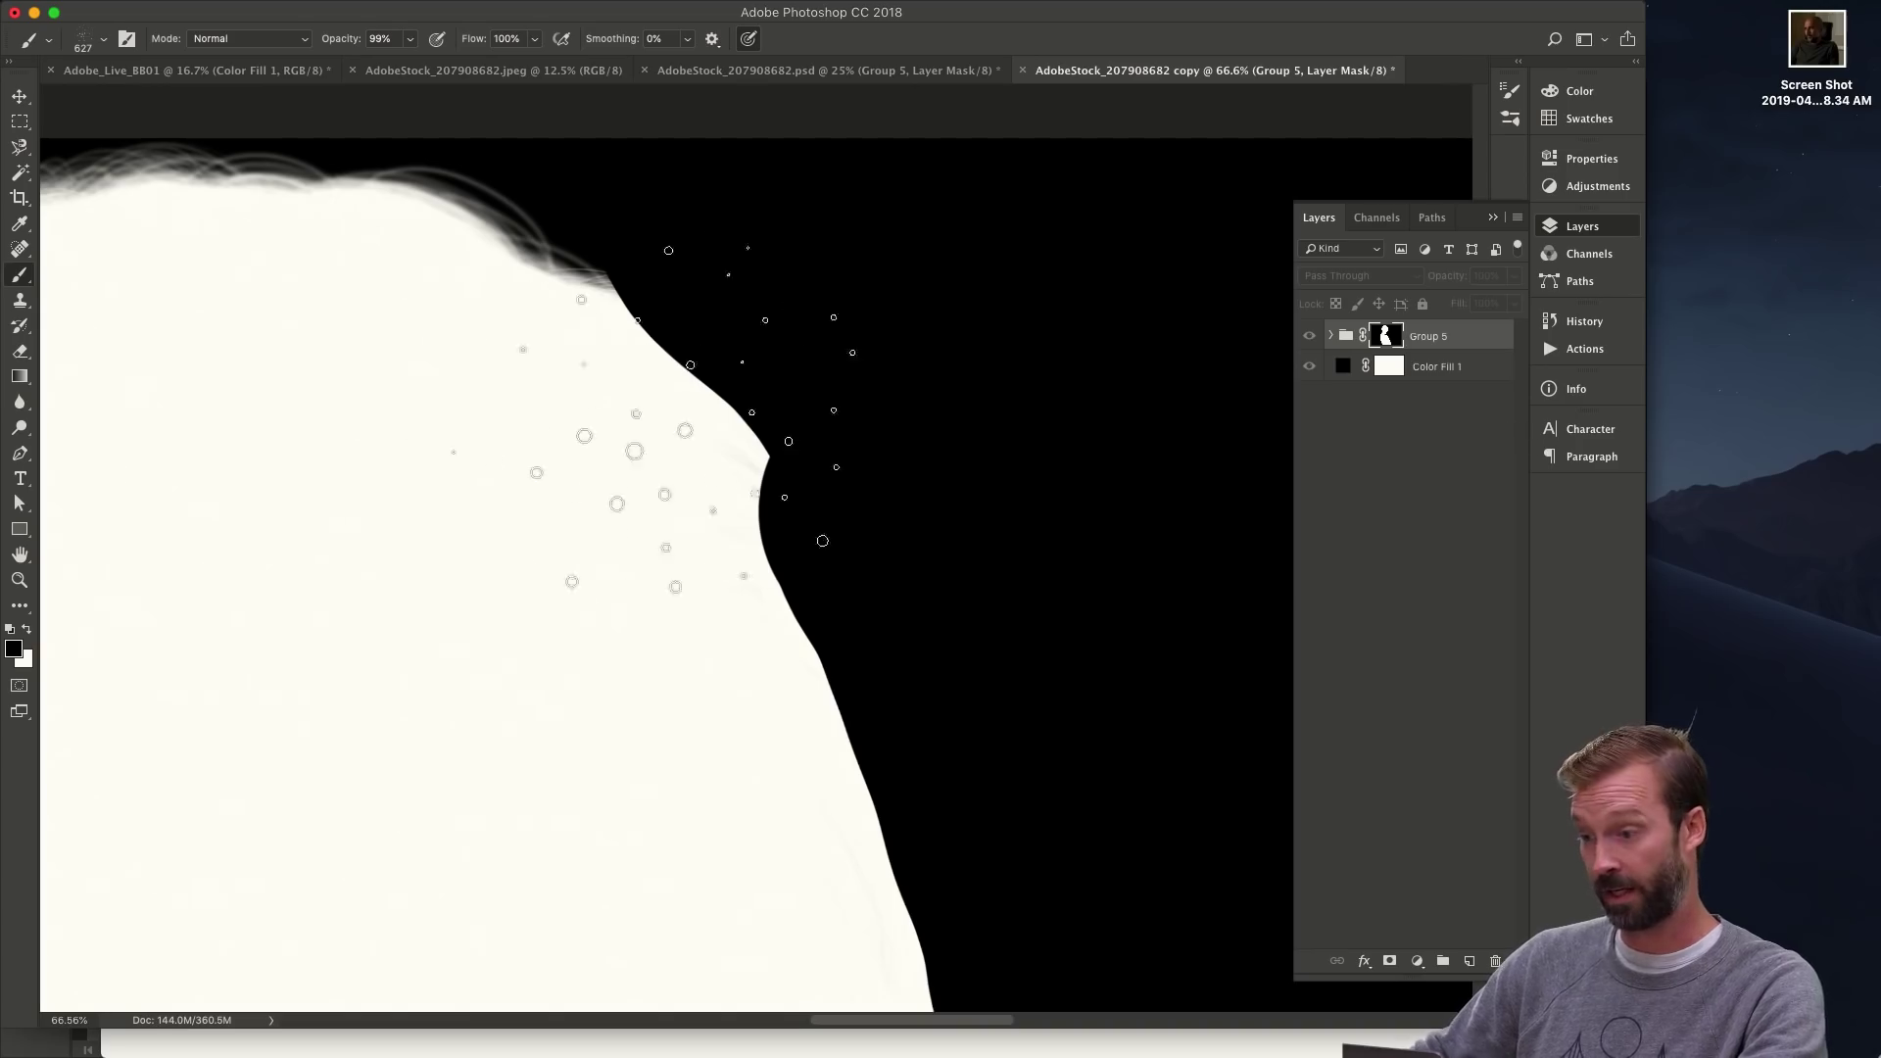
mouse_move(744, 431)
left_mouse_down()
mouse_move(549, 470)
mouse_move(1126, 548)
mouse_move(1126, 843)
left_mouse_up()
key("super+z")
key("x")
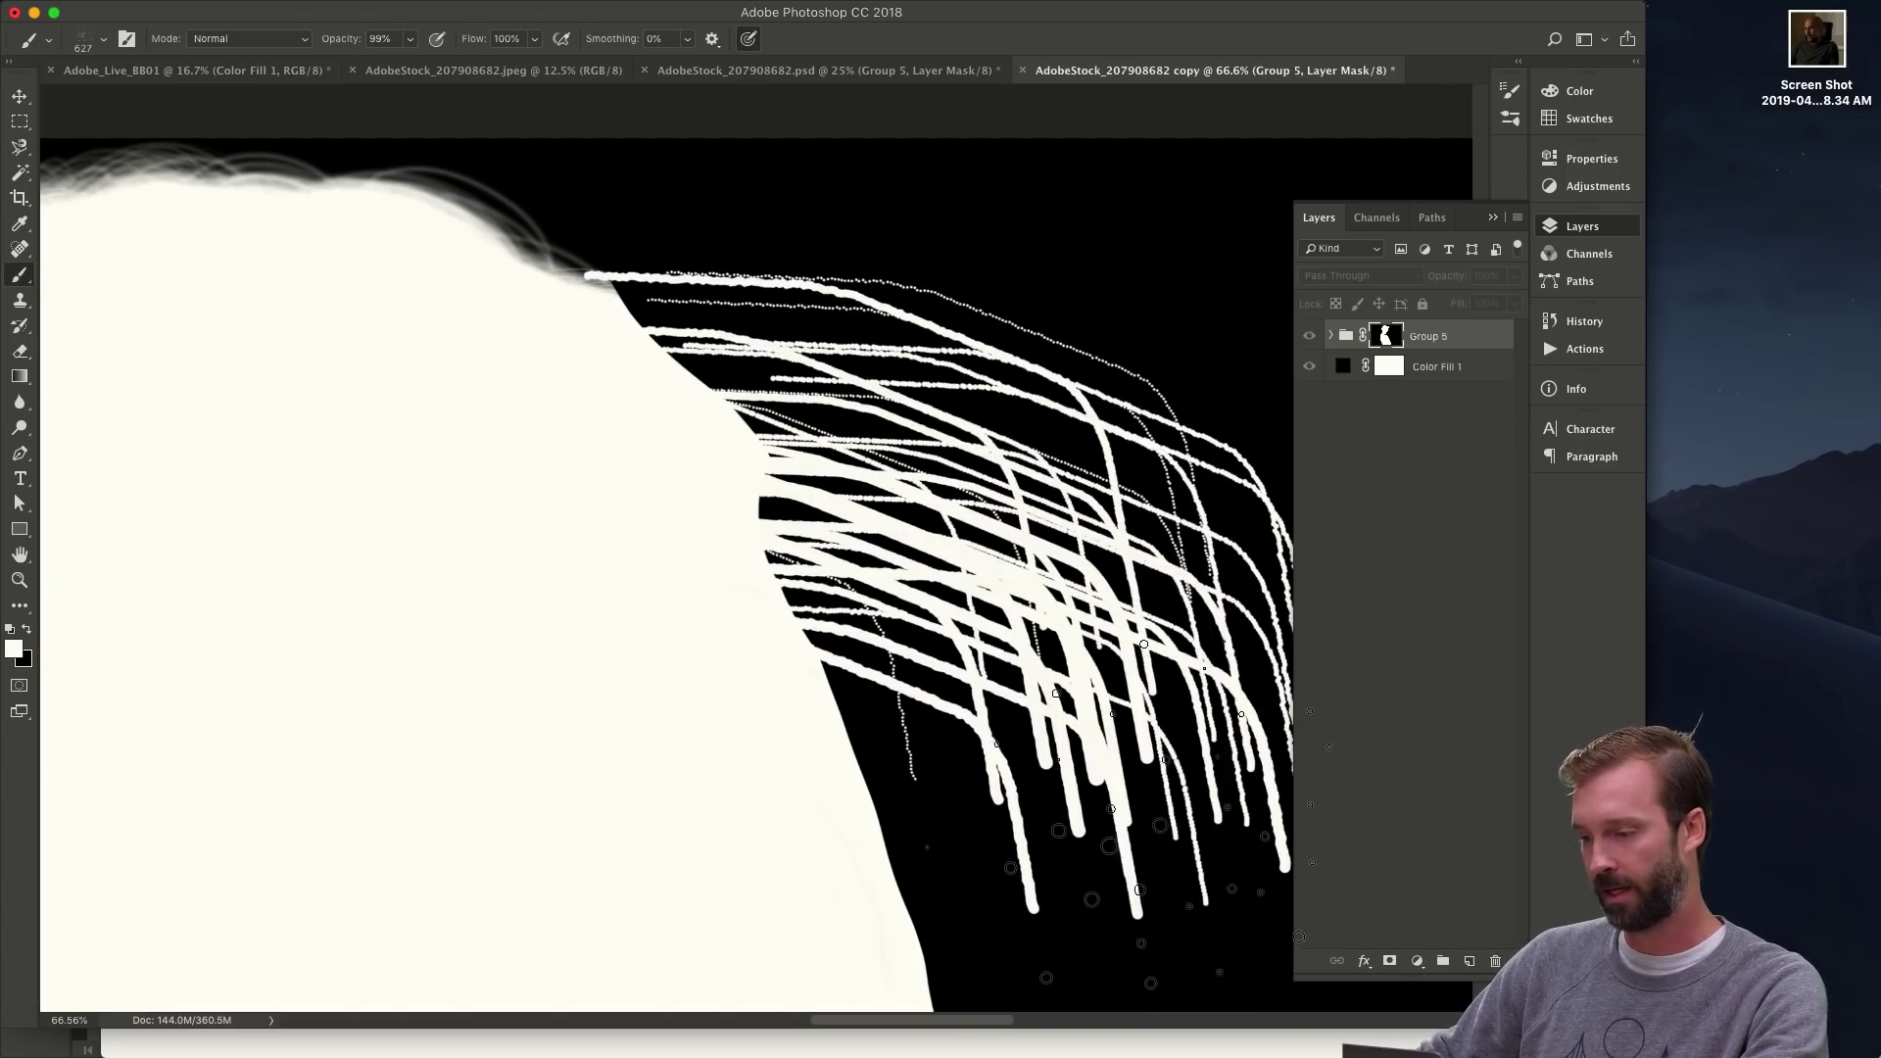
key("super+z")
- Paint curved white hair strands along the smoothed hair edge of Group 5's mask with the speckled brush at 133 px
key("comma")
mouse_move(928, 534)
left_mouse_down()
mouse_move(778, 530)
mouse_move(798, 534)
left_mouse_up()
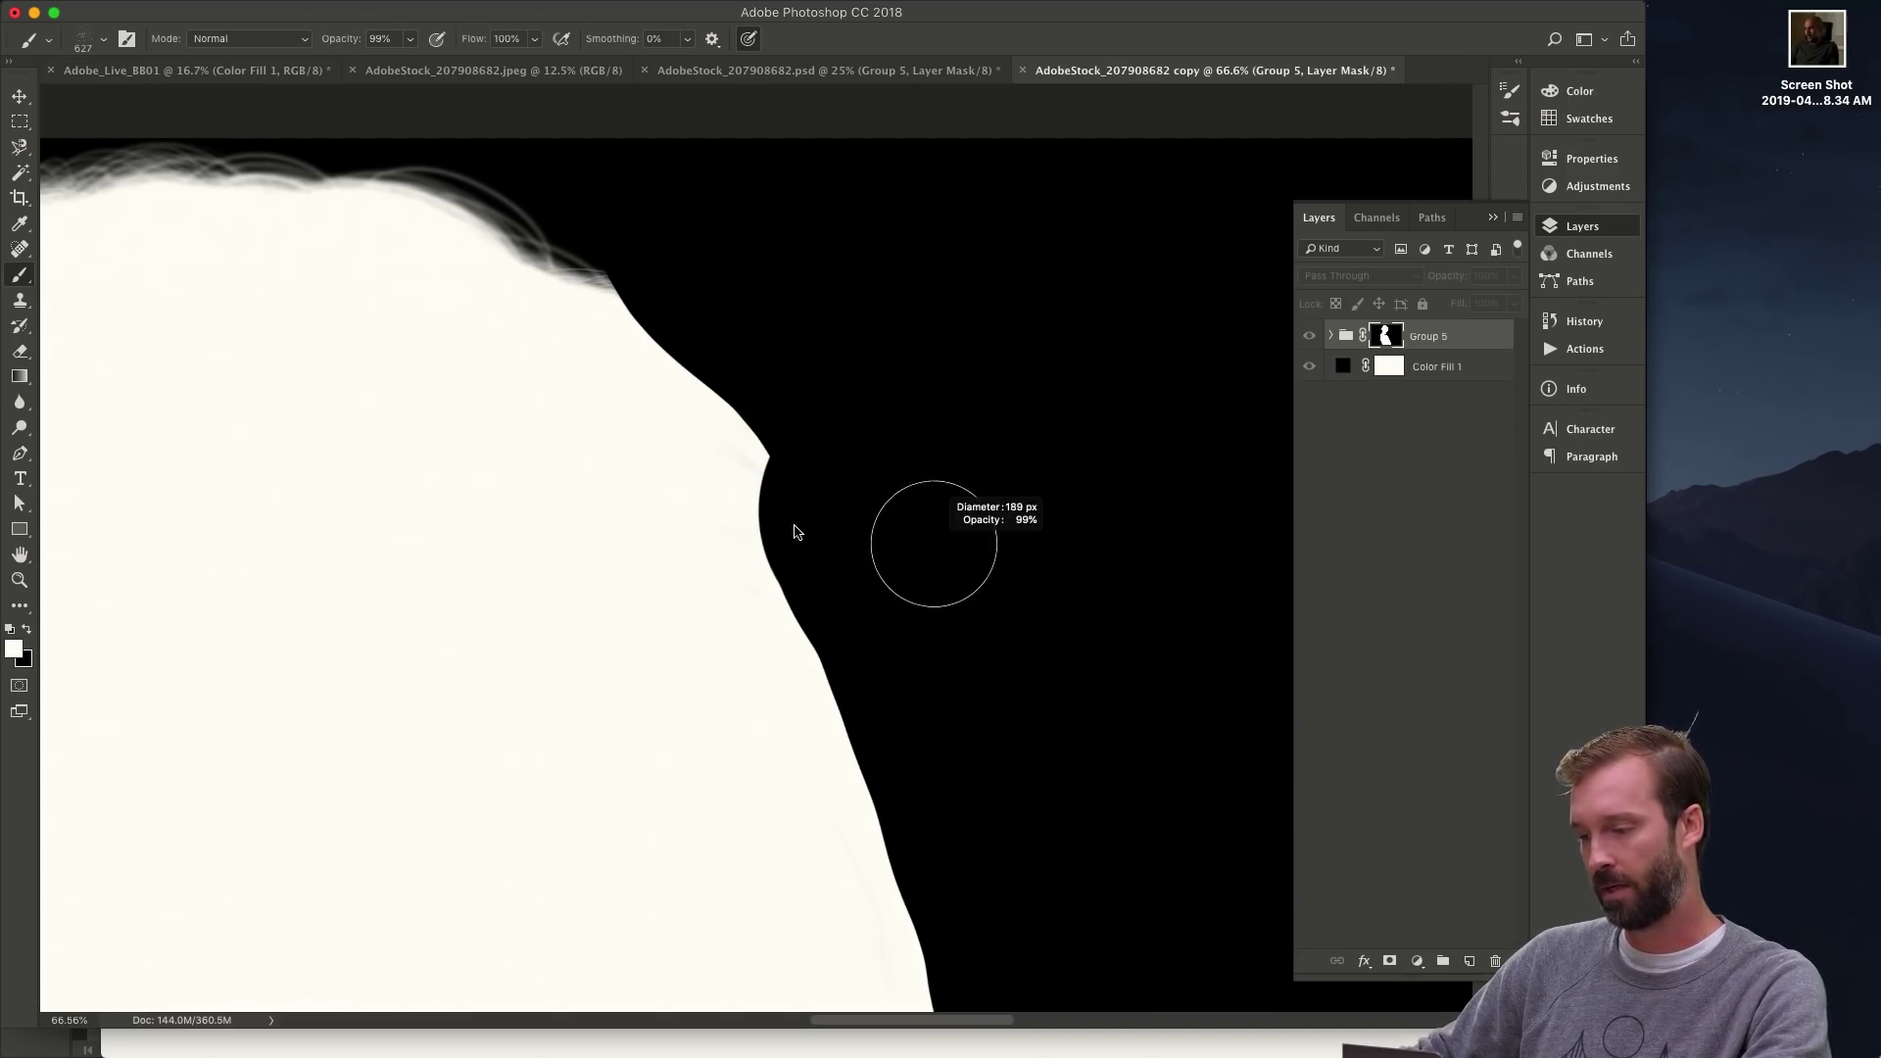
mouse_move(740, 449)
left_mouse_down()
mouse_move(698, 429)
mouse_move(743, 588)
left_mouse_up()
key("r")
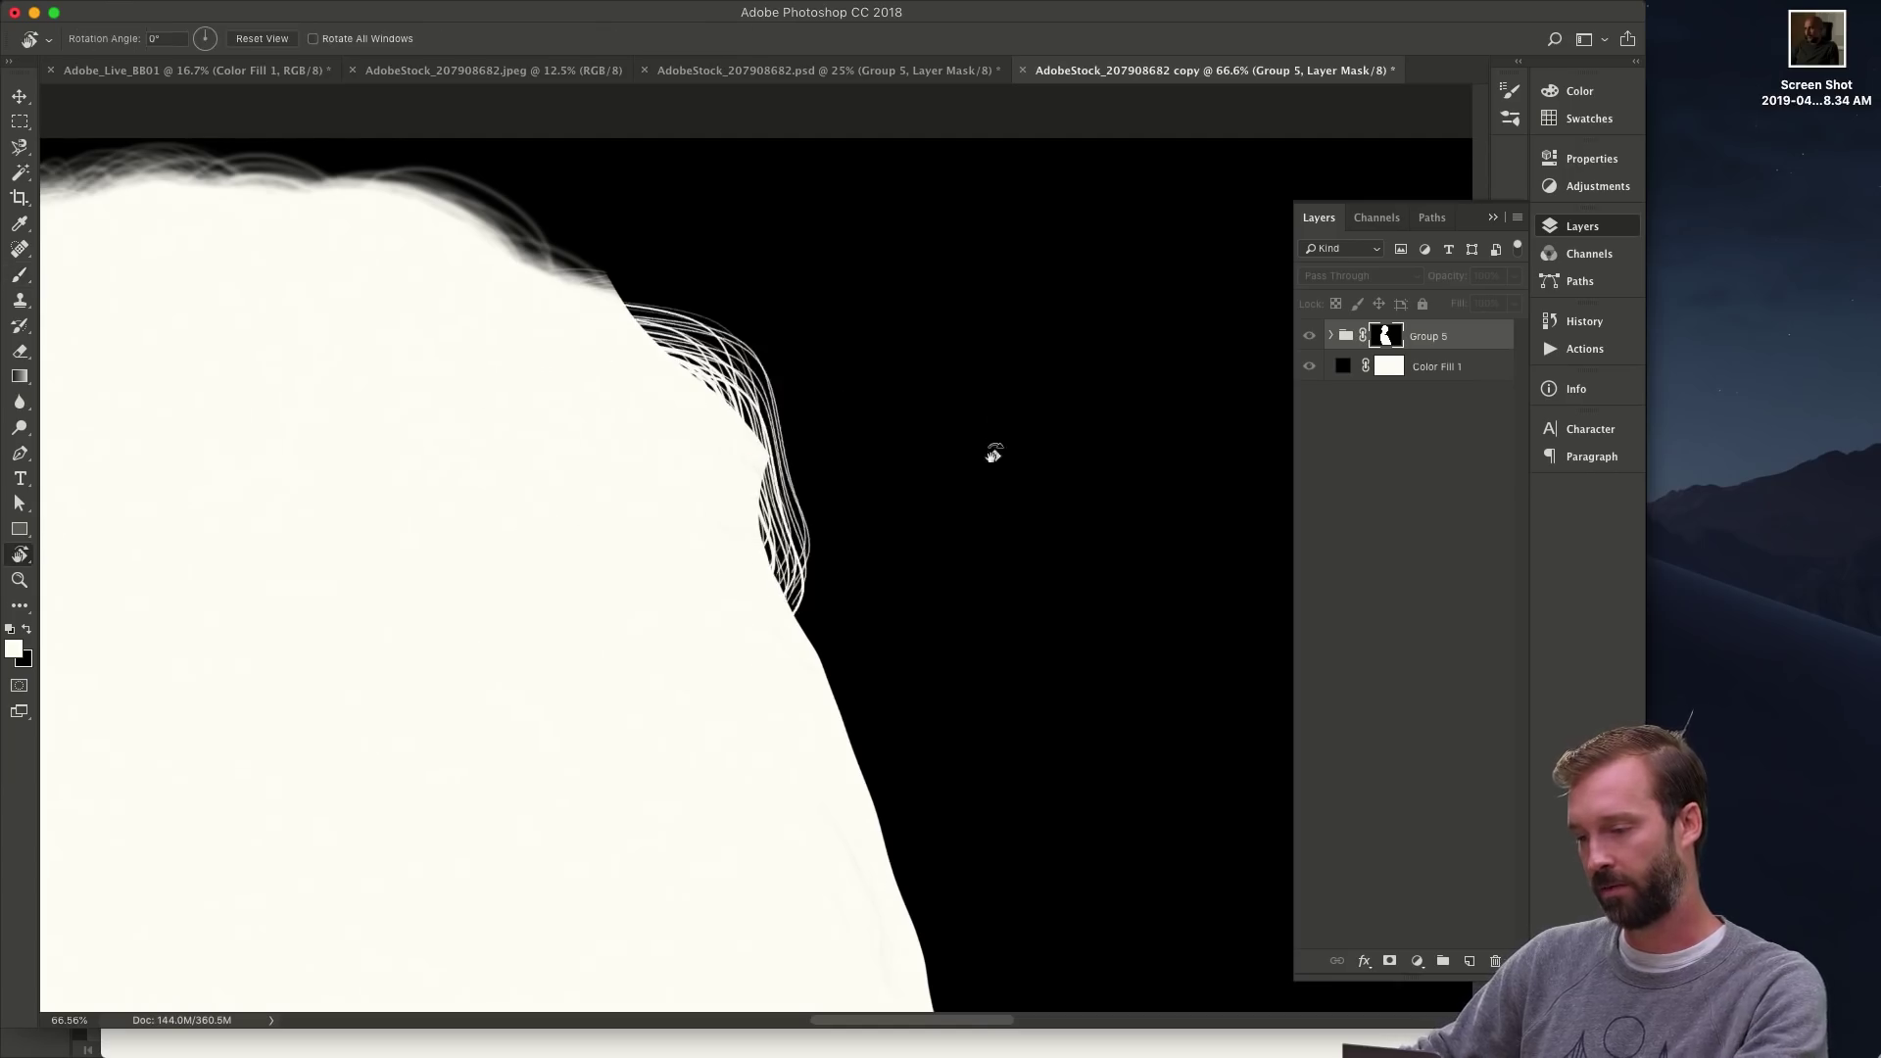
mouse_move(991, 450)
left_mouse_down()
mouse_move(716, 355)
mouse_move(727, 650)
mouse_move(979, 630)
mouse_move(982, 567)
mouse_move(766, 557)
mouse_move(471, 629)
mouse_move(595, 534)
mouse_move(617, 578)
mouse_move(487, 663)
mouse_move(251, 683)
mouse_move(228, 664)
mouse_move(396, 578)
mouse_move(217, 774)
left_mouse_up()
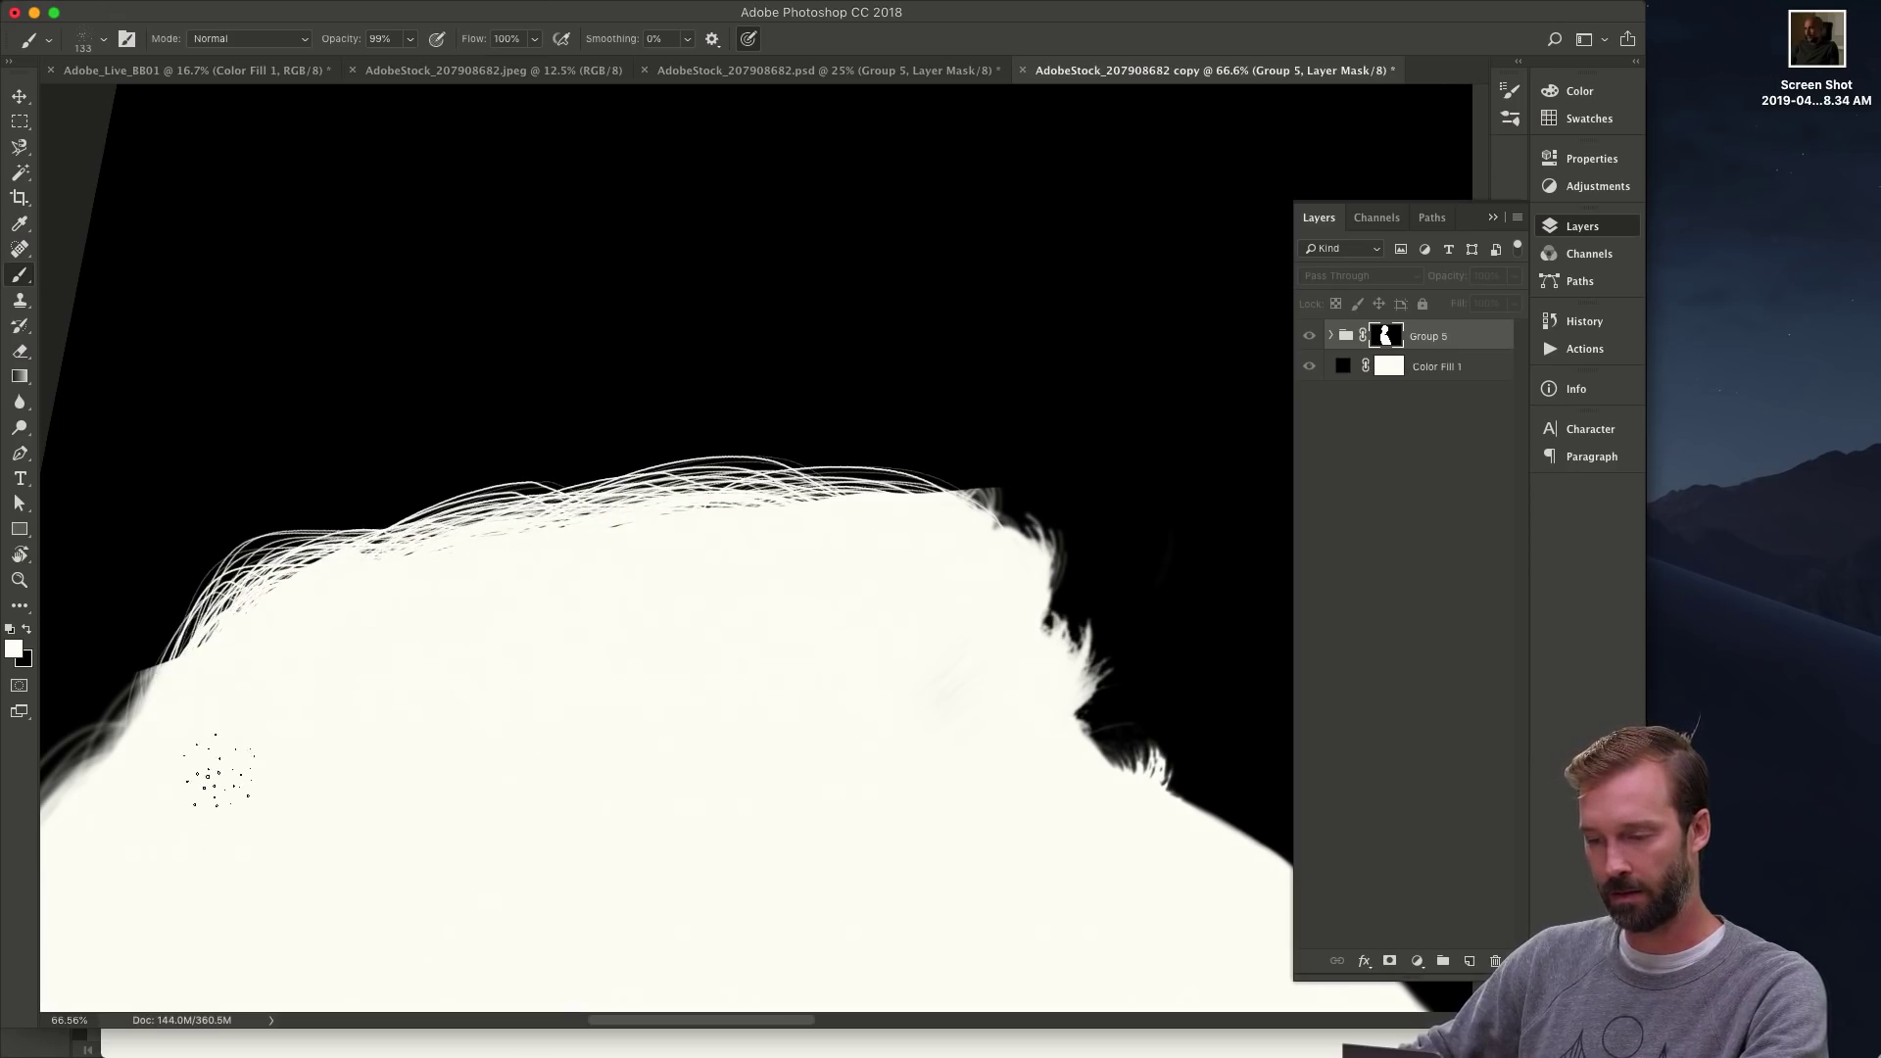
left_click_drag(386, 602, 800, 524)
mouse_move(563, 632)
left_mouse_down()
mouse_move(618, 595)
mouse_move(664, 620)
mouse_move(723, 559)
left_mouse_up()
left_click_drag(525, 724, 571, 727)
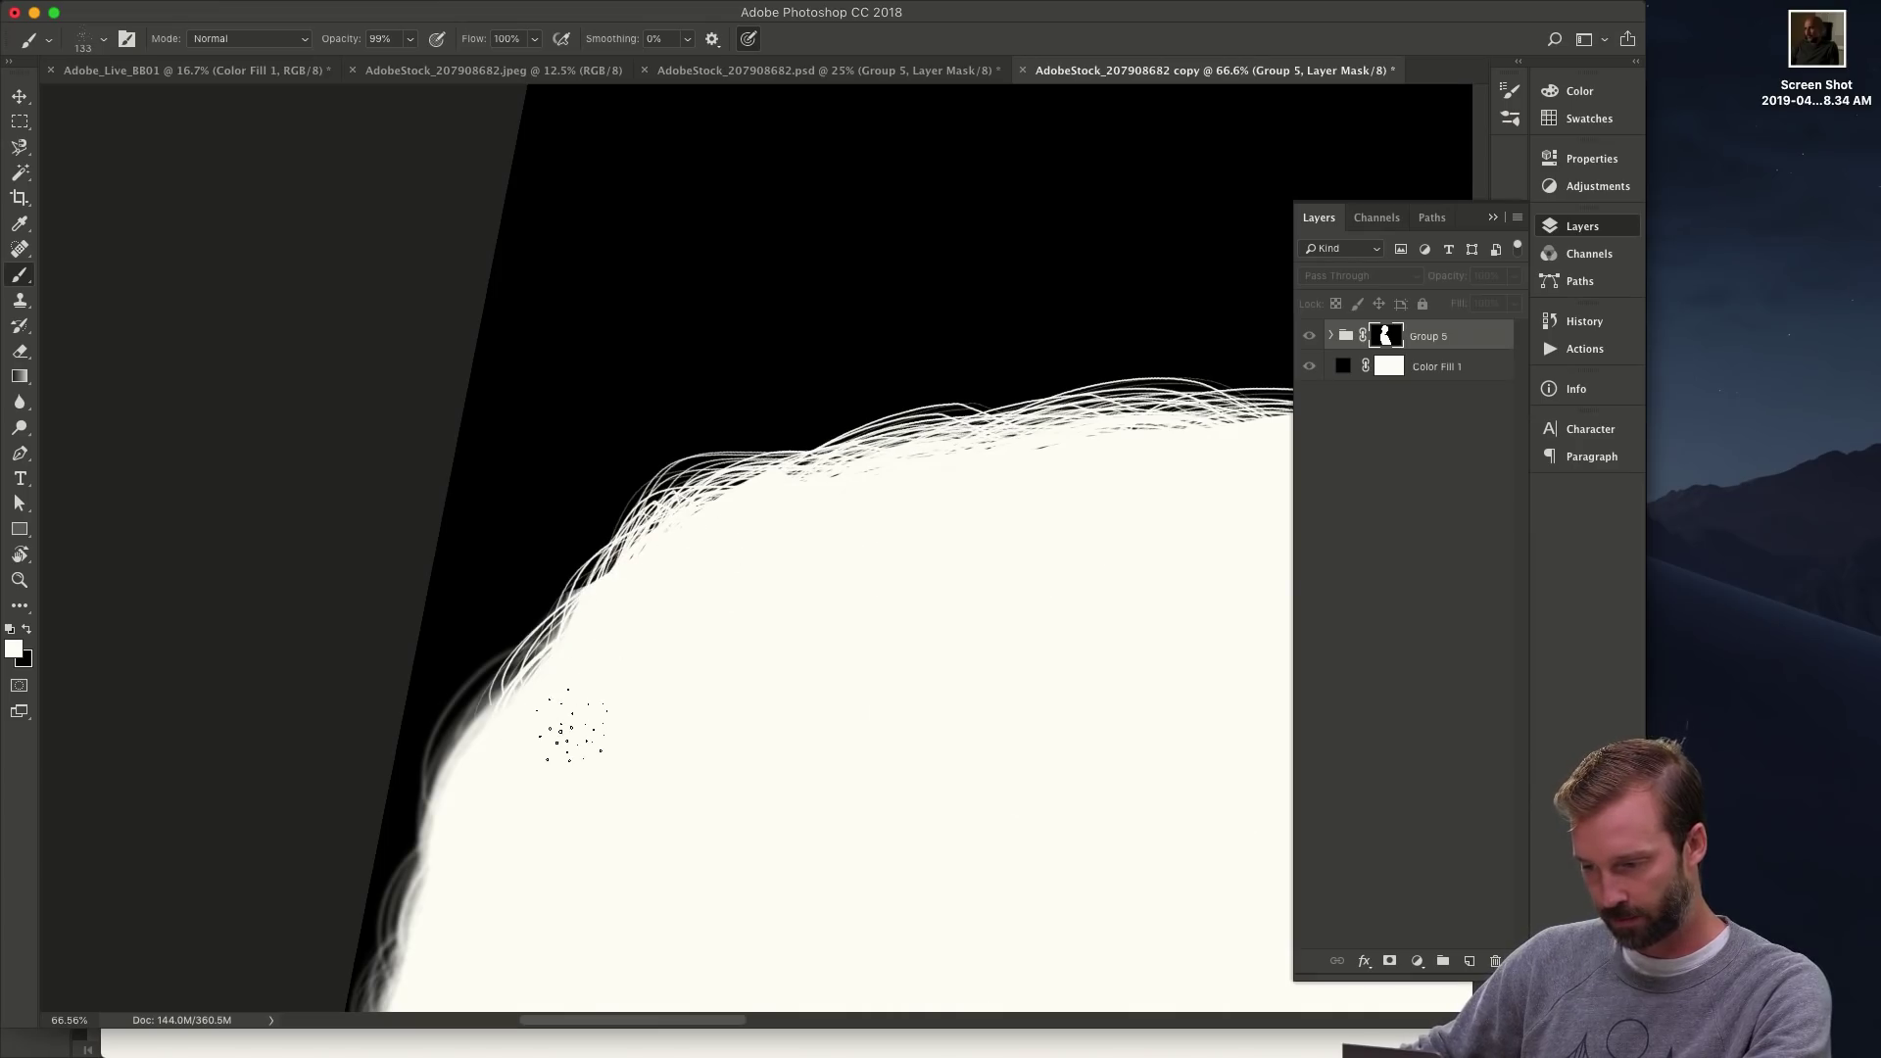
- Add fainter white strands over the upper hair edge of the mask at 50% brush opacity
scroll(627, 661, "right", 5)
scroll(627, 661, "up", 2)
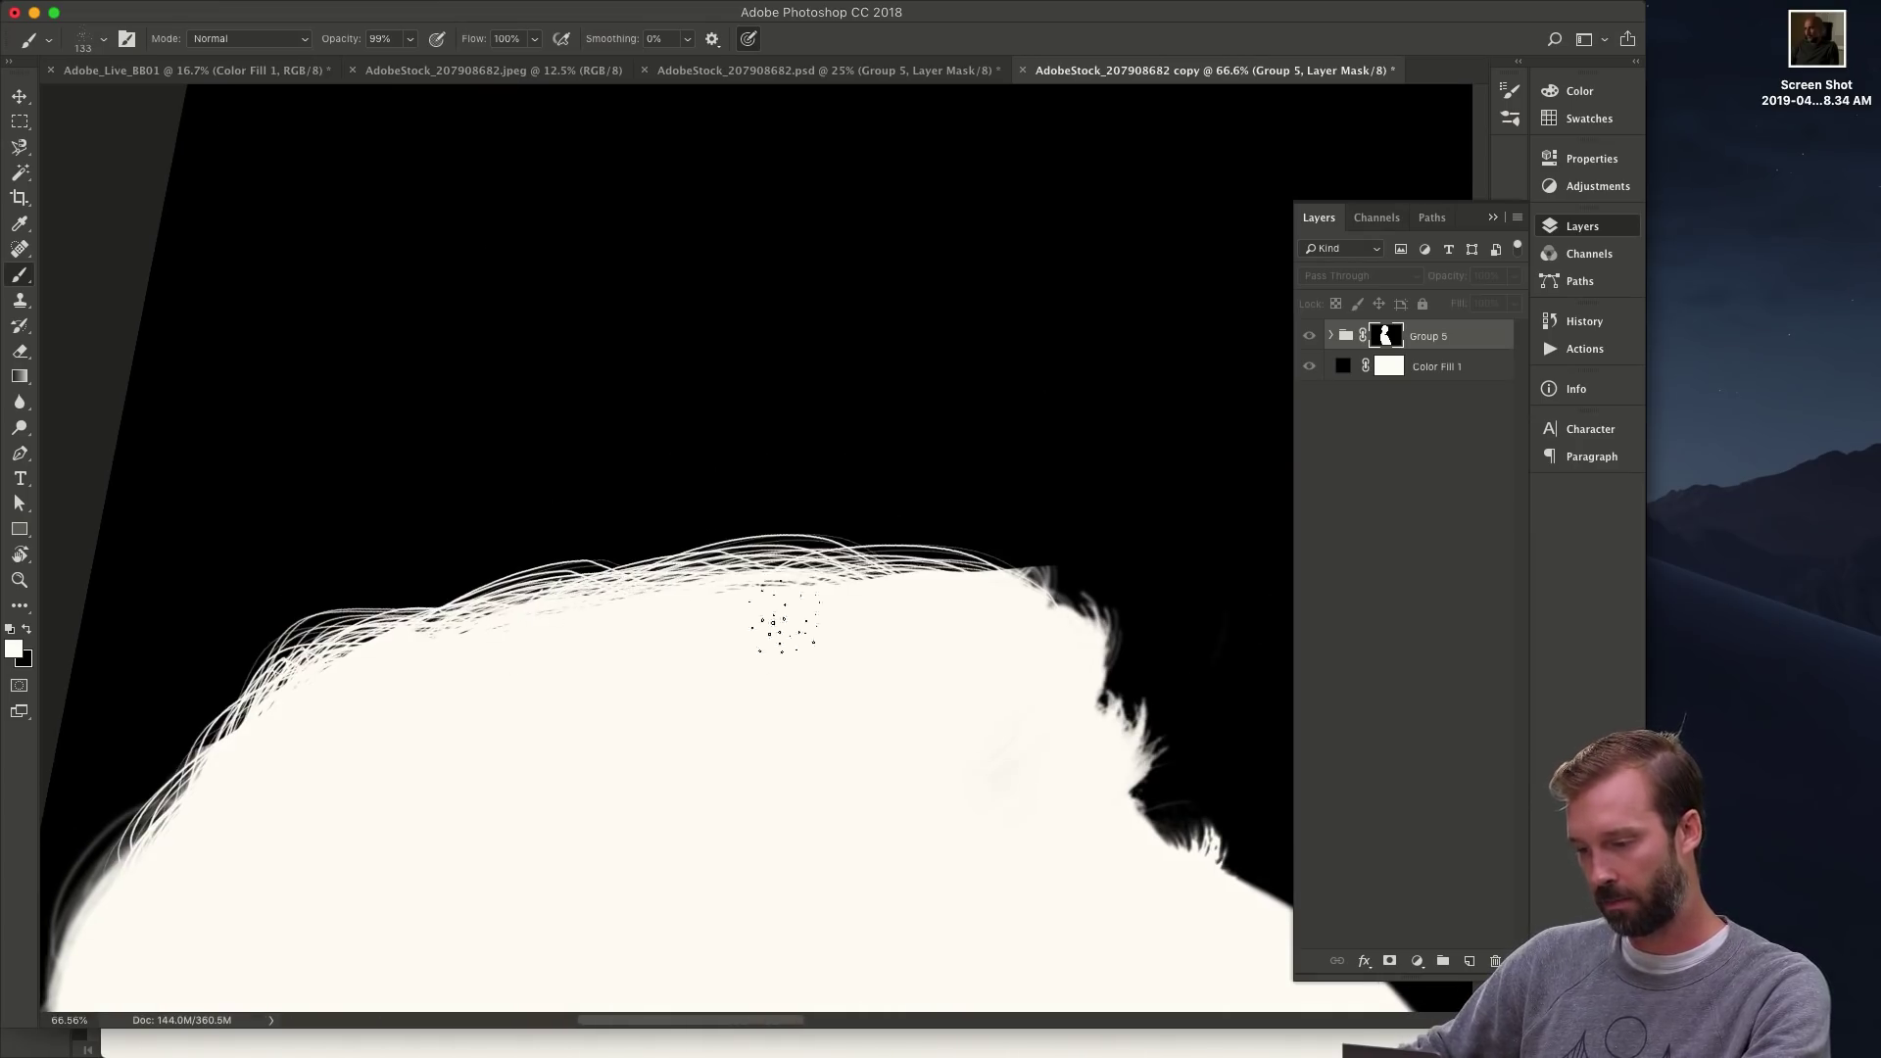
left_click(821, 578, "ctrl+alt")
mouse_move(821, 578)
left_mouse_down()
mouse_move(774, 555)
mouse_move(578, 569)
mouse_move(404, 707)
mouse_move(806, 558)
mouse_move(733, 595)
left_mouse_up()
- Soften the painted strands along the mask's hair edge with the Blur tool at 411 px
key("r")
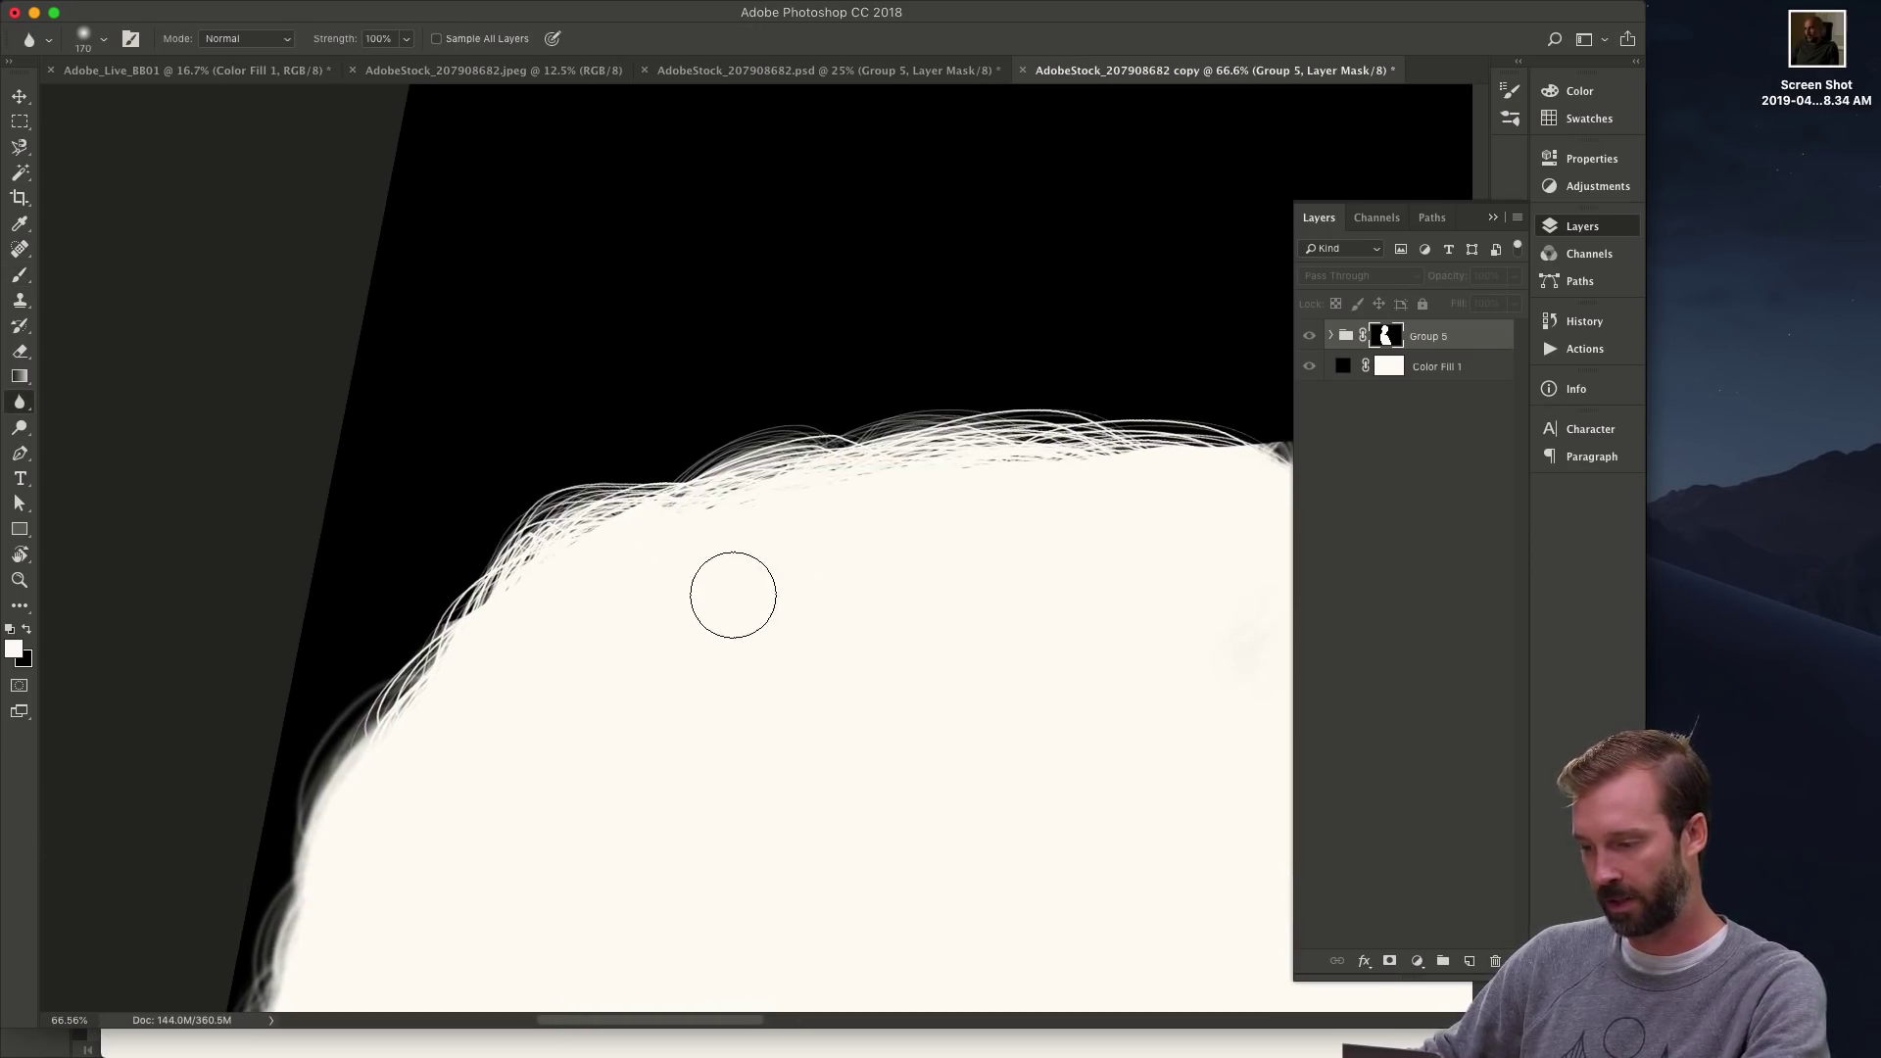
key("bracketright")
key("bracketright")
key("bracketright")
key("bracketright")
key("bracketright")
key("bracketright")
key("bracketright")
key("bracketright")
left_click_drag(911, 495, 369, 635)
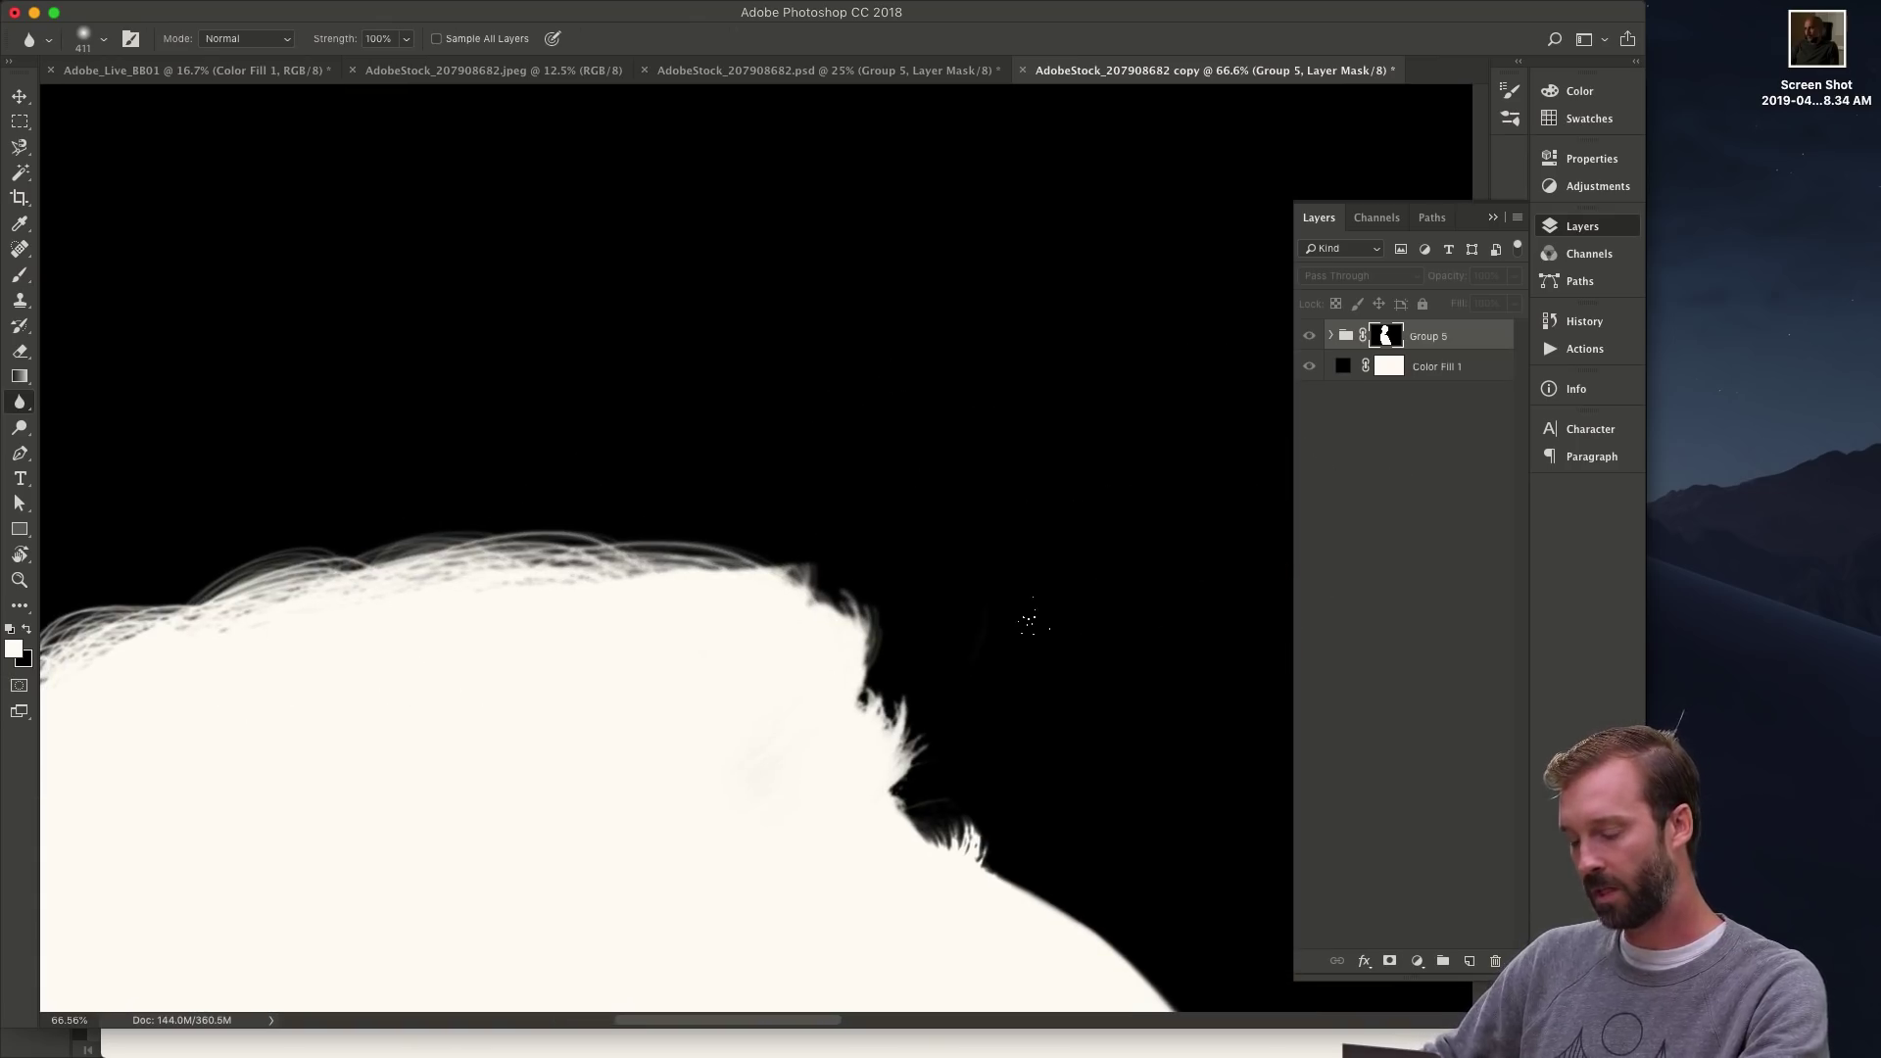
- Paint sharper white strands over the blurred mask edge at 185 px and 50% opacity, and display the masked portrait again
key("b")
mouse_move(714, 630)
left_mouse_down()
mouse_move(662, 599)
mouse_move(147, 714)
left_mouse_up()
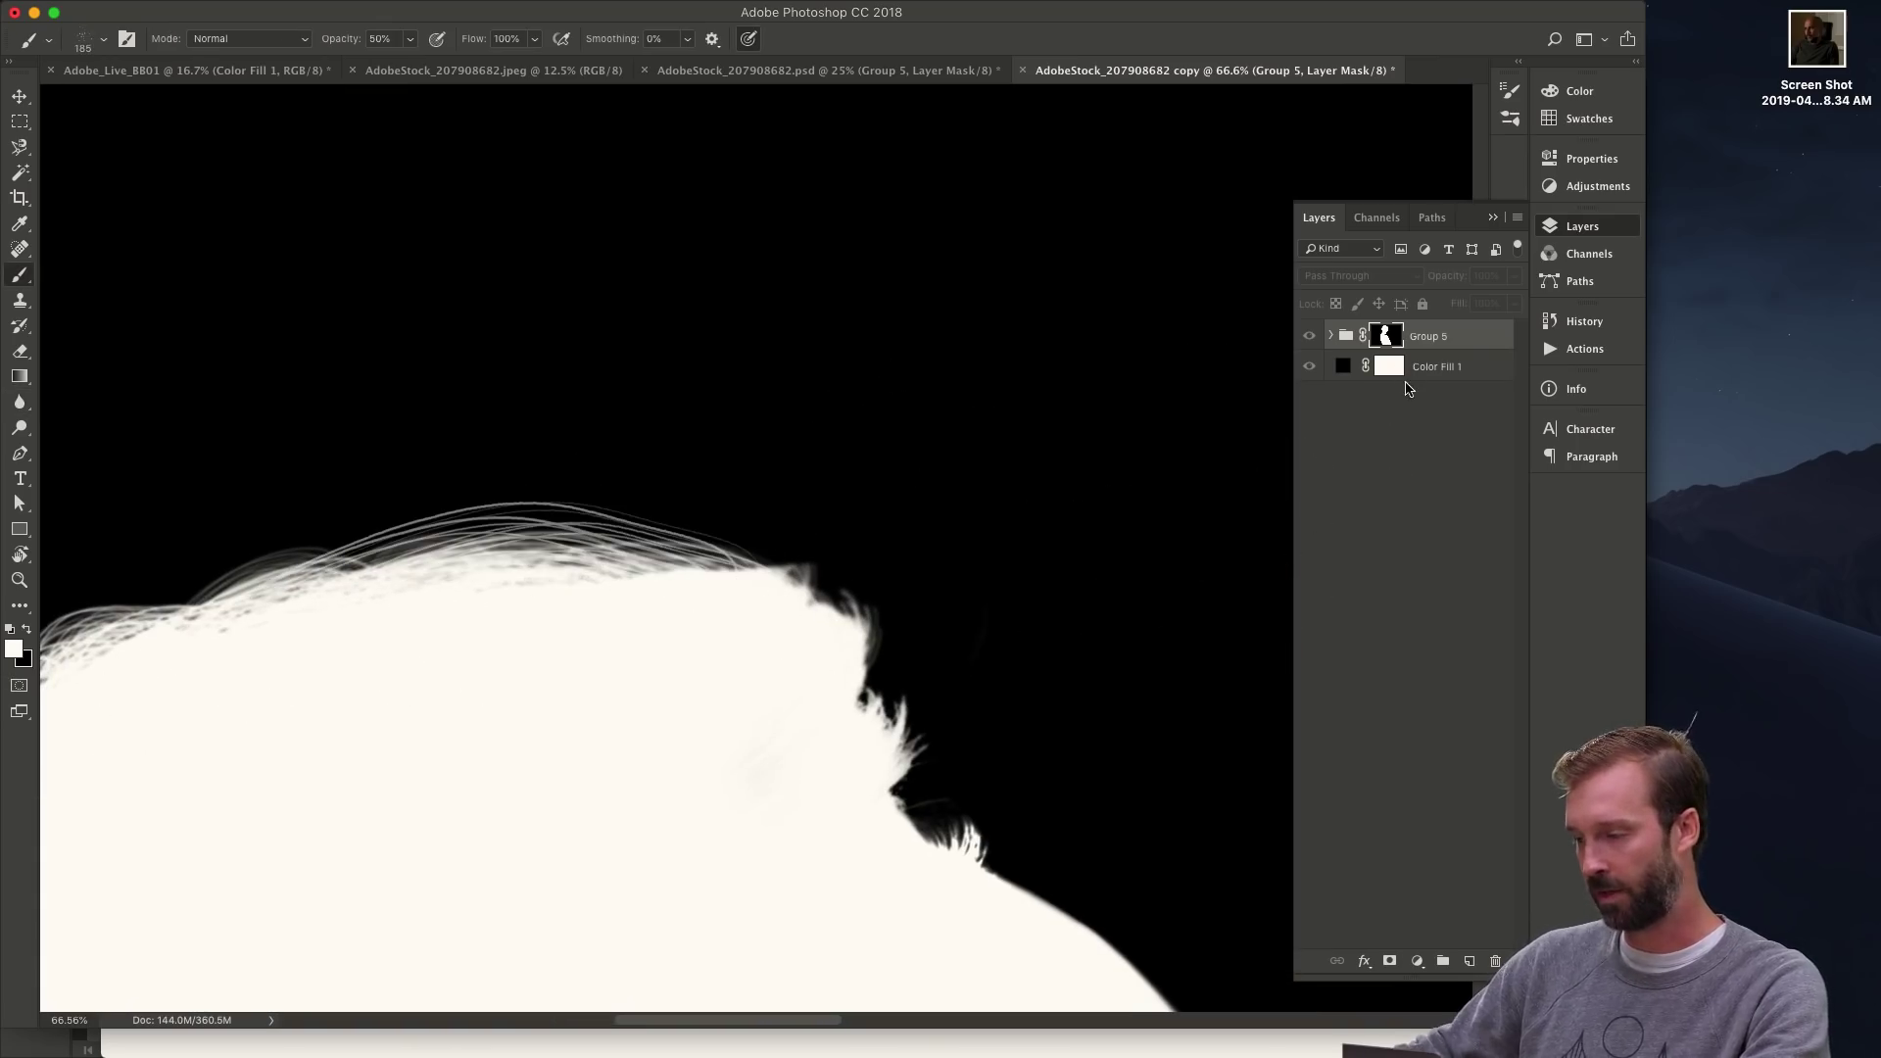
left_click(1385, 335, "alt")
left_click_drag(584, 800, 593, 461)
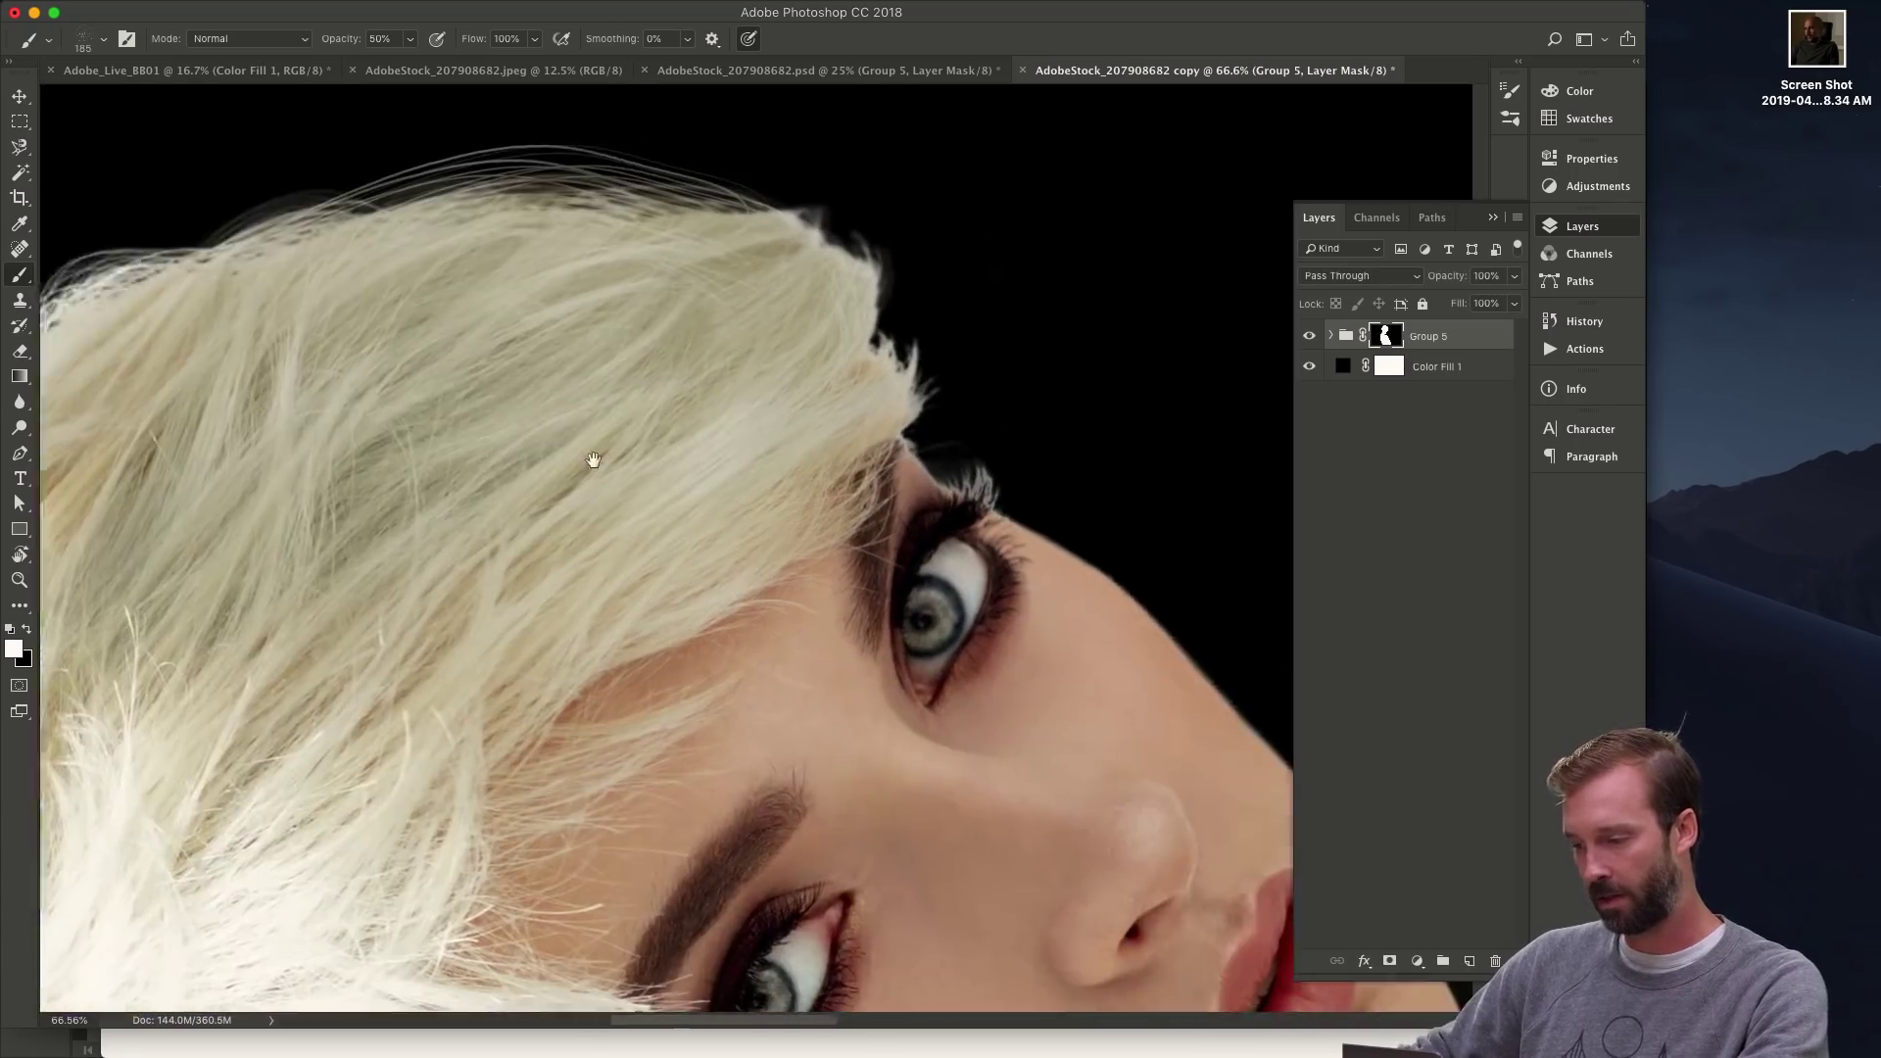
scroll(594, 461, "right", 3)
scroll(878, 516, "left", 6)
scroll(878, 516, "up", 5)
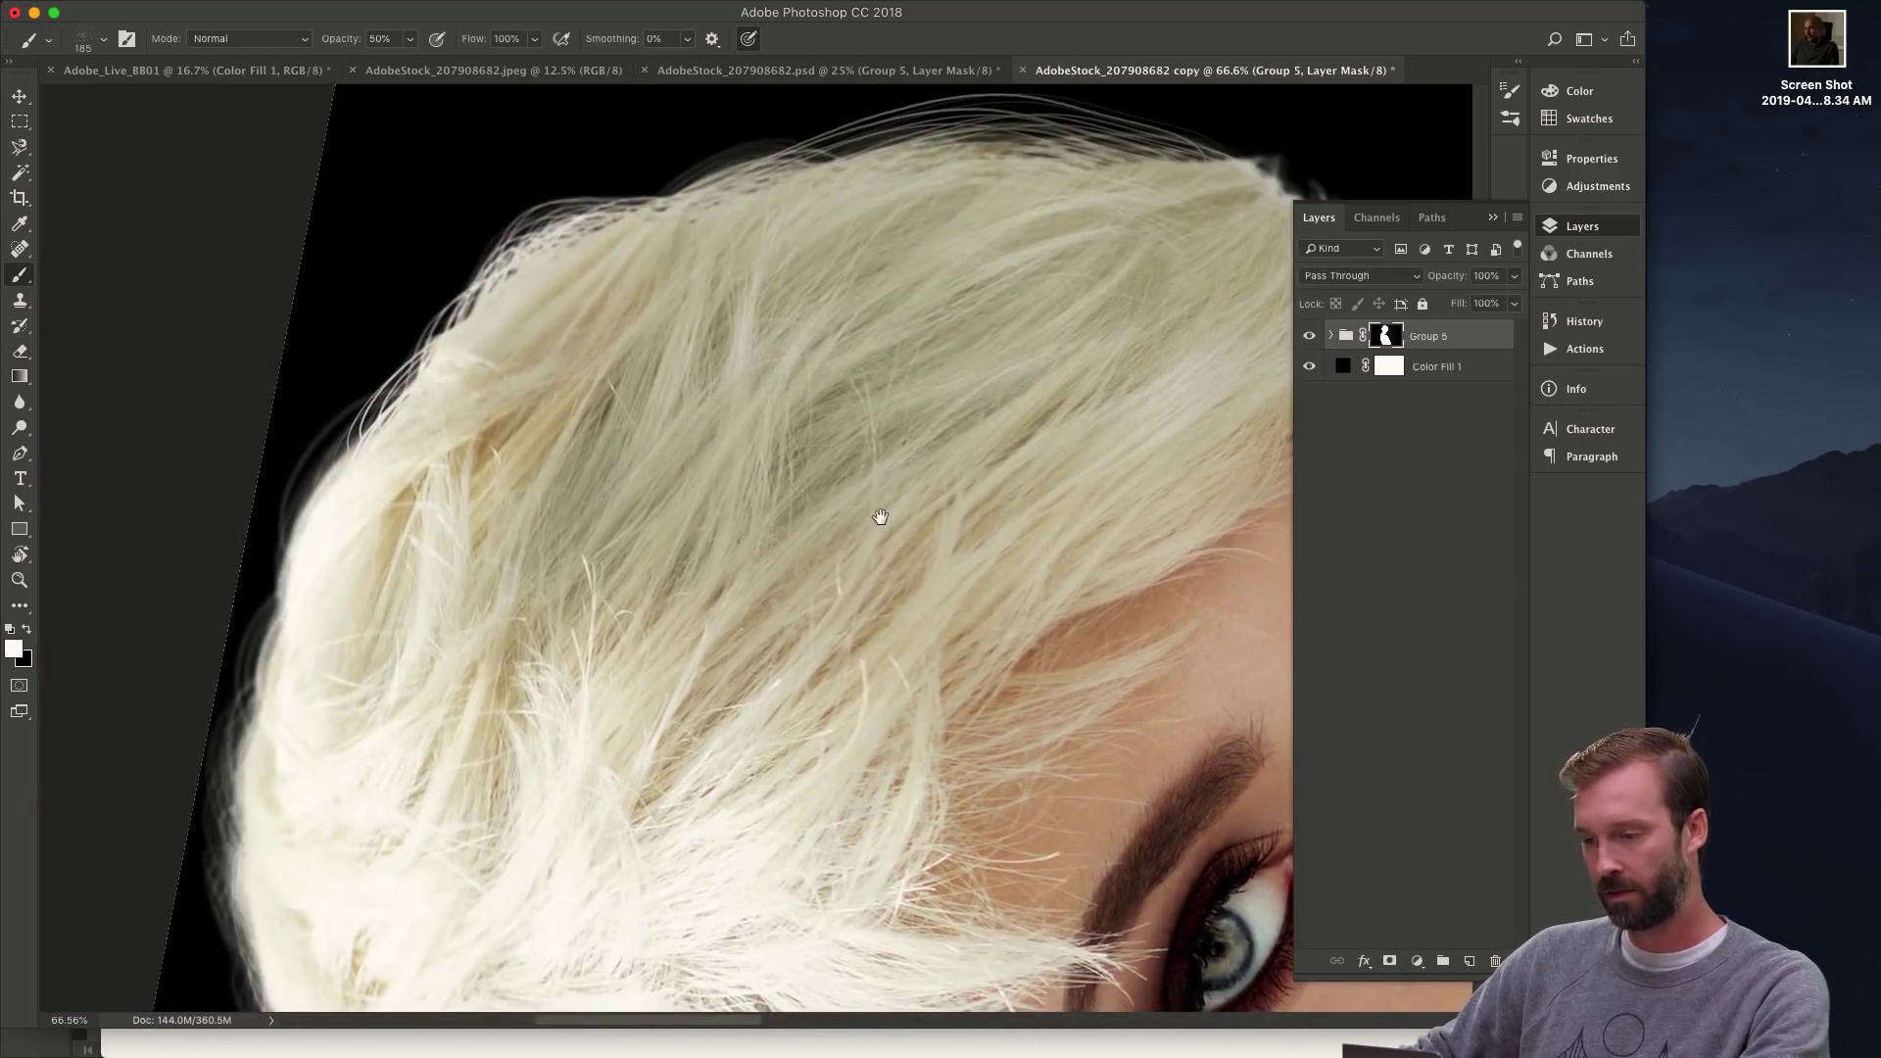
scroll(878, 514, "down", 5)
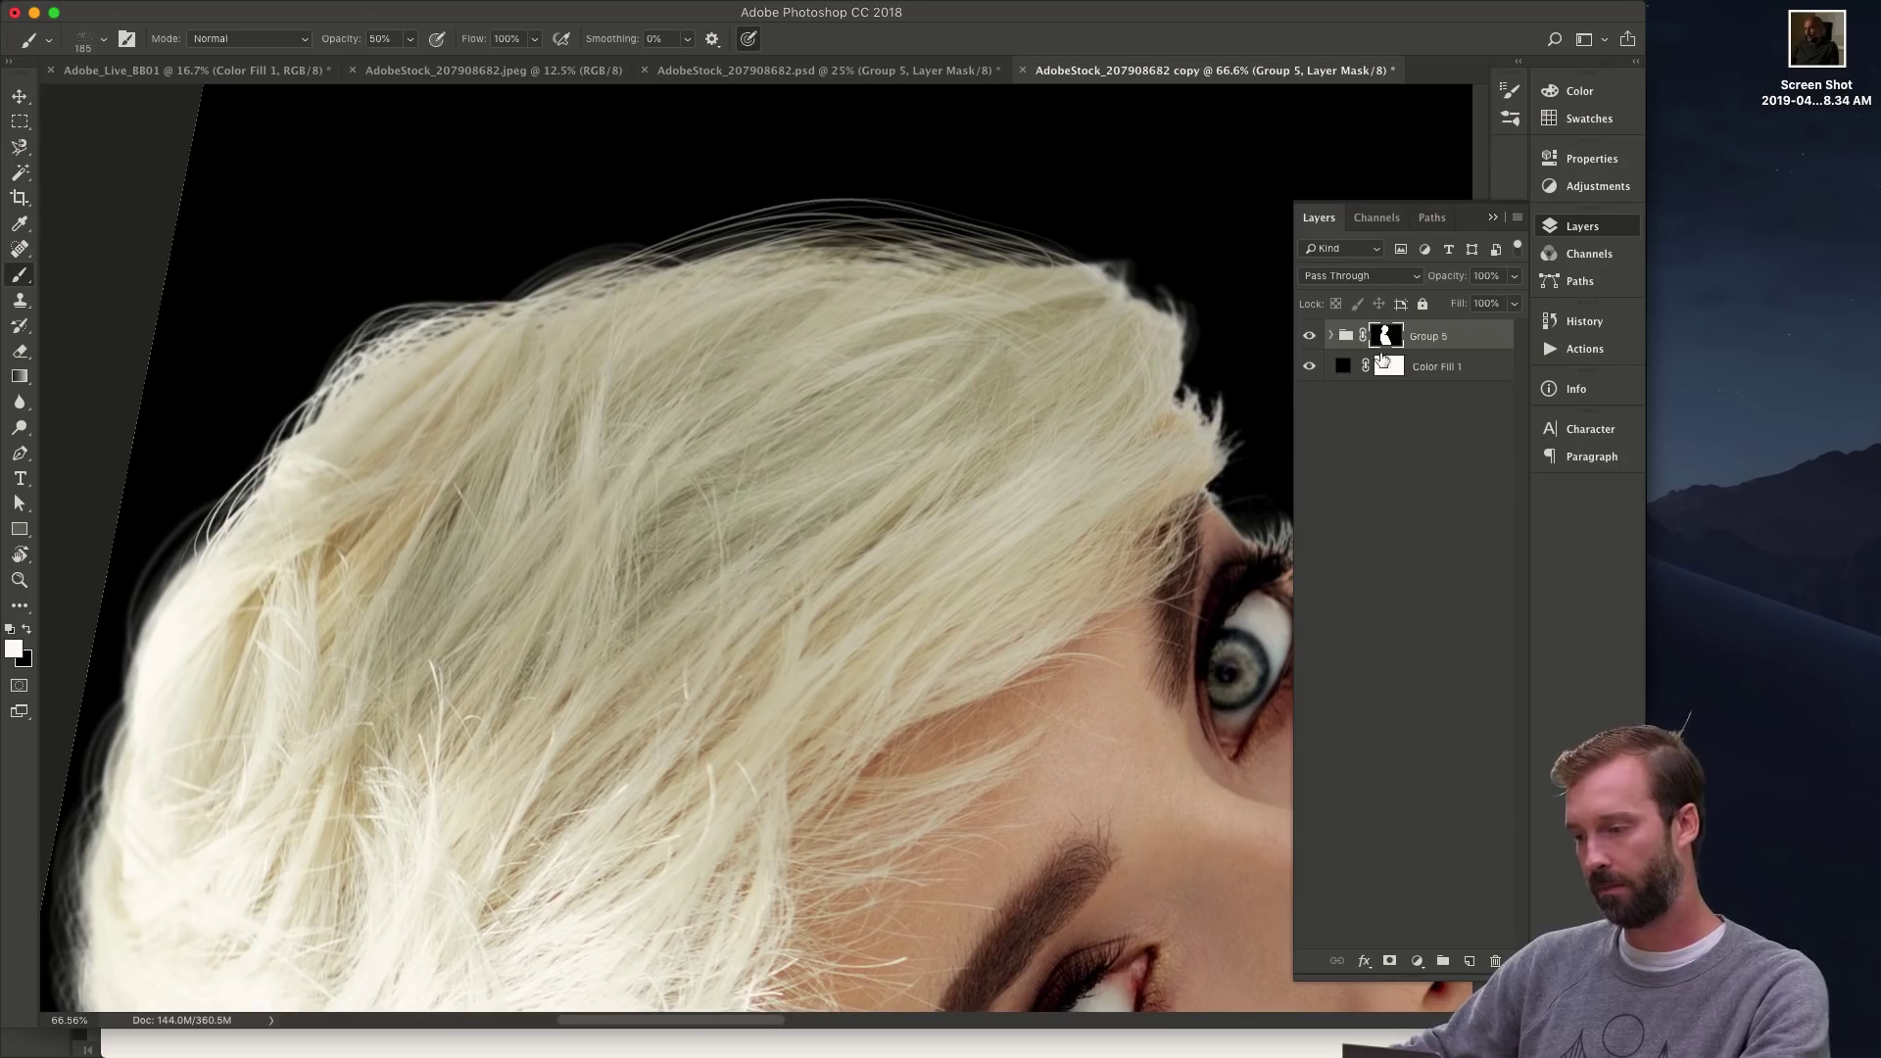
key("r")
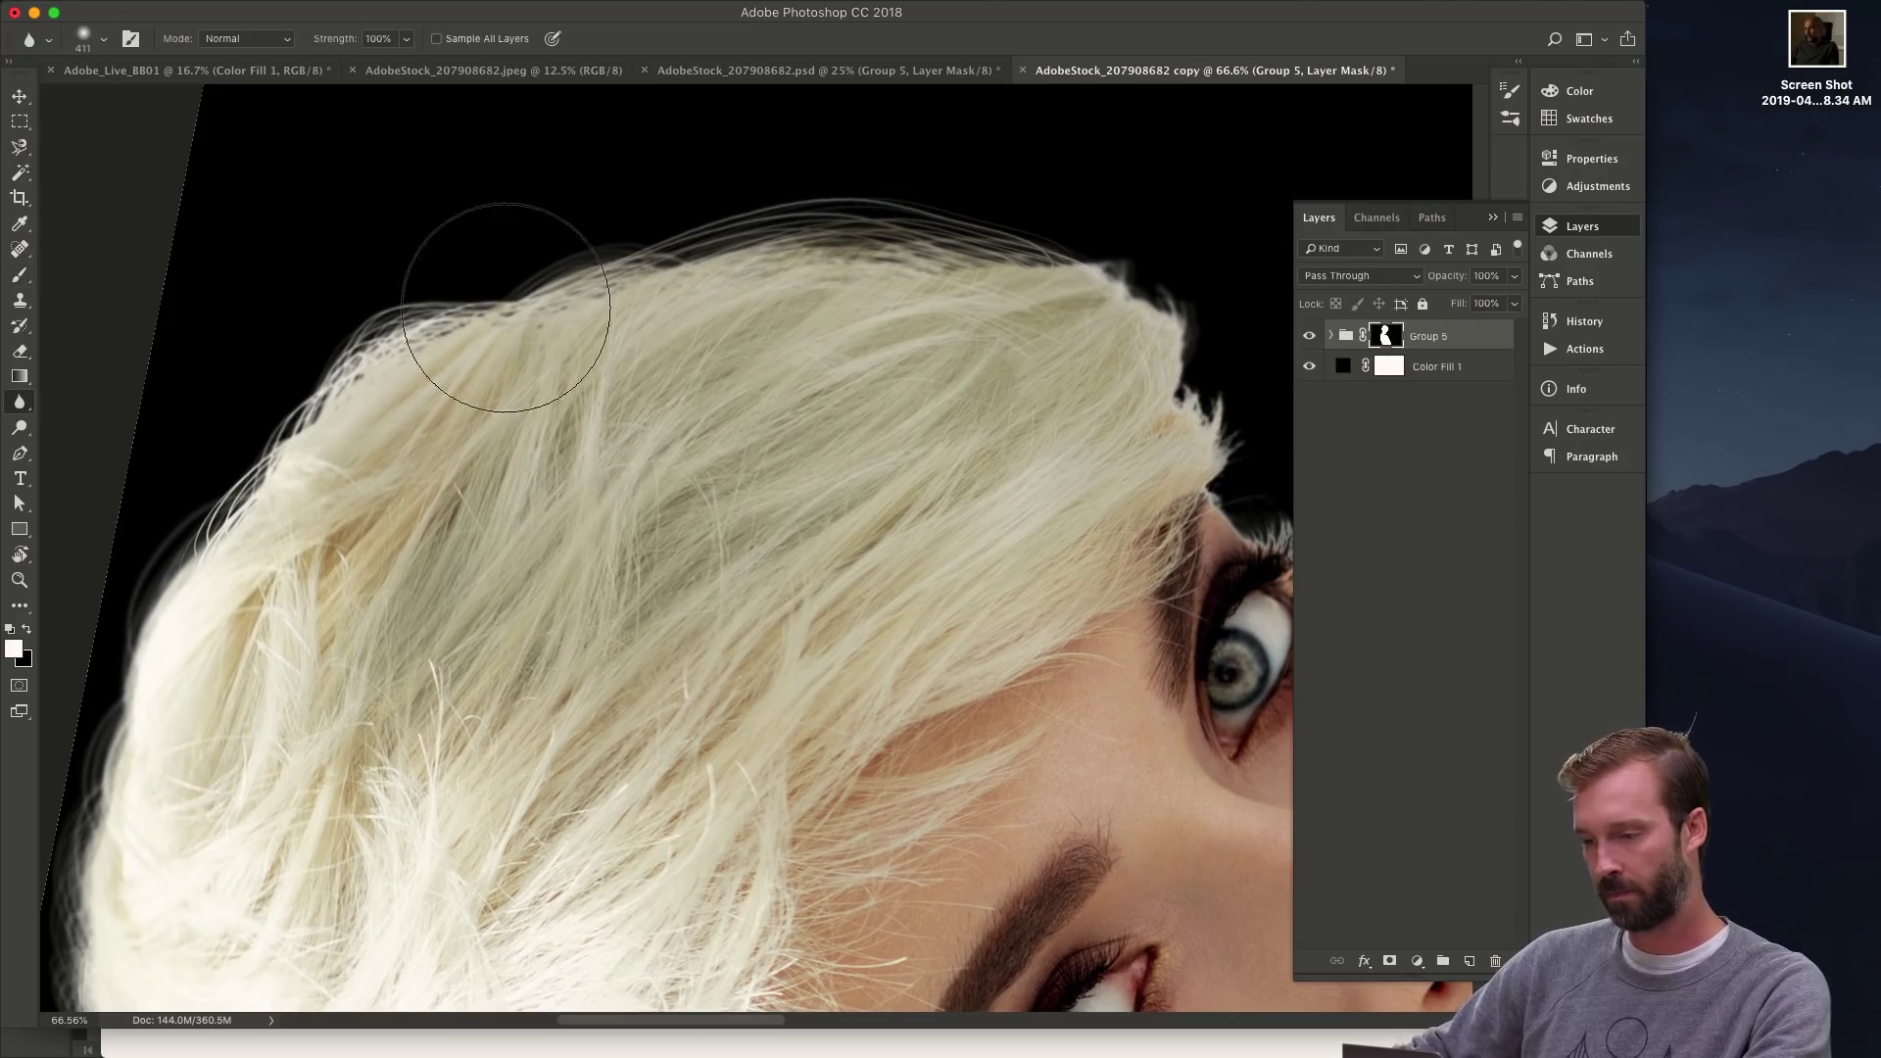
key("b")
mouse_move(284, 460)
left_mouse_down()
mouse_move(270, 402)
mouse_move(397, 437)
mouse_move(289, 472)
left_mouse_up()
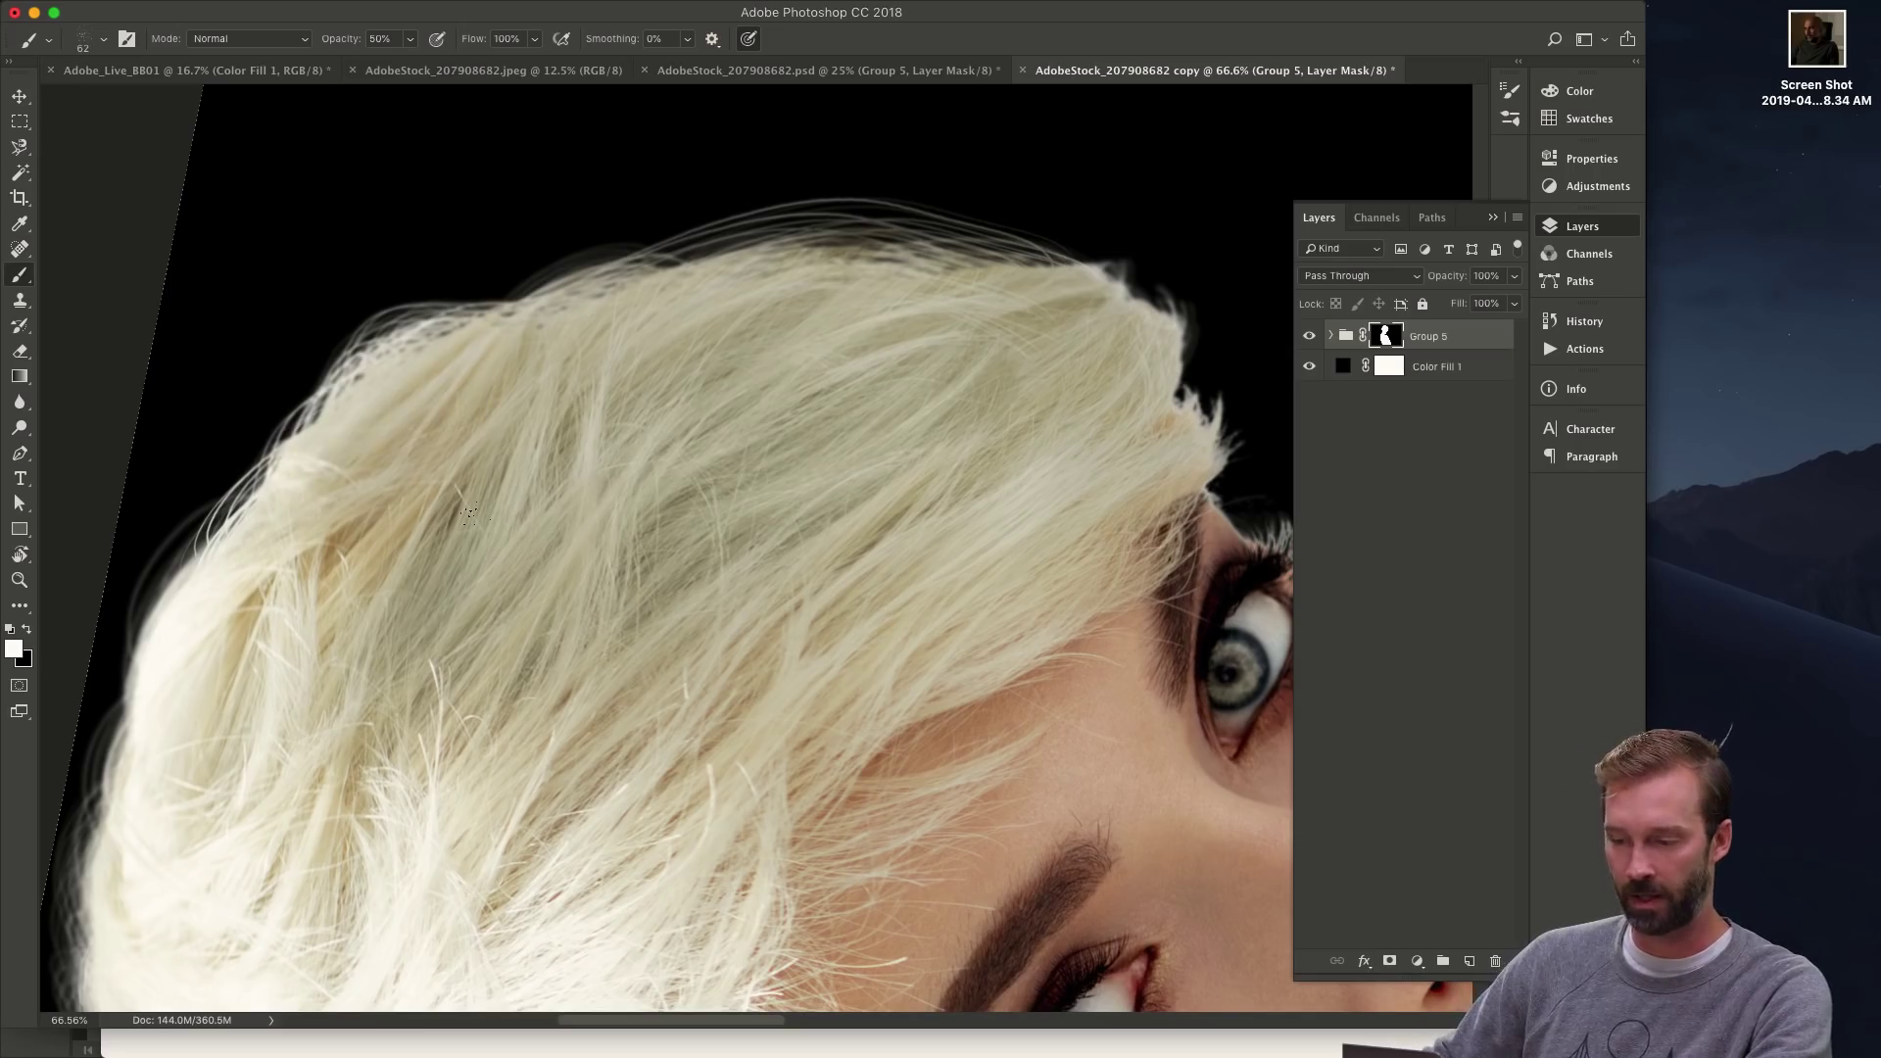
key("r")
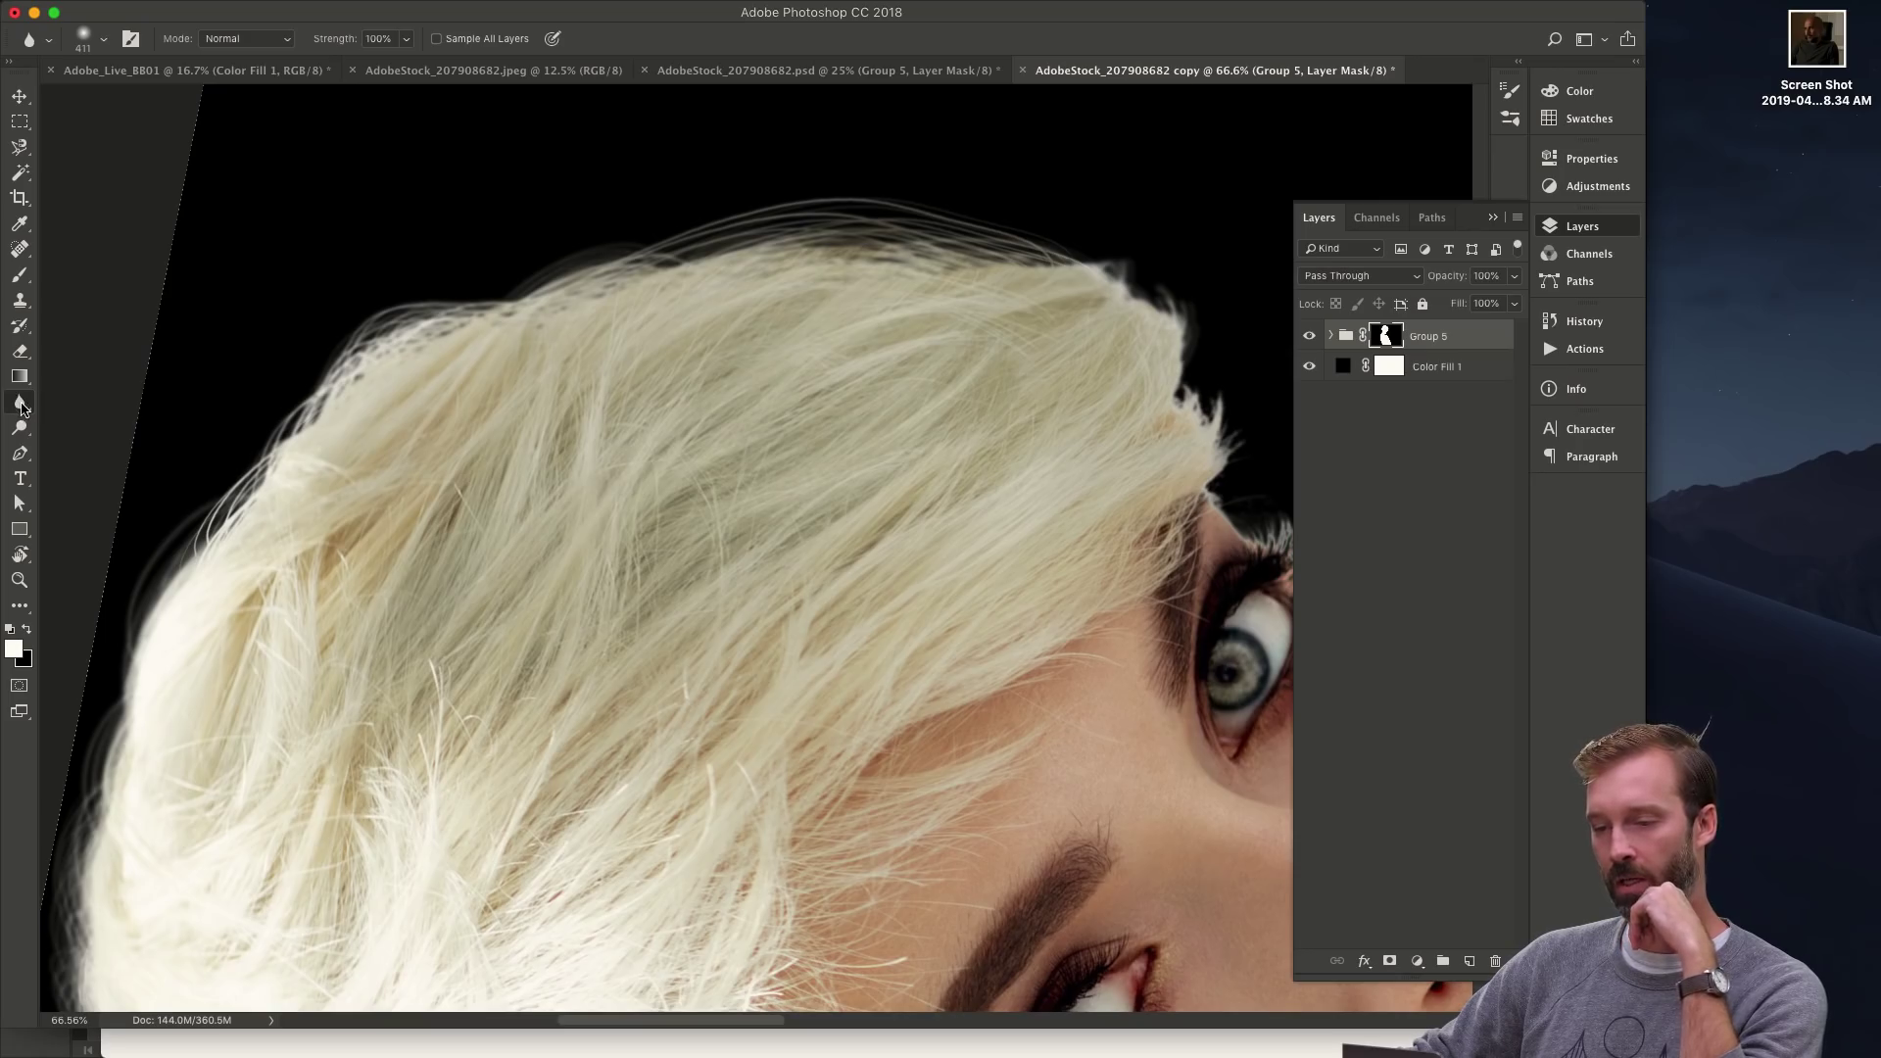
key("r")
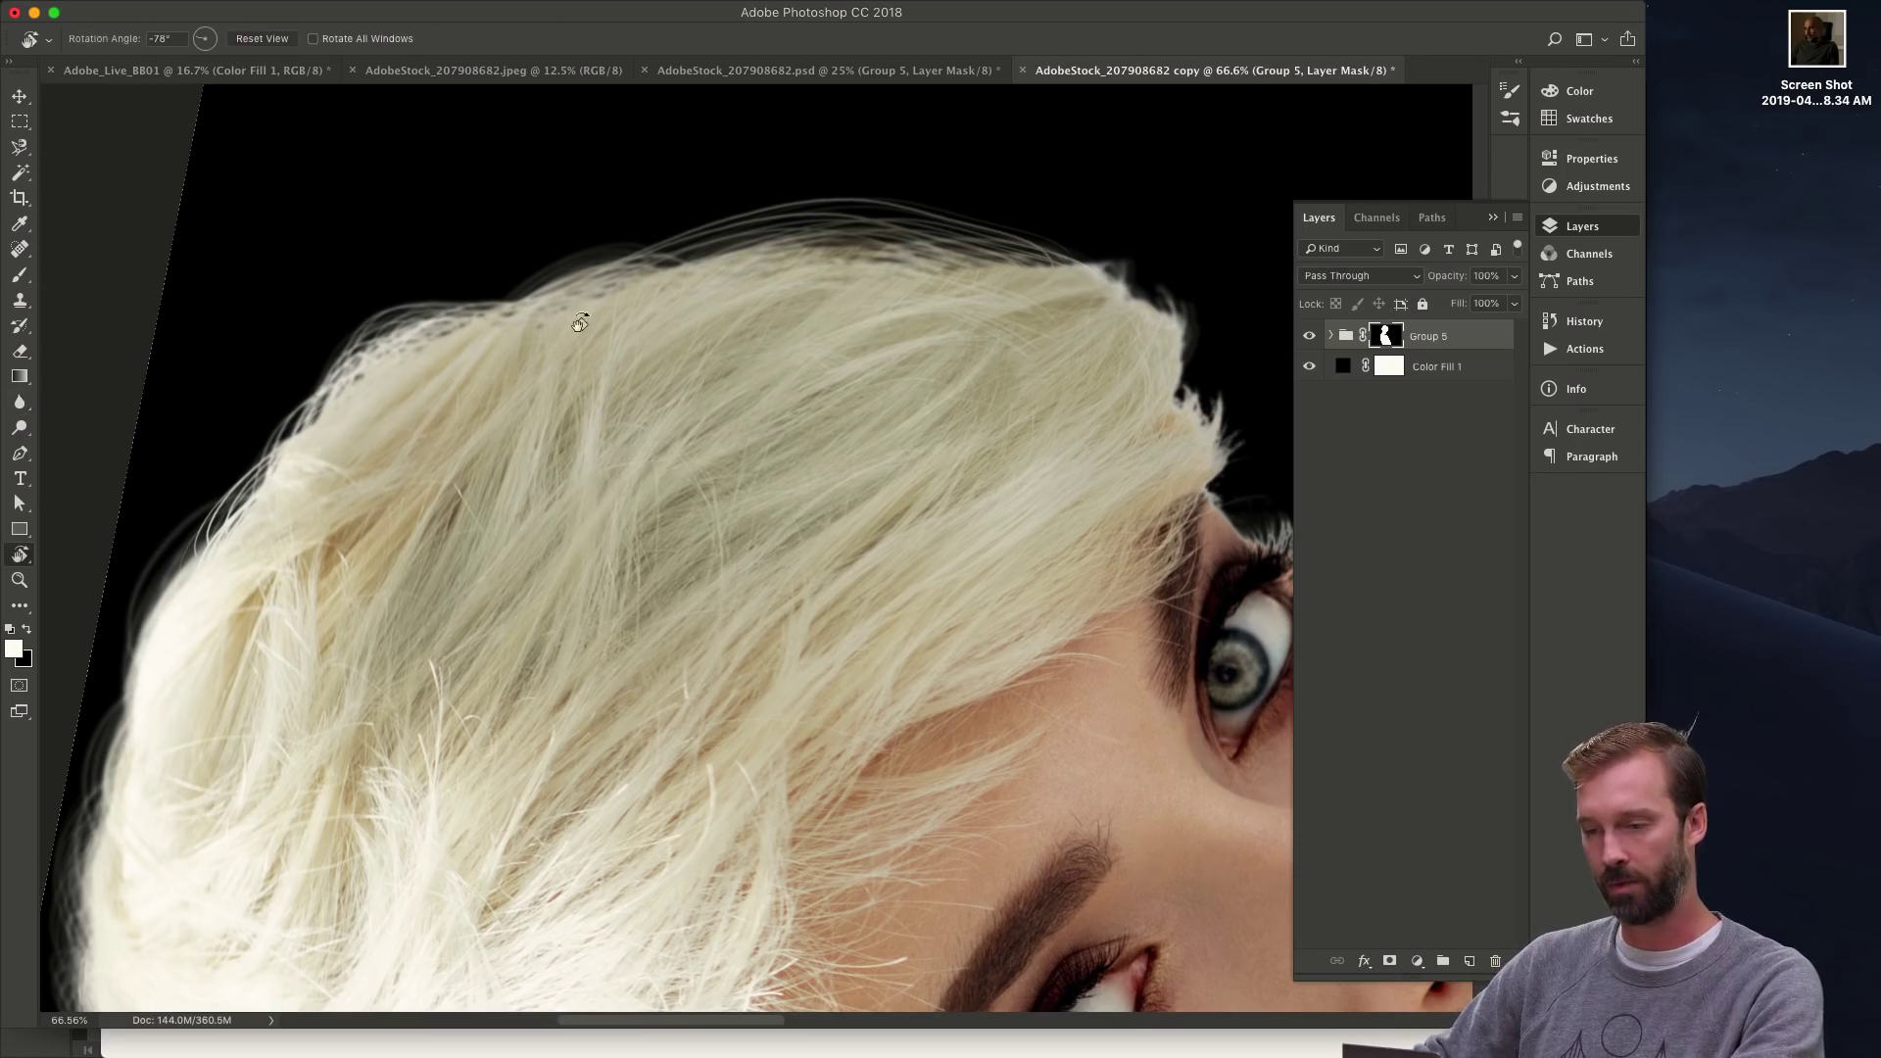
left_click_drag(580, 324, 534, 289)
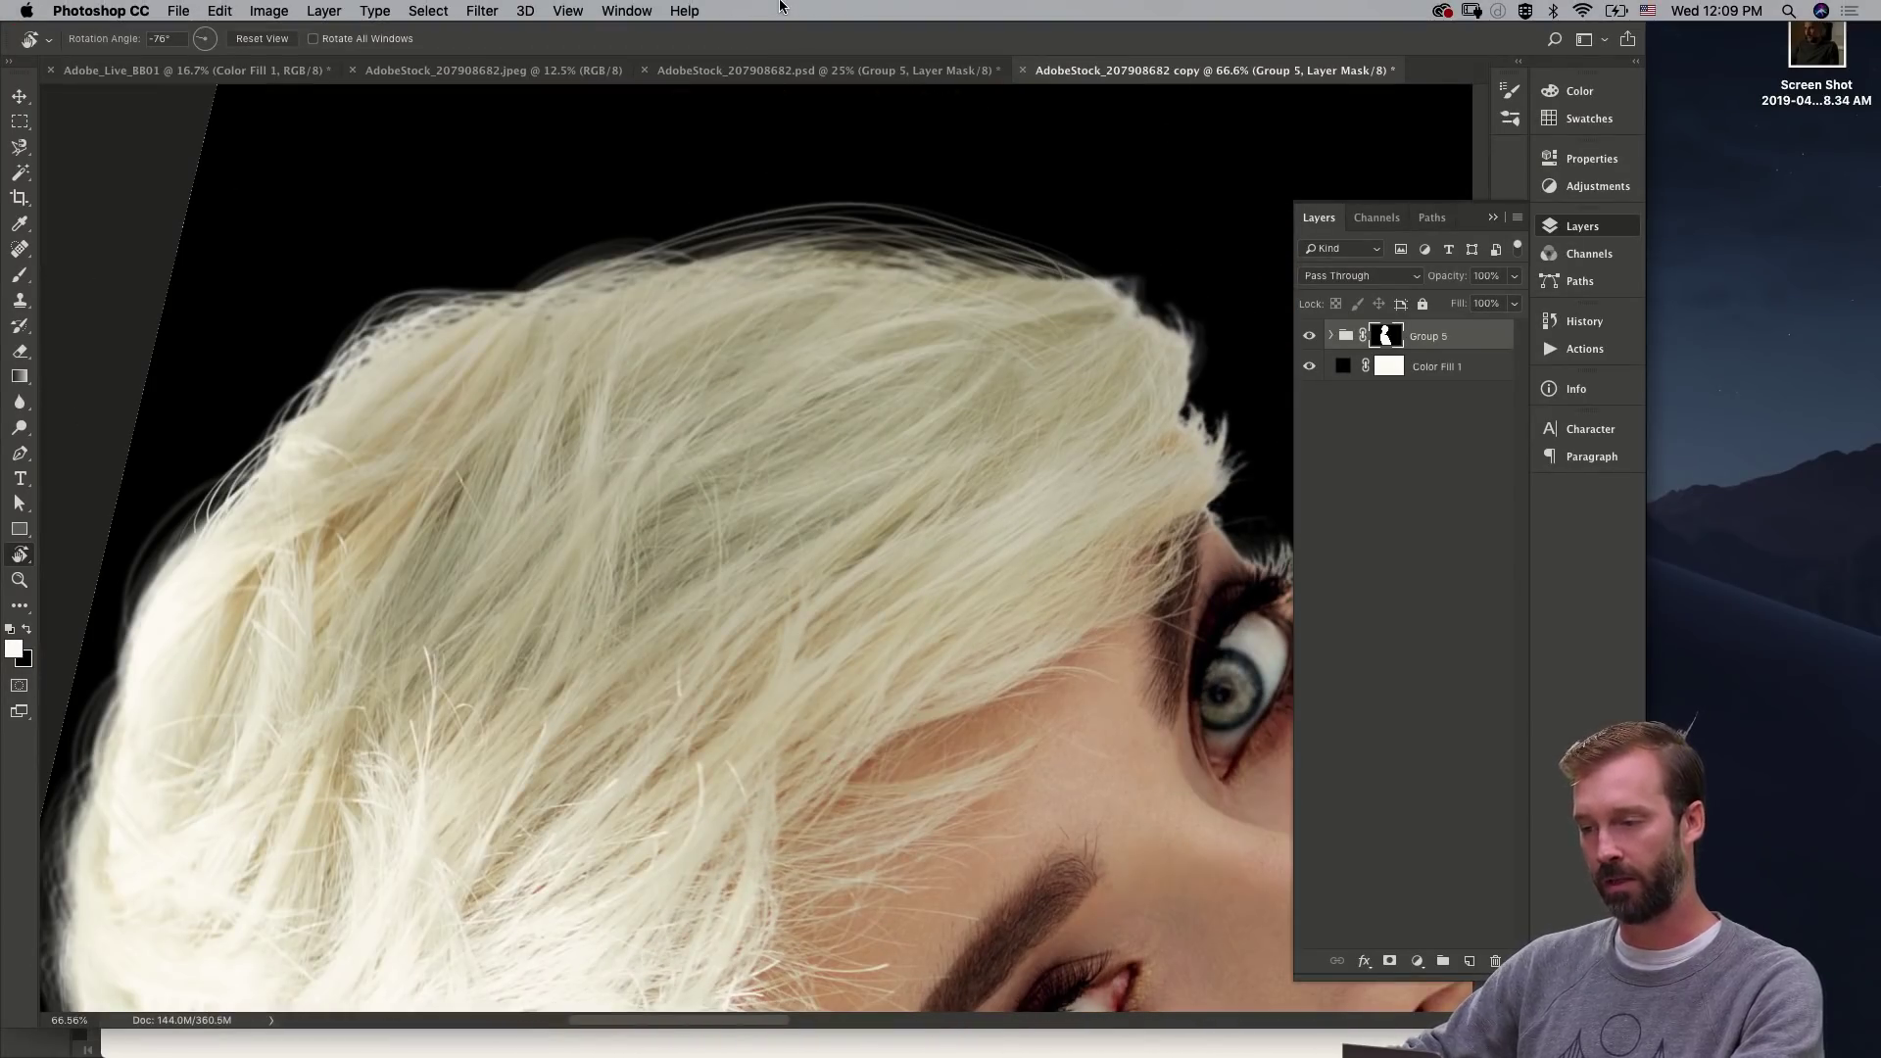
- Look up the Blur tool's key assignment among the tool shortcuts and leave the settings without changing them
left_click(630, 11)
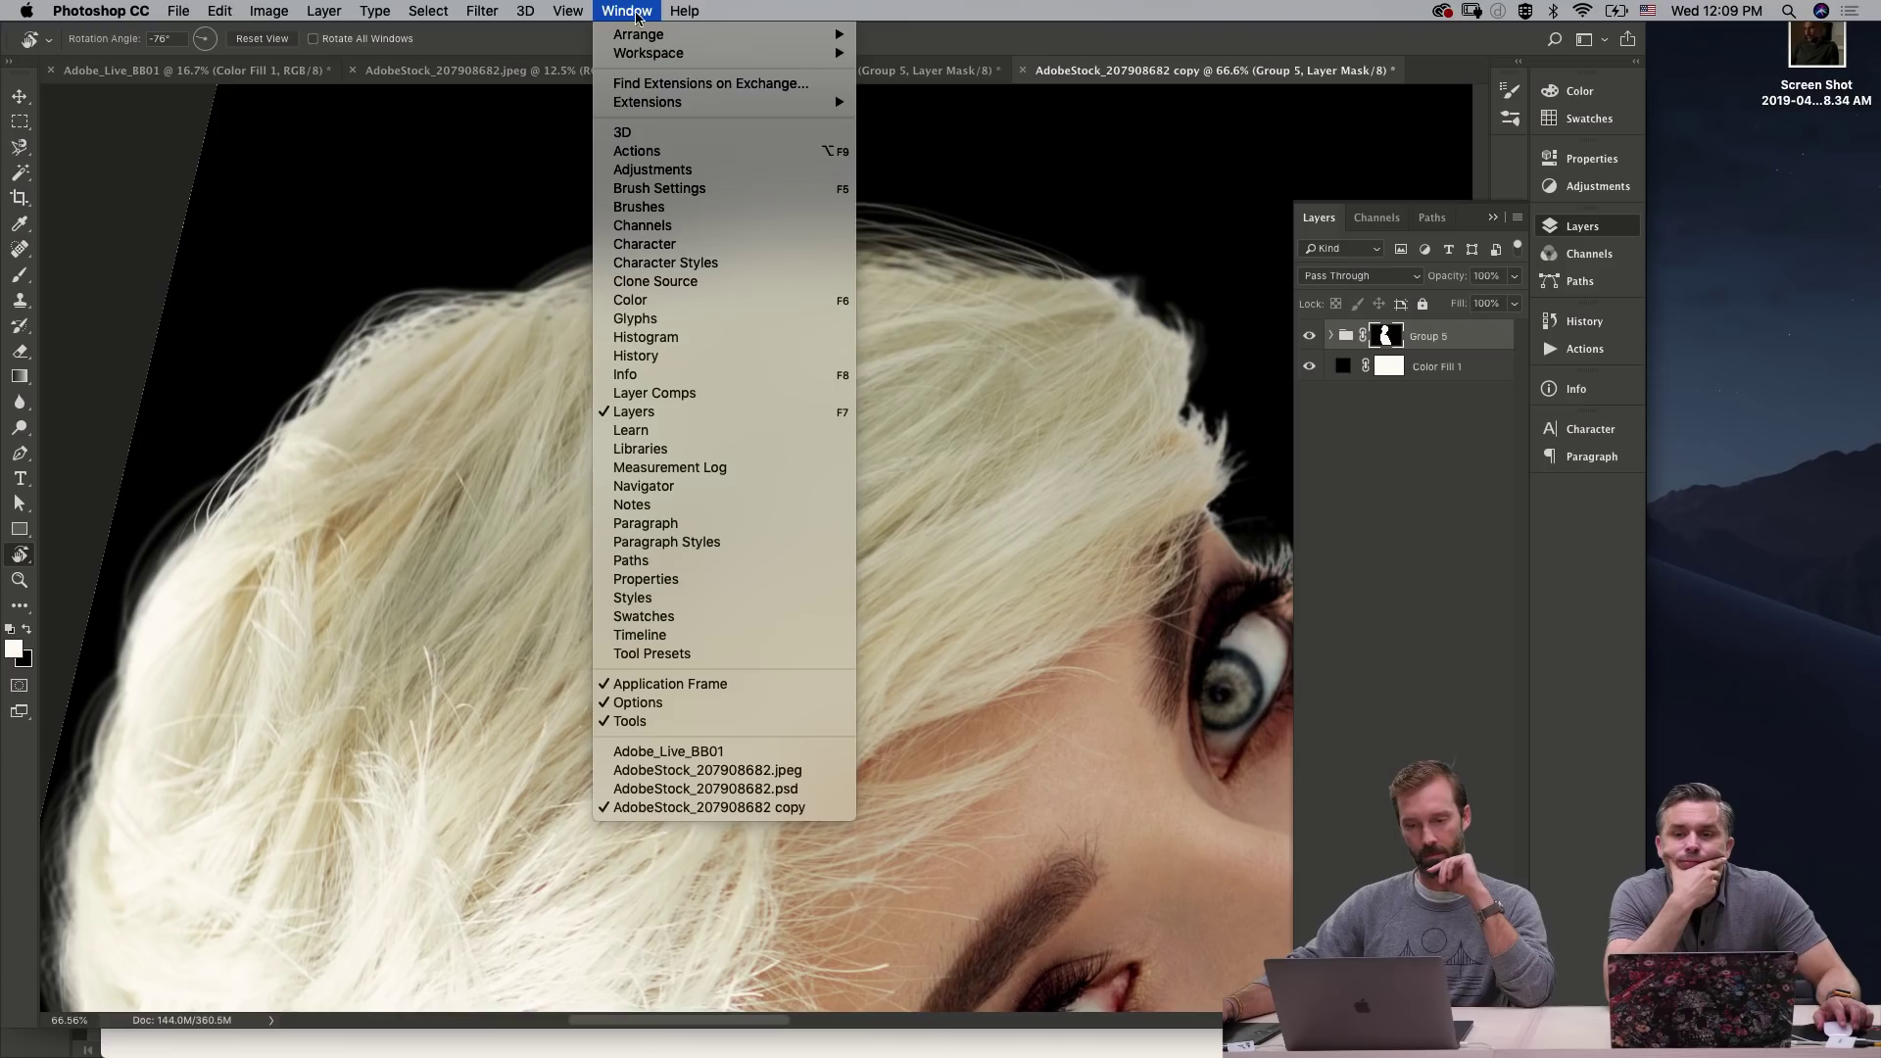
mouse_move(745, 52)
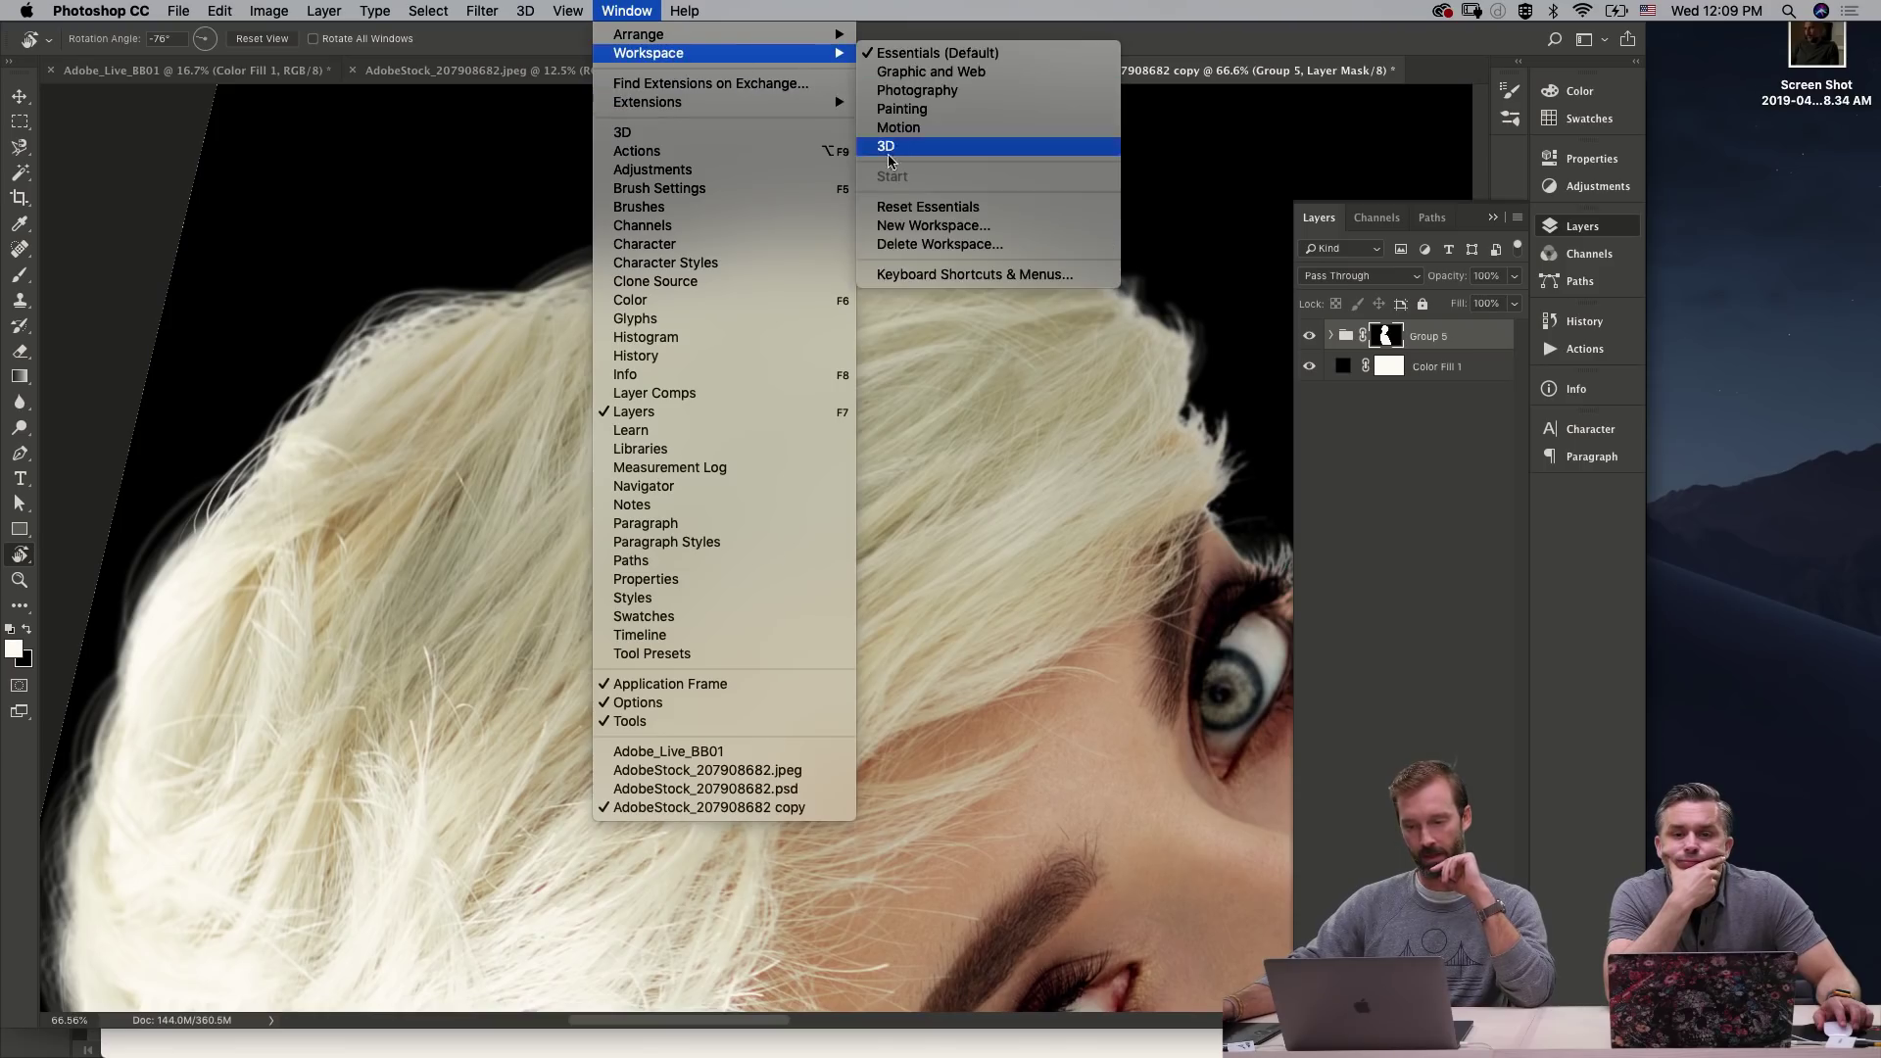
left_click(975, 276)
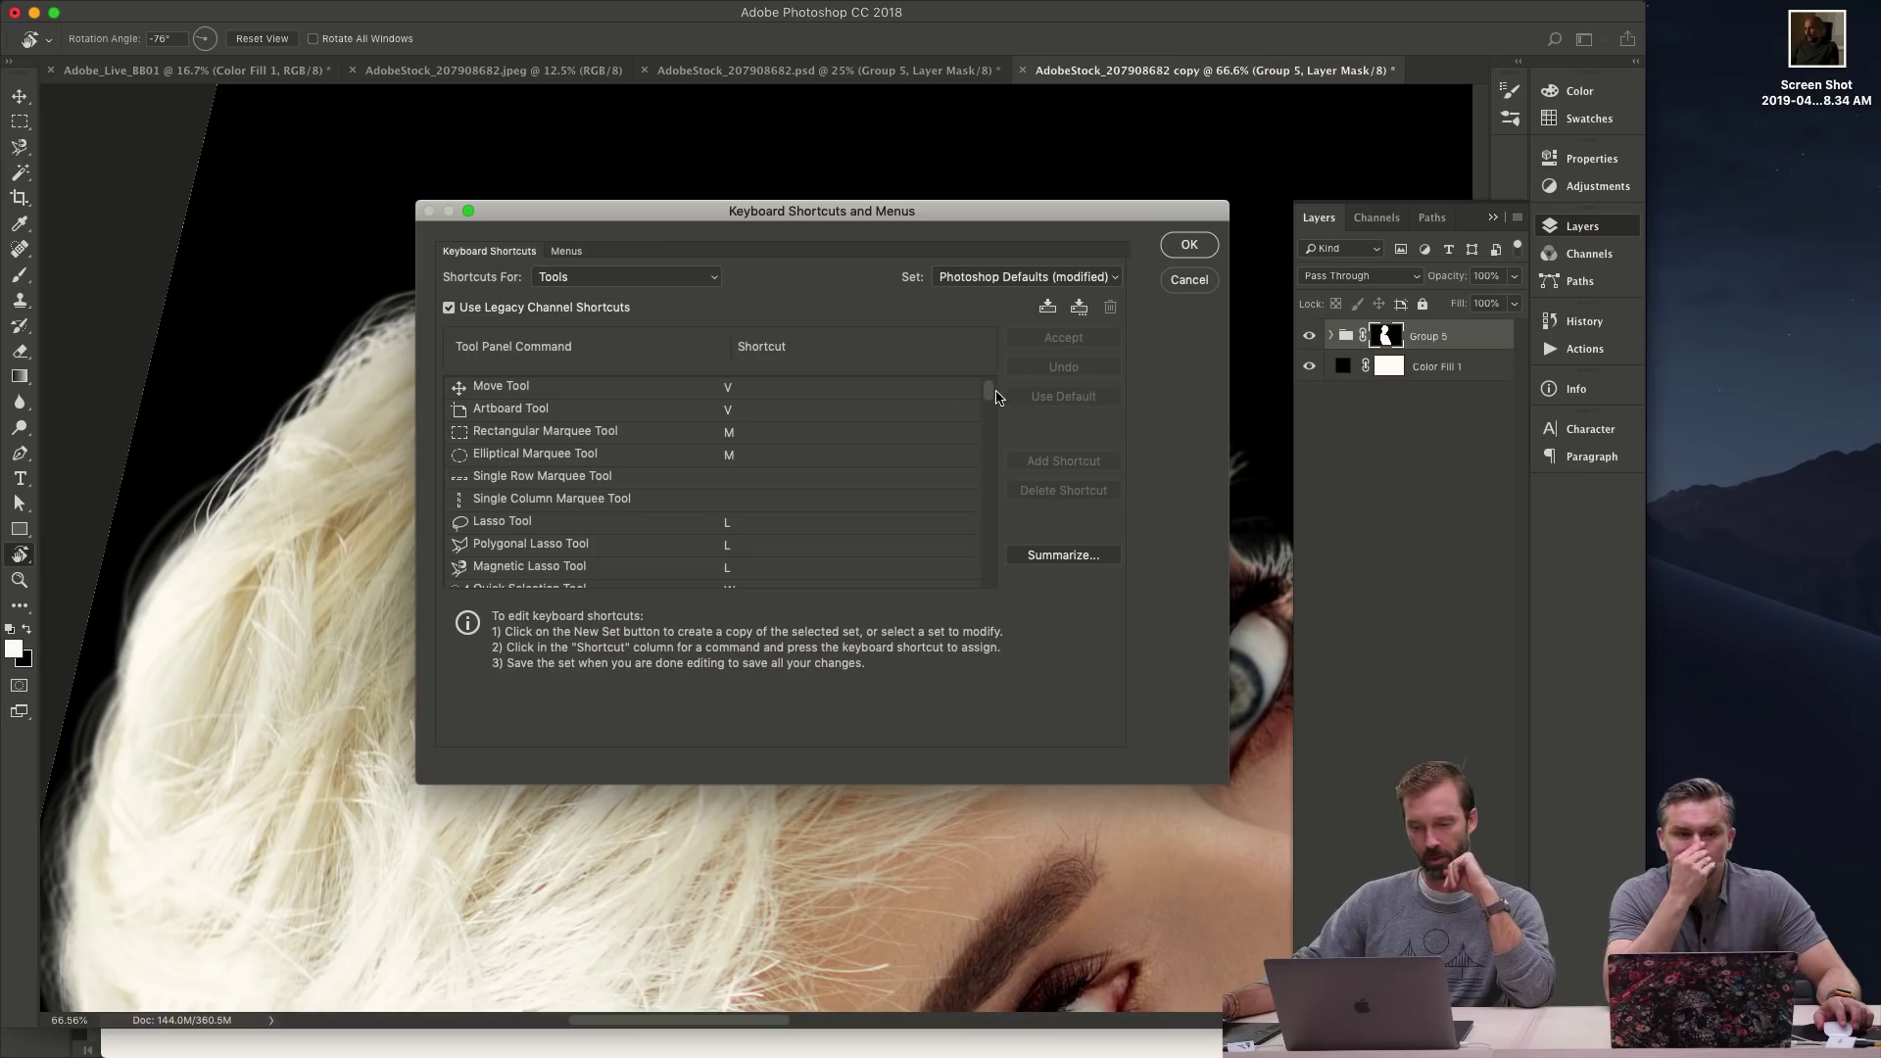
left_click_drag(997, 394, 989, 471)
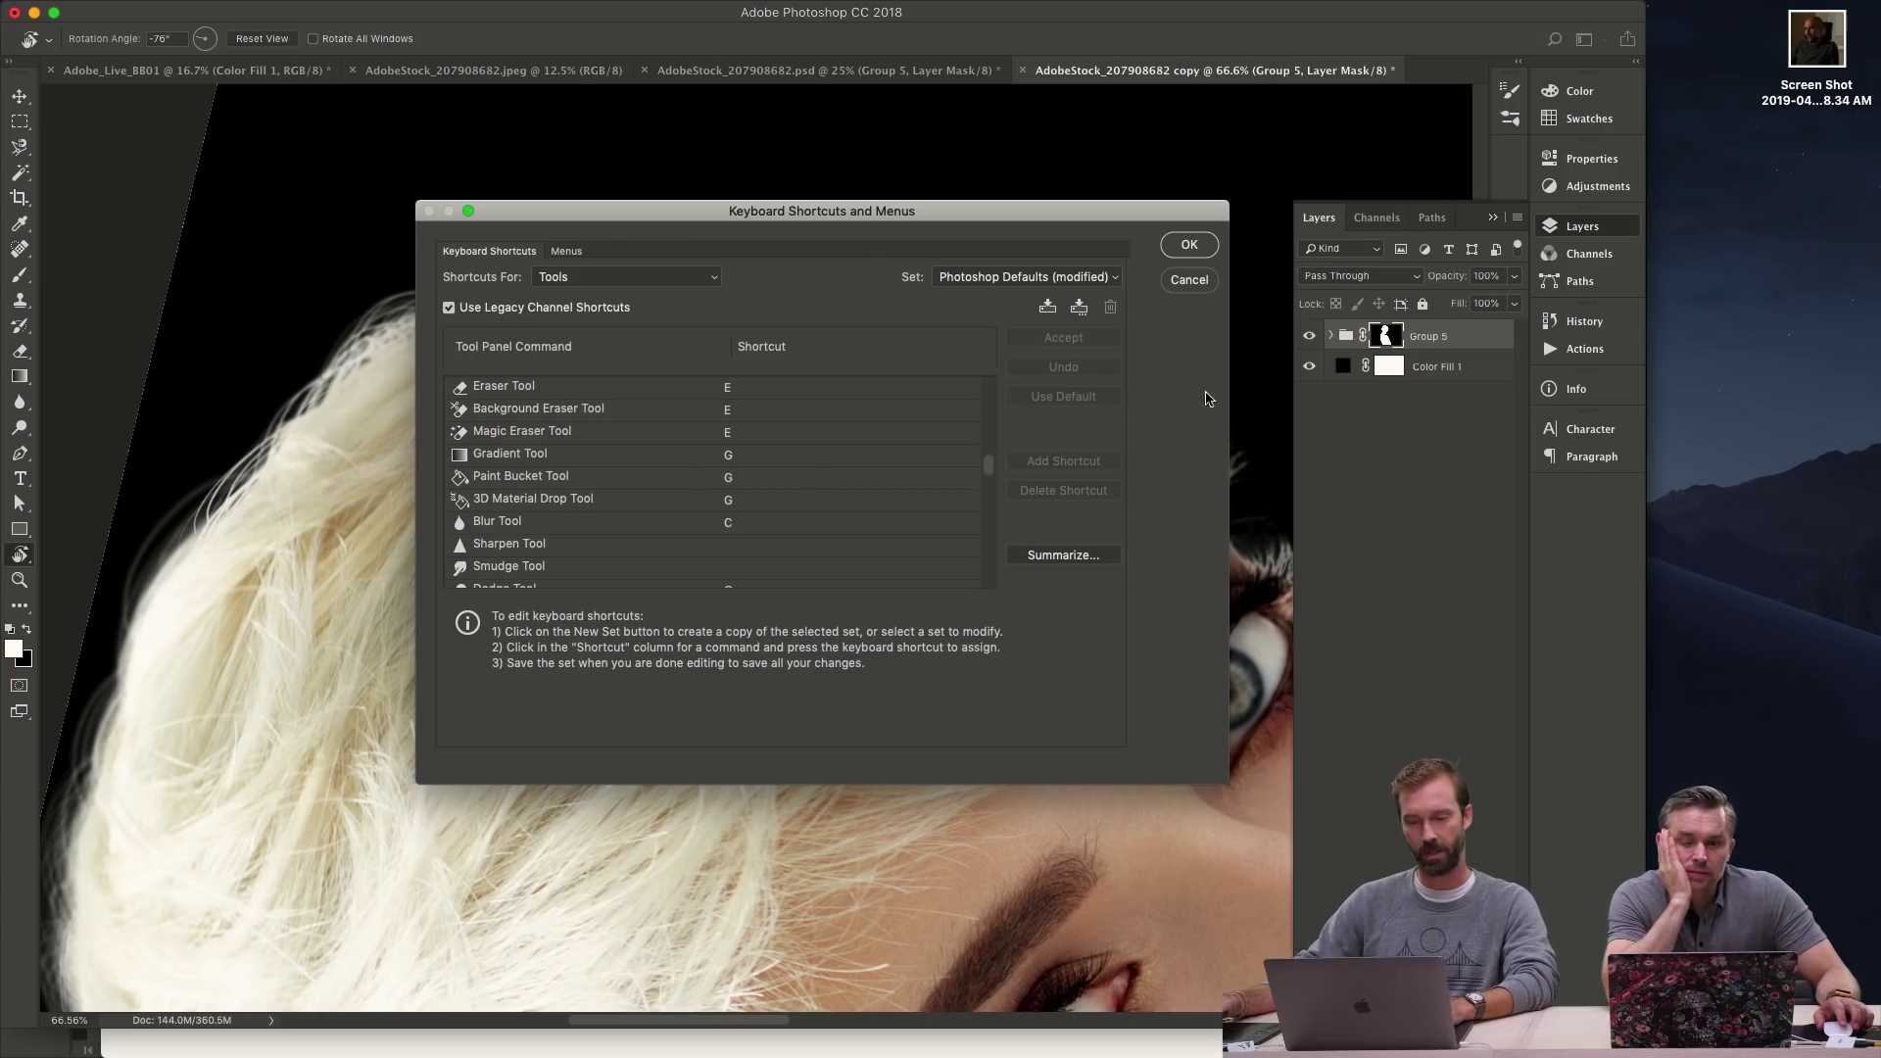
left_click(1192, 280)
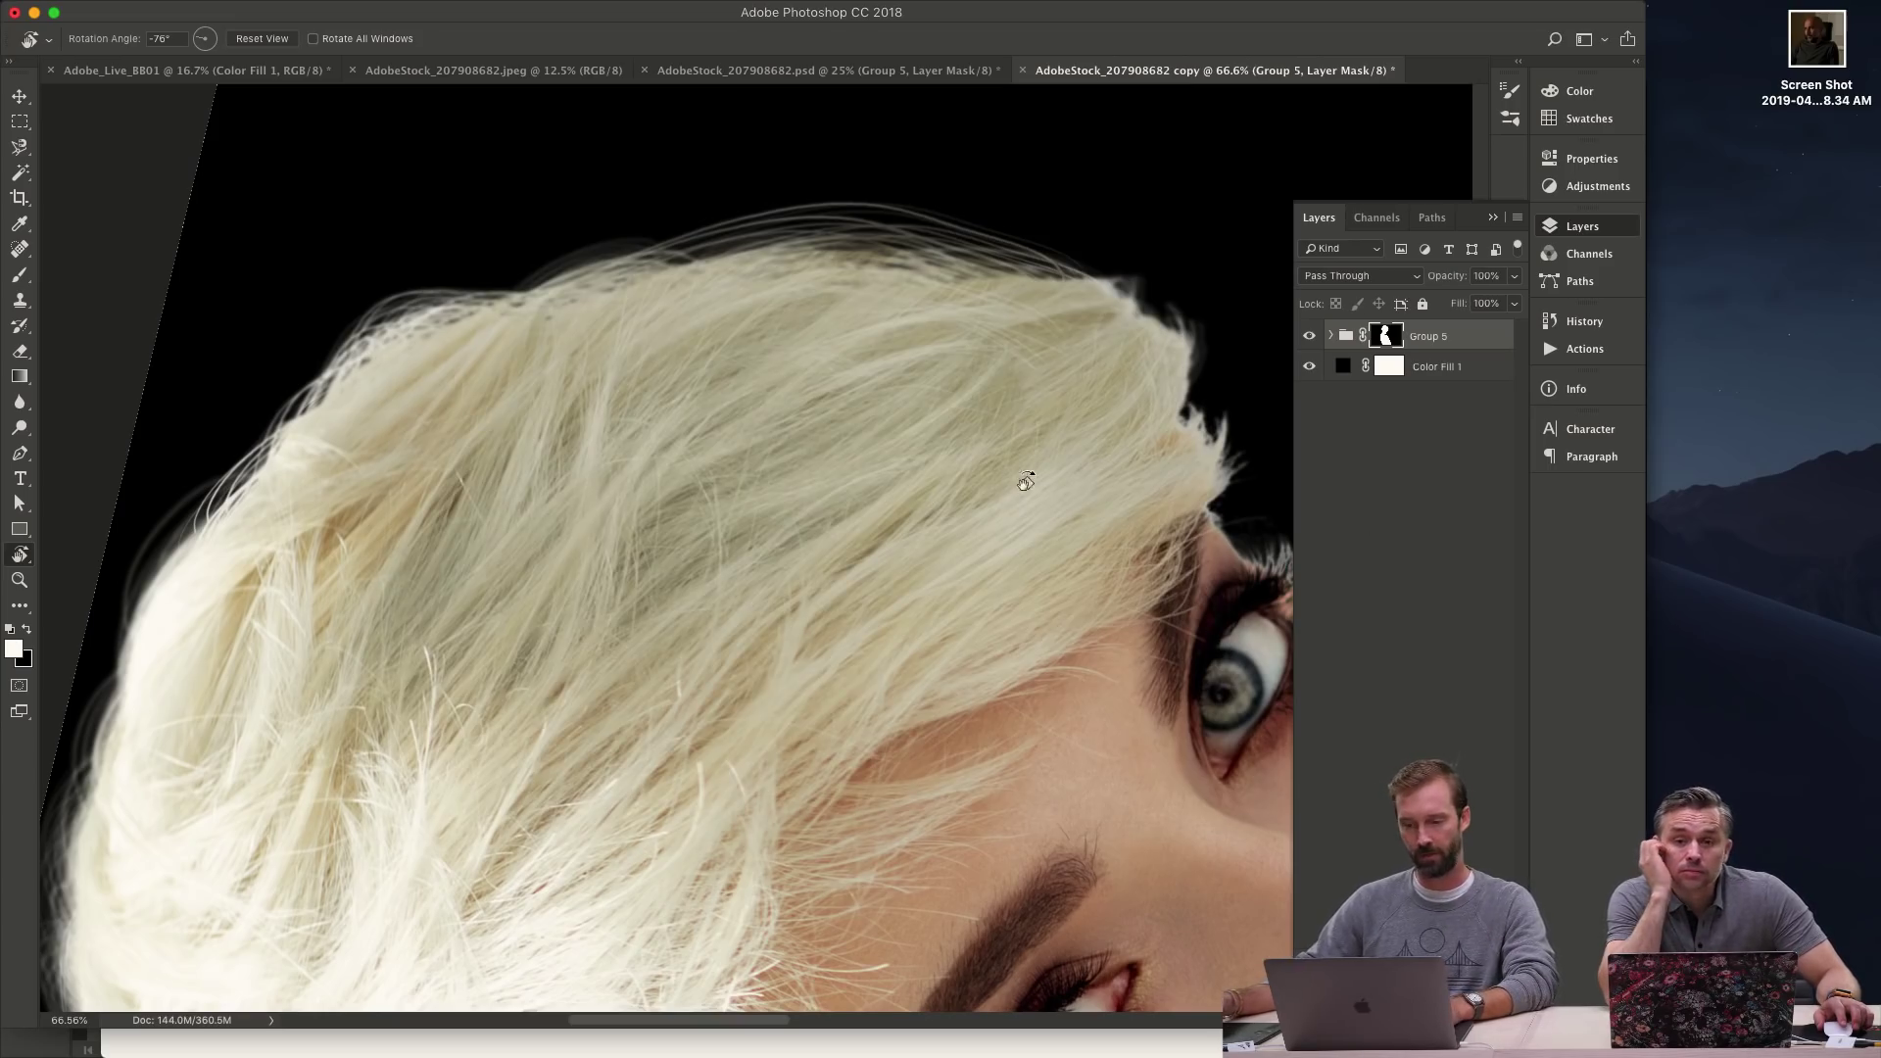
- Choose the size 10 hard round brush from the BB2018 set, shrink it to hair width, and paint one fine flyaway strand on the mask
key("z")
left_click(784, 423, "alt")
left_click(789, 423, "alt")
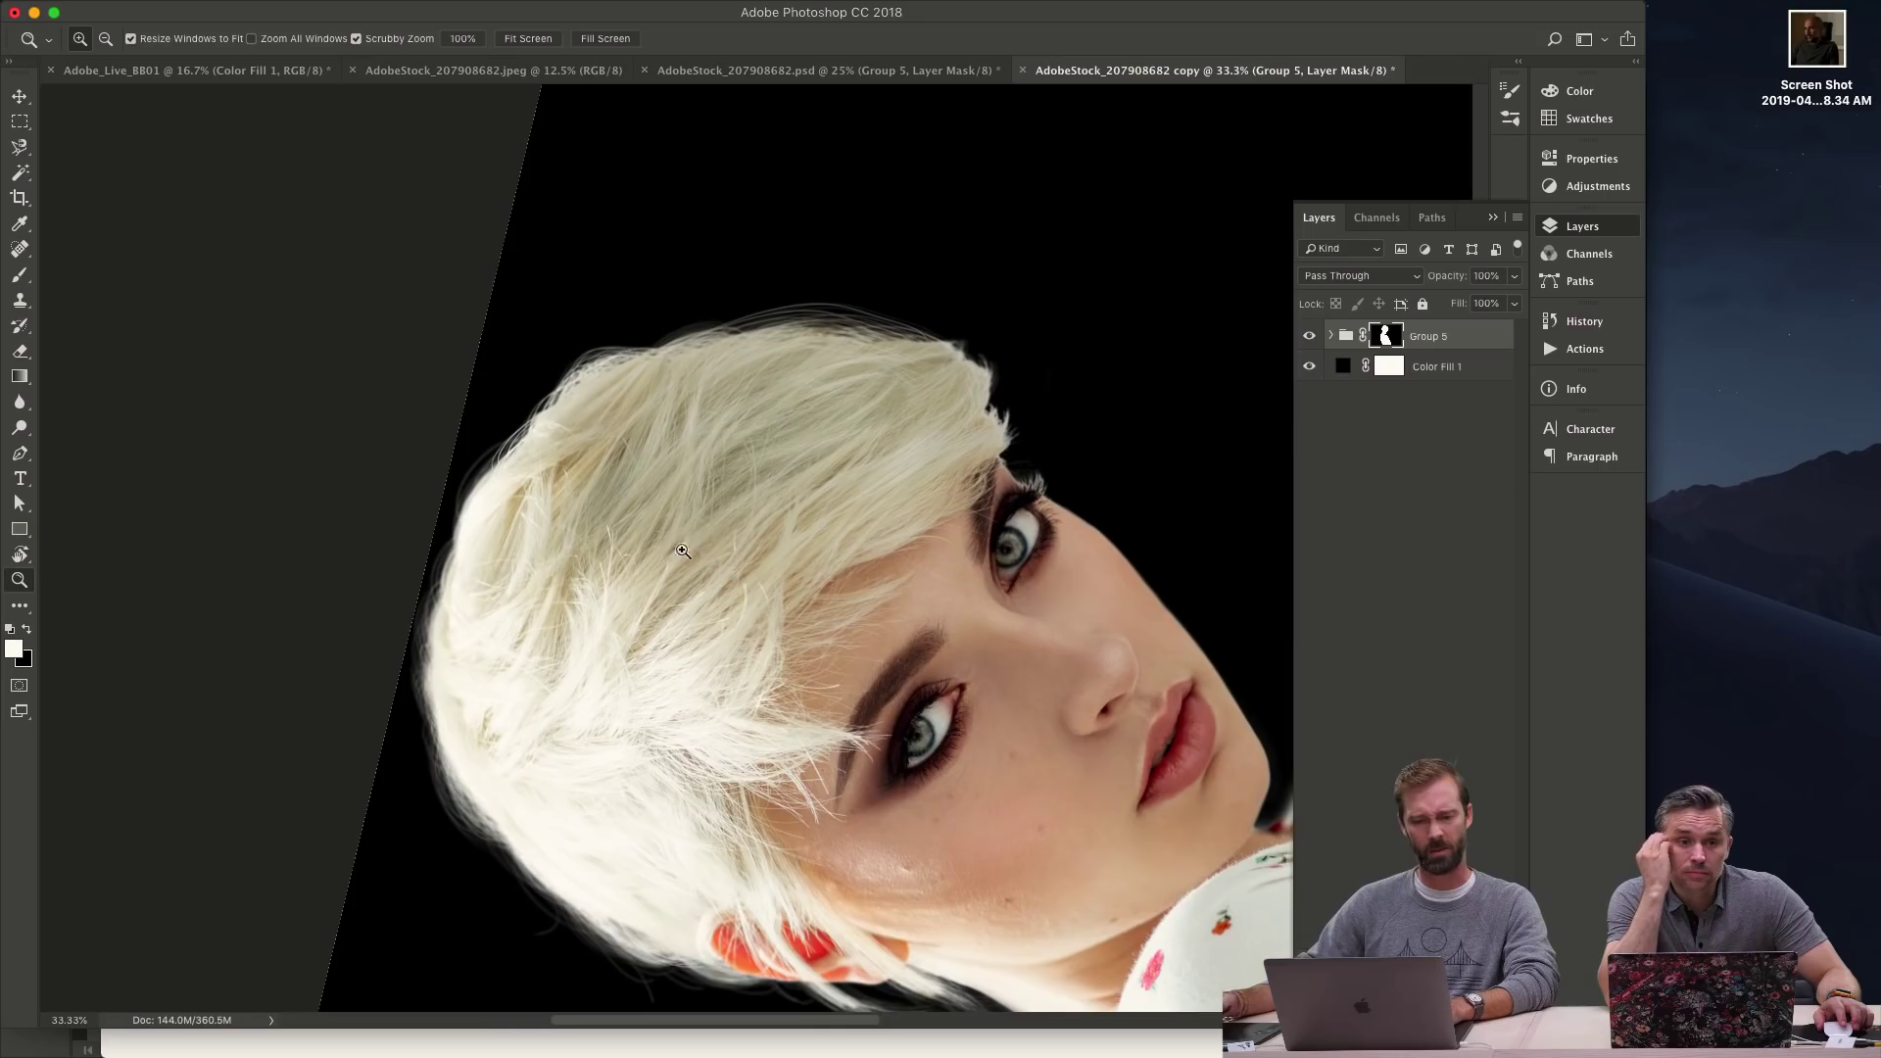
left_click_drag(788, 535, 722, 495)
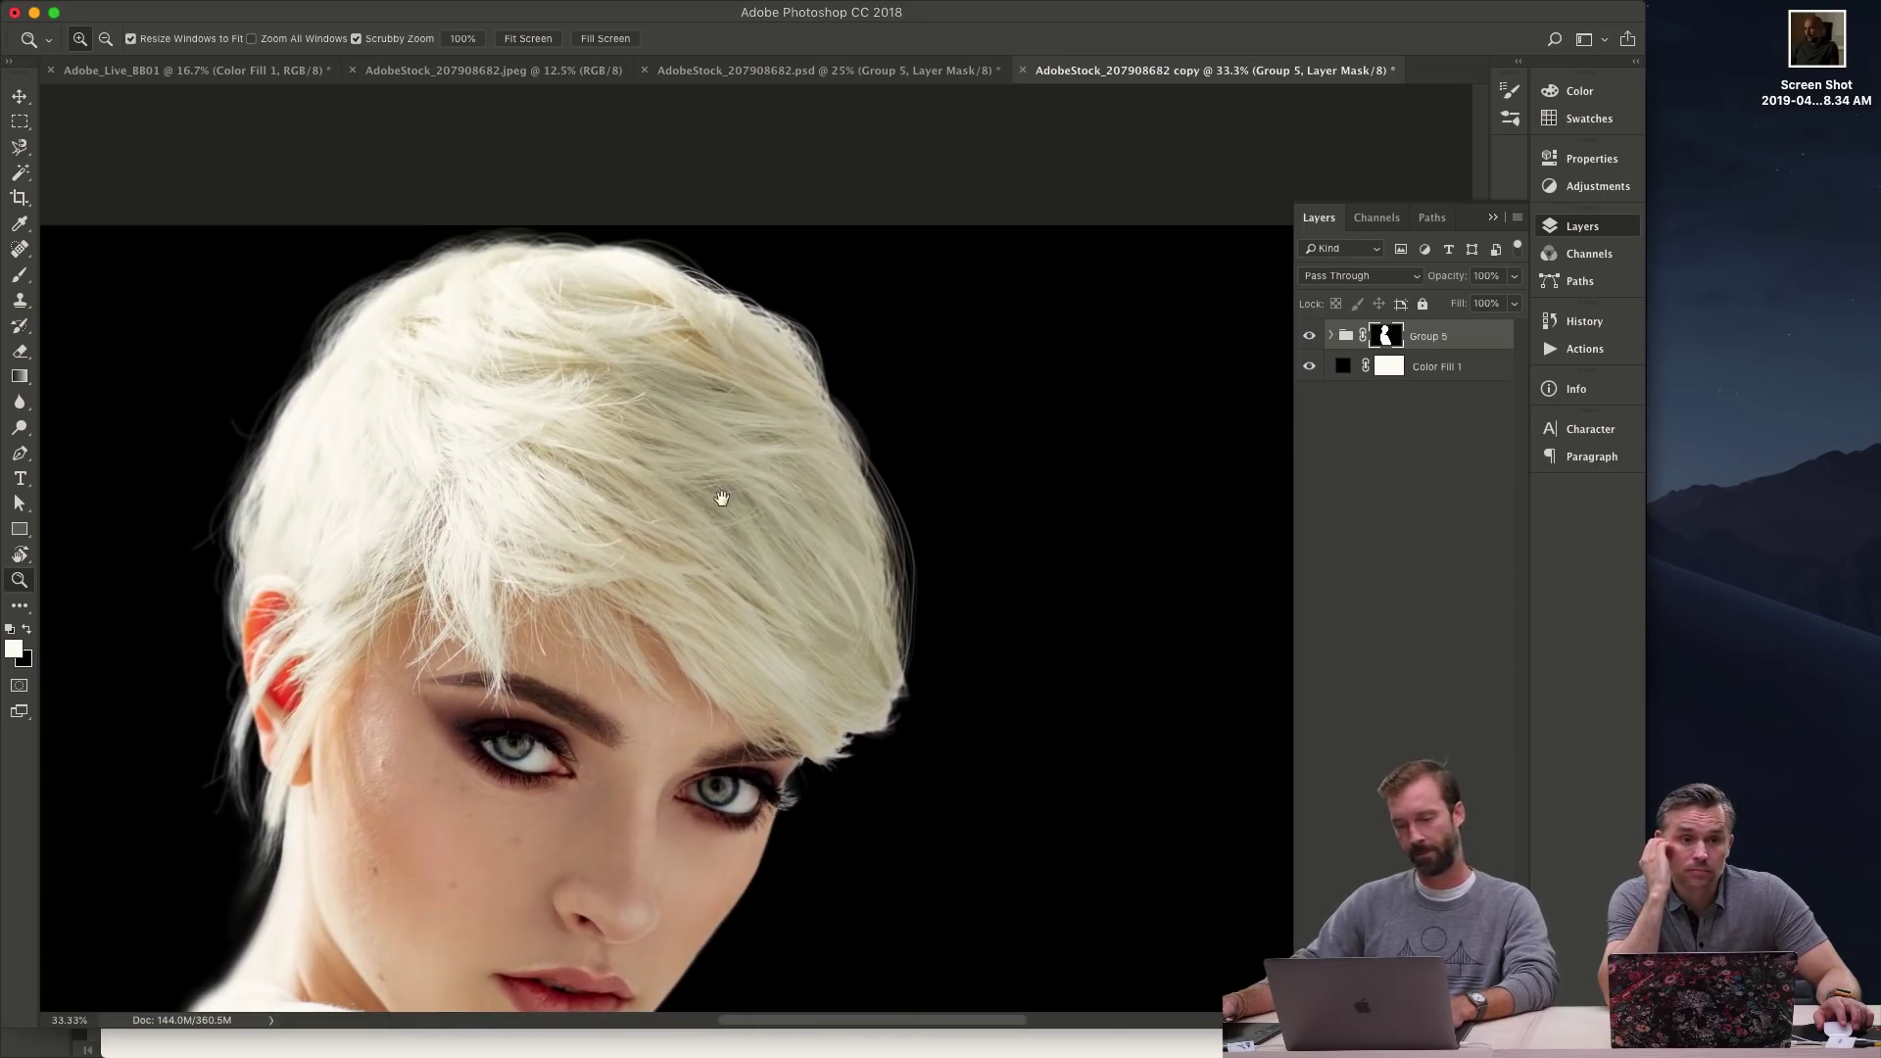
left_click_drag(849, 497, 973, 496)
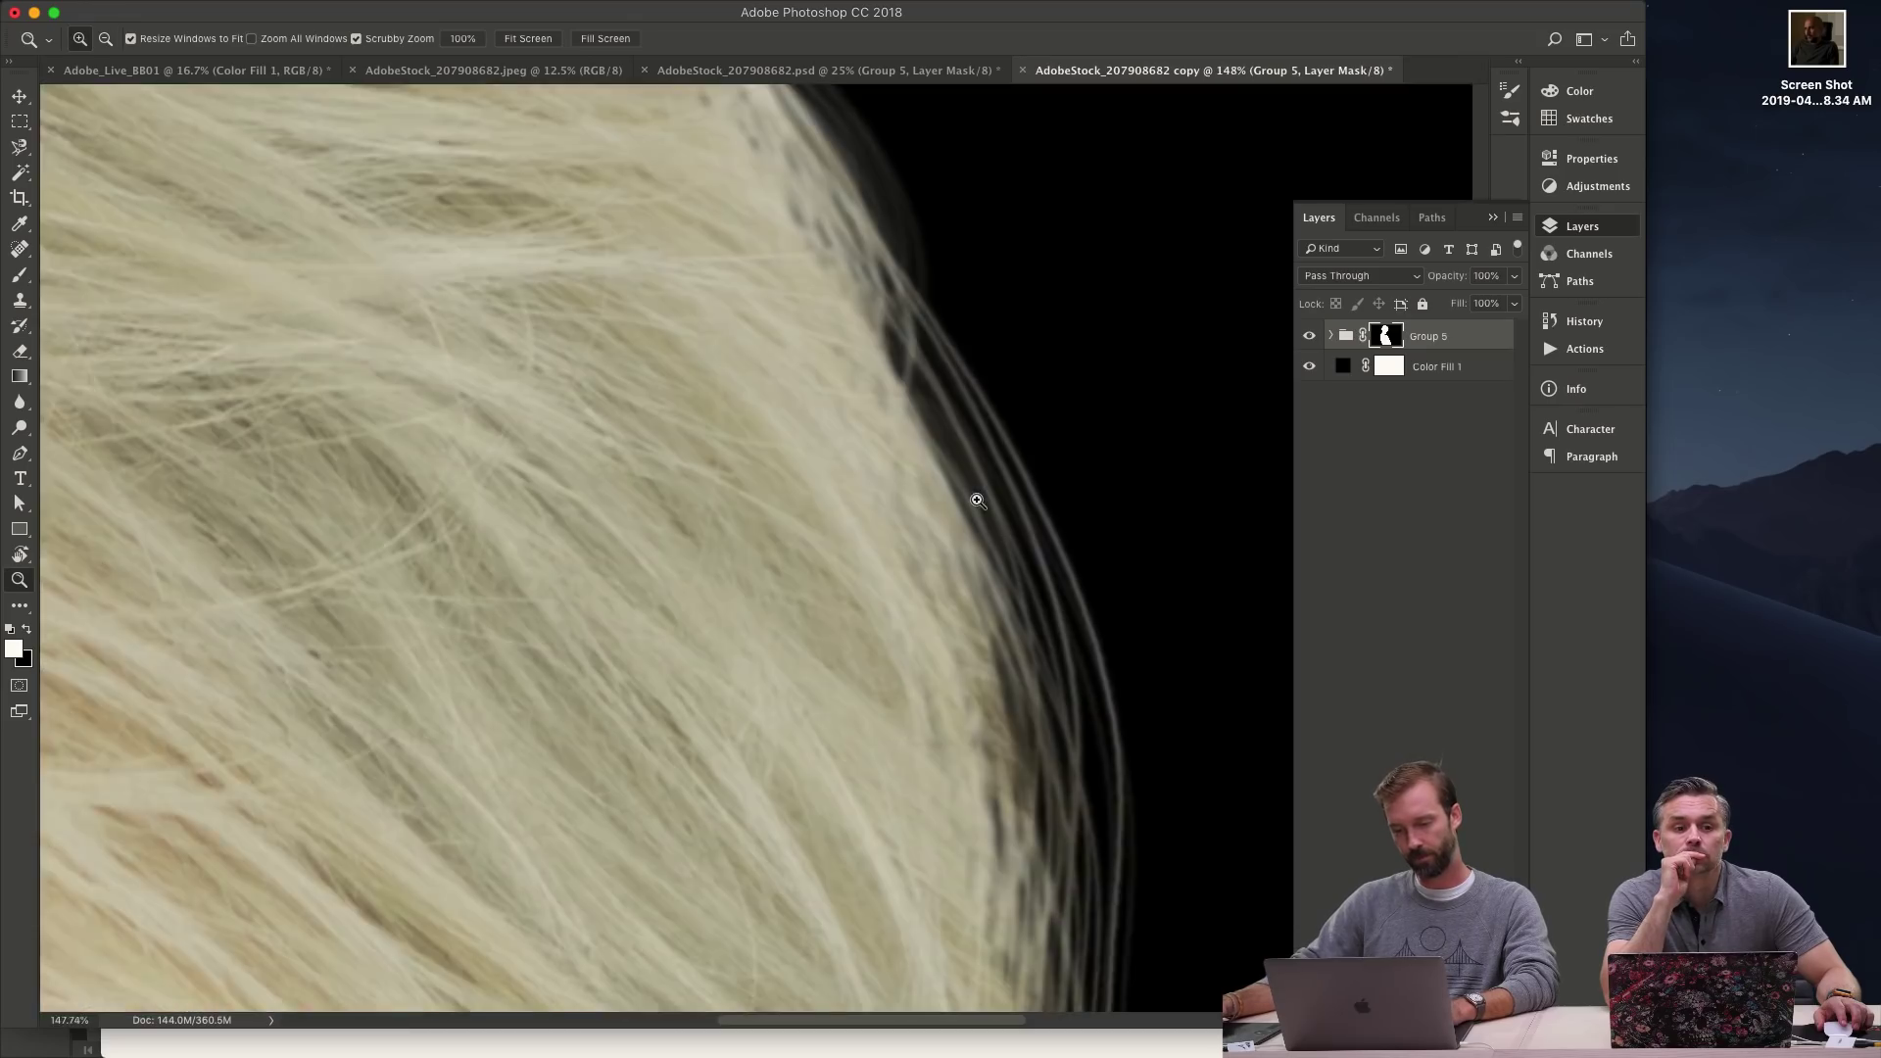
key("b")
right_click(854, 510)
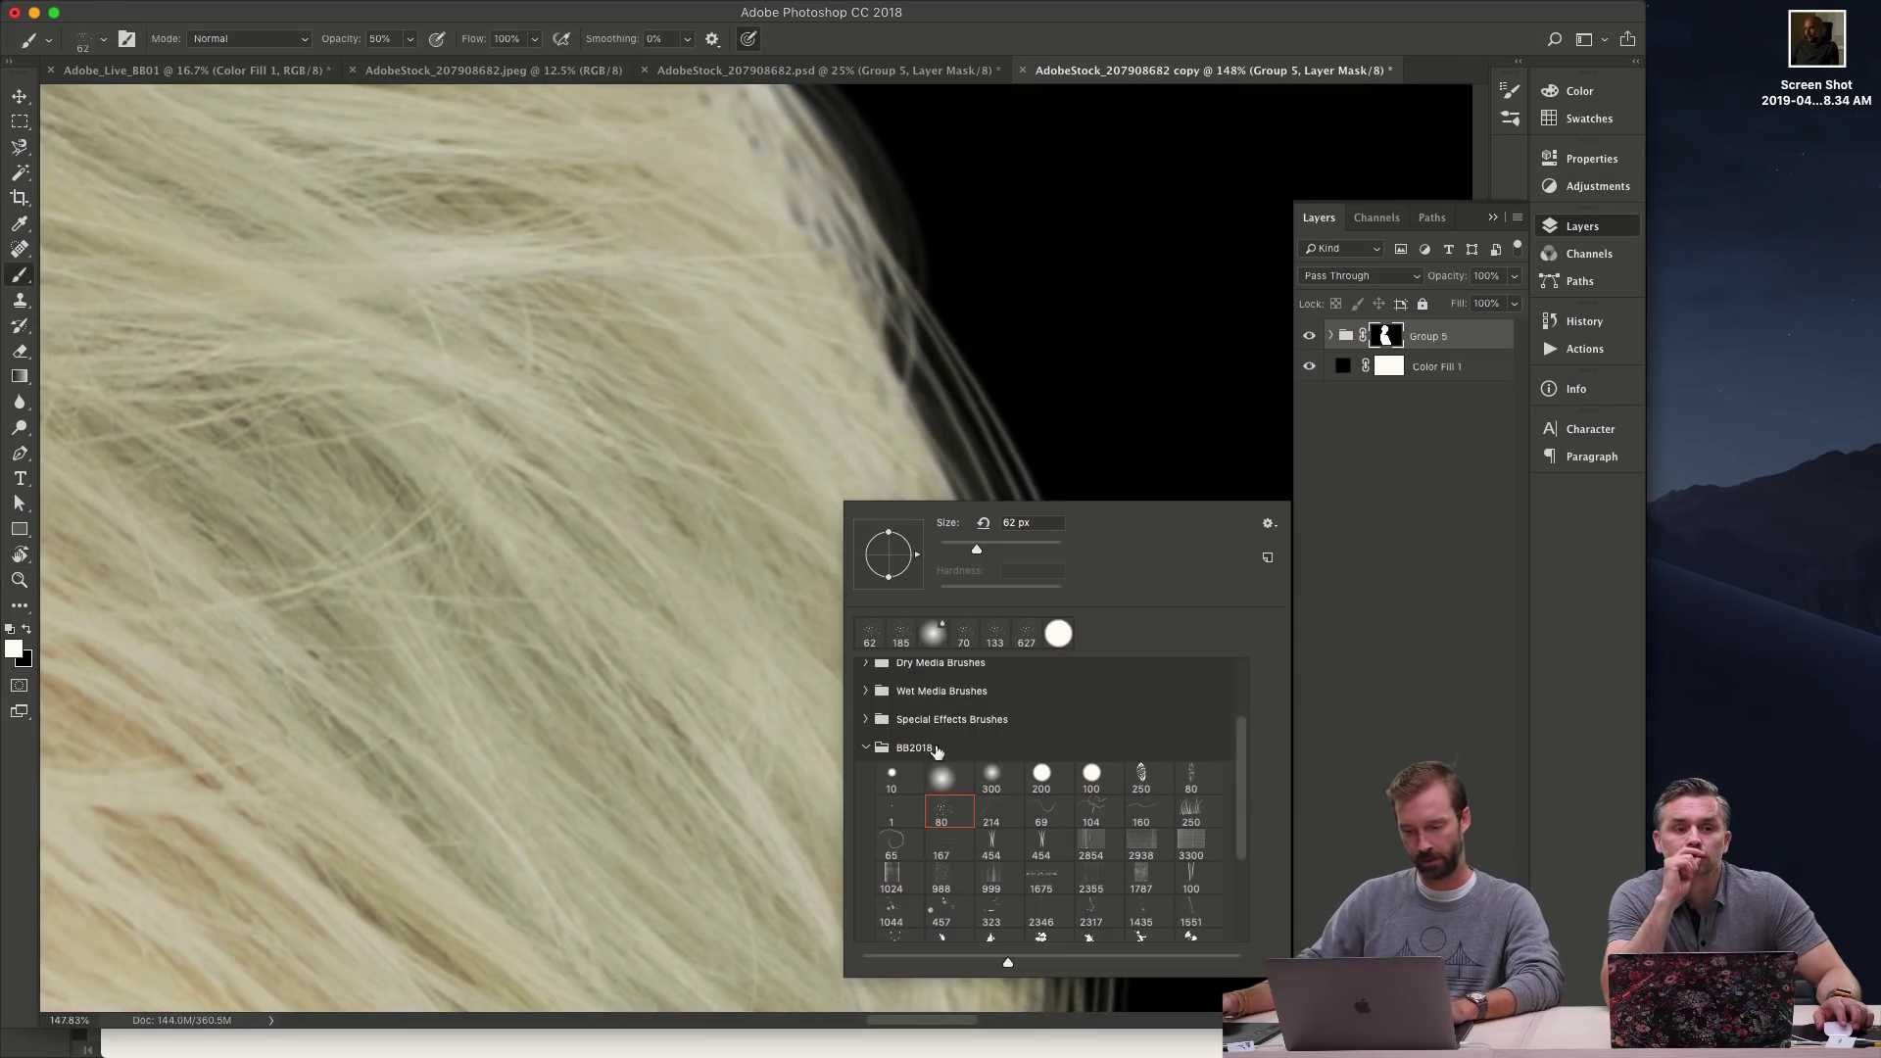
left_click(903, 774)
key("Escape")
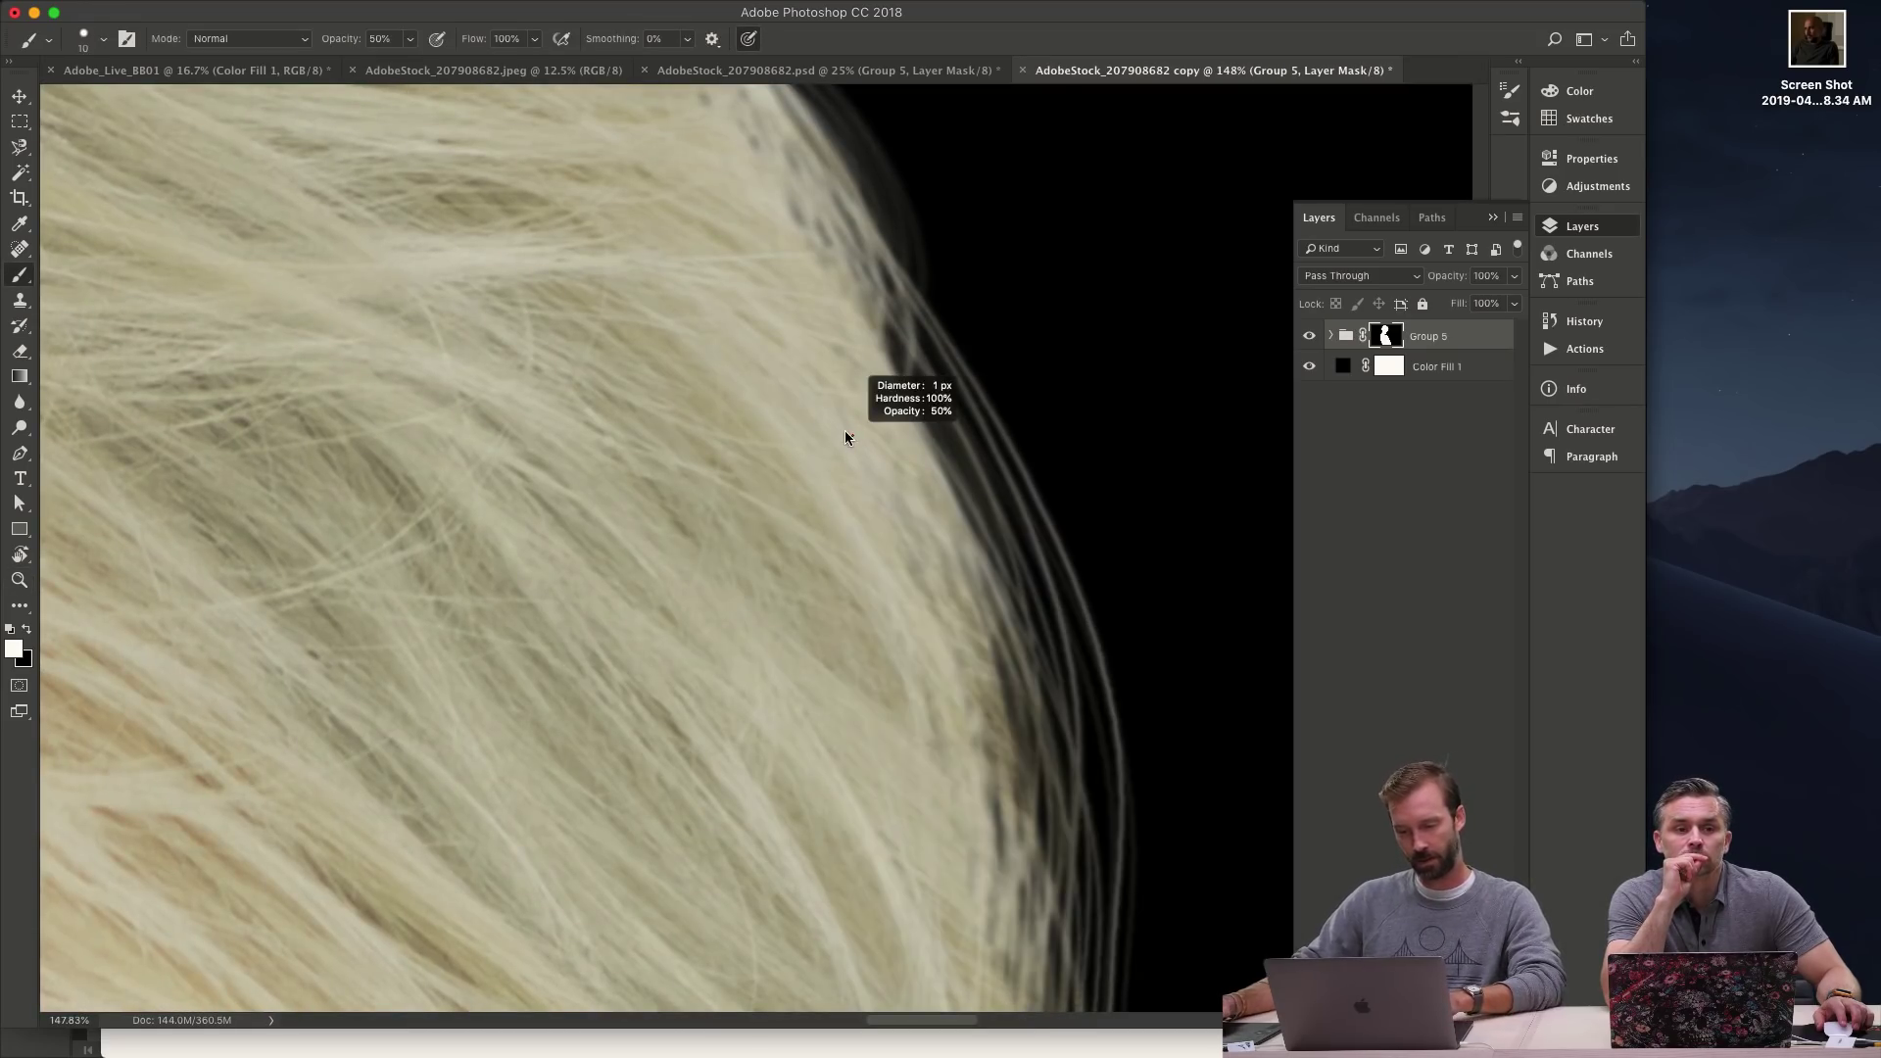
left_click_drag(886, 396, 1102, 676)
- Switch to full-screen mode and paint several more fine flyaway hairs on Group 5's mask along the crown's edge at 50% opacity
key("r")
left_click_drag(1019, 372, 1001, 366)
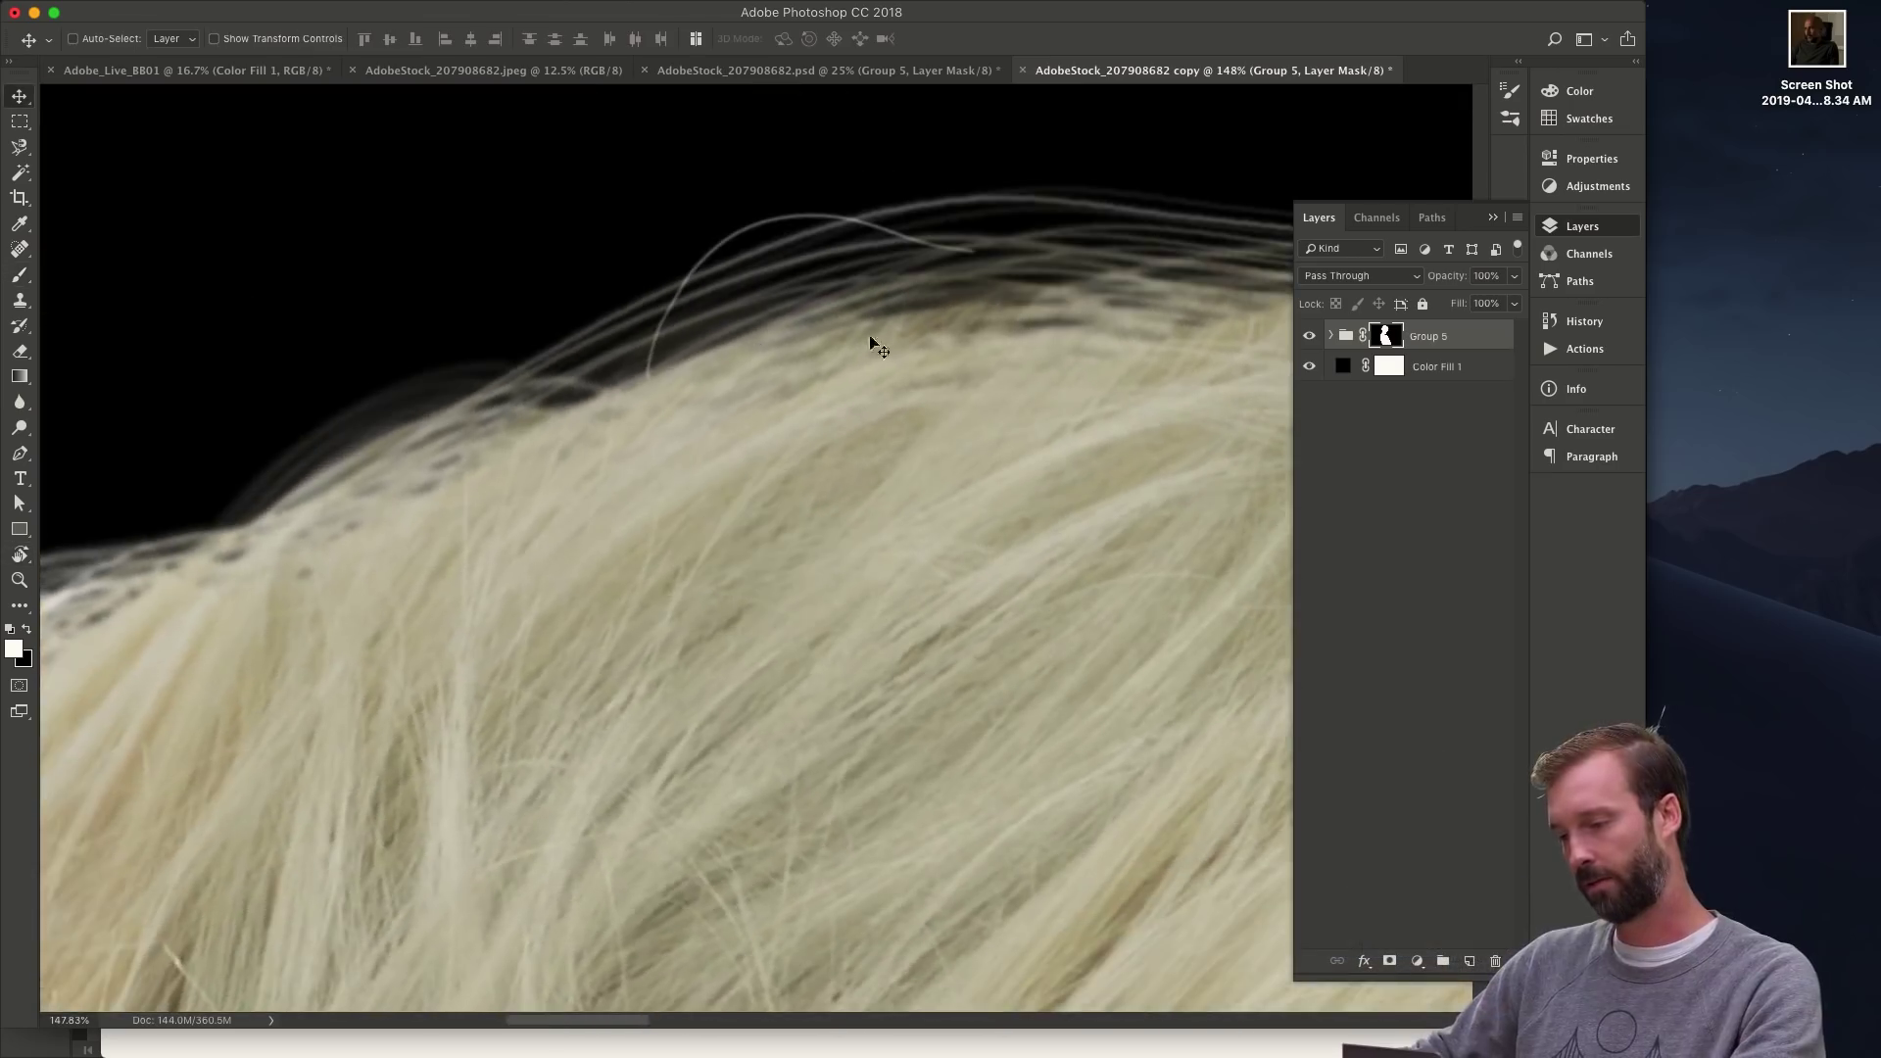
key("f")
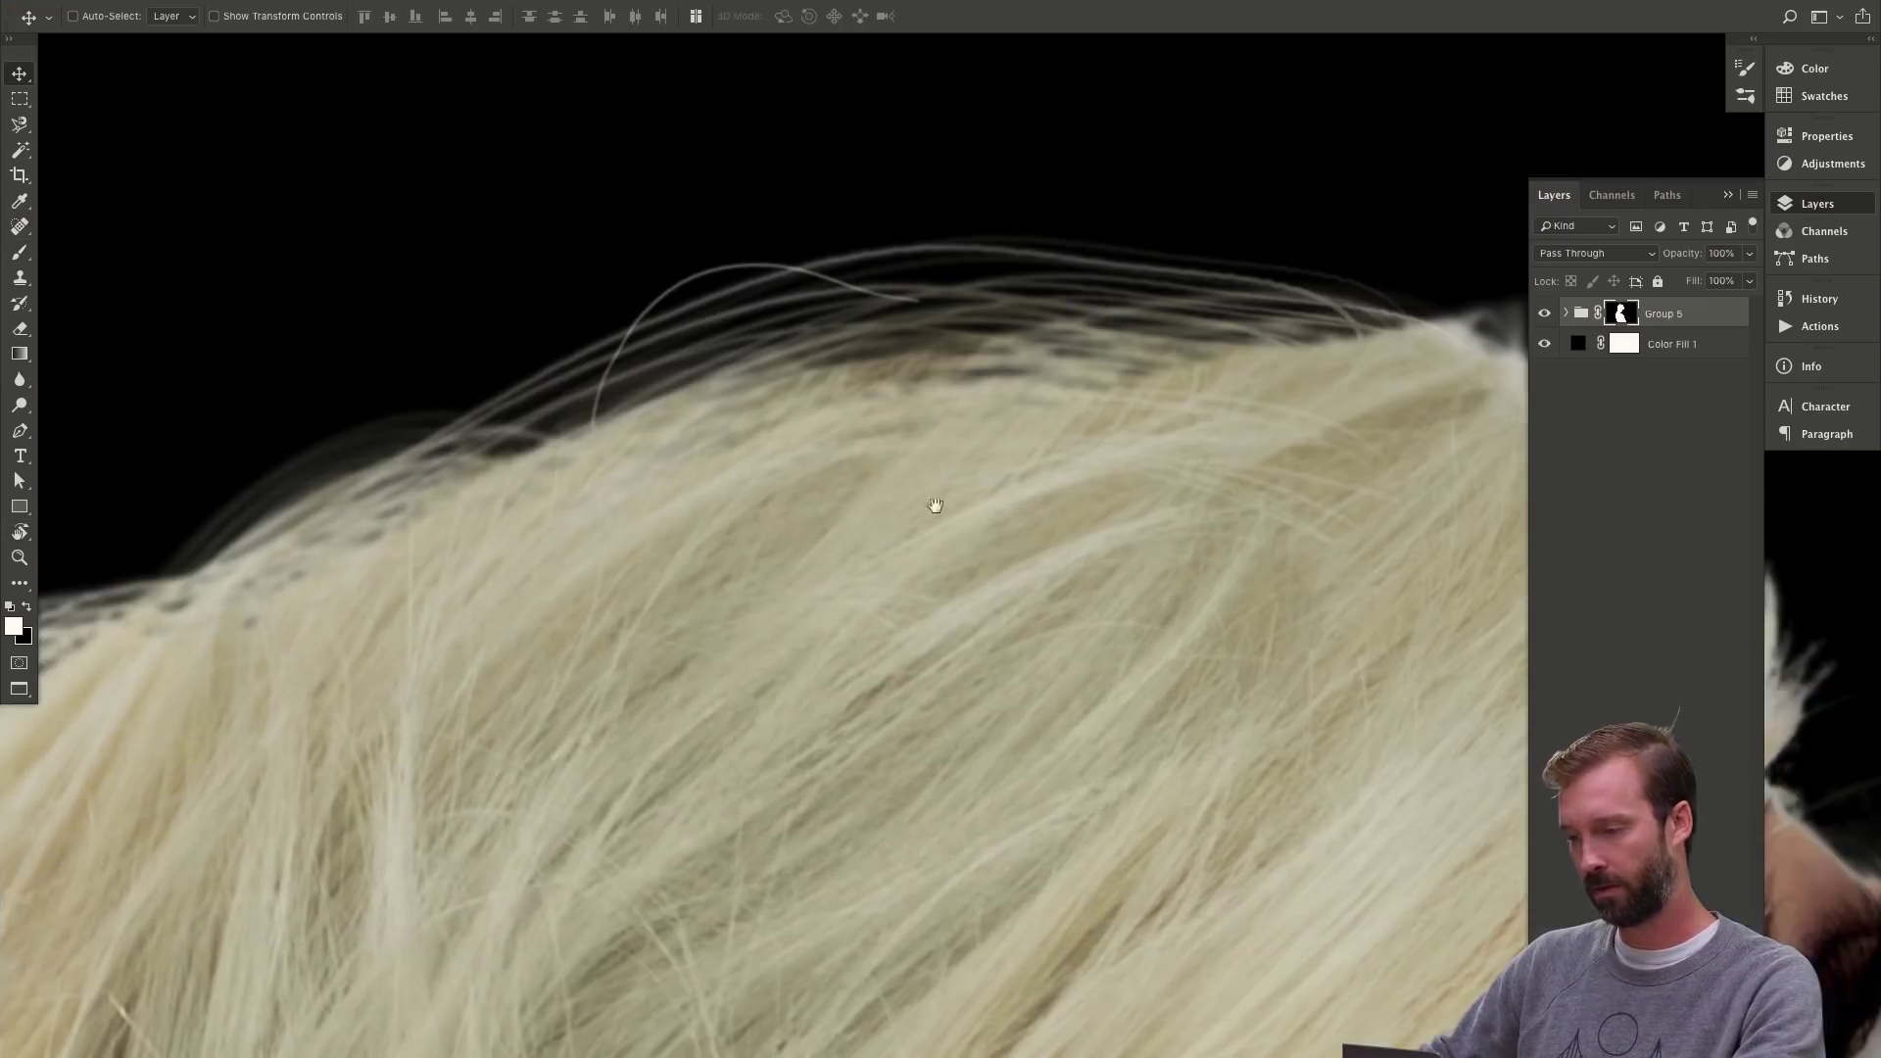
mouse_move(933, 508)
left_mouse_down()
mouse_move(785, 672)
mouse_move(943, 627)
mouse_move(613, 555)
left_mouse_up()
key("b")
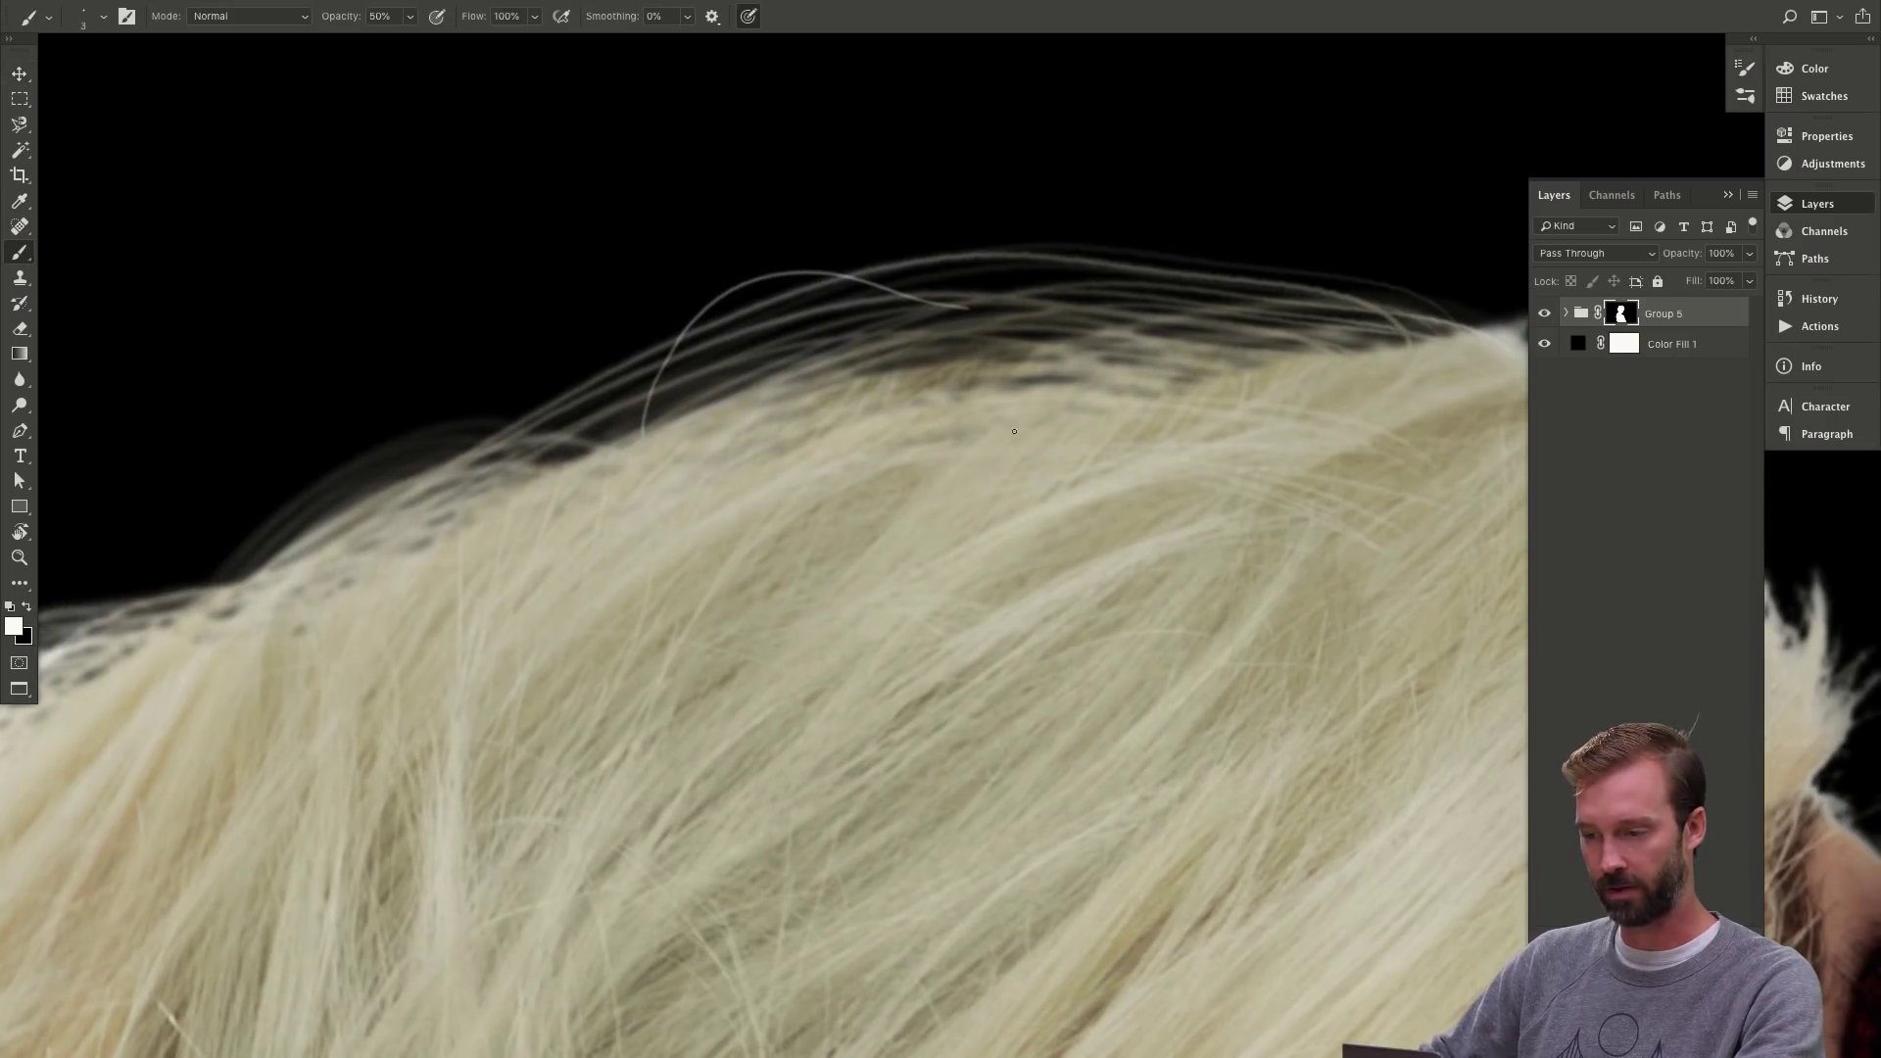
mouse_move(949, 408)
left_mouse_down()
mouse_move(790, 727)
mouse_move(772, 691)
mouse_move(1224, 573)
left_mouse_up()
mouse_move(469, 743)
left_mouse_down()
mouse_move(862, 501)
mouse_move(1026, 511)
left_mouse_up()
left_click_drag(207, 828, 389, 637)
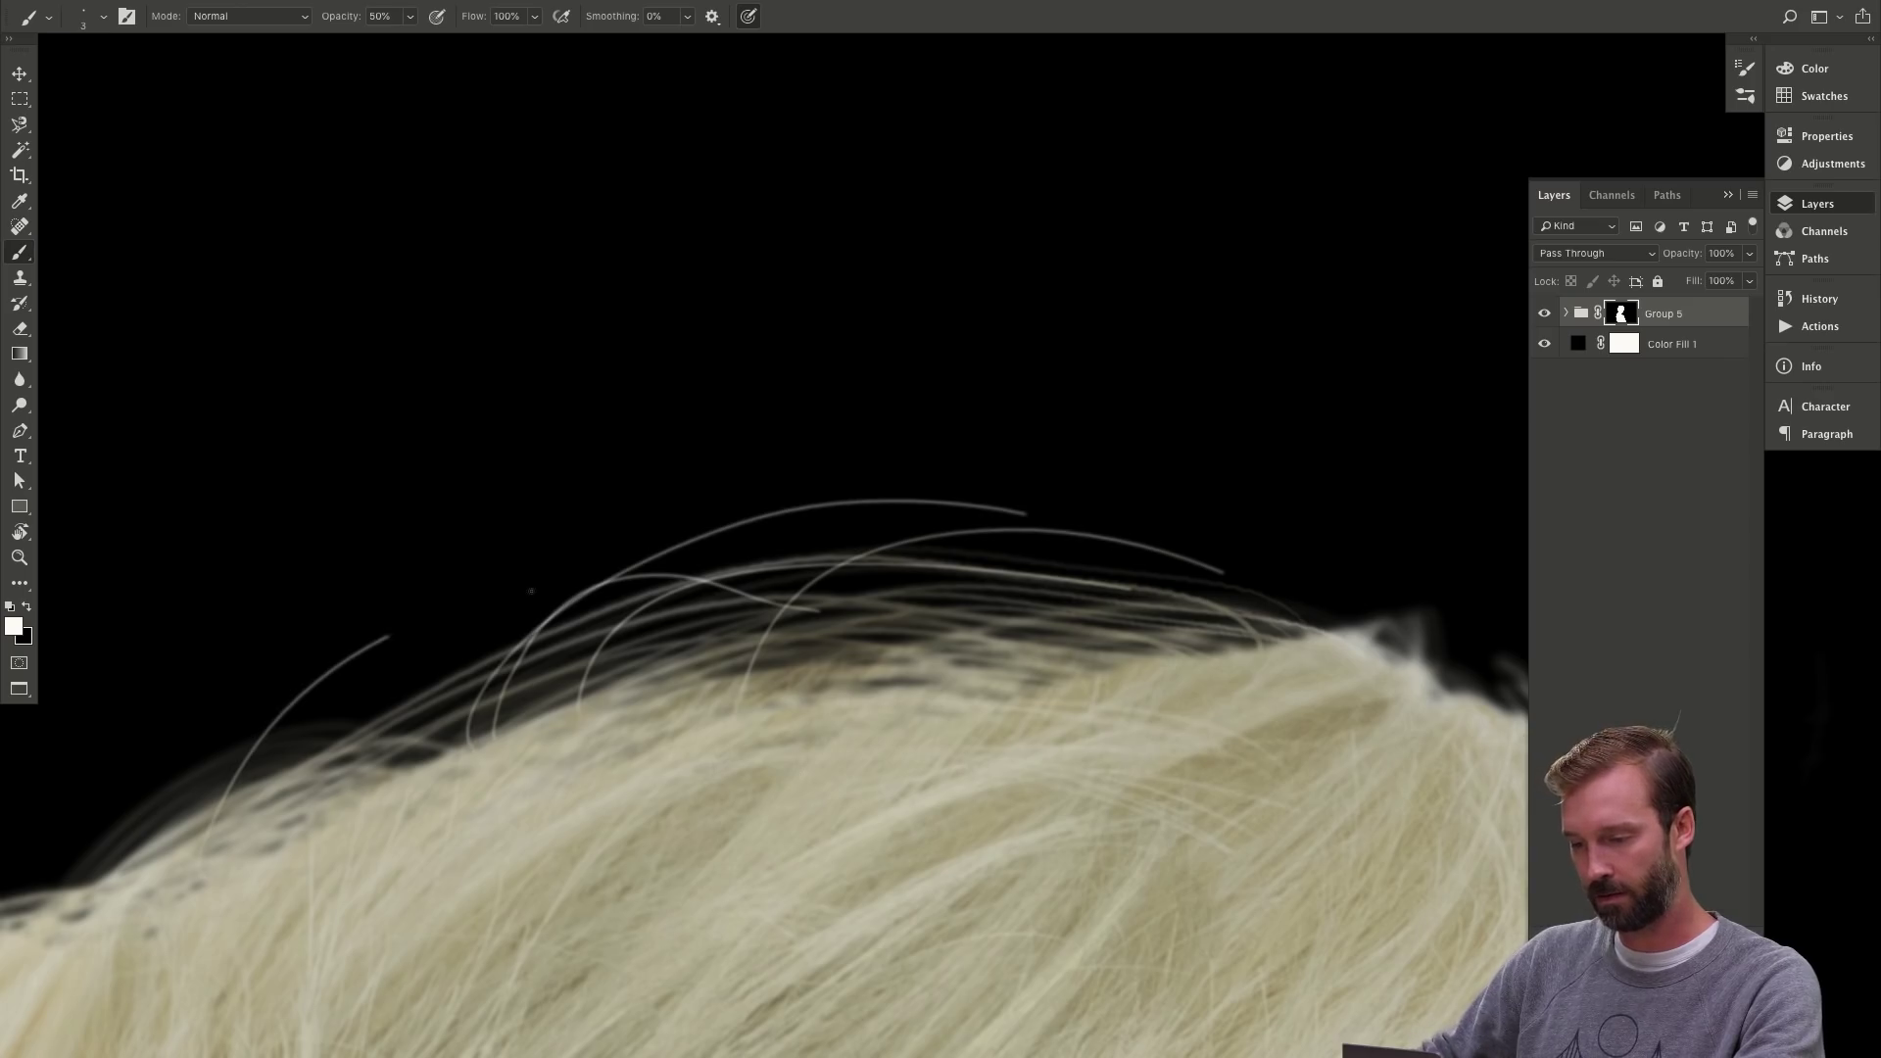
- Add an empty layer directly above Color Fill 1 and sample a blond hair tone as the brush colour
key("z")
left_click(735, 651, "alt")
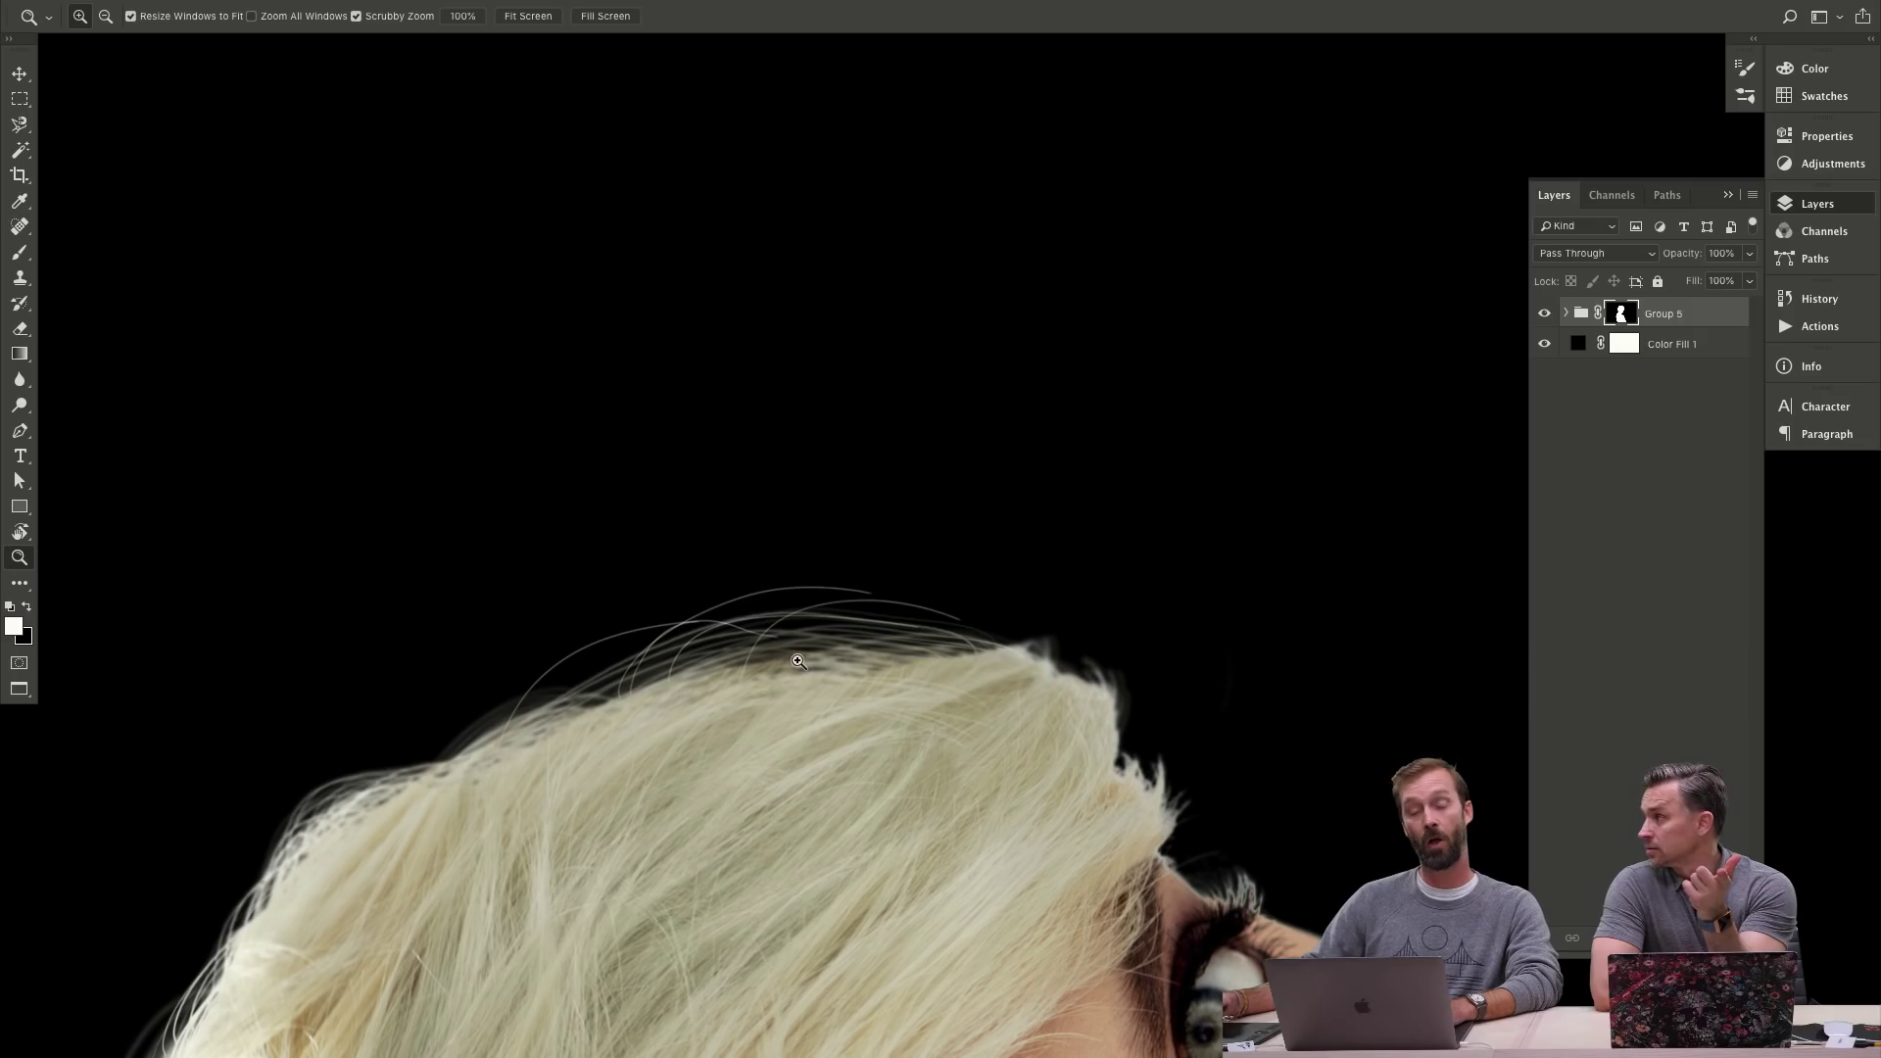
left_click(1683, 349)
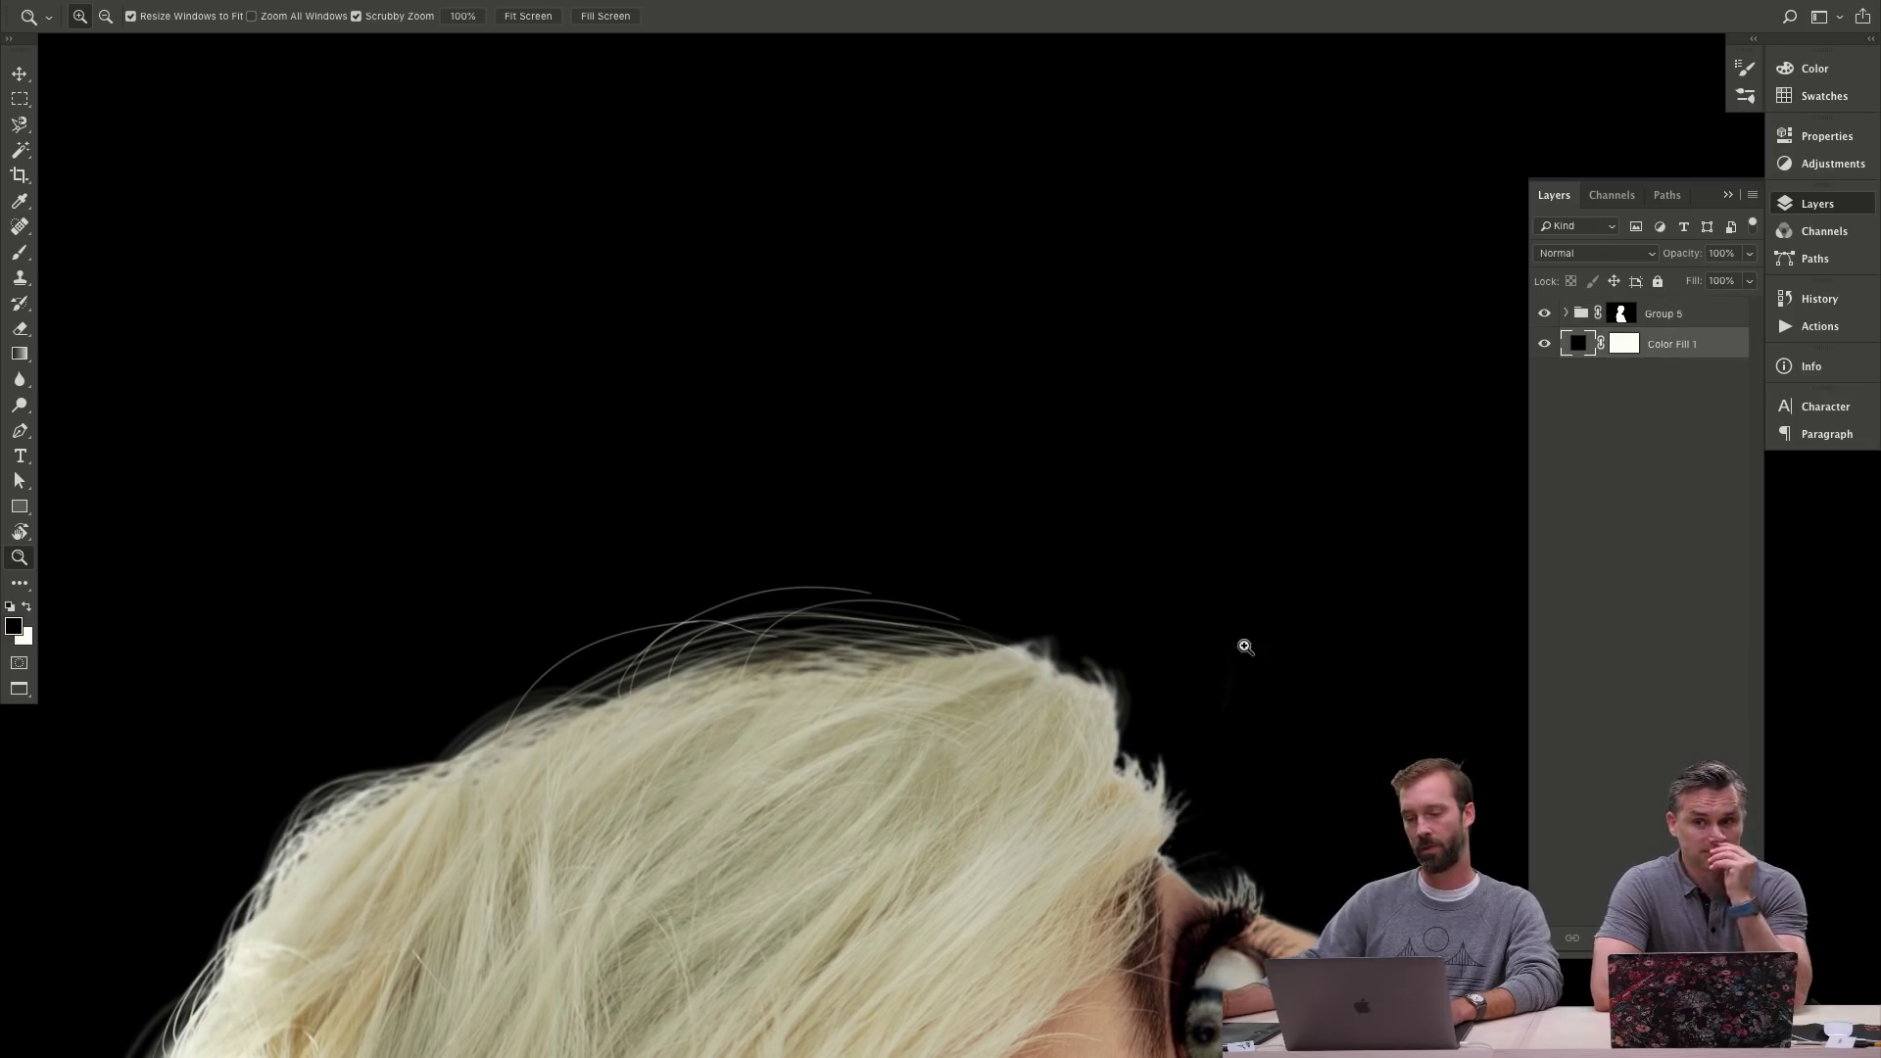
key("ctrl+shift+n")
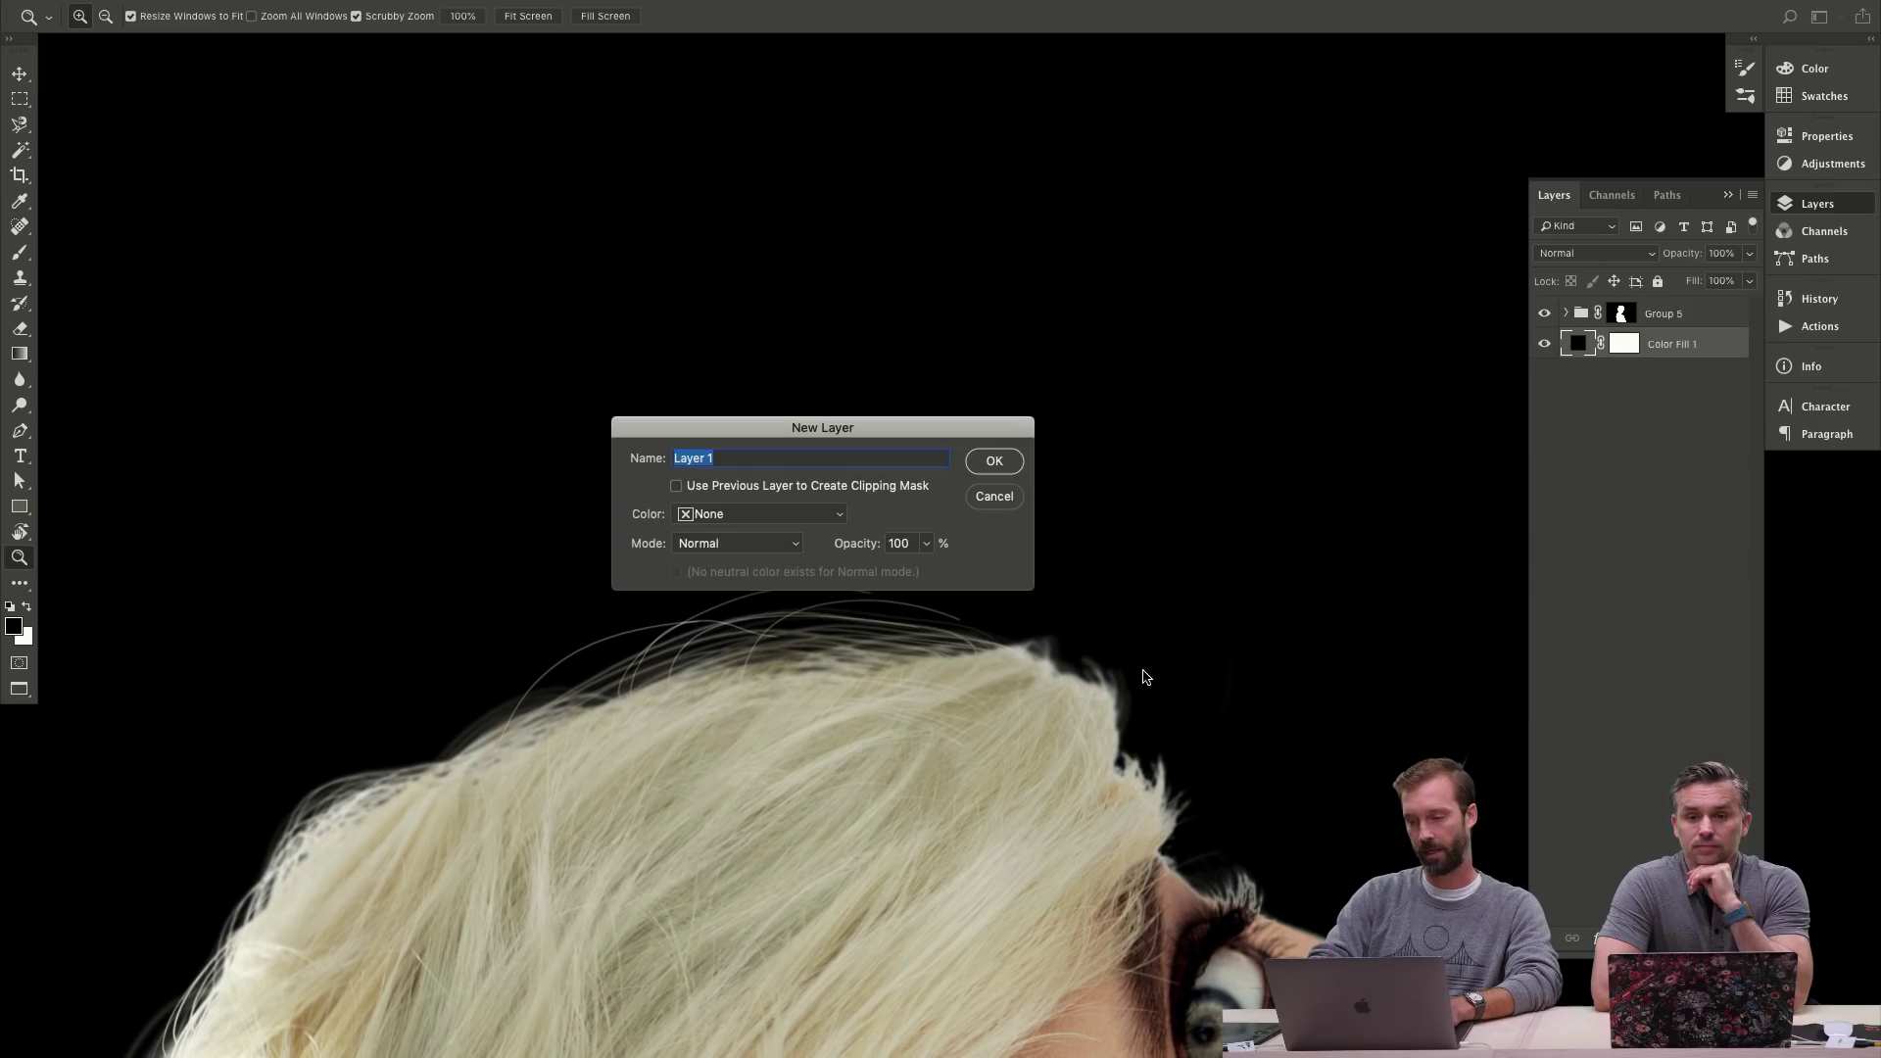
key("Return")
key("b")
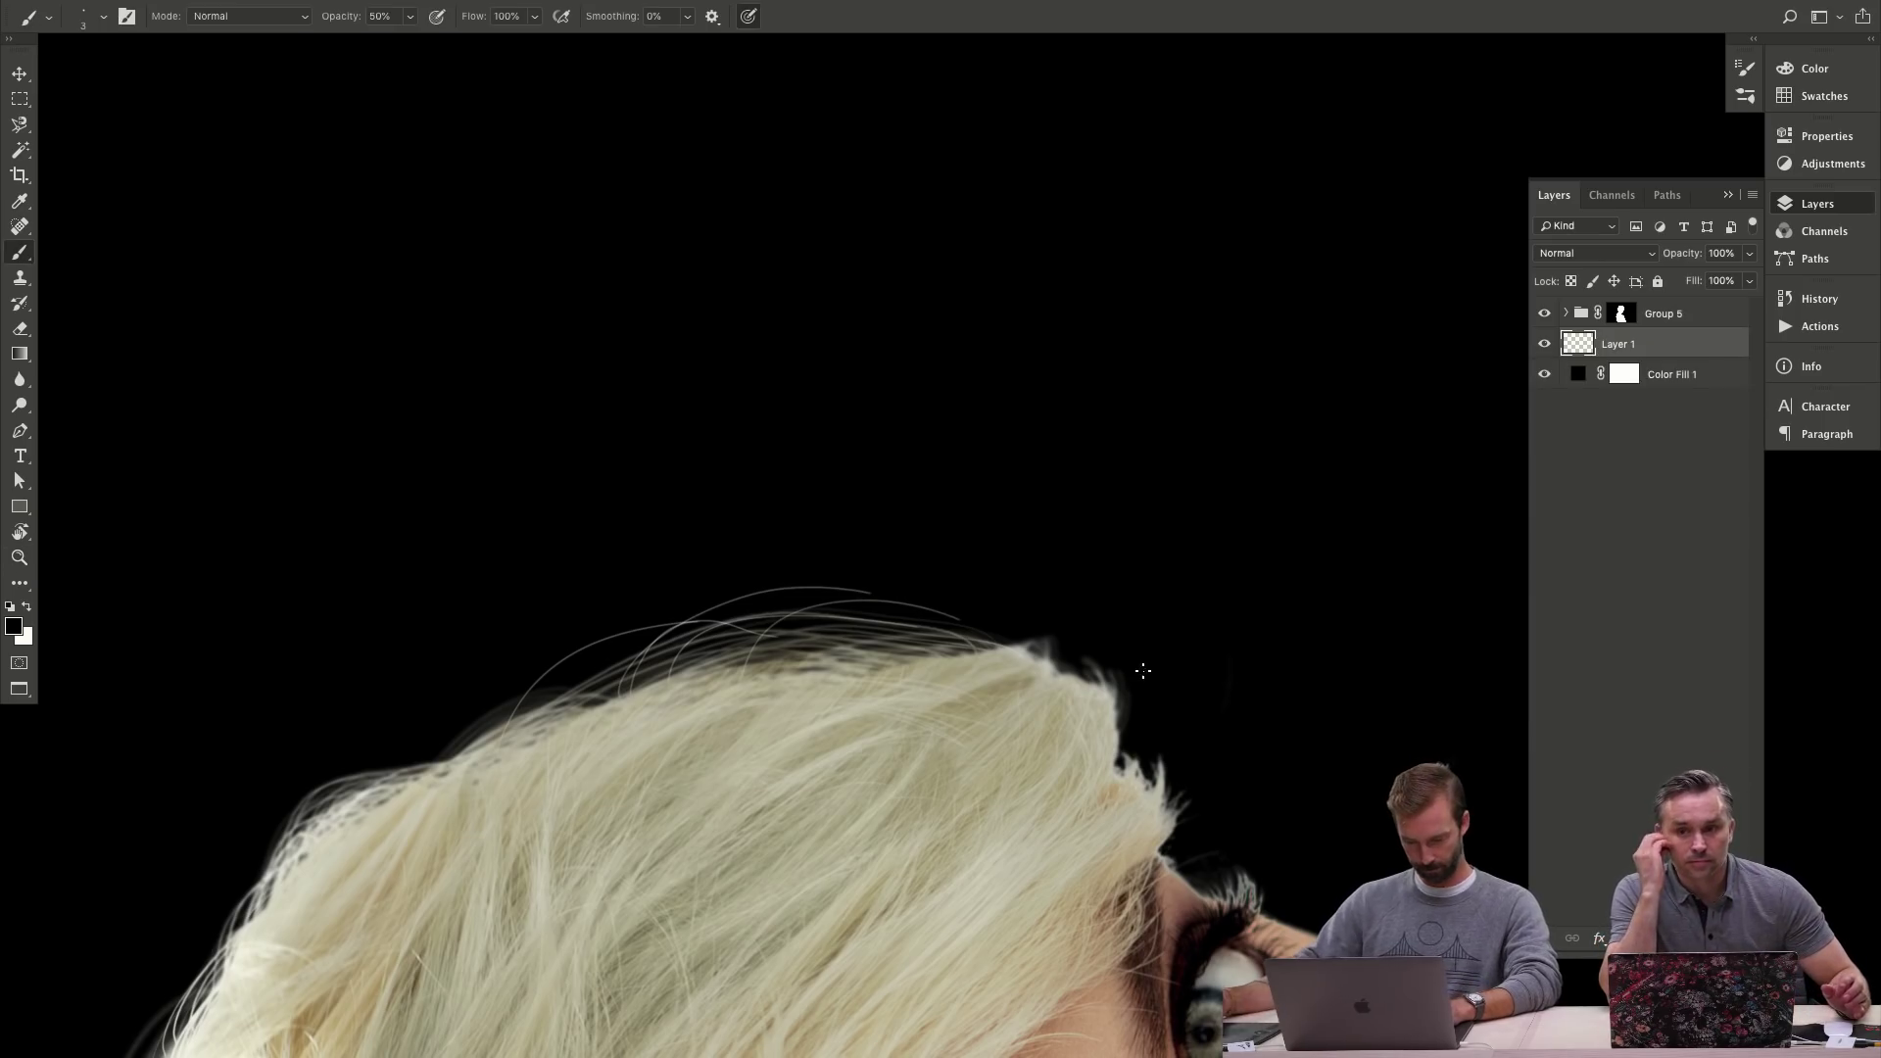
left_click(688, 758, "alt")
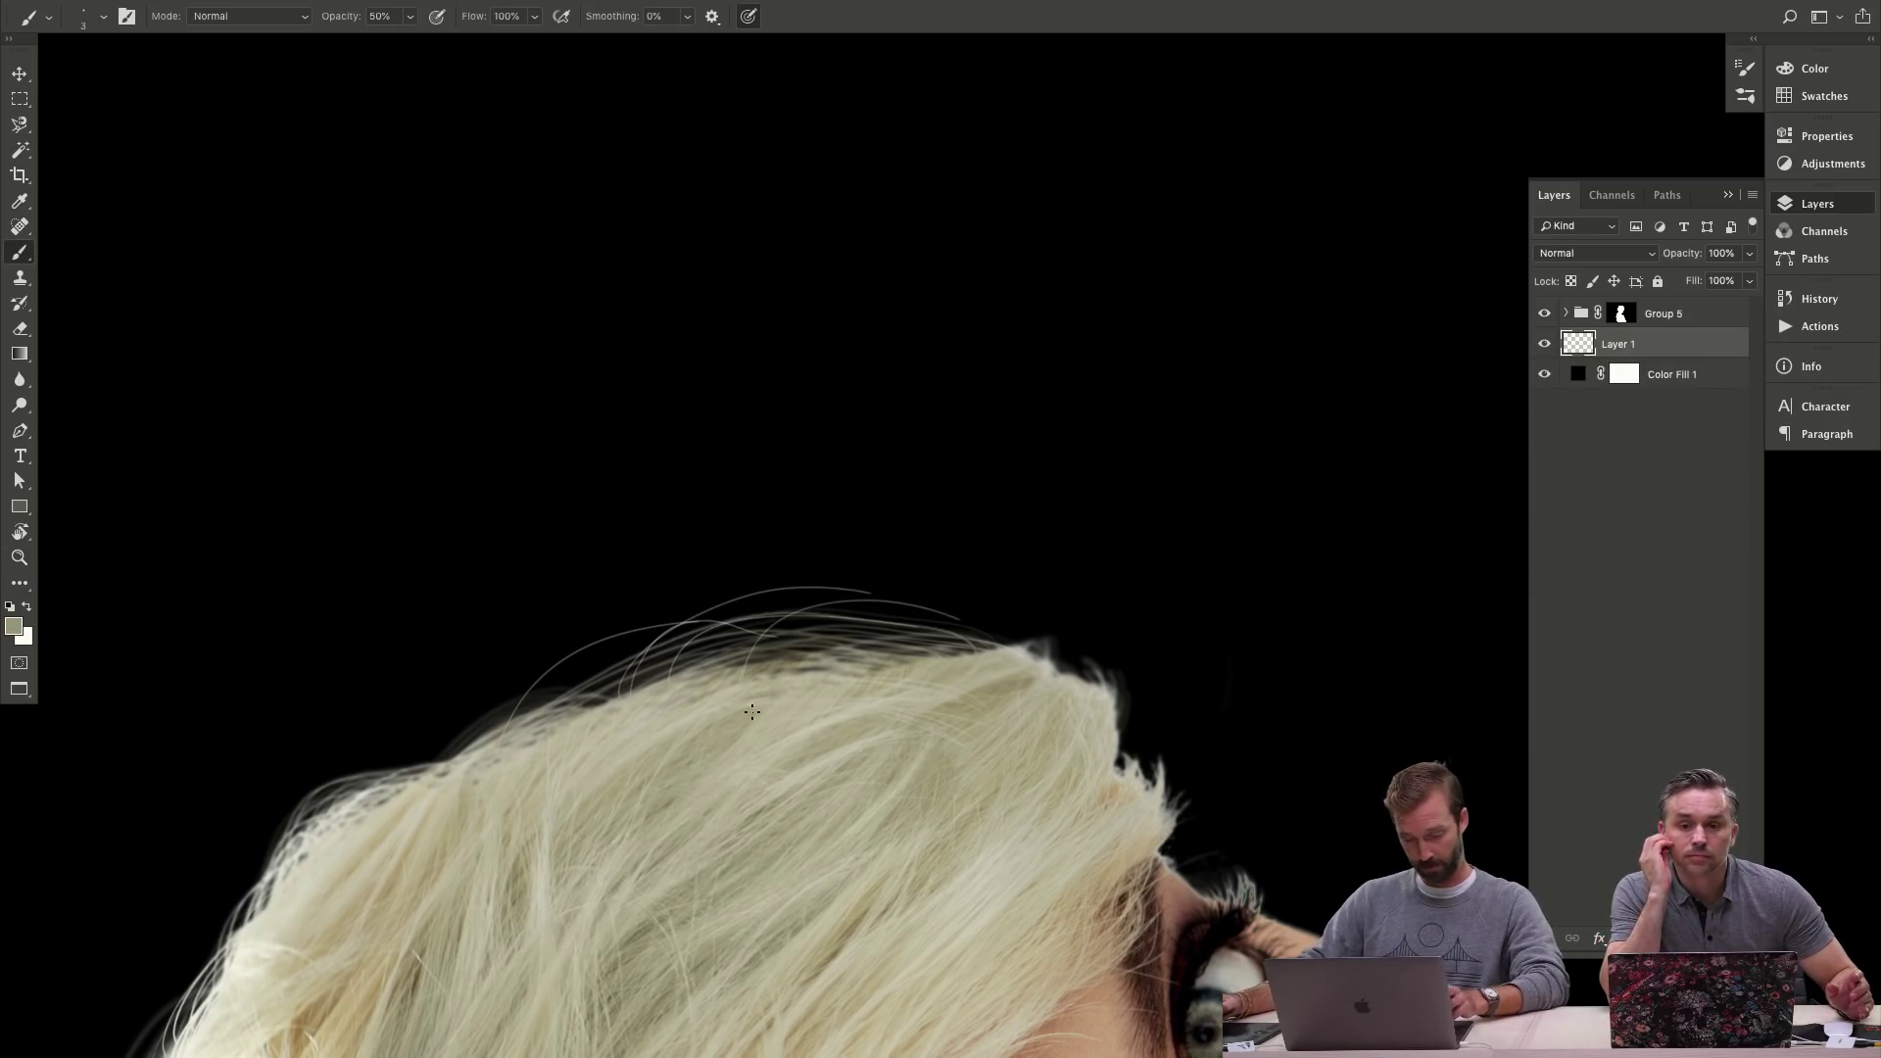
- Choose the size 80 strand brush from the BB2018 set and enlarge it to 216 px
right_click(731, 668)
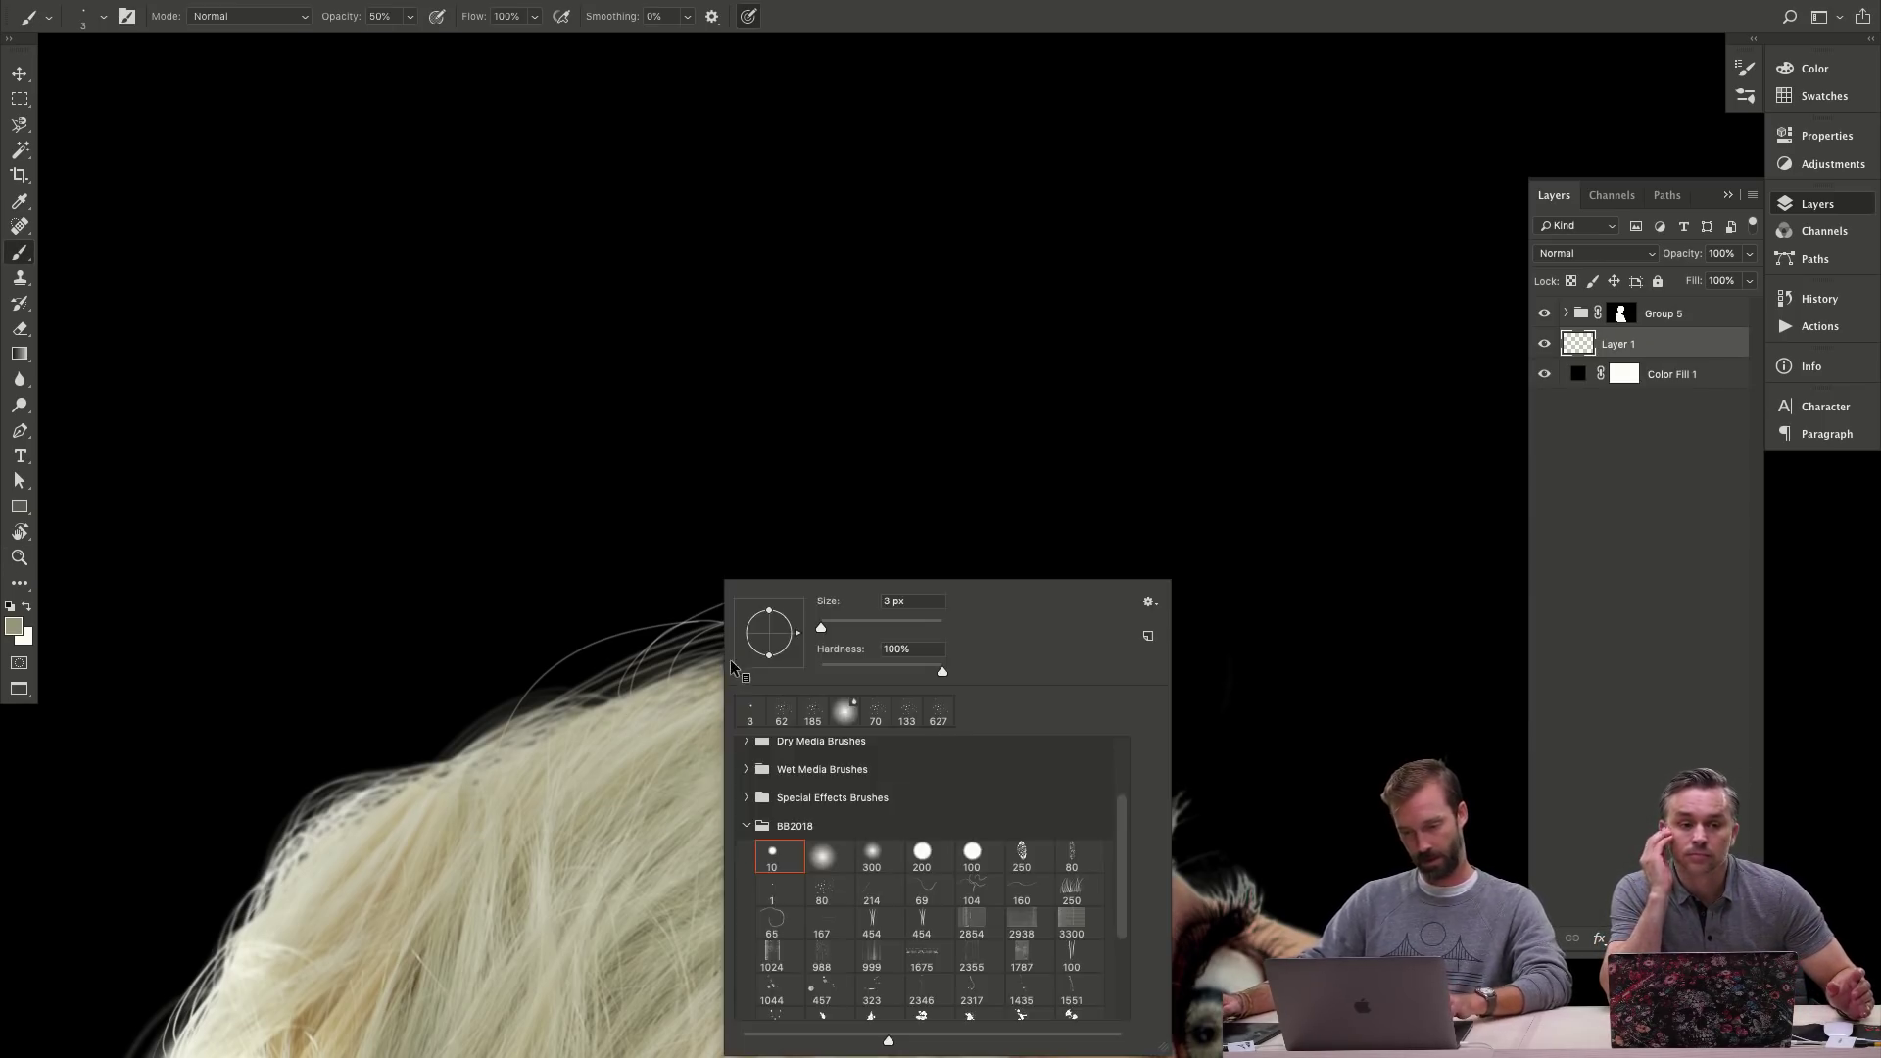
left_click(824, 883)
key("Return")
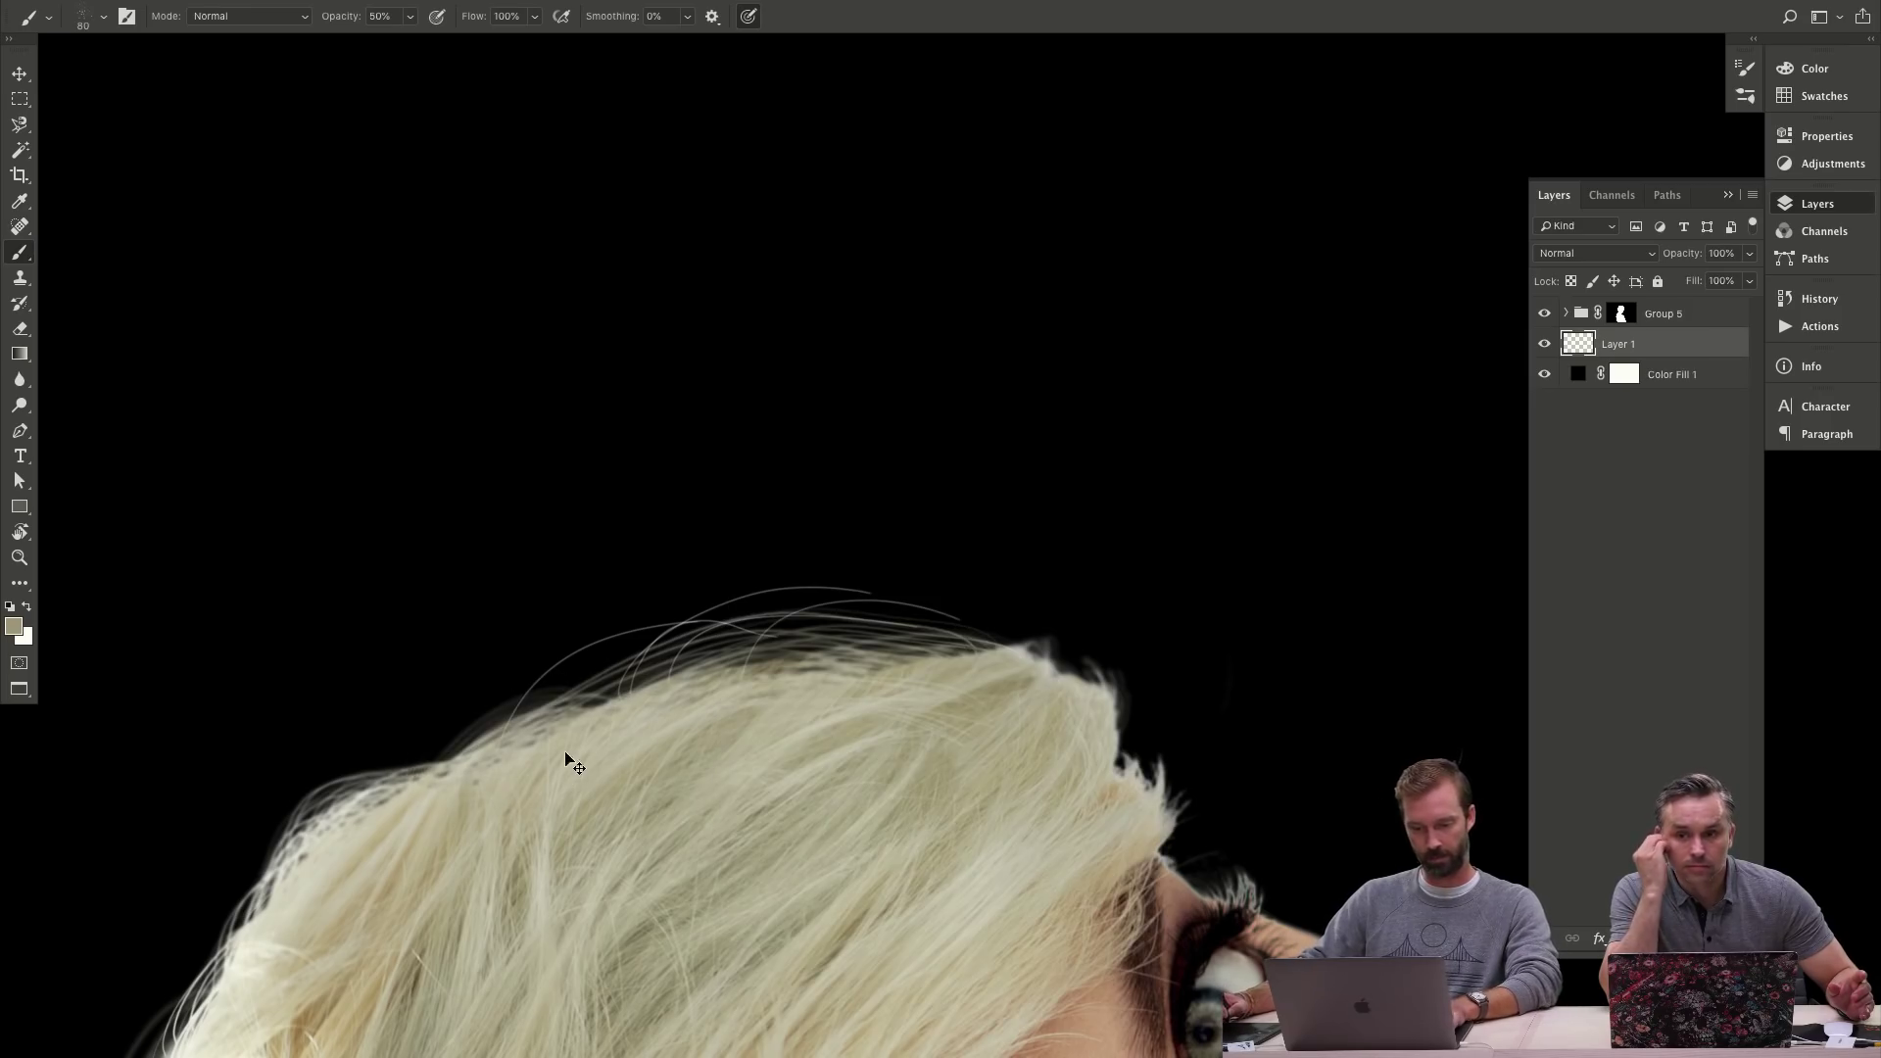
left_click_drag(568, 756, 565, 794)
- Try painting blond strands past the crown on the new layer, undo them, and delete the layer
left_click(565, 794)
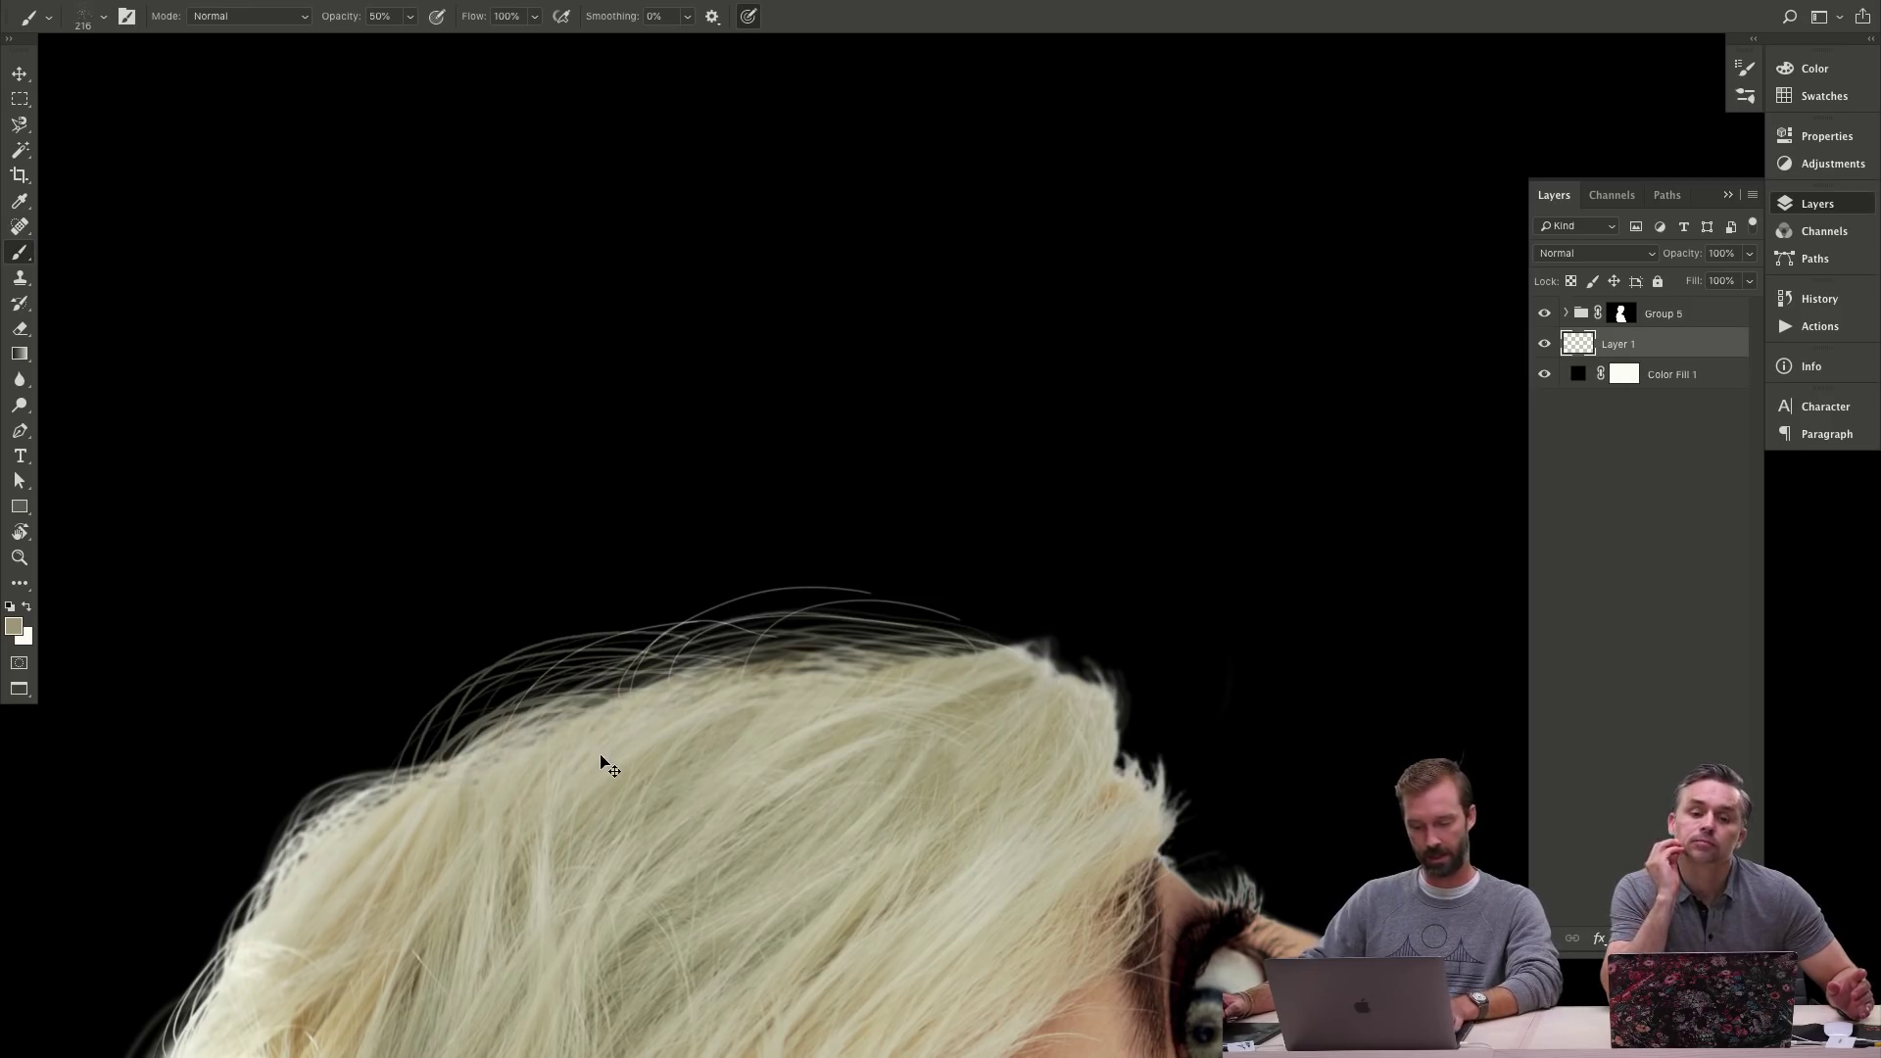
key("ctrl+z")
key("ctrl+z")
key("ctrl+z")
key("ctrl+z")
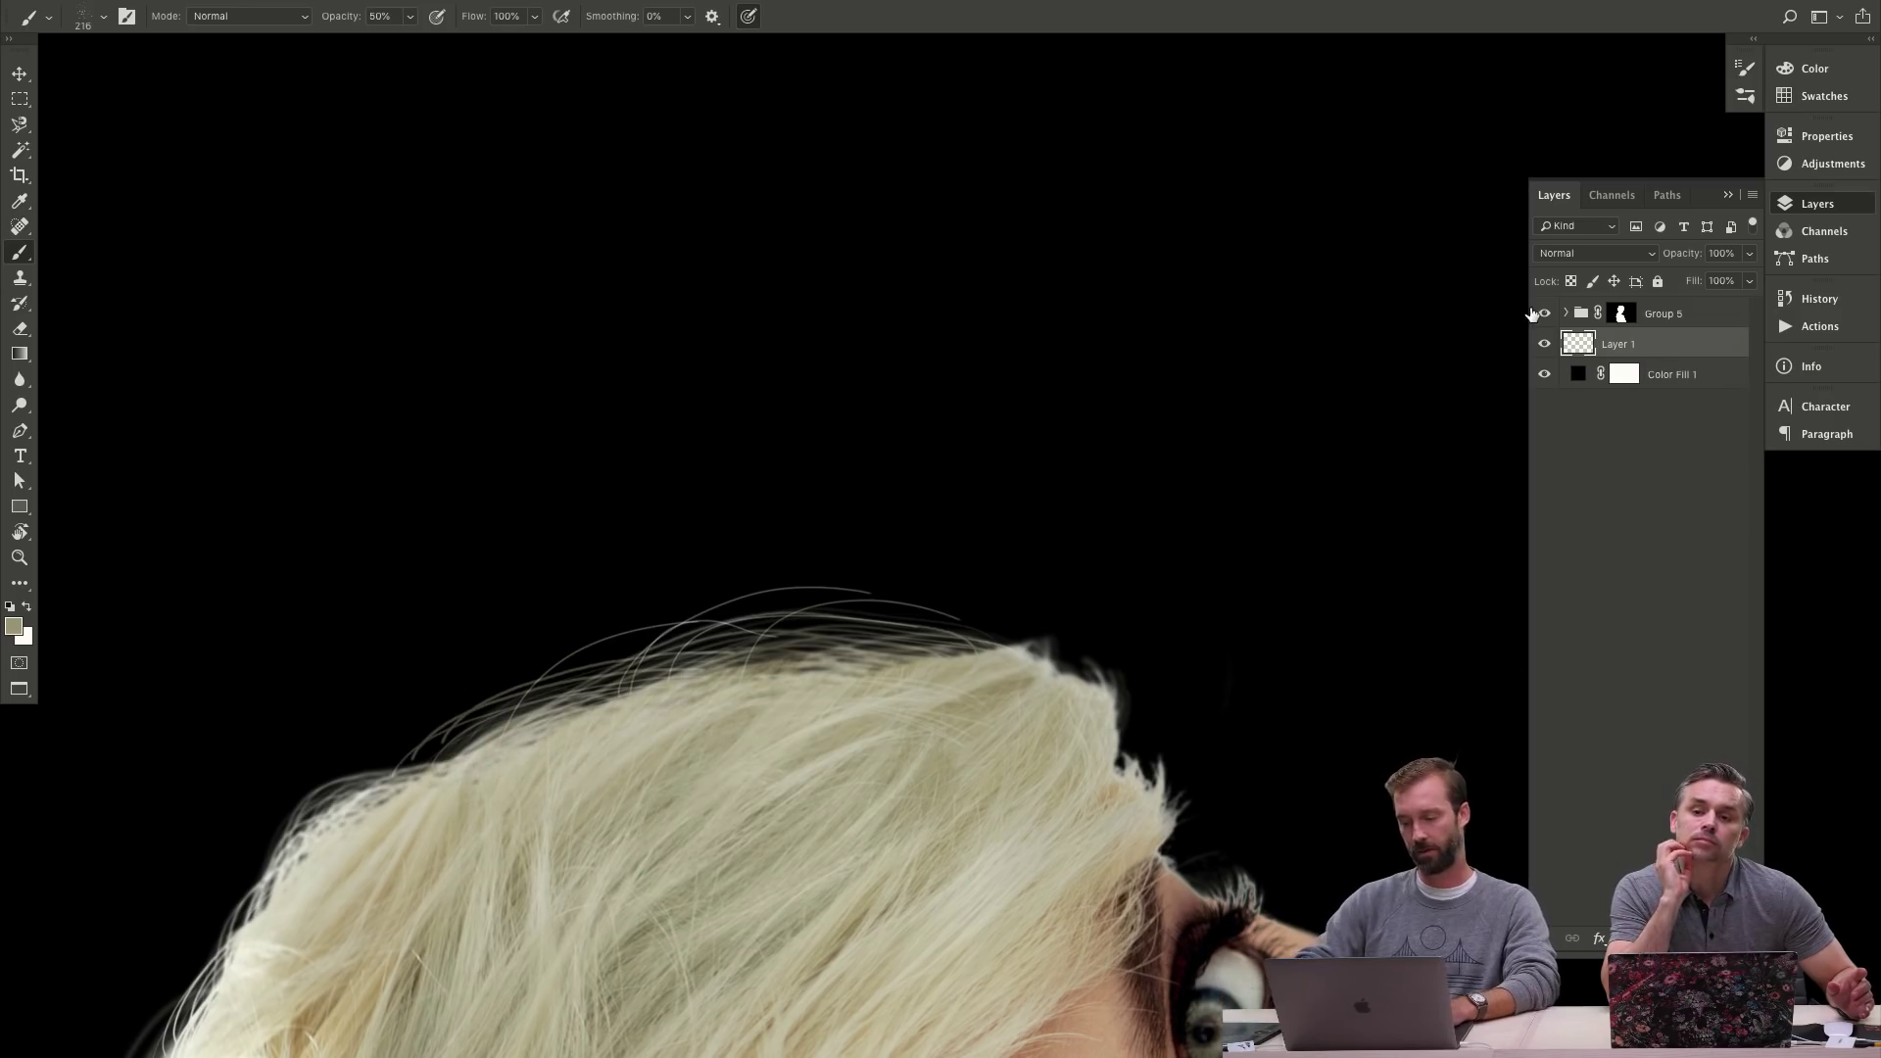
key("BackSpace")
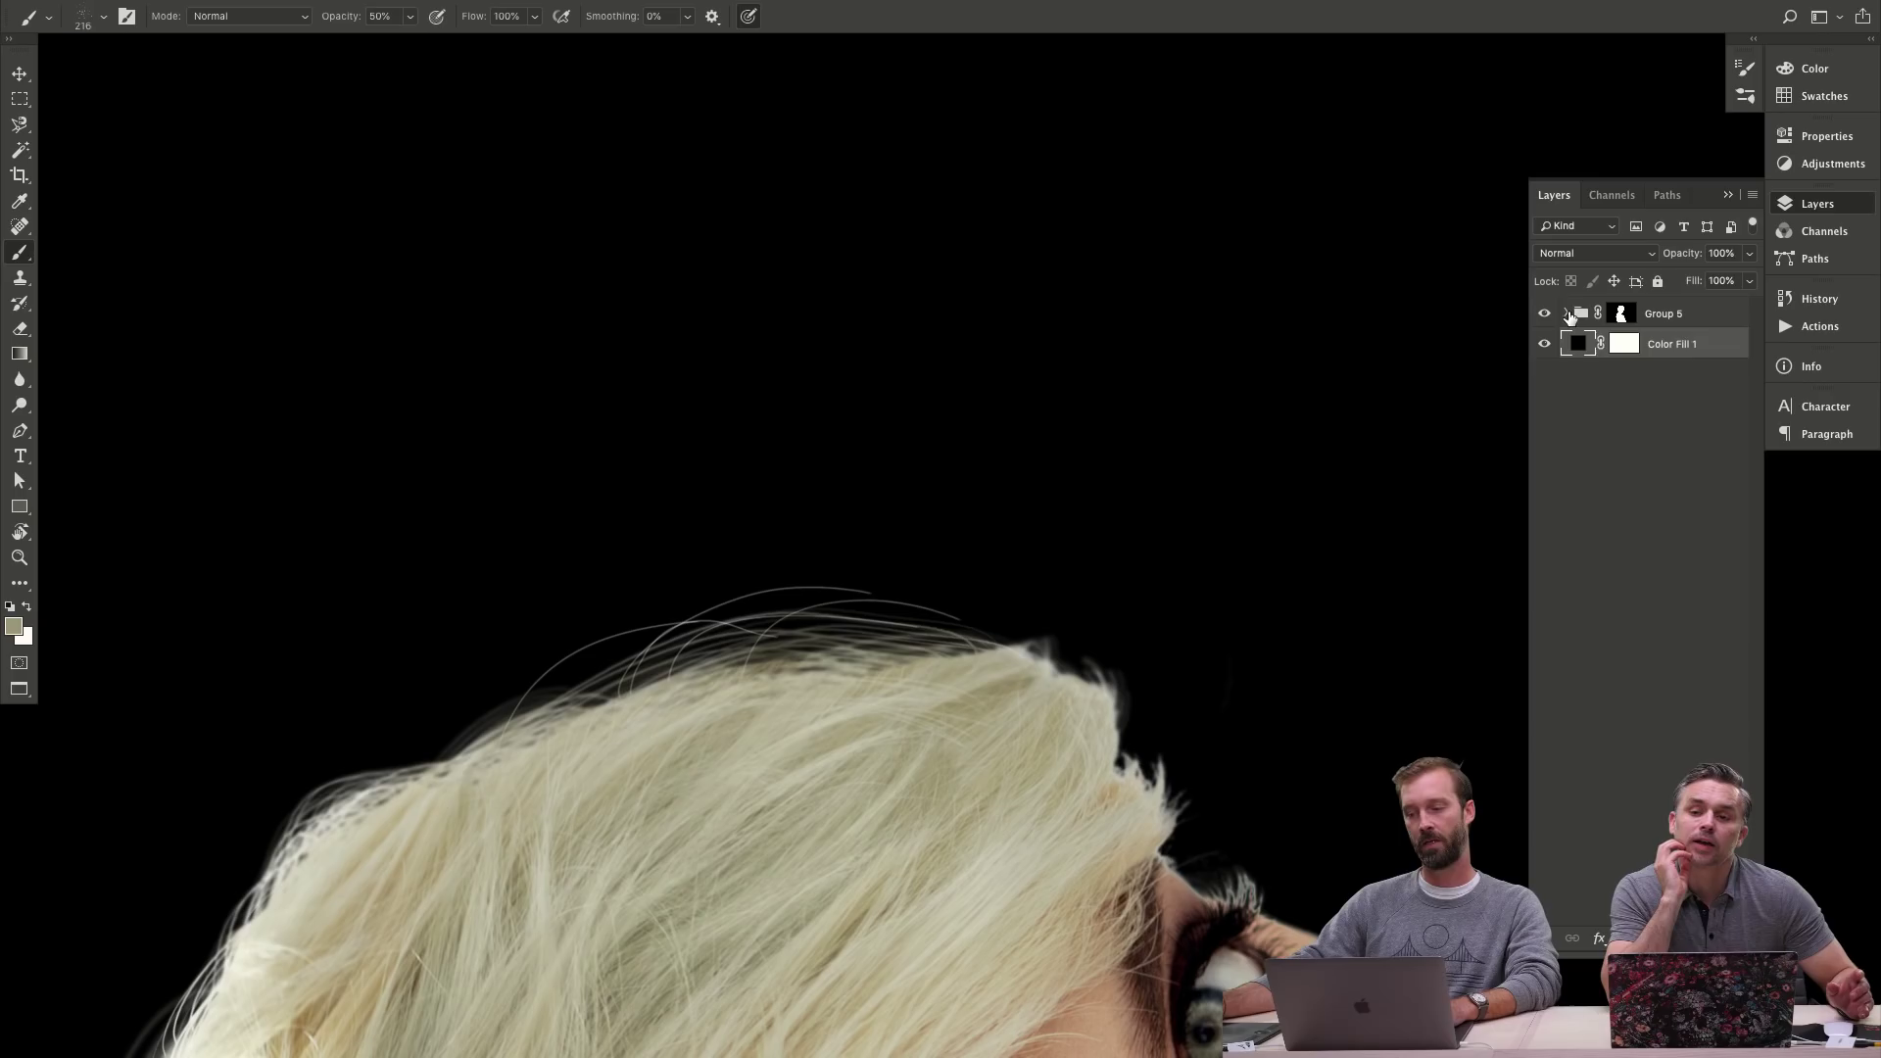
- Expand Group 5, hide its RT layer, and set the strand brush to 249 px at 100% opacity
left_click(1567, 313)
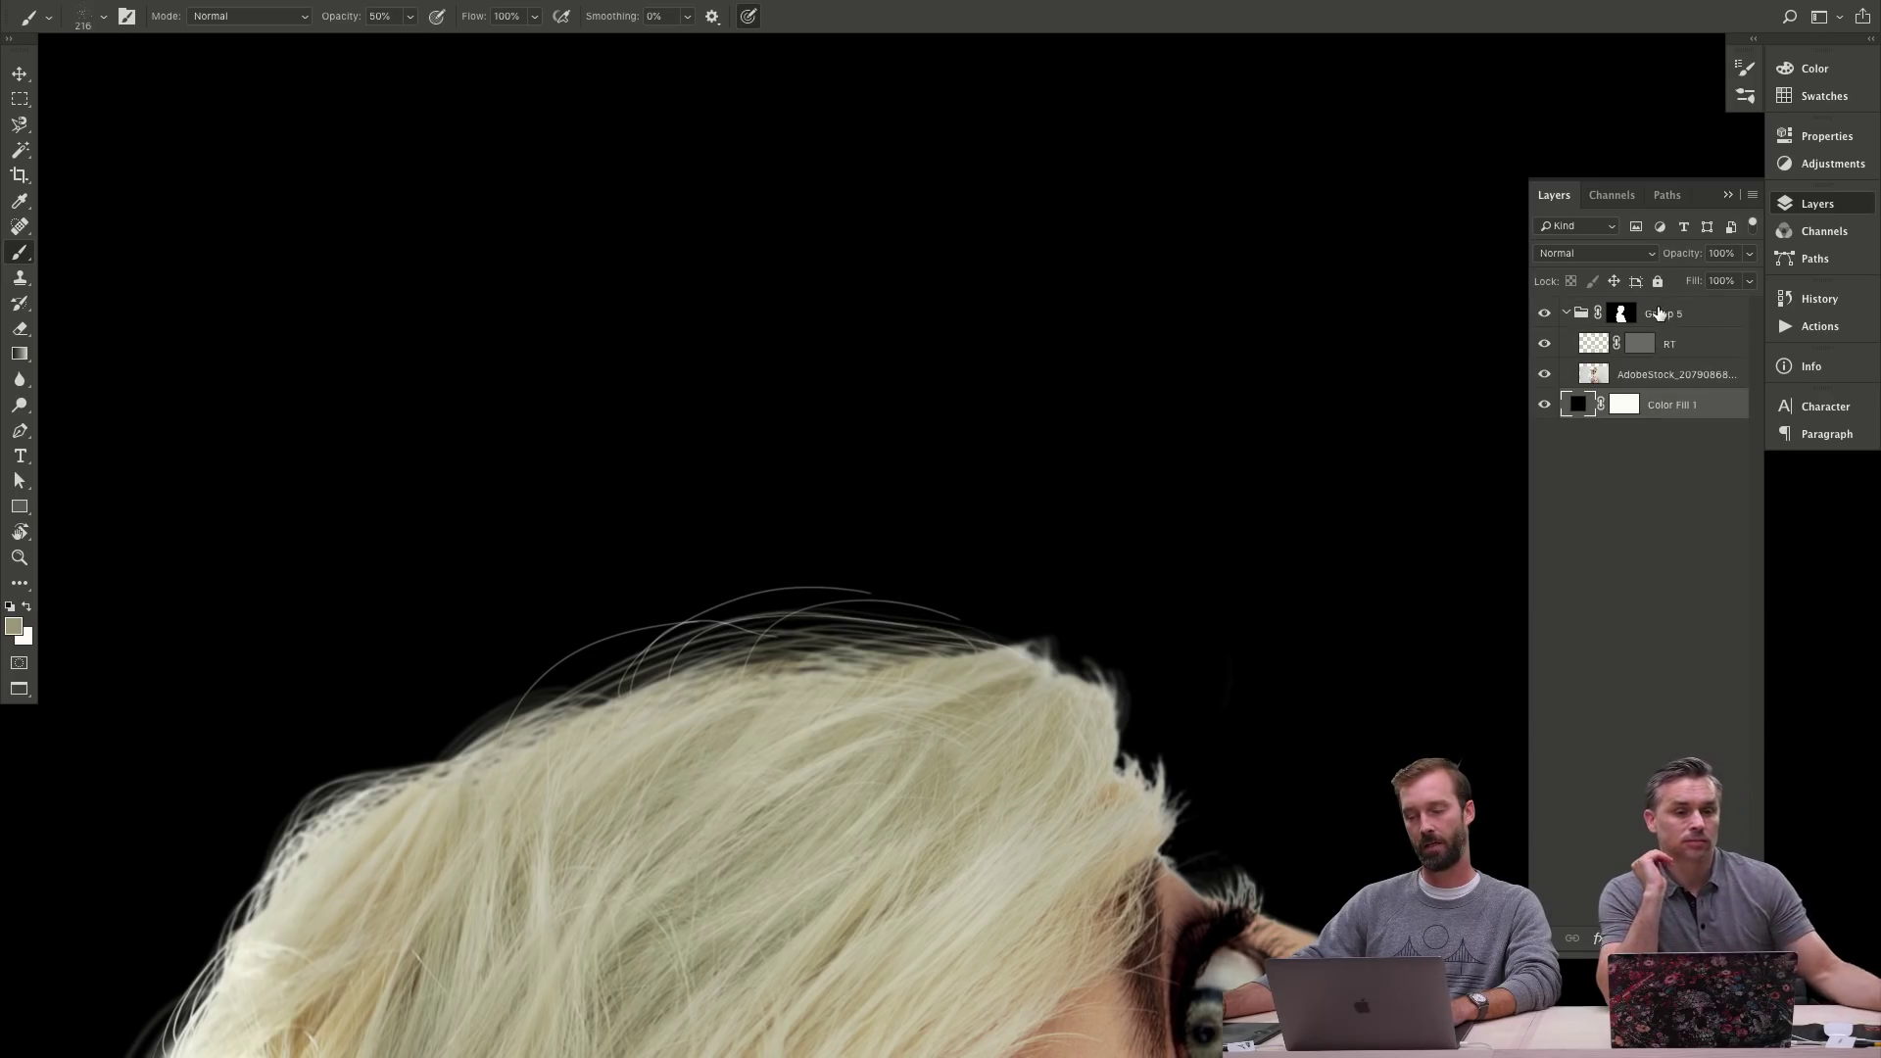
left_click(1697, 345)
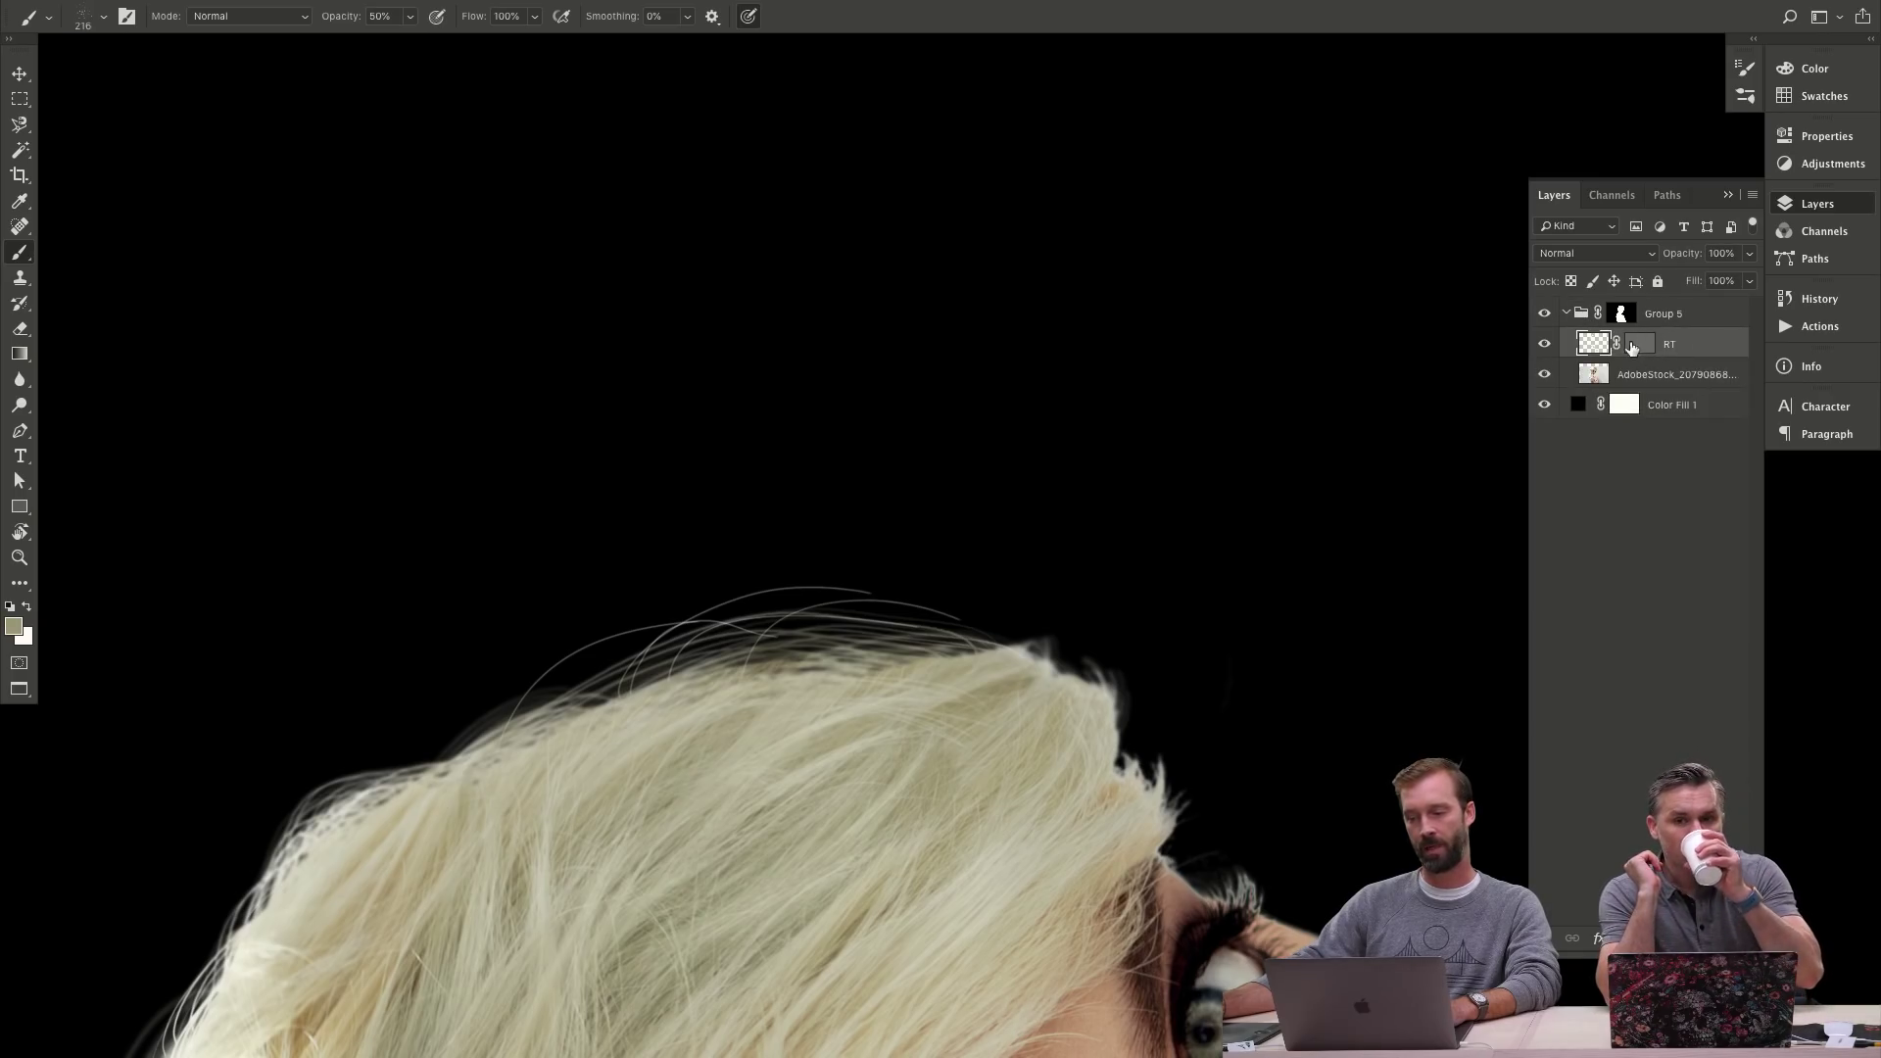
left_click(1622, 314)
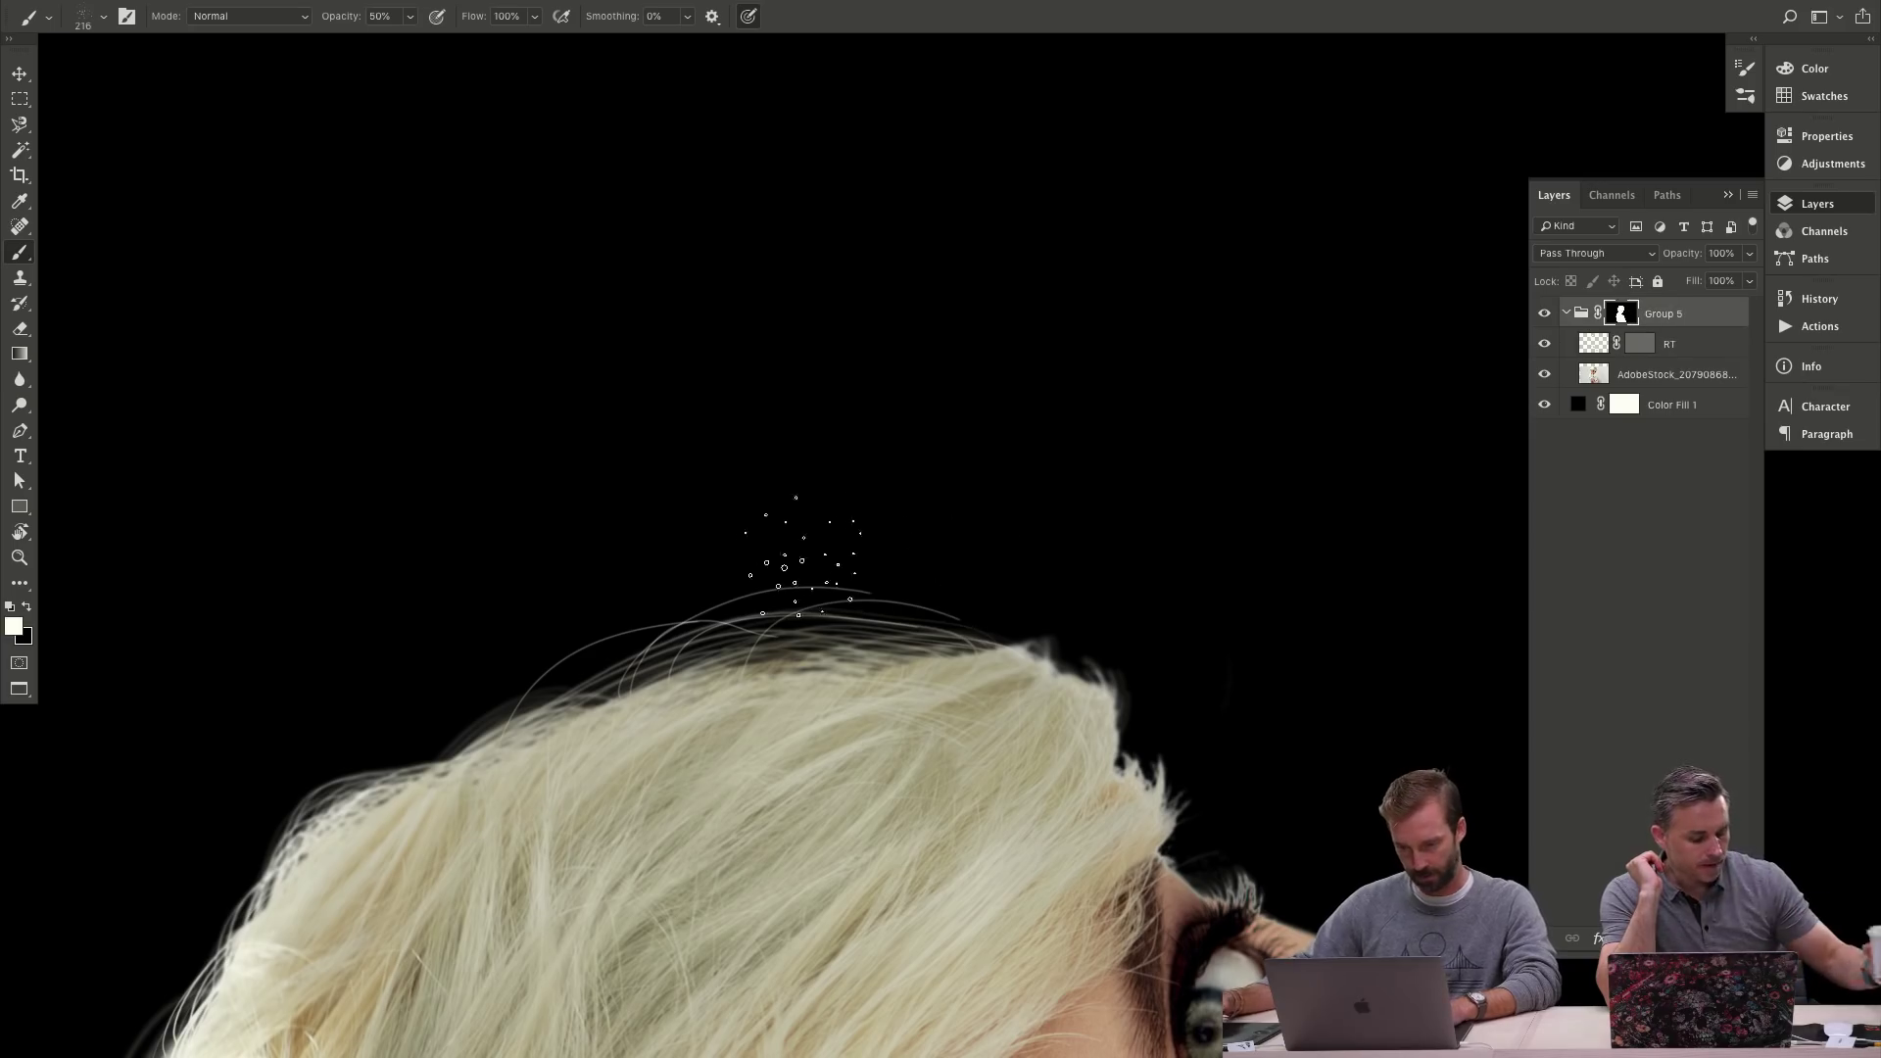
left_click_drag(798, 556, 775, 600)
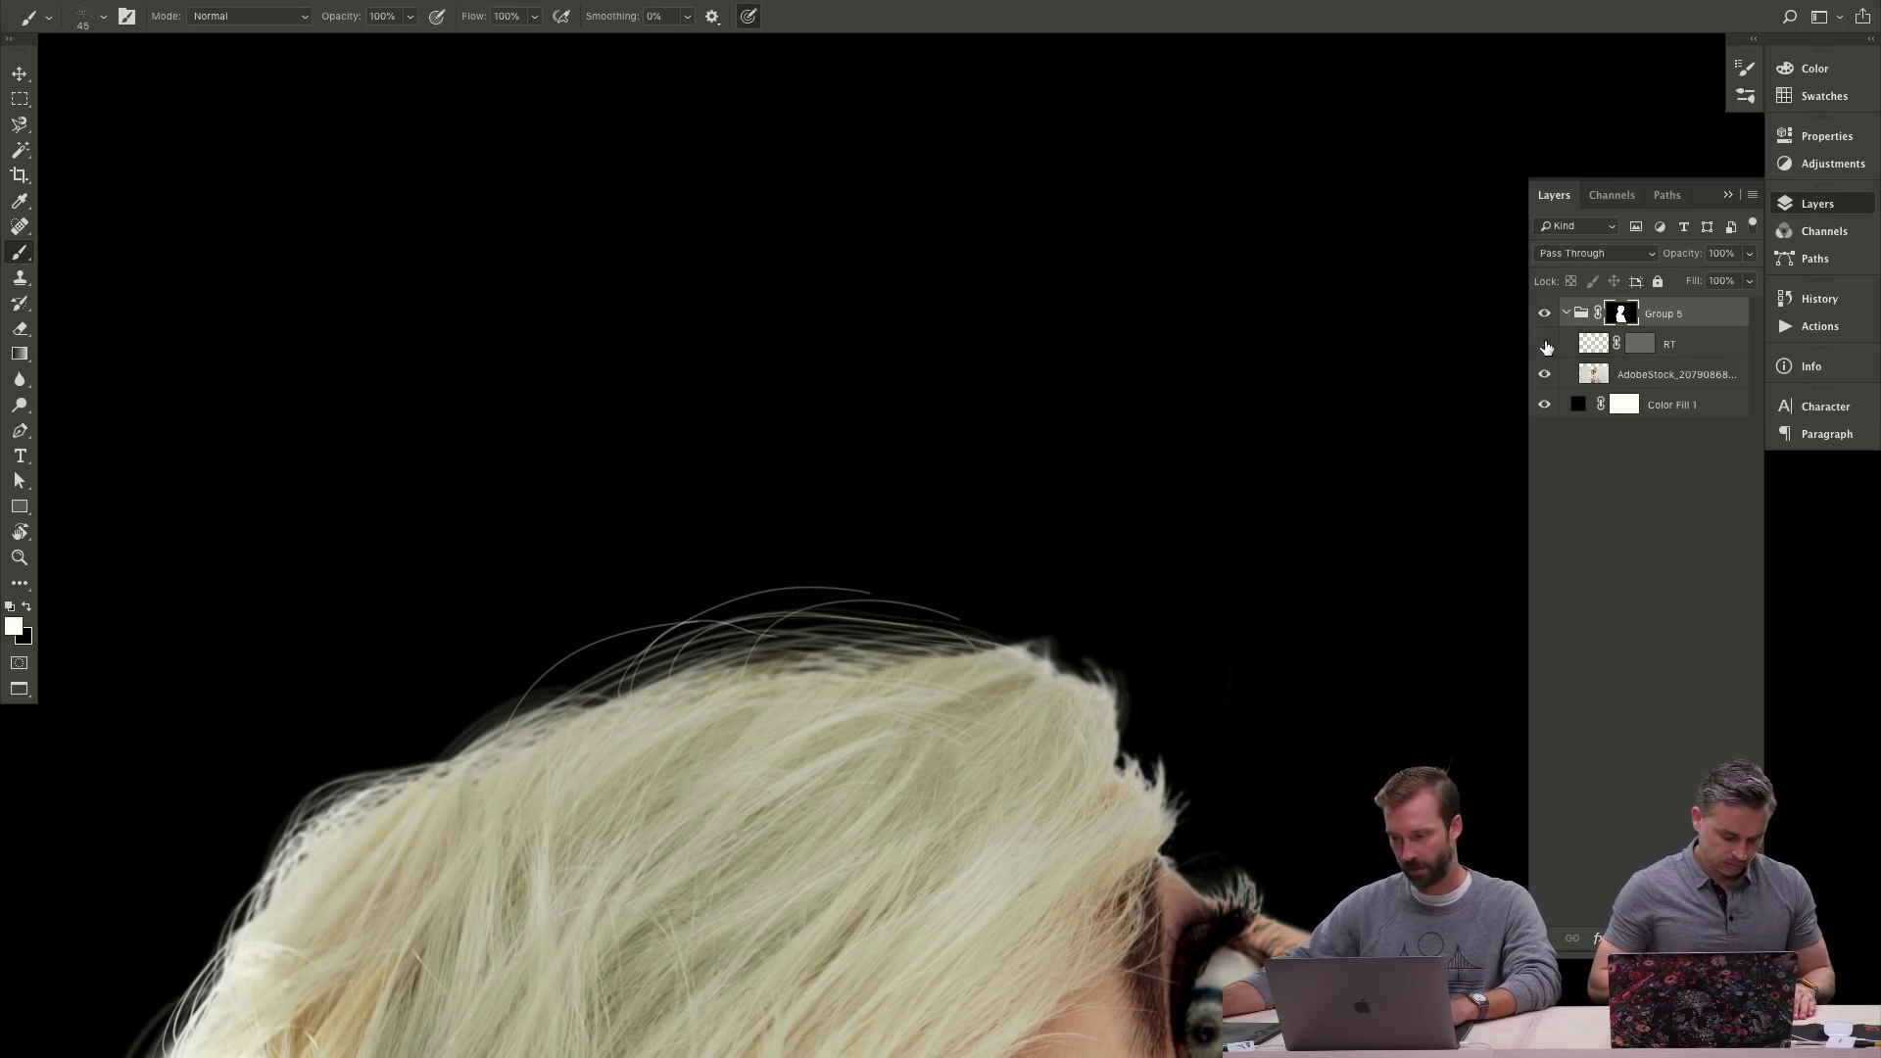
left_click(1656, 372)
left_click(633, 671, "alt")
left_click_drag(633, 671, 568, 789)
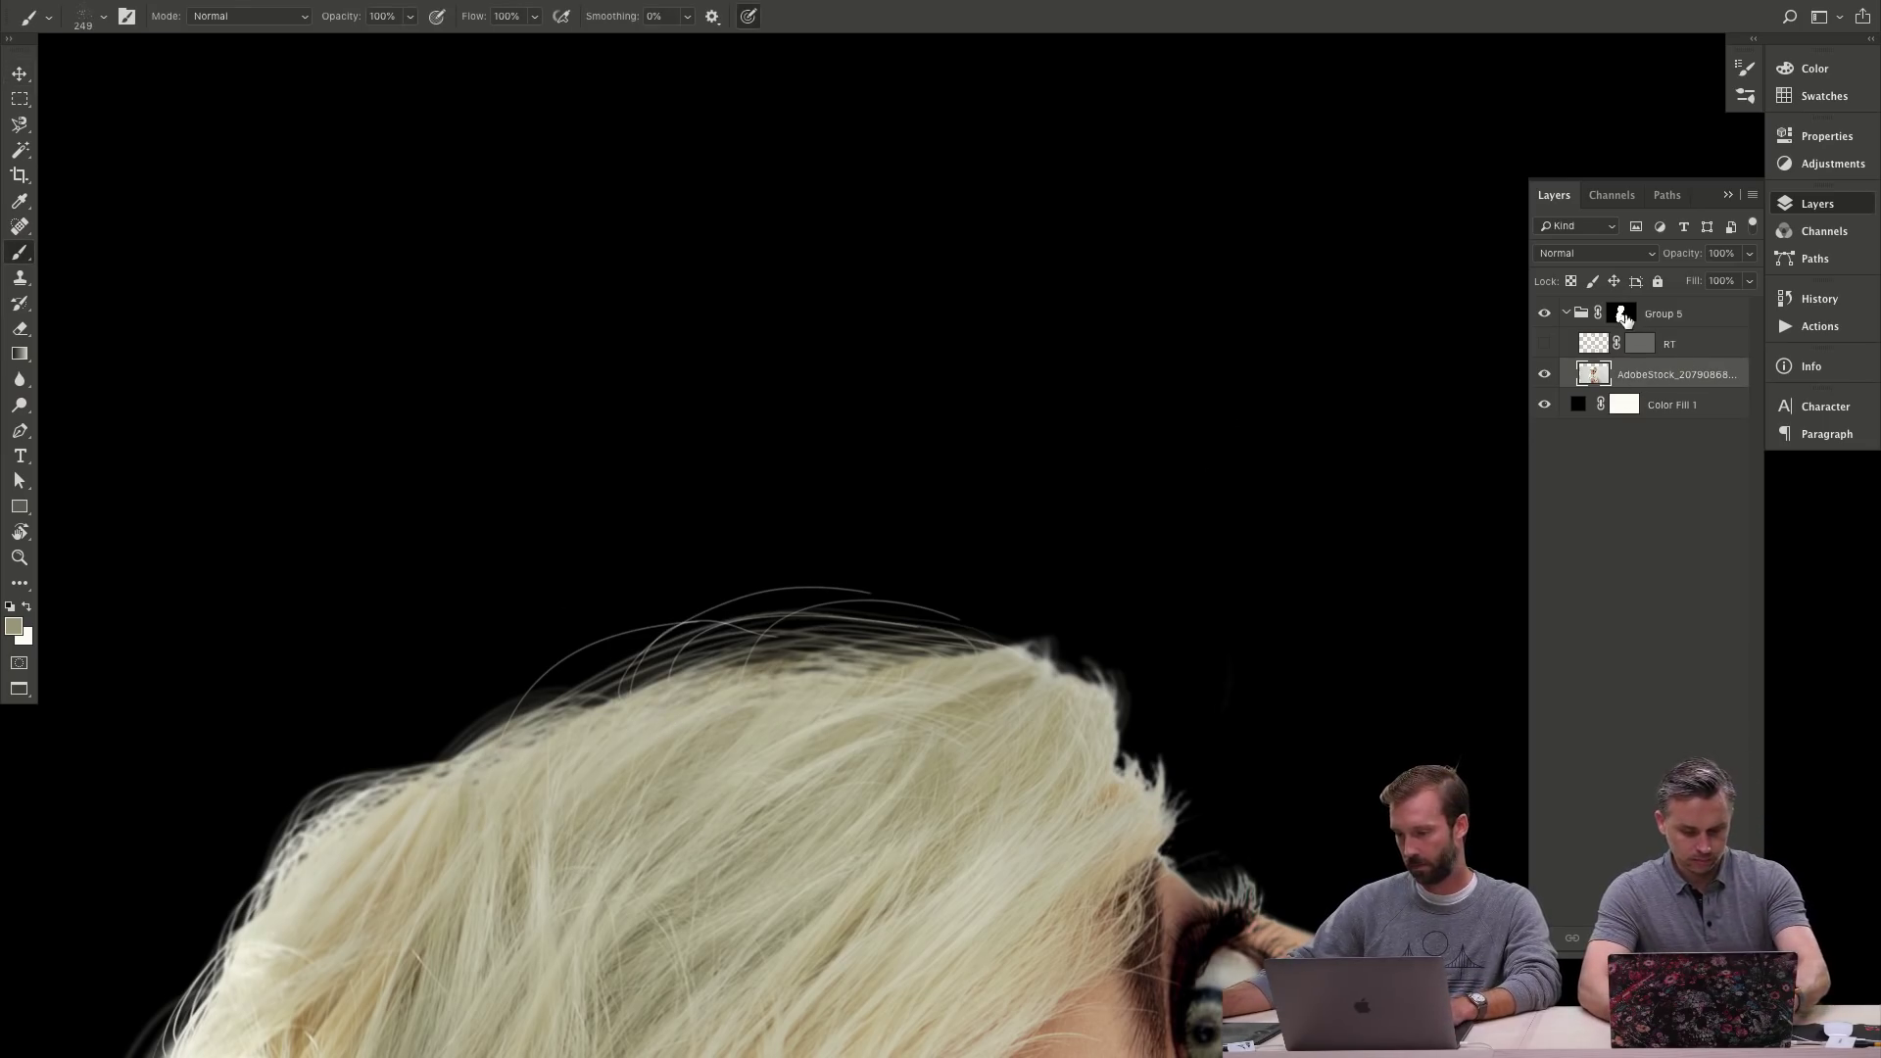
- Paint bold loose strands in white on Group 5's mask, arching out over the crown's edge
left_click(1621, 314)
left_click_drag(497, 754, 685, 754)
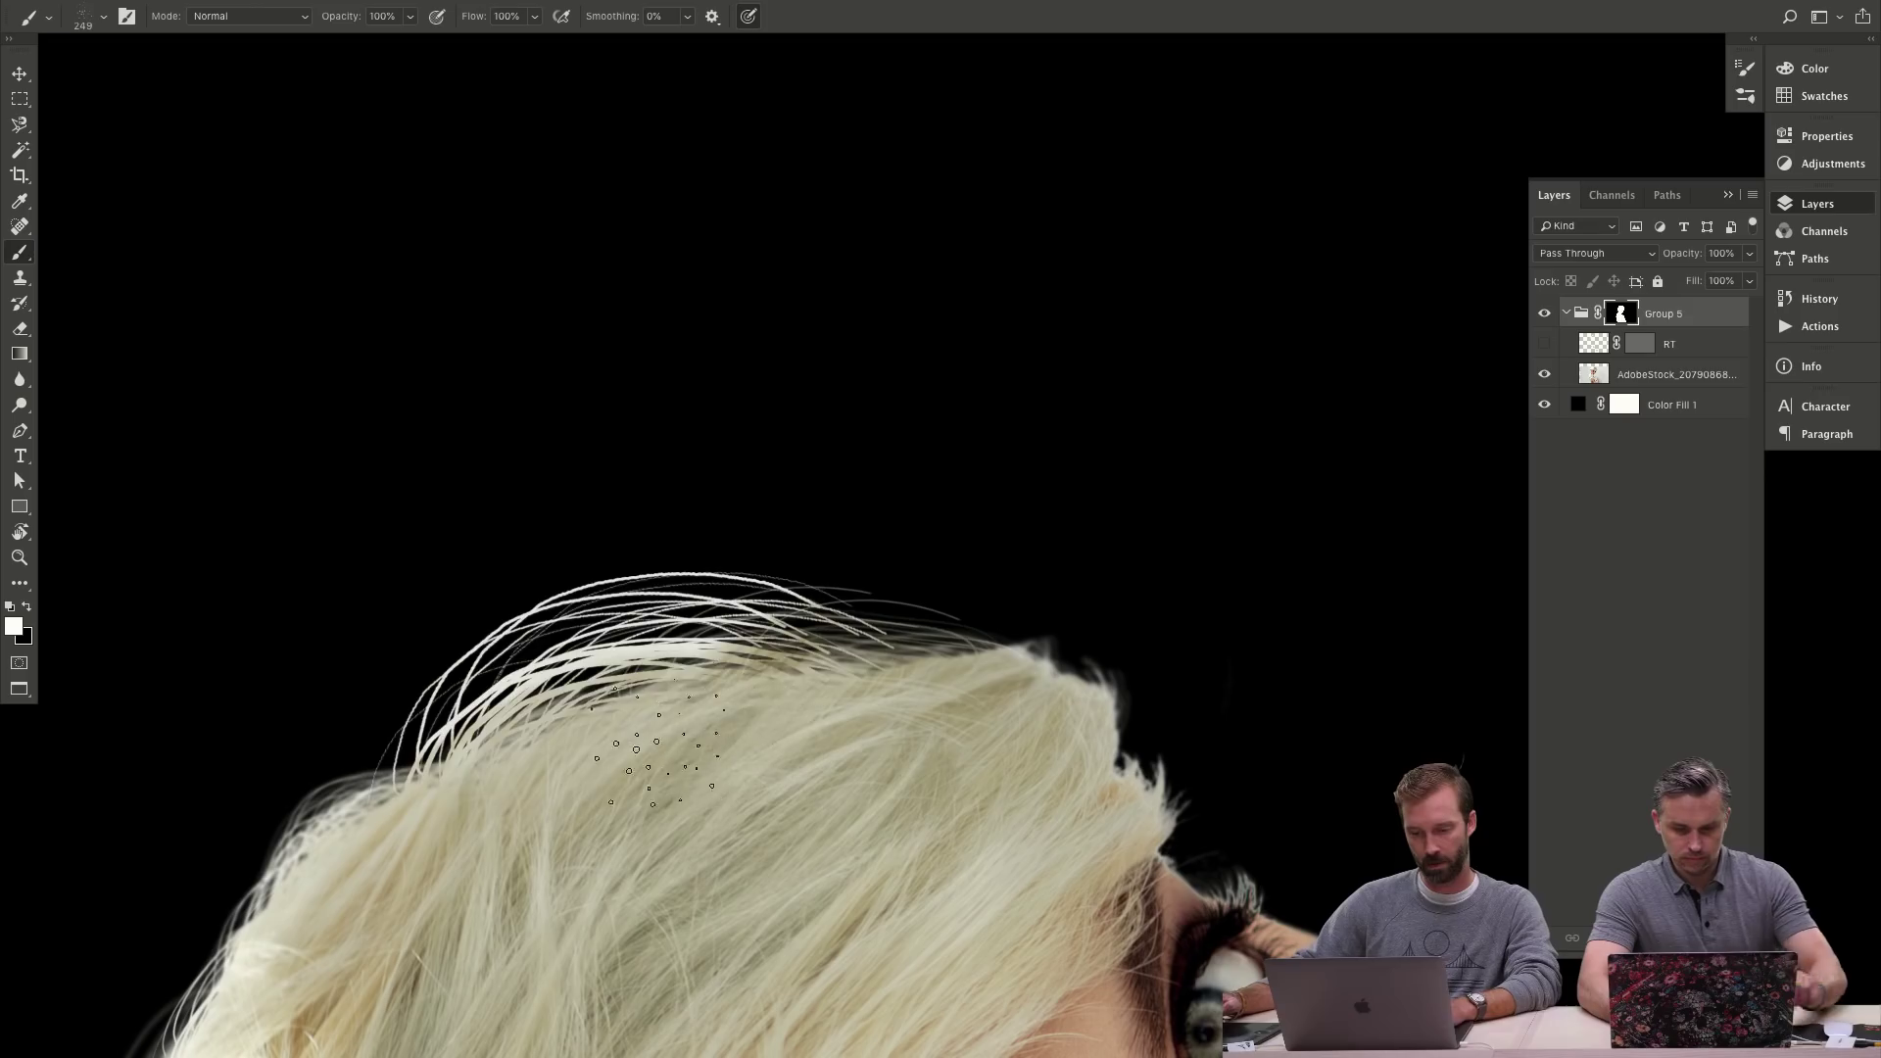
key("ctrl+z")
key("ctrl+shift+z")
left_click_drag(768, 699, 451, 744)
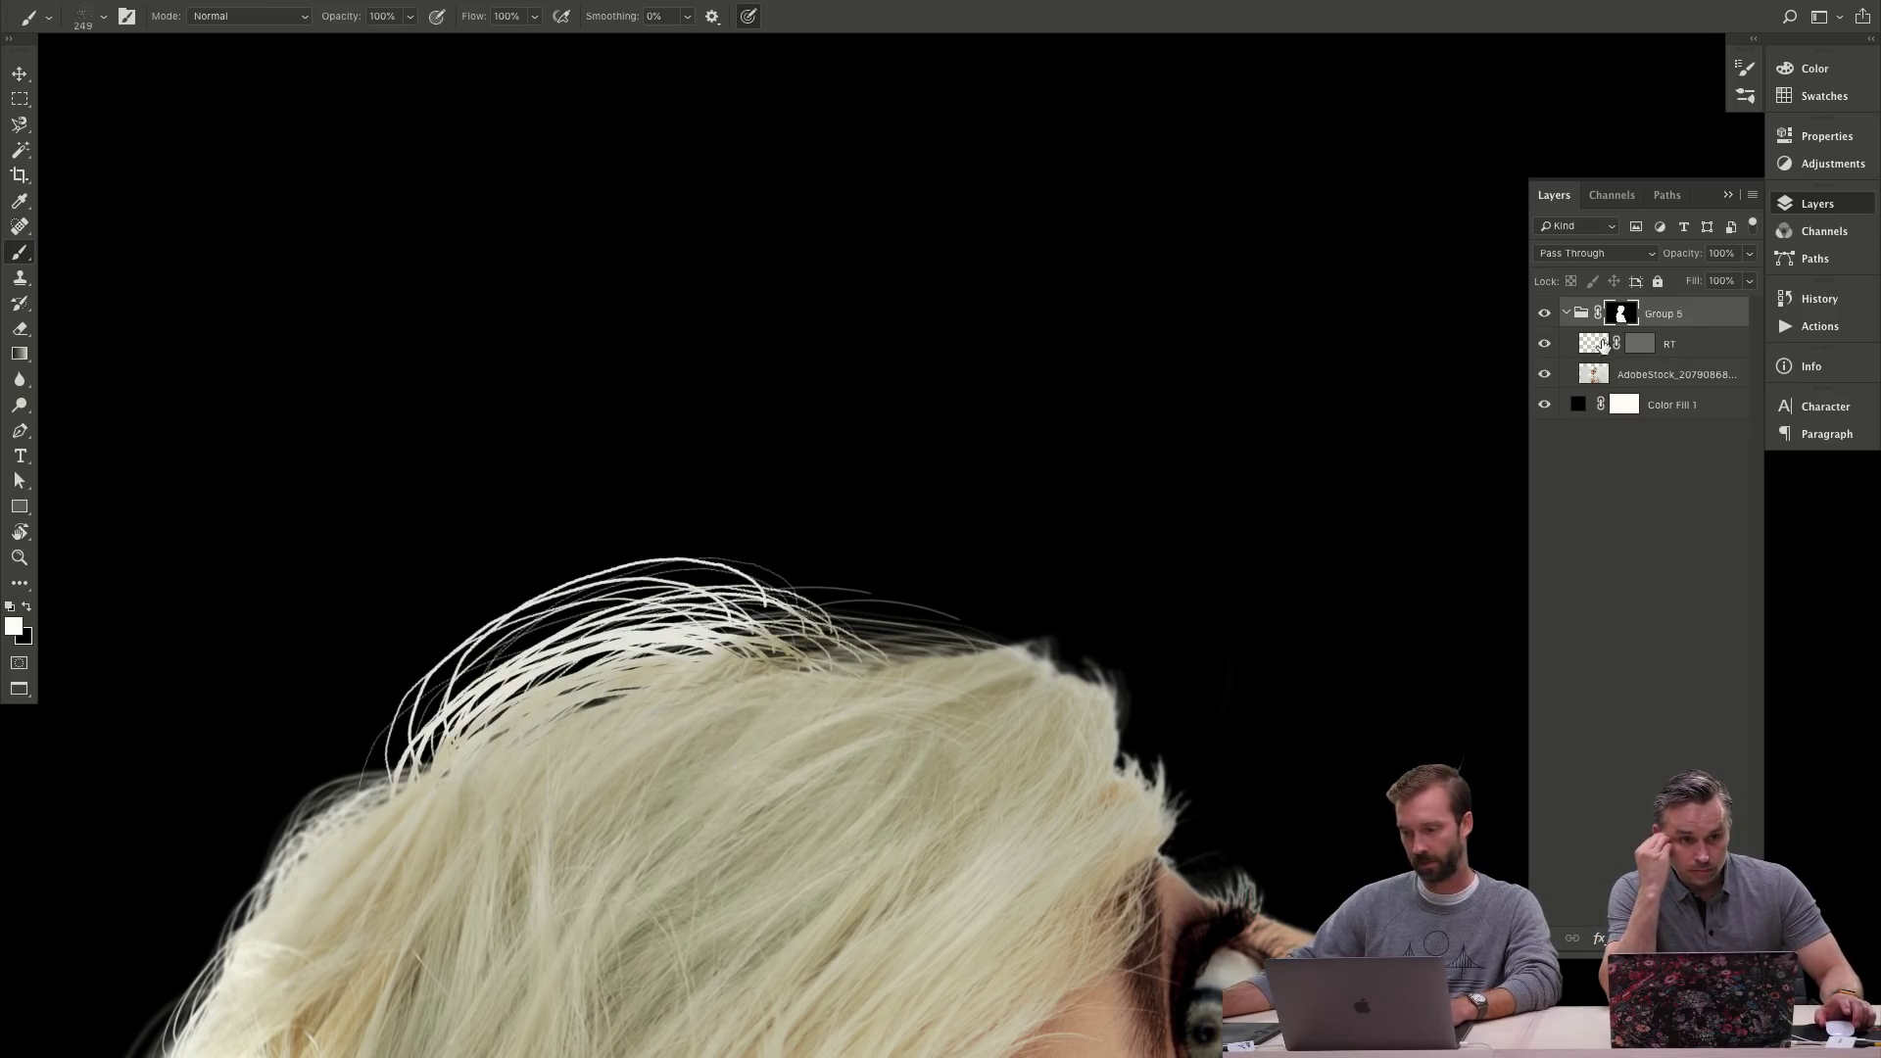
- Switch to a 237 px Clone Stamp, disable the RT layer's mask, and hide the RT layer
left_click(1594, 343)
key("s")
left_click_drag(666, 760, 629, 777)
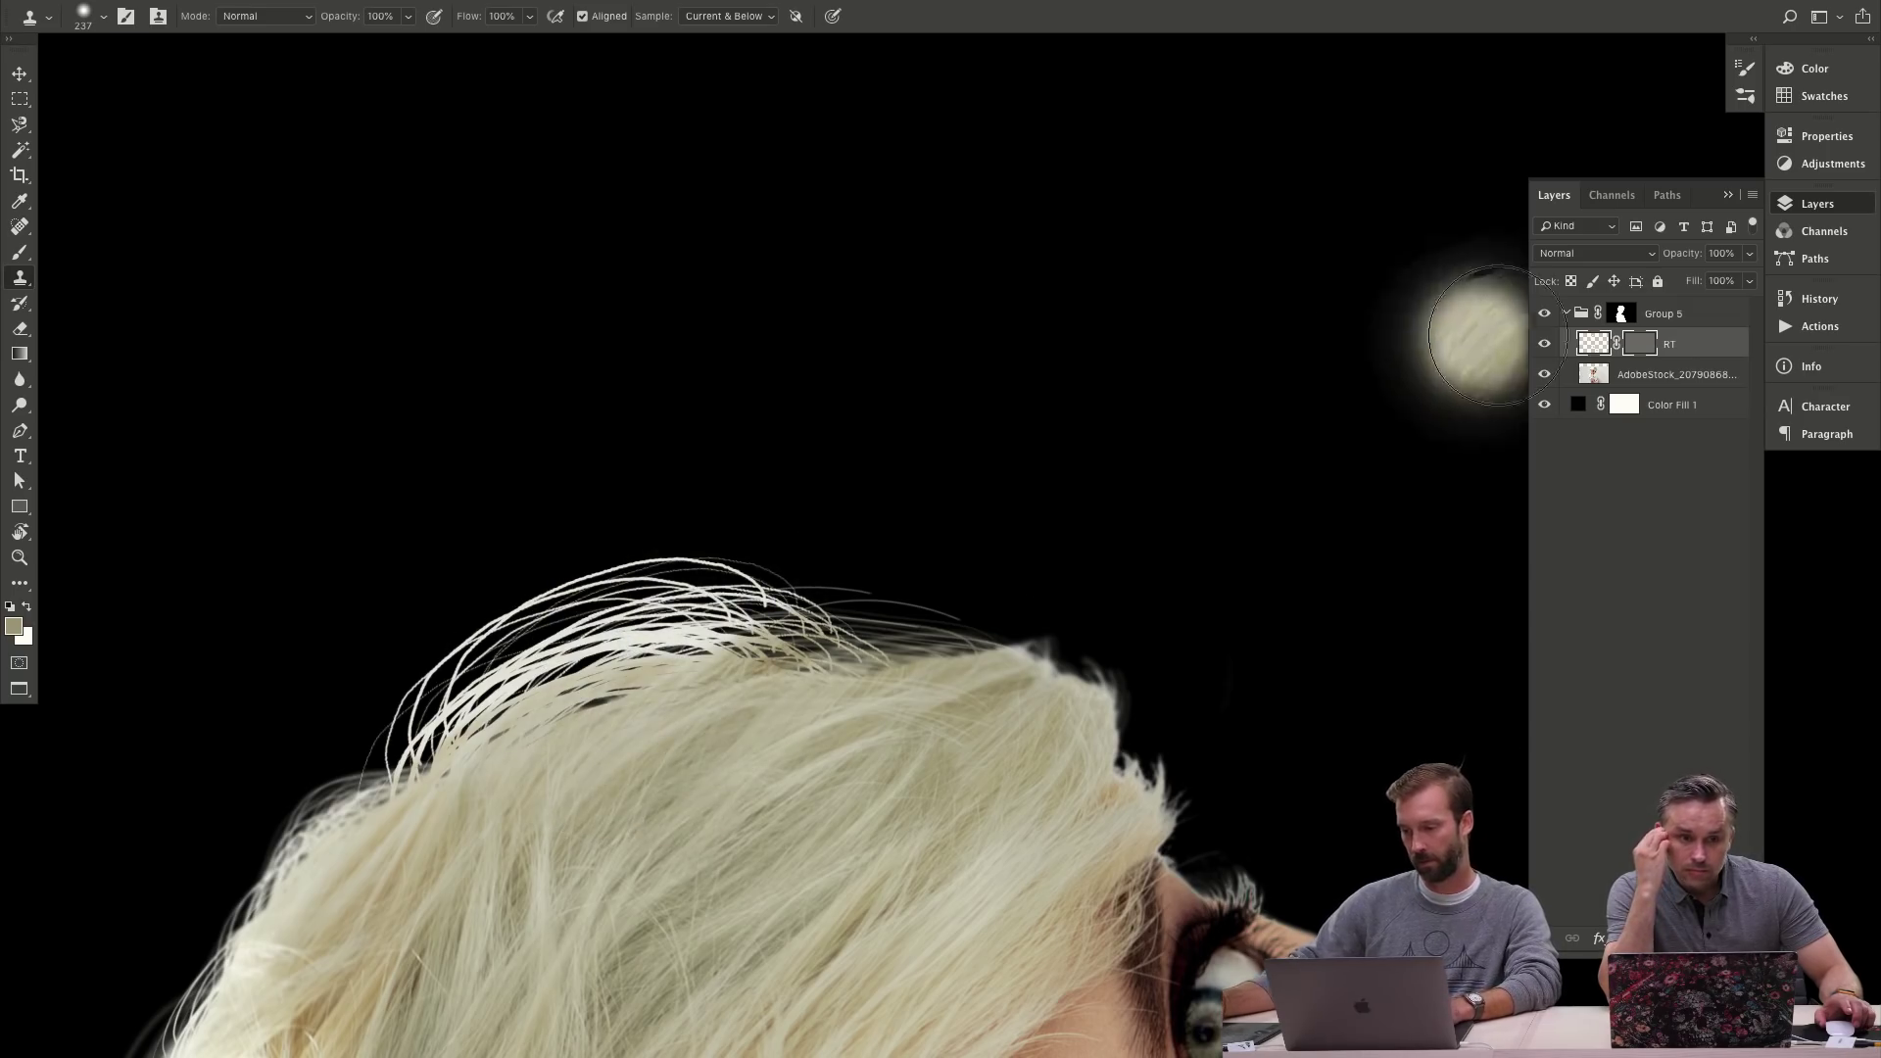
left_click(1646, 370)
left_click(1641, 348, "shift")
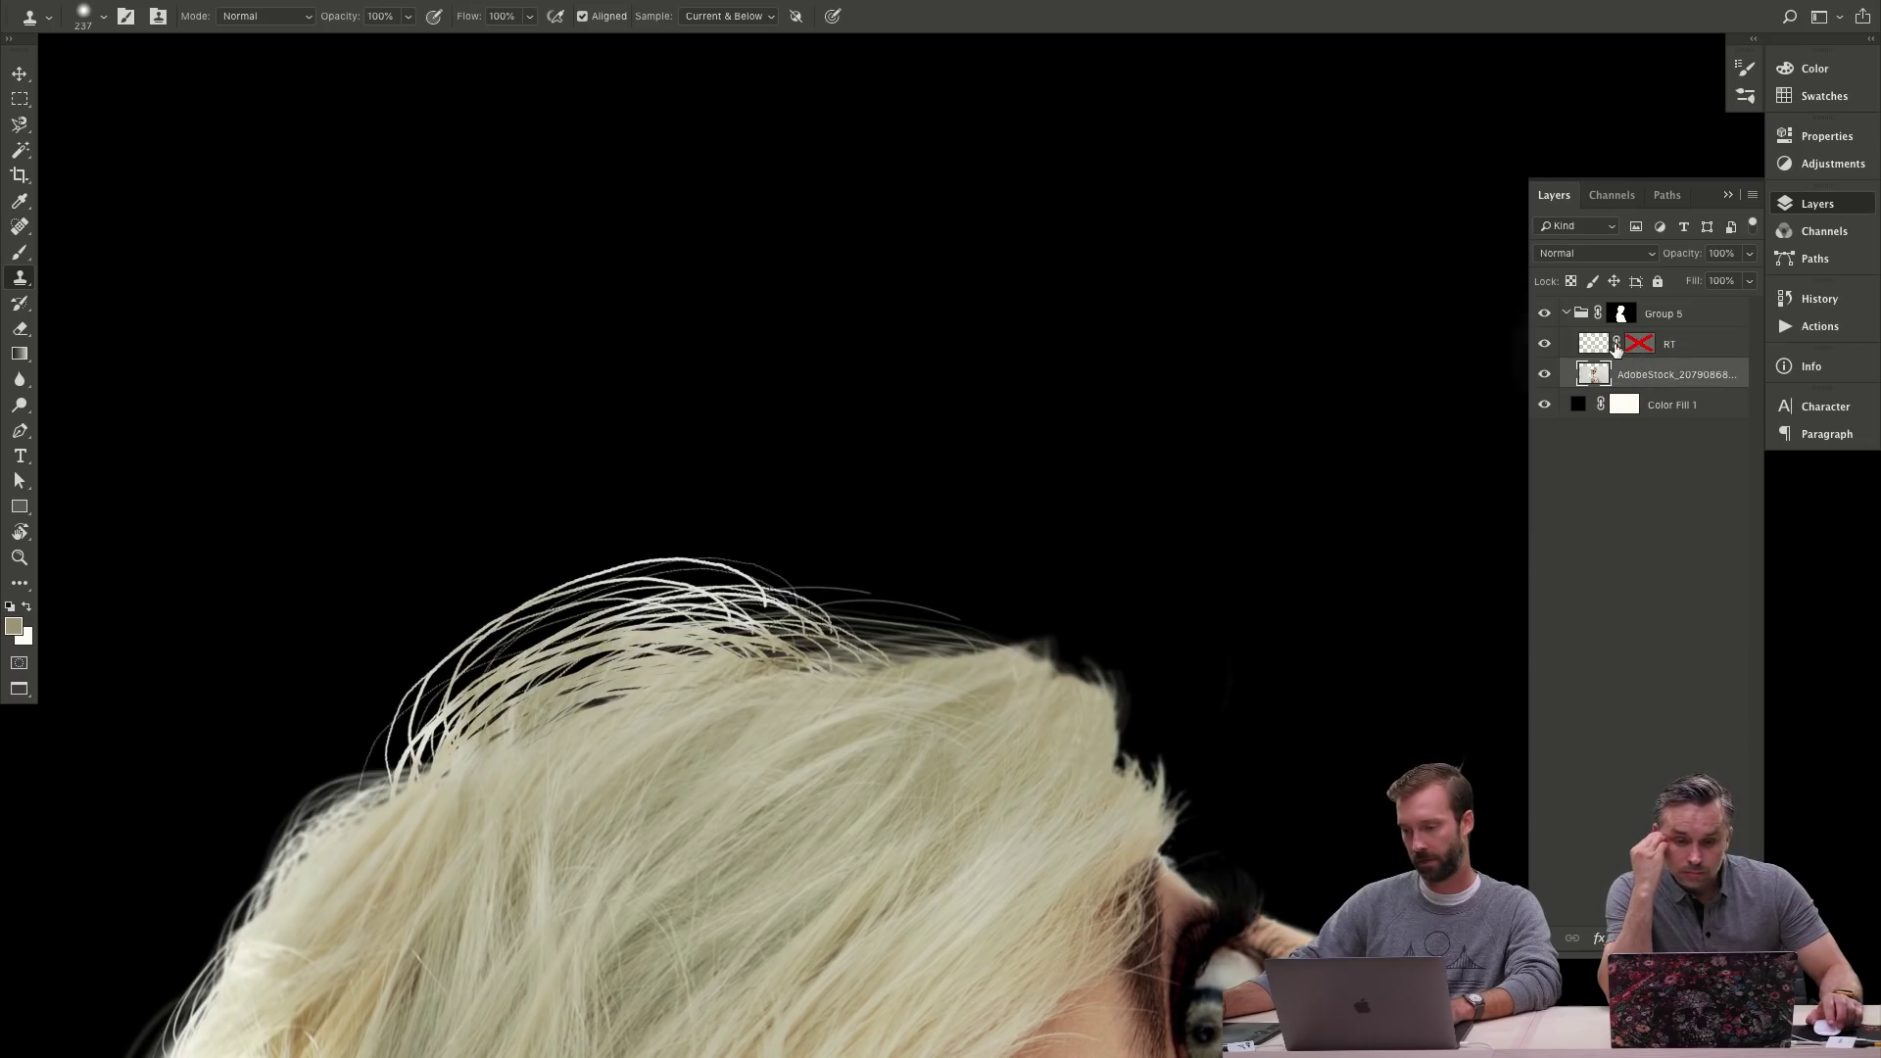
left_click(1544, 344)
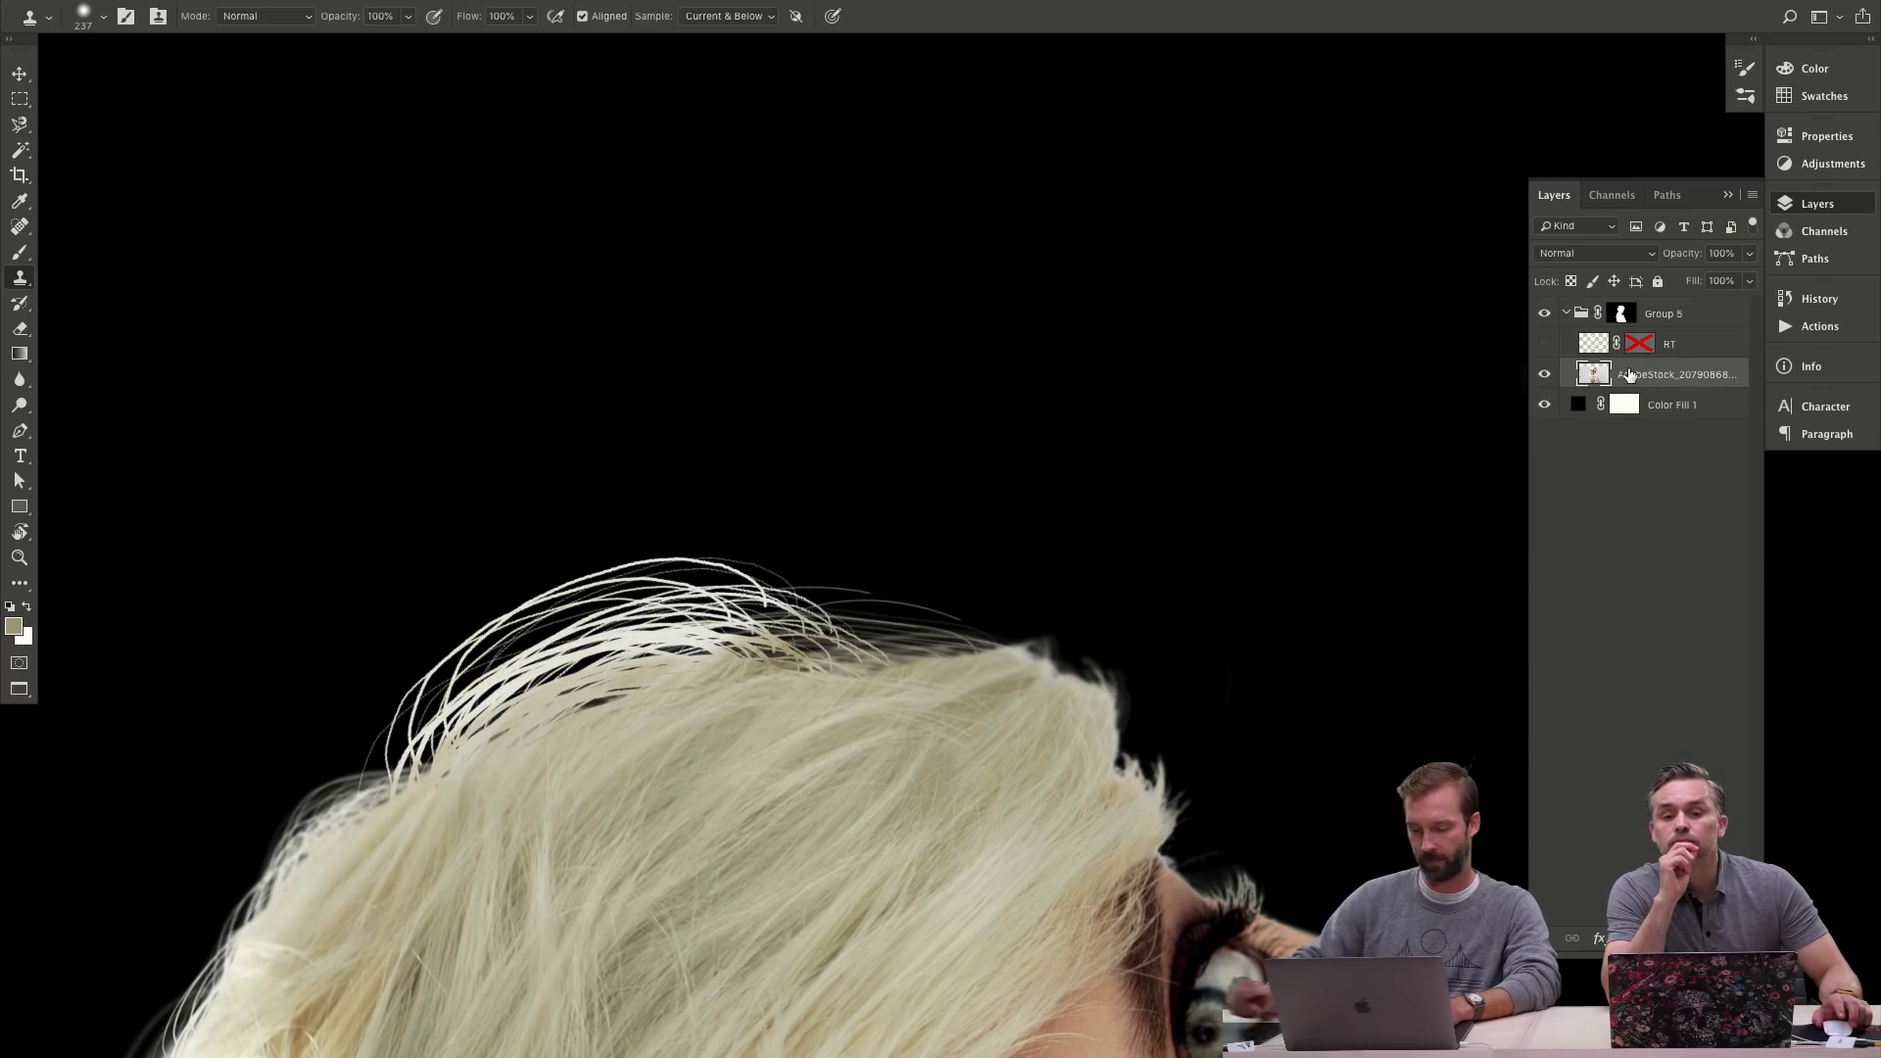
- Add a layer clipped to the stock portrait and clone blond hair texture over the white strands, undoing the misplaced dab near the hairline
key("ctrl+shift+n")
key("Return")
key("ctrl+alt+g")
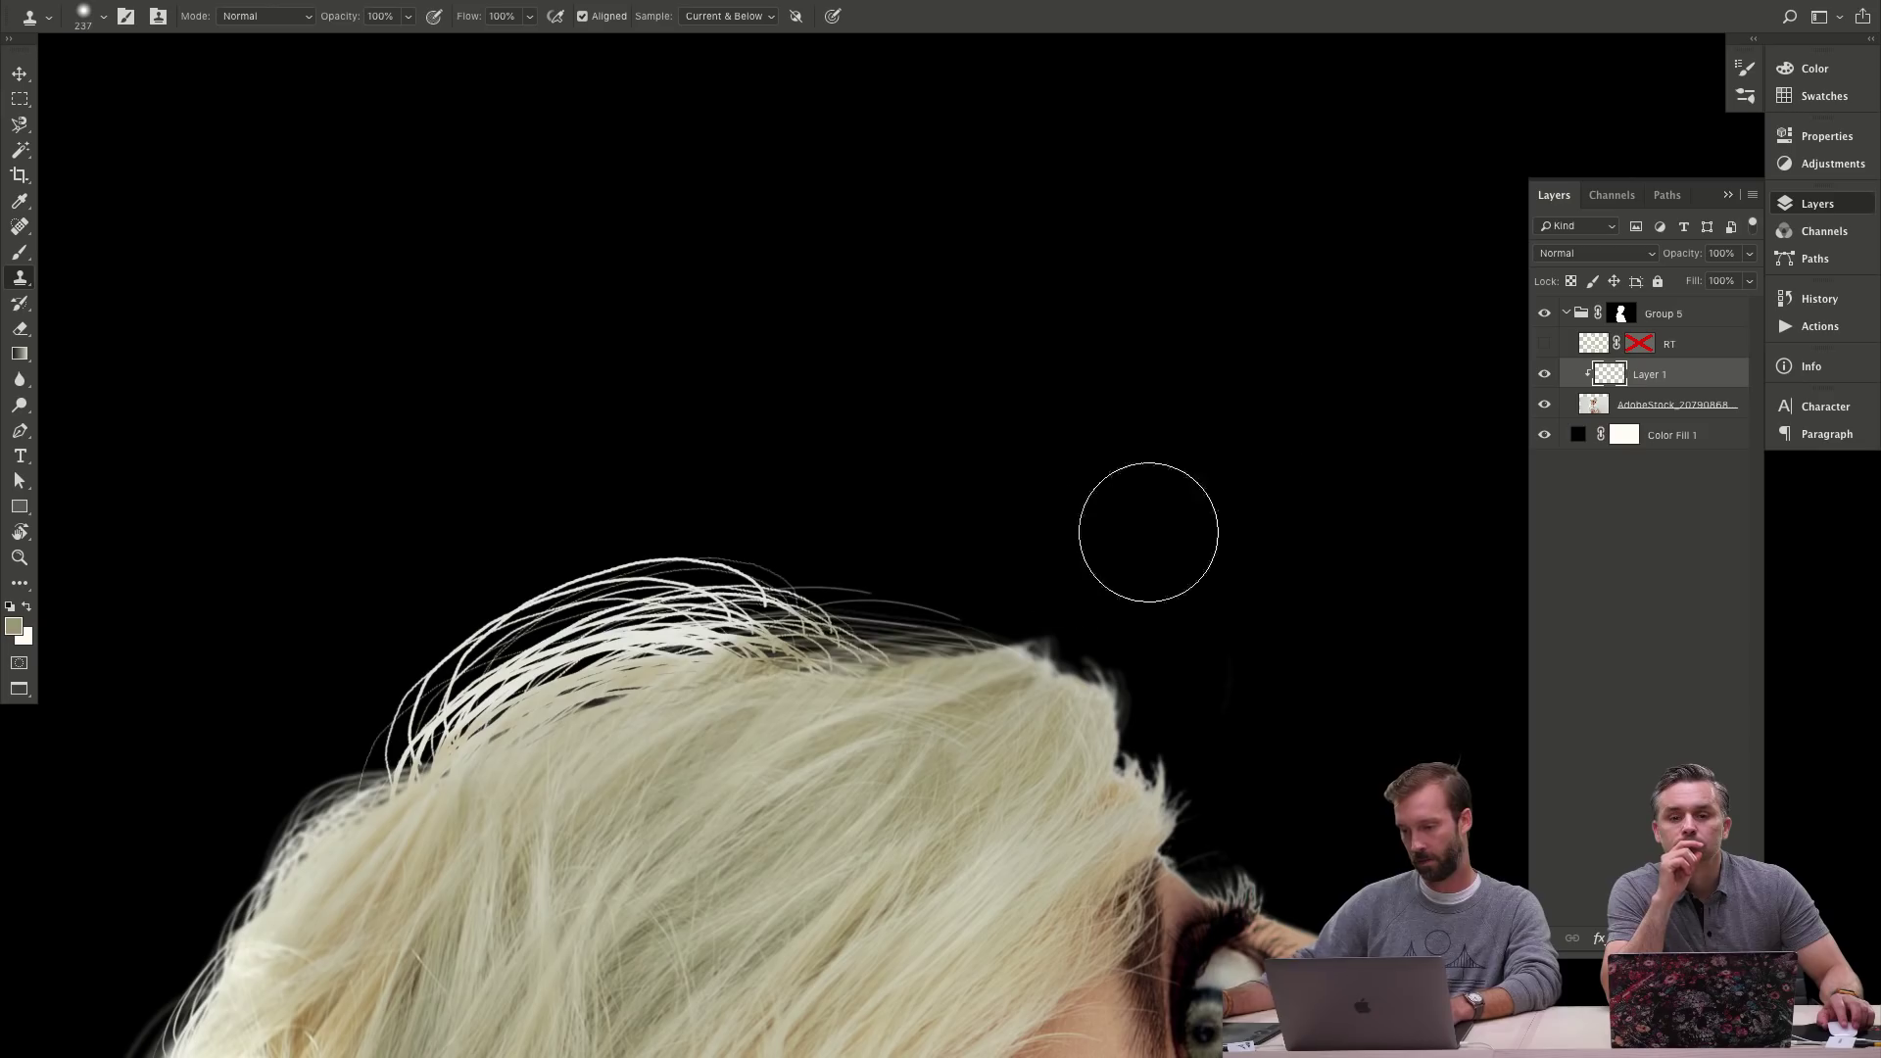
left_click(553, 828, "alt")
left_click_drag(587, 676, 555, 632)
left_click_drag(975, 681, 1028, 678)
key("ctrl+z")
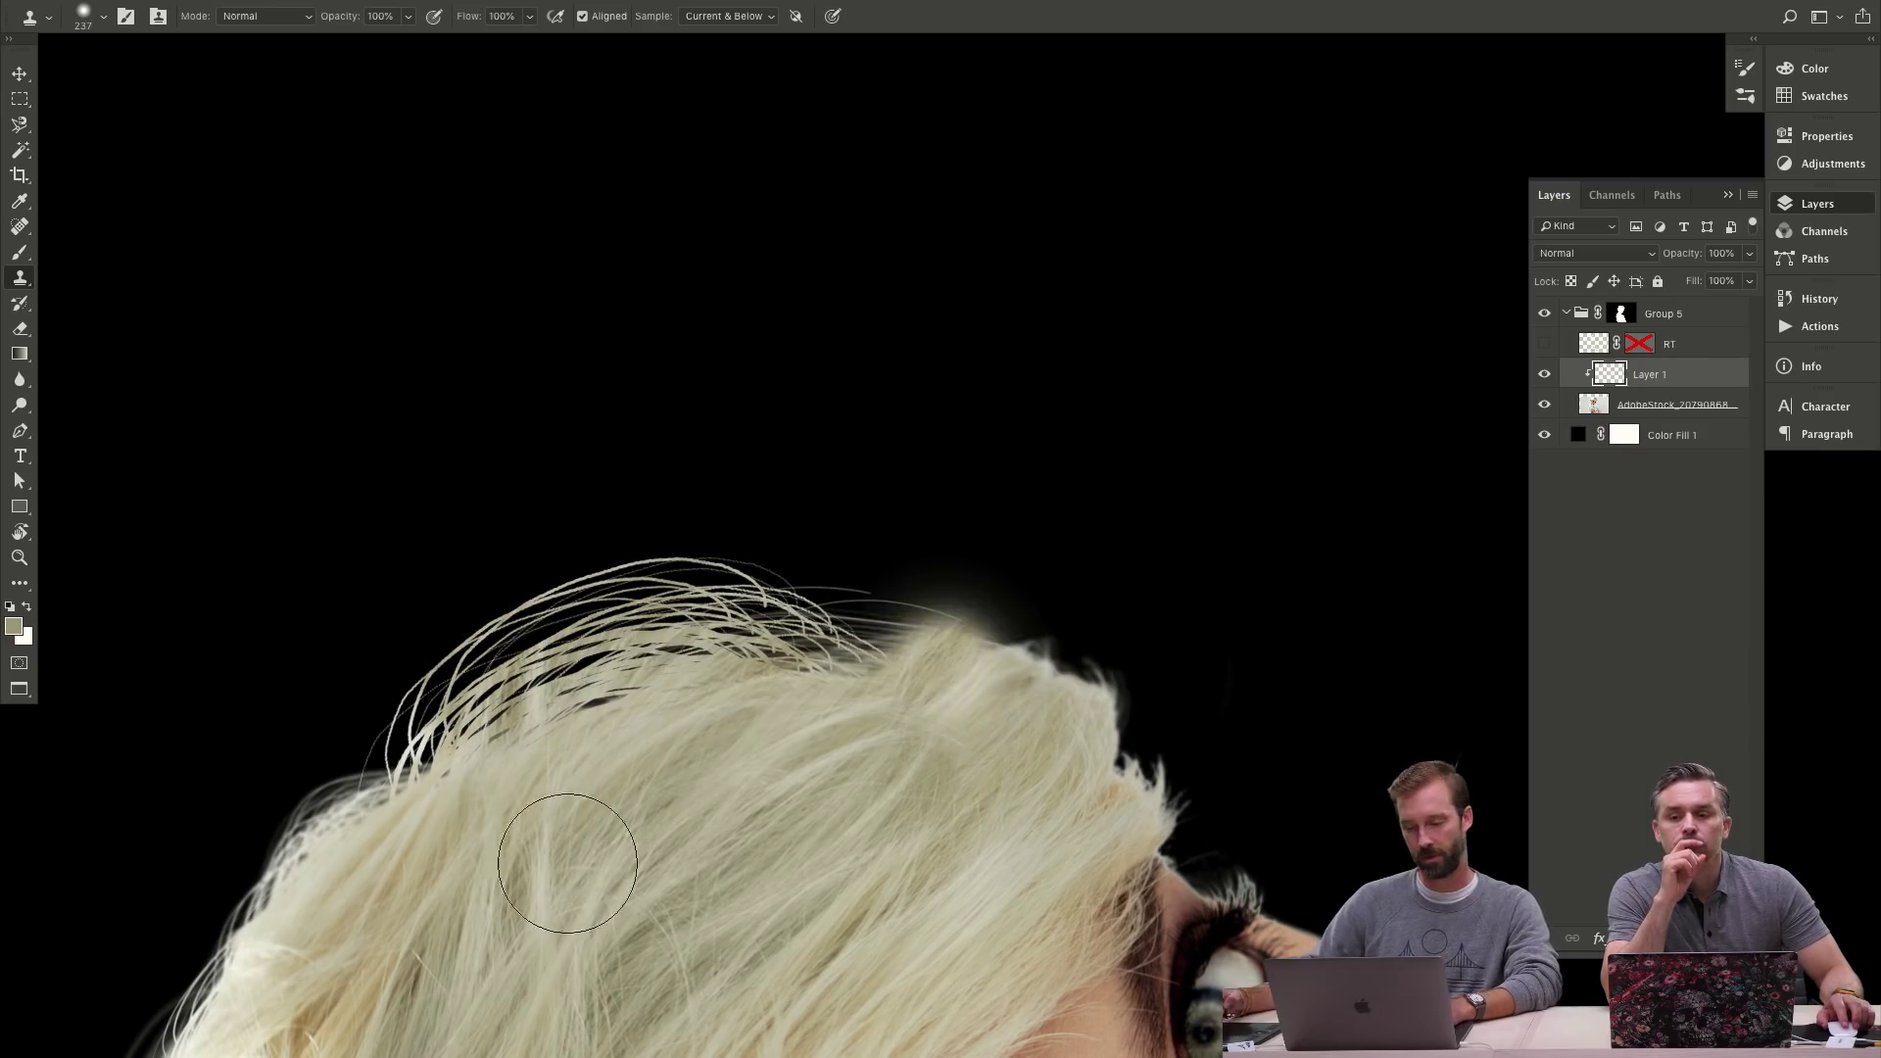
- Clone more hair texture into the crown's loose strands, undo the stray dark dab, and view the portrait from farther out
left_click(843, 781, "alt")
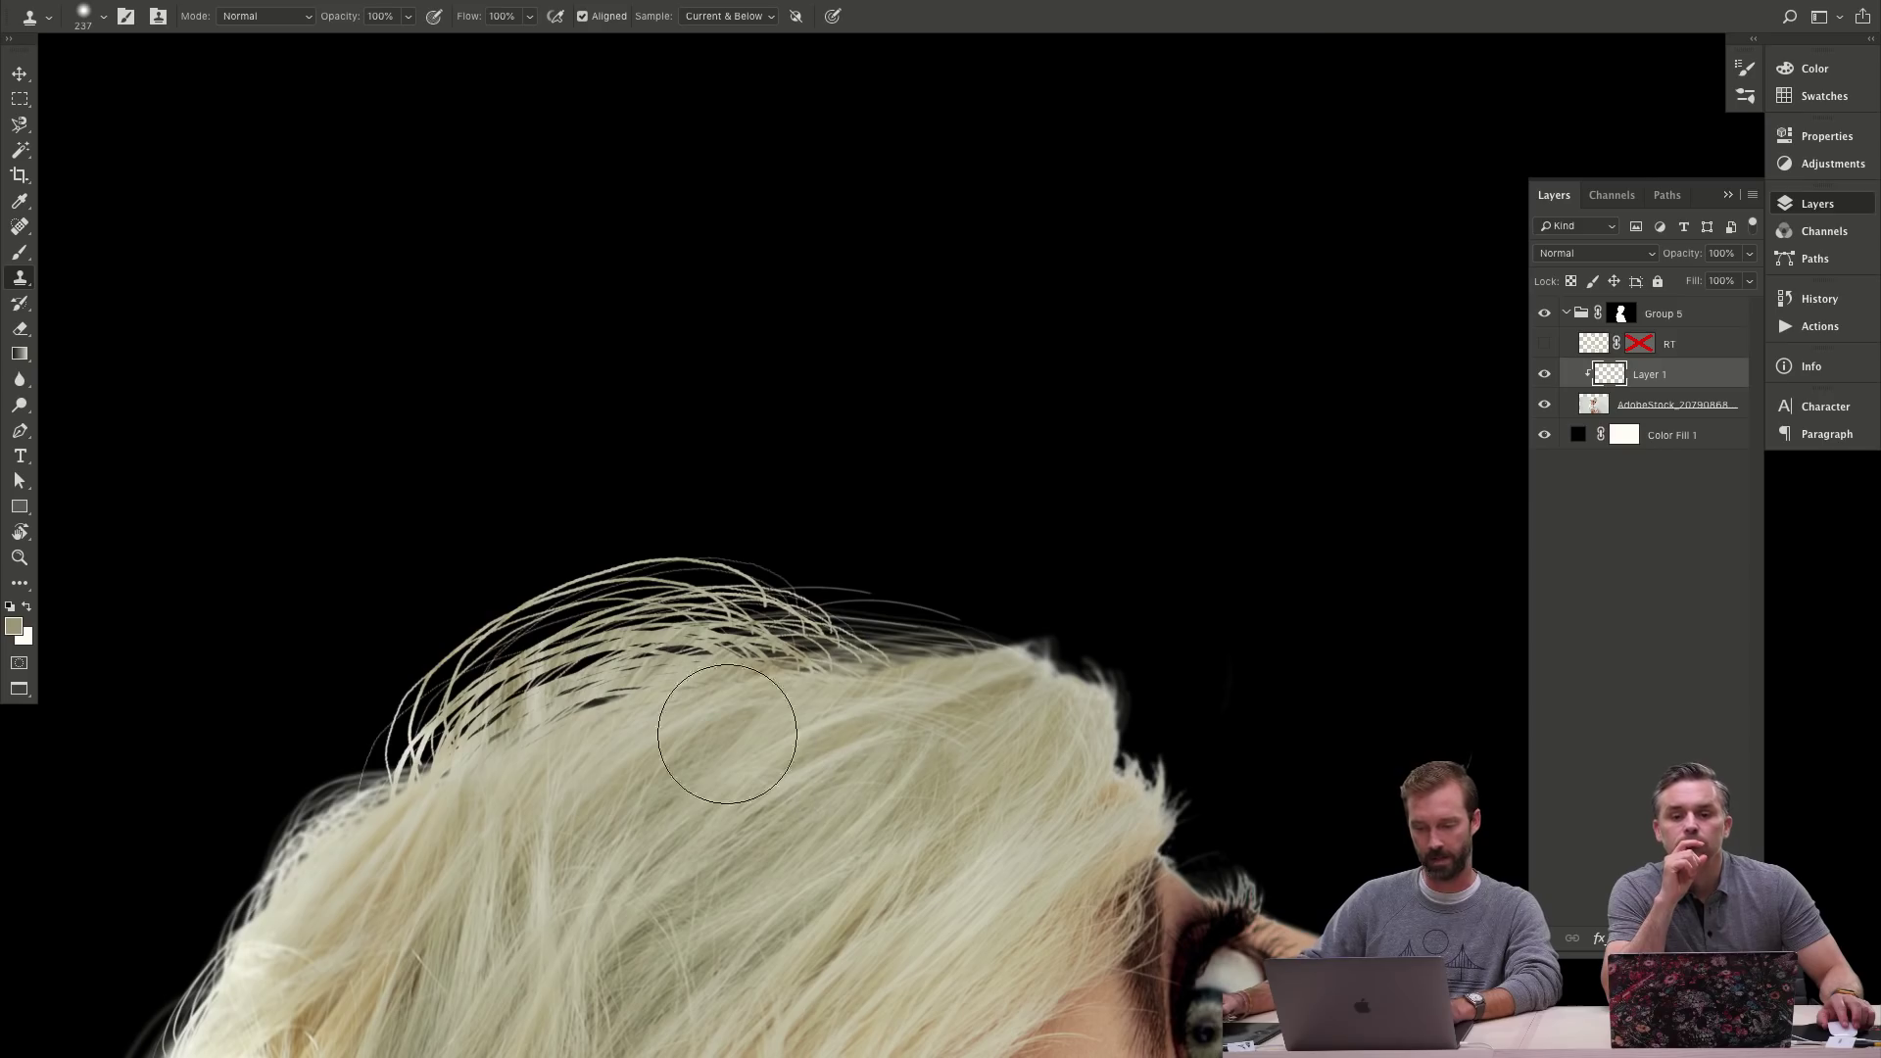
left_click_drag(852, 654, 706, 638)
key("ctrl+z")
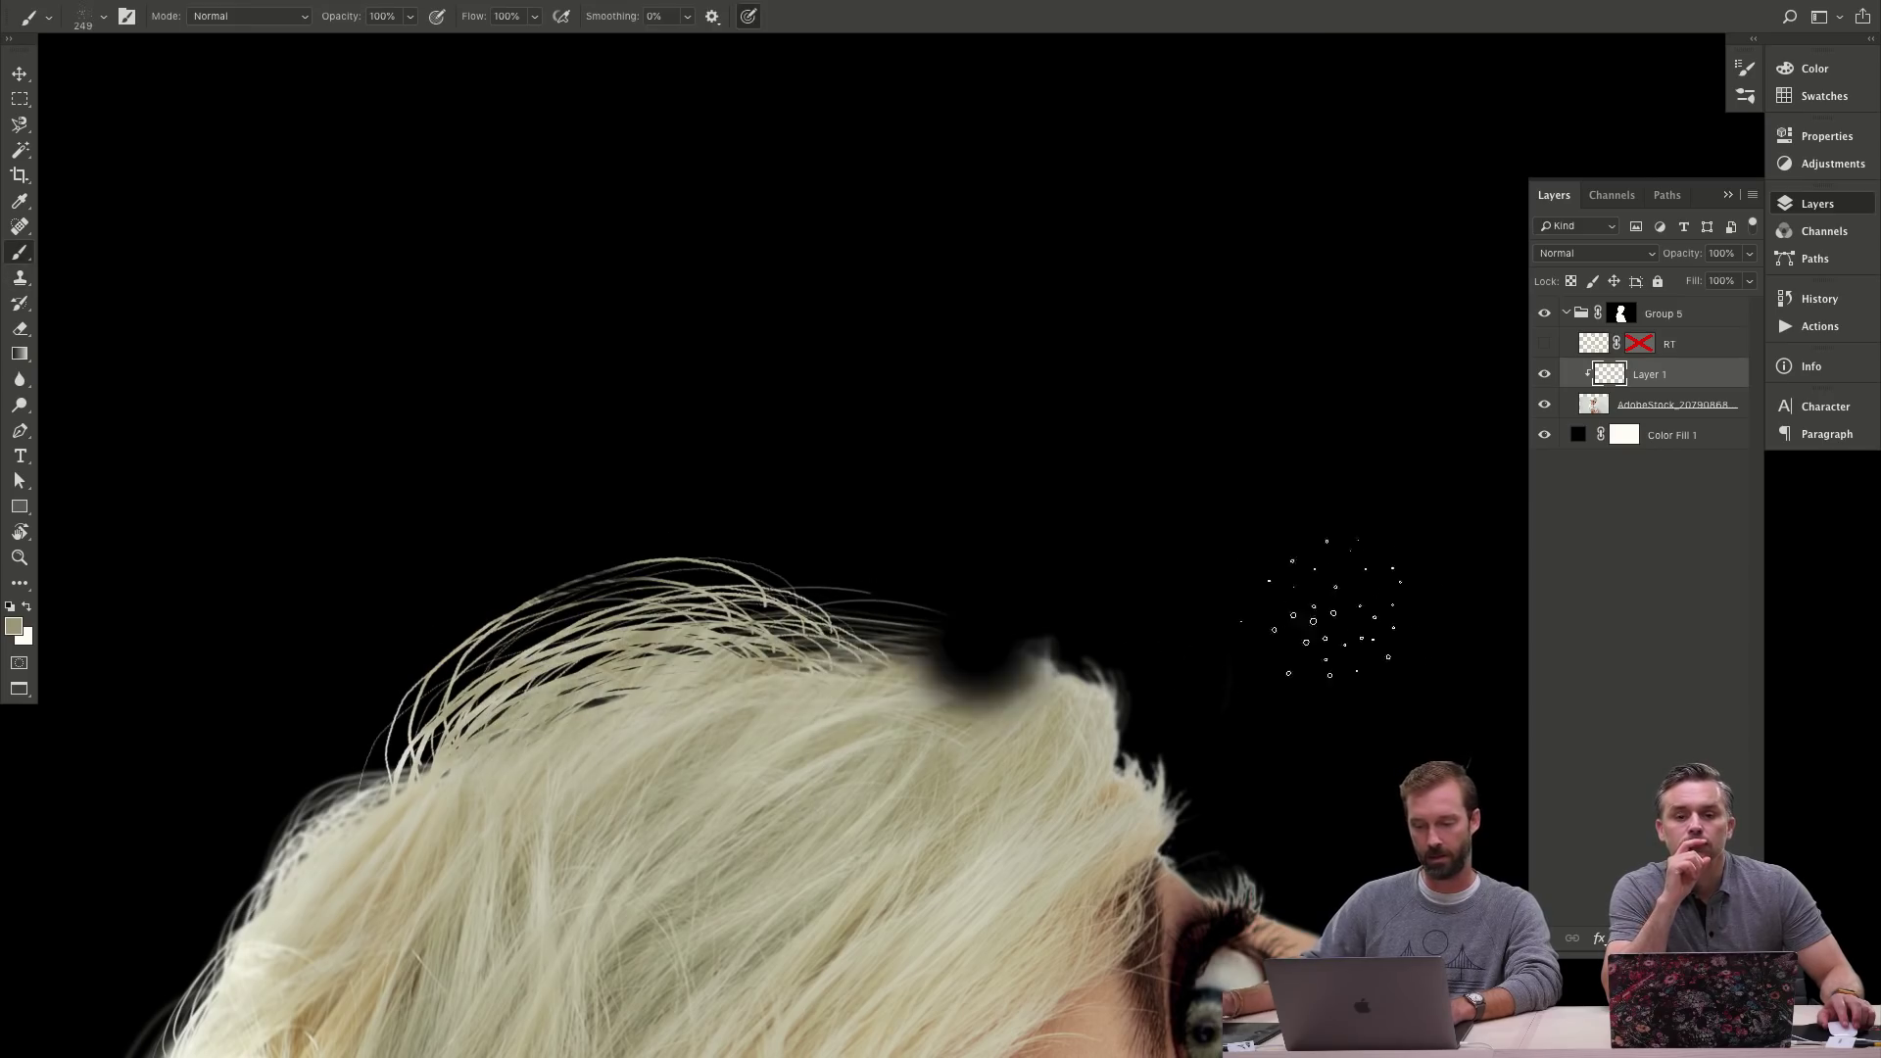
key("ctrl+z")
key("z")
left_click(828, 545, "alt")
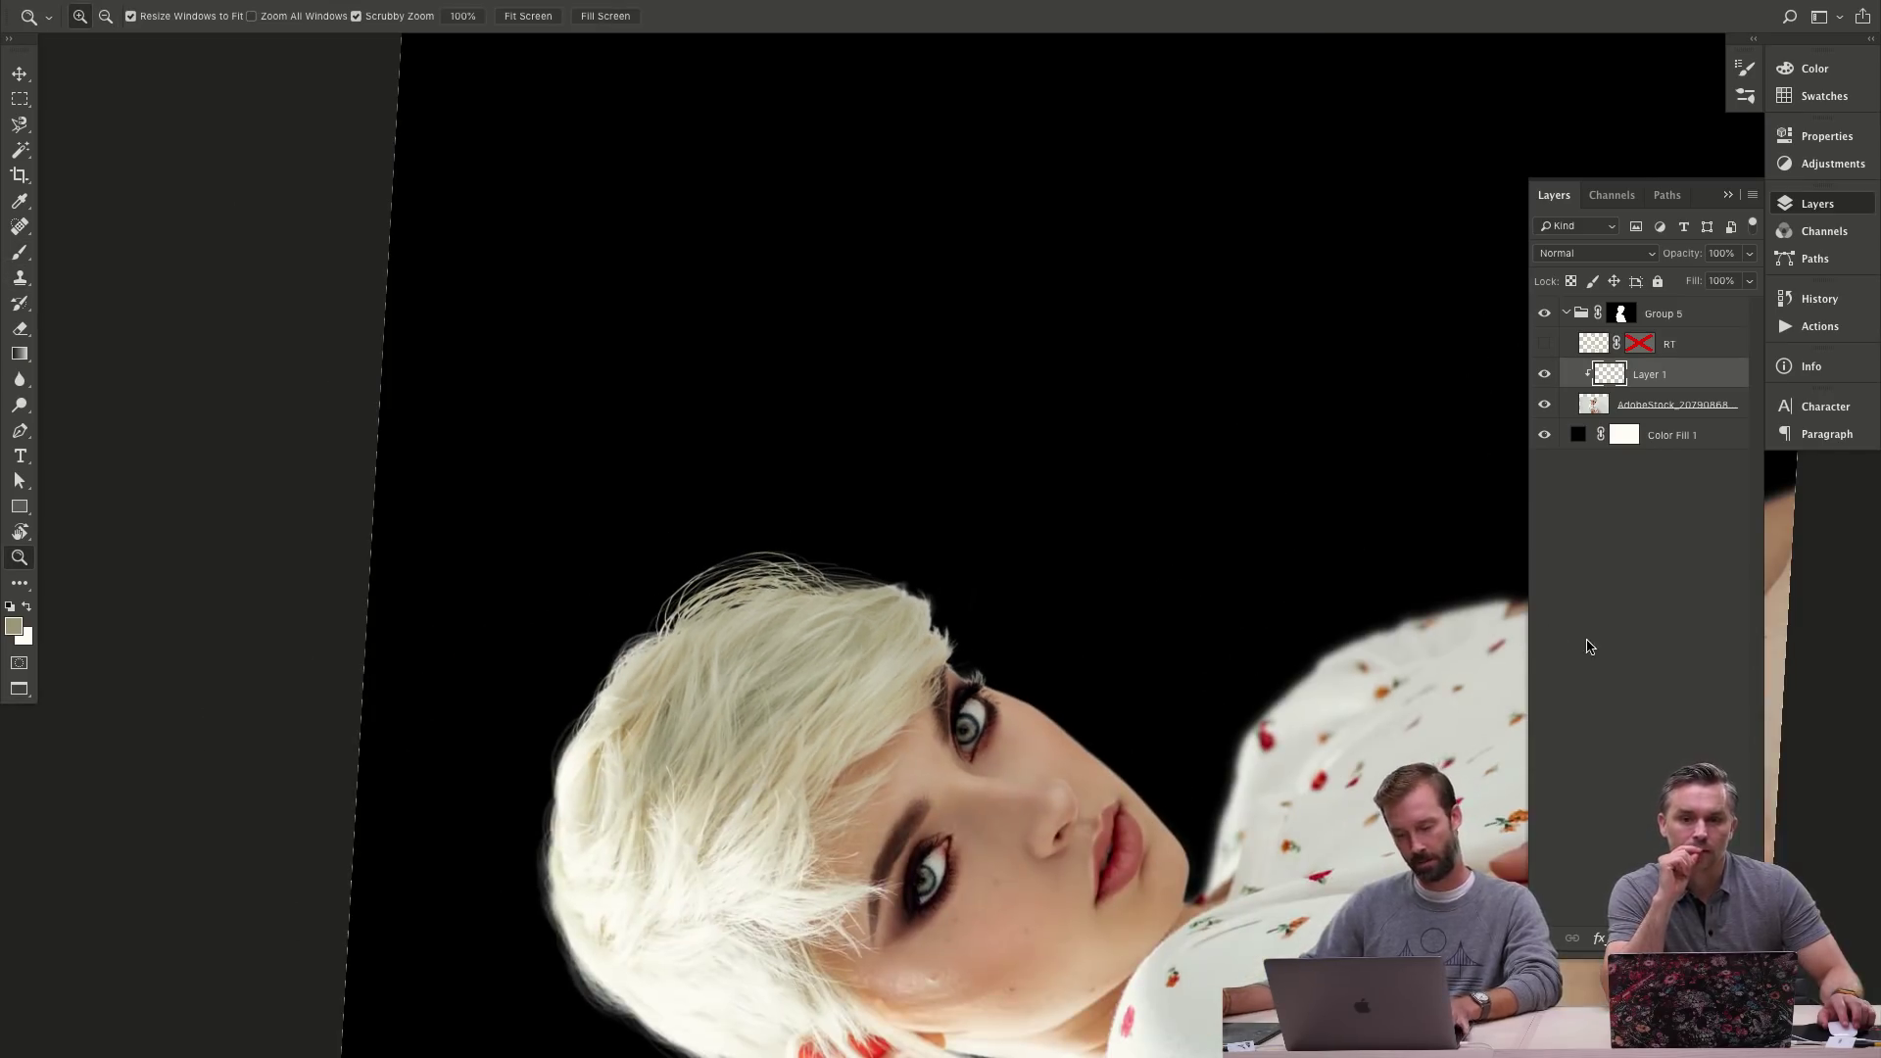
- Close the current document, return to standard screen mode in AdobeStock_207908682.psd, and display the masked portrait instead of its mask
key("super+w")
left_click(873, 349)
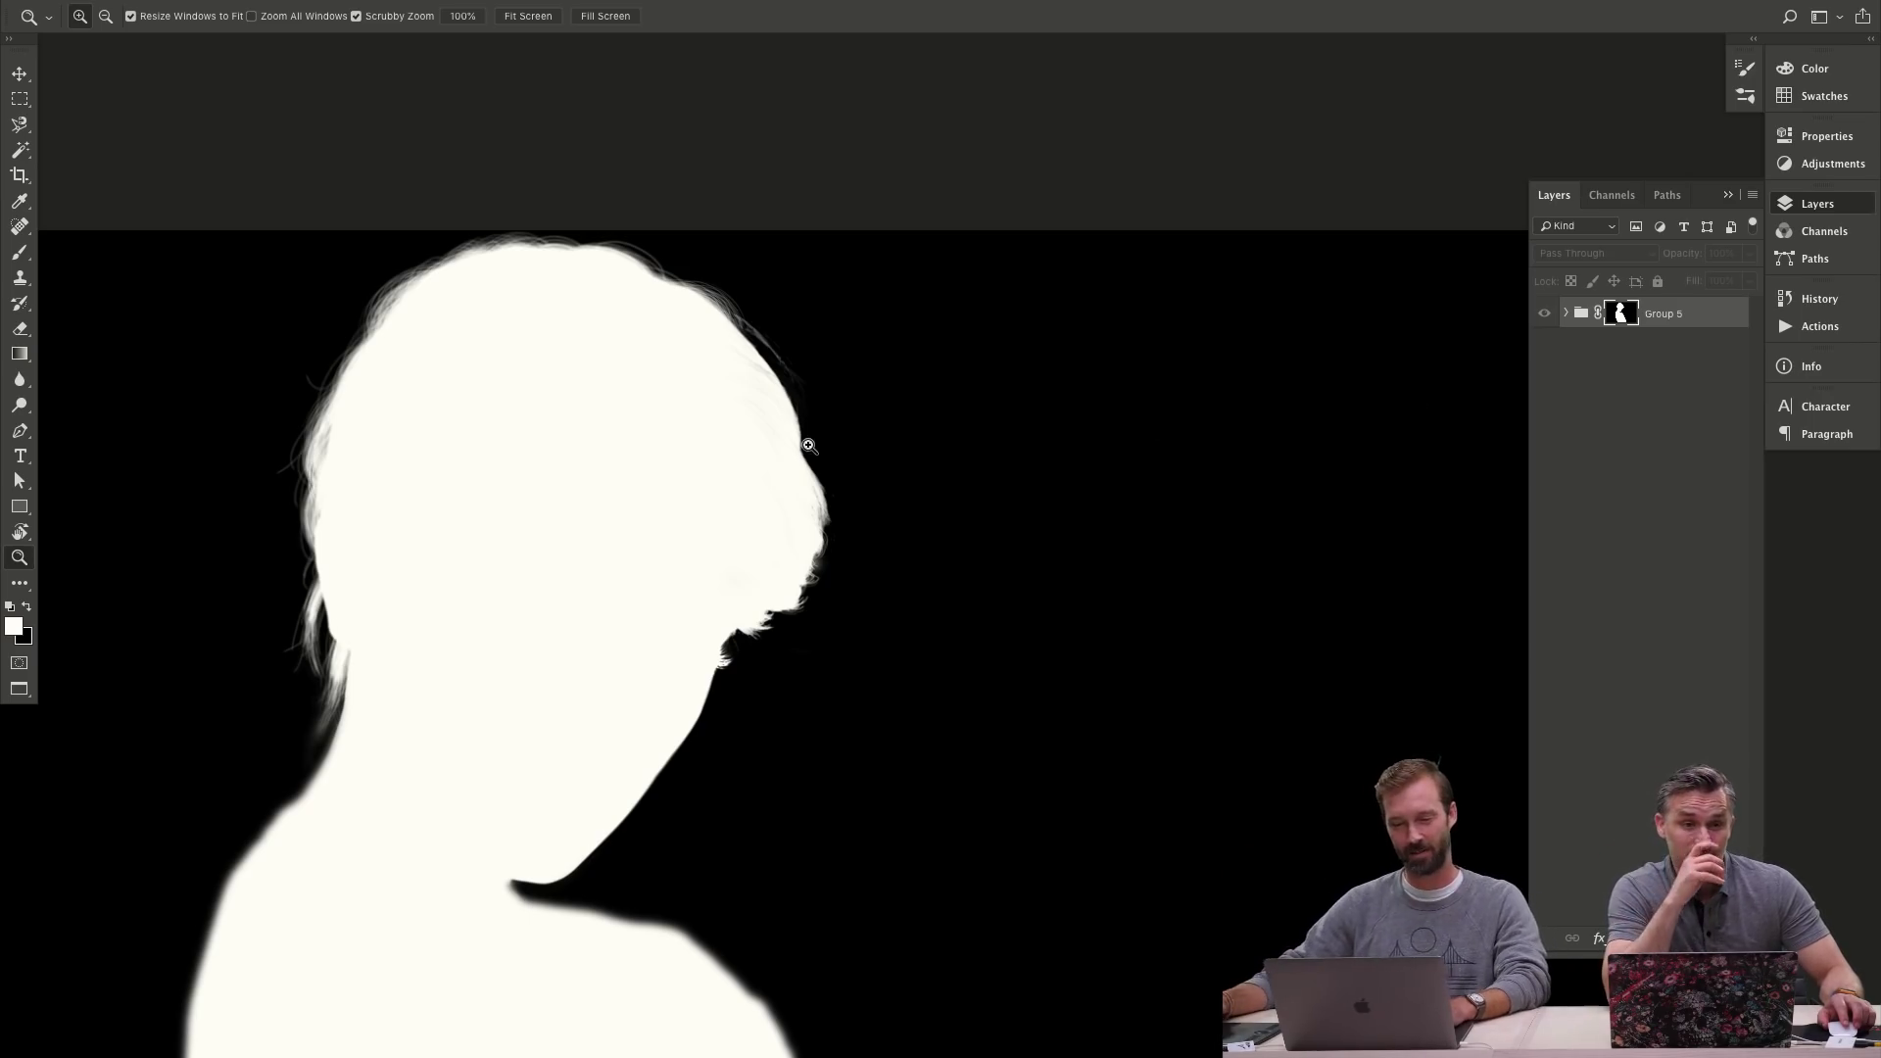
key("f")
key("f")
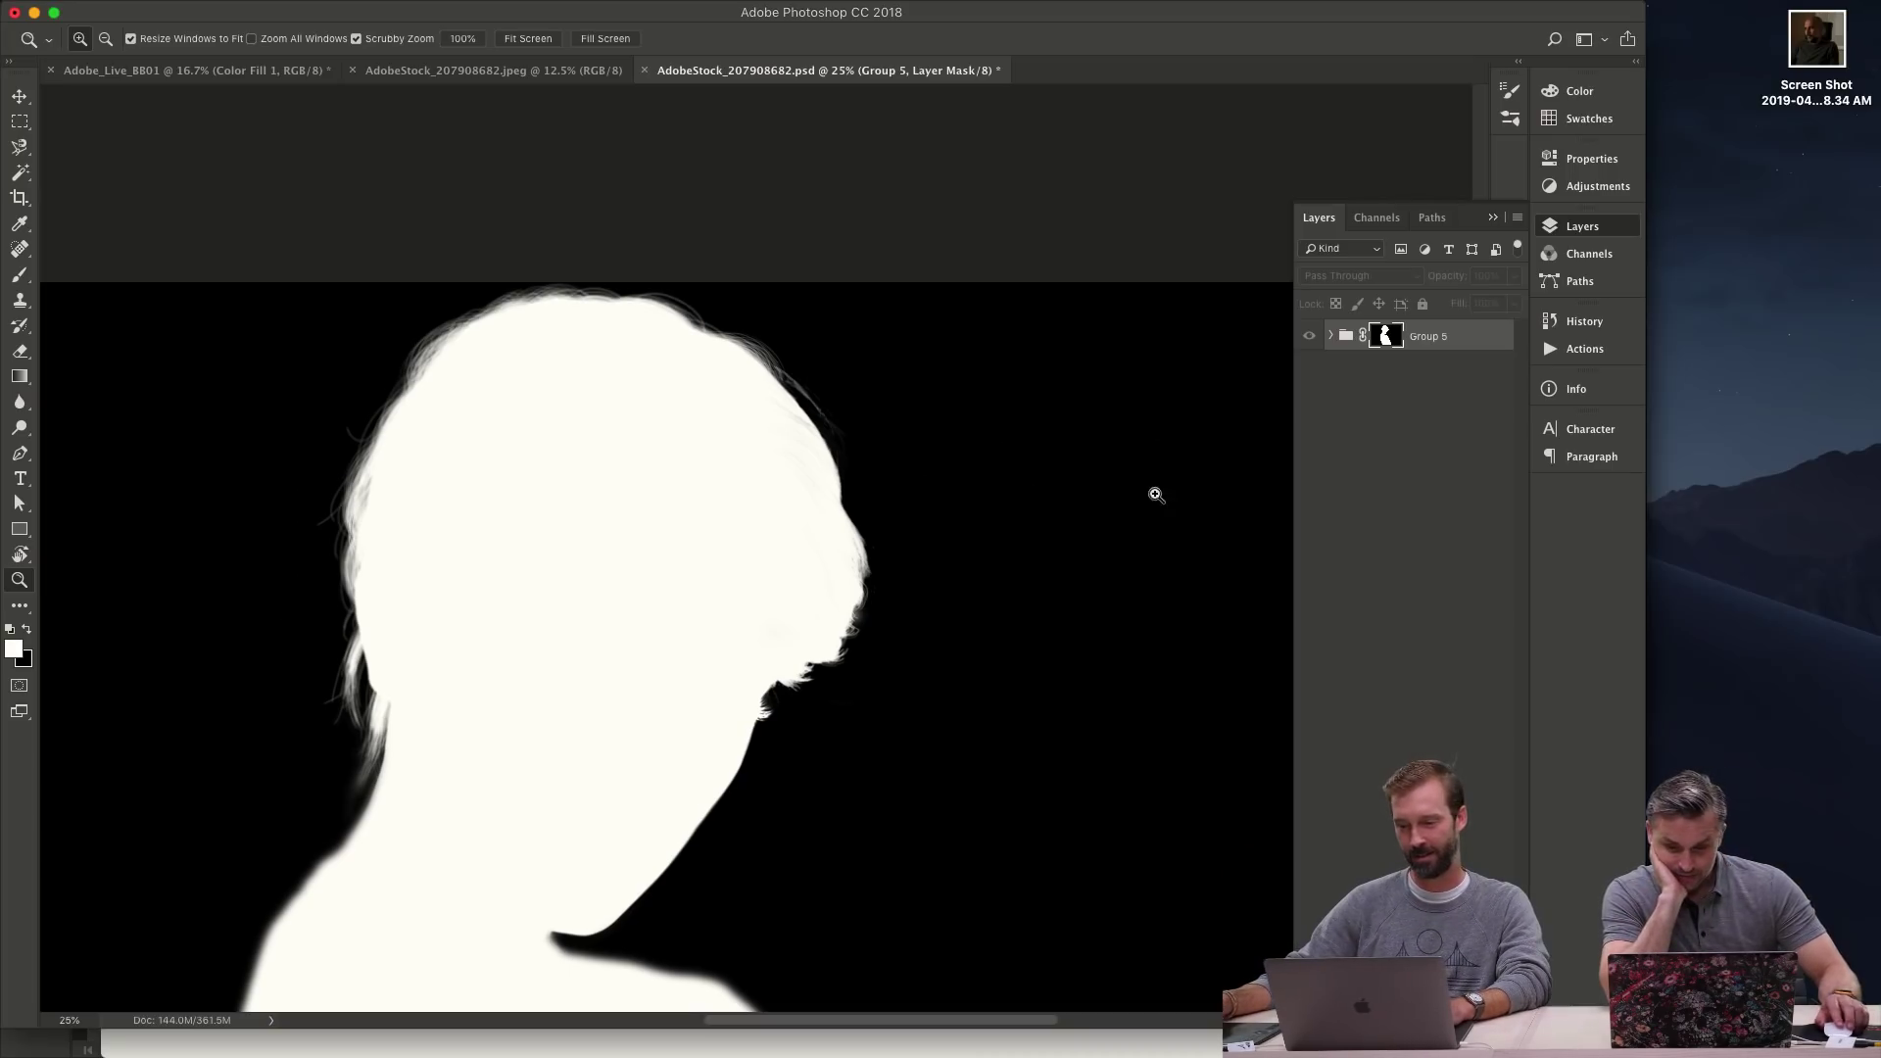
left_click(904, 449, "alt")
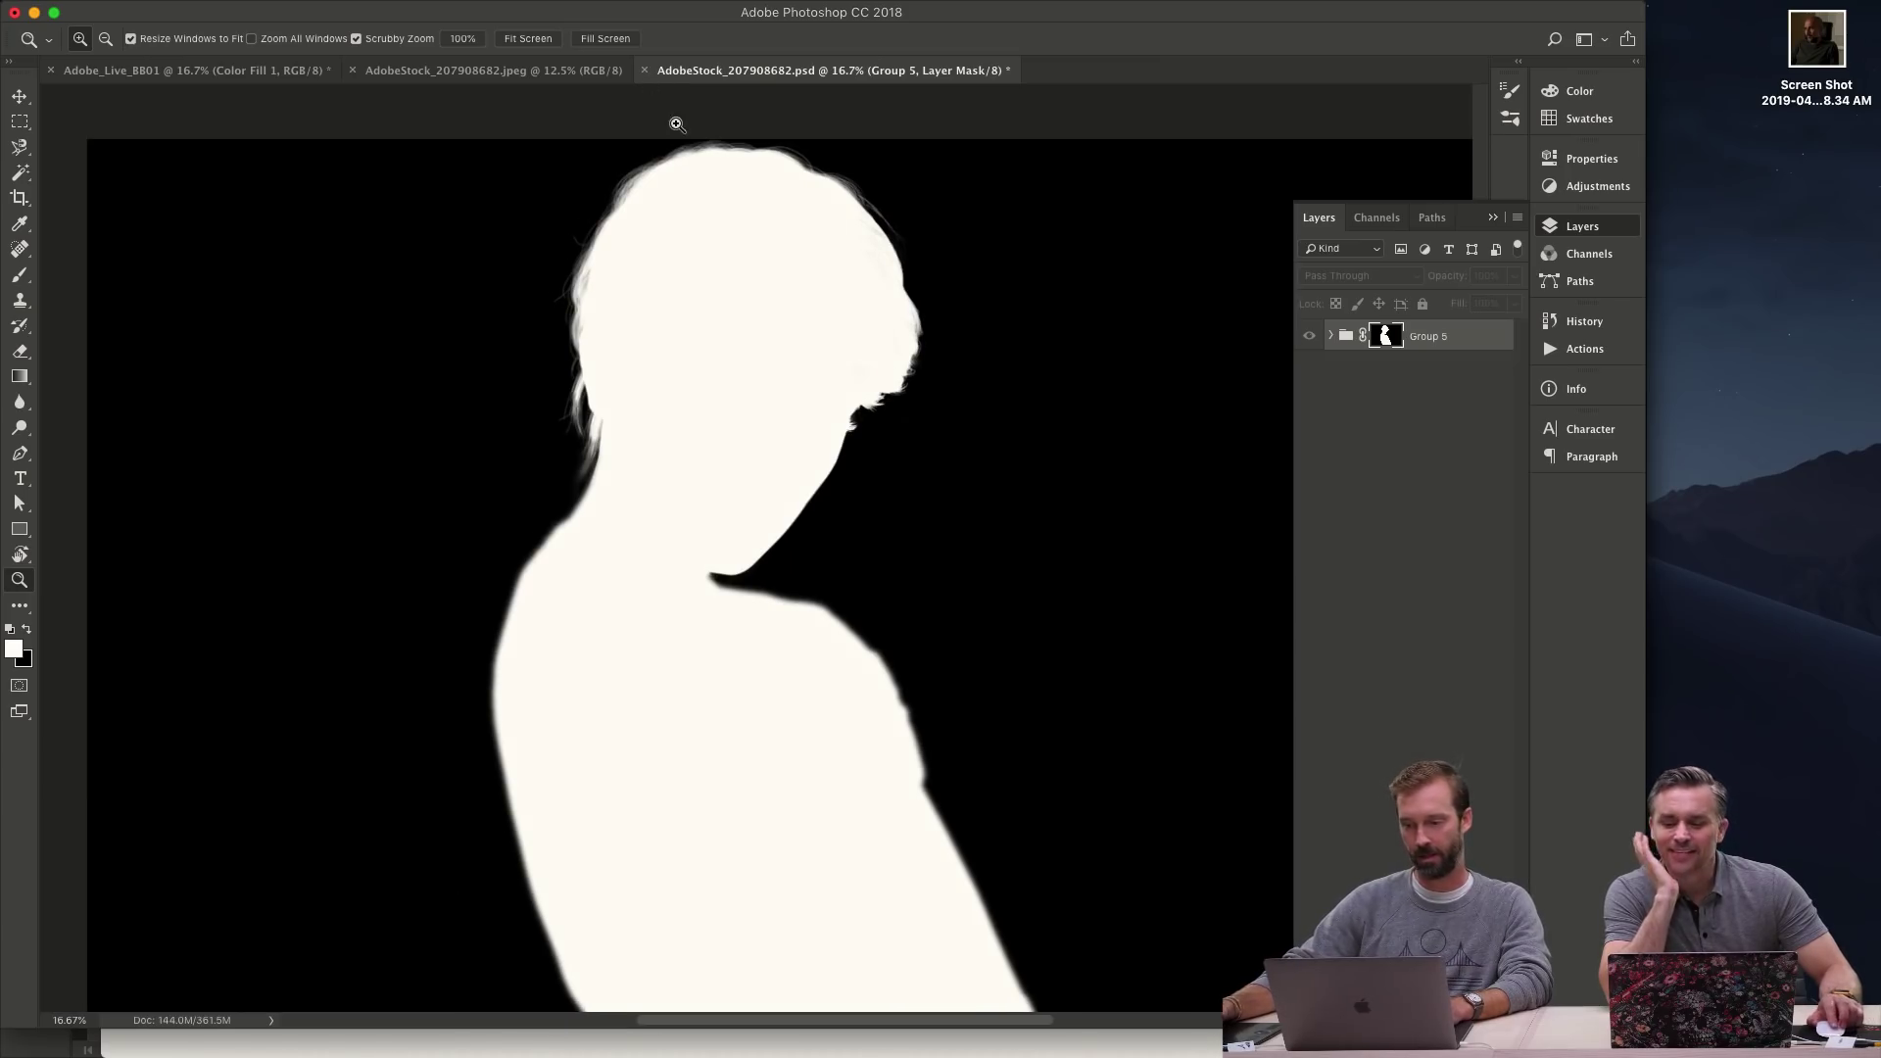
left_click(1387, 336, "alt")
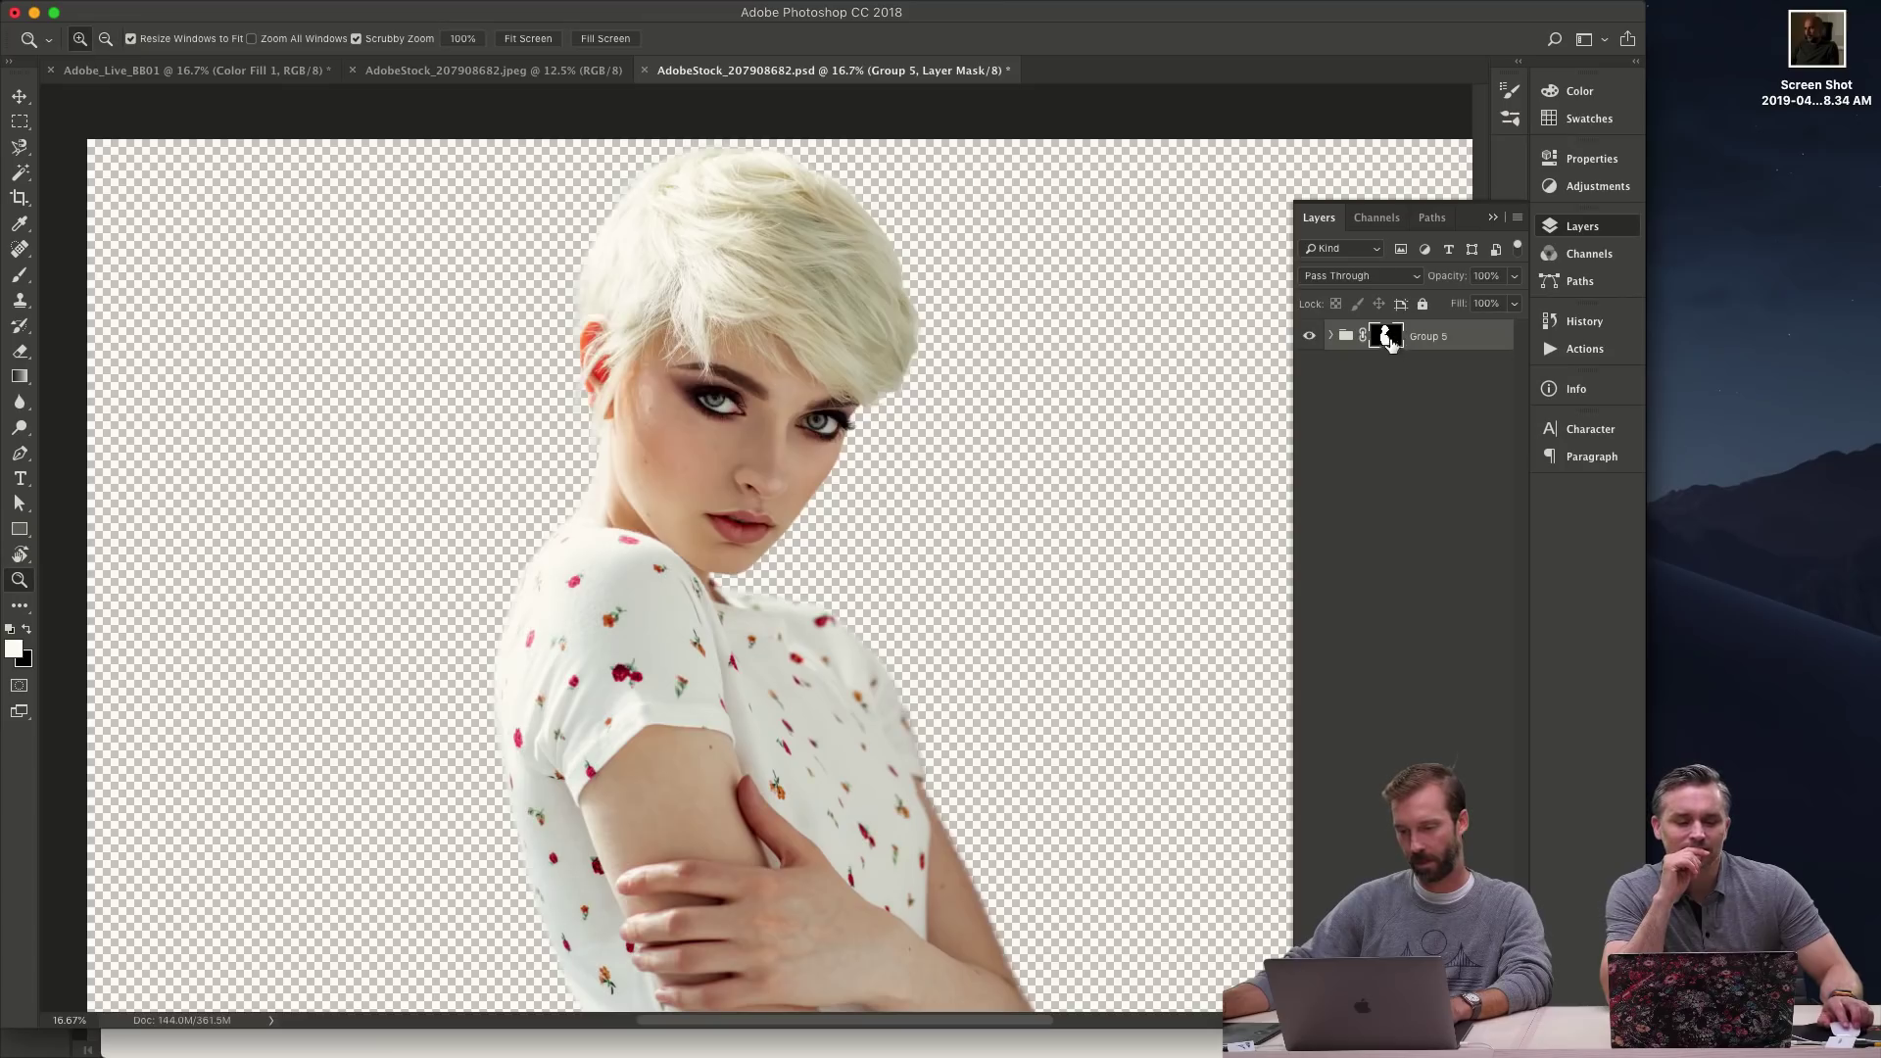
- Turn off Group 5's mask and expand the group to examine the full stock photo and its layers
left_click(1389, 338, "shift")
left_click(1331, 337)
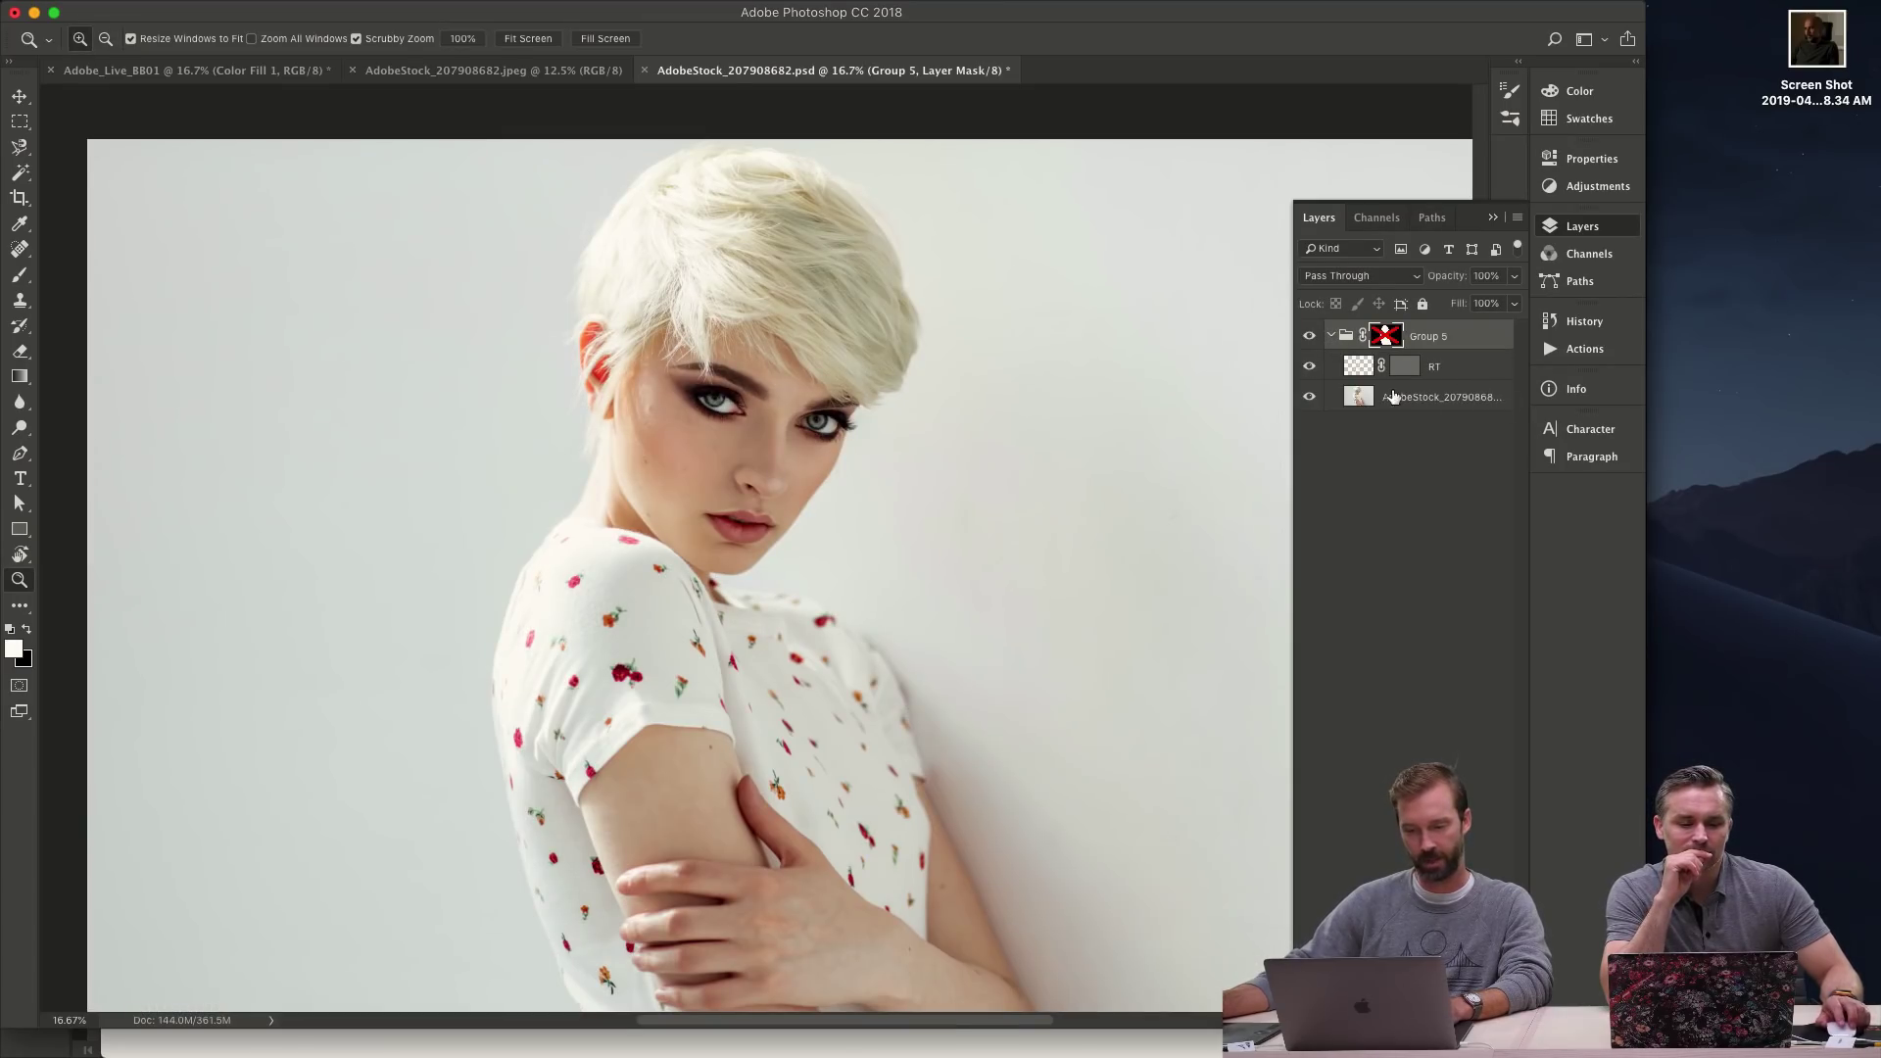
left_click_drag(655, 676, 363, 471)
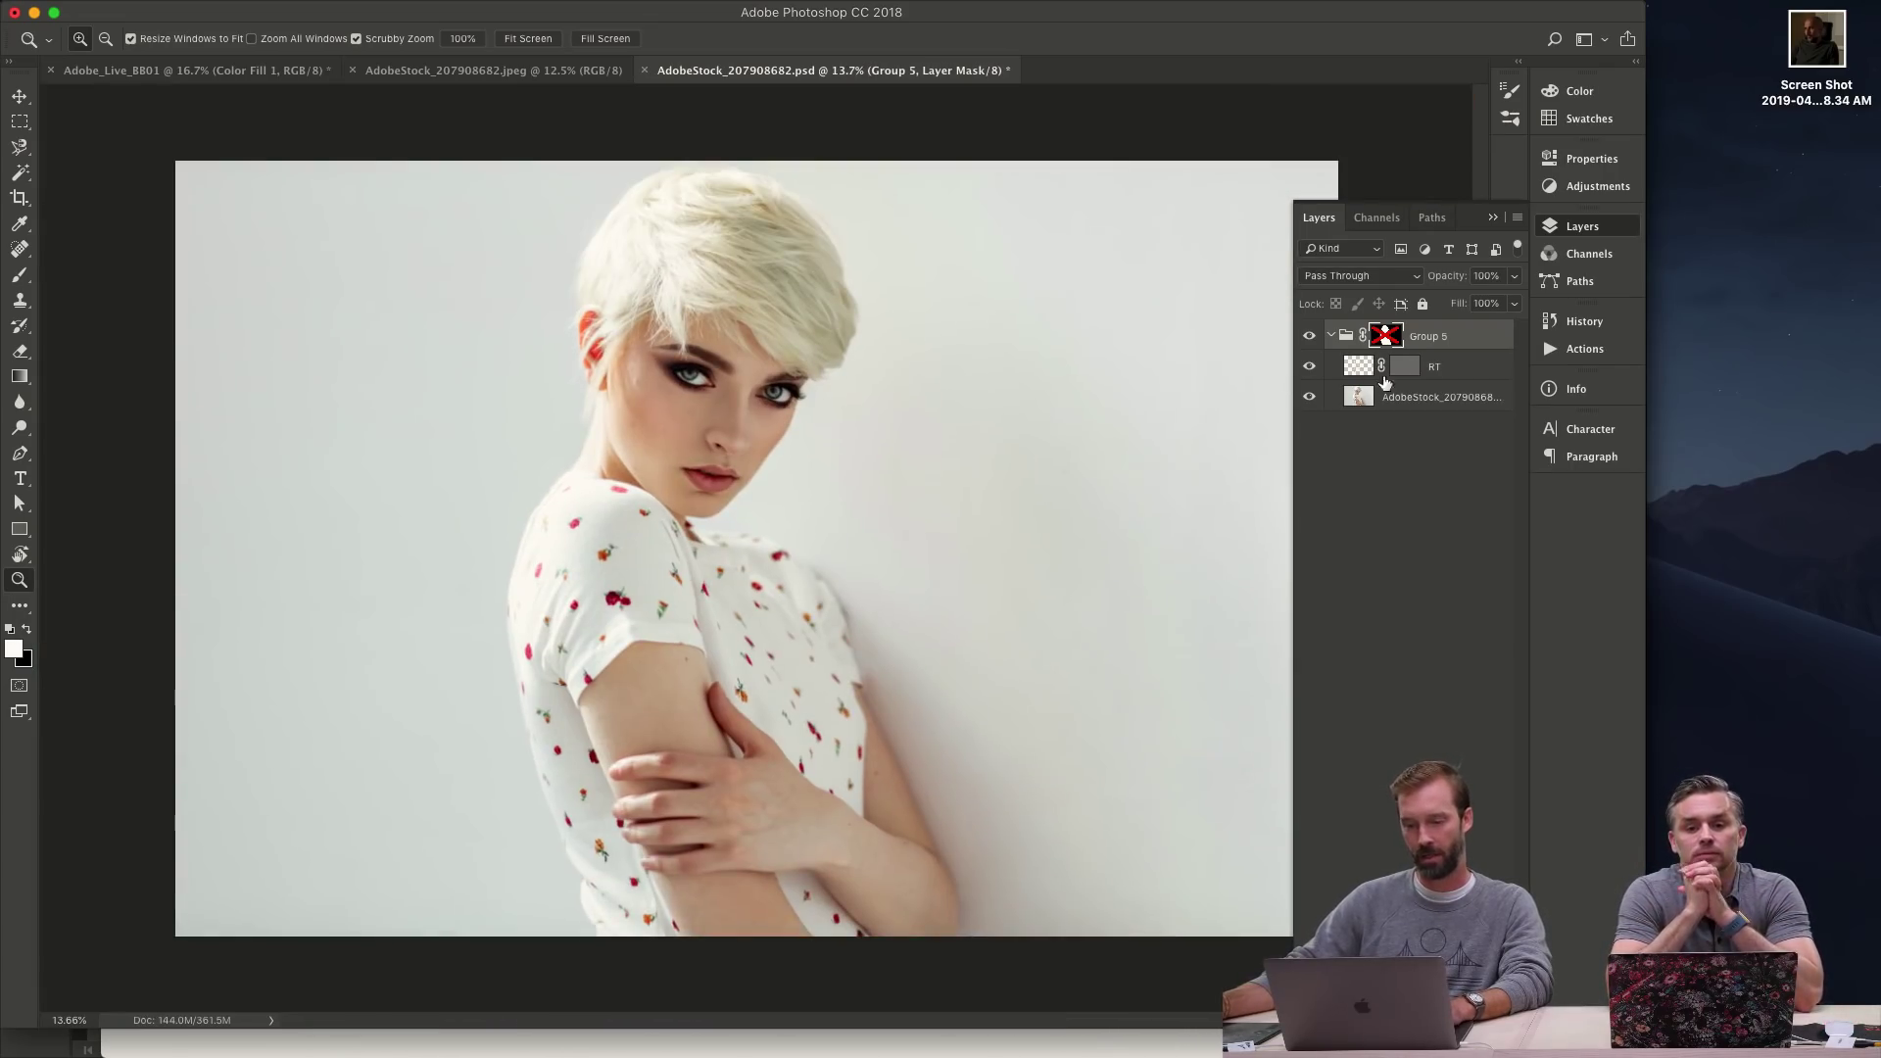
- Disable the RT layer's mask to show the plain shirt, re-enable Group 5's mask, and collapse the group
left_click(1403, 369, "shift")
left_click(1386, 336, "shift")
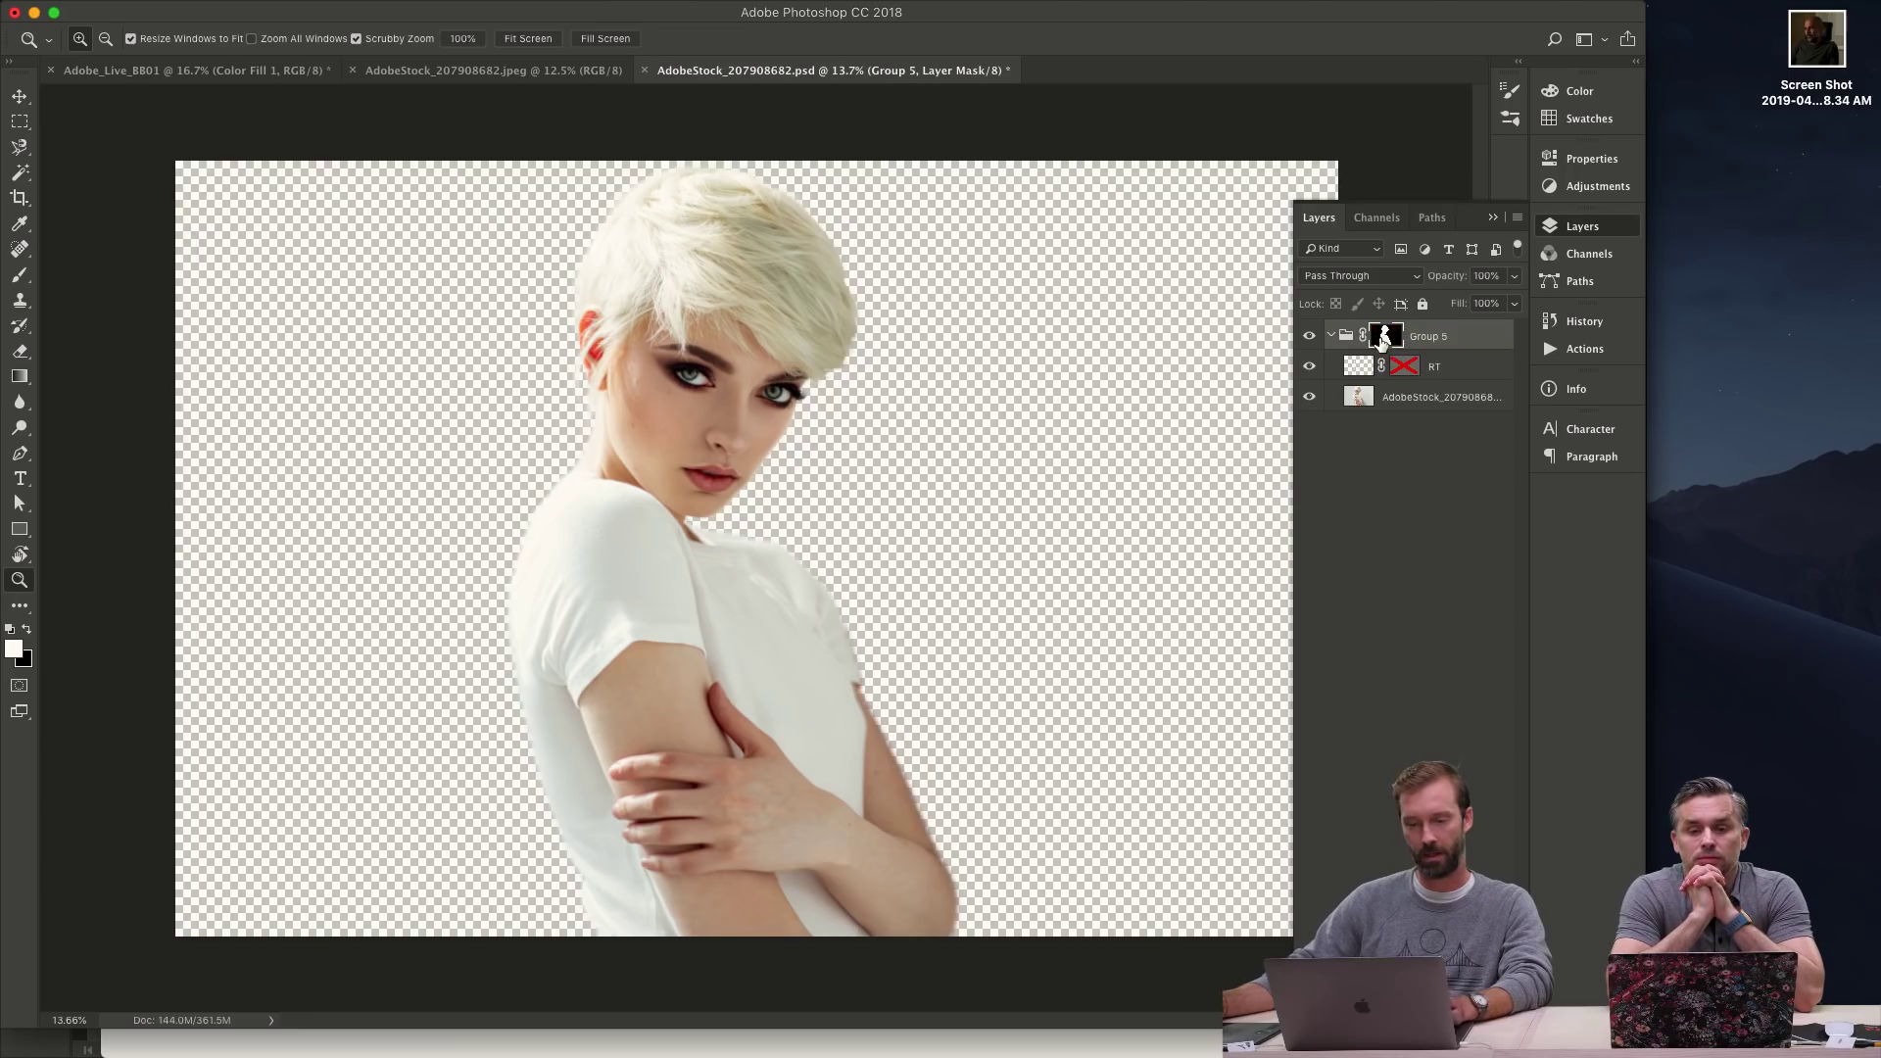
left_click(1331, 336)
left_click(1348, 343)
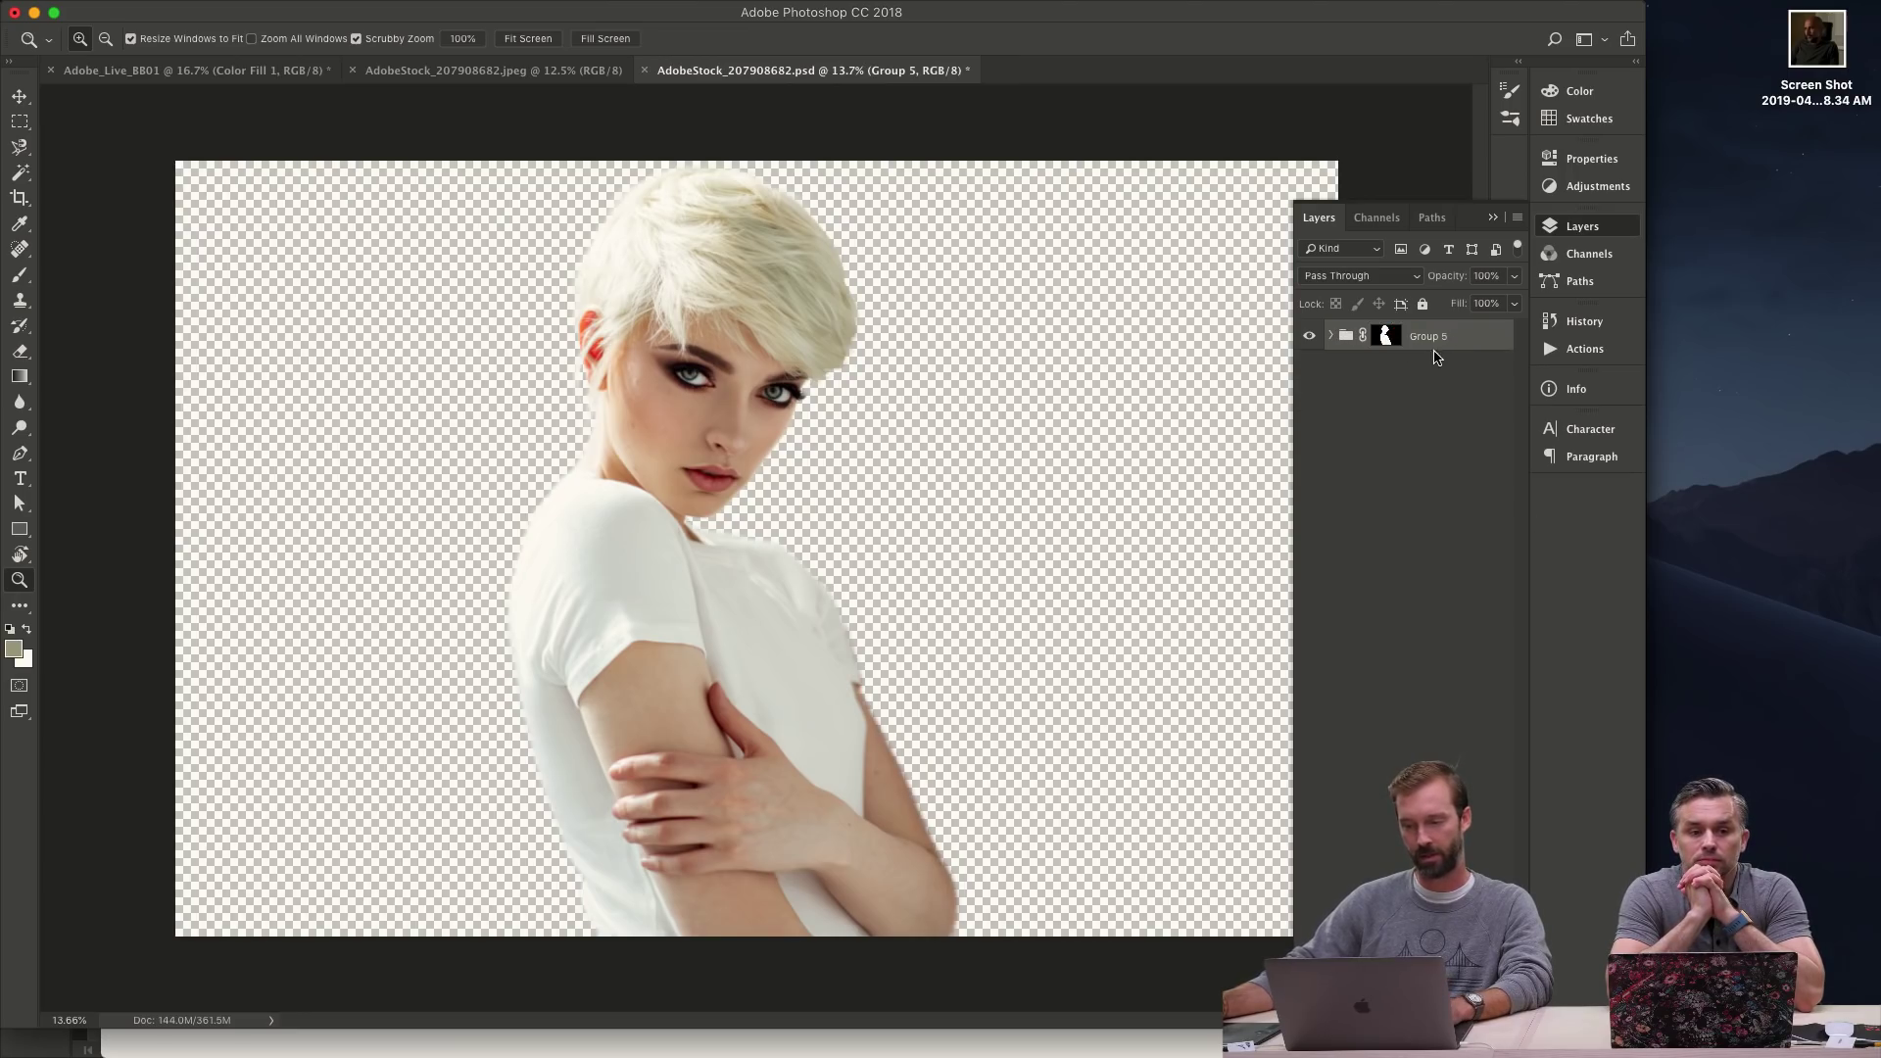
- Add a solid colour fill layer in grey 616161 and place it beneath Group 5 as a backdrop
key("ctrl+shift+n")
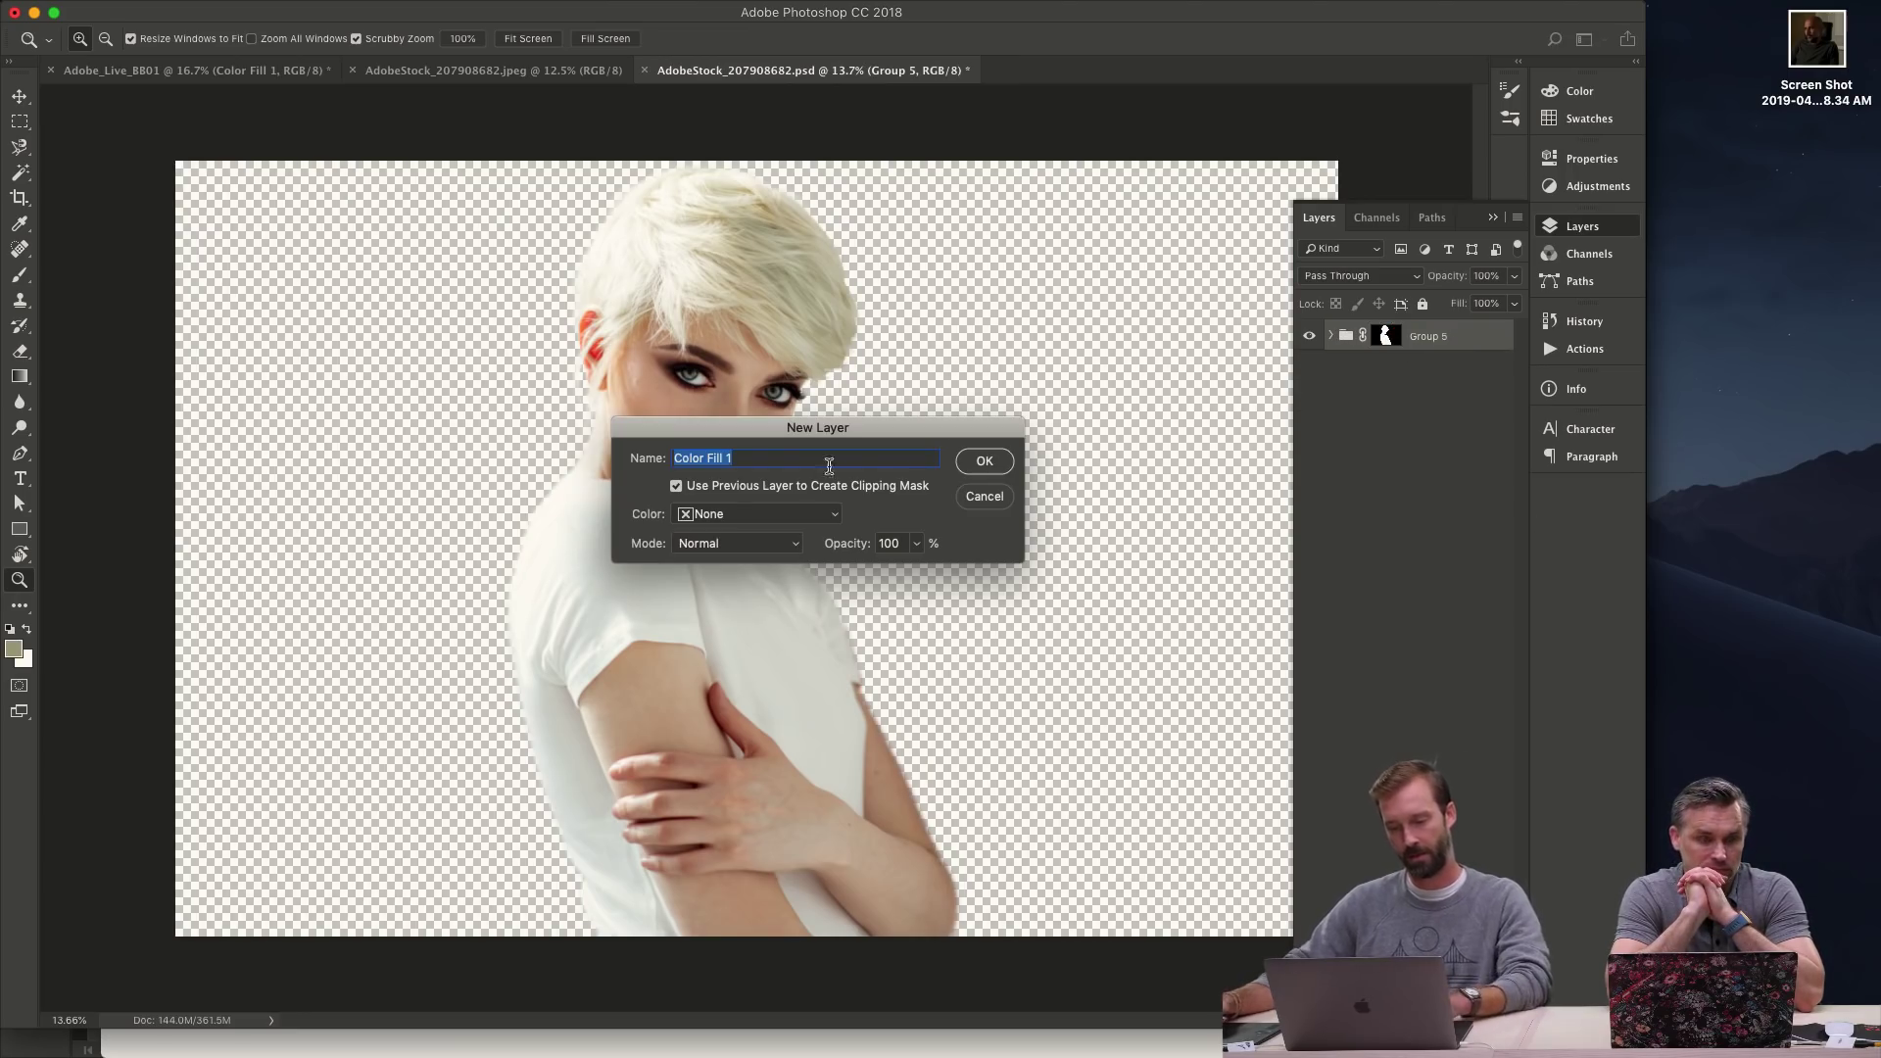
left_click(986, 465)
left_click(1010, 435)
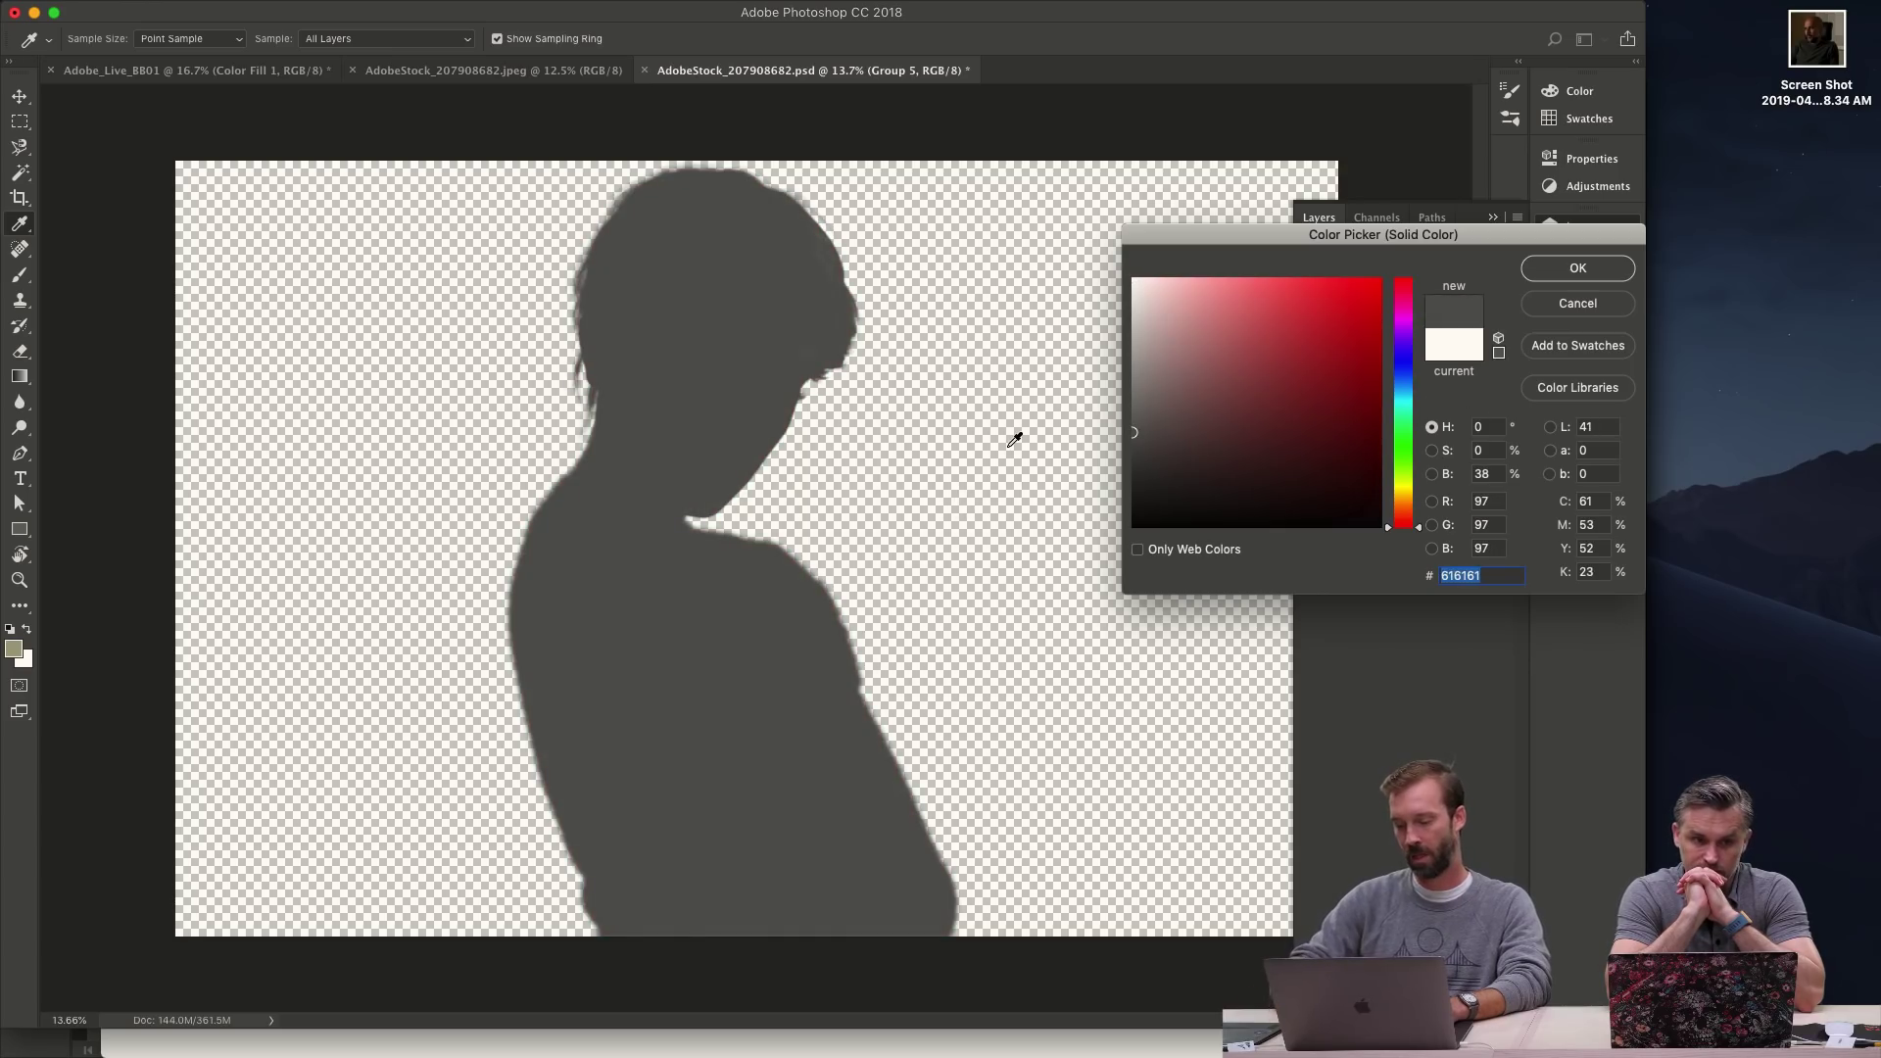
key("Return")
key("ctrl+bracketleft")
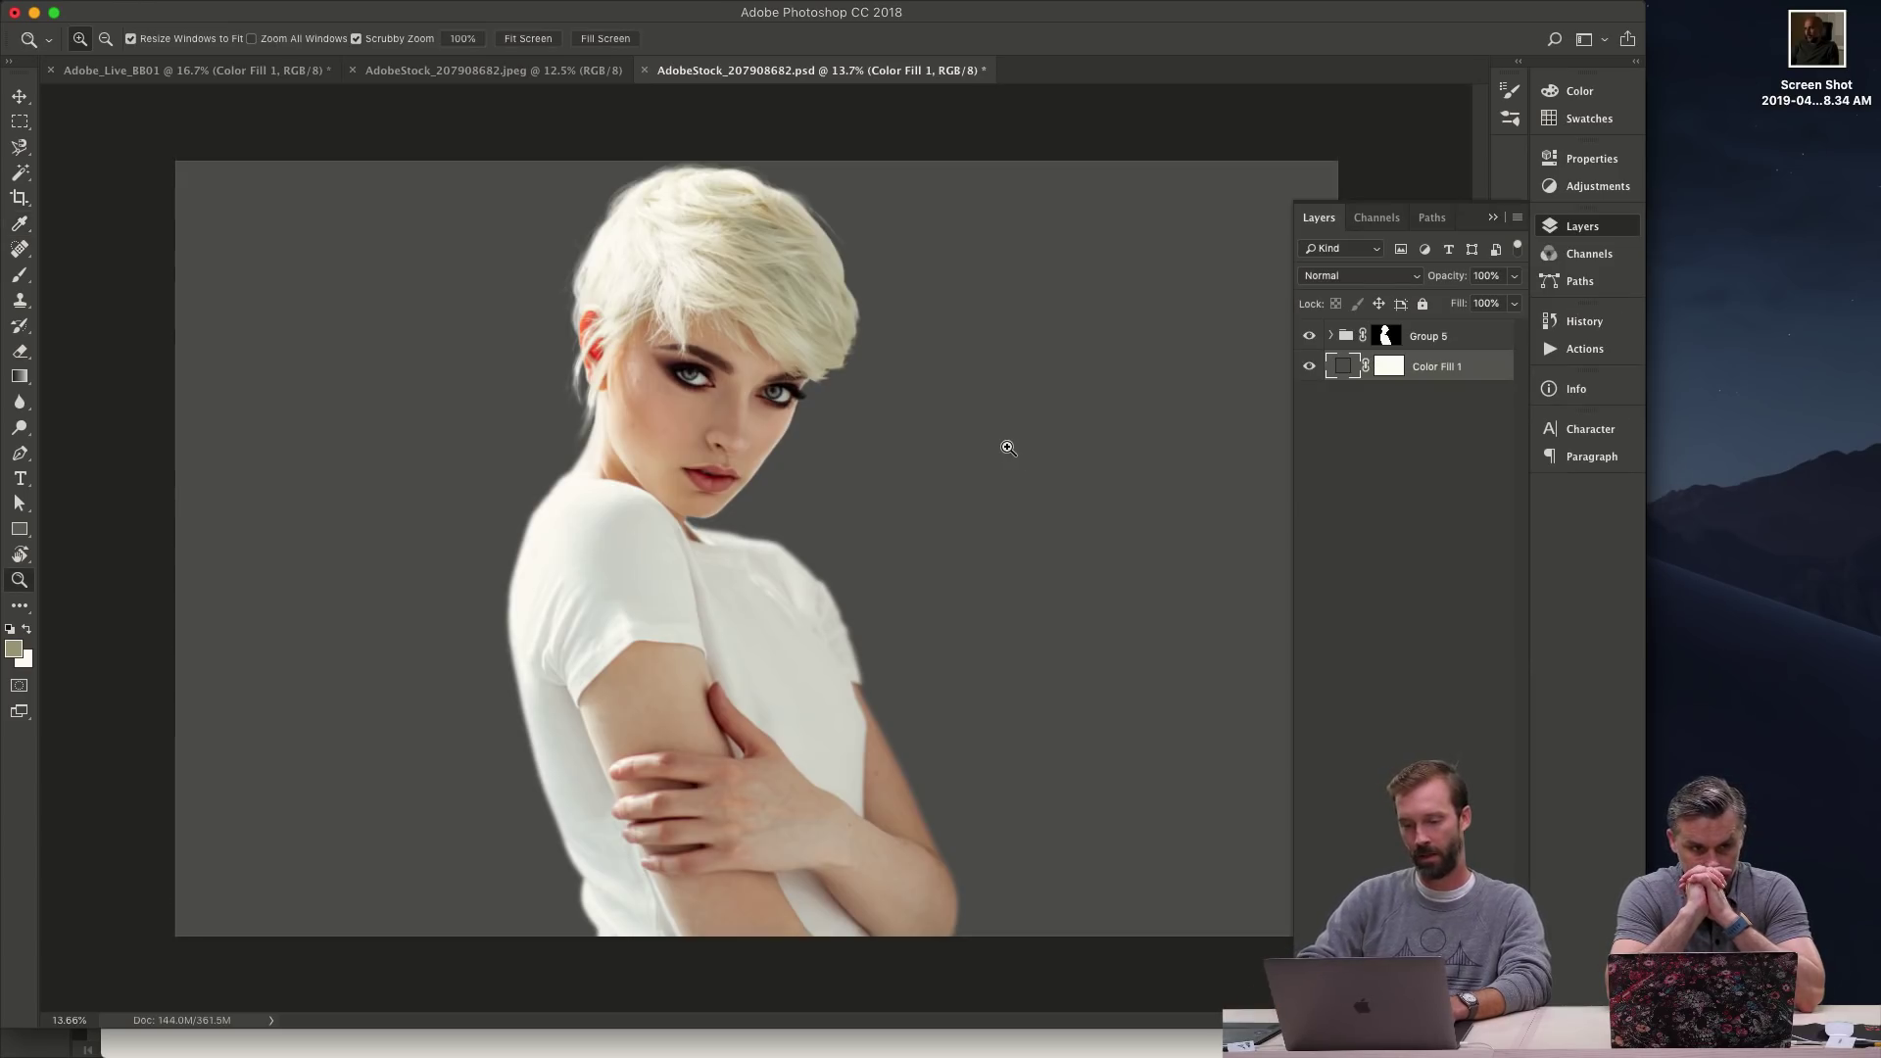
- Try white (ffffff) and black (000000) as the backdrop fill colour, then discard the changes
double_click(1342, 366)
left_click(1181, 511)
type("ffffff")
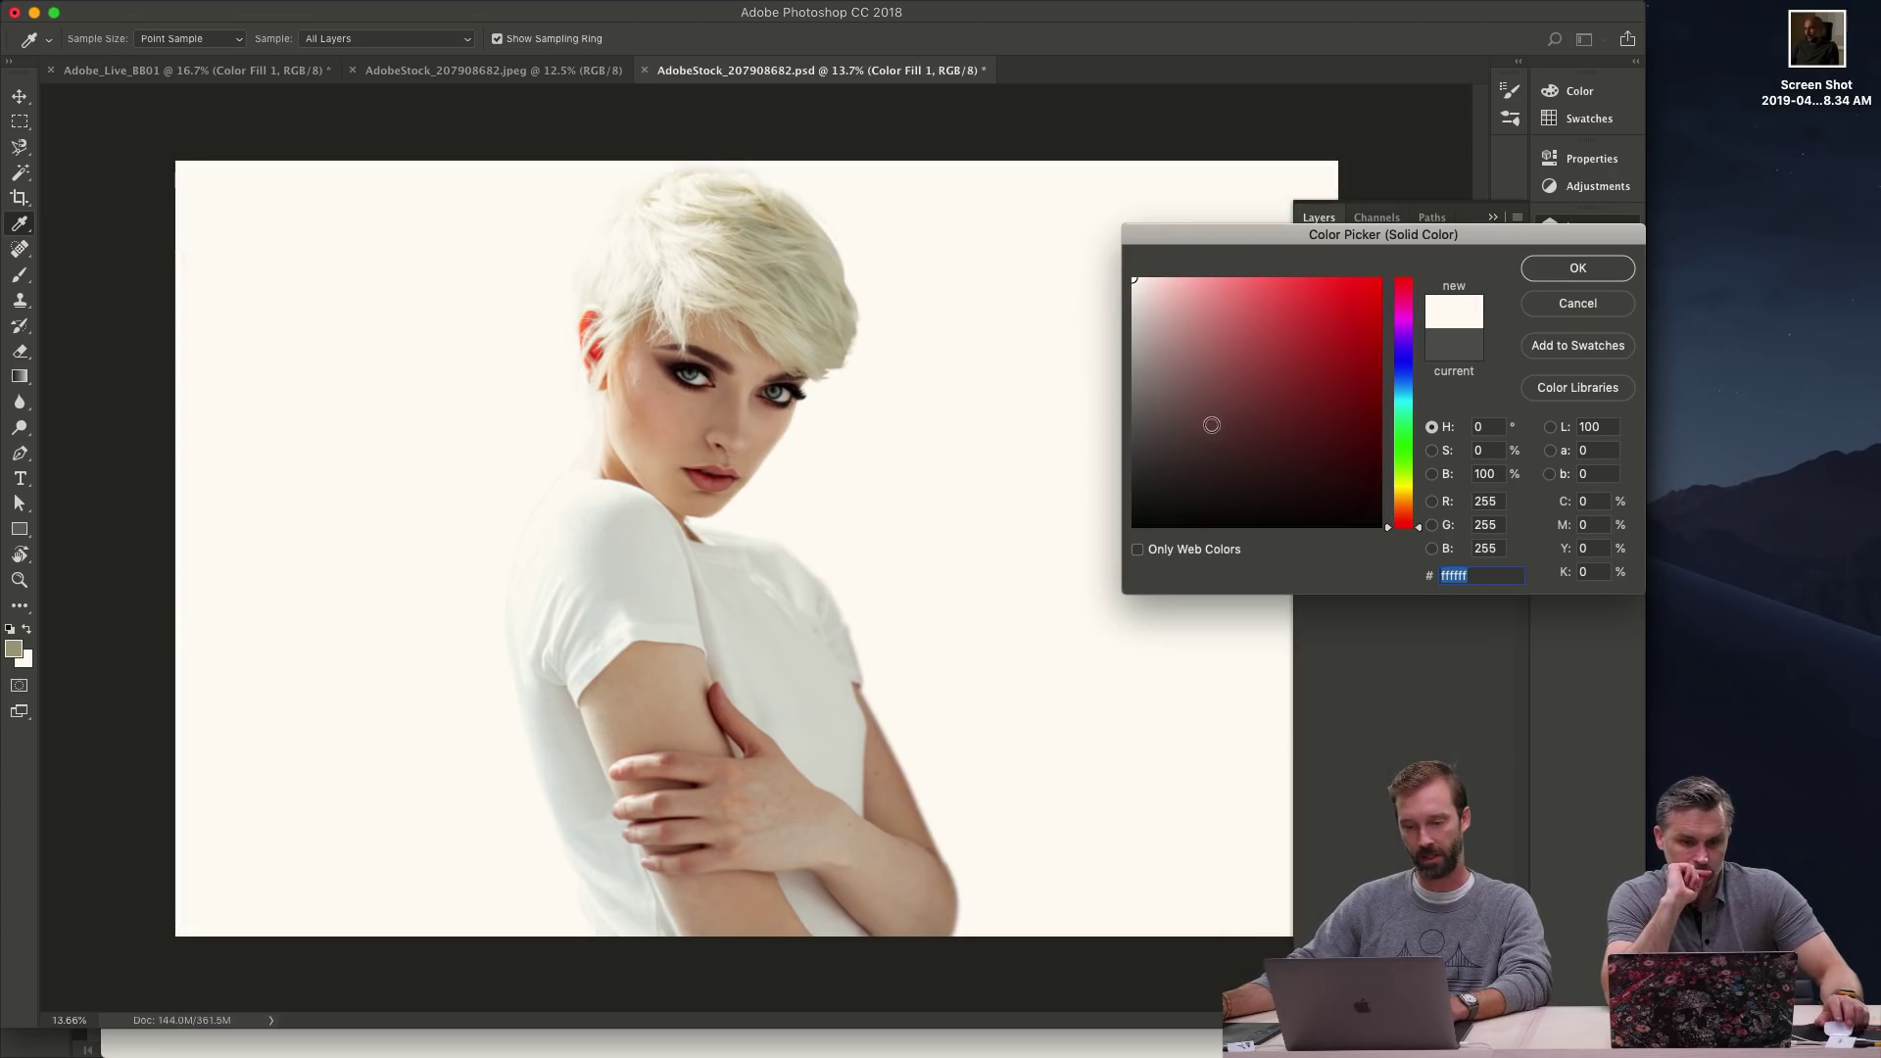
type("000000")
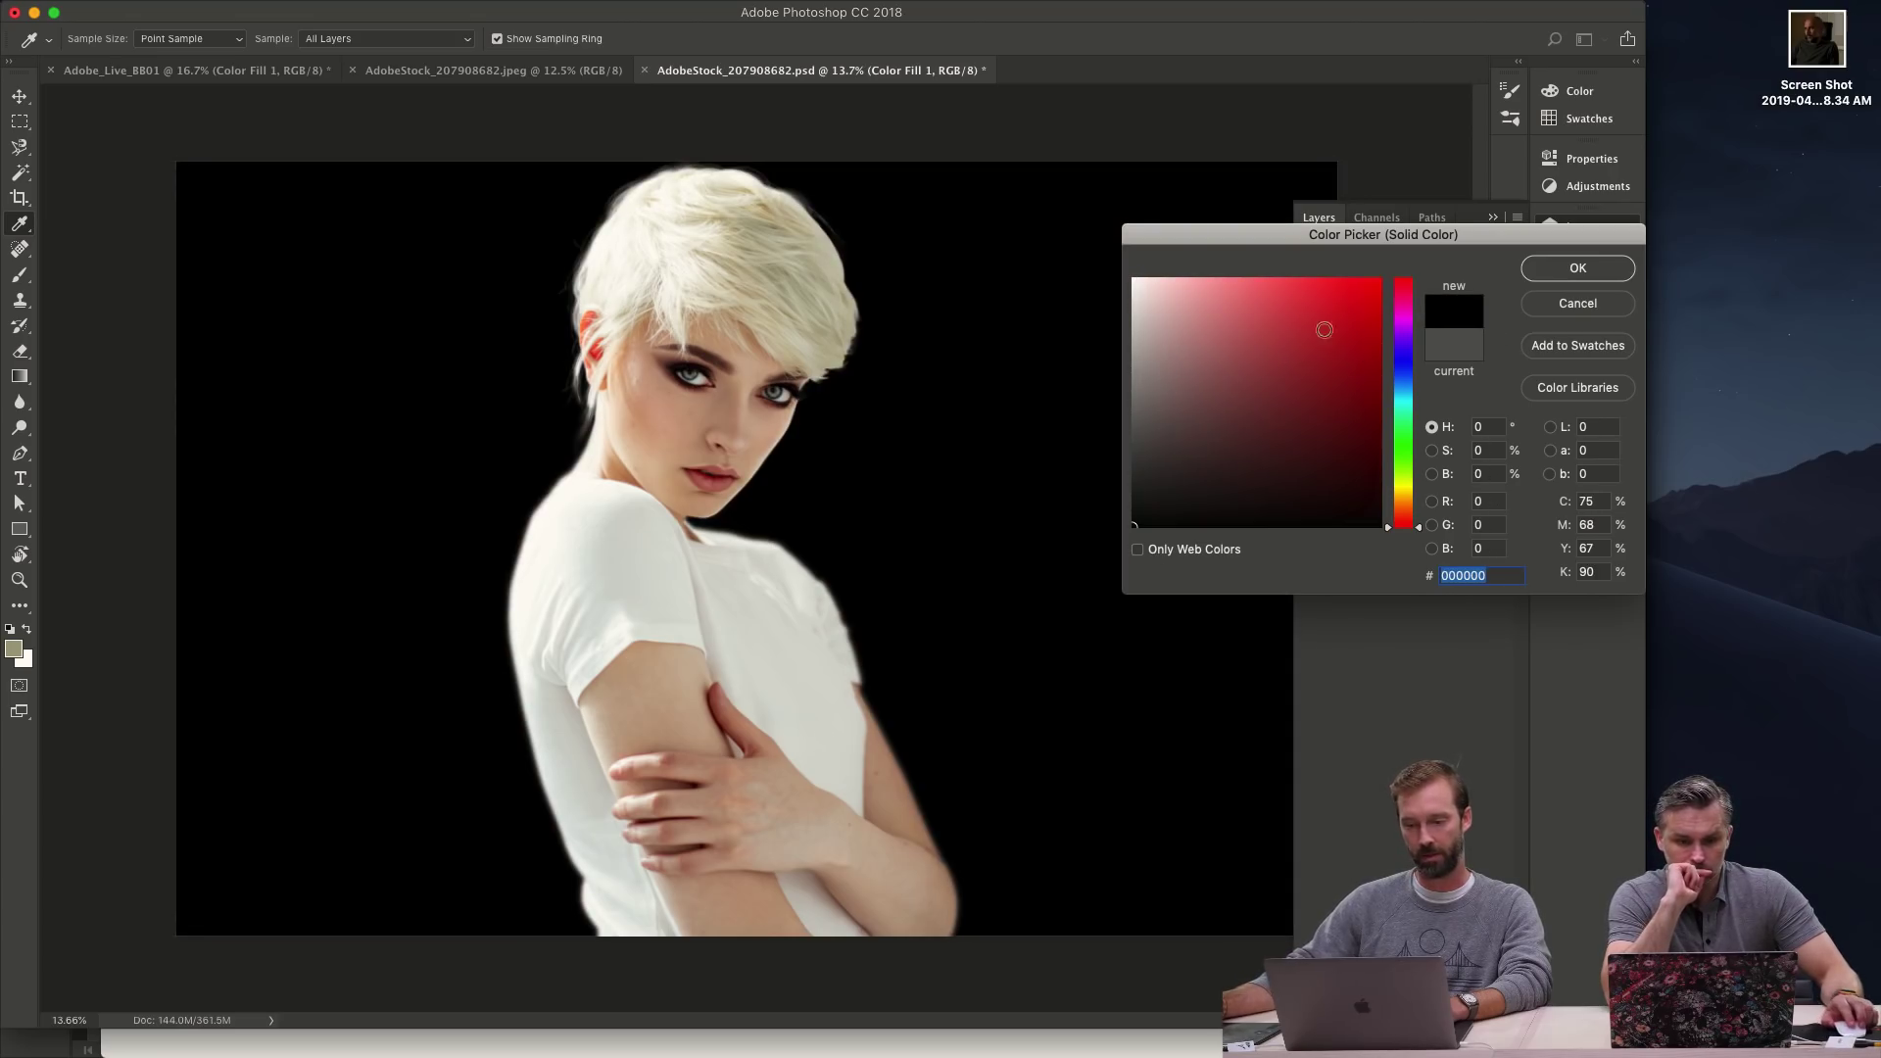
left_click(1599, 304)
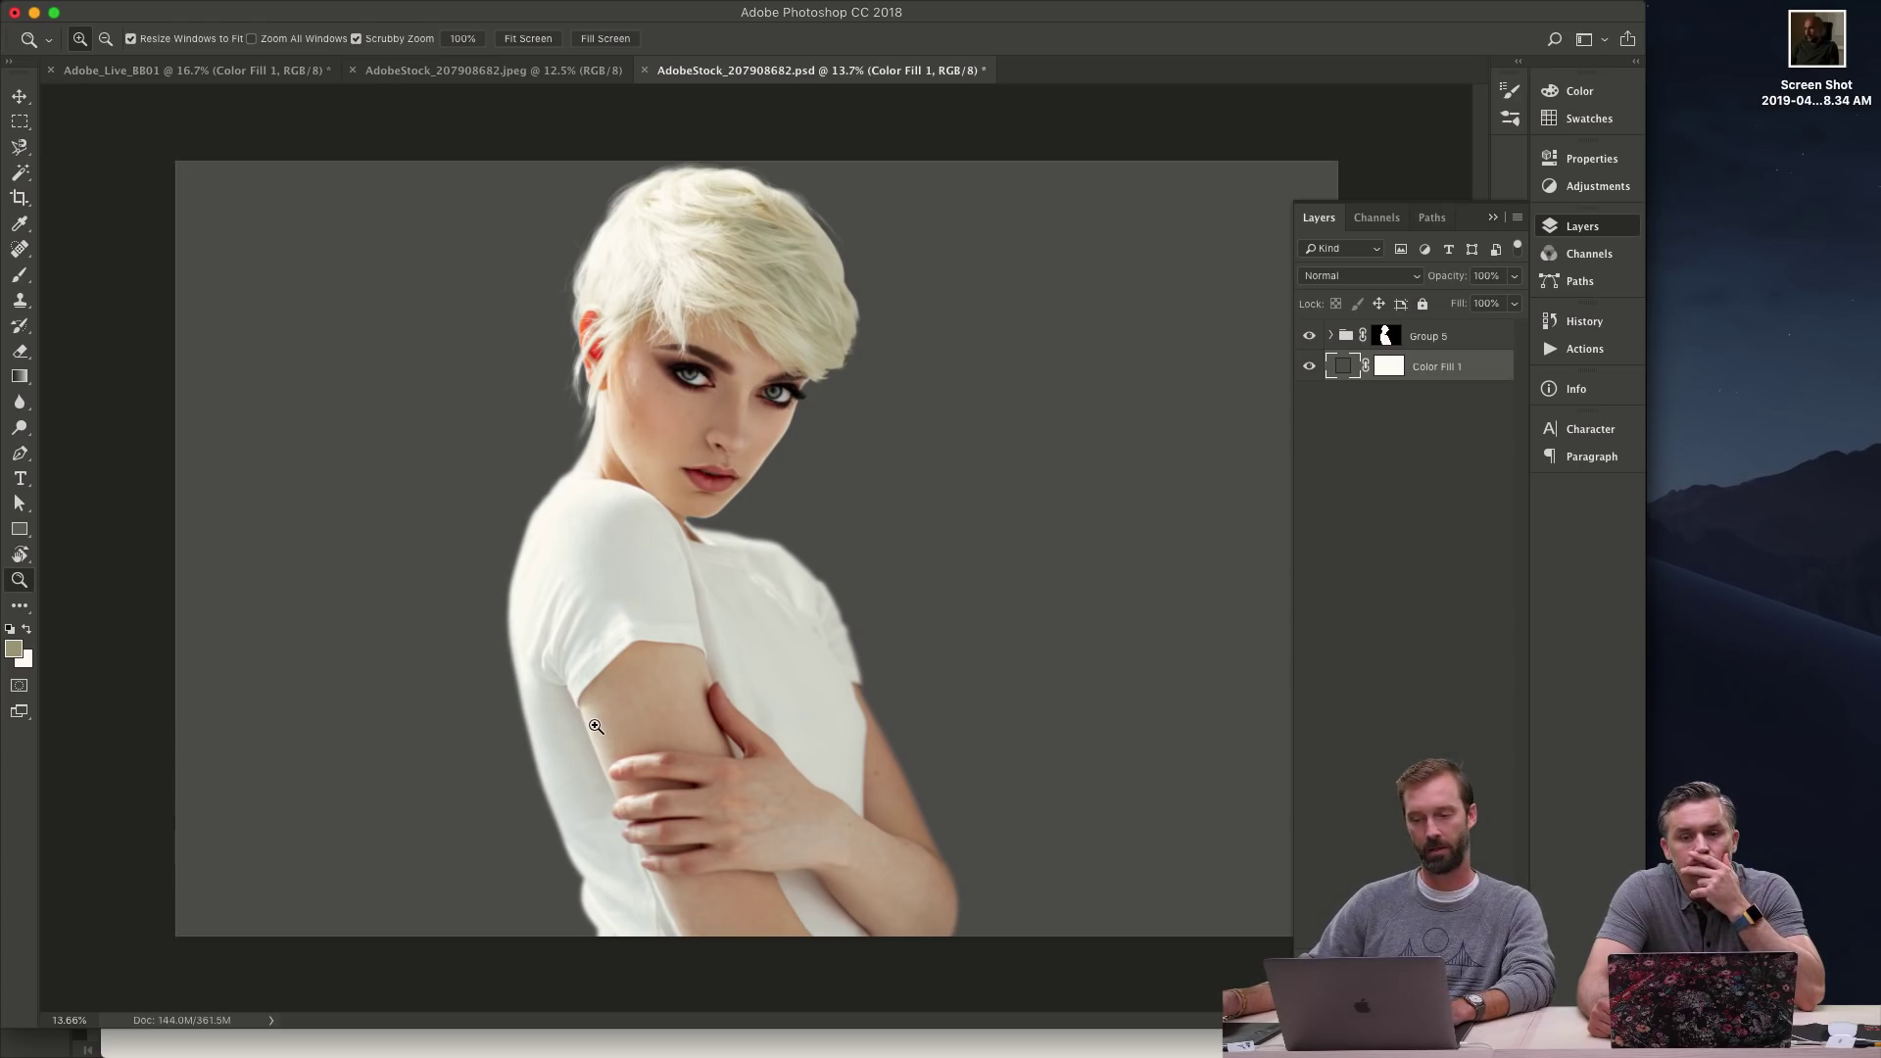
- Expand Group 5, hide the RT layer, and add a new empty layer directly above the stock photo
left_click(1330, 335)
left_click(1309, 365)
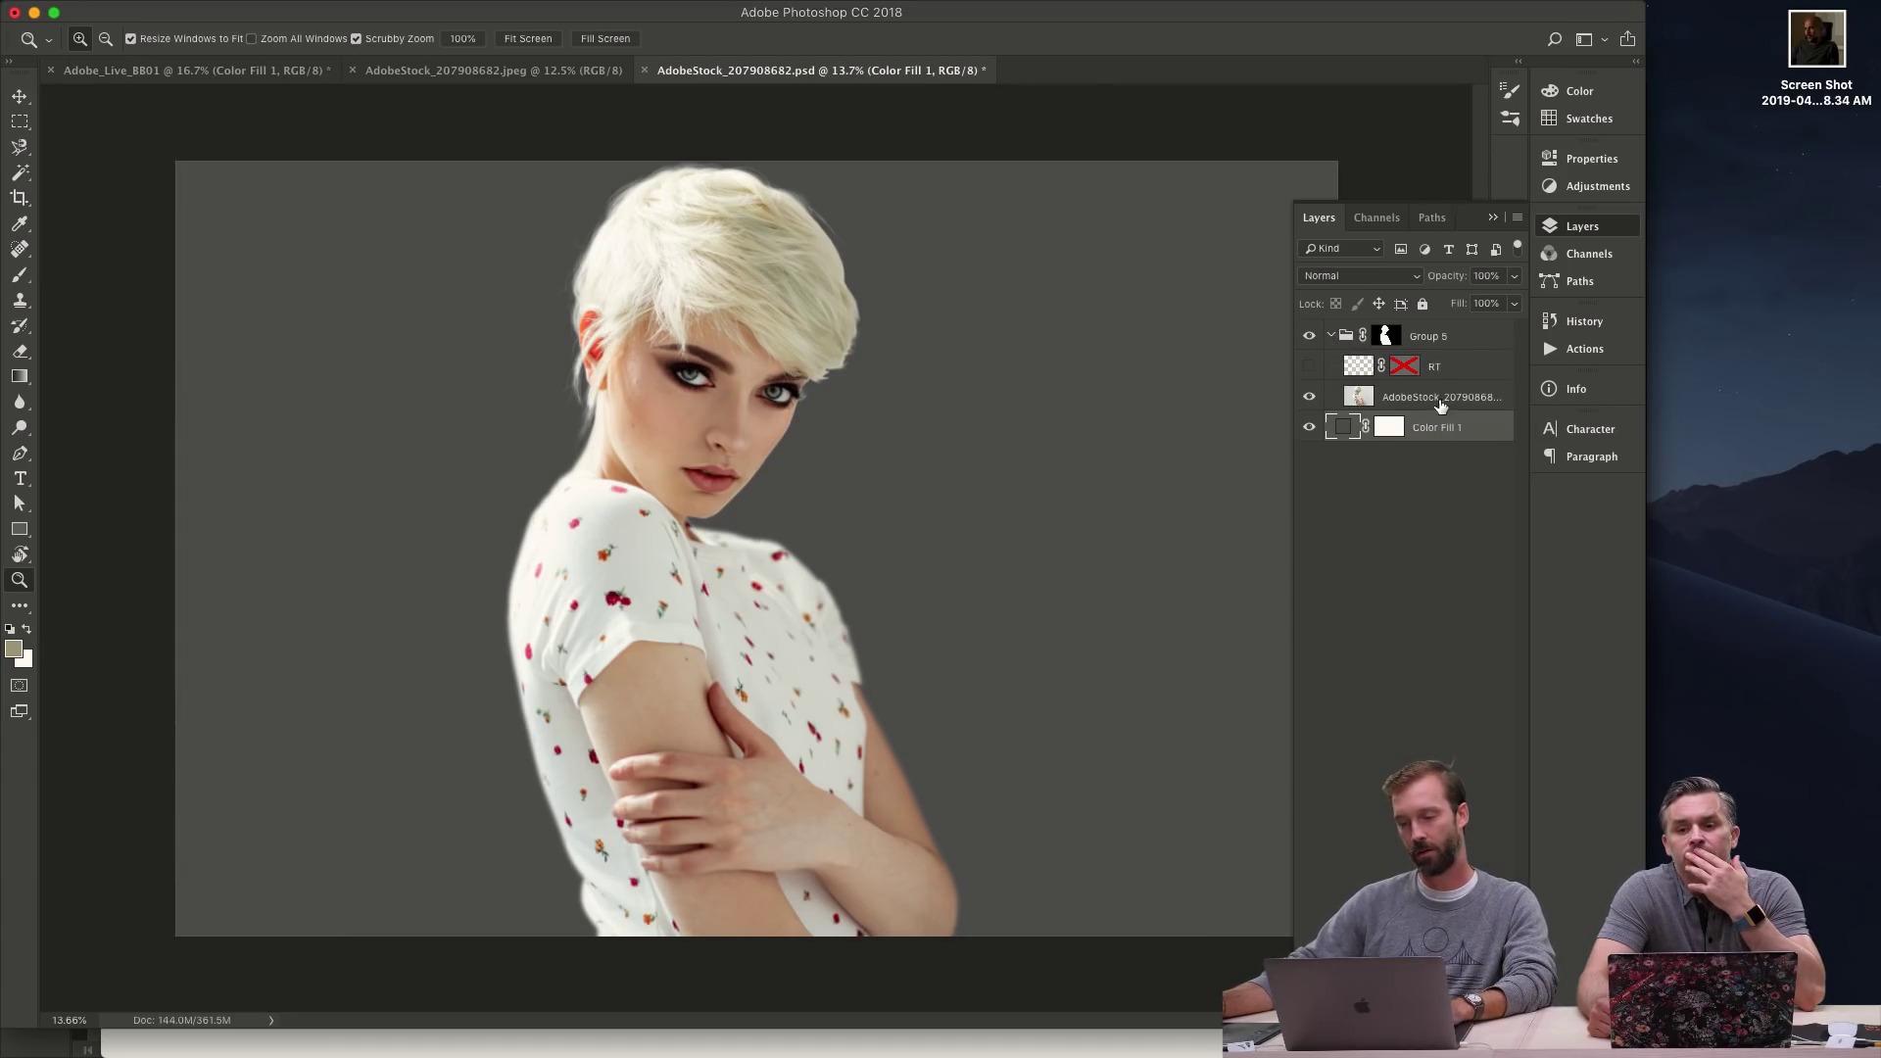
left_click(1431, 400)
key("super+shift+n")
key("Return")
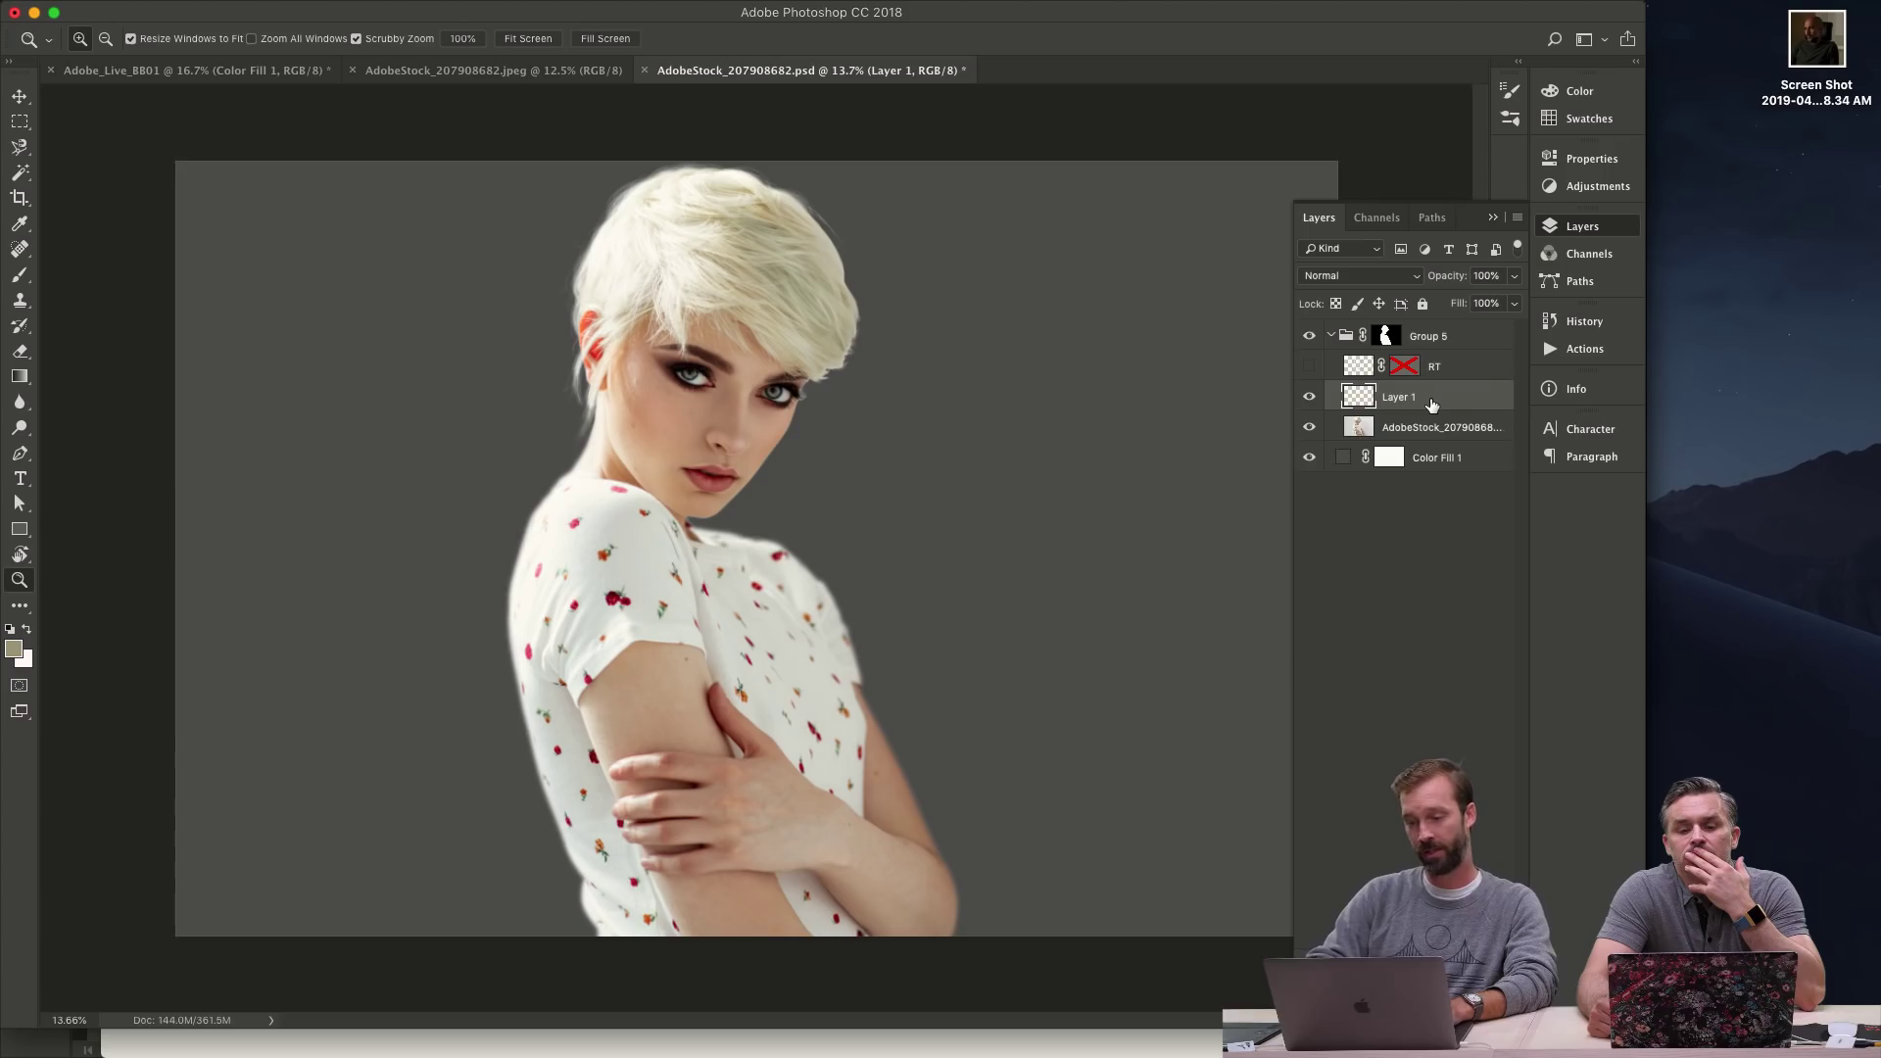
- Remove the upper orange flower from the shirt sleeve on the new layer with an enlarged content-aware Spot Healing Brush
left_click_drag(609, 598, 695, 652)
key("j")
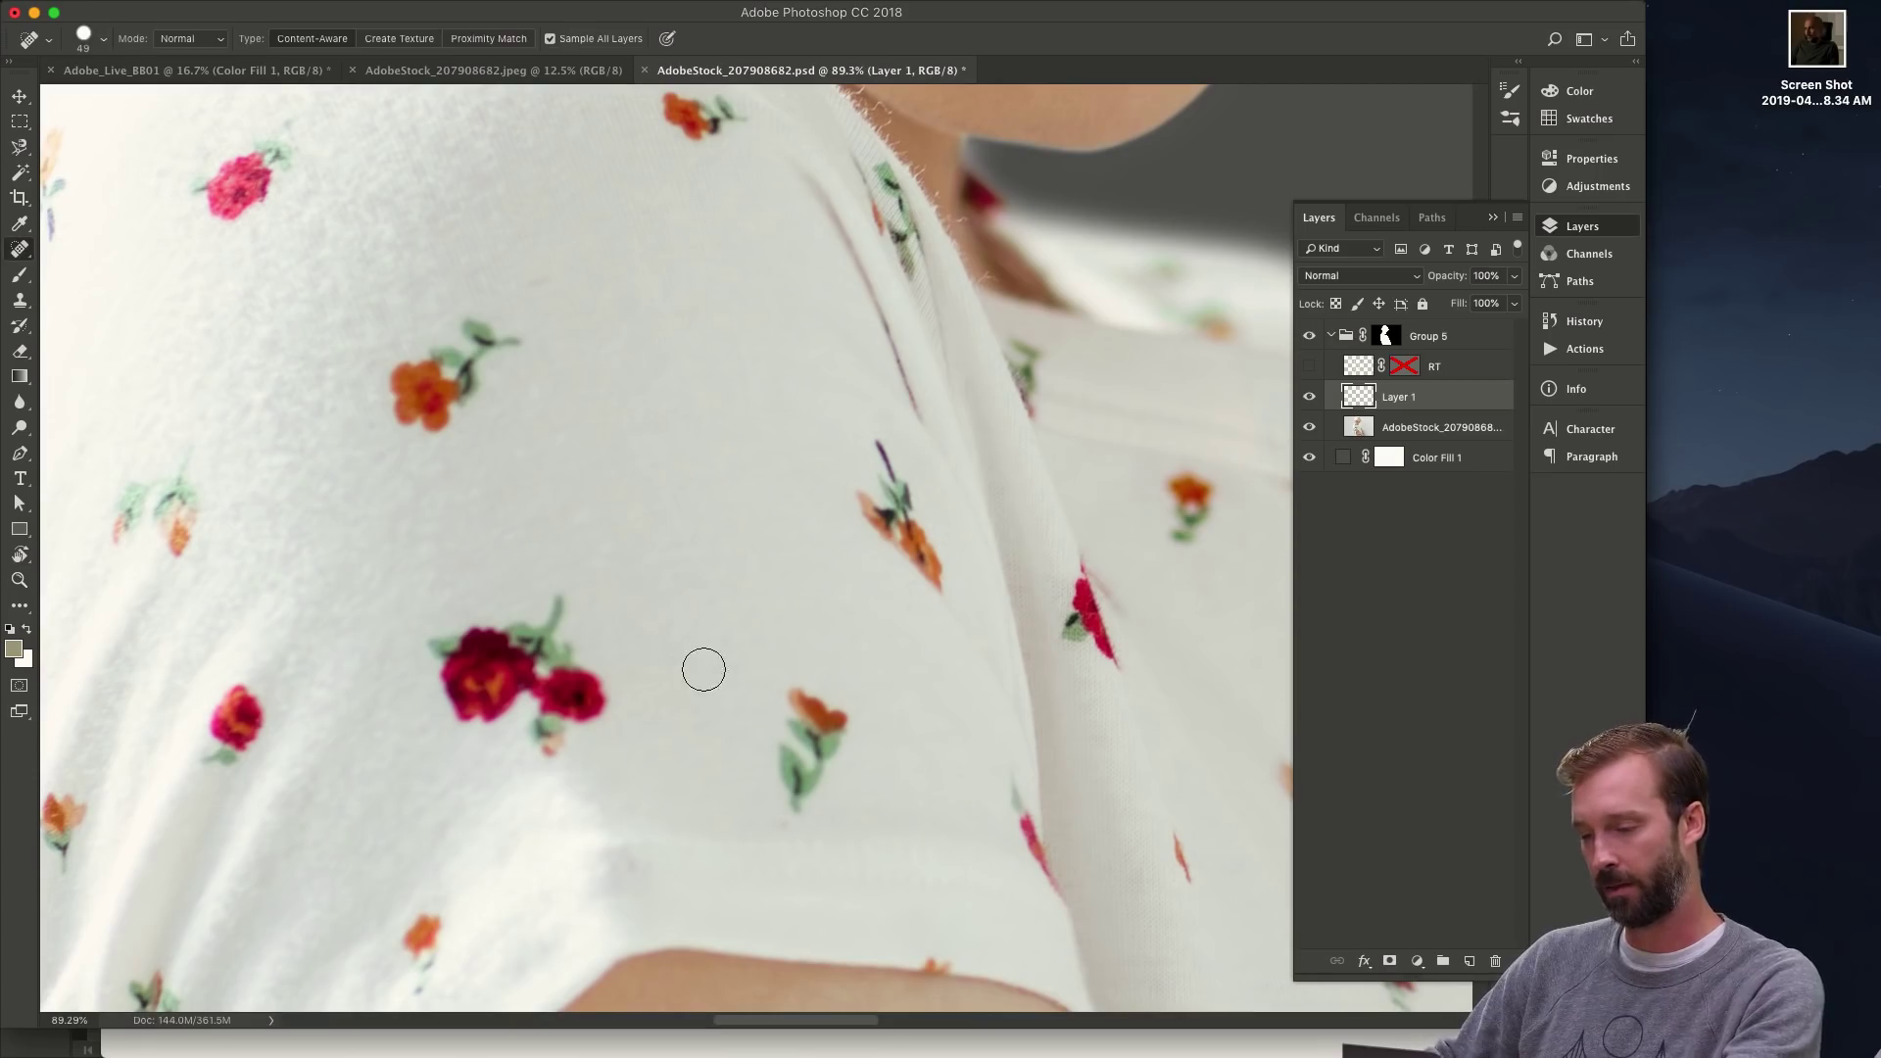
mouse_move(594, 507)
left_mouse_down()
mouse_move(676, 532)
mouse_move(671, 549)
left_mouse_up()
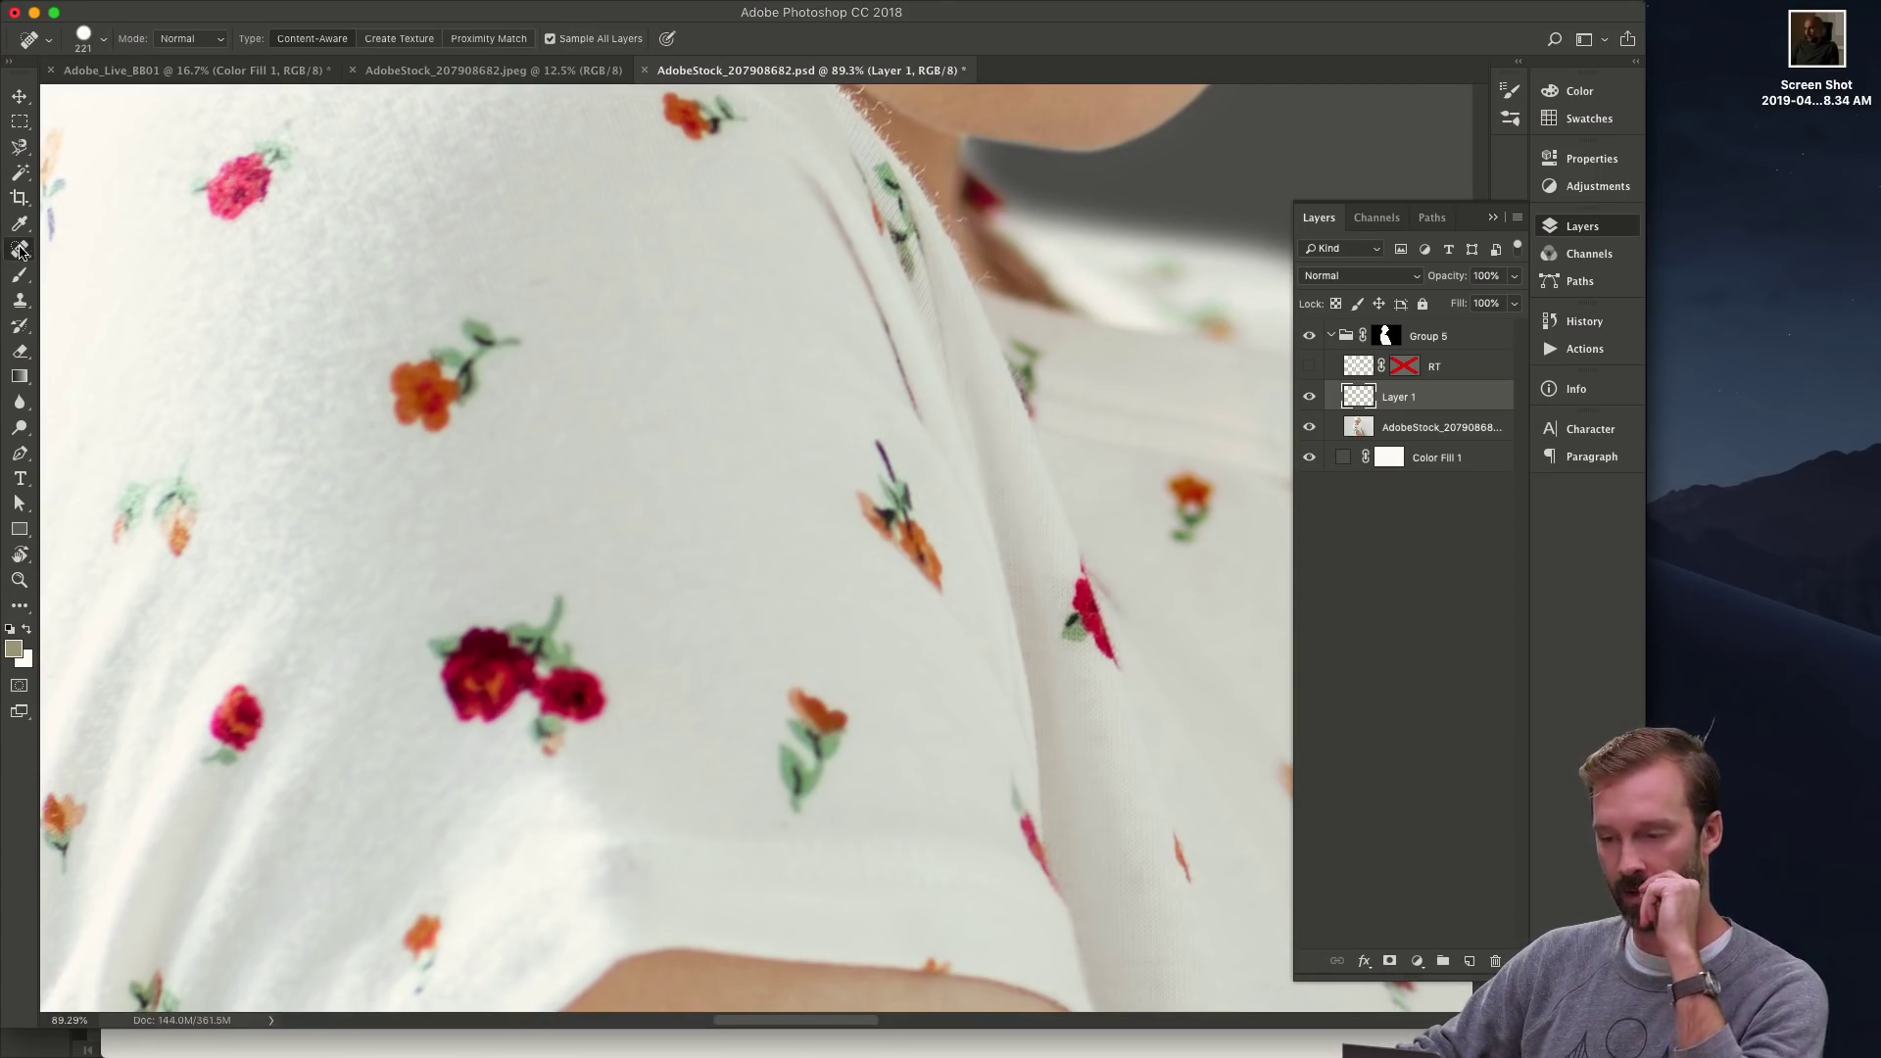
left_click(20, 251)
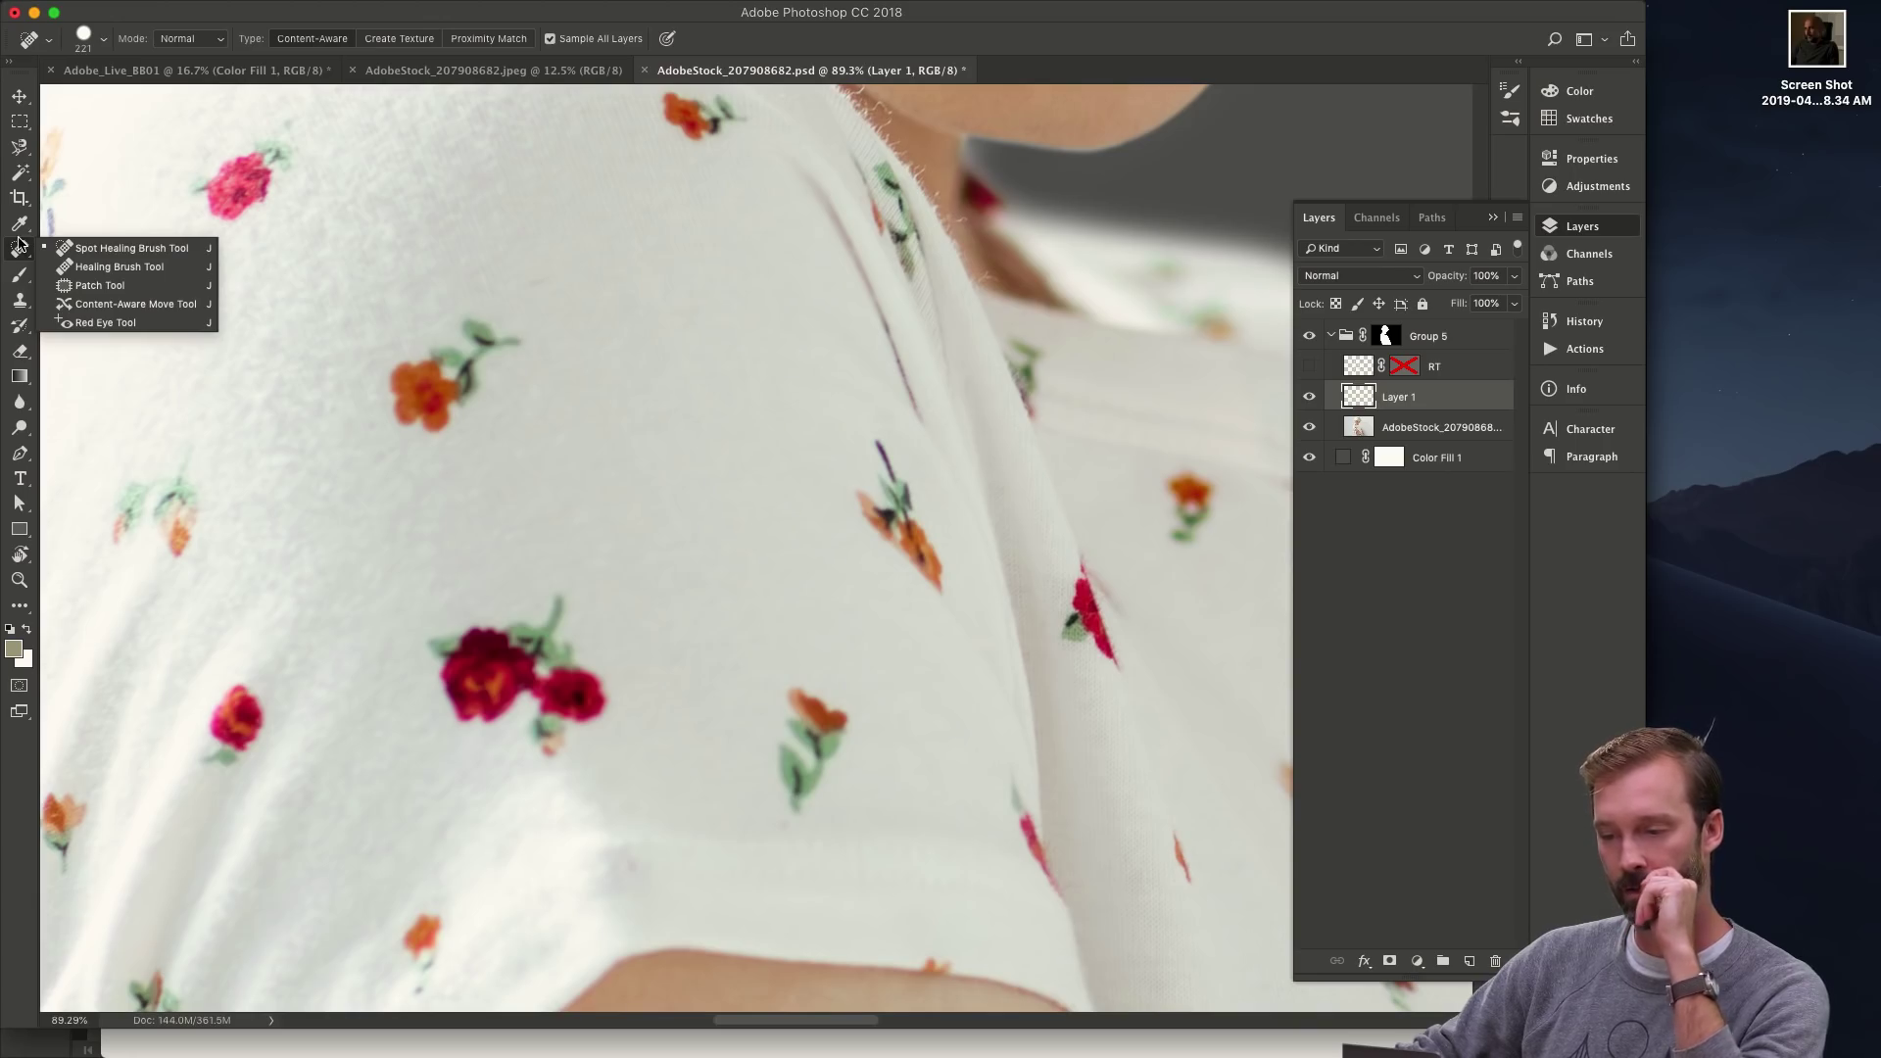
left_click(538, 414)
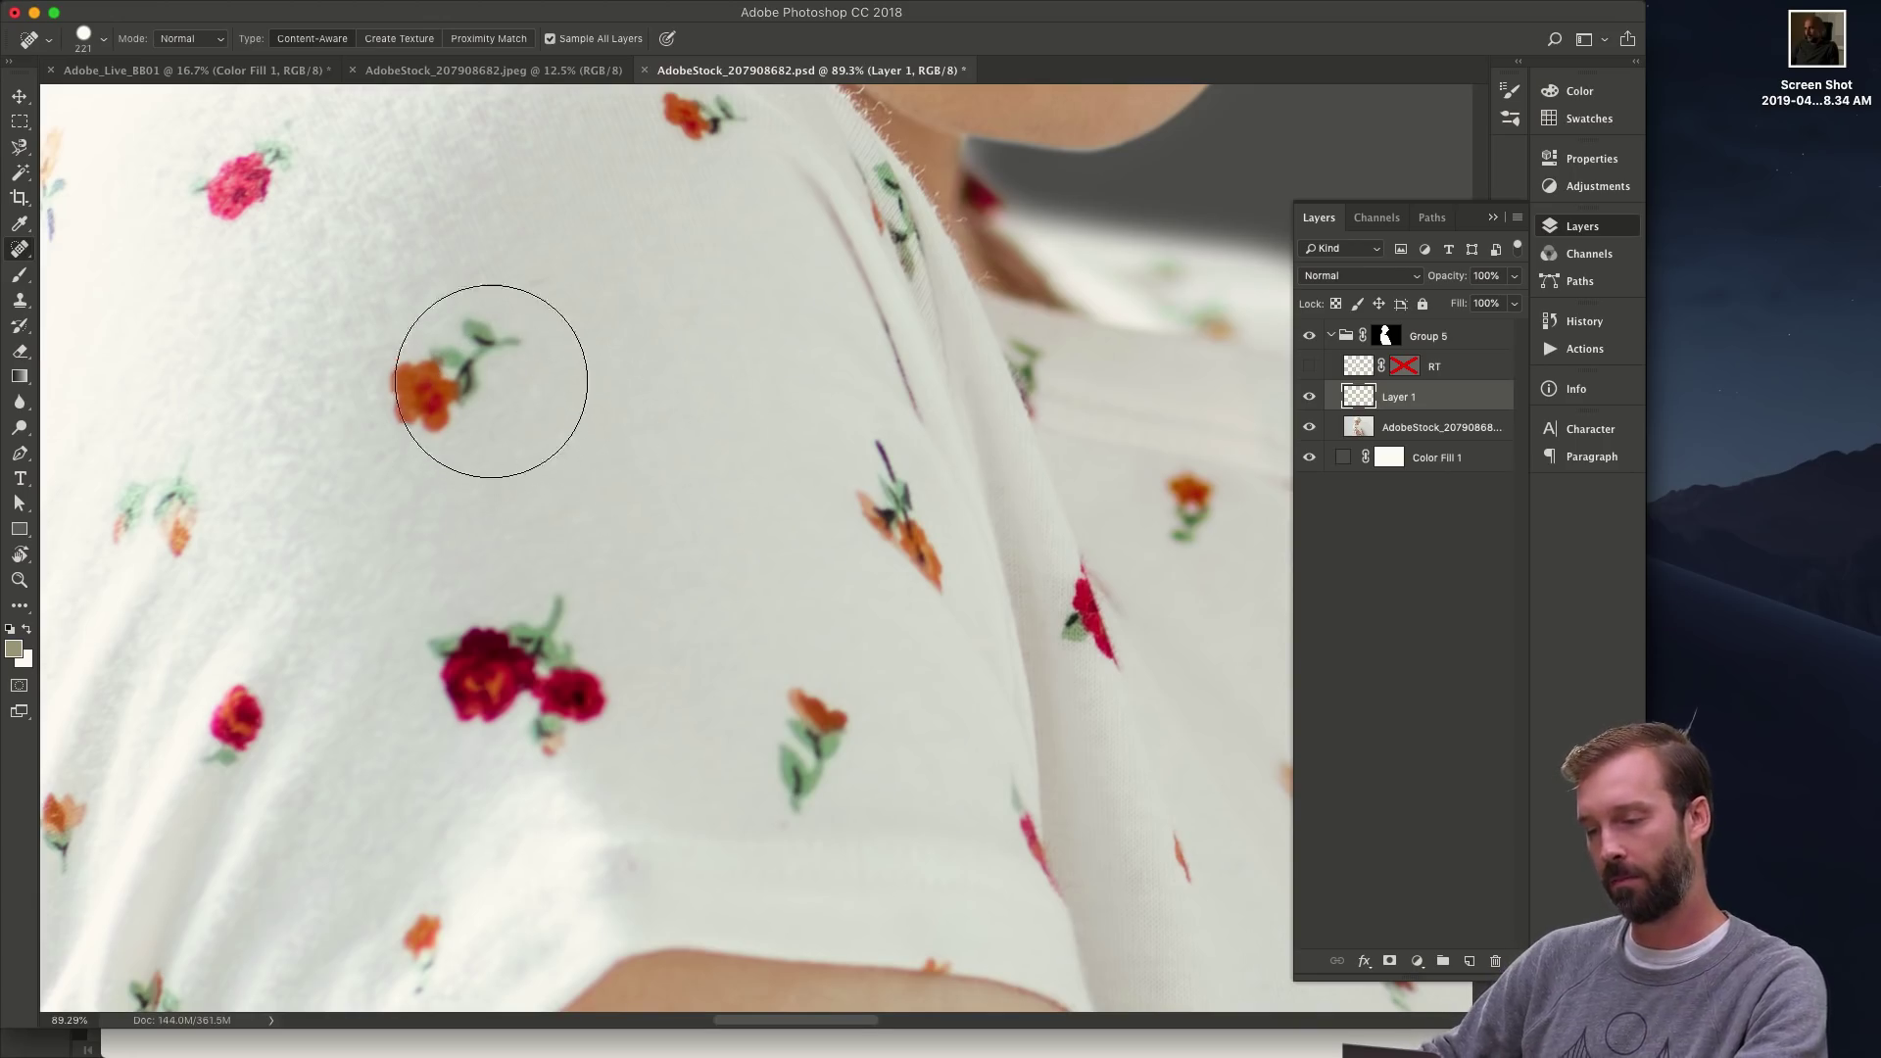
left_click_drag(491, 381, 460, 387)
left_click(432, 391)
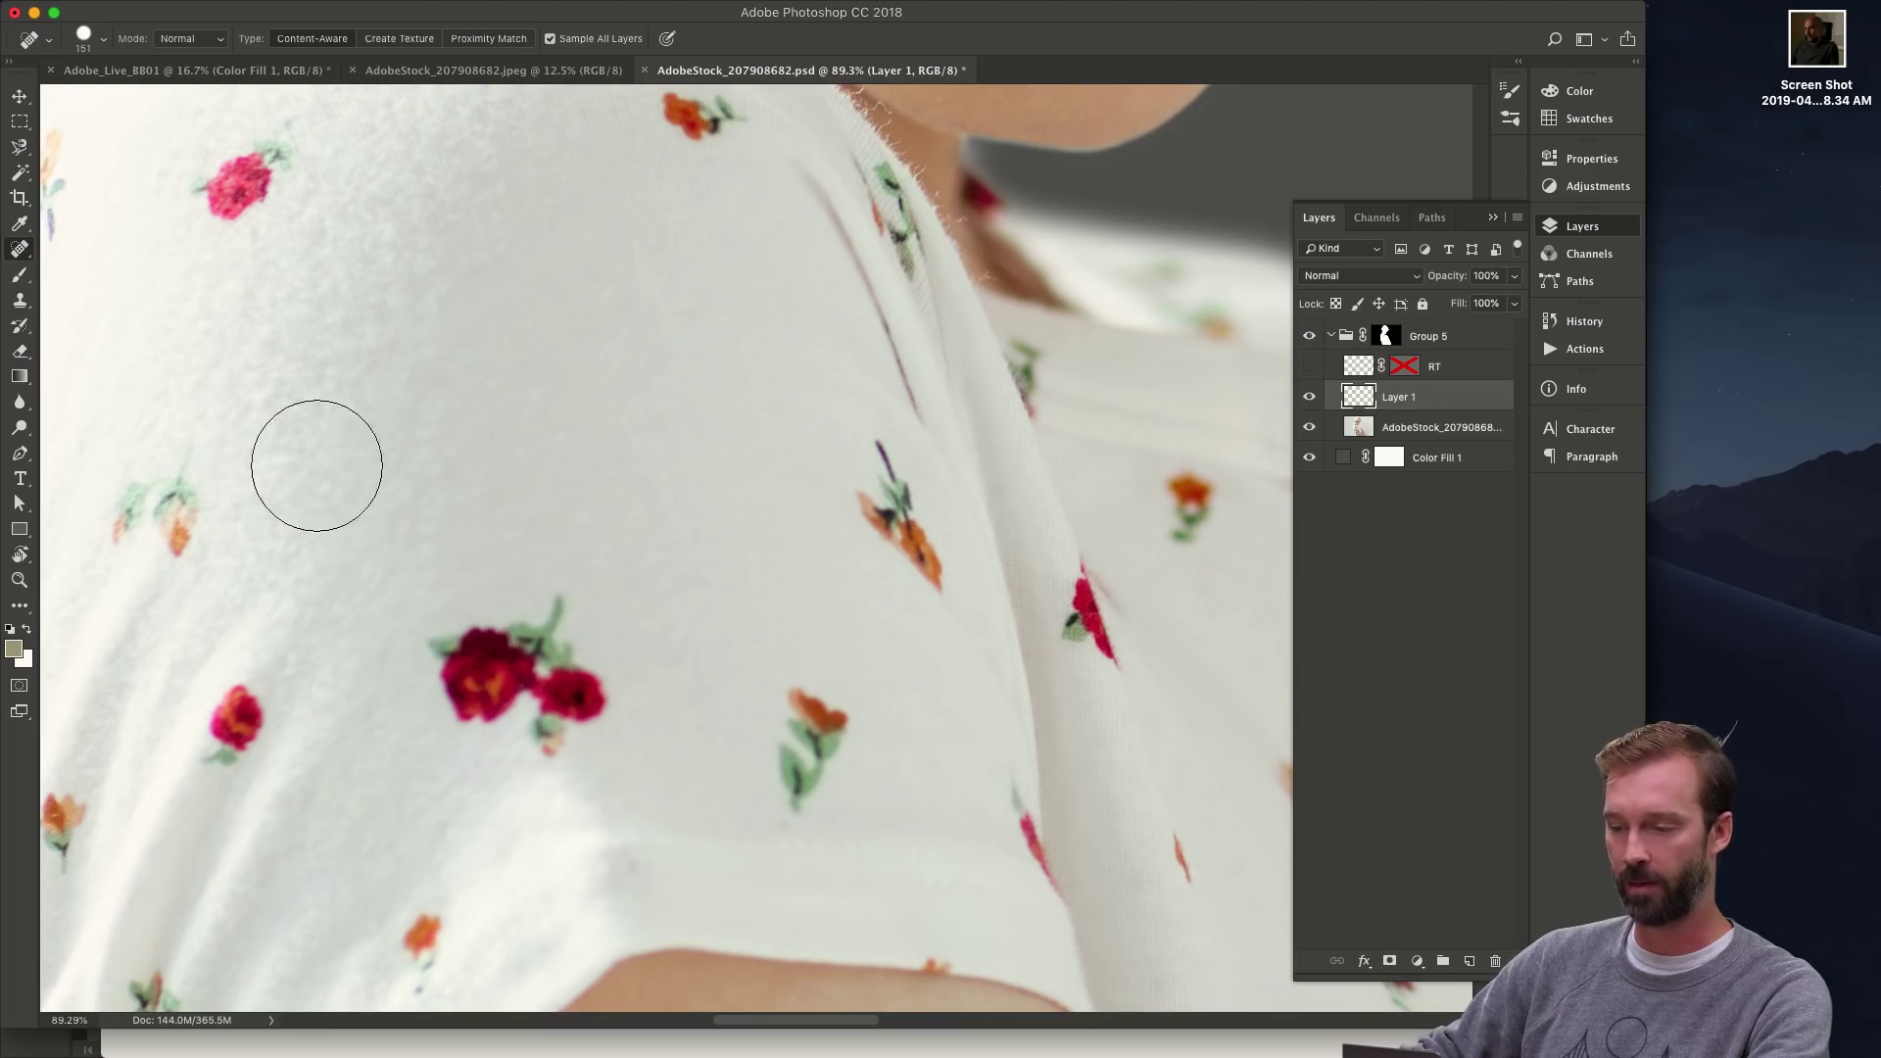
- Heal away the red roses and orange flowers on the lower sleeve and the red flower beside its fold
mouse_move(453, 669)
left_mouse_down()
mouse_move(541, 691)
mouse_move(553, 644)
left_mouse_up()
left_click_drag(881, 729, 847, 750)
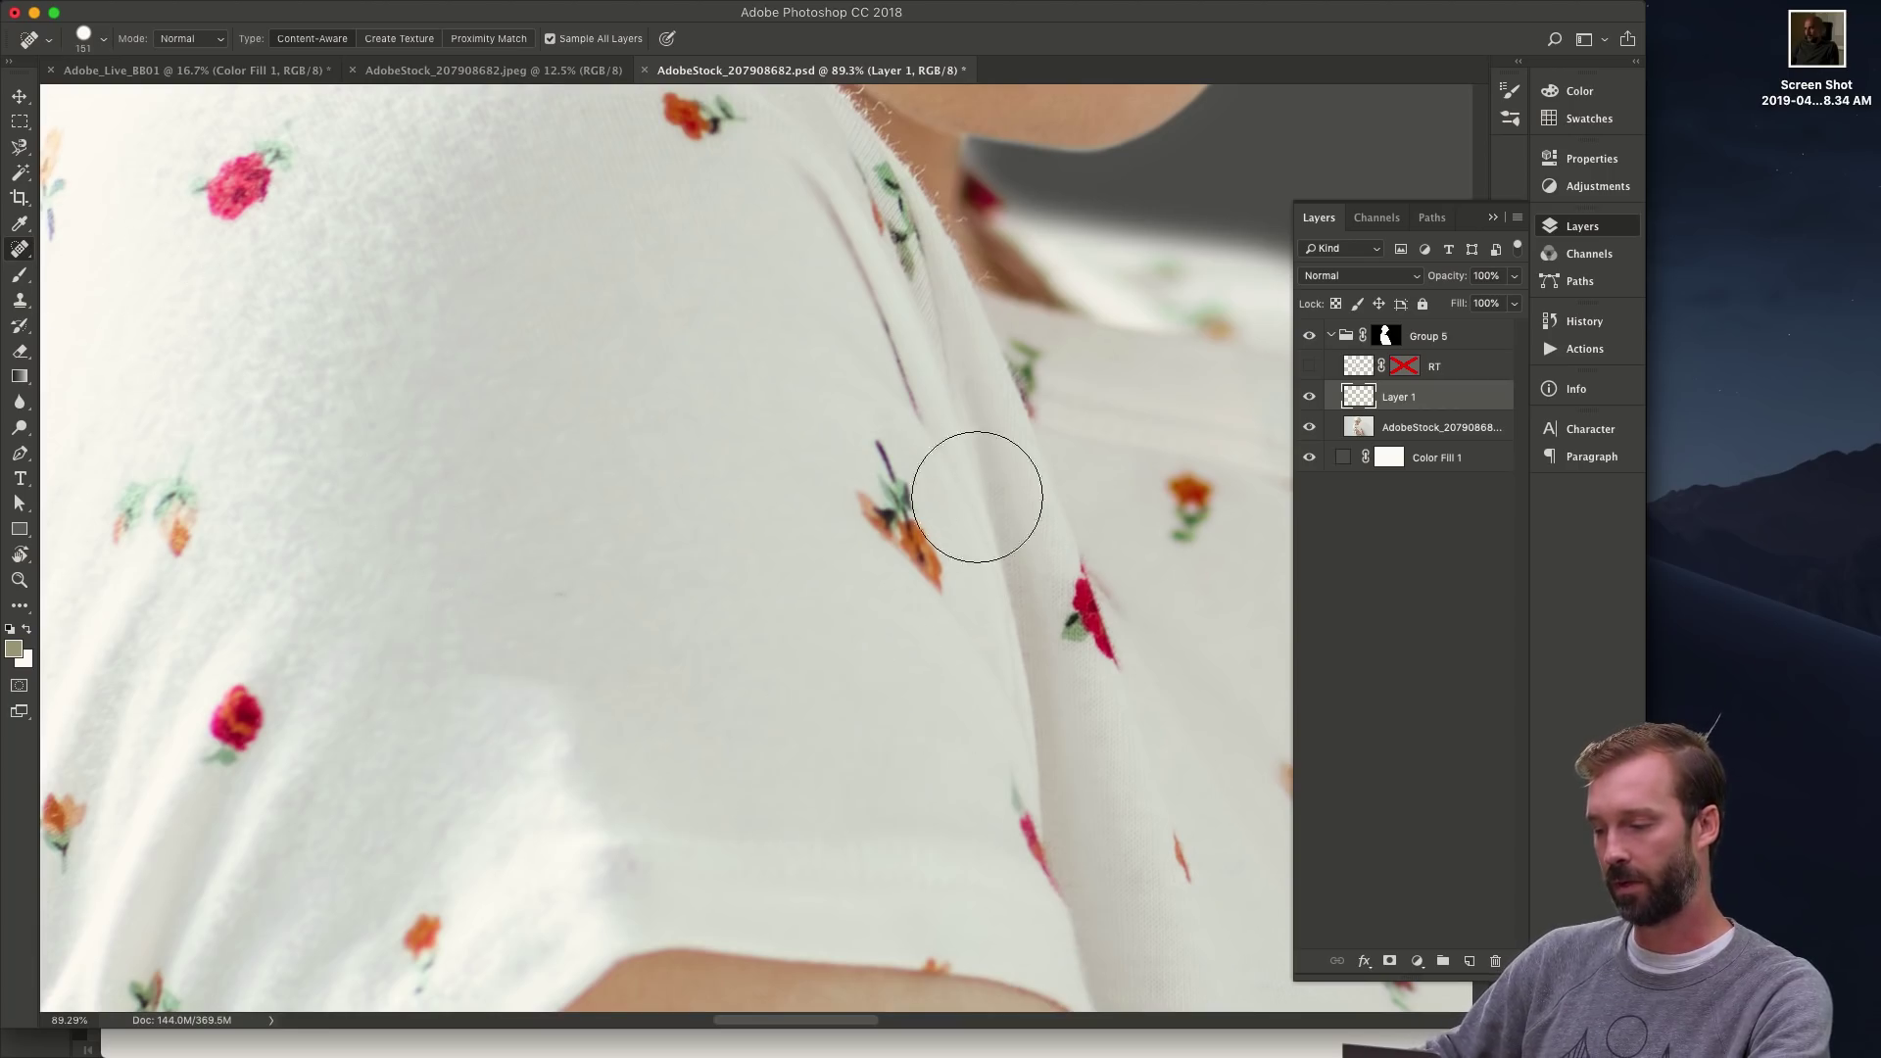
left_click_drag(970, 491, 939, 551)
left_click_drag(939, 551, 543, 612)
left_click_drag(676, 504, 694, 517)
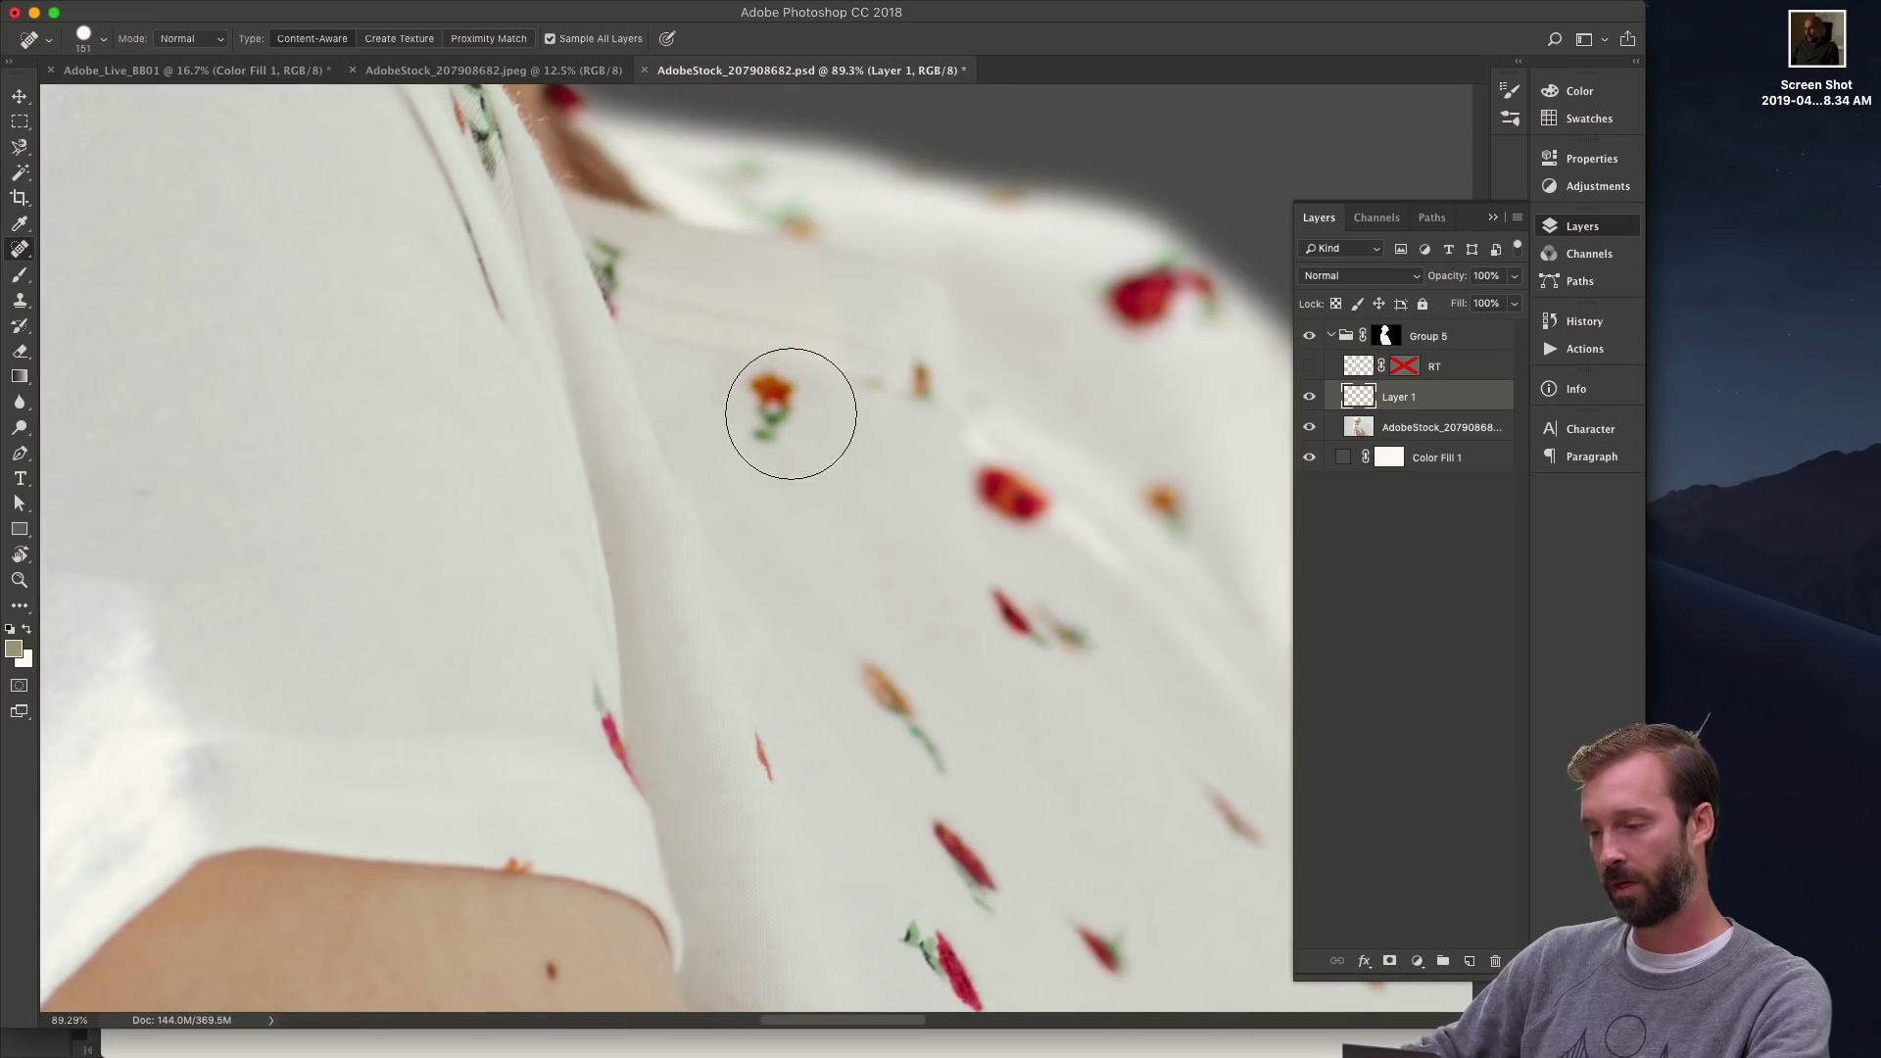
- Heal away the orange and red flowers across the shirt's chest
left_click_drag(782, 403, 794, 416)
left_click_drag(1009, 495, 1024, 504)
left_click(1009, 632)
left_click_drag(932, 714, 887, 691)
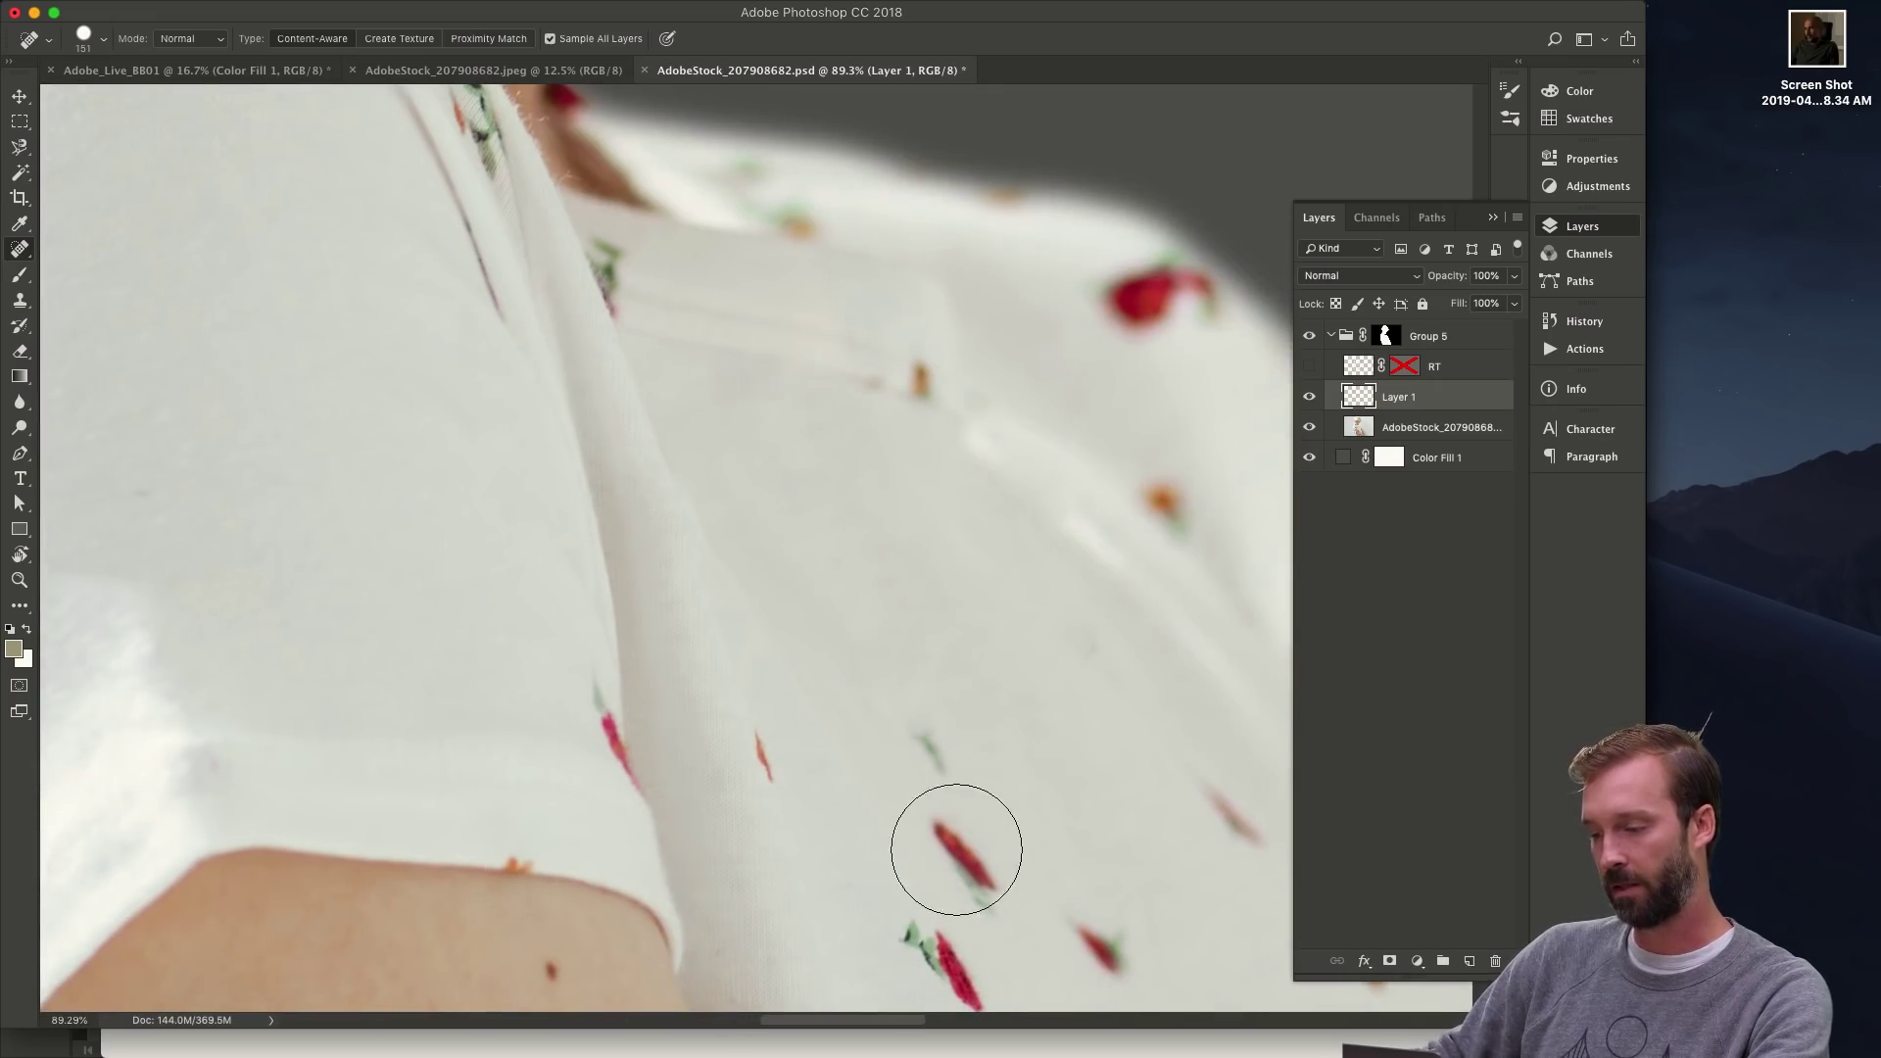
left_click_drag(958, 840, 965, 863)
- Heal away the pink, red and orange flowers on the shirt's shoulder
left_click_drag(760, 538, 895, 747)
left_click(278, 520)
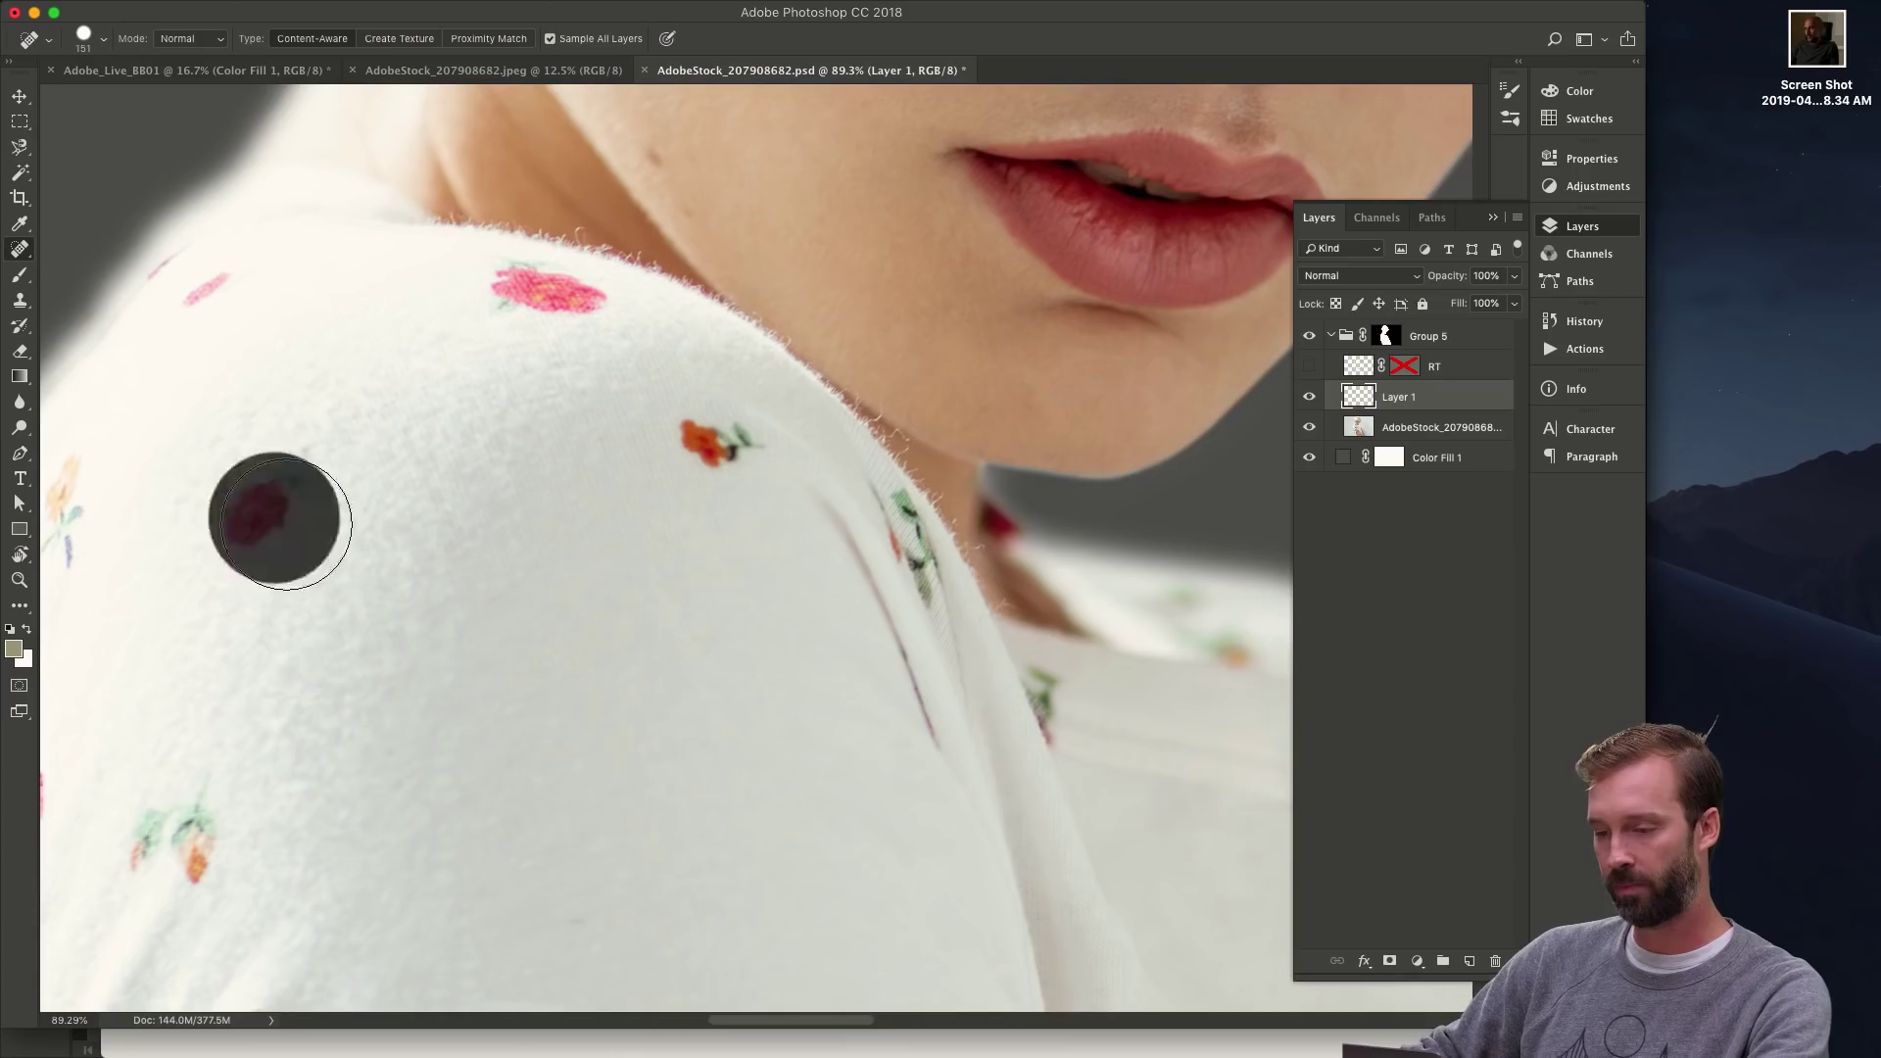
left_click_drag(185, 579, 375, 683)
left_click_drag(261, 602, 274, 661)
left_click_drag(761, 554, 643, 705)
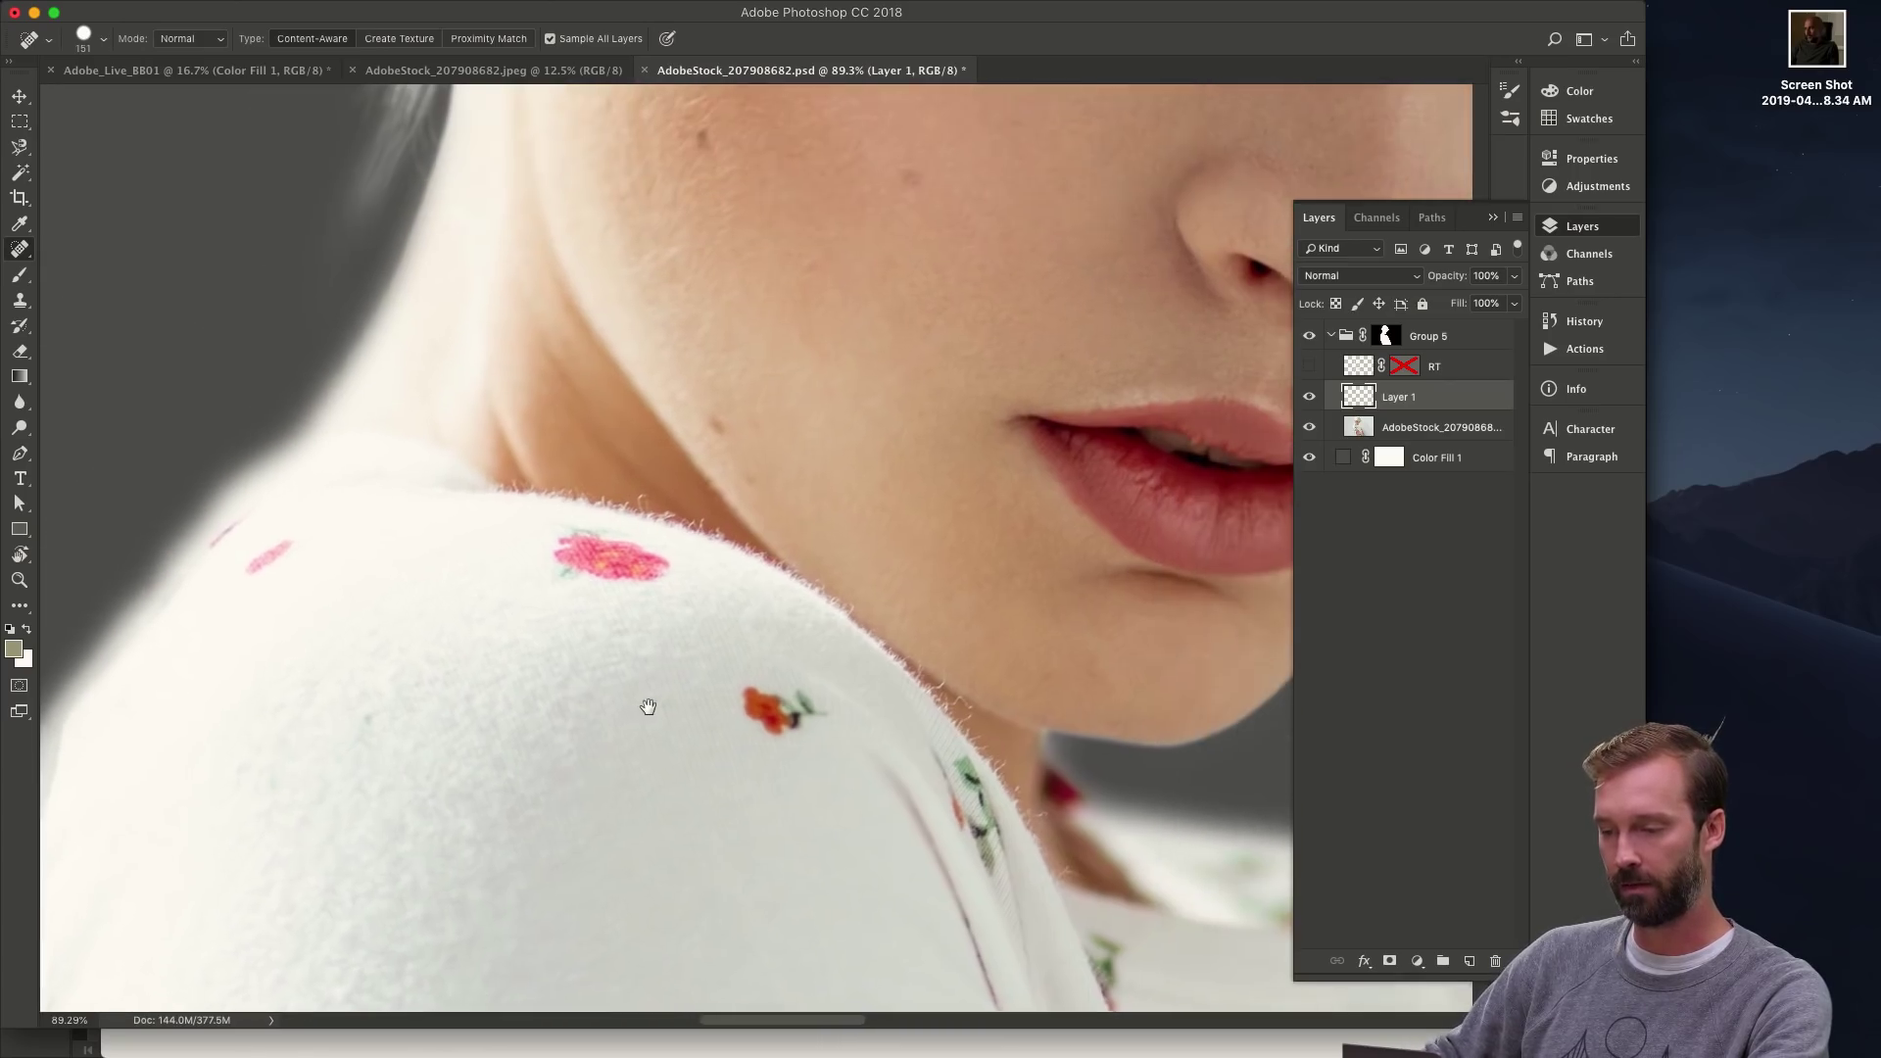
mouse_move(546, 588)
left_mouse_down()
mouse_move(651, 613)
mouse_move(432, 386)
left_mouse_up()
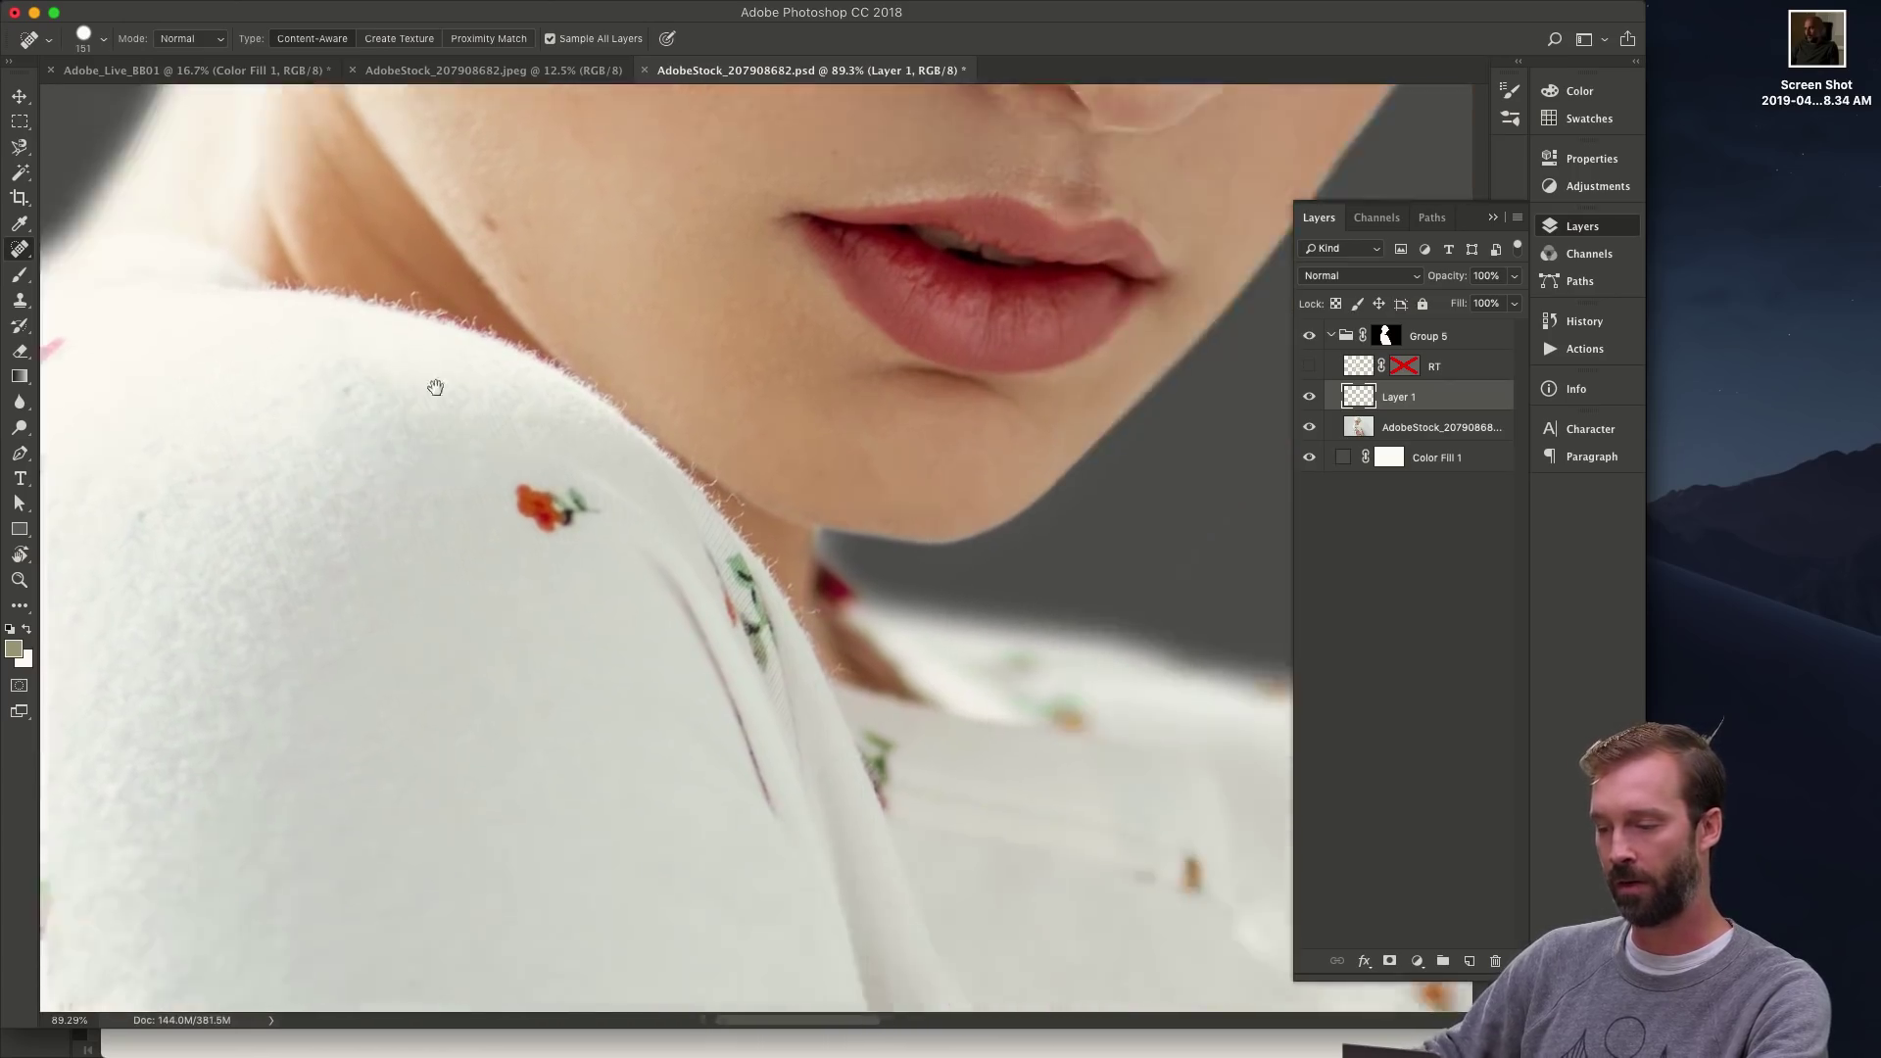
mouse_move(705, 659)
left_mouse_down()
mouse_move(546, 556)
mouse_move(588, 512)
mouse_move(538, 433)
mouse_move(637, 441)
mouse_move(639, 529)
left_mouse_up()
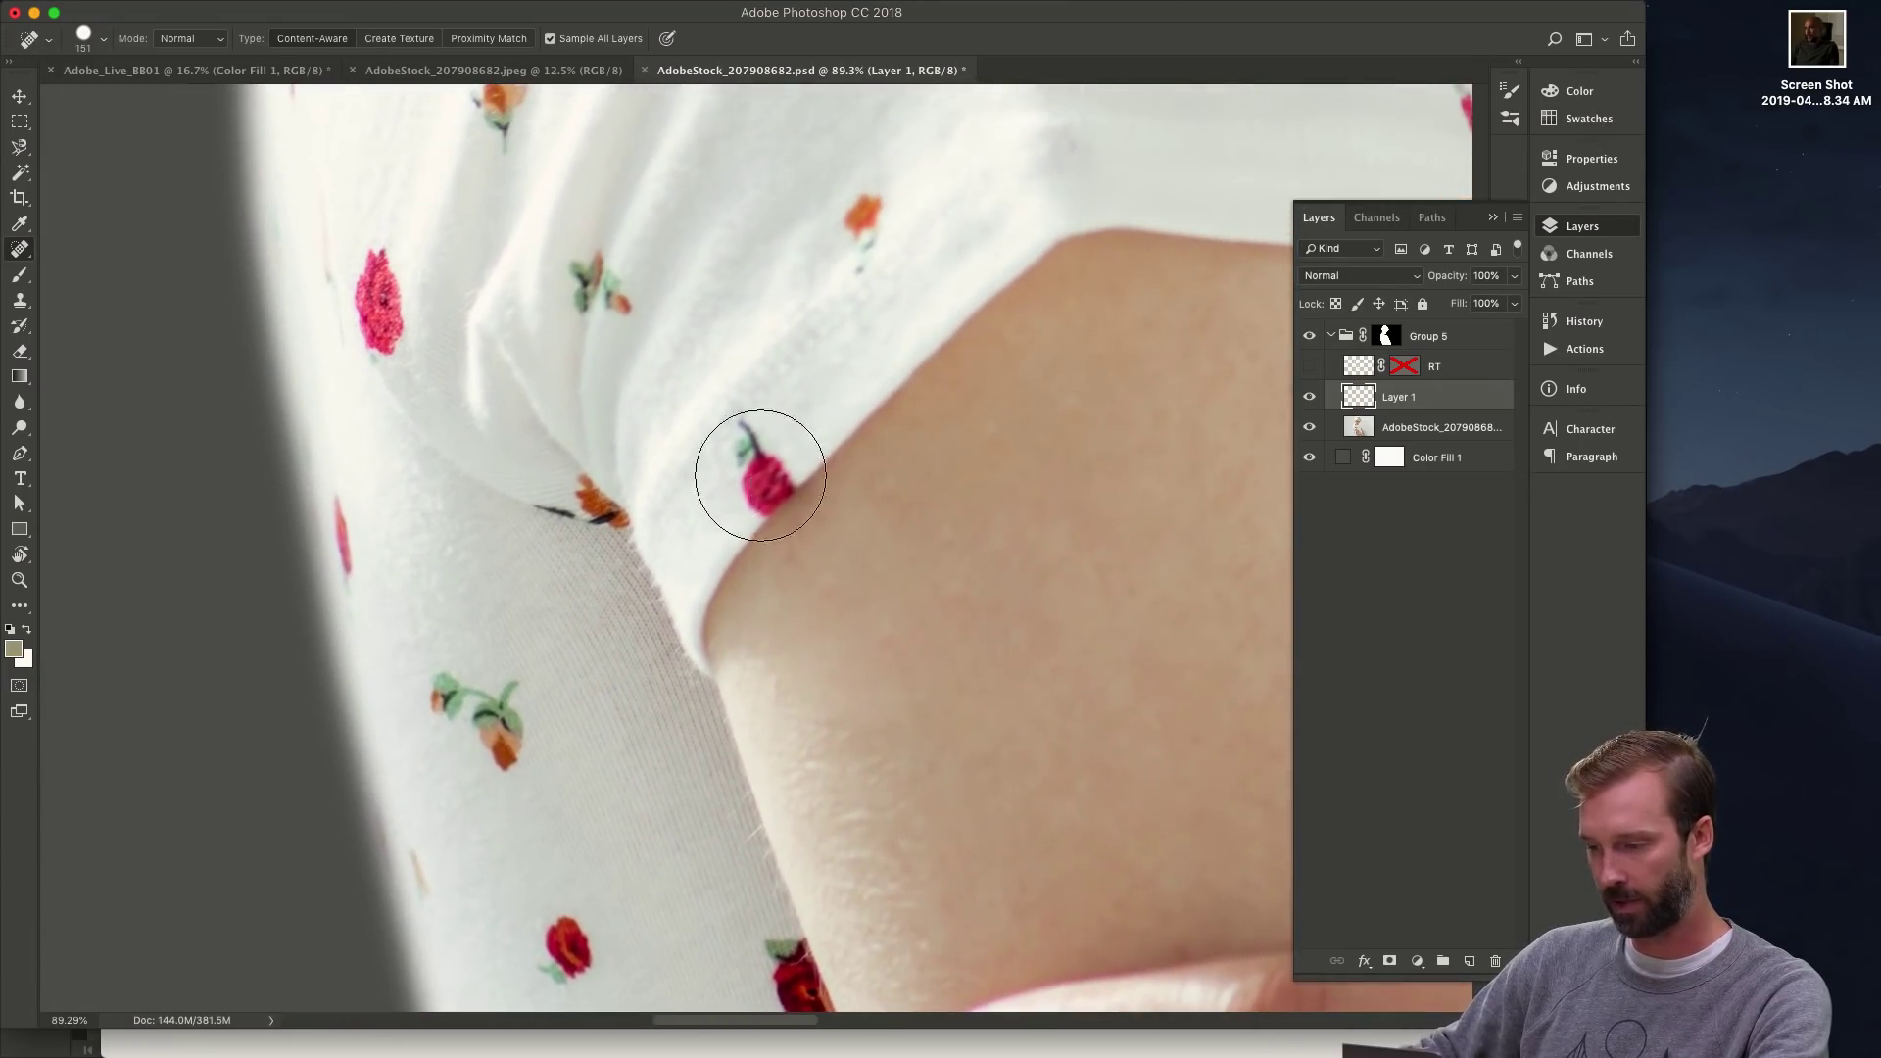
- Heal away the flowers at the sleeve cuff and underarm, and try healing the red flower between the fingertips
left_click(760, 474)
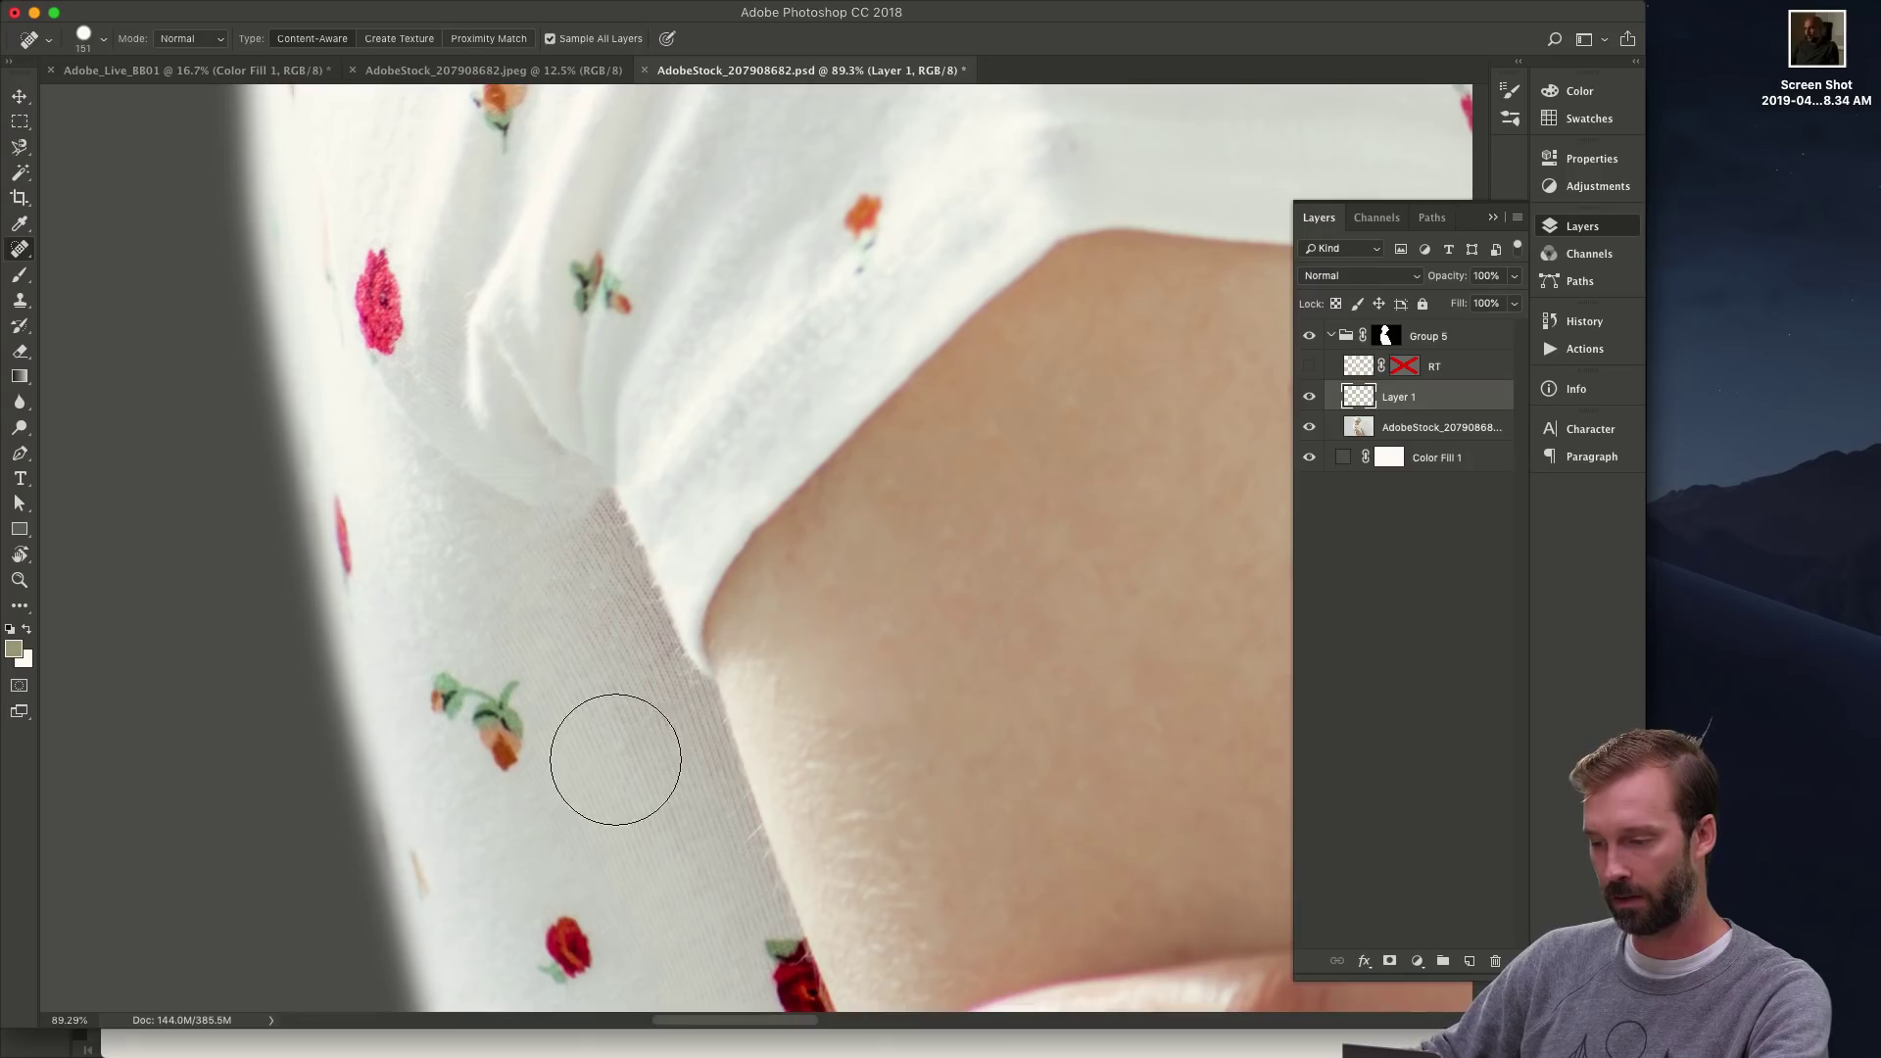
scroll(617, 686, "down", 10)
mouse_move(721, 480)
left_mouse_down()
mouse_move(685, 531)
mouse_move(678, 490)
mouse_move(715, 507)
mouse_move(674, 482)
left_mouse_up()
scroll(664, 730, "down", 5)
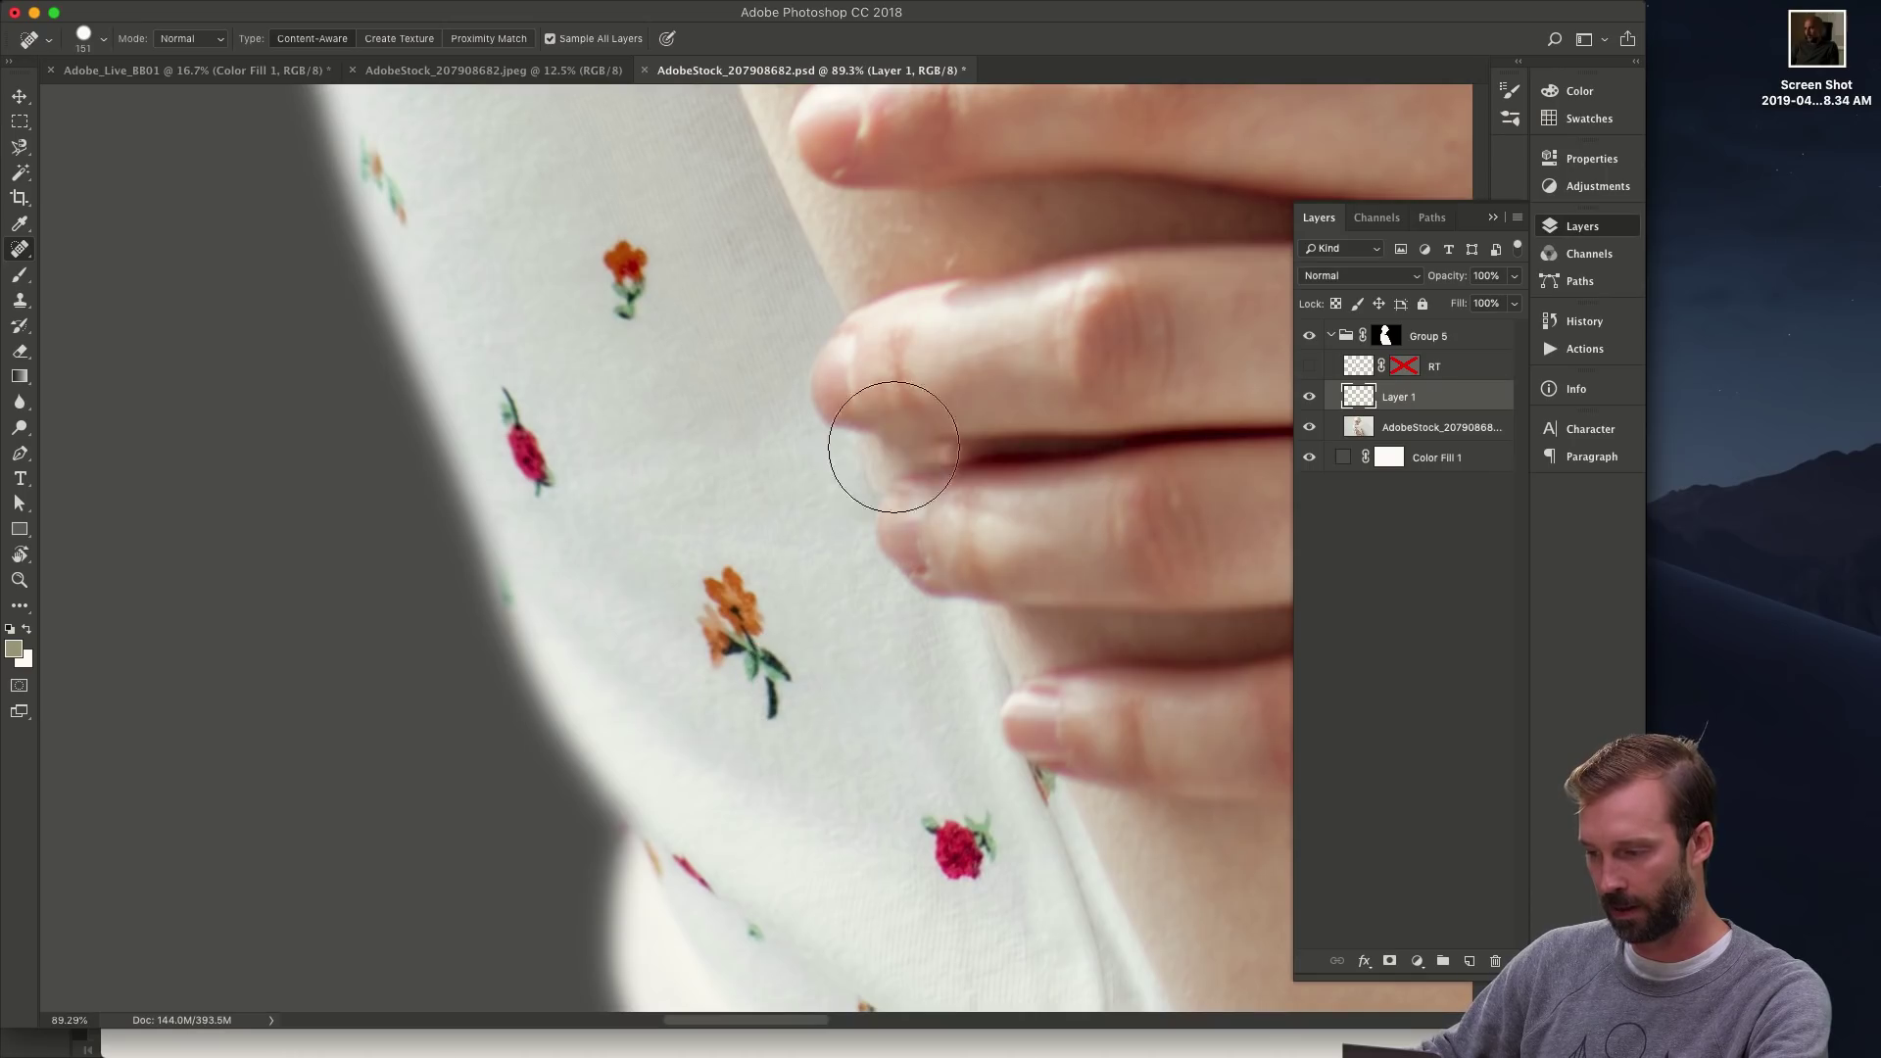
left_click_drag(882, 441, 887, 455)
- Cover the red flower between the fingertips with plain fabric using a small, soft Clone Stamp
key("s")
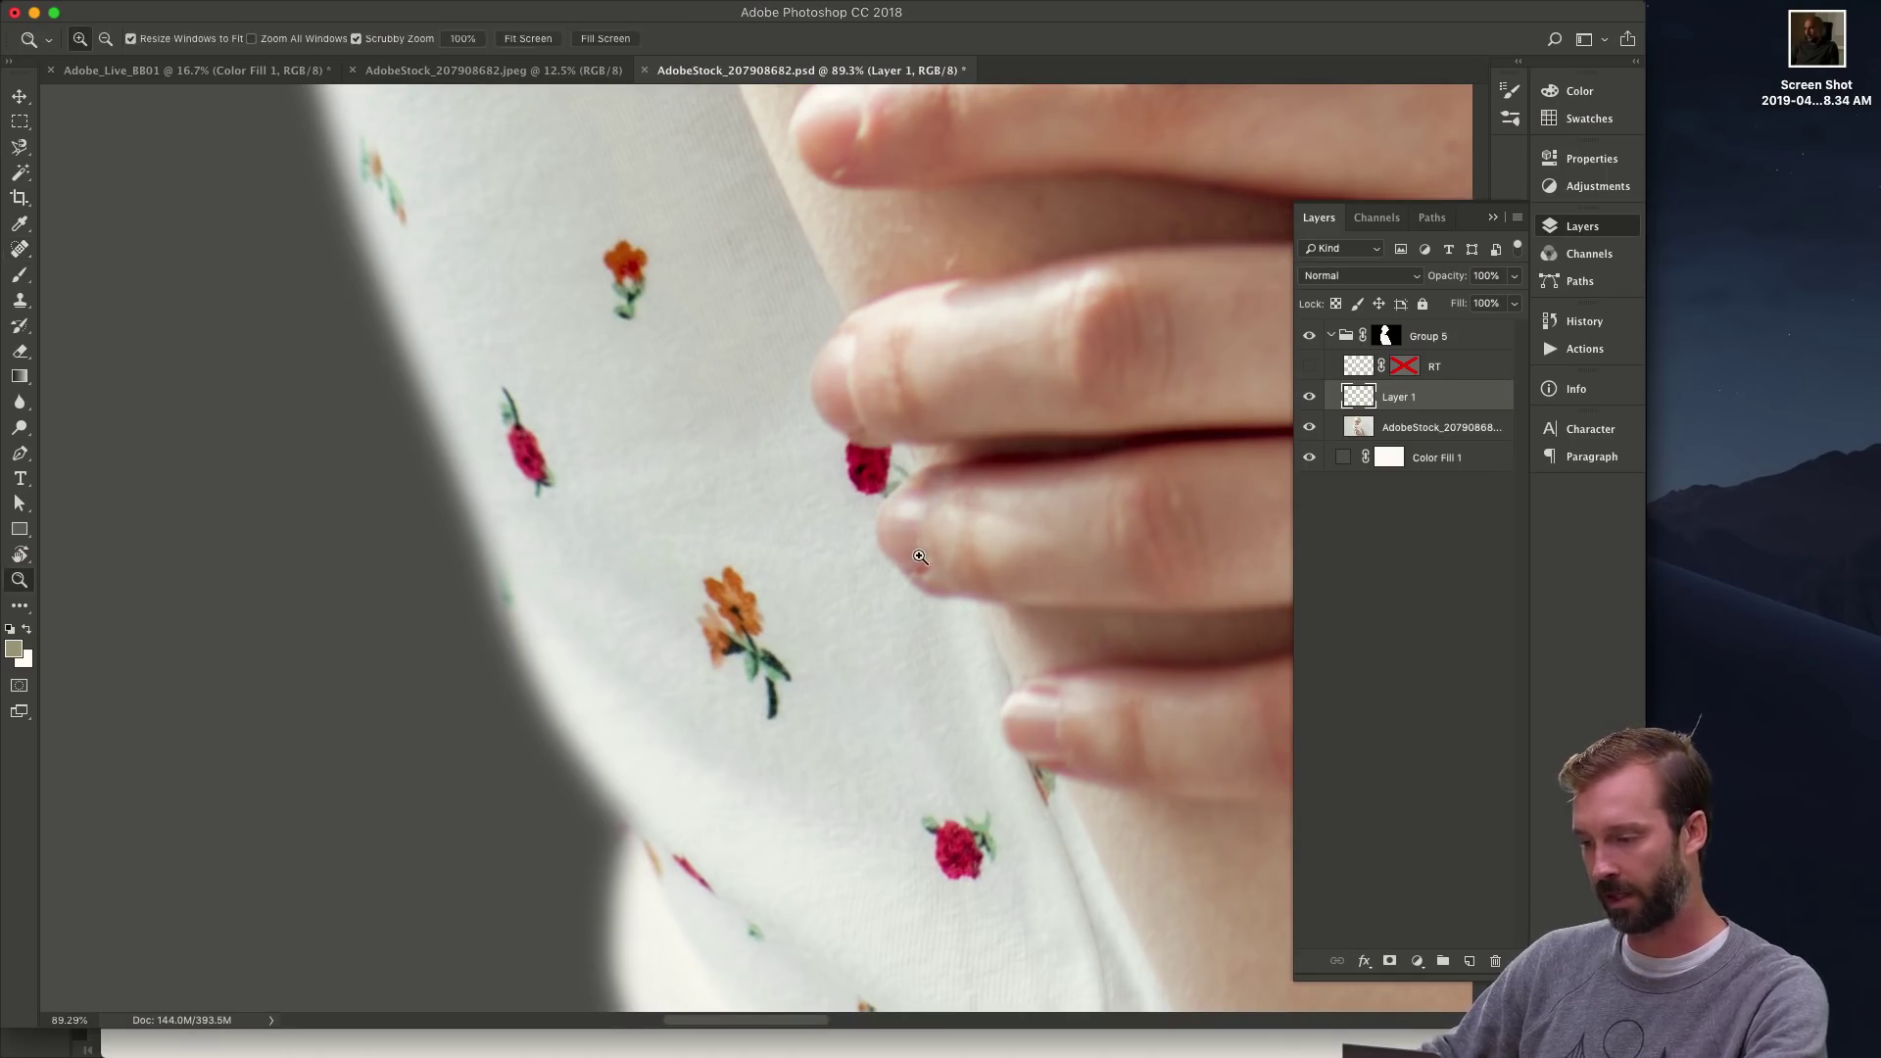
scroll(949, 564, "up", 5)
left_click_drag(924, 591, 928, 592)
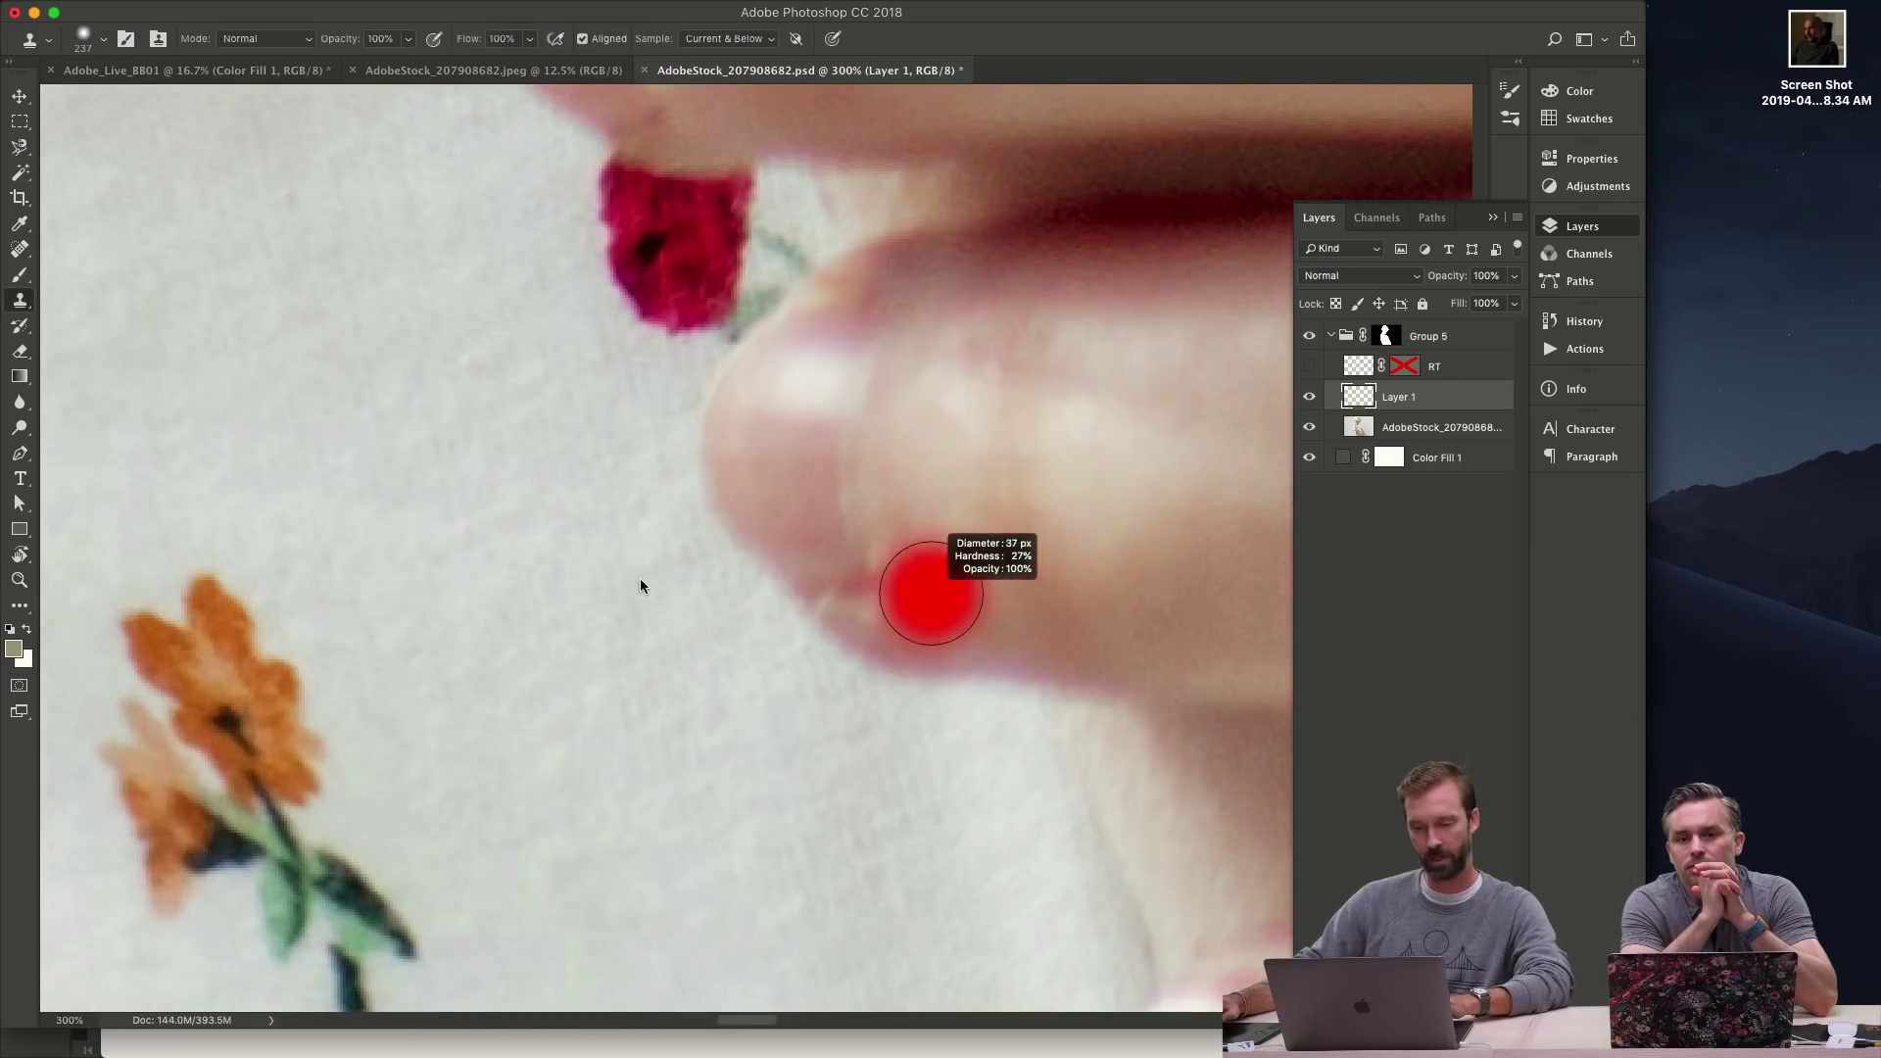
scroll(853, 588, "up", 3)
key("z")
right_click(855, 674)
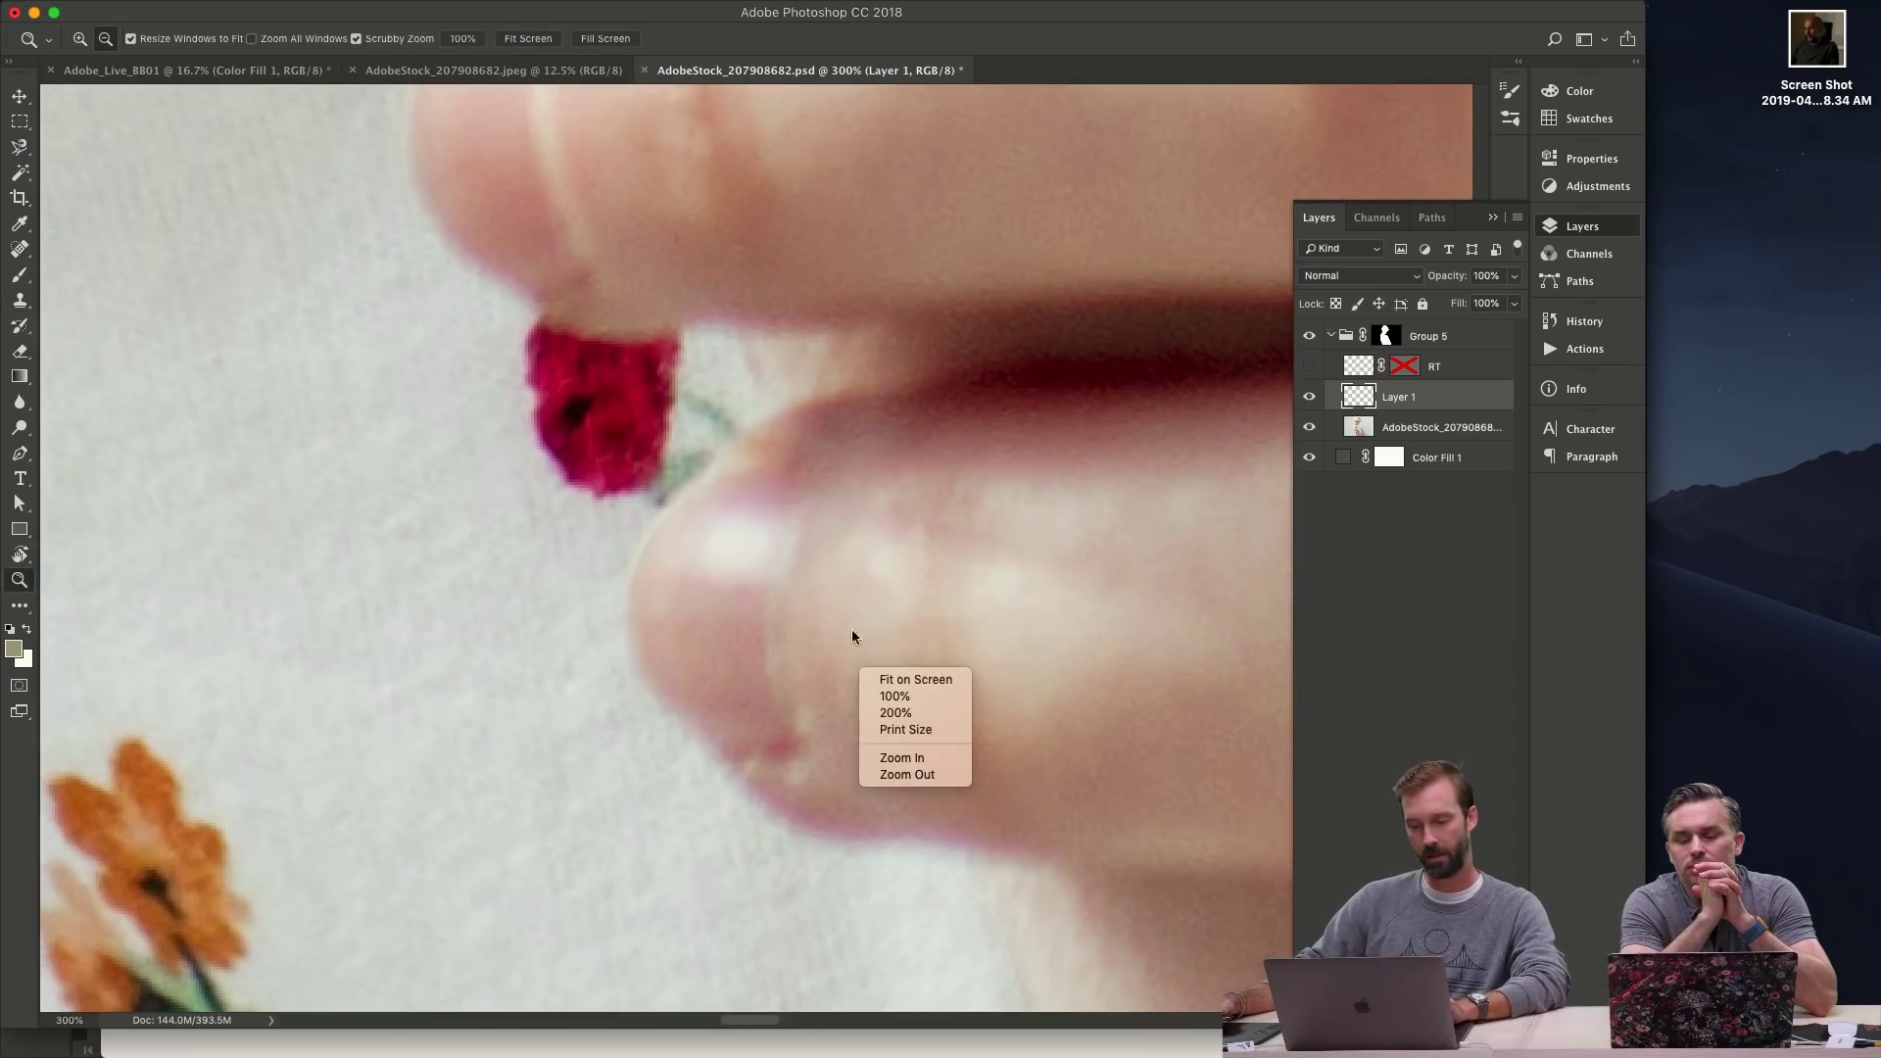
left_click(860, 555)
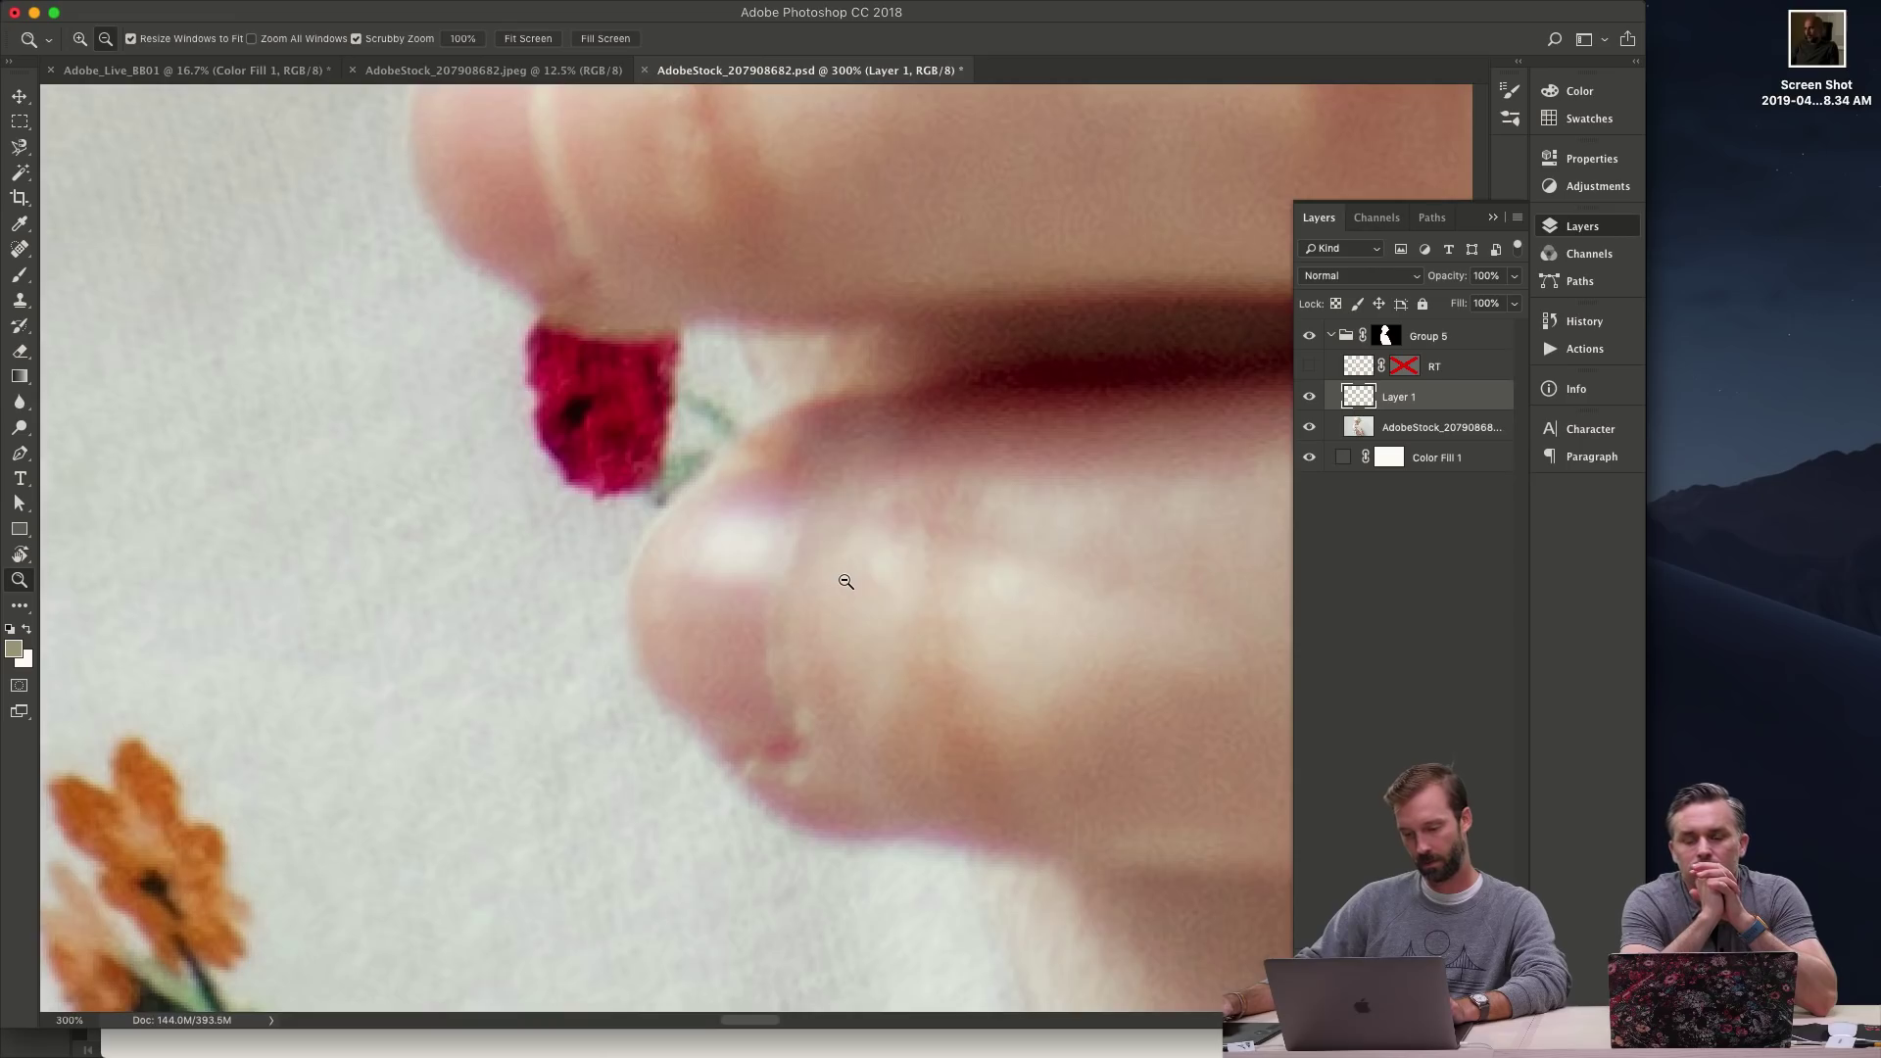
left_click(846, 581)
key("s")
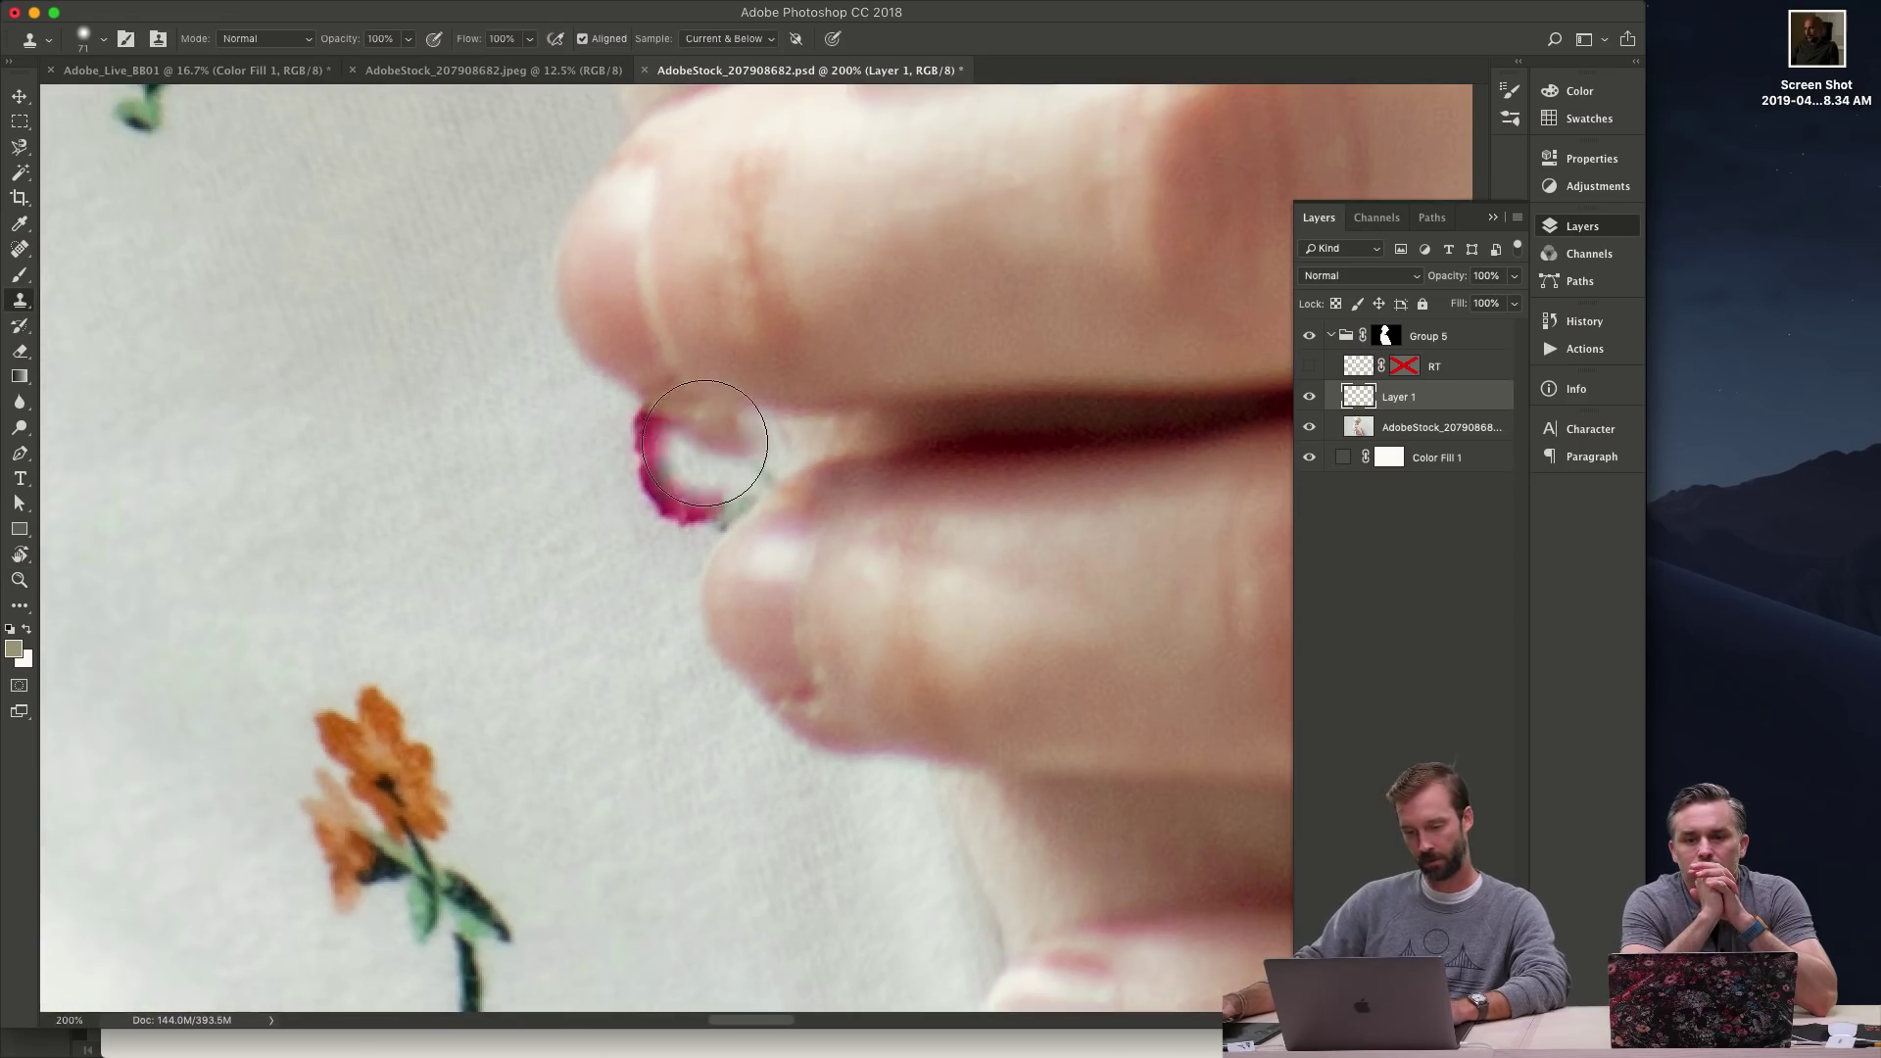
mouse_move(704, 442)
left_mouse_down()
mouse_move(649, 406)
mouse_move(722, 423)
mouse_move(693, 461)
left_mouse_up()
mouse_move(692, 462)
left_mouse_down()
mouse_move(643, 469)
mouse_move(663, 463)
mouse_move(687, 495)
mouse_move(744, 465)
mouse_move(703, 516)
left_mouse_up()
left_click(687, 495)
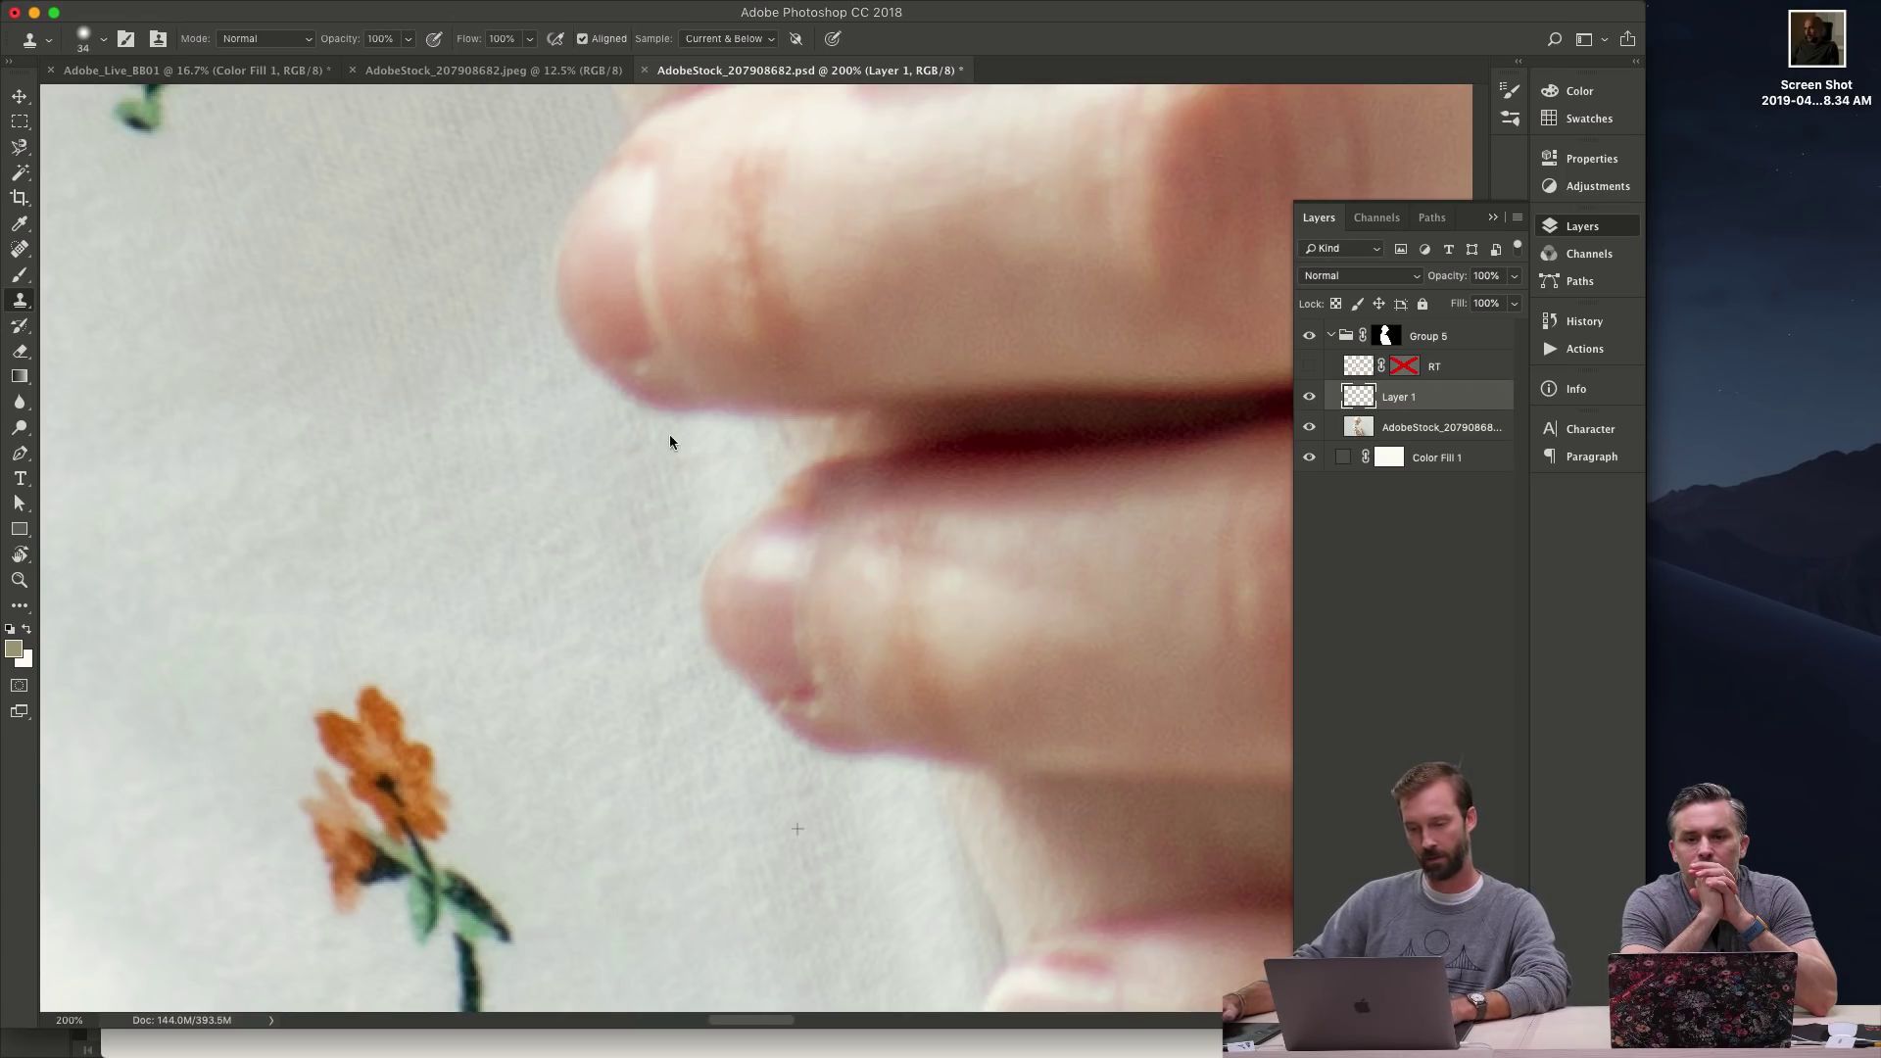
- Hide the trial healing layer, show the RT layer, and inspect its finished plain shirt up close
key("z")
left_click_drag(670, 443, 646, 570)
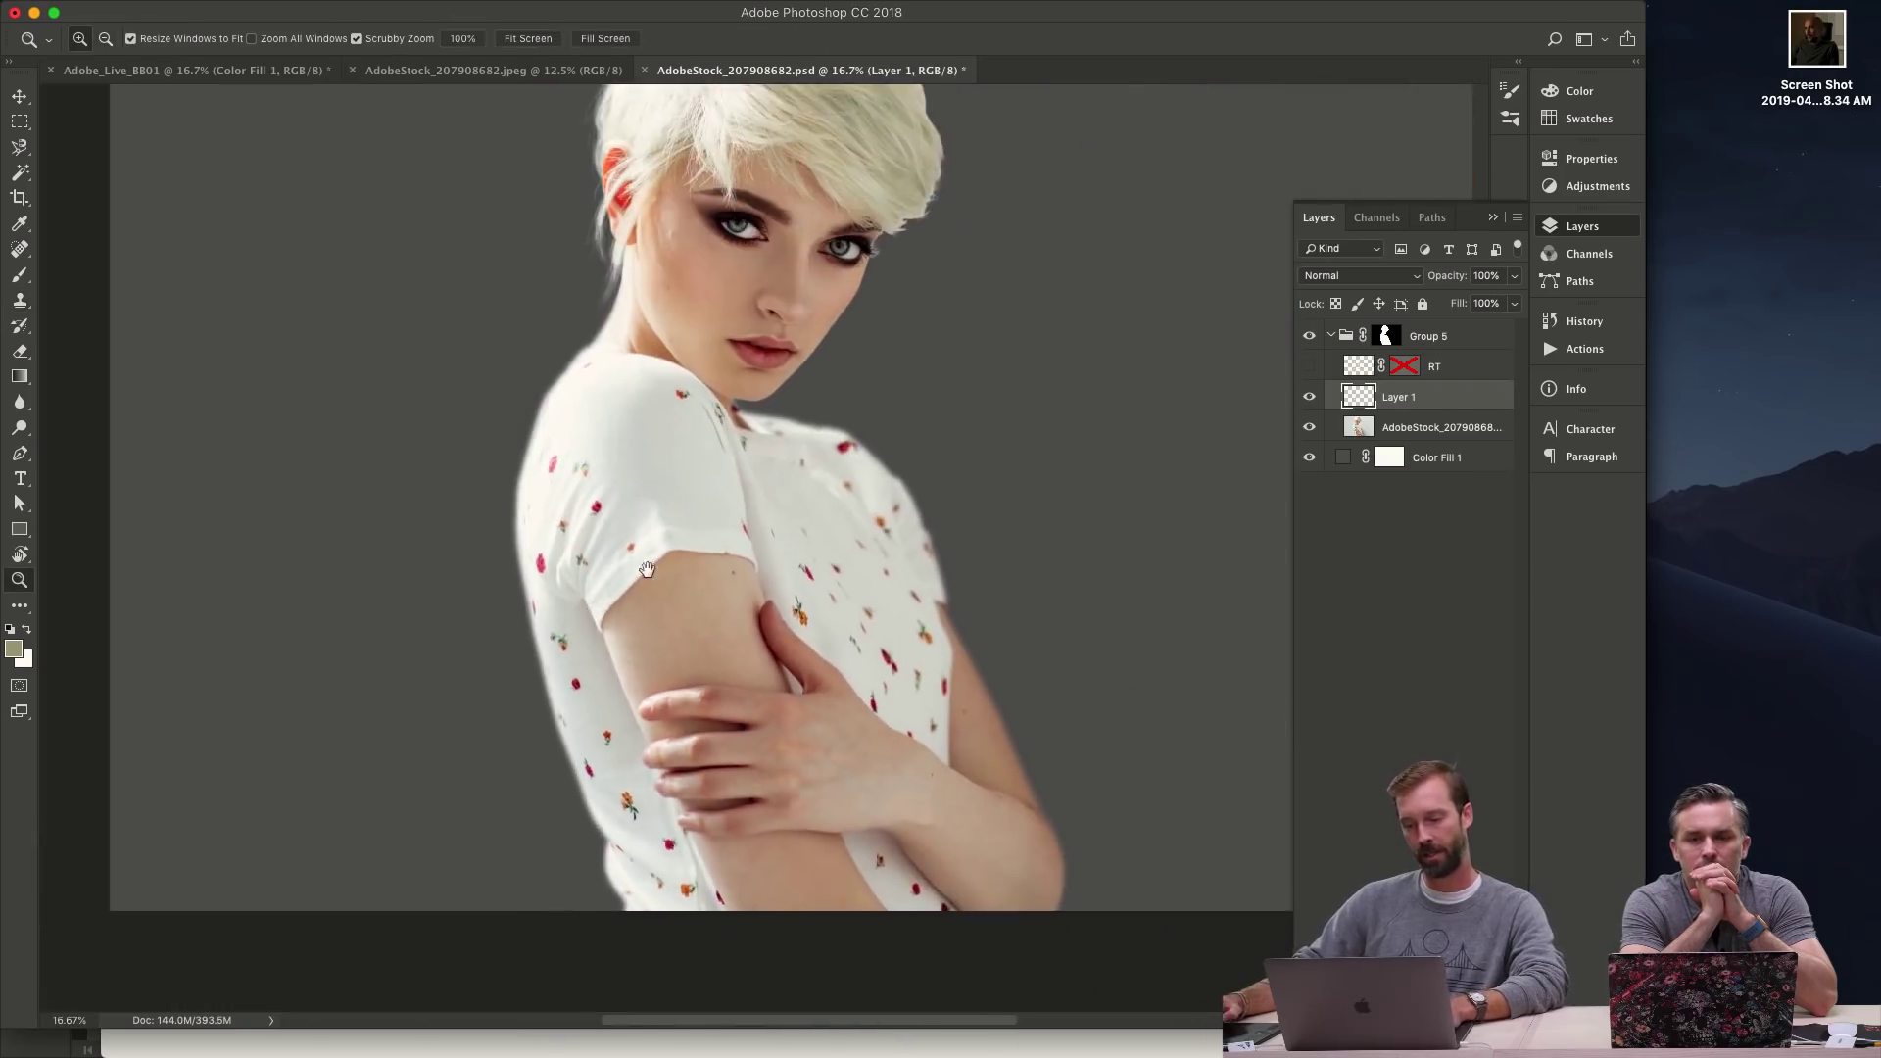
left_click(1309, 396)
left_click(1309, 366)
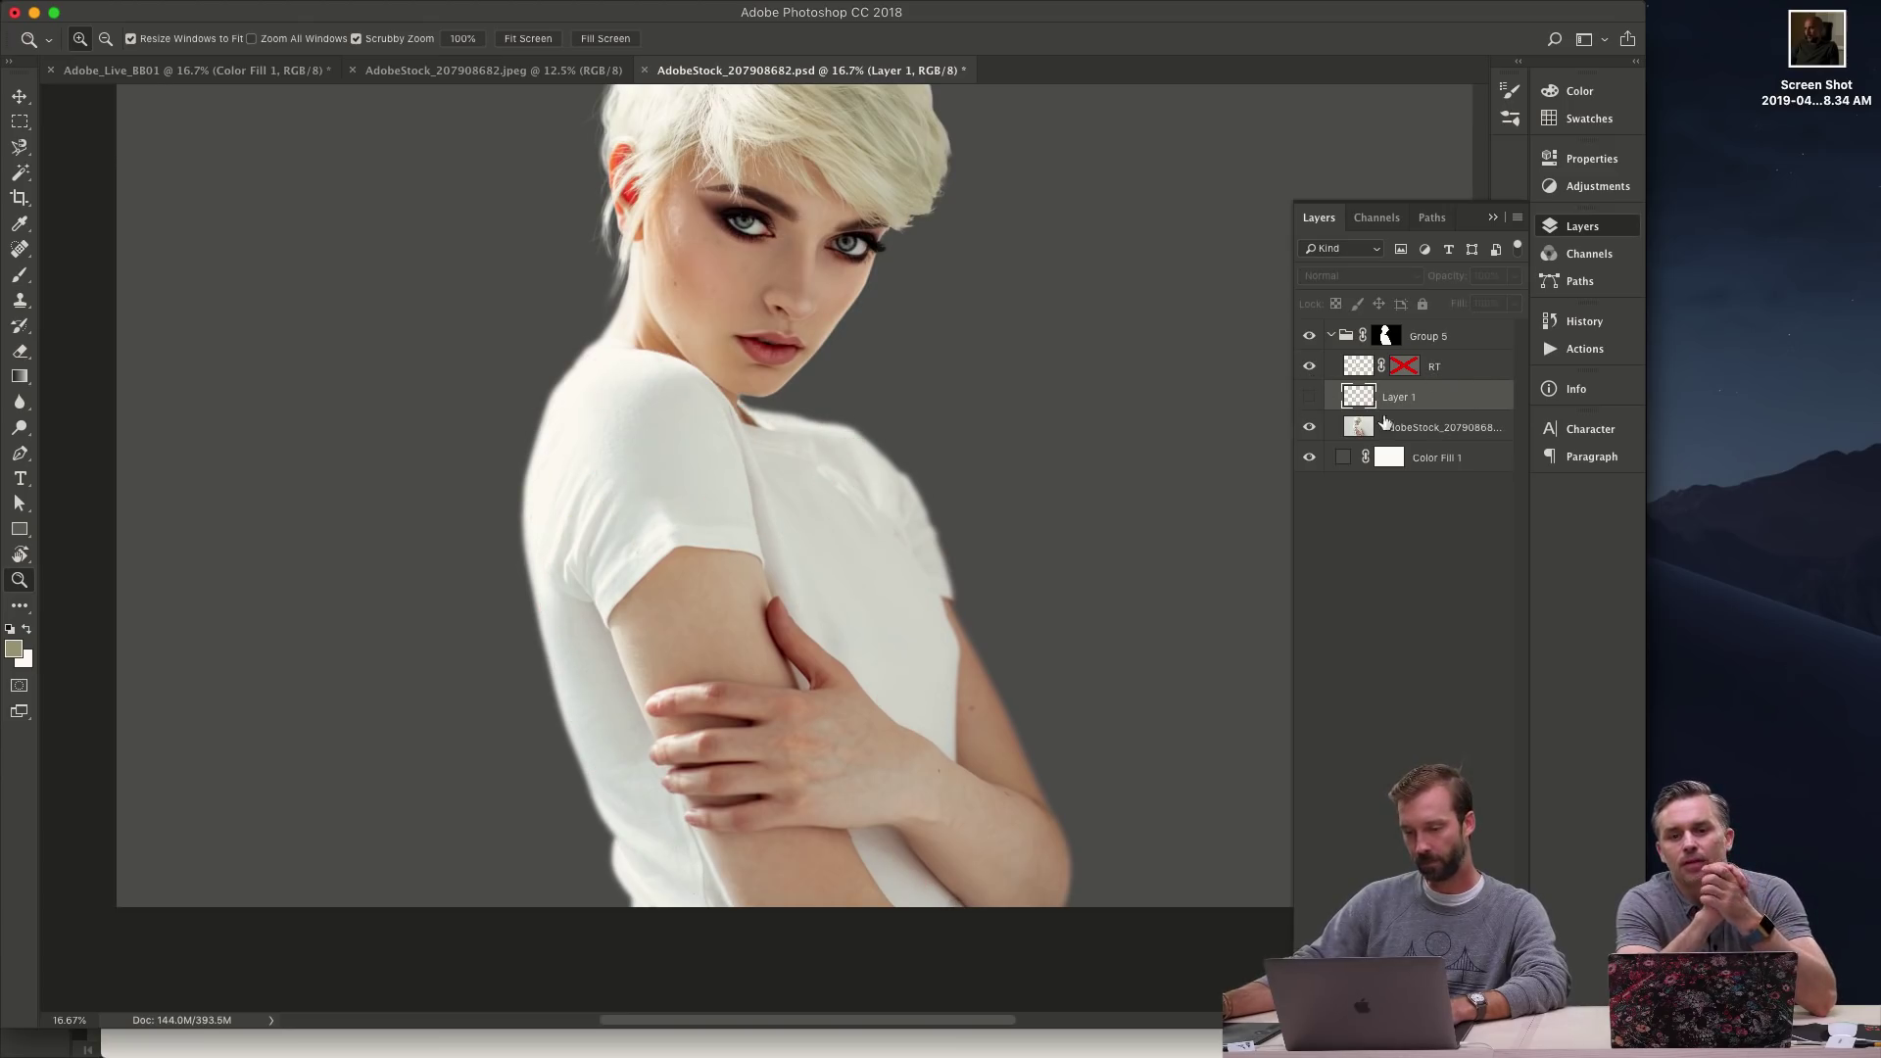
left_click_drag(955, 422, 902, 638)
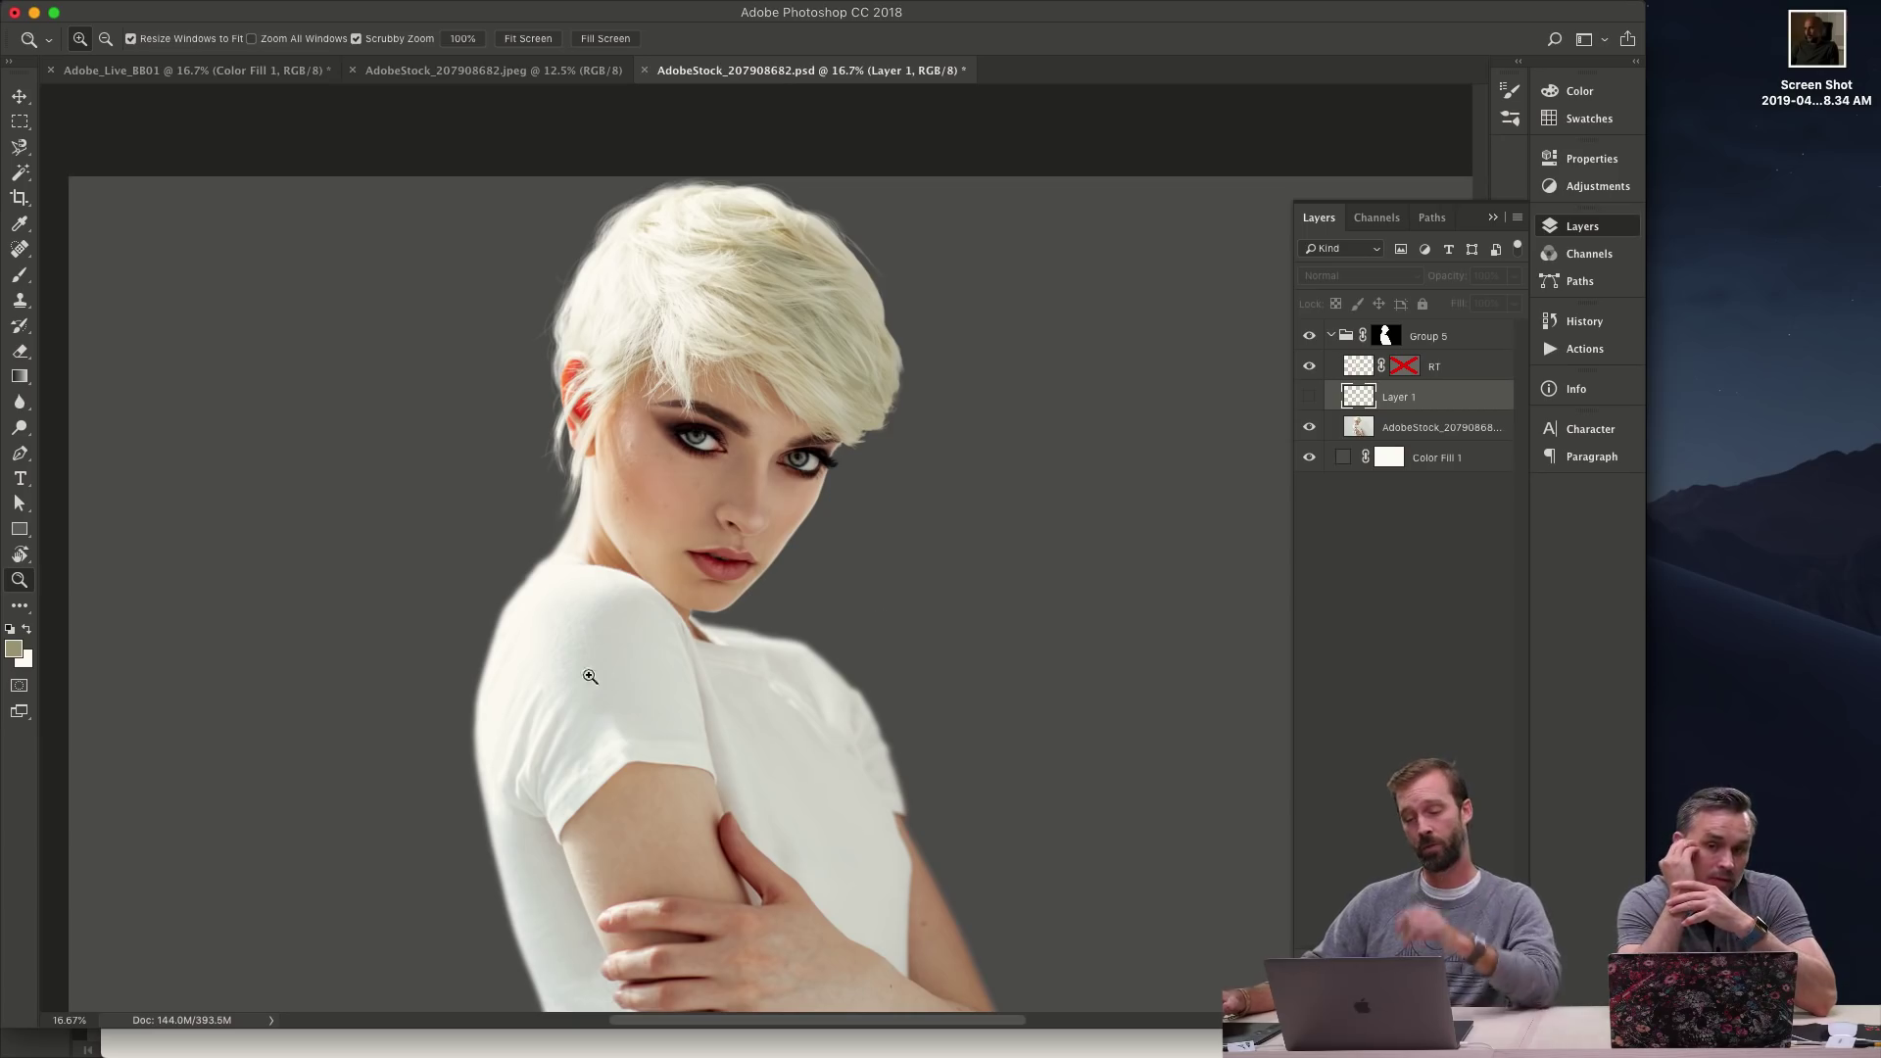
left_click_drag(629, 653, 734, 680)
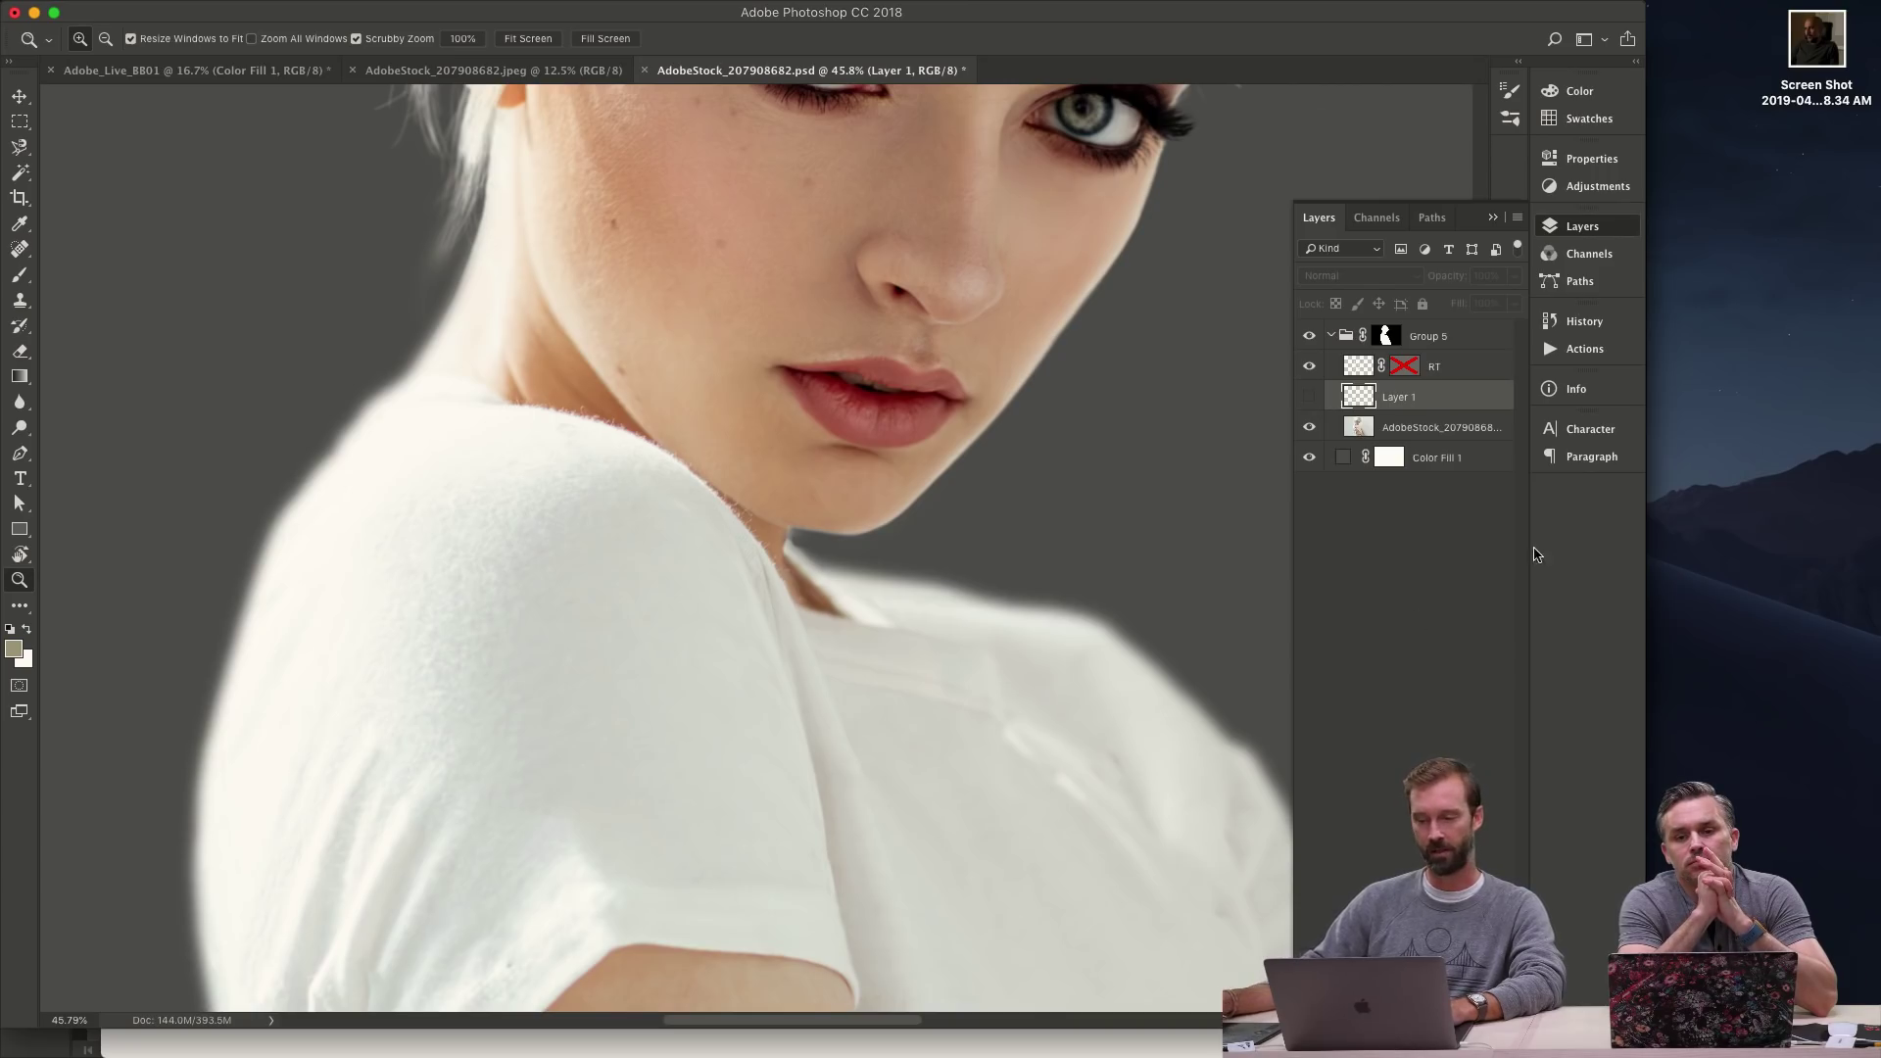
- Select the stock photo layer in Group 5 and view the whole cut-out
left_click(1387, 428)
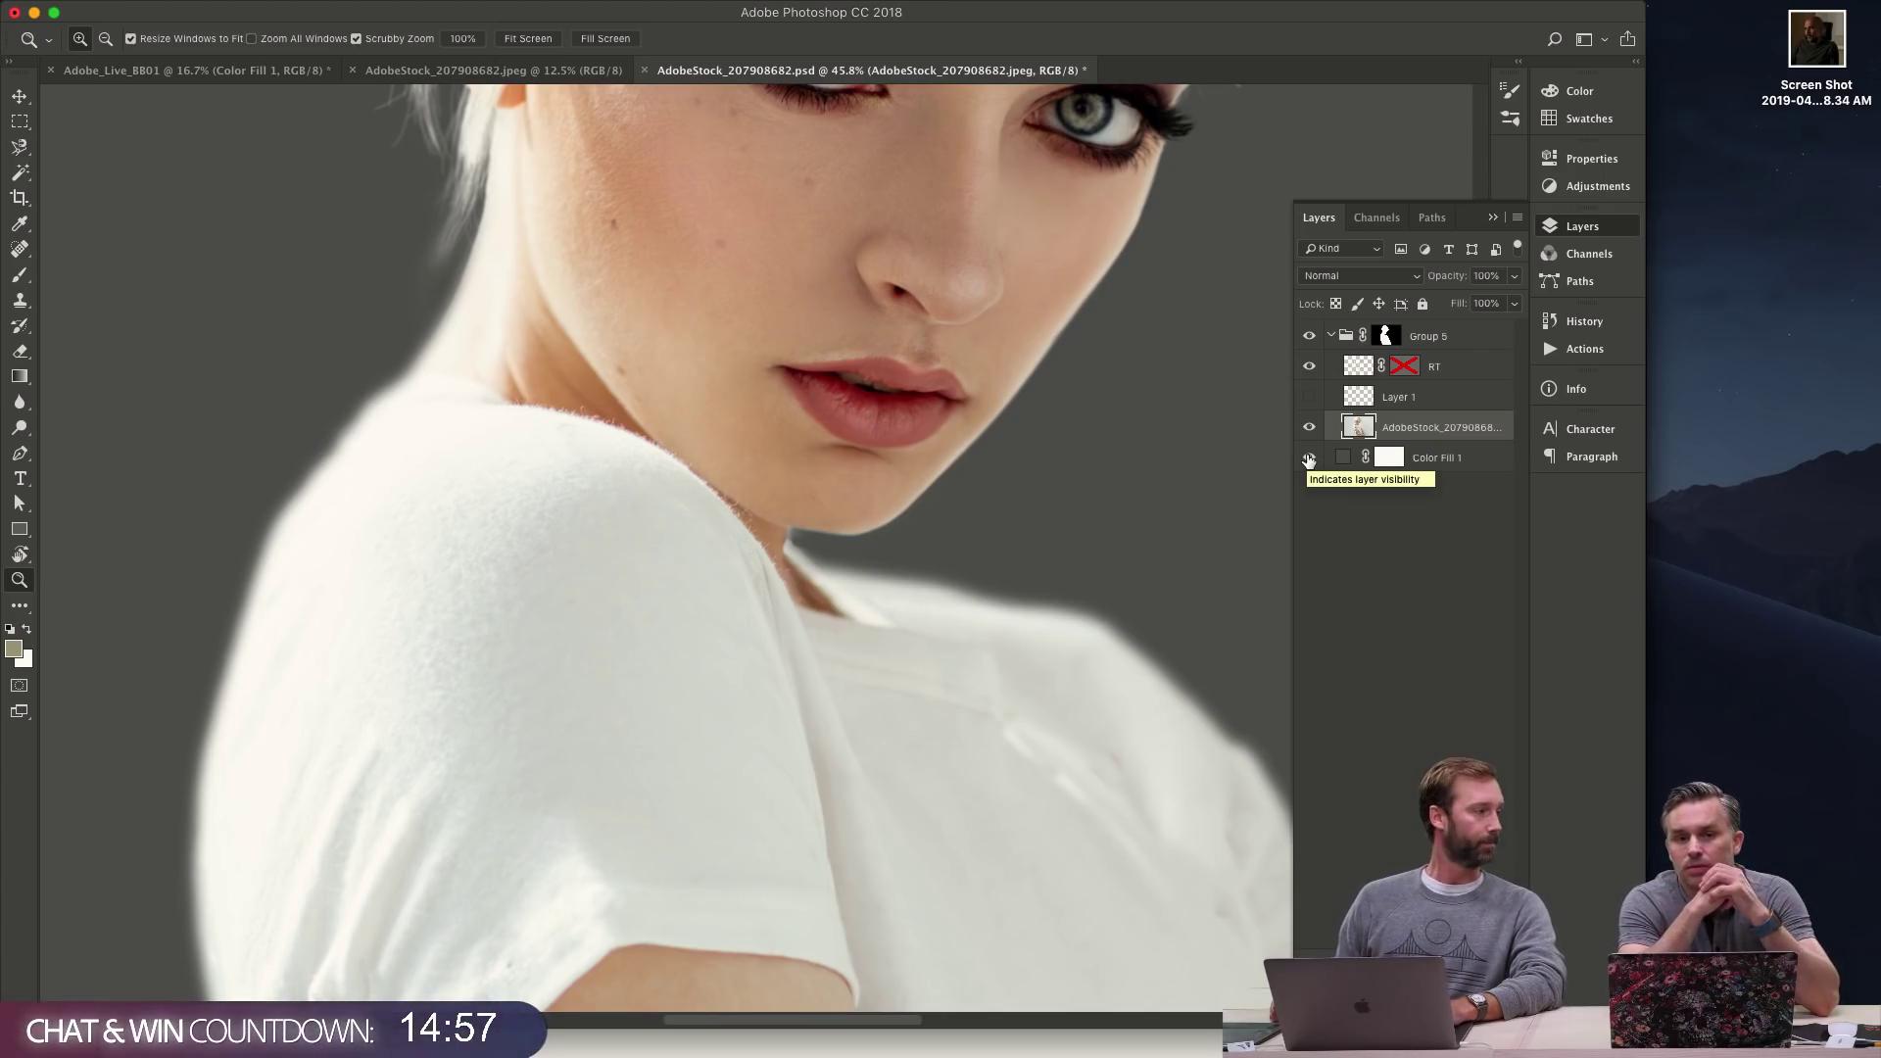
key("alt")
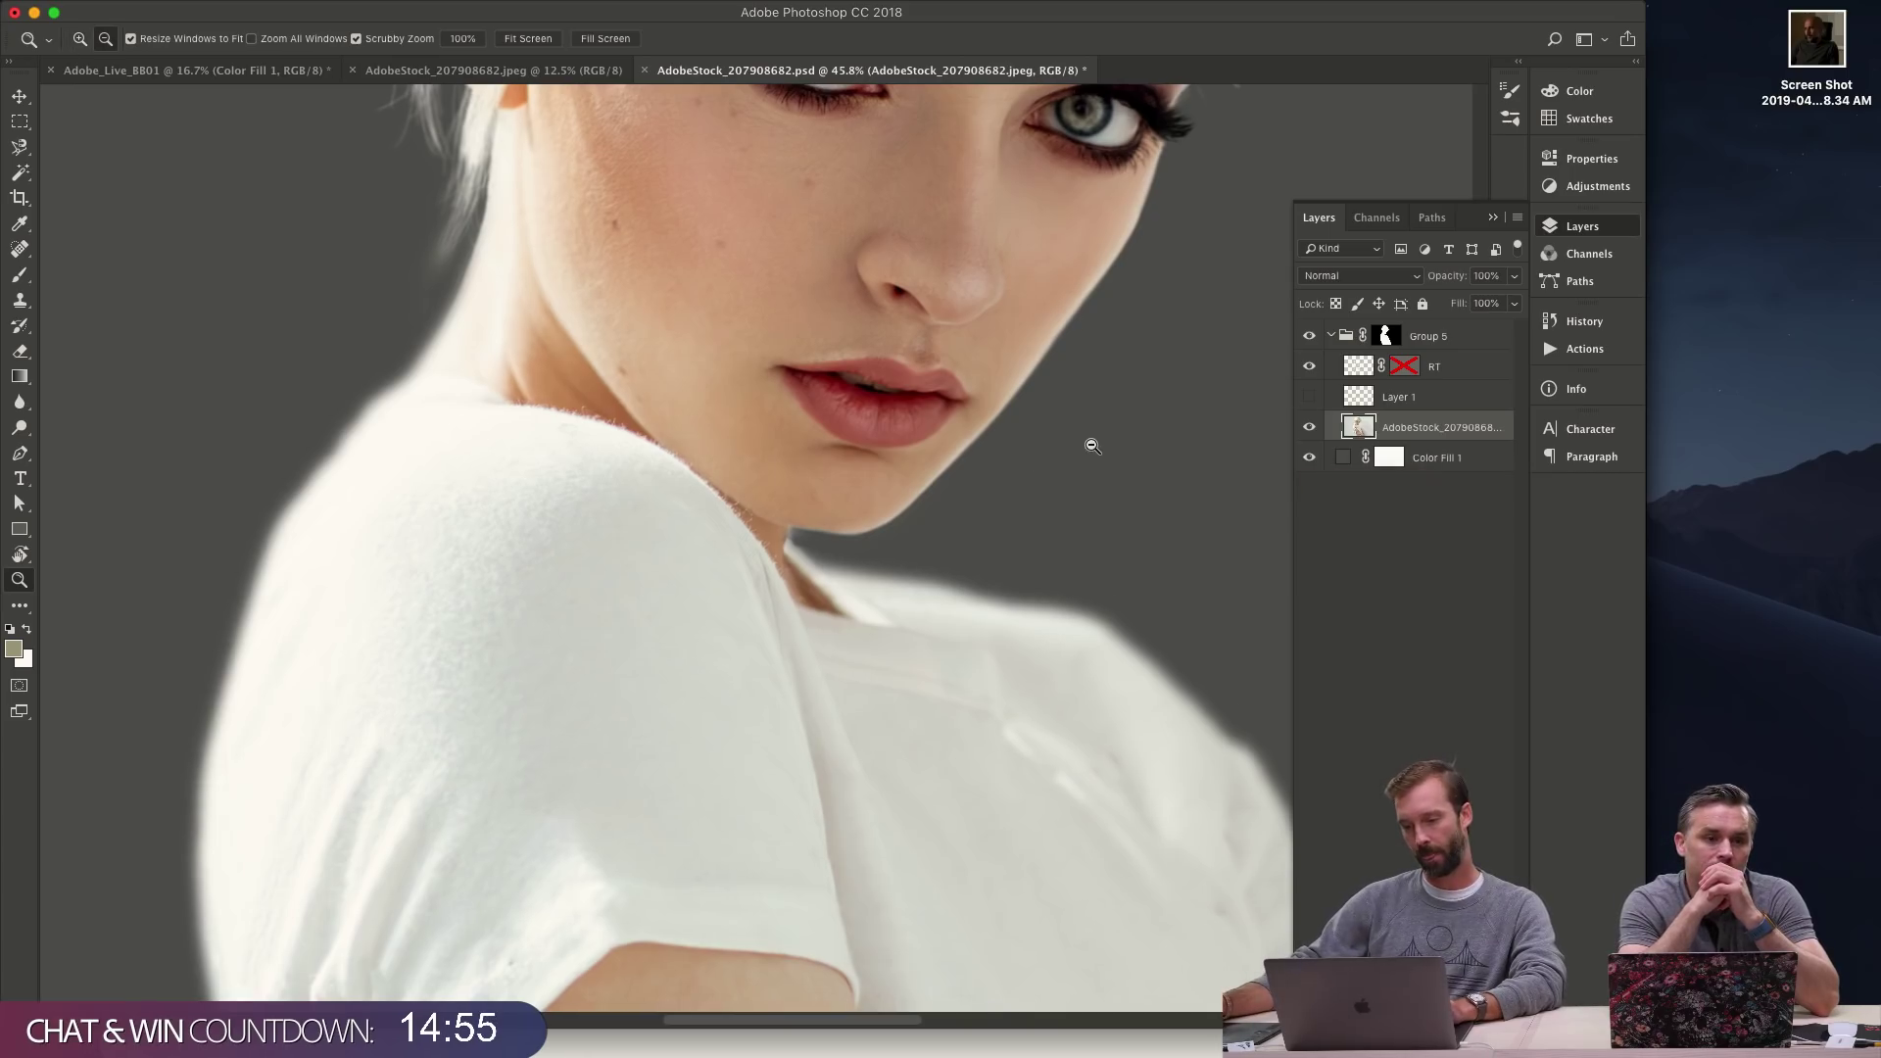
left_click(1092, 445, "alt")
left_click(869, 483, "alt")
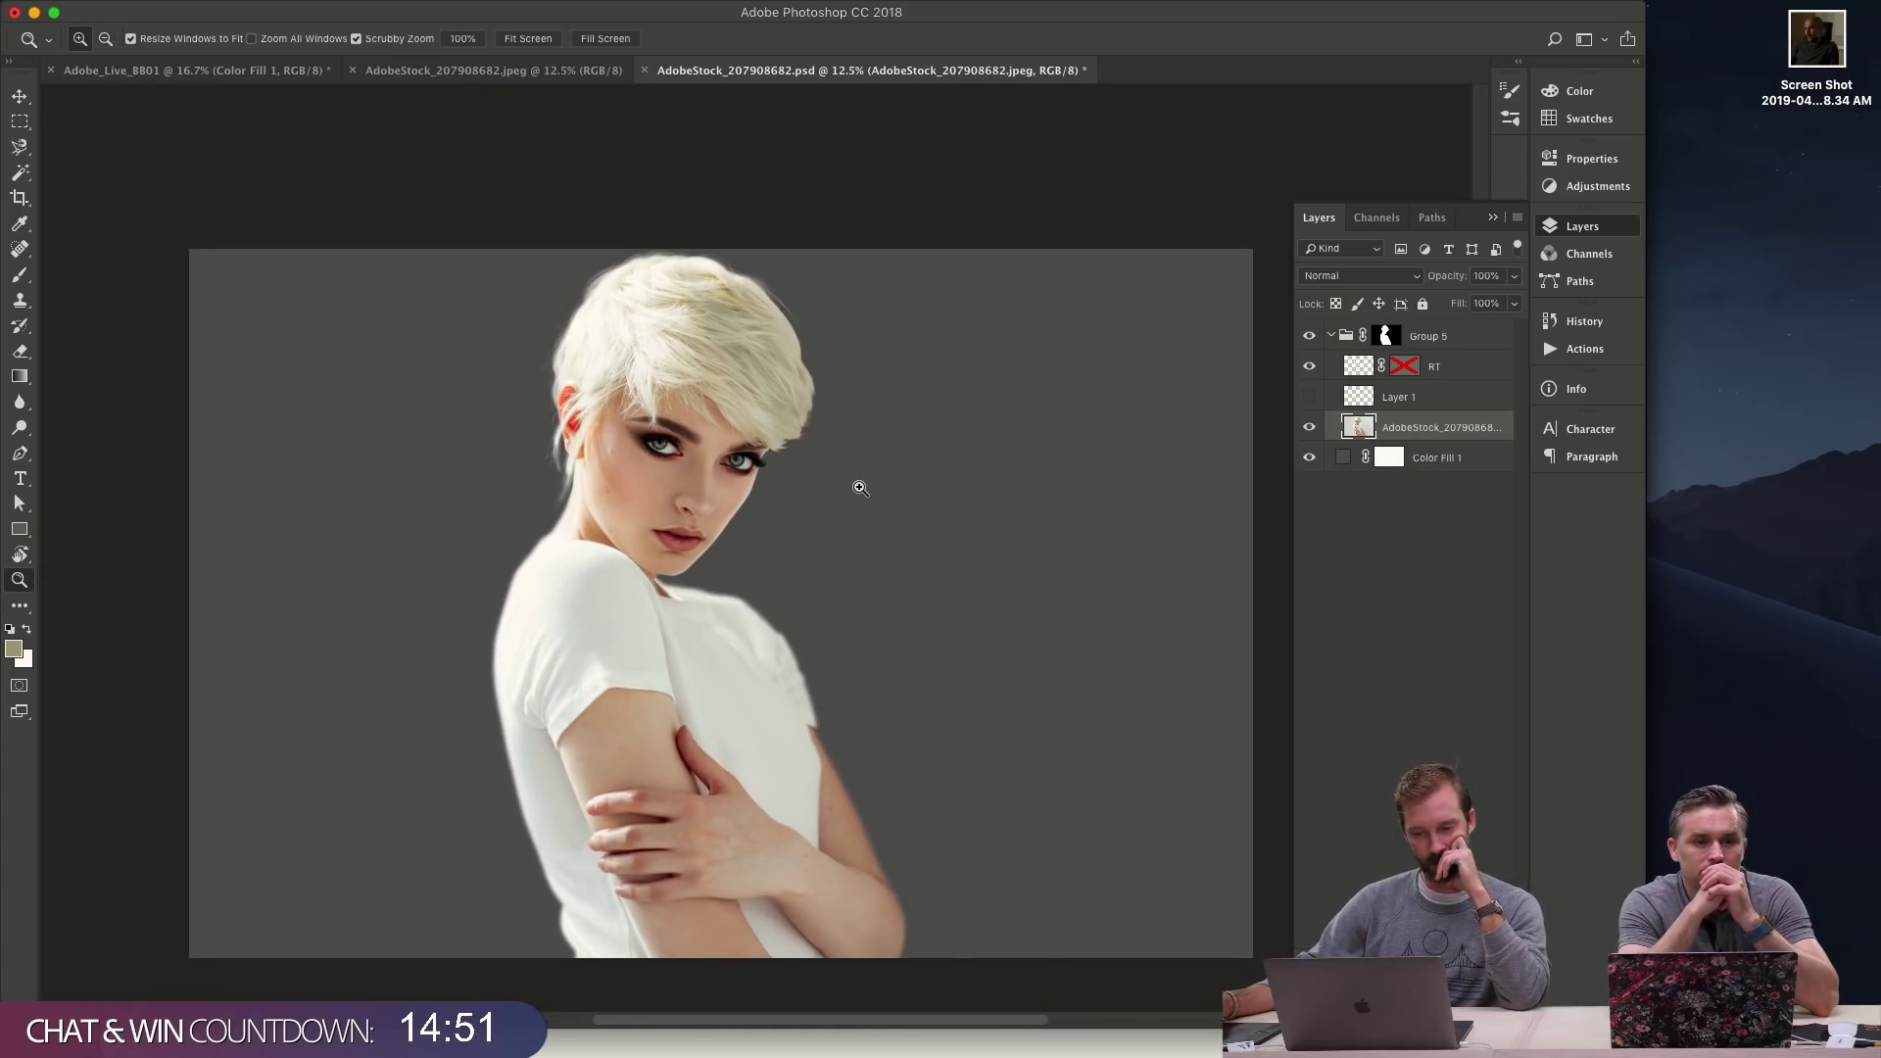
- Set the Color Fill 1 background to near-black 010101 to preview the cut-out against dark
double_click(1341, 459)
mouse_move(1251, 432)
left_mouse_down()
mouse_move(1176, 338)
mouse_move(1217, 464)
mouse_move(1134, 526)
left_mouse_up()
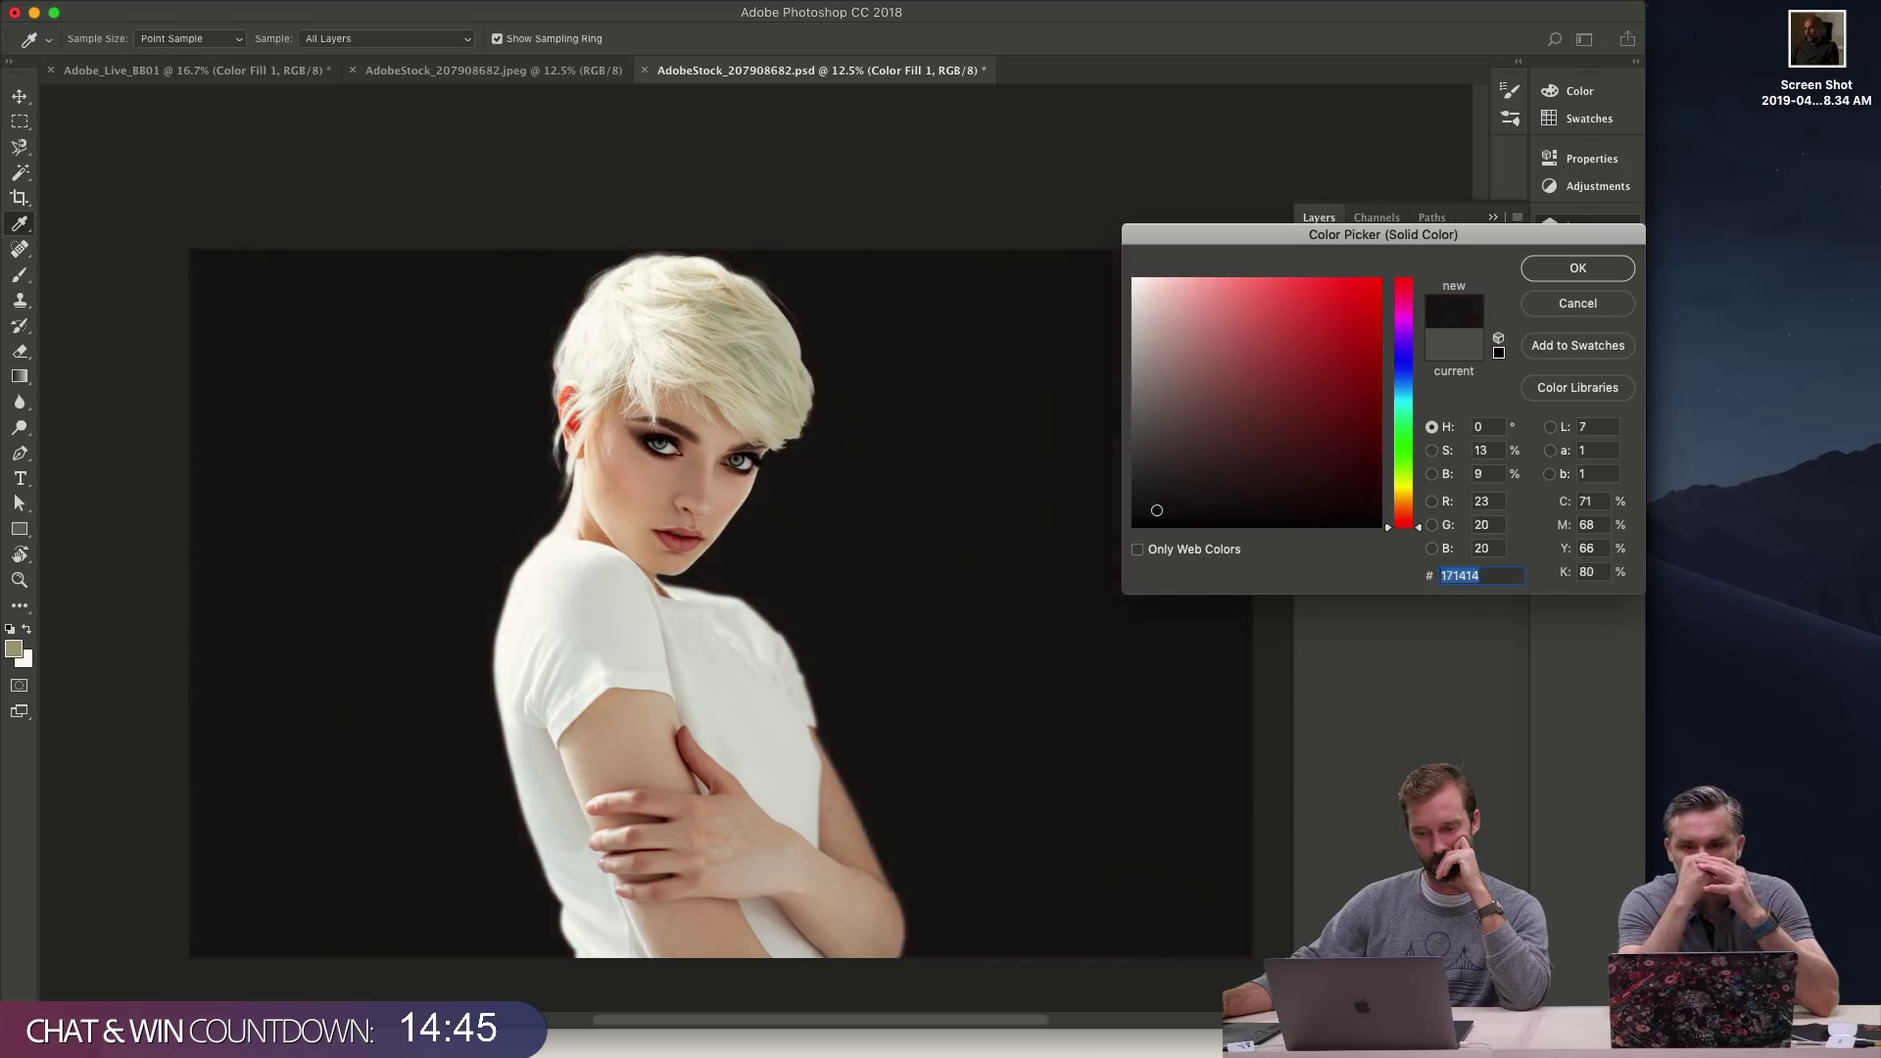
left_click(1608, 275)
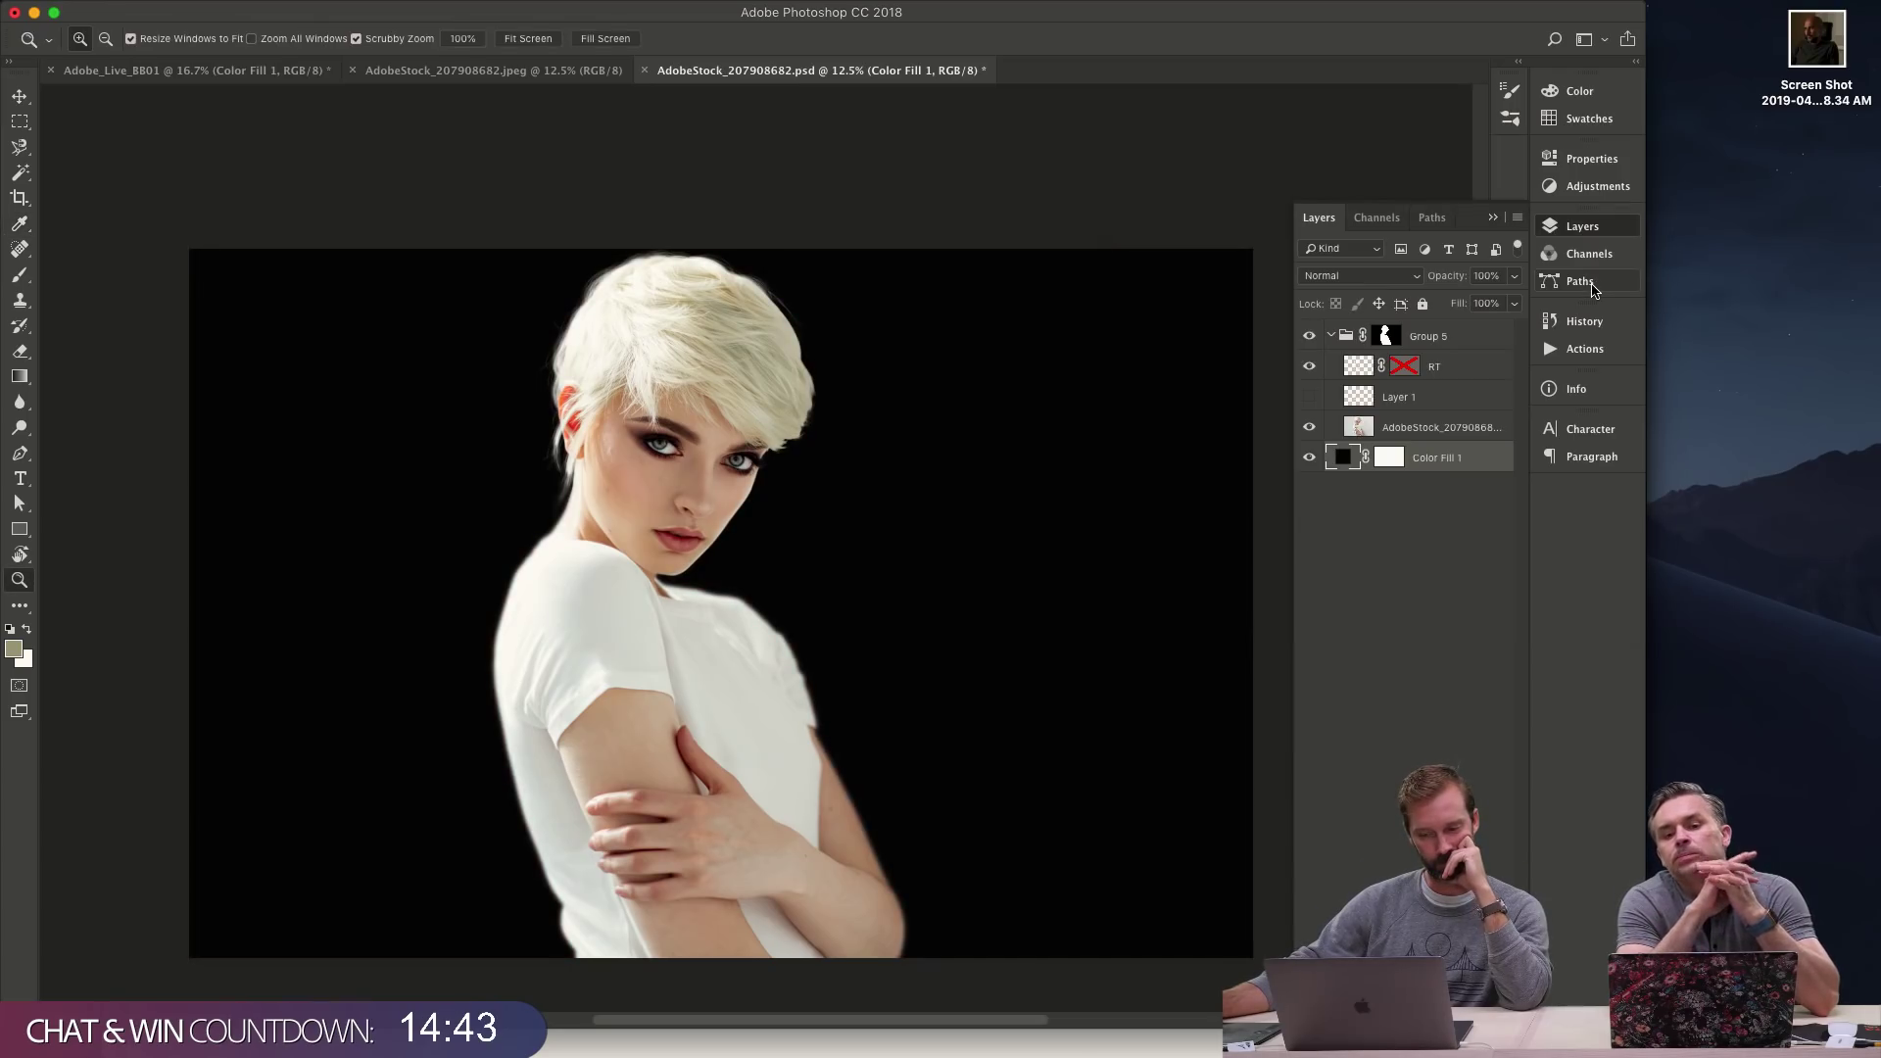
- Set the Color Fill 1 background colour to white, ffffff
double_click(1356, 459)
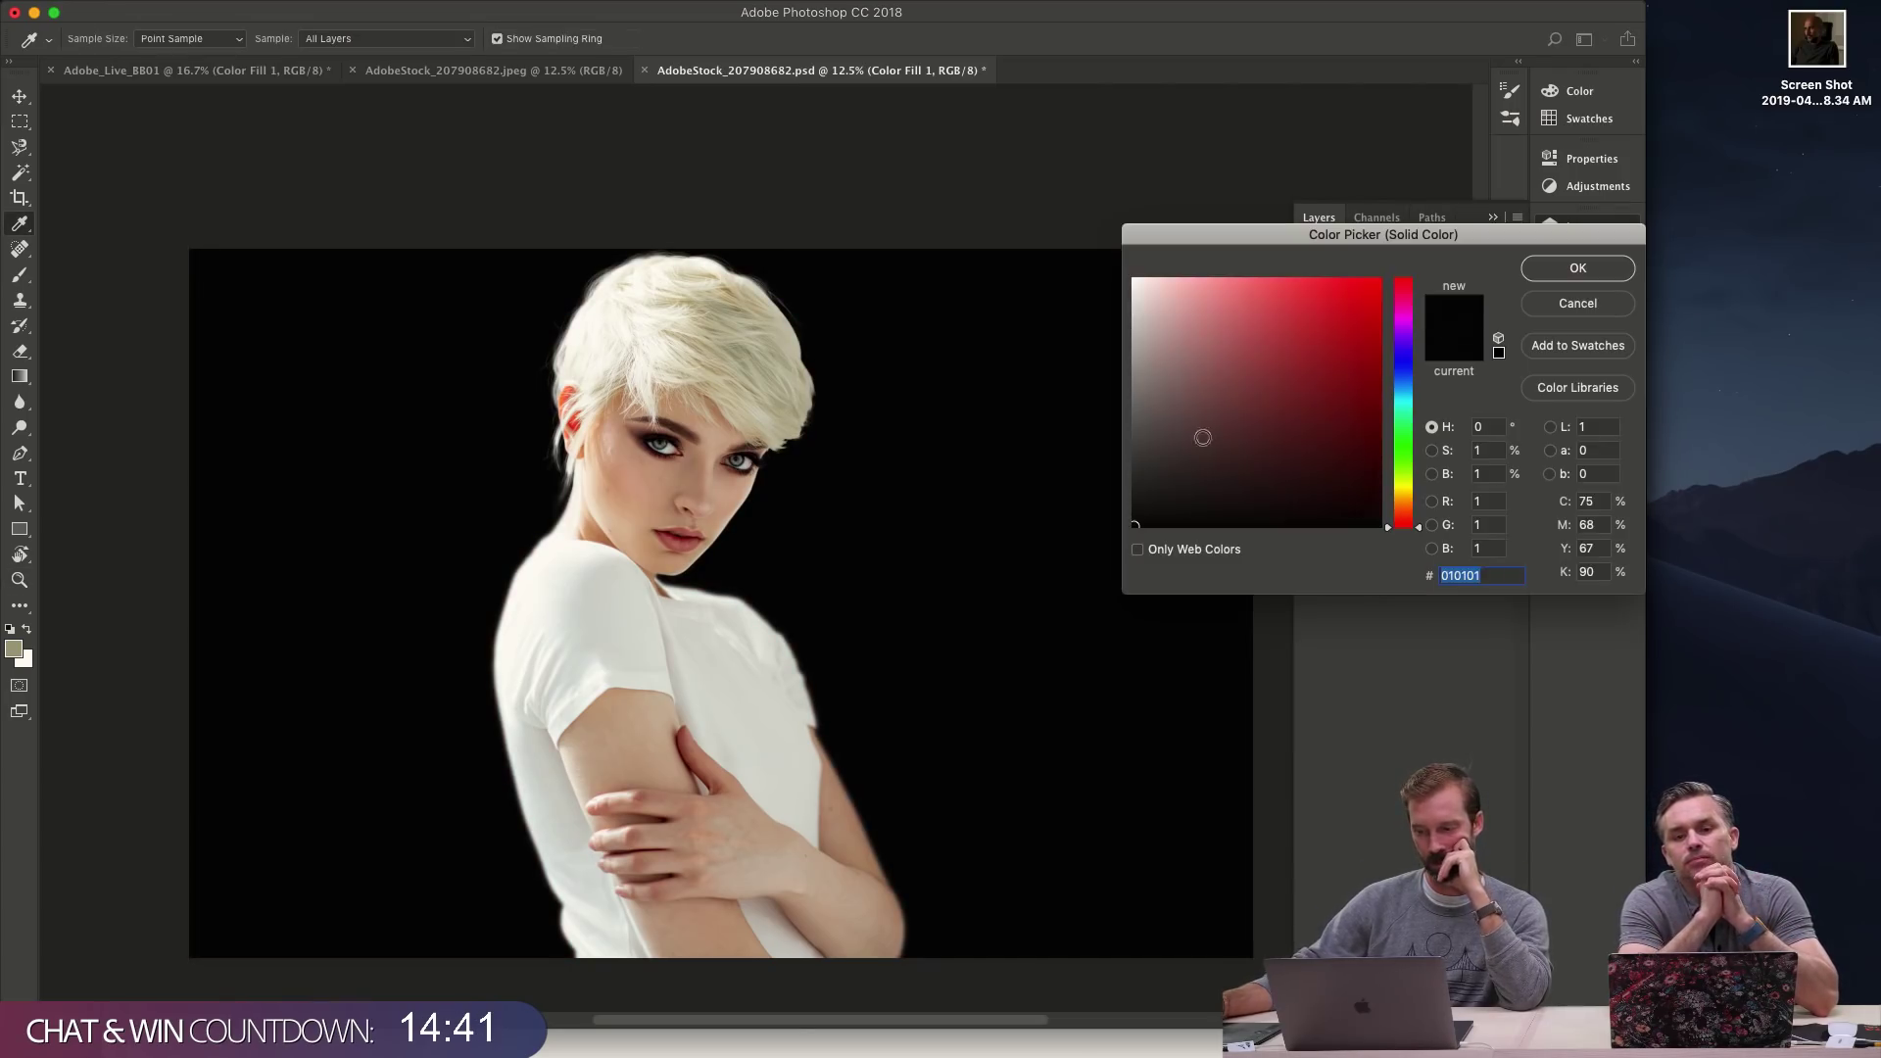
type("ffffff")
left_click(1566, 277)
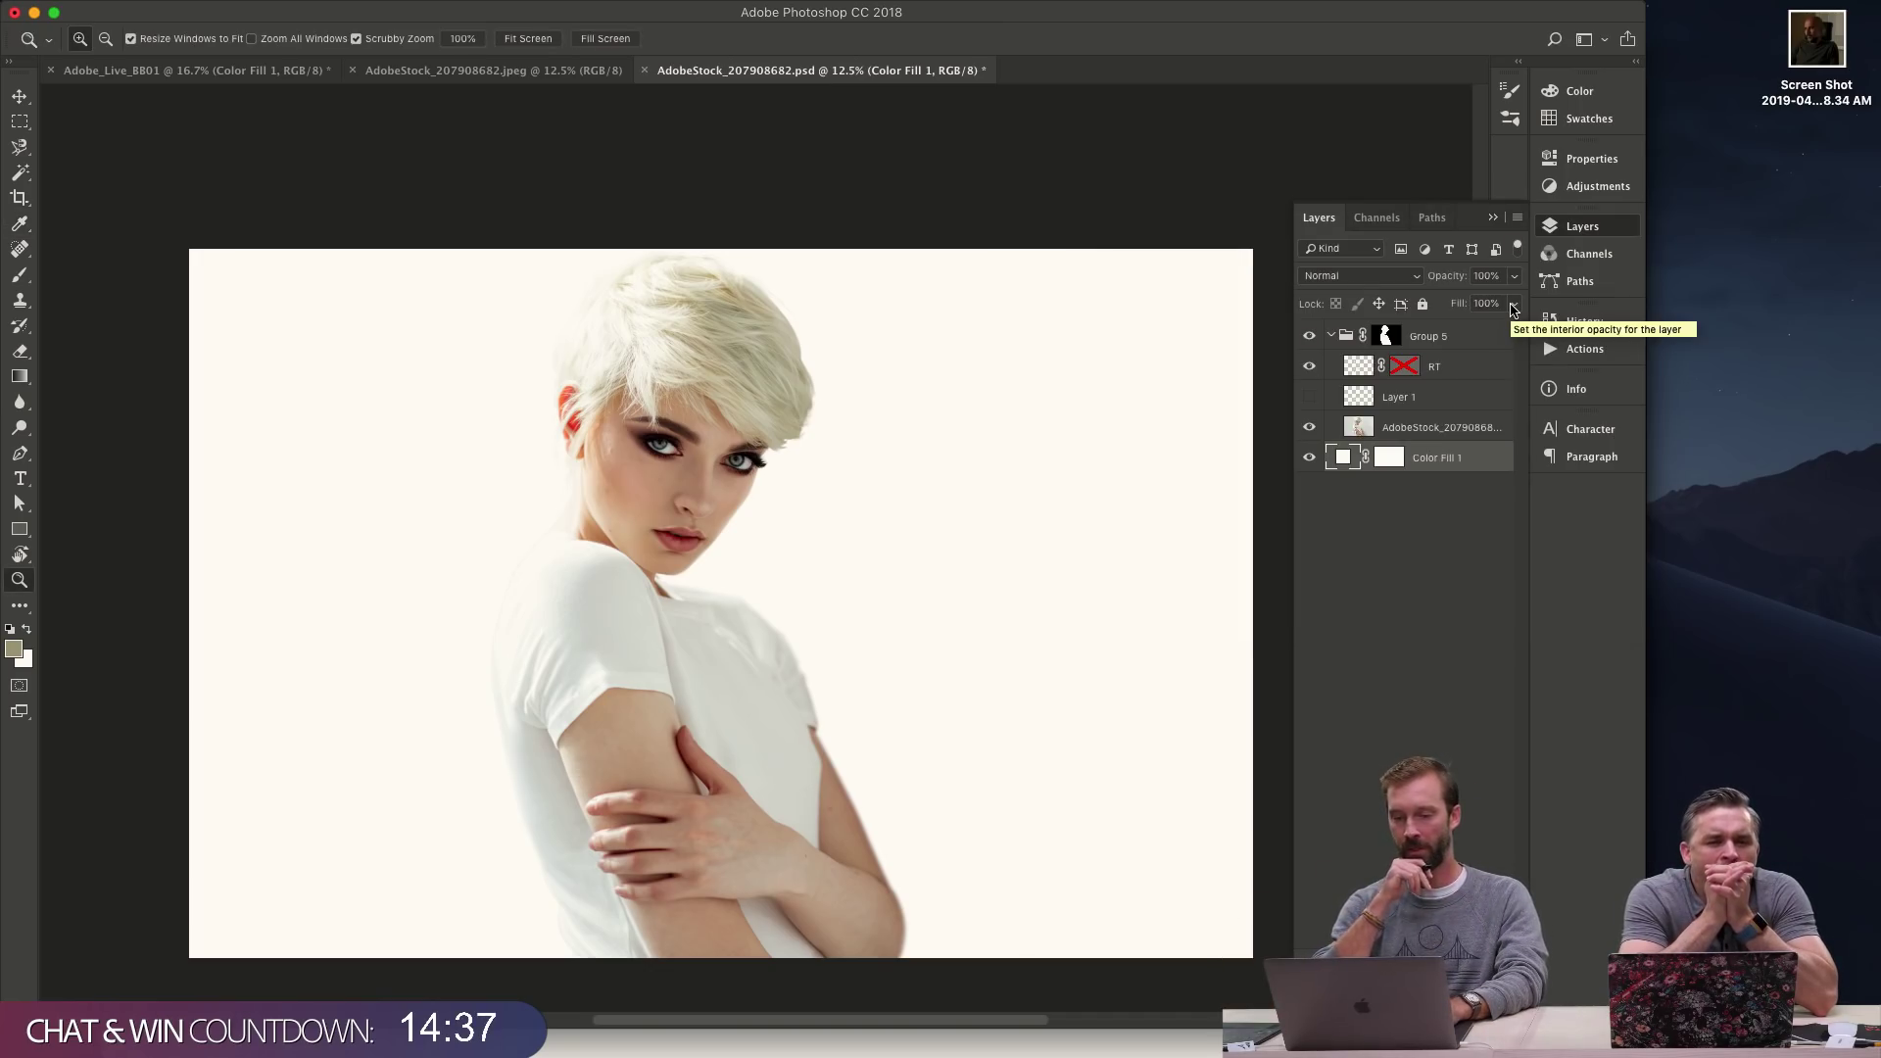
- Compare the red, green and blue channels of the whole figure, examining how skin and shirt contrast with the background
key("super+3")
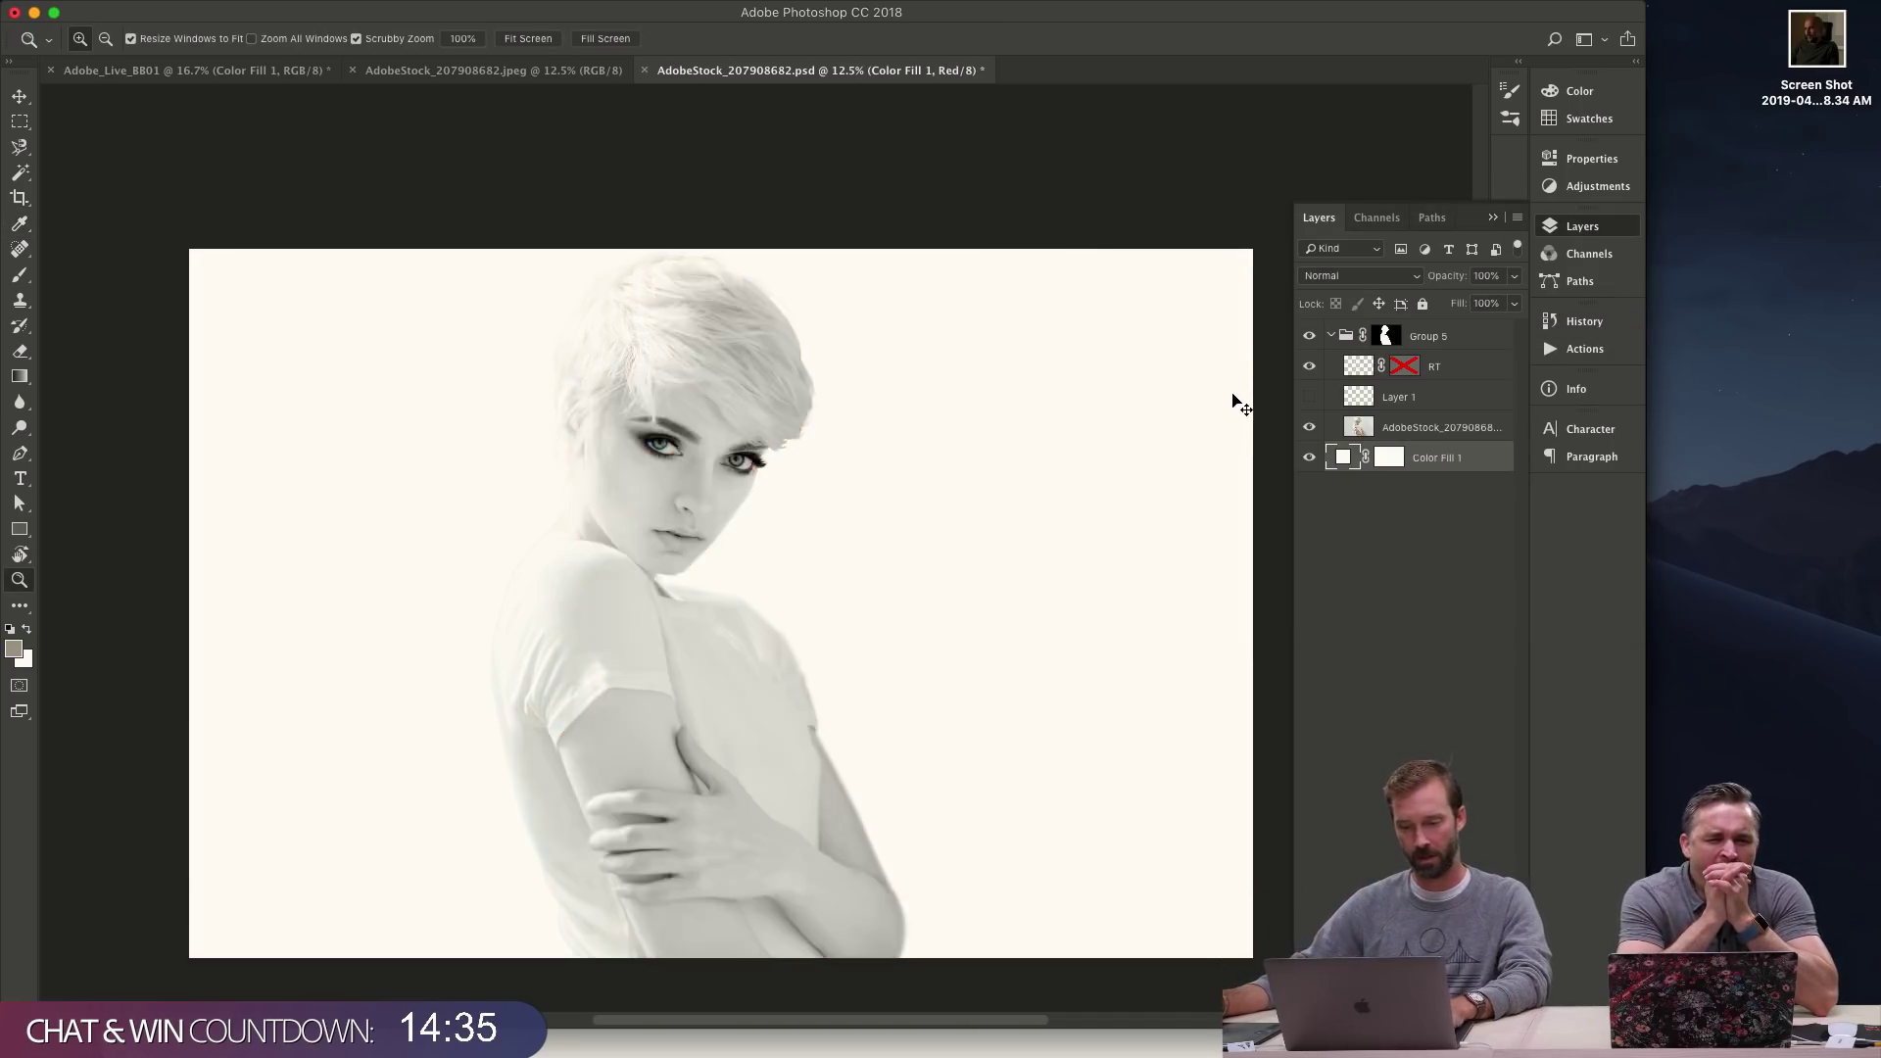
key("super+4")
key("super+5")
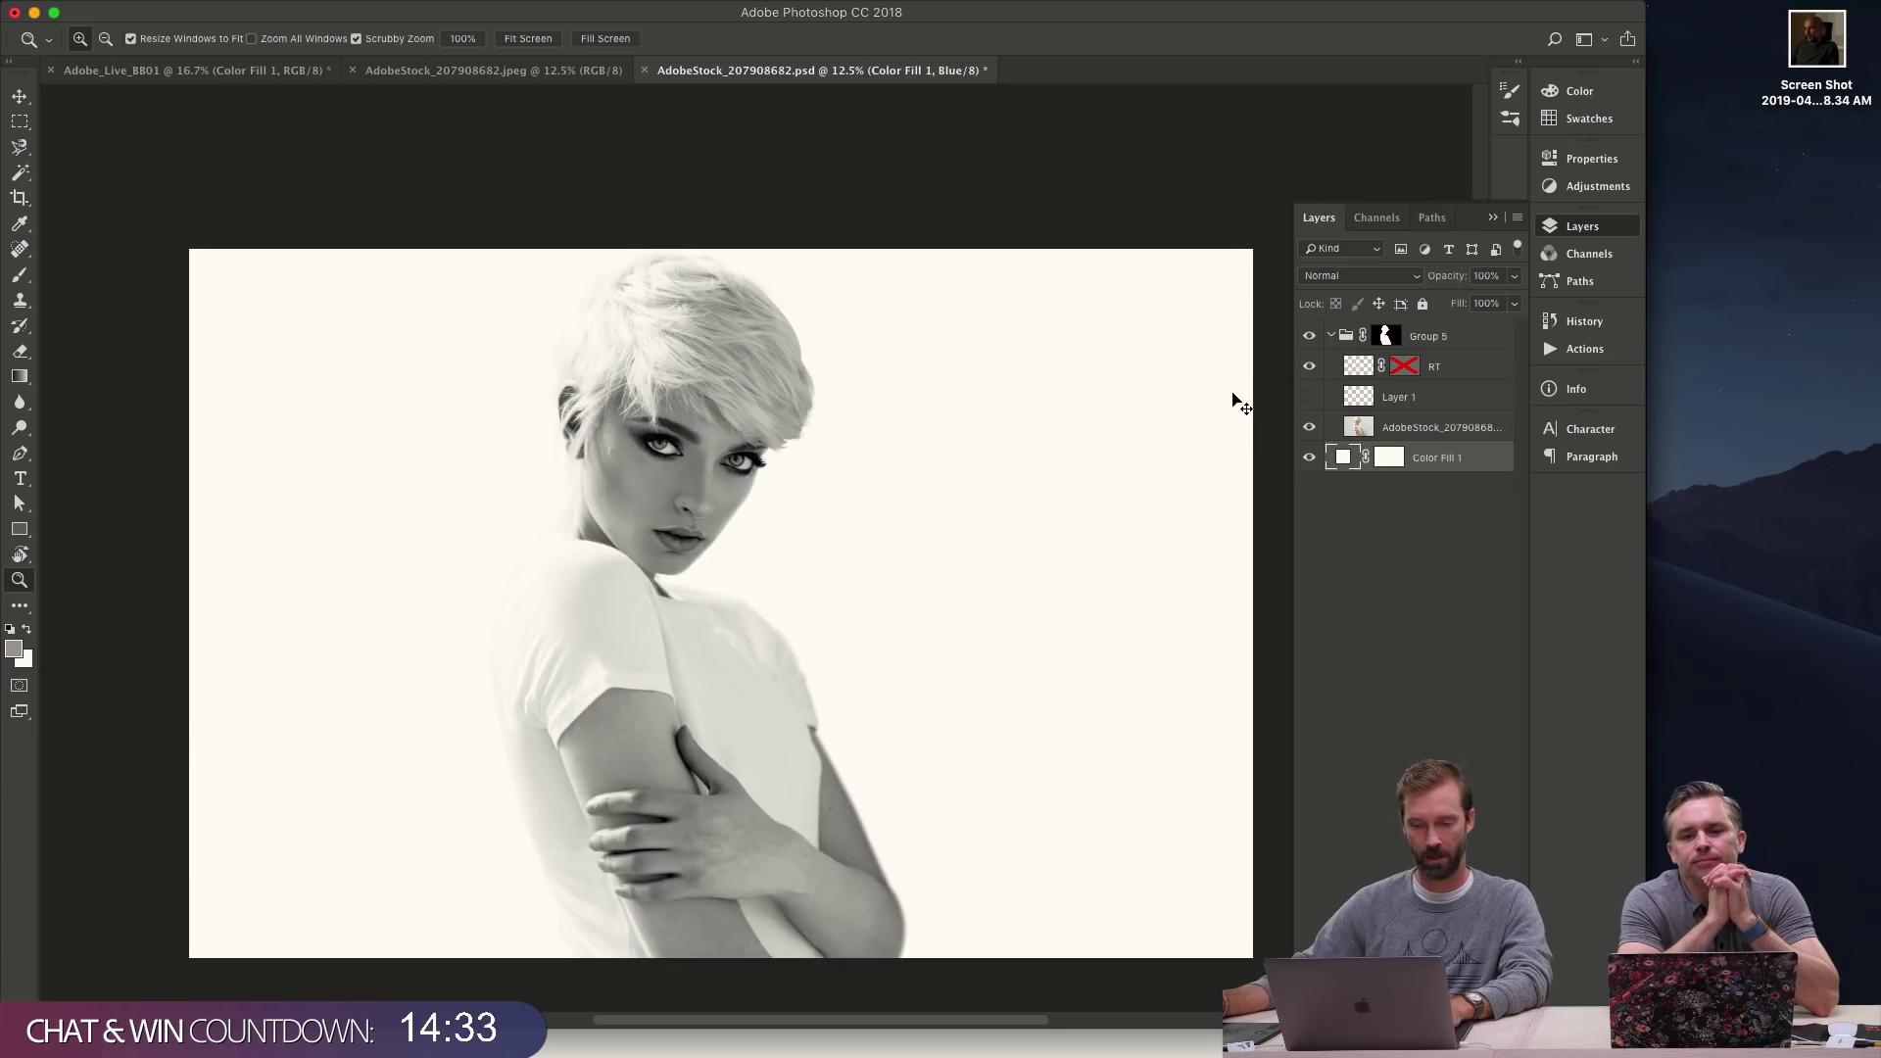
key("super+4")
key("super+3")
key("super+4")
key("super+5")
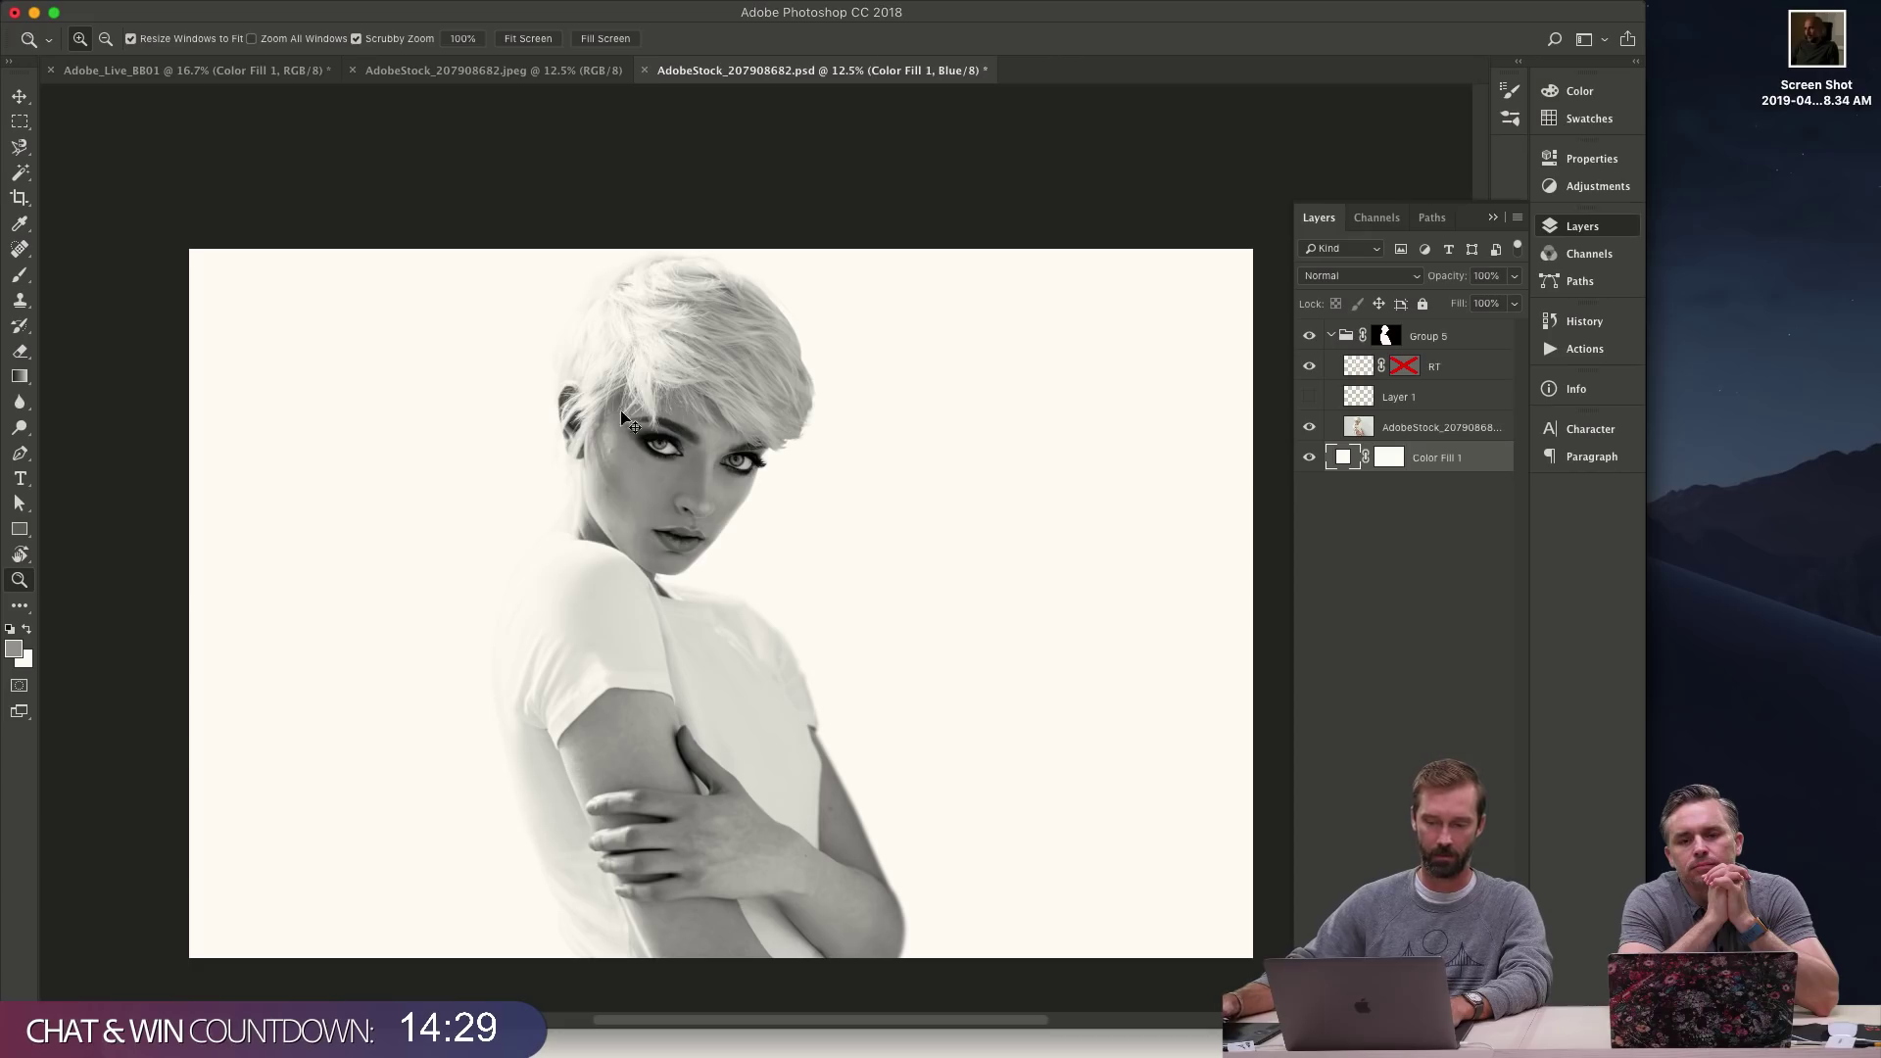
key("super+4")
key("super+5")
key("super+3")
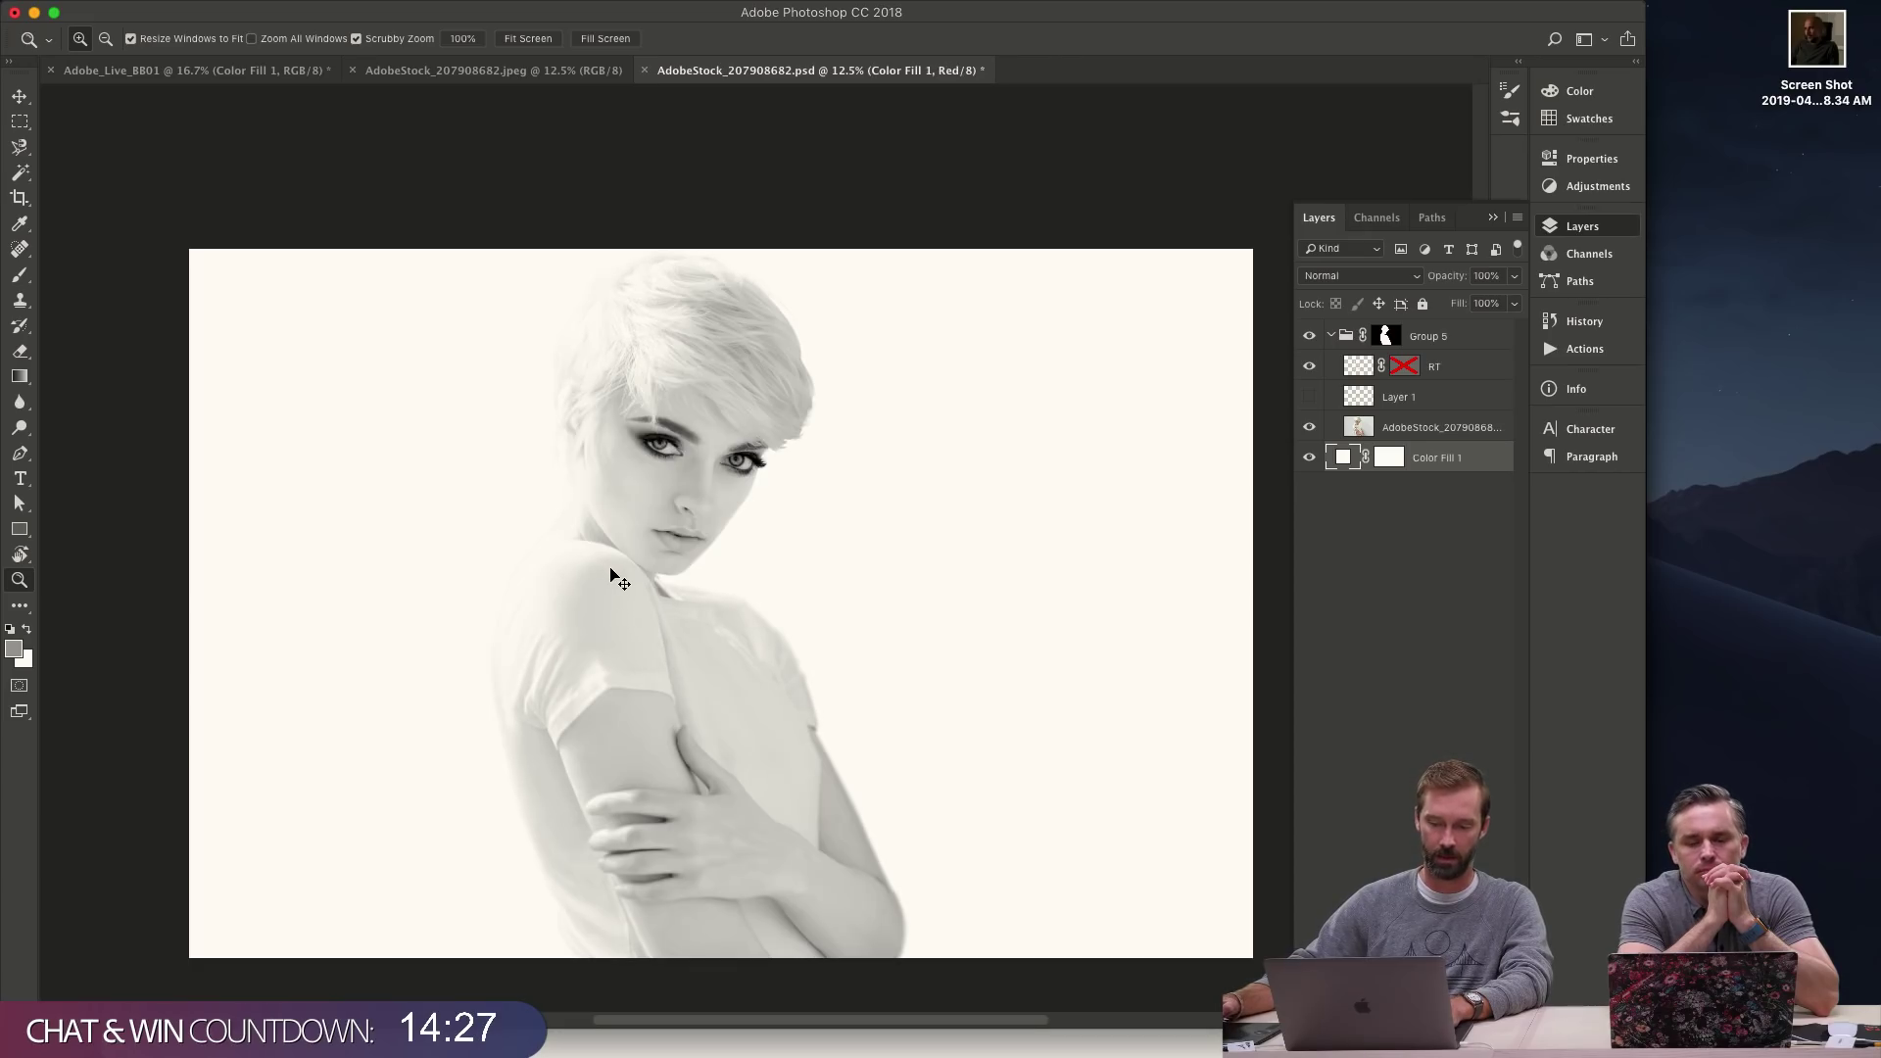
key("super+4")
key("super+5")
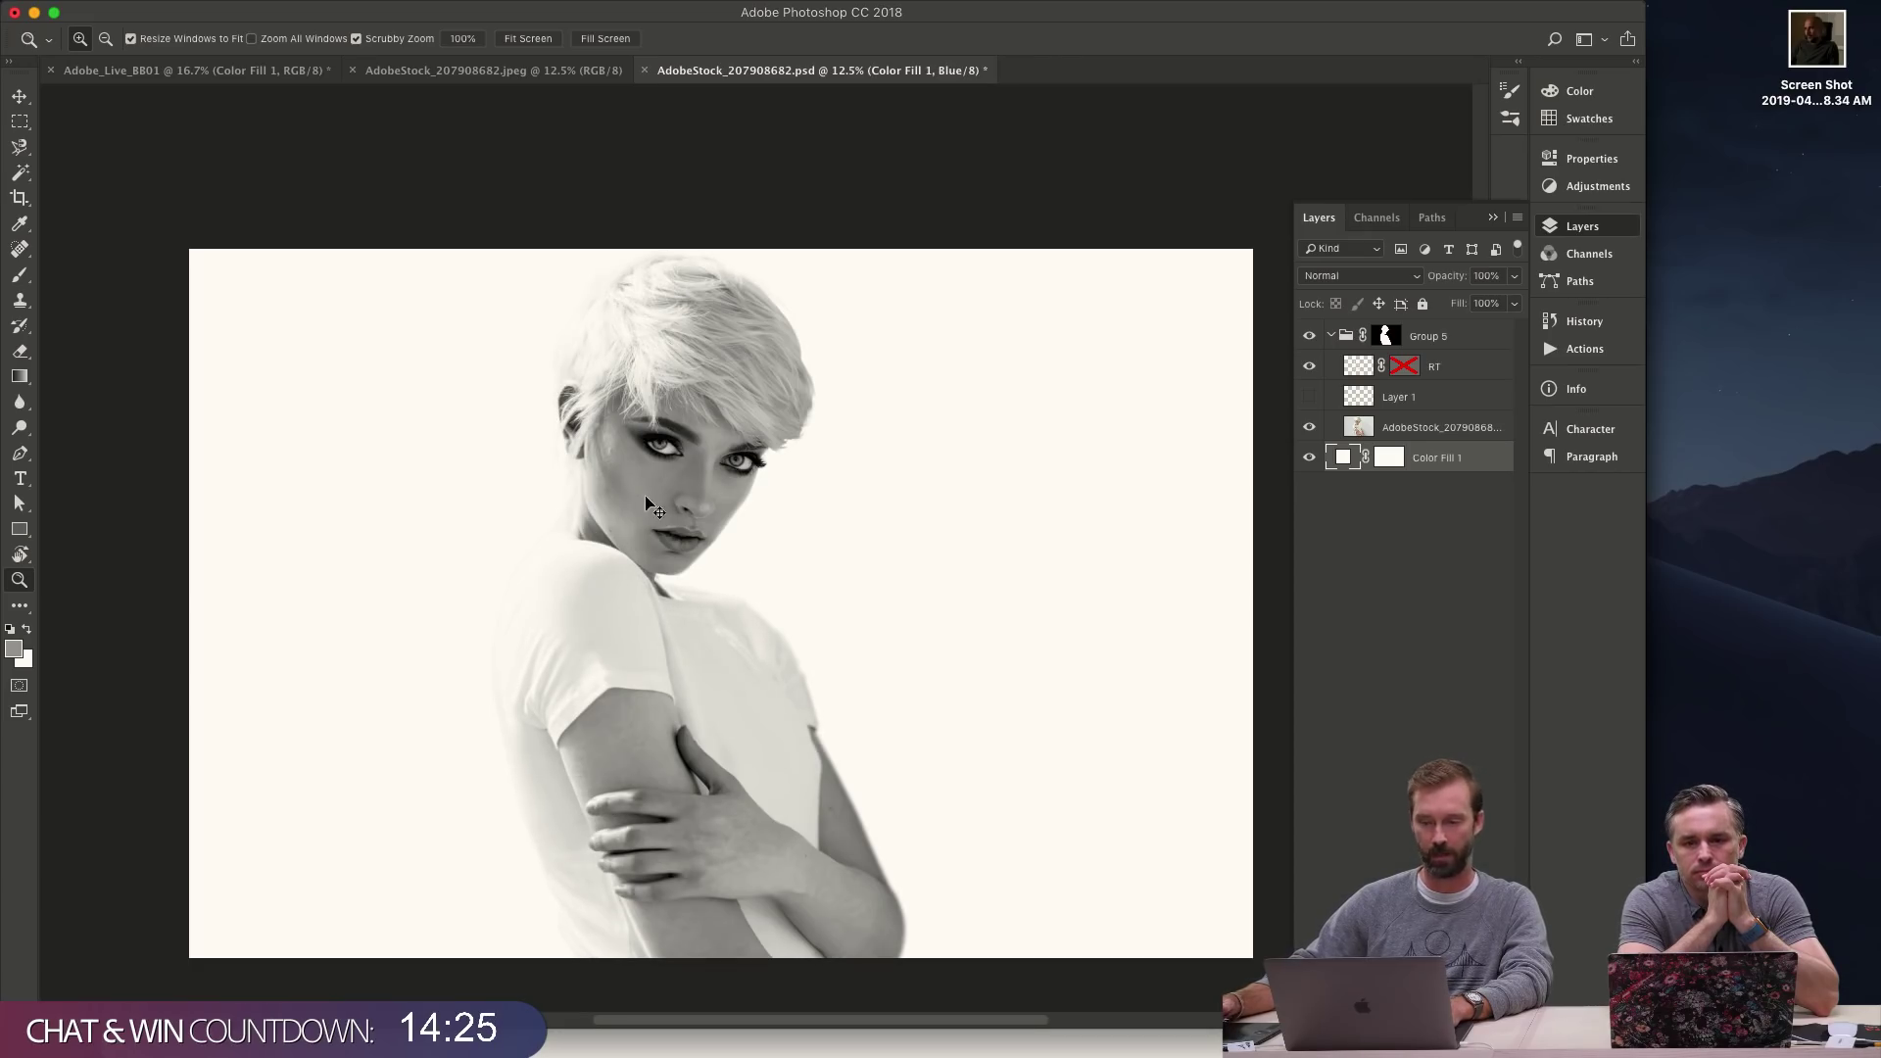
- Compare the three colour channels close up on the face and hair, ending on the blue channel
left_click_drag(612, 487, 655, 500)
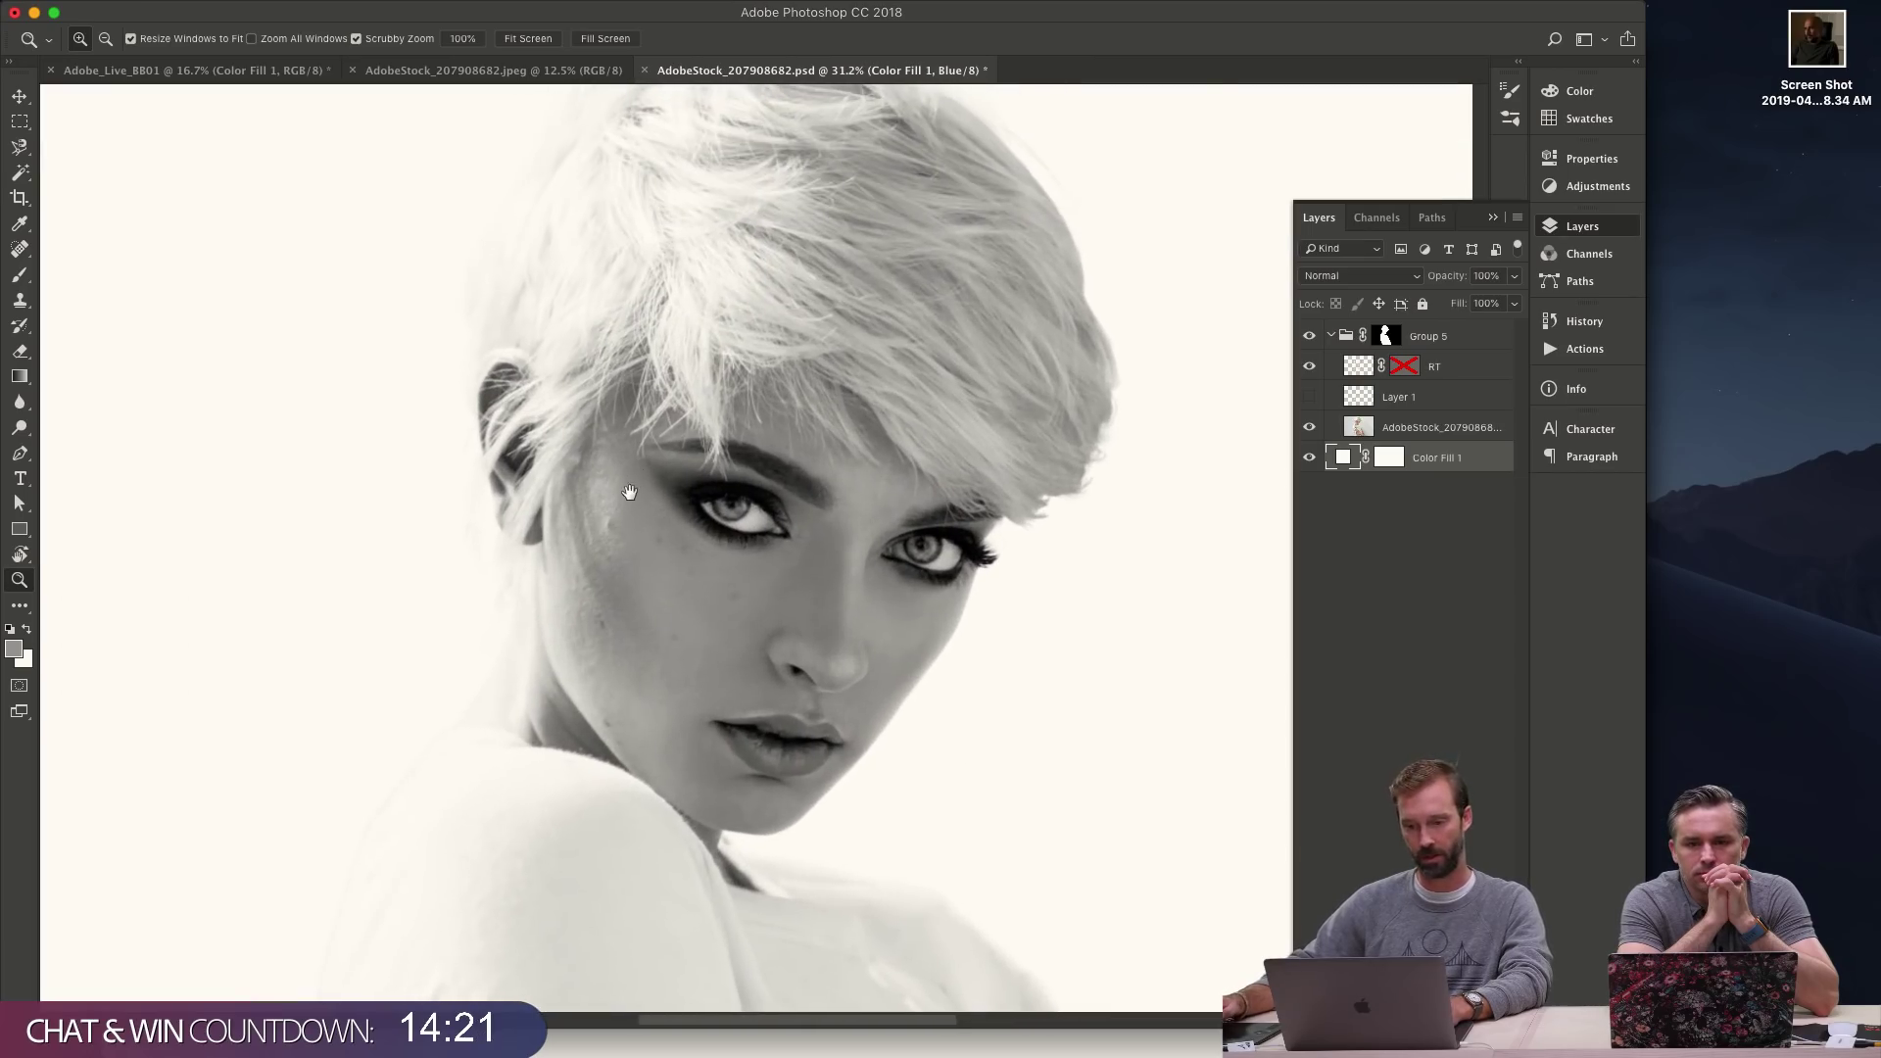
scroll(631, 493, "up", 1)
key("super+4")
key("super+3")
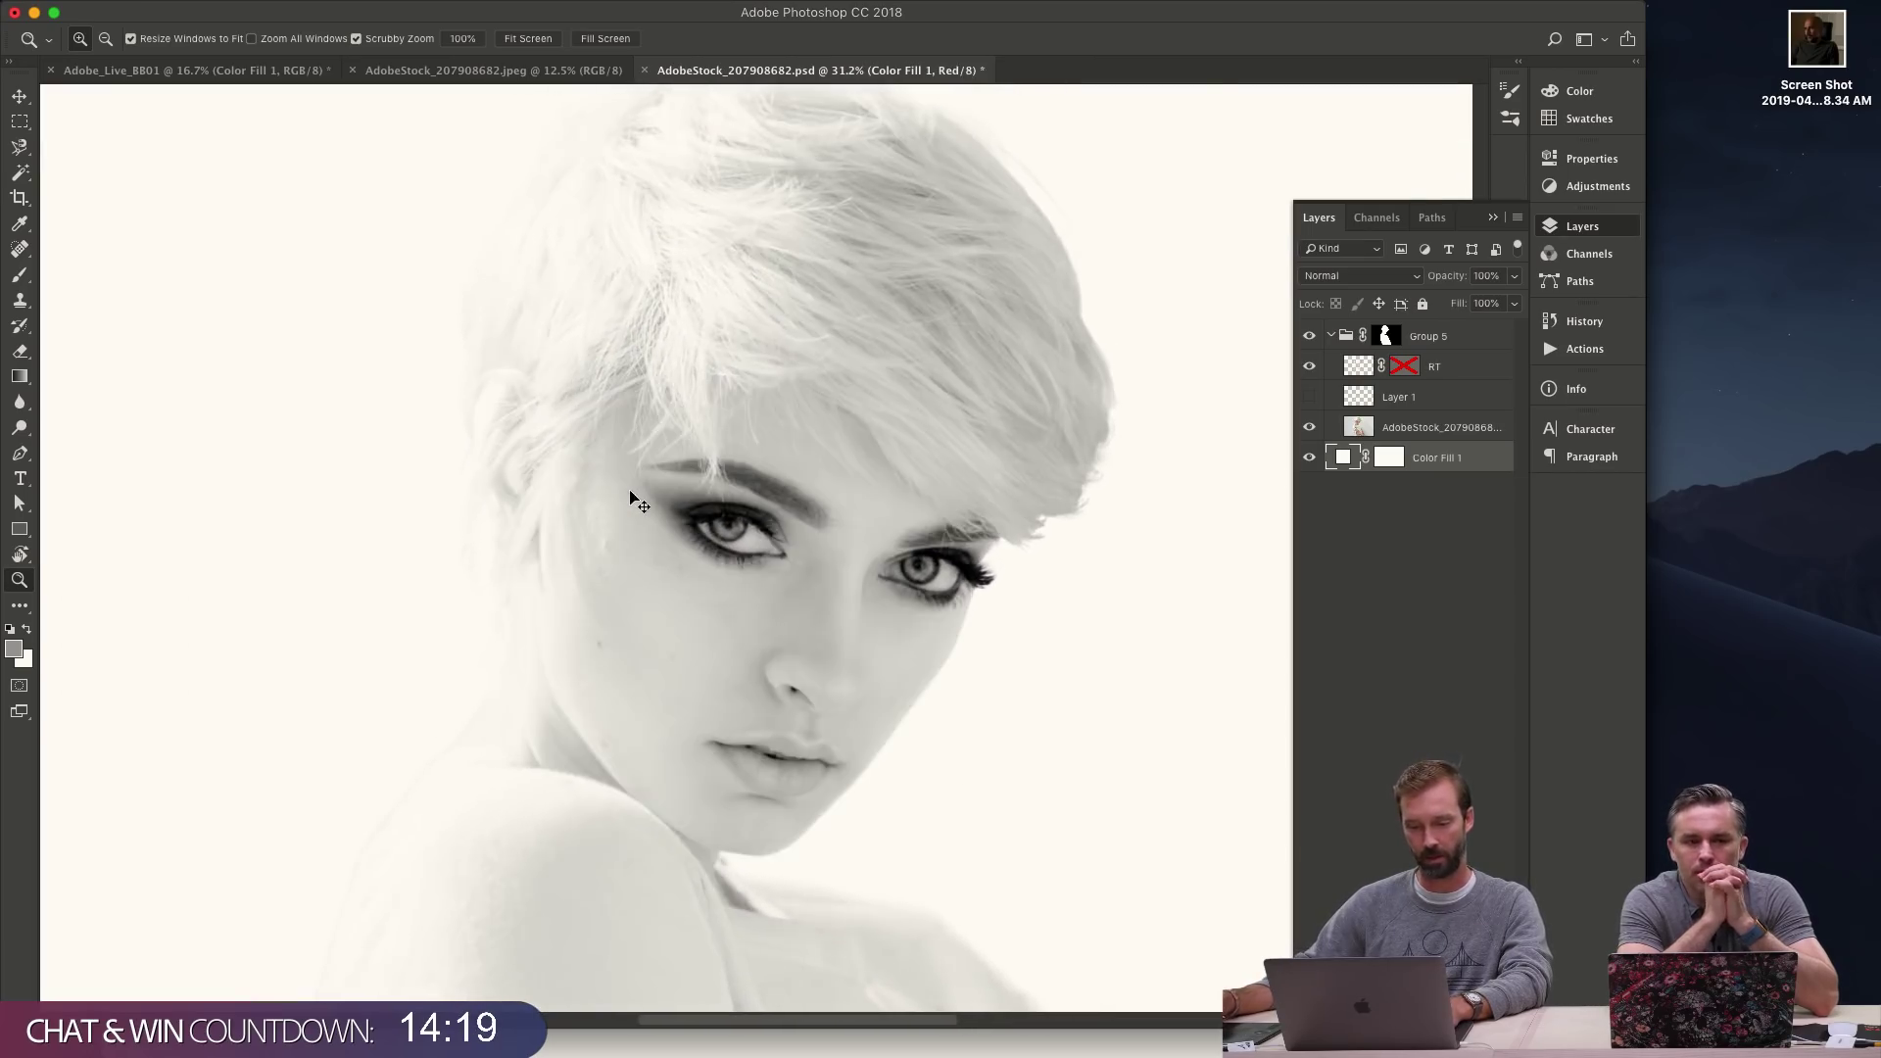
key("super+4")
key("super+5")
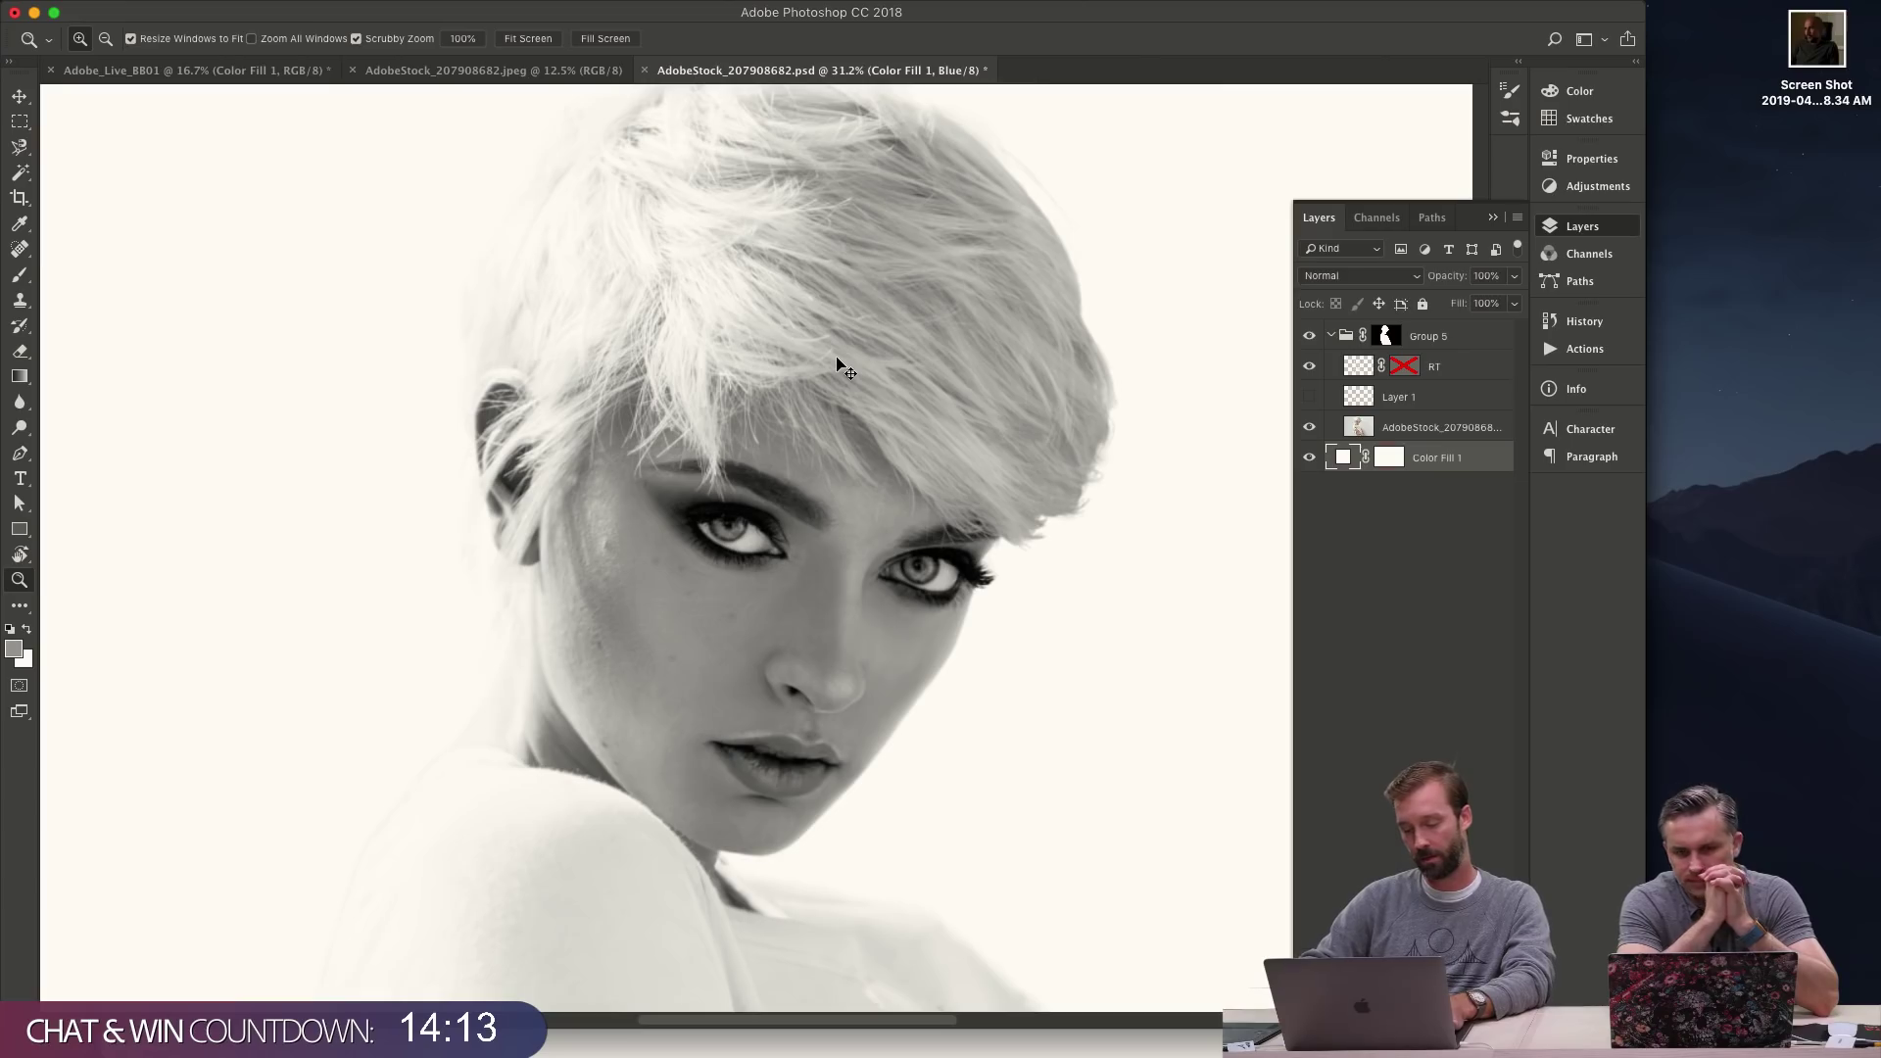
- Duplicate the blue channel and show the copy by itself for editing
key("F2")
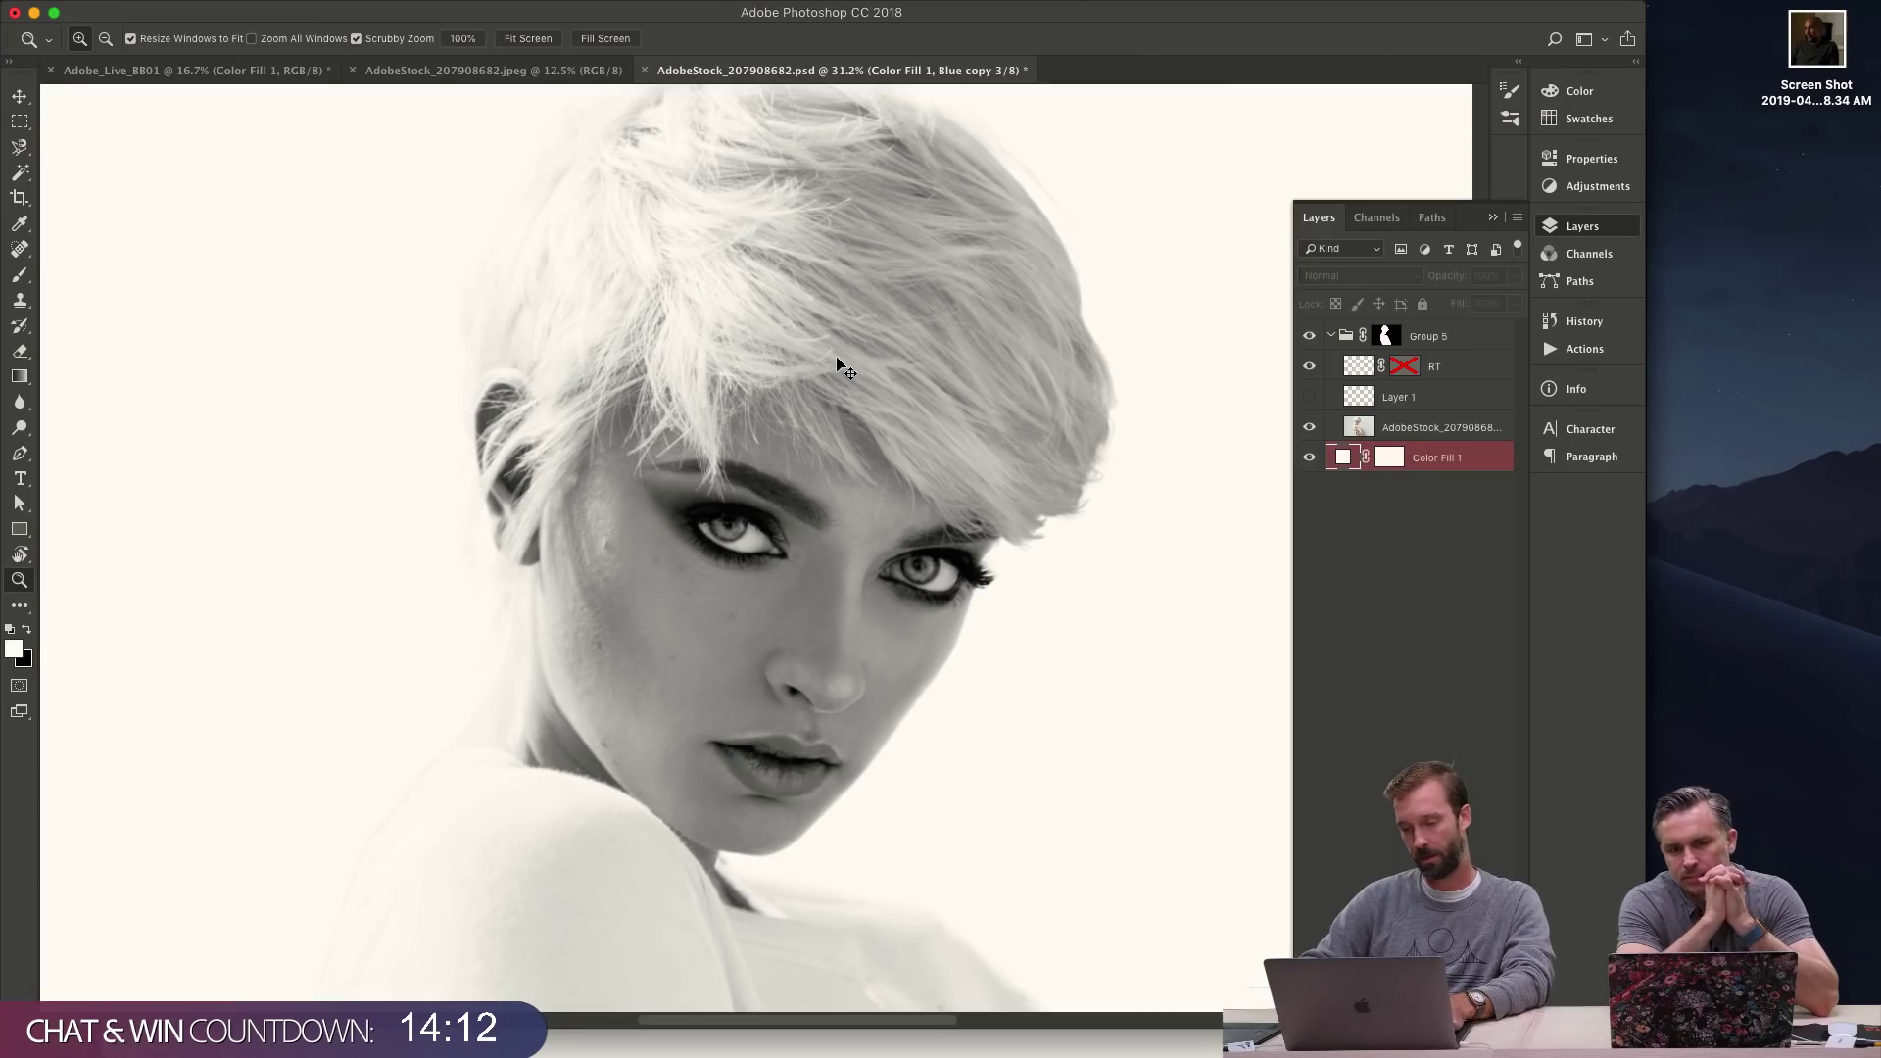
left_click(1376, 219)
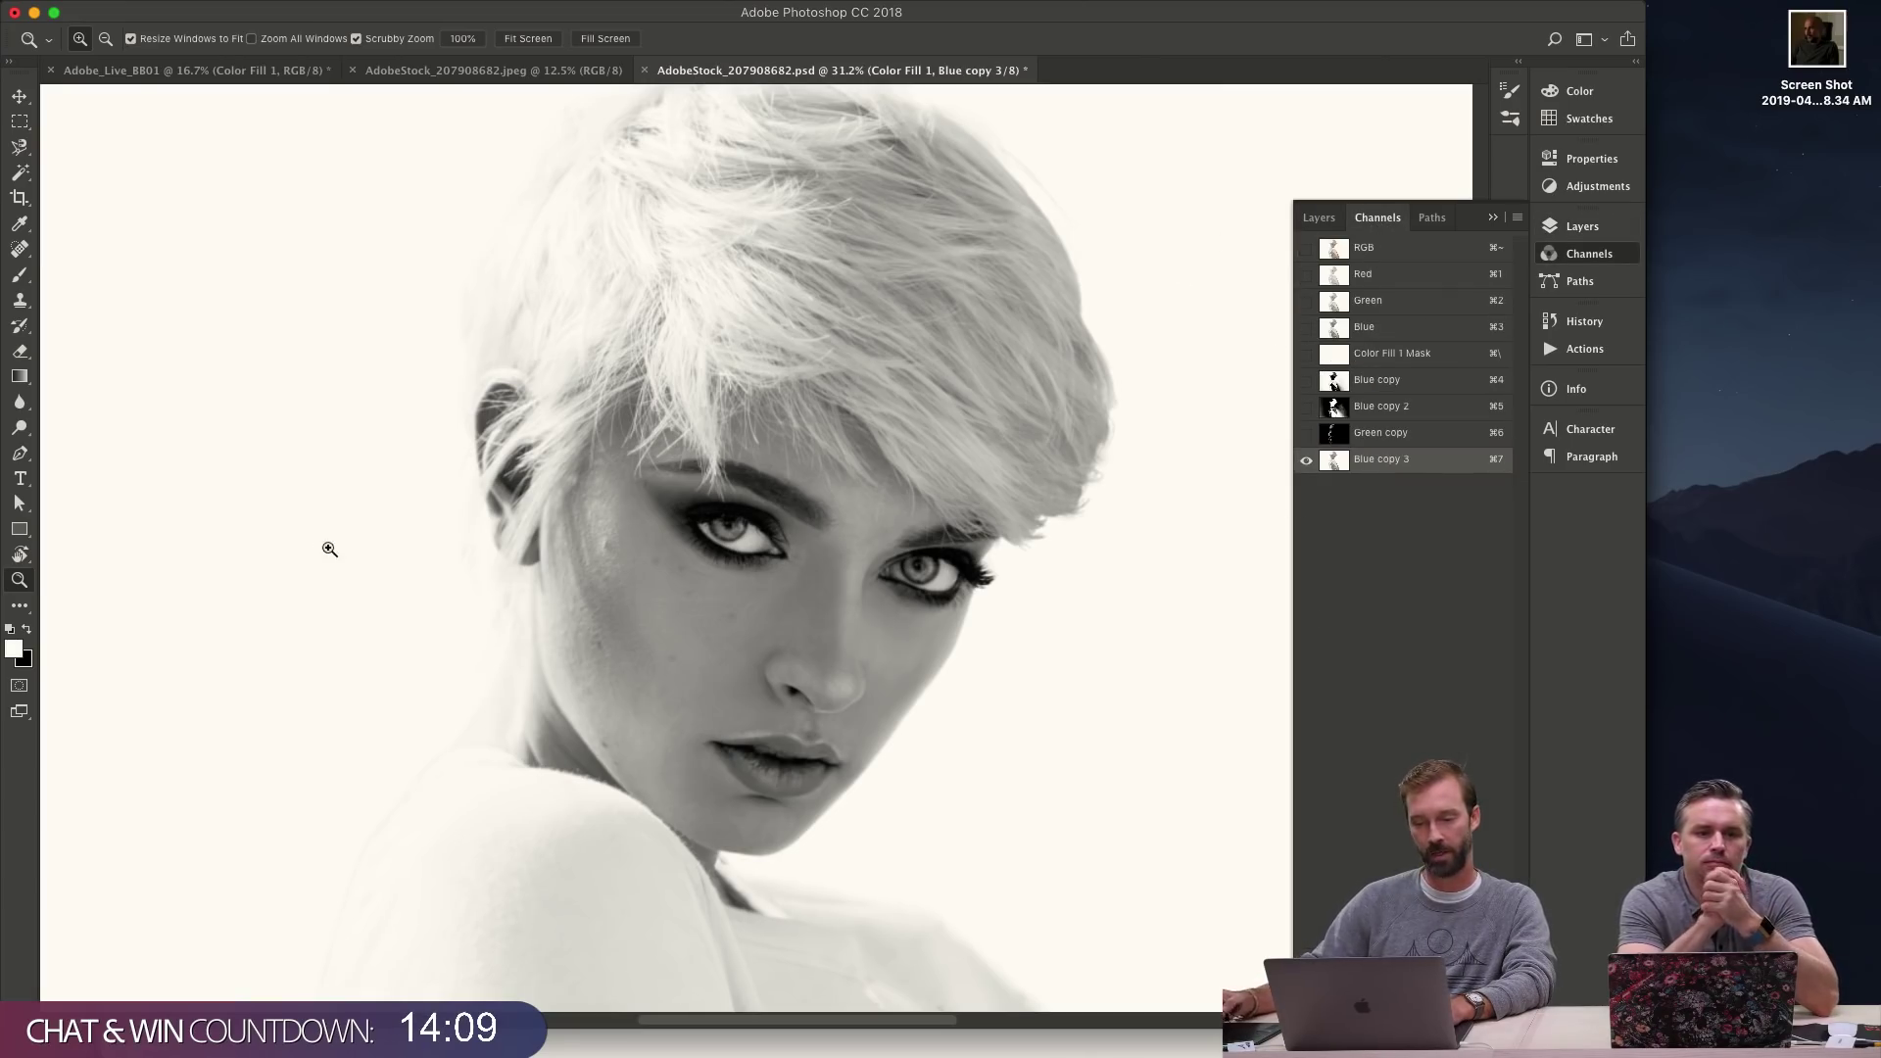
left_click(1516, 219)
left_click(1516, 218)
key("super+1")
left_click(1518, 219)
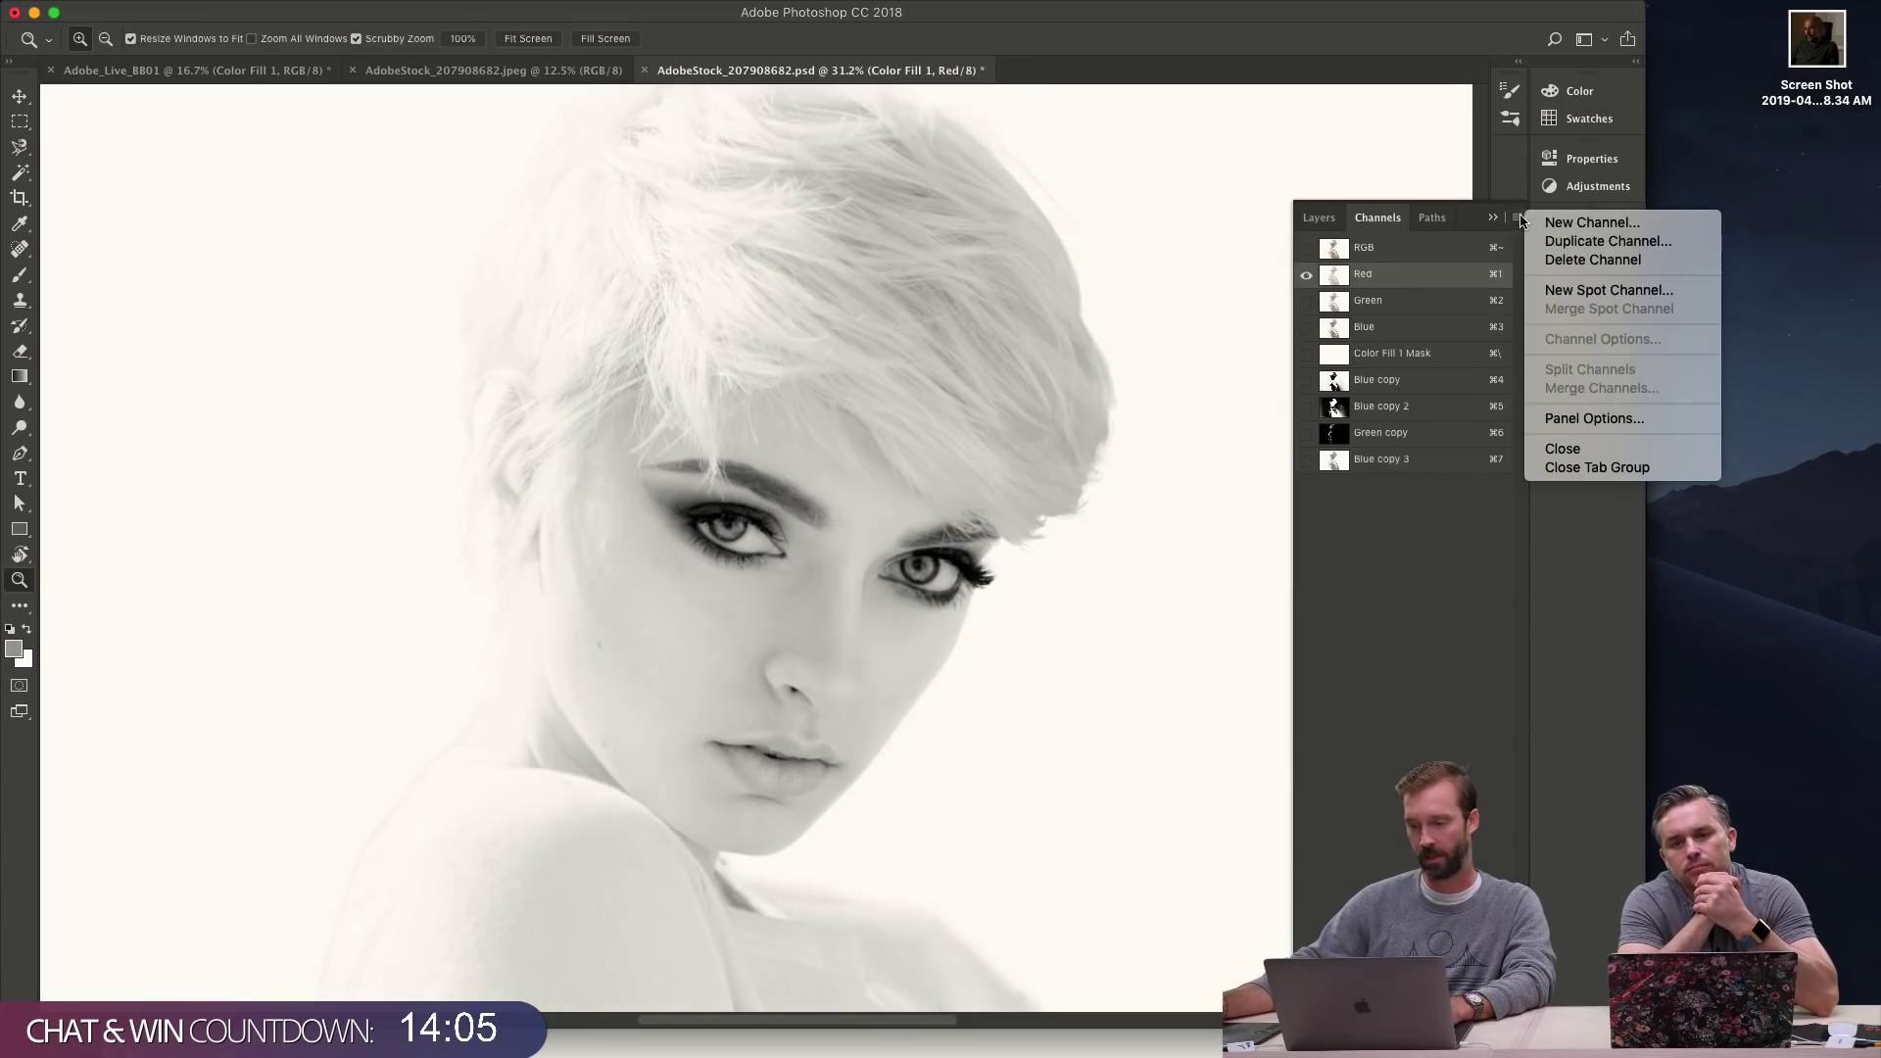
key("Escape")
key("super+7")
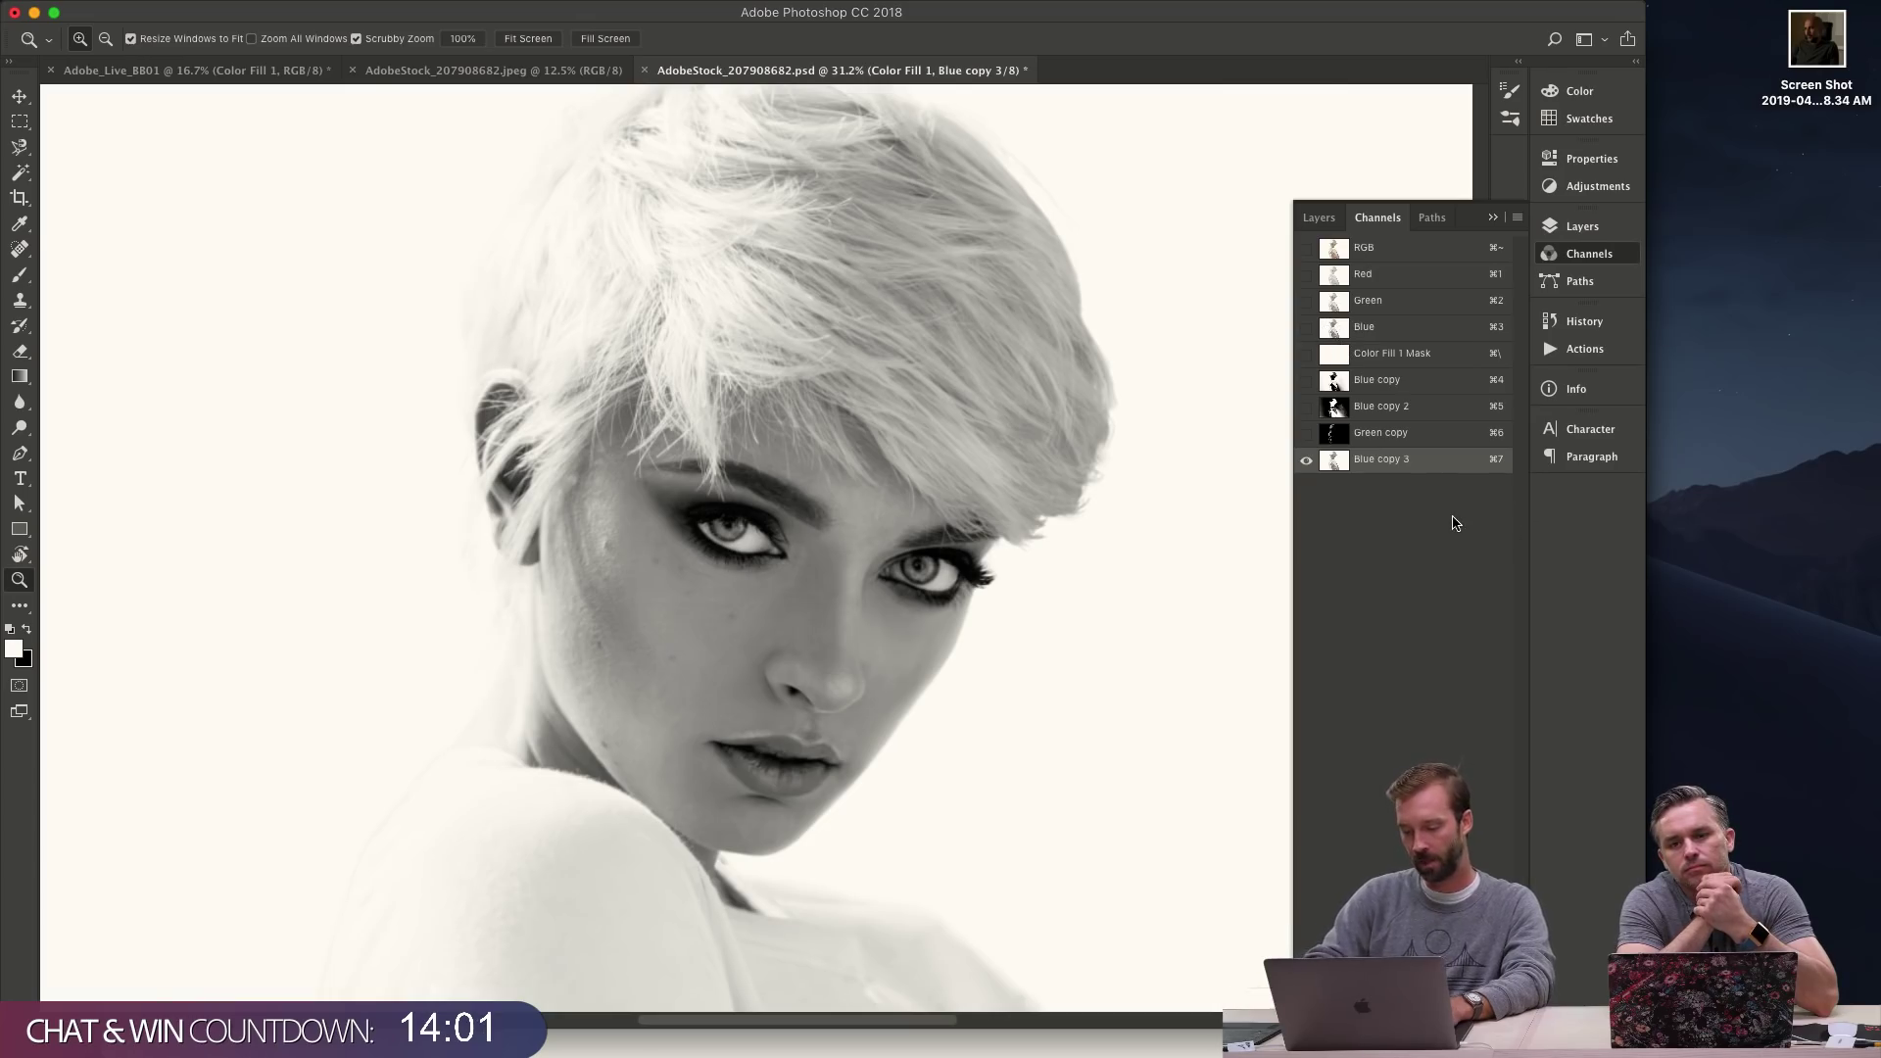
key("super+l")
mouse_move(1207, 386)
left_mouse_down()
mouse_move(1324, 389)
mouse_move(1175, 385)
left_mouse_up()
key("super+minus")
key("super+minus")
key("super+minus")
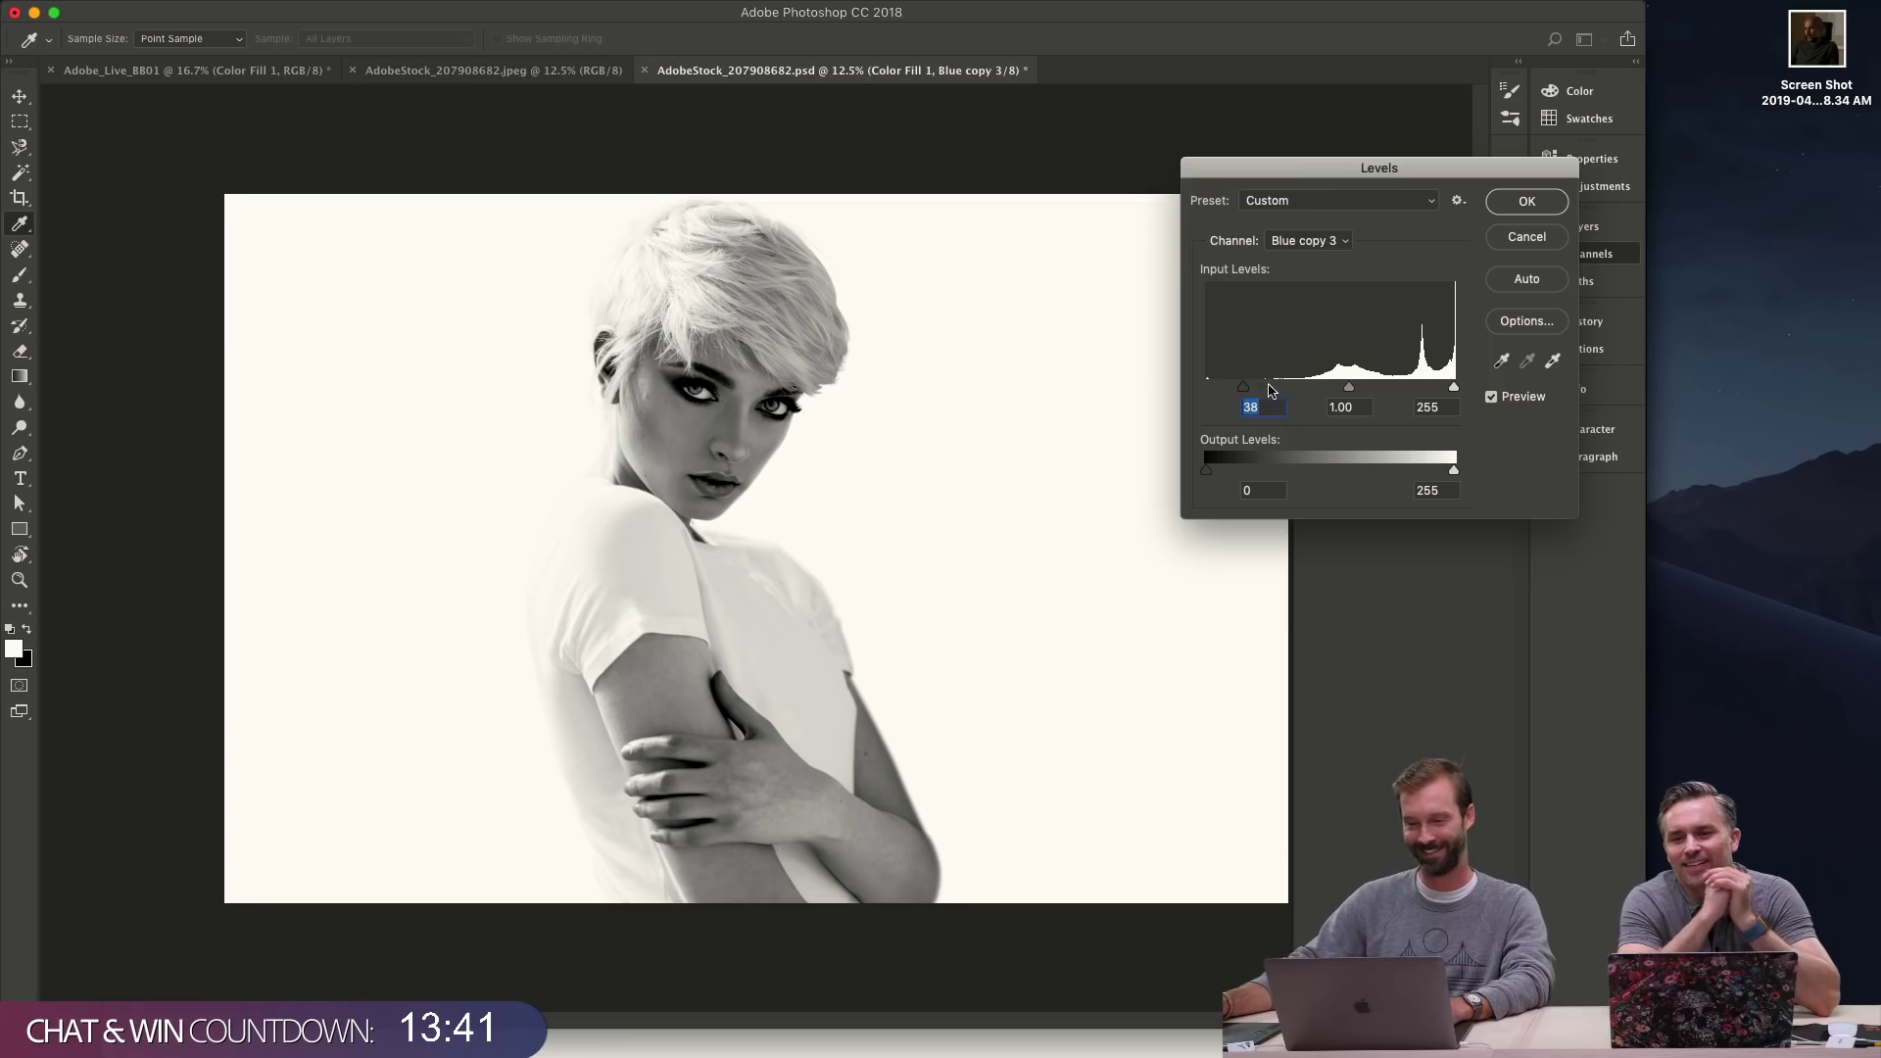
left_click_drag(1250, 392, 1338, 392)
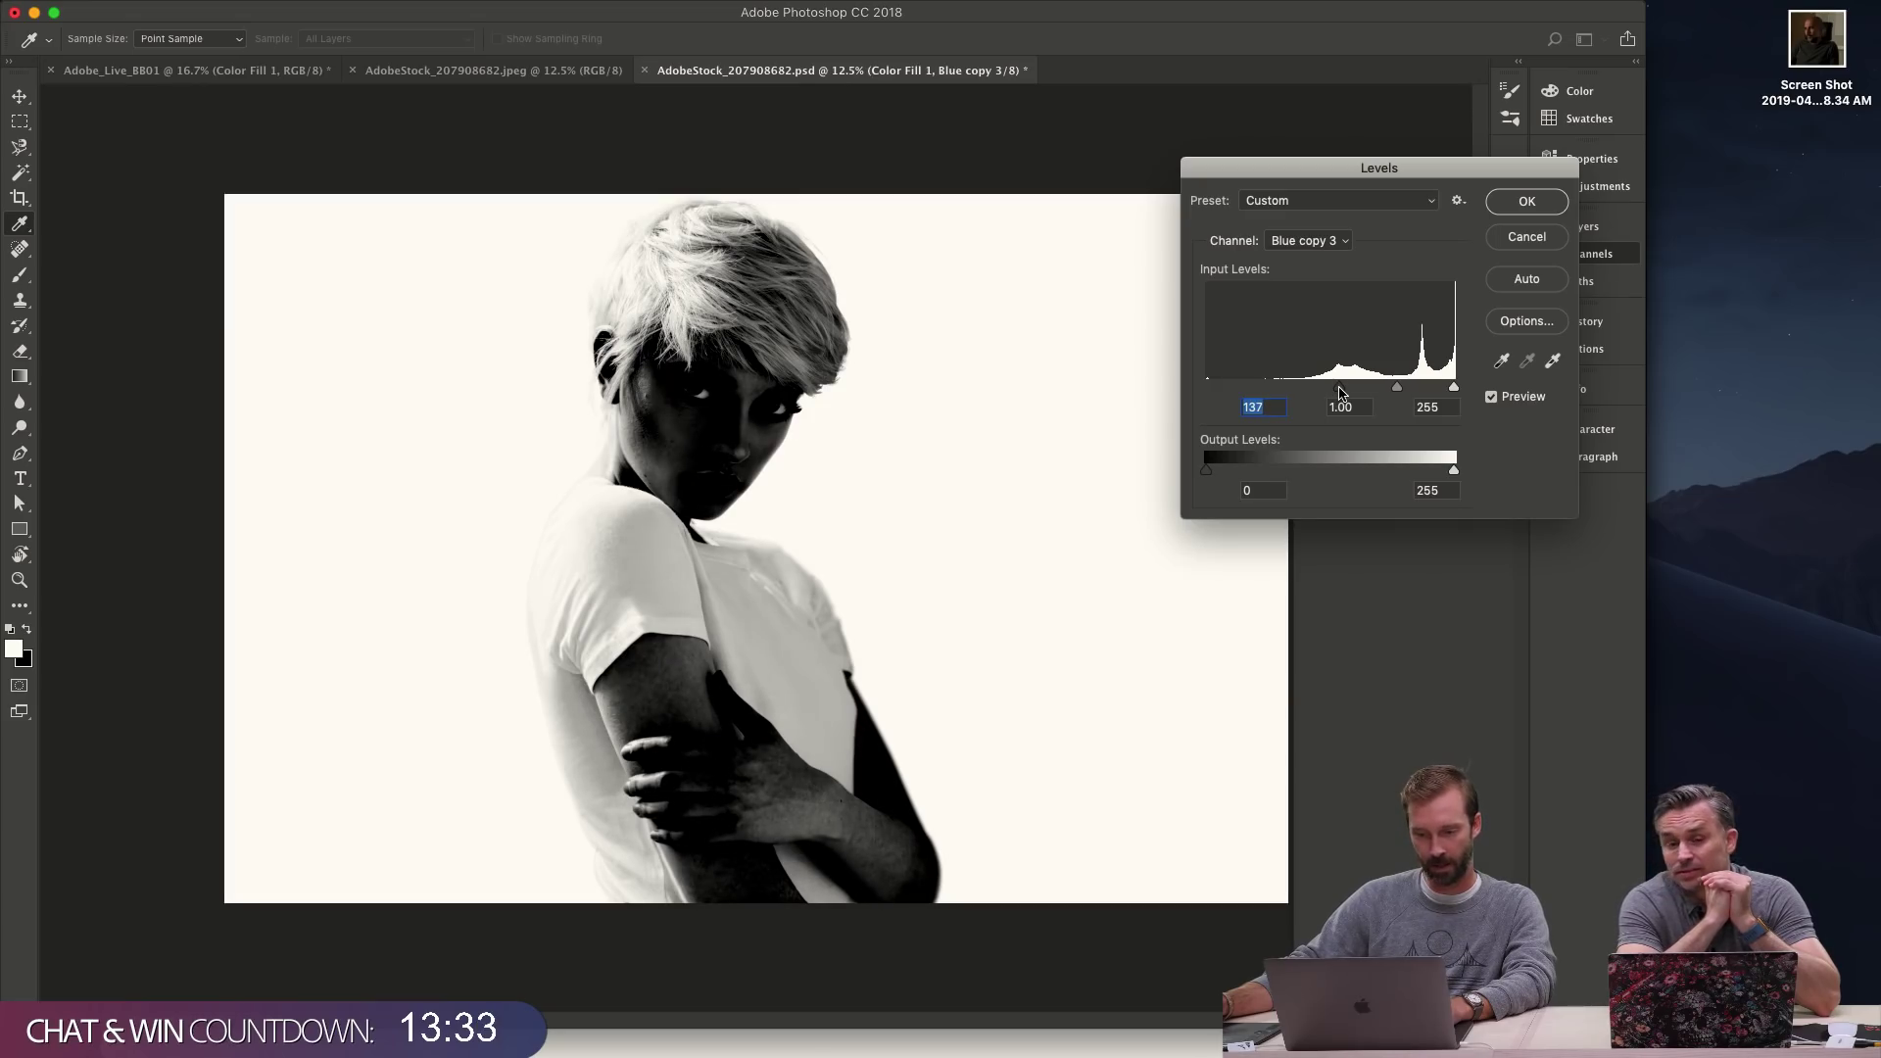
left_click_drag(1341, 392, 1339, 392)
key("super+equal")
key("super+equal")
key("super+equal")
key("super+equal")
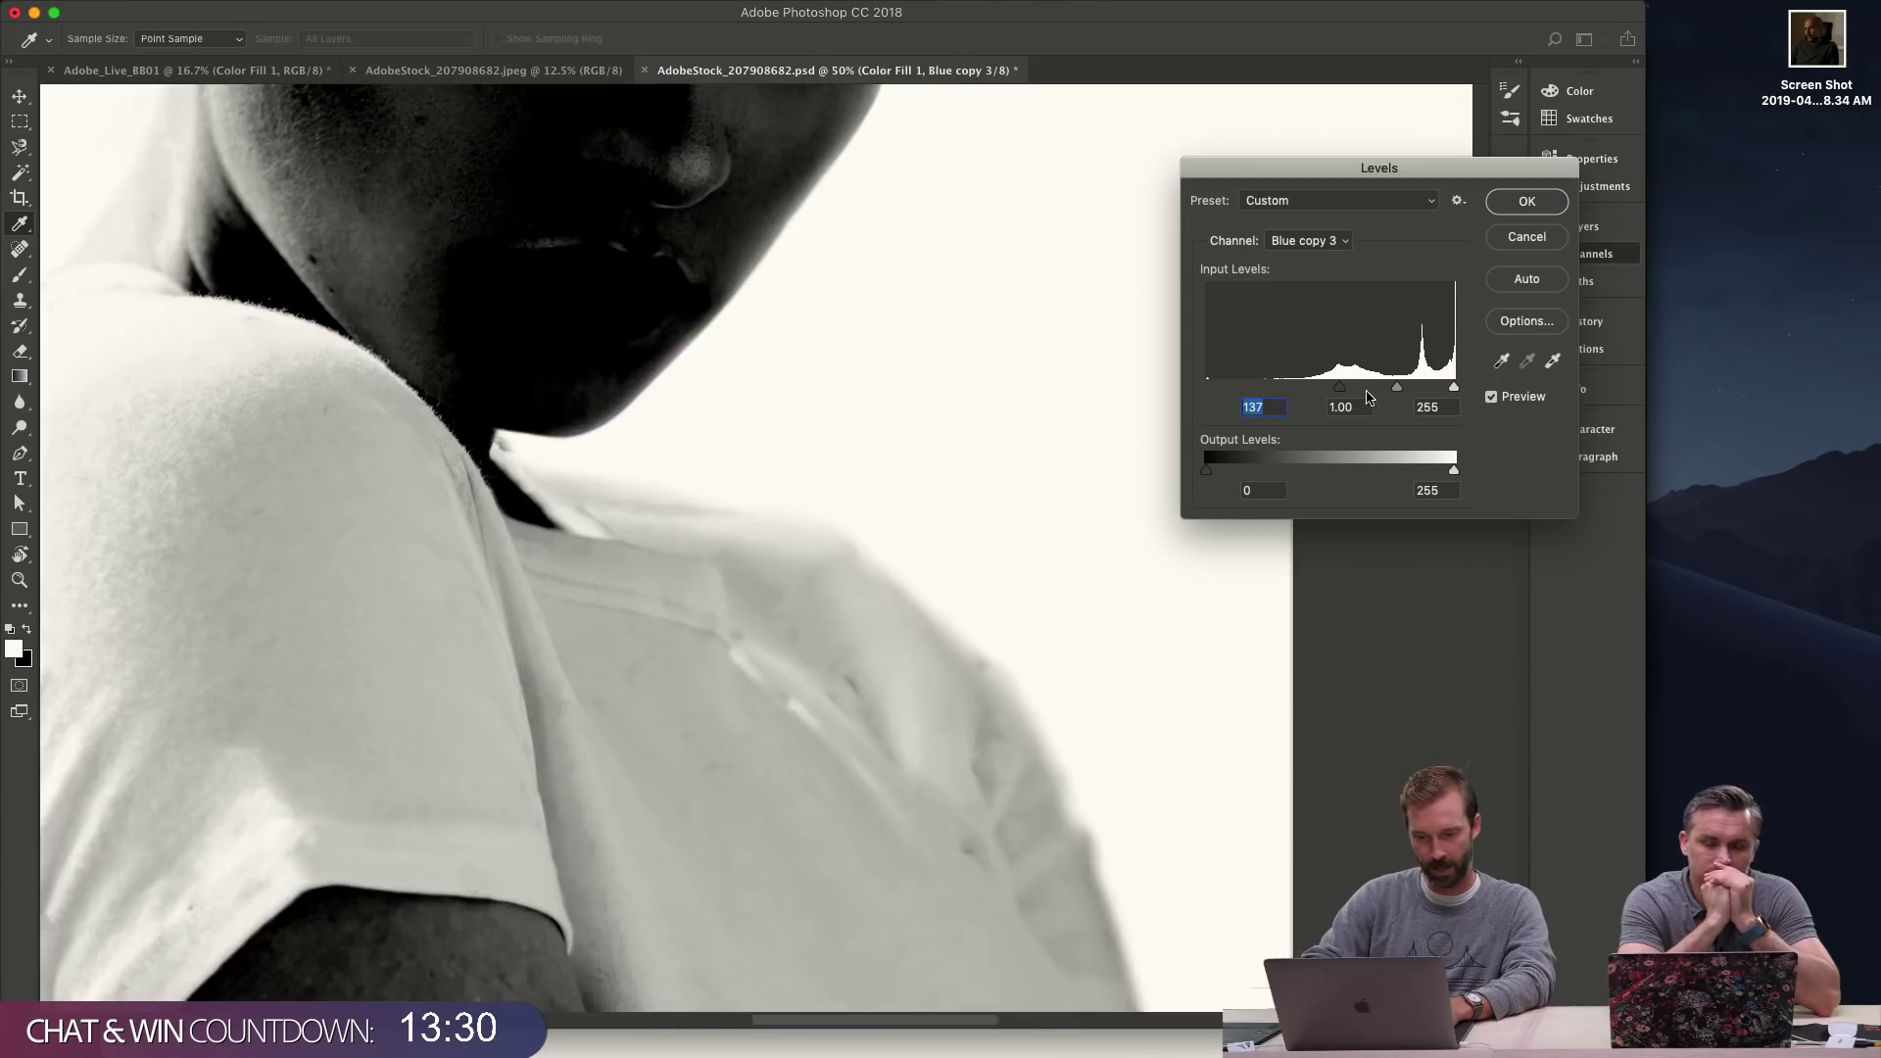
left_click_drag(814, 563, 797, 645)
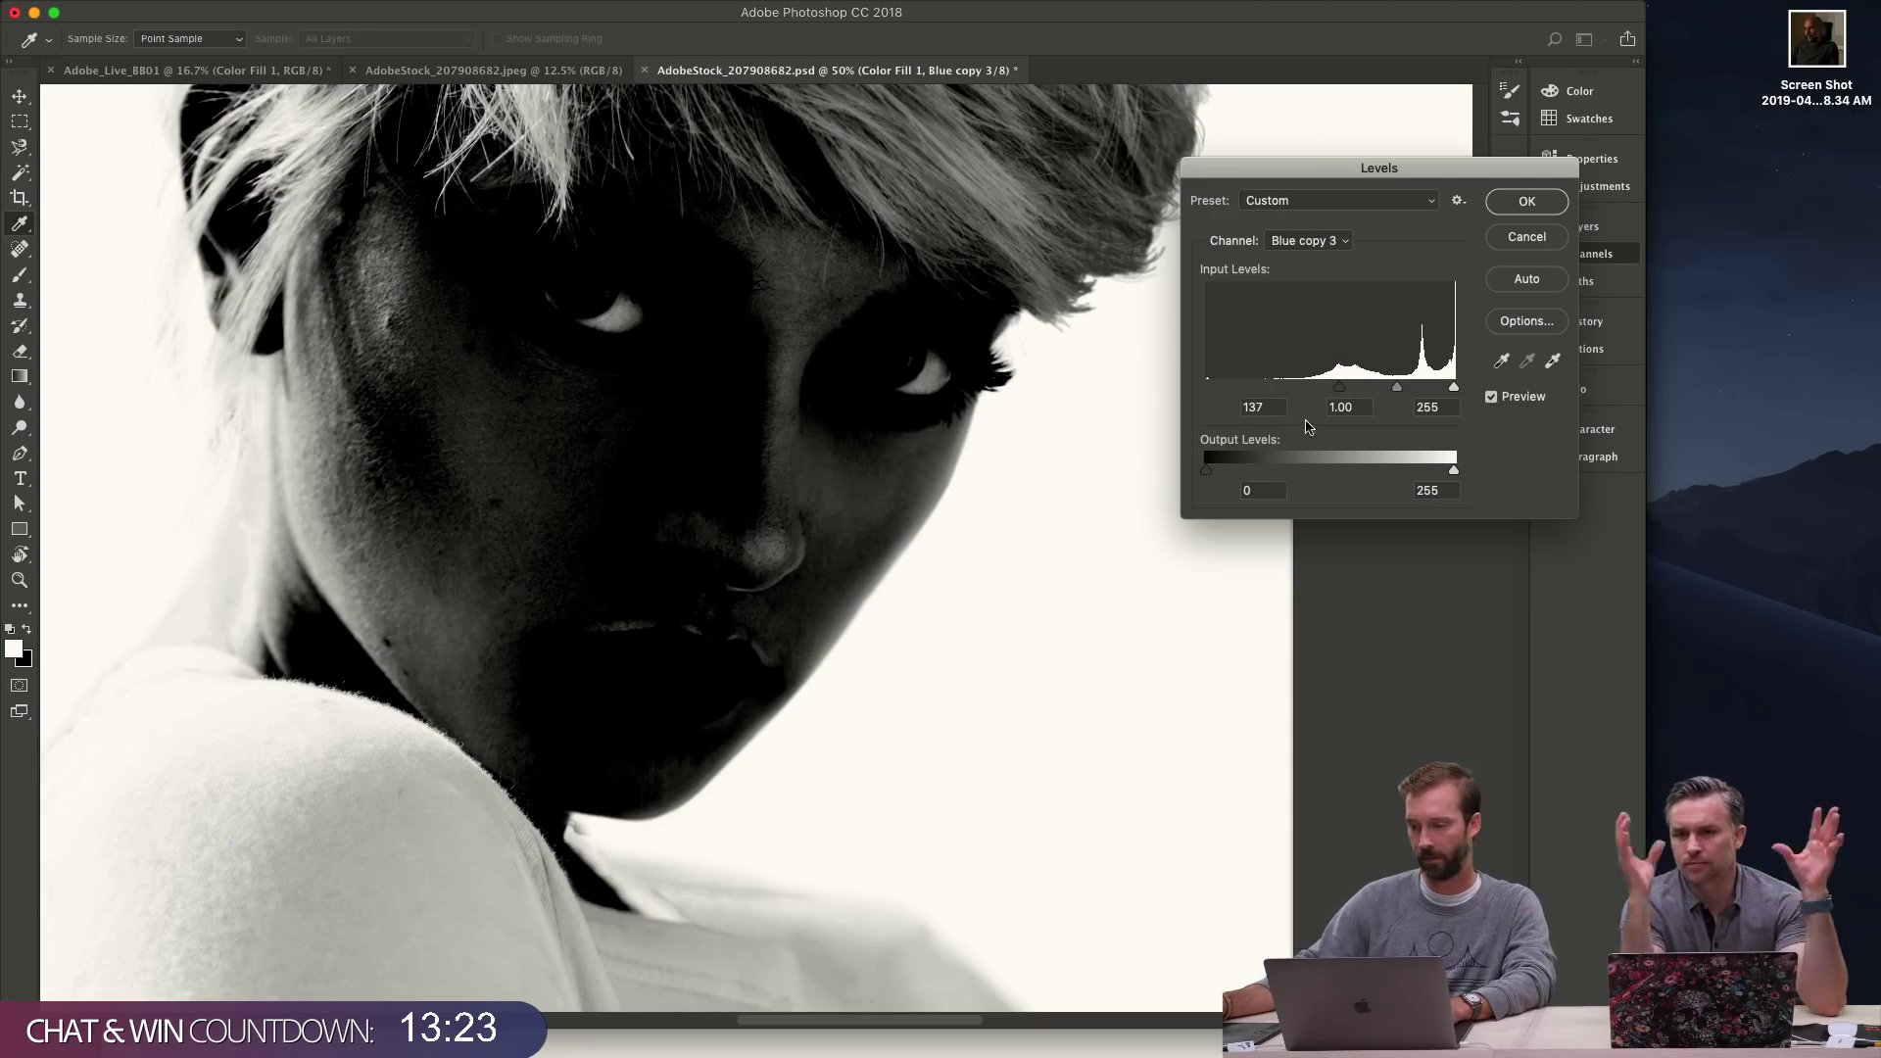
key("Escape")
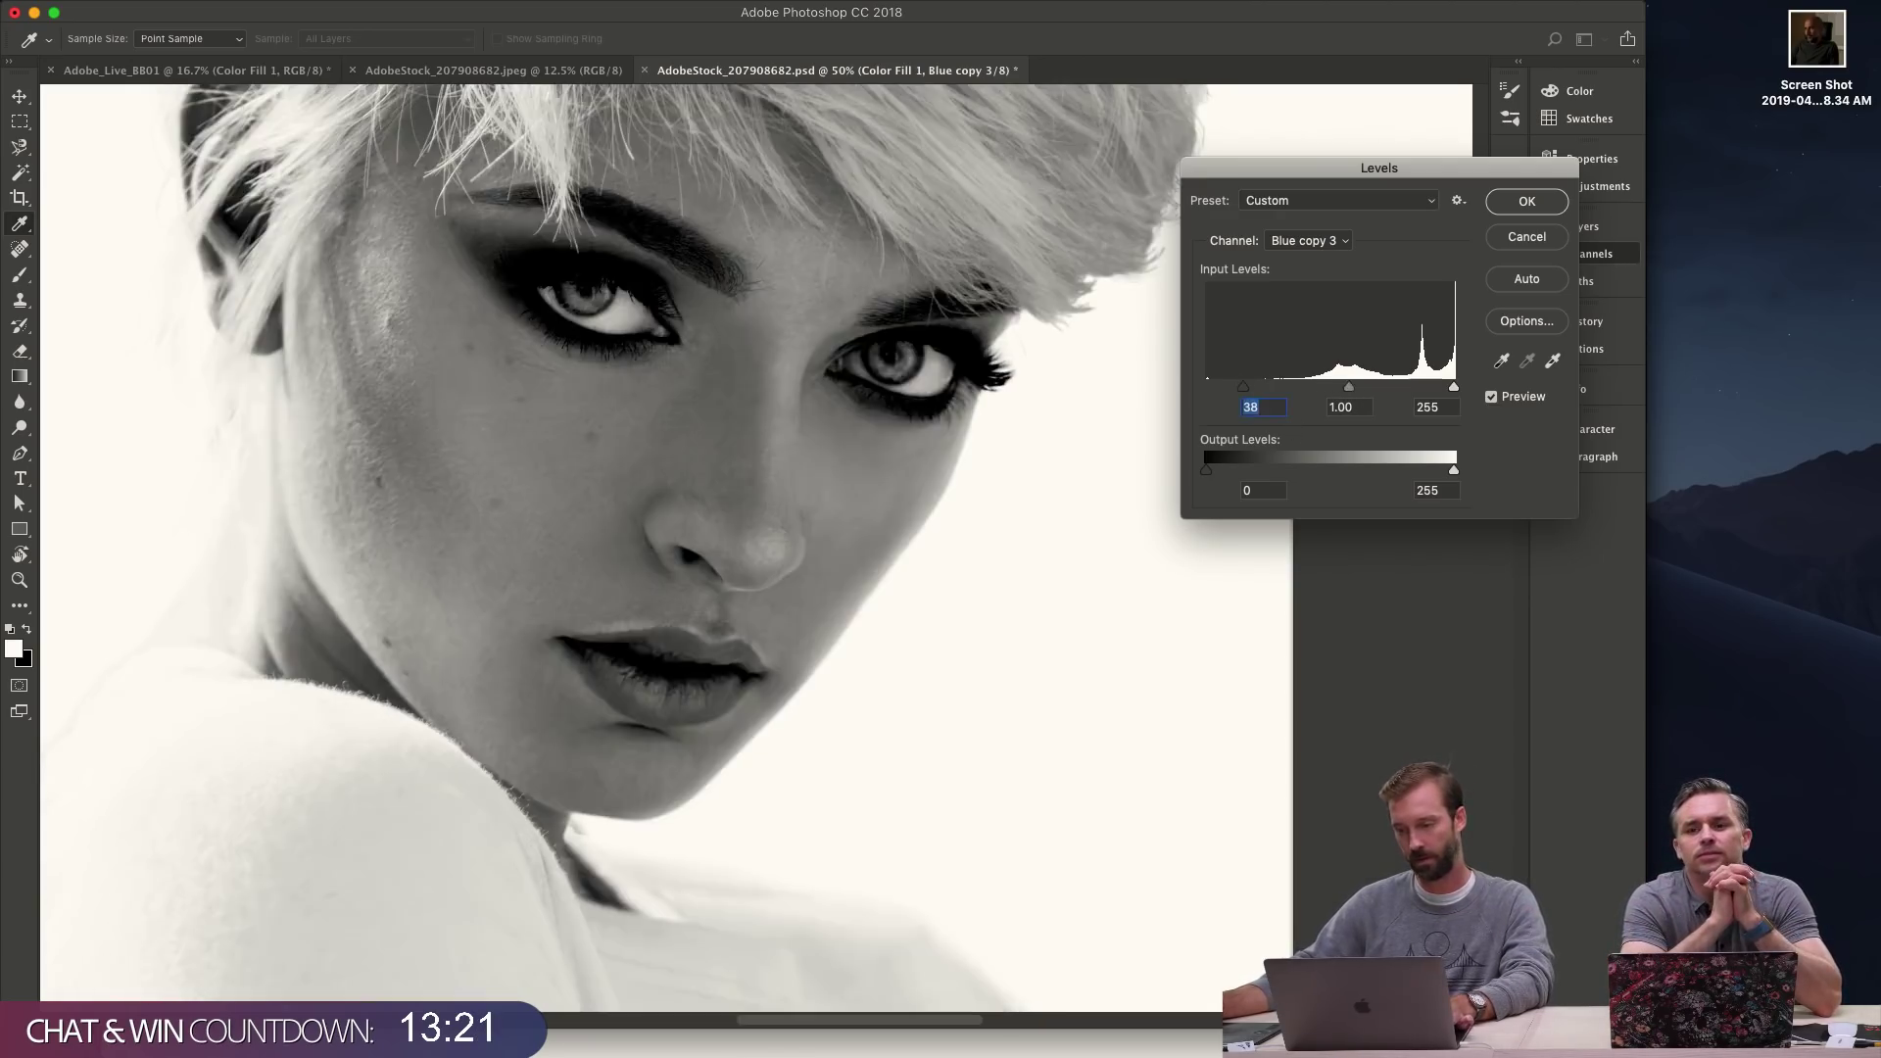
left_click(1606, 255)
- Switch to full-screen mode and darken the duplicated blue channel with Levels, setting the black input level to 143
key("z")
key("f")
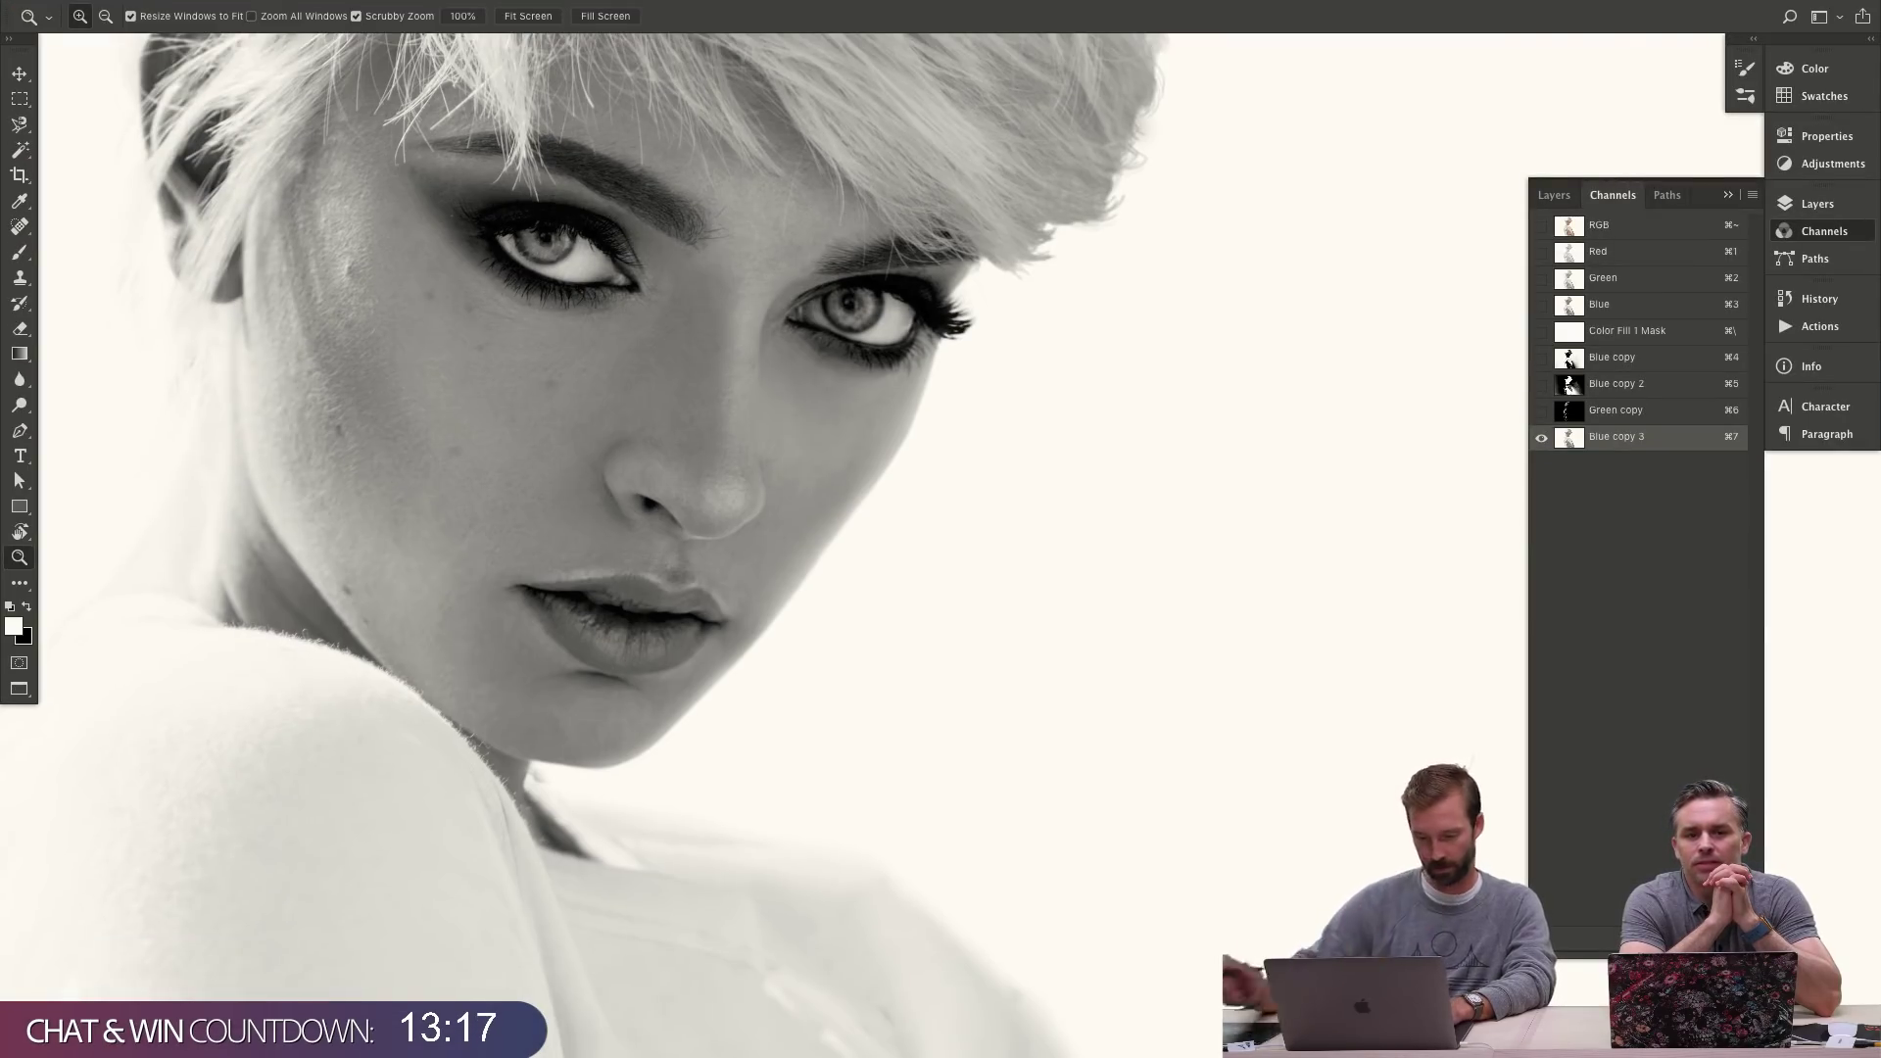
key("super+l")
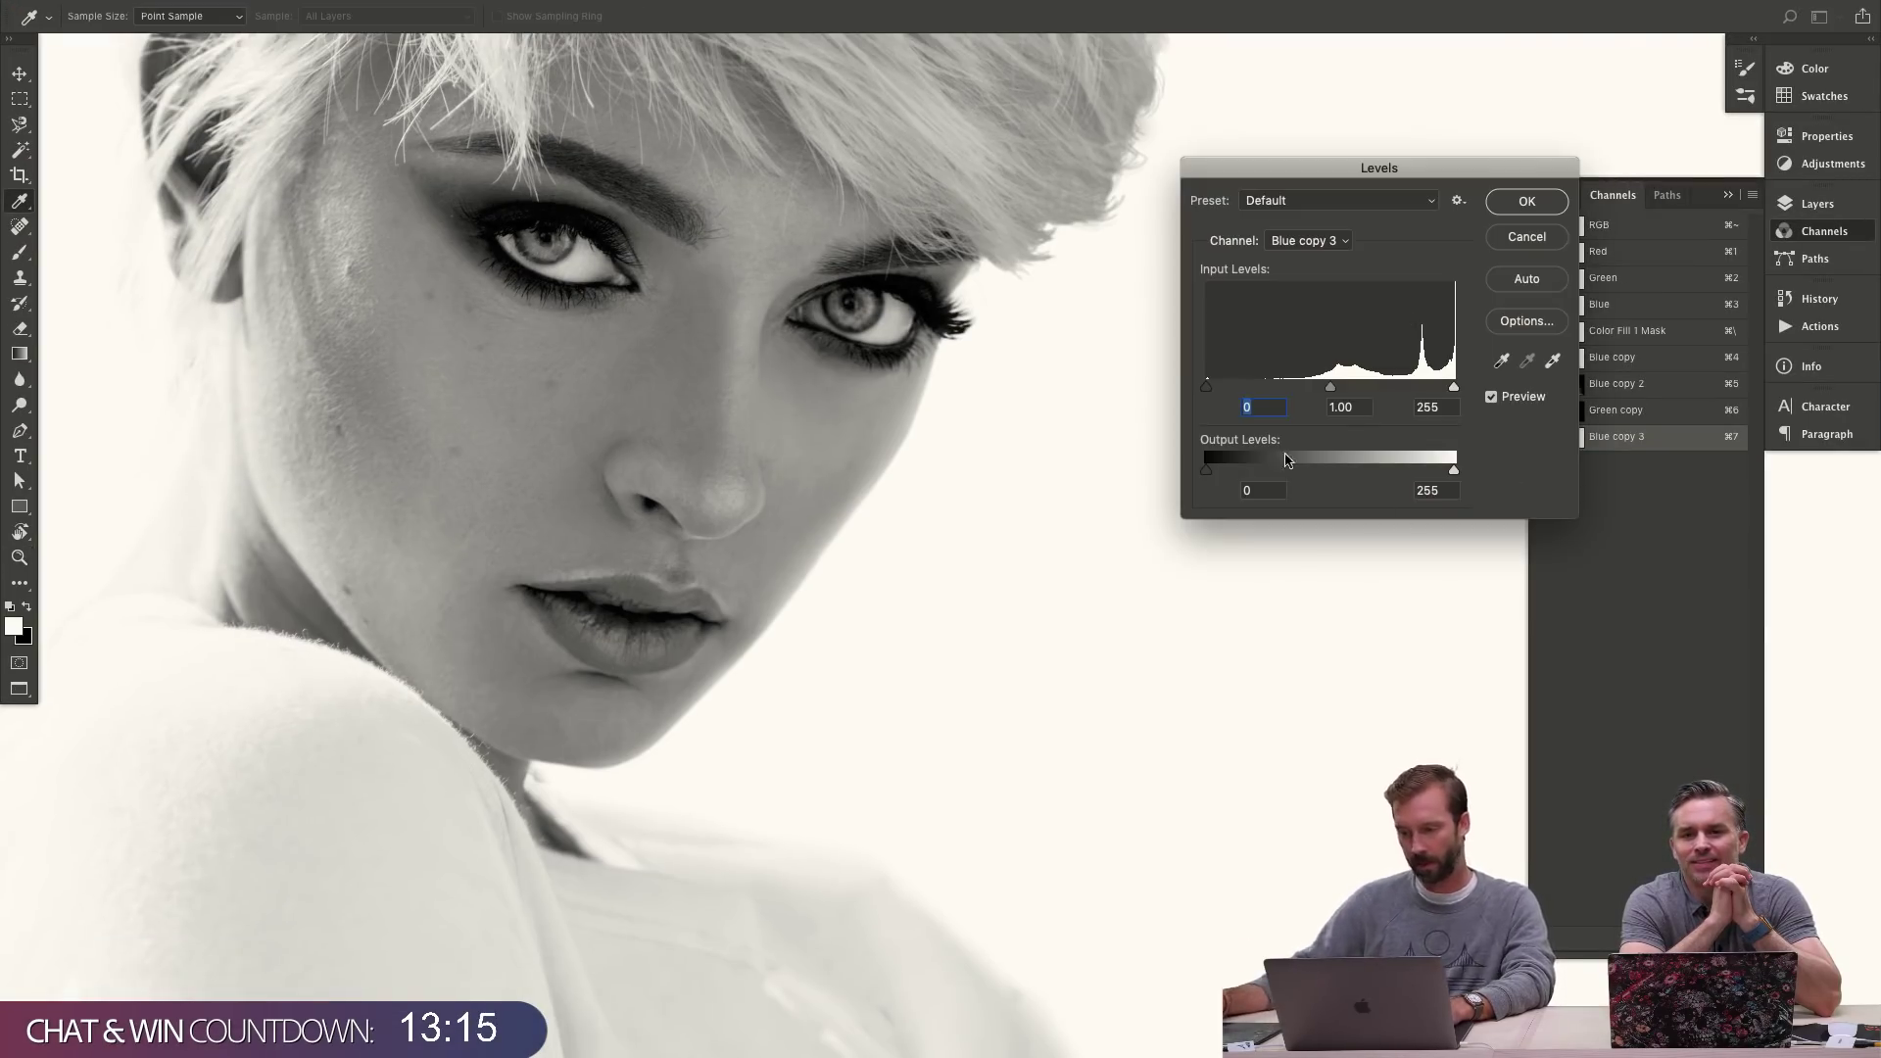
left_click_drag(1208, 386, 1347, 399)
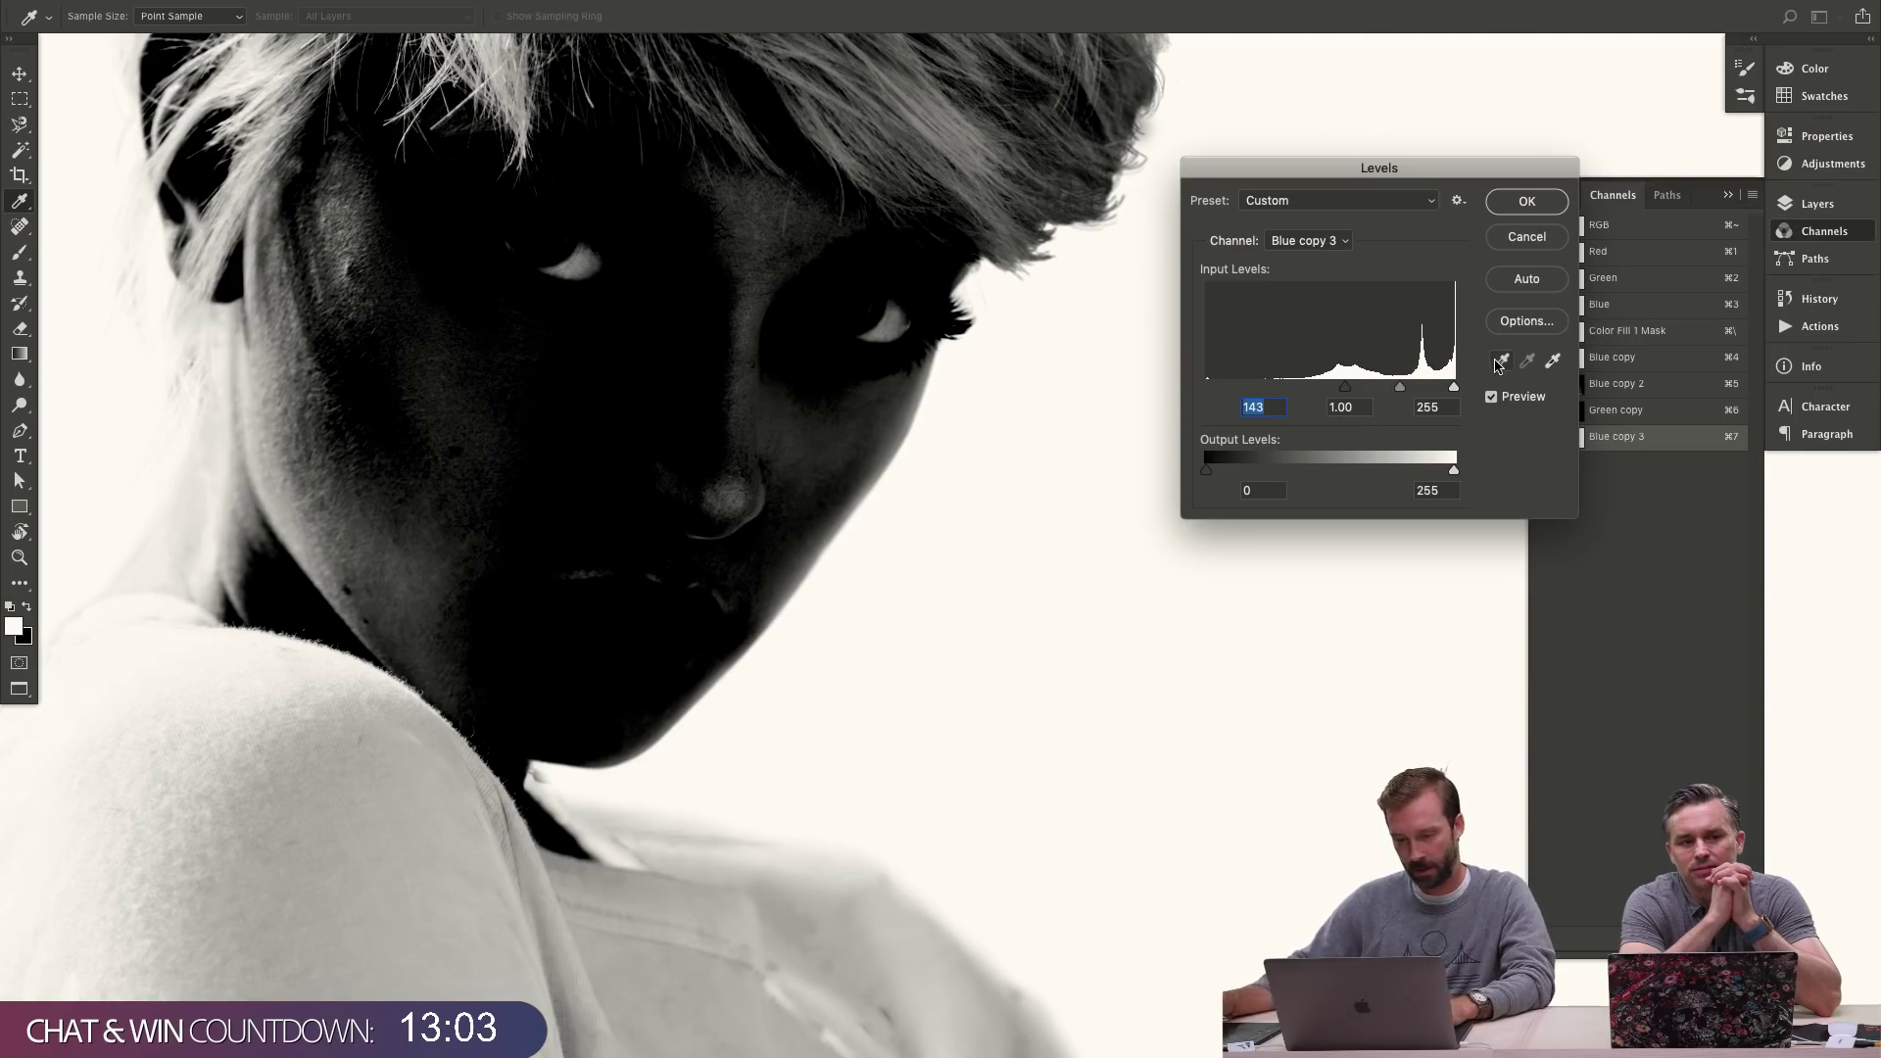
key("Return")
- Apply Levels again to the duplicated blue channel with black input level 185 to darken the shirt
scroll(740, 510, "up", 8)
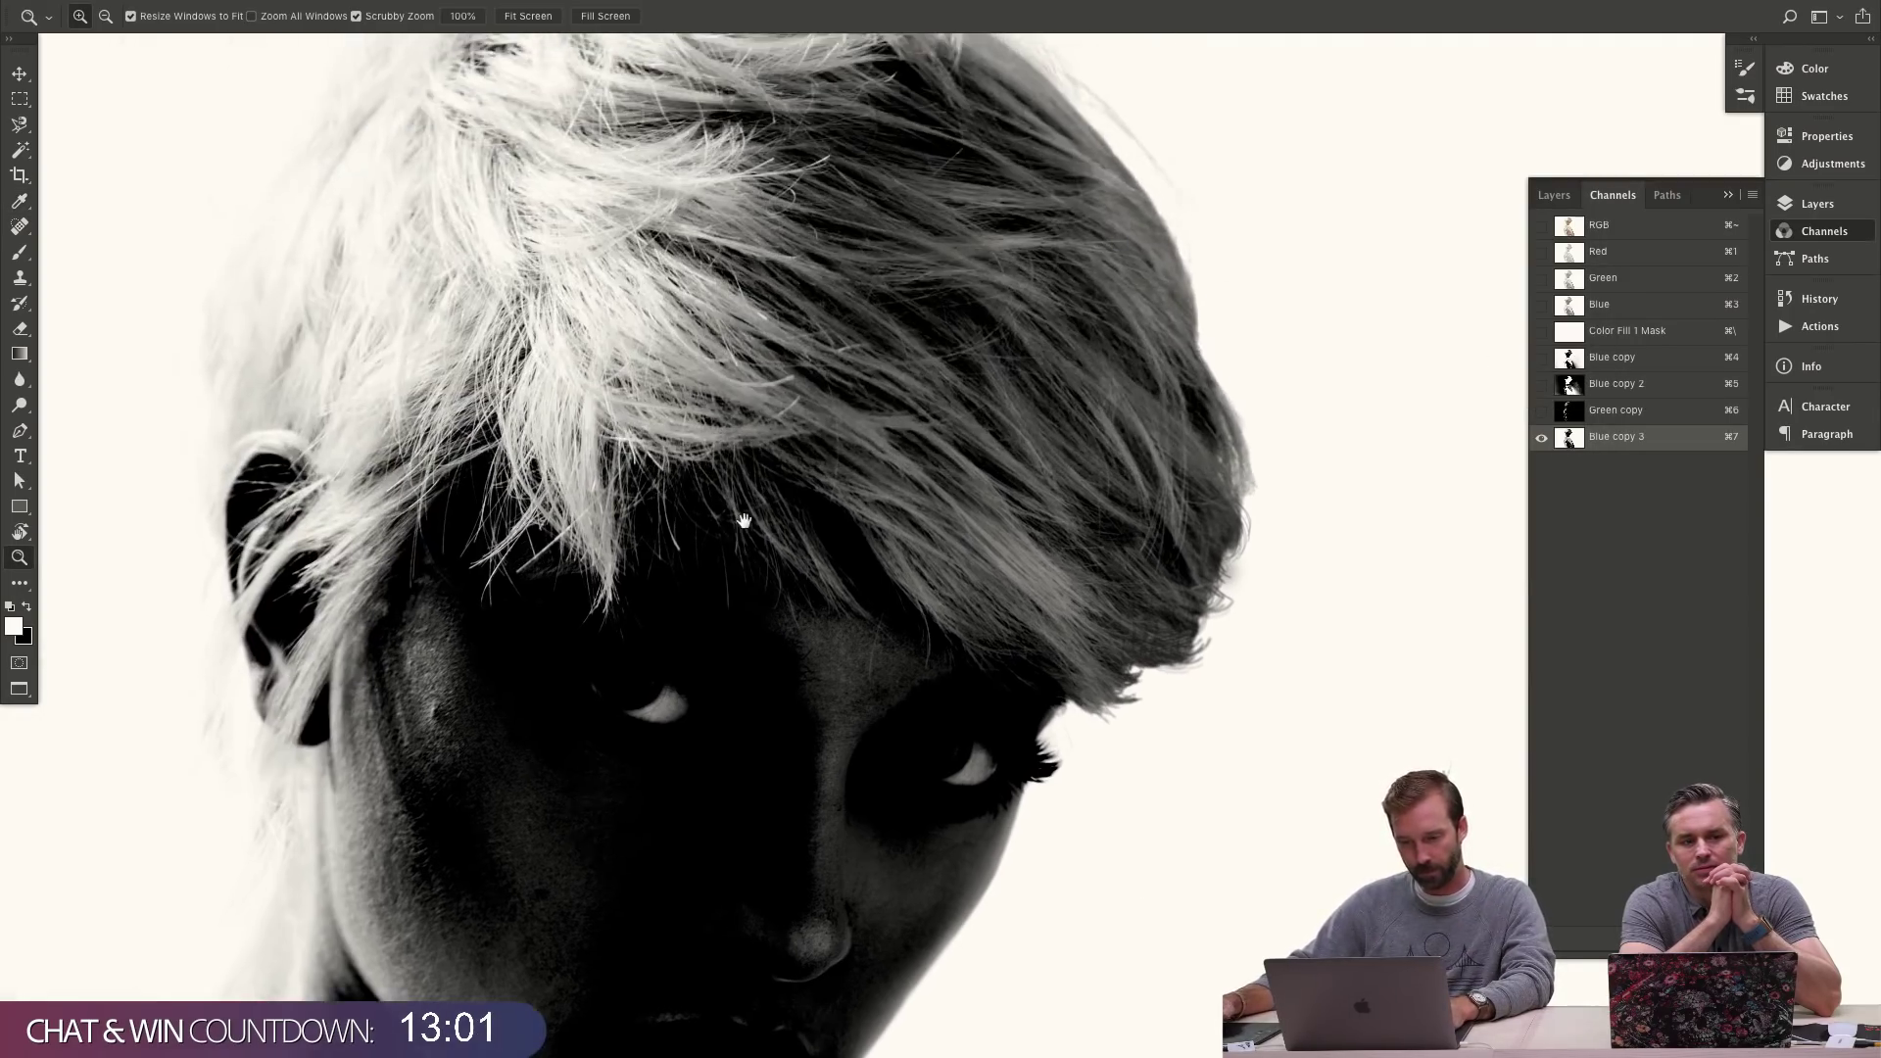
scroll(725, 588, "down", 5)
scroll(756, 538, "down", 10)
scroll(760, 549, "up", 5)
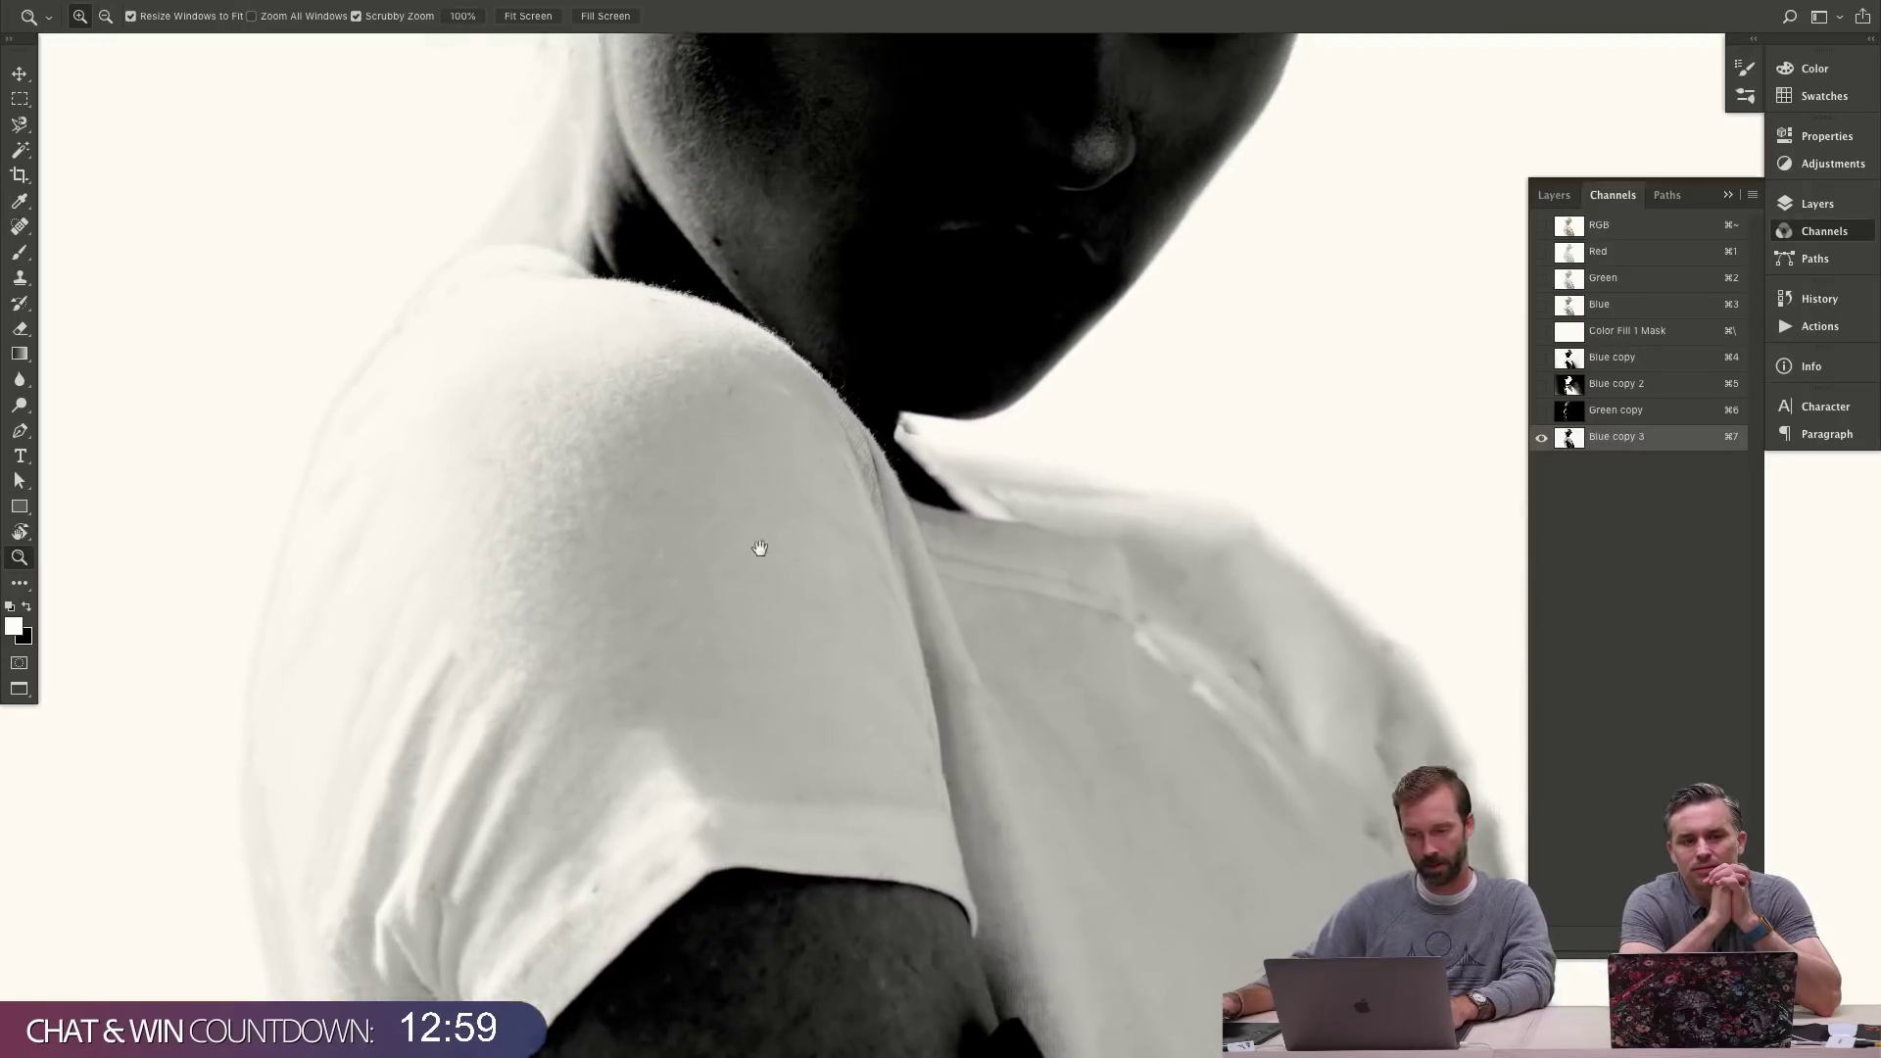
key("super+l")
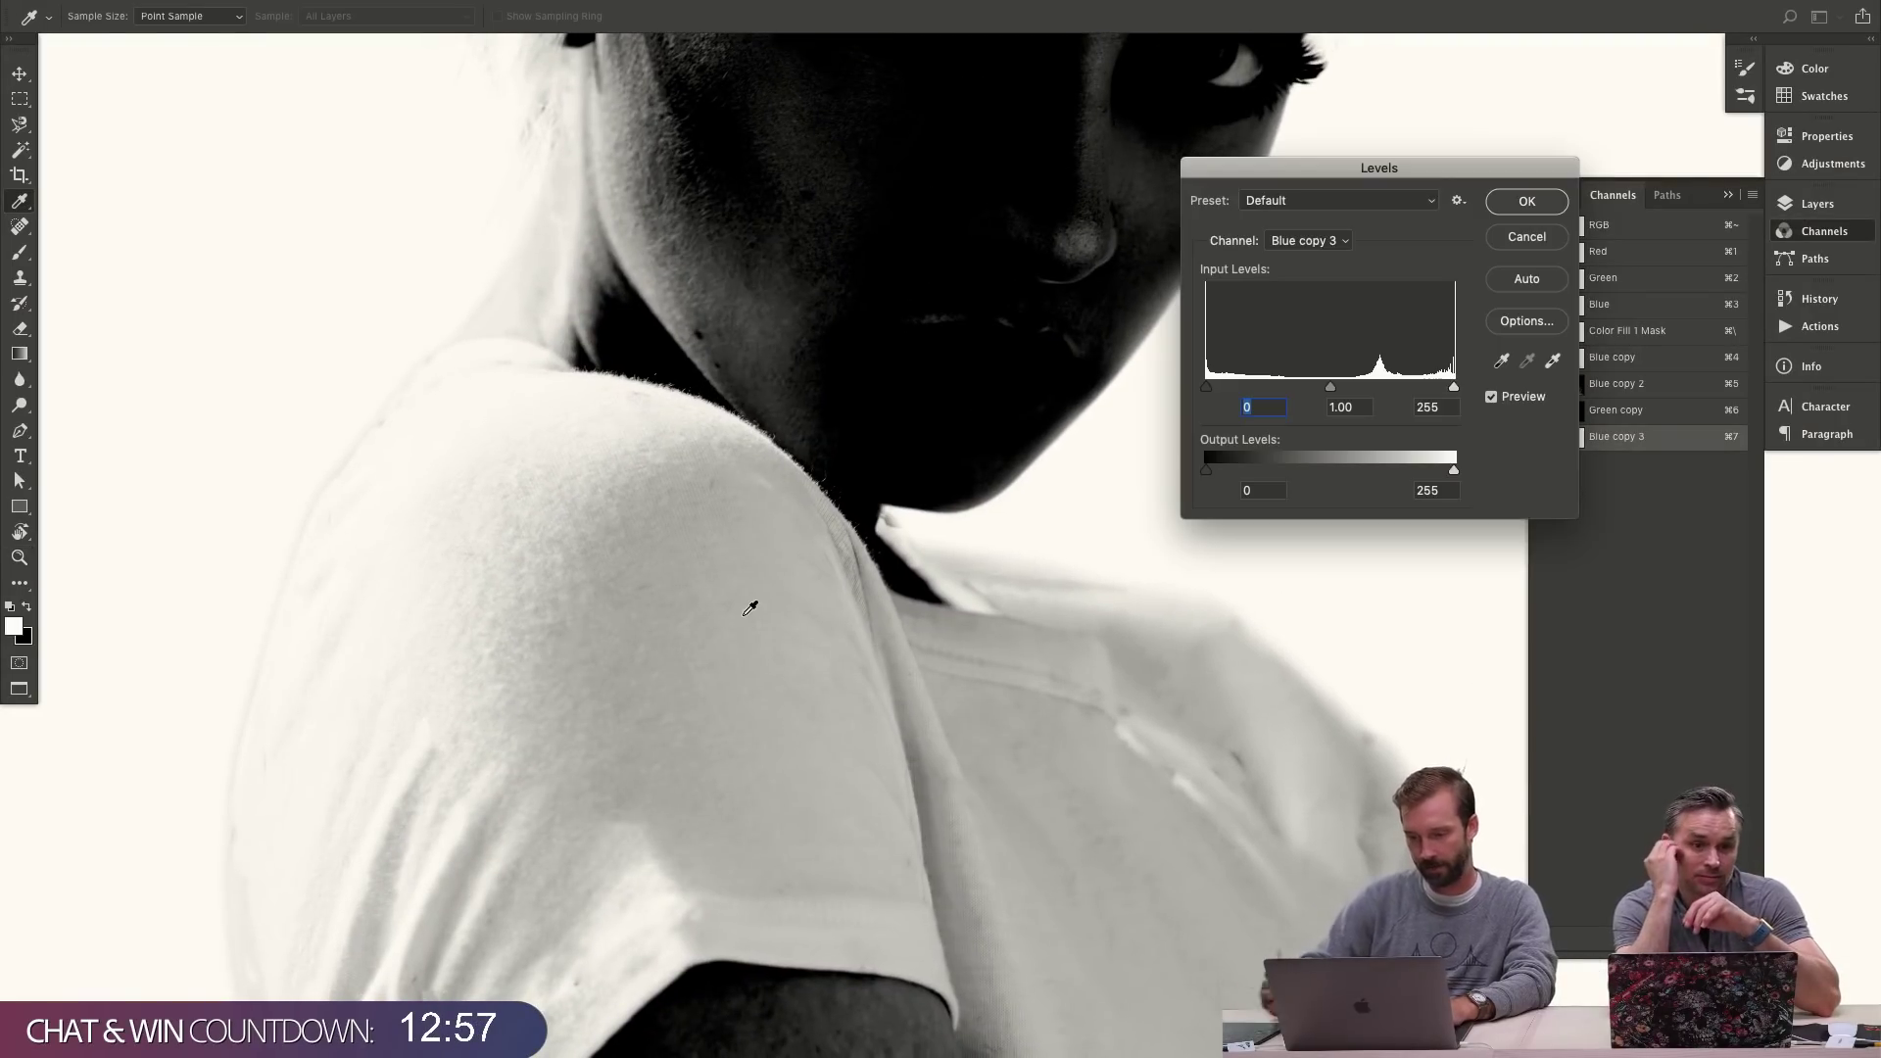
left_click_drag(1206, 388, 1392, 394)
scroll(1313, 377, "down", 5)
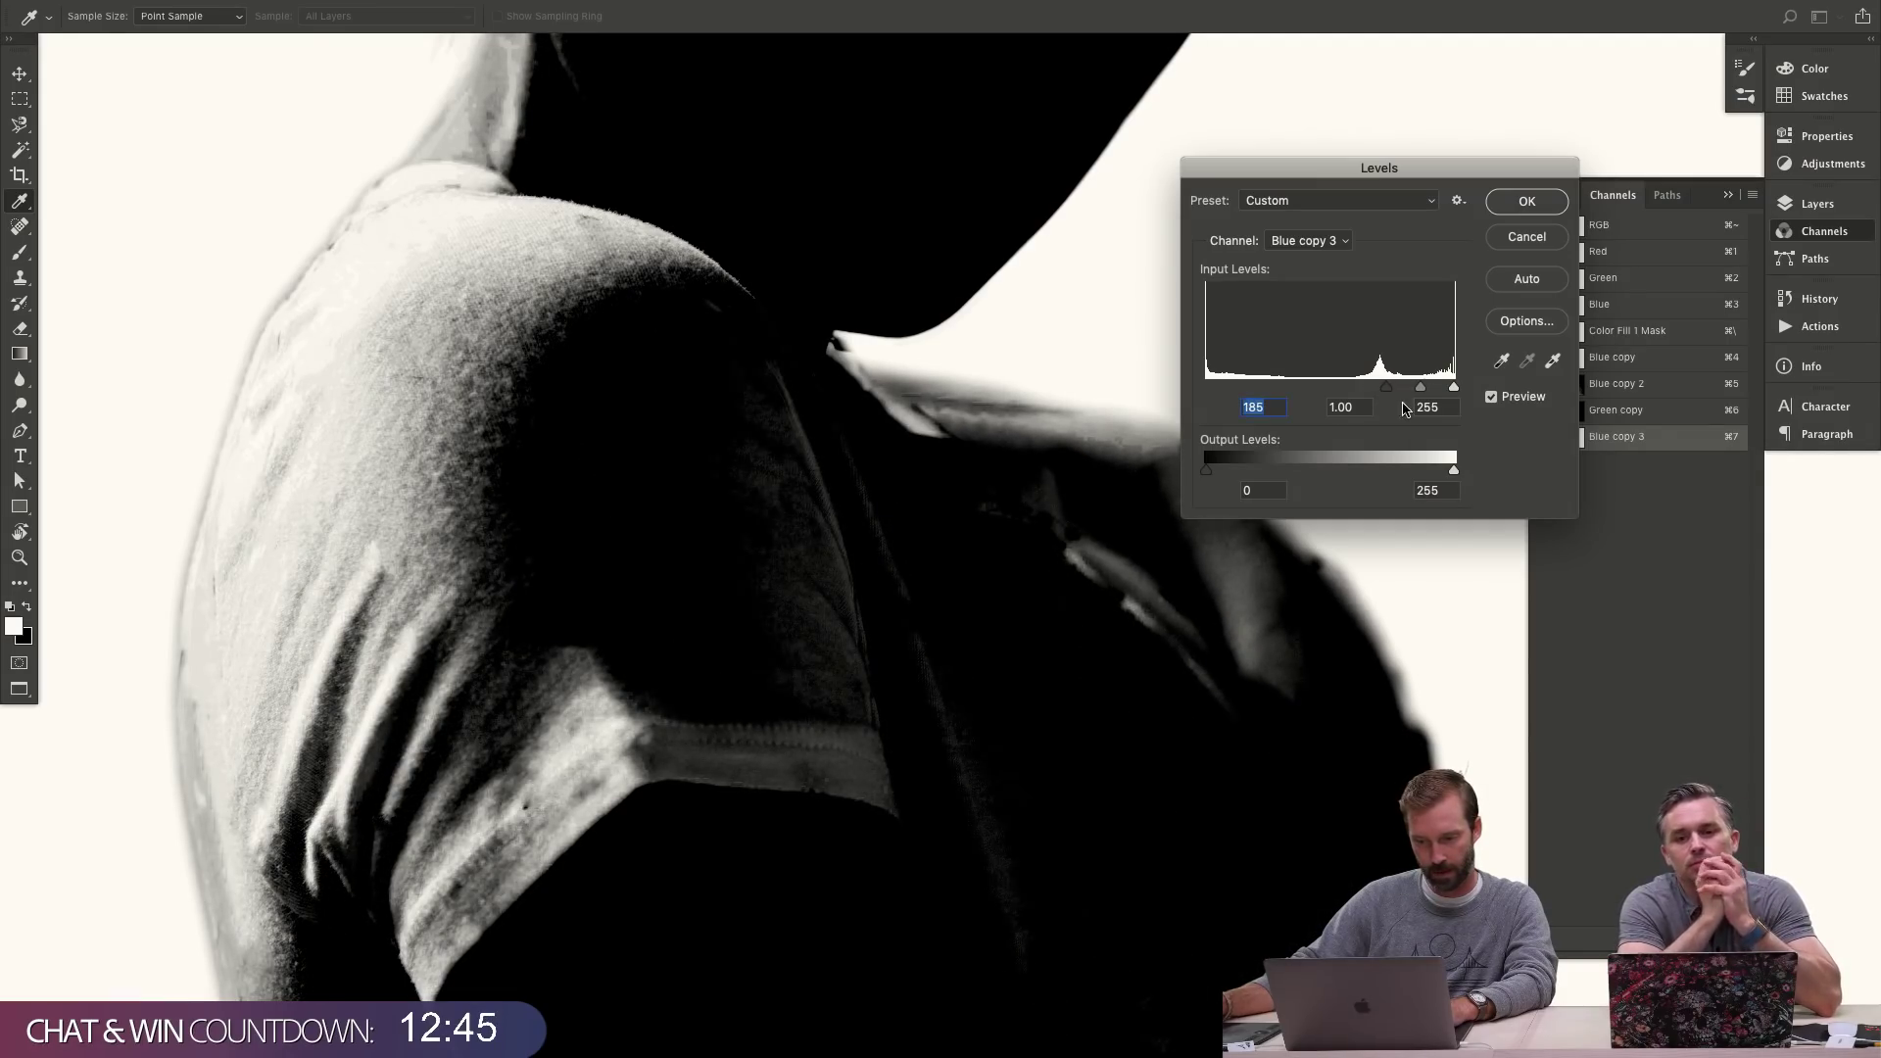
key("Return")
- Return the channel to its first Levels history state and set the second Levels state as the History Brush source
key("z")
left_click(881, 621)
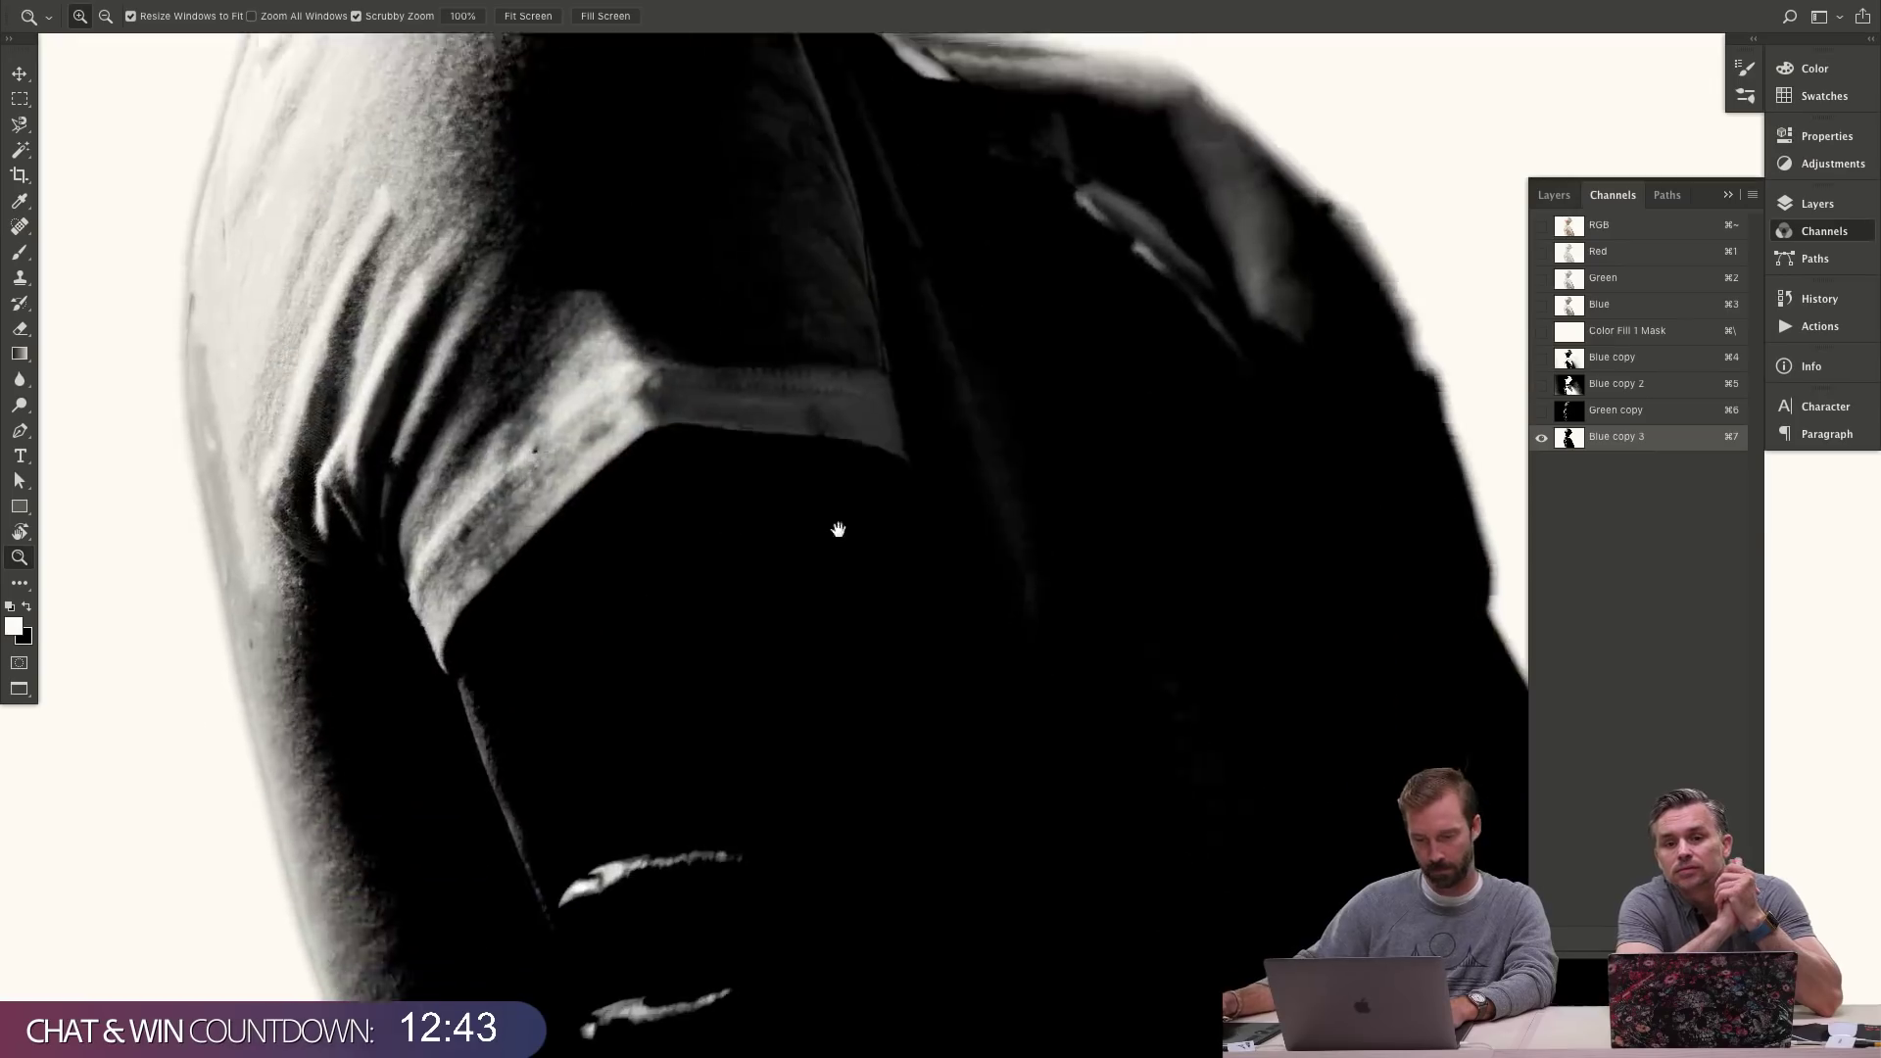
mouse_move(840, 529)
left_mouse_down()
mouse_move(849, 421)
mouse_move(810, 386)
mouse_move(823, 587)
mouse_move(858, 474)
mouse_move(832, 630)
mouse_move(859, 559)
left_mouse_up()
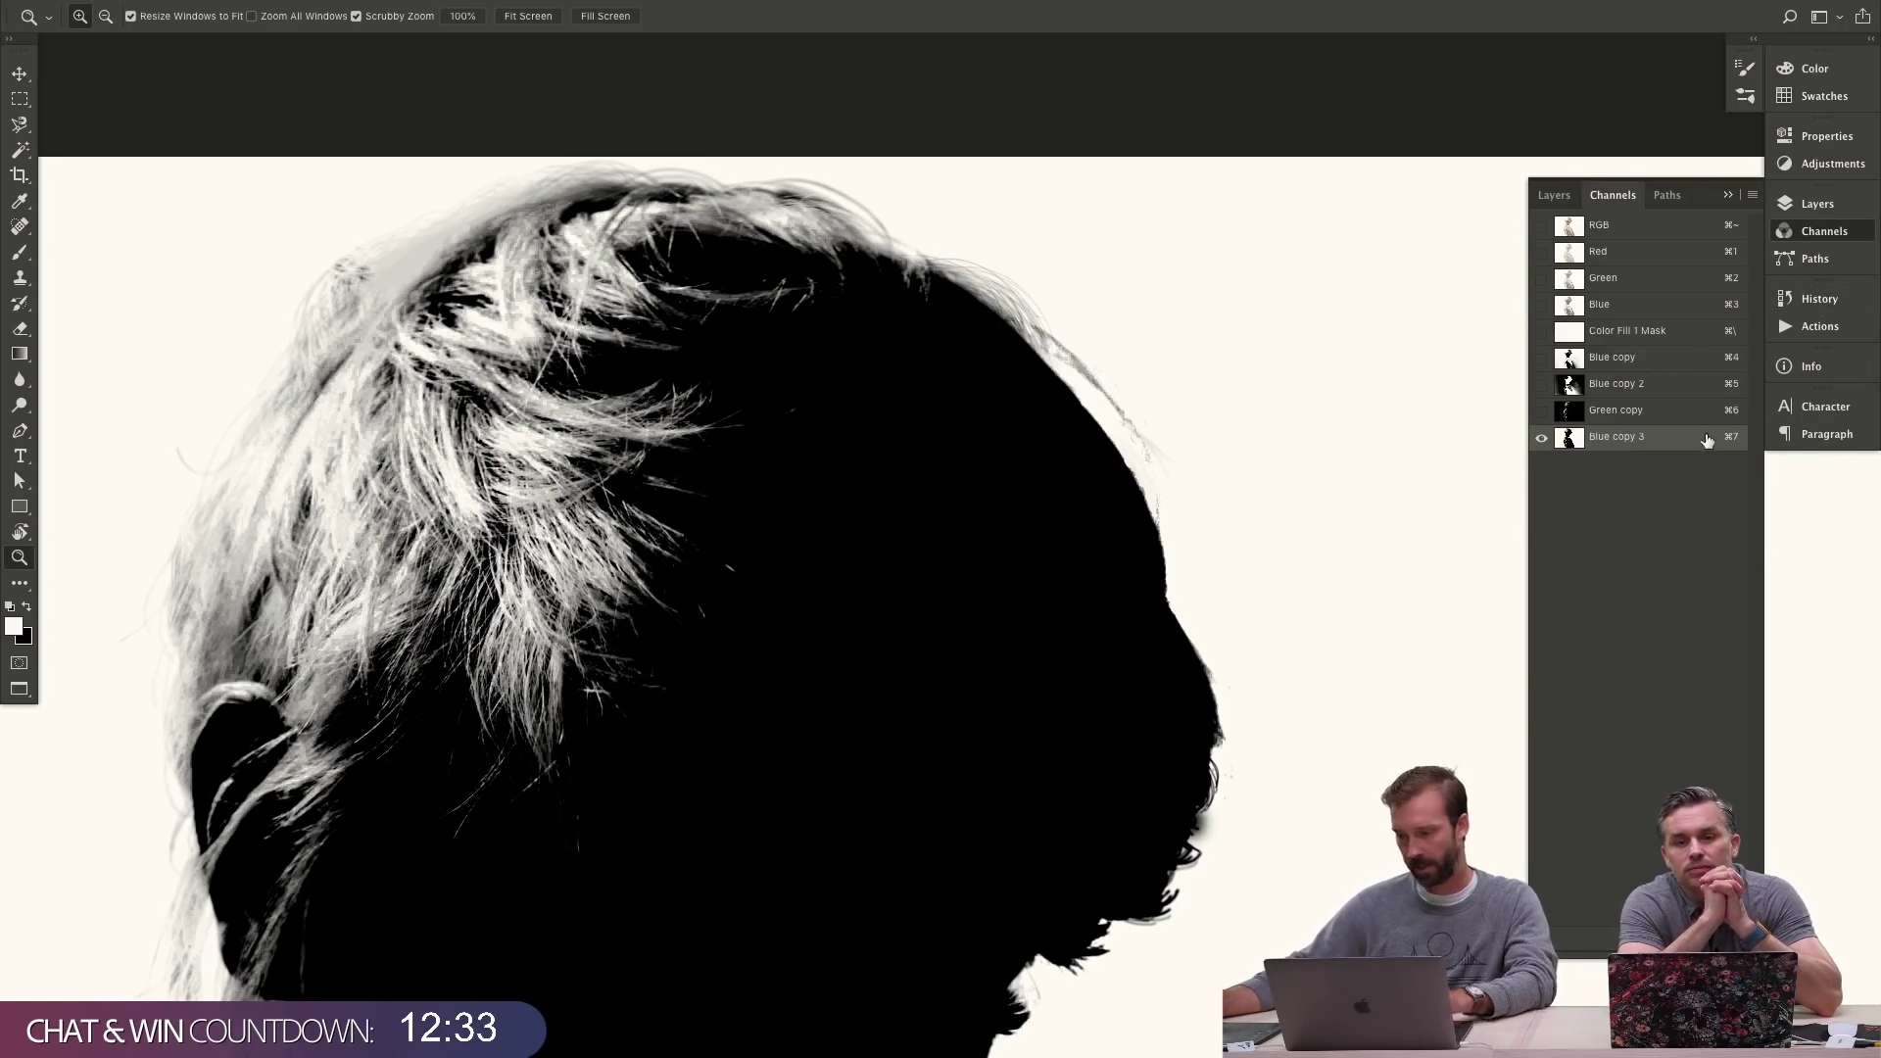
left_click(1827, 302)
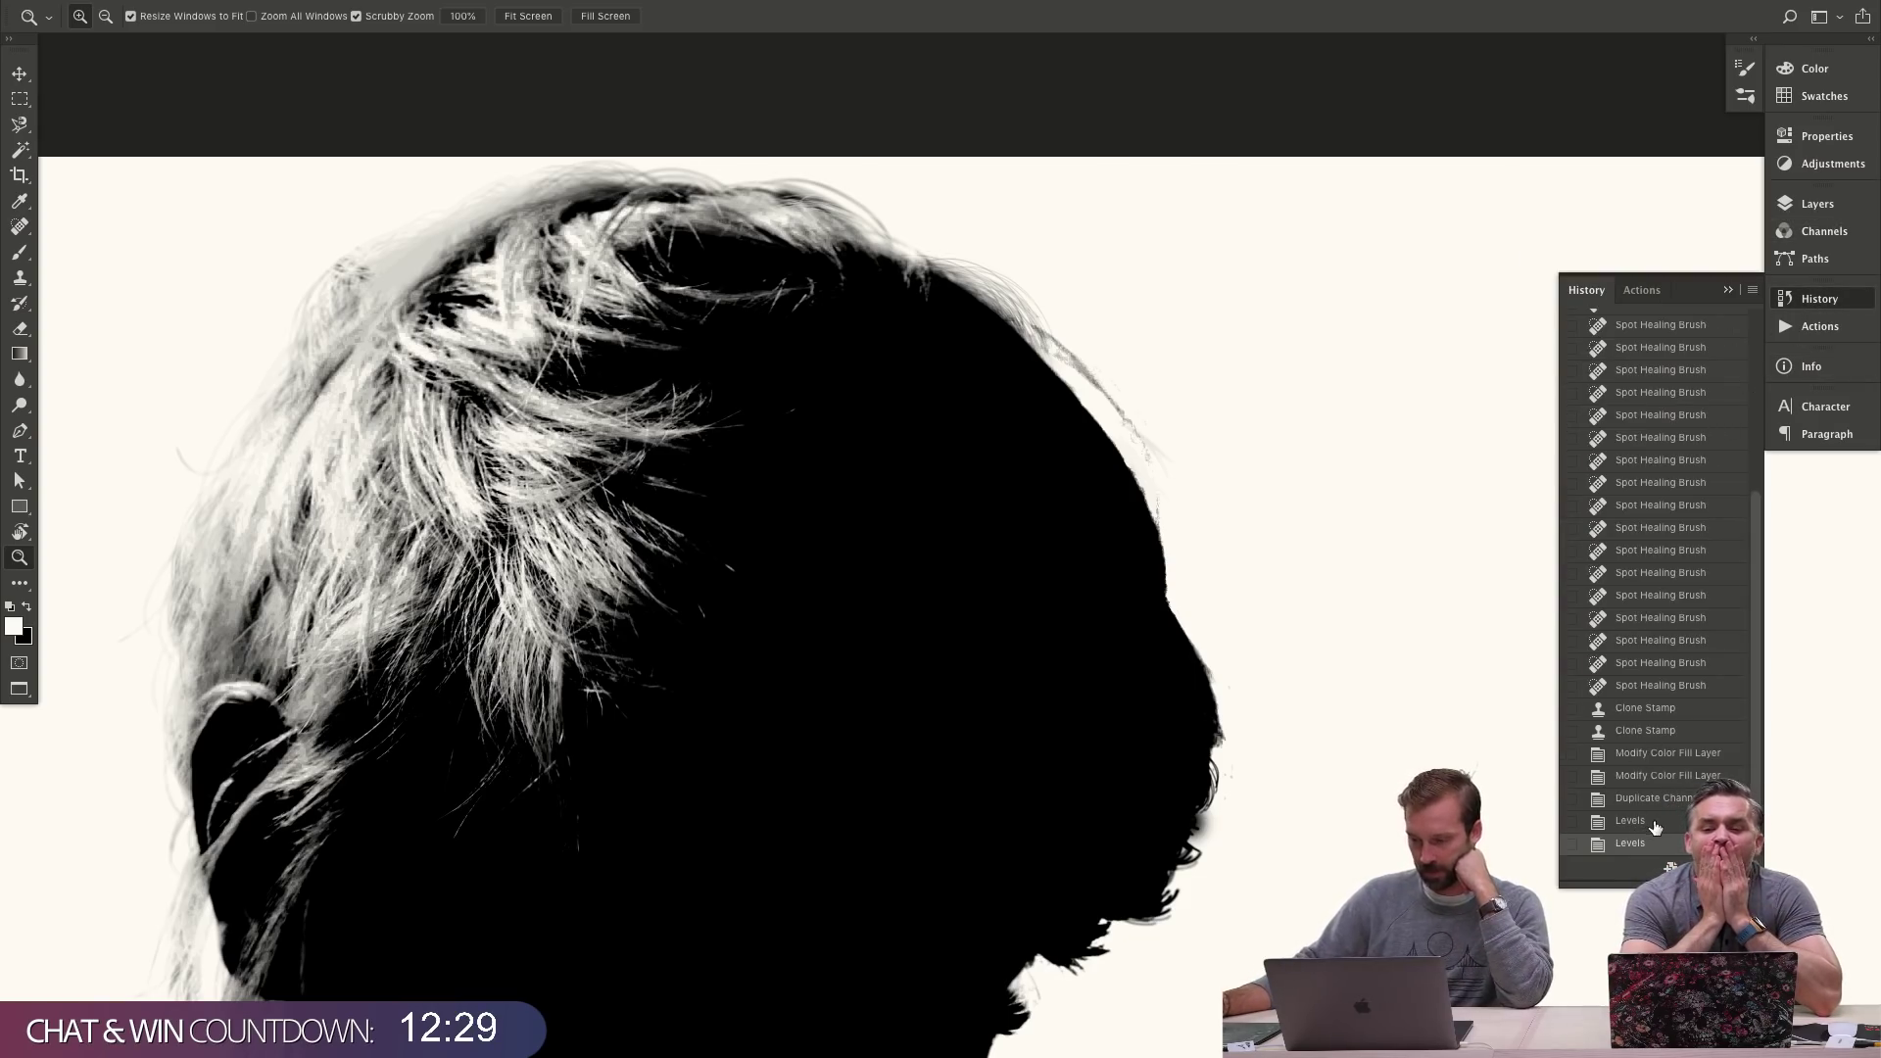
left_click(1657, 825)
left_click(1656, 843)
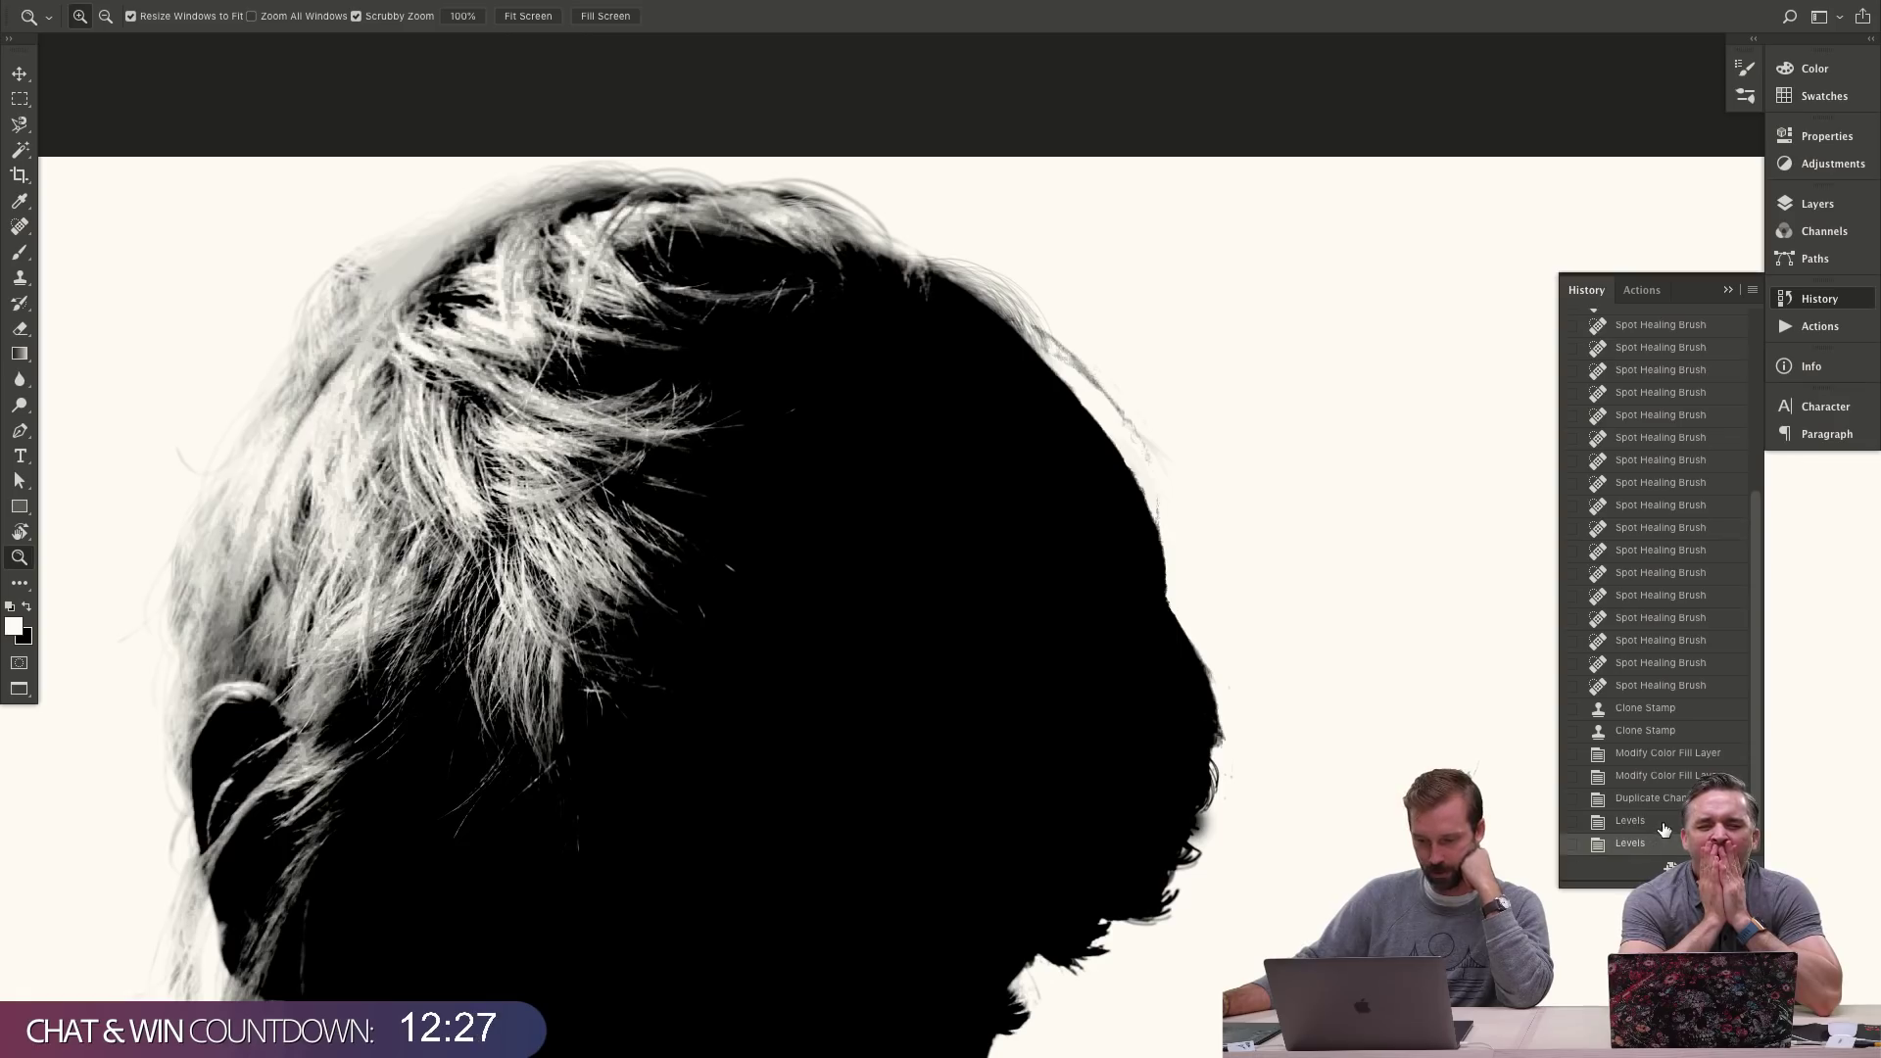
left_click(1663, 823)
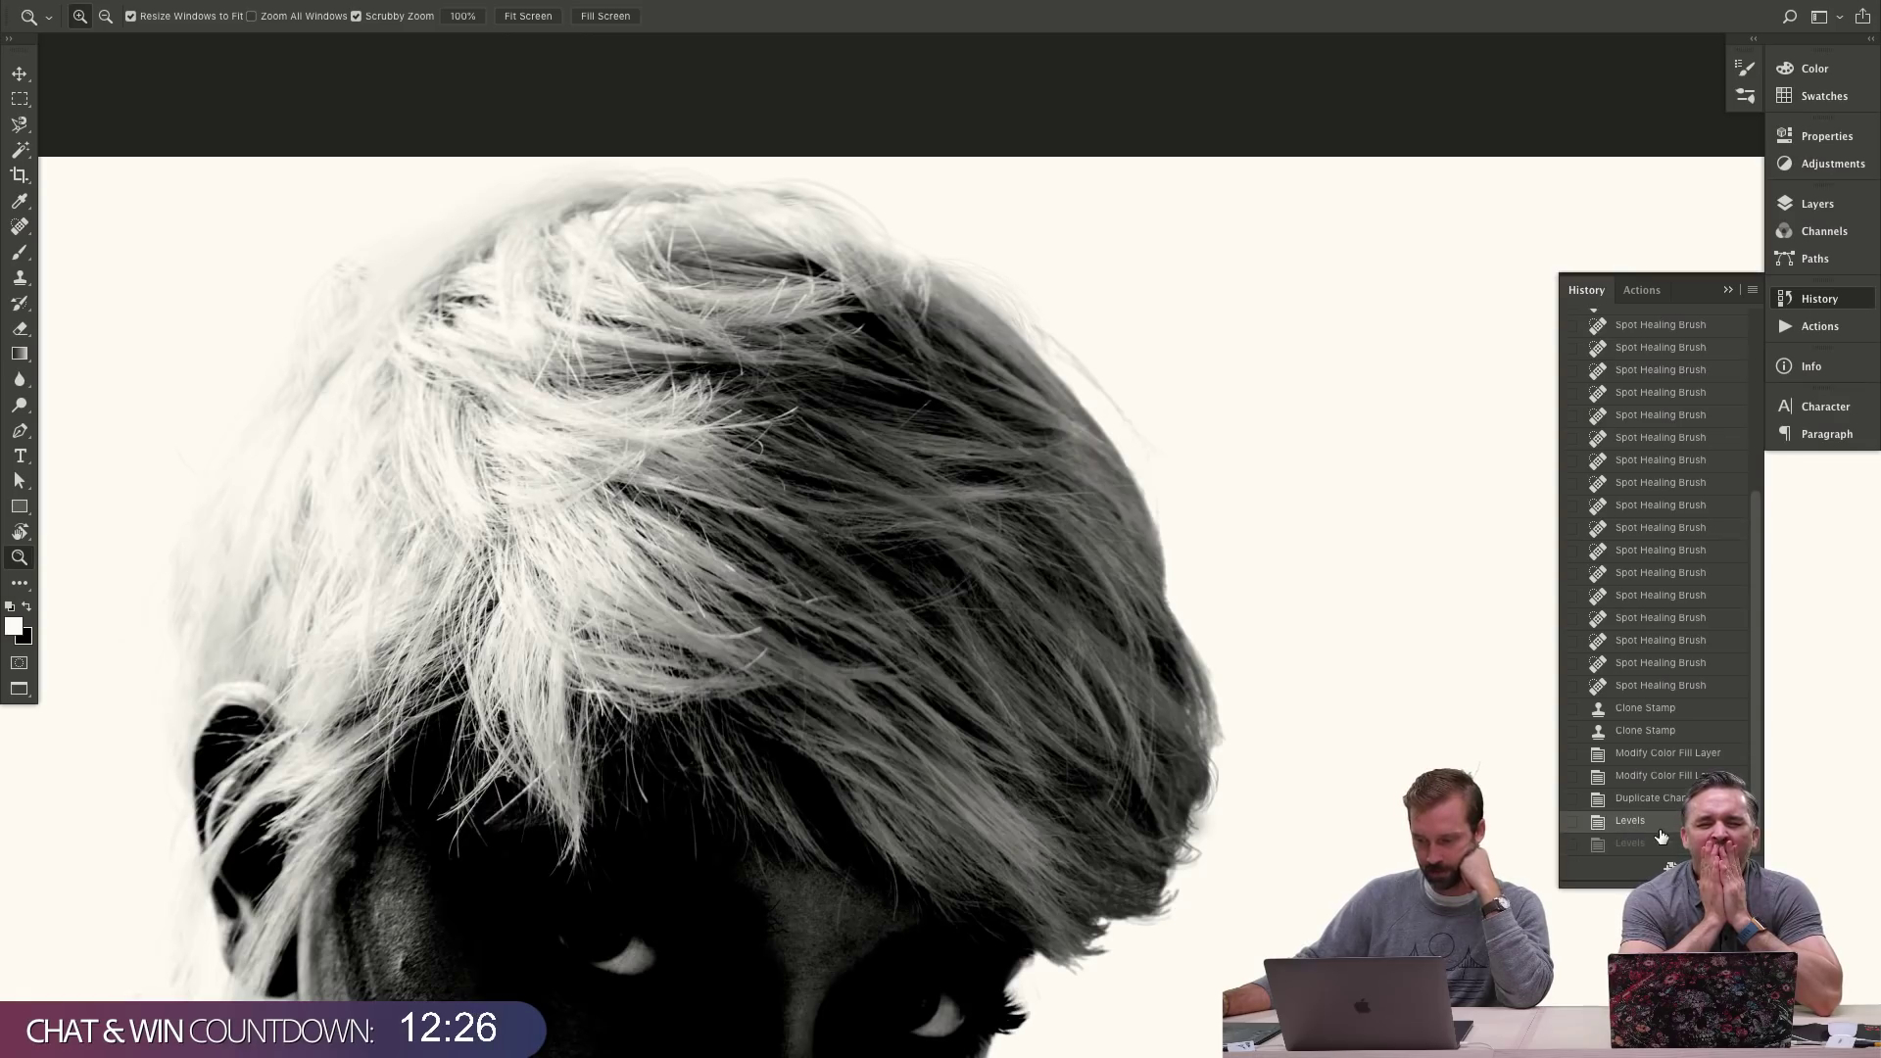
left_click(1573, 845)
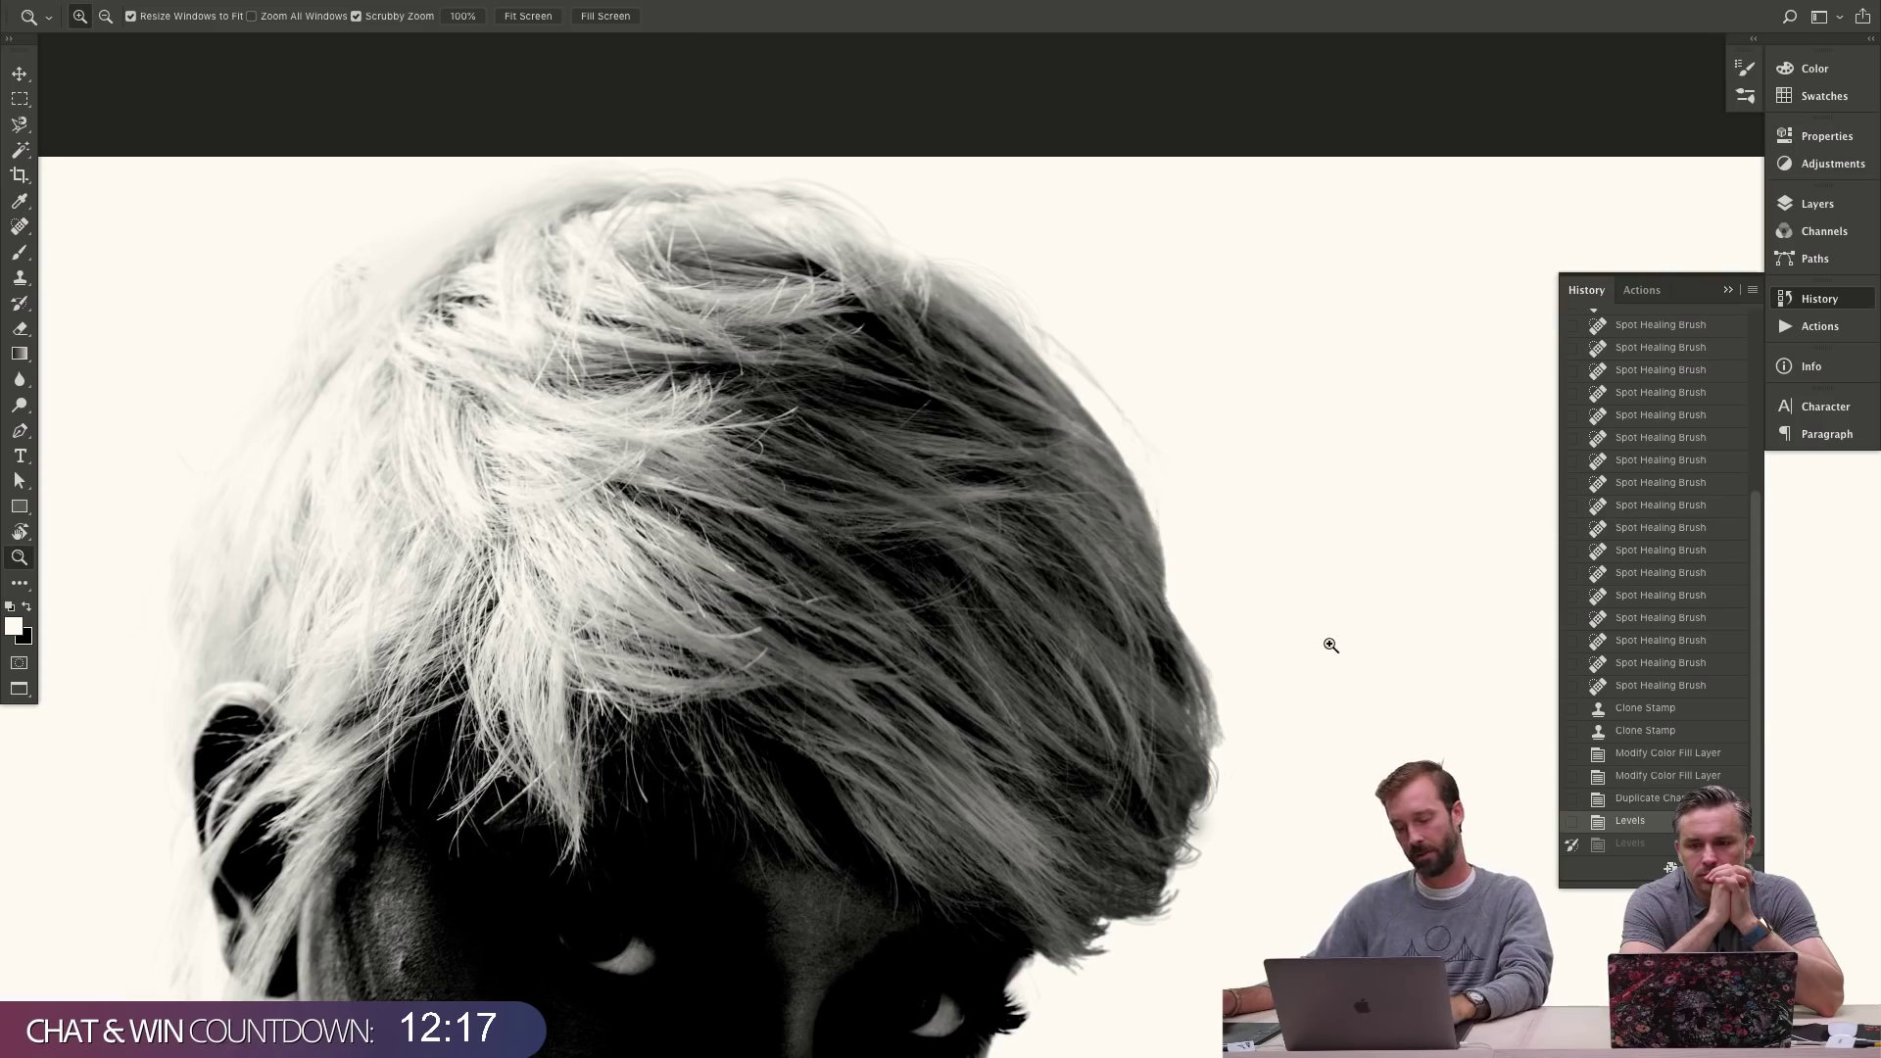
- Paint the darker Levels state over the chin, neck and near shoulder of the duplicated channel with the History Brush
key("y")
left_click_drag(627, 979, 714, 529)
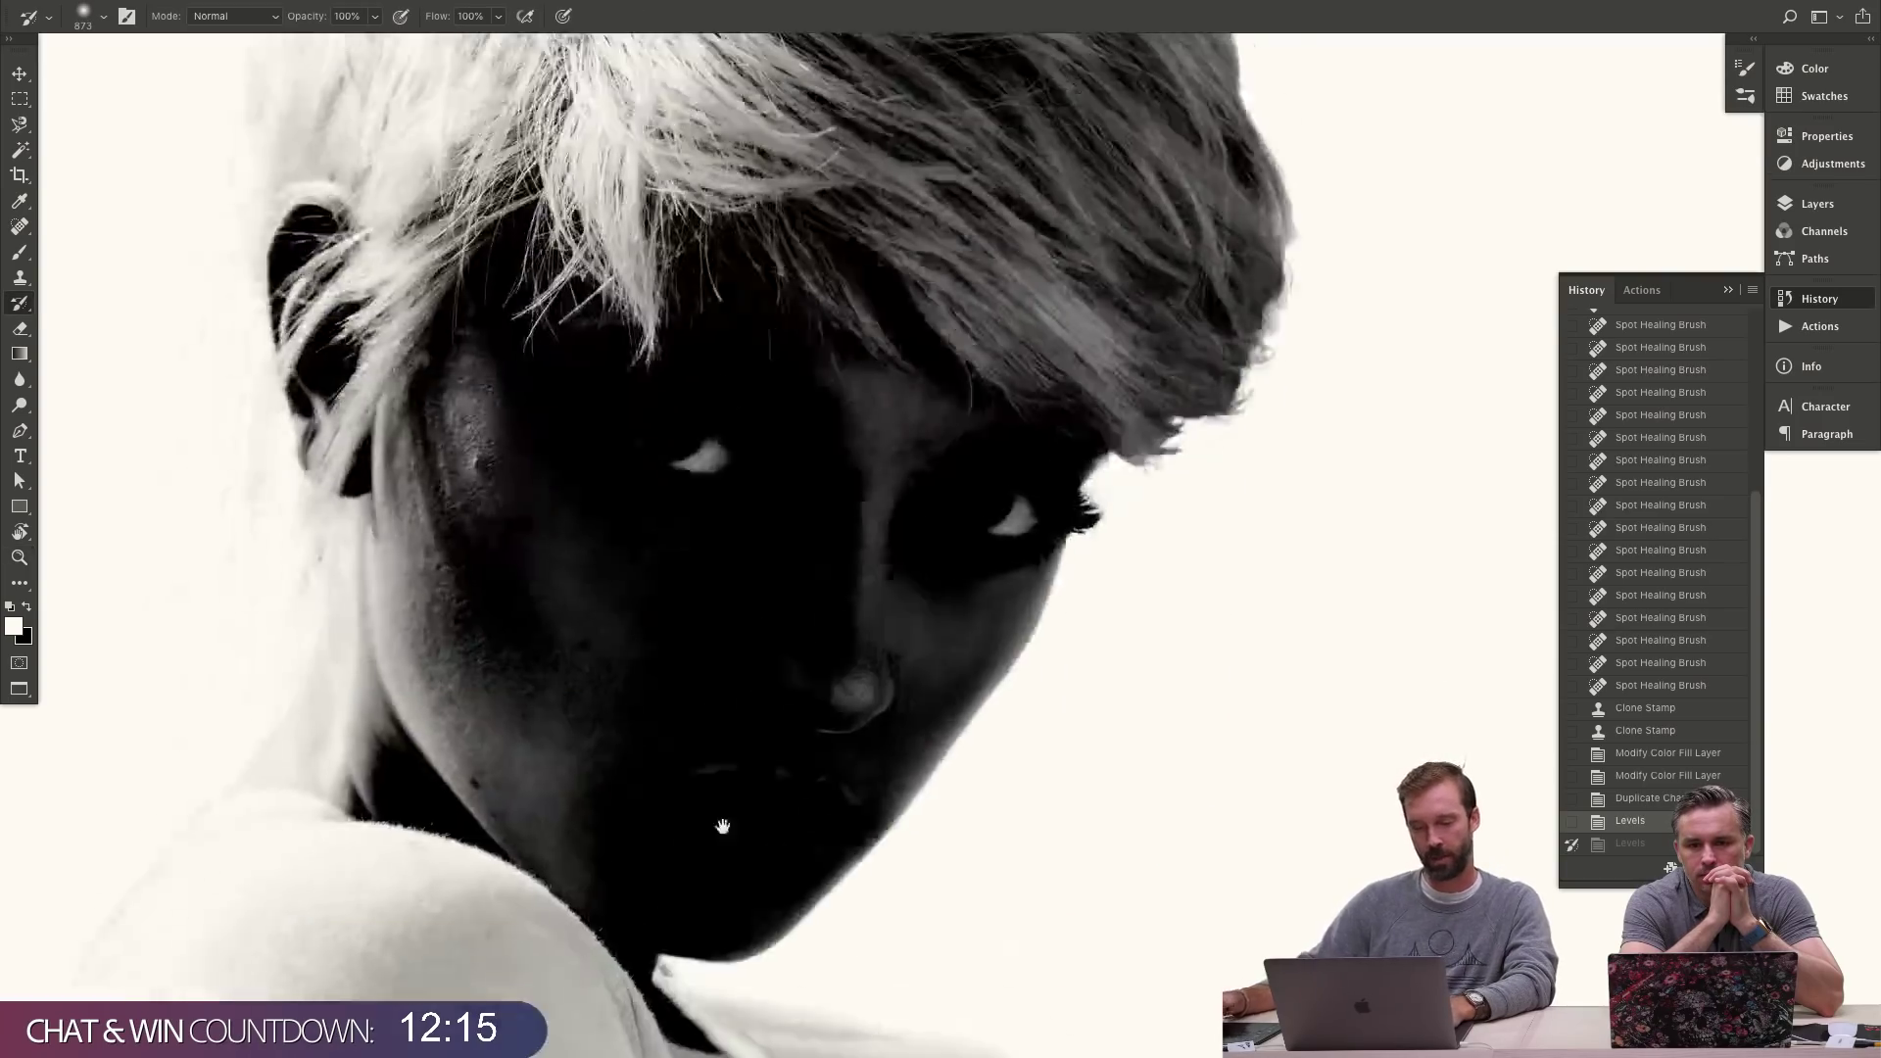
mouse_move(703, 945)
left_mouse_down()
mouse_move(802, 549)
mouse_move(764, 599)
mouse_move(630, 587)
mouse_move(567, 609)
mouse_move(693, 630)
mouse_move(627, 622)
mouse_move(647, 588)
mouse_move(589, 547)
mouse_move(383, 774)
left_mouse_up()
mouse_move(599, 747)
left_mouse_down()
mouse_move(738, 763)
mouse_move(516, 764)
mouse_move(480, 800)
mouse_move(518, 747)
mouse_move(458, 726)
mouse_move(357, 776)
left_mouse_up()
key("ctrl+minus")
key("ctrl+minus")
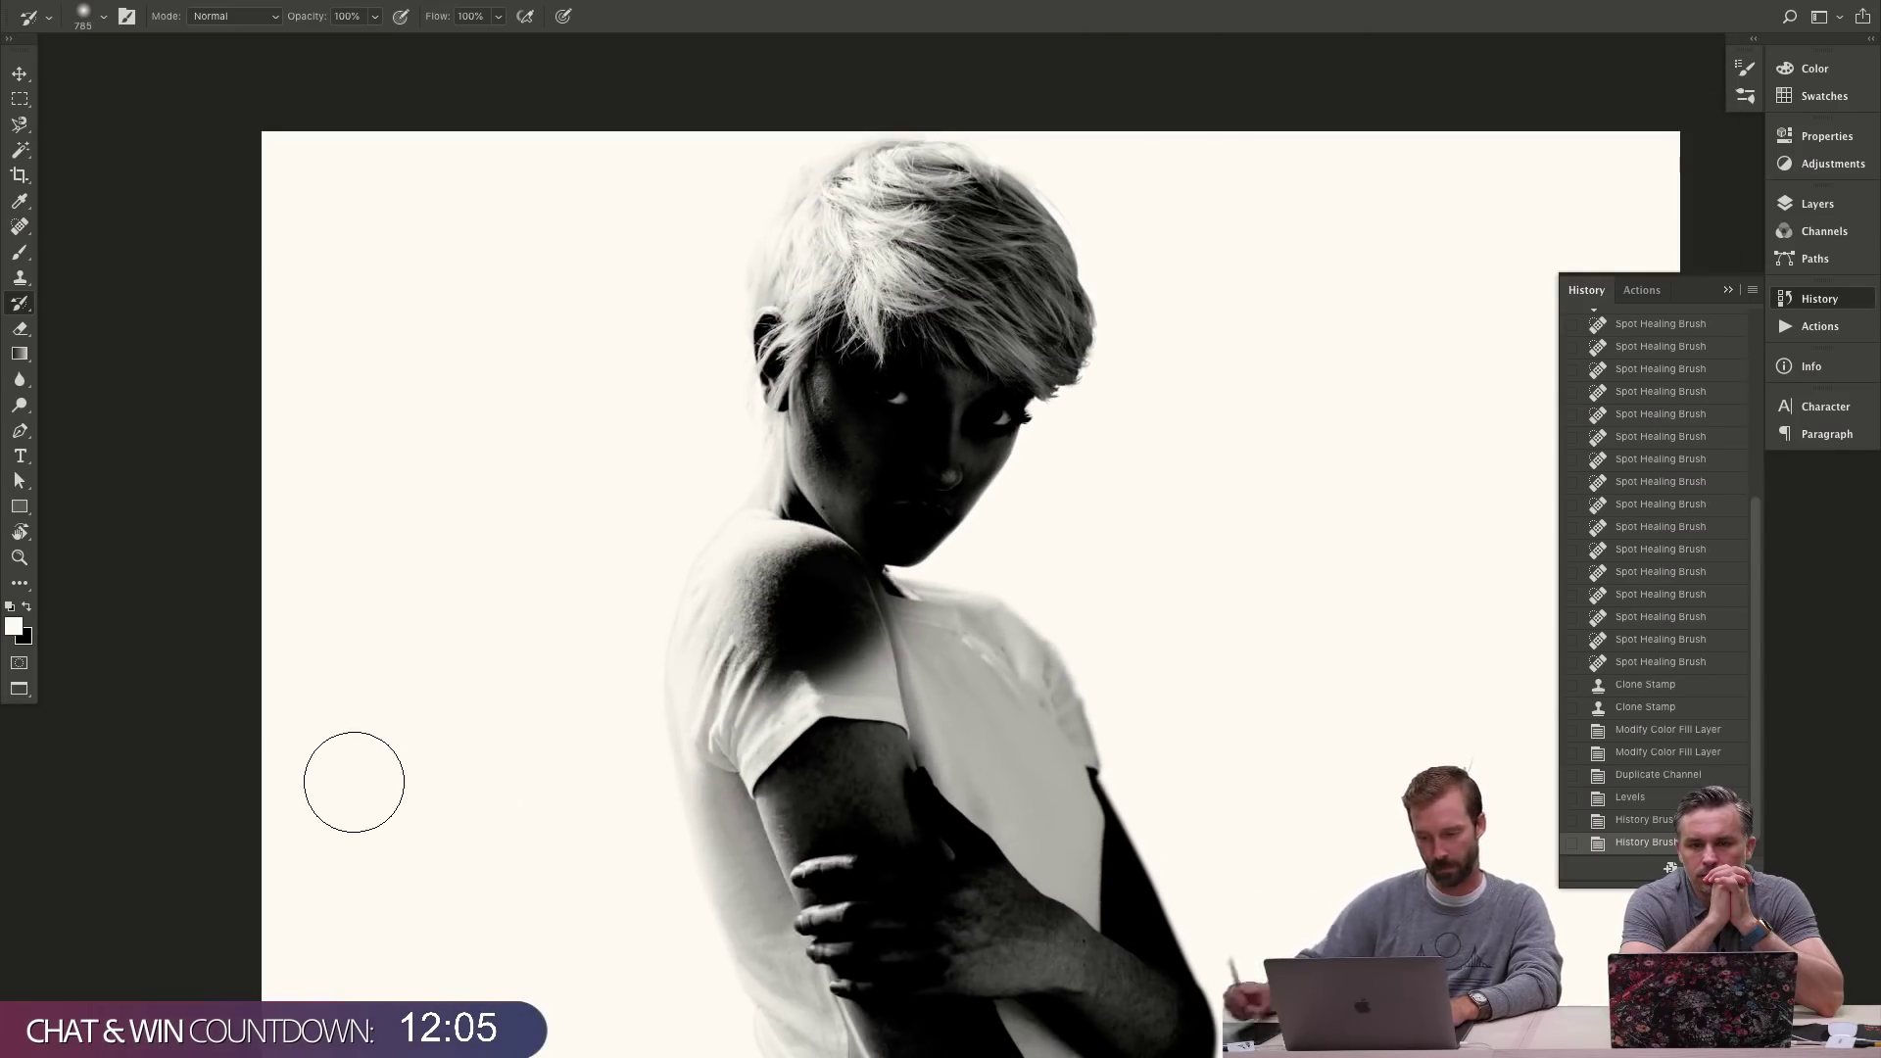
- Try painting the darker state over the arm and shirt with the History Brush, and undo it
mouse_move(901, 666)
left_mouse_down()
mouse_move(749, 837)
mouse_move(781, 679)
mouse_move(764, 989)
mouse_move(862, 1044)
left_mouse_up()
left_click_drag(870, 787, 798, 558)
key("ctrl+z")
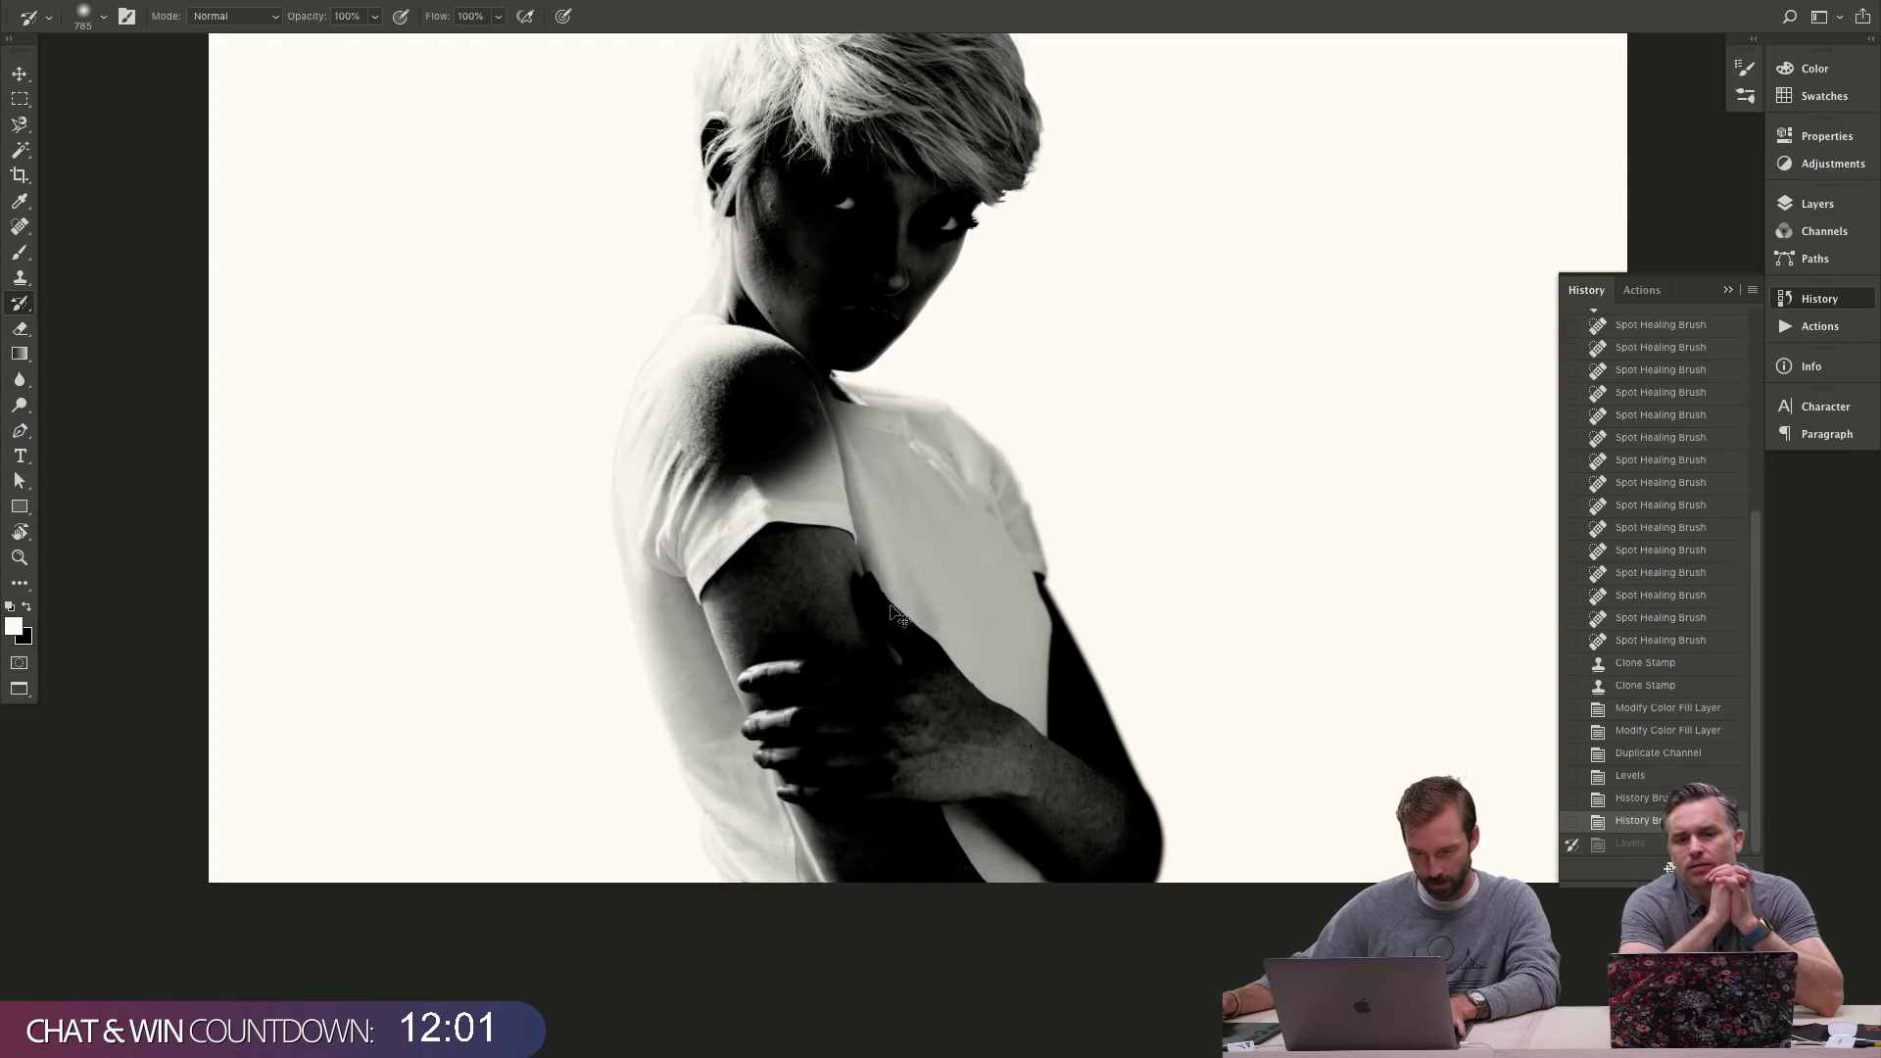
key("ctrl+shift+z")
key("ctrl+z")
- Paint the darker state across the shirt front and crossed arms with the History Brush, undoing the last stroke
mouse_move(755, 446)
left_mouse_down()
mouse_move(705, 600)
mouse_move(779, 843)
mouse_move(774, 710)
mouse_move(845, 419)
mouse_move(990, 627)
mouse_move(1020, 823)
mouse_move(1077, 852)
left_mouse_up()
left_click_drag(1368, 784, 1388, 796)
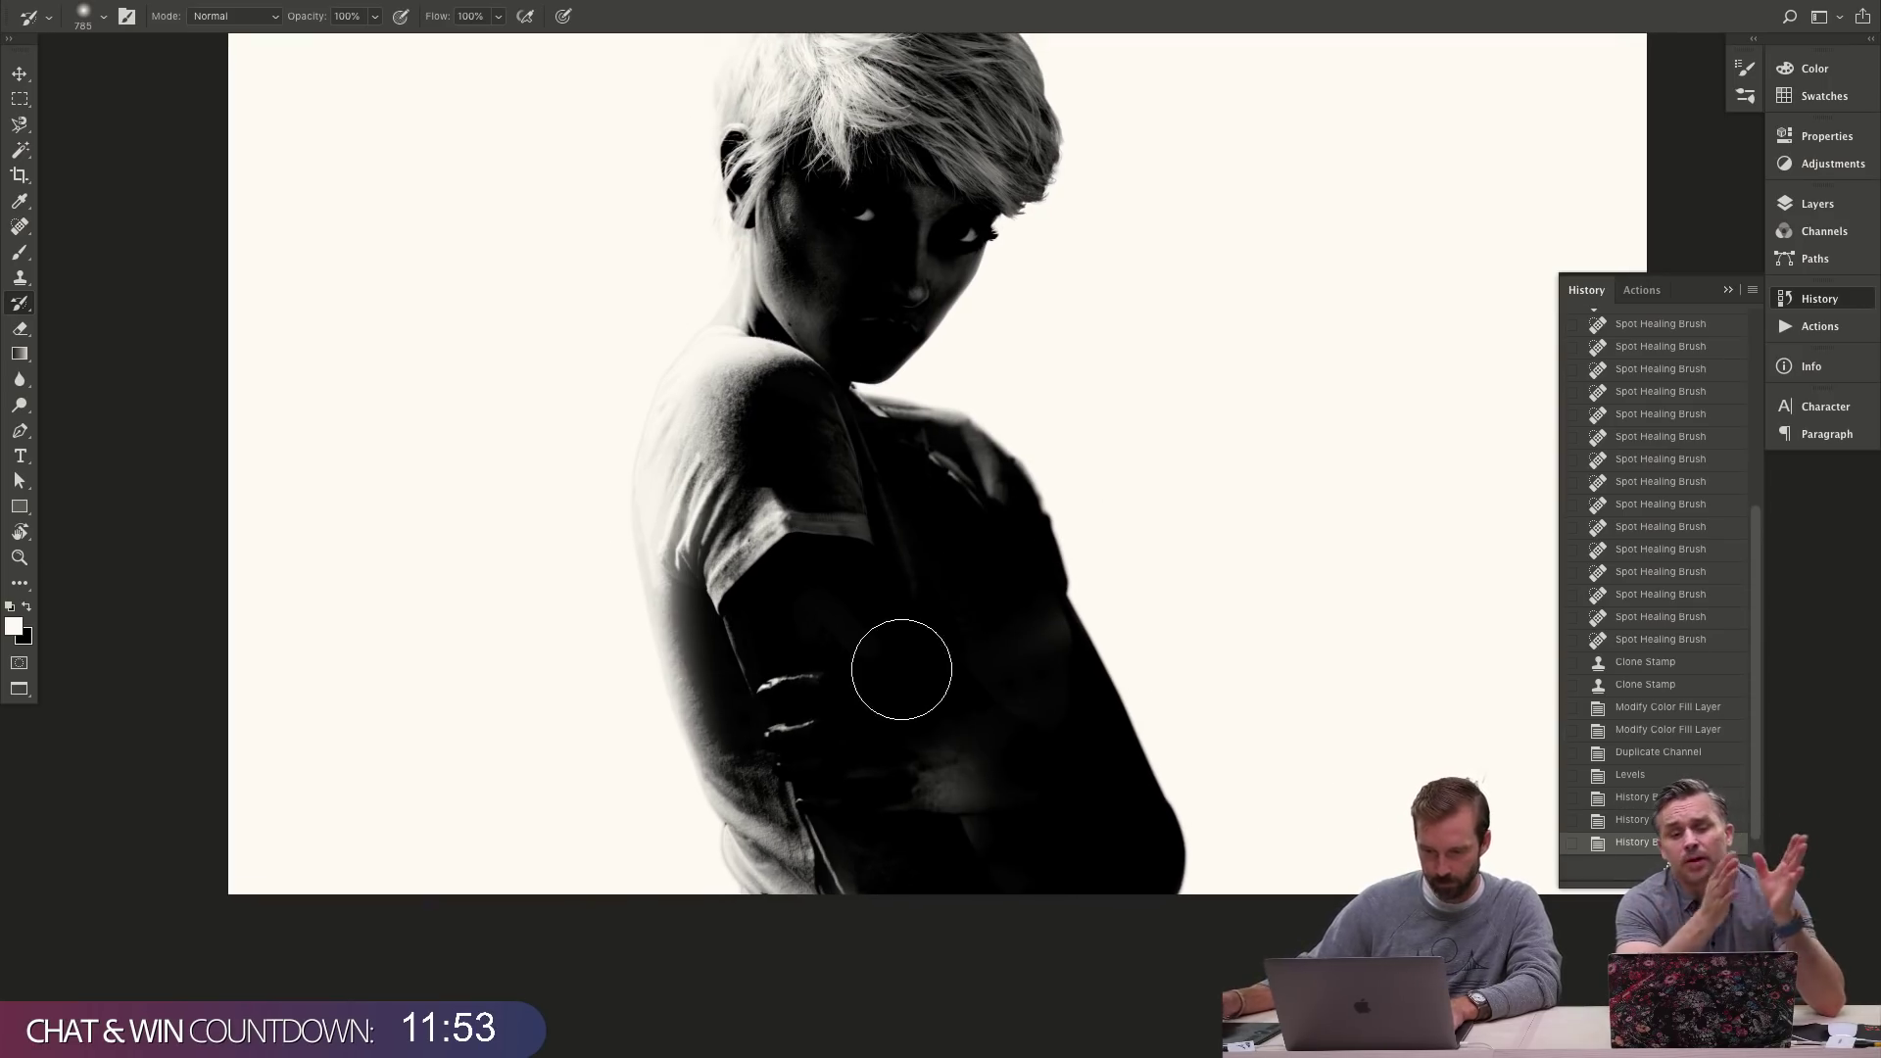
left_click_drag(893, 494, 850, 752)
mouse_move(911, 314)
left_mouse_down()
mouse_move(841, 293)
mouse_move(926, 441)
left_mouse_up()
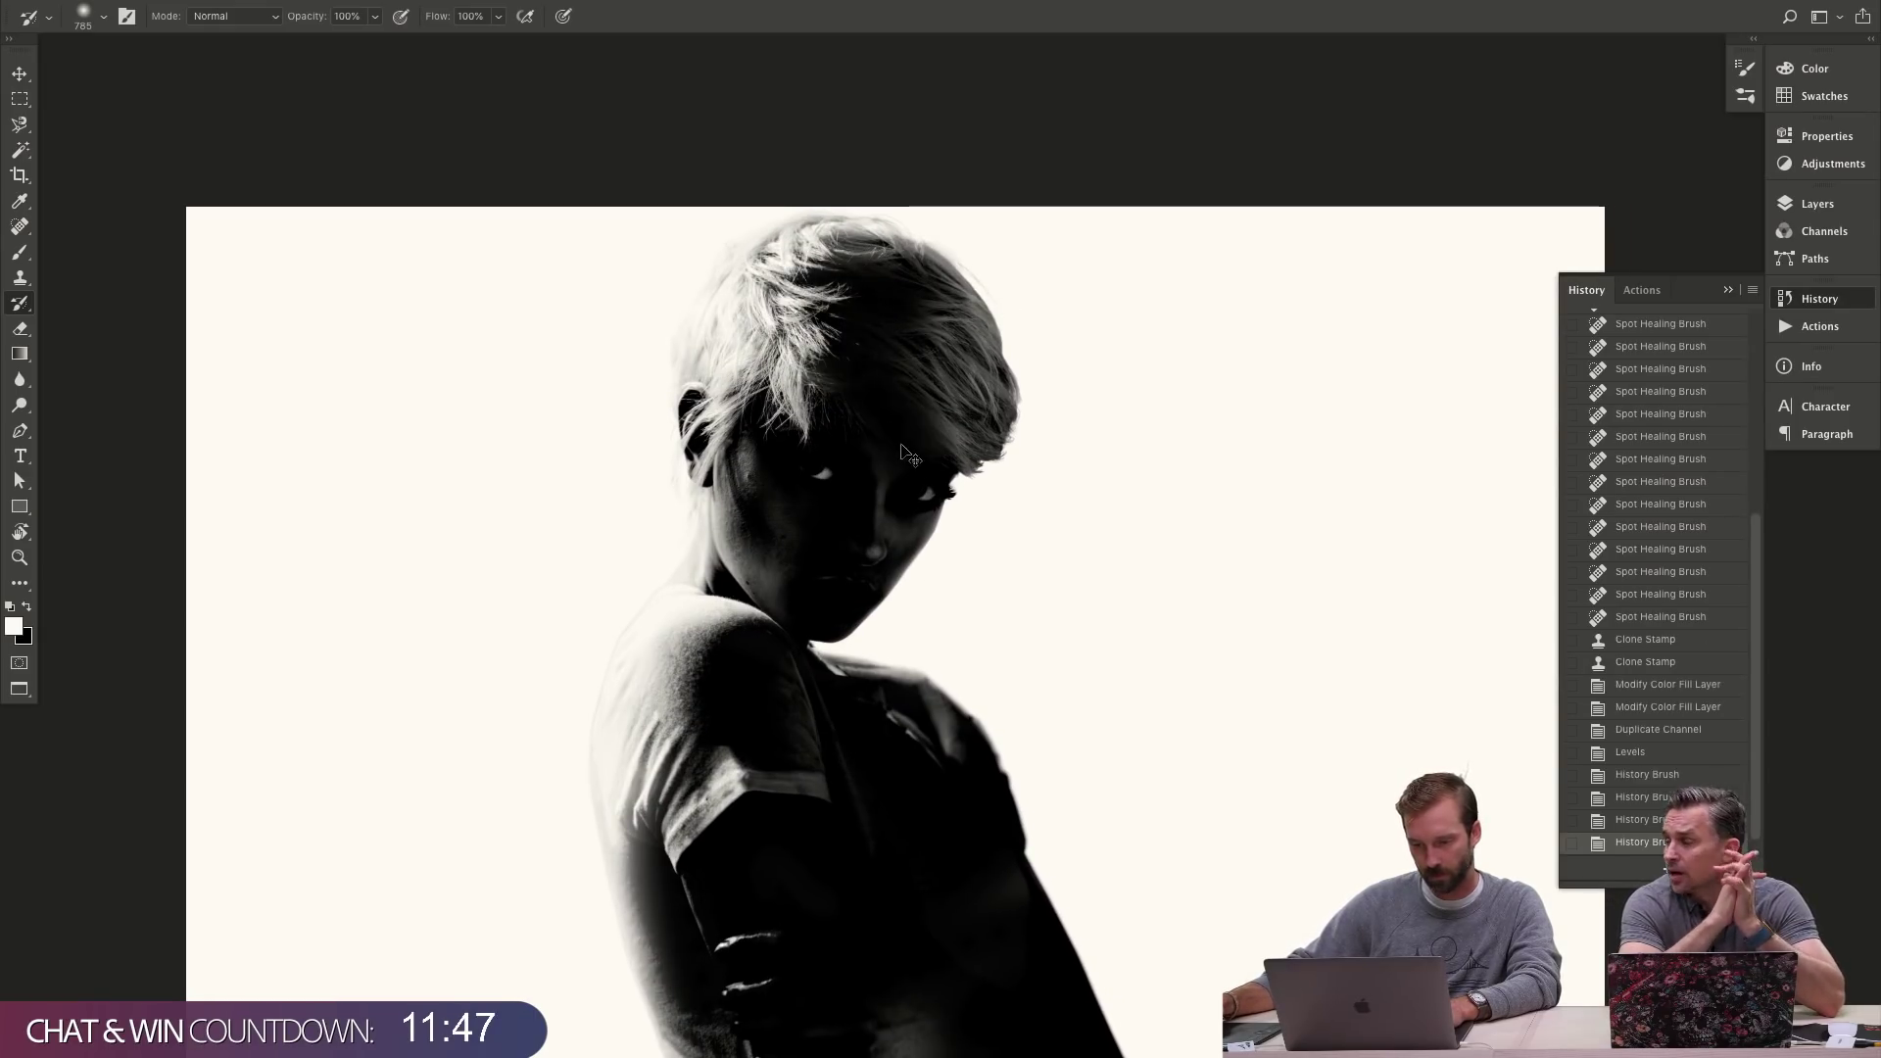
key("ctrl+z")
scroll(901, 446, "down", 5)
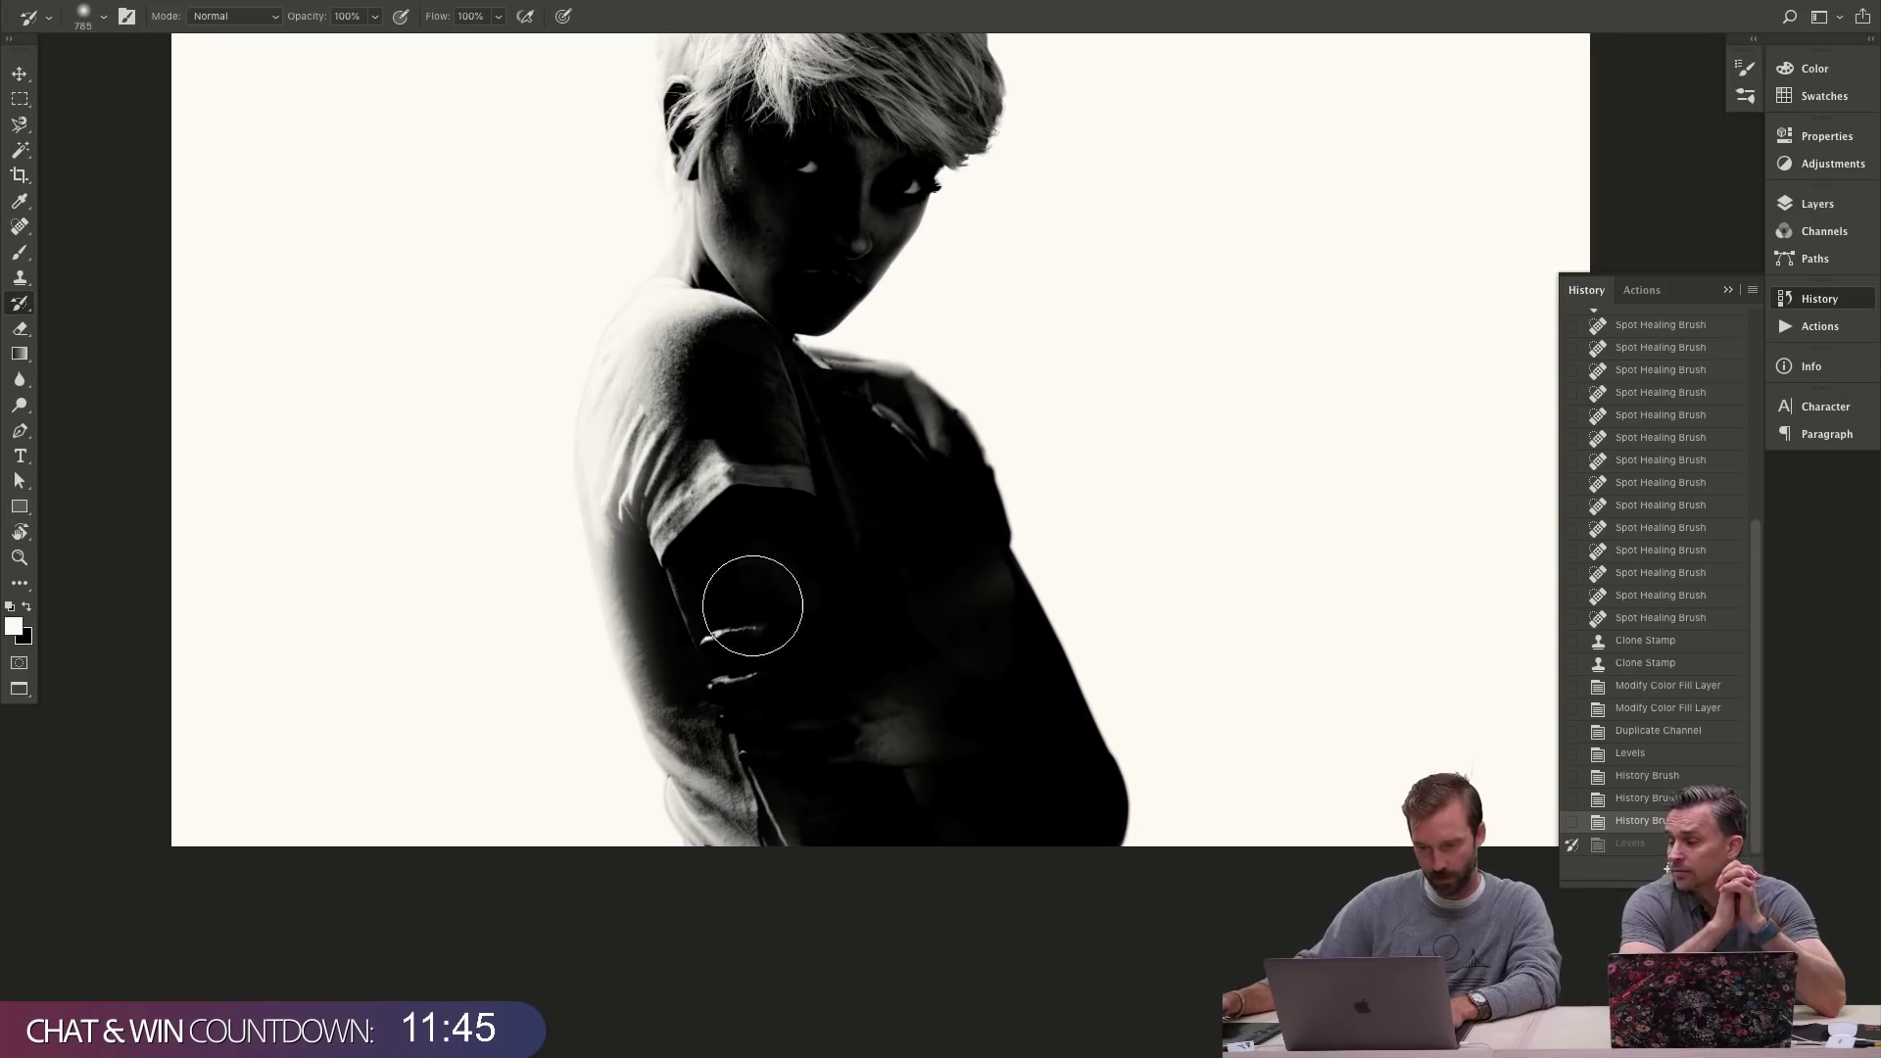
- Darken the upper arm, the hand and the shirt along the back with more History Brush strokes
left_click_drag(779, 727, 732, 791)
mouse_move(681, 574)
left_mouse_down()
mouse_move(674, 495)
mouse_move(618, 549)
left_mouse_up()
mouse_move(686, 509)
left_mouse_down()
mouse_move(627, 588)
mouse_move(666, 549)
left_mouse_up()
scroll(809, 445, "up", 3)
left_click_drag(627, 765, 650, 798)
- Try a History Brush stroke over the hair and Levels with black input level 87 on the channel, undoing both
scroll(745, 764, "right", 2)
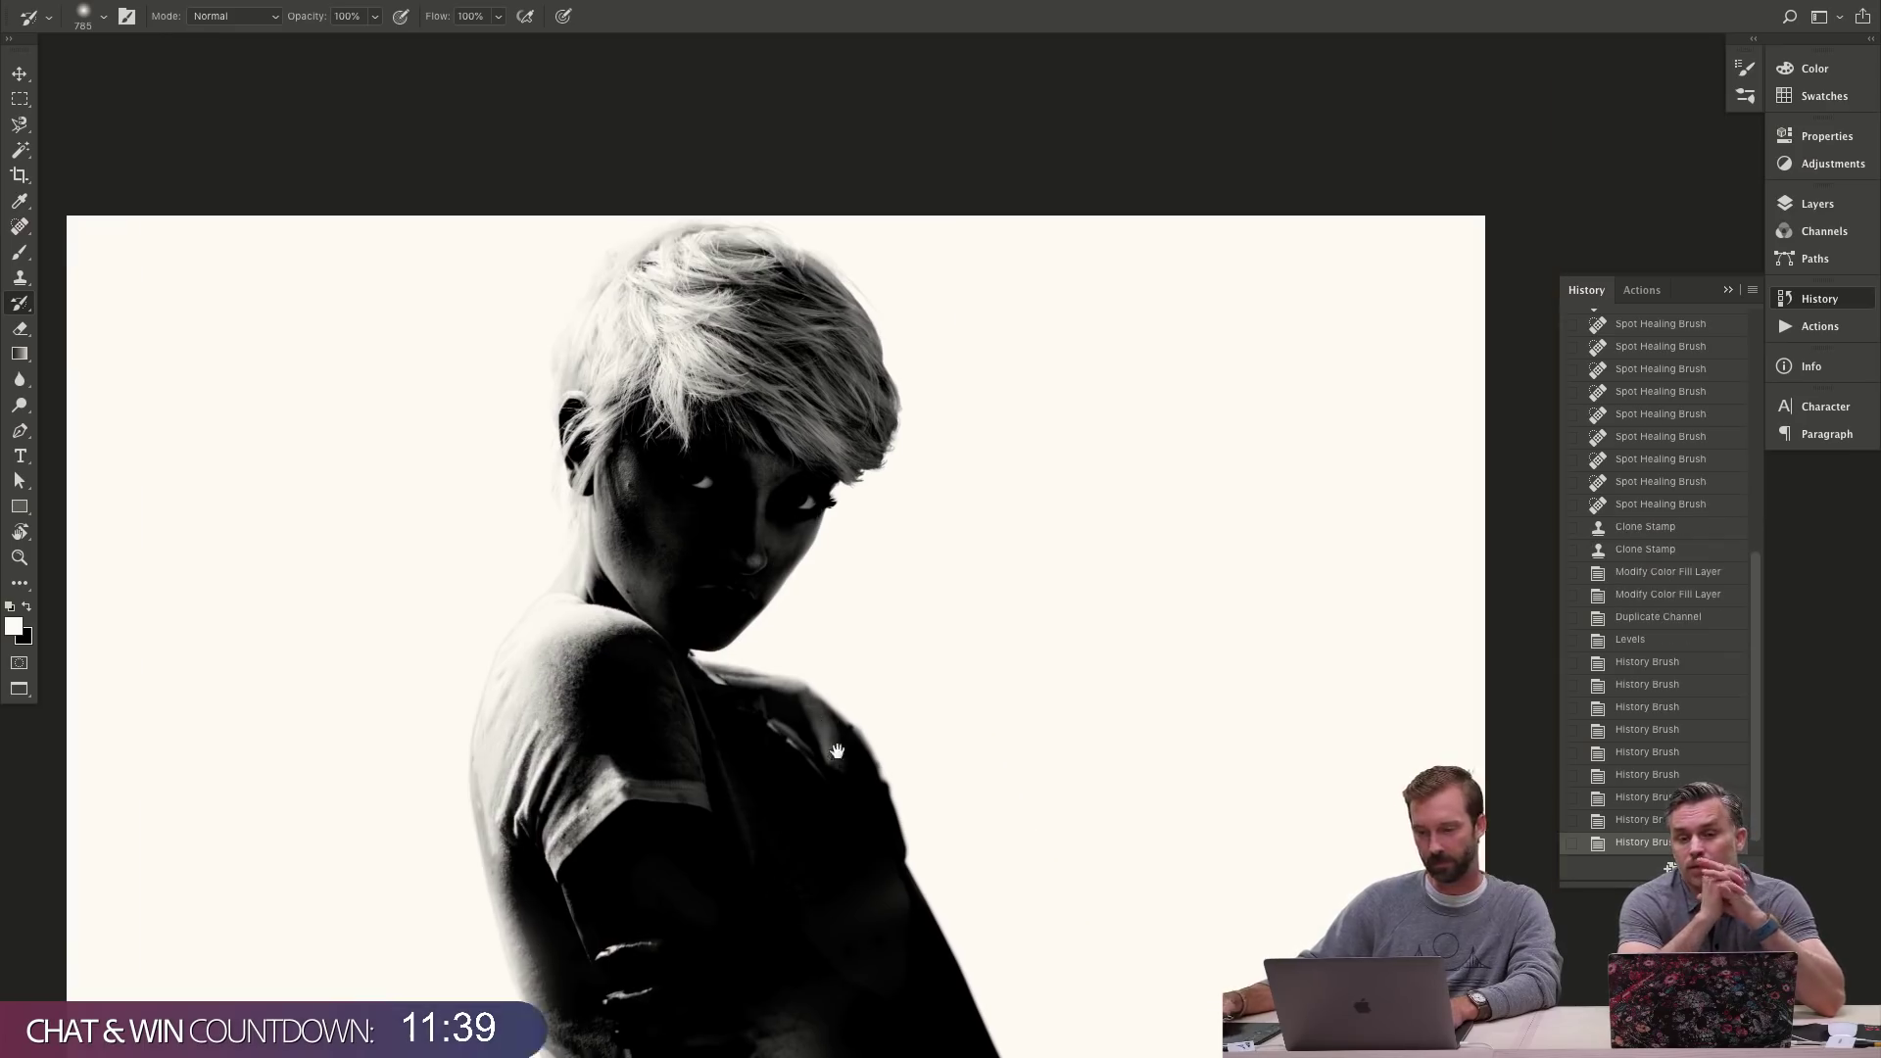
scroll(849, 733, "up", 3)
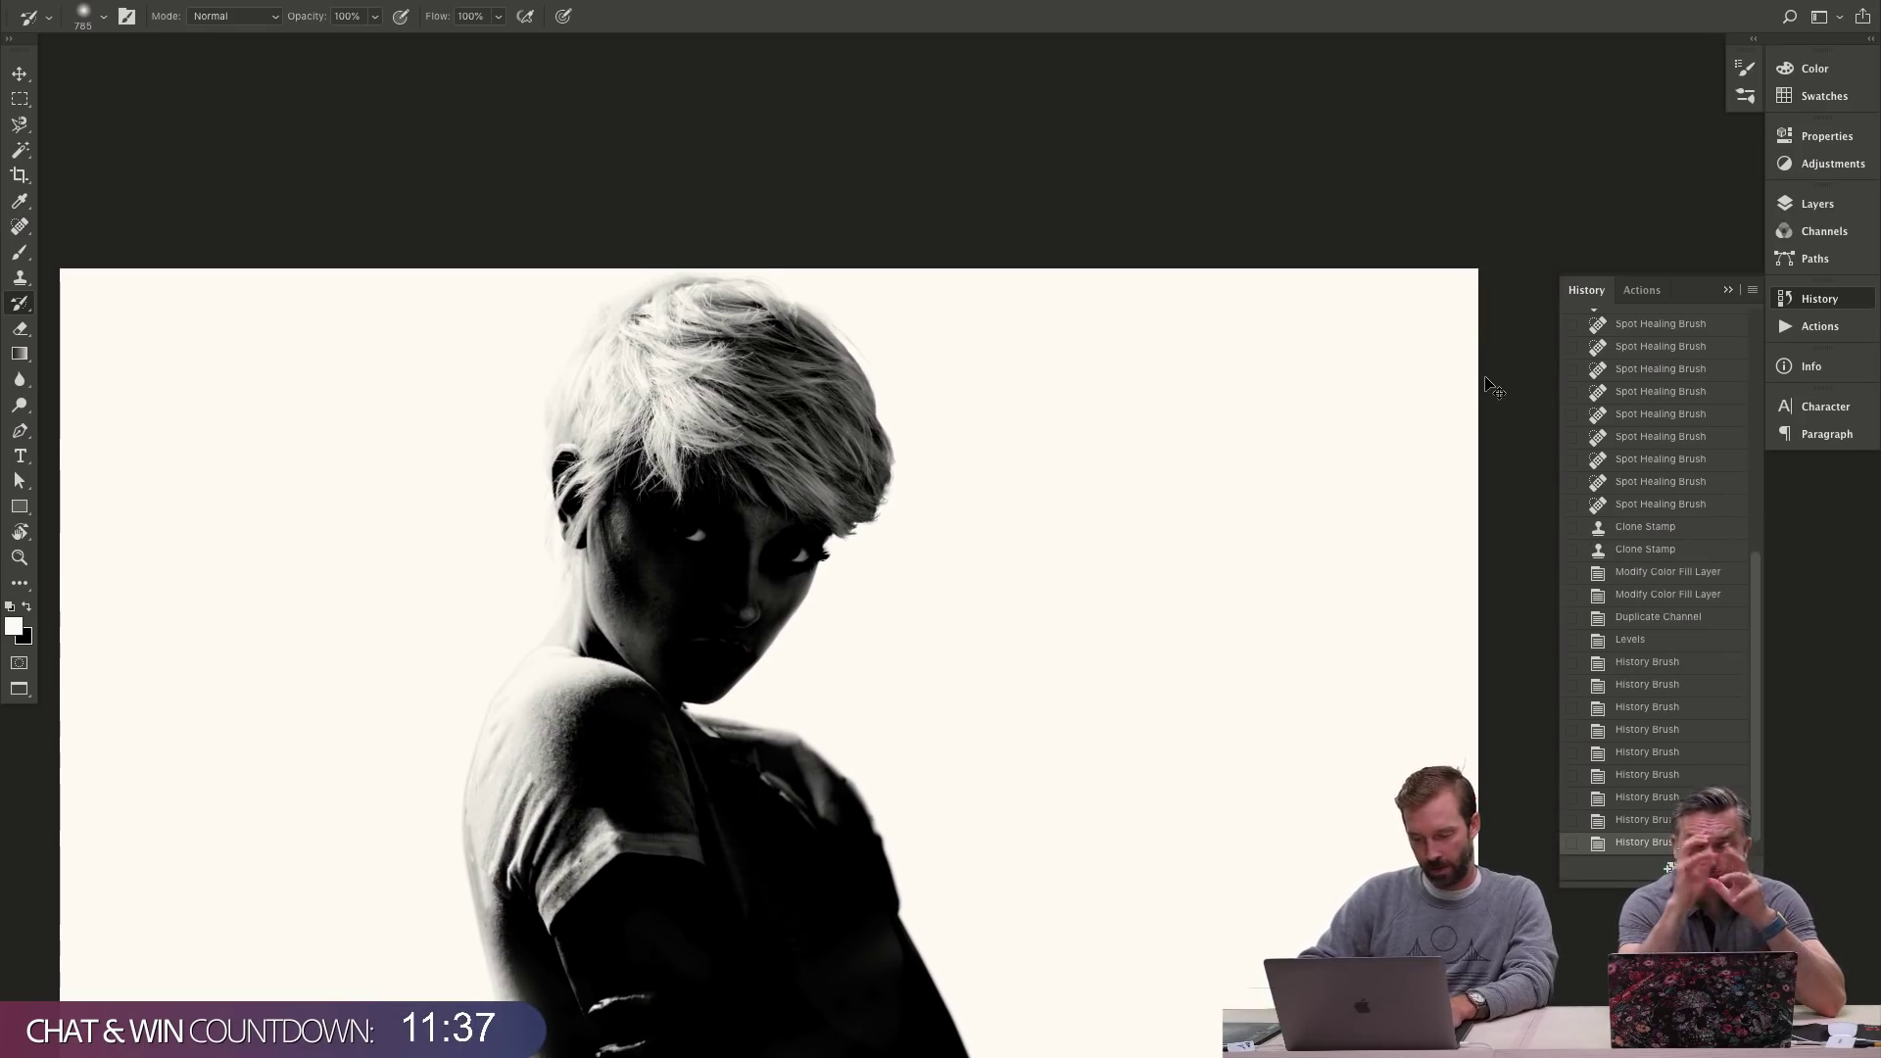
left_click_drag(568, 313, 843, 460)
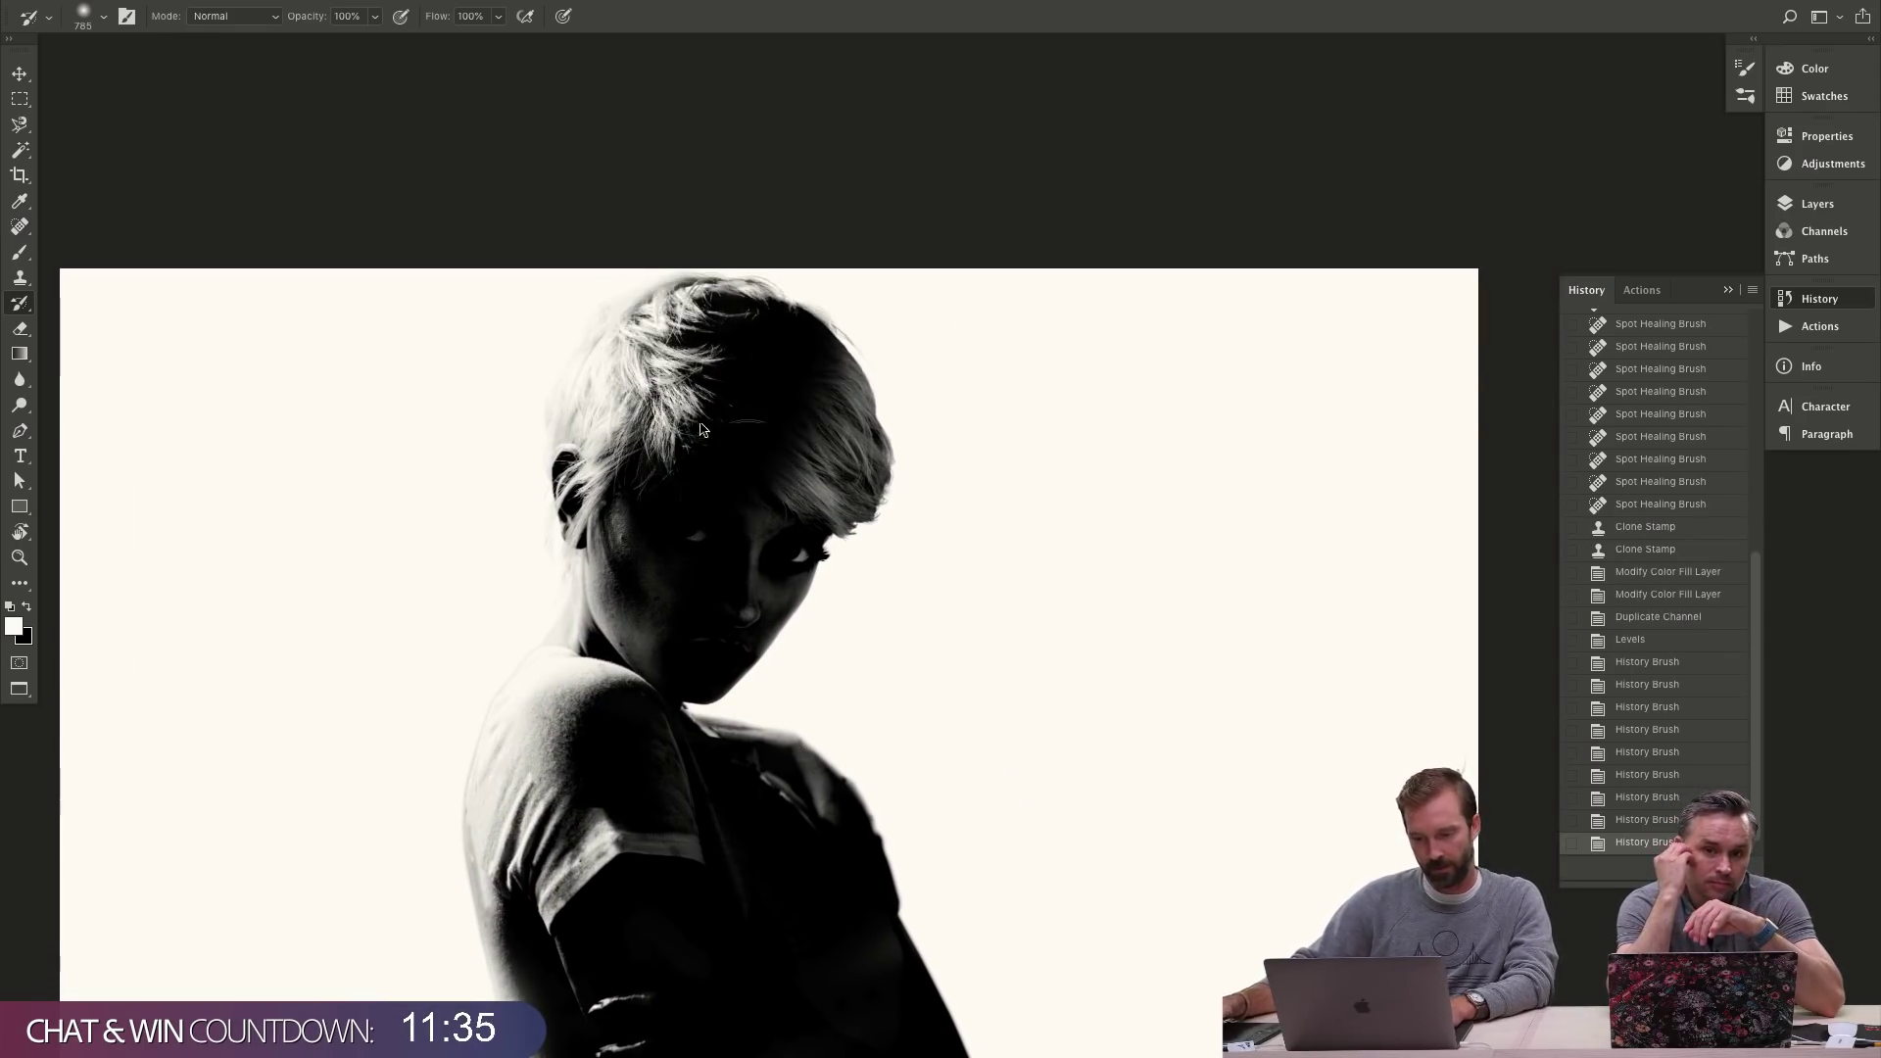
key("ctrl+z")
key("ctrl+l")
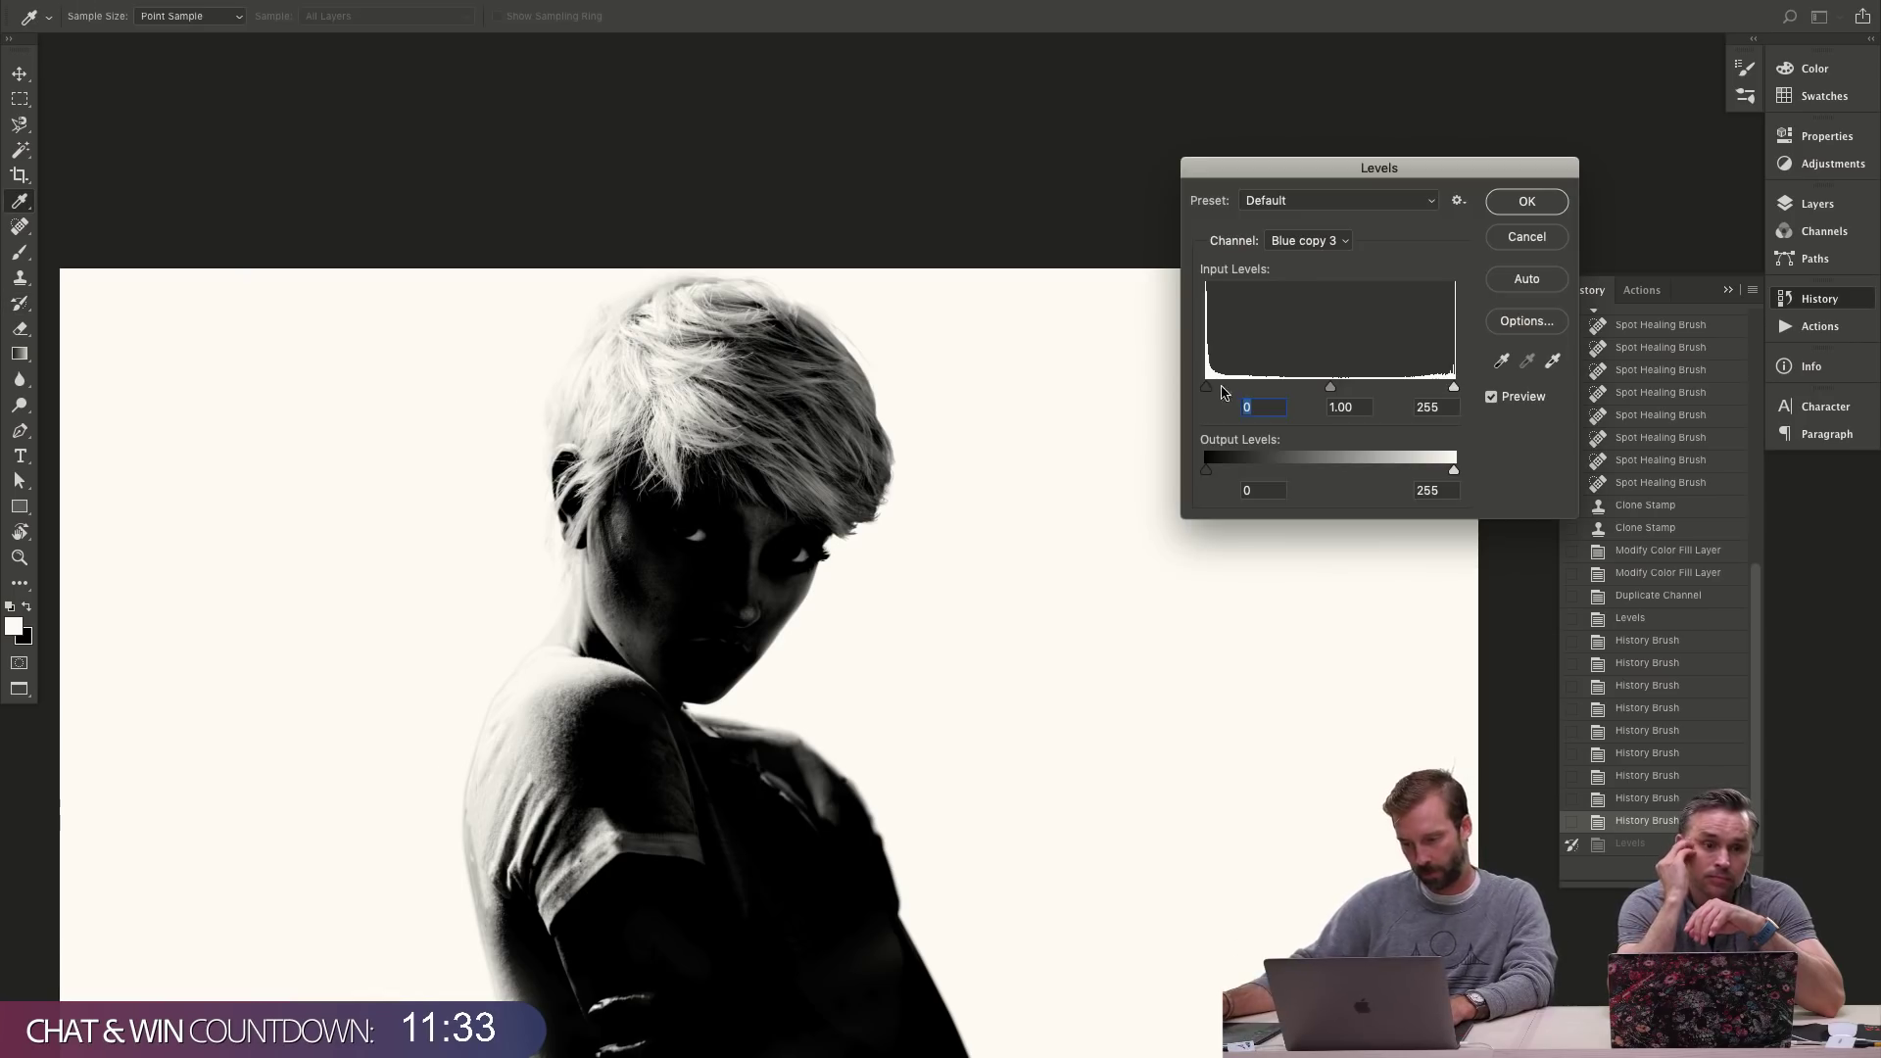
left_click_drag(1221, 395, 1285, 392)
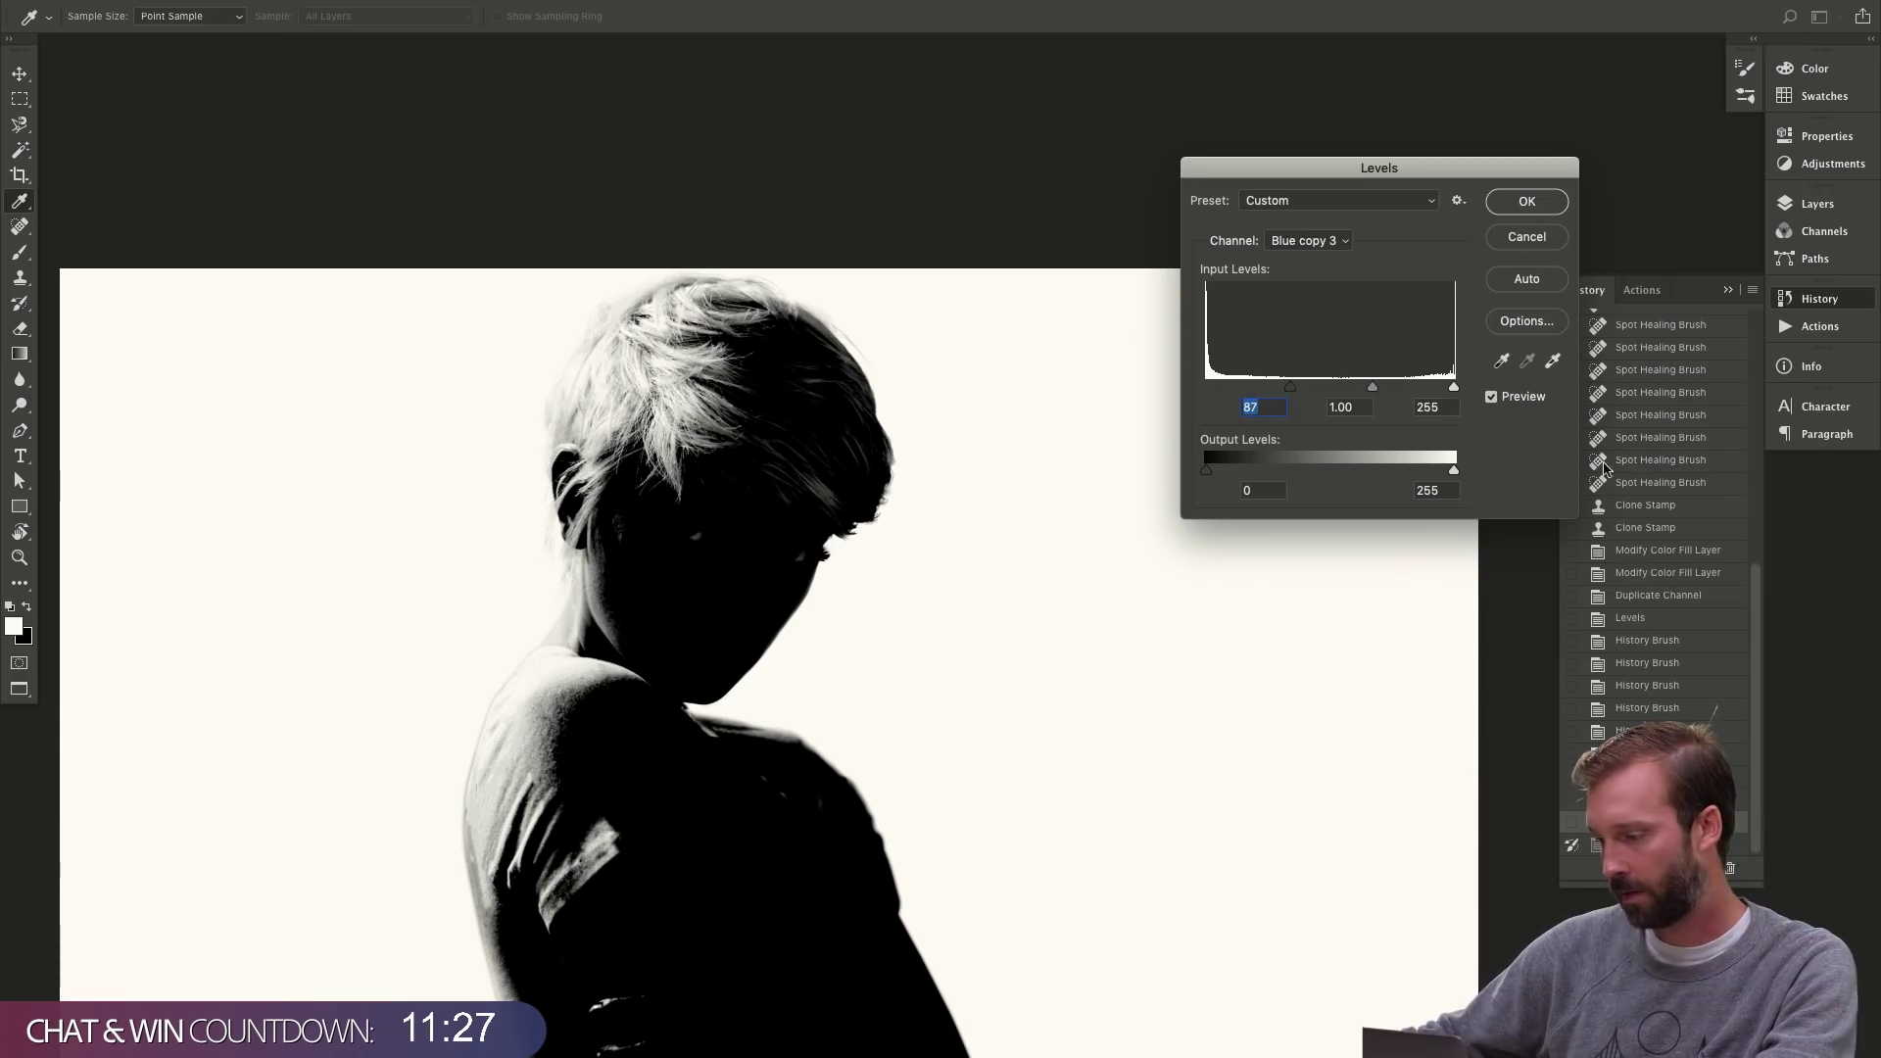
key("Return")
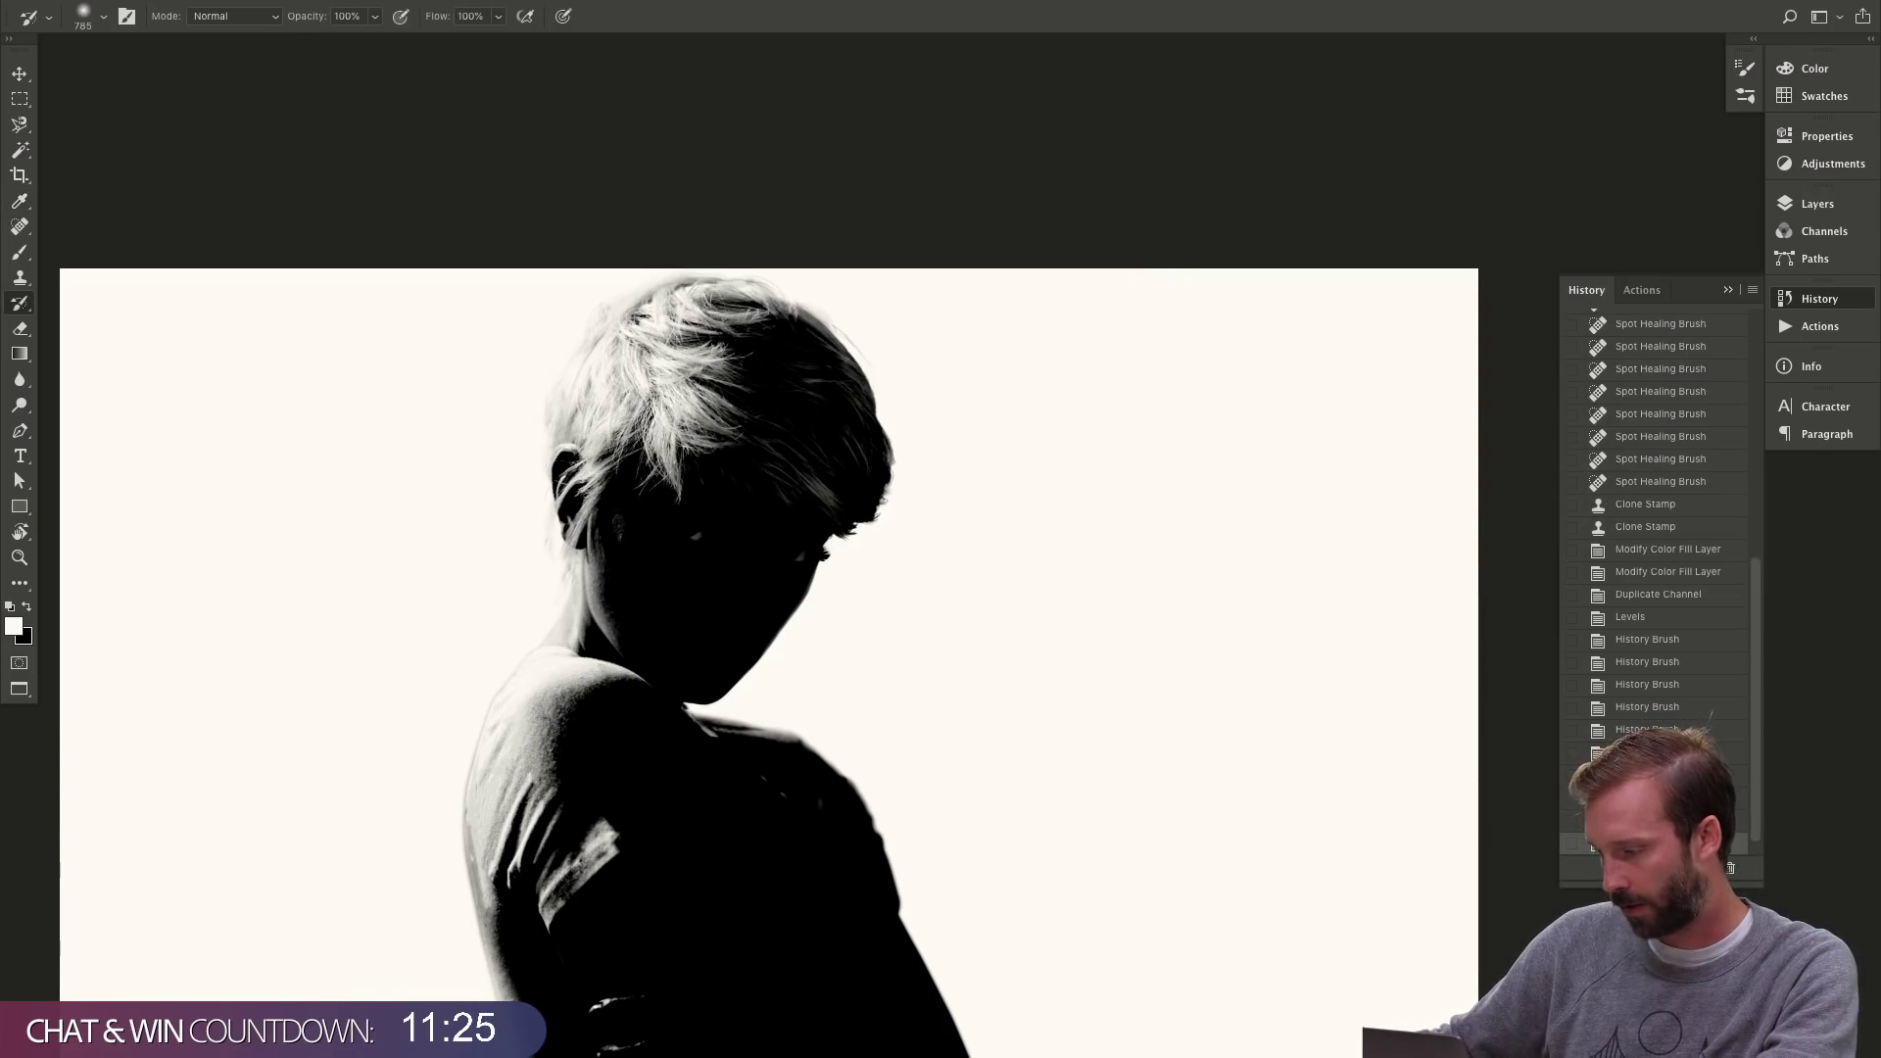
key("ctrl+z")
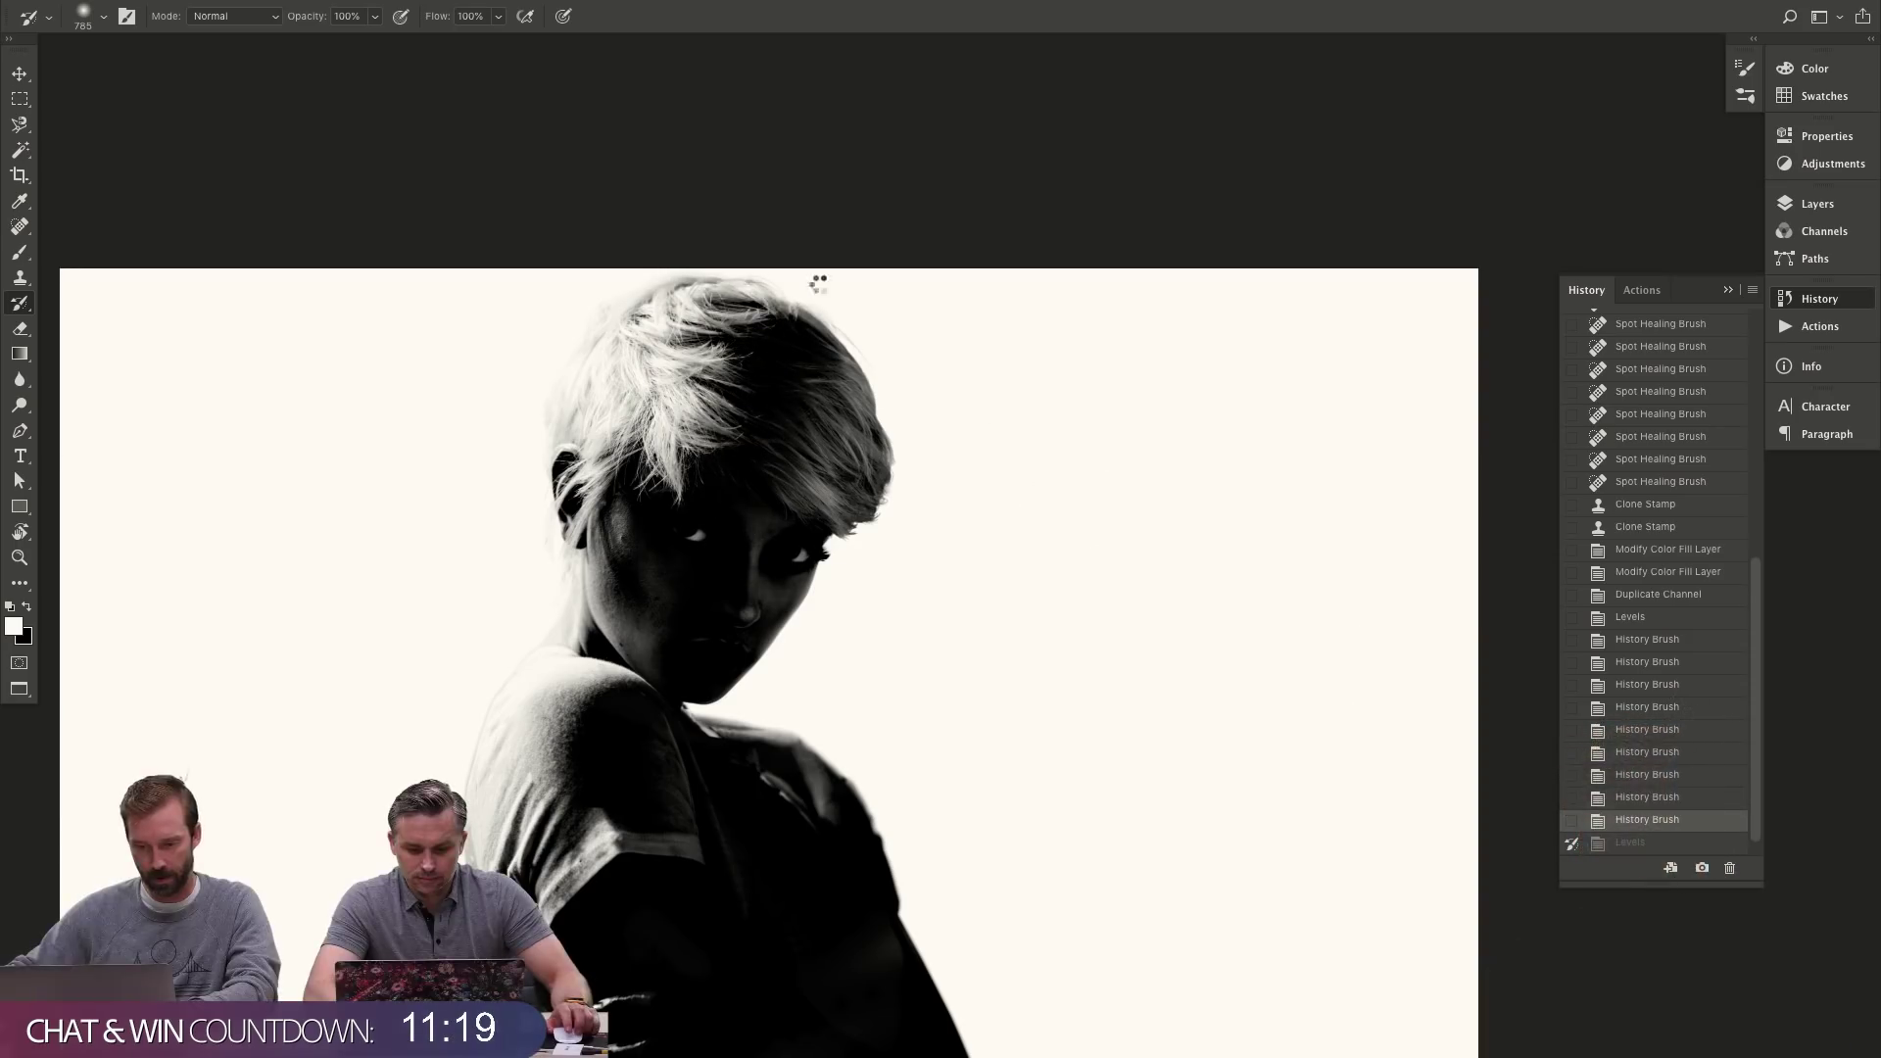
- Paint the darker state down the front side of the hair and over the face with the History Brush
mouse_move(818, 284)
left_mouse_down()
mouse_move(862, 431)
mouse_move(842, 509)
mouse_move(784, 539)
mouse_move(813, 548)
left_mouse_up()
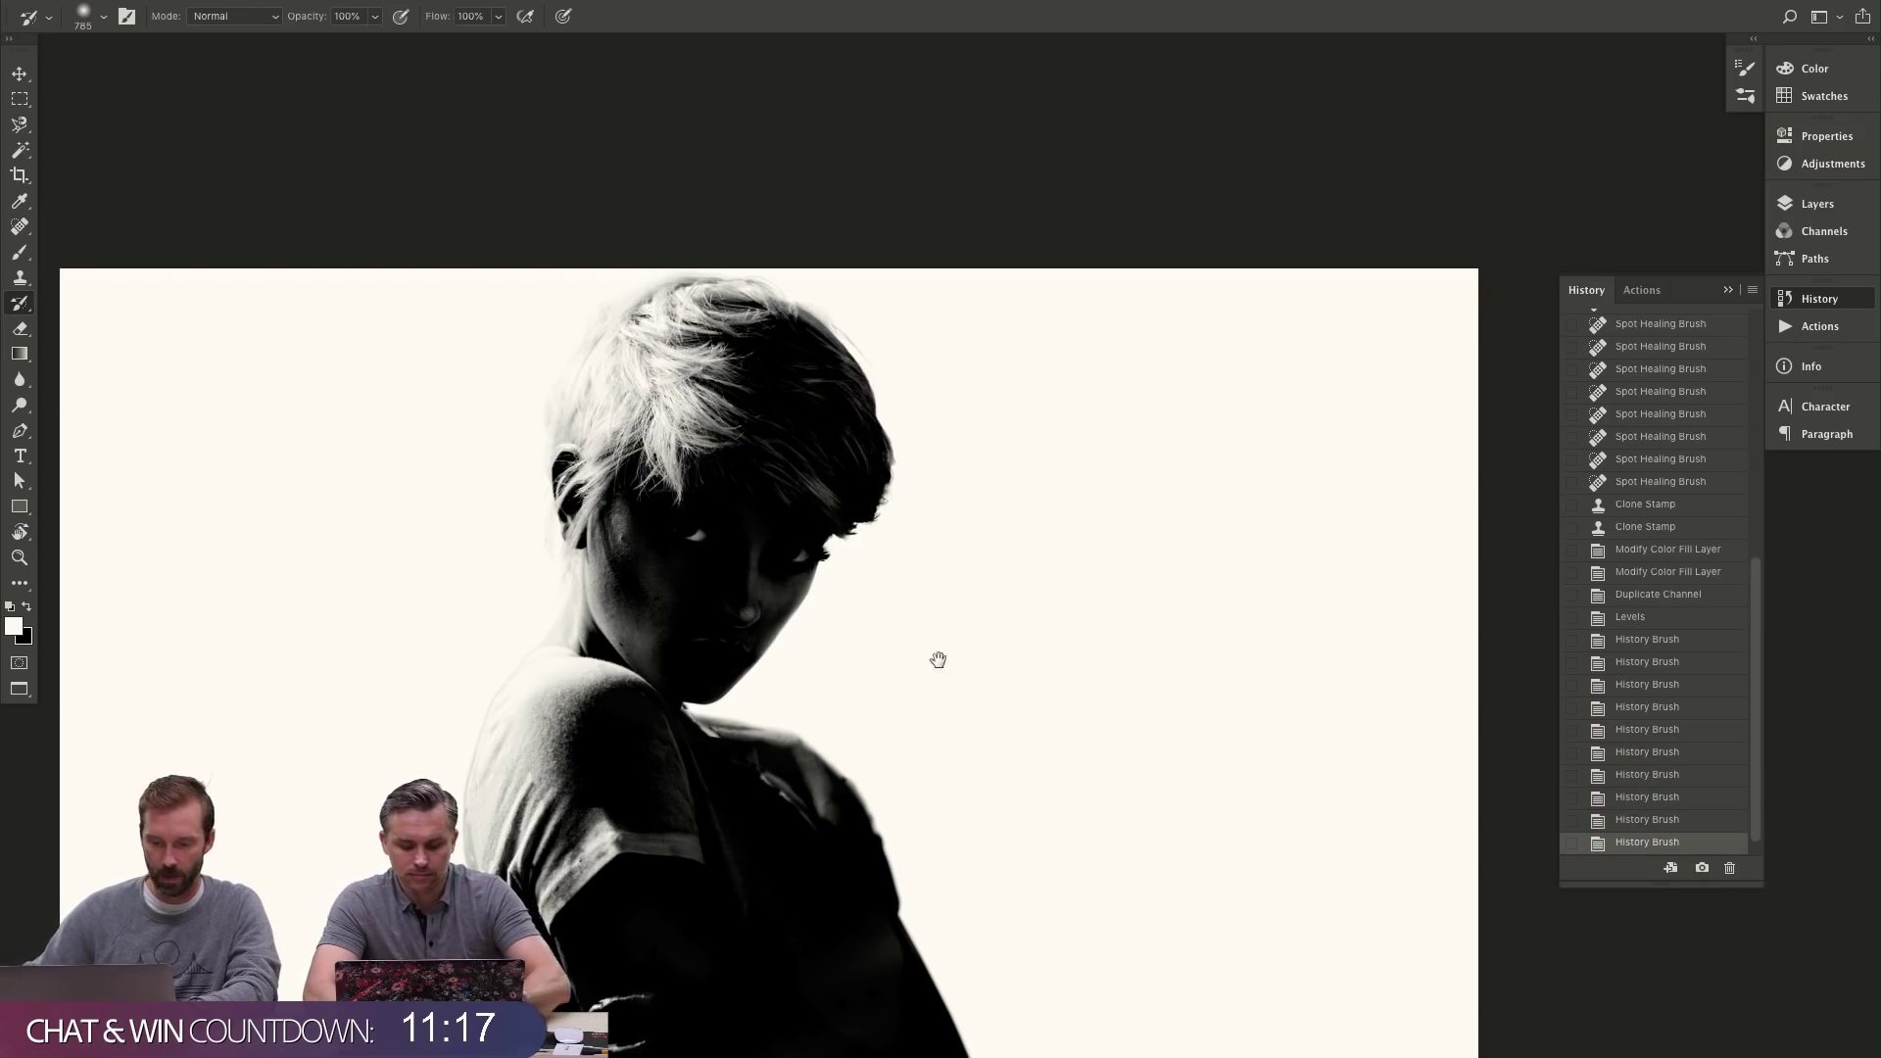
mouse_move(863, 480)
left_mouse_down()
mouse_move(760, 650)
mouse_move(873, 576)
mouse_move(1099, 312)
mouse_move(1066, 348)
left_mouse_up()
key("z")
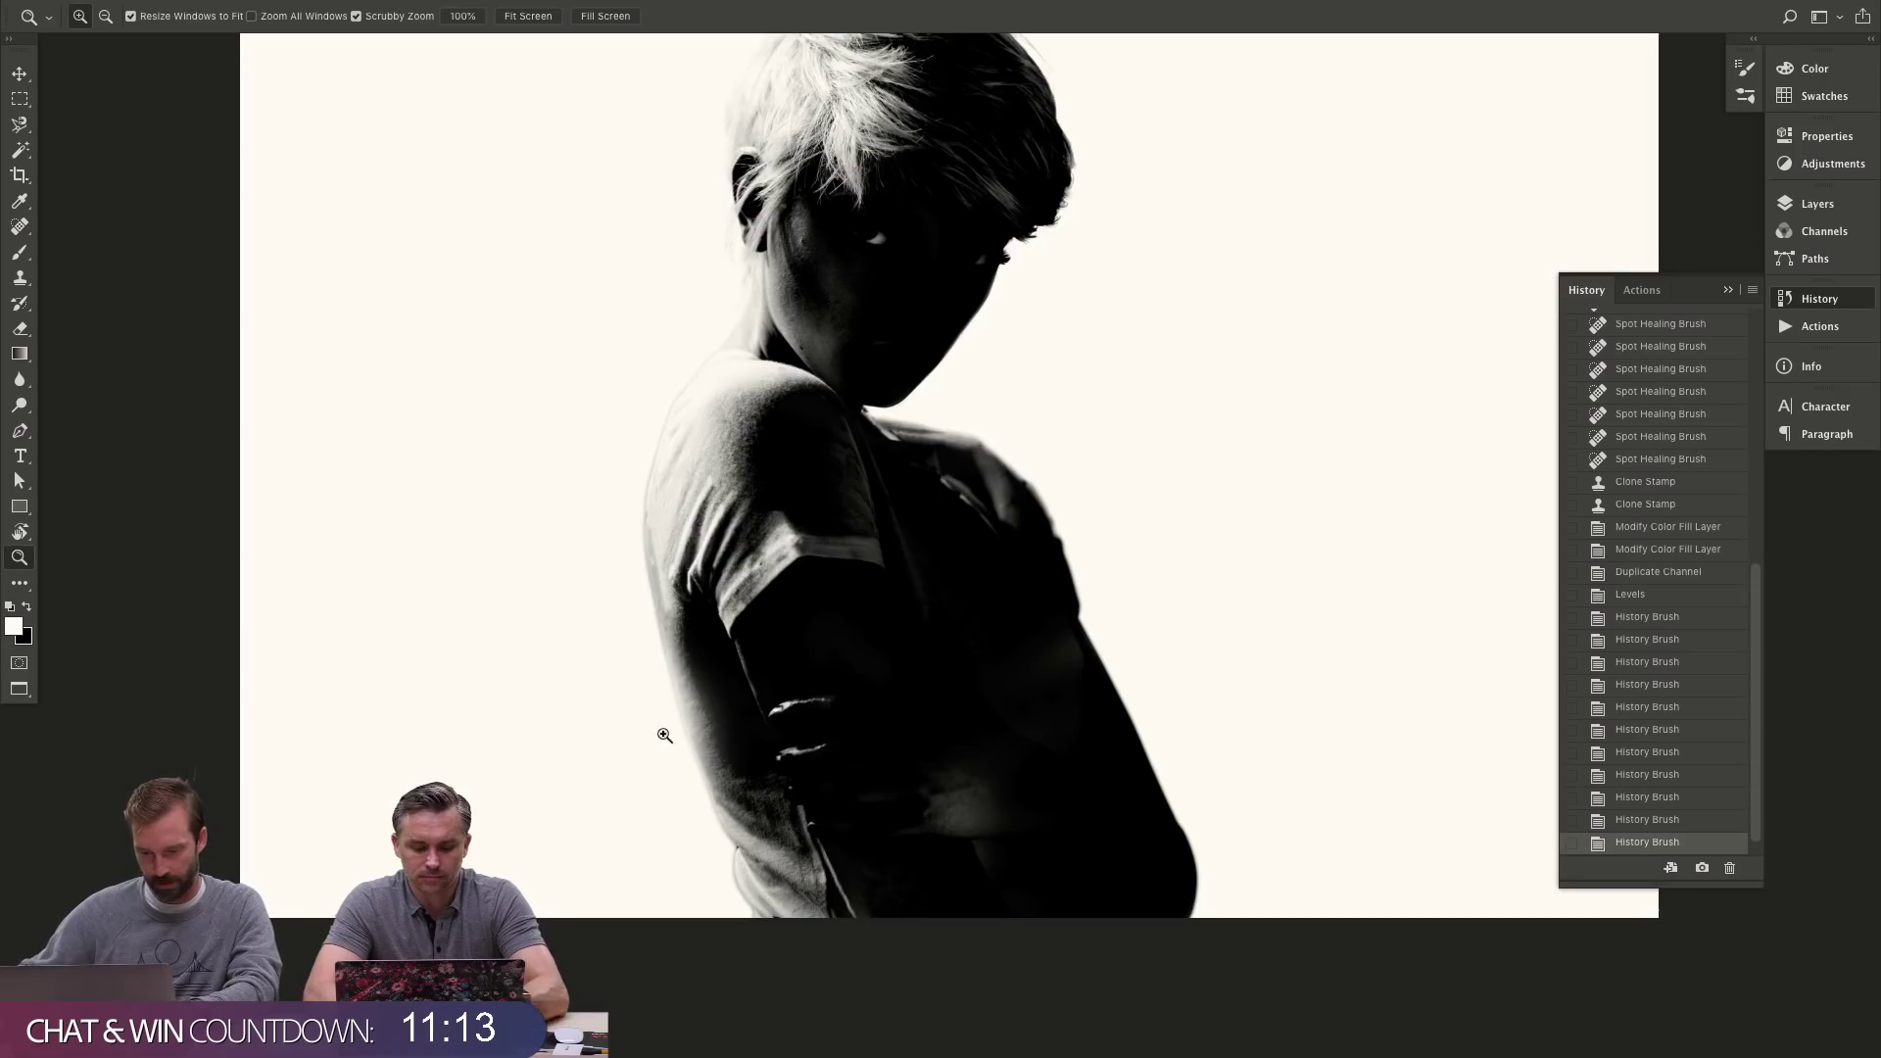
mouse_move(659, 735)
left_mouse_down()
mouse_move(777, 714)
mouse_move(843, 630)
mouse_move(764, 621)
mouse_move(811, 618)
mouse_move(784, 624)
mouse_move(575, 364)
mouse_move(650, 558)
mouse_move(792, 585)
mouse_move(672, 600)
mouse_move(683, 562)
left_mouse_up()
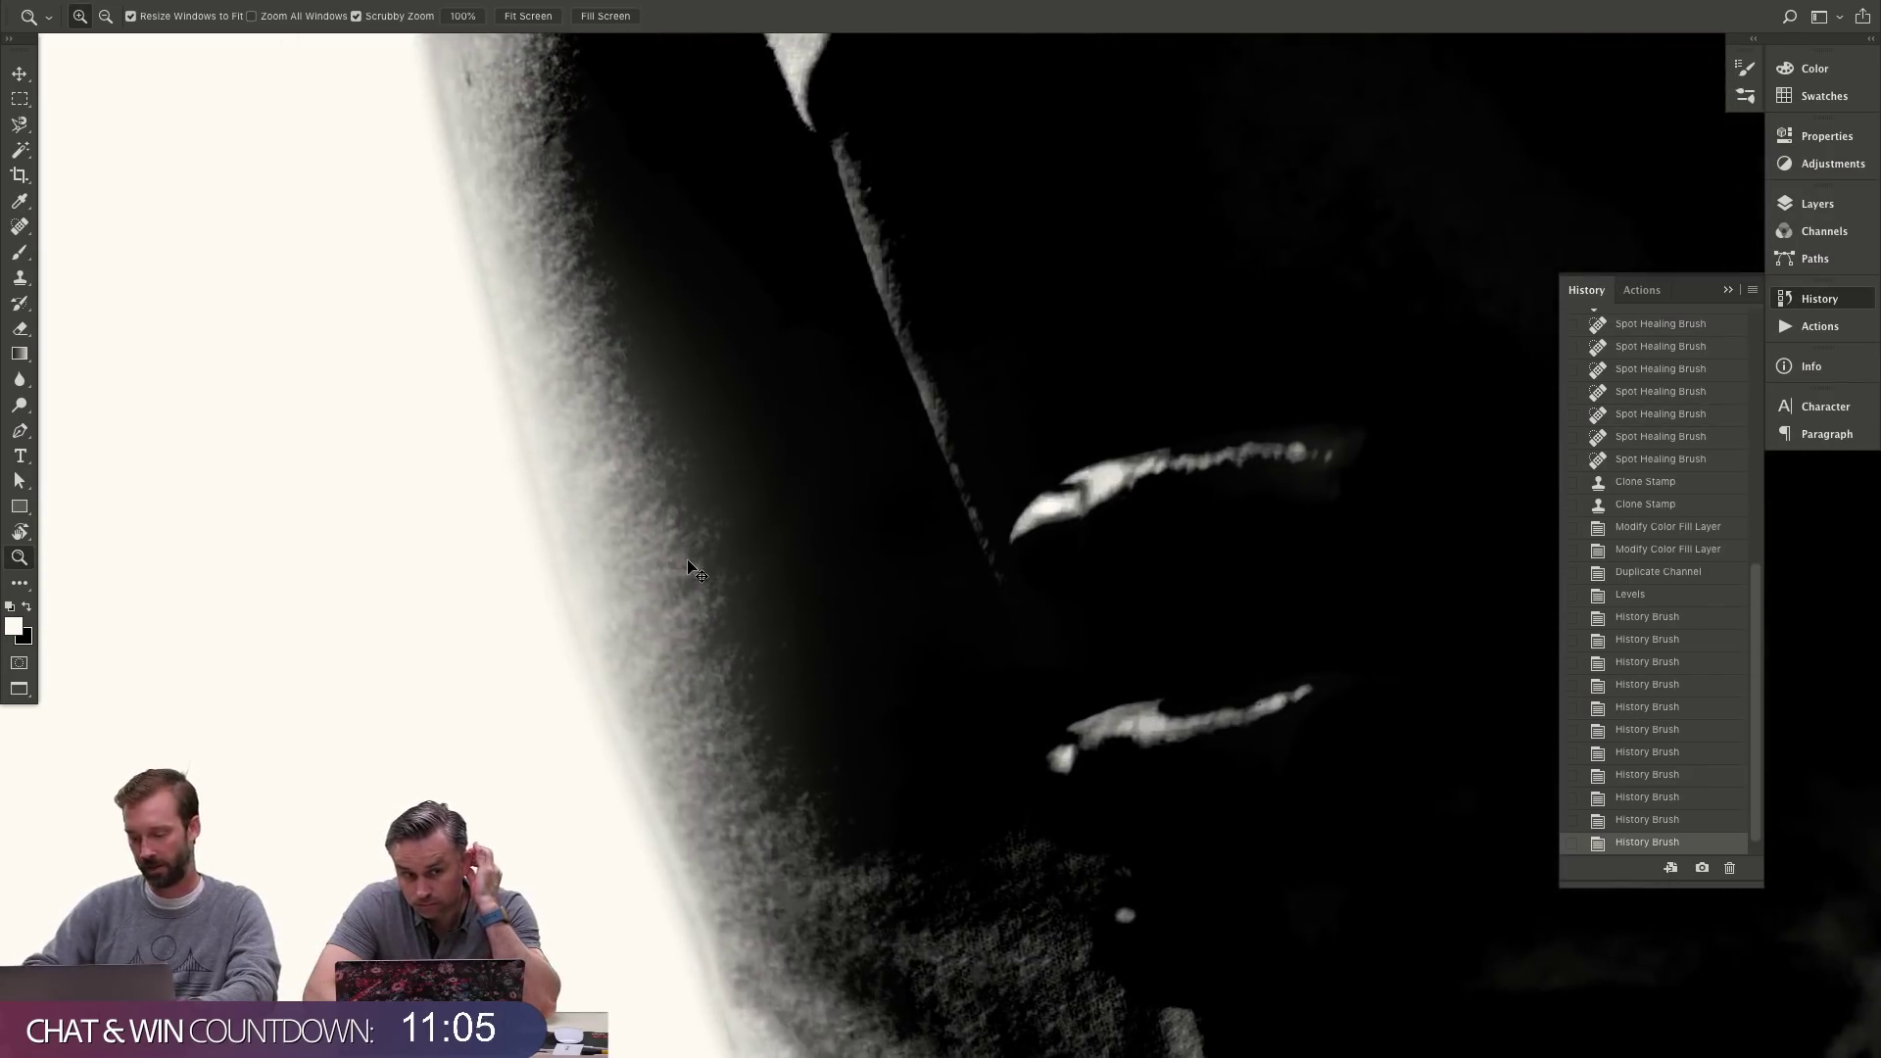
key("ctrl+l")
left_click_drag(1209, 389, 1244, 388)
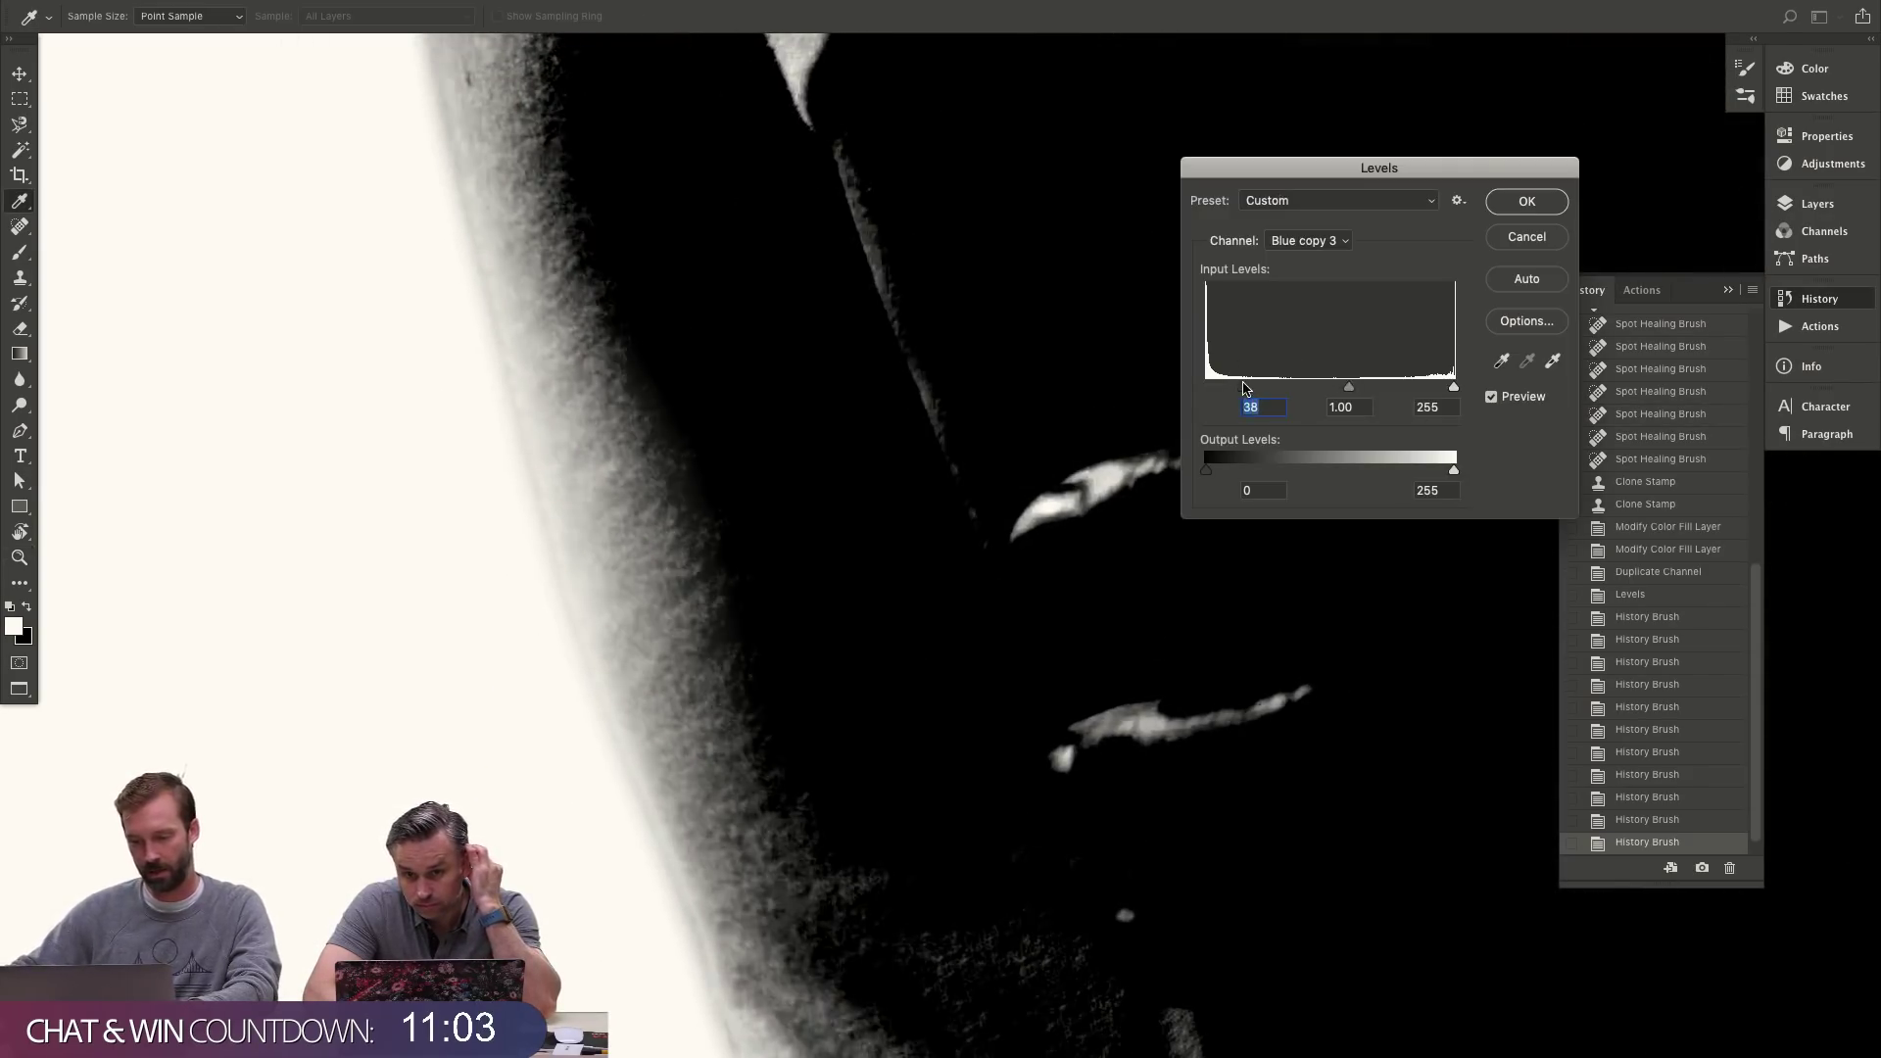
left_click_drag(1453, 387, 1093, 387)
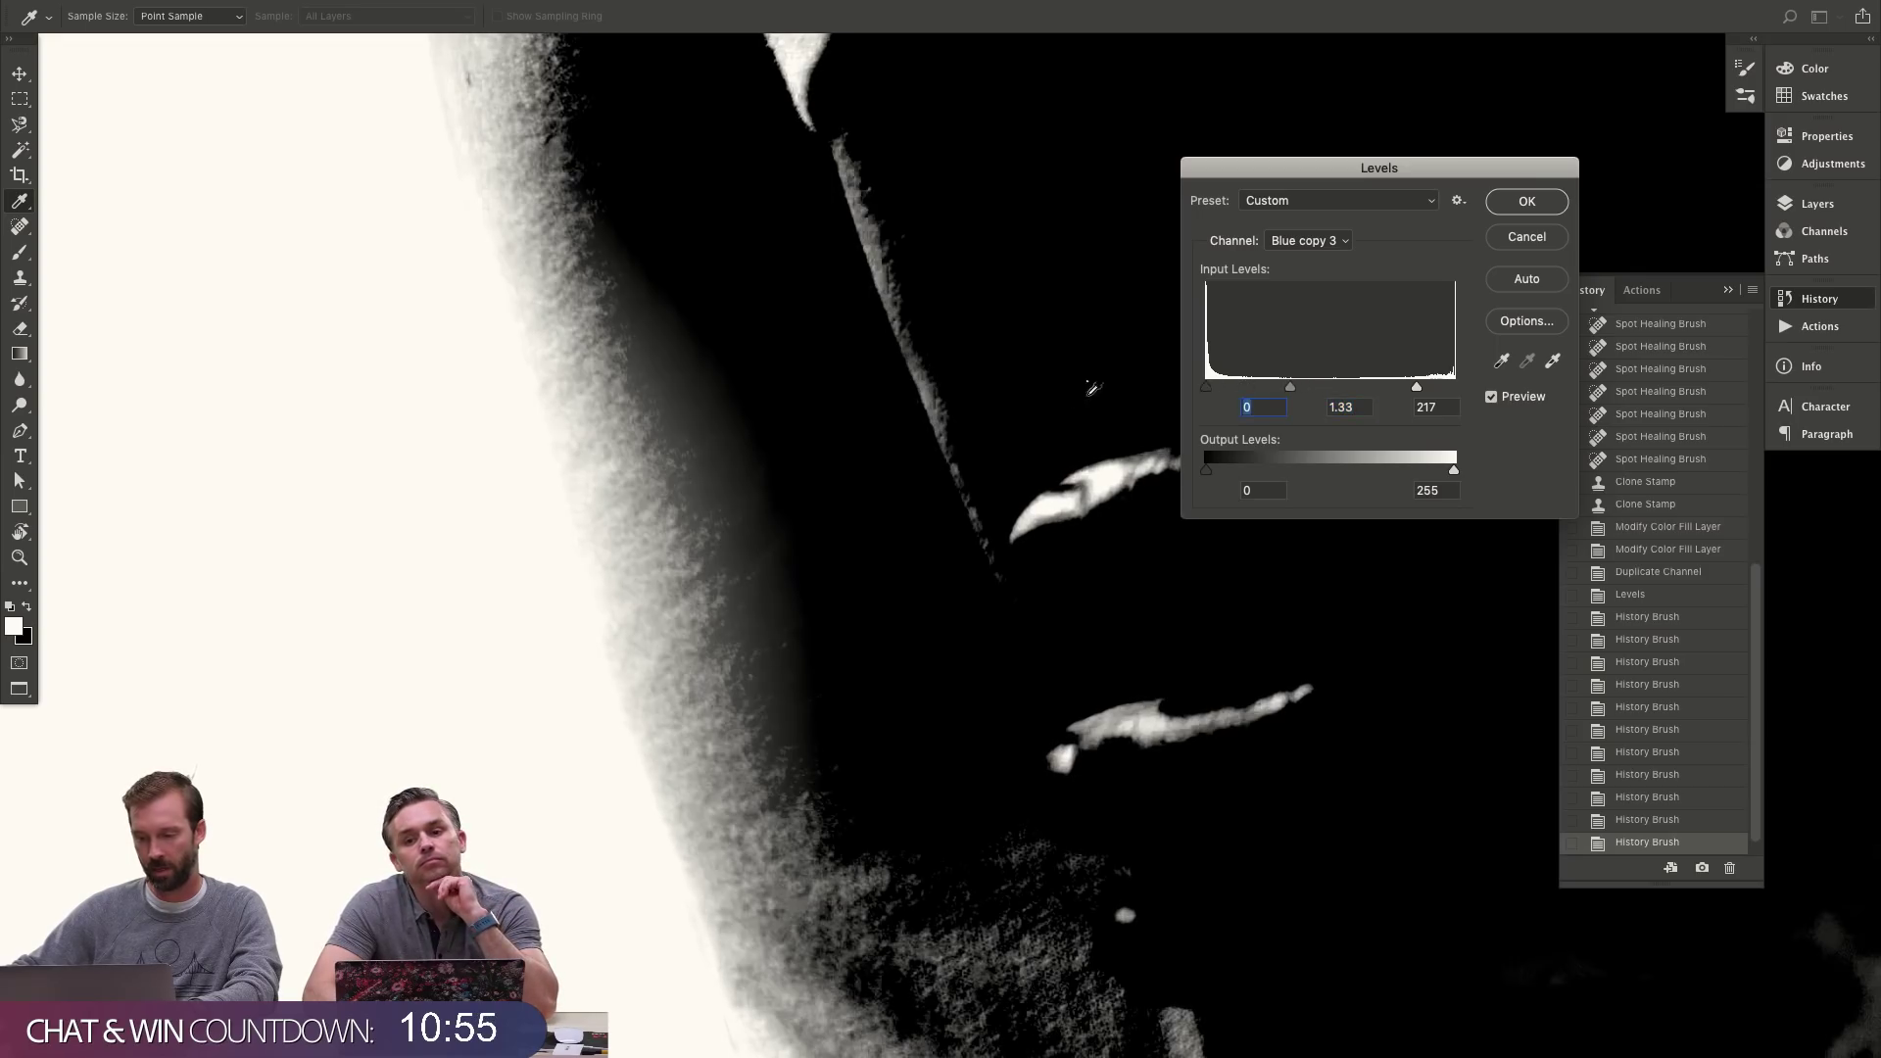
left_click_drag(1418, 387, 1459, 389)
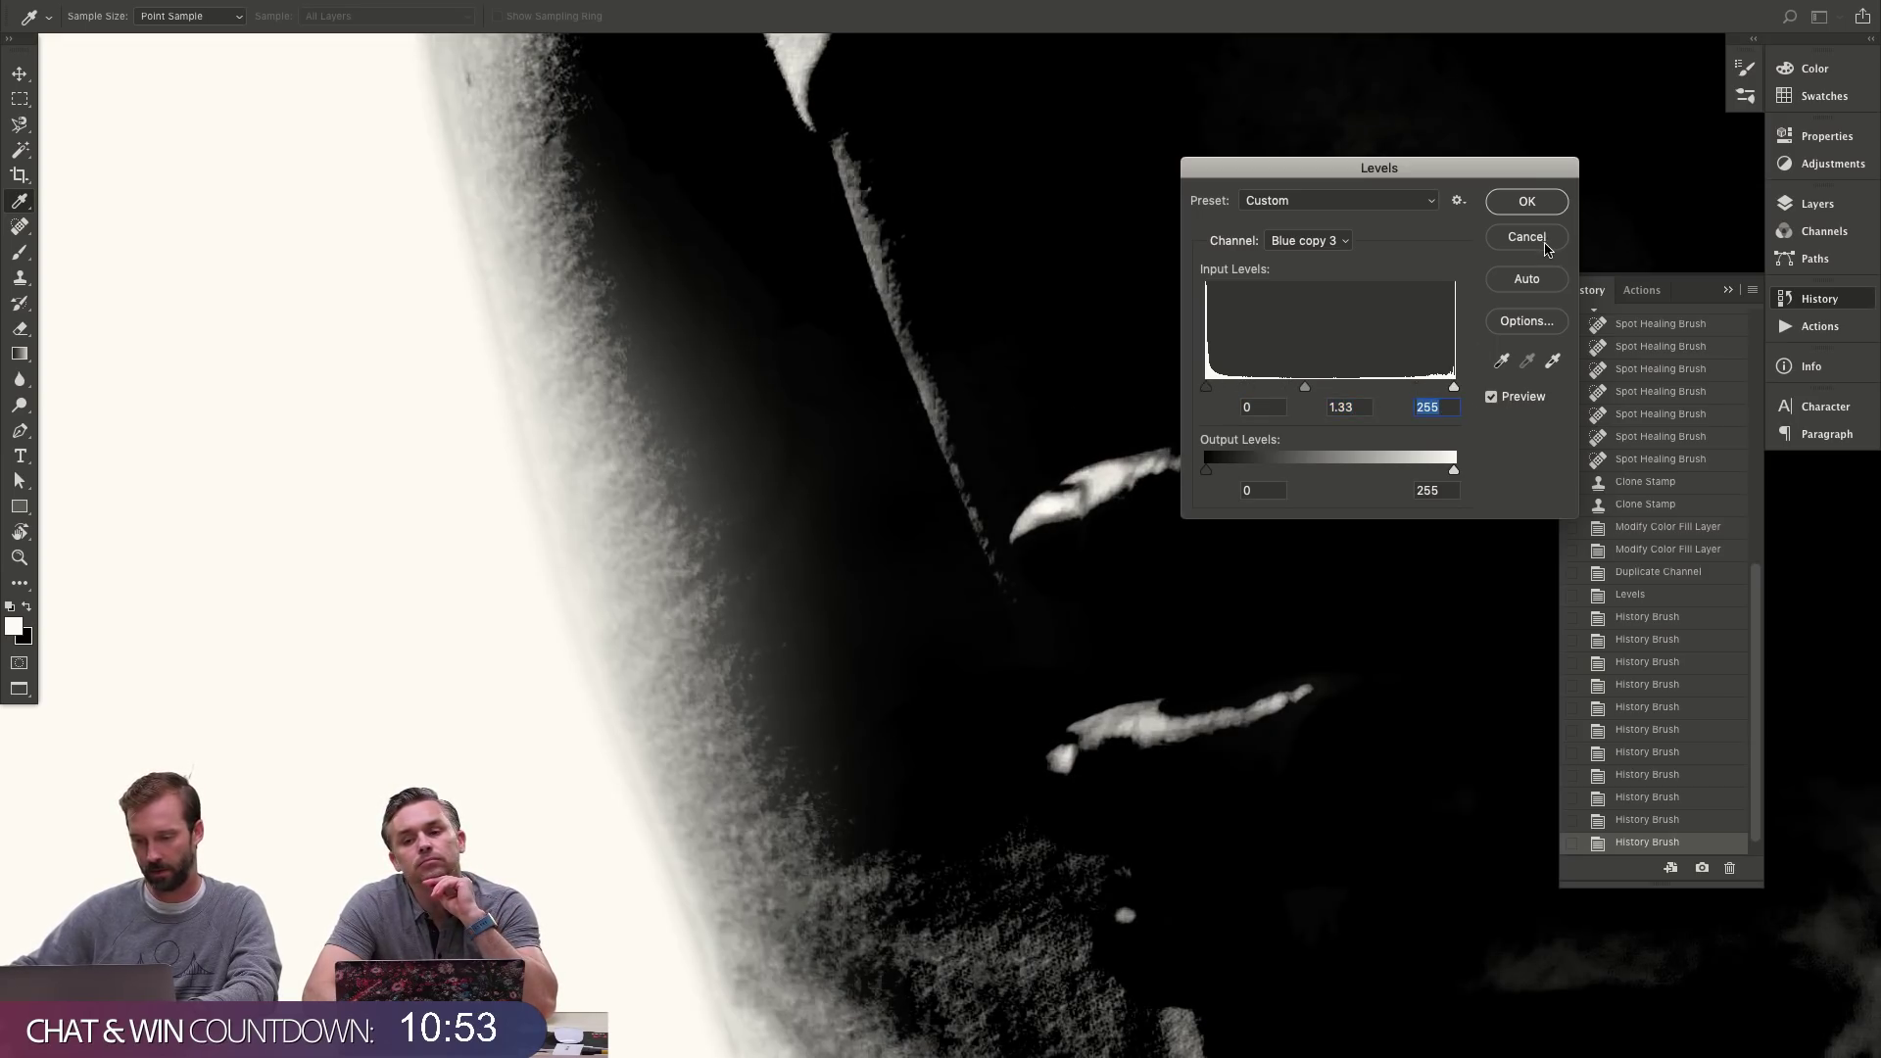
left_click_drag(1208, 393, 1262, 388)
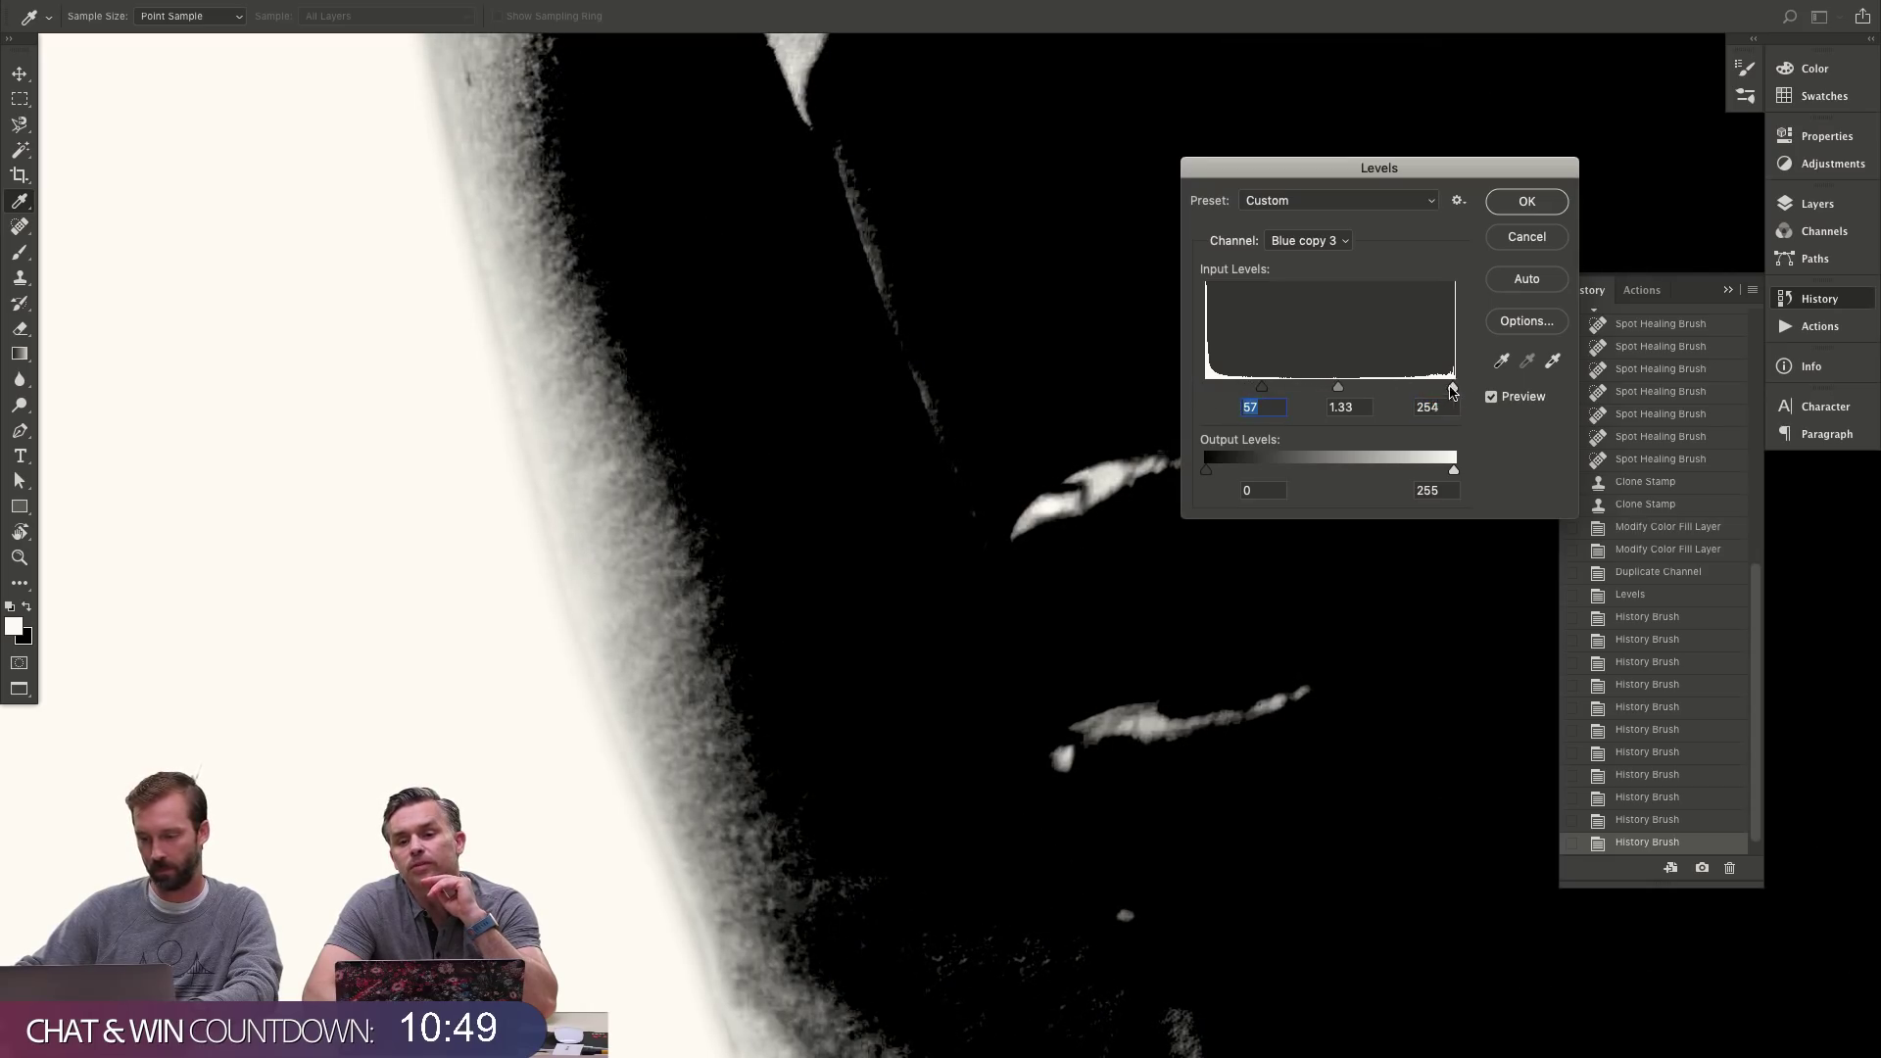
left_click_drag(1453, 391, 1426, 391)
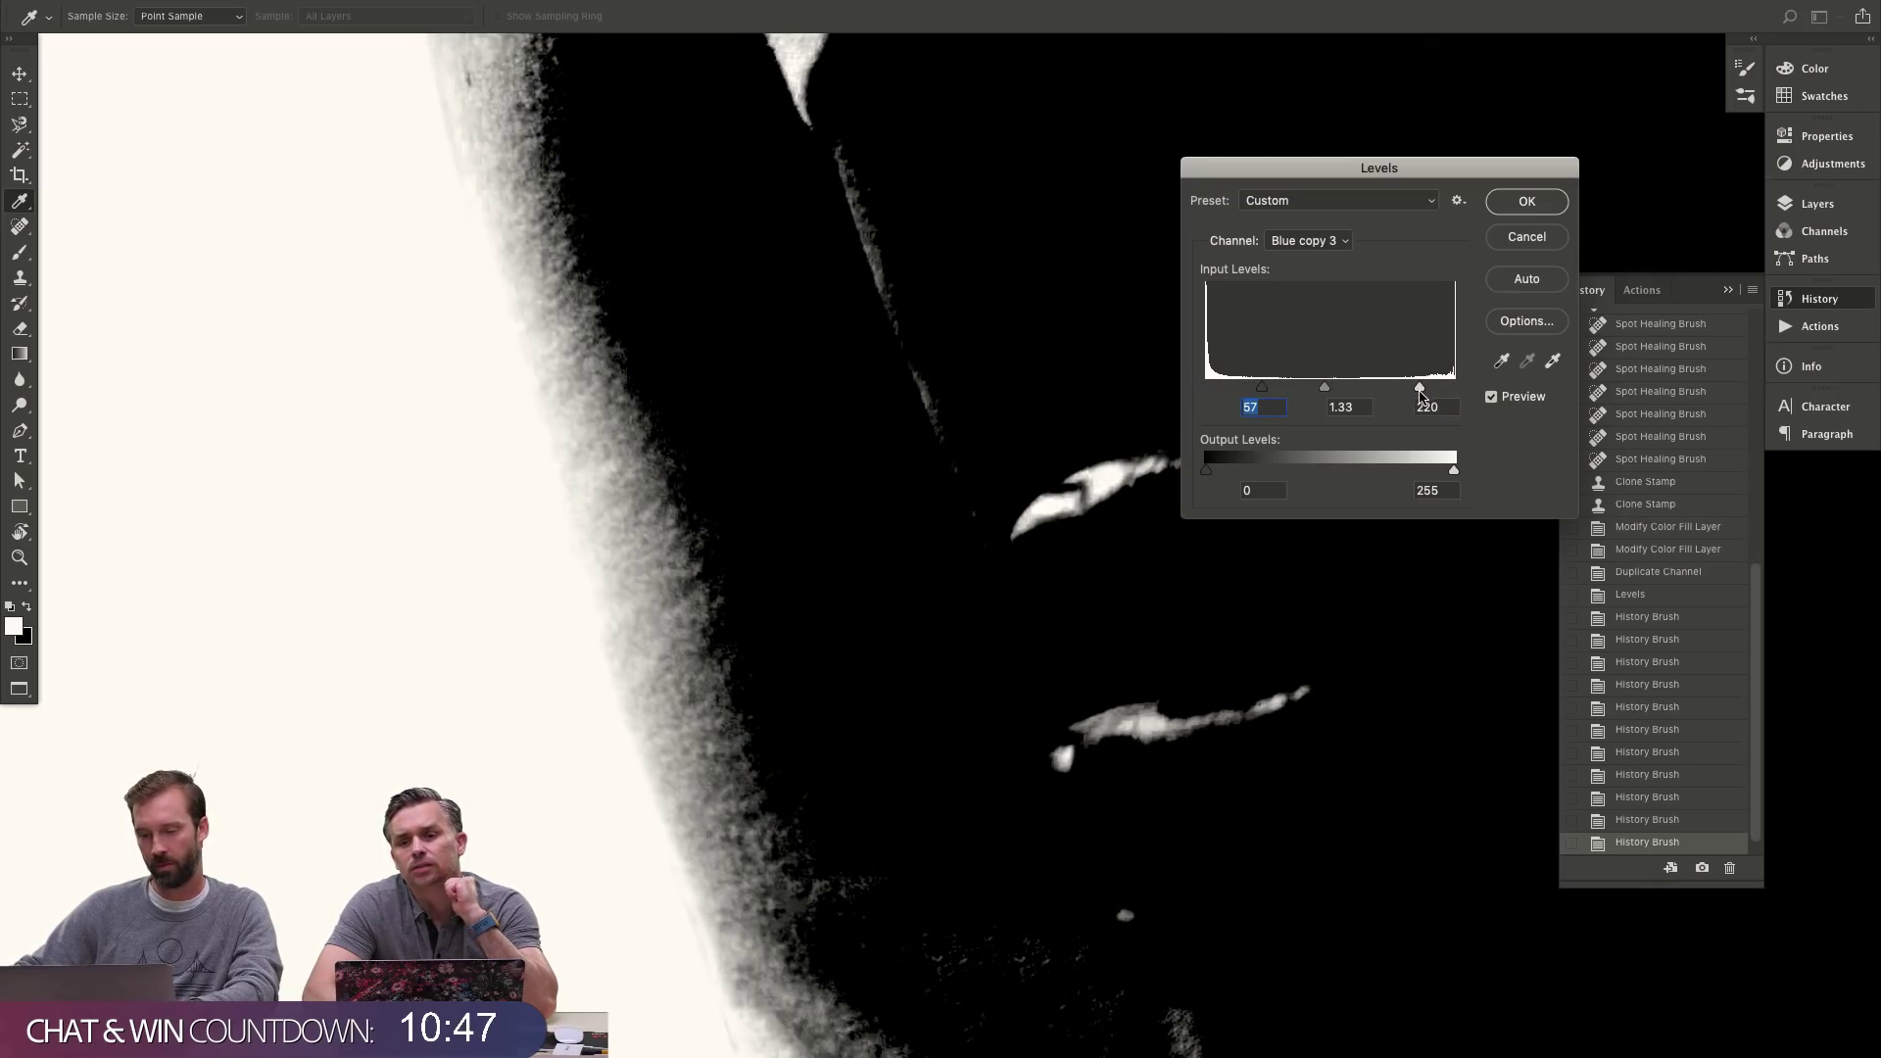
left_click(1543, 235)
key("z")
left_click(867, 451, "alt")
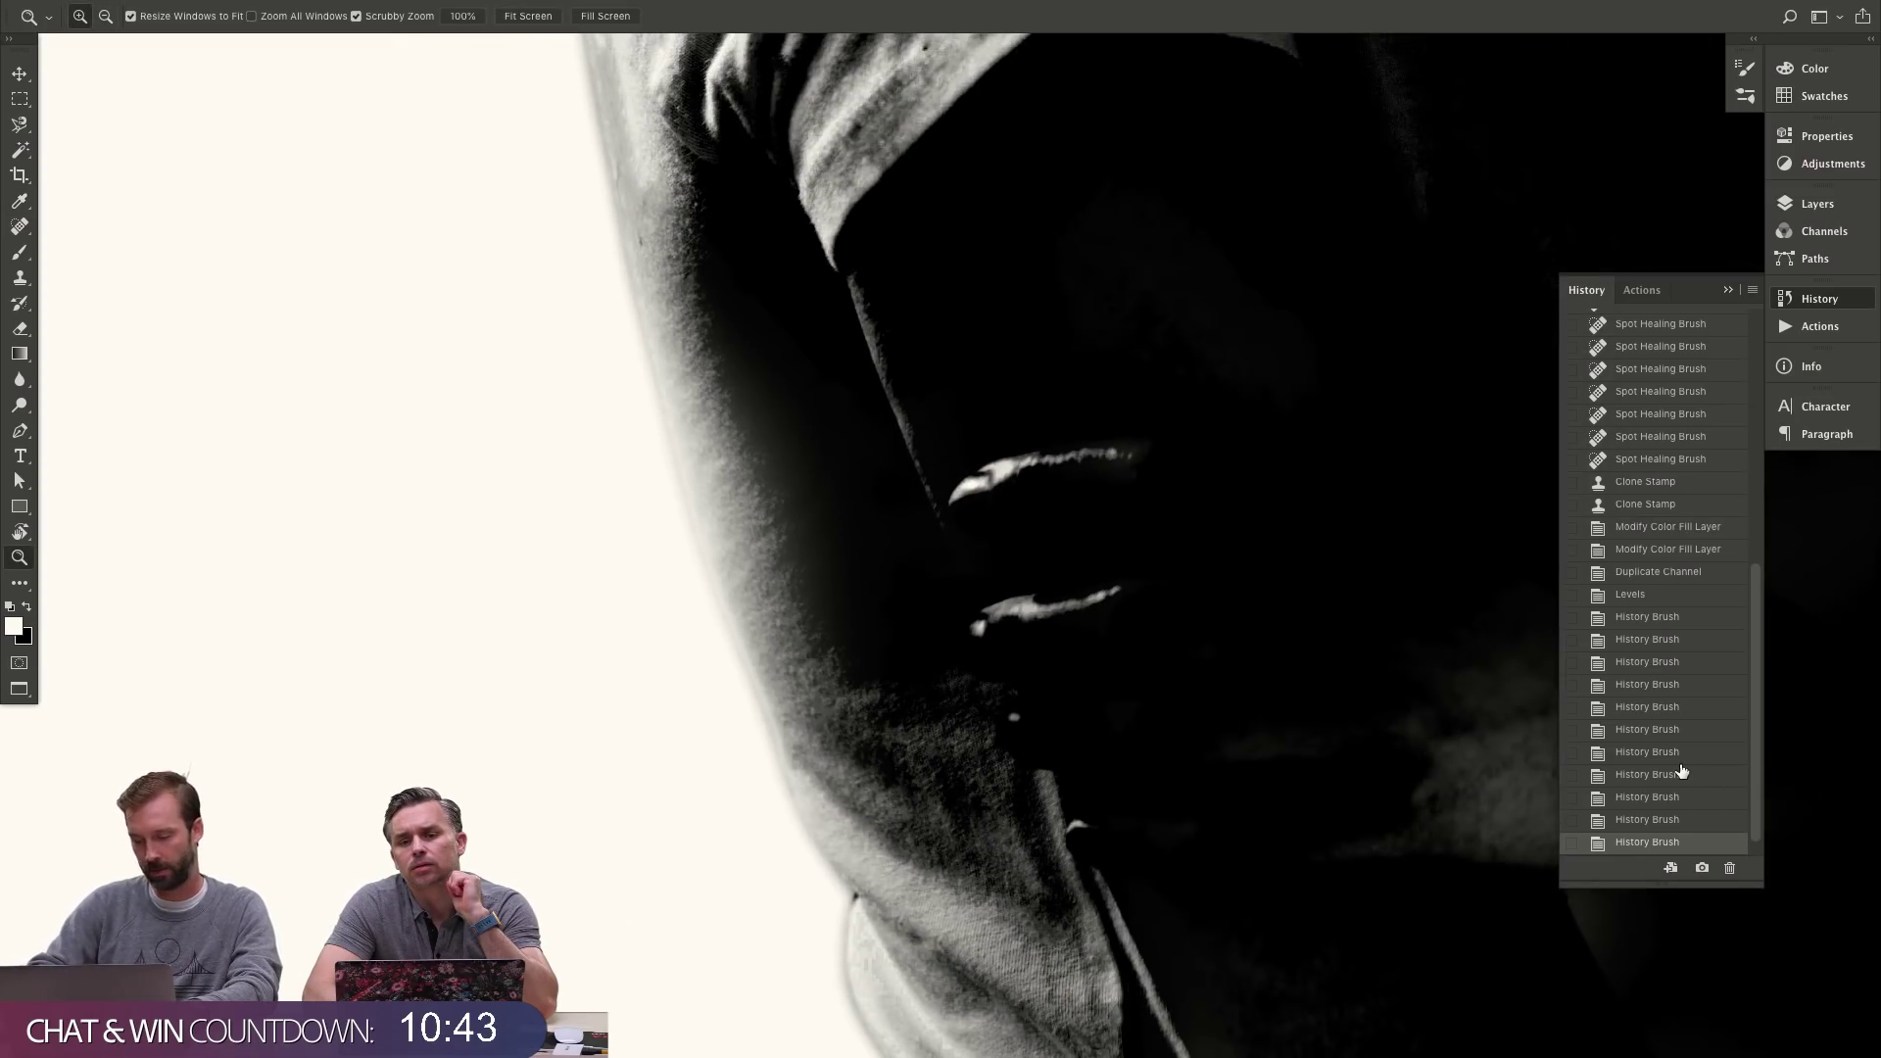
key("ctrl+l")
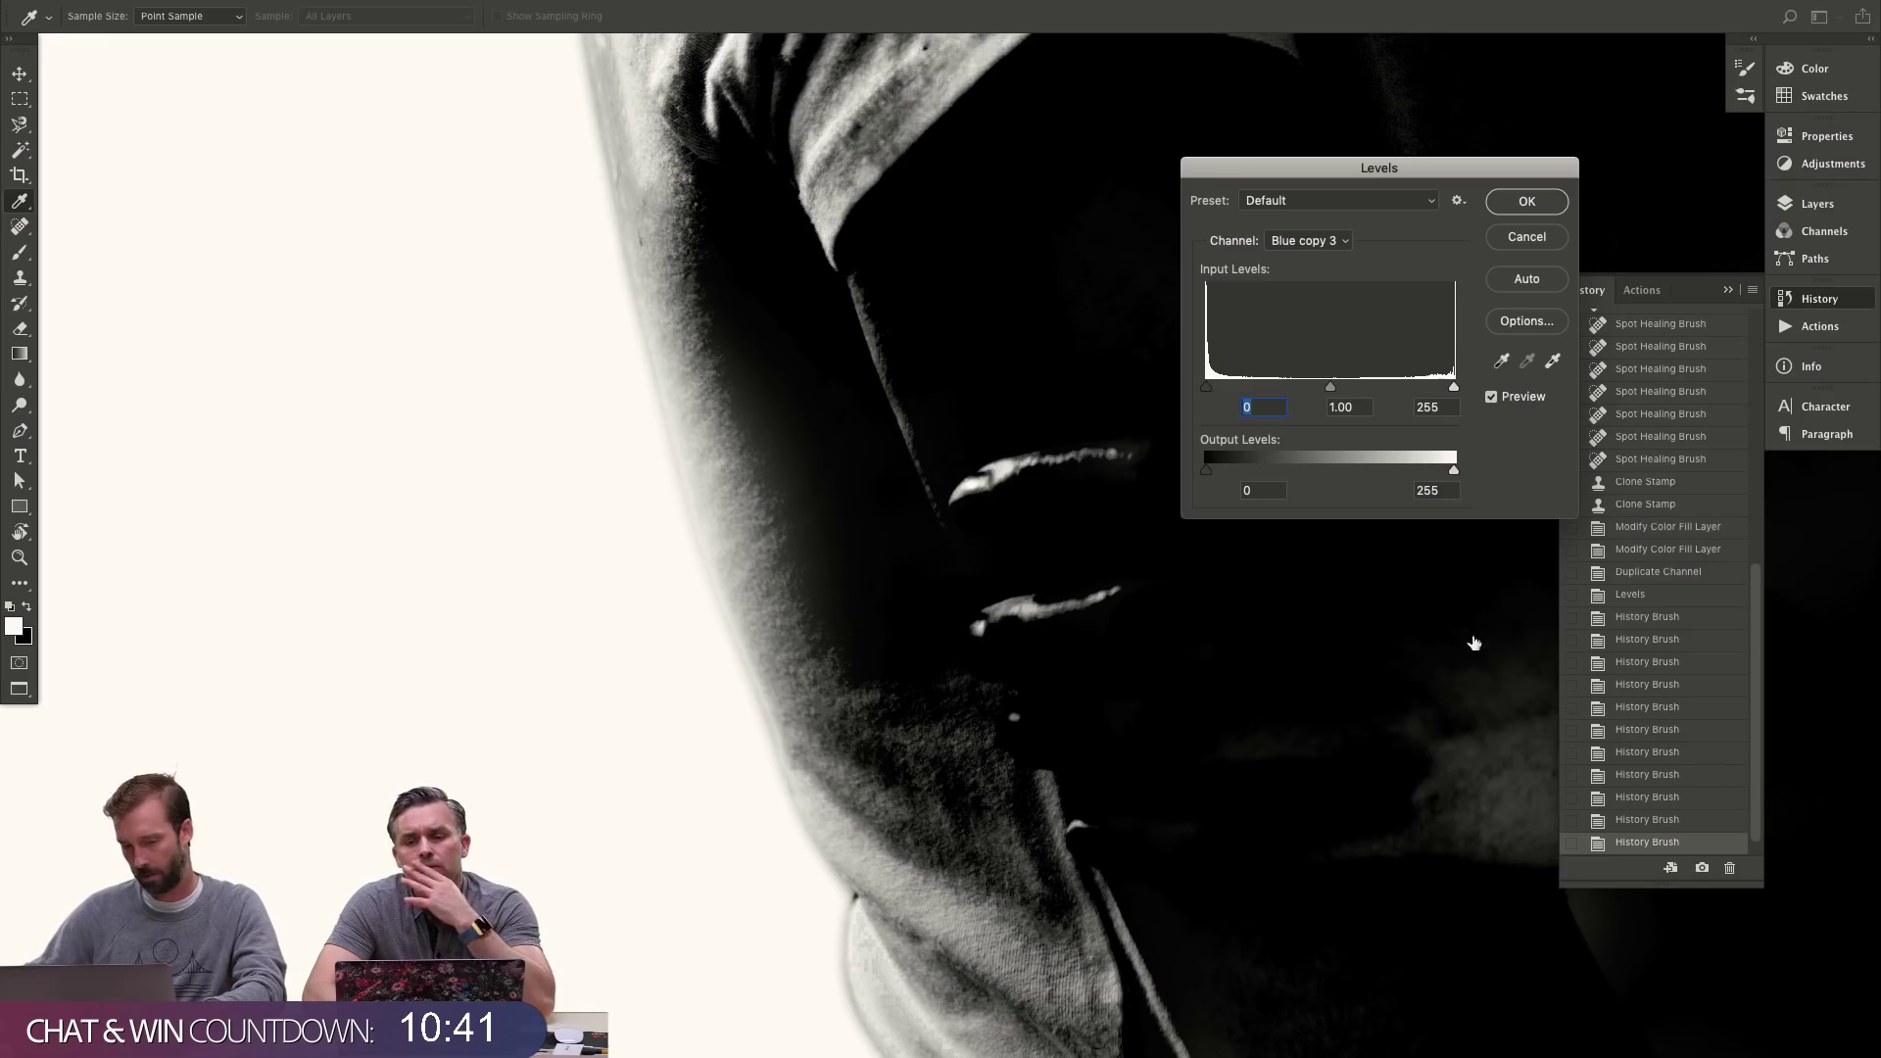
key("Escape")
- Review the history states one after another, from the Clone Stamp through the History Brush strokes to the second Levels state
left_click(1672, 504)
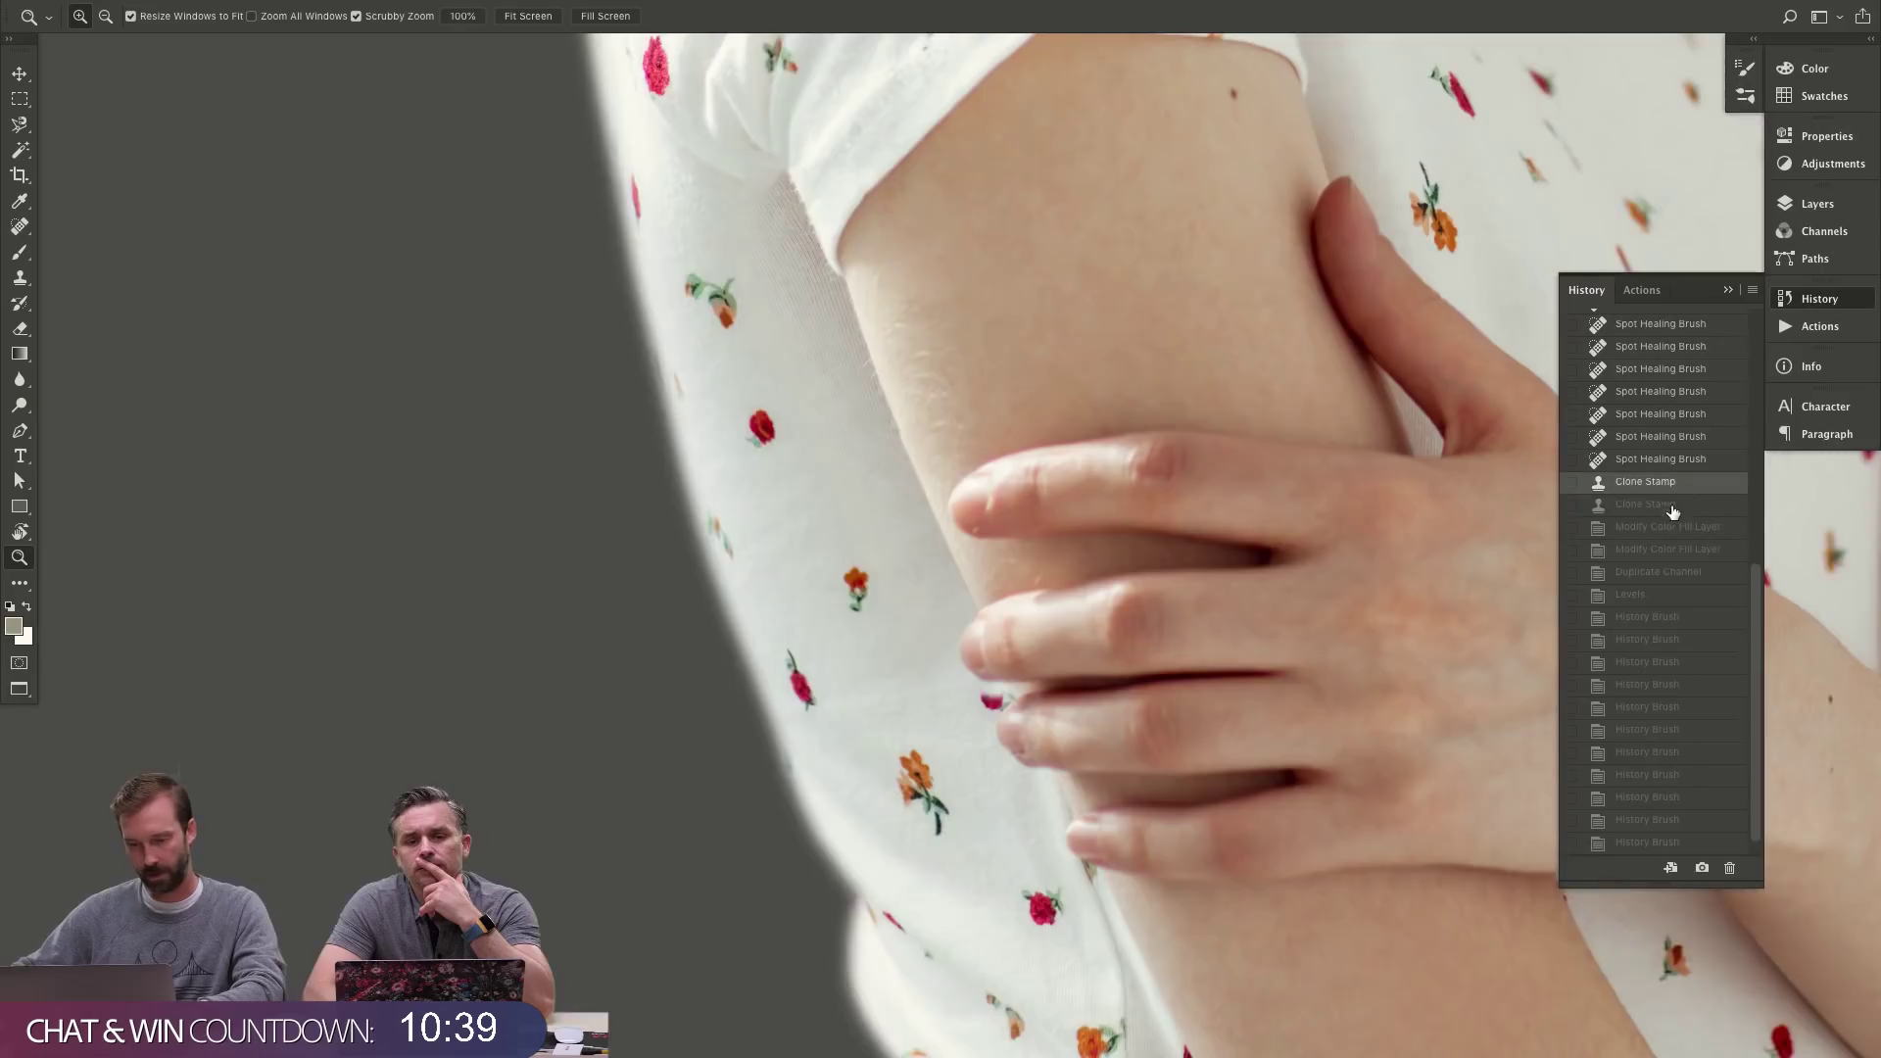
left_click(1673, 573)
left_click(1677, 617)
left_click(1689, 684)
left_click(1654, 731)
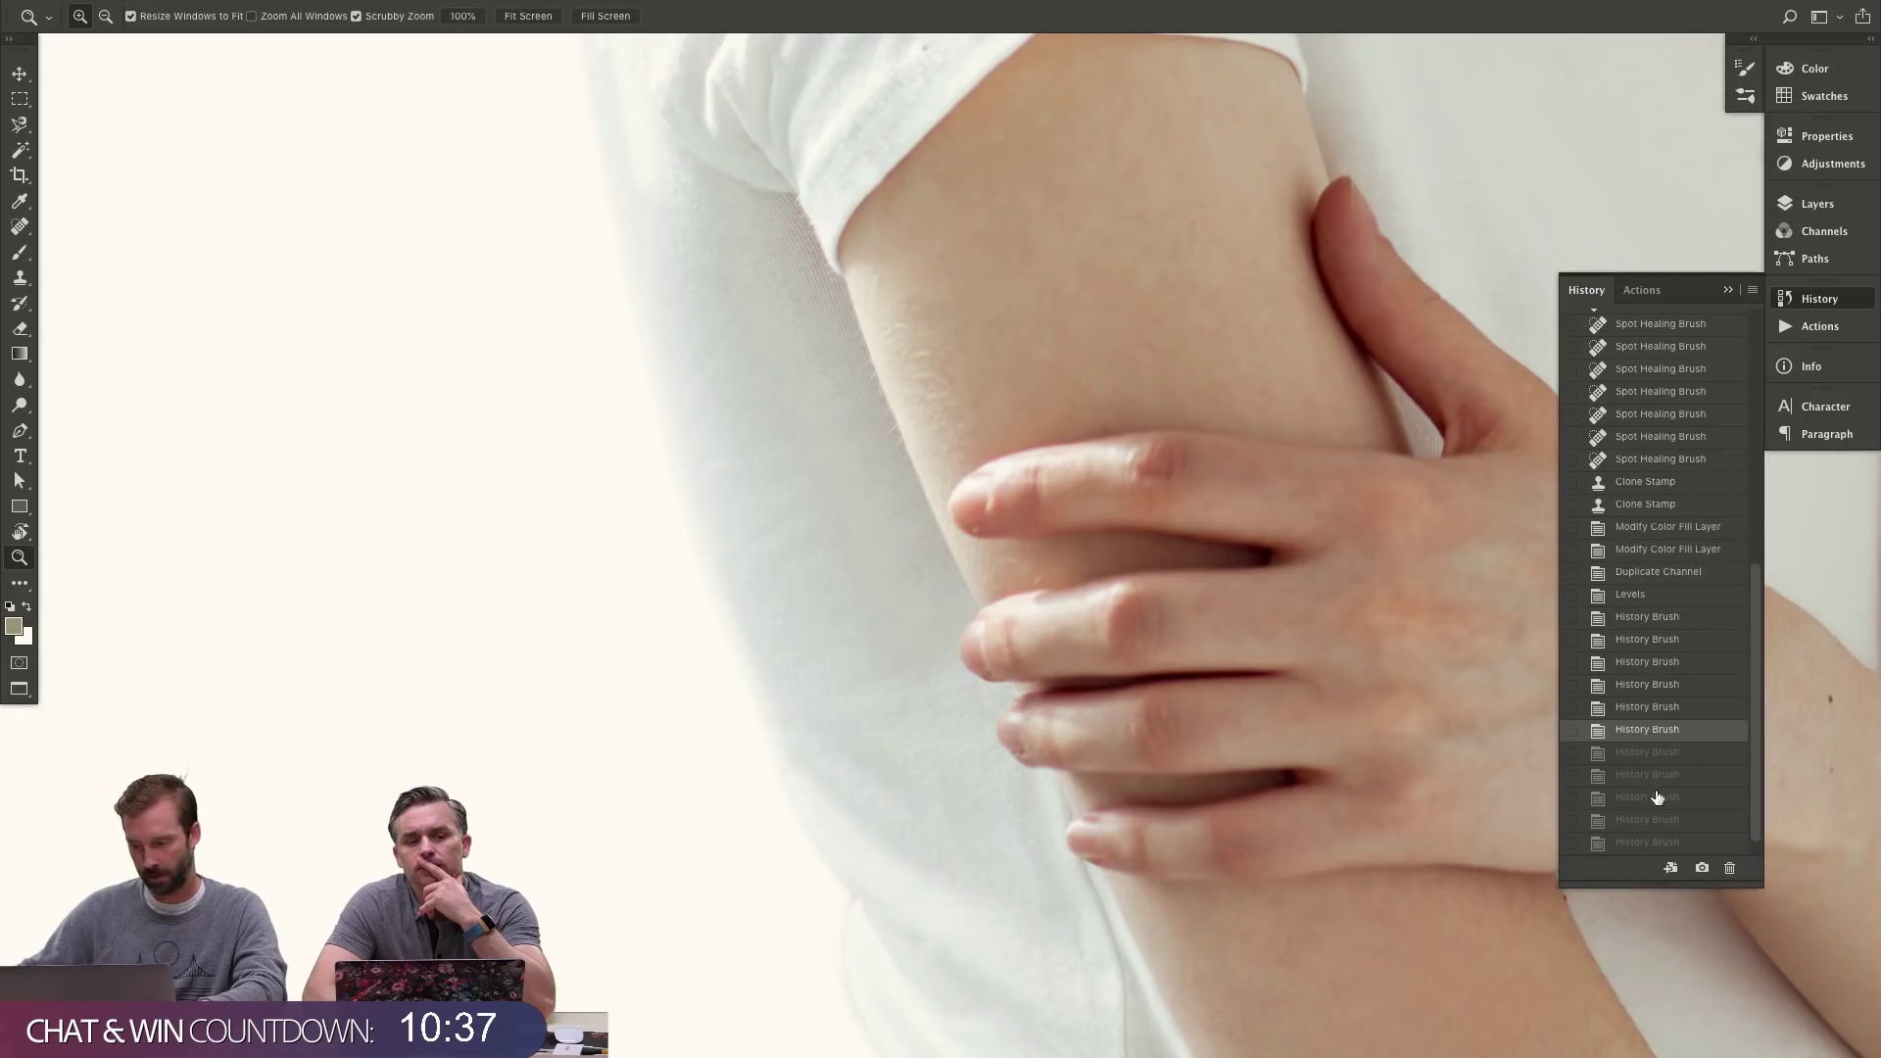
left_click(1657, 797)
left_click(1659, 820)
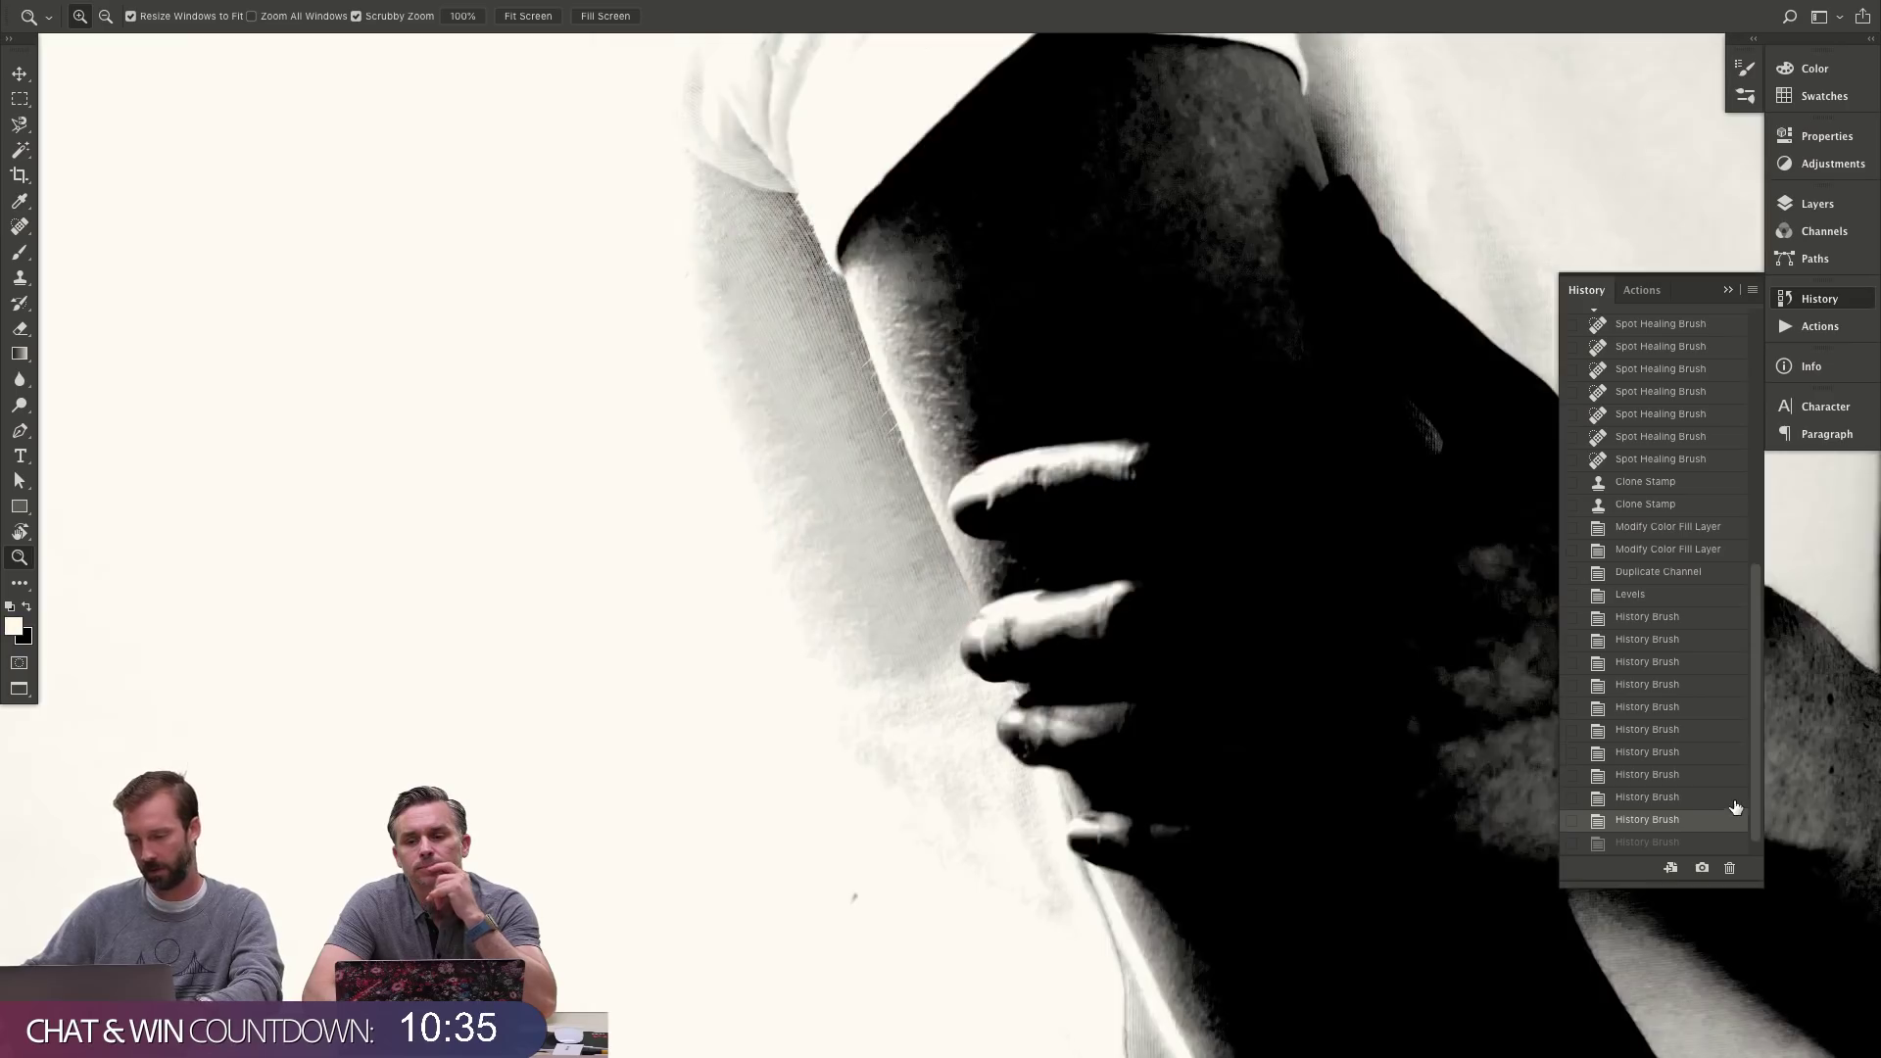
left_click_drag(1754, 806, 1754, 853)
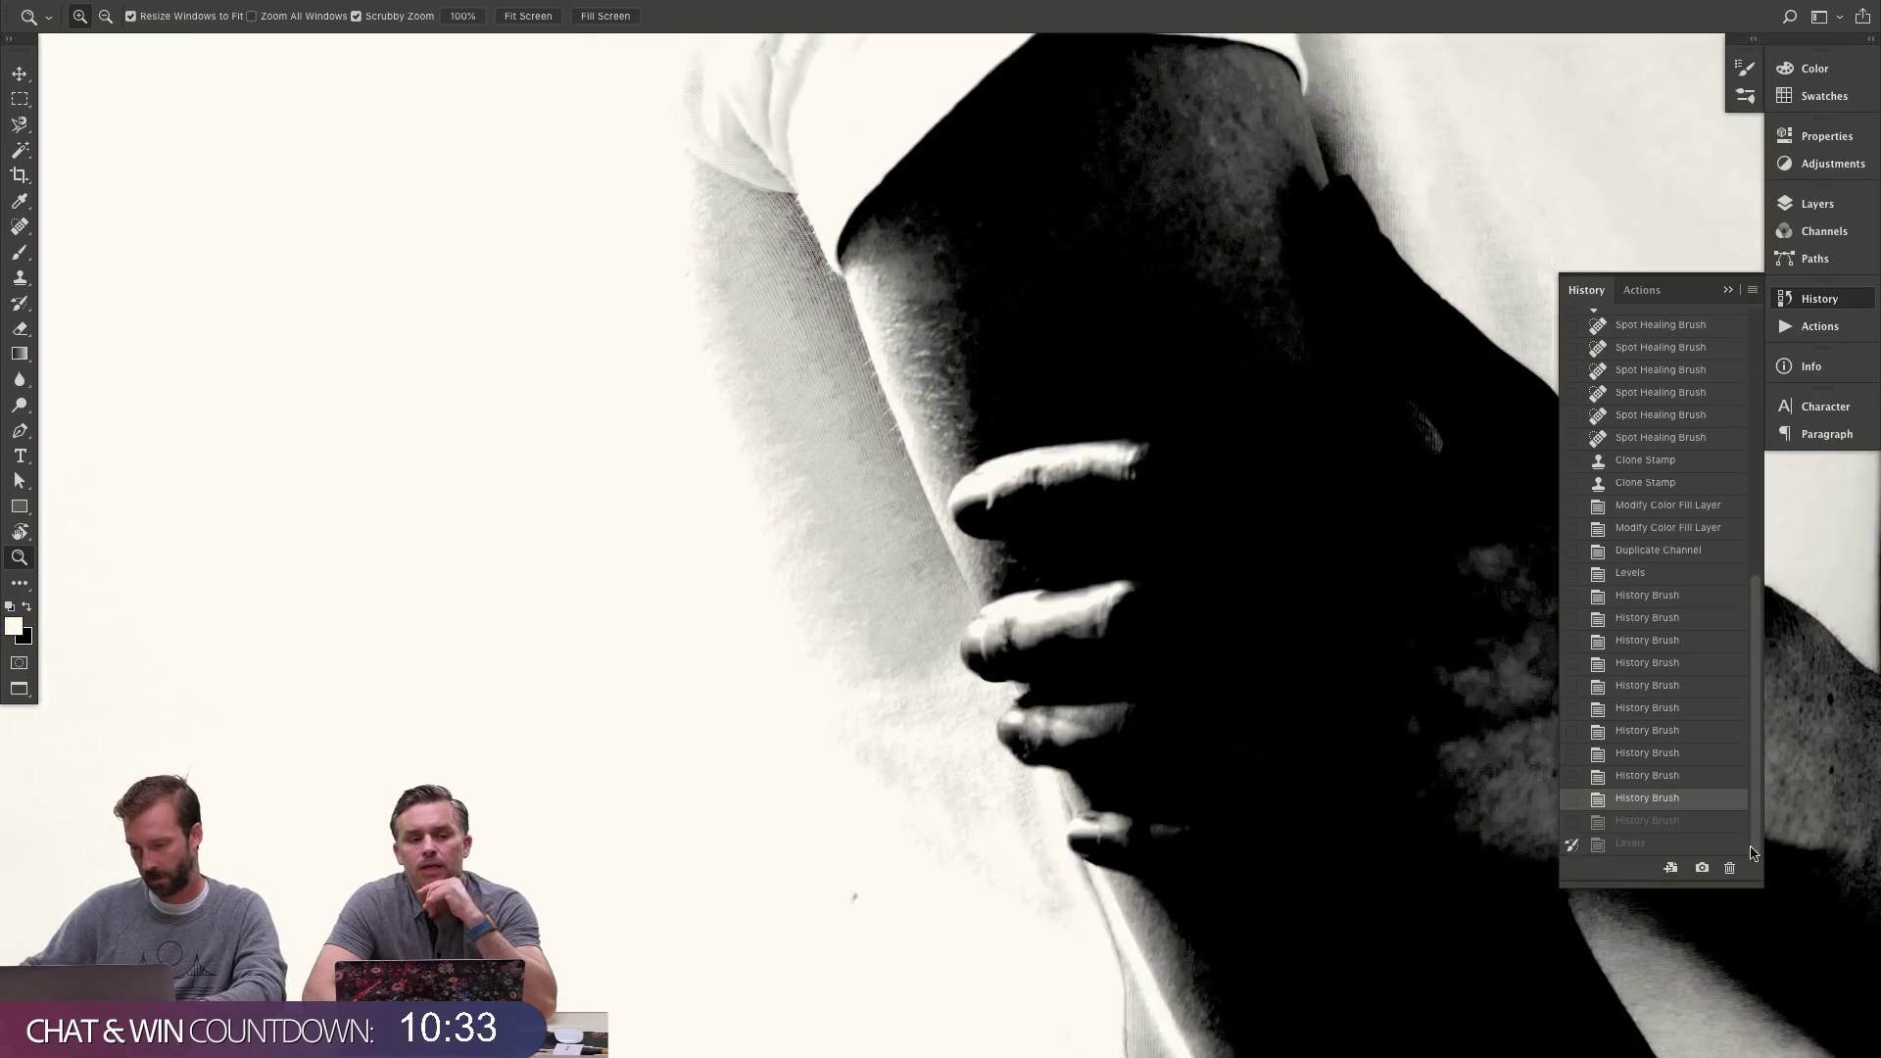
left_click(1679, 825)
left_click(1664, 846)
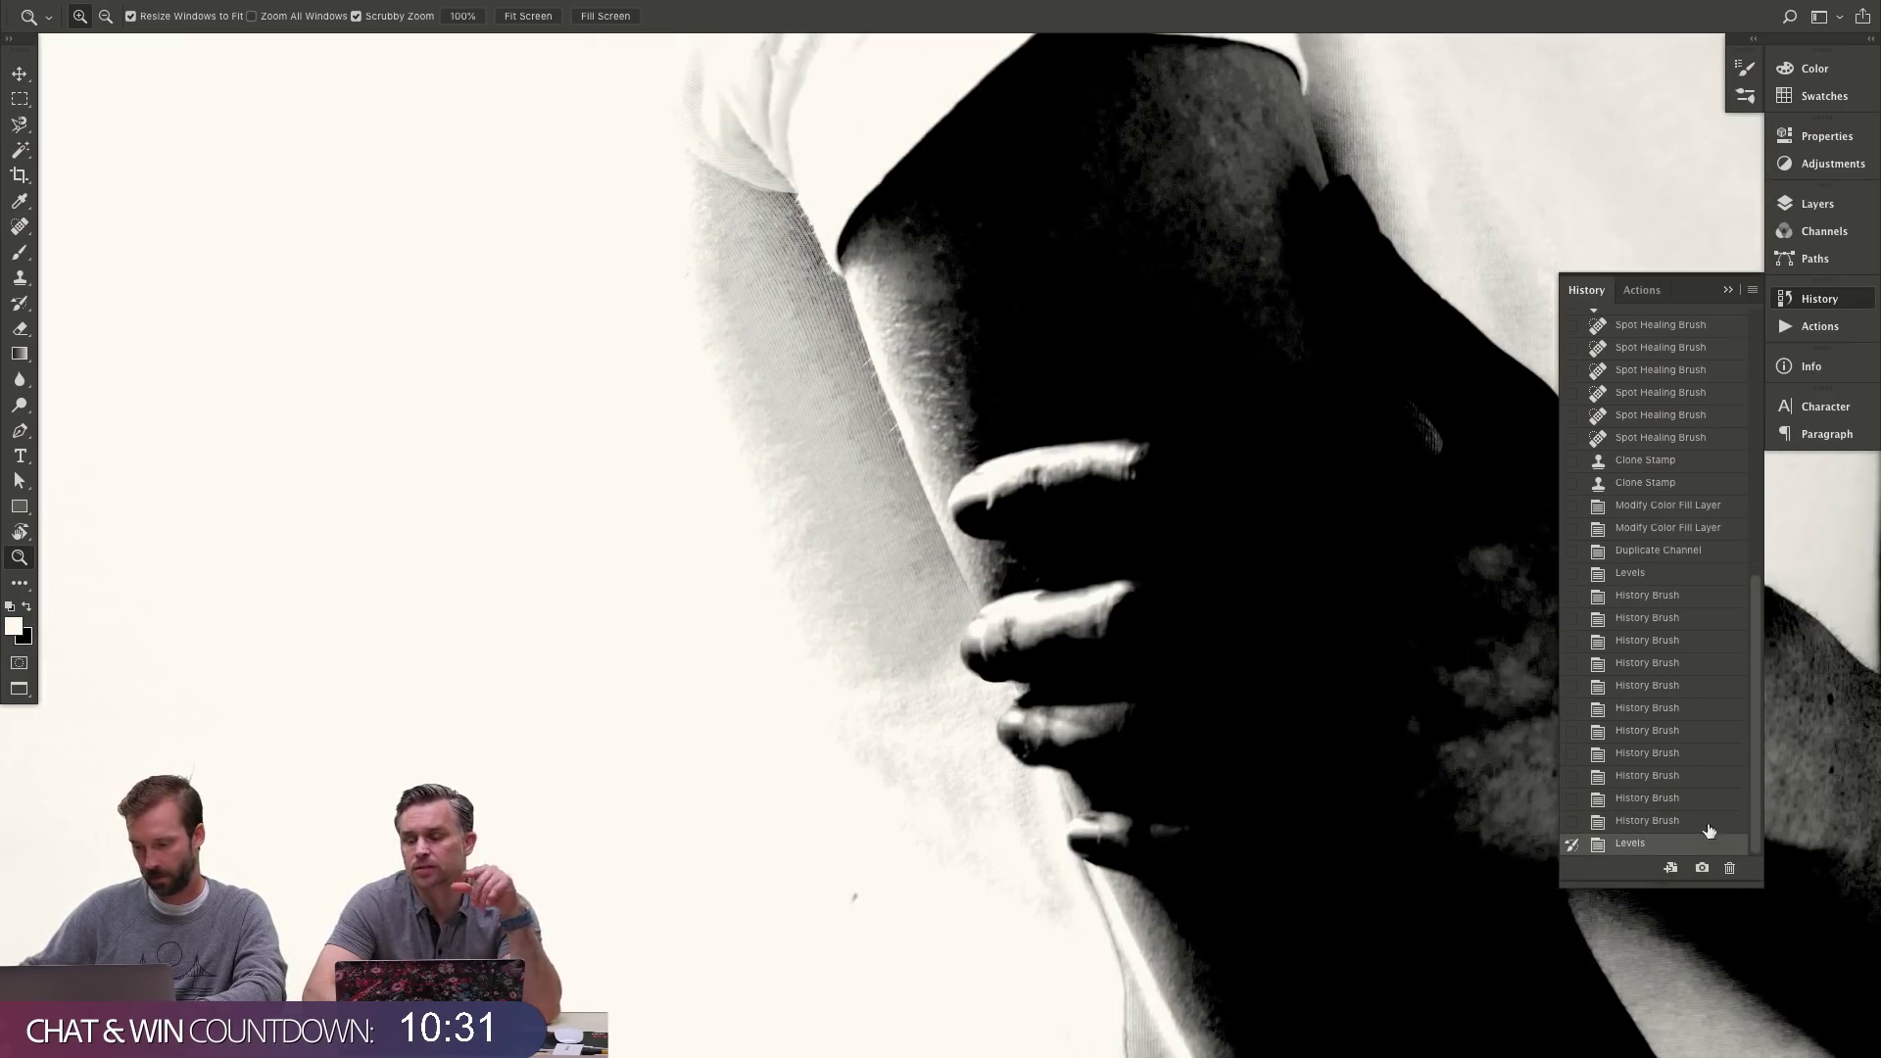
left_click(1685, 826)
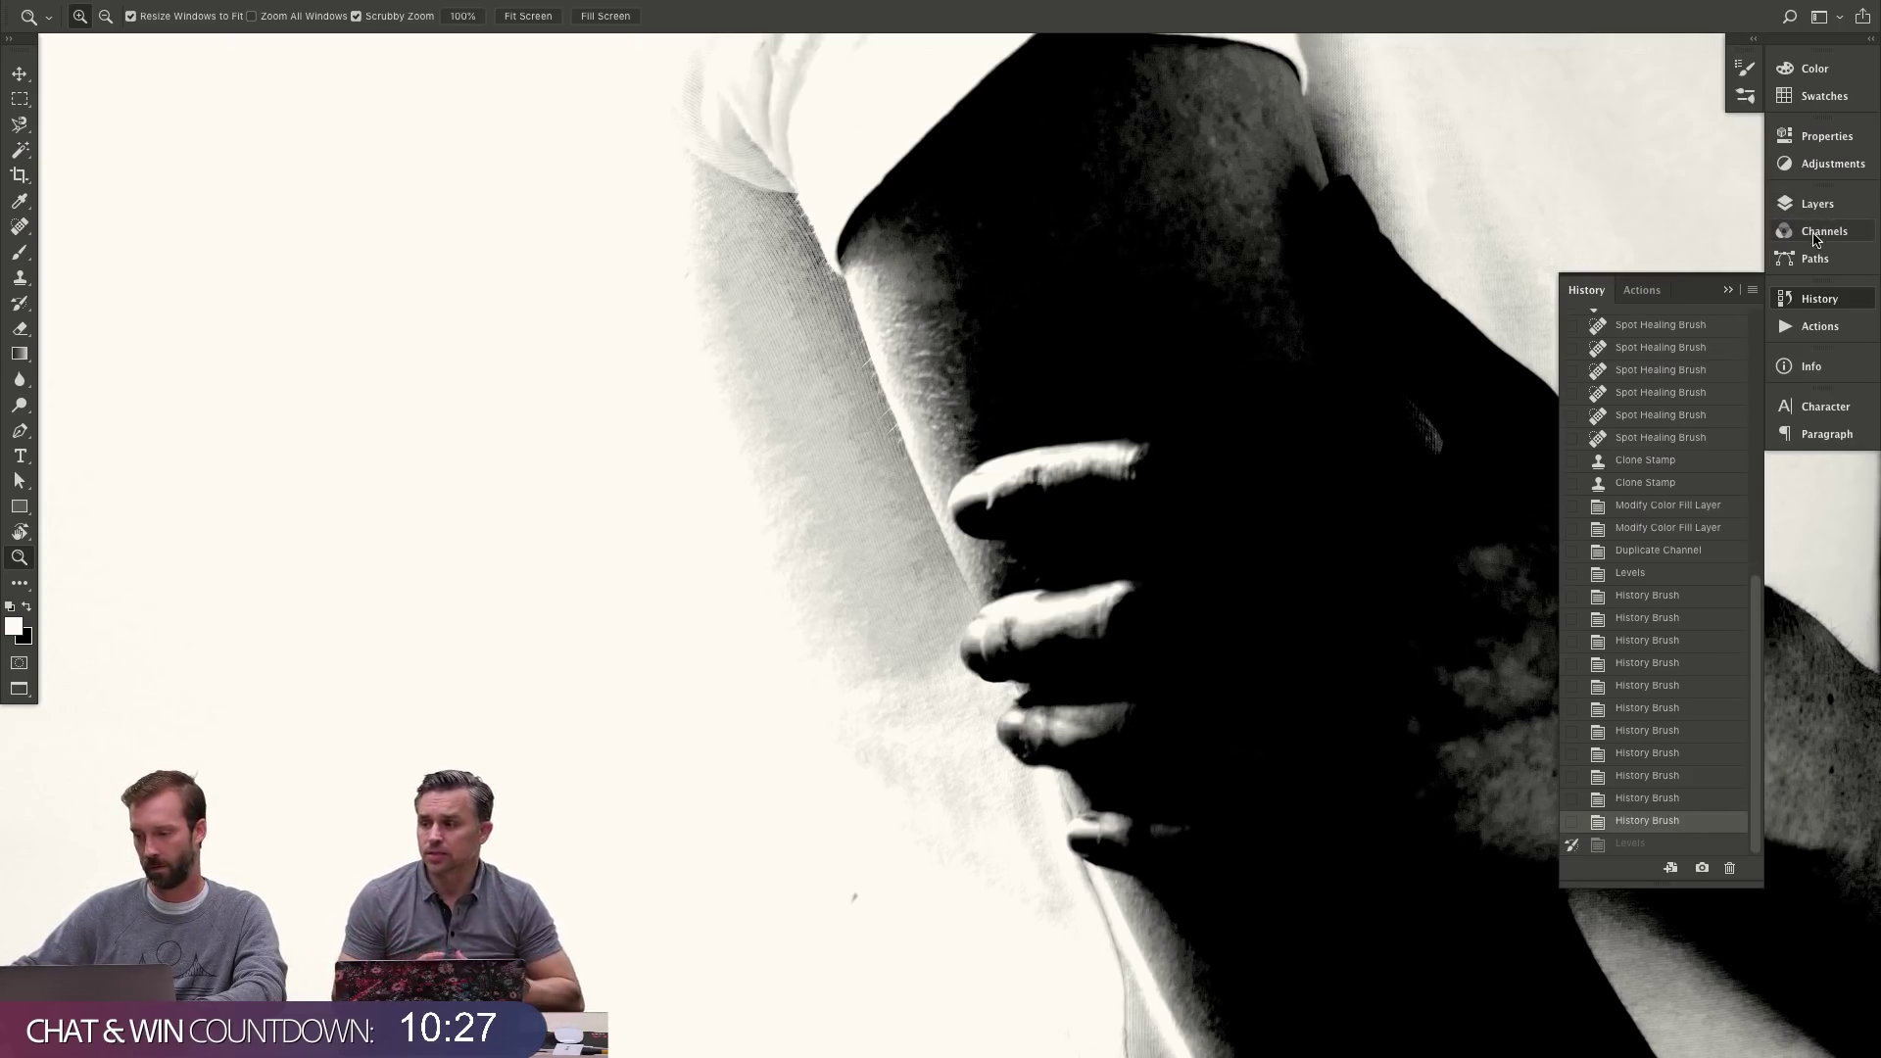
- Show the Blue copy 3 channel and delete the Green copy and Blue copy 2 channels
left_click(1825, 231)
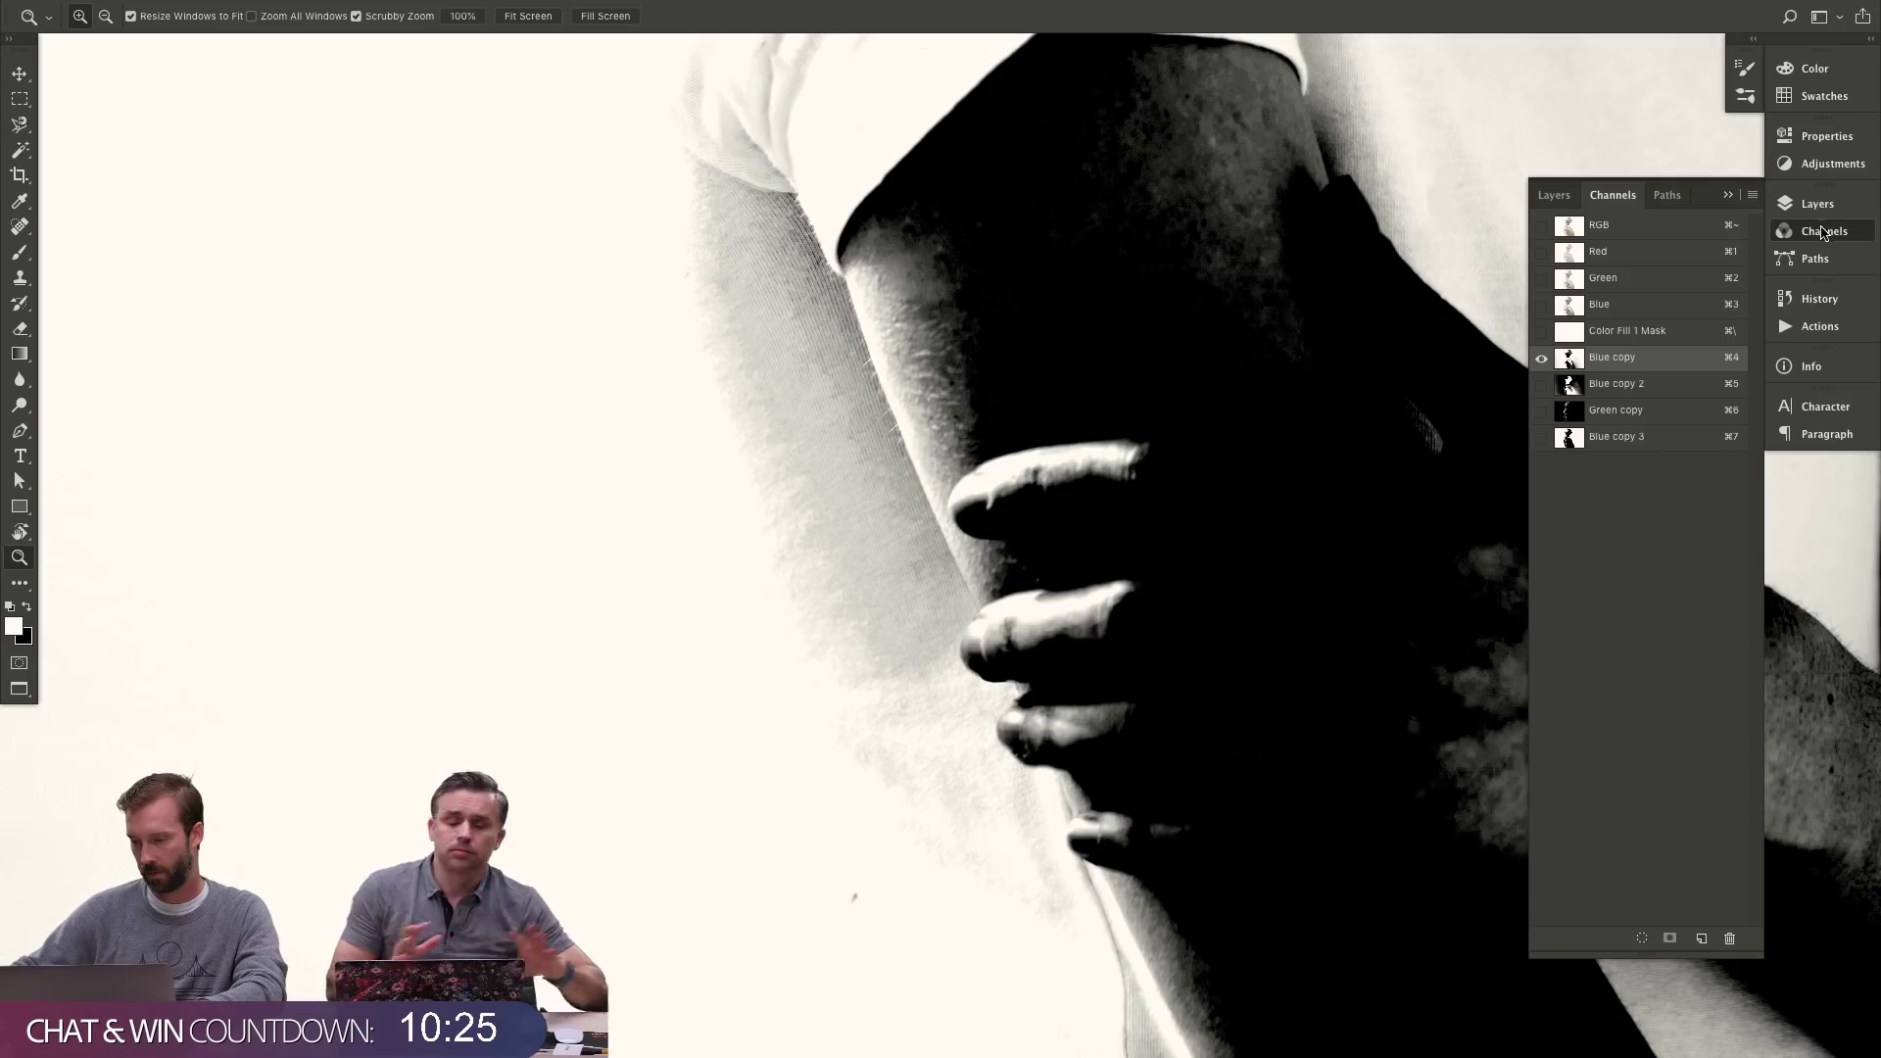
left_click(1648, 440)
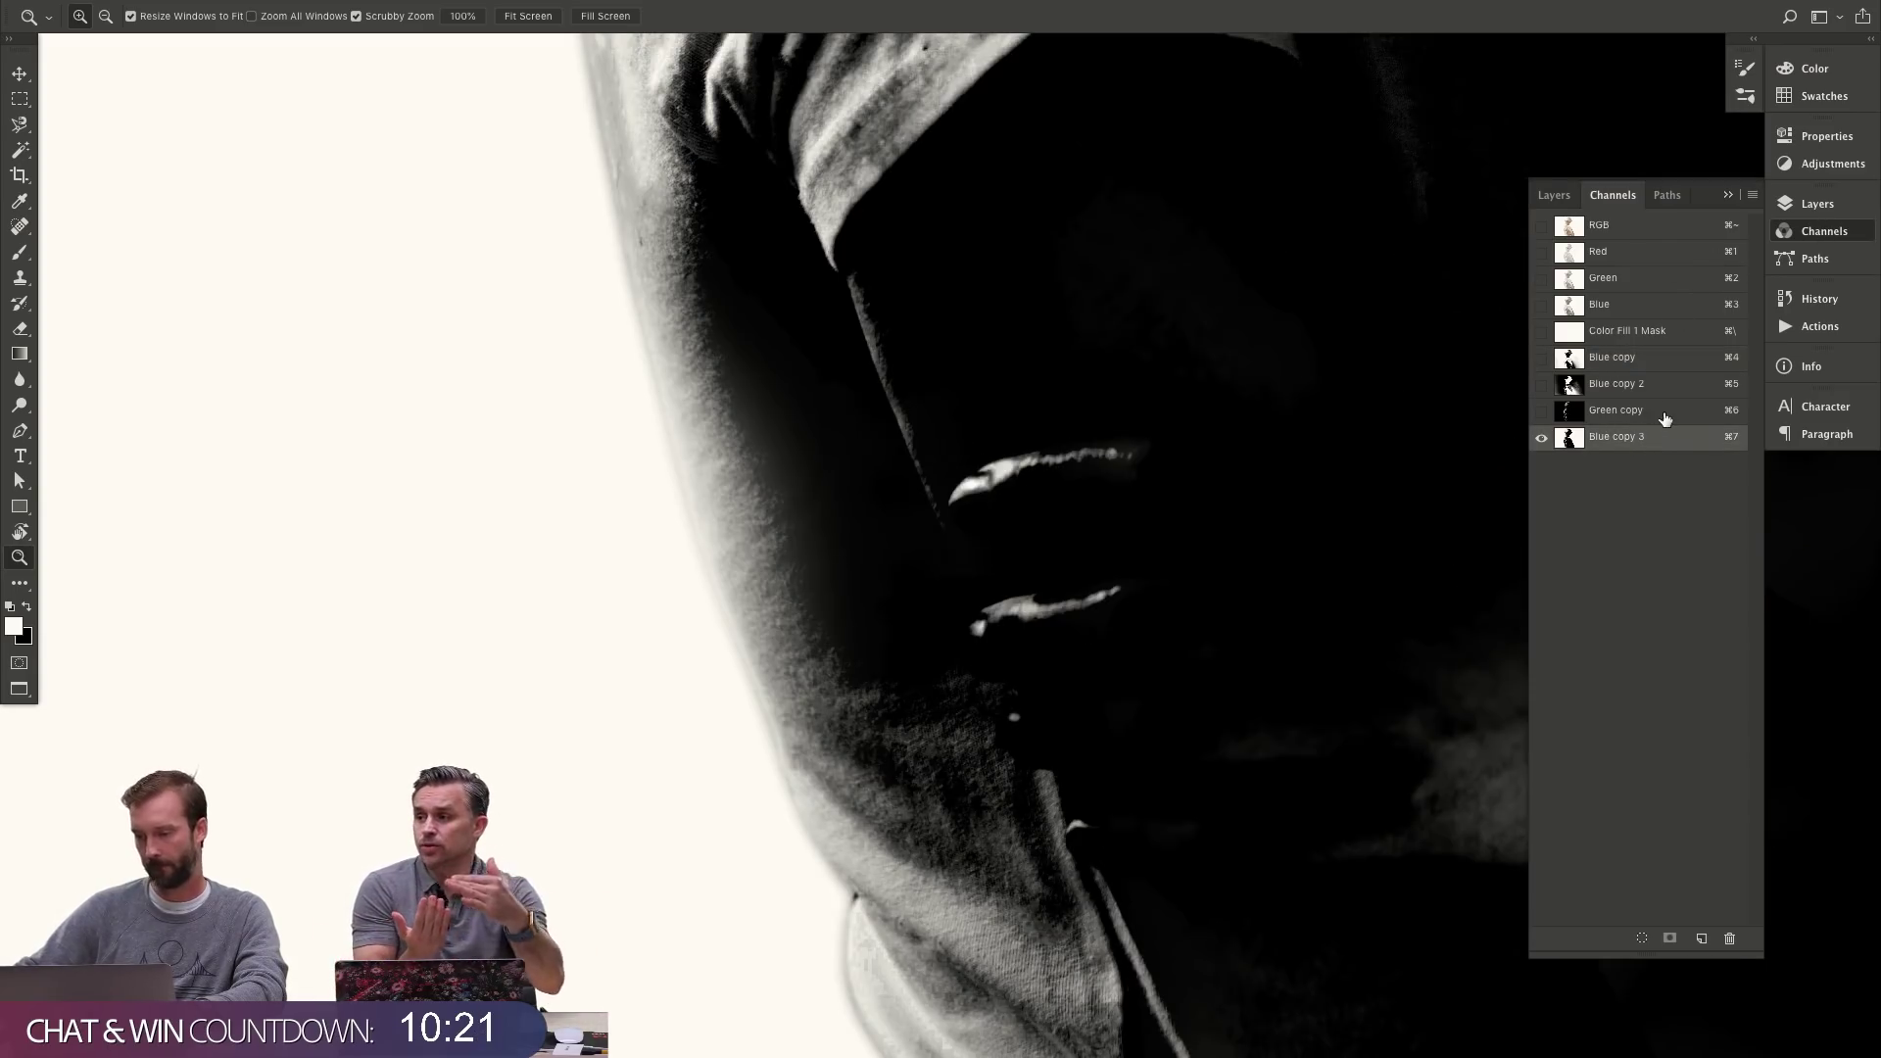
left_click_drag(1661, 419, 1729, 941)
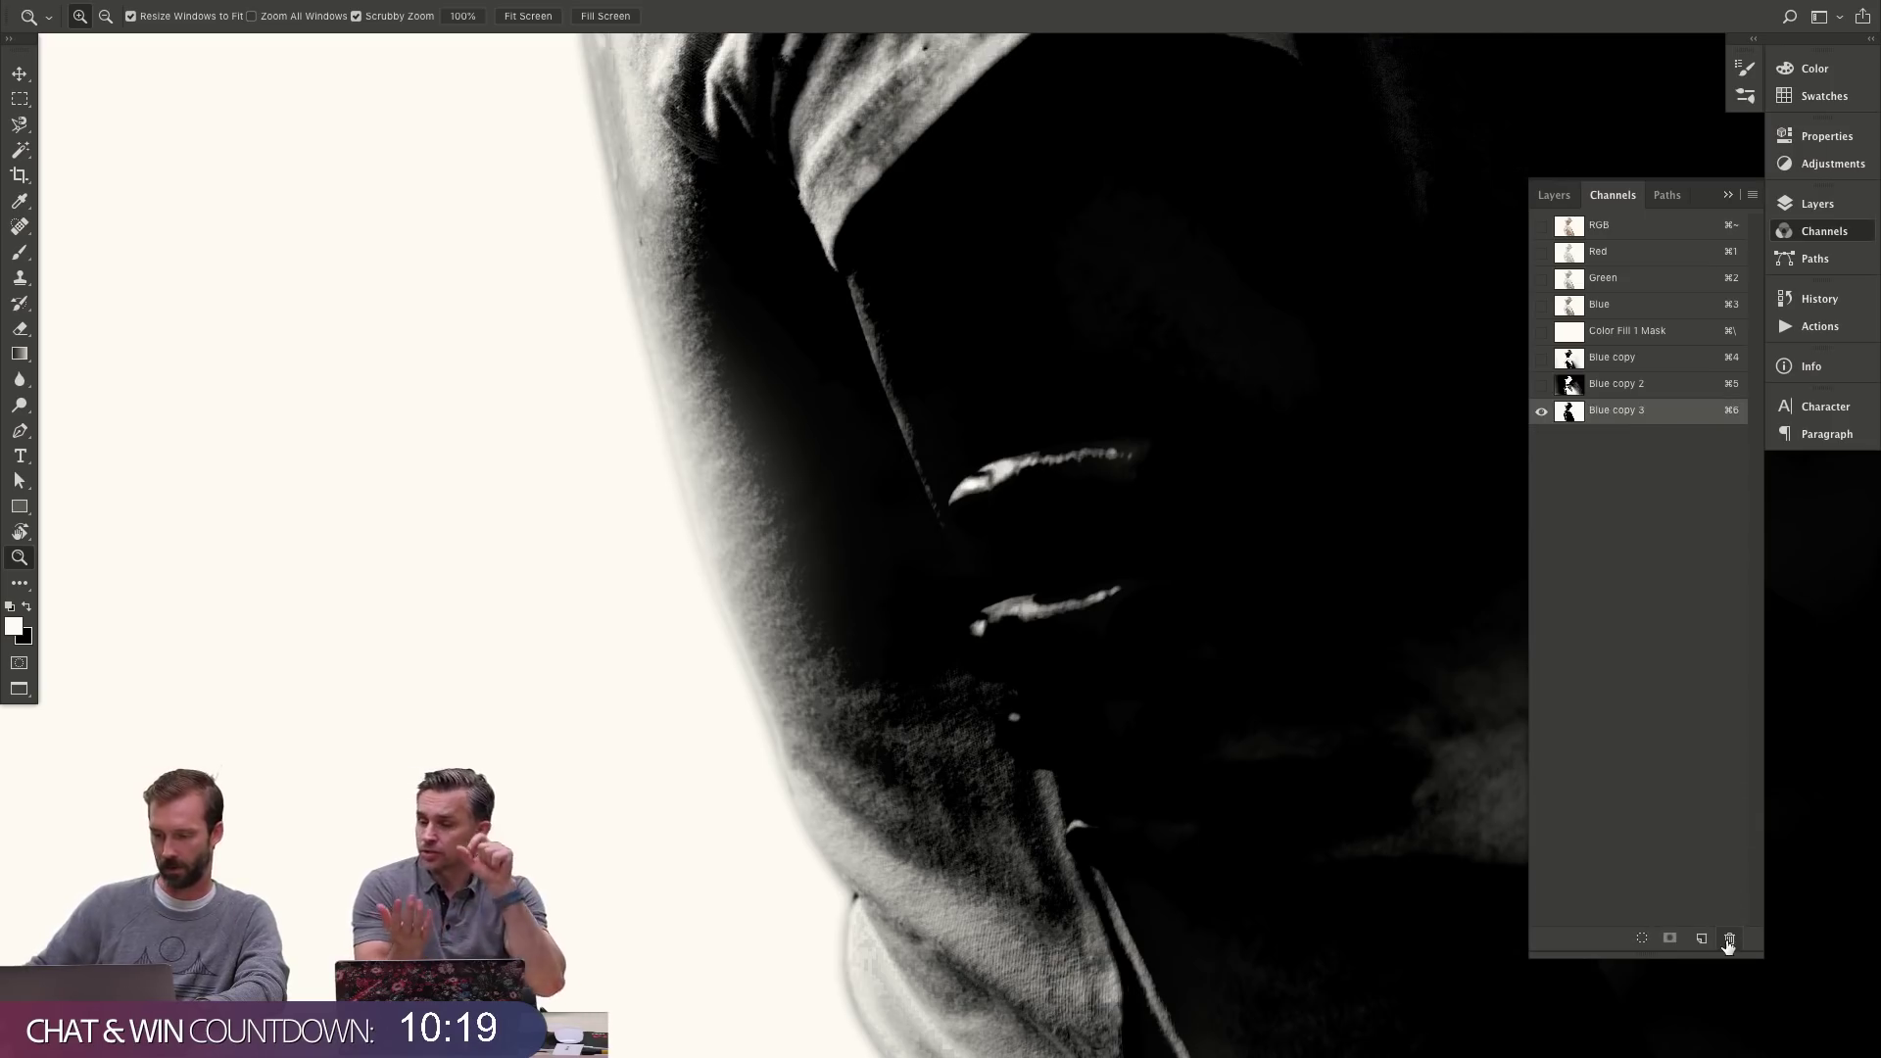
left_click_drag(1663, 388, 1729, 938)
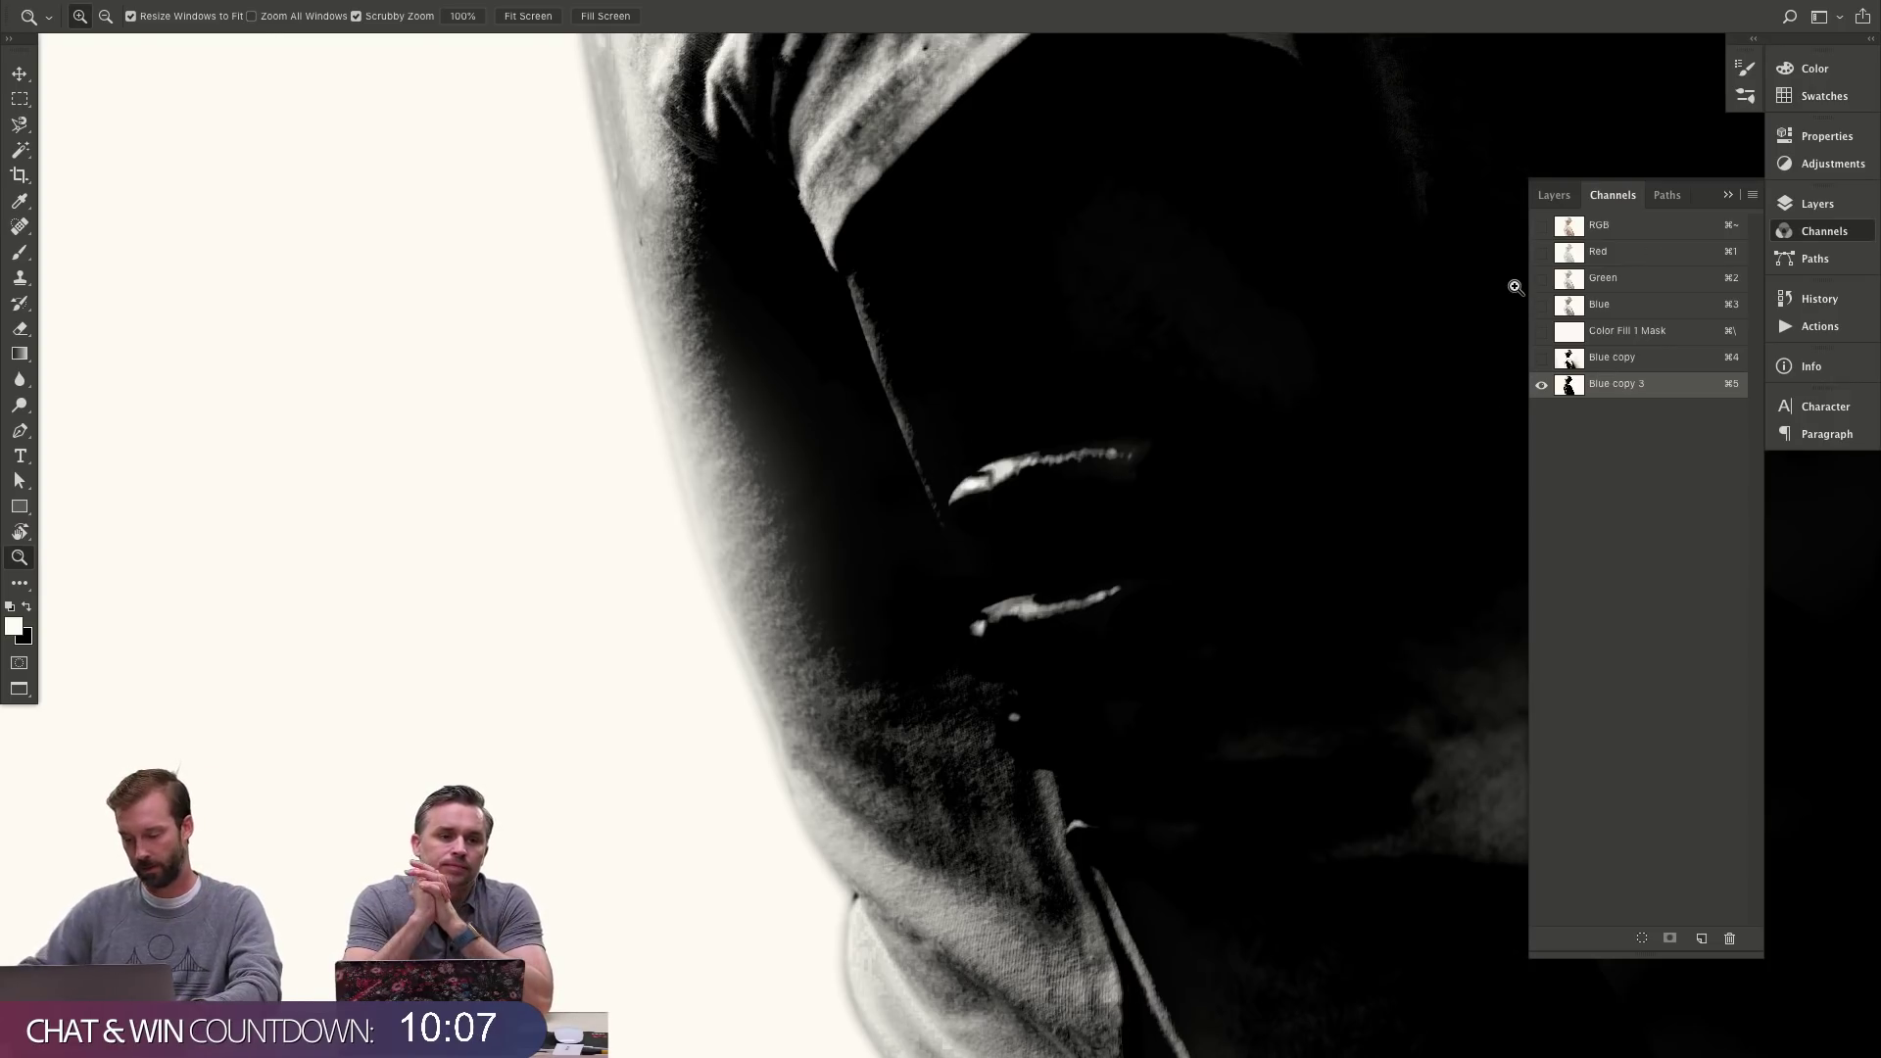
- Apply Levels to the Blue copy 3 channel with black input level 47 and white input level 214
key("super+l")
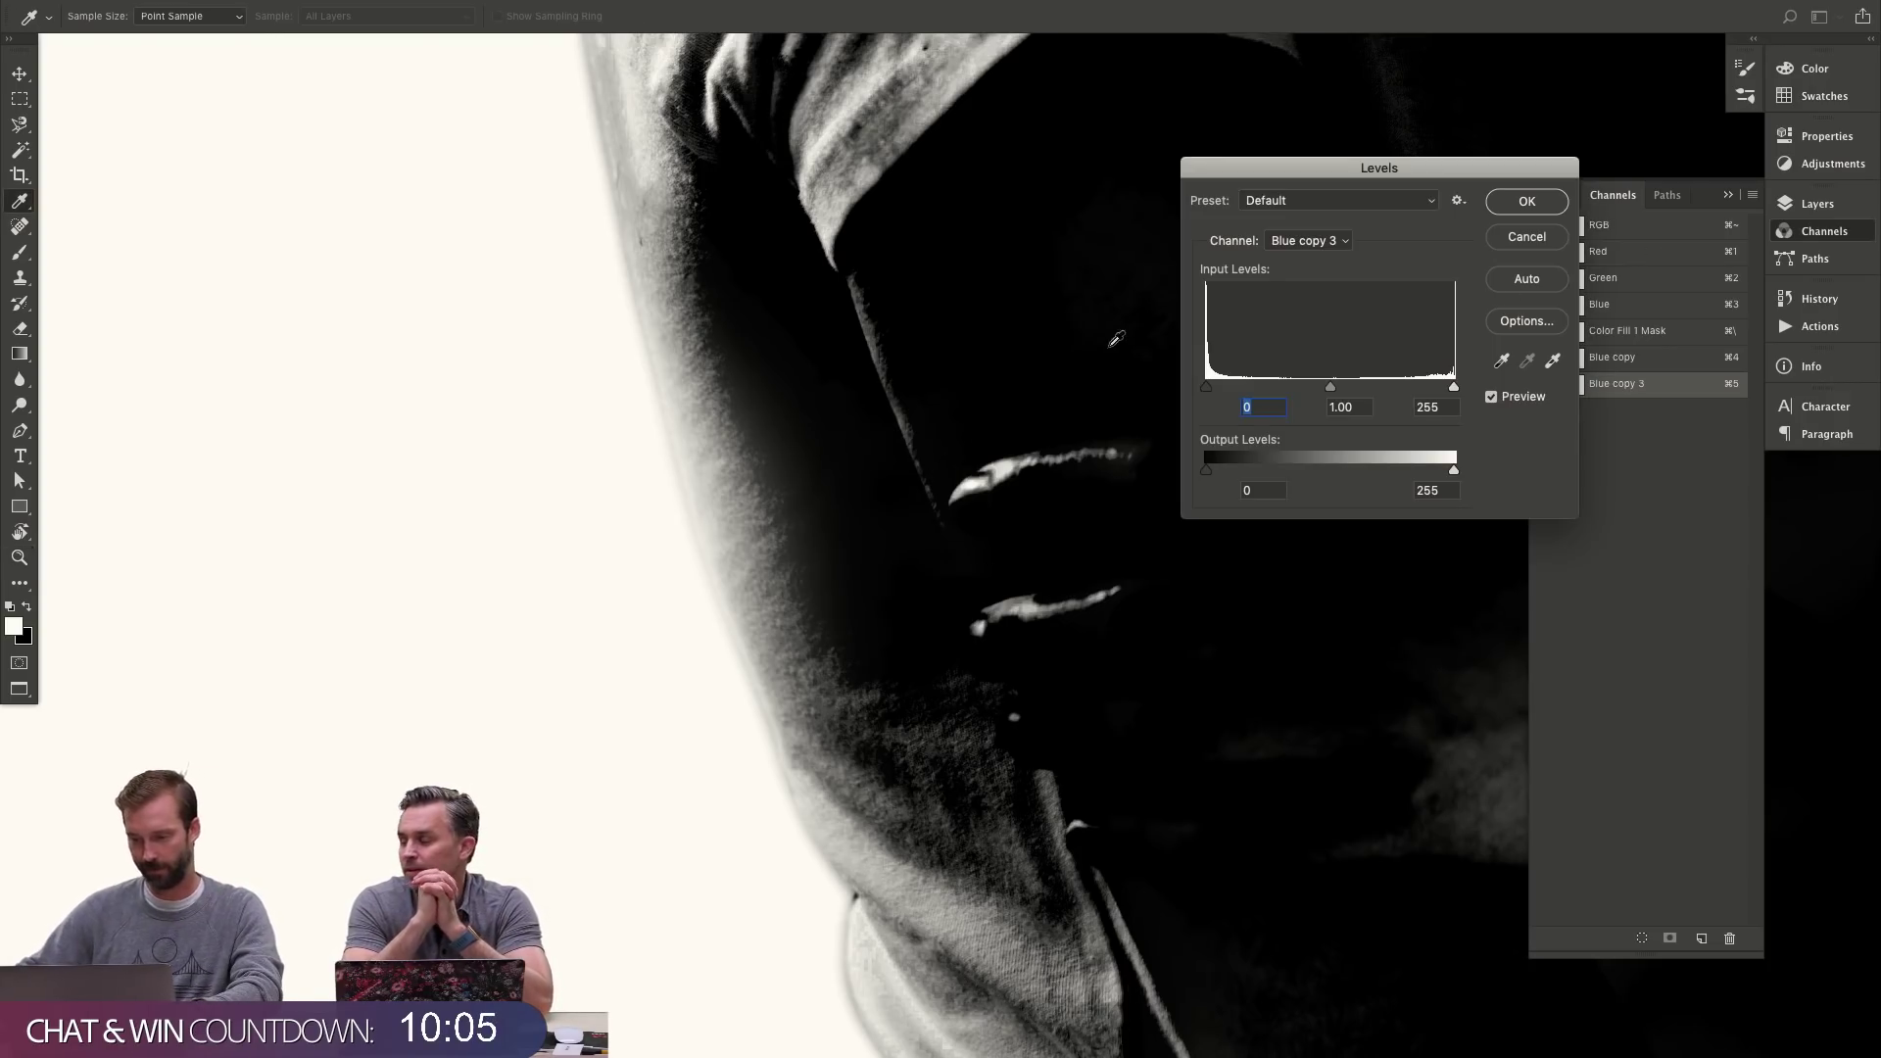
left_click_drag(1207, 388, 1252, 388)
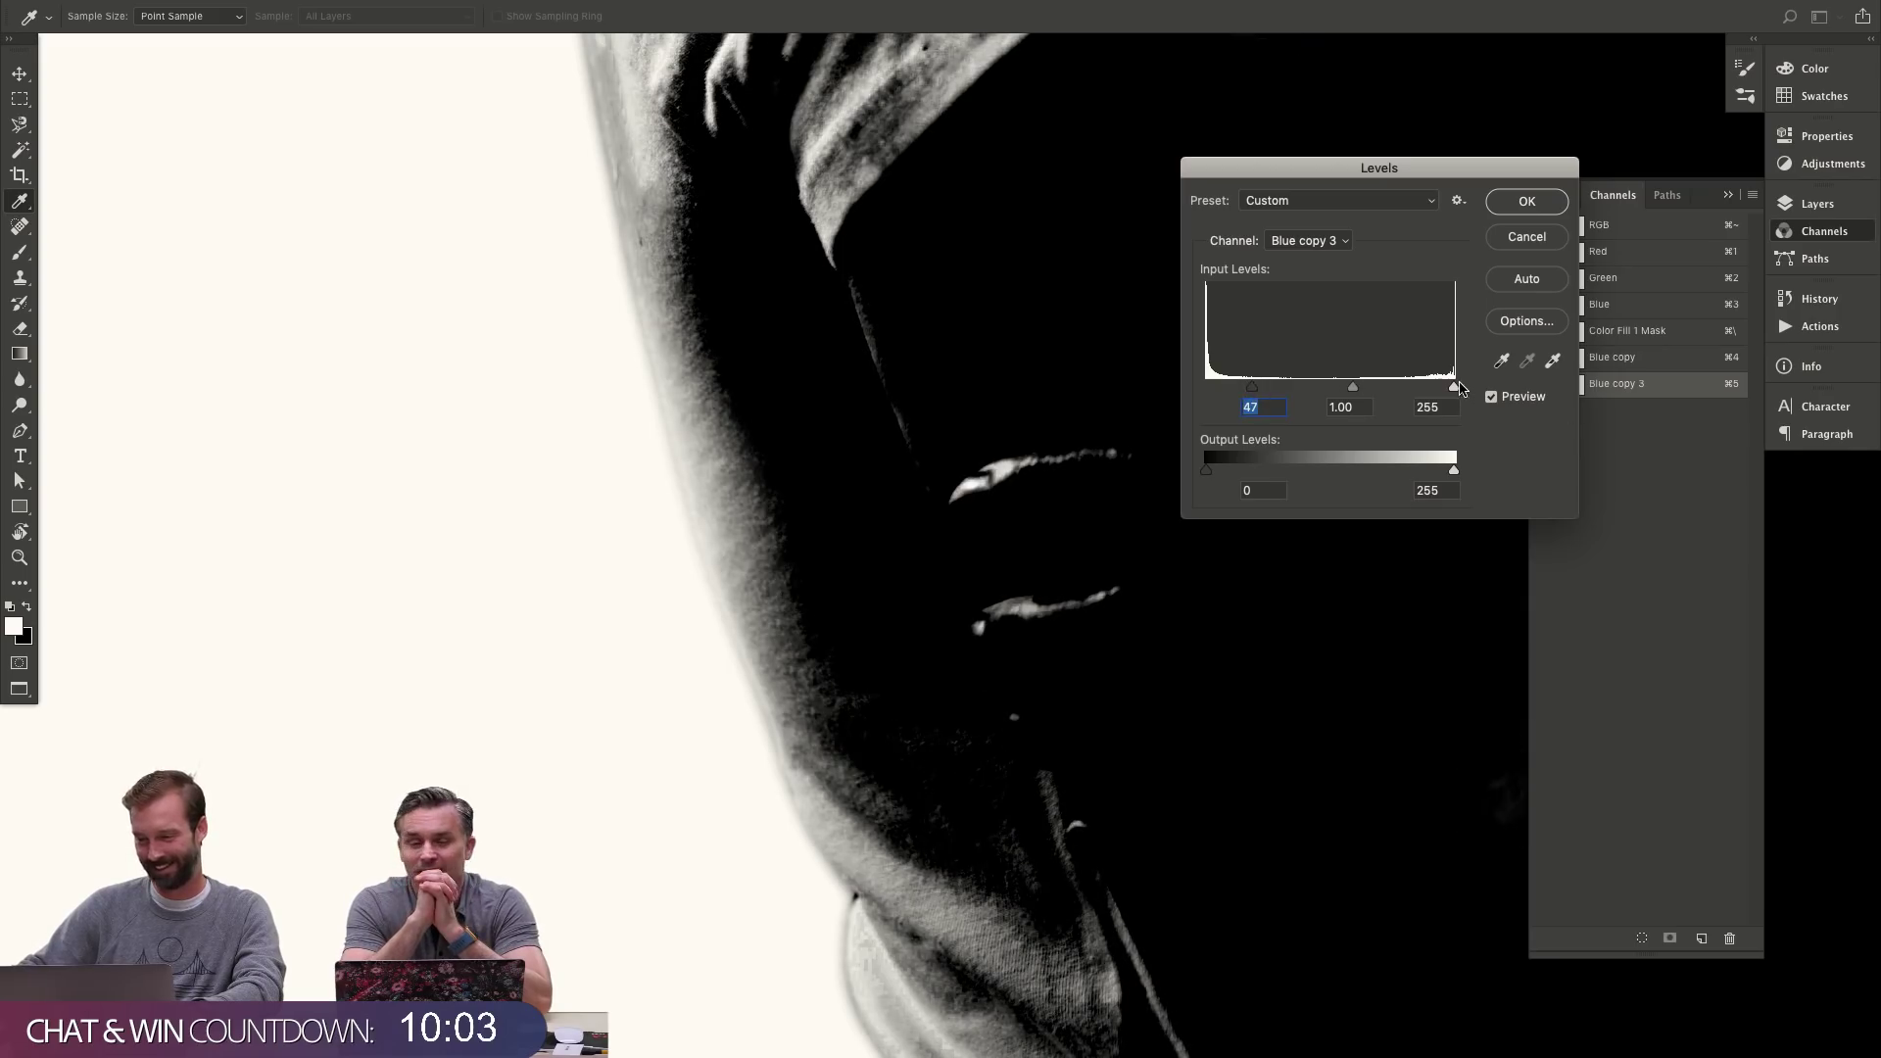
left_click_drag(1454, 388, 1414, 388)
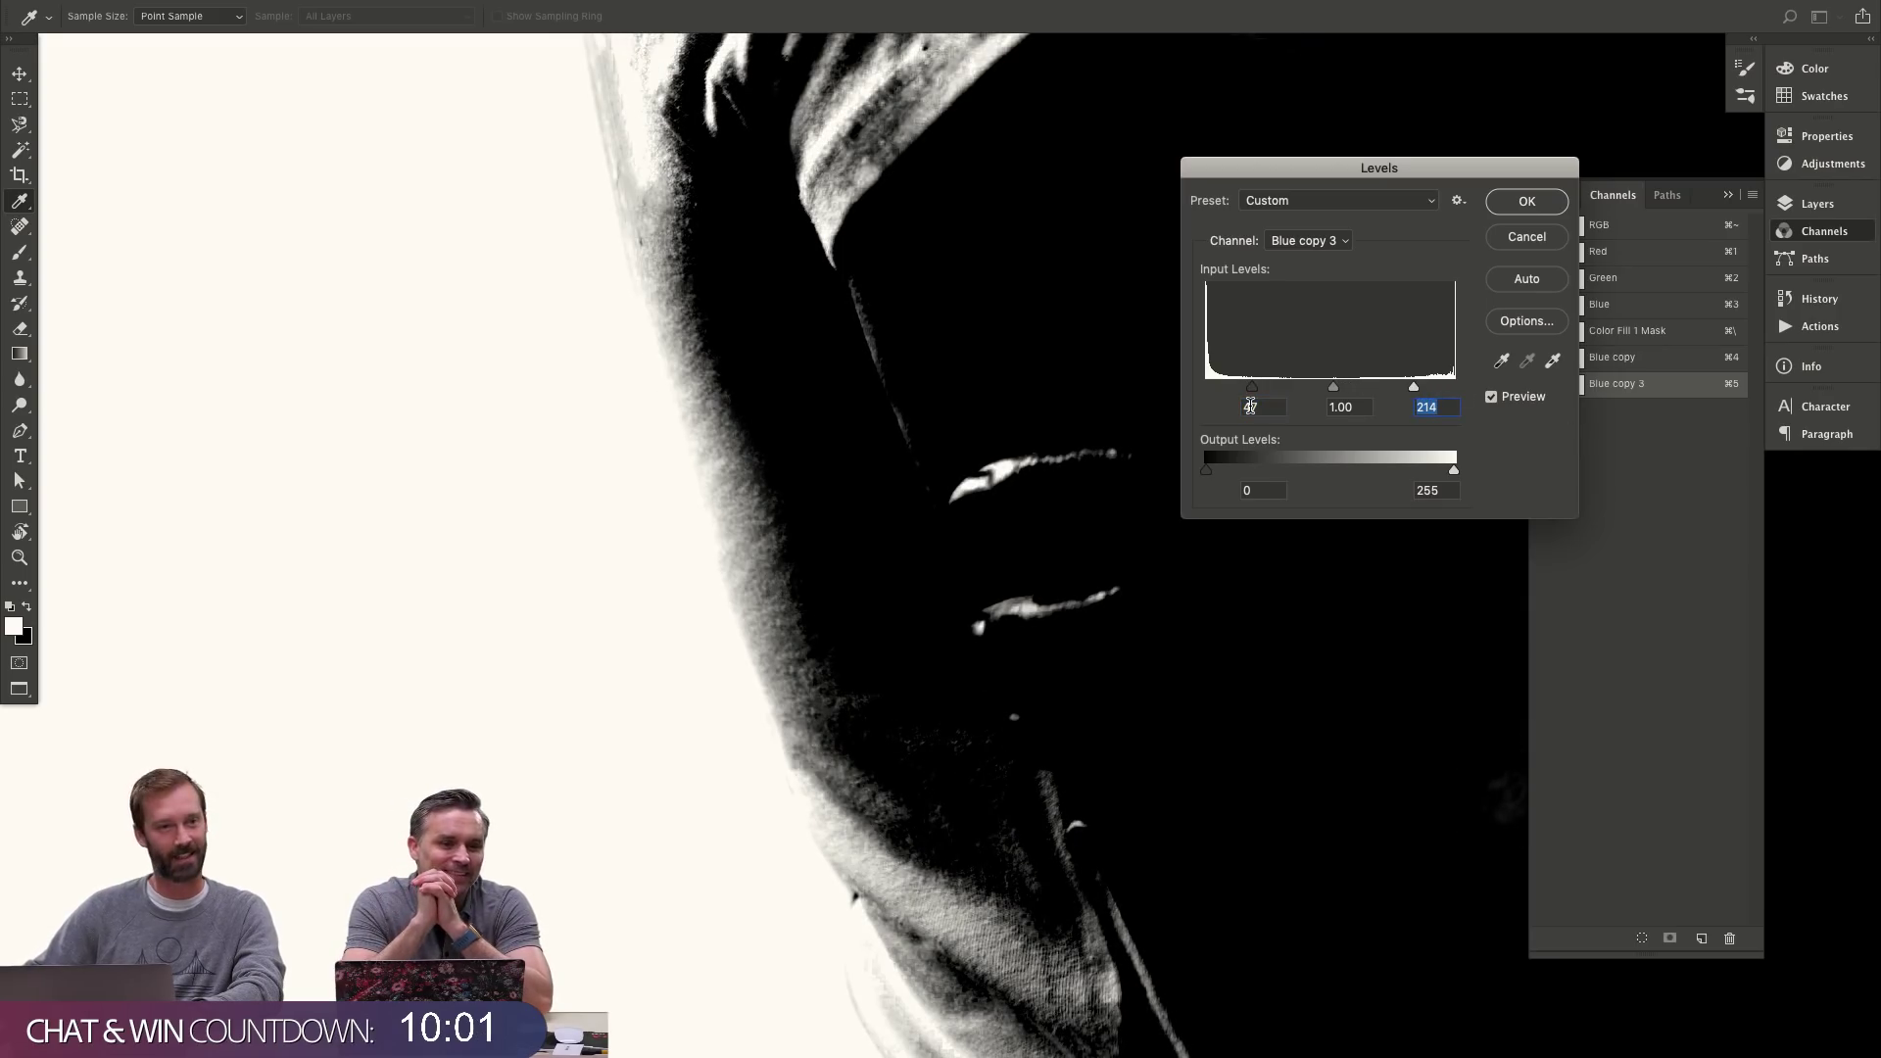
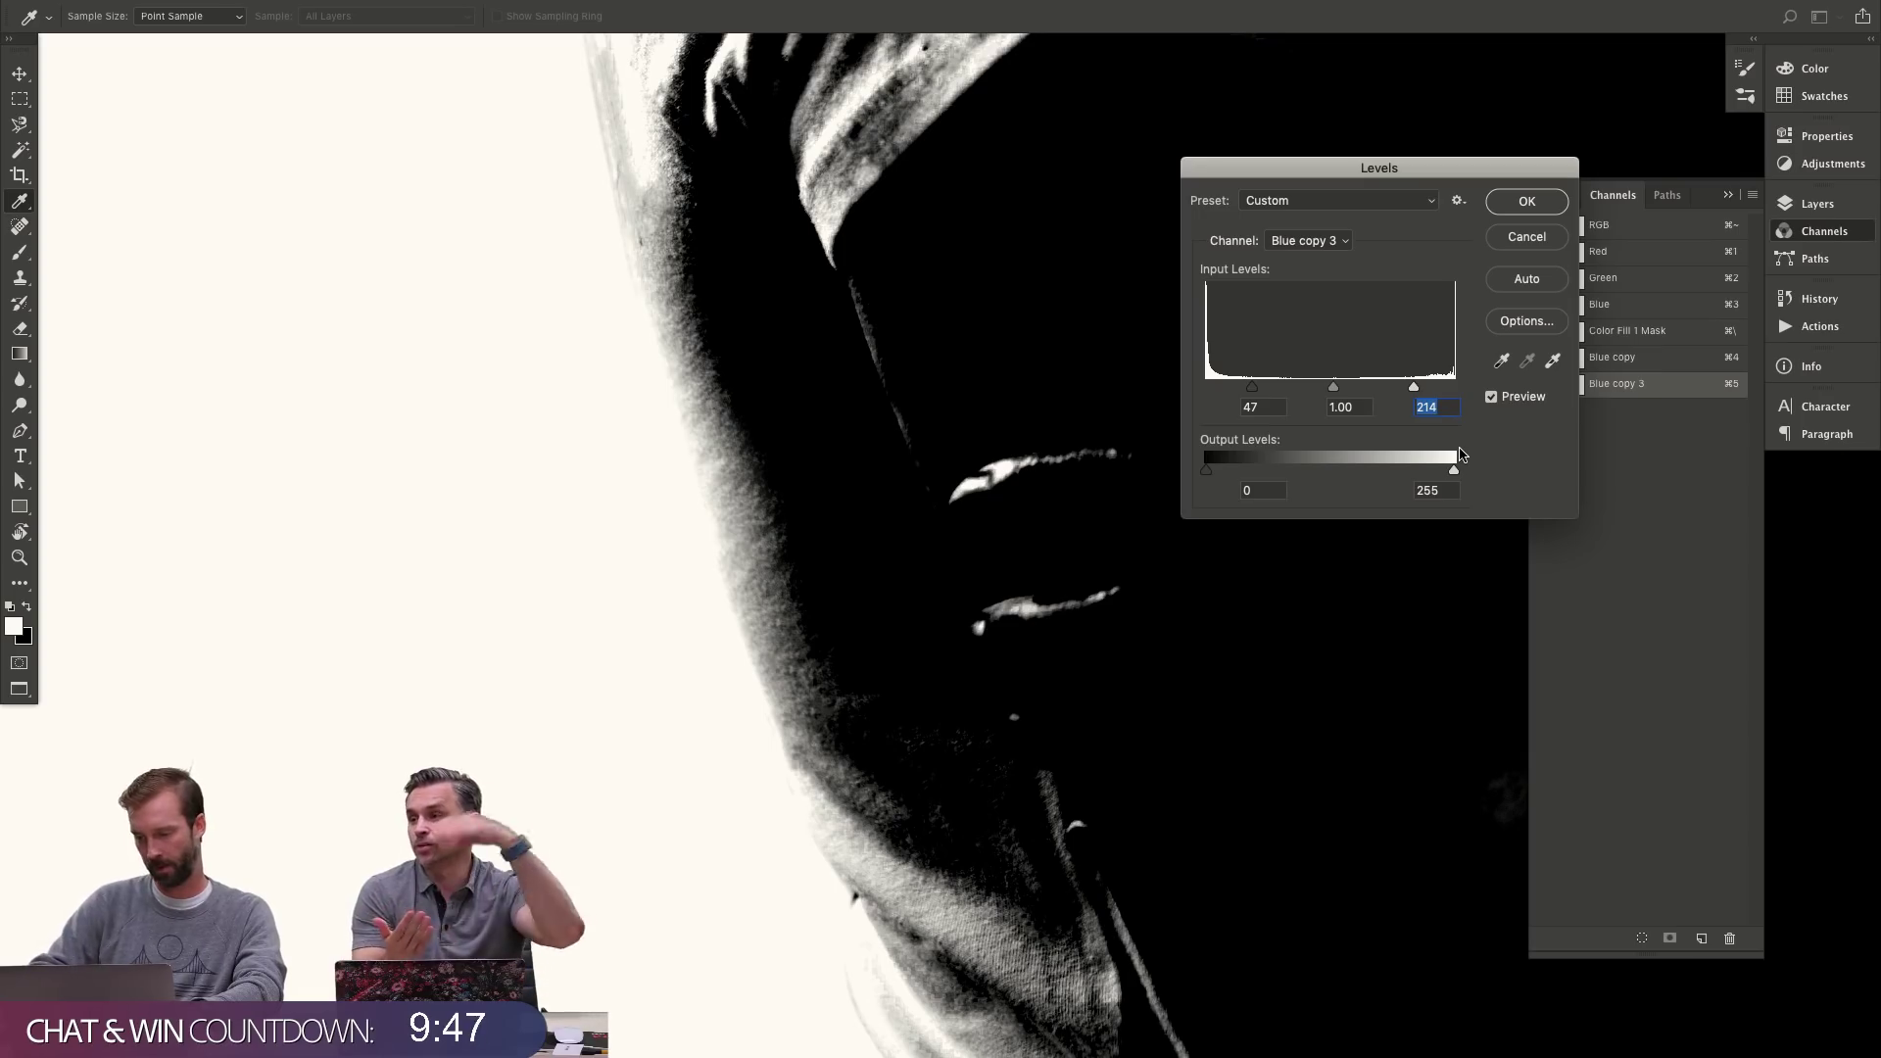
key("Return")
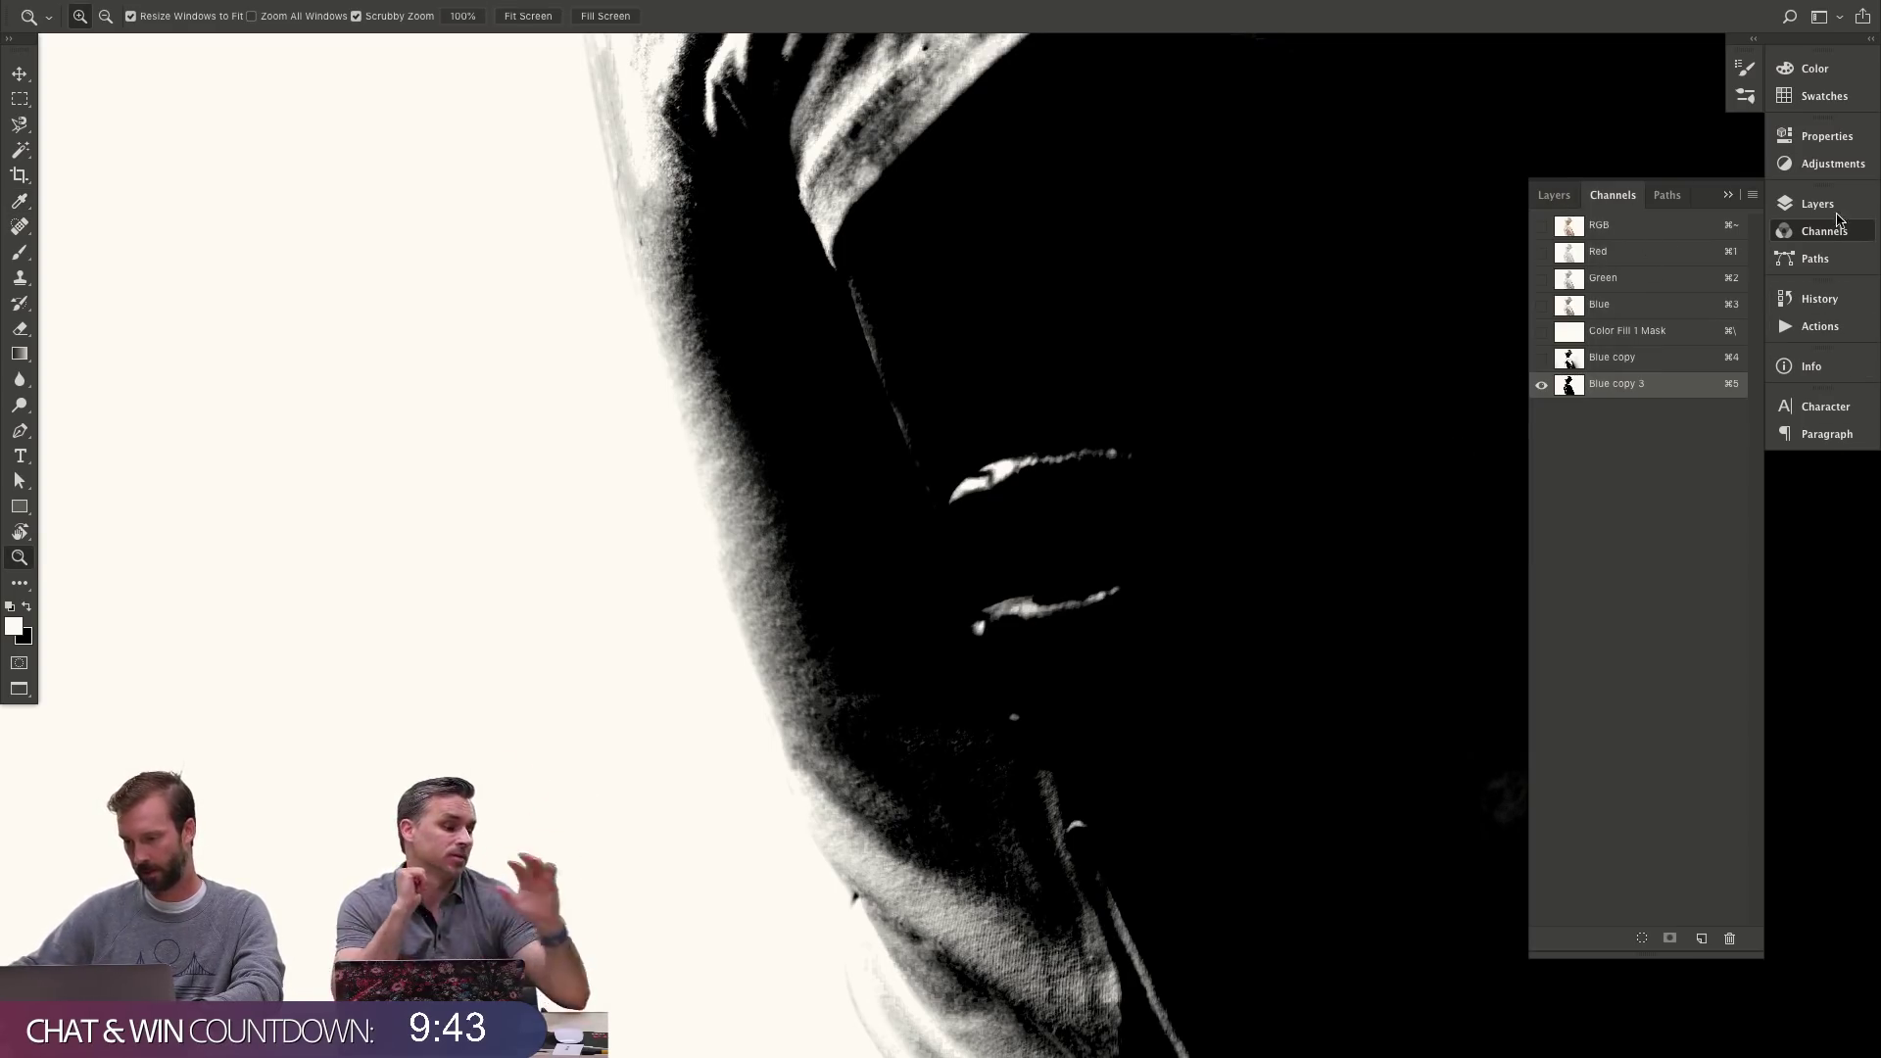
- Return to the state before Levels, make that Levels state the History Brush source, and paint it down the back edge of the arm
left_click(1822, 299)
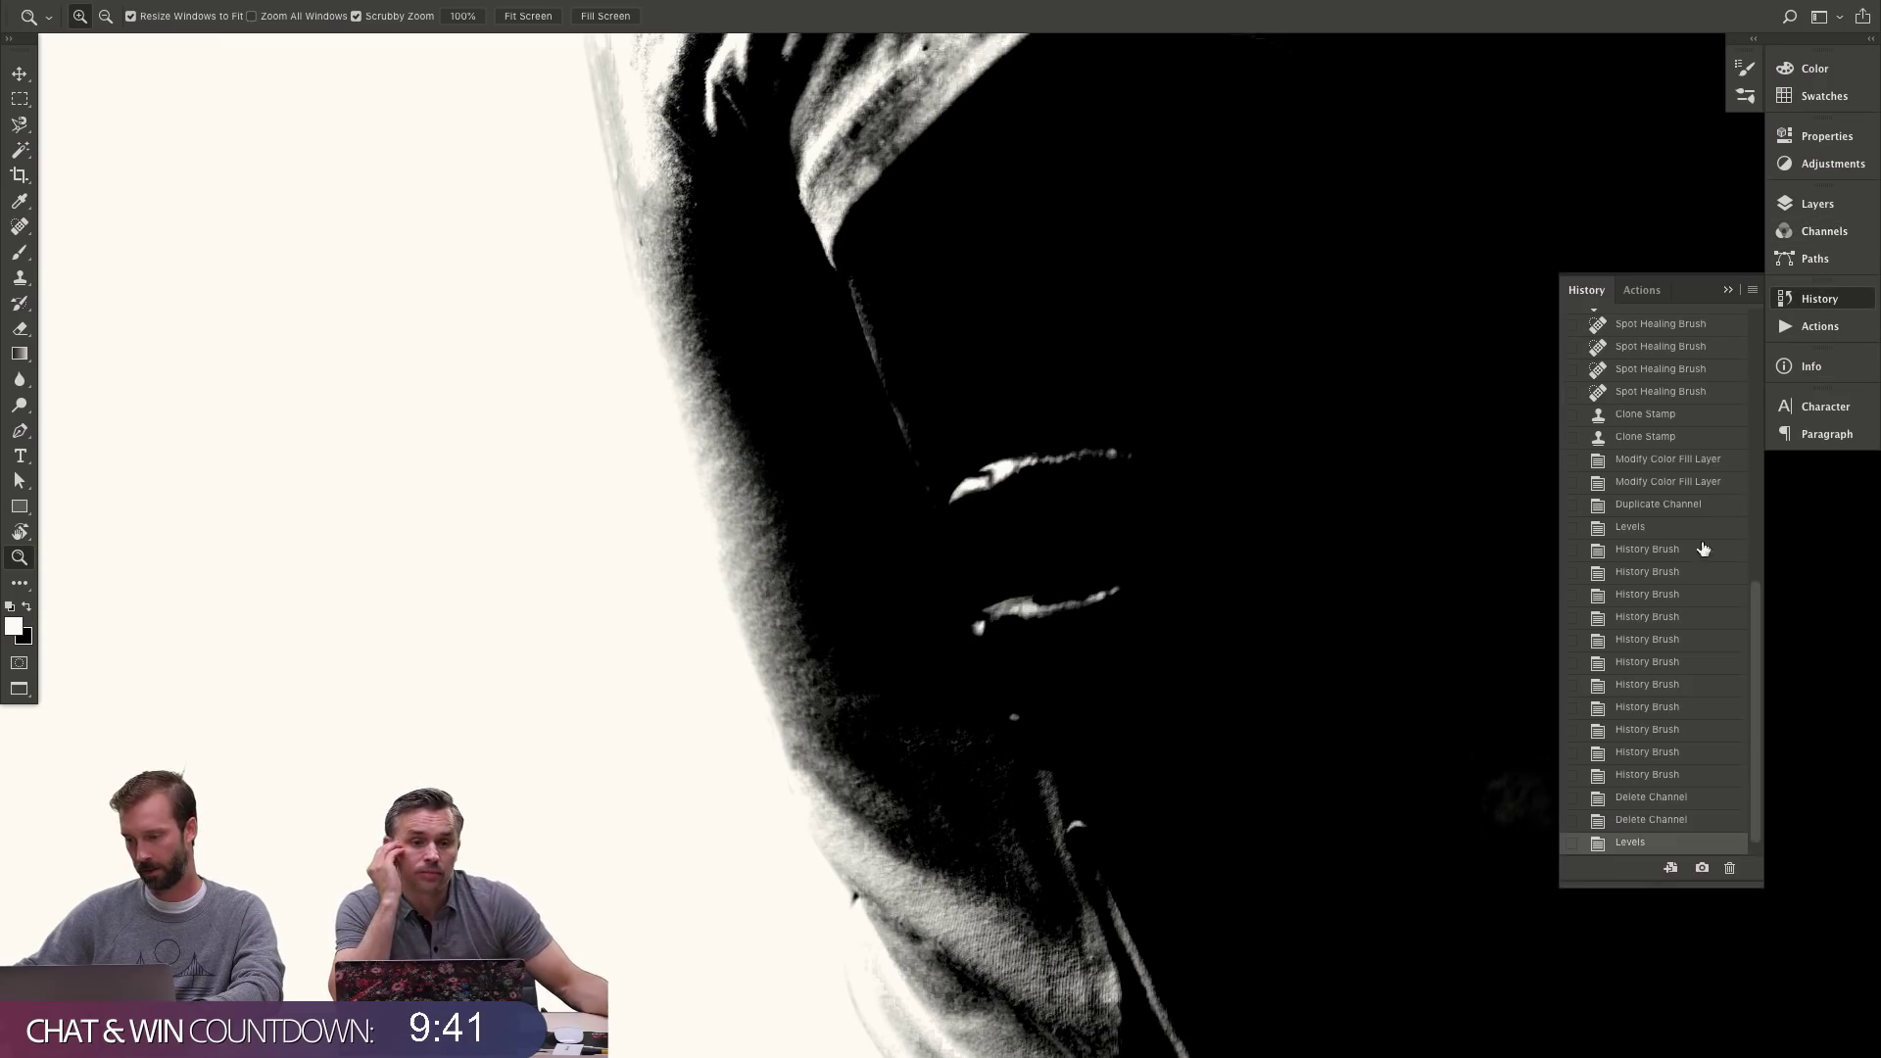
left_click(1665, 820)
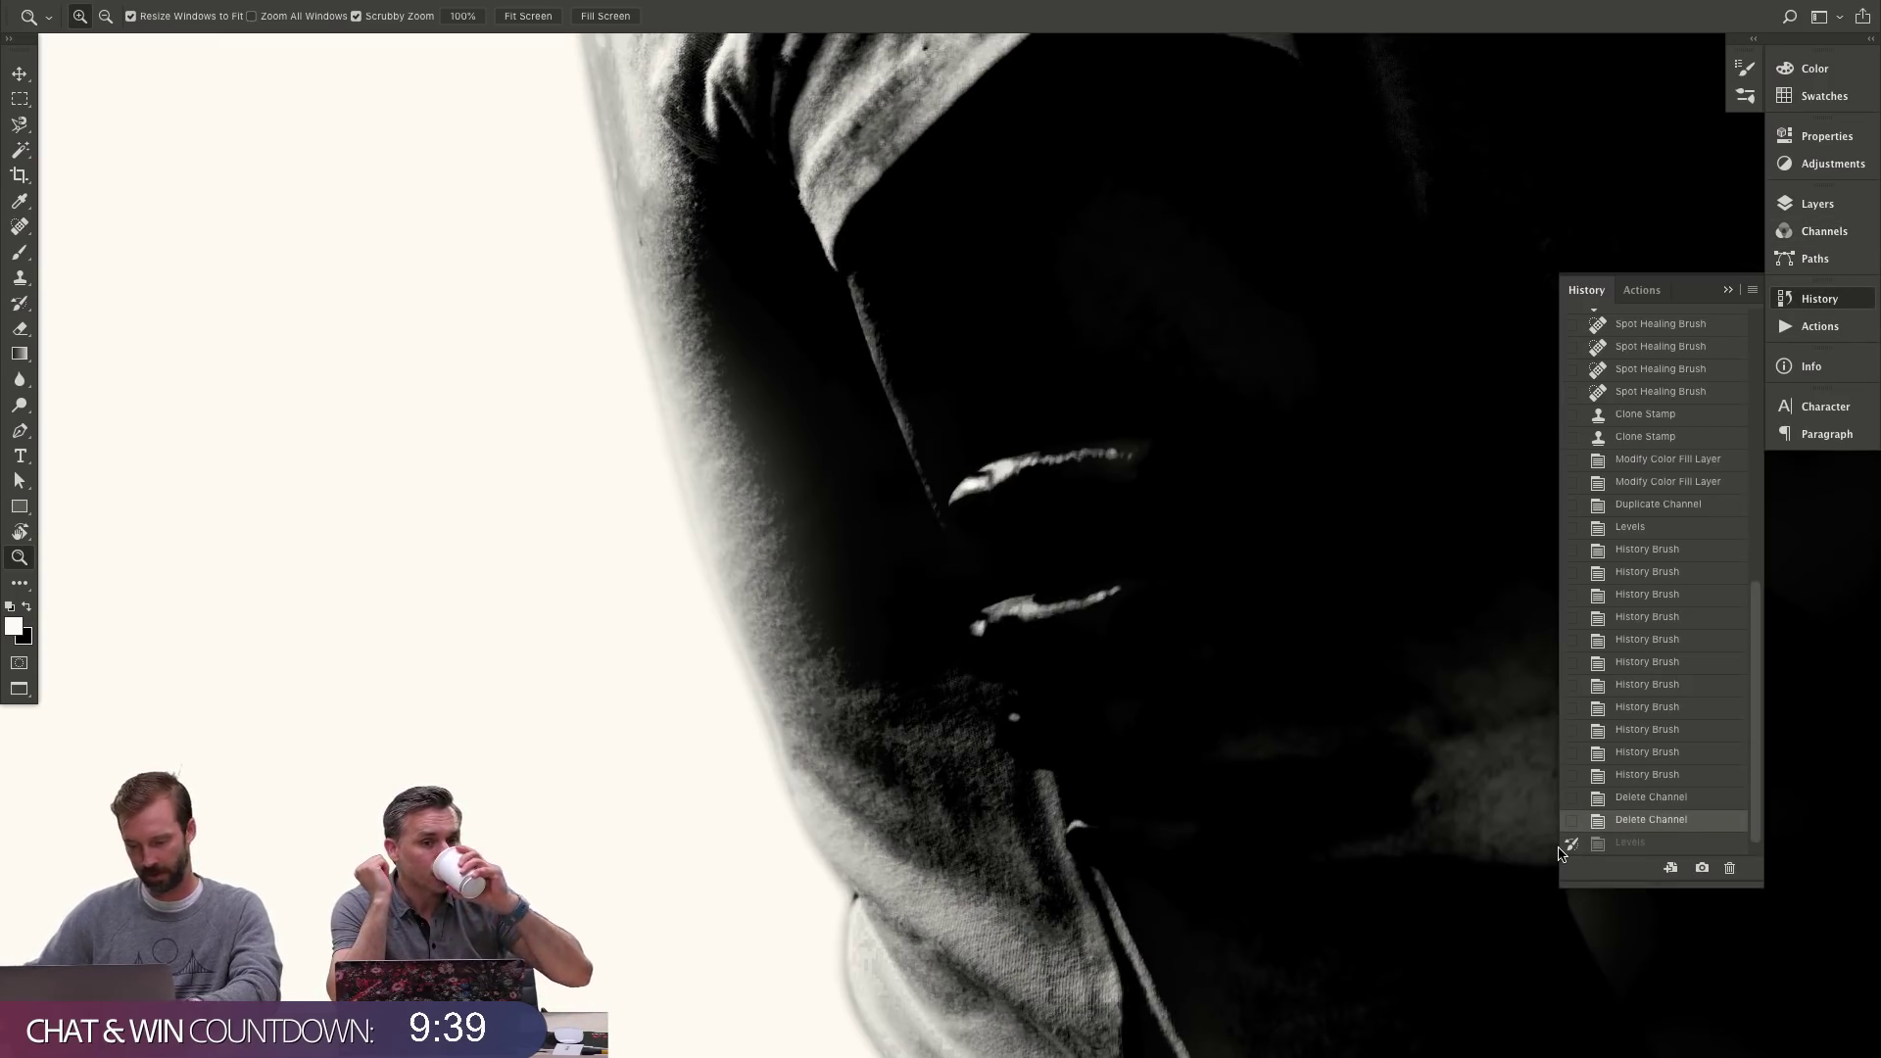
key("y")
mouse_move(833, 510)
left_mouse_down()
mouse_move(798, 776)
mouse_move(781, 692)
mouse_move(888, 906)
left_mouse_up()
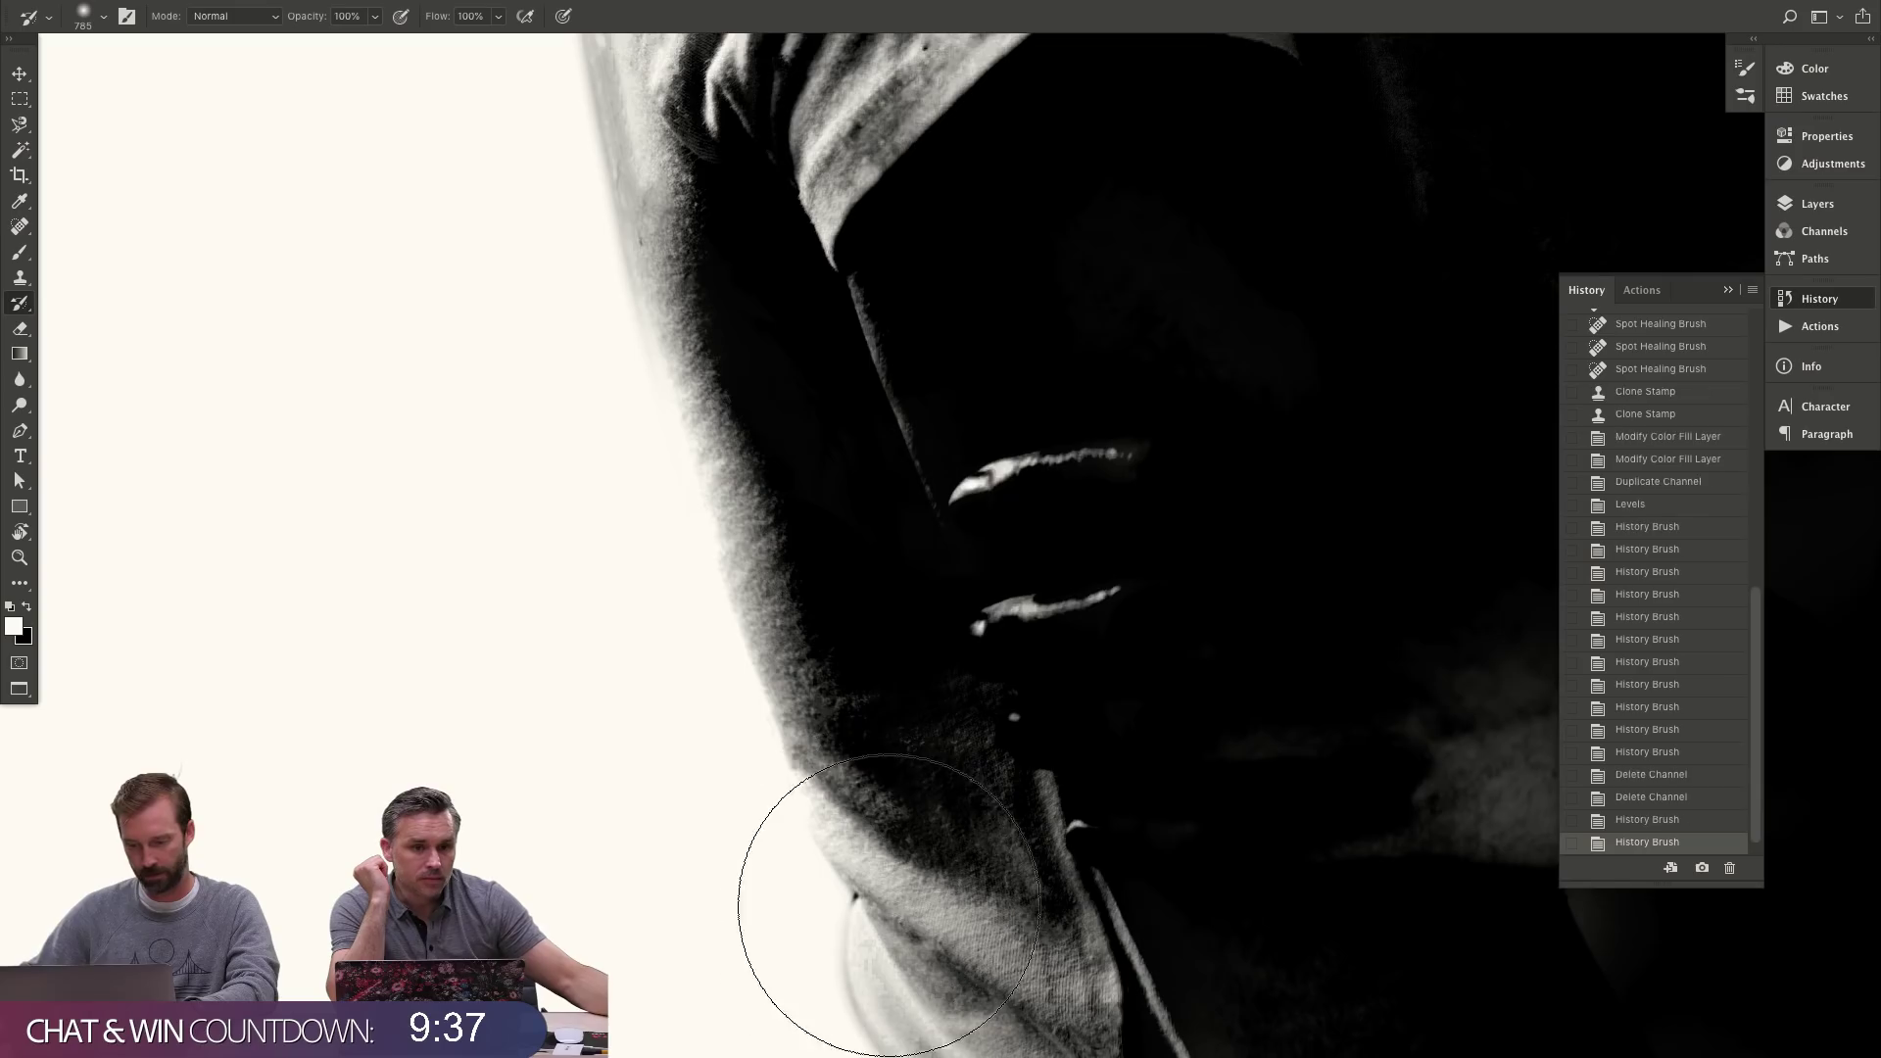
- Apply Levels with white input level 192, return to the preceding state, and set the Levels state as the History Brush source
scroll(889, 906, "up", 5)
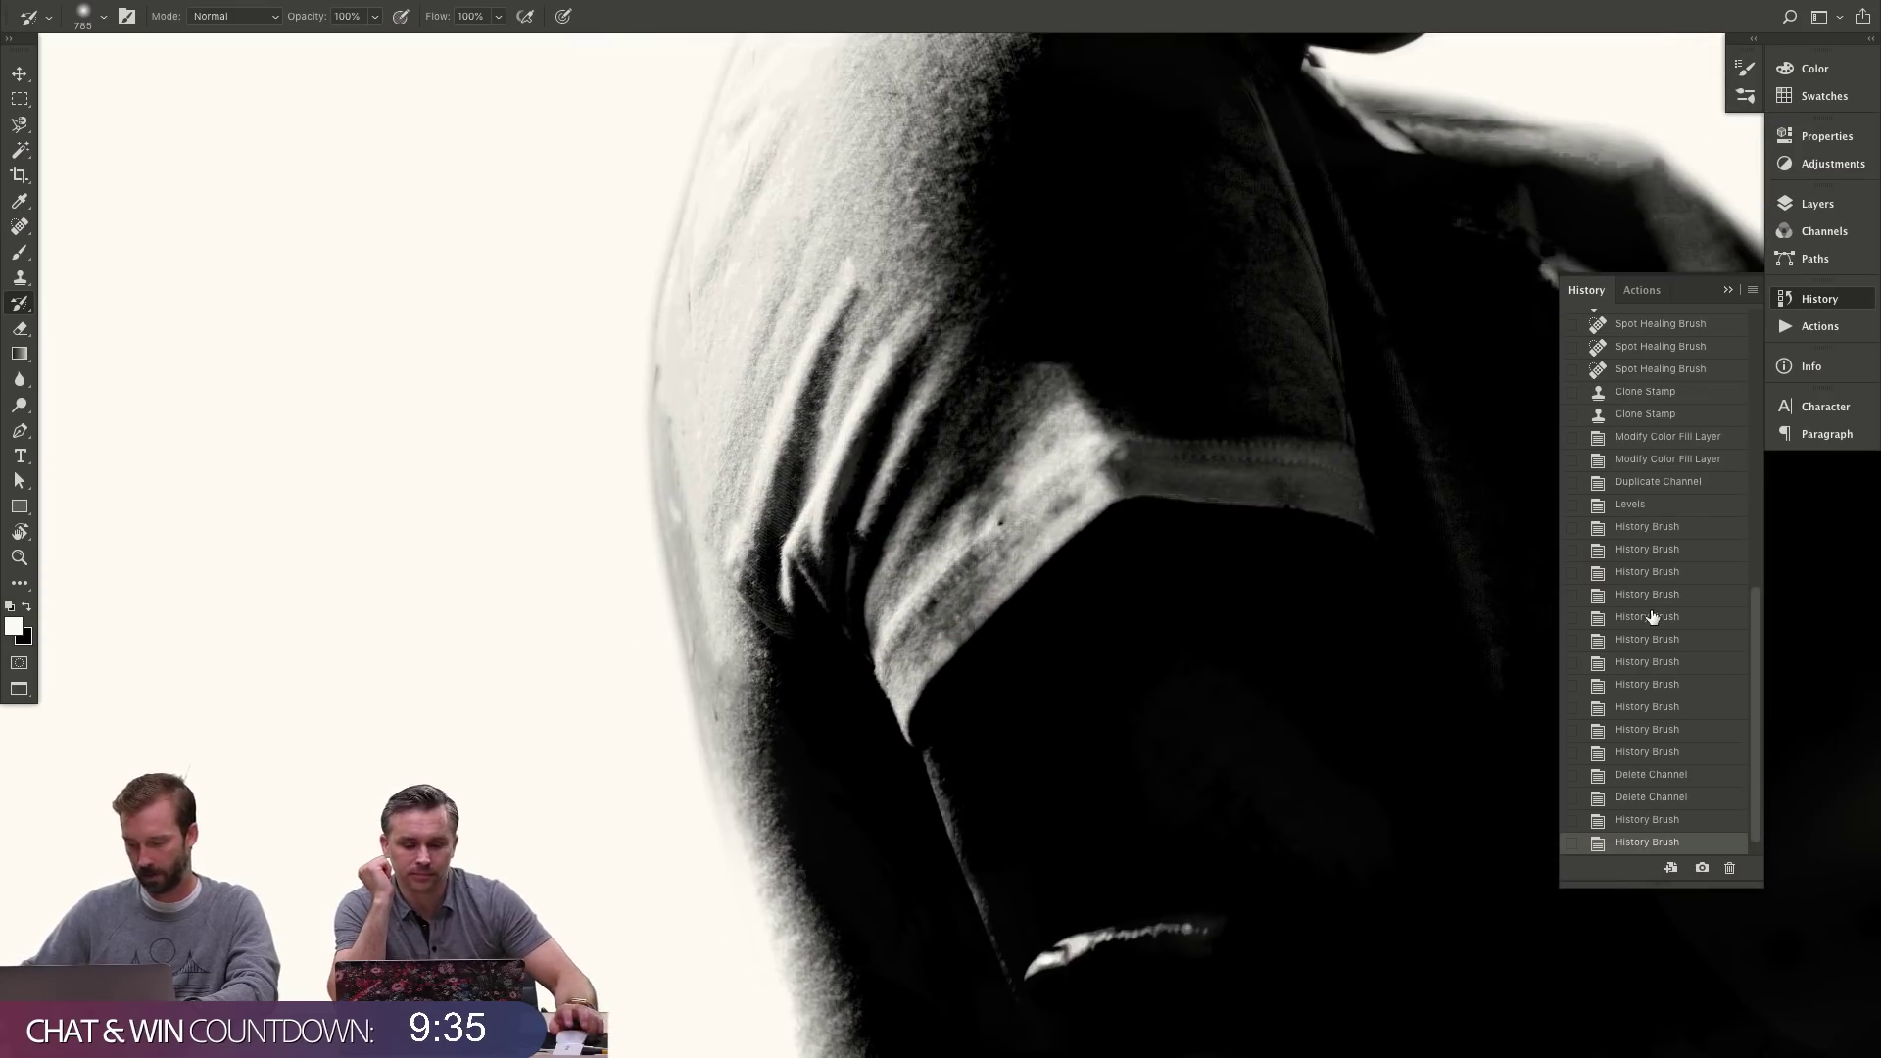
key("ctrl+l")
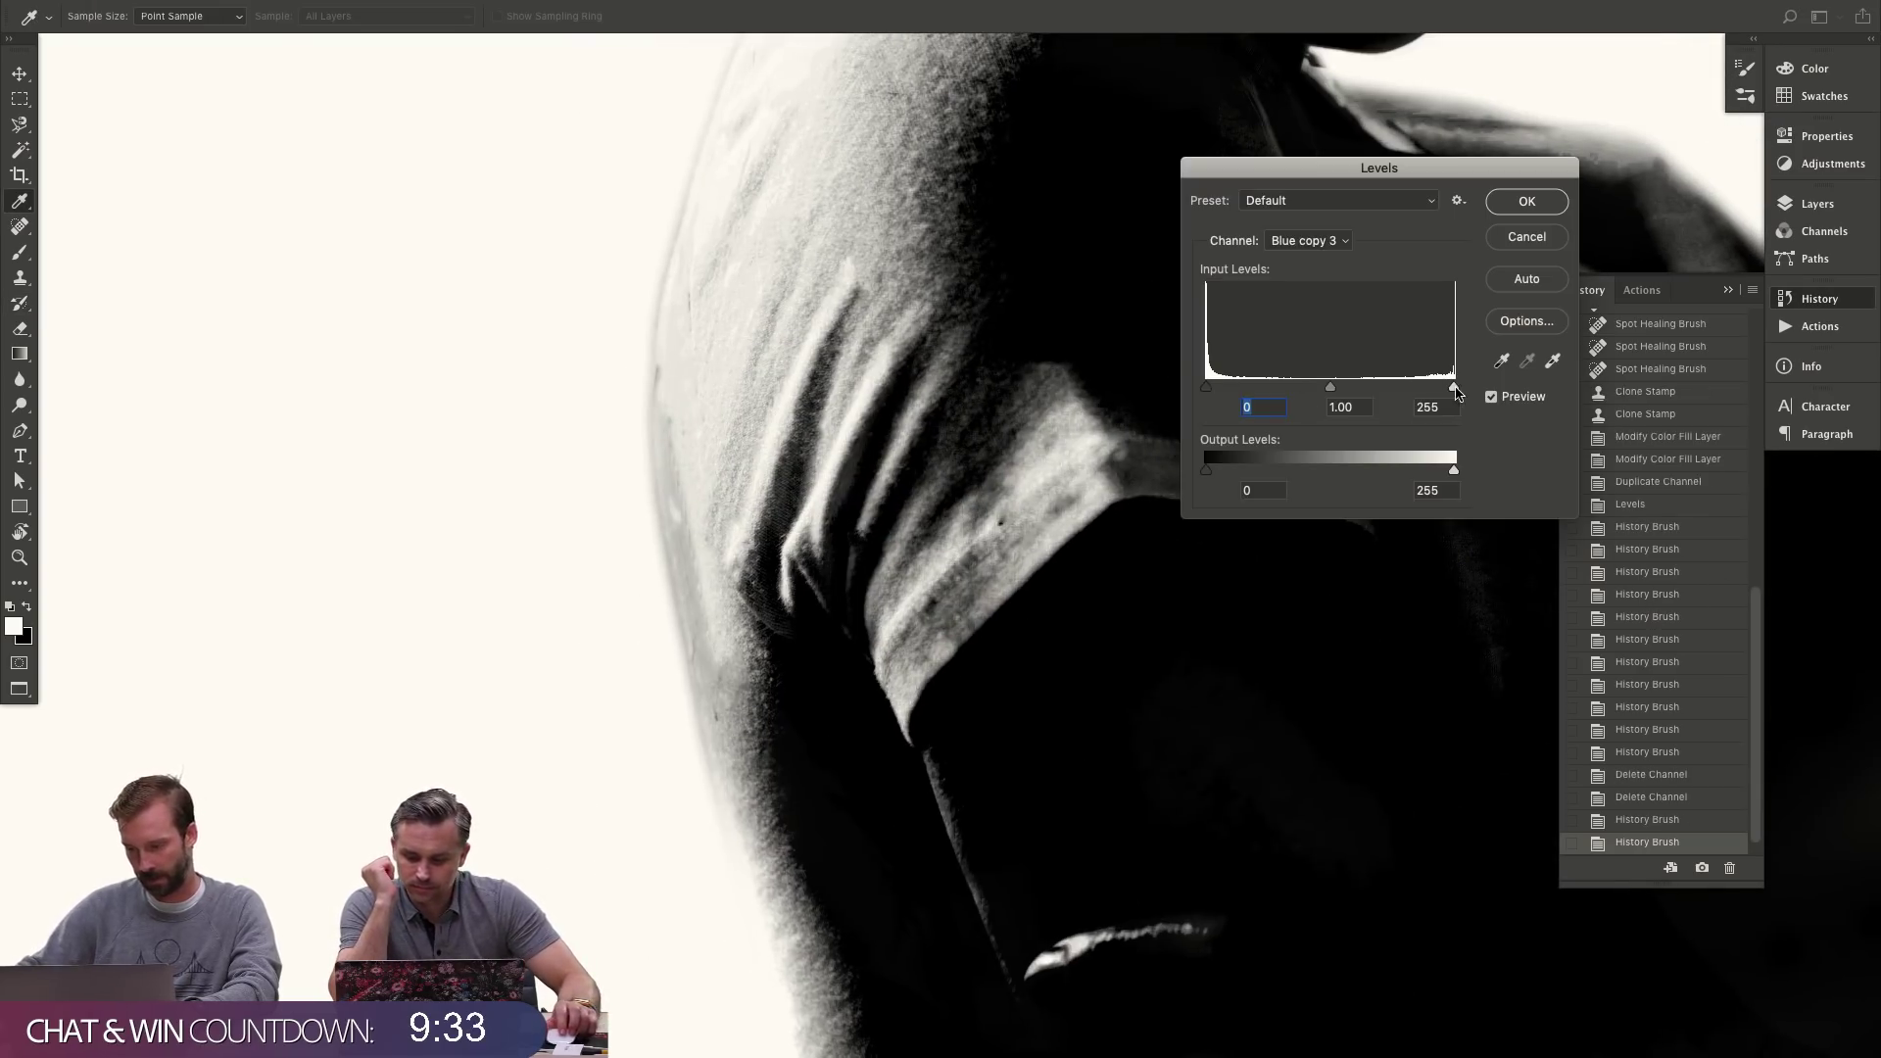
left_click_drag(1455, 390, 1394, 388)
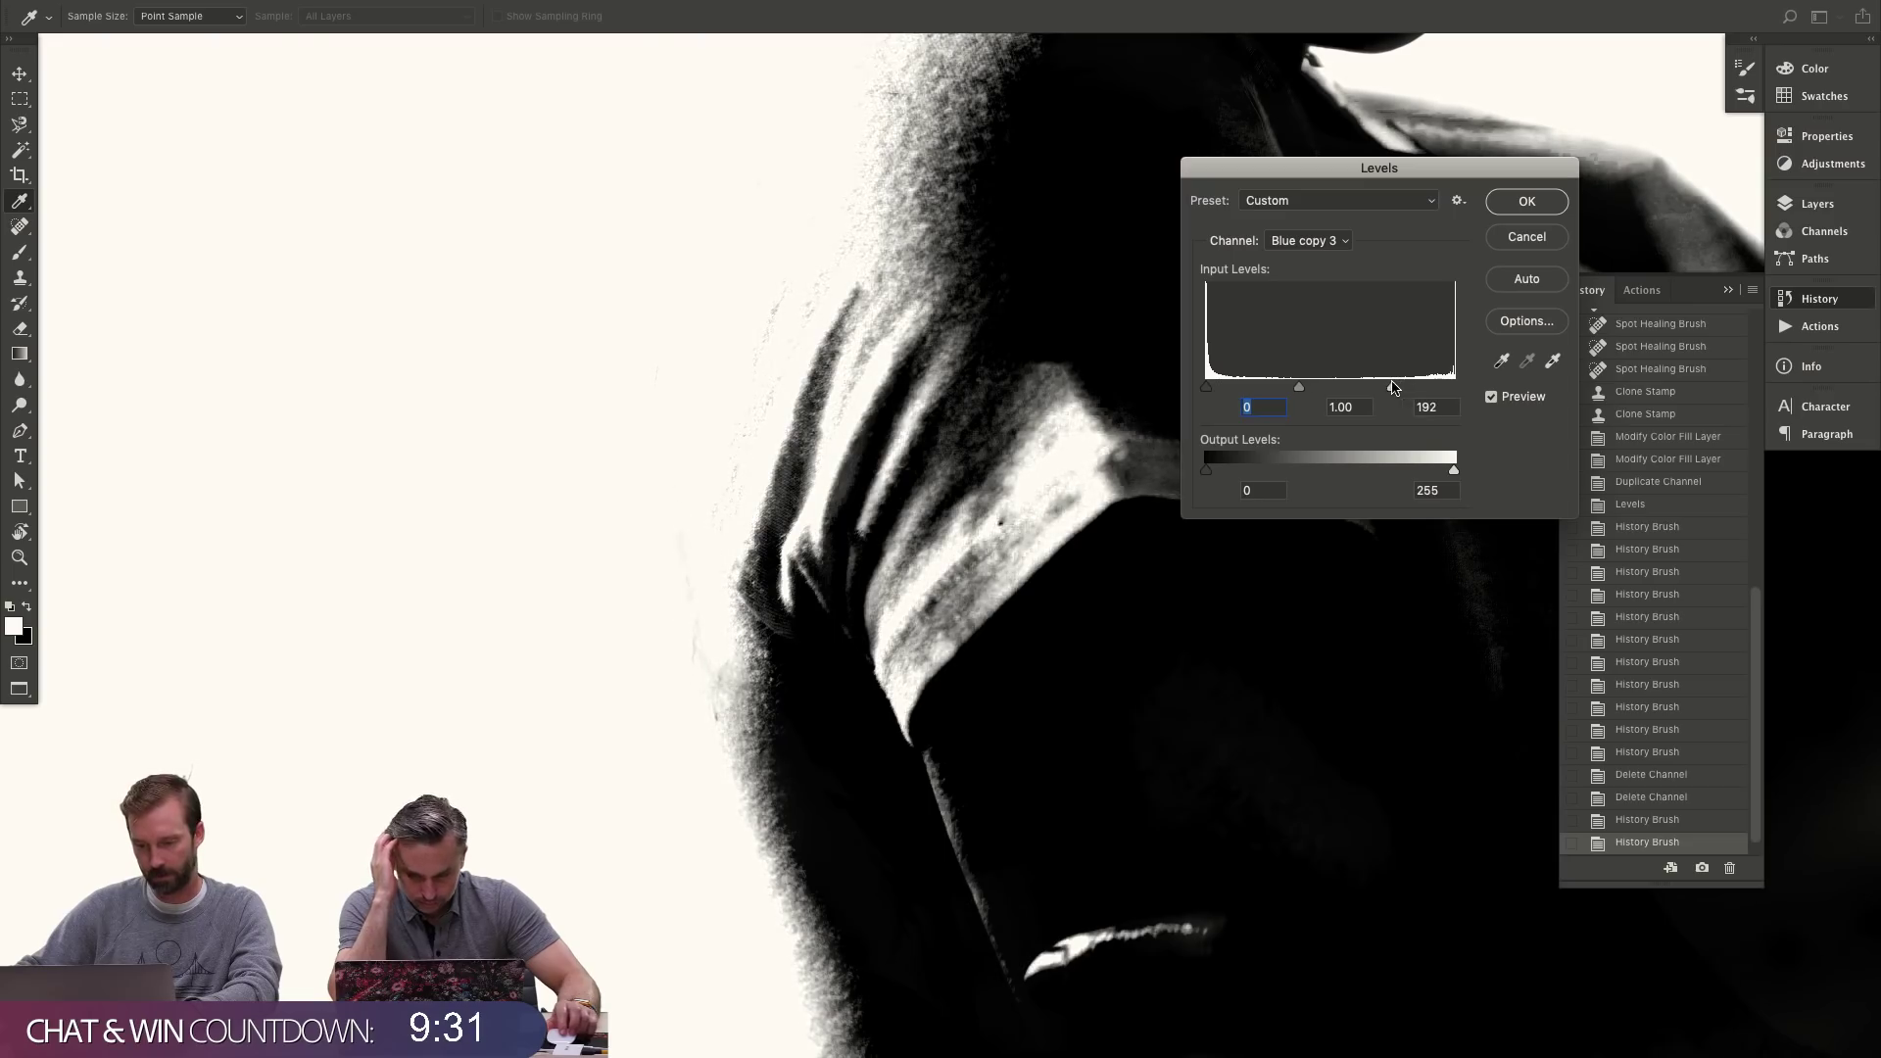
left_click(1526, 201)
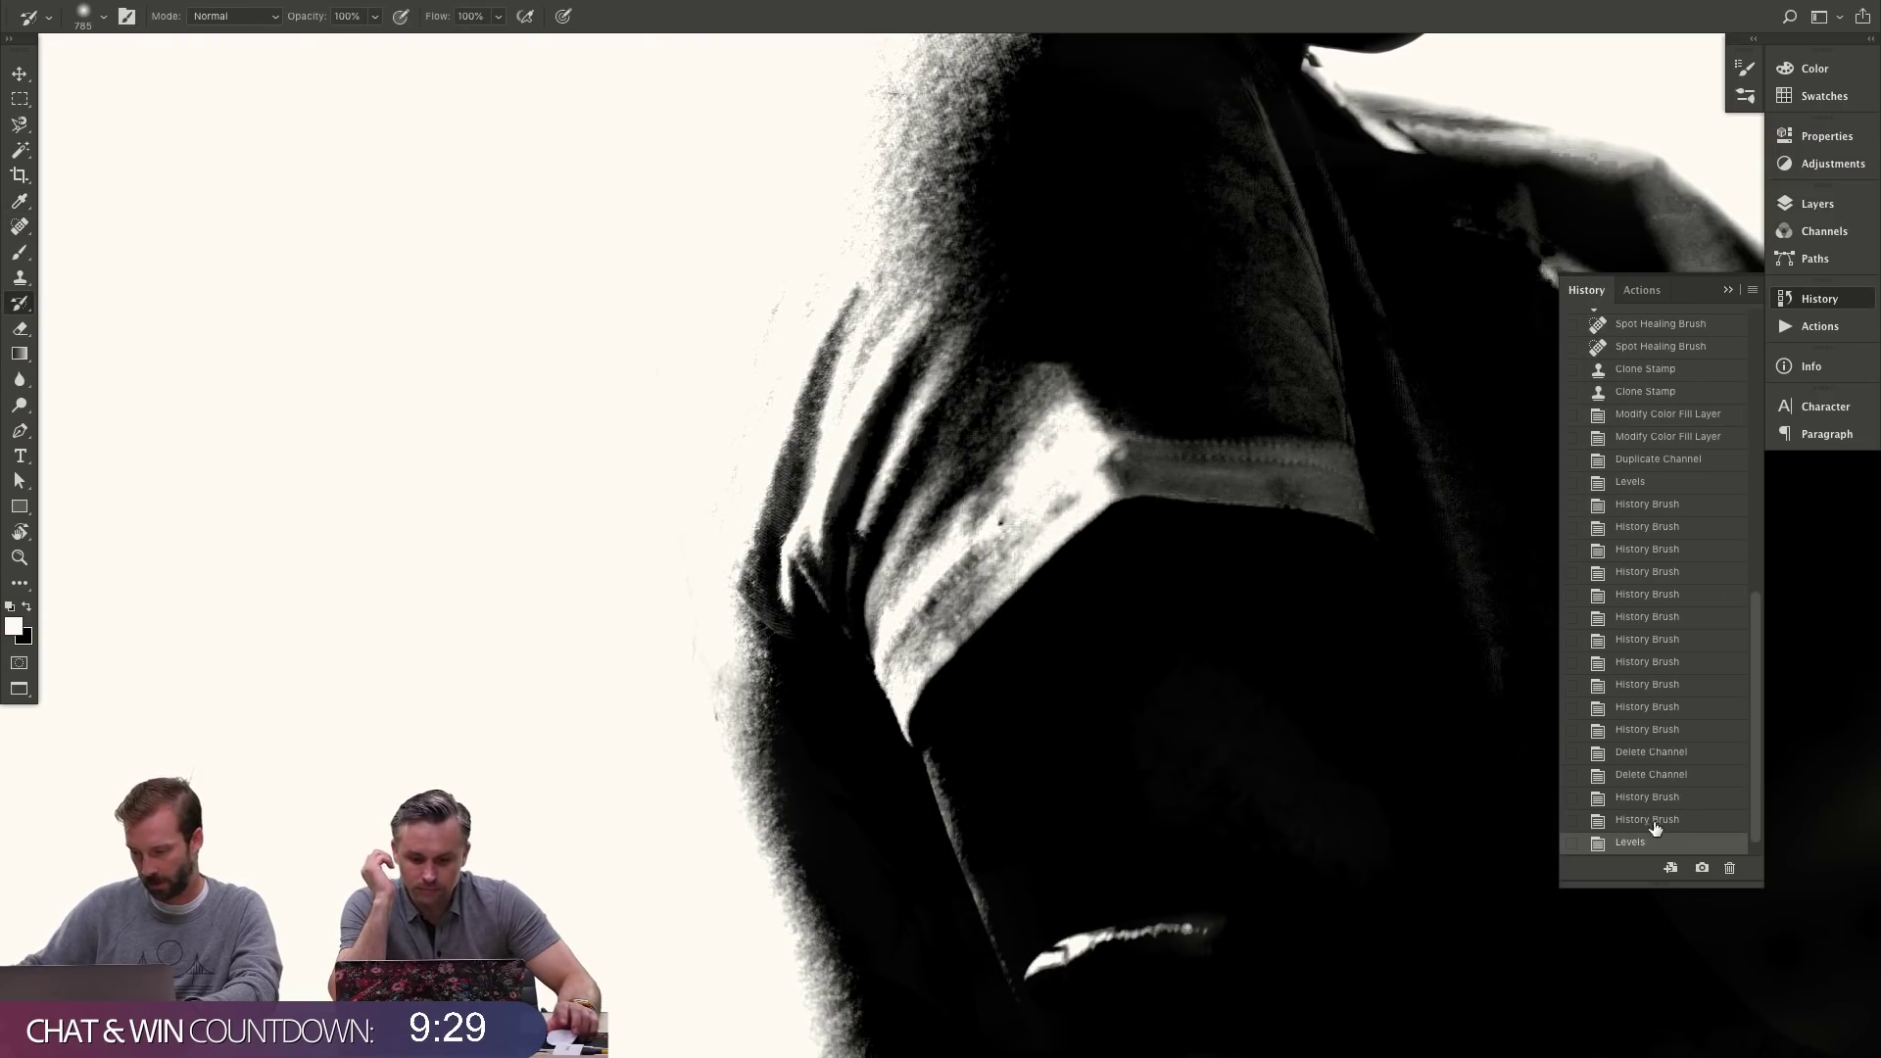
left_click(1652, 823)
left_click(1571, 842)
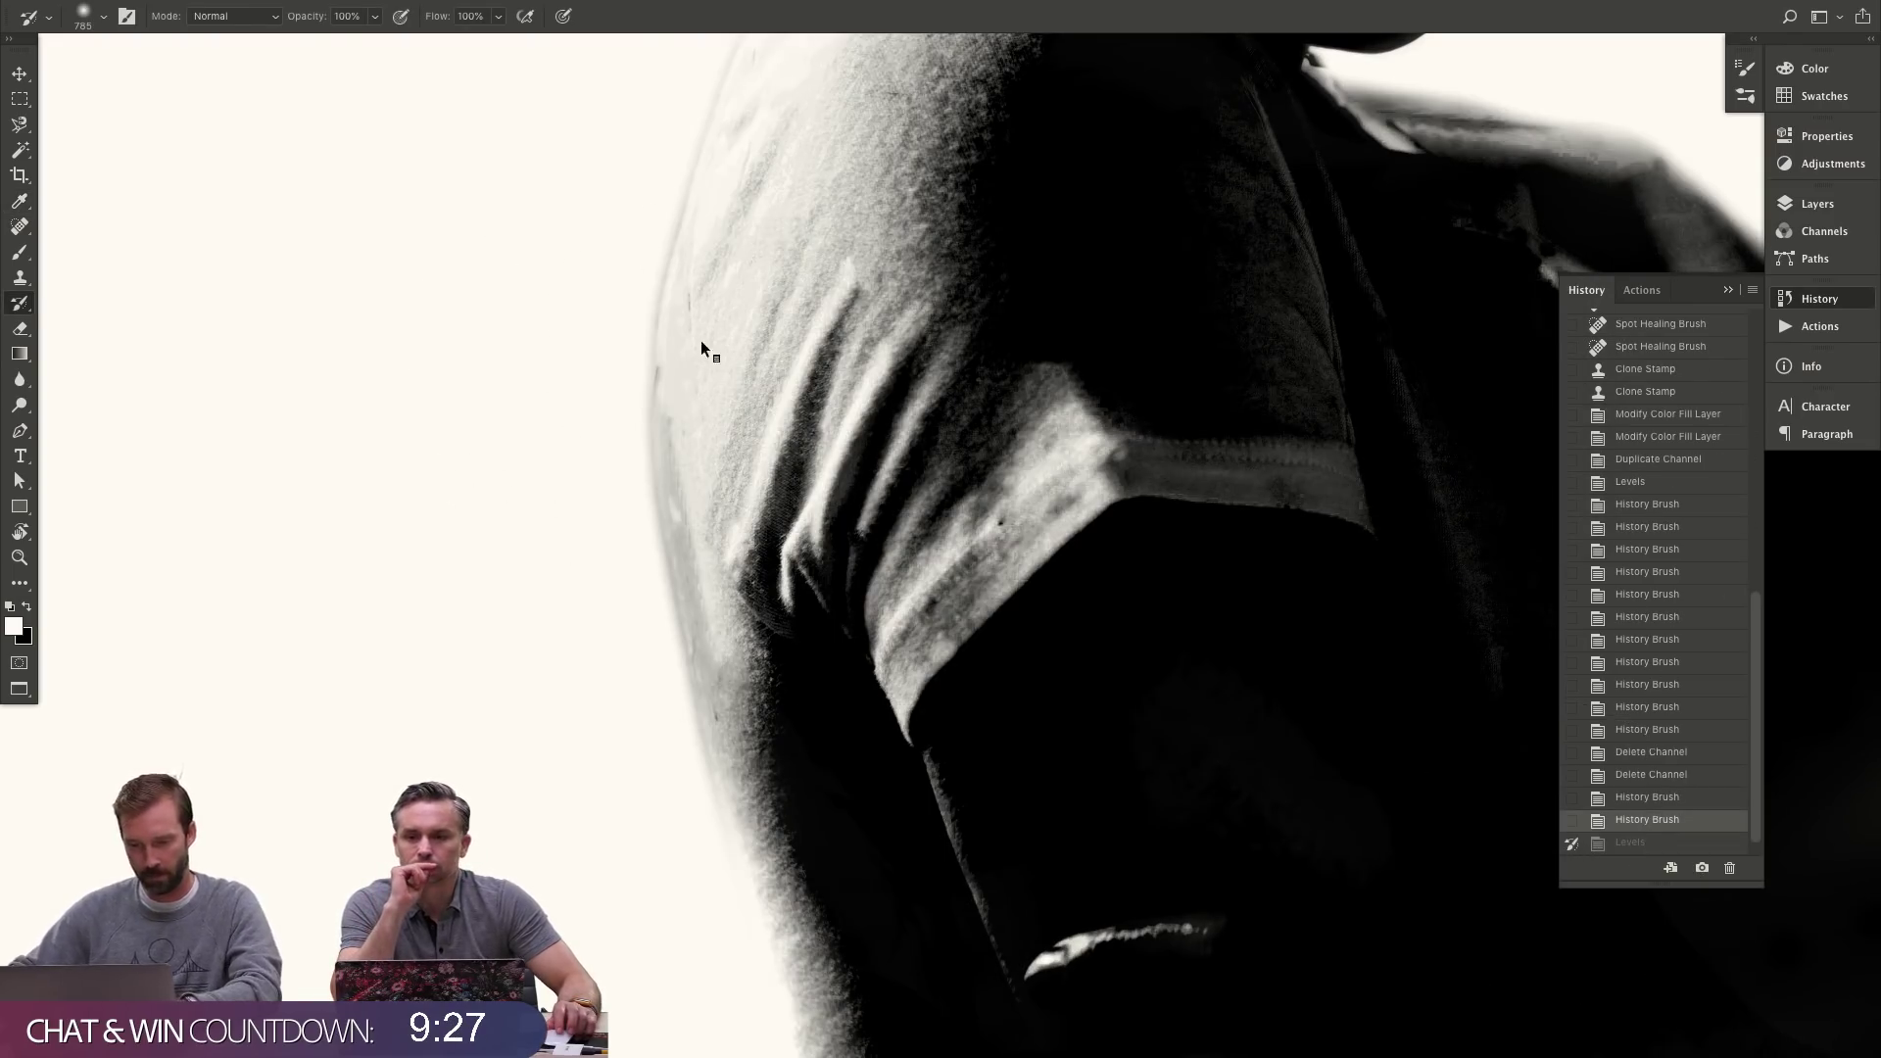
- Paint the brighter Levels state along the outer edge of the shoulder, sleeve and arm, and up towards the neck and hair with the History Brush
left_click_drag(705, 336, 571, 353)
scroll(765, 220, "up", 5)
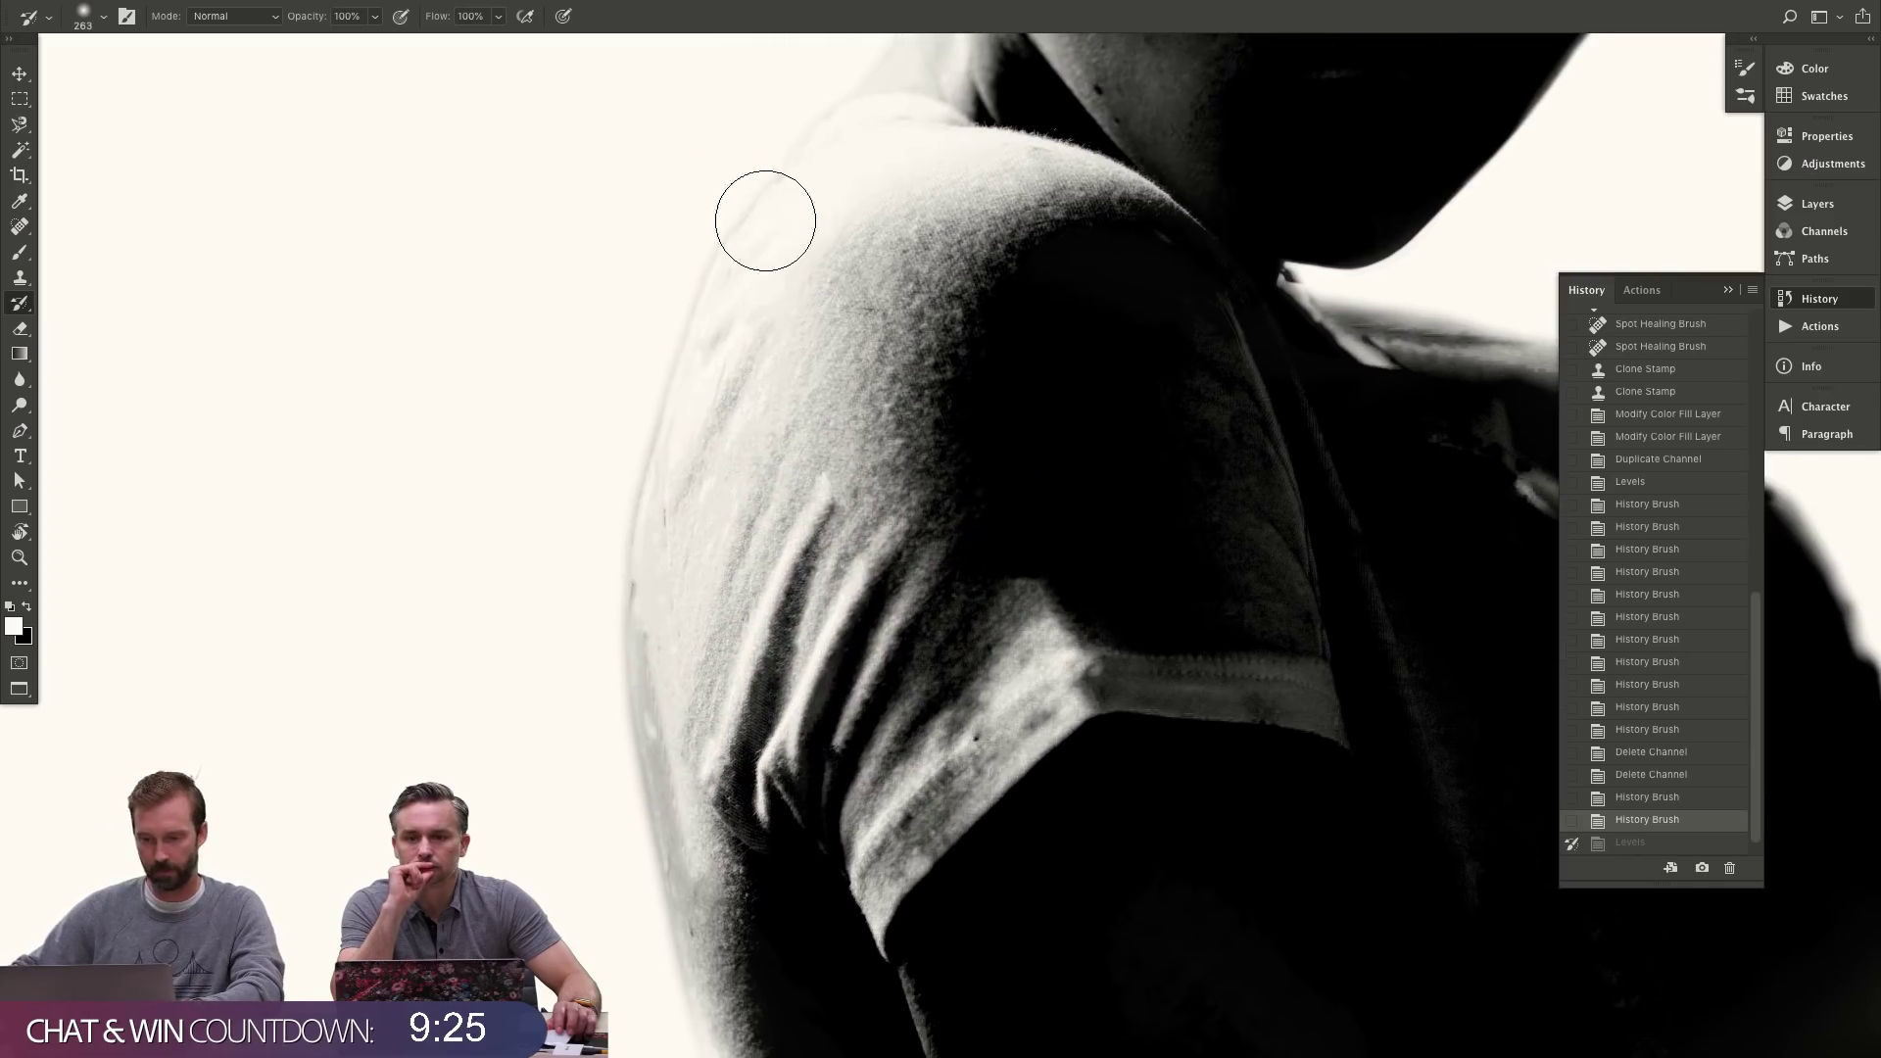
mouse_move(765, 220)
left_mouse_down()
mouse_move(609, 572)
mouse_move(630, 651)
left_mouse_up()
left_click_drag(627, 536, 614, 902)
scroll(592, 335, "down", 5)
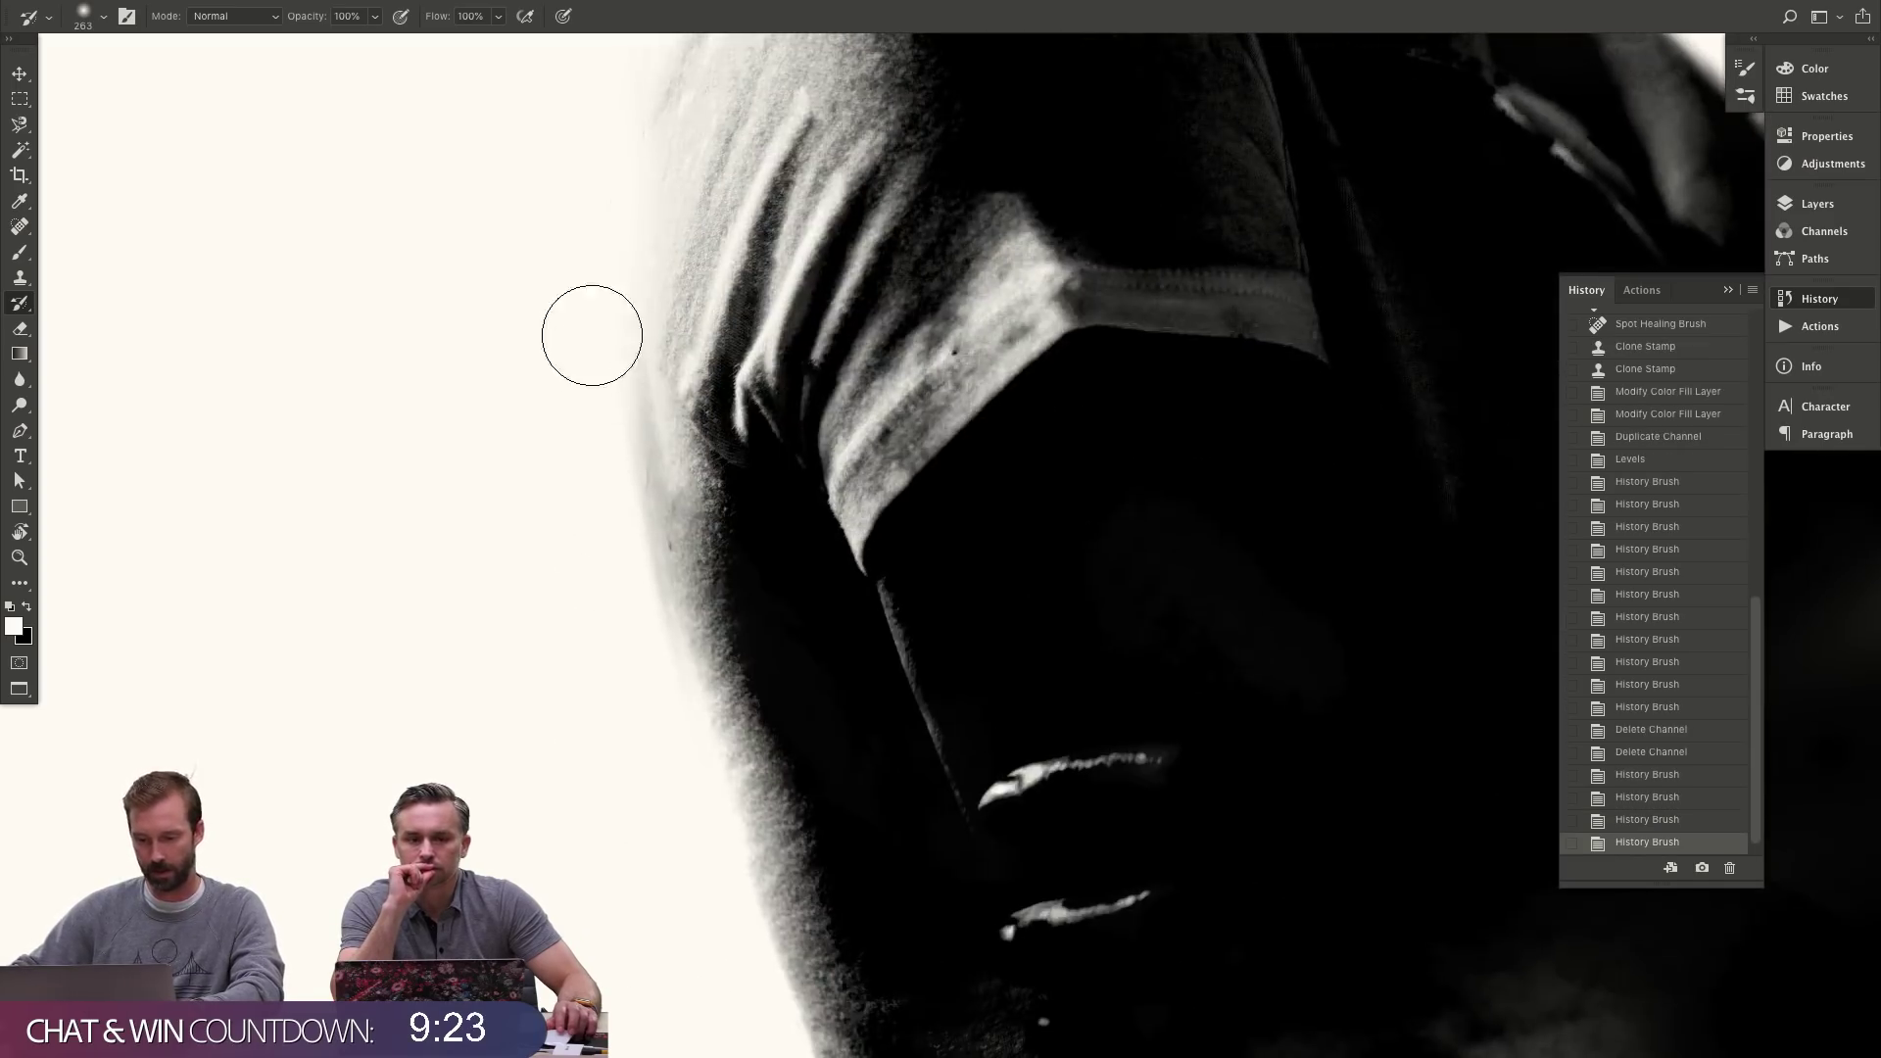
left_click_drag(592, 335, 647, 748)
scroll(672, 591, "down", 5)
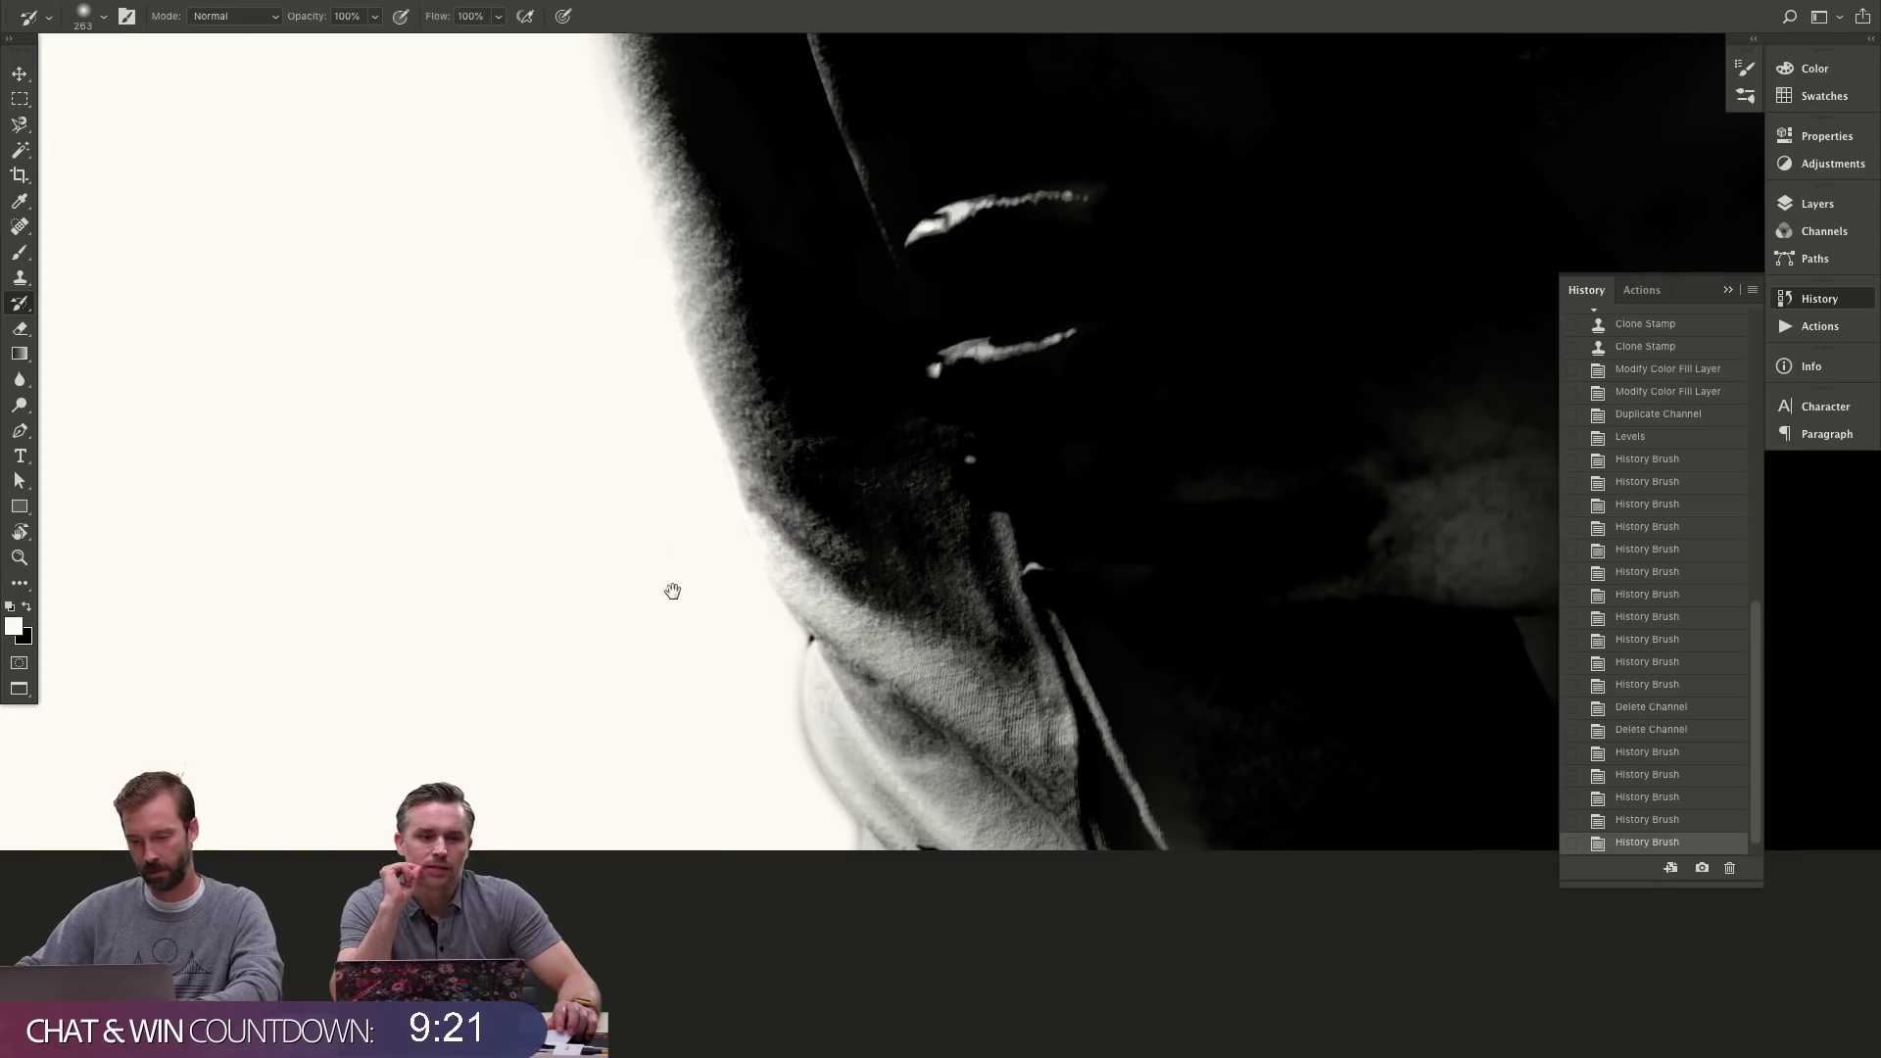
mouse_move(672, 591)
left_mouse_down()
mouse_move(756, 663)
mouse_move(790, 861)
mouse_move(813, 774)
mouse_move(763, 309)
left_mouse_up()
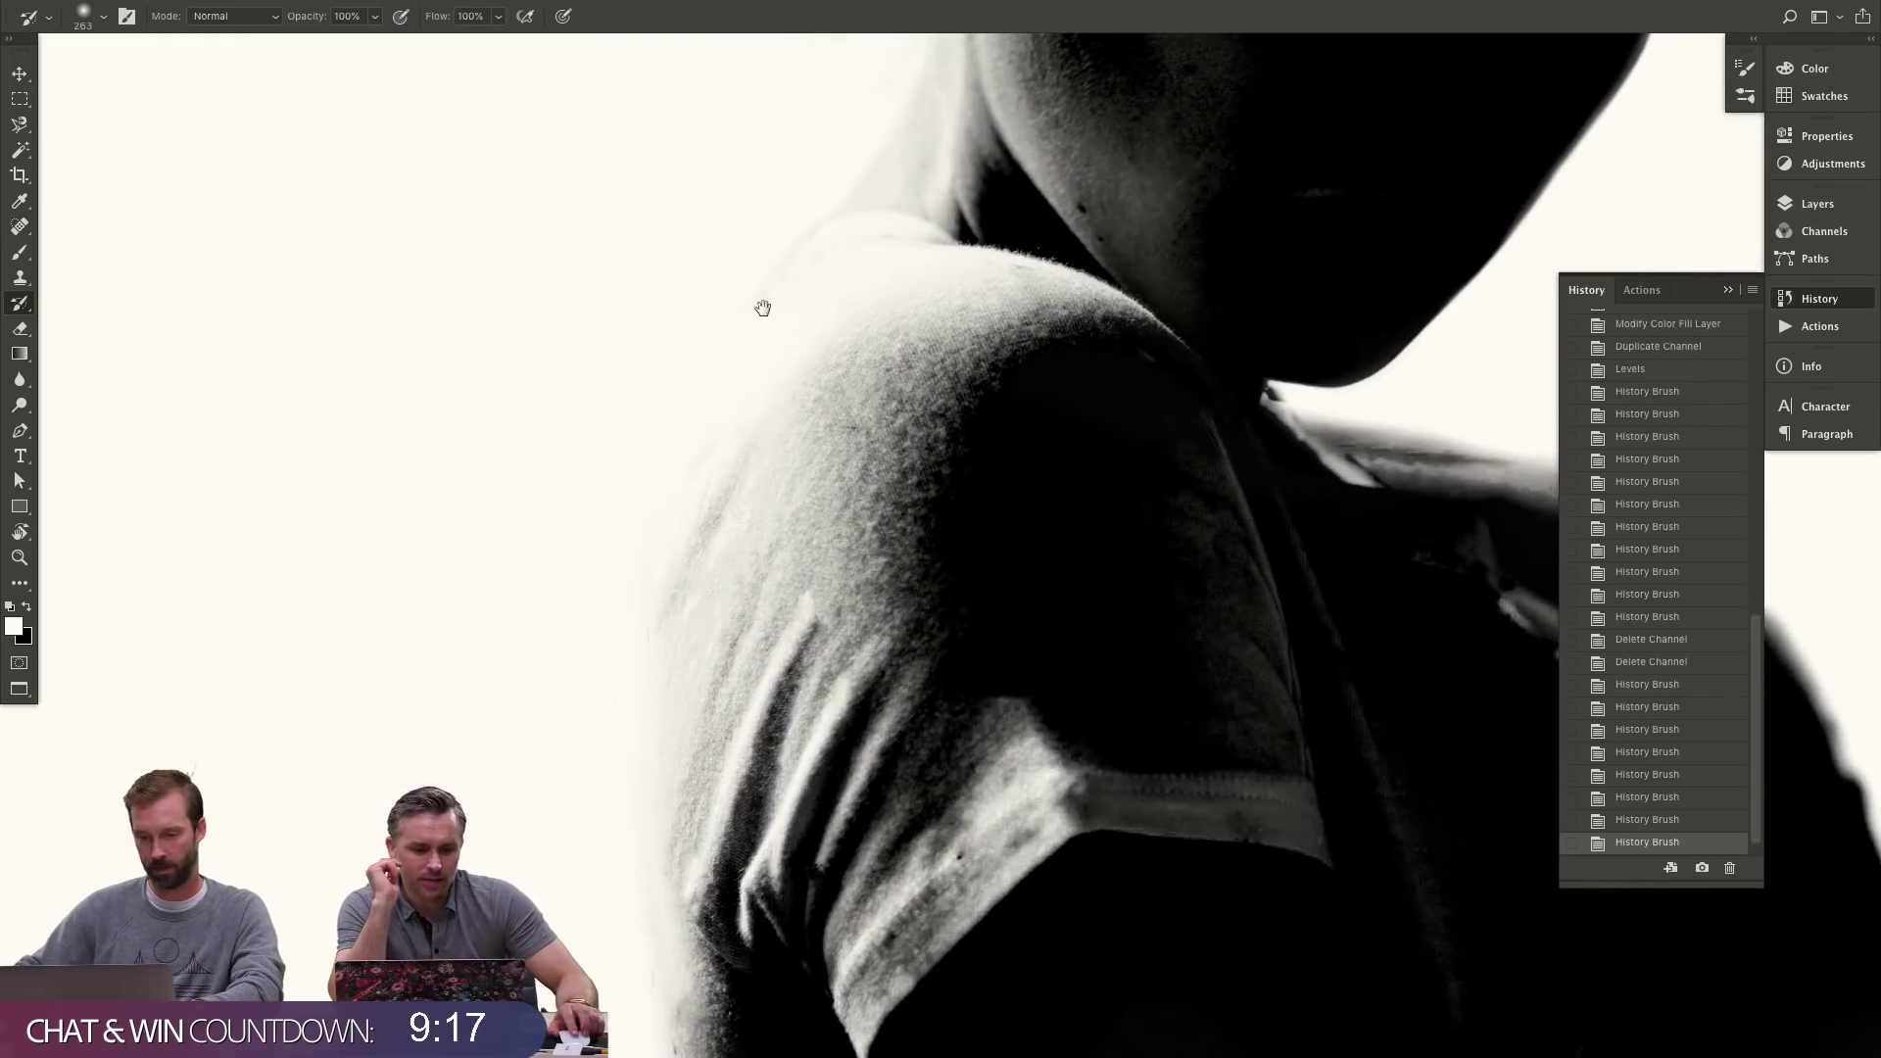
scroll(764, 309, "up", 10)
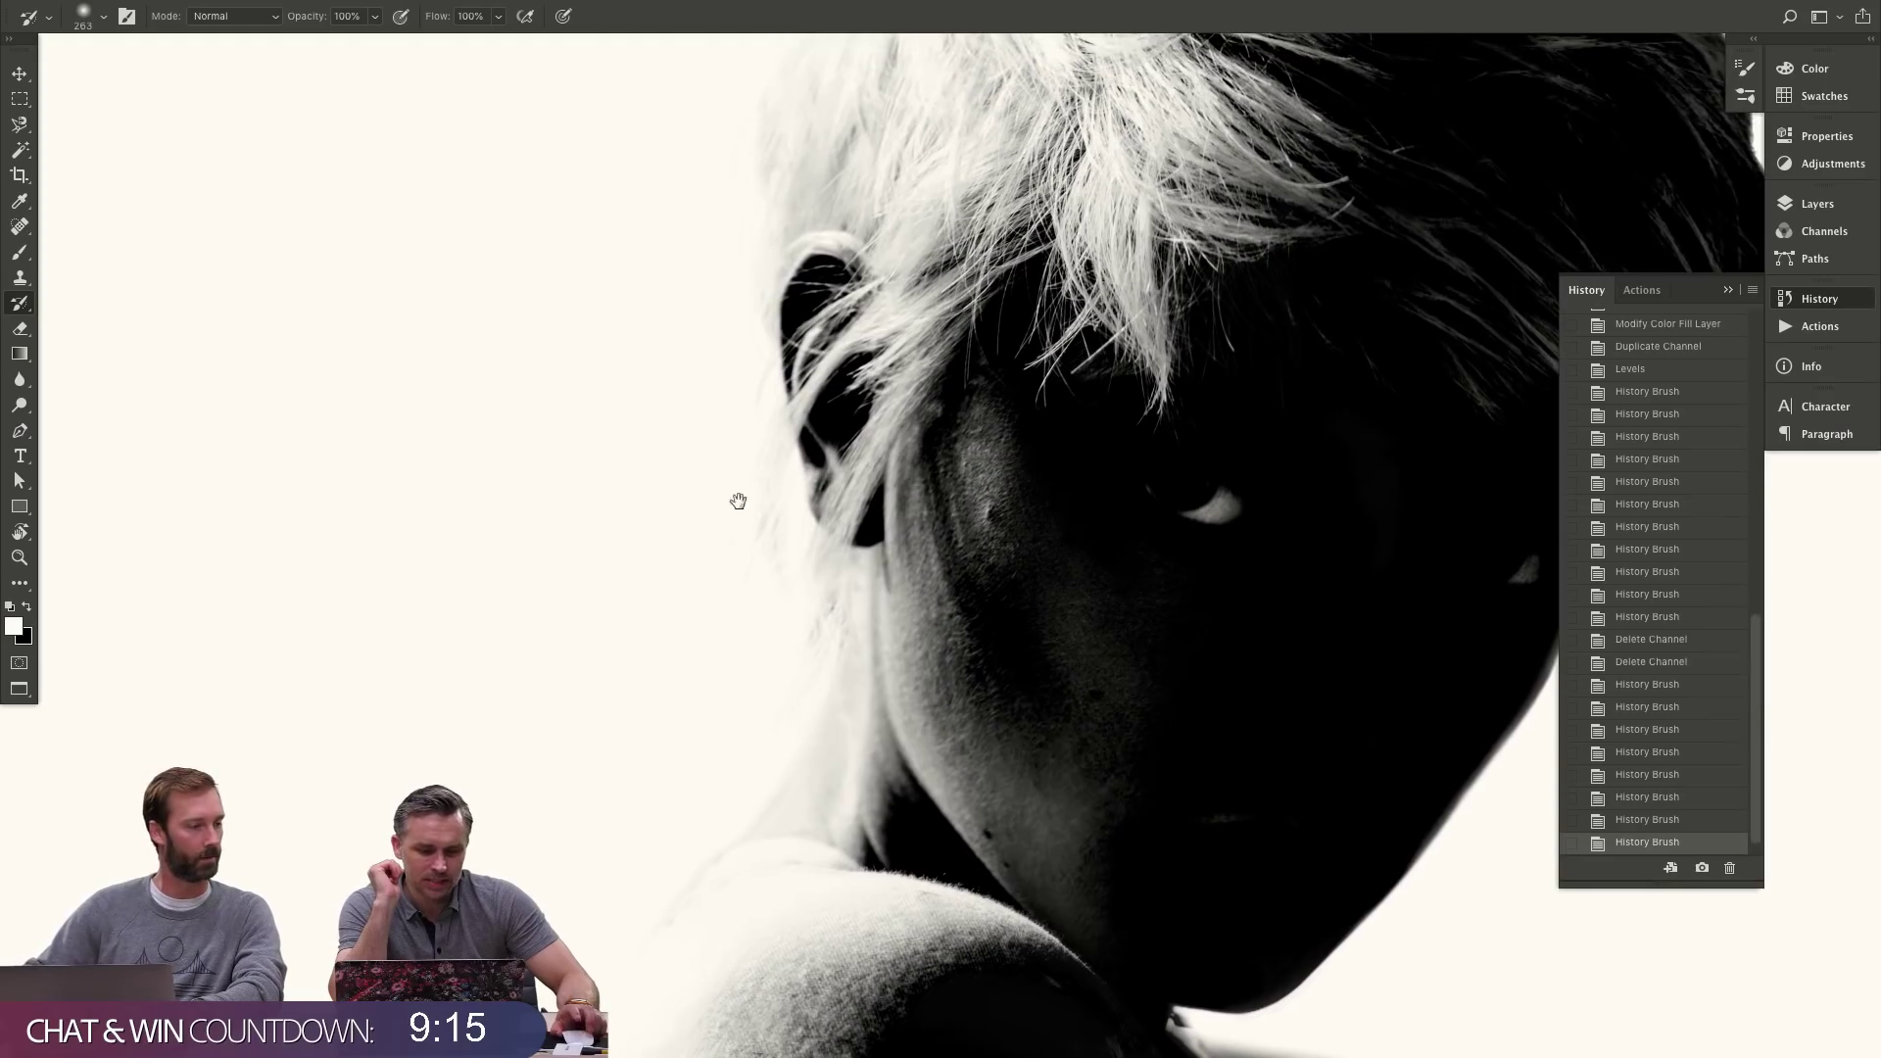
left_click_drag(871, 486, 886, 567)
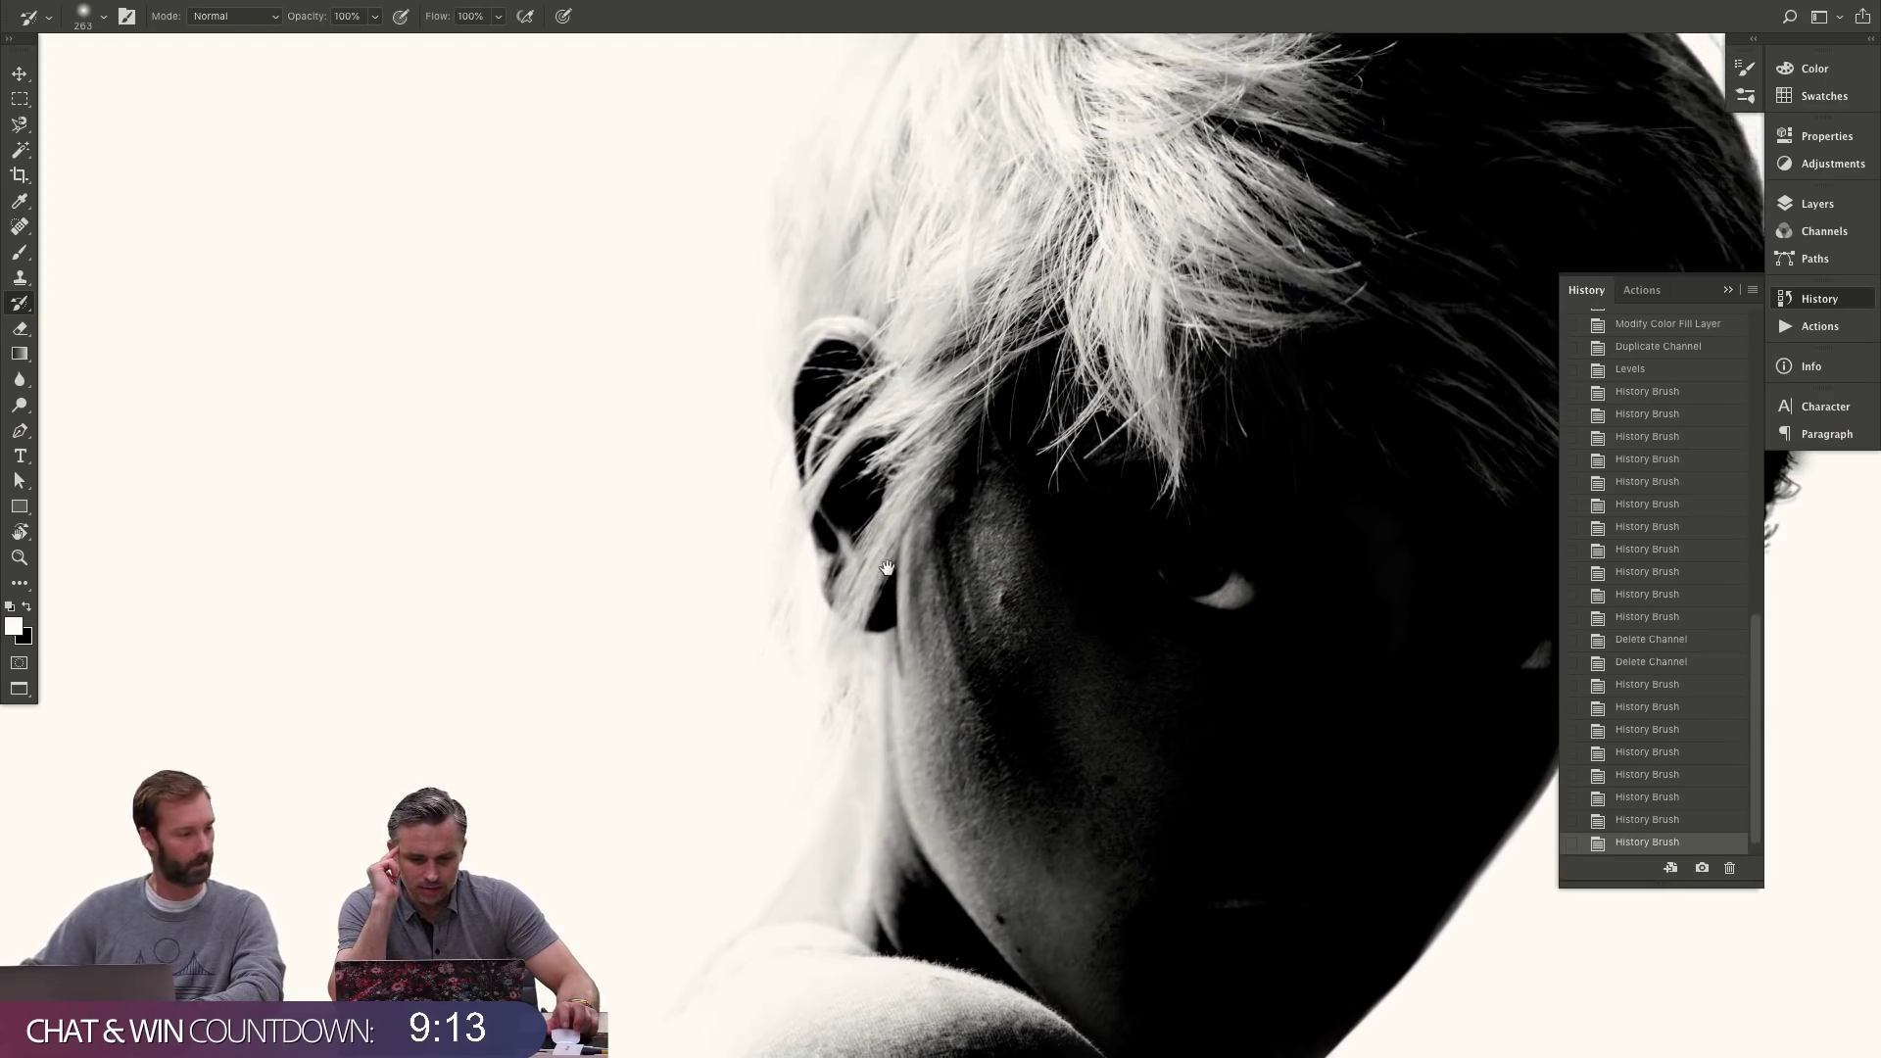
scroll(887, 567, "up", 5)
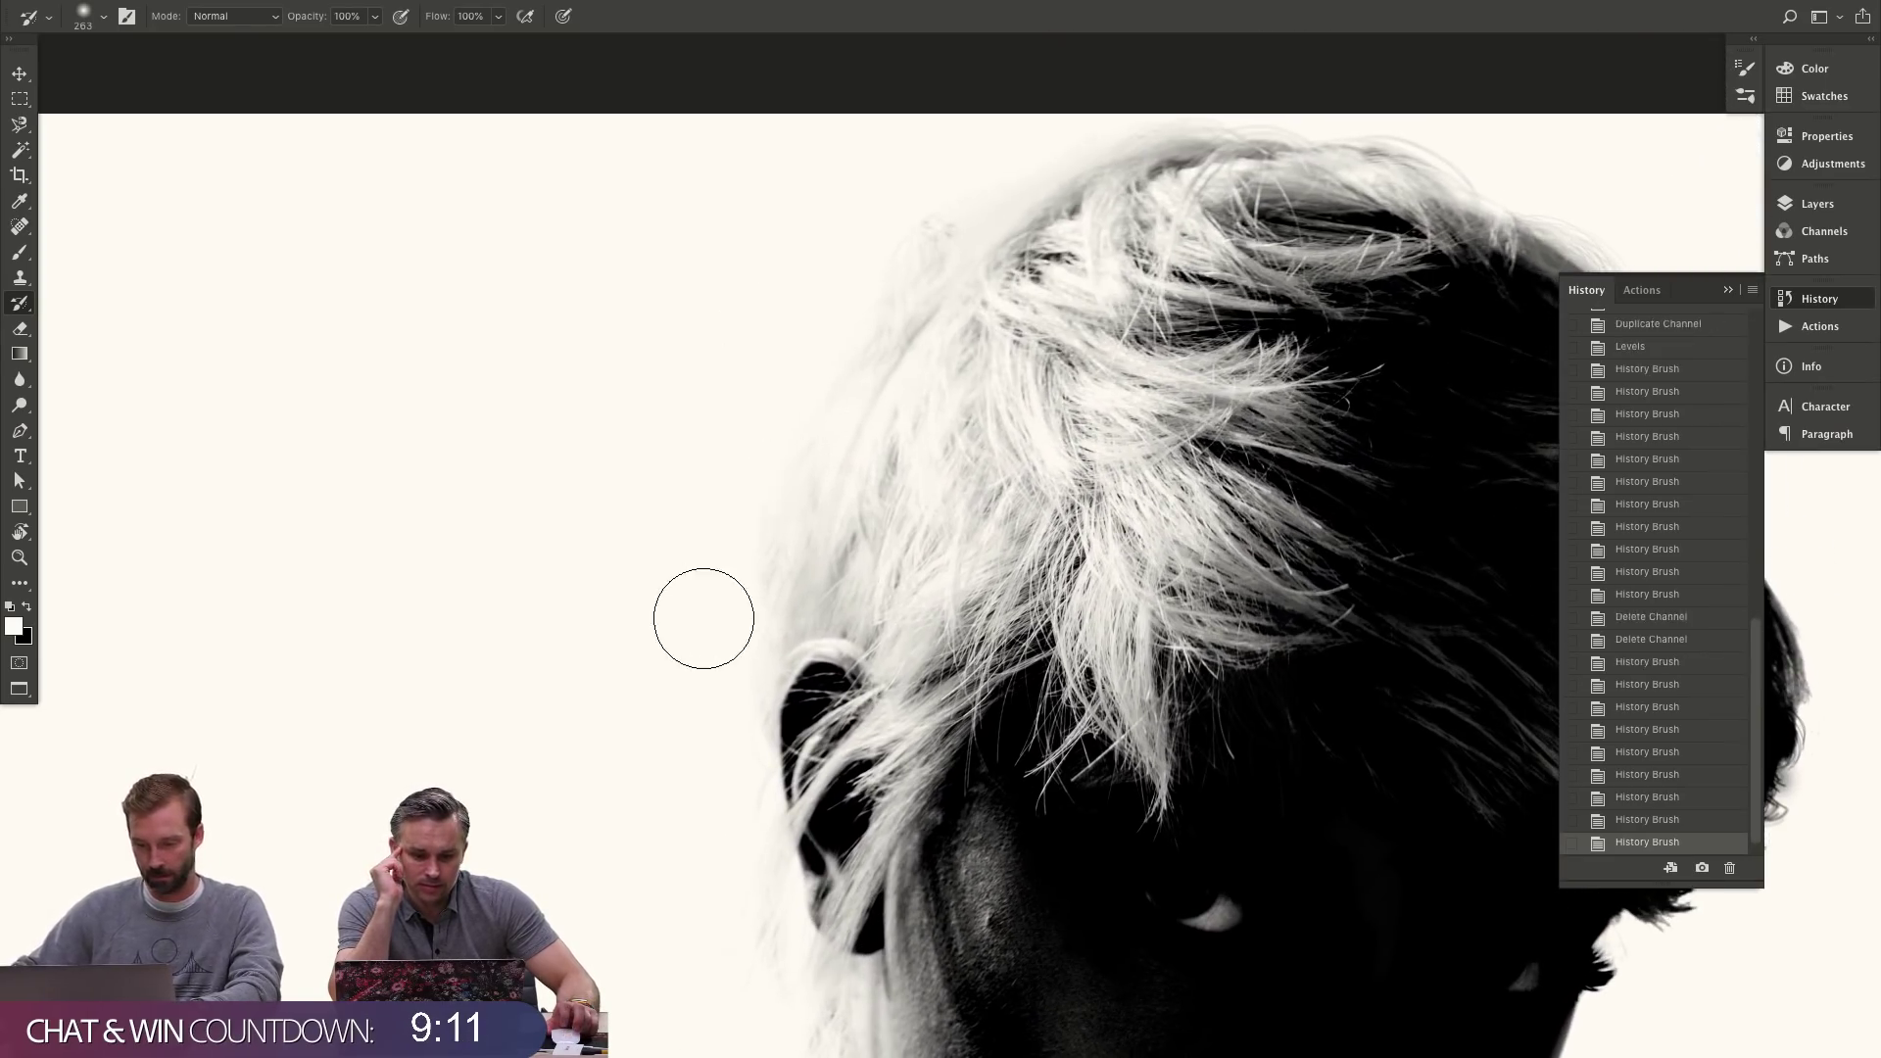
- Load the Group 5 mask as a selection and invert it to select the background around the figure
key("z")
left_click(941, 559, "alt")
left_click_drag(1023, 724, 899, 390)
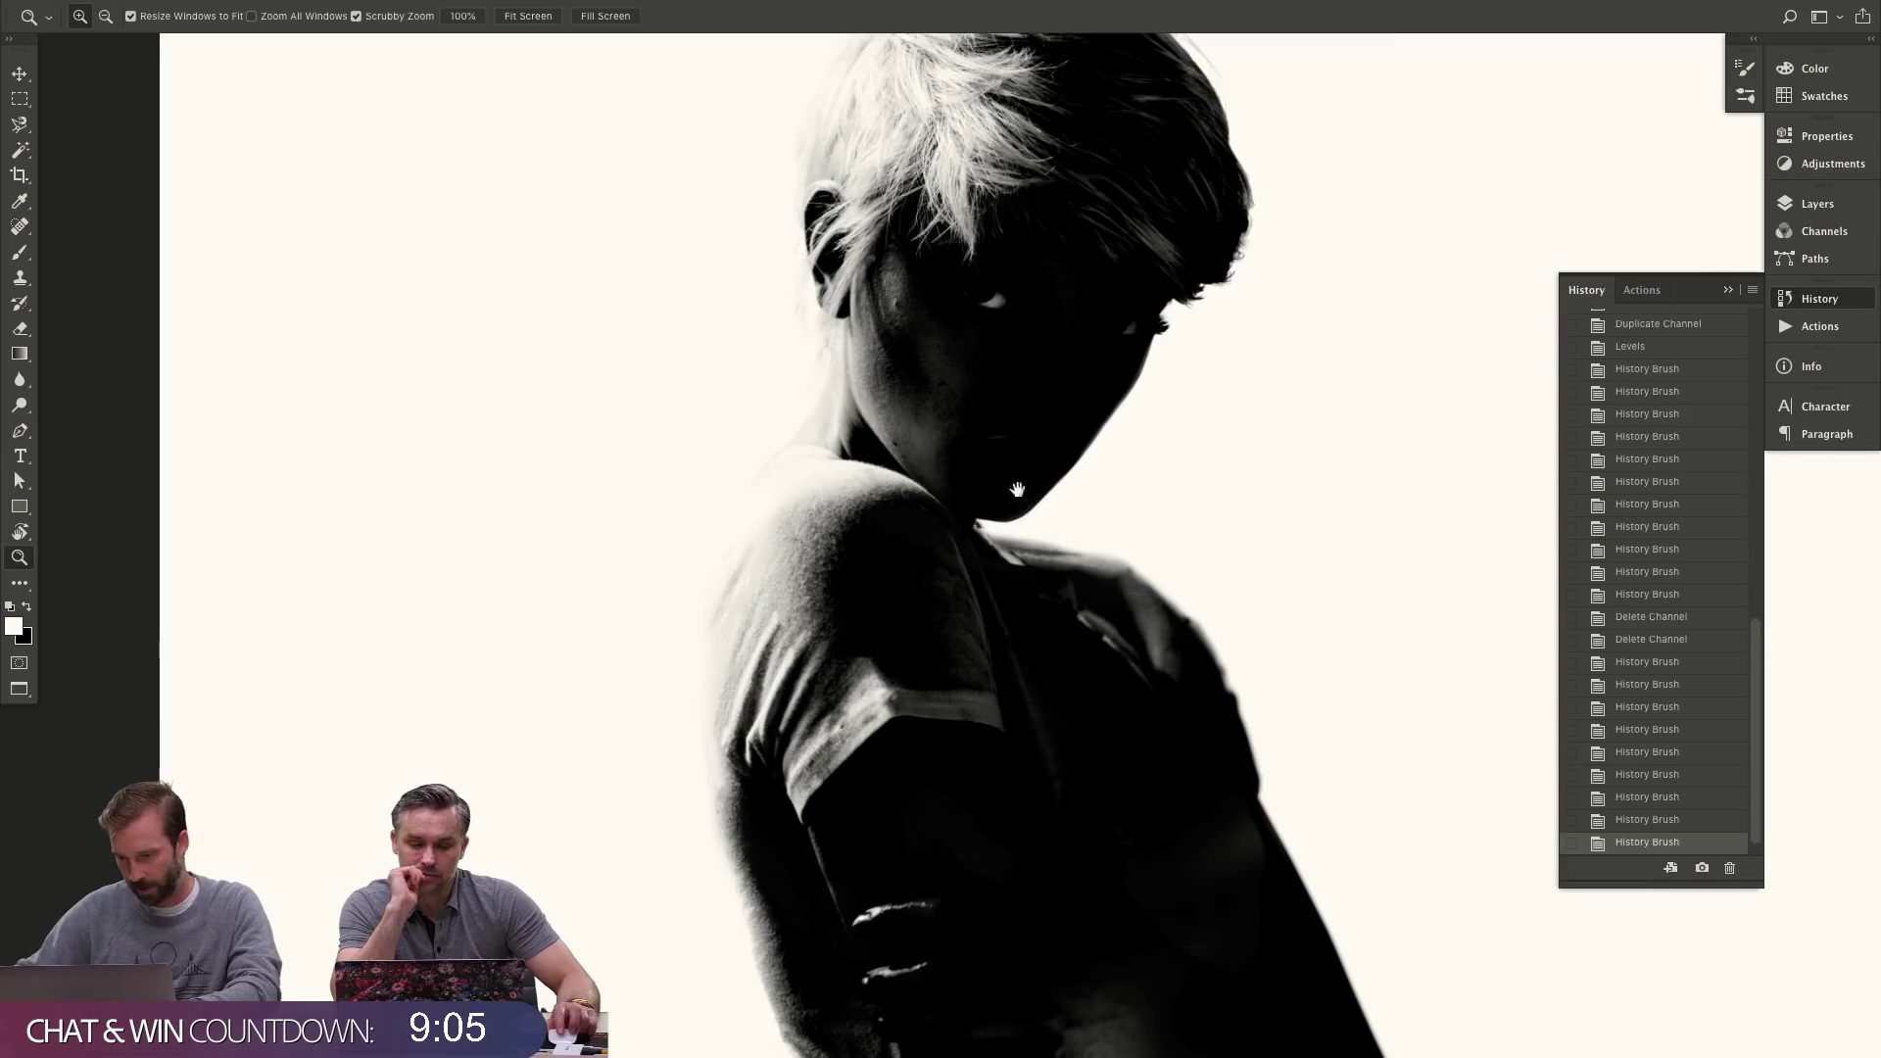
key("ctrl+0")
left_click(1803, 207)
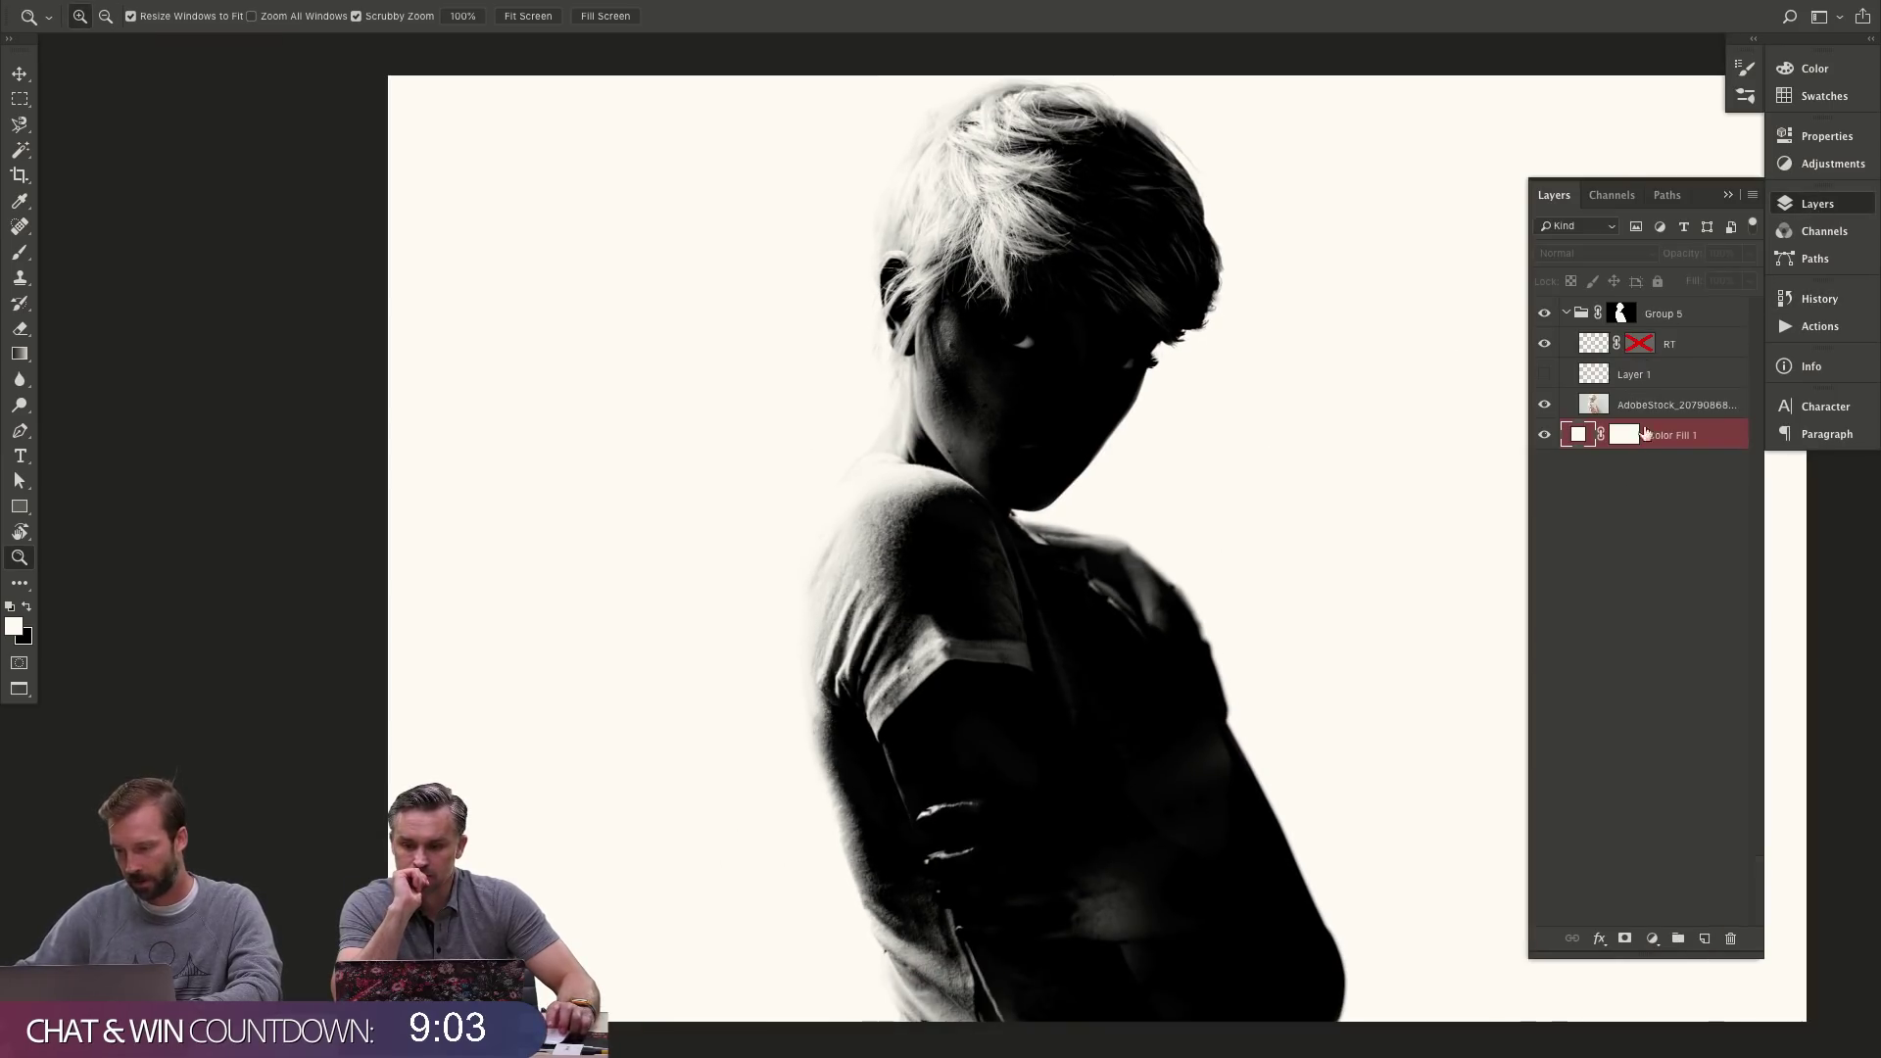
left_click(1621, 313, "ctrl")
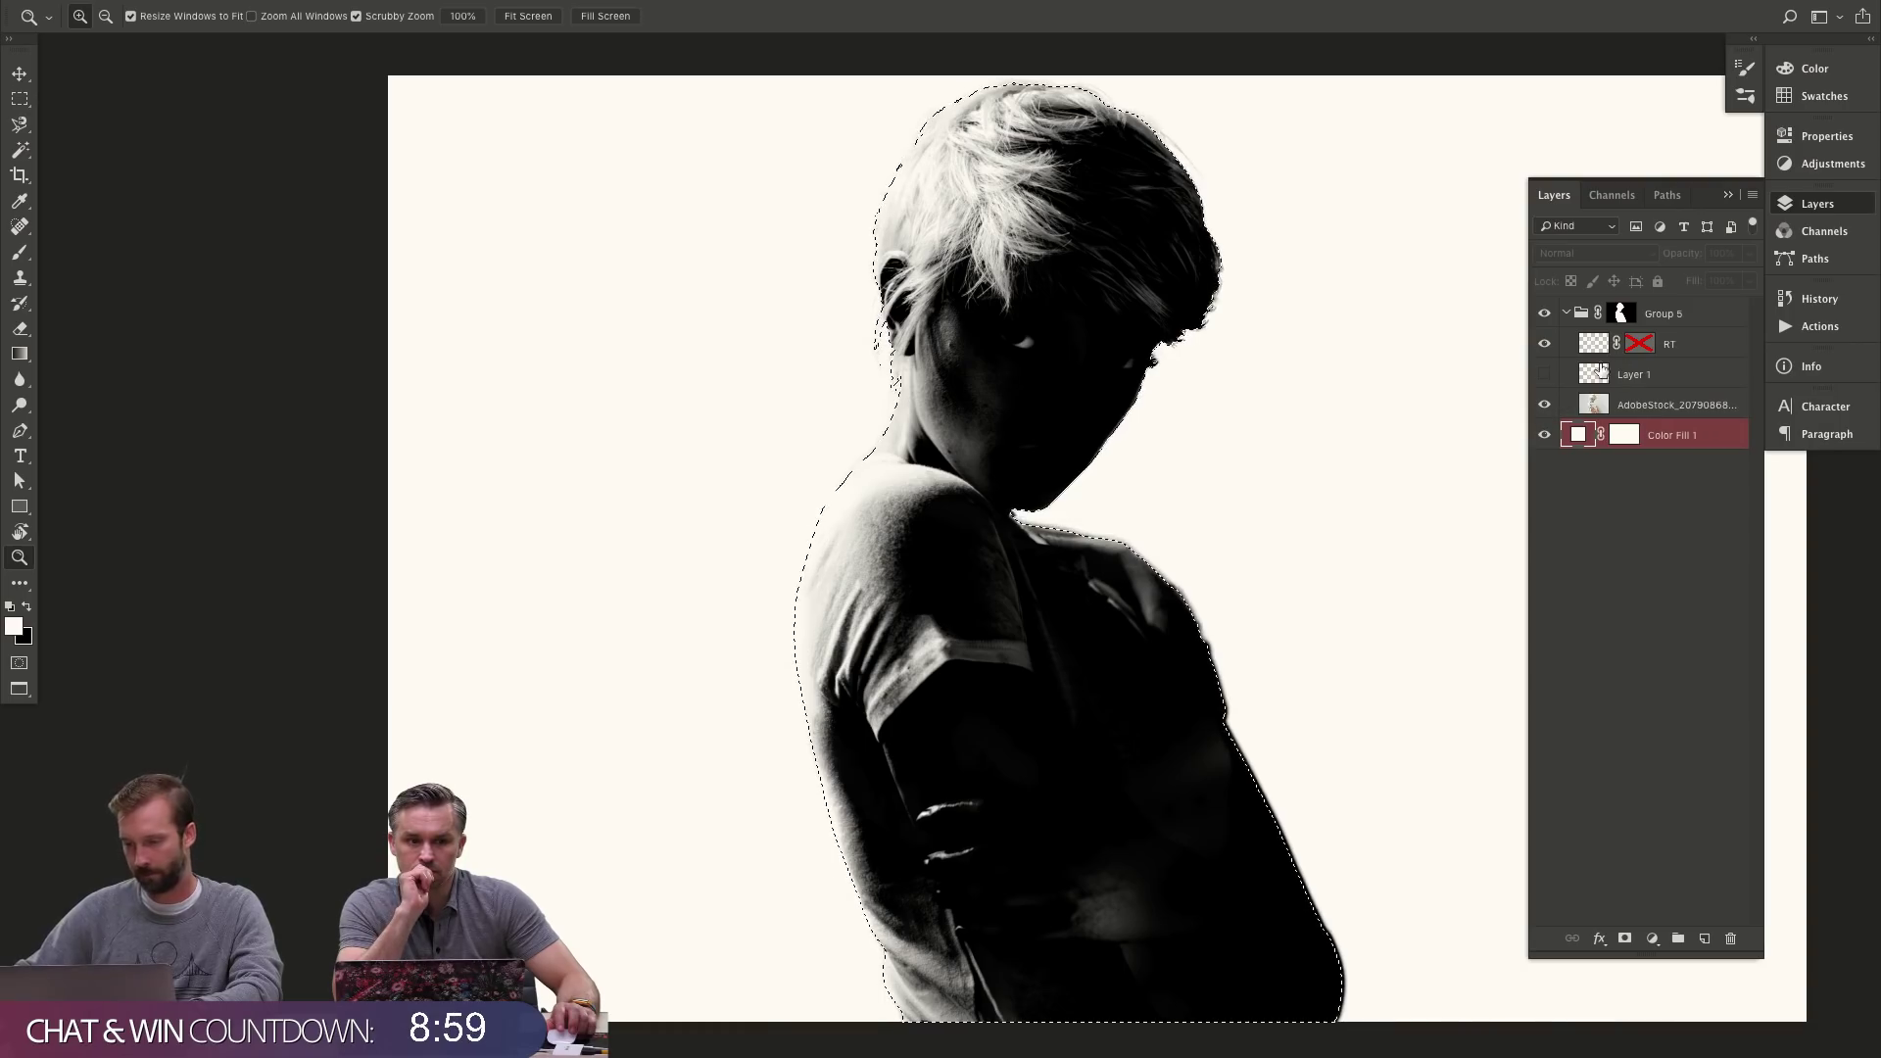
key("ctrl+shift+i")
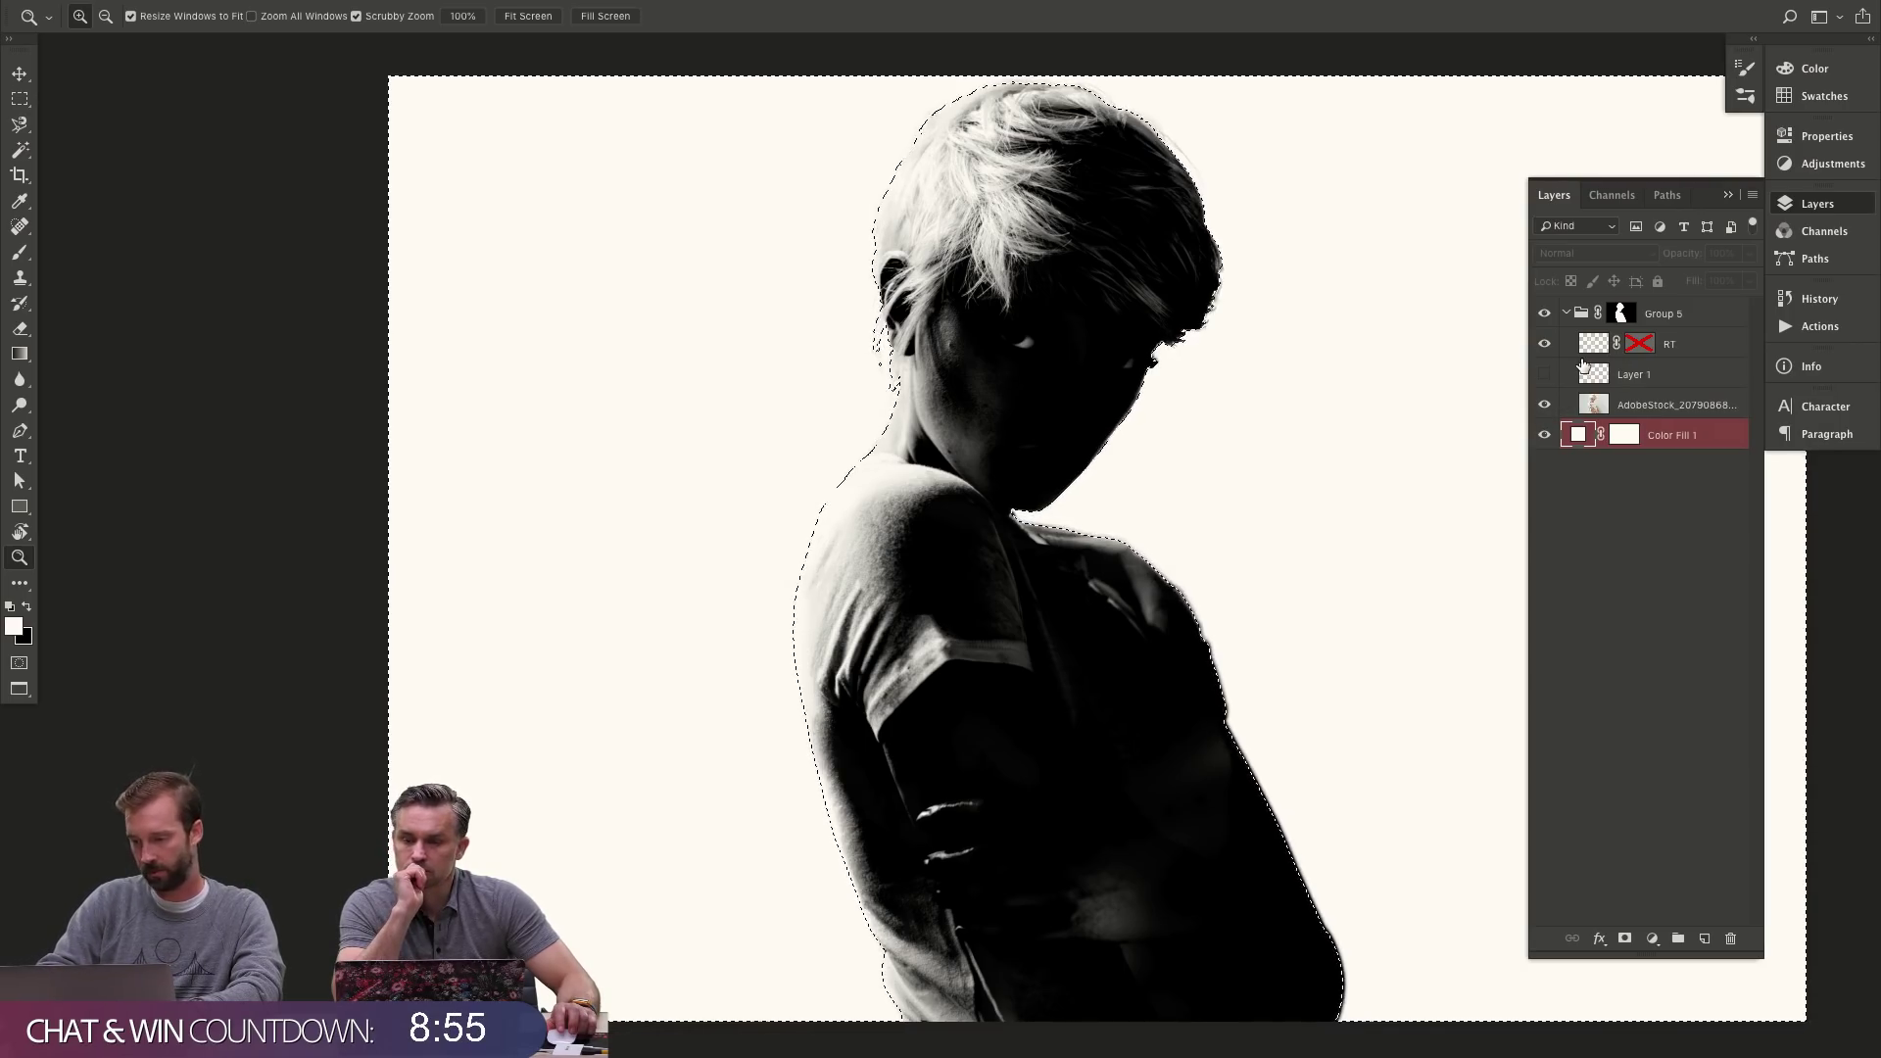
- Fill the selected background of the Blue copy 3 channel with black and deselect
left_click(1610, 199)
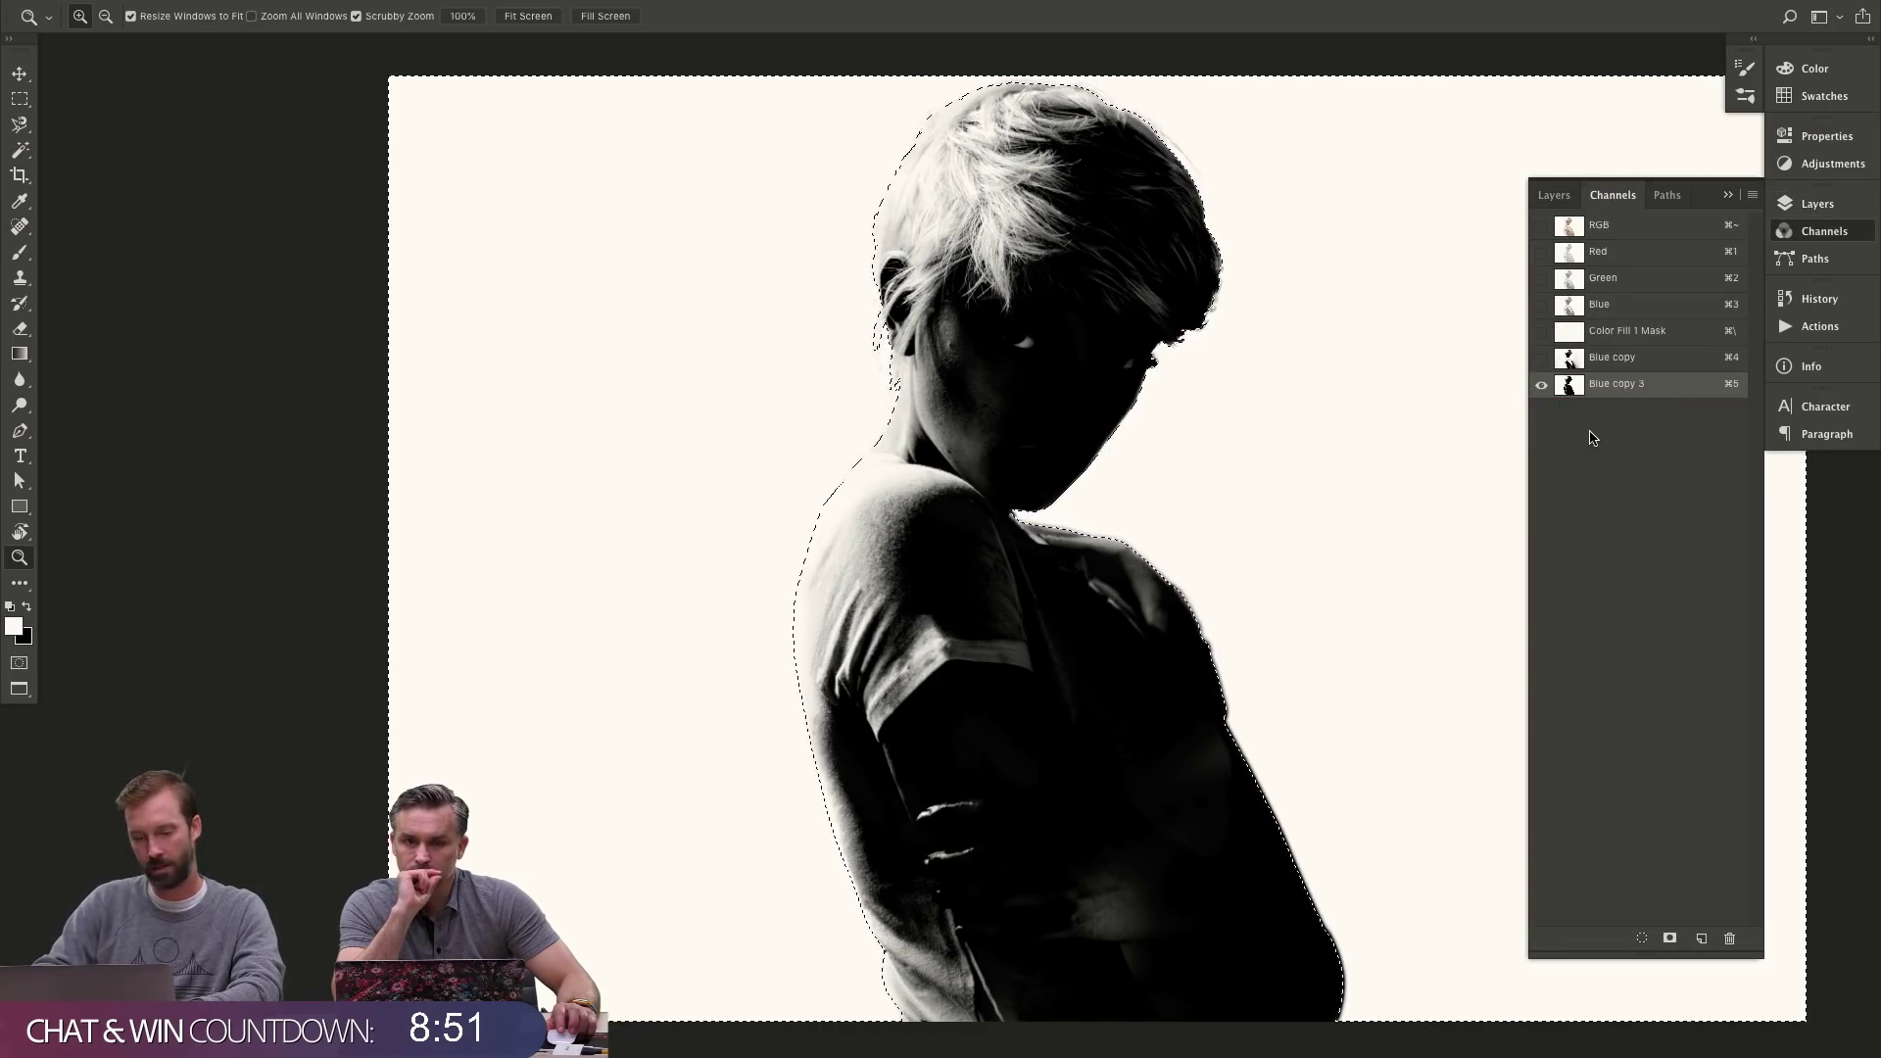
key("super+i")
key("super+d")
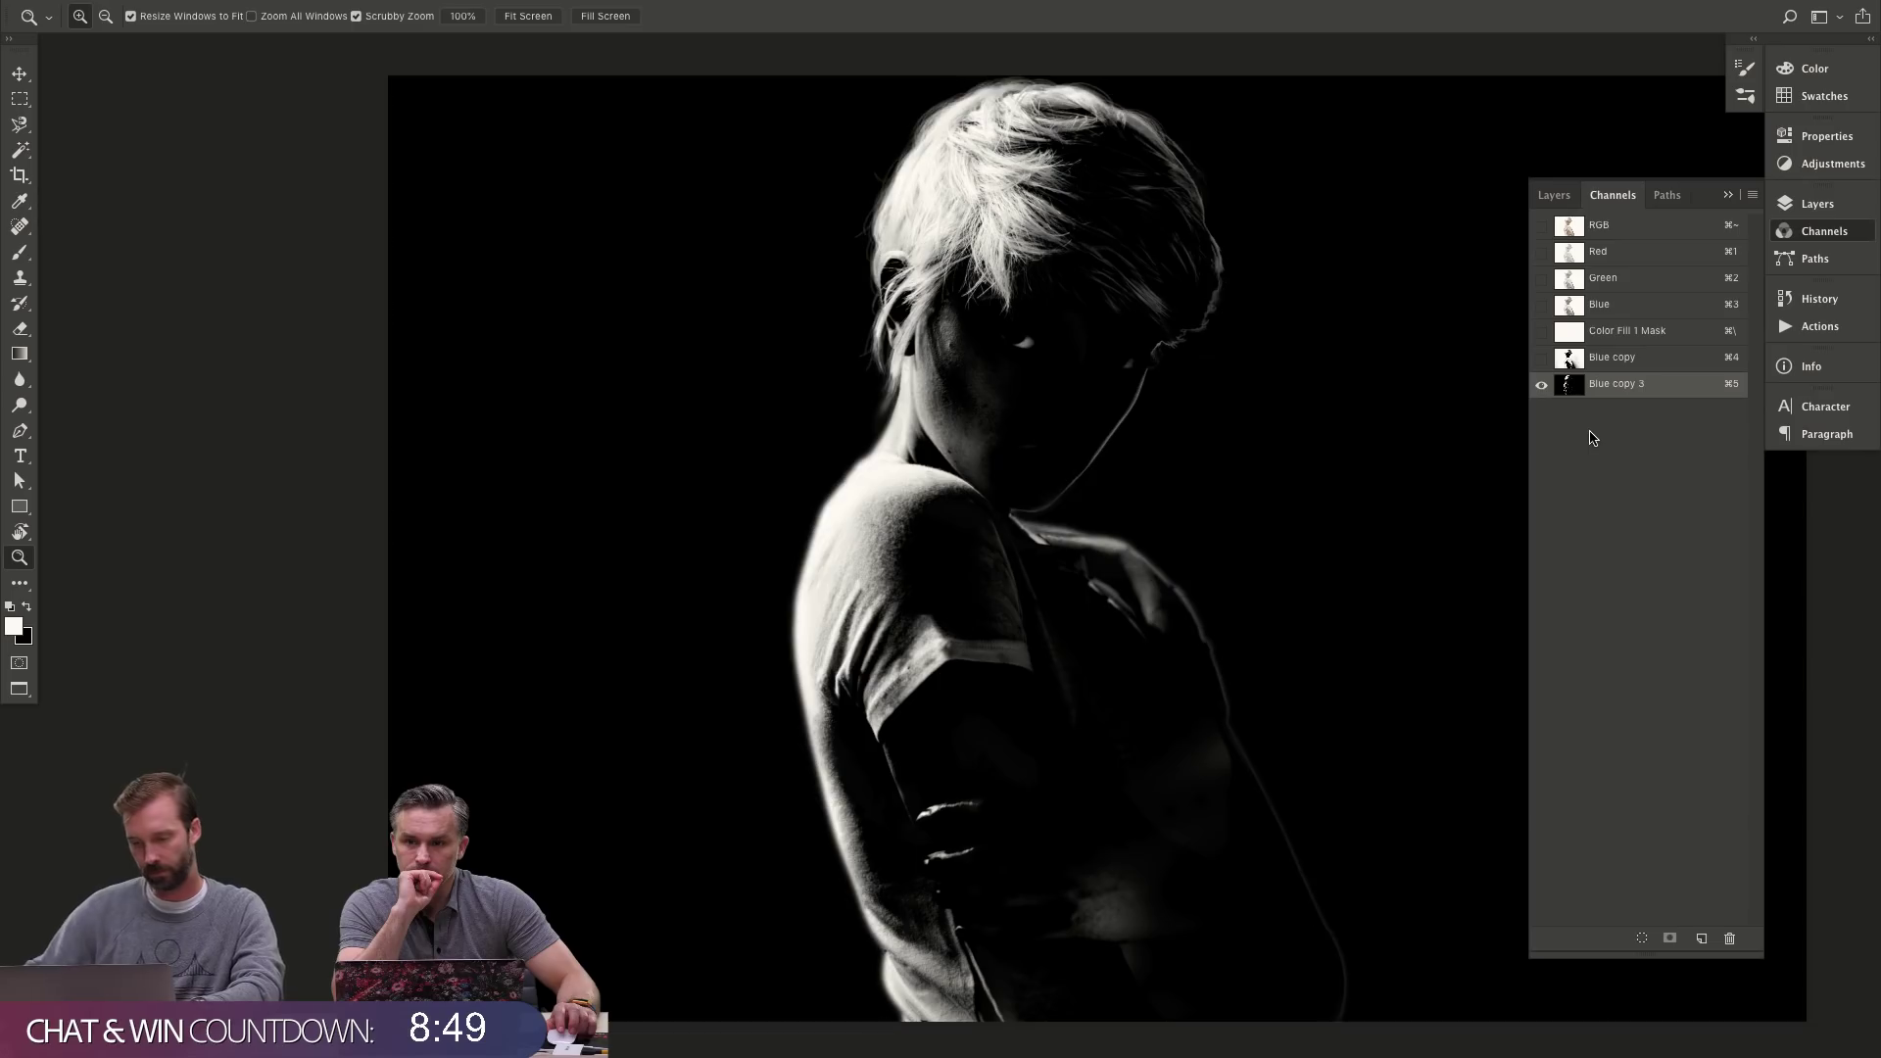
- Try painting black over the front edge of the hair with a large soft brush, and undo the stroke
left_click_drag(1024, 605, 723, 601)
key("b")
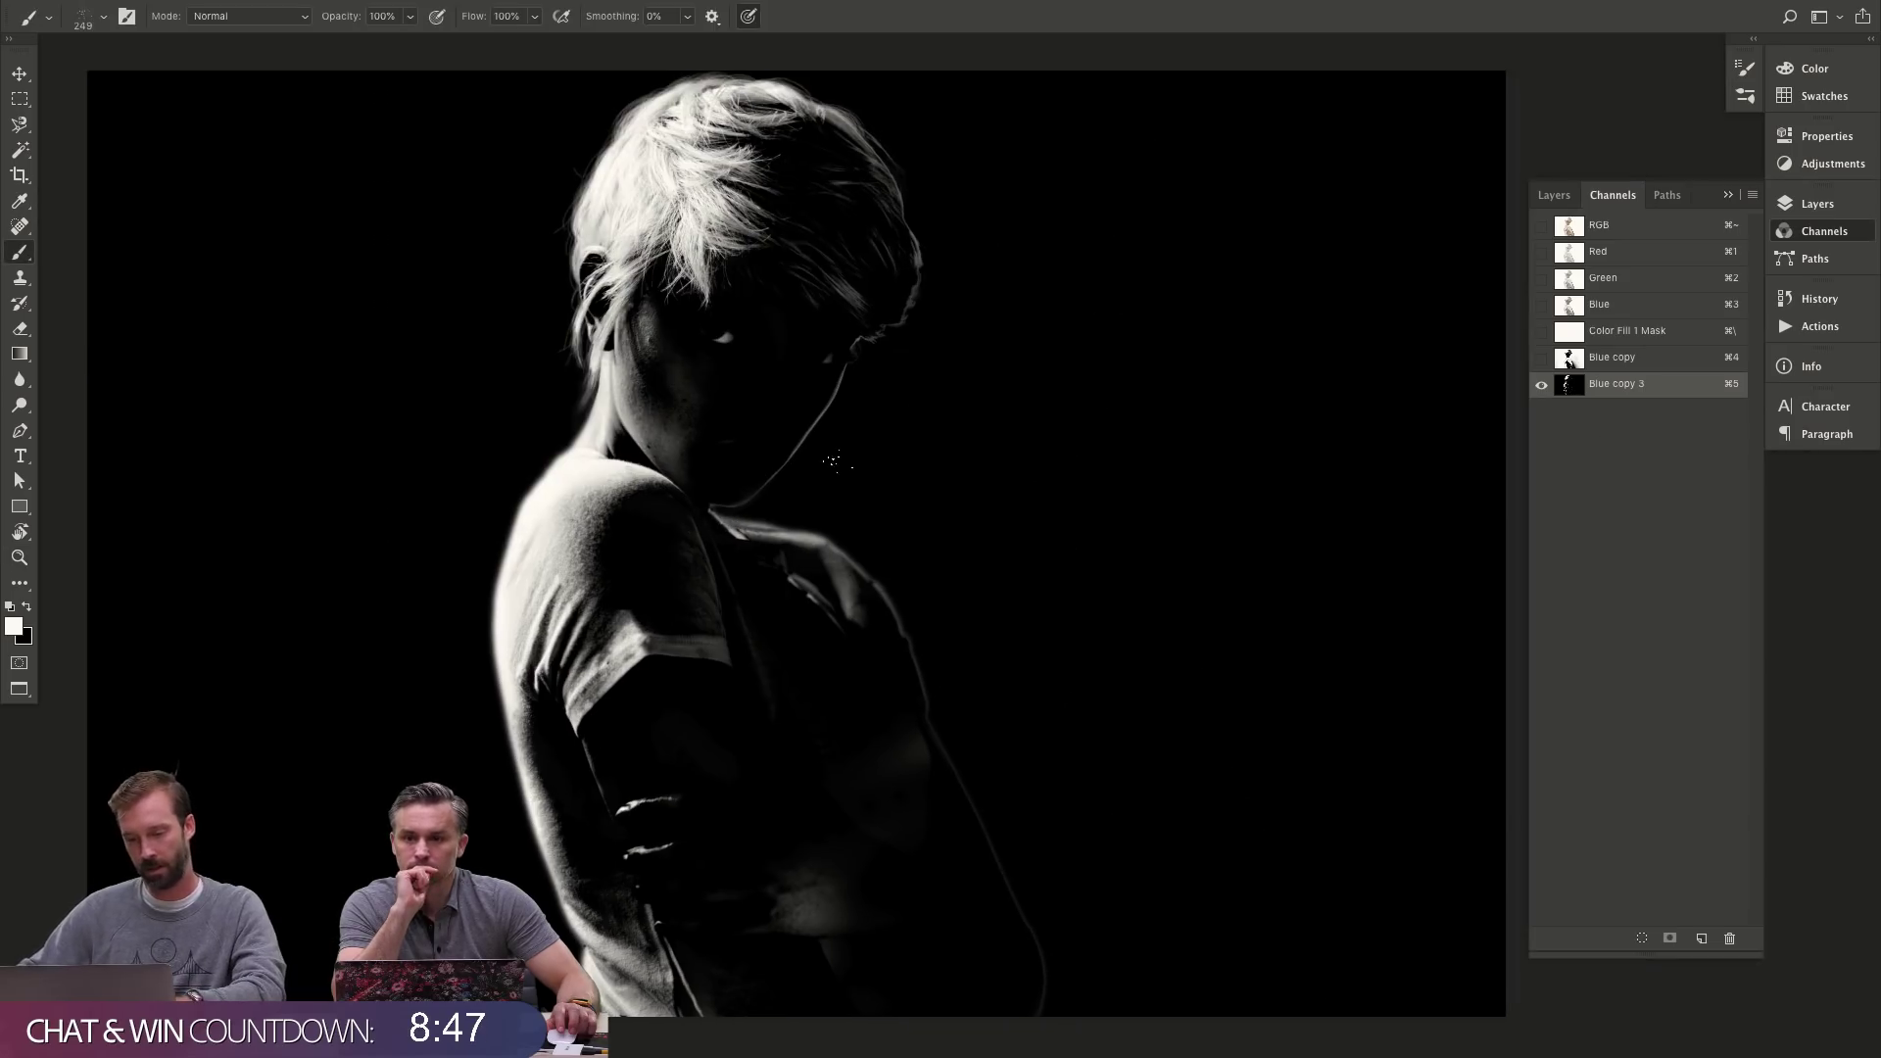
mouse_move(838, 460)
left_mouse_down()
mouse_move(966, 470)
mouse_move(943, 490)
left_mouse_up()
right_click(917, 483)
double_click(1072, 836)
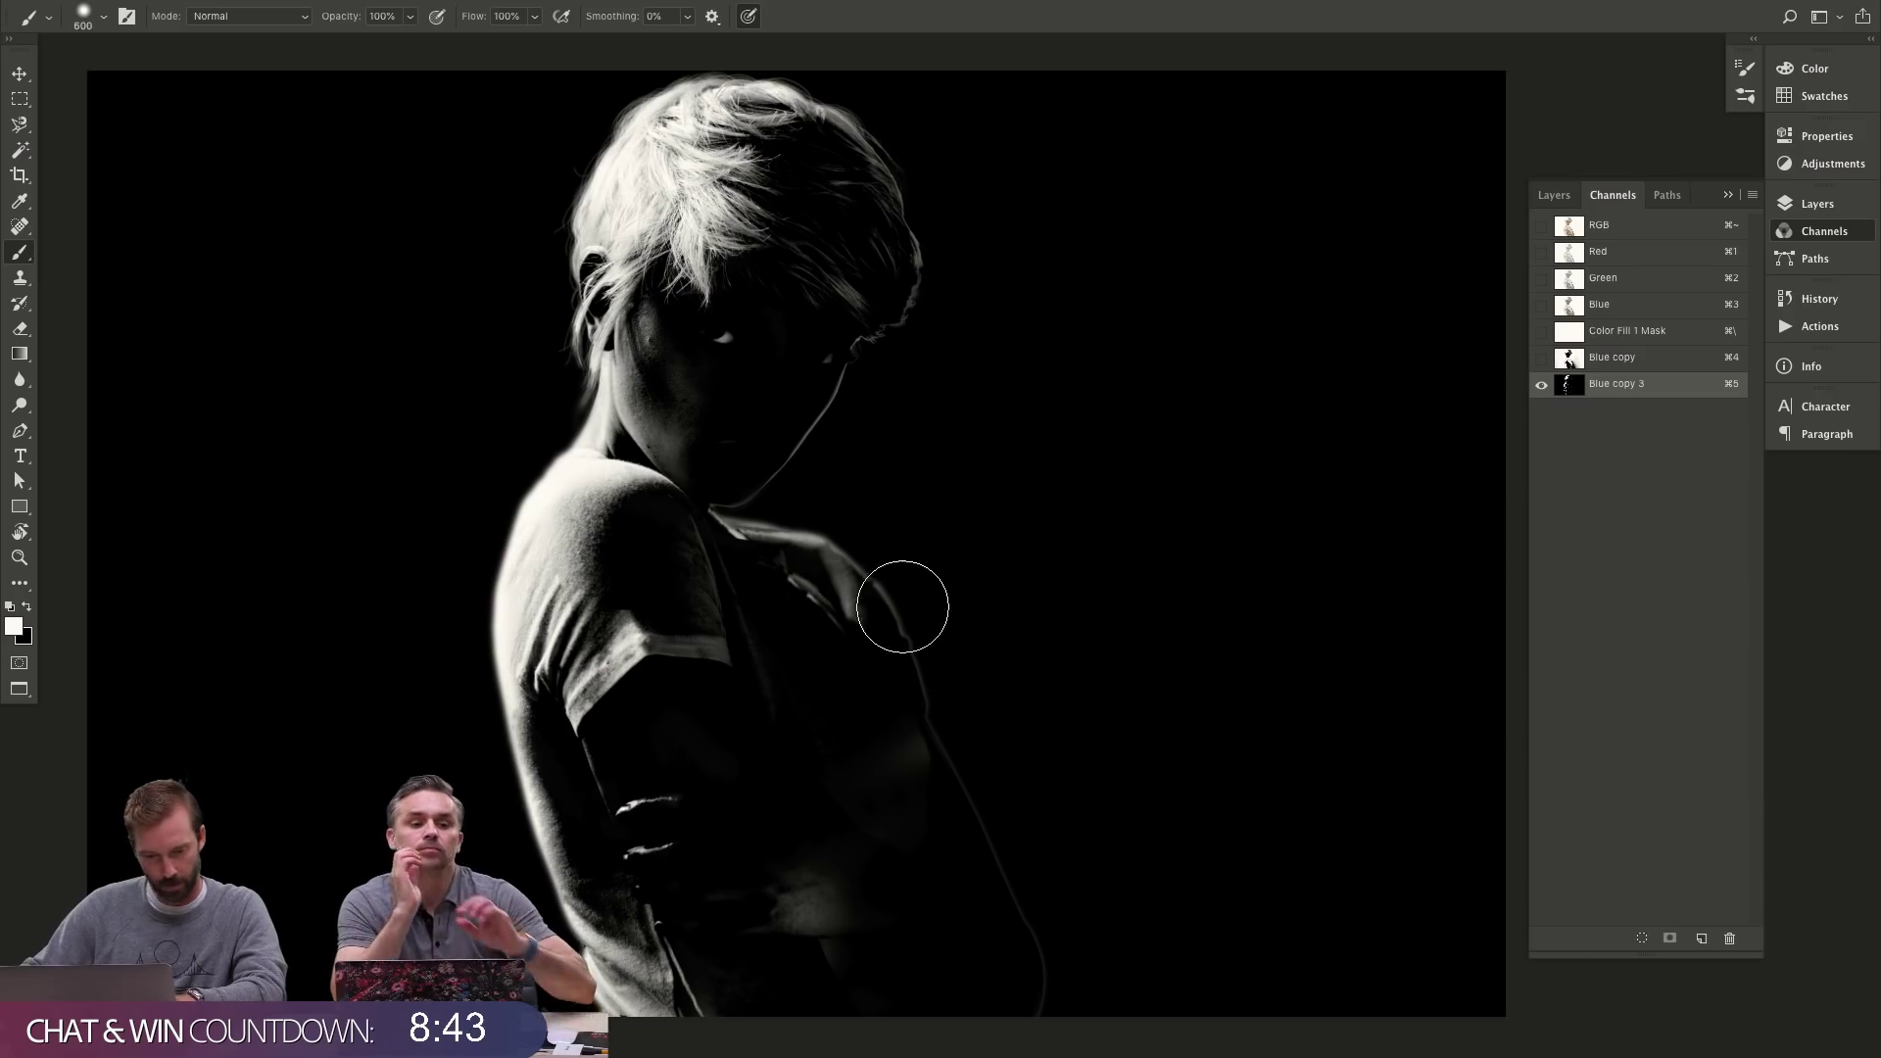
left_click_drag(903, 608, 907, 609)
key("x")
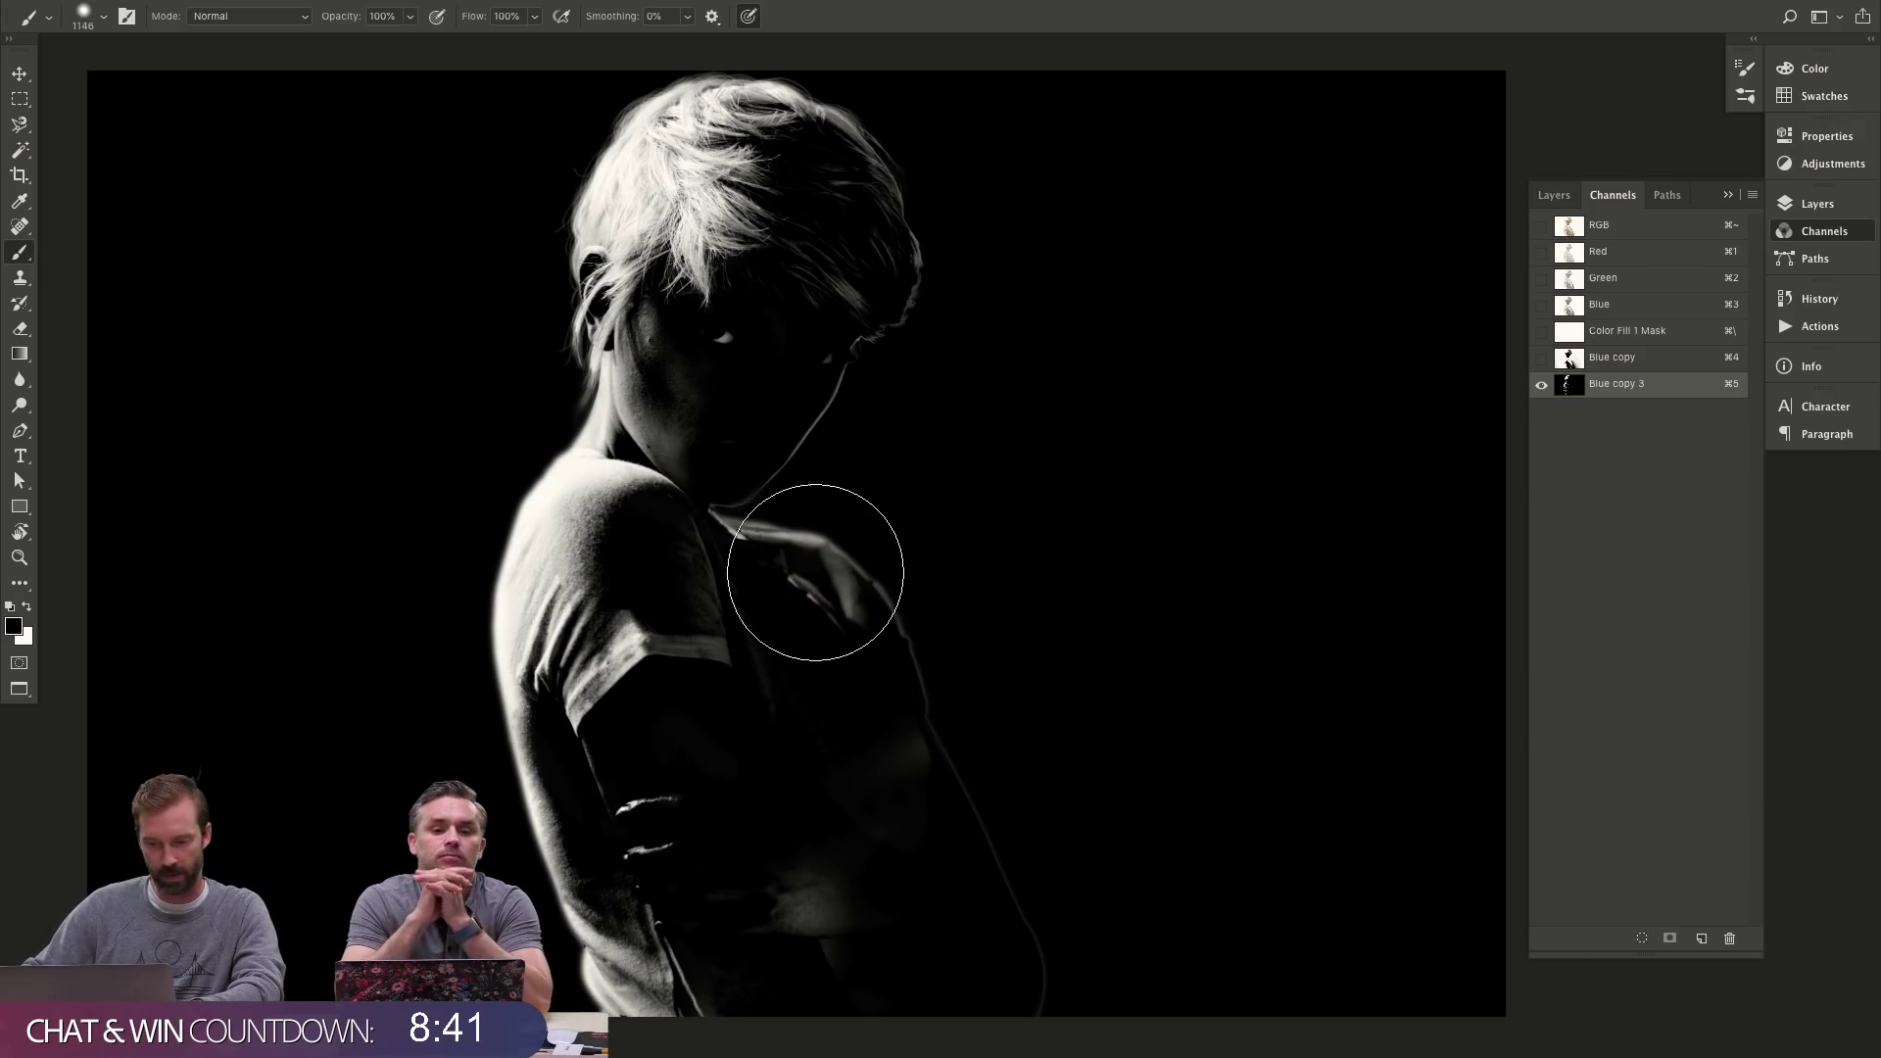
mouse_move(933, 202)
left_mouse_down()
mouse_move(904, 202)
mouse_move(917, 279)
mouse_move(991, 248)
mouse_move(967, 392)
left_mouse_up()
key("super+z")
- Apply Levels to the Blue copy 3 channel with black input level 73
key("z")
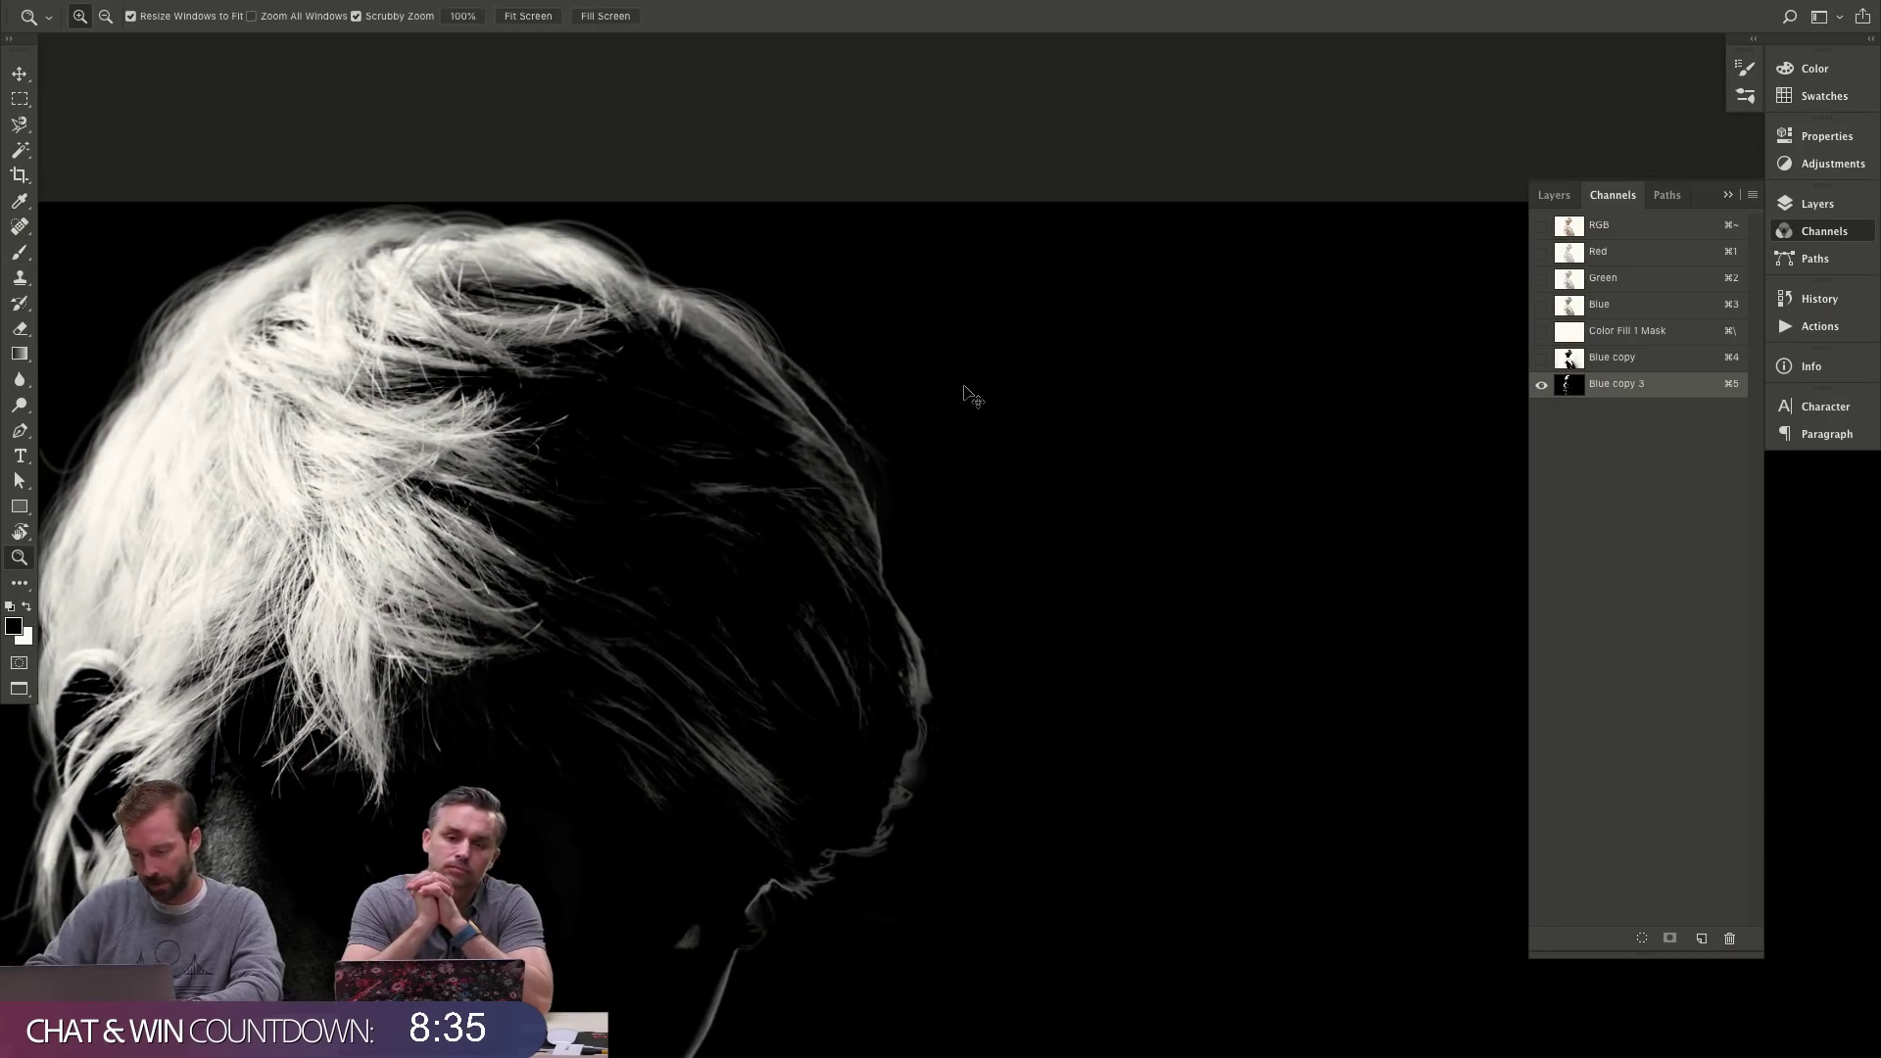
key("super+l")
left_click_drag(1219, 388, 1271, 388)
left_click(1525, 200)
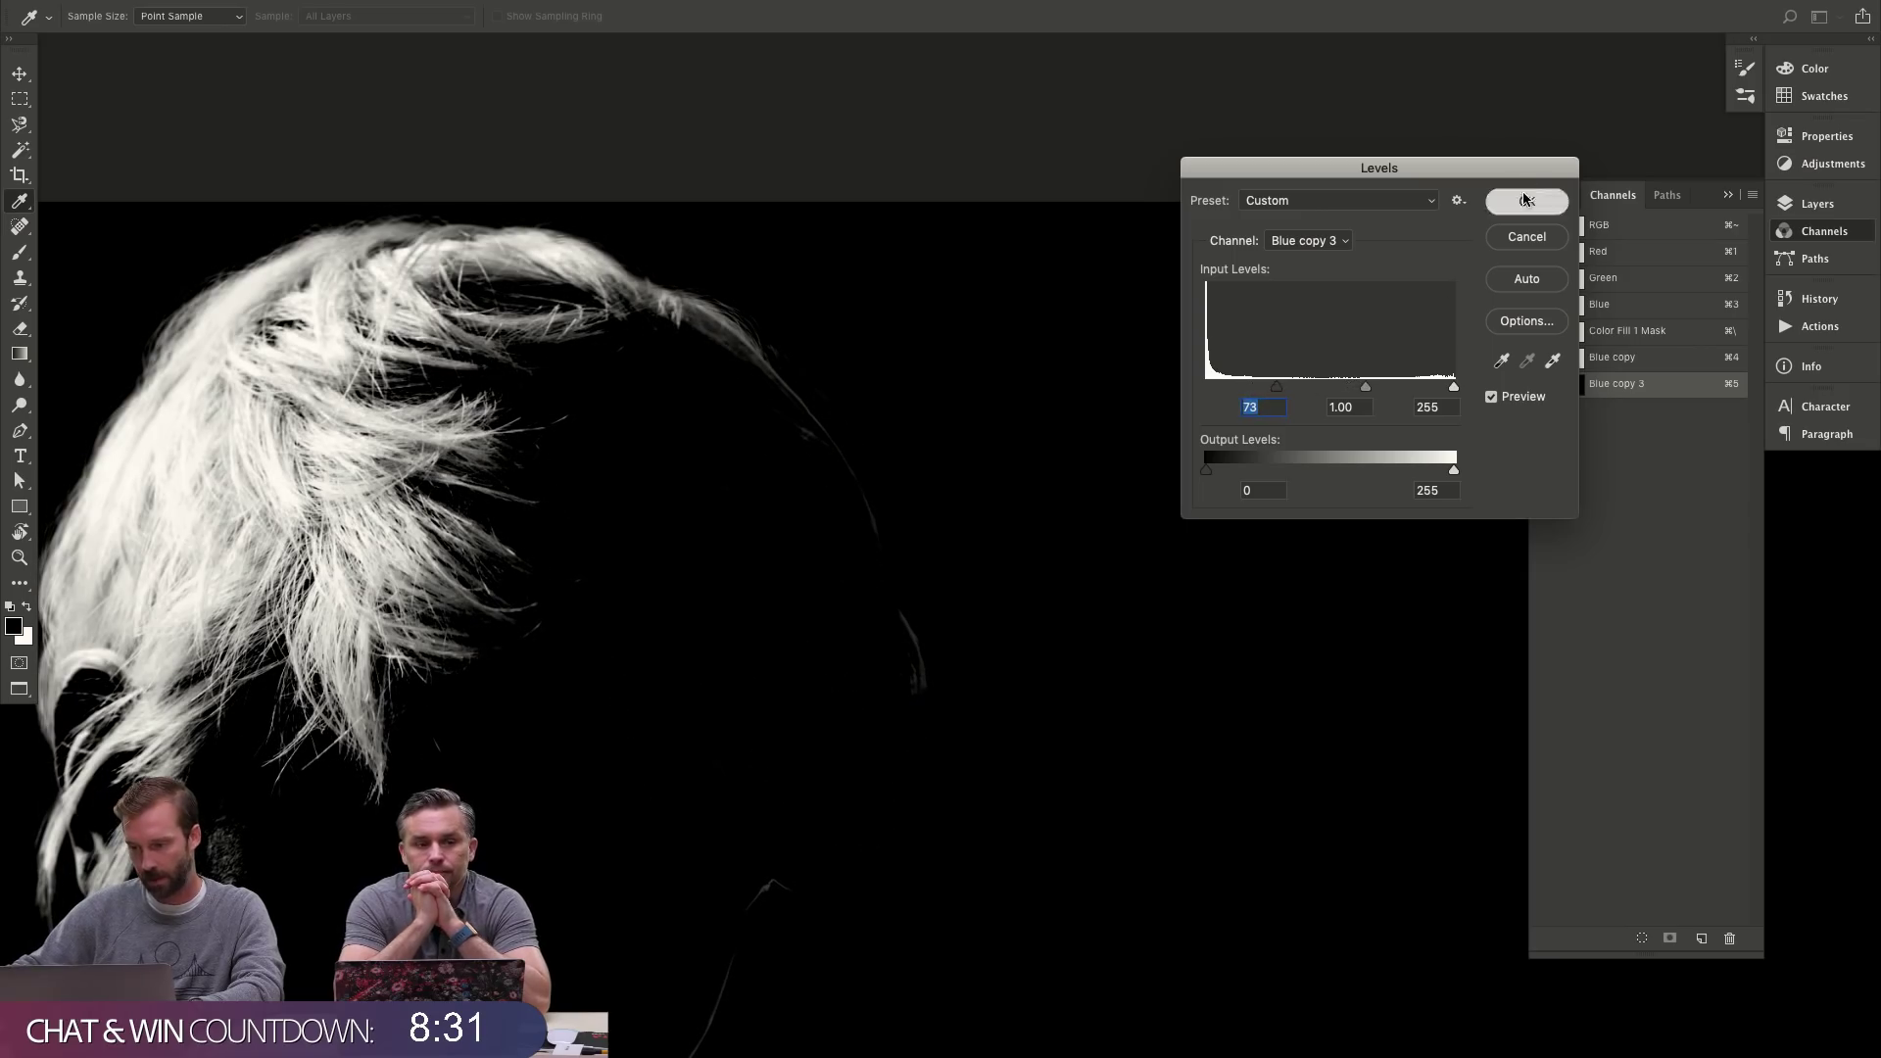
key("z")
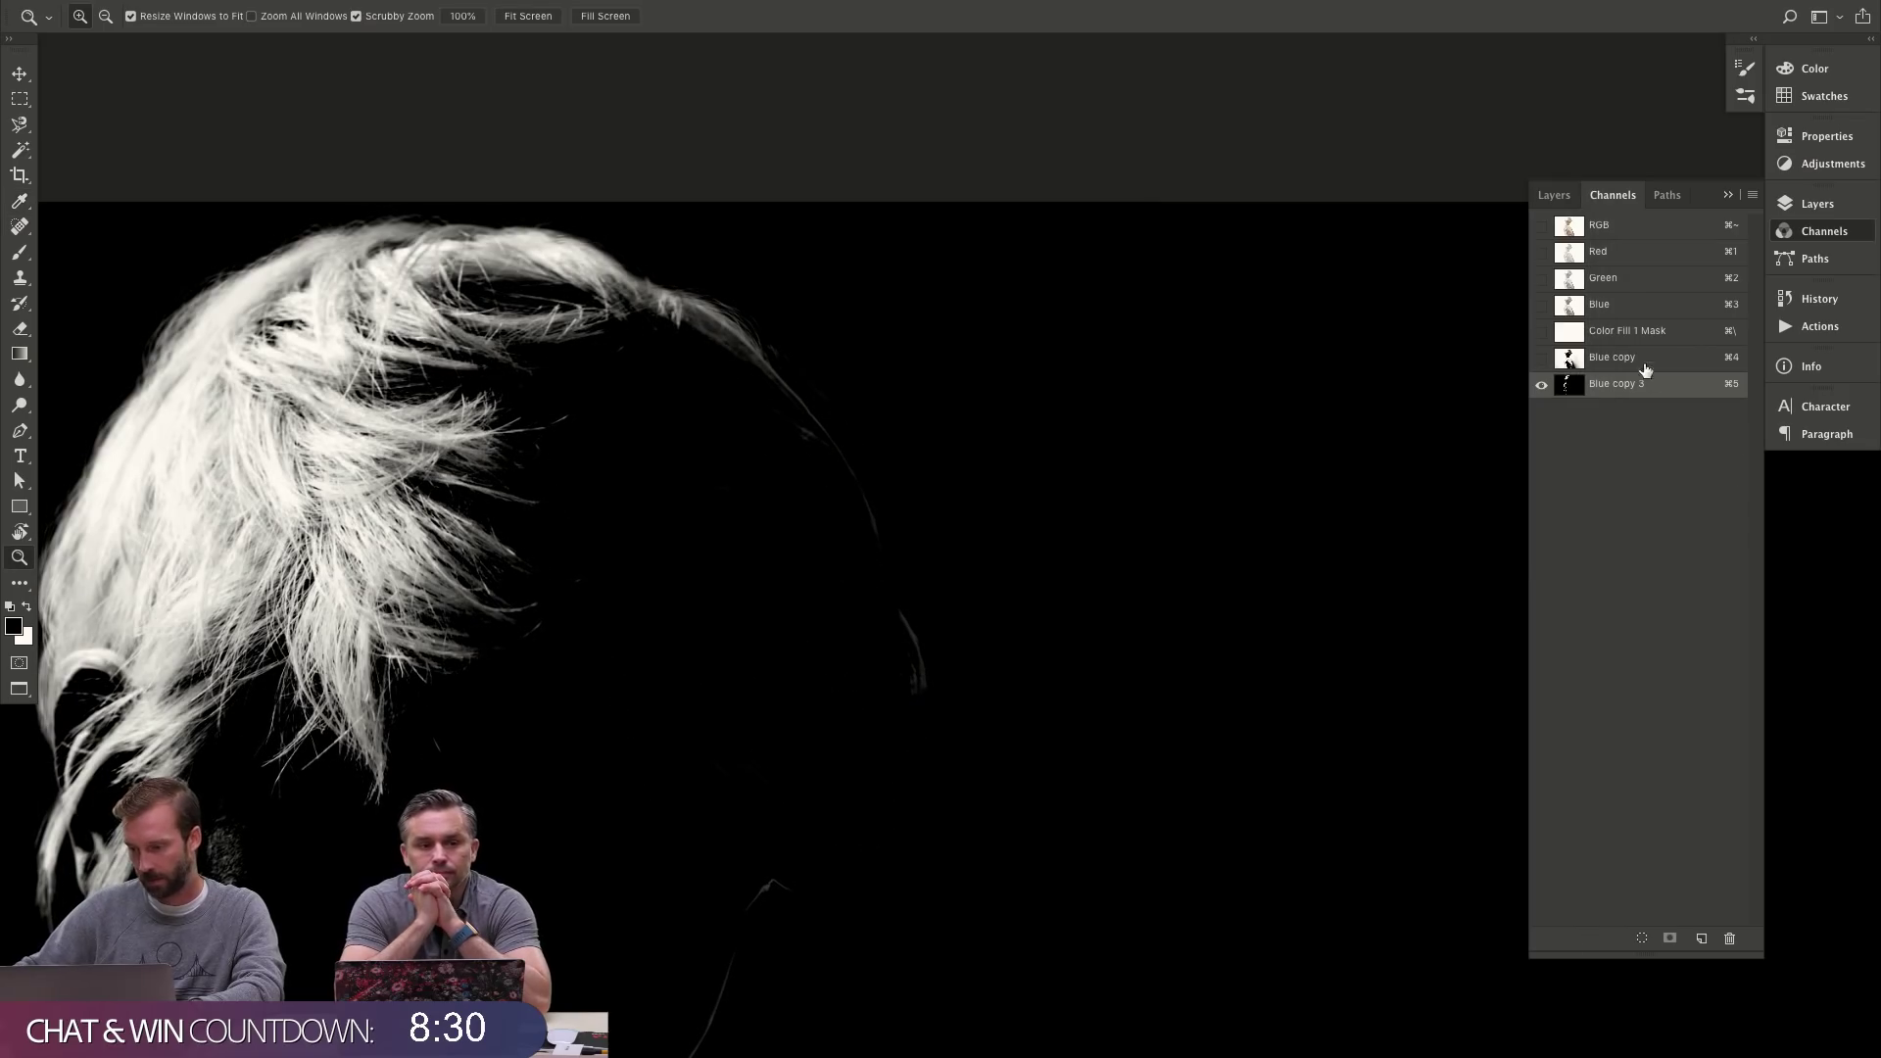
- Return to the Deselect state and paint the darker Levels state over the front edge of the hair with the History Brush
left_click(1823, 302)
left_click(1644, 819)
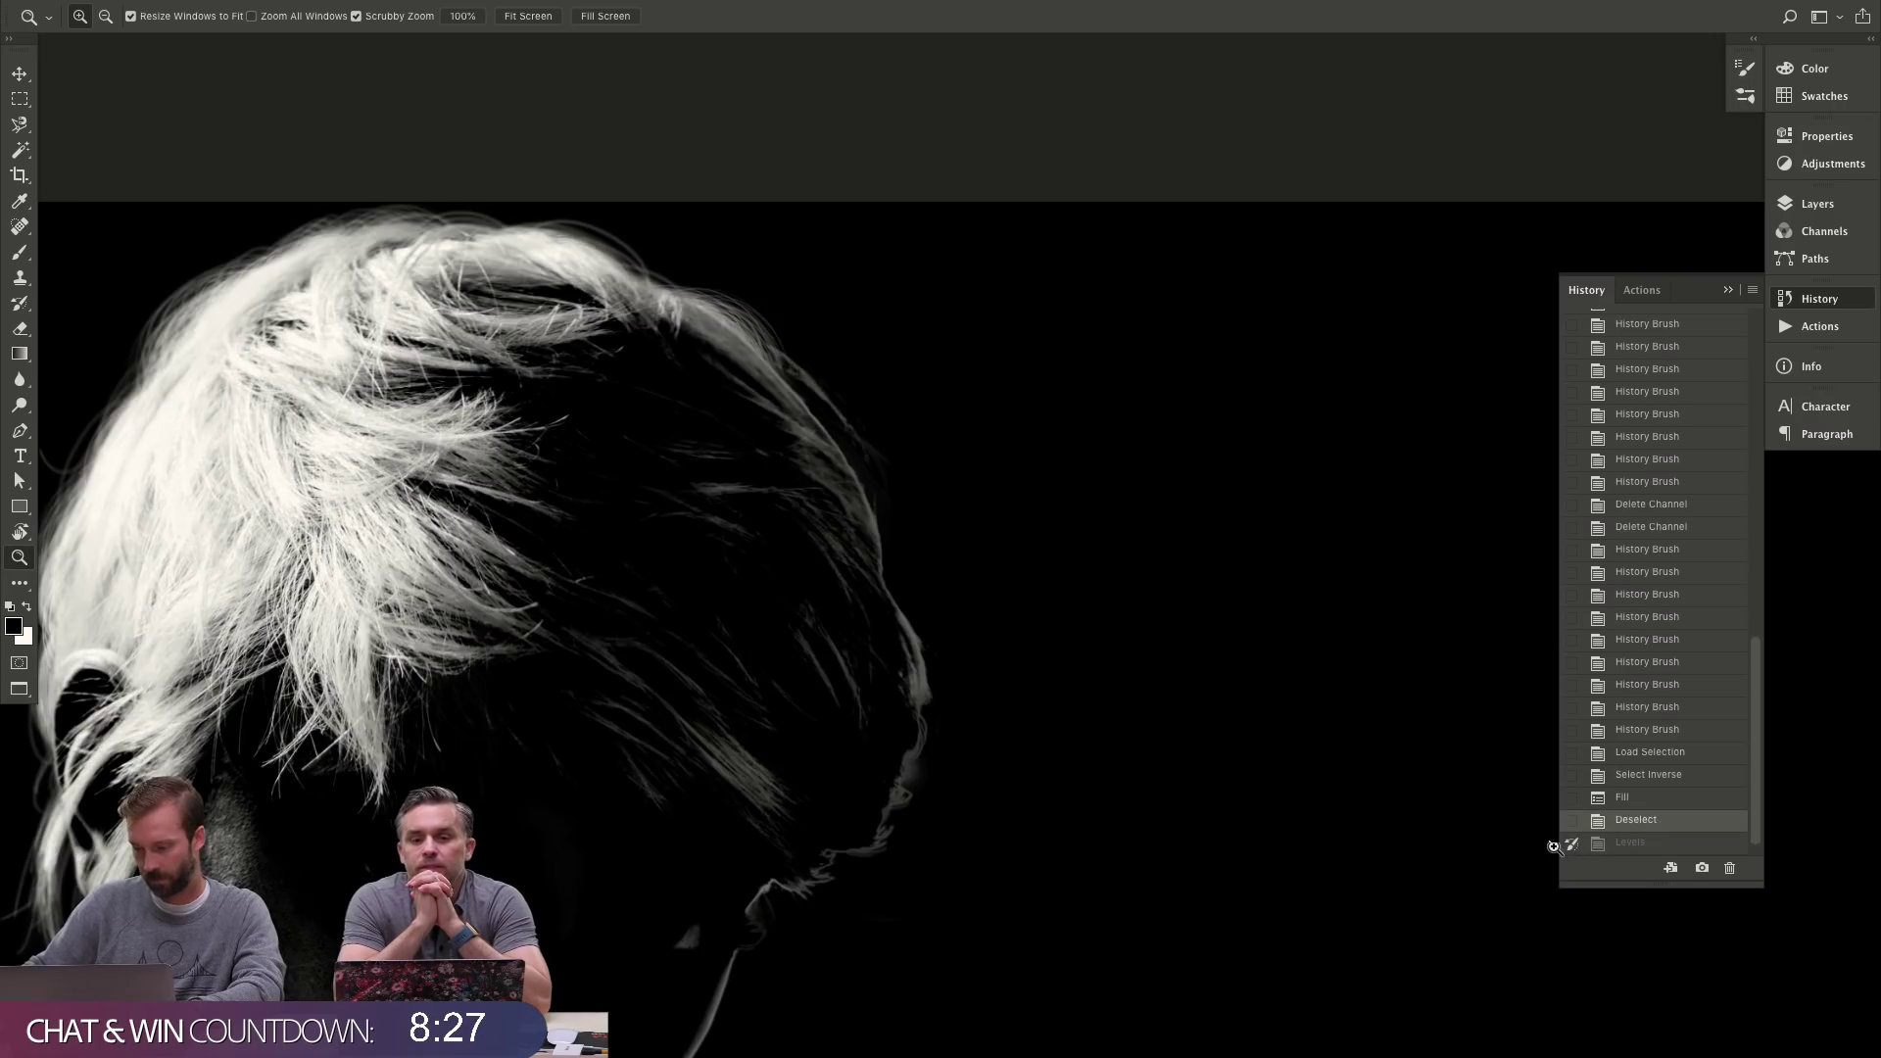
key("y")
mouse_move(931, 545)
left_mouse_down()
mouse_move(945, 568)
mouse_move(869, 731)
mouse_move(861, 601)
mouse_move(798, 588)
mouse_move(760, 529)
left_mouse_up()
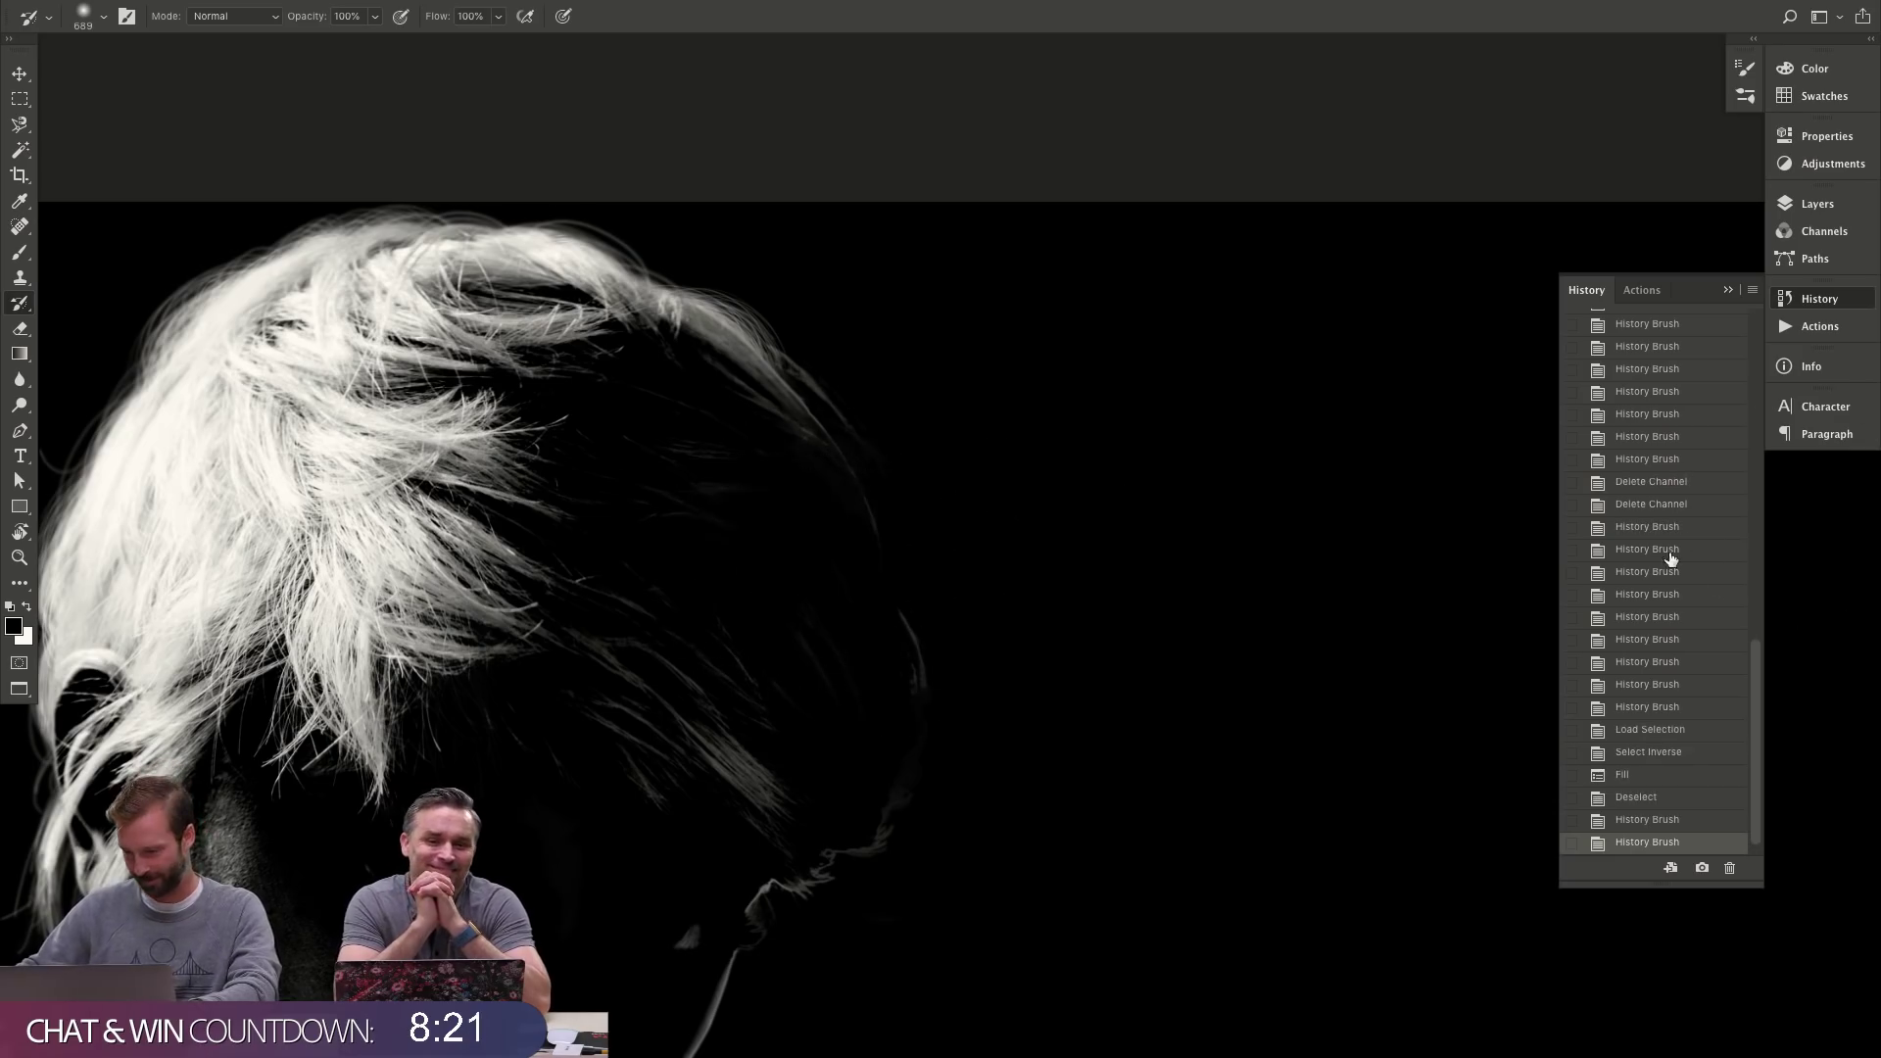
- Paint black with a large soft brush over the front edge of the hair and the shadowed side of the face
key("b")
mouse_move(924, 658)
left_mouse_down()
mouse_move(938, 635)
mouse_move(882, 642)
left_mouse_up()
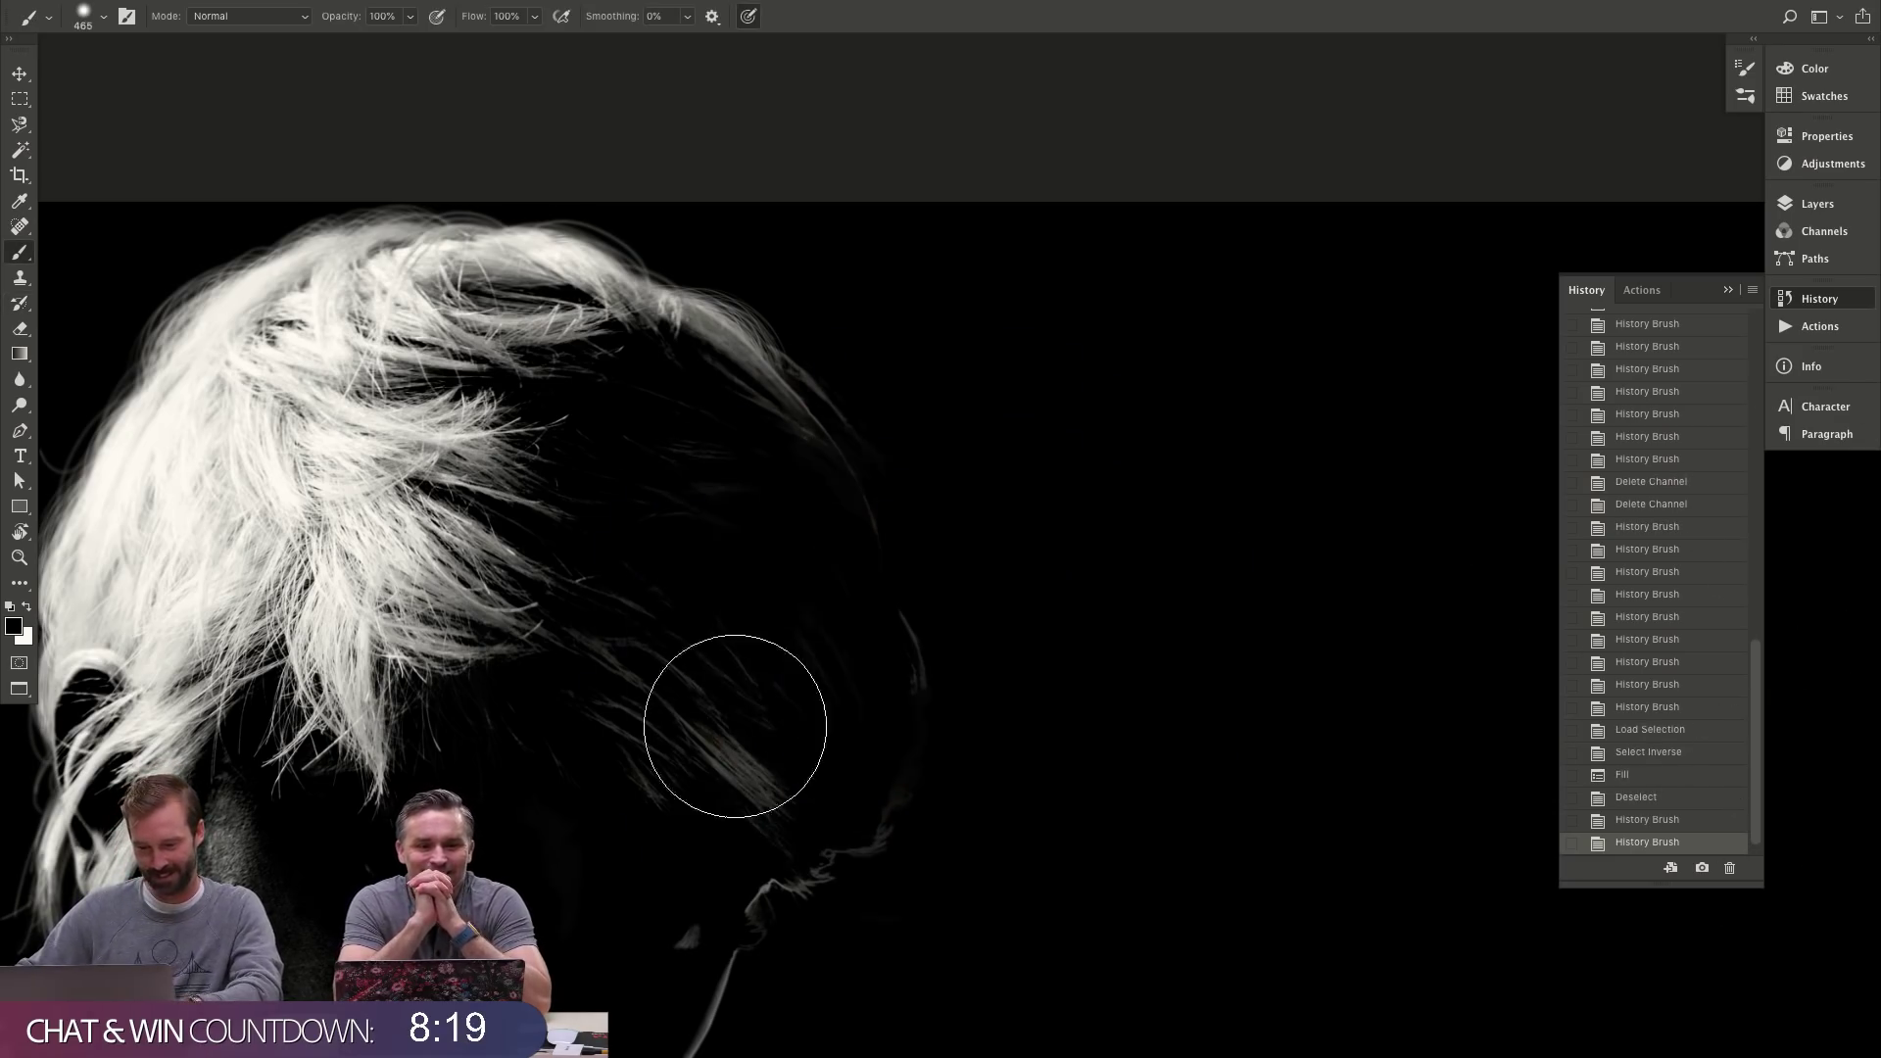
left_click_drag(735, 726, 797, 714)
key("ctrl+minus")
key("ctrl+minus")
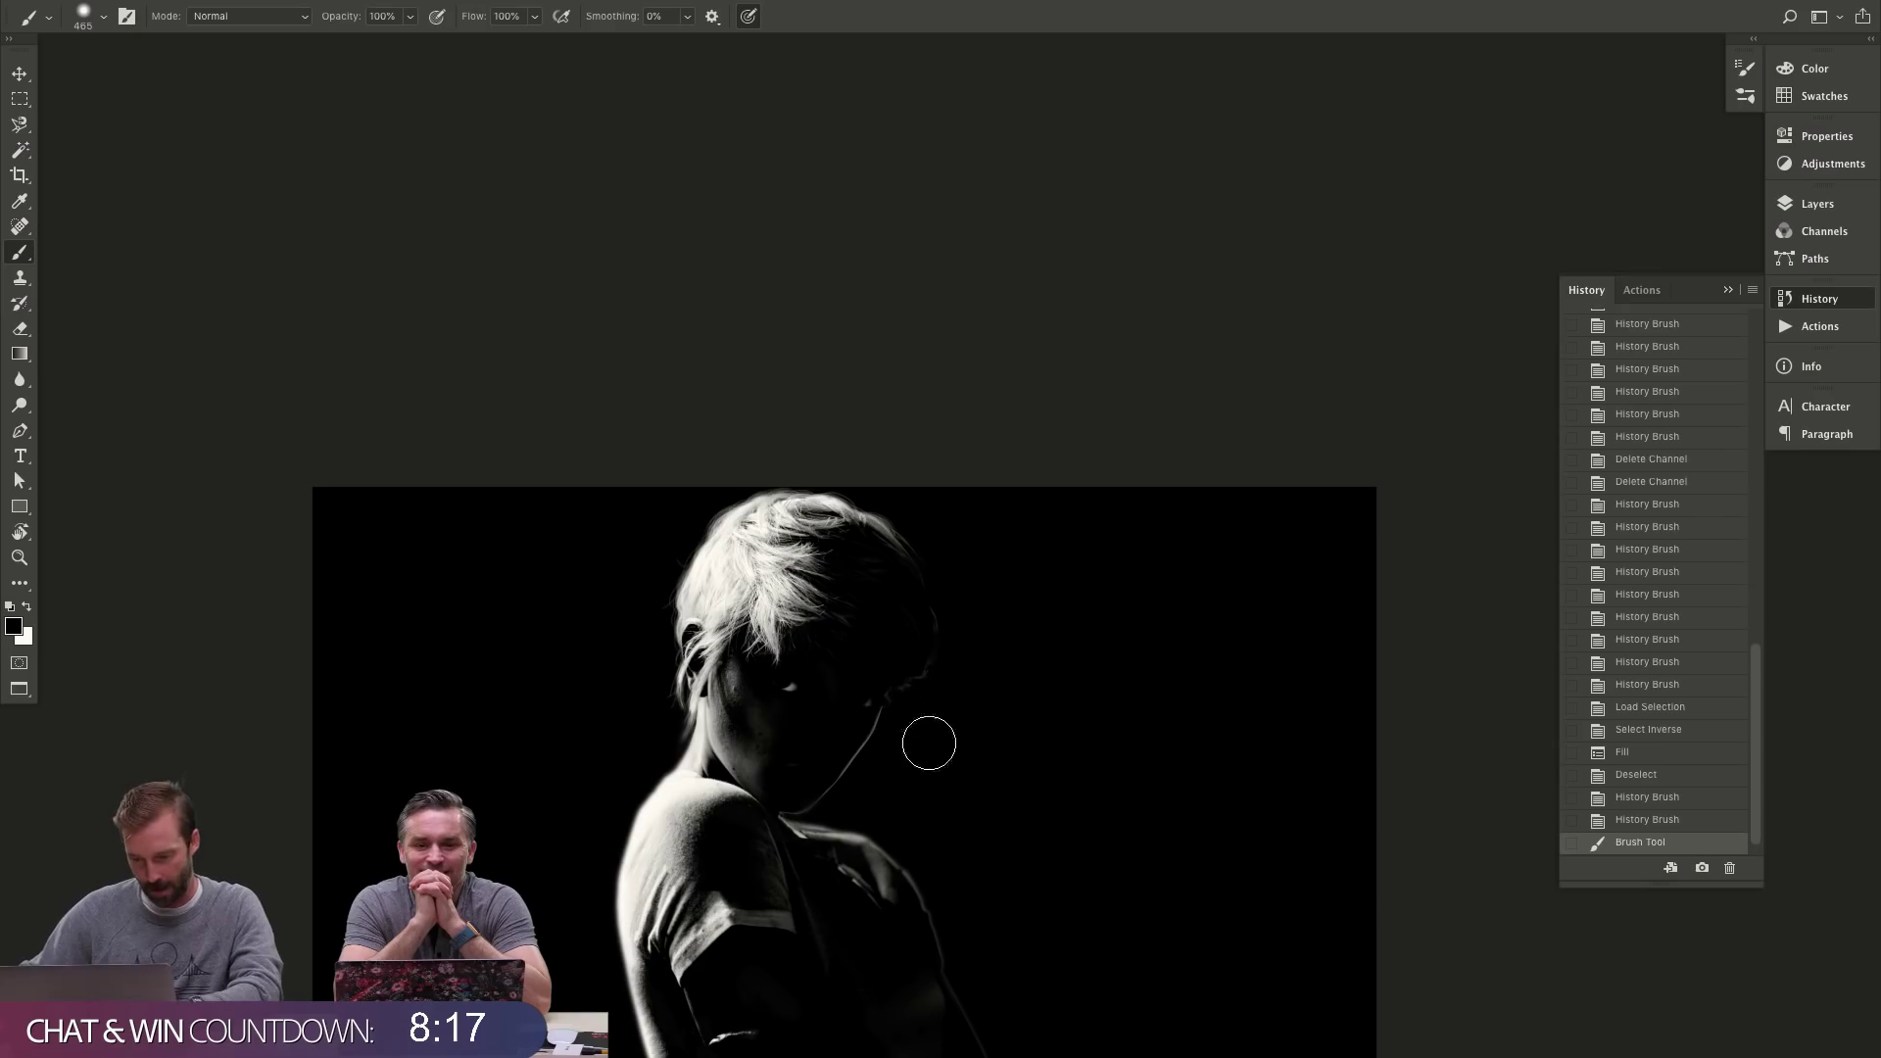
key("ctrl+plus")
key("ctrl+plus")
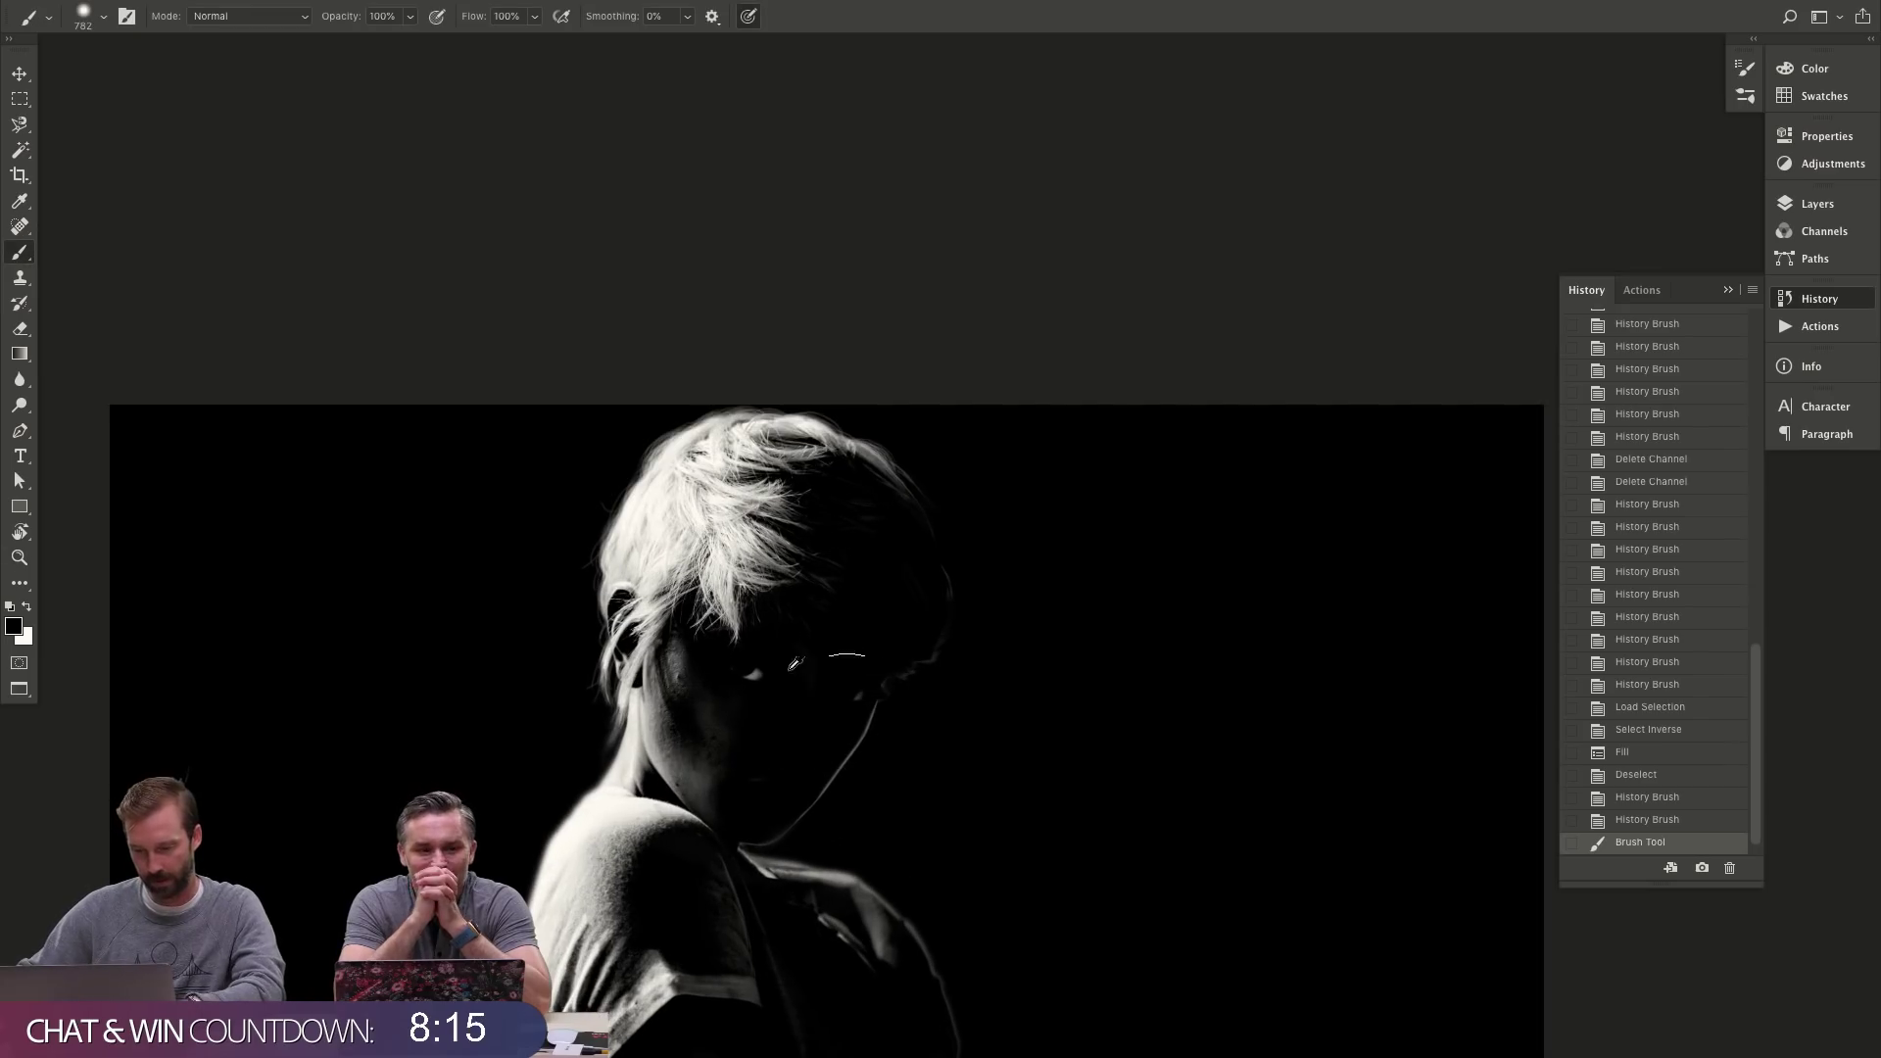
mouse_move(796, 664)
left_mouse_down()
mouse_move(768, 693)
mouse_move(915, 683)
left_mouse_up()
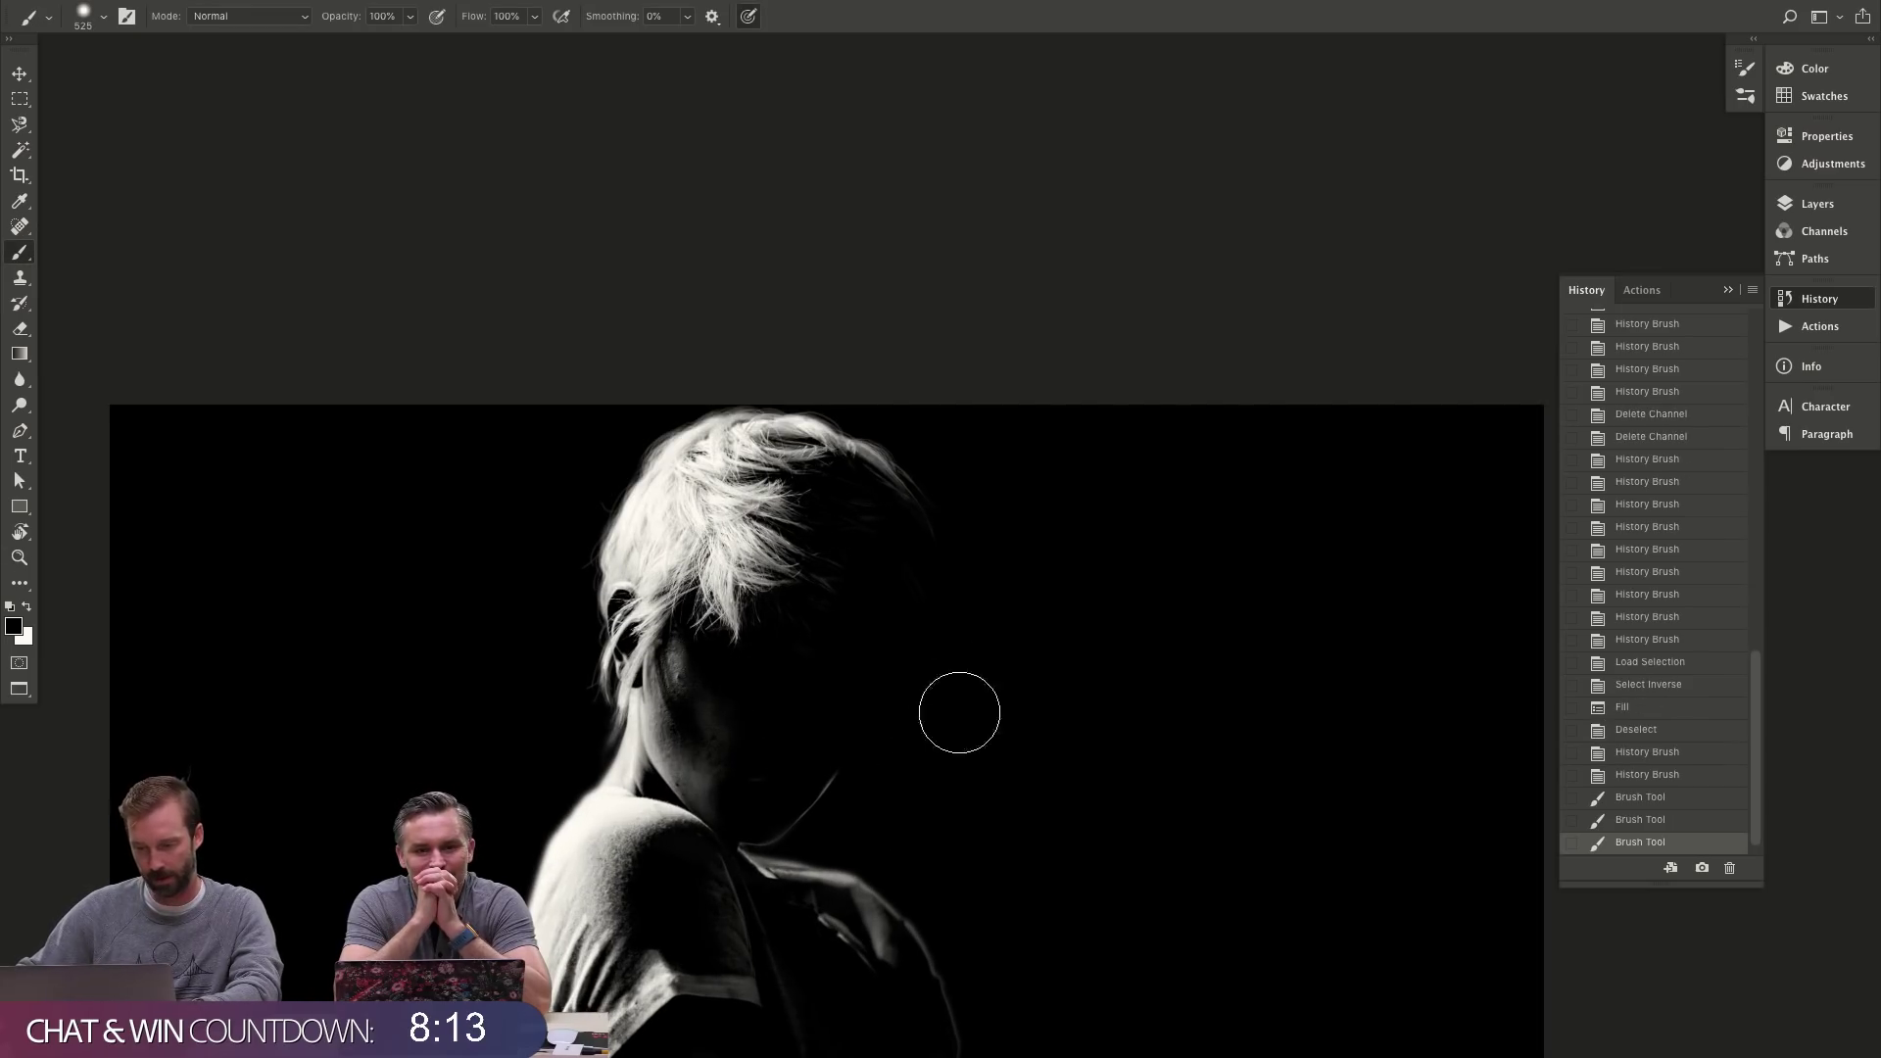
- Paint black over the jawline, chest and front arm to remove the light on the front side of the body
scroll(959, 712, "down", 3)
mouse_move(881, 600)
left_mouse_down()
mouse_move(760, 512)
mouse_move(731, 751)
mouse_move(788, 711)
mouse_move(735, 722)
mouse_move(752, 773)
mouse_move(852, 720)
mouse_move(926, 872)
left_mouse_up()
scroll(781, 512, "down", 5)
mouse_move(819, 622)
left_mouse_down()
mouse_move(937, 642)
mouse_move(674, 693)
mouse_move(790, 724)
mouse_move(833, 674)
mouse_move(892, 746)
mouse_move(754, 767)
mouse_move(734, 745)
mouse_move(851, 652)
left_mouse_up()
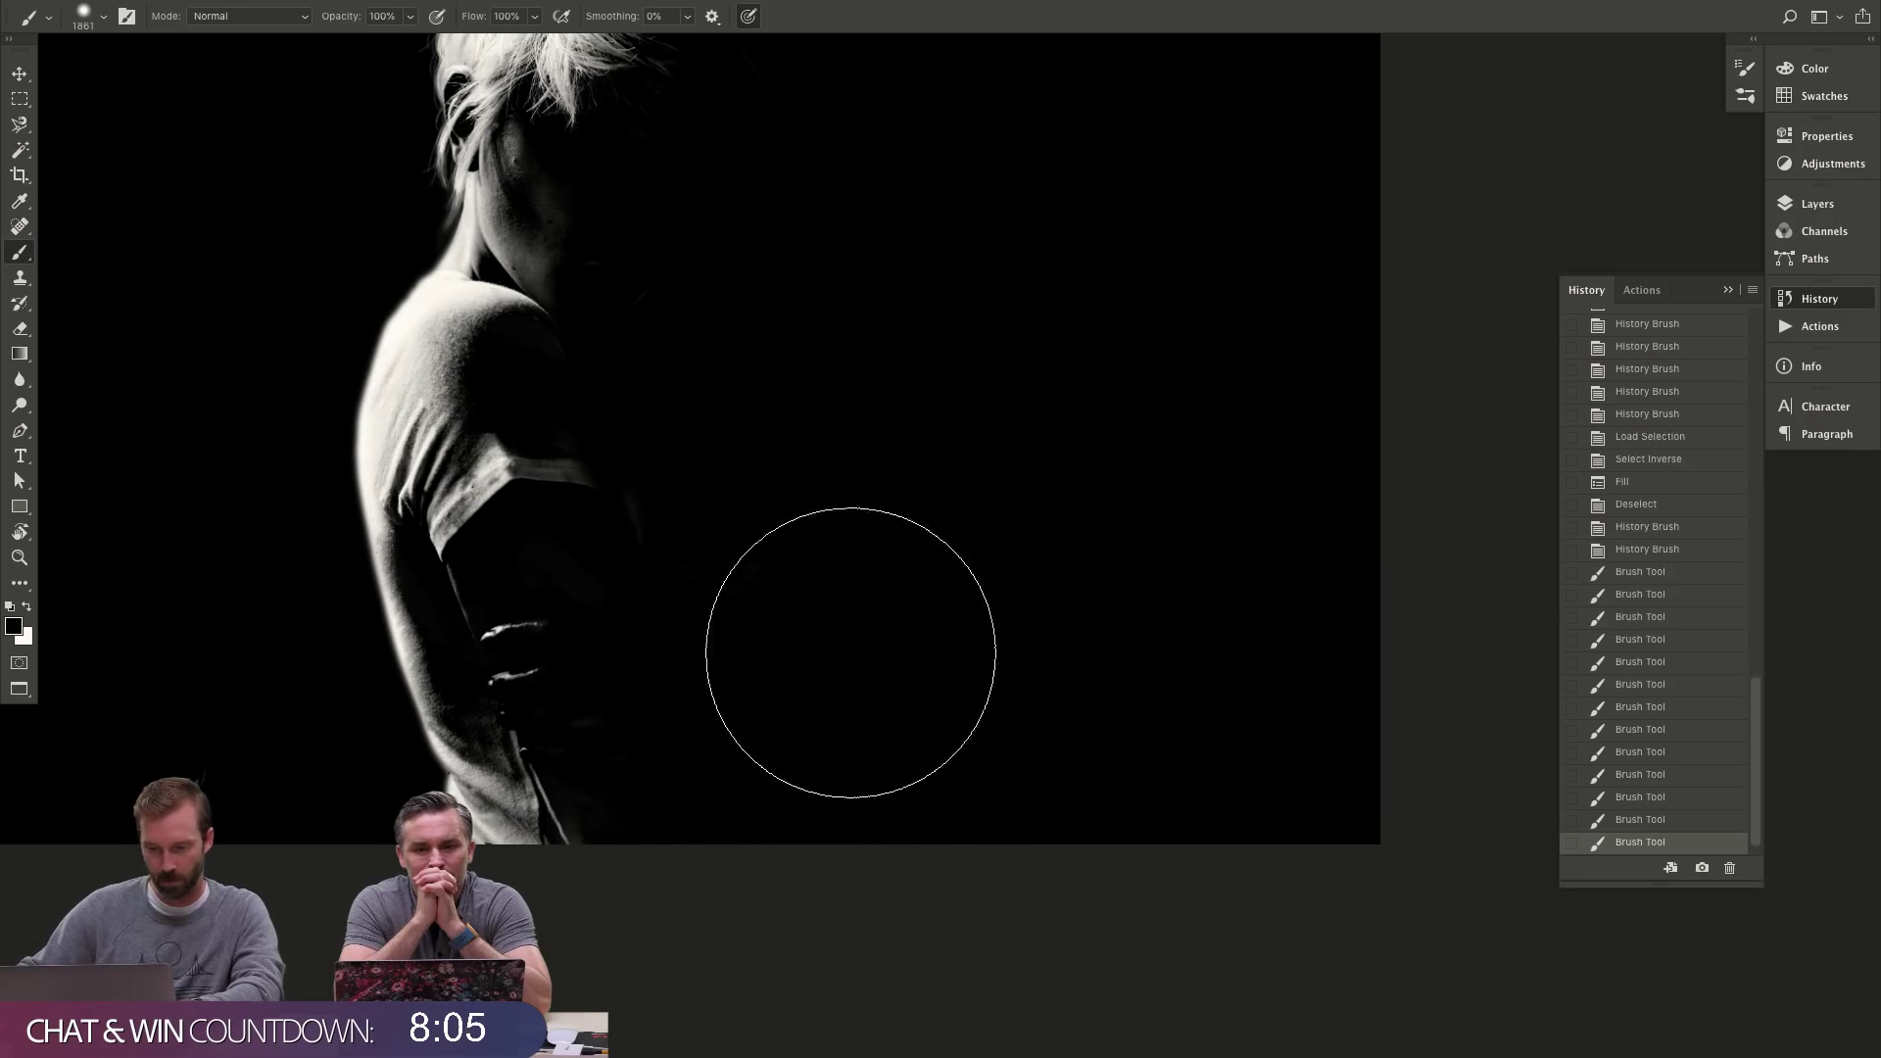
- Apply Levels to the Blue copy 3 channel with black input level 41
key("z")
left_click_drag(714, 496, 720, 495)
key("ctrl+l")
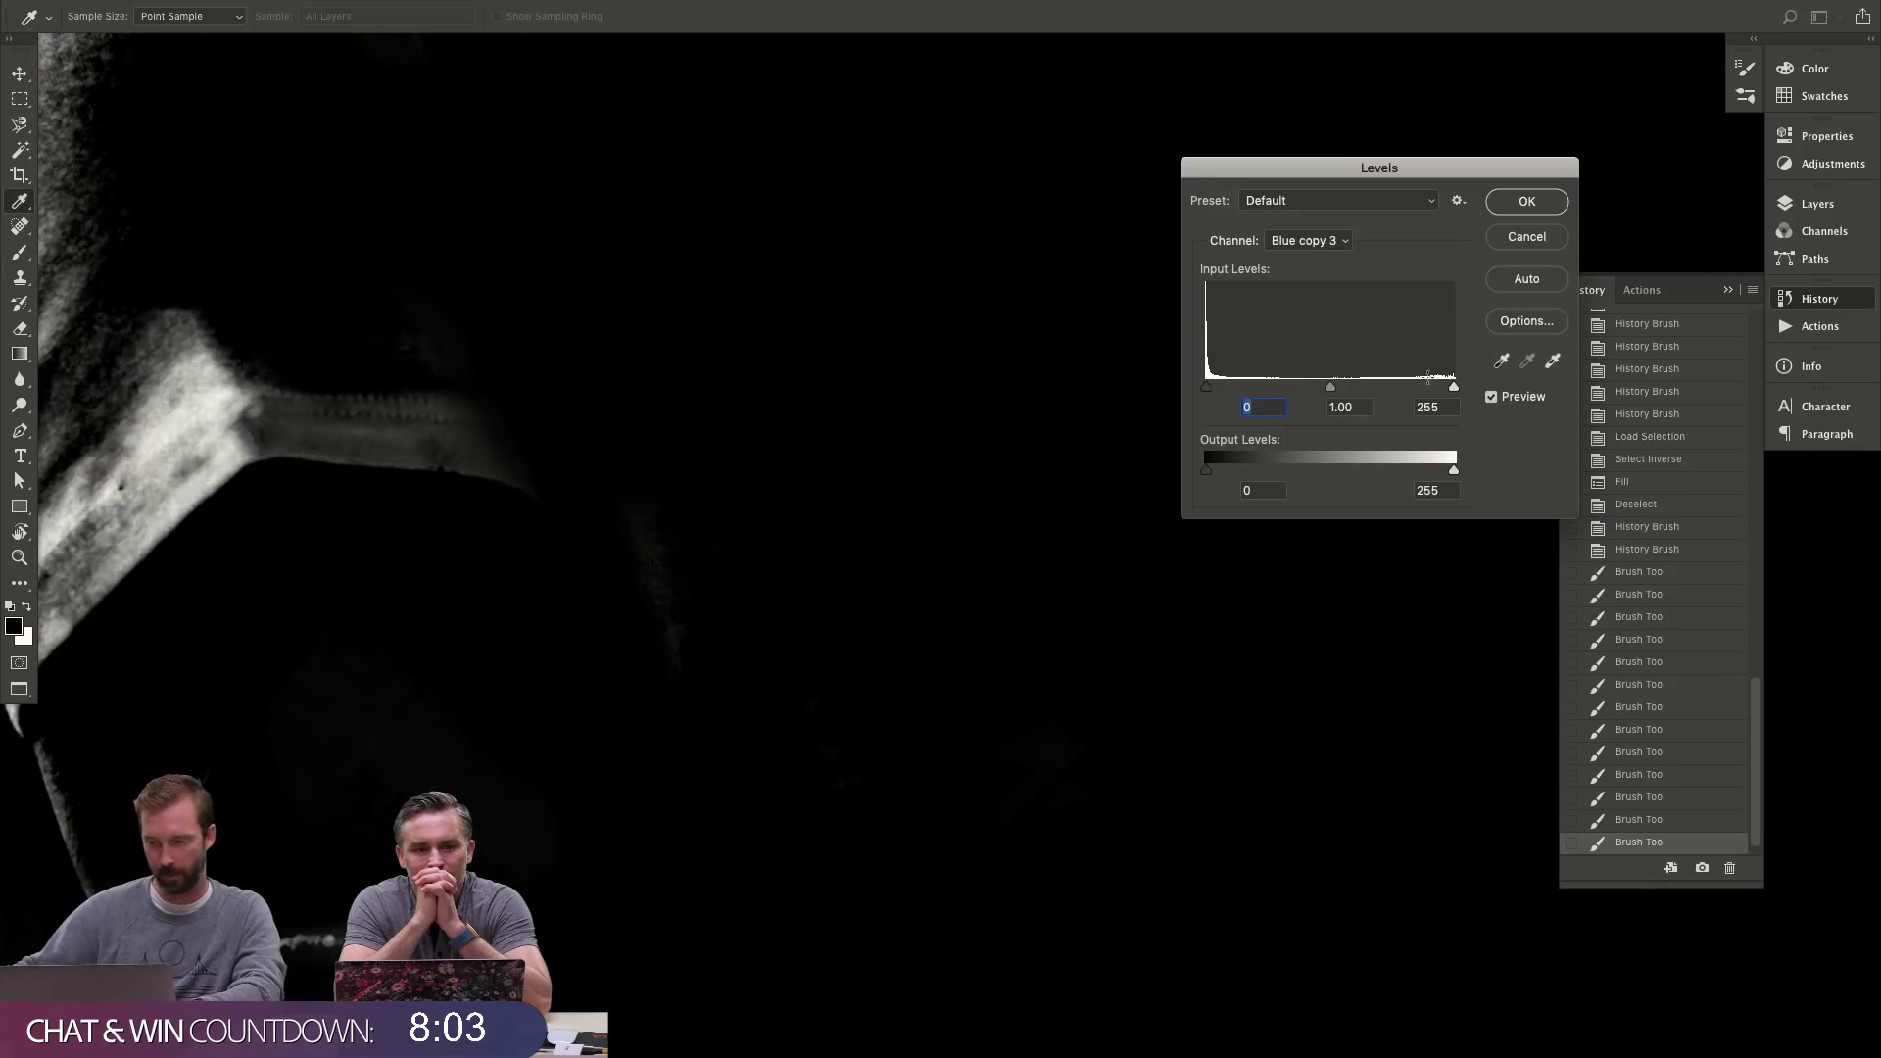
left_click_drag(1207, 387, 1249, 386)
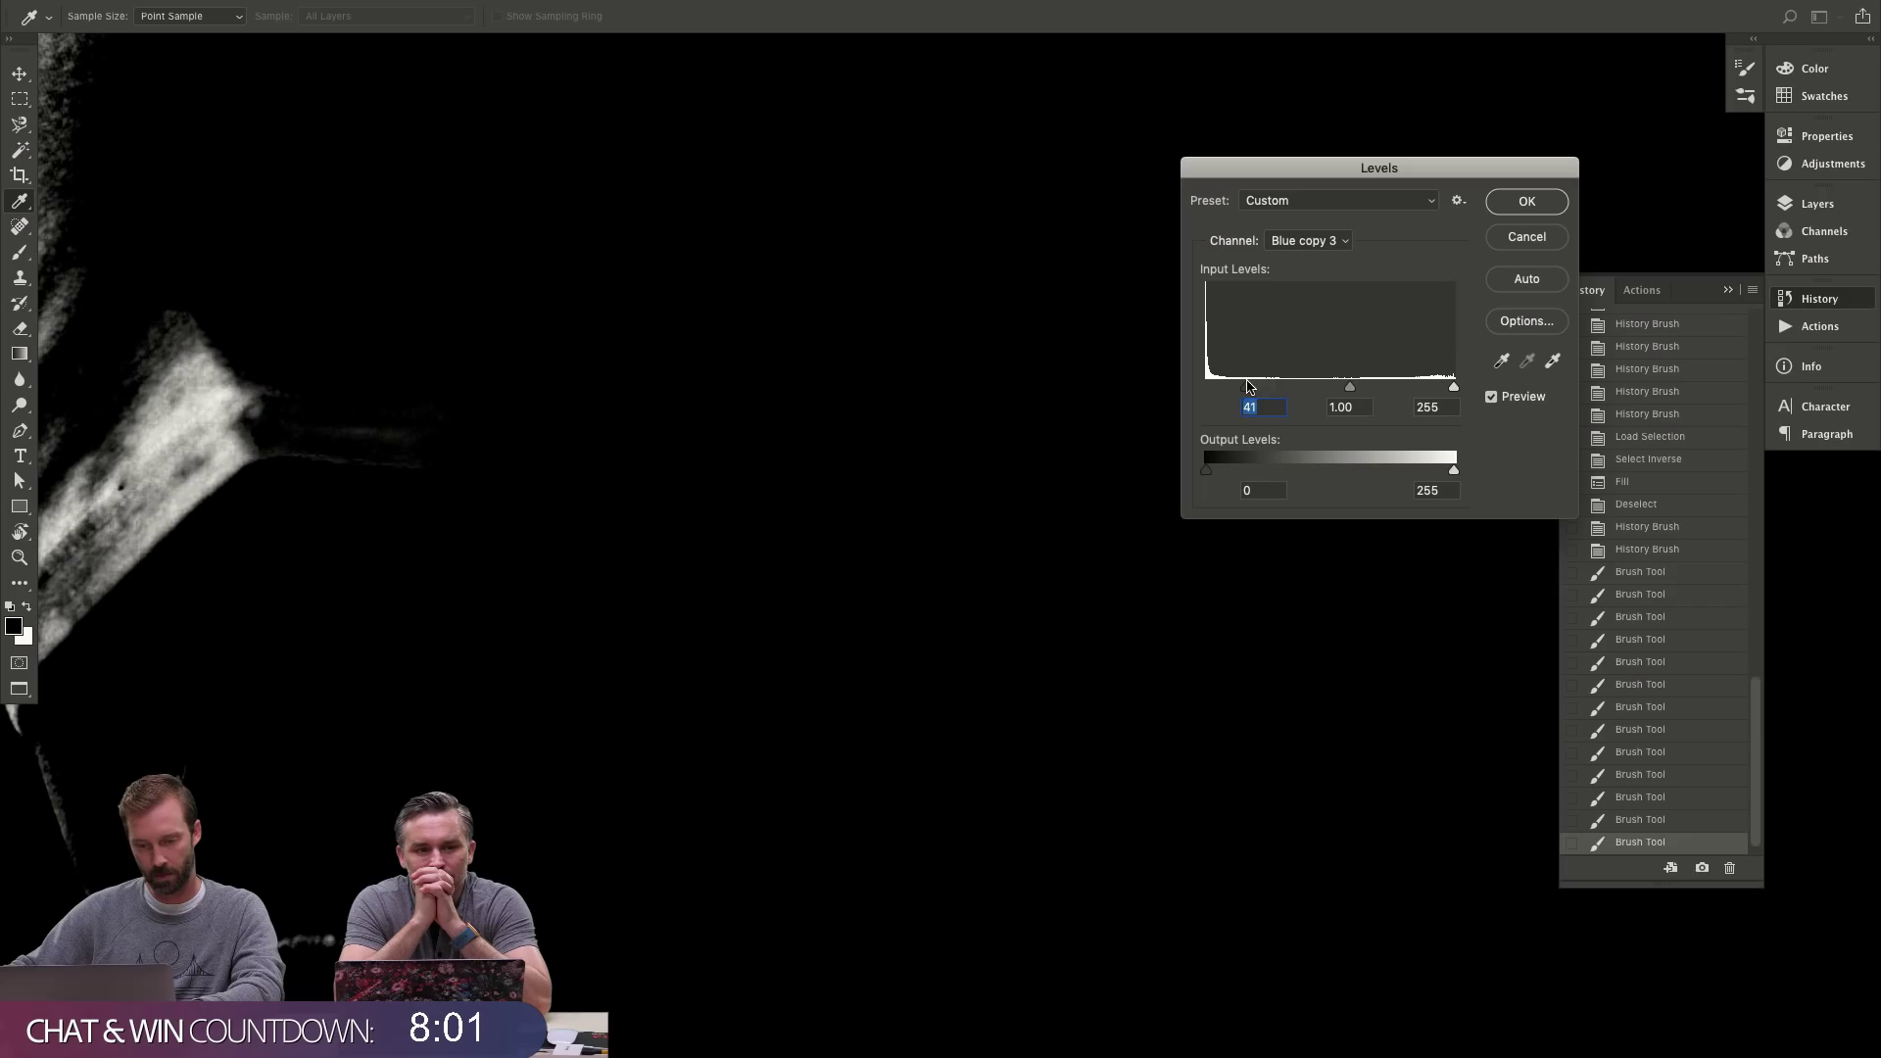
key("Return")
- Return to the last Brush Tool state and paint the darker Levels state over the sleeve hem with the History Brush
left_click(1677, 823)
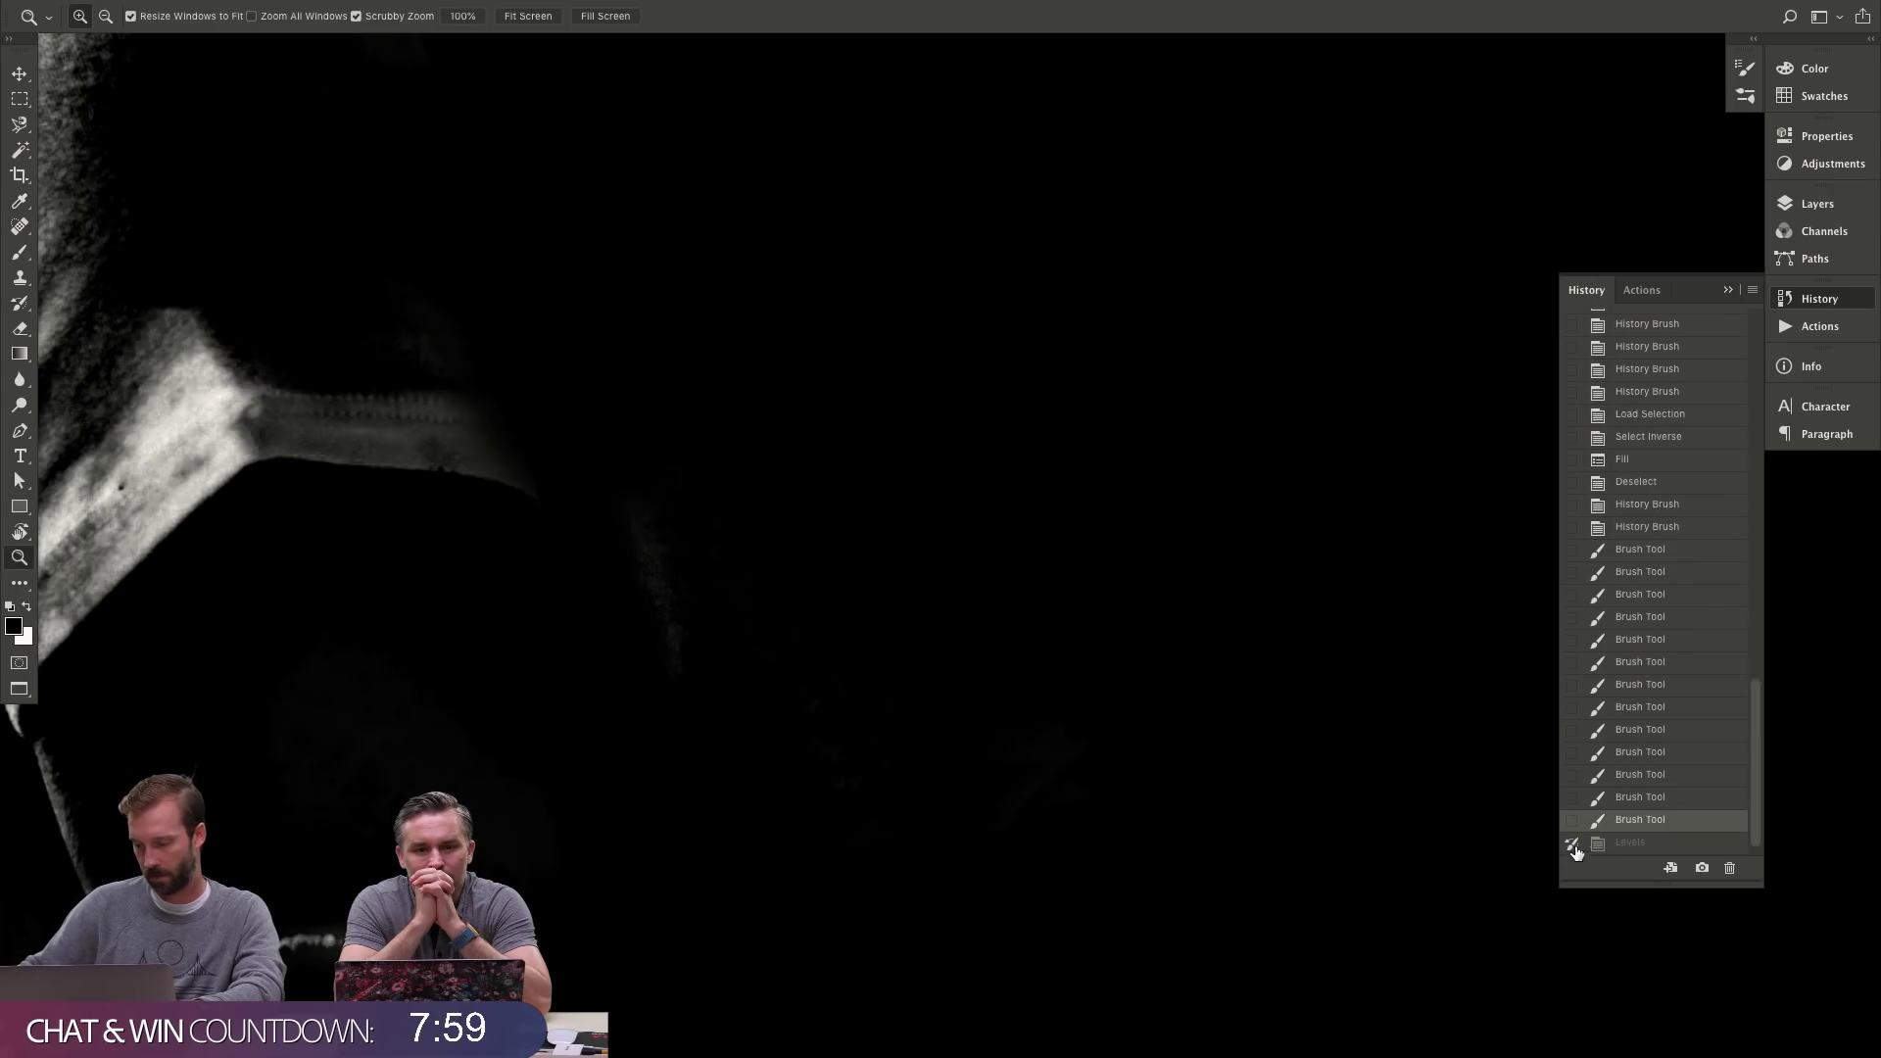
key("y")
mouse_move(400, 400)
left_mouse_down()
mouse_move(382, 487)
mouse_move(415, 425)
mouse_move(460, 431)
left_mouse_up()
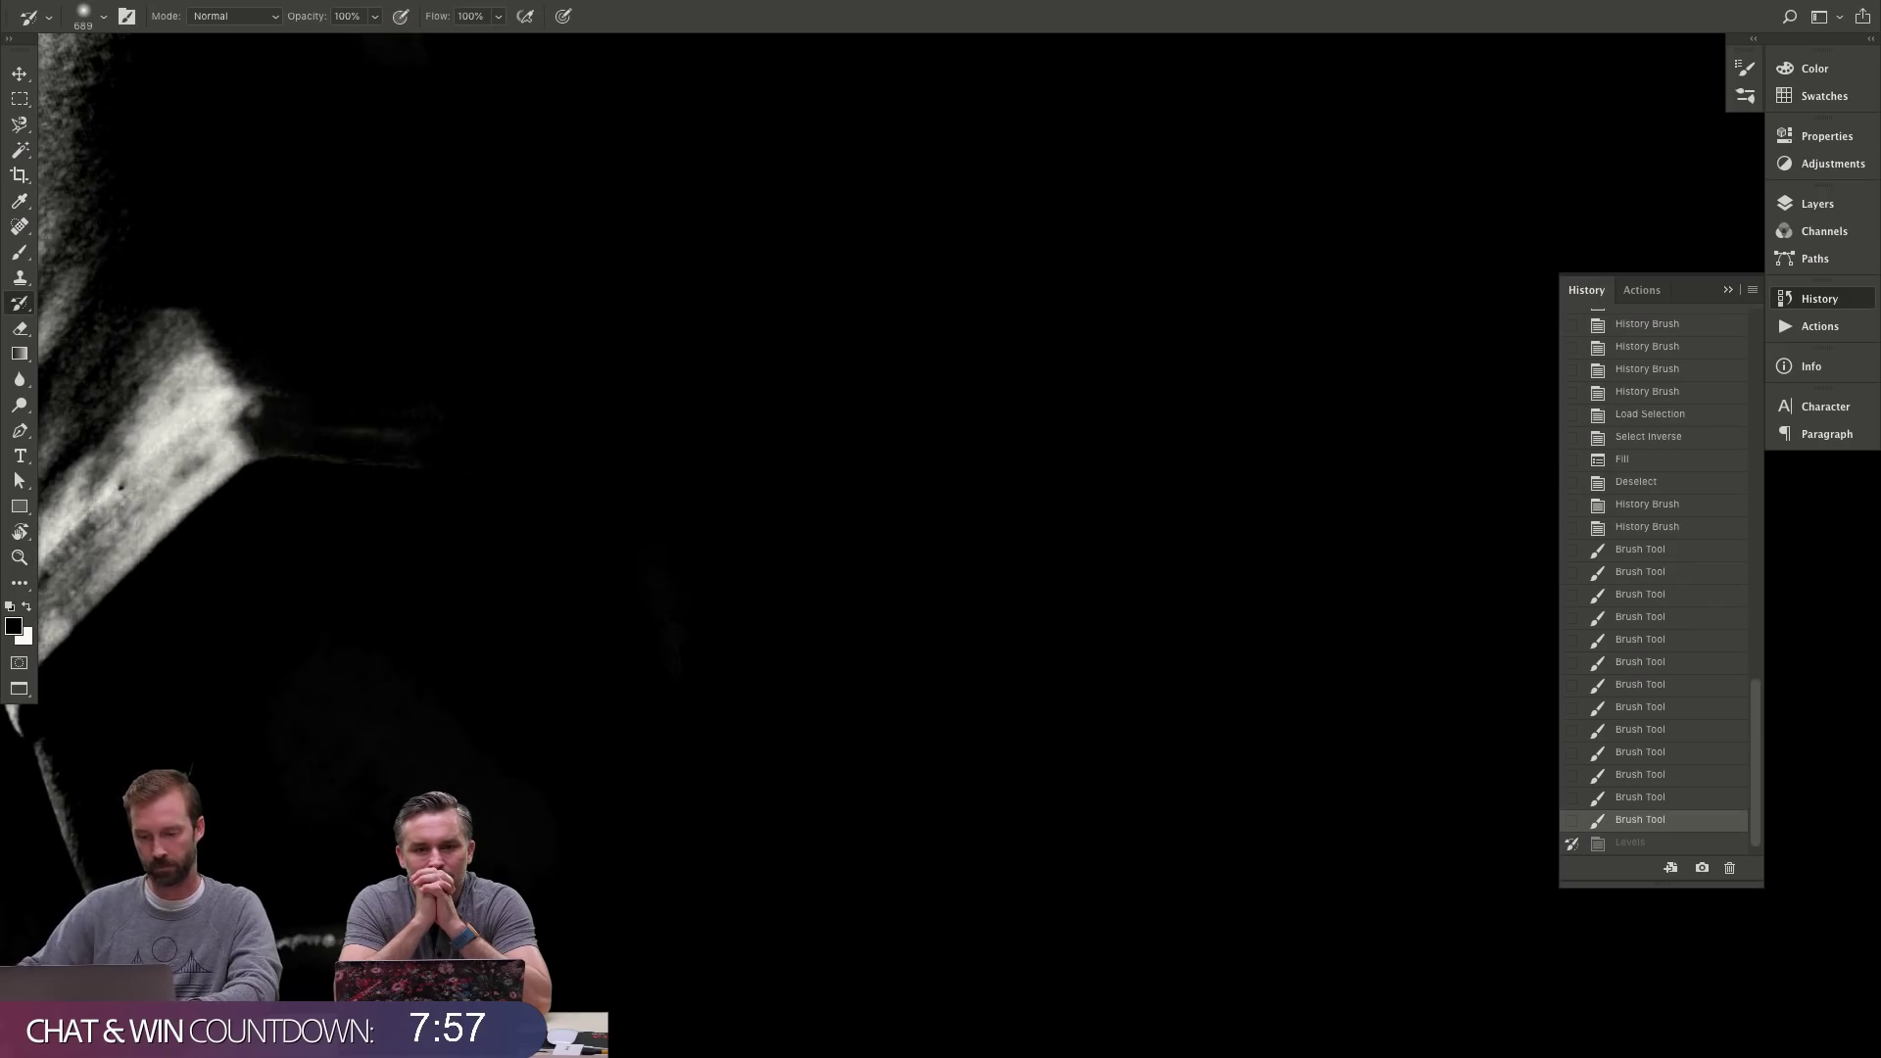
- Enlarge the soft brush and paint black over the remaining faint light in front of the sleeve and arm
key("b")
key("bracketright")
key("bracketright")
key("bracketright")
key("bracketright")
key("bracketright")
key("bracketright")
key("bracketright")
key("bracketright")
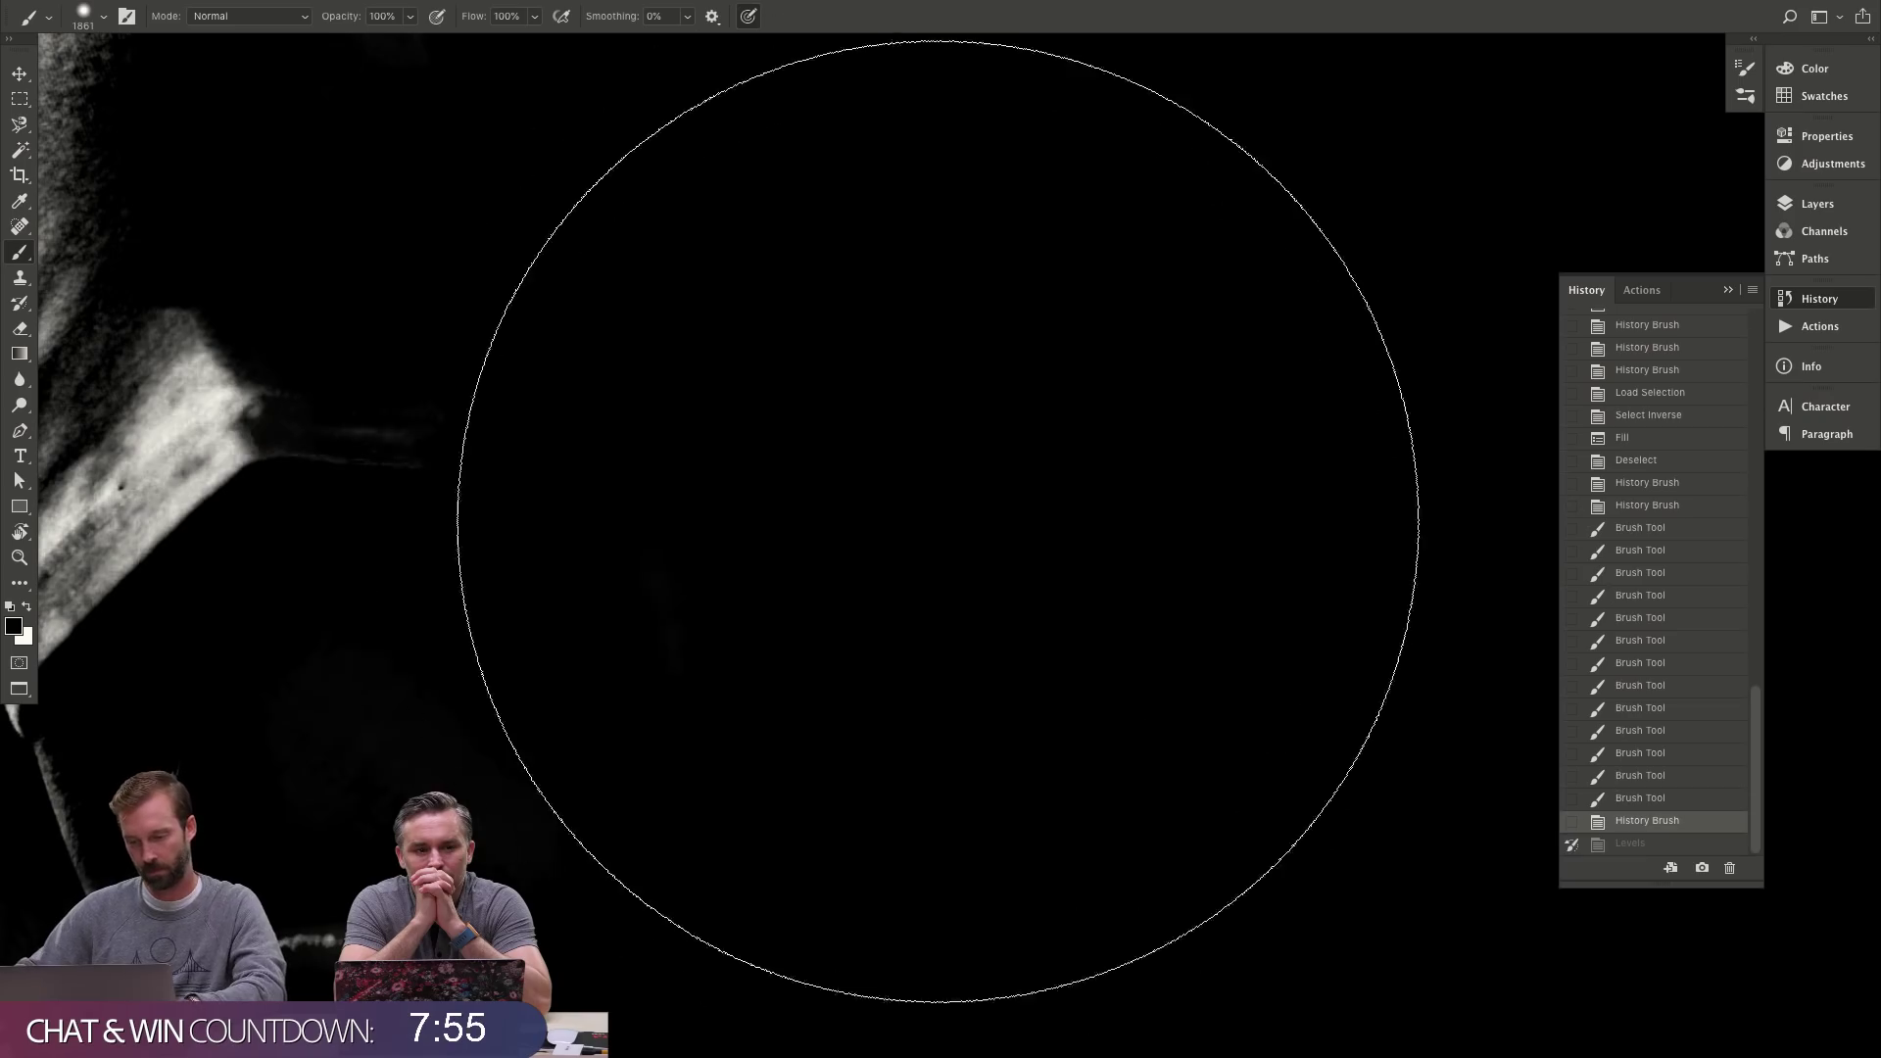
left_click_drag(936, 524, 585, 579)
left_click(1155, 768)
left_click_drag(1155, 768, 873, 638)
key("z")
left_click(918, 644, "alt")
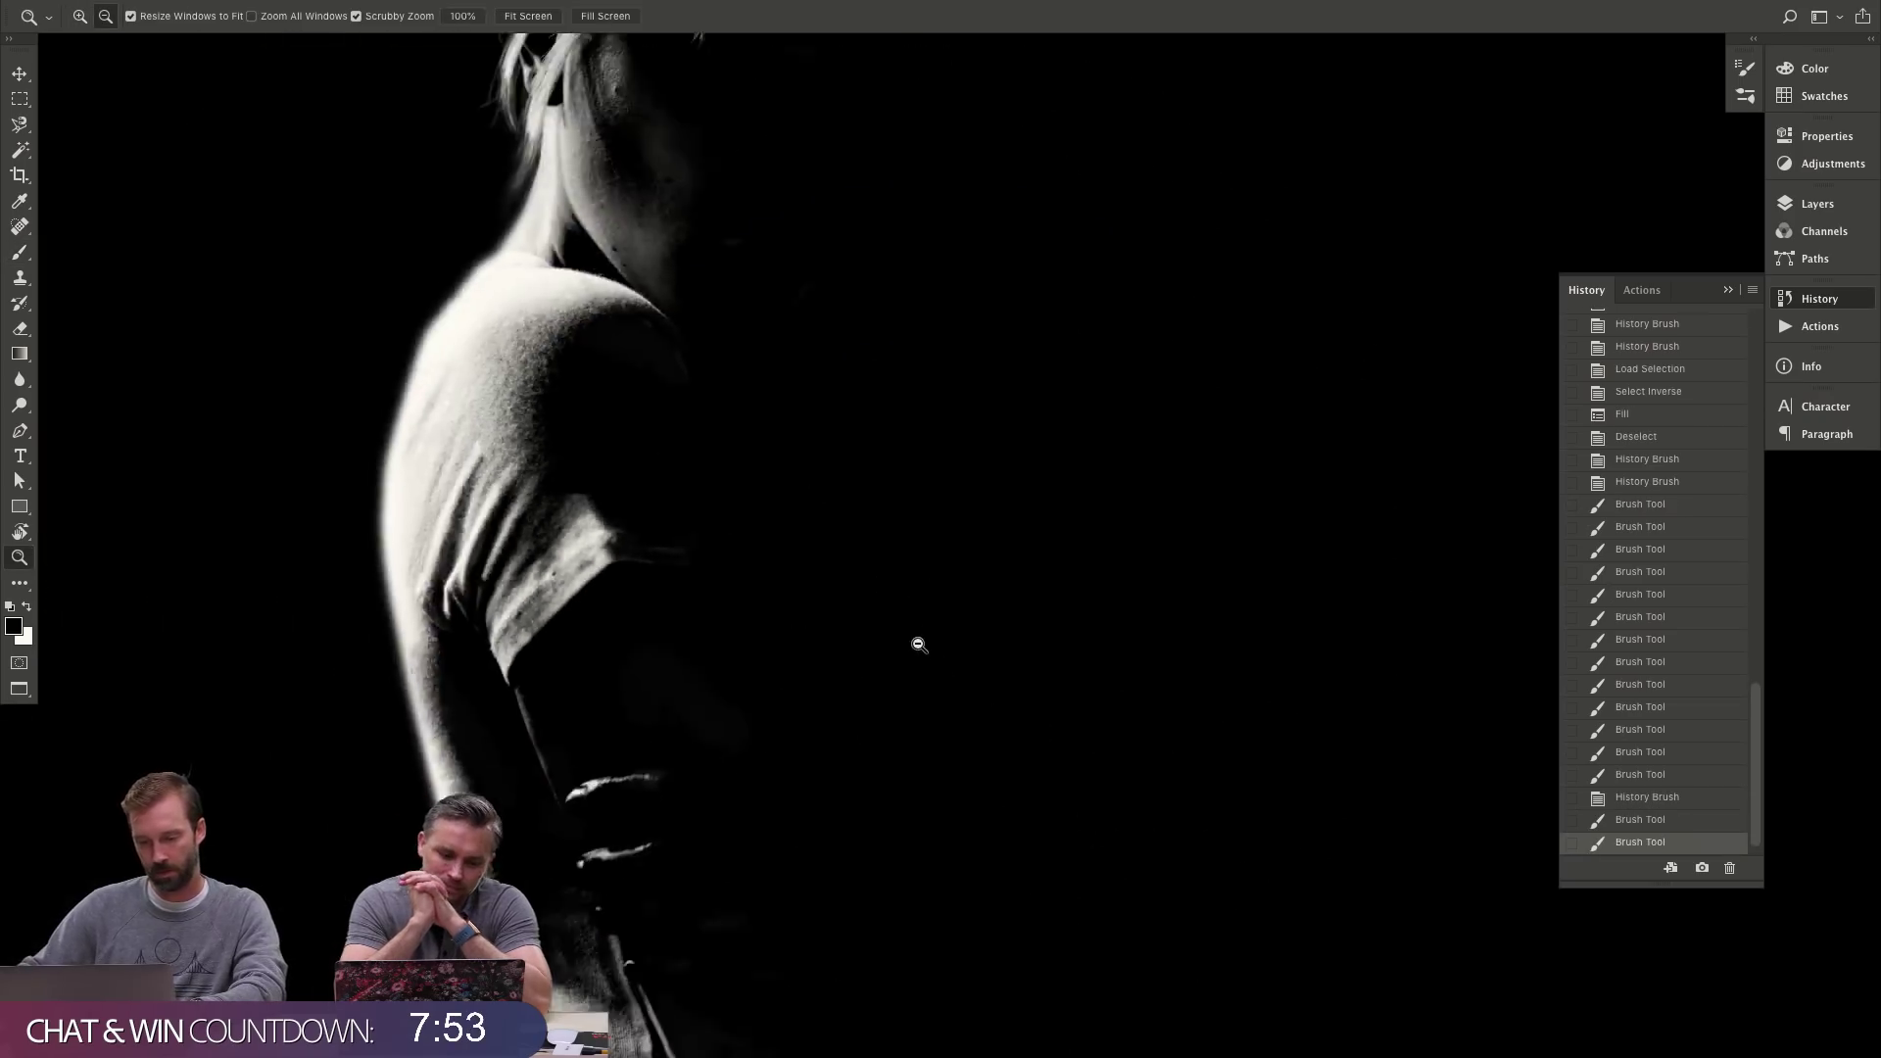
left_click(1096, 567, "alt")
left_click_drag(973, 591, 688, 483)
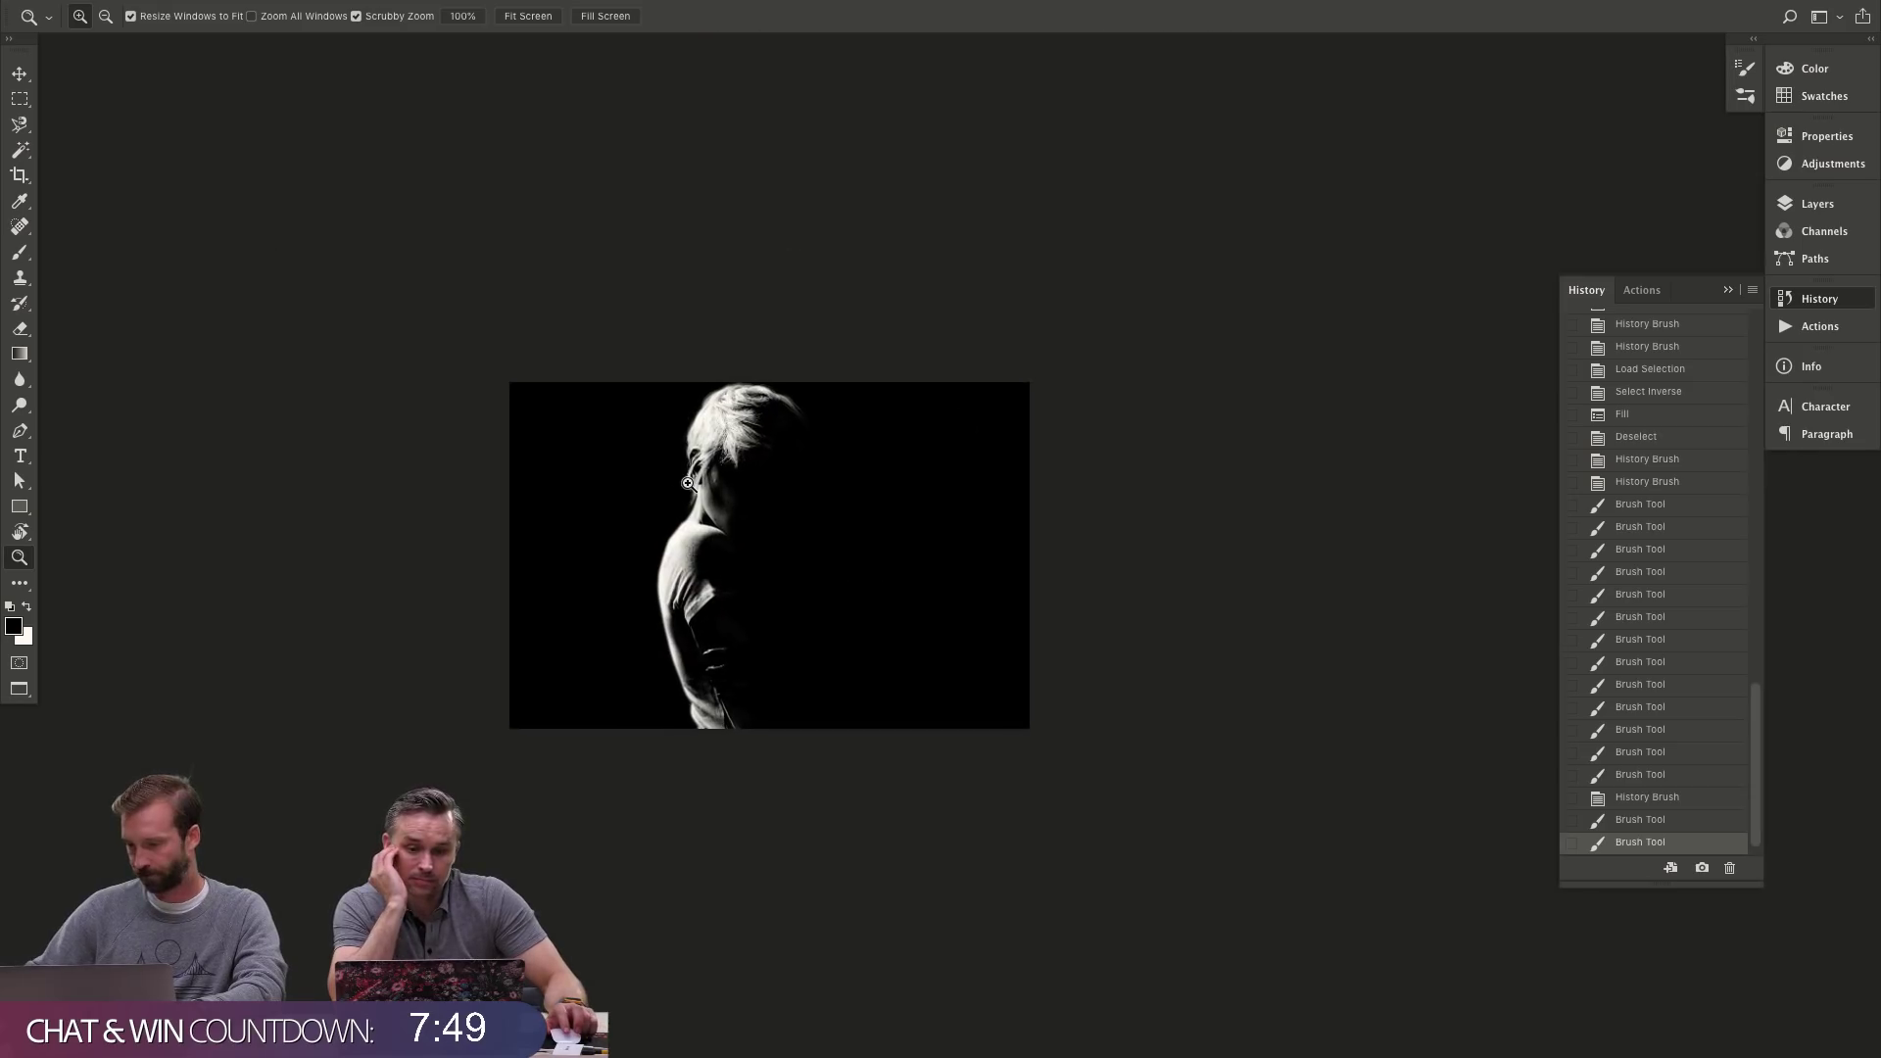
left_click(1641, 290)
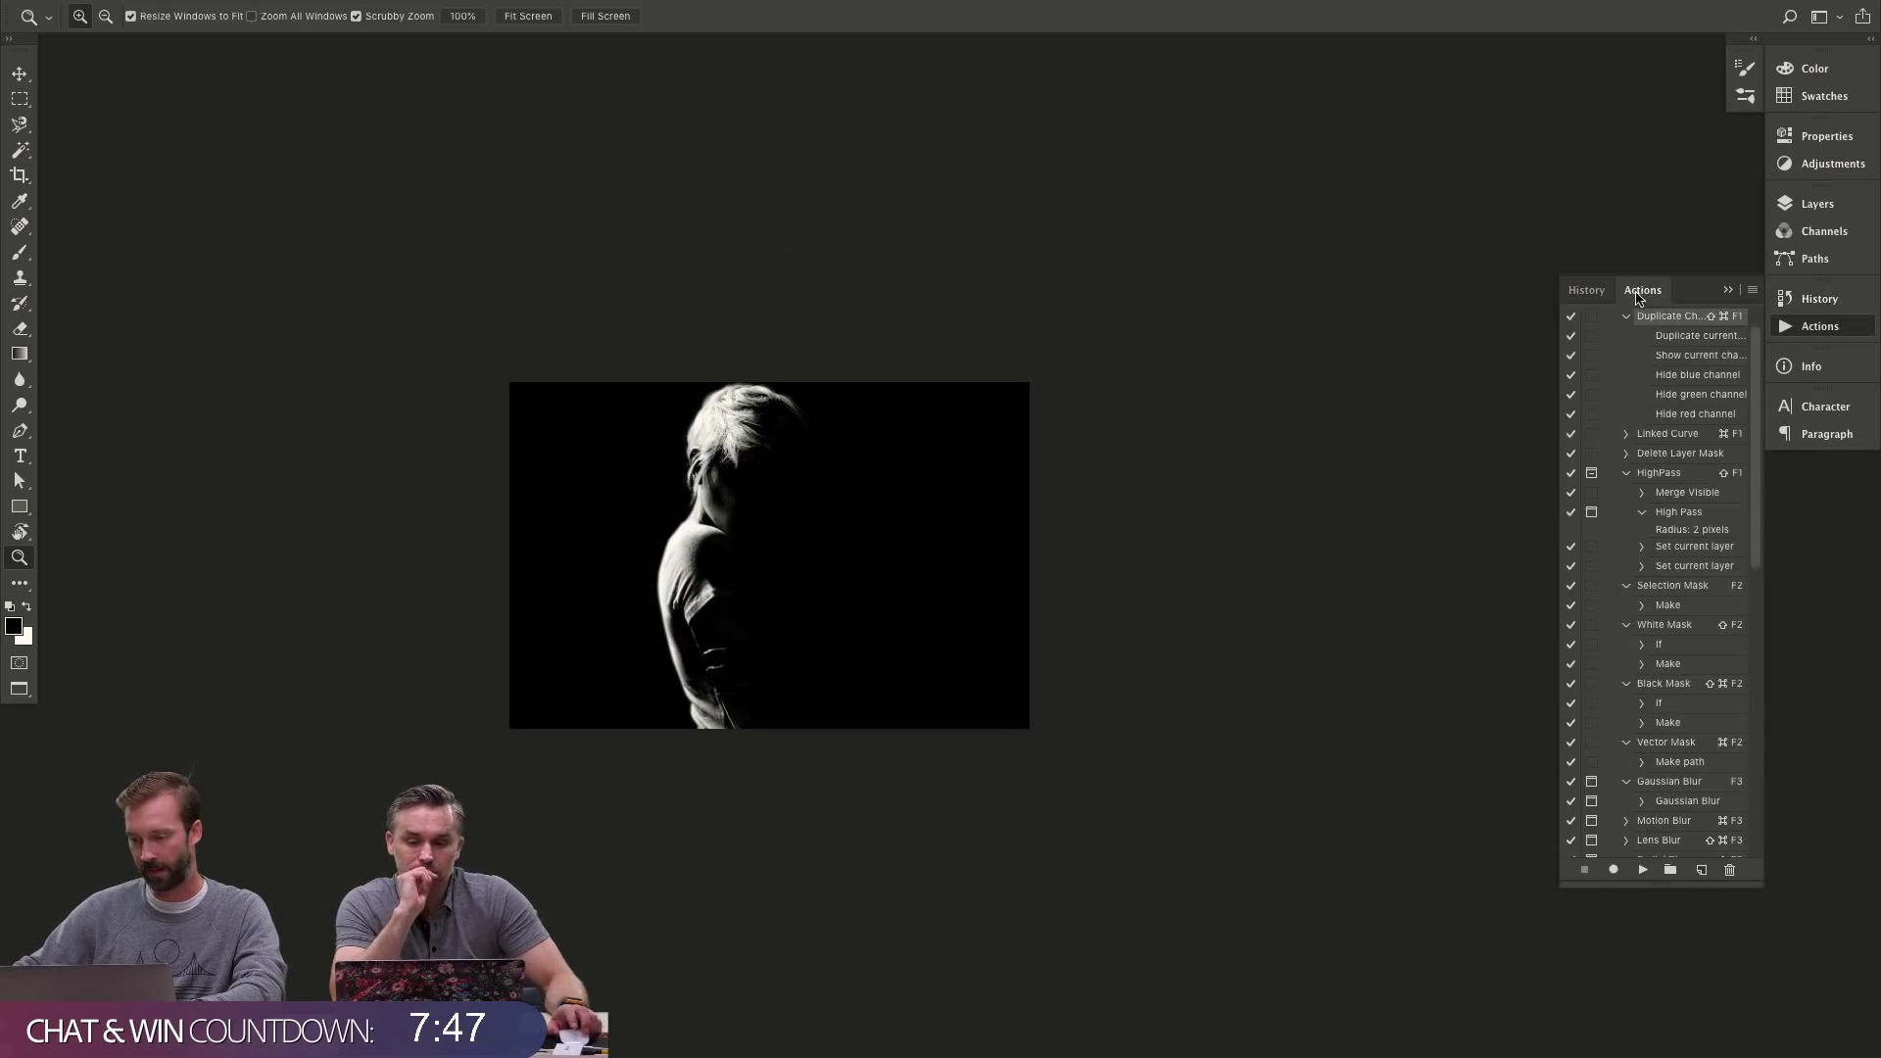
left_click(1586, 290)
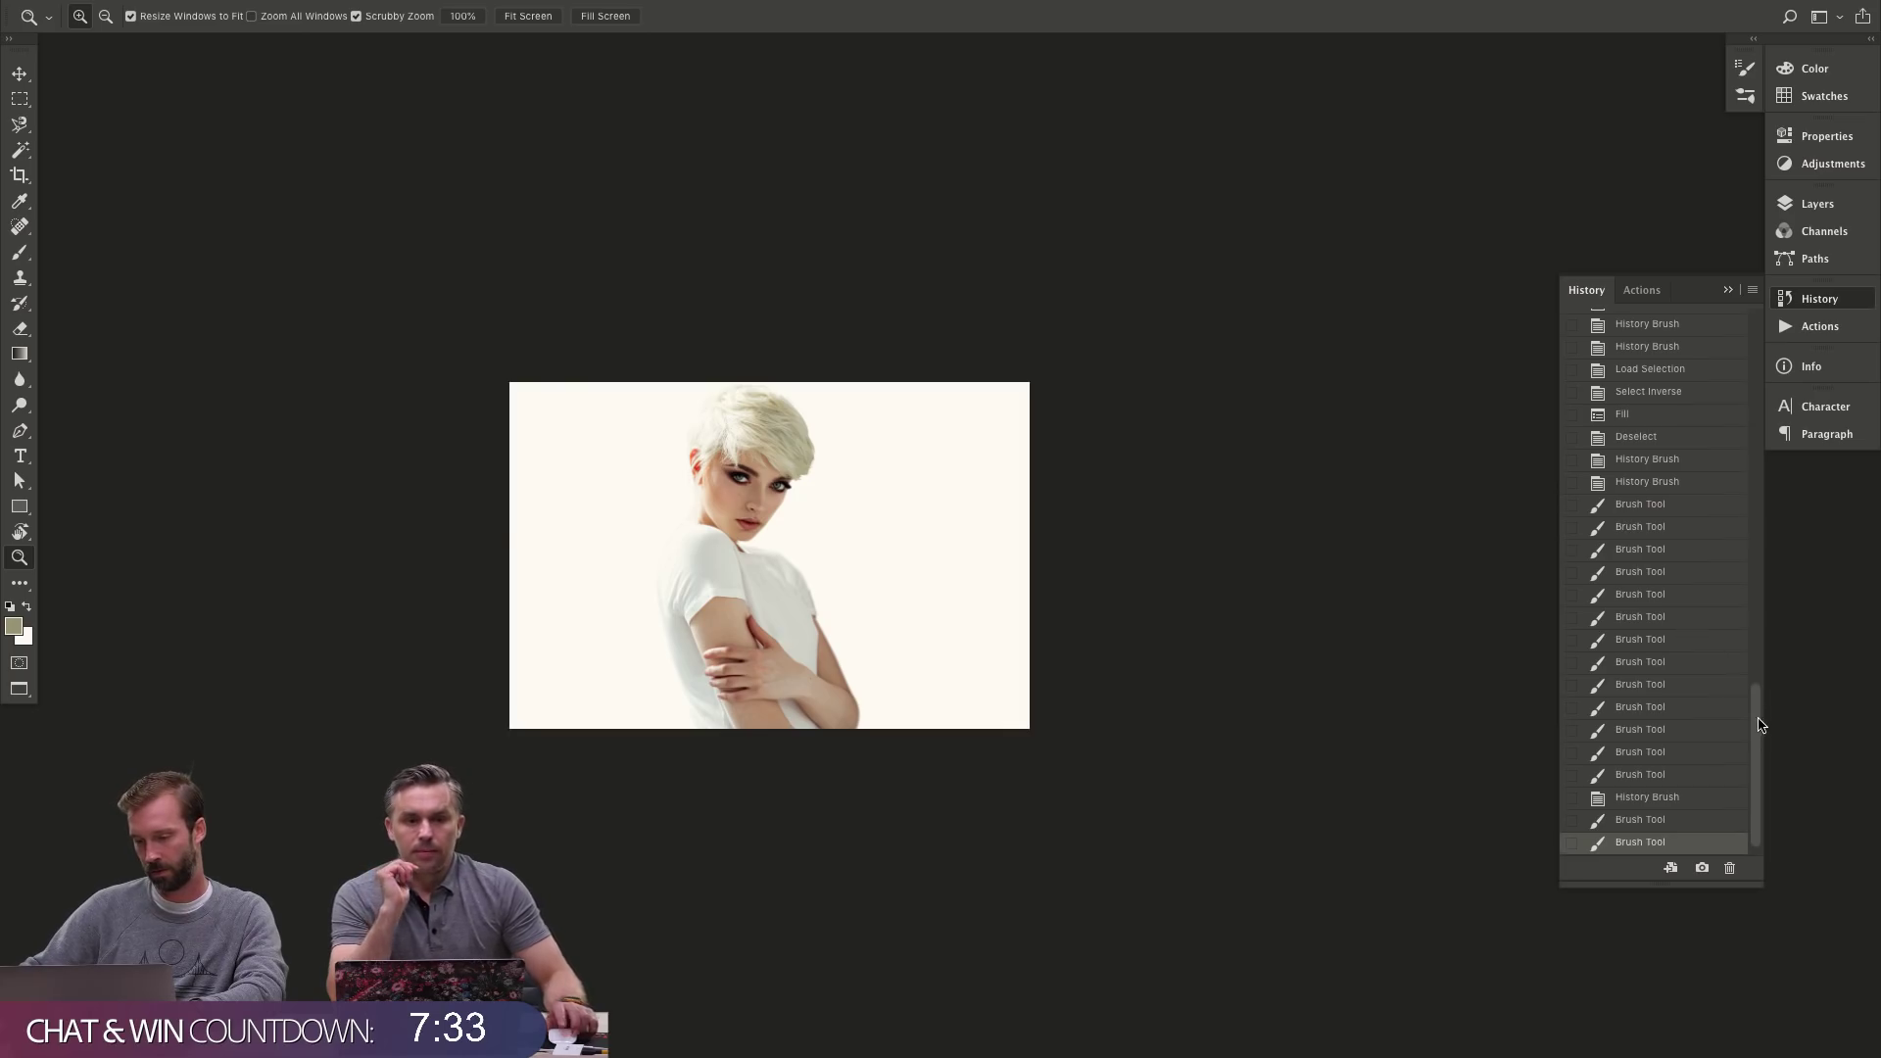
scroll(1754, 739, "down", 1)
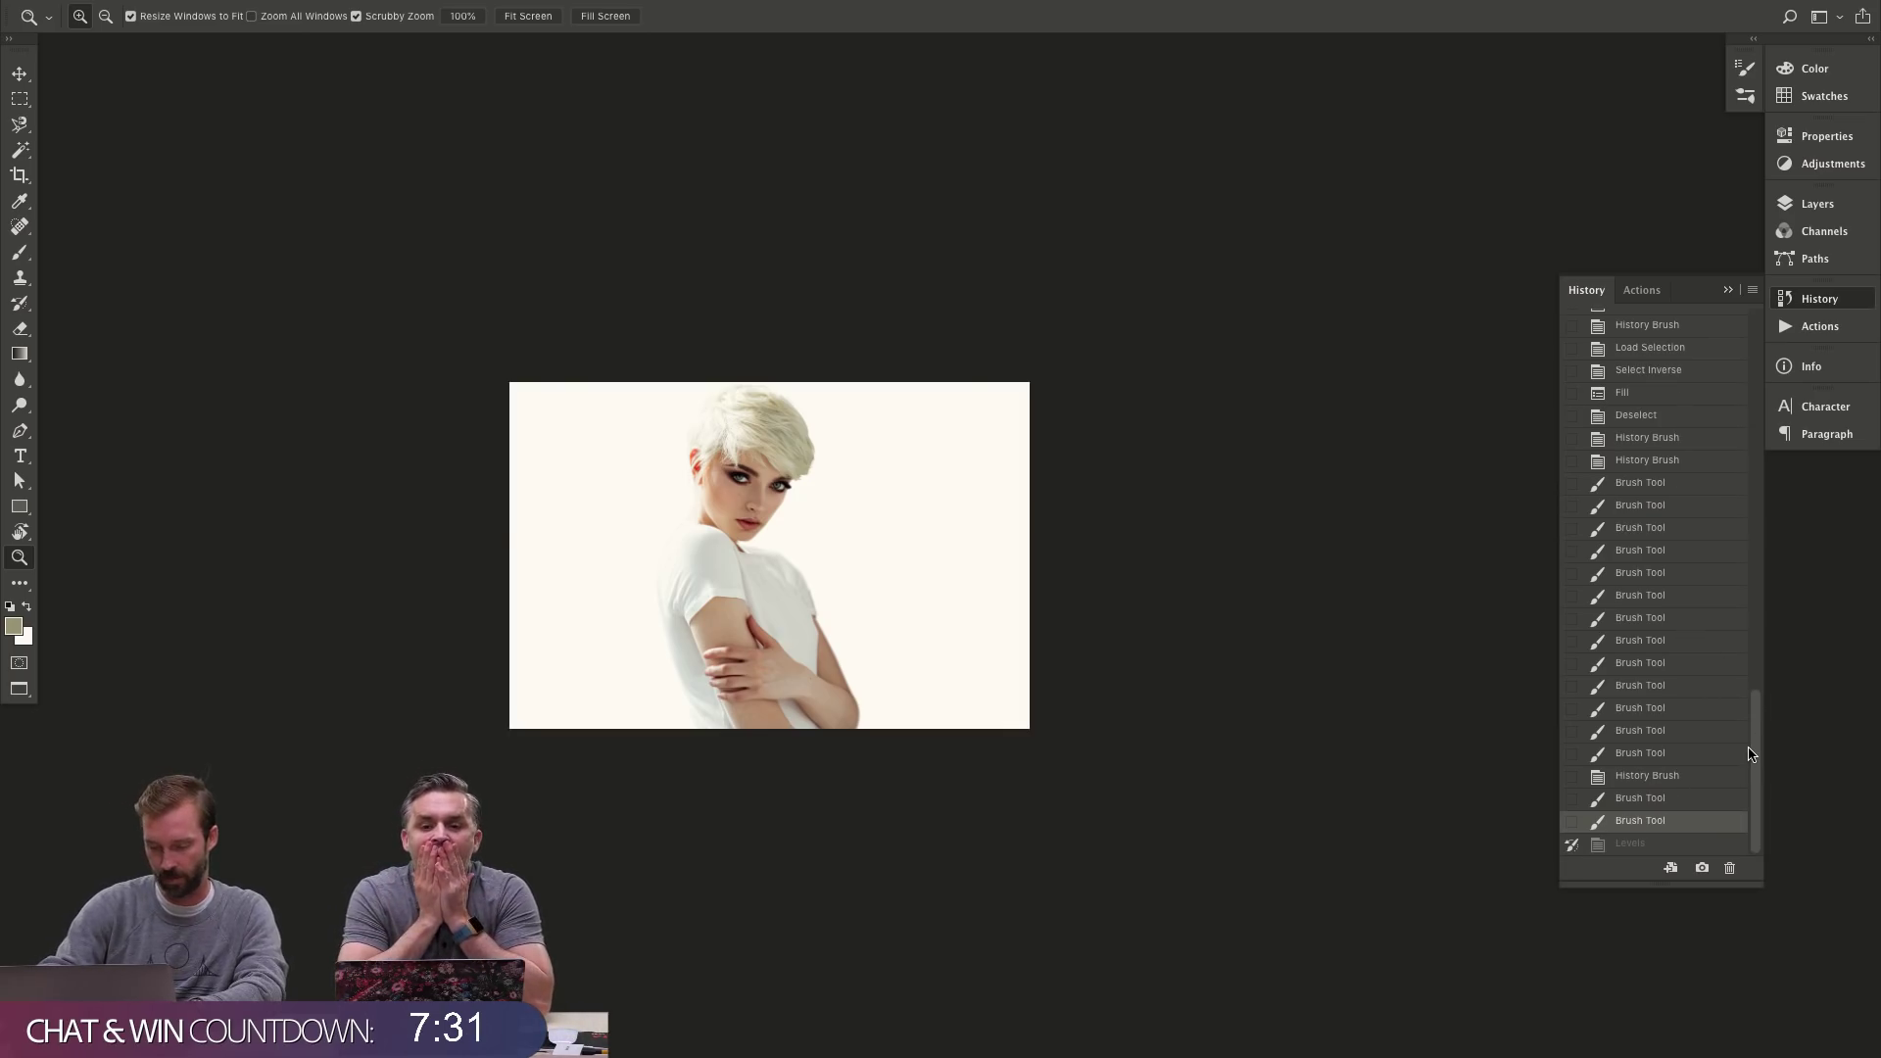
key("super+alt+d")
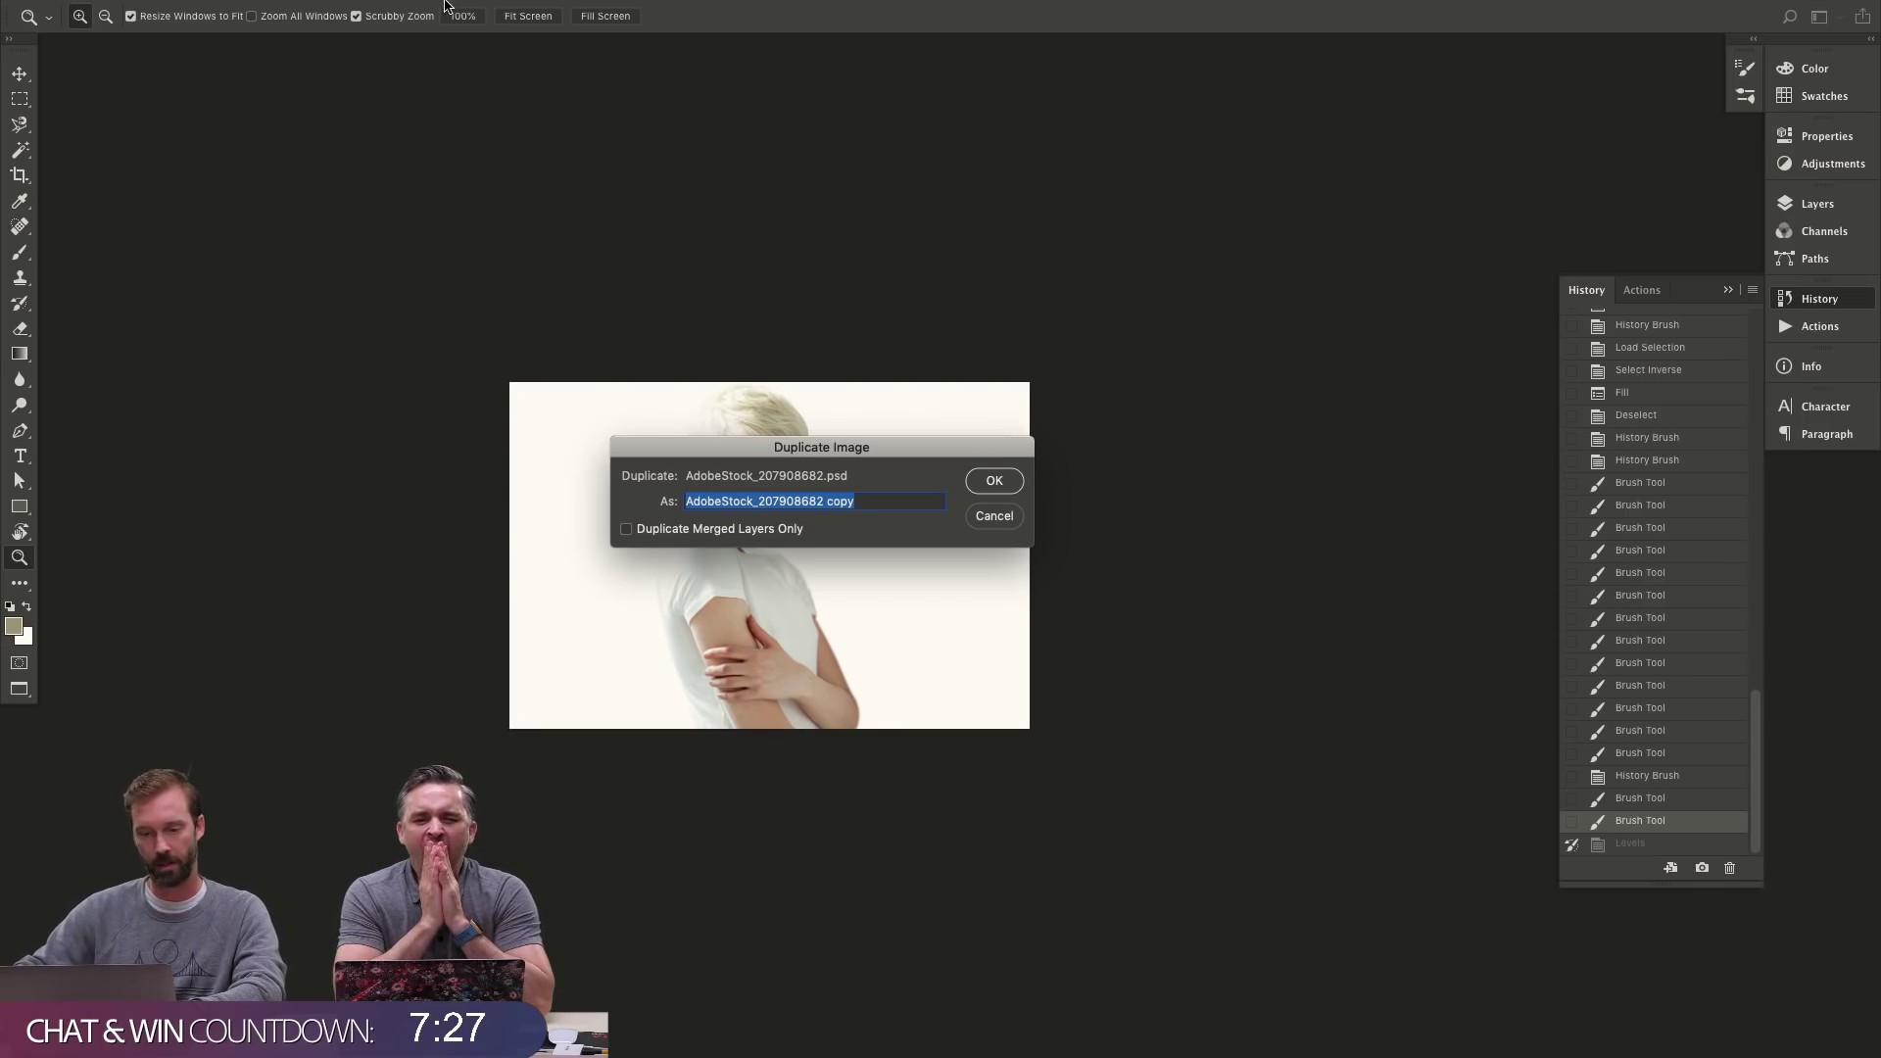
left_click(994, 482)
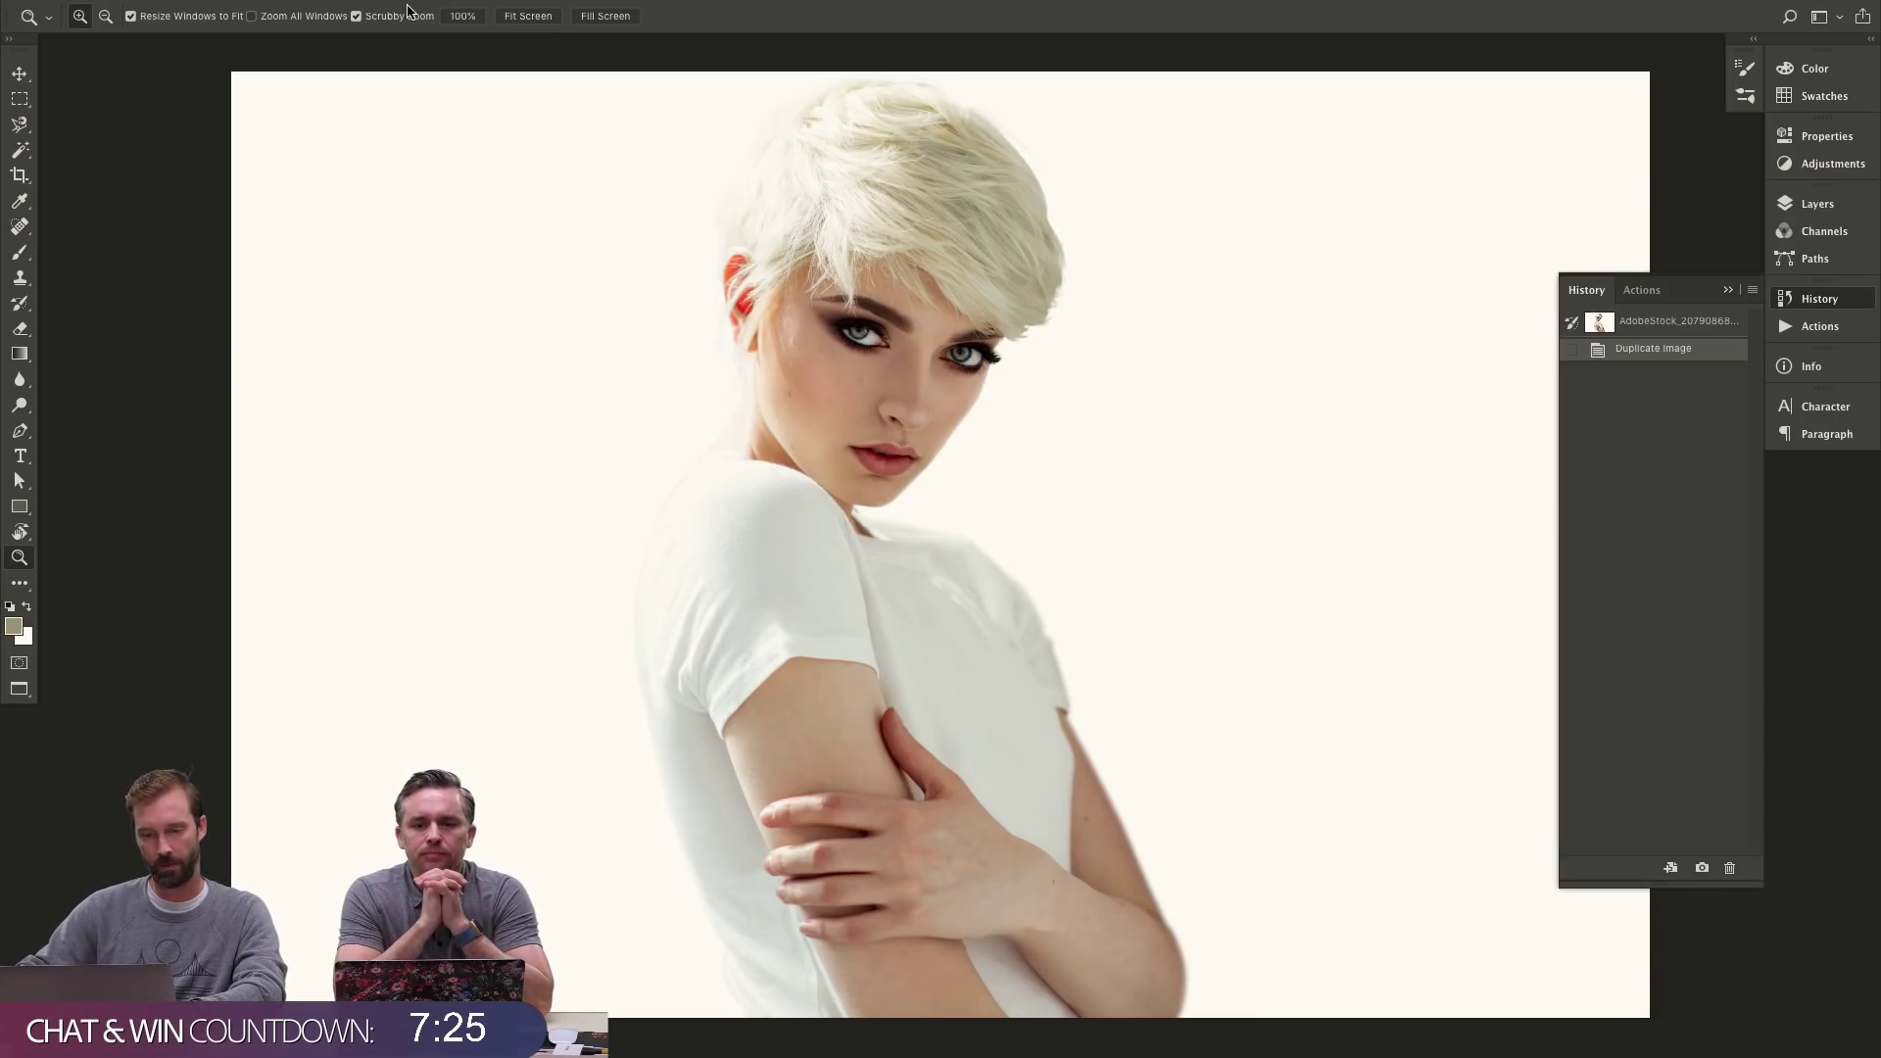
left_click(265, 10)
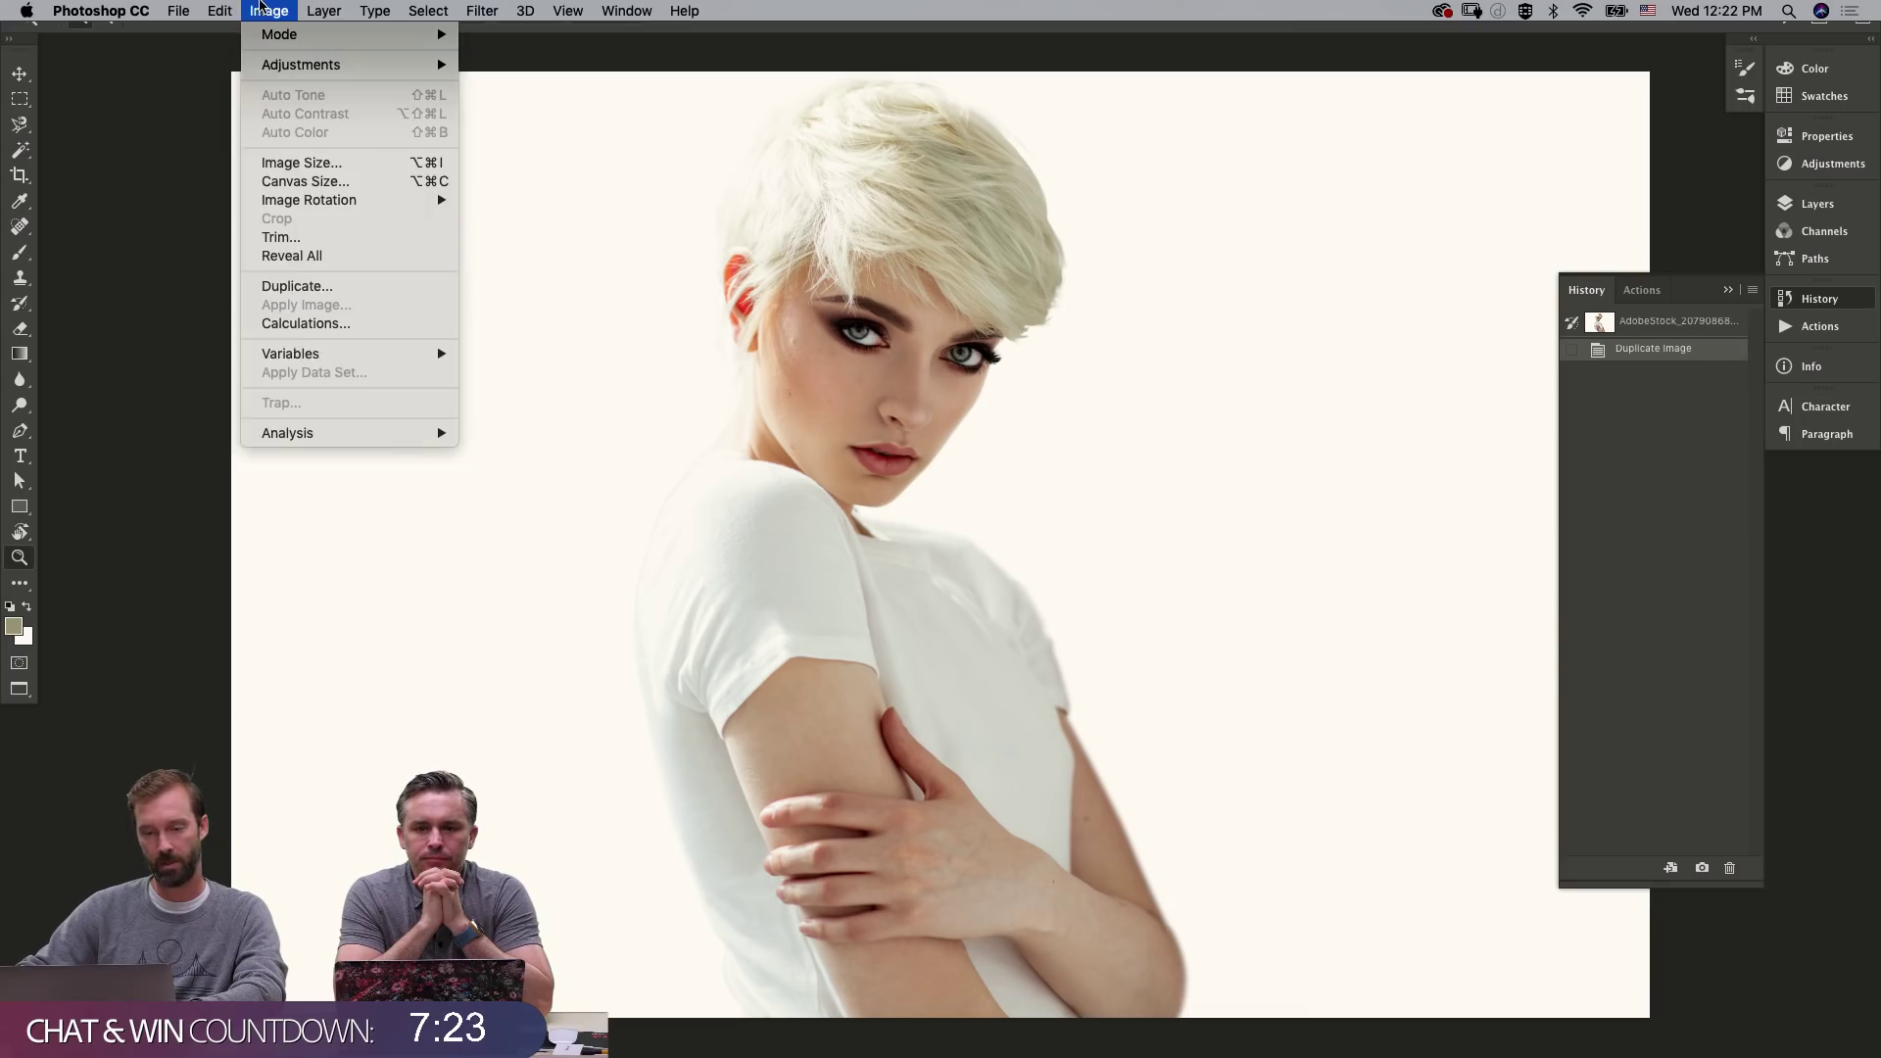
mouse_move(266, 9)
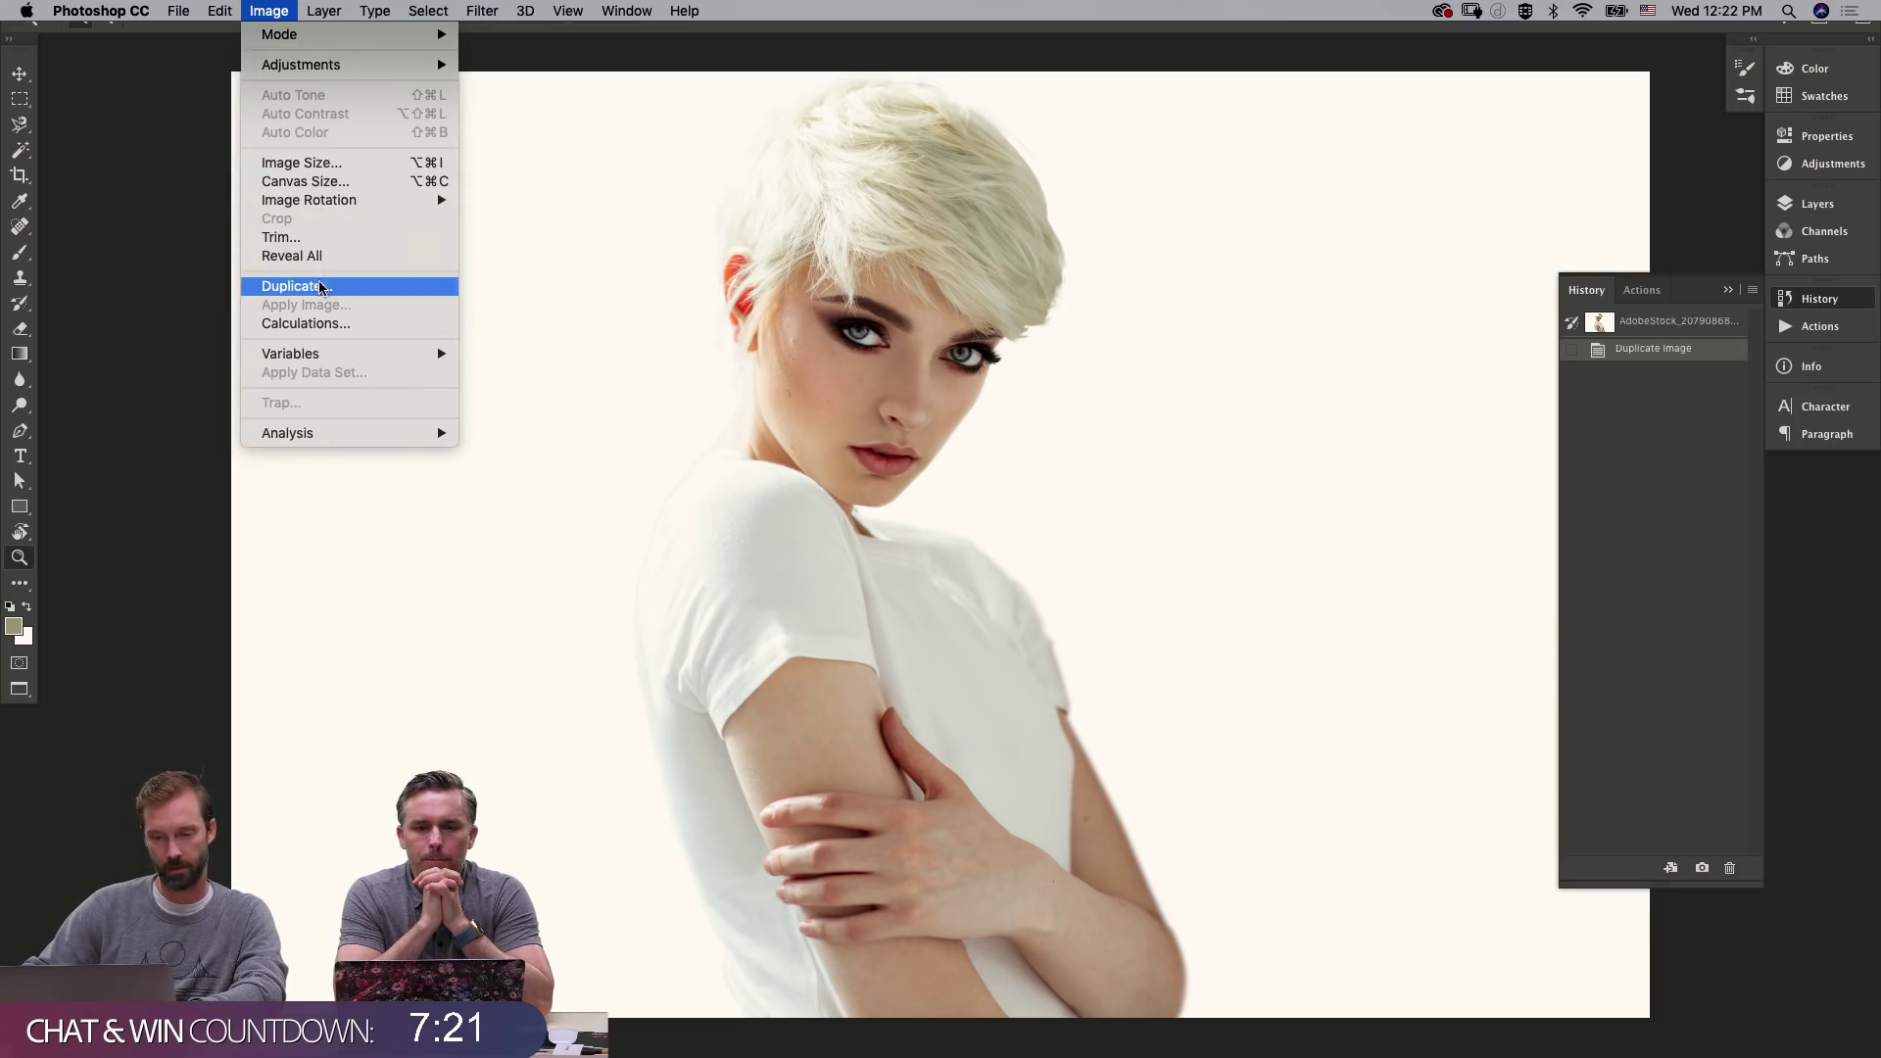
left_click(1044, 453)
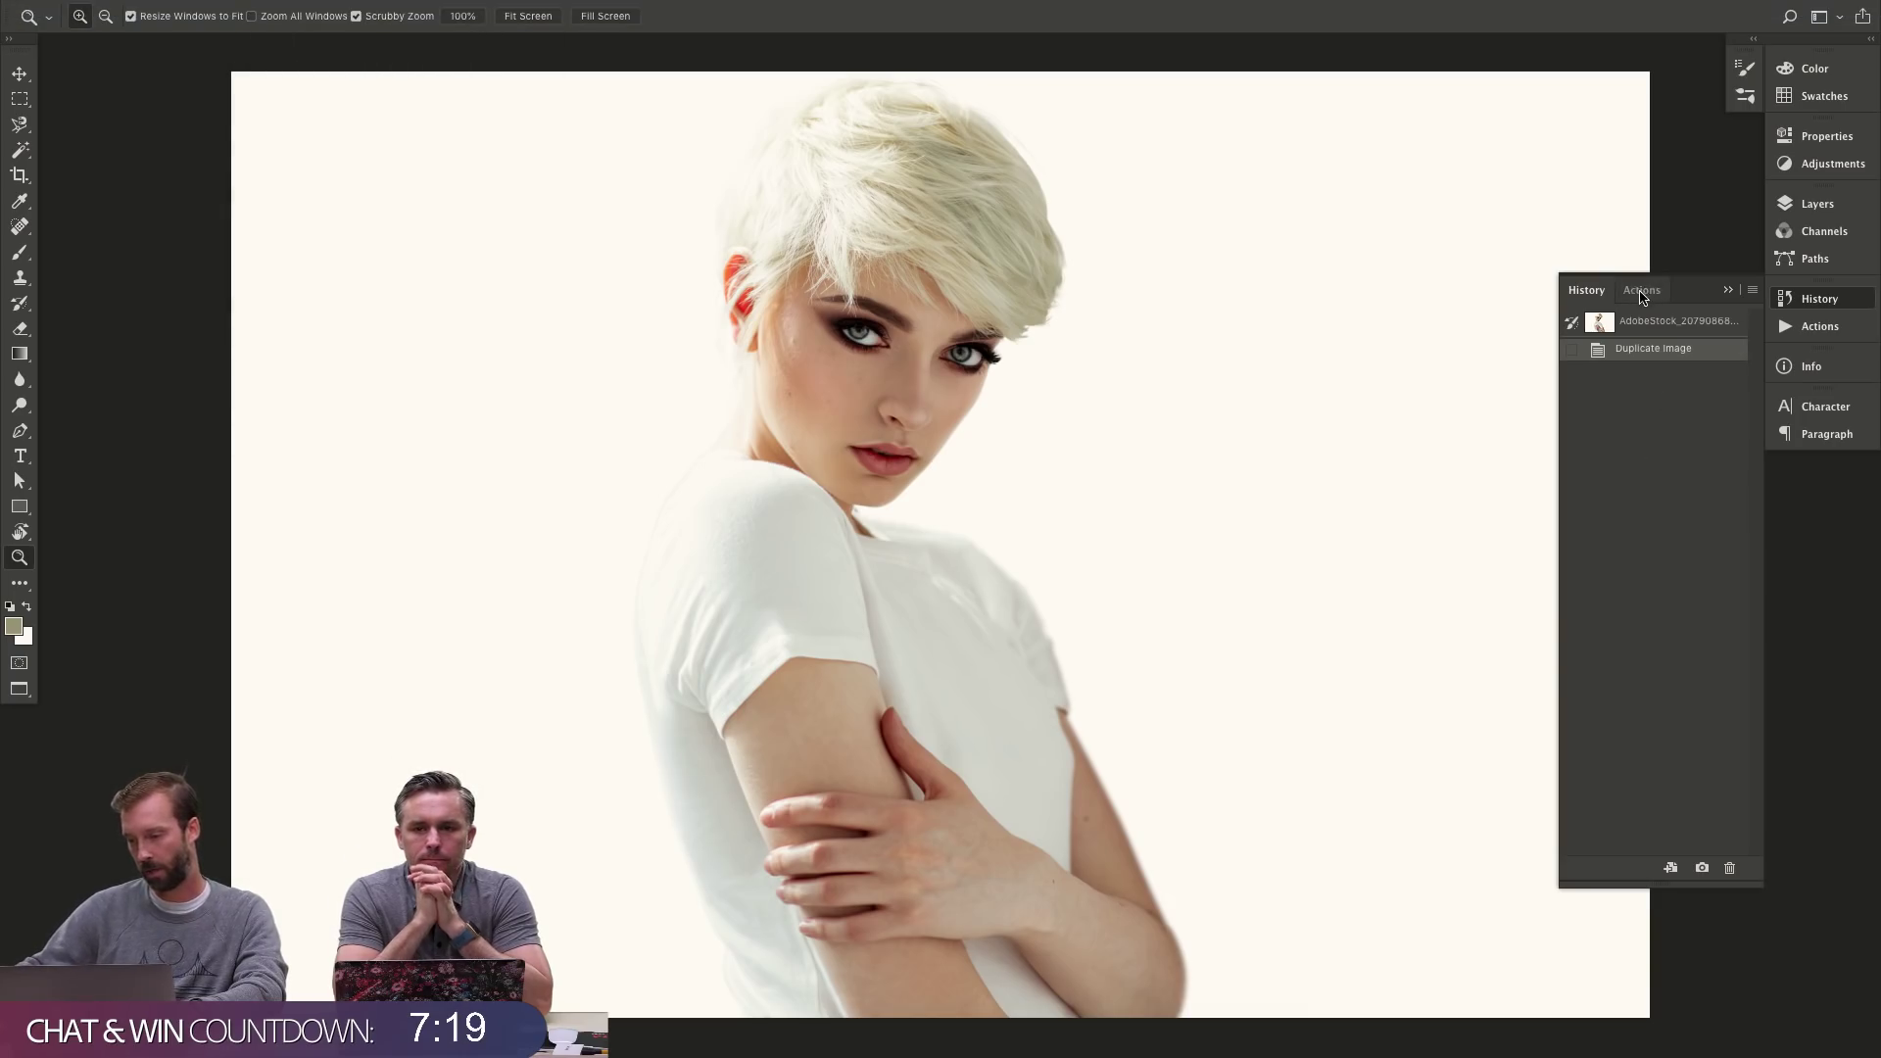
left_click(1821, 207)
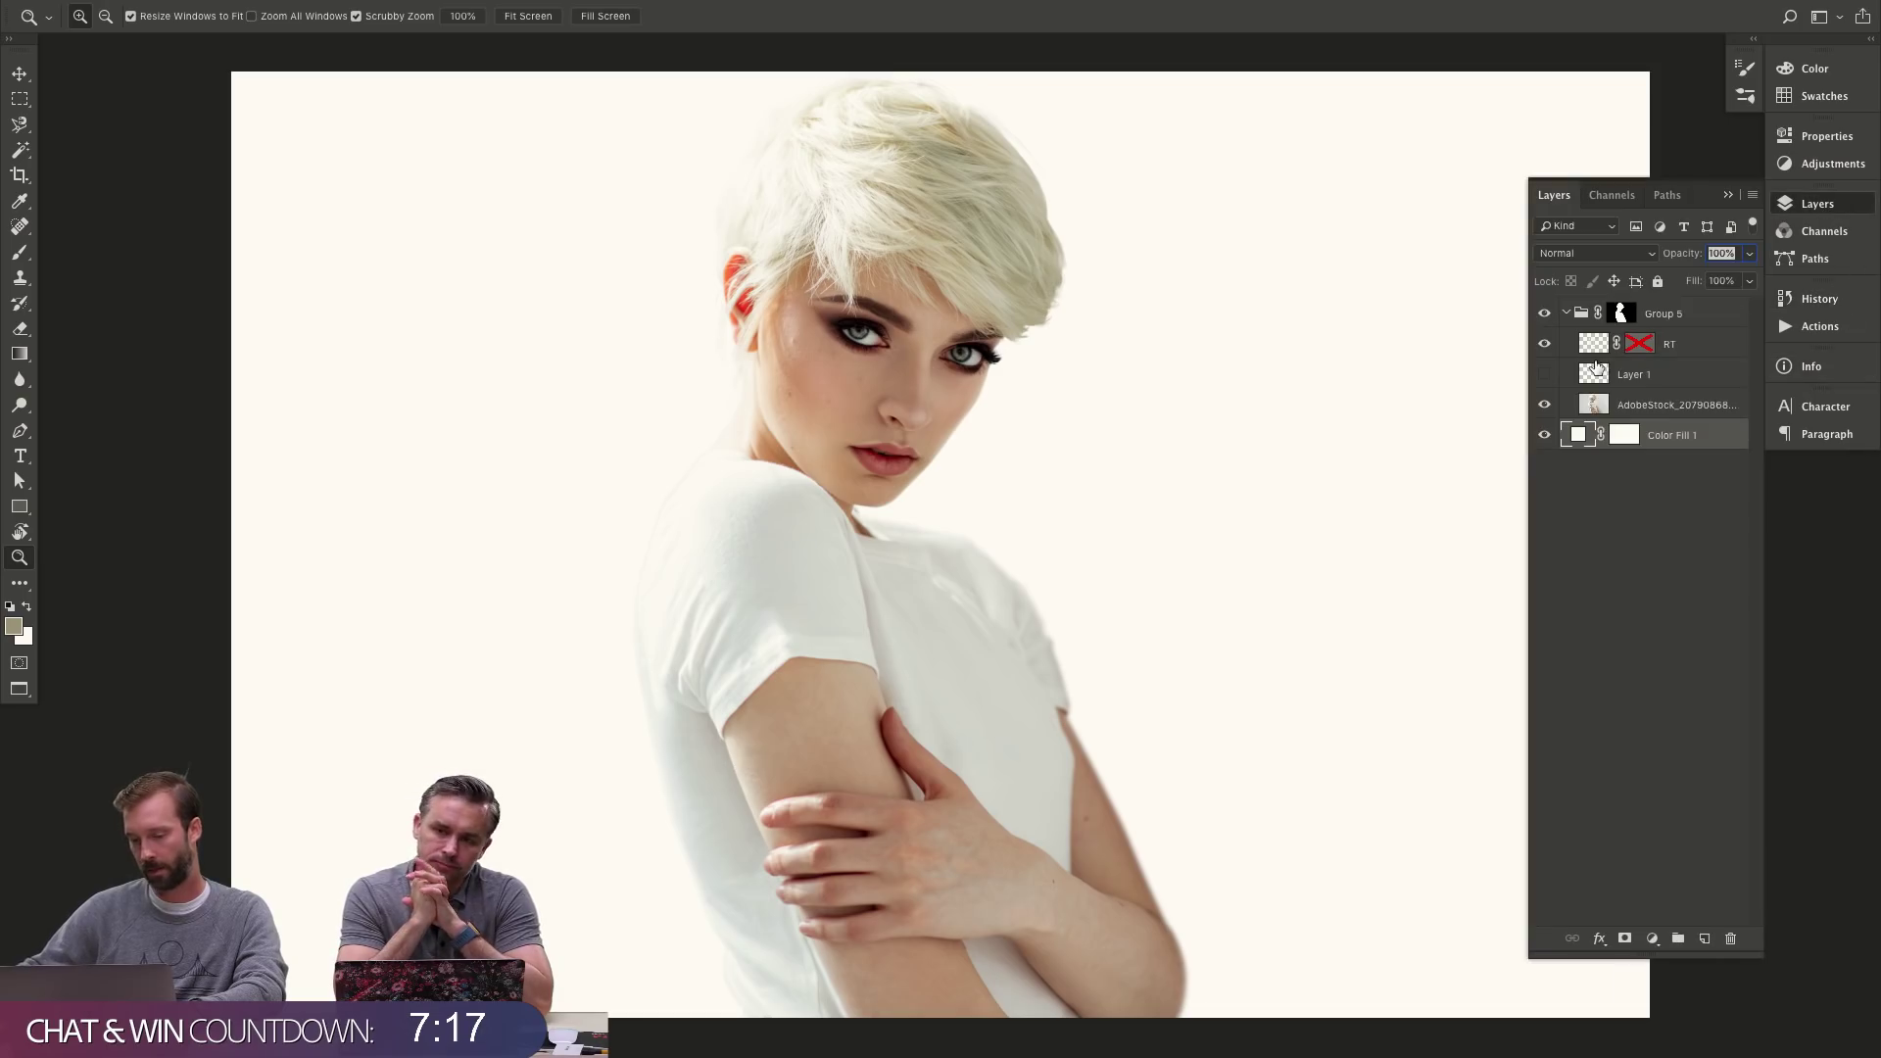
key("ctrl+w")
left_click(872, 351)
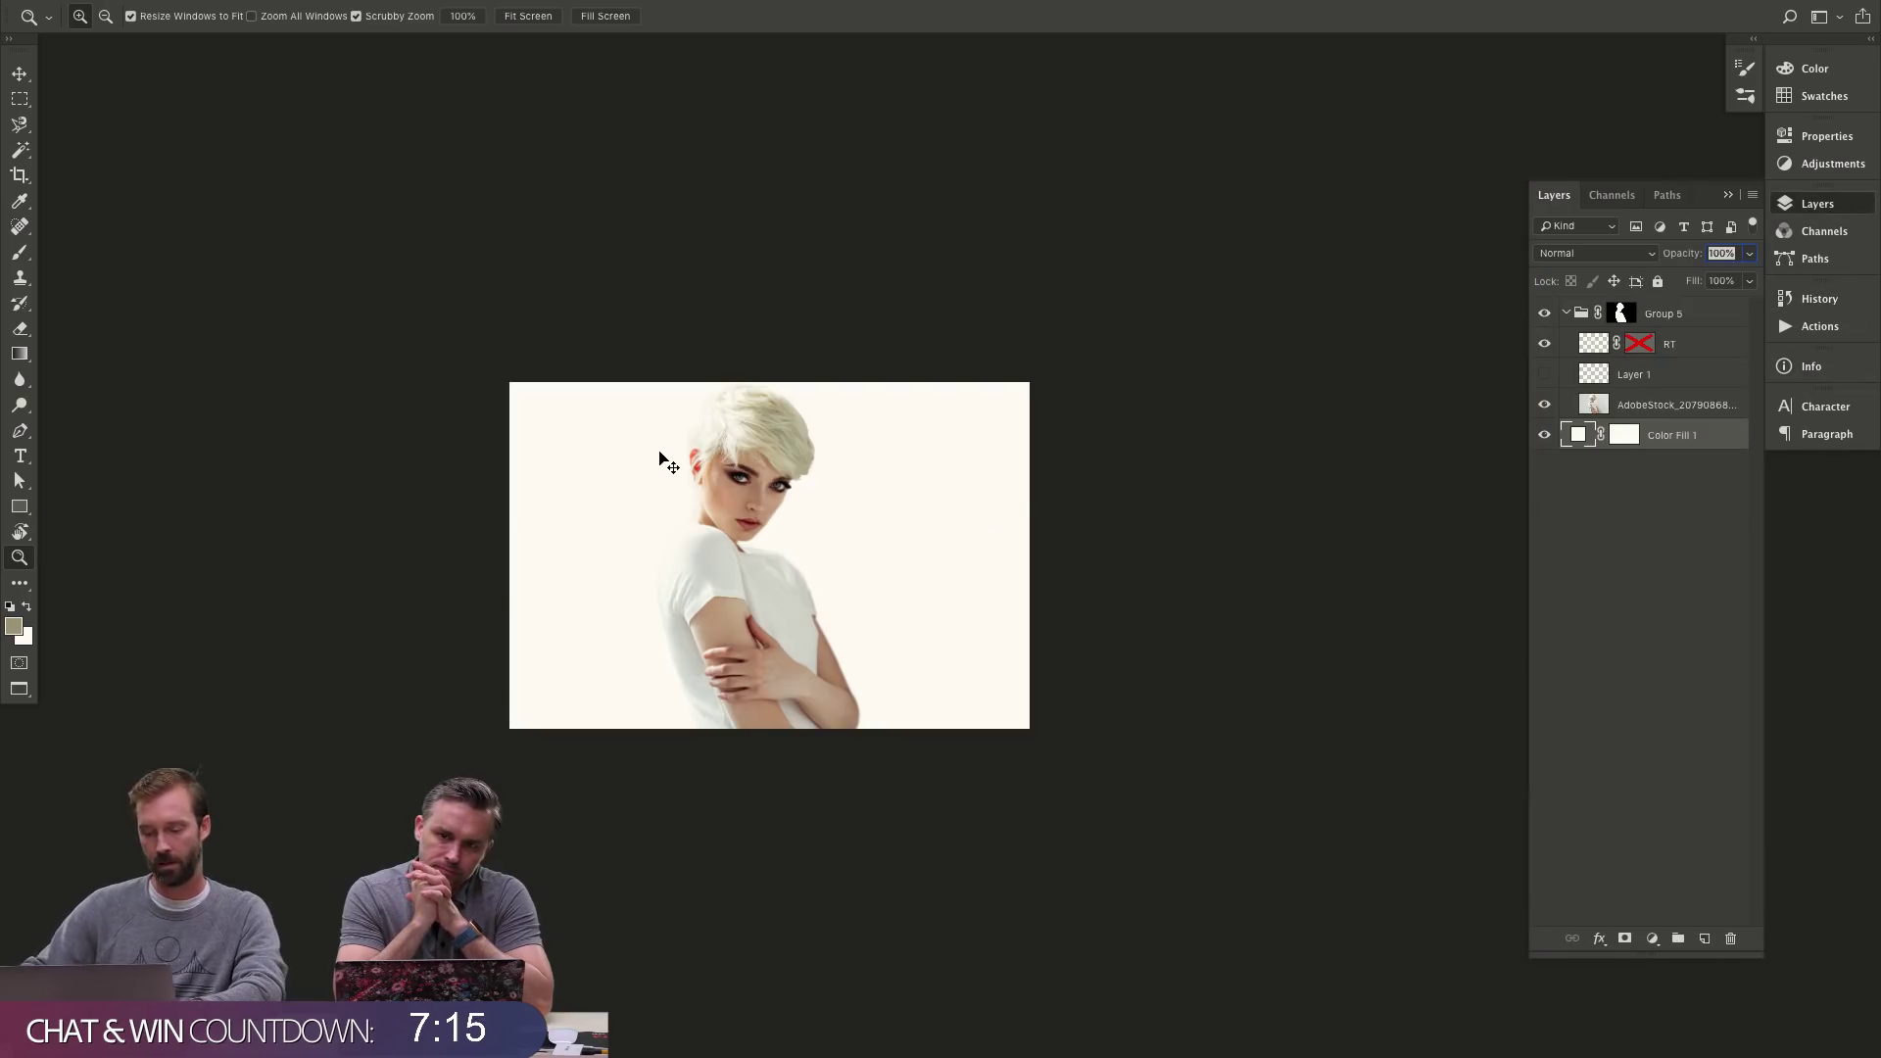
- Duplicate the portrait document with merged layers only
key("ctrl+alt+d")
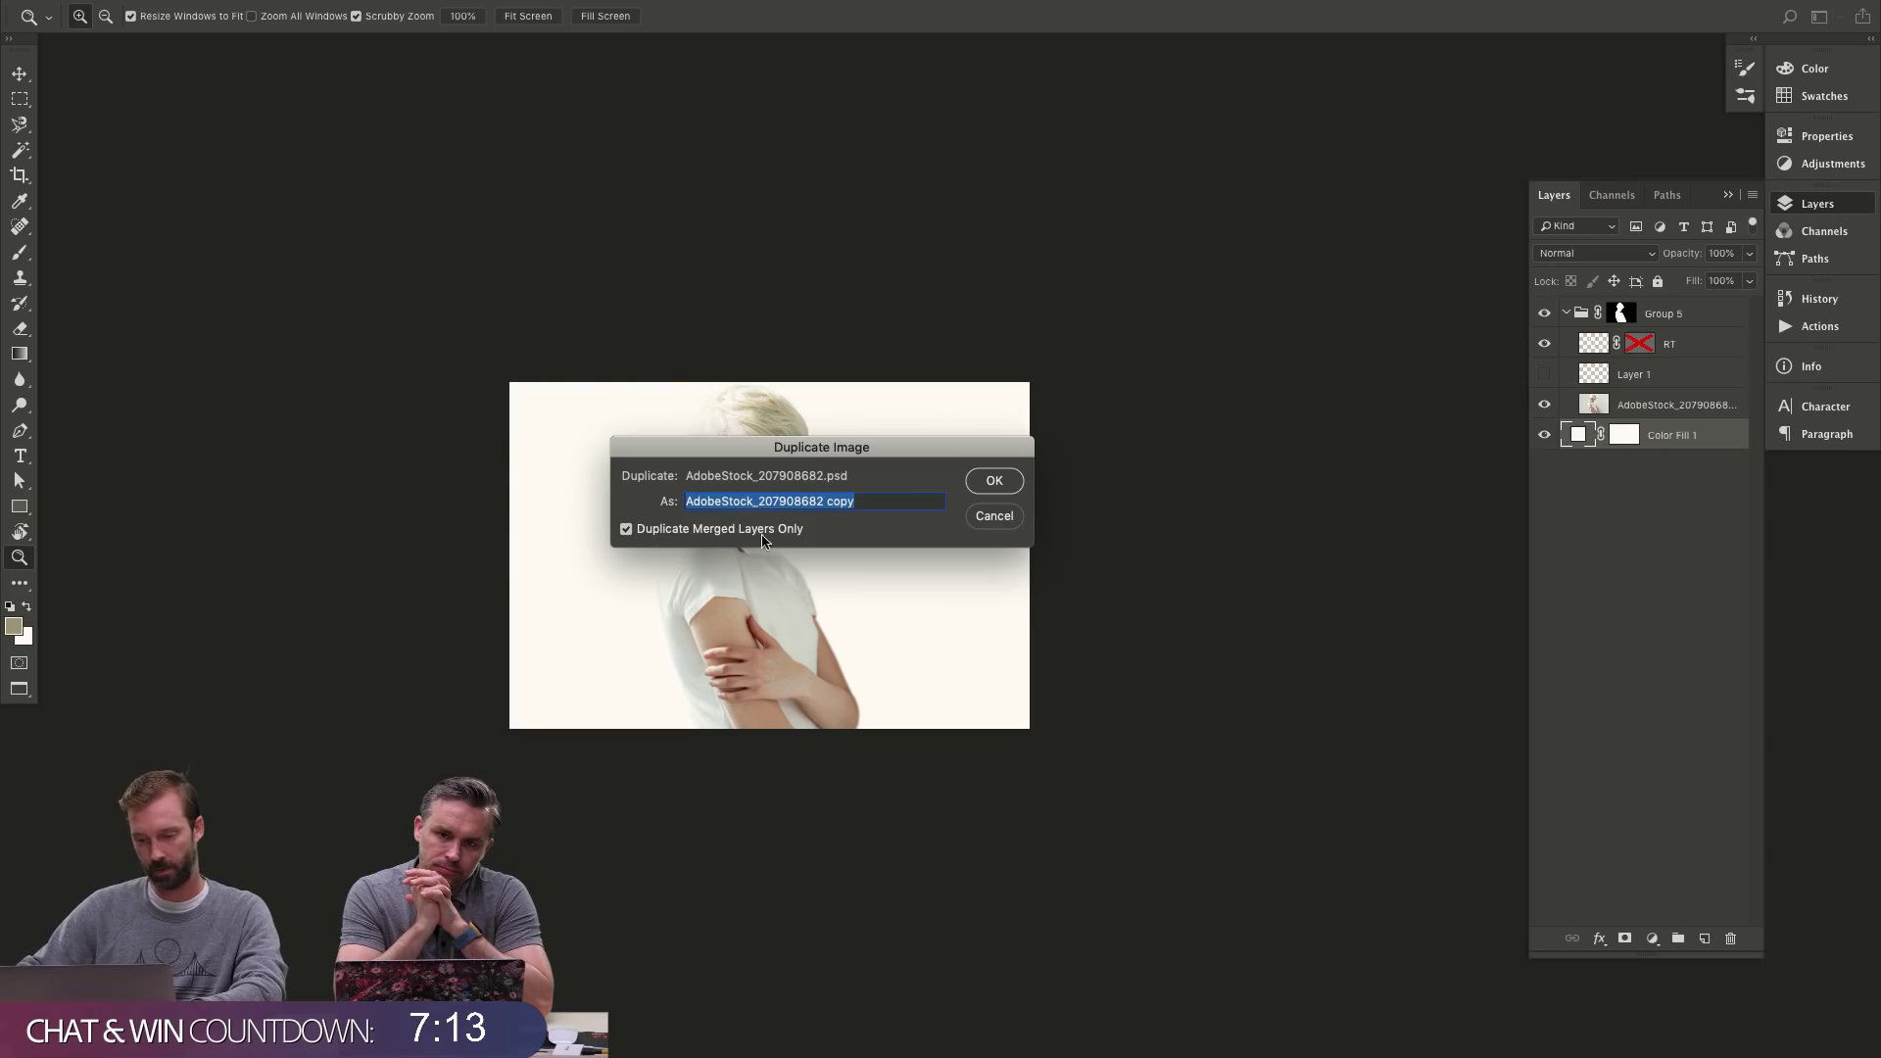
left_click(996, 482)
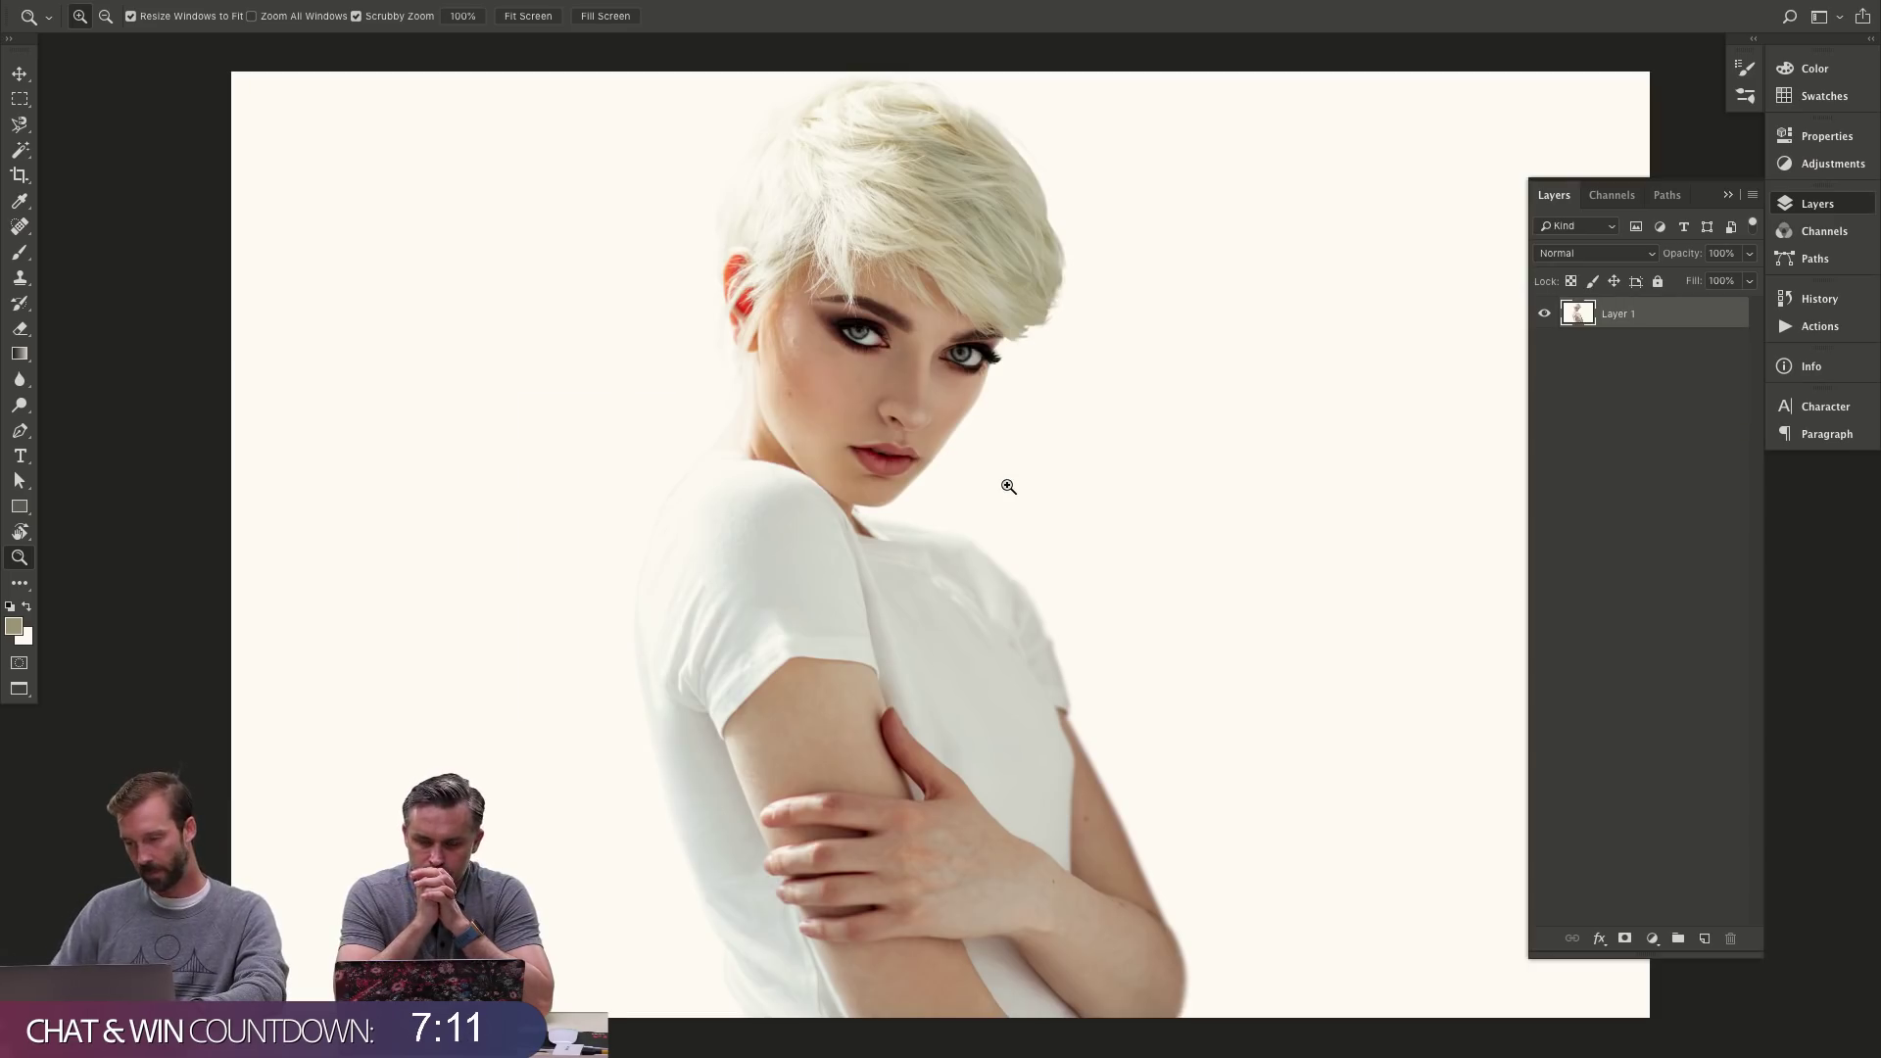
left_click_drag(1008, 486, 931, 537)
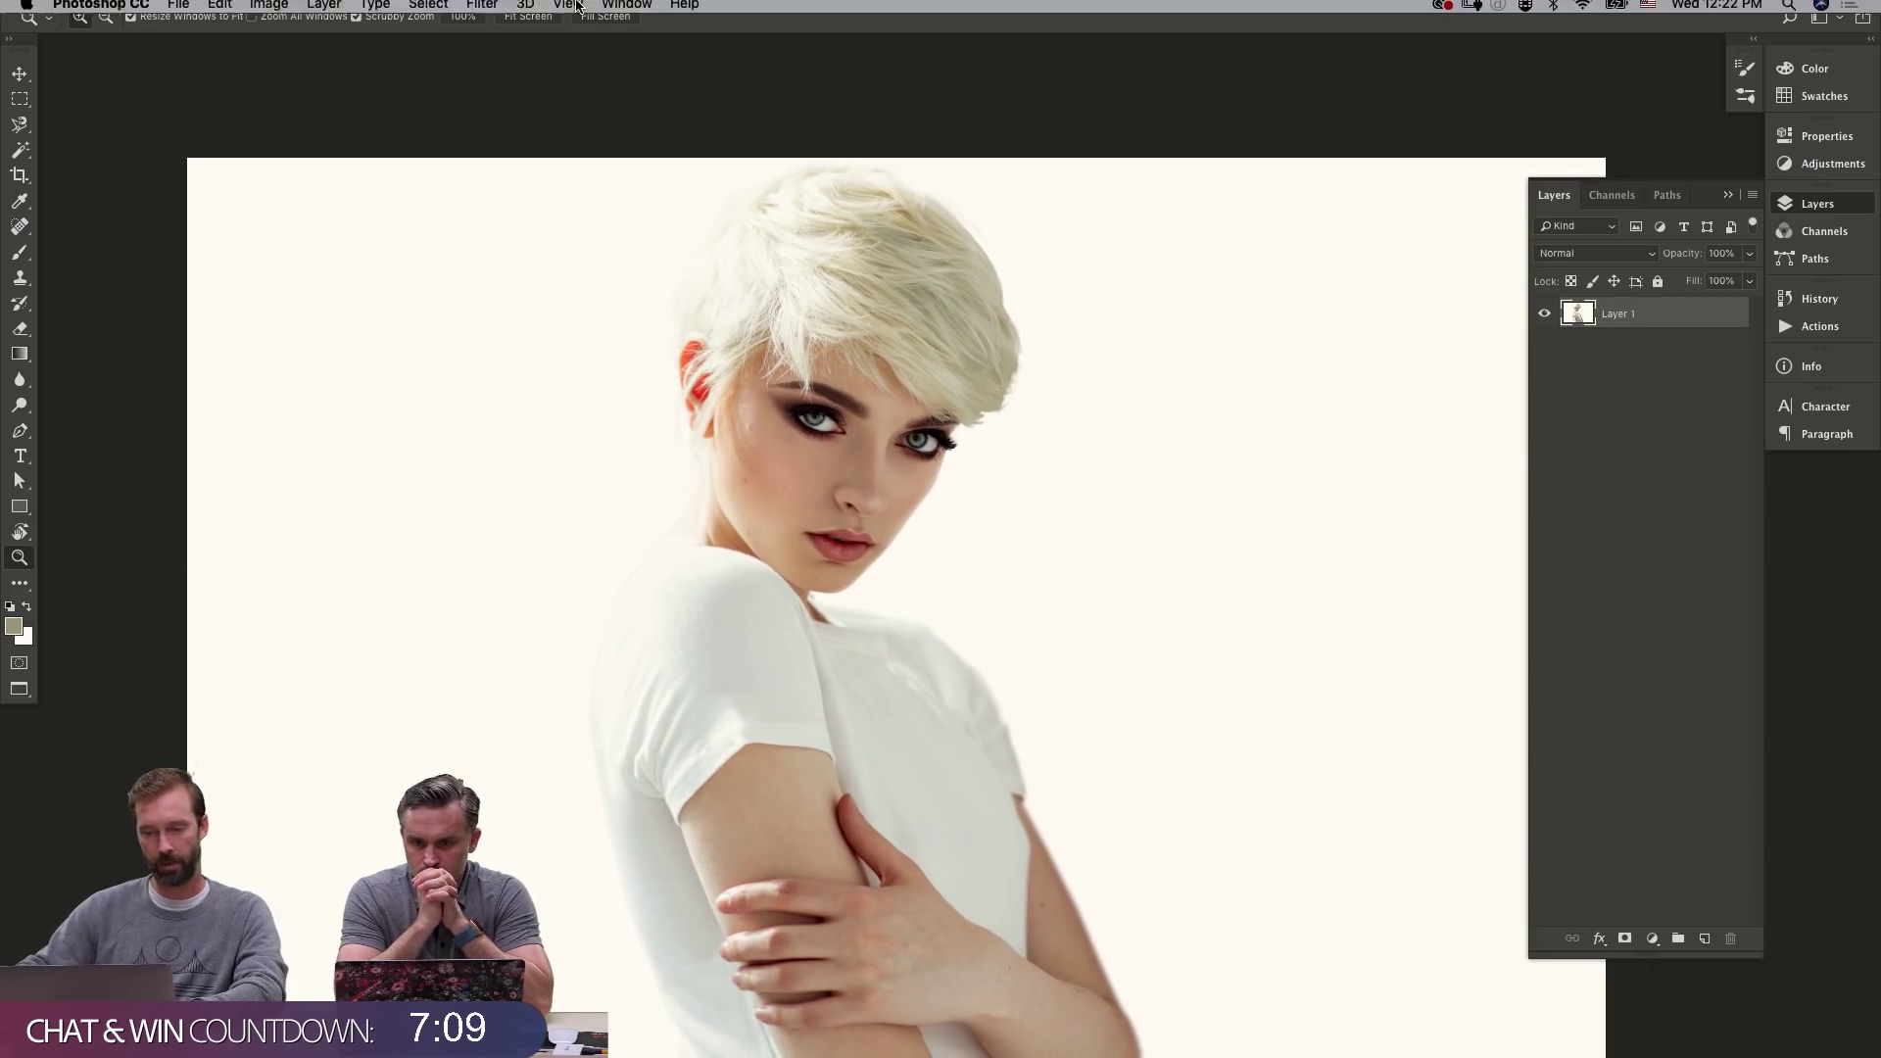
- Open HDR Toning on the merged copy, accepting that it gets flattened, and review the available presets
left_click(489, 6)
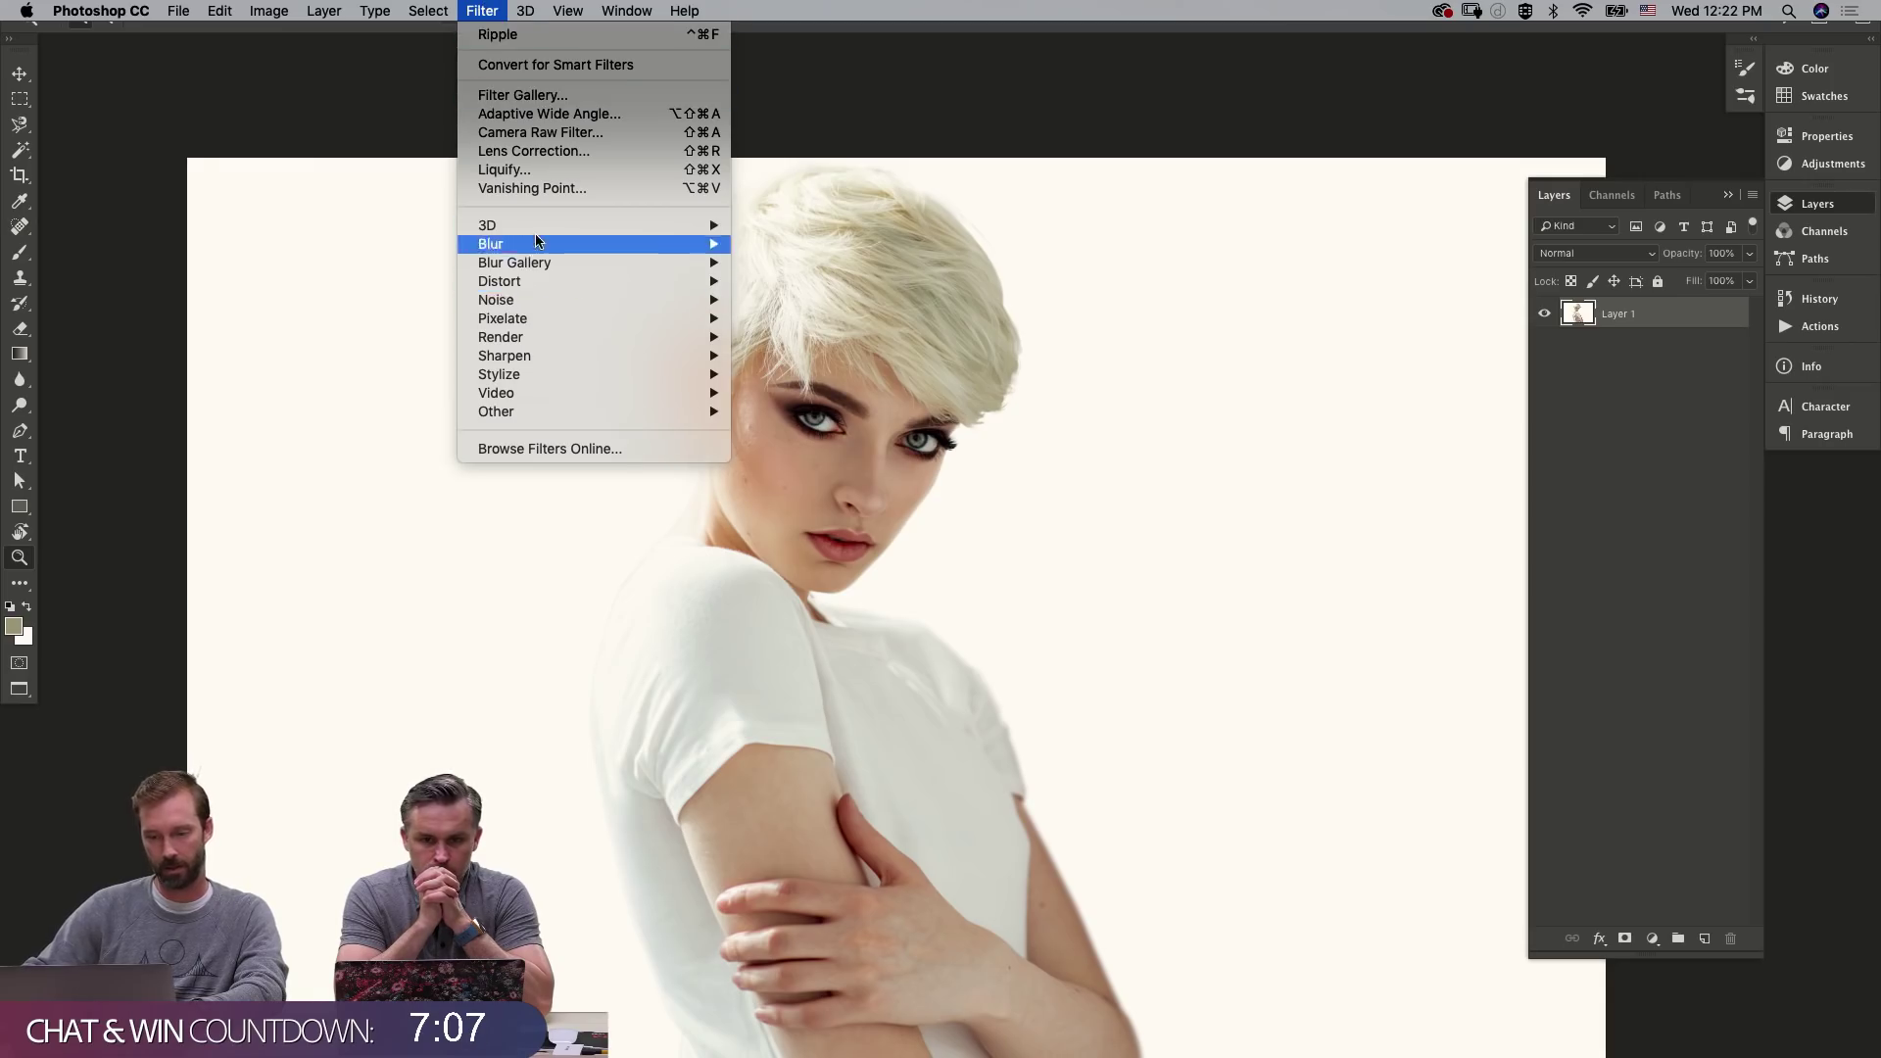
mouse_move(253, 4)
mouse_move(299, 64)
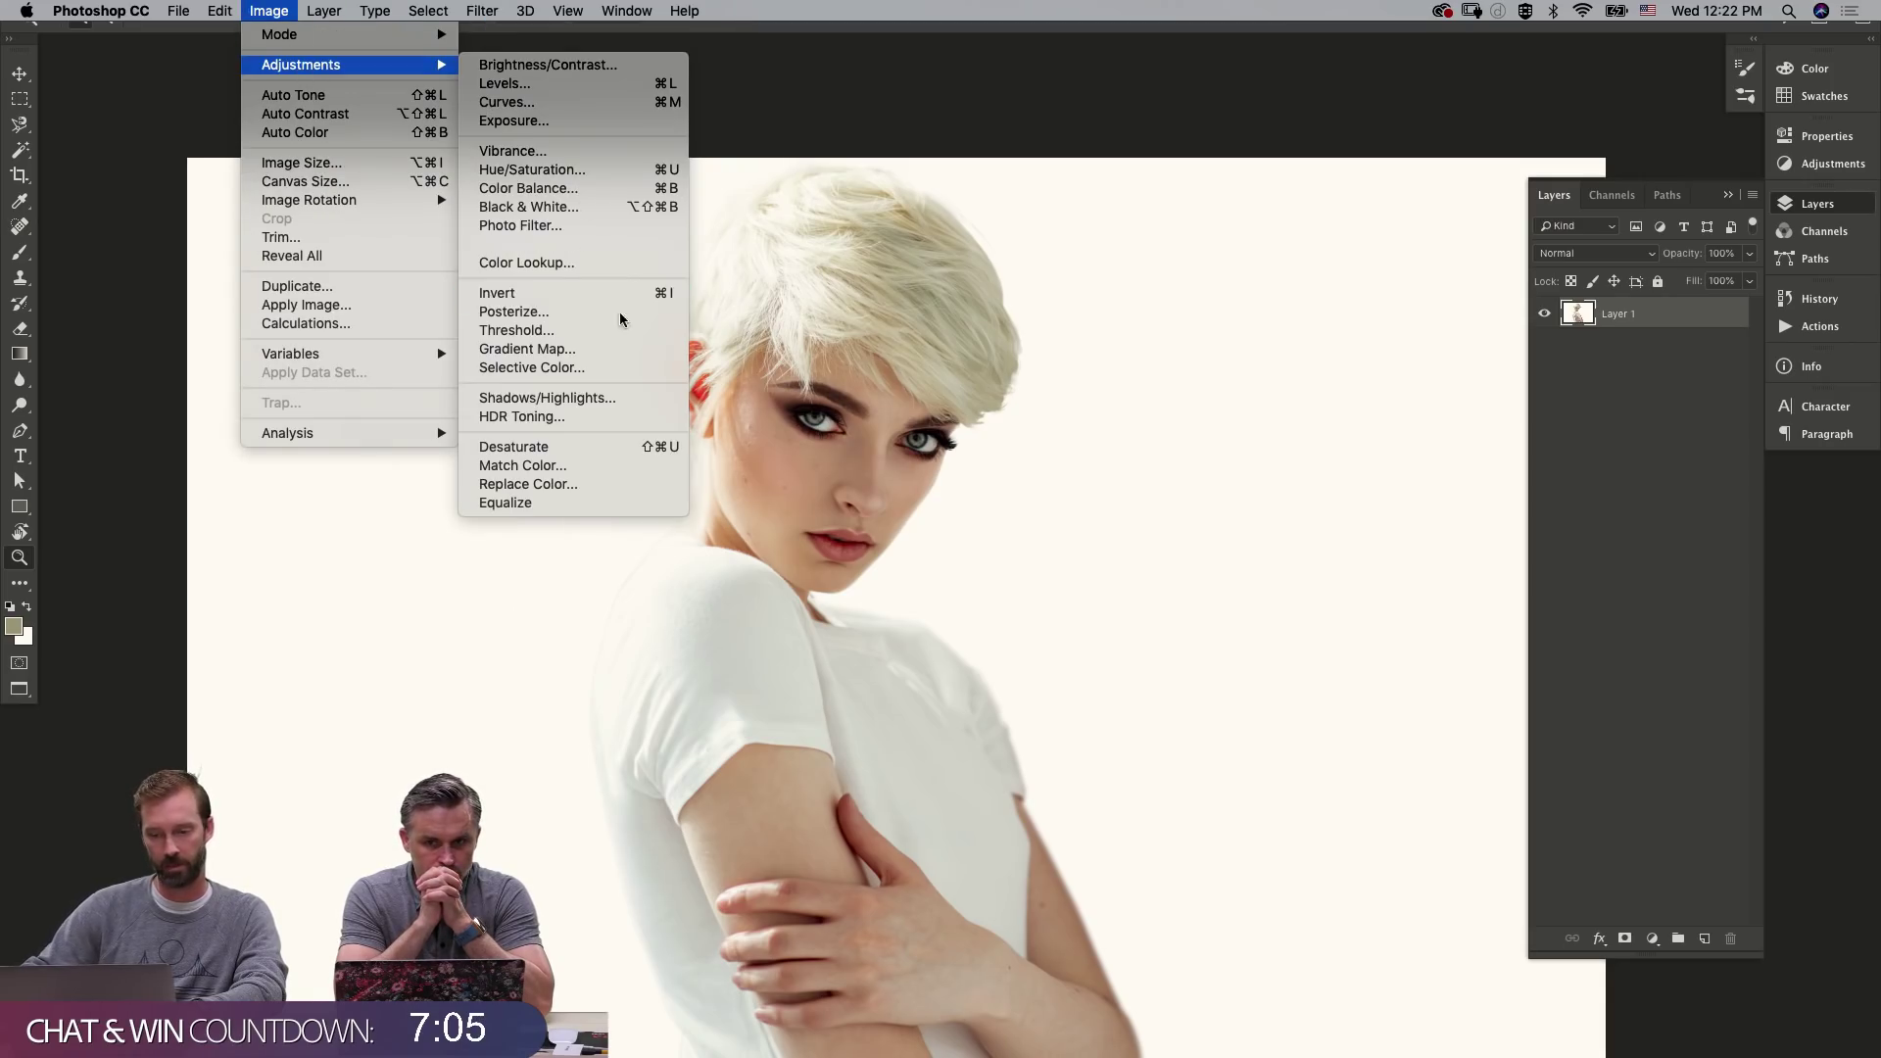
left_click(573, 423)
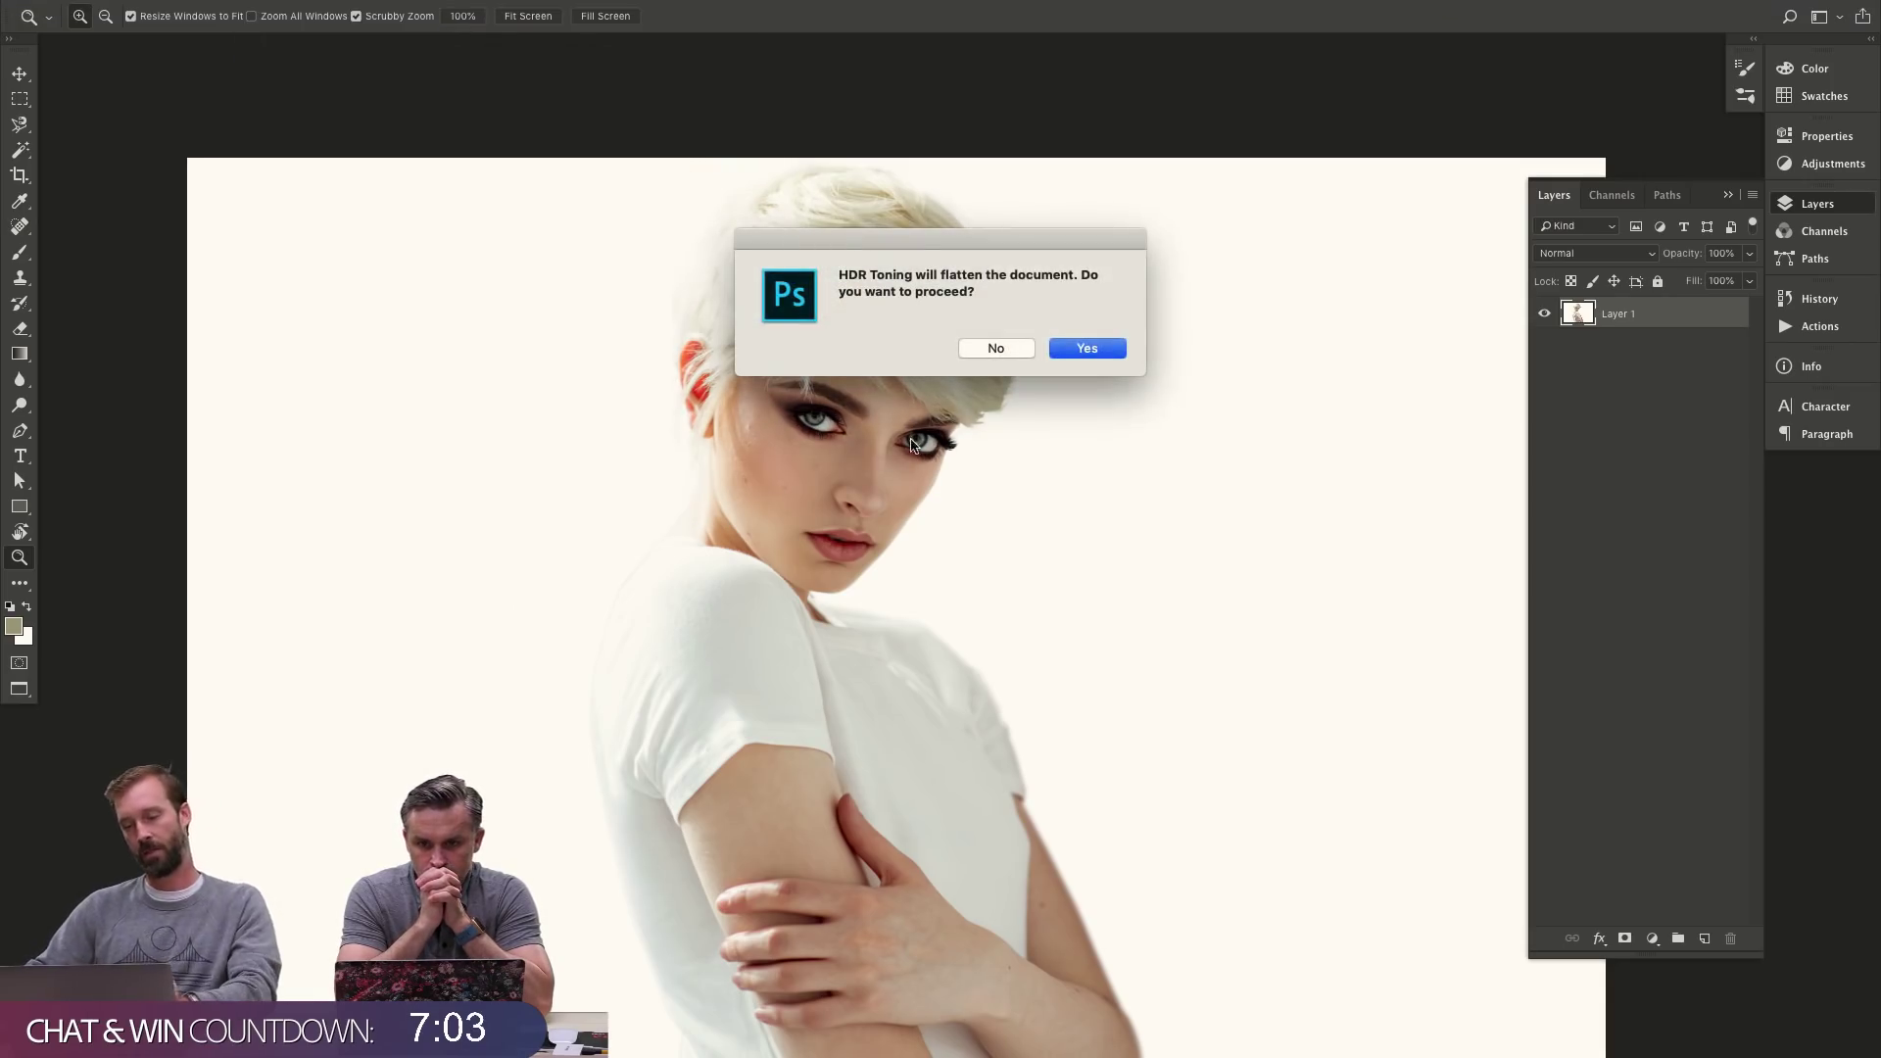
key("Return")
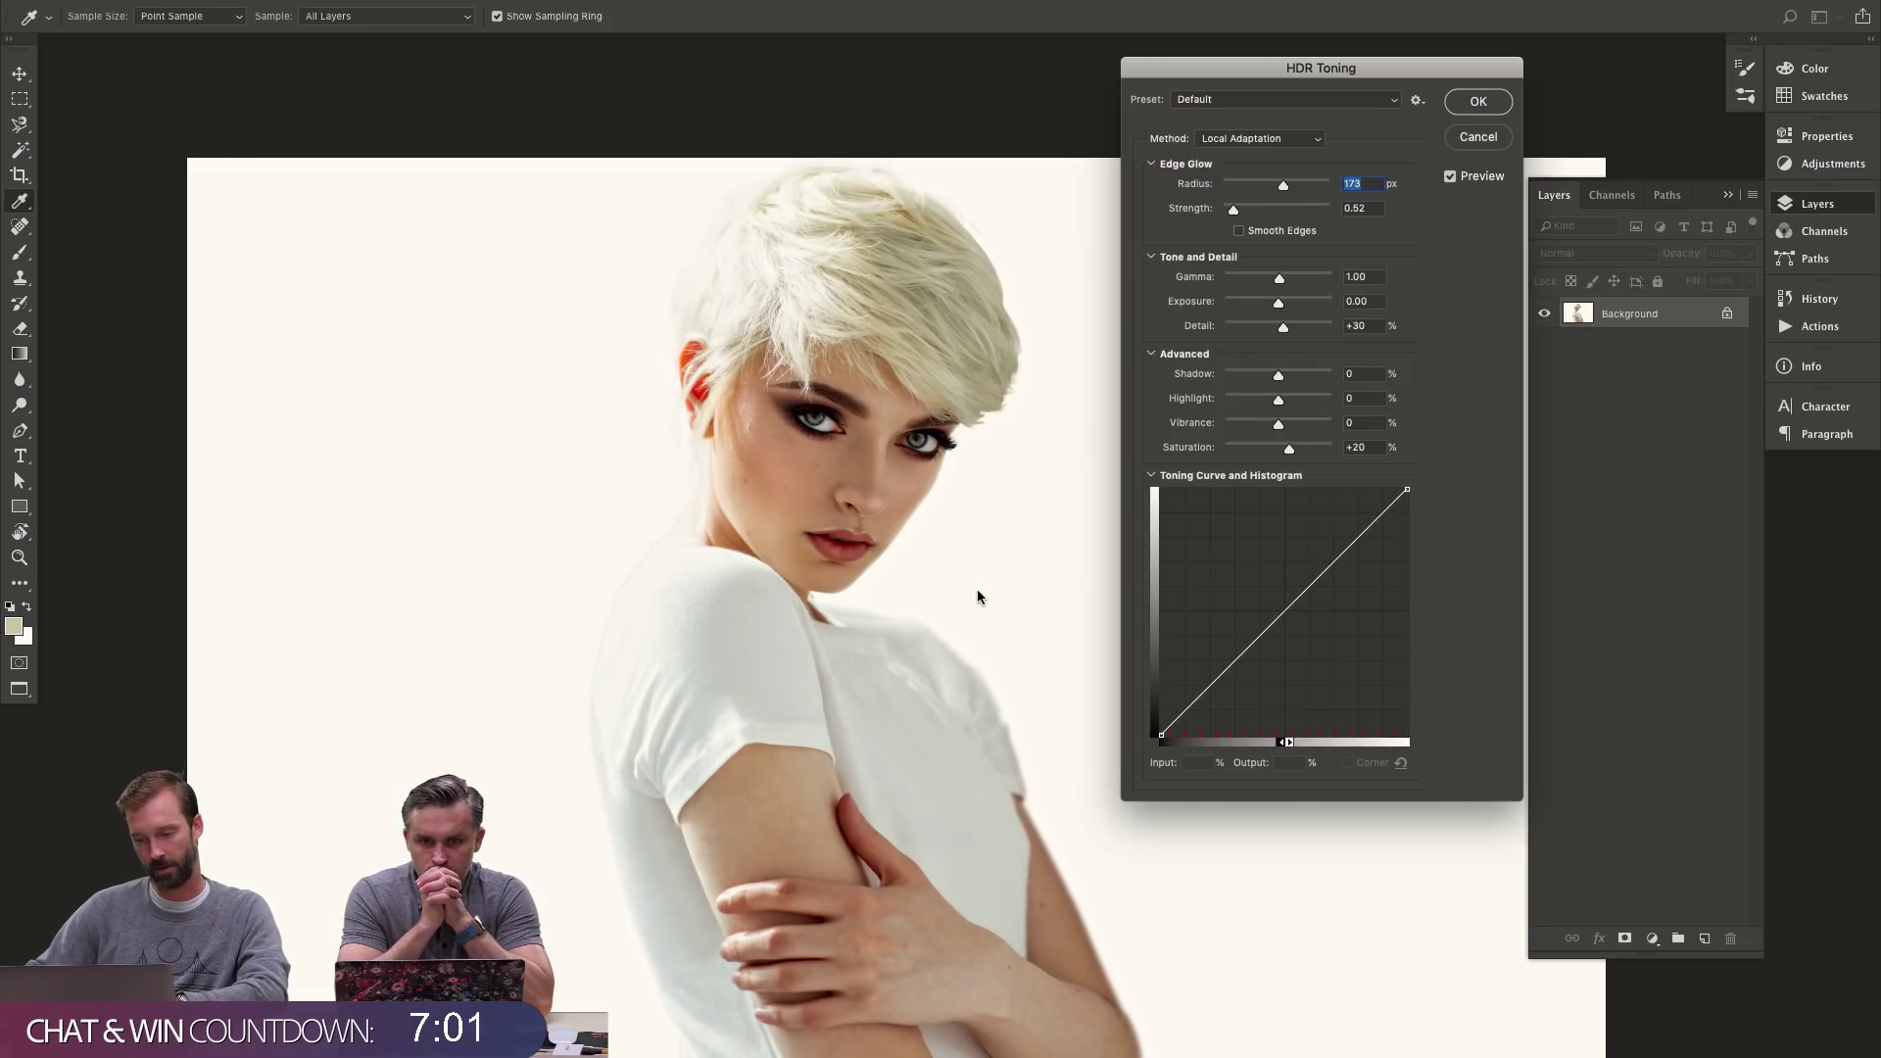
left_click(1298, 143)
left_click(1387, 149)
left_click(1391, 102)
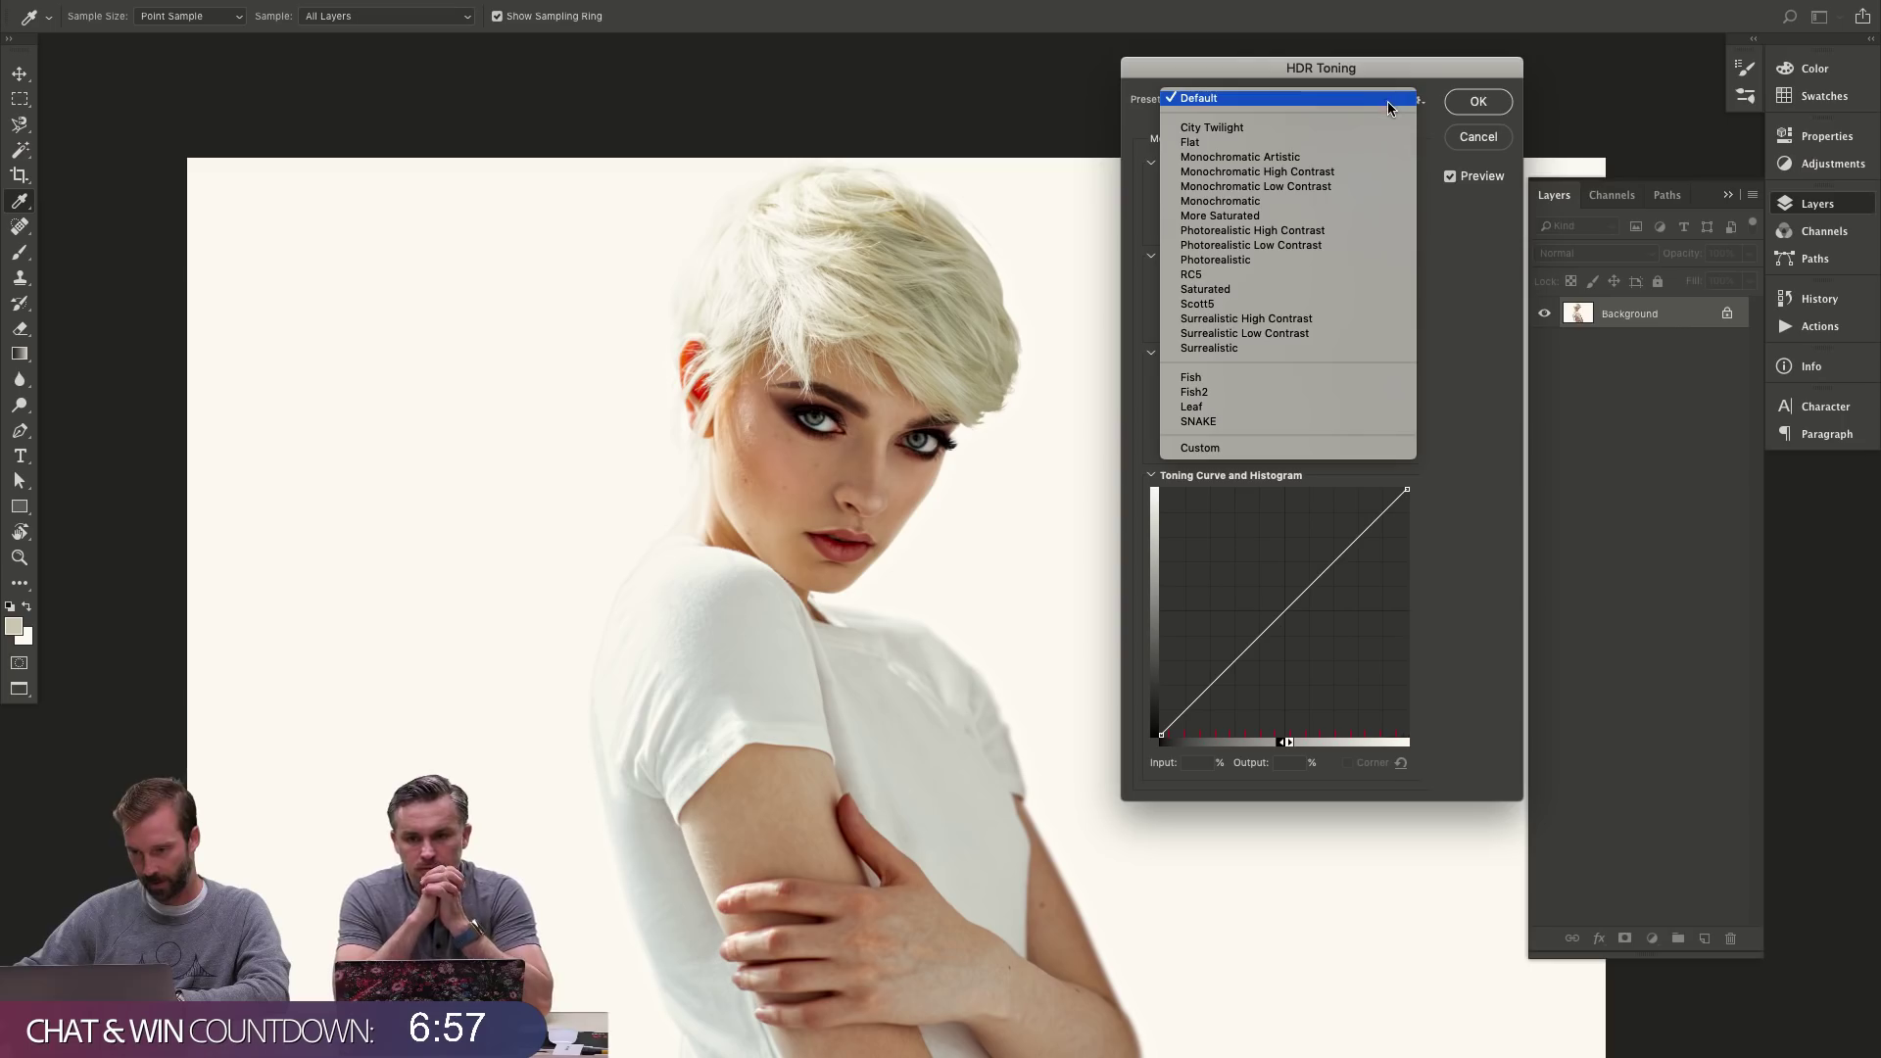
left_click(1357, 279)
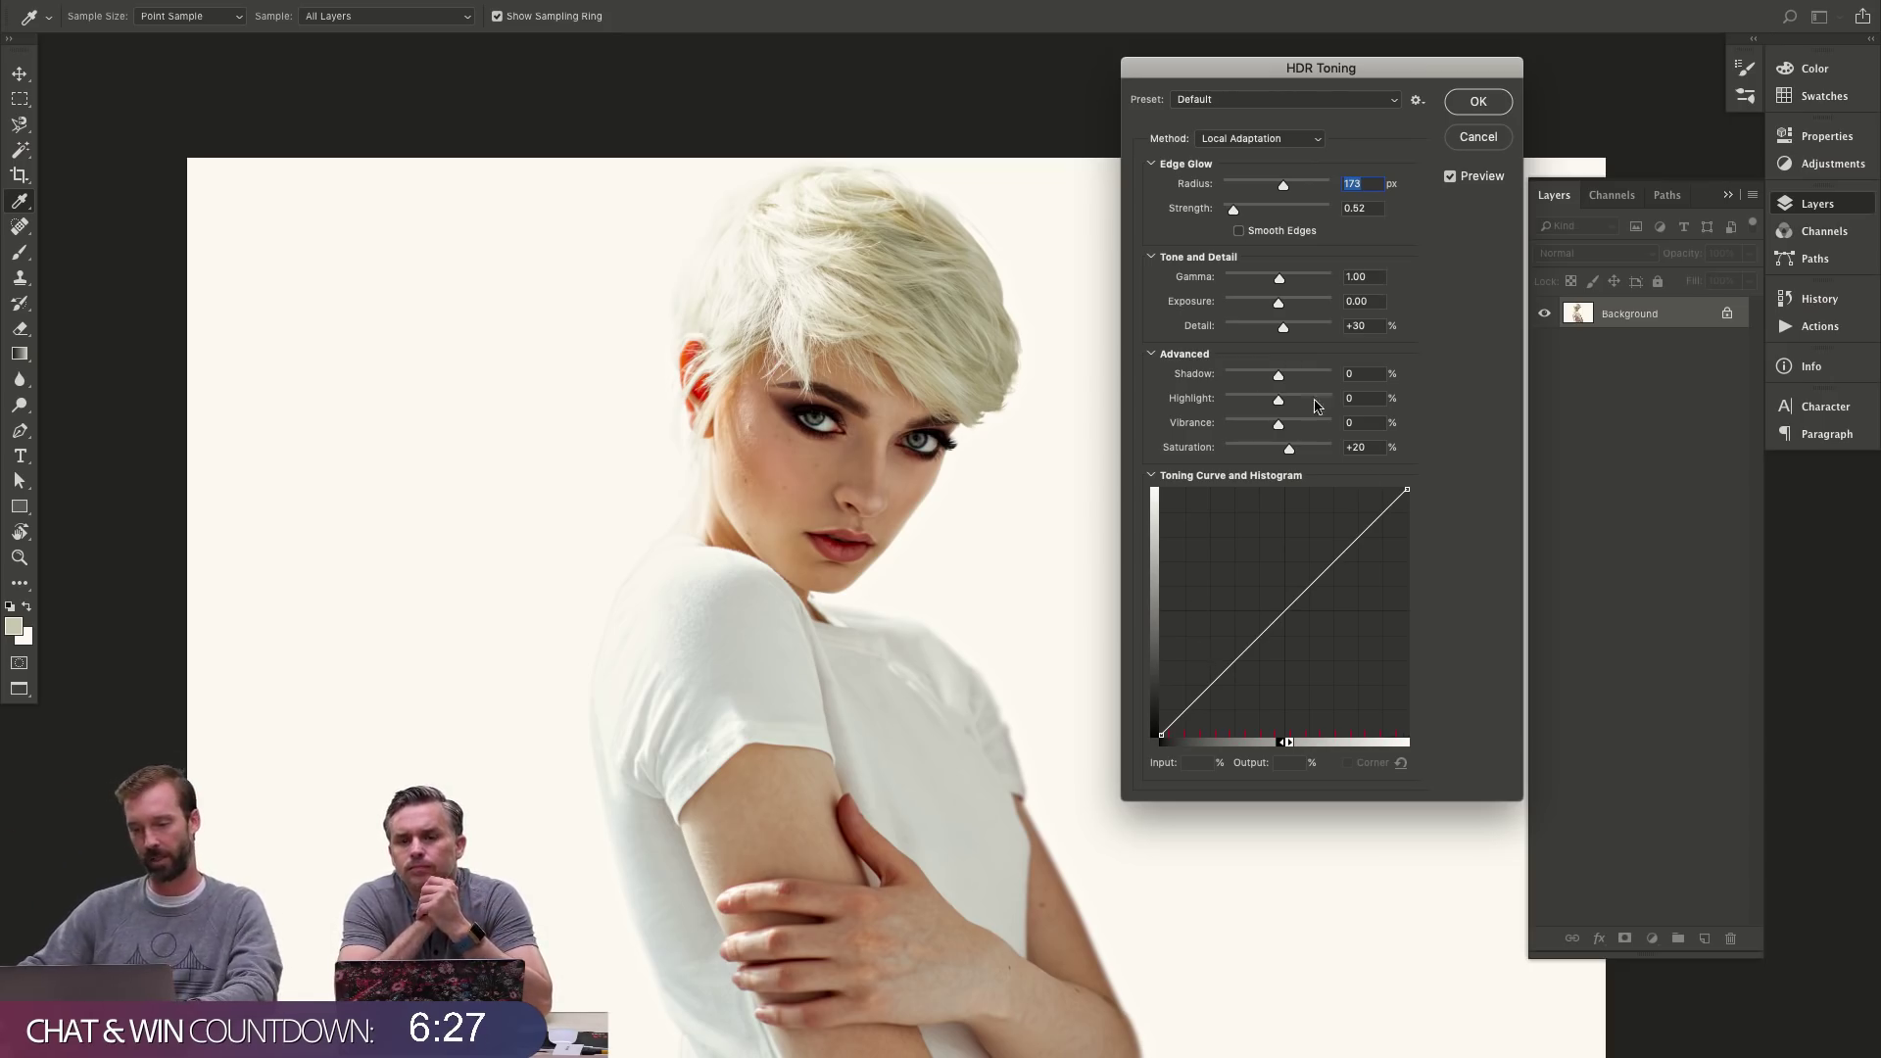
- Darken the HDR toning by setting the exposure to -3.29 and the saturation to -8%
left_click(1255, 303)
left_click_drag(1253, 310, 1243, 305)
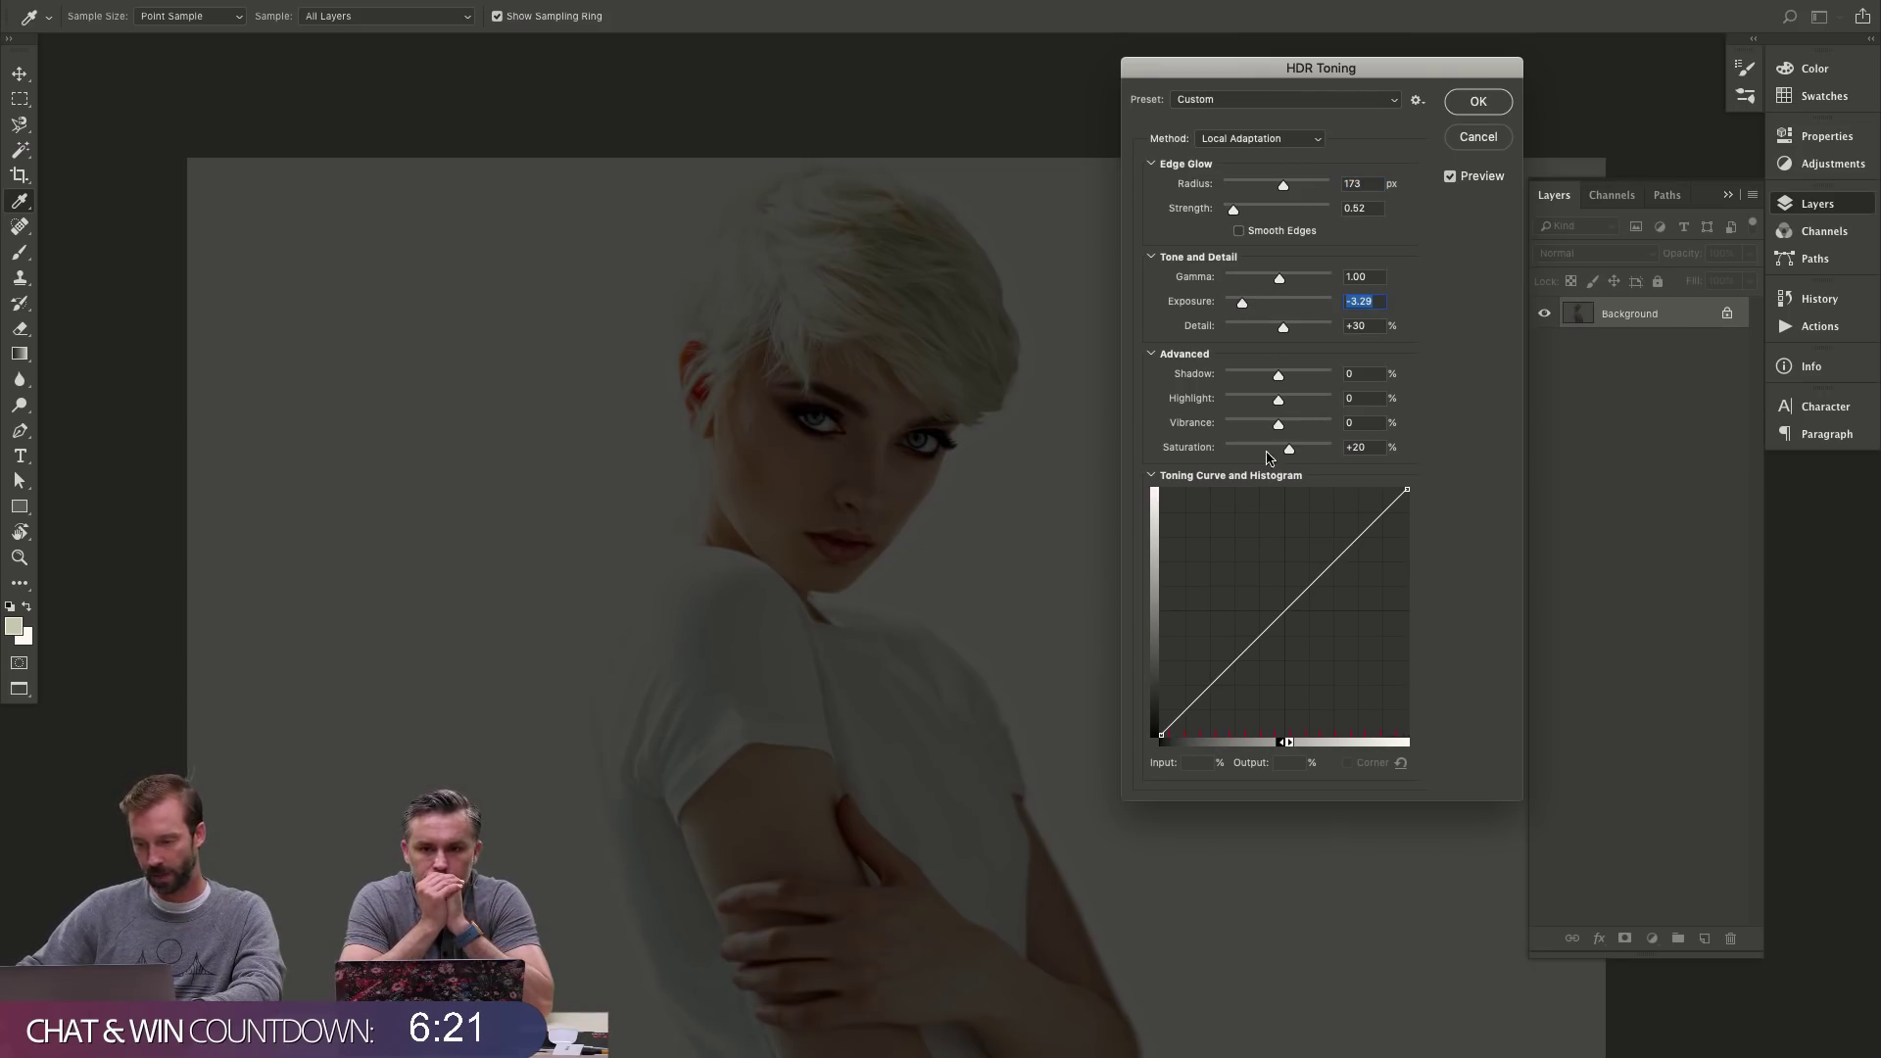
left_click_drag(1268, 453, 1273, 452)
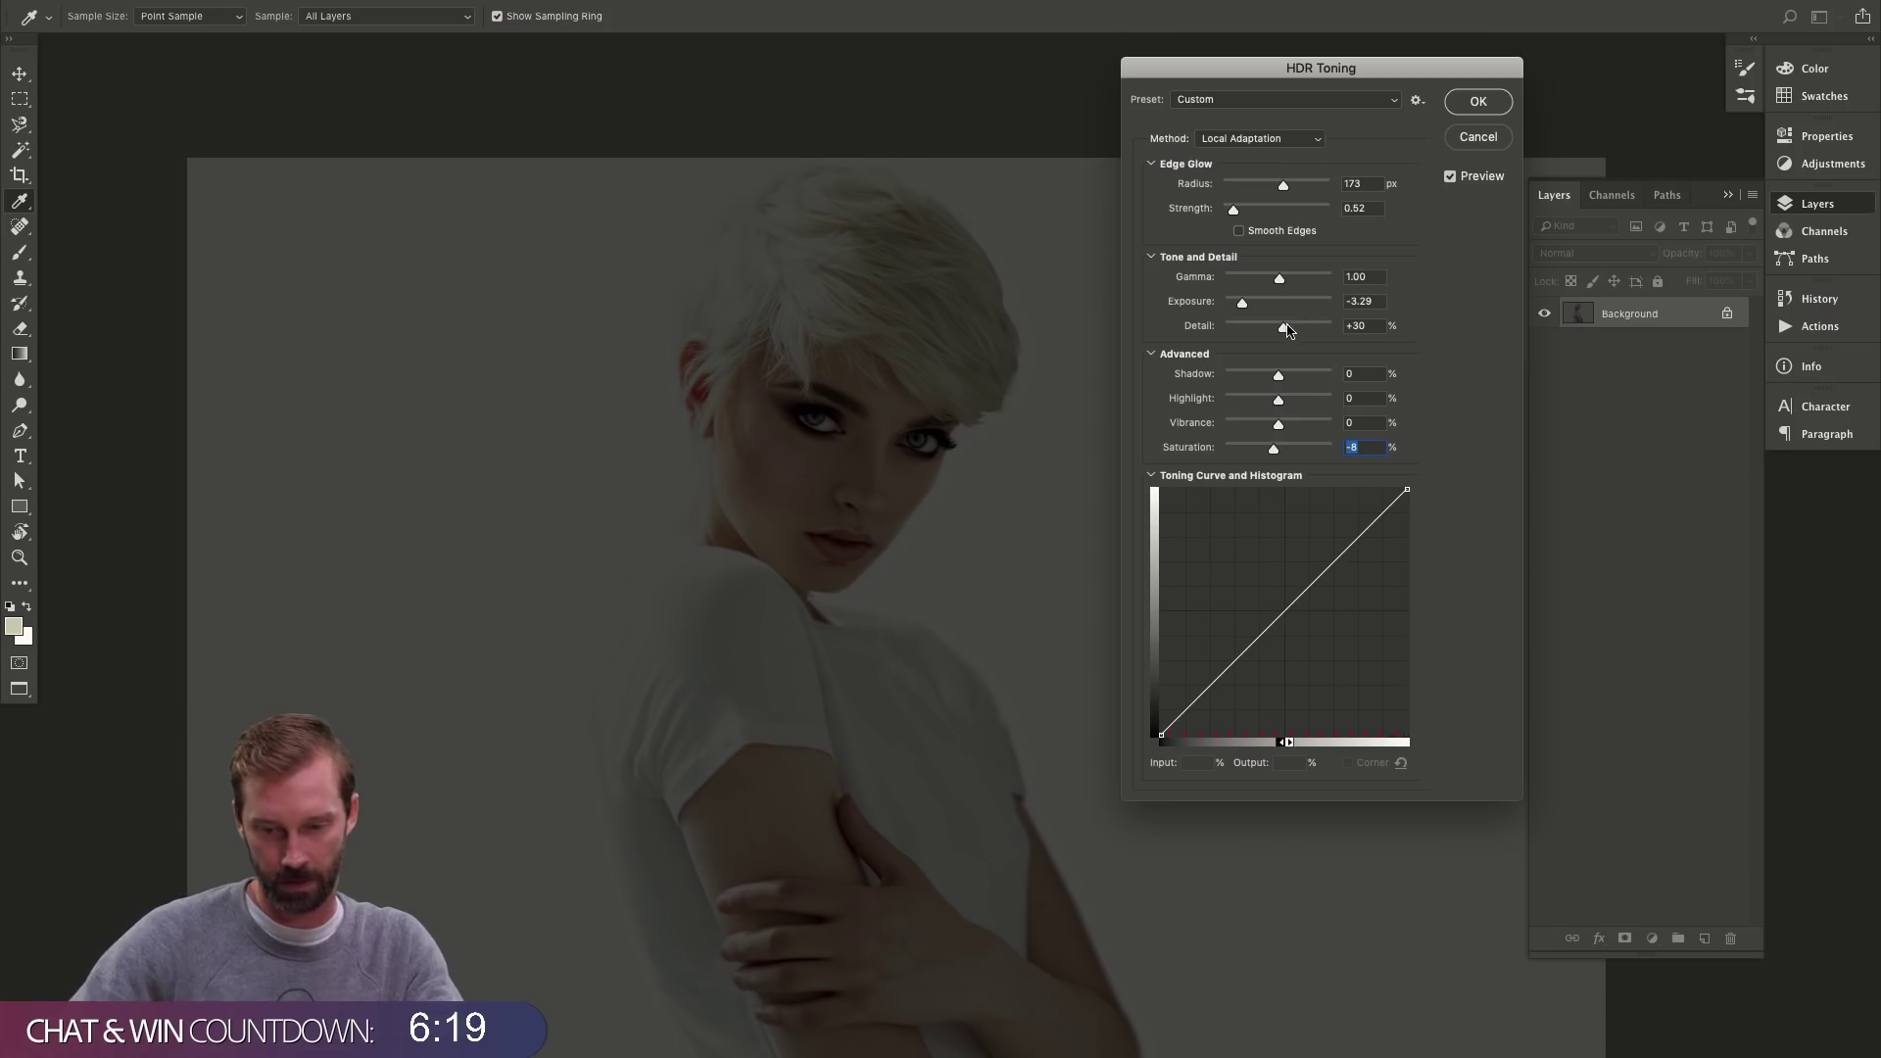
- Strengthen the facial texture by setting the edge glow strength to 0.70 and the detail to +127%
left_click_drag(1286, 330, 1295, 331)
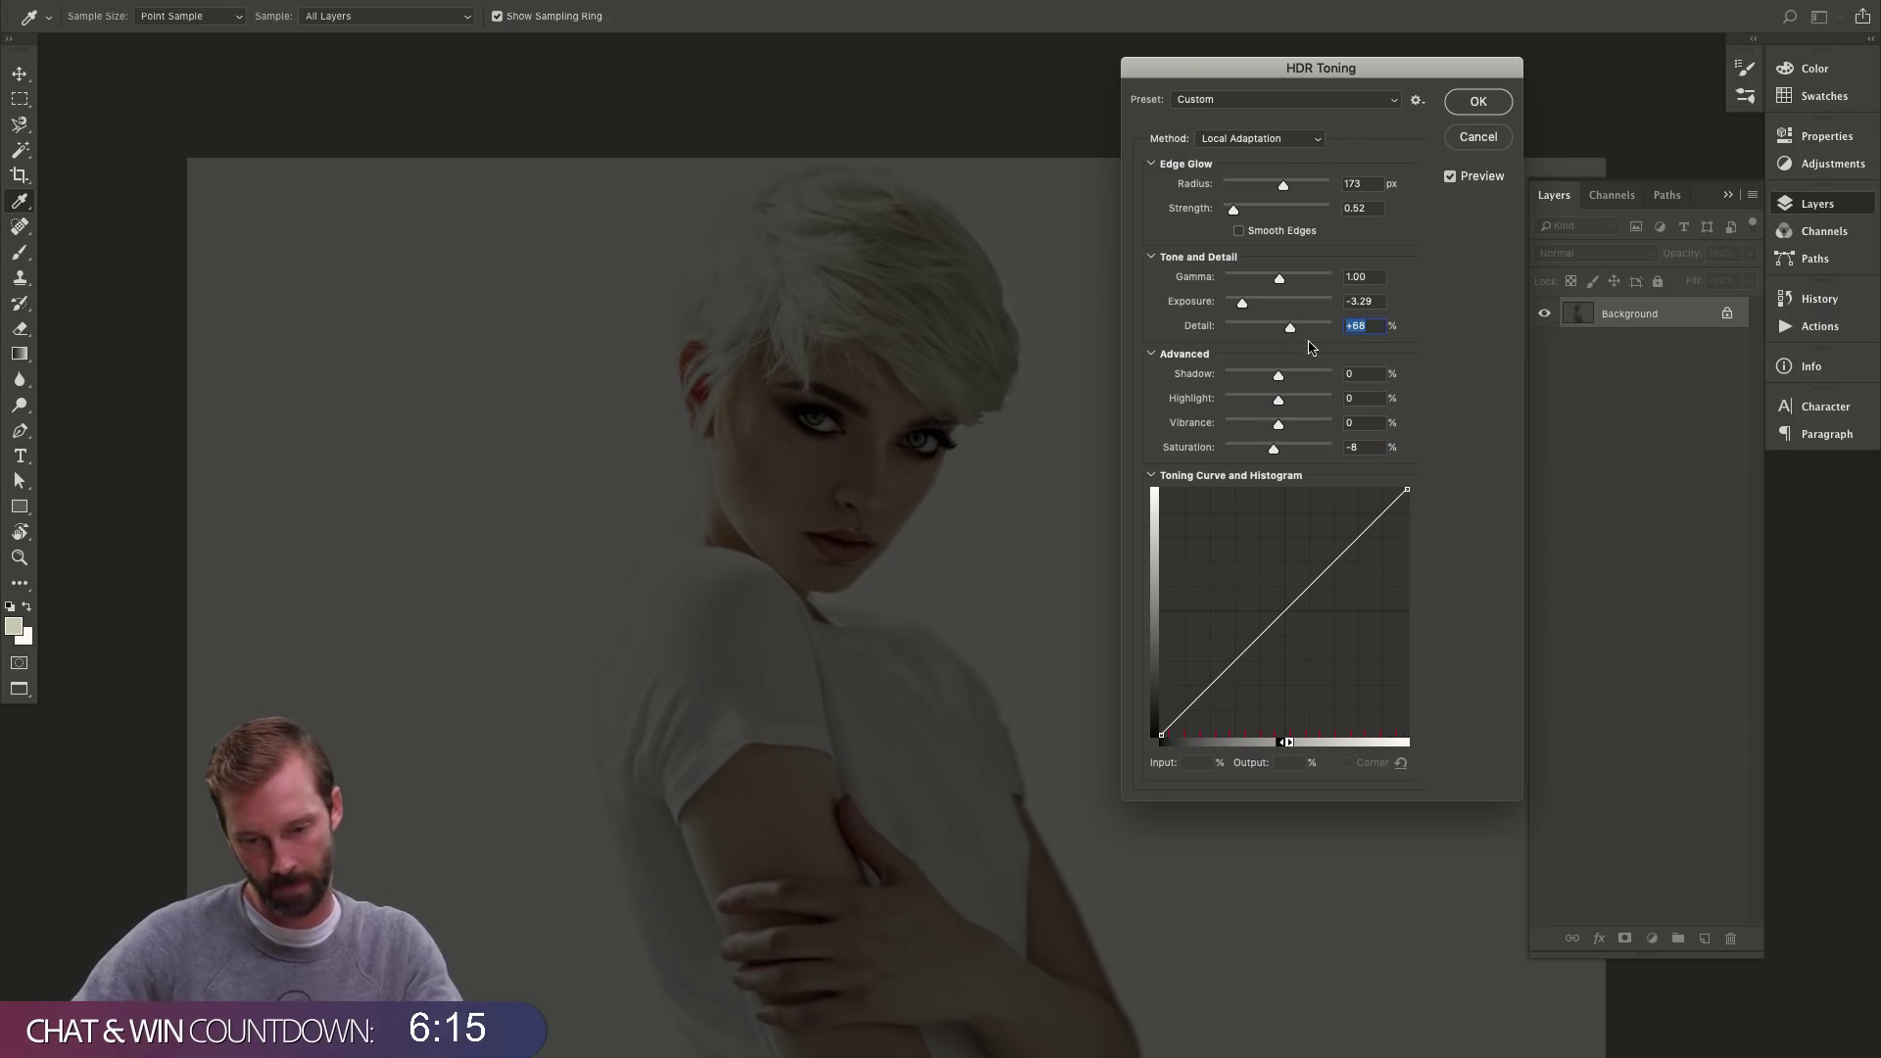
key("ctrl+plus")
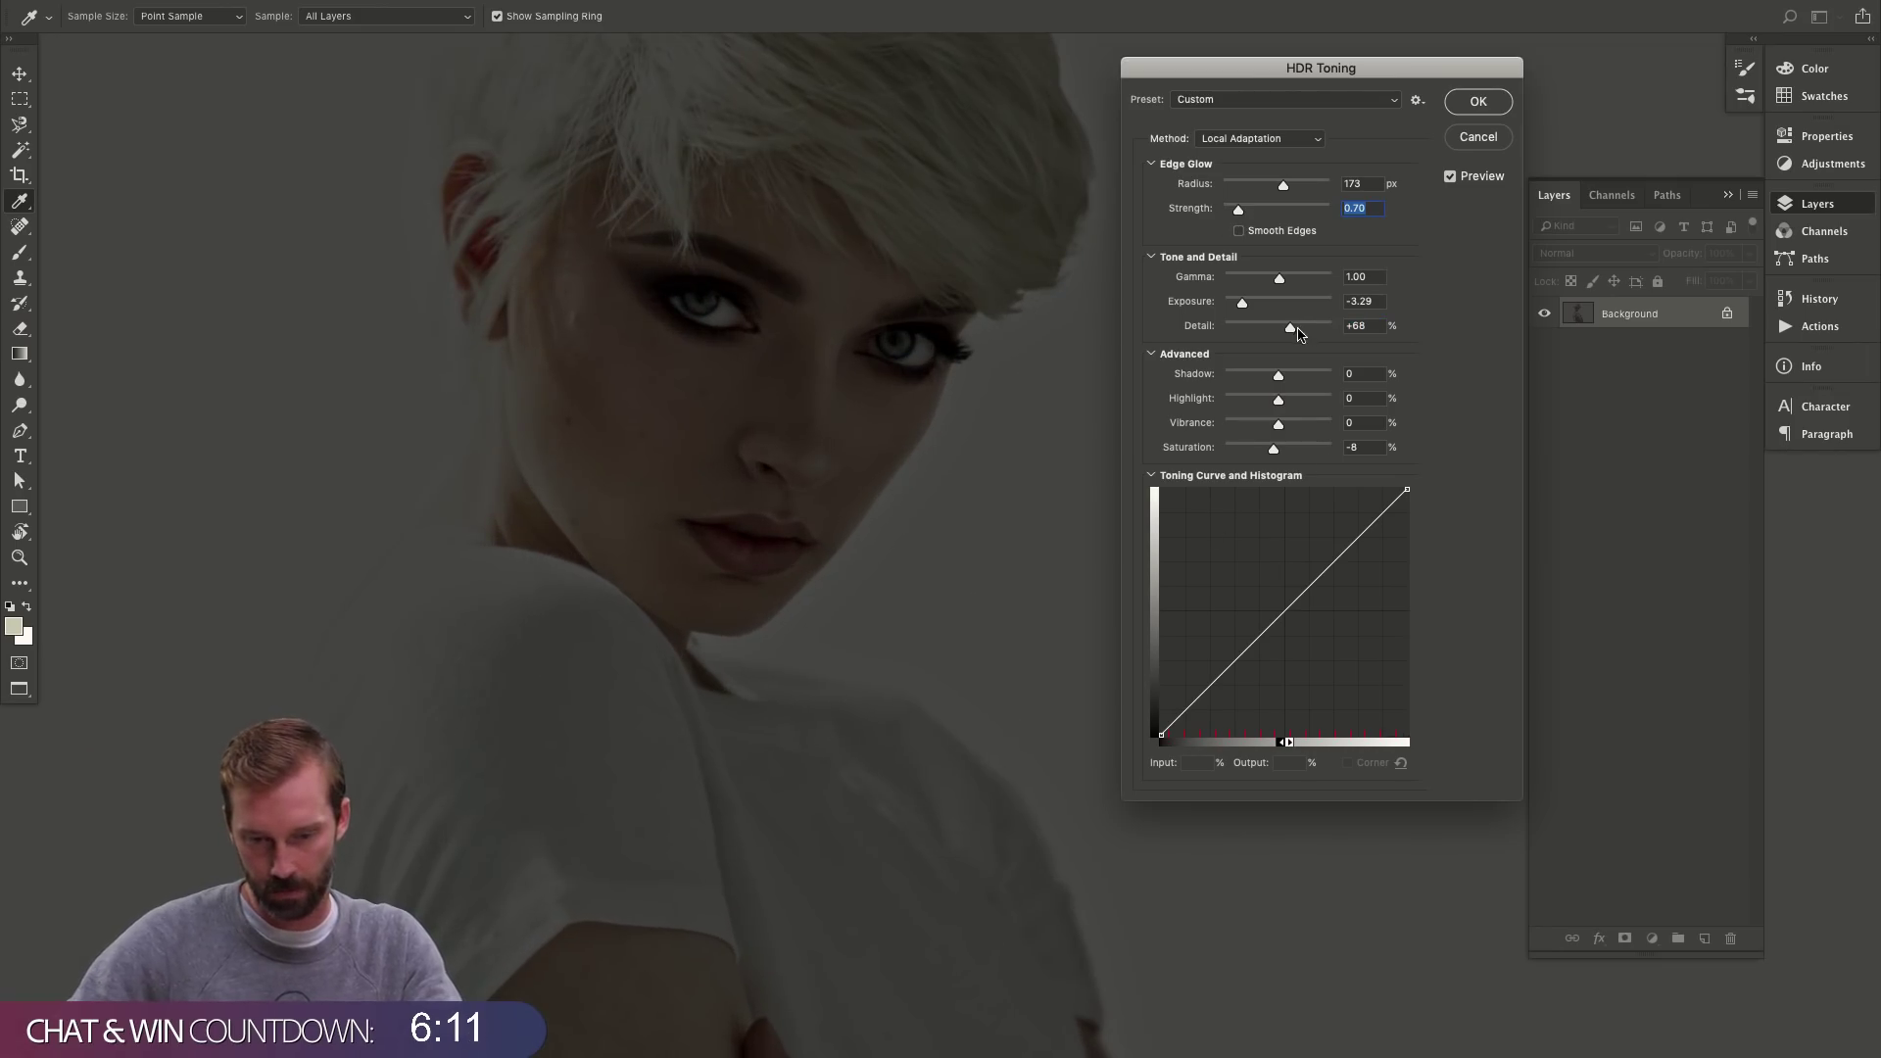
key("ctrl+plus")
left_click_drag(689, 470, 734, 525)
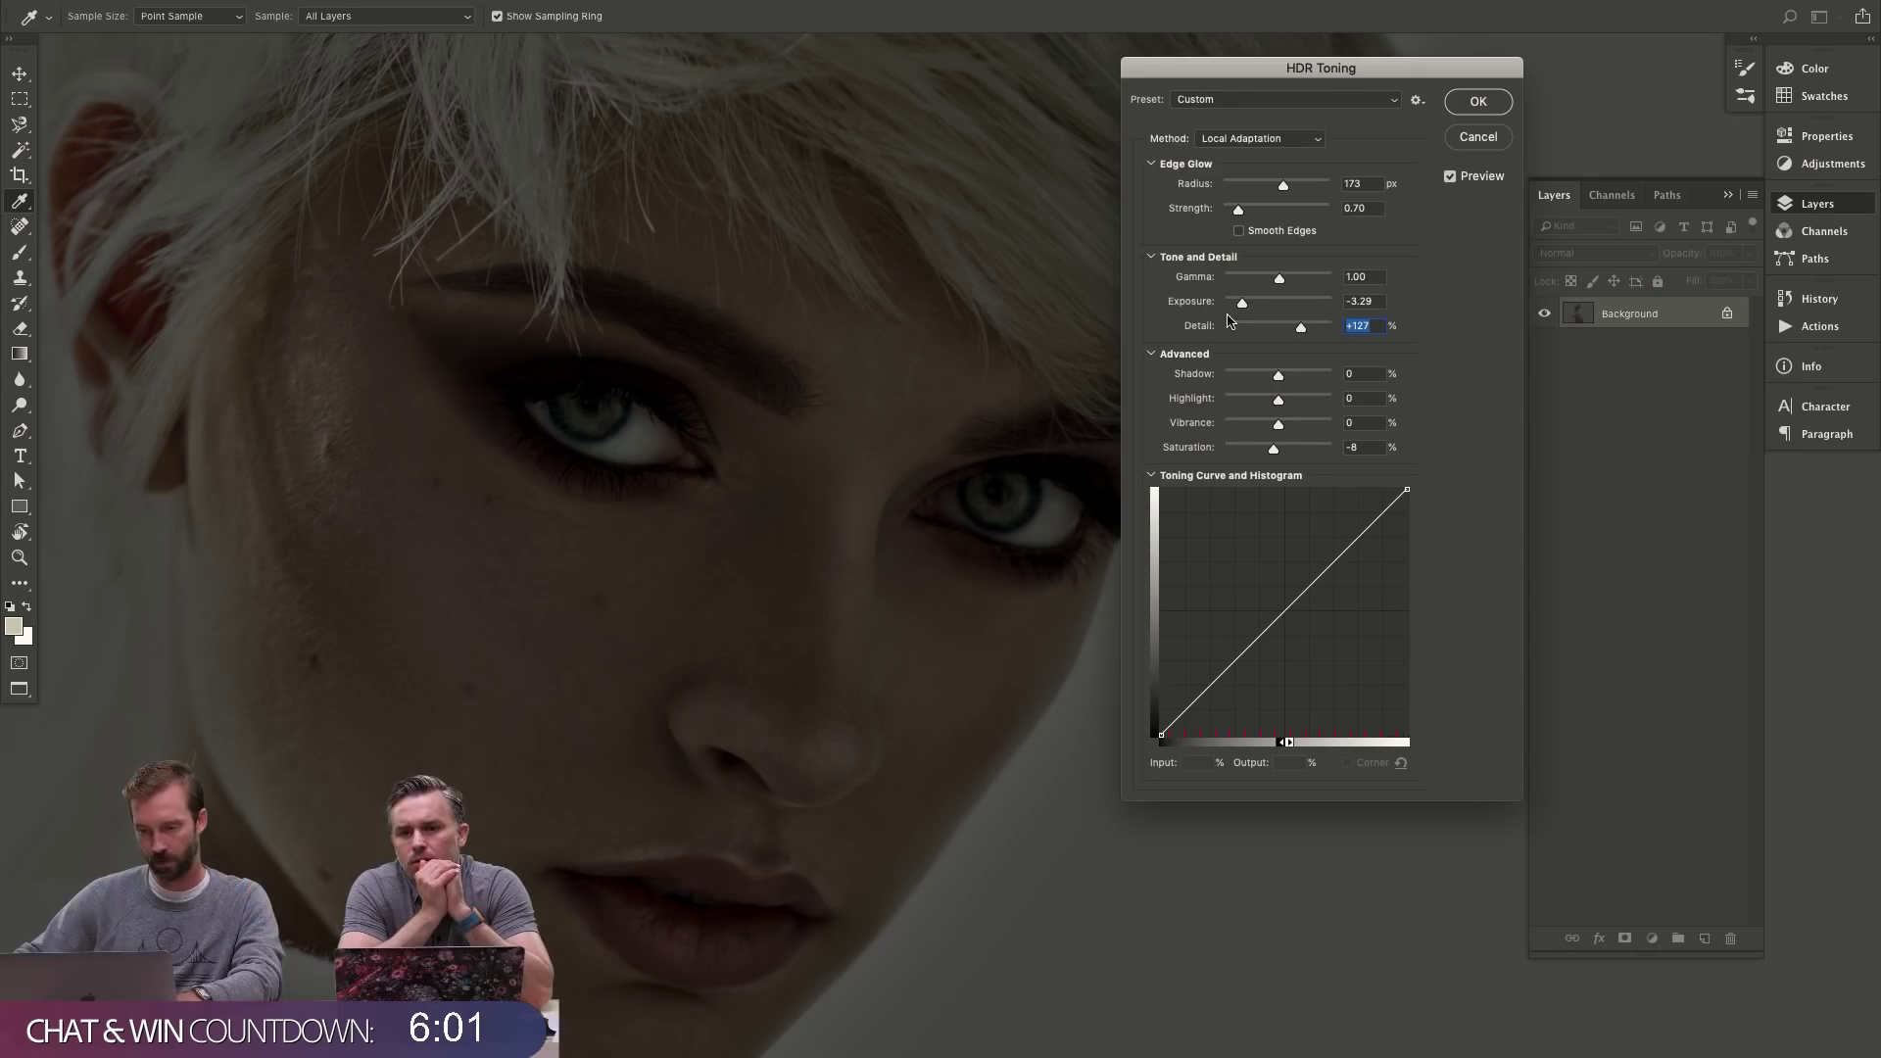
- Compare the hair, eyes and skin with and without the HDR toning preview
left_click_drag(1034, 688, 436, 480)
left_click(1451, 179)
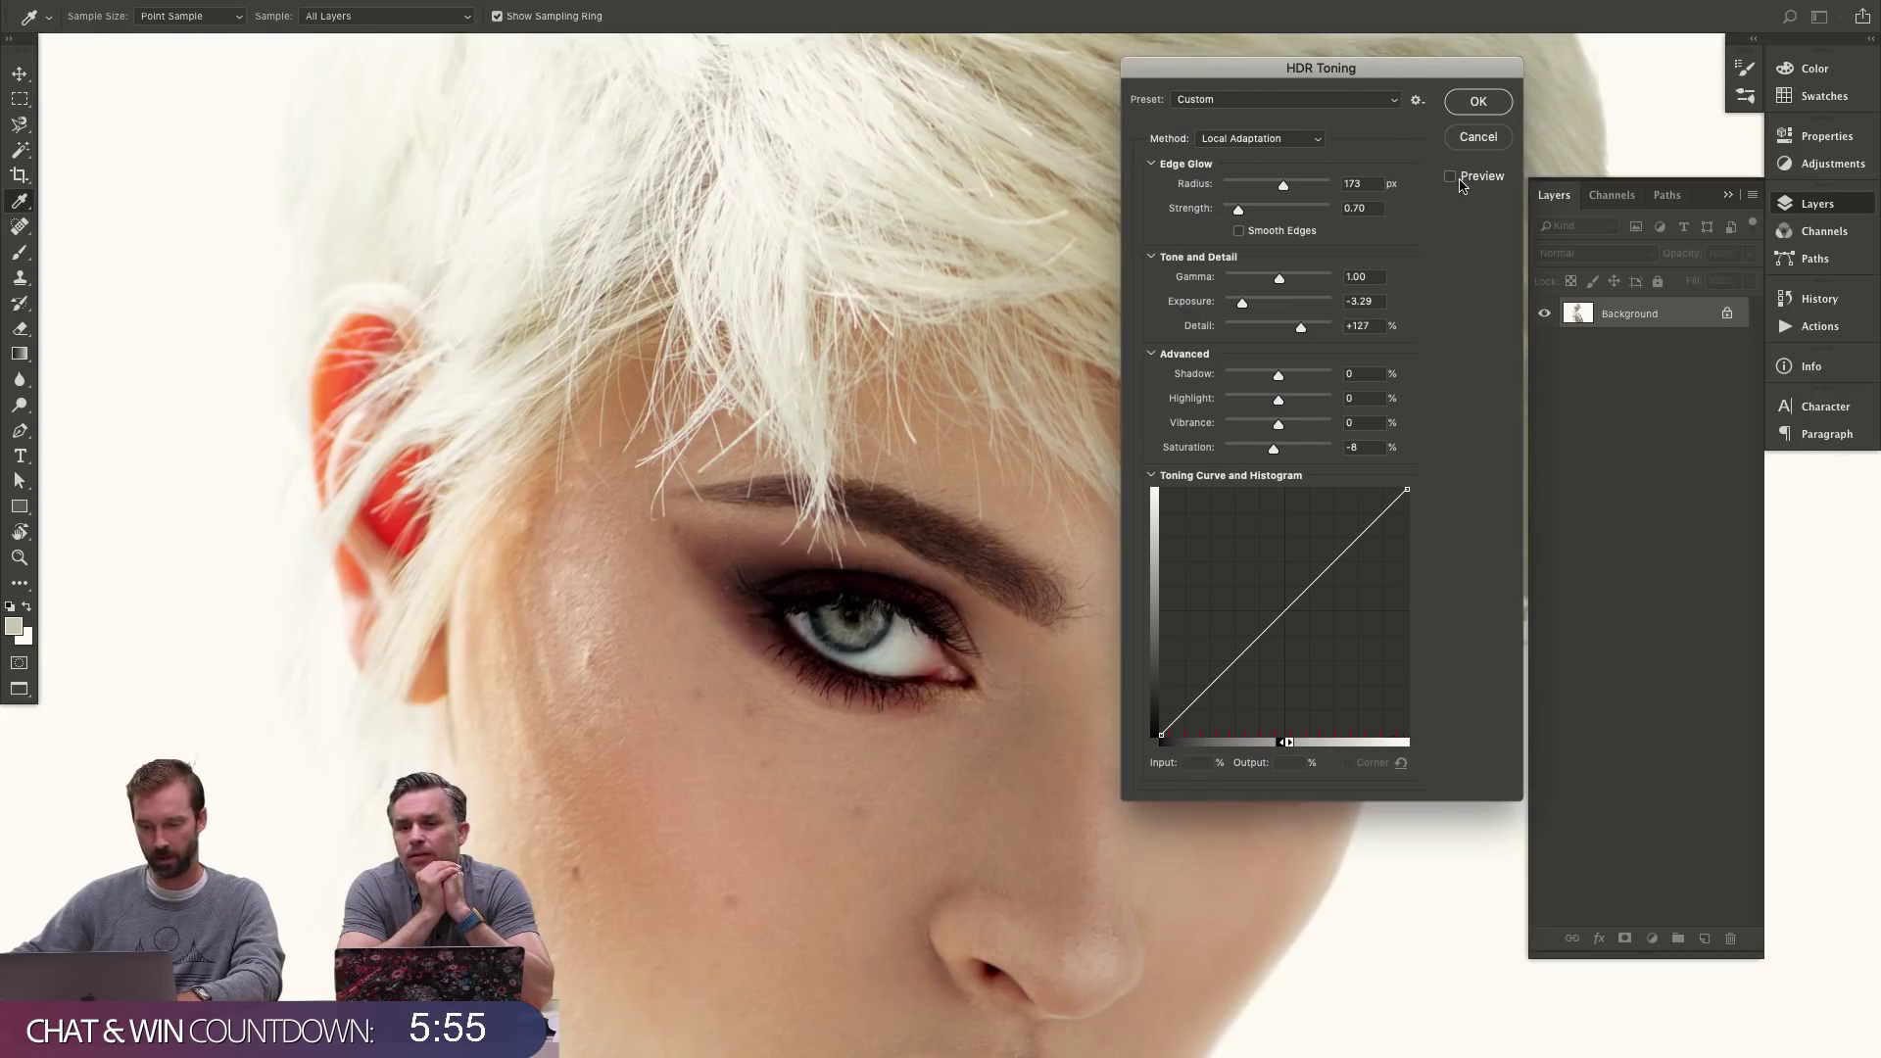
left_click(1452, 178)
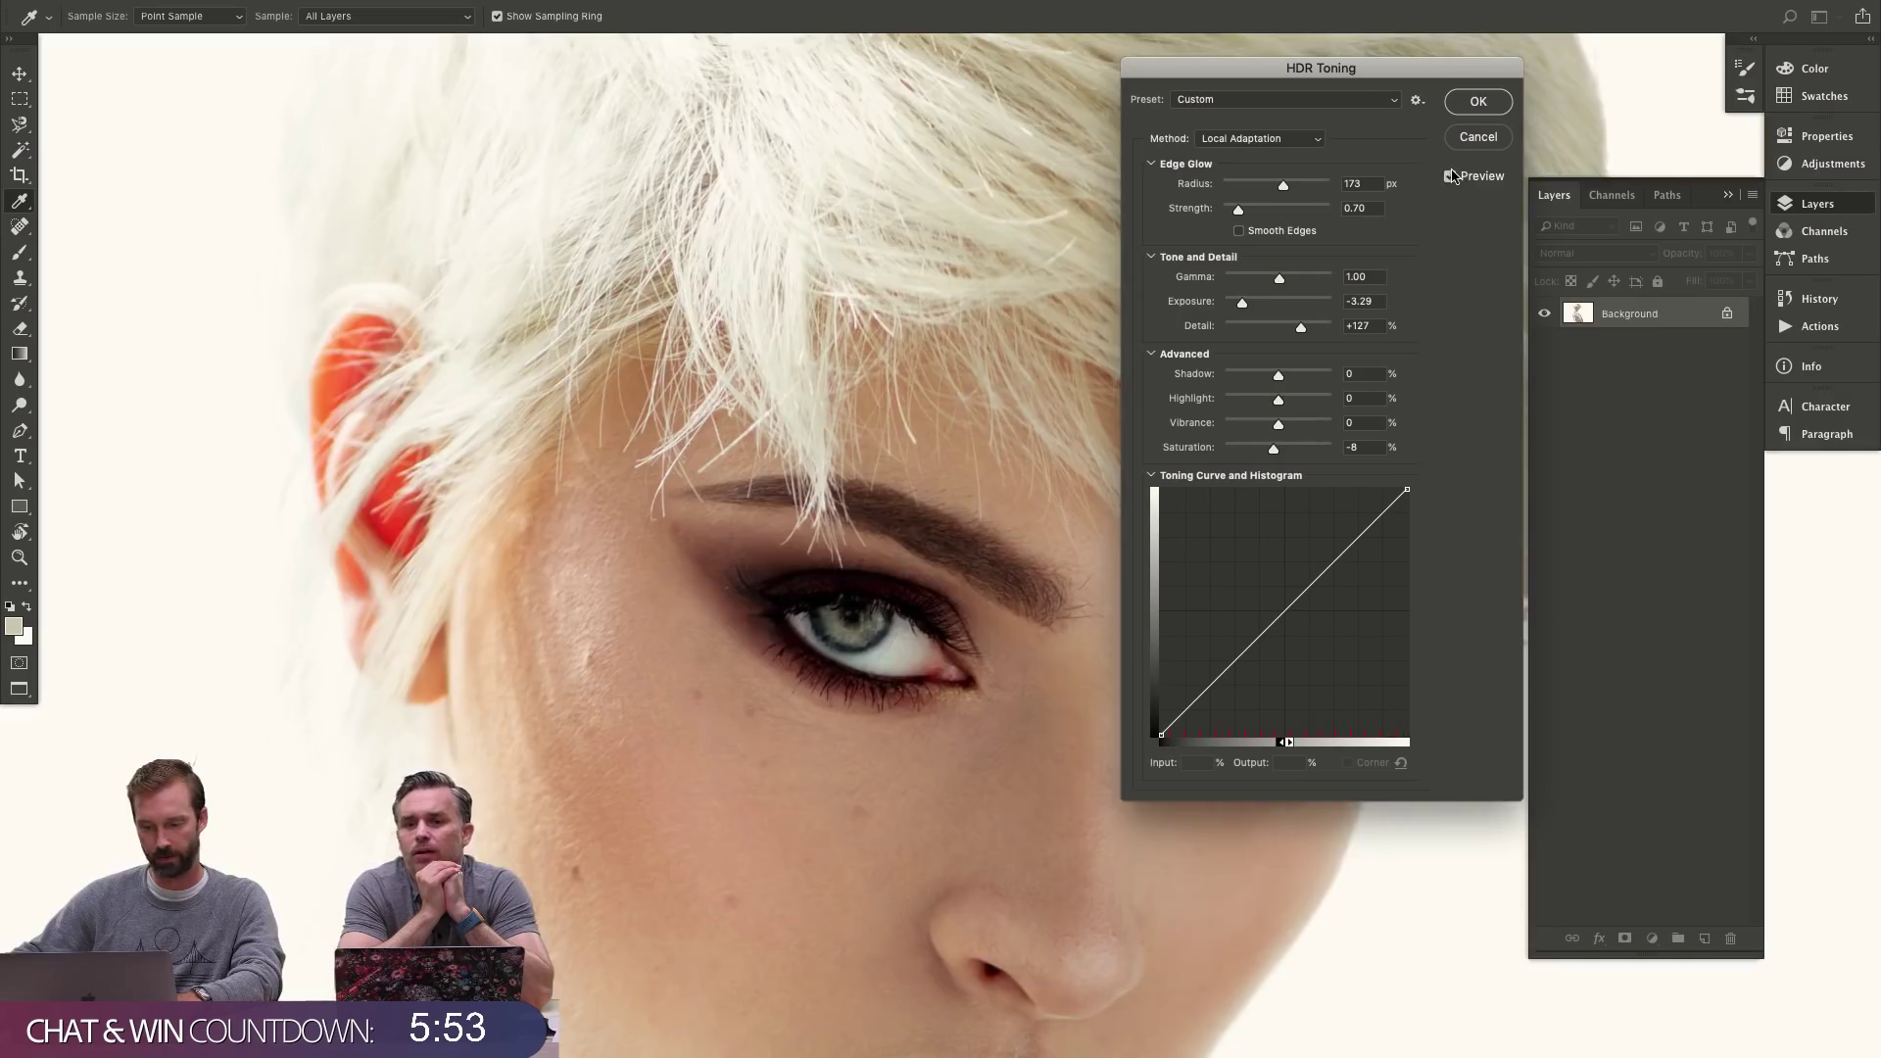
left_click(1452, 177)
left_click(1452, 178)
left_click(1452, 178)
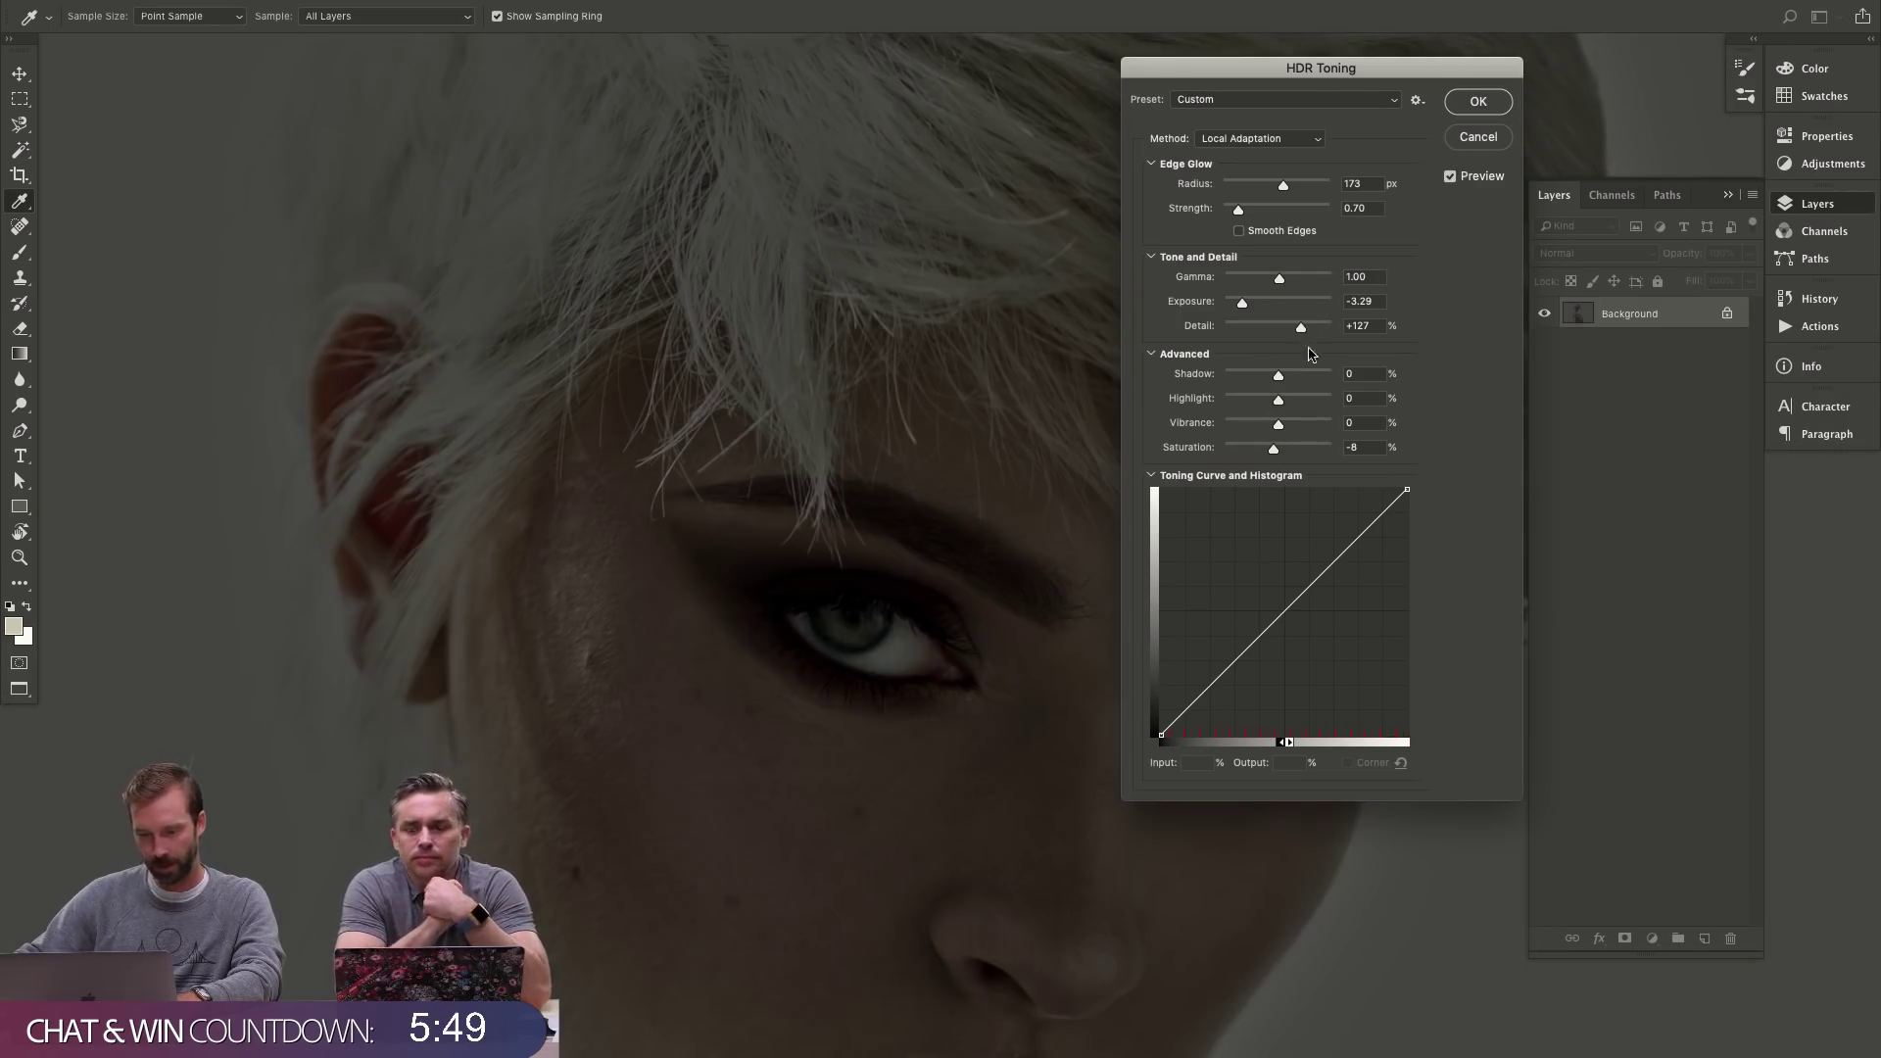
scroll(672, 399, "down", 5)
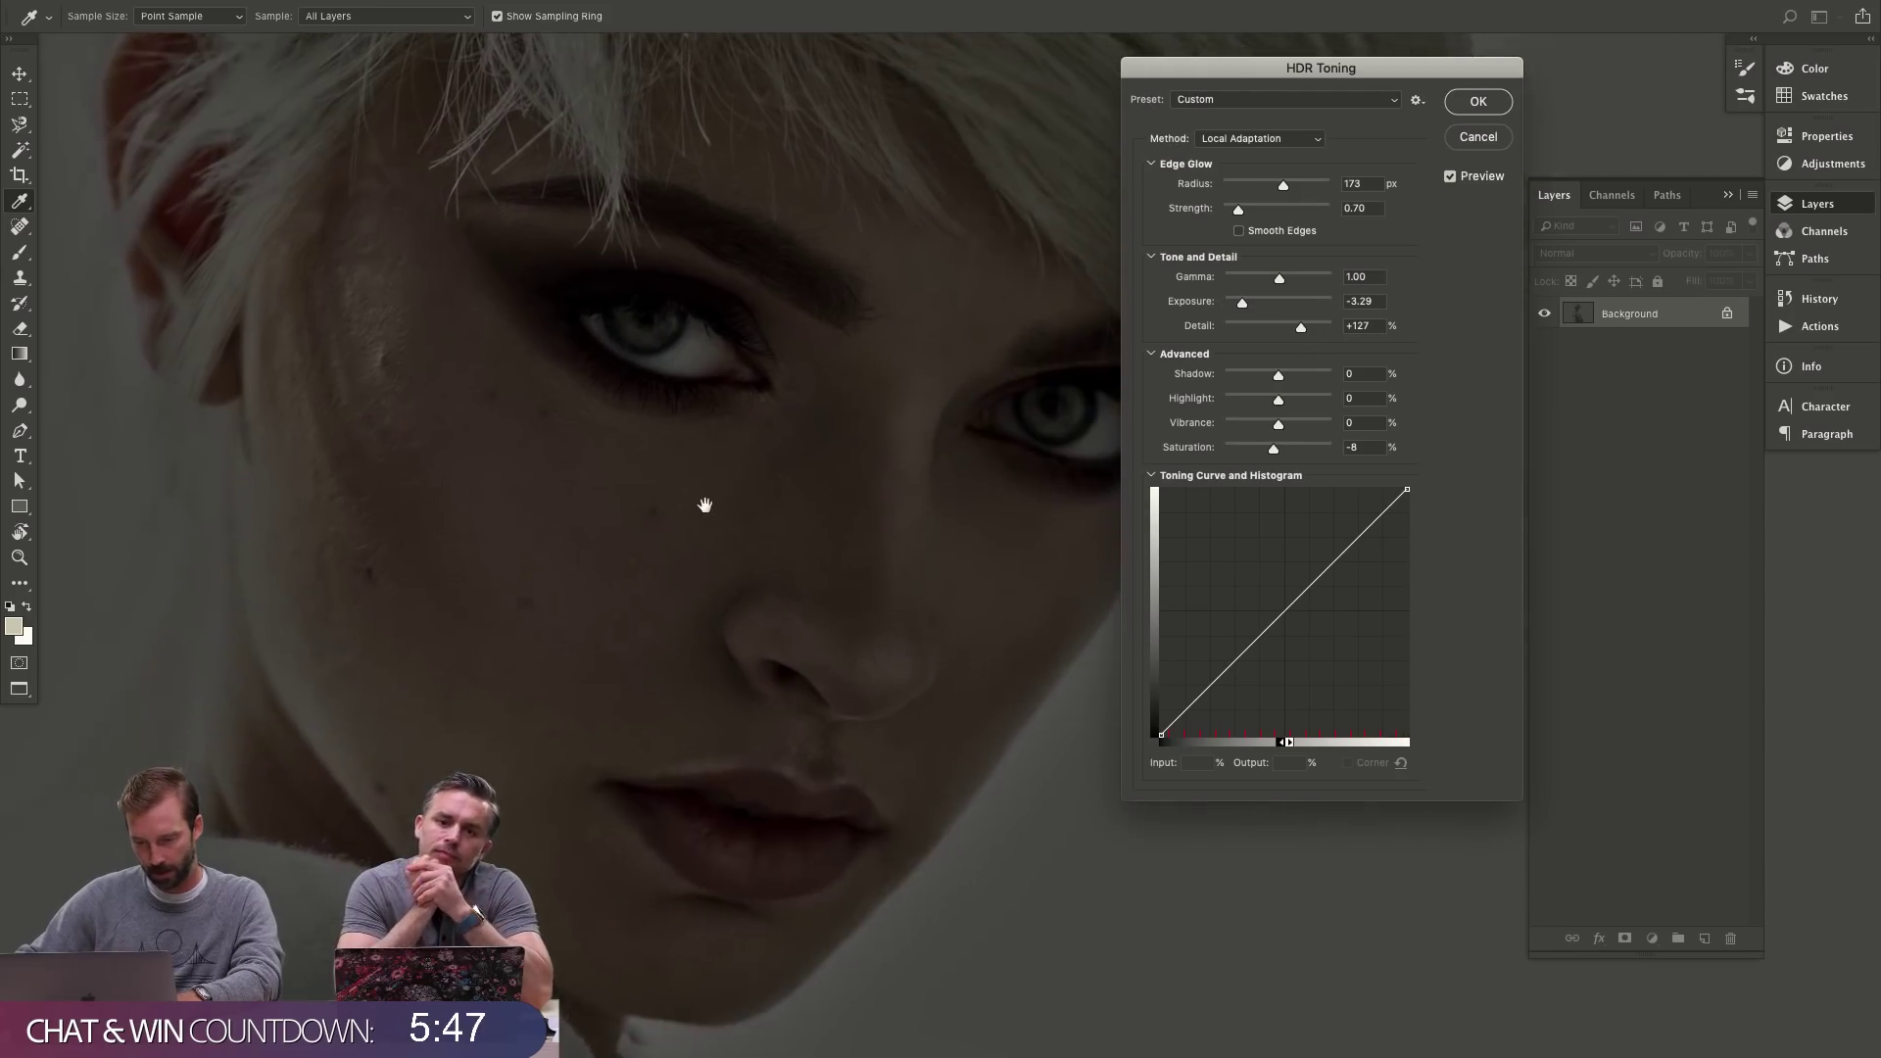
scroll(705, 559, "up", 4)
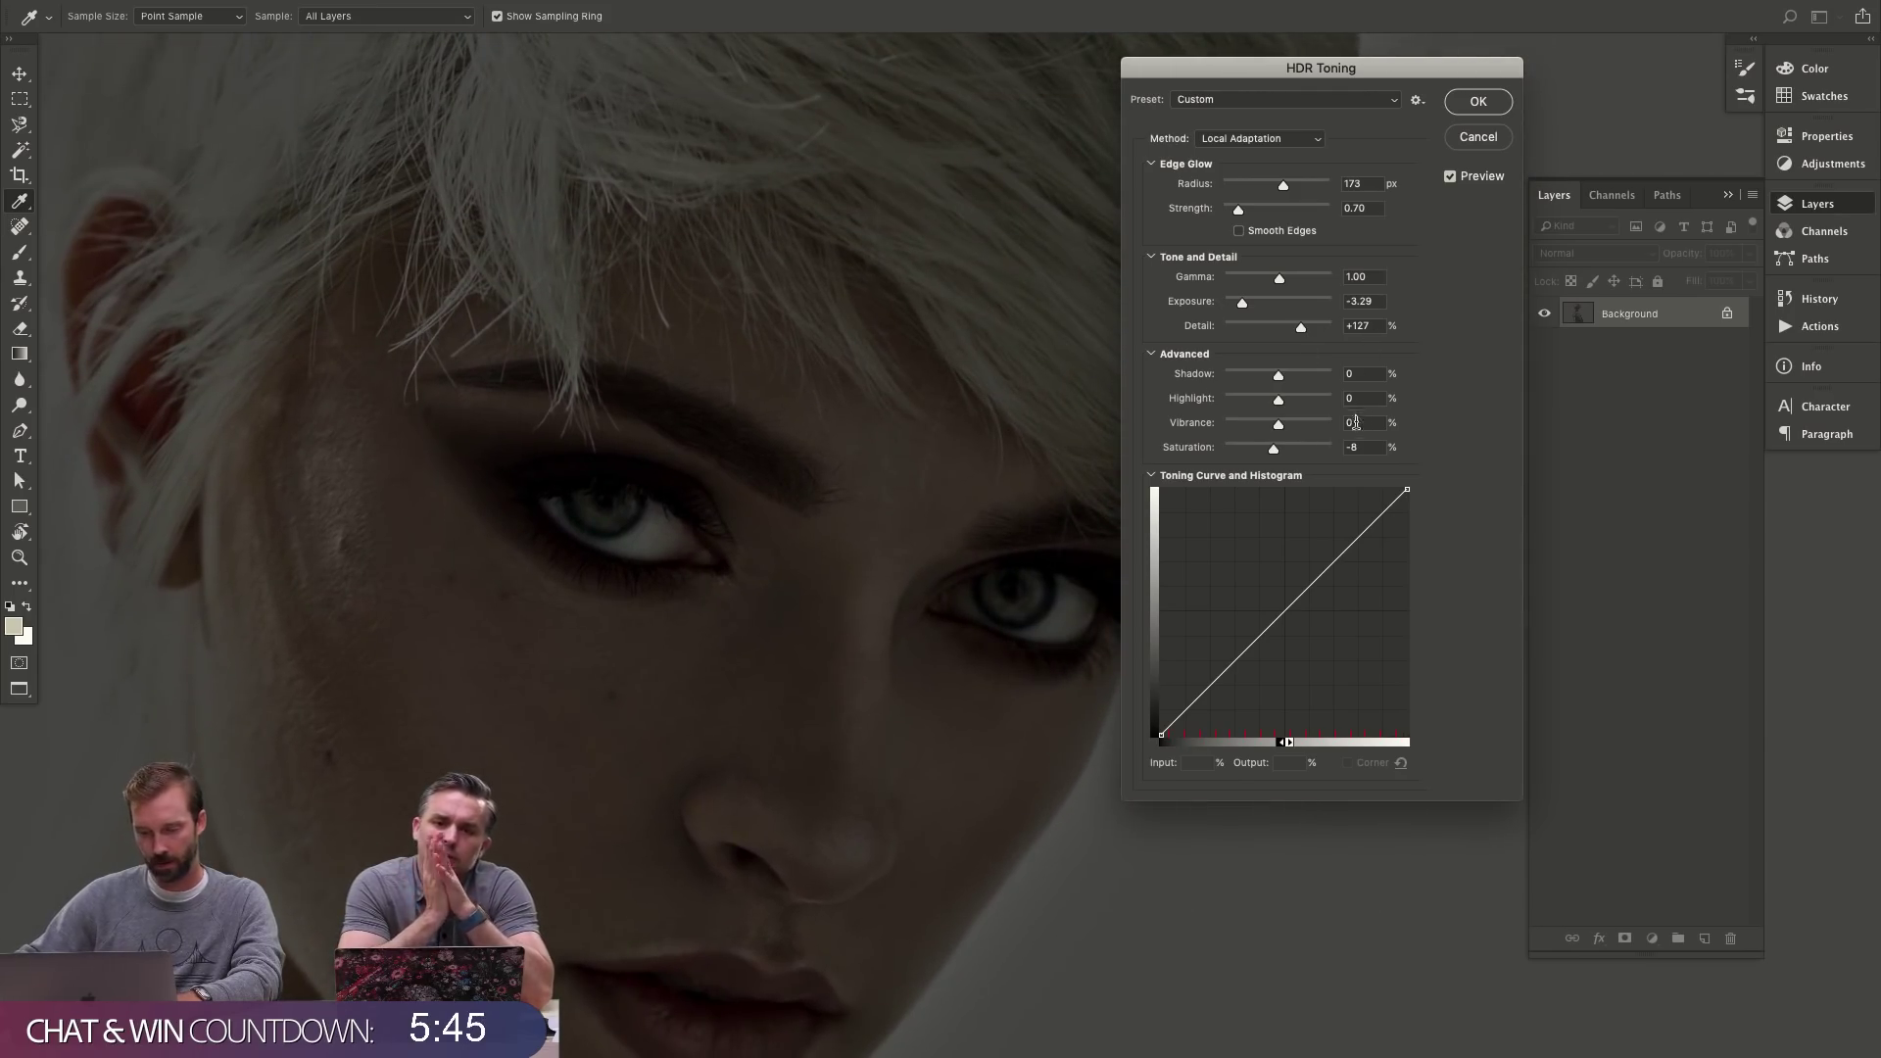
- Try a darker midtone point on the toning curve at input 51%, output 45%, and remove it
left_click_drag(1292, 620, 1289, 629)
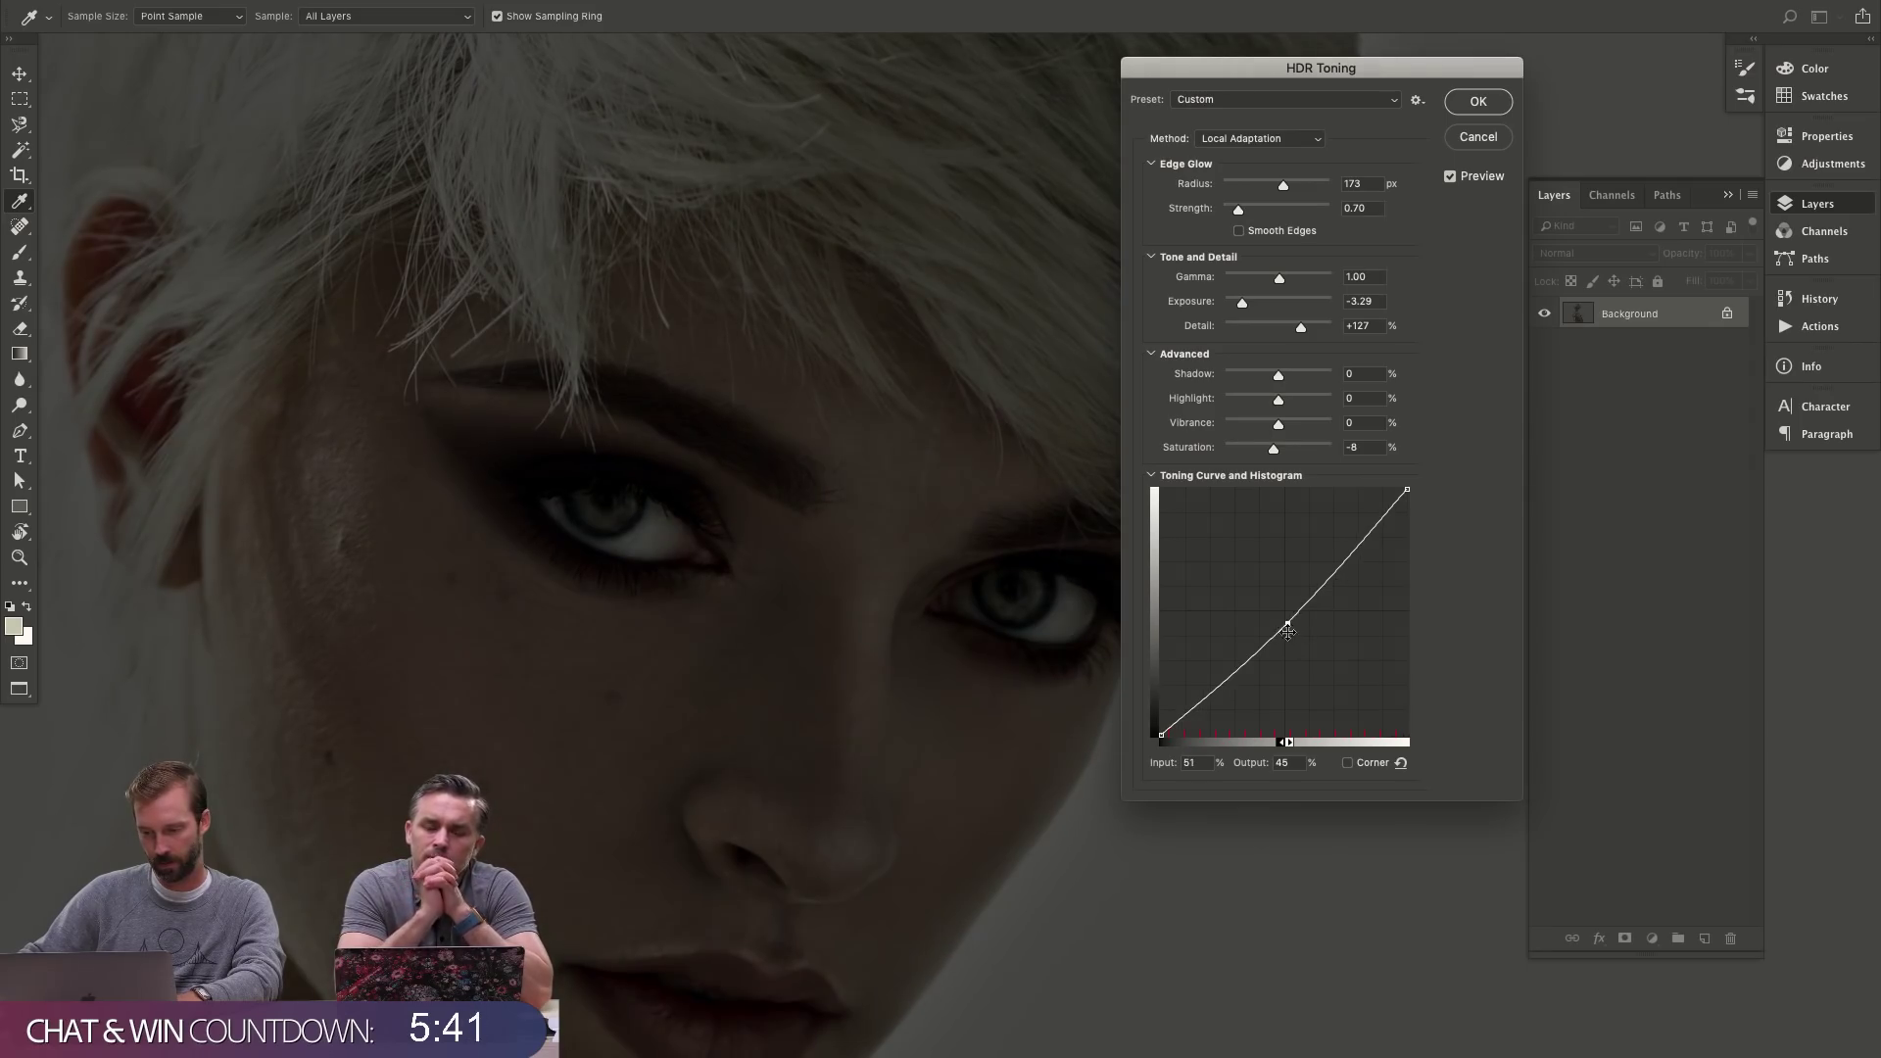
key("BackSpace")
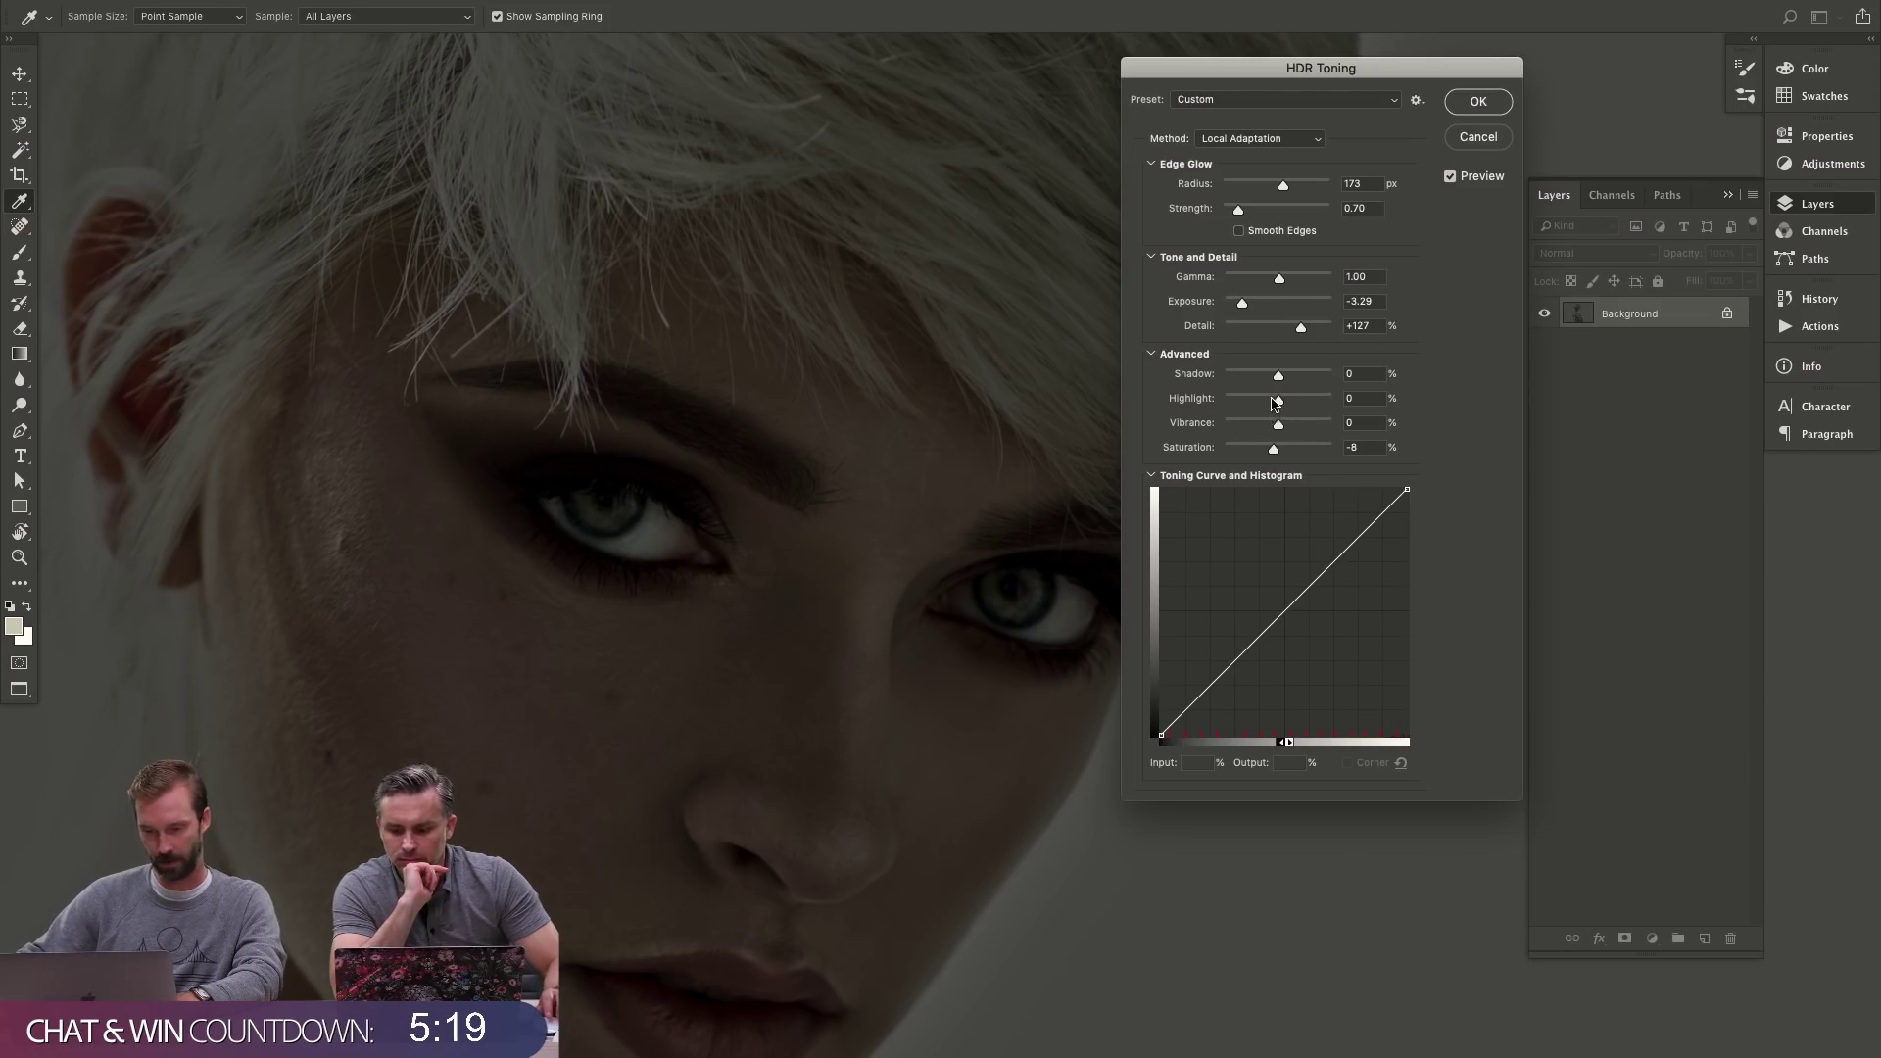
- Lower the HDR toning highlights to -30% and set the exposure to -3.02
left_click_drag(1278, 403, 1266, 406)
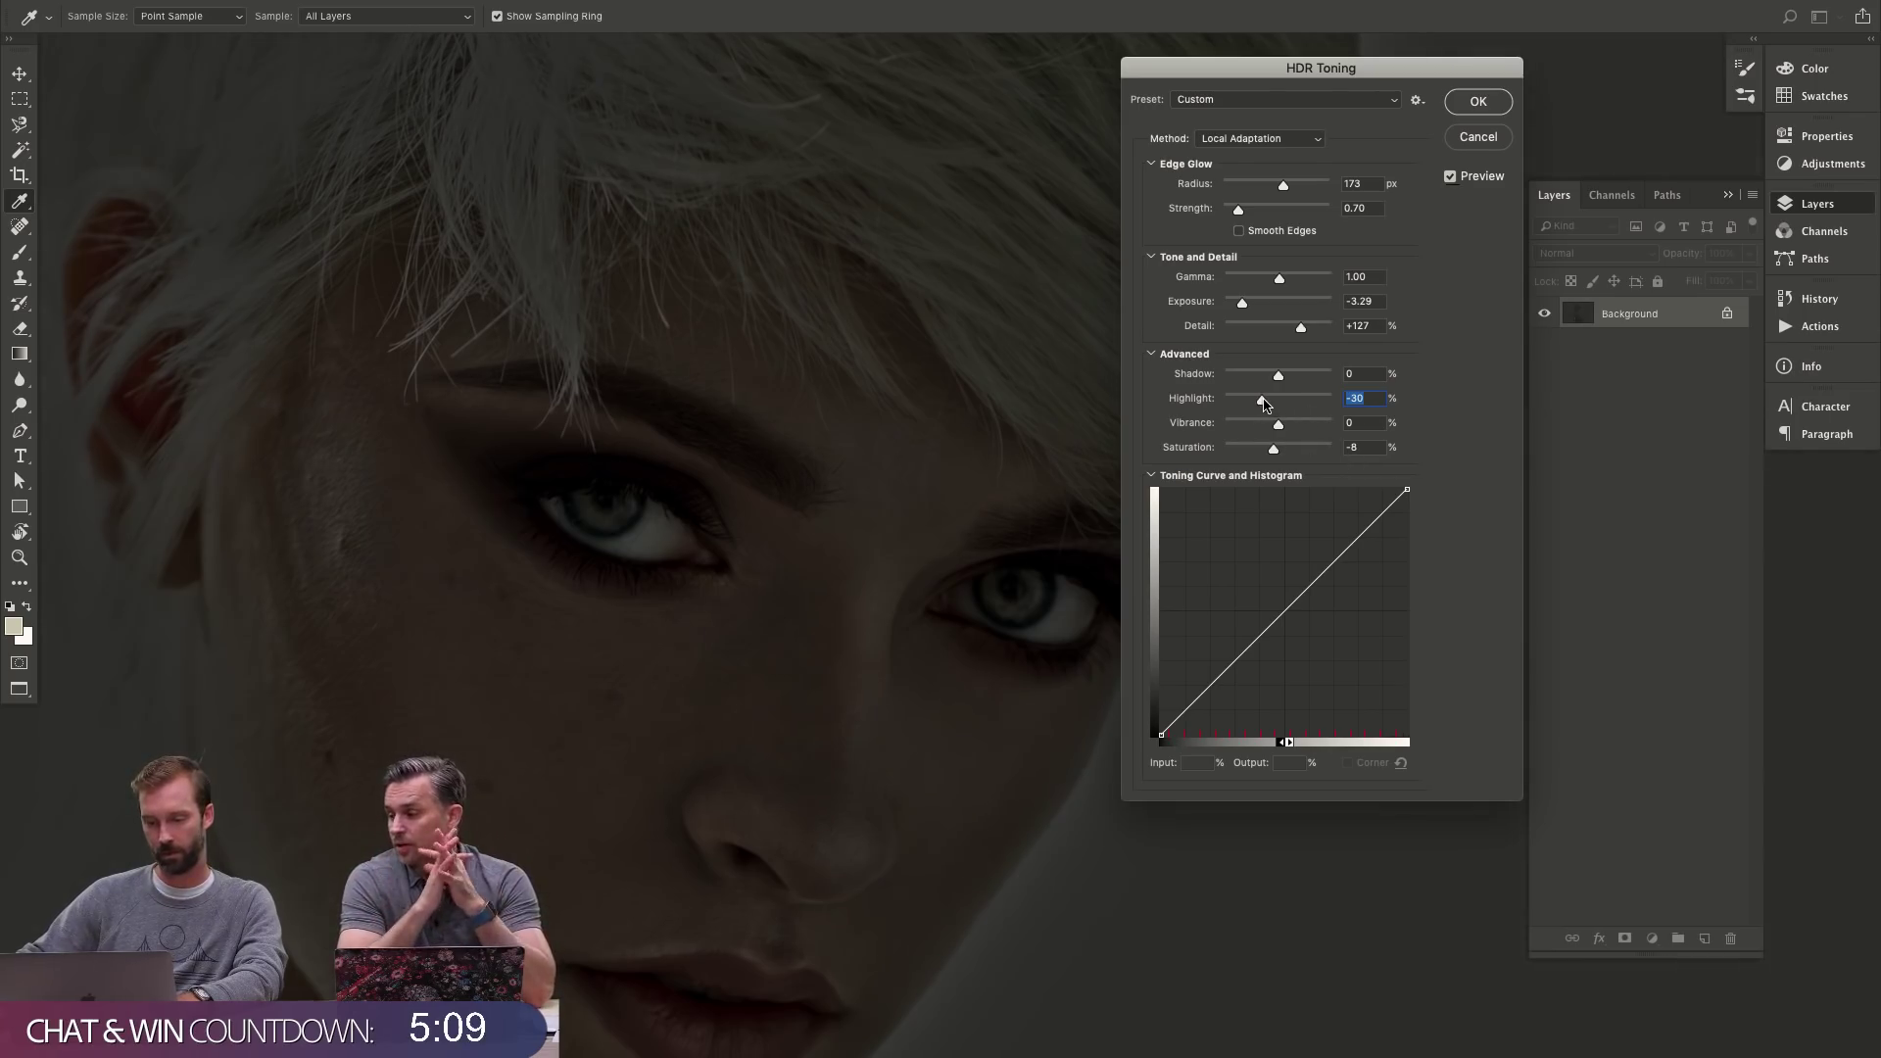
left_click(1304, 331)
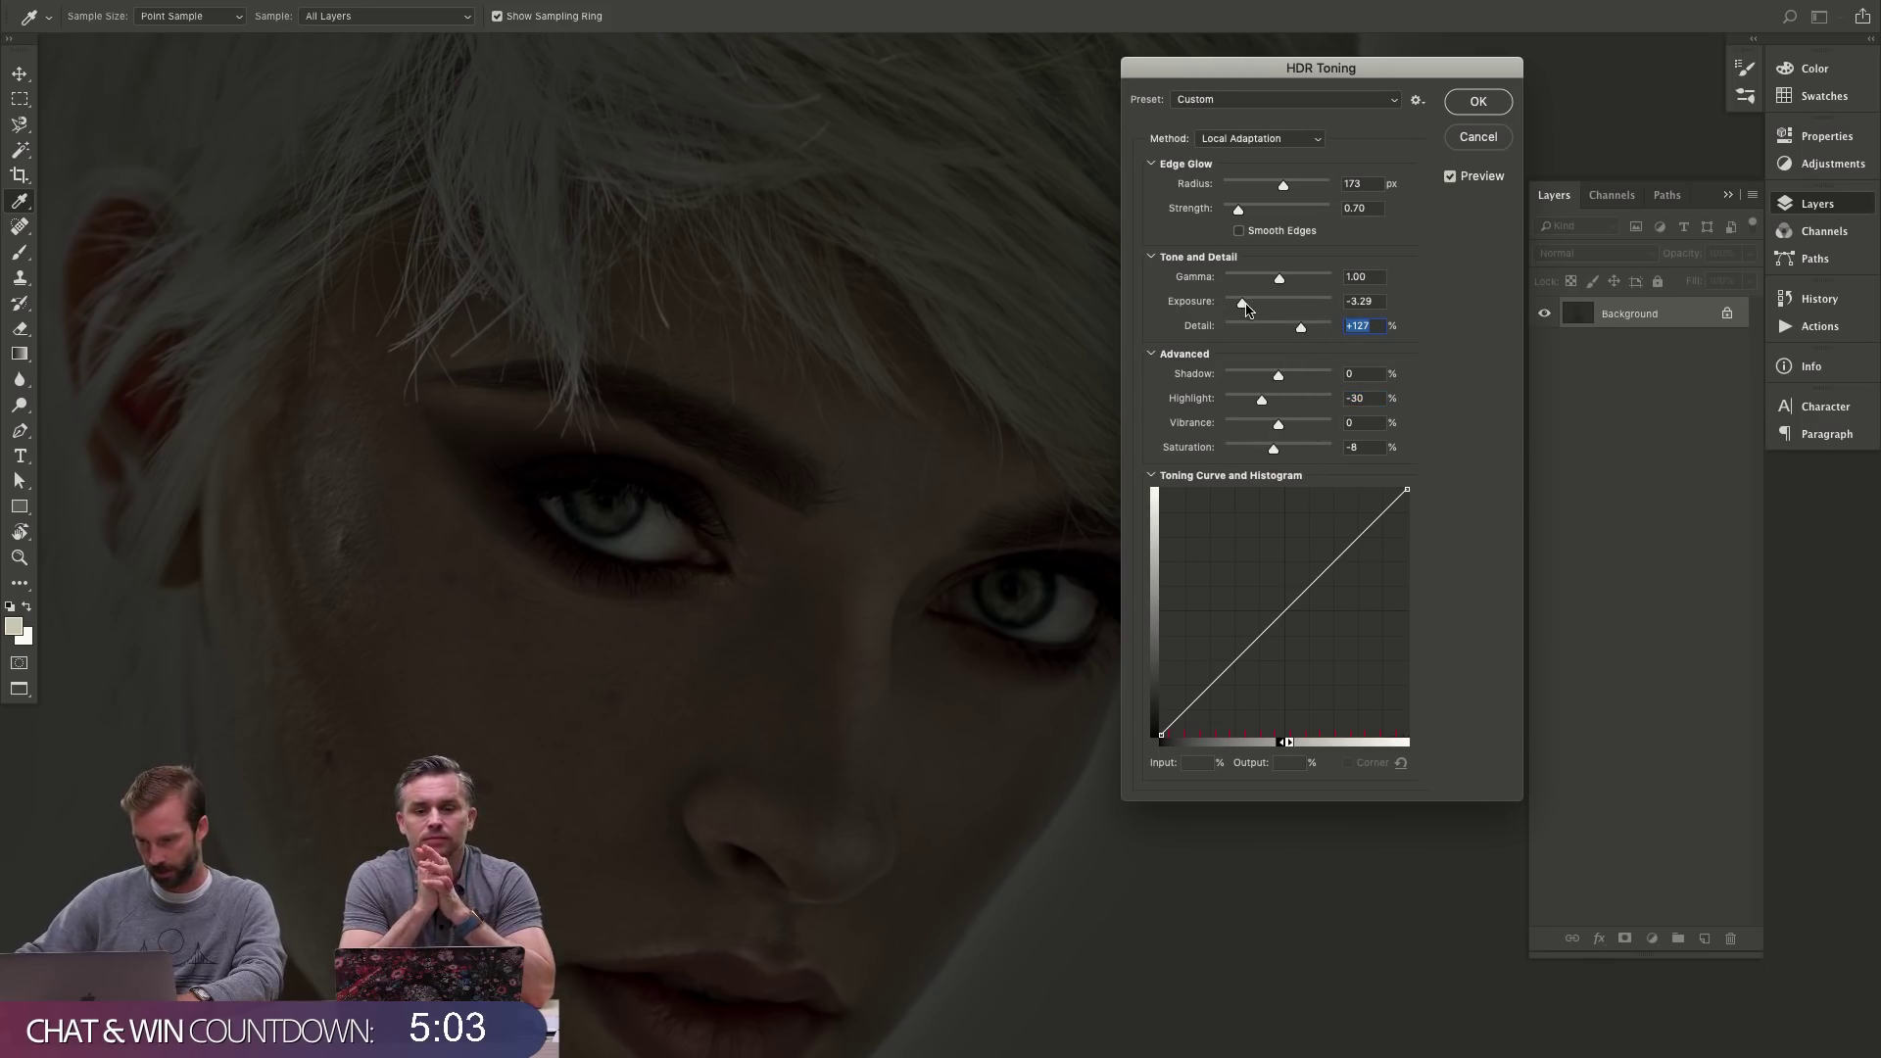
left_click(1243, 305)
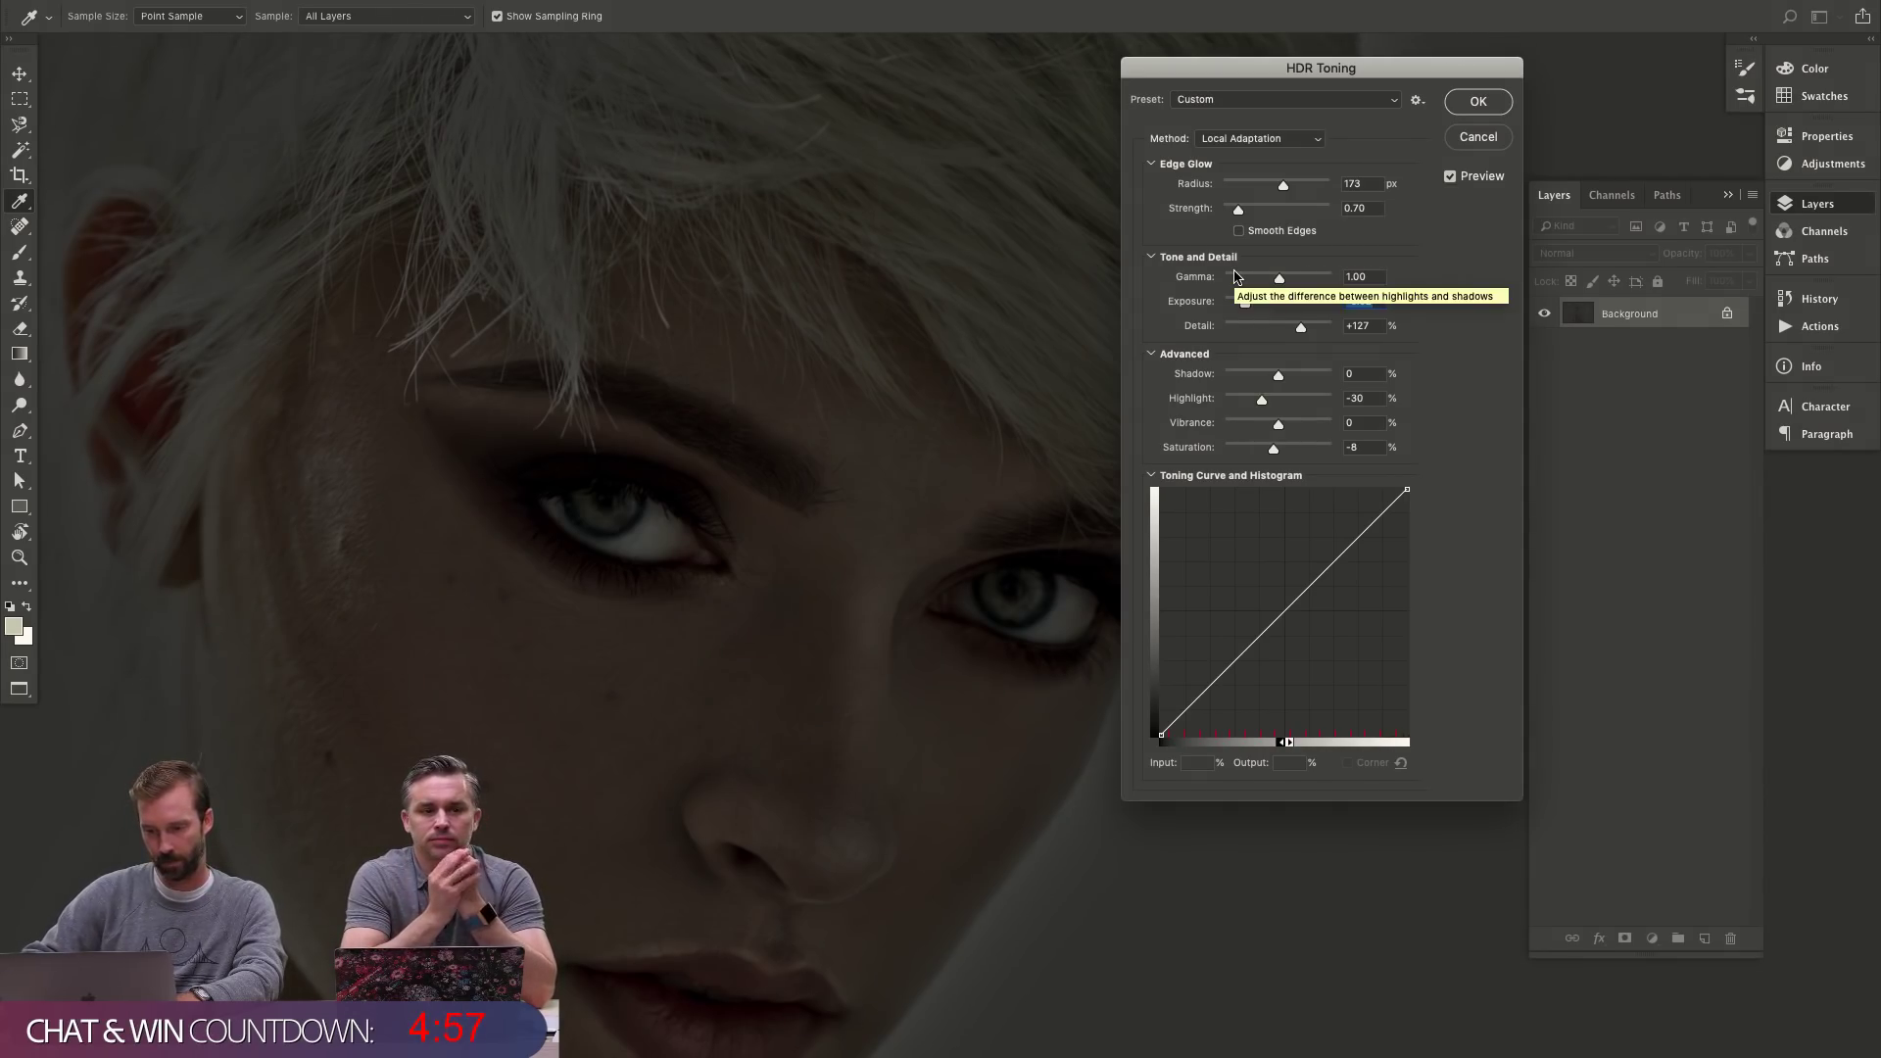
- Save the current HDR toning settings as a preset named NIGHT in the HDR Toning presets folder
left_click(1396, 100)
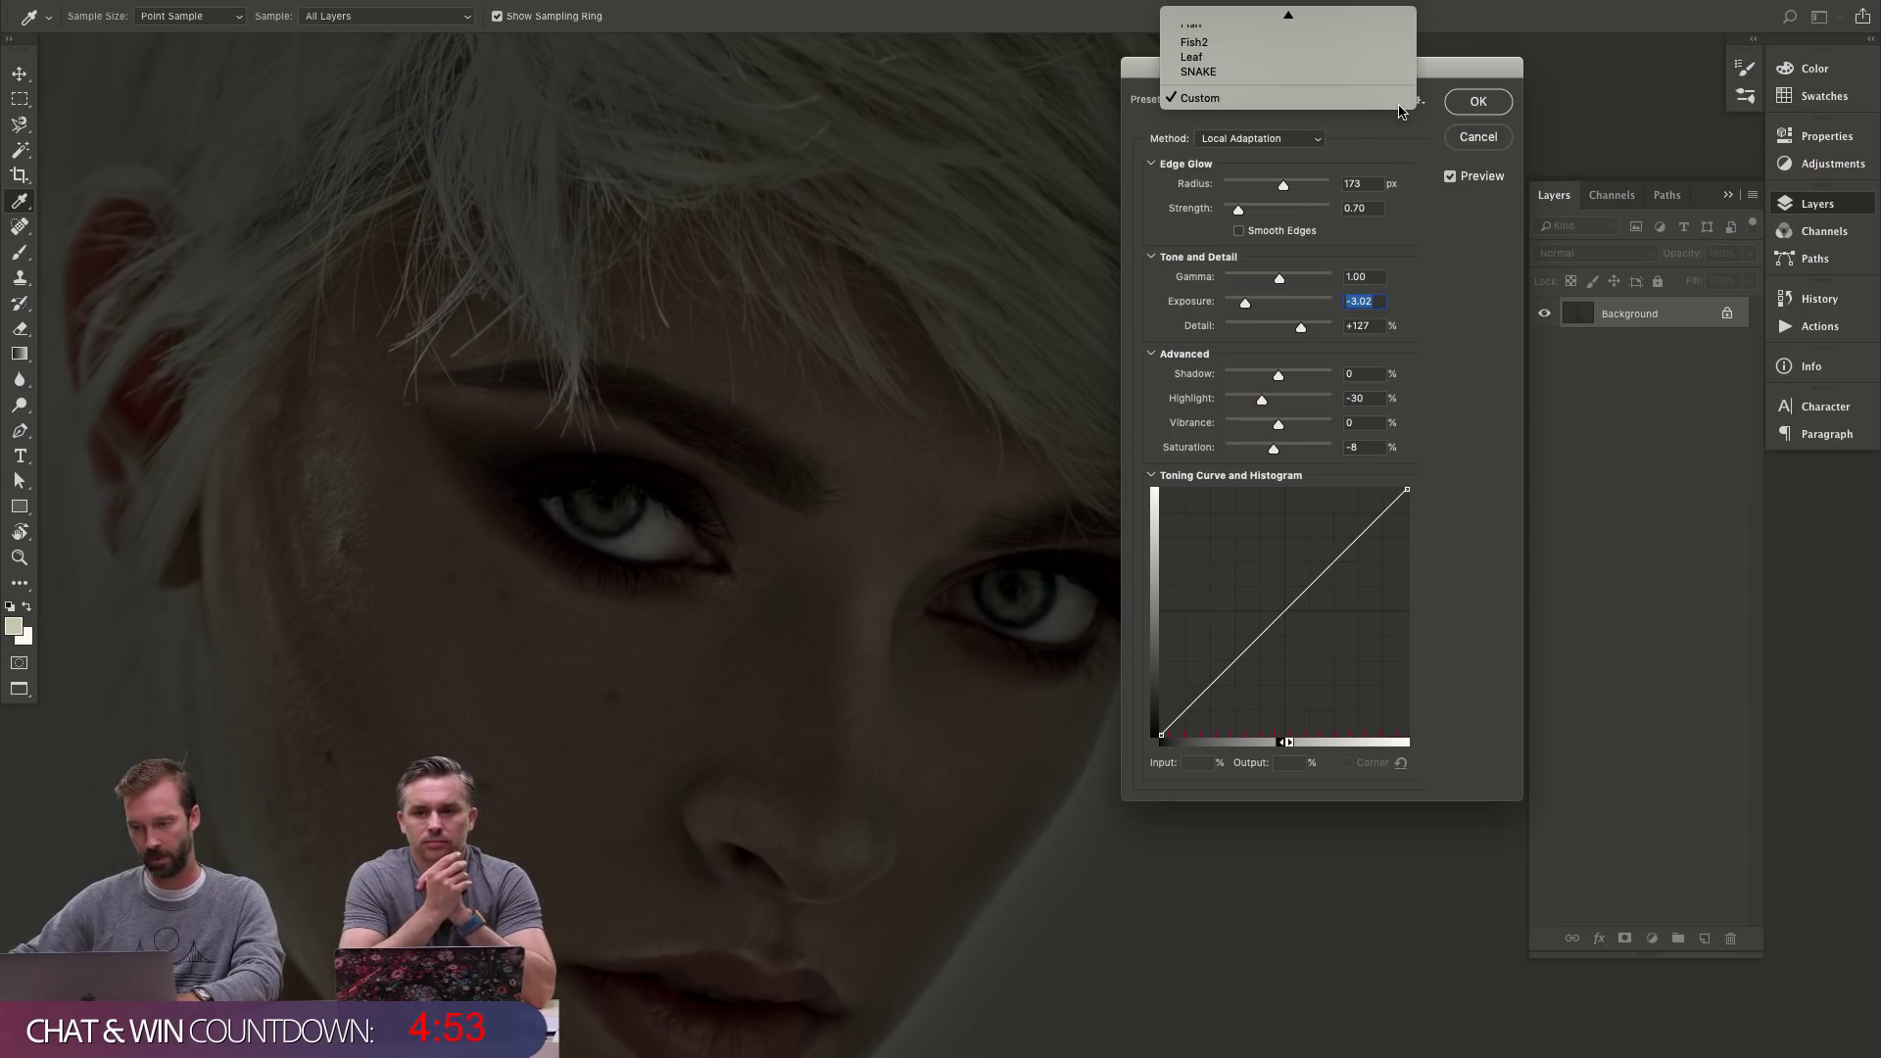
left_click(1422, 145)
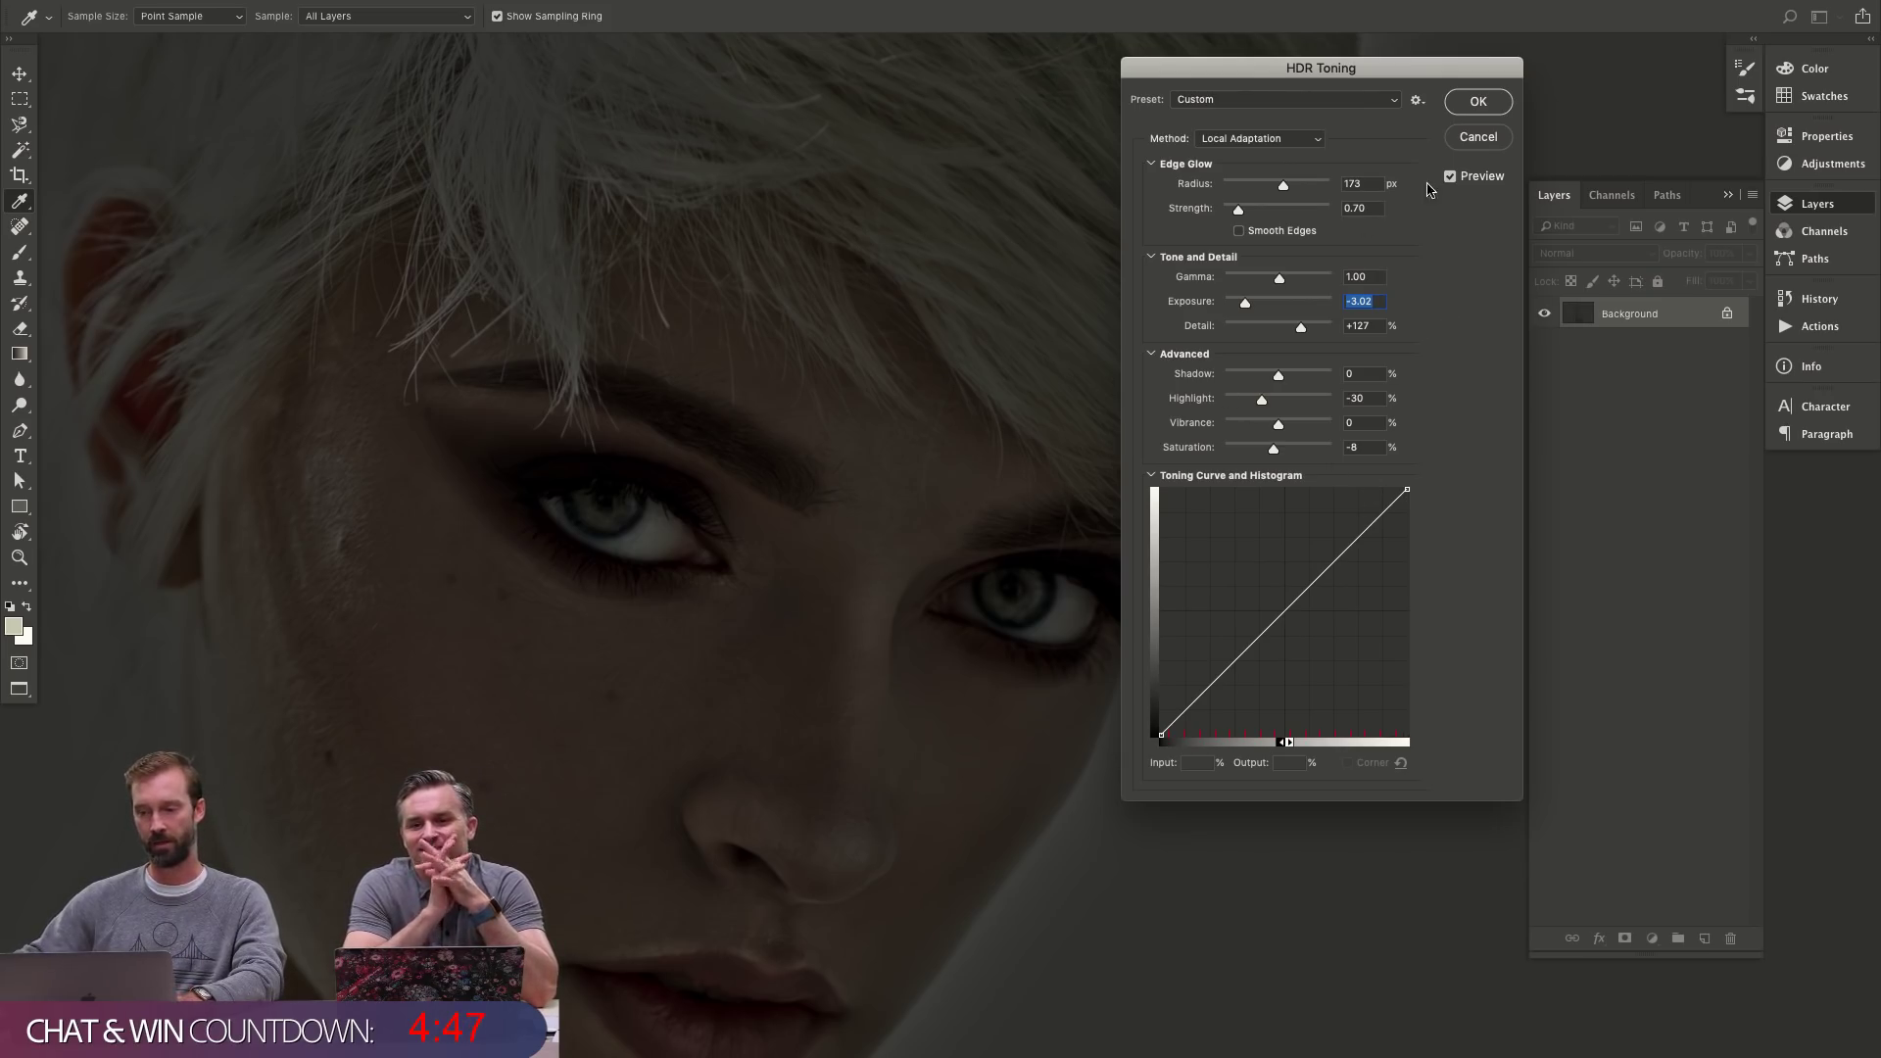
left_click(1416, 100)
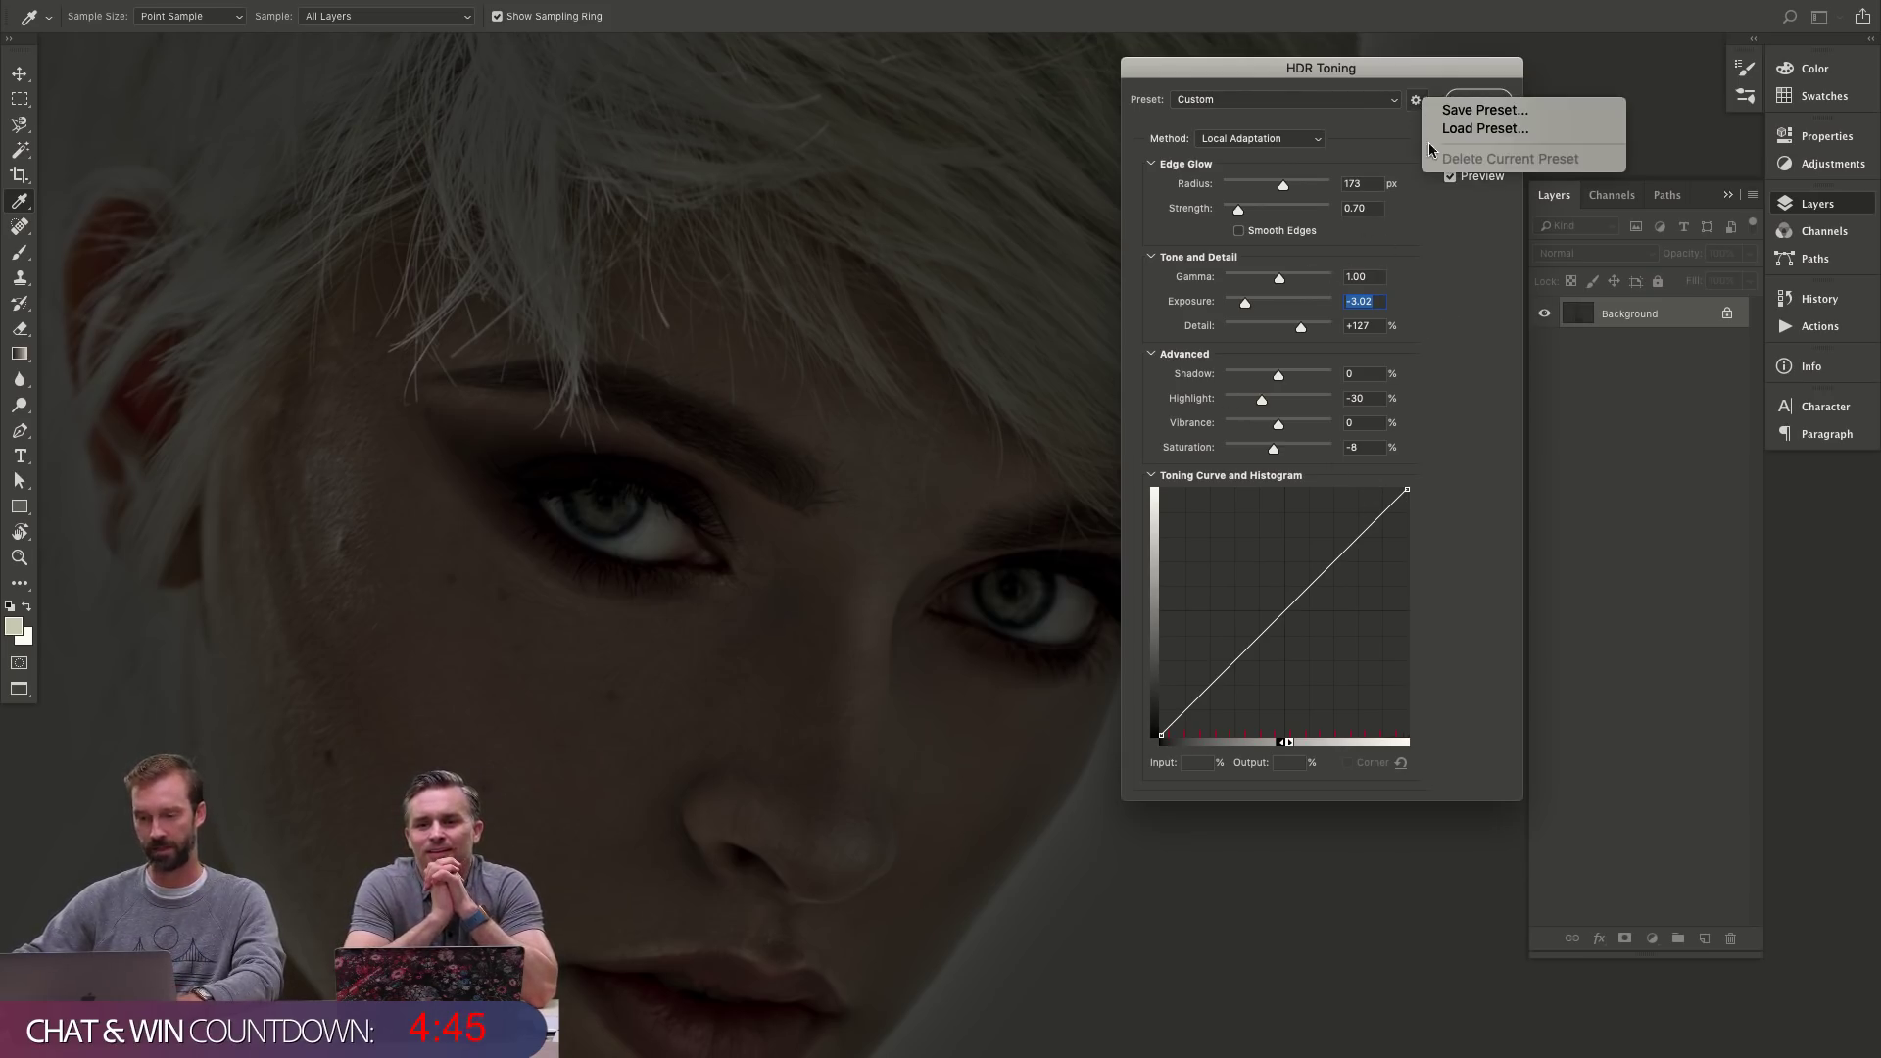
left_click(1467, 110)
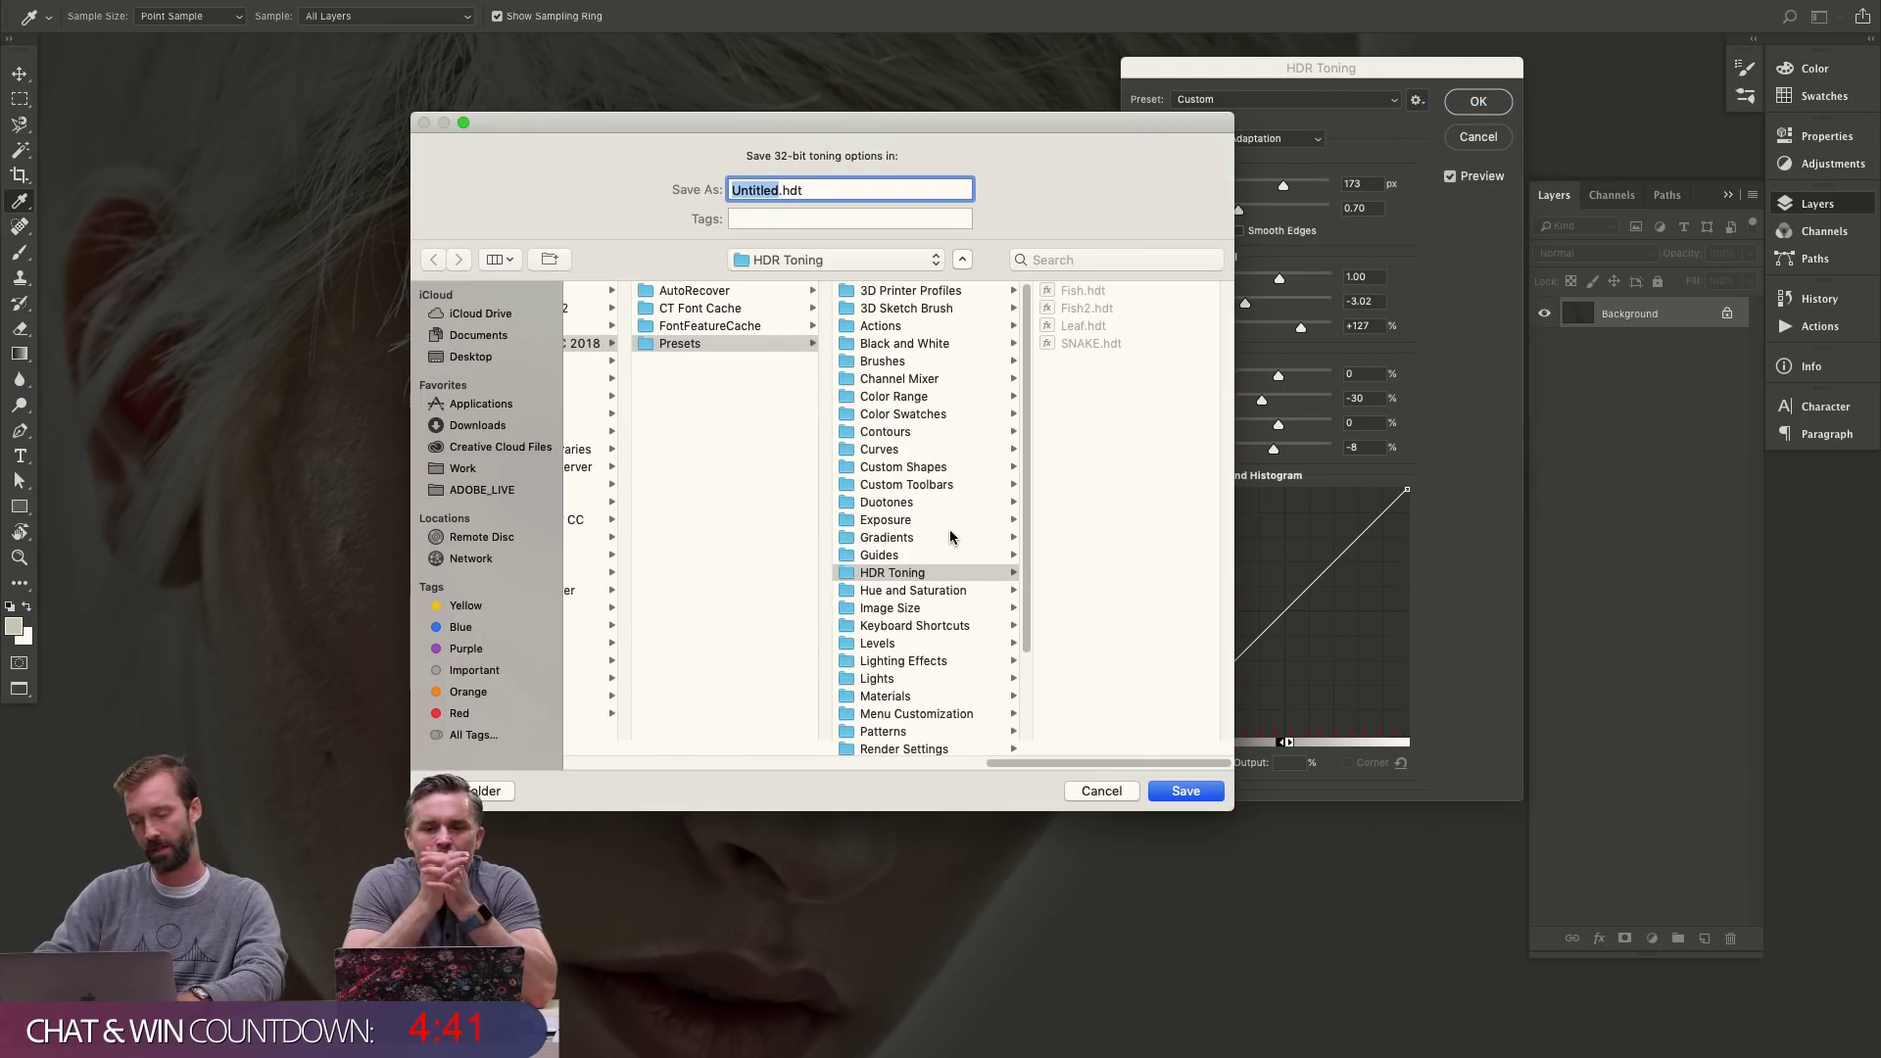
type("NIGHT")
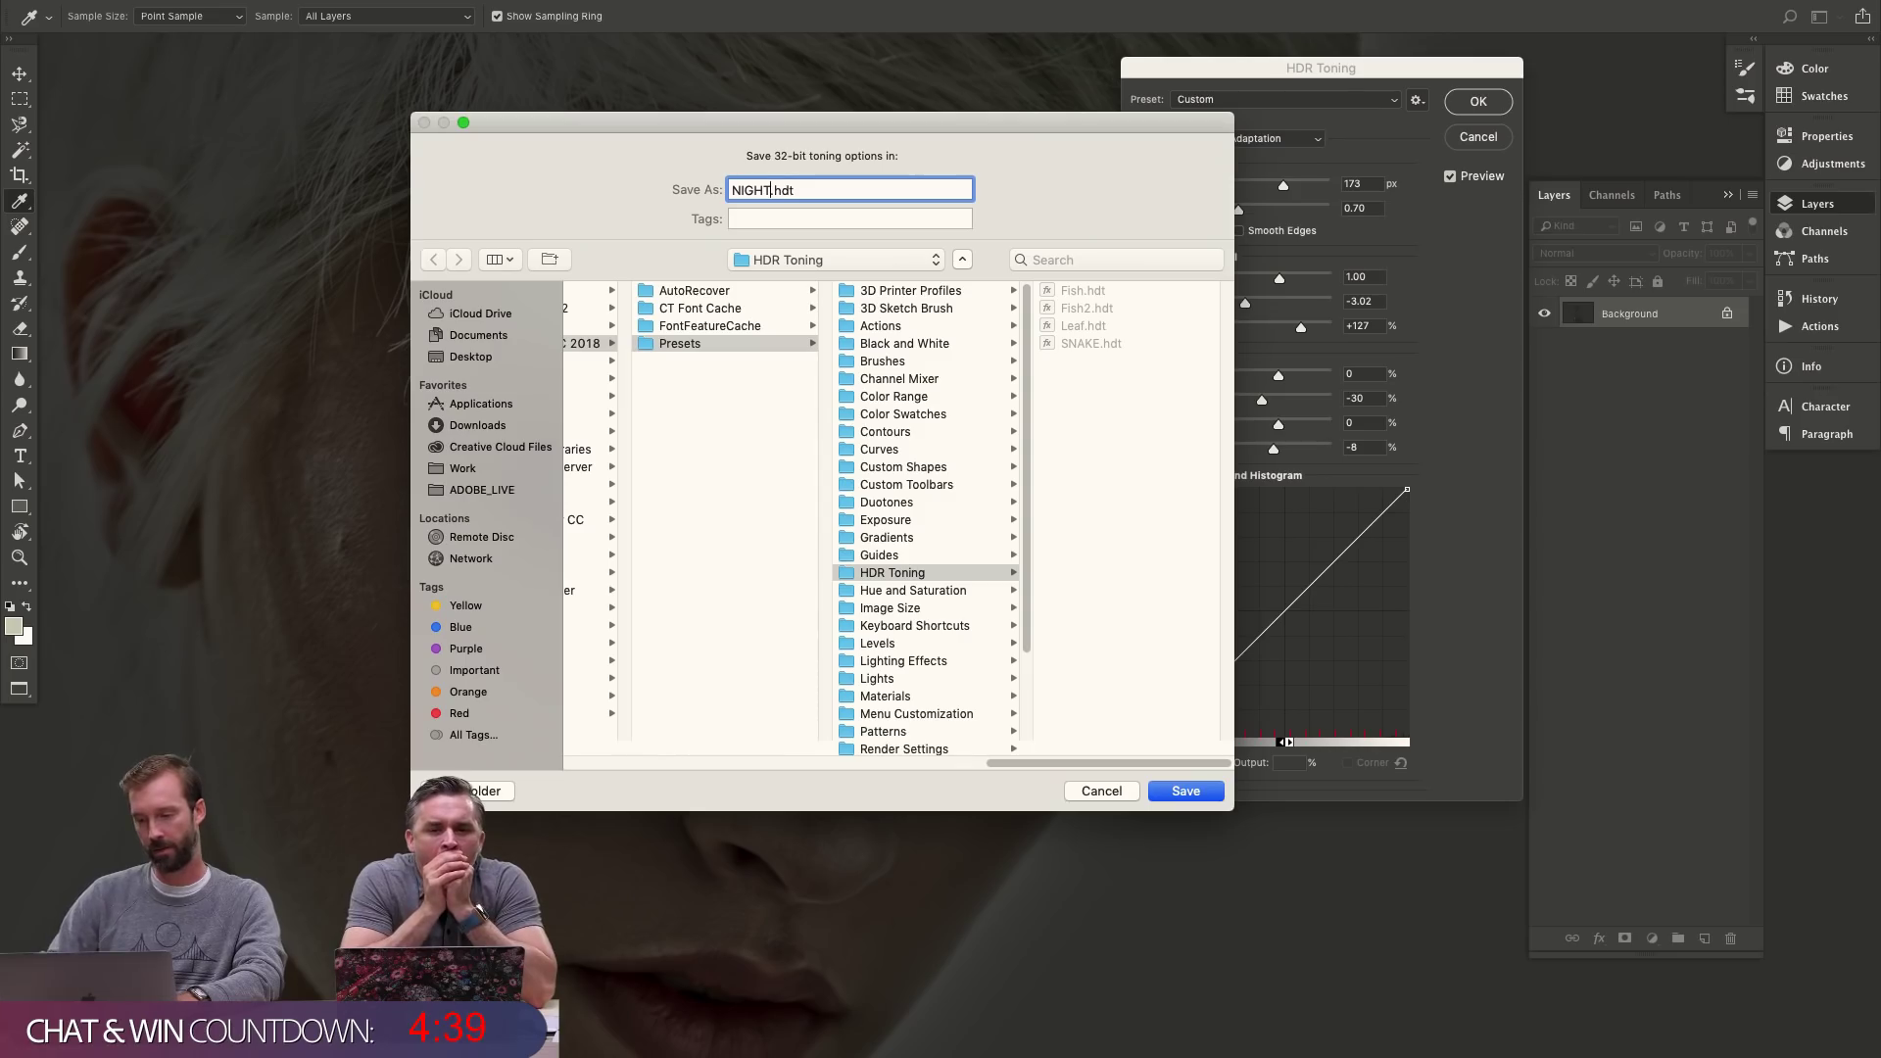
- Save the HDR Toning settings as the preset NIGHT.hdt and apply the toning to the portrait
key("Return")
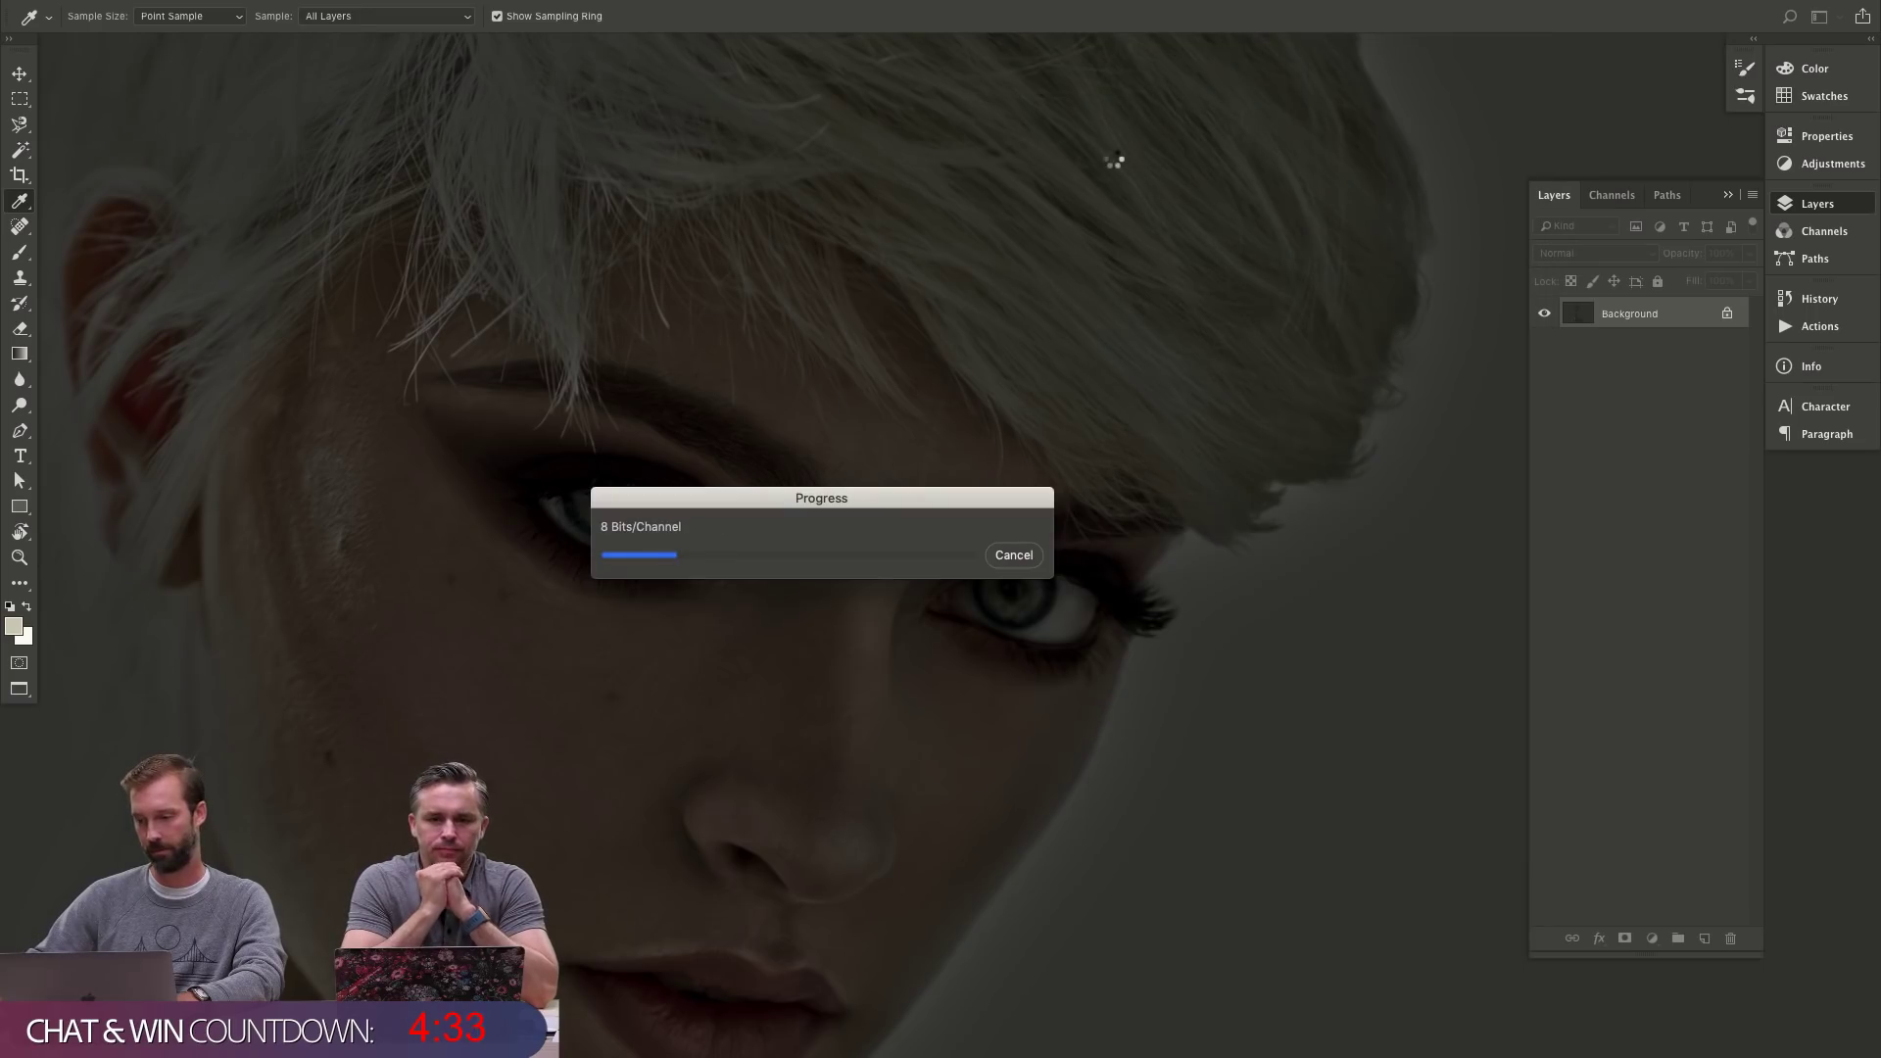
key("z")
key("f")
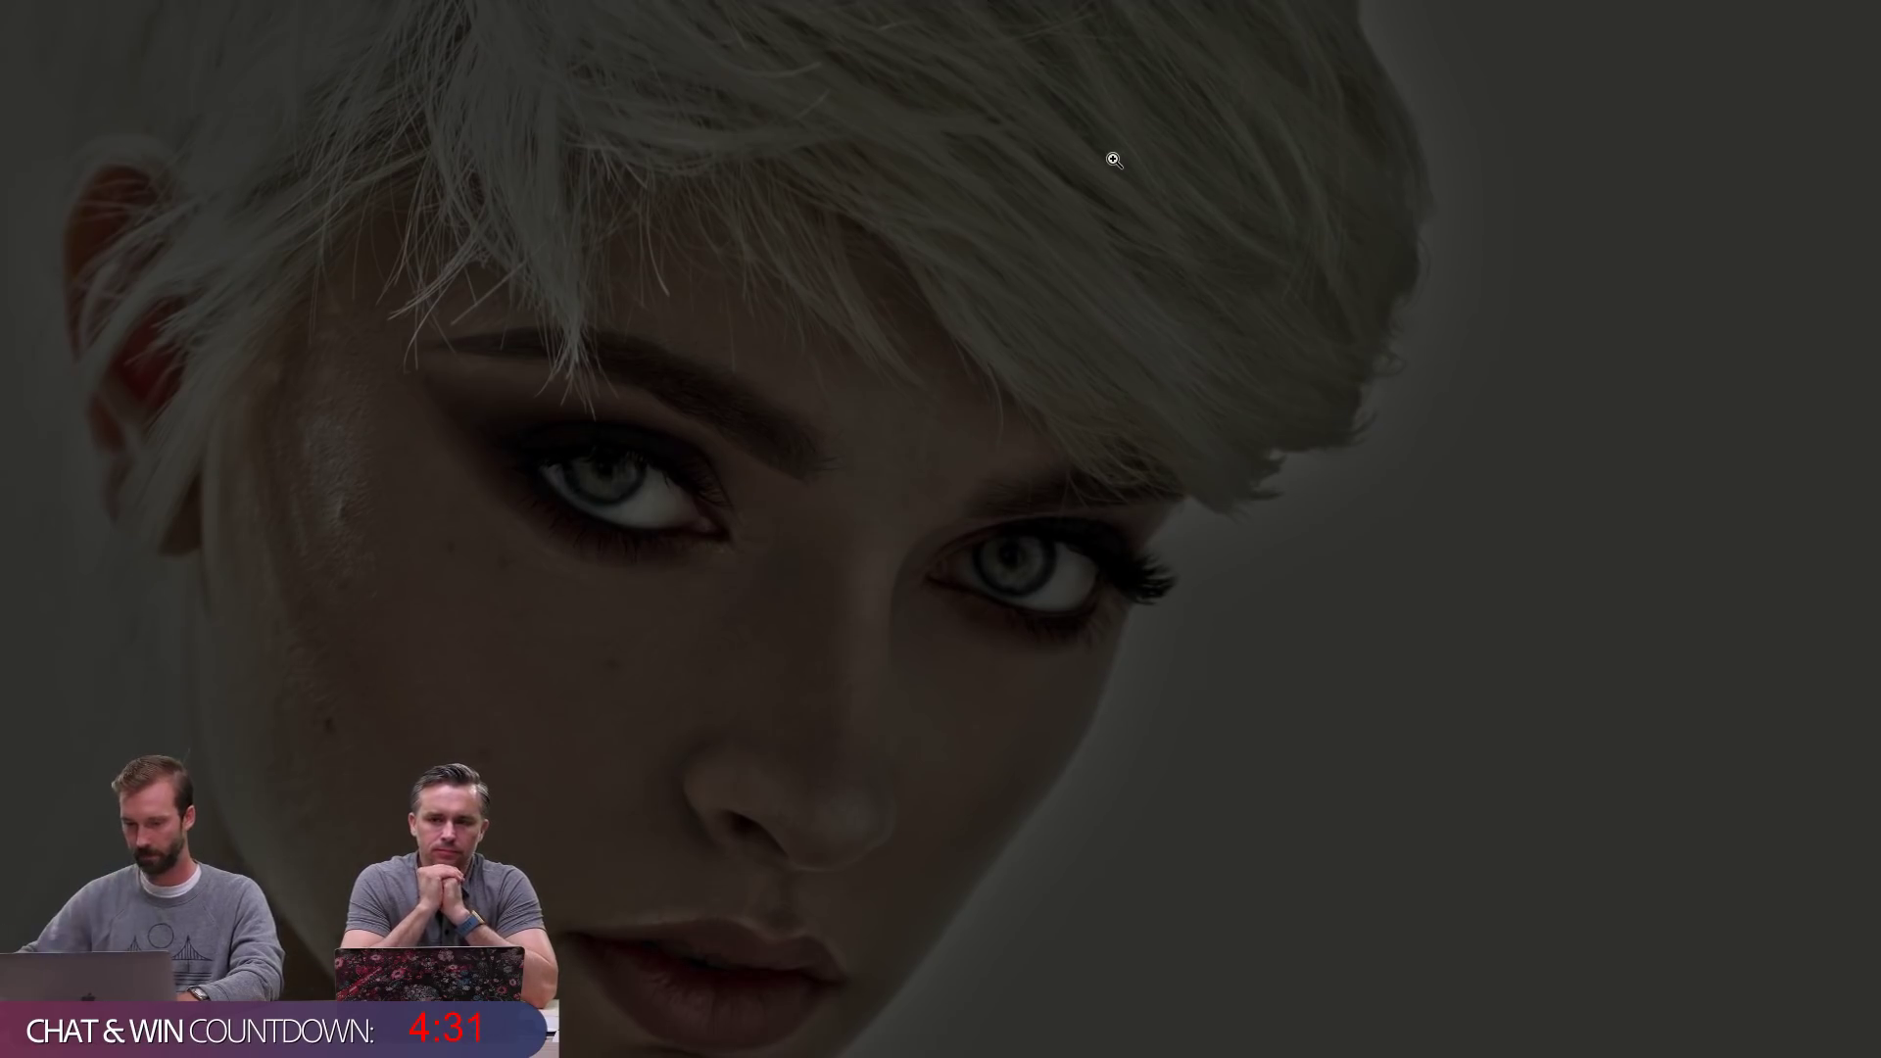
key("f")
key("v")
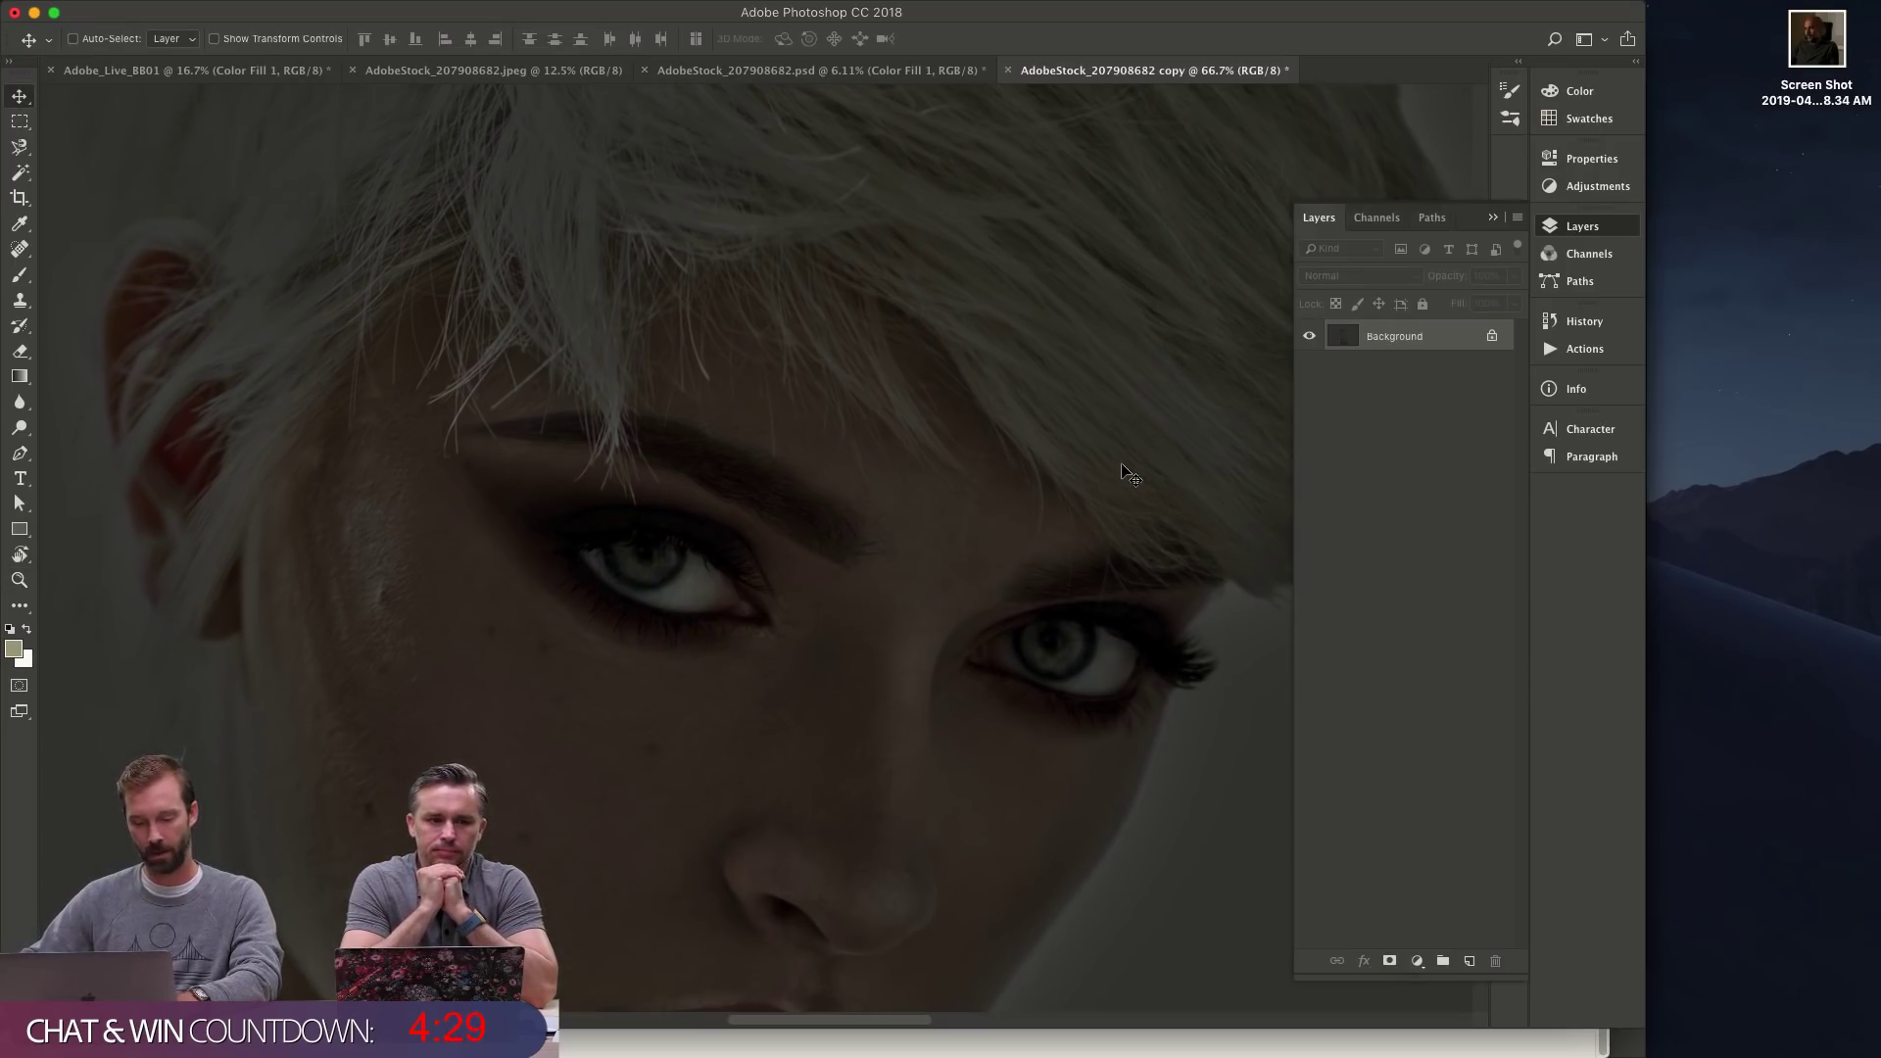
- Convert the locked Background into a regular layer named HDR
double_click(1417, 343)
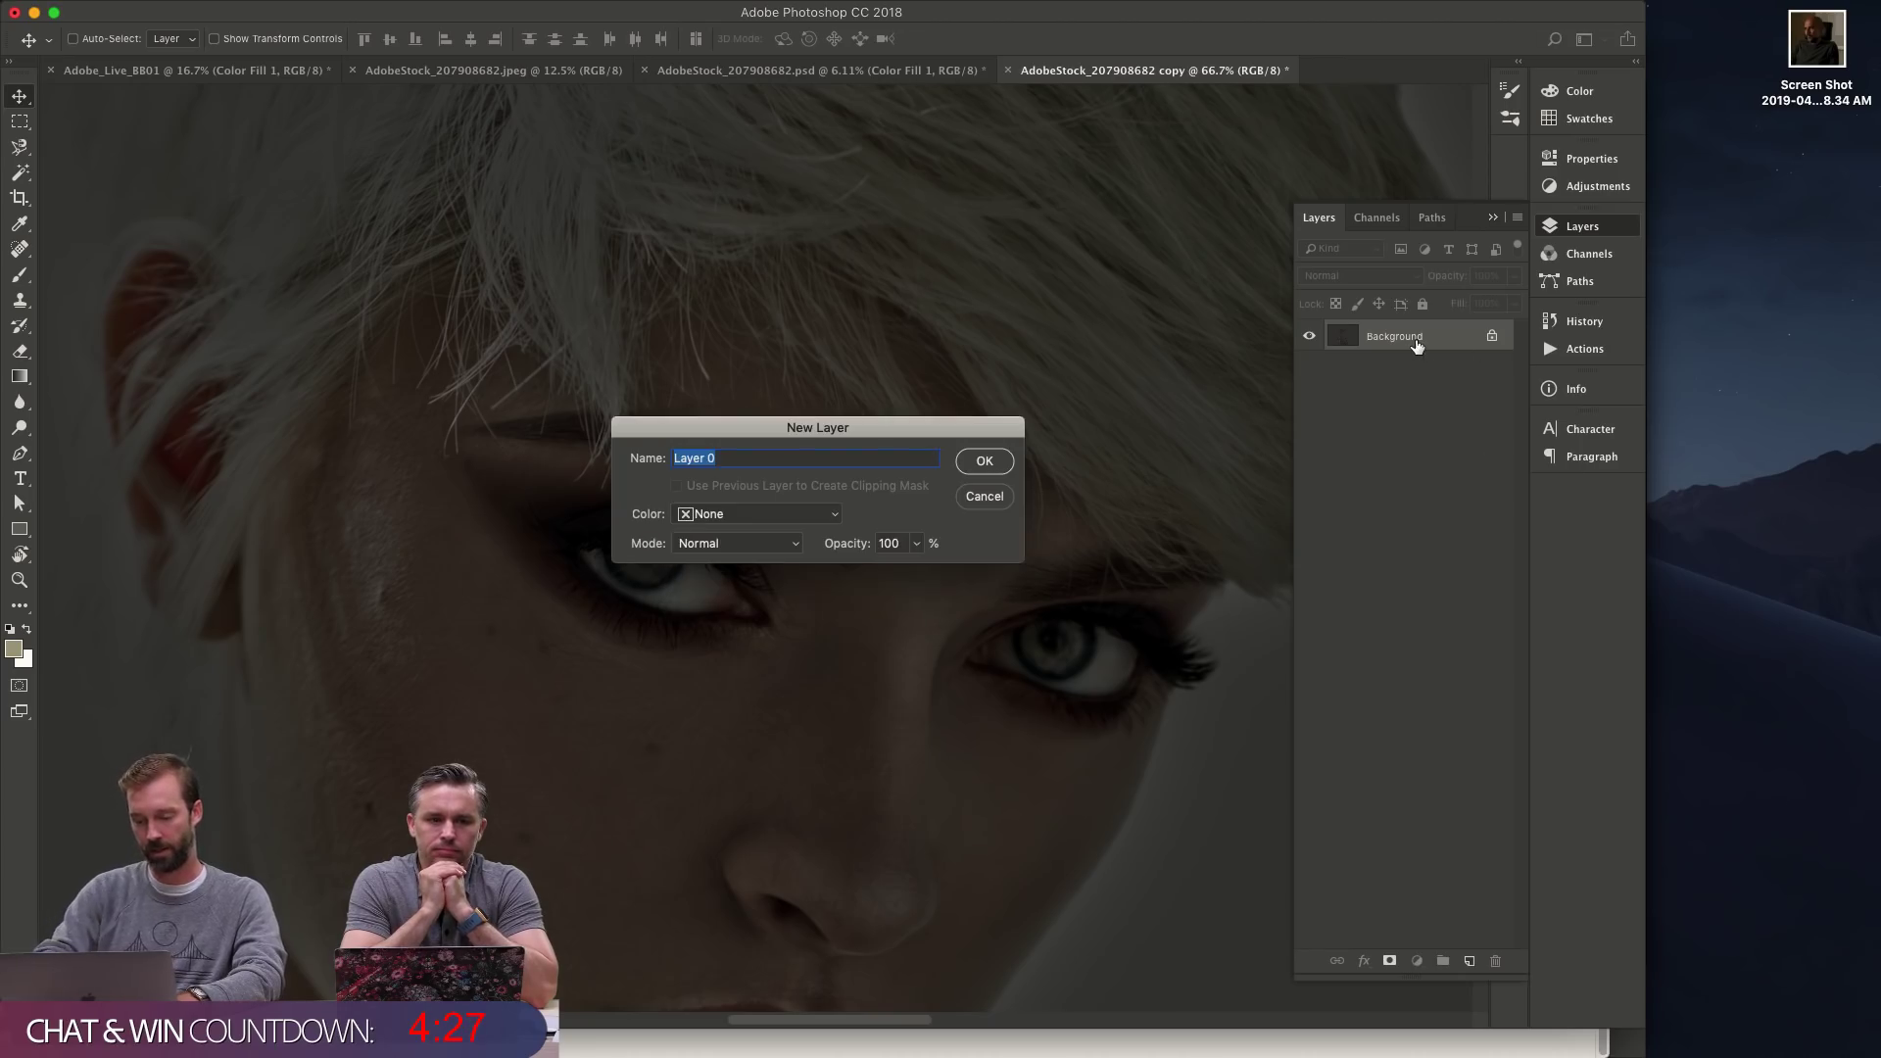
type("HDR")
key("Return")
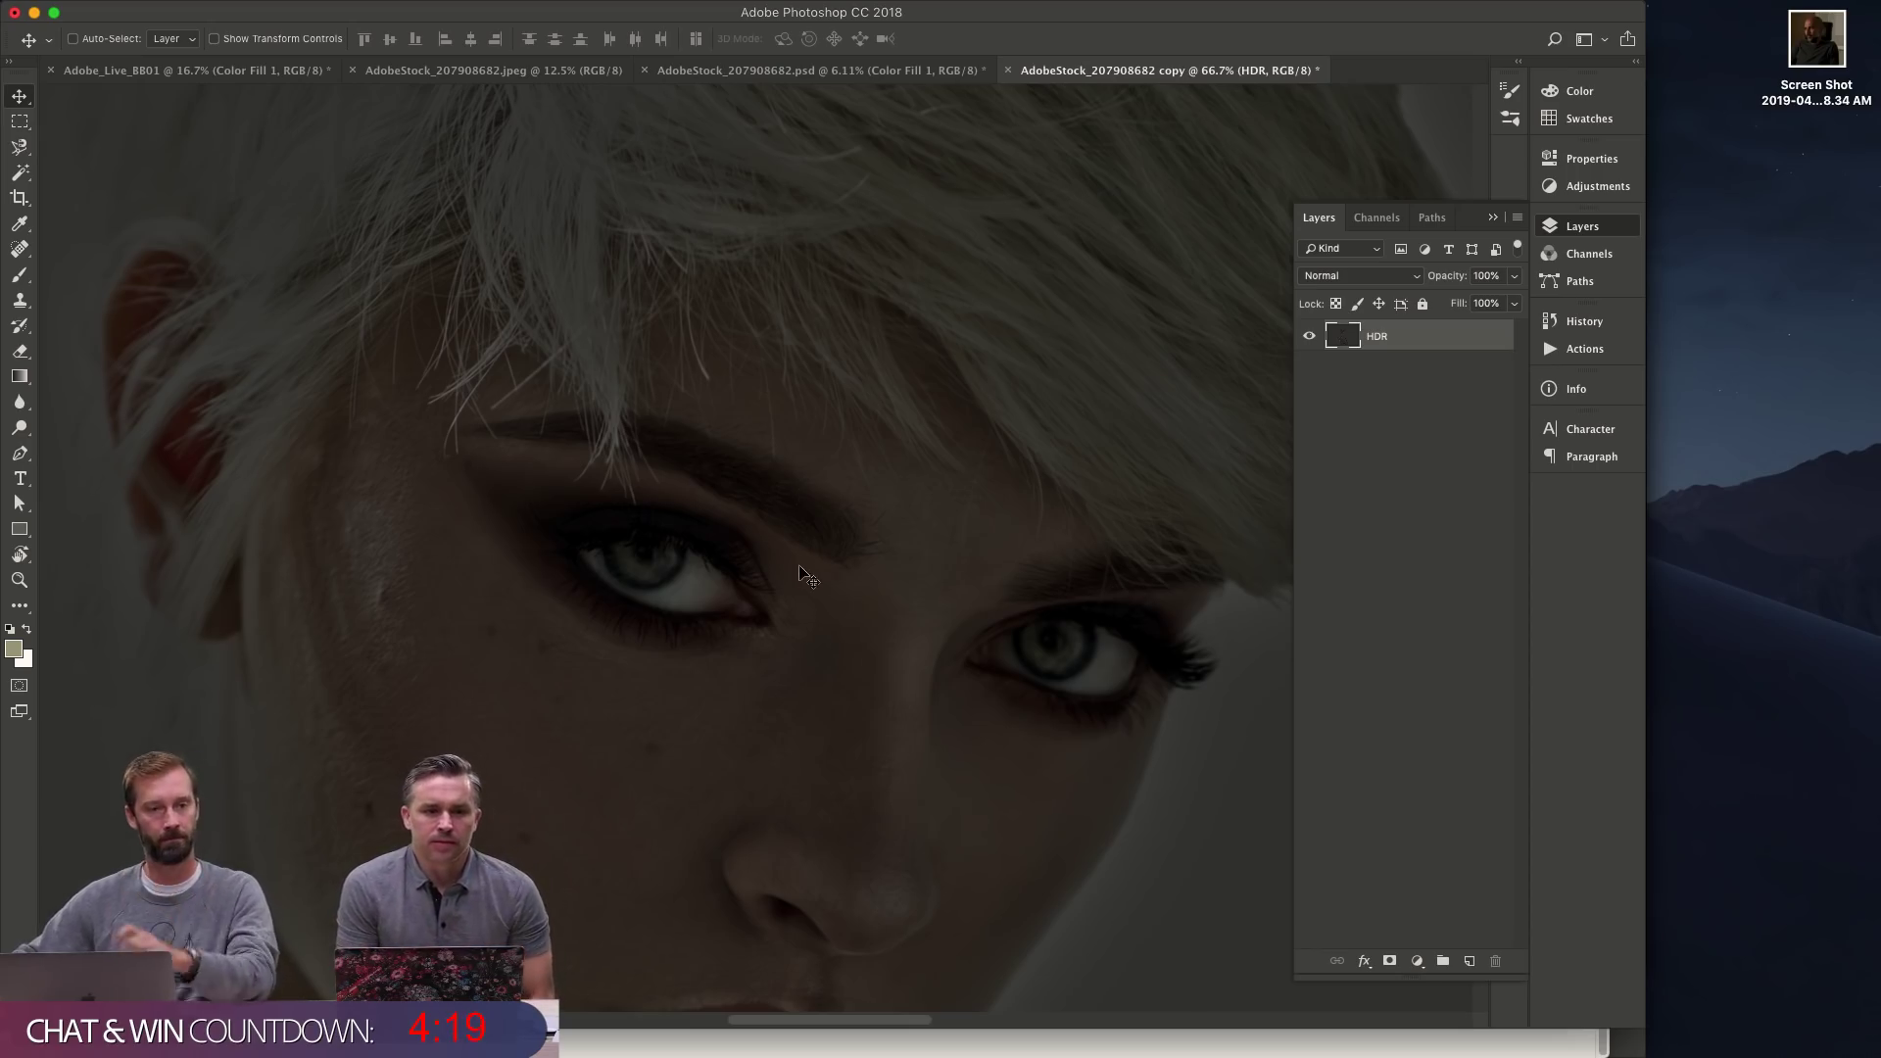
- Switch to Google Chrome and look through the project thumbnails on the designer's Behance profile
key("super+Tab")
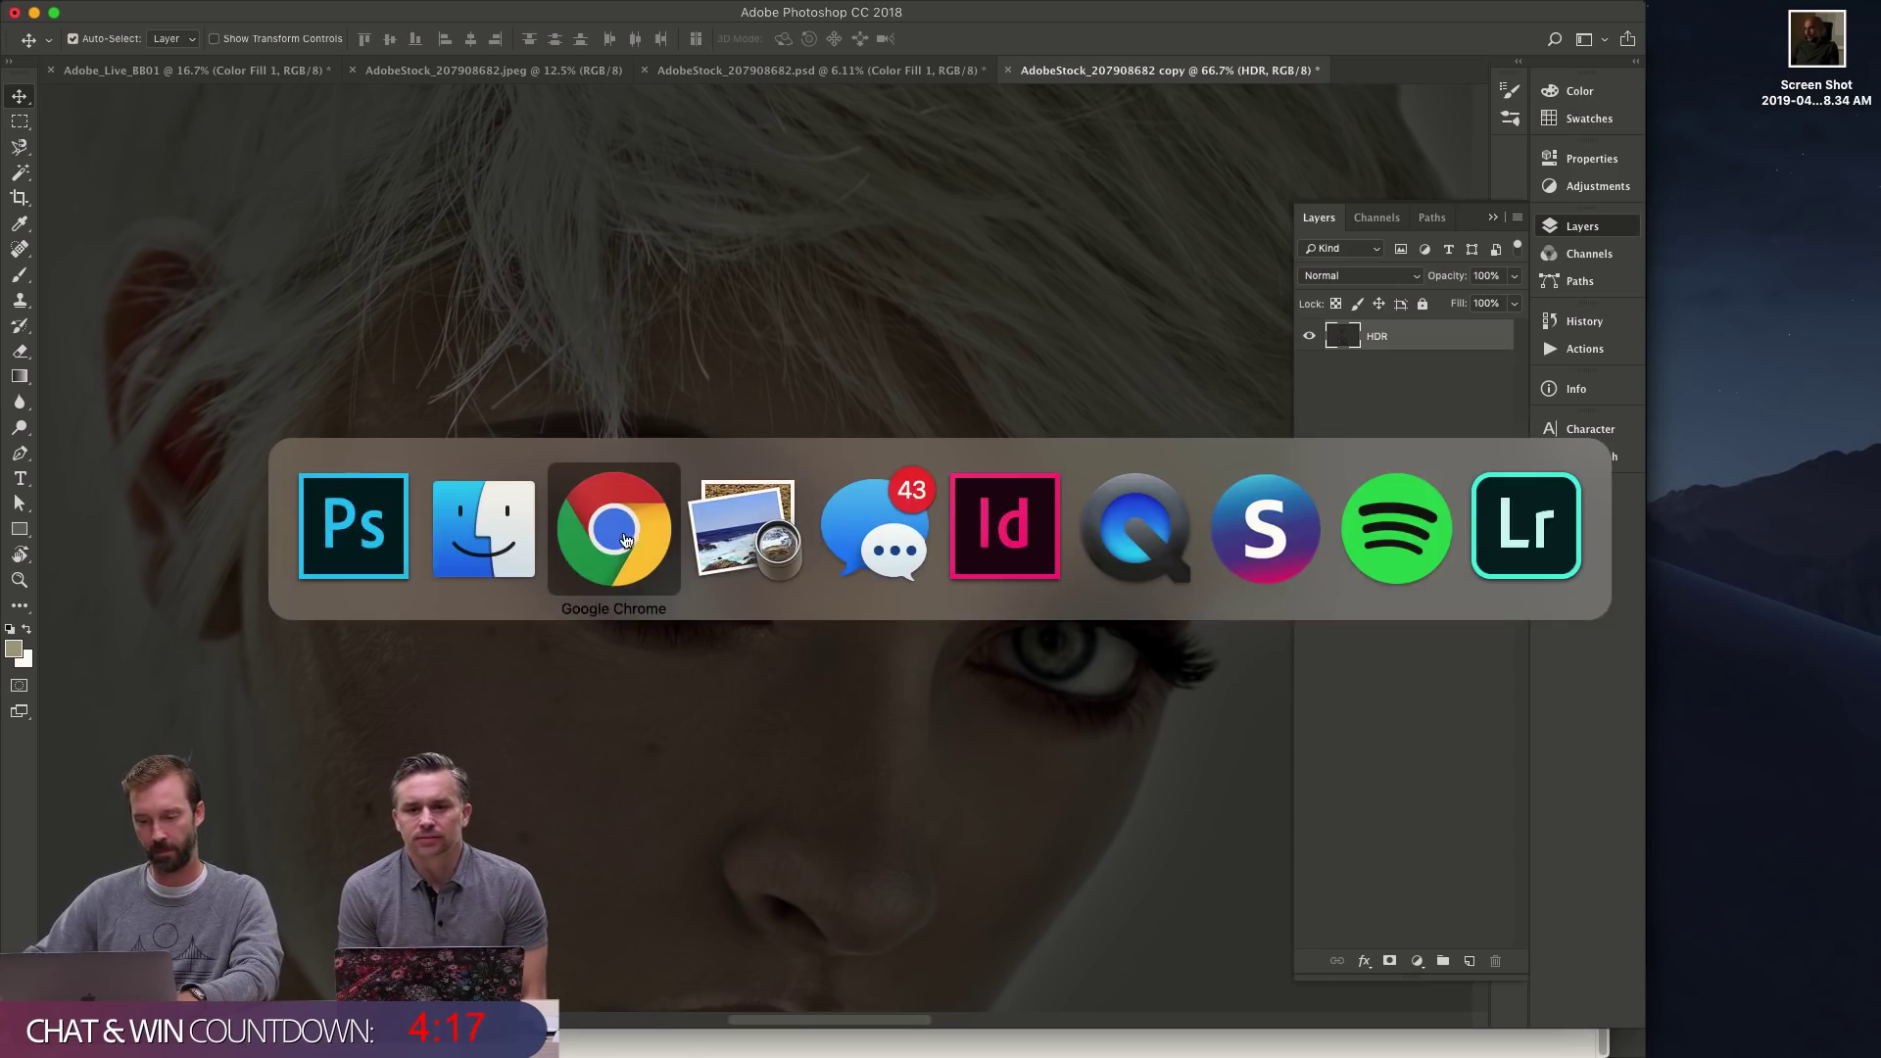
left_click(663, 544)
scroll(1084, 720, "down", 7)
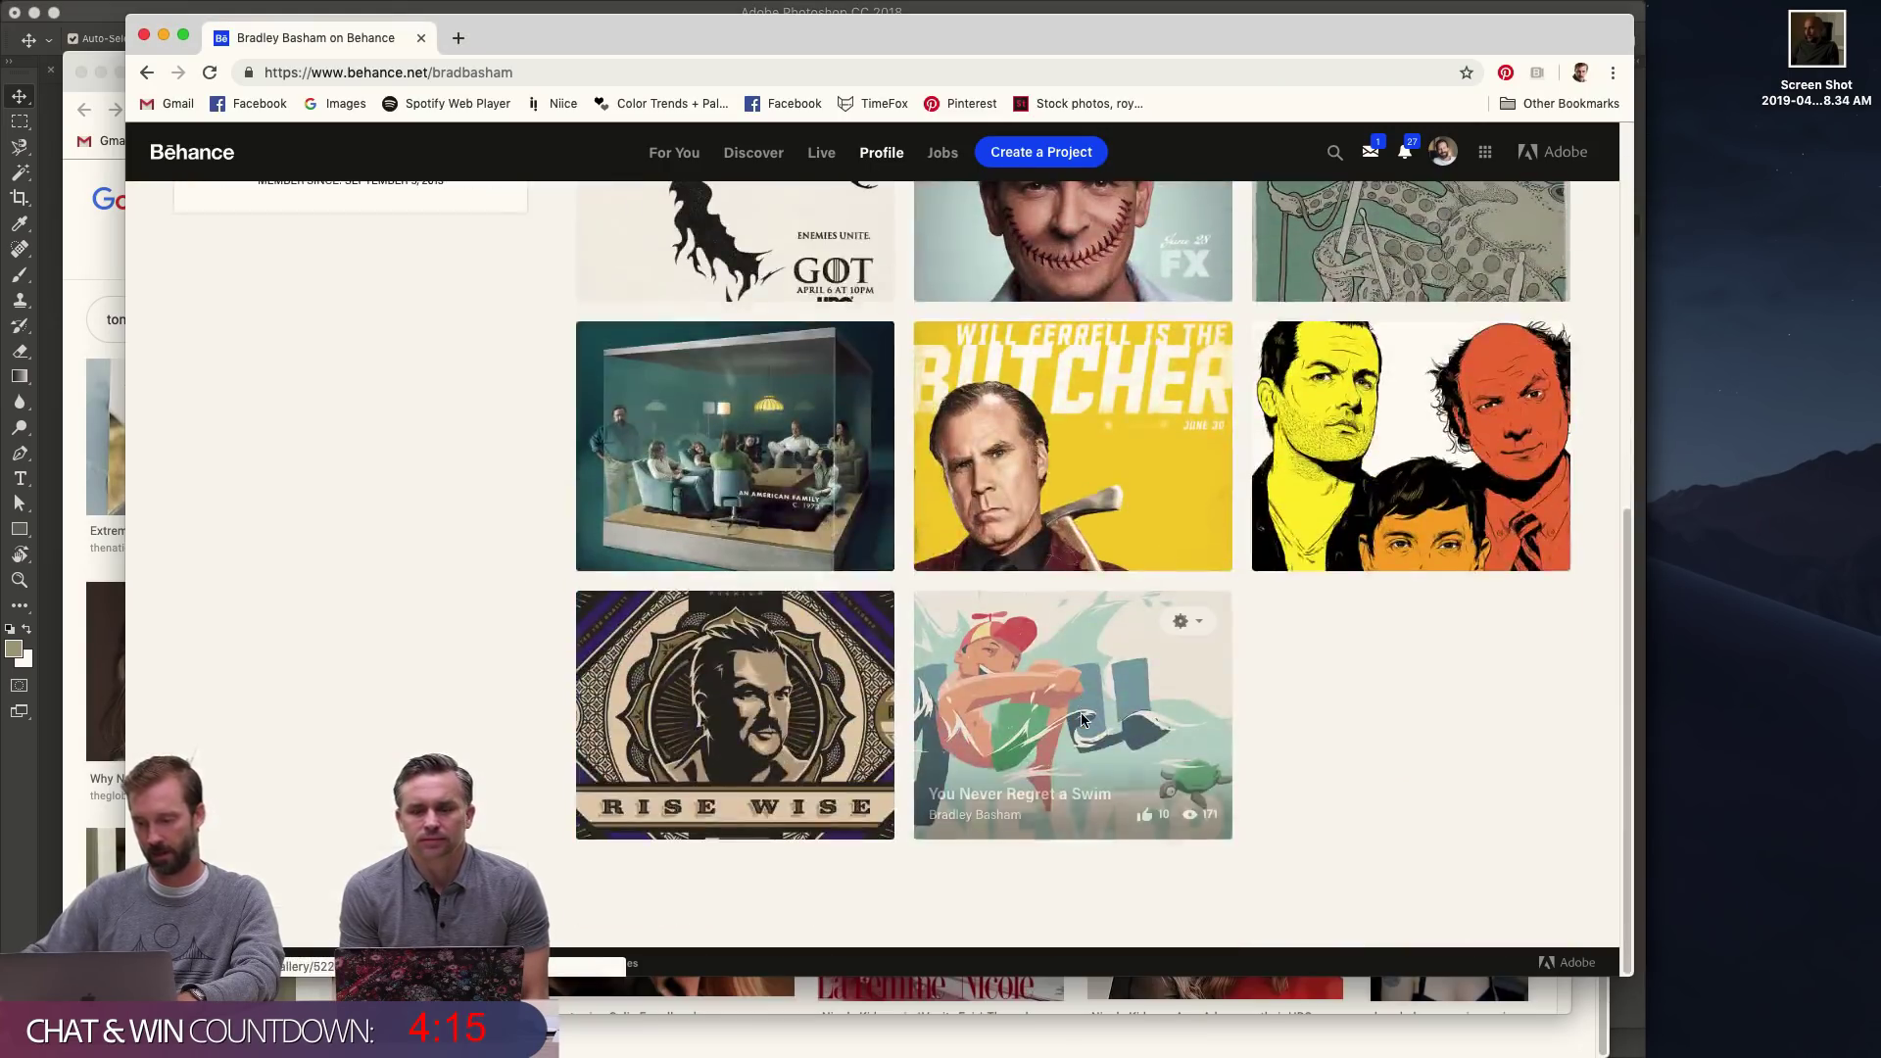
scroll(1084, 720, "up", 6)
scroll(1084, 720, "down", 4)
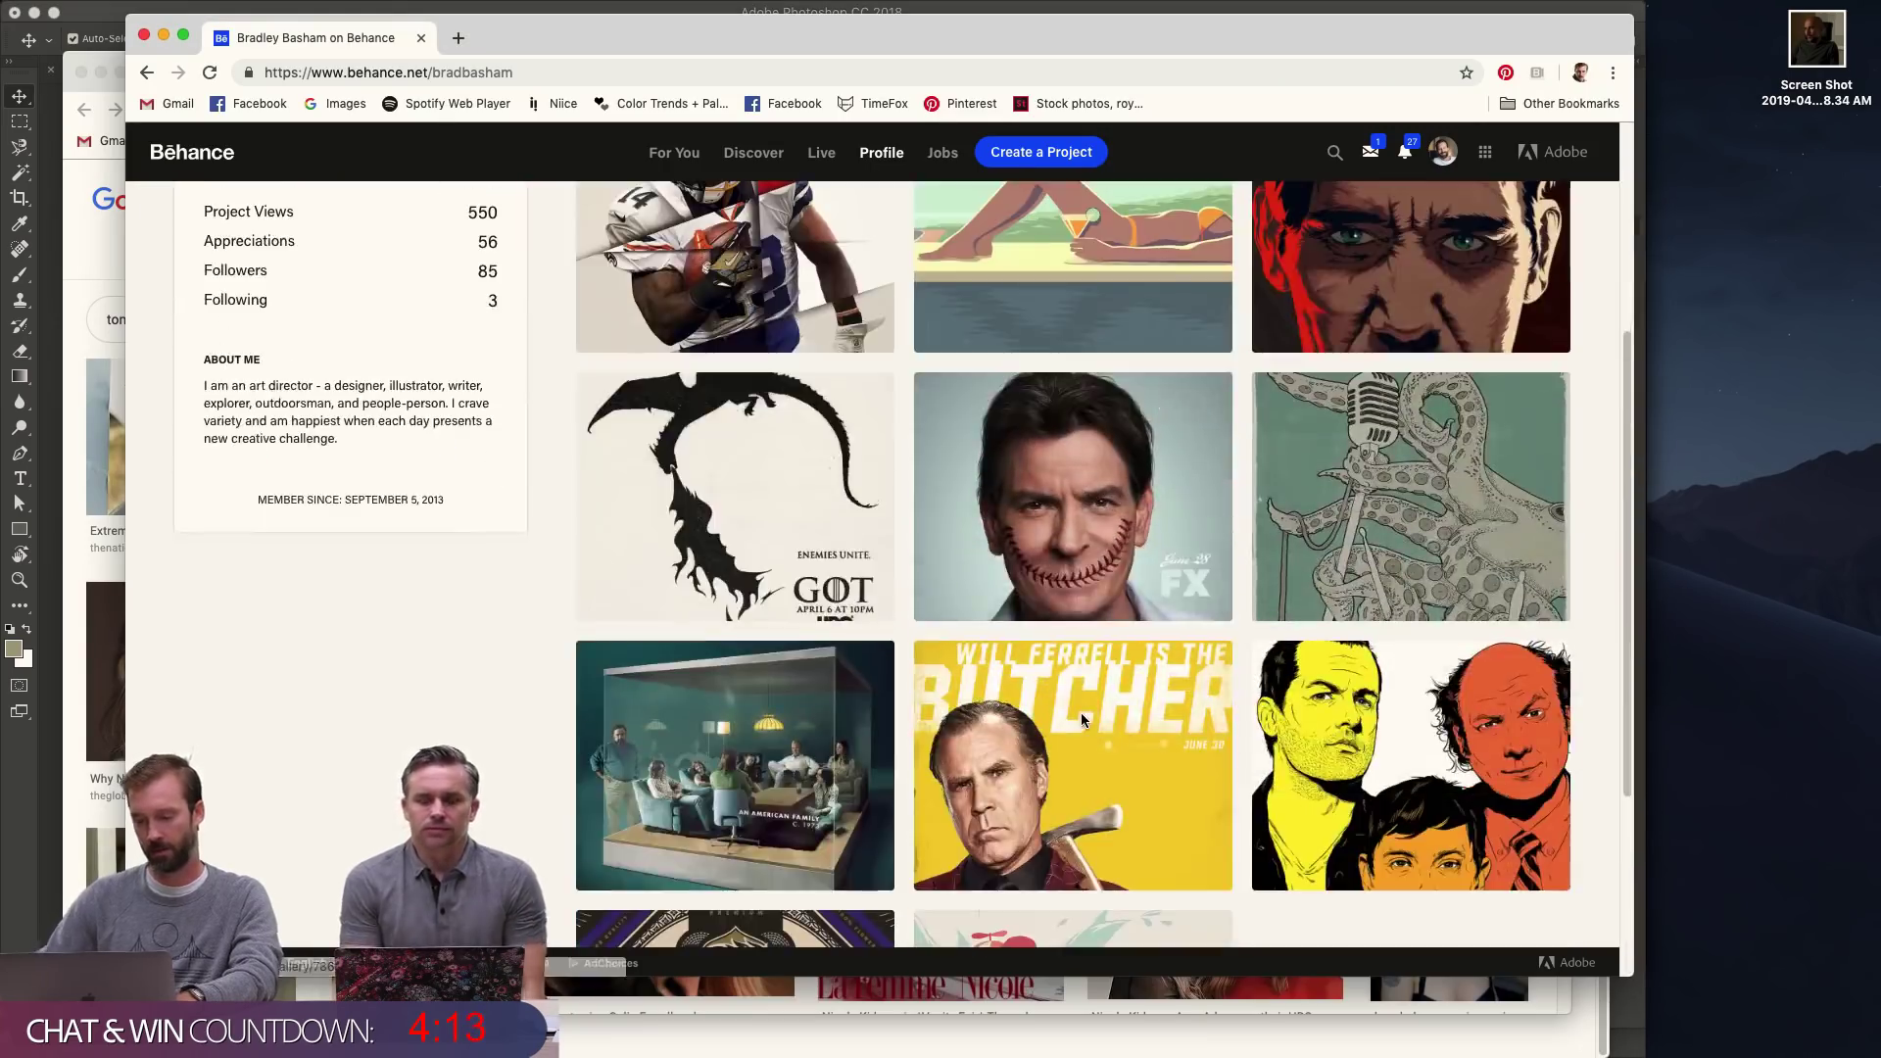
- Open the designer's portfolio website in a new browser tab and view The Crown project
key("super+t")
type("bradbasham.com")
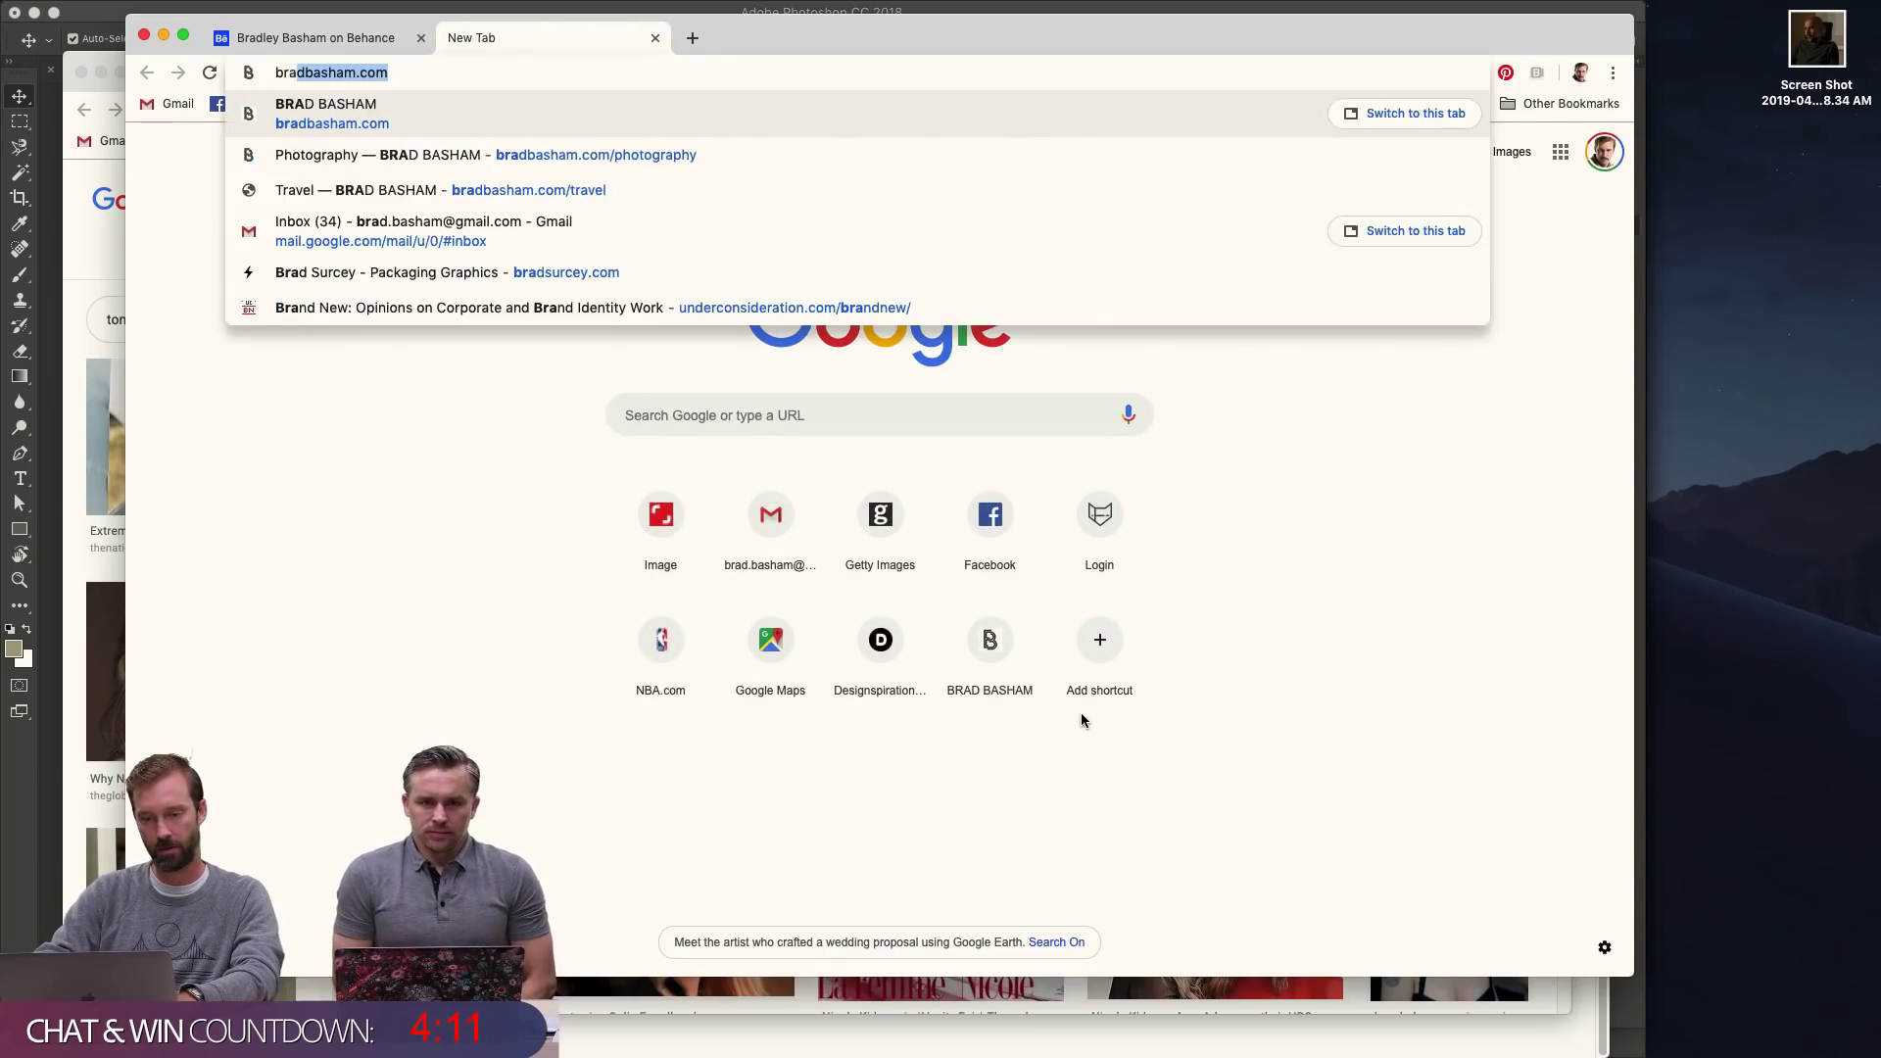
key("Return")
scroll(852, 656, "down", 5)
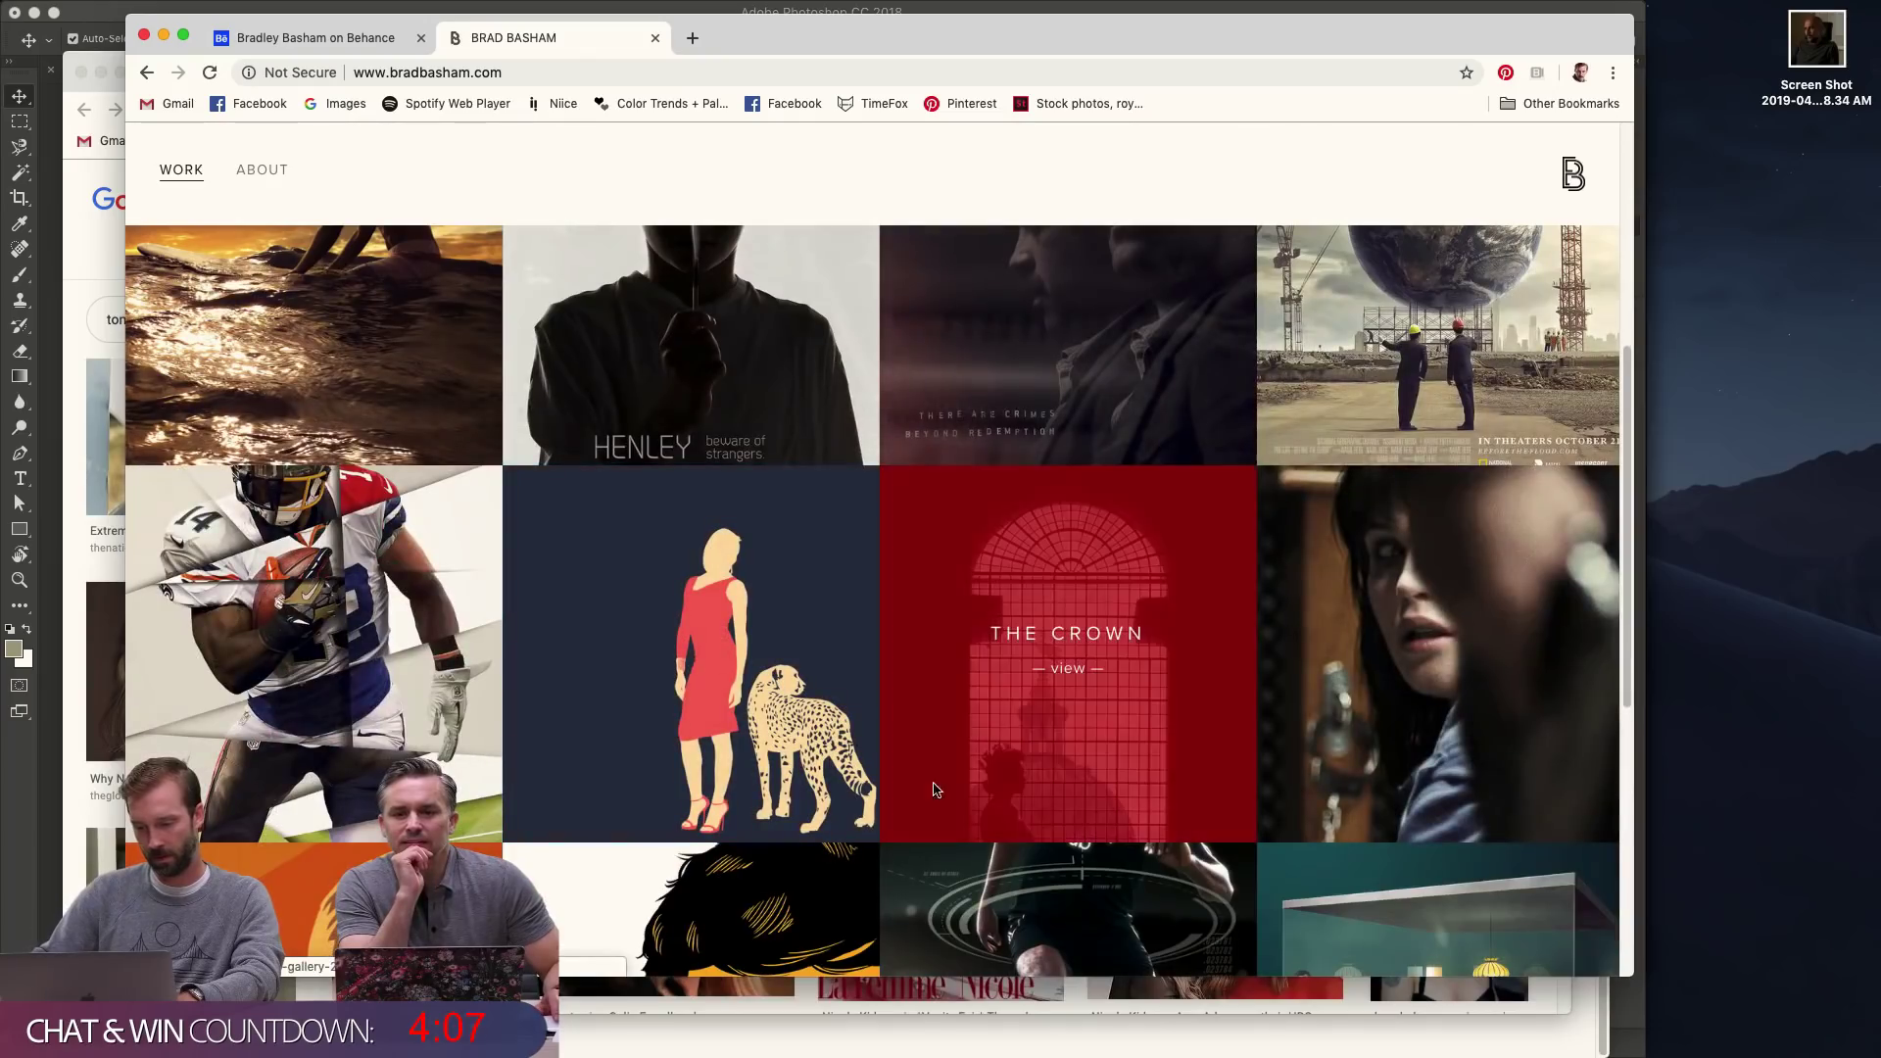
left_click(1074, 566)
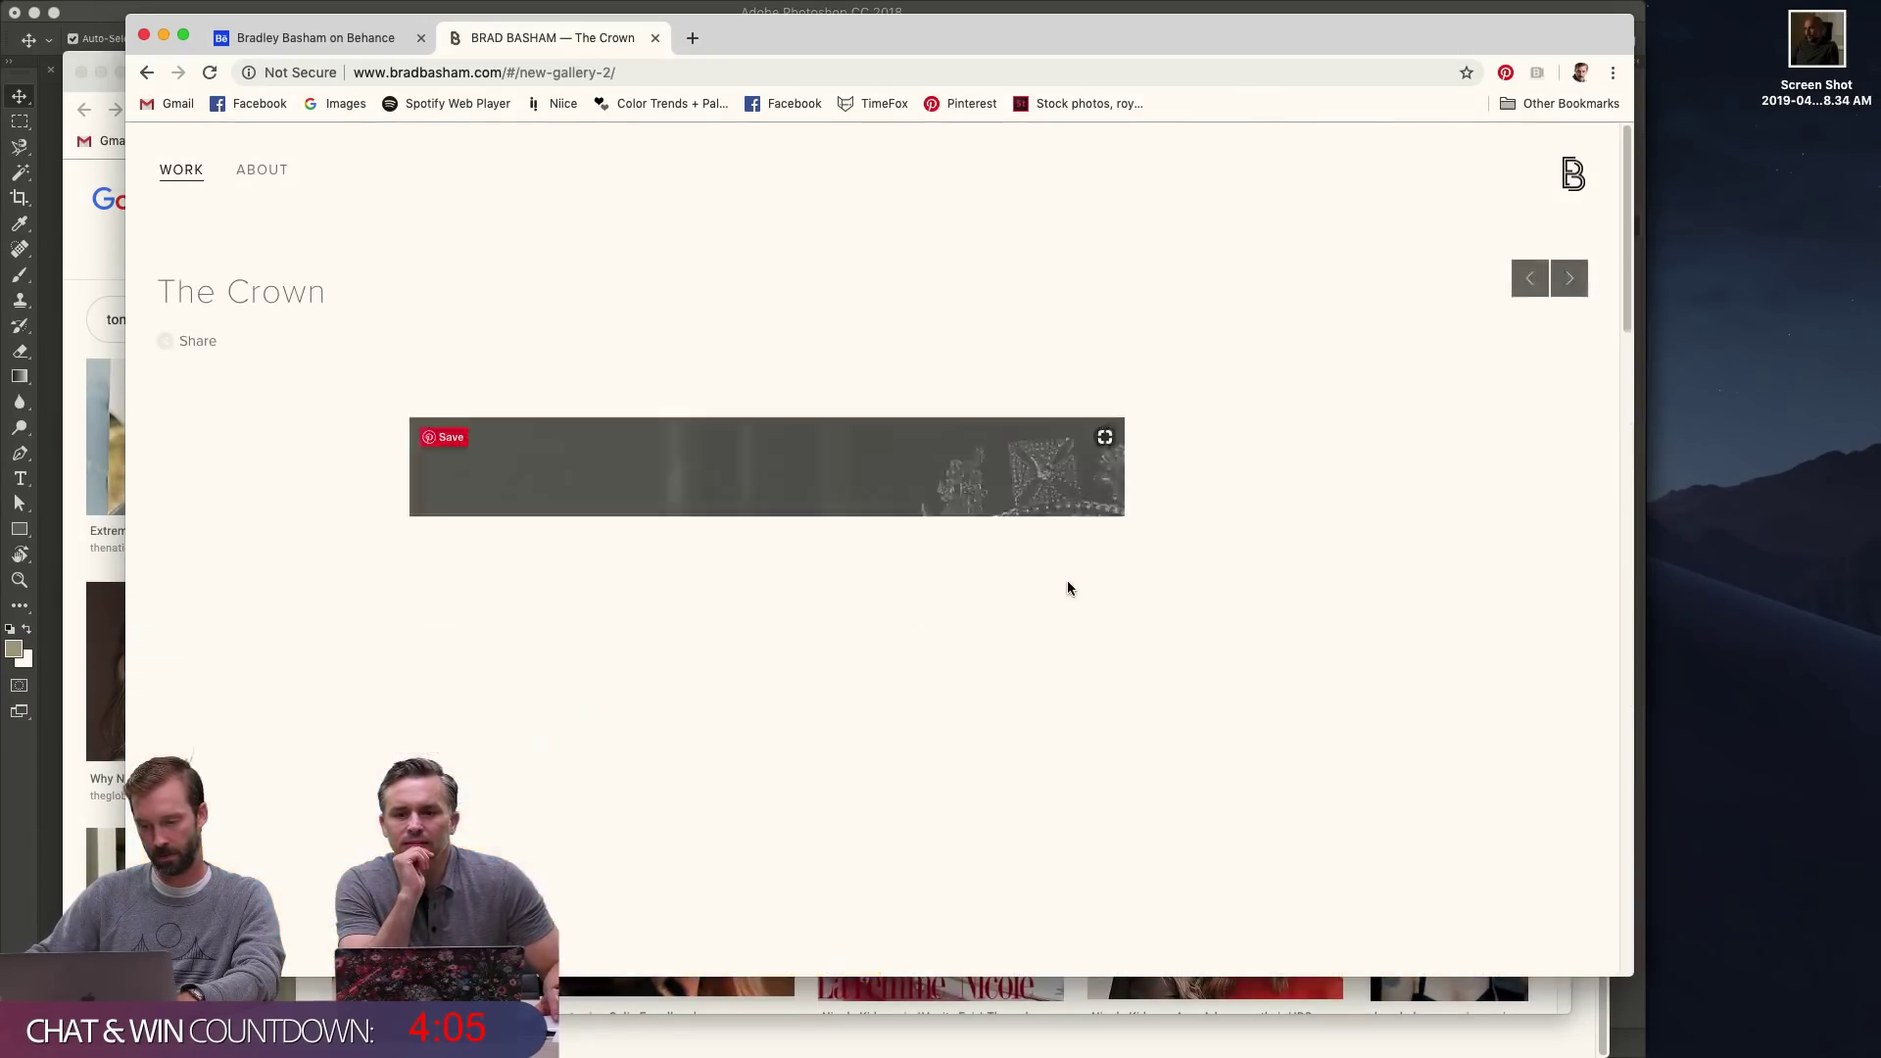
- Examine the dark, night-lit Netflix posters in The Crown project as lighting references
scroll(870, 700, "down", 15)
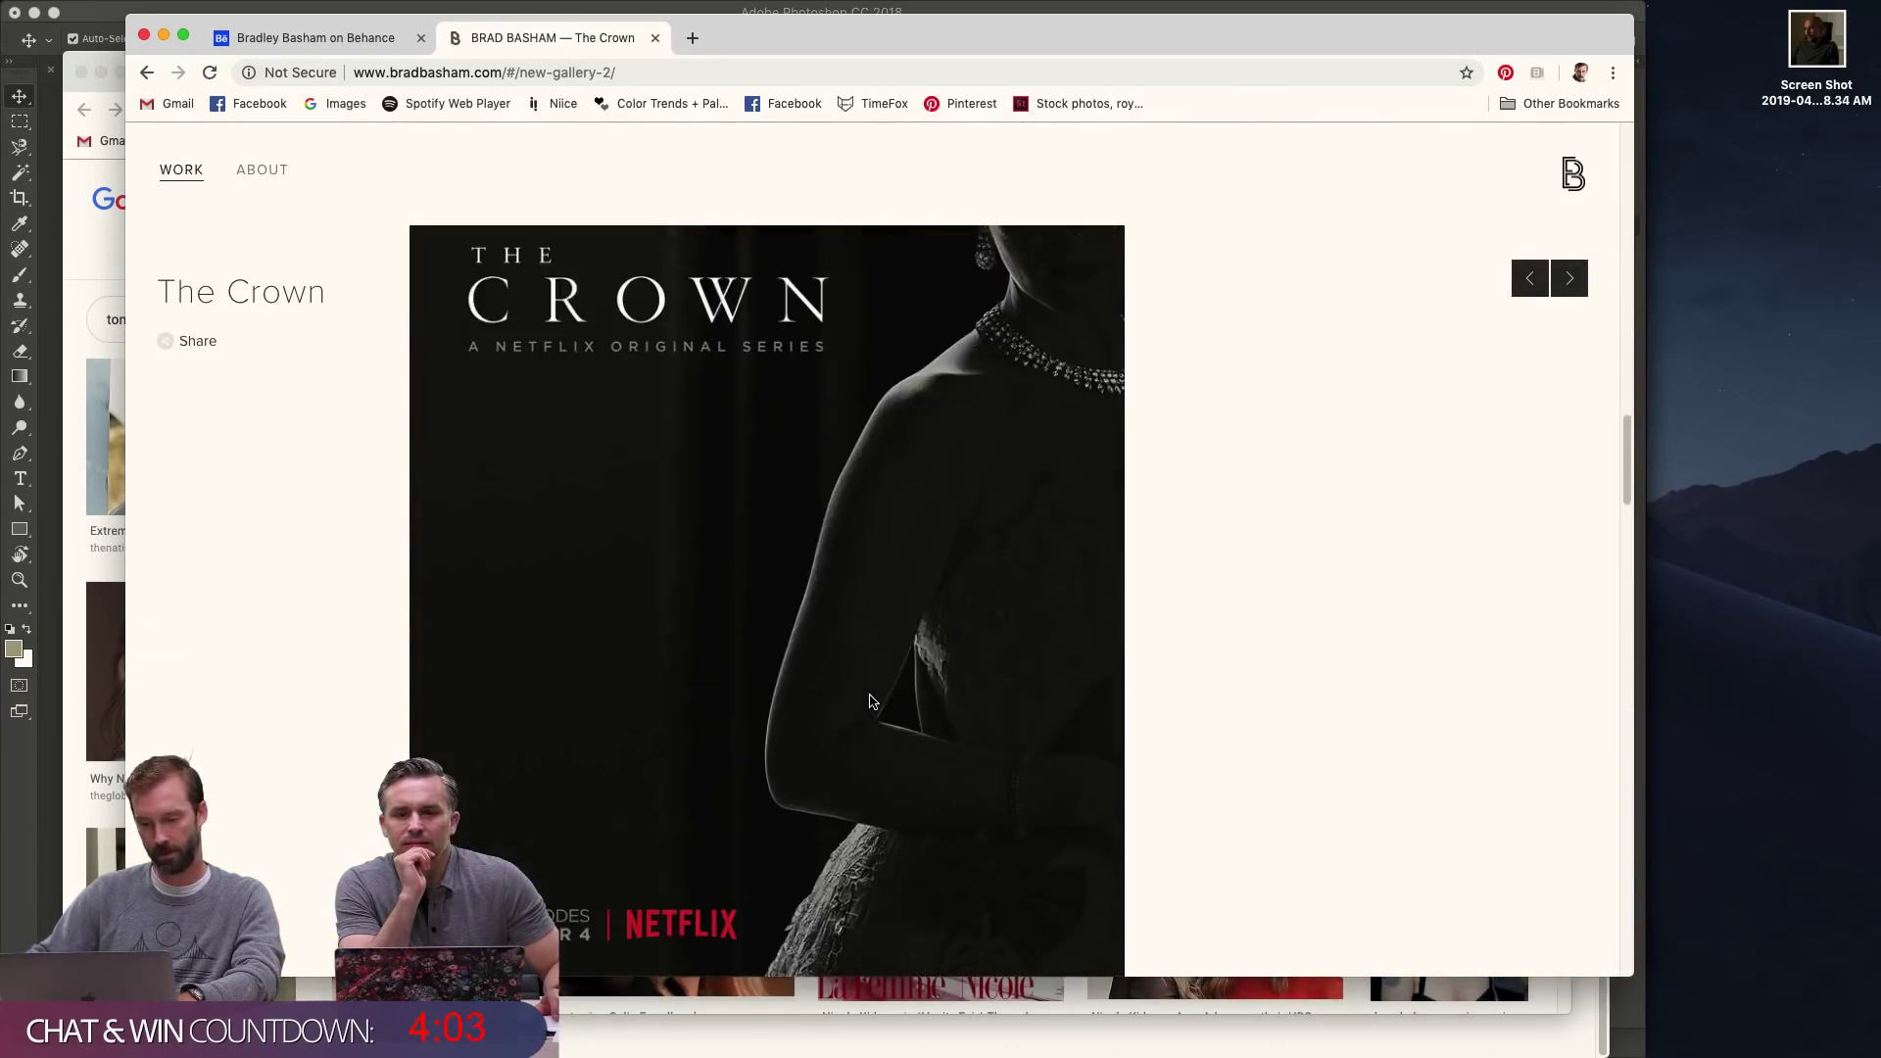
scroll(870, 699, "up", 1)
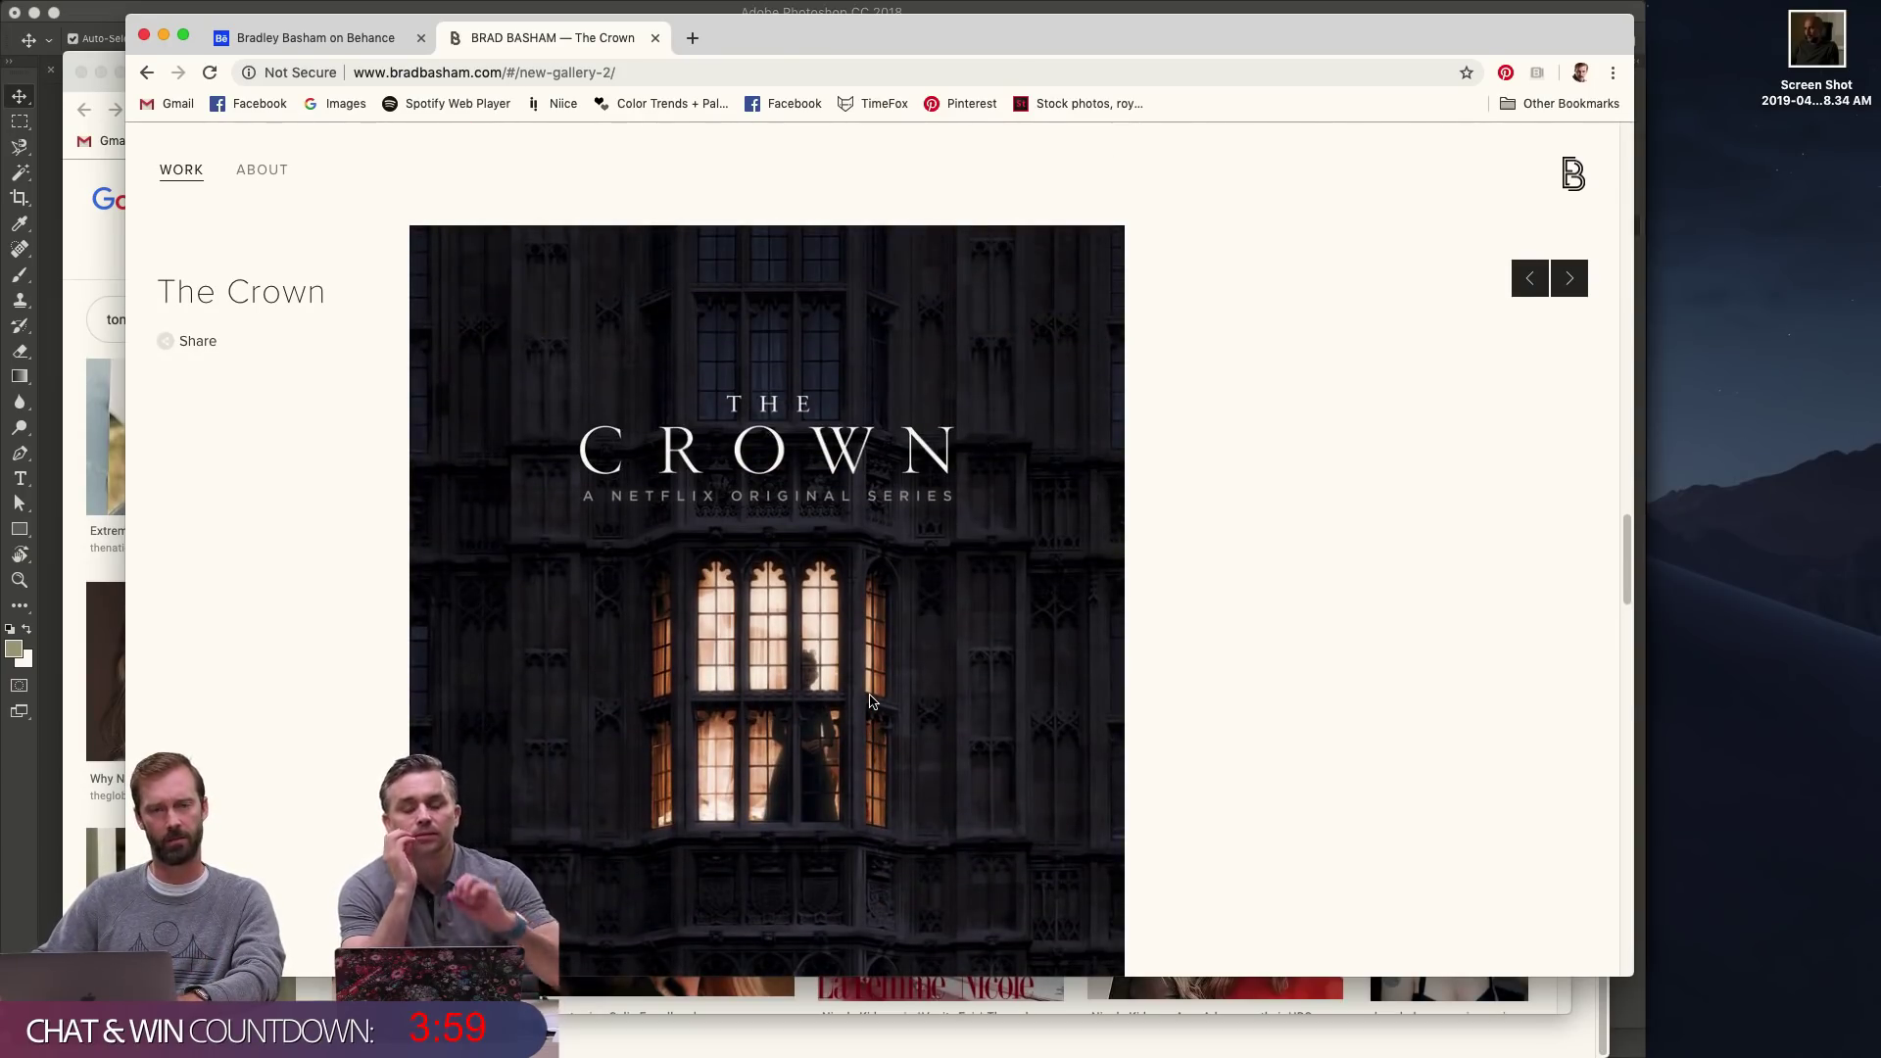
scroll(1018, 582, "up", 2)
scroll(1018, 582, "down", 5)
scroll(1019, 584, "up", 2)
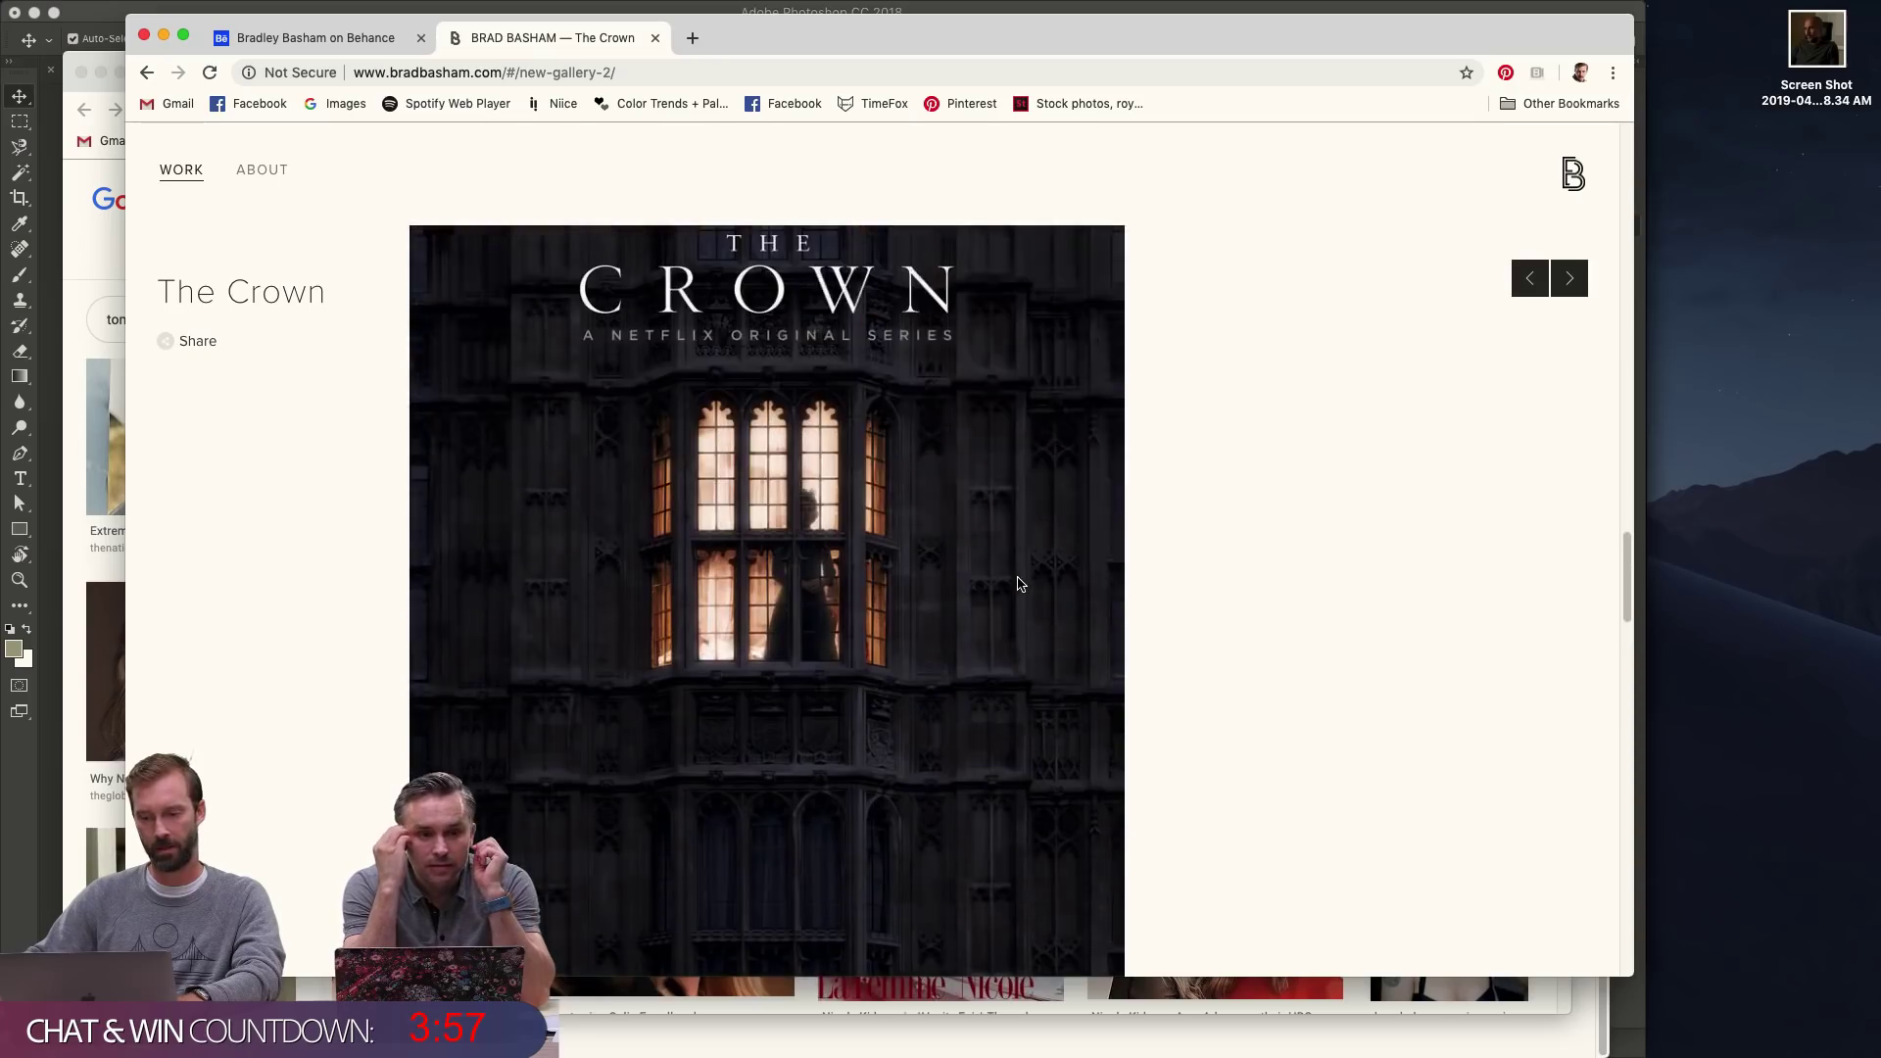
scroll(1019, 583, "up", 1)
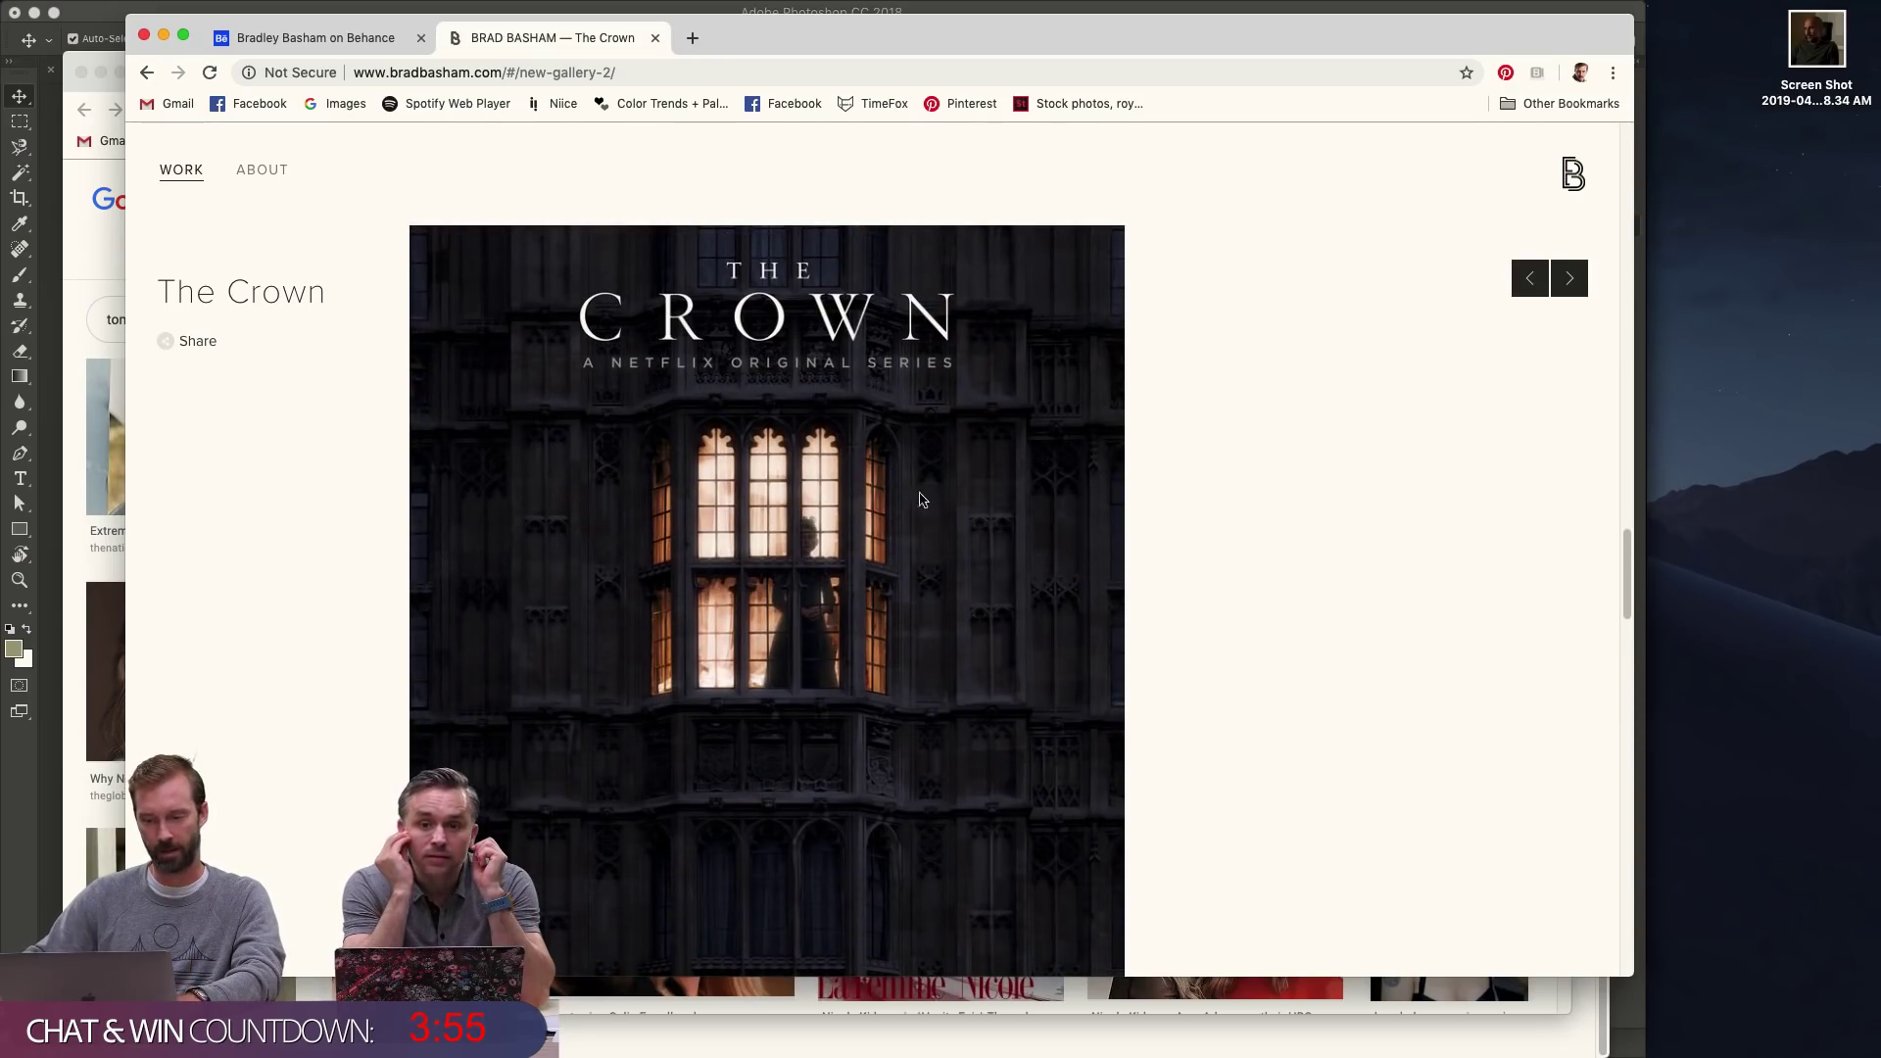
scroll(866, 571, "up", 3)
scroll(773, 533, "down", 5)
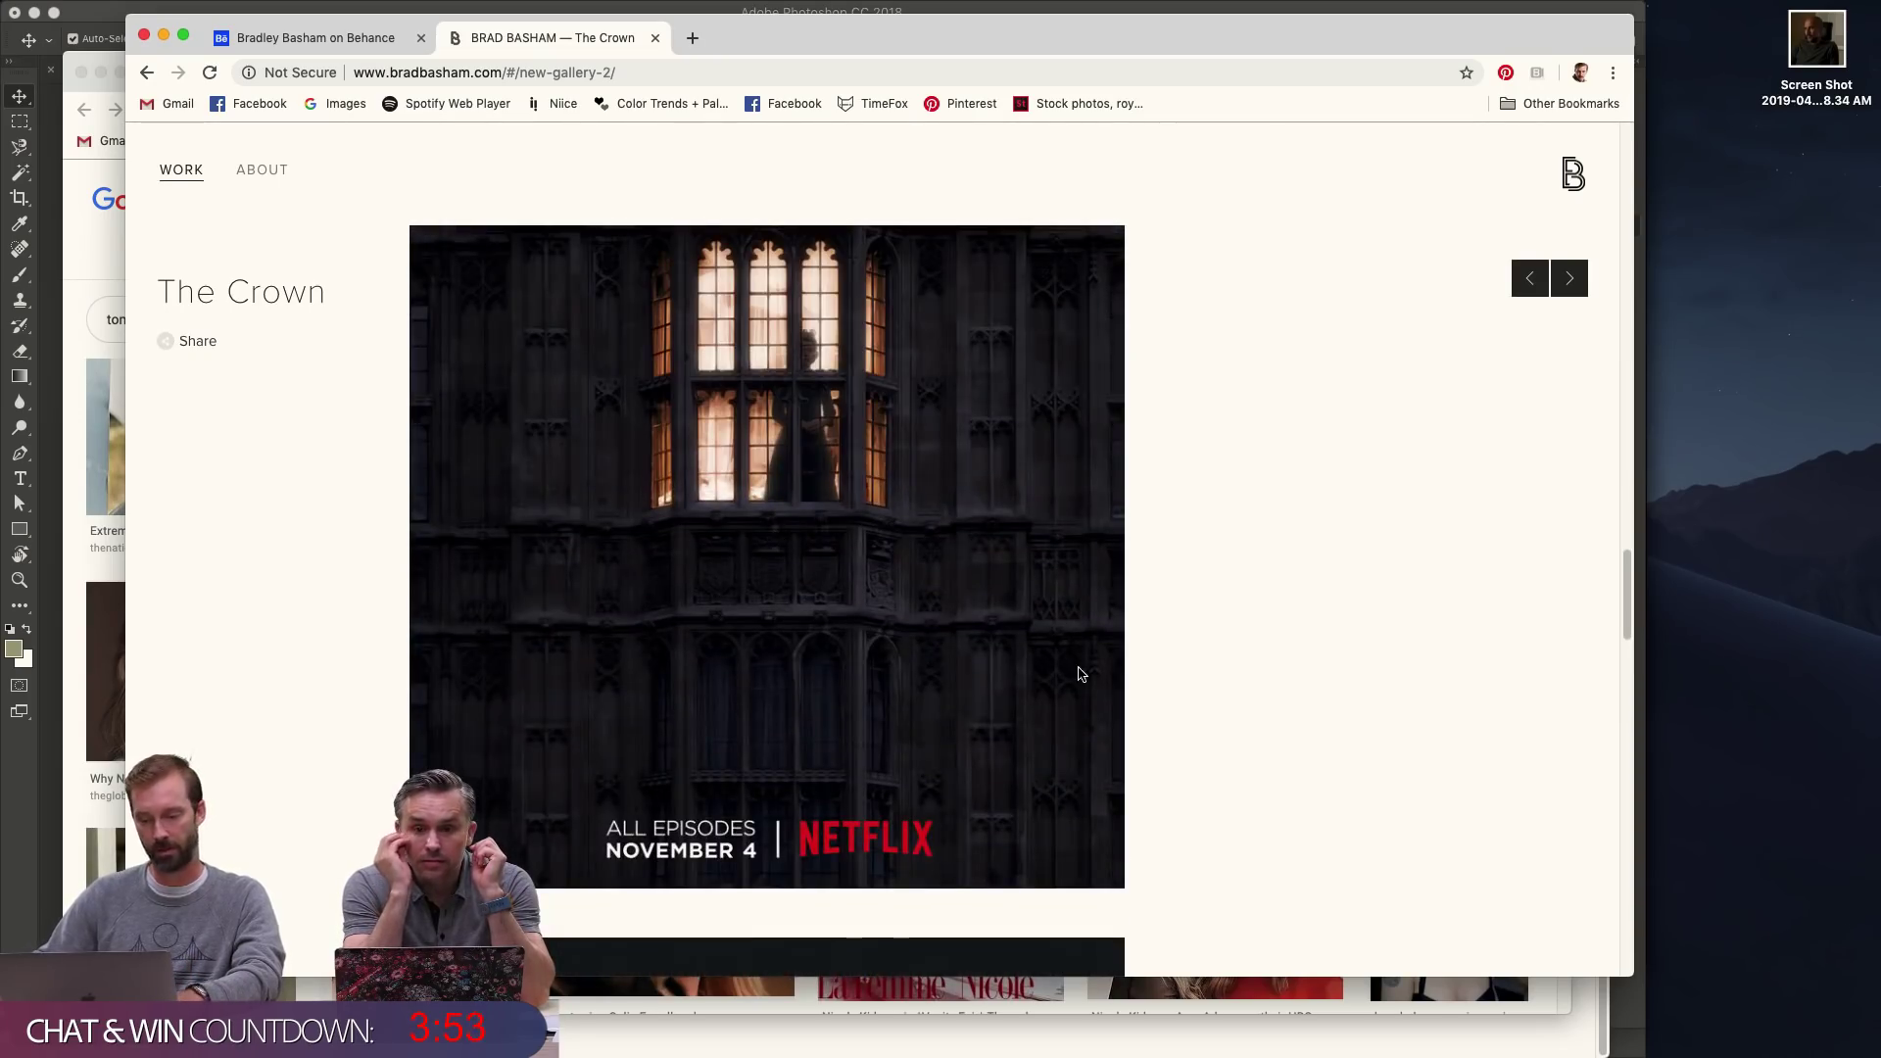
- Return to Photoshop and place the HDR layer in AdobeStock_207908682.psd, inside Group 5 above the RT layer
key("super+Tab")
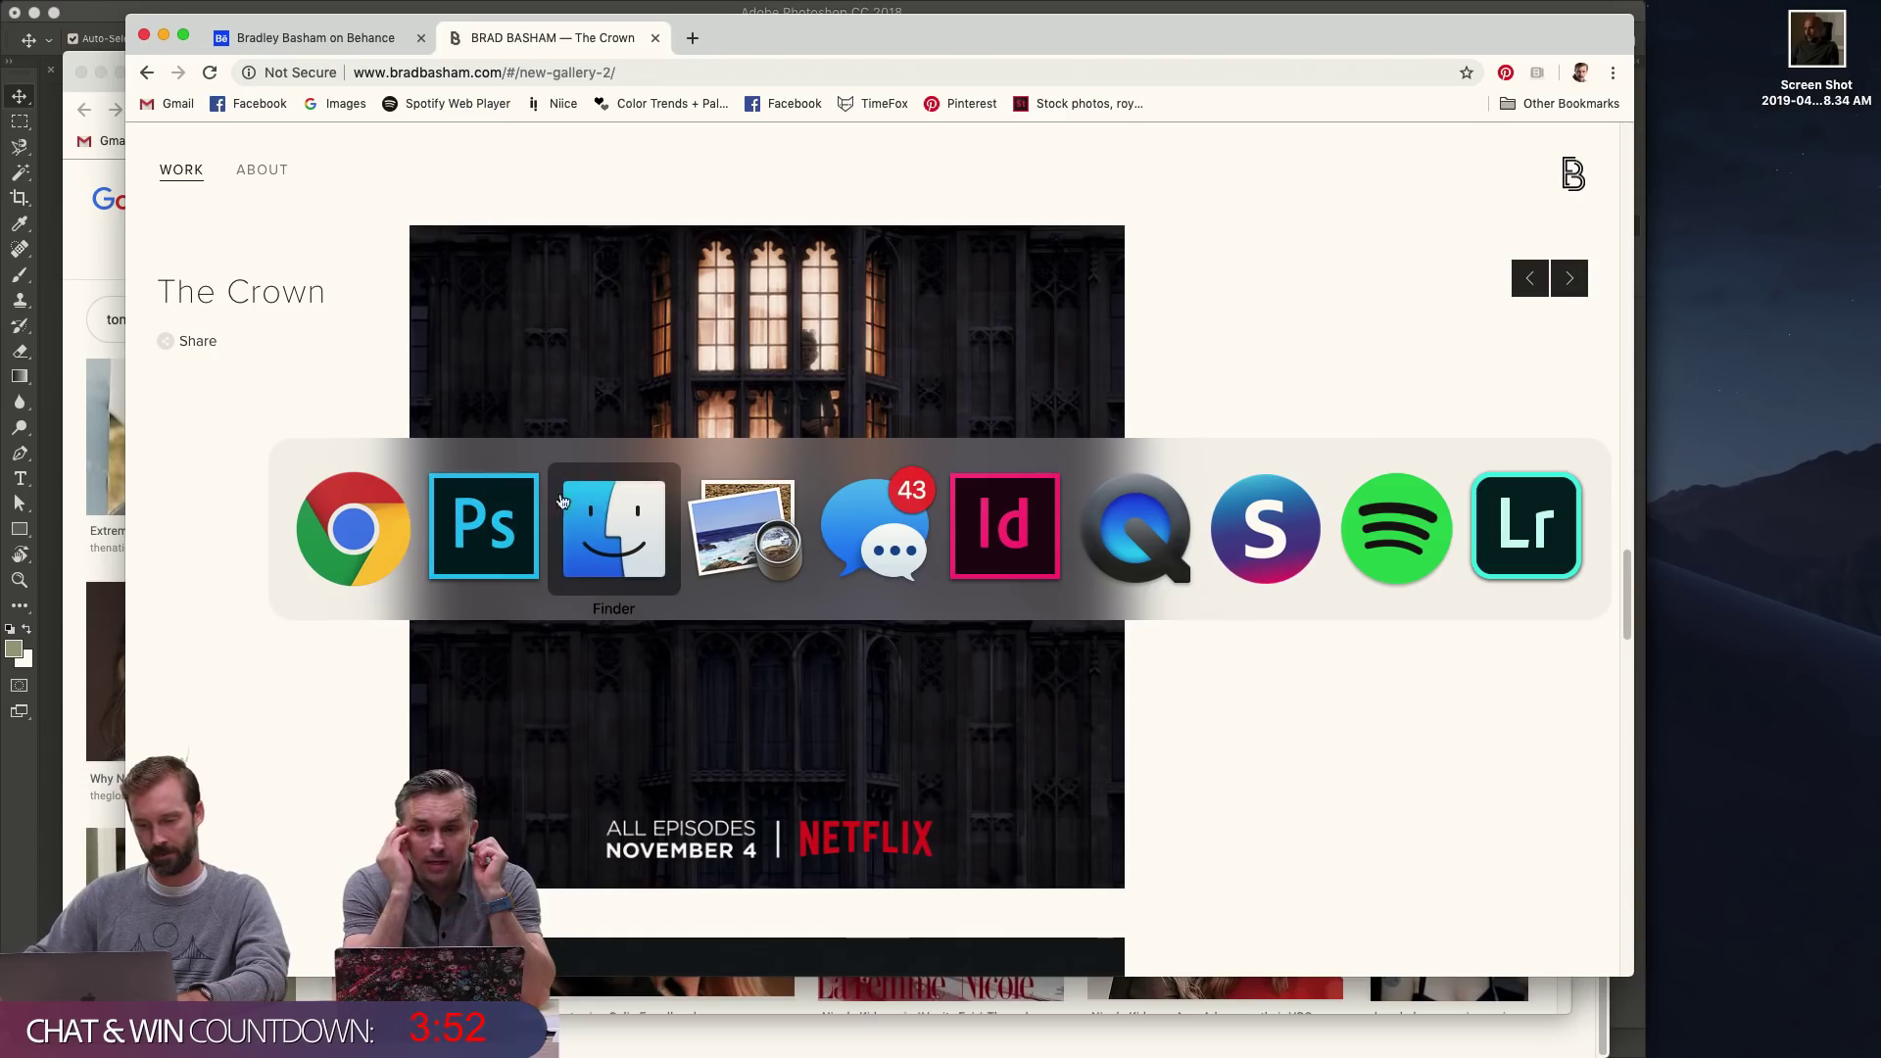
left_click(518, 528)
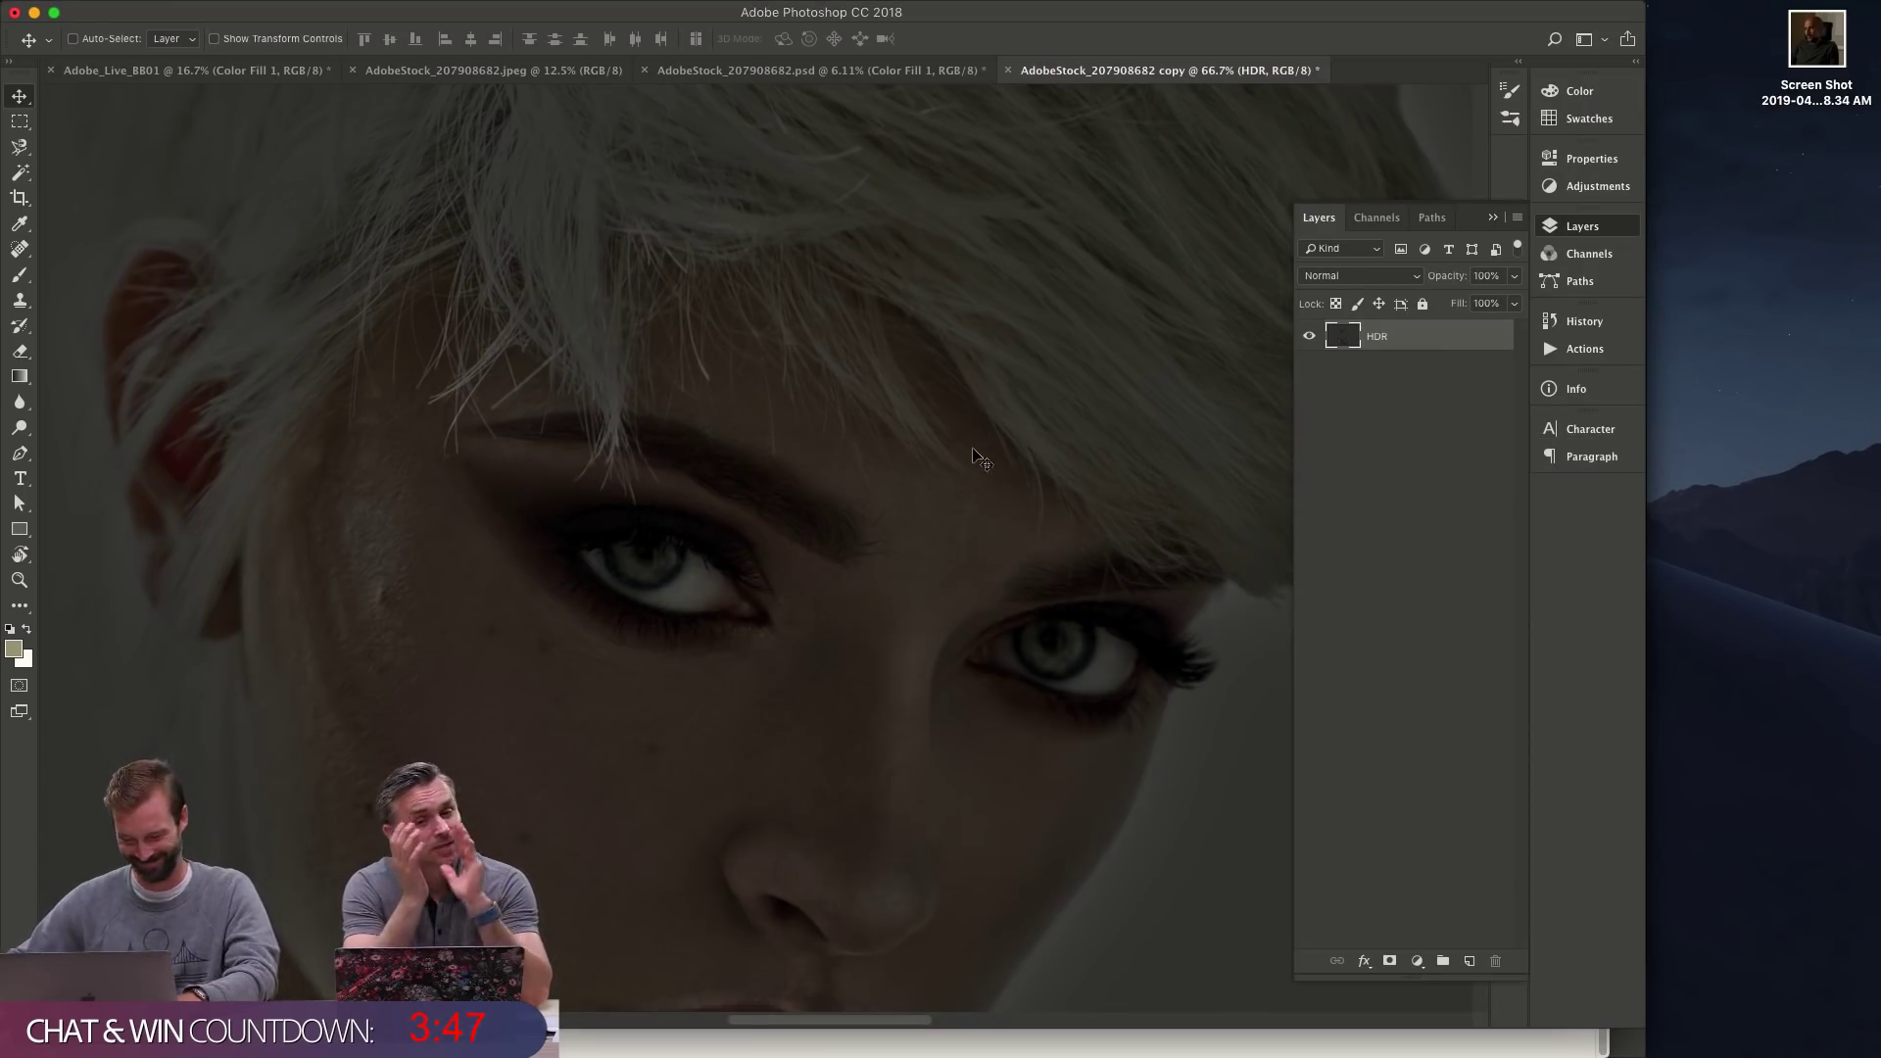
scroll(973, 452, "down", 8)
left_click(792, 70)
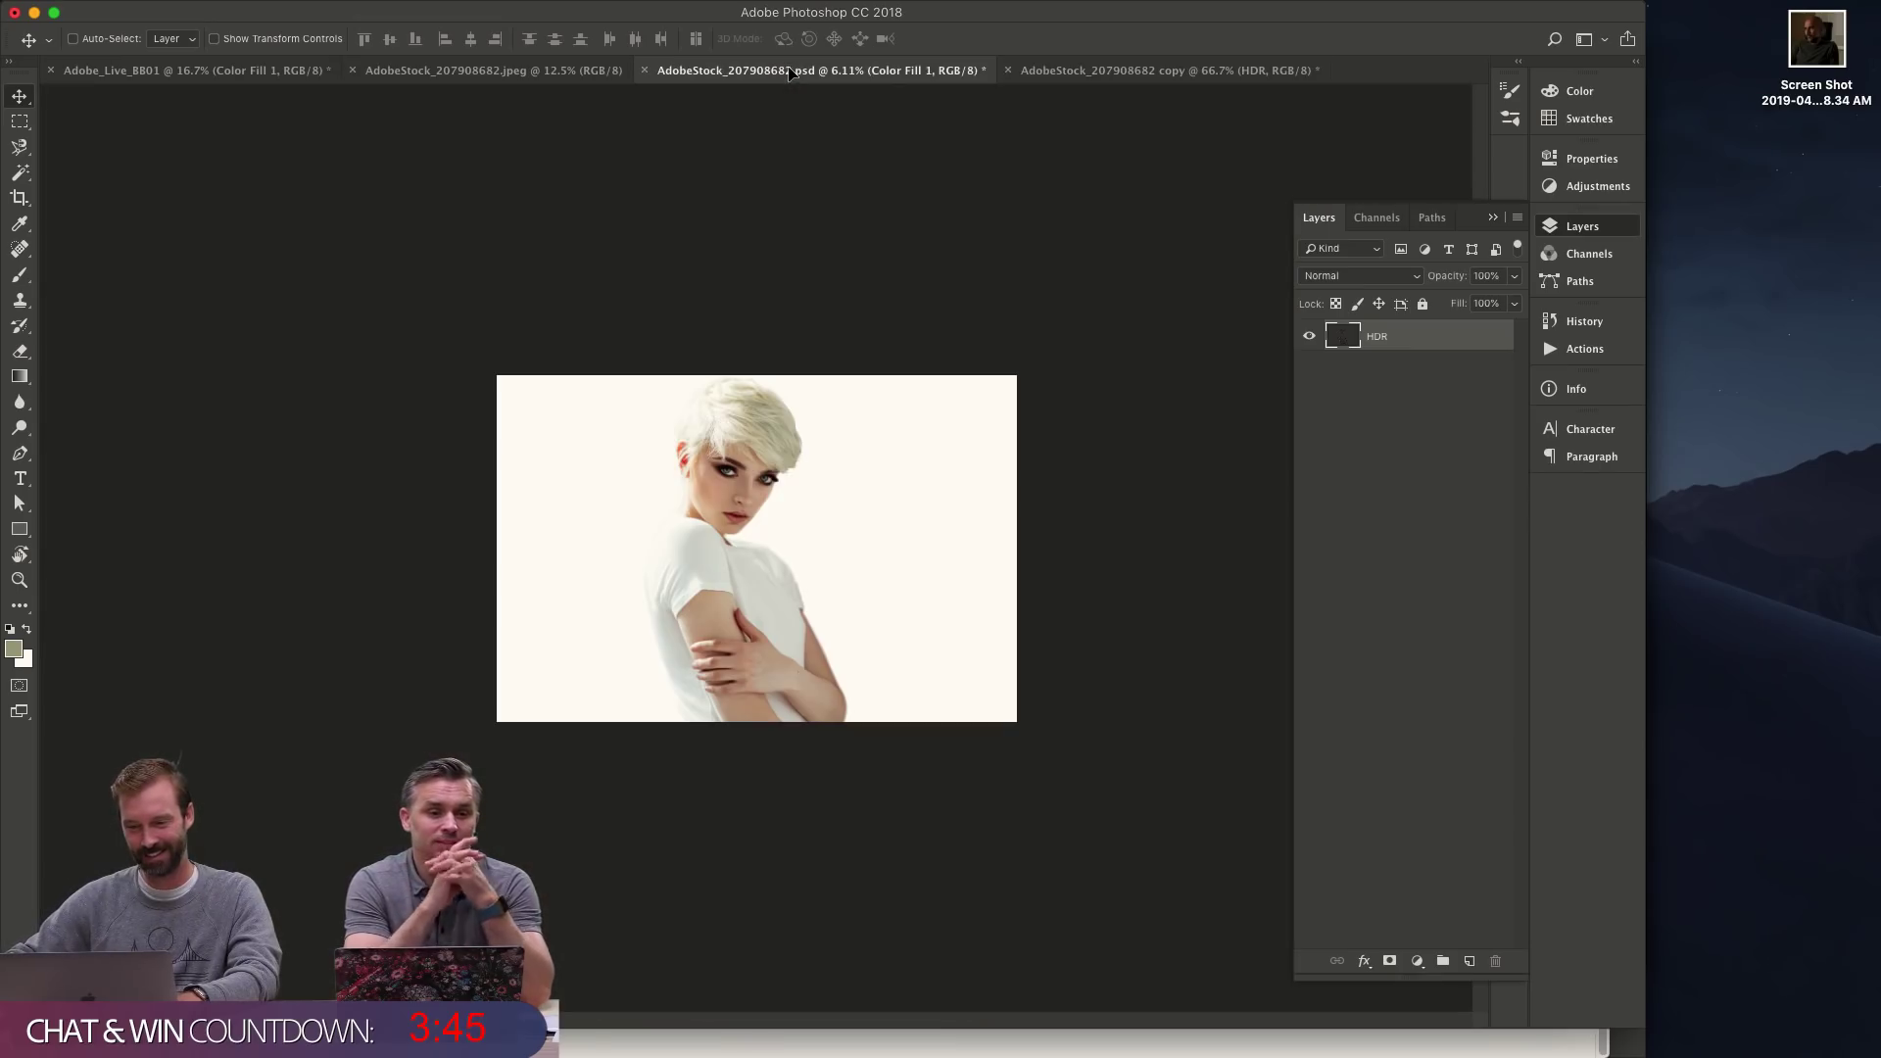
left_click_drag(1435, 460, 1416, 333)
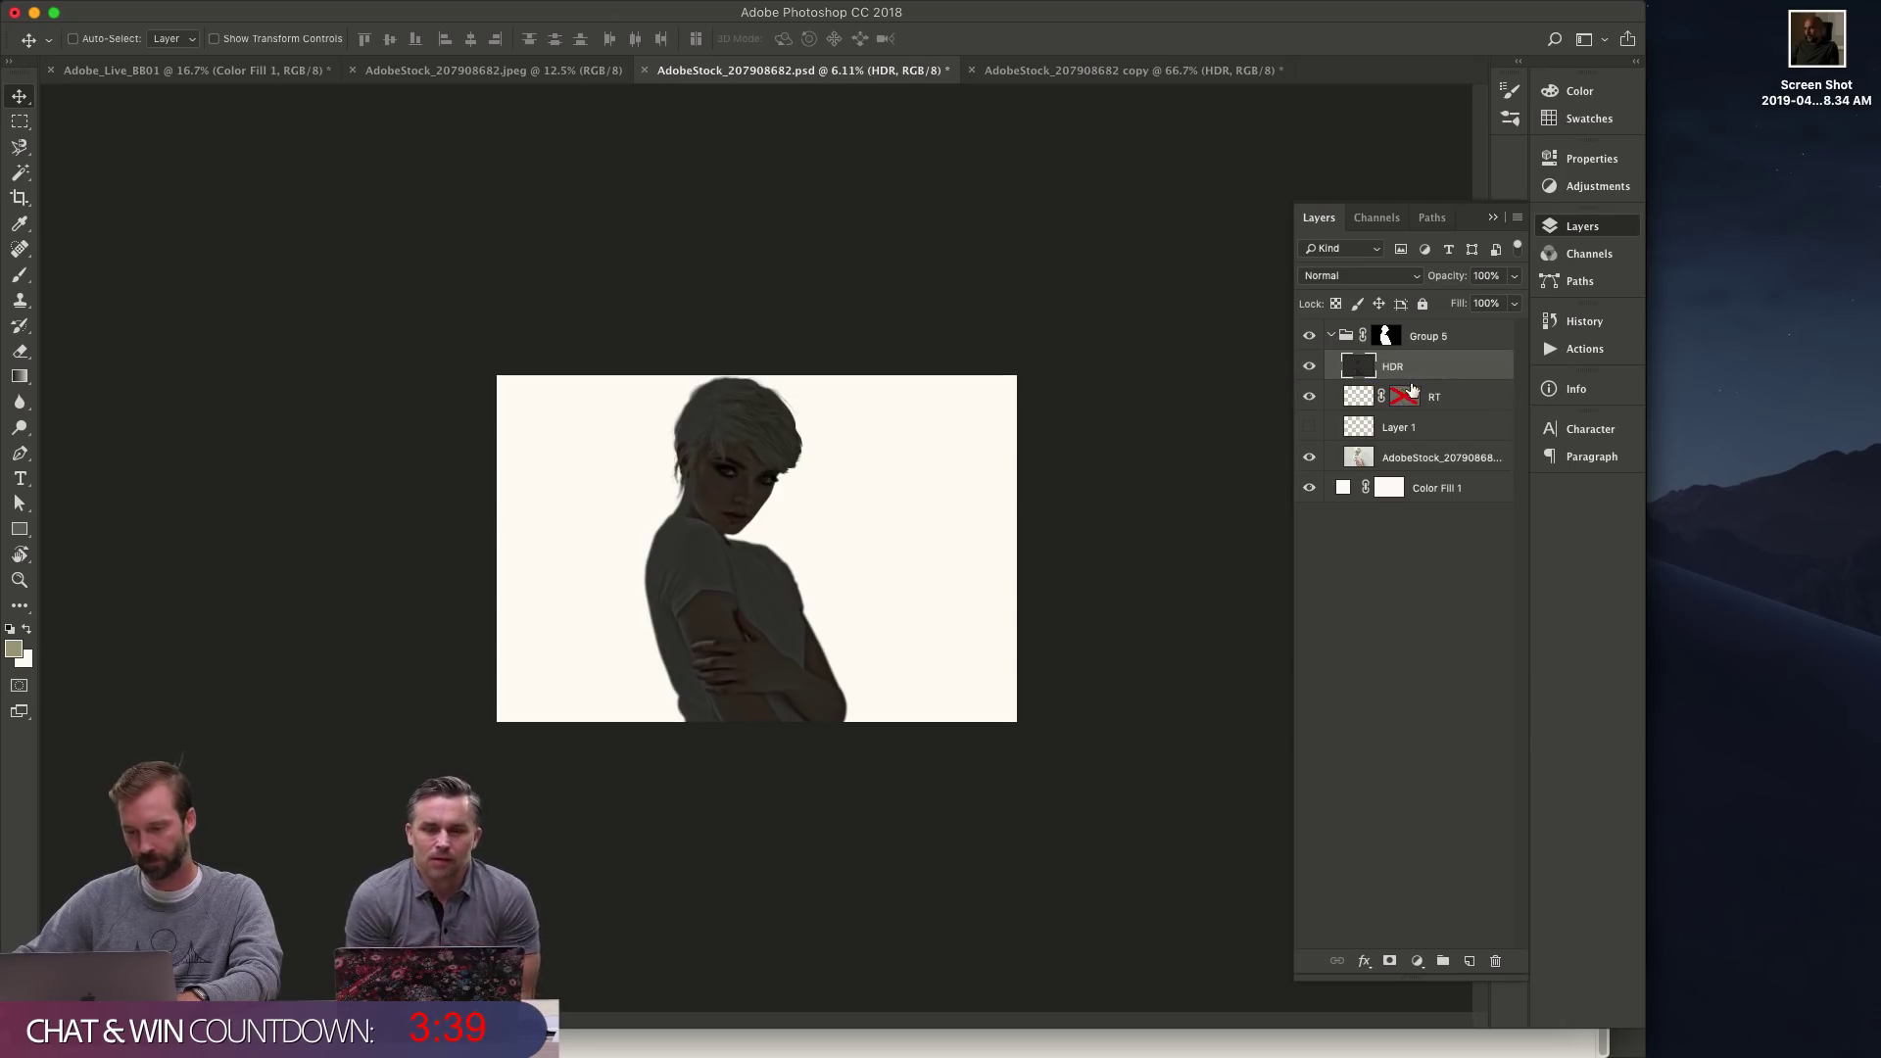
- Set the Color Fill 1 background layer to black, 000000
key("z")
left_click_drag(811, 462, 885, 466)
key("super+minus")
key("super+minus")
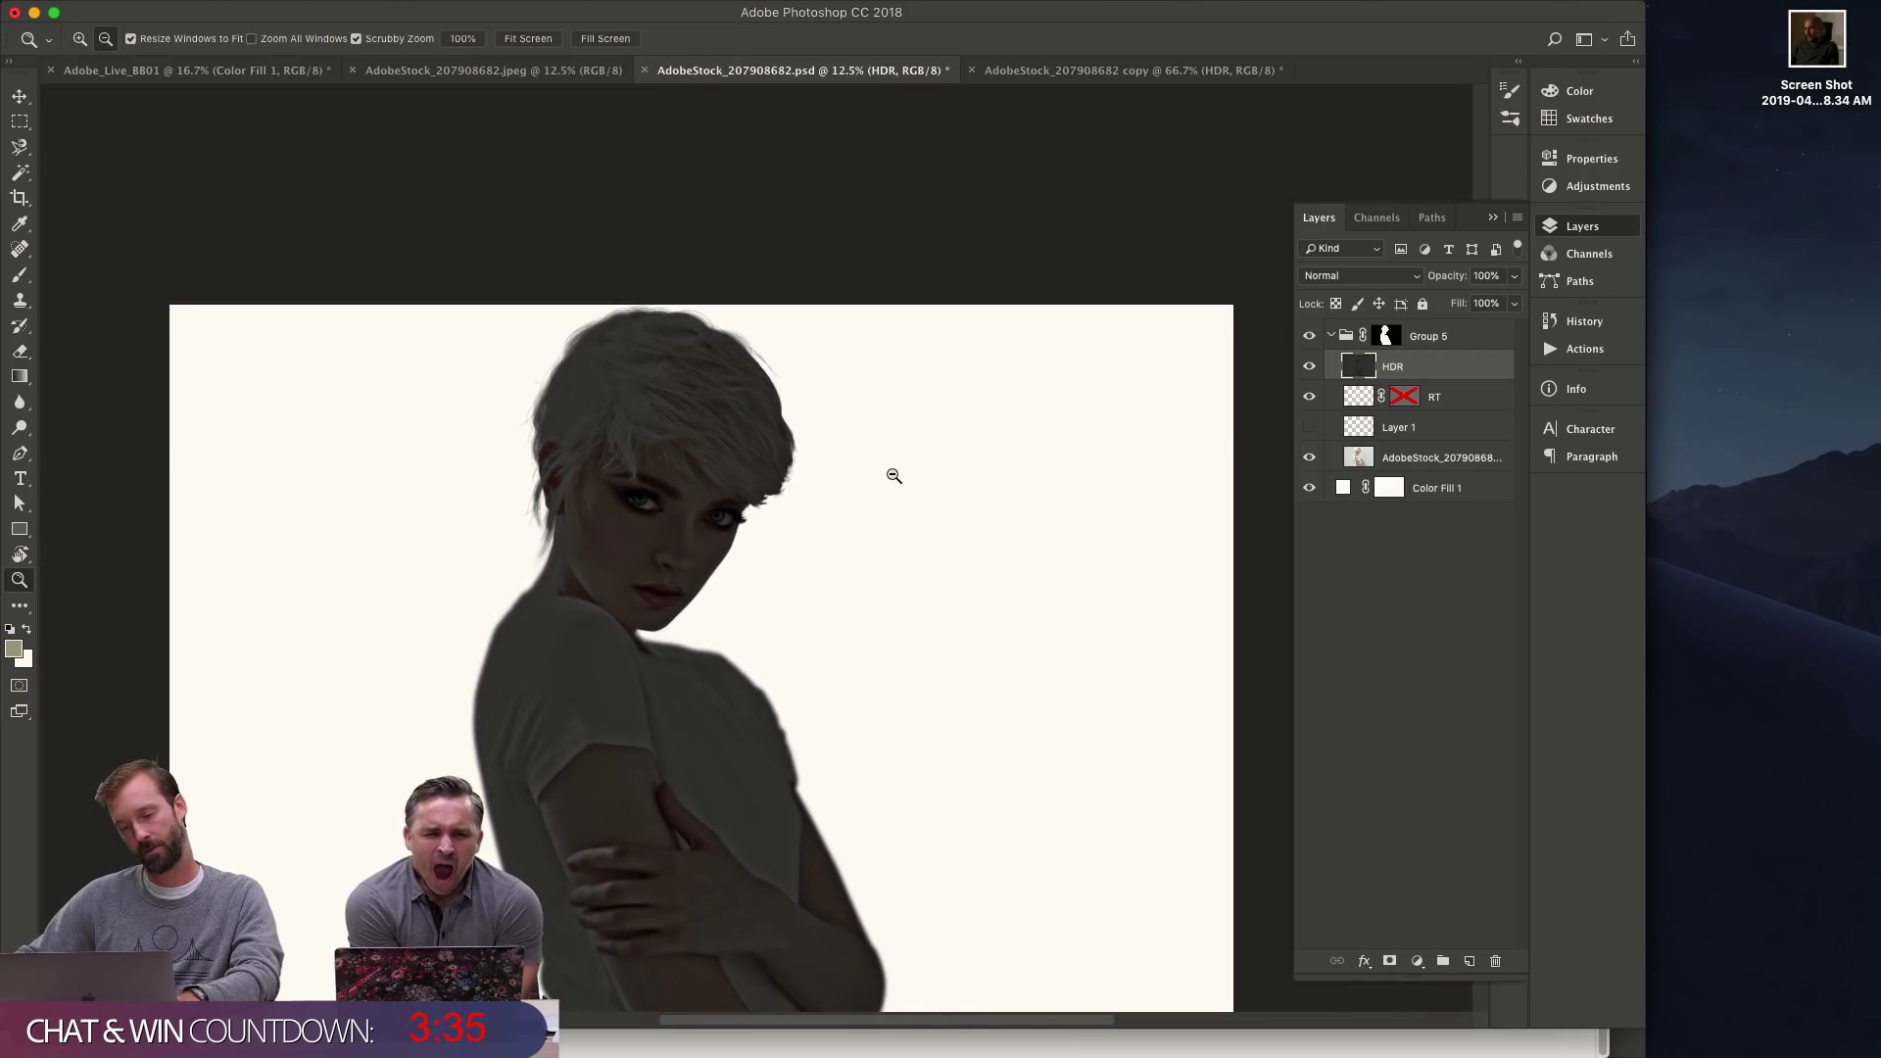
left_click_drag(697, 527, 931, 544)
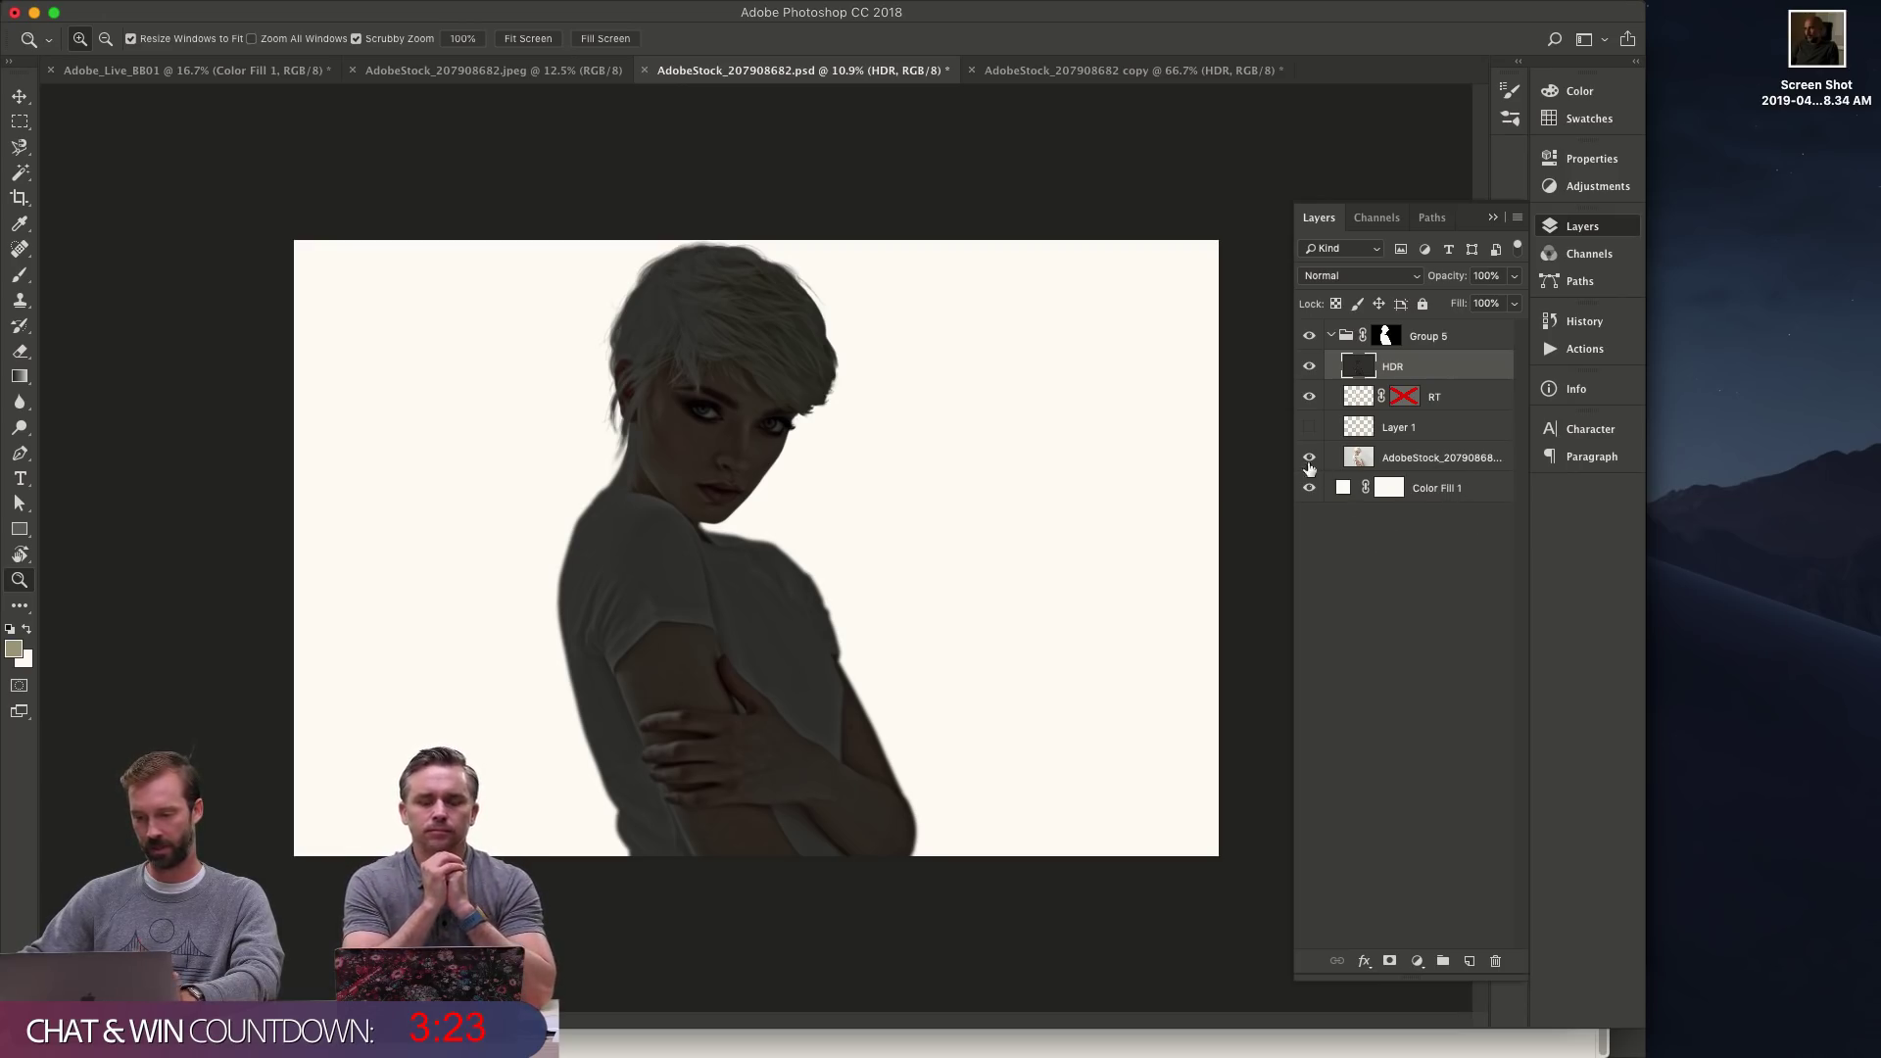
double_click(1344, 487)
type("000000")
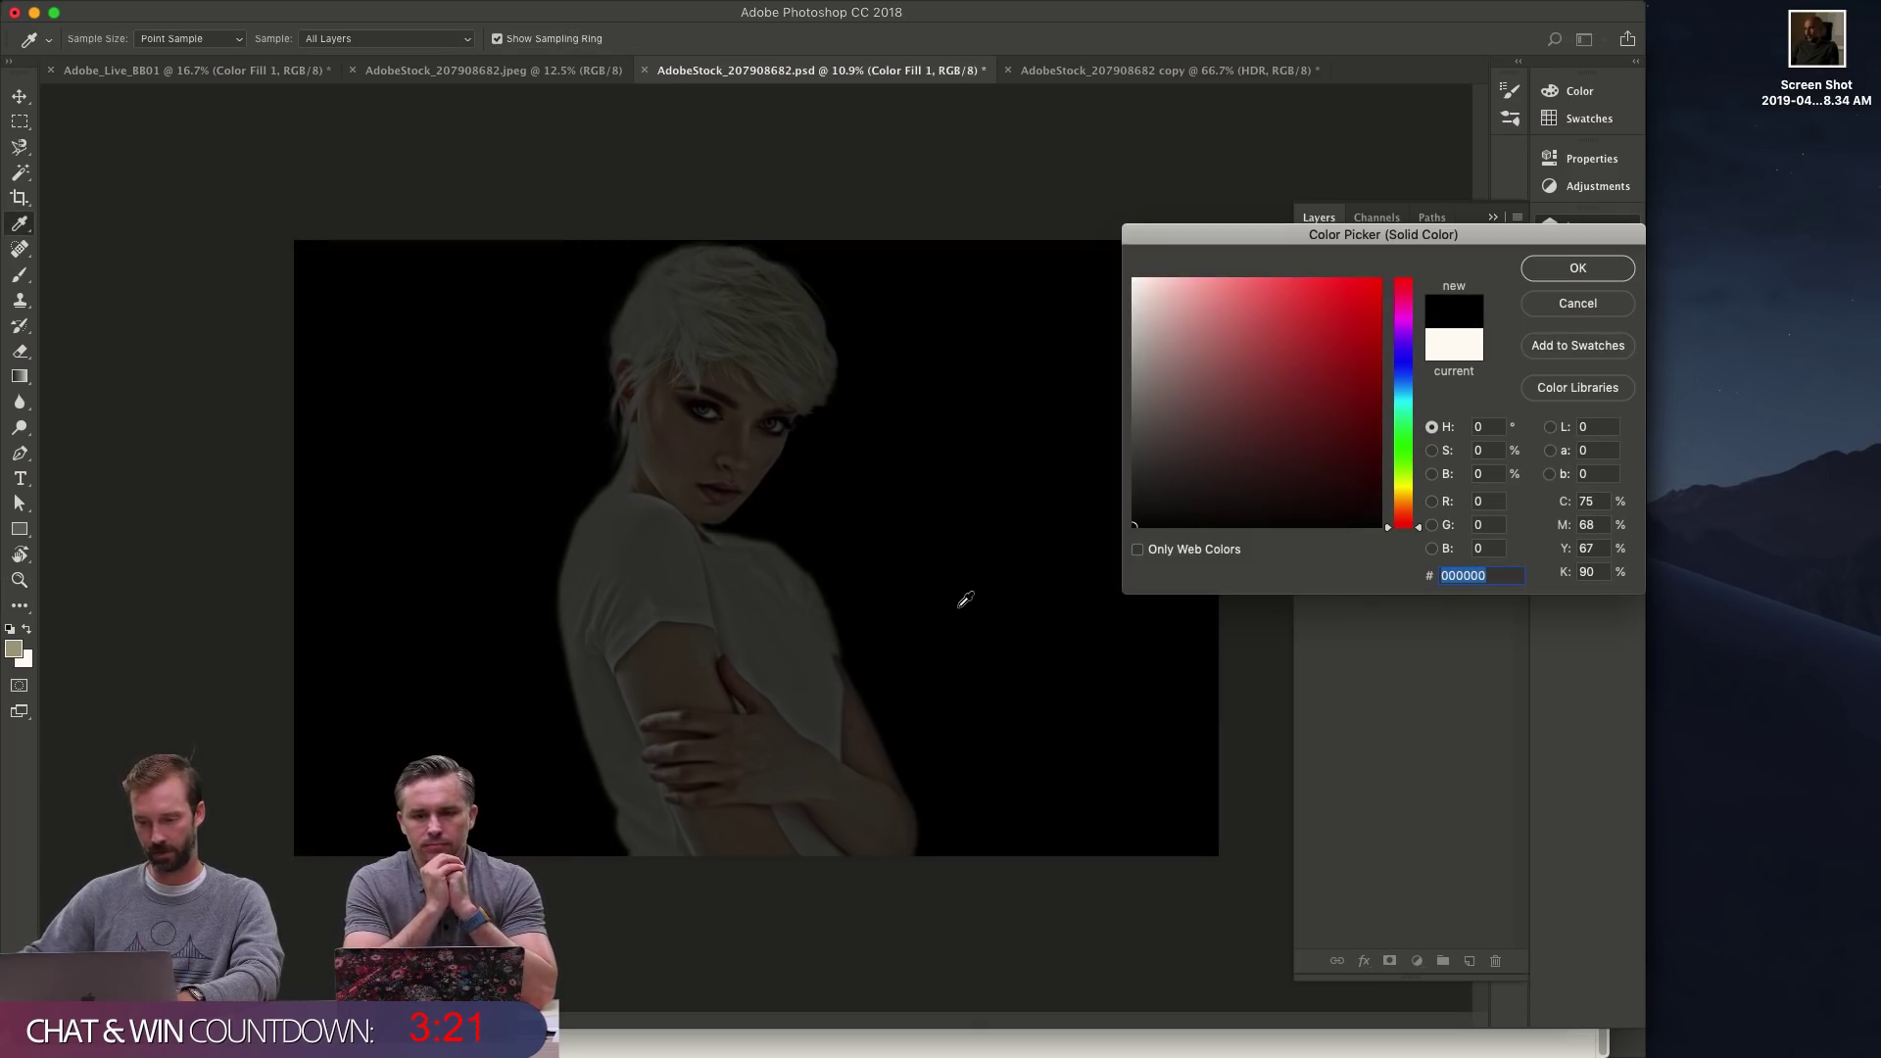
key("Return")
key("z")
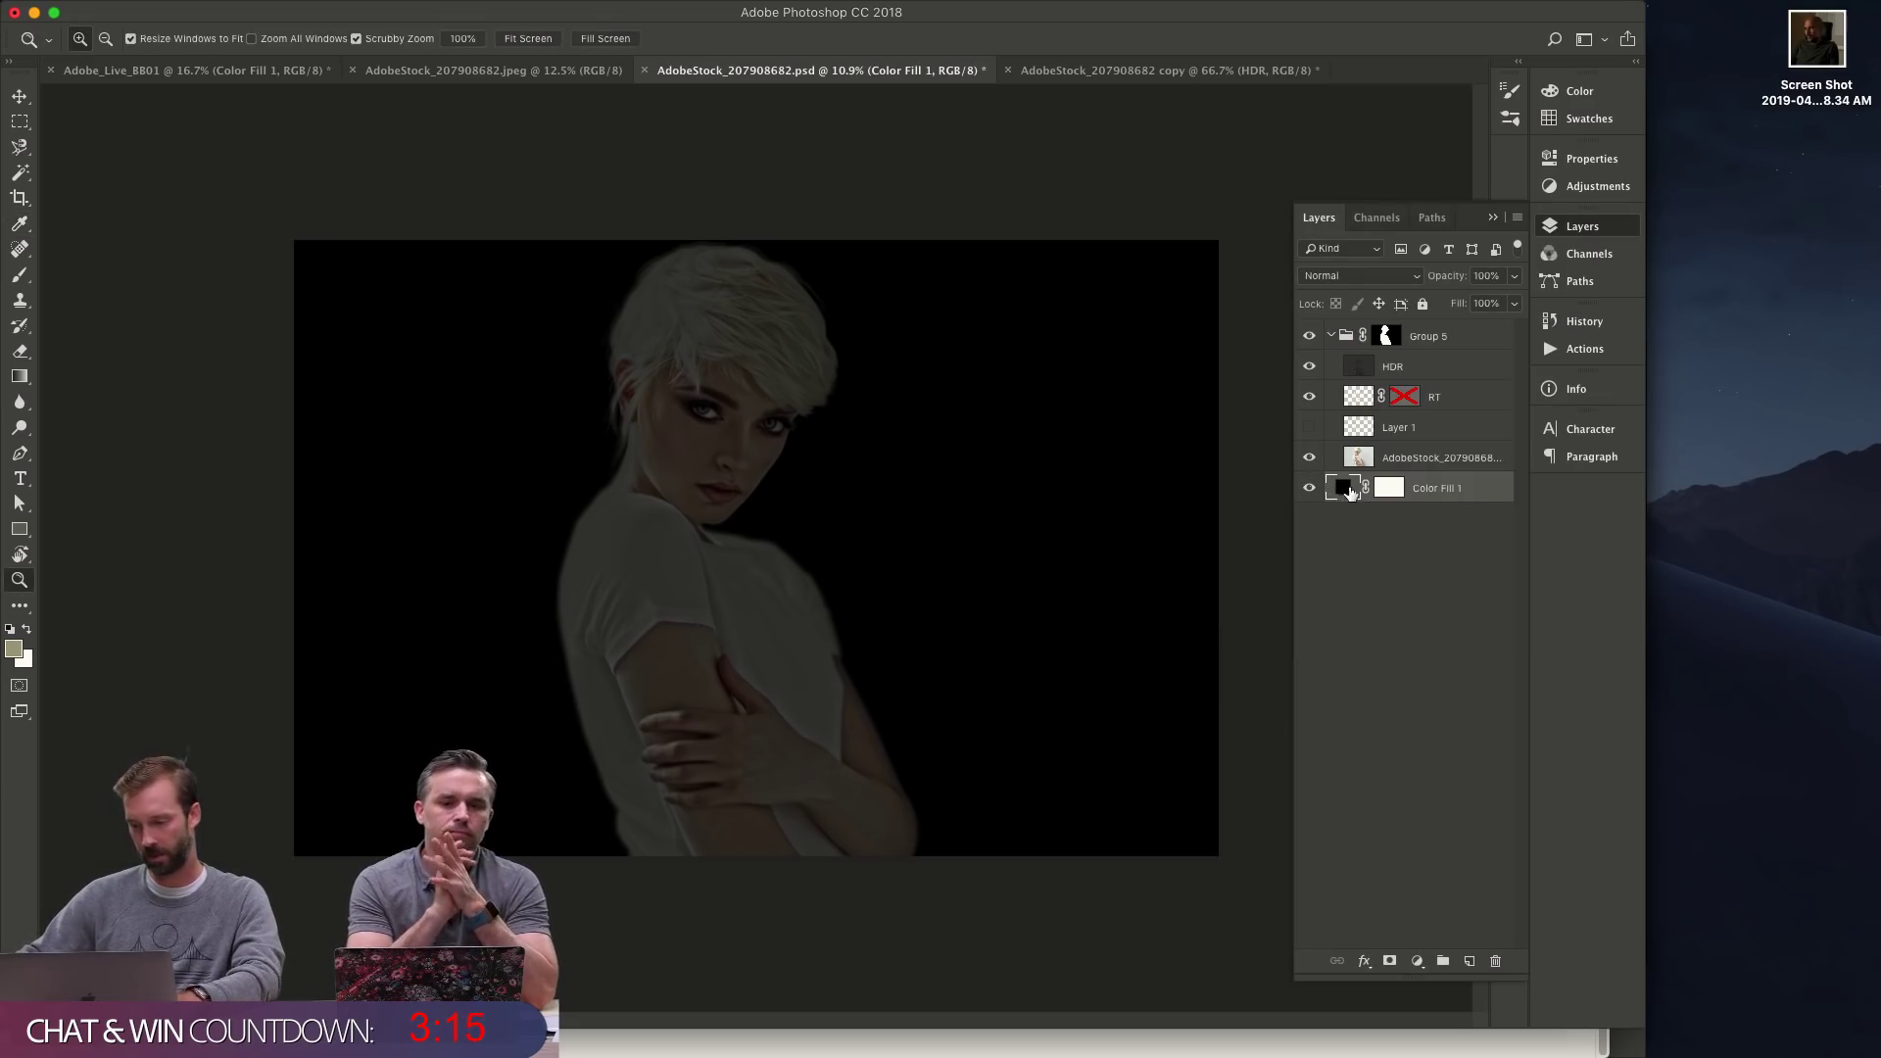
- Change the Color Fill 1 background to the very dark gray 0d0d0d
double_click(1342, 490)
left_click_drag(1190, 518, 1124, 514)
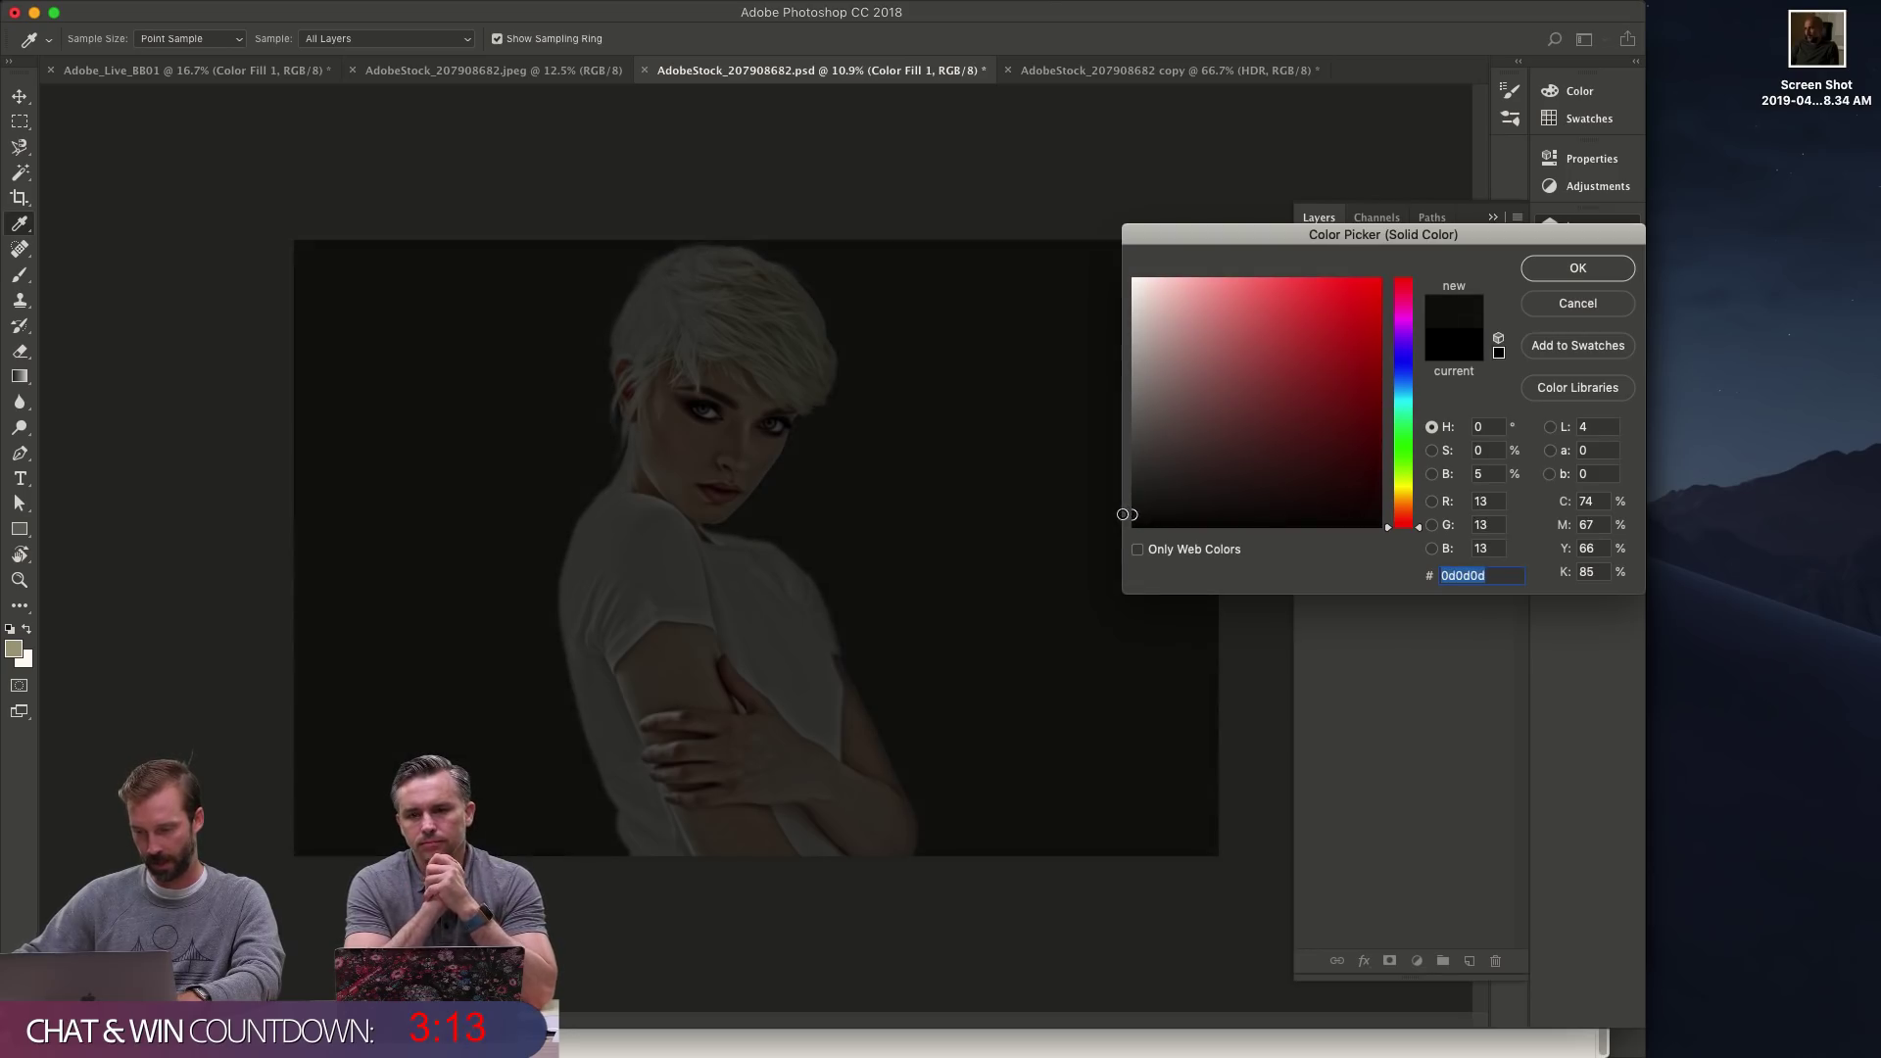
left_click(1579, 268)
- Clip a Curves adjustment with a strongly raised black point to Color Fill 1 and invert its mask to black
left_click(1421, 492)
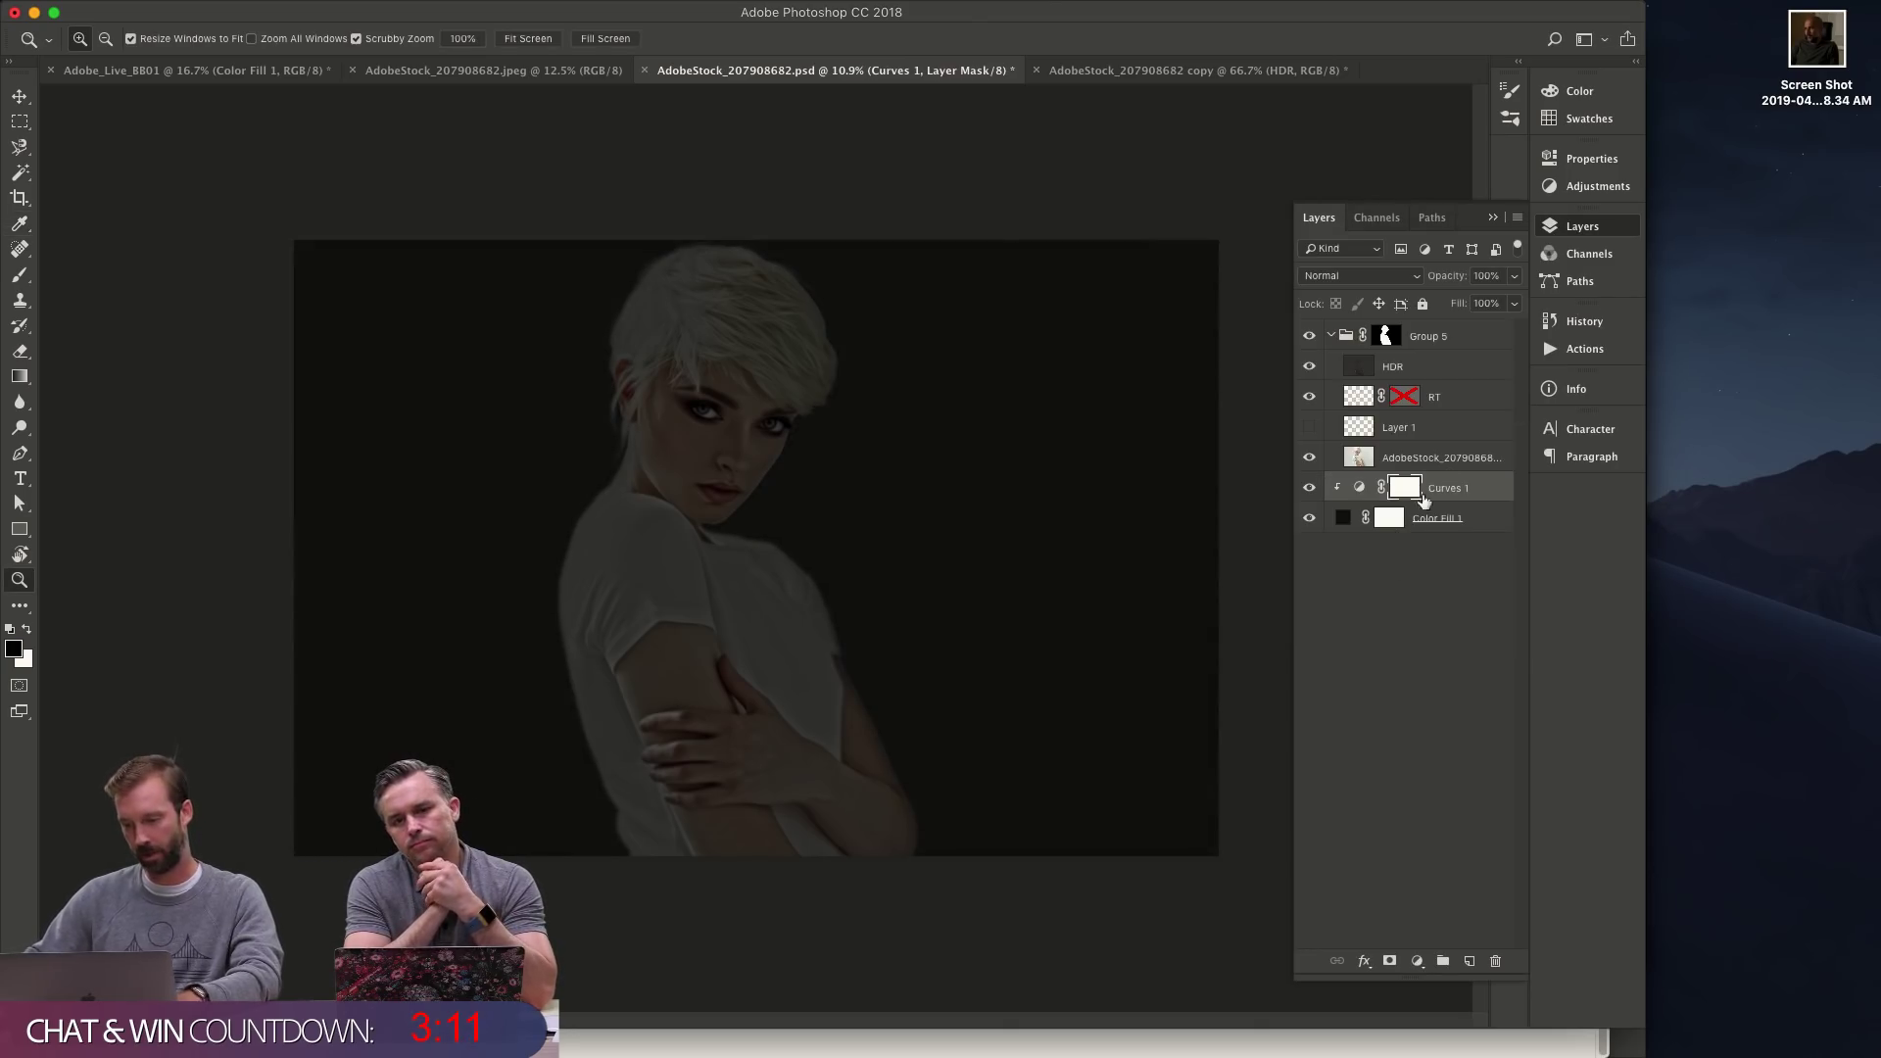
double_click(1359, 487)
left_click_drag(1300, 452, 1302, 347)
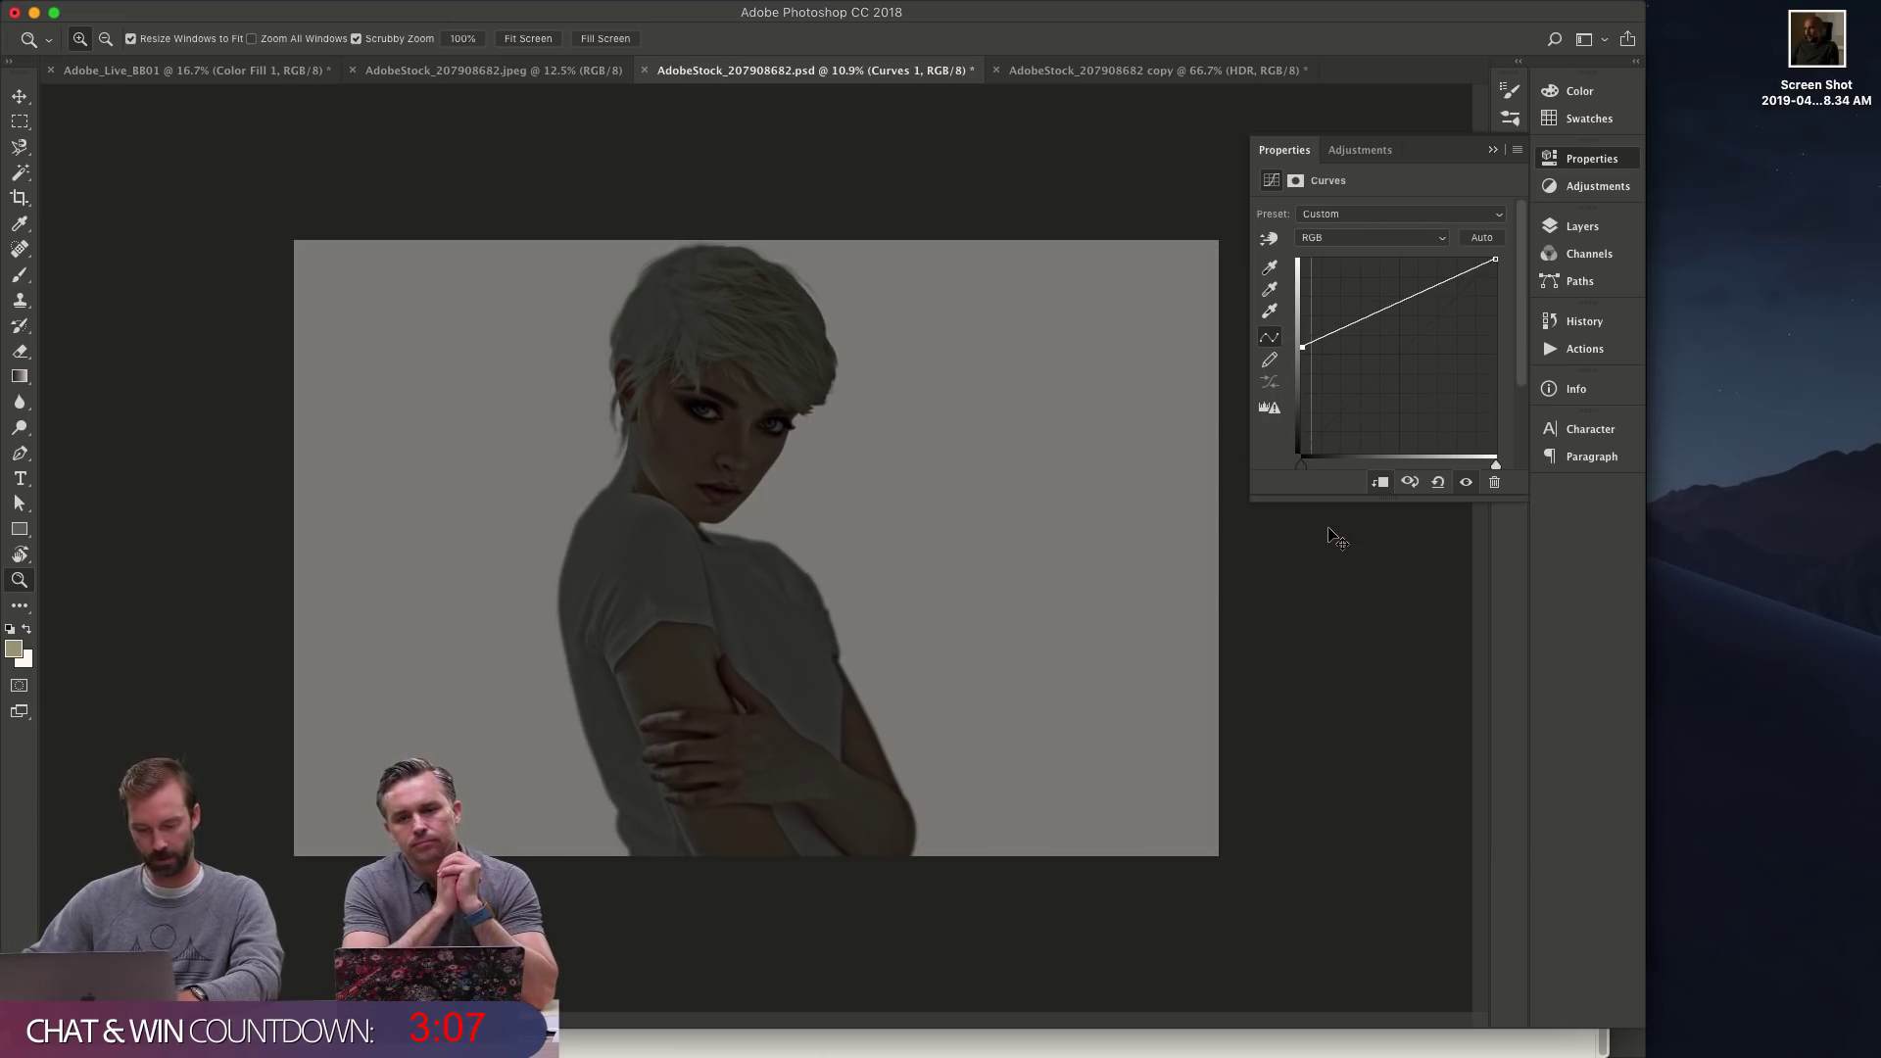
key("ctrl+backslash")
key("ctrl+i")
- Try a black-to-white linear gradient from the figure toward the canvas edge on the Curves 1 mask, and undo it
key("g")
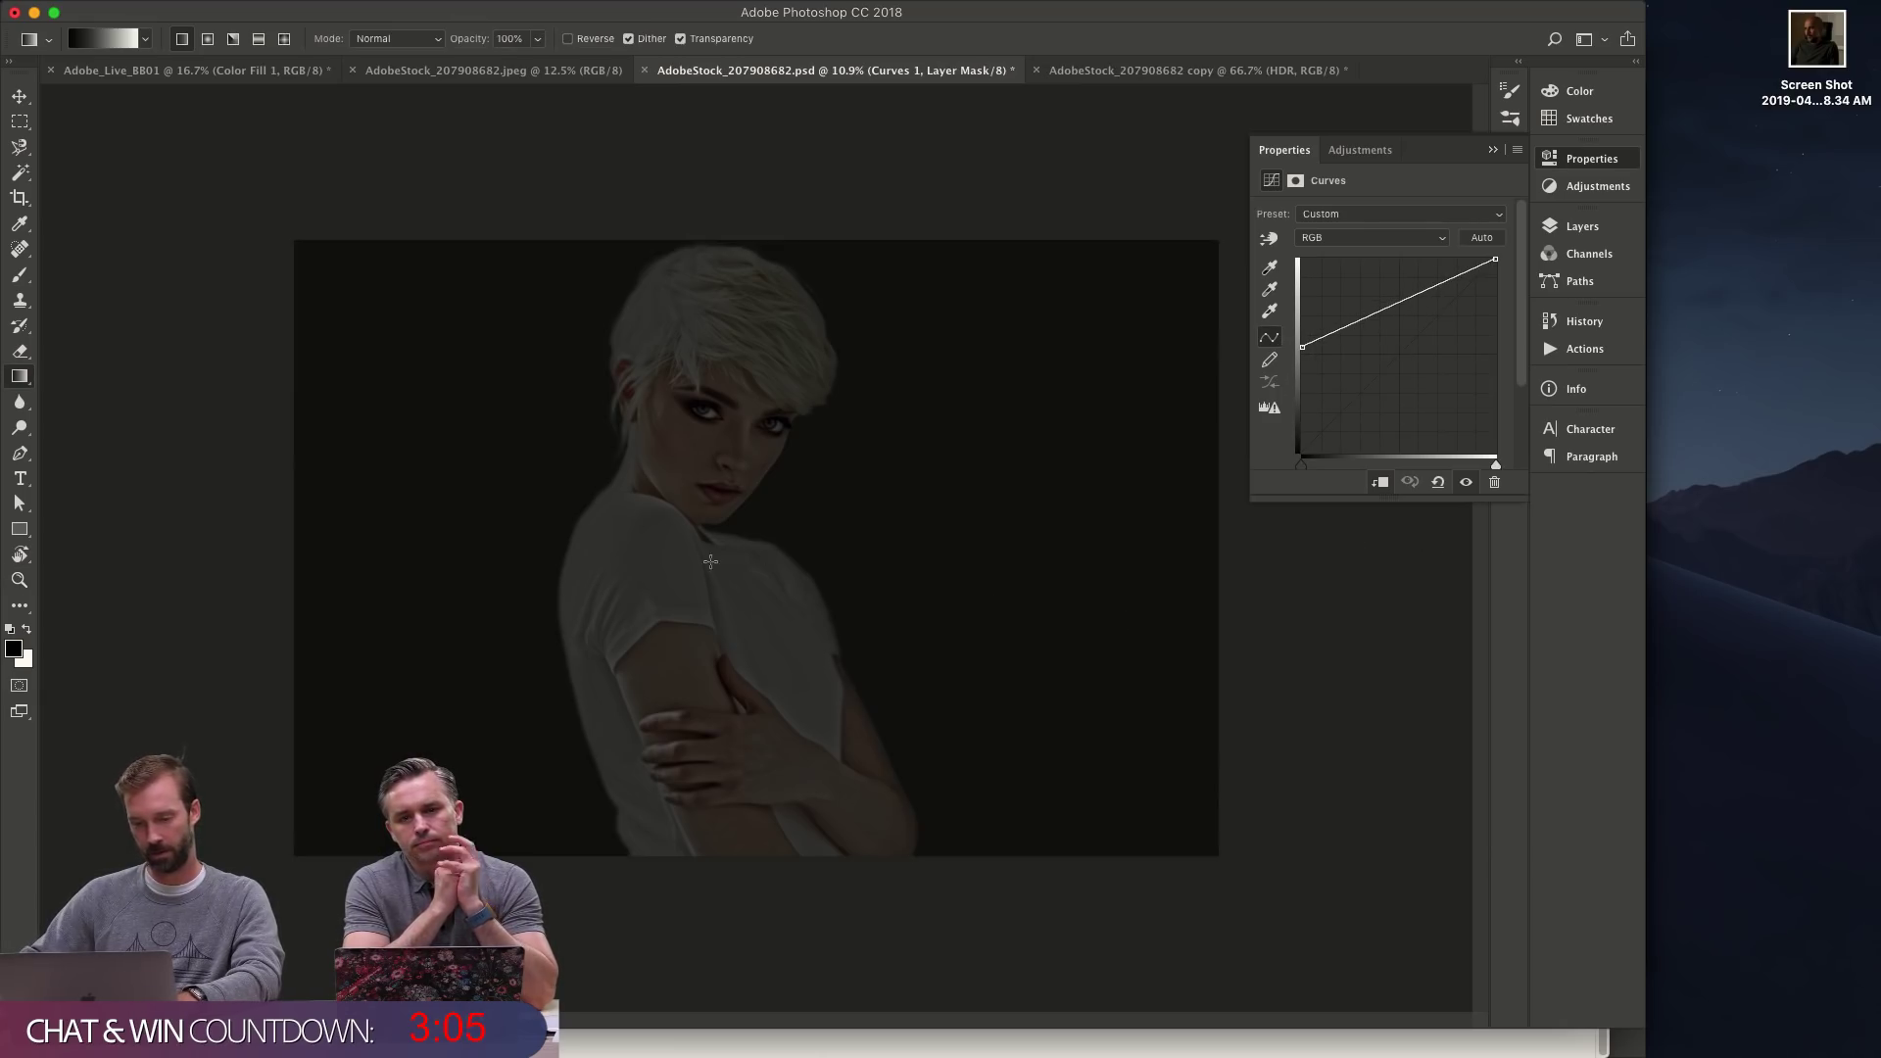
left_click_drag(680, 559, 299, 680)
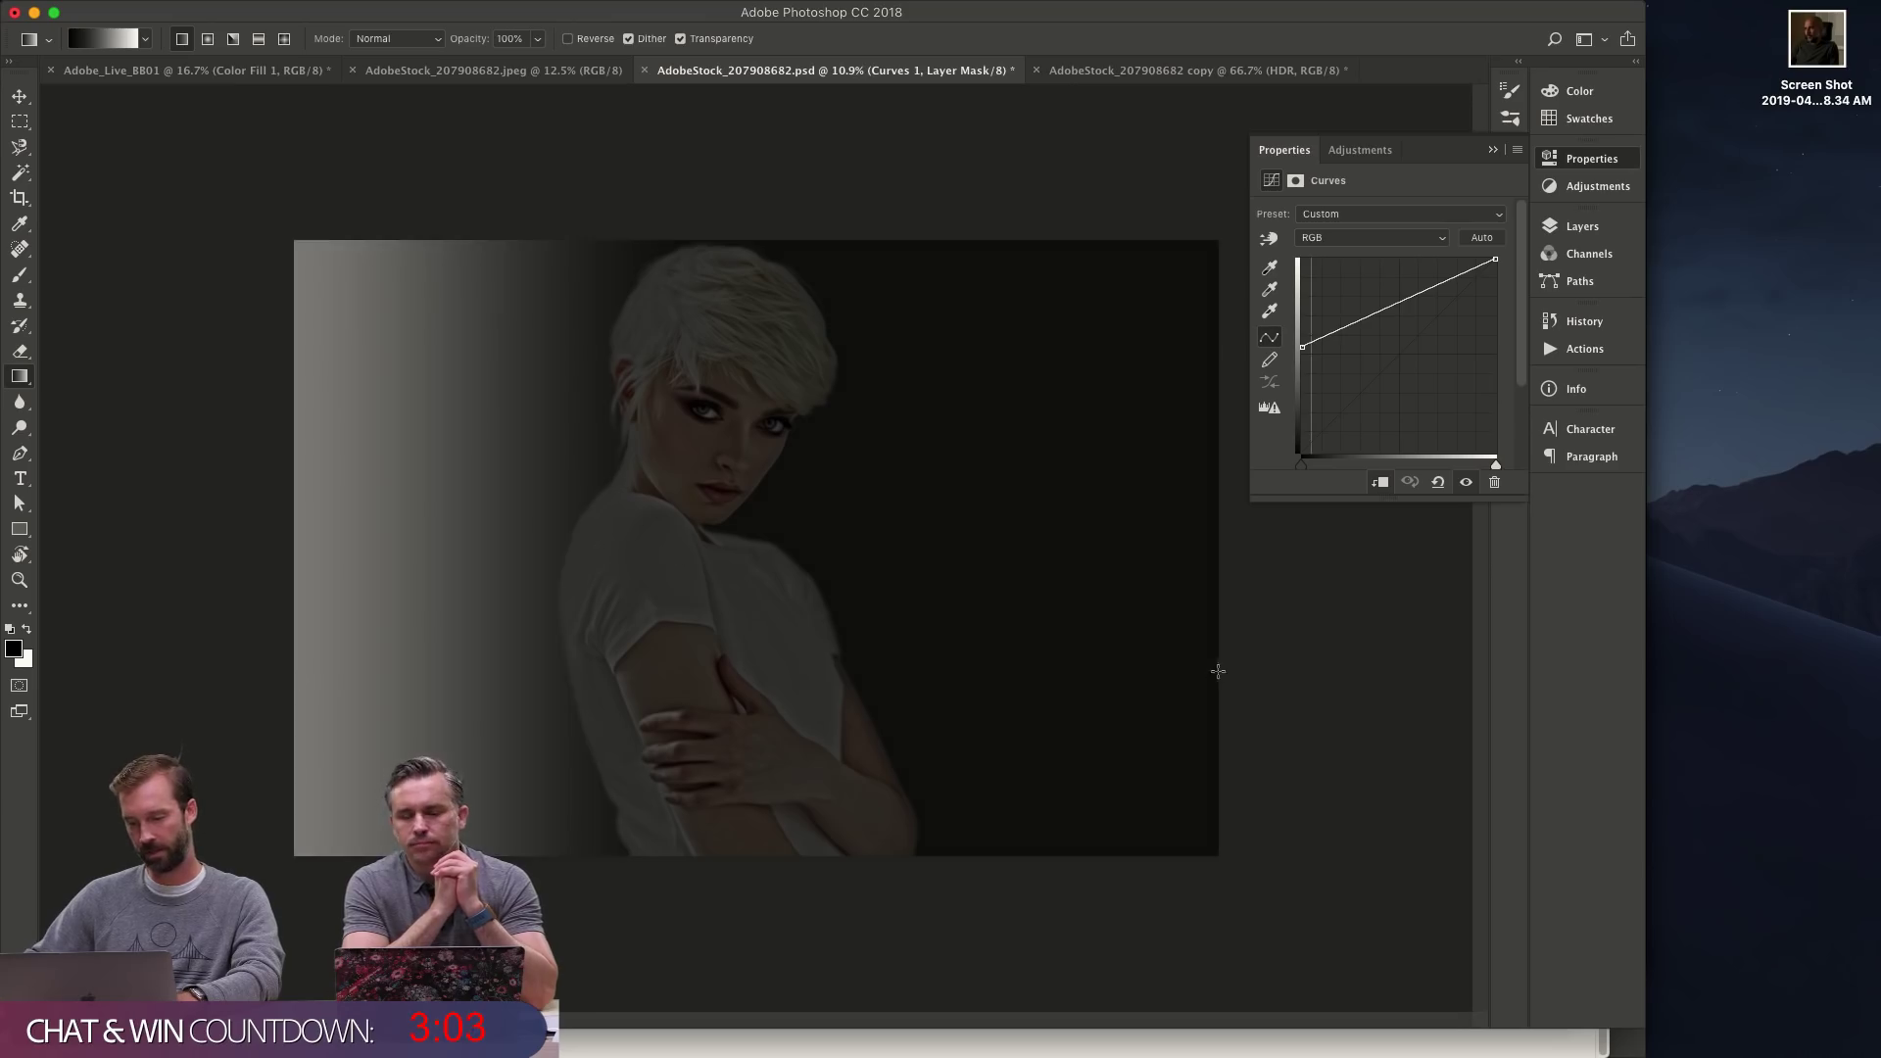
key("ctrl+z")
left_click(1581, 227)
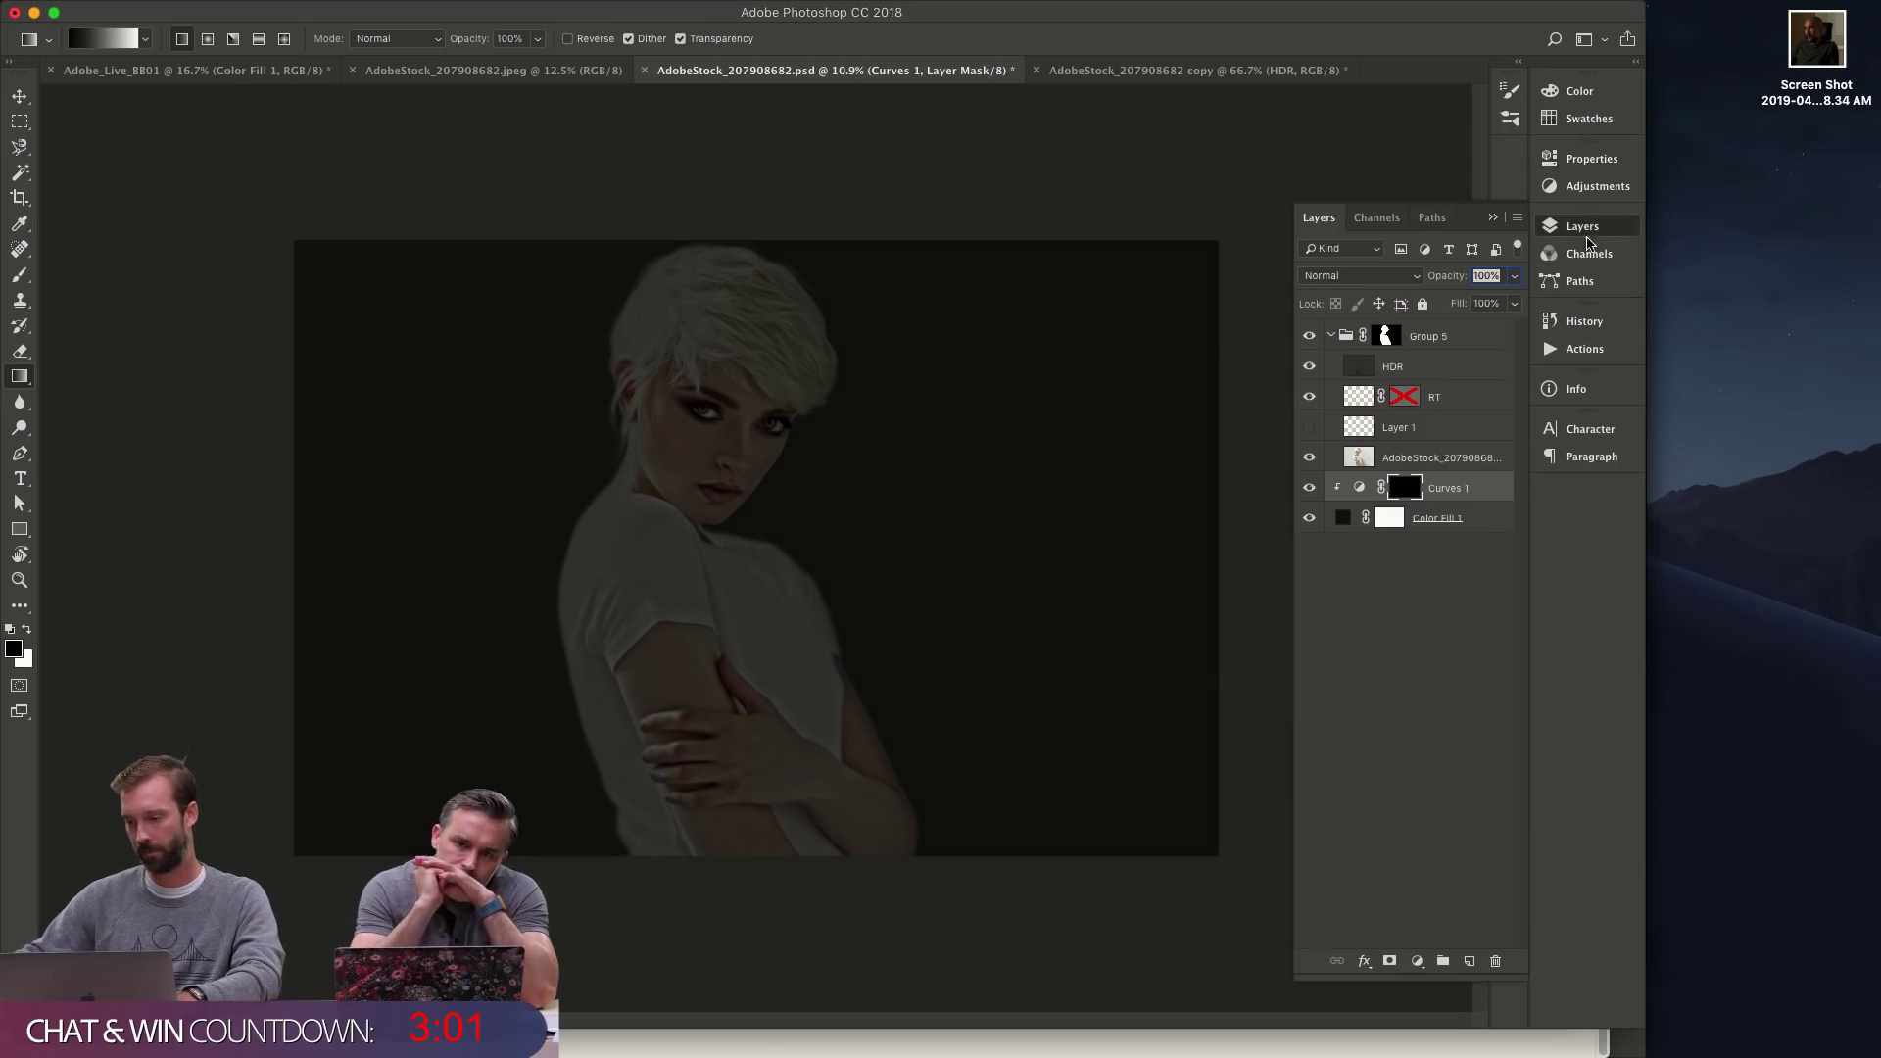
left_click(1359, 488)
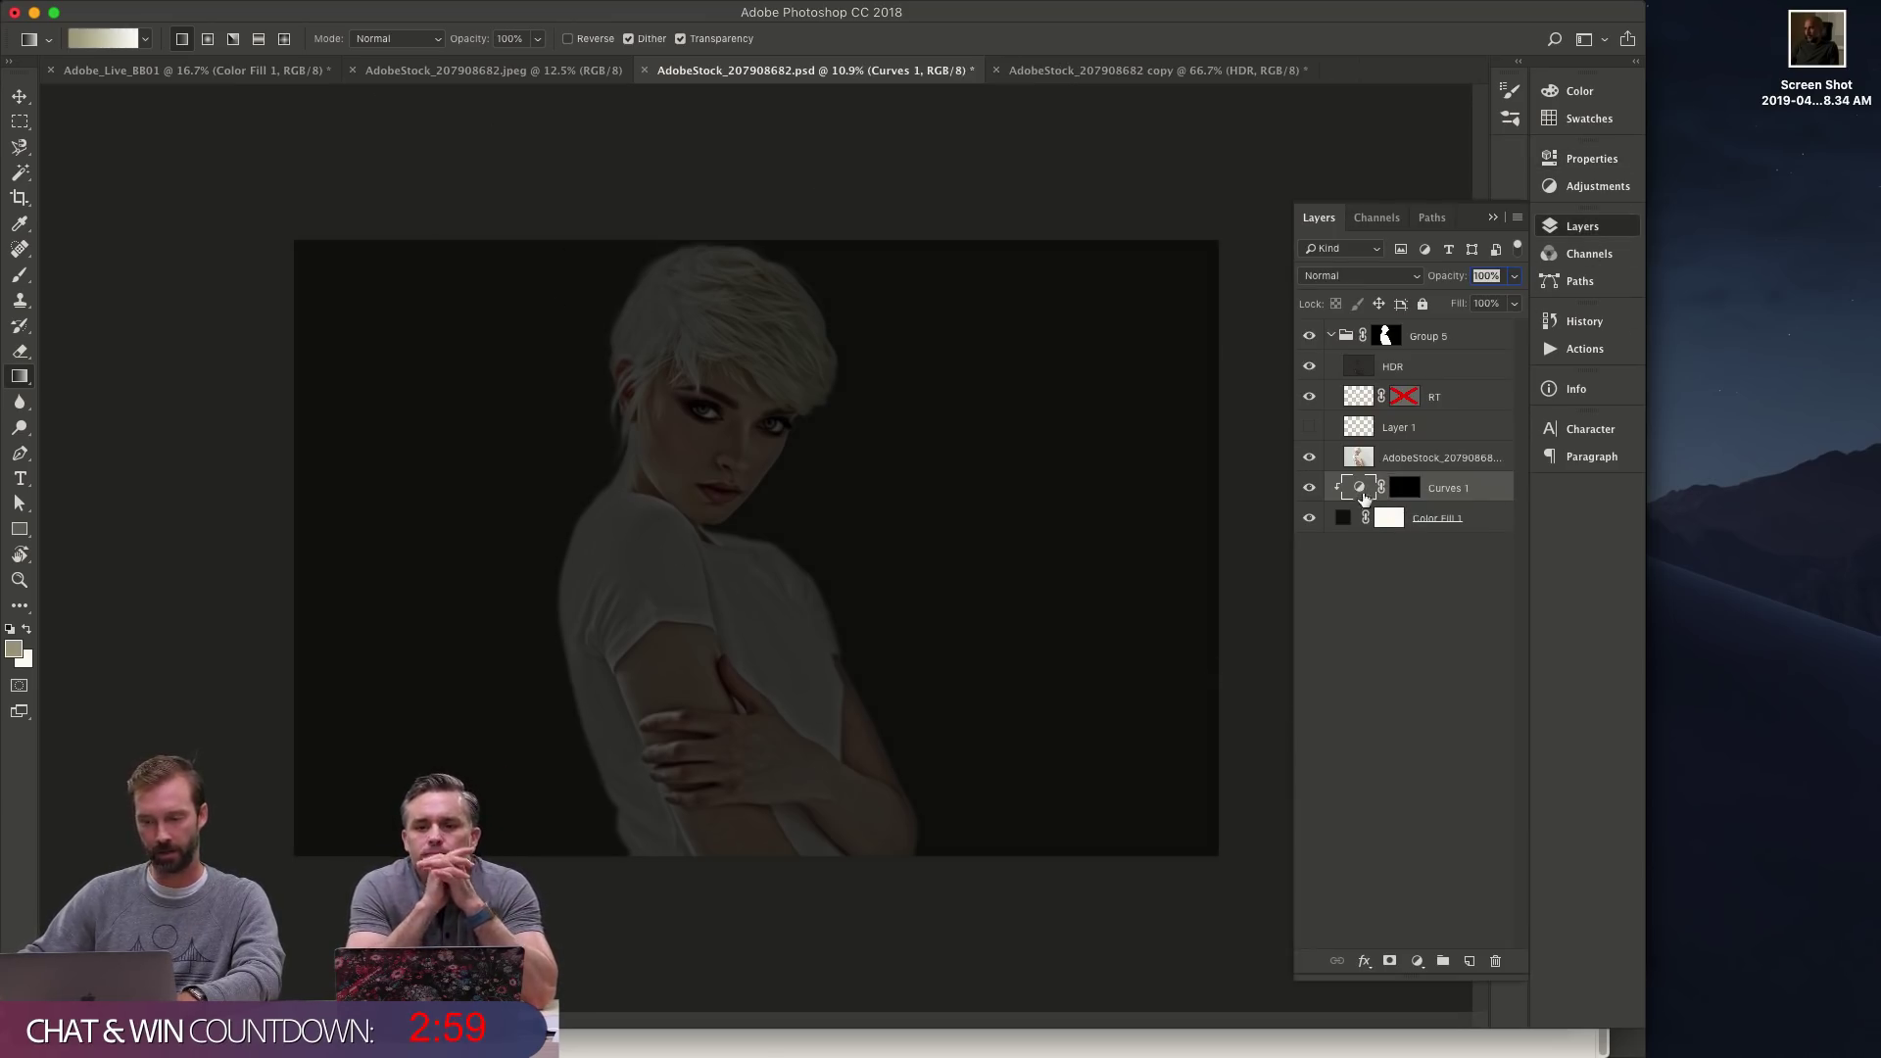
left_click(903, 565)
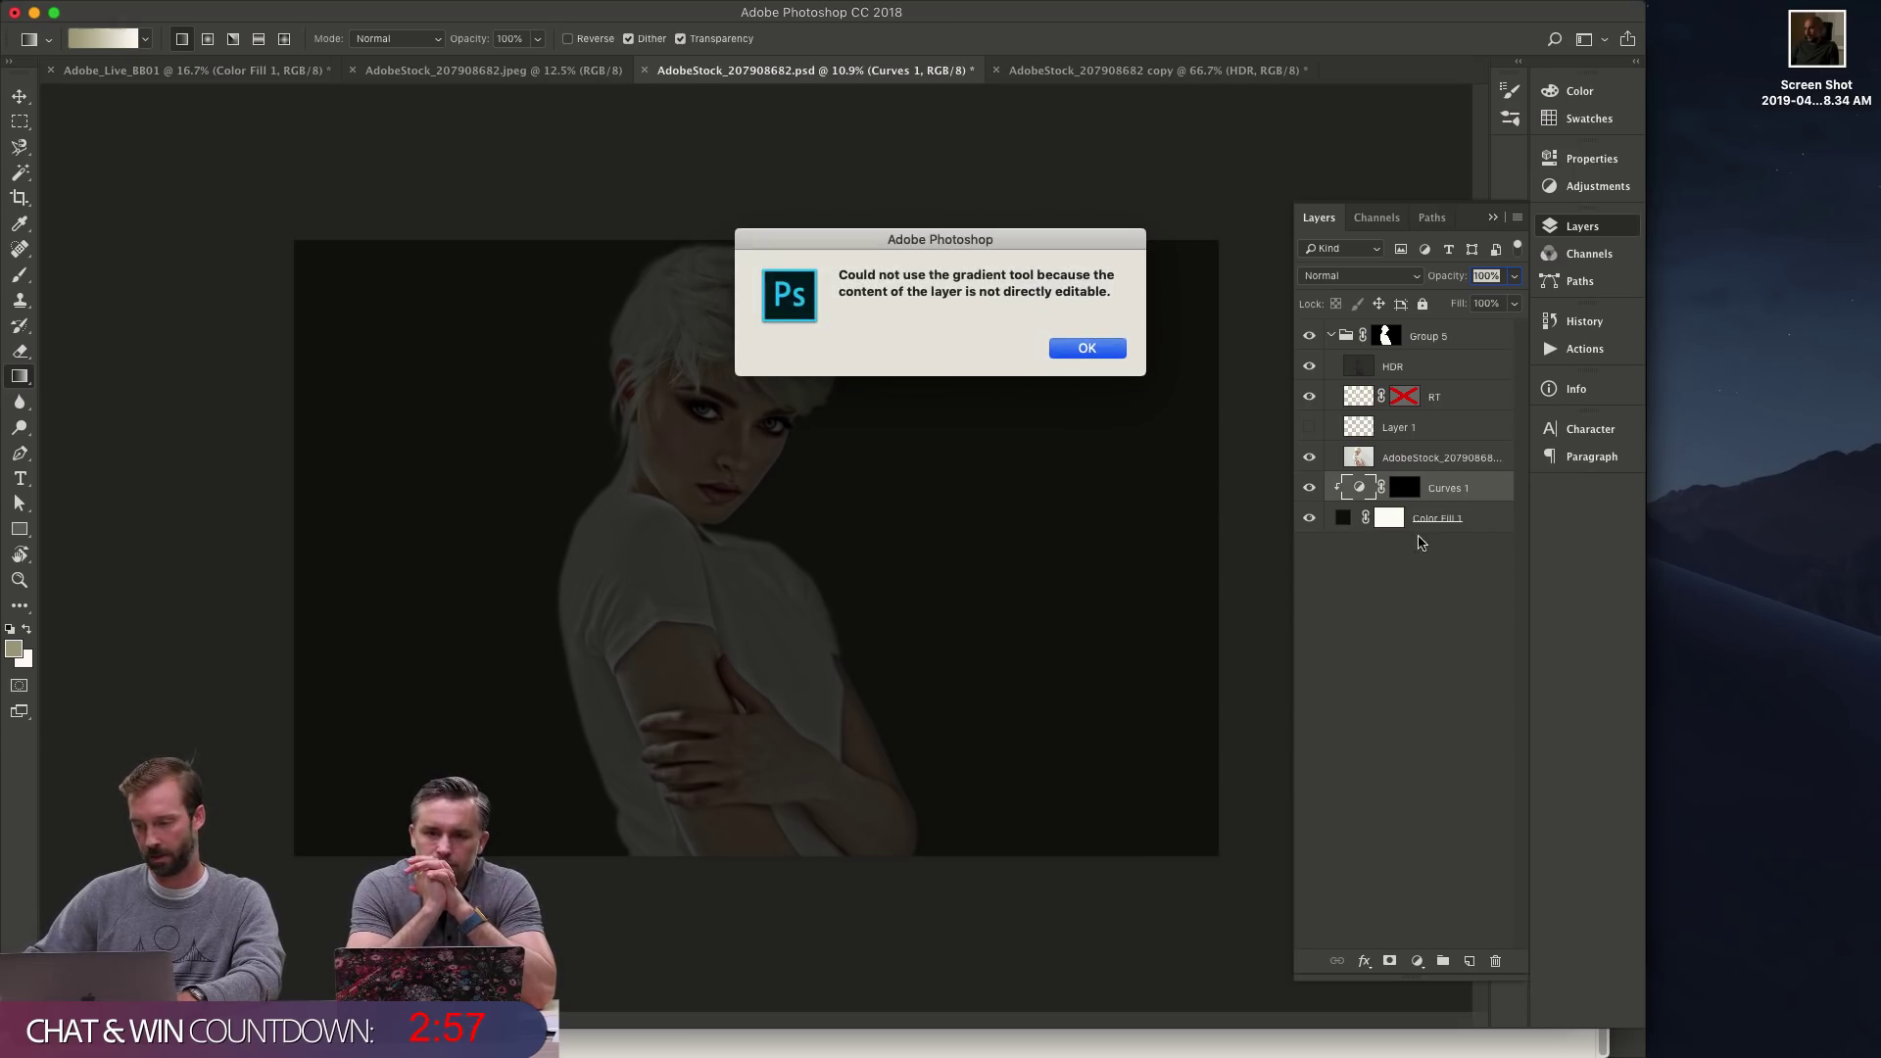
key("Return")
- Fill the Curves 1 layer mask with a black-to-white radial gradient running outward from the woman's torso
left_click(1403, 490)
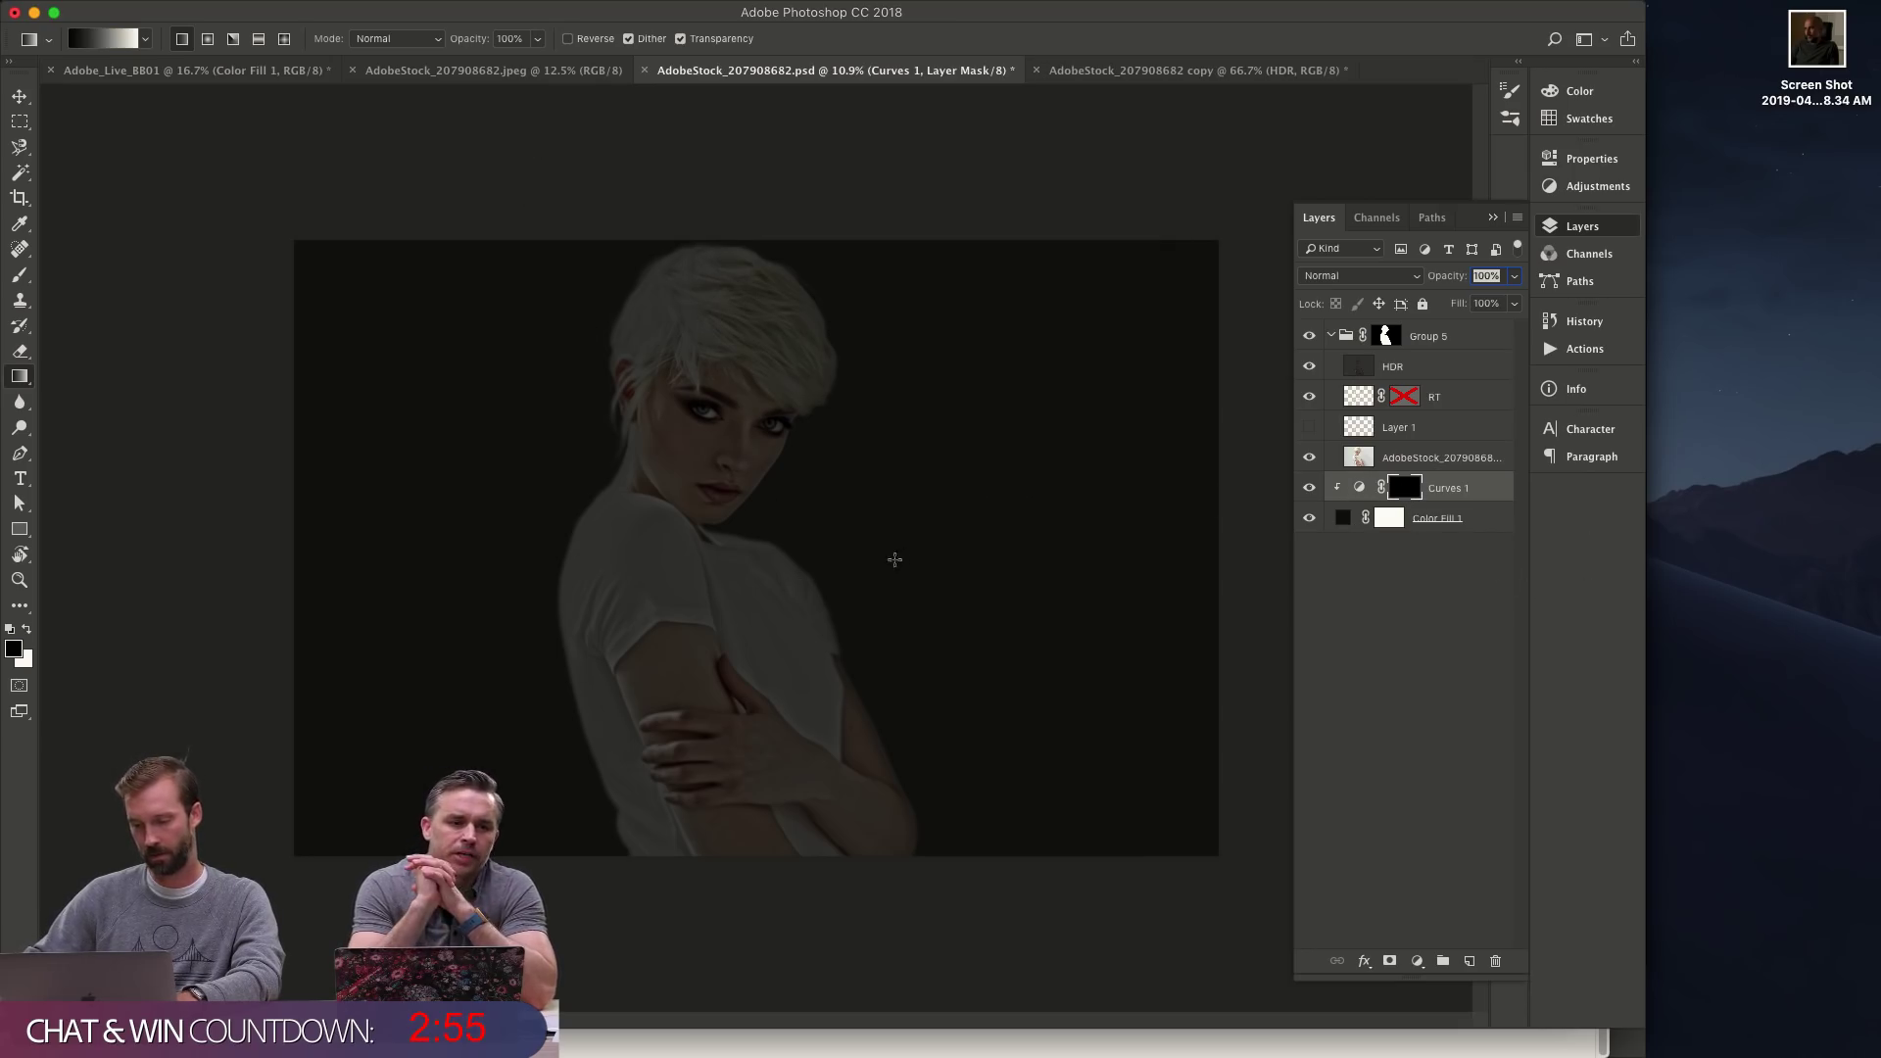
left_click_drag(714, 583, 940, 547)
key("ctrl+z")
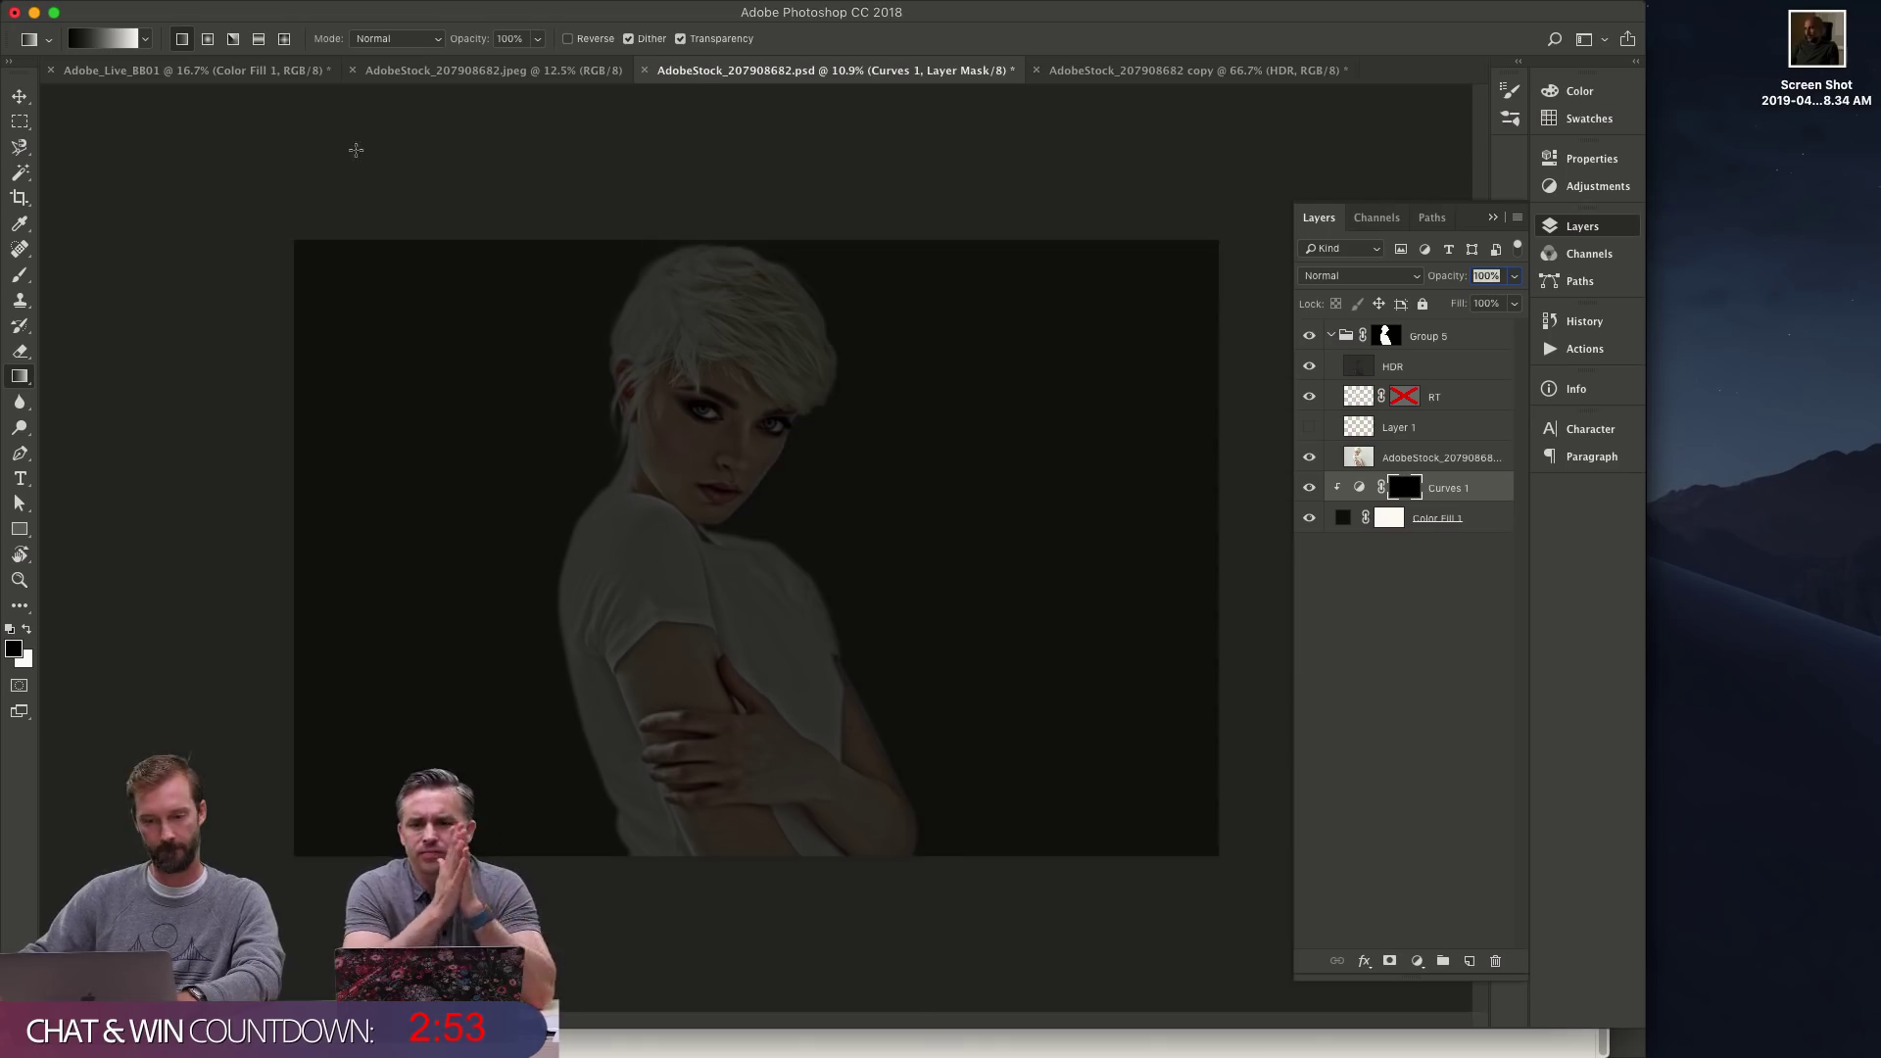
left_click_drag(684, 563, 1018, 515)
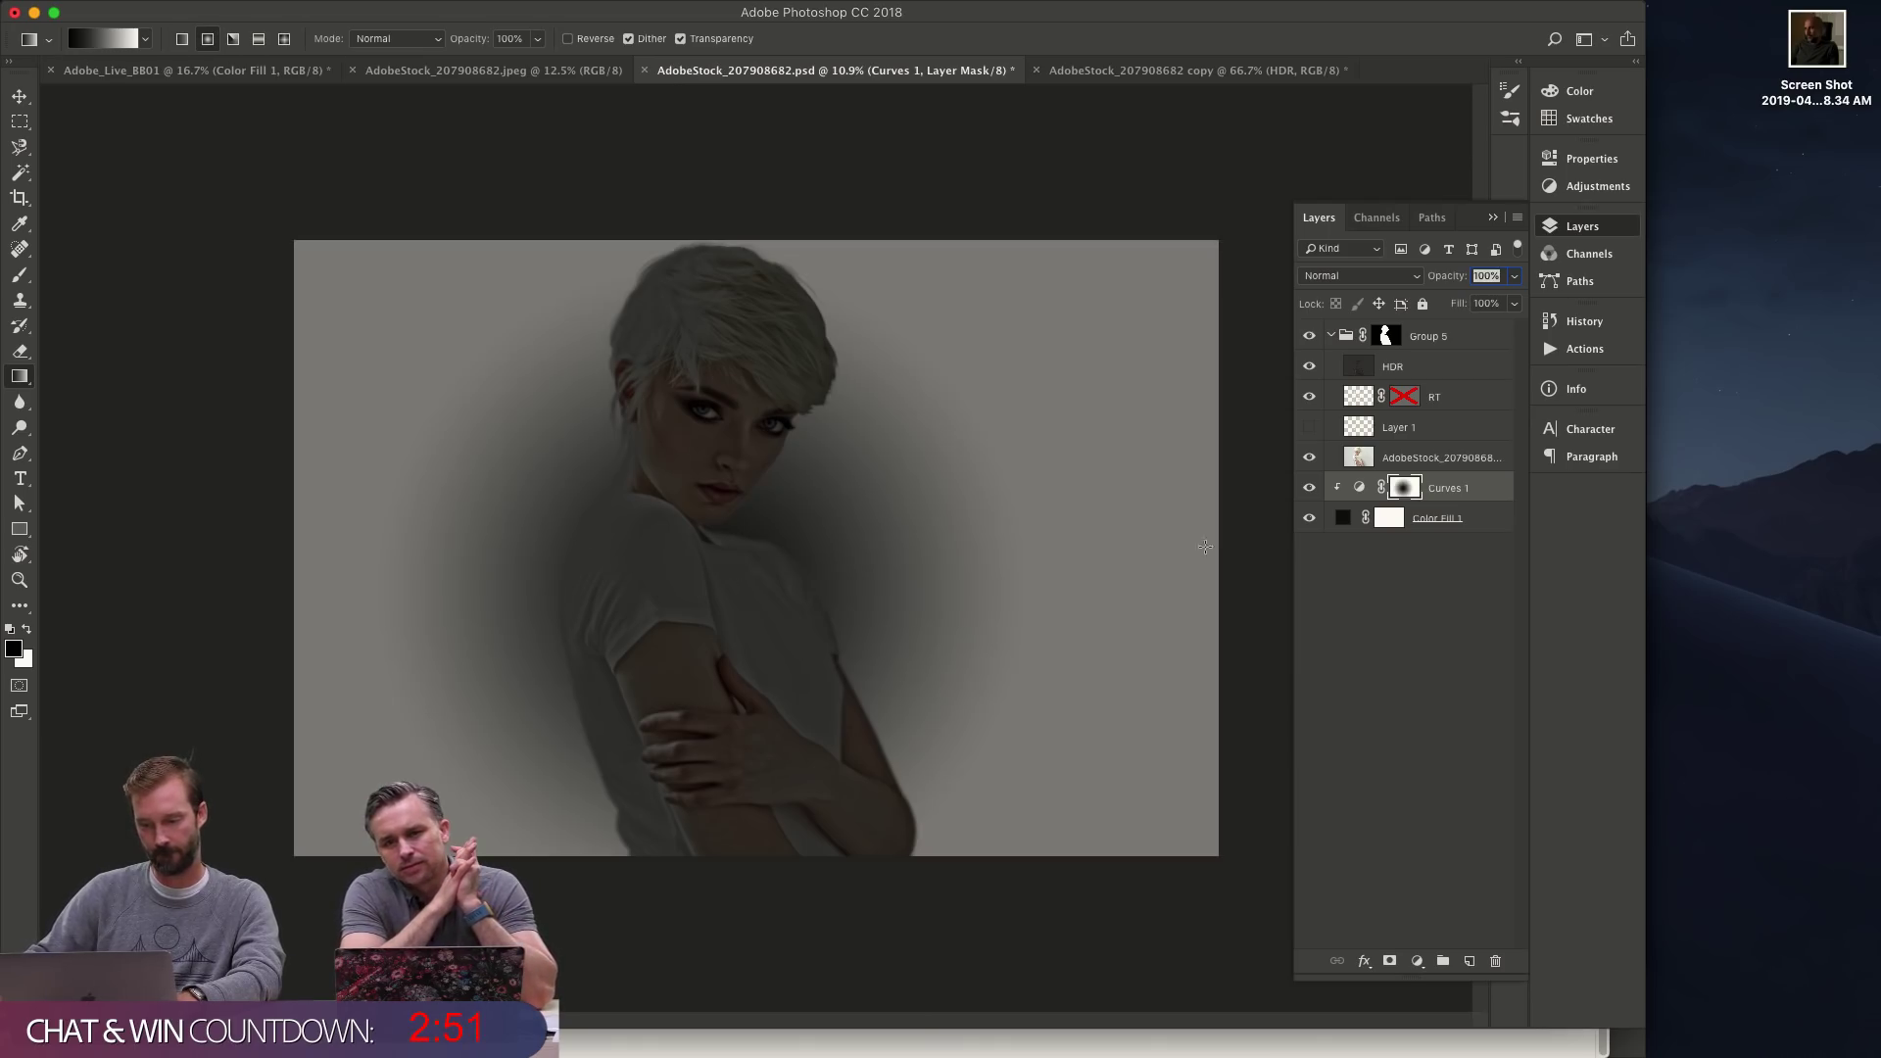
- Replace the gradient on the Curves 1 mask with a white-to-black radial gradient running outward from the woman's torso
key("ctrl+z")
left_click_drag(715, 564, 1149, 500)
key("ctrl+z")
key("x")
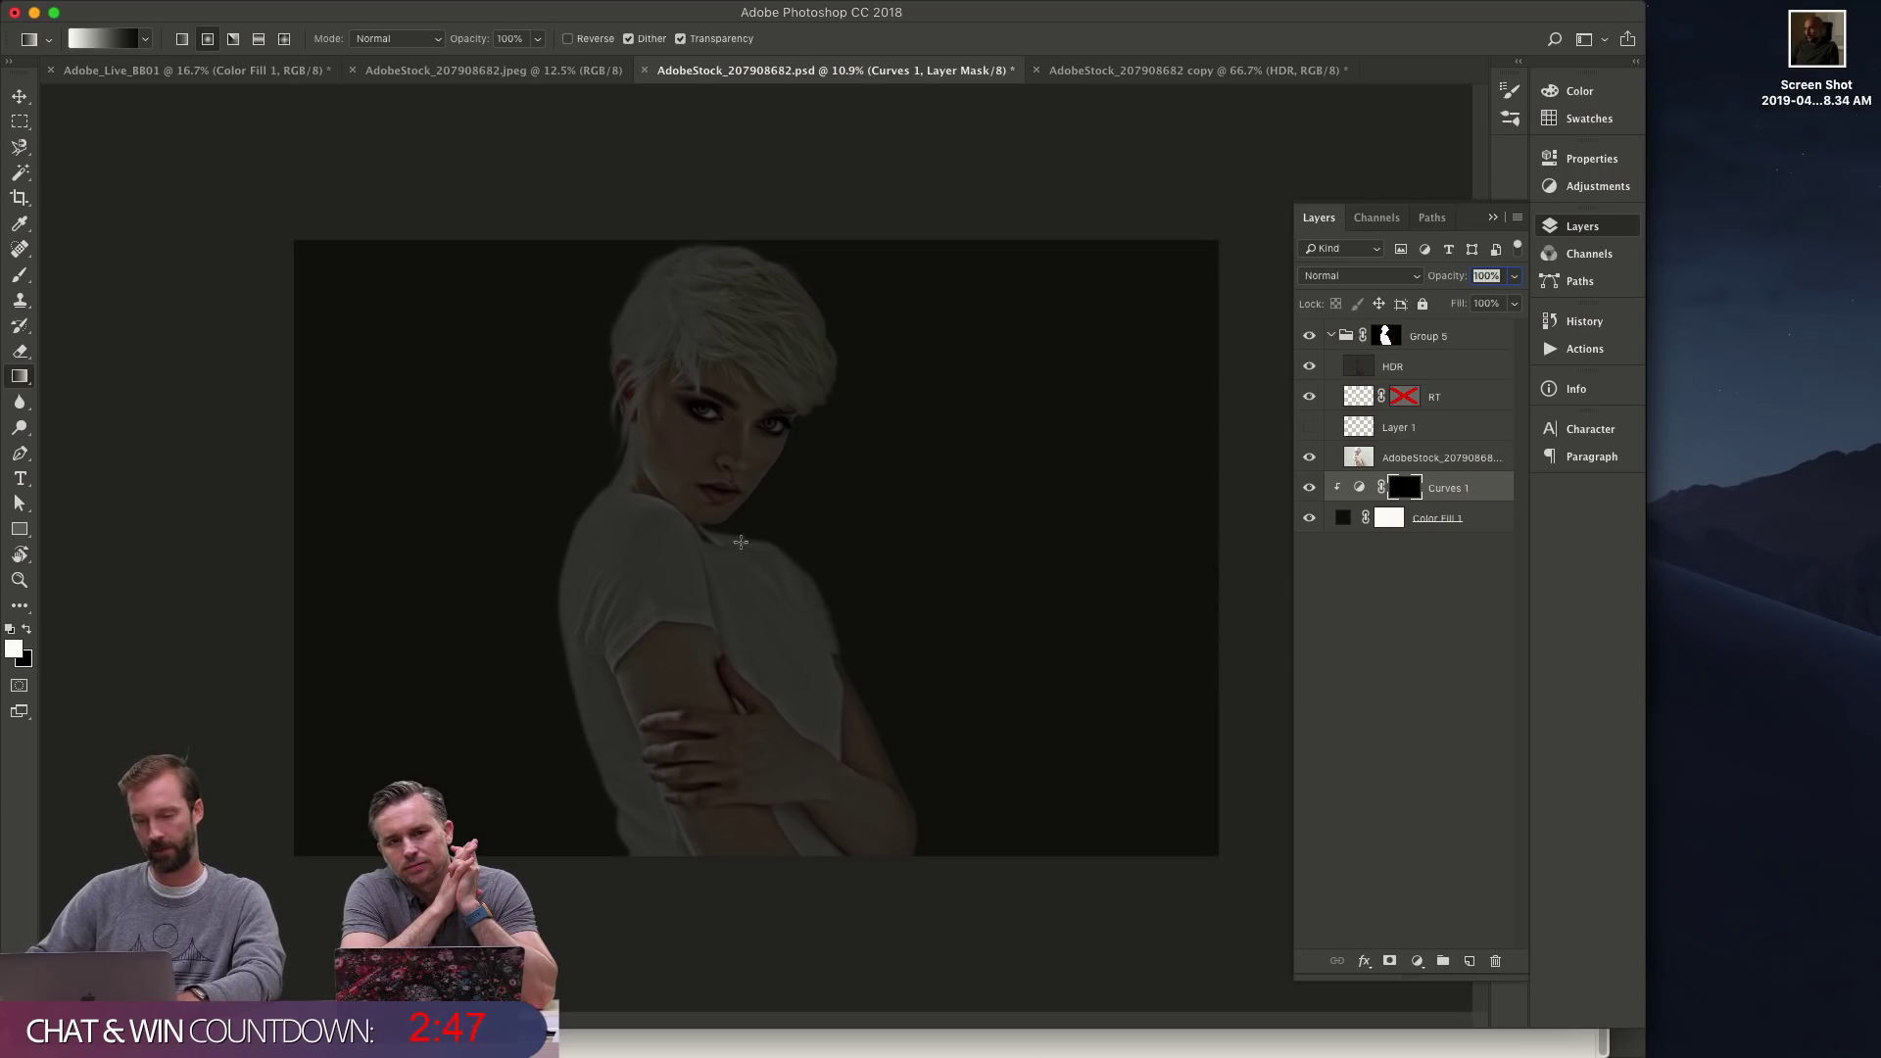
left_click_drag(695, 582, 1166, 441)
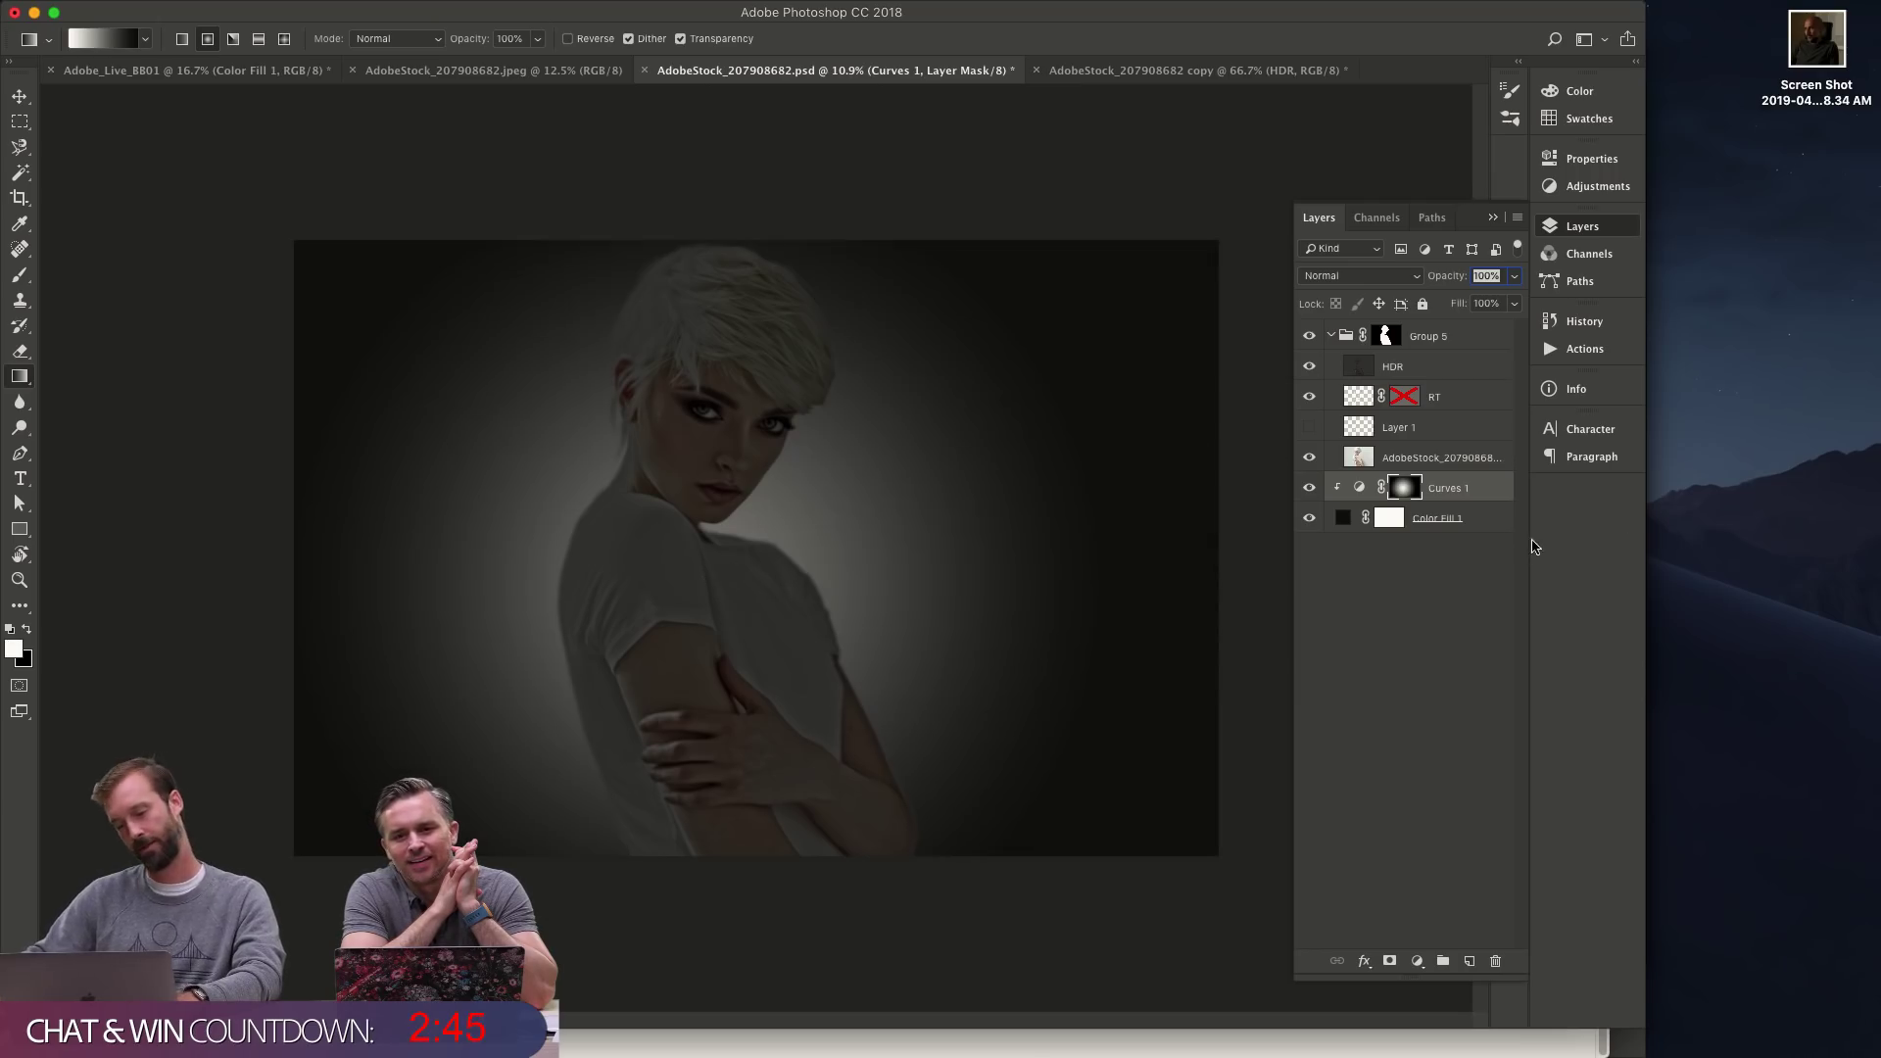
- Readjust the black point of the Curves 1 adjustment, ending with it raised higher for a brighter glow behind the woman
double_click(1386, 484)
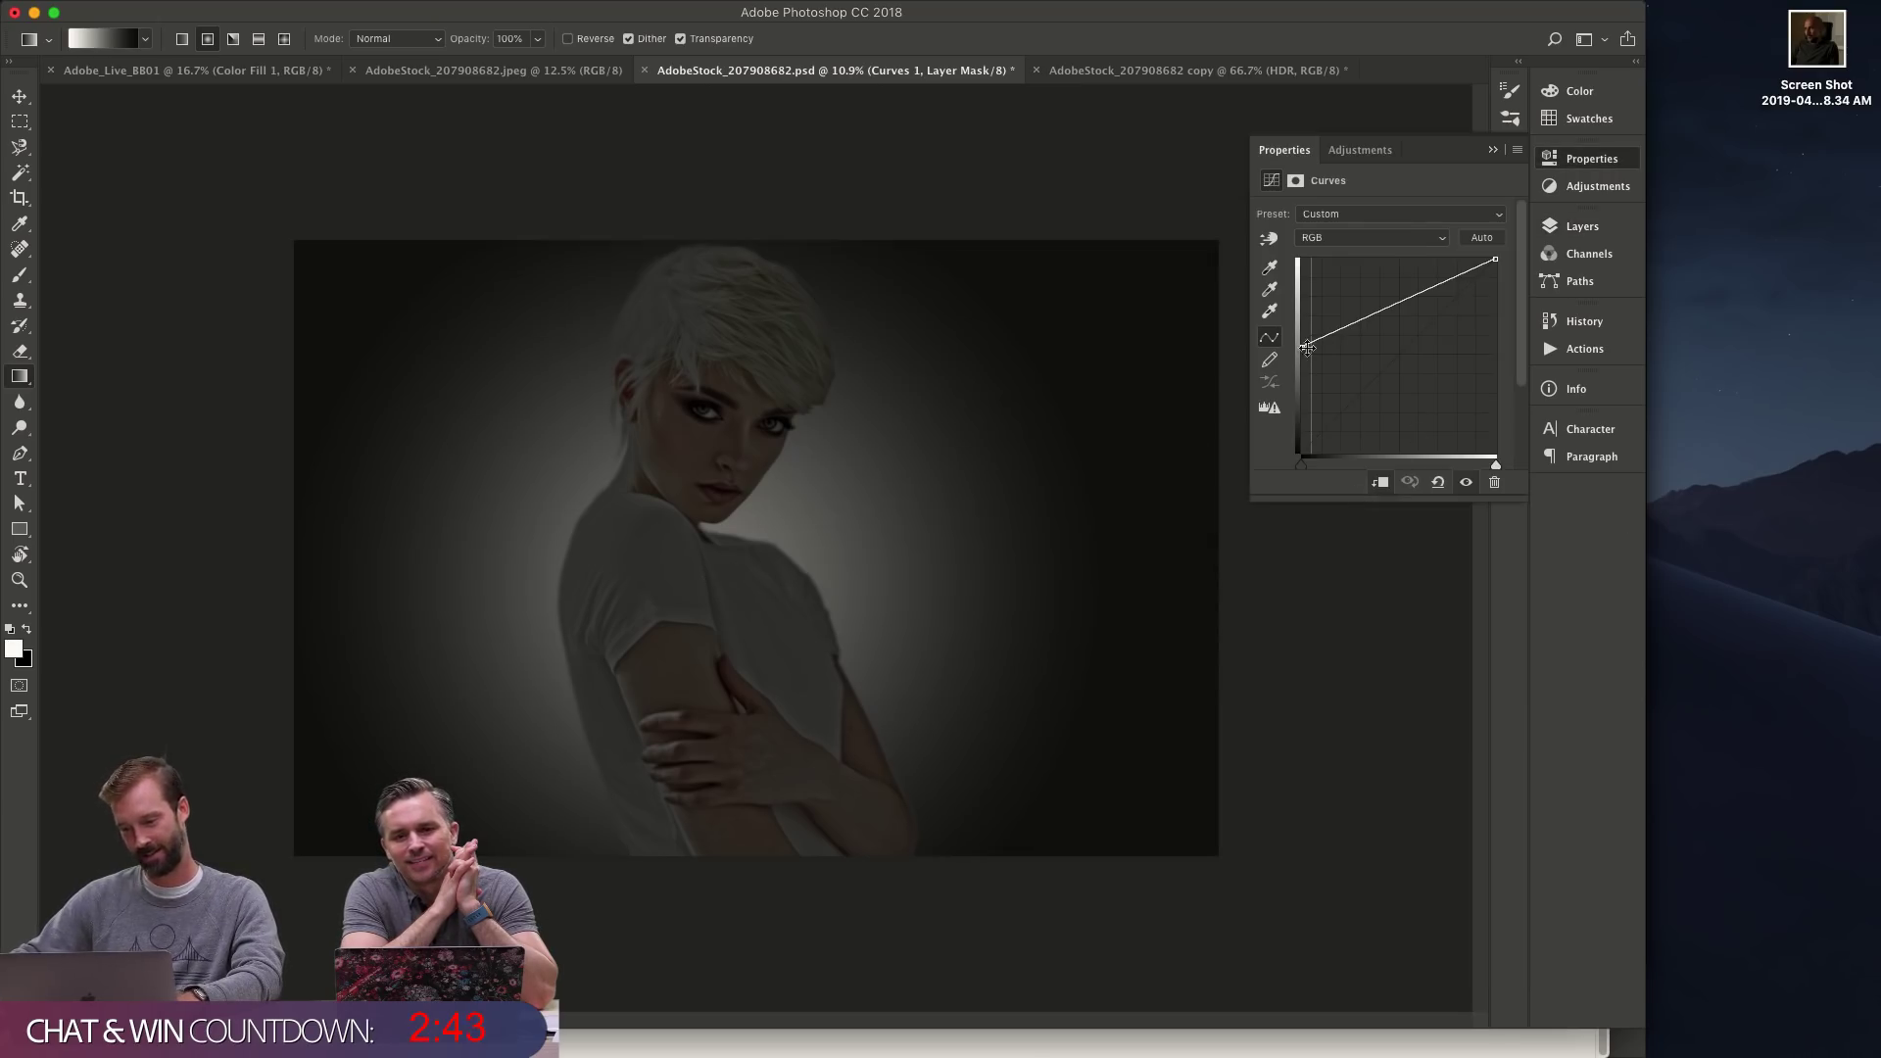
left_click_drag(1307, 347, 1295, 380)
key("z")
left_click_drag(390, 542, 485, 511)
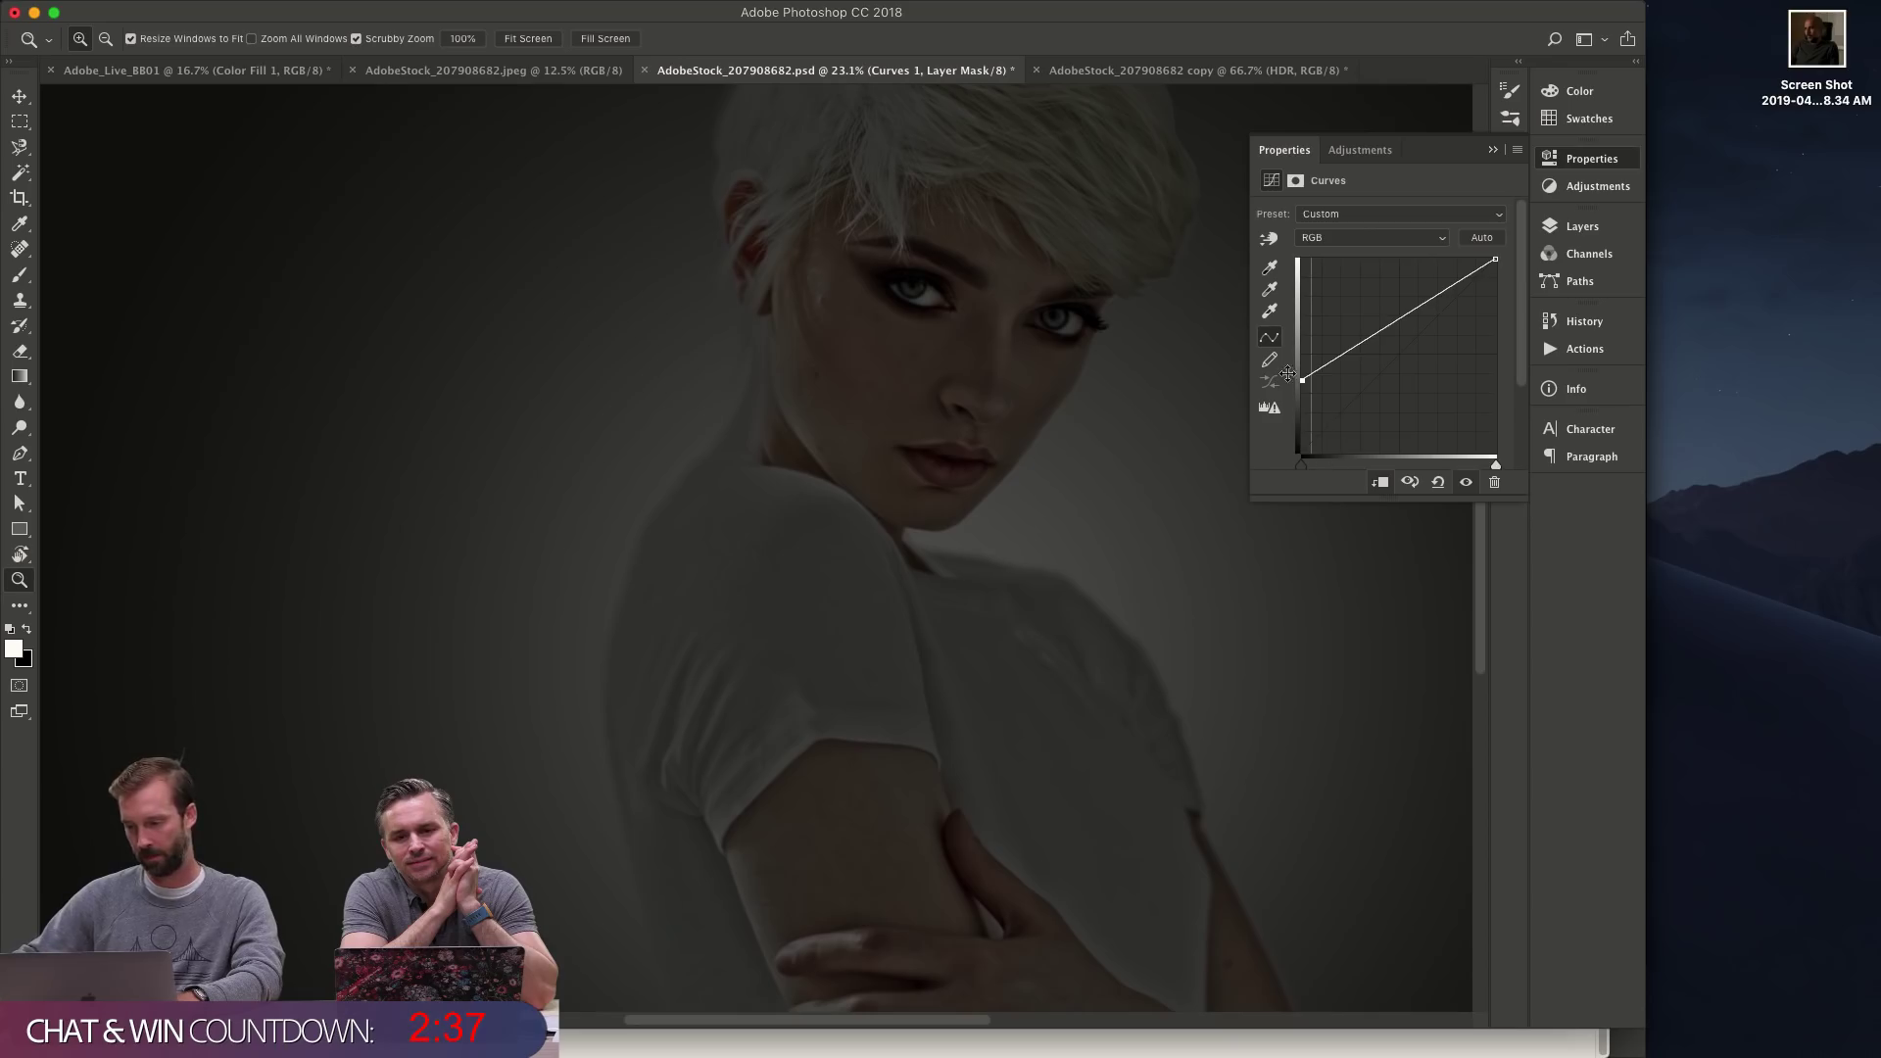
left_click_drag(1288, 373, 1302, 320)
left_click_drag(538, 424, 852, 571)
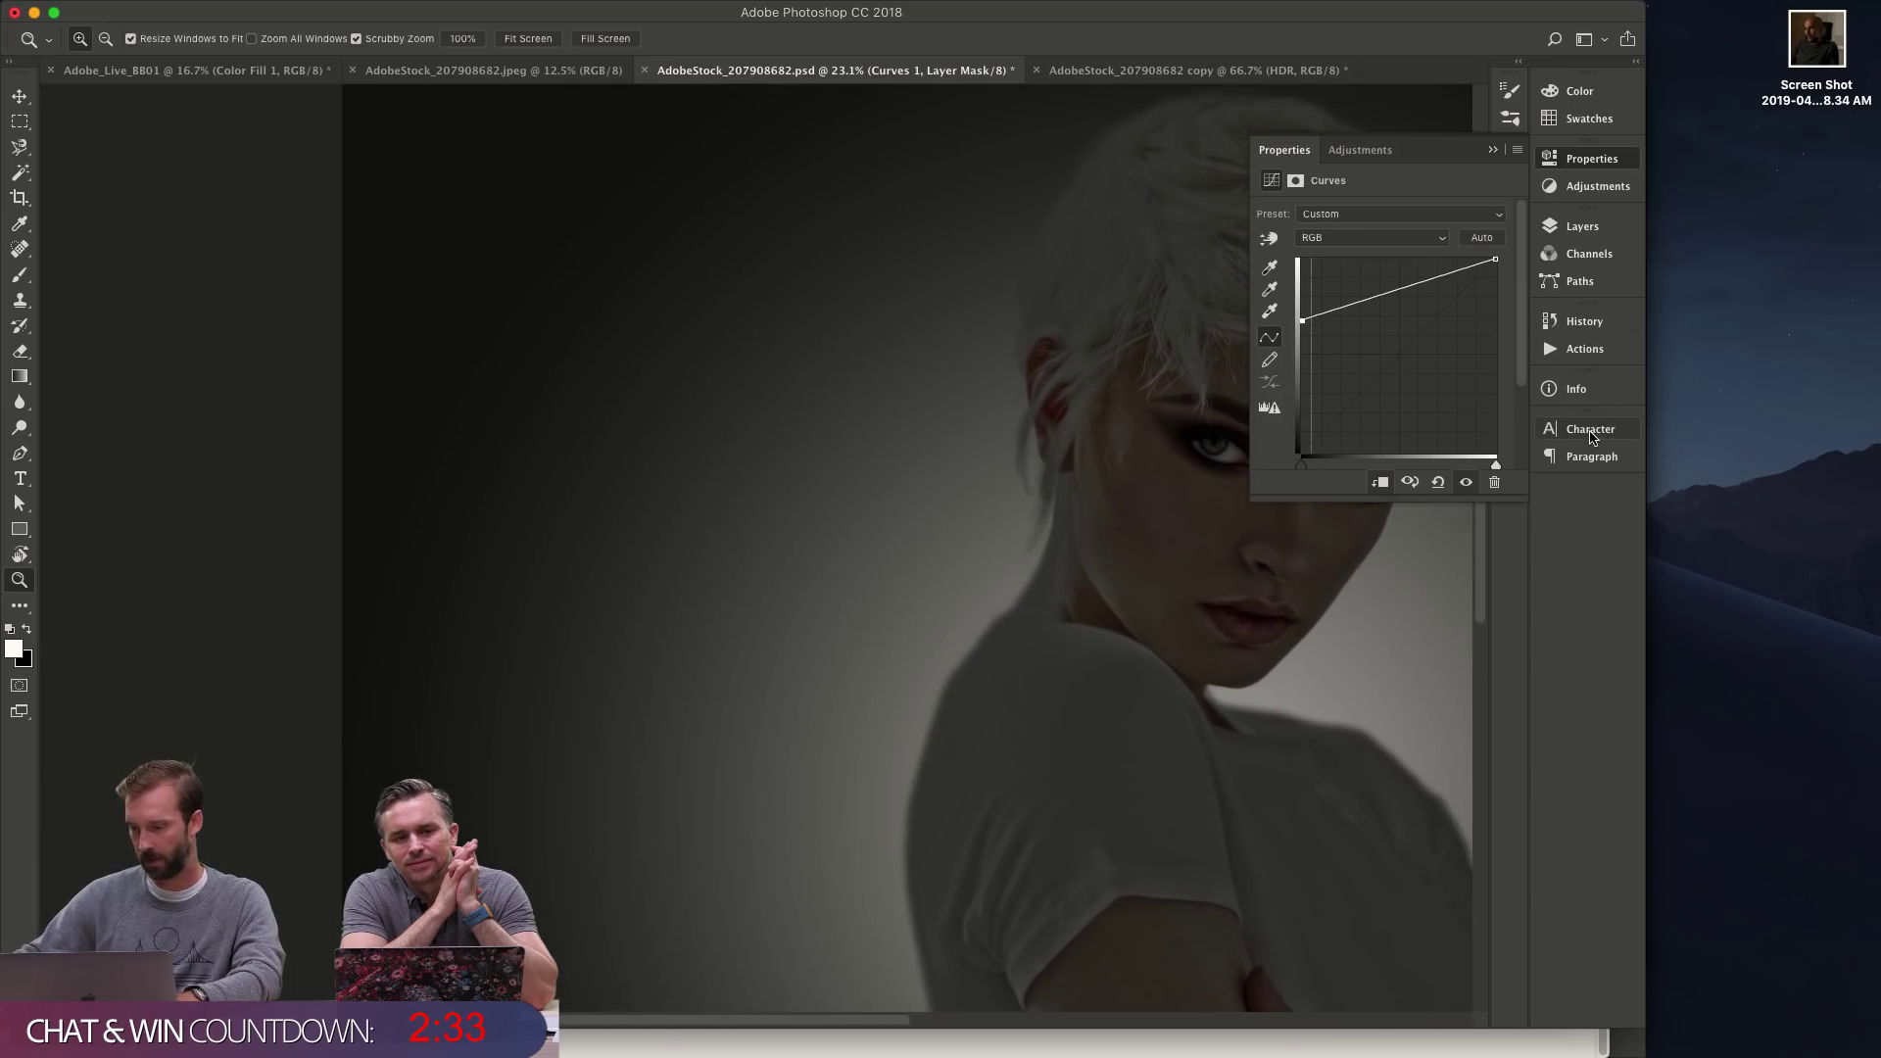
- Change the Color Fill 1 background to the dark gray 1d1d1d
left_click(1583, 226)
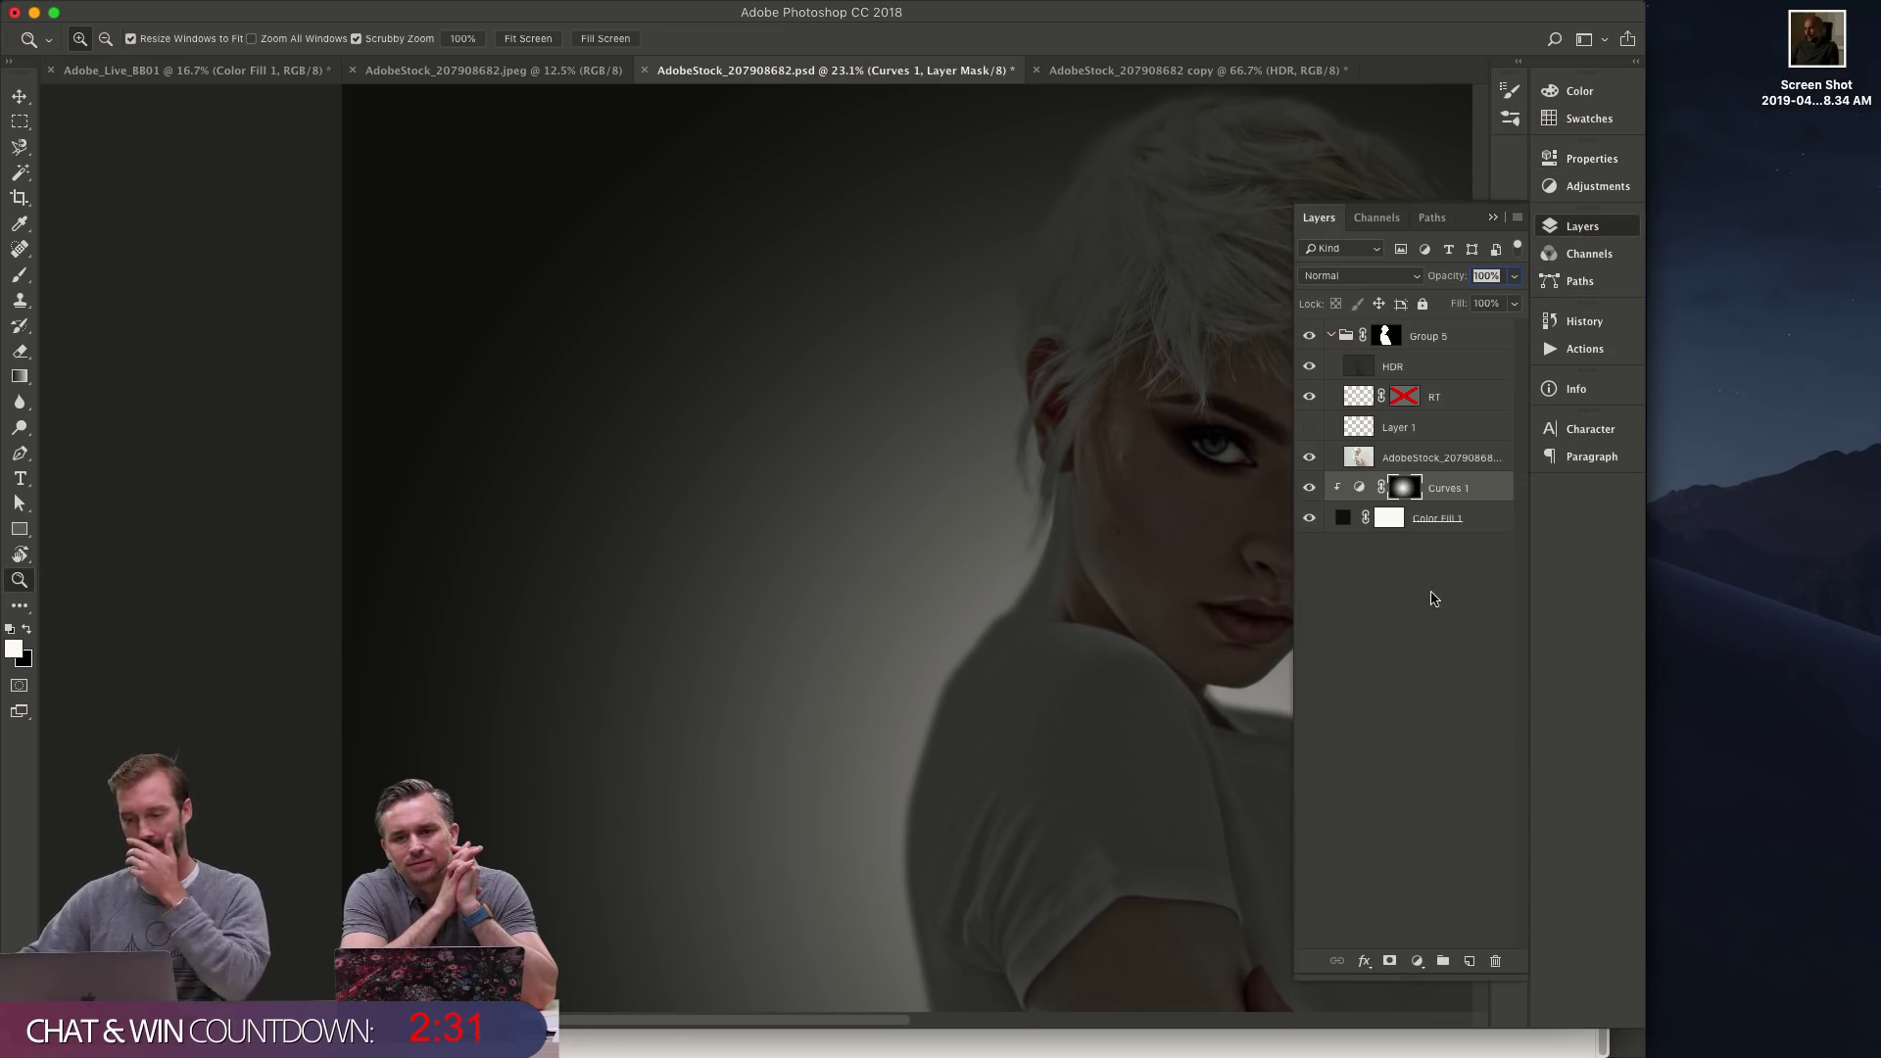
double_click(1343, 517)
mouse_move(1176, 511)
left_mouse_down()
mouse_move(1152, 460)
mouse_move(1141, 483)
mouse_move(1172, 474)
mouse_move(1107, 459)
mouse_move(1100, 482)
left_mouse_up()
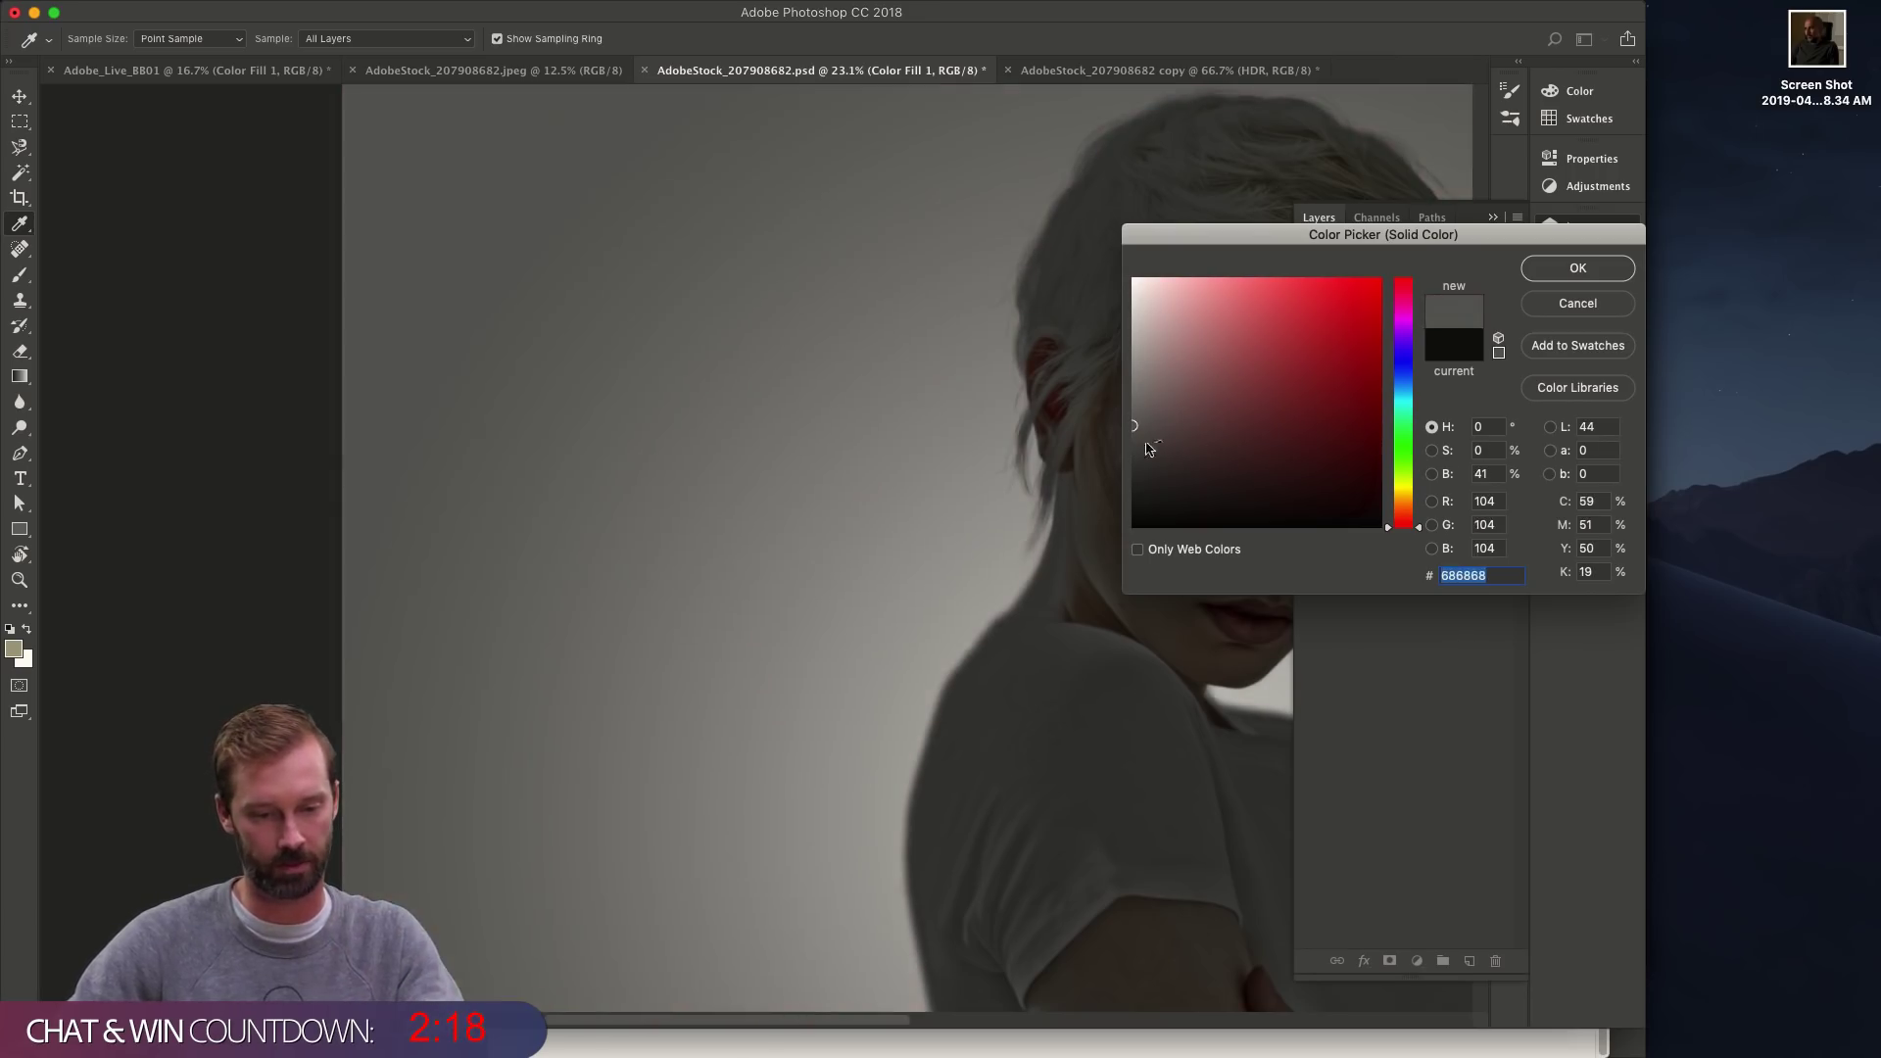
left_click_drag(1148, 449, 1157, 448)
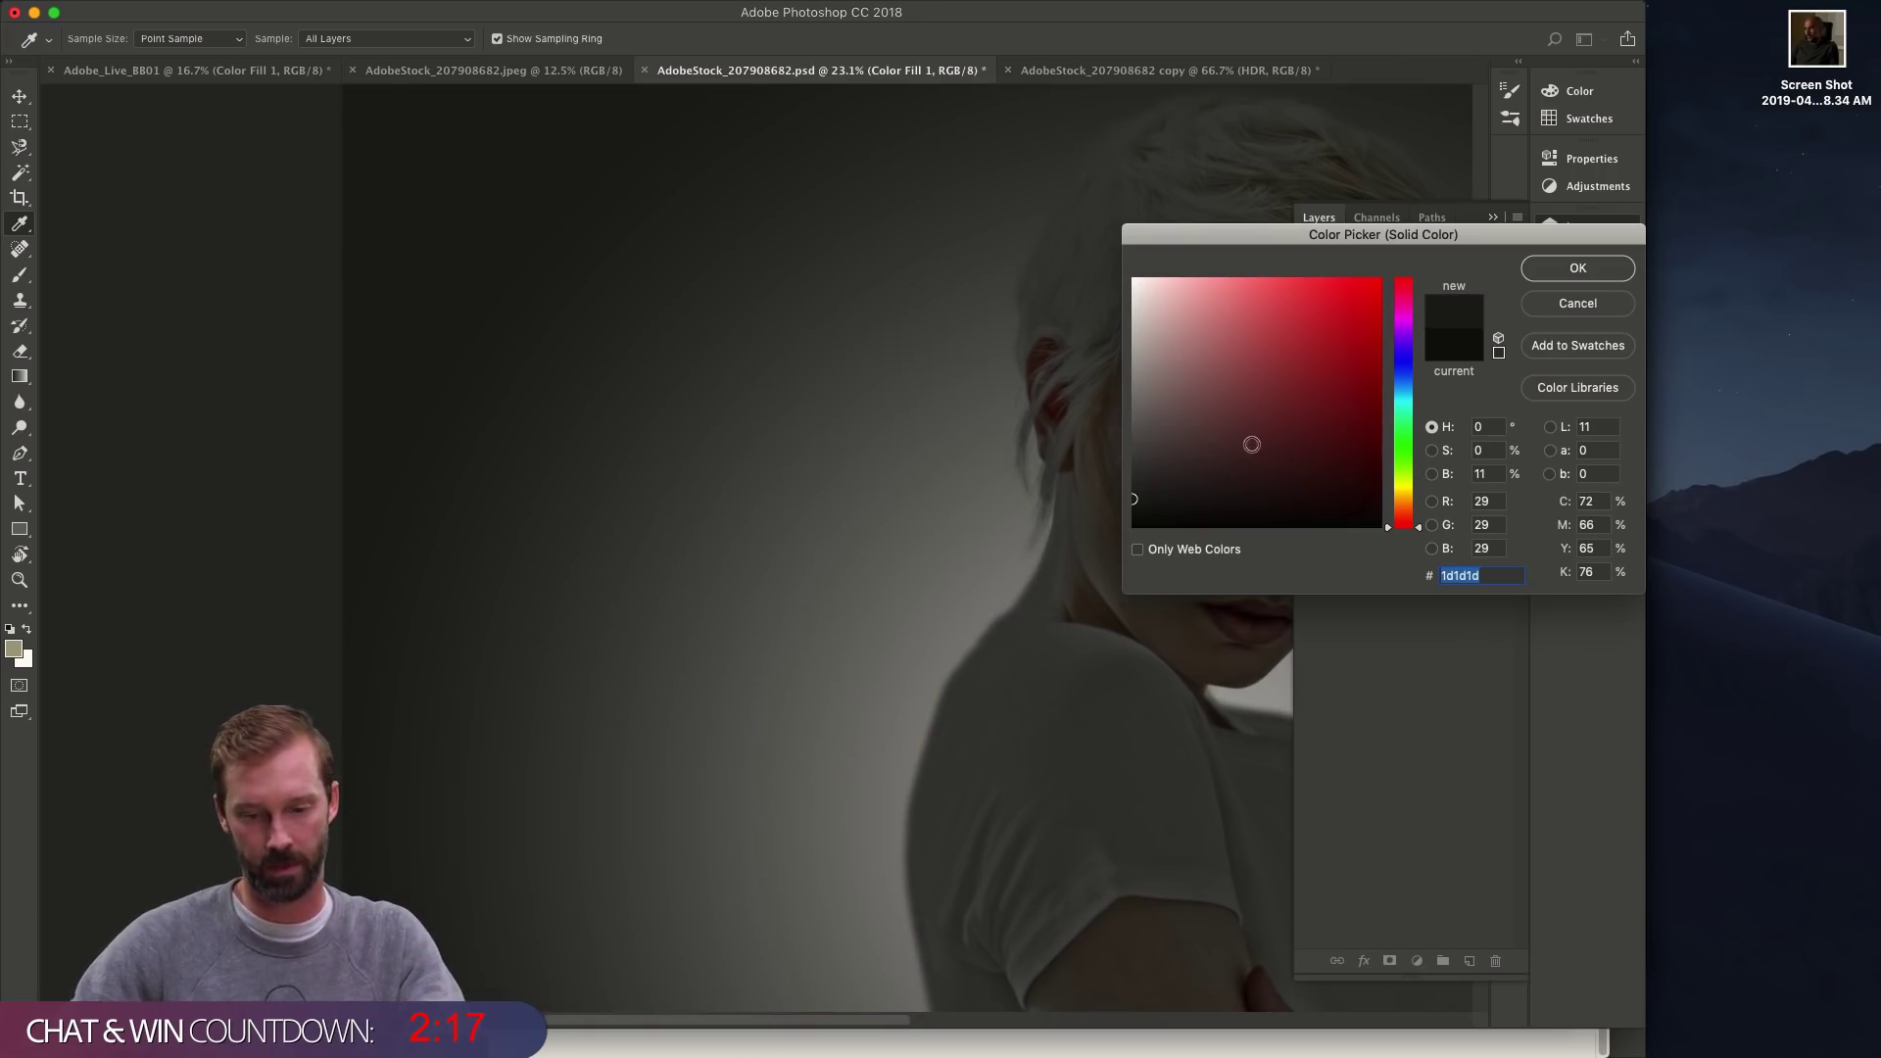
left_click(1604, 277)
key("z")
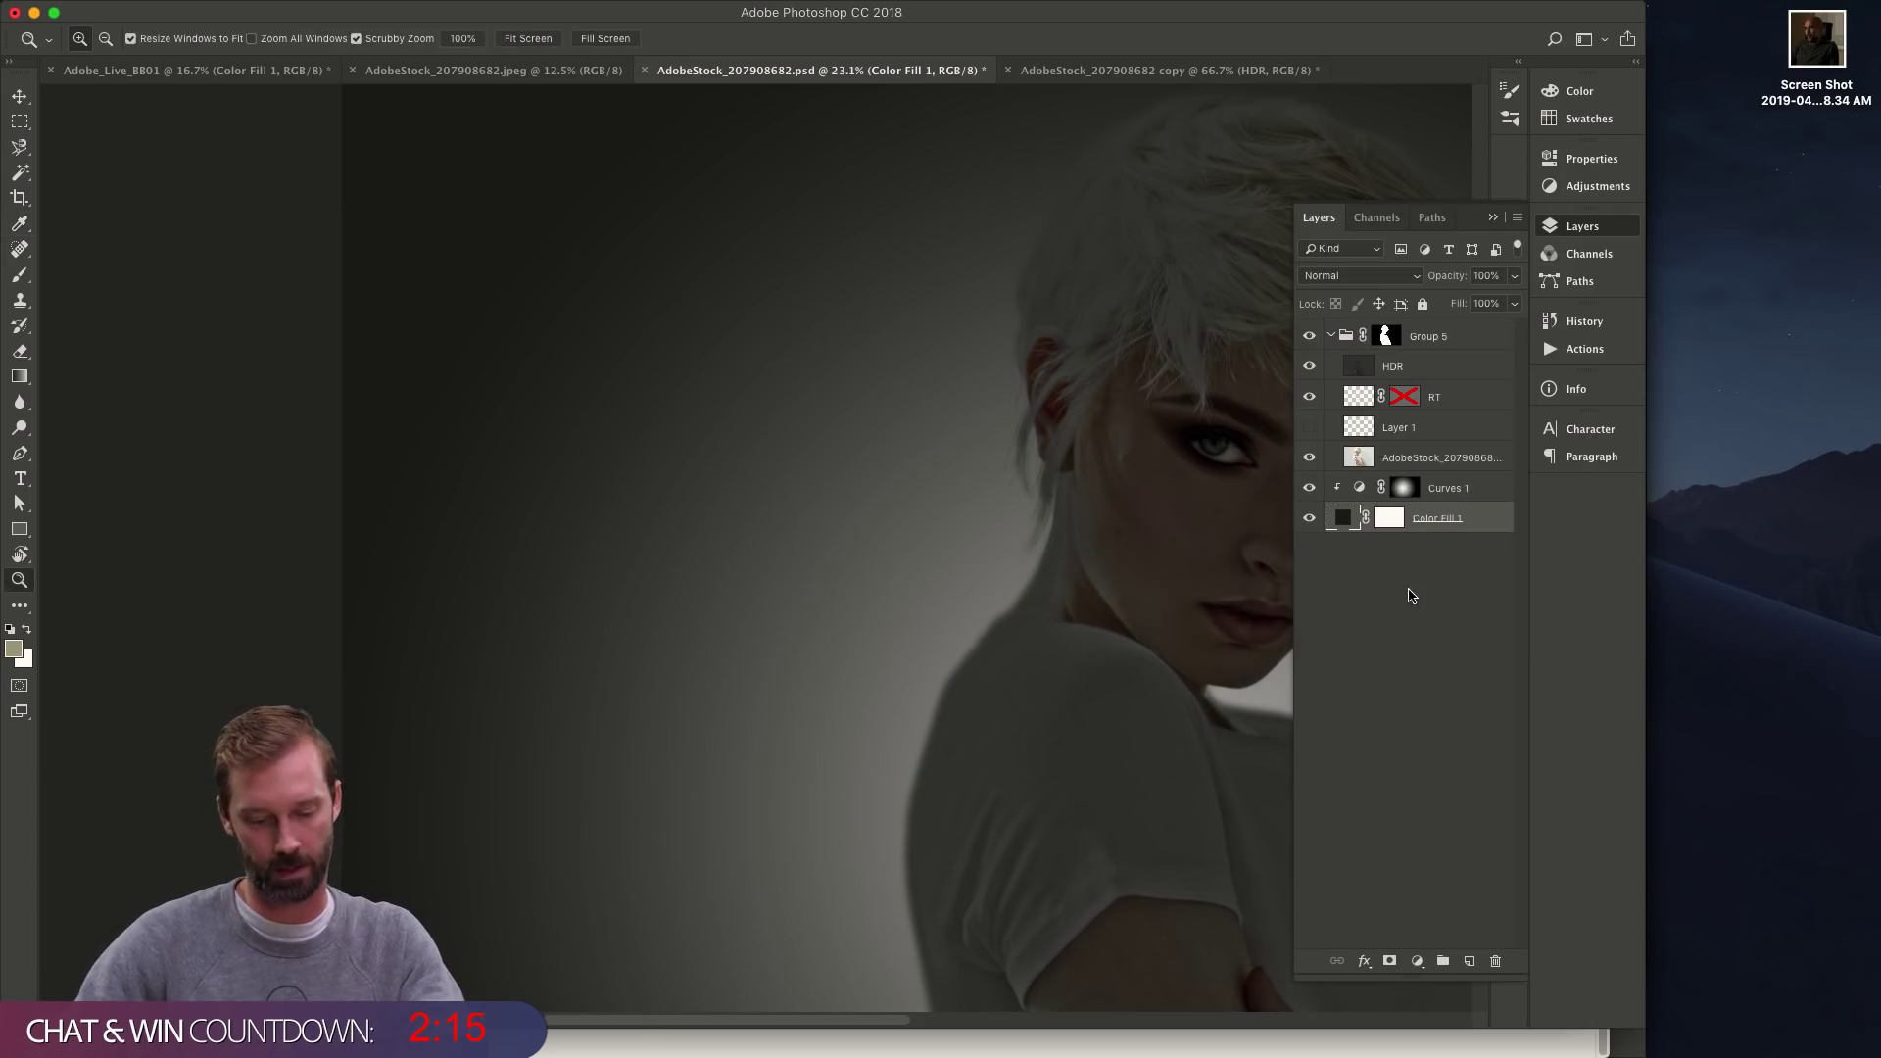
key("f")
key("f")
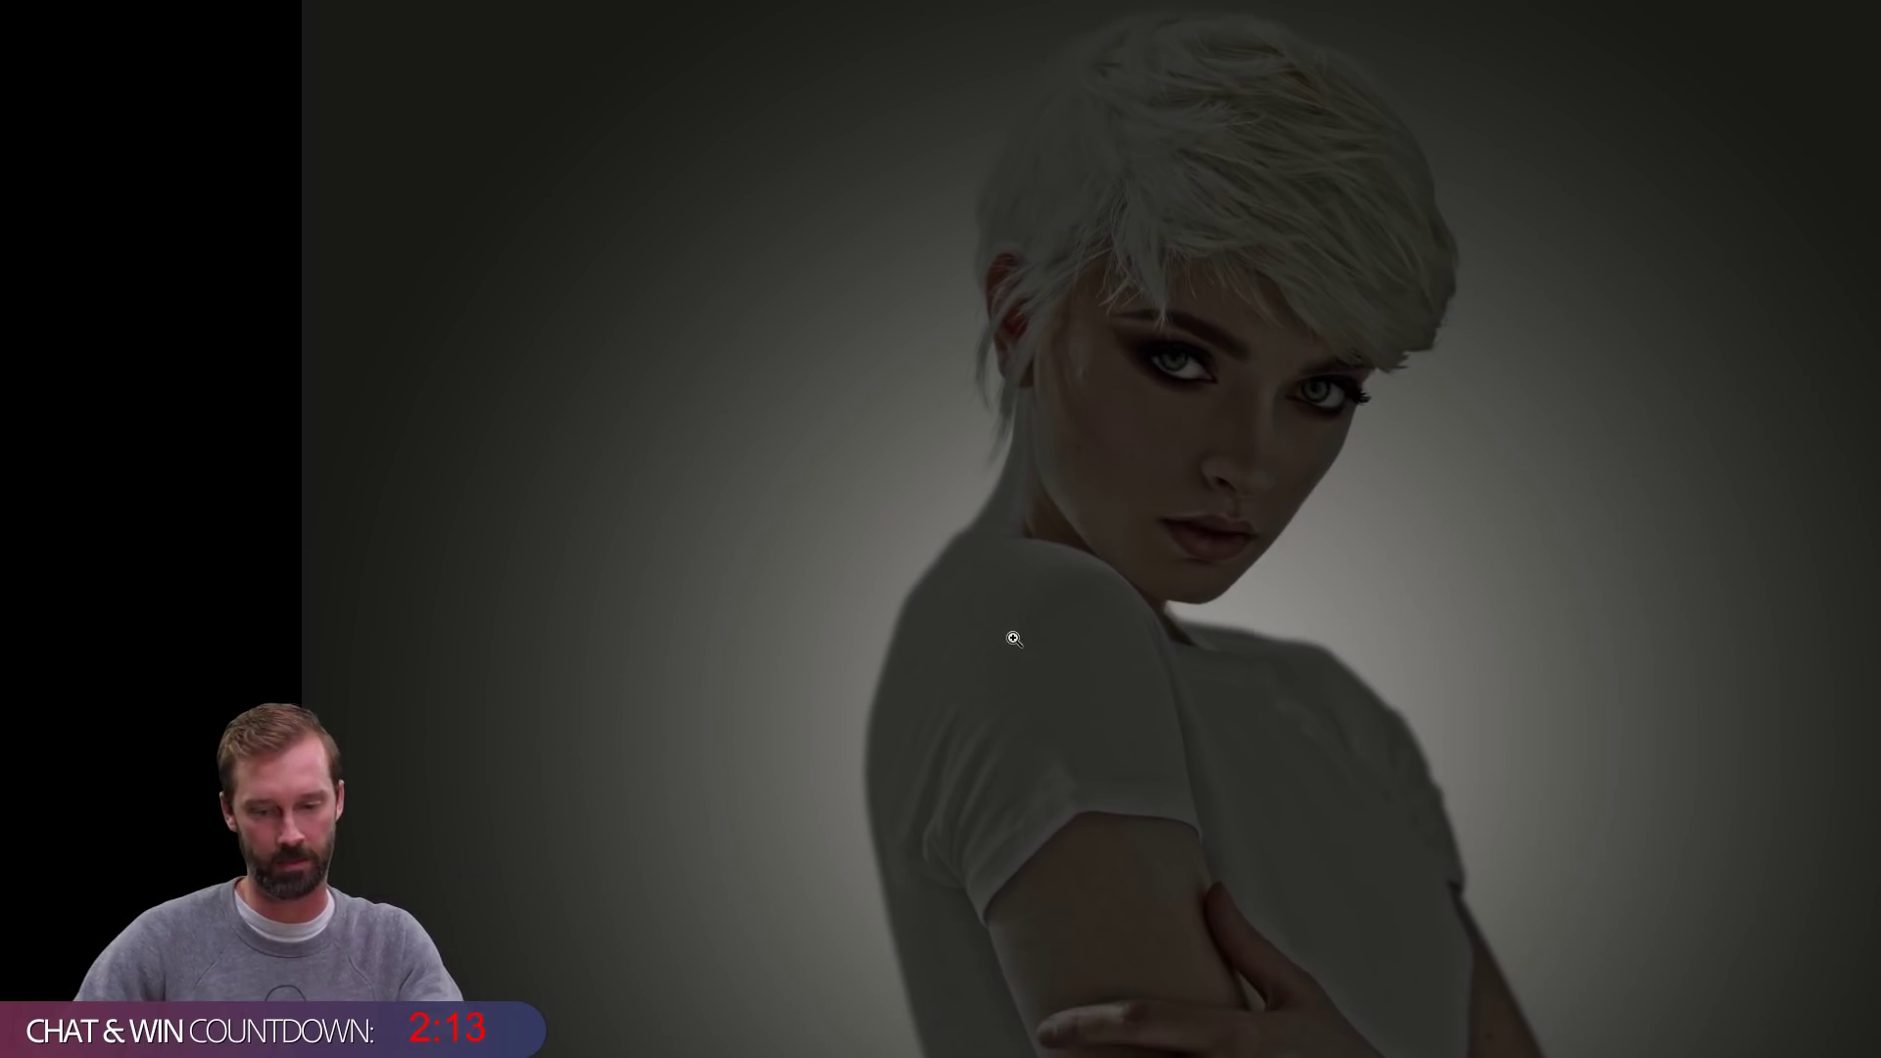
key("f")
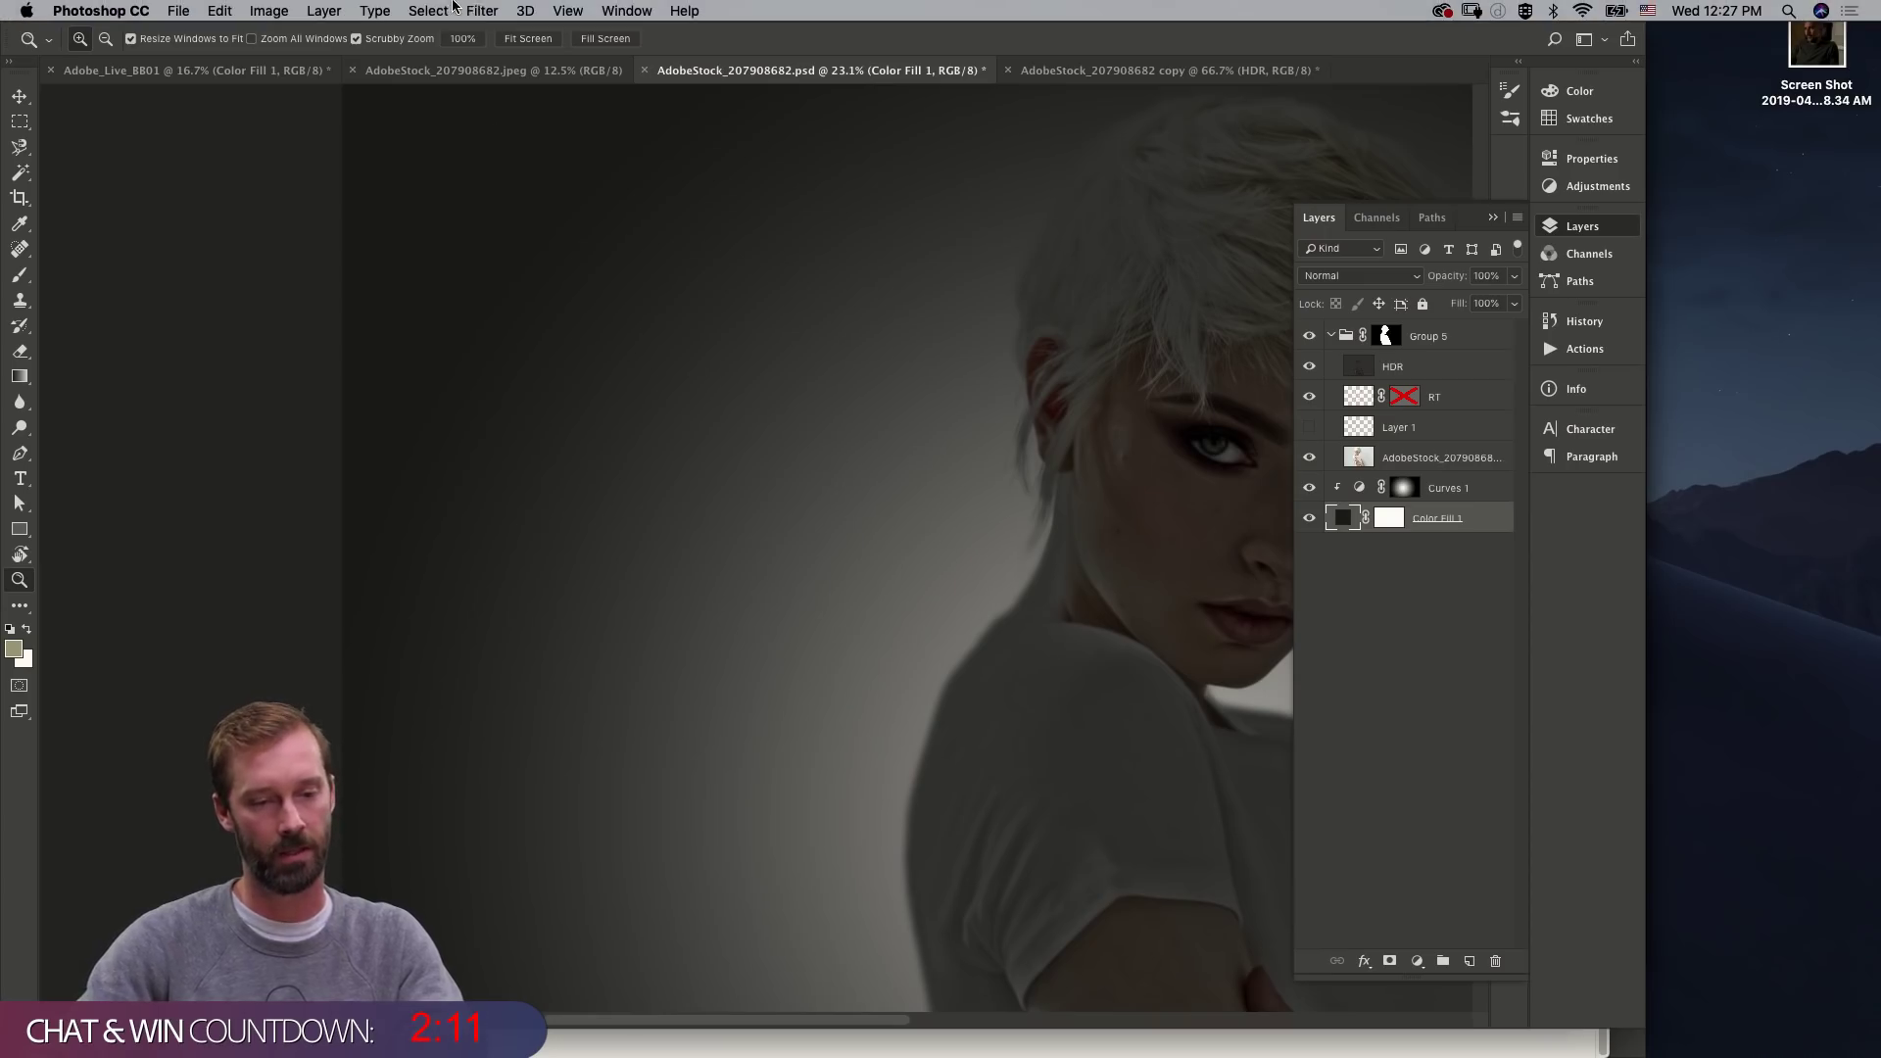
left_click(624, 10)
mouse_move(482, 9)
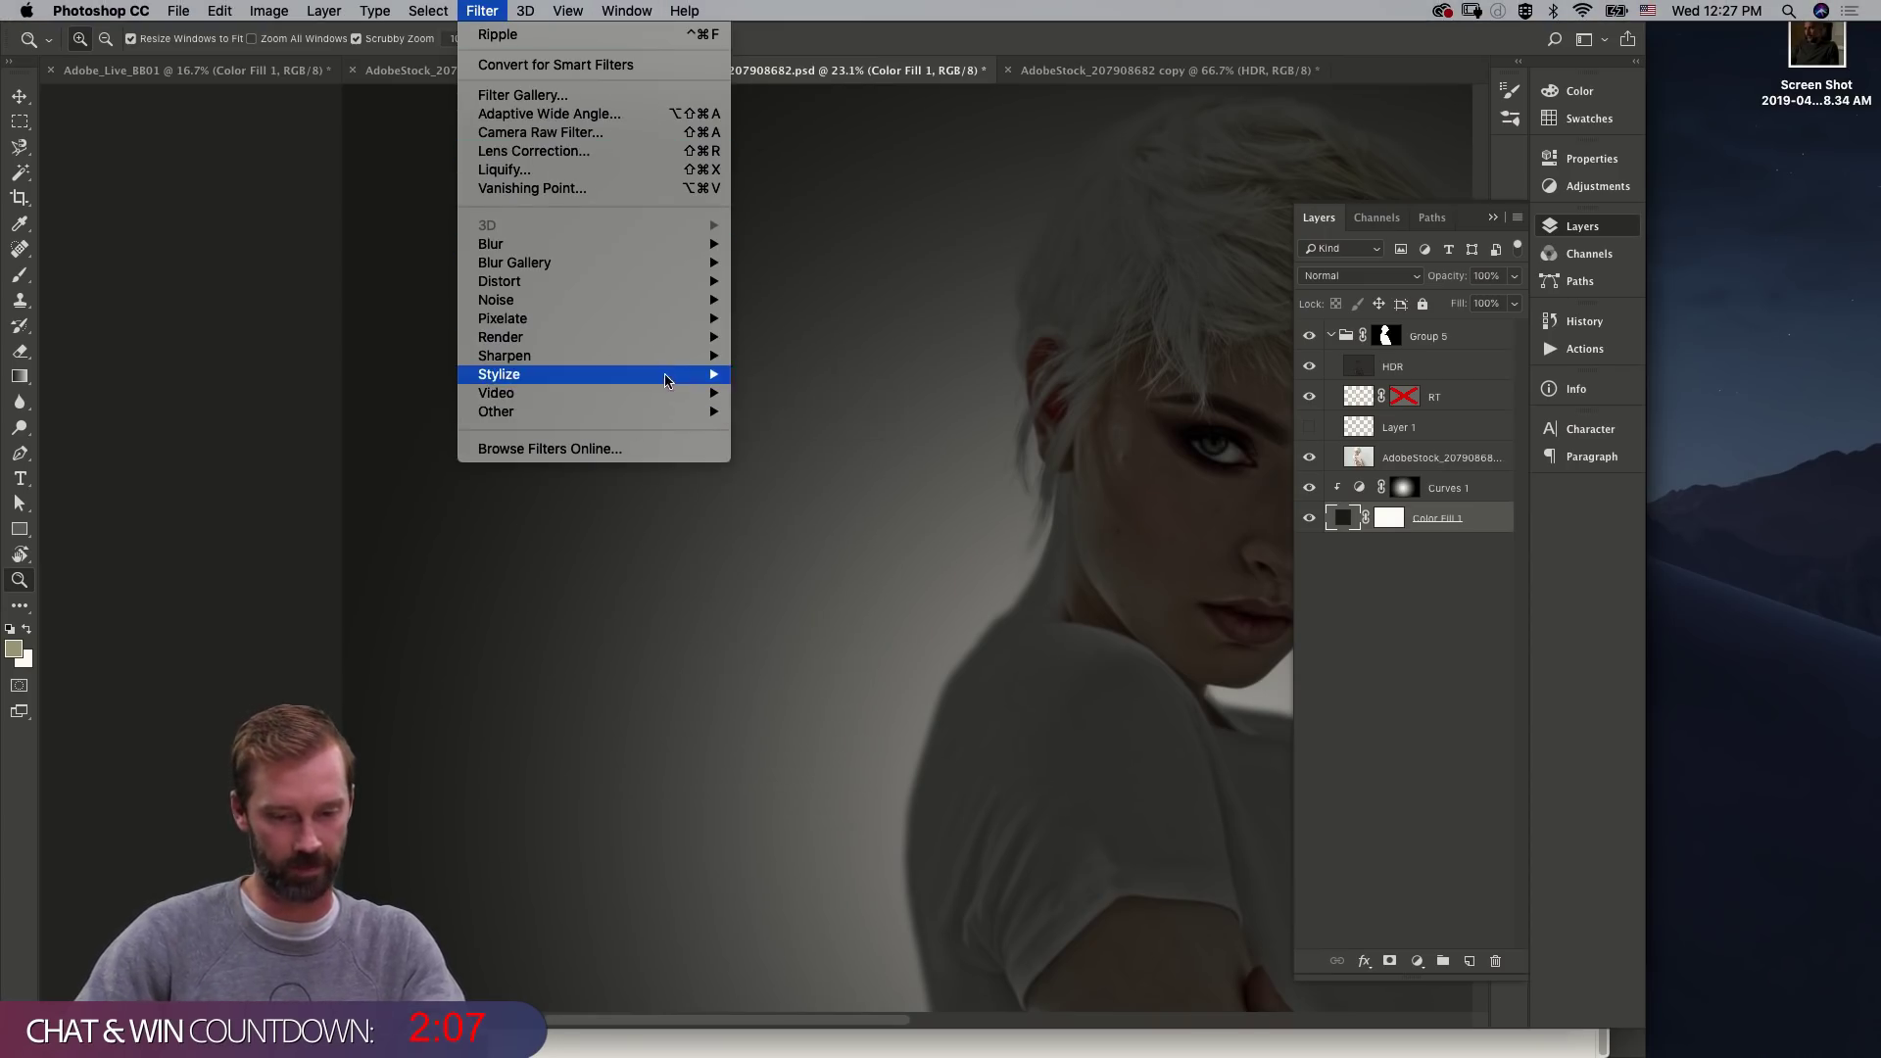
mouse_move(656, 330)
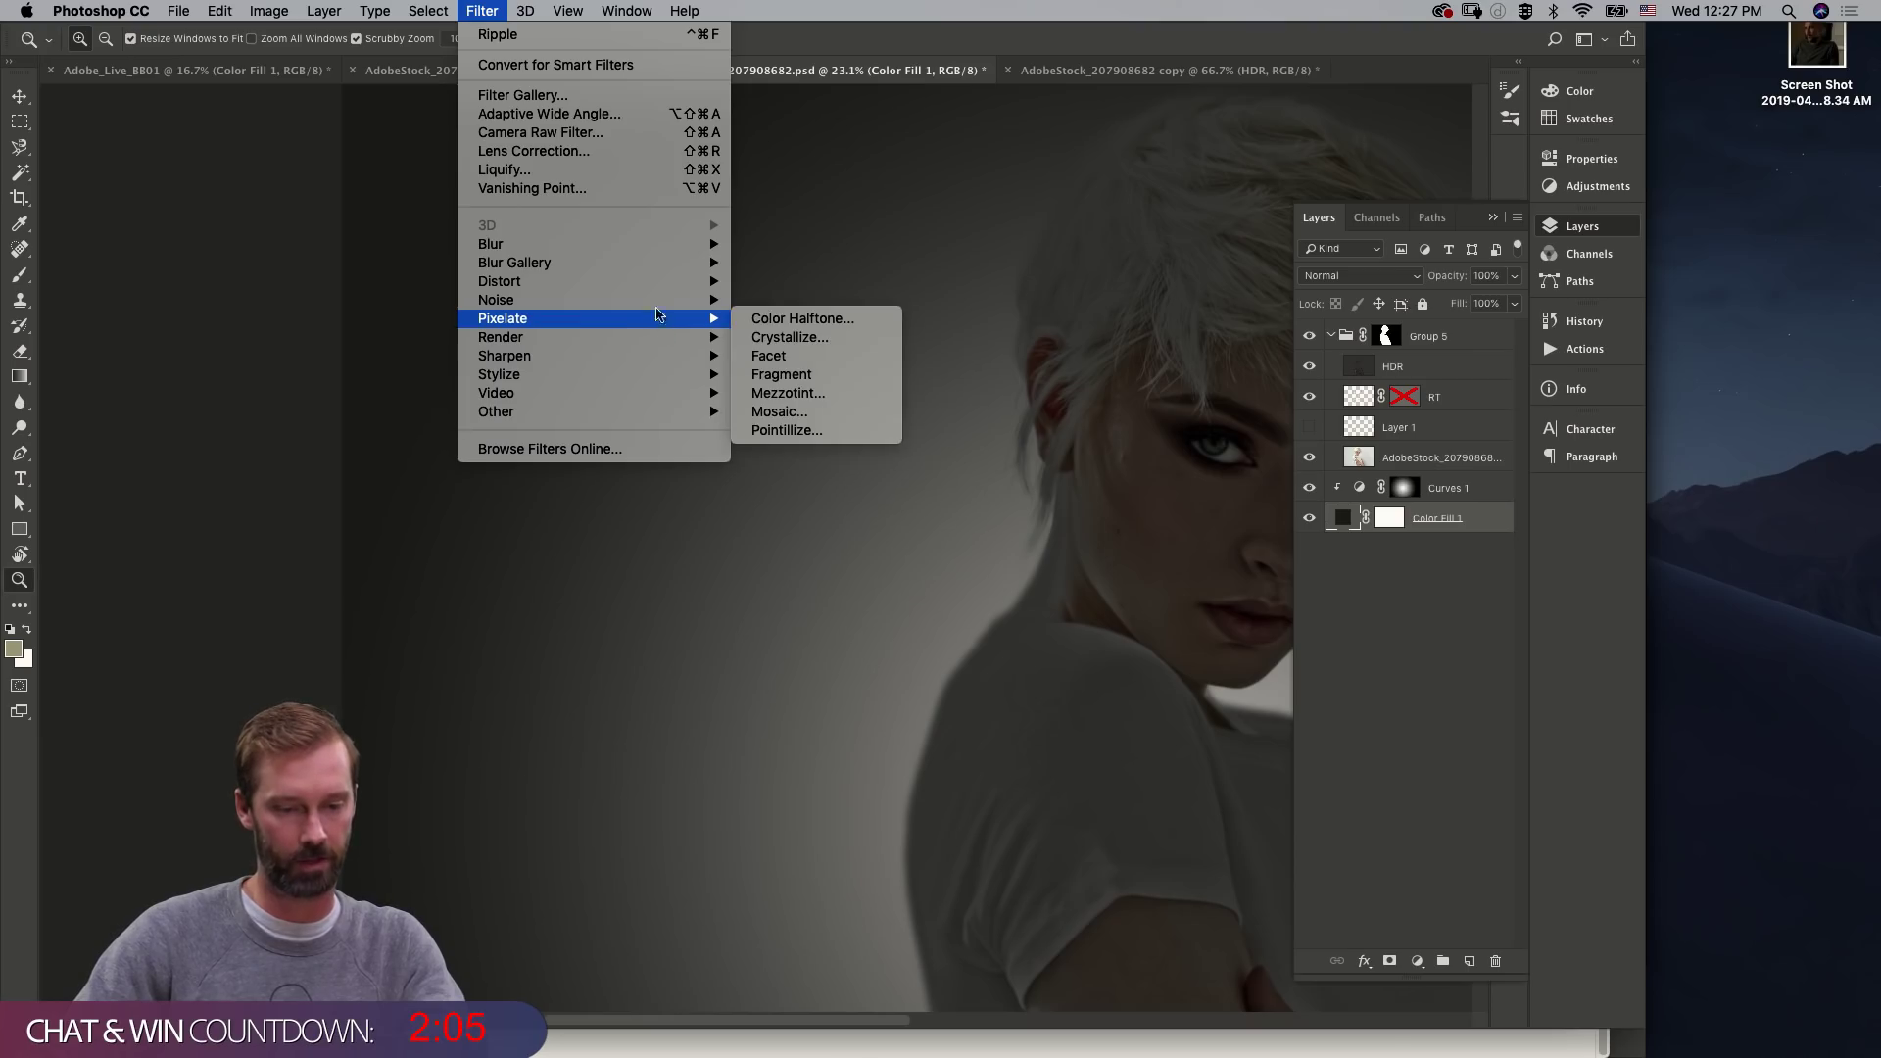
left_click(809, 304)
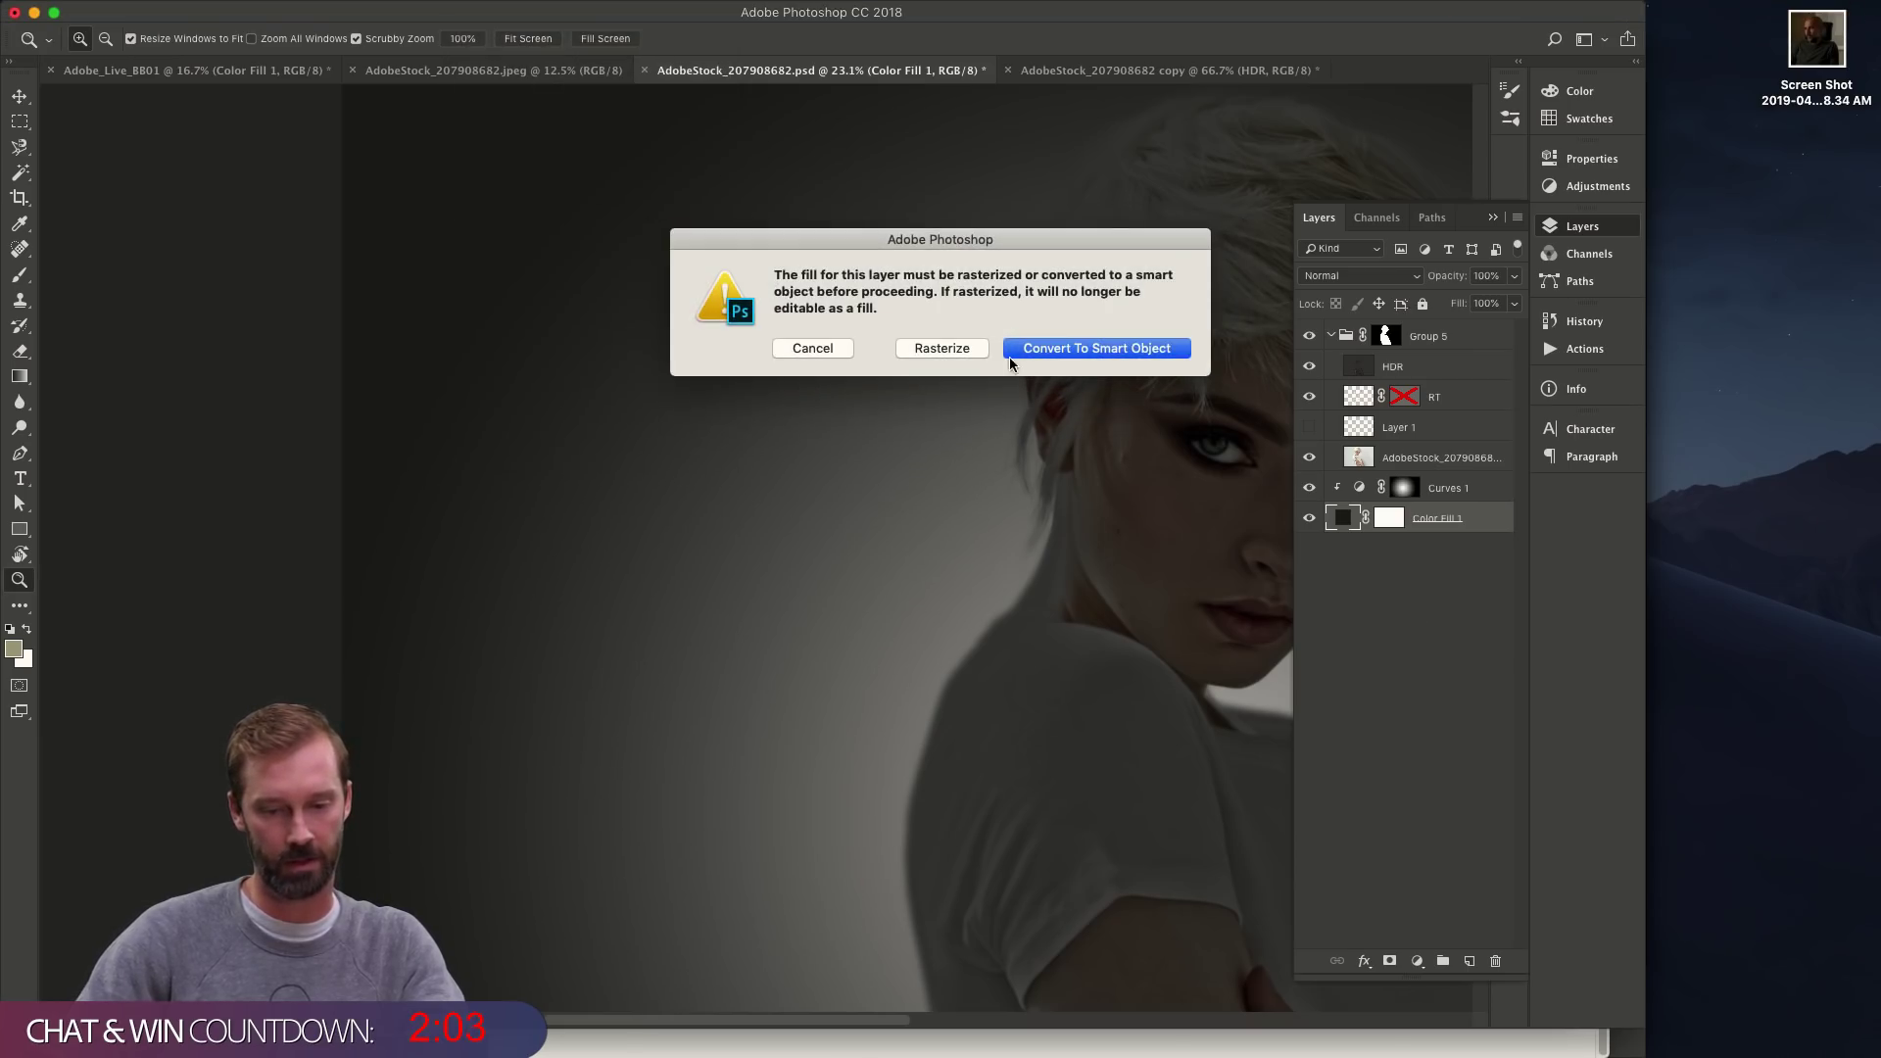
left_click(800, 346)
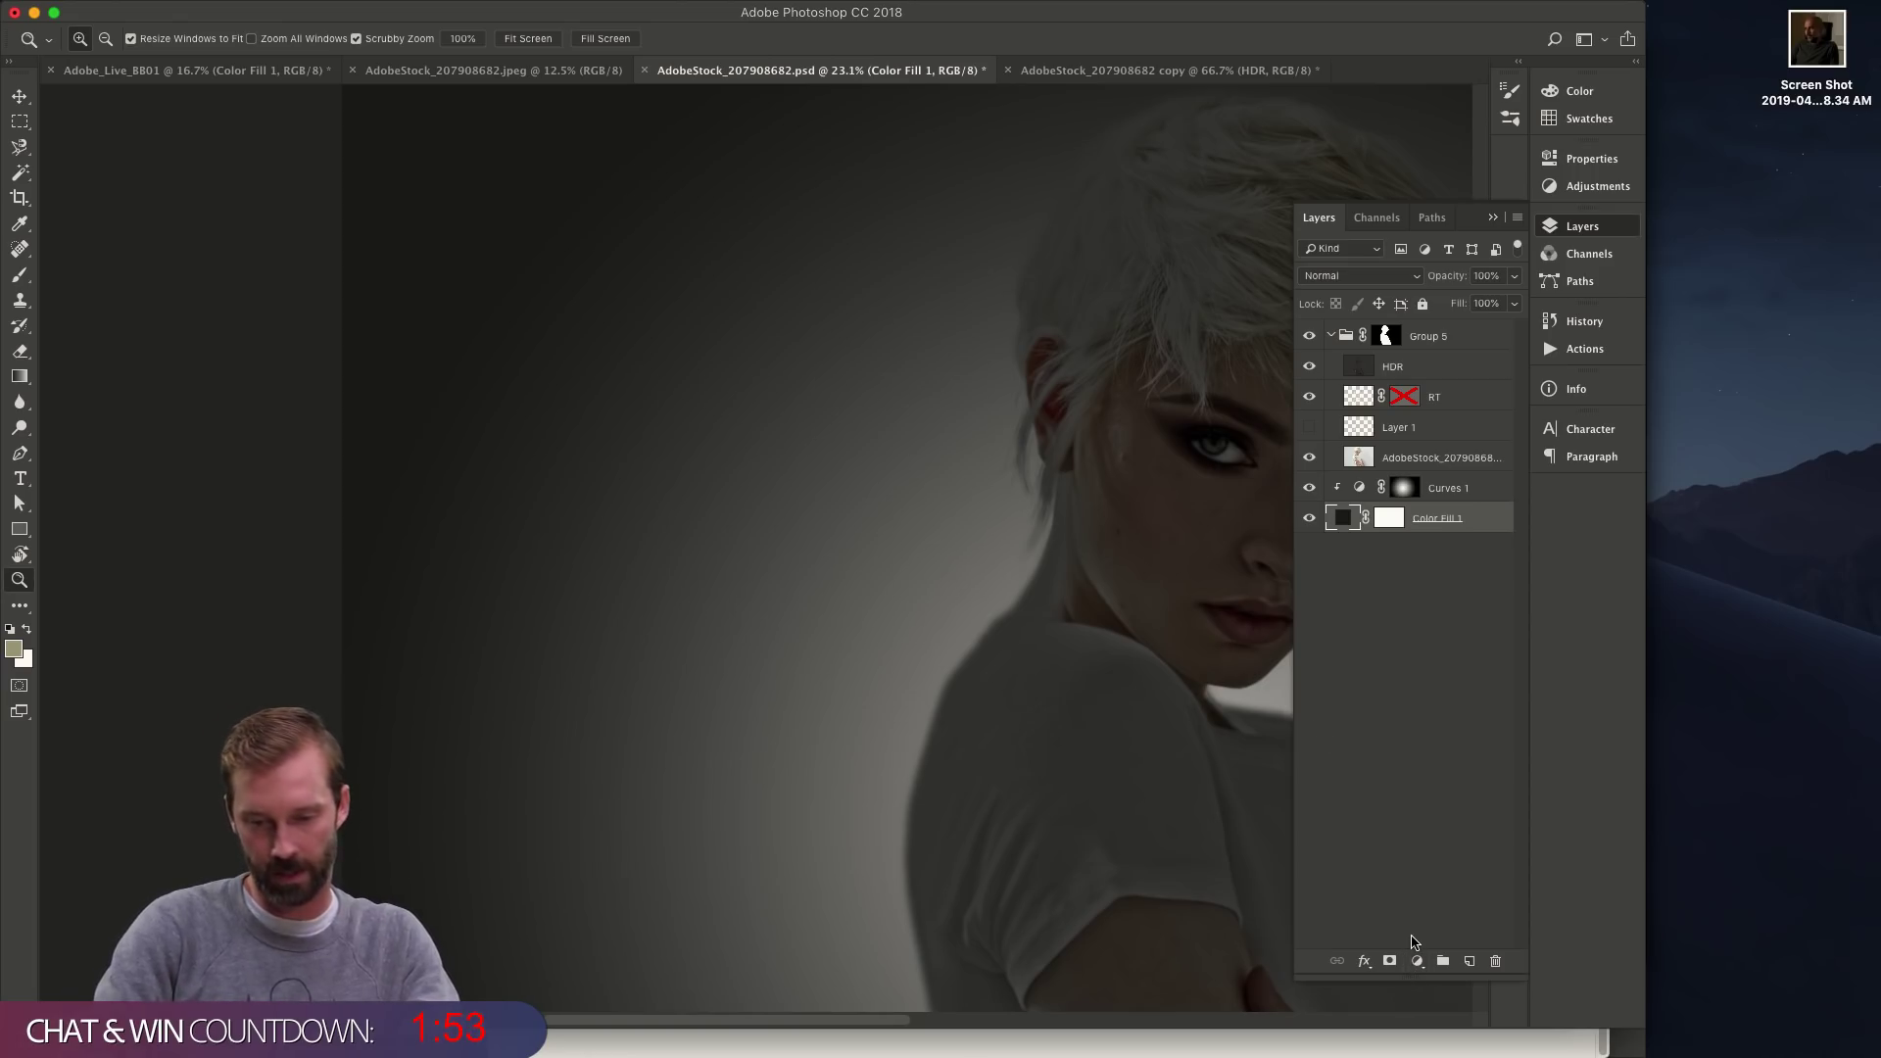
- Add a new layer clipped to Color Fill 1 and fill it with 50% Gray at 100% opacity in Normal mode
key("super+shift+n")
key("Return")
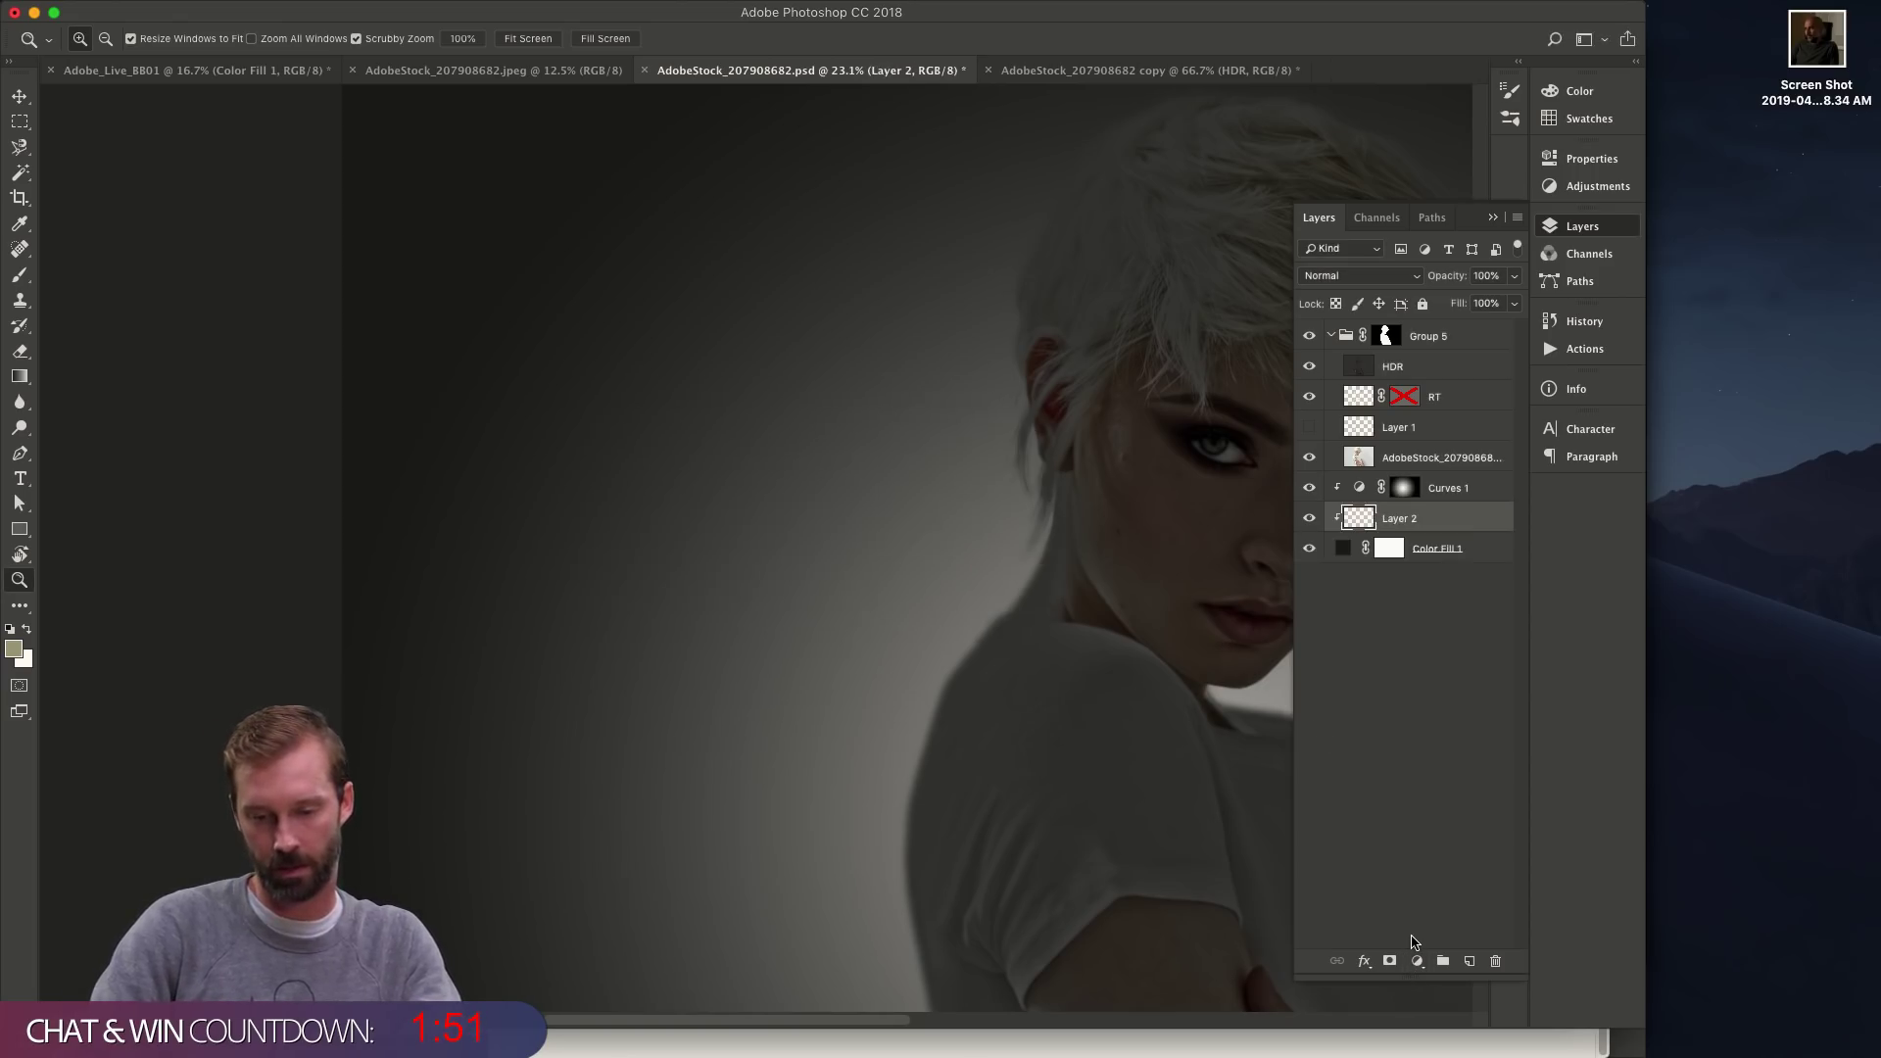
key("i")
key("shift+BackSpace")
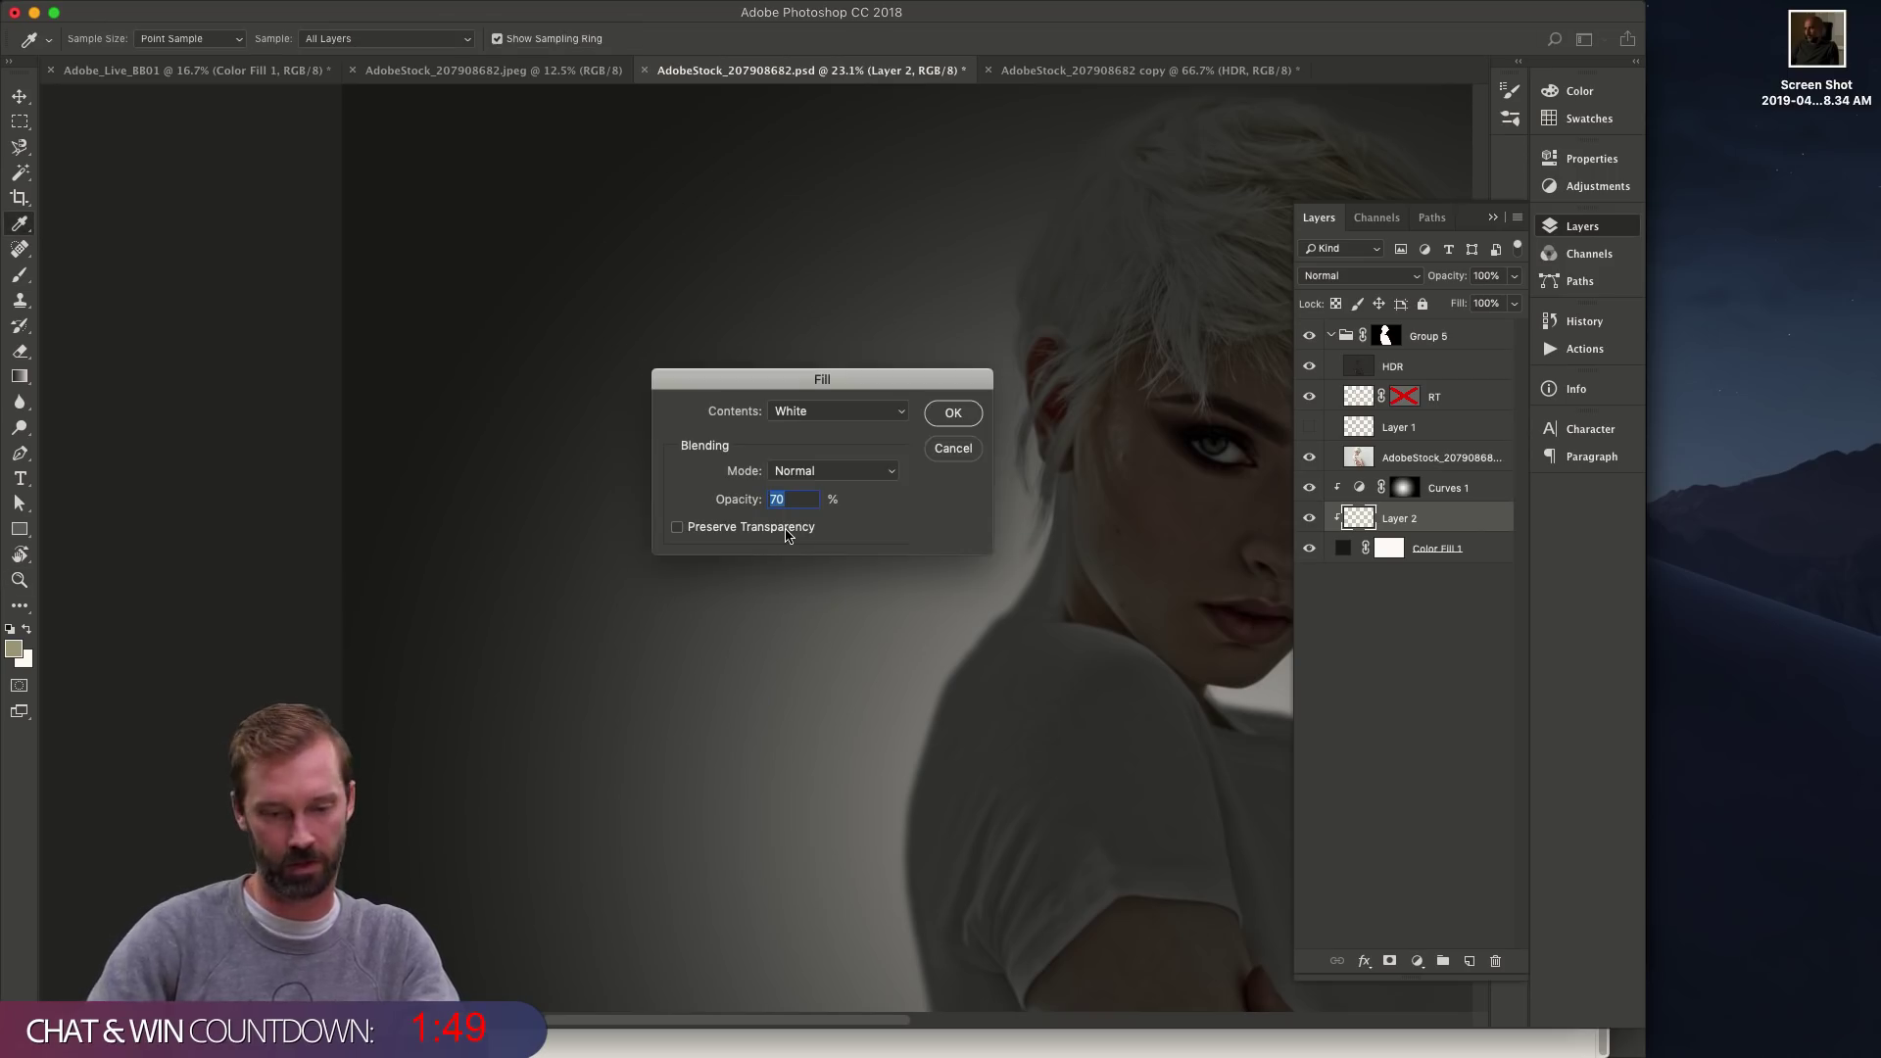
left_click(894, 423)
left_click(870, 391)
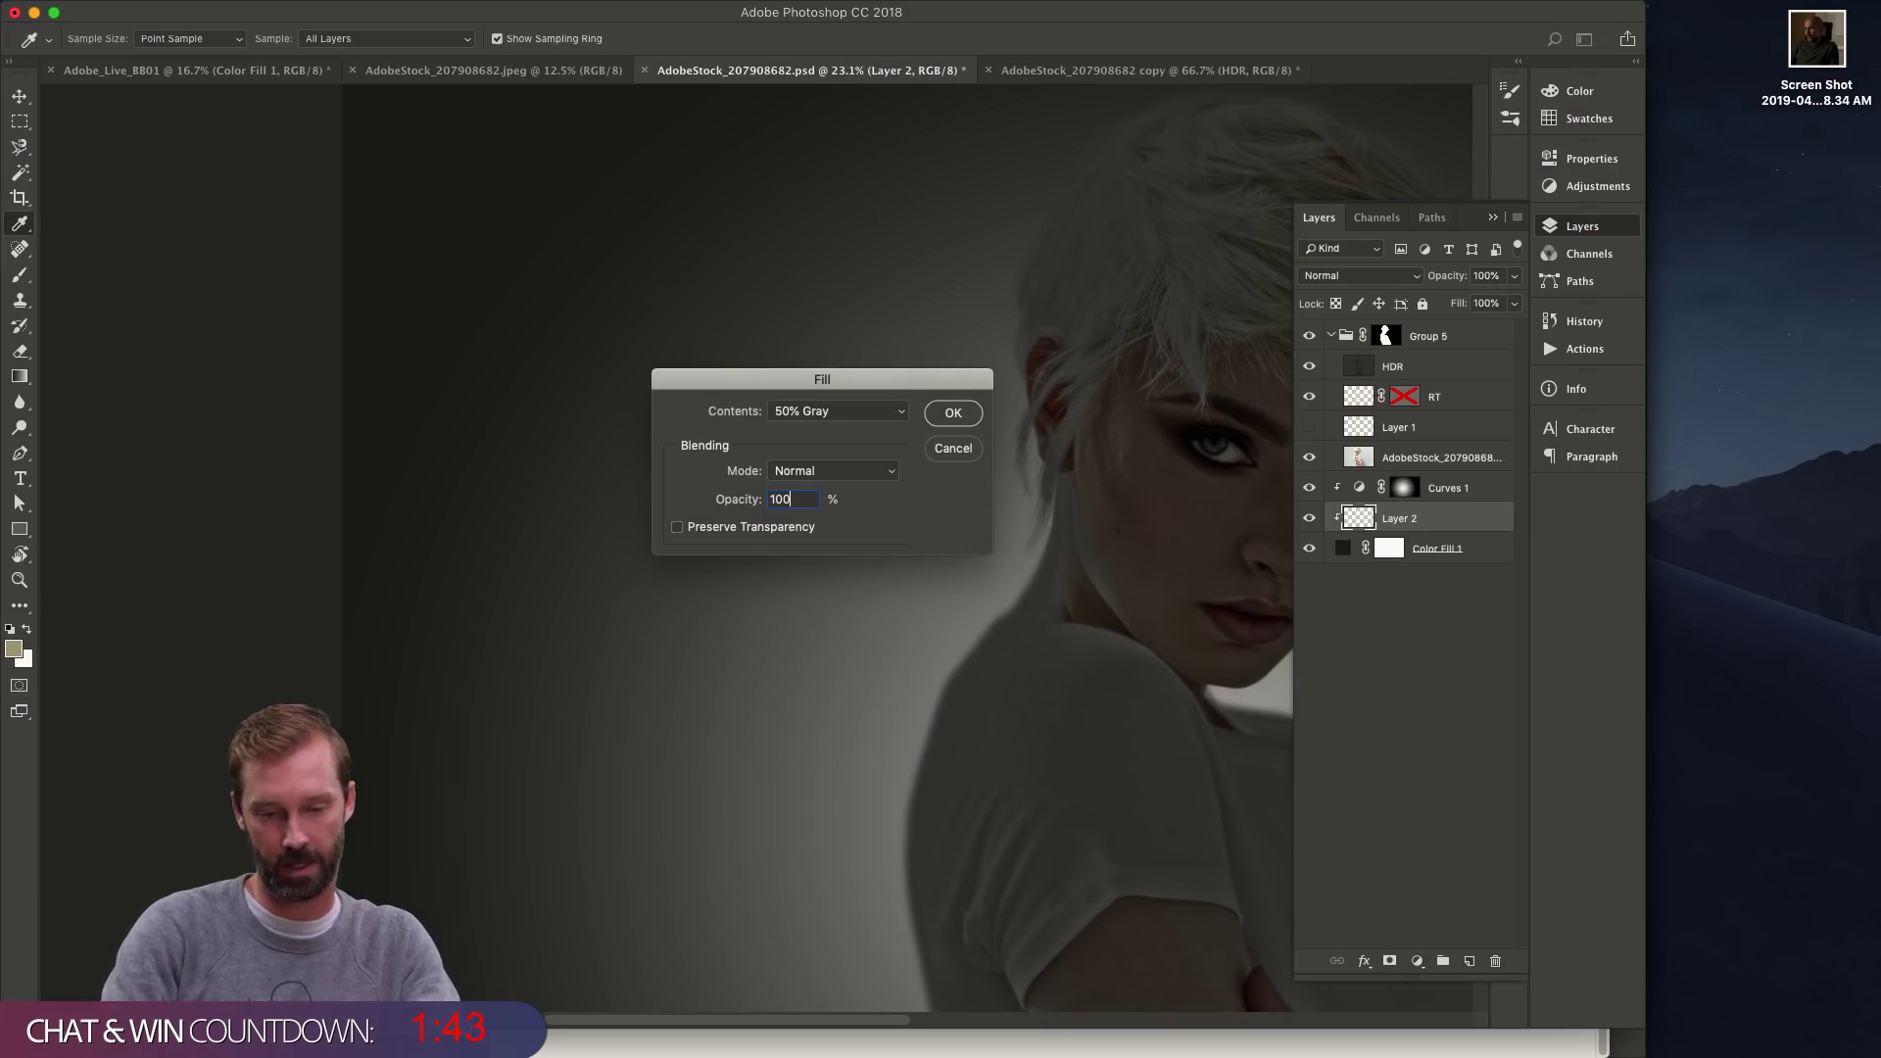
key("Return")
key("z")
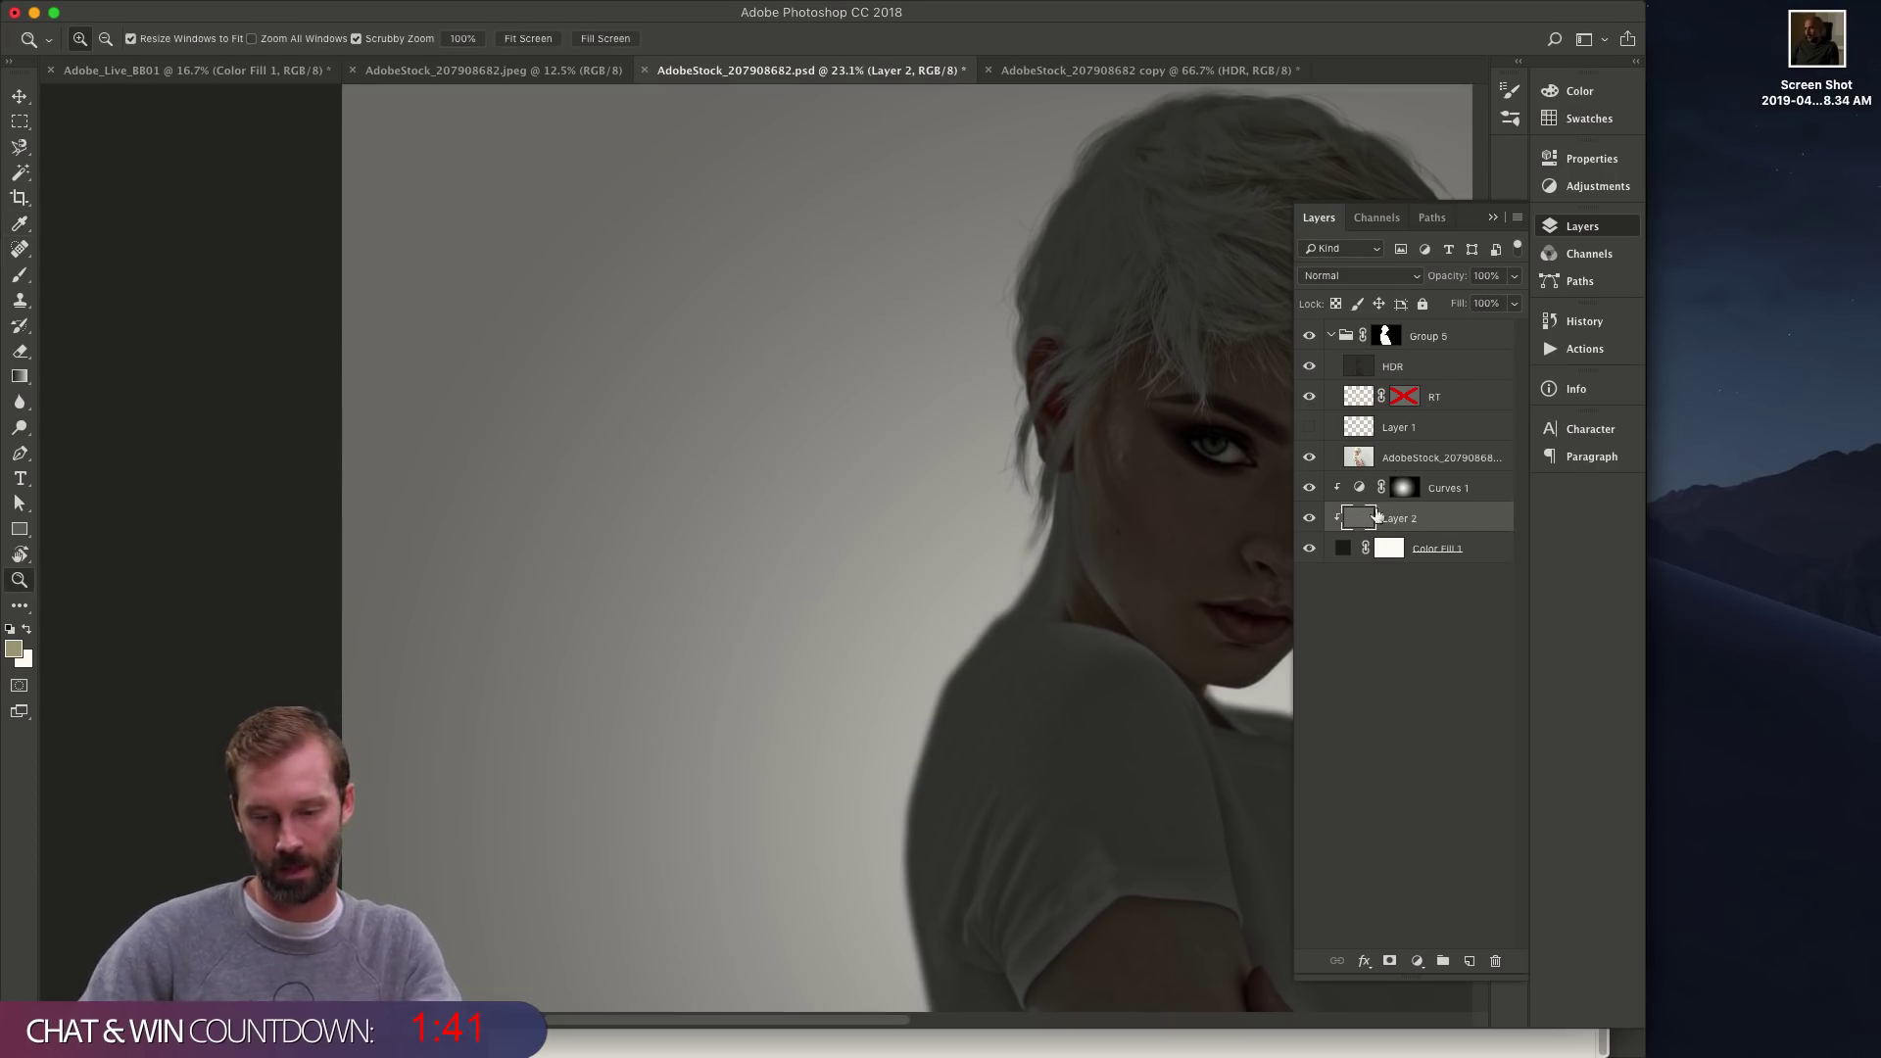
- Move the gray Layer 2 above Group 5, set its blend mode to Overlay, and compare the image with it hidden and shown
left_click_drag(1376, 517, 1447, 351)
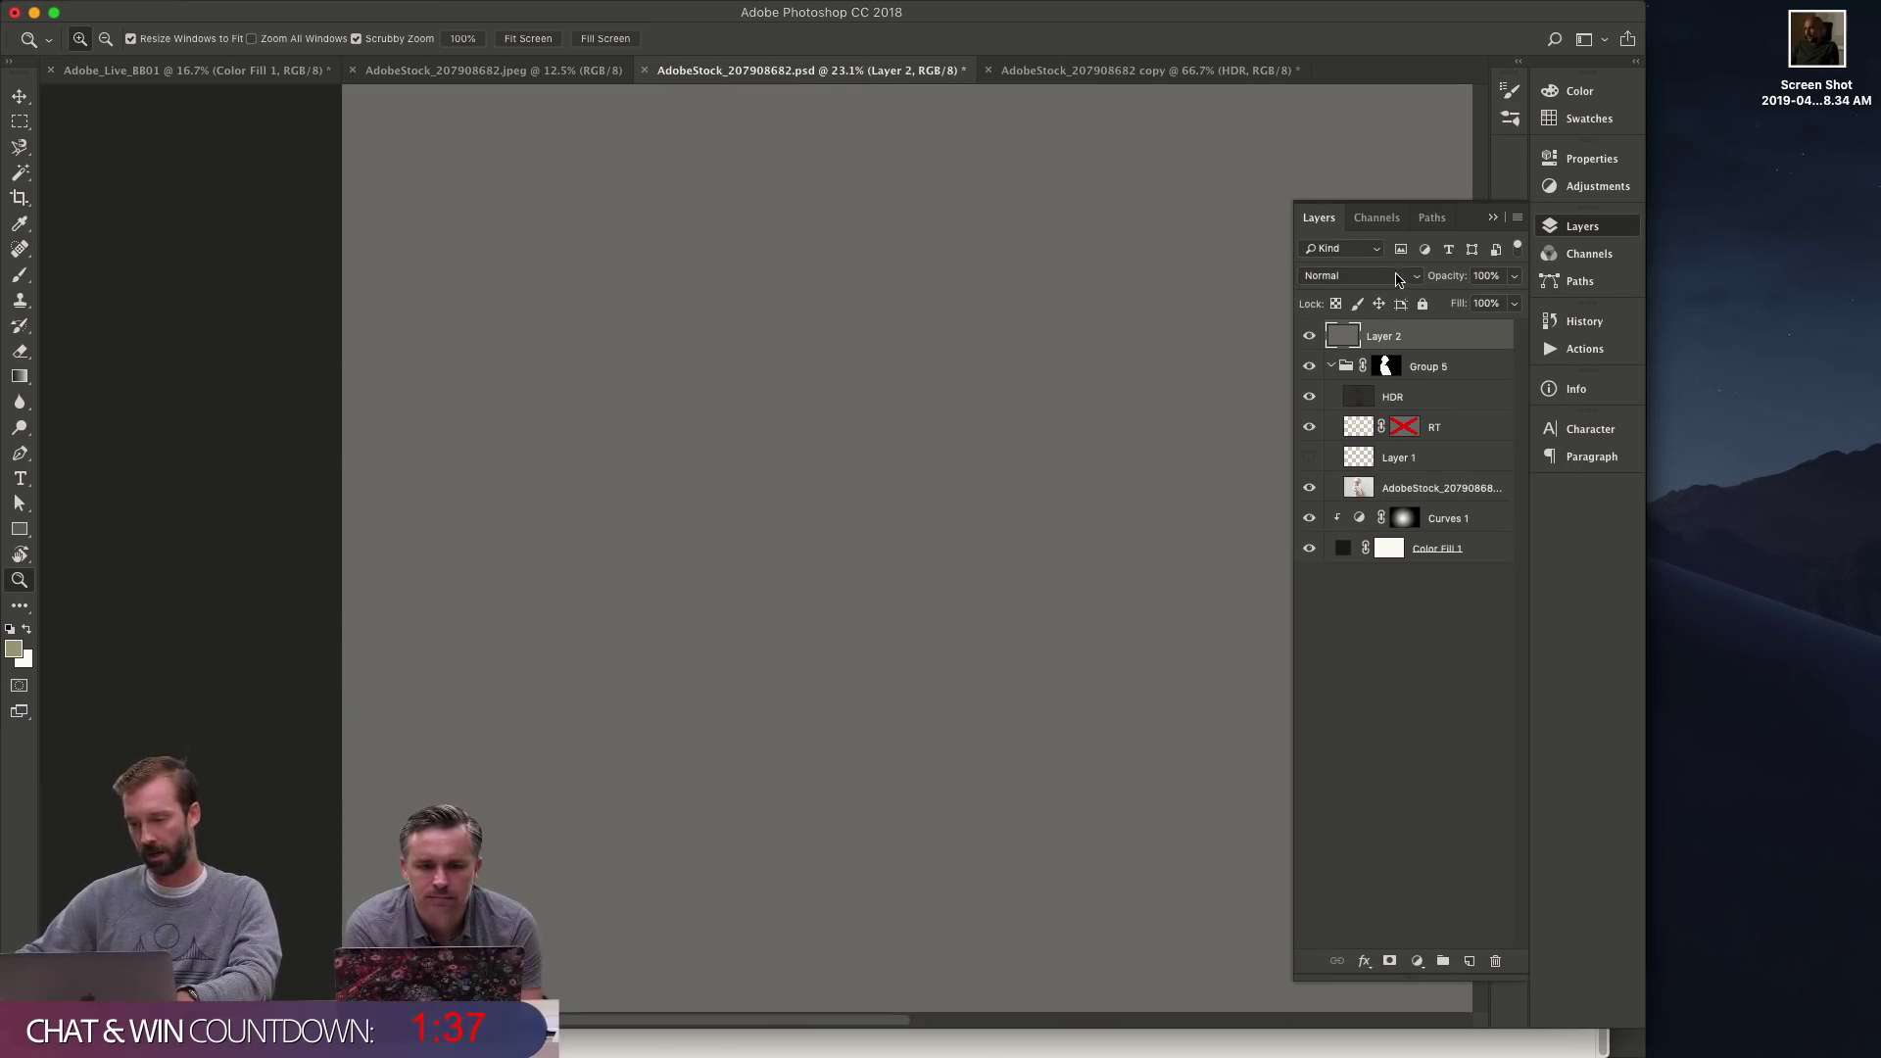
left_click(1362, 275)
left_click(1384, 487)
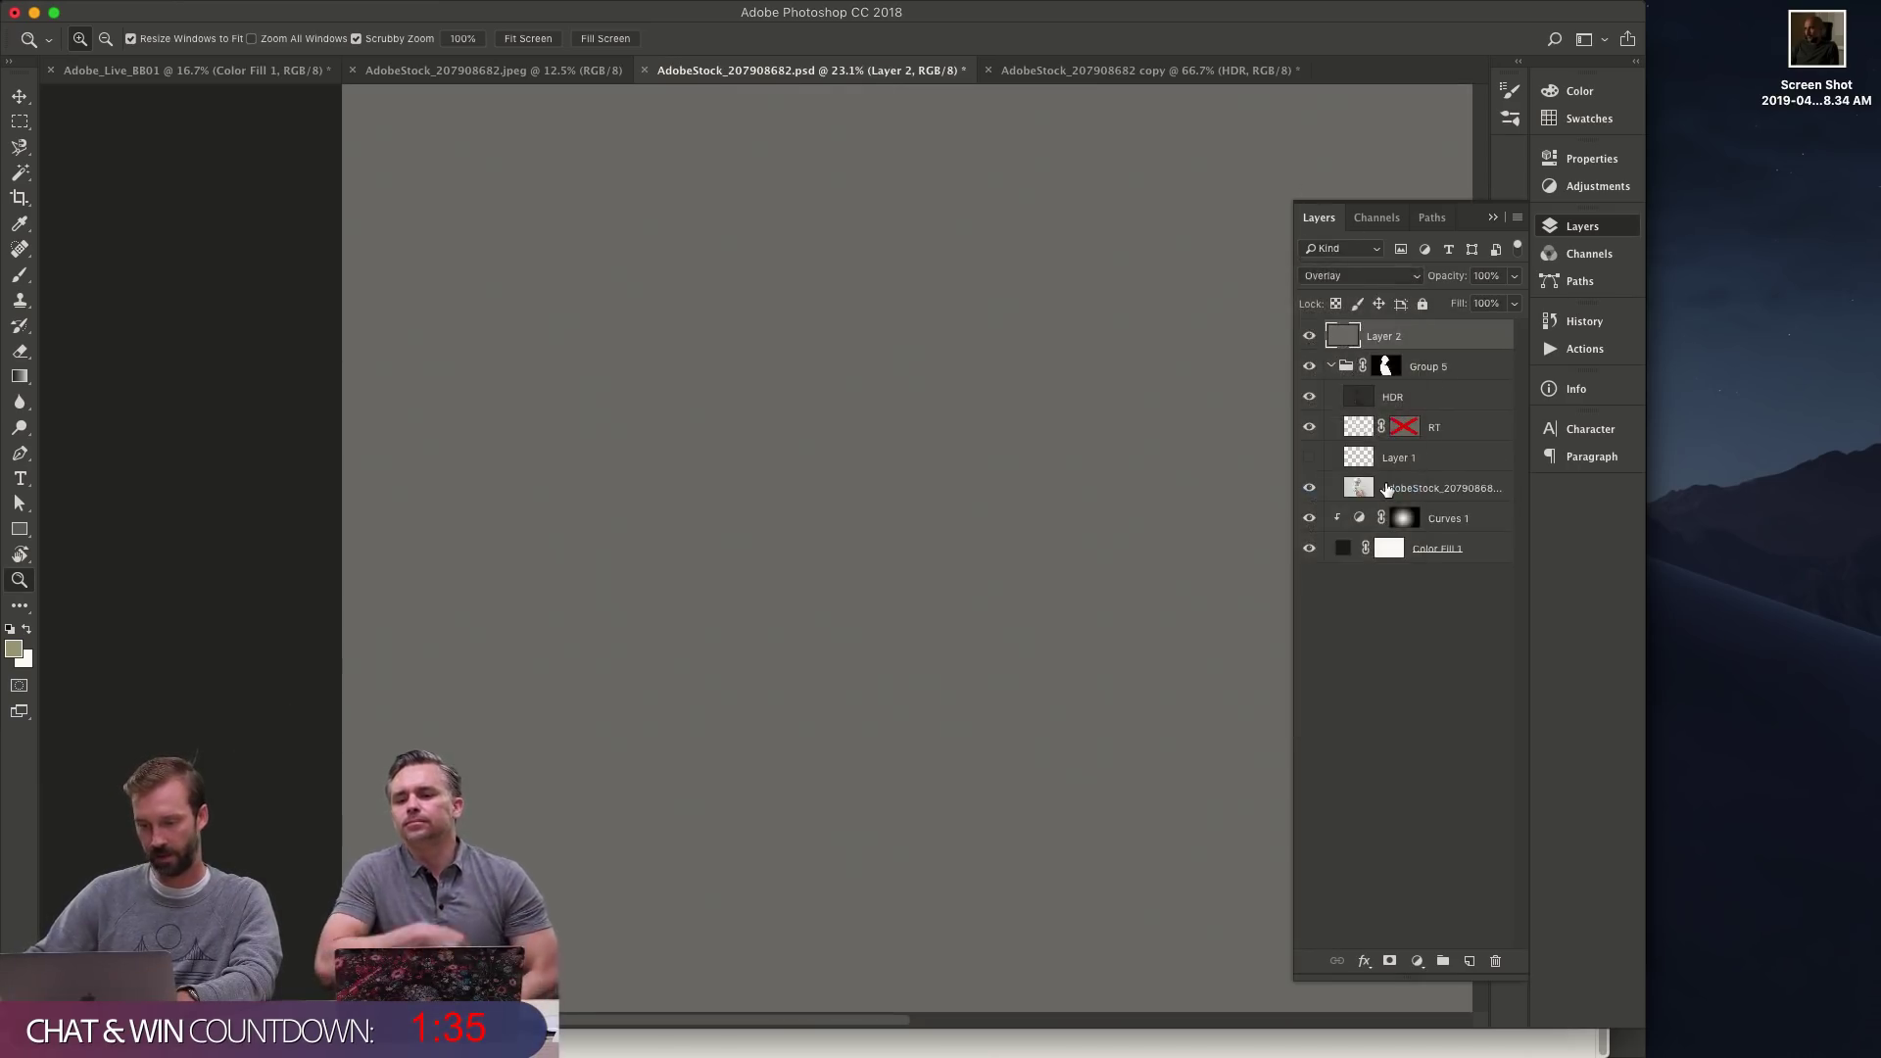
left_click(1309, 337)
left_click(1309, 337)
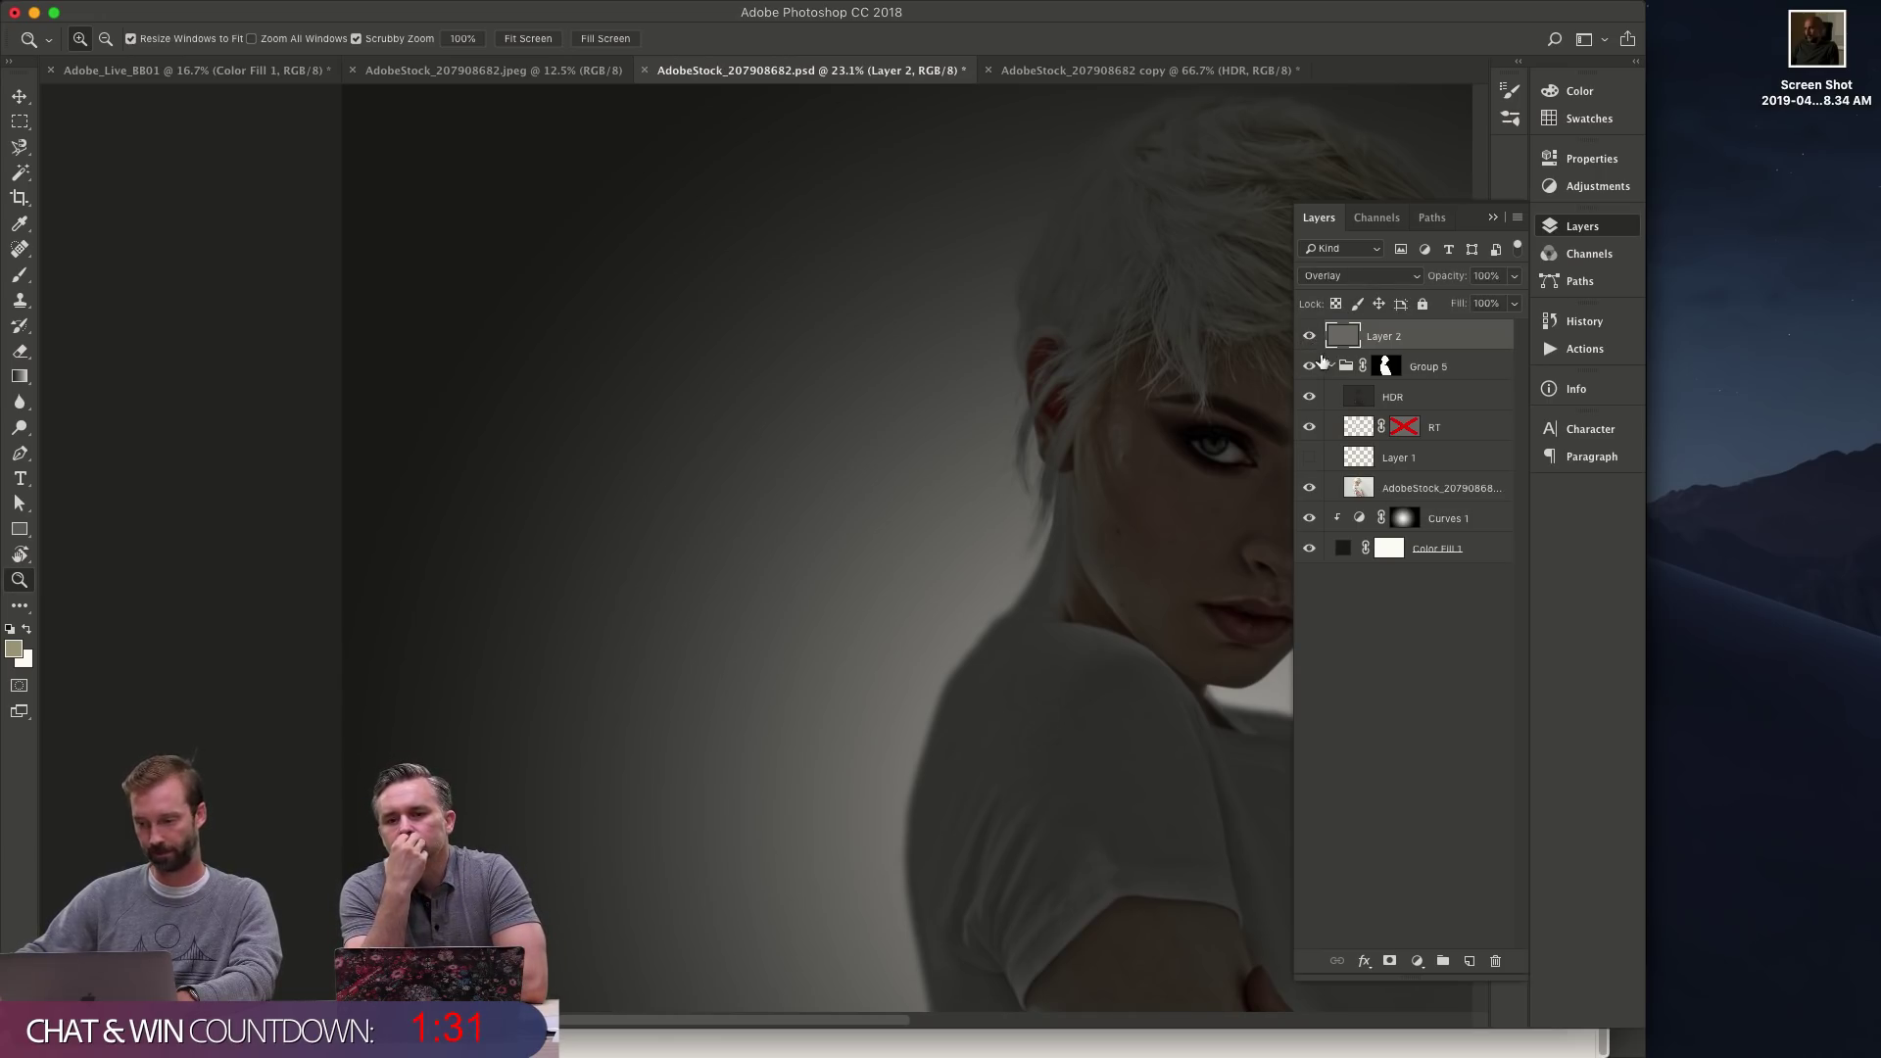
- Apply Add Noise to Layer 2 with a 5% amount, Gaussian distribution and the Monochromatic option
key("f")
key("f")
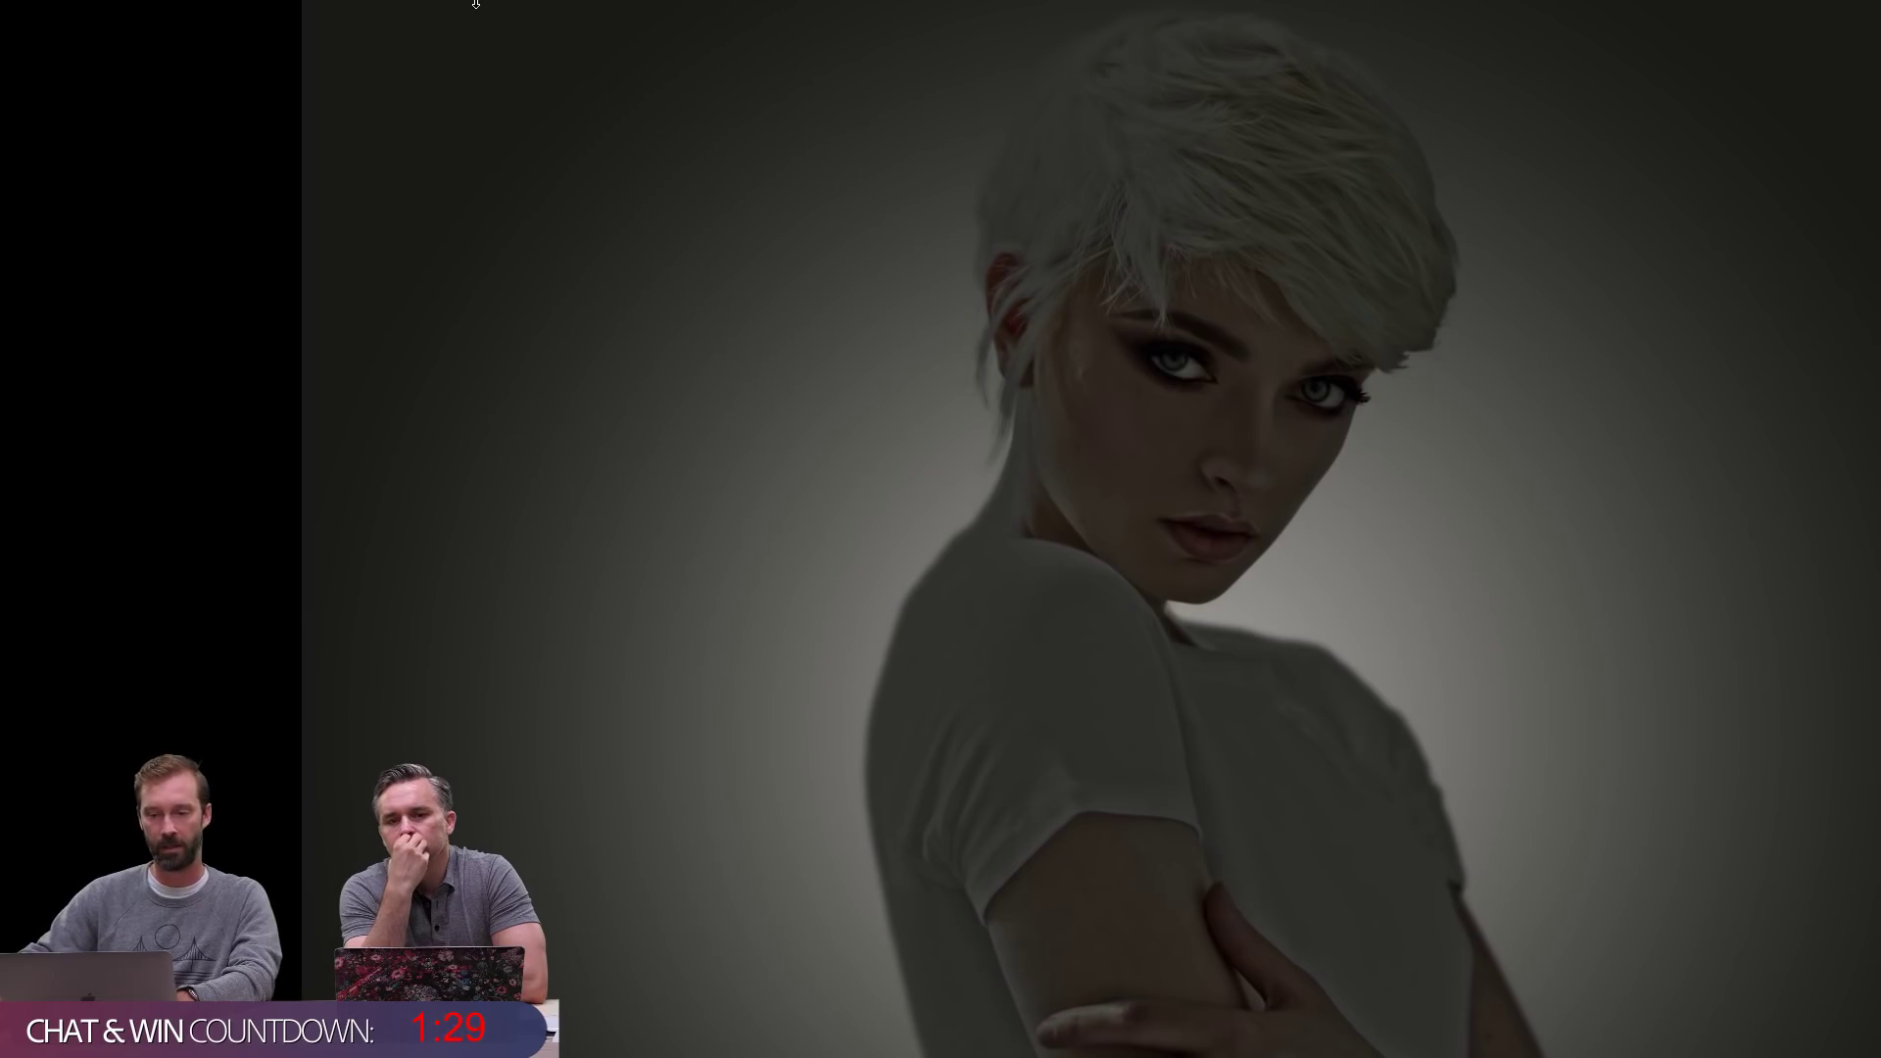
key("f")
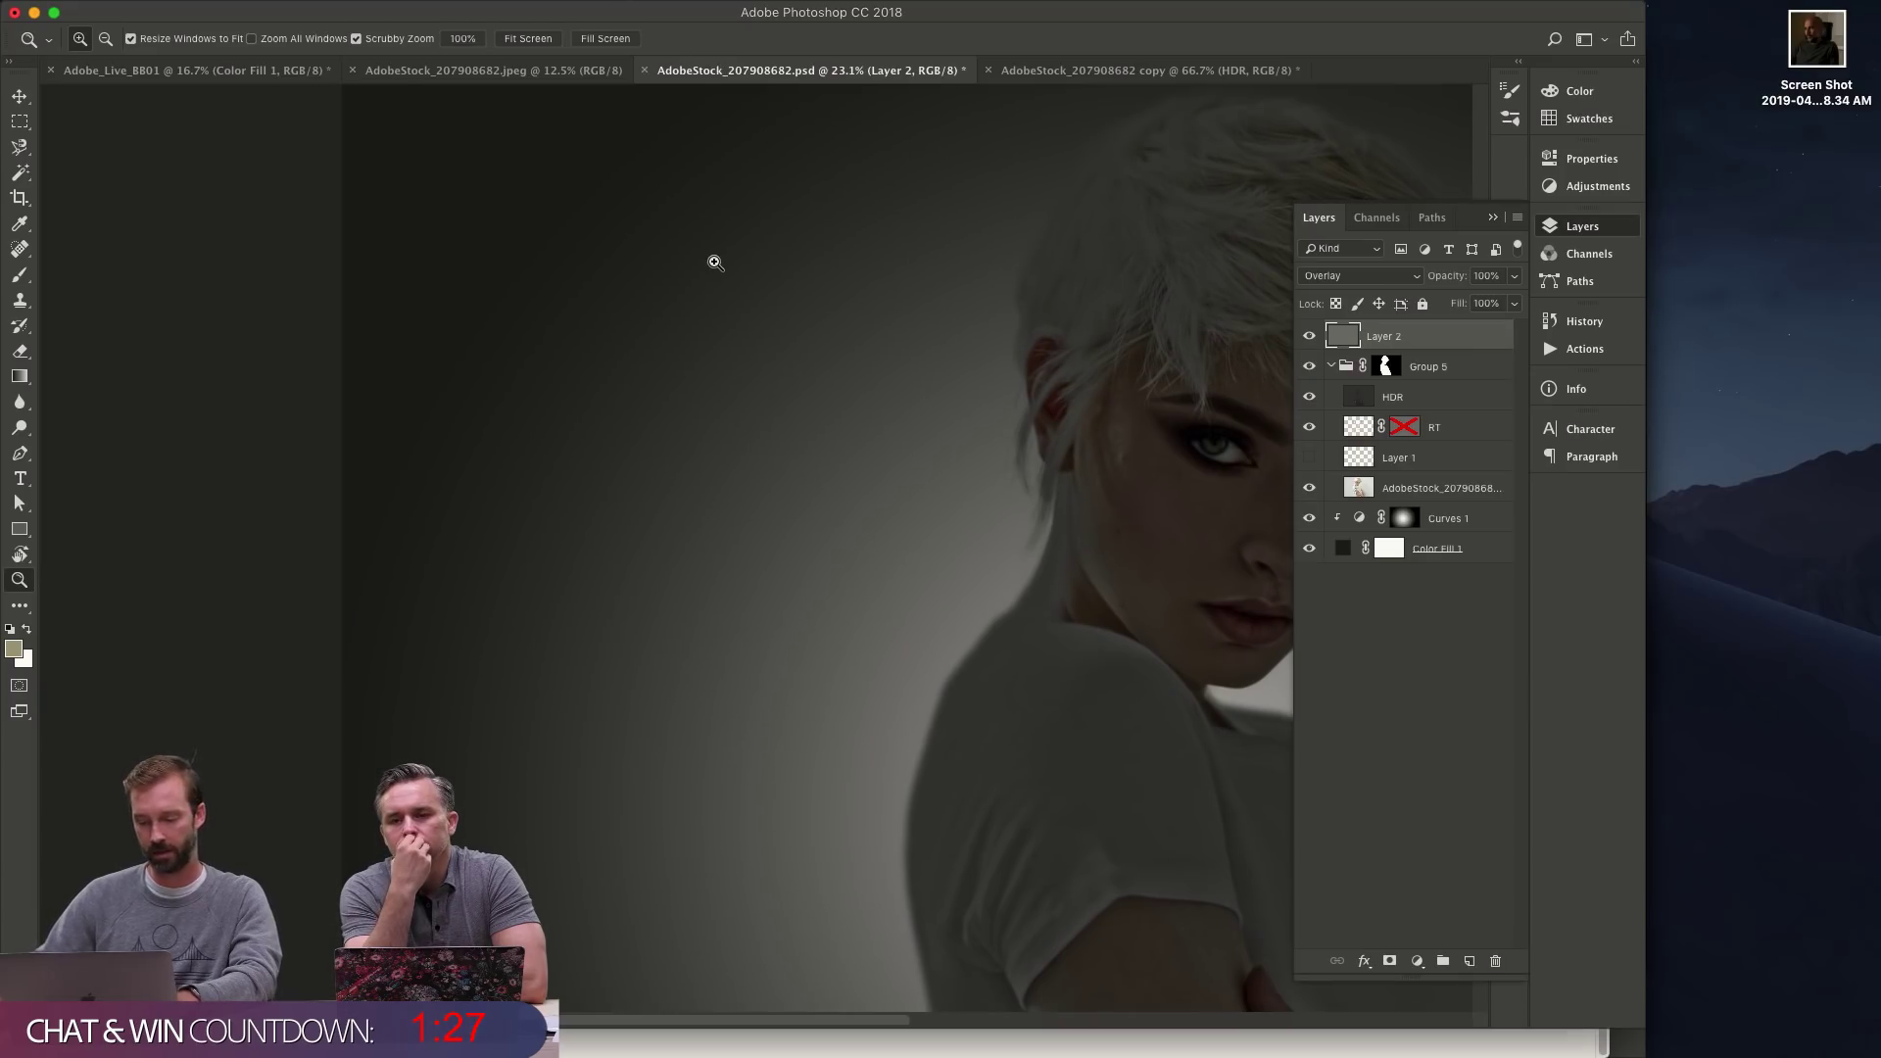
key("f")
mouse_move(581, 5)
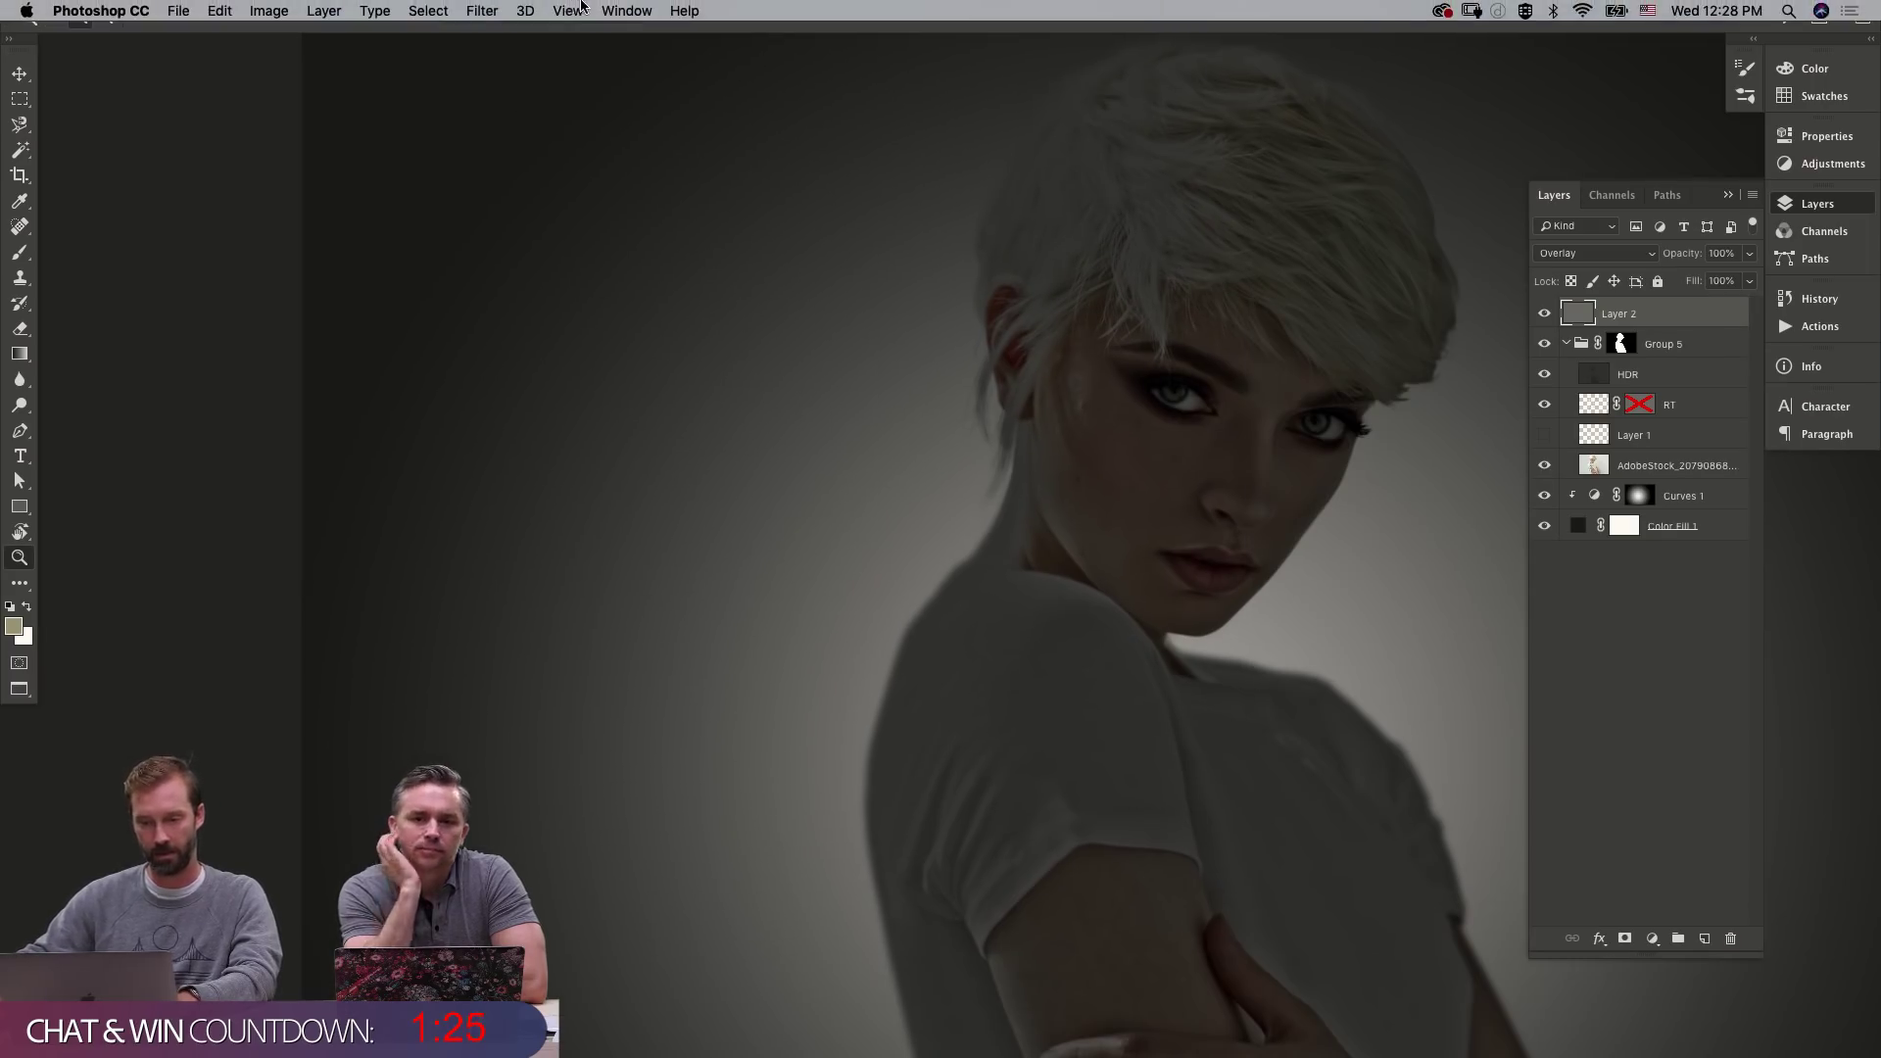
left_click(497, 10)
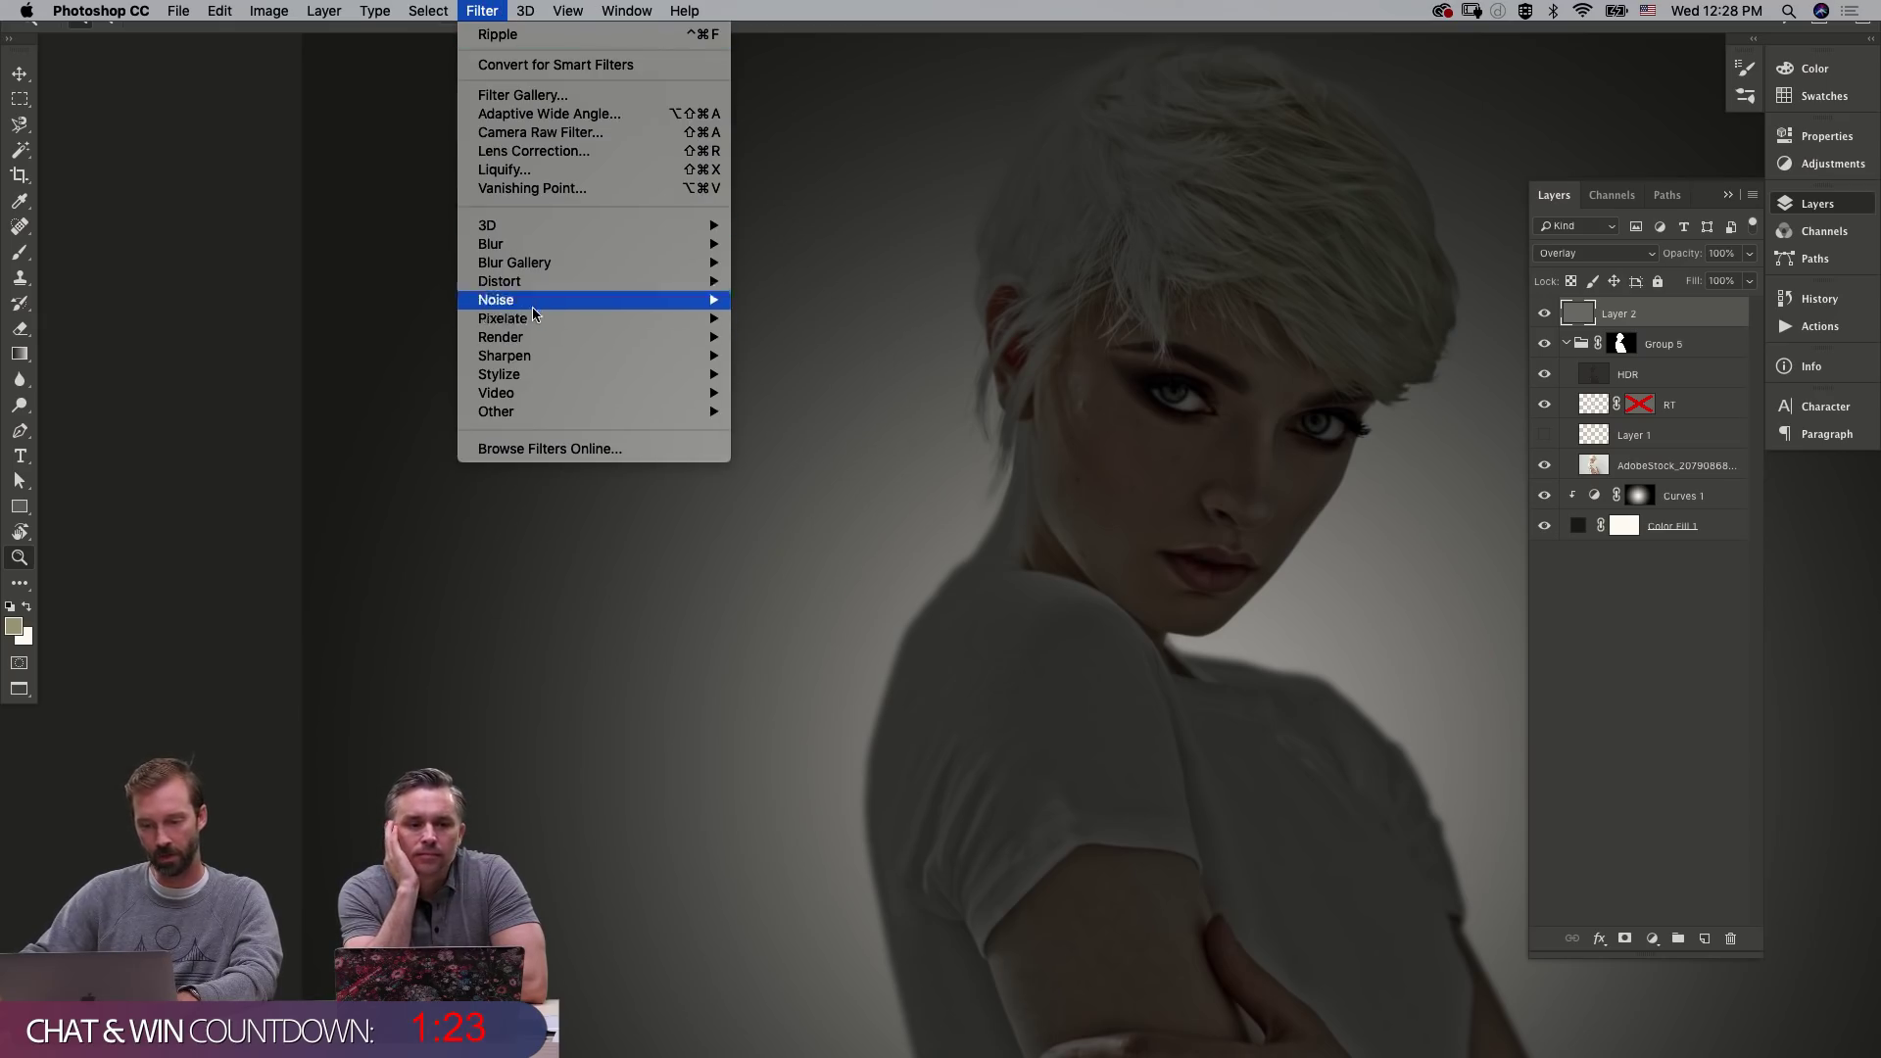
mouse_move(534, 304)
left_click(774, 300)
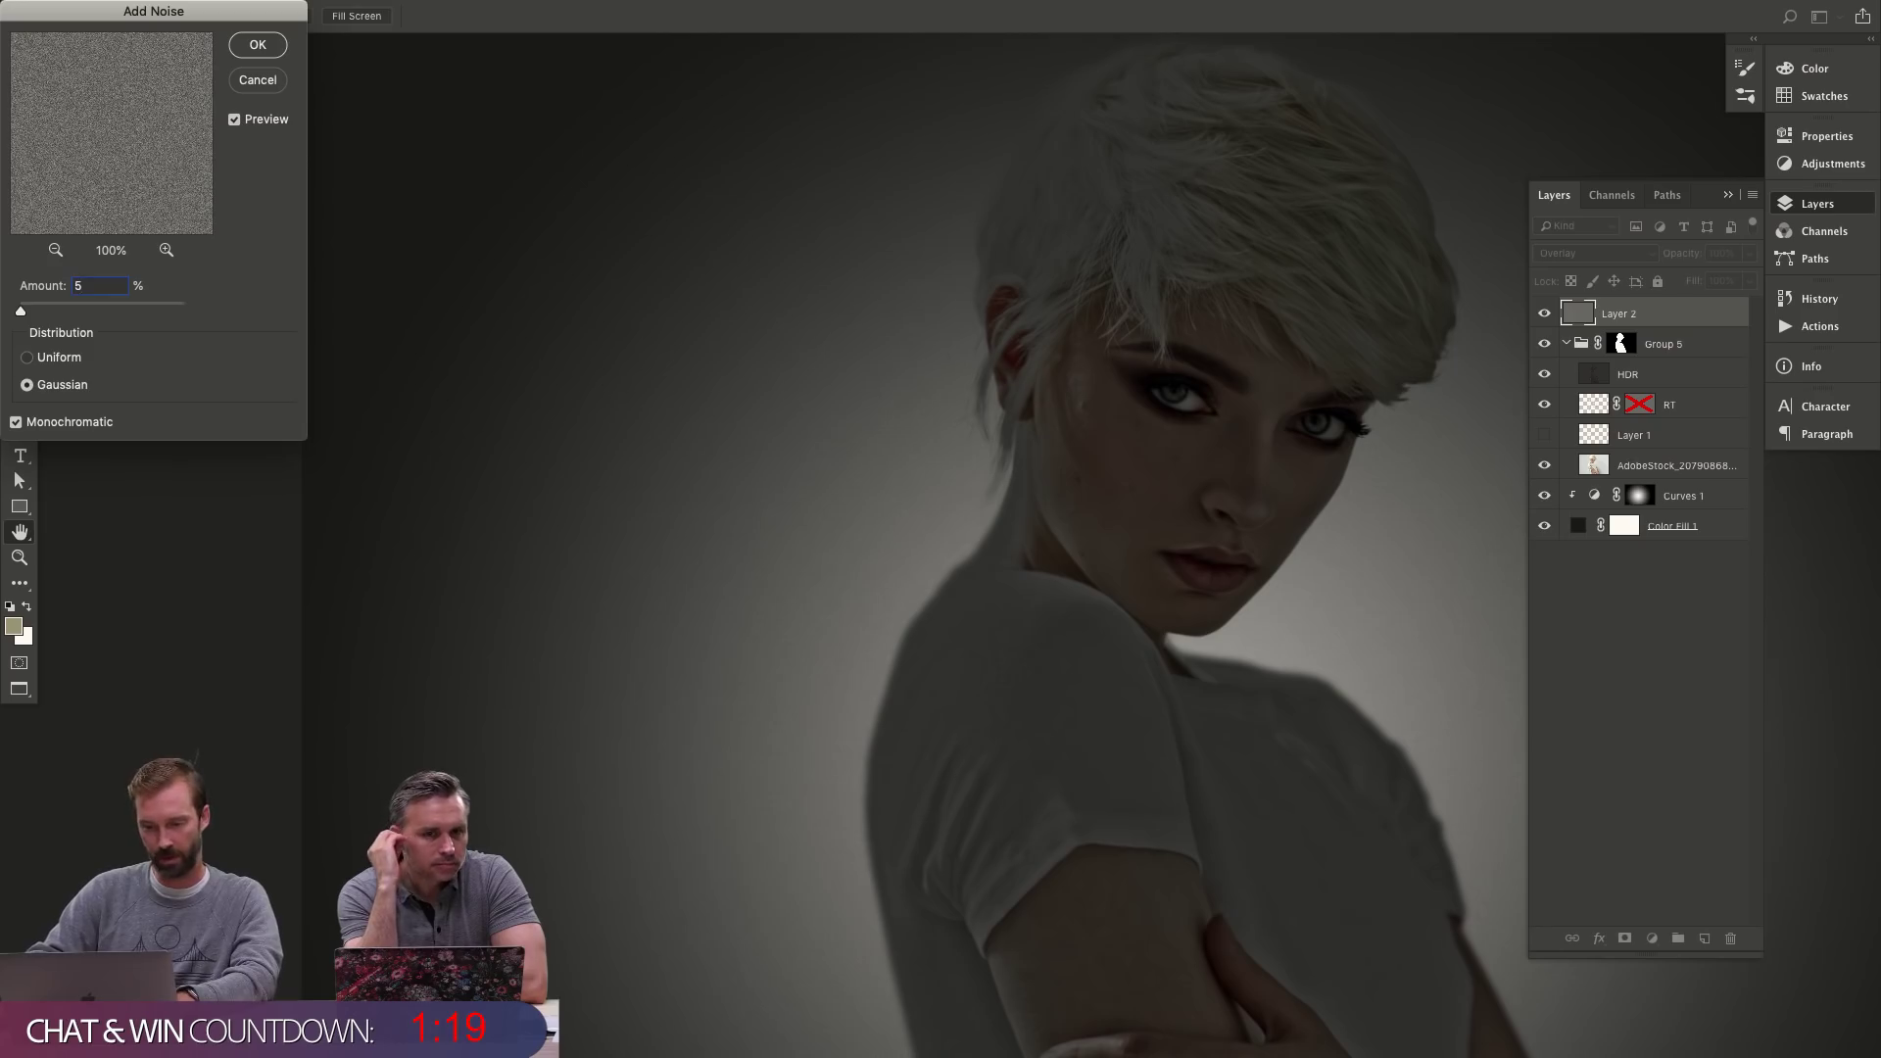
key("Return")
- Move the noise-filled Layer 2 directly above Color Fill 1 as a clipped layer, and collapse and select Group 5
left_click_drag(1616, 314, 1617, 524)
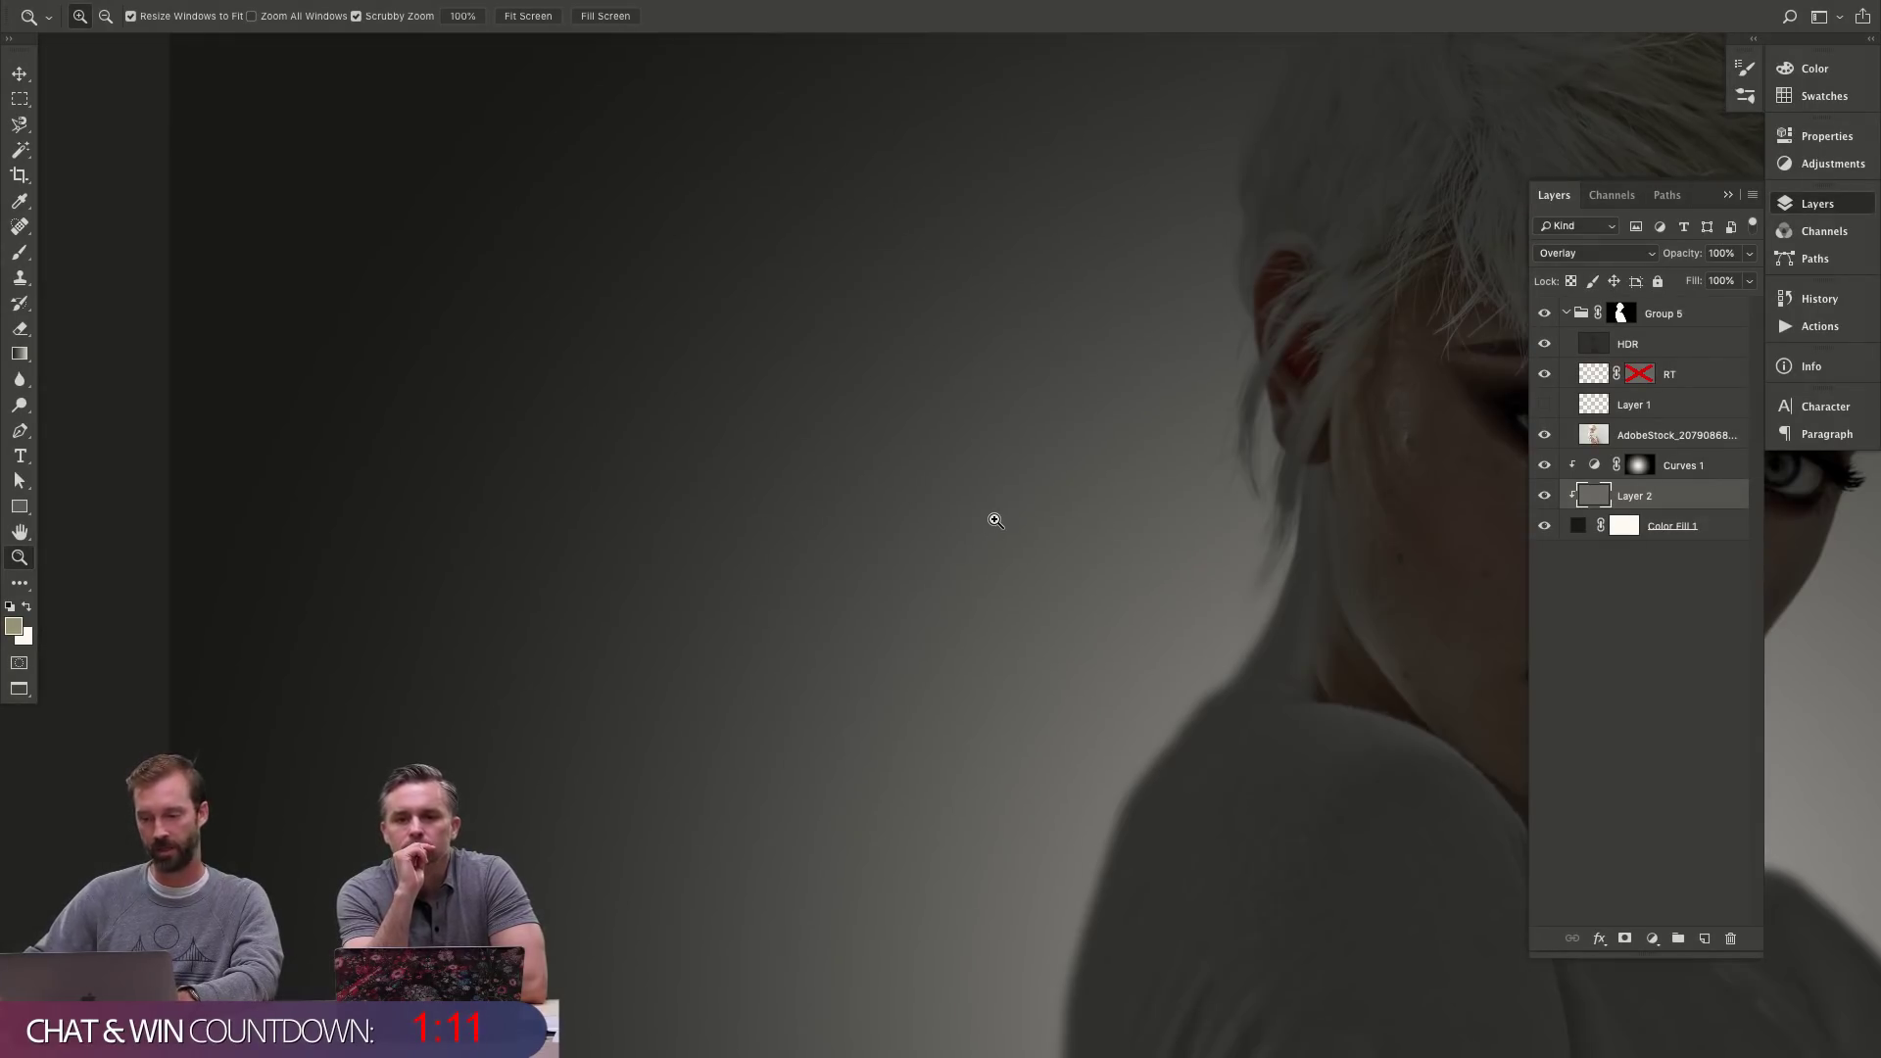
key("ctrl+0")
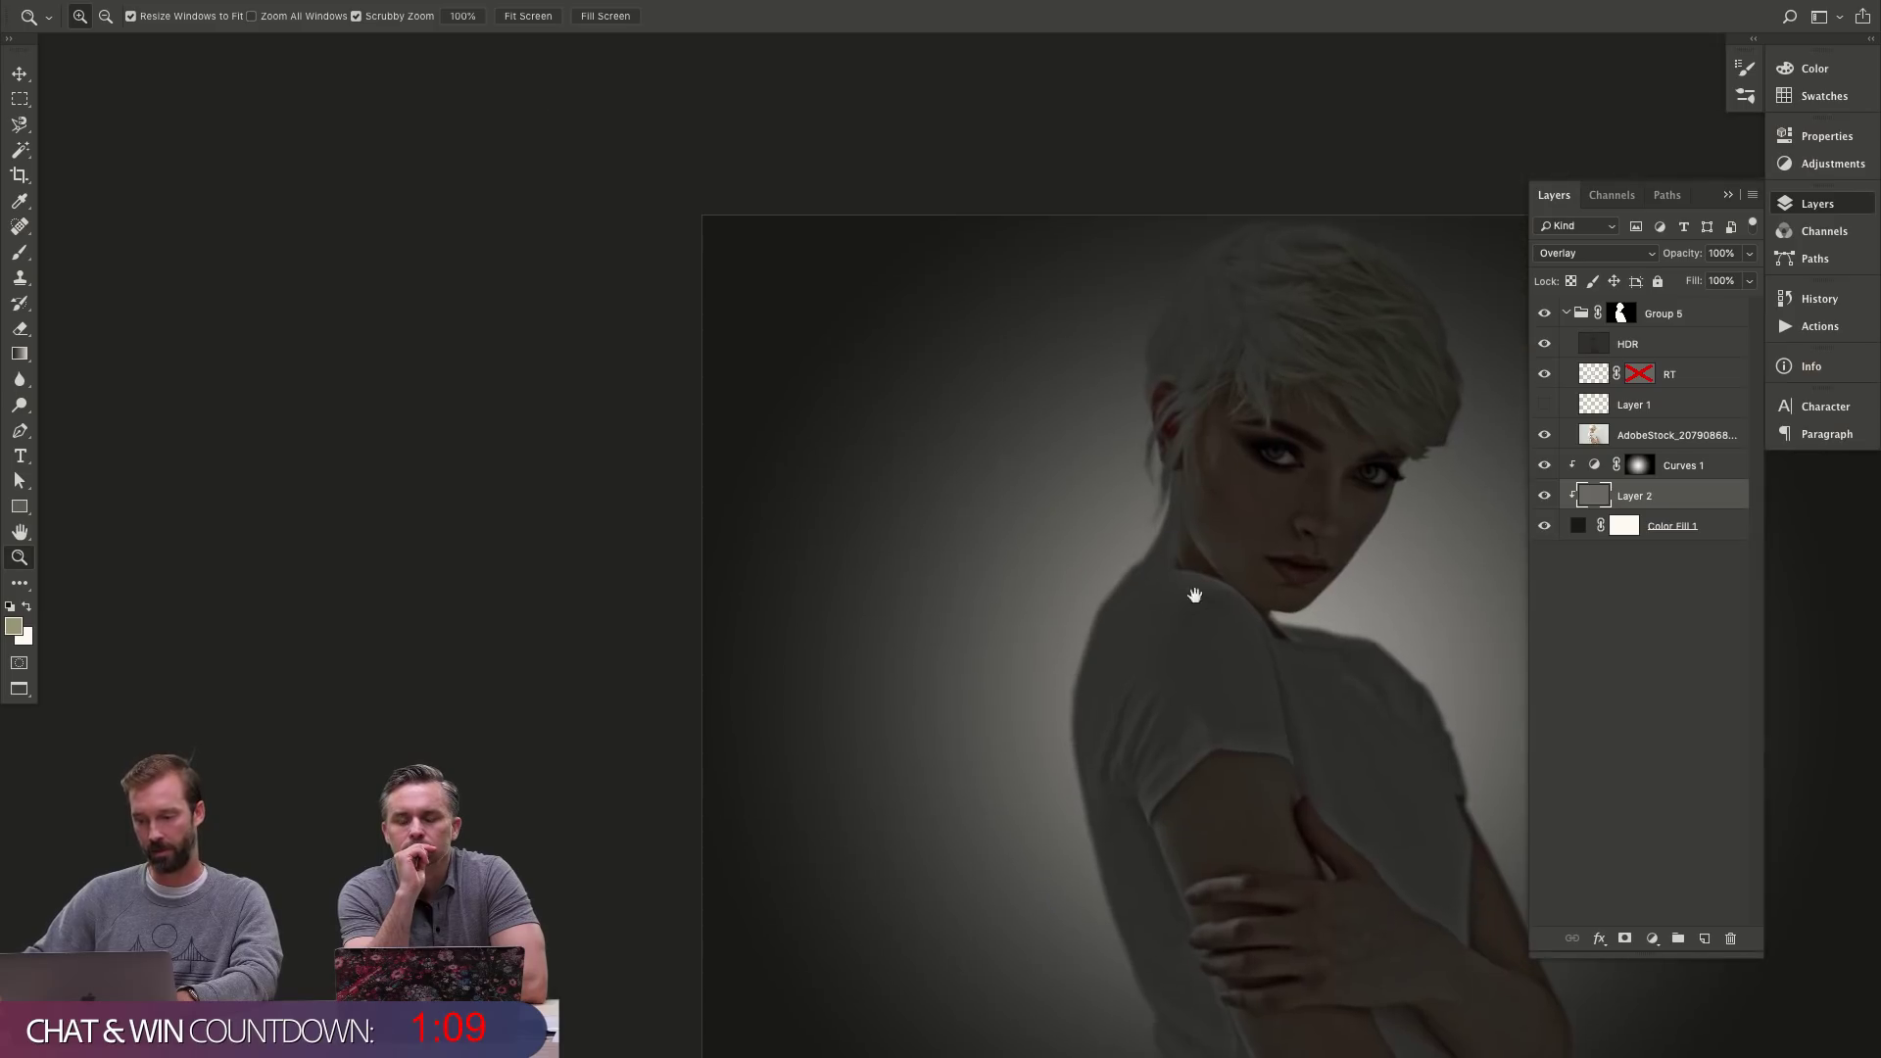
left_click(1639, 466)
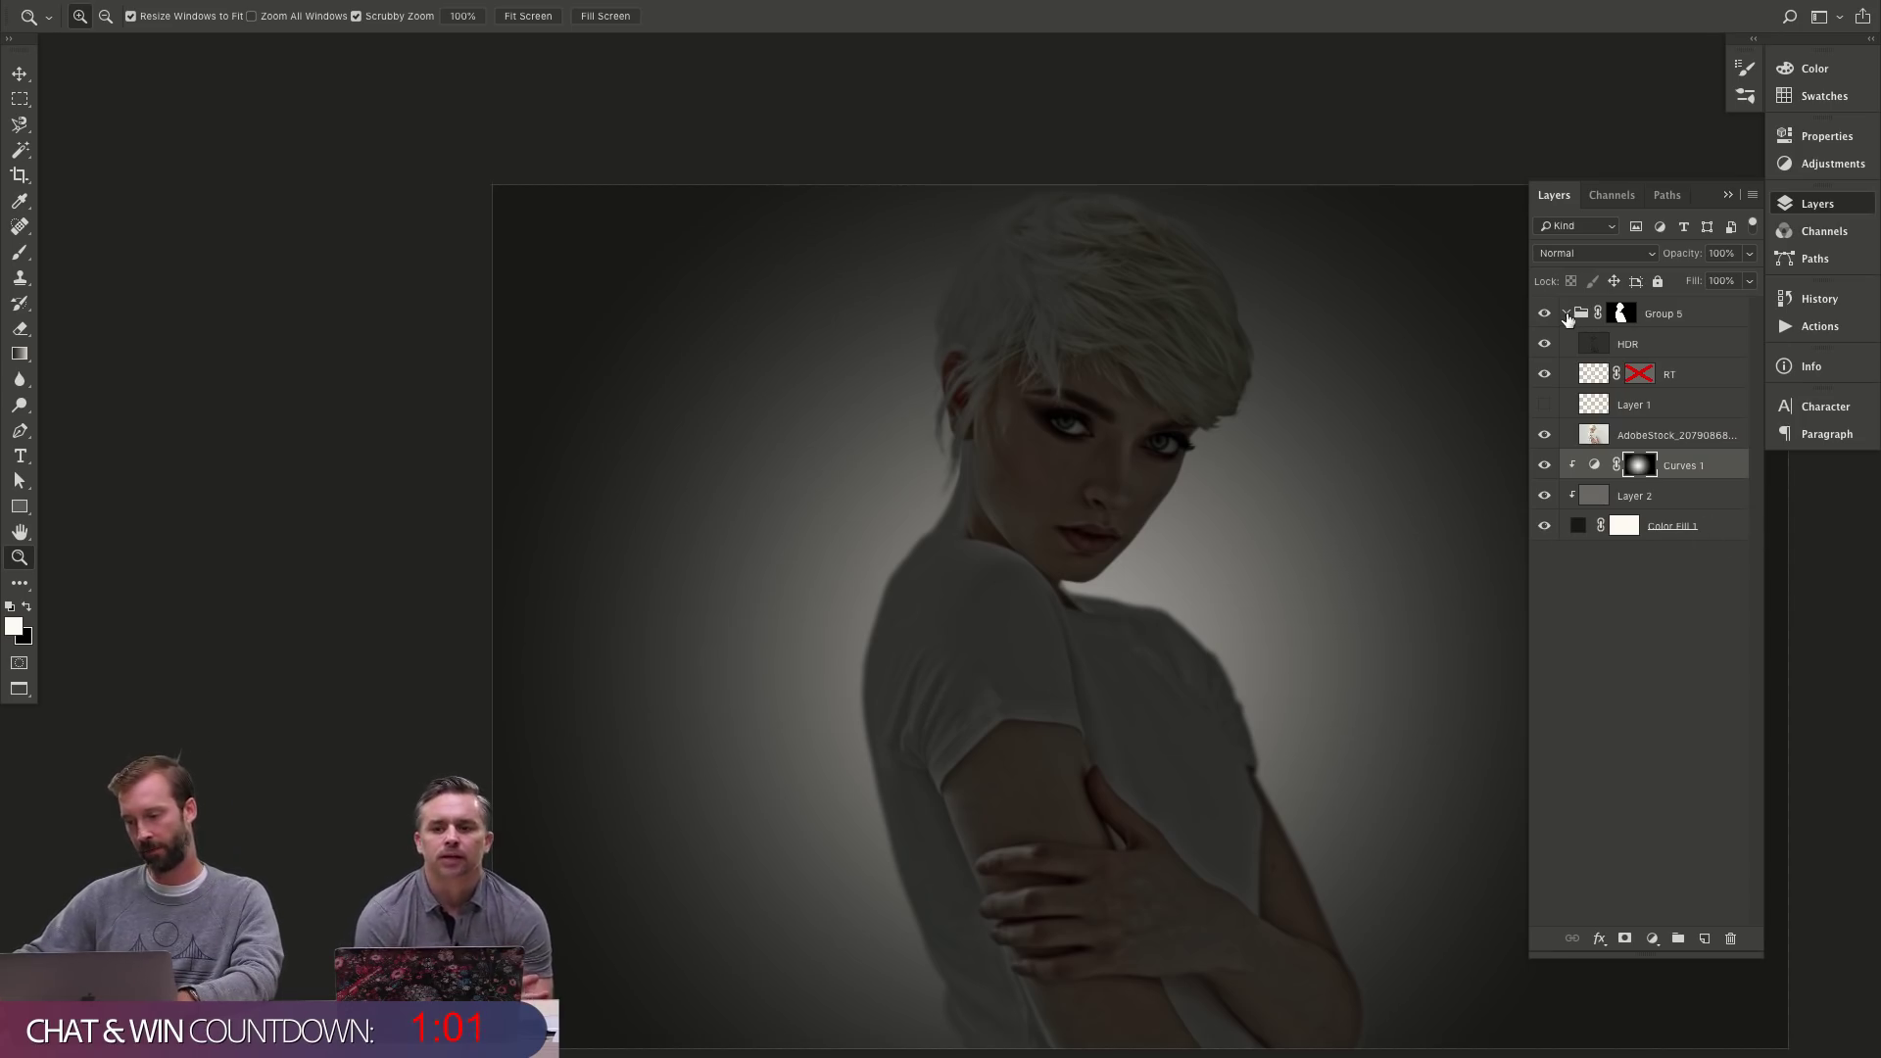
left_click(1567, 316)
left_click(1572, 316)
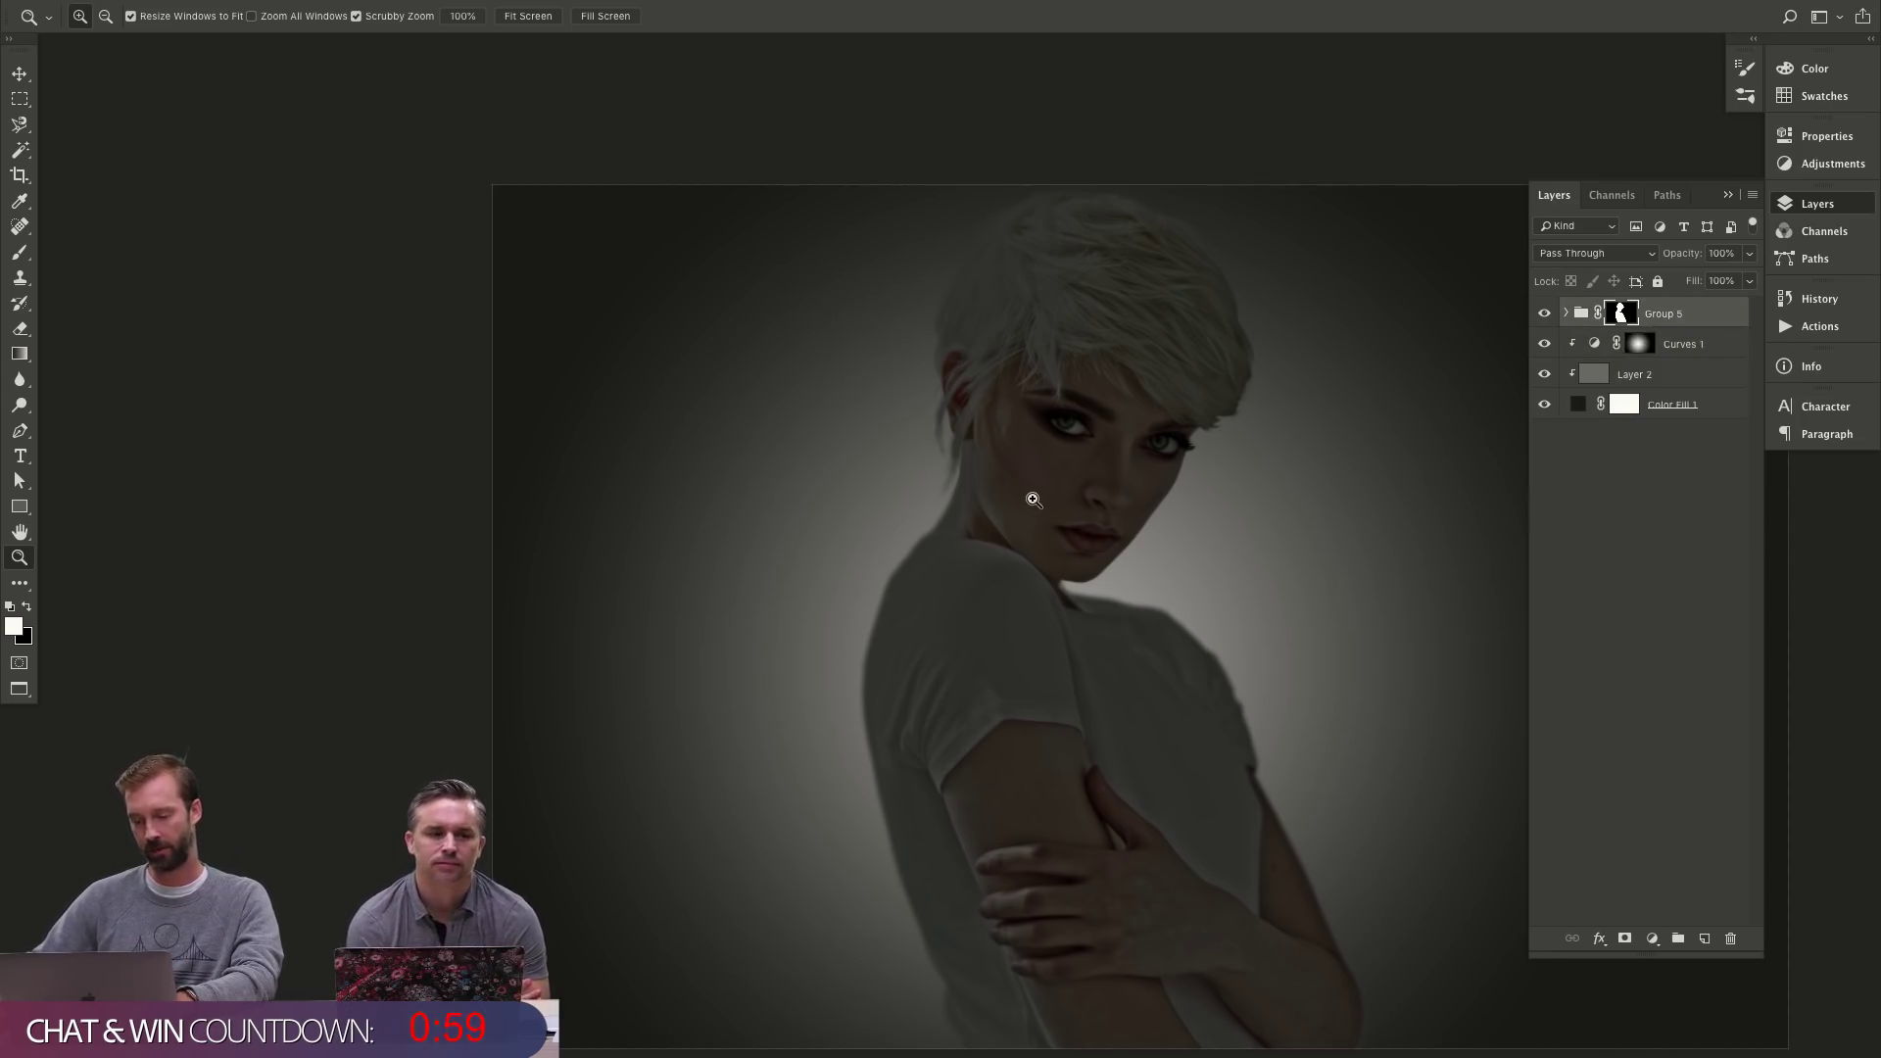
- Generate an Overlay-mode Noise layer above Group 5 and delete it again
key("ctrl+shift+n")
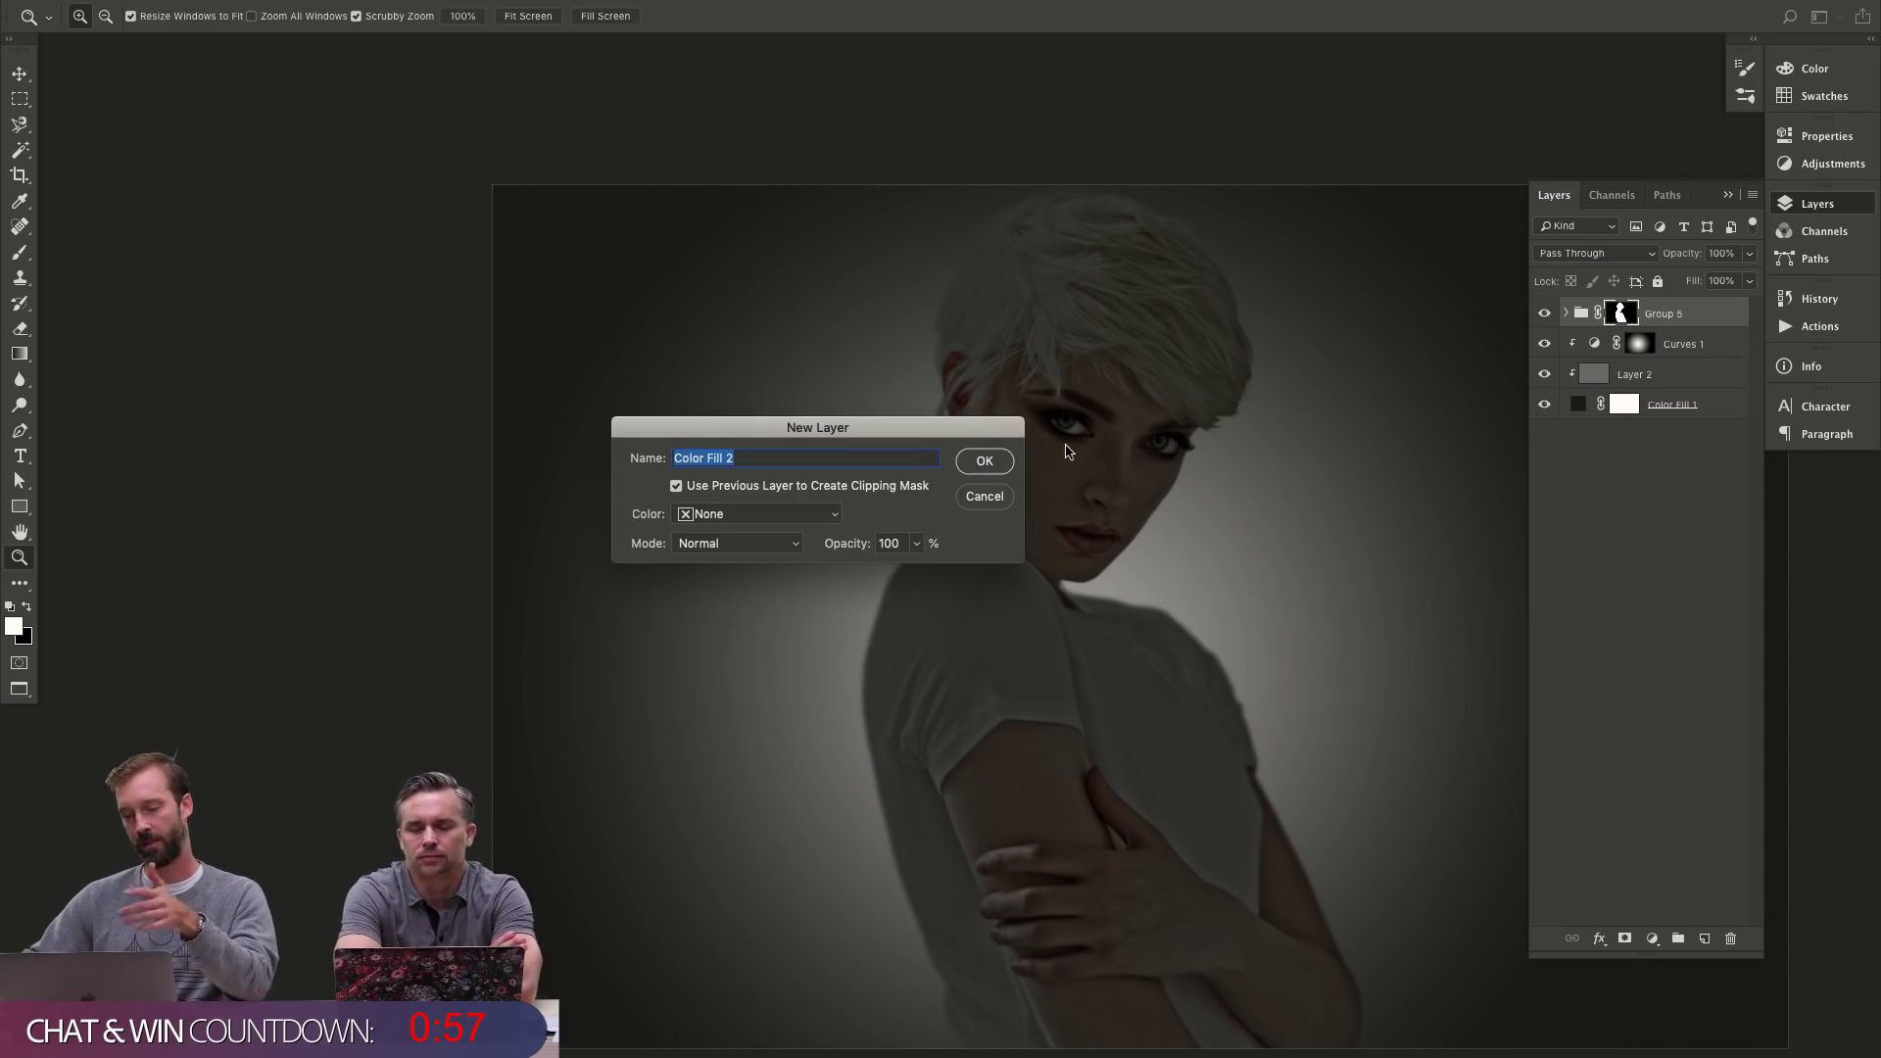
key("Escape")
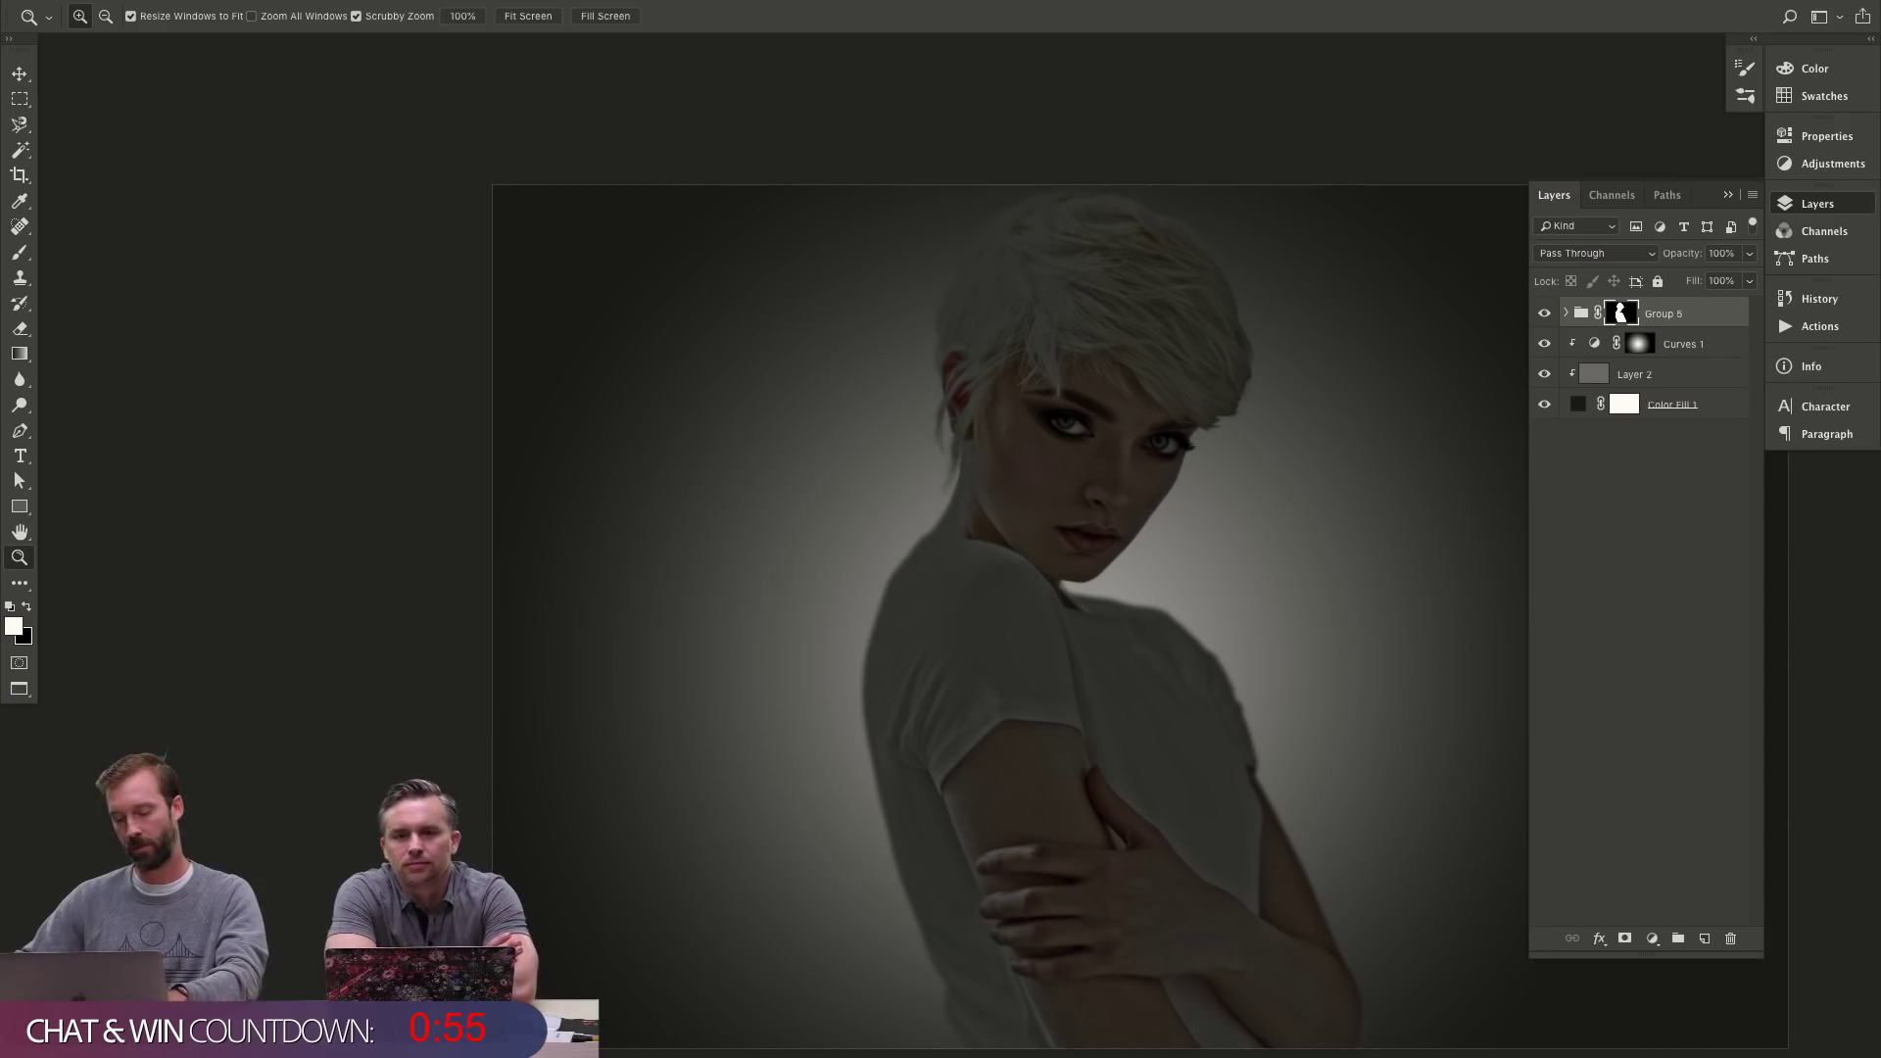
key("F2")
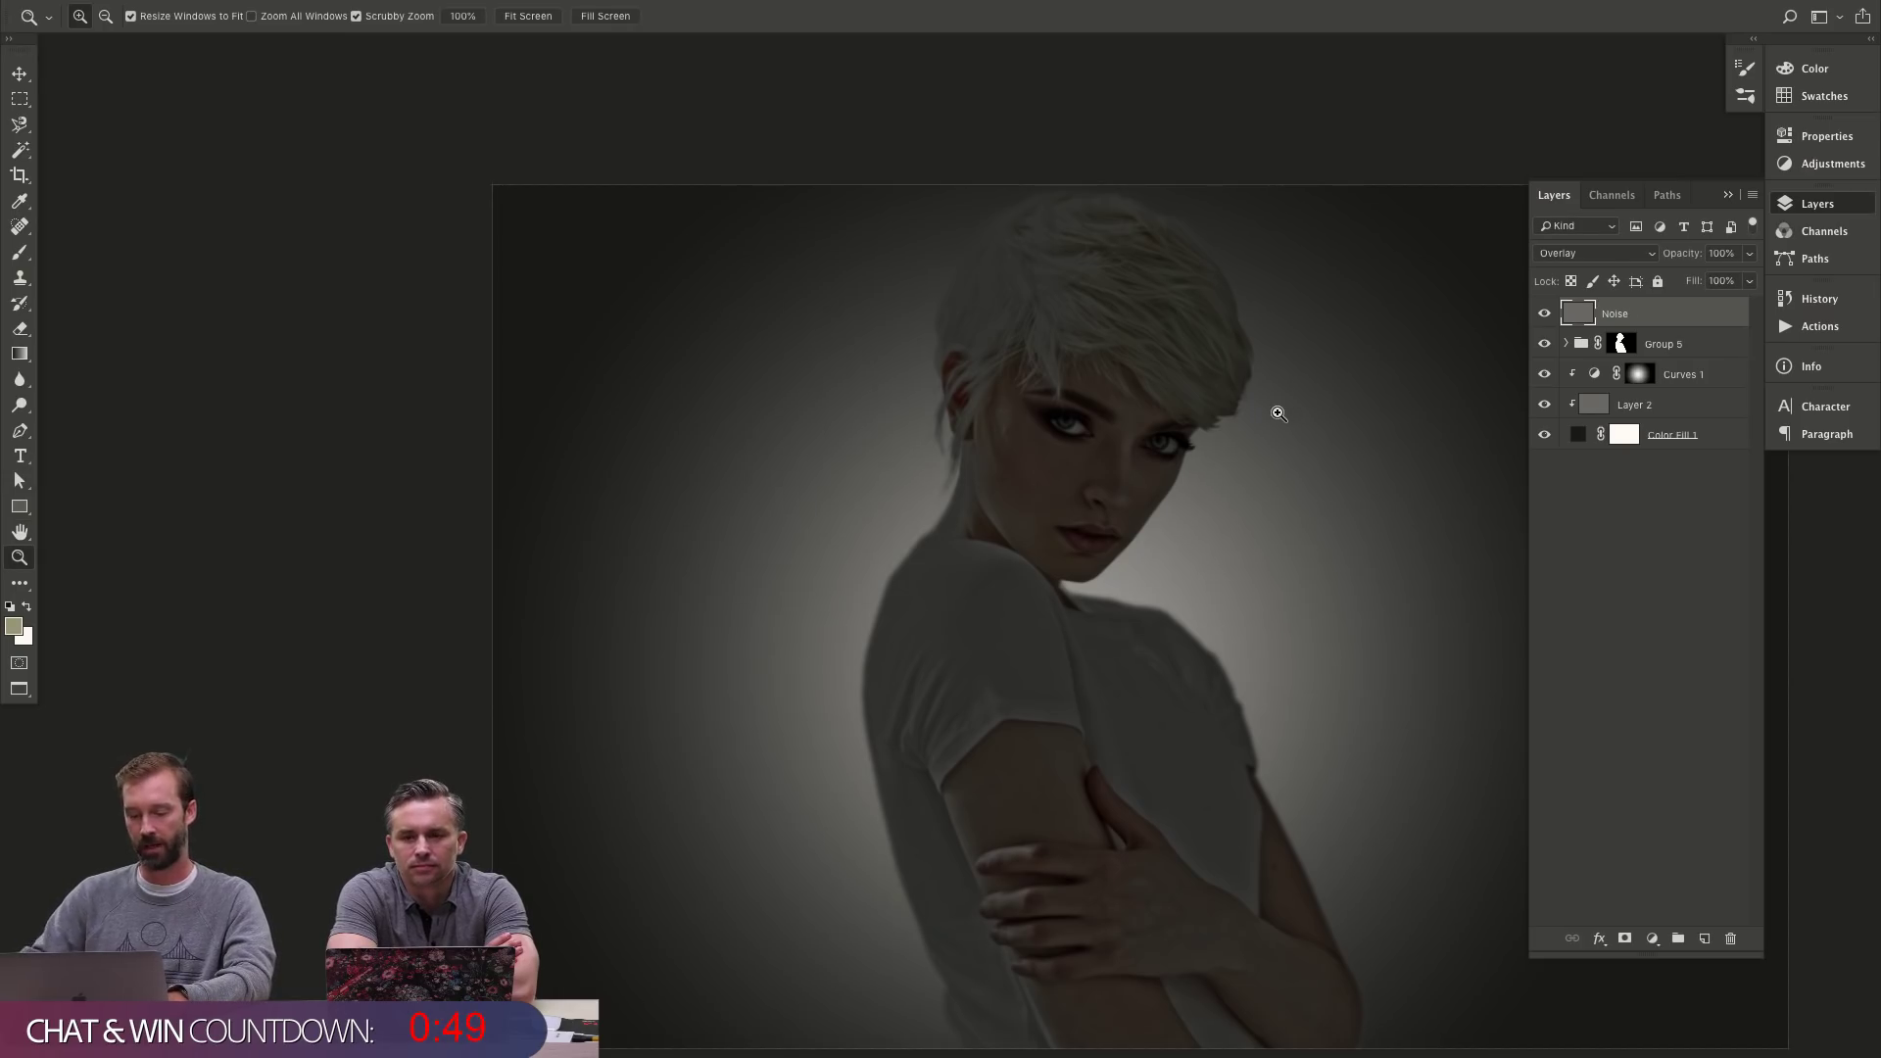
key("v")
key("Delete")
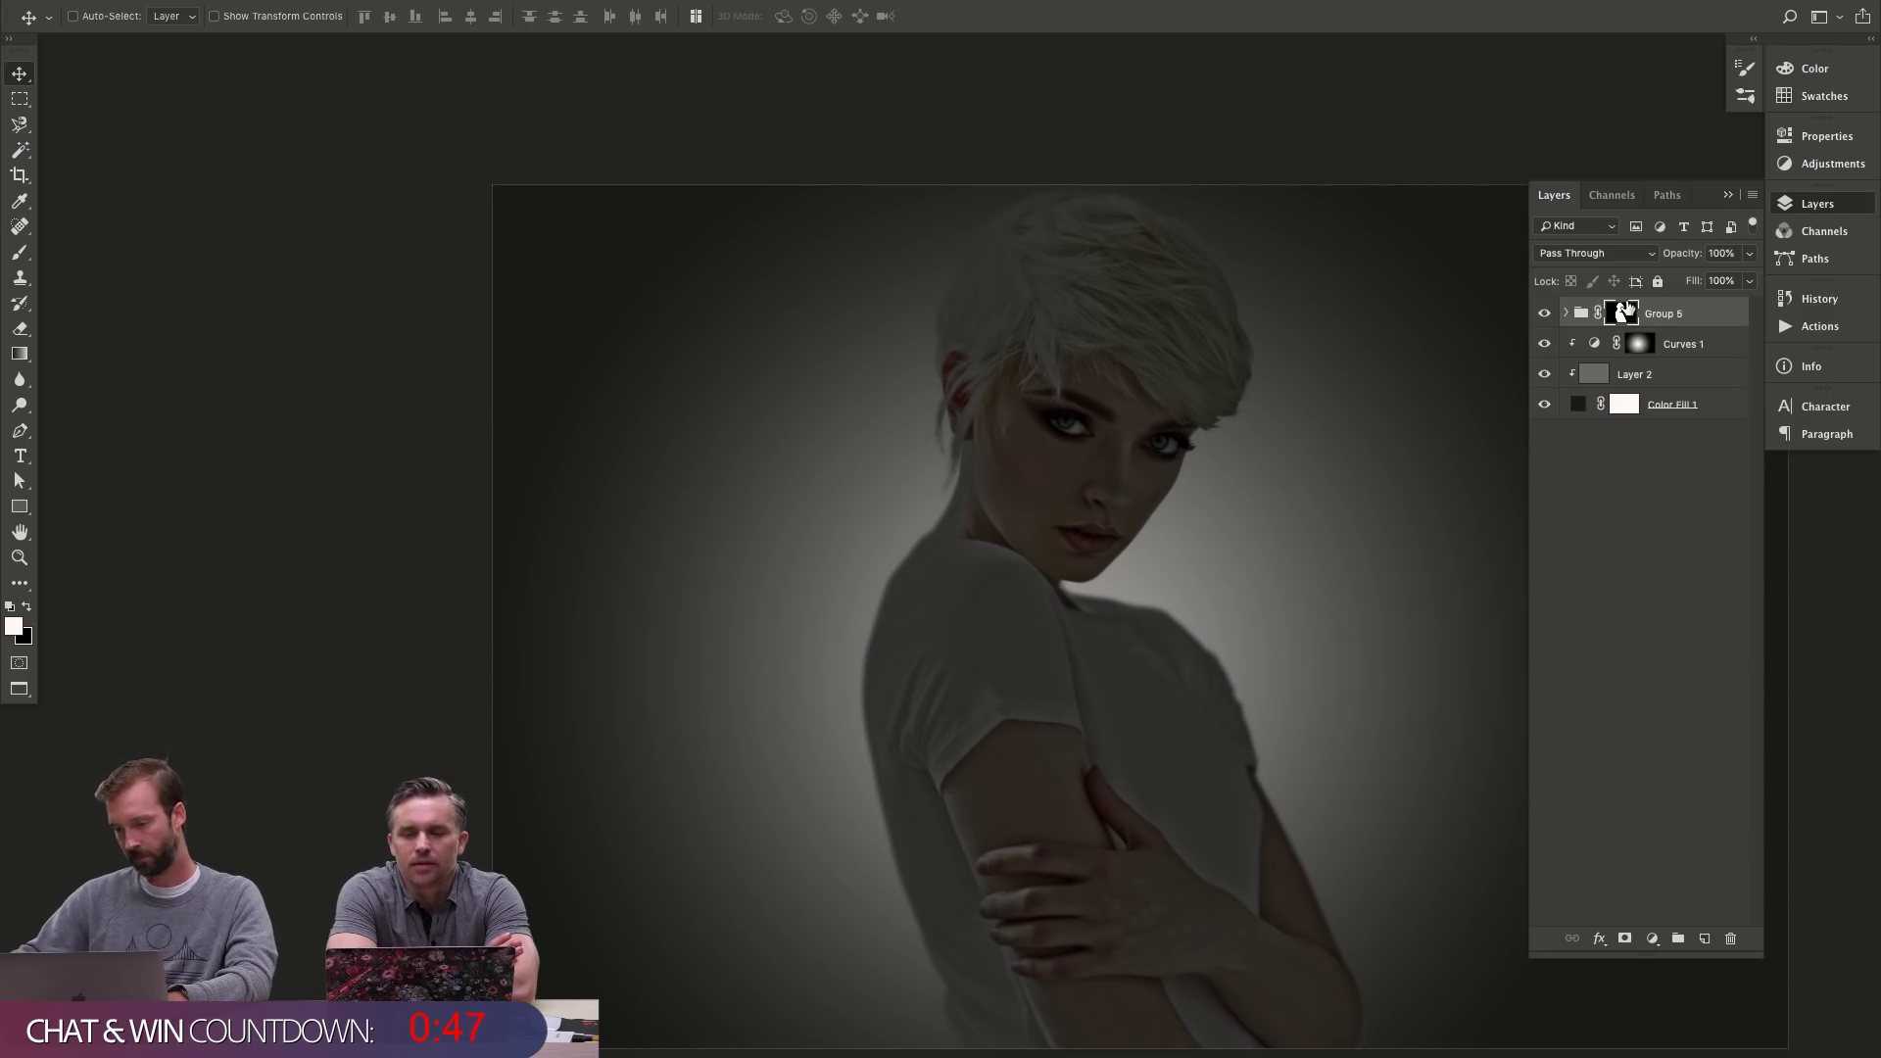
left_click(1635, 348)
mouse_move(623, 5)
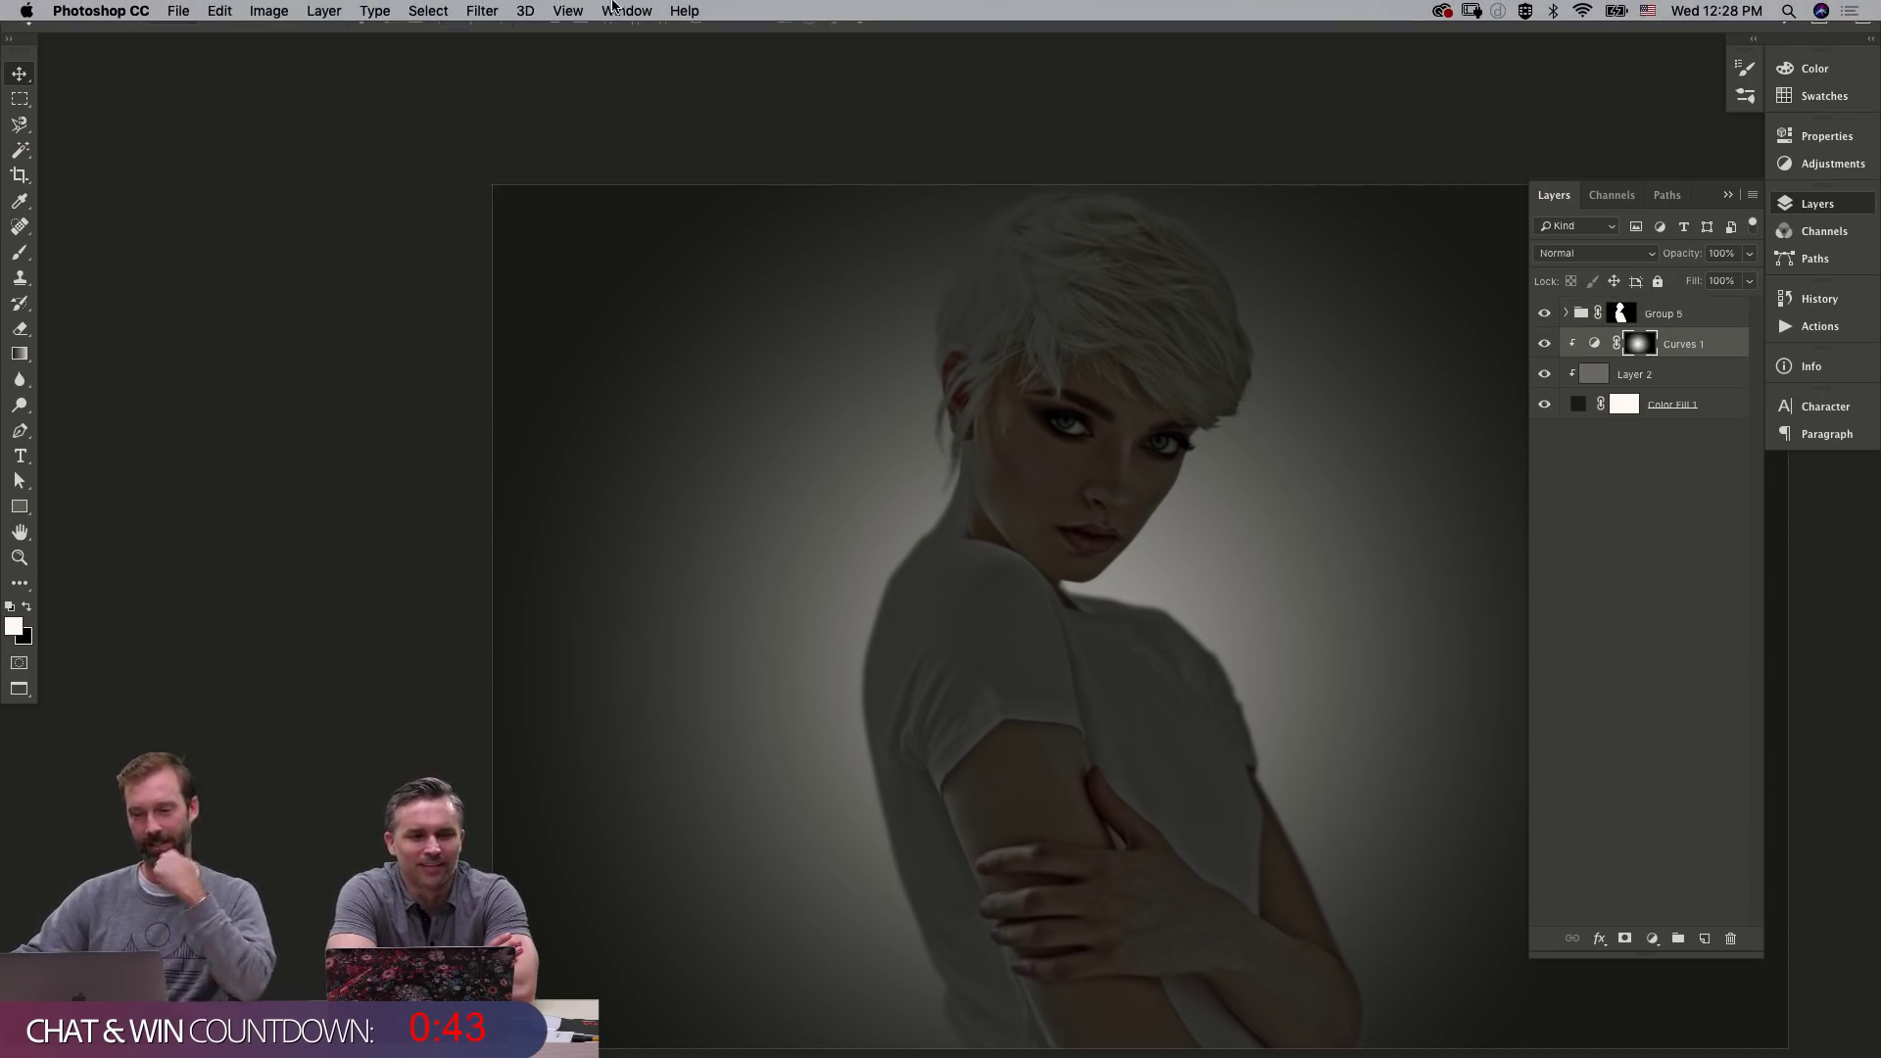
left_click(614, 10)
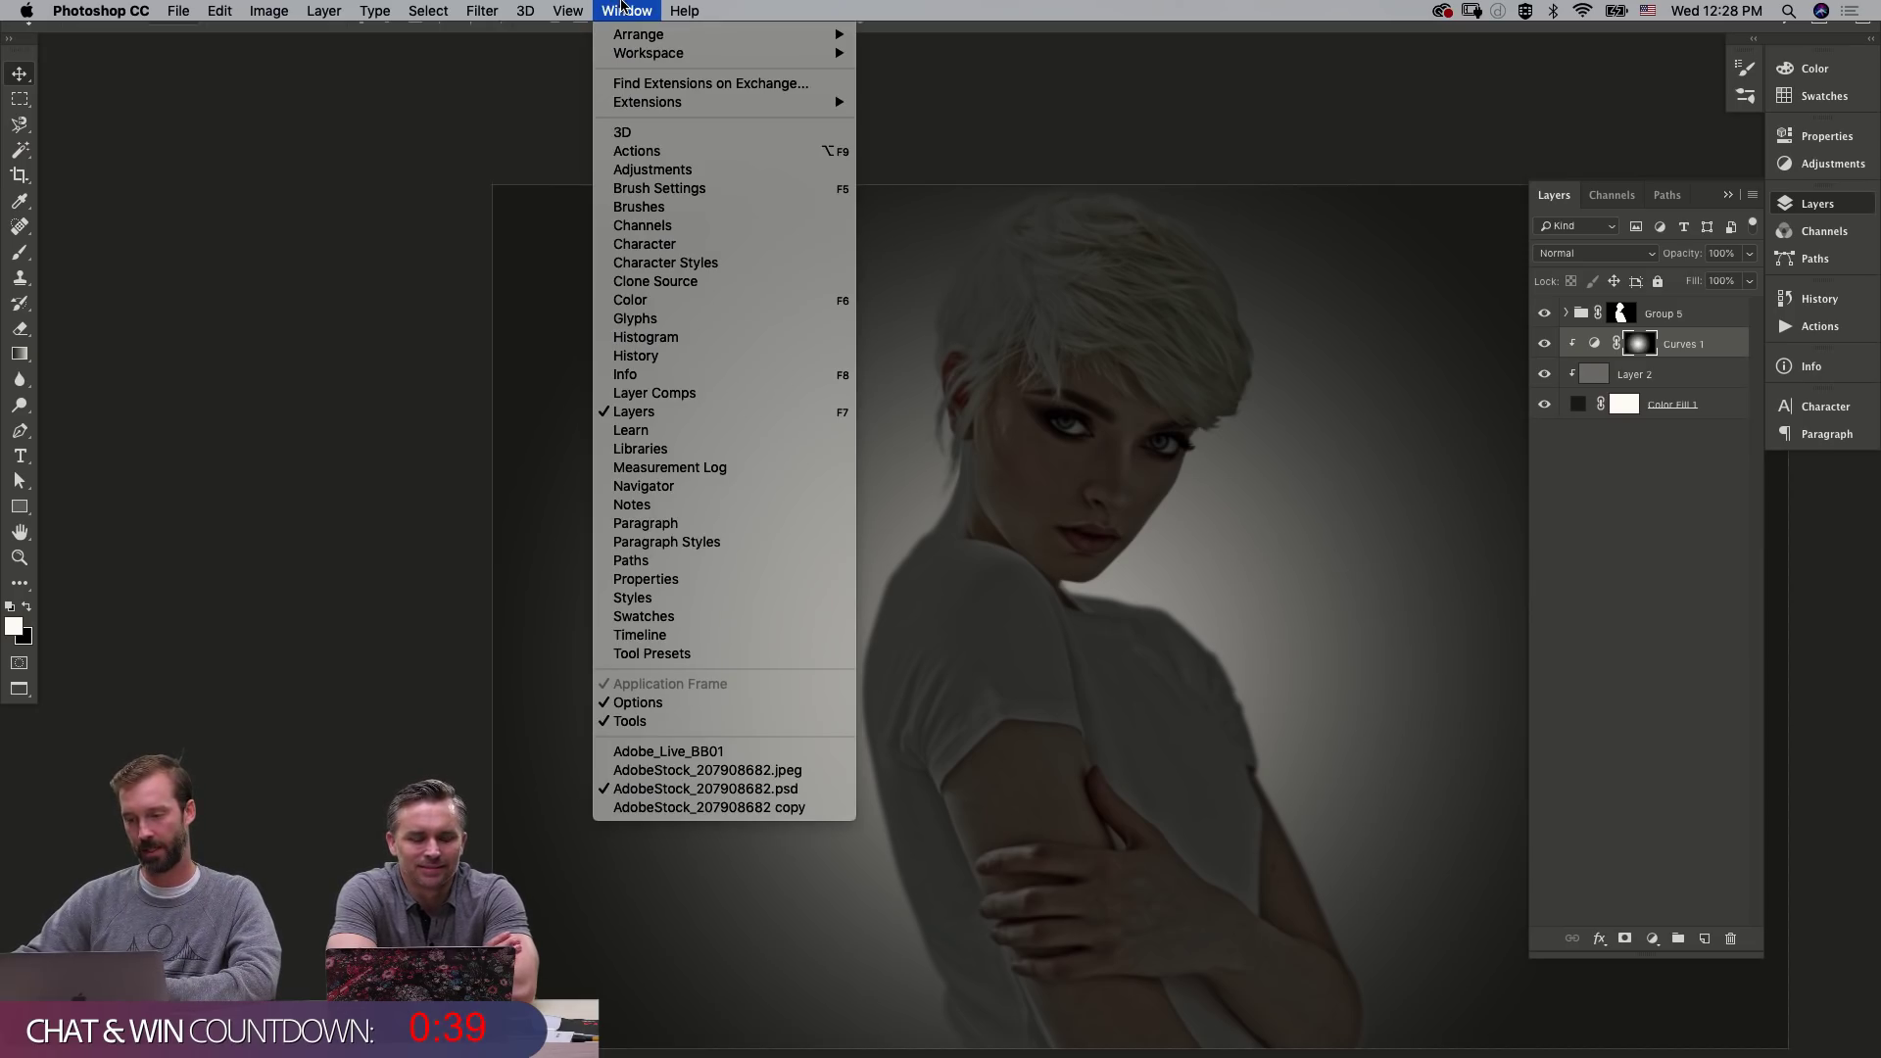
left_click(623, 8)
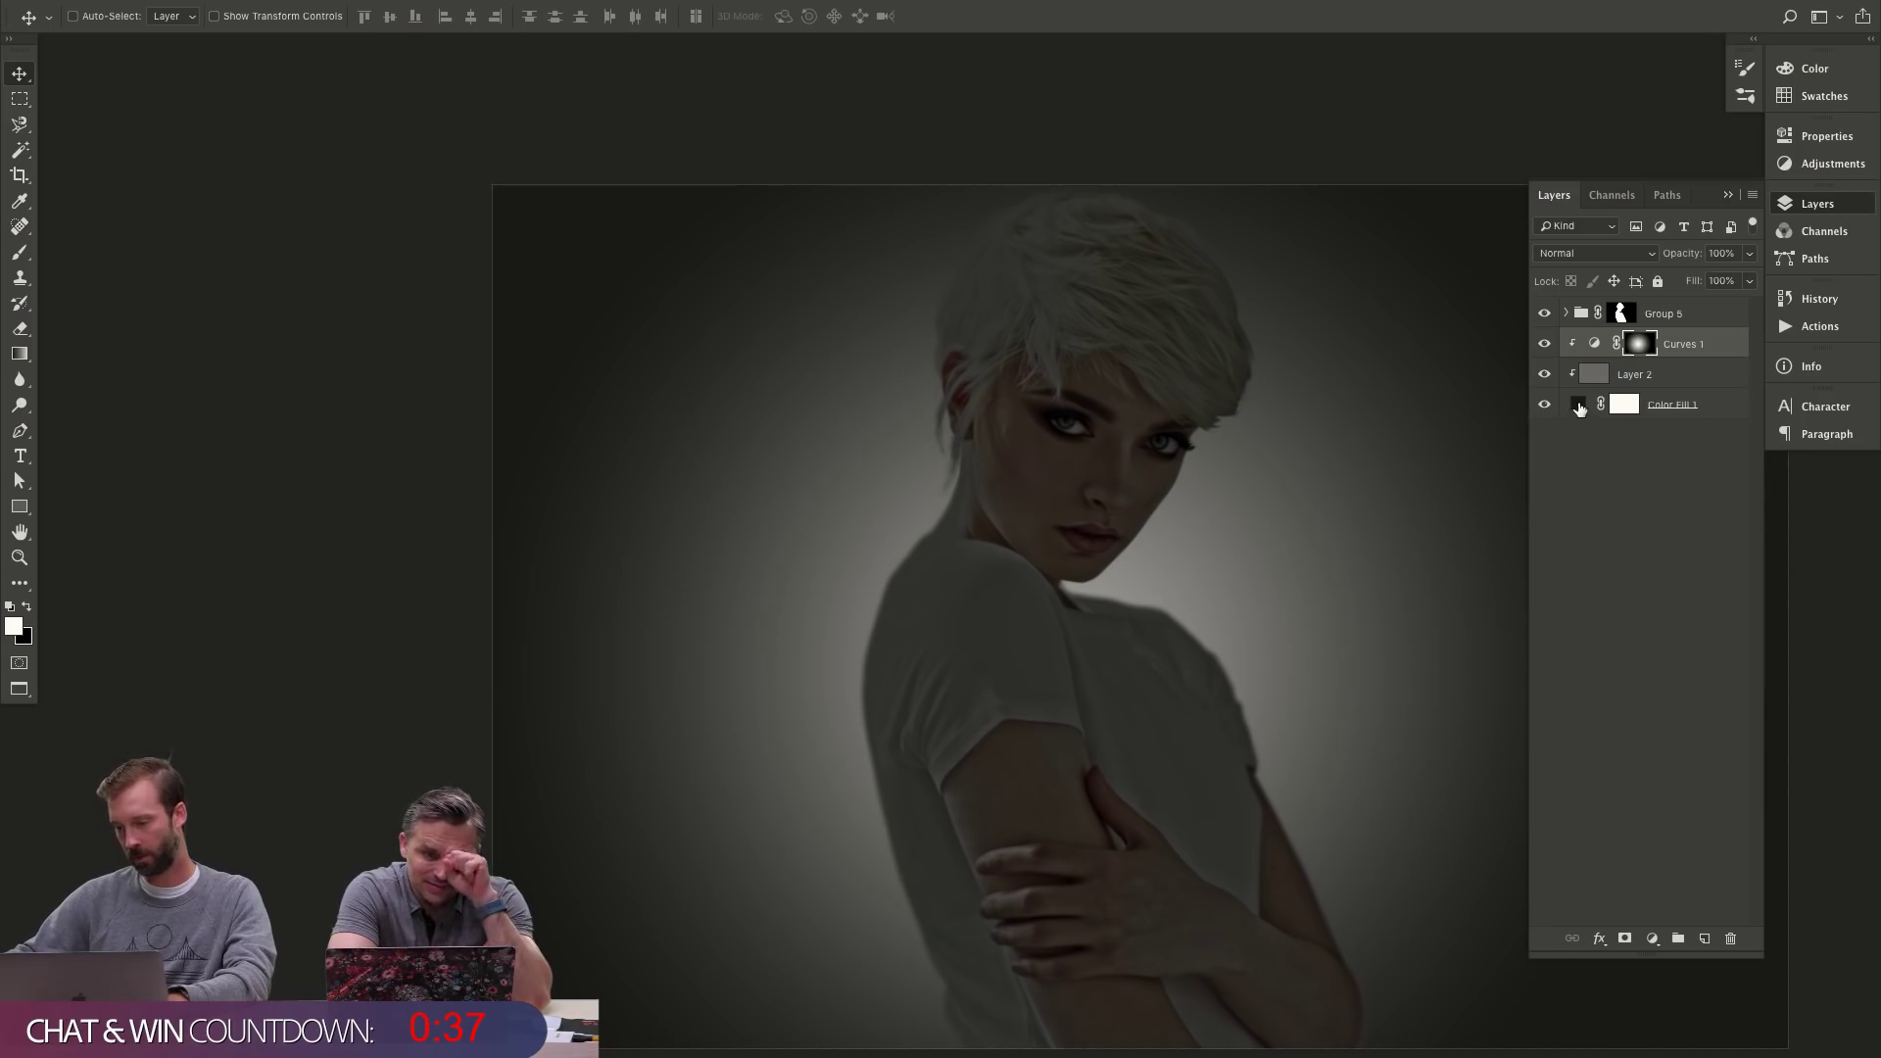
- Change the Color Fill 1 background layer to a very dark blue, #000516
scroll(1274, 441, "right", 5)
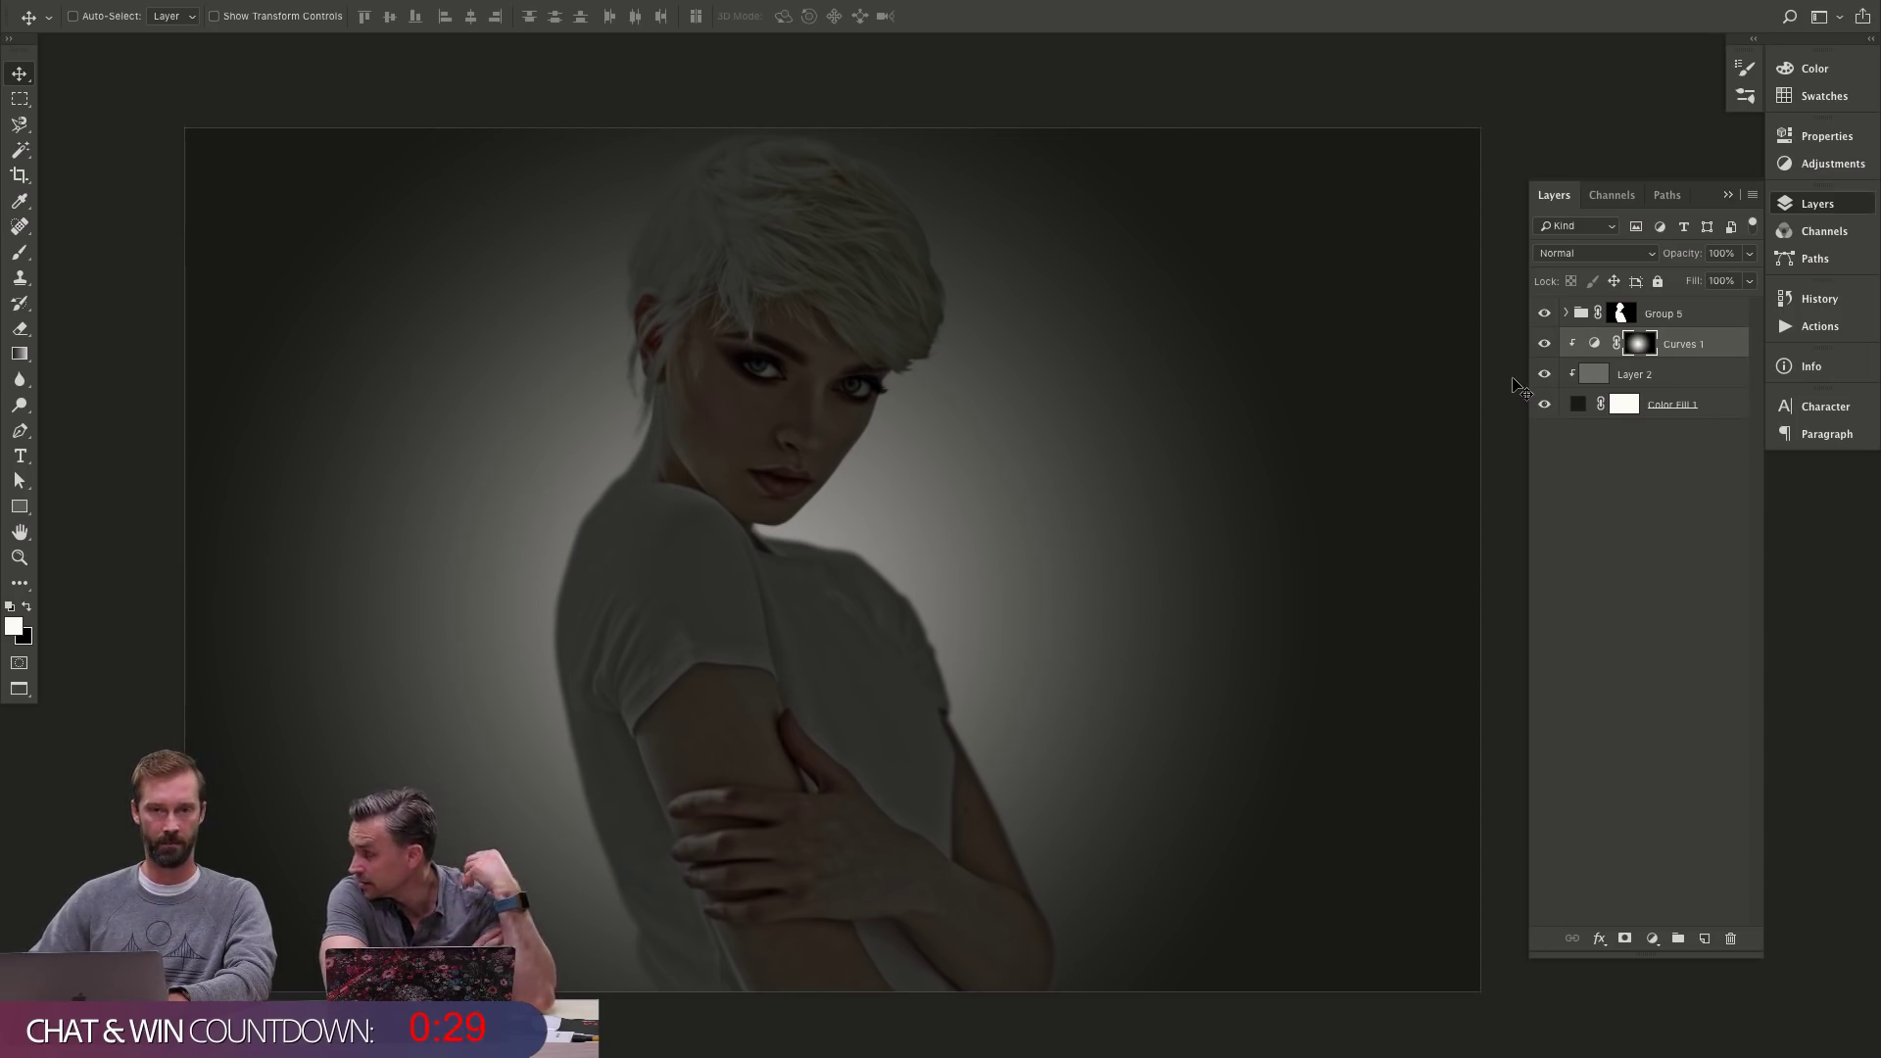
double_click(1579, 404)
left_click(1313, 473)
left_click_drag(1411, 392, 1411, 371)
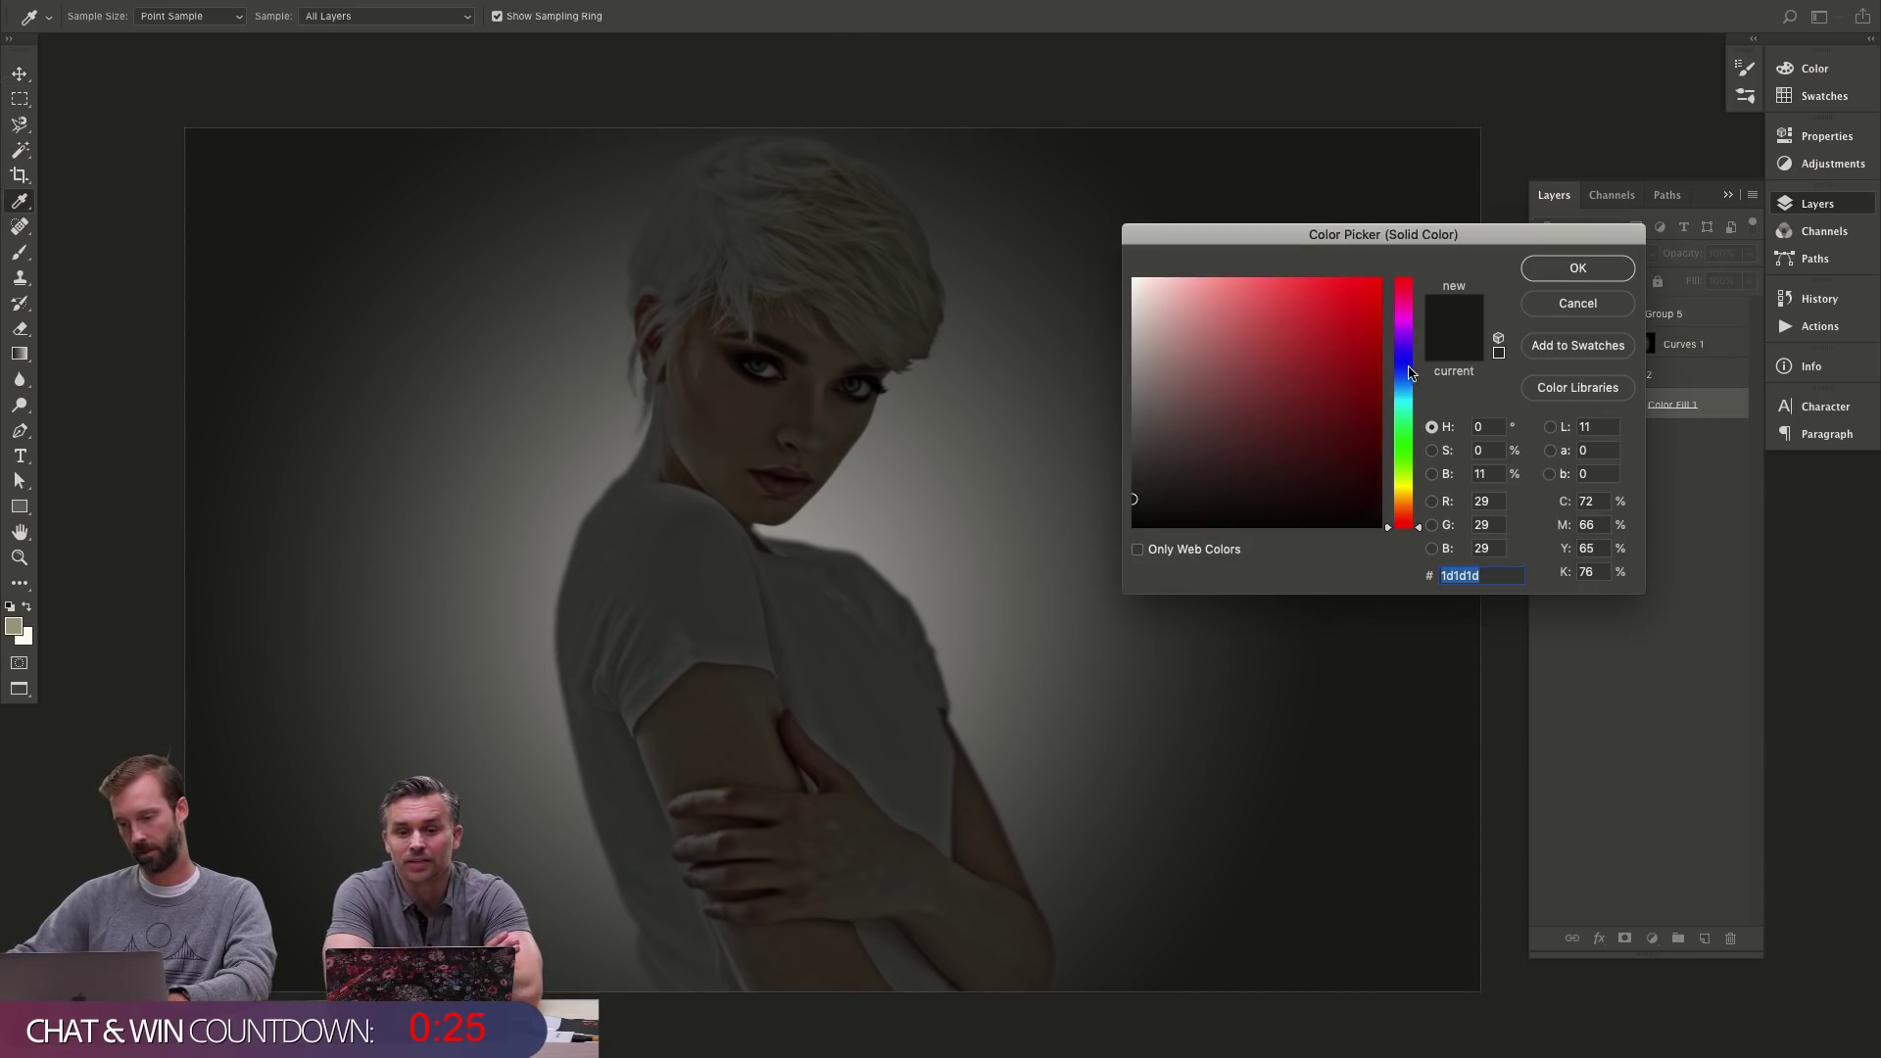
left_click_drag(1309, 473, 1382, 506)
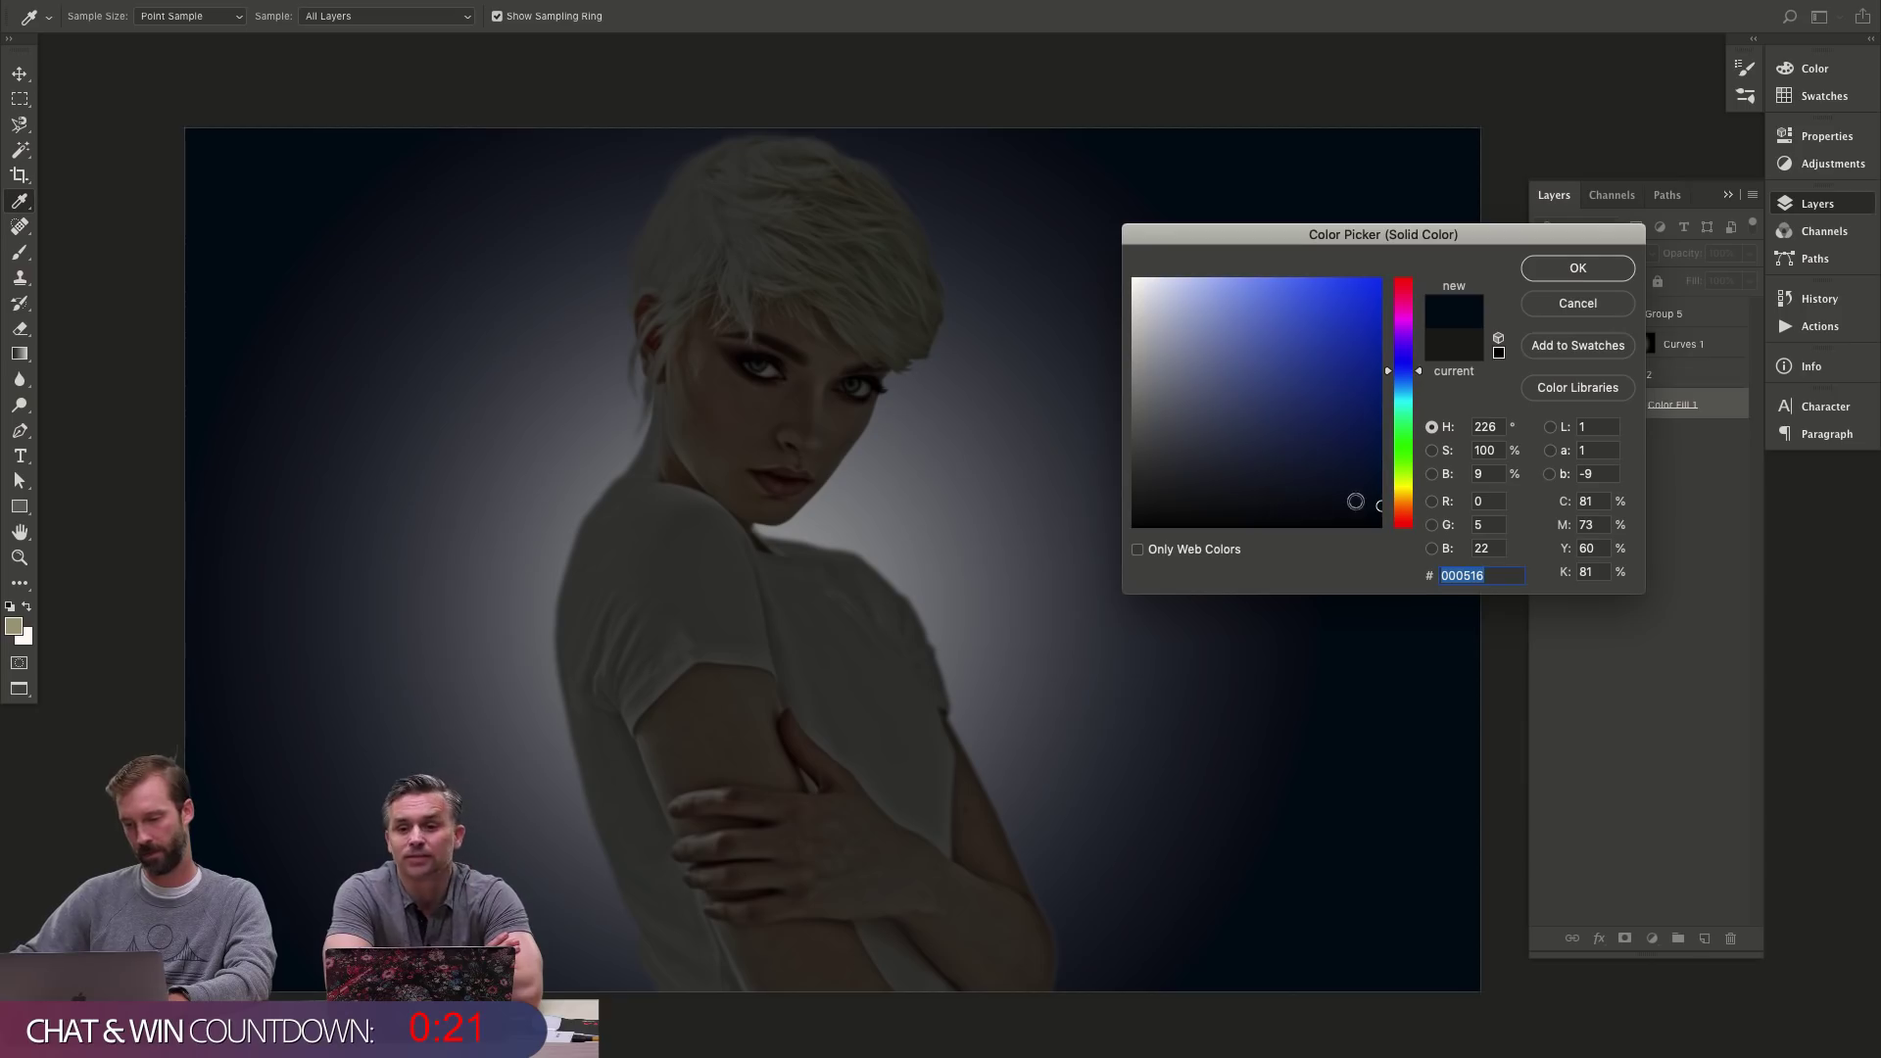
left_click(1589, 275)
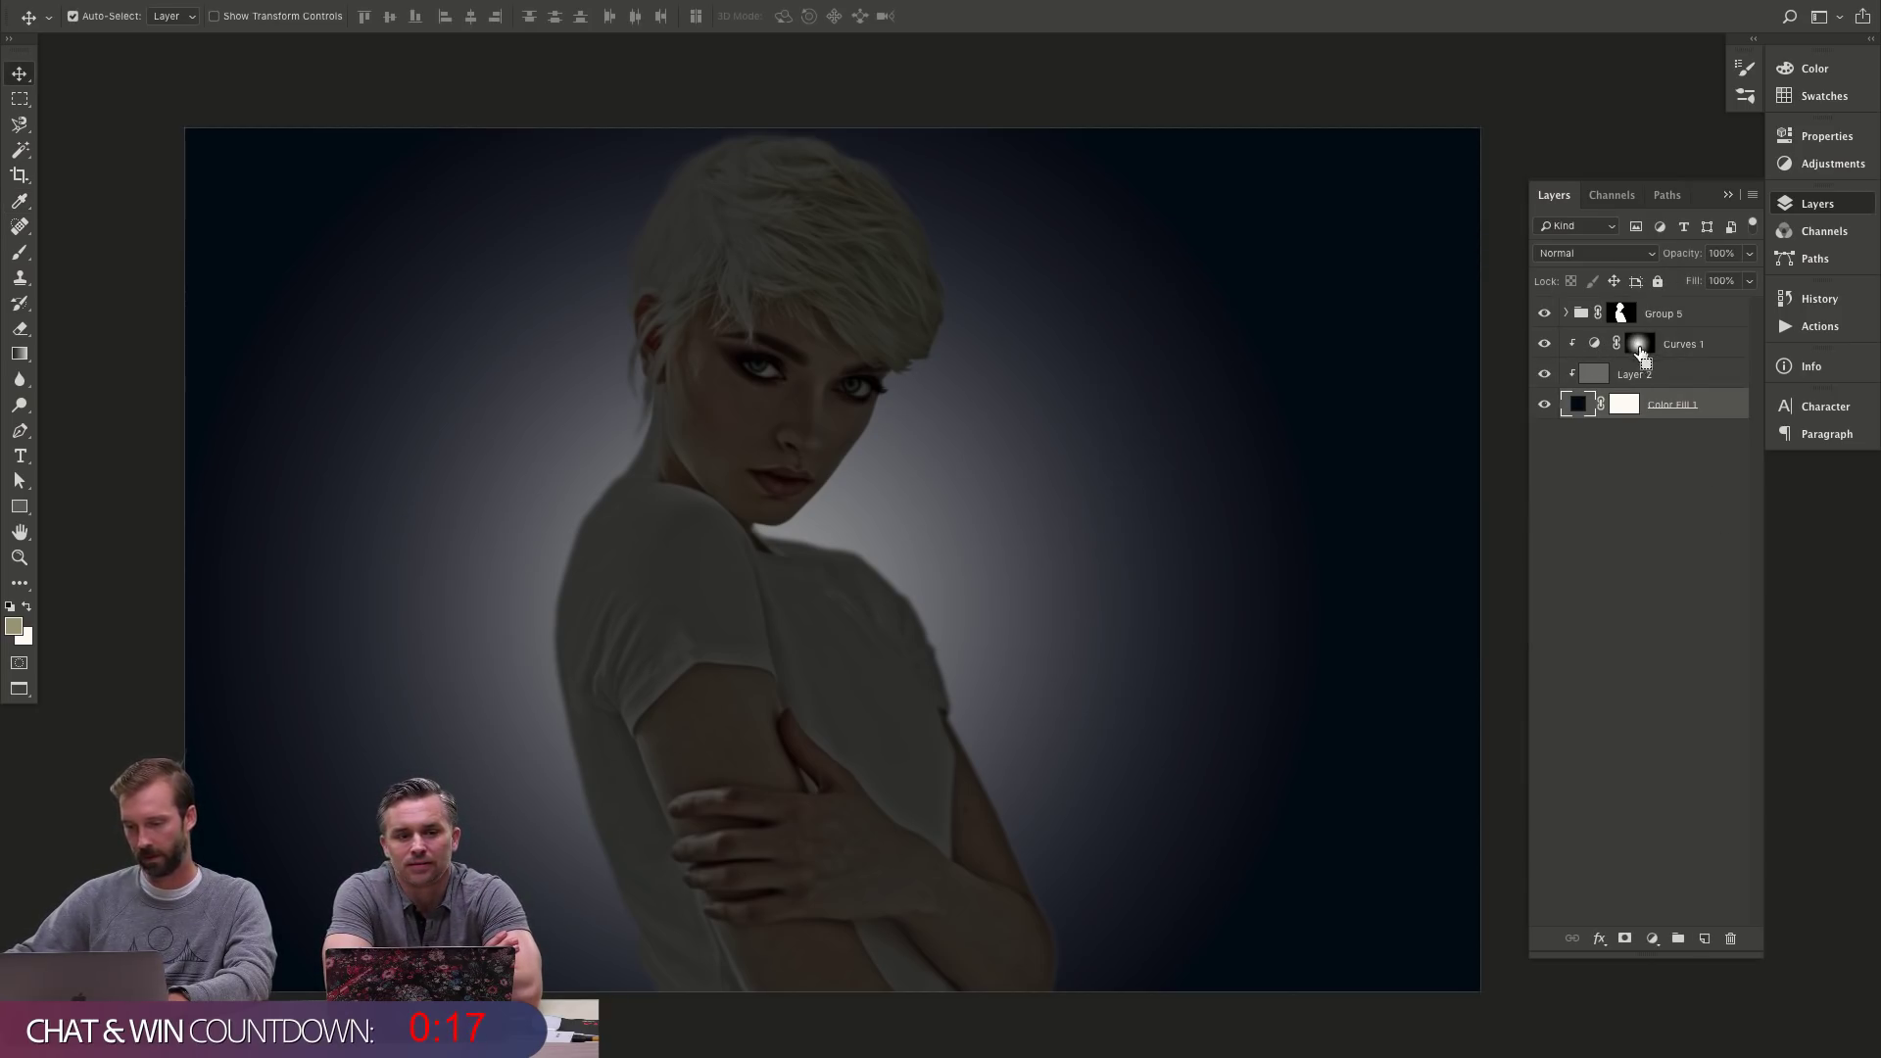
- Load the Curves 1 mask as a selection, hide Curves 1, and add a clipped solid color fill above Layer 2
left_click(1640, 344, "ctrl")
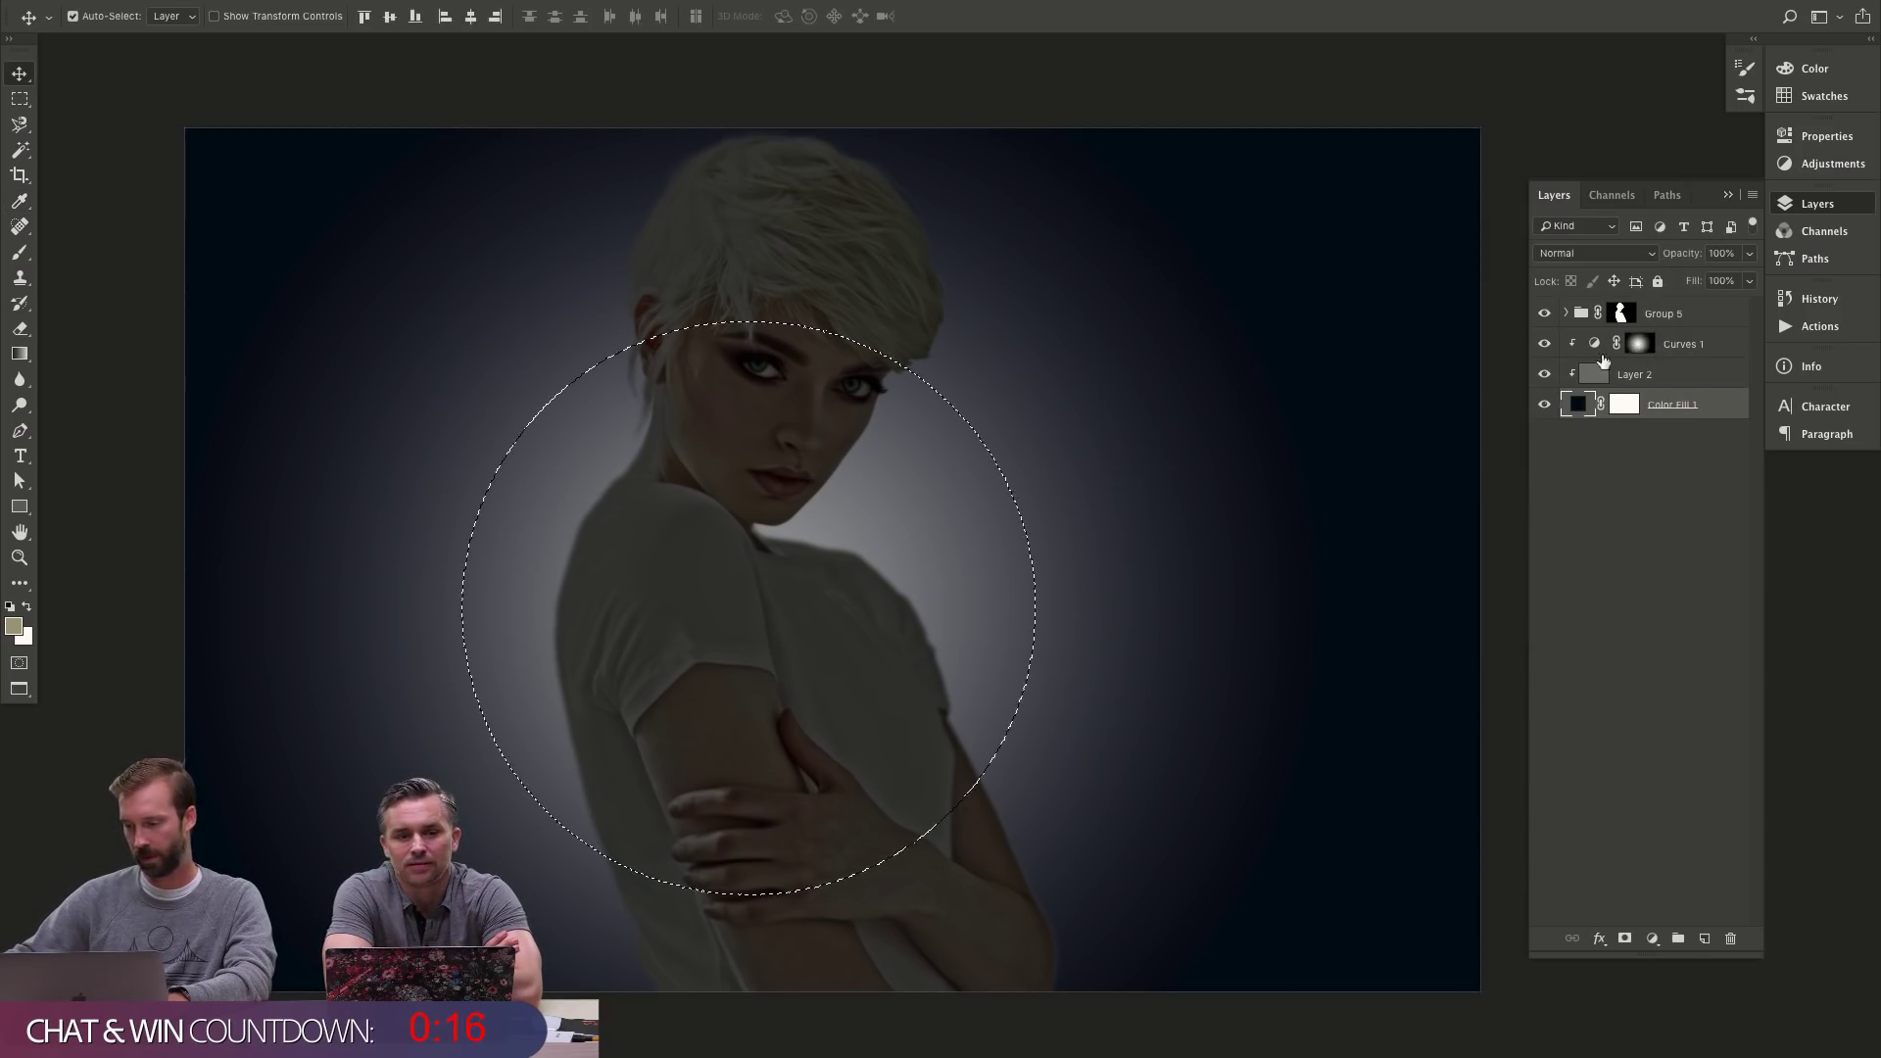
left_click(1545, 344)
left_click(1666, 374)
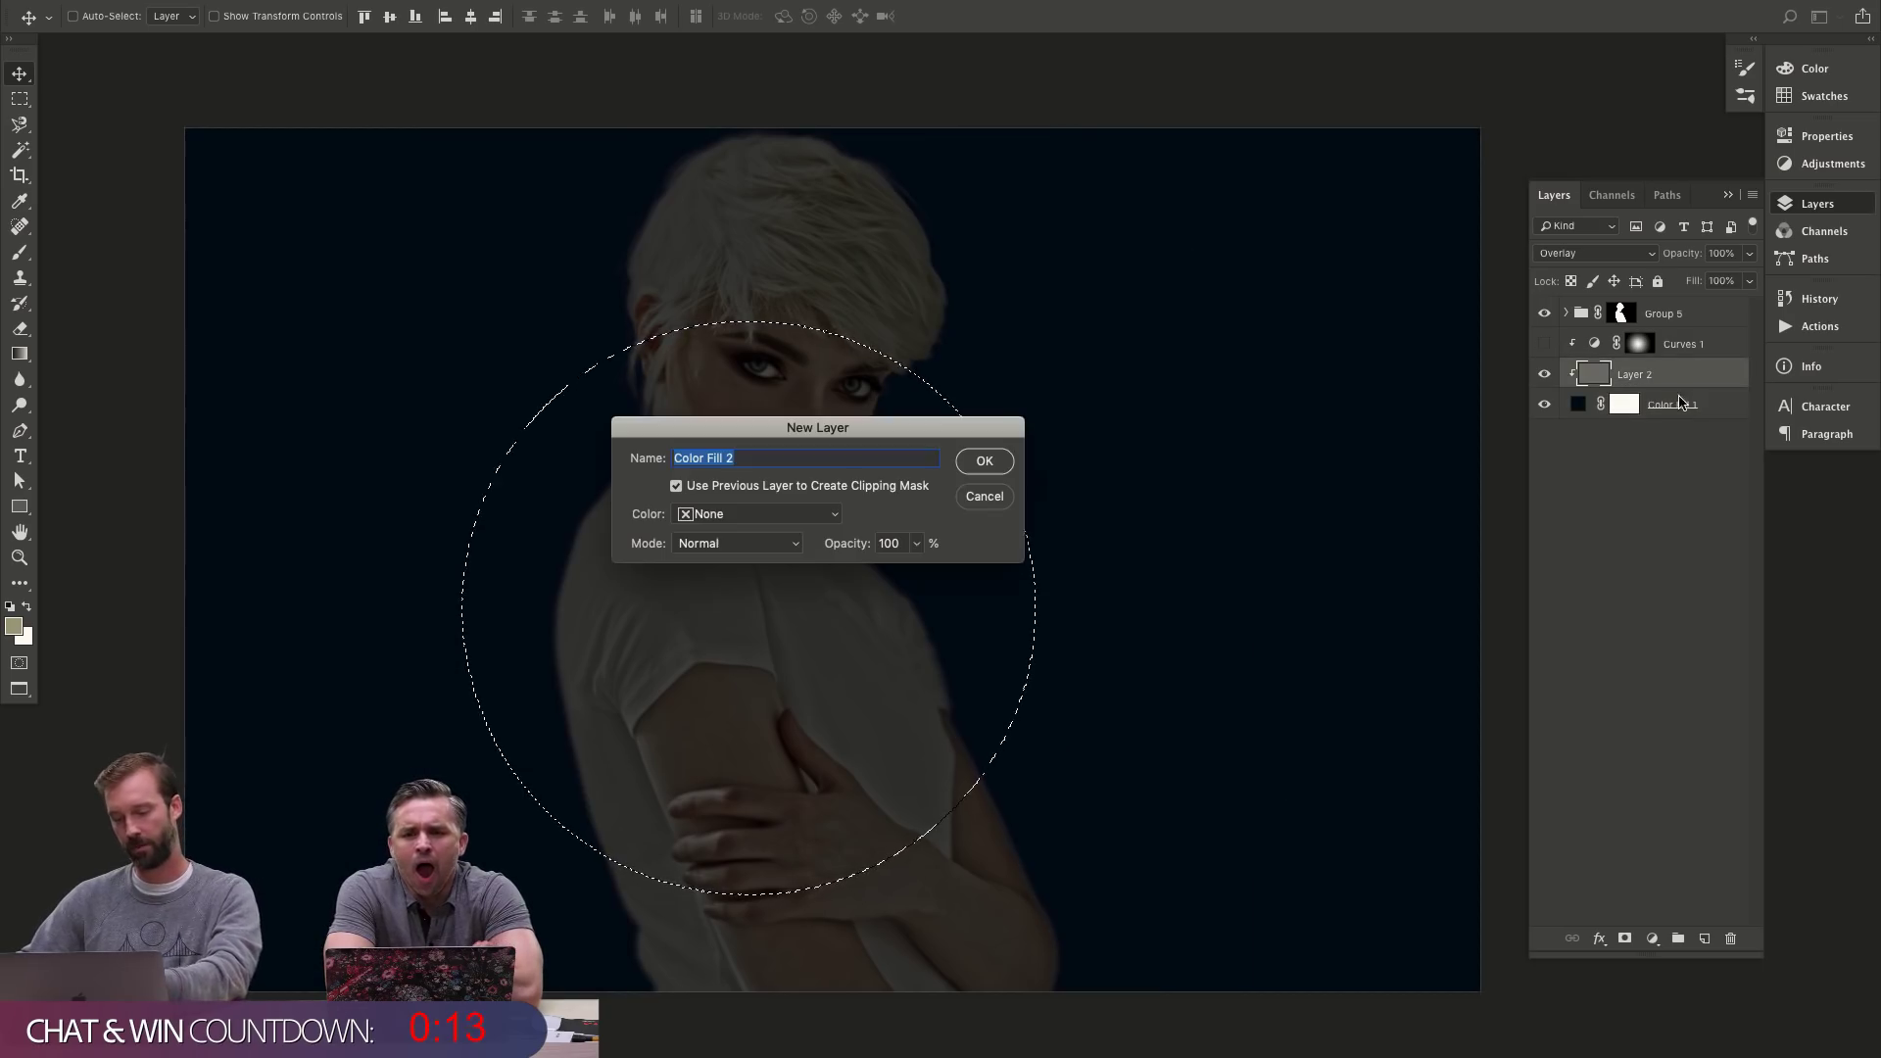
left_click(990, 462)
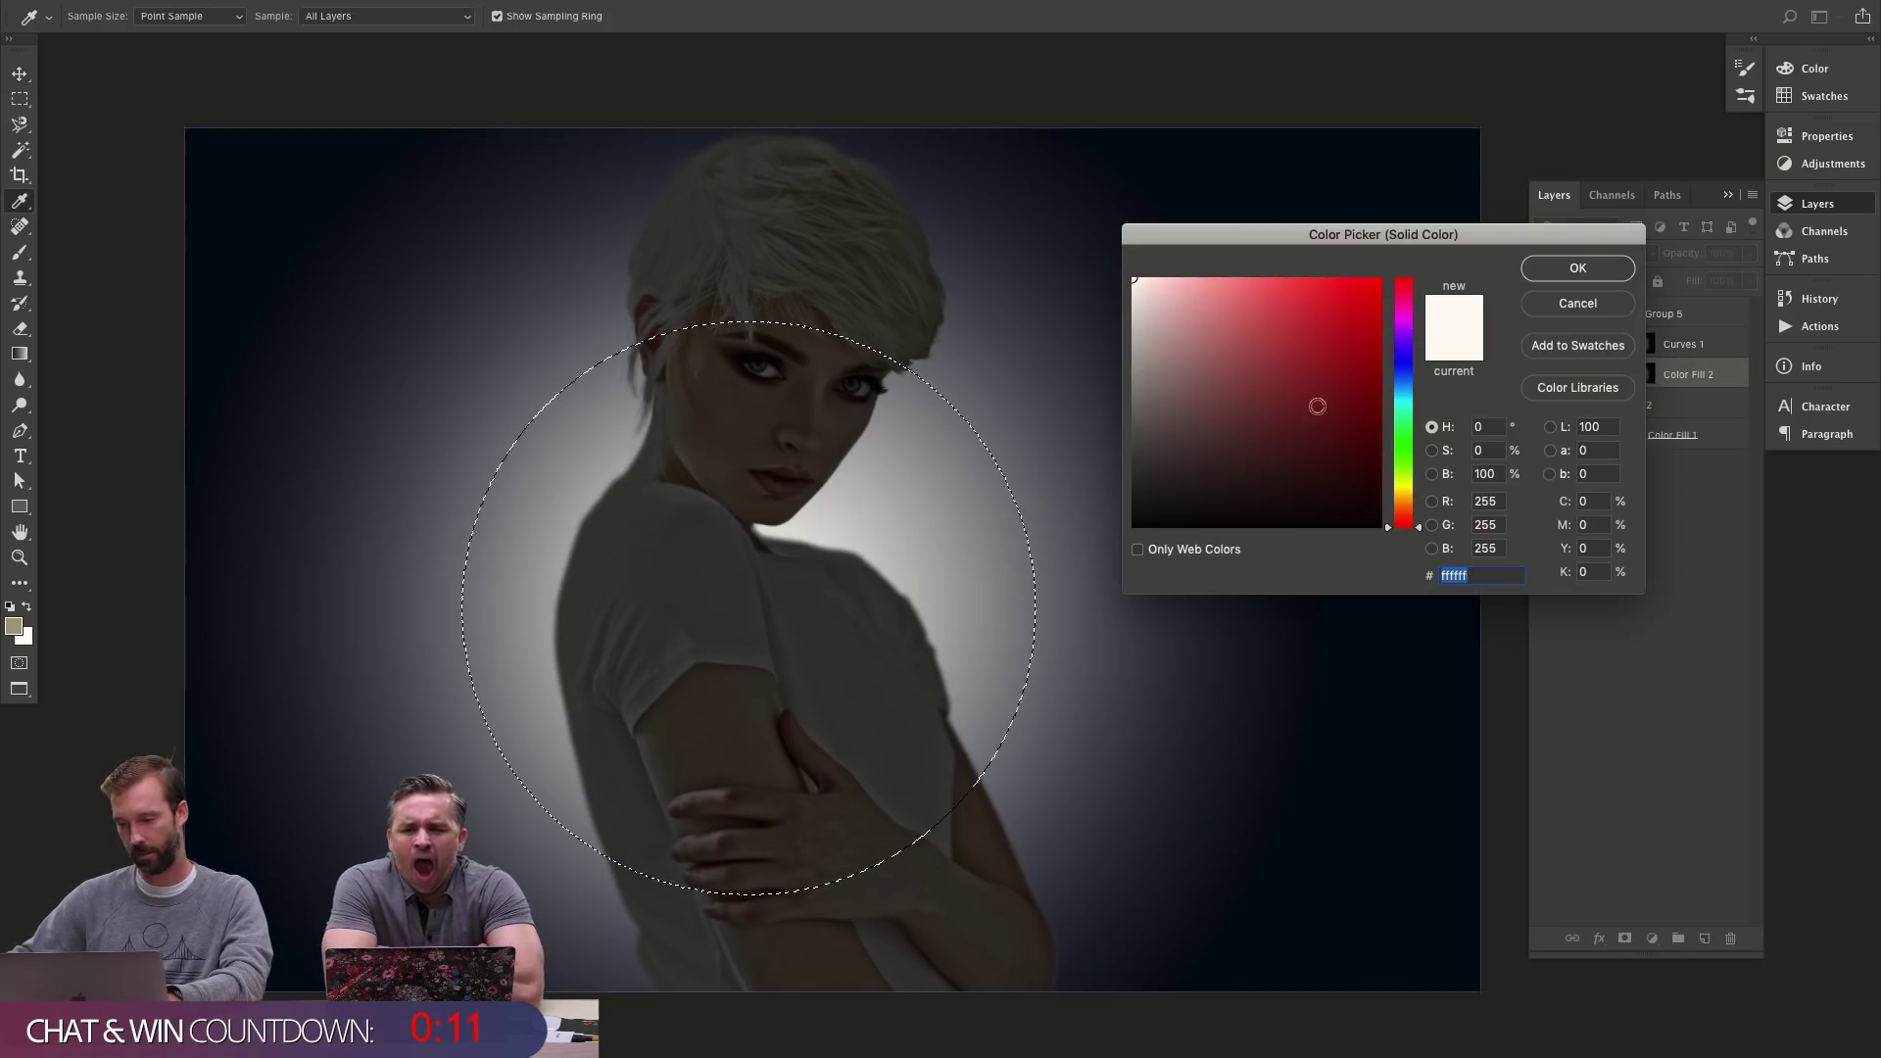
- Set the new Color Fill 2 to a deep saturated blue and check the glow against the hidden Curves 1 layer
left_click(1408, 387)
left_click(1380, 303)
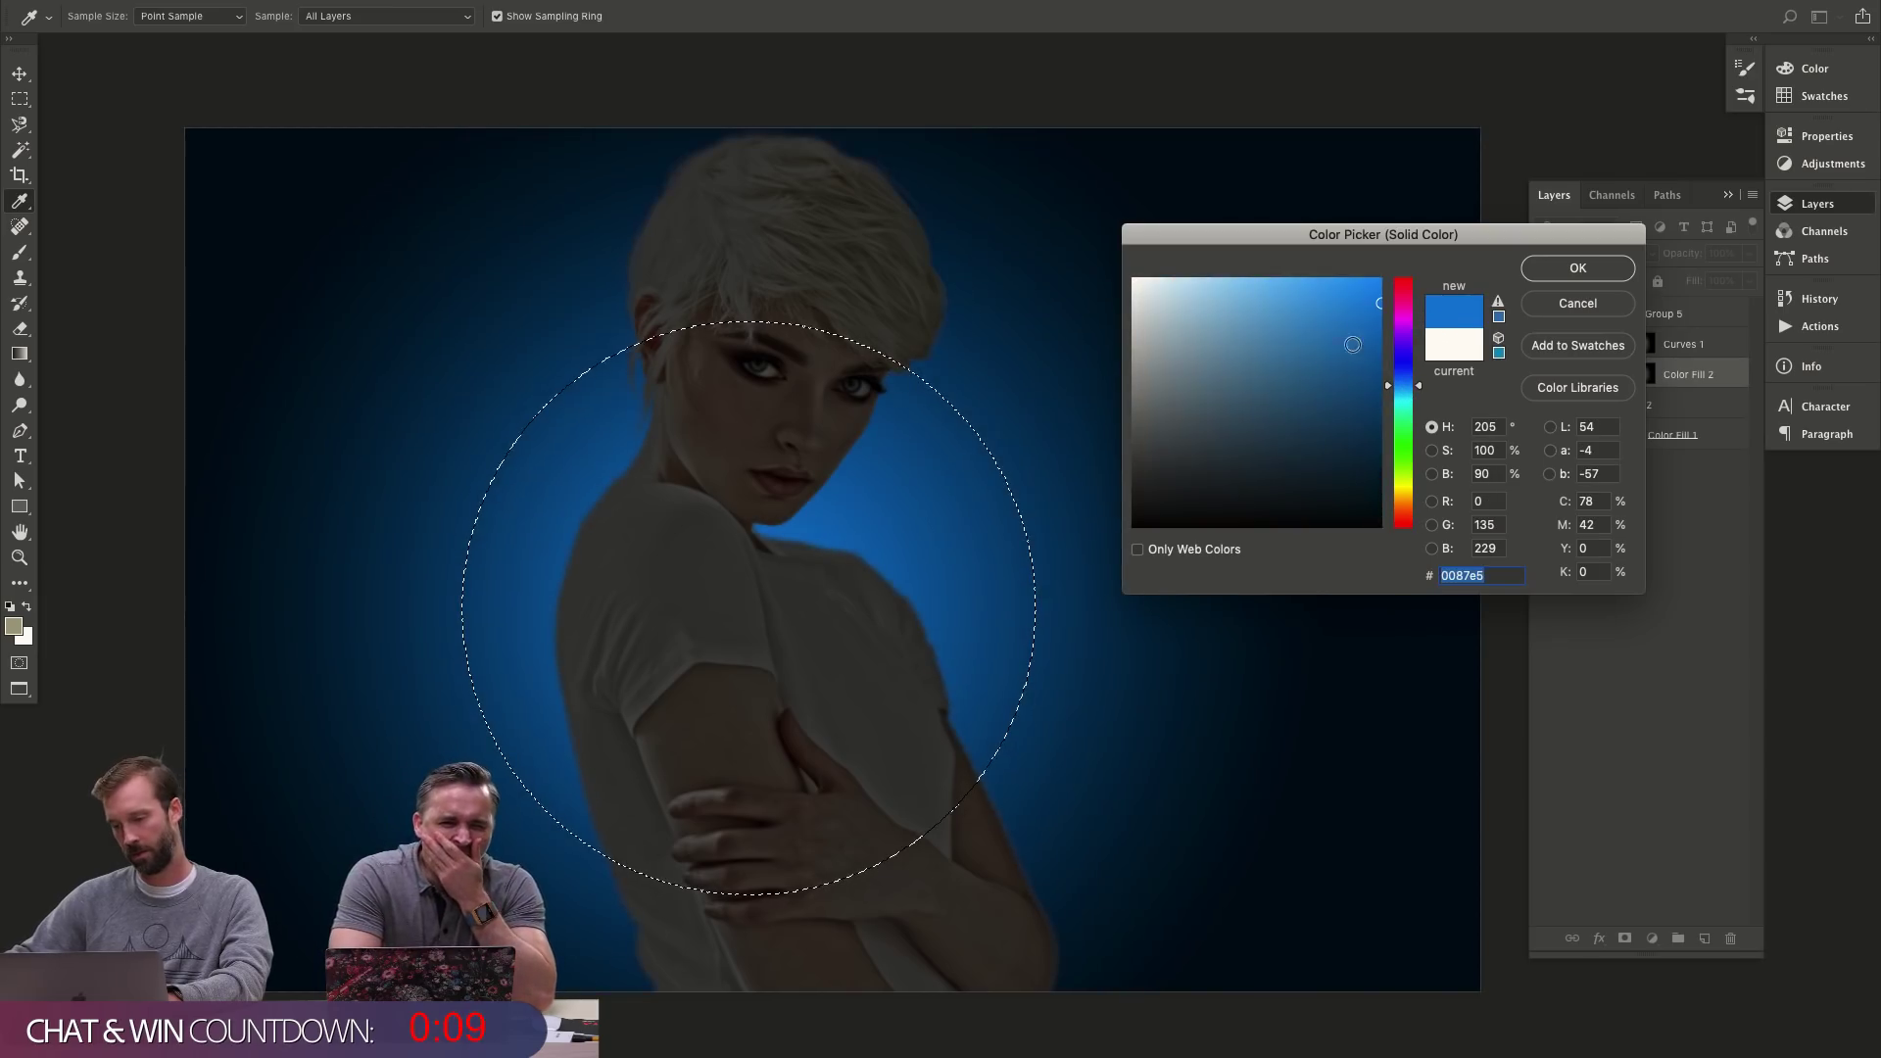
left_click_drag(1344, 355, 1343, 404)
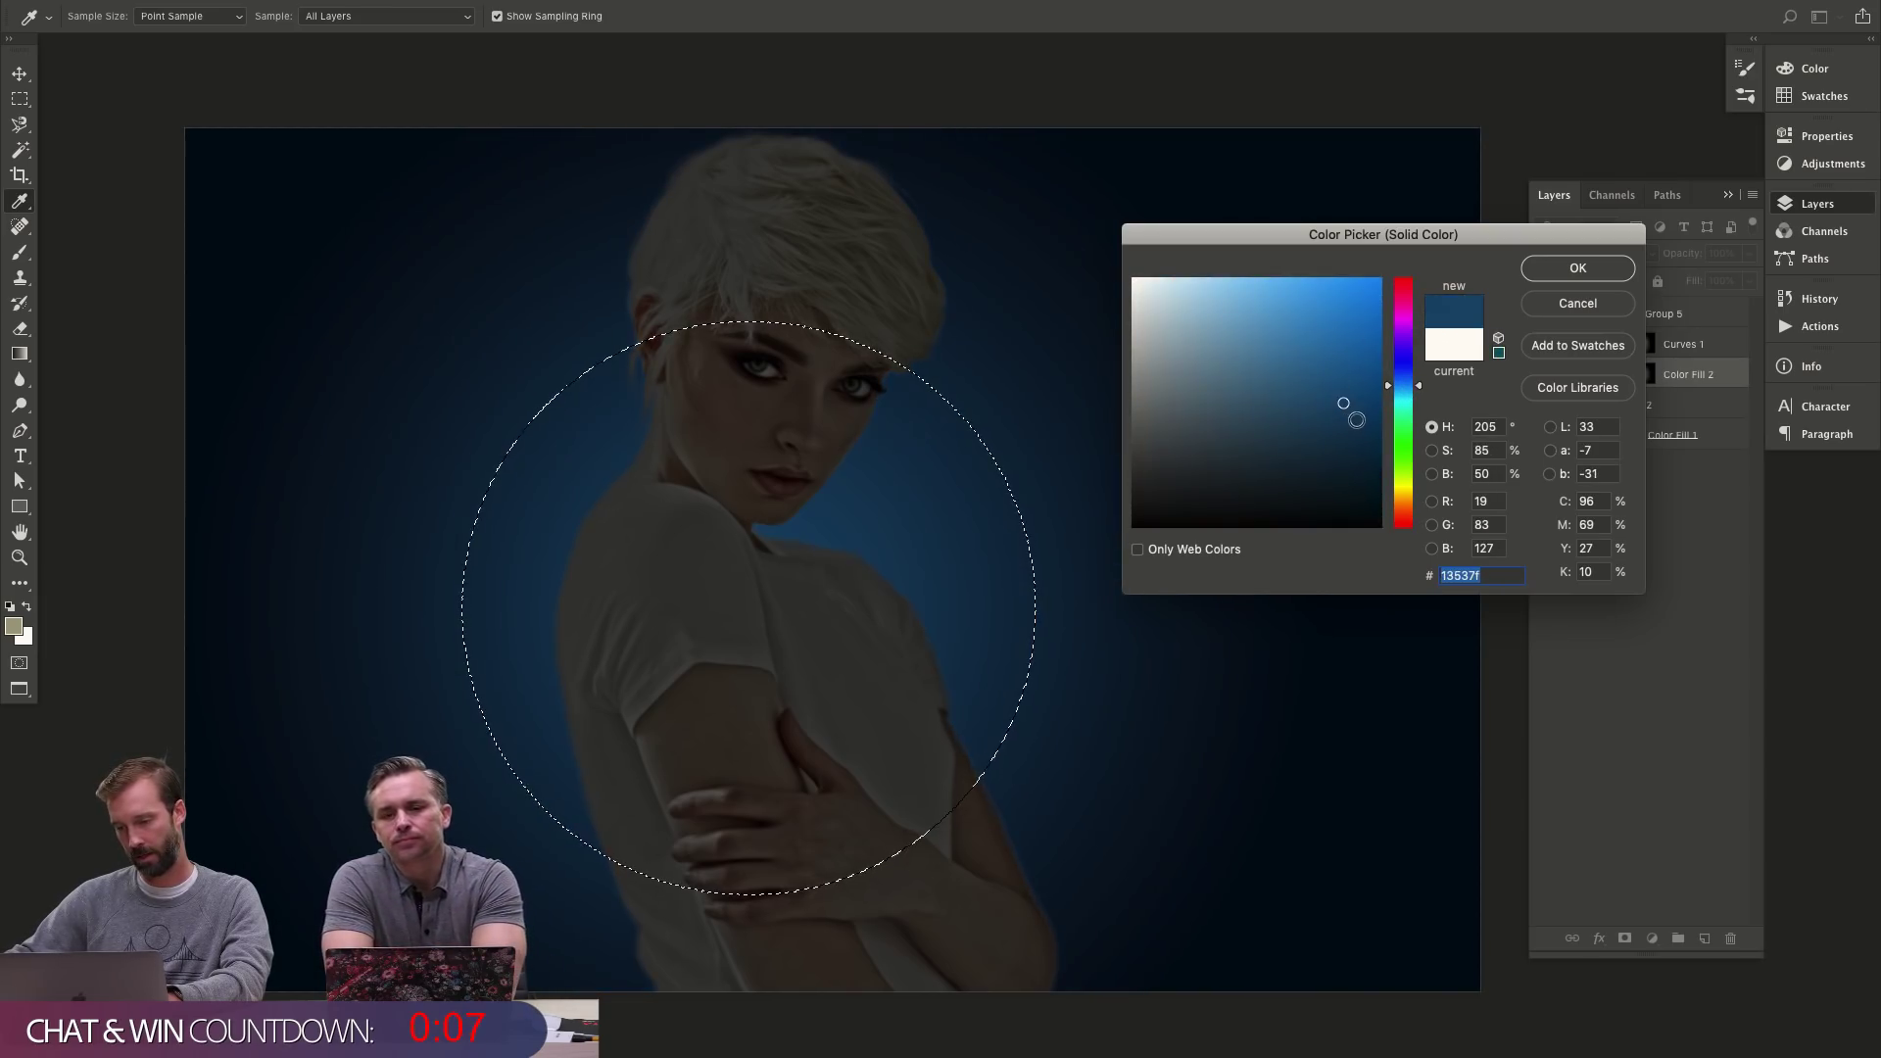
left_click(1361, 423)
left_click(1581, 269)
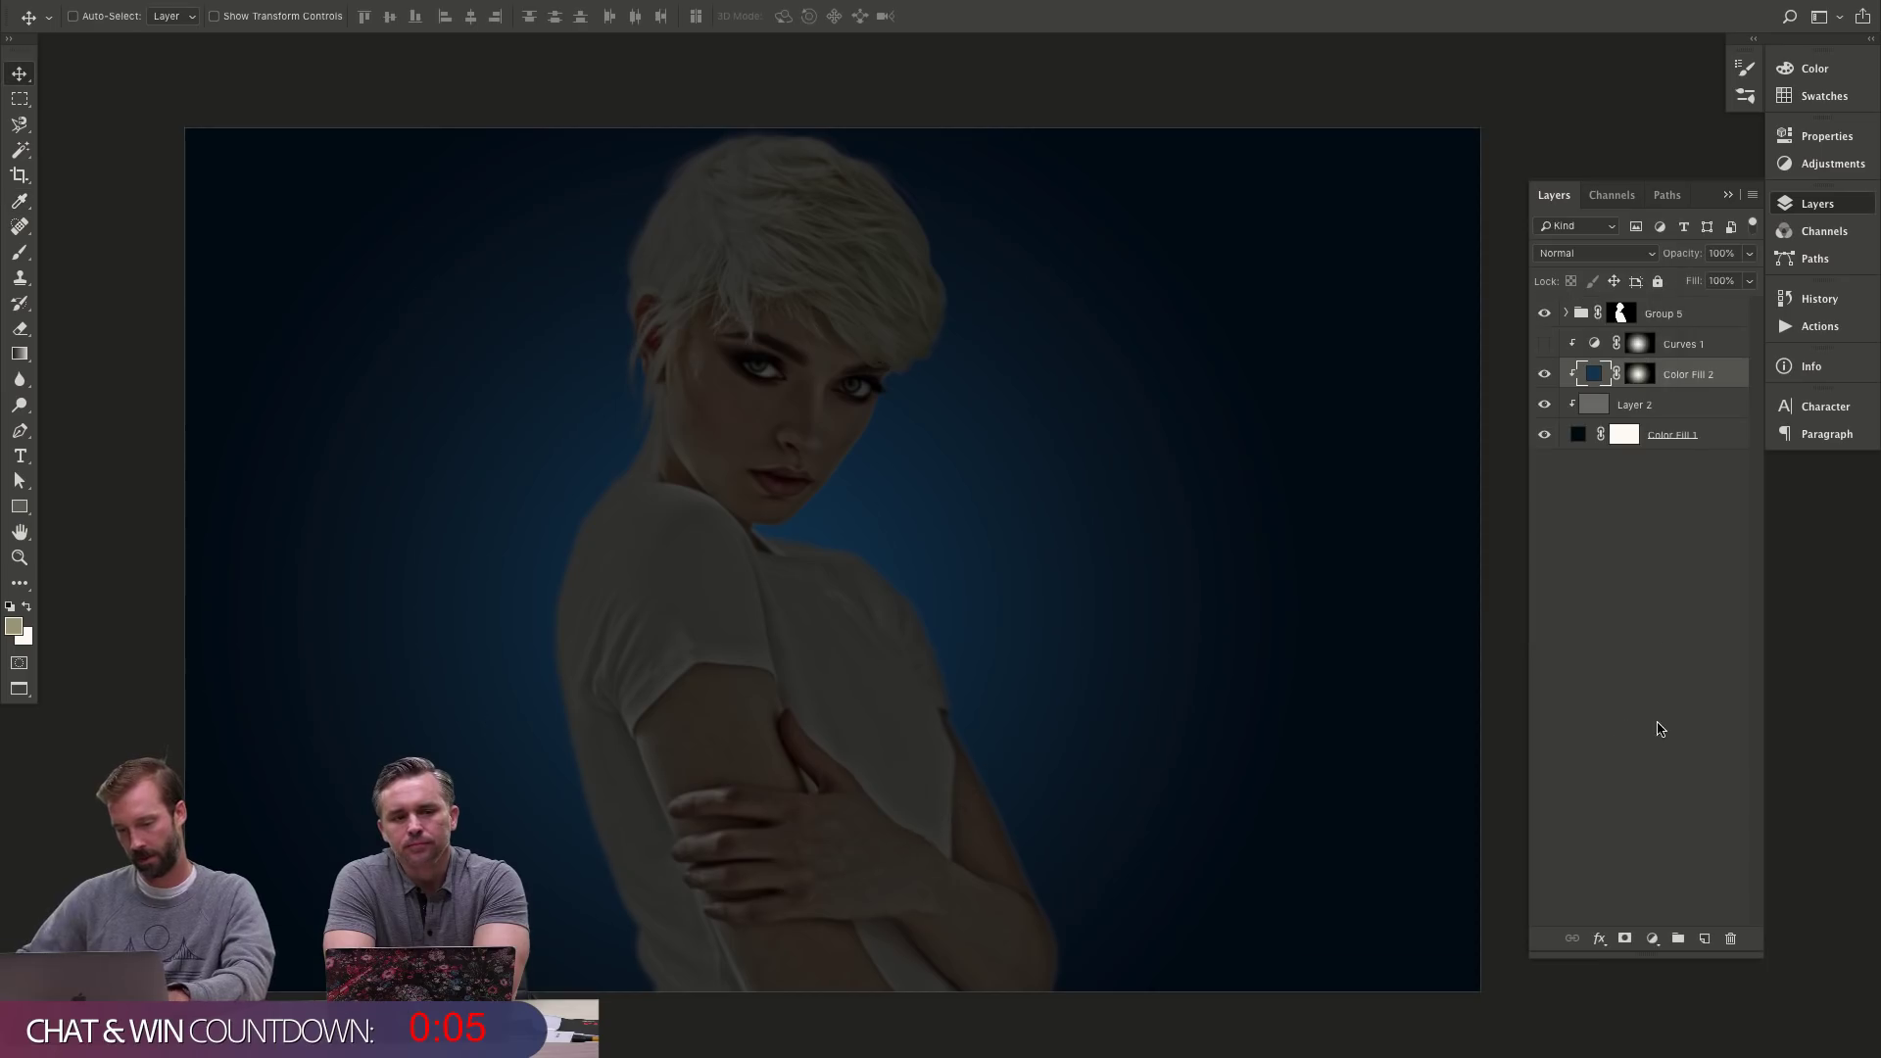
left_click(1600, 353)
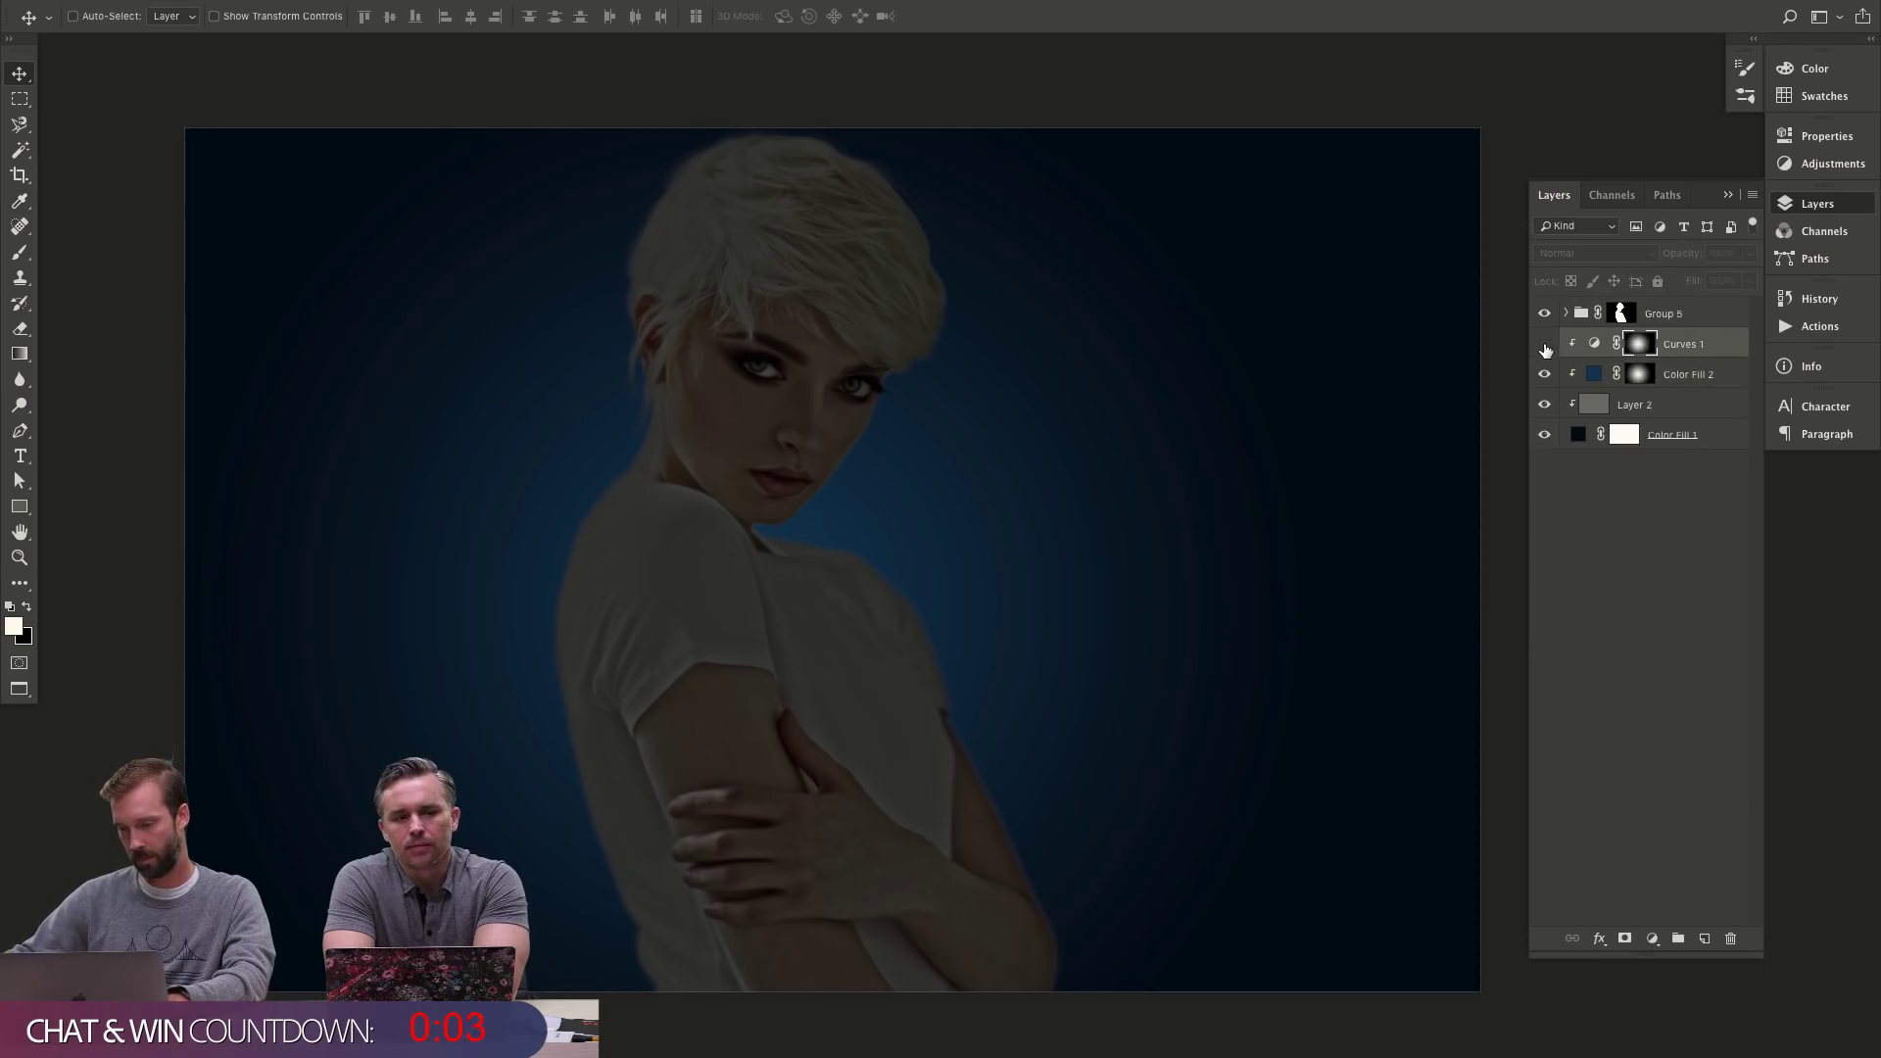
left_click(1545, 344)
- Expand Group 5 and add a Gradient Map adjustment layer above the HDR layer
left_click(1704, 312)
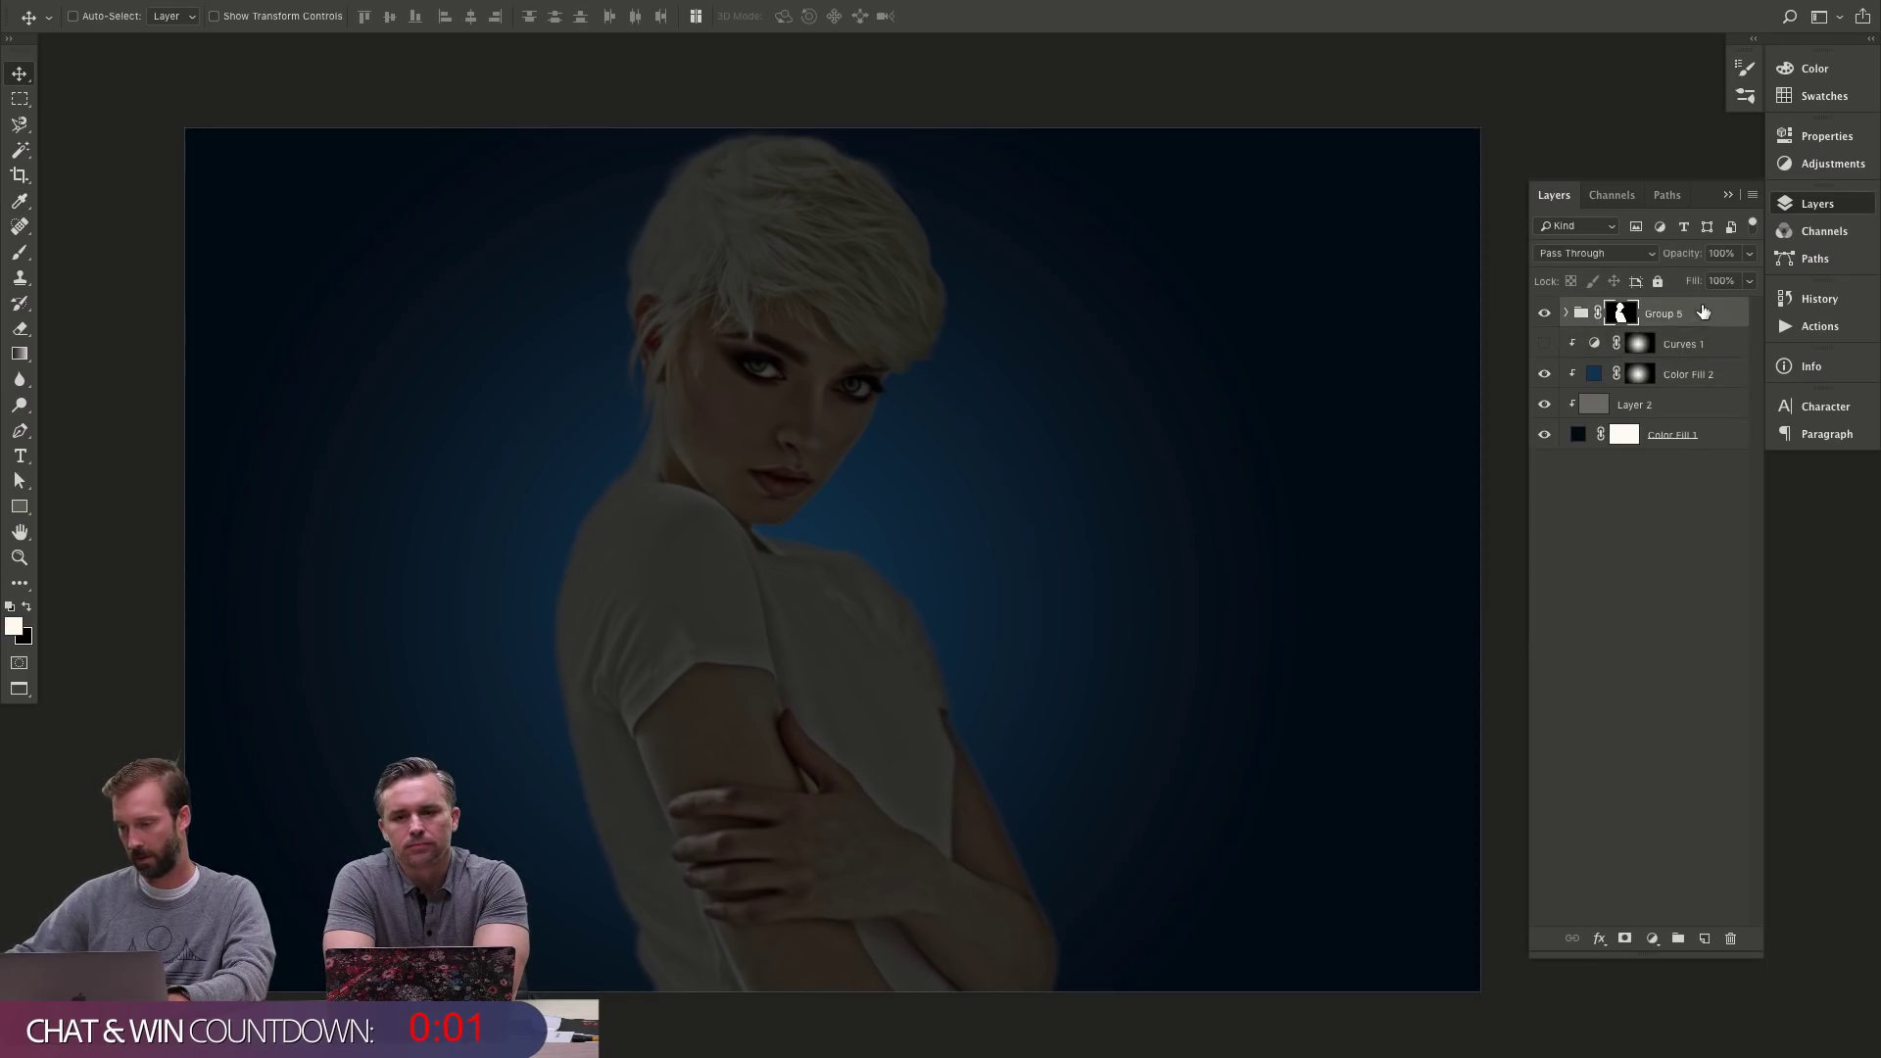
left_click(1565, 313)
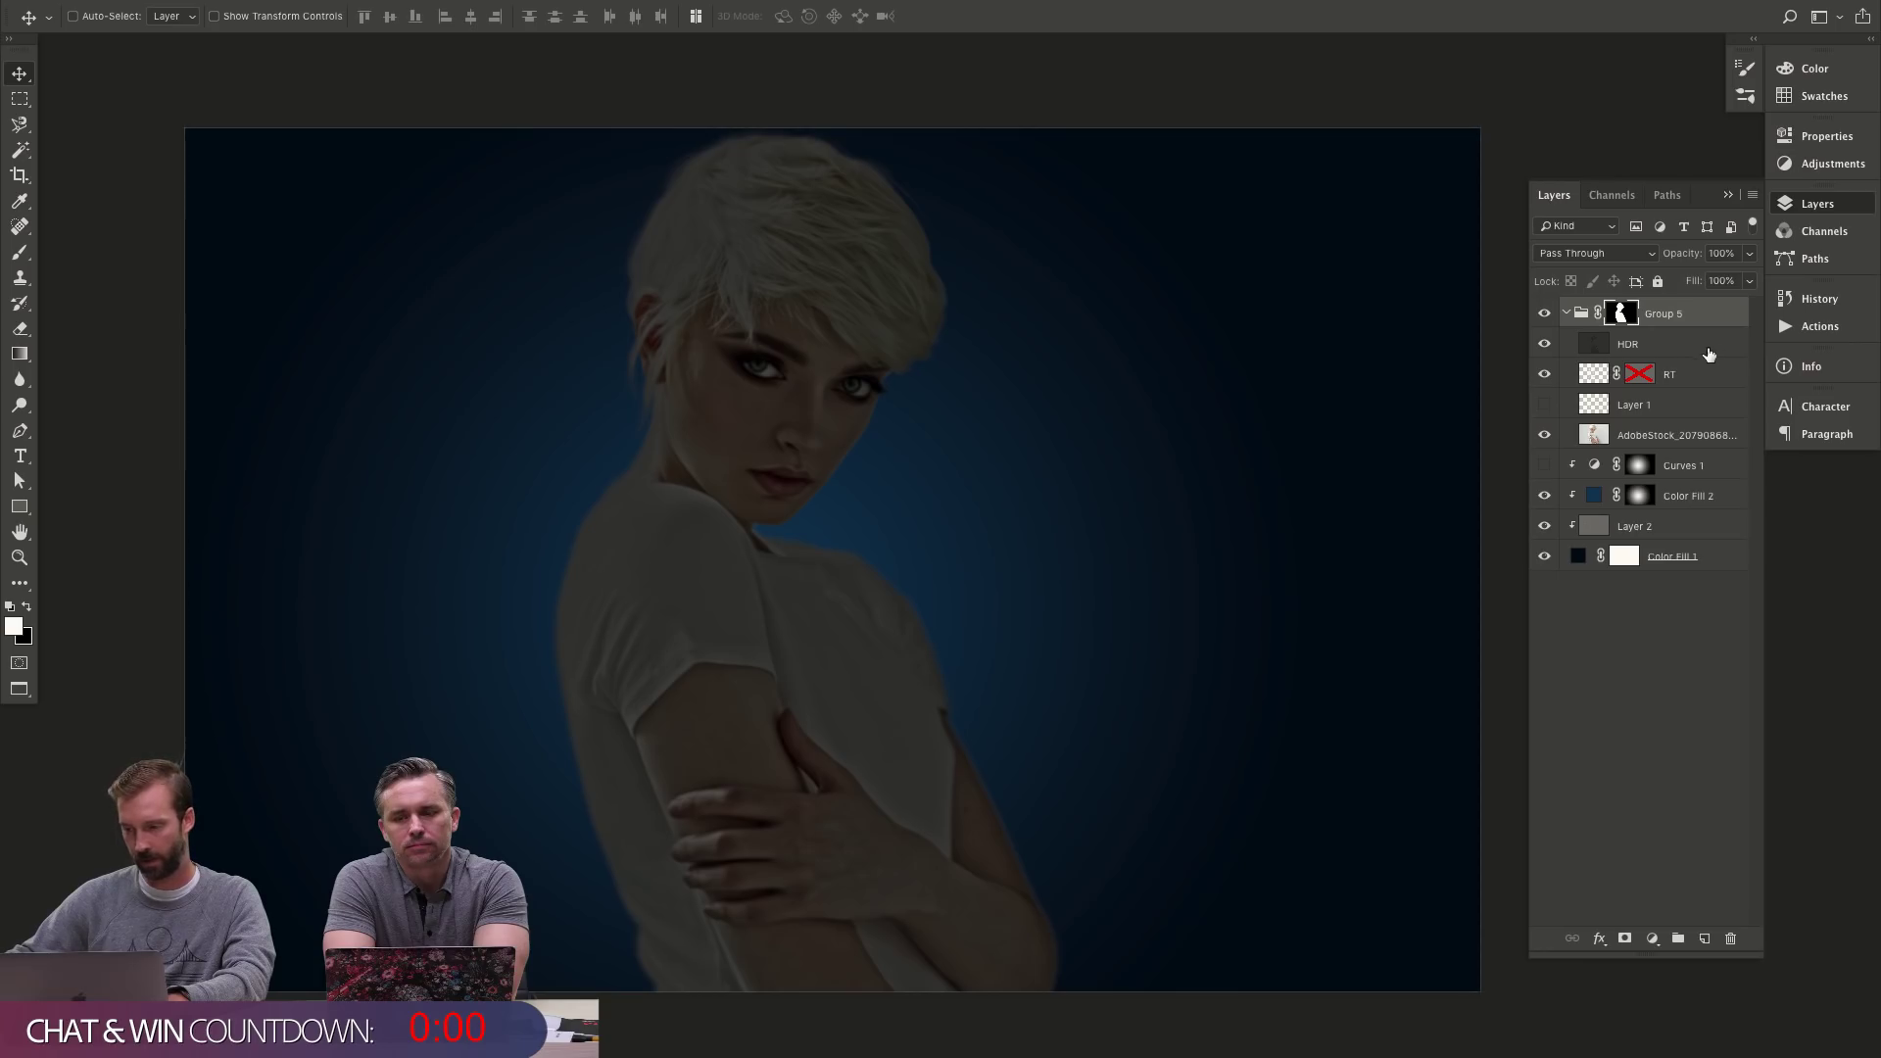
left_click(1709, 354)
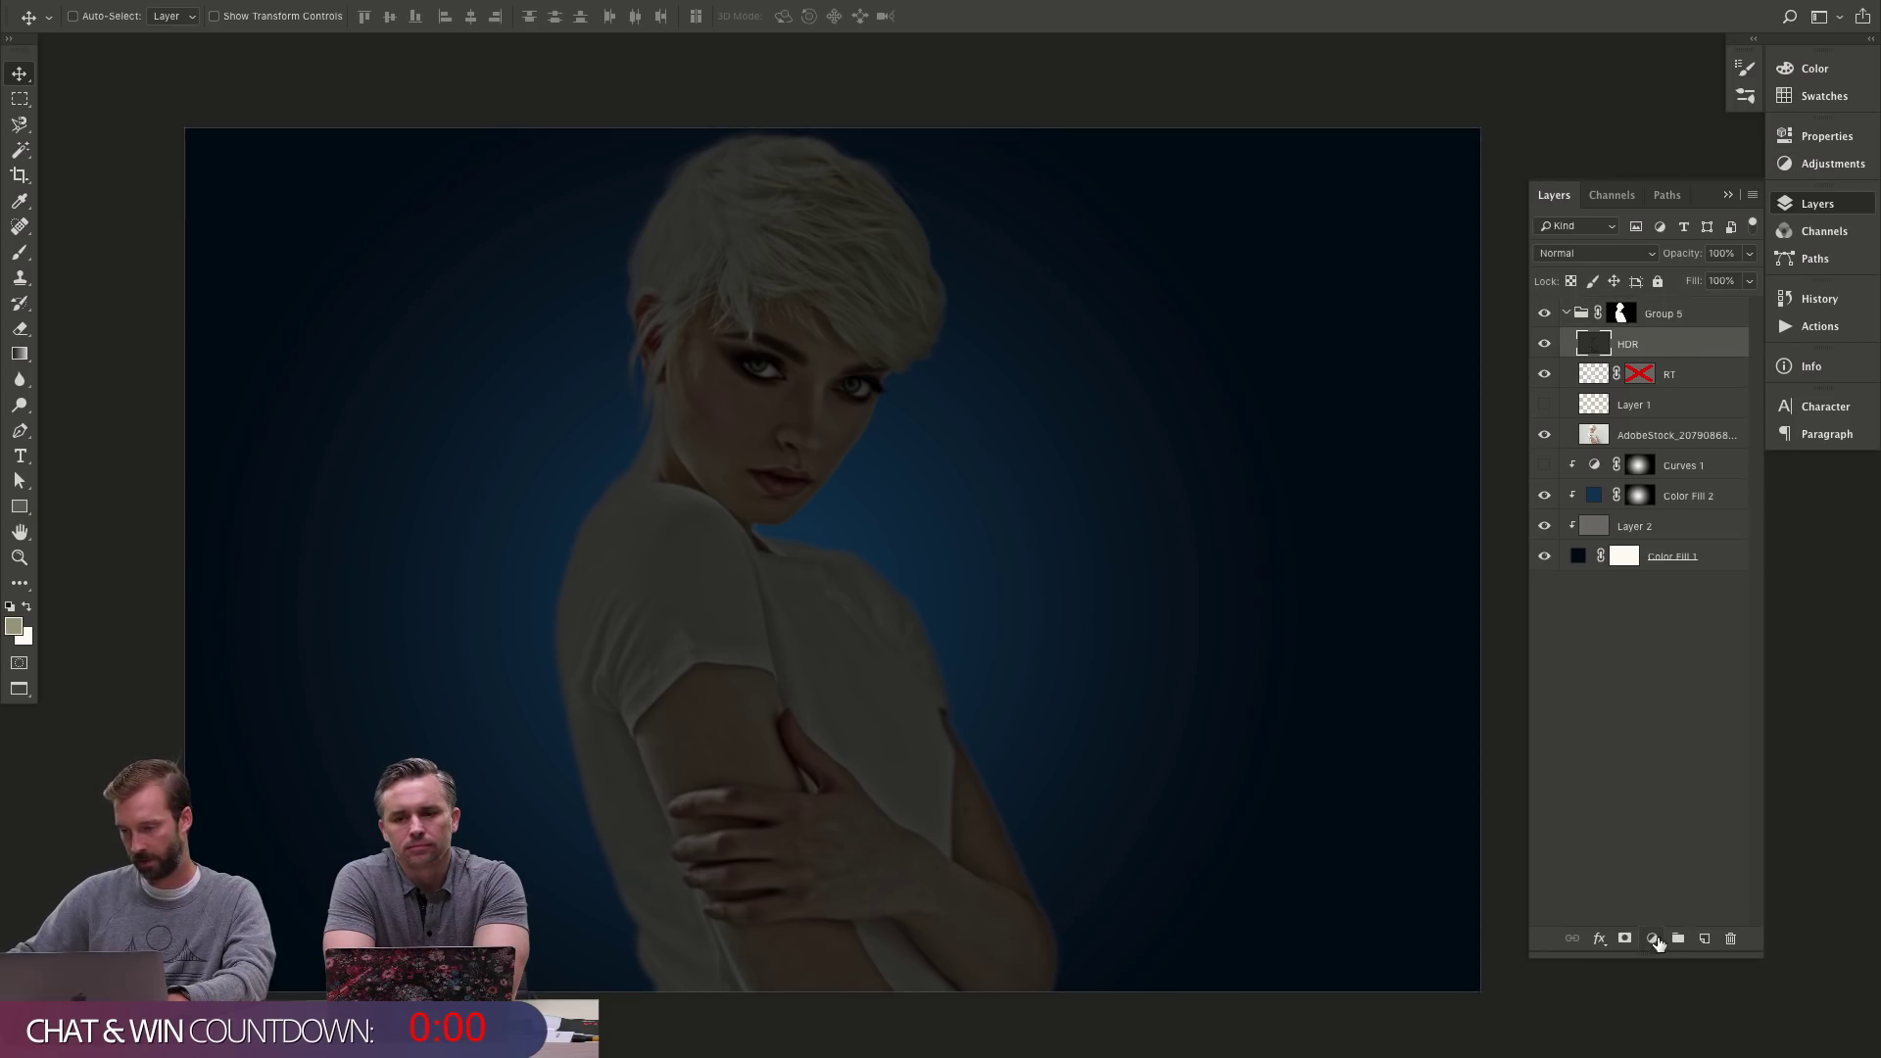
left_click(1654, 939)
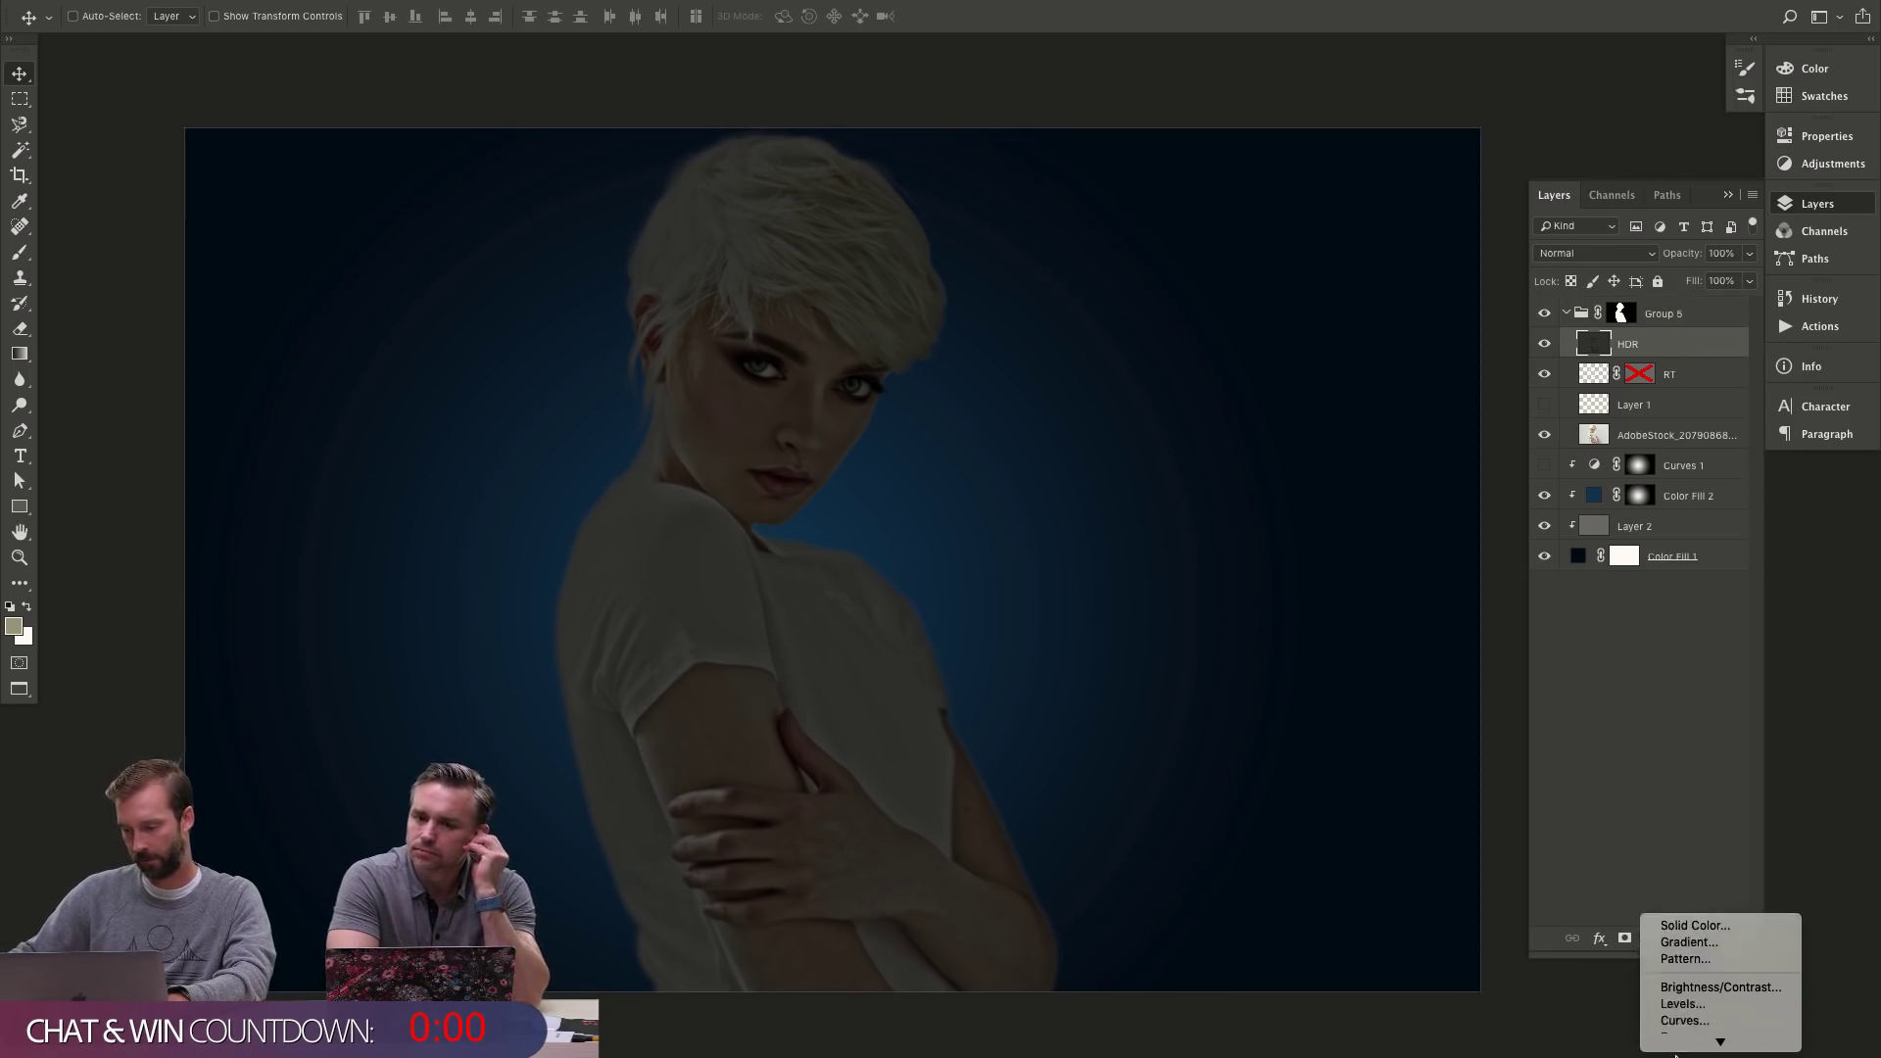
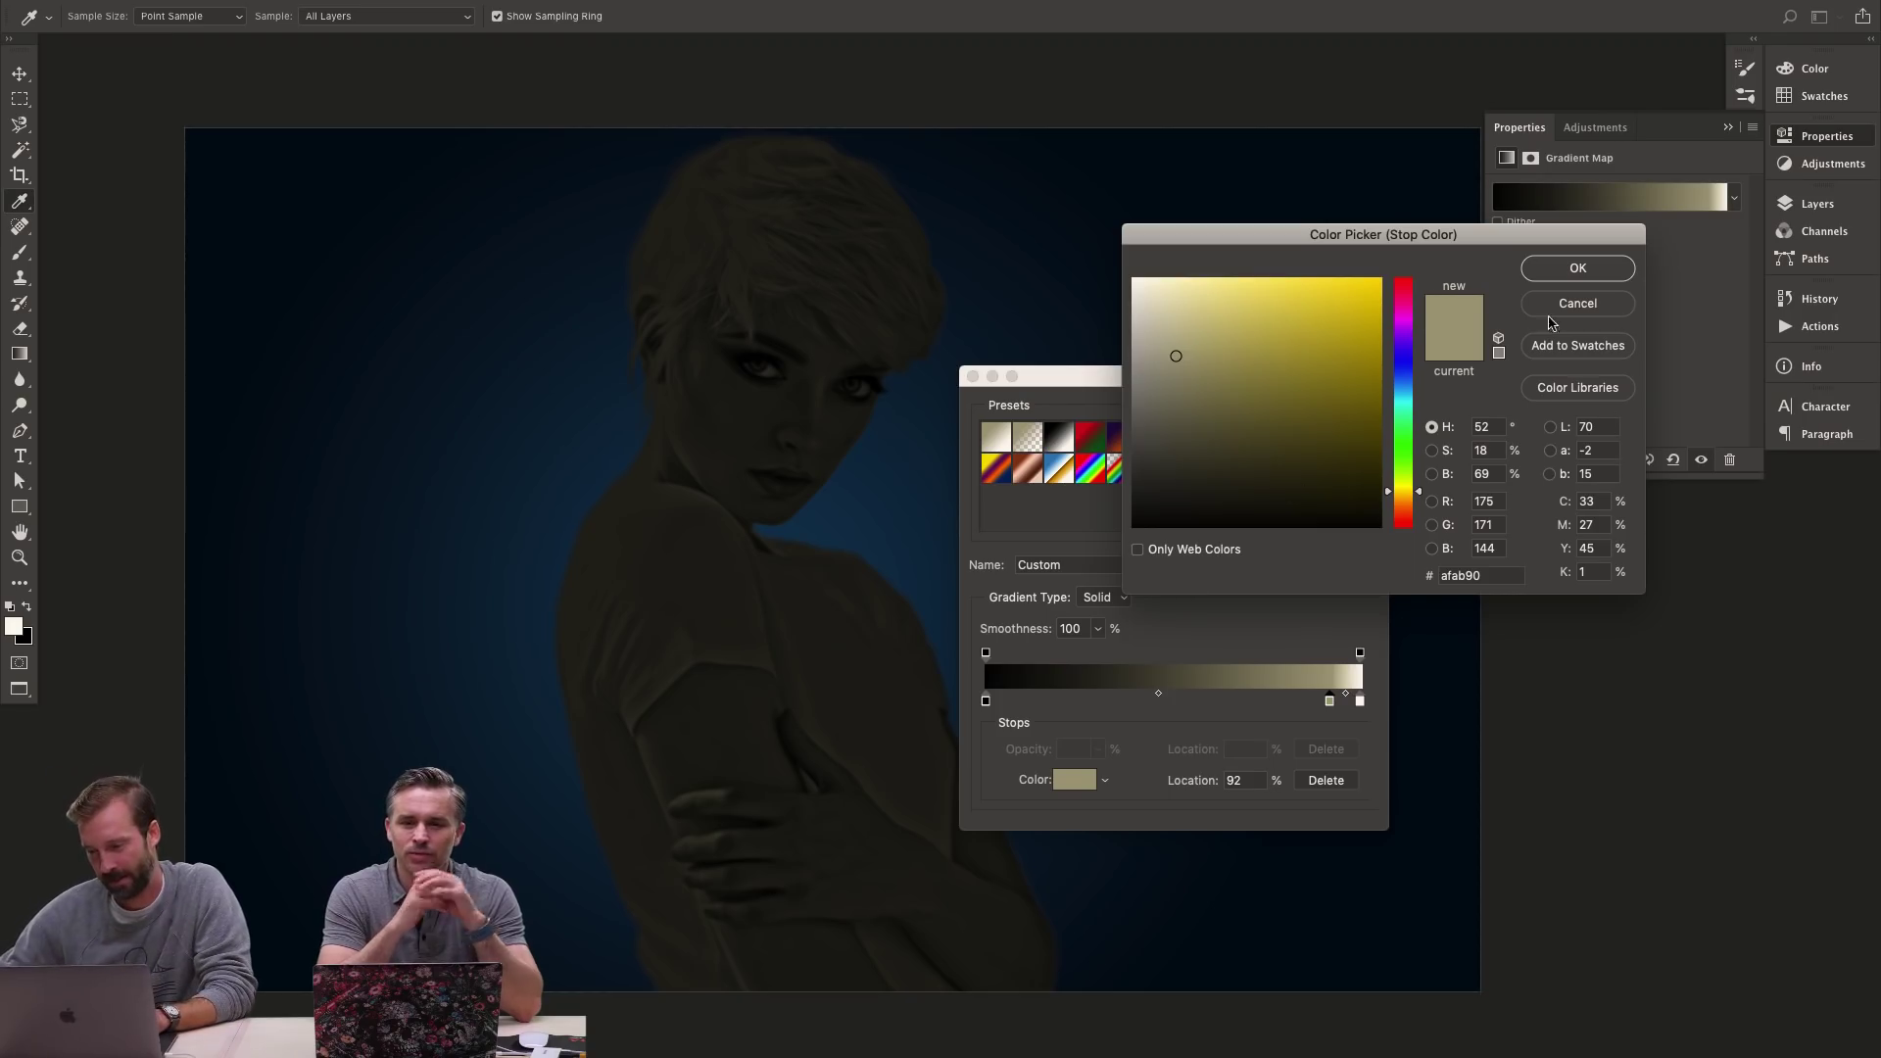
- Recolor the Gradient Map's color stop at 92% to a medium blue, #3c9ecc
left_click(1407, 391)
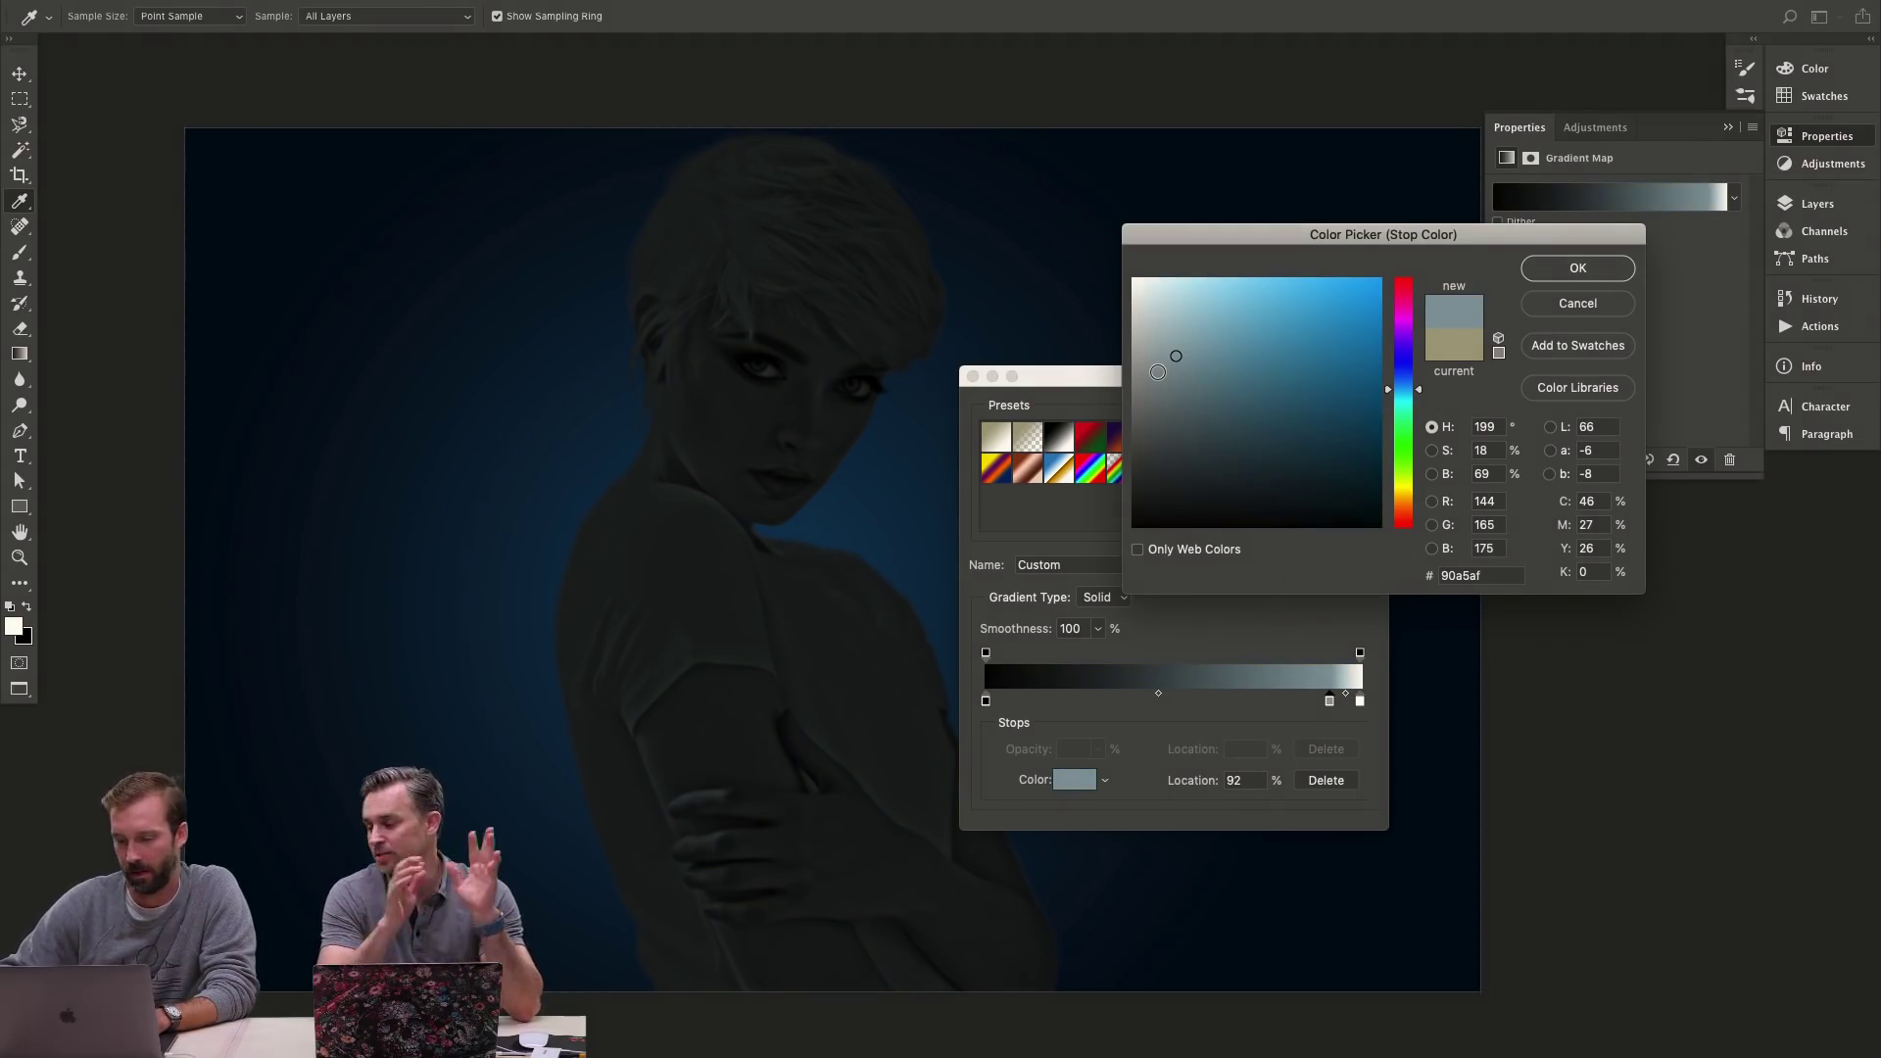
left_click_drag(1183, 397, 1351, 352)
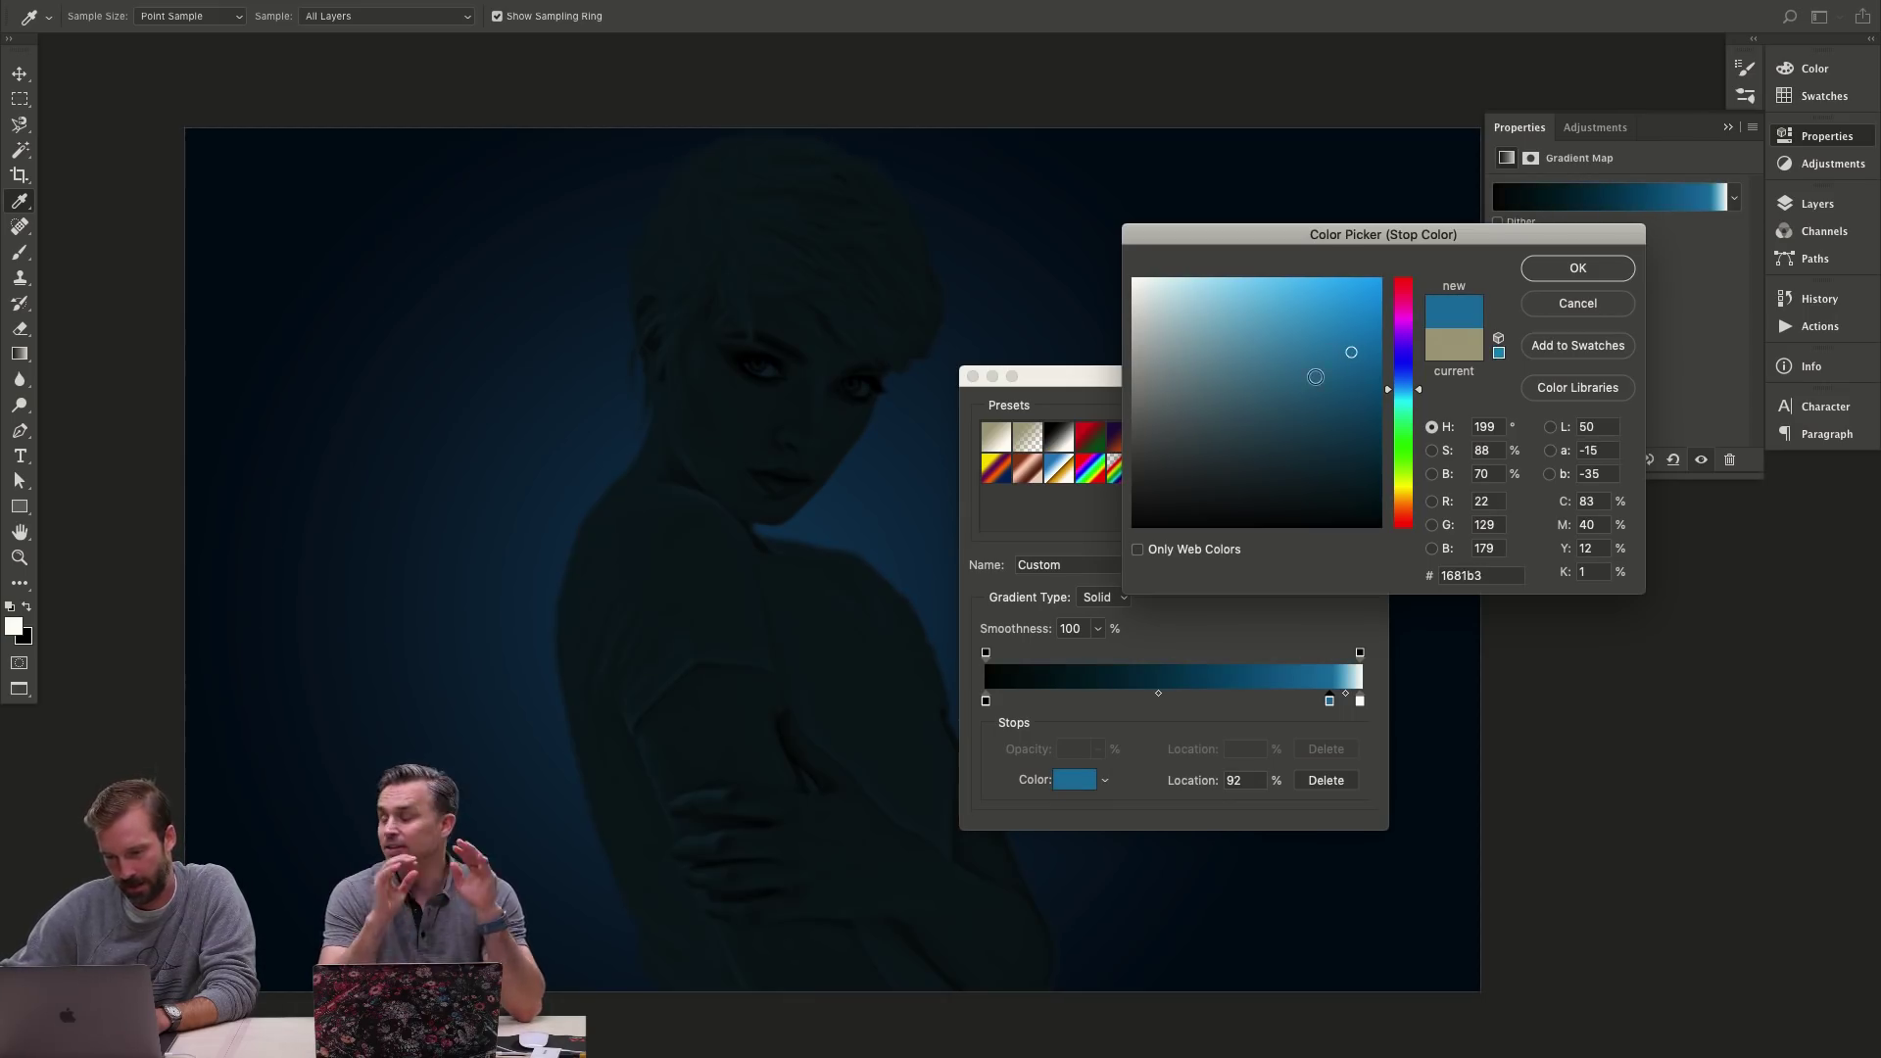
left_click(1309, 346)
left_click(1327, 351)
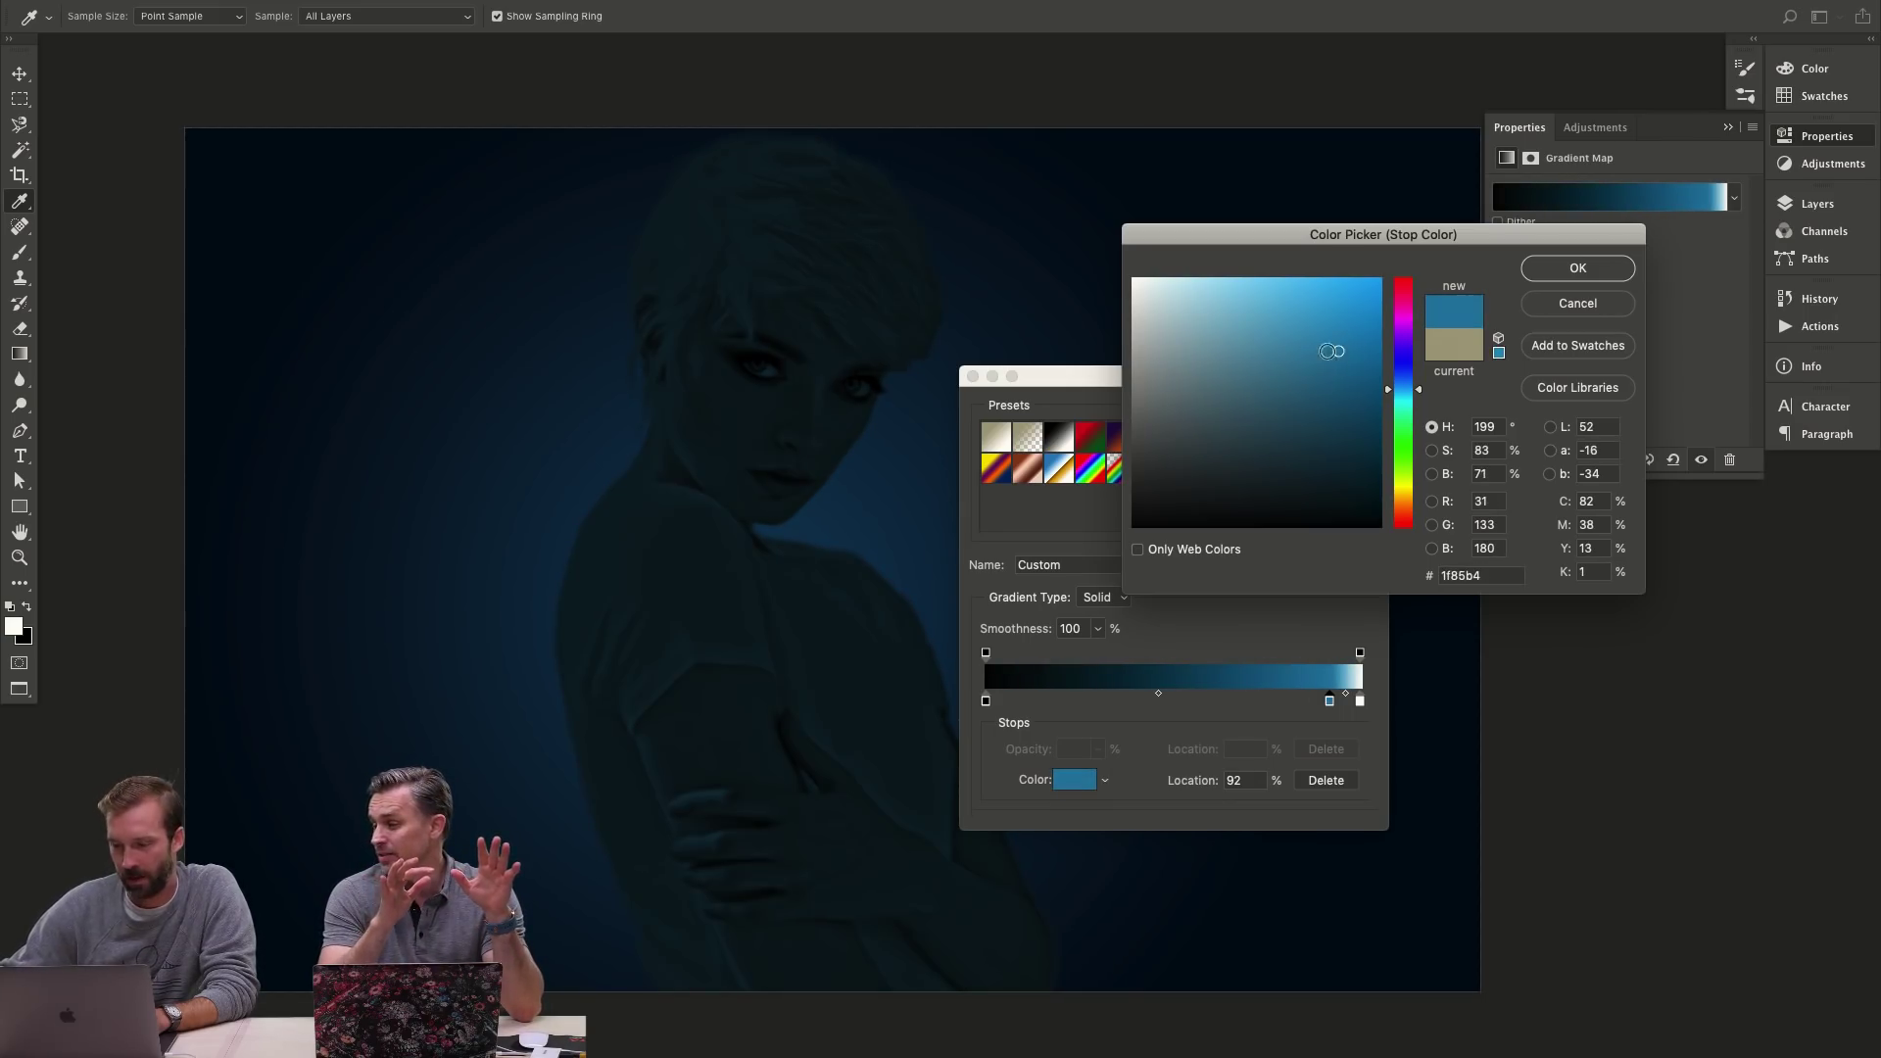
left_click(1308, 326)
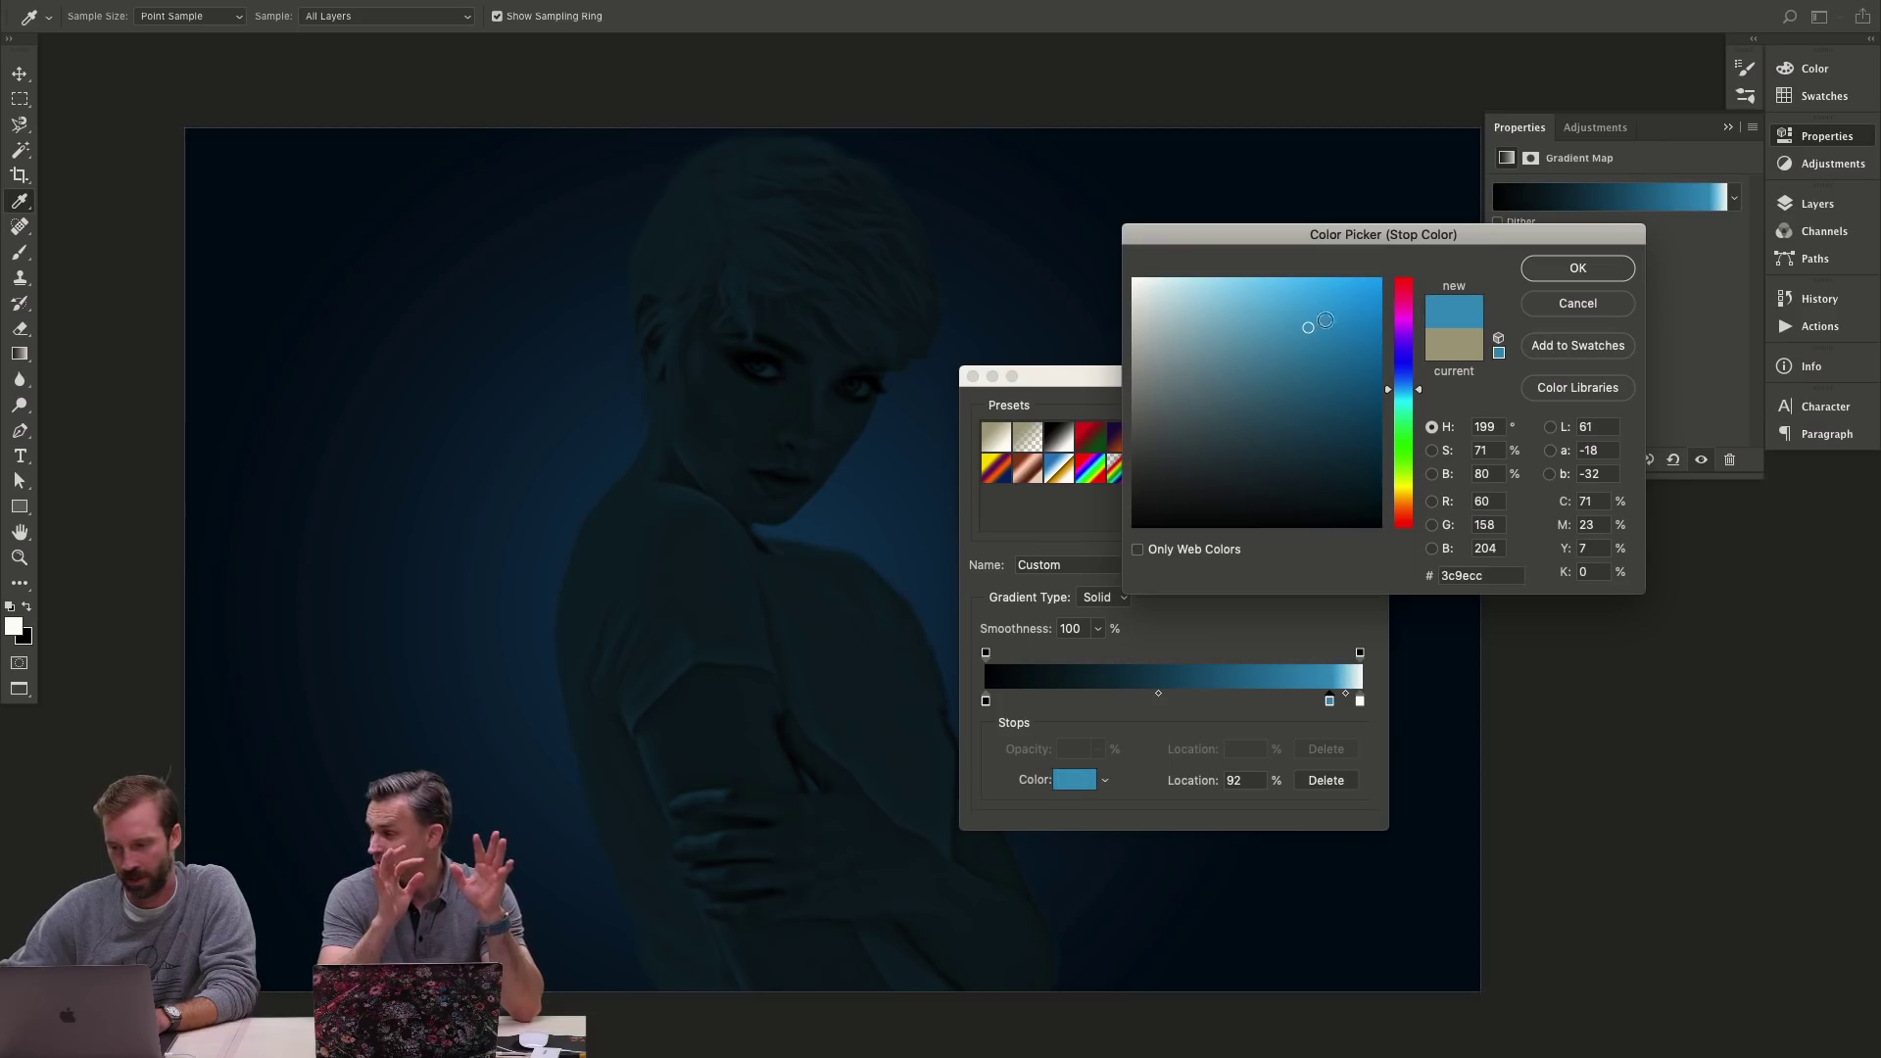
left_click(1568, 270)
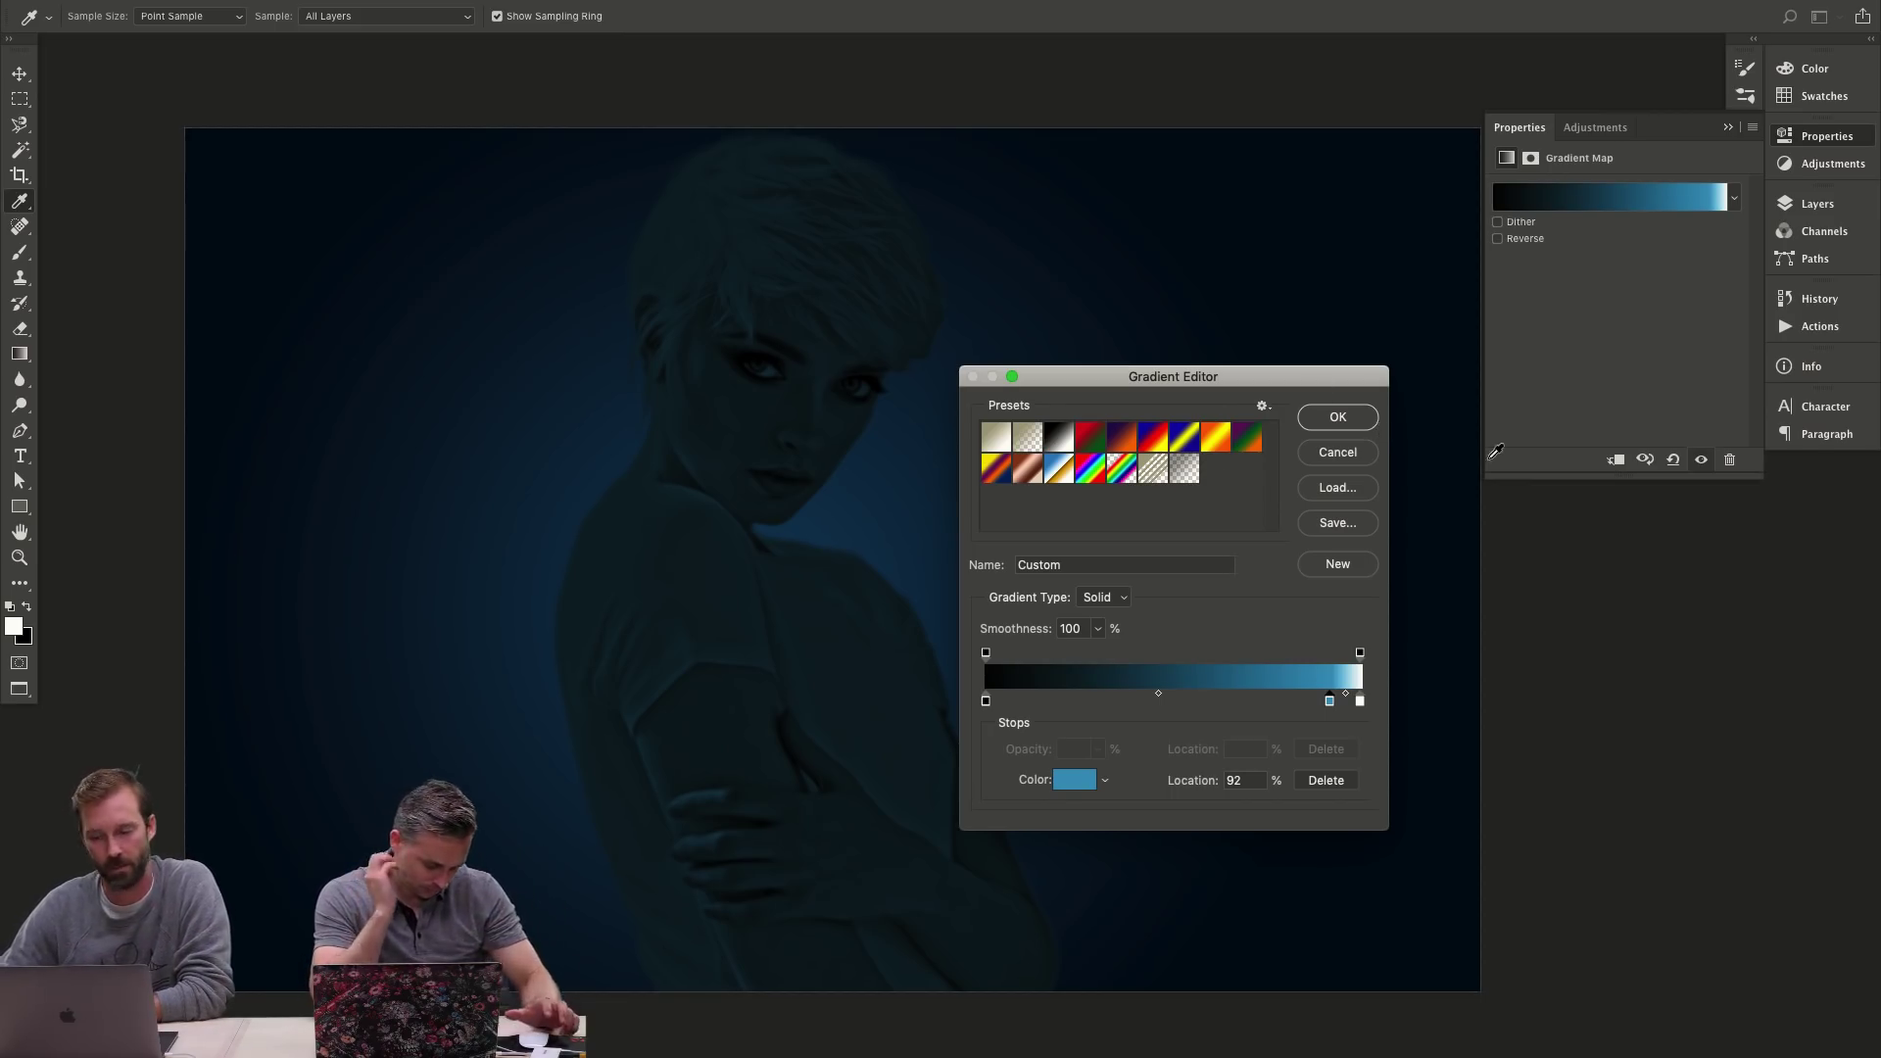
- Move the gradient's blue color stop to 82% and set its color to #40a0cd
left_click_drag(1337, 380, 1337, 208)
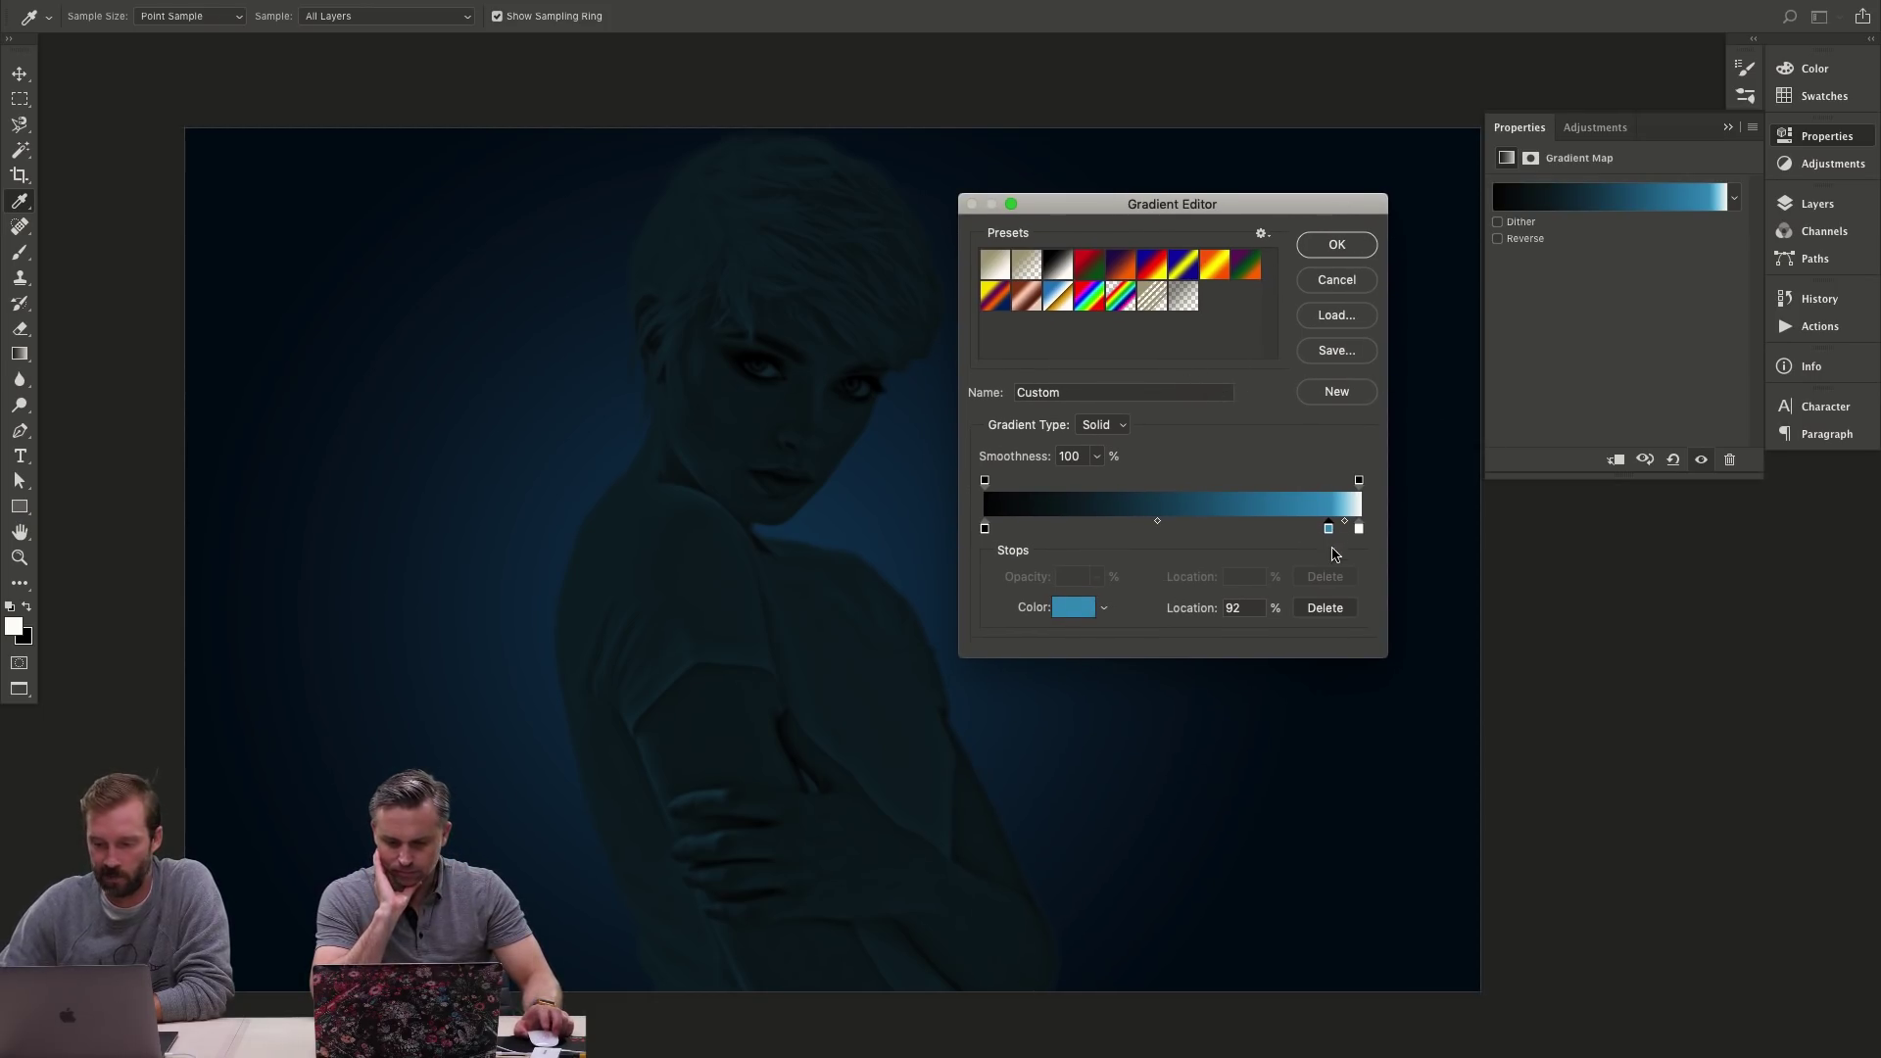
left_click_drag(1334, 535, 1298, 539)
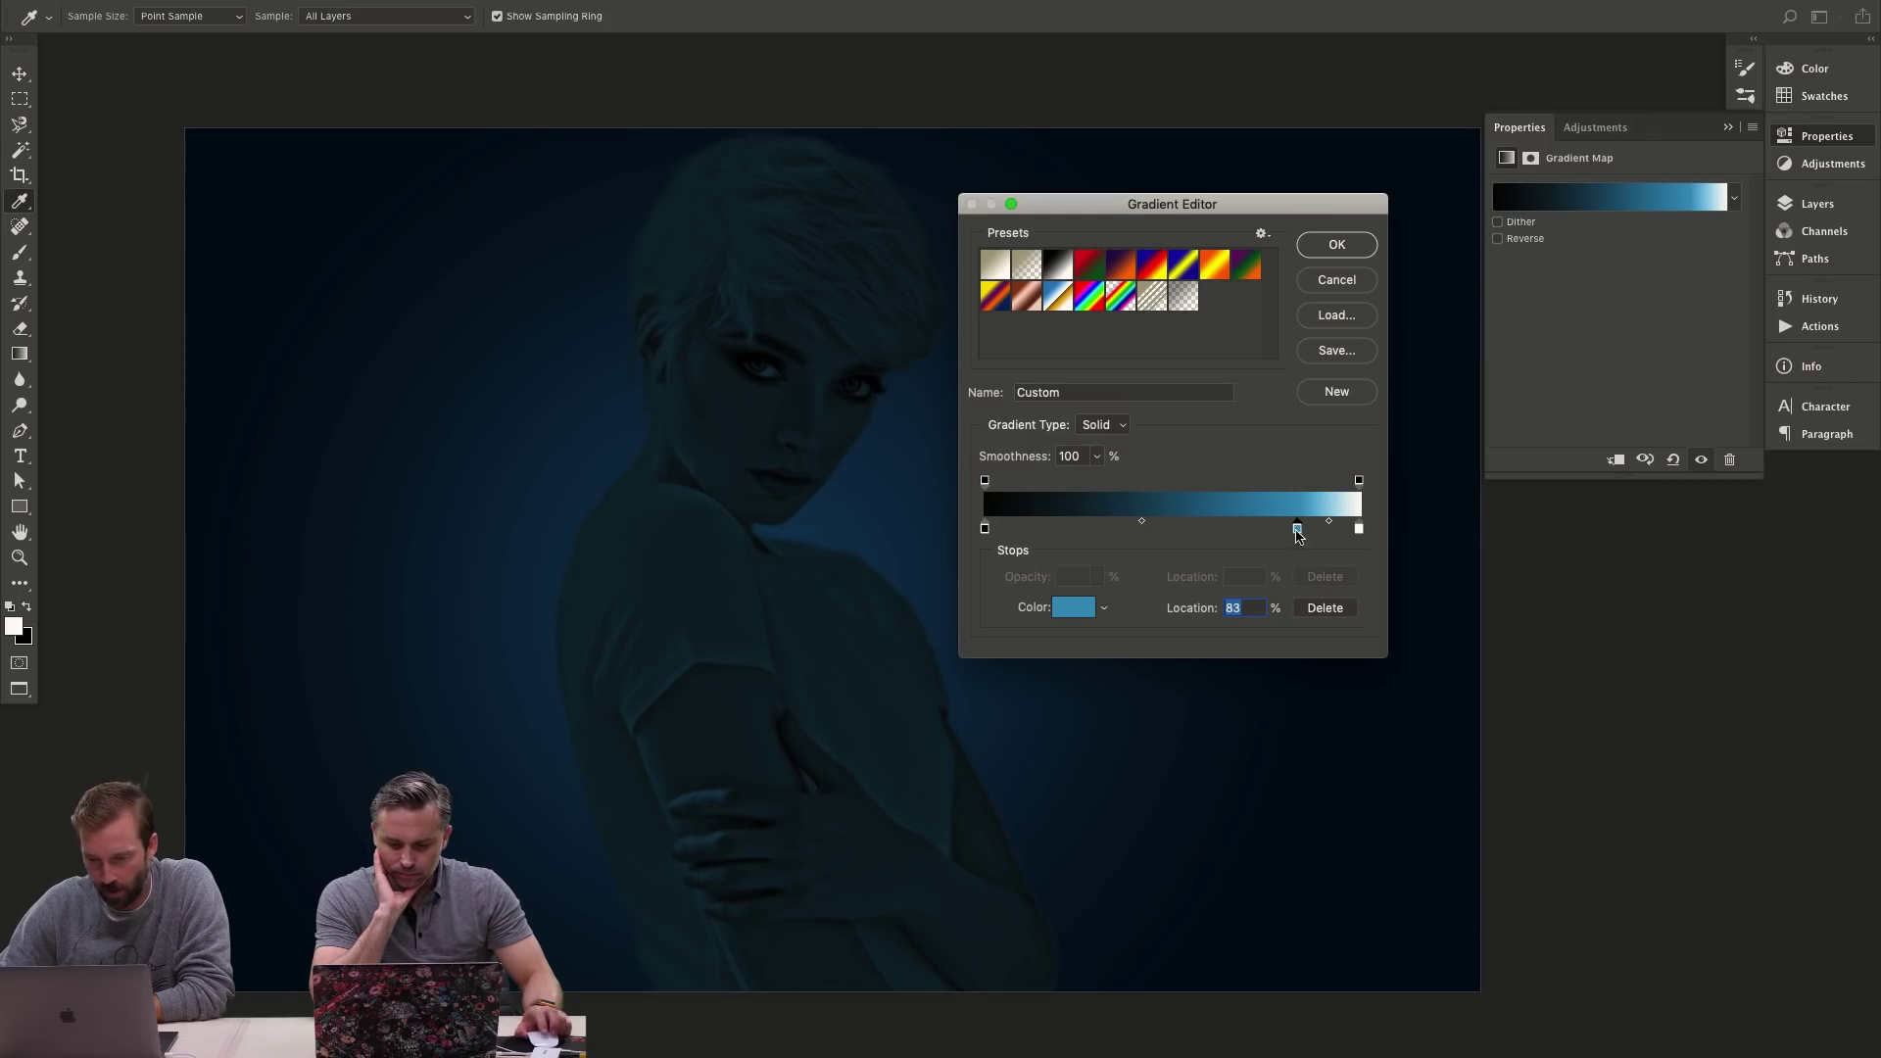
left_click(1074, 608)
left_click_drag(1369, 390, 1299, 300)
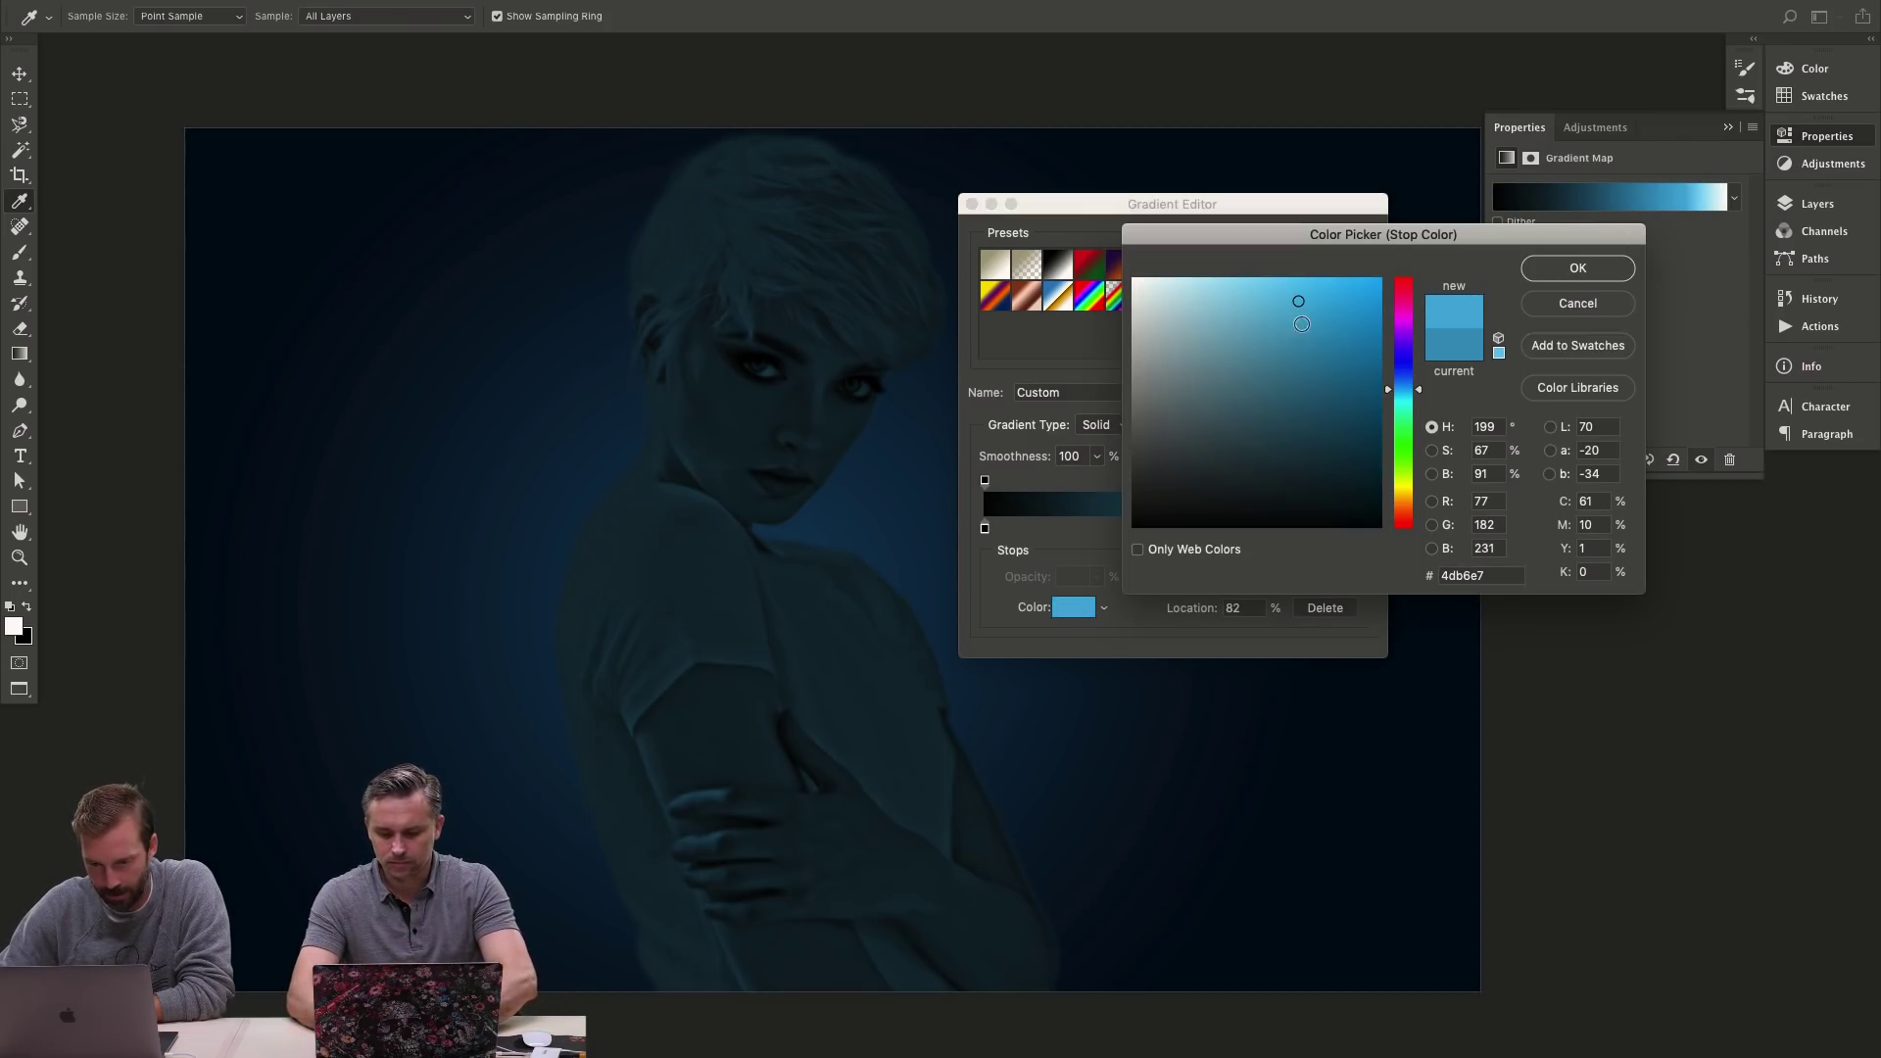
left_click(1303, 326)
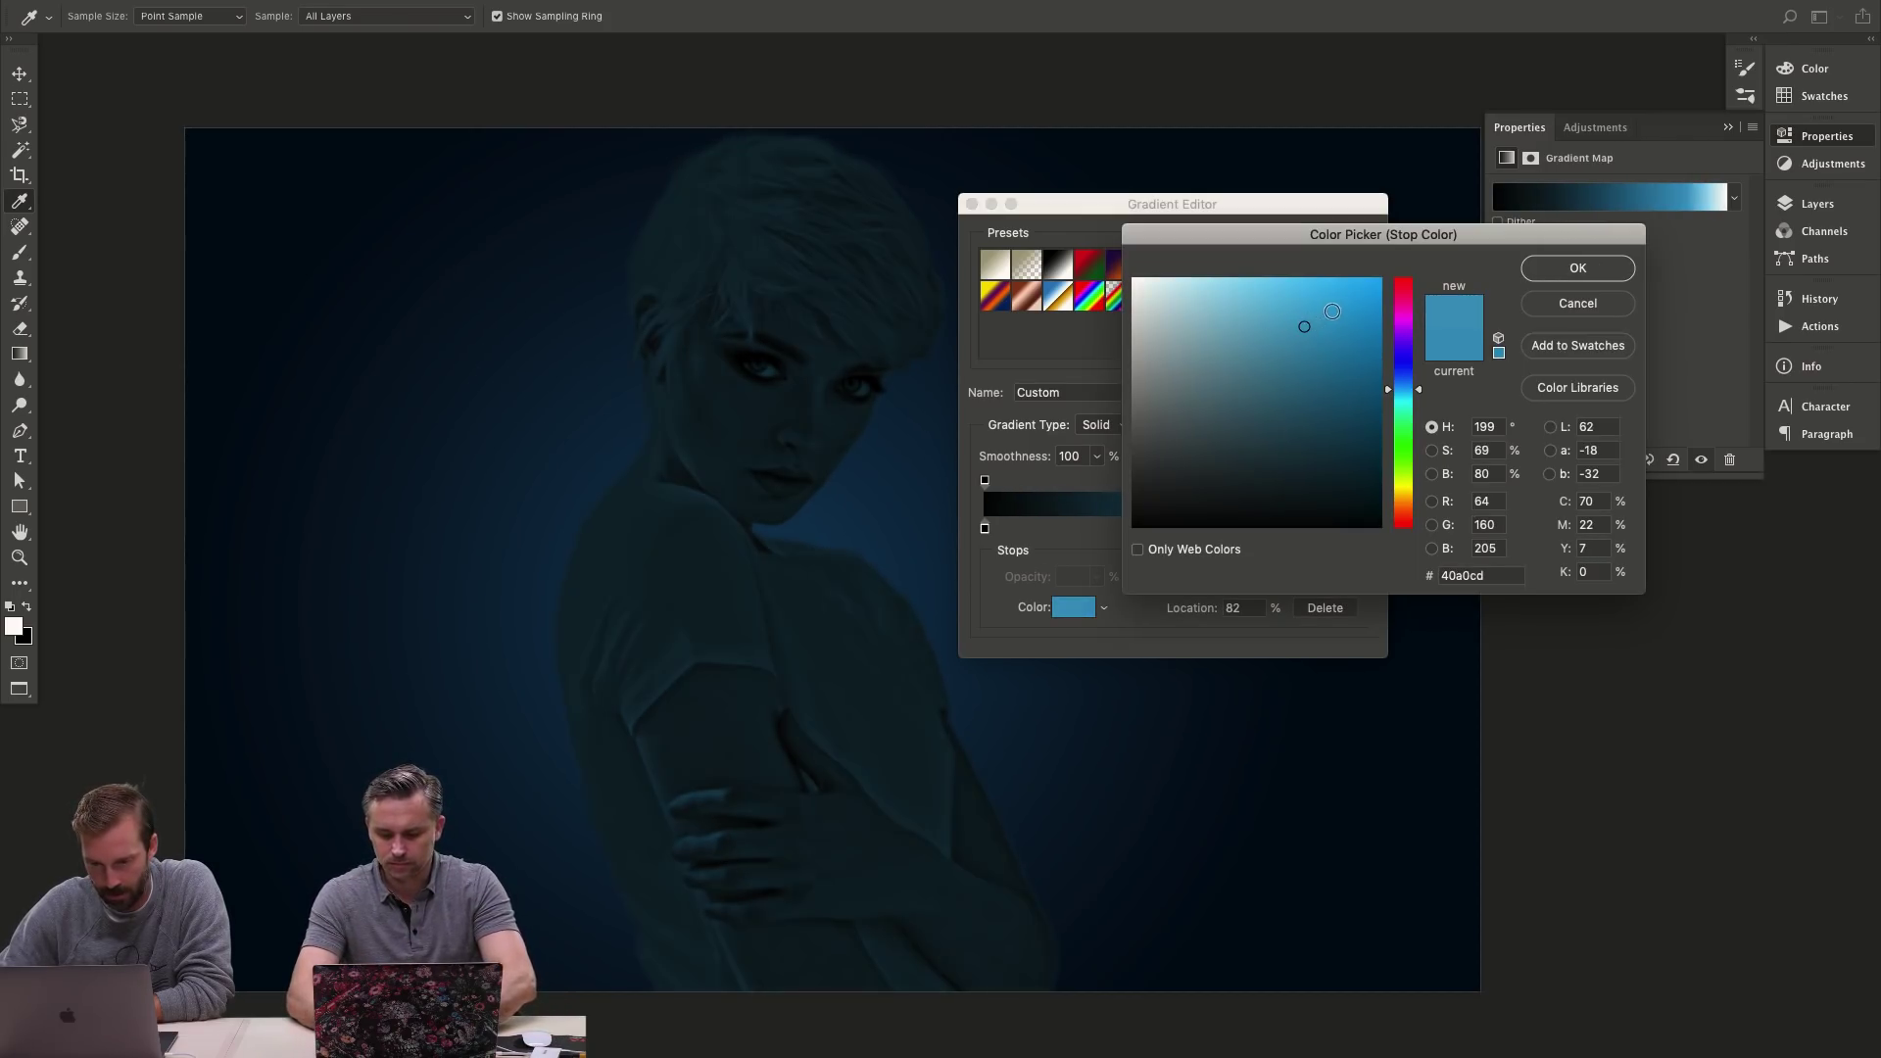
left_click(1572, 267)
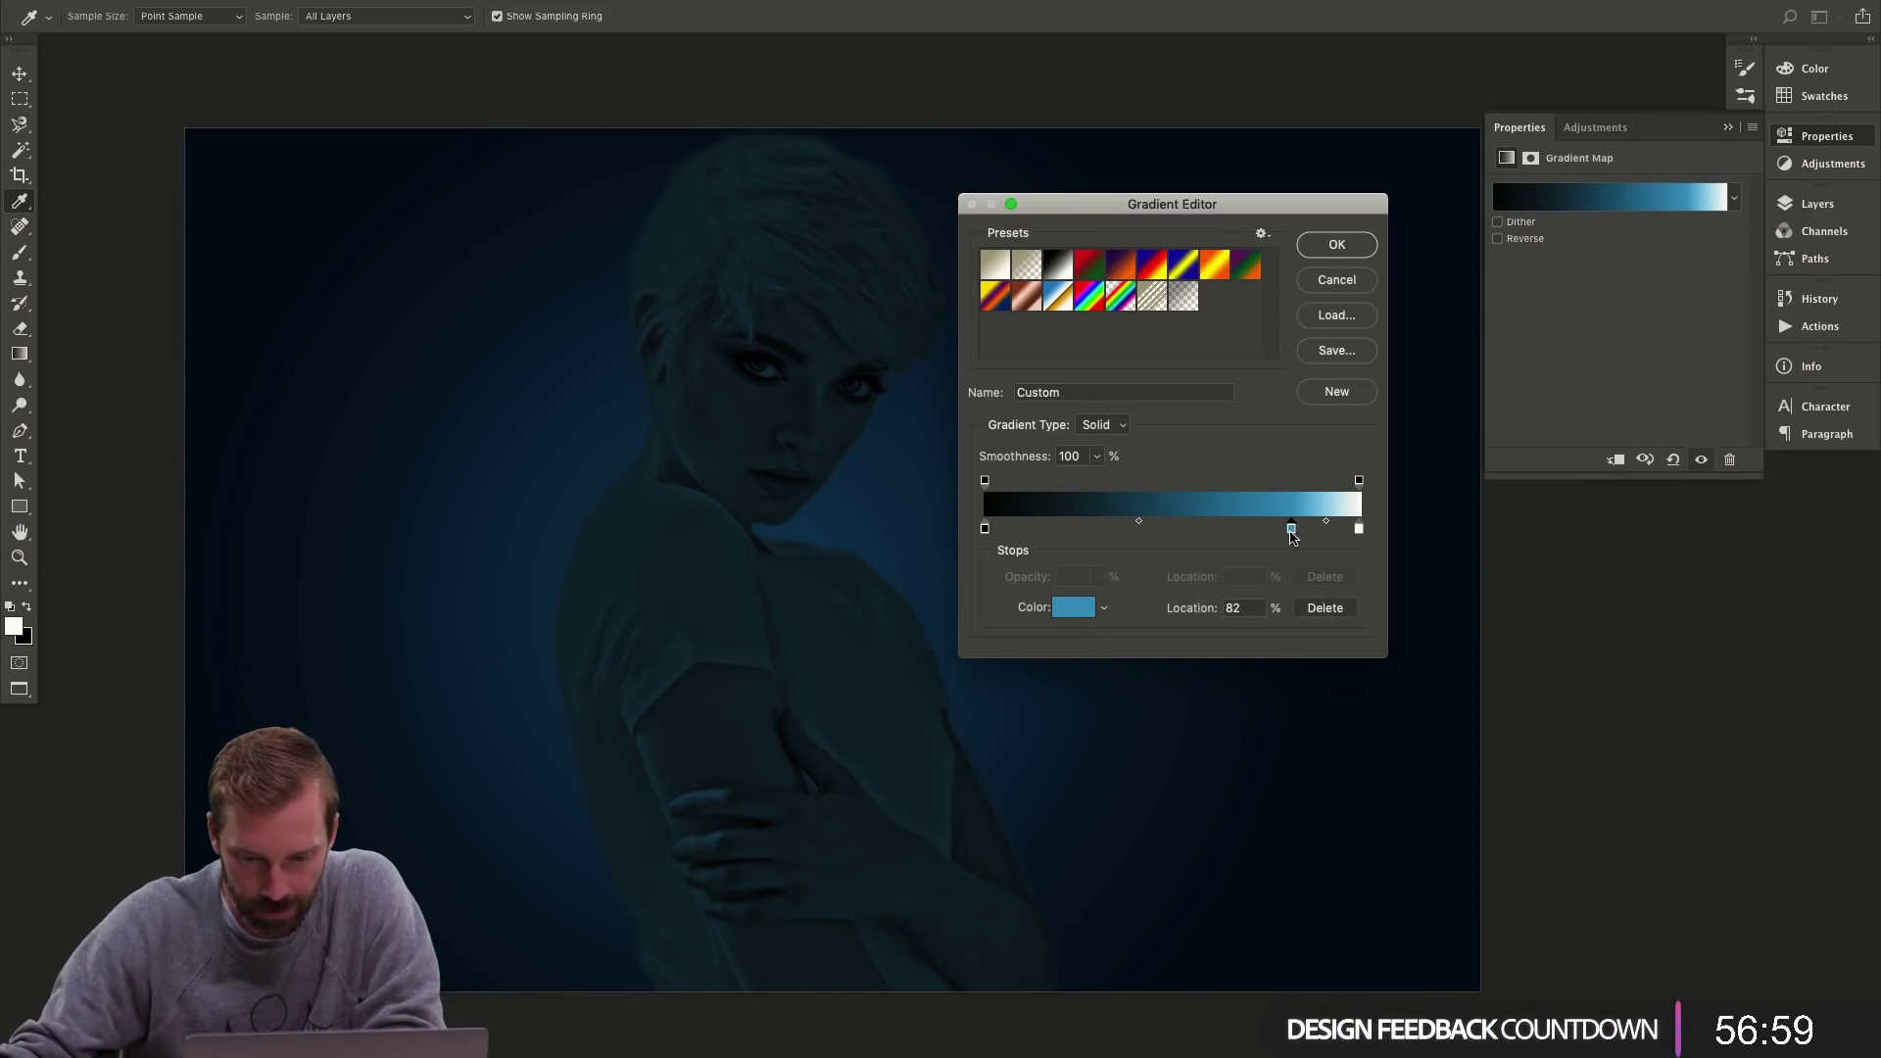
- Shift the 82% stop's color to a purer blue, #4292ec, and accept the edited gradient
left_click(1075, 614)
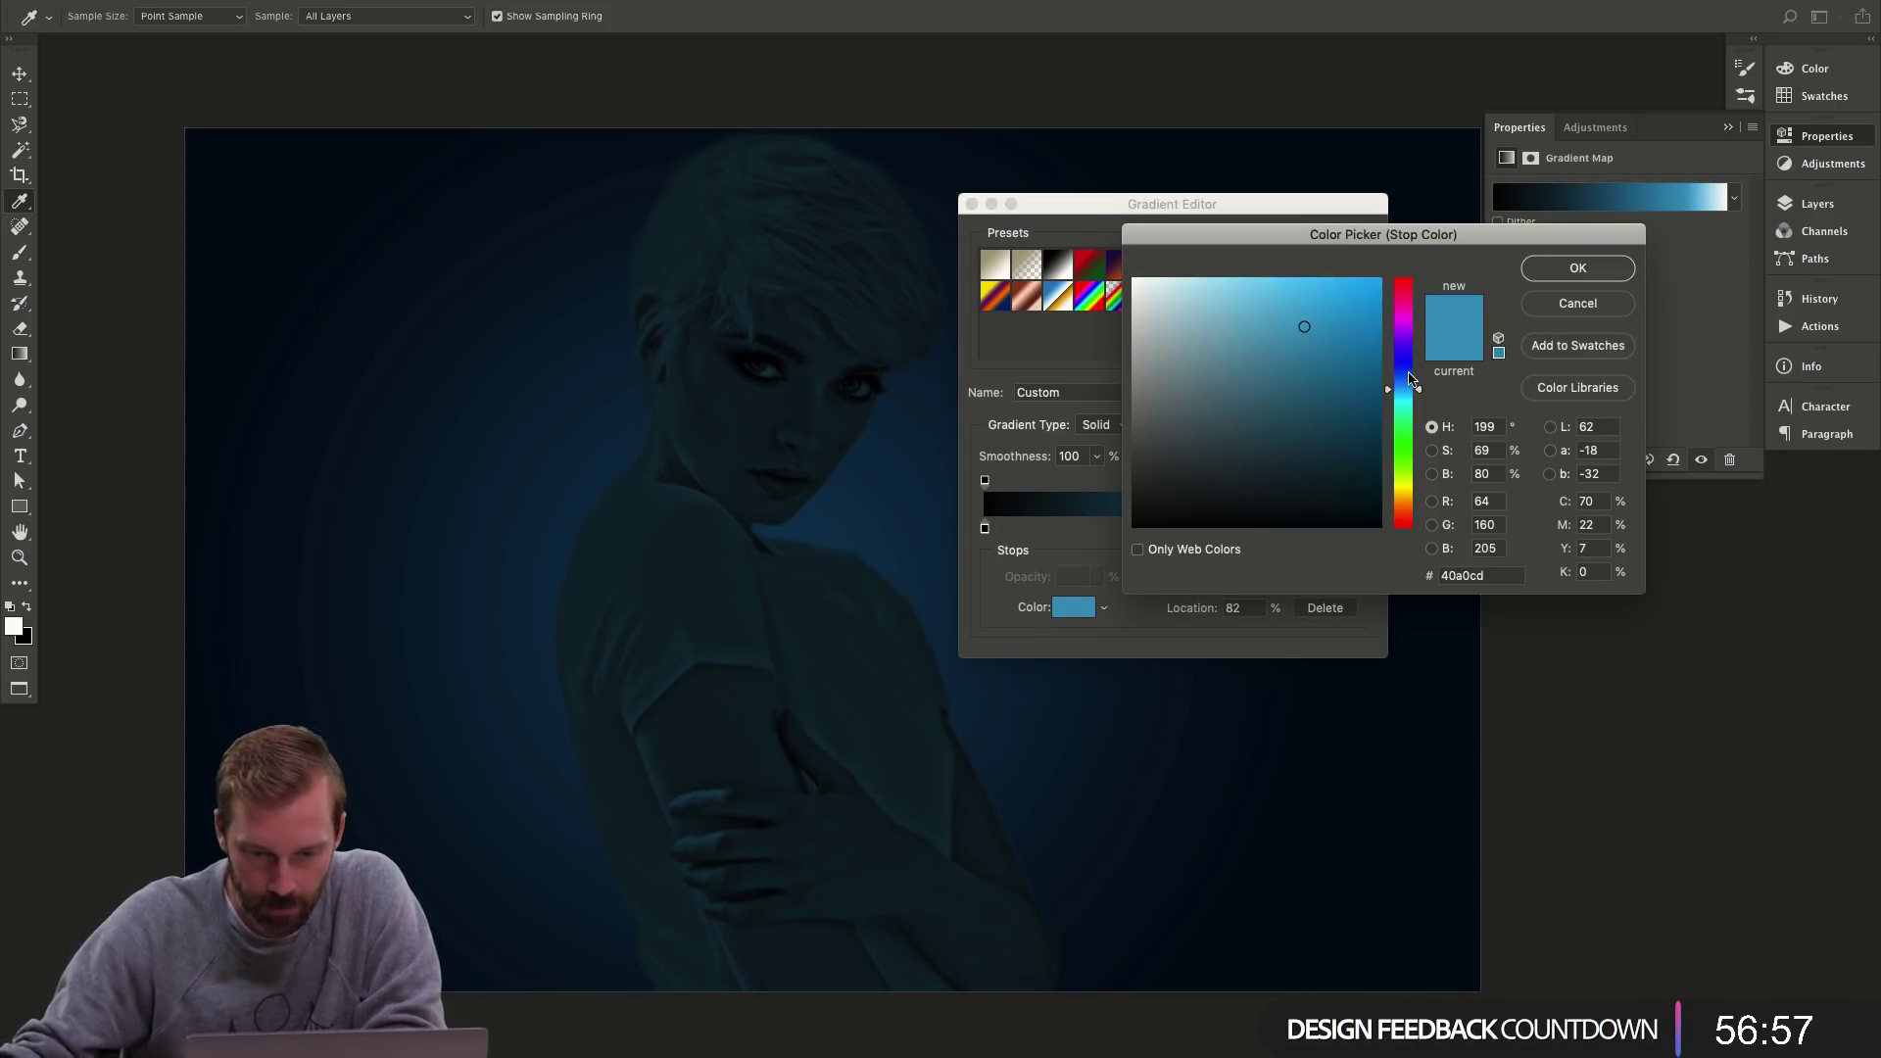
left_click(1412, 374)
left_click_drag(1320, 331, 1315, 316)
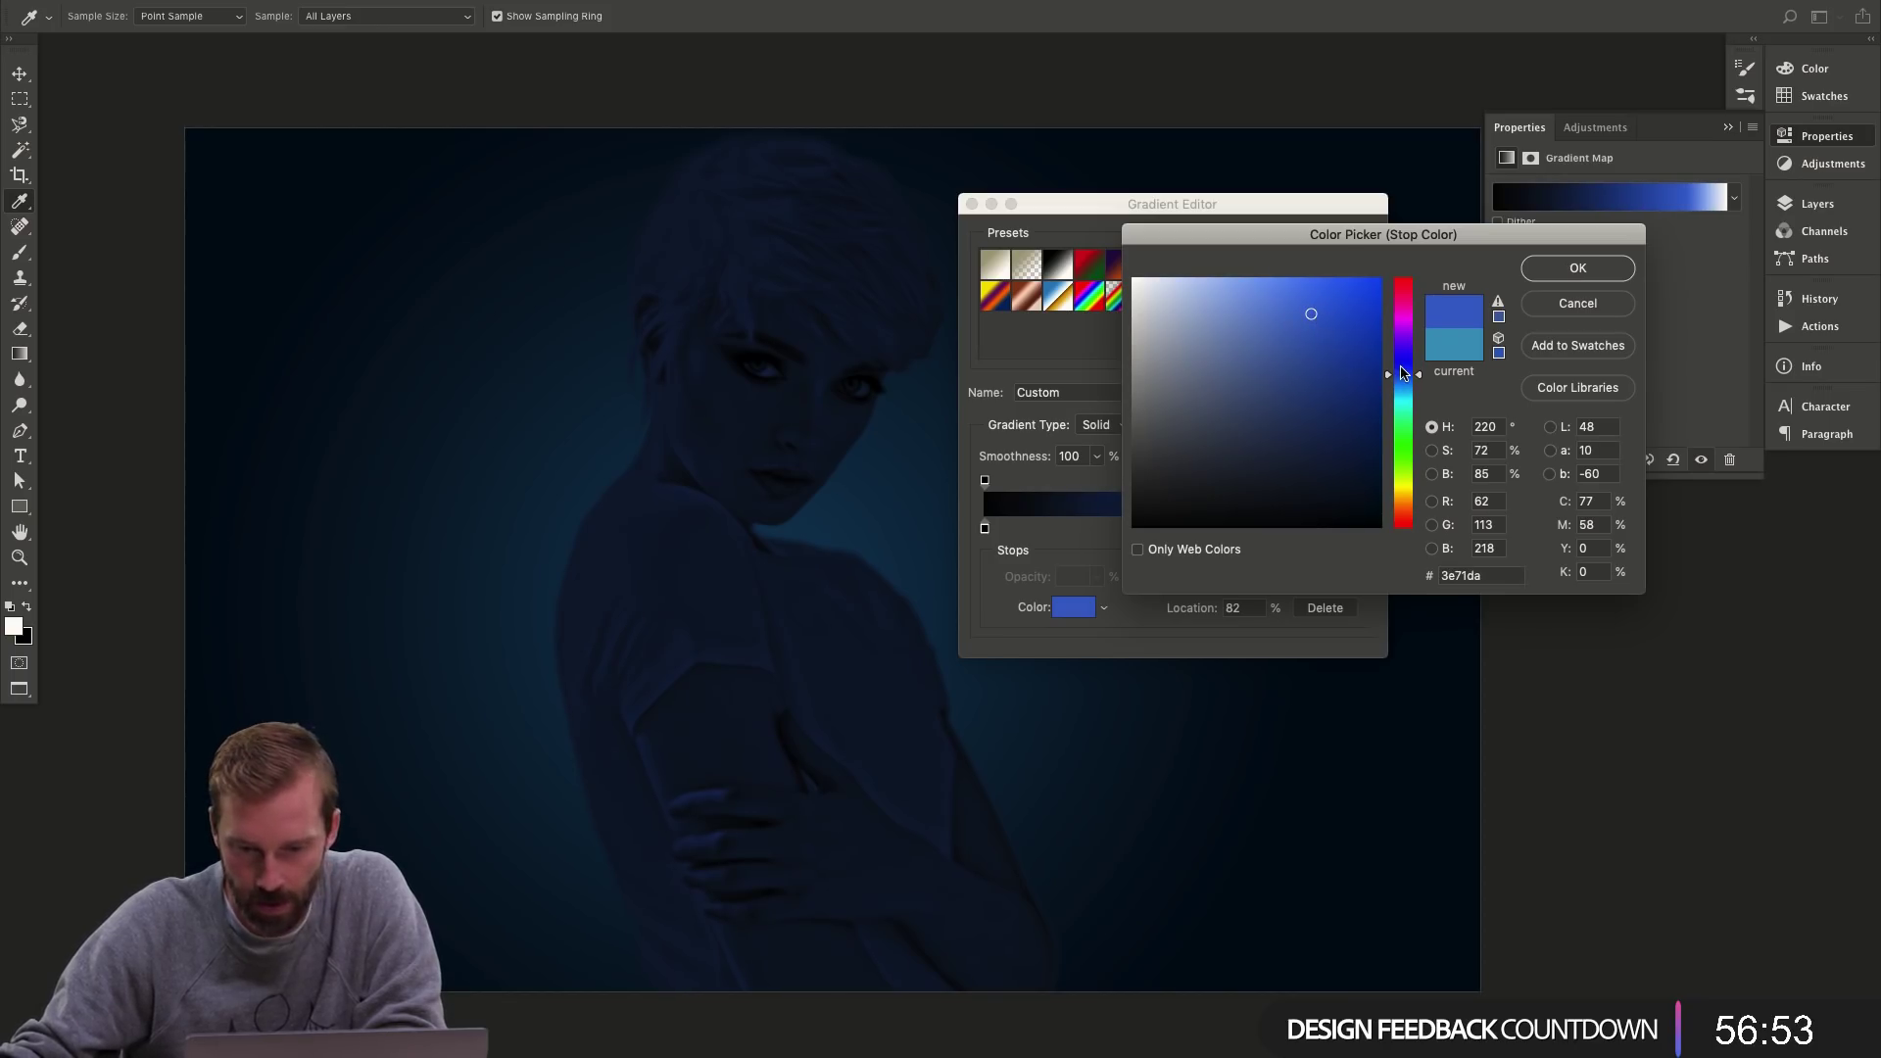
left_click(1404, 371)
left_click(1403, 384)
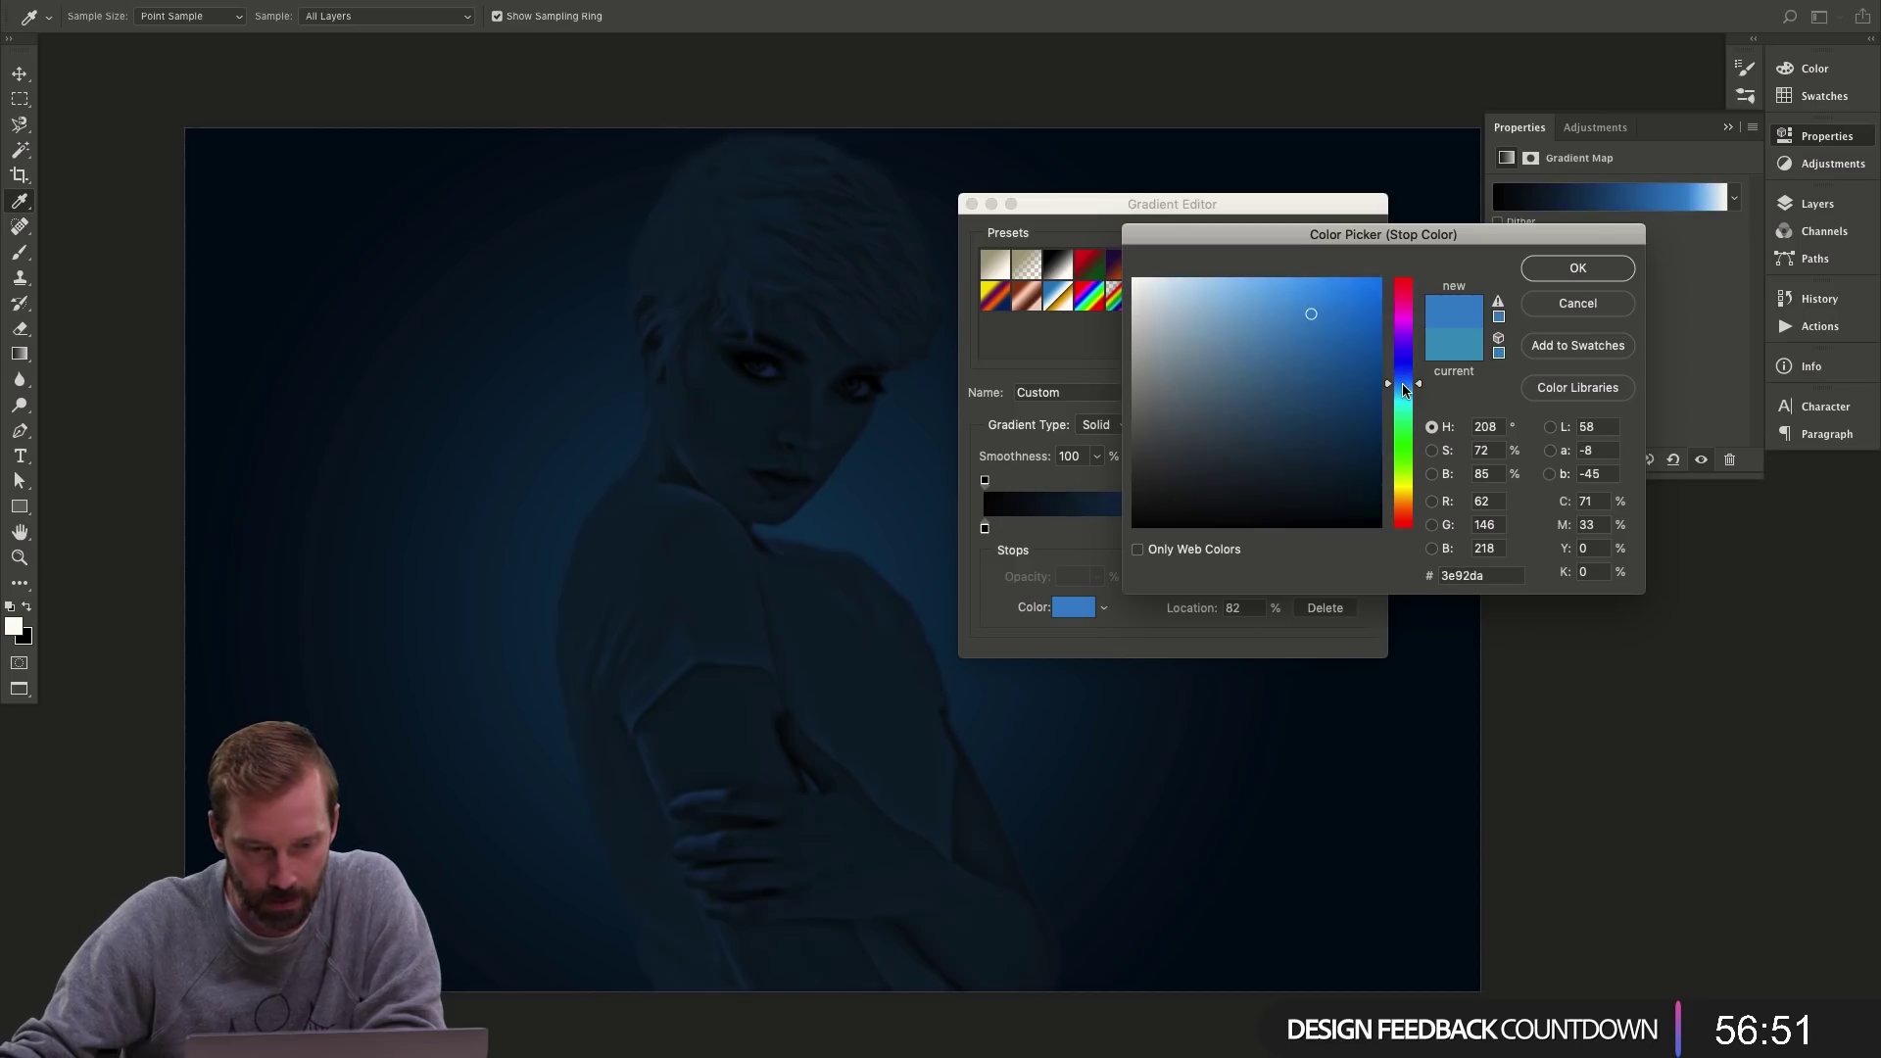
left_click(1403, 380)
left_click_drag(1329, 307, 1312, 296)
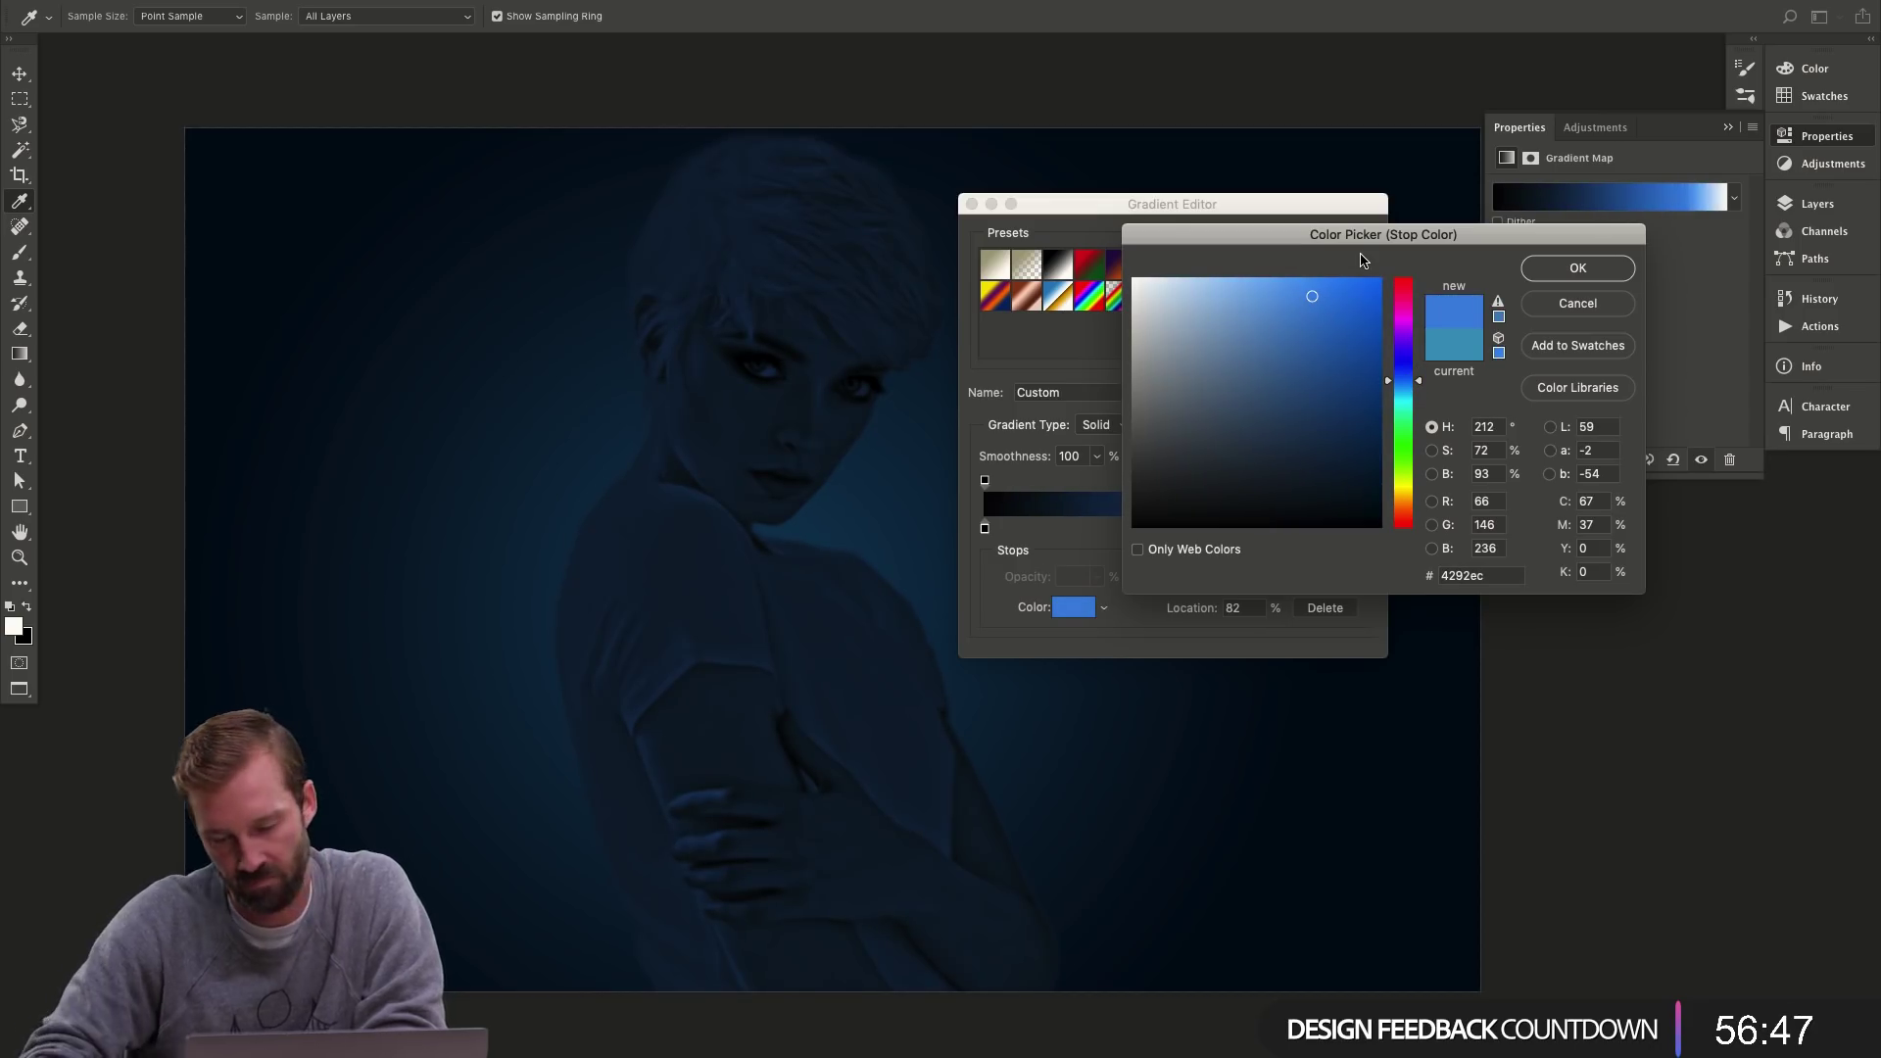
key("Return")
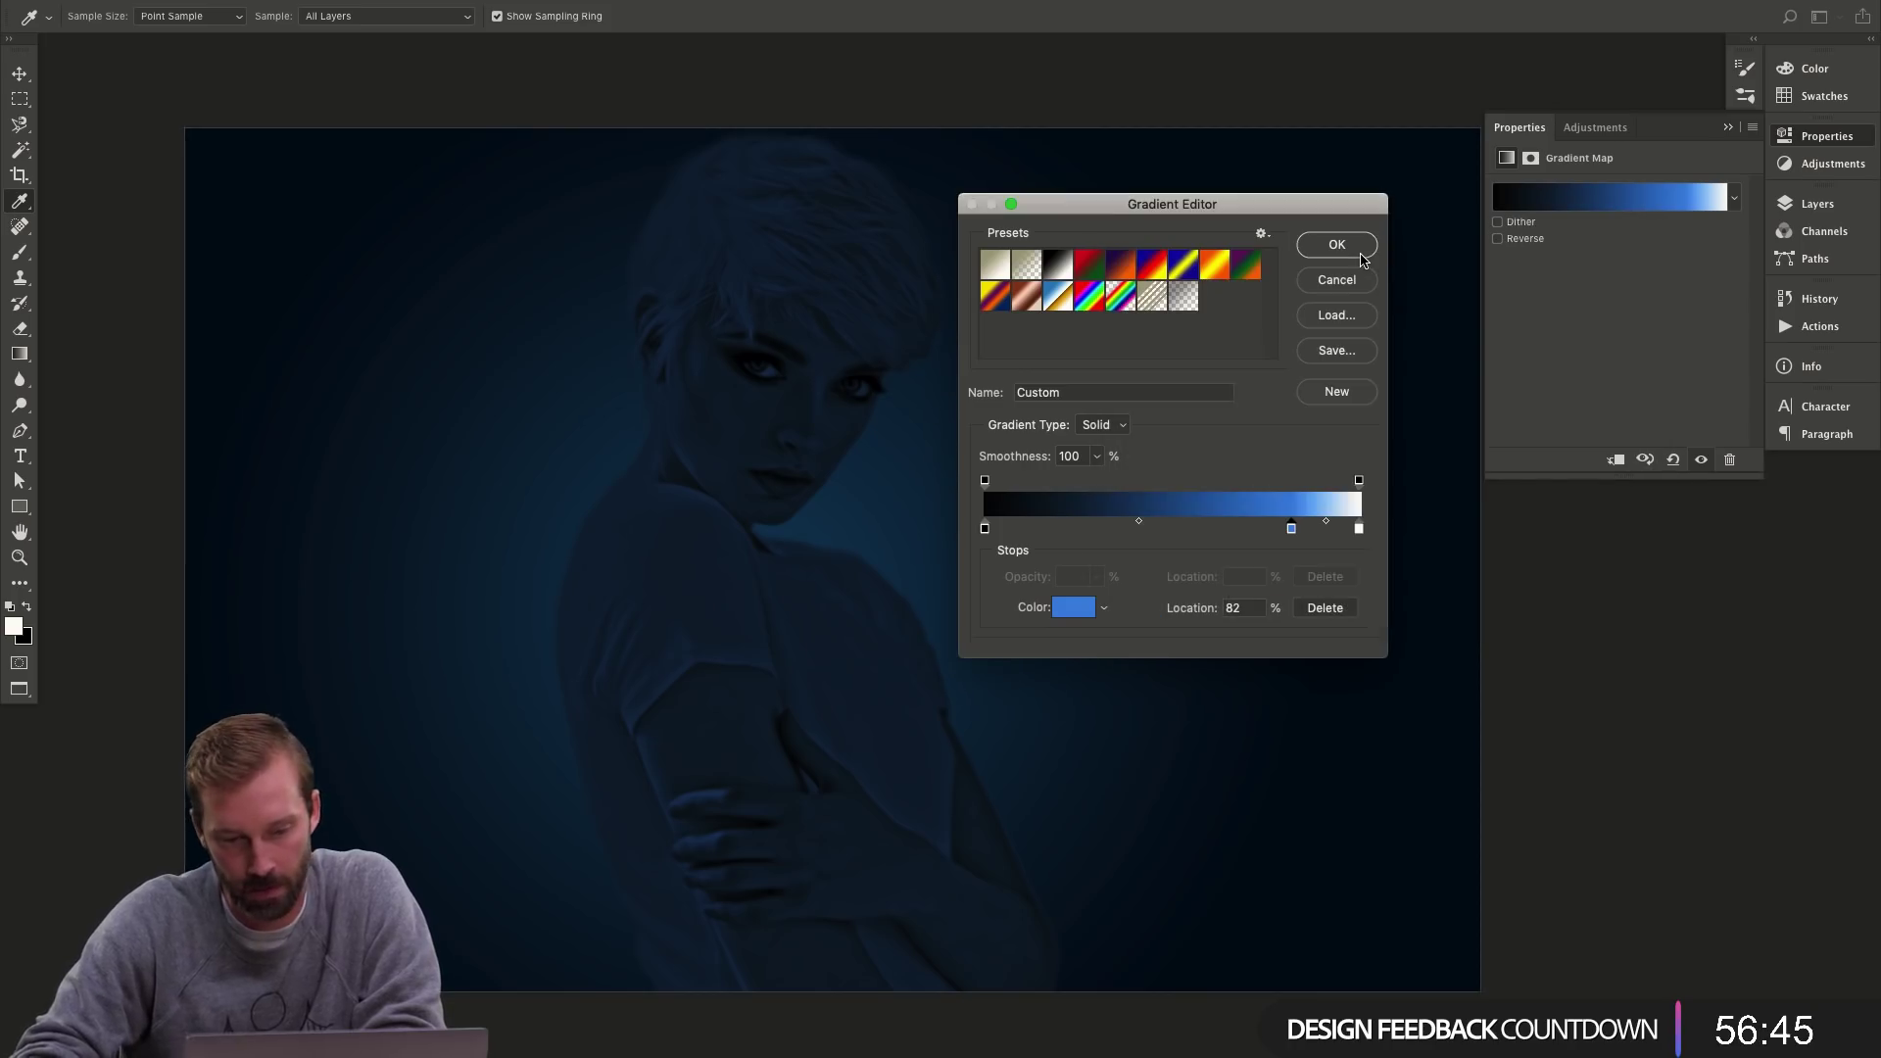
left_click(1360, 253)
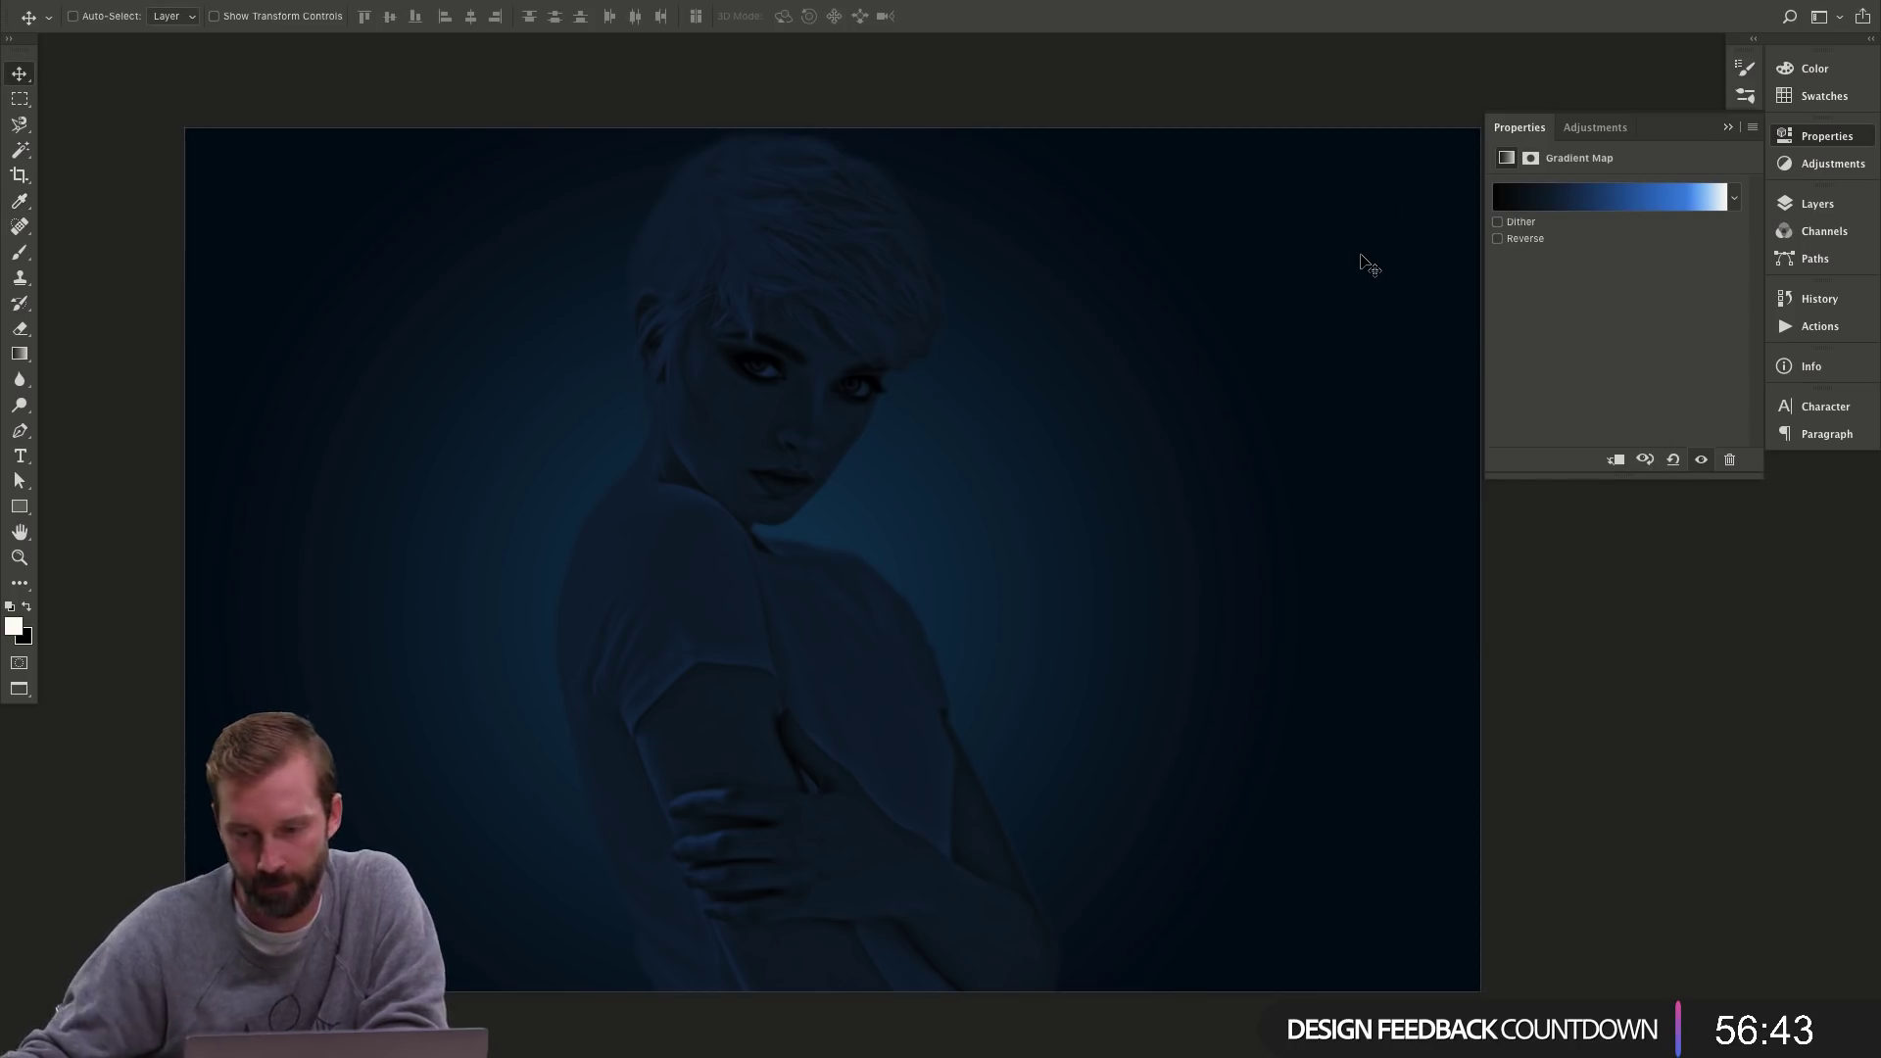
- Collapse Group 5, load the Blue copy 3 channel as a selection and return to the RGB composite
left_click(1815, 205)
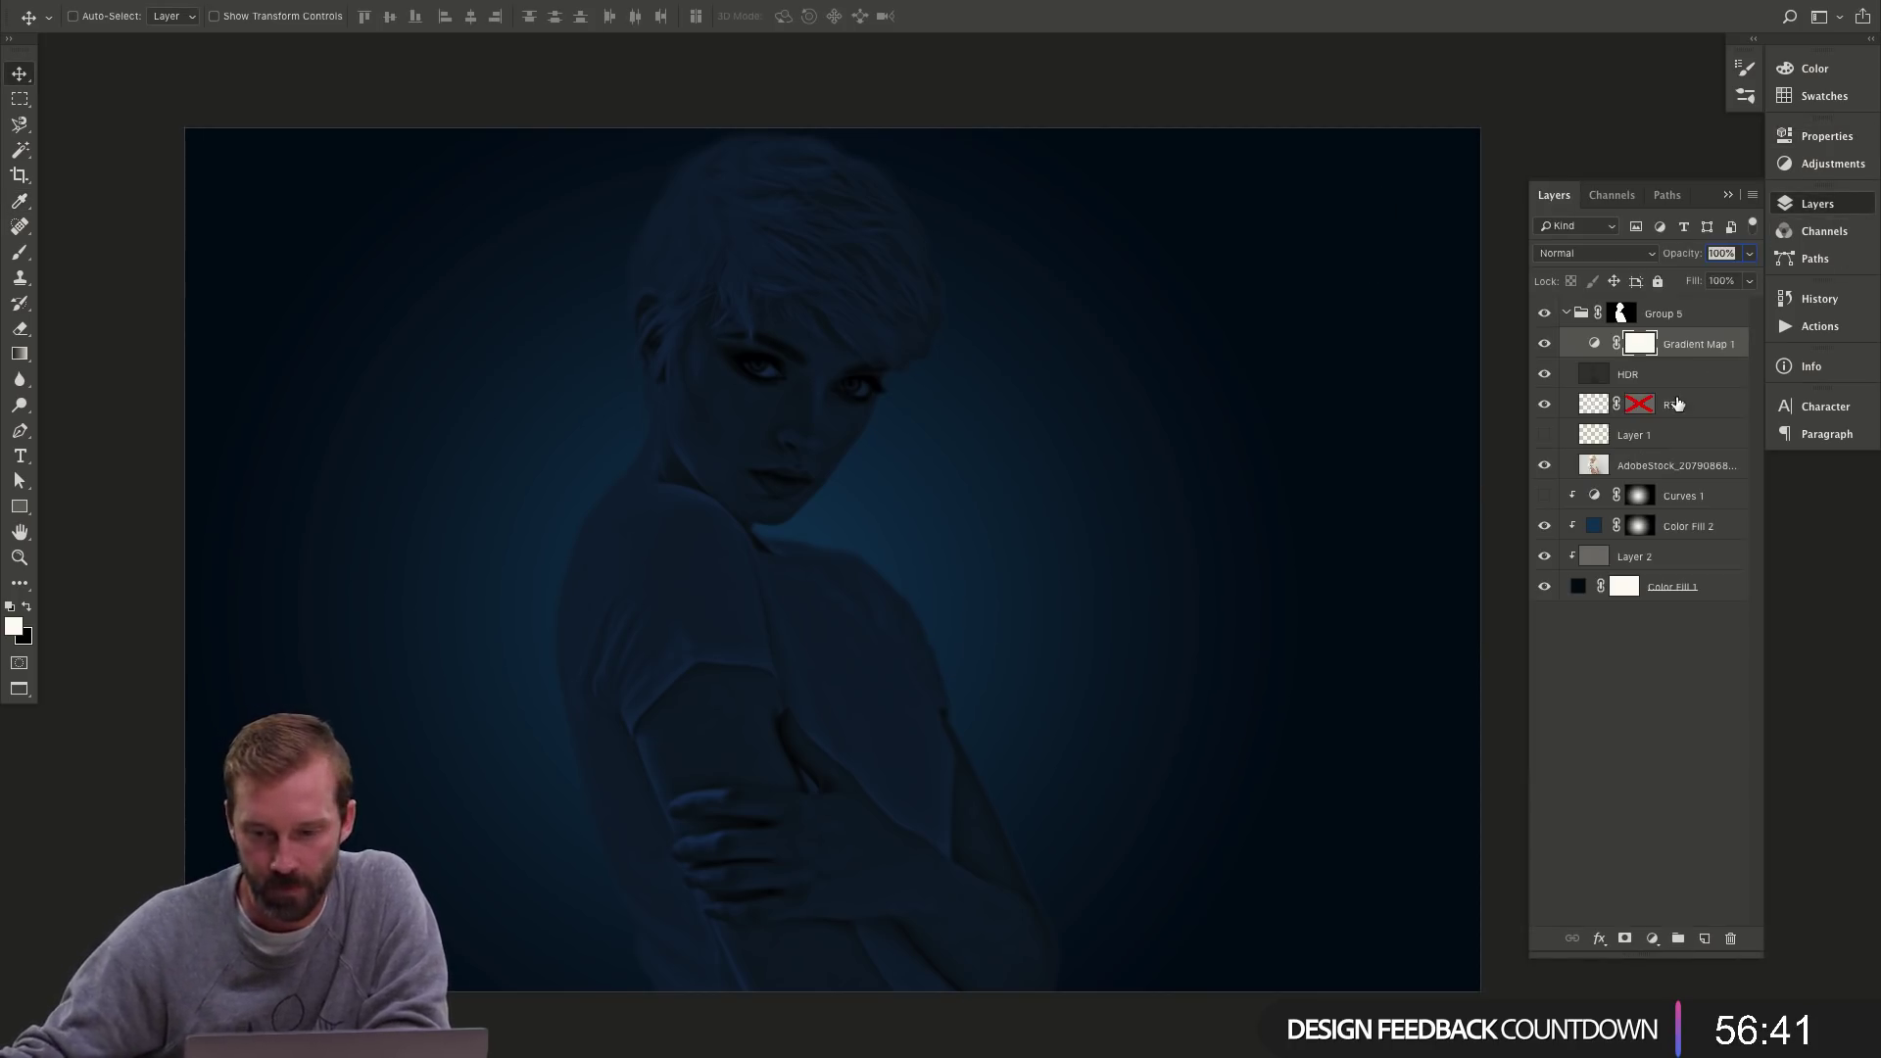
left_click(1566, 313)
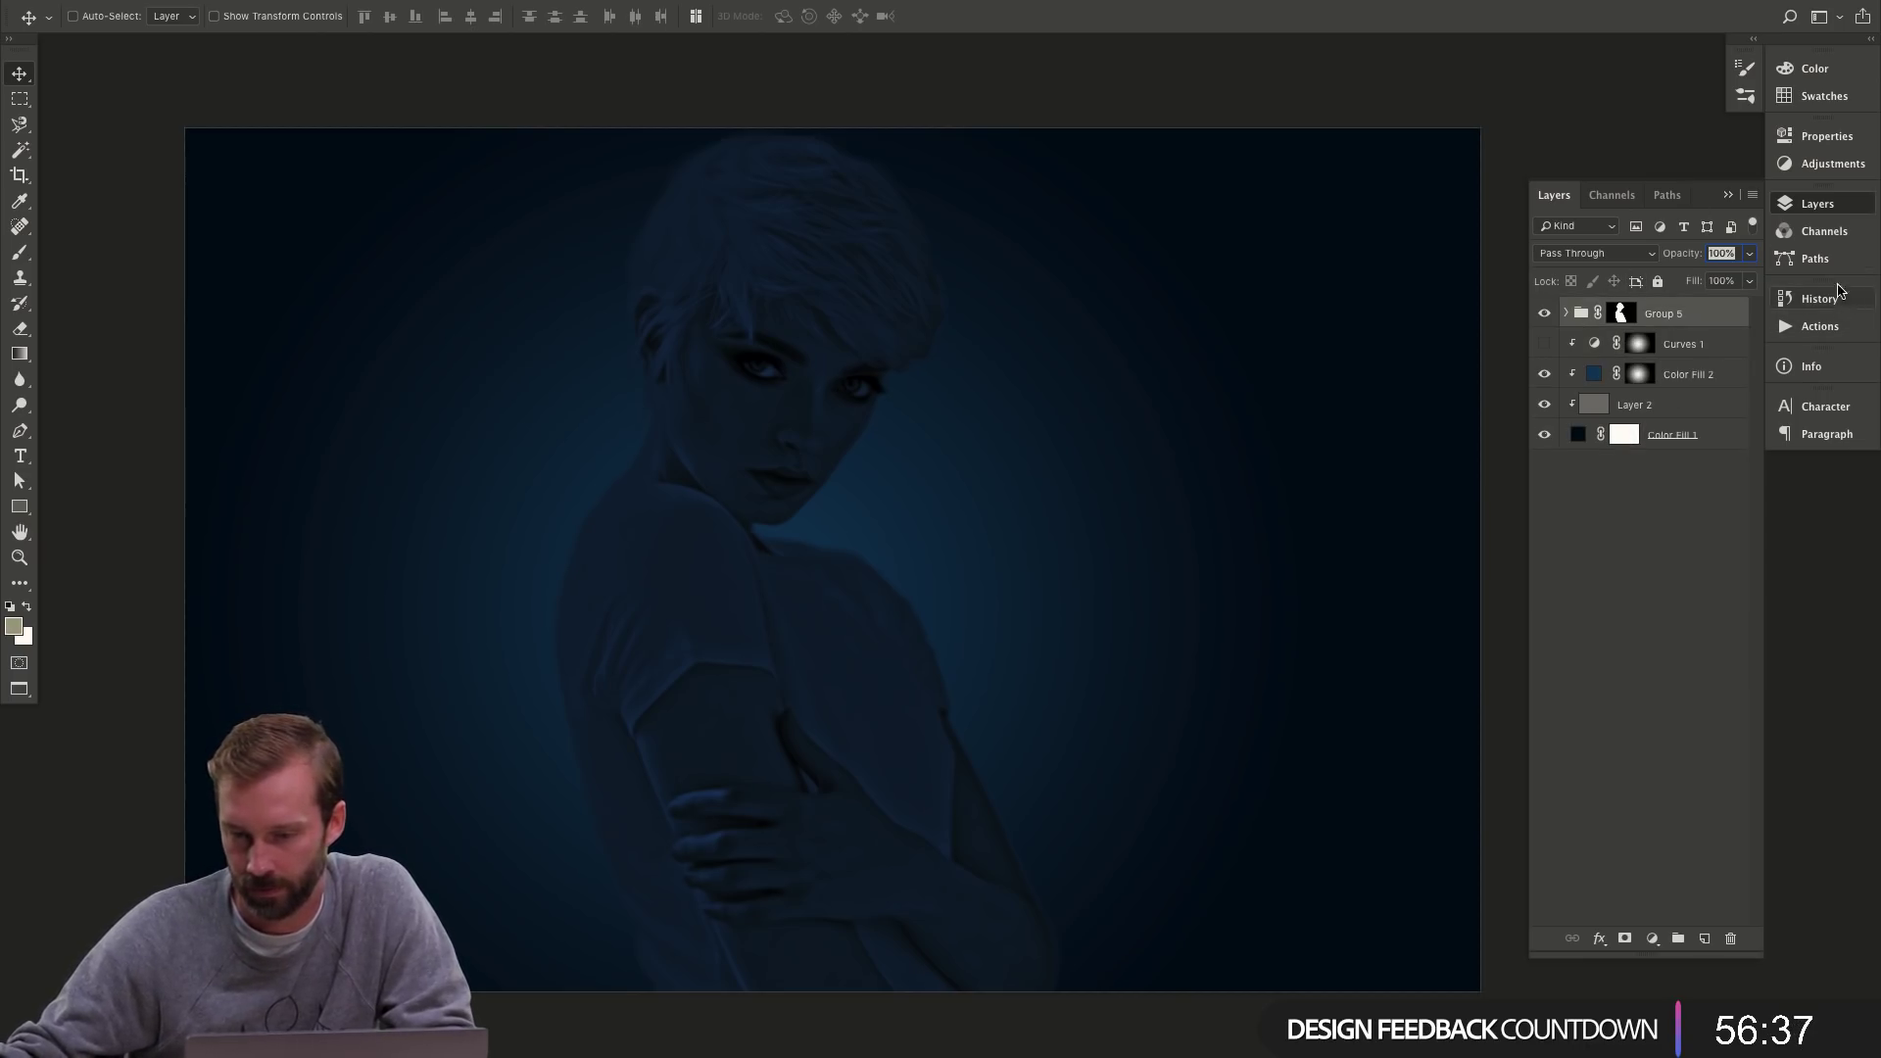
left_click(1830, 234)
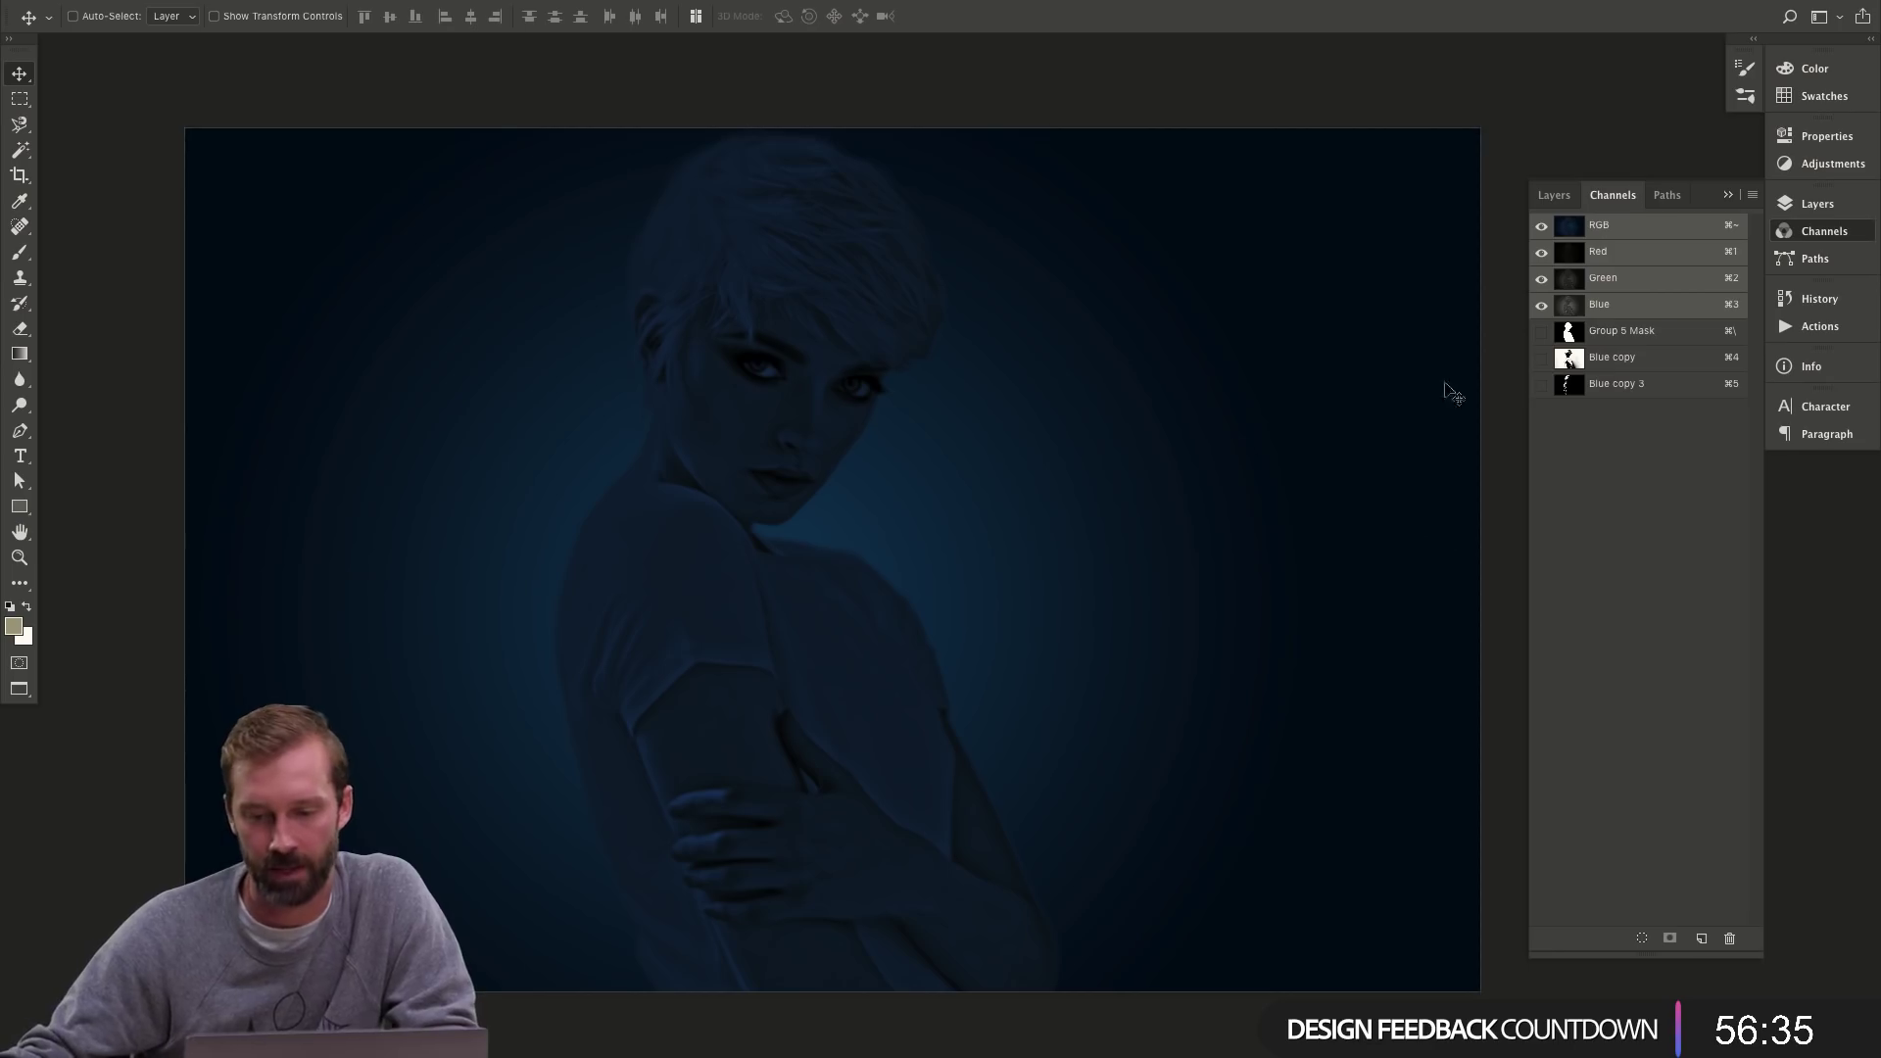
left_click(1574, 390)
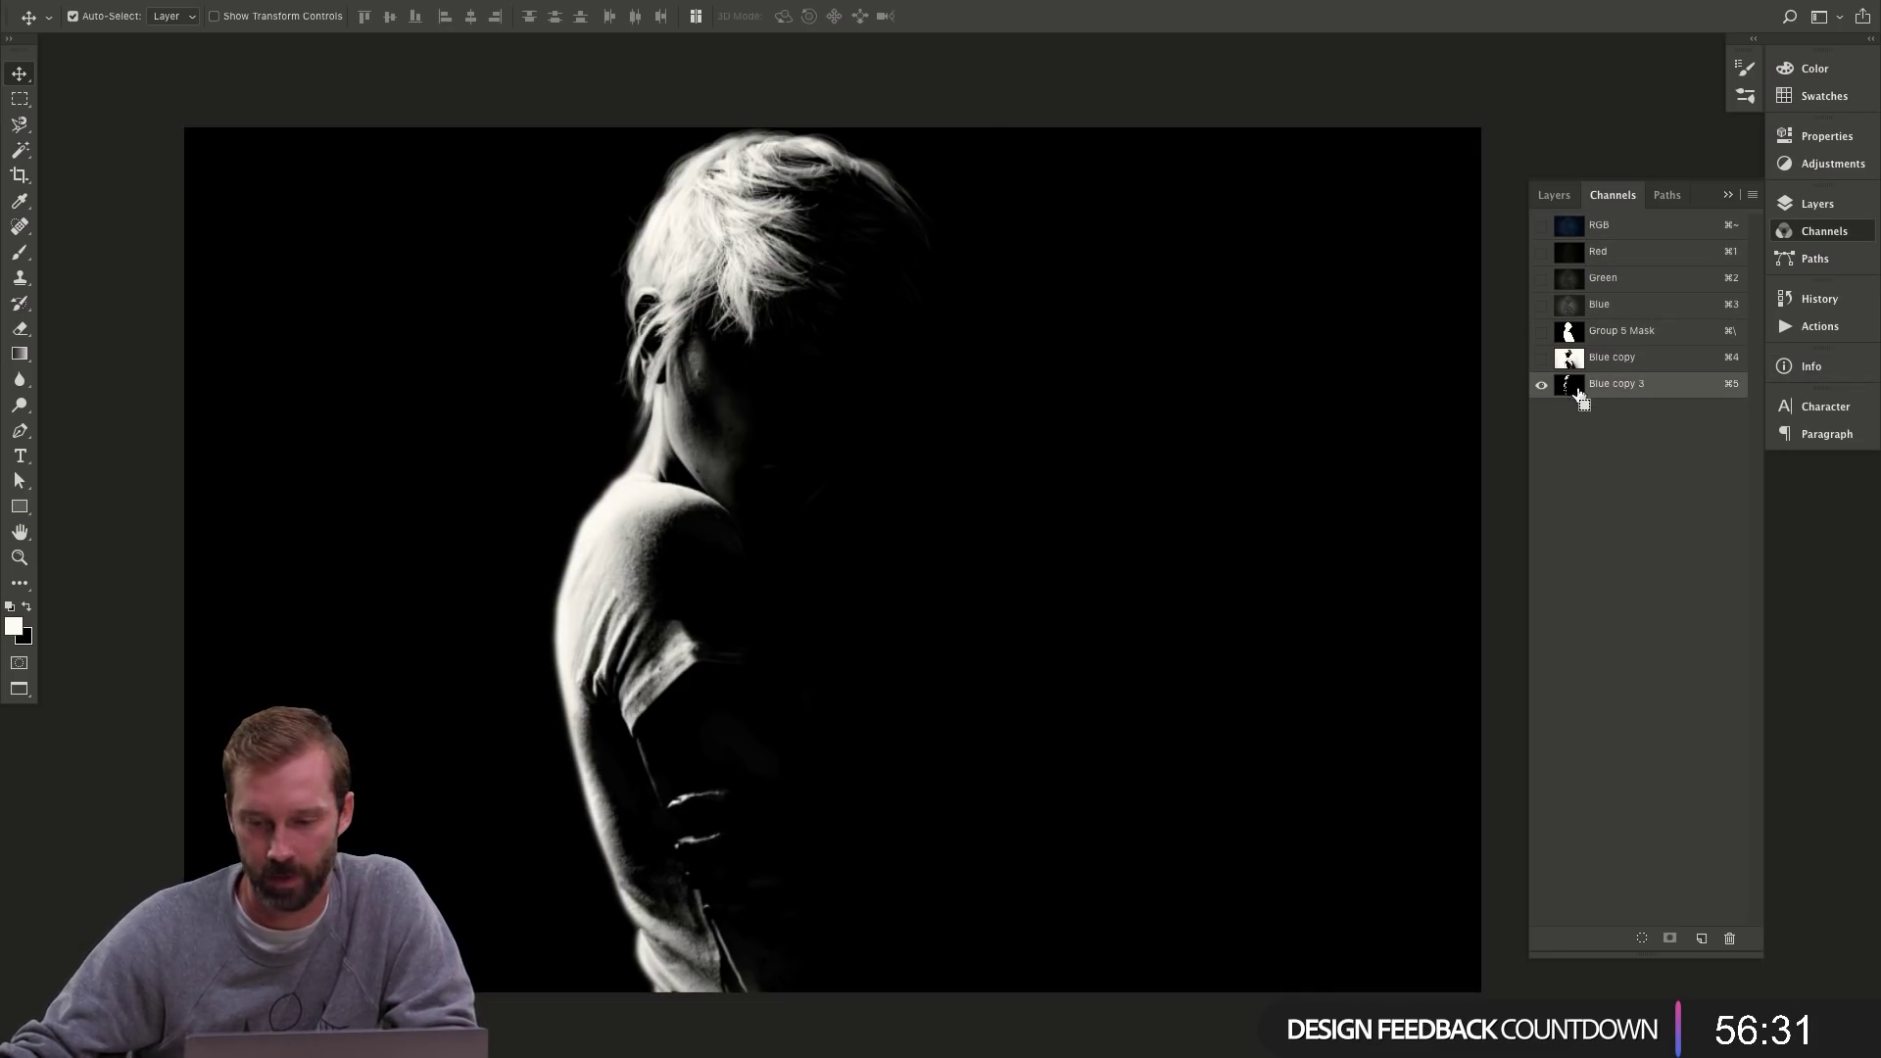
left_click(1570, 389, "super")
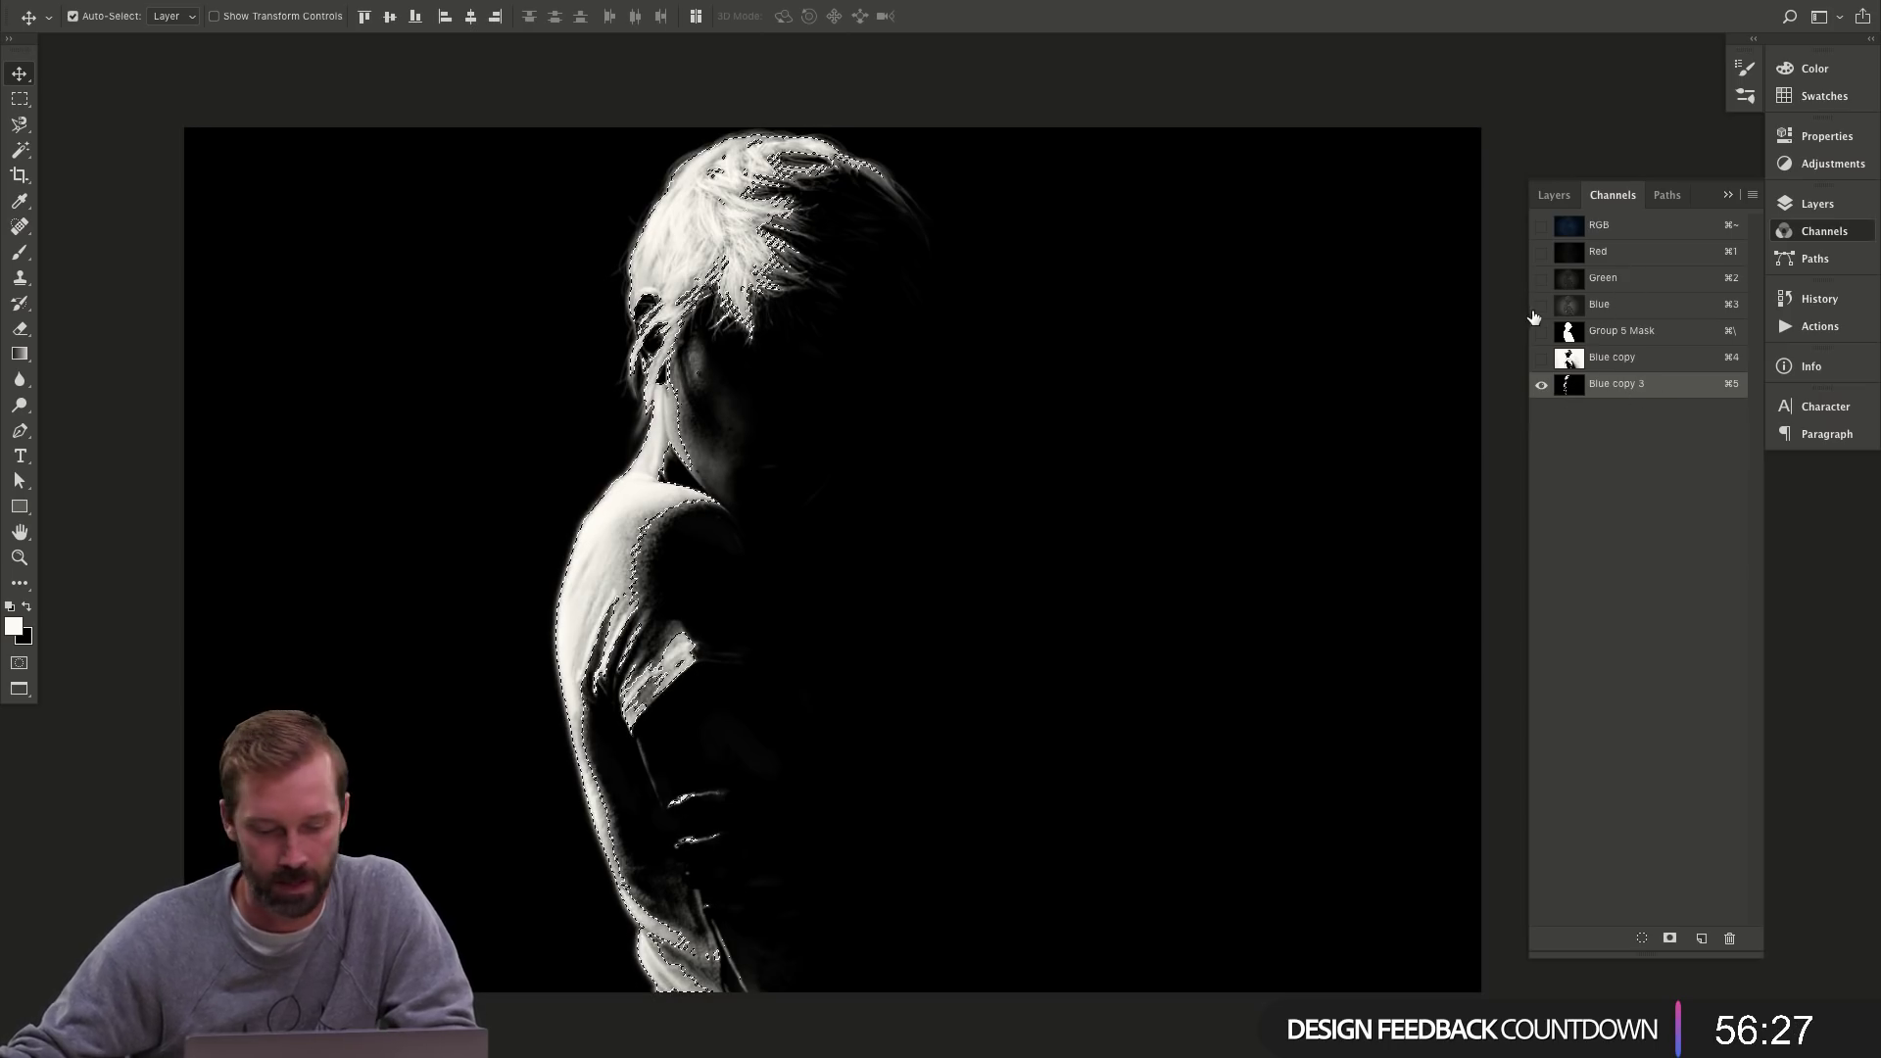
key("super+grave")
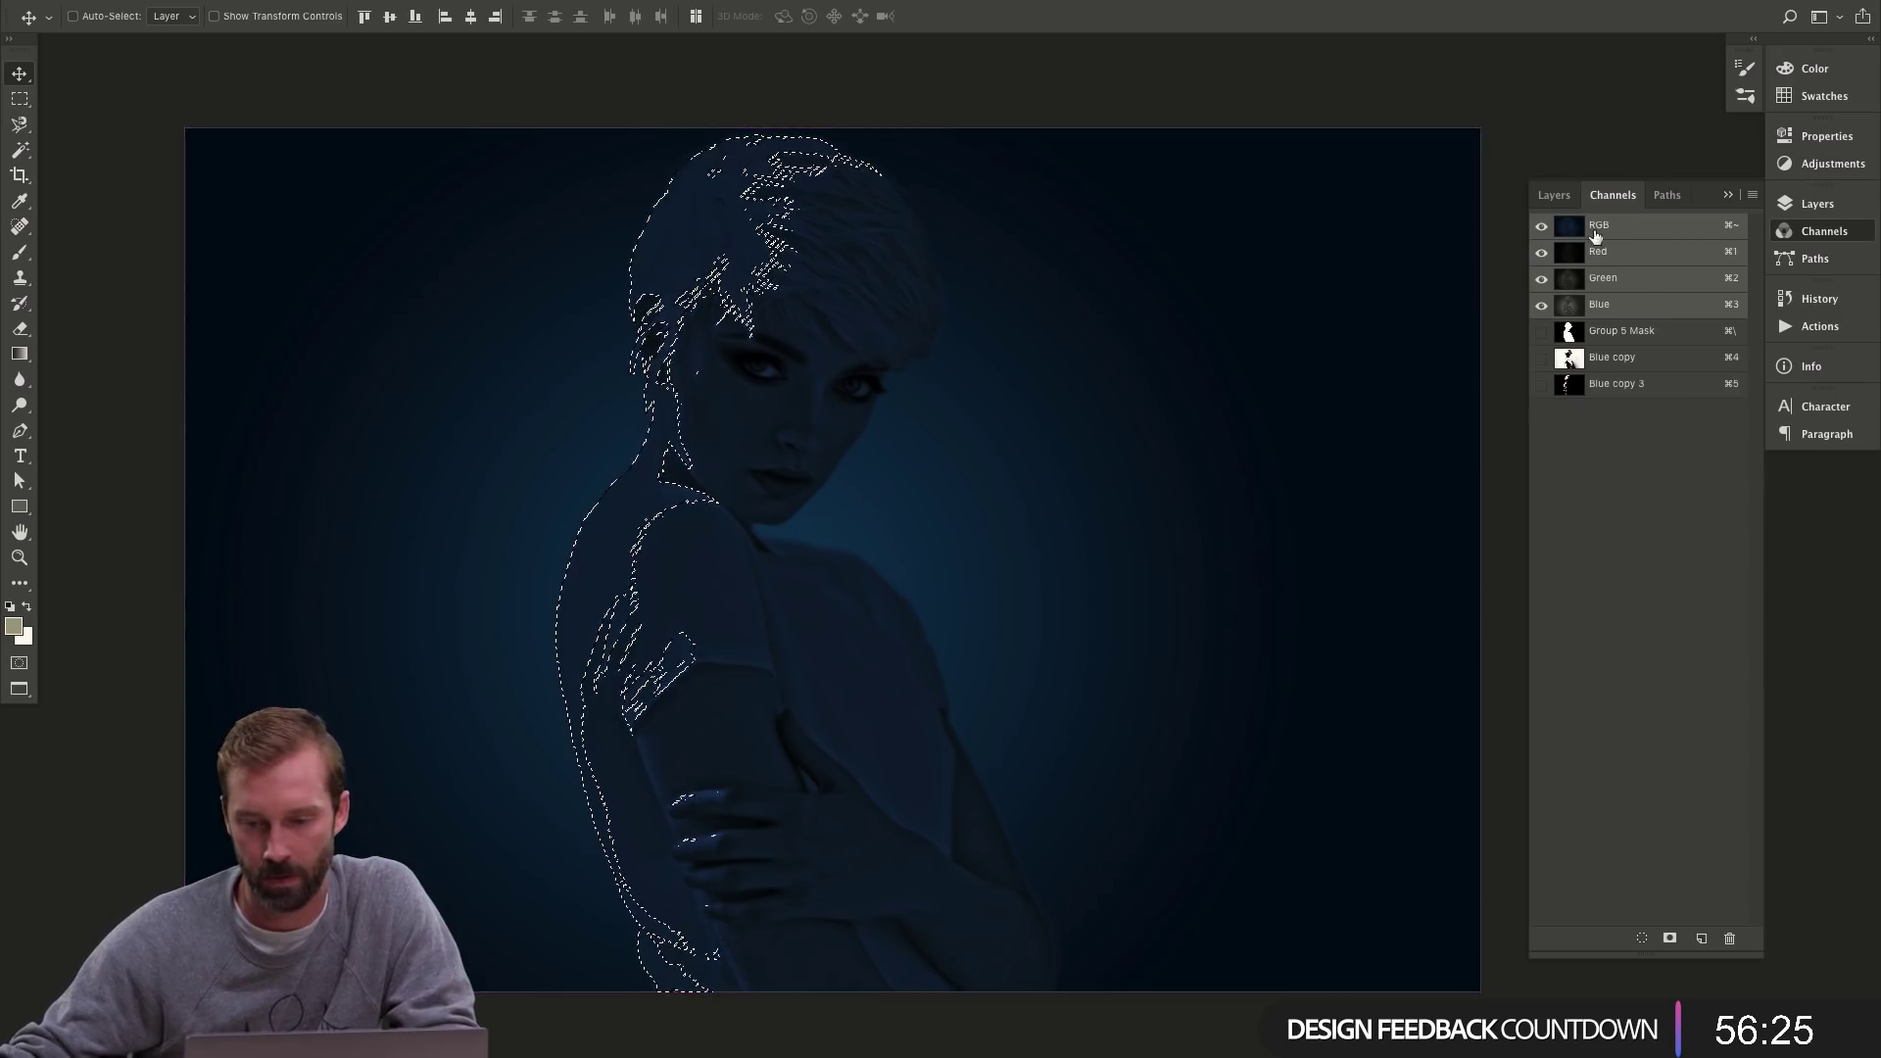
- Add a Solid Color fill layer above Curves 1, masked by the selection and coloured magenta #ff00d8
left_click(1555, 196)
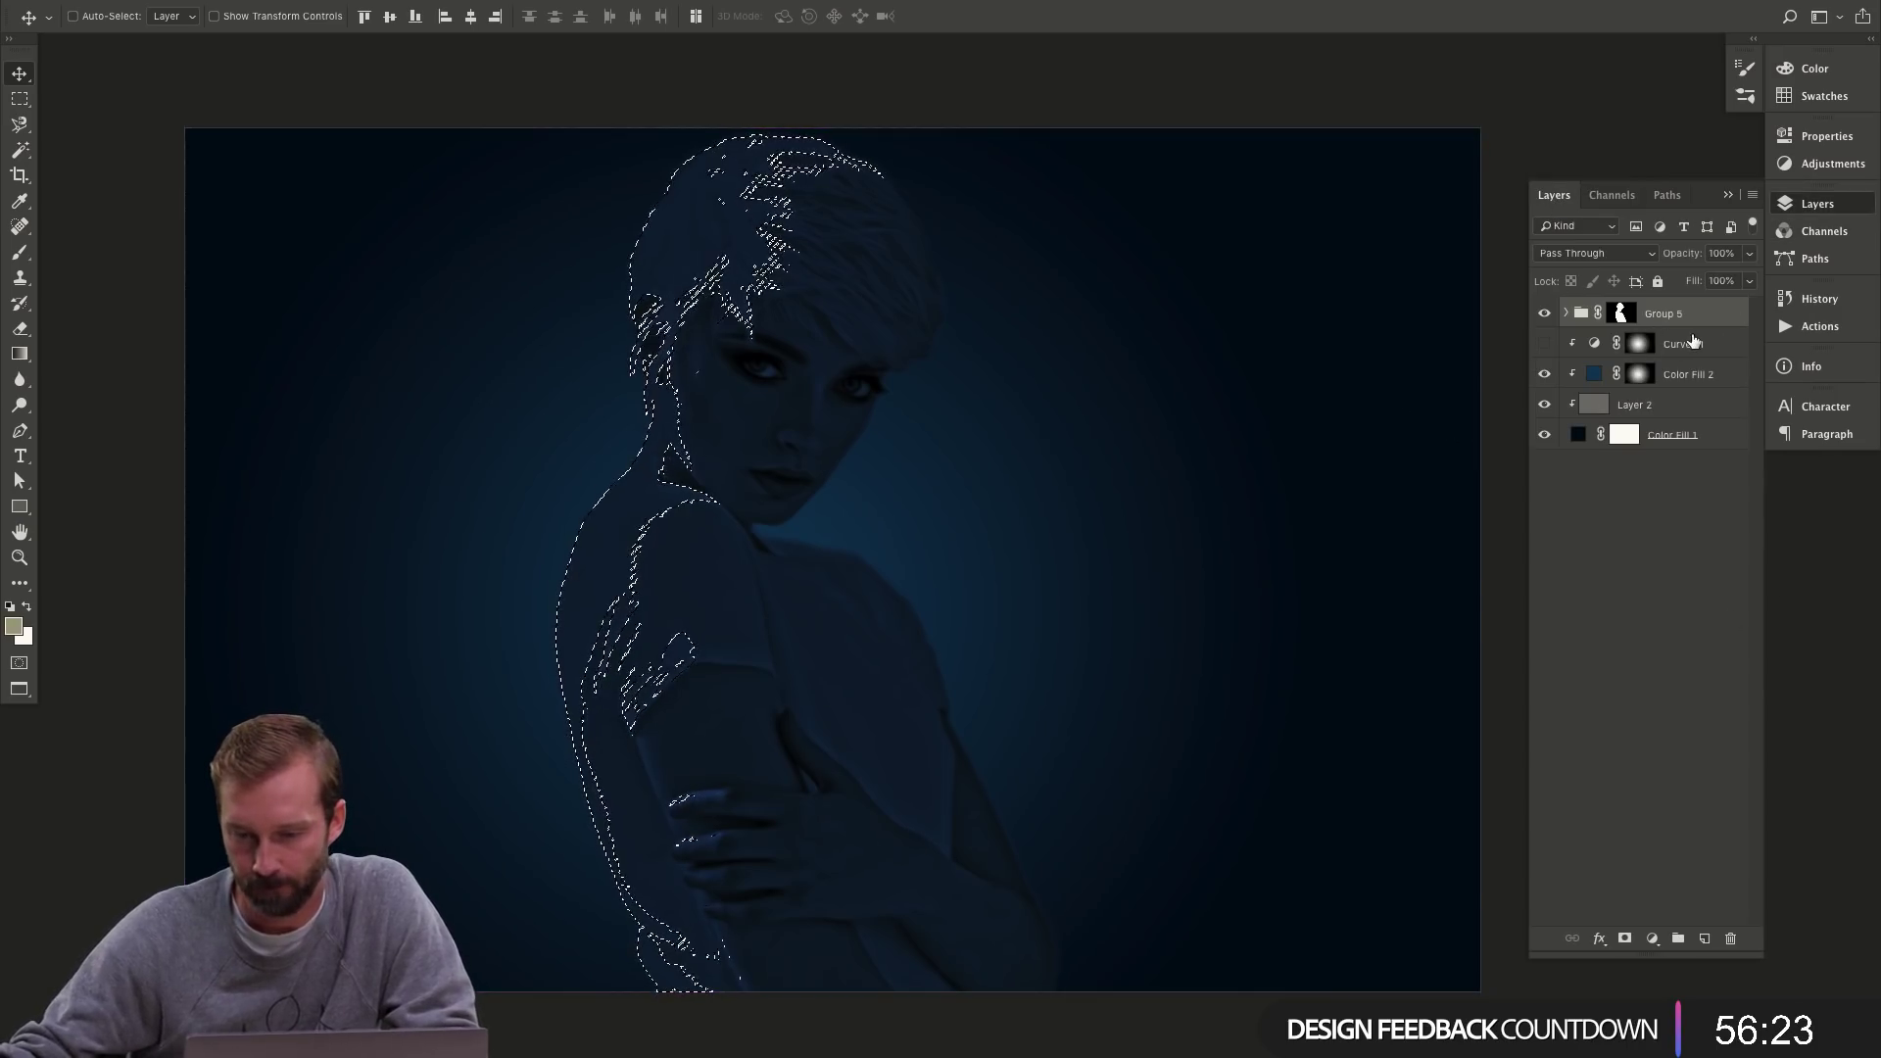
left_click(1639, 343)
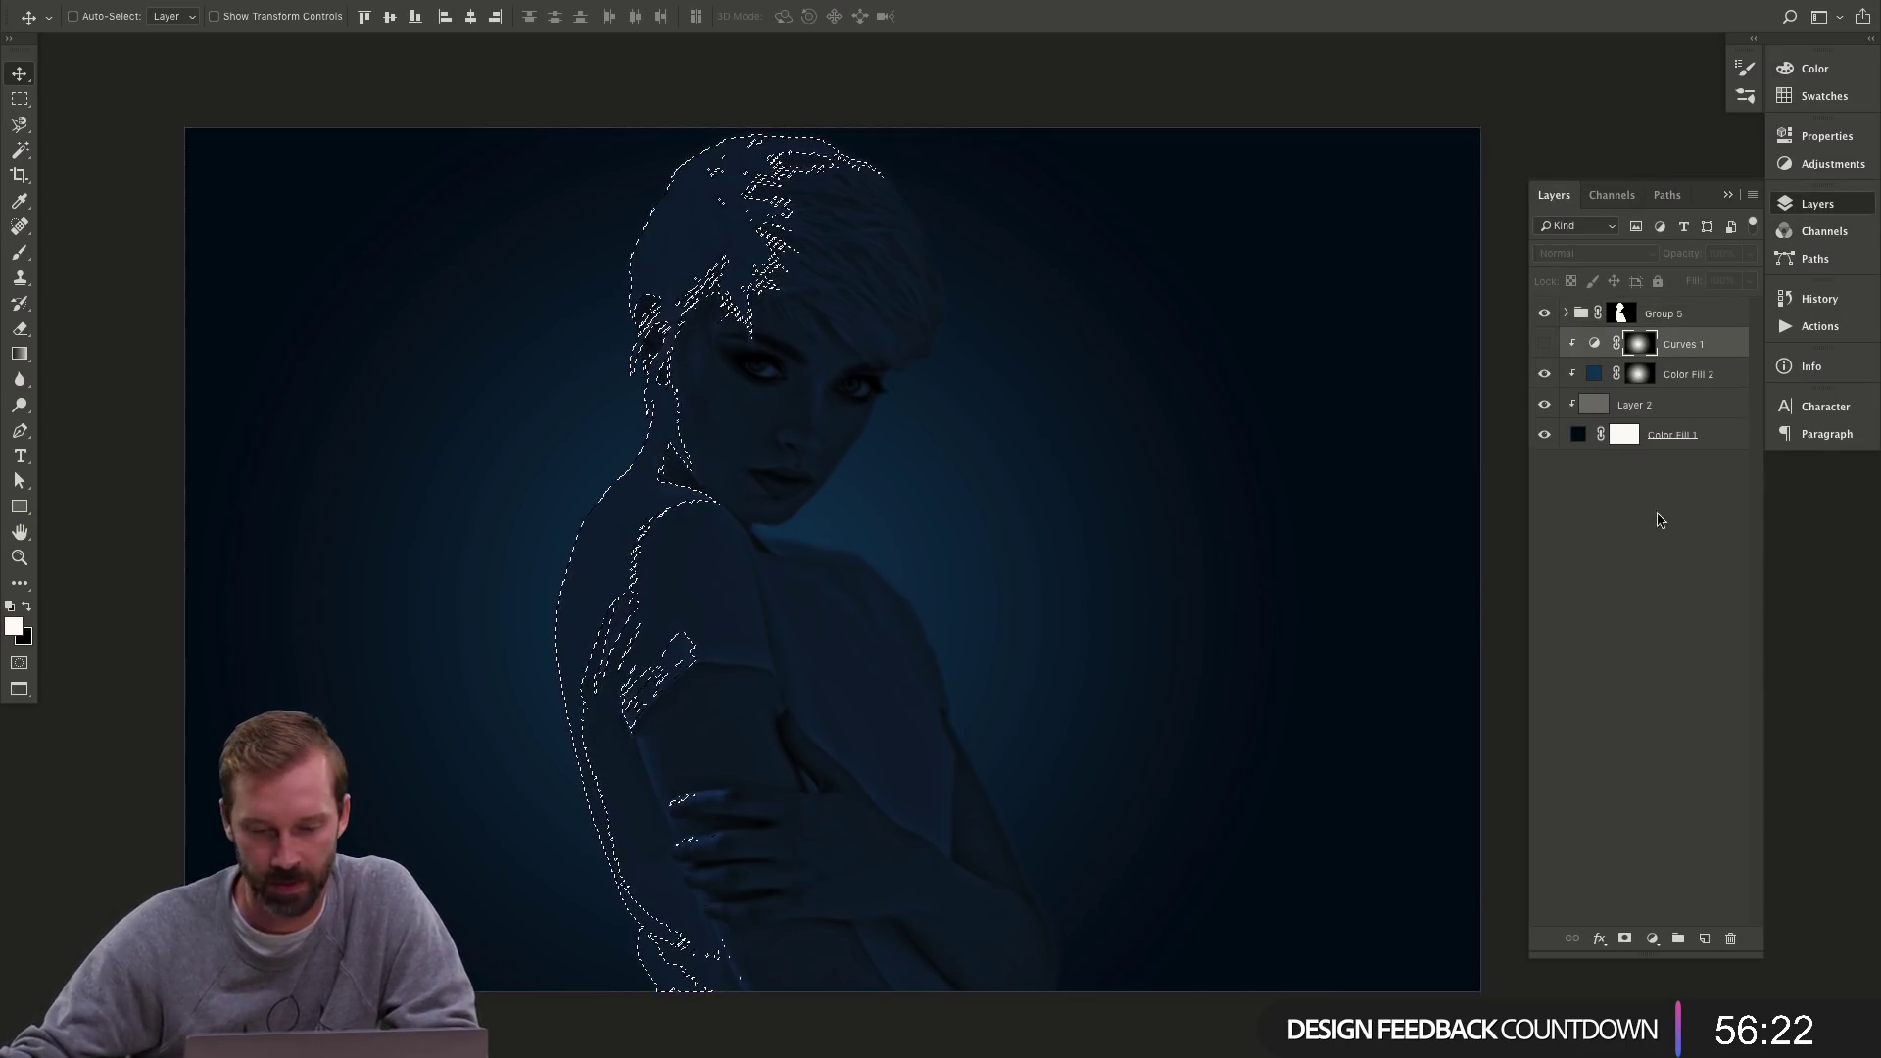
left_click(1653, 939)
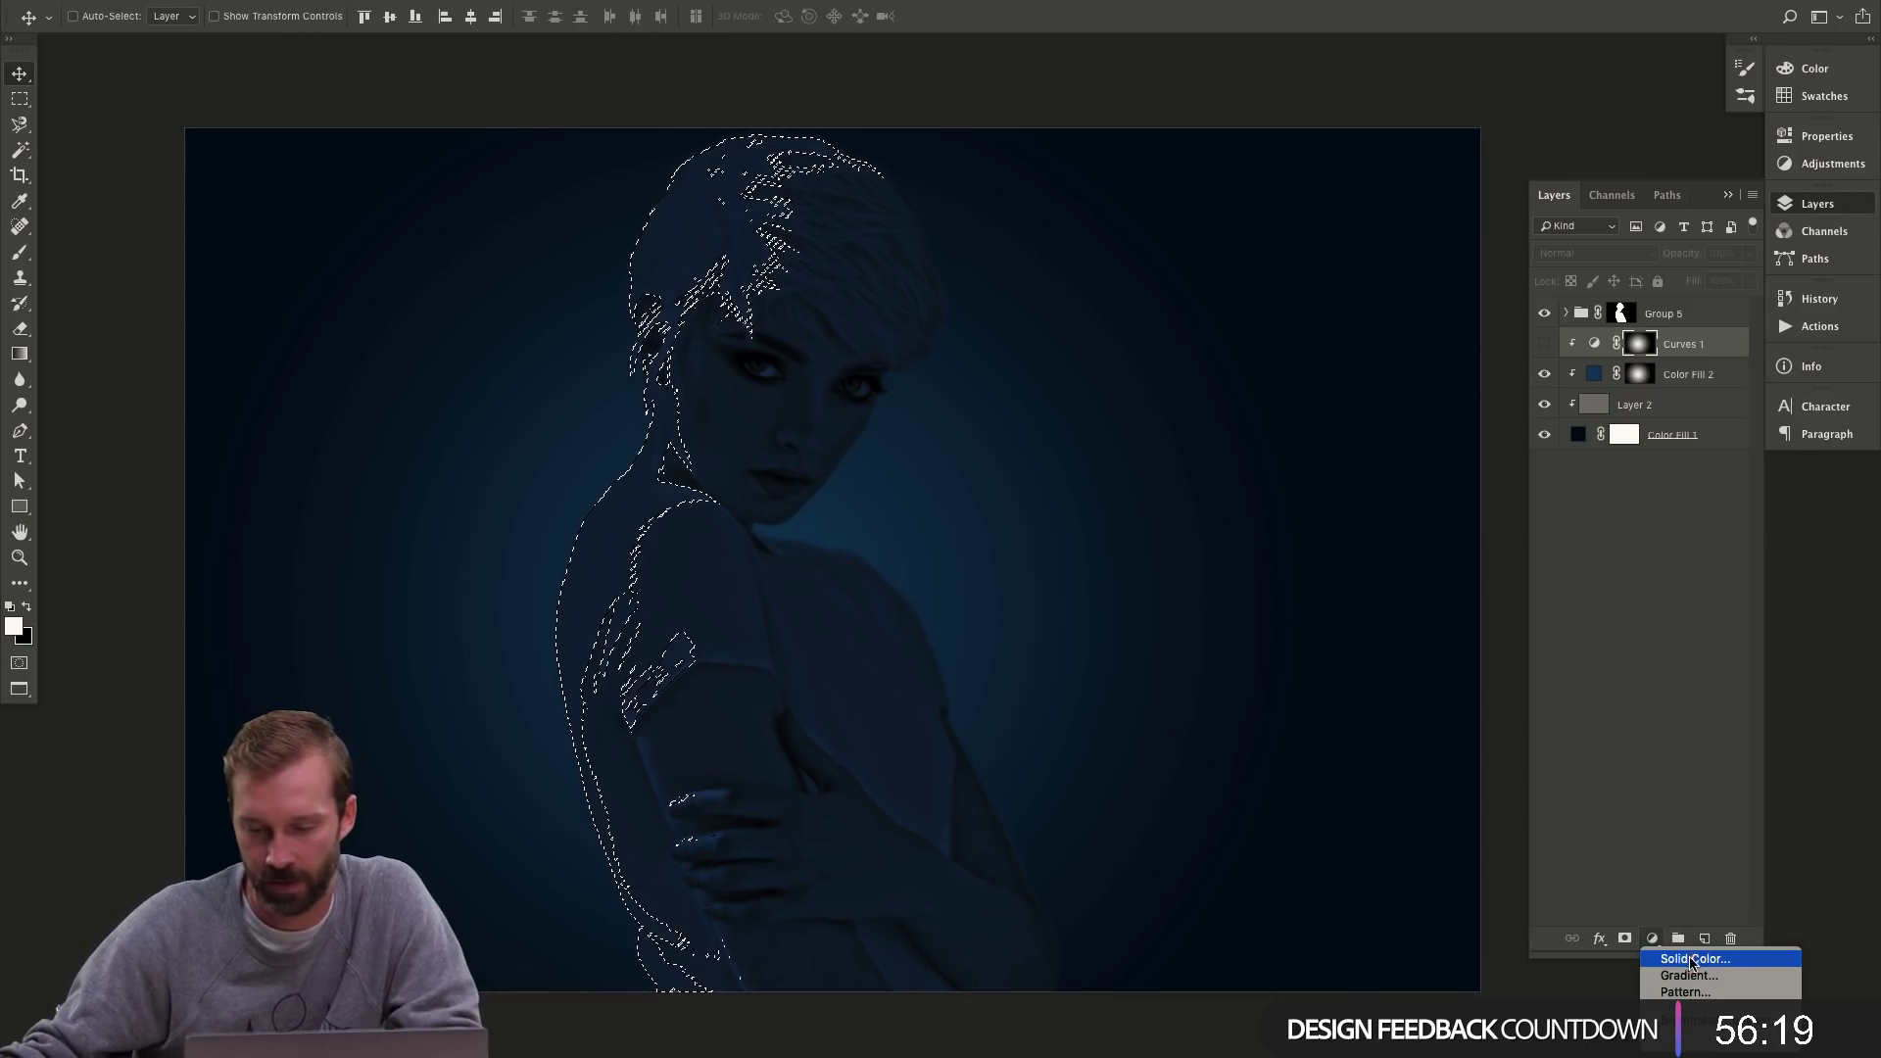
left_click(1692, 960)
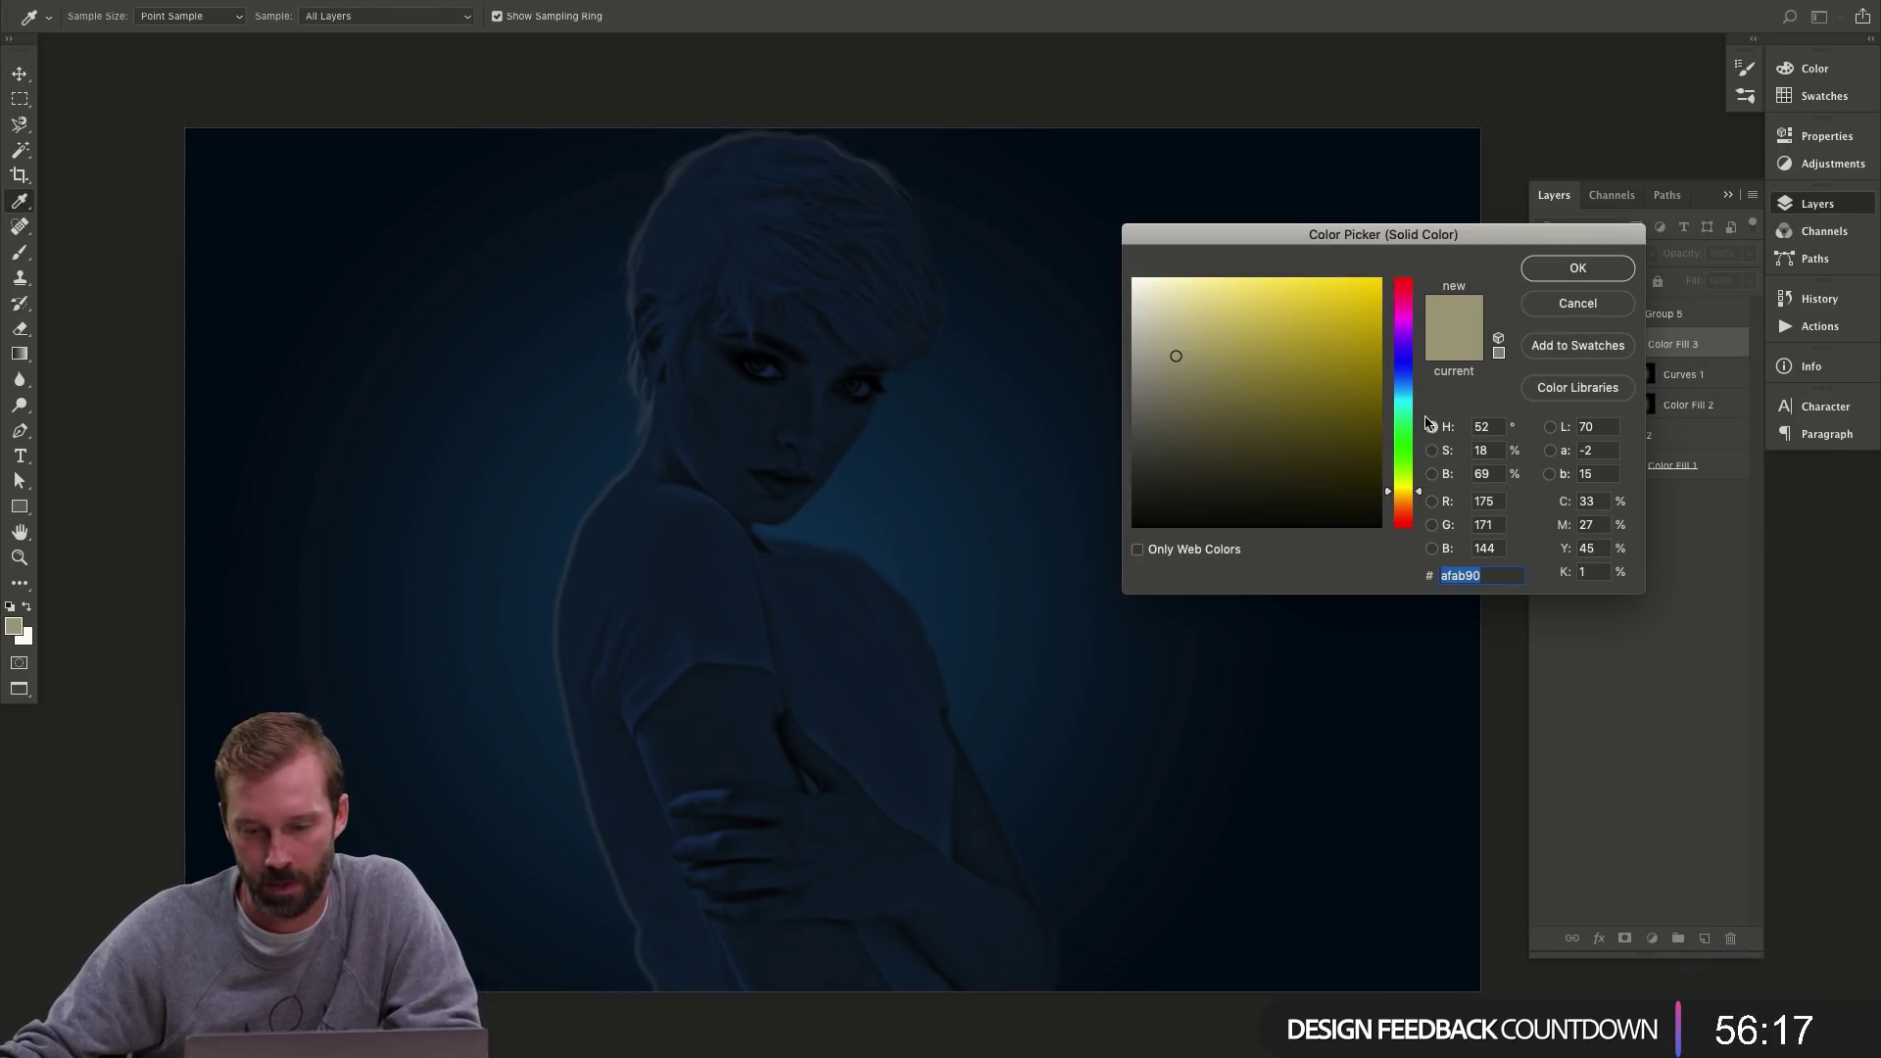
left_click(1404, 322)
left_click(1380, 280)
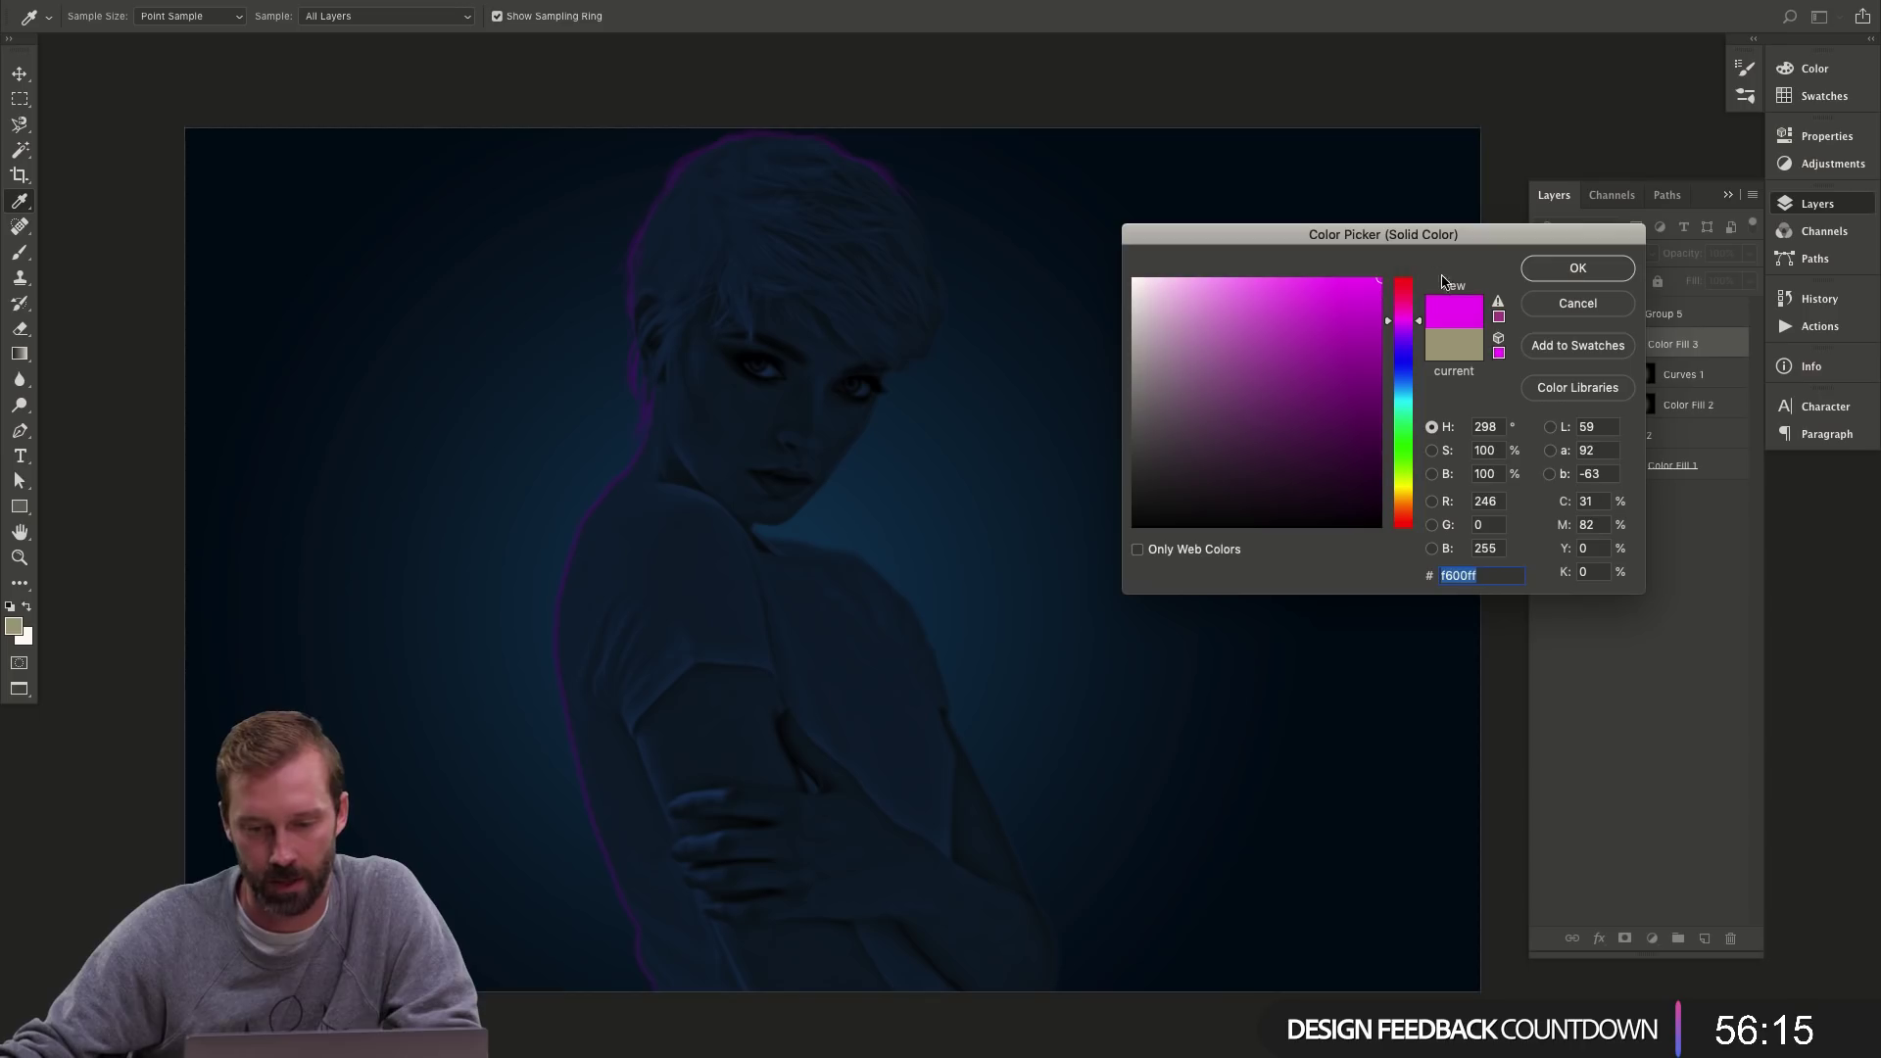
left_click_drag(1404, 326, 1405, 314)
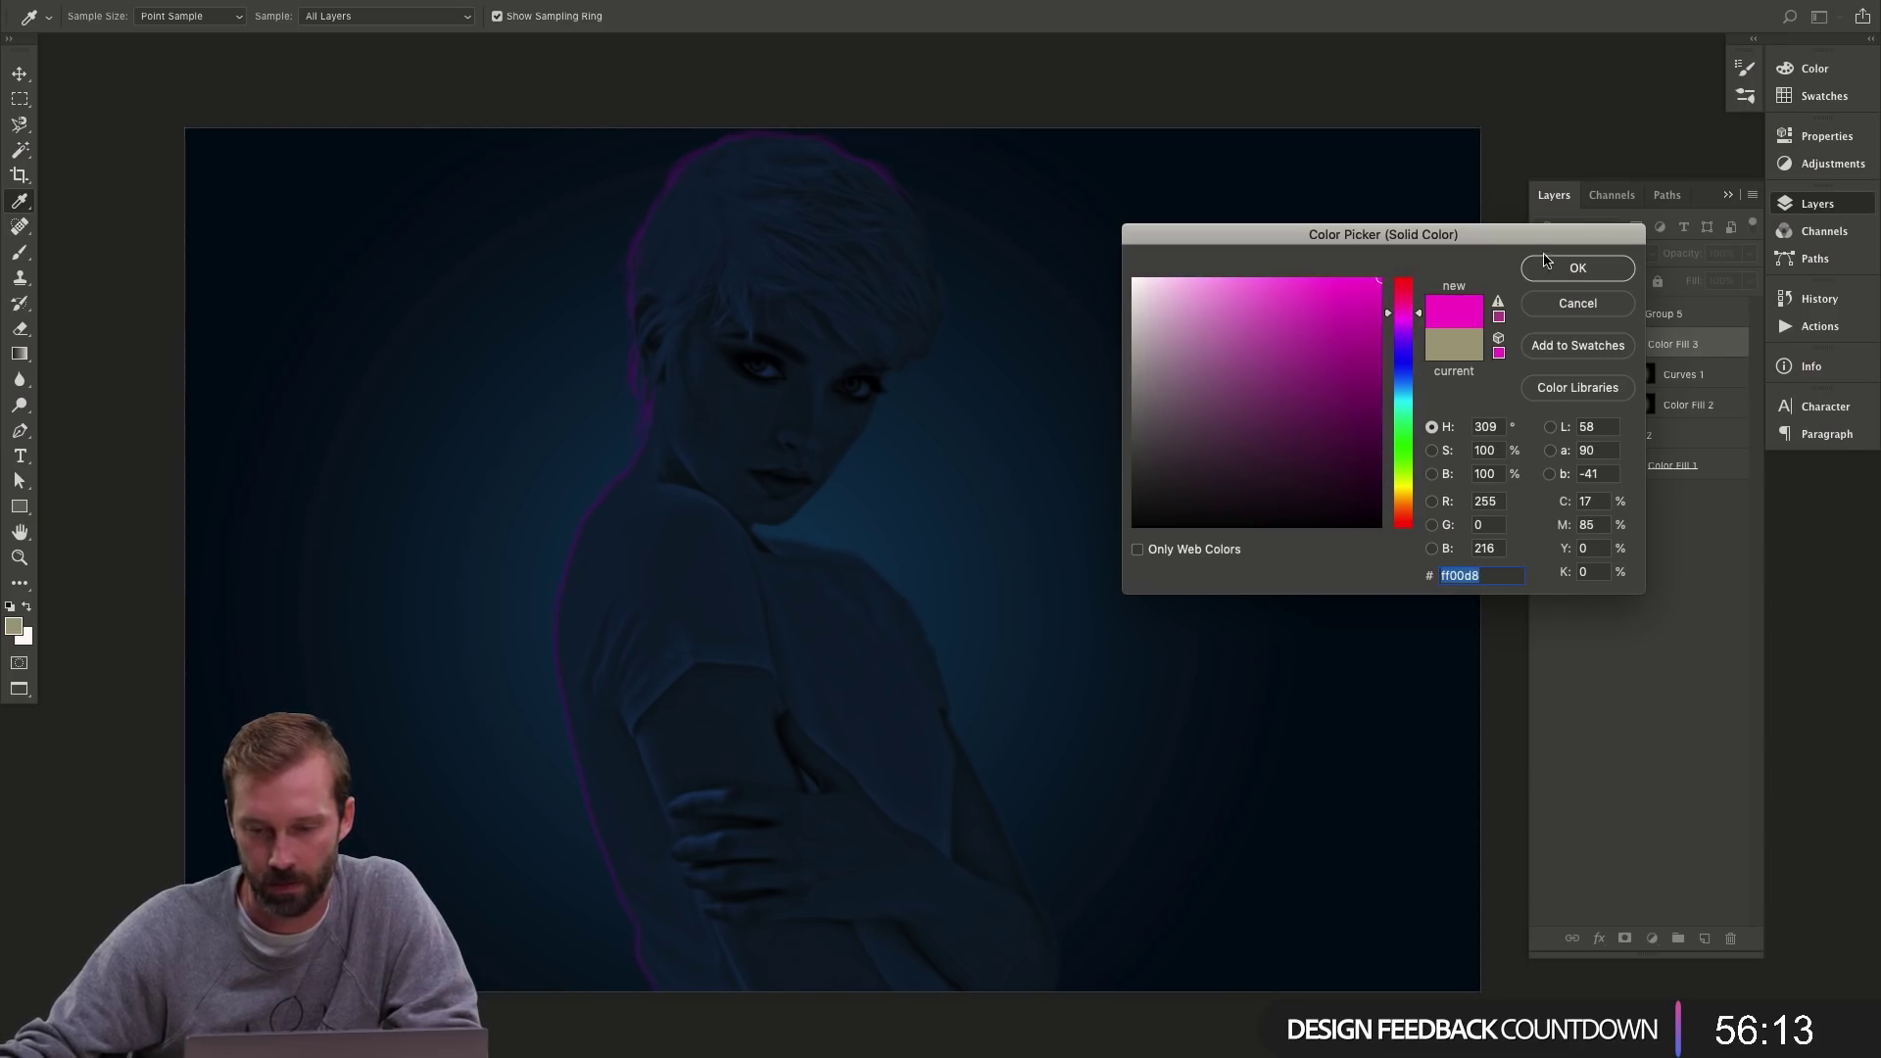
left_click(1550, 263)
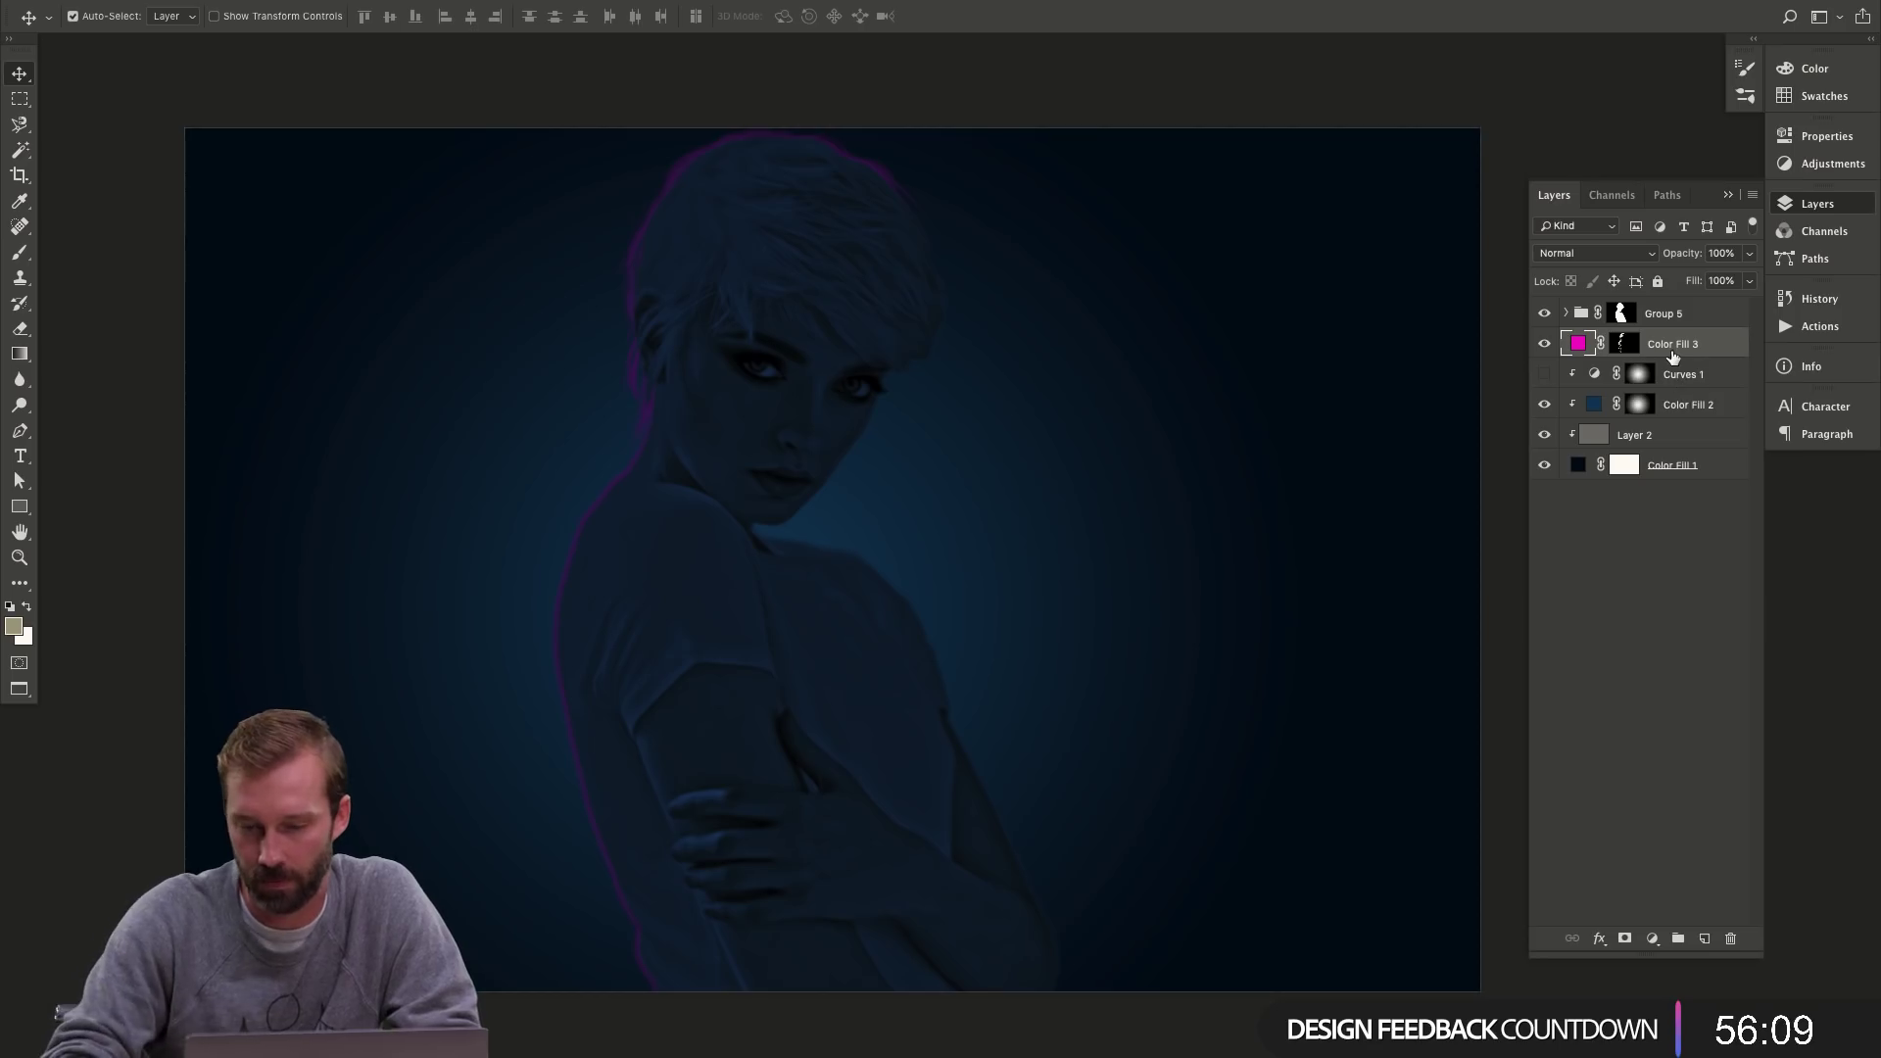
- Move the magenta fill layer into Group 5 above Gradient Map 1 and set its opacity to 80%
key("ctrl")
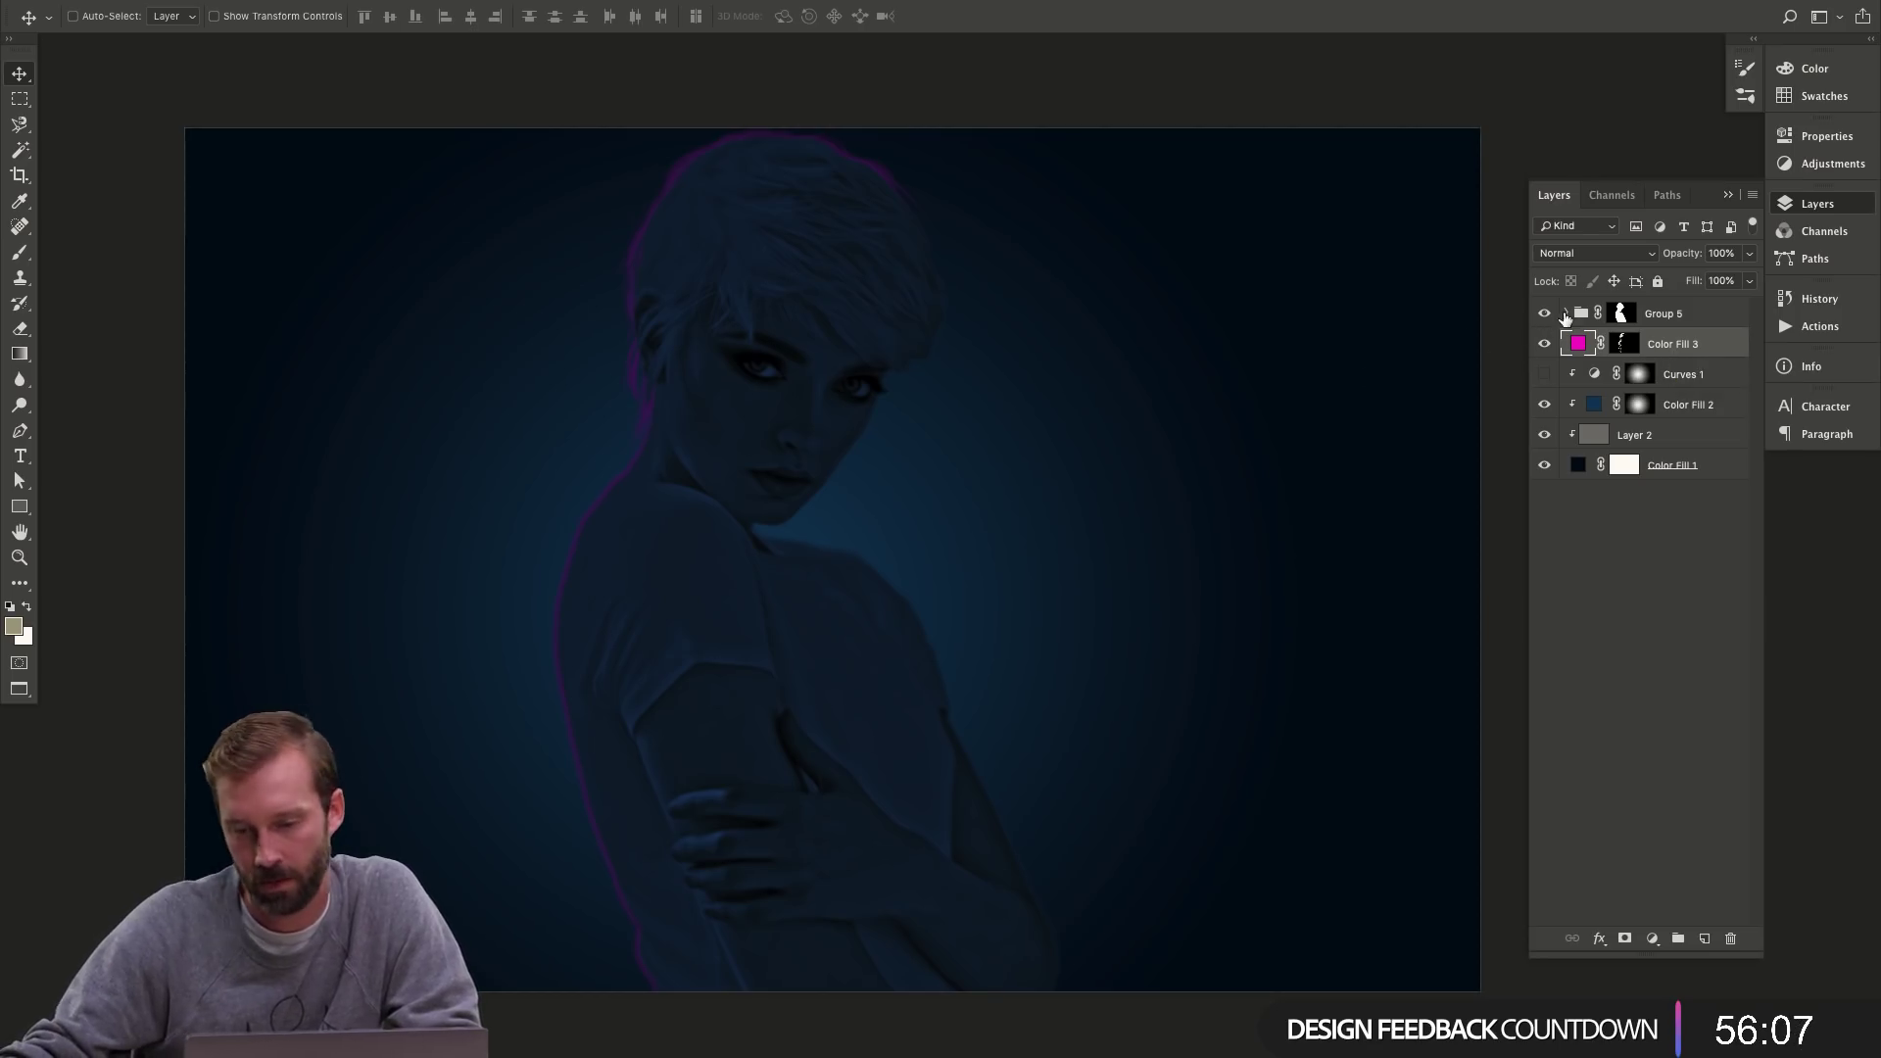
left_click(1574, 317)
left_click(1568, 313)
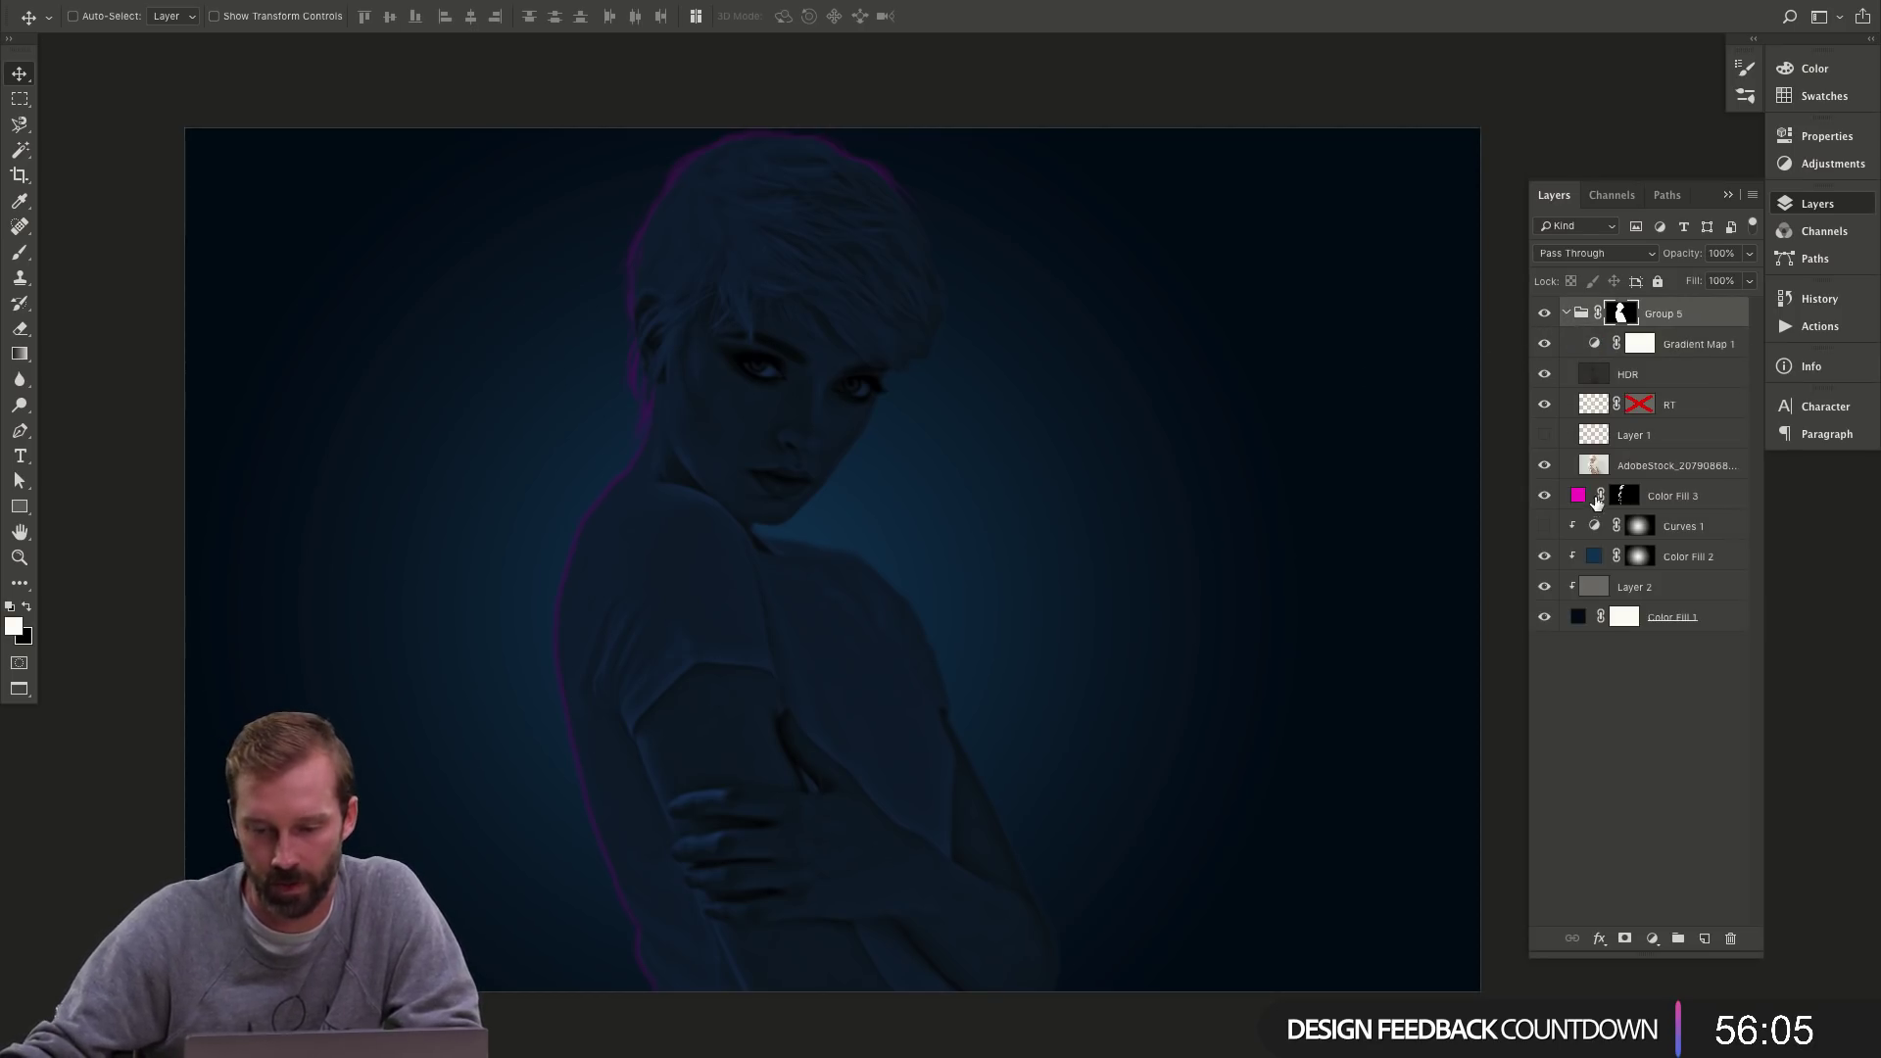
left_click_drag(1597, 500, 1631, 329)
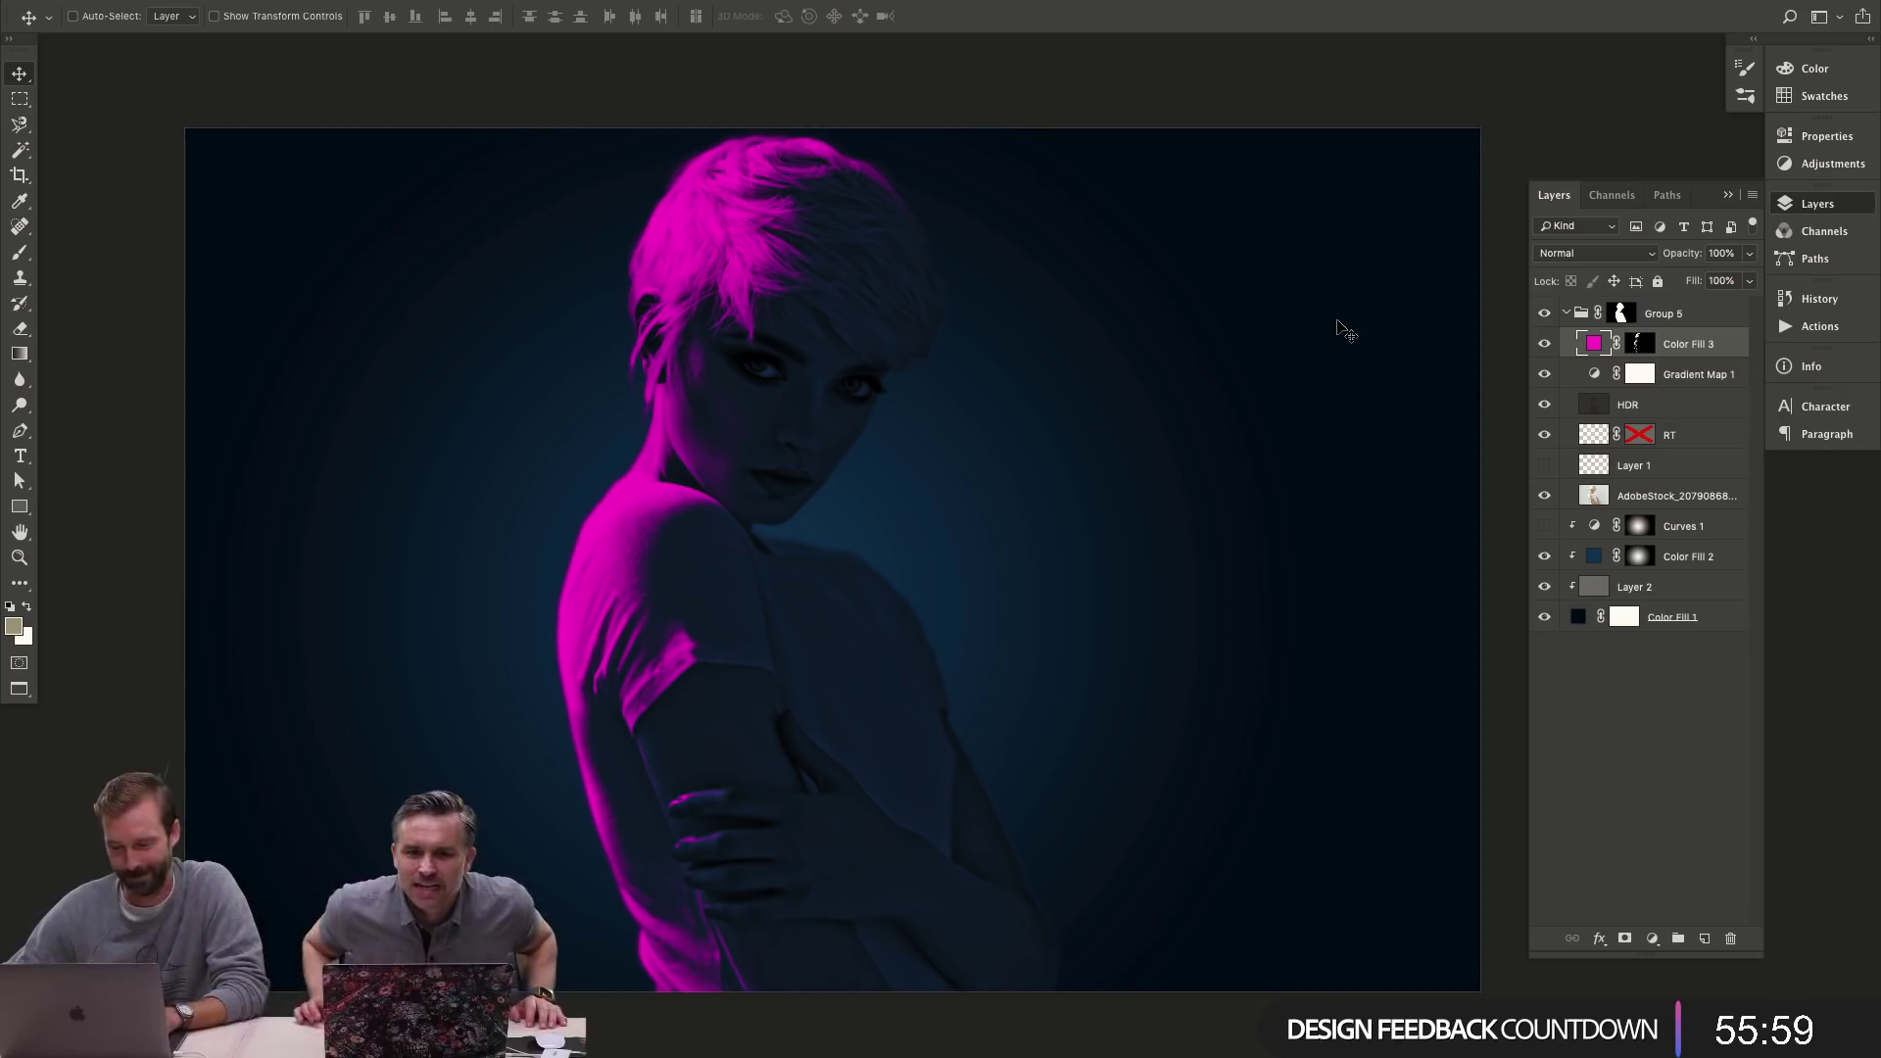
key("7")
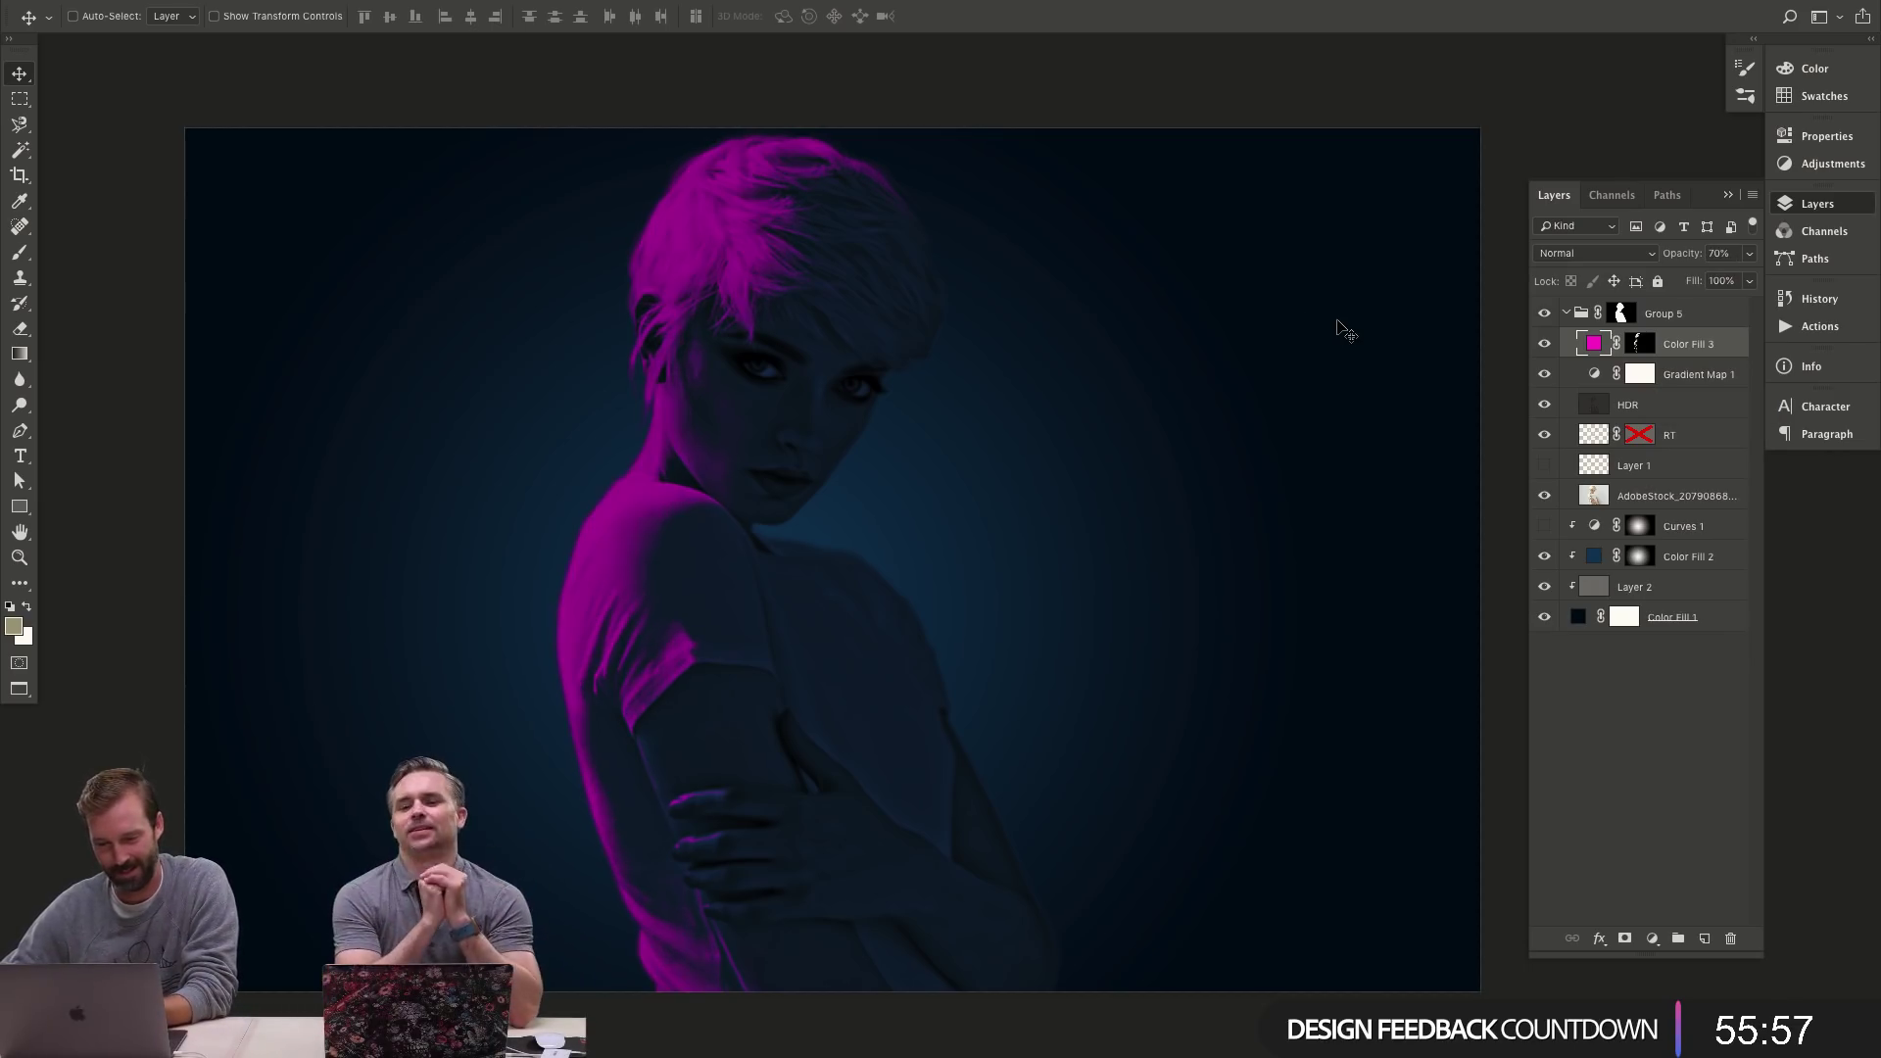
key("8")
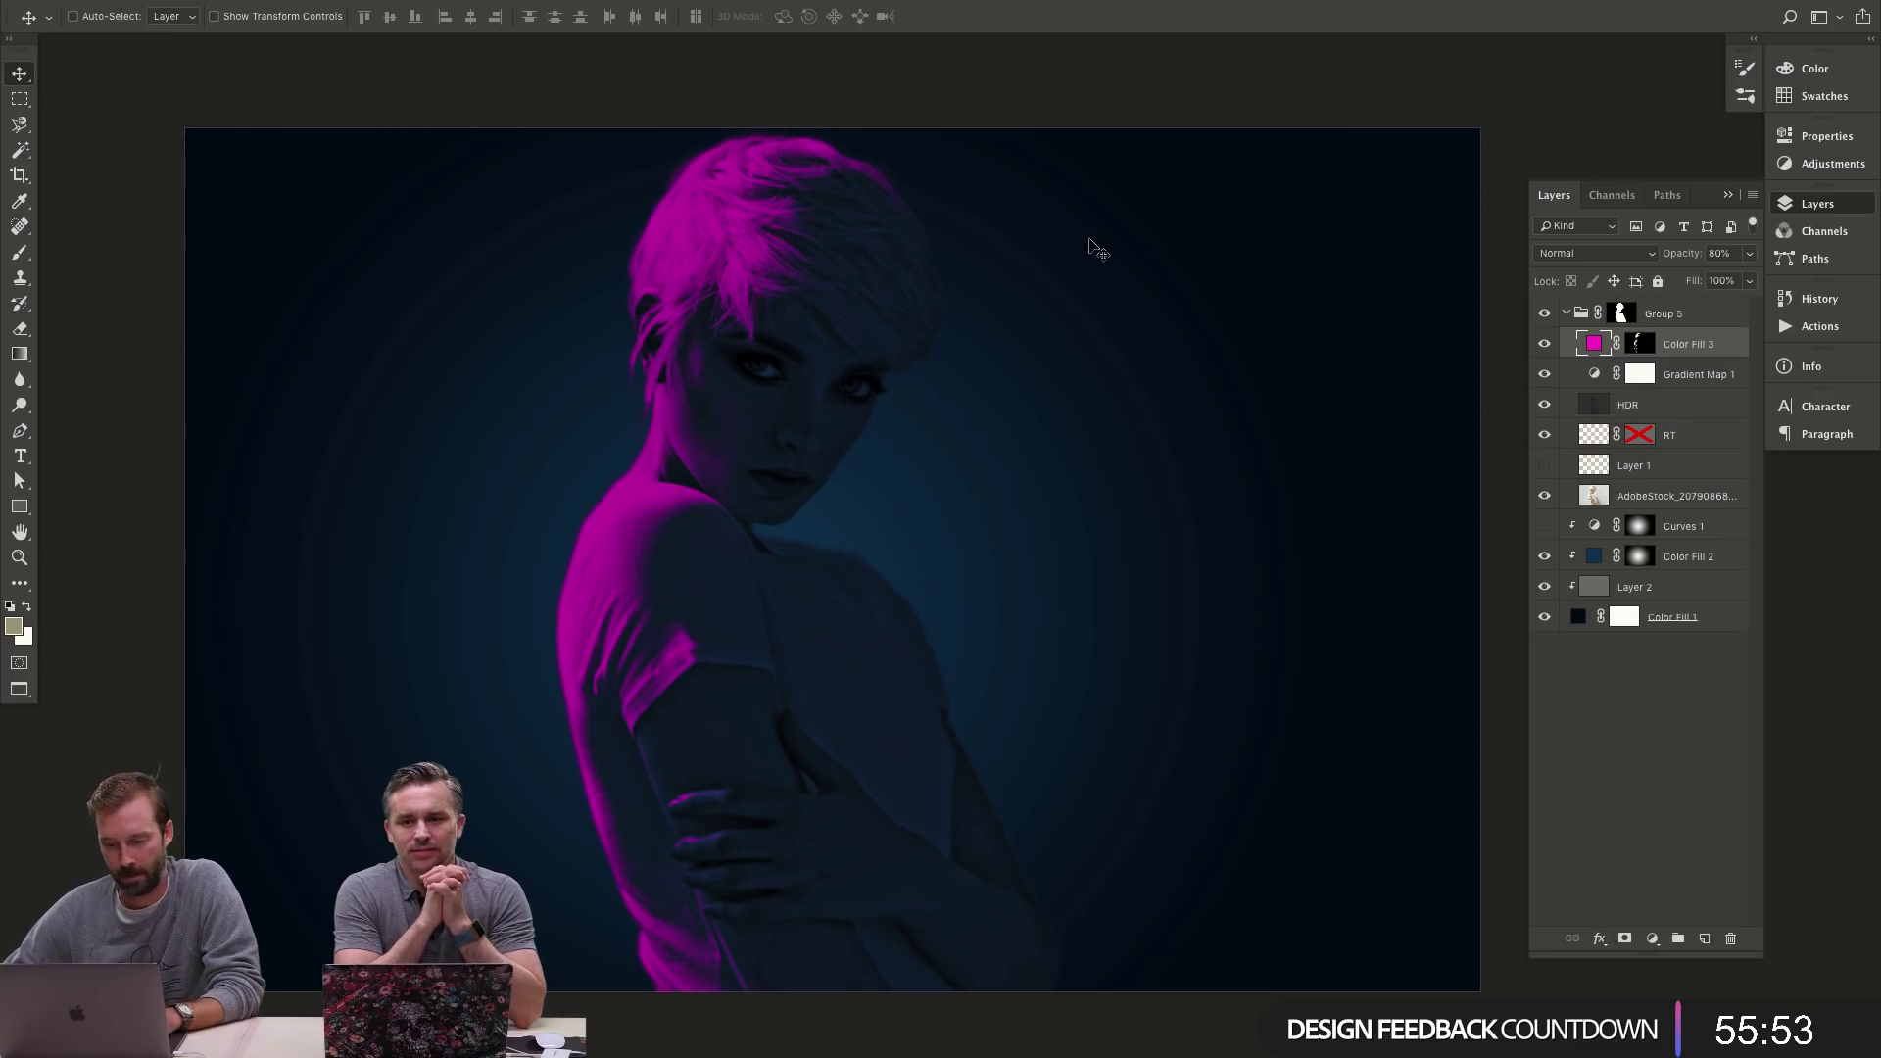
- Review the edit history and view the Blue copy 3 channel on its own to show the source of the rim light
key("z")
left_click_drag(788, 370, 755, 338)
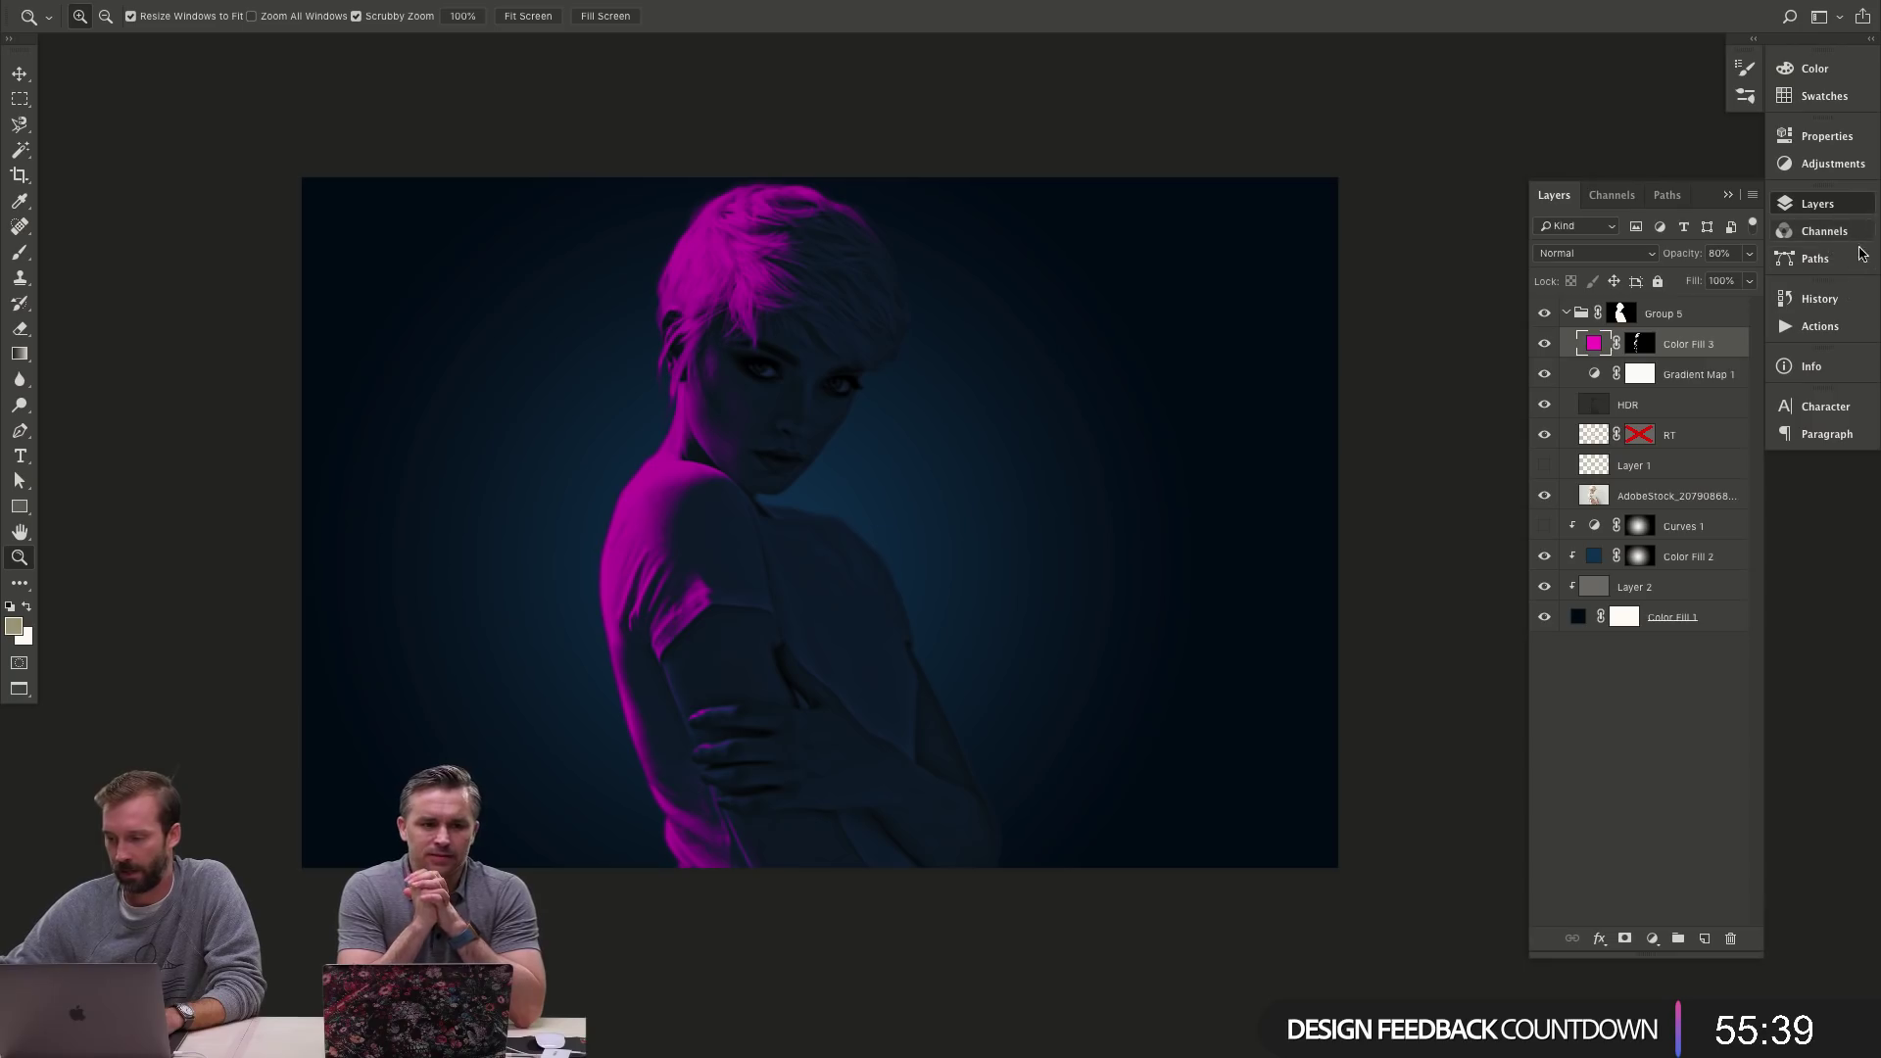
left_click(1822, 299)
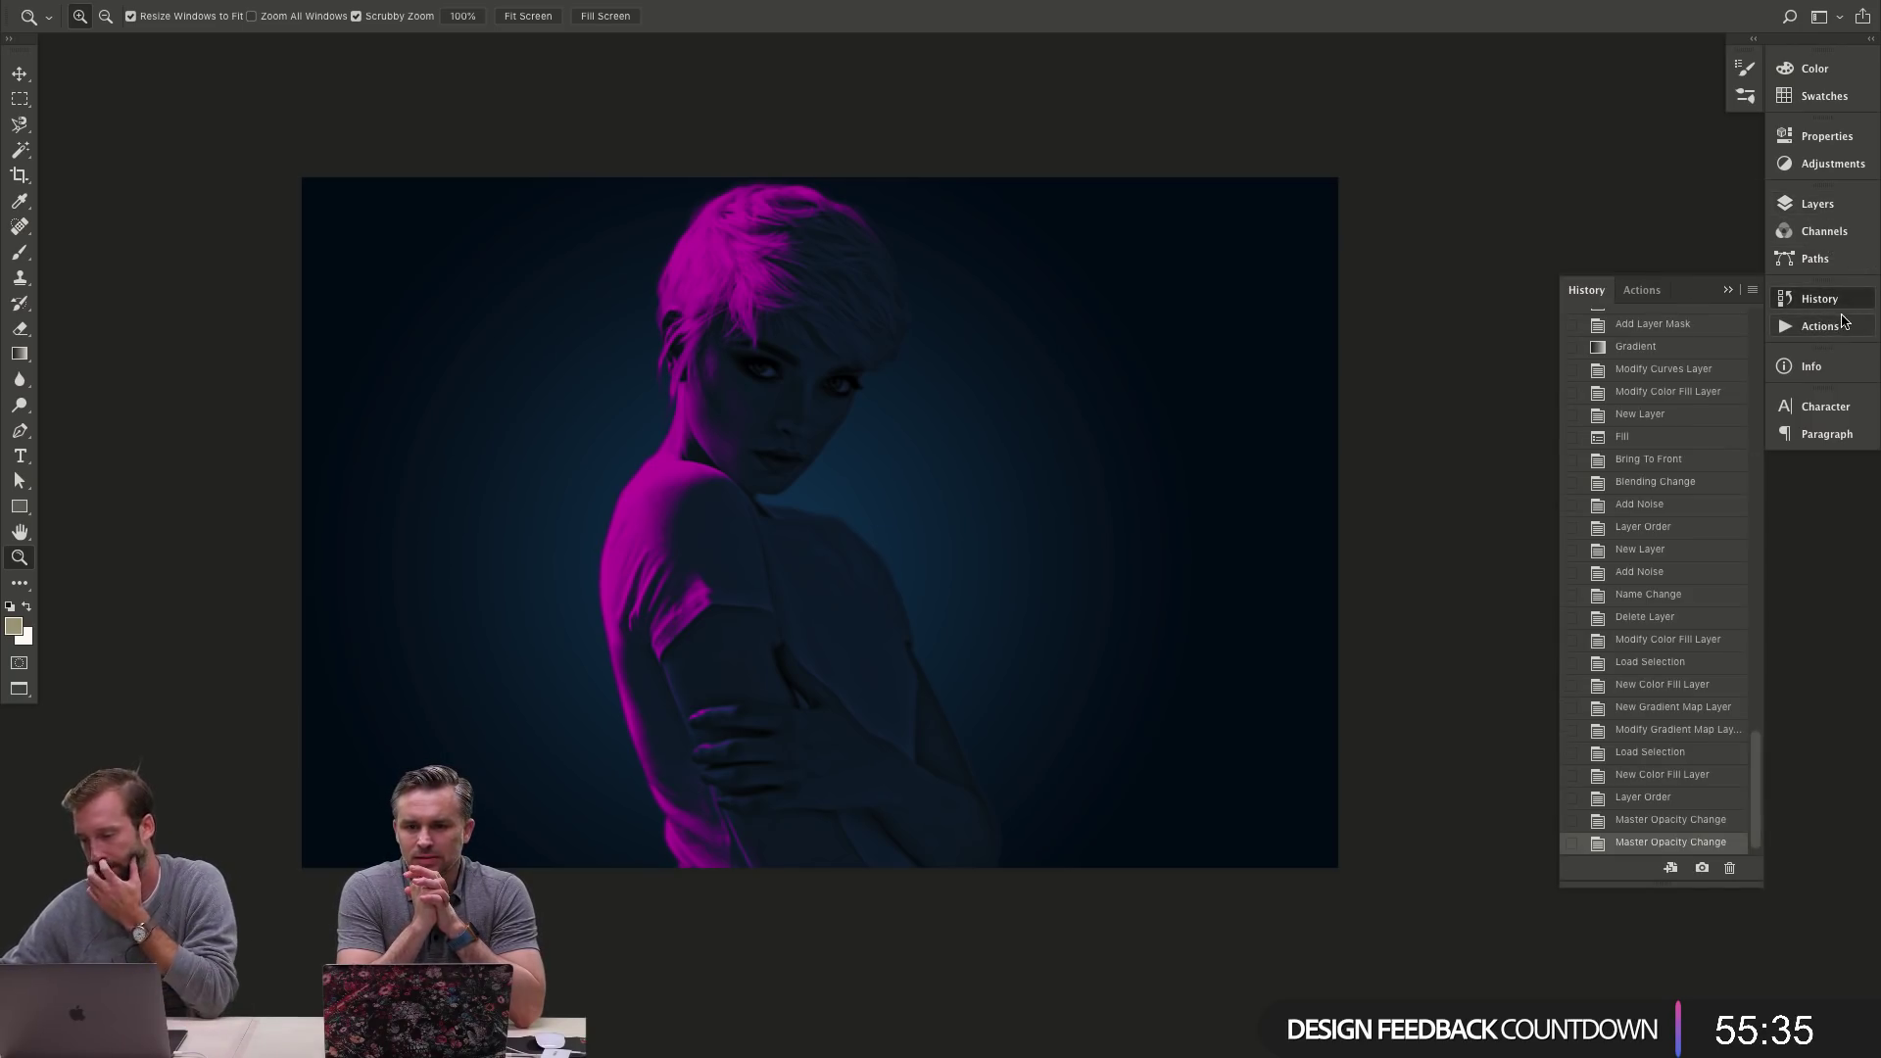
left_click(1824, 232)
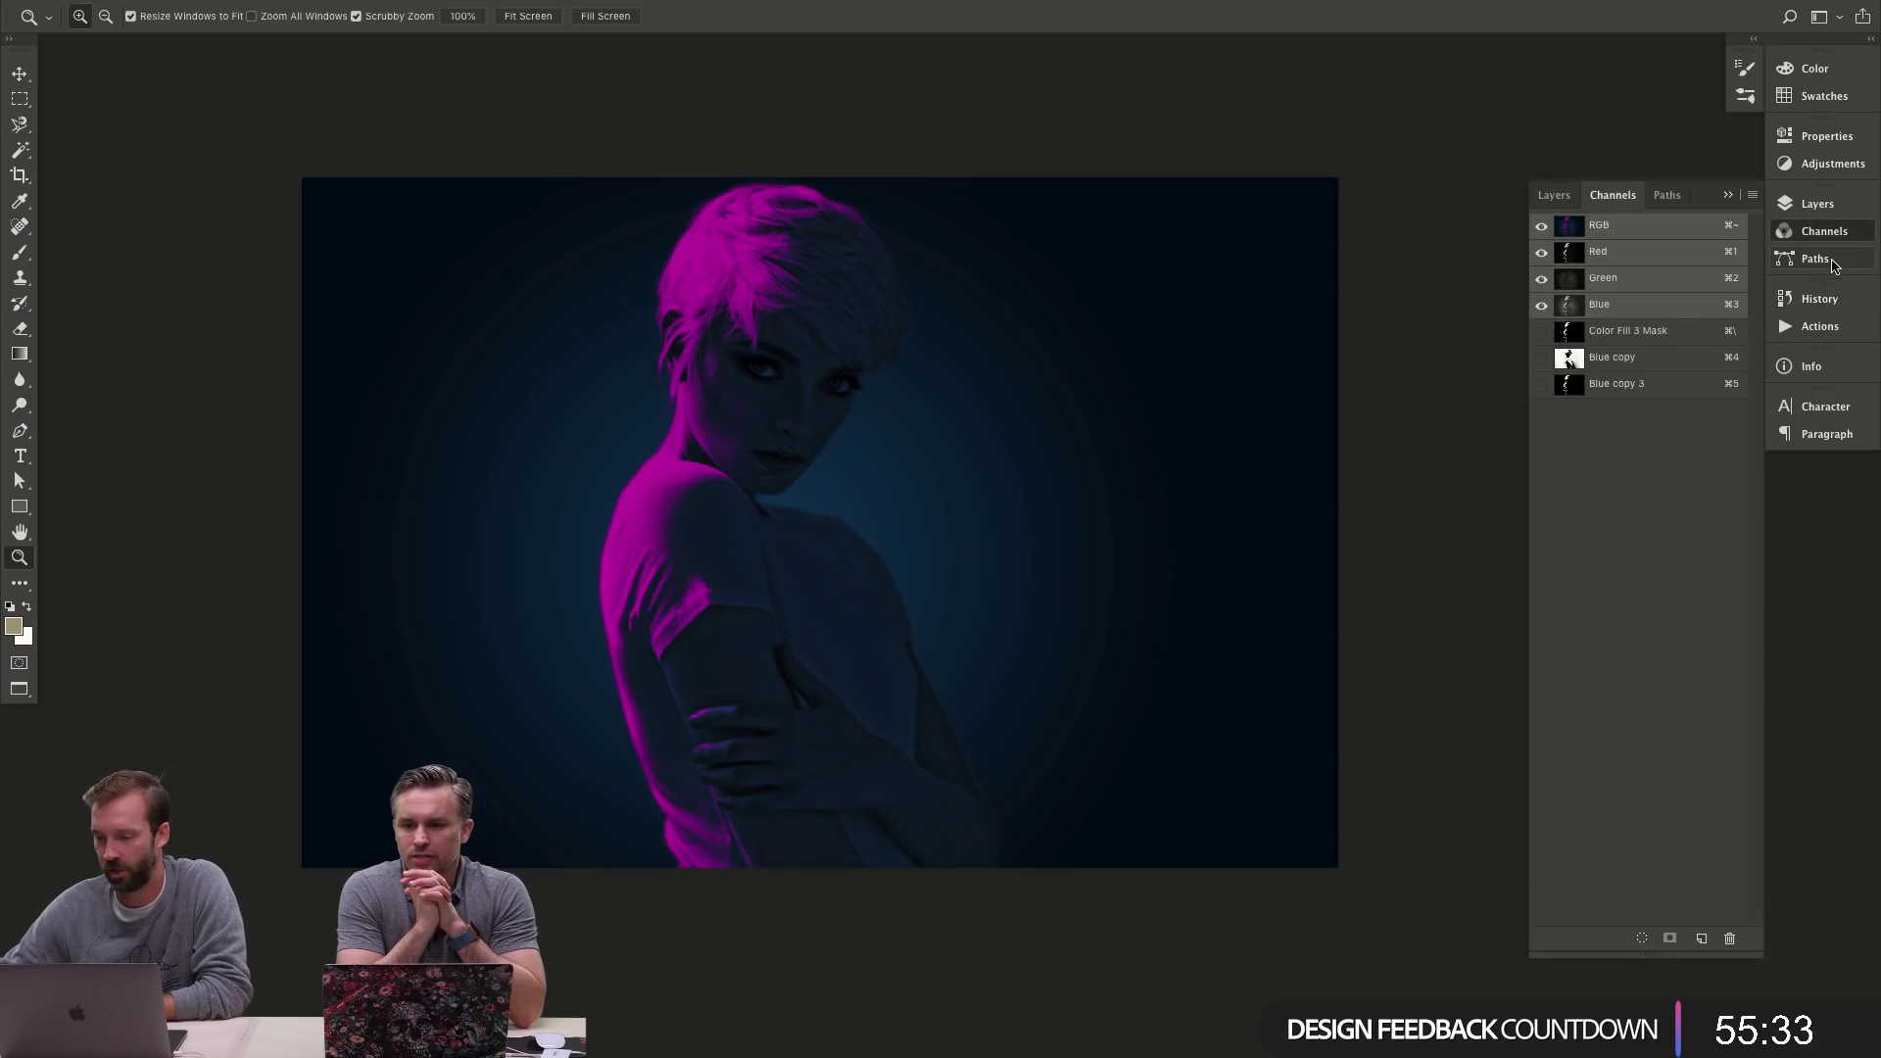
left_click(1630, 383)
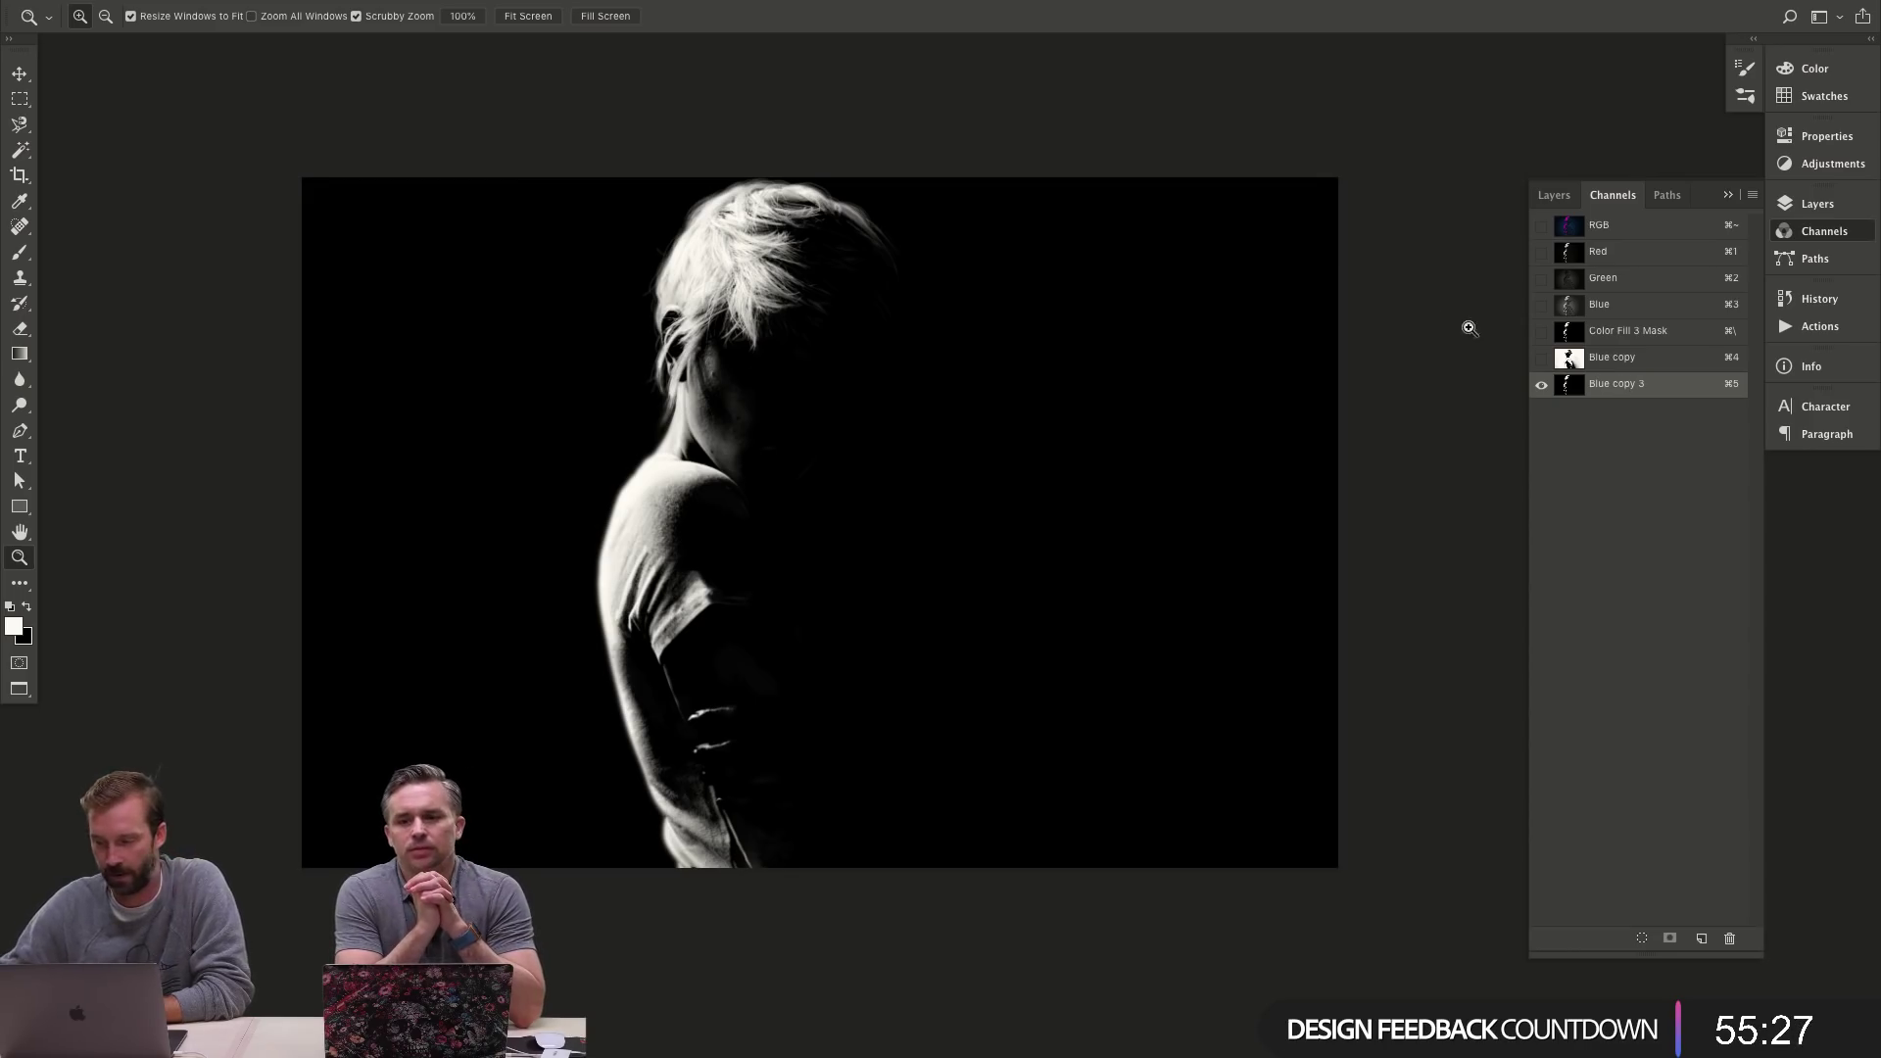
left_click(1554, 195)
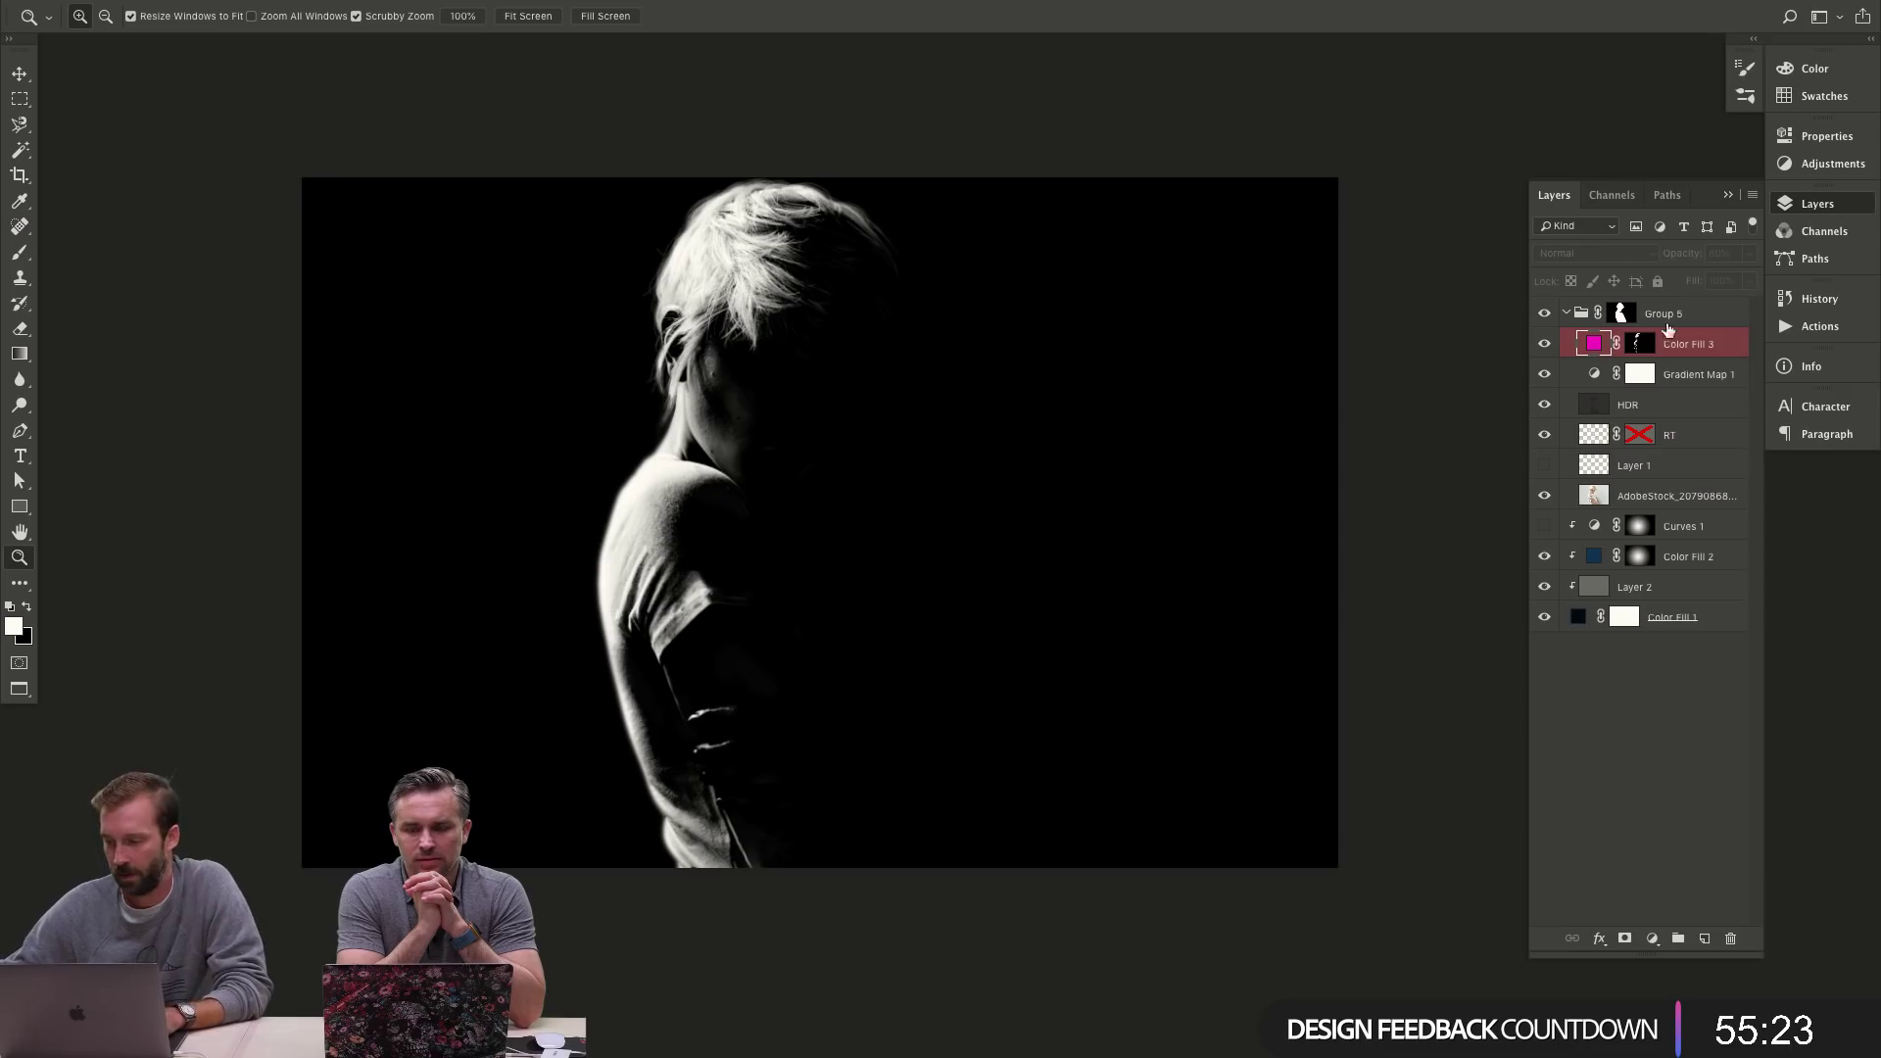
- Add a Curves layer clipped to the magenta fill, and another unclipped Curves layer above the collapsed Group 5
left_click(1639, 343)
left_click_drag(1639, 345, 1636, 384)
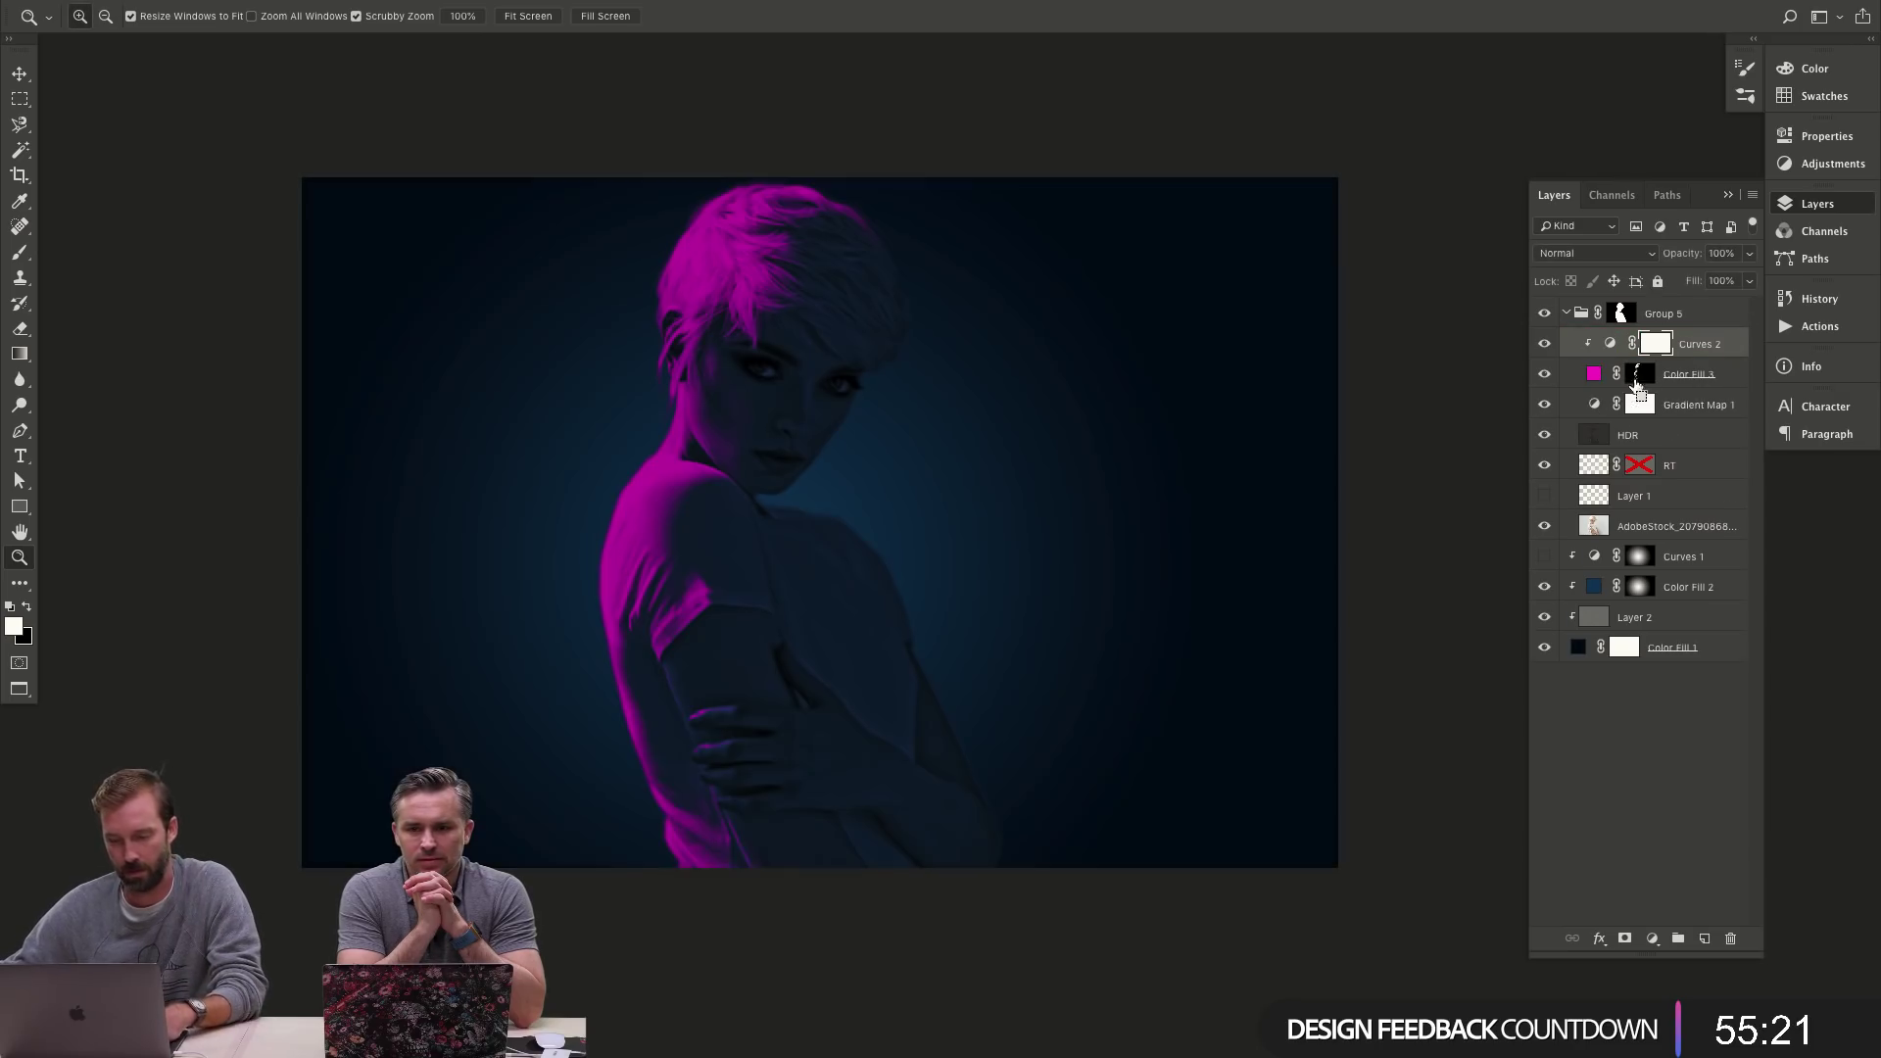
left_click(1568, 314)
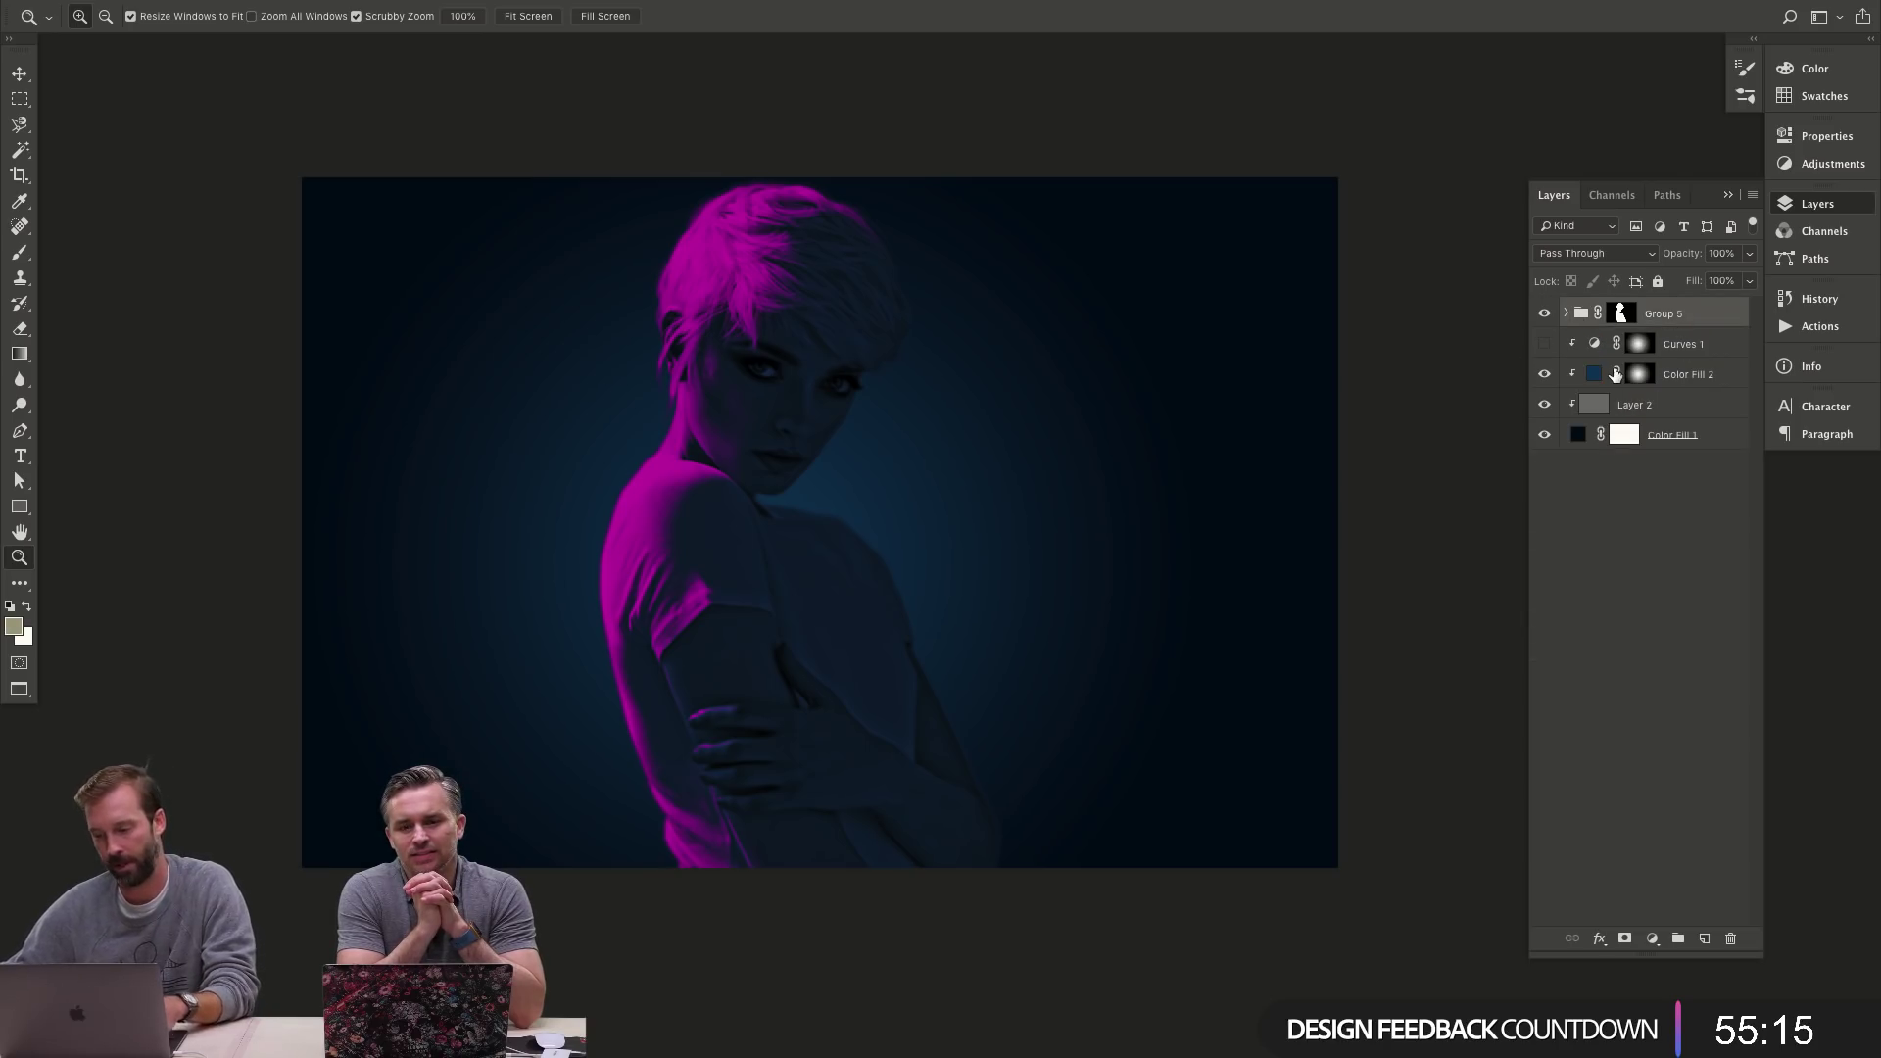
key("ctrl+m")
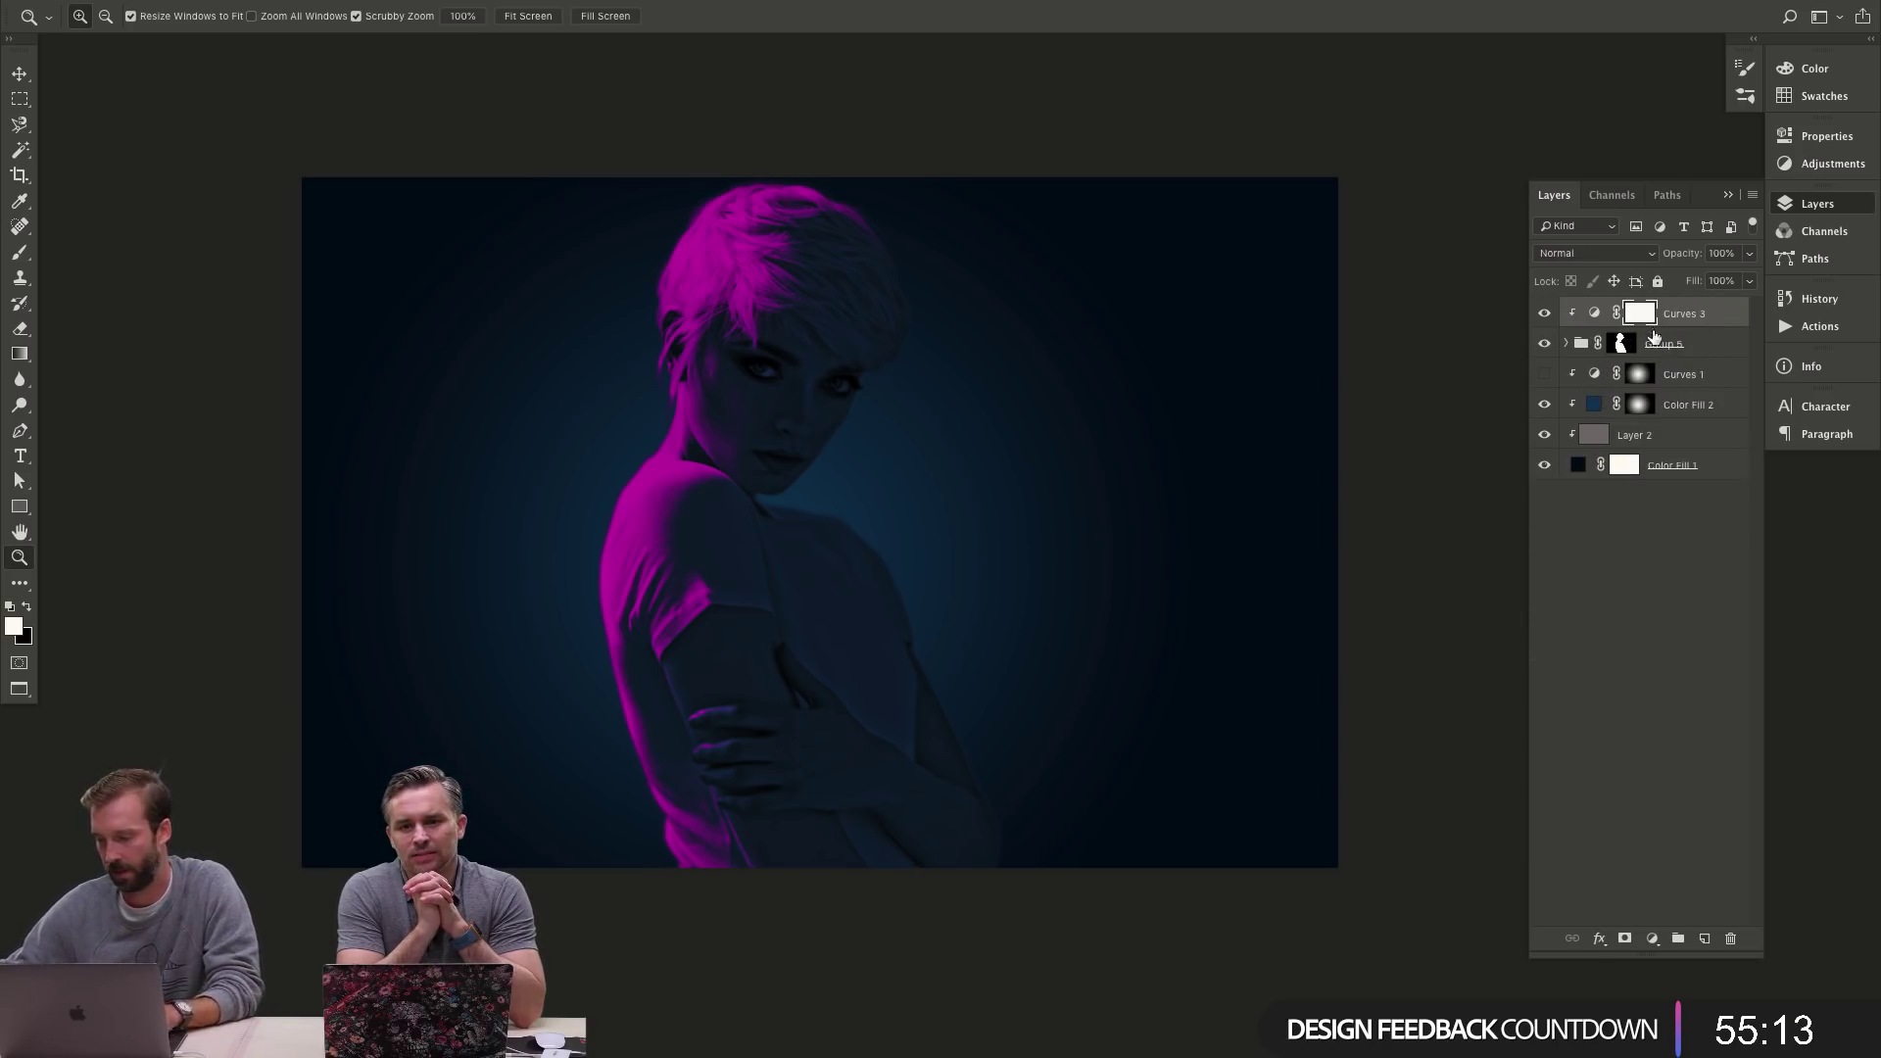
left_click(1653, 330, "alt")
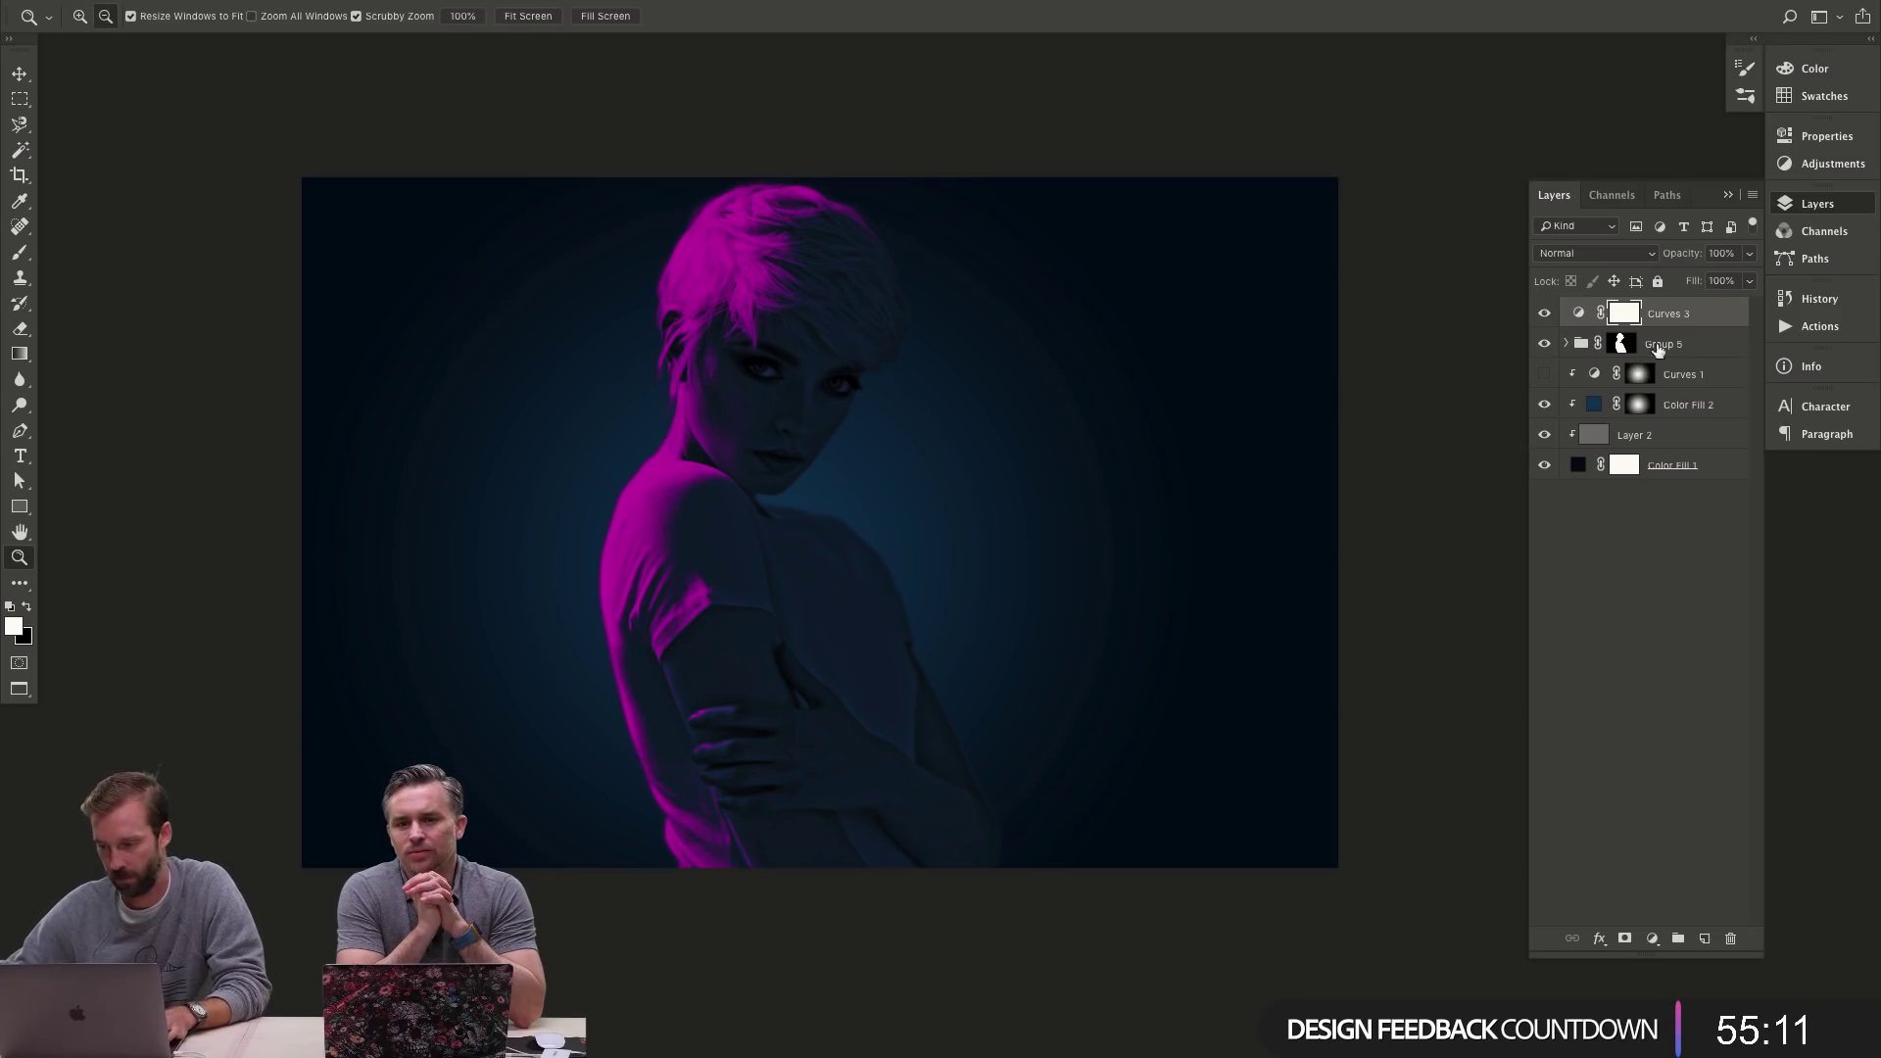
- Raise the black point of the red channel in the top Curves layer to tint the shadows red
double_click(1578, 313)
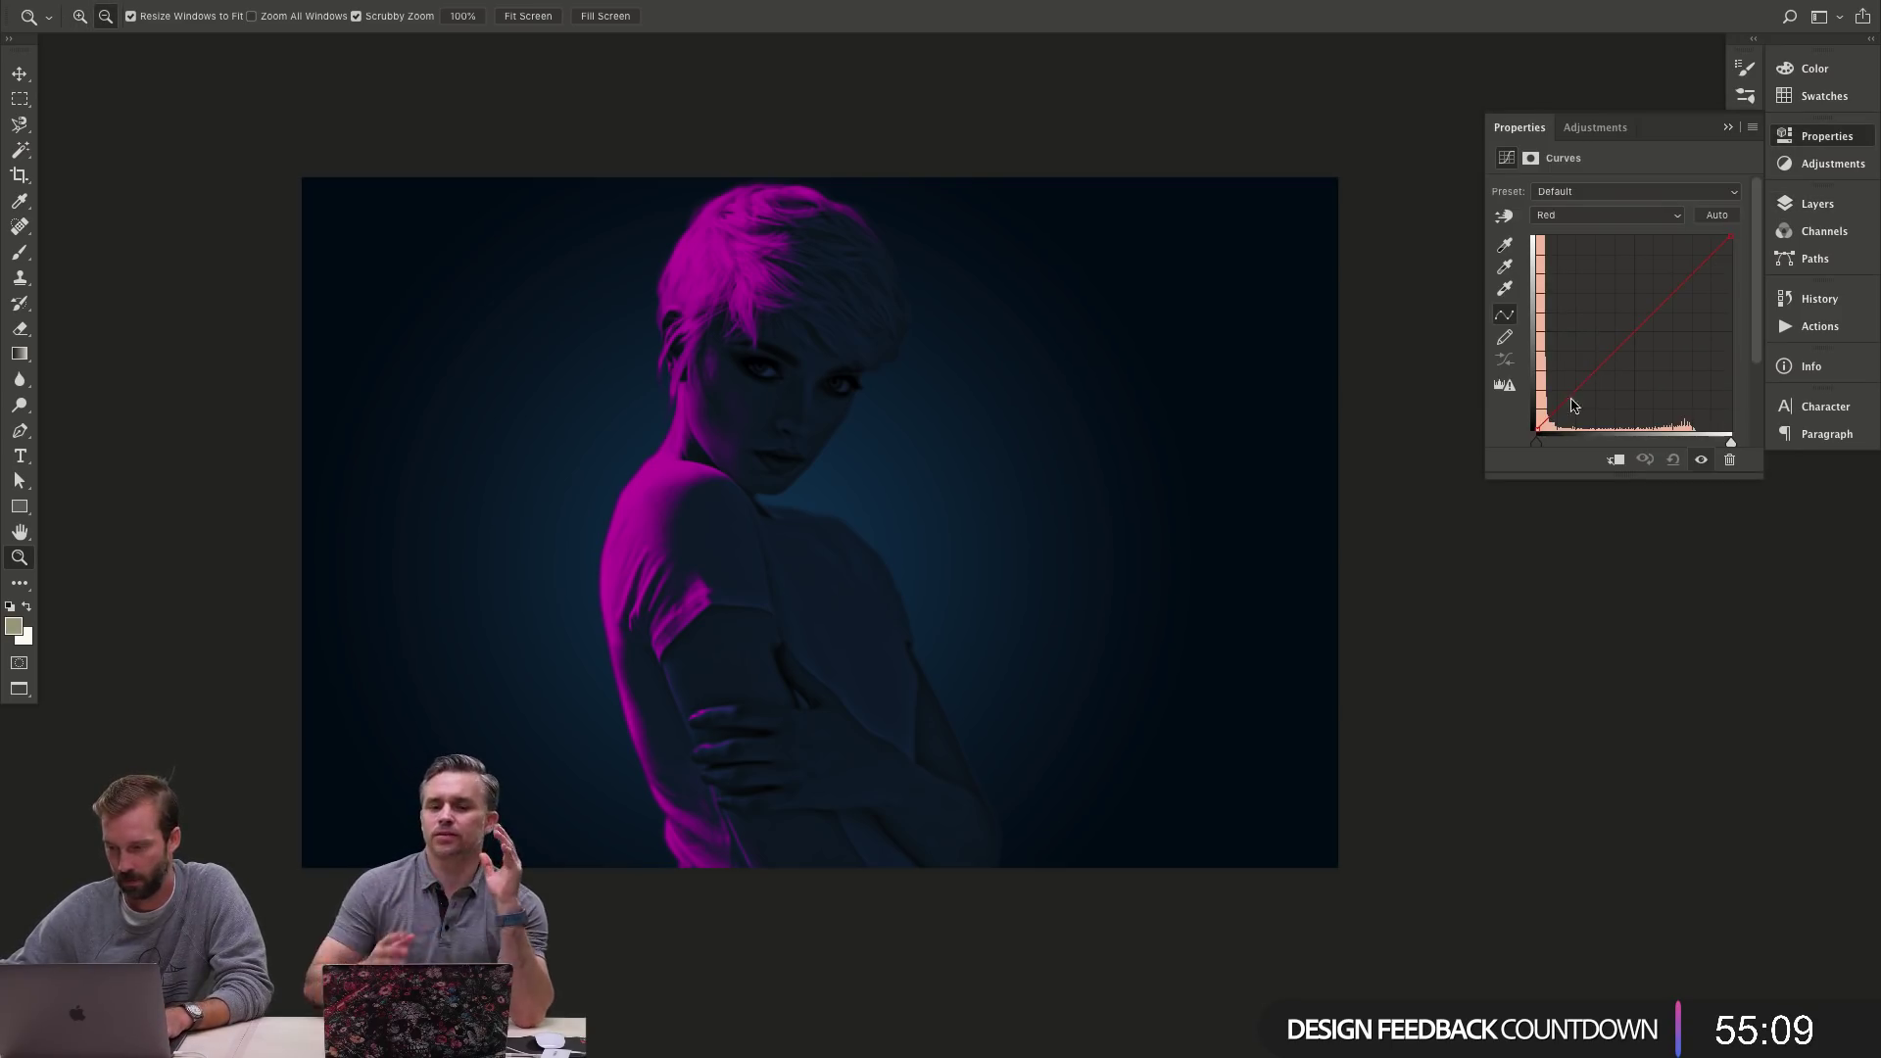
left_click_drag(1573, 405, 1535, 433)
key("alt+4")
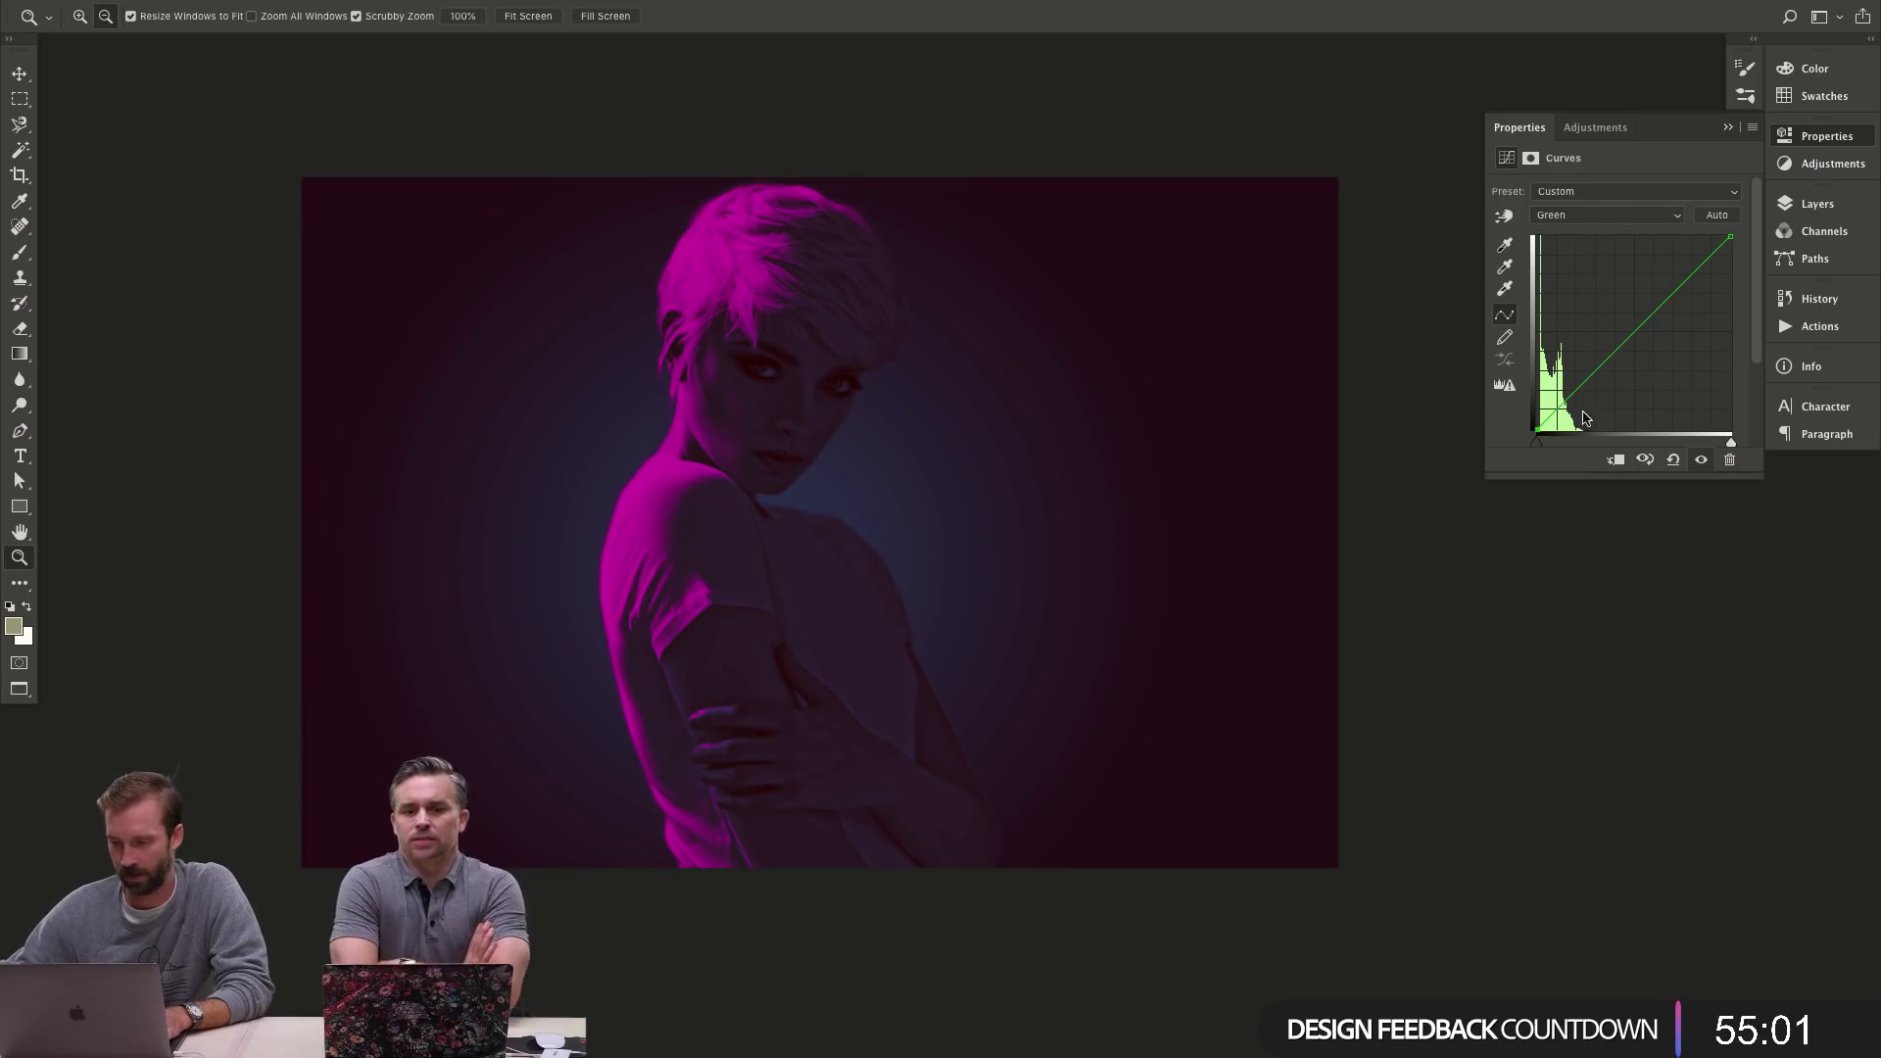
key("alt+3")
left_click_drag(1535, 432, 1542, 369)
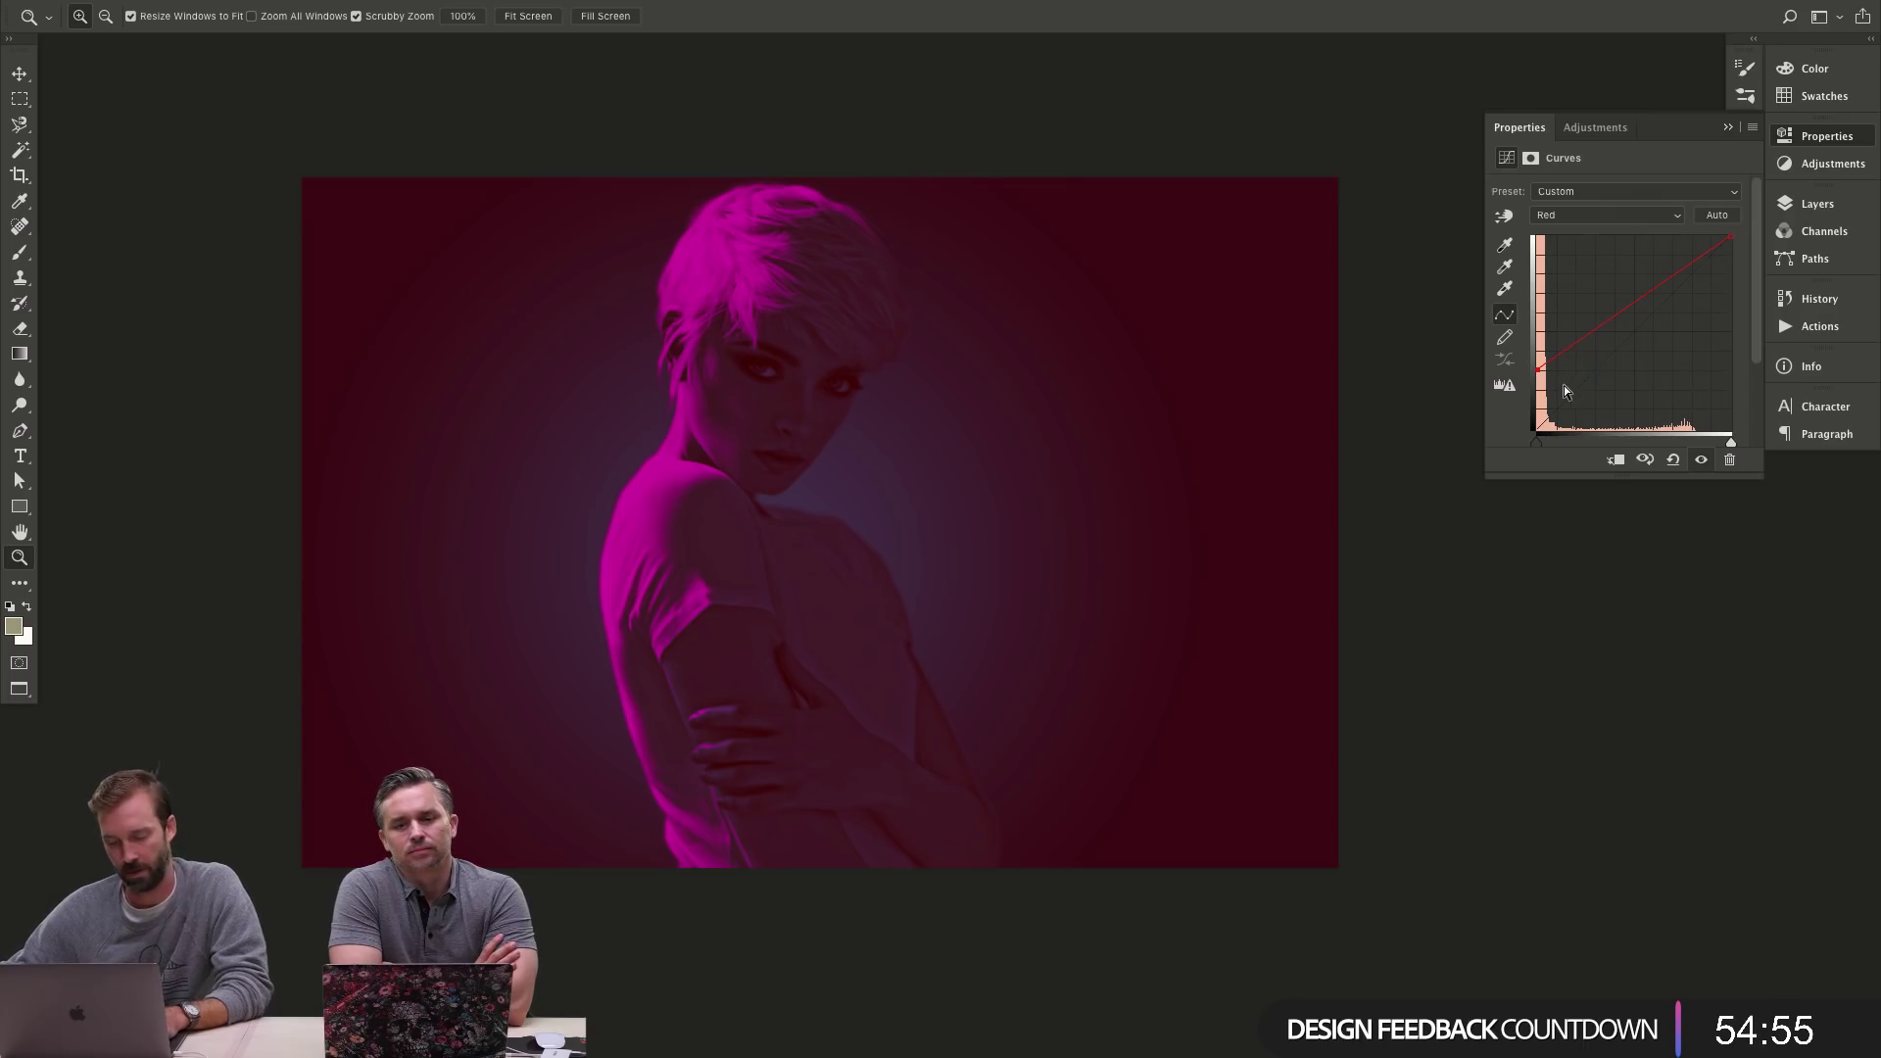
- Invert the top Curves layer's mask and draw a large white radial gradient from beyond the image's left edge to past the subject
key("ctrl+i")
key("g")
key("d")
key("x")
left_click_drag(189, 356, 653, 580)
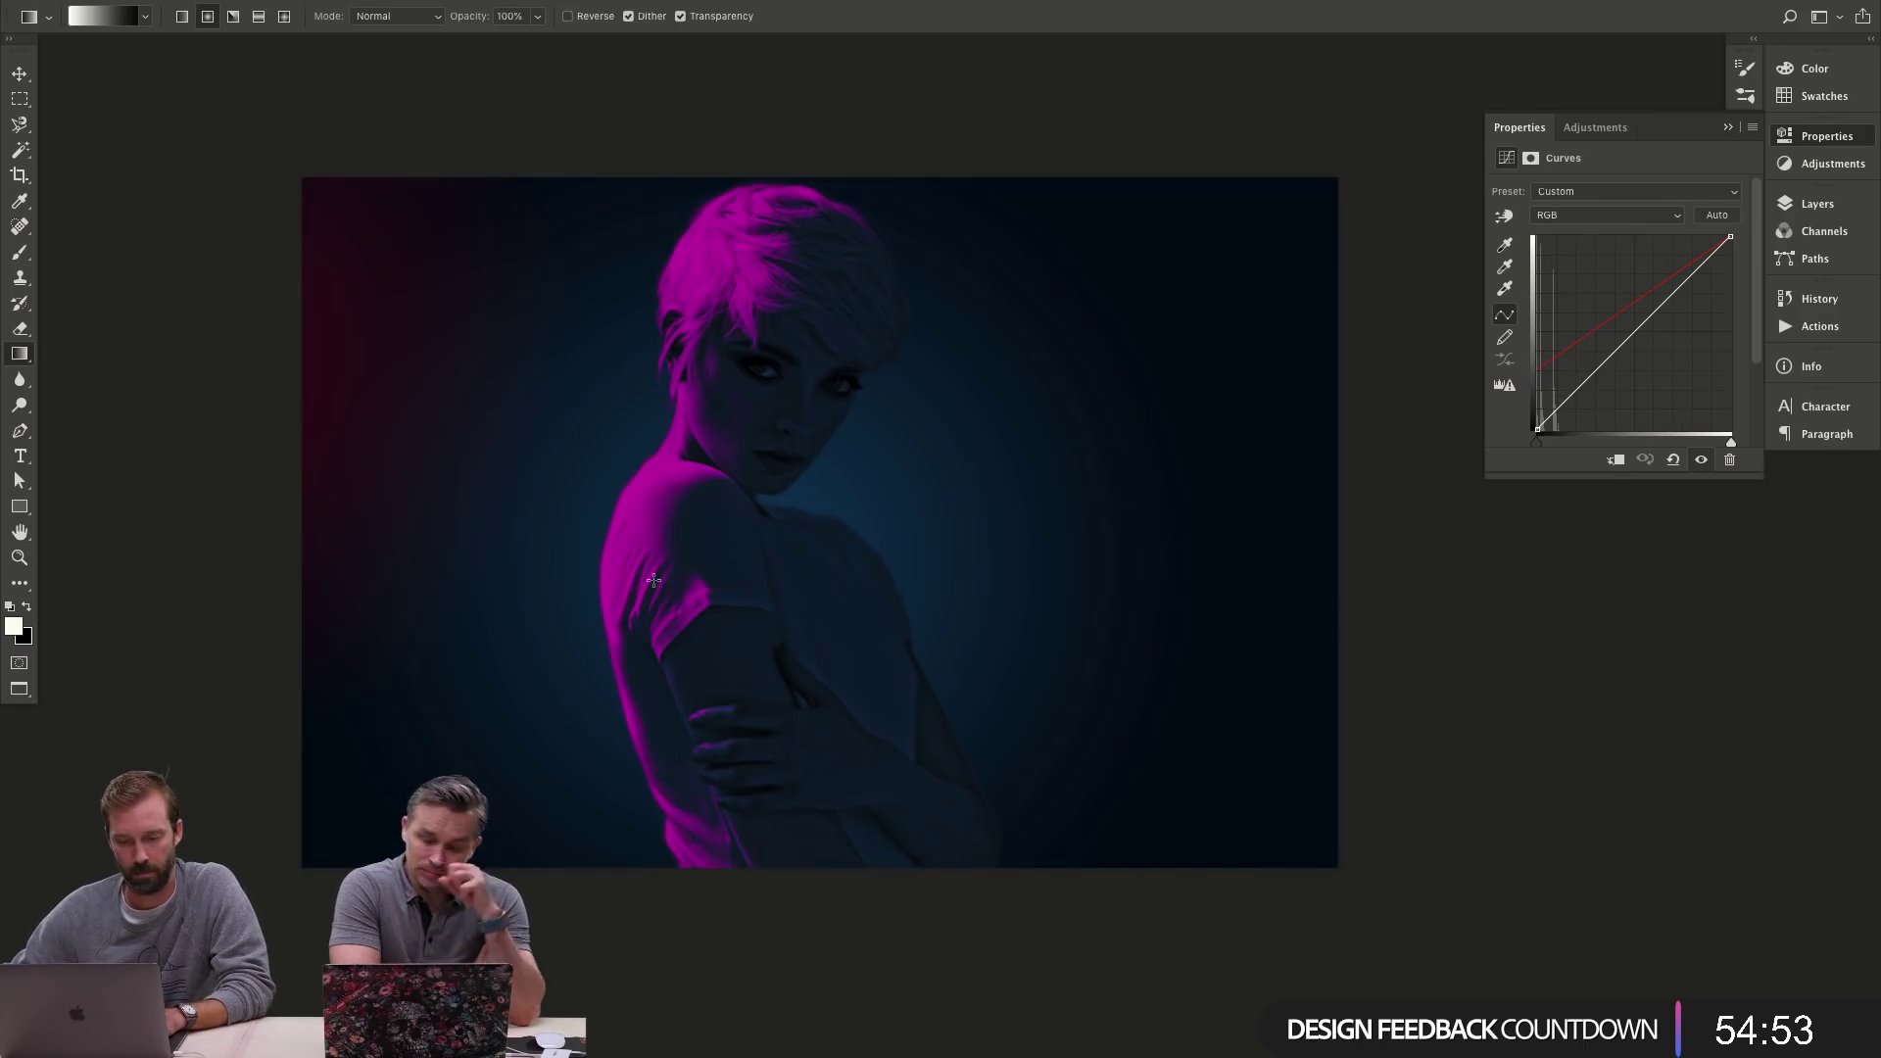
left_click_drag(171, 343, 862, 685)
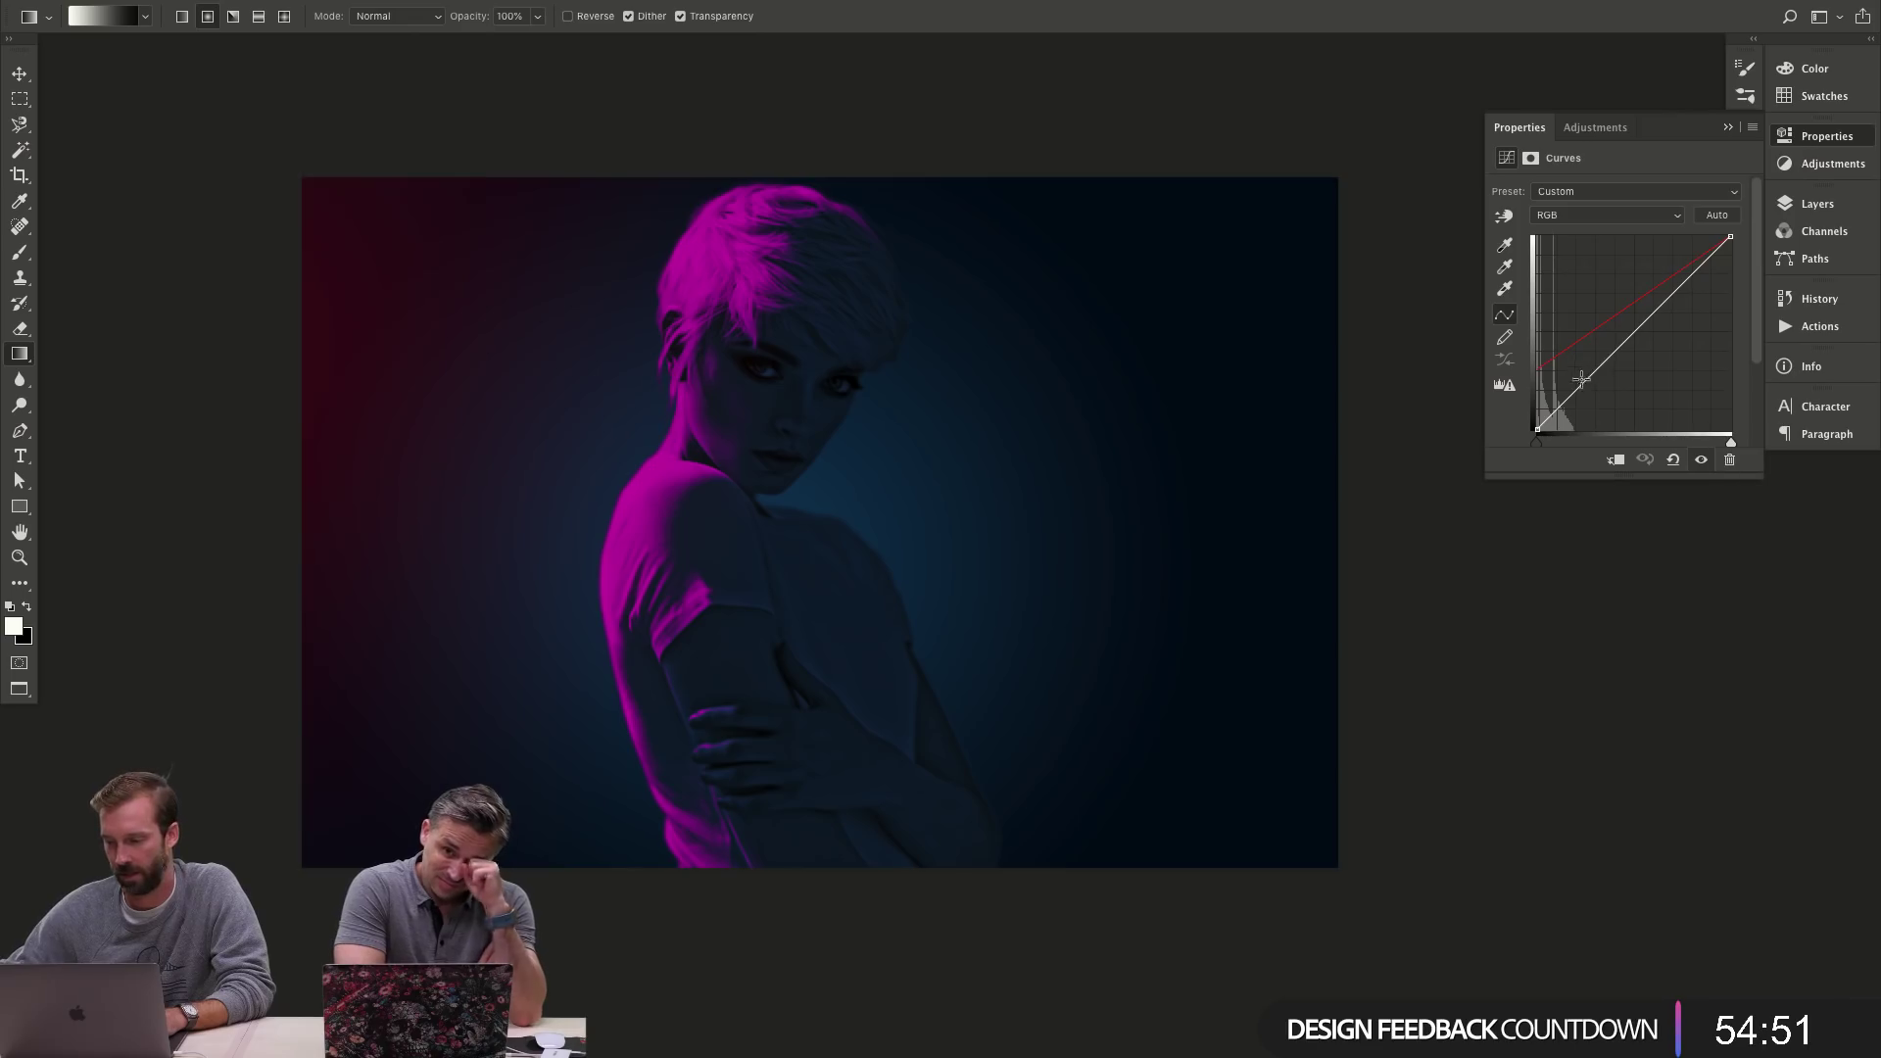
- Raise the red channel's black point further and lift the blue channel's black point to turn the left-side glow magenta
key("alt+3")
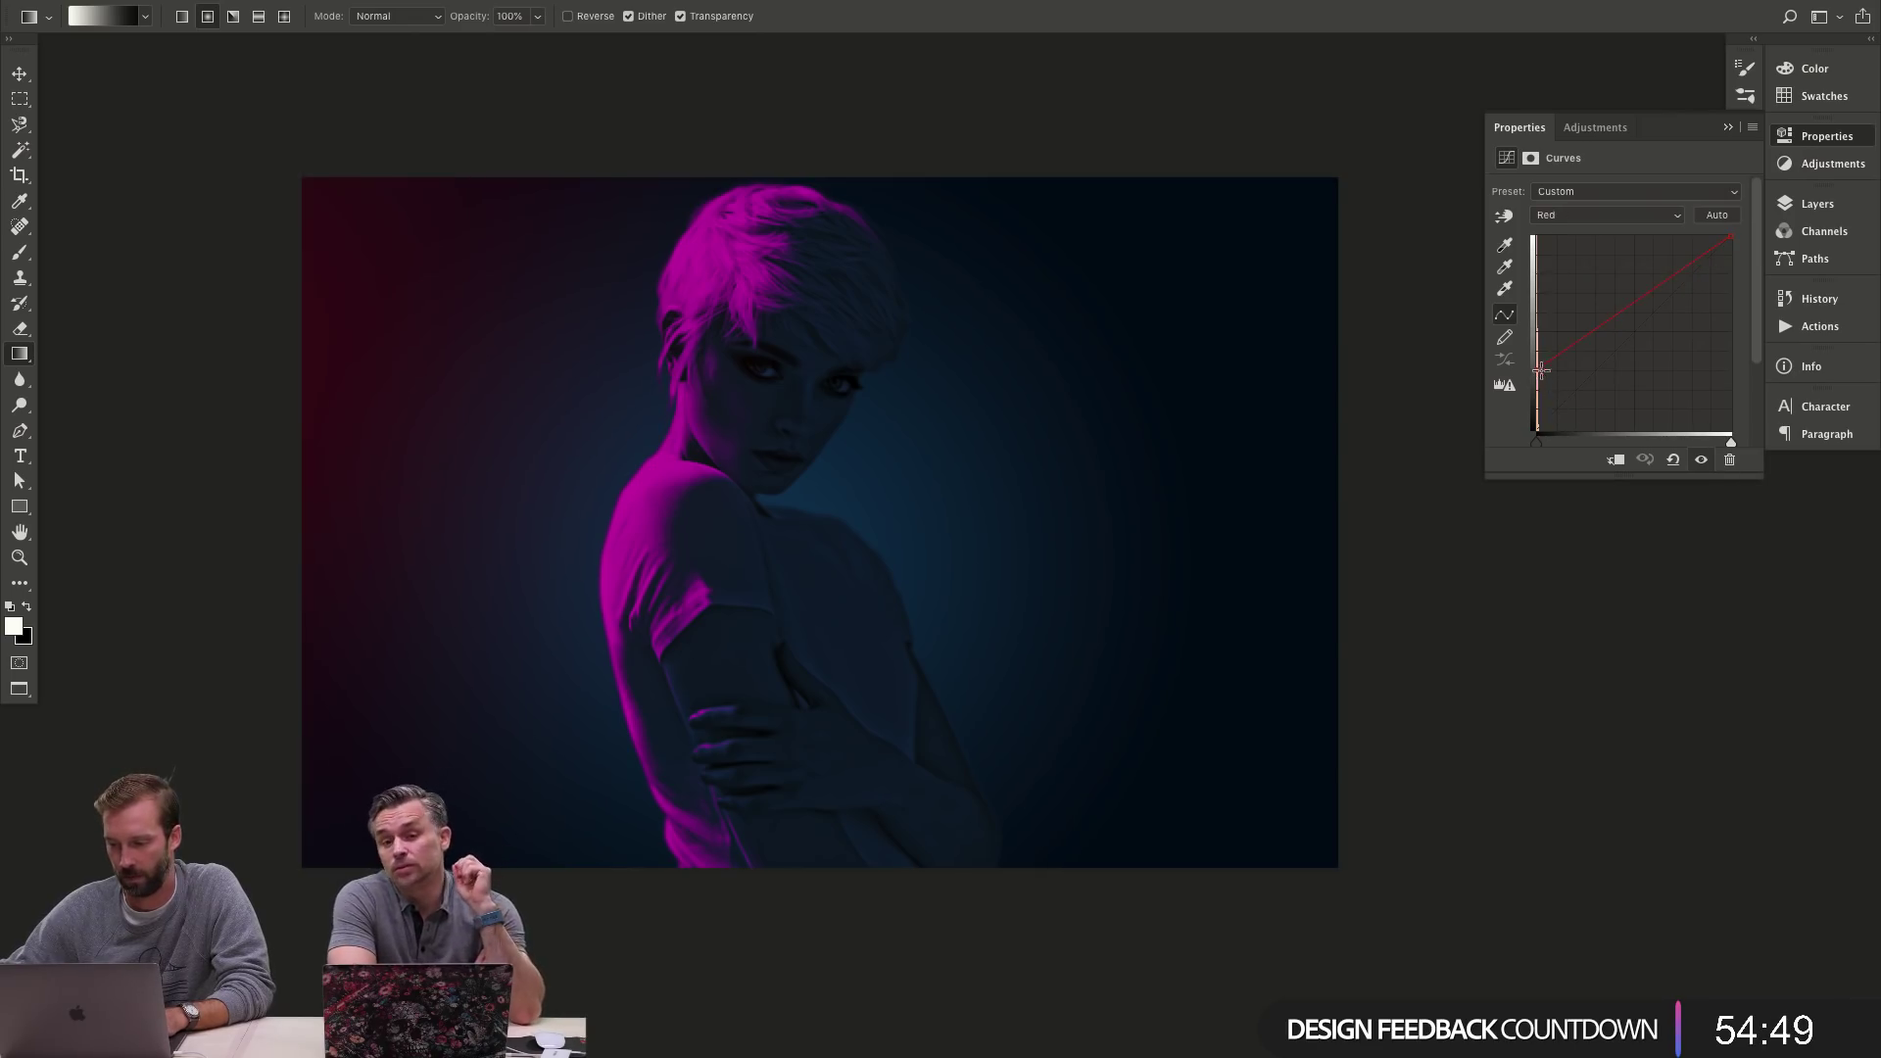
left_click_drag(1541, 371, 1527, 341)
key("alt+5")
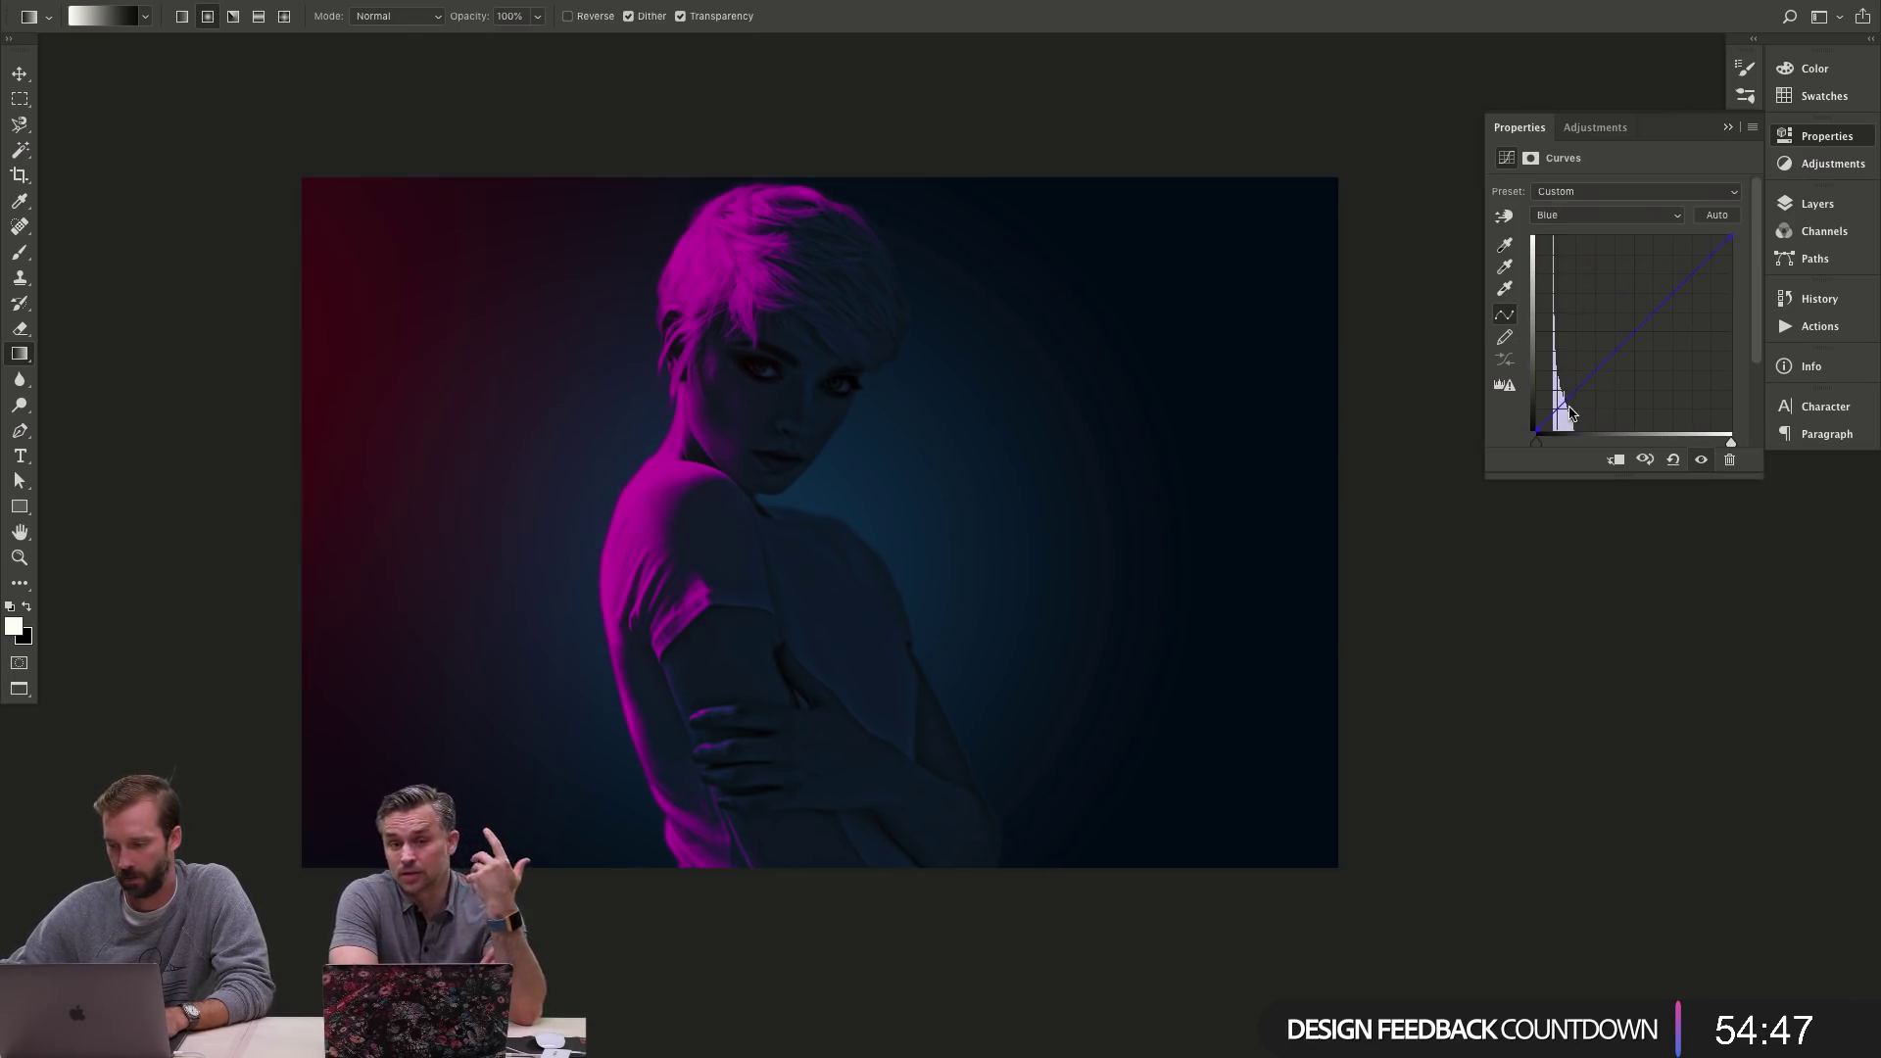
left_click_drag(1536, 431, 1521, 363)
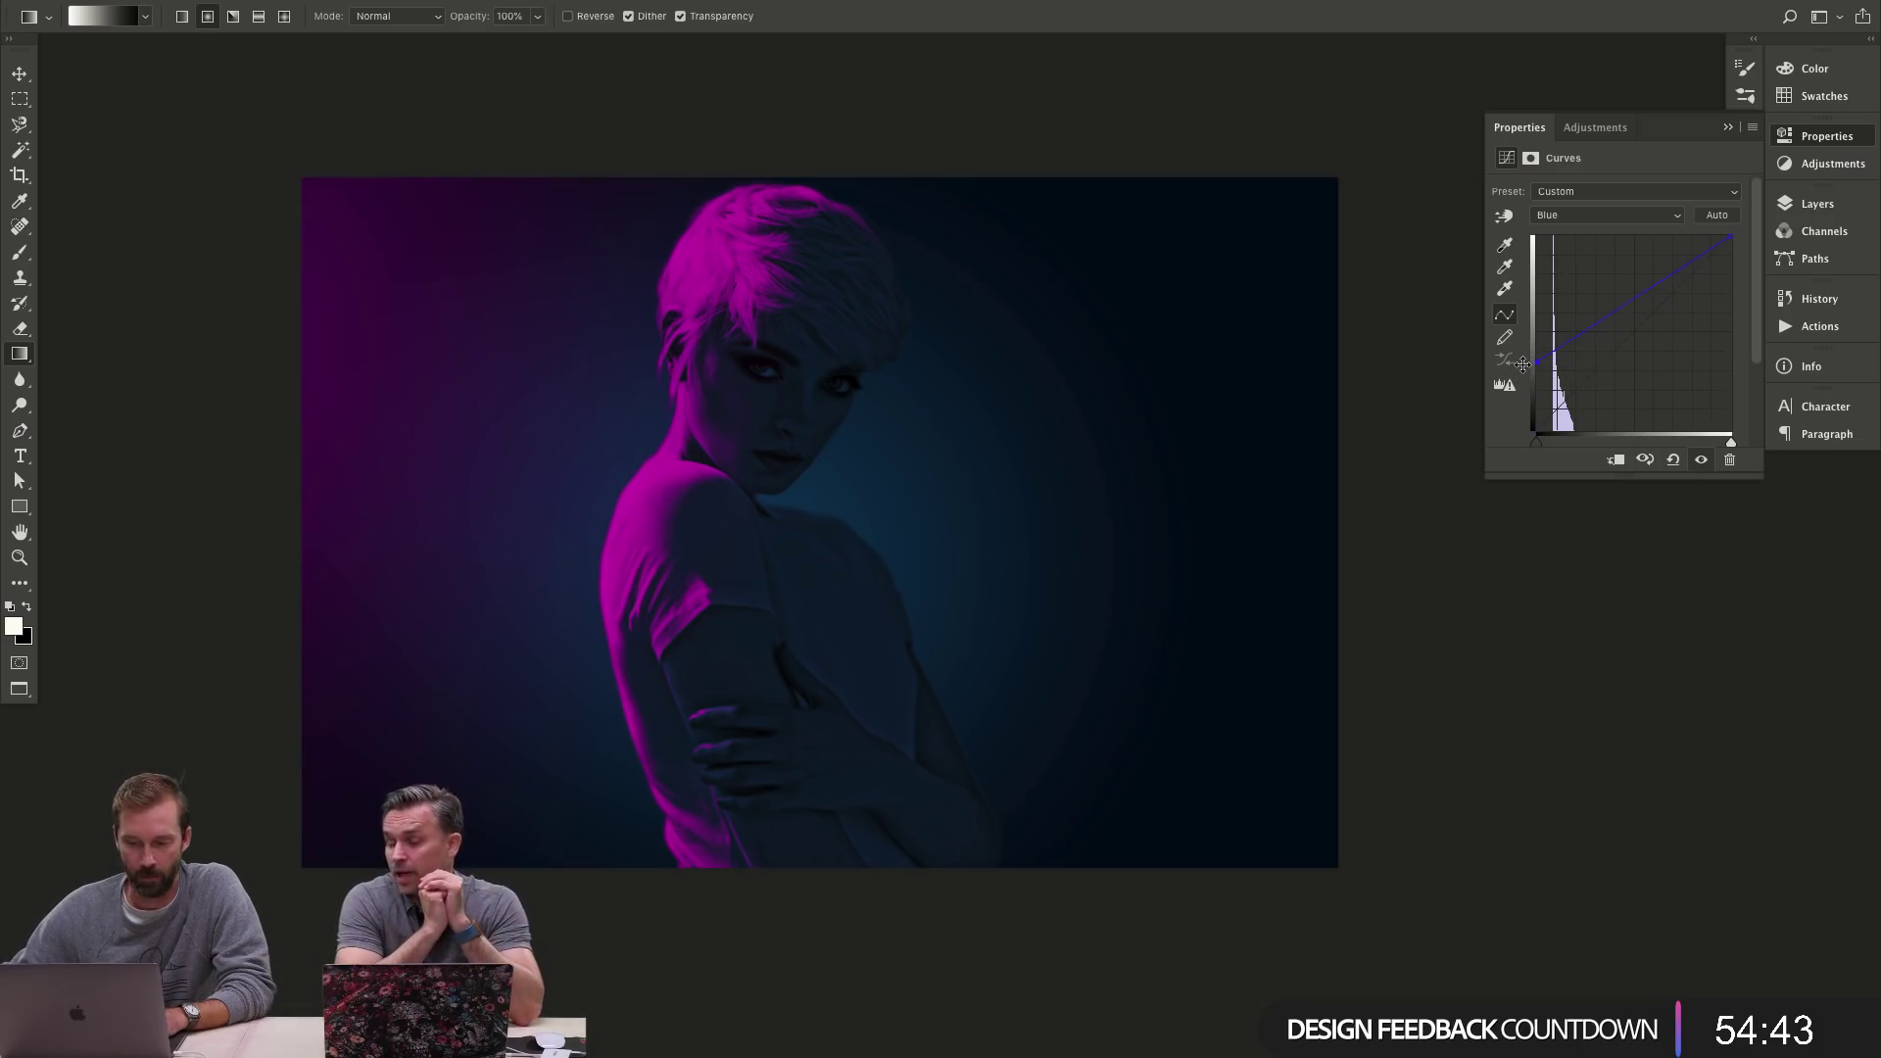
- Examine the magenta rim light on the subject's face, hair and shoulder against the background glow up close
key("z")
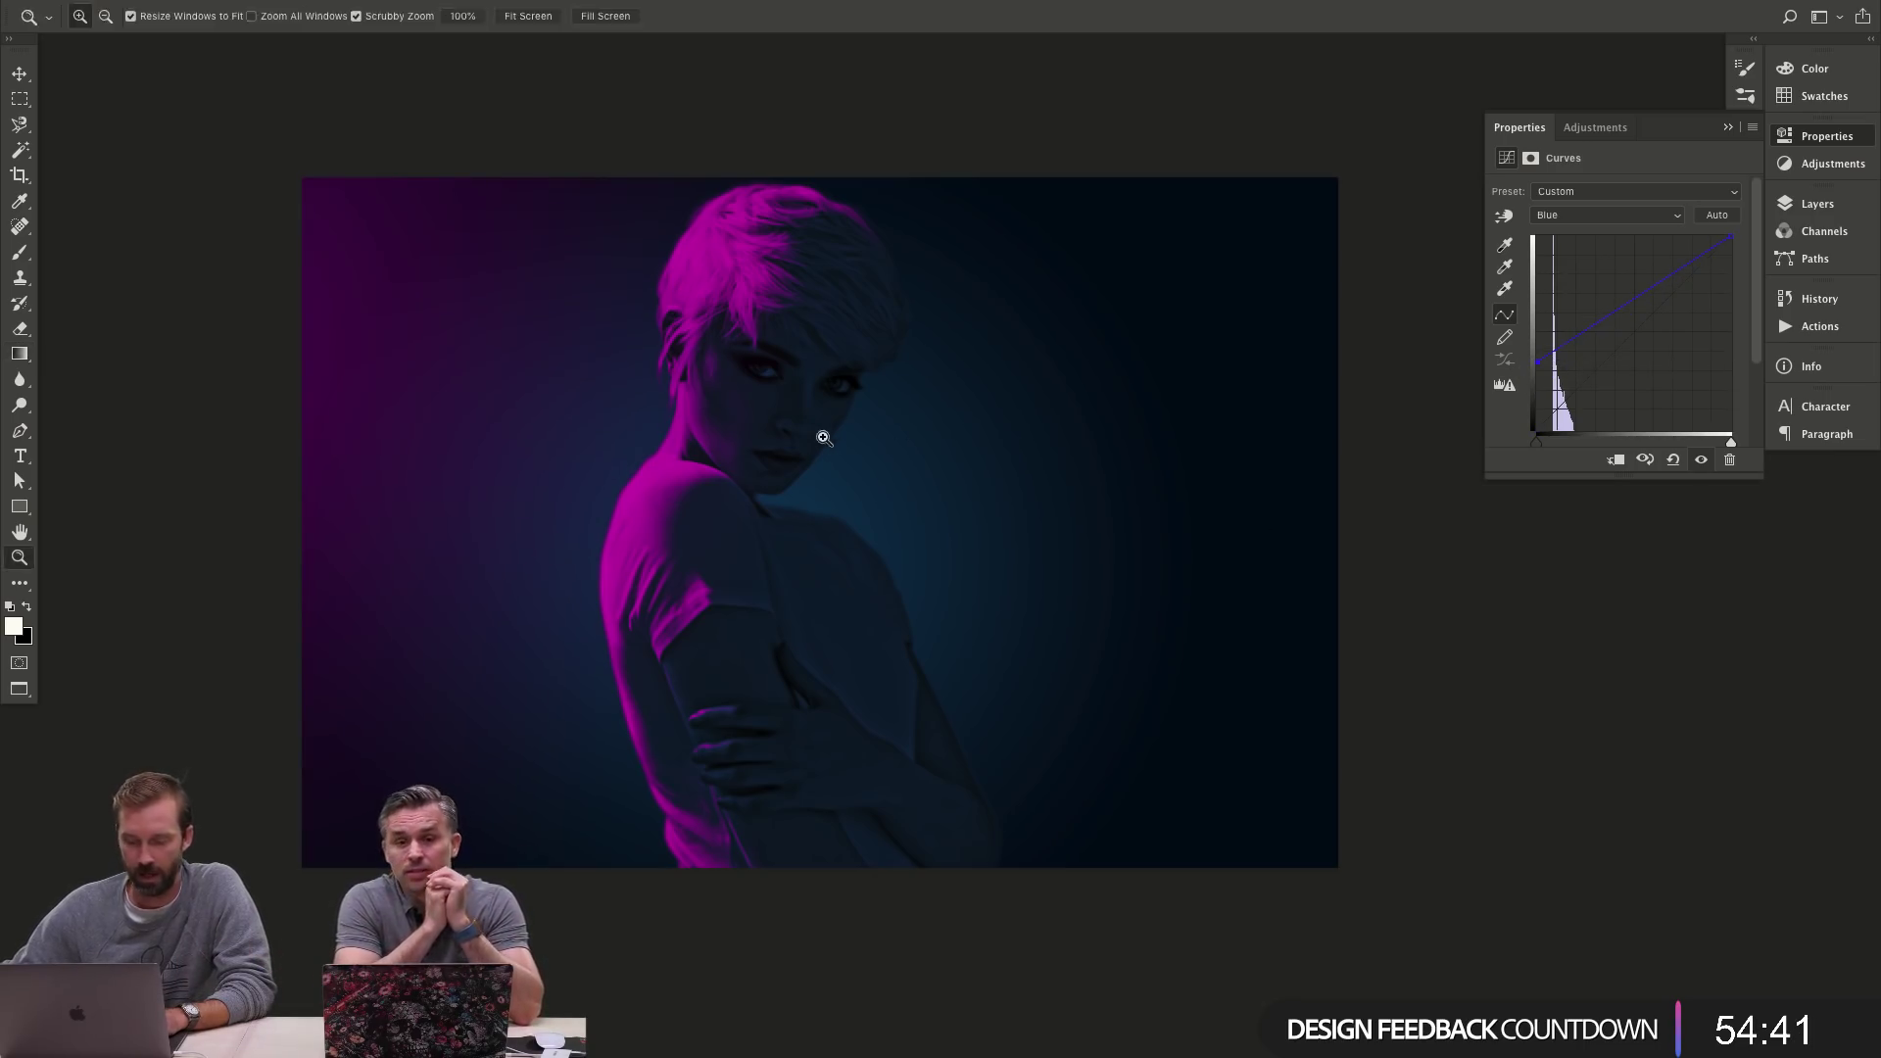
left_click(816, 471)
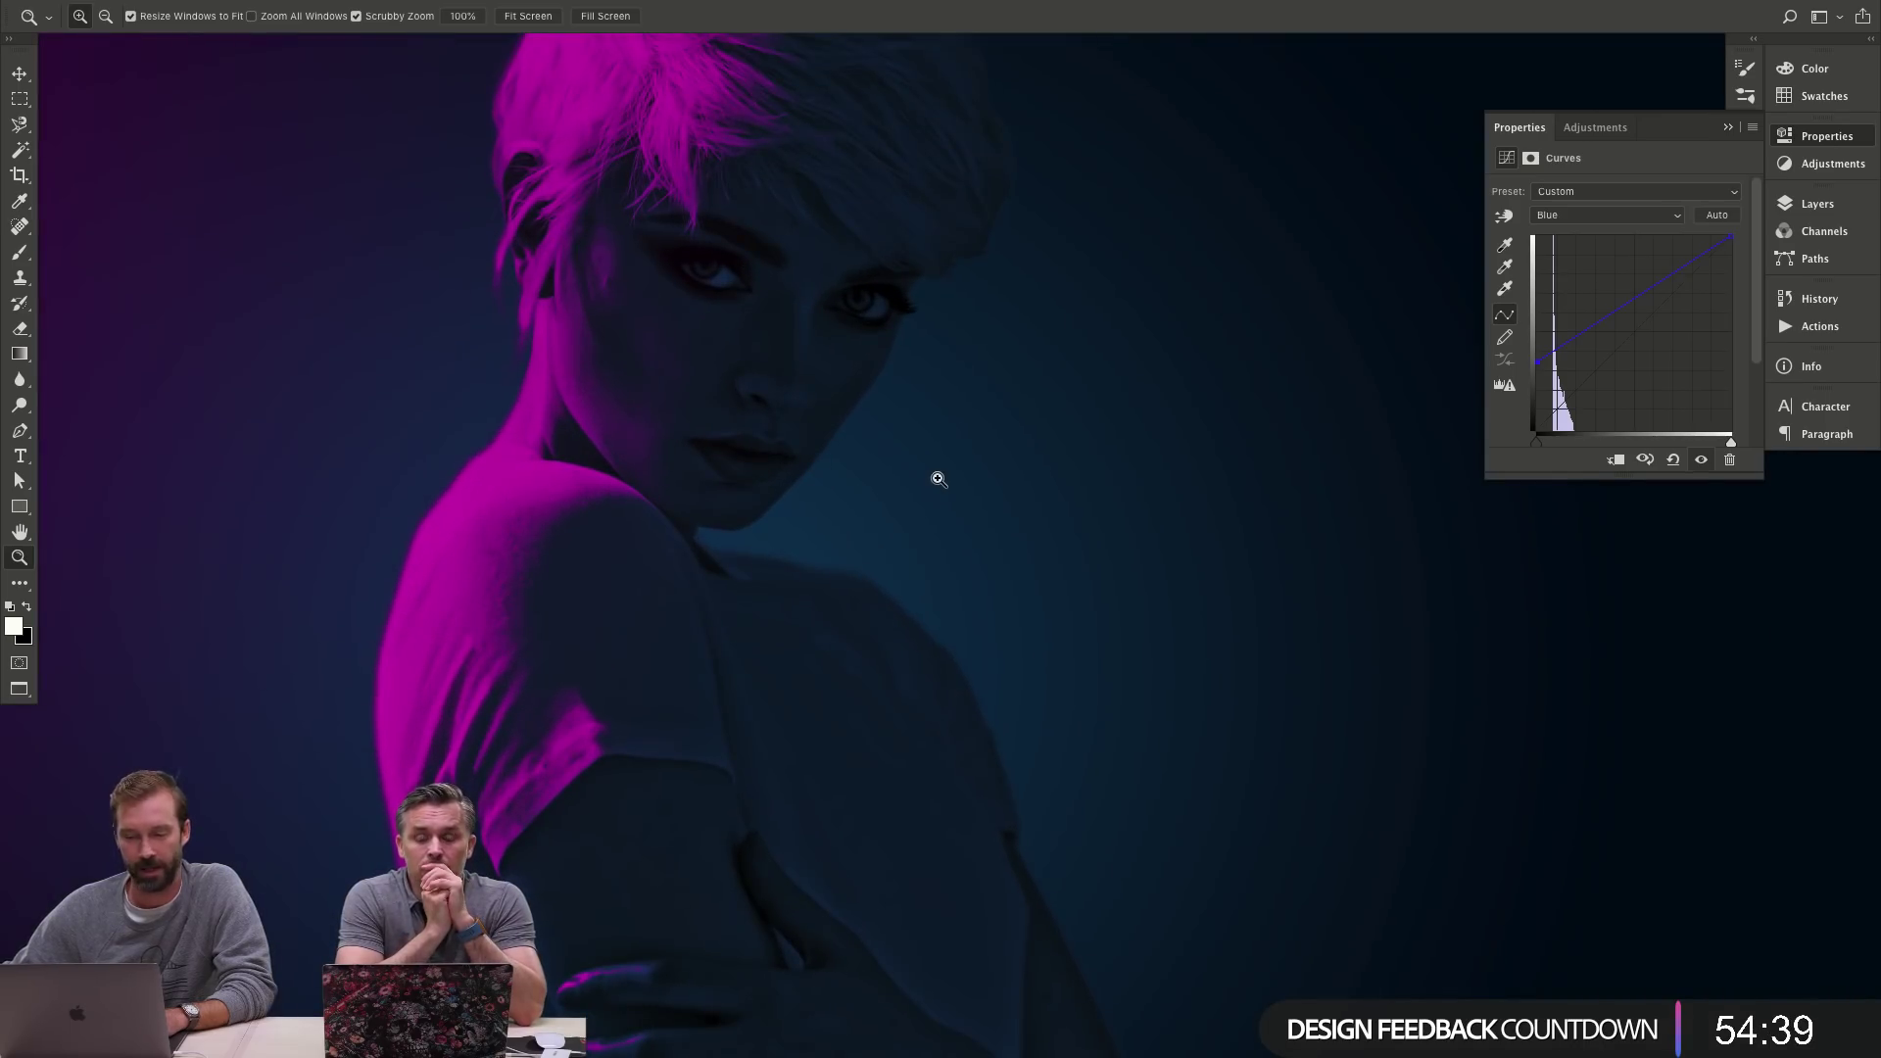
left_click_drag(773, 412, 853, 504)
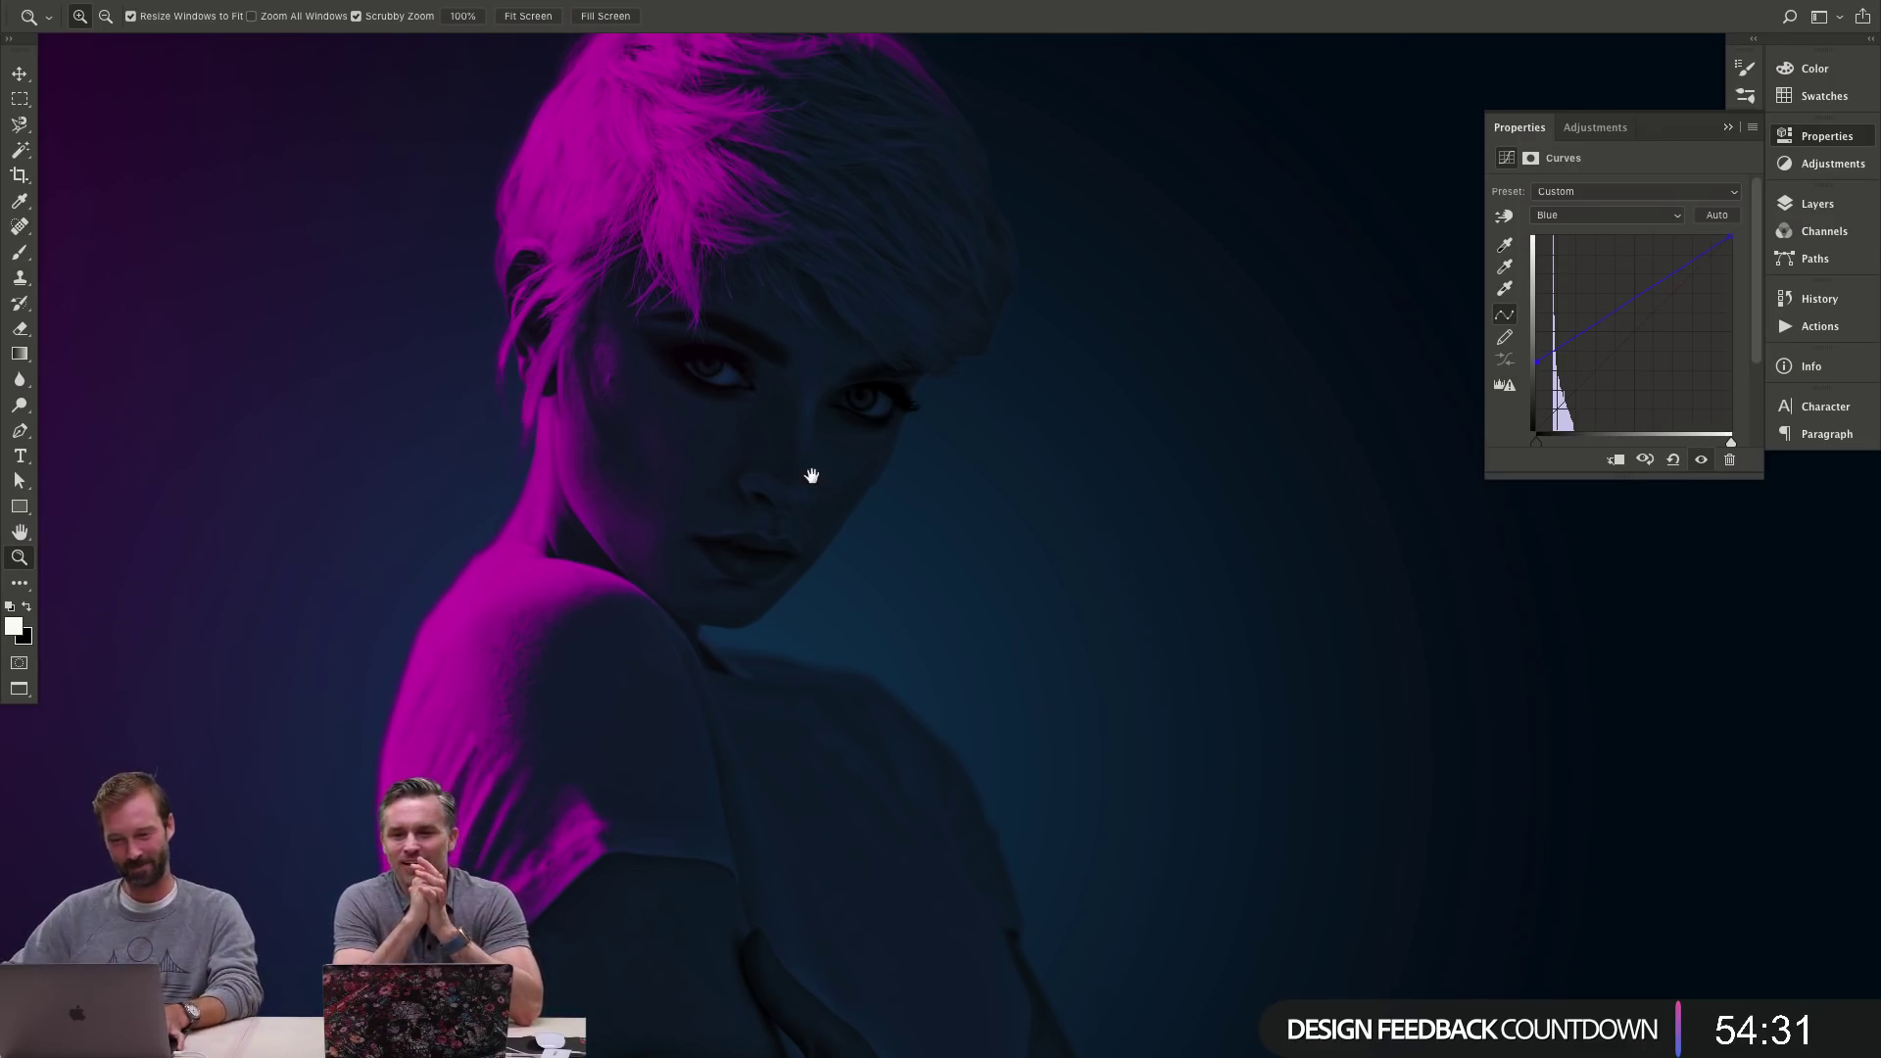
left_click_drag(811, 475, 815, 500)
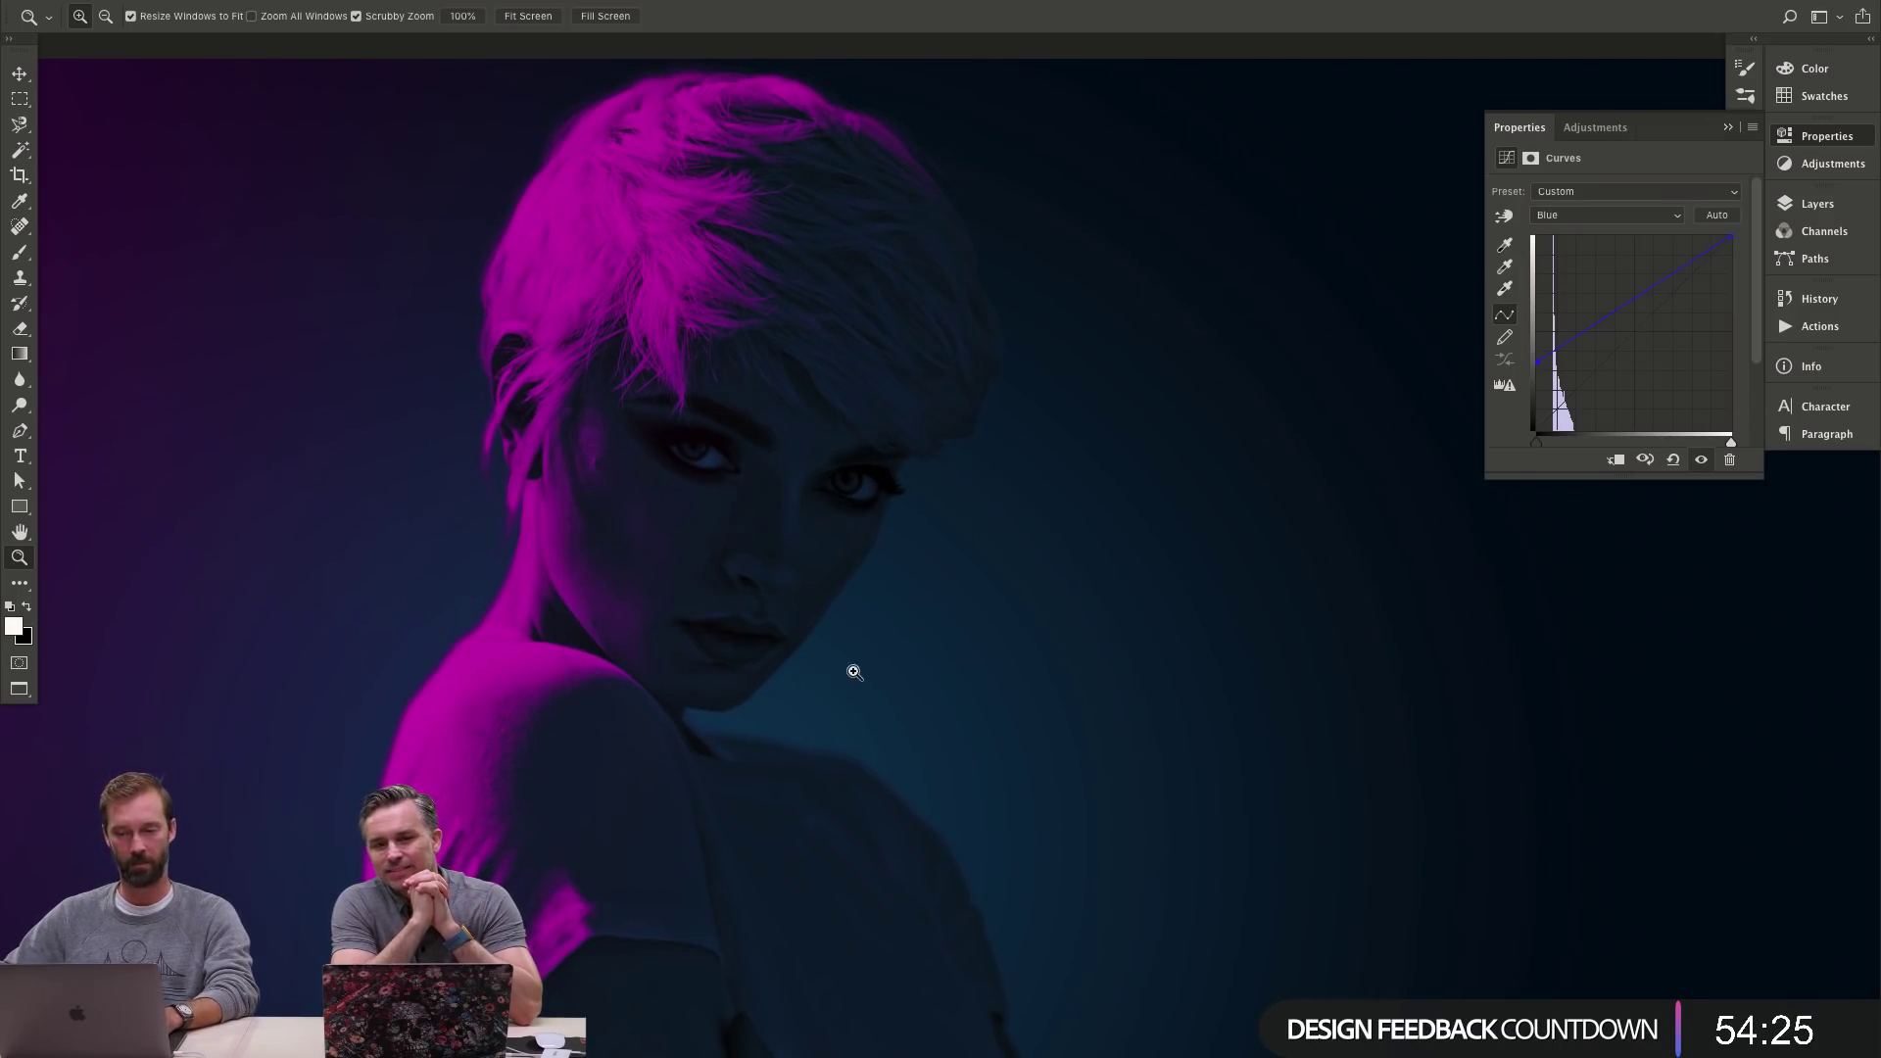
left_click(879, 608, "alt")
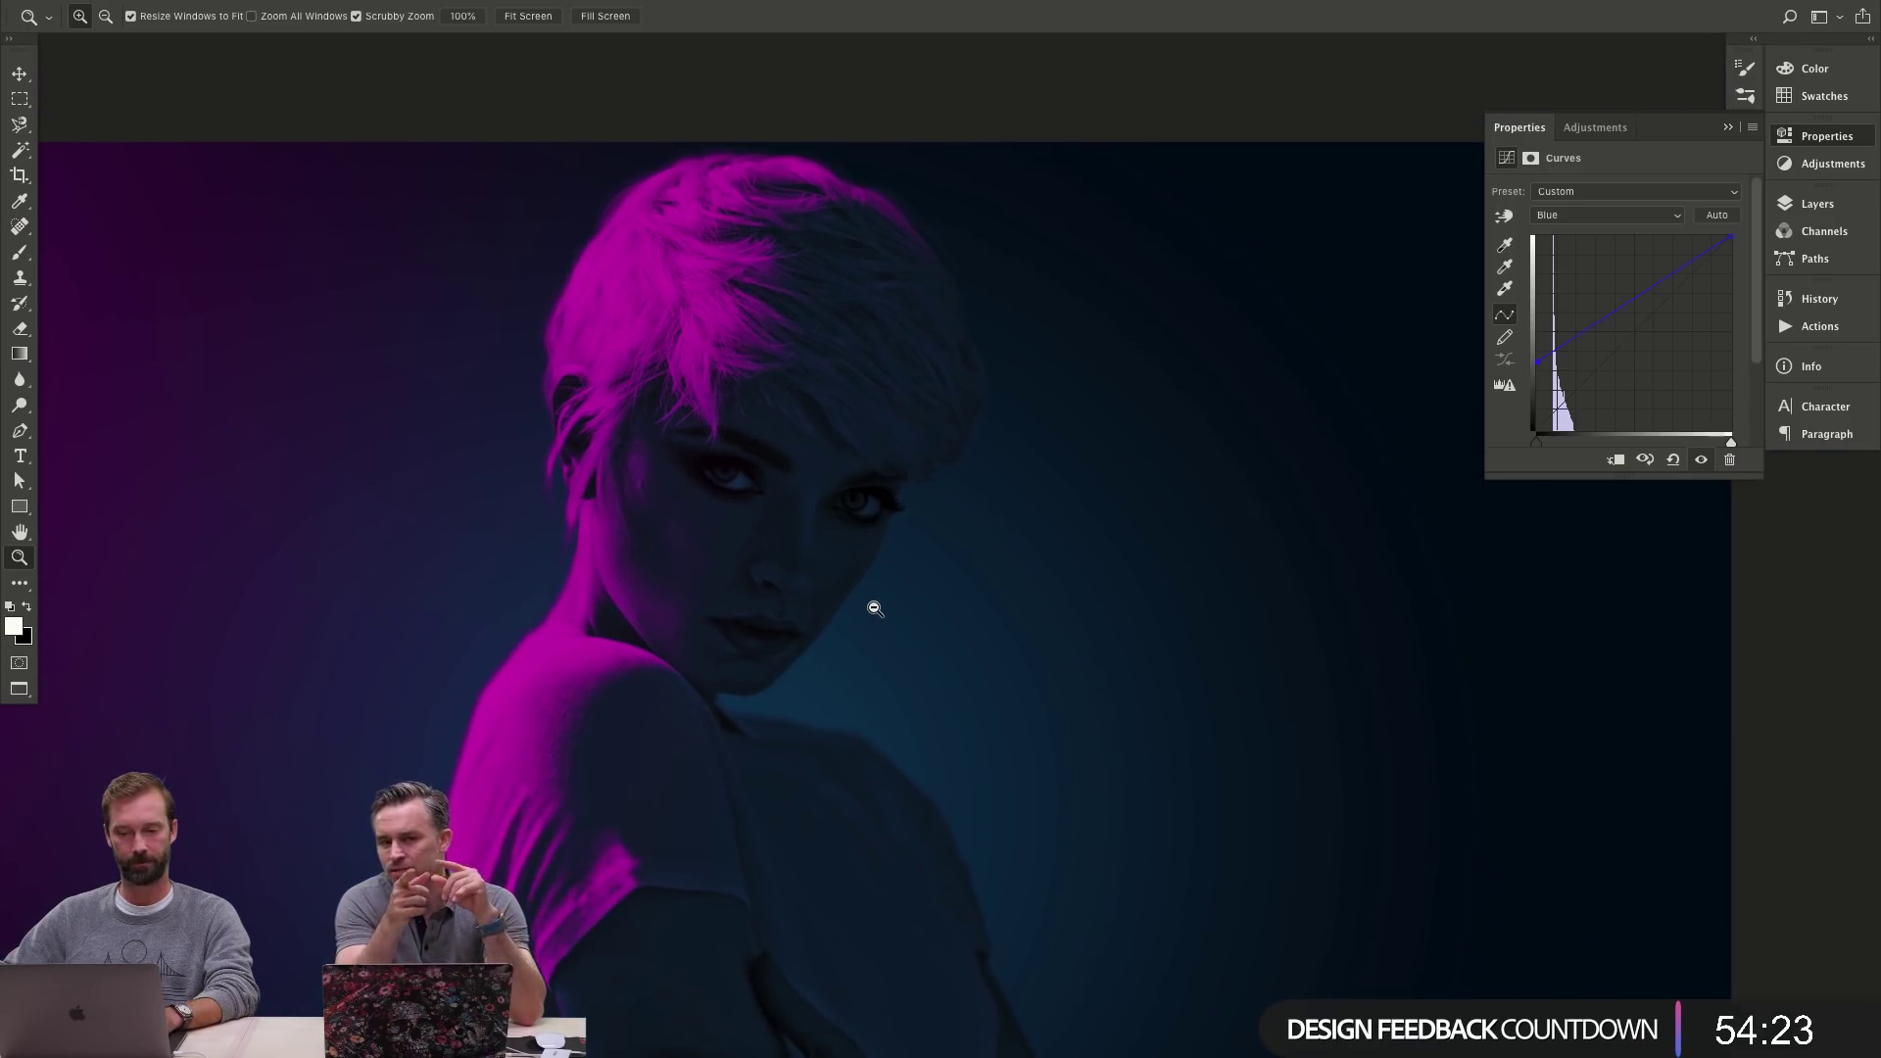
left_click(875, 607, "alt")
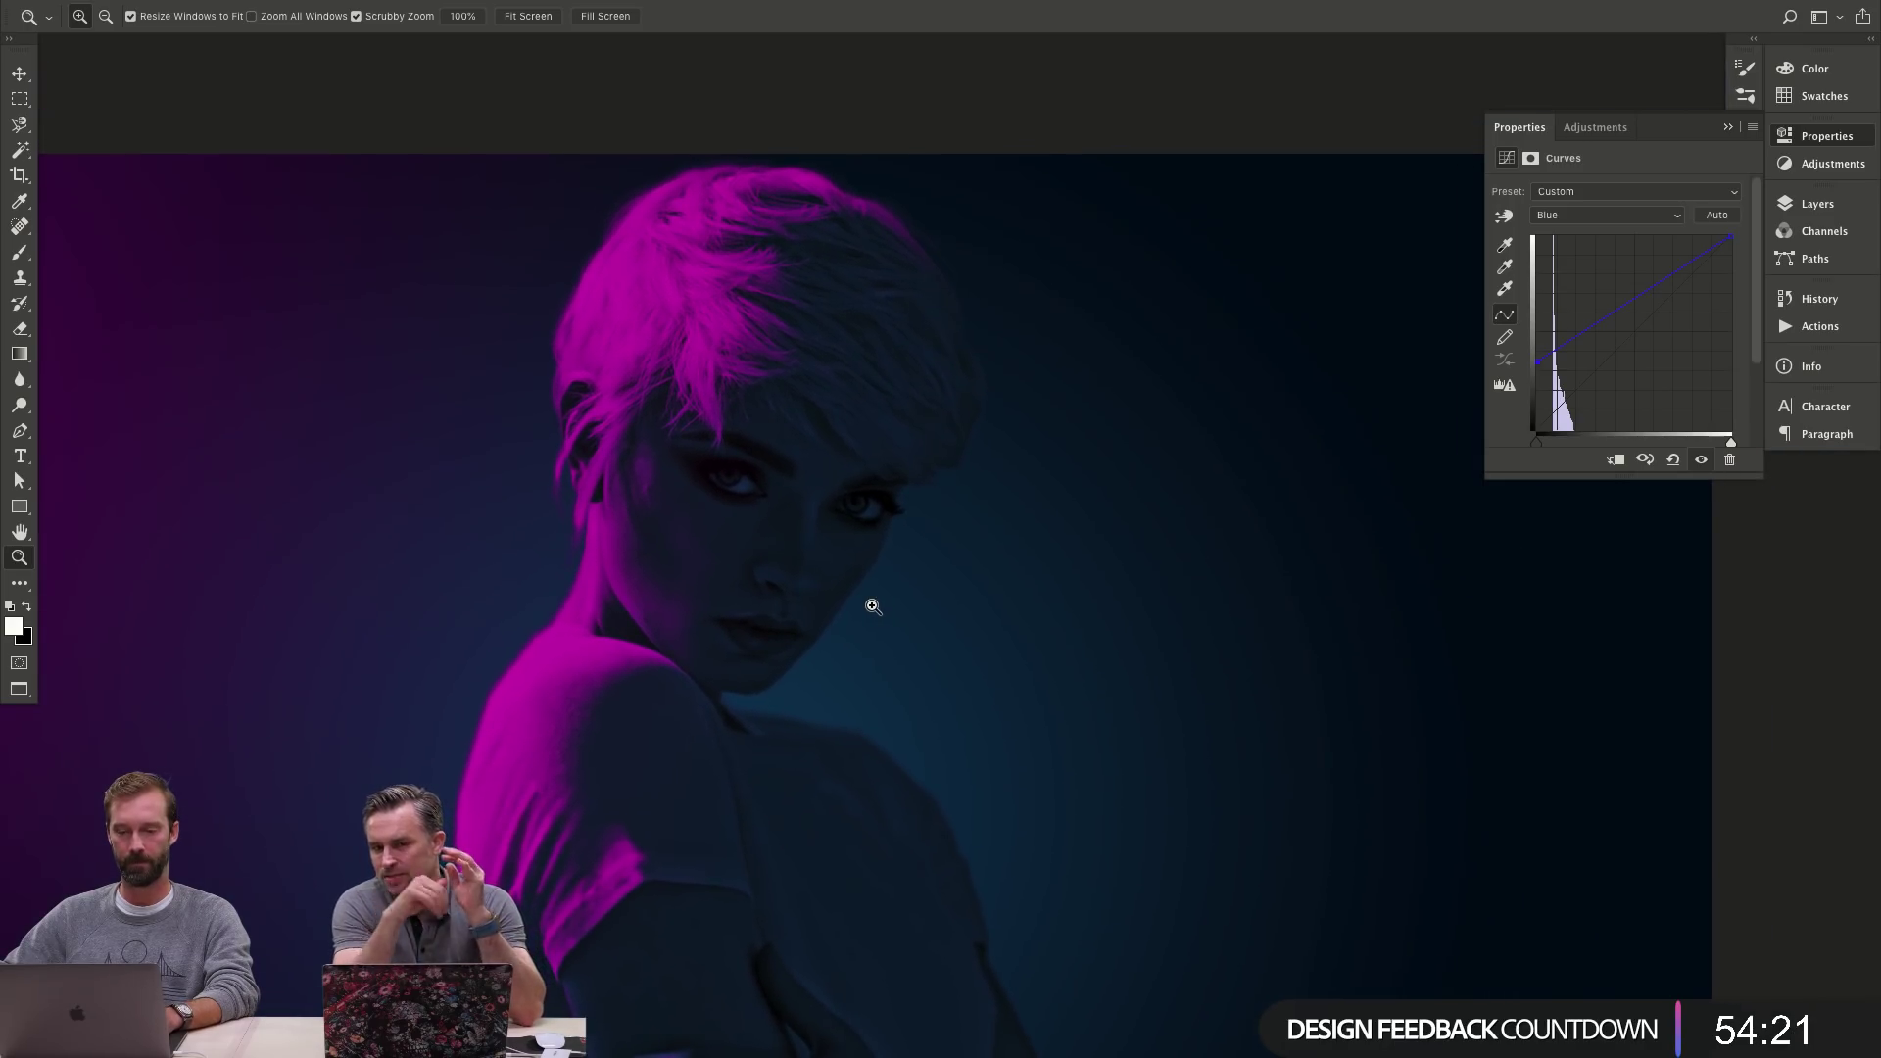
left_click_drag(873, 607, 911, 583)
- Expand Group 5, isolate the original AdobeStock photo layer to inspect the lit edge of the cheek, and restore the other layers' visibility
left_click(1797, 207)
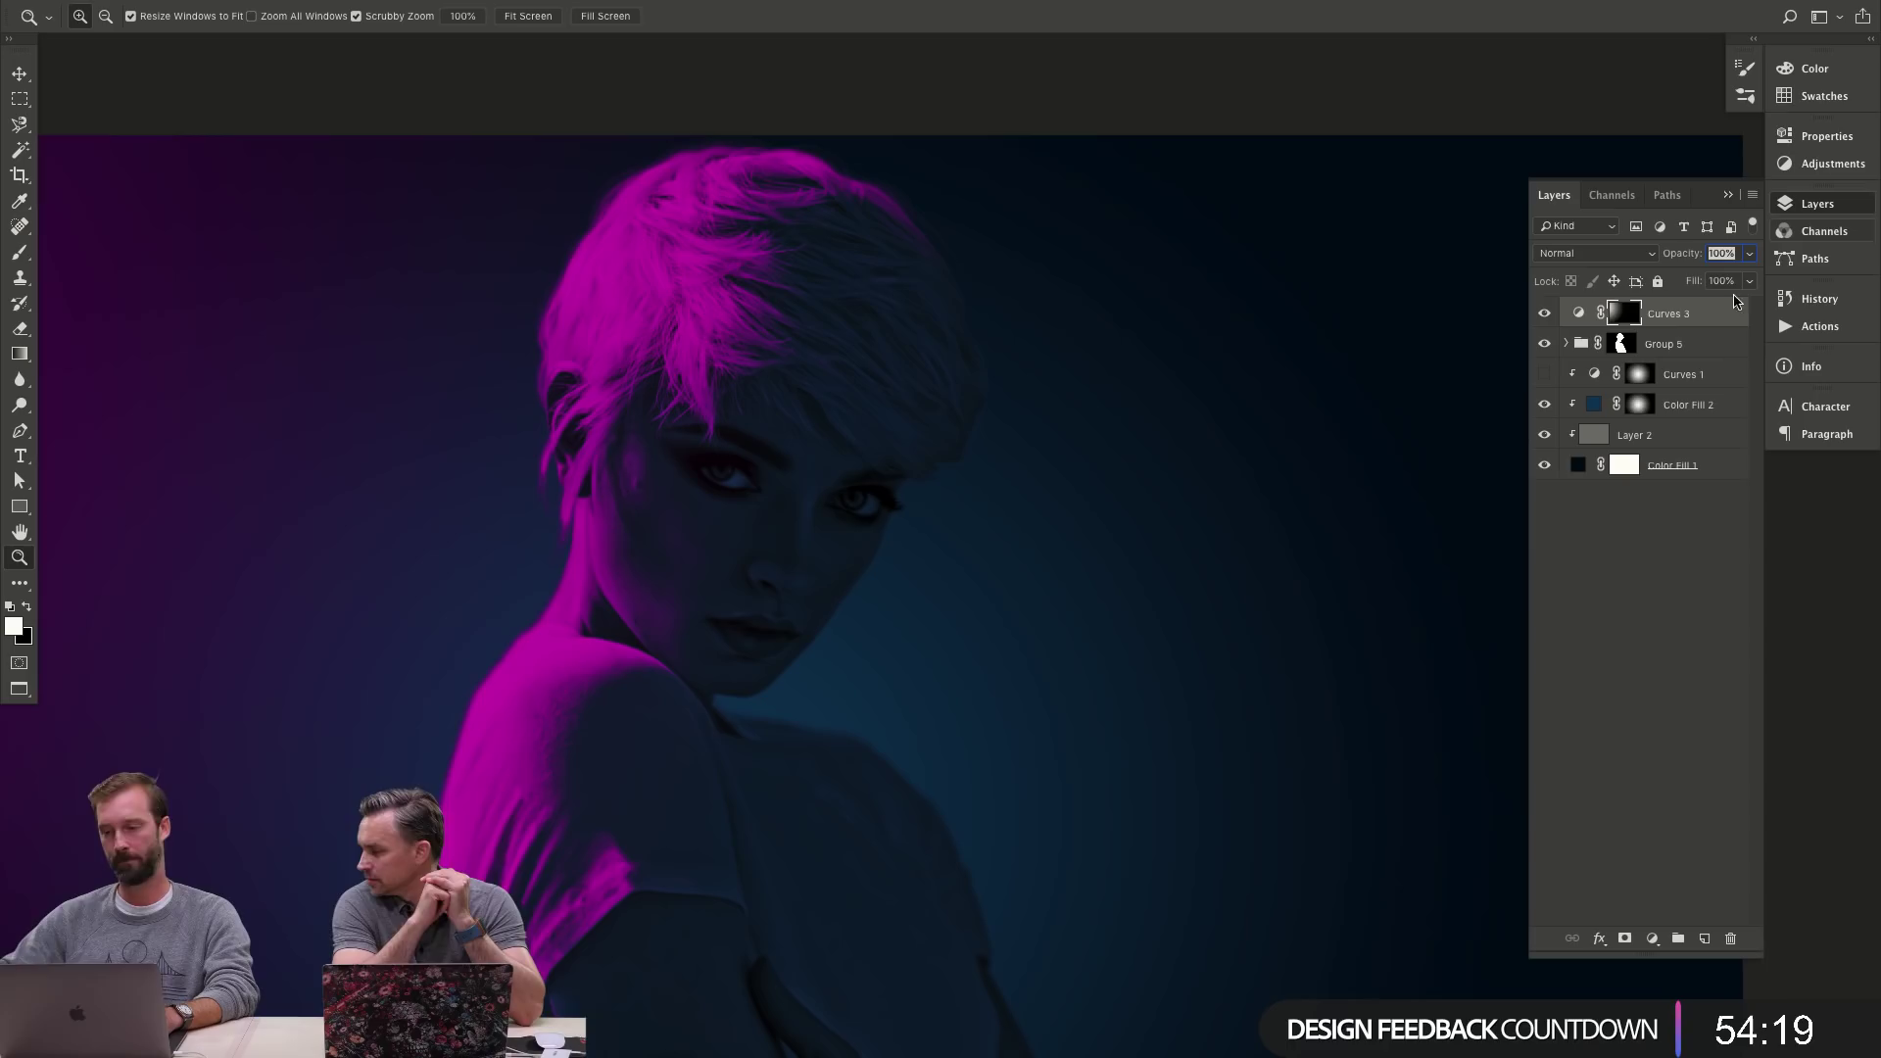
left_click(1568, 344)
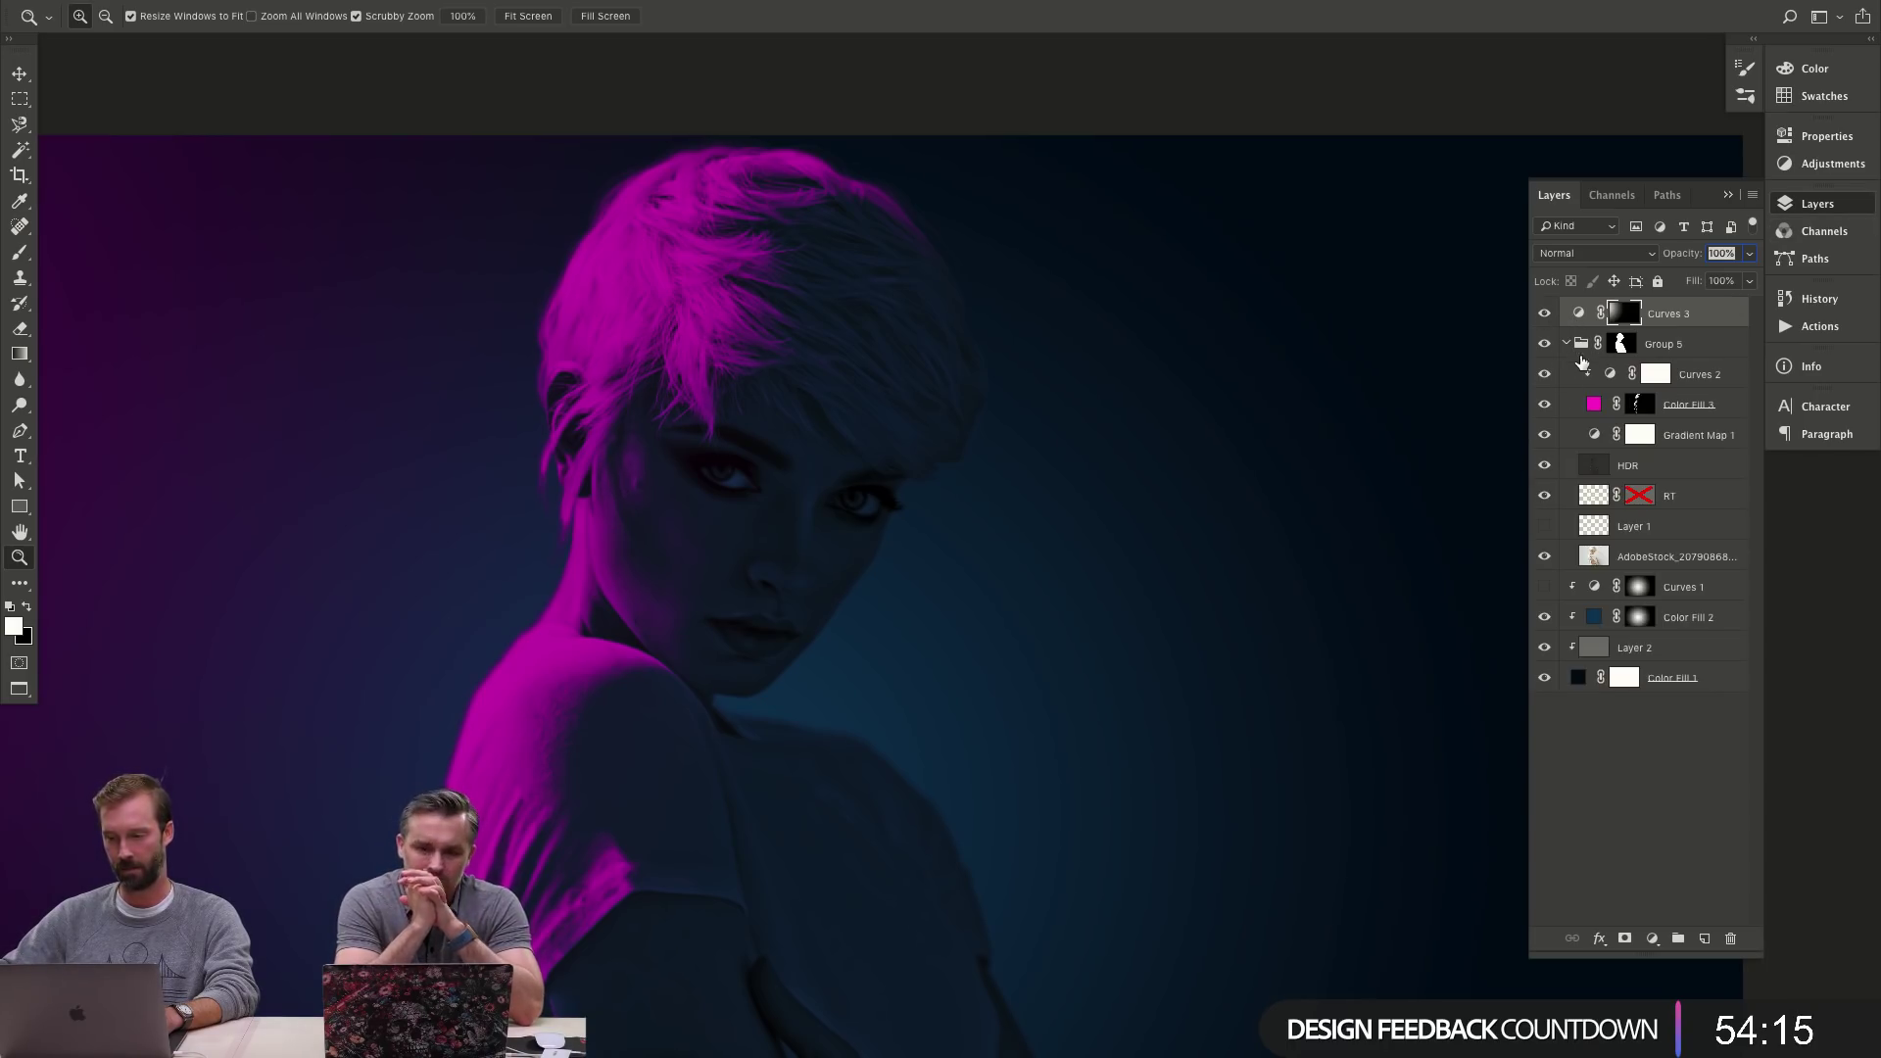
left_click(1546, 560, "alt")
left_click_drag(1038, 571, 558, 540)
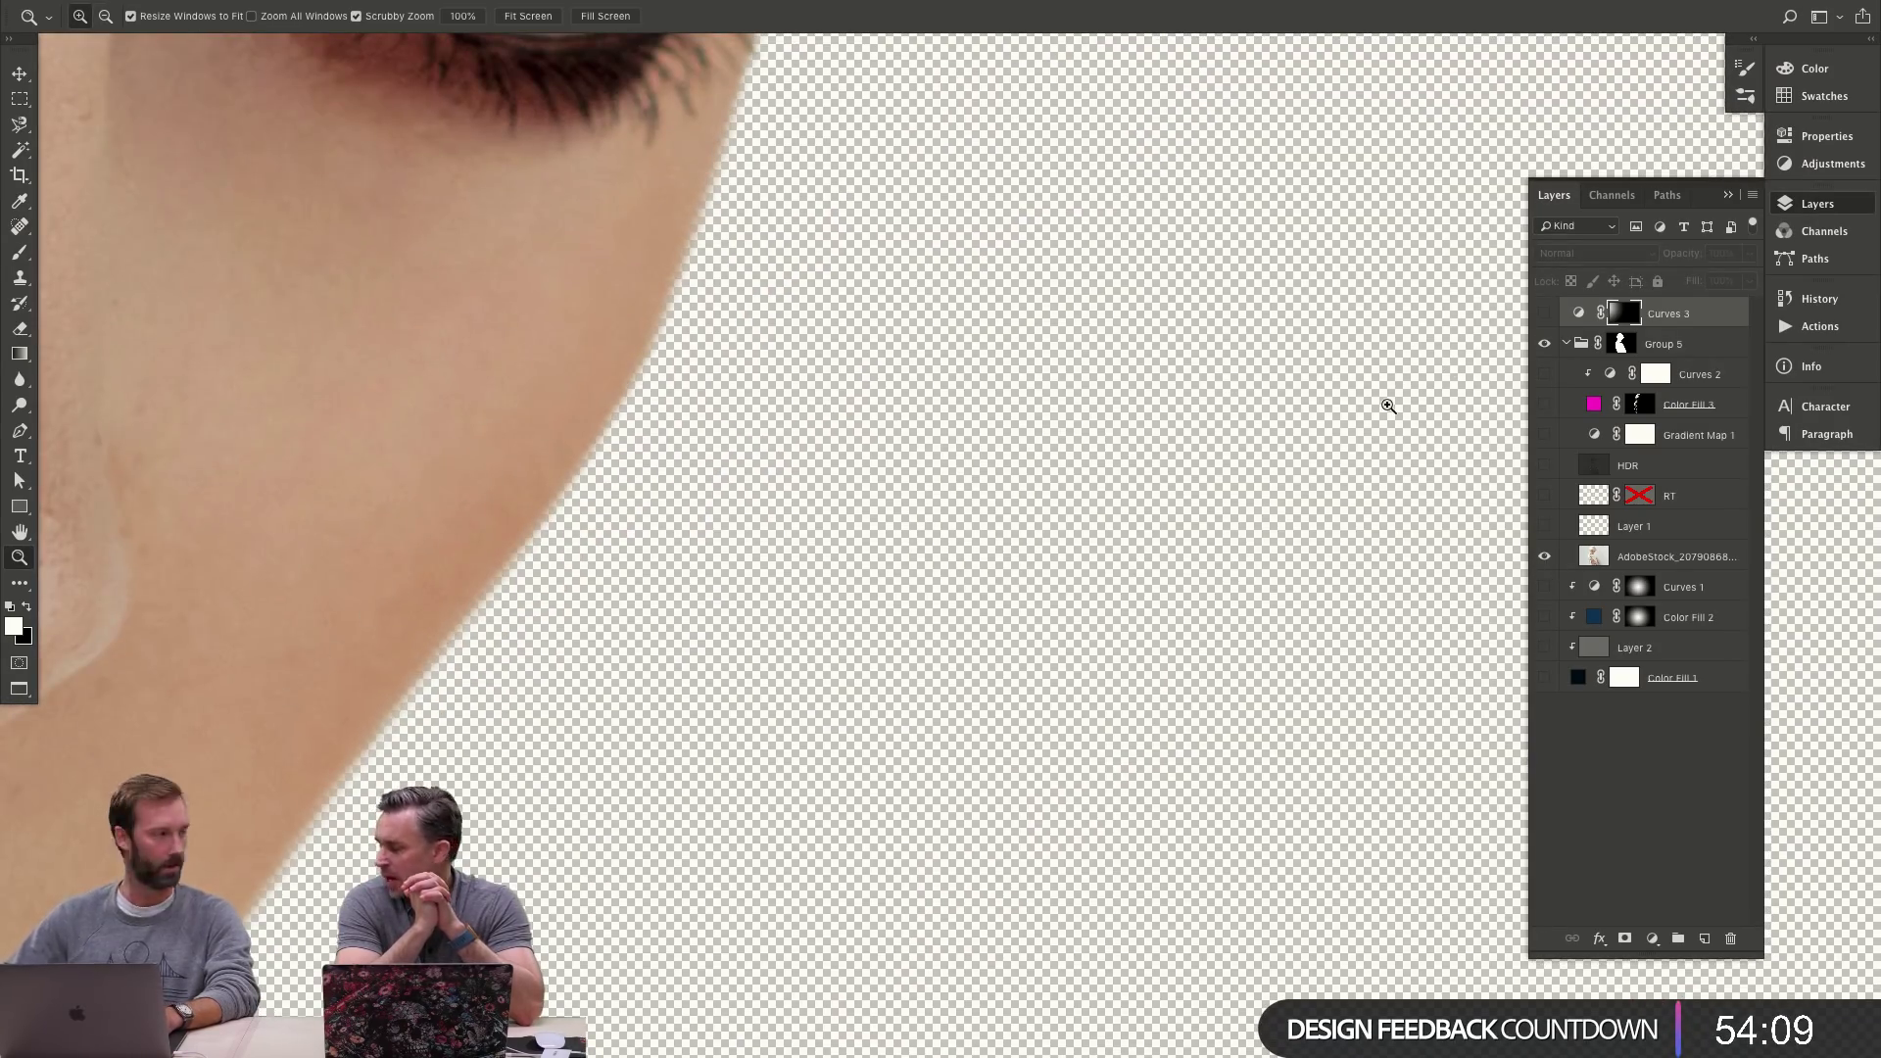
left_click(1547, 343, "alt")
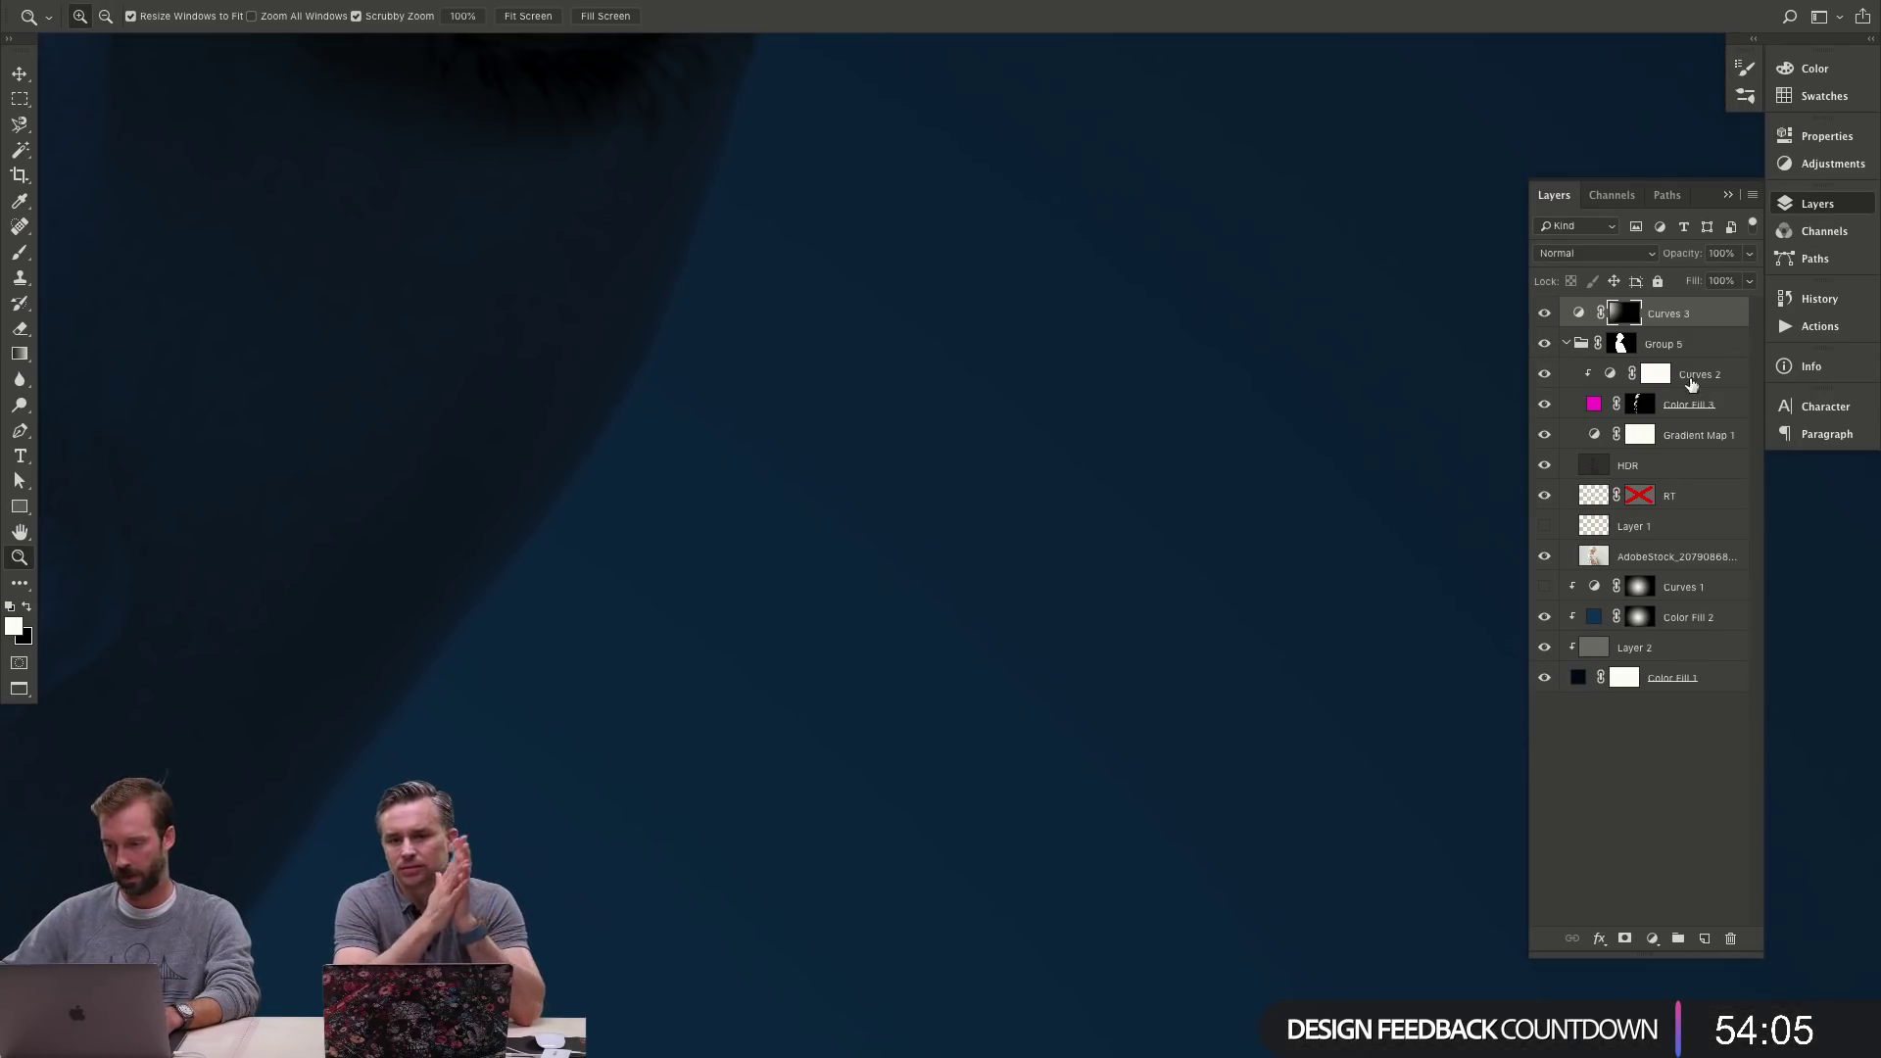
- Add an unclipped Curves layer above Curves 2 in Group 5 and raise its green channel's black point to tint the subject green
left_click(1710, 387)
left_click_drag(1707, 399, 1636, 432)
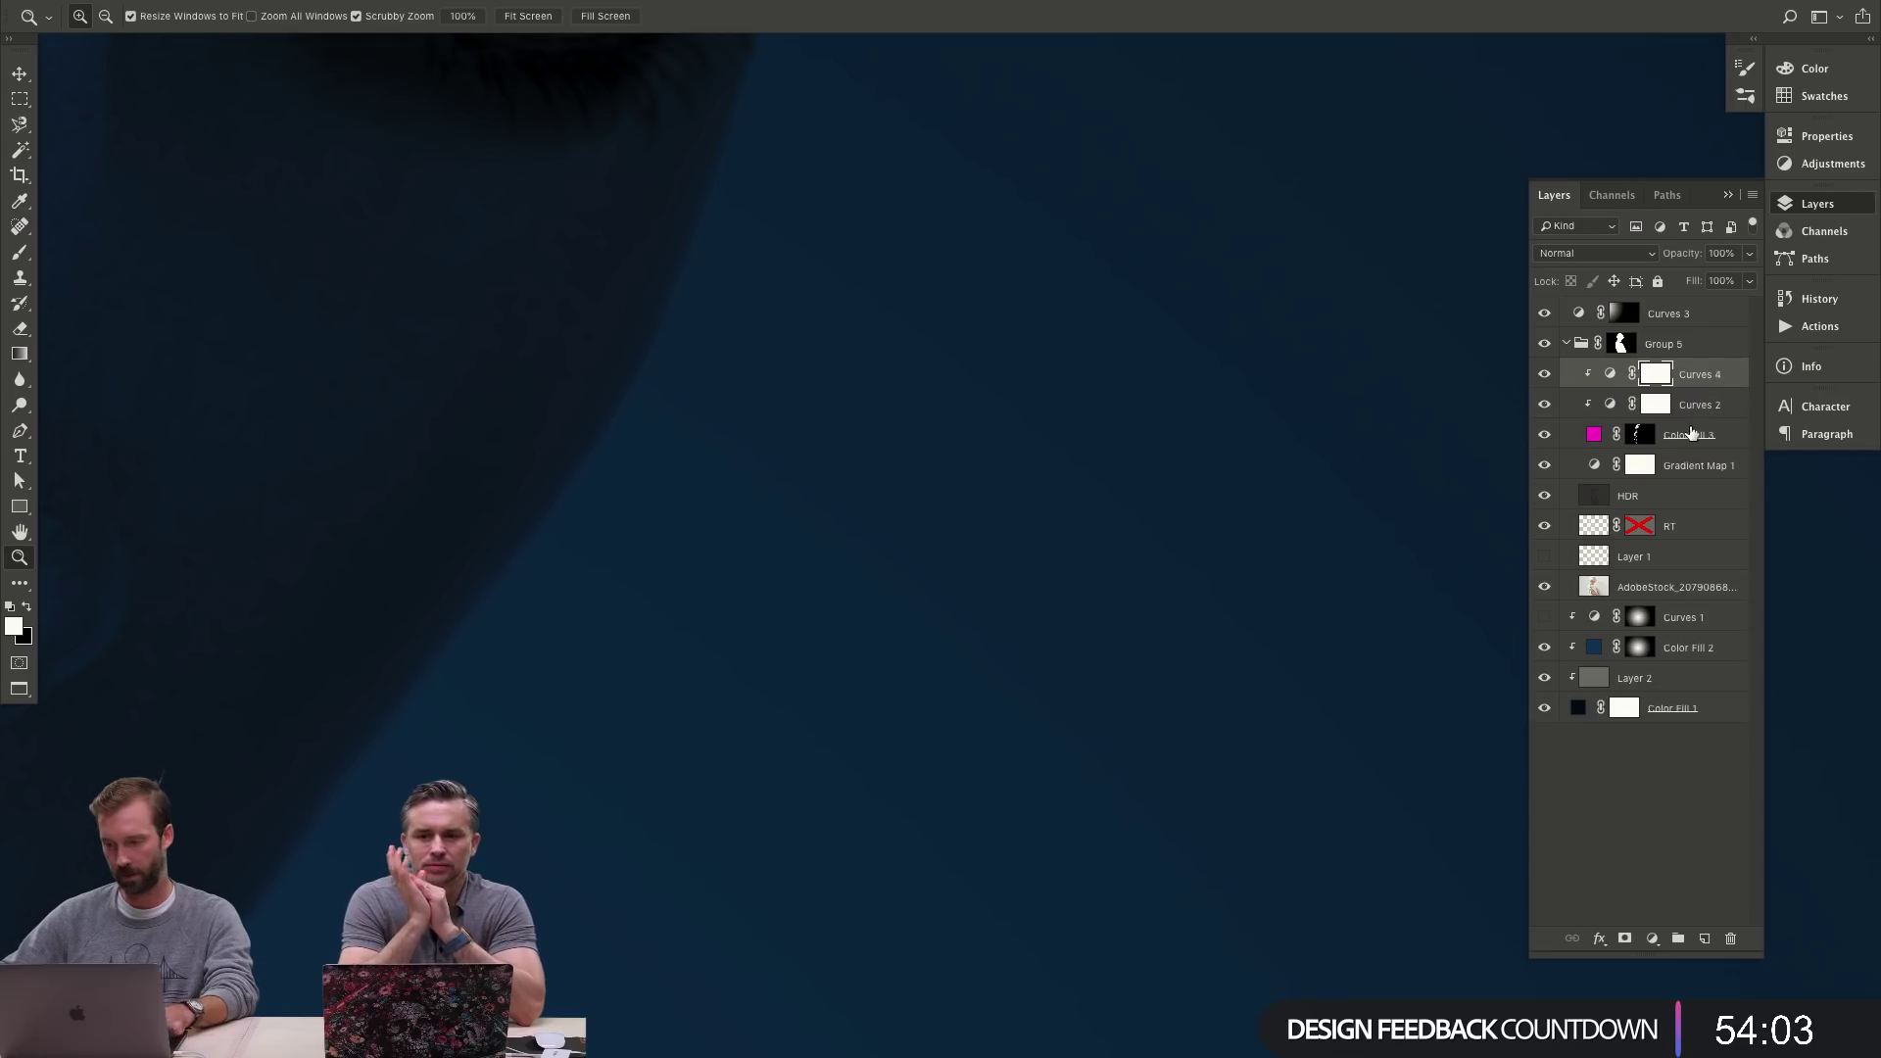
double_click(1636, 432)
key("alt+3")
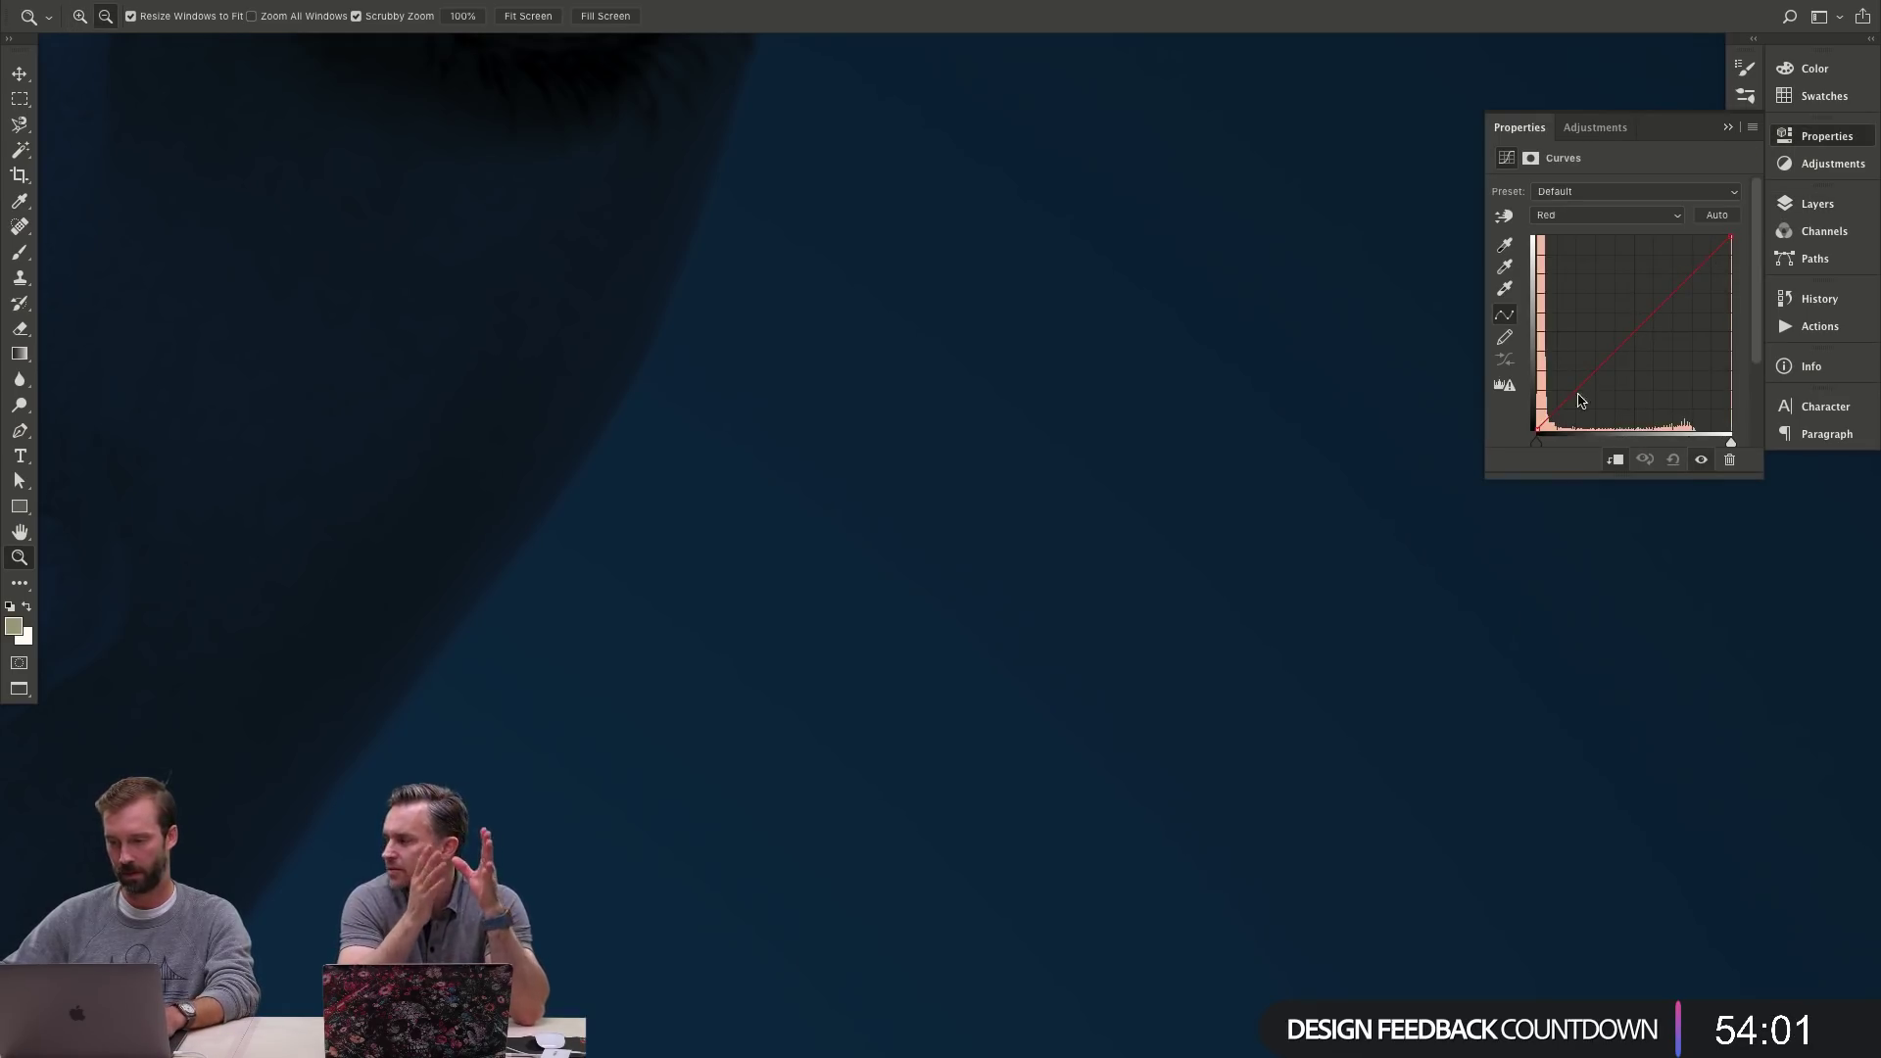
key("alt+4")
left_click_drag(1530, 383, 1524, 351)
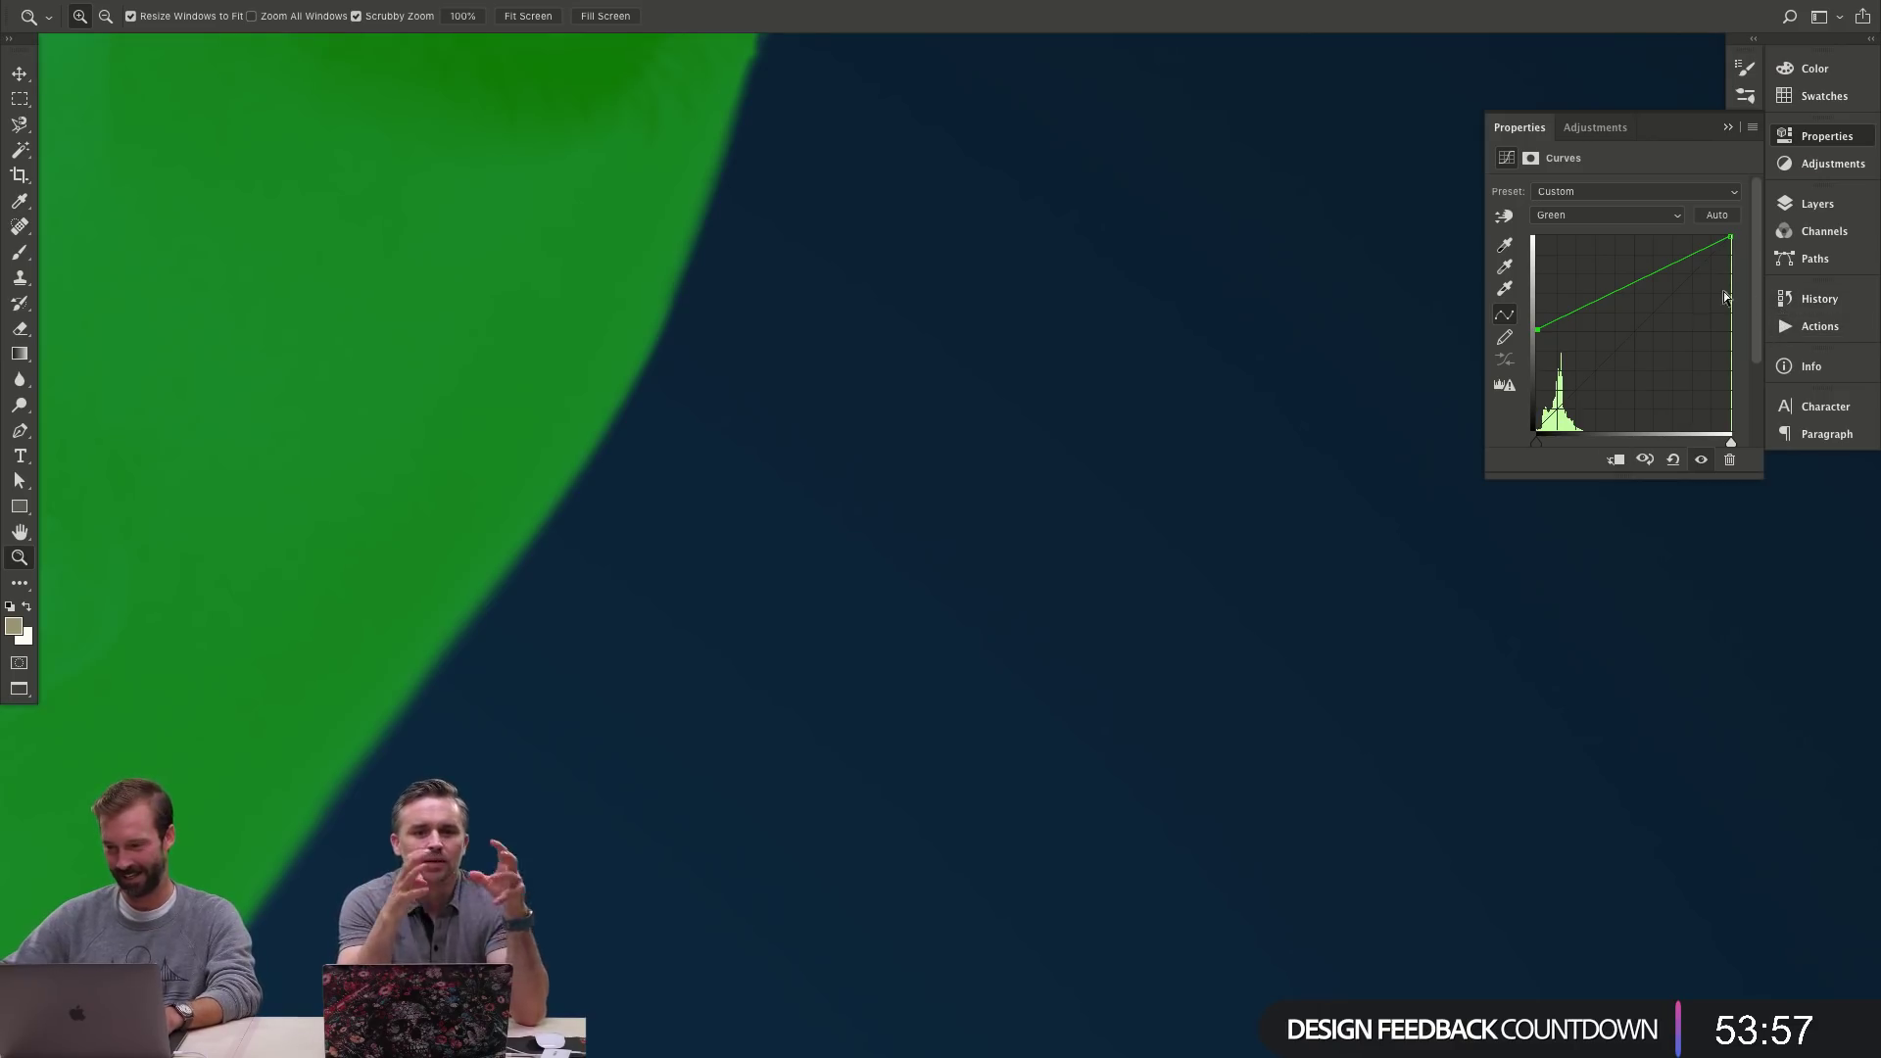
mouse_move(1556, 329)
left_mouse_down()
mouse_move(1566, 377)
mouse_move(1570, 352)
left_mouse_up()
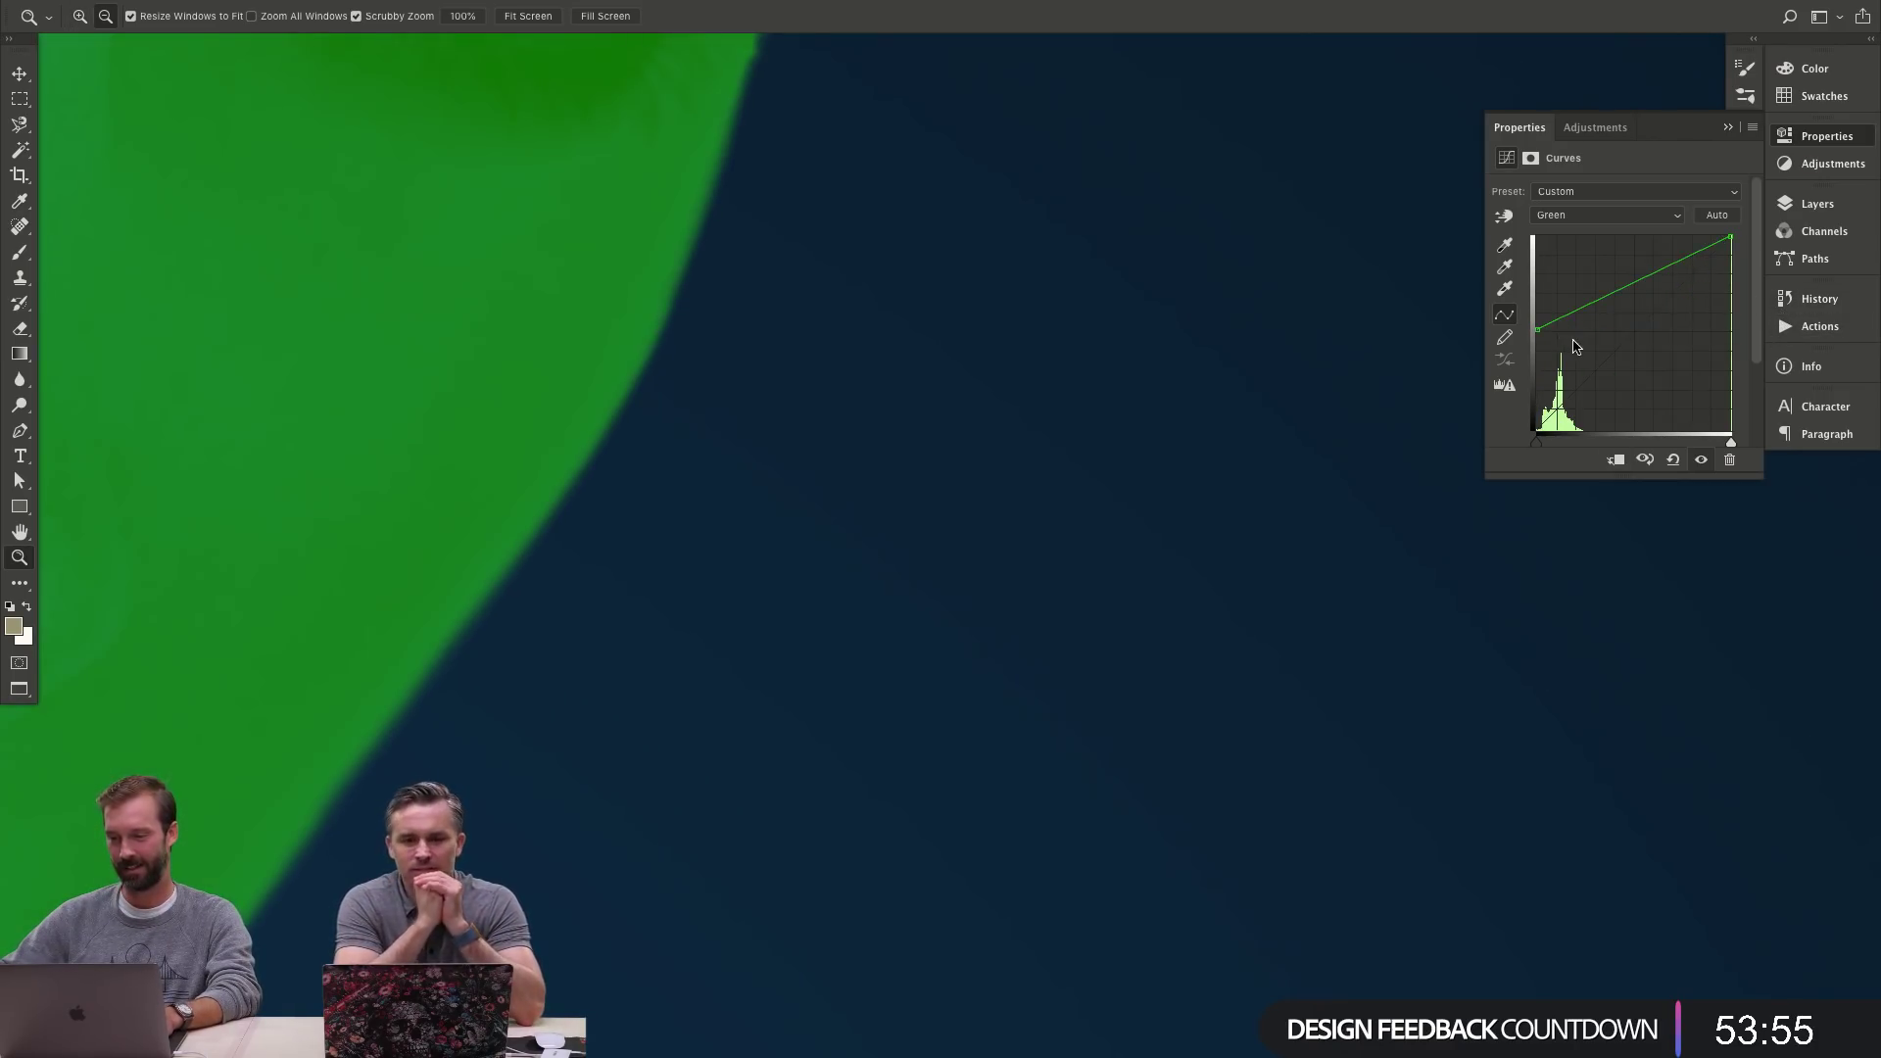
- Raise the blue channel's black point strongly in the new Curves layer to shift the green tint to teal
key("alt+3")
key("alt+2")
key("alt+4")
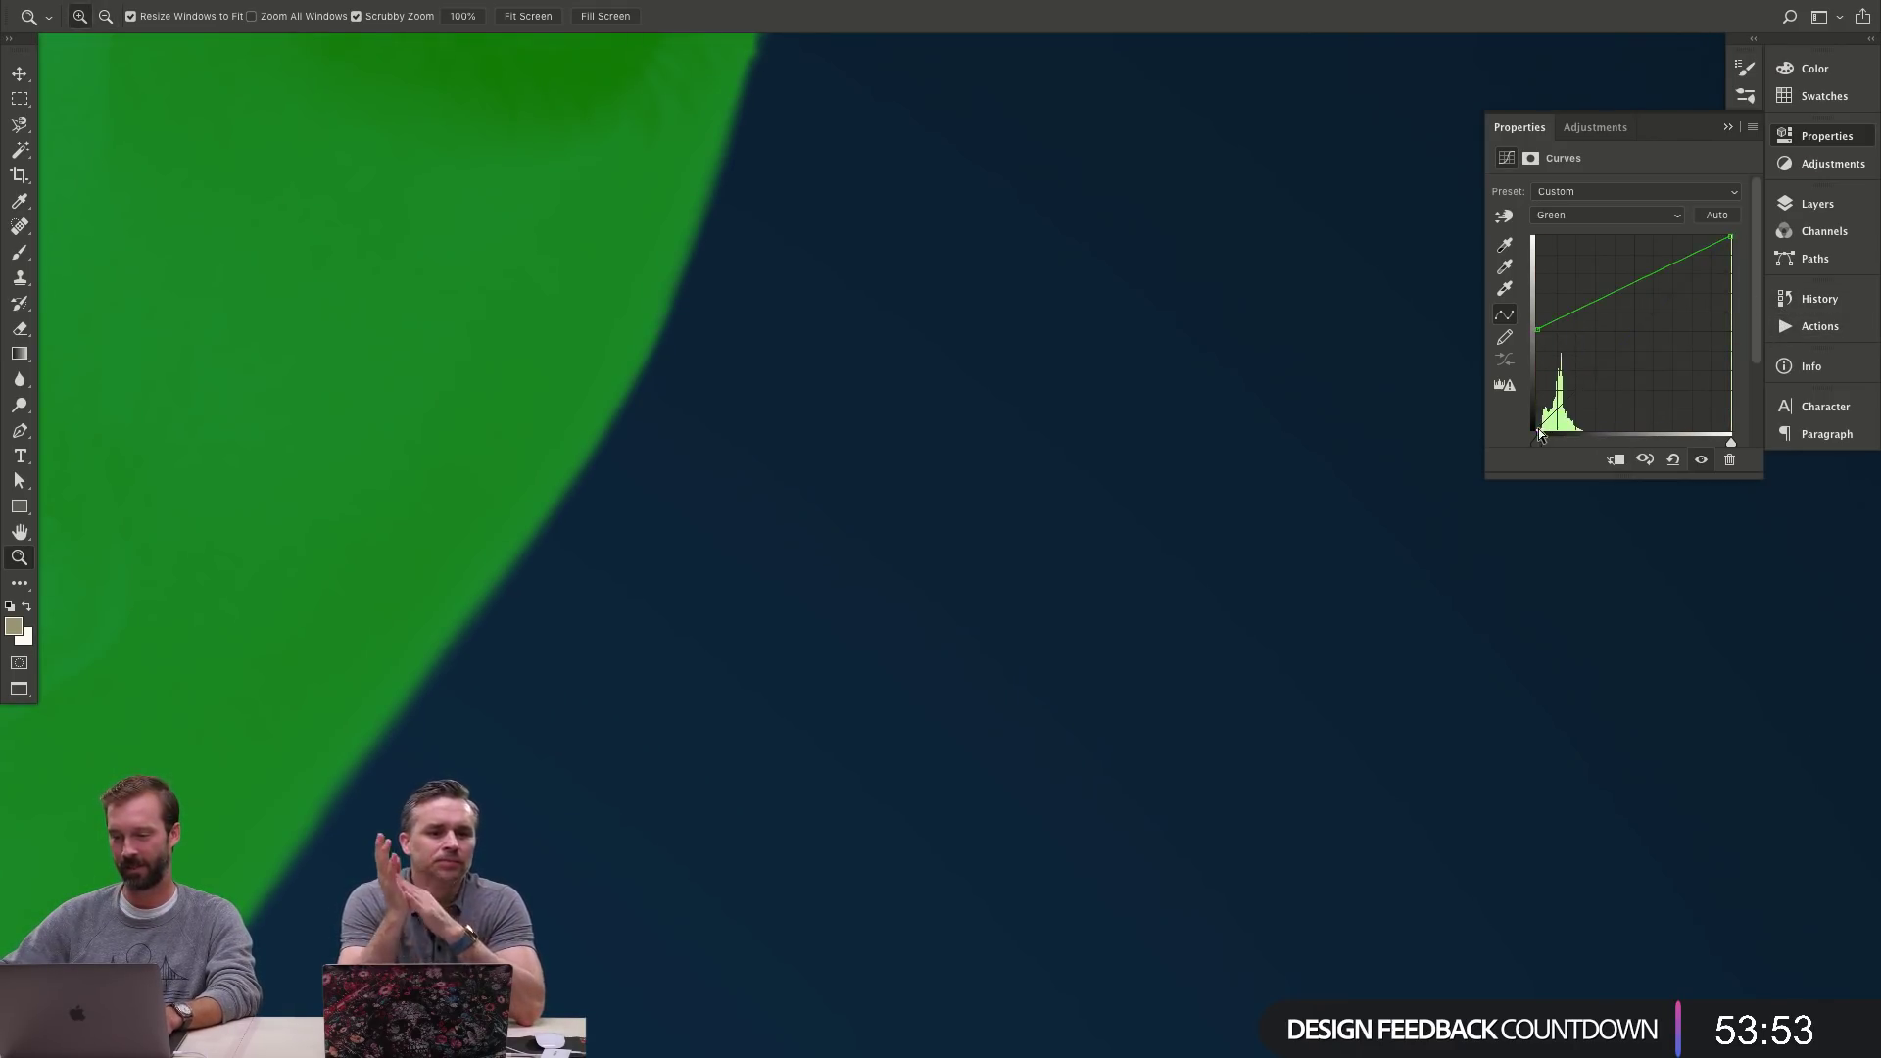
key("alt+5")
left_click_drag(1540, 433, 1530, 355)
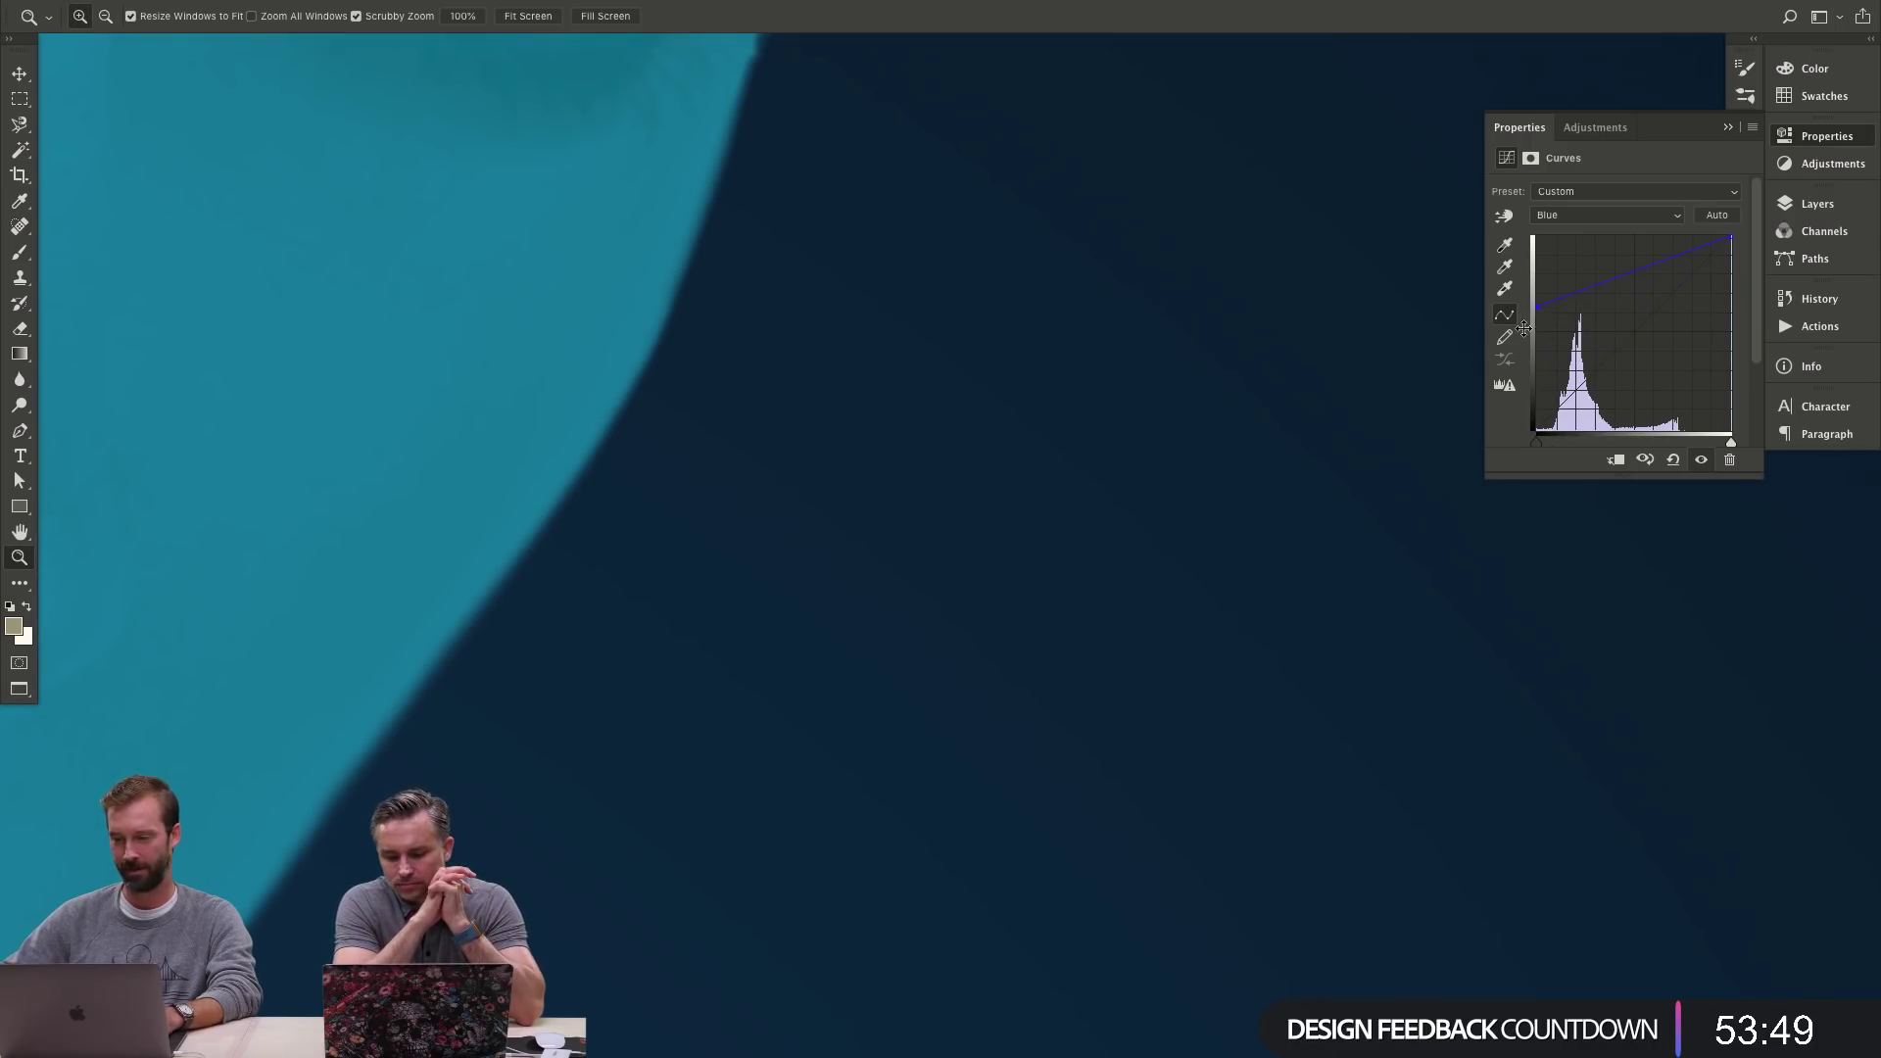
- Try raising the red channel's black point in the new Curves layer while comparing the colour channels
key("alt+3")
key("alt+5")
key("alt+3")
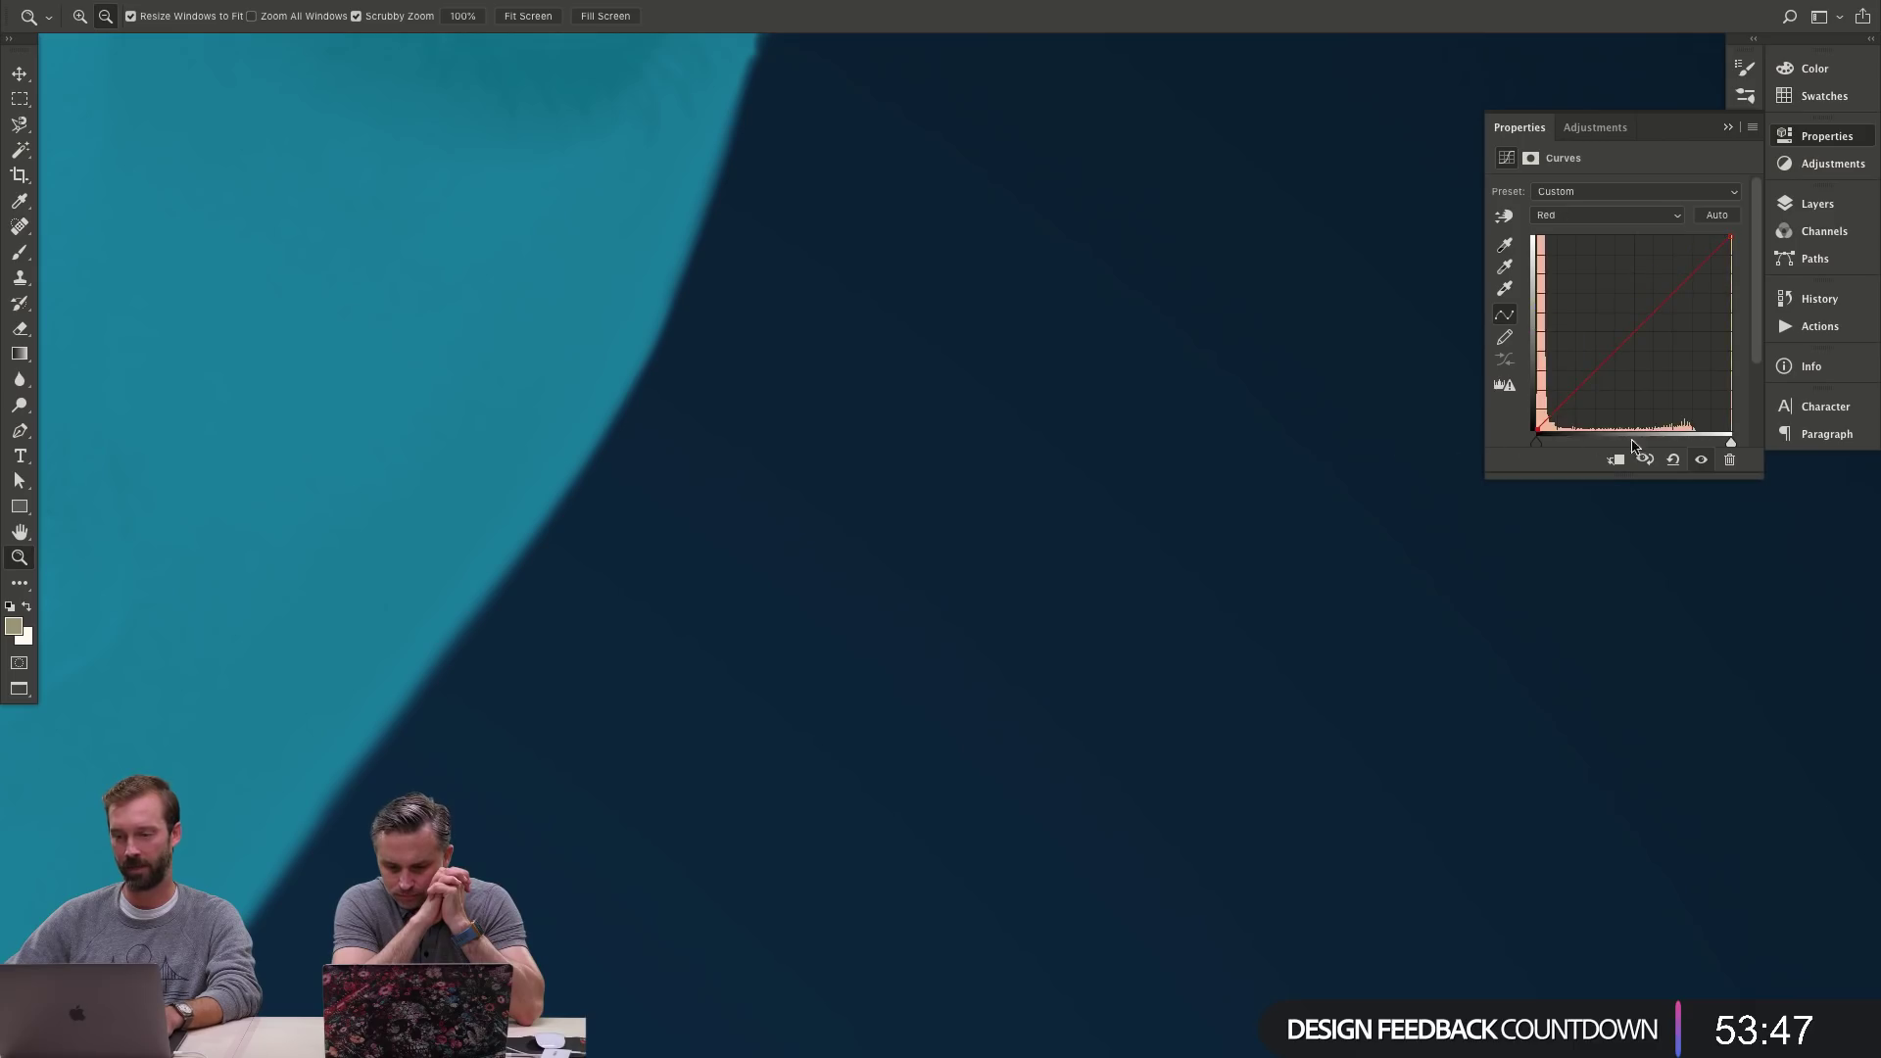
key("alt+4")
key("alt+2")
key("alt+4")
key("alt+3")
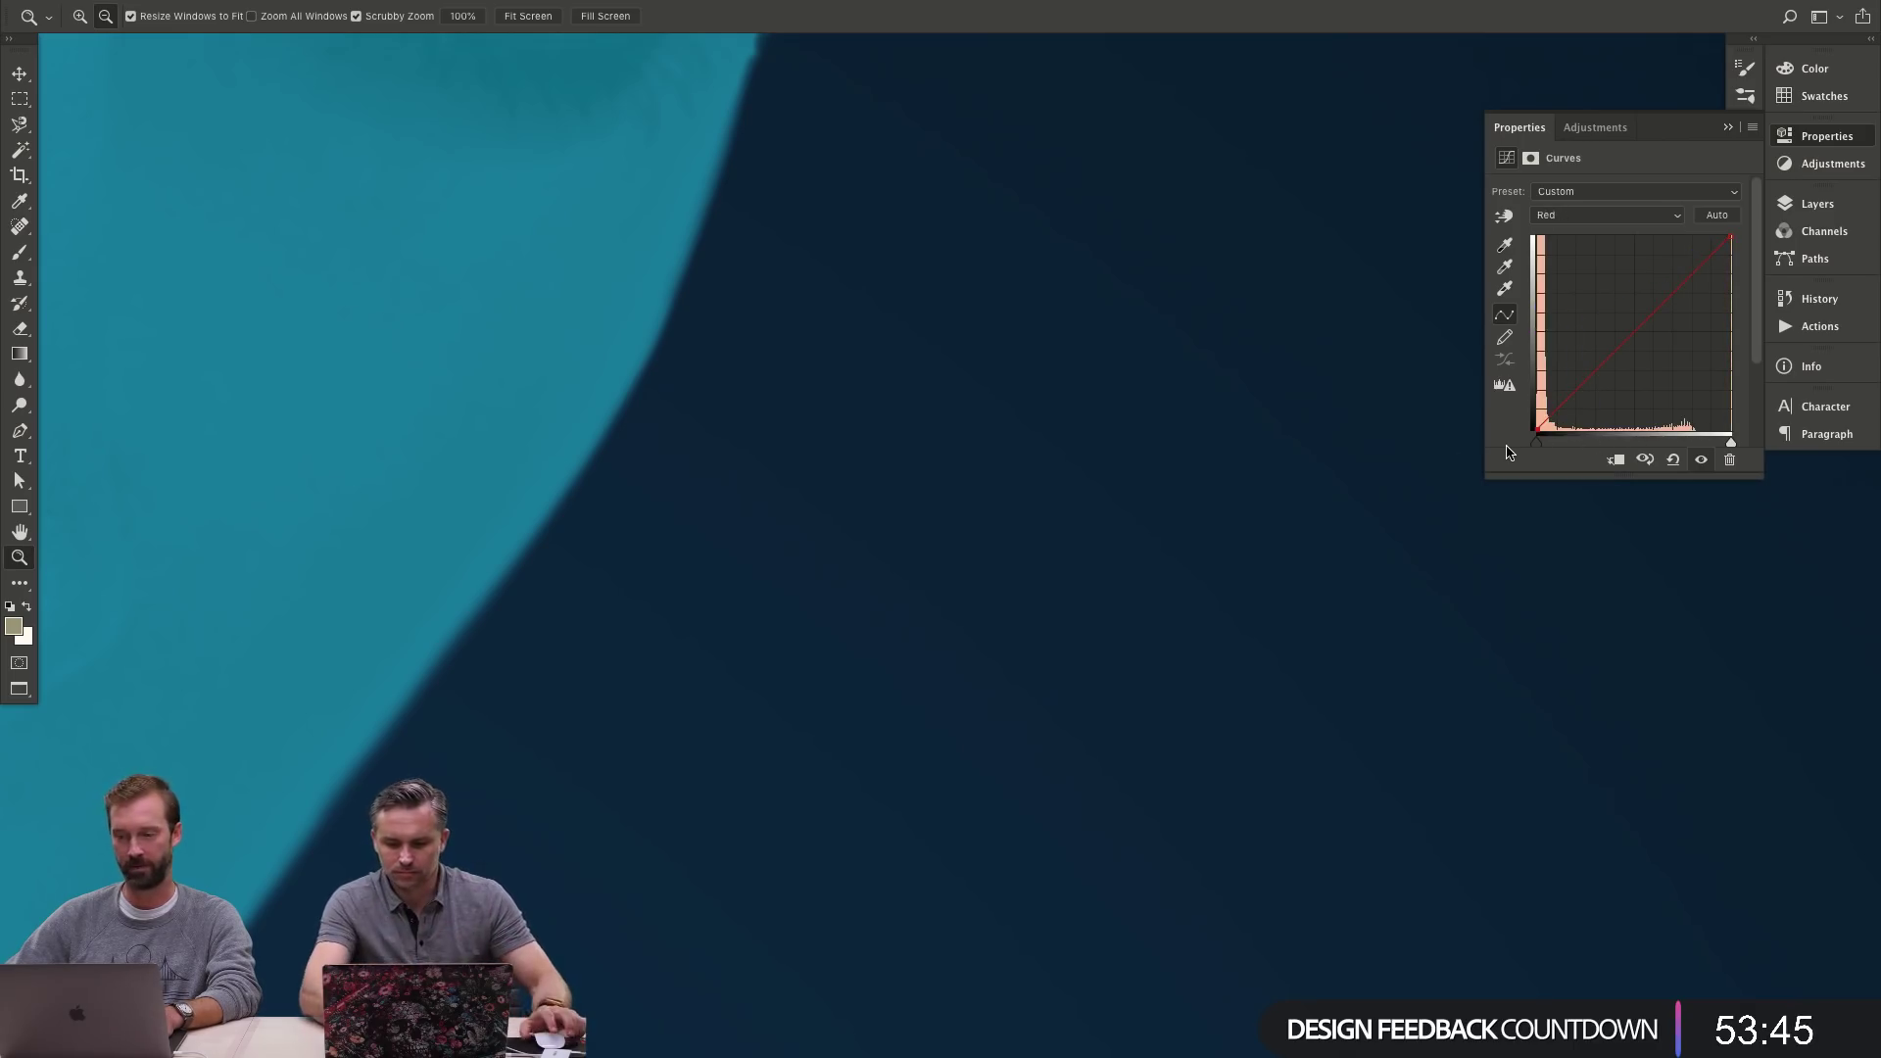
key("alt+4")
key("alt+2")
key("alt+4")
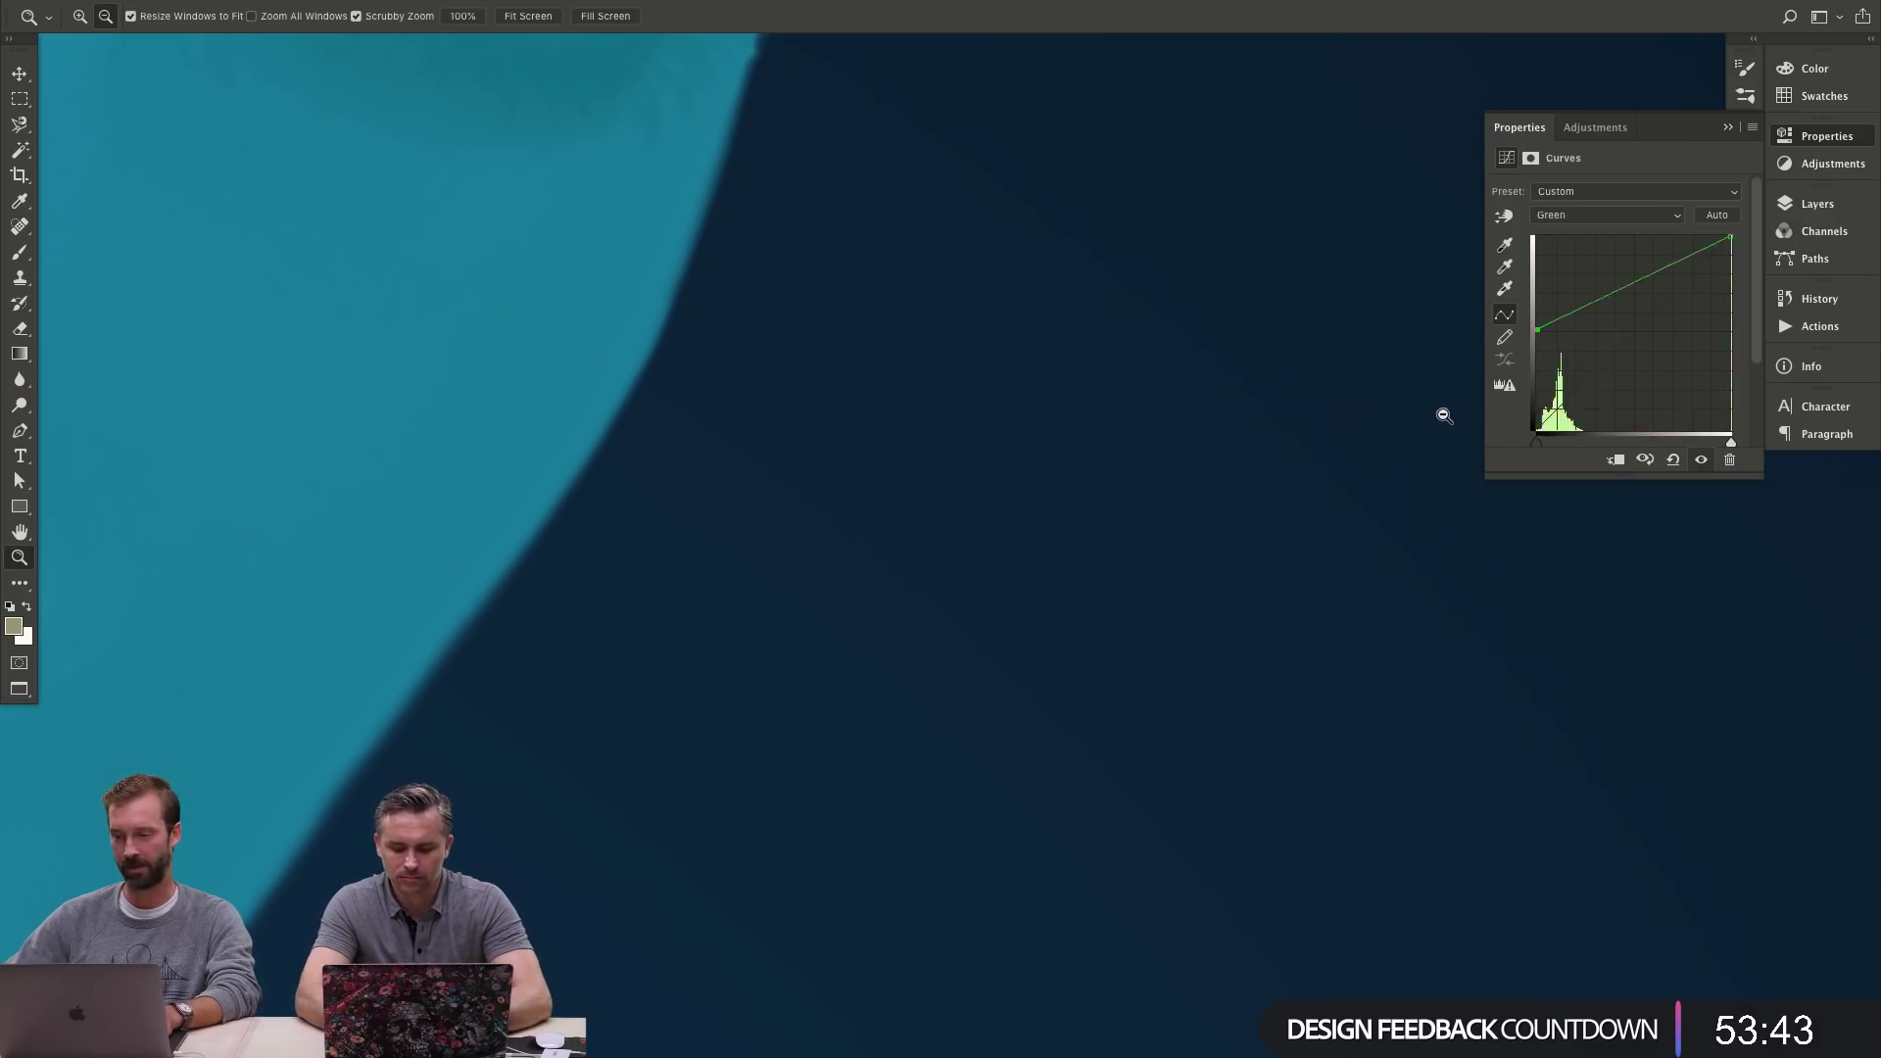
key("alt+3")
key("alt+4")
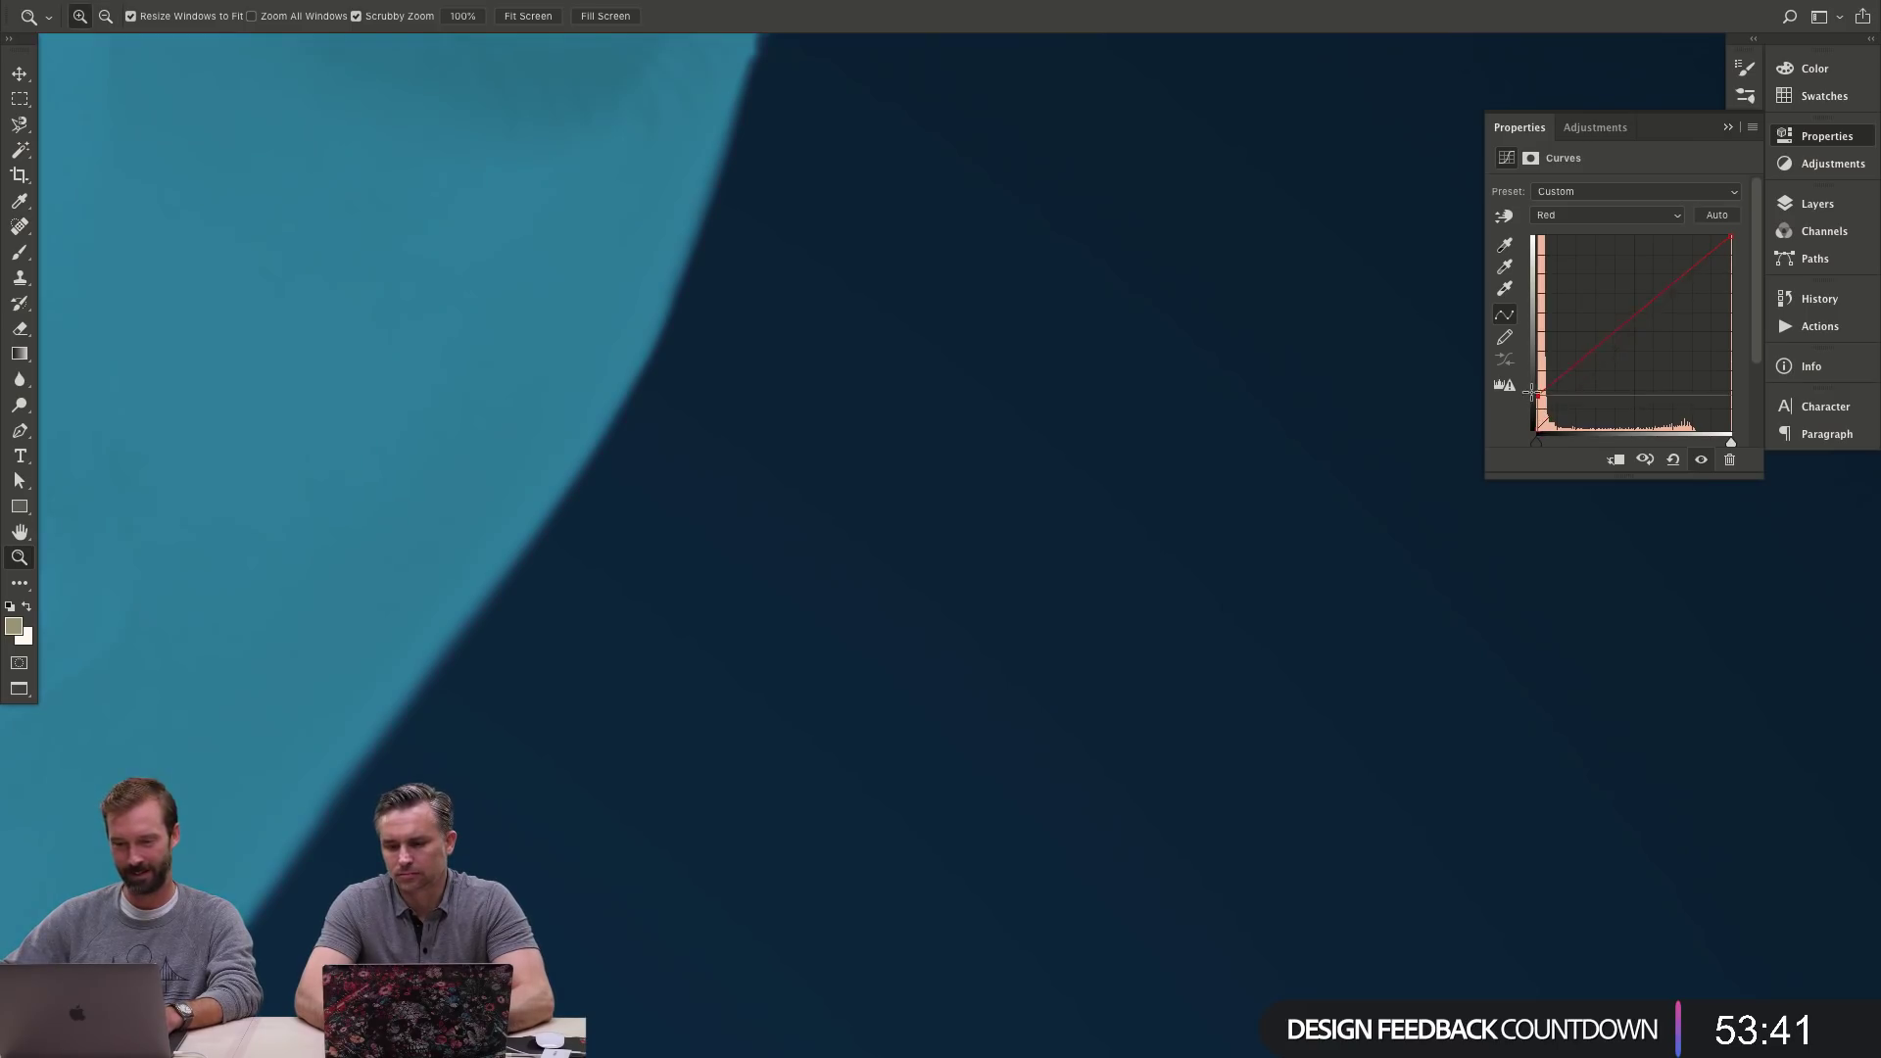
key("alt+3")
key("alt+4")
key("alt+3")
- Reduce the blue channel's black point to a slight lift and fill the new Curves layer's mask with black
key("alt+5")
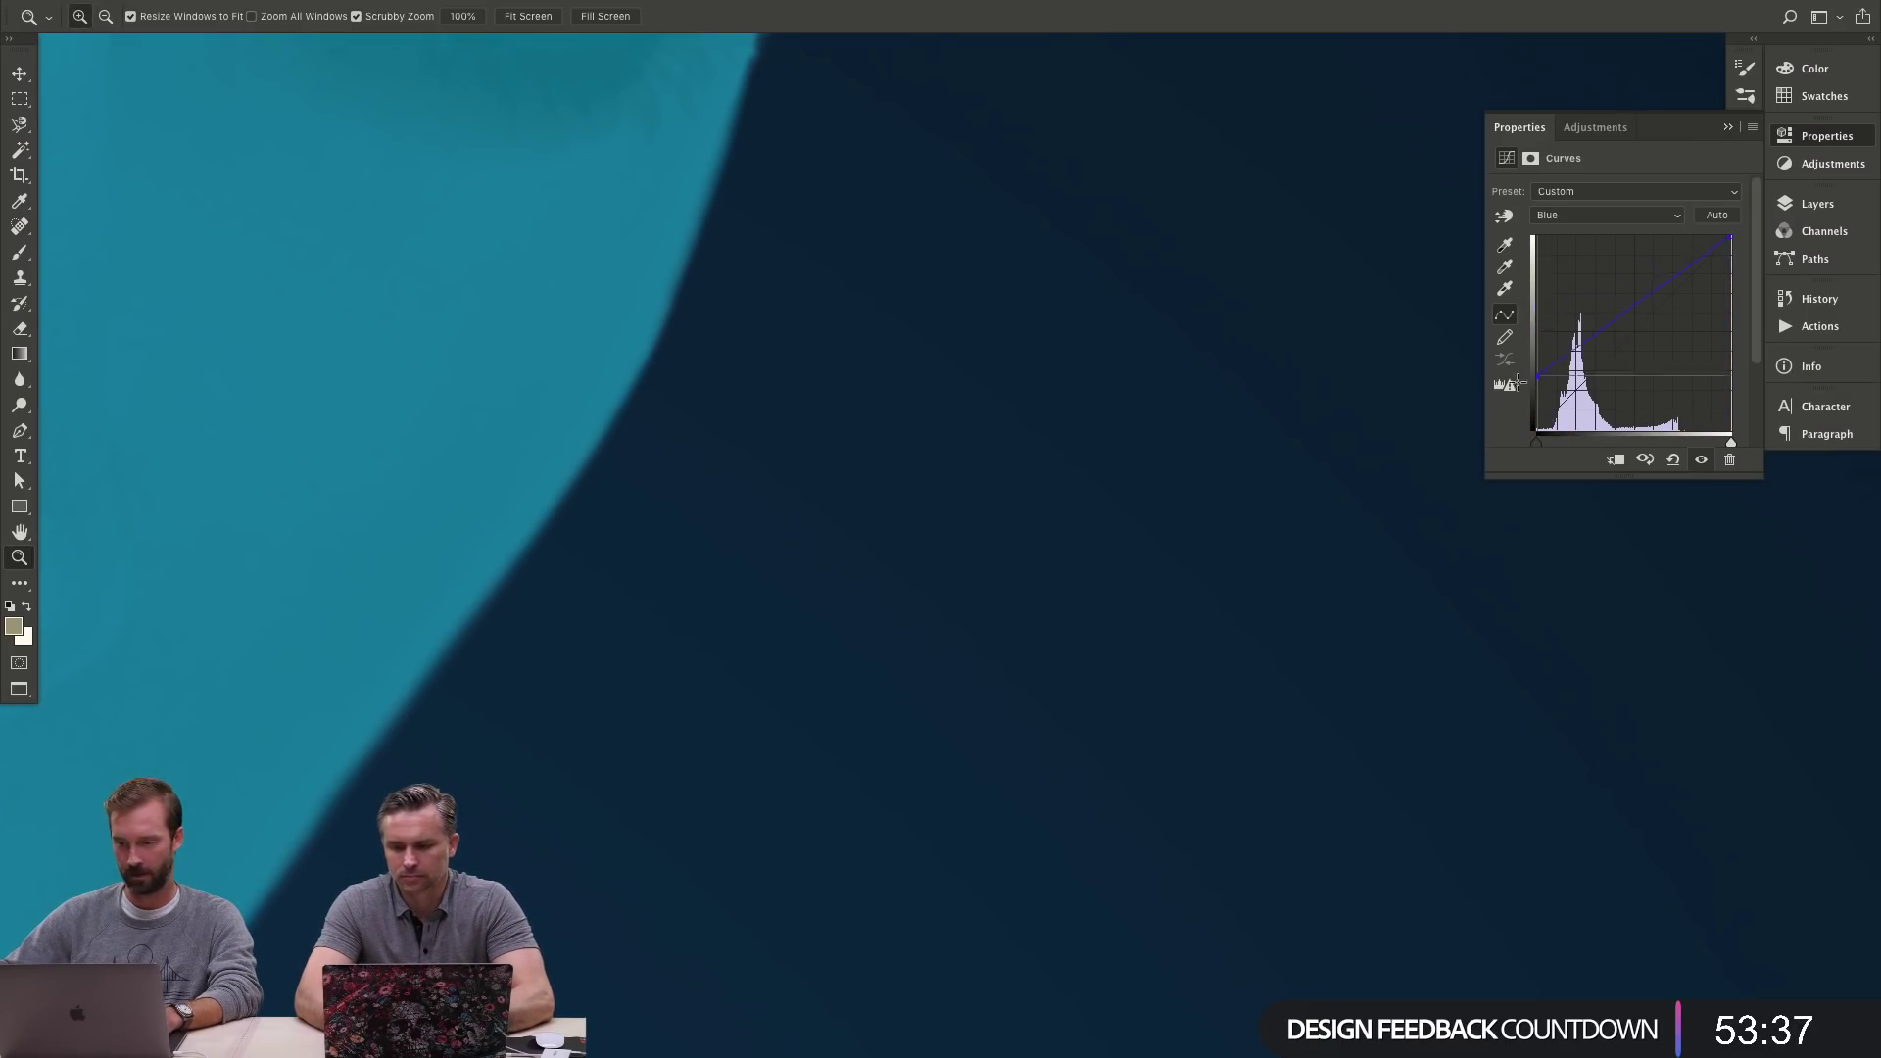
left_click_drag(1518, 381, 1514, 412)
key("alt+2")
key("d")
key("ctrl+BackSpace")
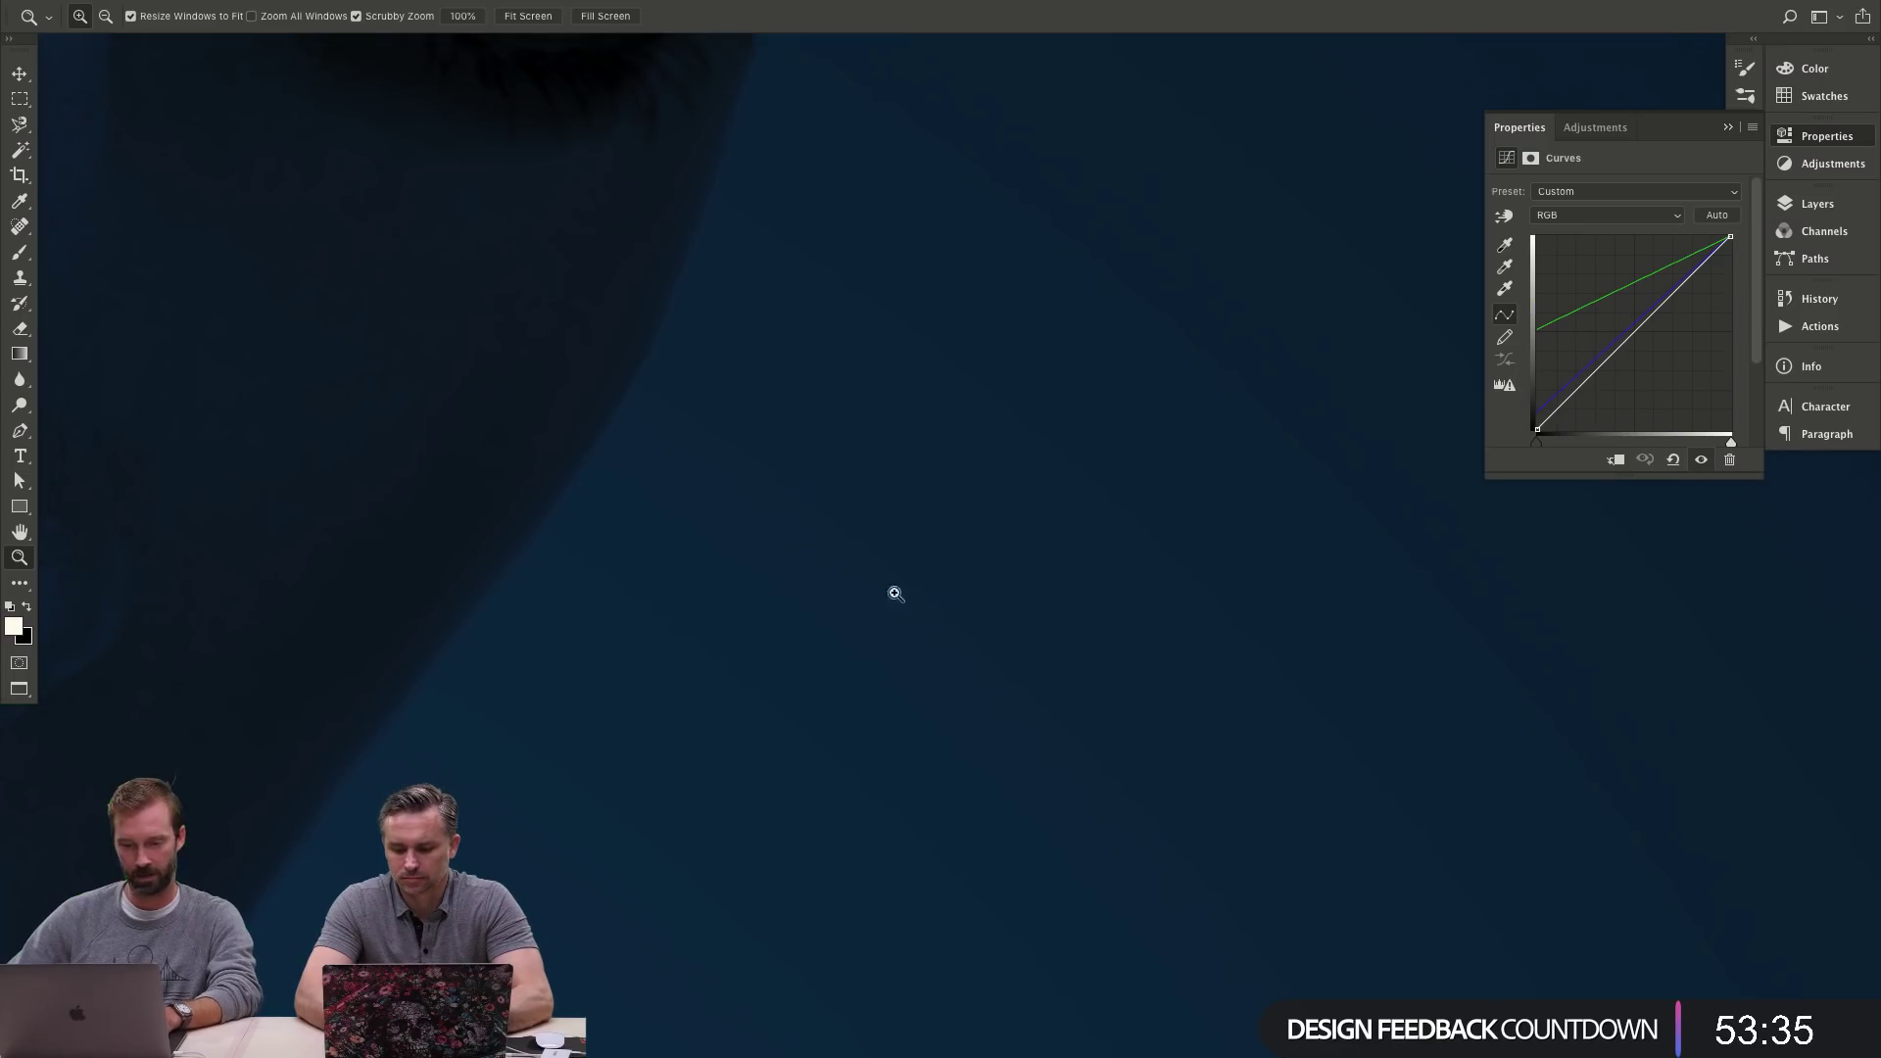
- Rotate the canvas and paint white on the mask with a soft 50 px brush to add a green rim light under the chin
scroll(937, 360, "up", 5)
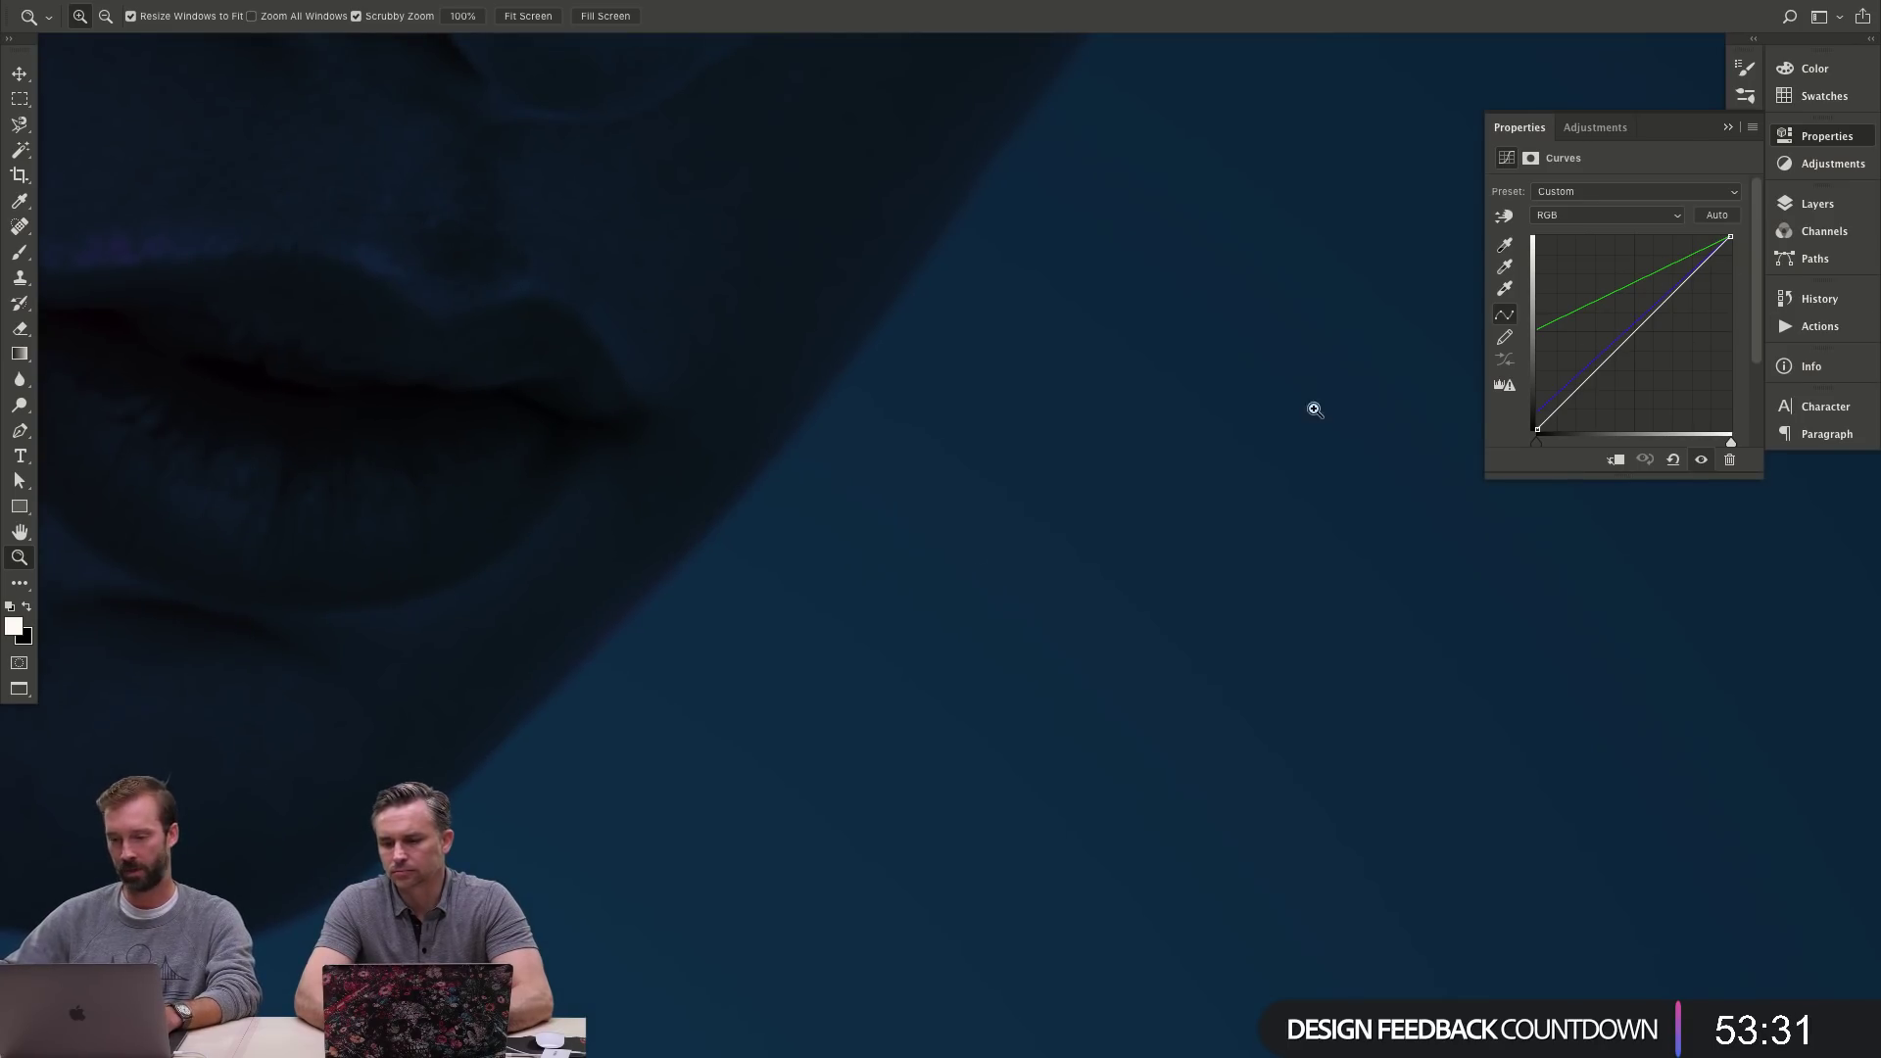
scroll(1053, 530, "left", 3)
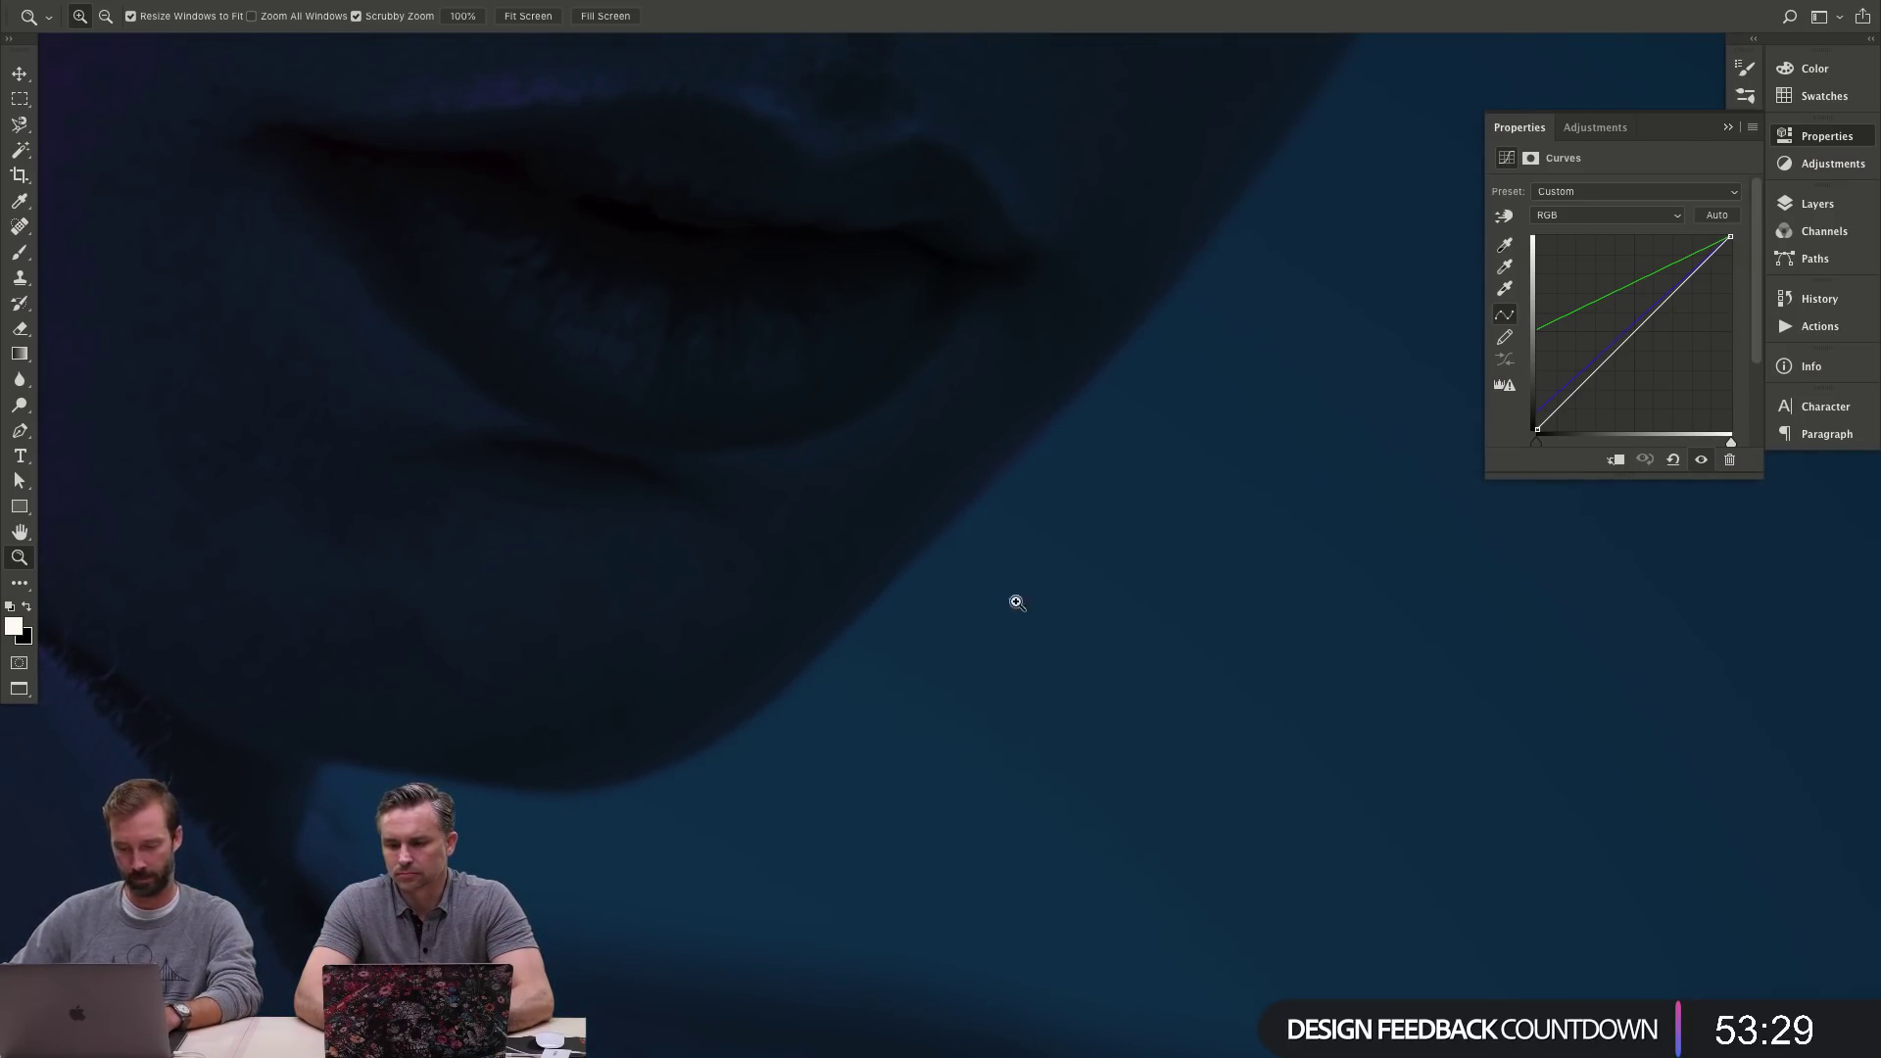
key("b")
left_click_drag(885, 659, 504, 643)
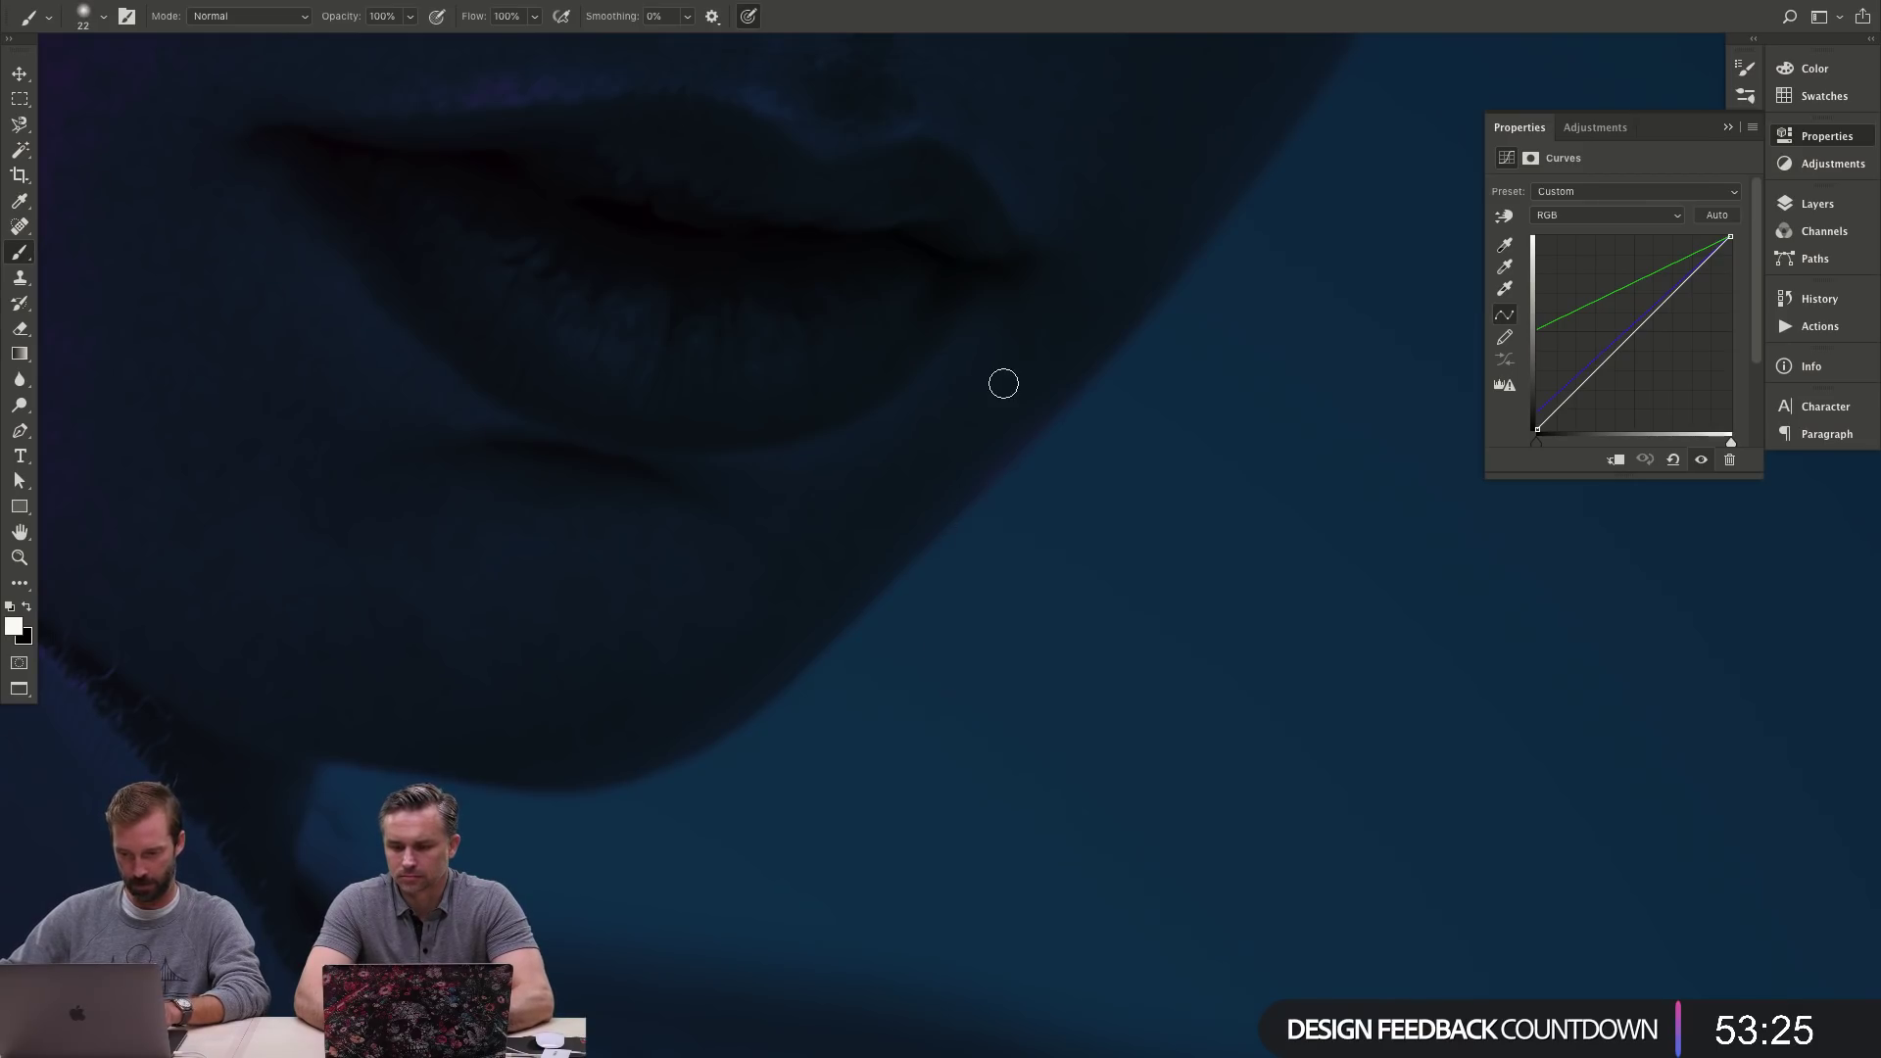
key("z")
key("r")
left_click_drag(1022, 622, 1125, 714)
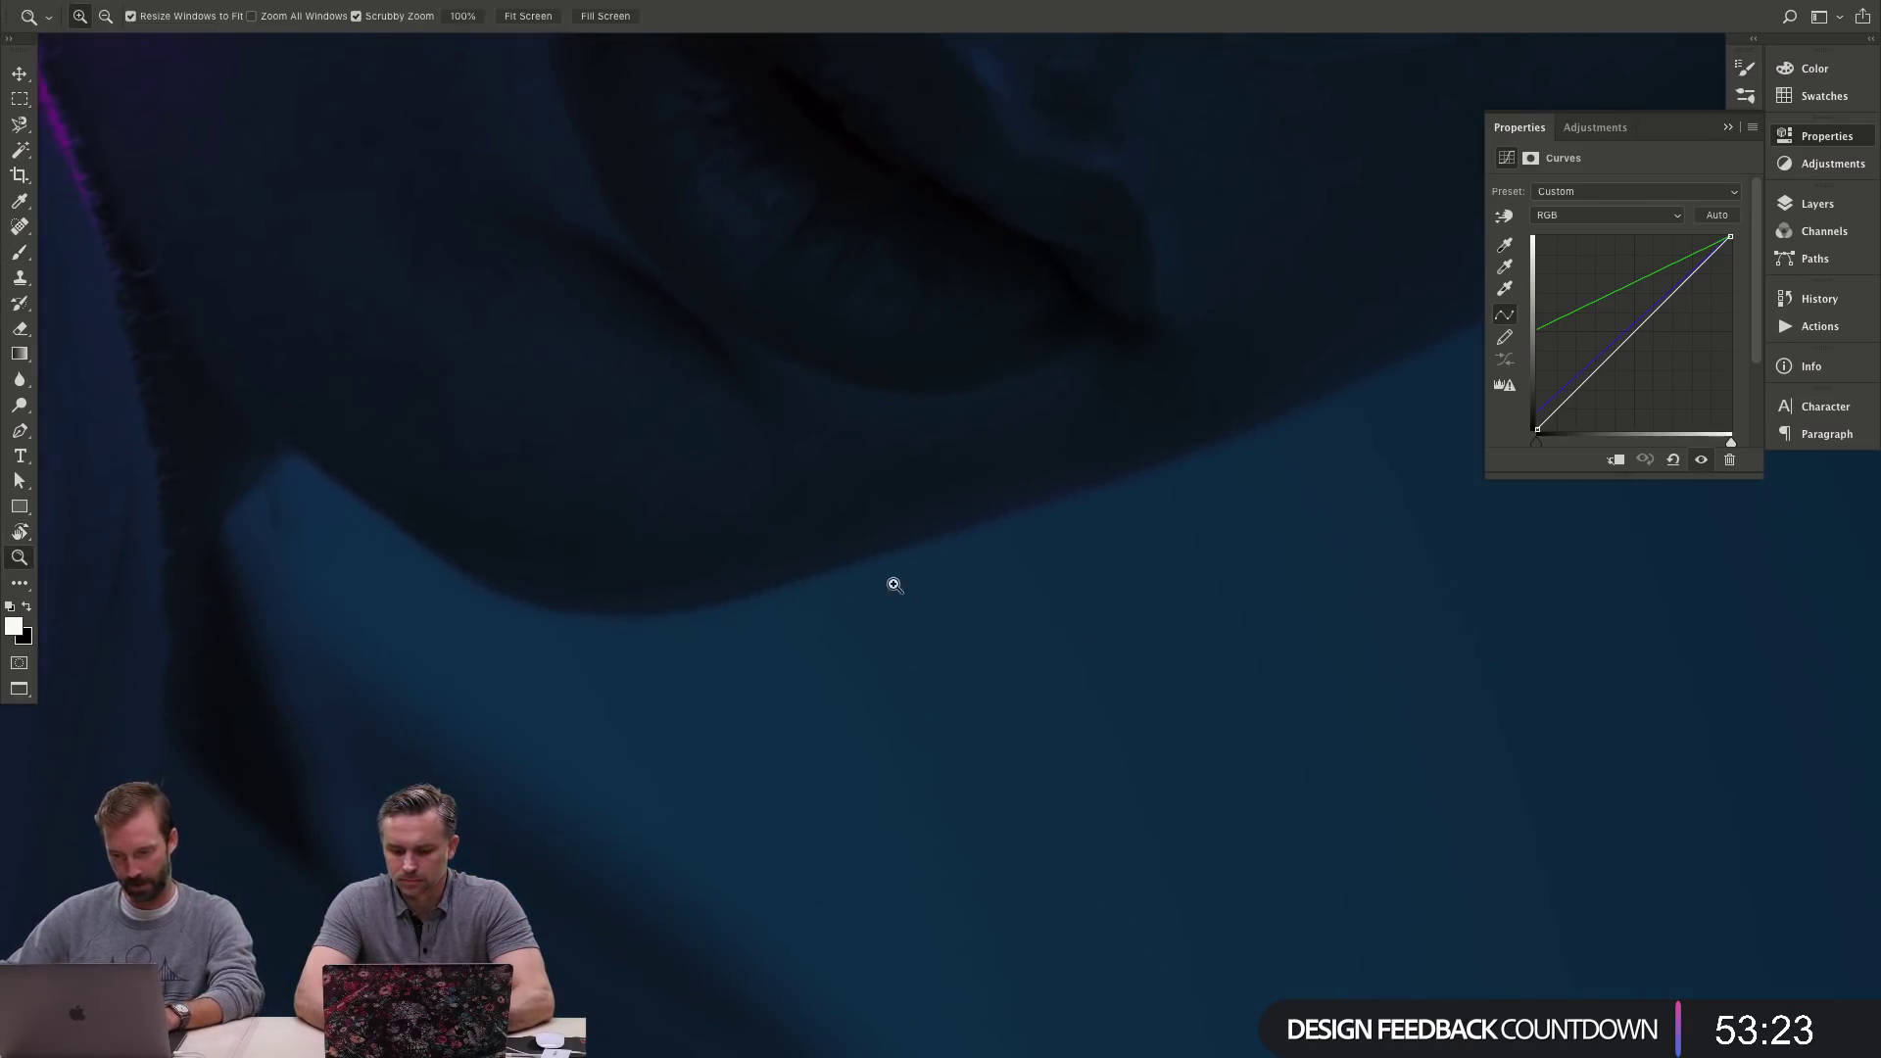
key("b")
left_click_drag(1062, 617, 1048, 619)
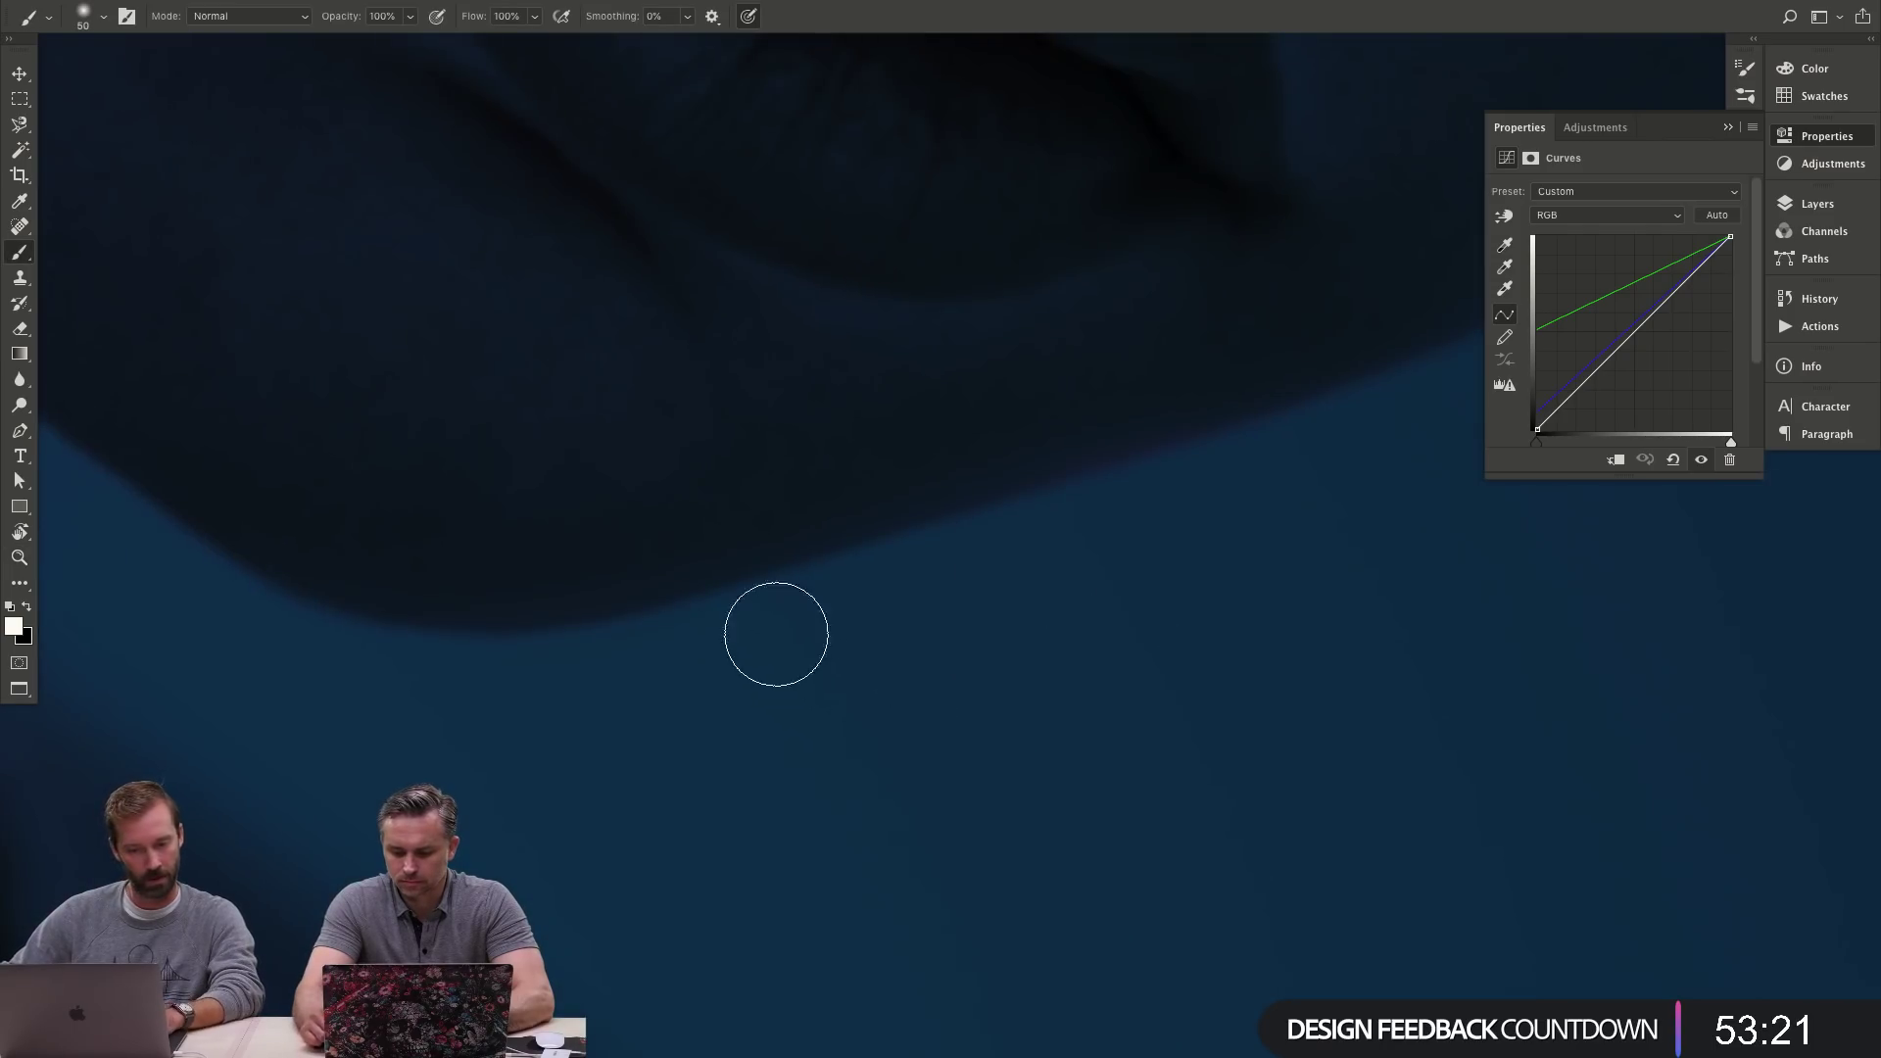
mouse_move(536, 688)
left_mouse_down()
mouse_move(990, 586)
mouse_move(1053, 540)
left_mouse_up()
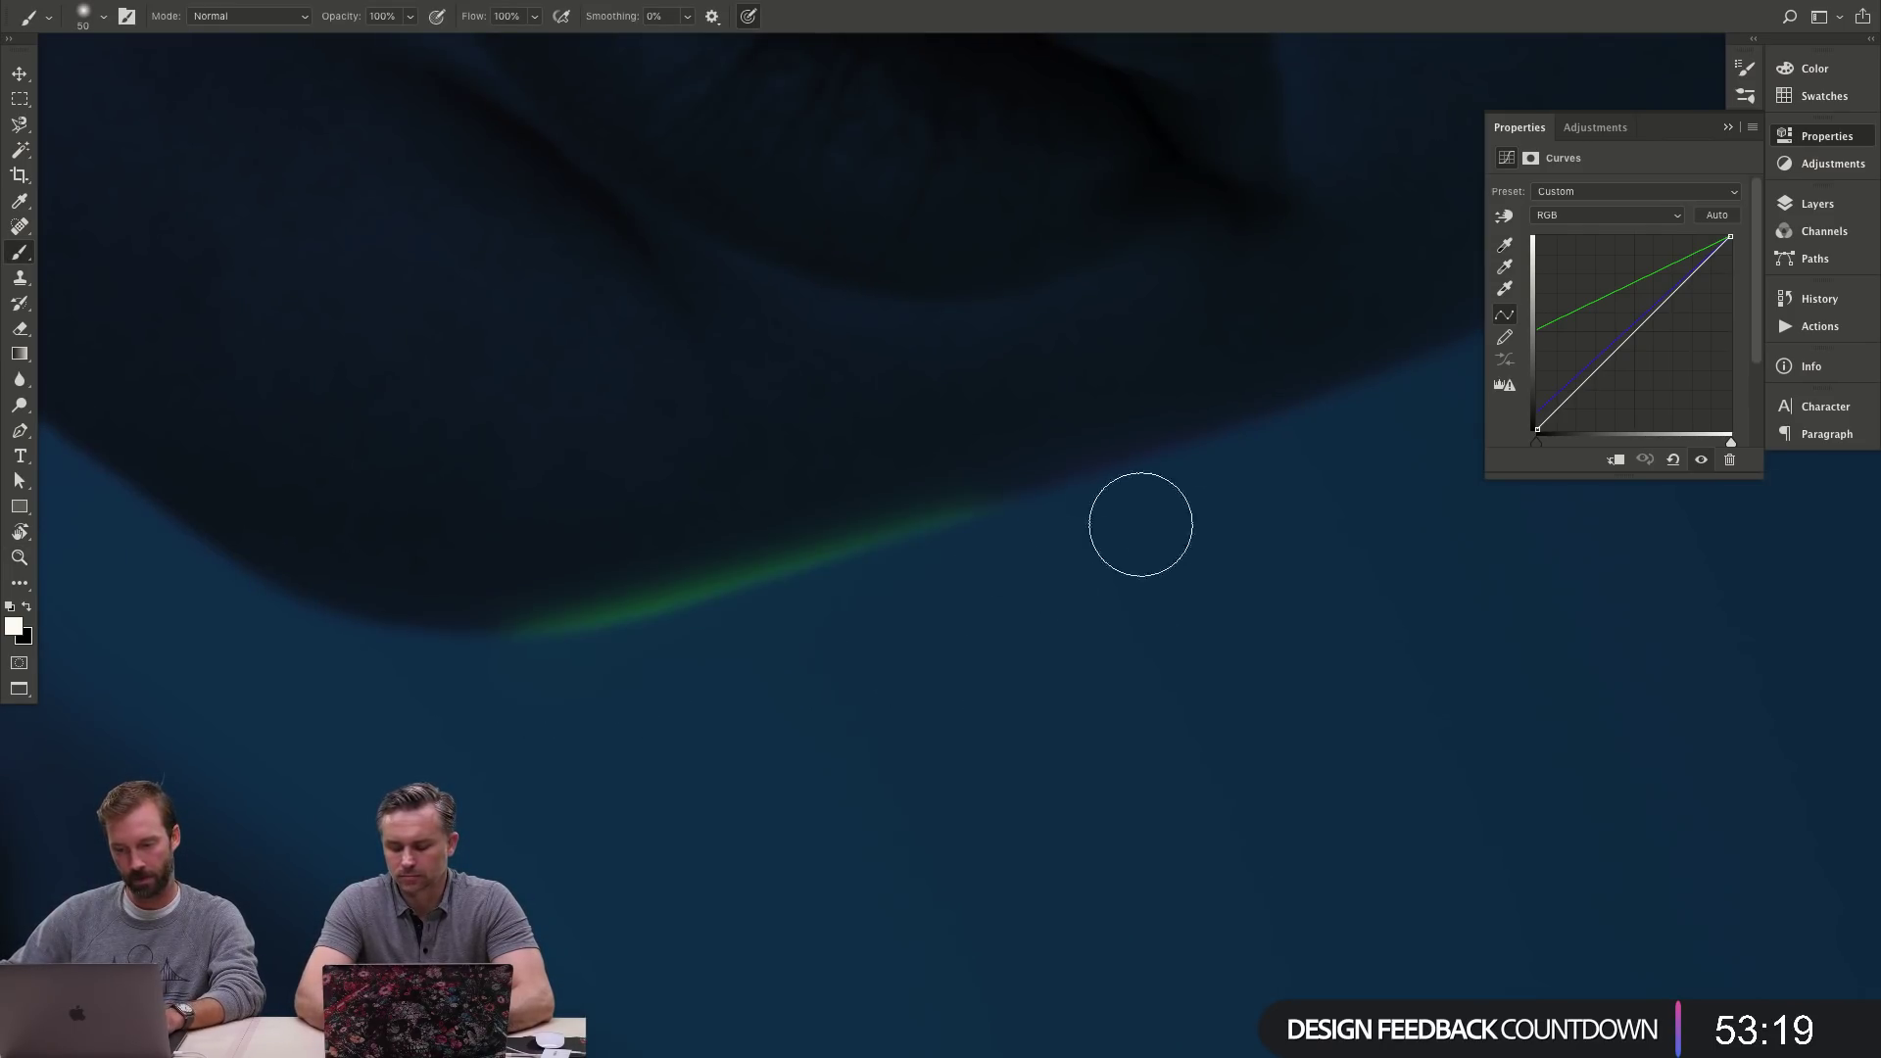
- Continue the green rim light on the mask along the jaw and cheek edge up to the outer eyelashes
key("r")
left_click_drag(1196, 550, 1108, 575)
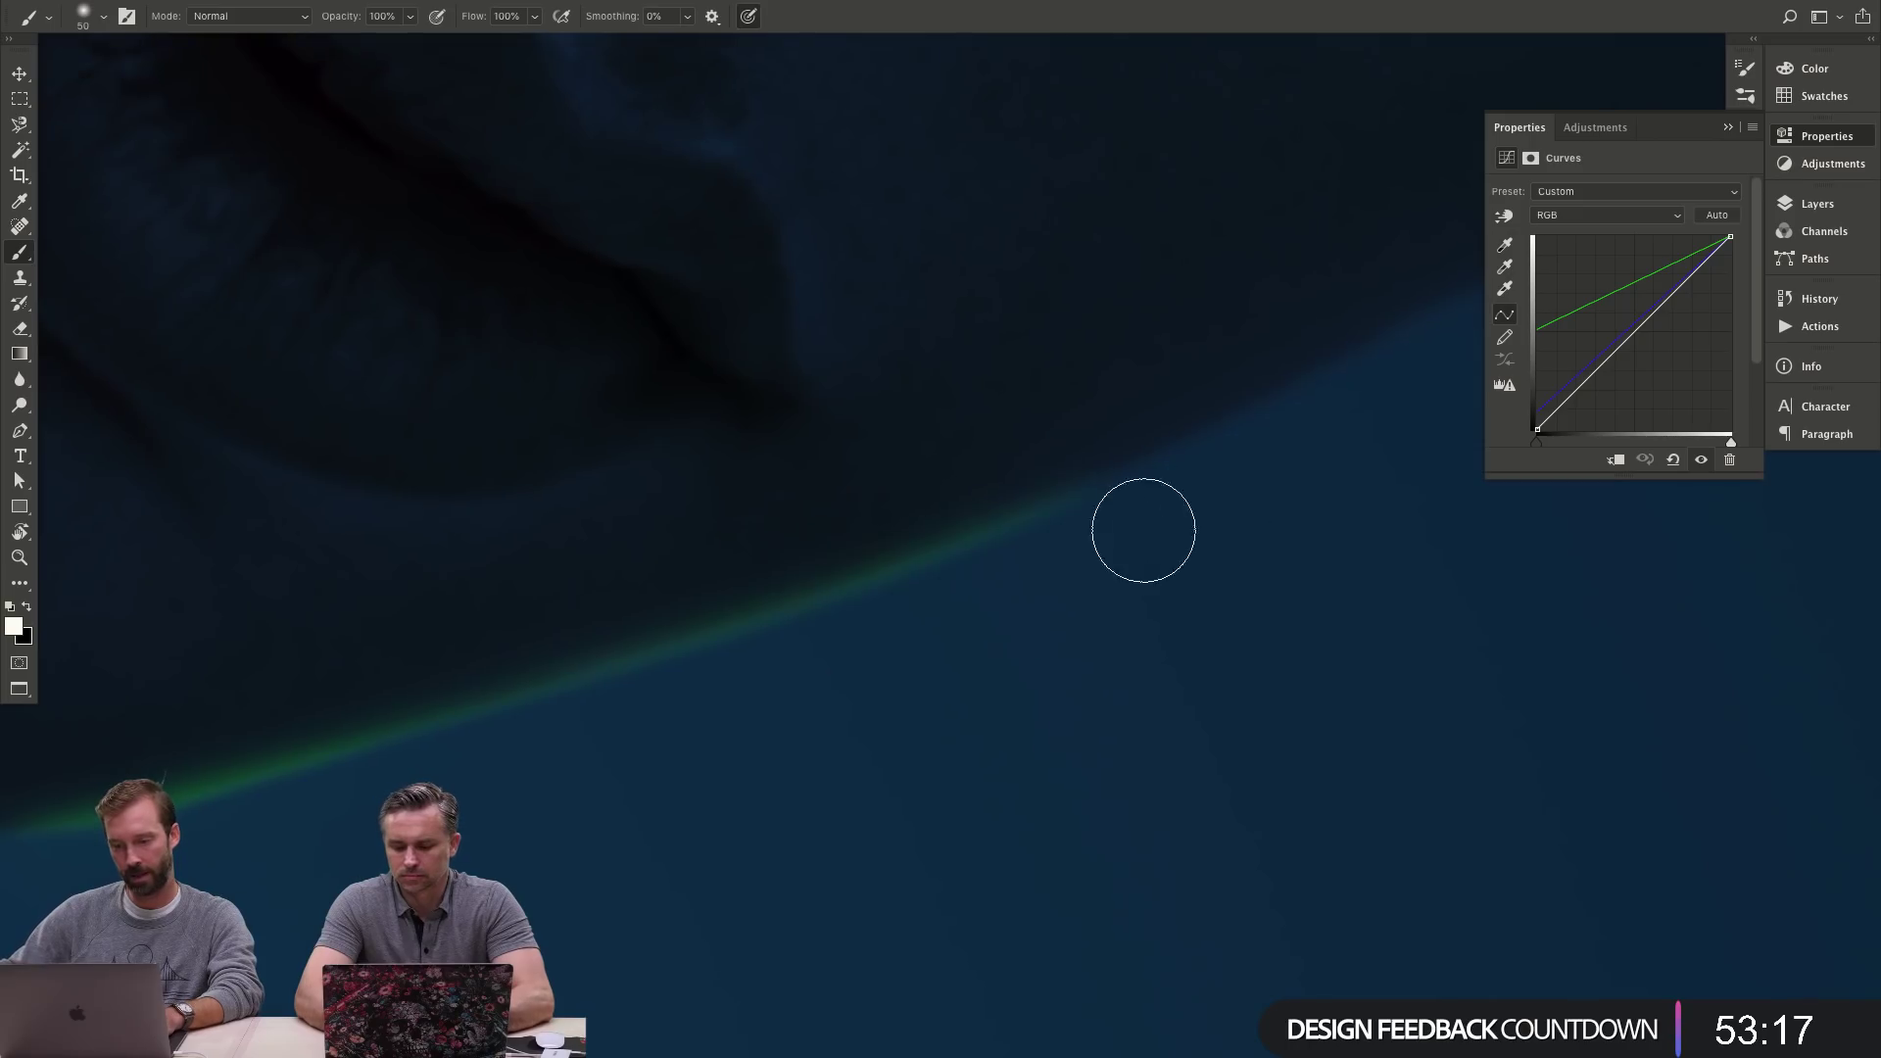
key("r")
left_click_drag(1346, 420, 1034, 678)
key("r")
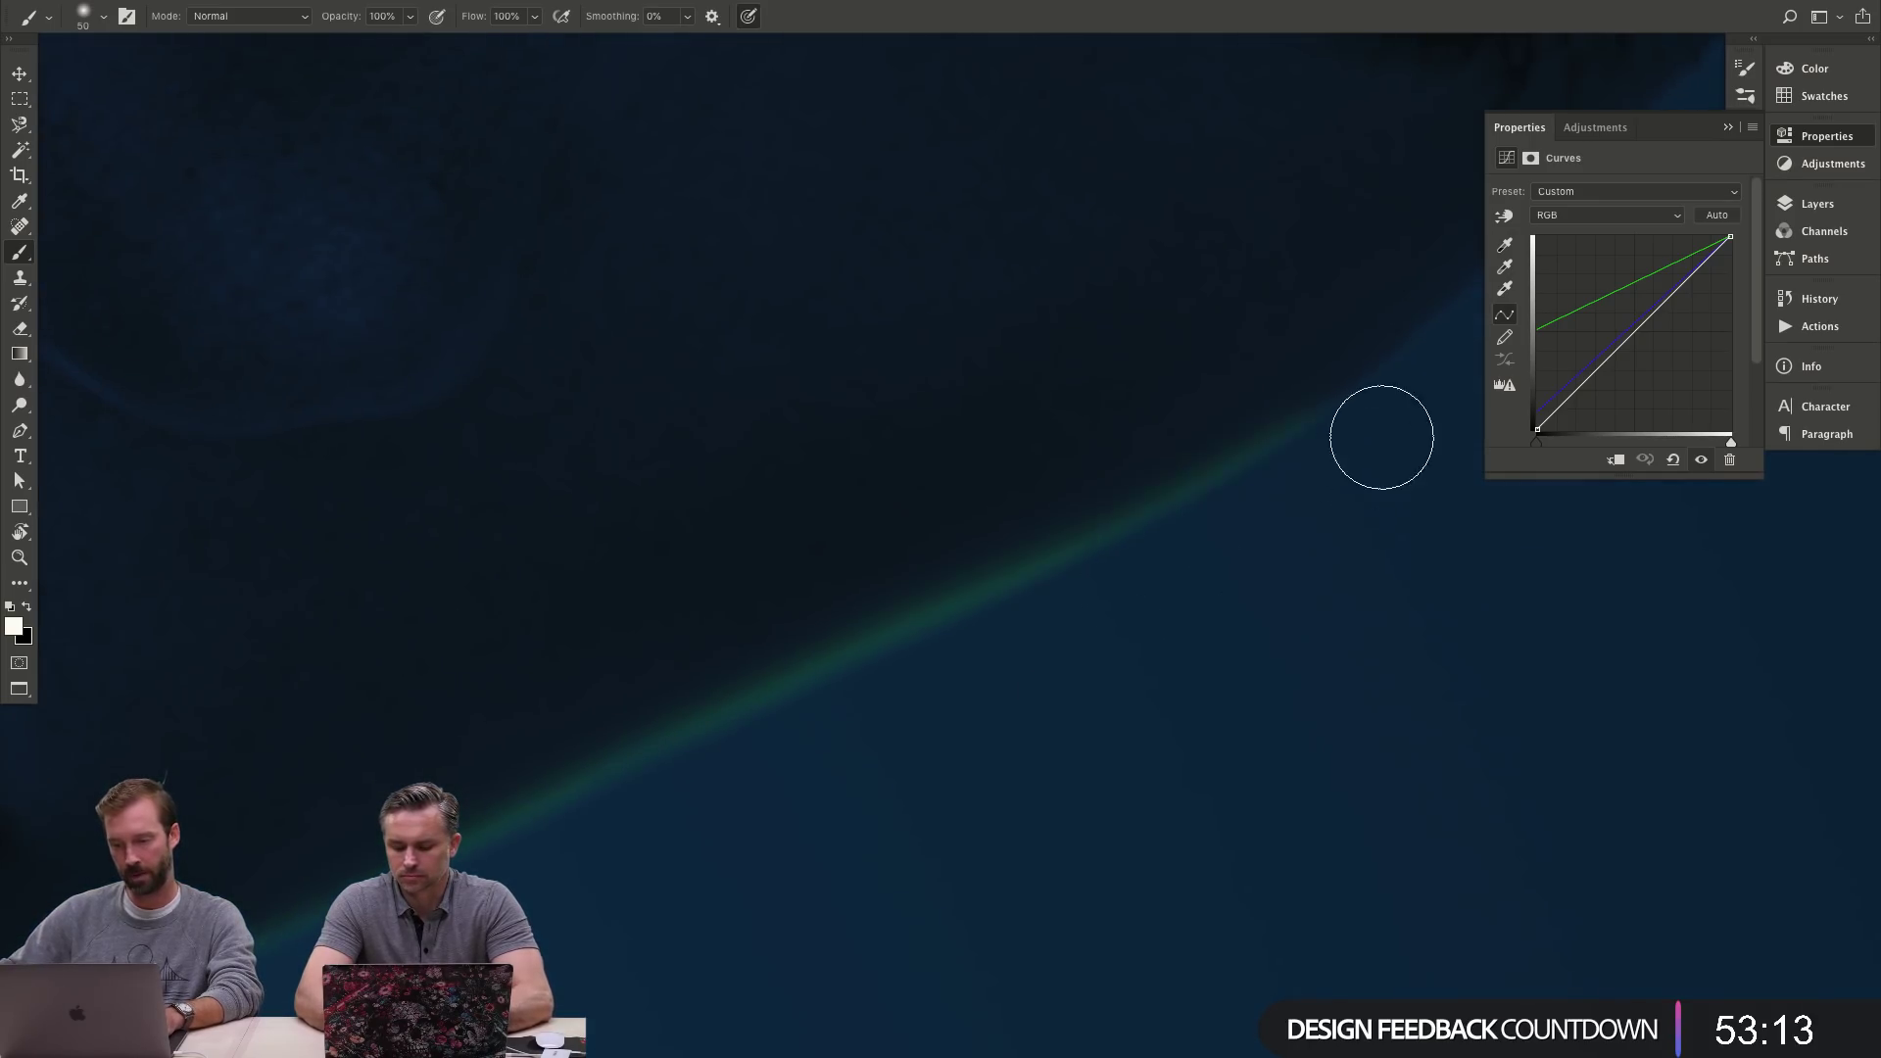
key("r")
left_click_drag(1382, 432, 1130, 665)
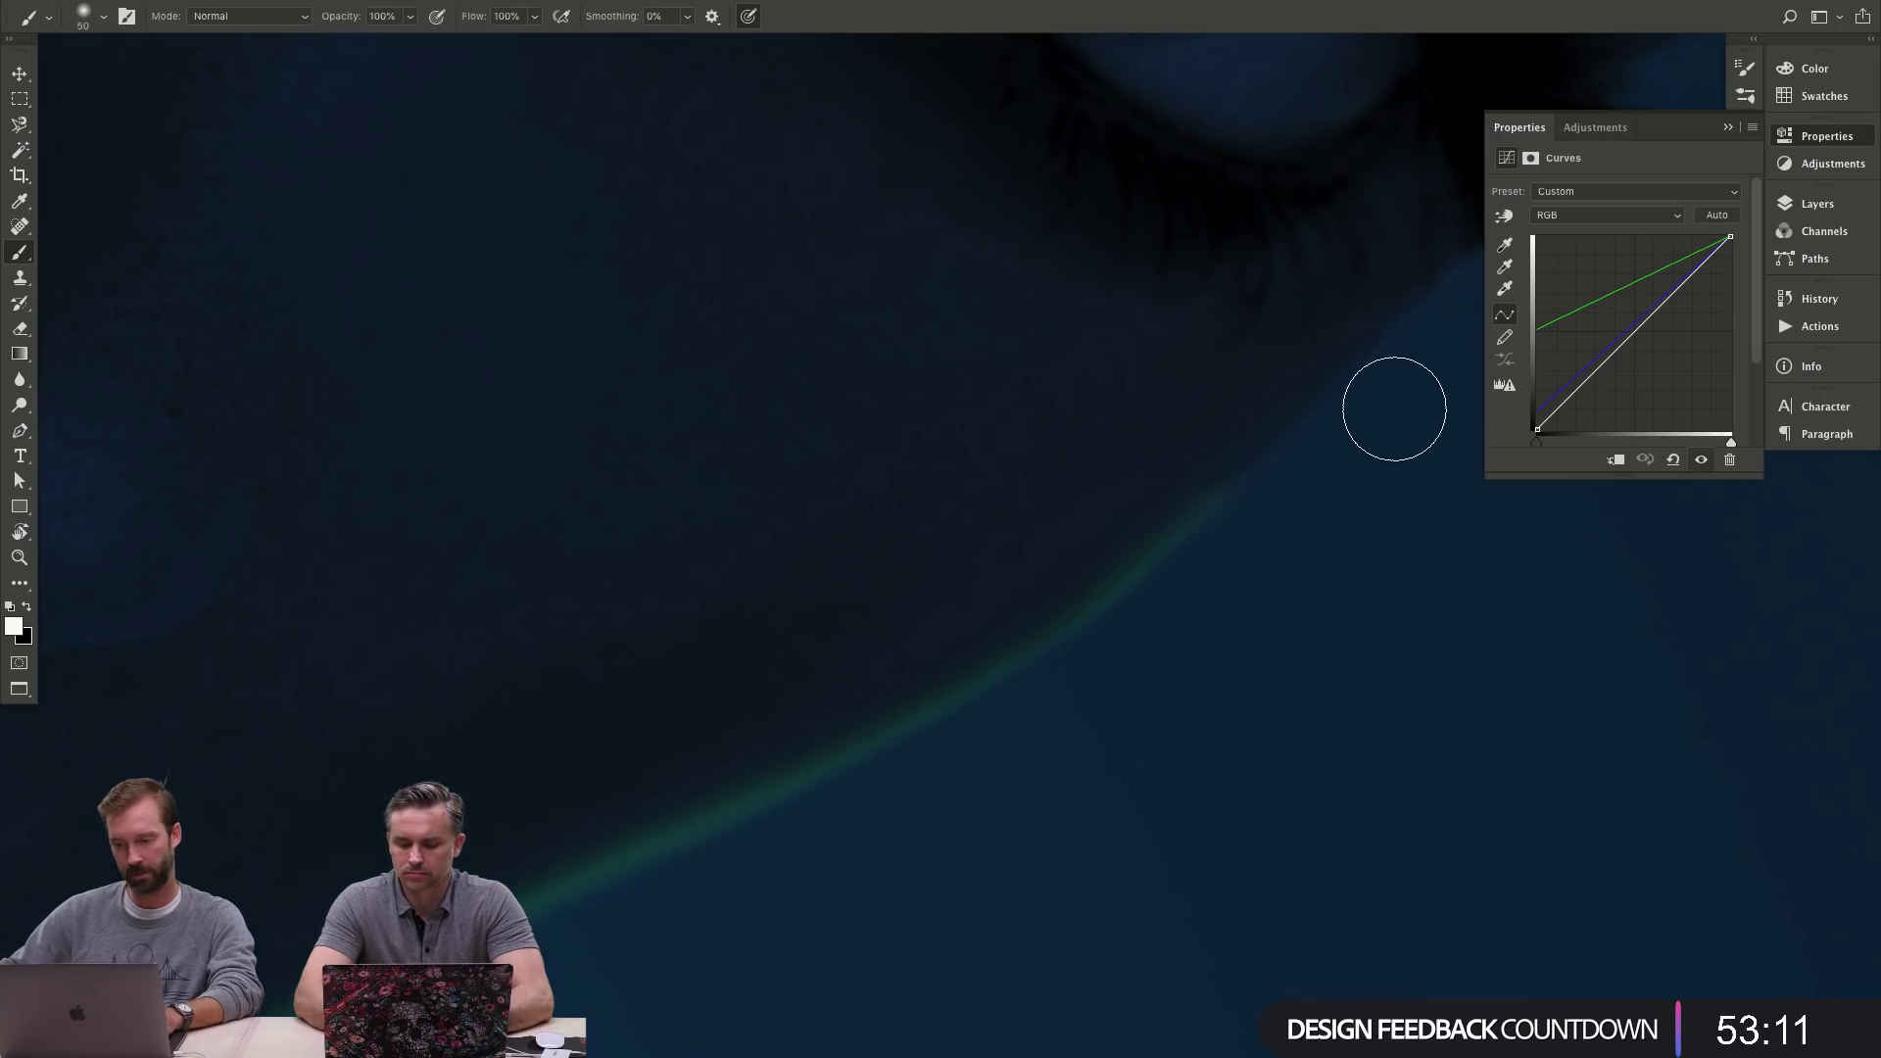
key("r")
mouse_move(1395, 408)
left_mouse_down()
mouse_move(1187, 581)
mouse_move(1192, 525)
left_mouse_up()
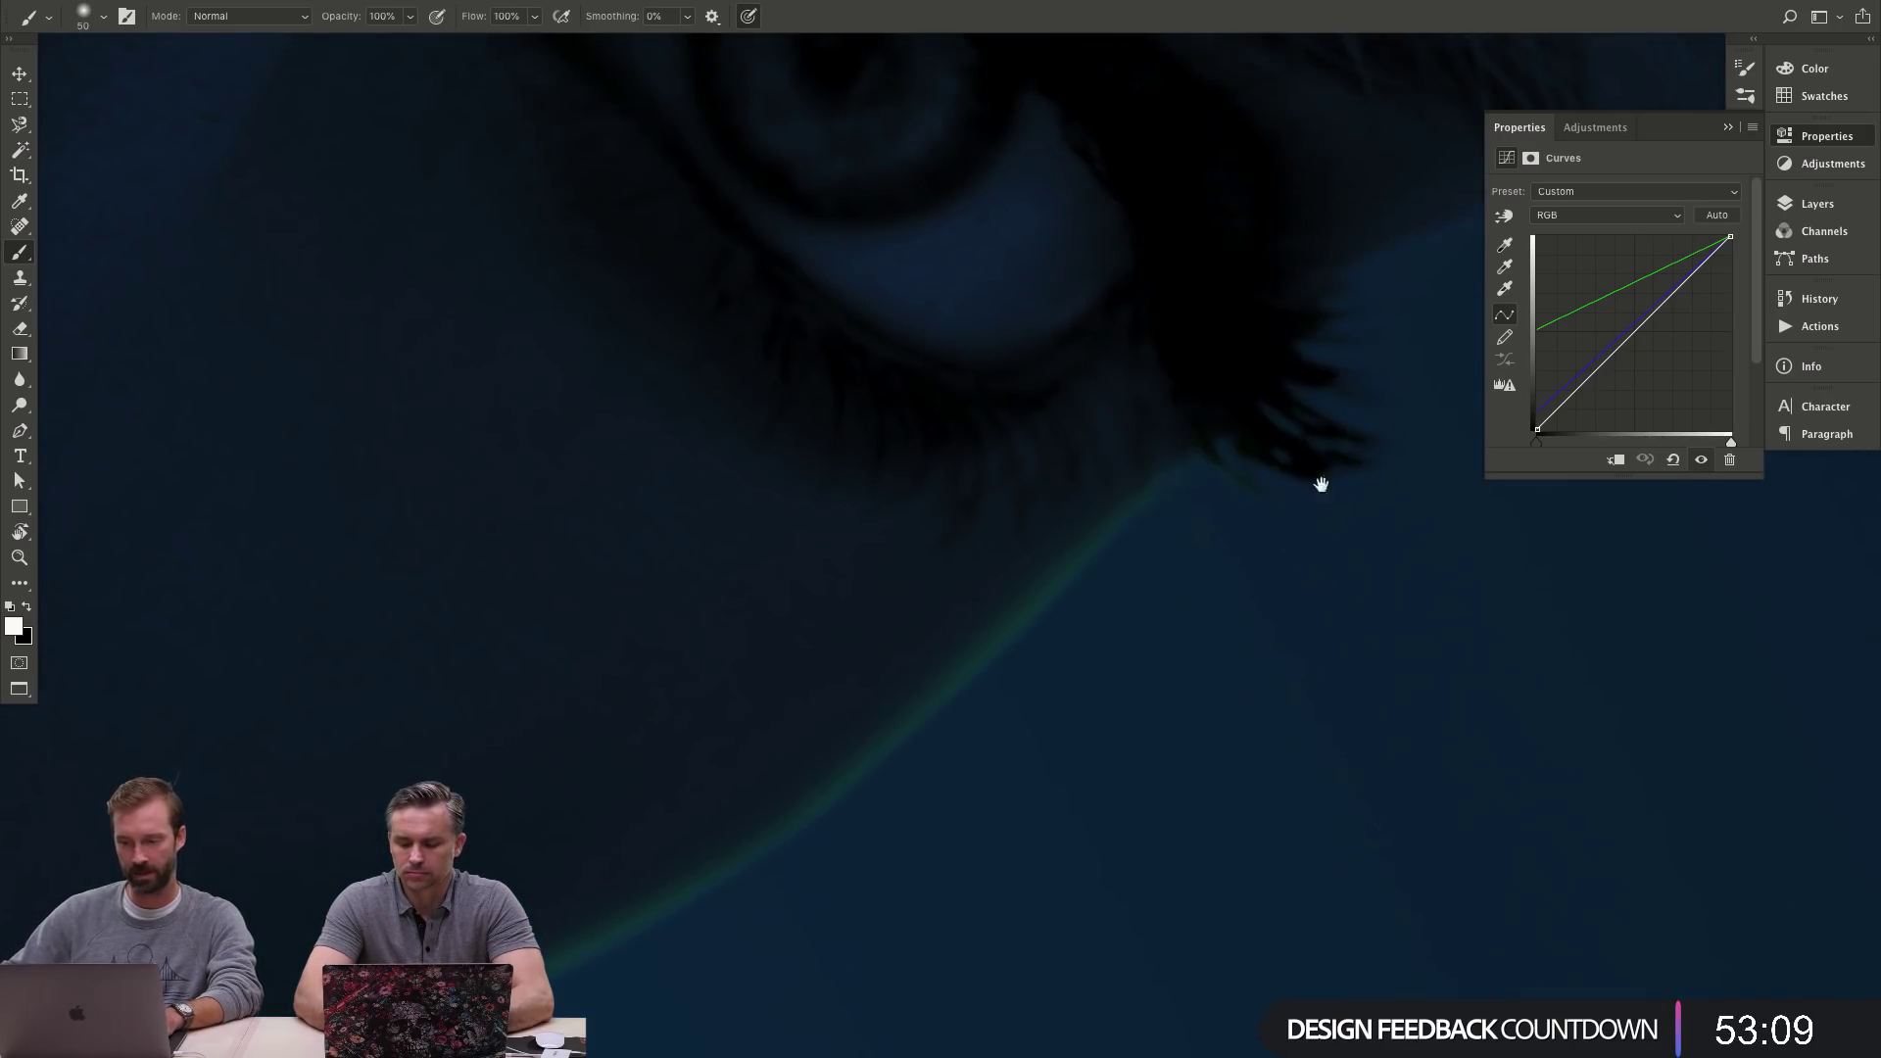
key("r")
left_click_drag(1323, 487, 1003, 737)
- Paint the green rim light between the eyelashes and hair, and spread a soft glow there with a brush of about 208 px
left_click_drag(1113, 504, 1254, 431)
left_click_drag(1196, 663, 1440, 686)
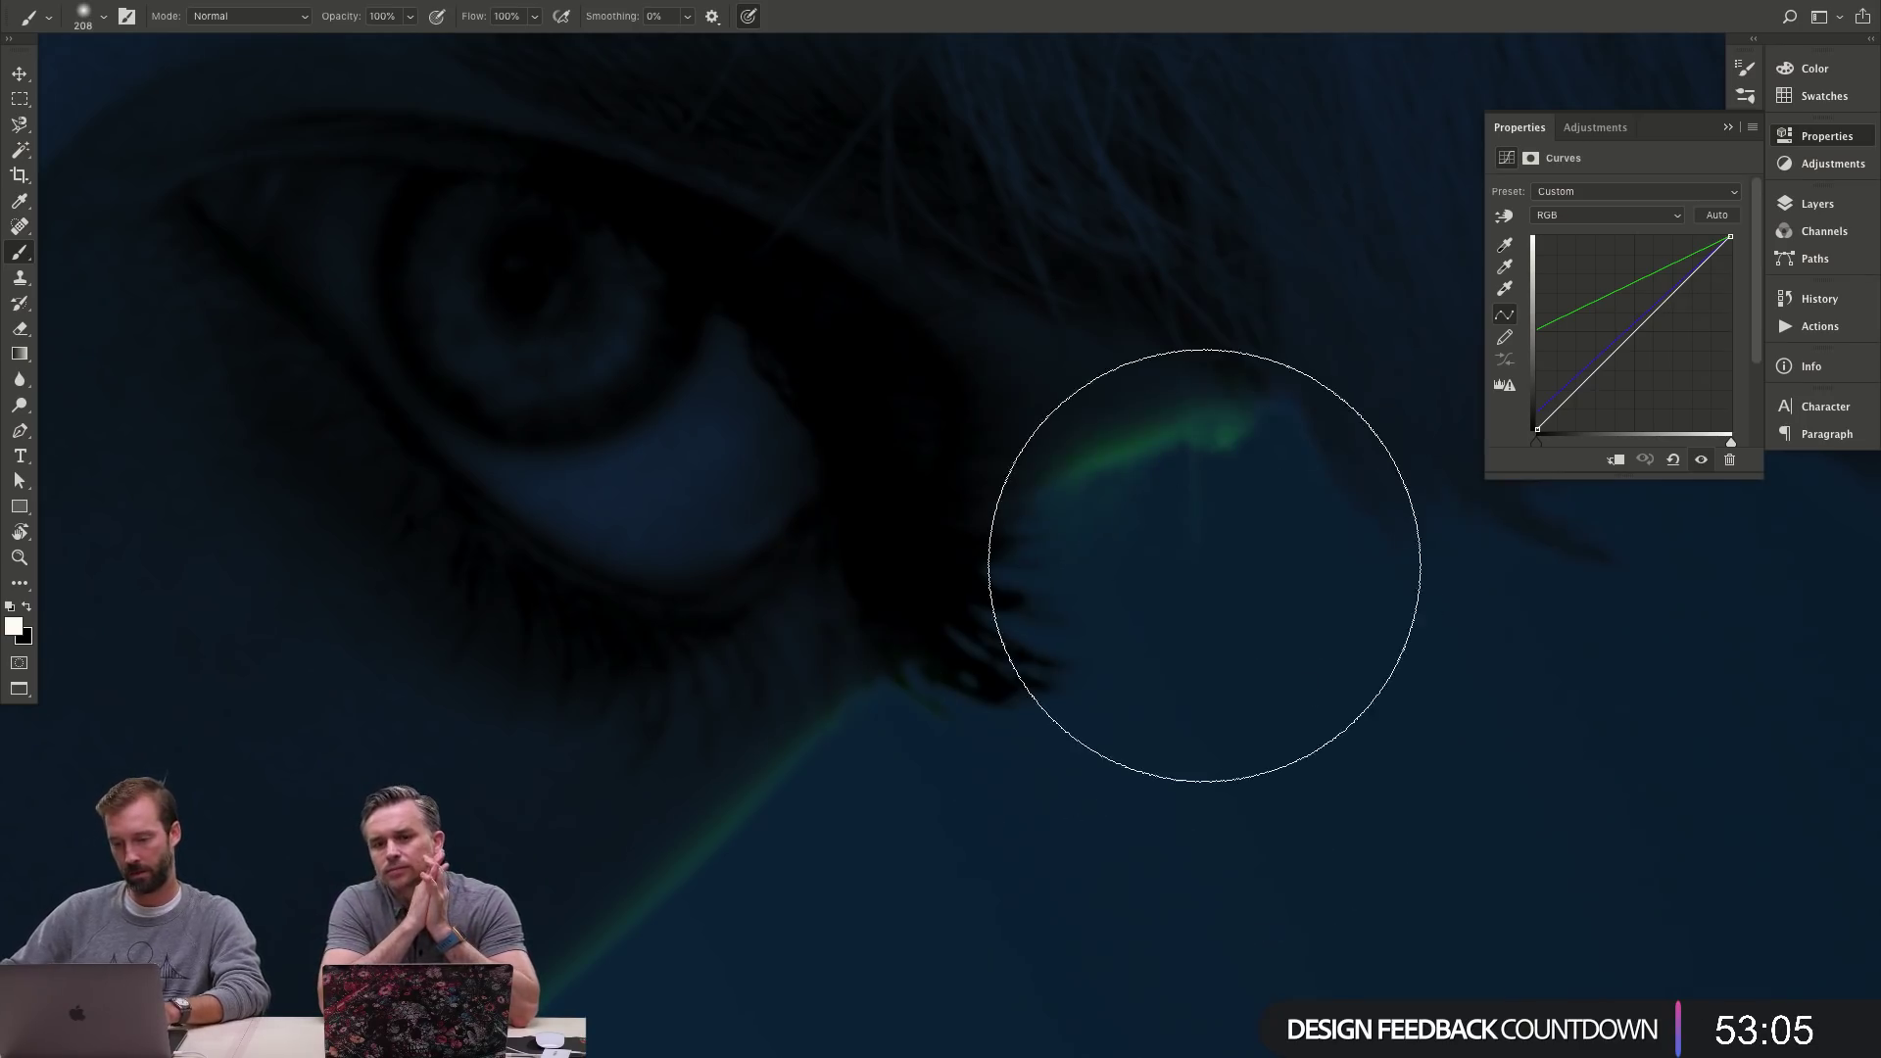
mouse_move(1186, 580)
left_mouse_down()
mouse_move(1113, 575)
mouse_move(1114, 545)
left_mouse_up()
key("z")
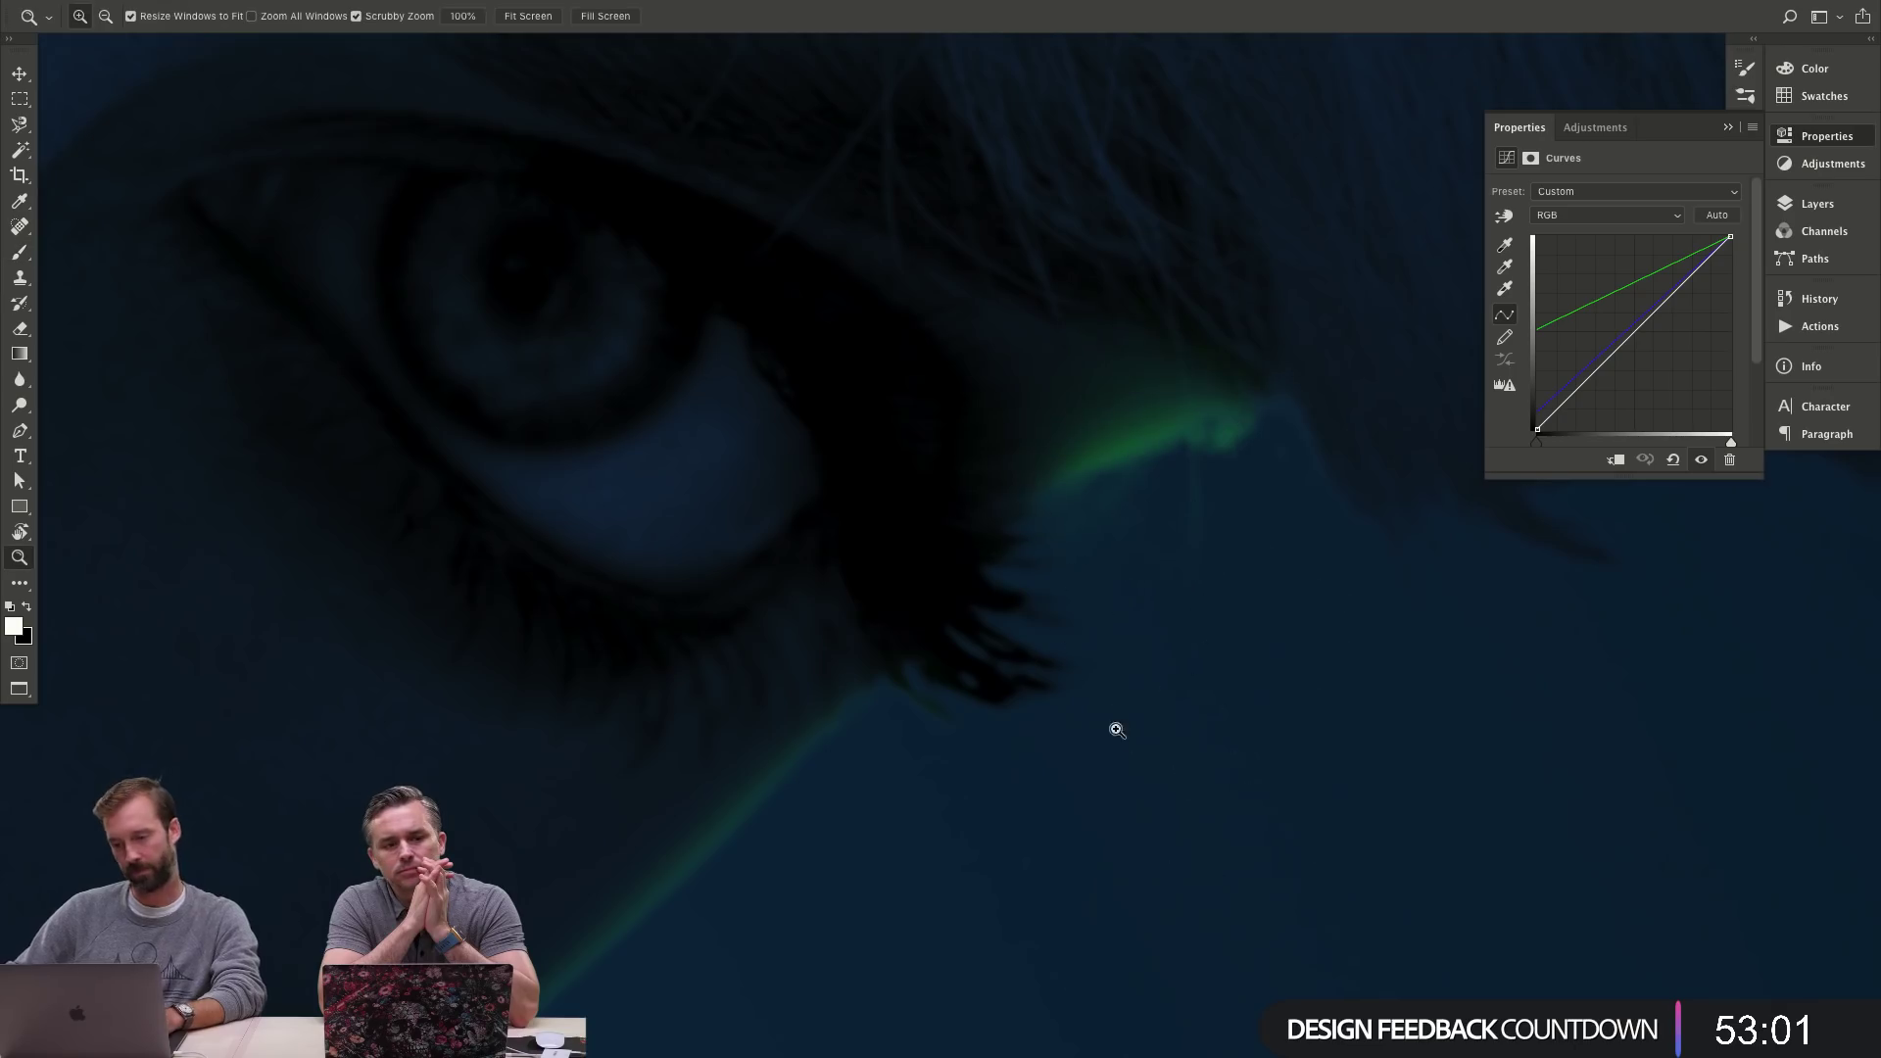
left_click(1127, 727, "alt")
left_click(1158, 725, "alt")
left_click(1020, 642)
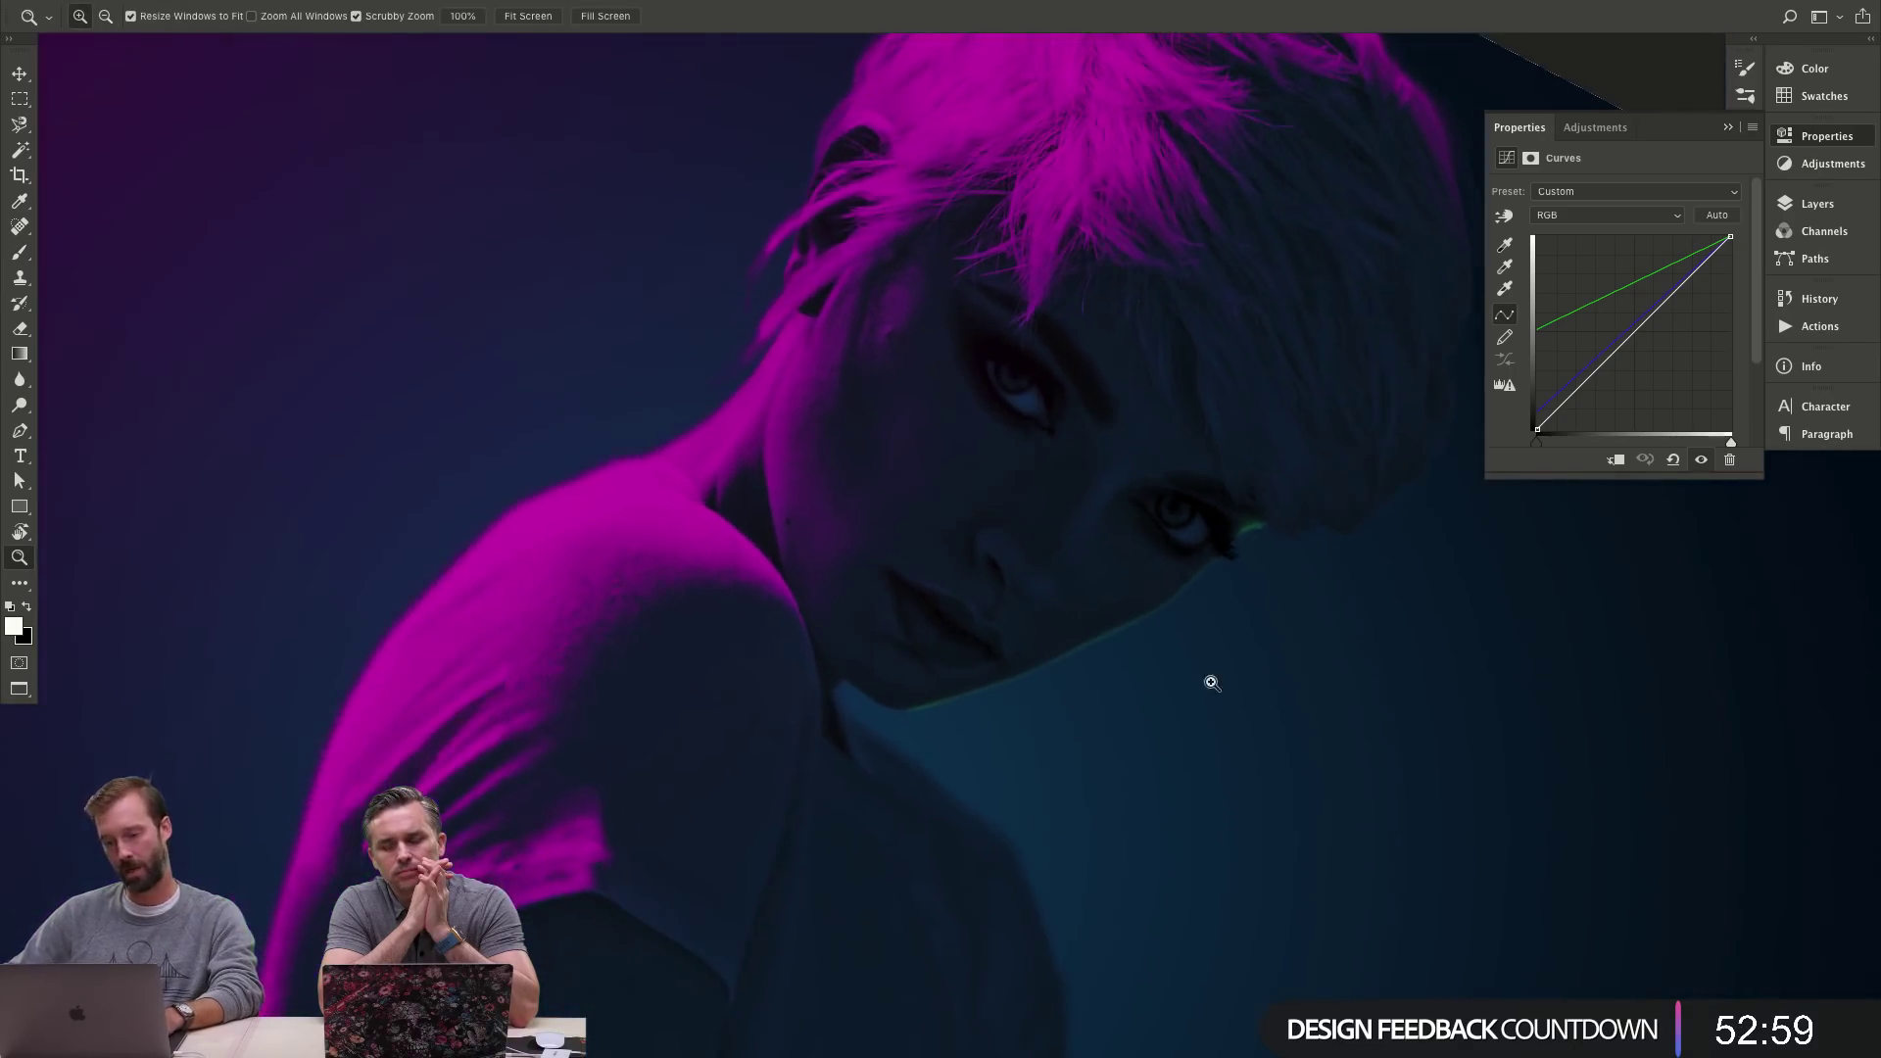
- Build up a soft green glow along the jaw and cheek edge with brushes of about 296 and 171 px at 20% opacity
left_click(1230, 647)
left_click(1230, 648)
key("b")
mouse_move(1038, 676)
left_mouse_down()
mouse_move(1034, 647)
mouse_move(1122, 650)
left_mouse_up()
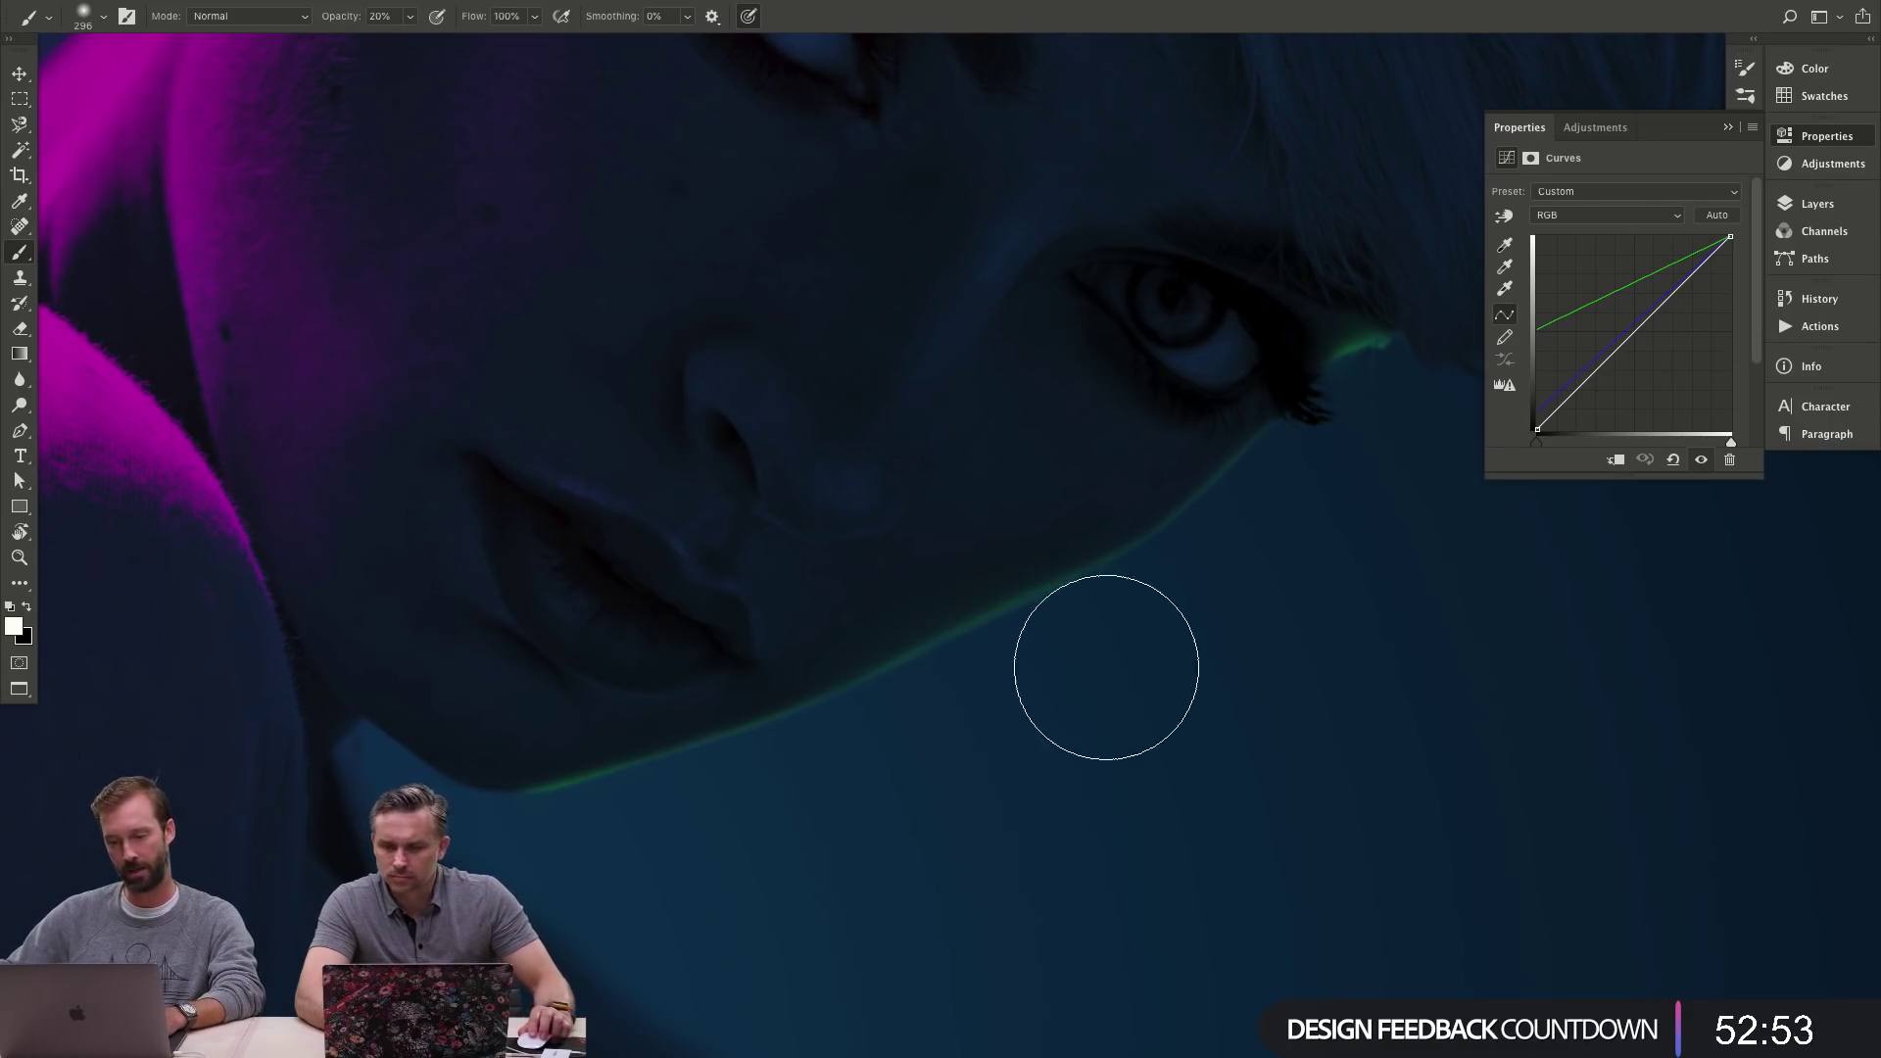
left_click_drag(1100, 688, 989, 695)
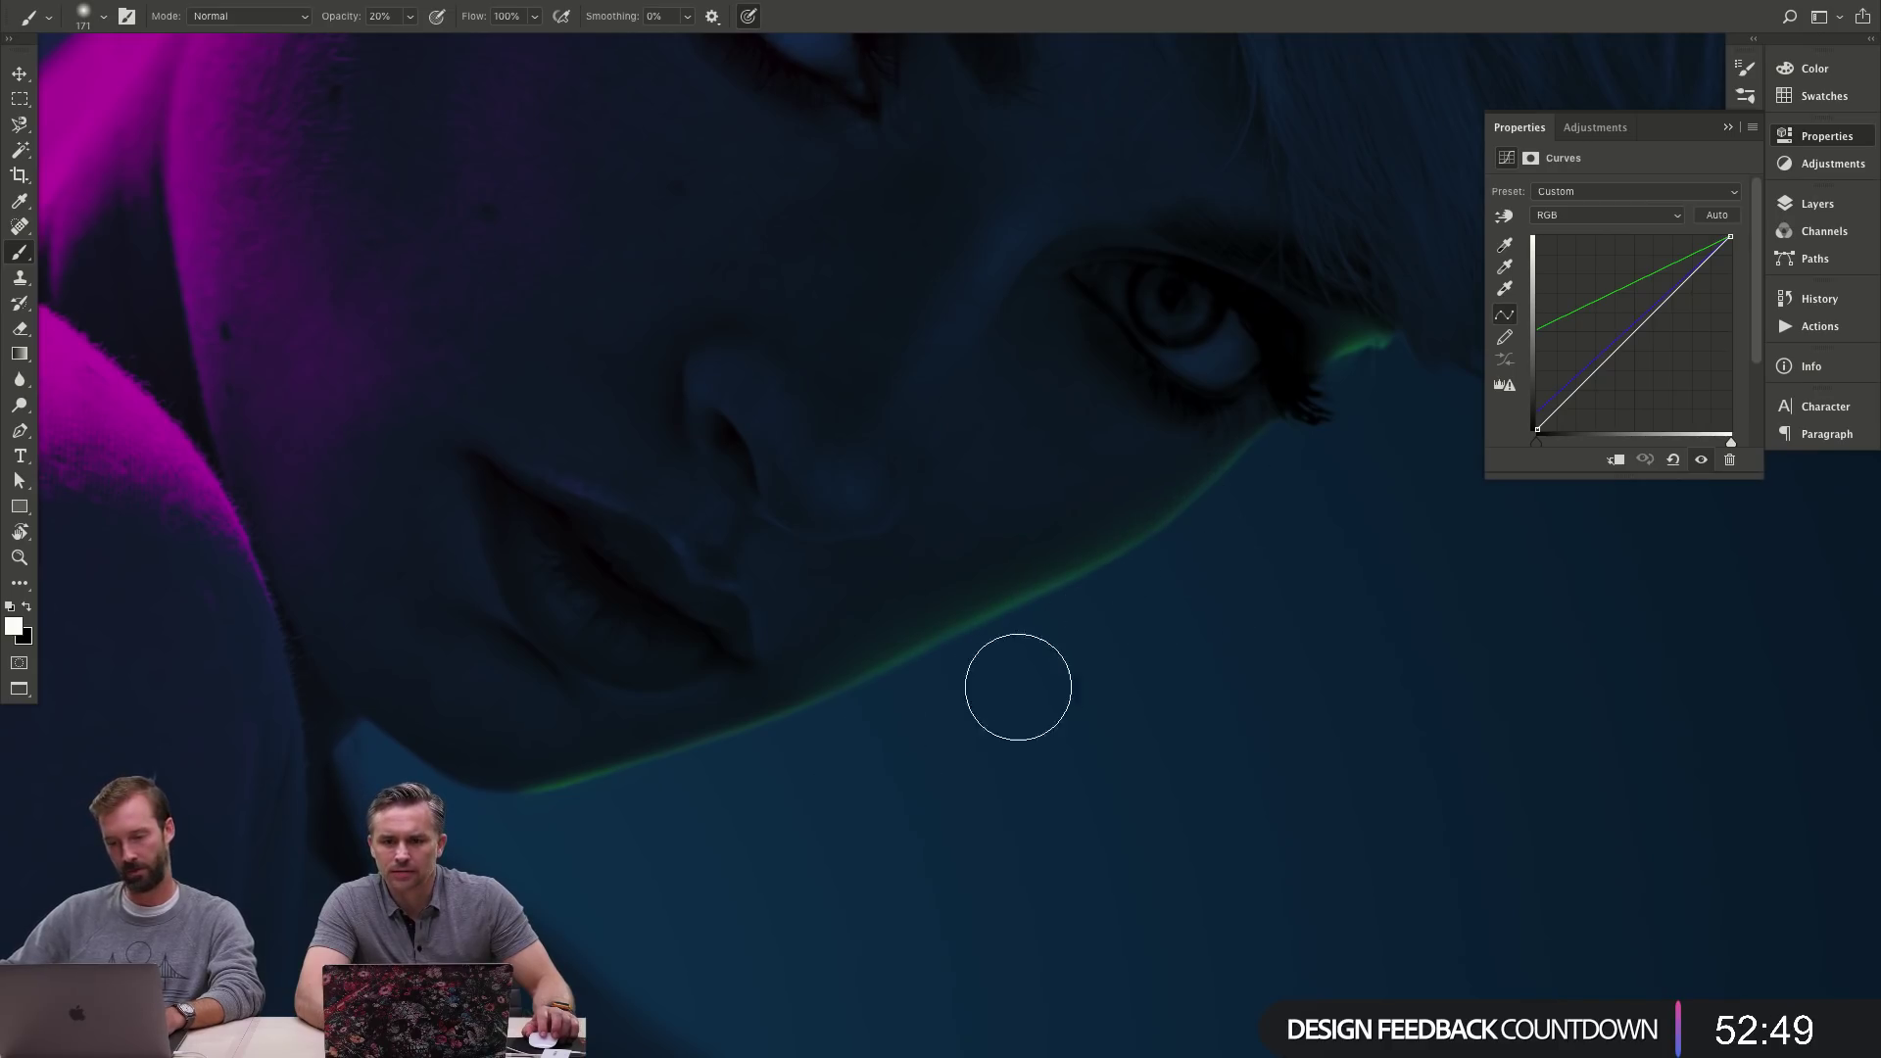
key("z")
key("ctrl+minus")
key("ctrl+minus")
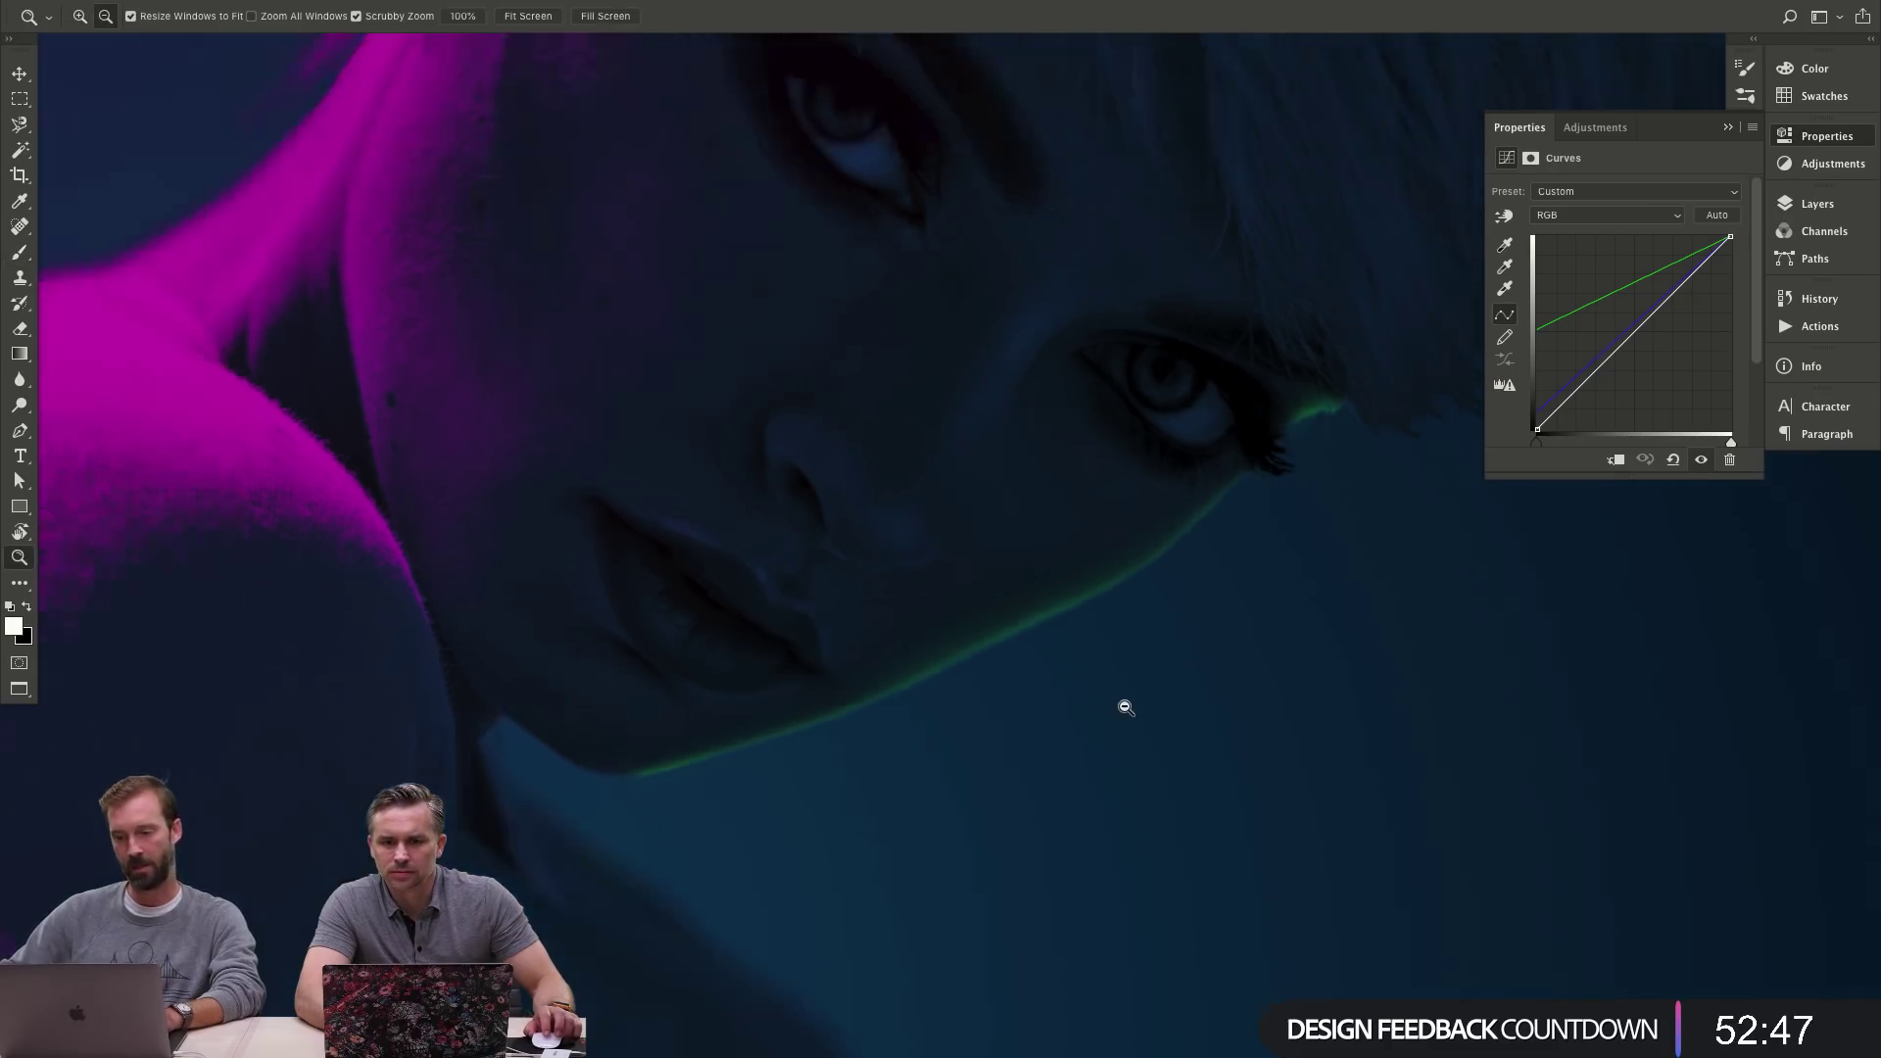
key("Escape")
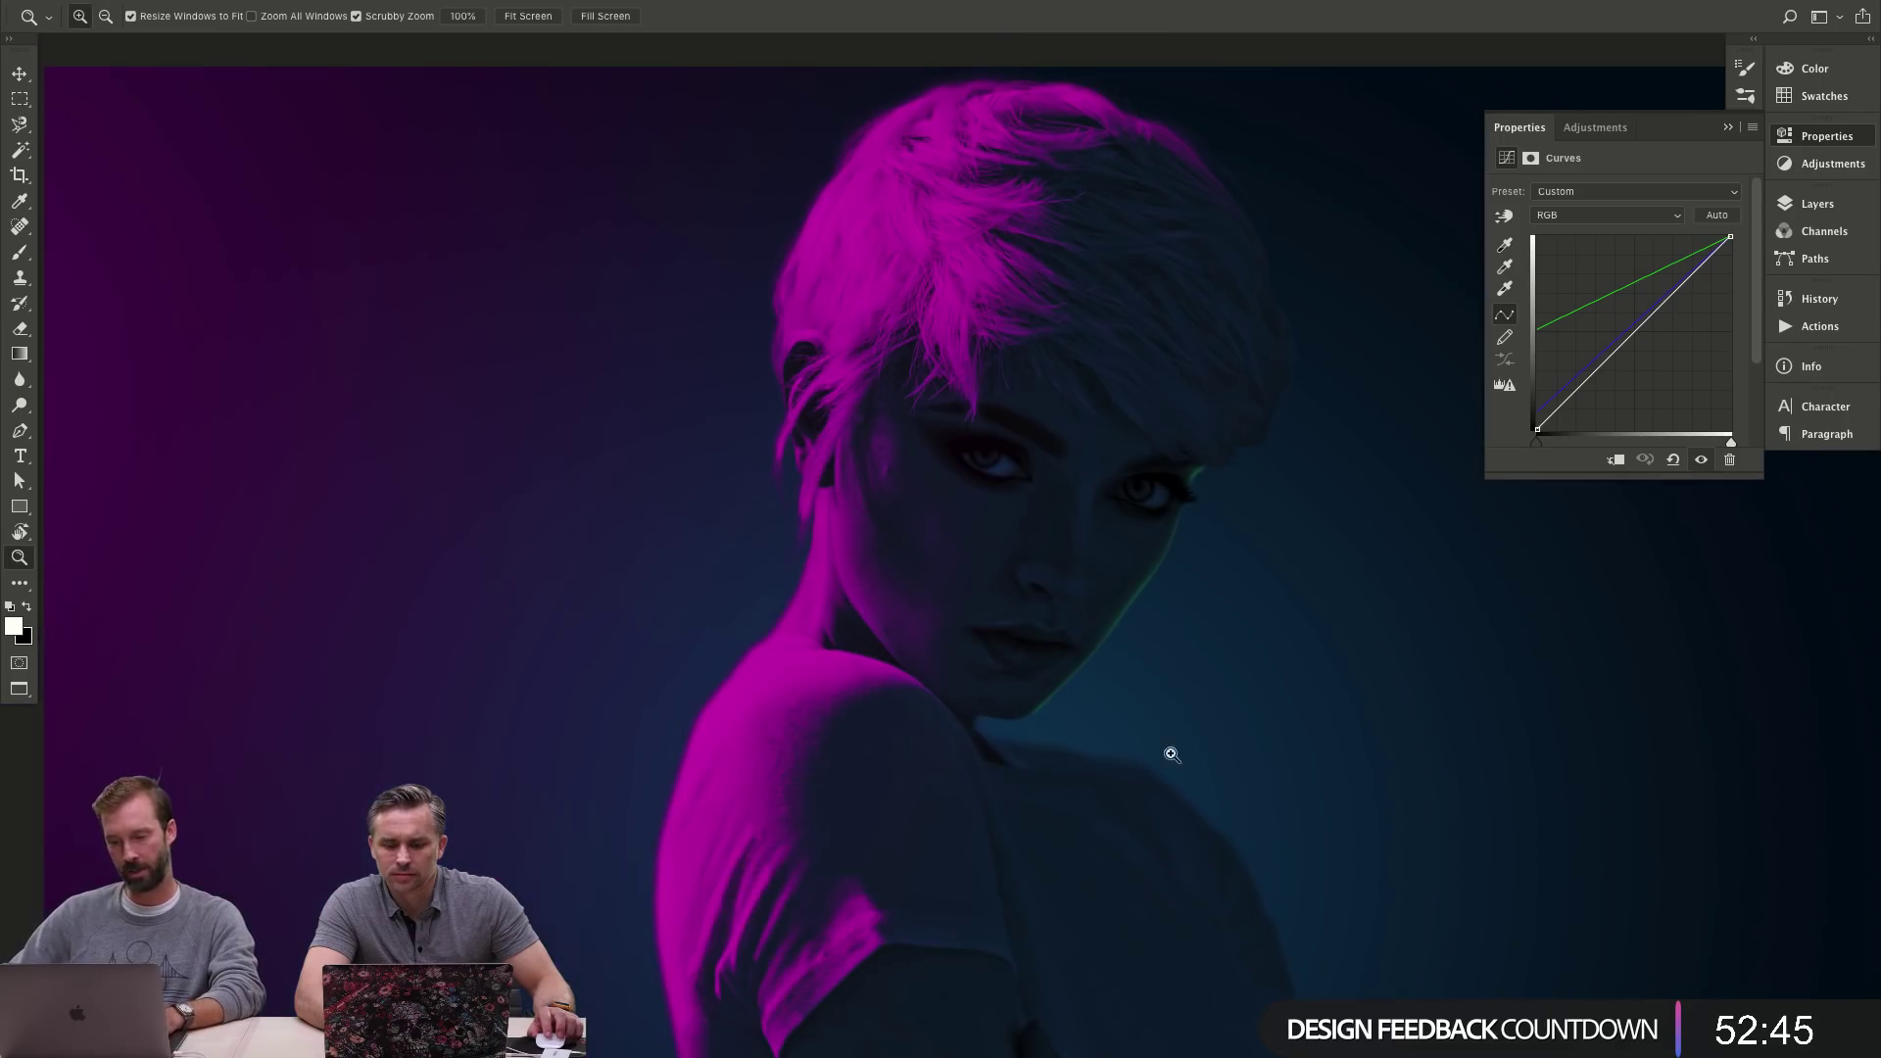
- Paint a thin green rim light along the underside of the jaw near the neck with brushes of about 26 and 14 px
mouse_move(1043, 734)
left_mouse_down()
mouse_move(1217, 715)
mouse_move(1168, 722)
left_mouse_up()
key("b")
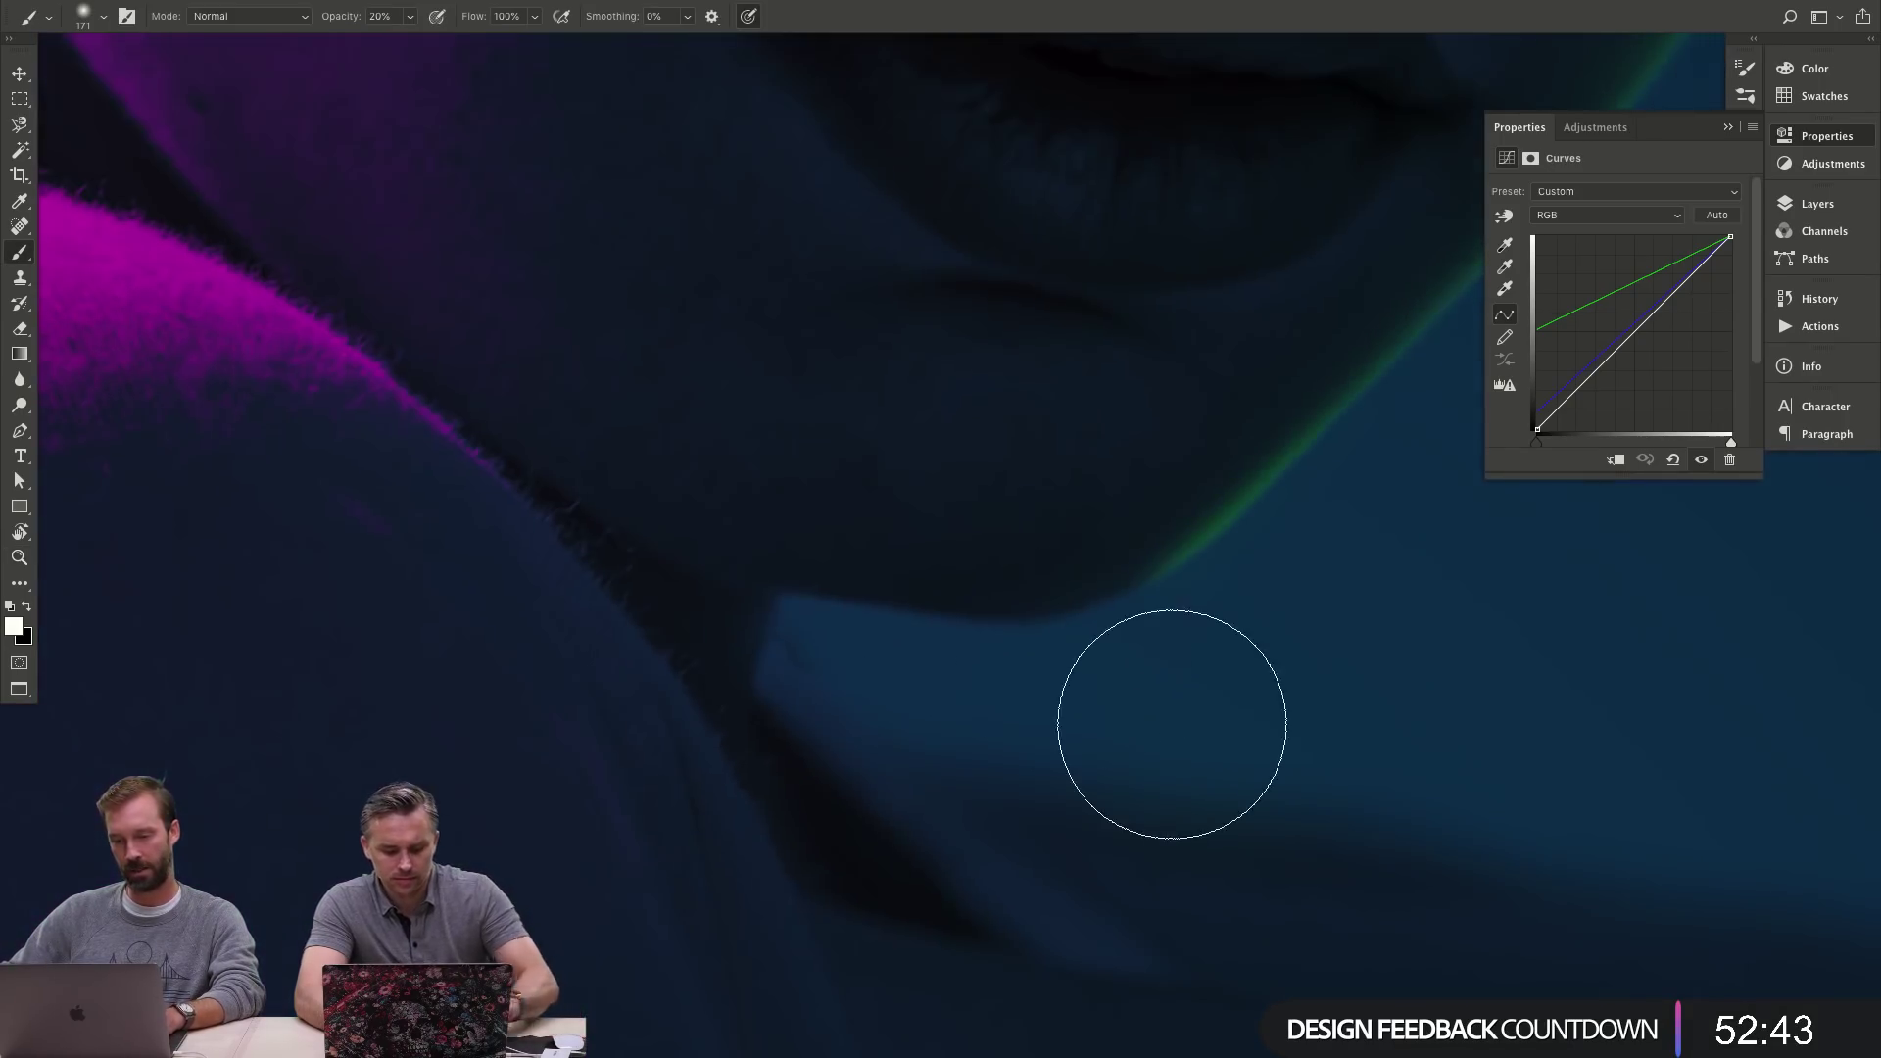
mouse_move(1029, 672)
left_mouse_down()
mouse_move(921, 670)
mouse_move(881, 647)
left_mouse_up()
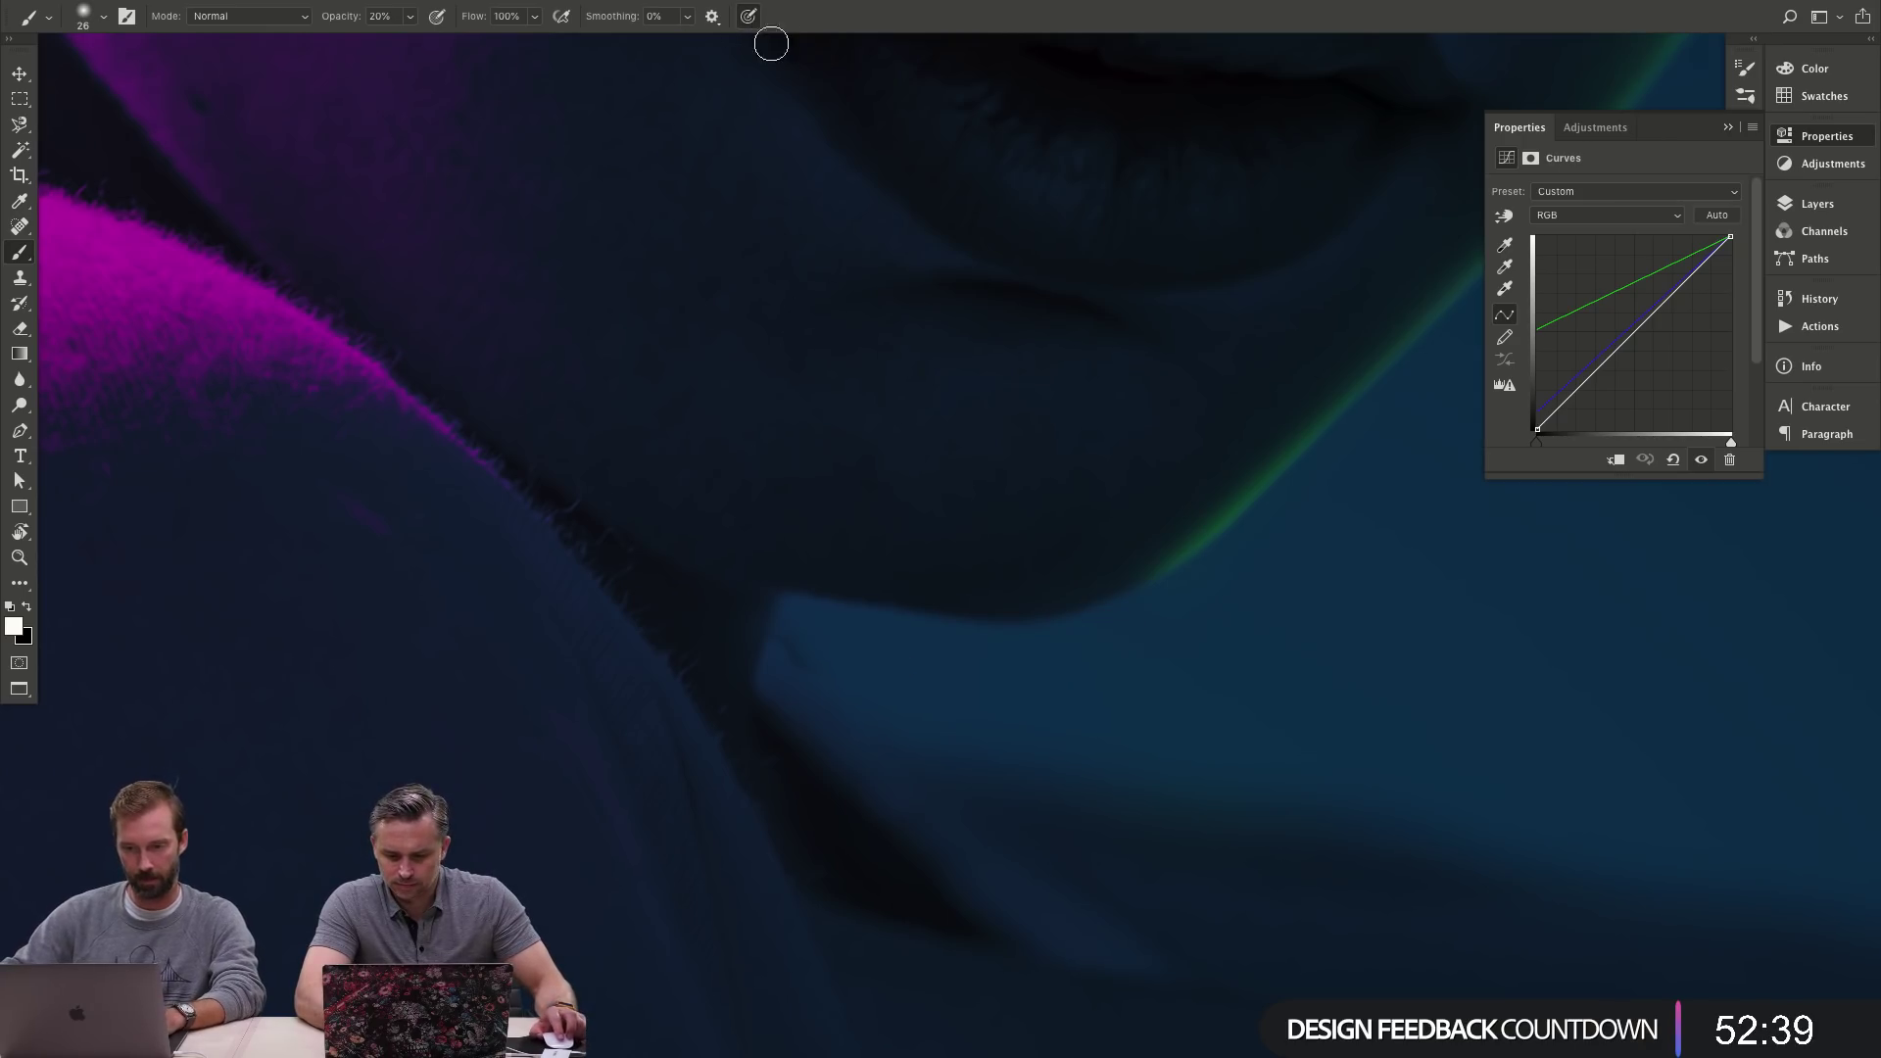
left_click_drag(659, 546, 882, 613)
left_click_drag(740, 574, 691, 557)
left_click_drag(799, 587, 806, 582)
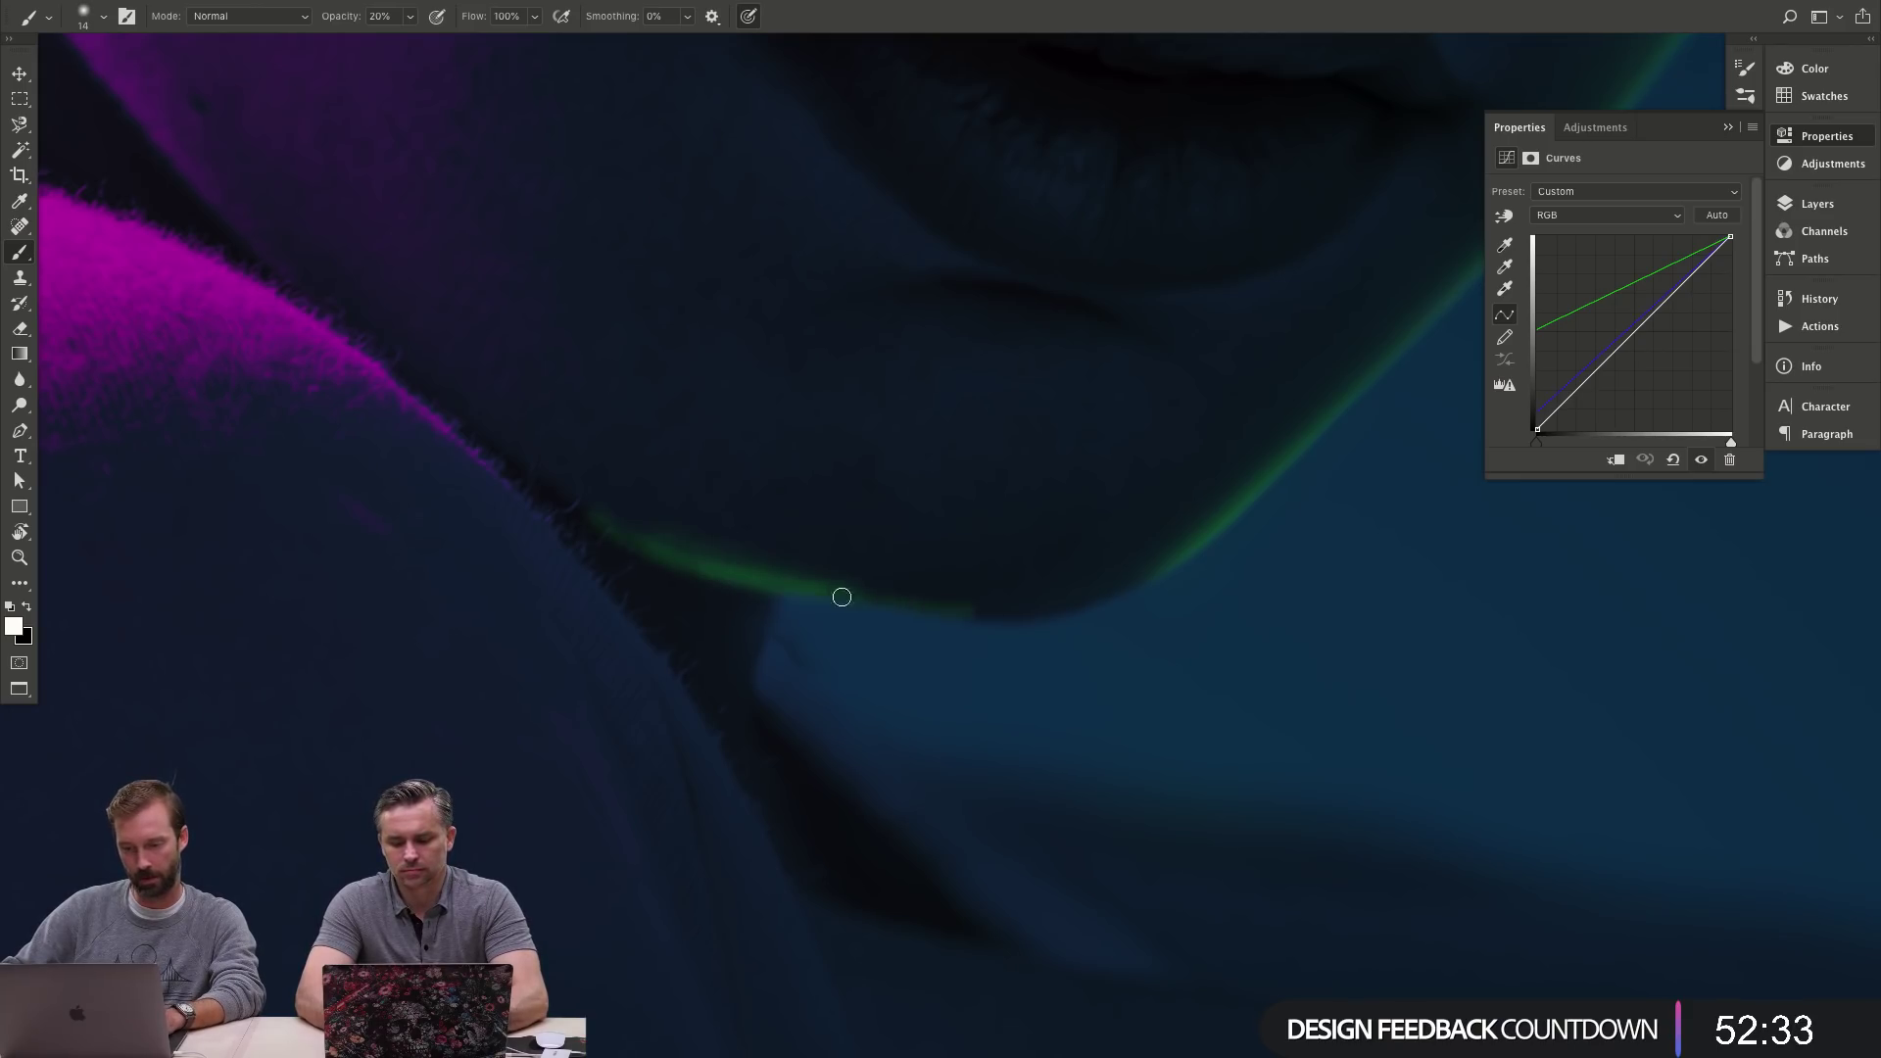
- Join the green rim light around the chin tip, soften it with a 51 px brush, and tone down the neck end with black
left_click_drag(1113, 637, 1113, 637)
left_click_drag(842, 620, 1133, 615)
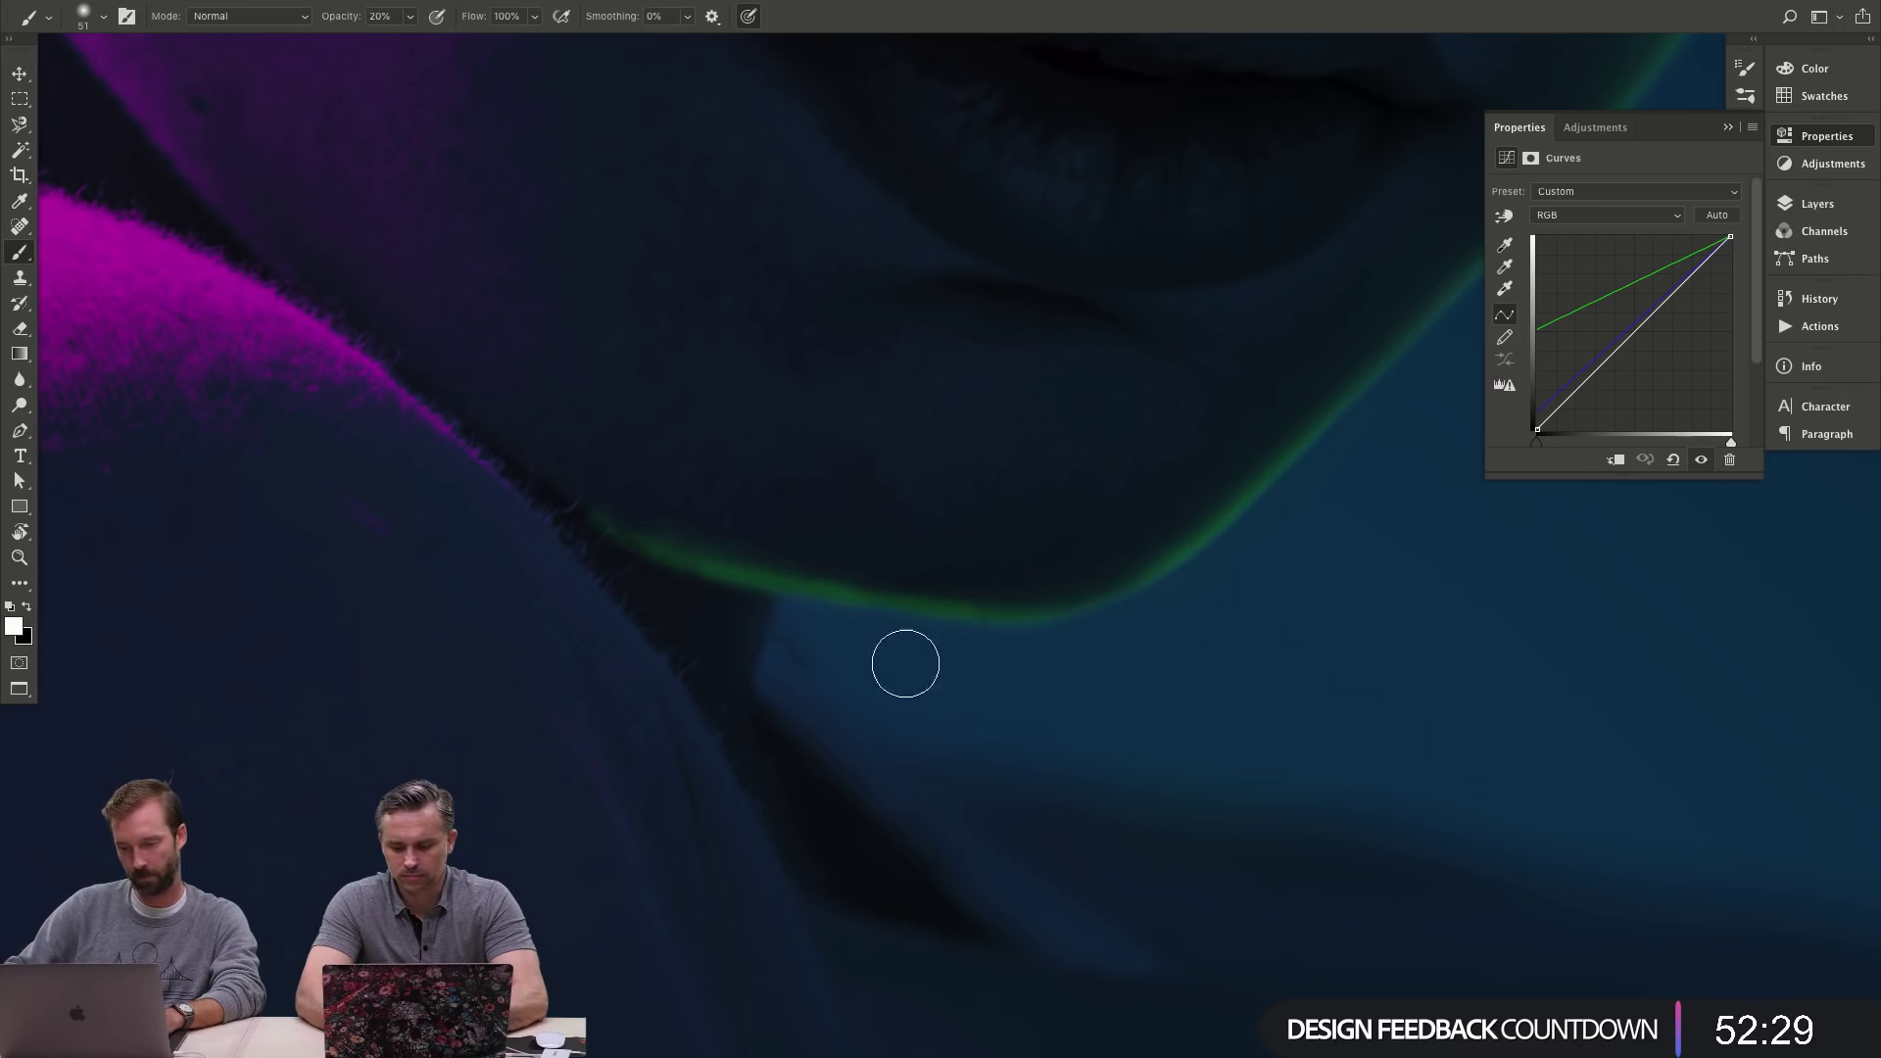
key("x")
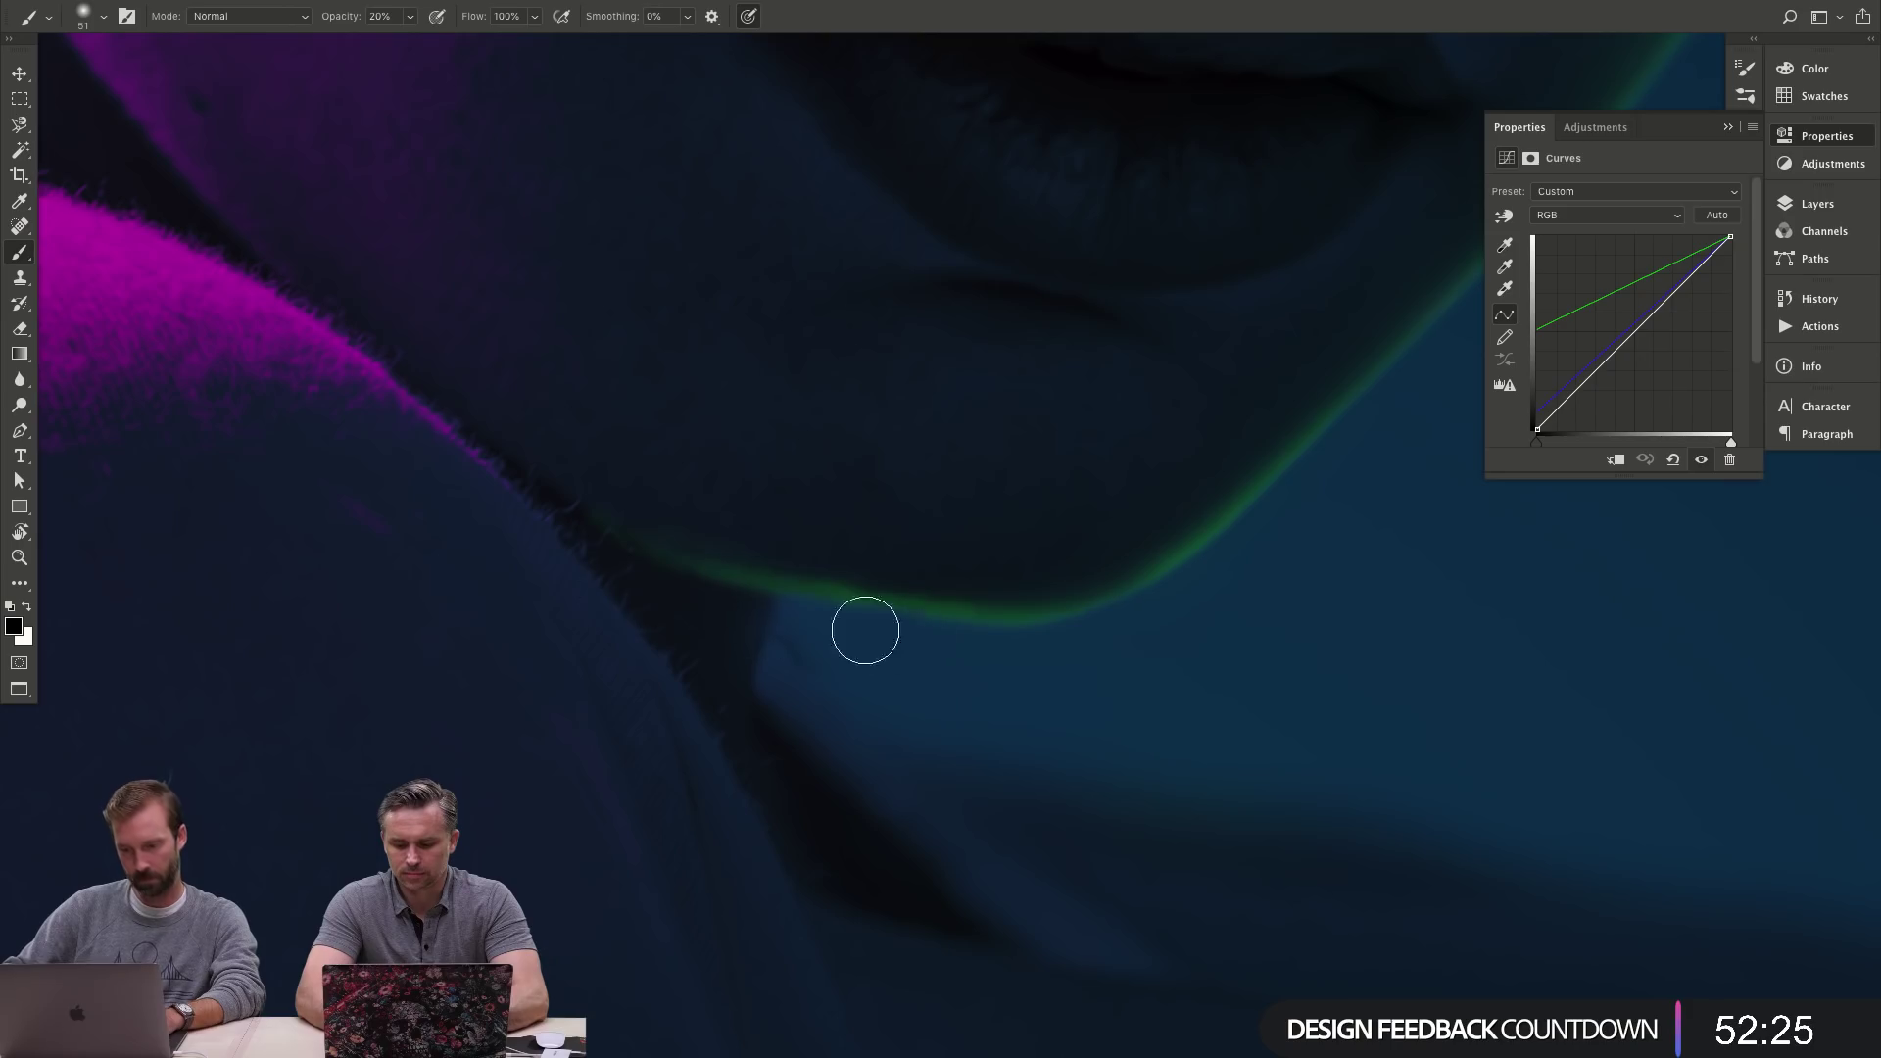
key("x")
key("z")
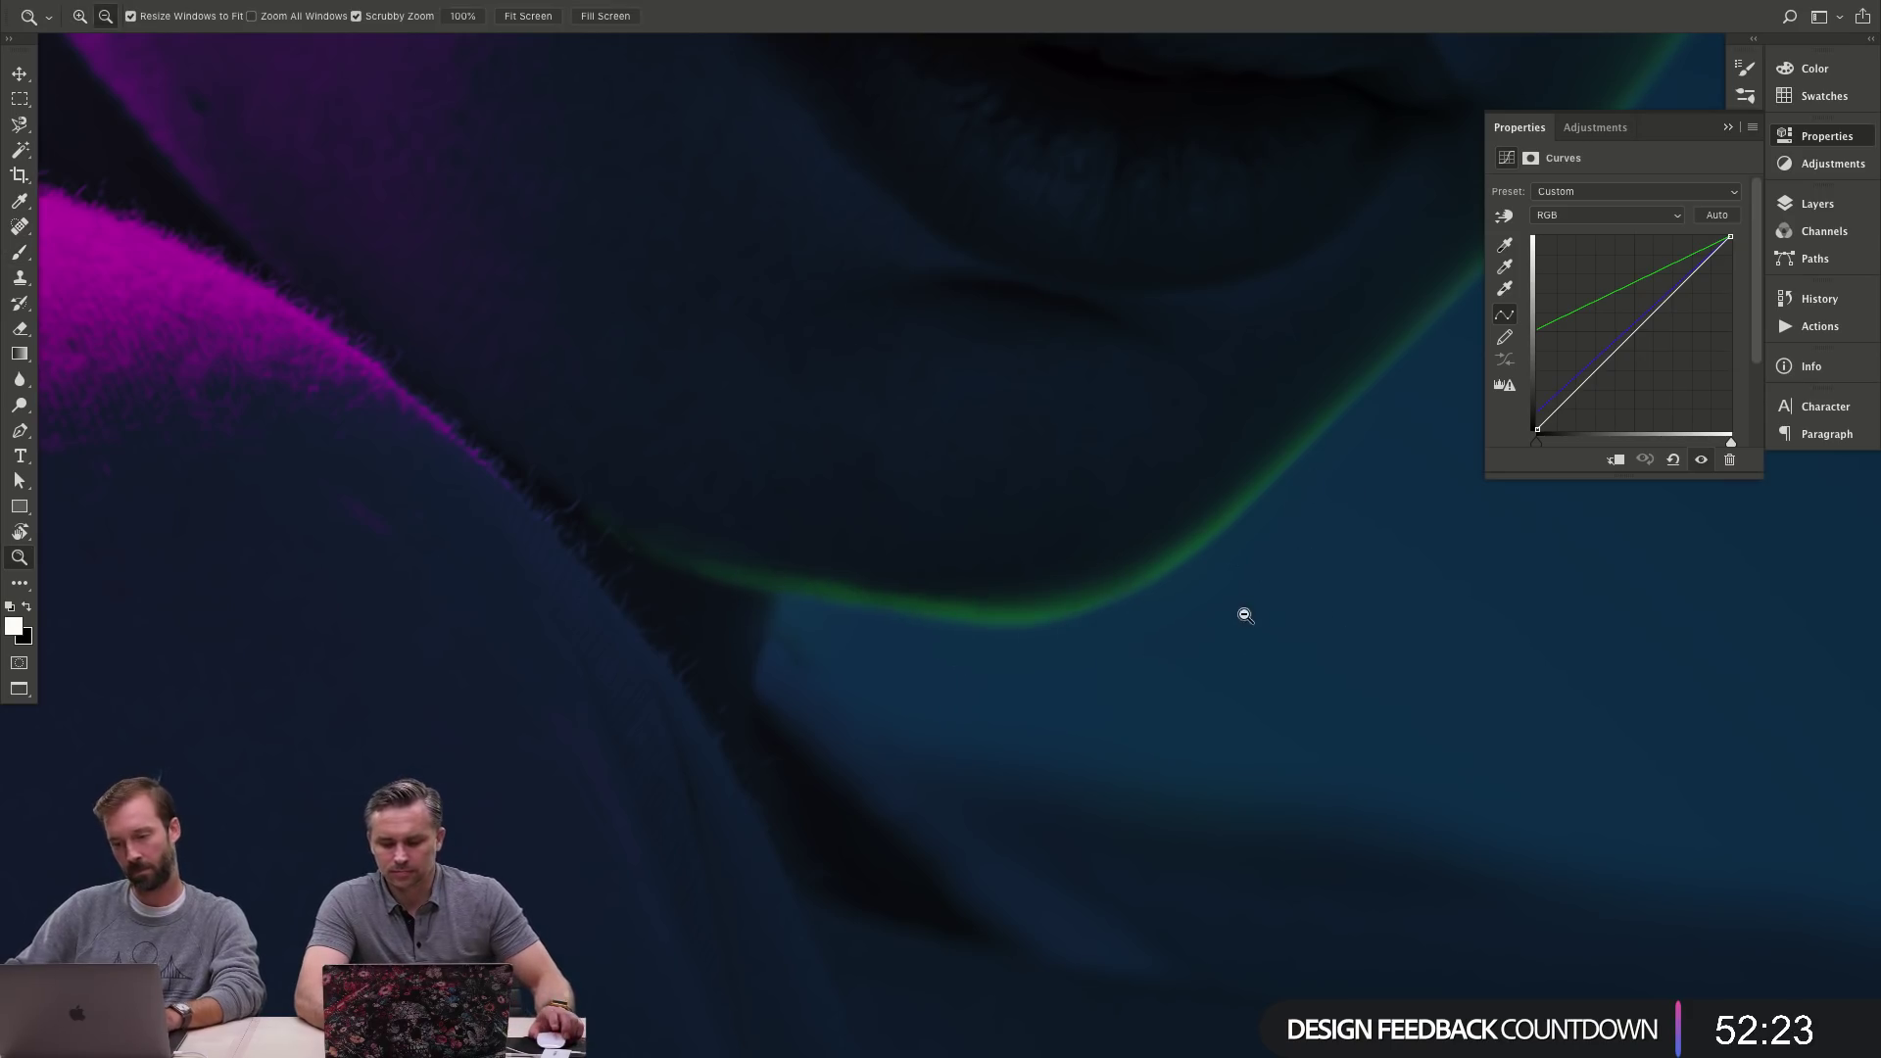
left_click(1245, 614, "alt")
left_click(1230, 662)
- Try painting green rim light along the far shoulder and upper arm with a brush of about 278 px at 100% opacity
key("b")
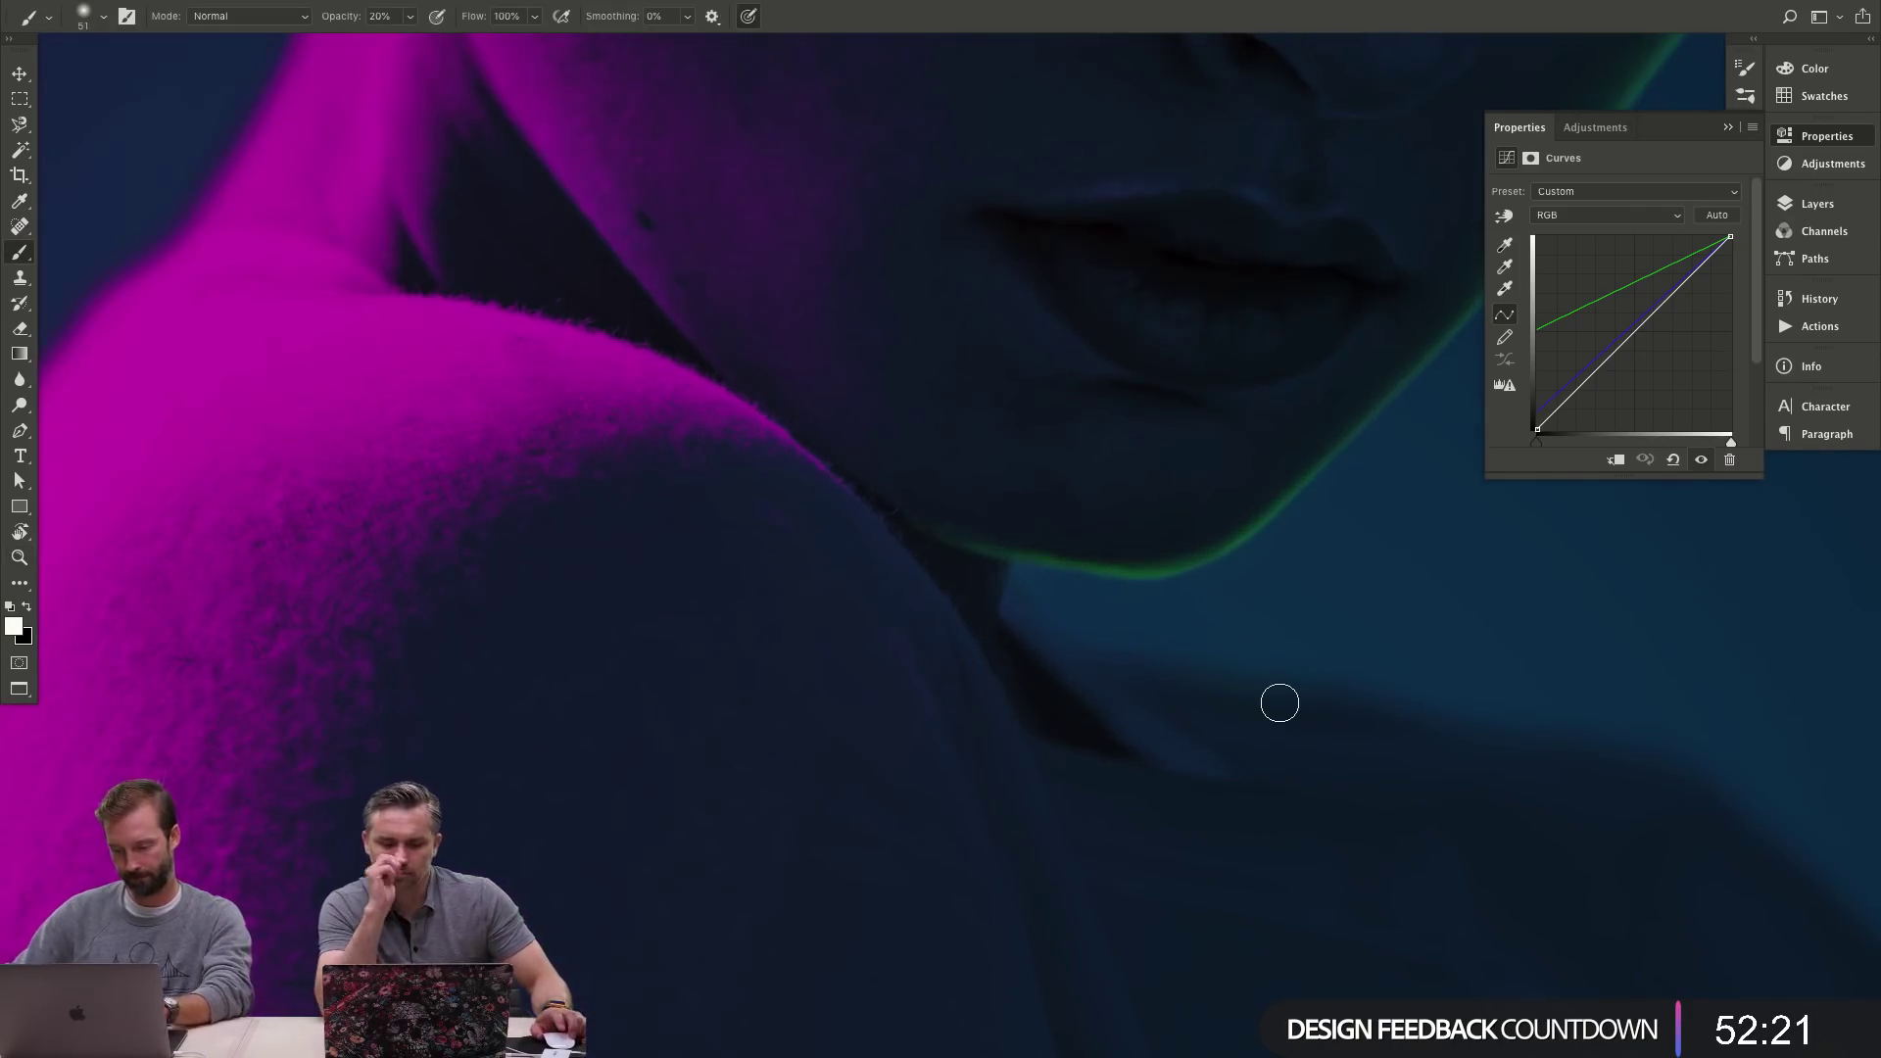
scroll(1390, 639, "right", 10)
mouse_move(1041, 609)
left_mouse_down()
mouse_move(806, 575)
mouse_move(1497, 812)
left_mouse_up()
scroll(1497, 812, "down", 5)
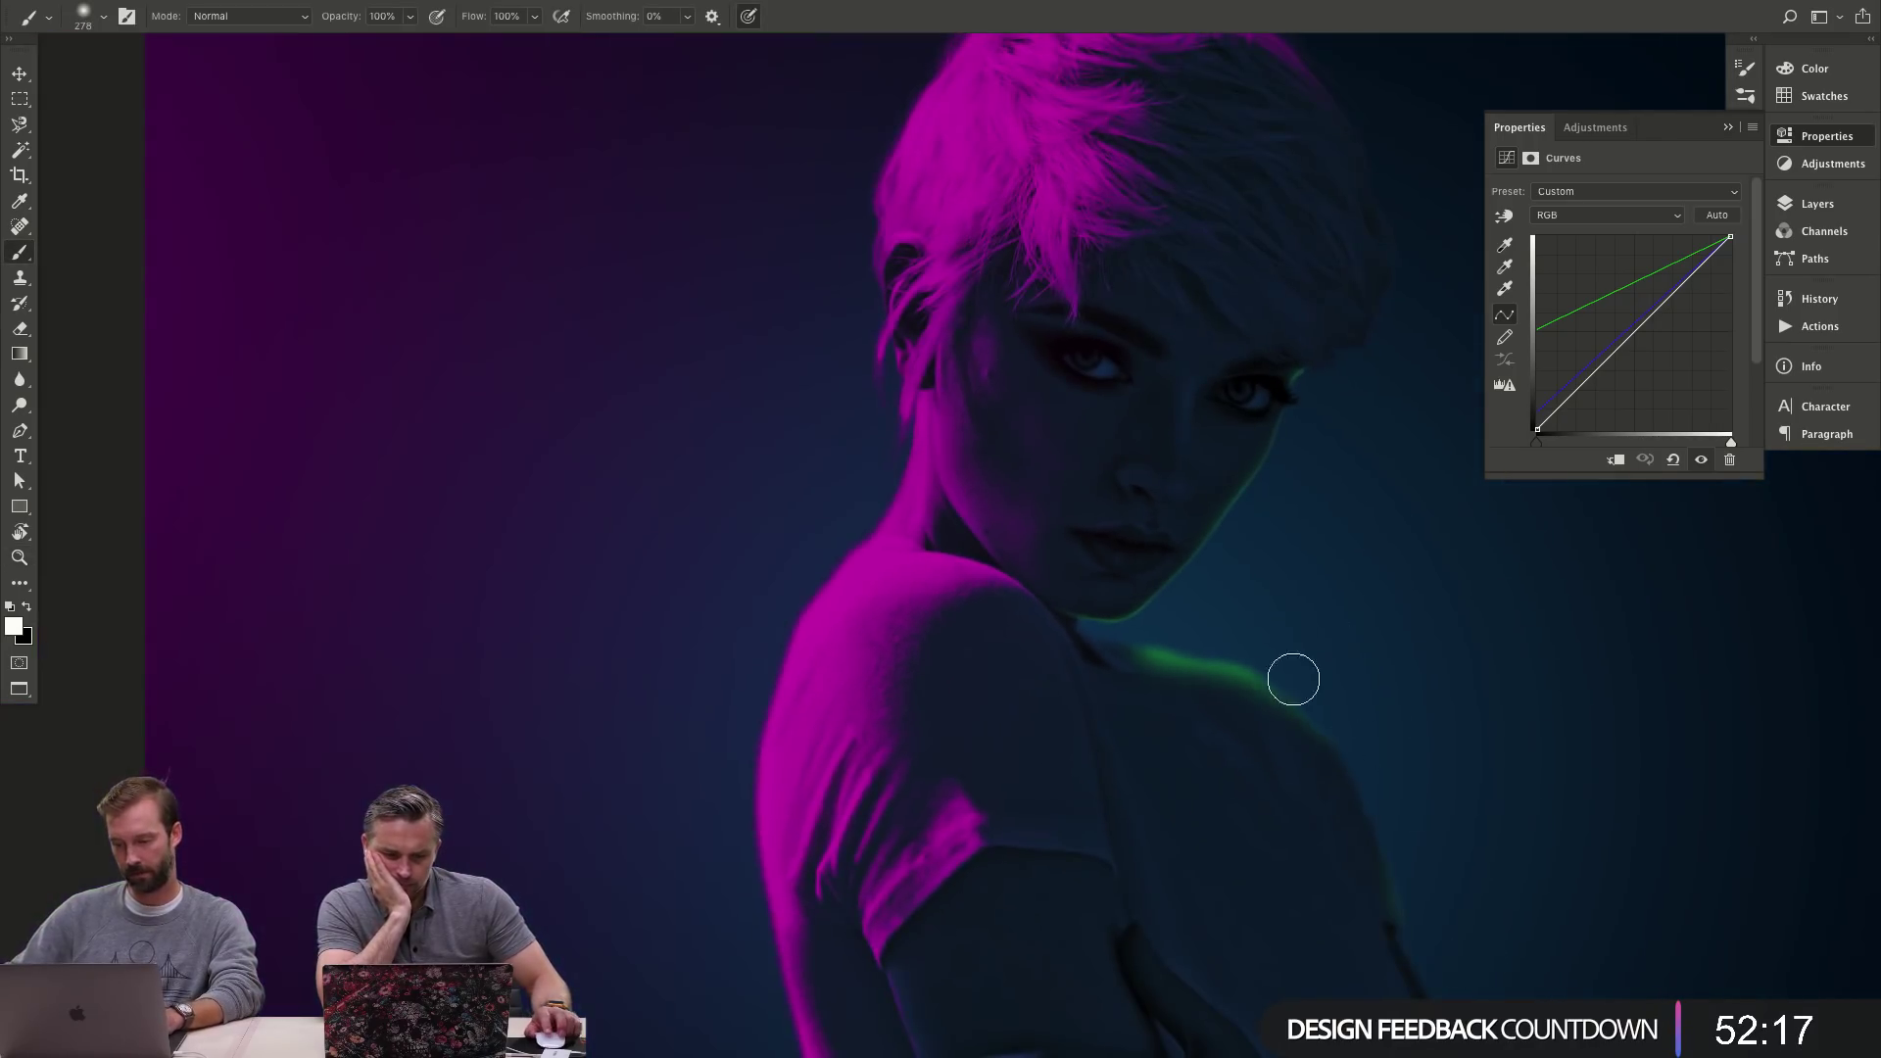
left_click_drag(1294, 679, 1469, 989)
key("z")
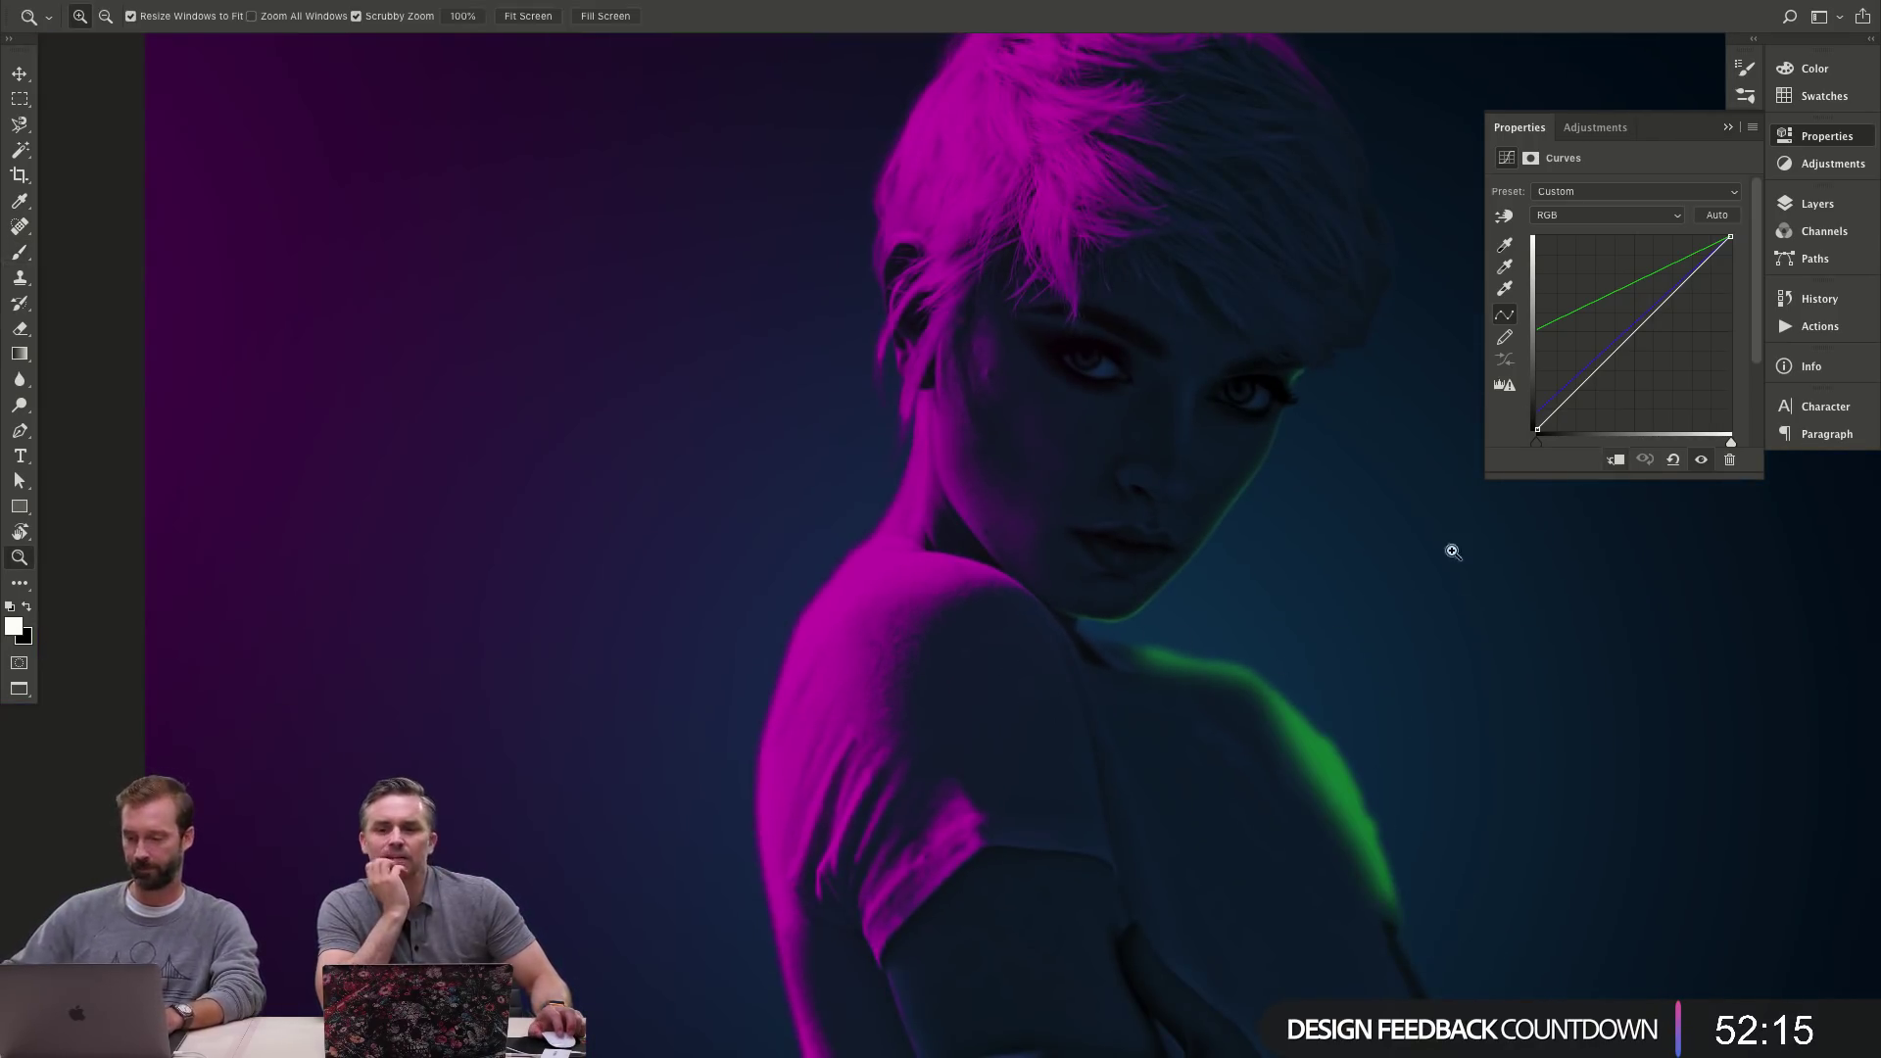
- Remove the green light from the far shoulder and arm on the Curves mask, painting black with a brush of about 1021 px
key("b")
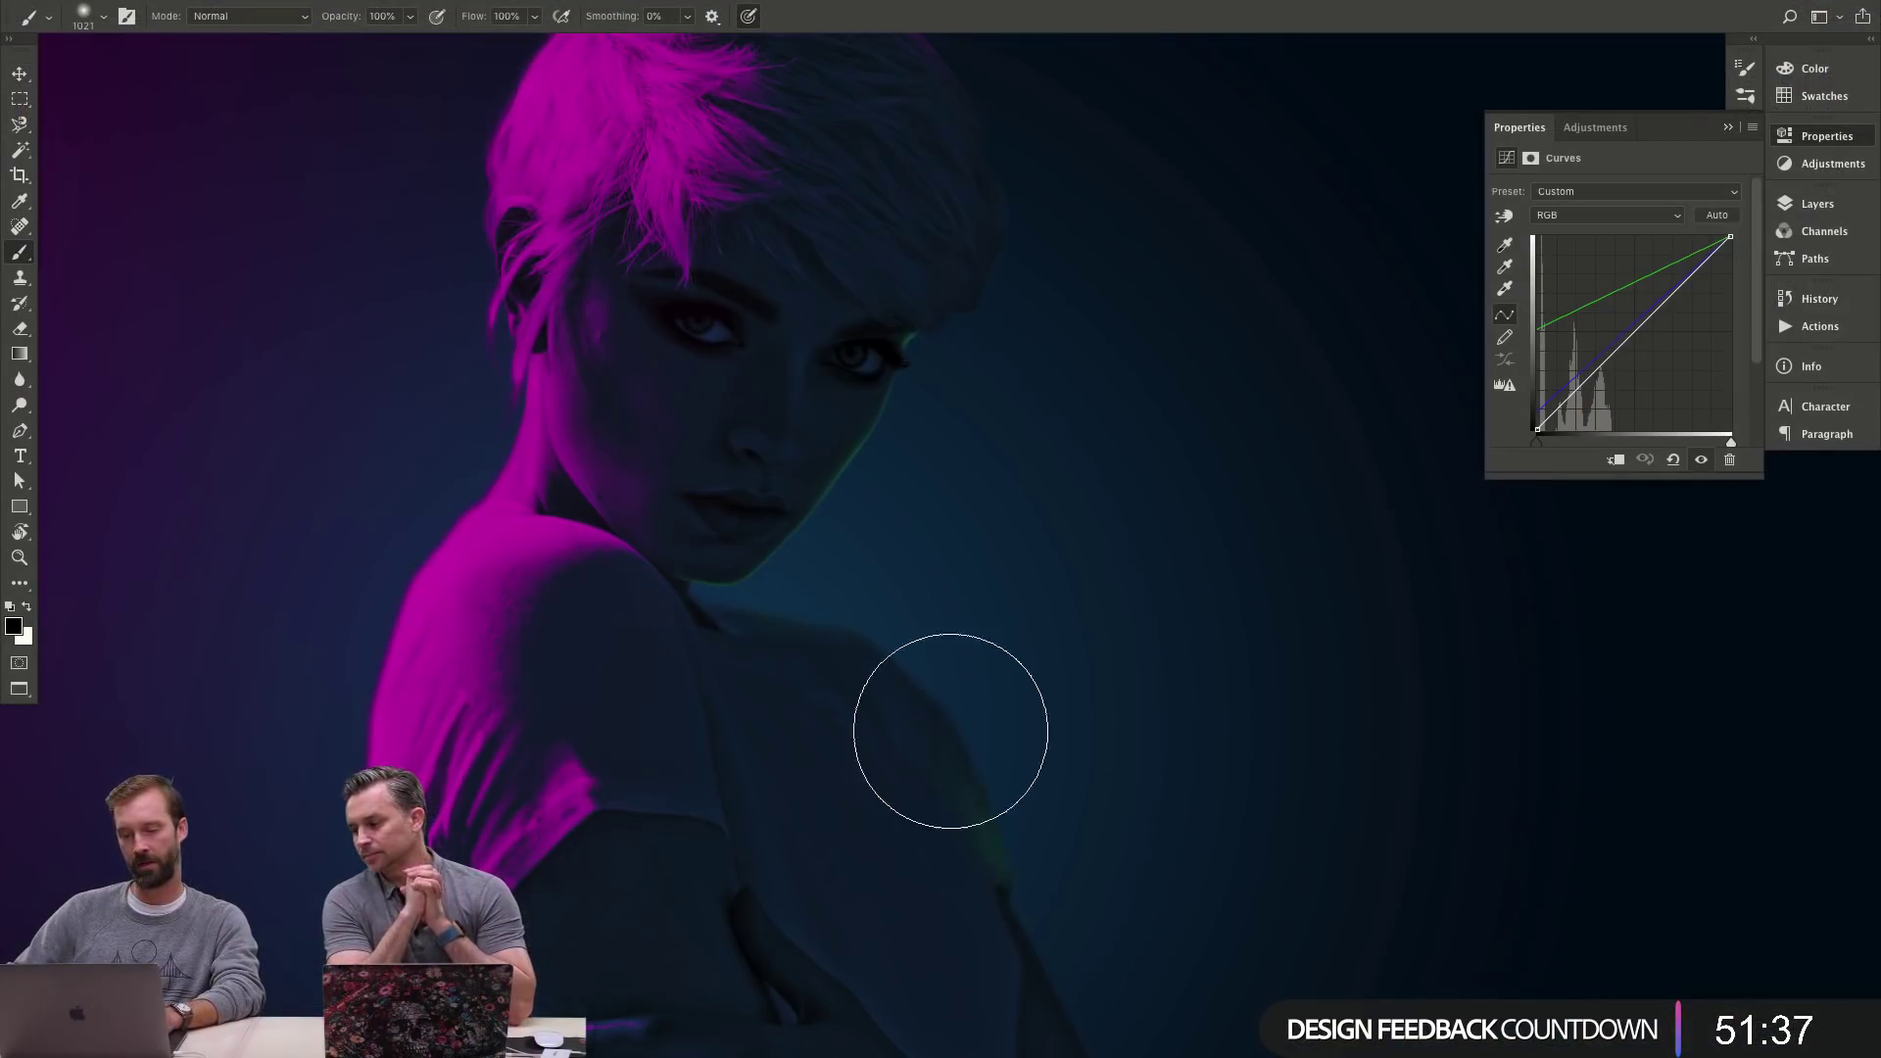
key("ctrl+z")
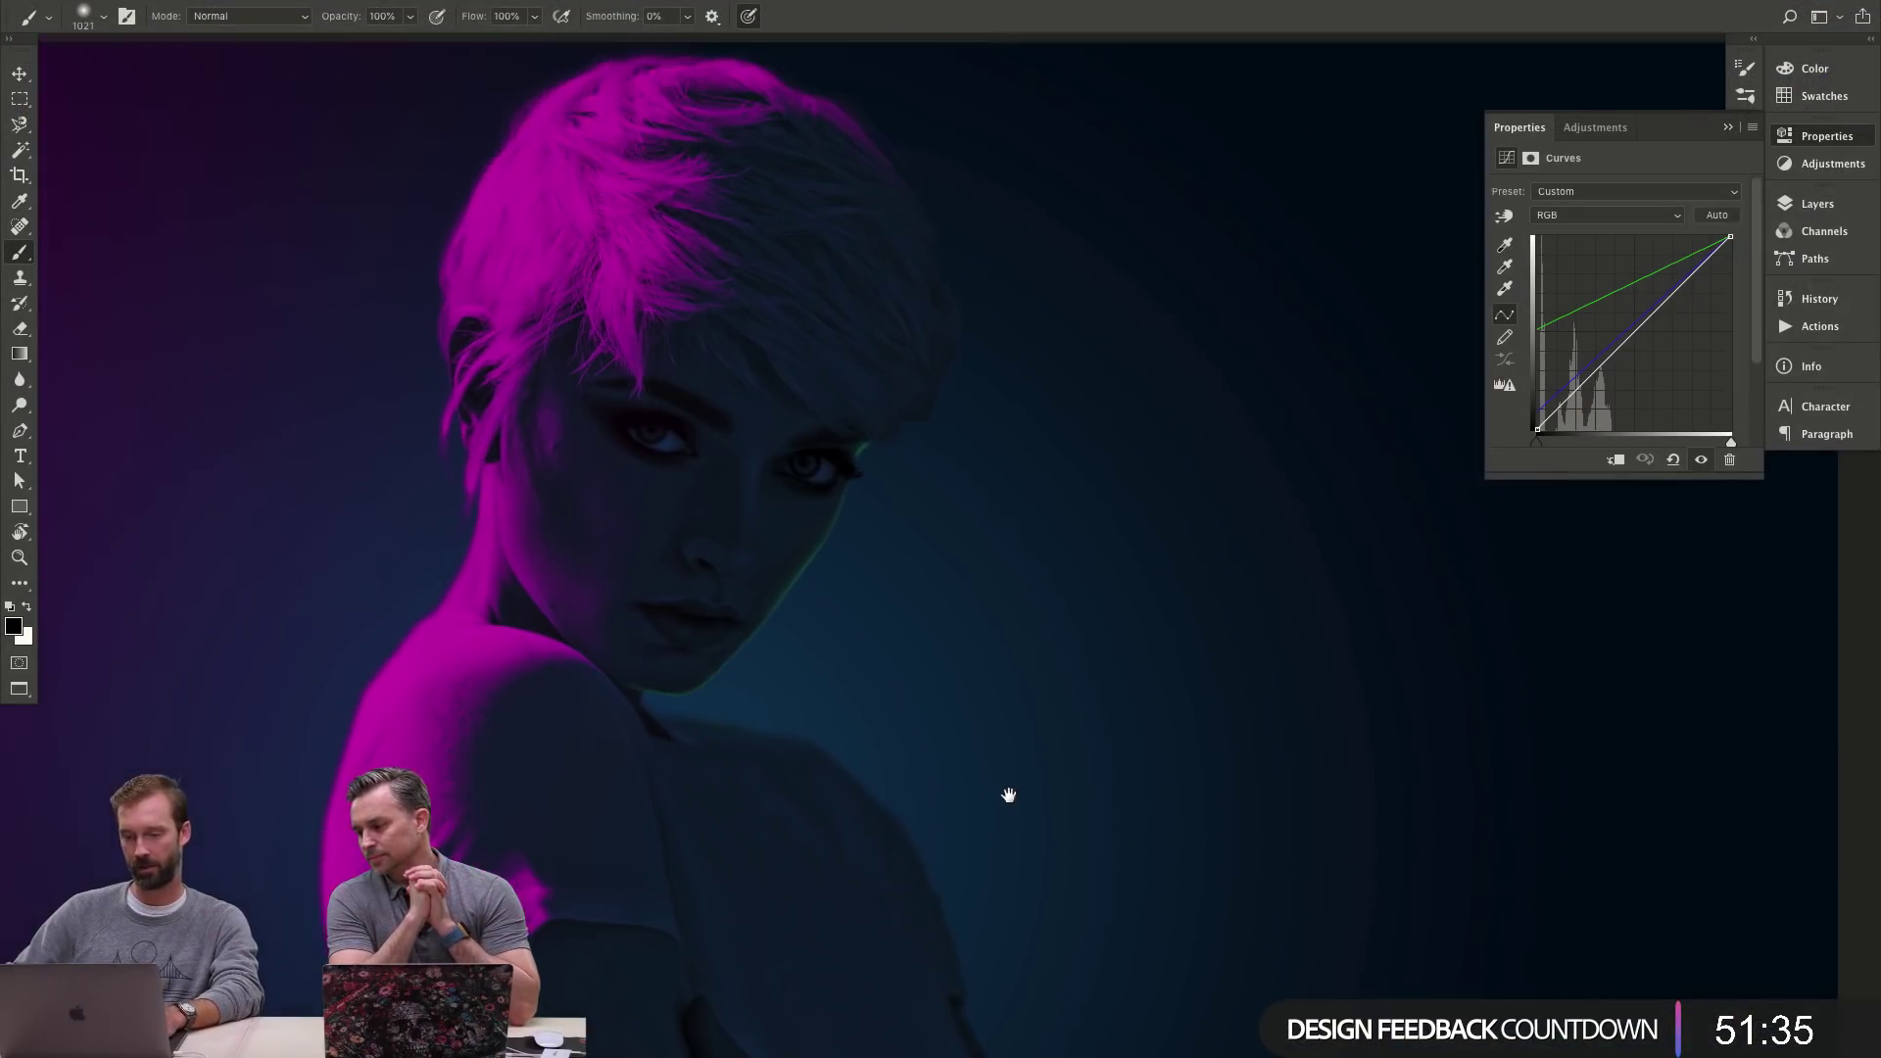
key("z")
mouse_move(823, 608)
left_mouse_down()
mouse_move(986, 567)
mouse_move(846, 605)
left_mouse_up()
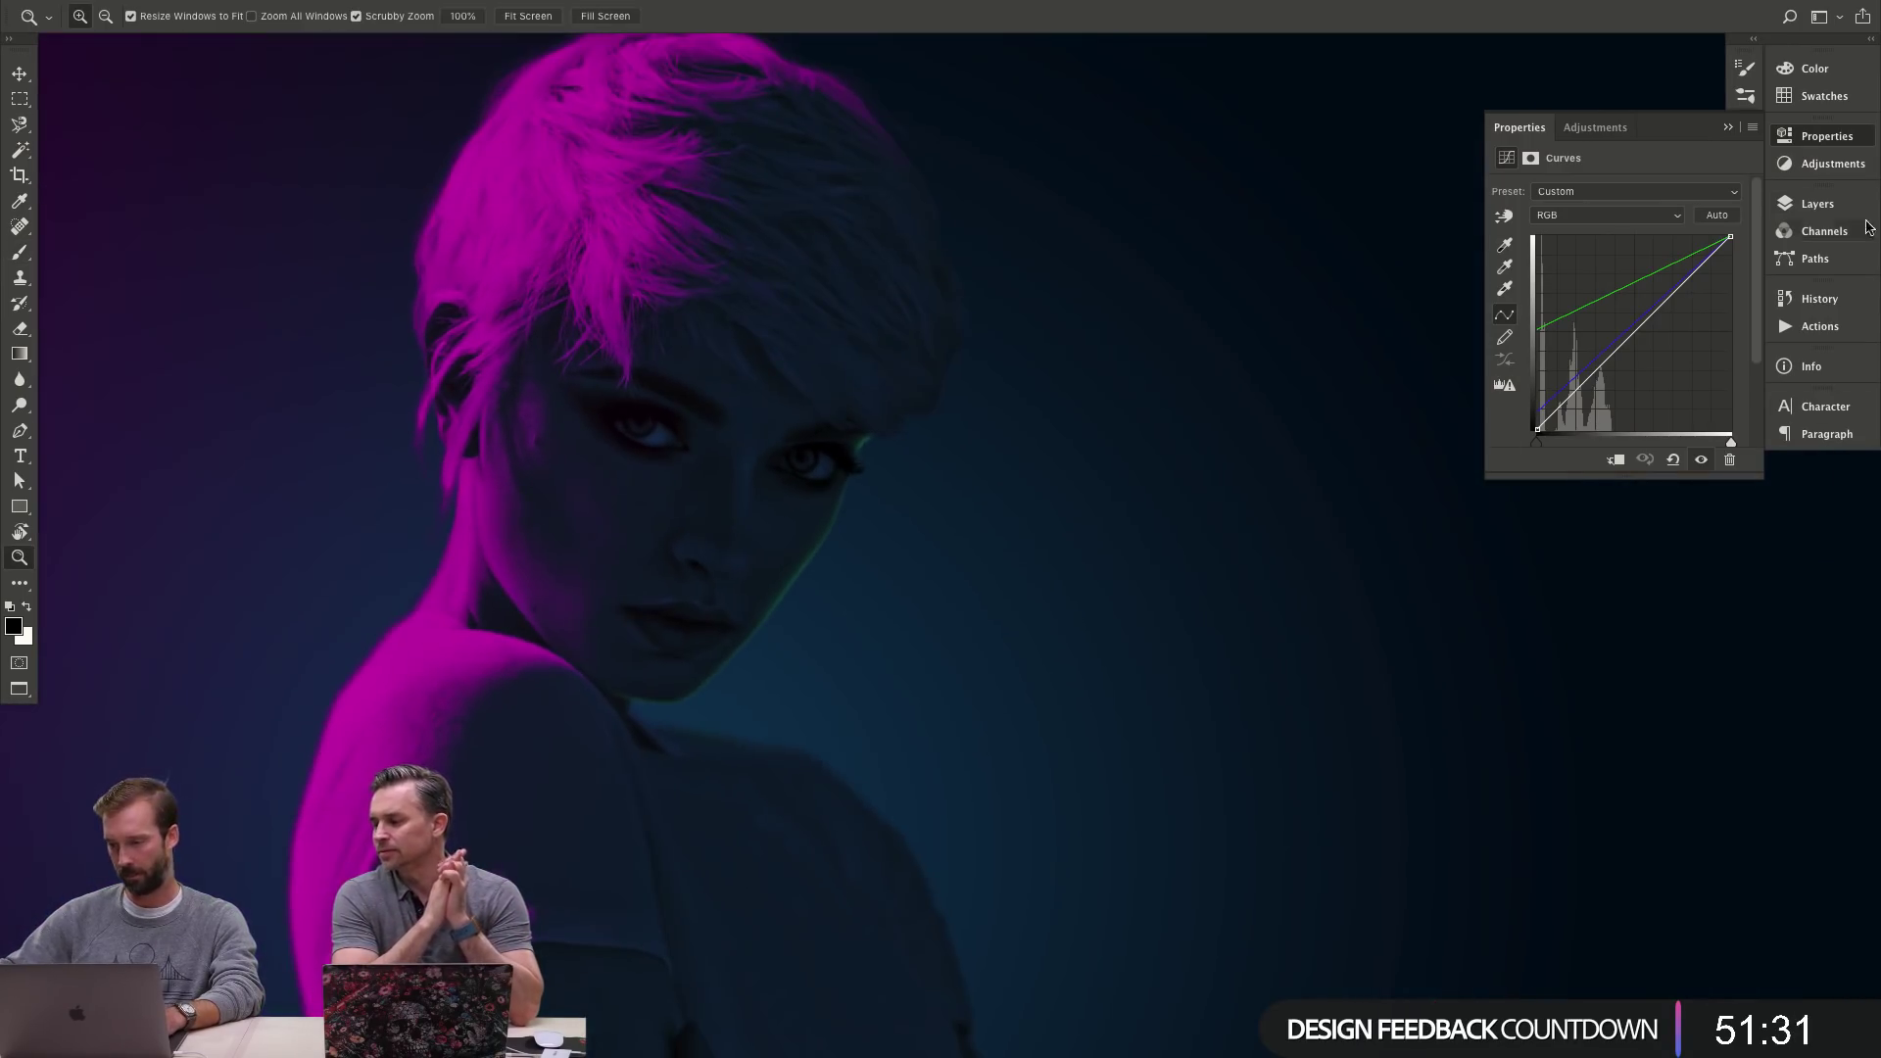
- Hide the Curves 4 layer that holds the green rim light
left_click(1824, 208)
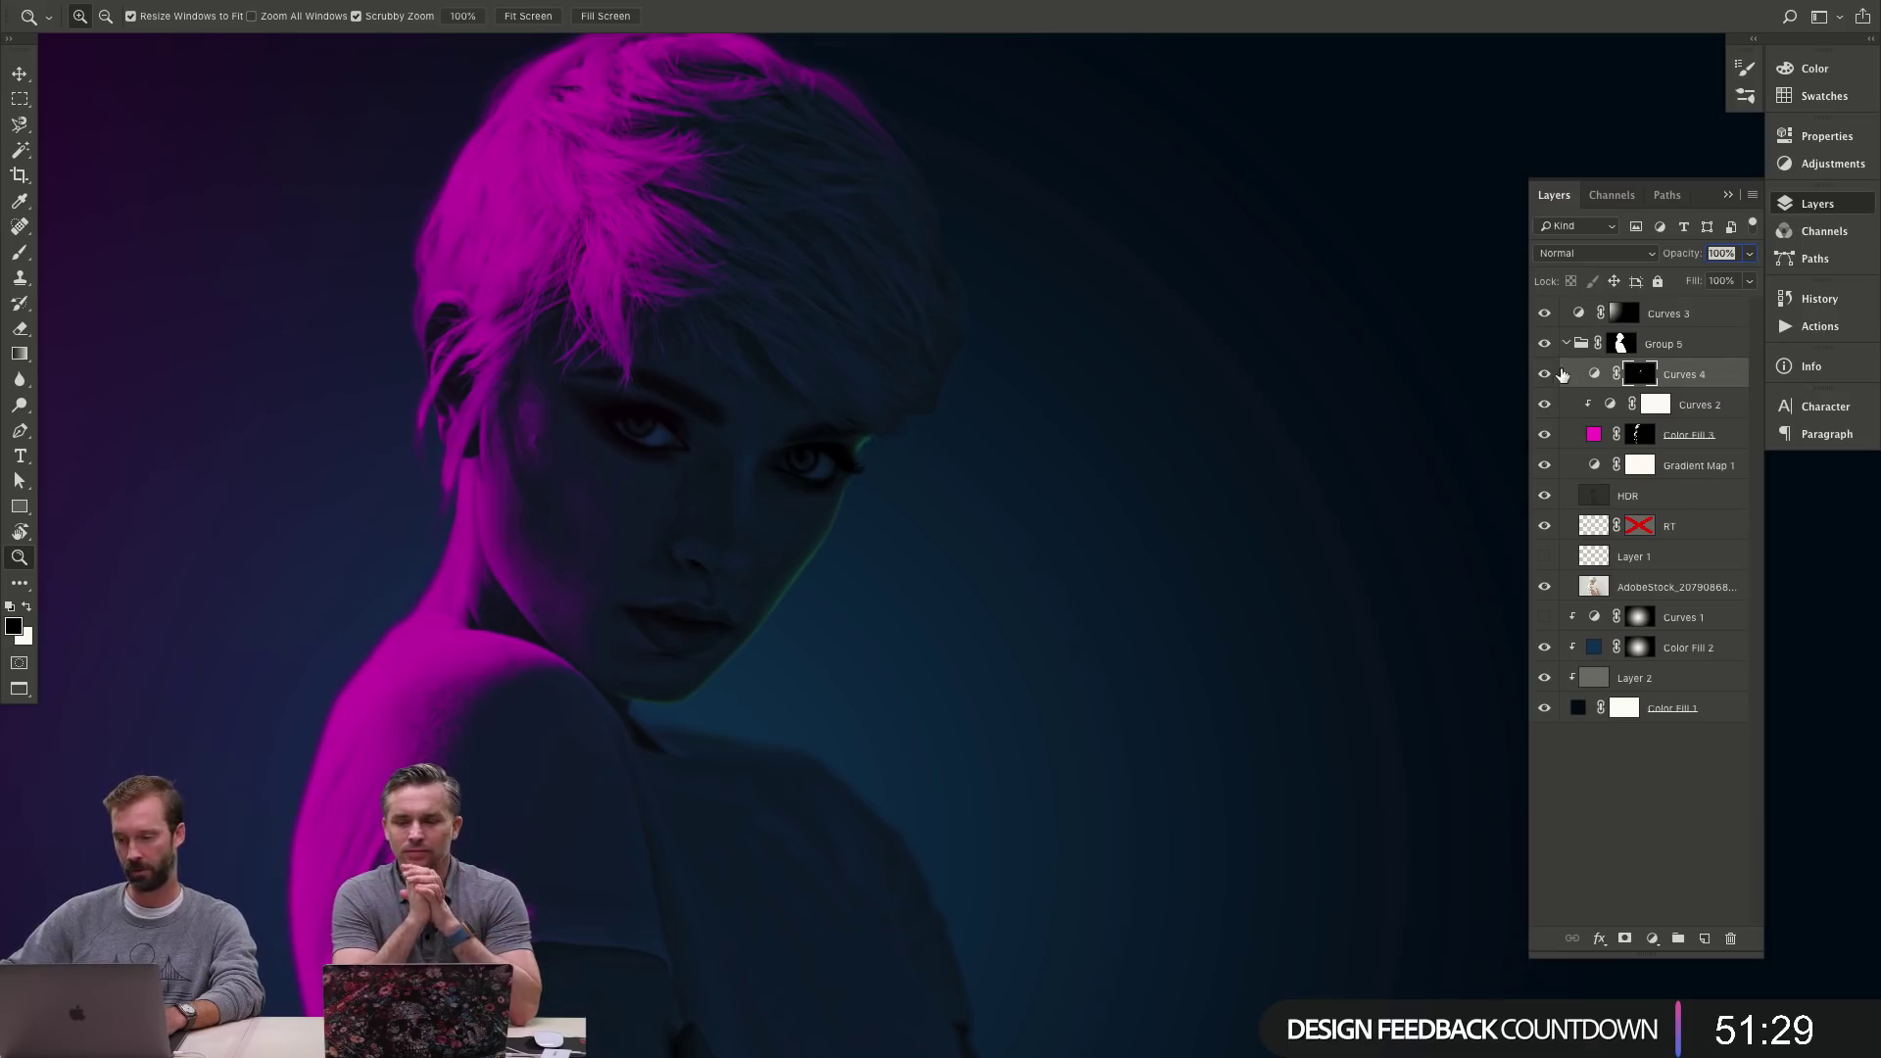
left_click(1560, 374)
left_click(830, 608, "alt")
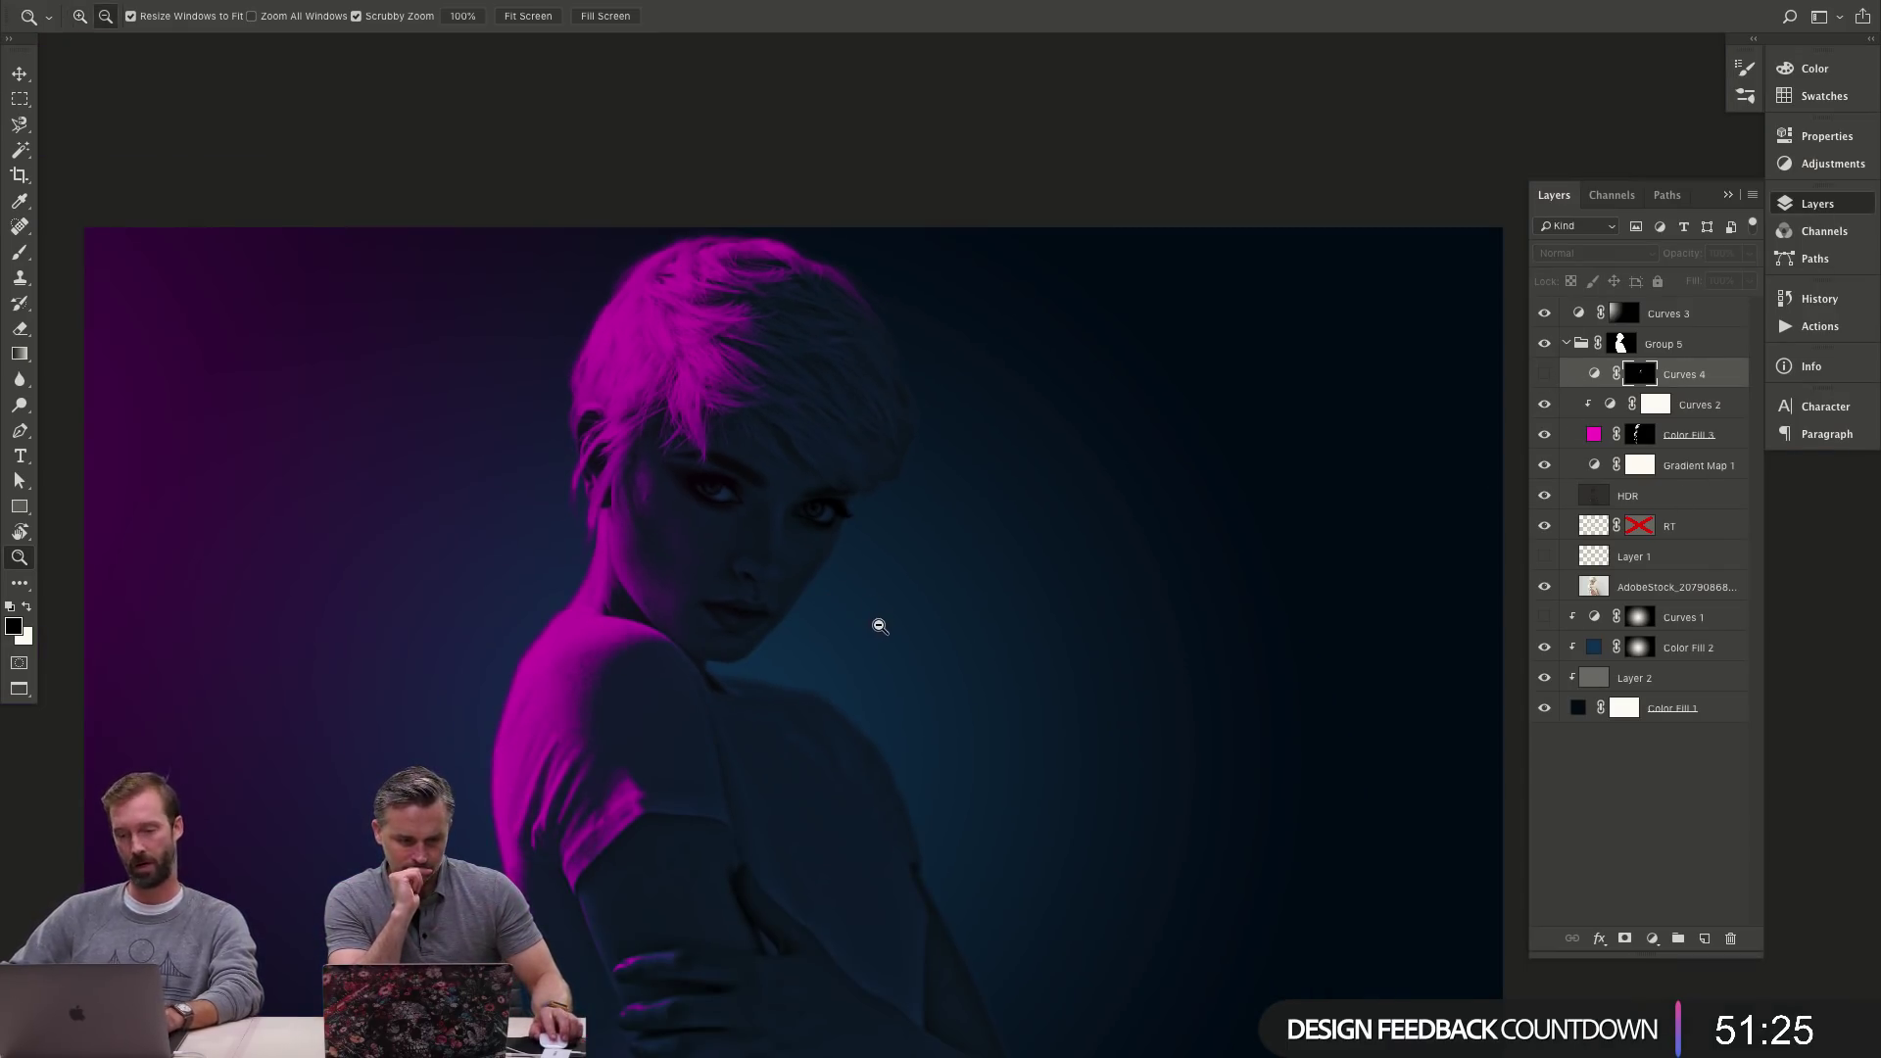
- Toggle the HDR layer's visibility to compare the portrait with and without it
left_click(1542, 498)
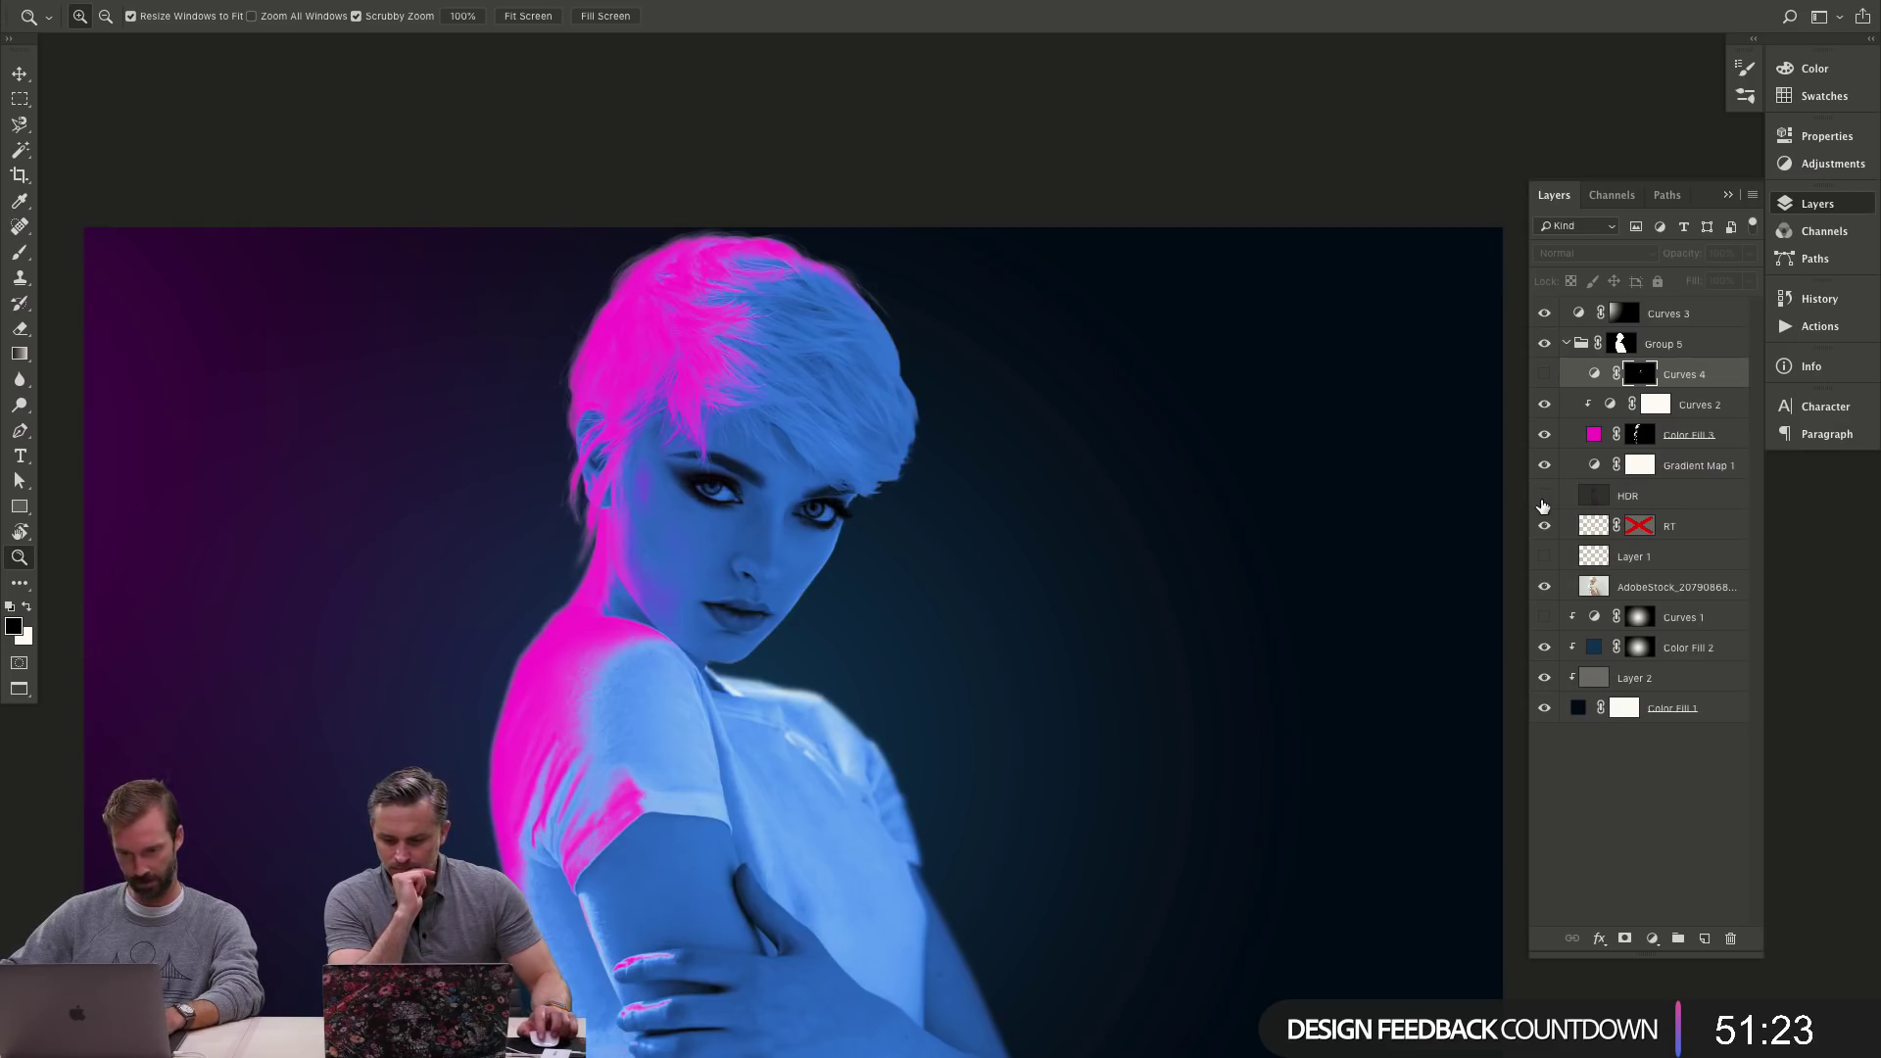
left_click(1542, 500)
left_click(1542, 505)
left_click(1541, 508)
left_click(1543, 503)
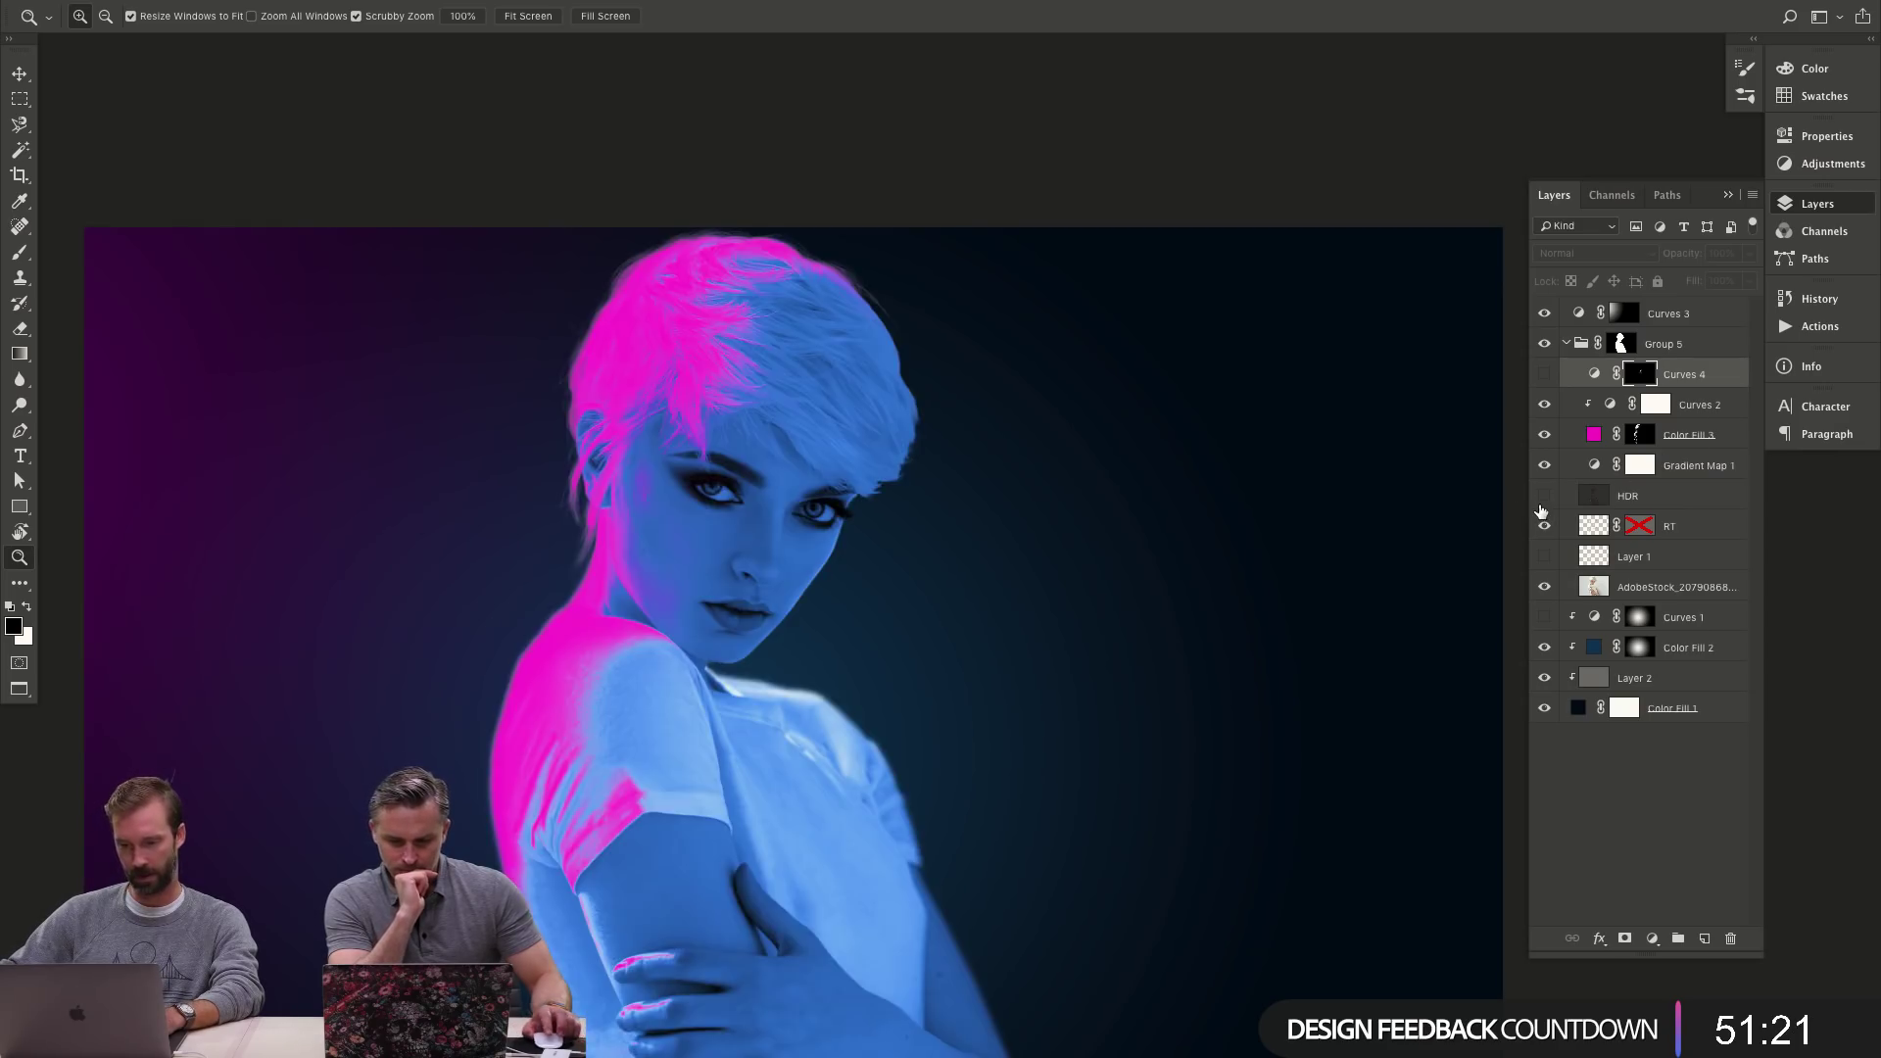
left_click(1543, 502)
- Select the HDR layer, keep it visible, and add a white layer mask to it
left_click(1557, 496)
left_click(1544, 502)
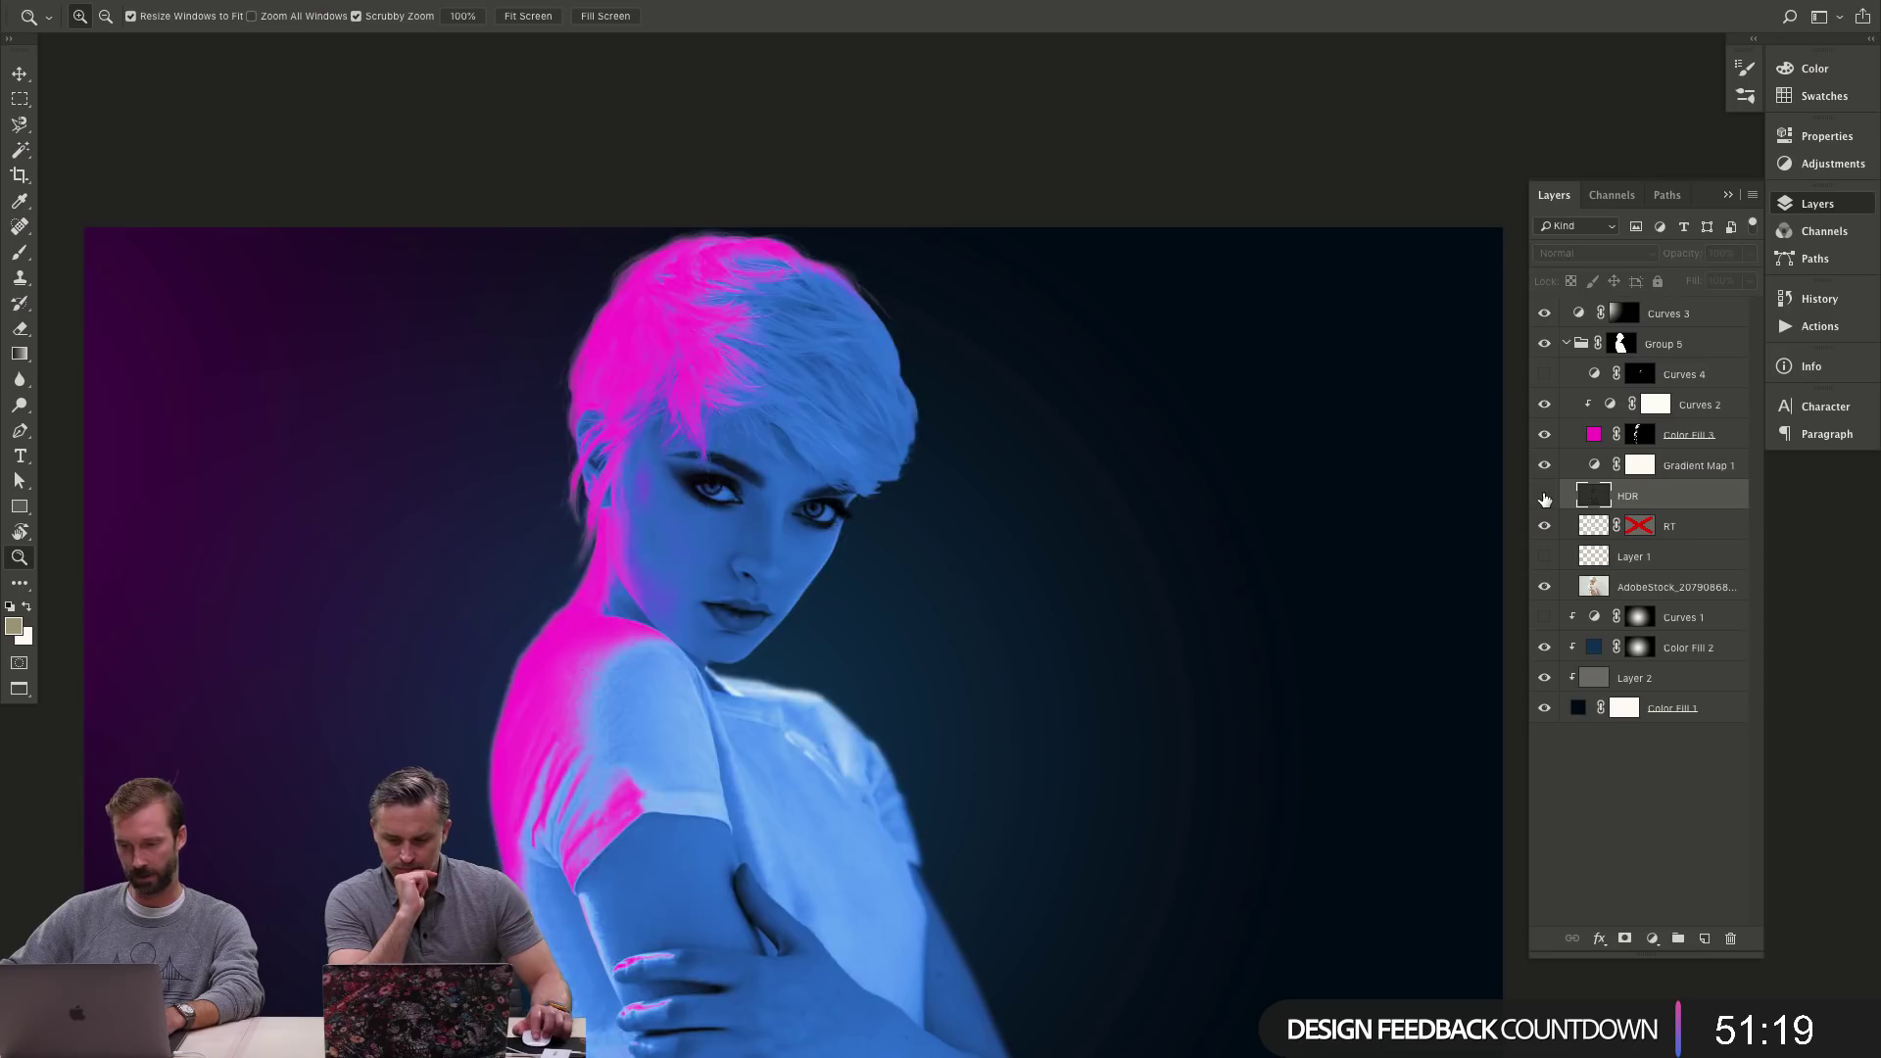
left_click(1544, 502)
left_click_drag(726, 498, 869, 500)
left_click(1624, 939)
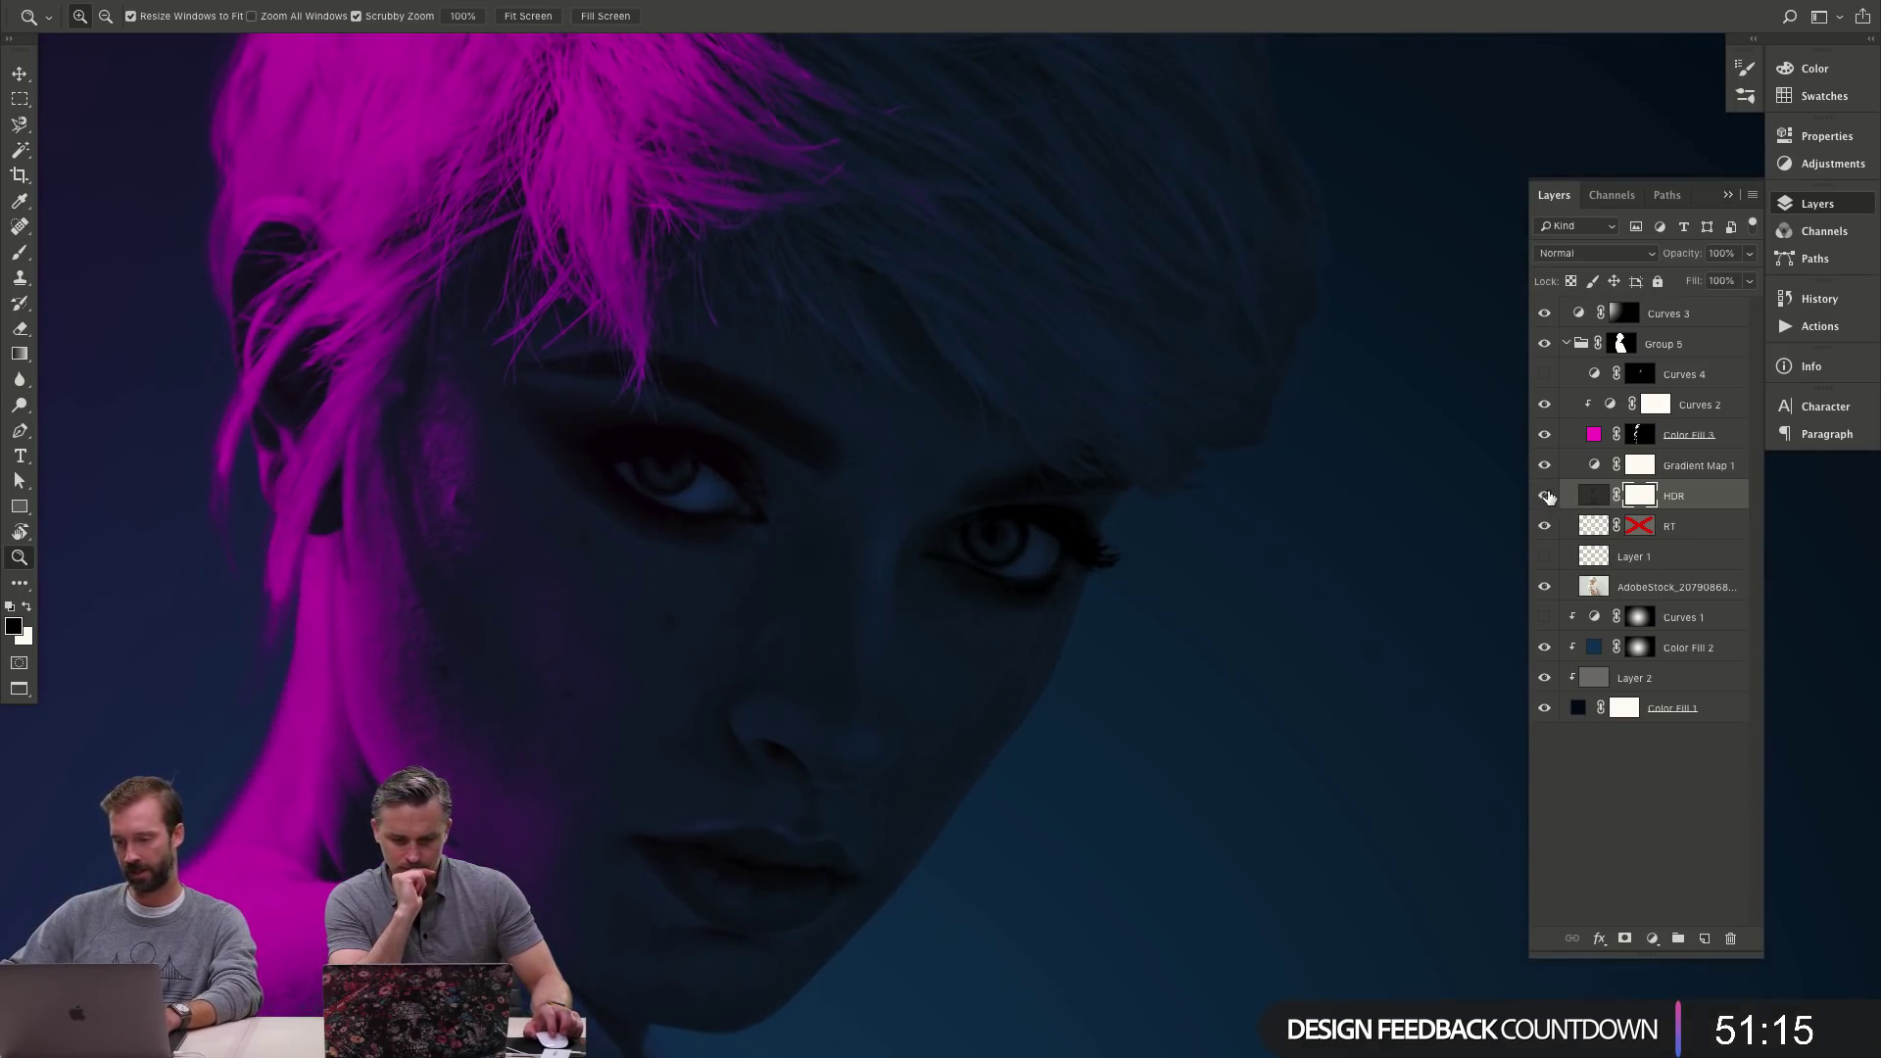
left_click(1544, 496)
left_click(1544, 495)
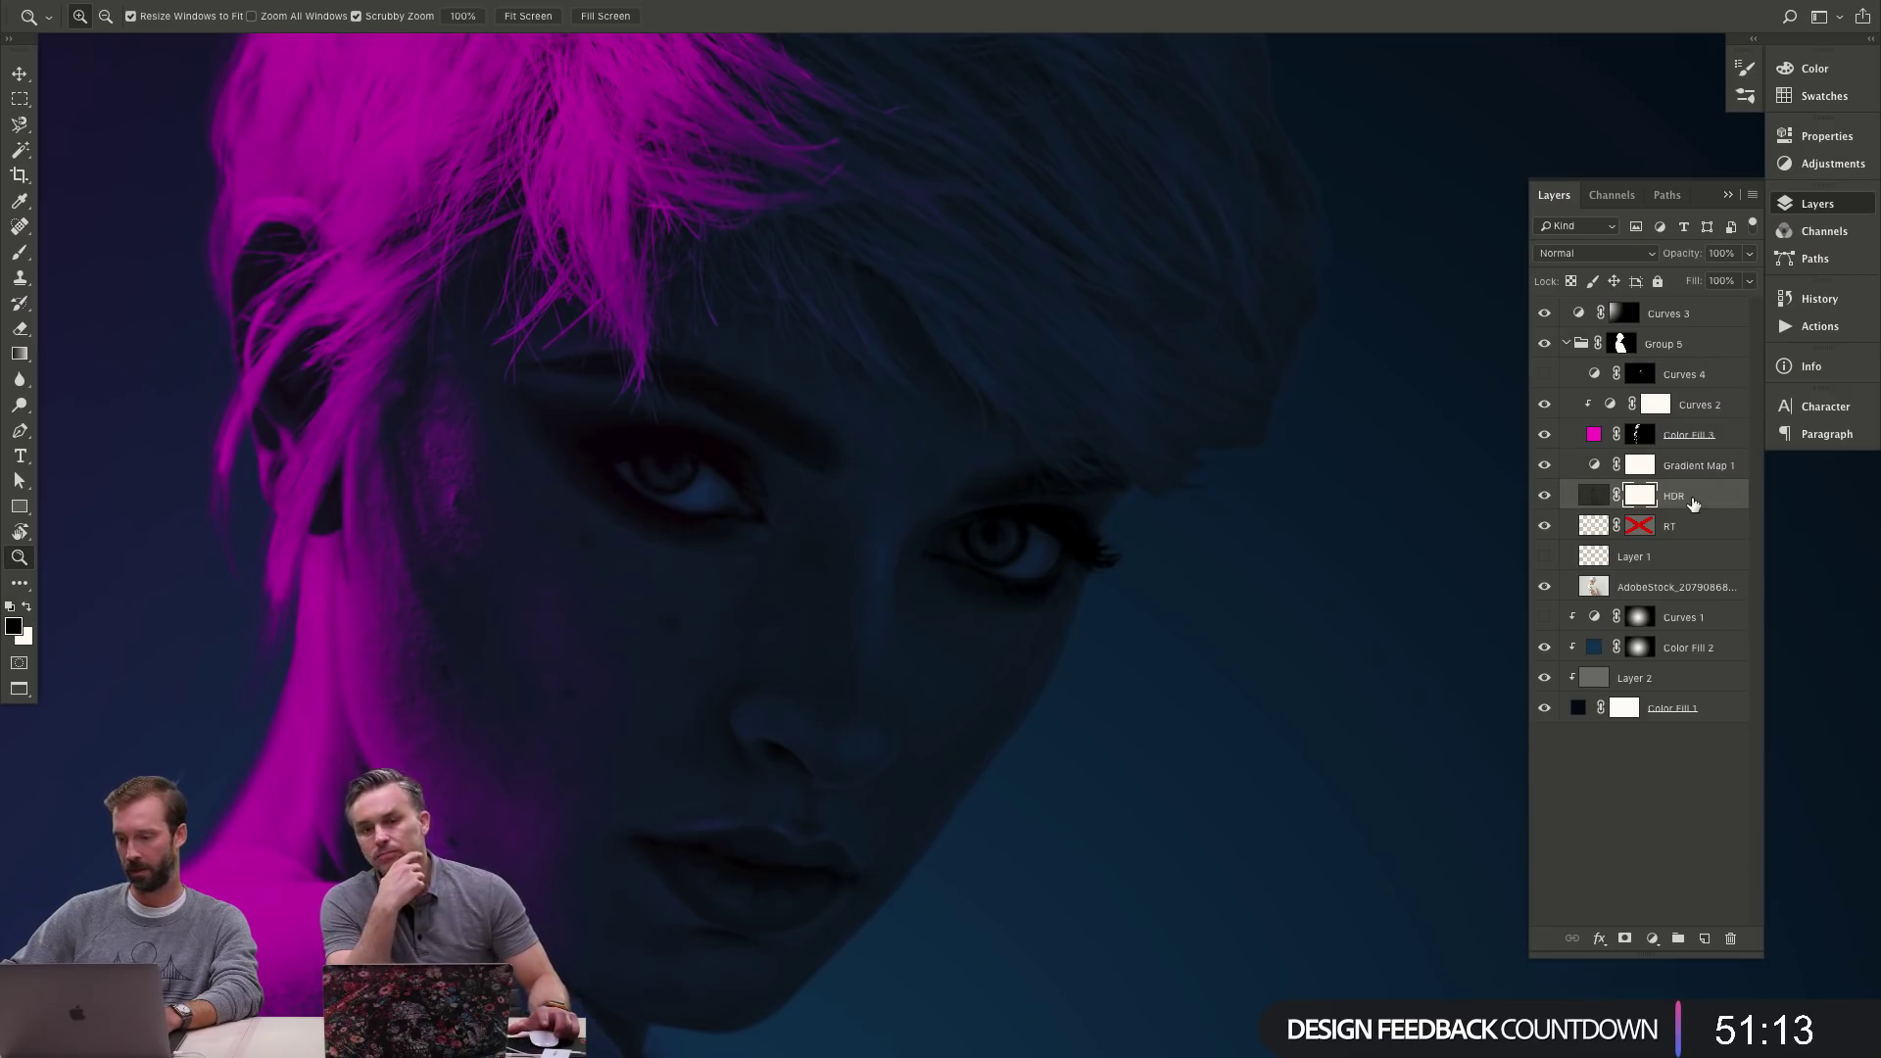
- Hide the HDR layer and add an unclipped Curves adjustment layer directly above the RT layer
left_click(1544, 495)
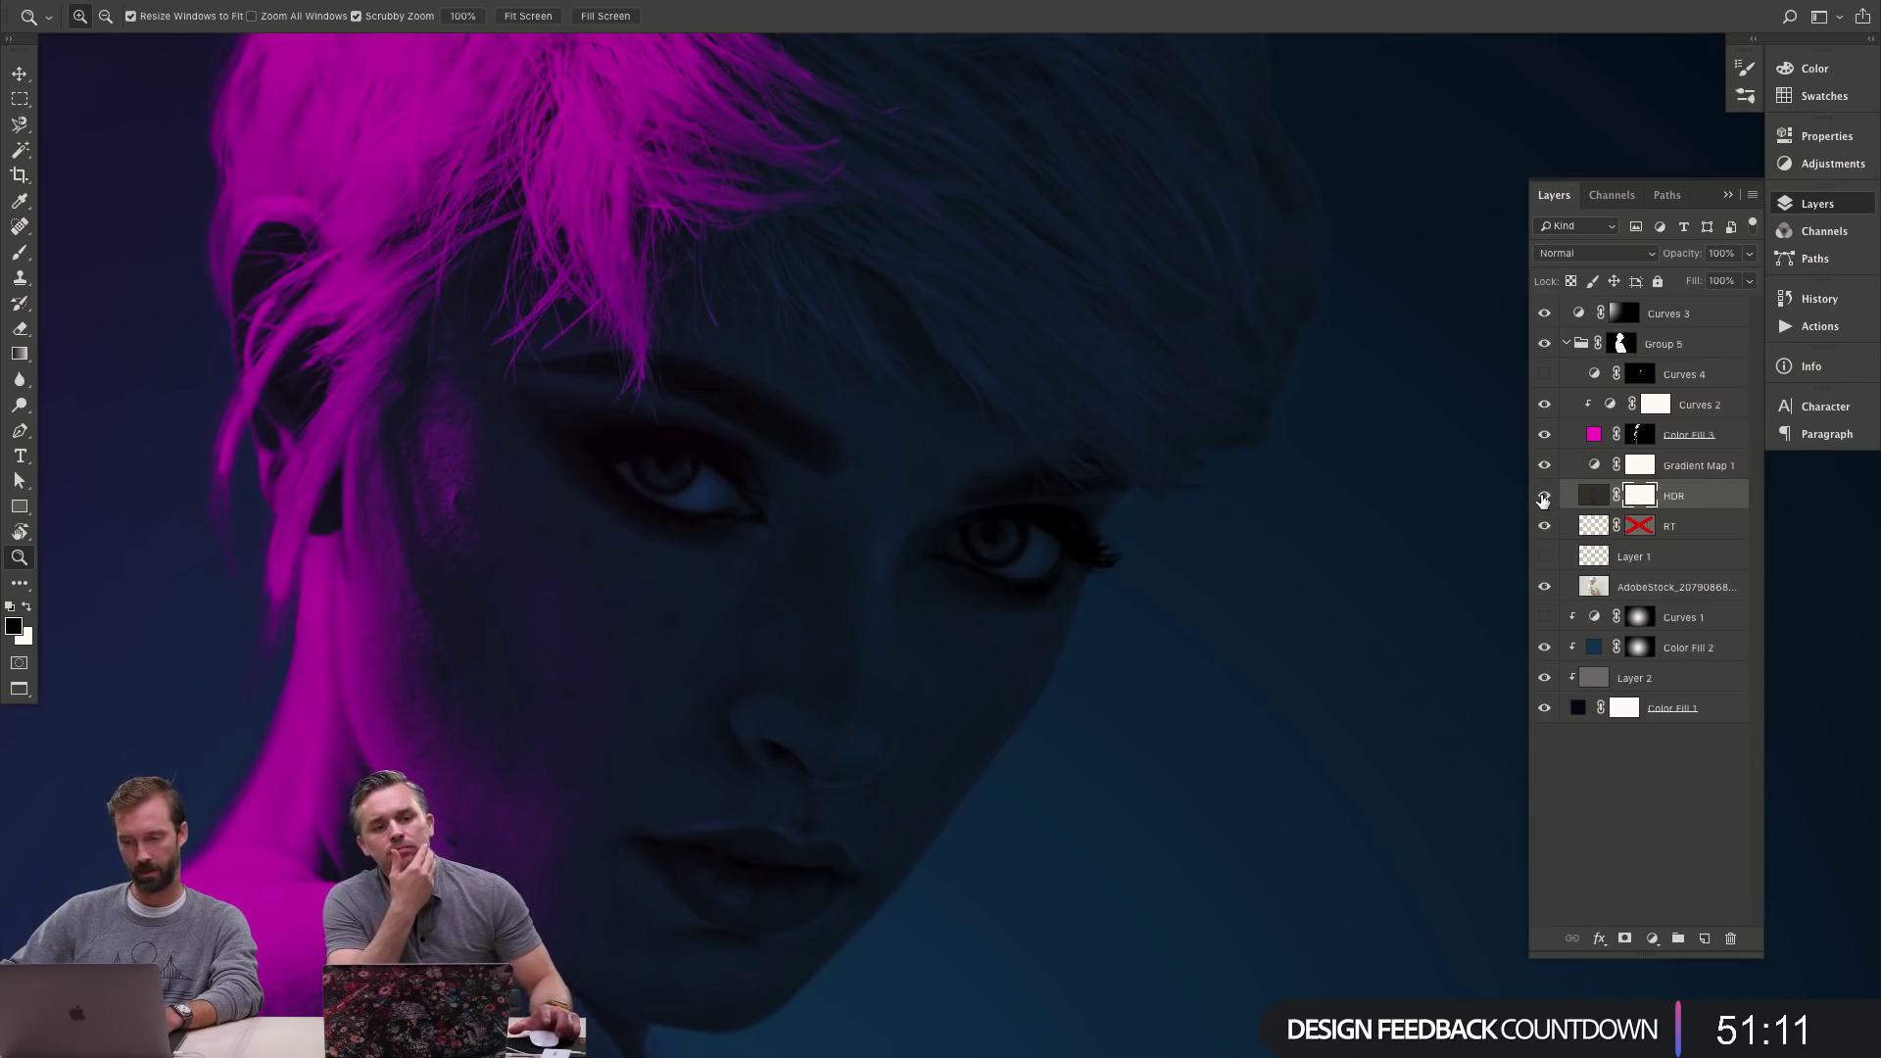
left_click(1582, 529)
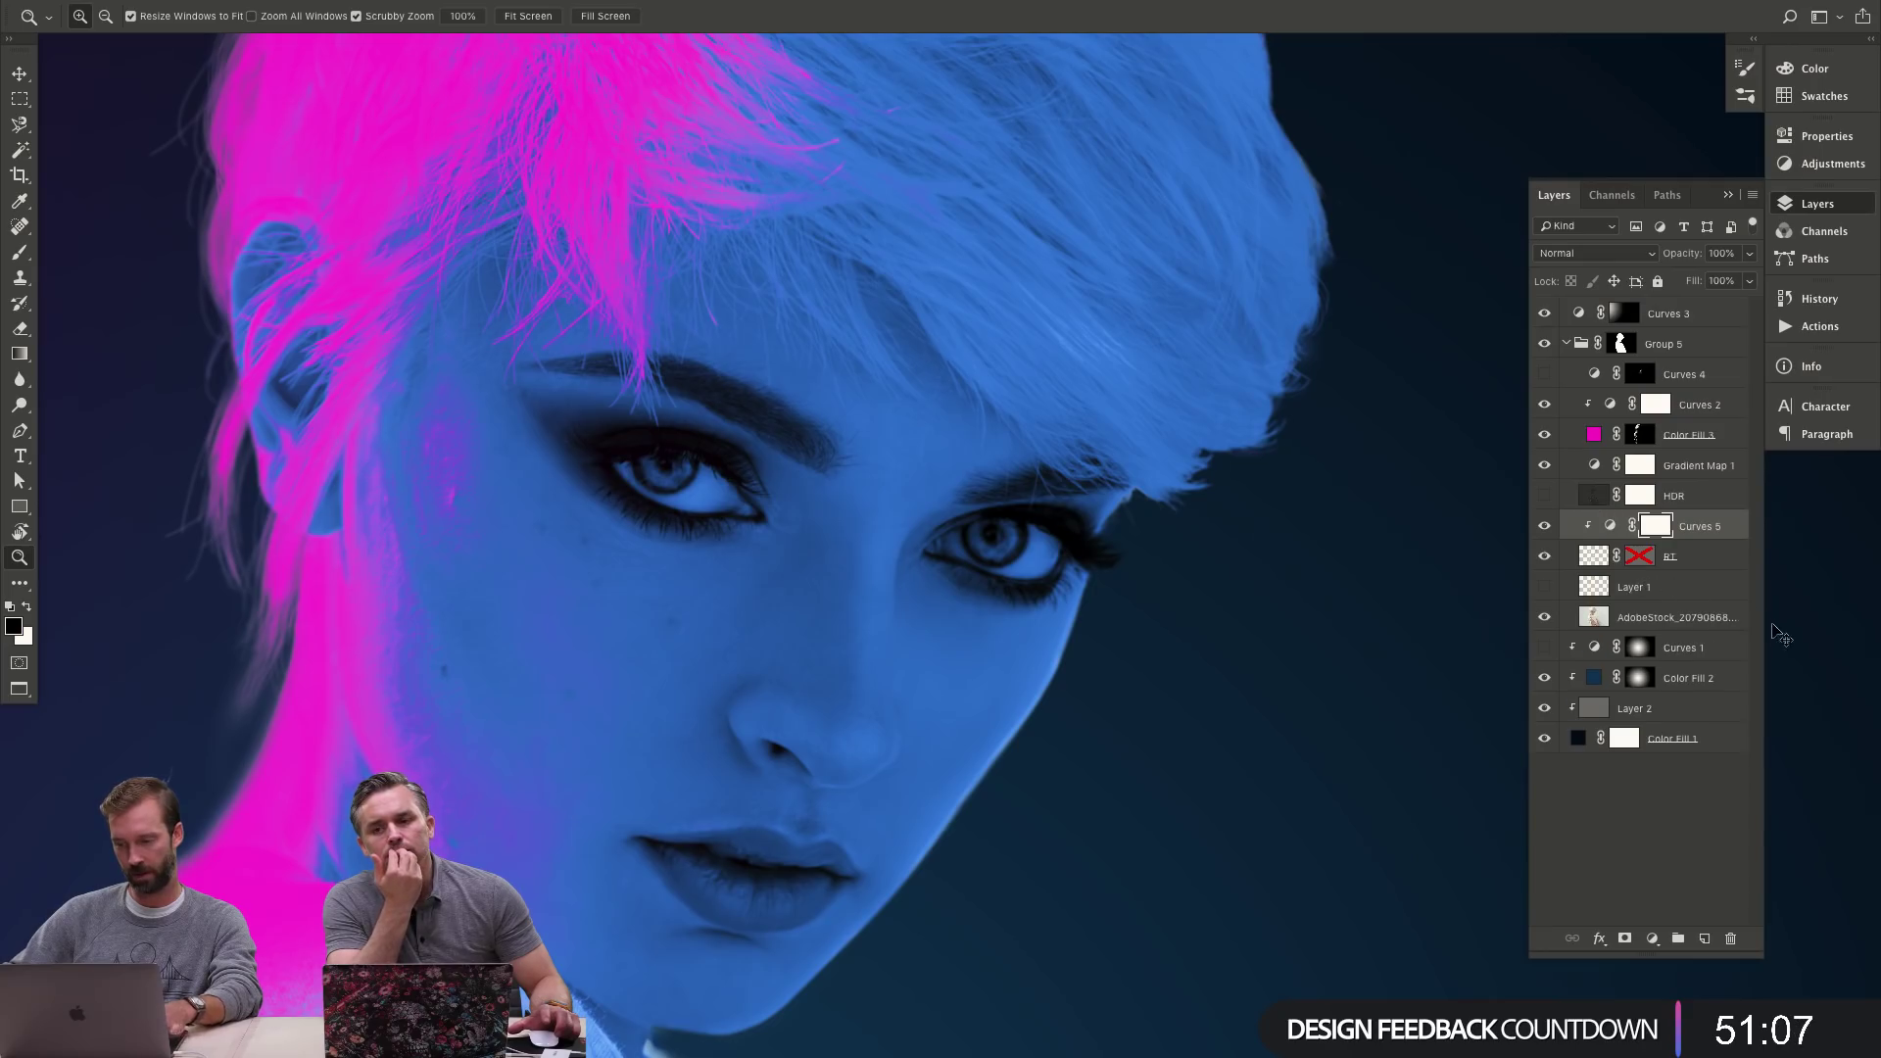
double_click(1592, 529)
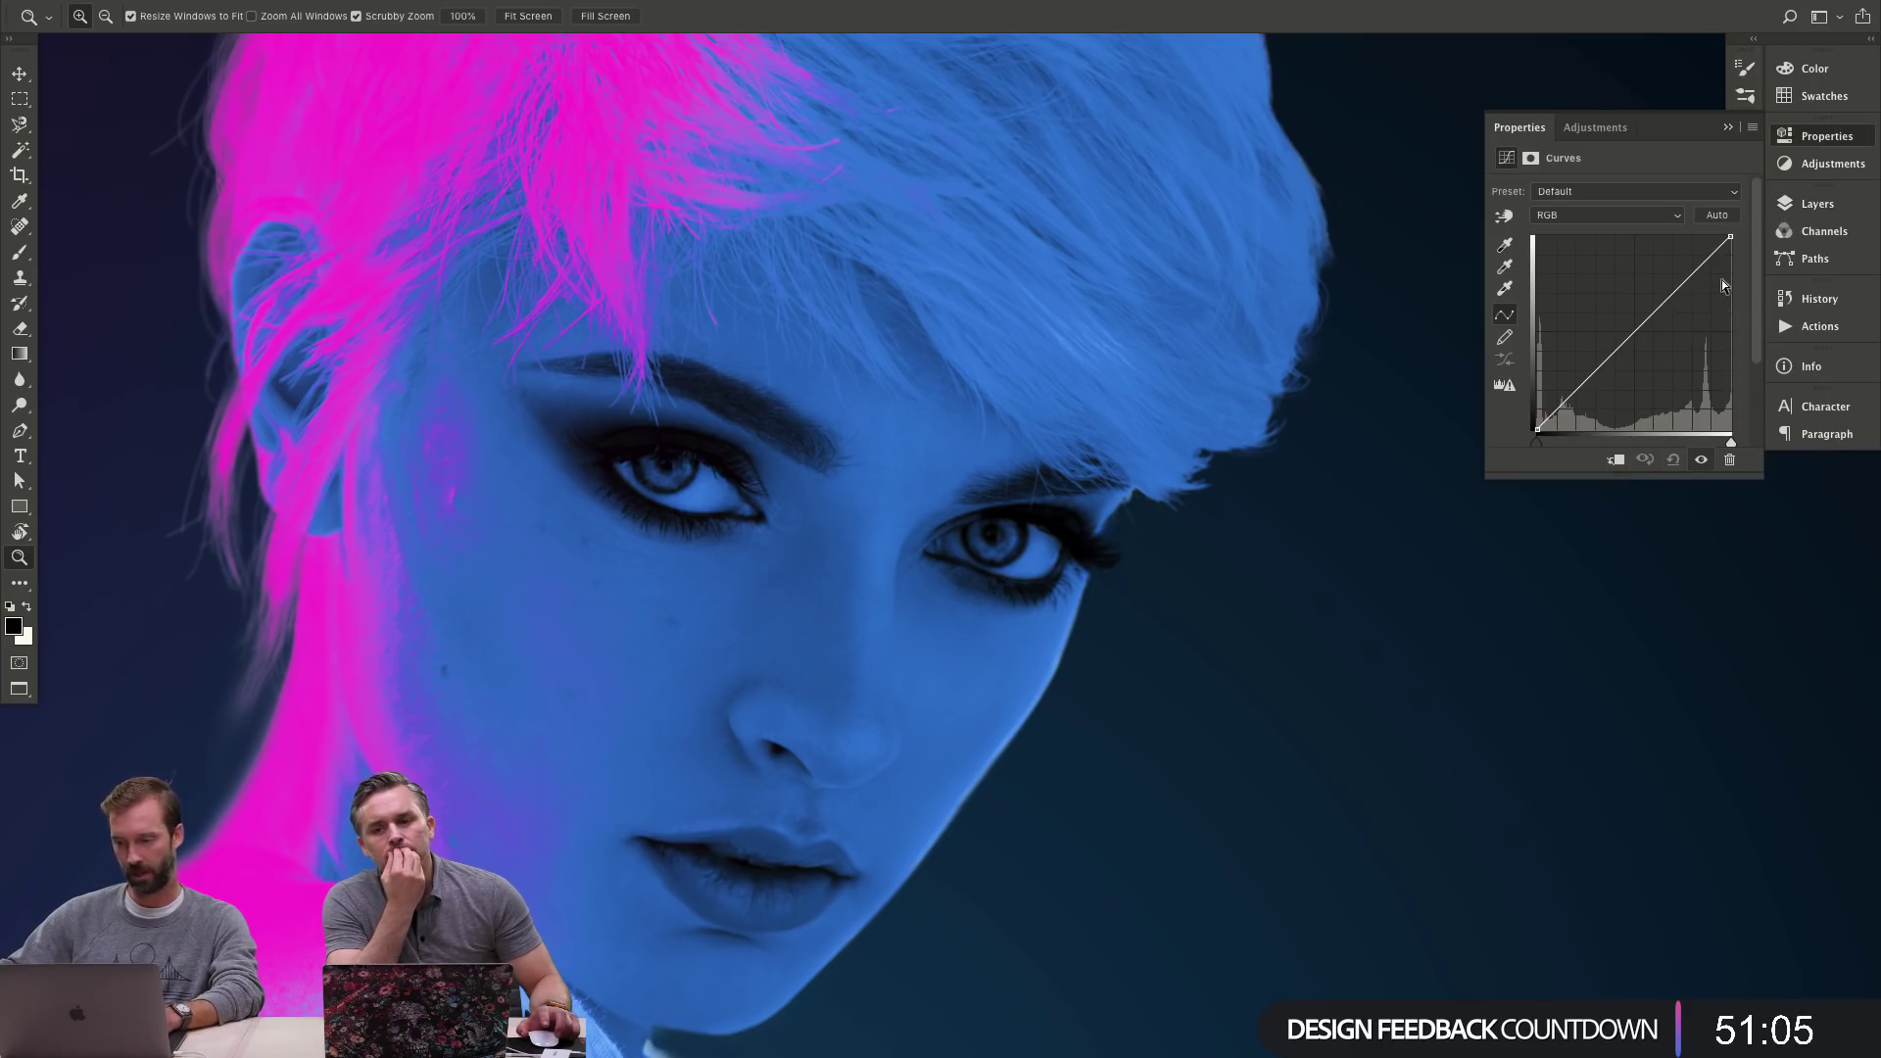
- Darken the new Curves layer by lowering the RGB white point strongly and bending the upper midtones slightly downward
left_click_drag(1731, 236, 1762, 384)
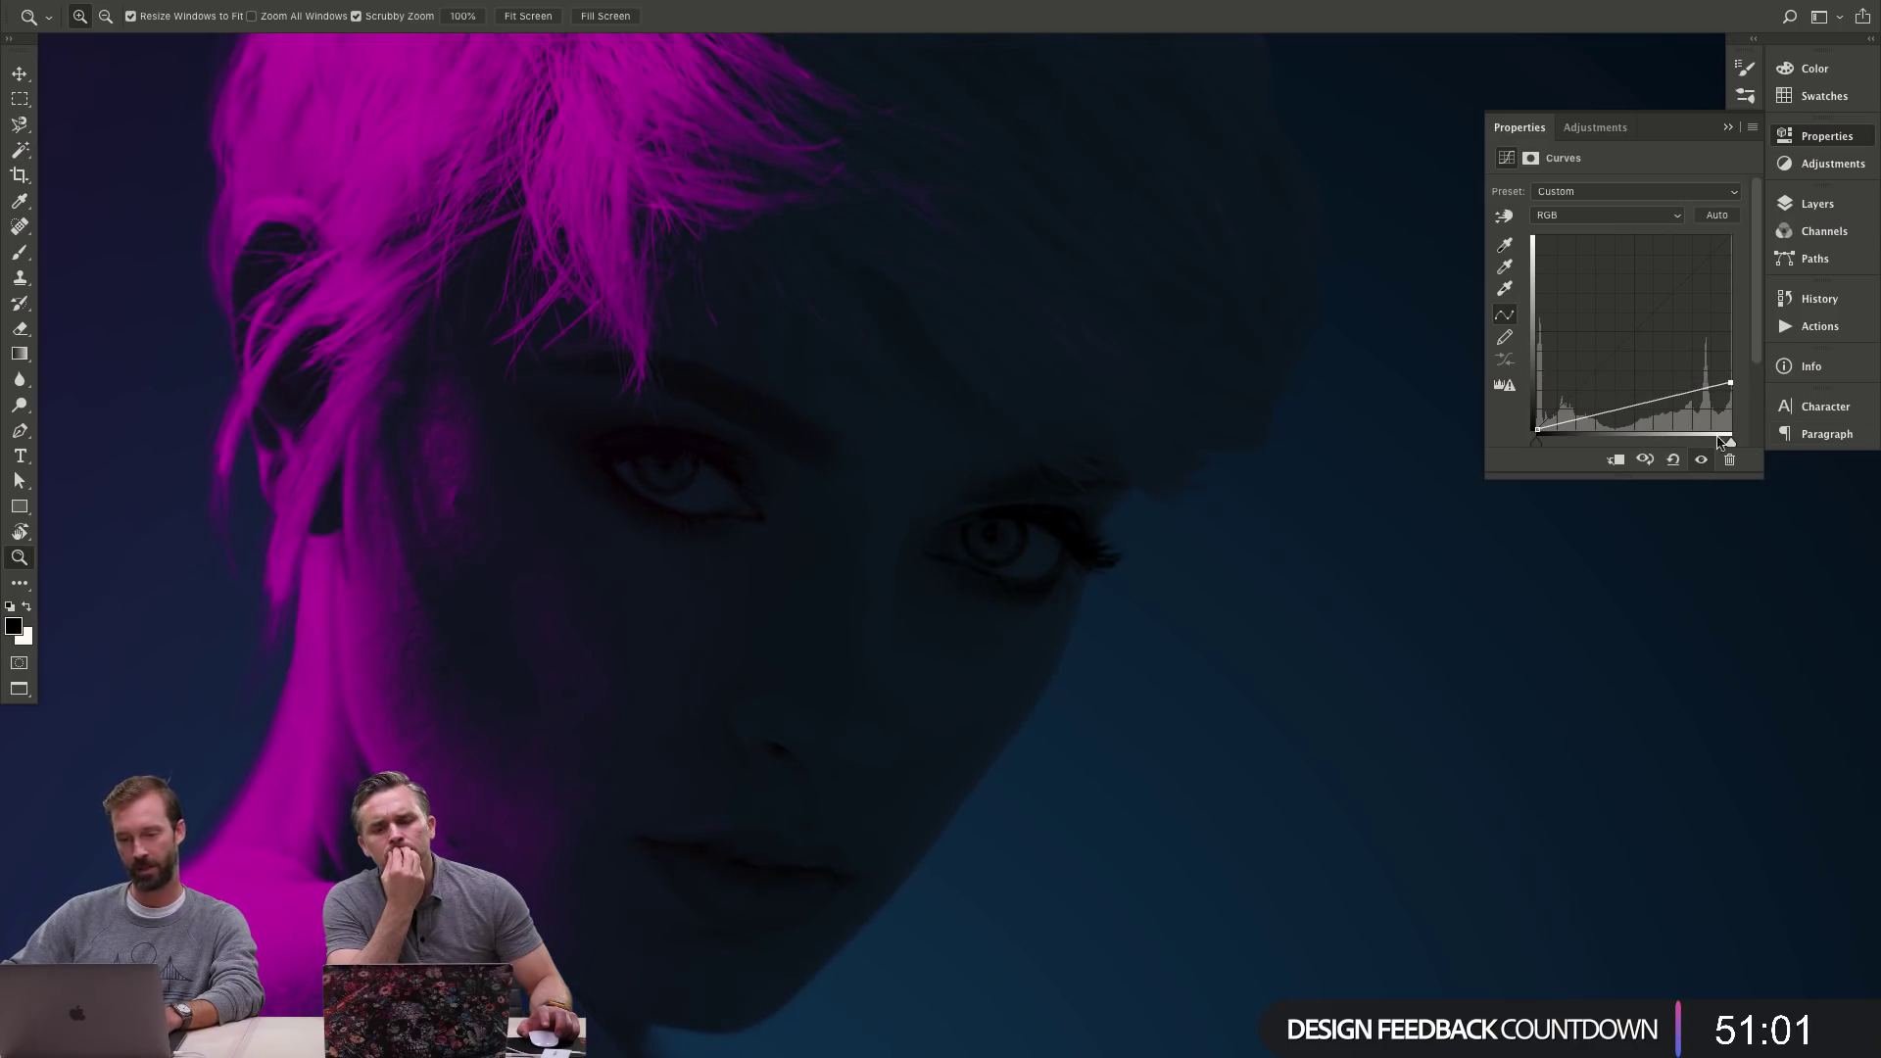
mouse_move(1653, 404)
left_mouse_down()
mouse_move(1731, 364)
mouse_move(1659, 400)
left_mouse_up()
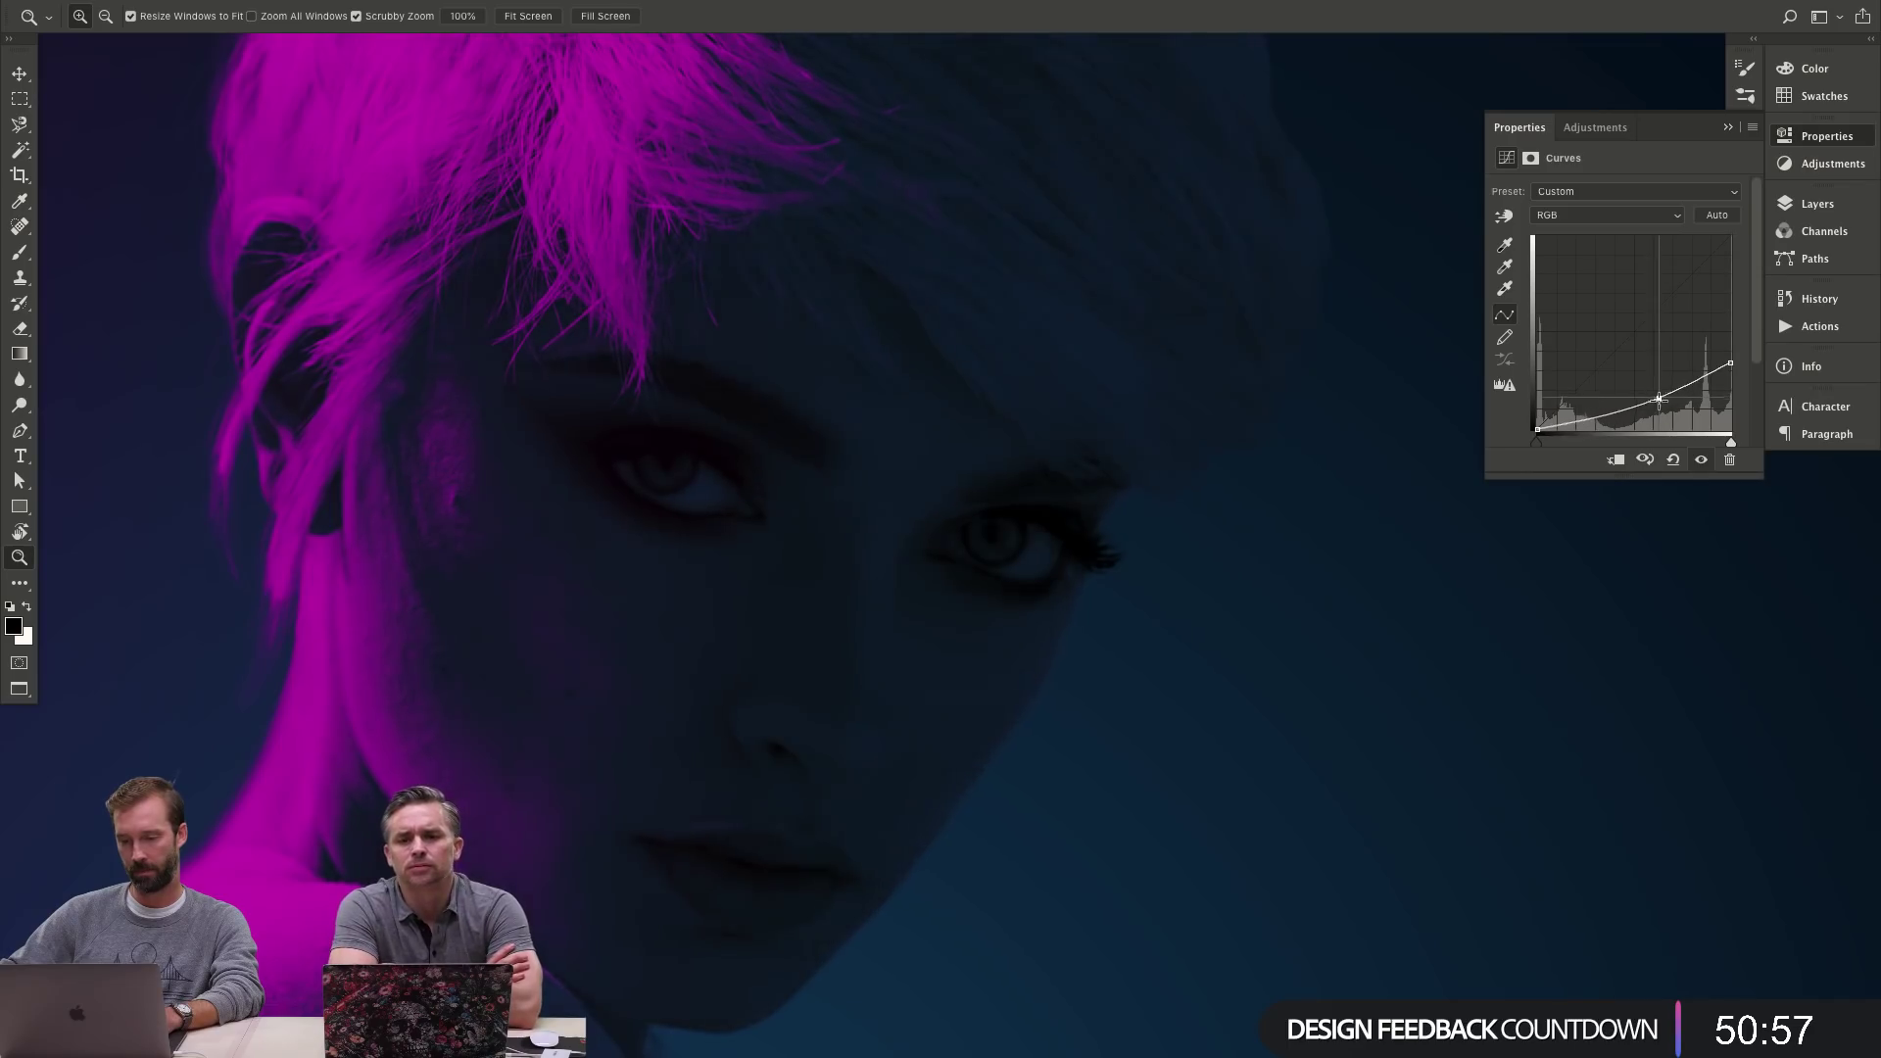
scroll(957, 517, "down", 6)
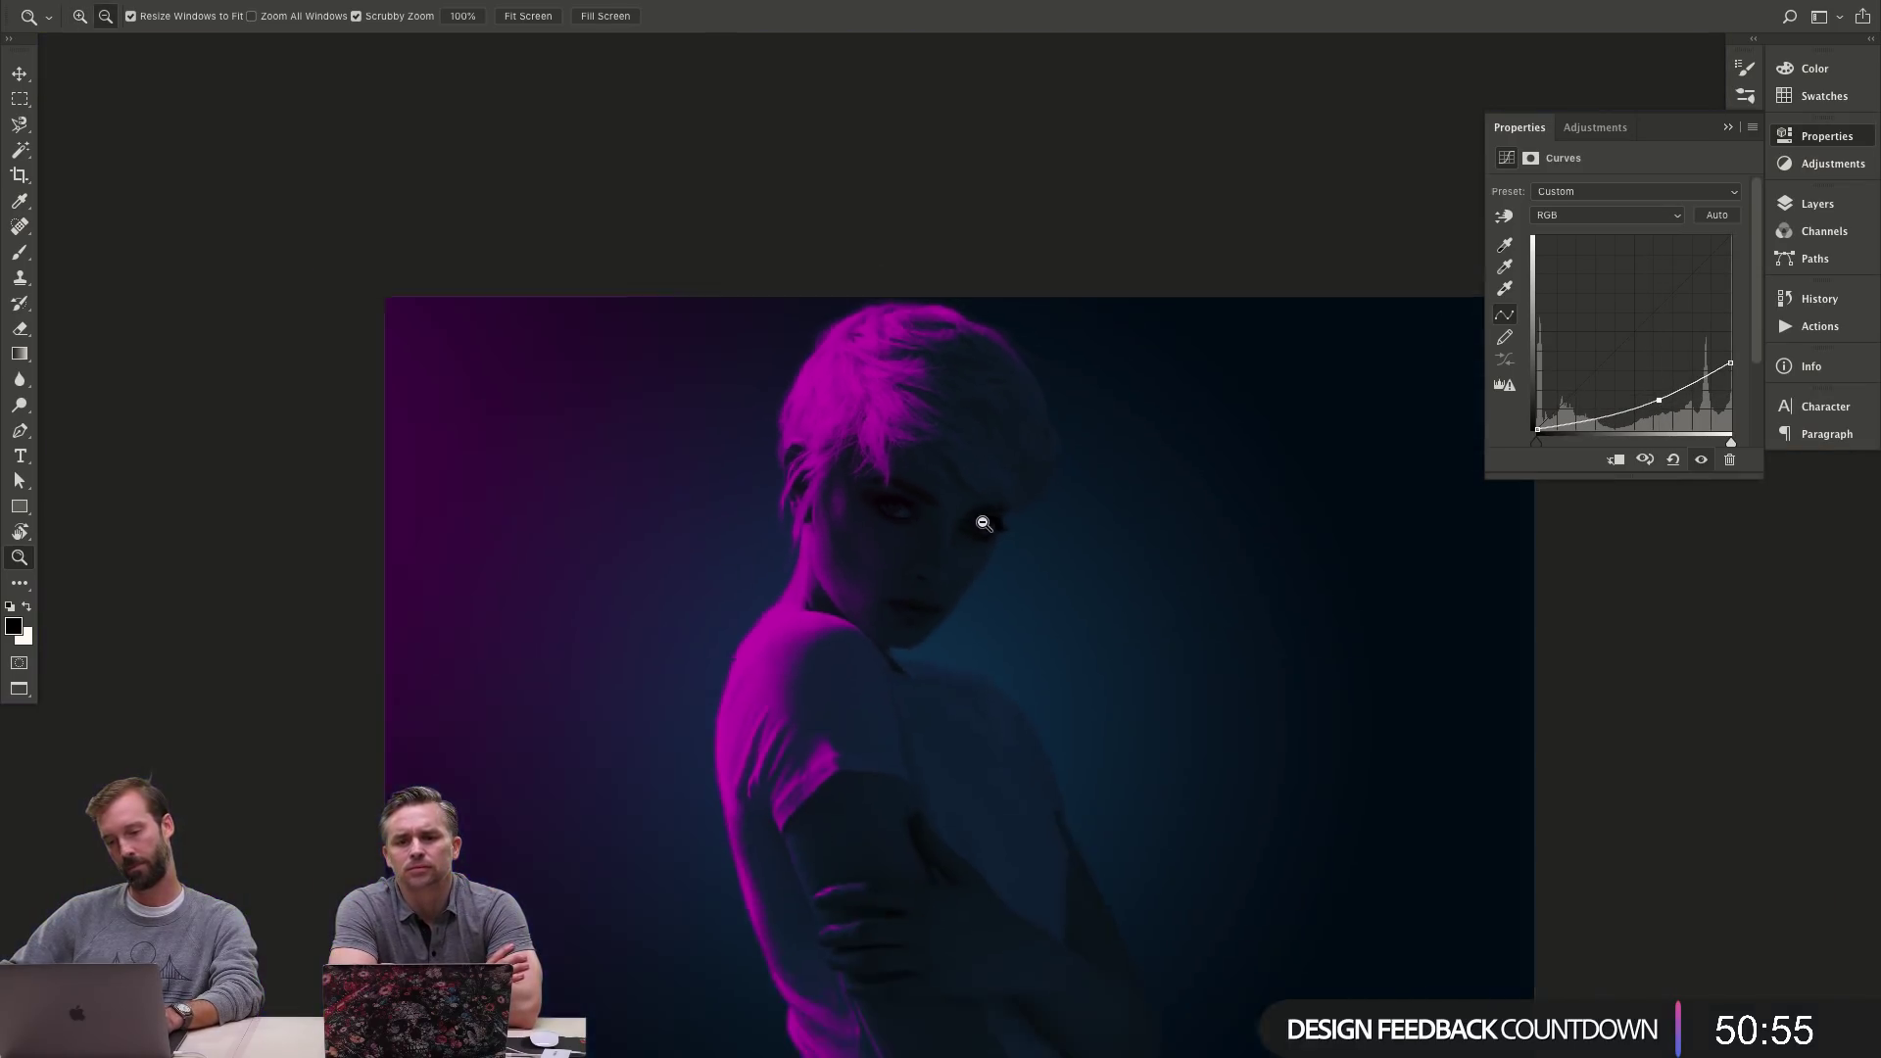
left_click(986, 529)
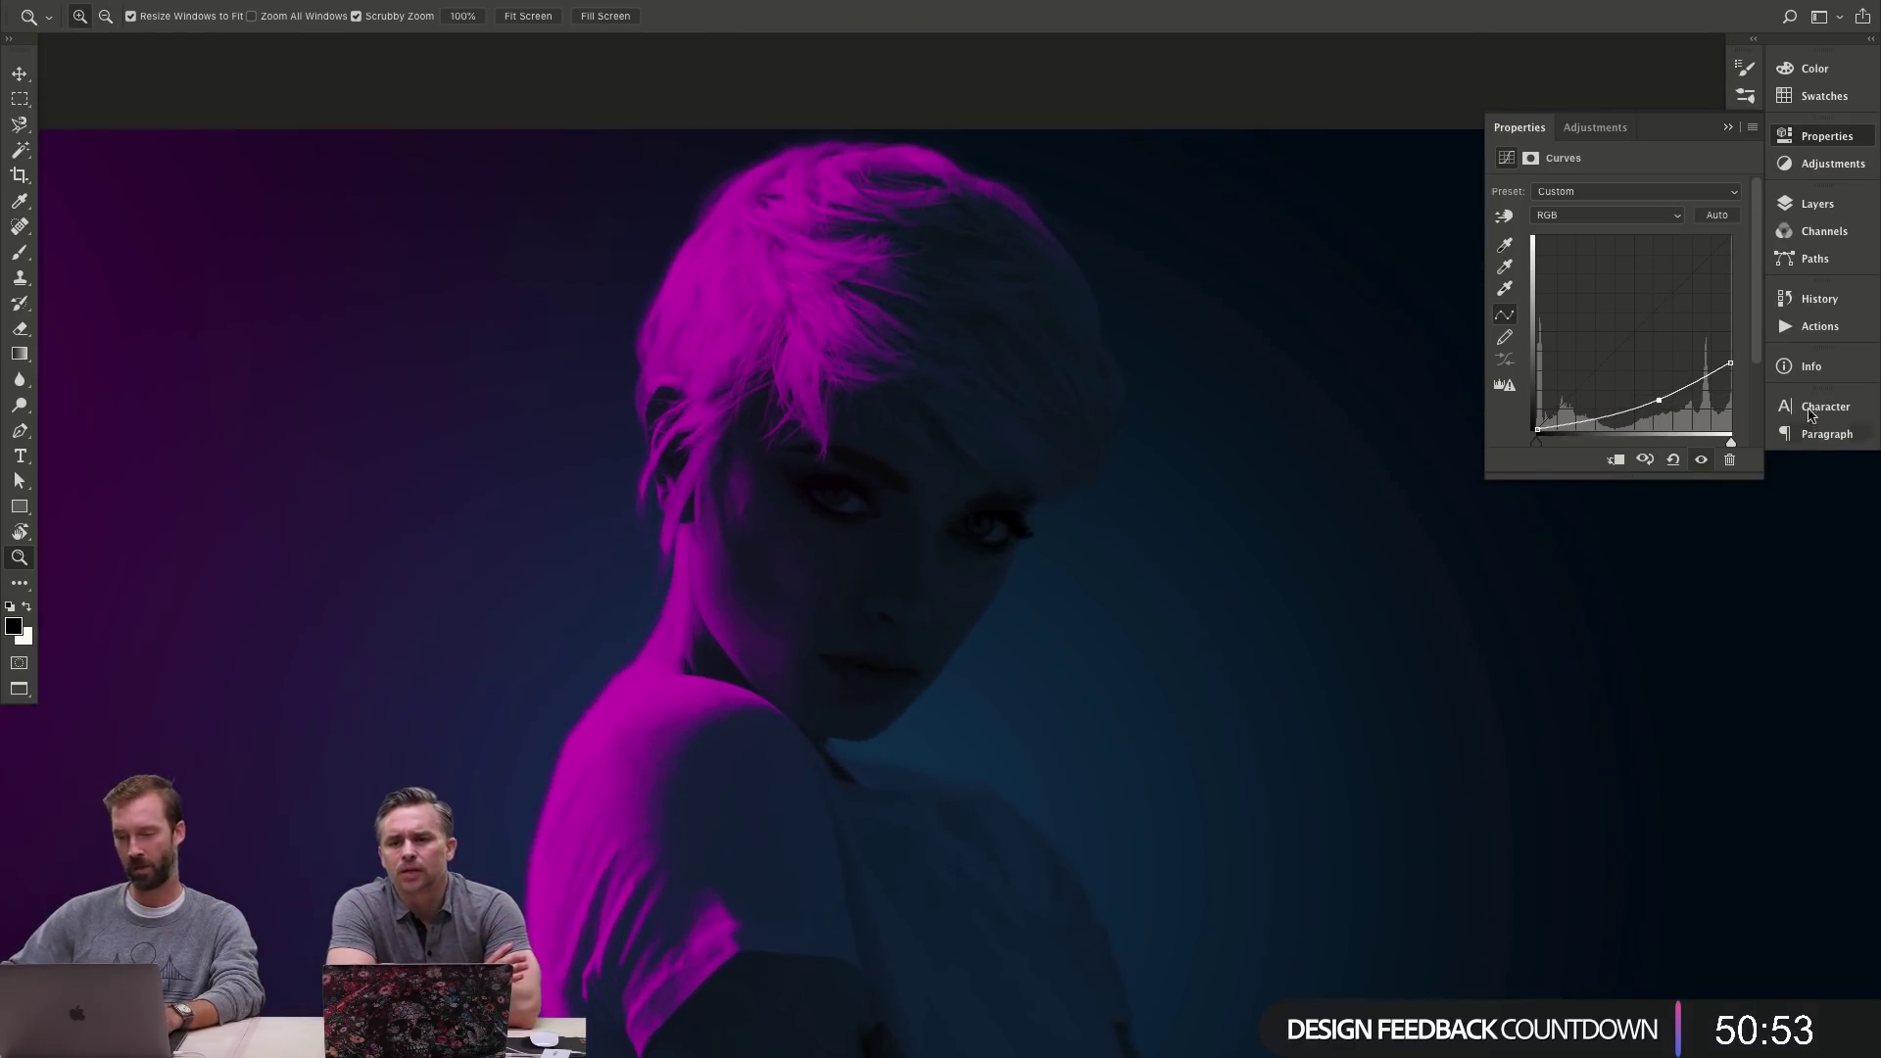
left_click(1008, 550)
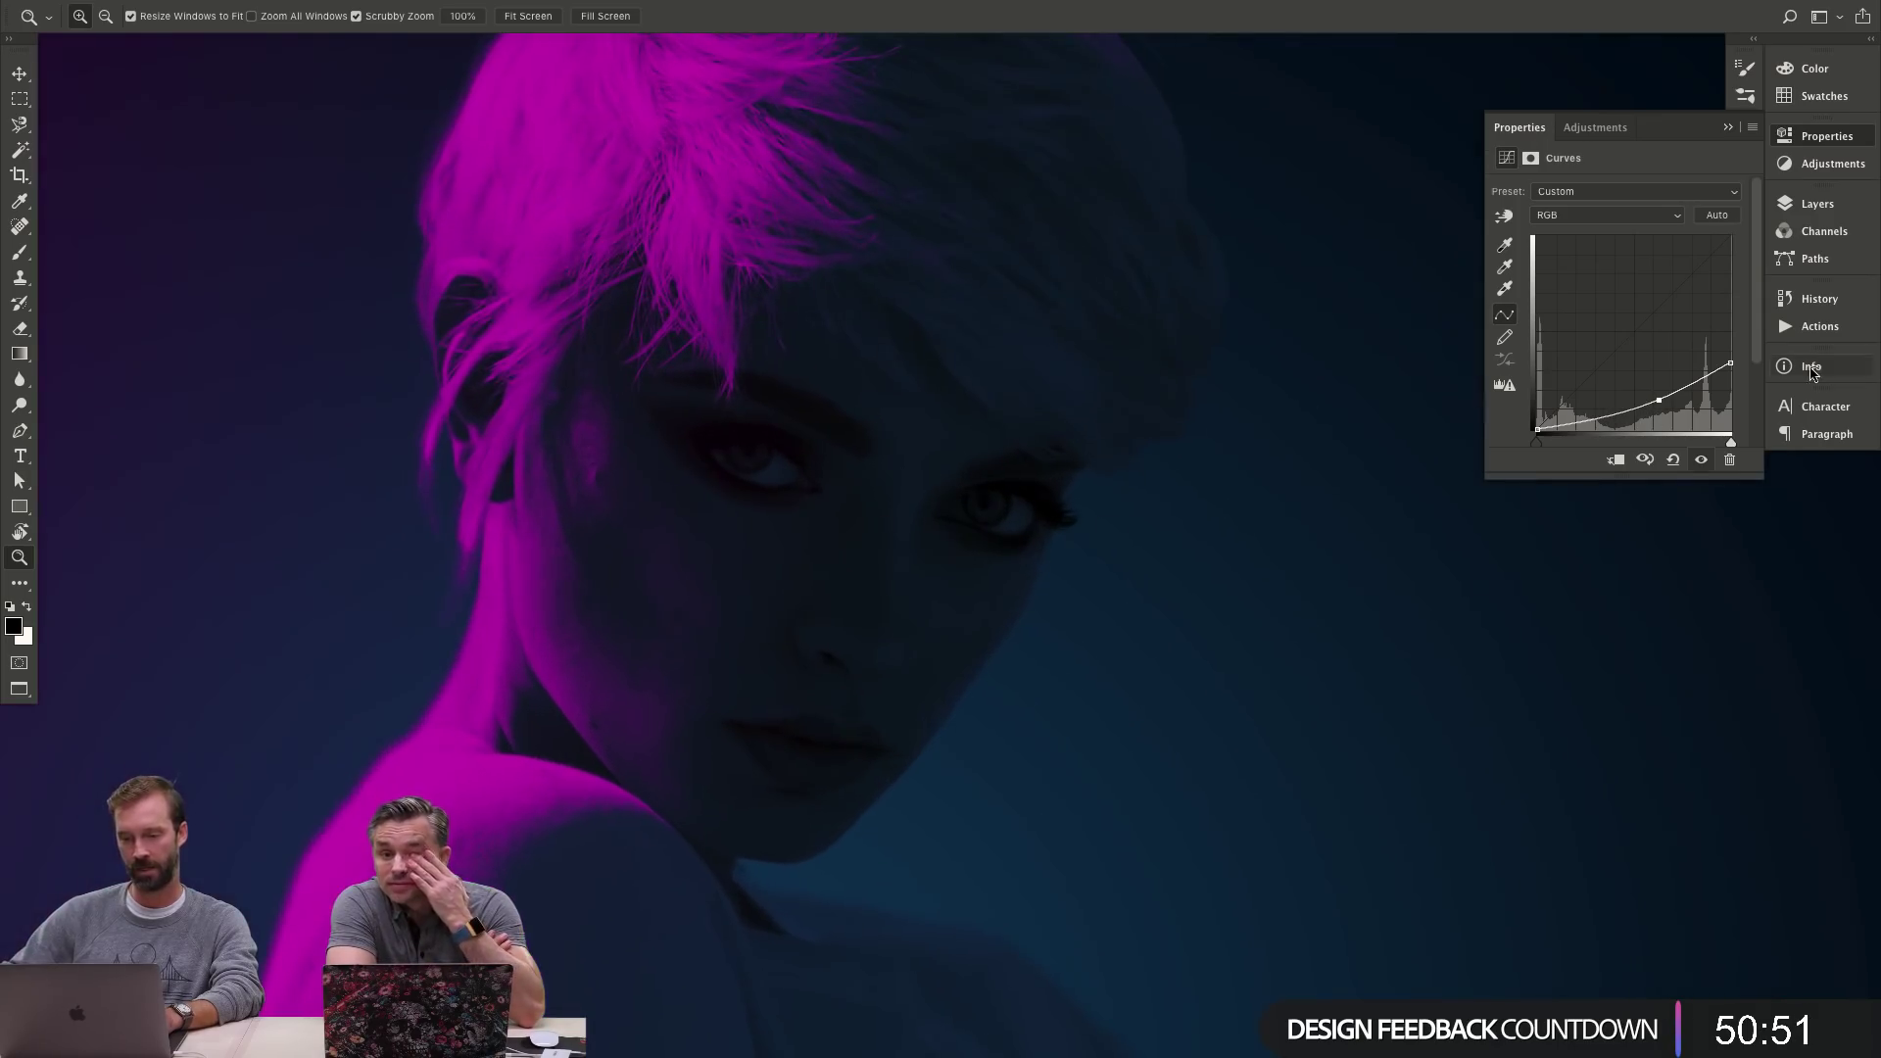
- Compare the darkening of the HDR layer and the Curves 5 layer around the eyes by alternating their visibility
left_click(1817, 204)
left_click(1544, 526)
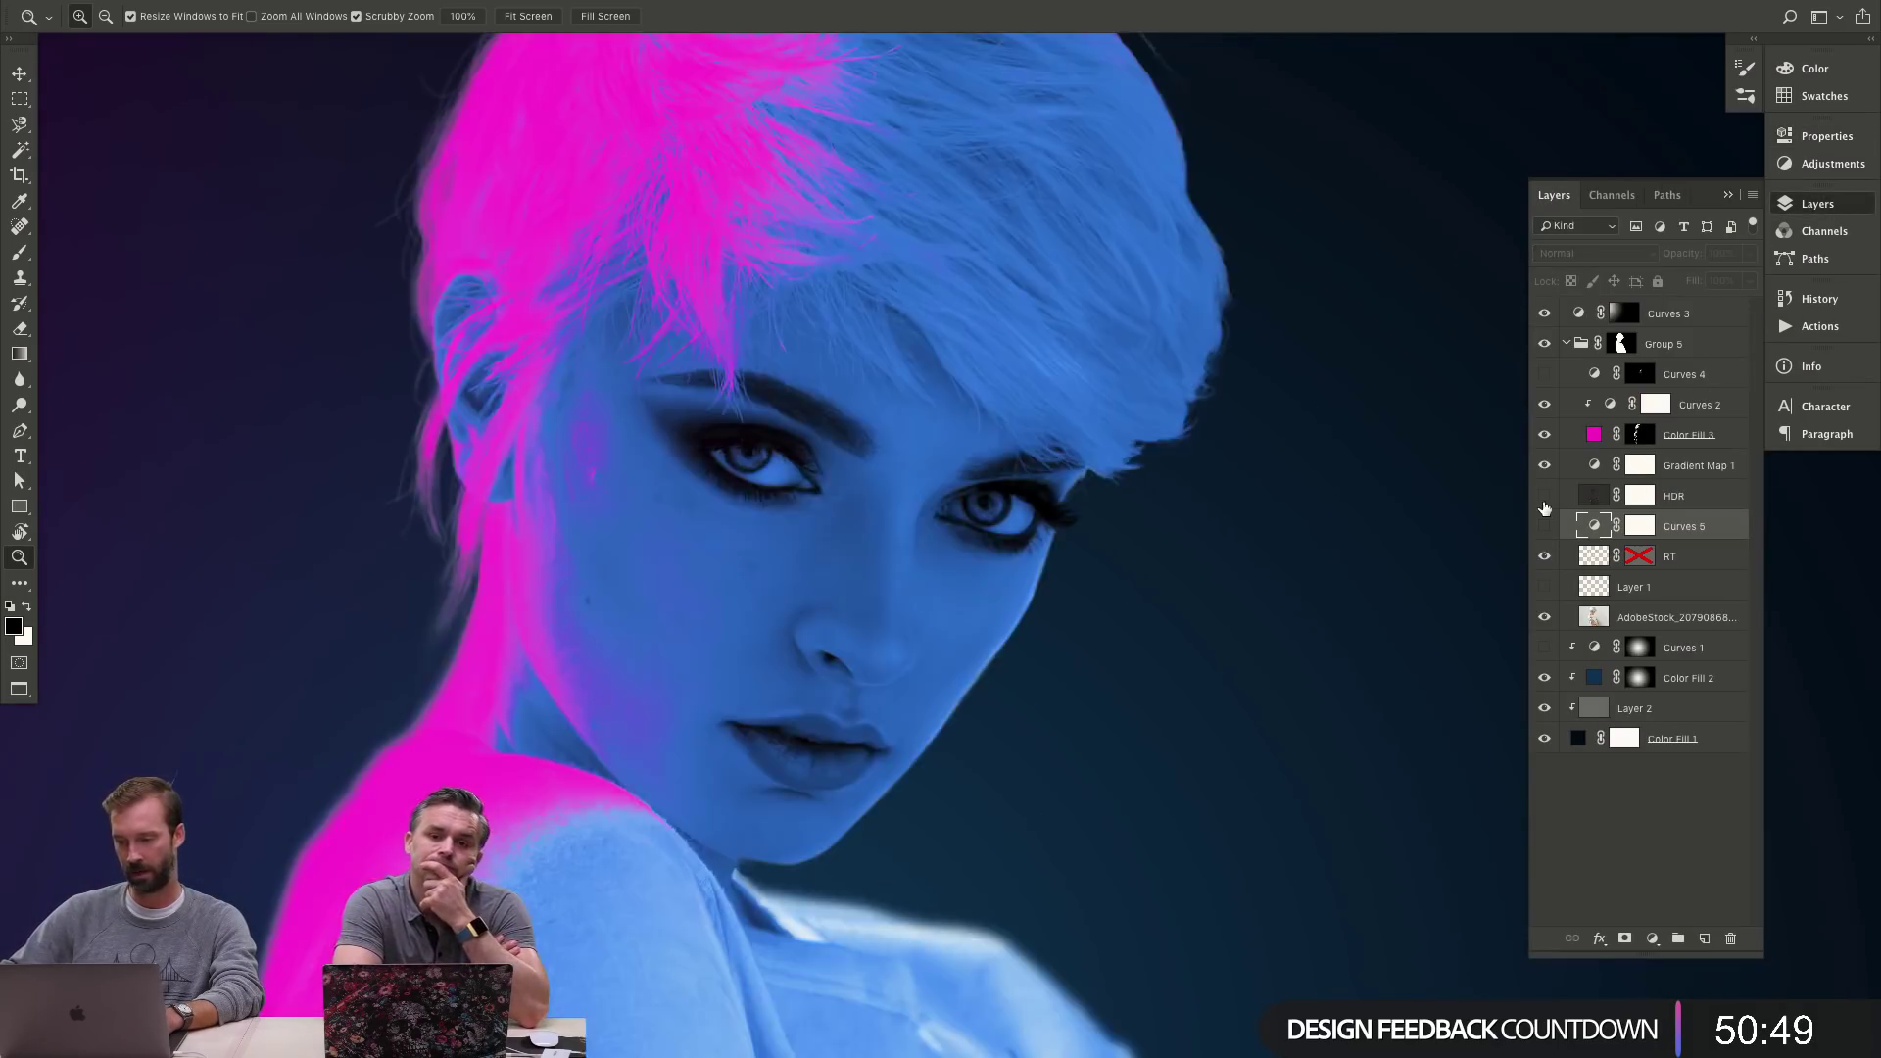
left_click(1544, 496)
left_click(990, 550)
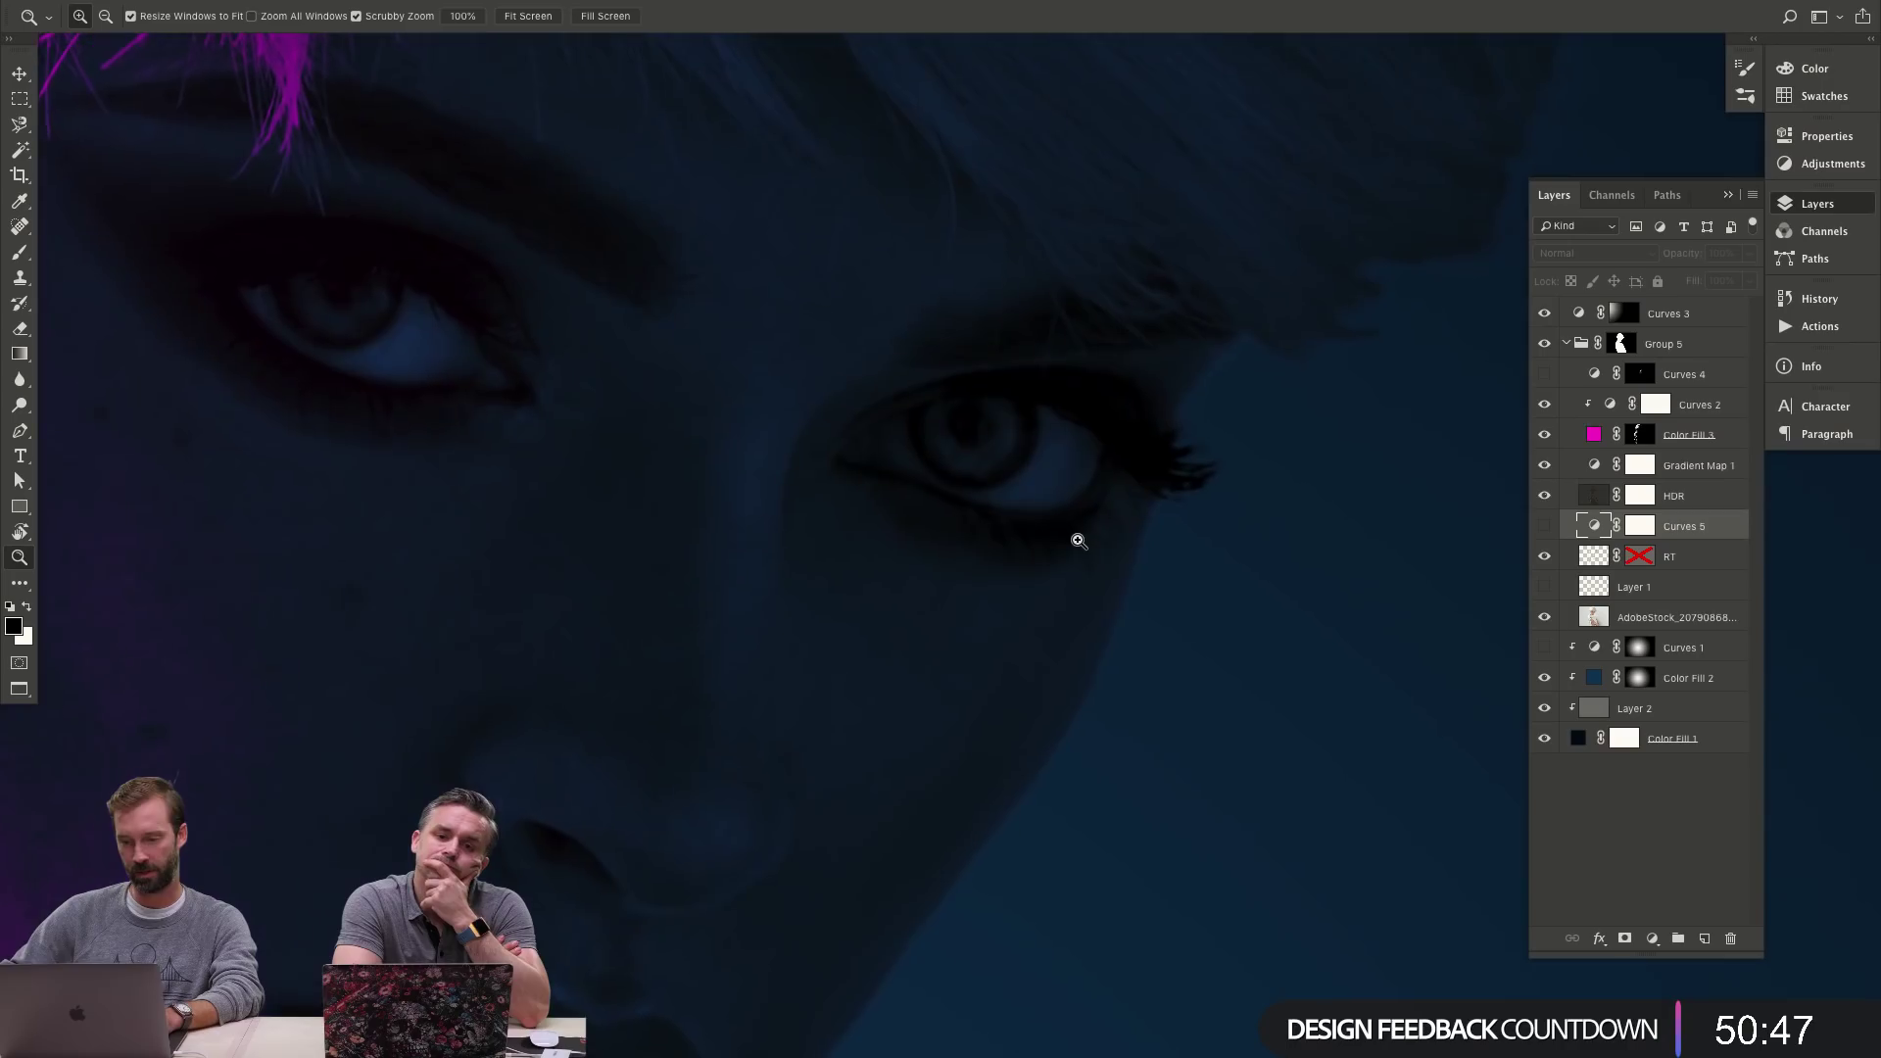
left_click(1544, 496)
left_click(1545, 527)
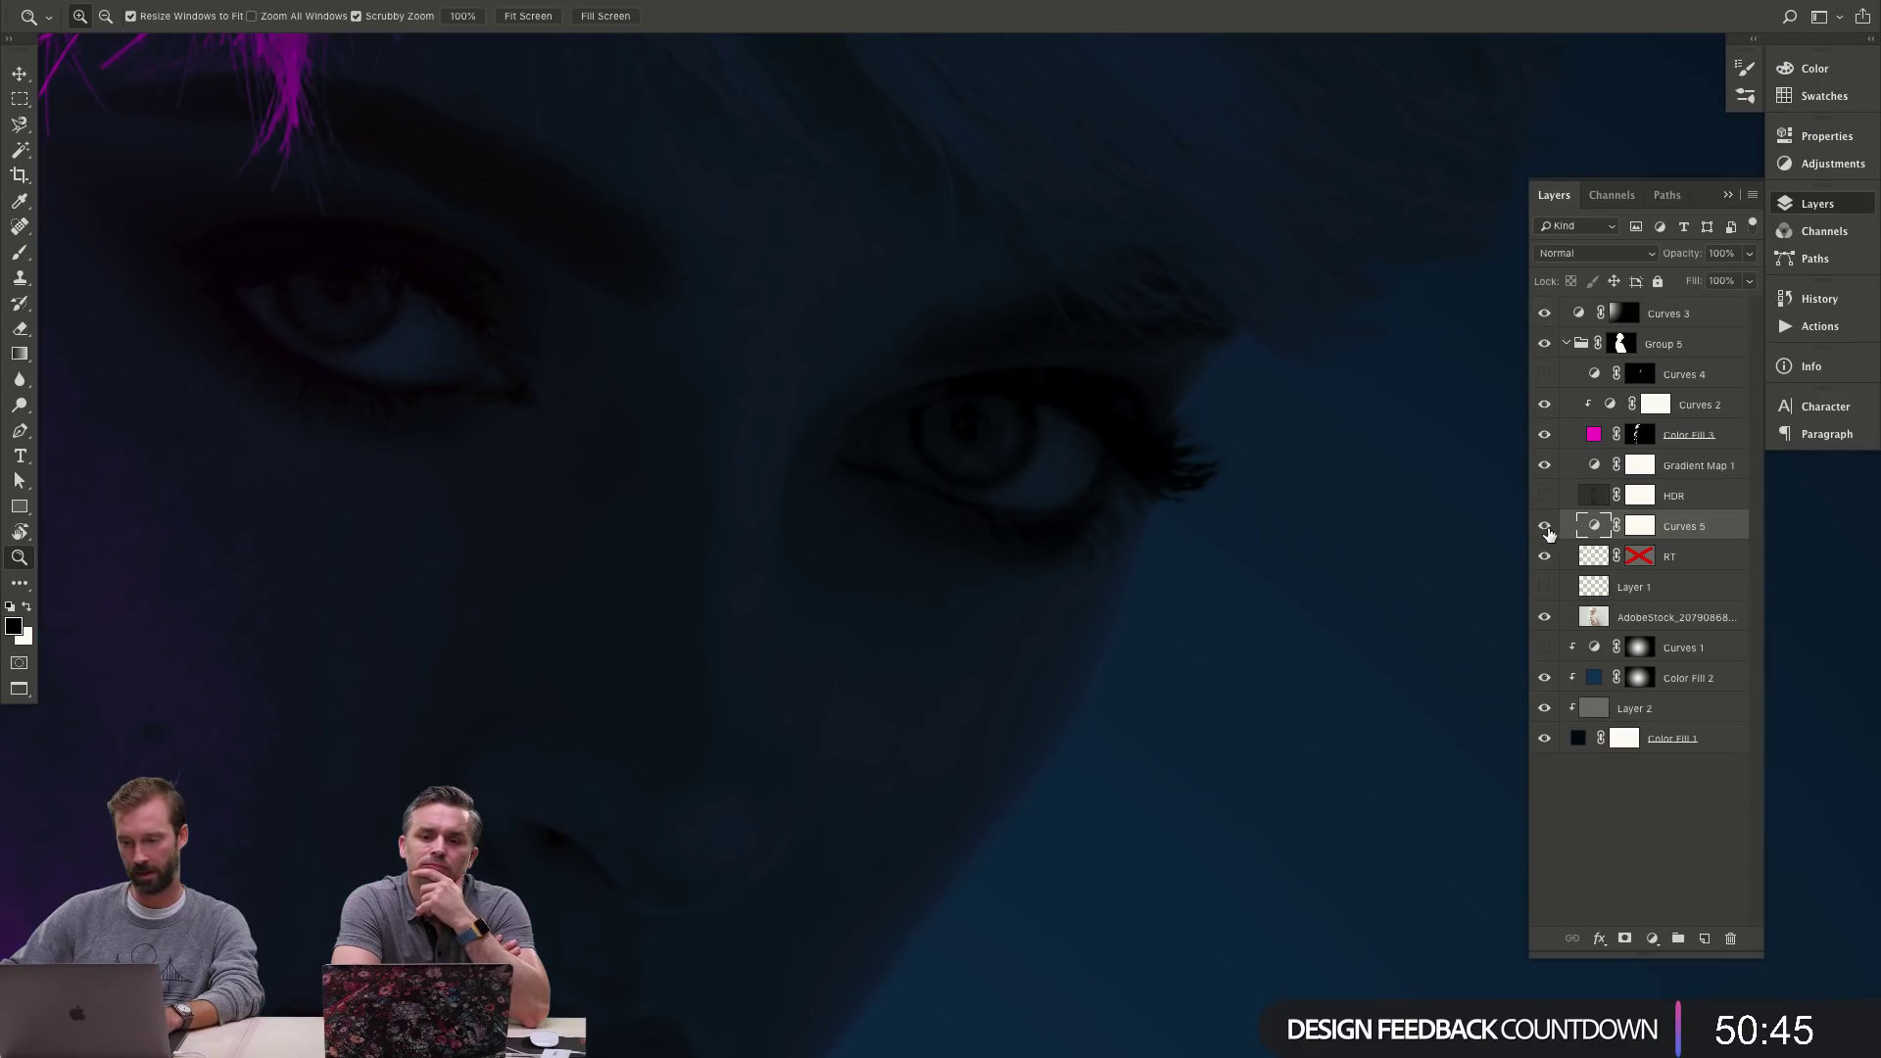
left_click(1545, 527)
left_click(1544, 496)
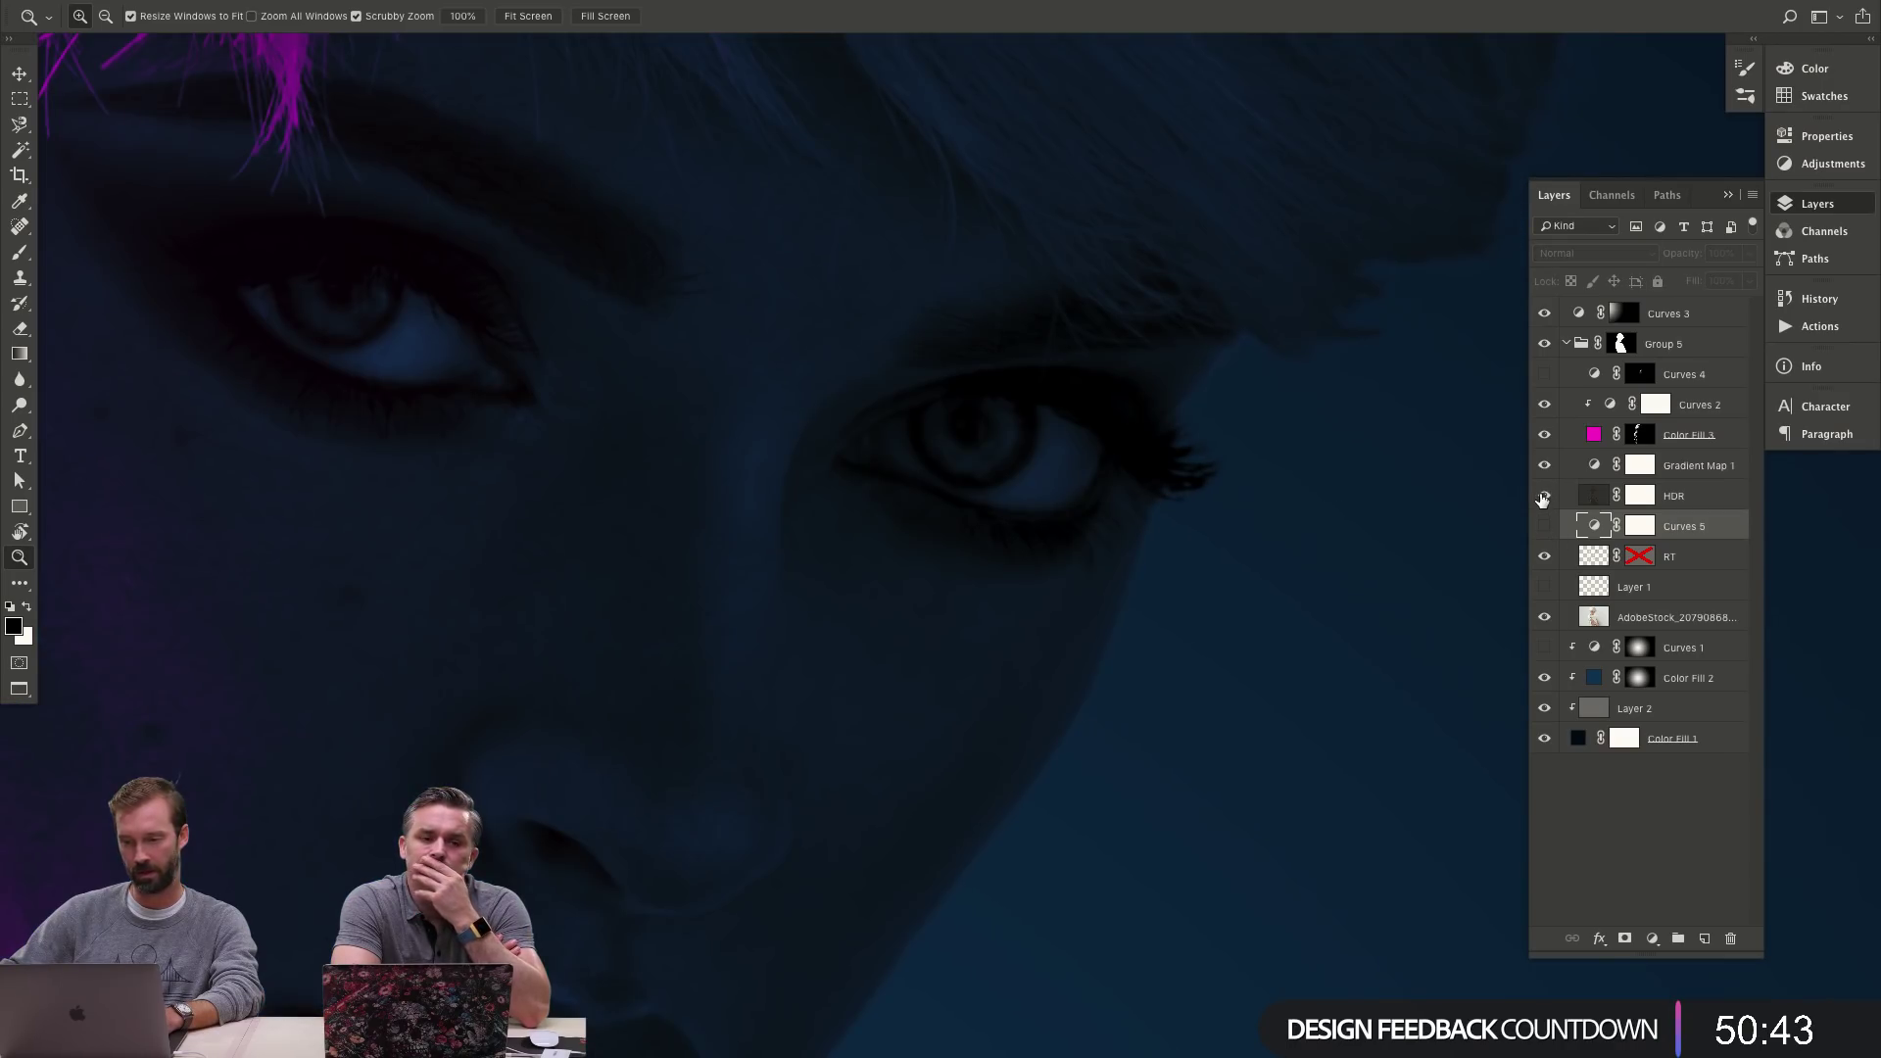
- Compare the HDR and Curves 5 darkening on the eyes and the wider portrait, finishing with only HDR visible
left_click(1544, 496)
left_click(1544, 526)
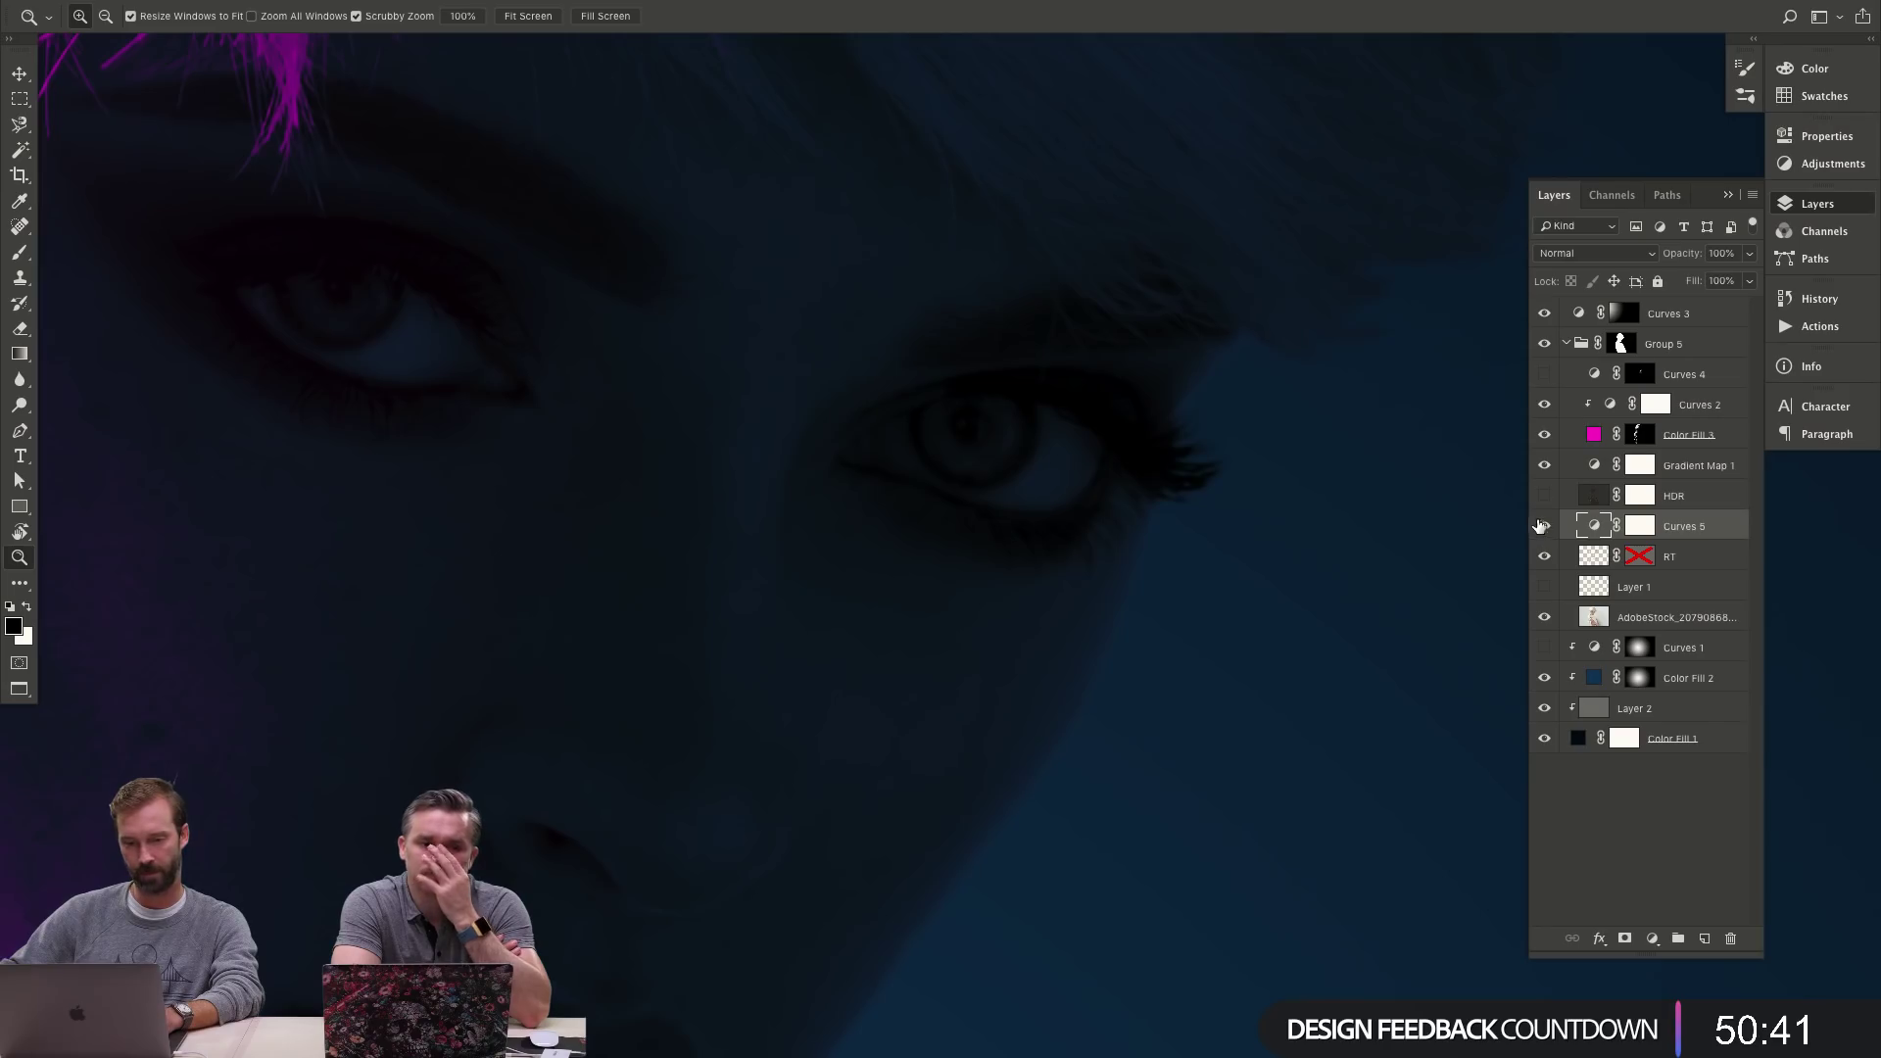
left_click(935, 552, "alt")
left_click(935, 551, "alt")
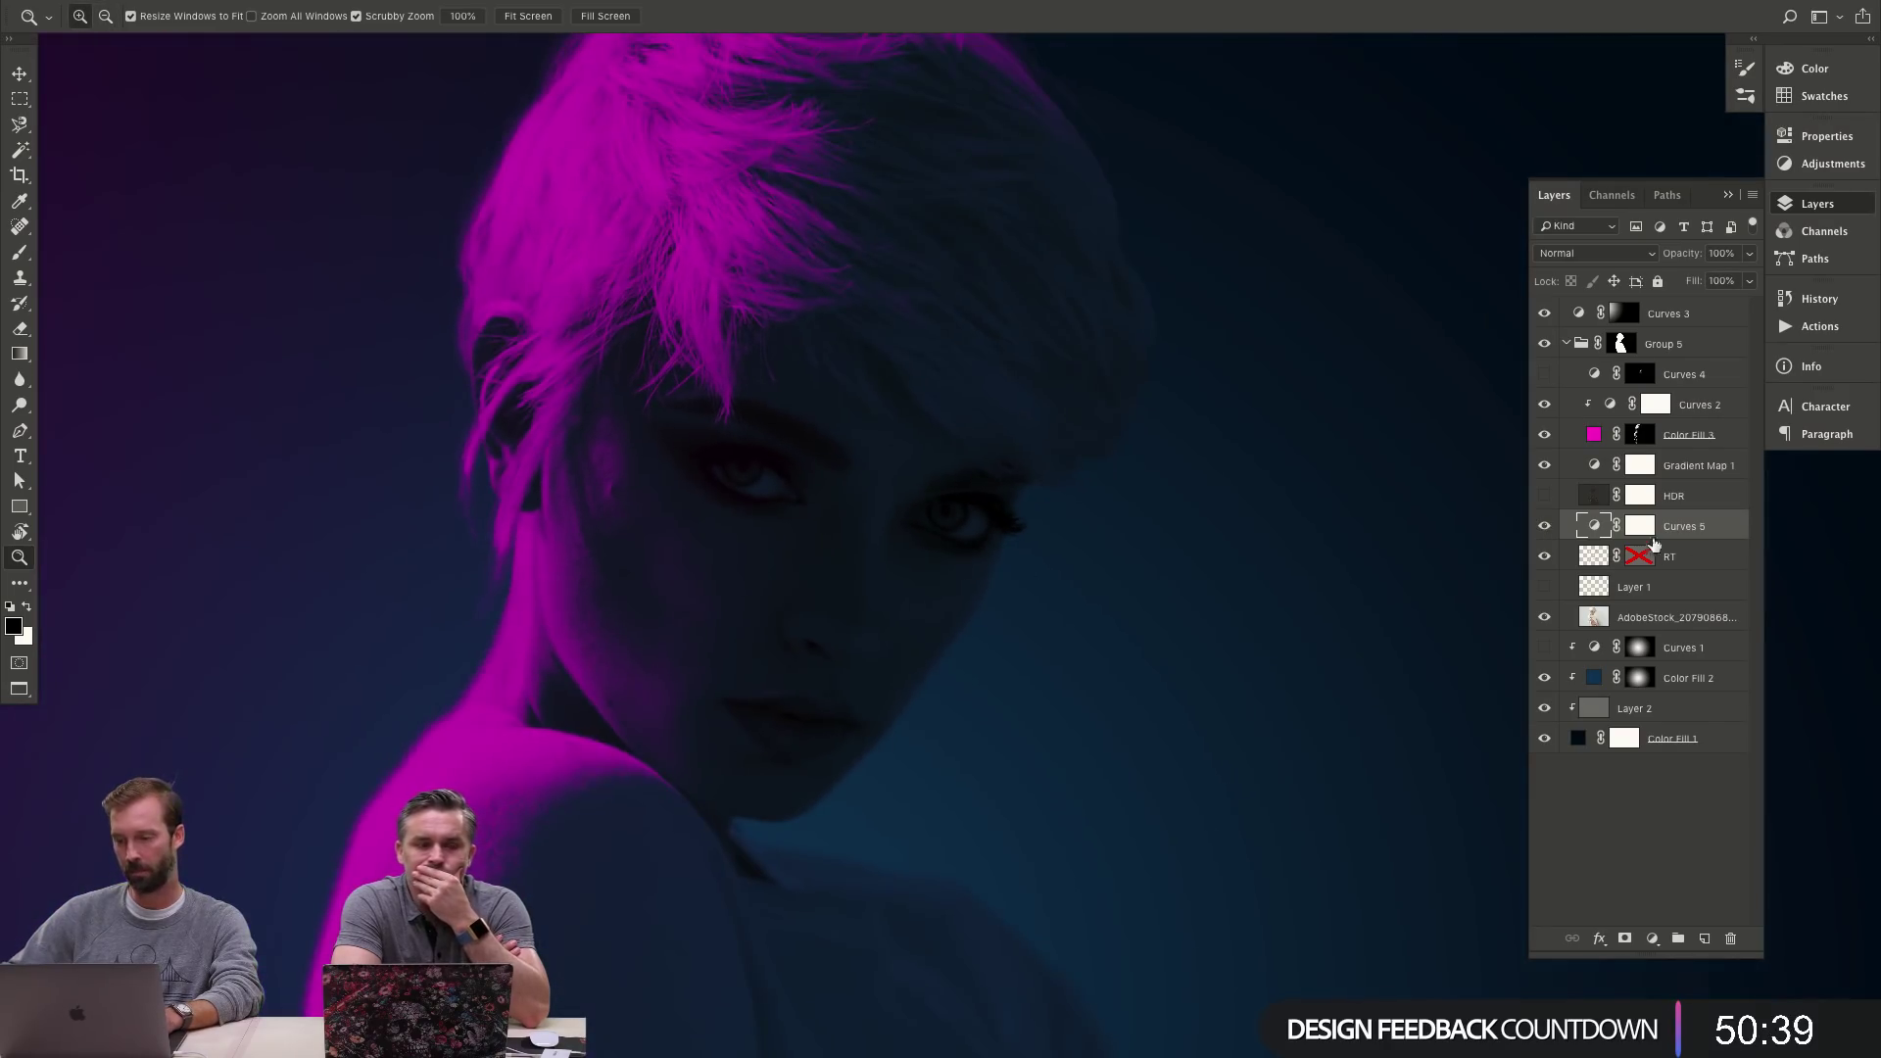
left_click(1544, 526)
left_click(1544, 495)
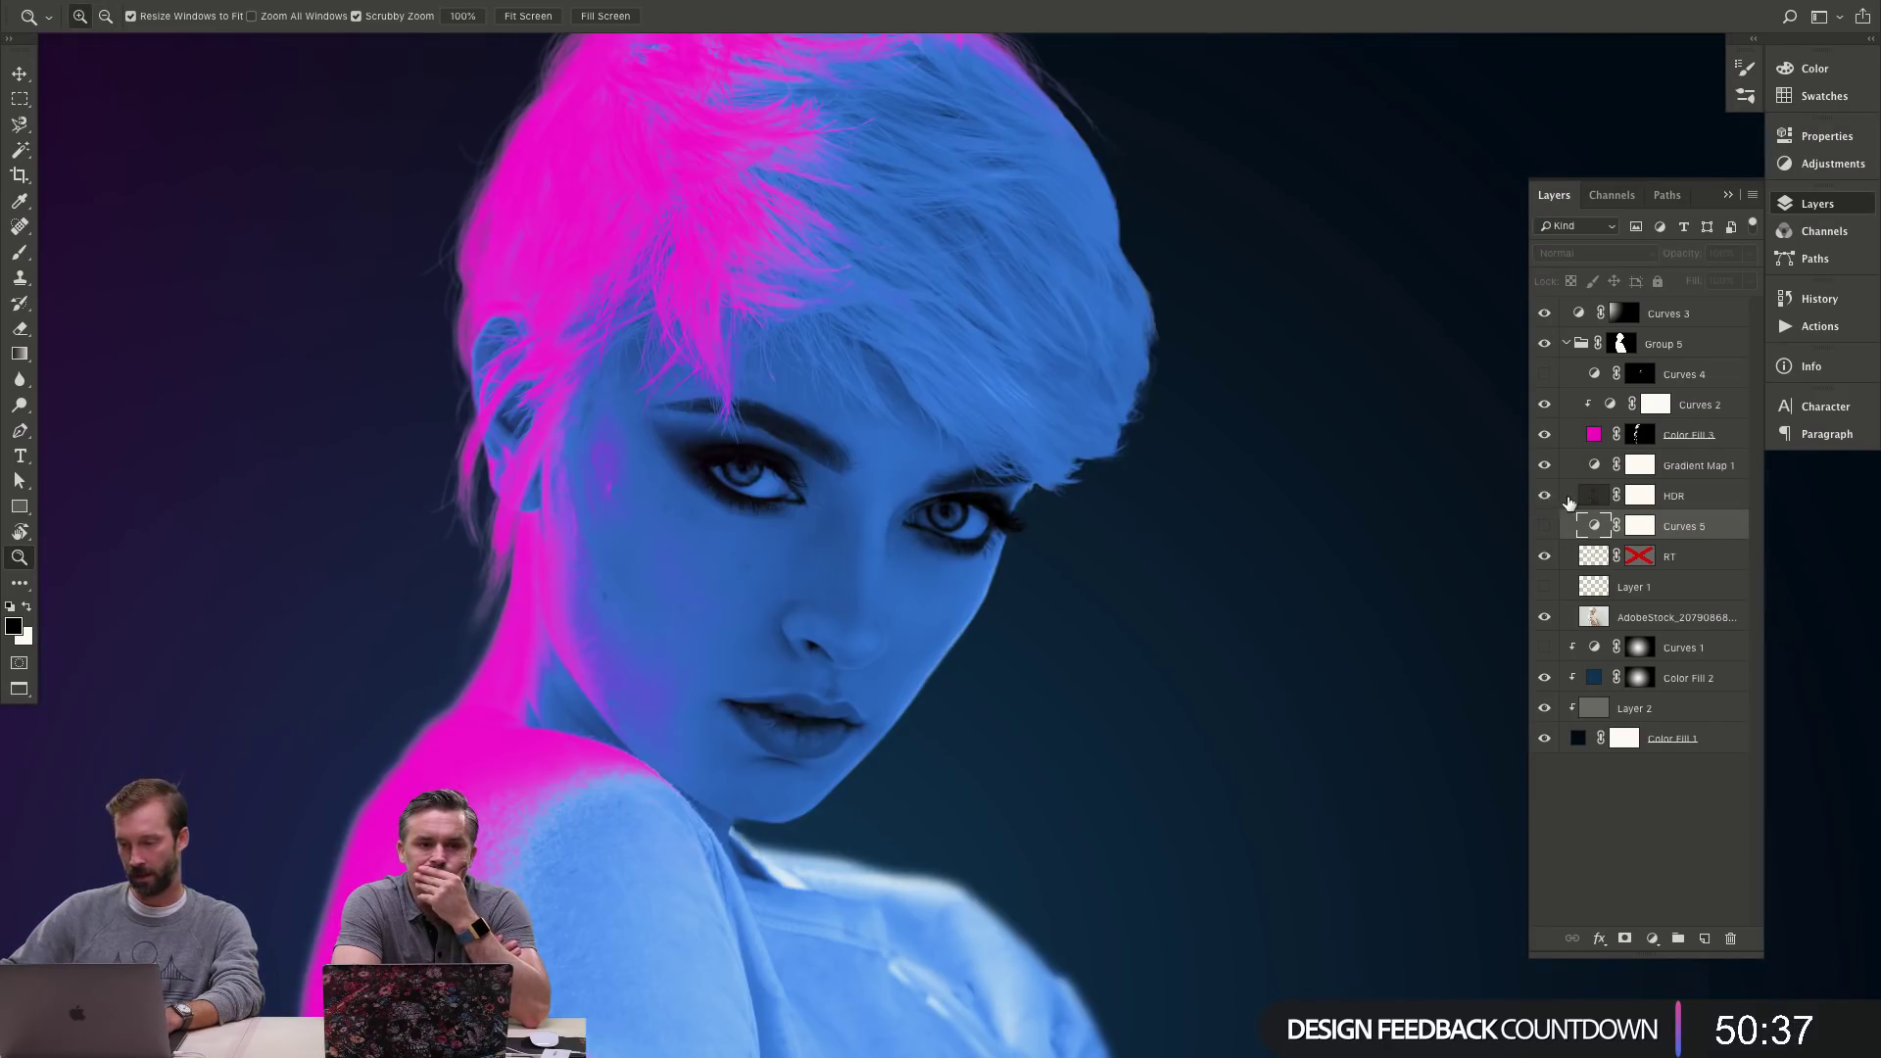
- On the HDR layer's mask, paint black at 100% opacity over the white and iris of the image-left eye
left_click(1639, 503)
left_click(1639, 502)
left_click(970, 503)
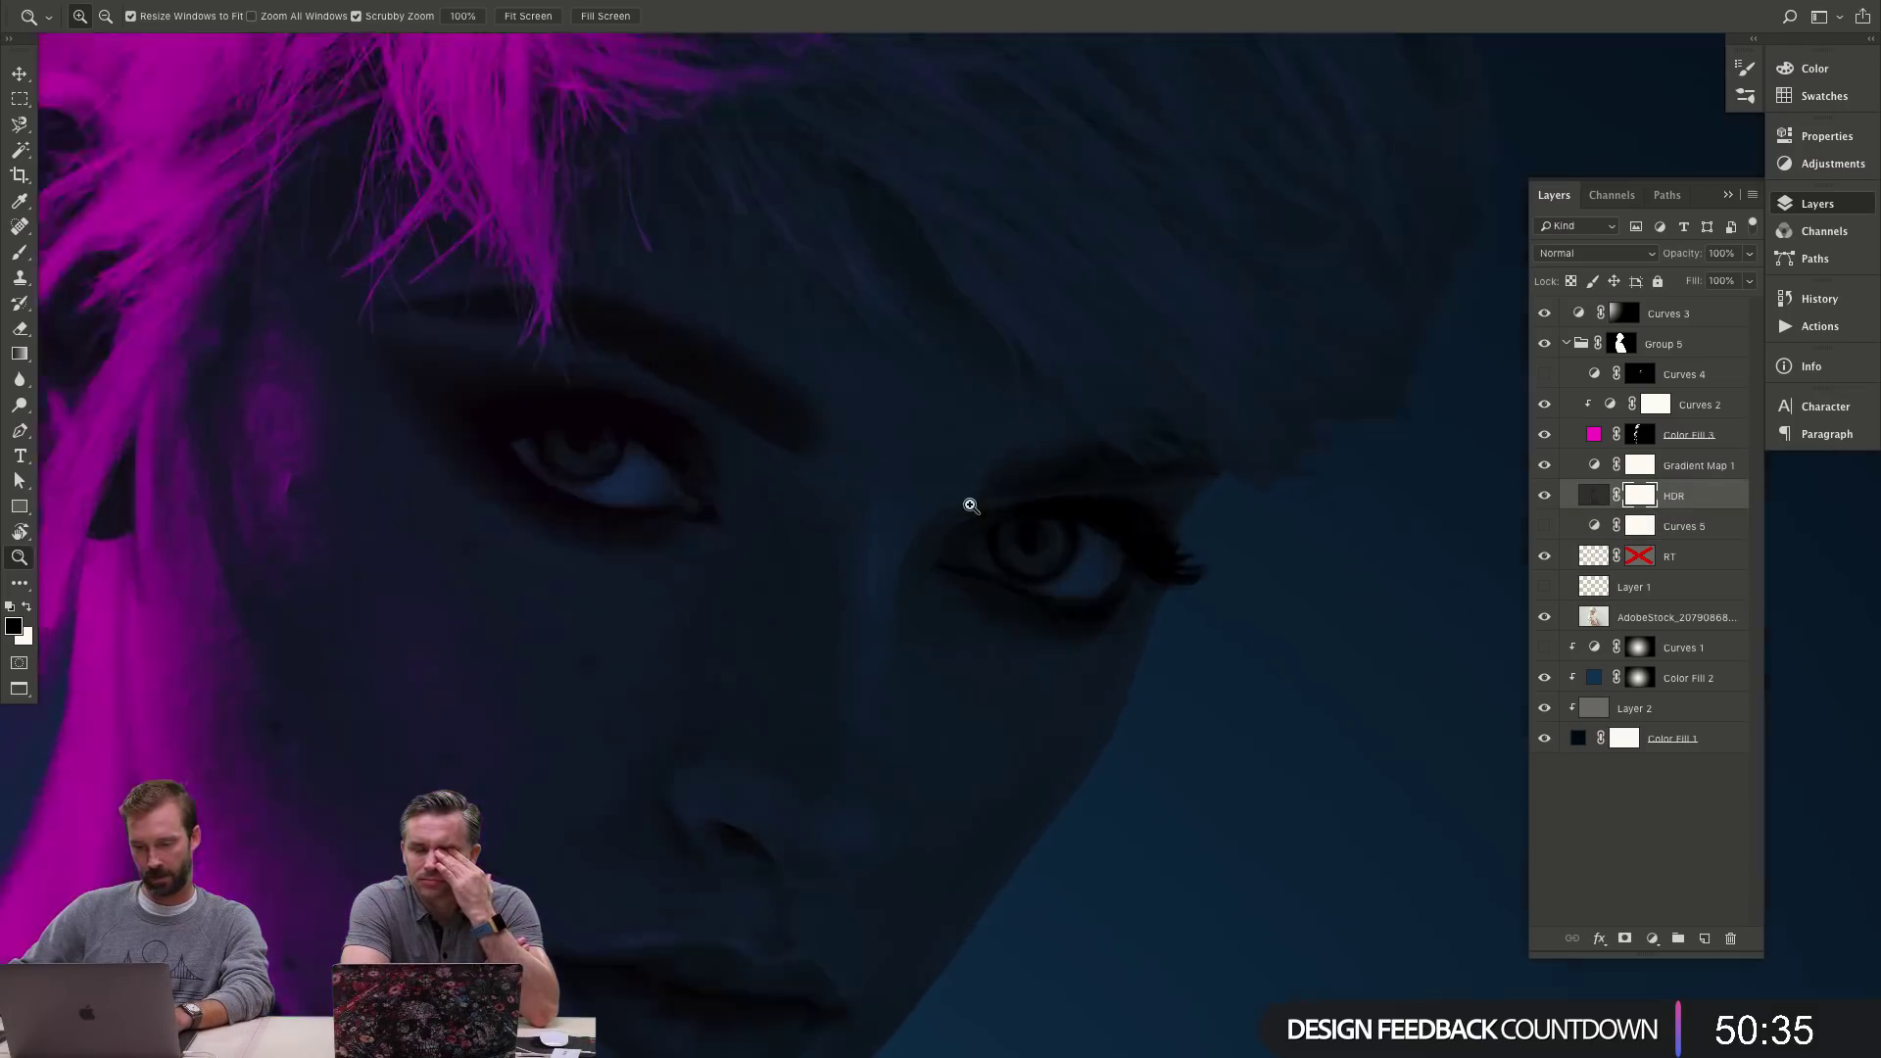
left_click(970, 504)
key("r")
left_click_drag(1196, 415, 1084, 310)
key("Escape")
scroll(932, 386, "down", 2)
scroll(617, 549, "up", 2)
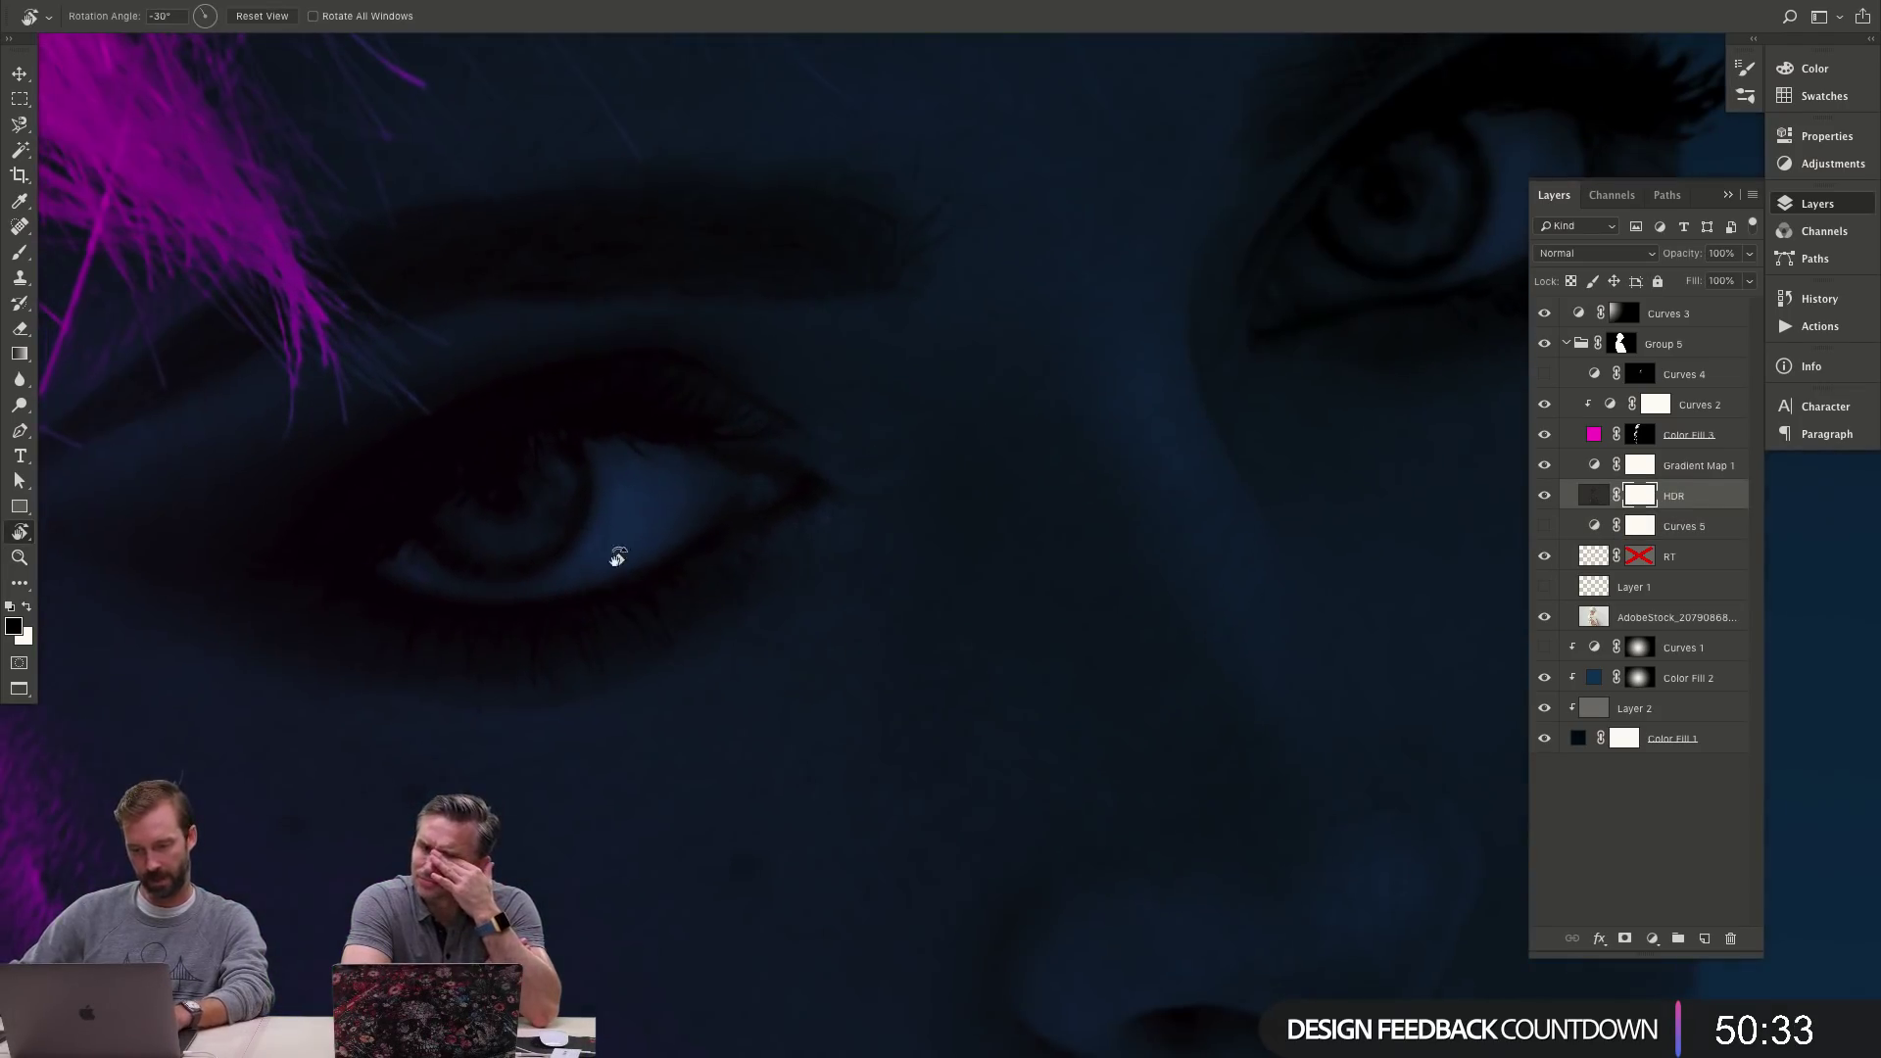
key("b")
mouse_move(903, 512)
left_mouse_down()
mouse_move(328, 525)
mouse_move(392, 525)
left_mouse_up()
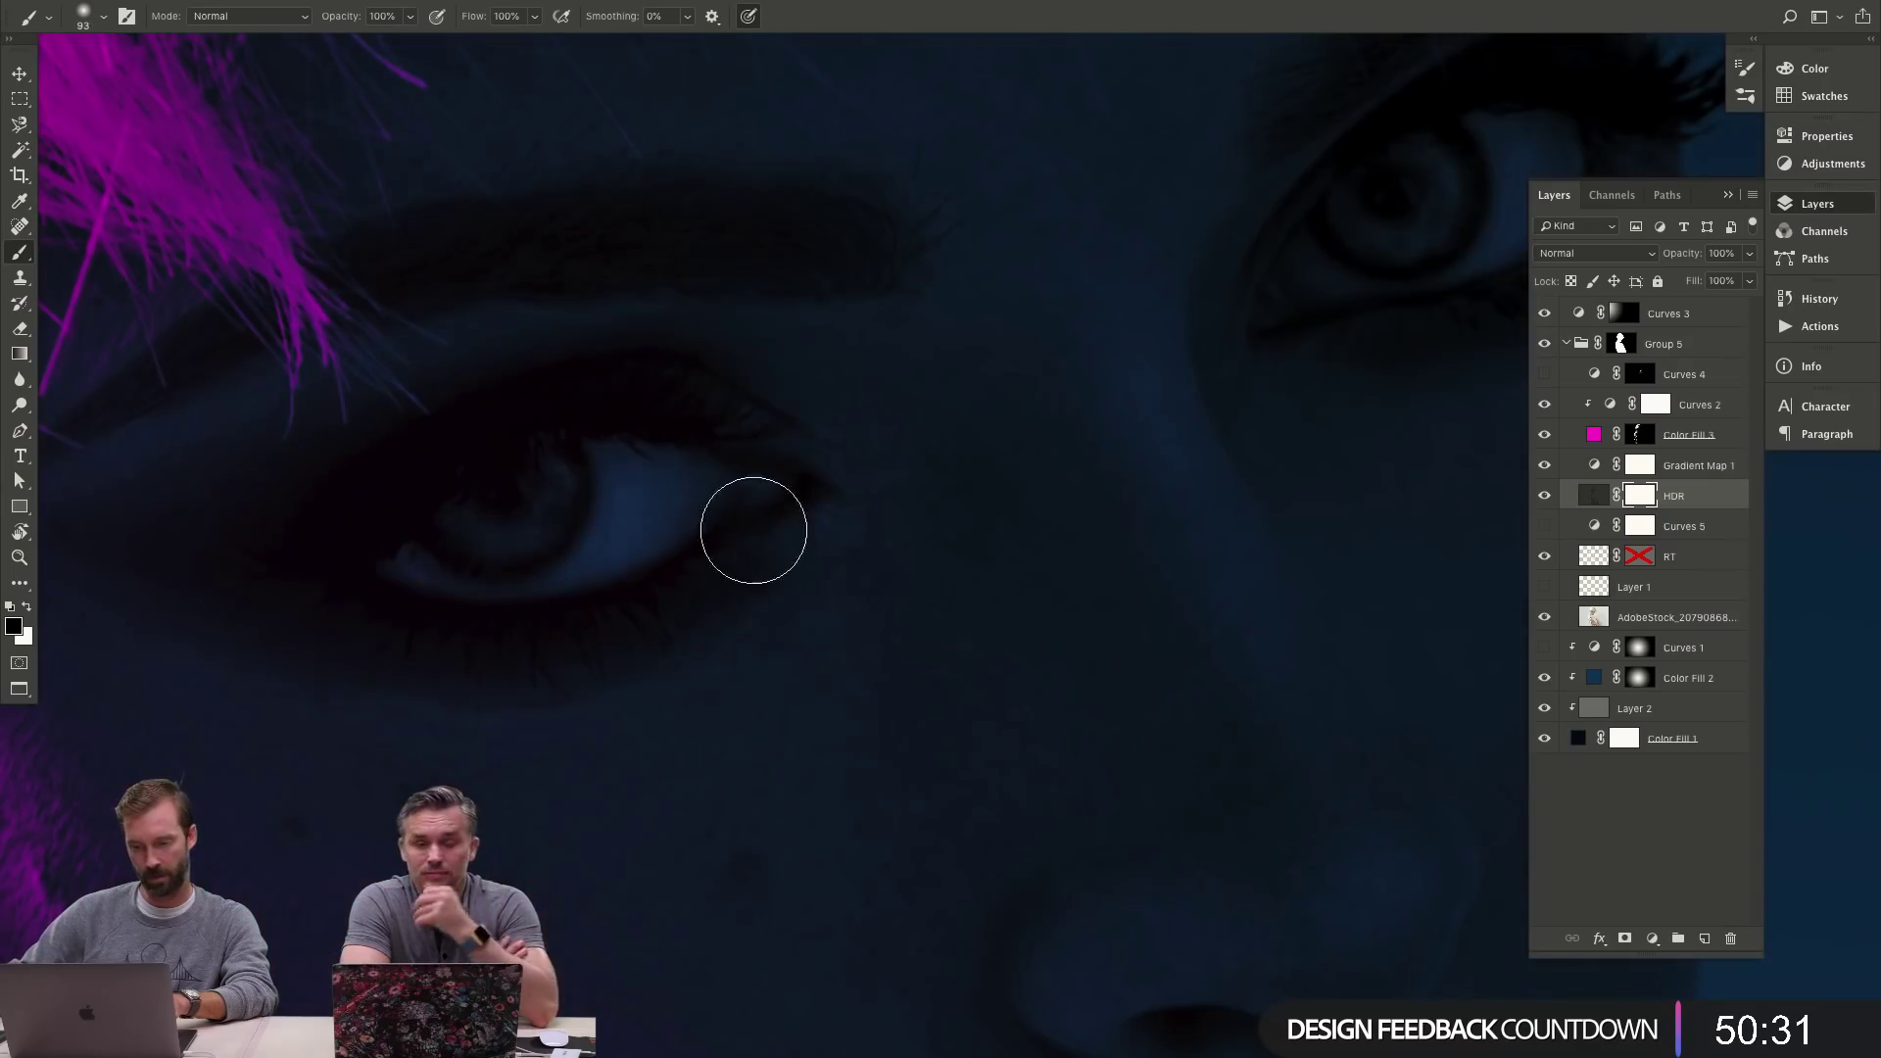
mouse_move(761, 521)
left_mouse_down()
mouse_move(712, 542)
mouse_move(764, 500)
left_mouse_up()
mouse_move(505, 524)
left_mouse_down()
mouse_move(407, 560)
mouse_move(529, 483)
mouse_move(648, 460)
mouse_move(779, 482)
mouse_move(533, 572)
mouse_move(435, 566)
mouse_move(569, 501)
mouse_move(518, 535)
mouse_move(624, 507)
mouse_move(553, 550)
mouse_move(718, 482)
left_mouse_up()
left_click_drag(455, 573, 395, 575)
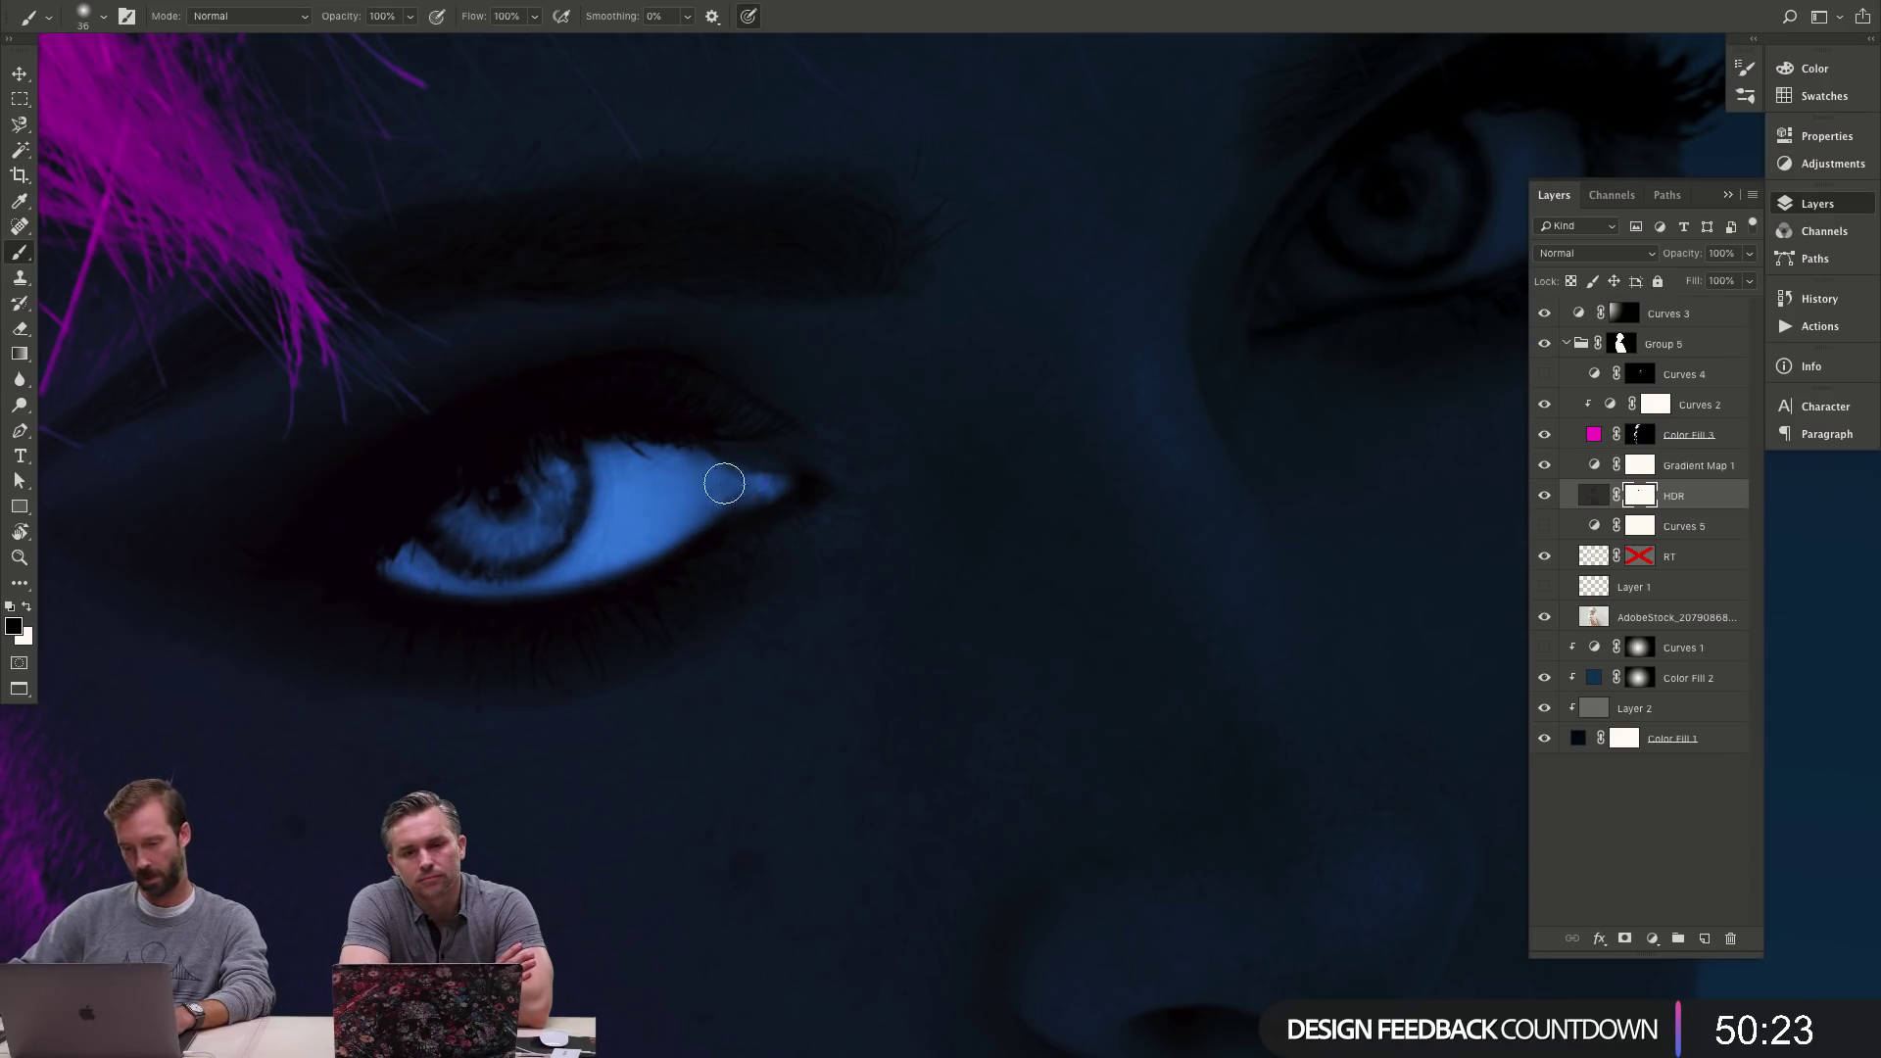
- Paint black at 100% opacity on the HDR mask over the white and iris of the image-right eye
key("x")
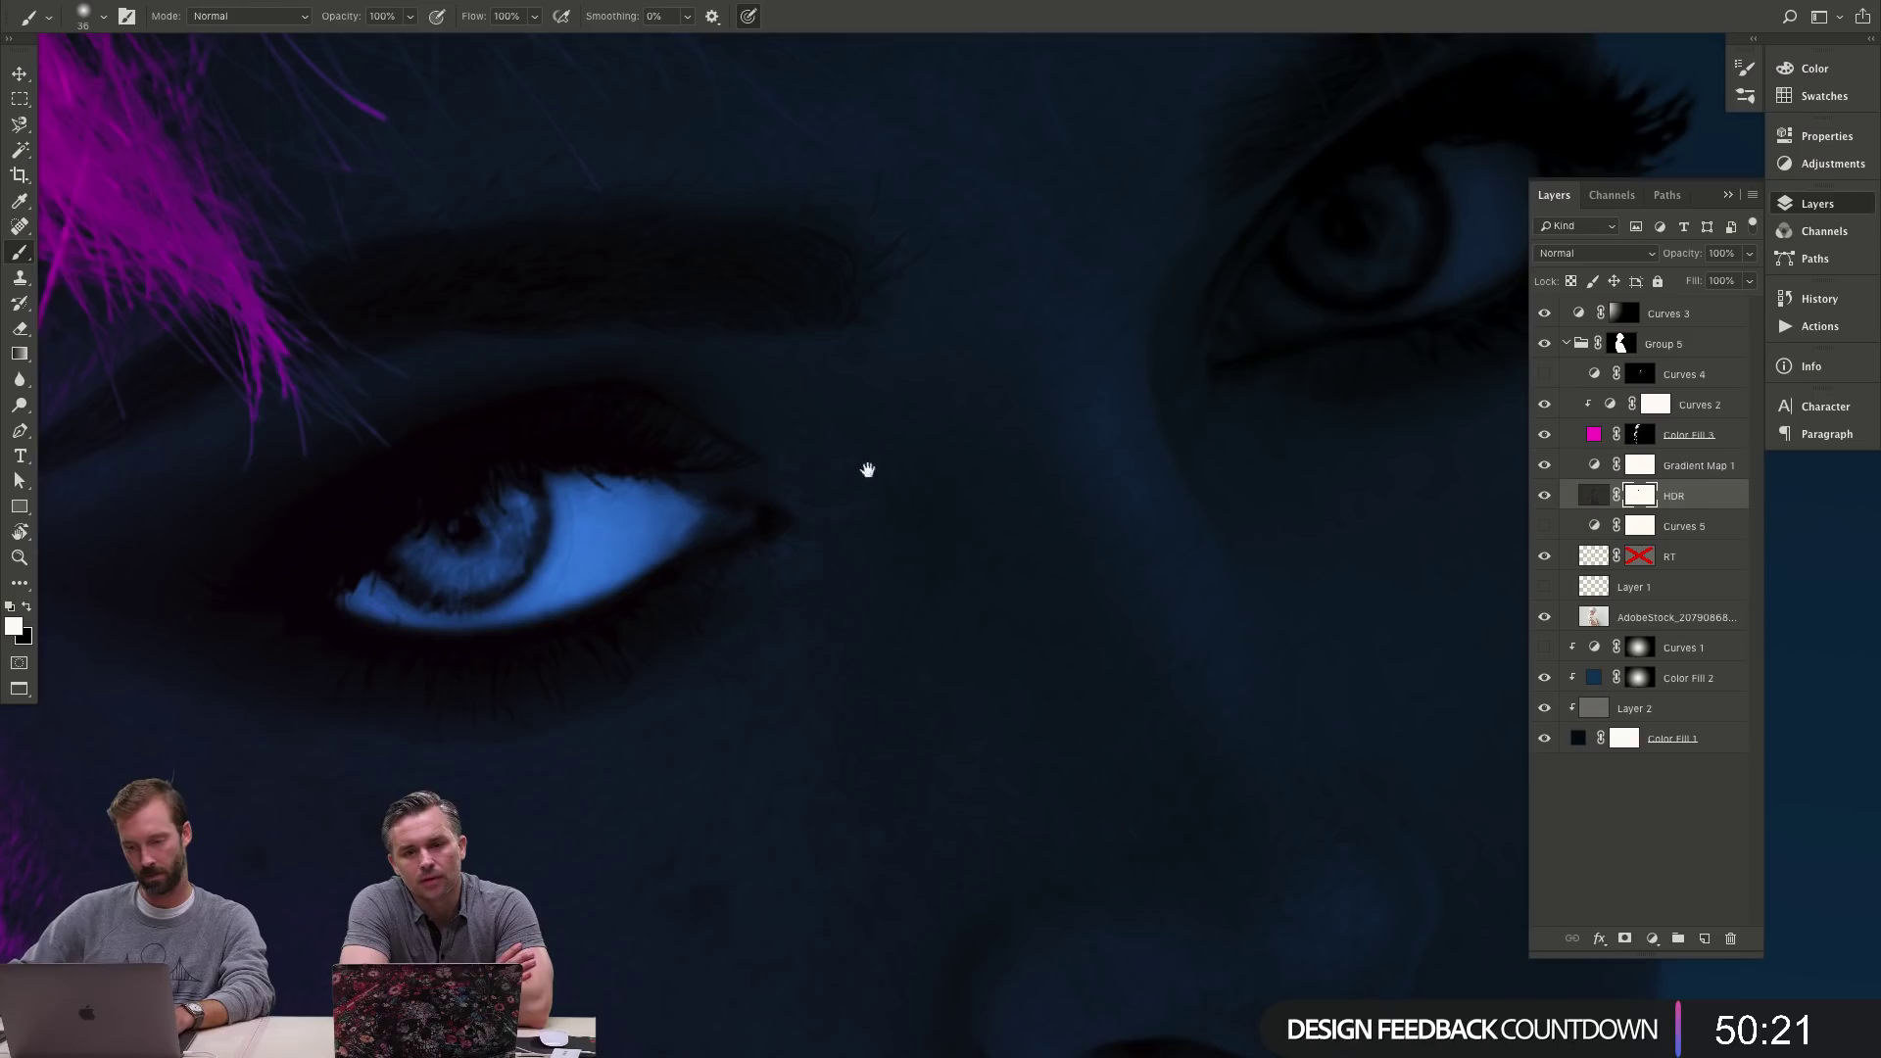
left_click_drag(1011, 512, 508, 649)
mouse_move(801, 433)
left_mouse_down()
mouse_move(837, 360)
mouse_move(814, 391)
mouse_move(902, 319)
mouse_move(1040, 281)
mouse_move(1052, 304)
mouse_move(1033, 361)
mouse_move(904, 428)
mouse_move(793, 443)
mouse_move(943, 327)
mouse_move(886, 389)
mouse_move(957, 361)
mouse_move(934, 398)
mouse_move(1009, 318)
left_mouse_up()
key("x")
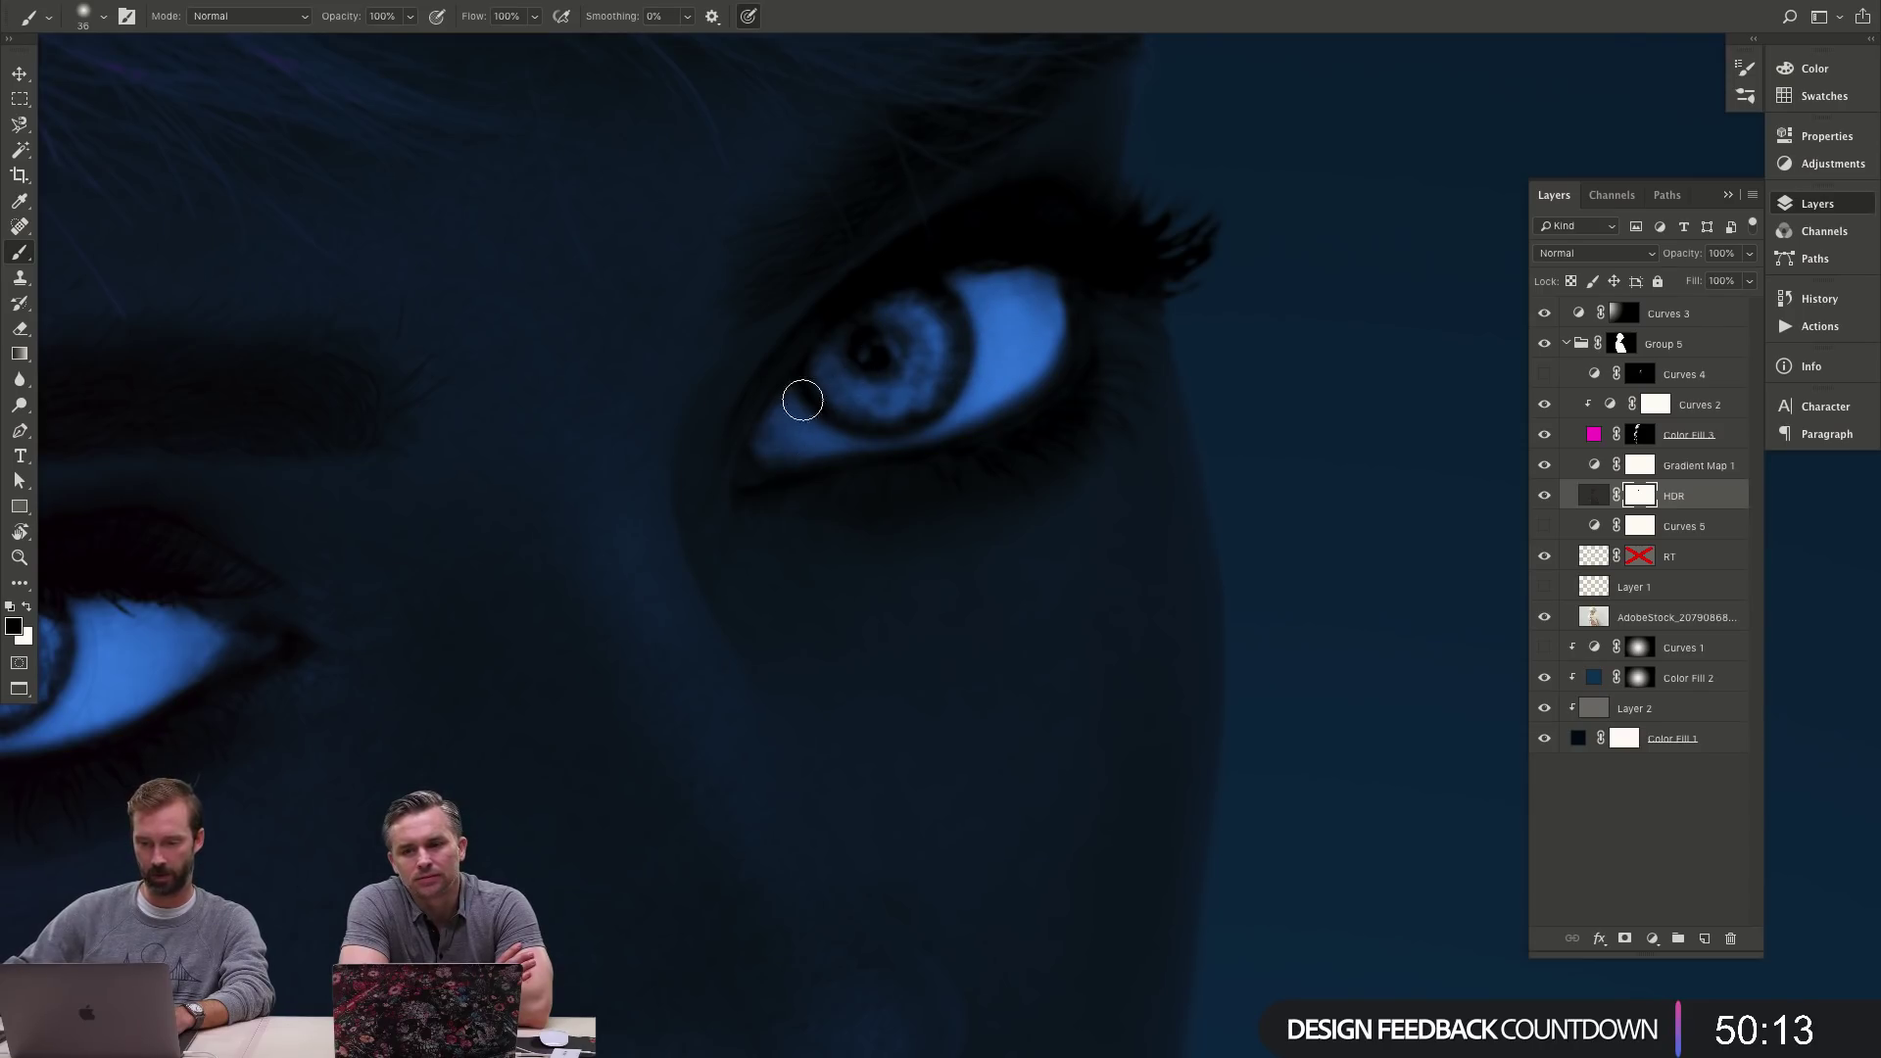
left_click_drag(802, 400, 953, 301)
left_click_drag(795, 443, 986, 357)
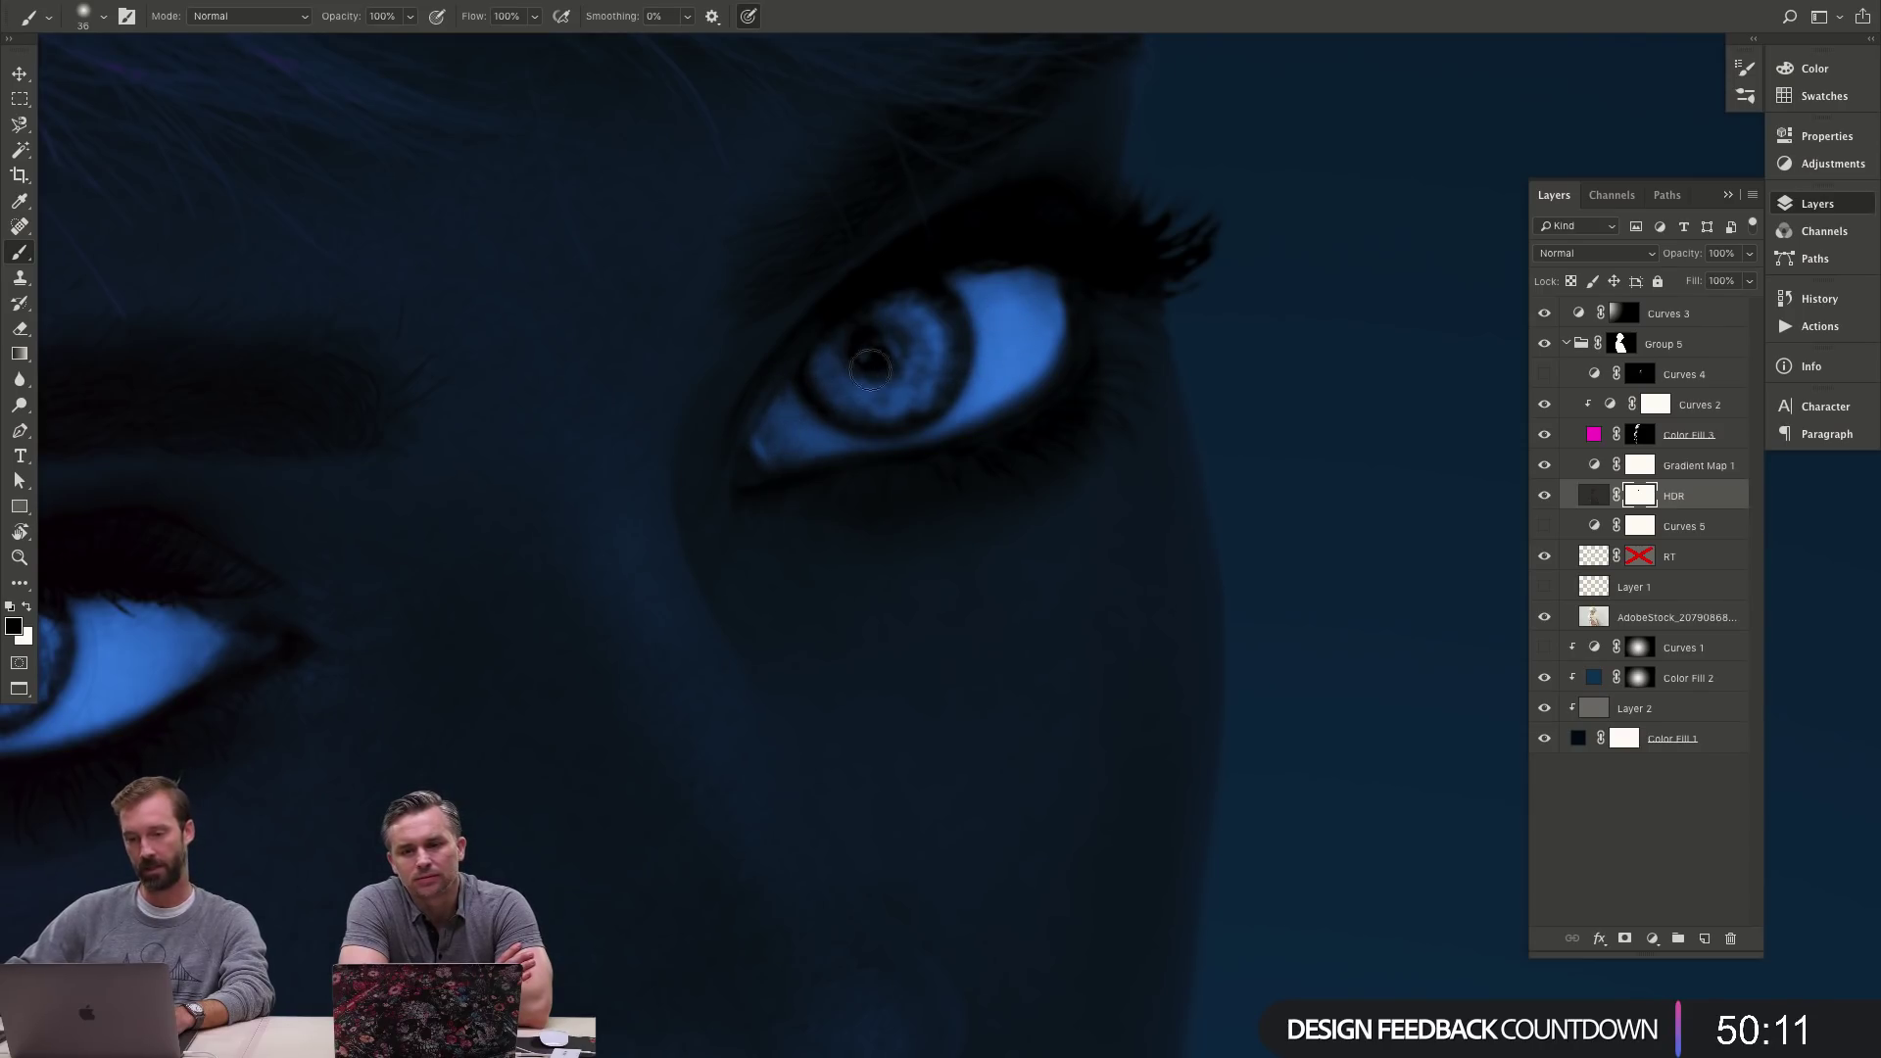
left_click_drag(870, 368, 881, 342)
key("z")
left_click(878, 504, "alt")
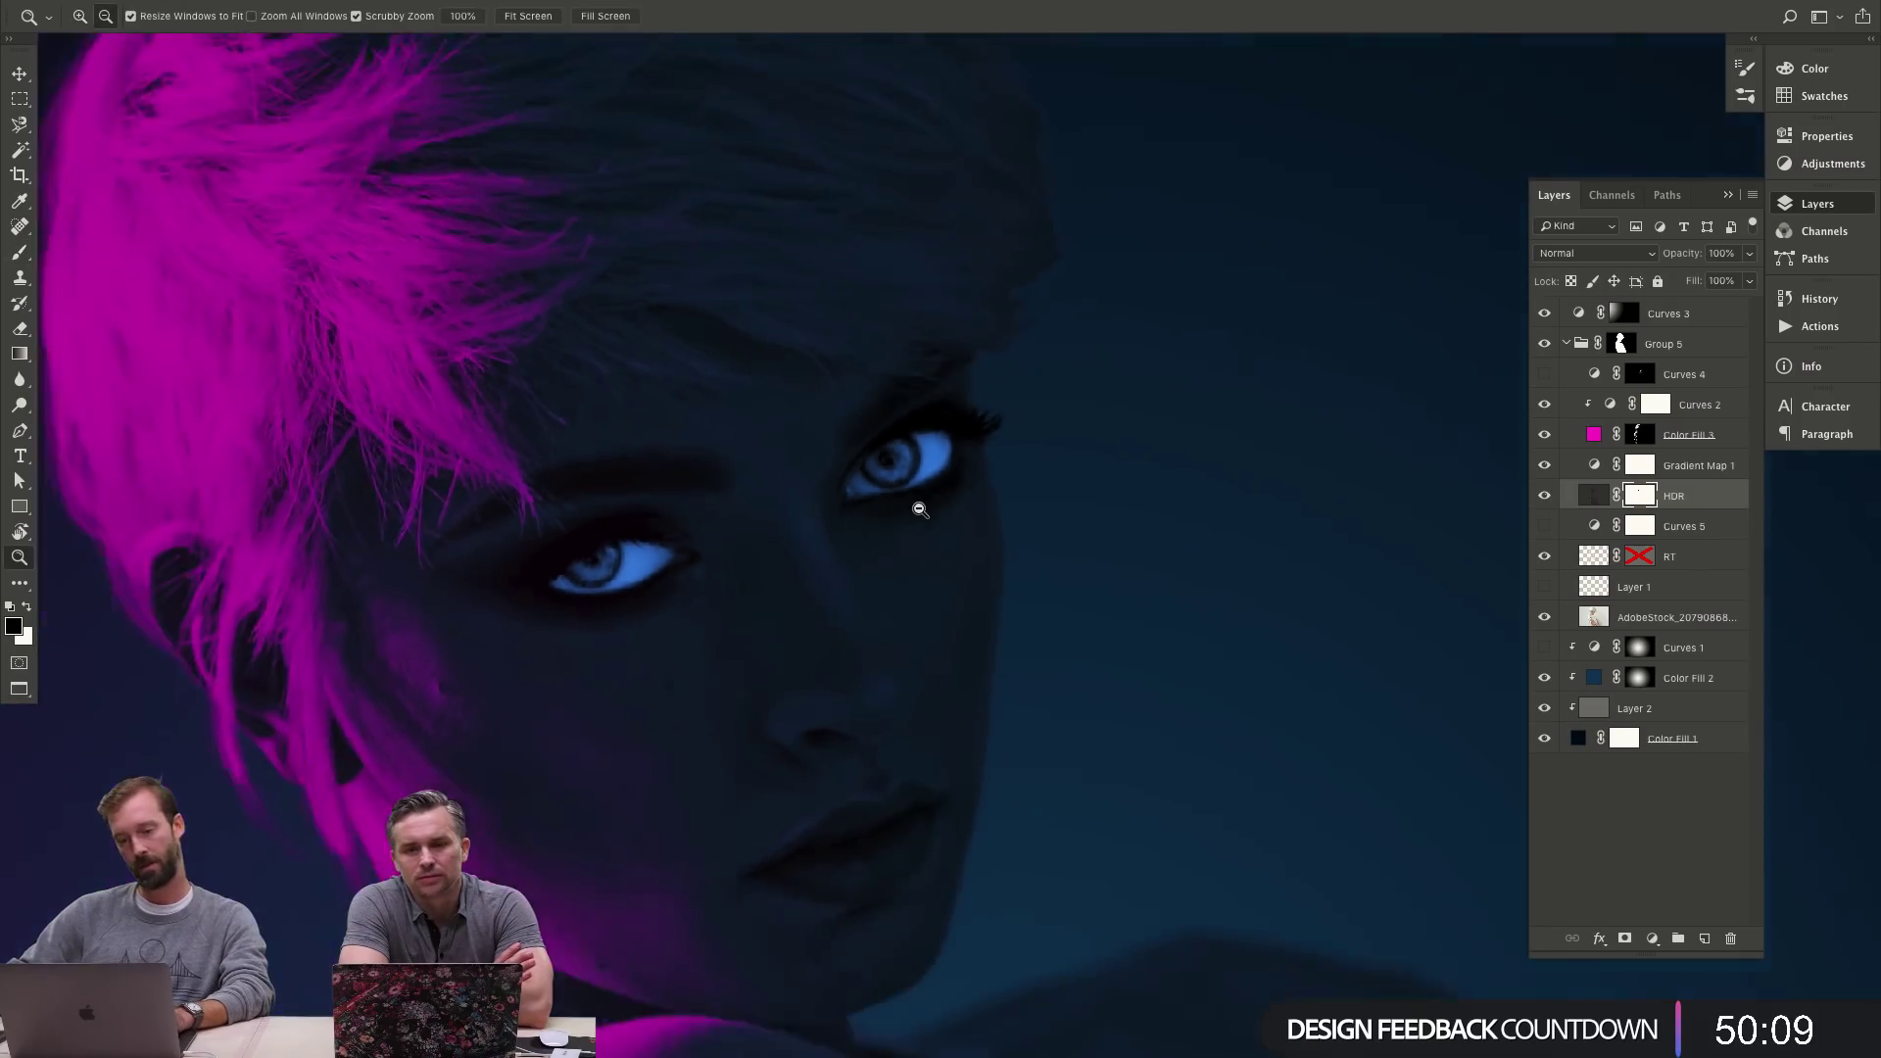
key("b")
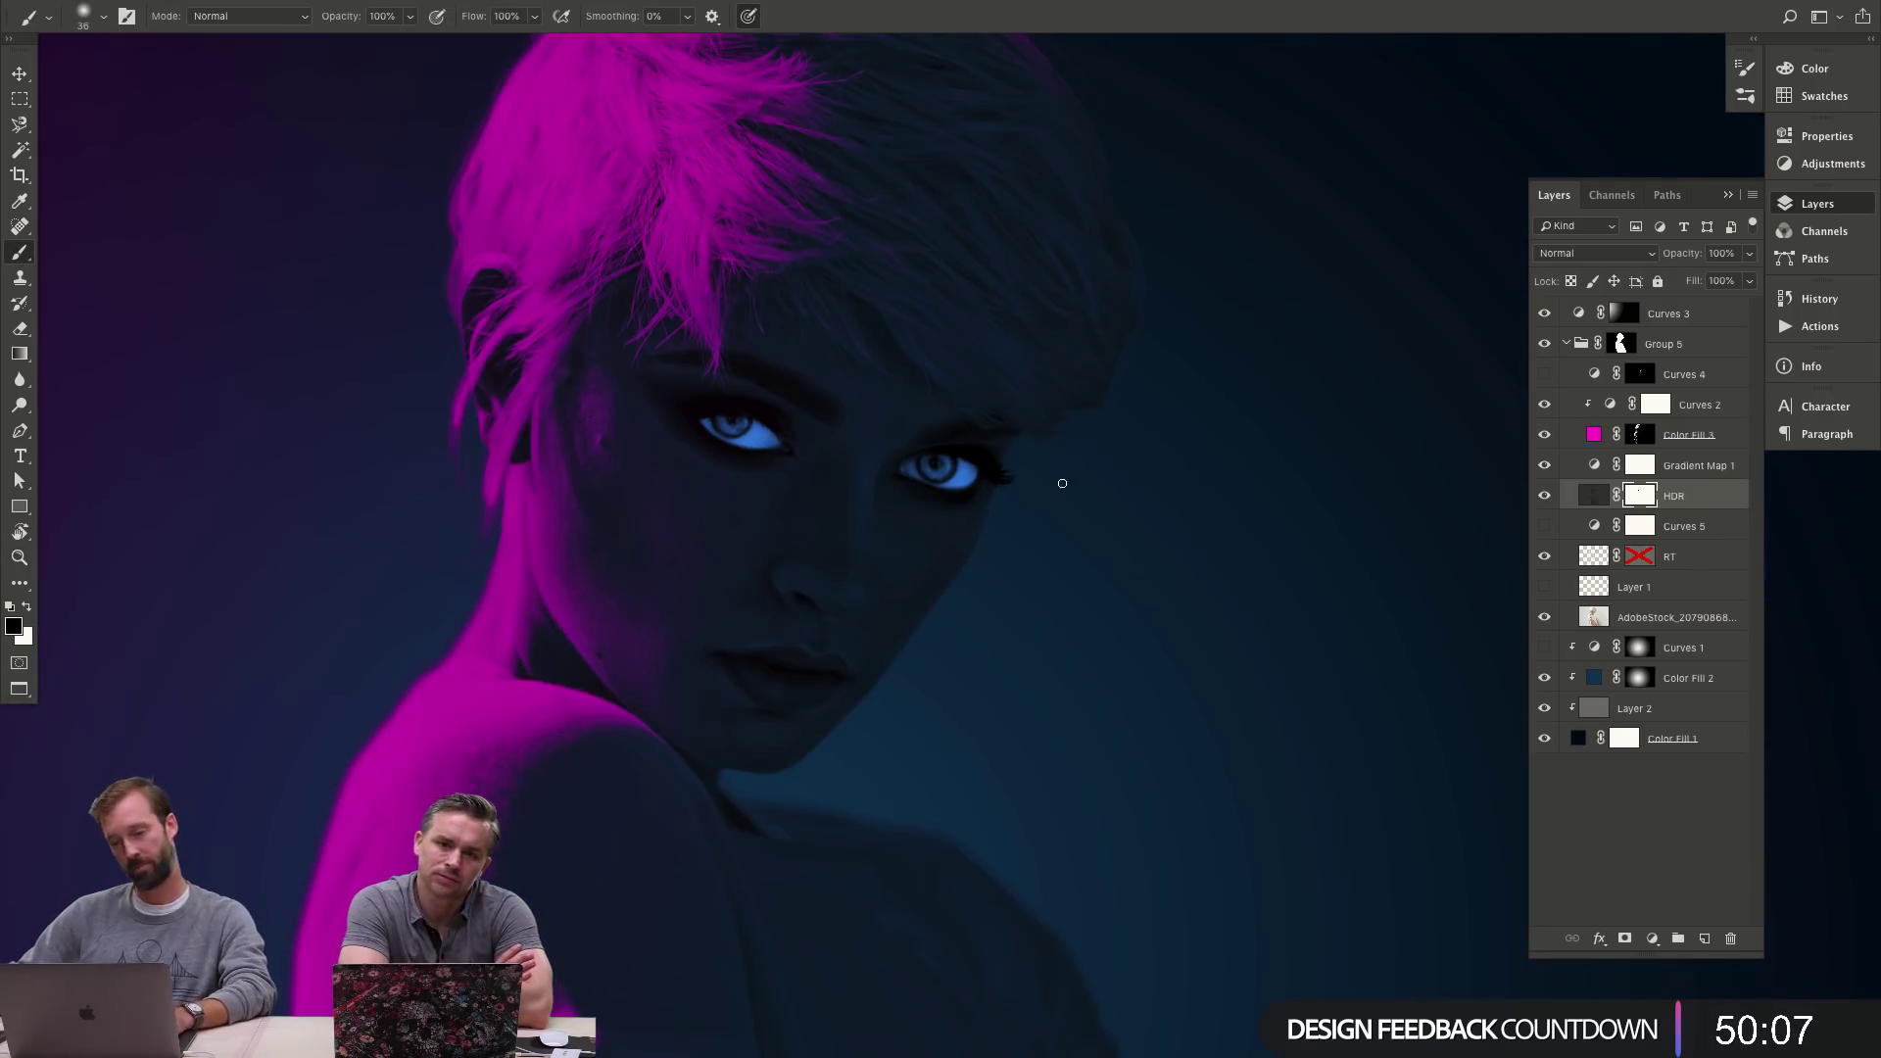
- Tone down both brightened eyes by painting white over them on the HDR mask with a soft brush at 20% opacity
left_click_drag(910, 476, 965, 495)
key("z")
key("b")
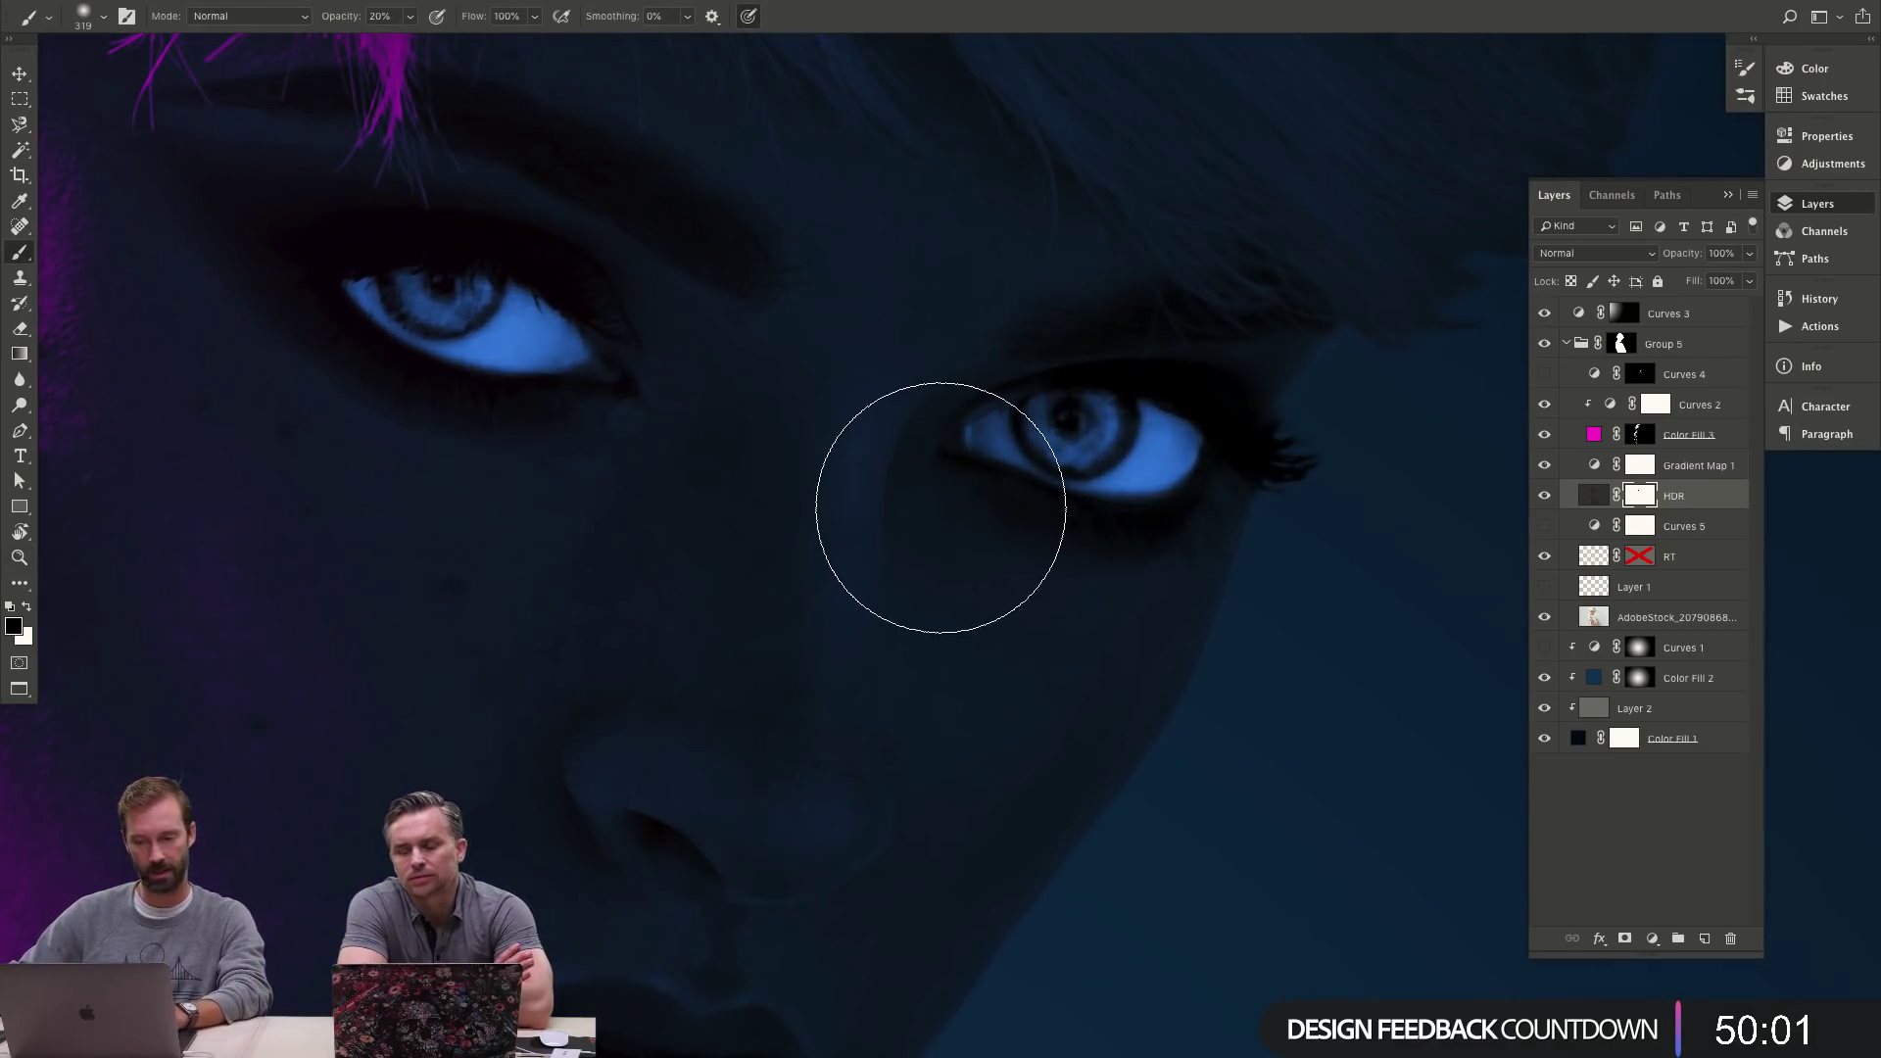
left_click_drag(973, 521, 876, 508)
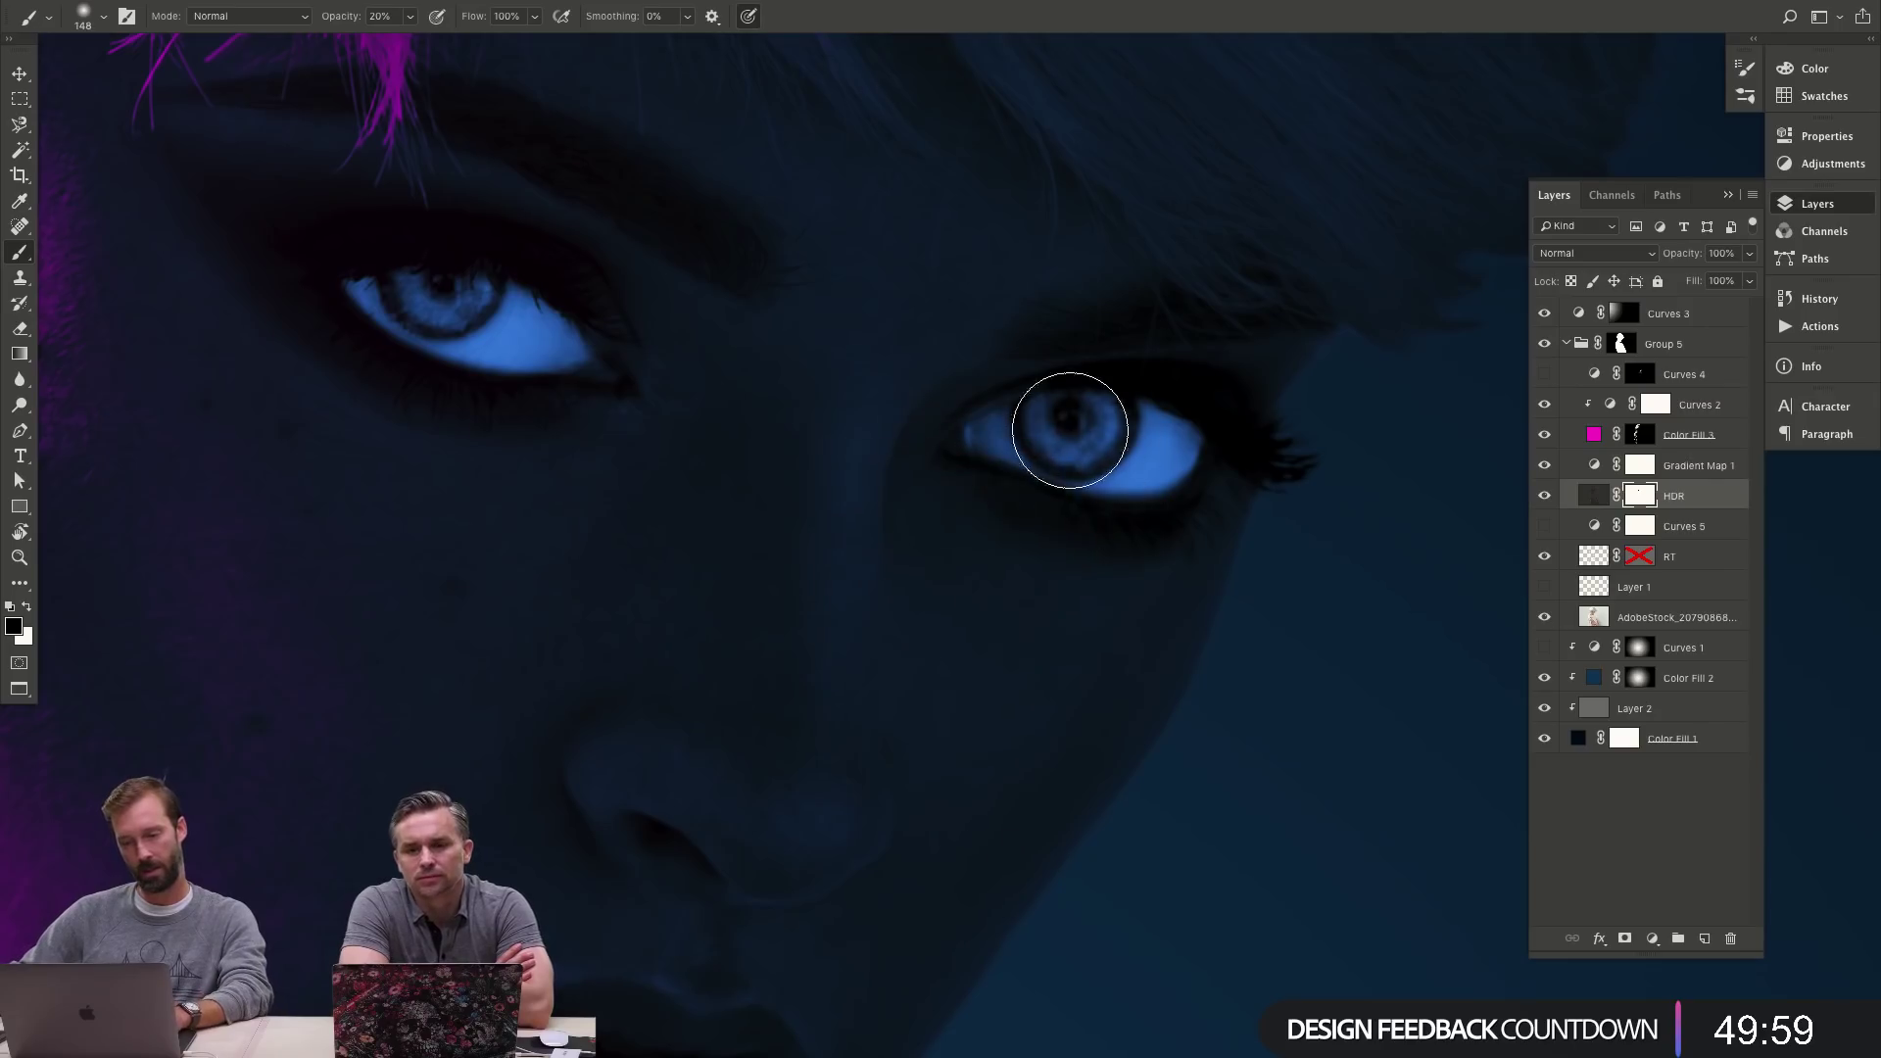
key("x")
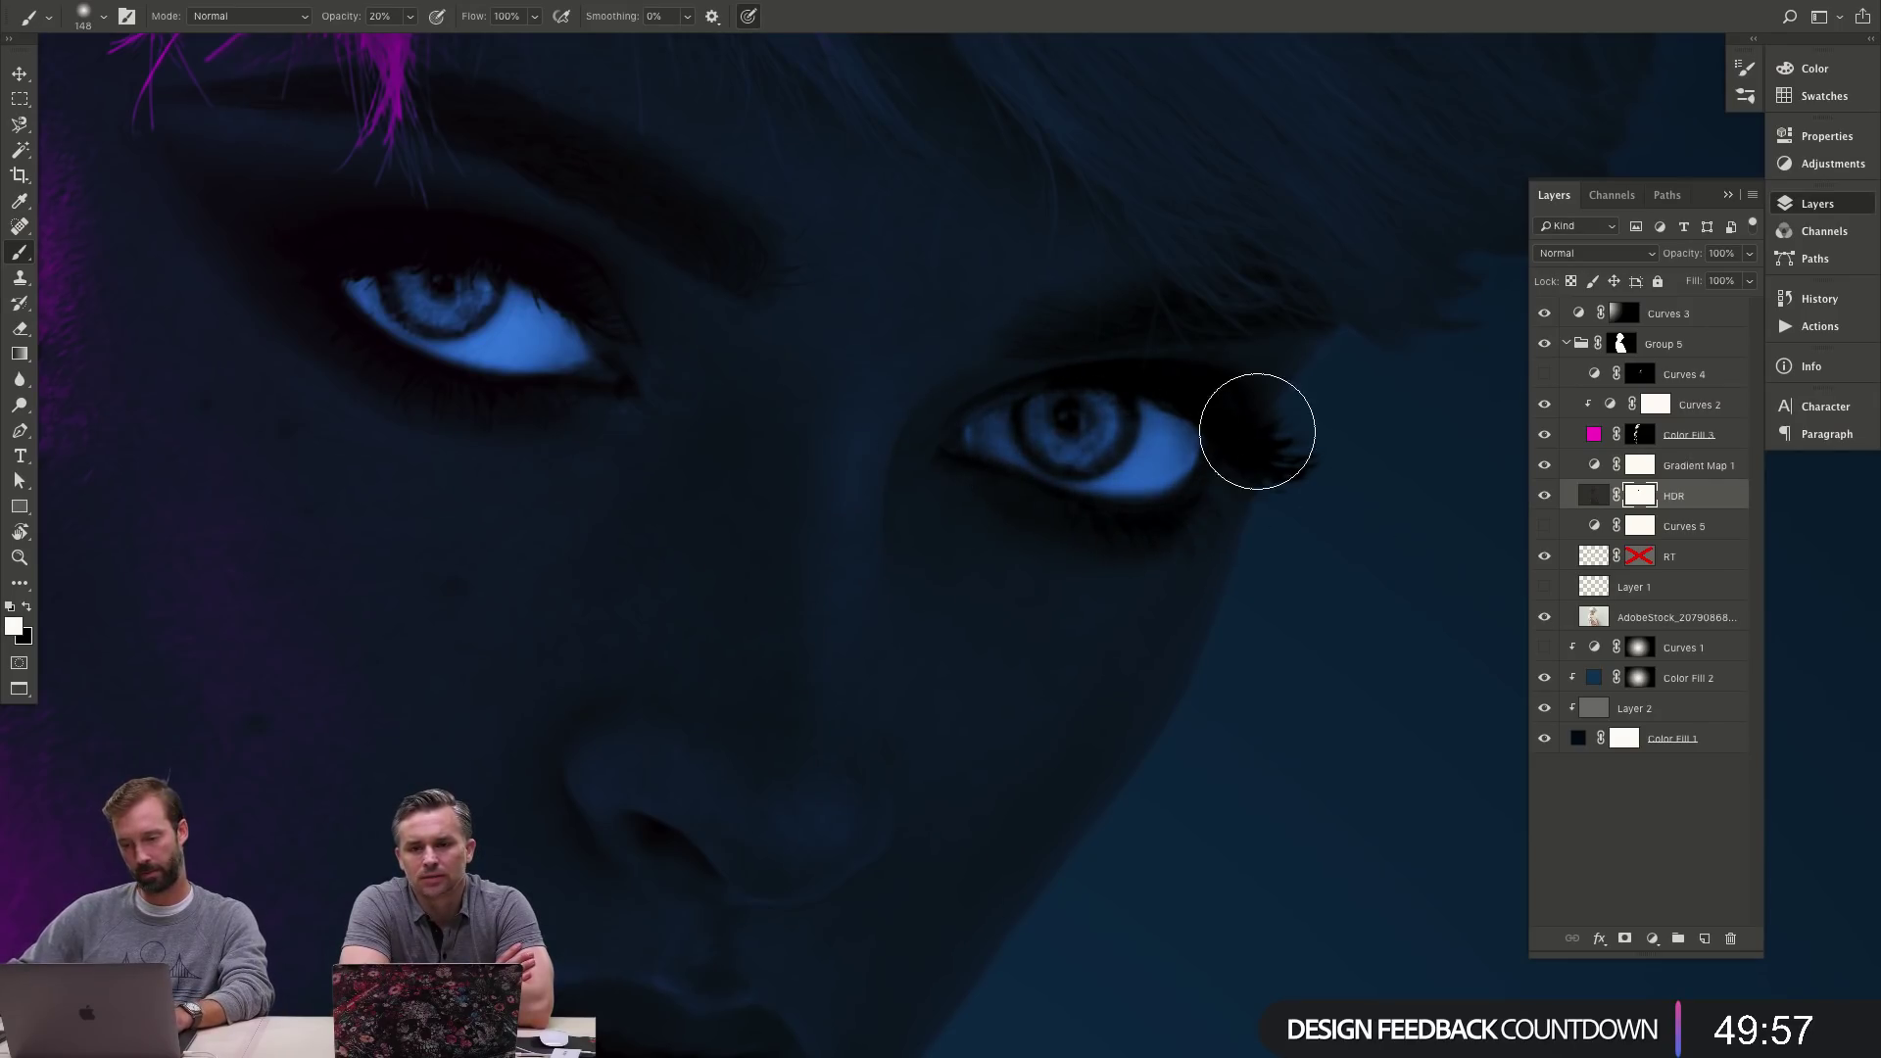
mouse_move(1241, 441)
left_mouse_down()
mouse_move(1126, 424)
mouse_move(1250, 394)
left_mouse_up()
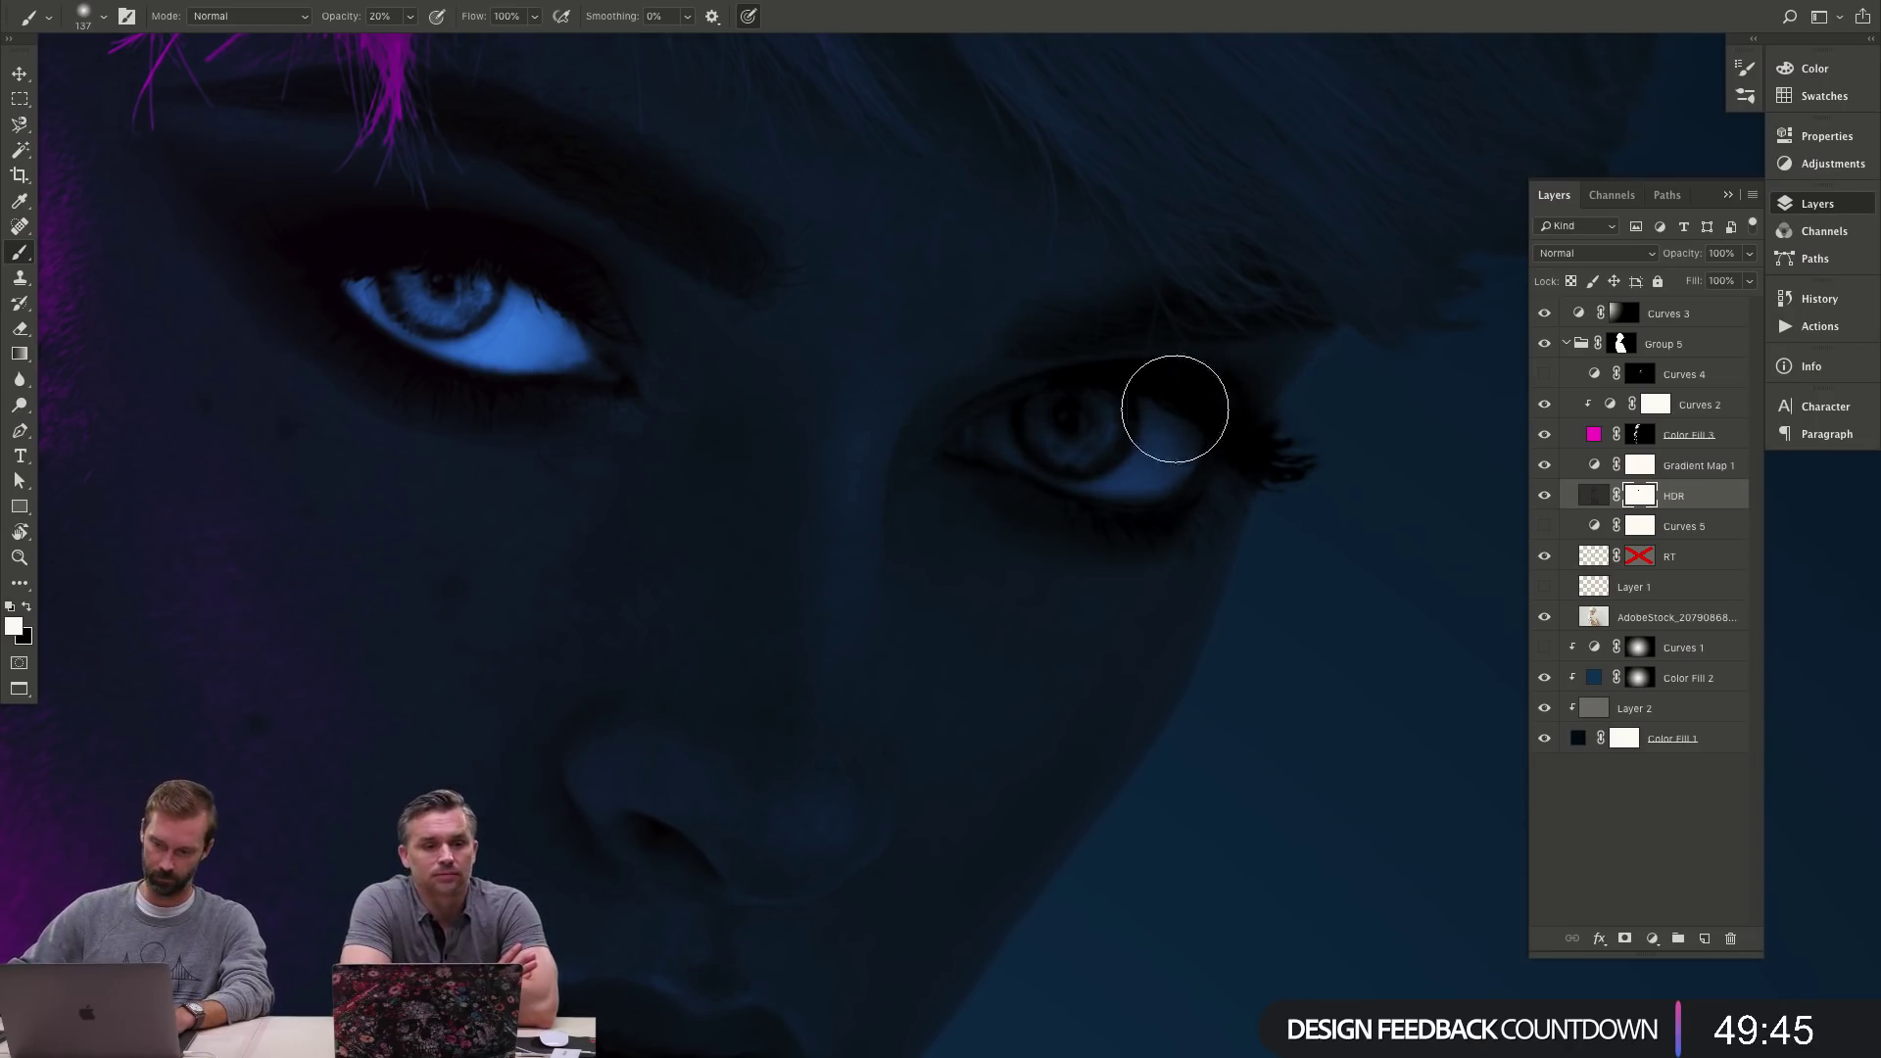
scroll(1050, 483, "left", 5)
scroll(1050, 483, "up", 2)
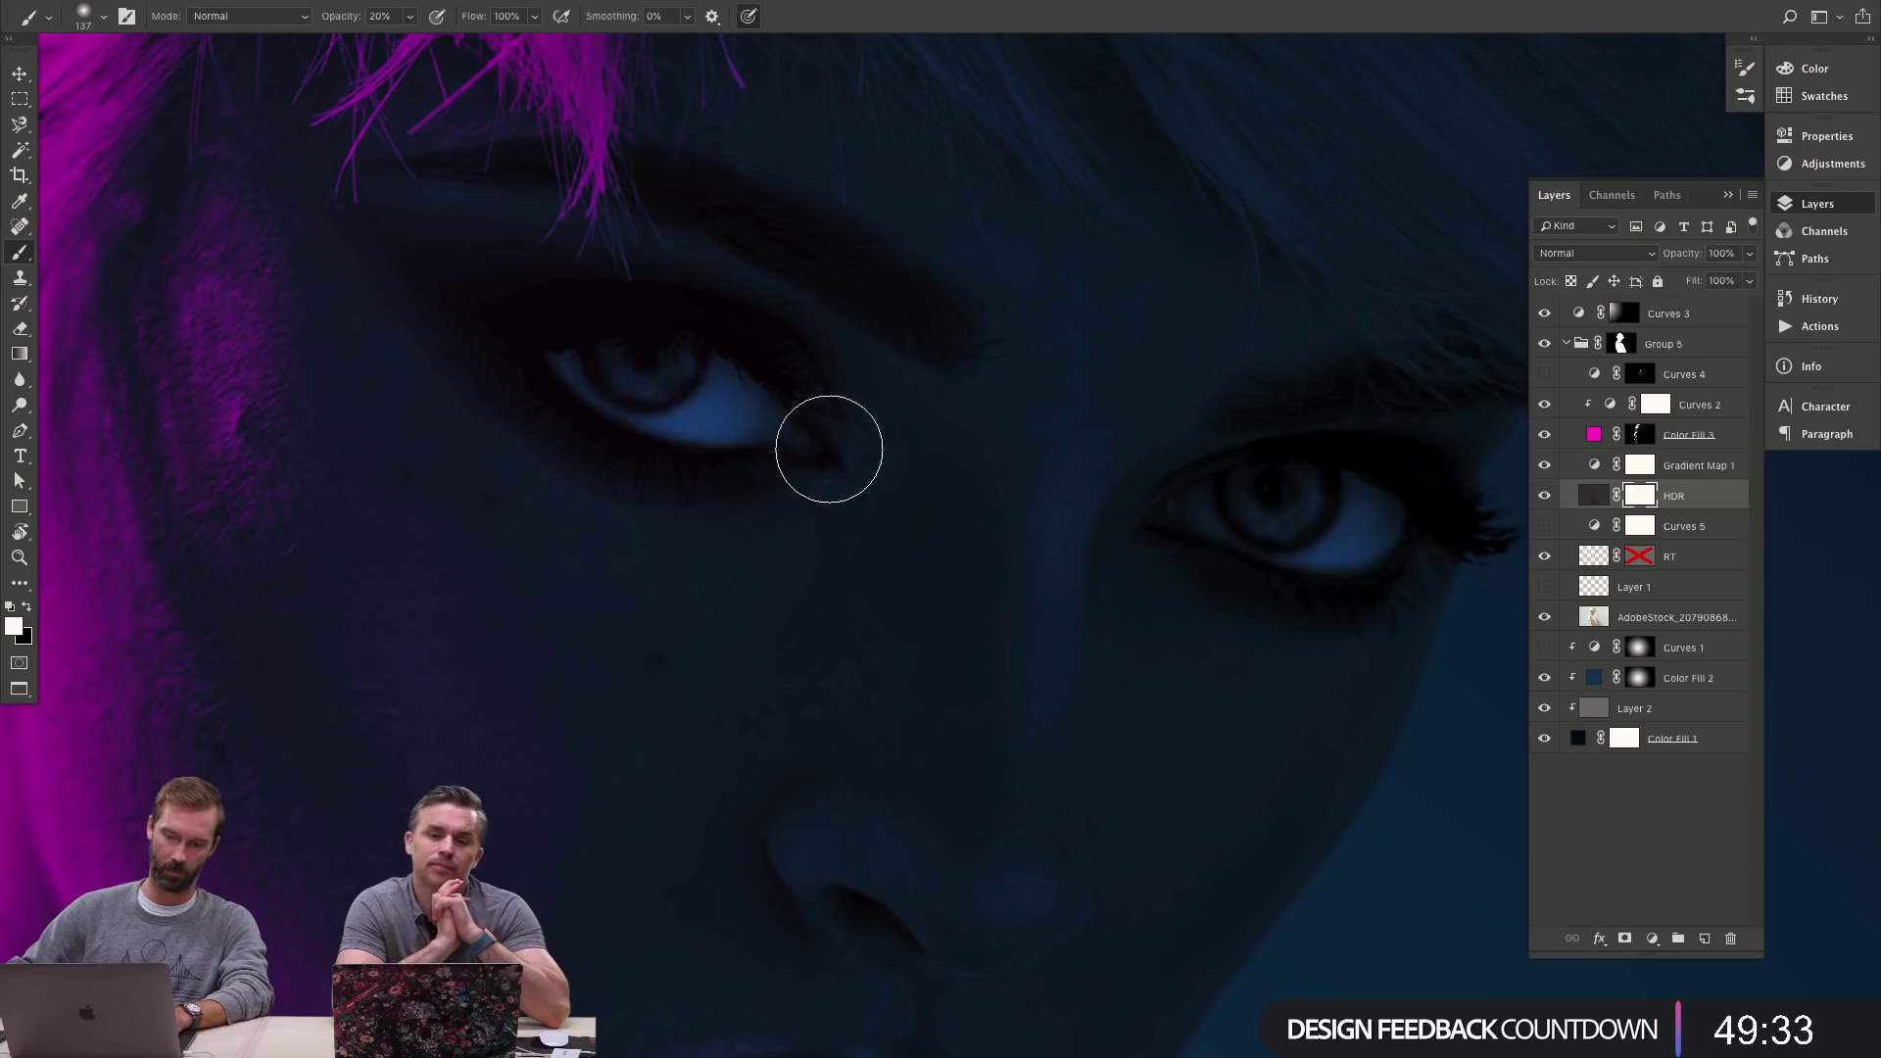
scroll(861, 499, "up", 2)
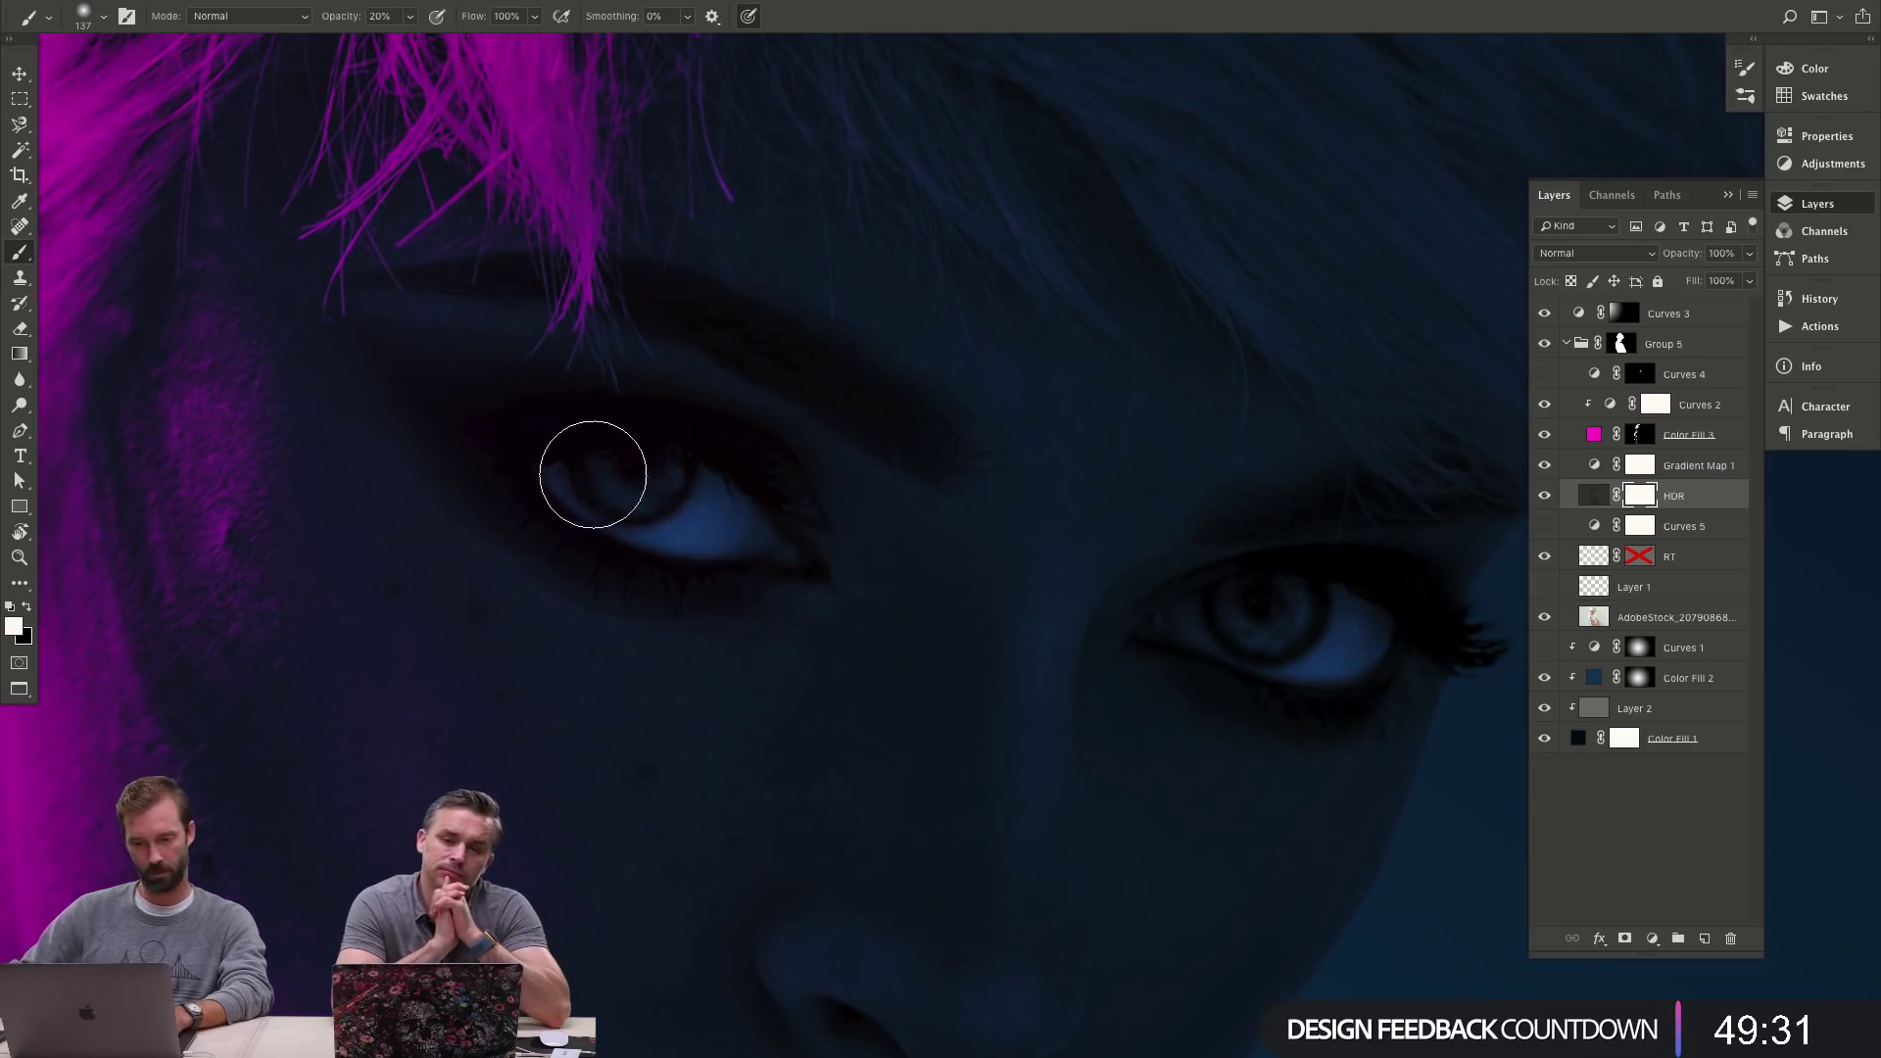
- Check the eyes against the whole portrait and touch up the HDR mask around them with white at 40% opacity
key("z")
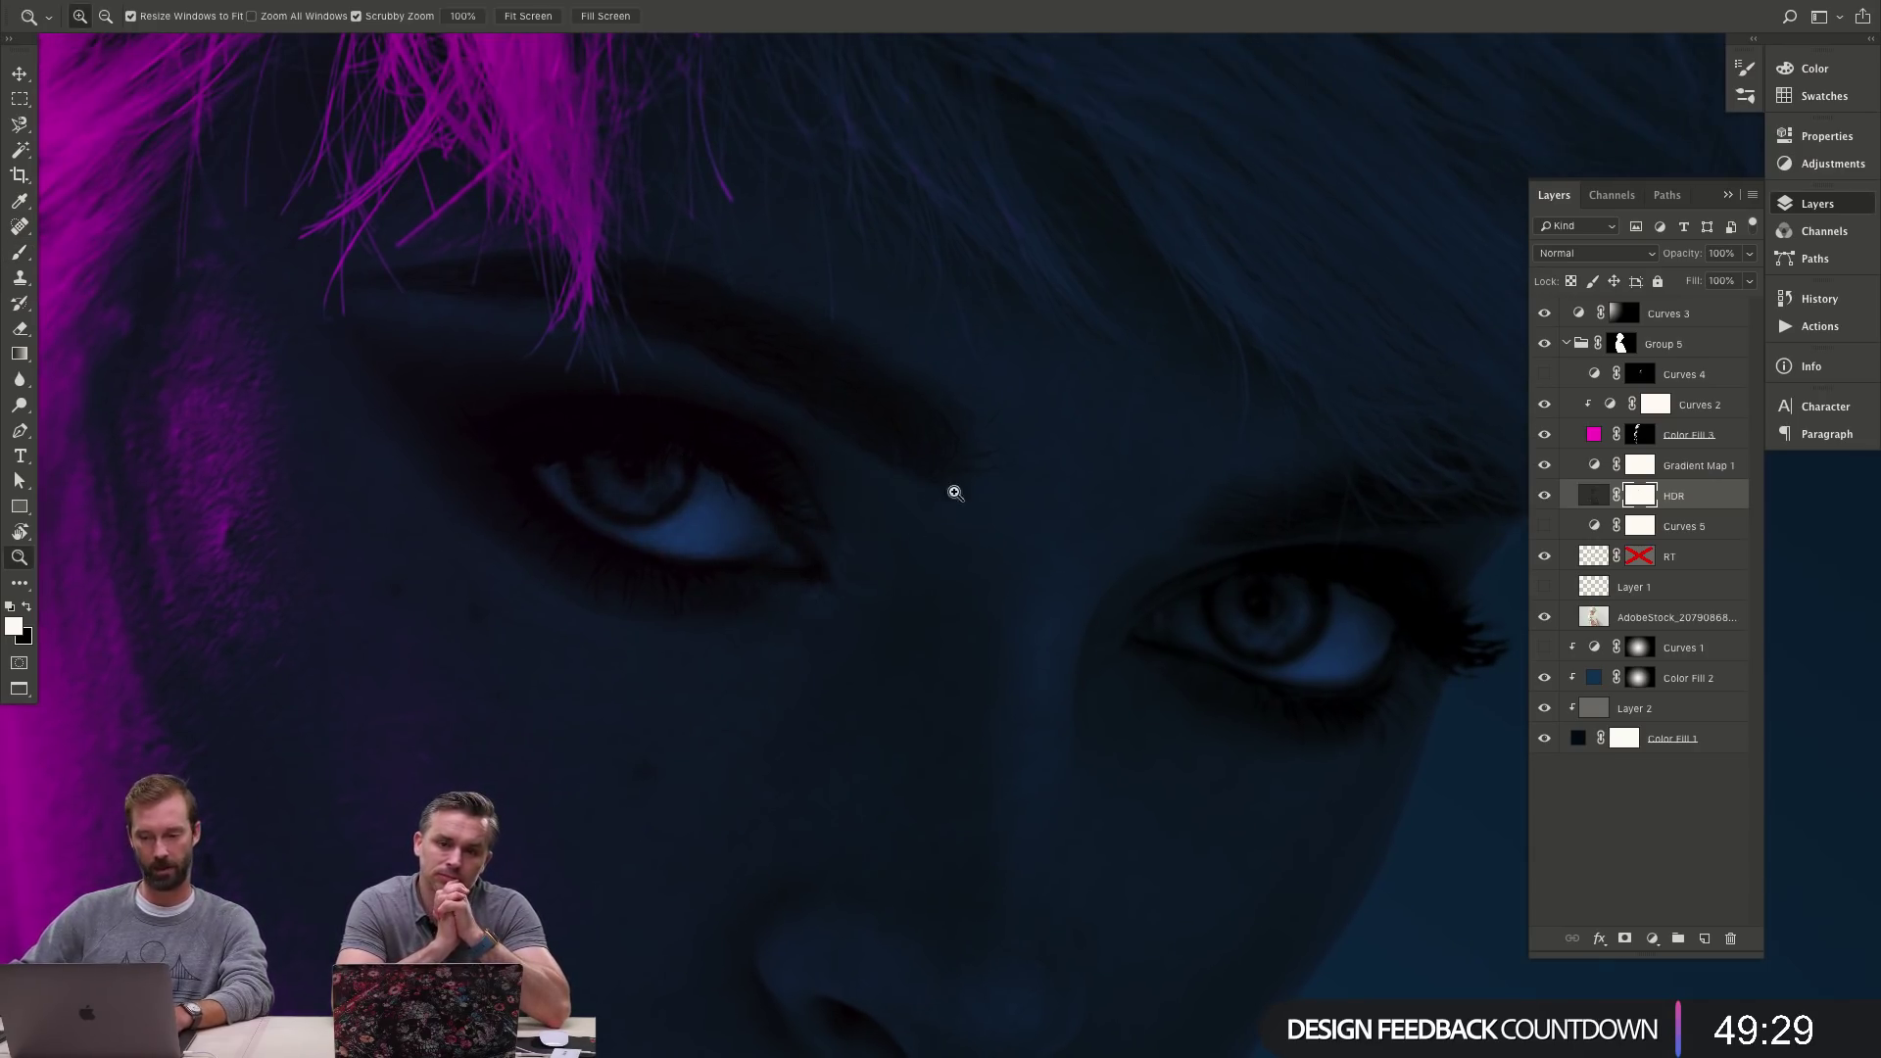
left_click(958, 511, "alt")
left_click(959, 511, "alt")
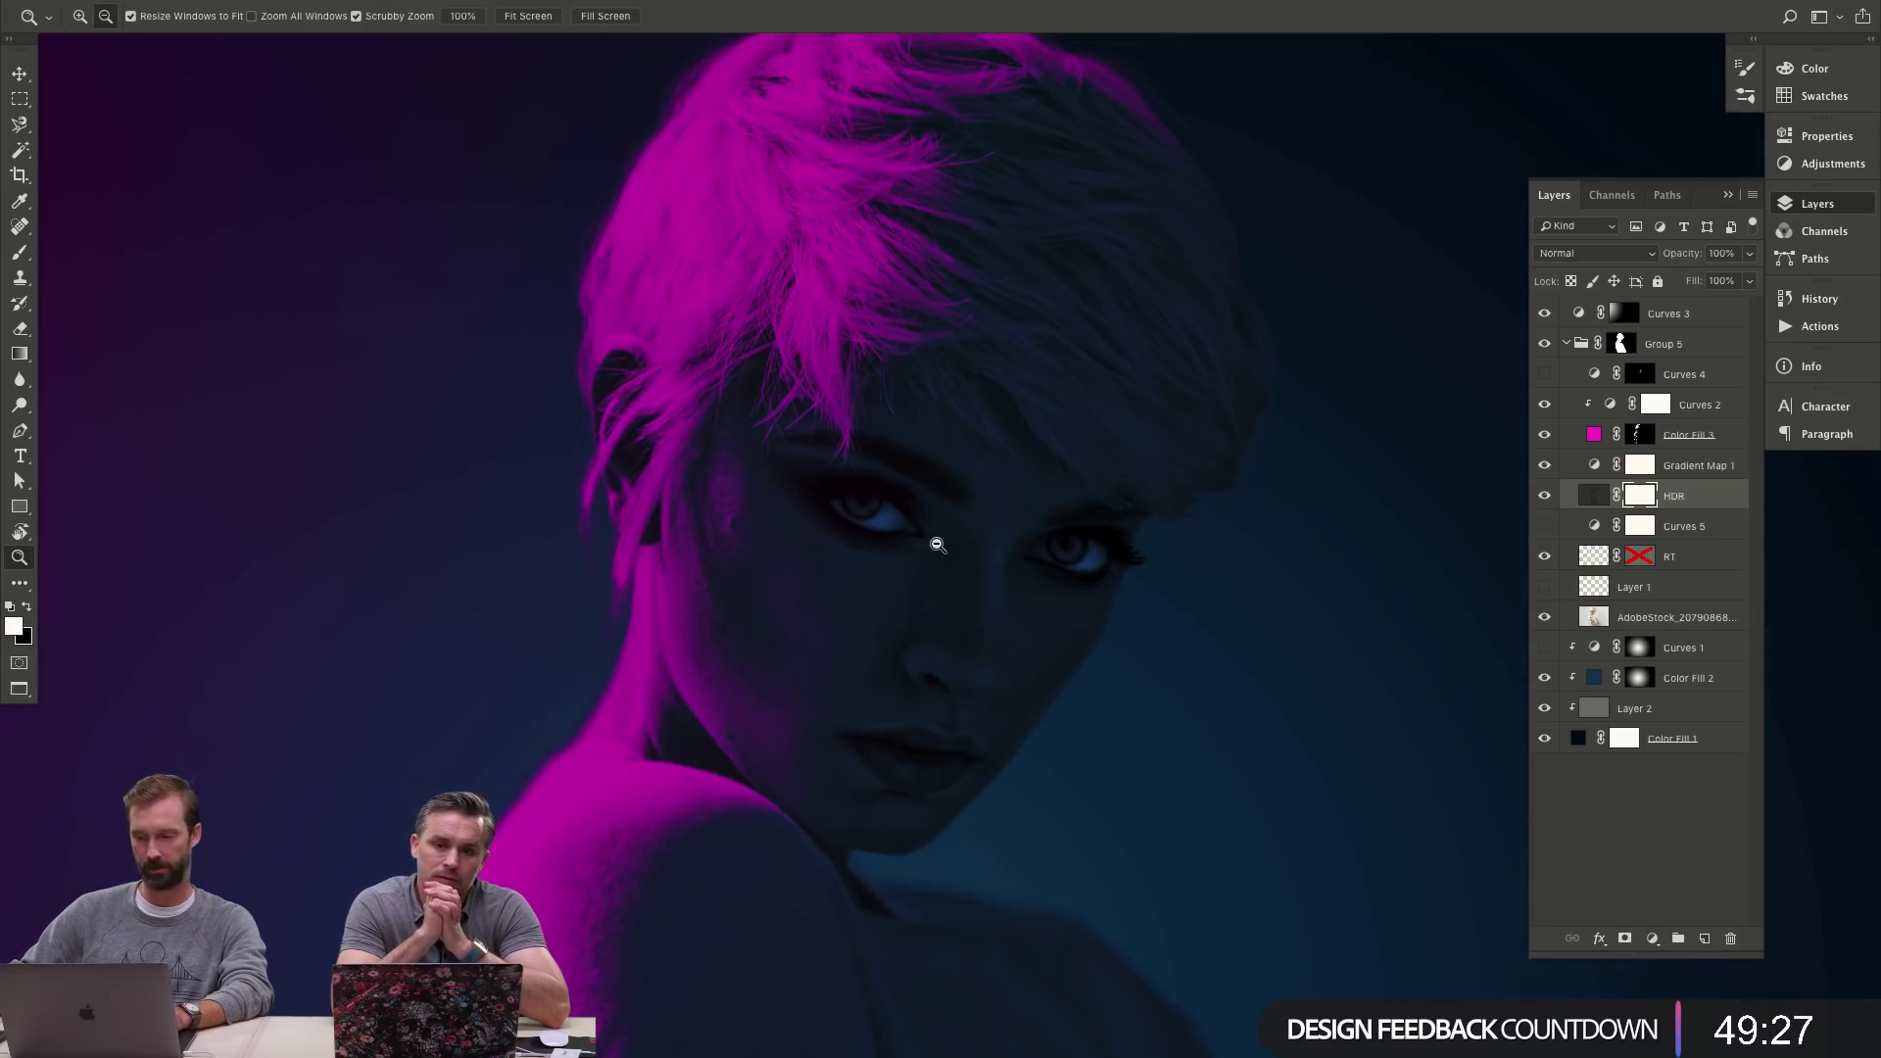
left_click(938, 545, "alt")
left_click(1044, 547)
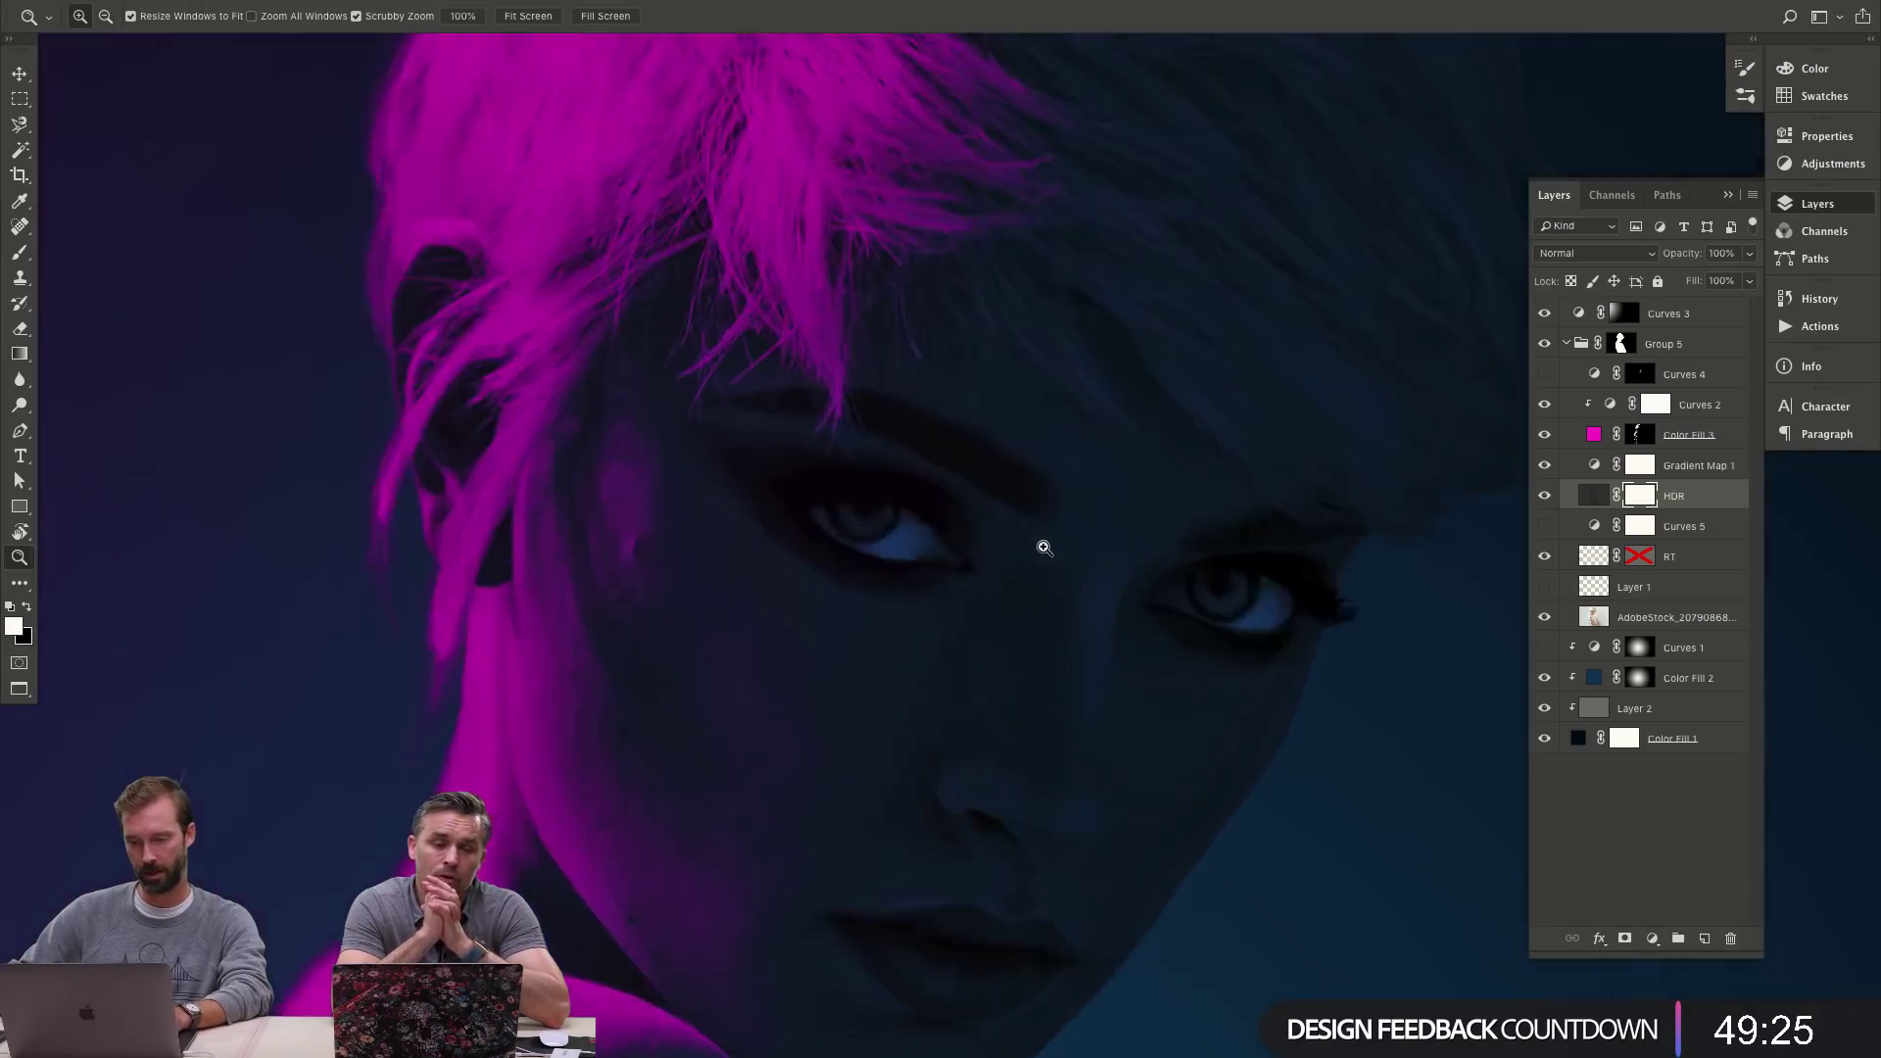
left_click(1045, 546)
key("b")
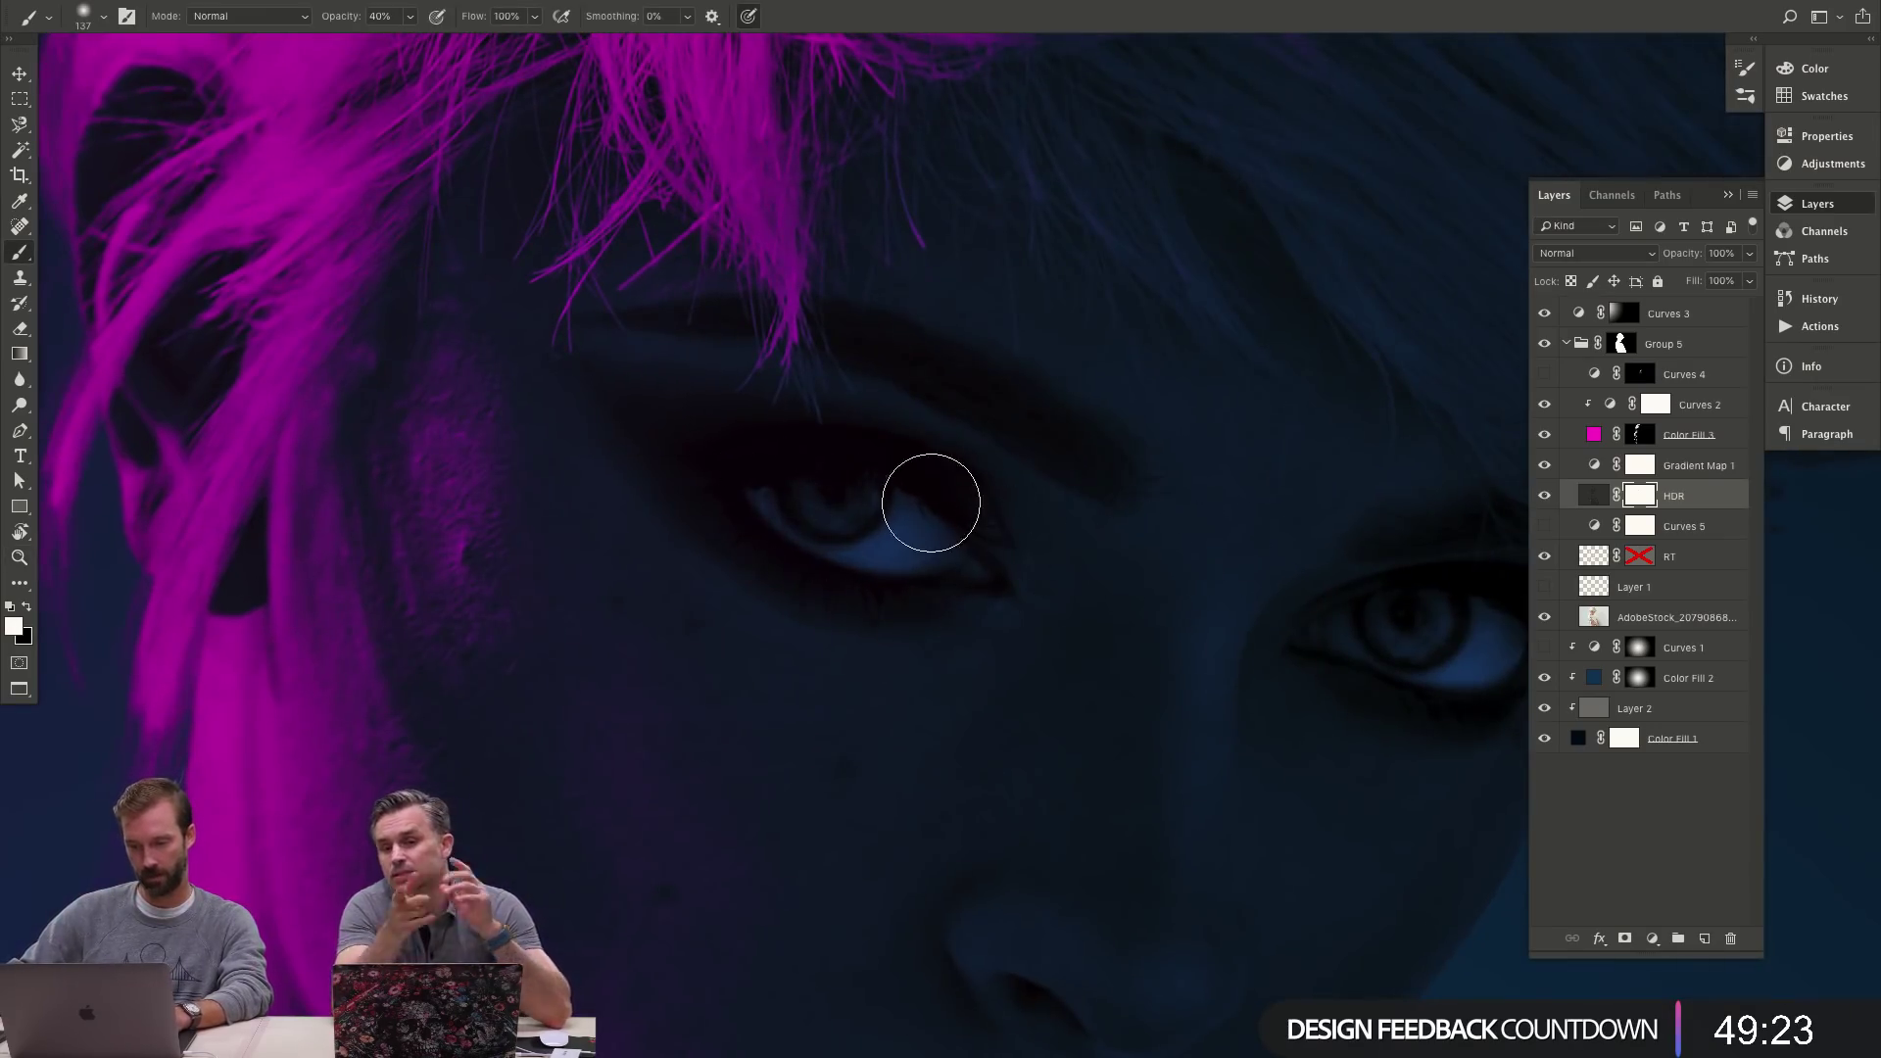
left_click_drag(1024, 507, 810, 525)
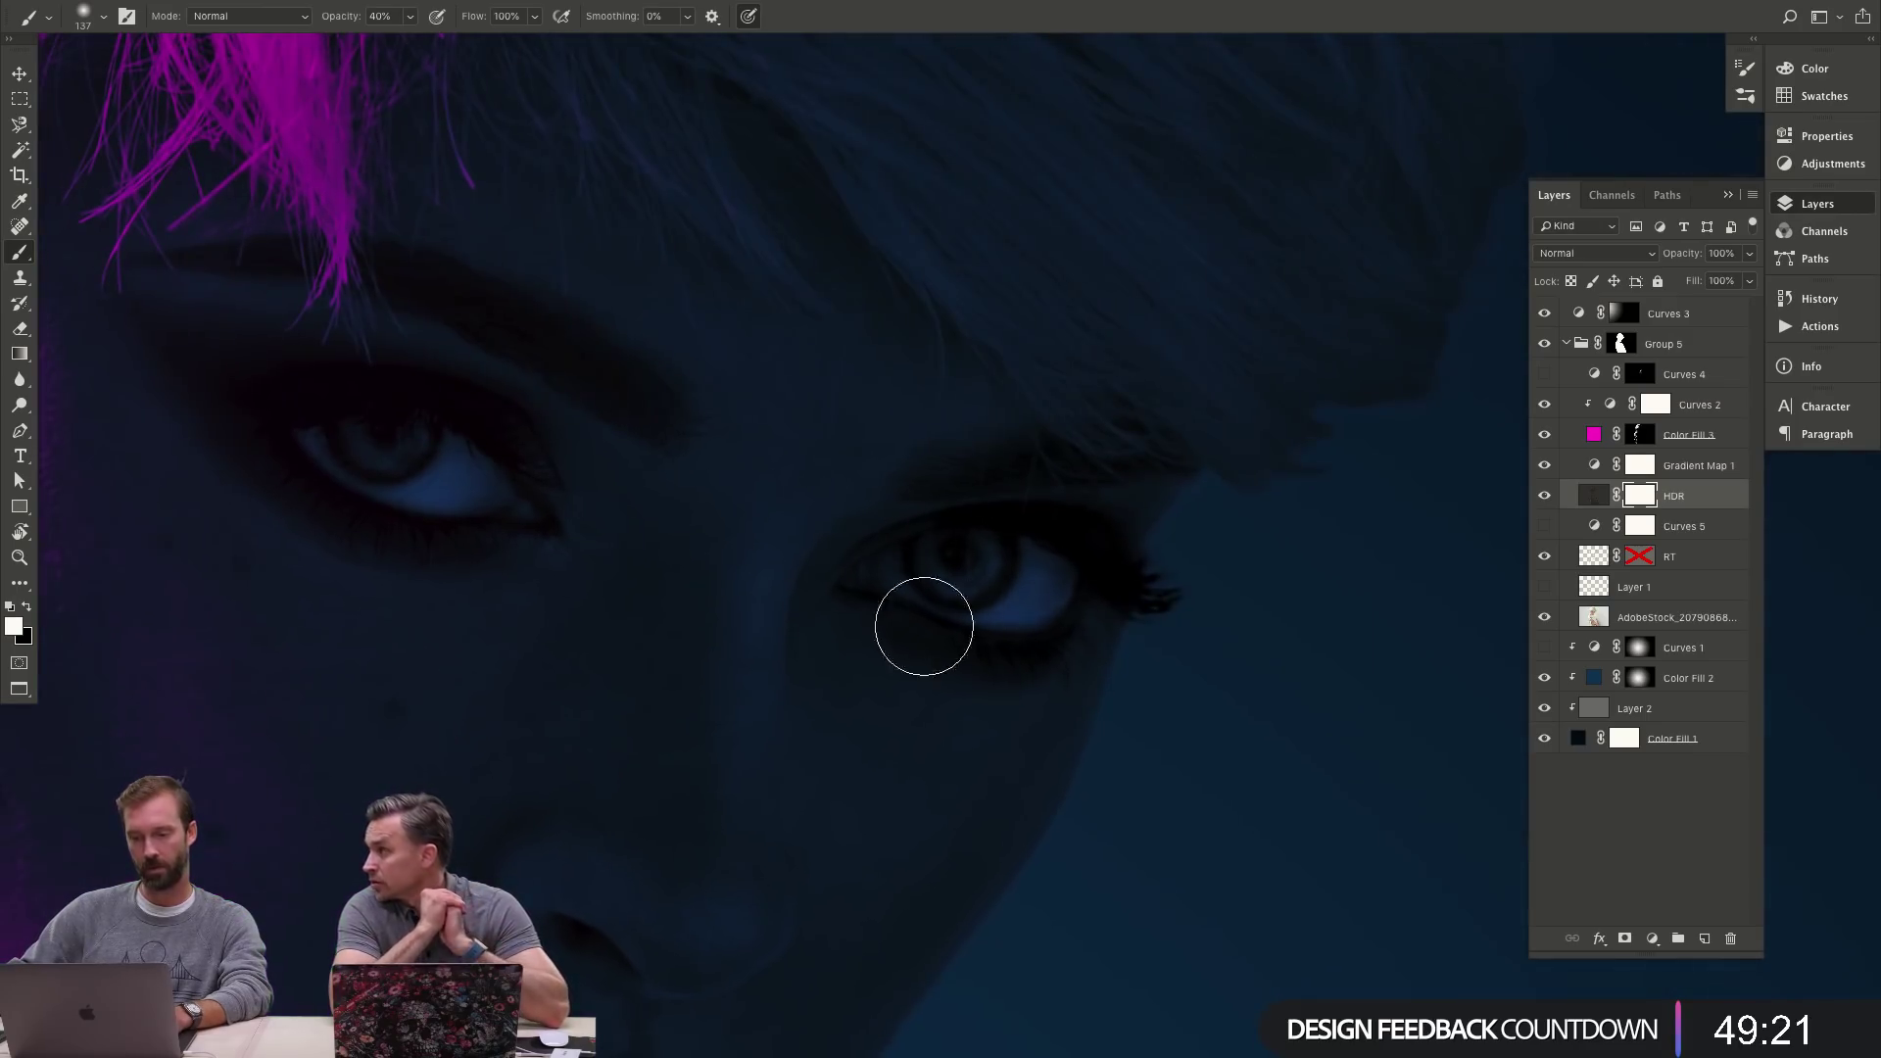
key("z")
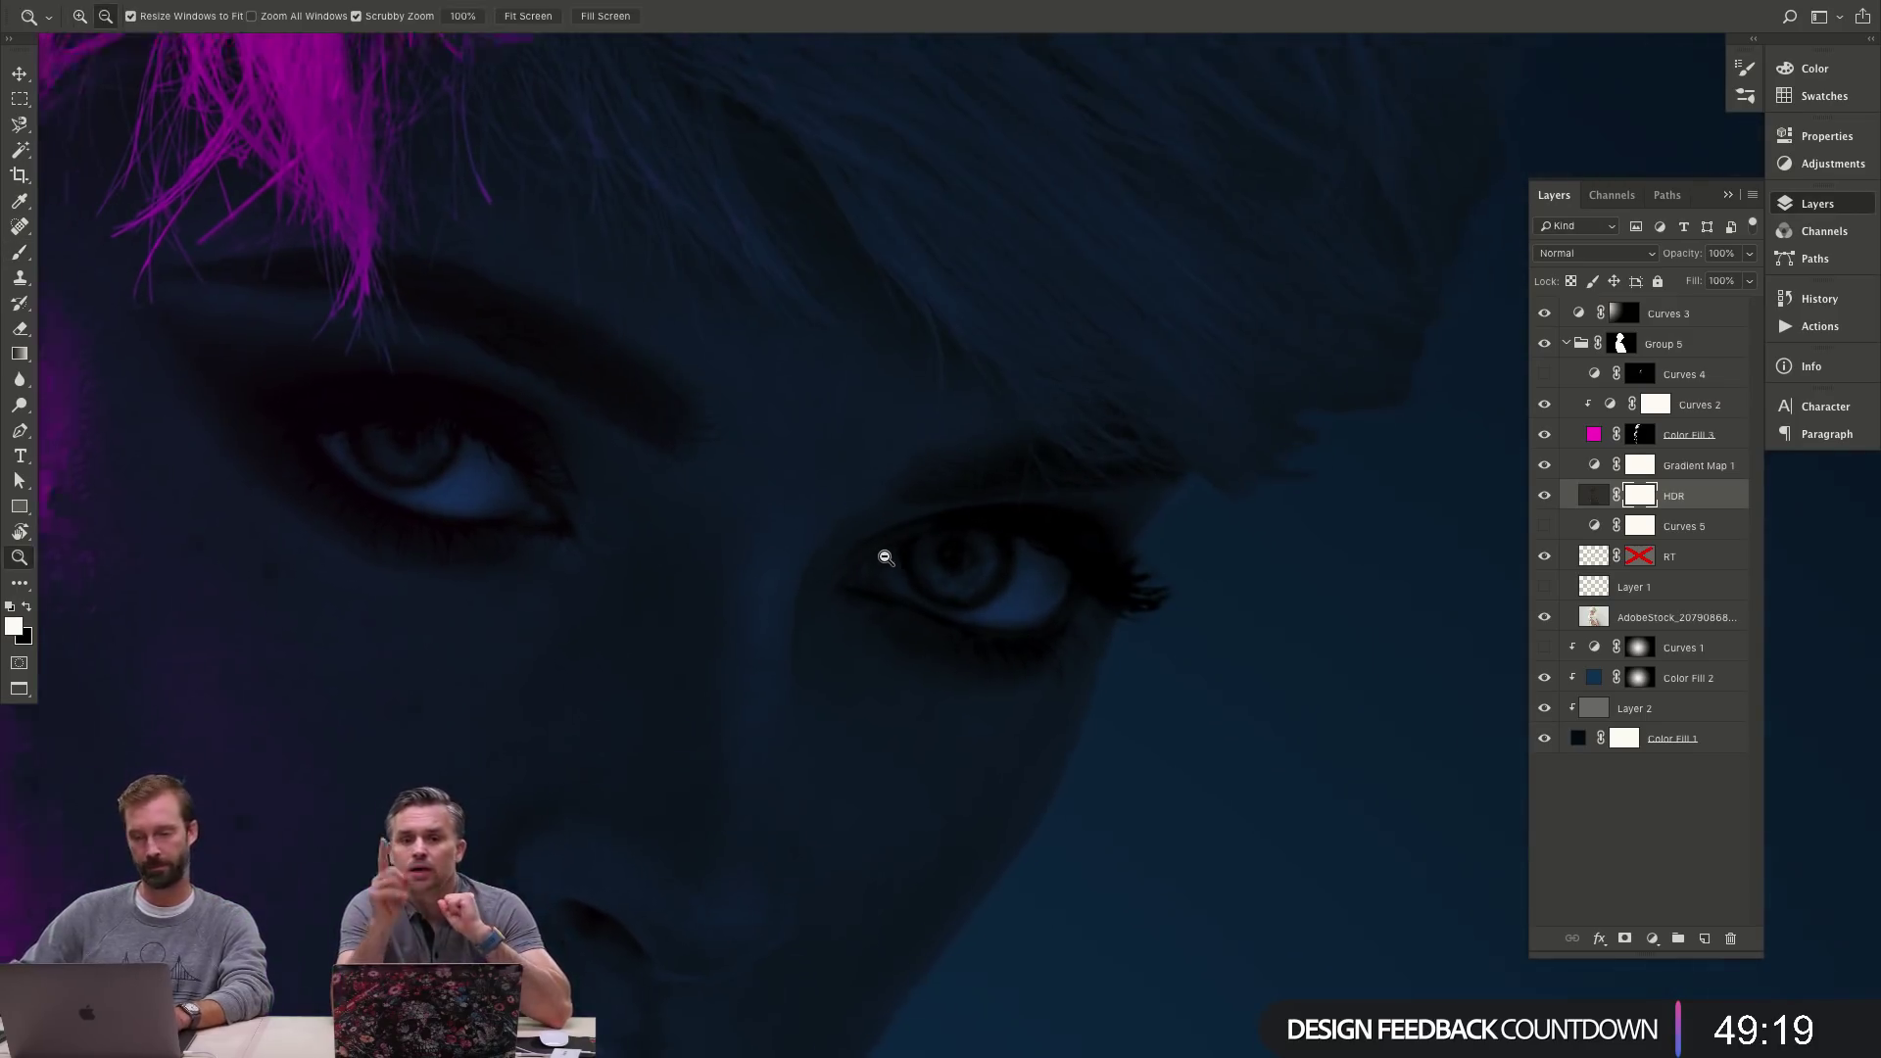
left_click(884, 556, "alt")
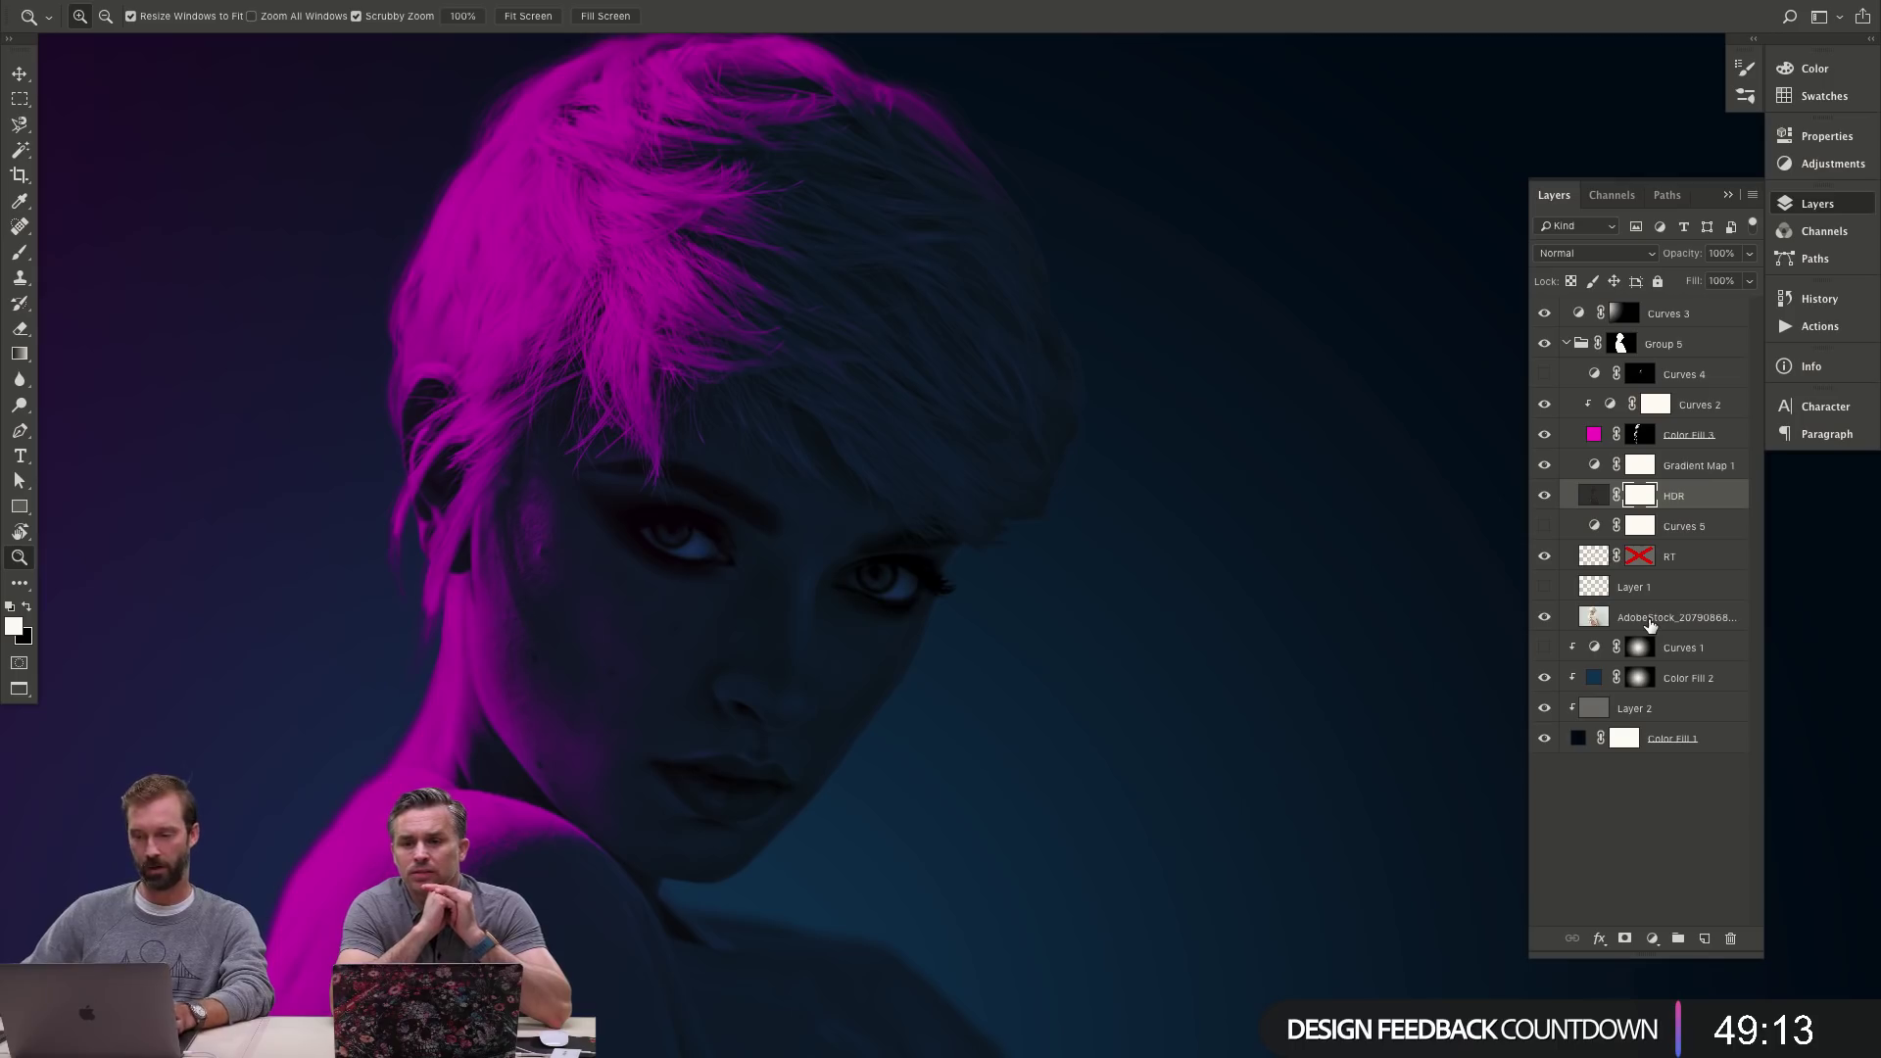
- Place a duplicate of the AdobeStock portrait layer at the very top of the layer stack, above Curves 3
left_click(1677, 623)
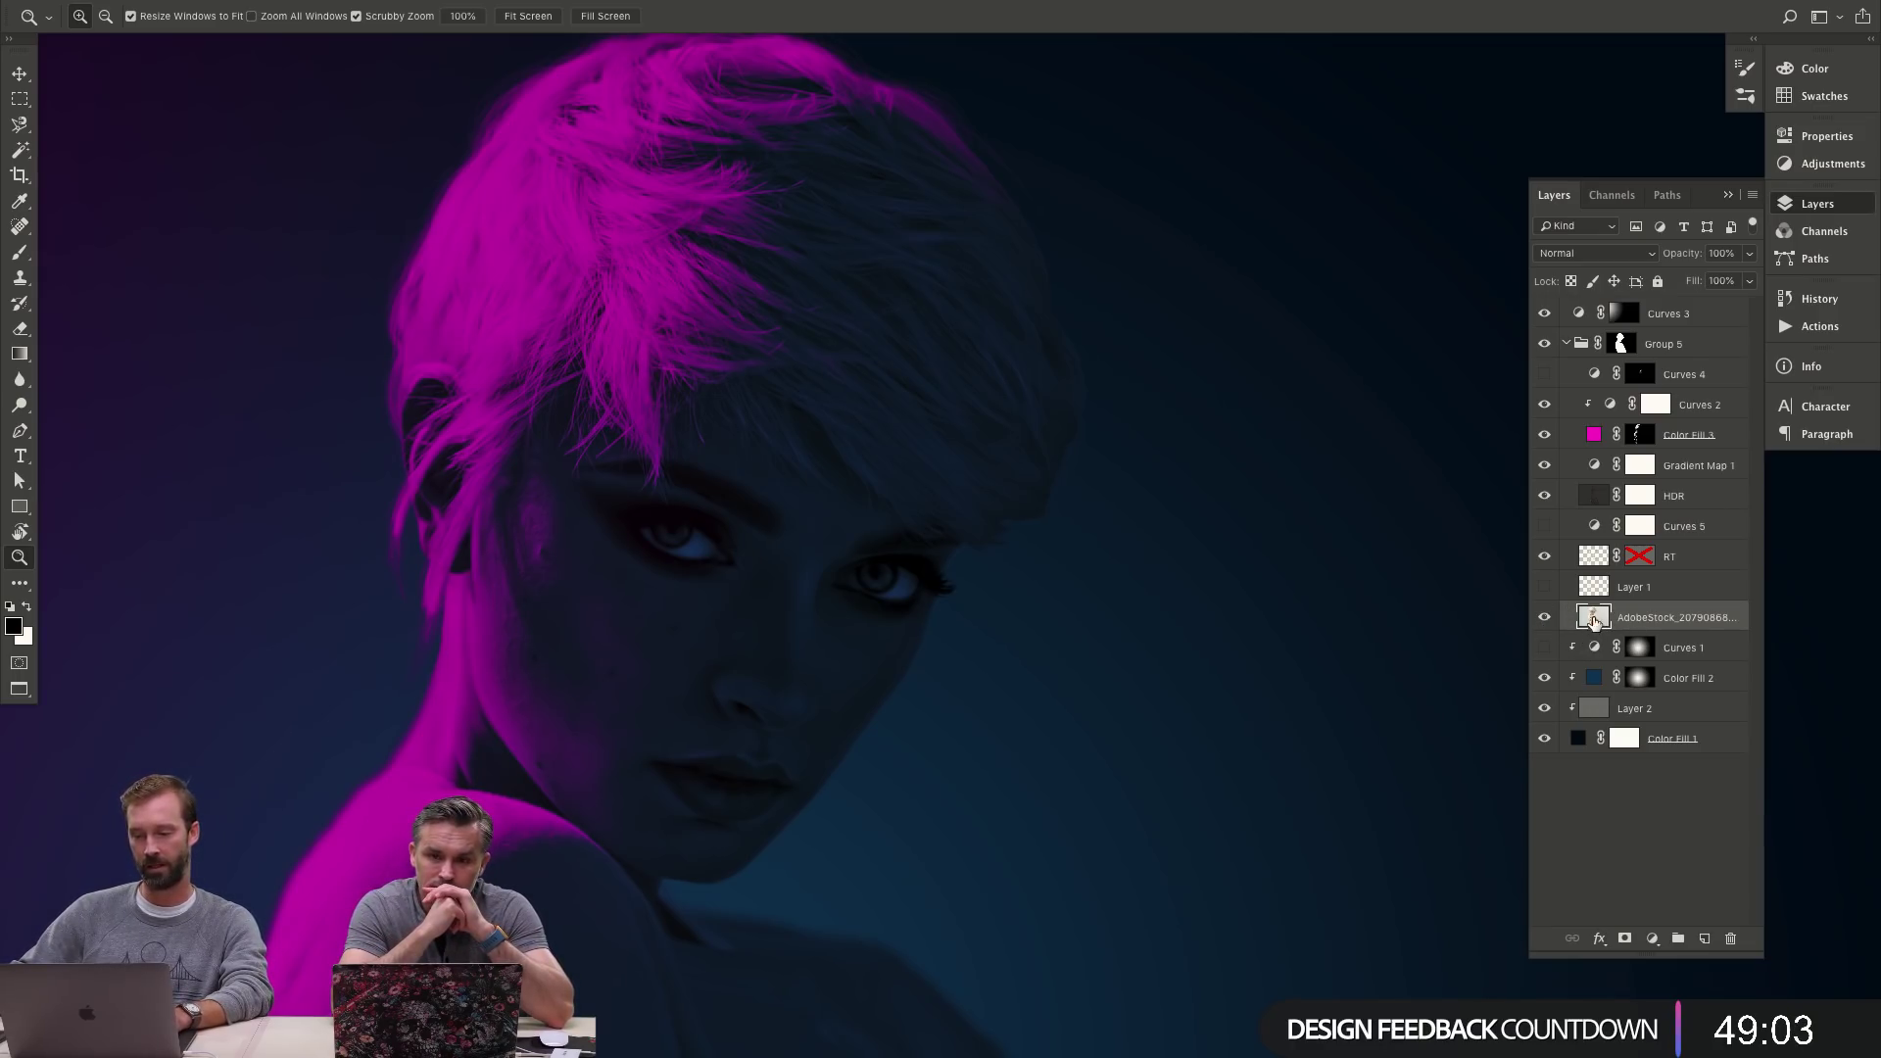
left_click_drag(1593, 621, 1622, 306)
key("ctrl+z")
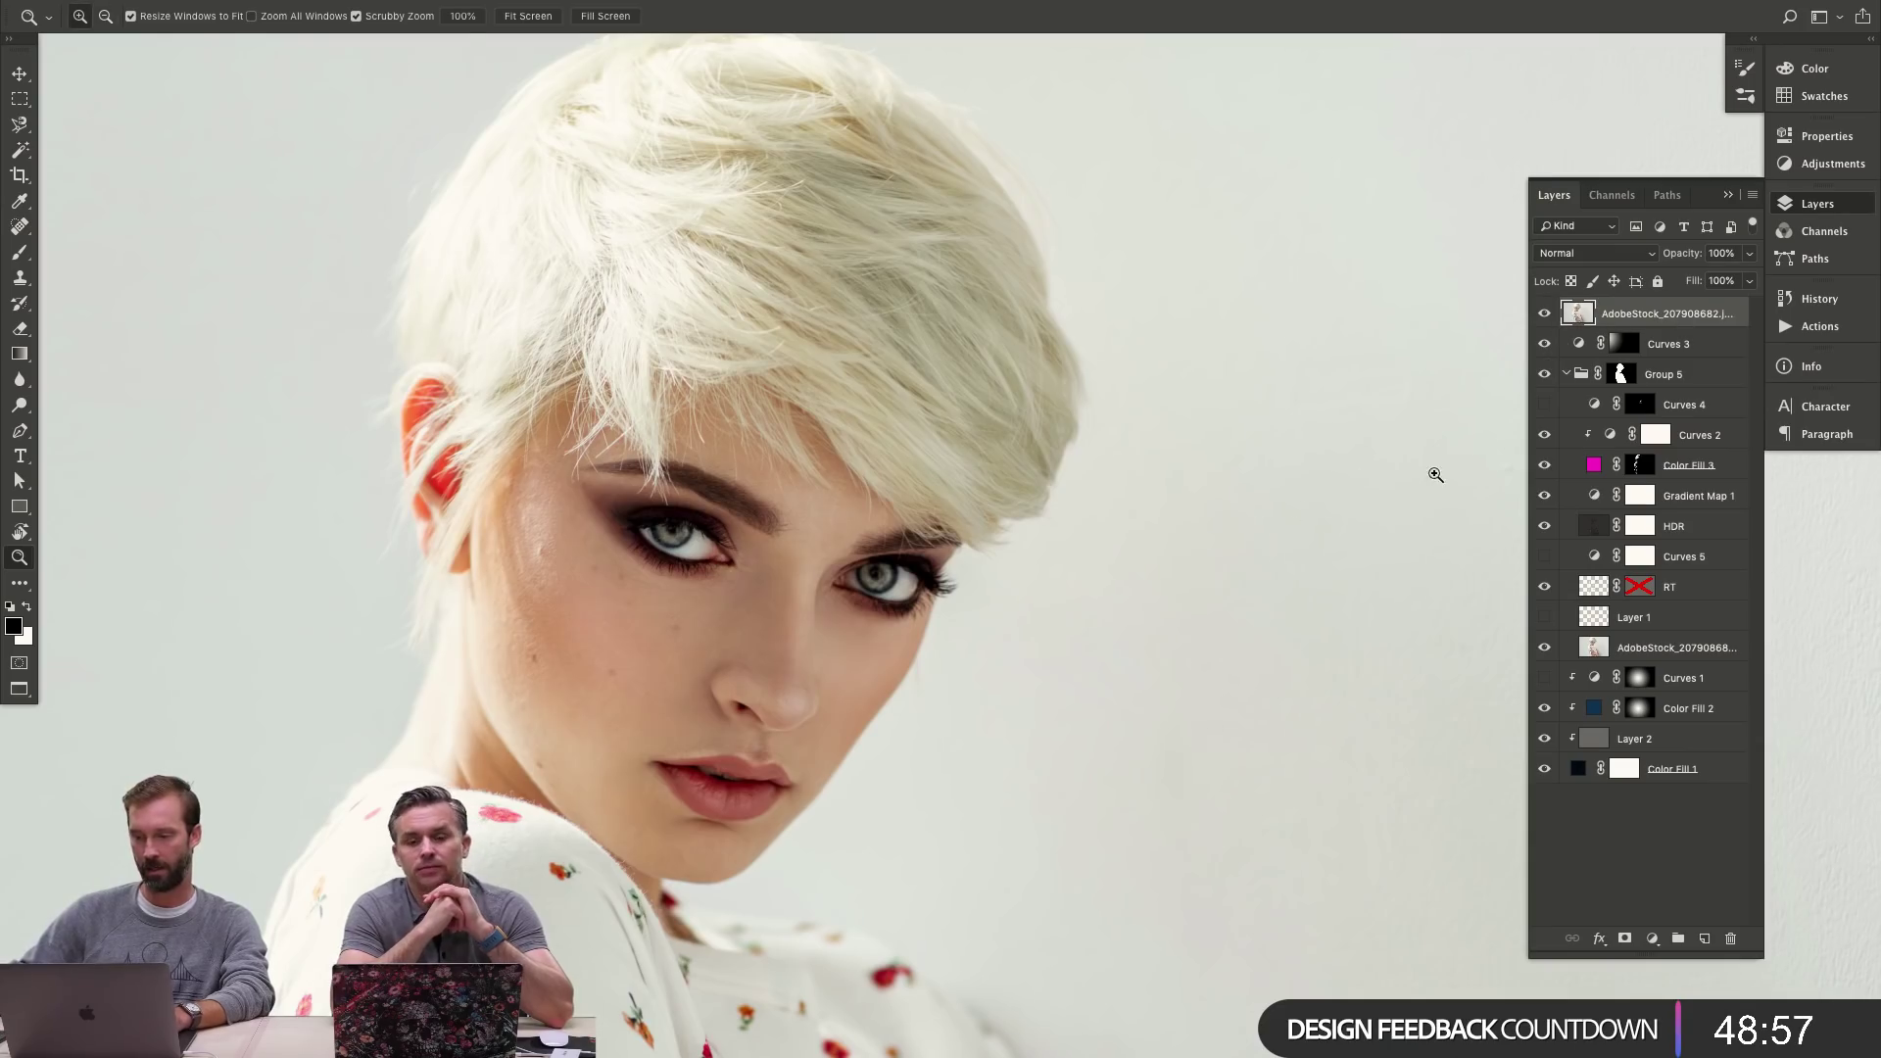
- Compare the original portrait with the composite by toggling the topmost AdobeStock copy, and leave that copy hidden
left_click_drag(1435, 474, 1088, 390)
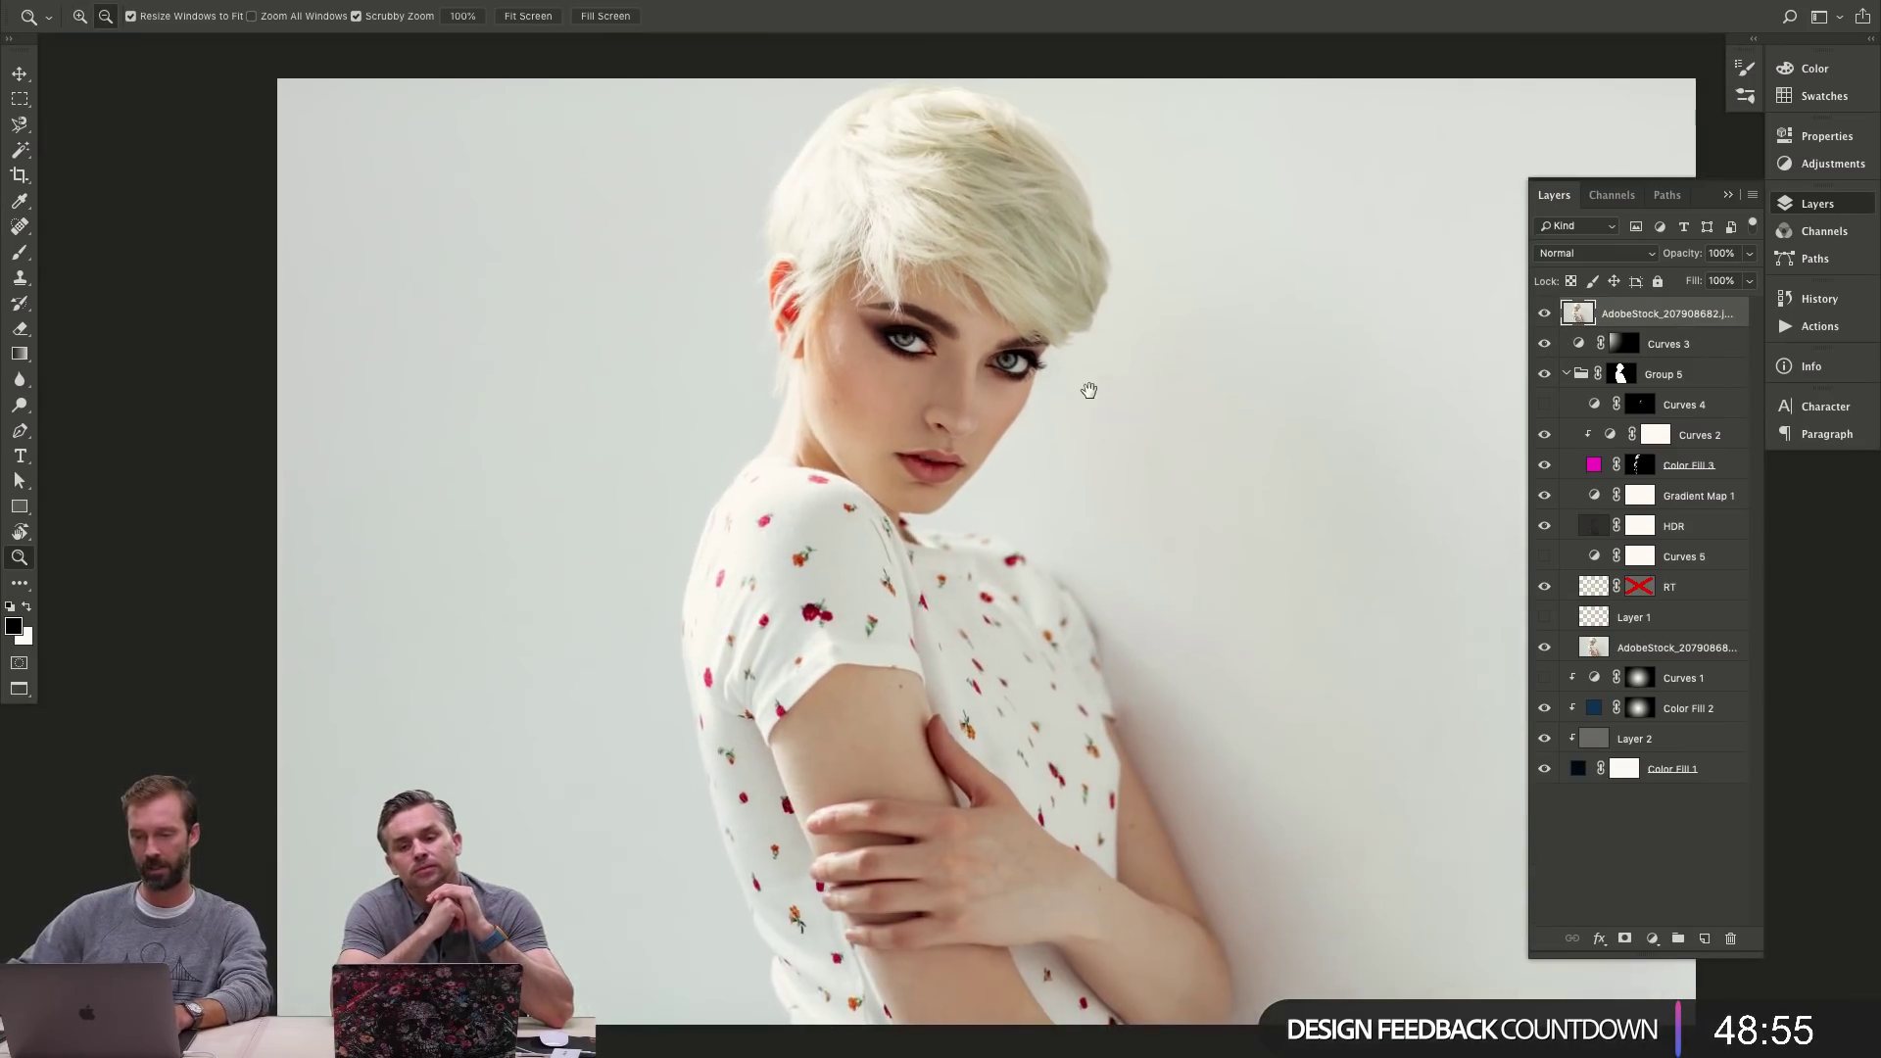
left_click(1546, 315)
left_click(1546, 315)
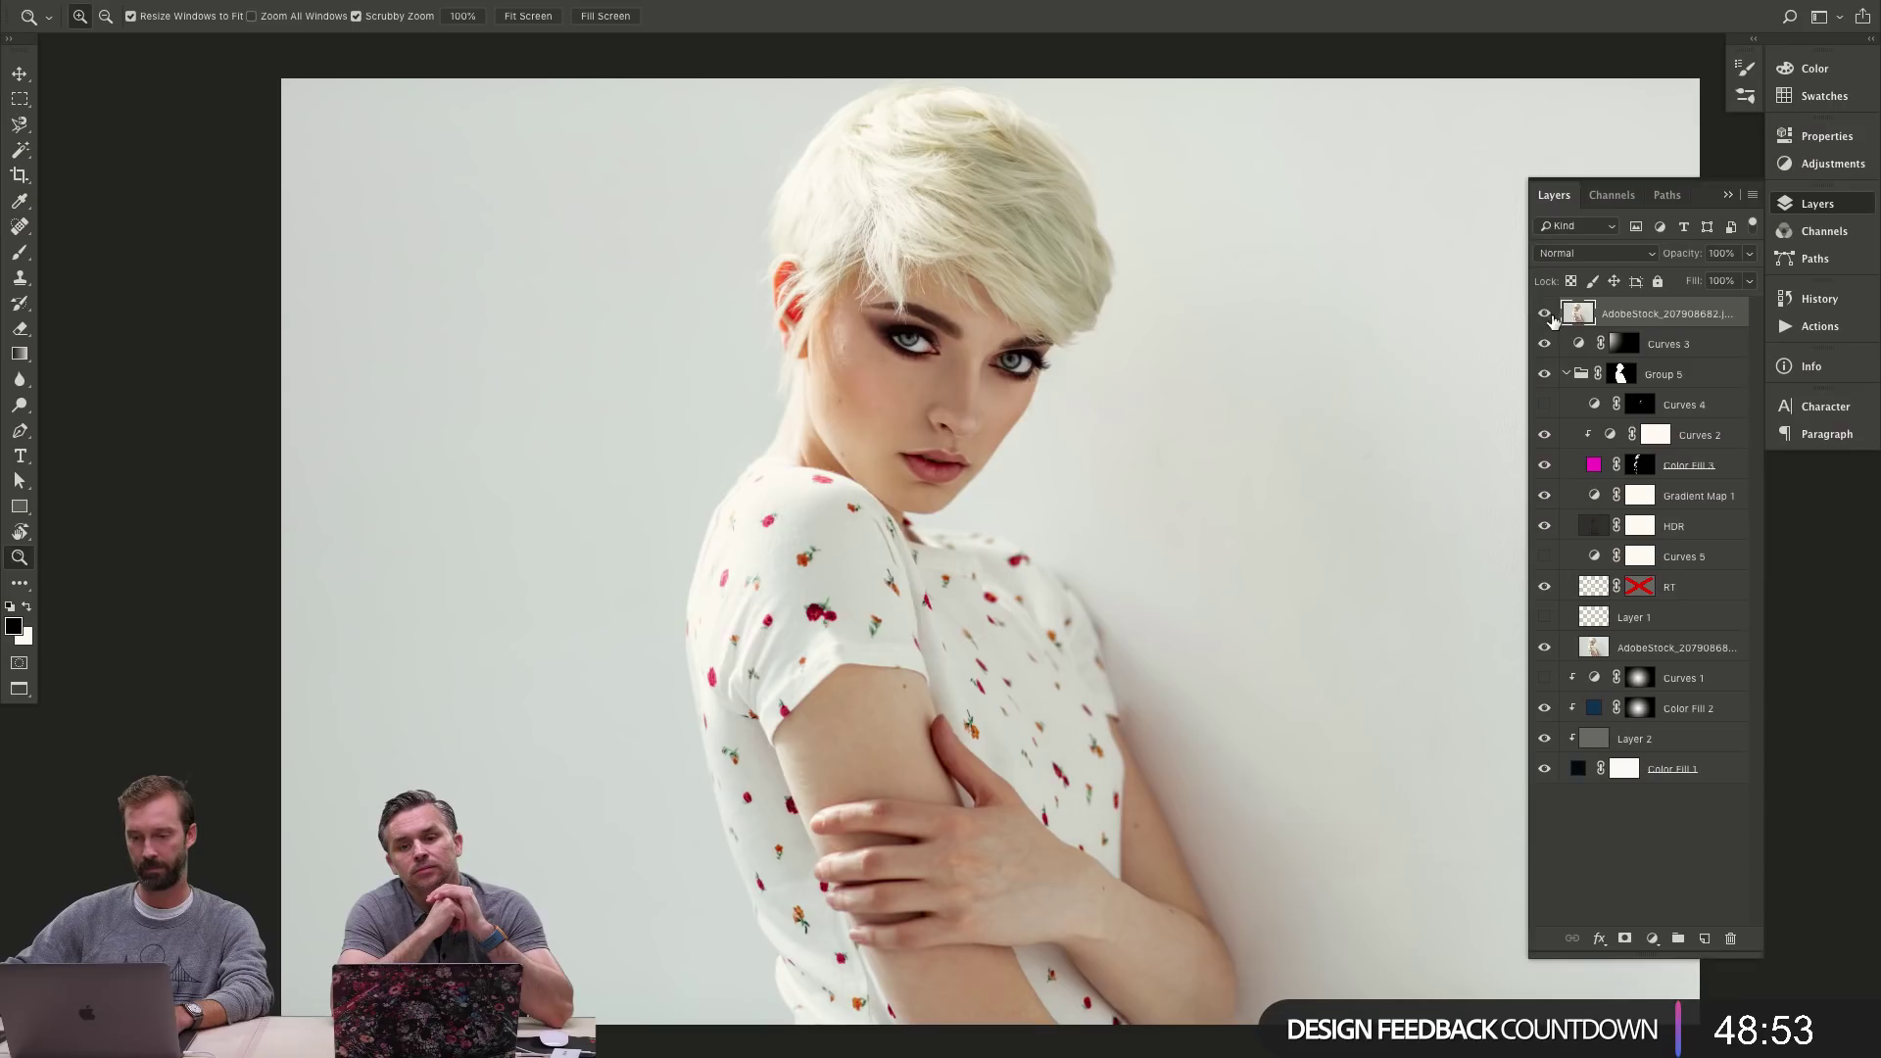
left_click(1548, 315)
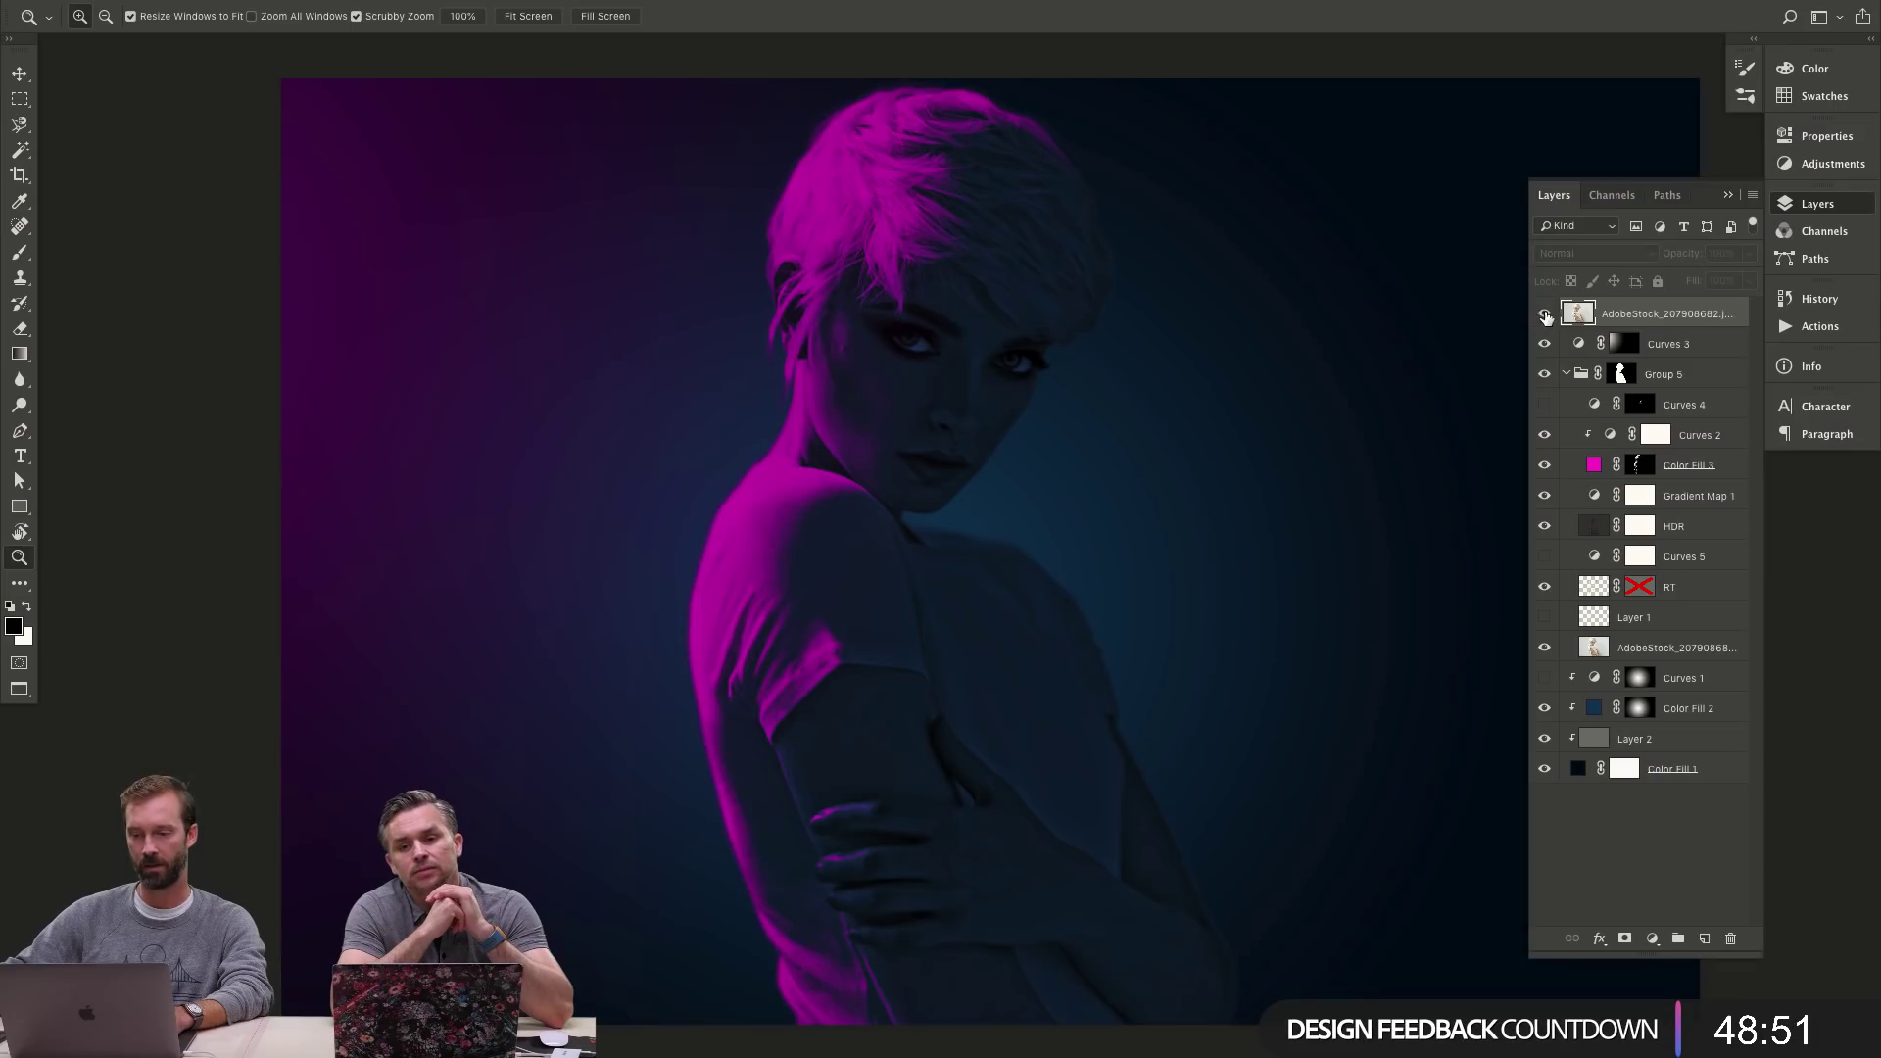
left_click(1546, 315)
left_click(1545, 318)
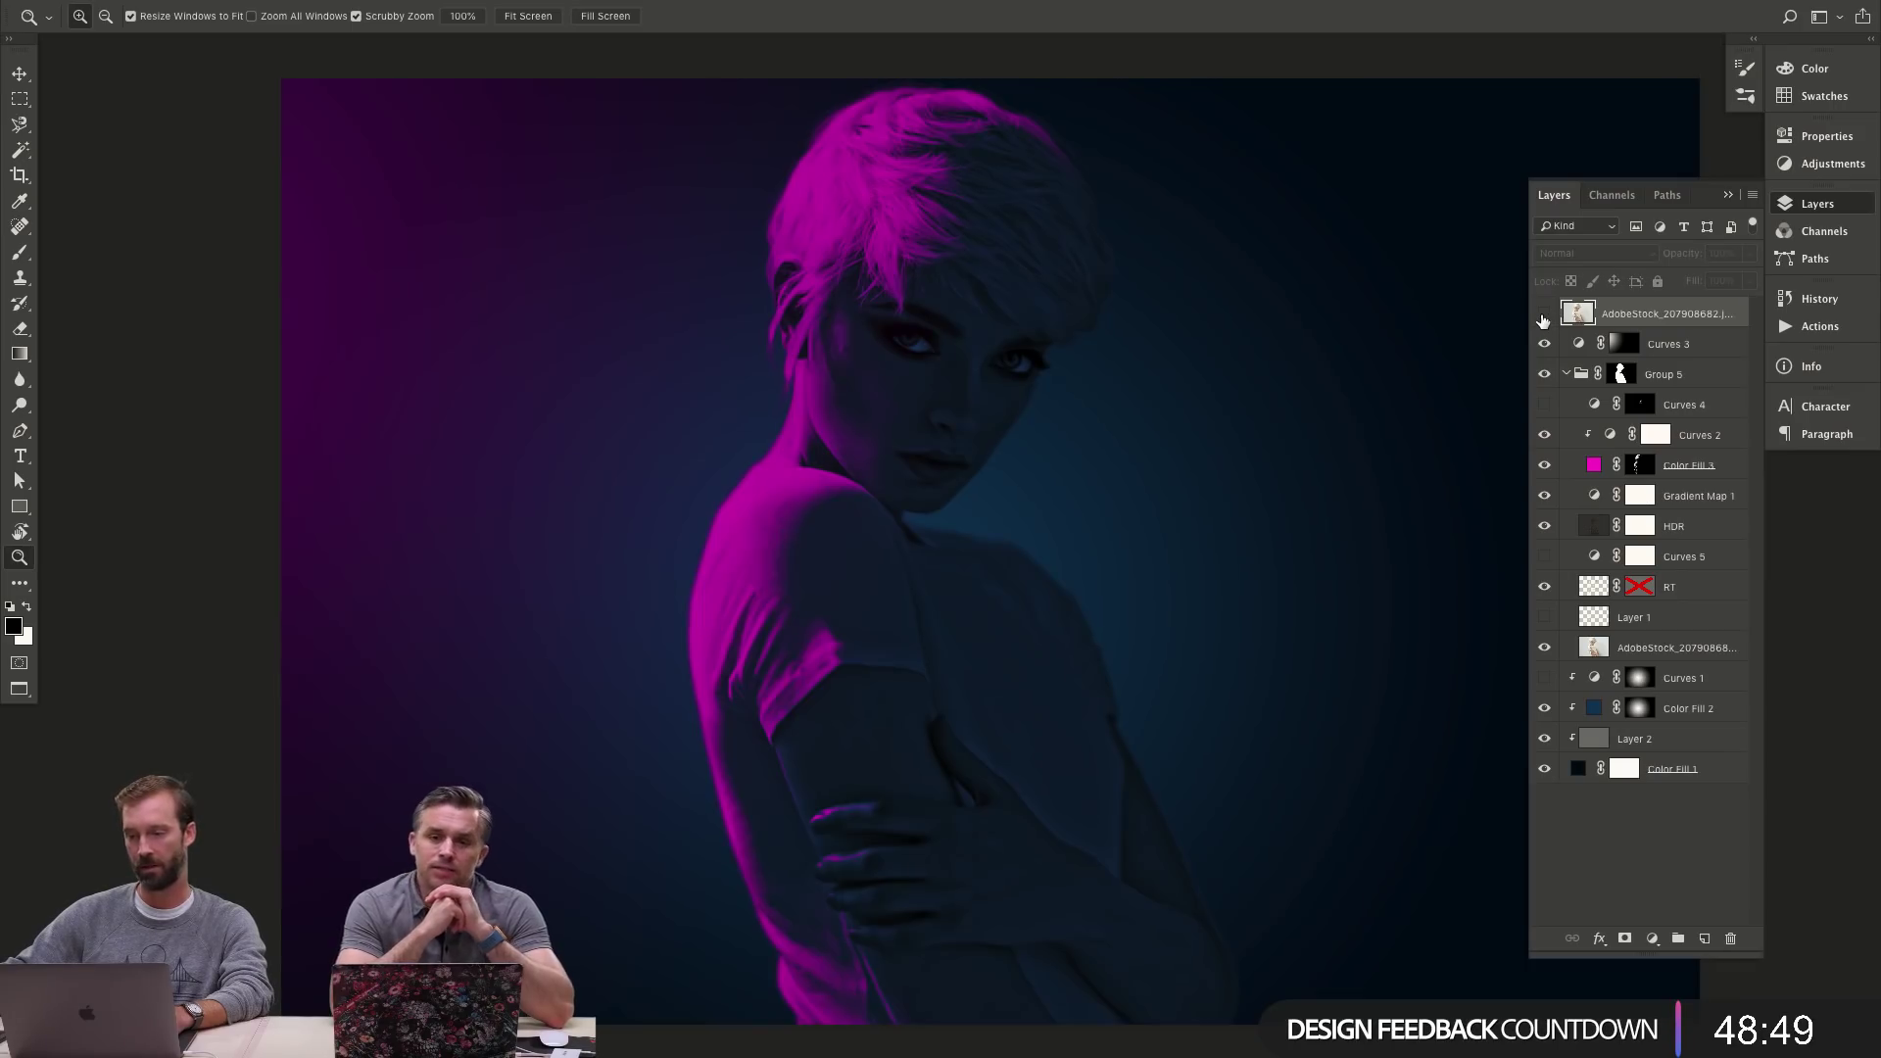
left_click(1545, 316)
left_click(1545, 315)
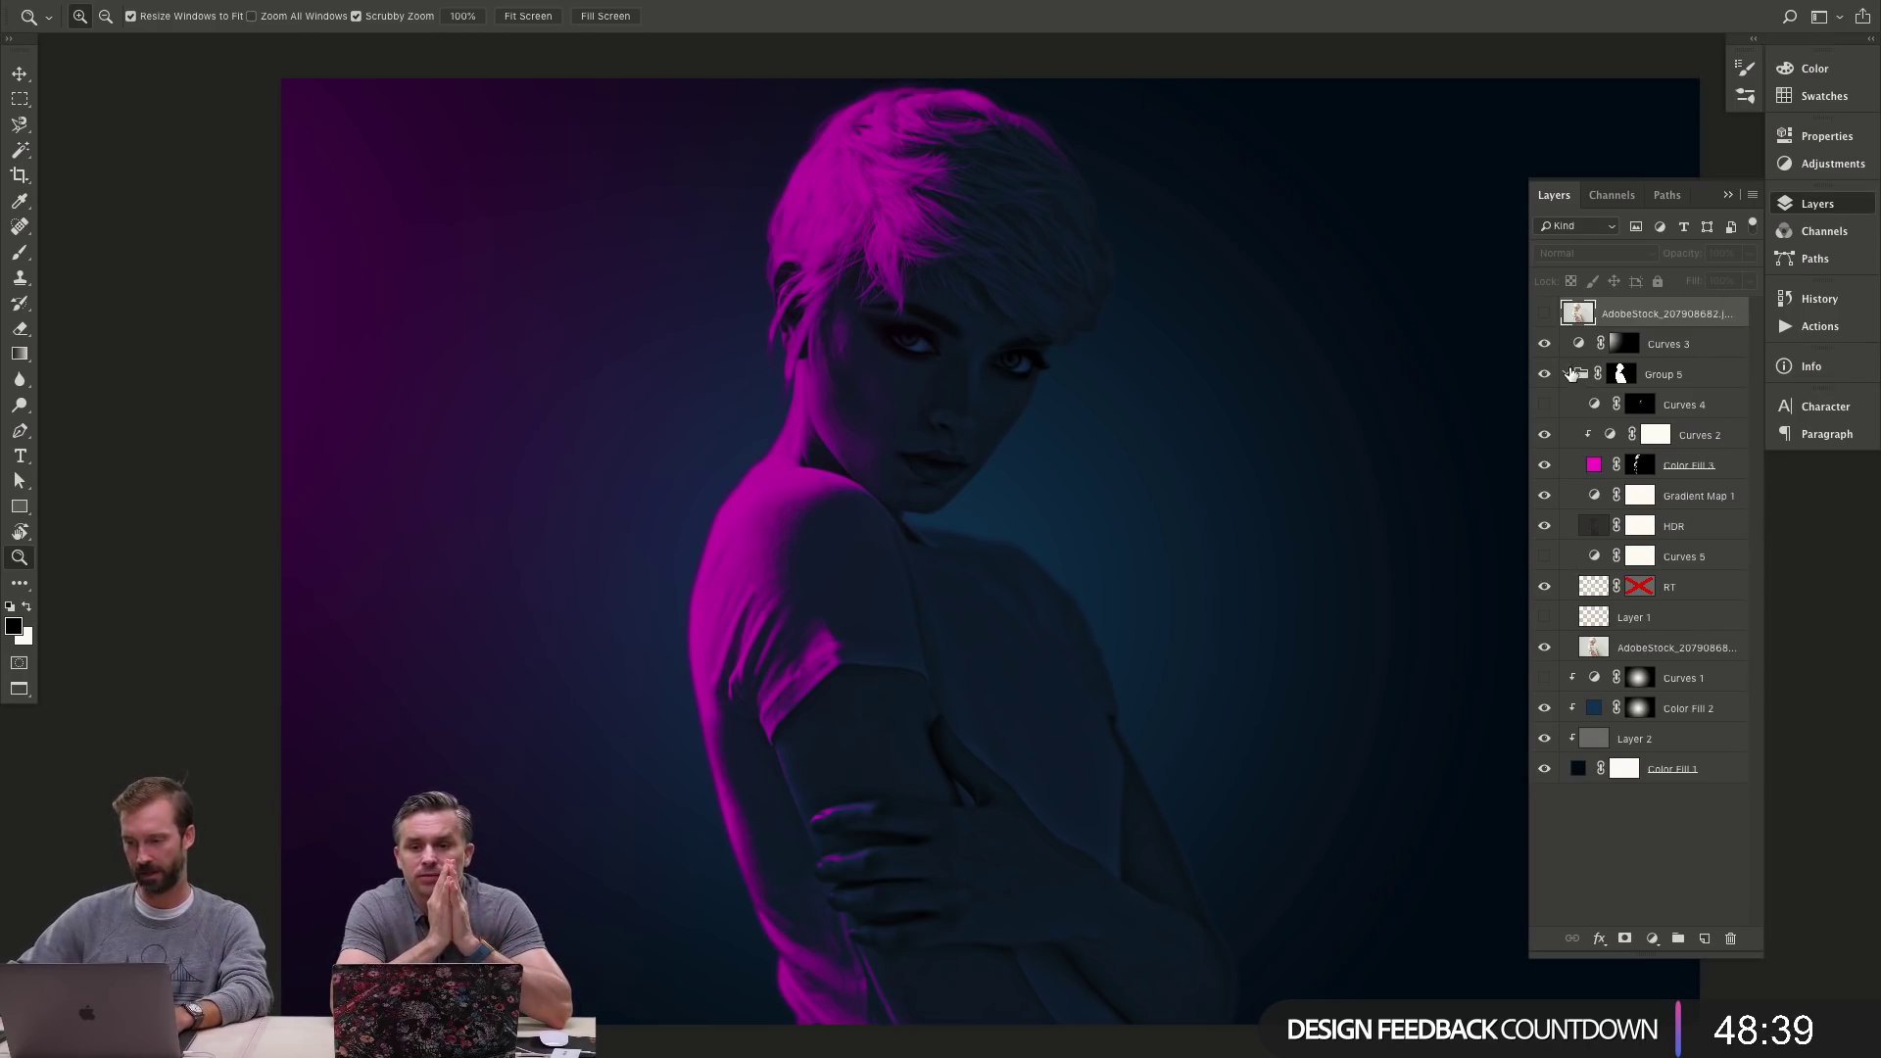
- Add a Curves adjustment layer directly above Curves 2 inside Group 5, without clipping it to the layer below
left_click_drag(860, 315, 804, 490)
left_click(1713, 438)
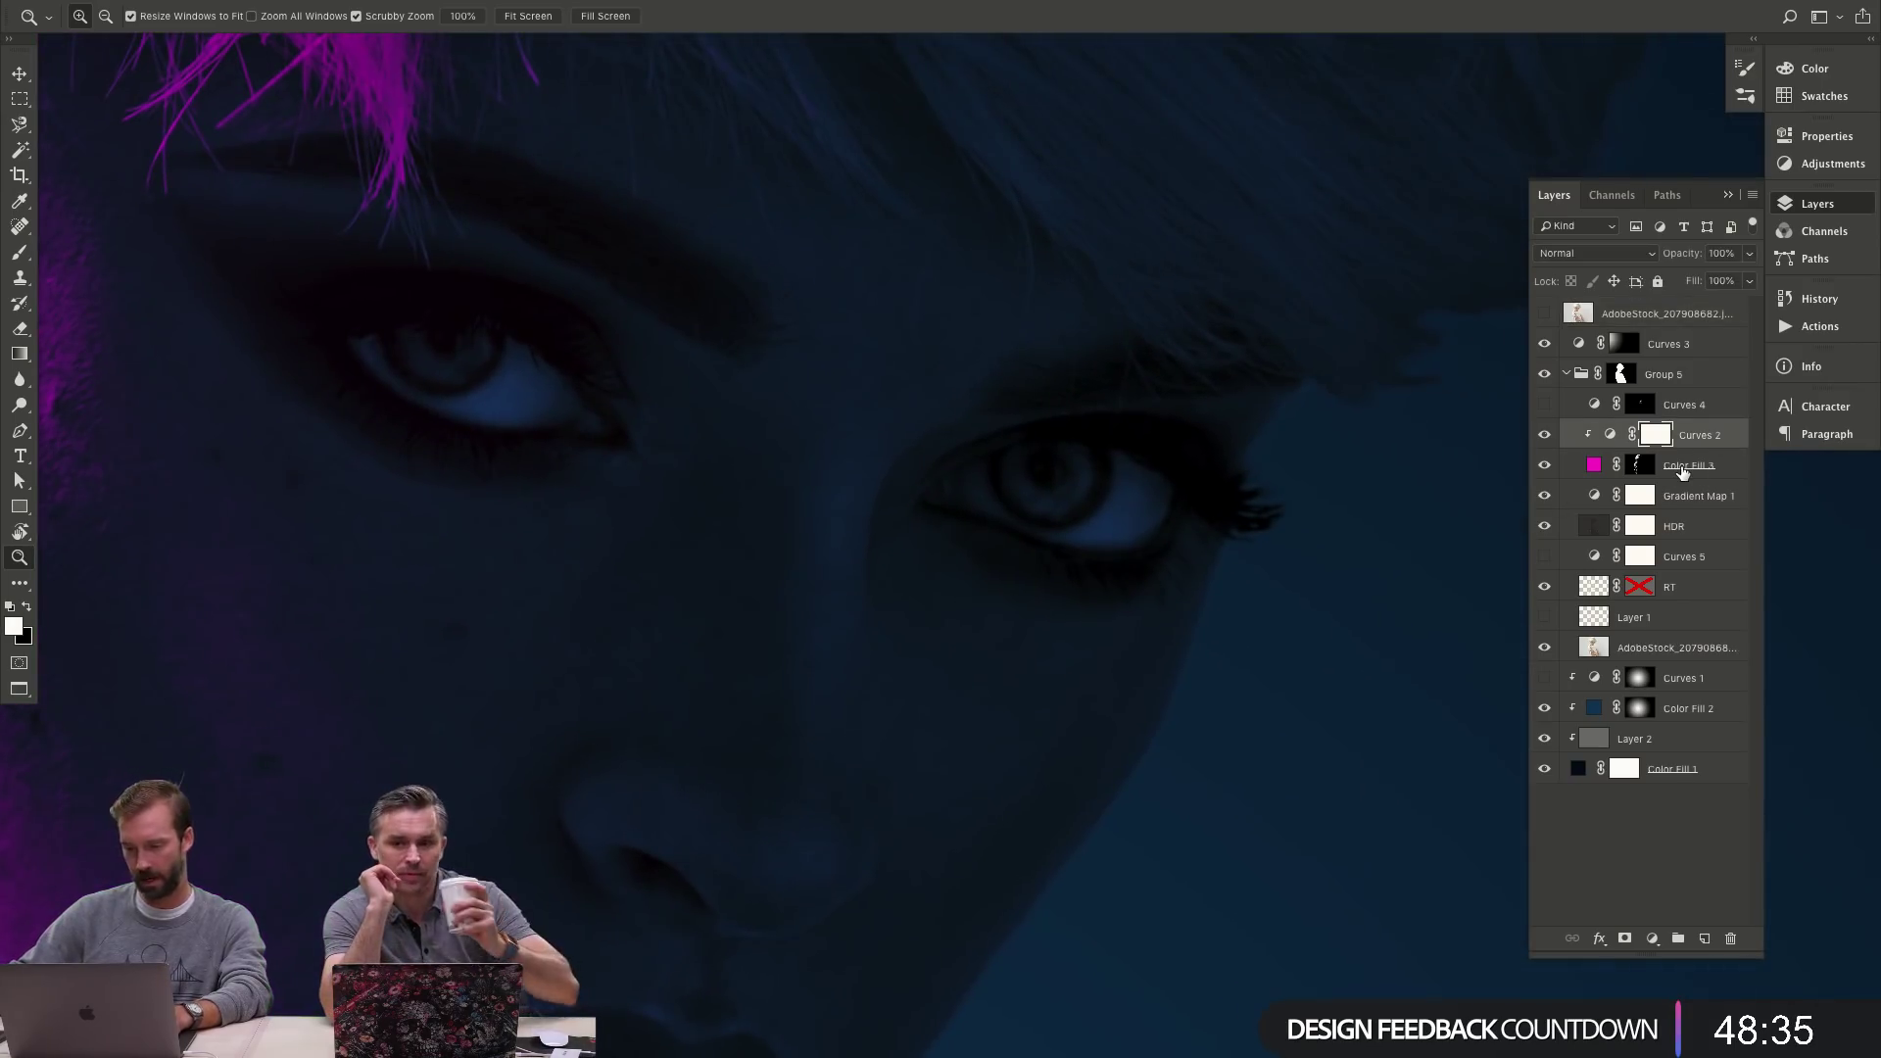
key("ctrl+j")
key("ctrl+alt+g")
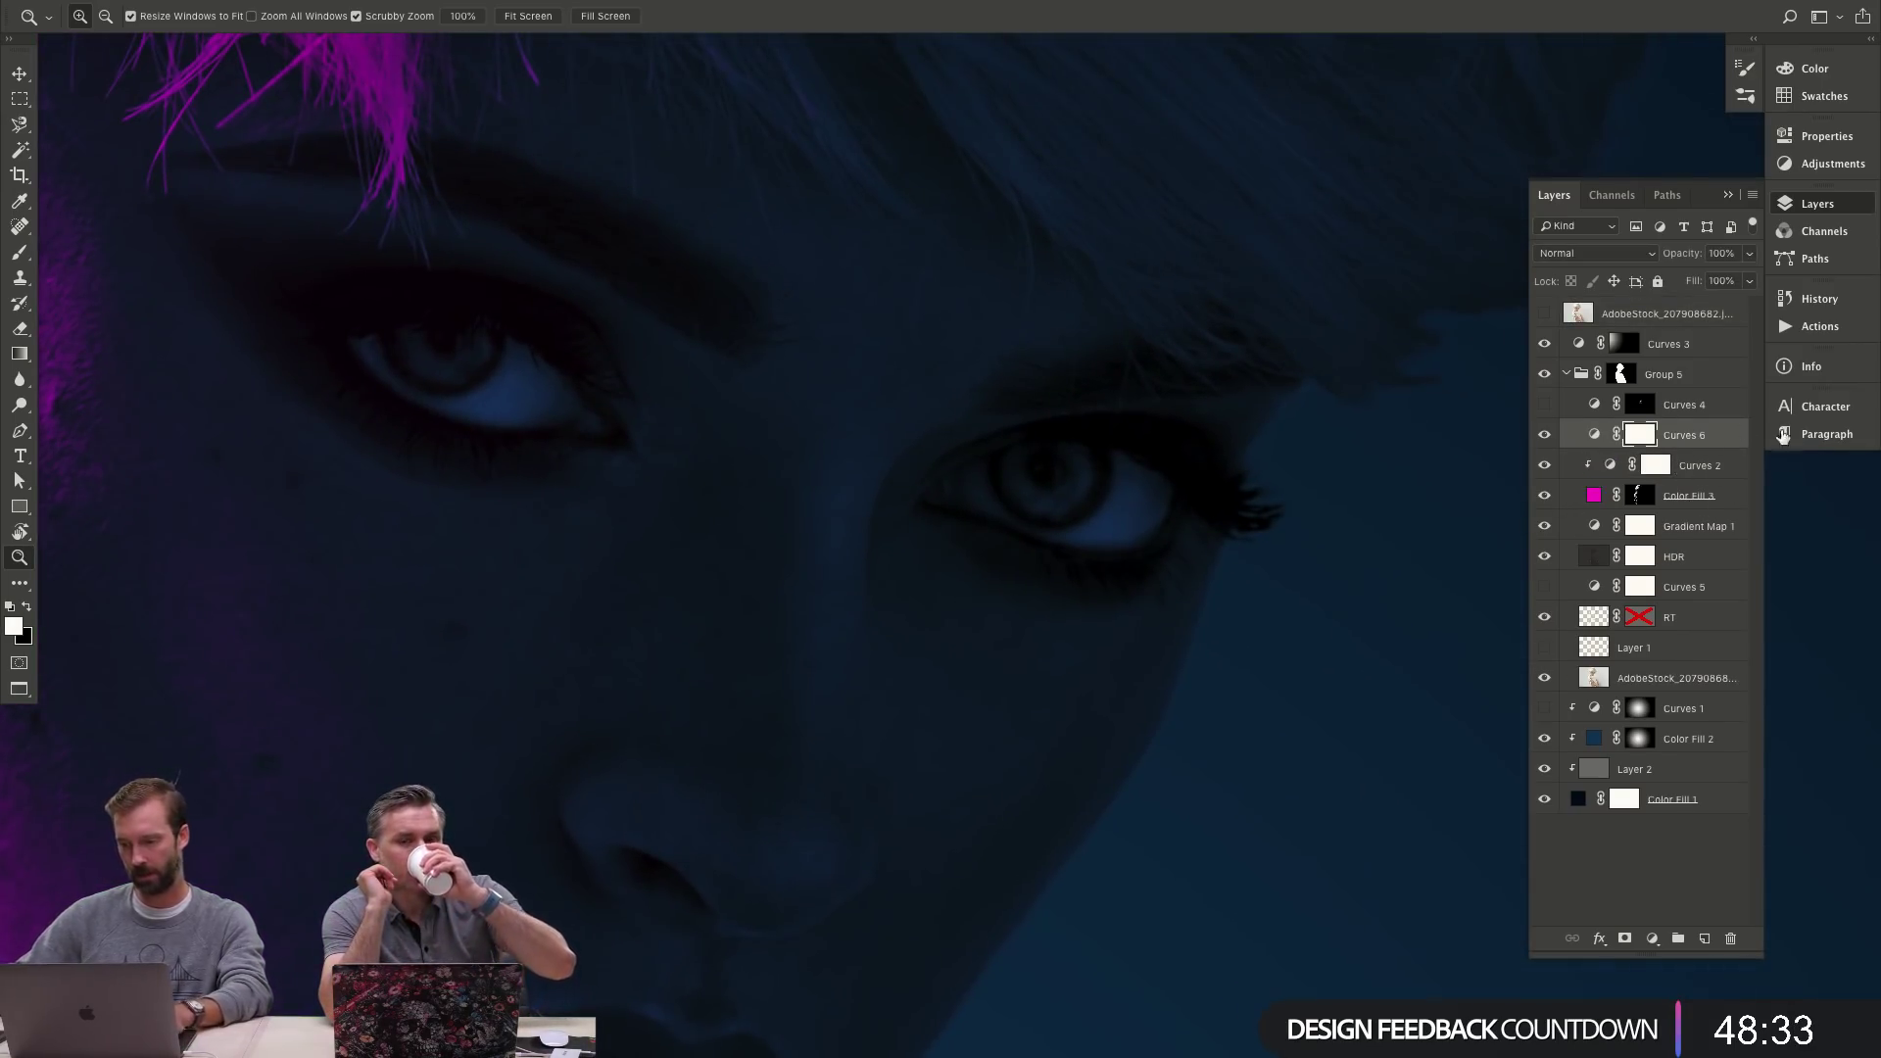
key("x")
- Raise the red curve strongly and the green curve slightly on the new Curves layer to tint the face toward magenta
double_click(1592, 438)
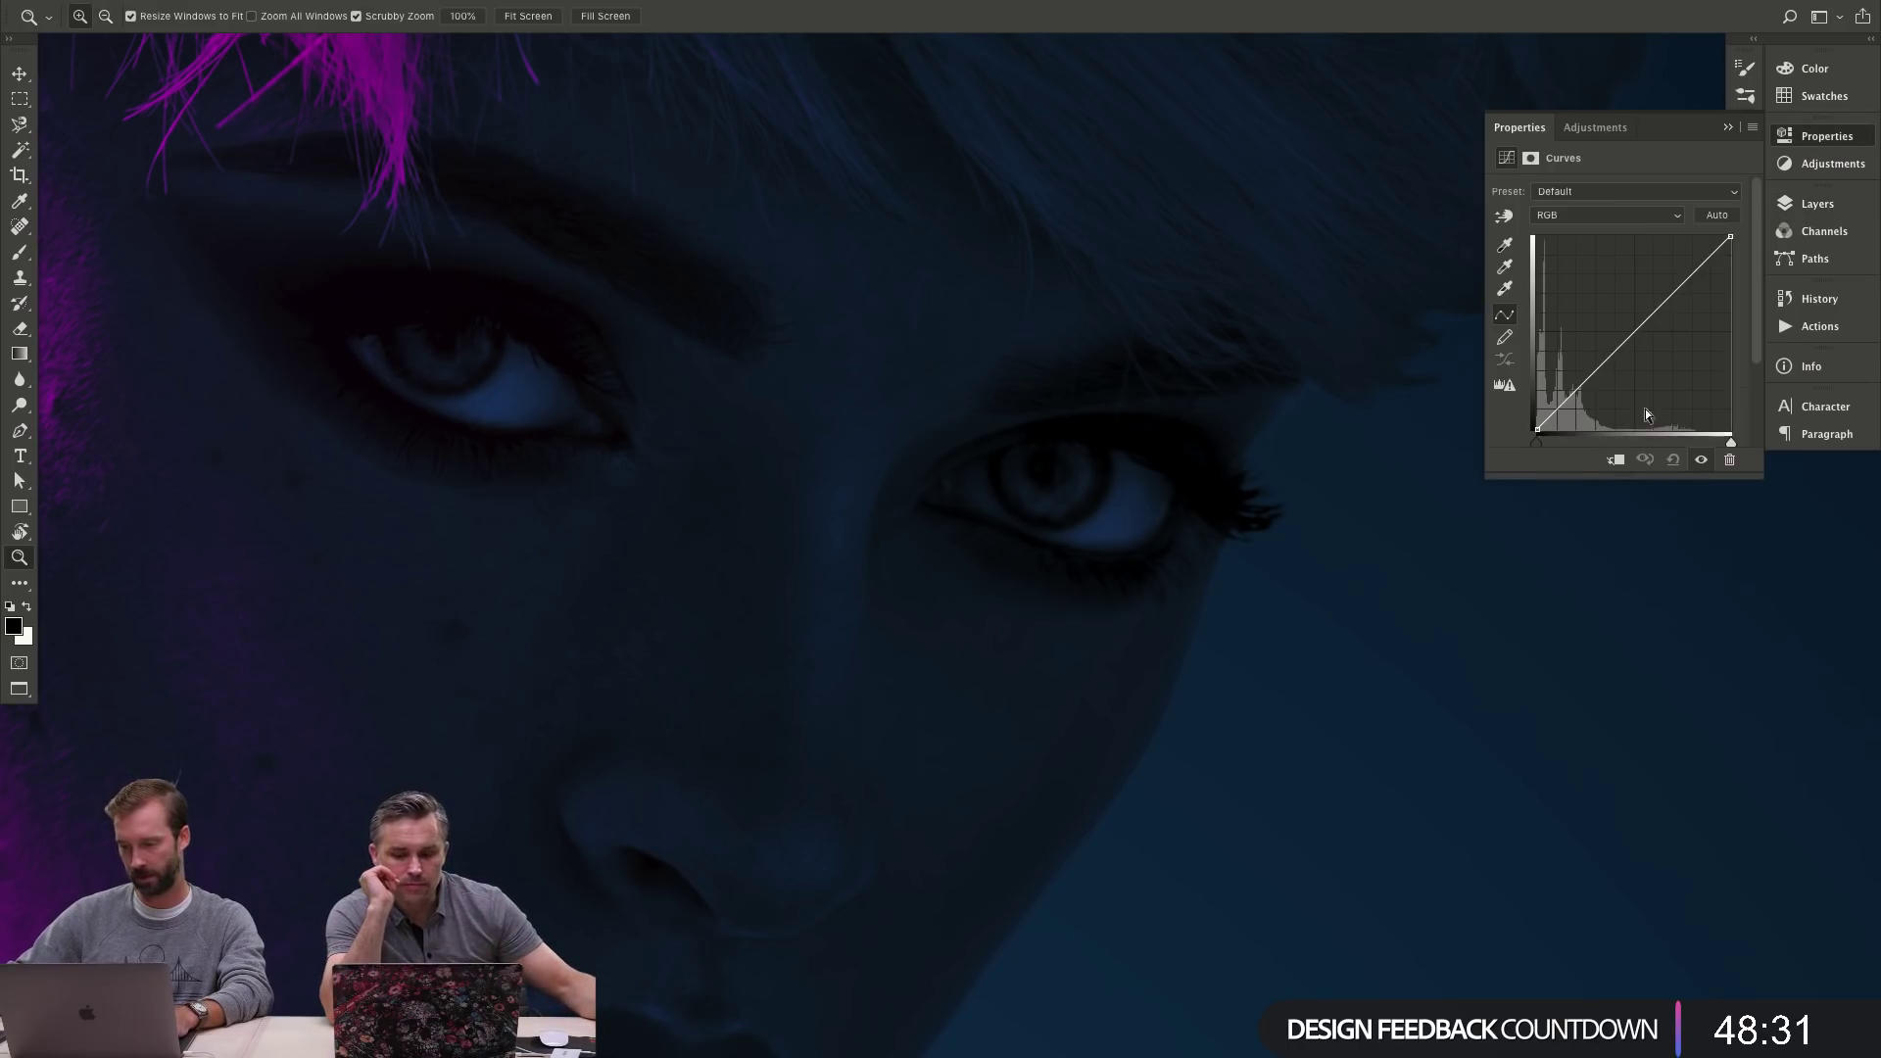
key("alt+3")
left_click_drag(1639, 357, 1616, 338)
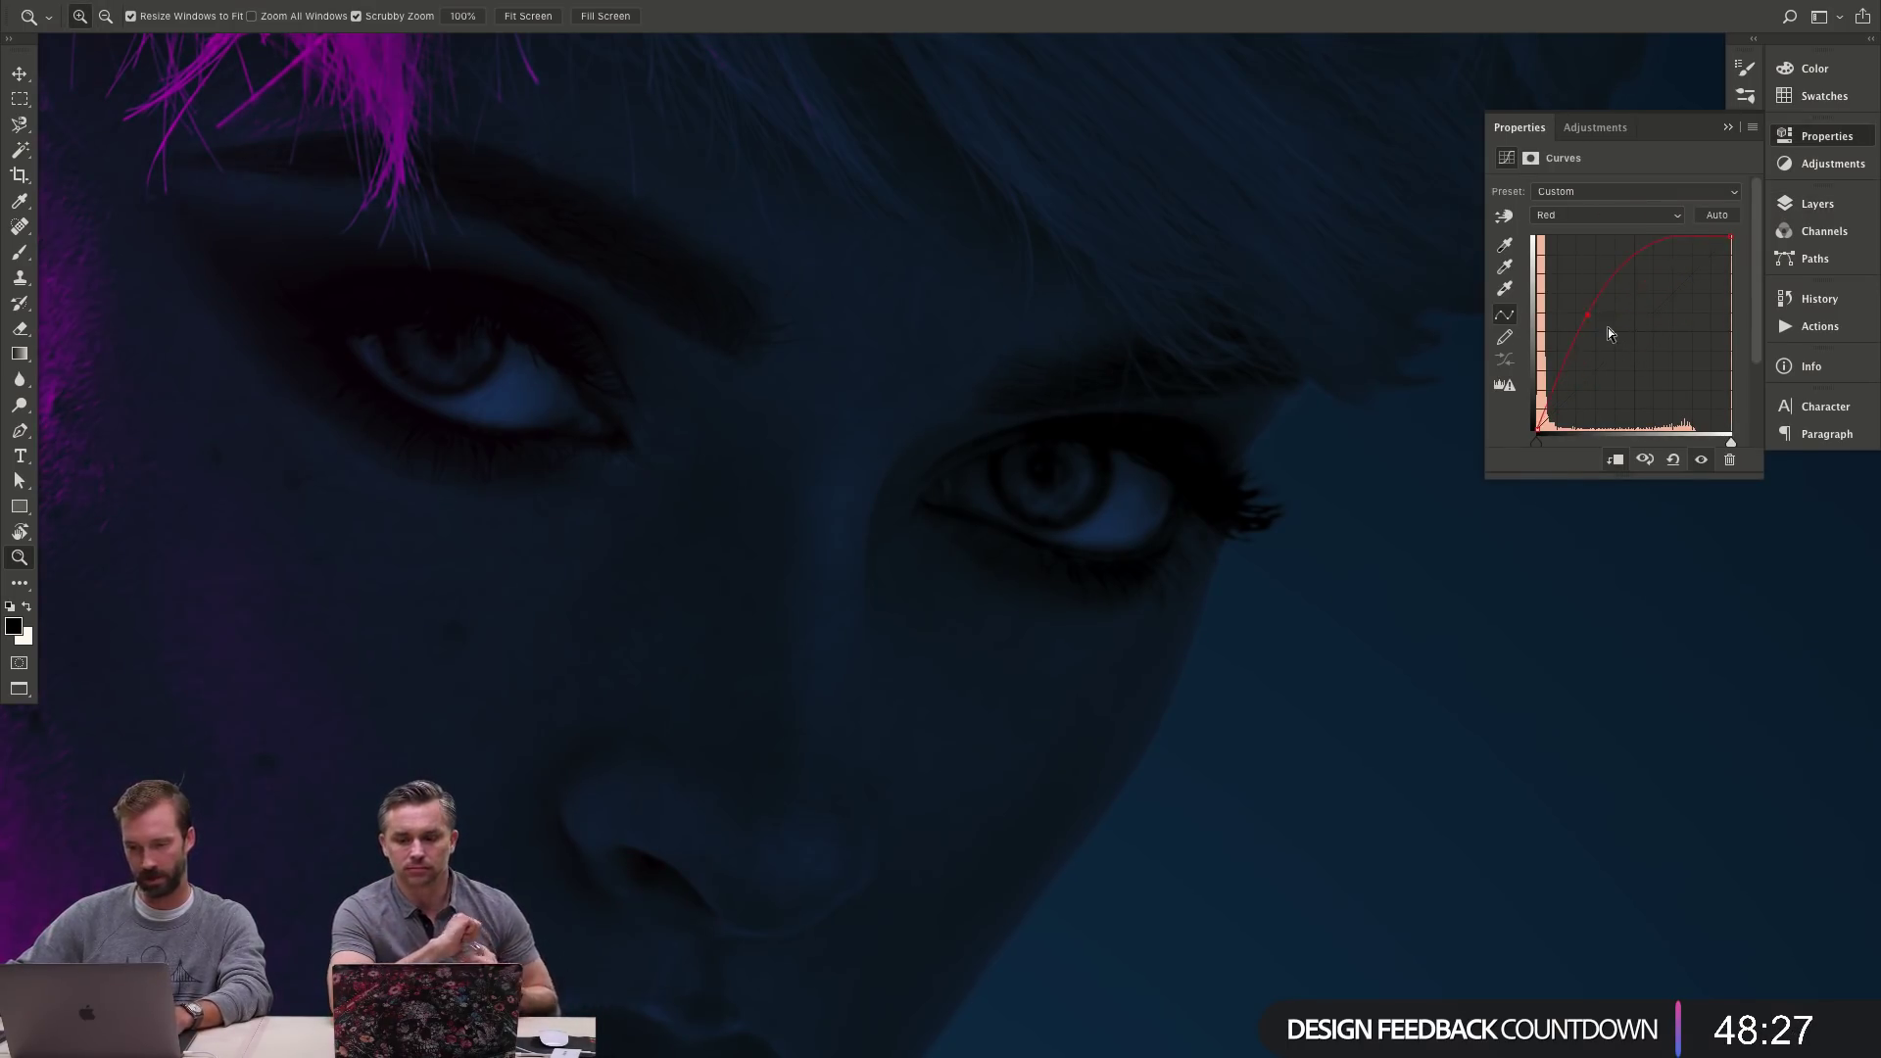
left_click(1822, 203)
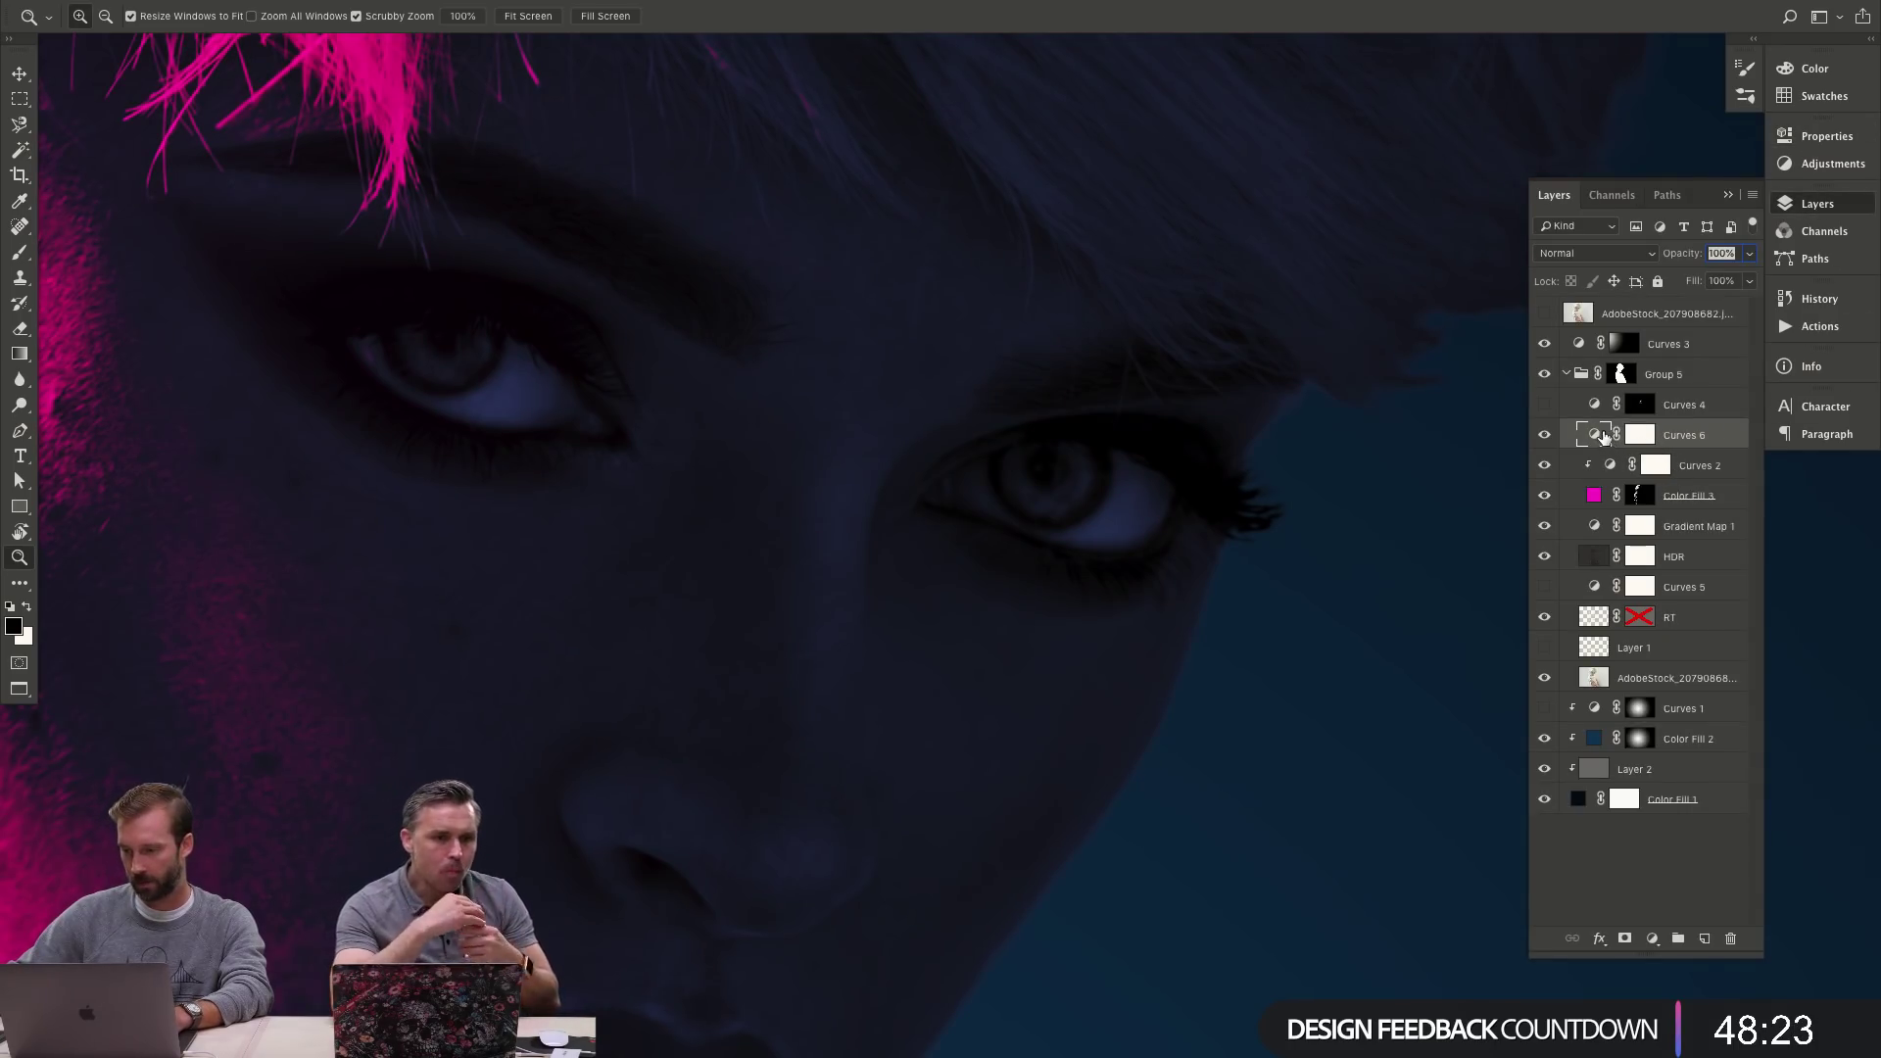
double_click(1627, 434)
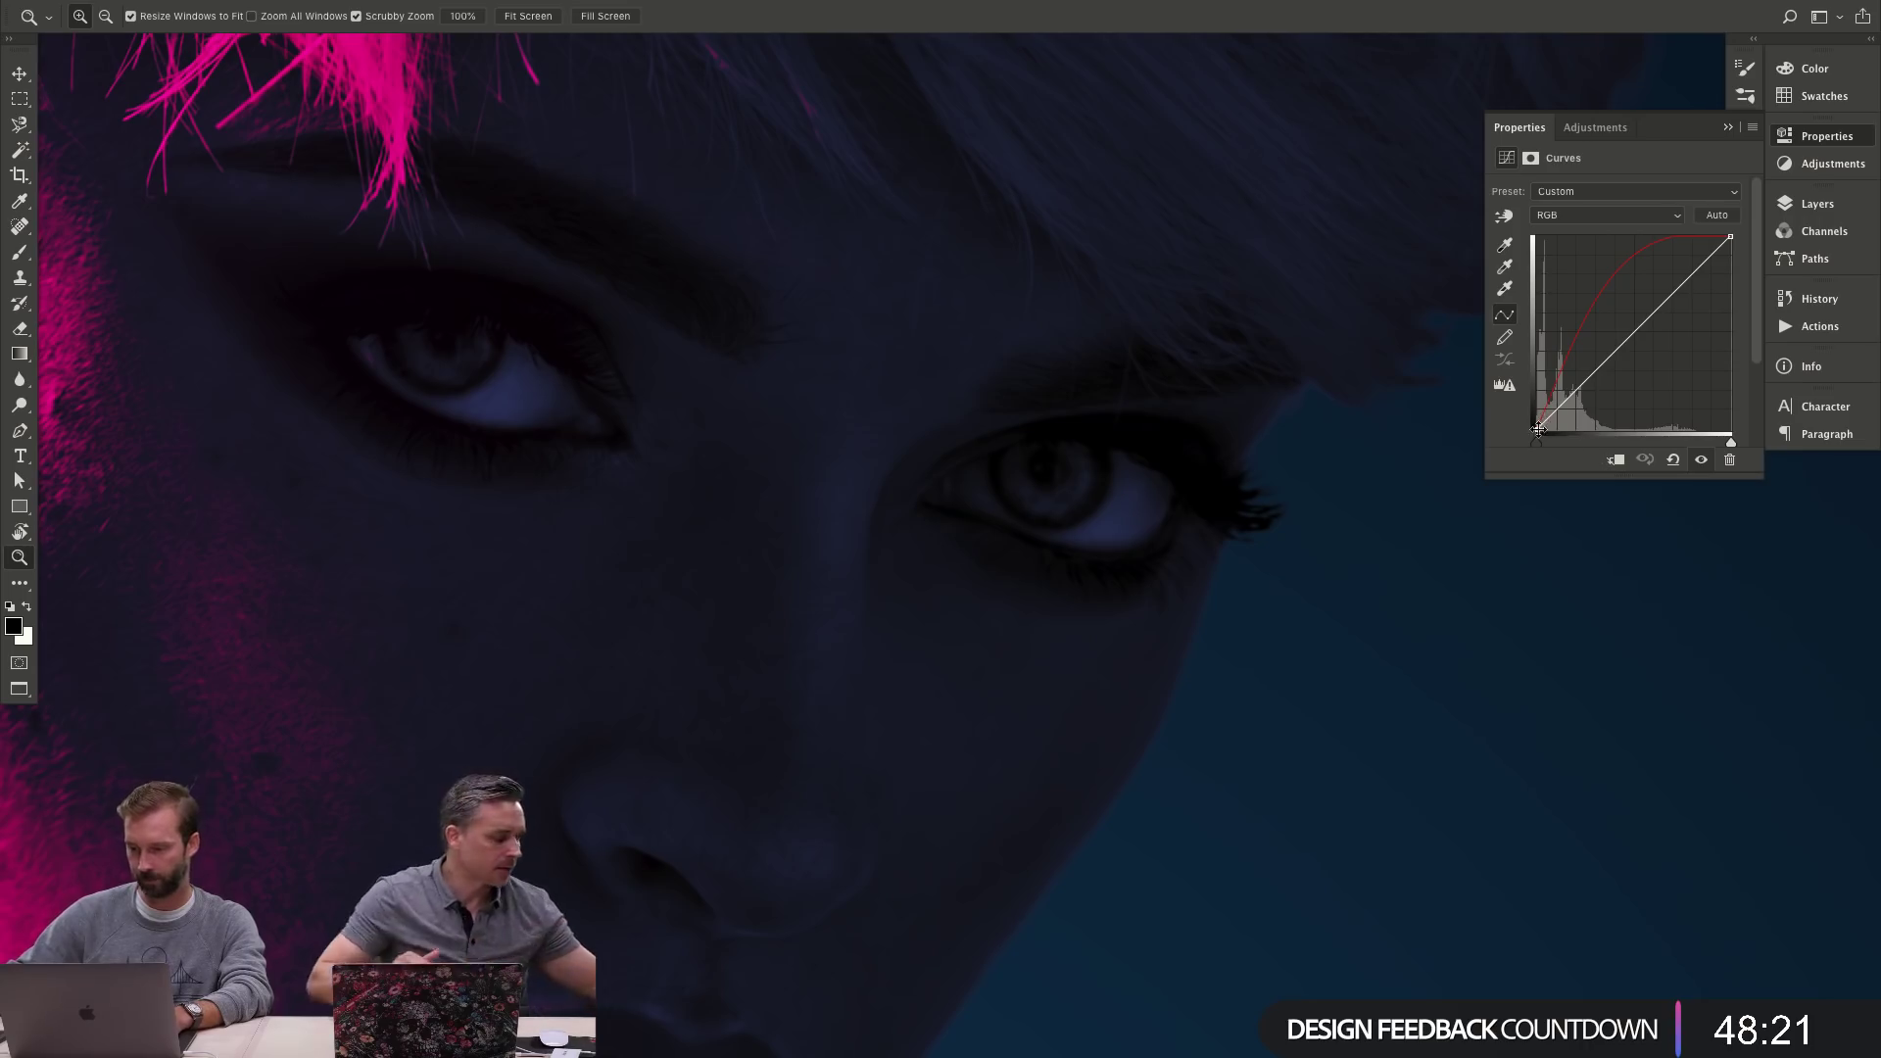
mouse_move(1543, 435)
left_mouse_down()
mouse_move(1526, 393)
mouse_move(1539, 431)
left_mouse_up()
key("alt+4")
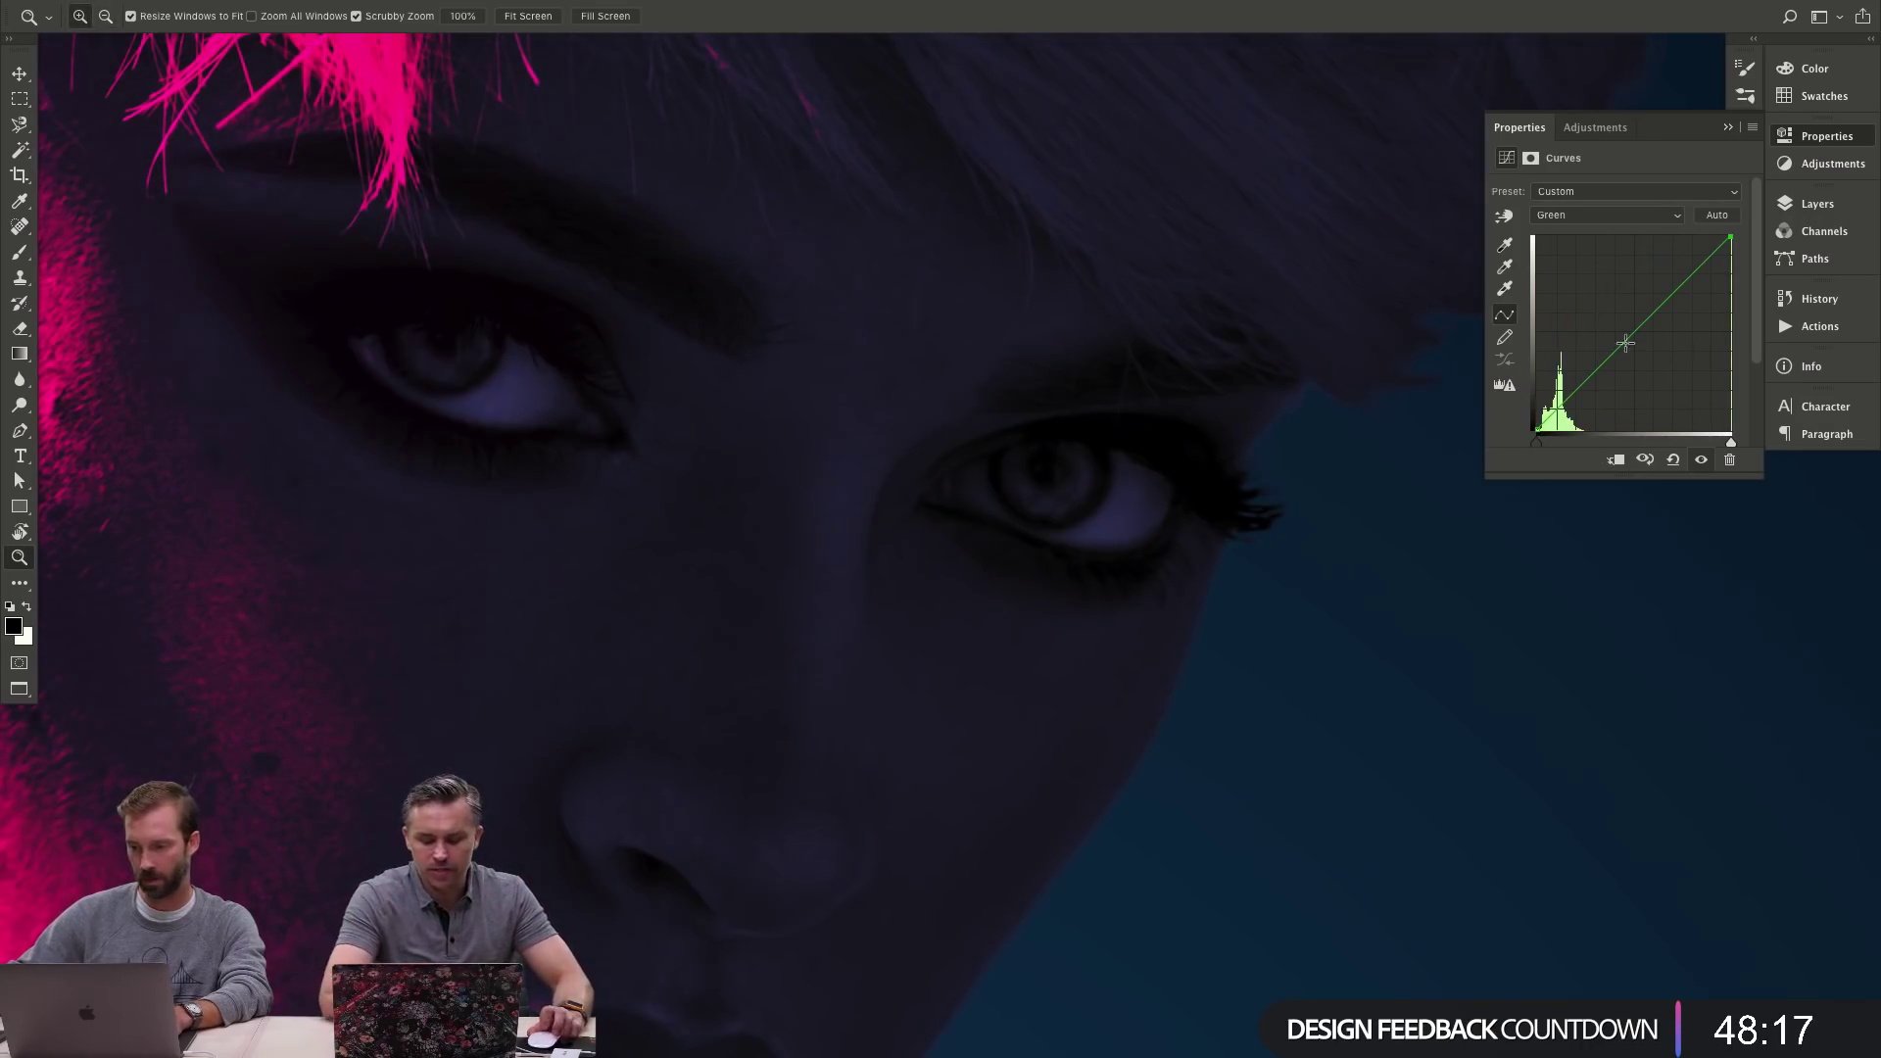
left_click_drag(1621, 344, 1583, 284)
- Lift the blue curve moderately and push the red curve up to its maximum across nearly the whole tonal range
key("alt+3")
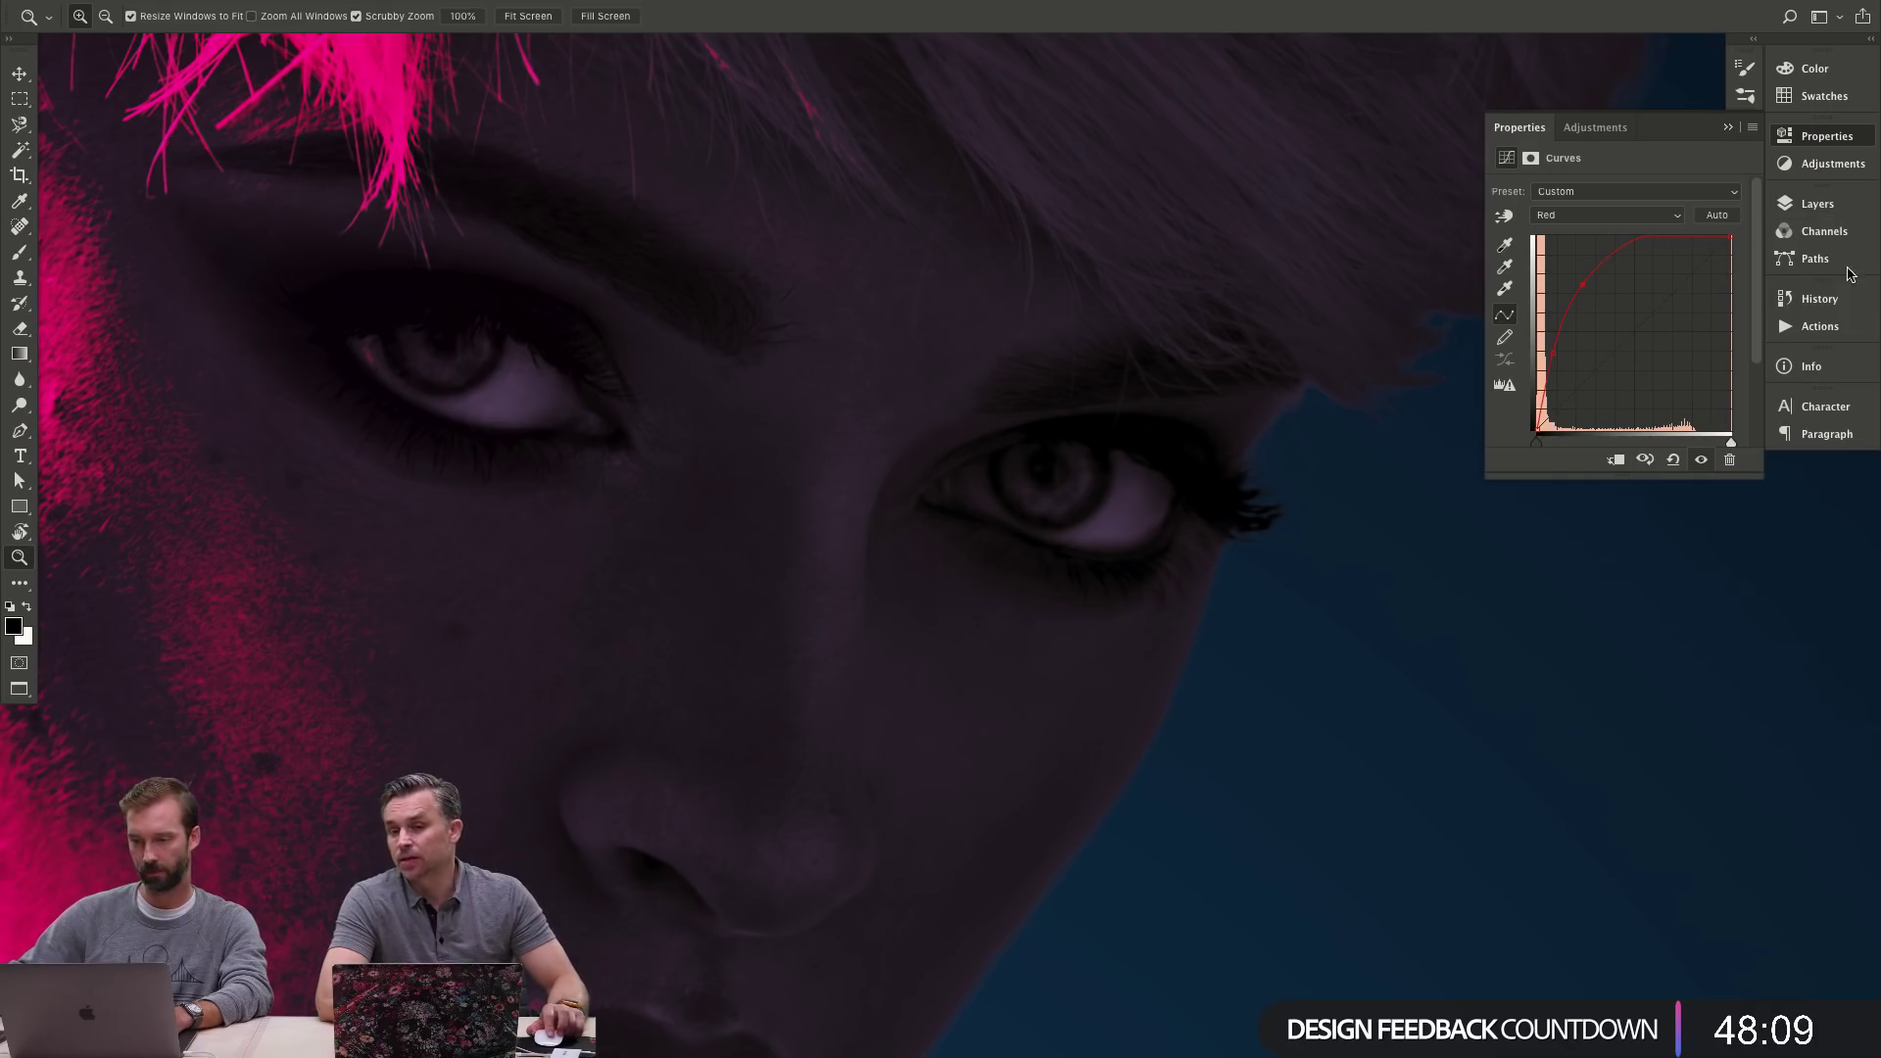
key("alt+5")
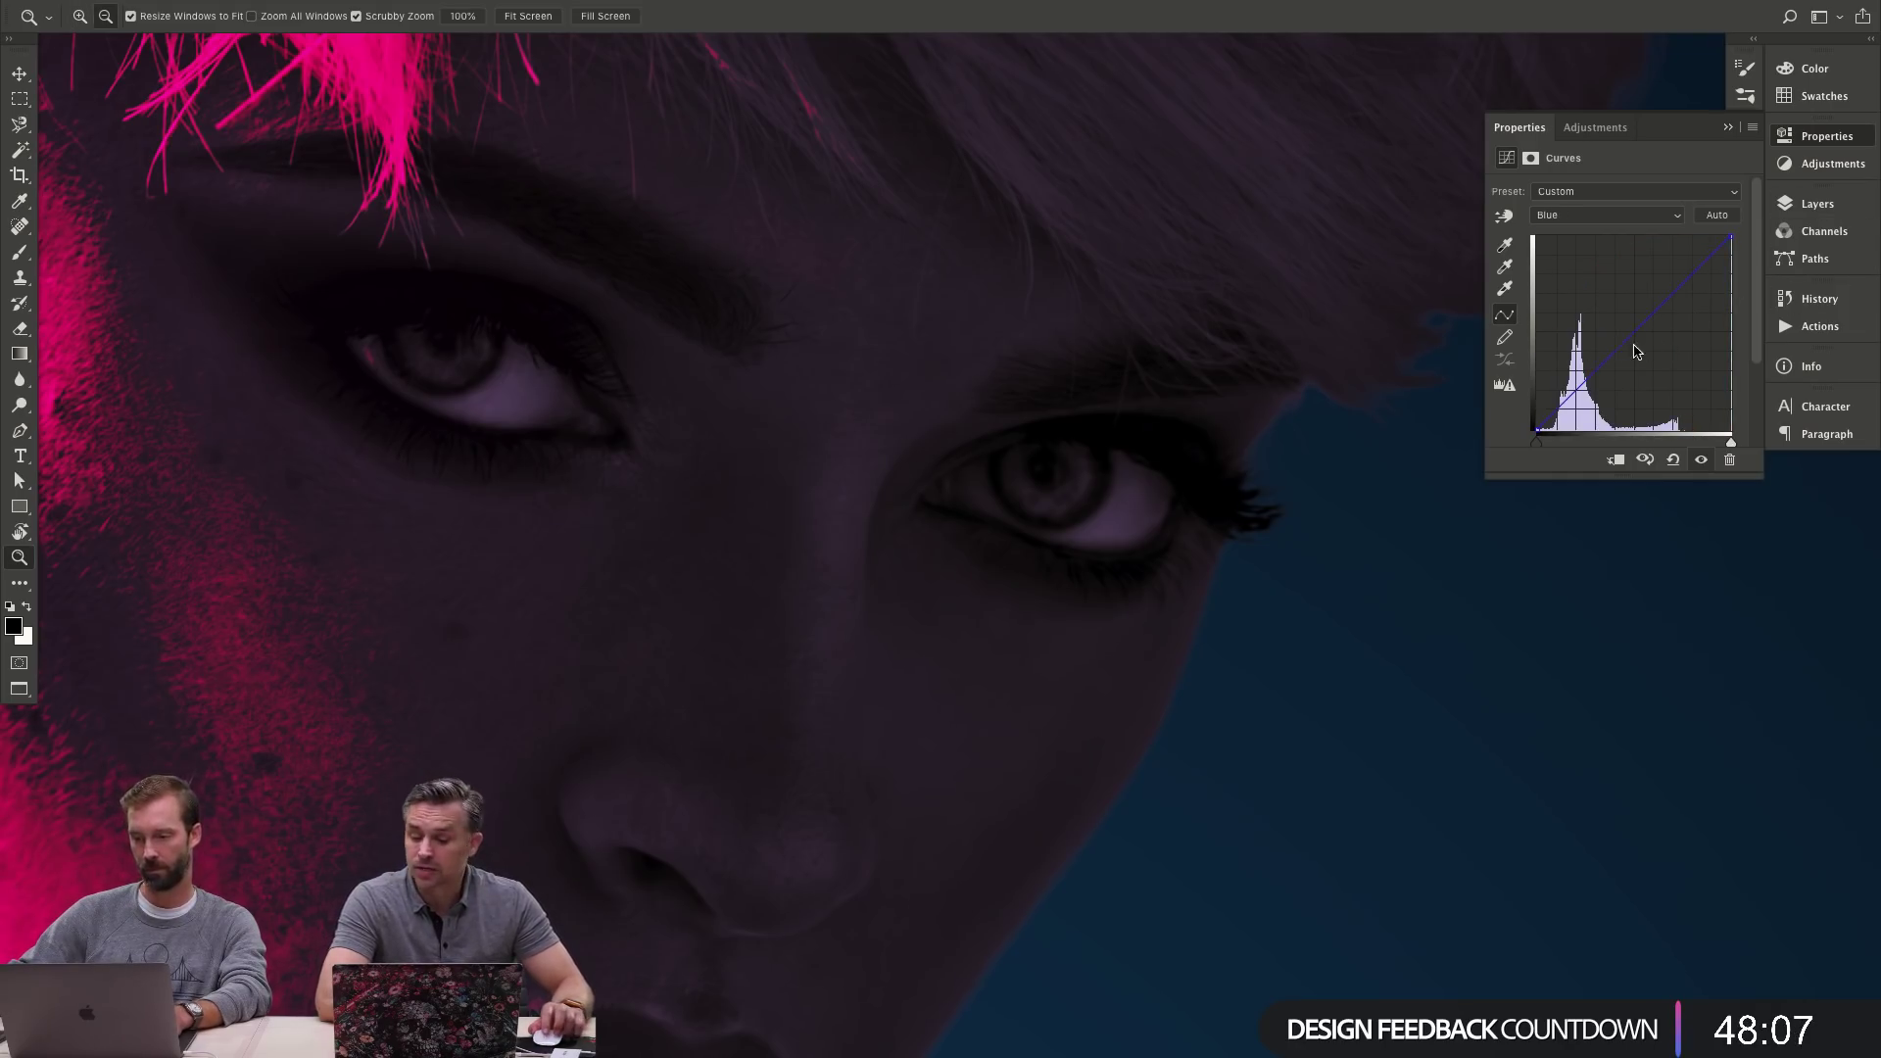
left_click_drag(1634, 351, 1622, 243)
key("alt+3")
left_click_drag(1622, 243, 1626, 244)
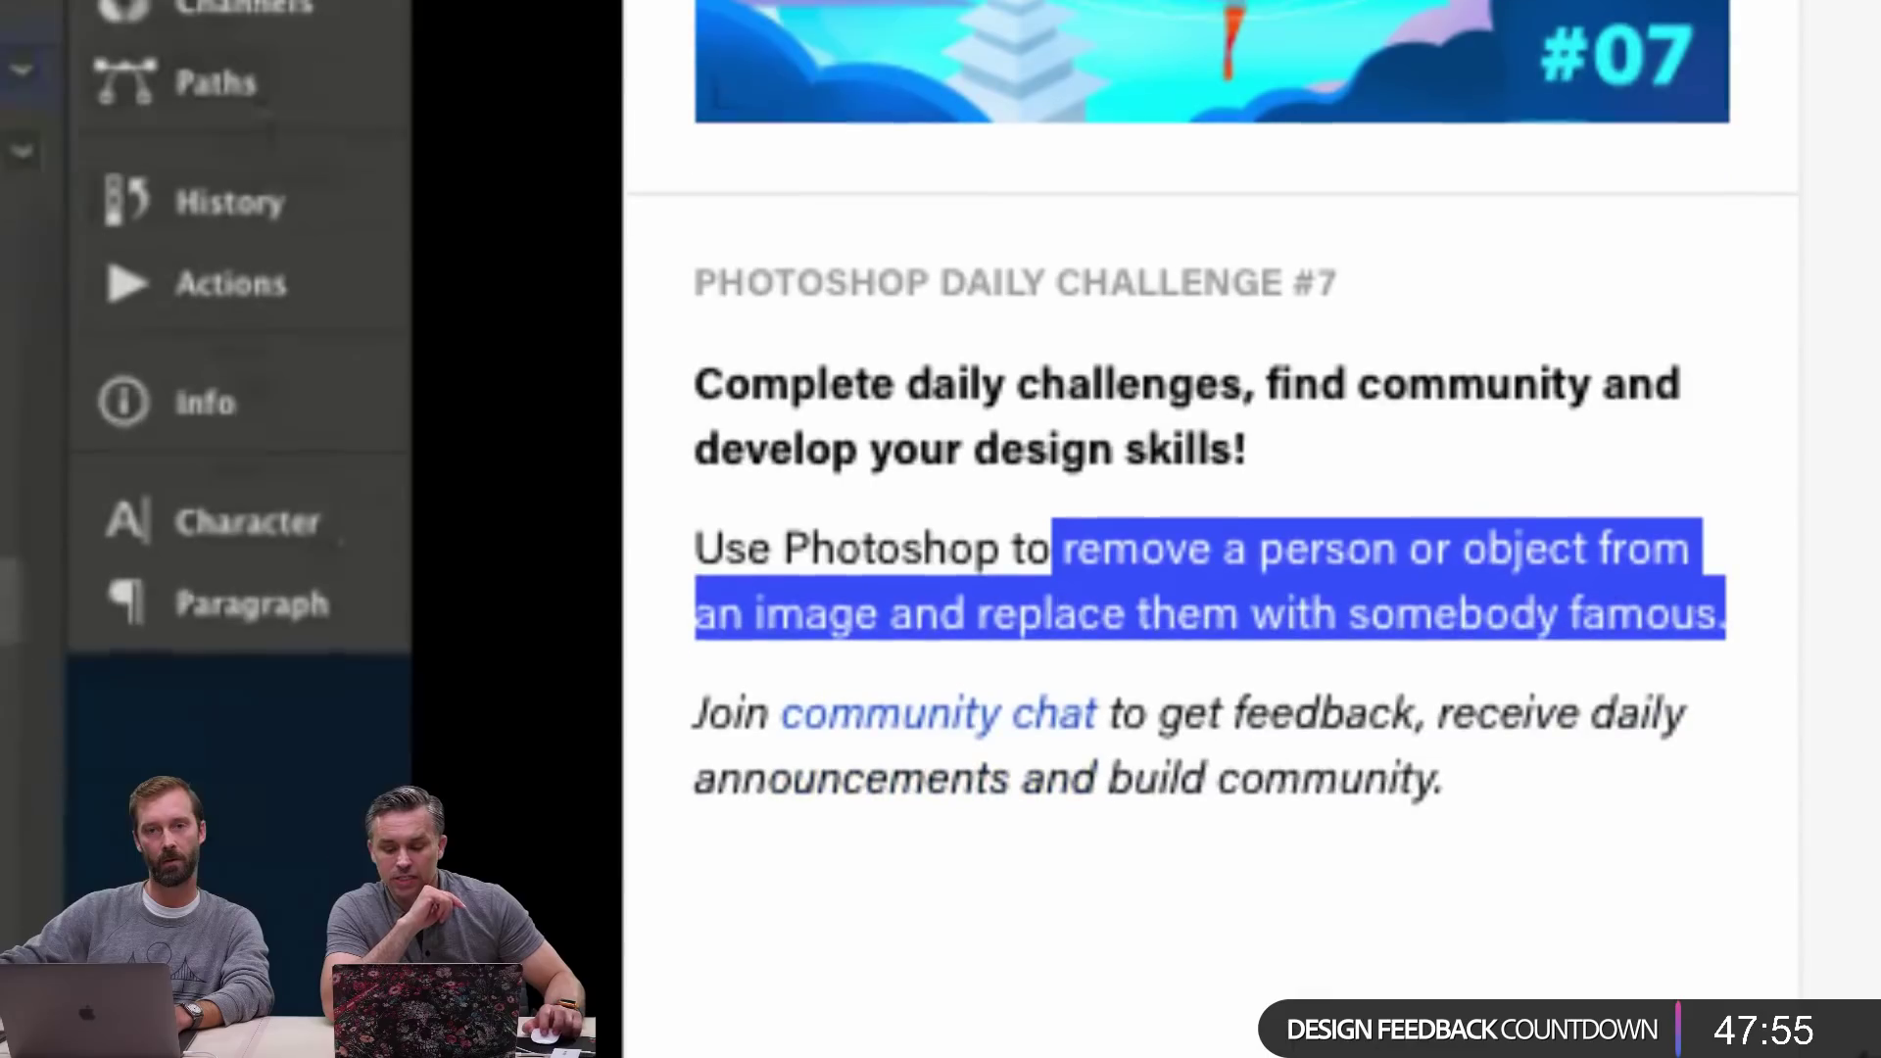
left_click_drag(1341, 746, 1352, 747)
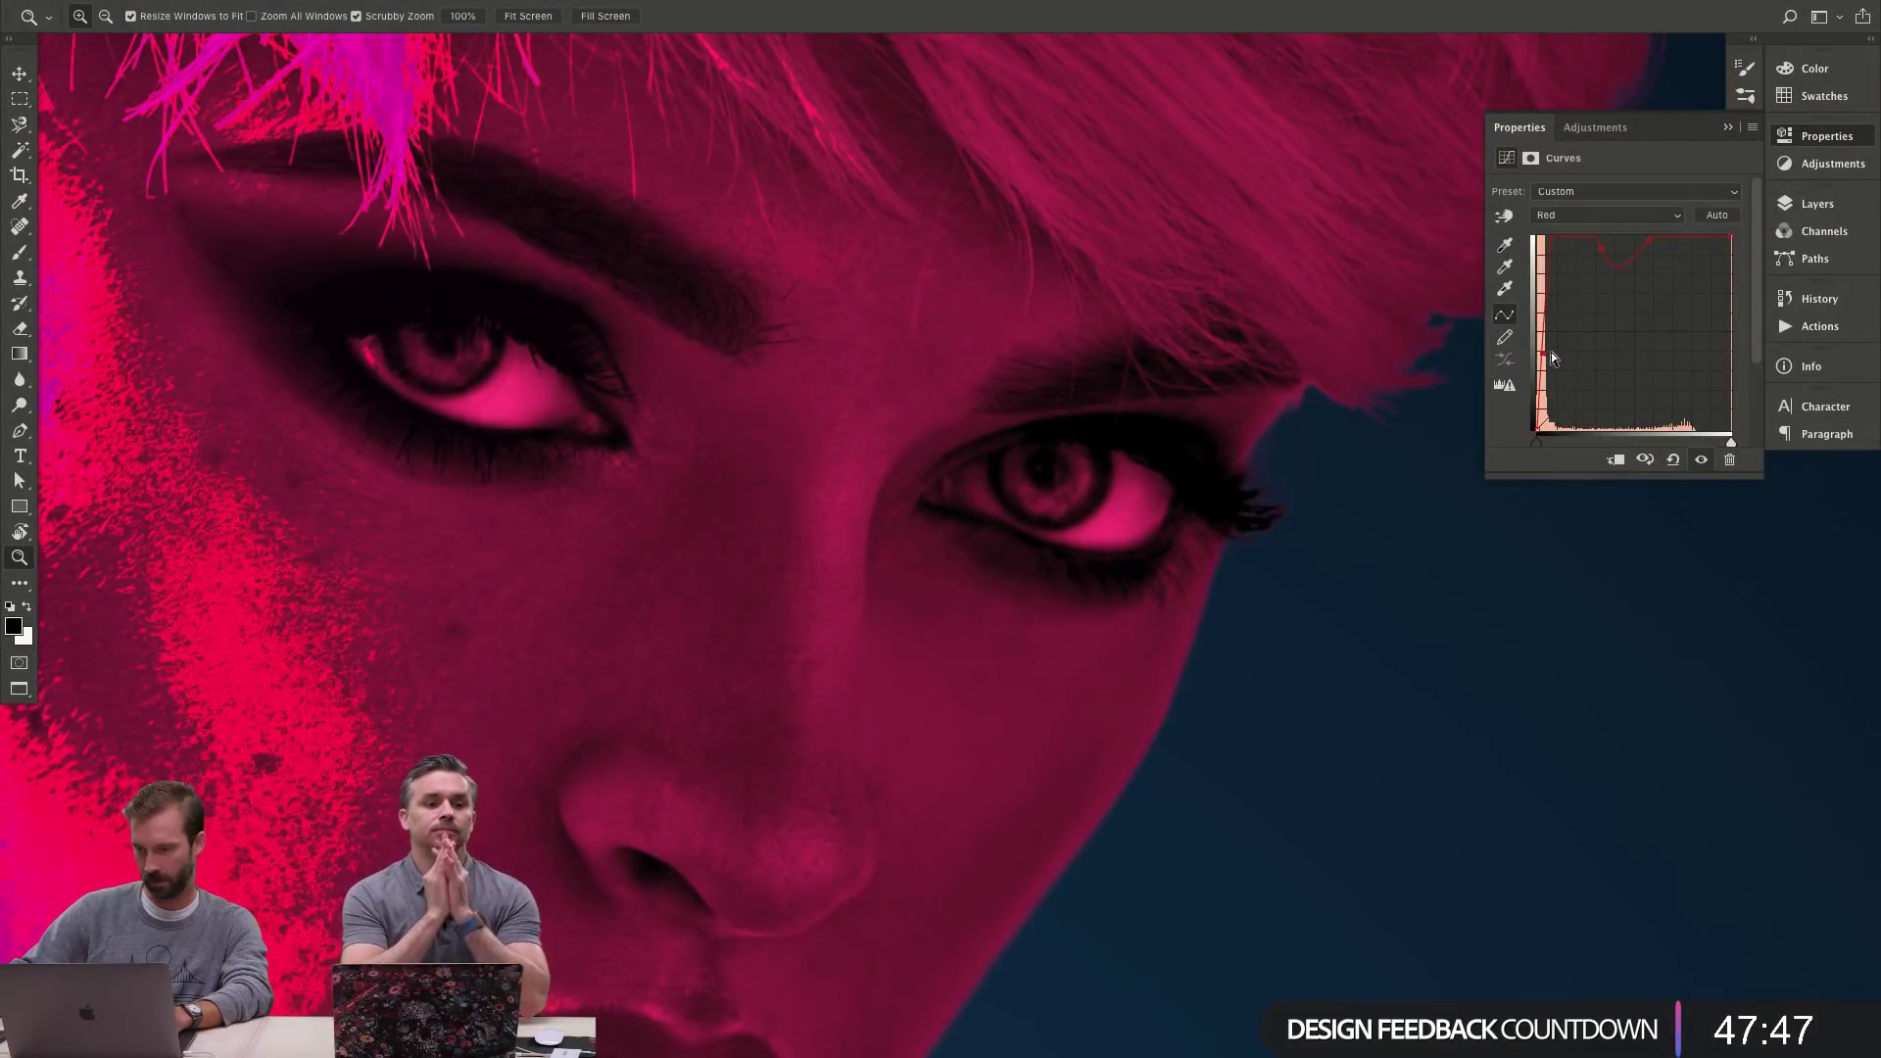
left_click_drag(1544, 355, 1669, 260)
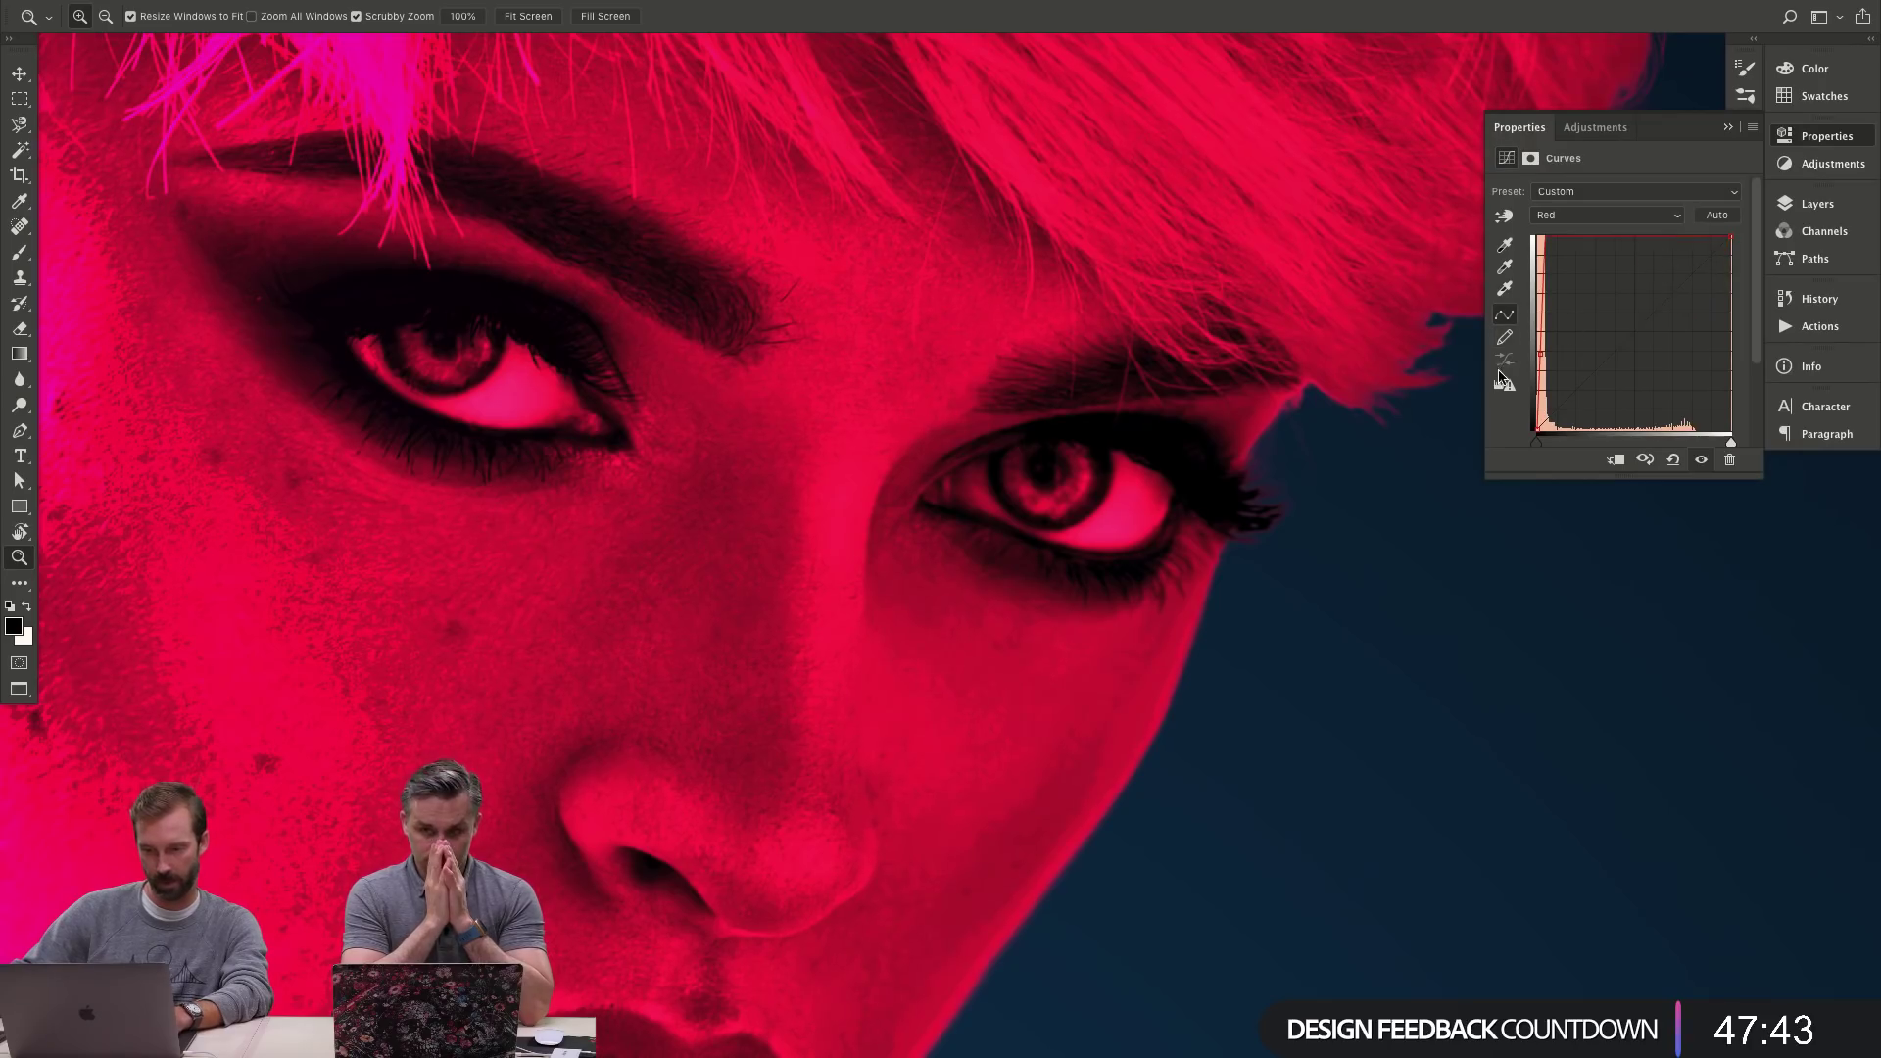
- Raise the blue curve further, return to the RGB curve and invert the Curves layer's mask to black
key("alt+4")
key("alt+5")
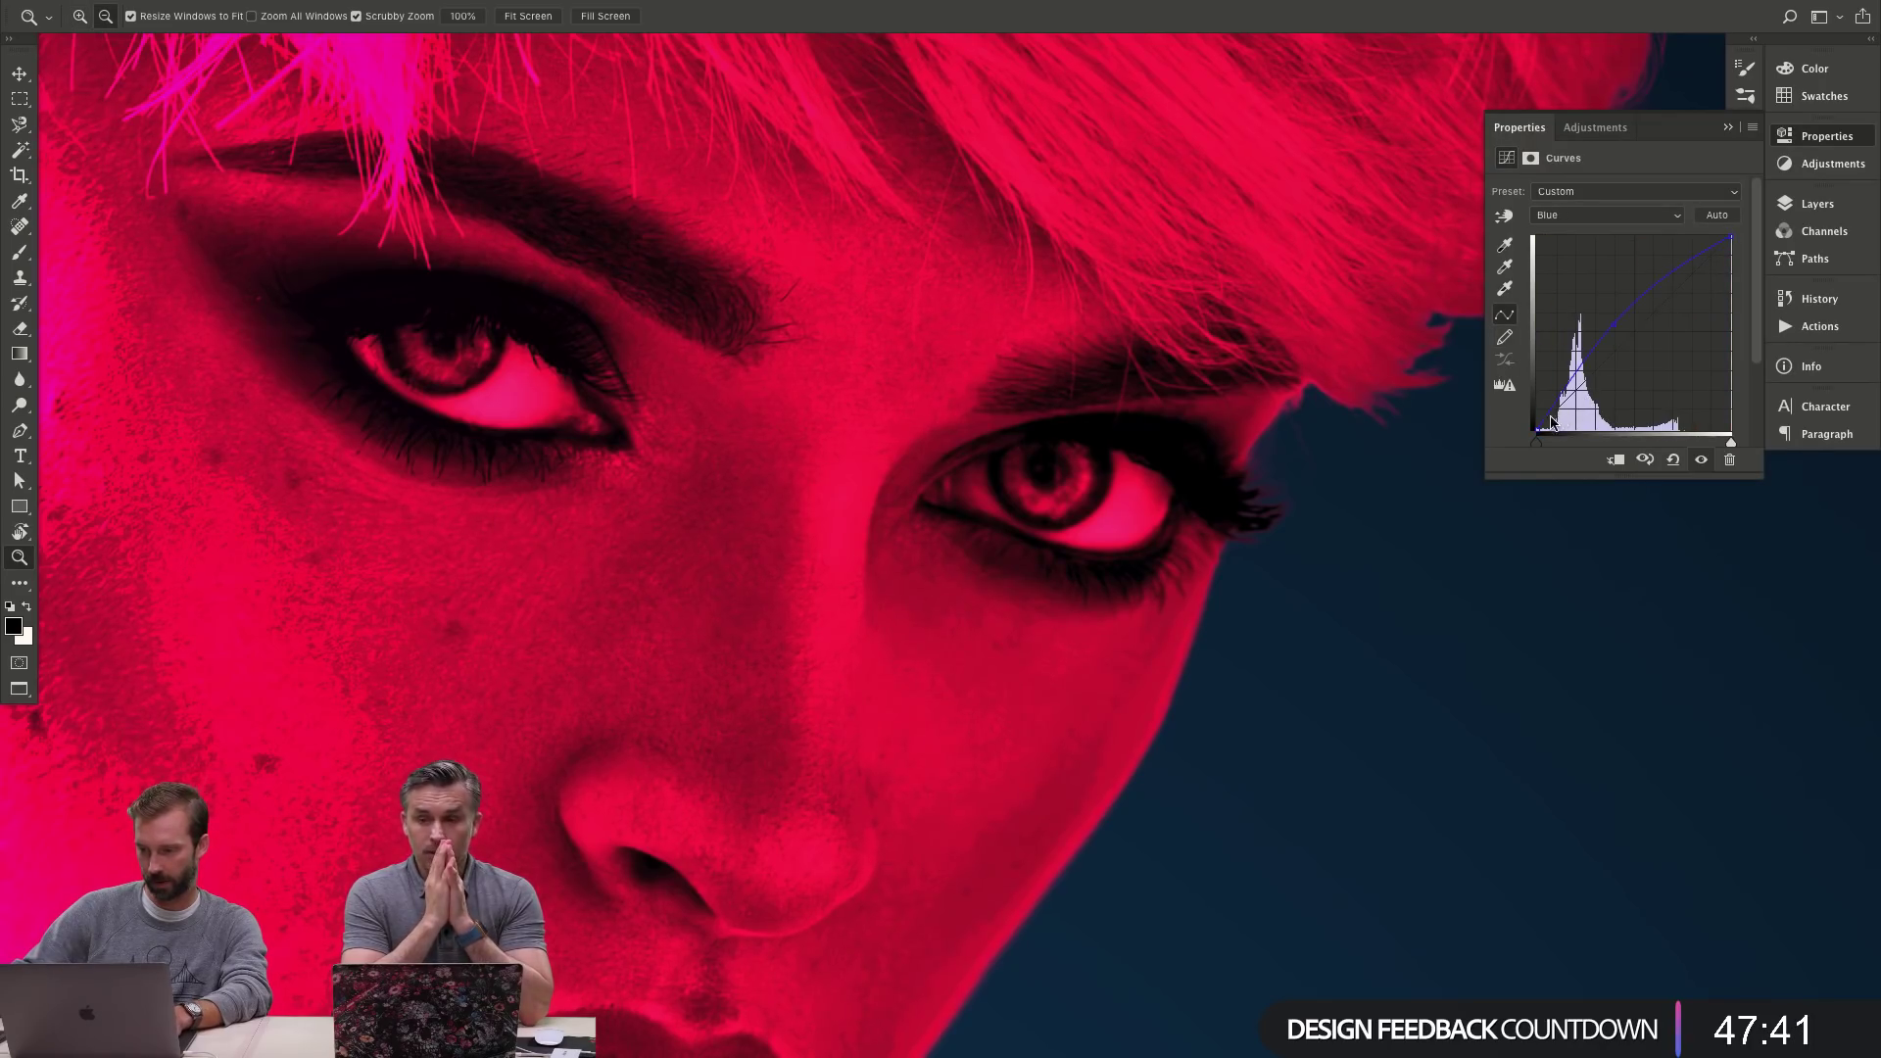
mouse_move(1614, 329)
left_mouse_down()
mouse_move(1584, 304)
mouse_move(1571, 365)
mouse_move(1580, 315)
left_mouse_up()
key("alt+2")
key("ctrl+i")
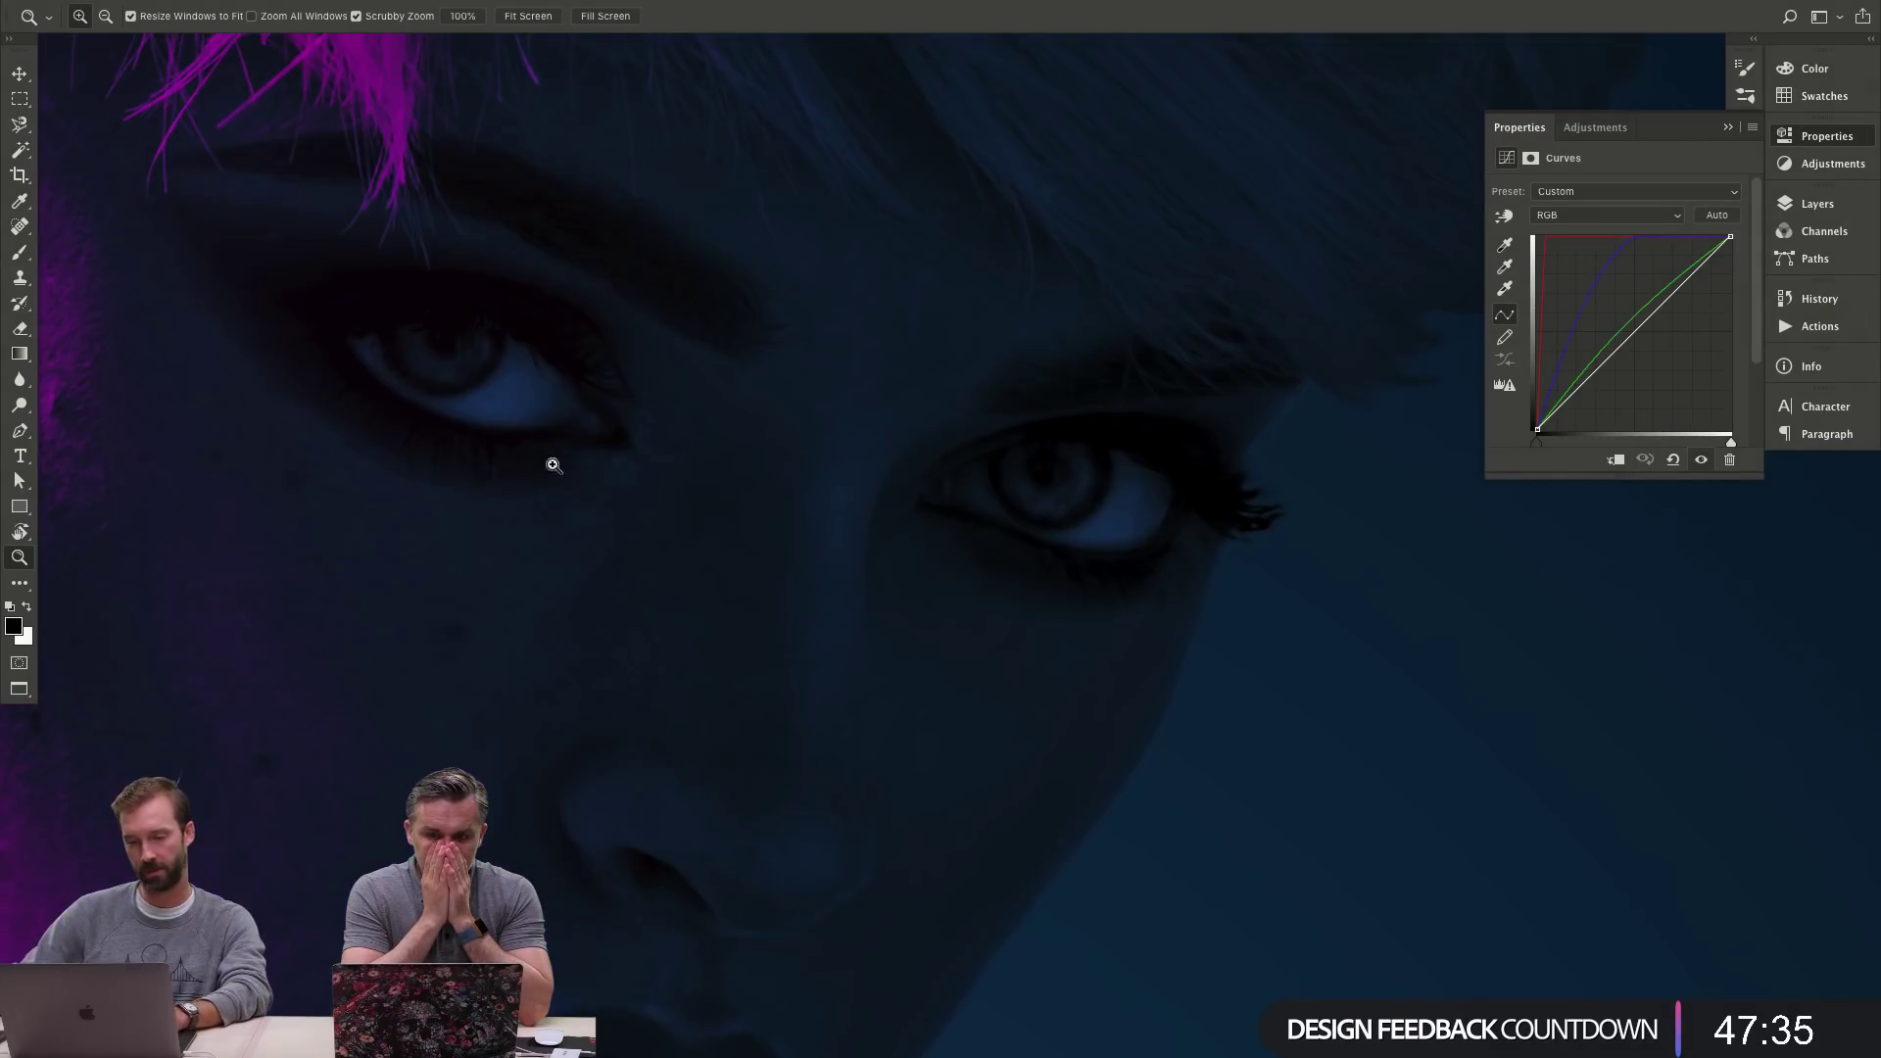
- Paint white on the Curves 6 mask over the iris nearest the magenta light, using a soft brush at 10% opacity
left_click(546, 370)
key("b")
left_click_drag(828, 441, 686, 441)
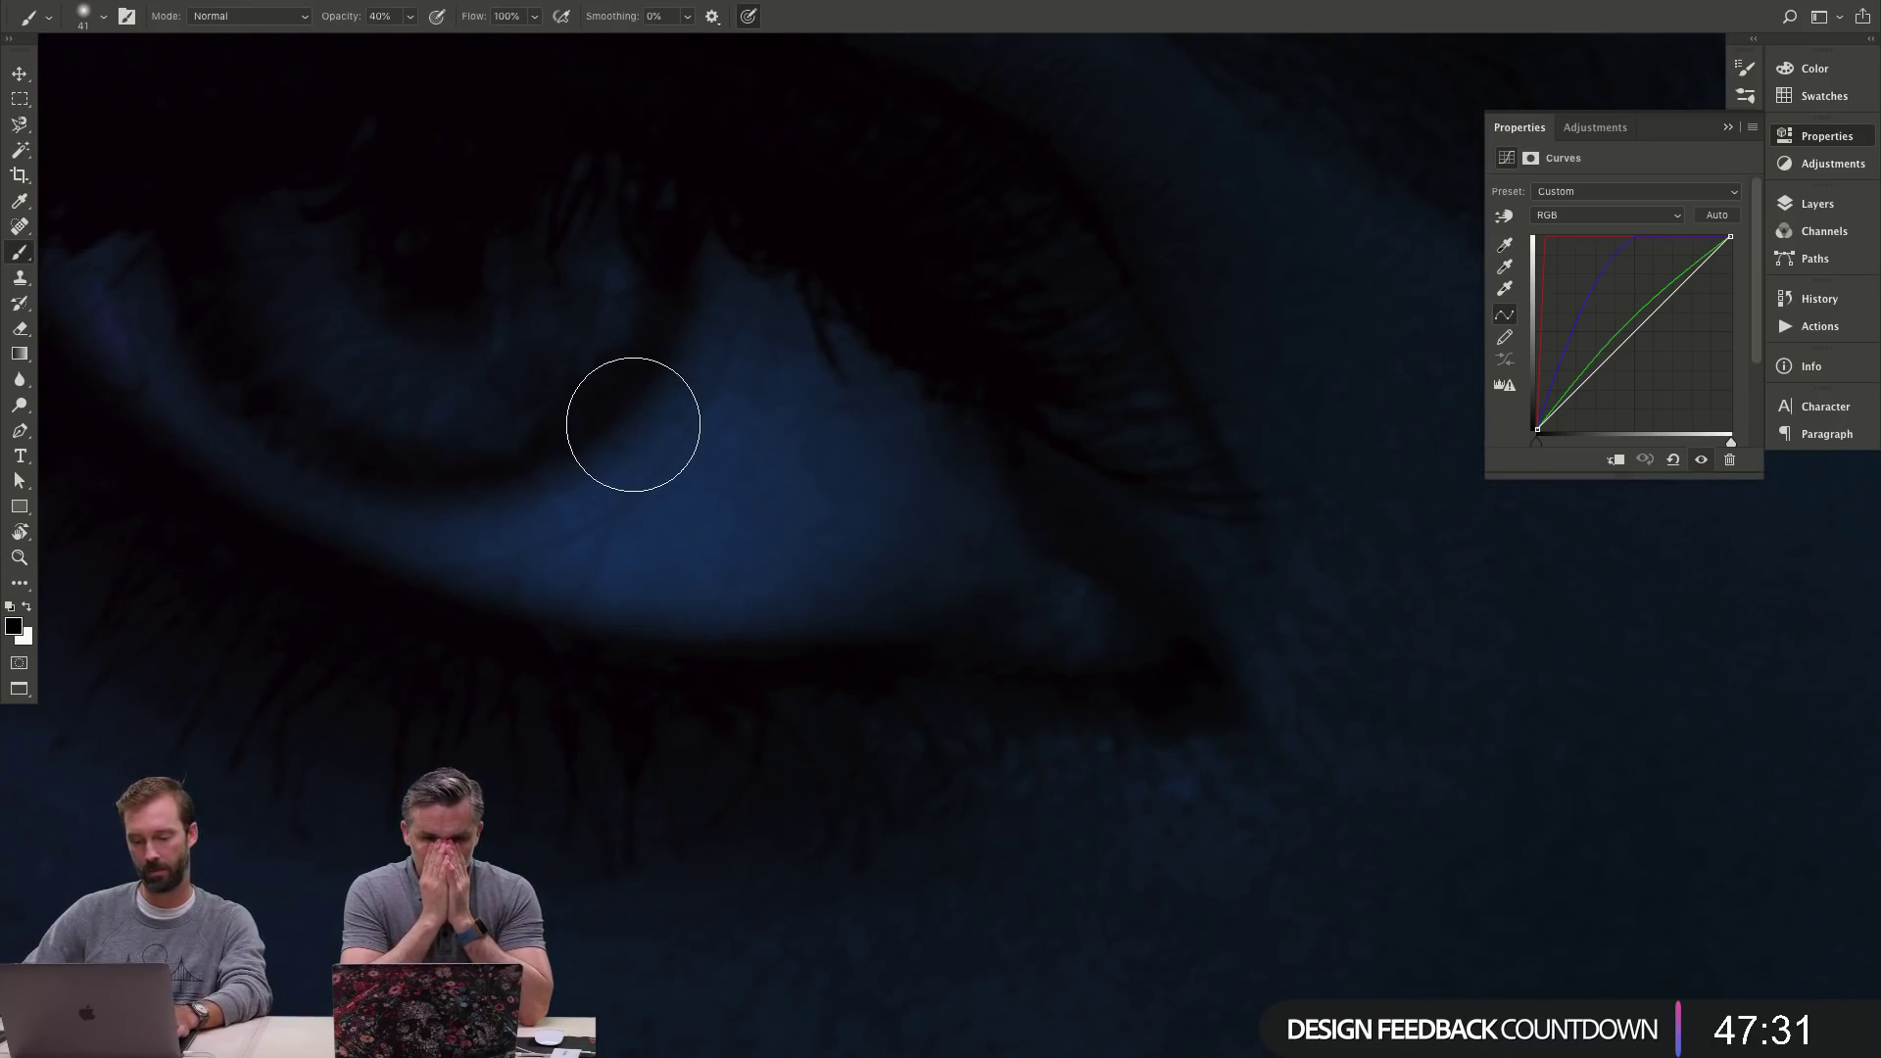
key("1")
left_click_drag(760, 519, 1024, 572)
left_click_drag(691, 517, 666, 518)
key("x")
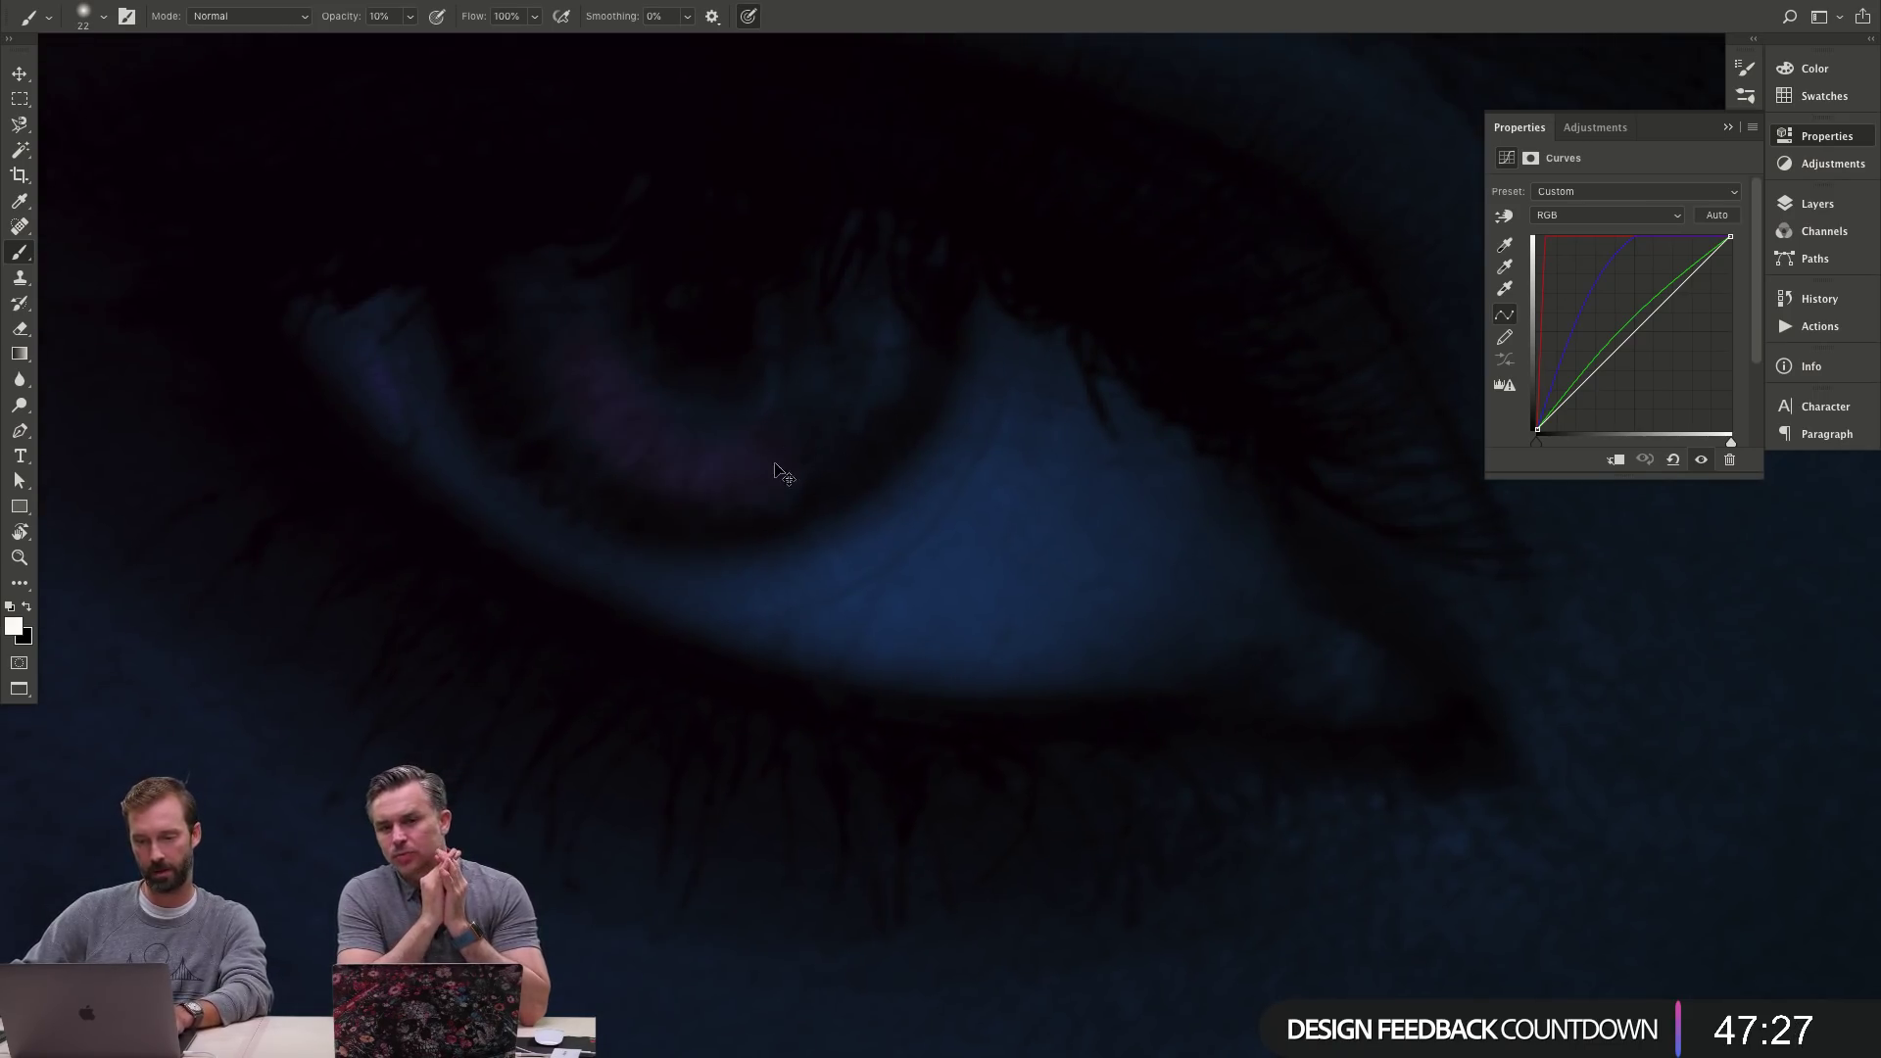
left_click_drag(774, 470, 862, 473)
mouse_move(827, 378)
left_mouse_down()
mouse_move(608, 357)
mouse_move(852, 391)
left_mouse_up()
key("z")
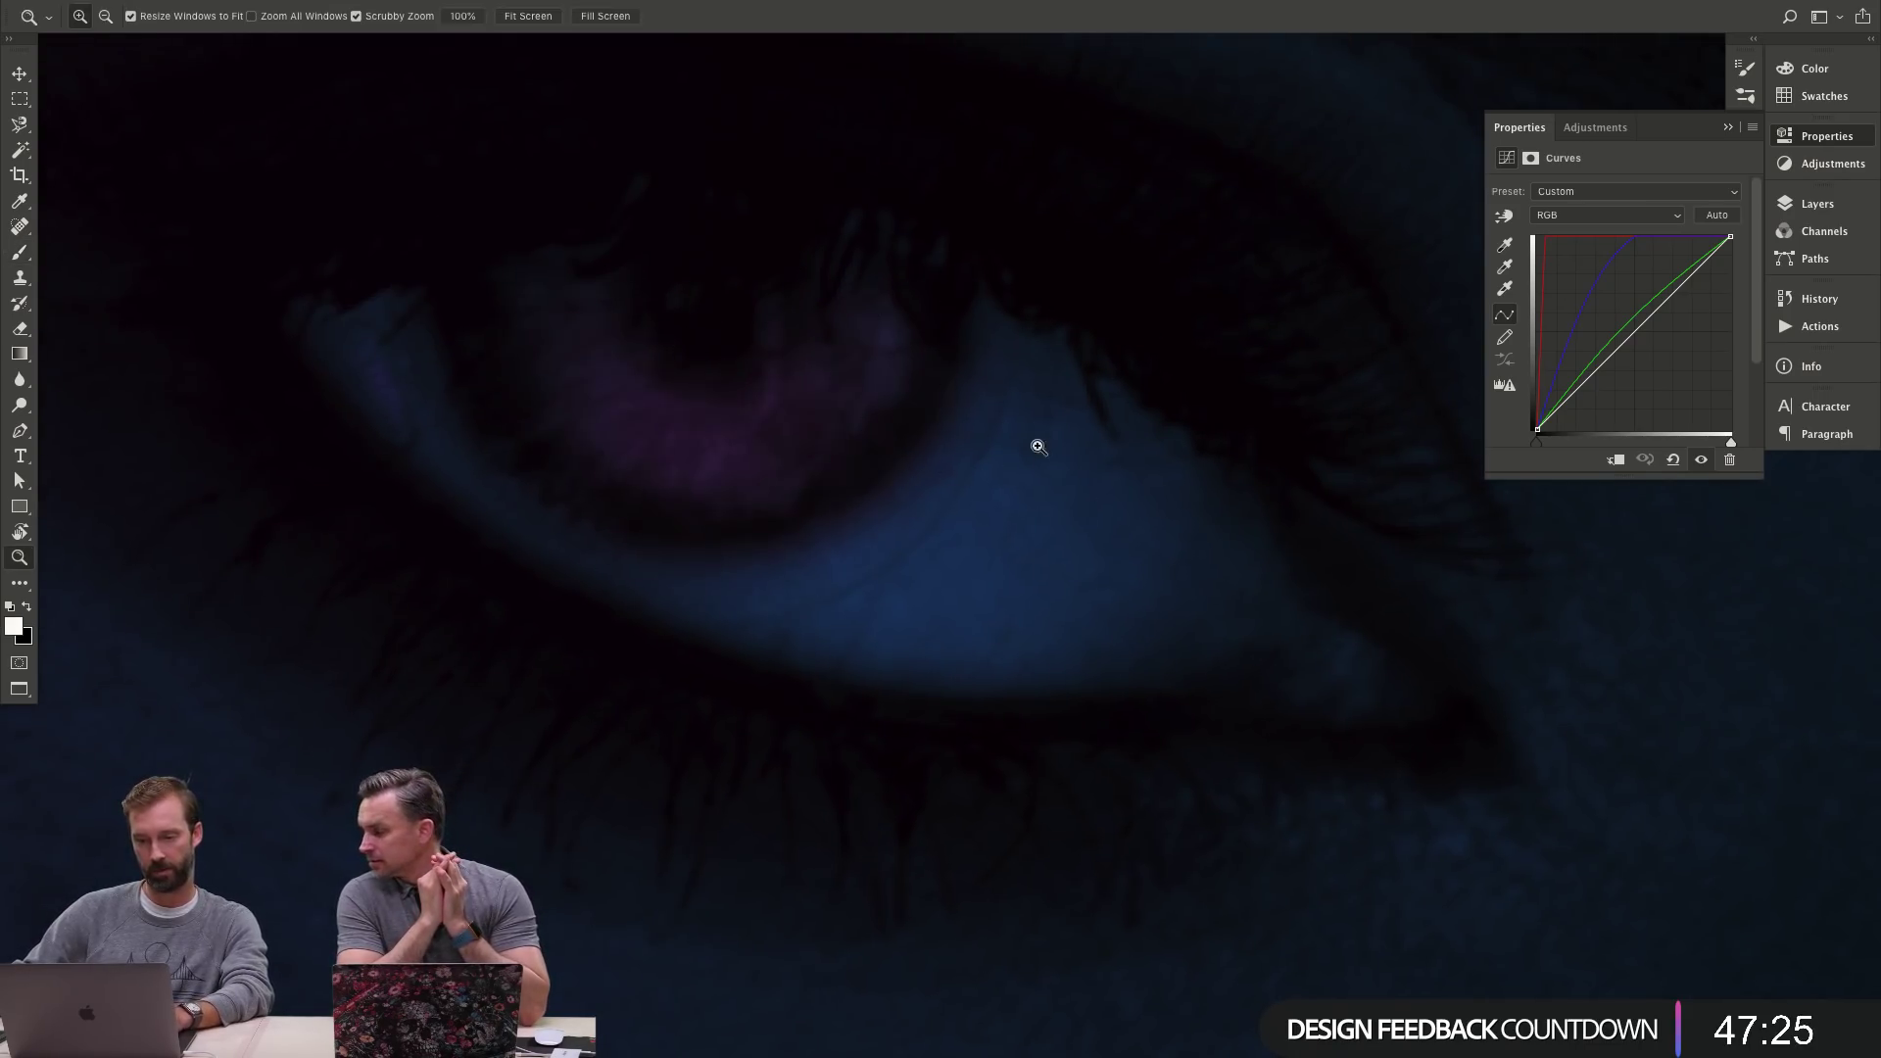
- Refine that iris's magenta glow on the mask, alternating white inside the iris and black around it at 10% opacity
left_click(931, 474, "alt")
key("b")
mouse_move(882, 503)
left_mouse_down()
mouse_move(859, 460)
mouse_move(907, 459)
mouse_move(847, 442)
mouse_move(925, 436)
mouse_move(897, 468)
mouse_move(906, 449)
mouse_move(855, 468)
mouse_move(889, 478)
mouse_move(920, 446)
mouse_move(899, 473)
mouse_move(941, 457)
left_mouse_up()
key("x")
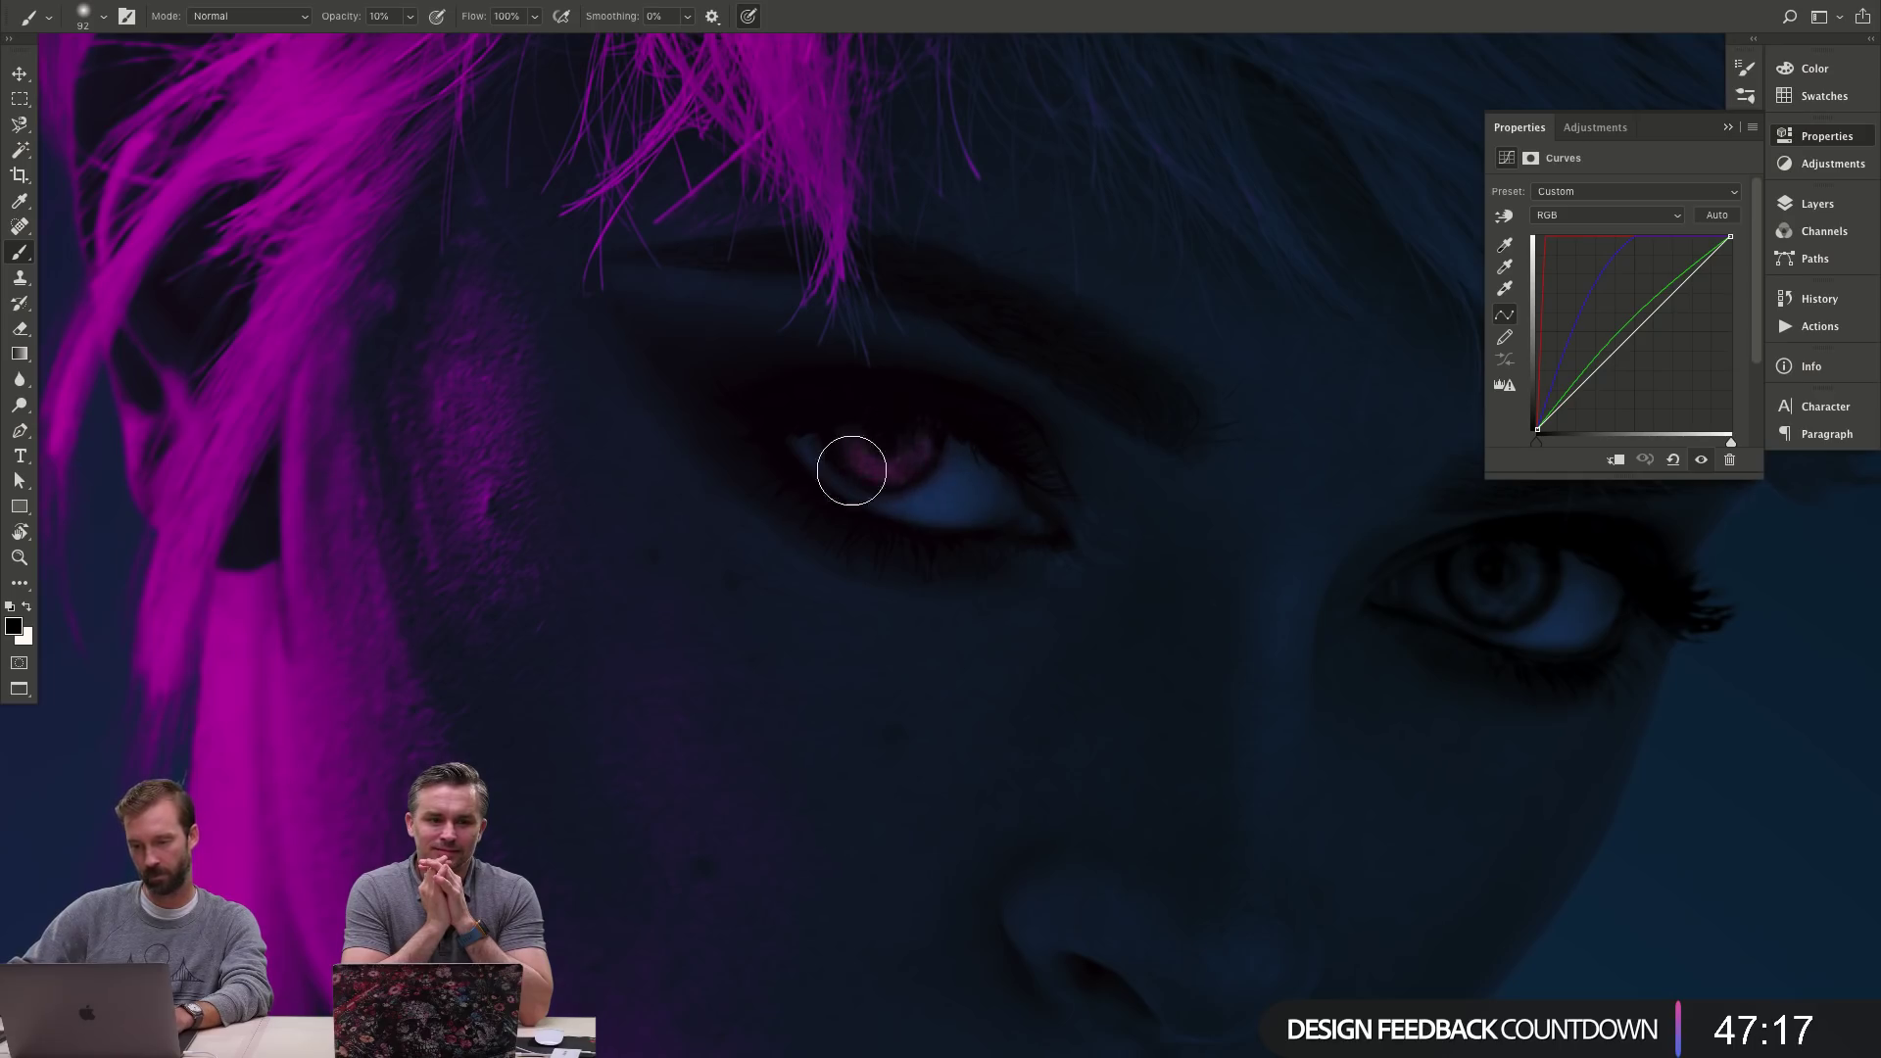
left_click_drag(932, 555, 921, 555)
key("x")
left_click_drag(883, 471, 848, 471)
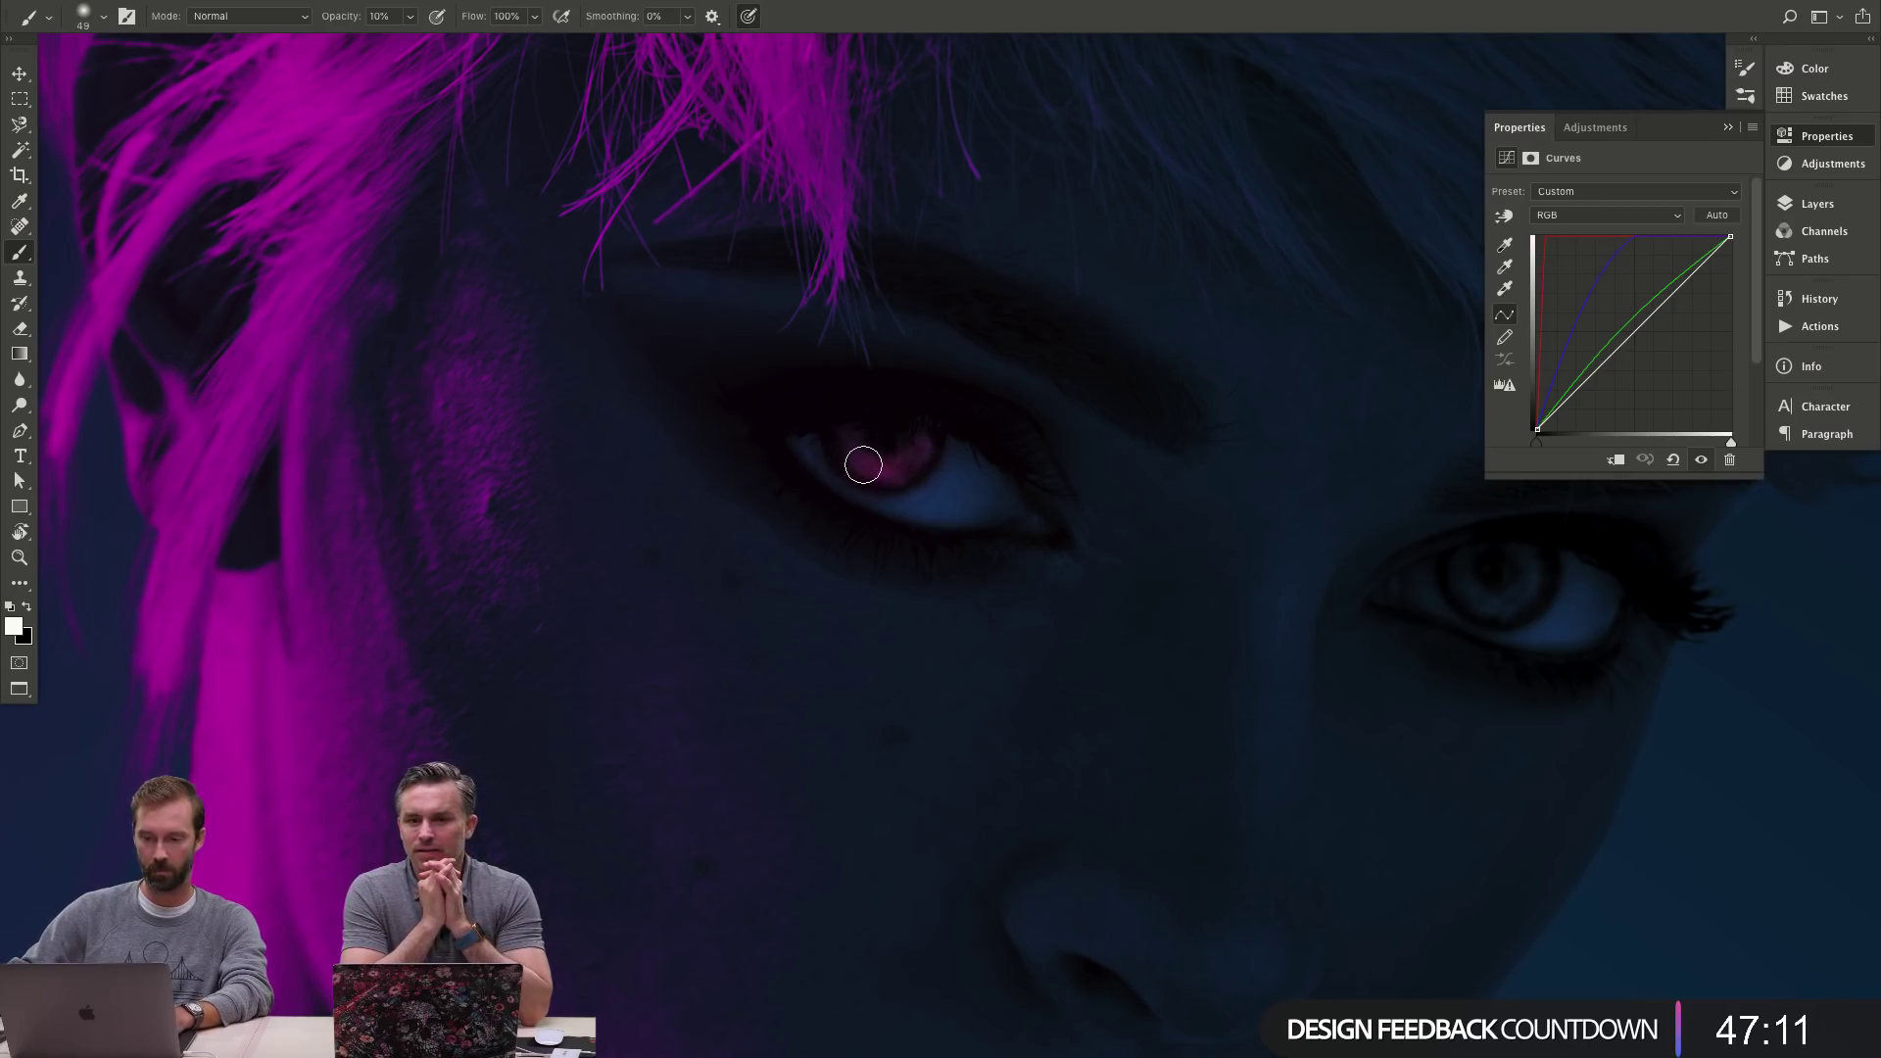
key("x")
left_click_drag(893, 509, 955, 511)
key("x")
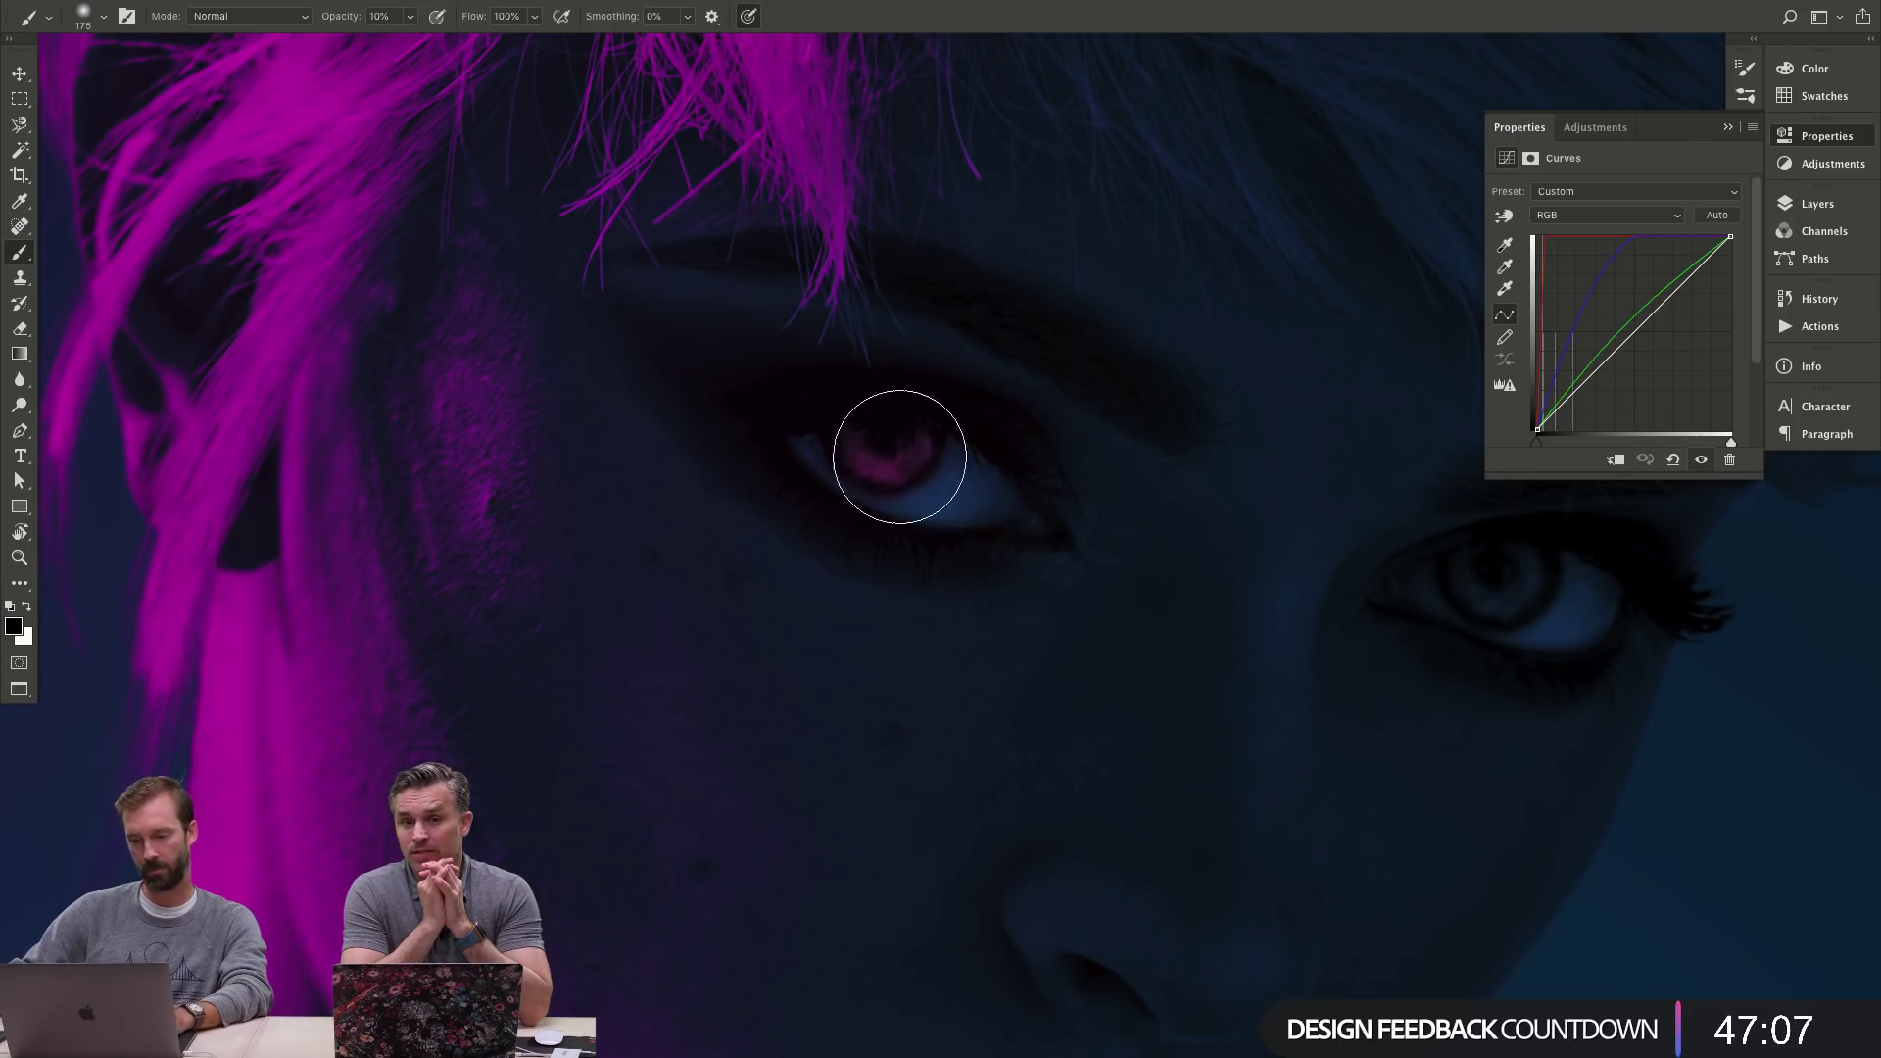
key("x")
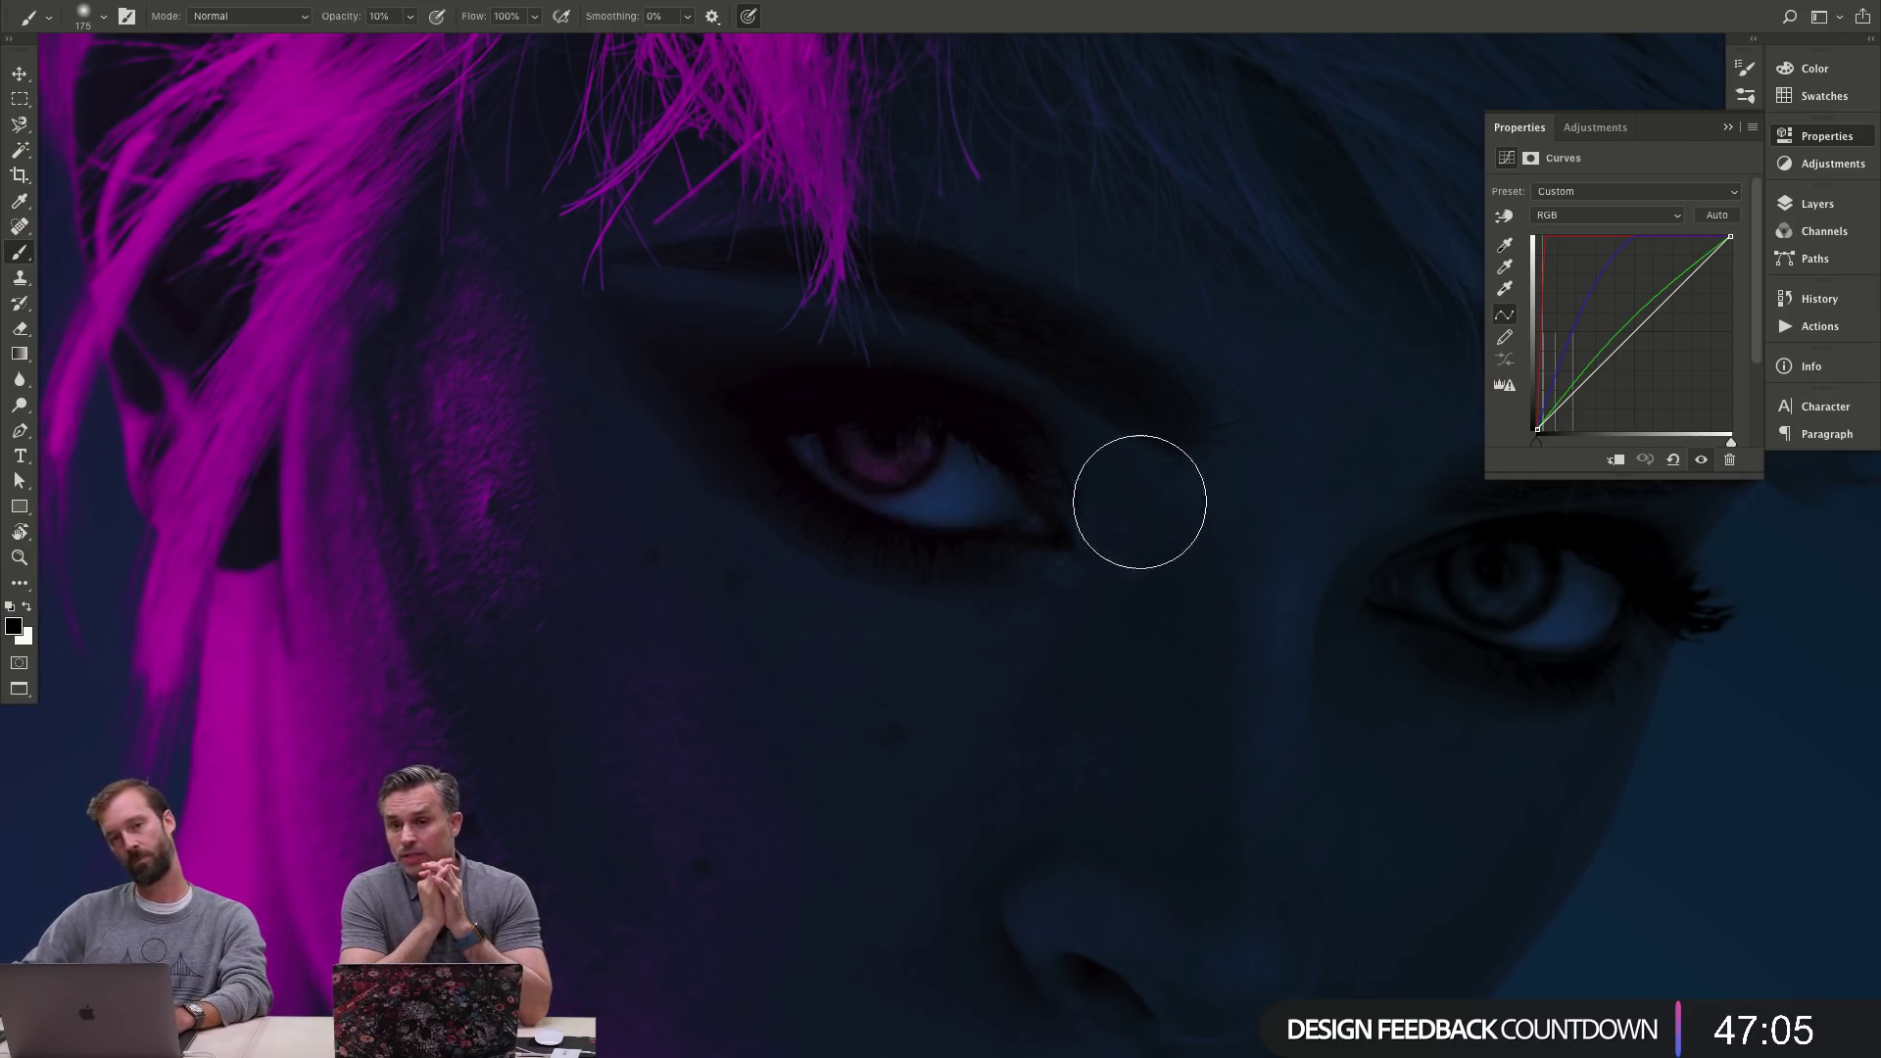
- Paint the same magenta tint into the other eye's iris on the Curves 6 mask with a small brush at 10% opacity
left_click_drag(1214, 609, 722, 548)
left_click_drag(1008, 588, 970, 588)
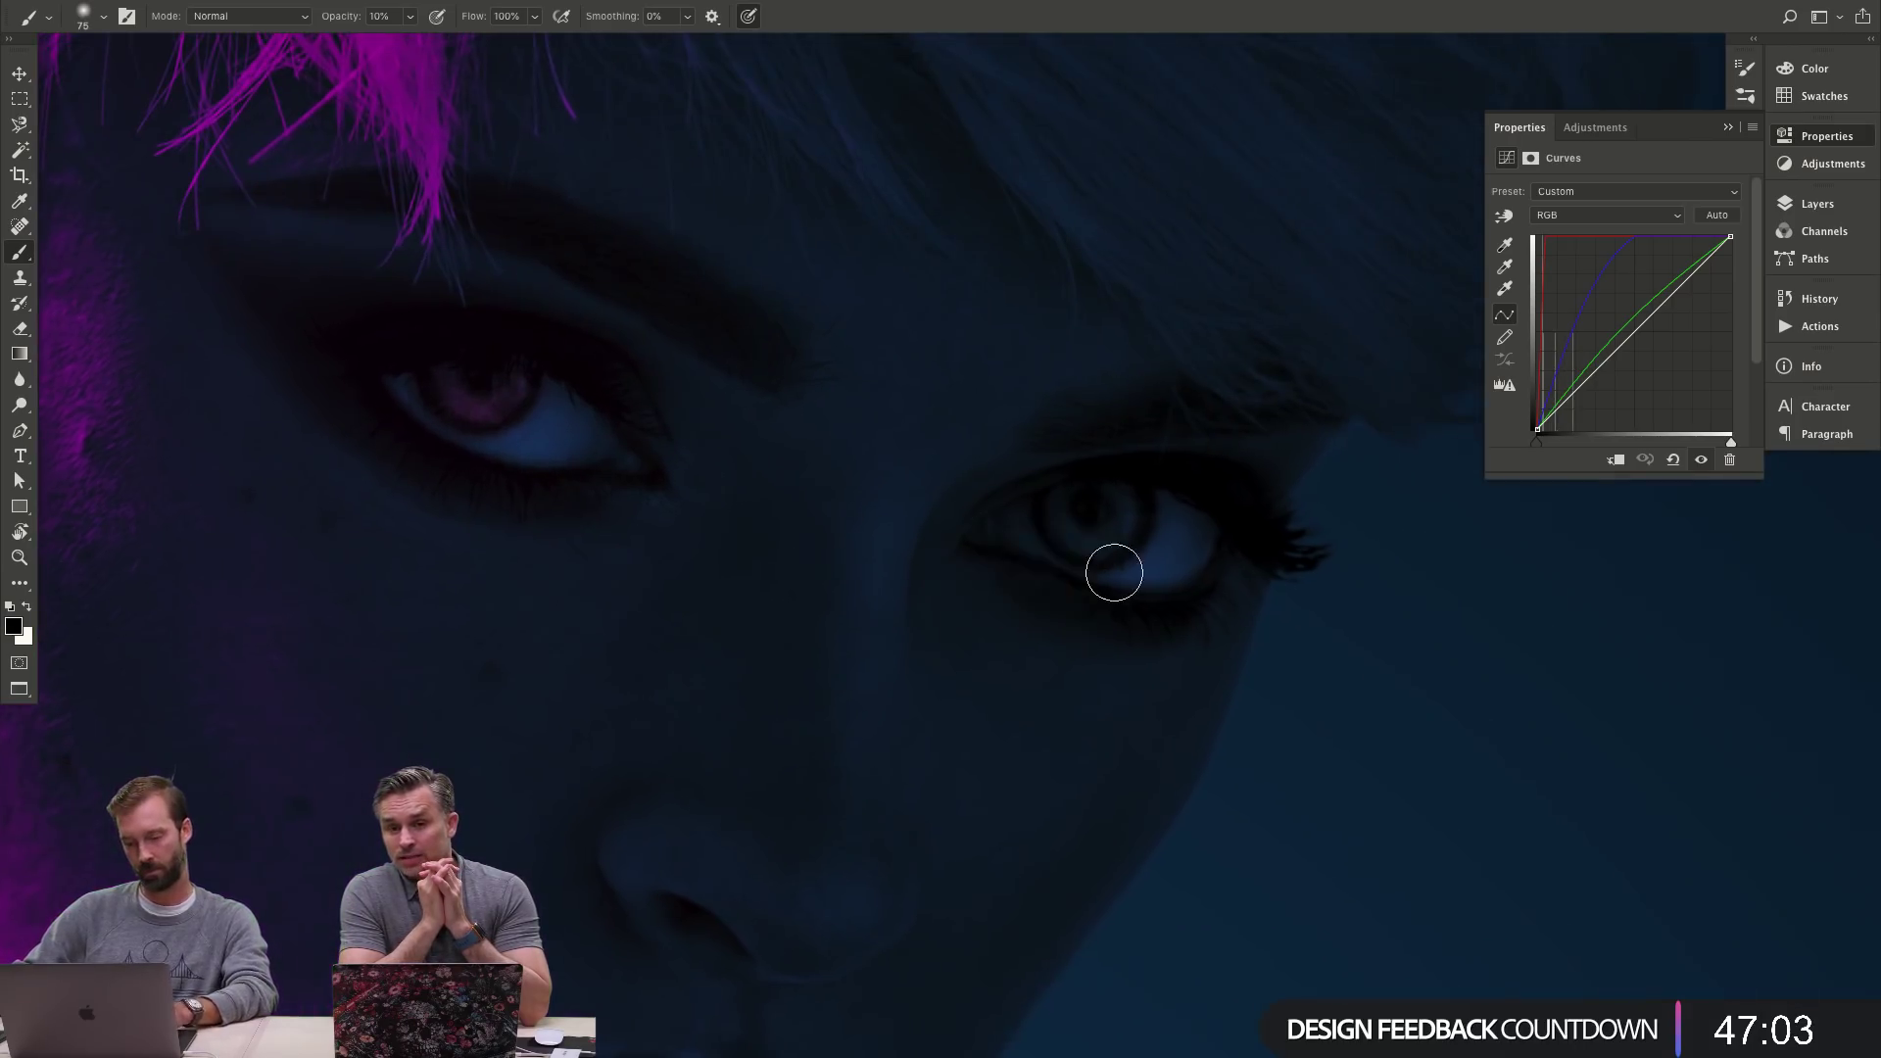
key("x")
left_click_drag(1104, 525, 1100, 533)
left_click(1176, 529, "alt")
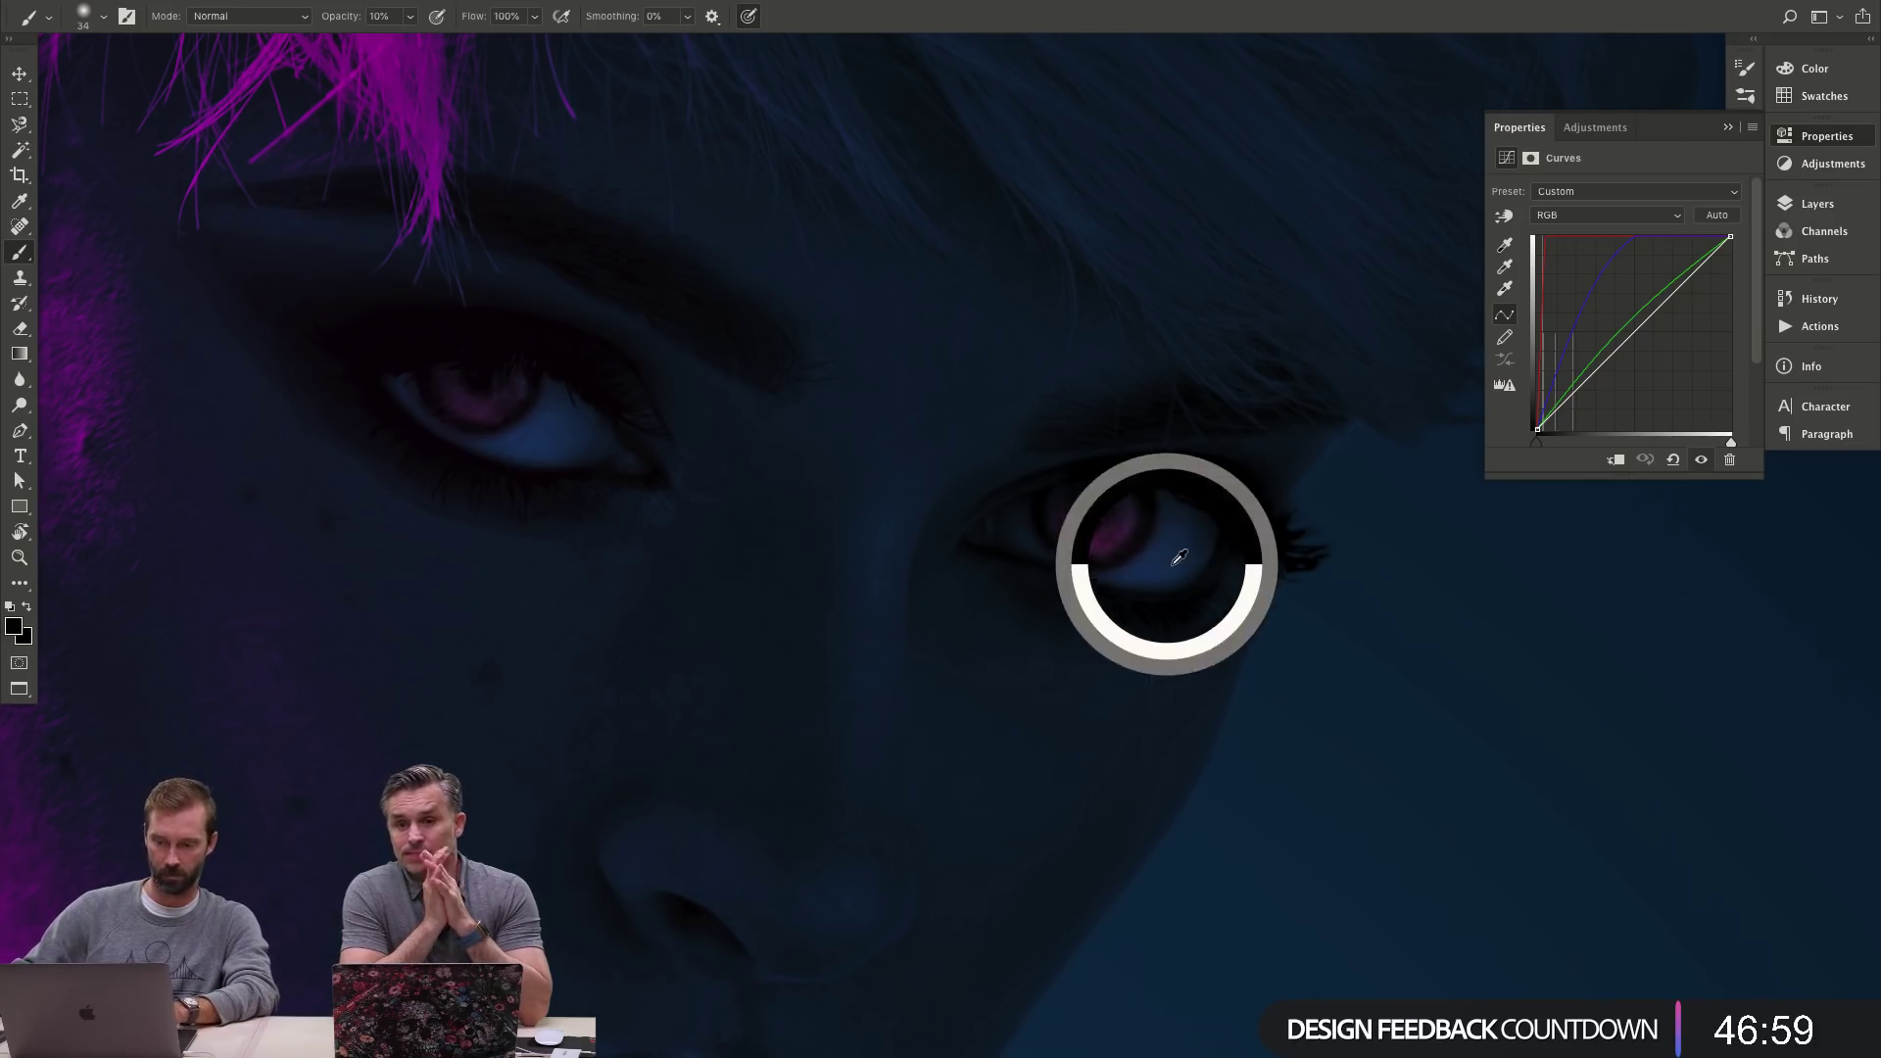
left_click_drag(1139, 551, 1134, 525)
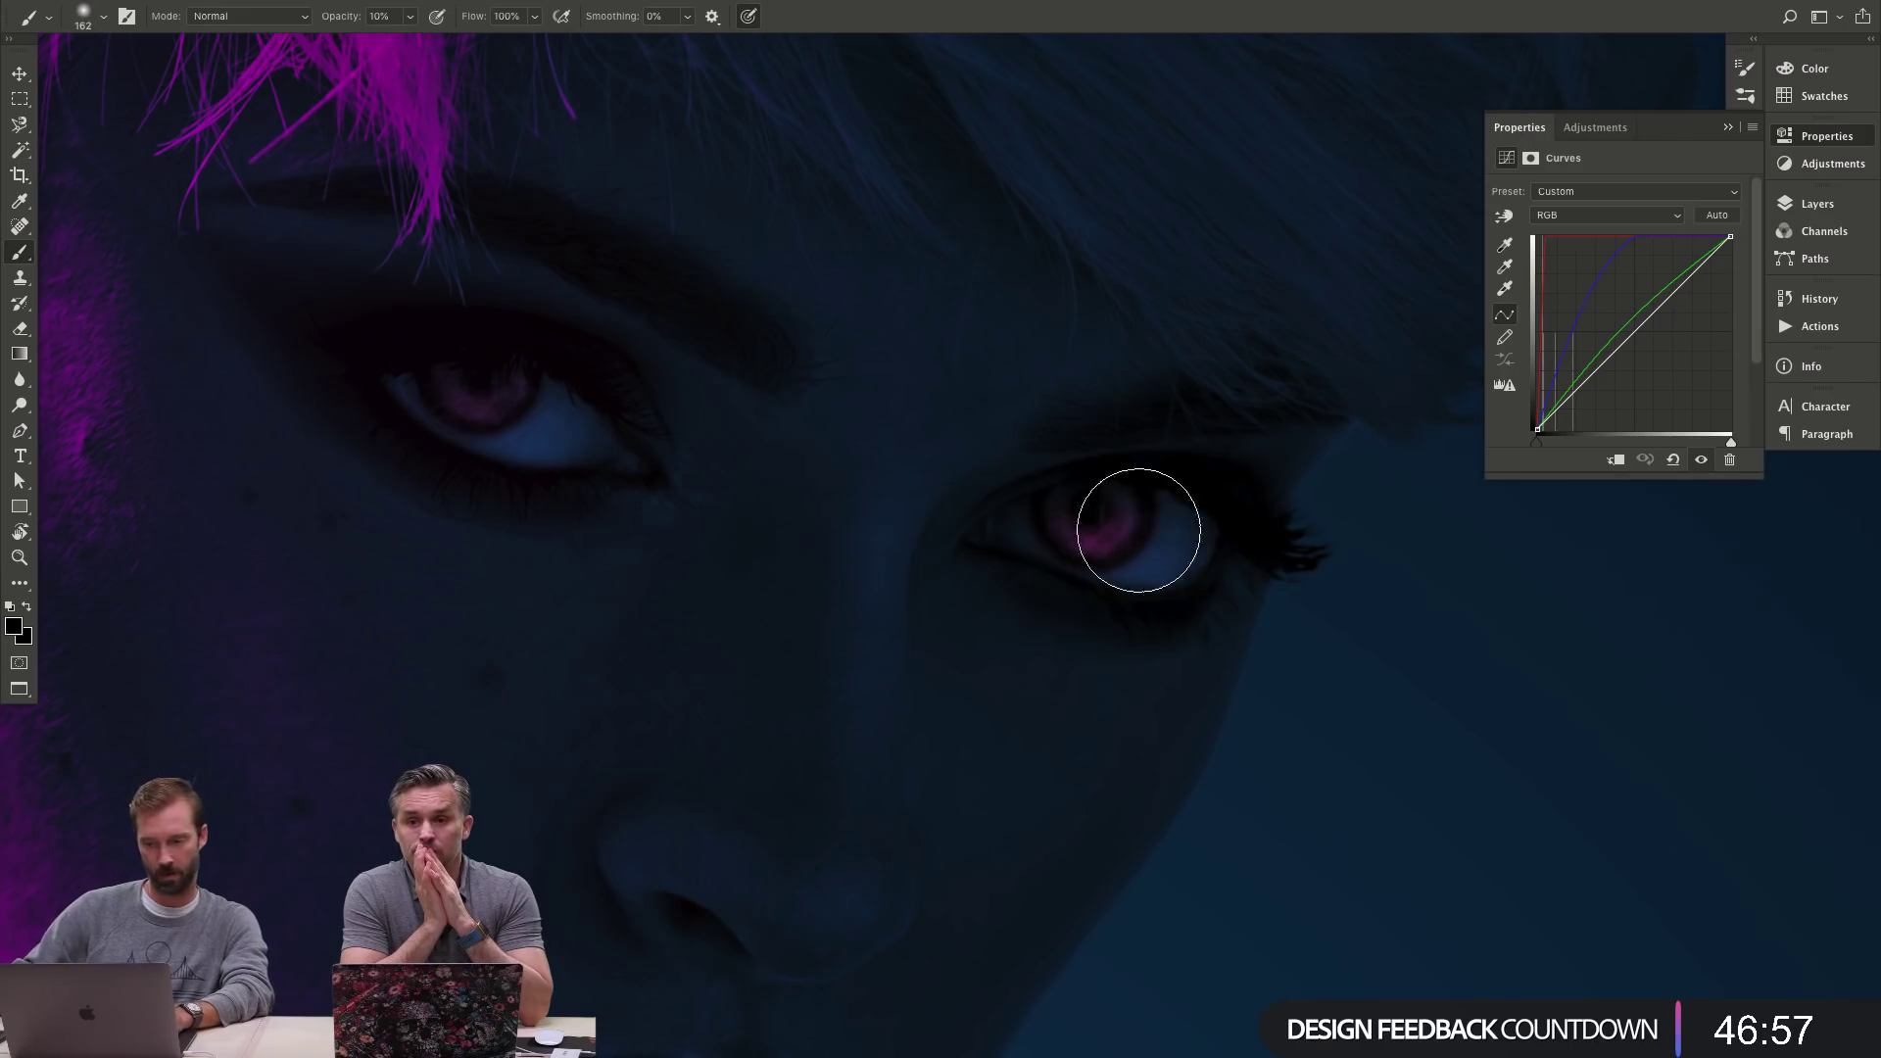
- Judge both irises against the whole face and touch up the far eye's mask with a larger brush at 10% opacity
key("z")
scroll(1067, 601, "down", 5)
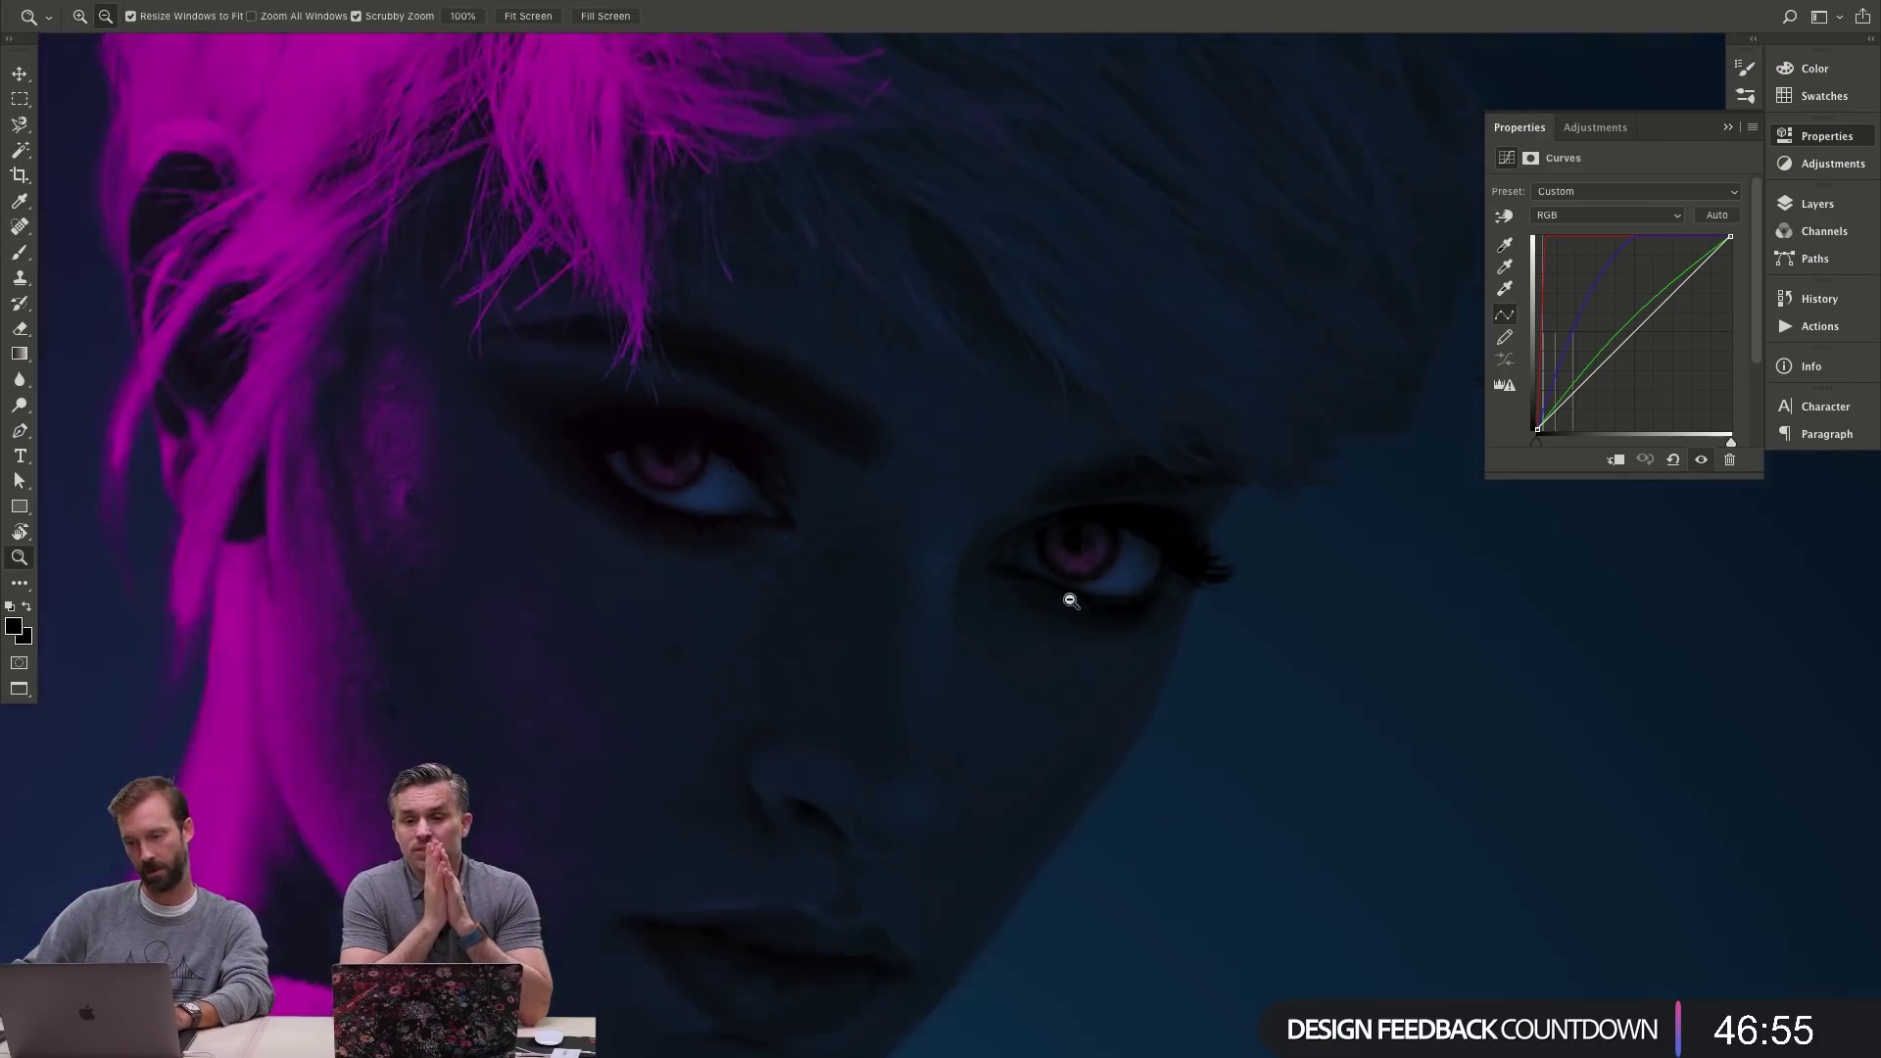
scroll(1104, 646, "up", 2)
key("b")
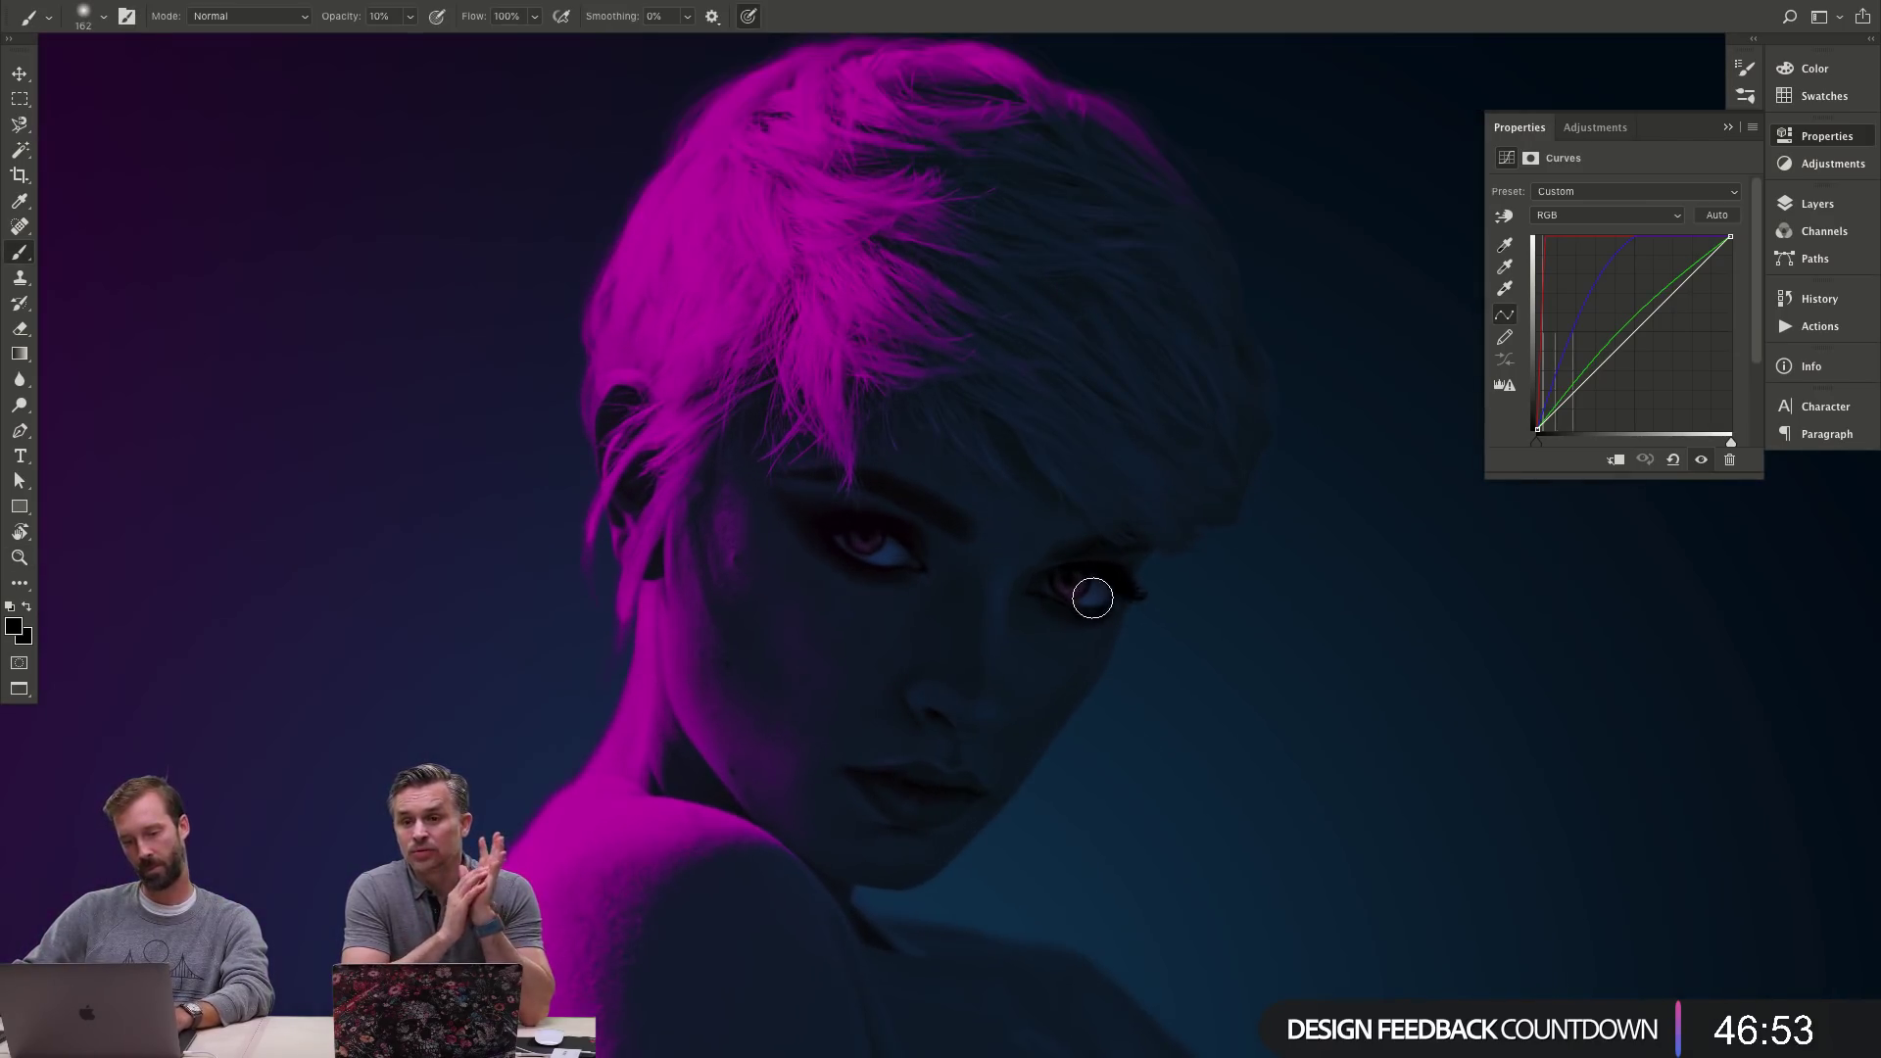
left_click_drag(1087, 592, 1101, 619)
key("x")
key("x")
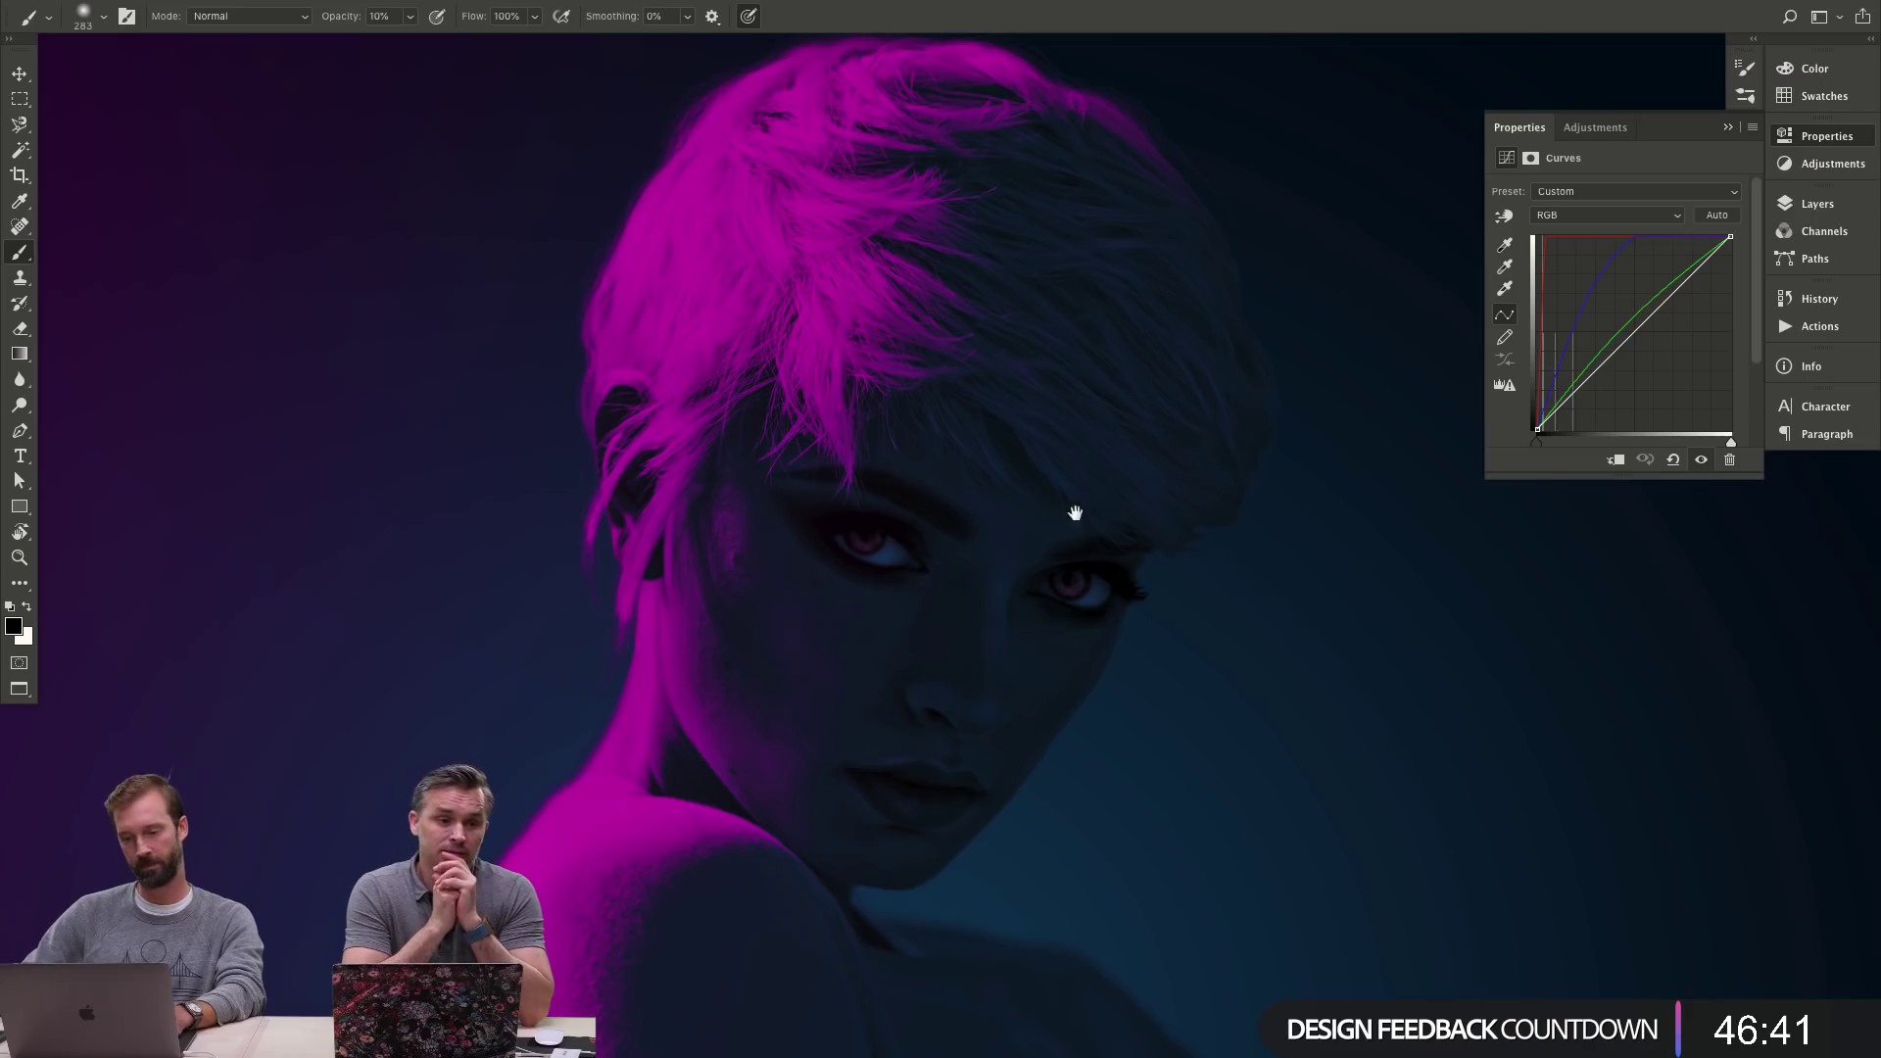
- Check the tinted eyes against the full composite and collapse Group 5 in the layer stack
key("z")
left_click(1041, 532, "alt")
left_click(1057, 544, "alt")
left_click(1057, 544, "alt")
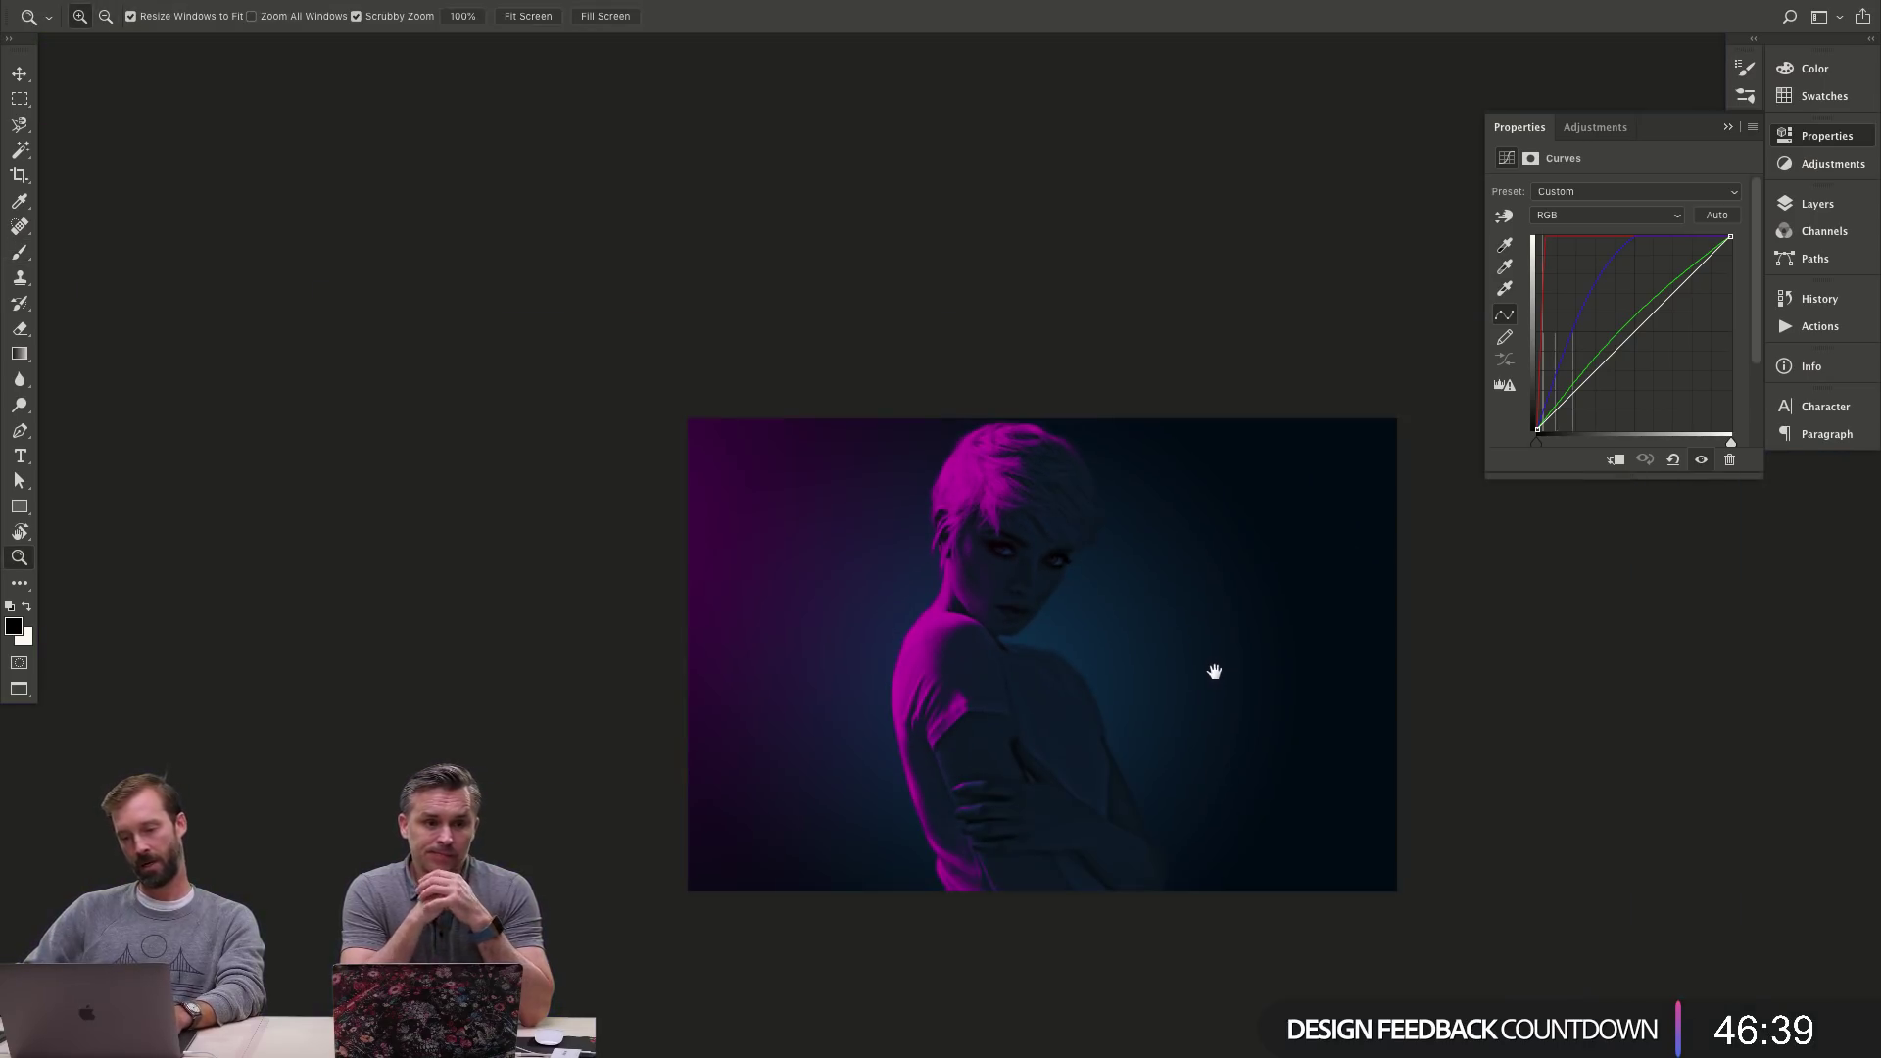
left_click_drag(1125, 564, 1156, 581)
left_click(1155, 581, "alt")
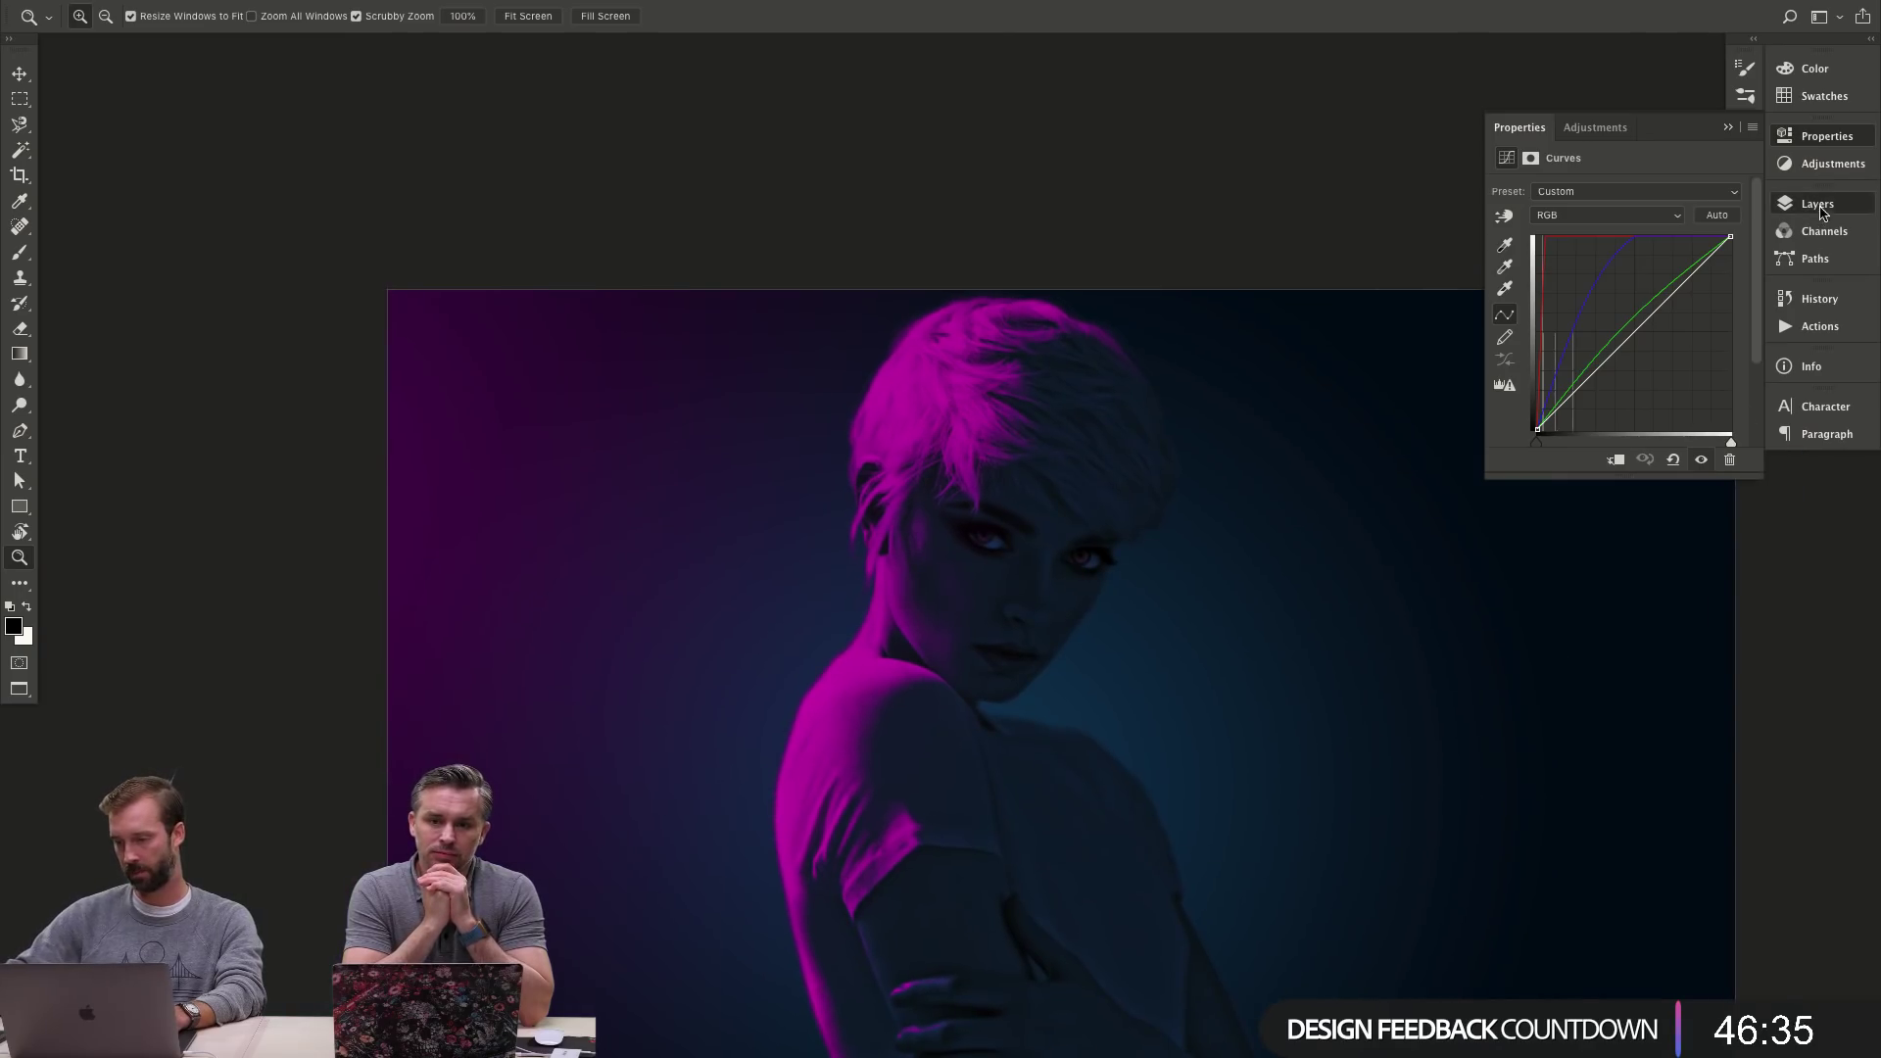
left_click(1817, 203)
left_click(1587, 374)
left_click_drag(982, 518, 1058, 558)
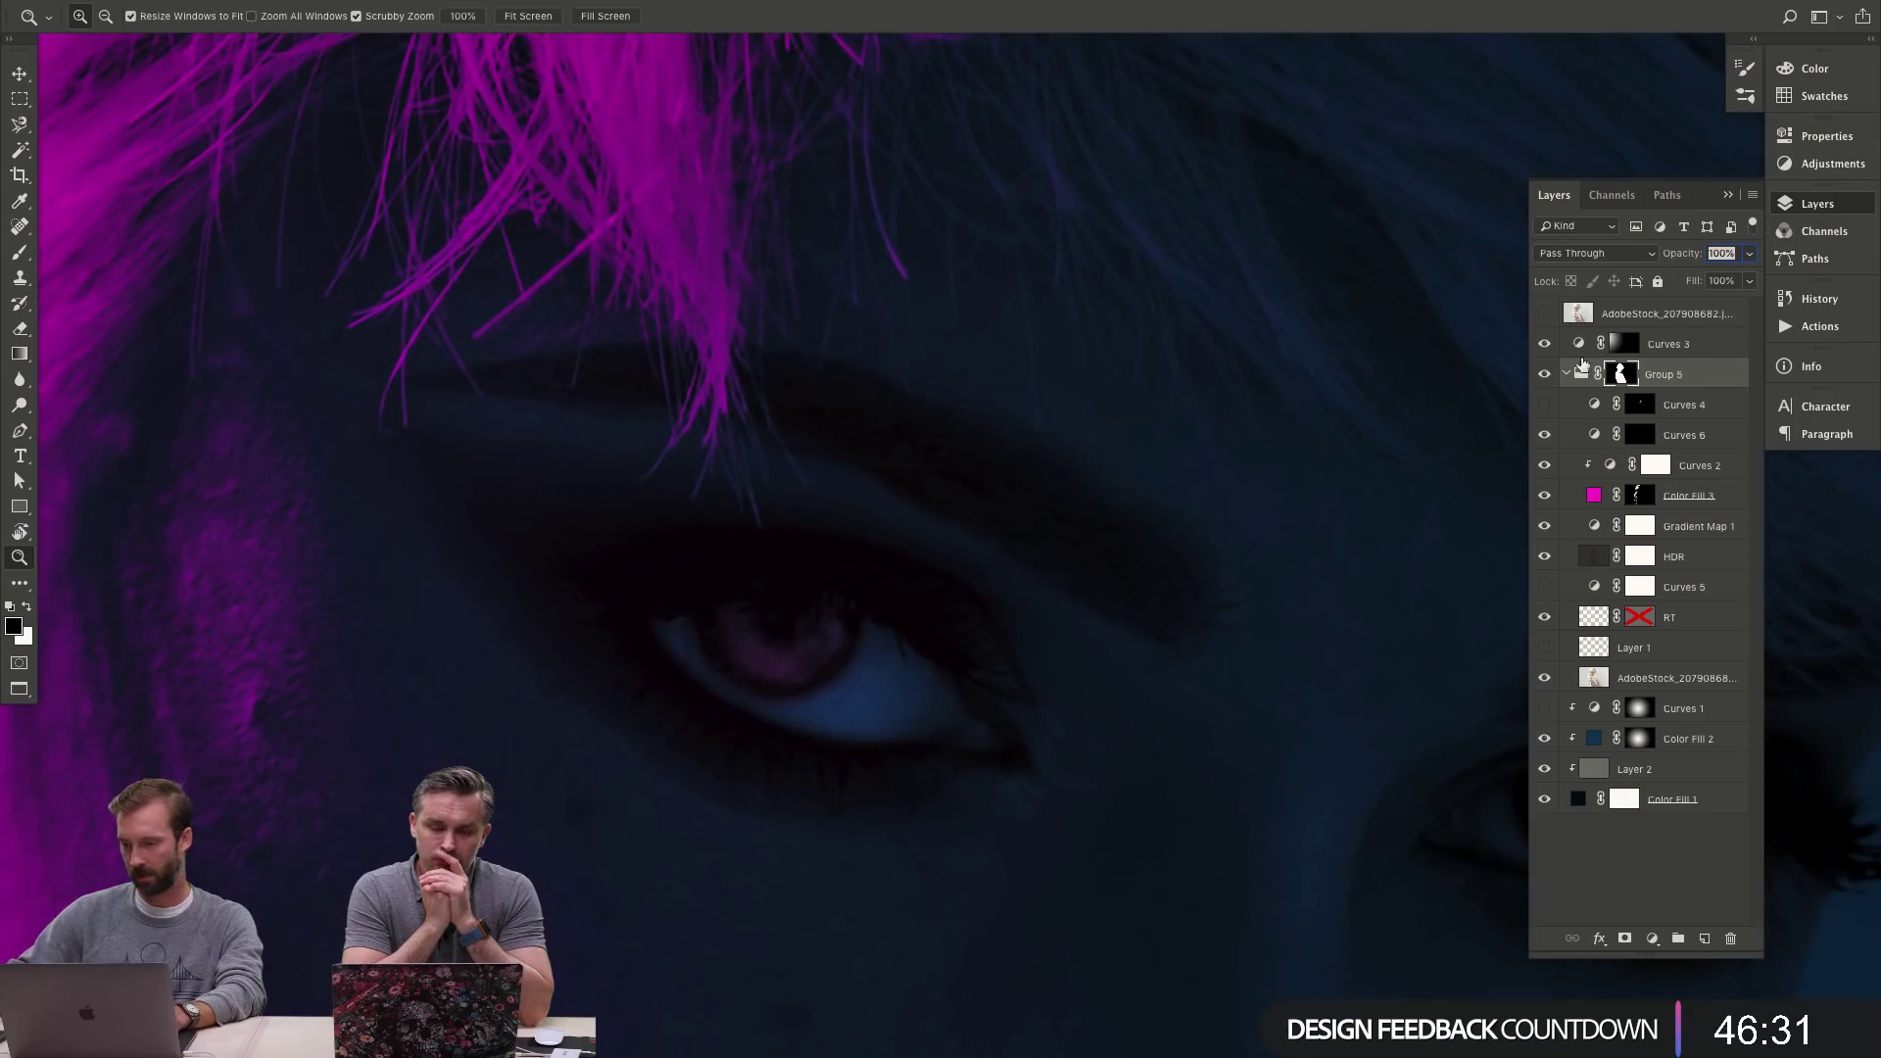
left_click(1565, 374)
- Stamp all visible layers into a new merged layer directly above Curves 3
left_click(1699, 347)
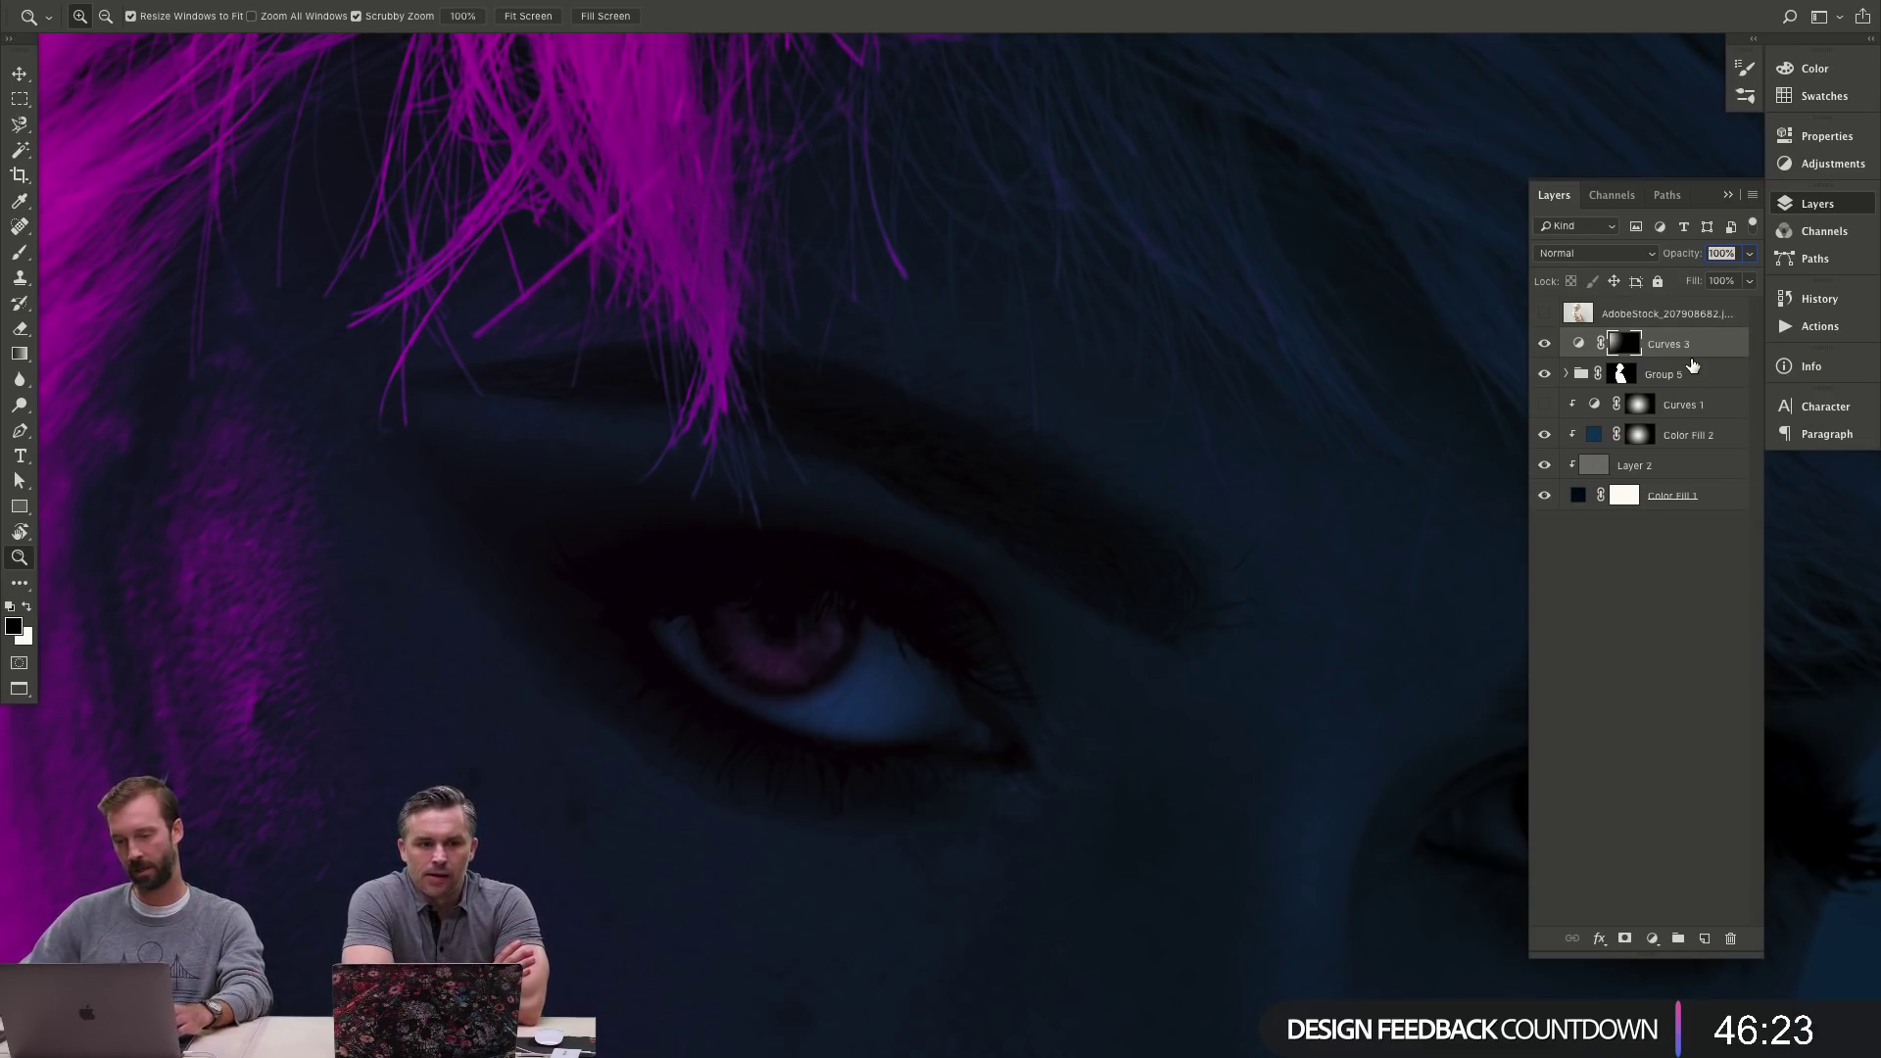
mouse_move(750, 4)
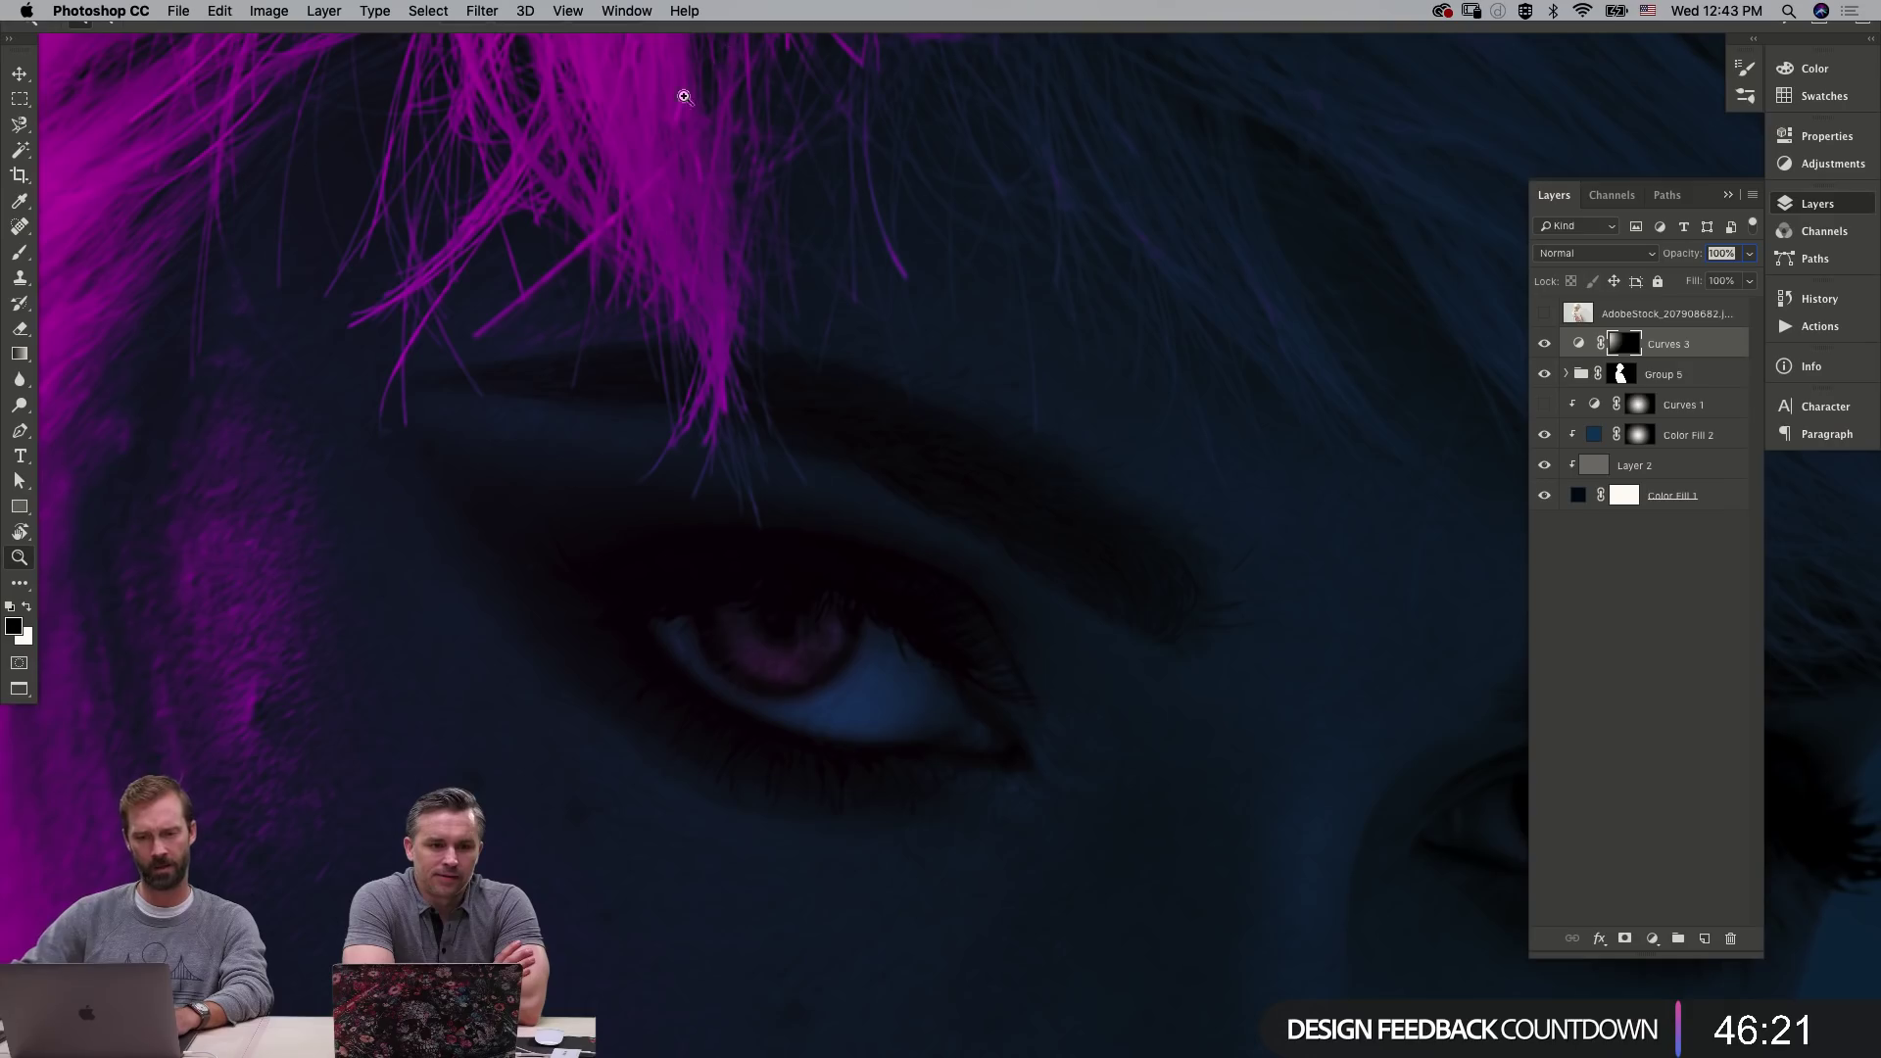
left_click(179, 11)
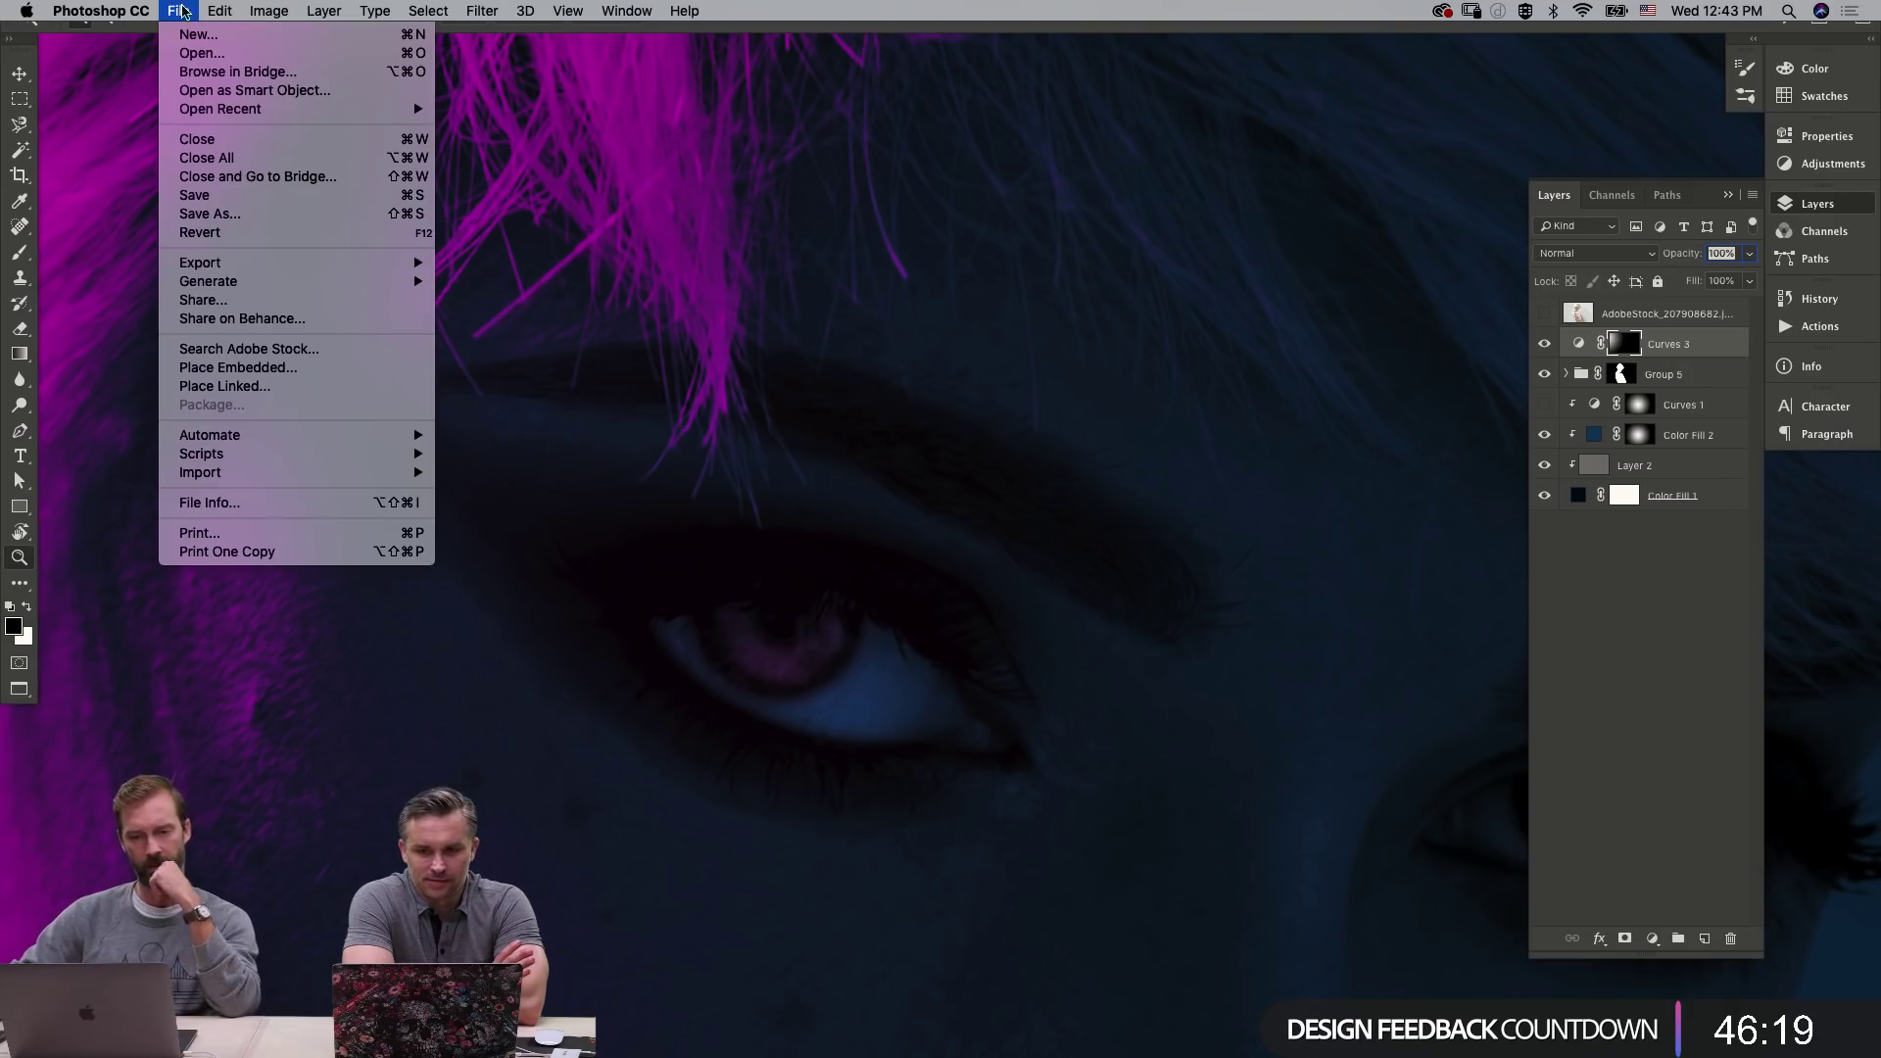
left_click(316, 8)
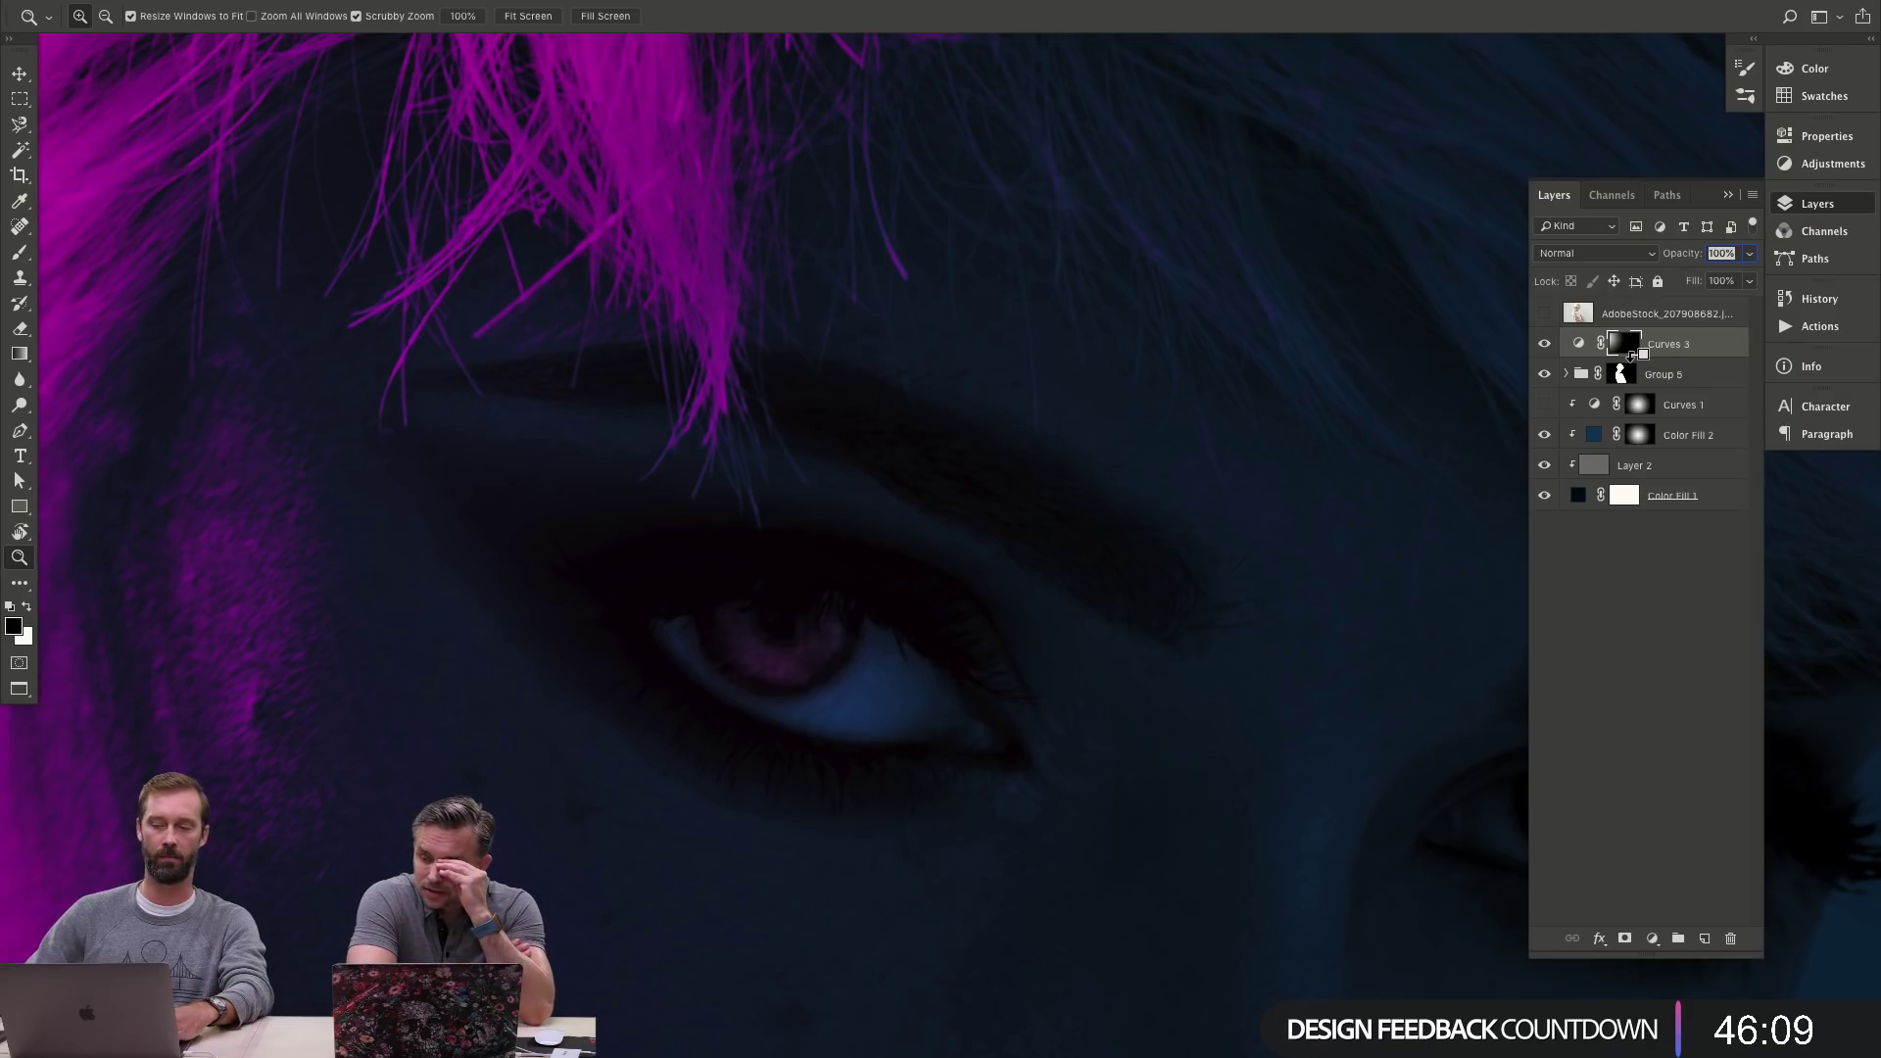
key("ctrl+alt+shift+e")
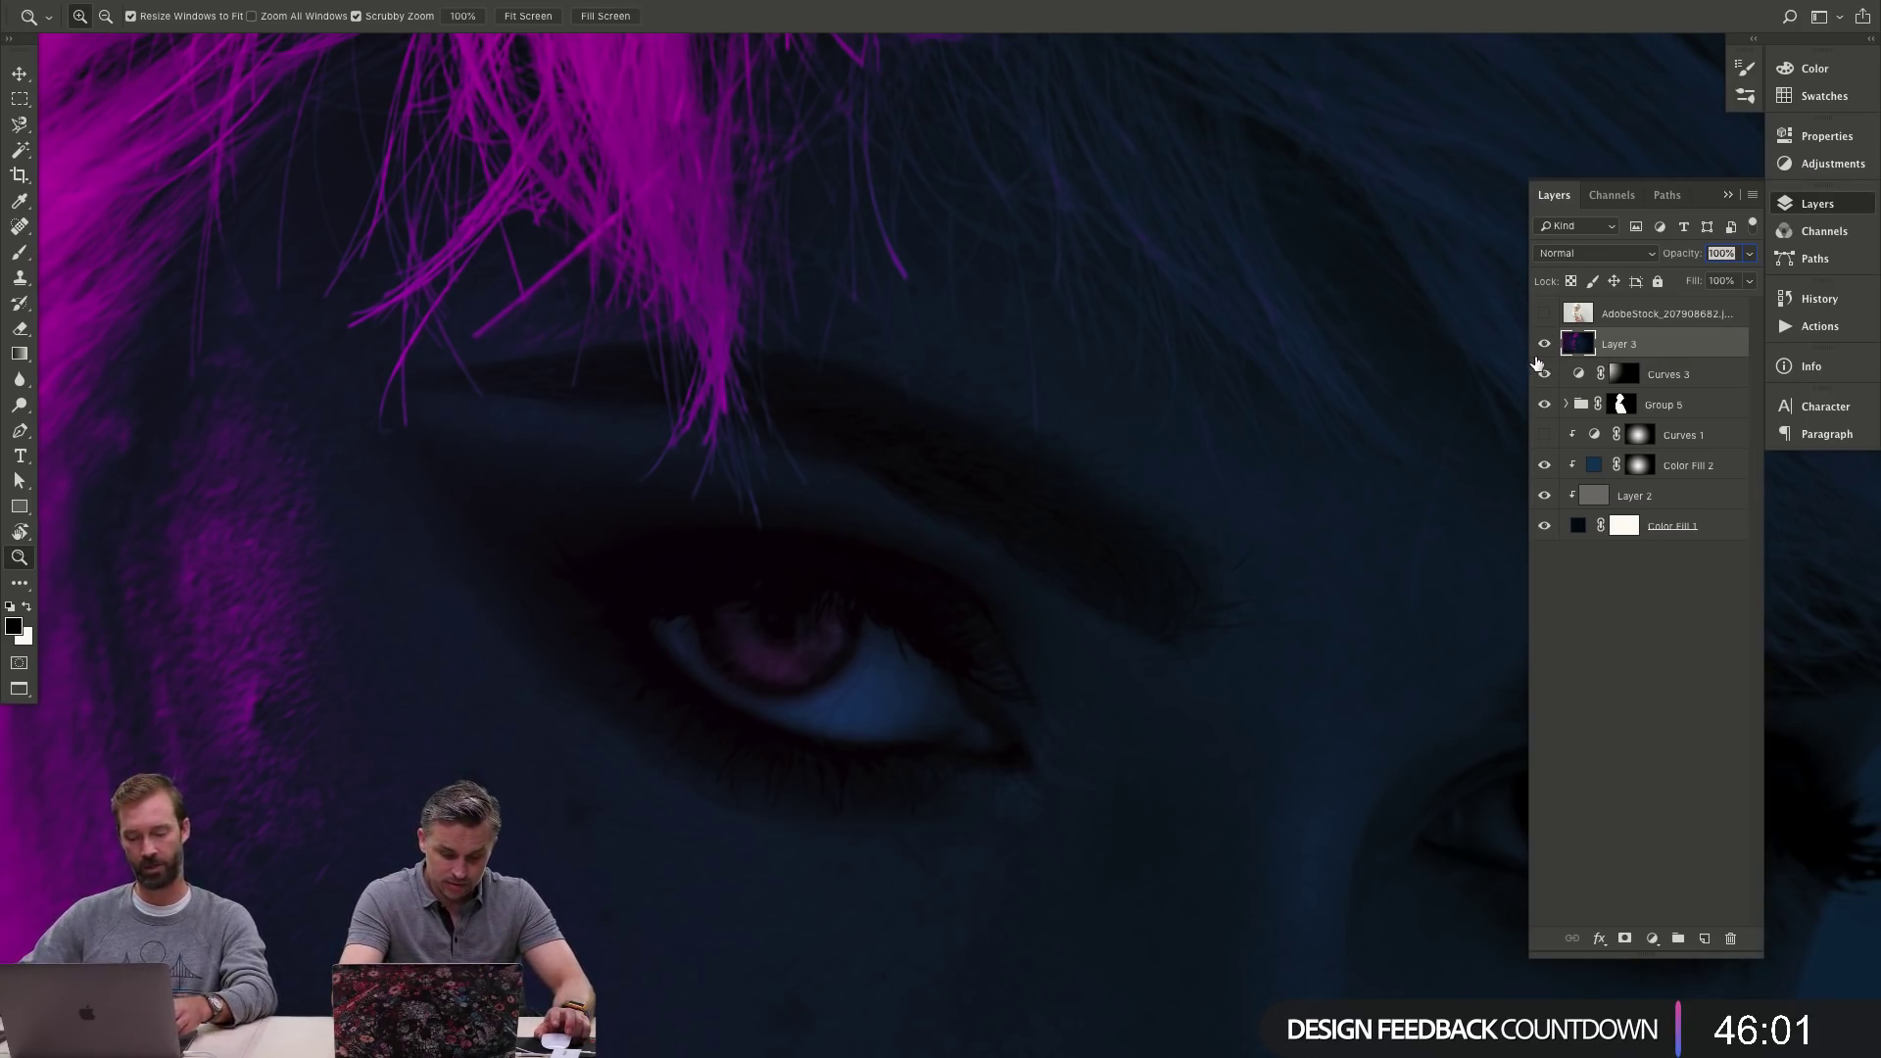
key("alt")
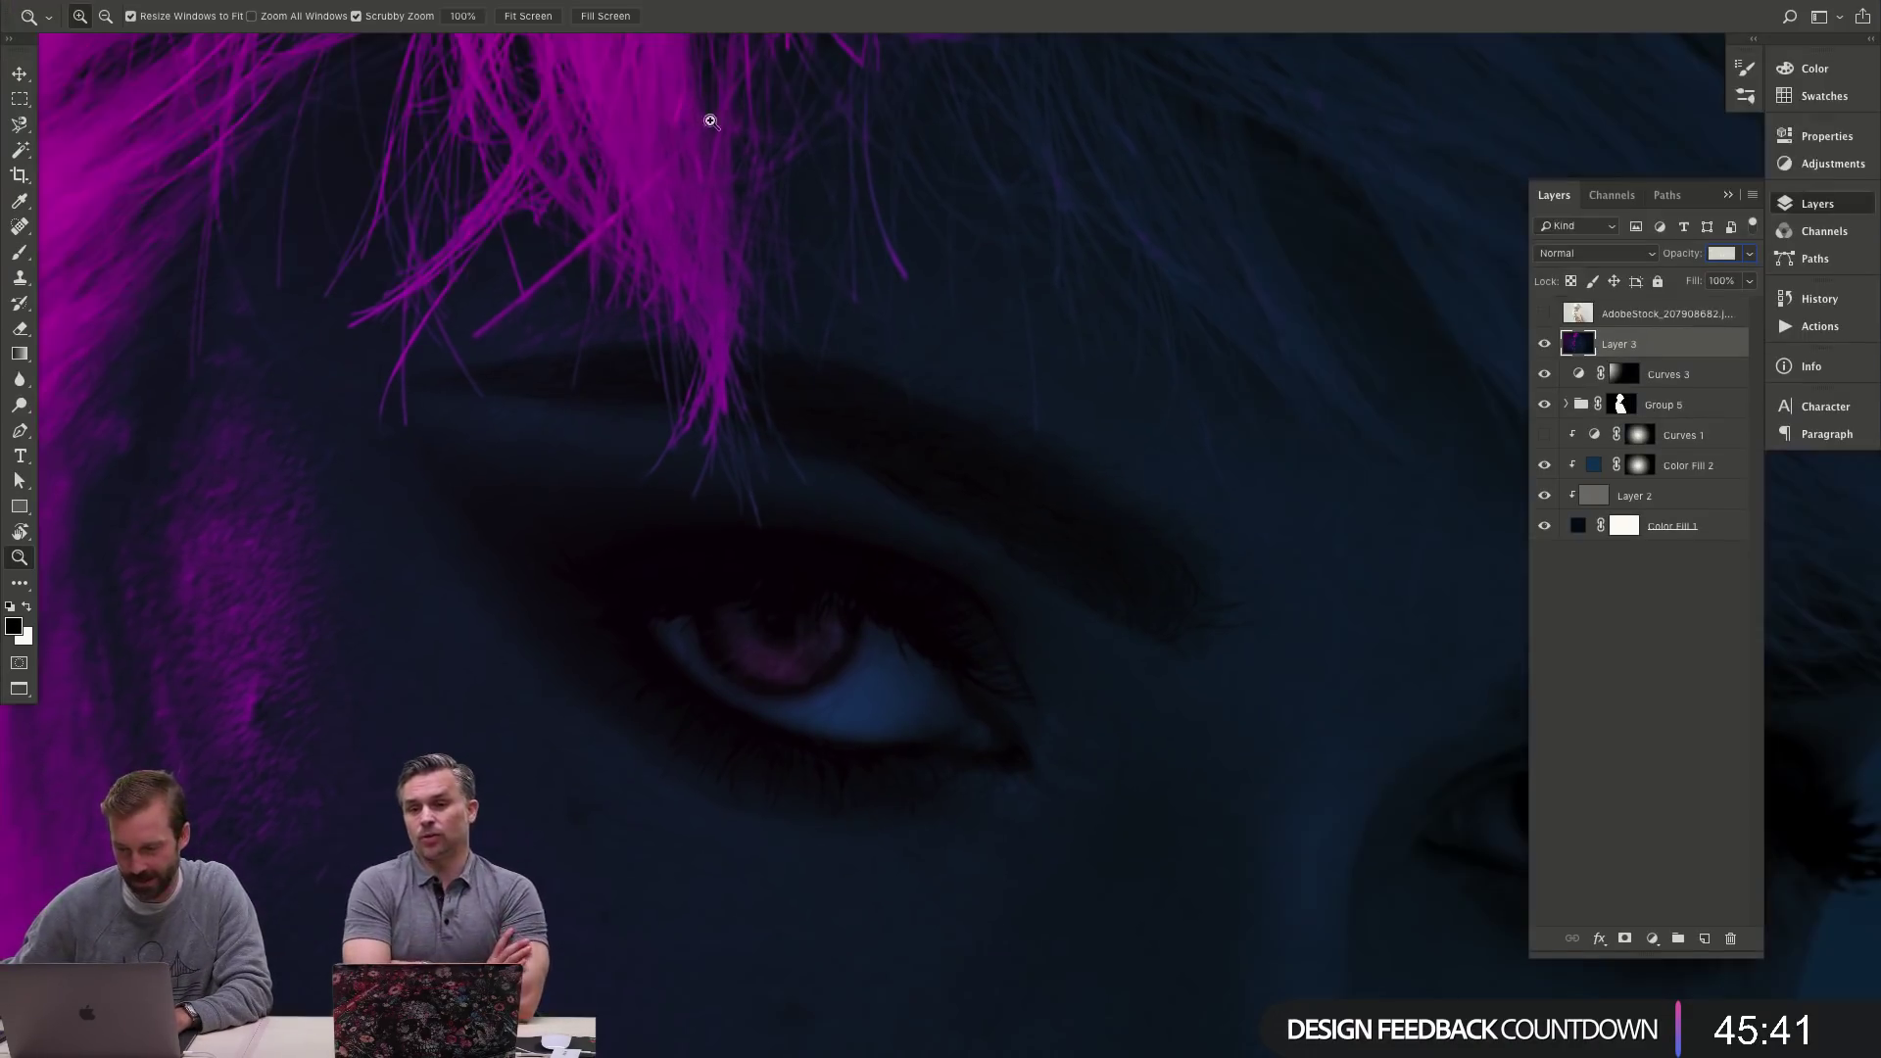
key("Tab")
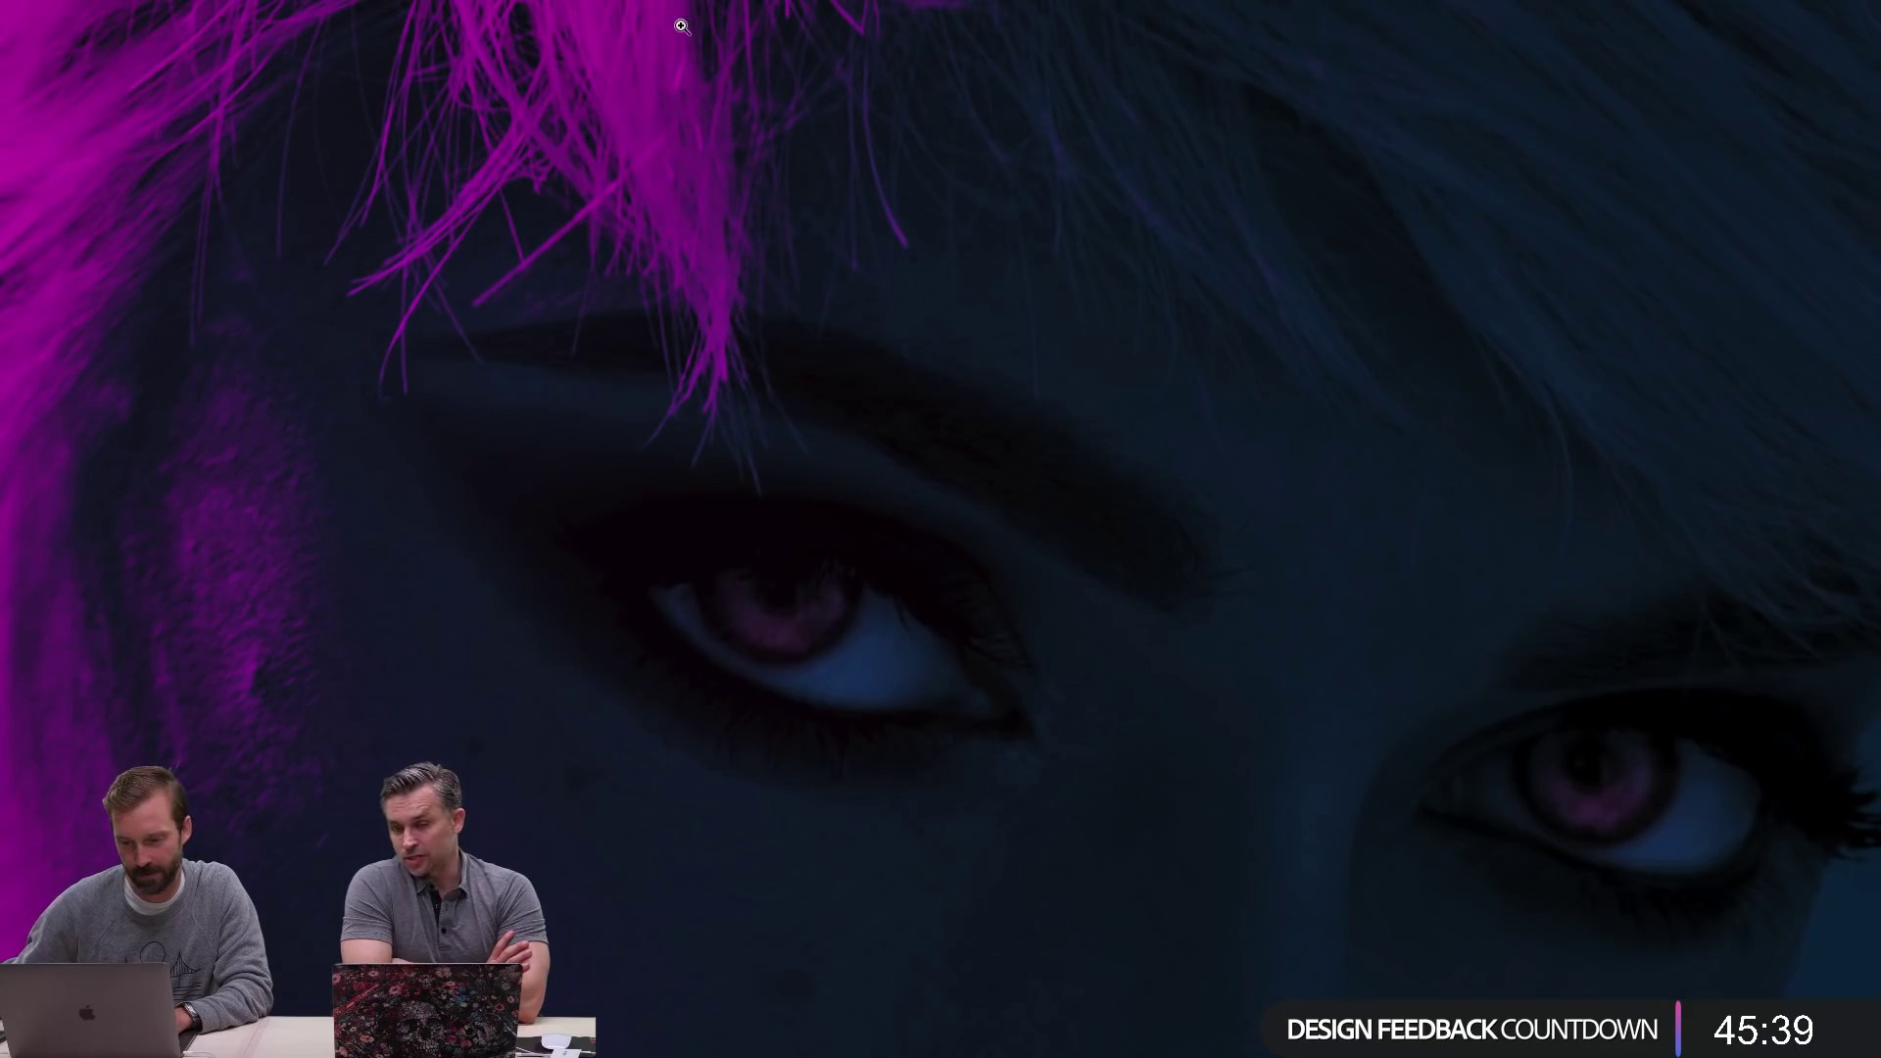
key("Tab")
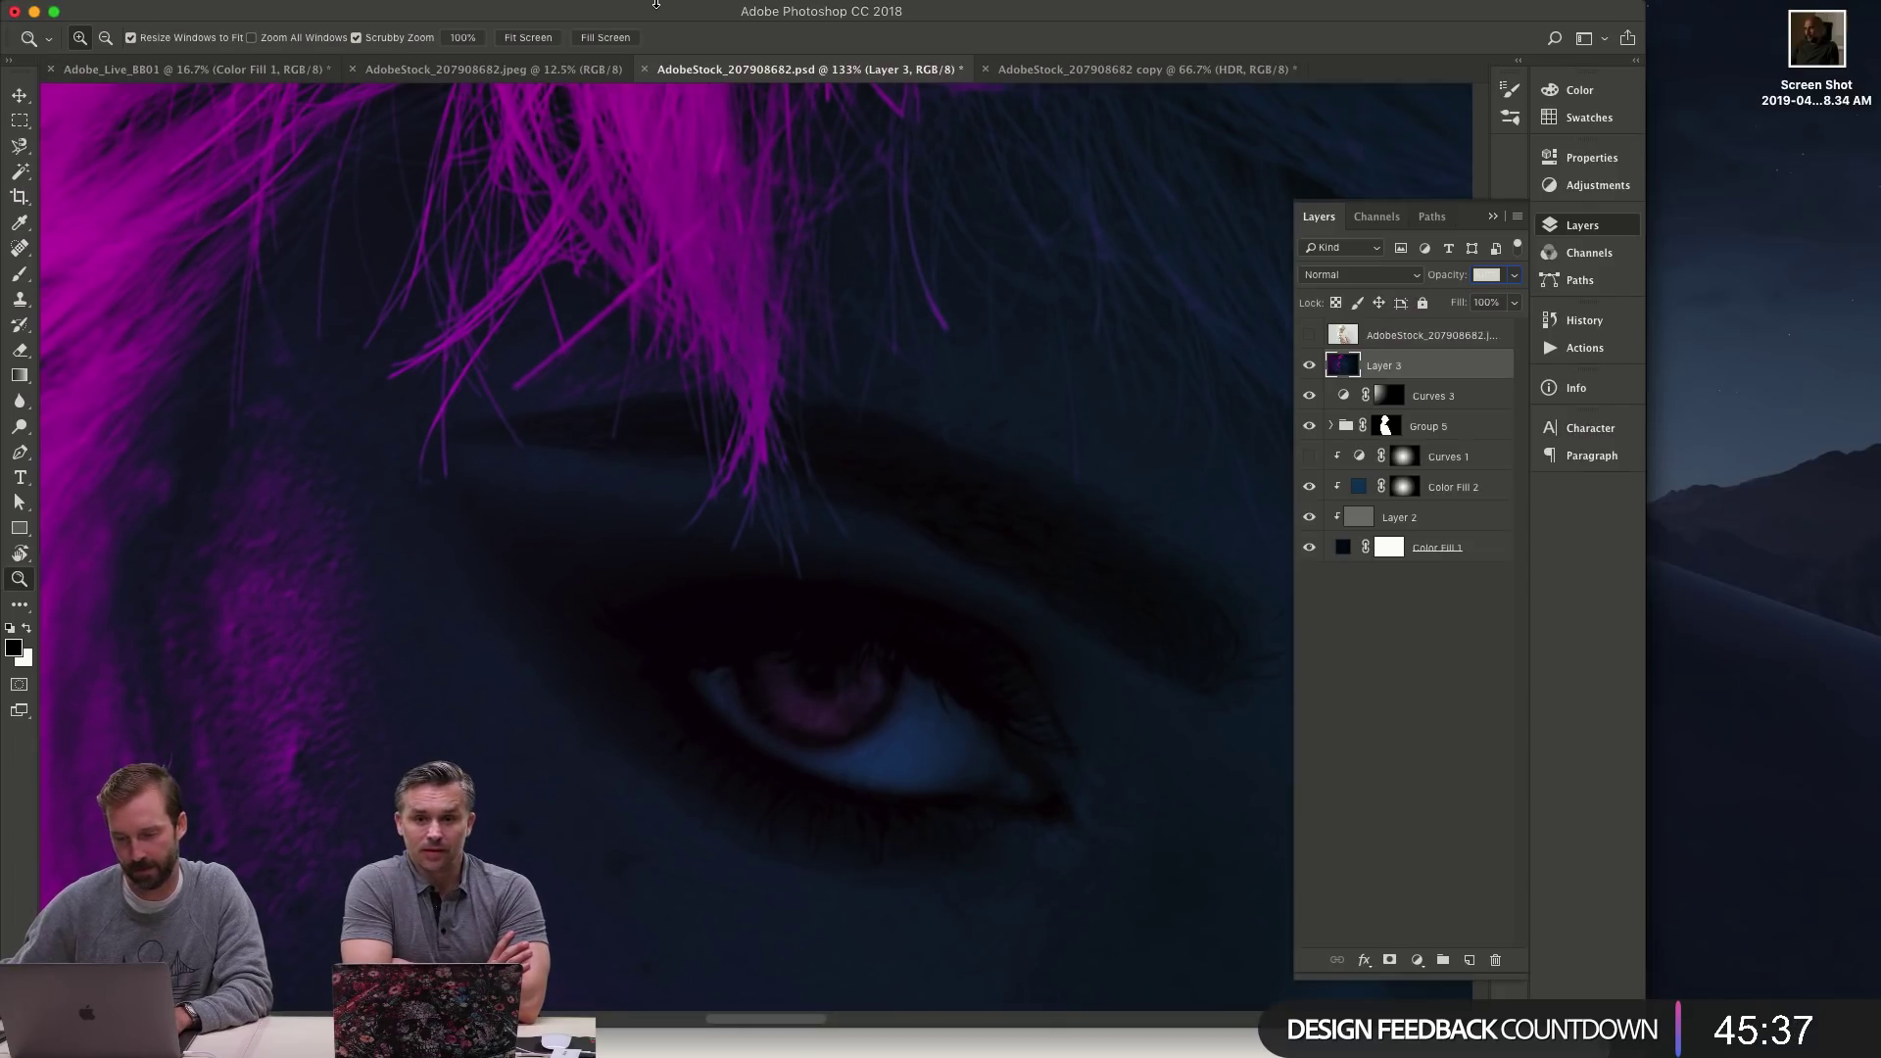
- Start an Unsharp Mask on merged Layer 3 with an amount of 327% and a radius of 1.4 pixels
mouse_move(655, 7)
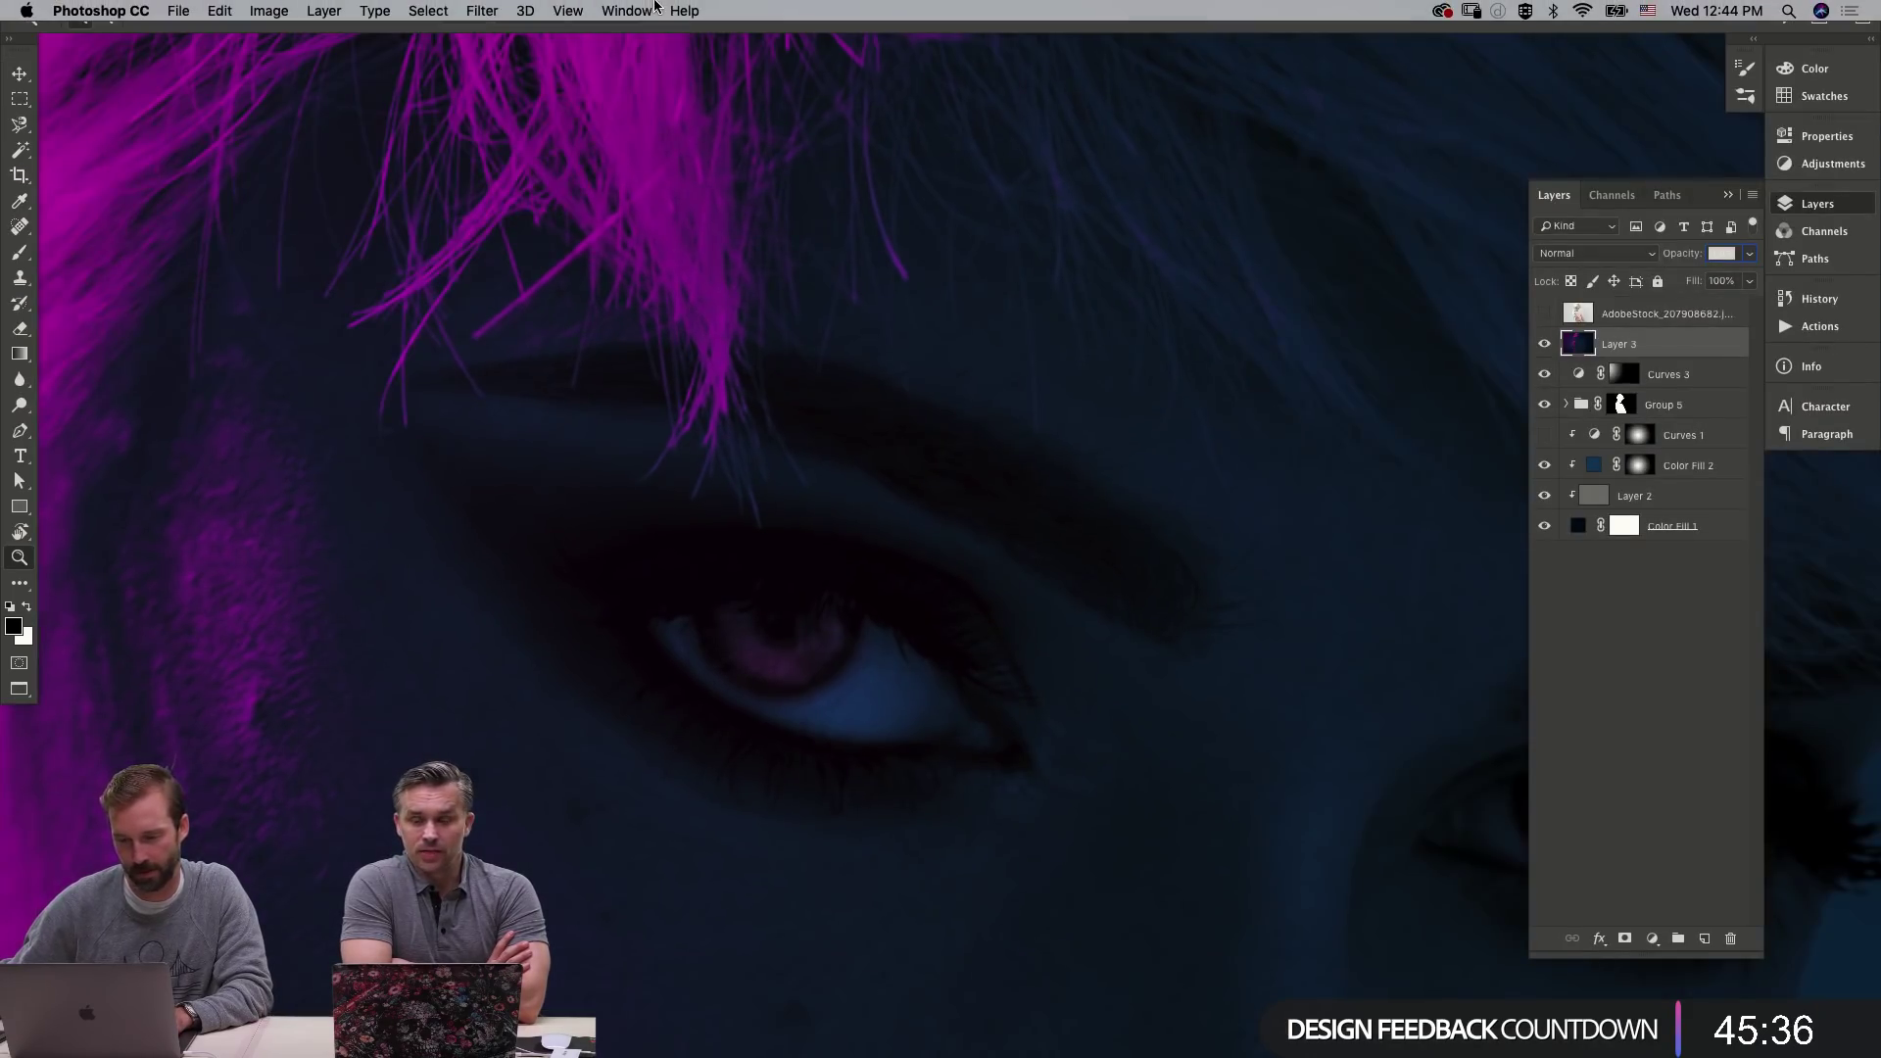
left_click(481, 10)
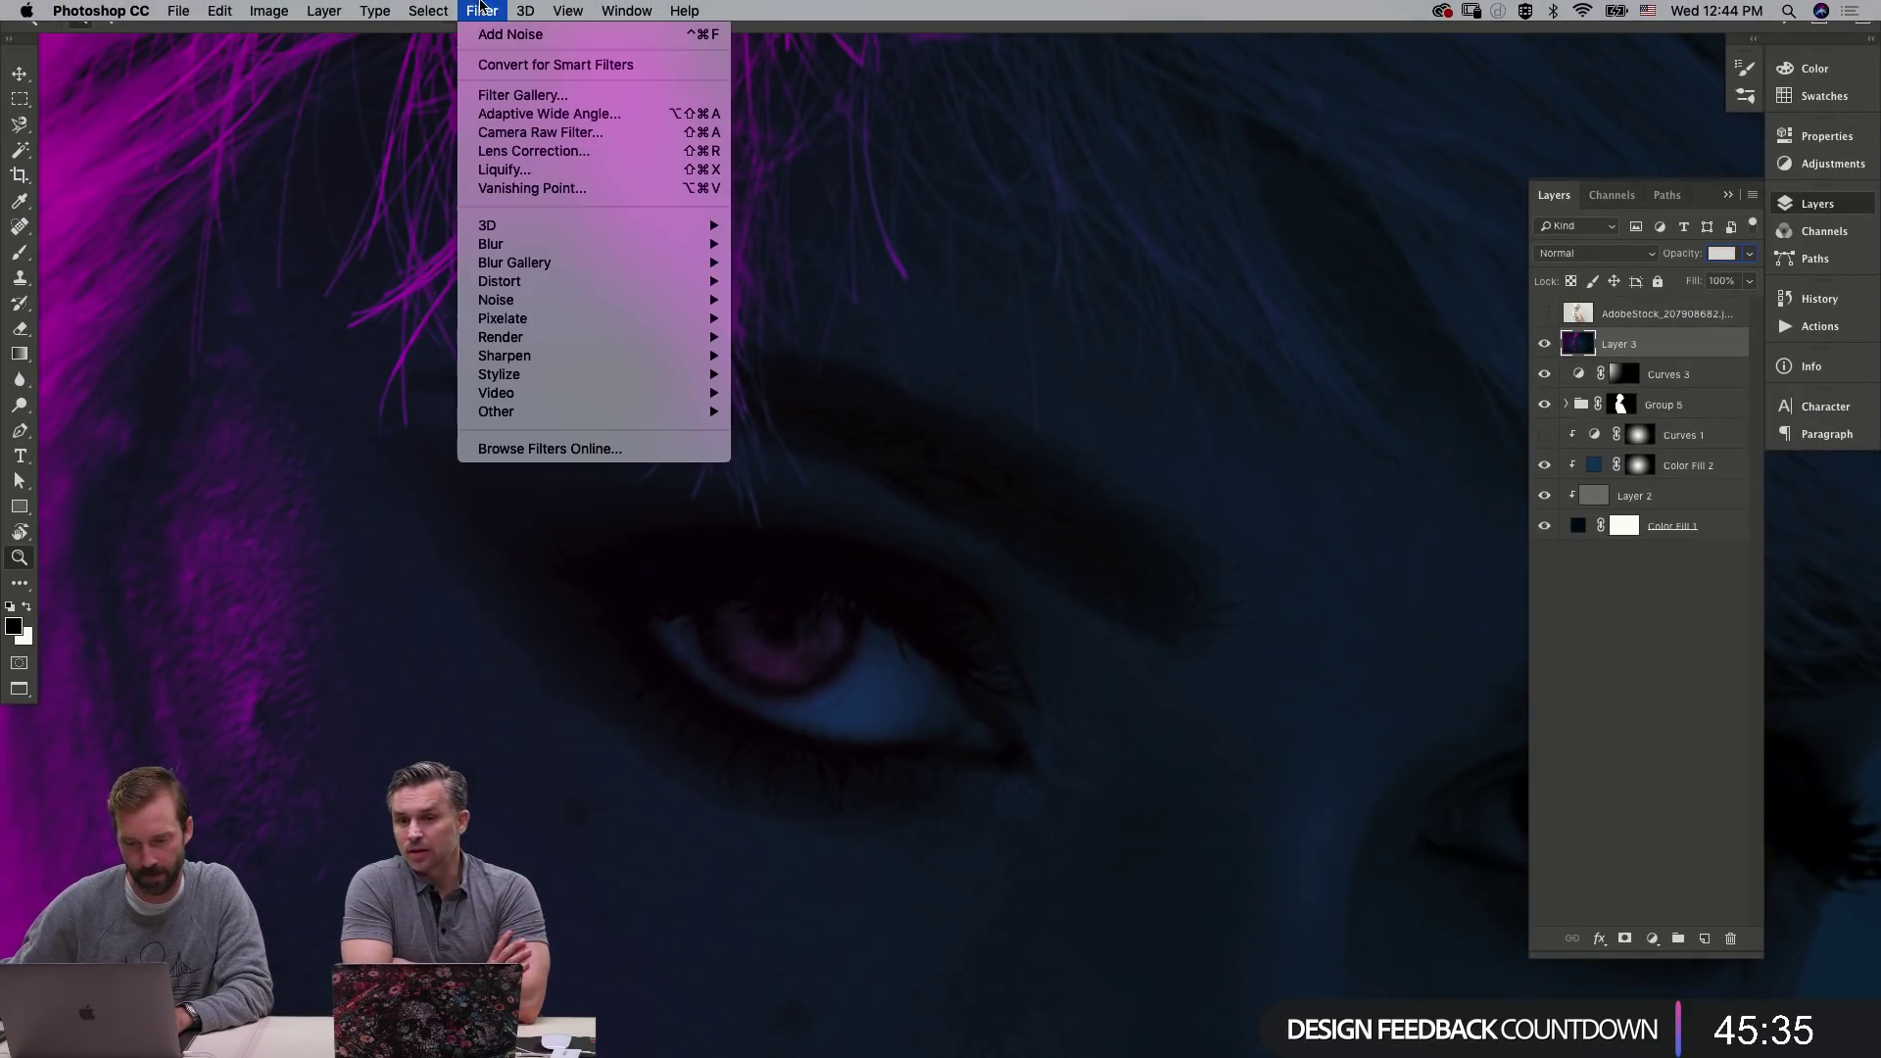
mouse_move(534, 345)
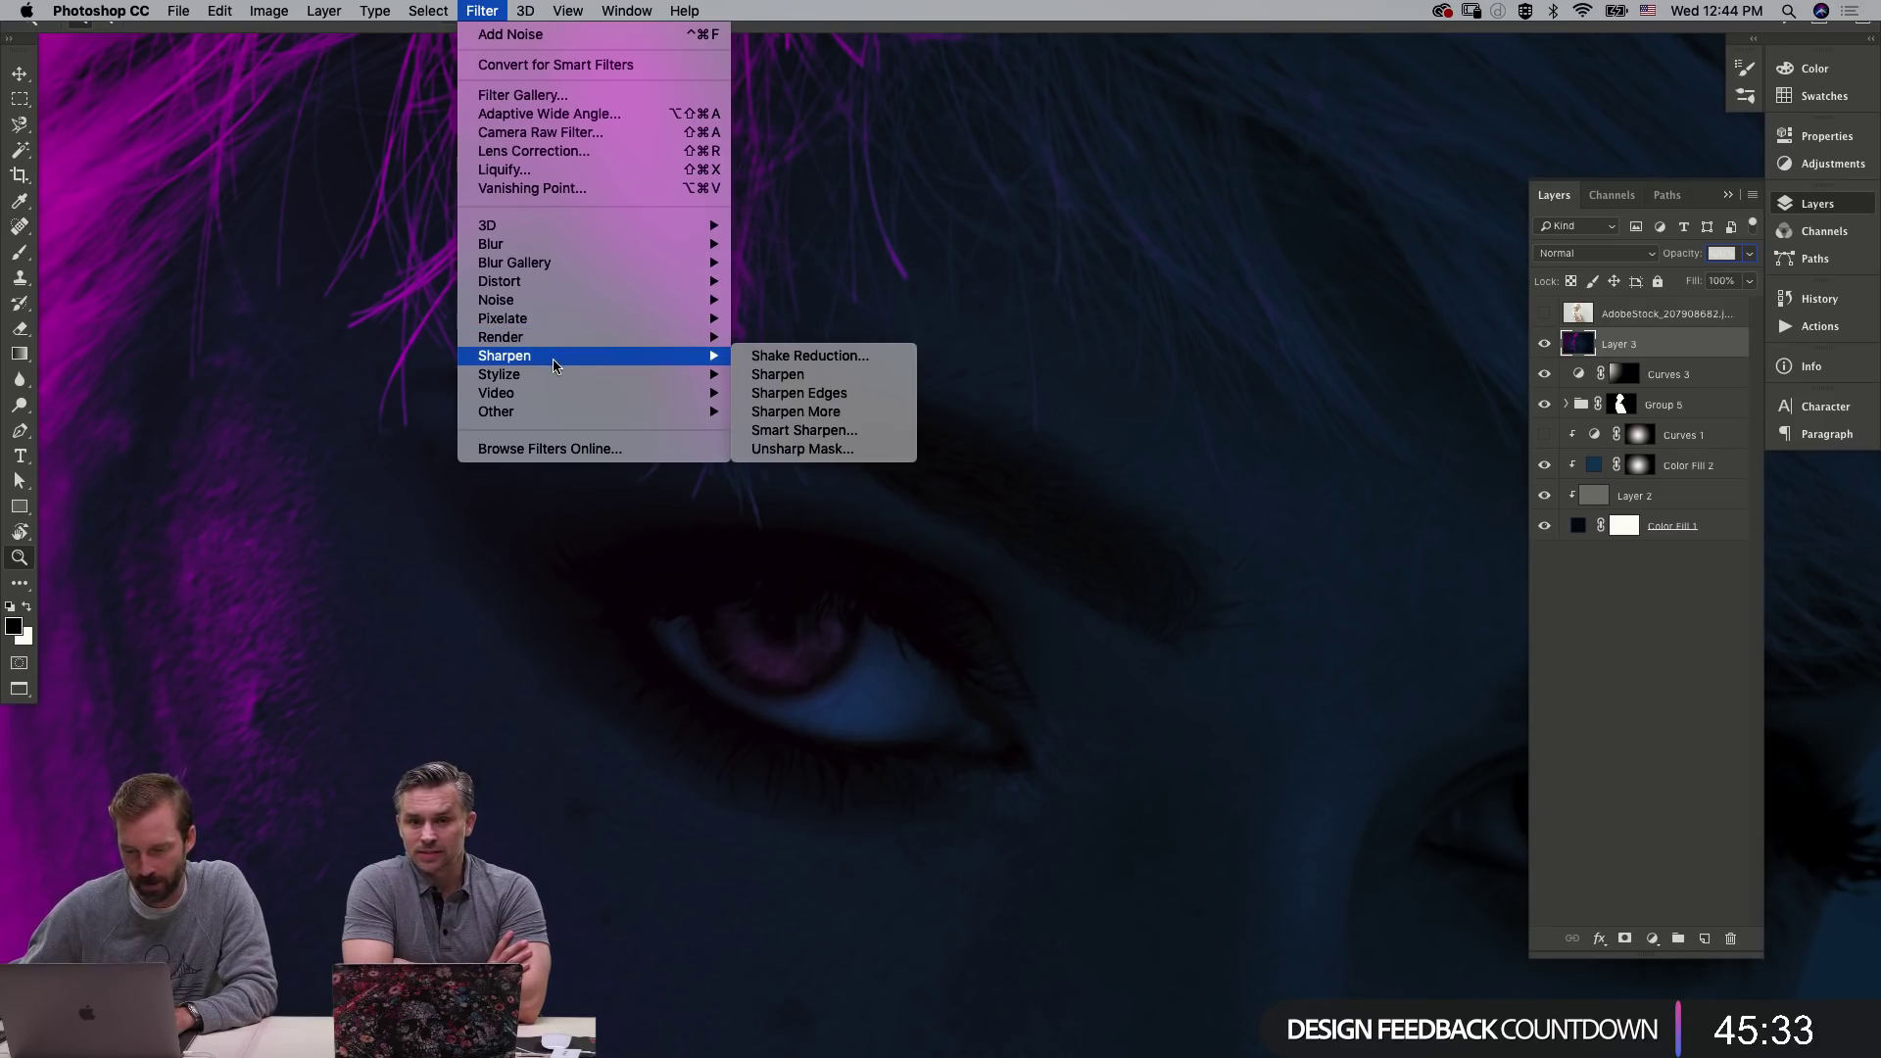
left_click(828, 451)
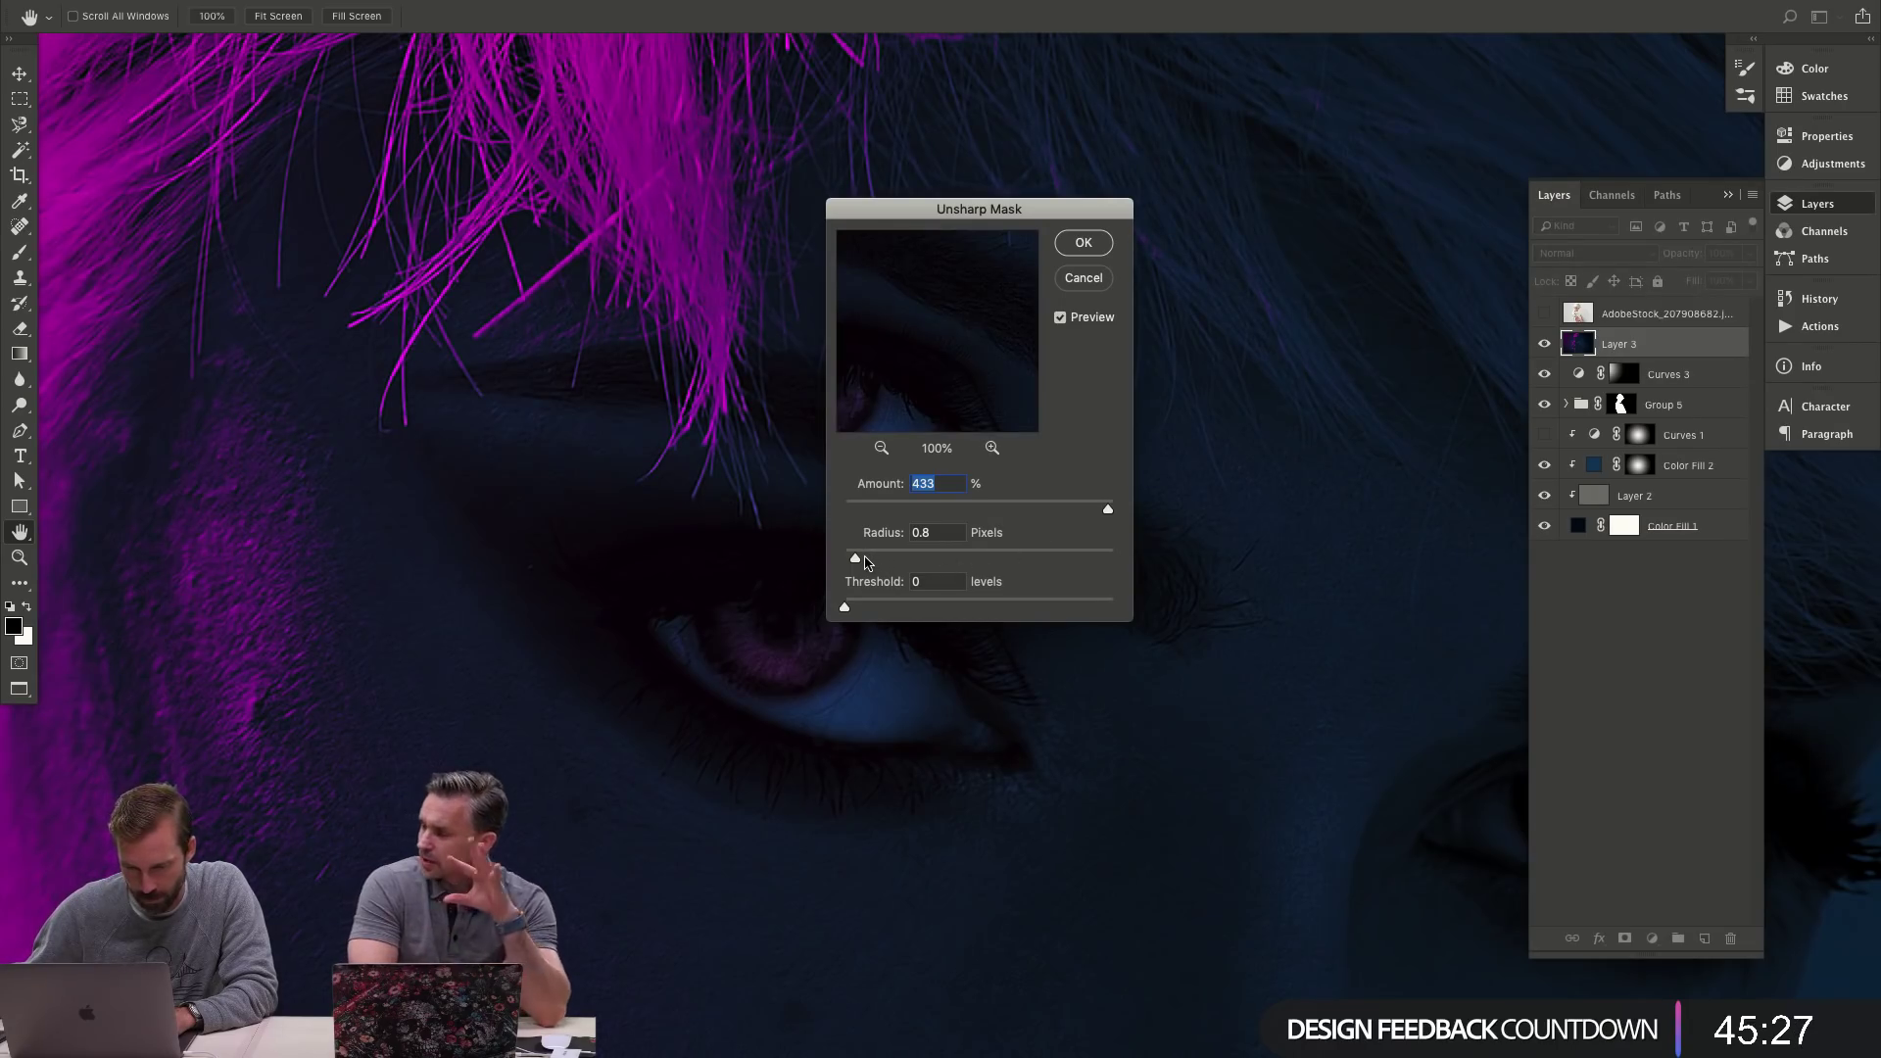
left_click(866, 560)
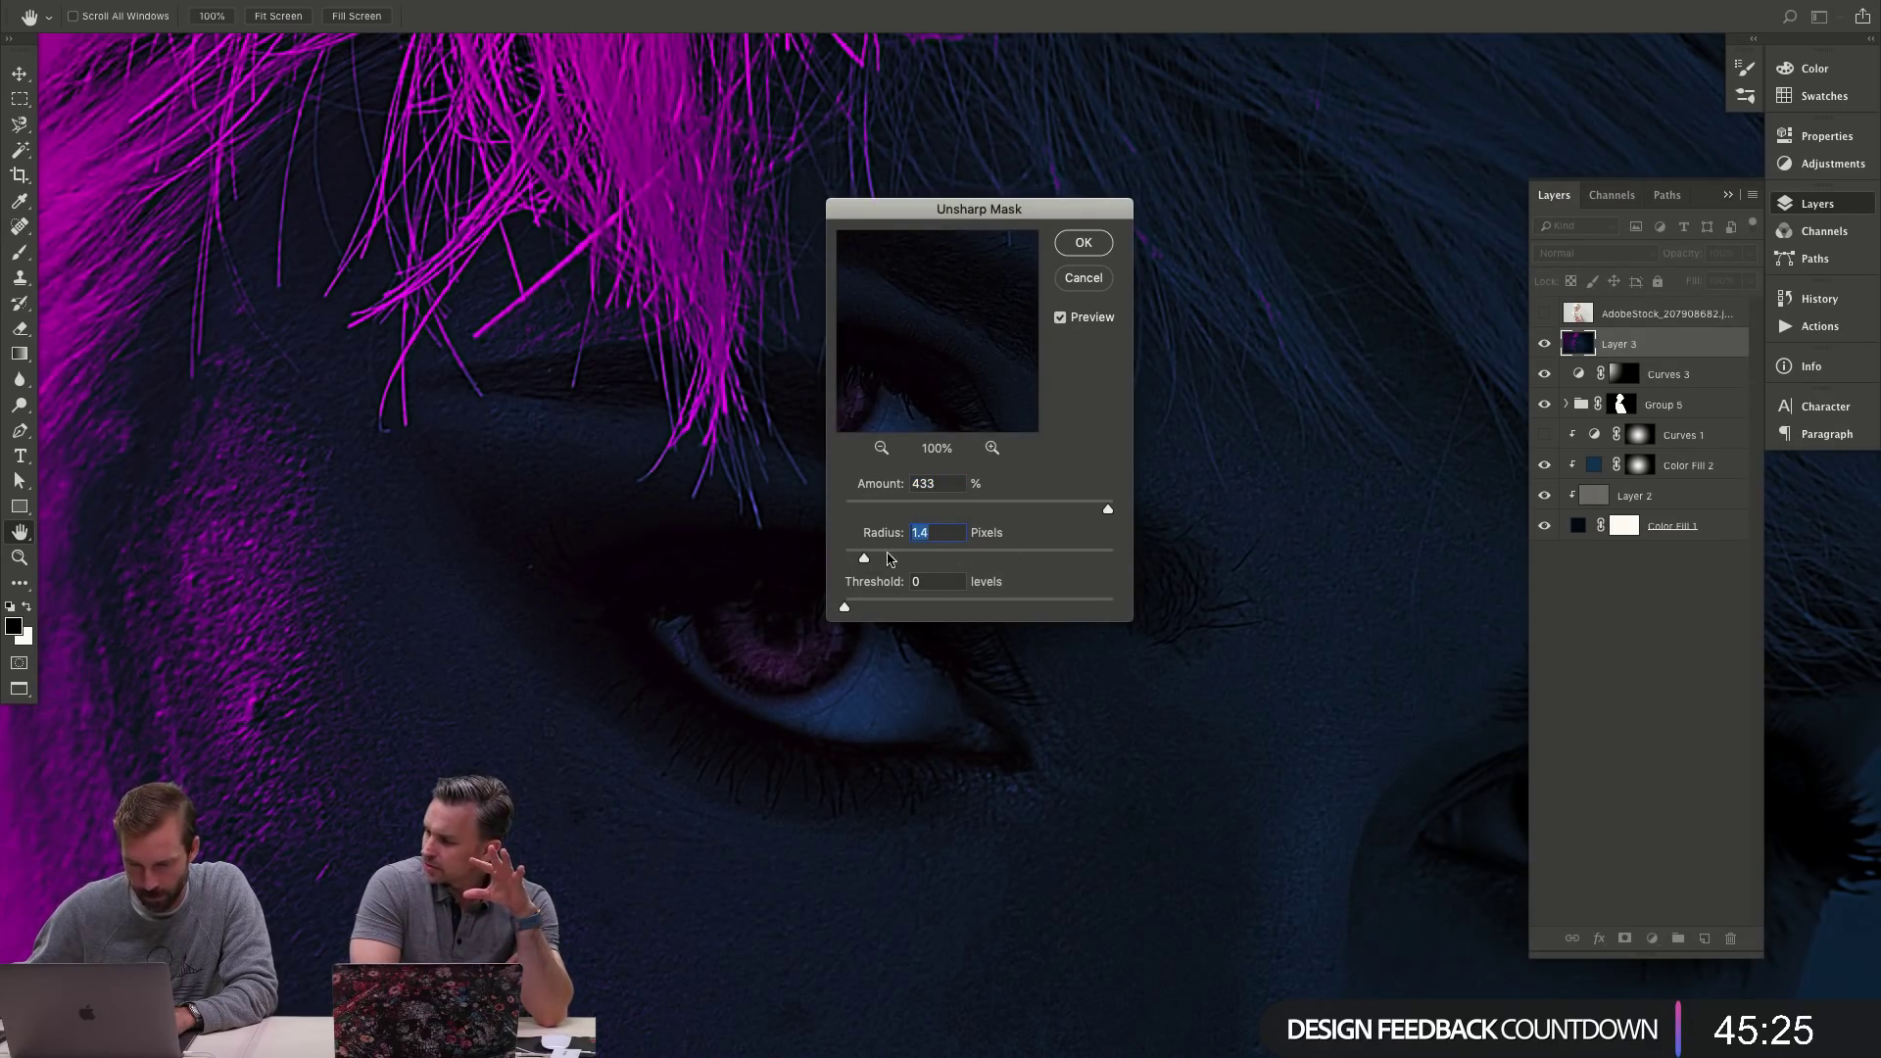
left_click_drag(1107, 510, 1094, 516)
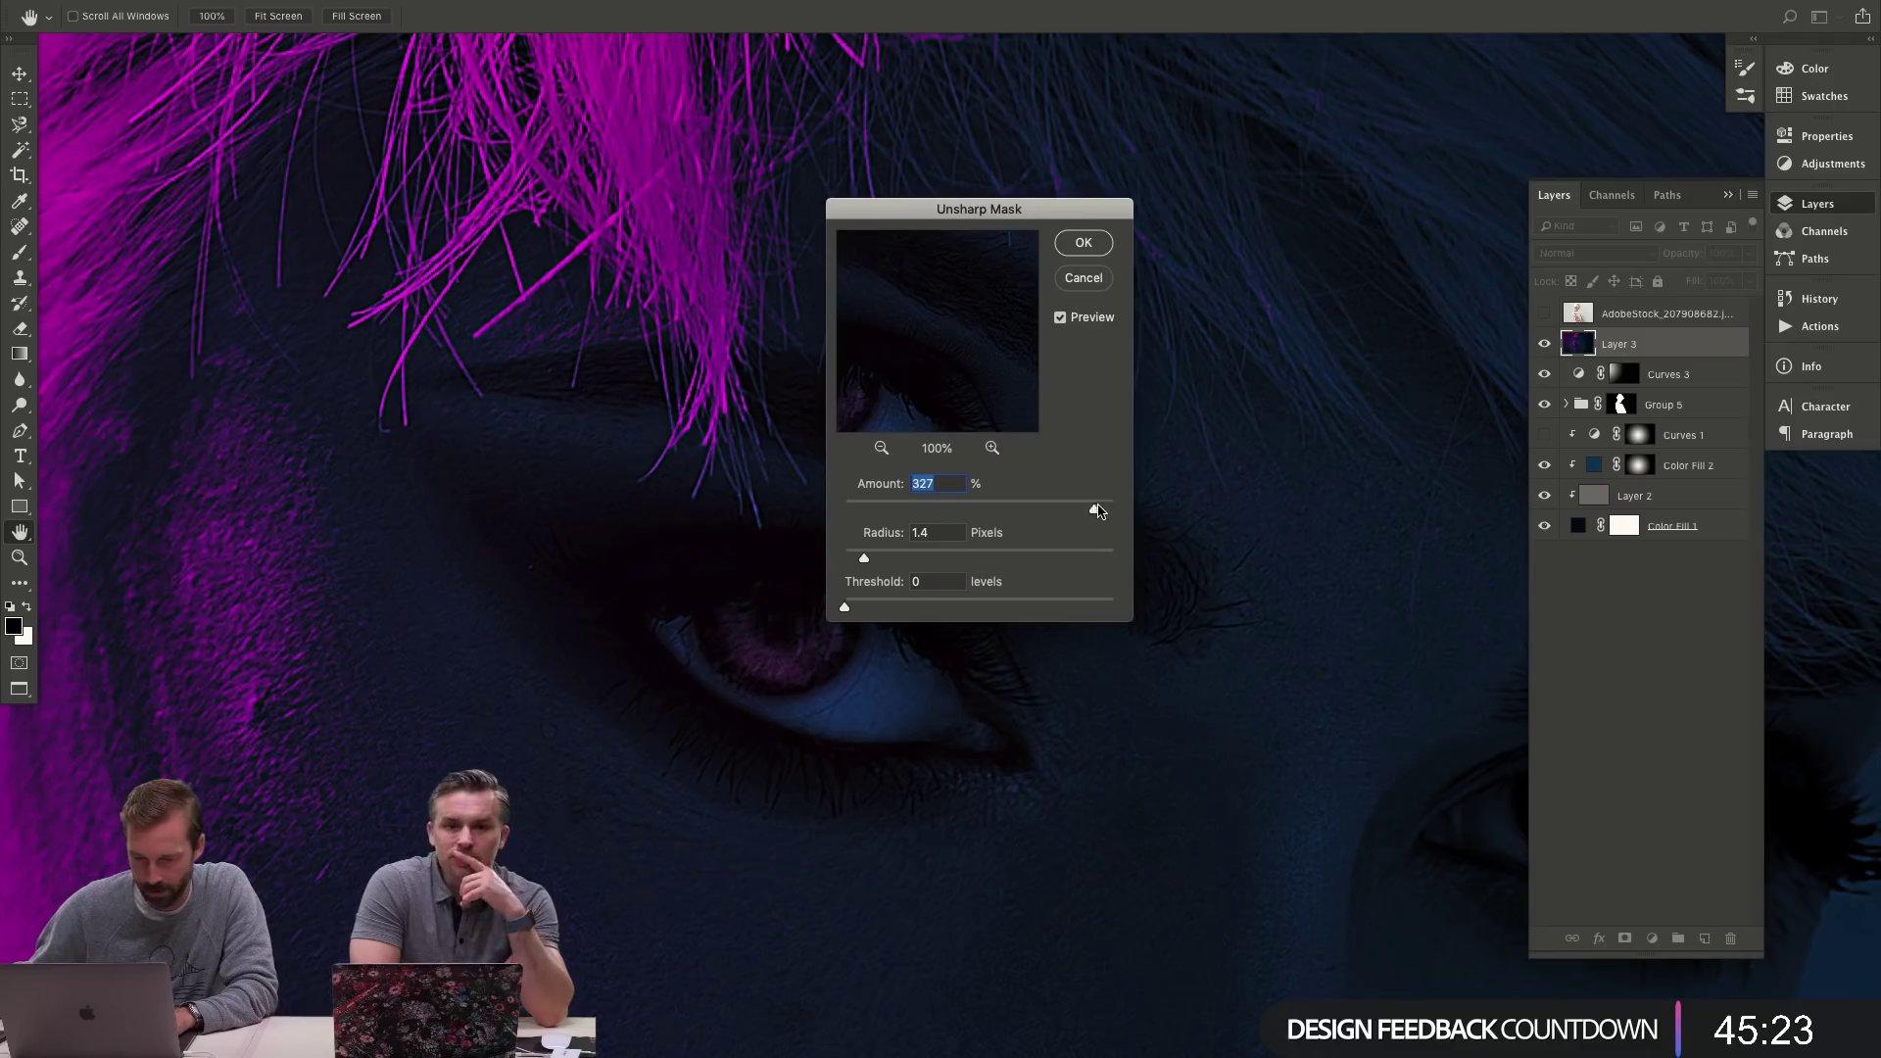
mouse_move(865, 559)
left_mouse_down()
mouse_move(897, 564)
mouse_move(867, 559)
left_mouse_up()
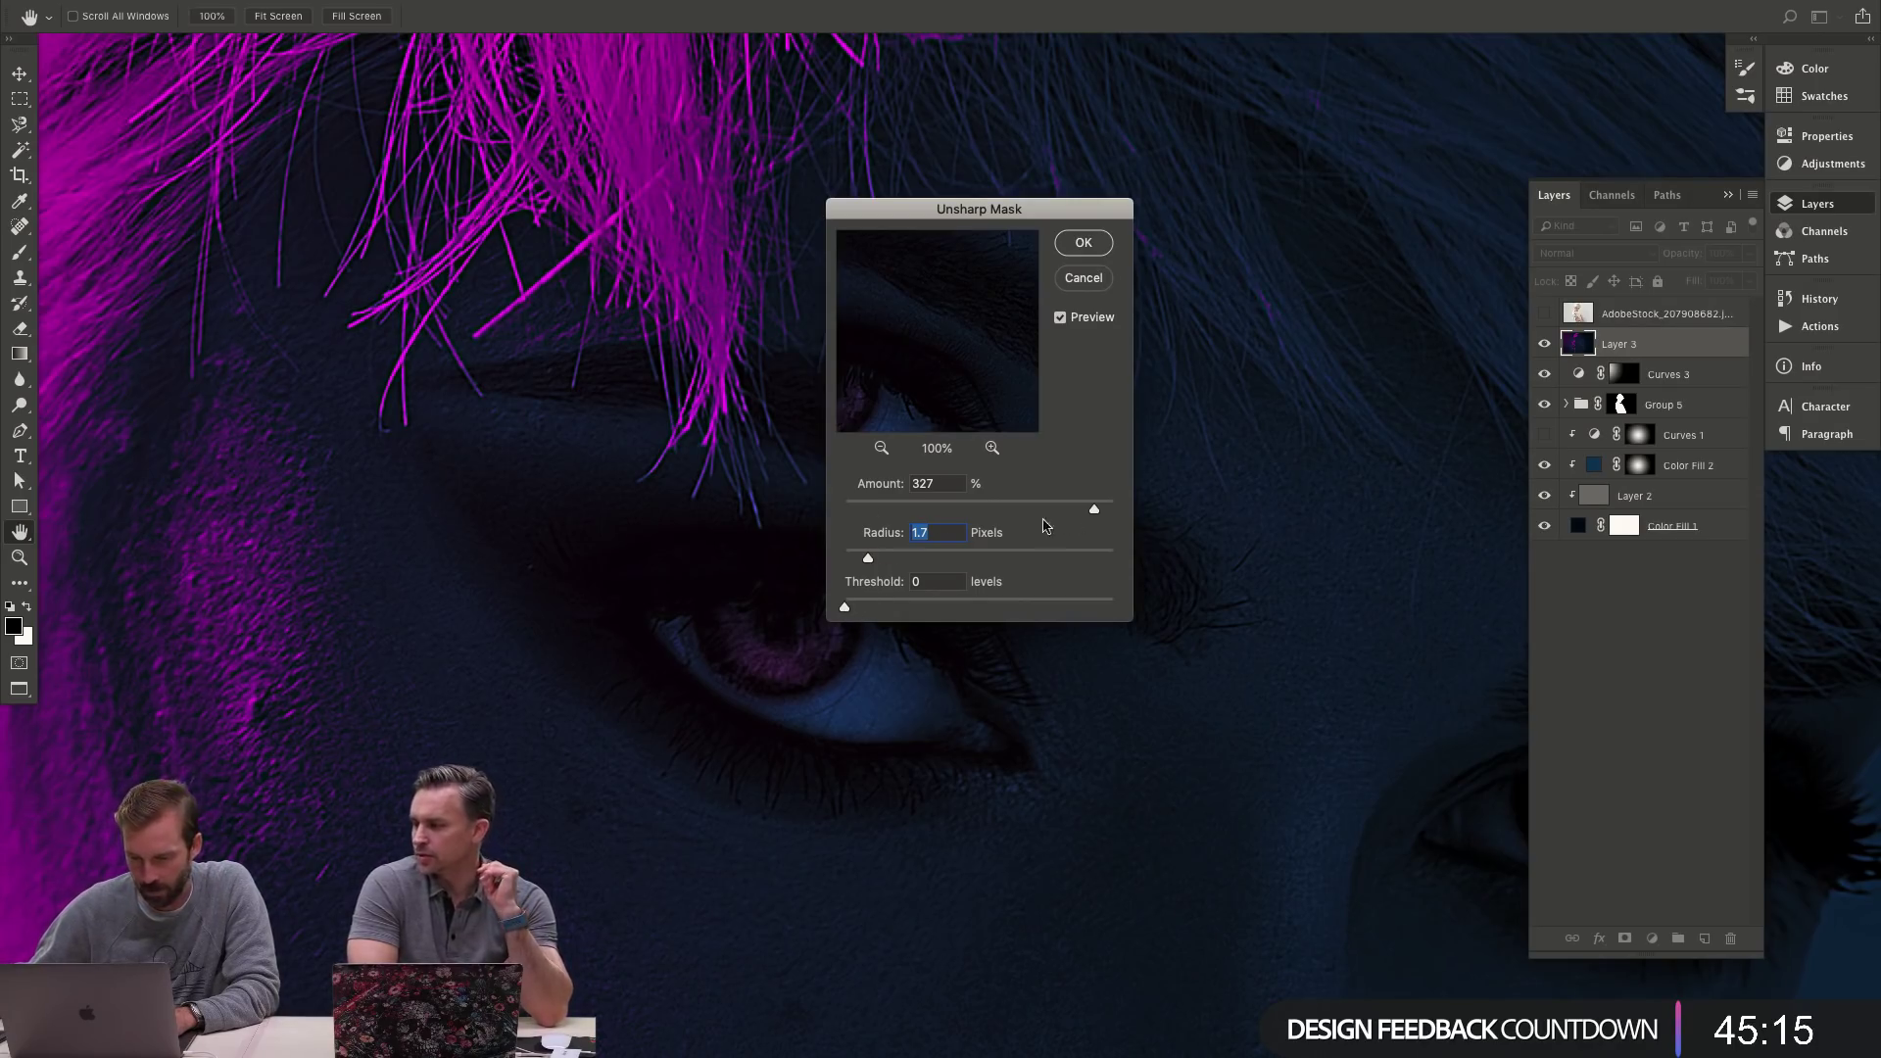
left_click_drag(868, 558, 864, 558)
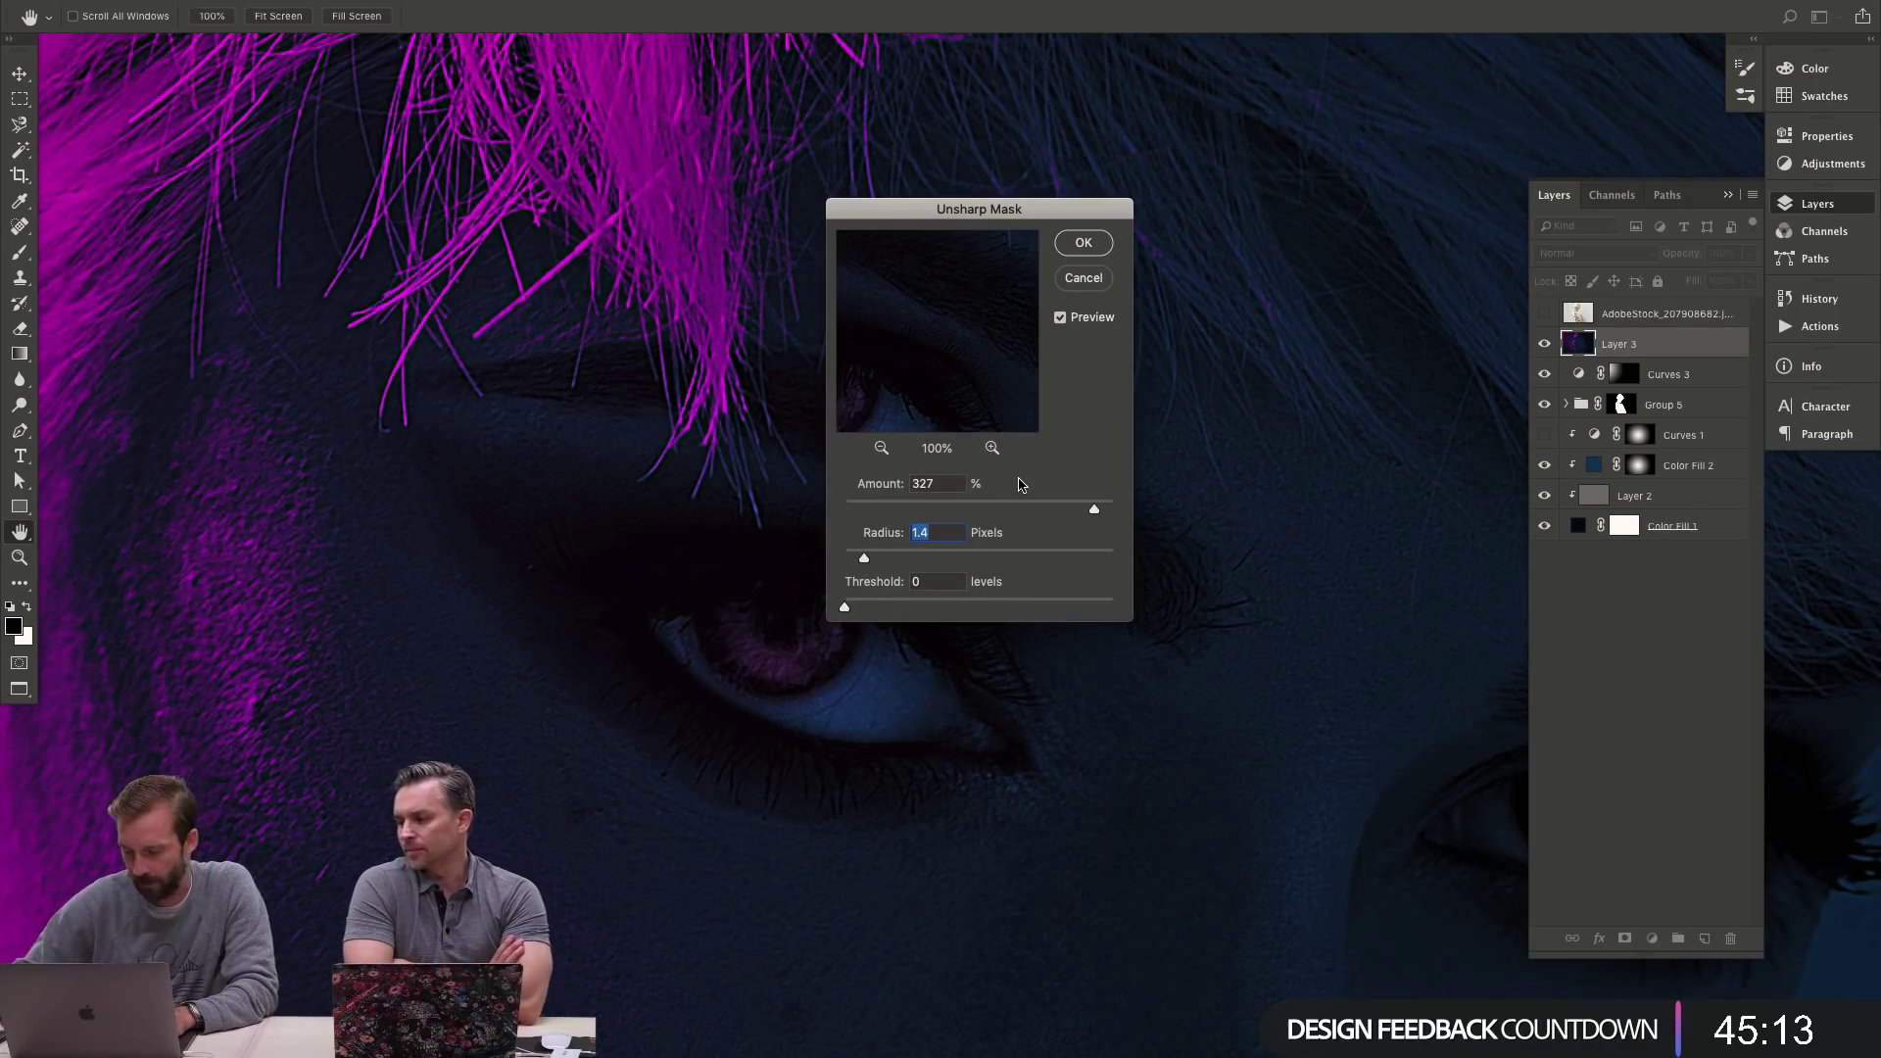
- Compare the sharpened and unsharpened versions of the whole face with the Unsharp Mask preview, keeping the dialog clear of the portrait
key("super+minus")
key("super+minus")
key("super+minus")
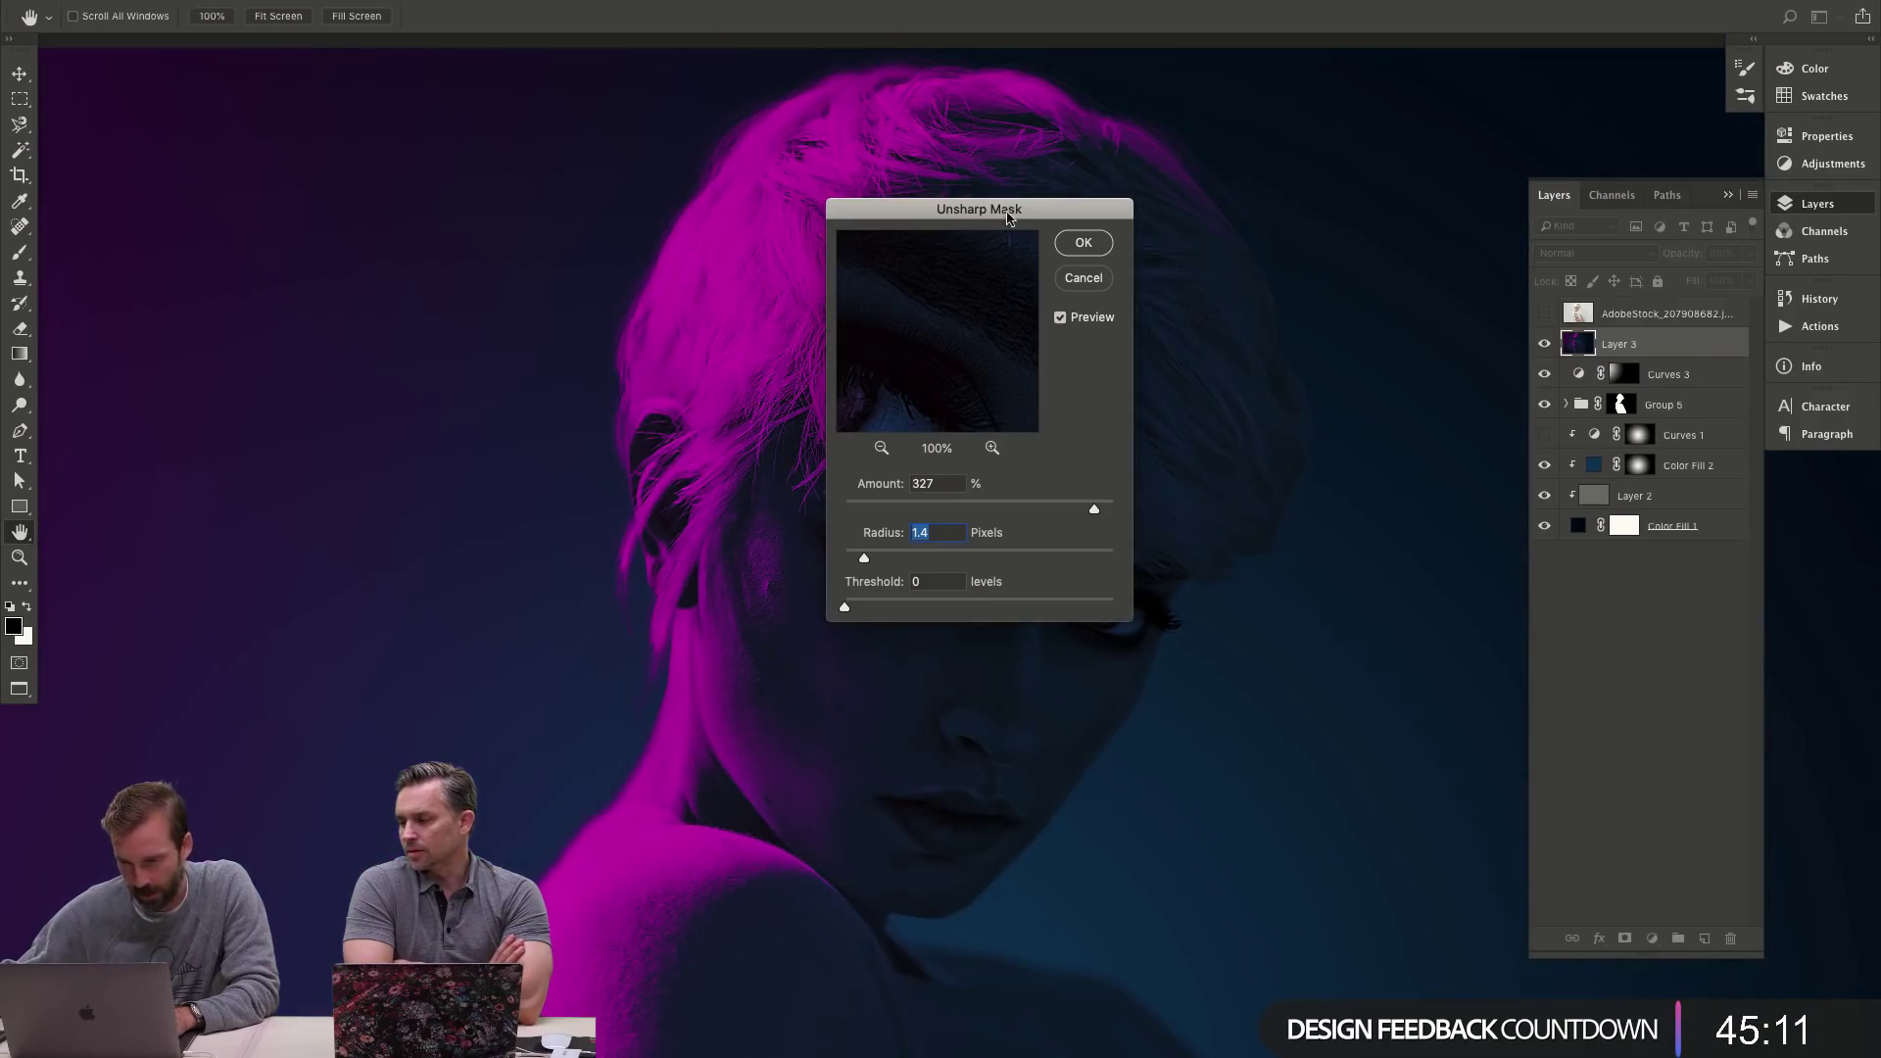
left_click_drag(1007, 216, 1369, 215)
left_click(1064, 435, "super")
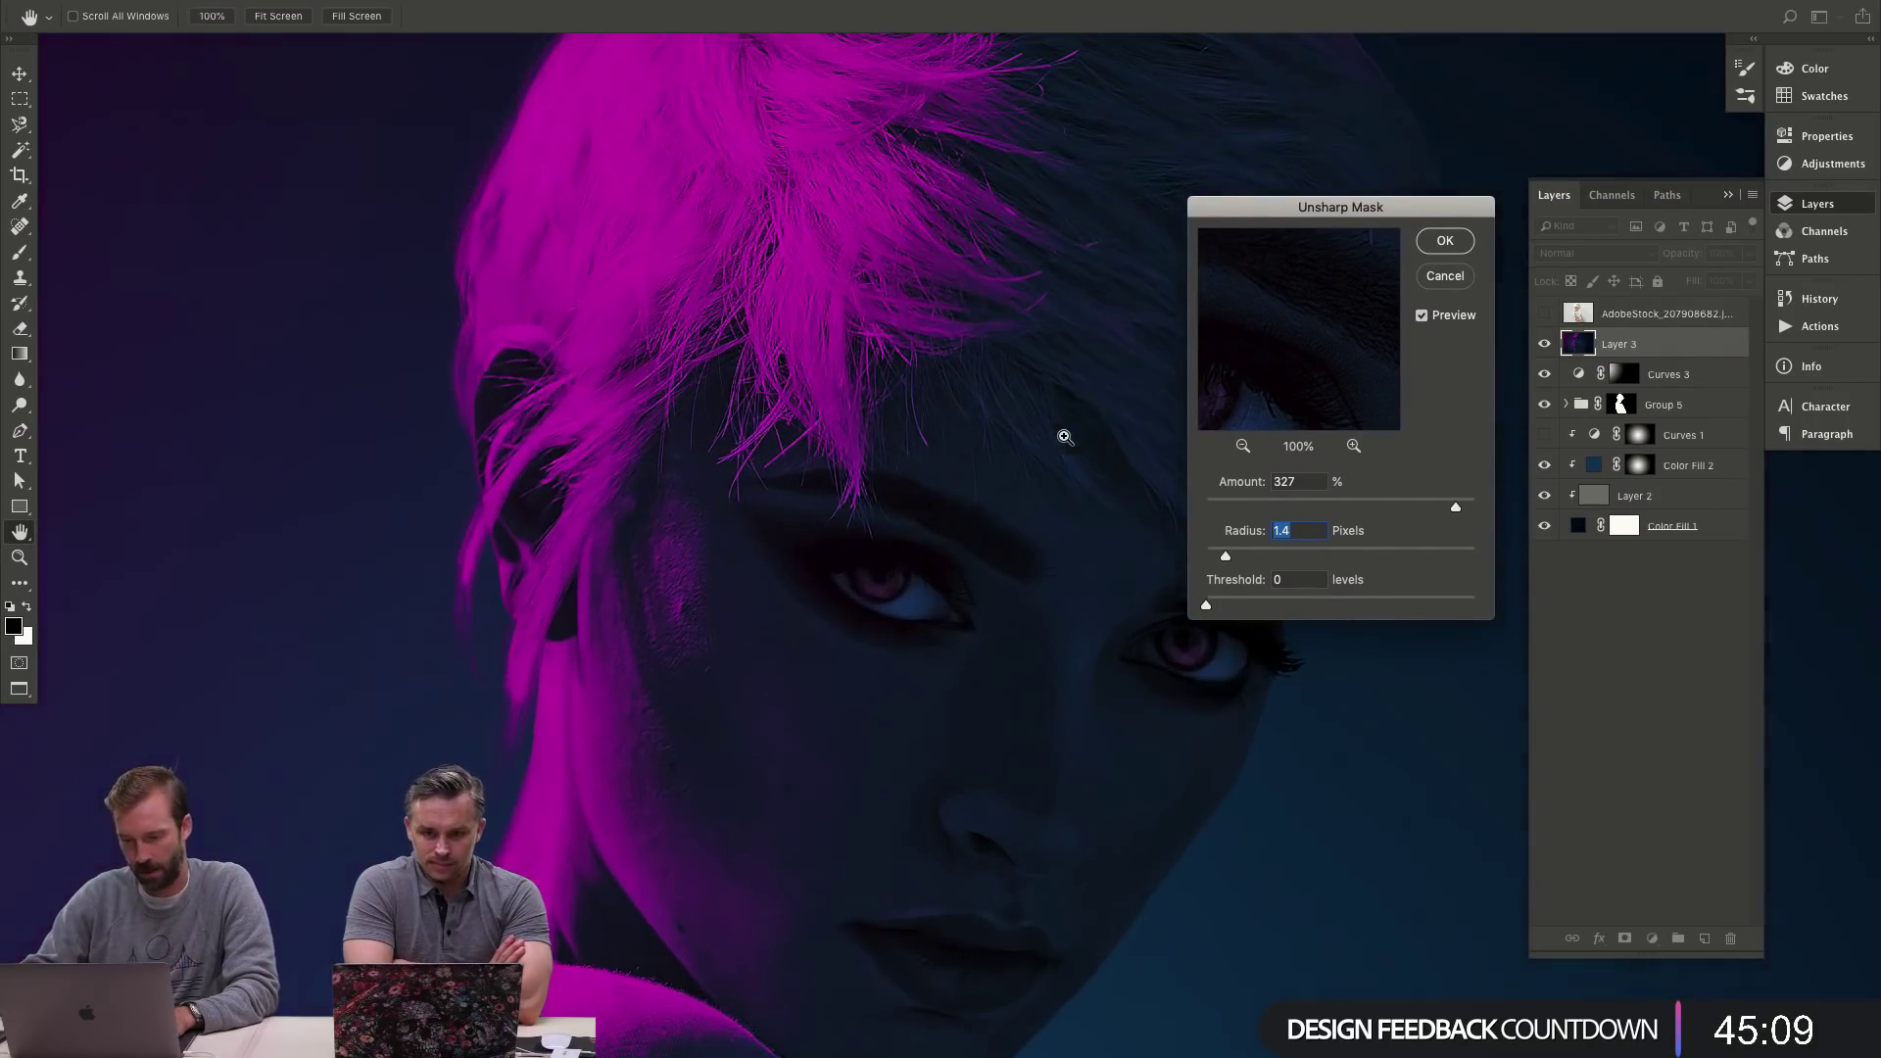
left_click(1423, 315)
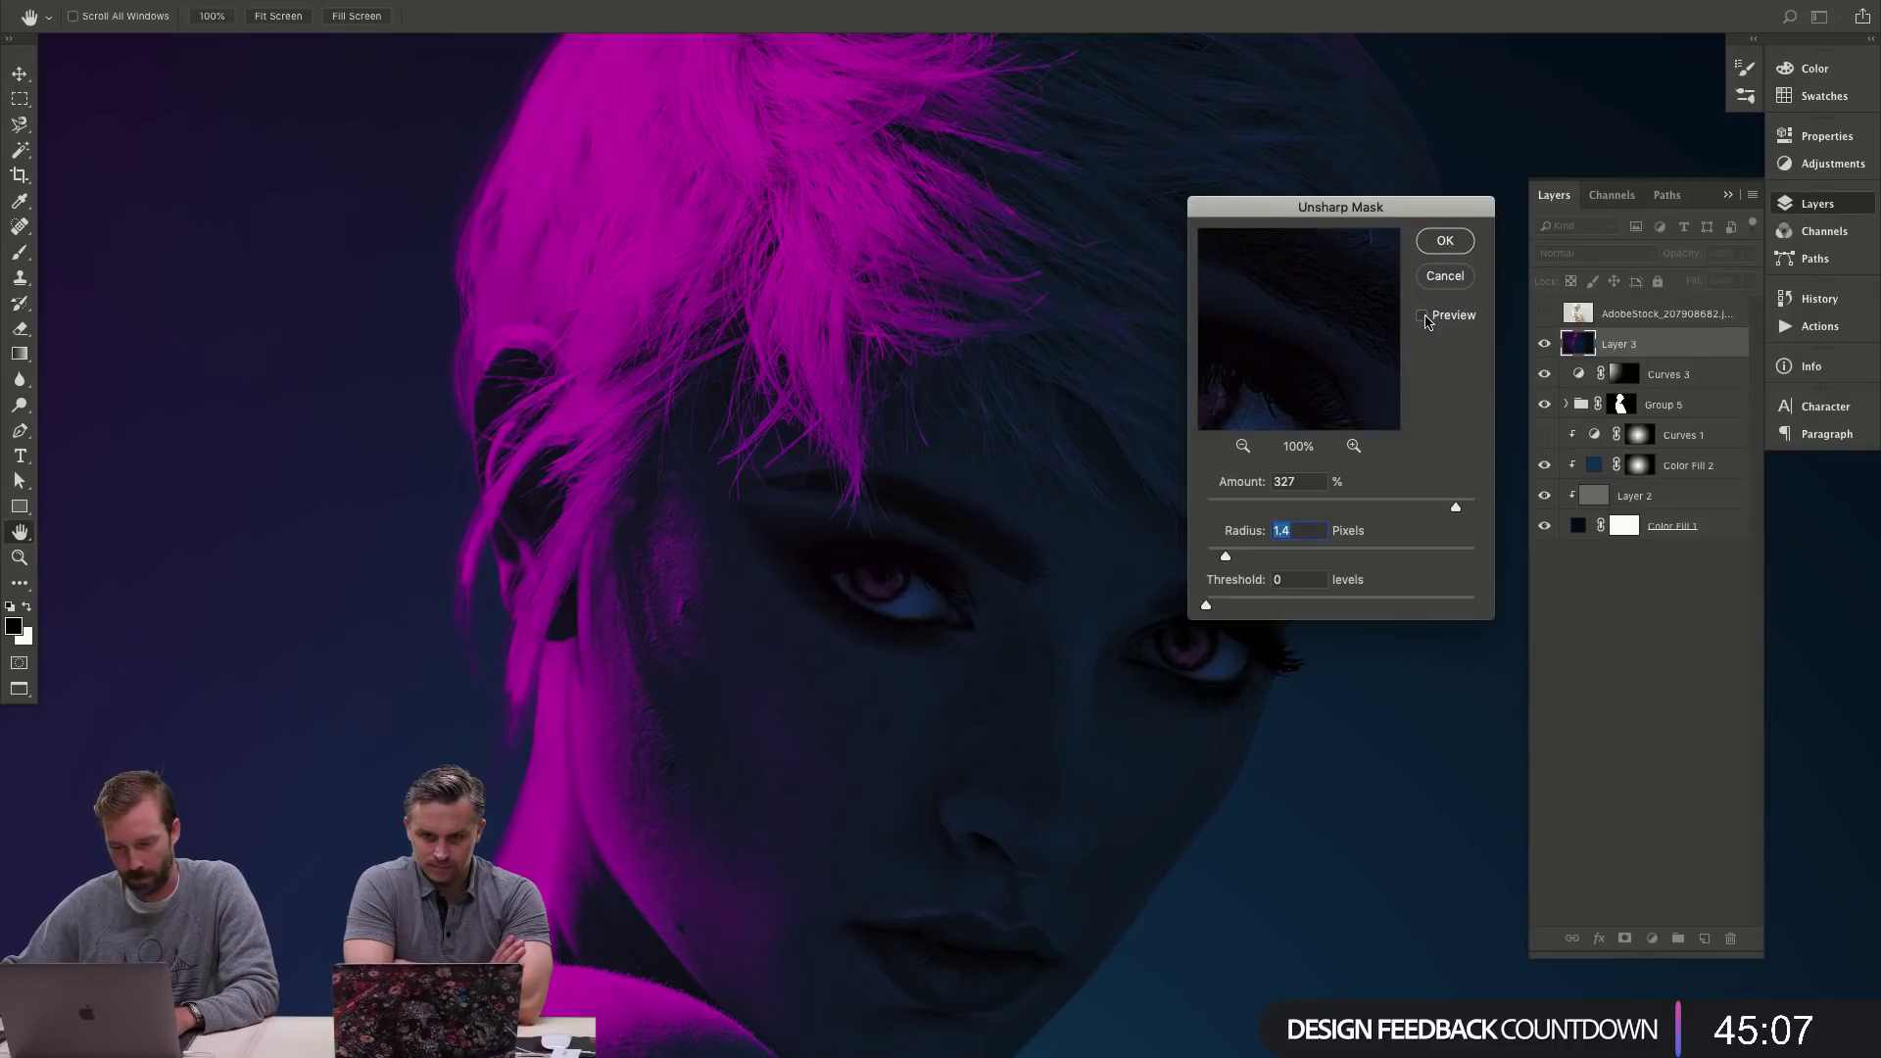
left_click(1424, 317)
left_click(1425, 316)
left_click(1424, 316)
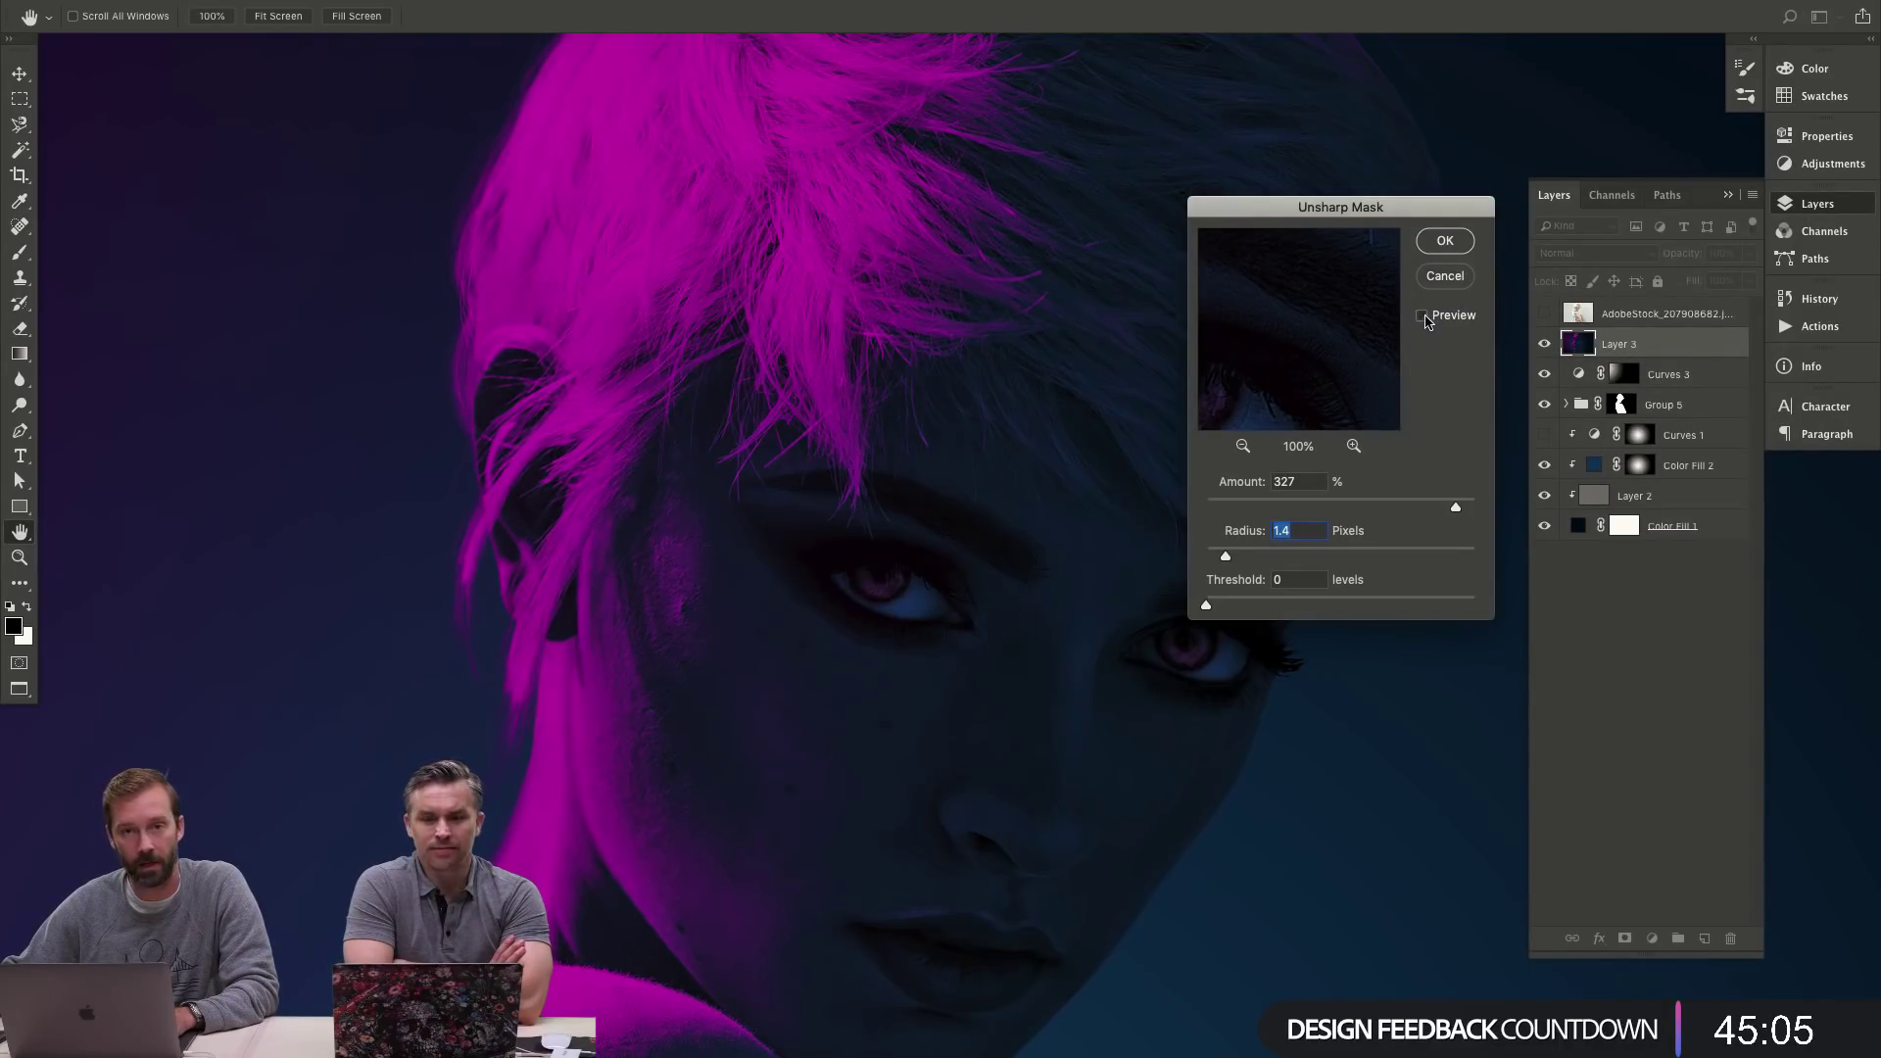
left_click(1425, 316)
left_click(1425, 317)
left_click(1425, 316)
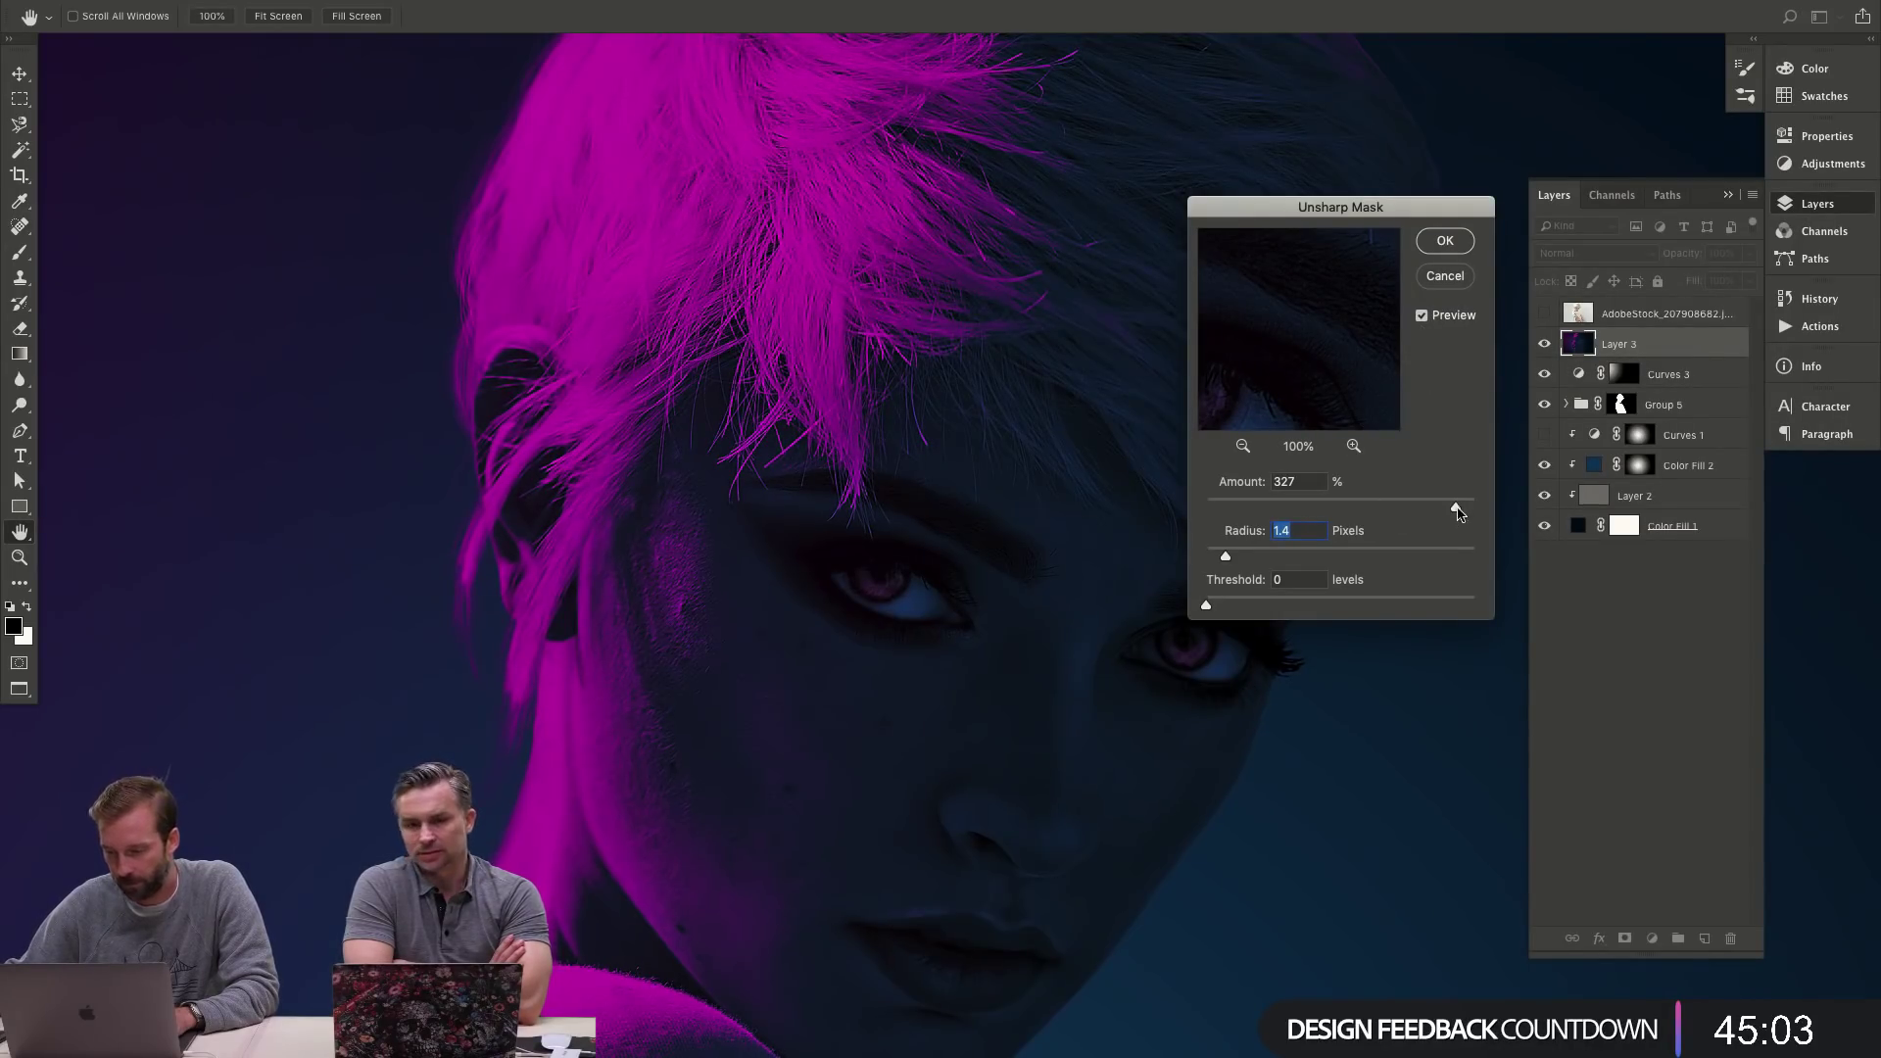
- Refine the Unsharp Mask to an amount of 422% and a radius of 1.0 pixels and apply it
left_click_drag(1457, 511, 1462, 517)
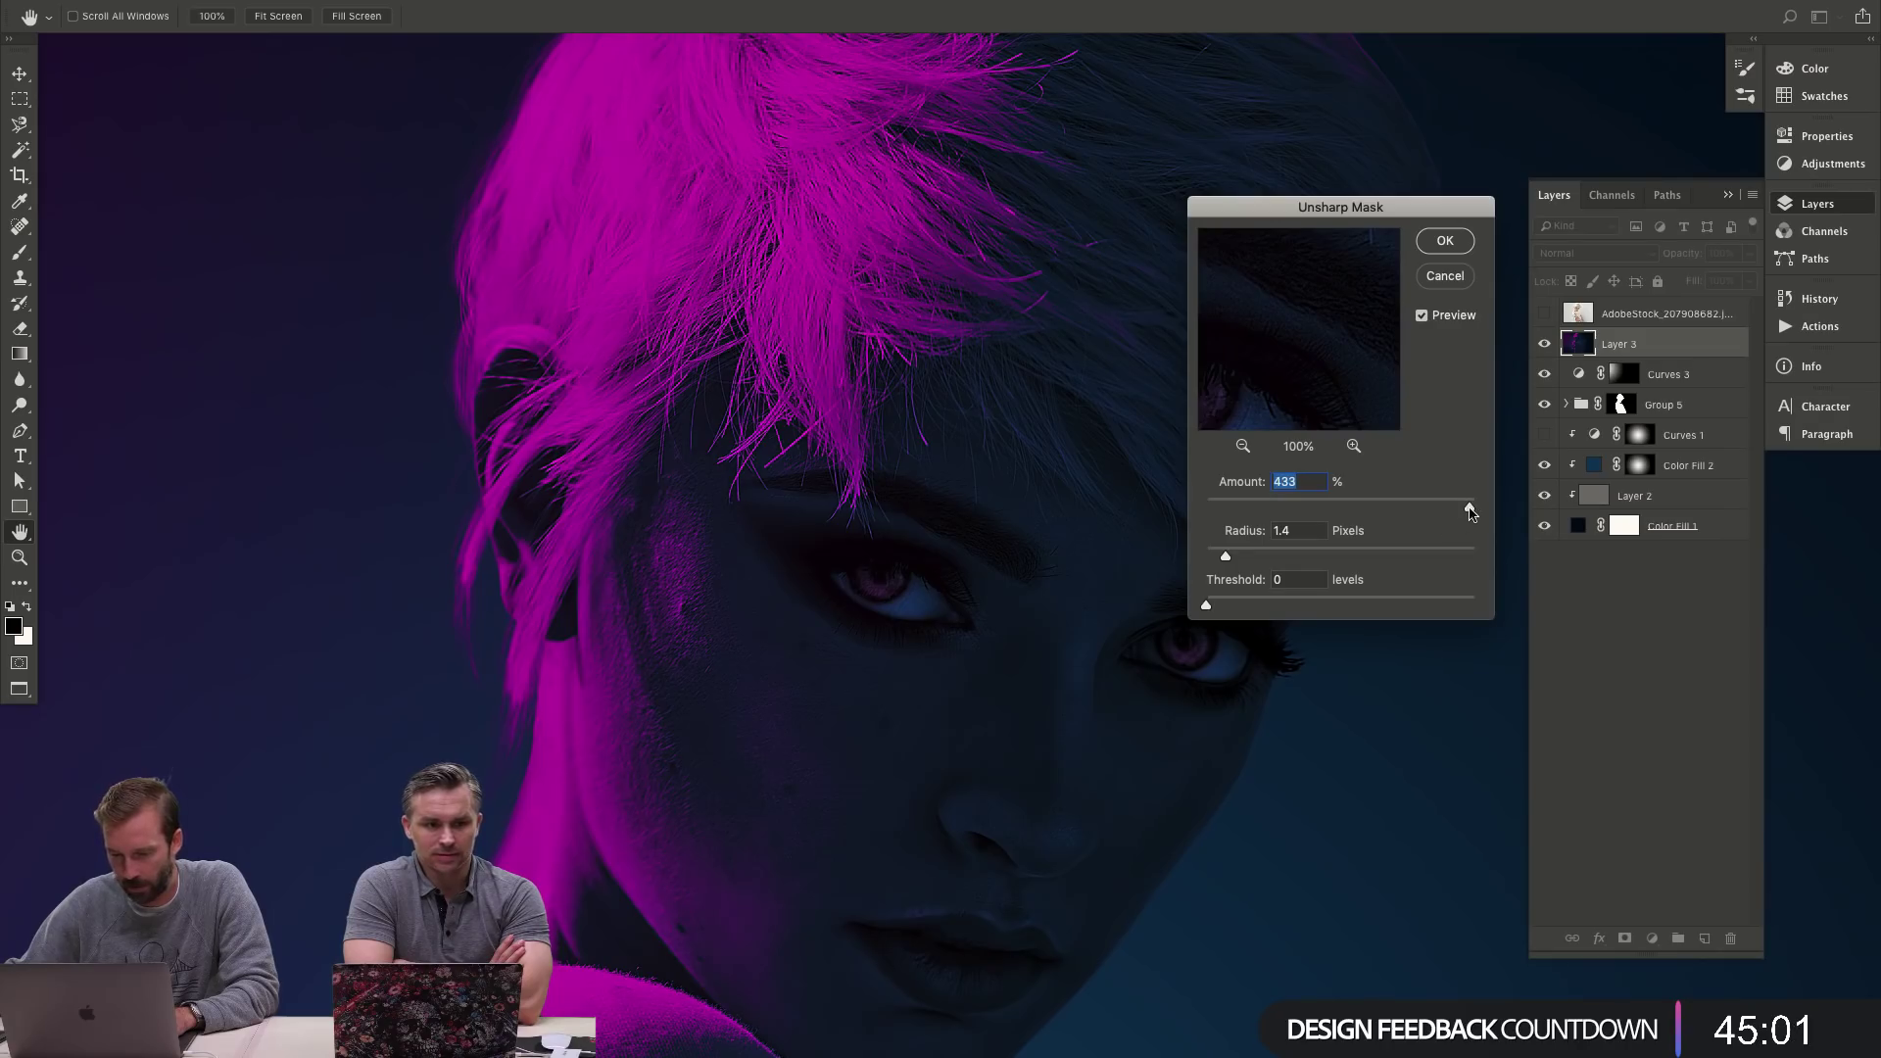
left_click_drag(1469, 511, 1463, 510)
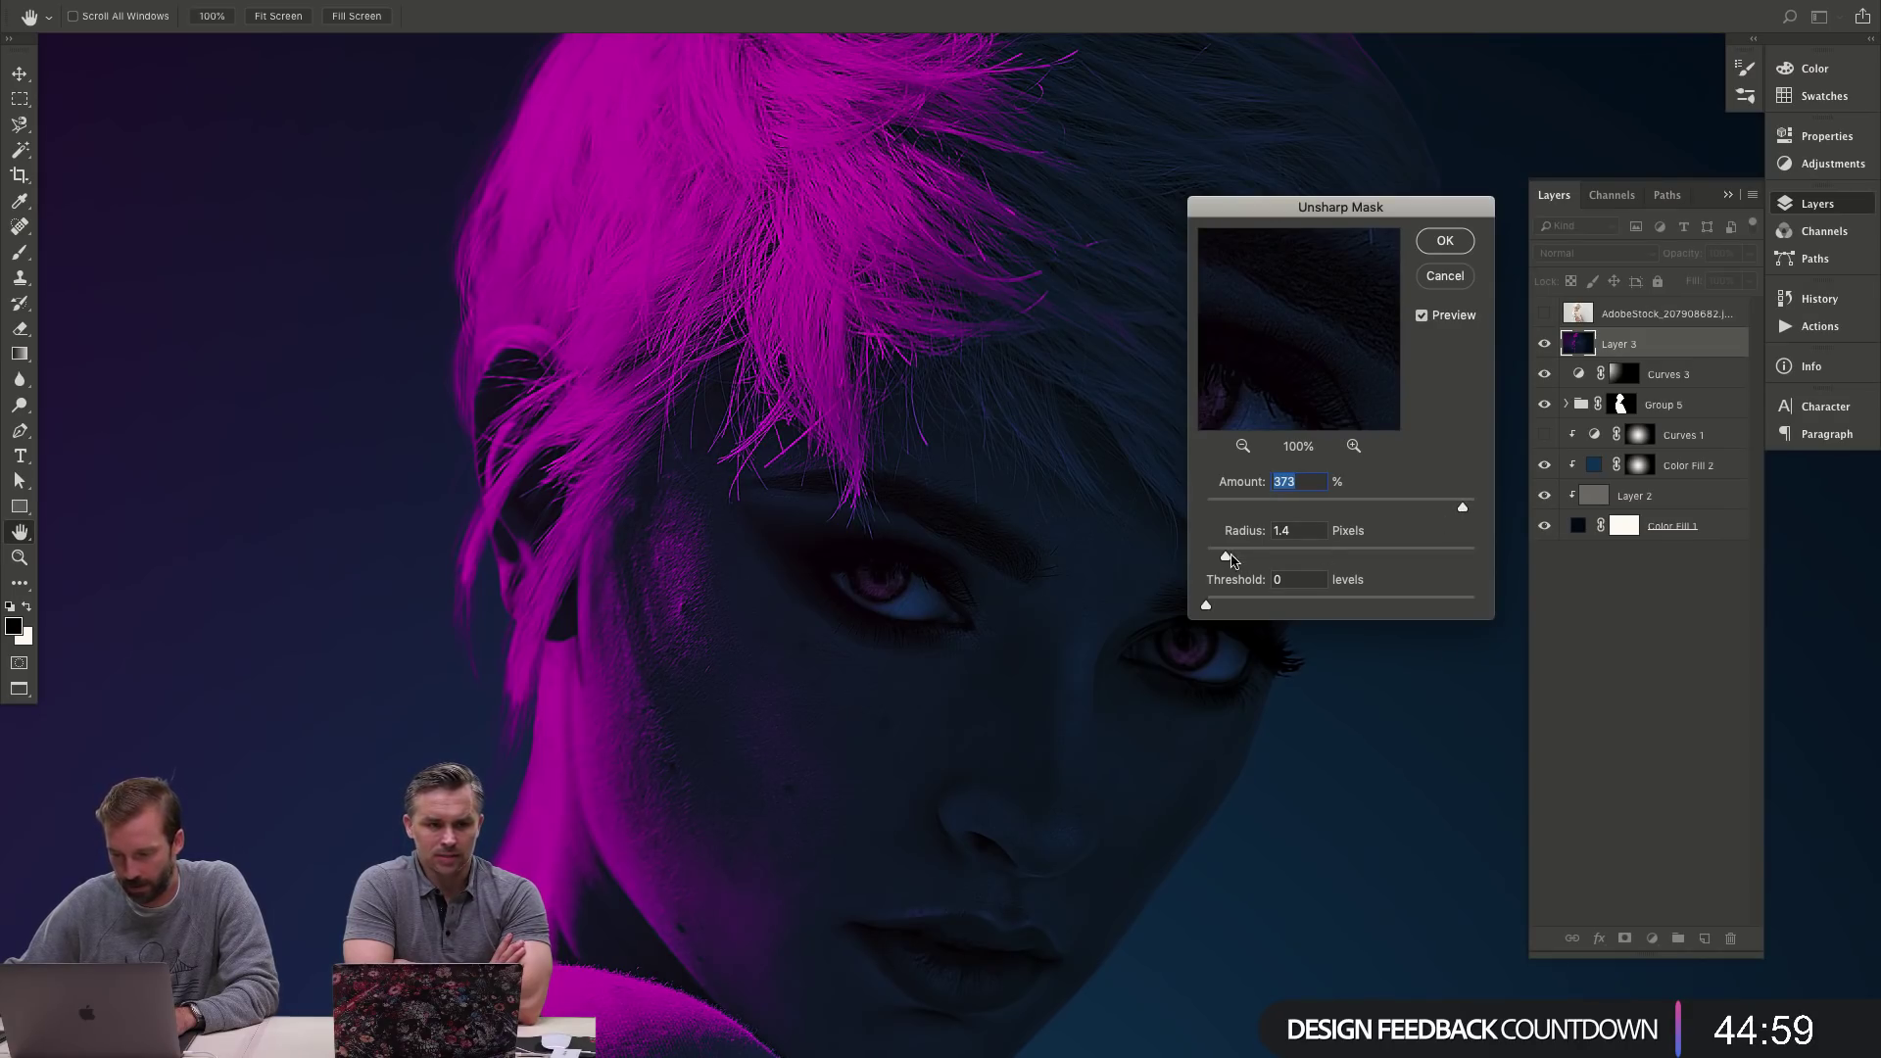
left_click_drag(1228, 556, 1224, 558)
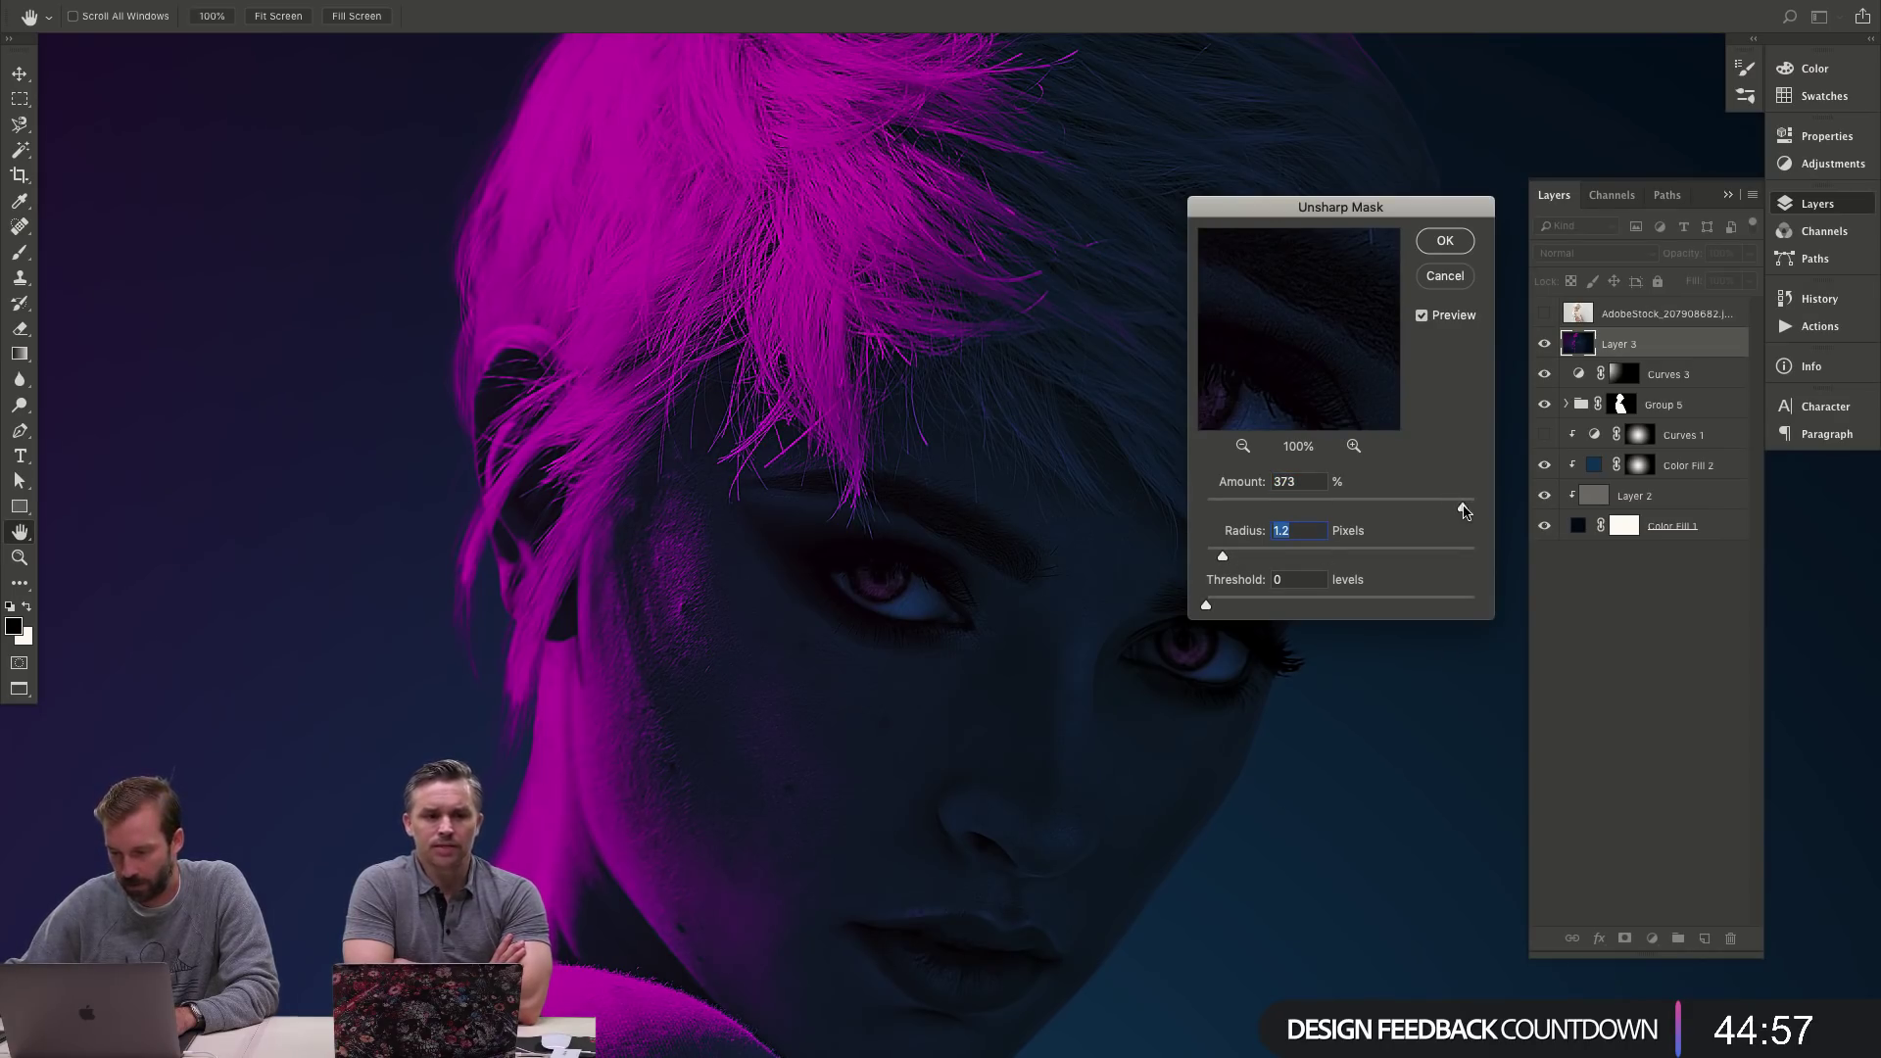
left_click_drag(1463, 510, 1469, 511)
left_click_drag(1224, 560, 1220, 561)
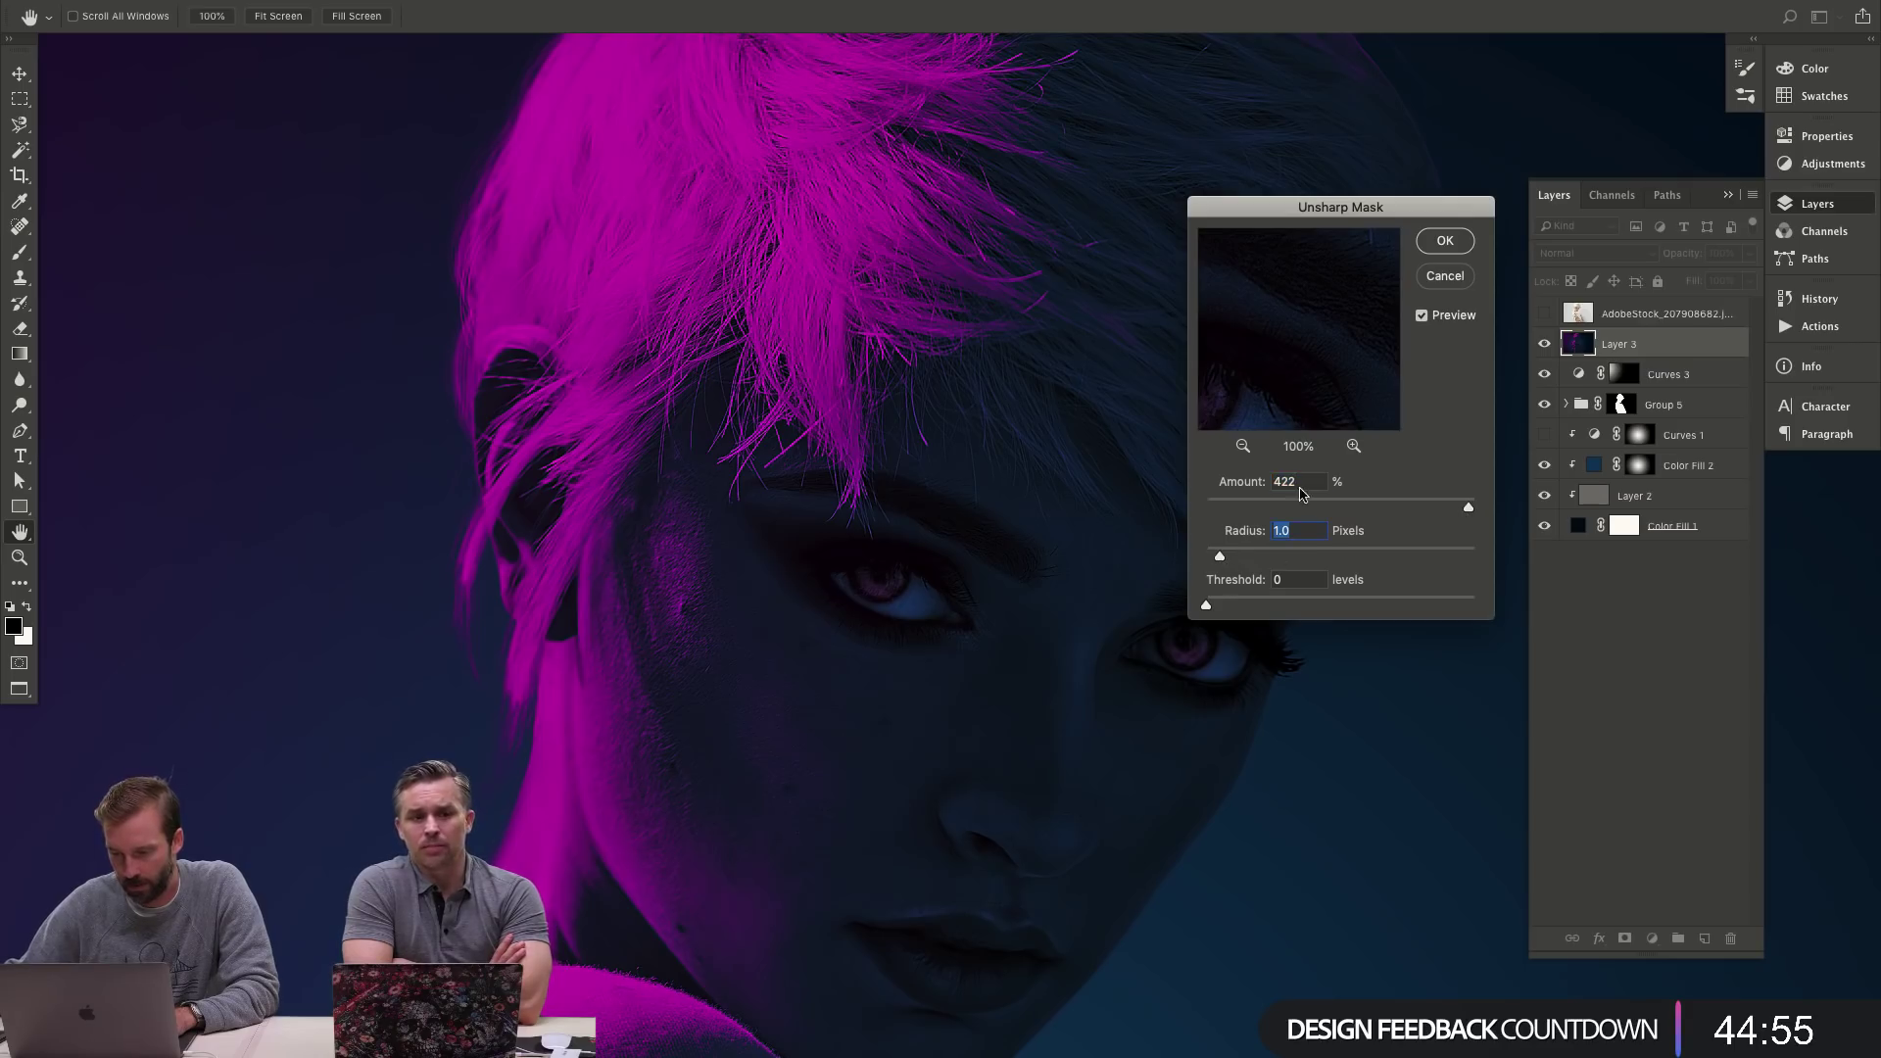
left_click(1445, 245)
- Hide sharpened Layer 3 behind a black mask, brush across the eyes at 10% opacity, and make white the foreground color
key("z")
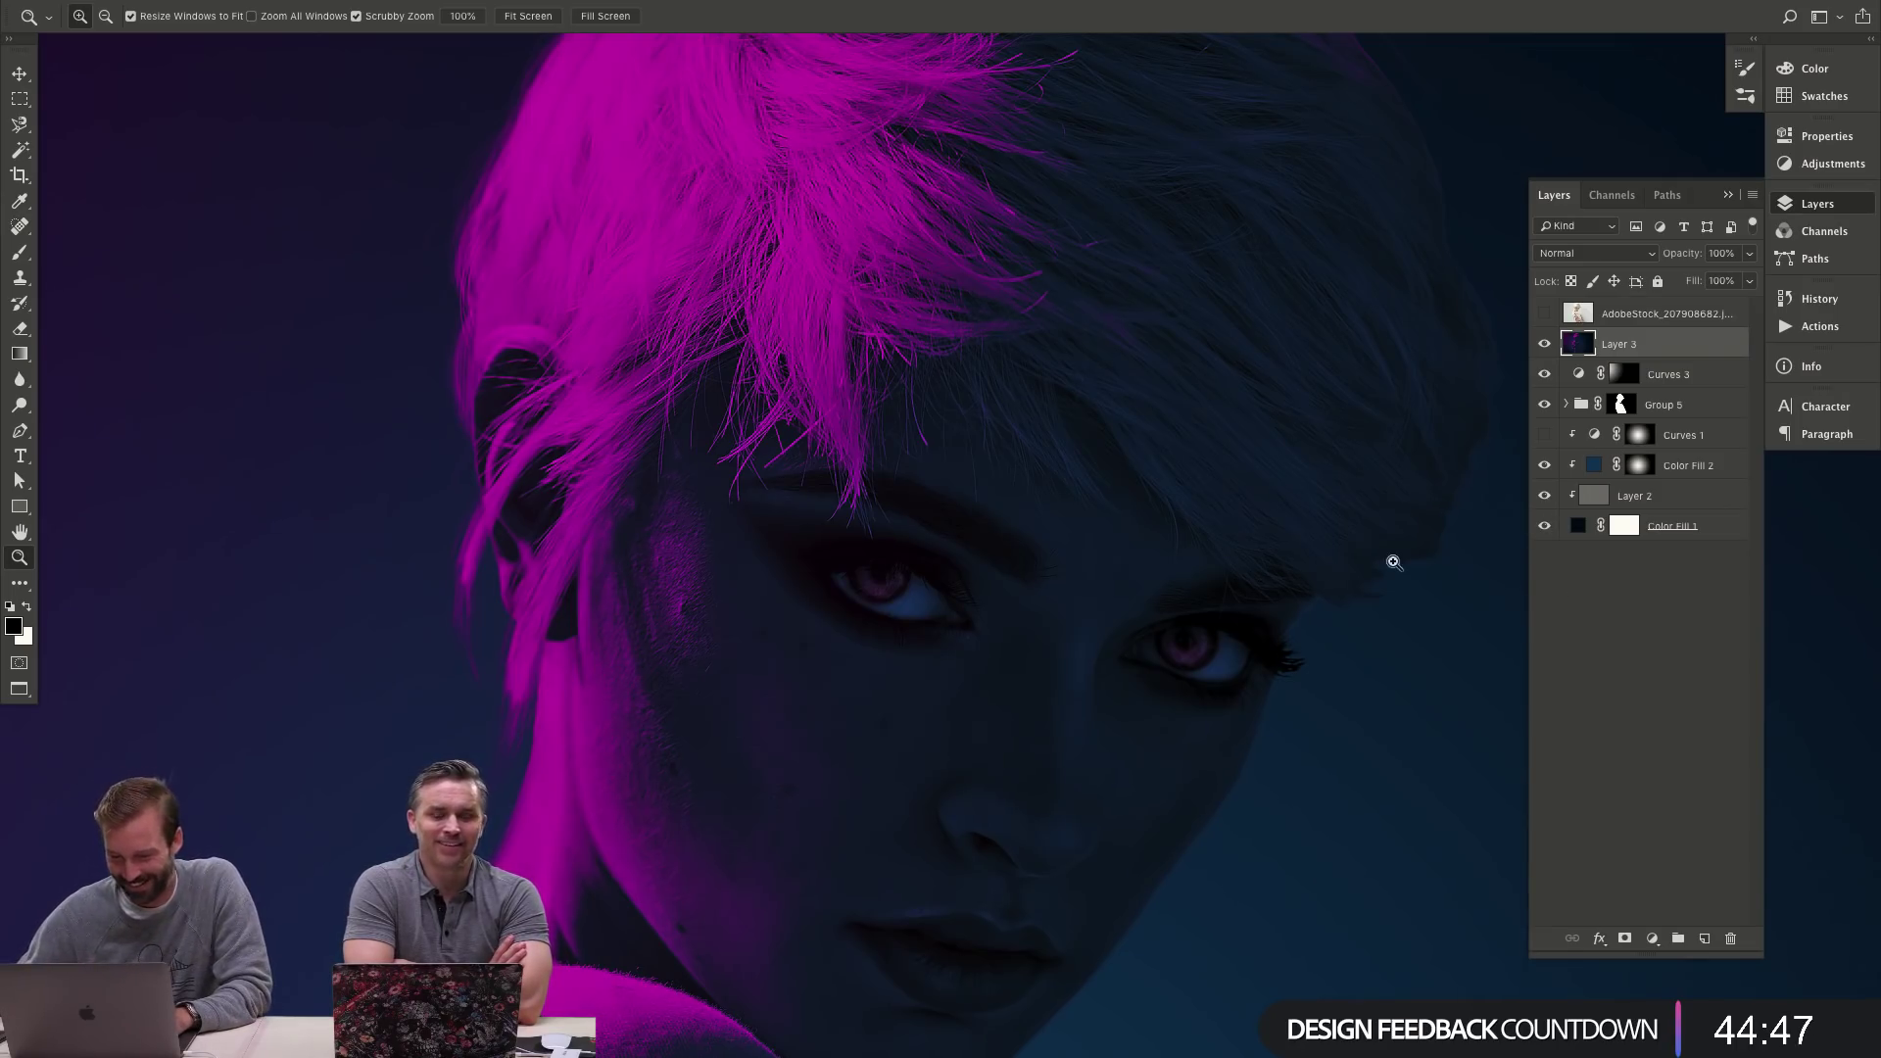
key("ctrl+alt+m")
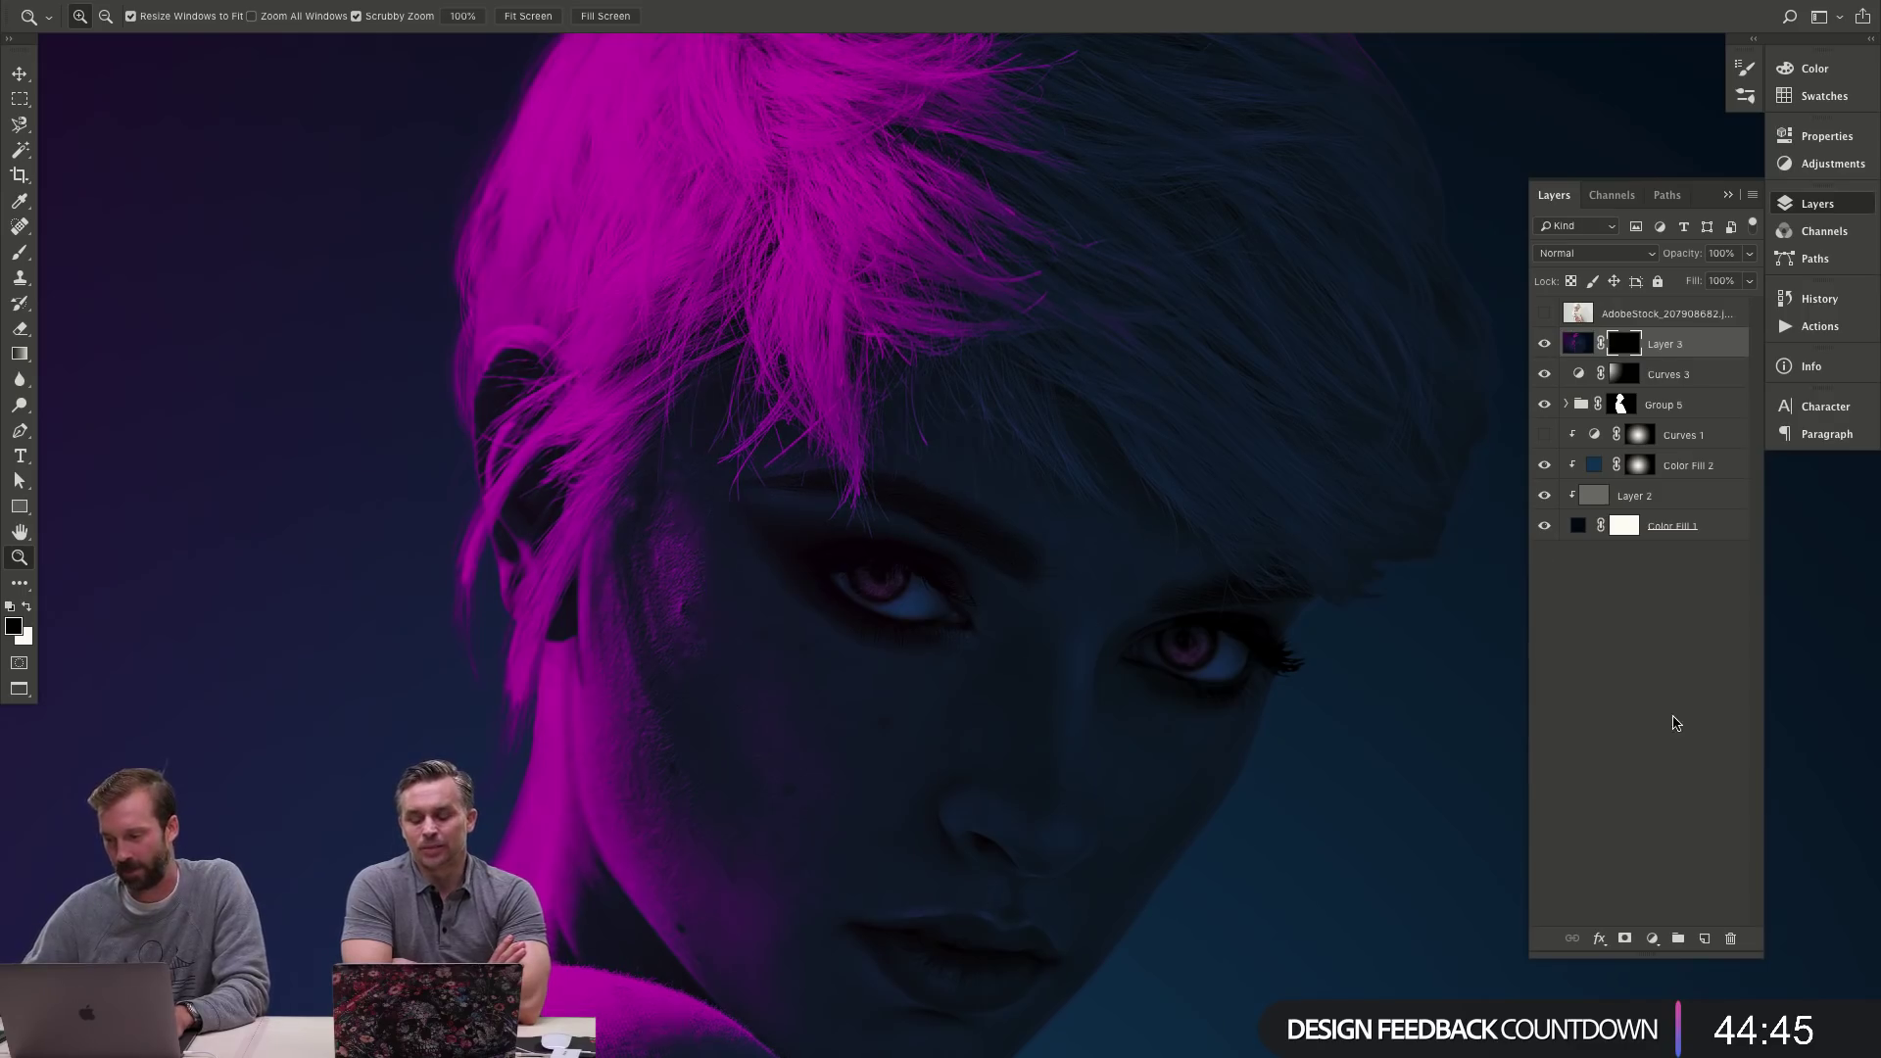
key("b")
left_click_drag(901, 609, 1070, 633)
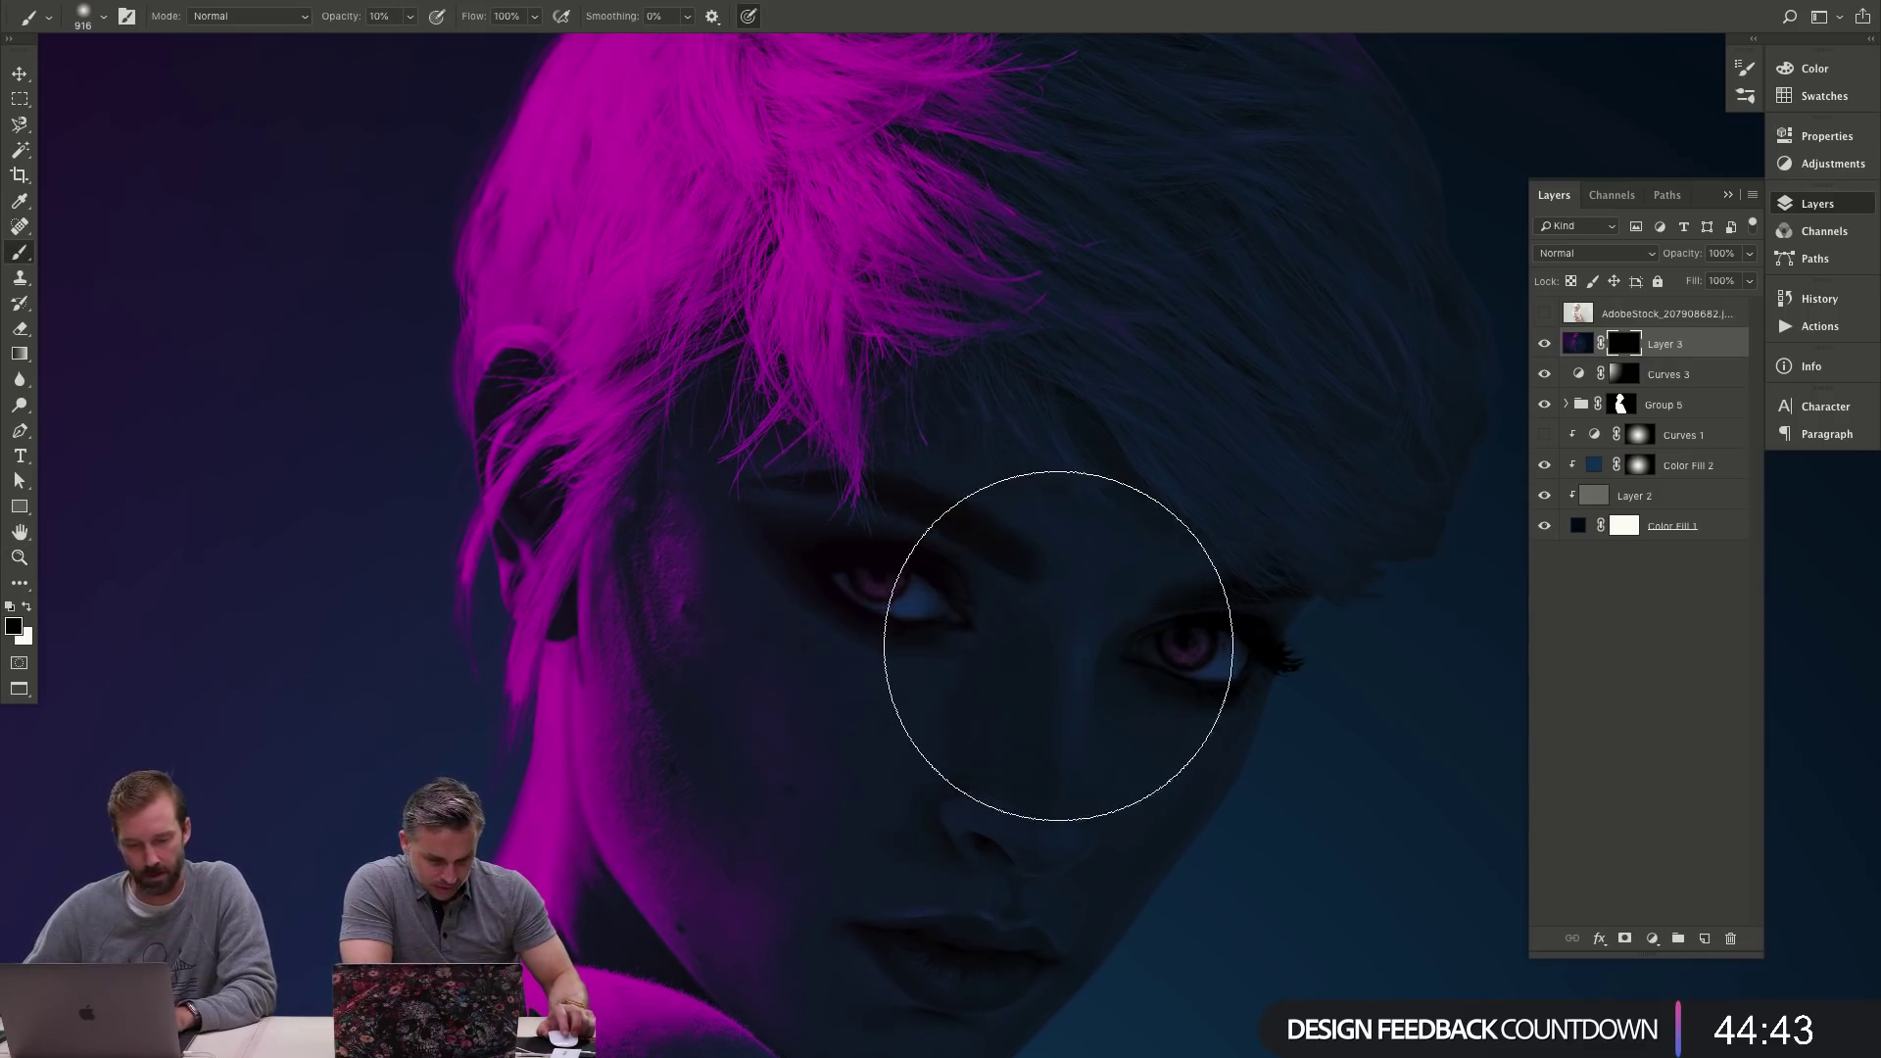
key("x")
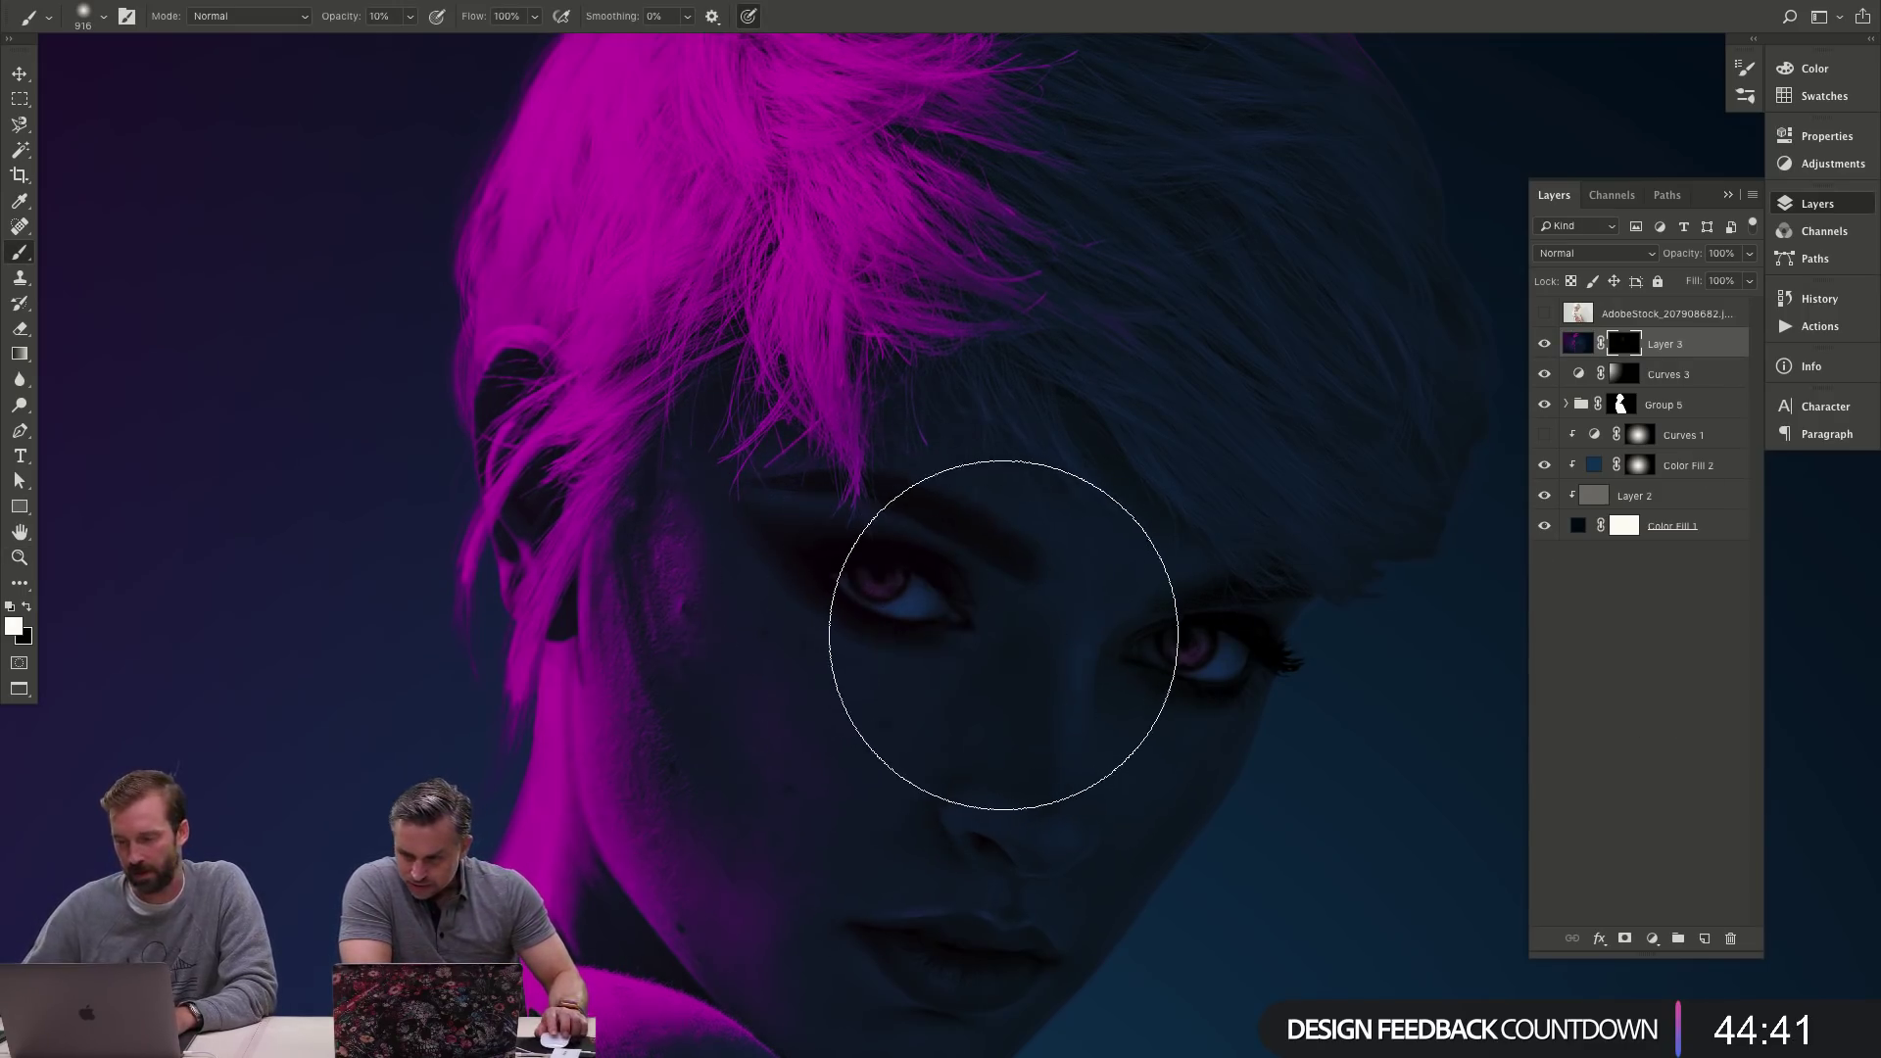
- Hide Layer 3 and try duplicating the layers from Curves 3 down to Color Fill 1 and merging the copies
left_click(1544, 342)
left_click(1688, 373)
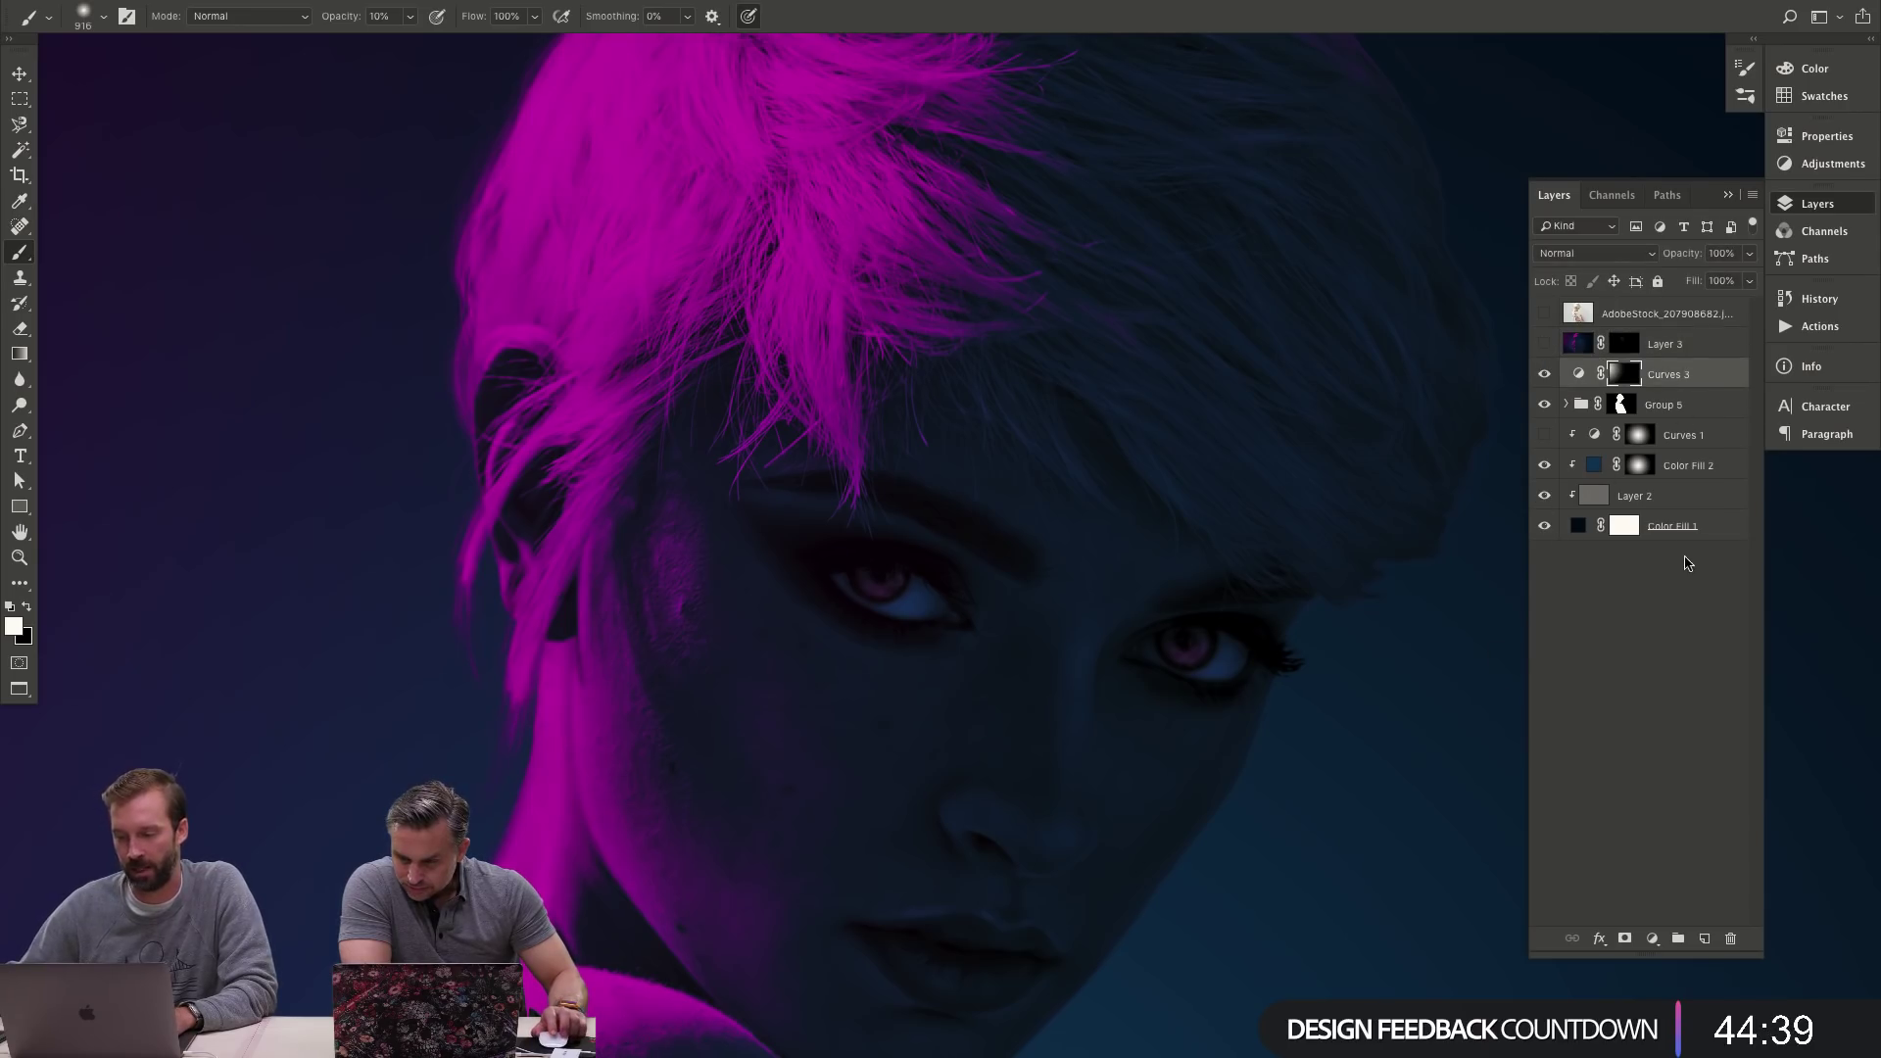
key("x")
left_click(1693, 529, "shift")
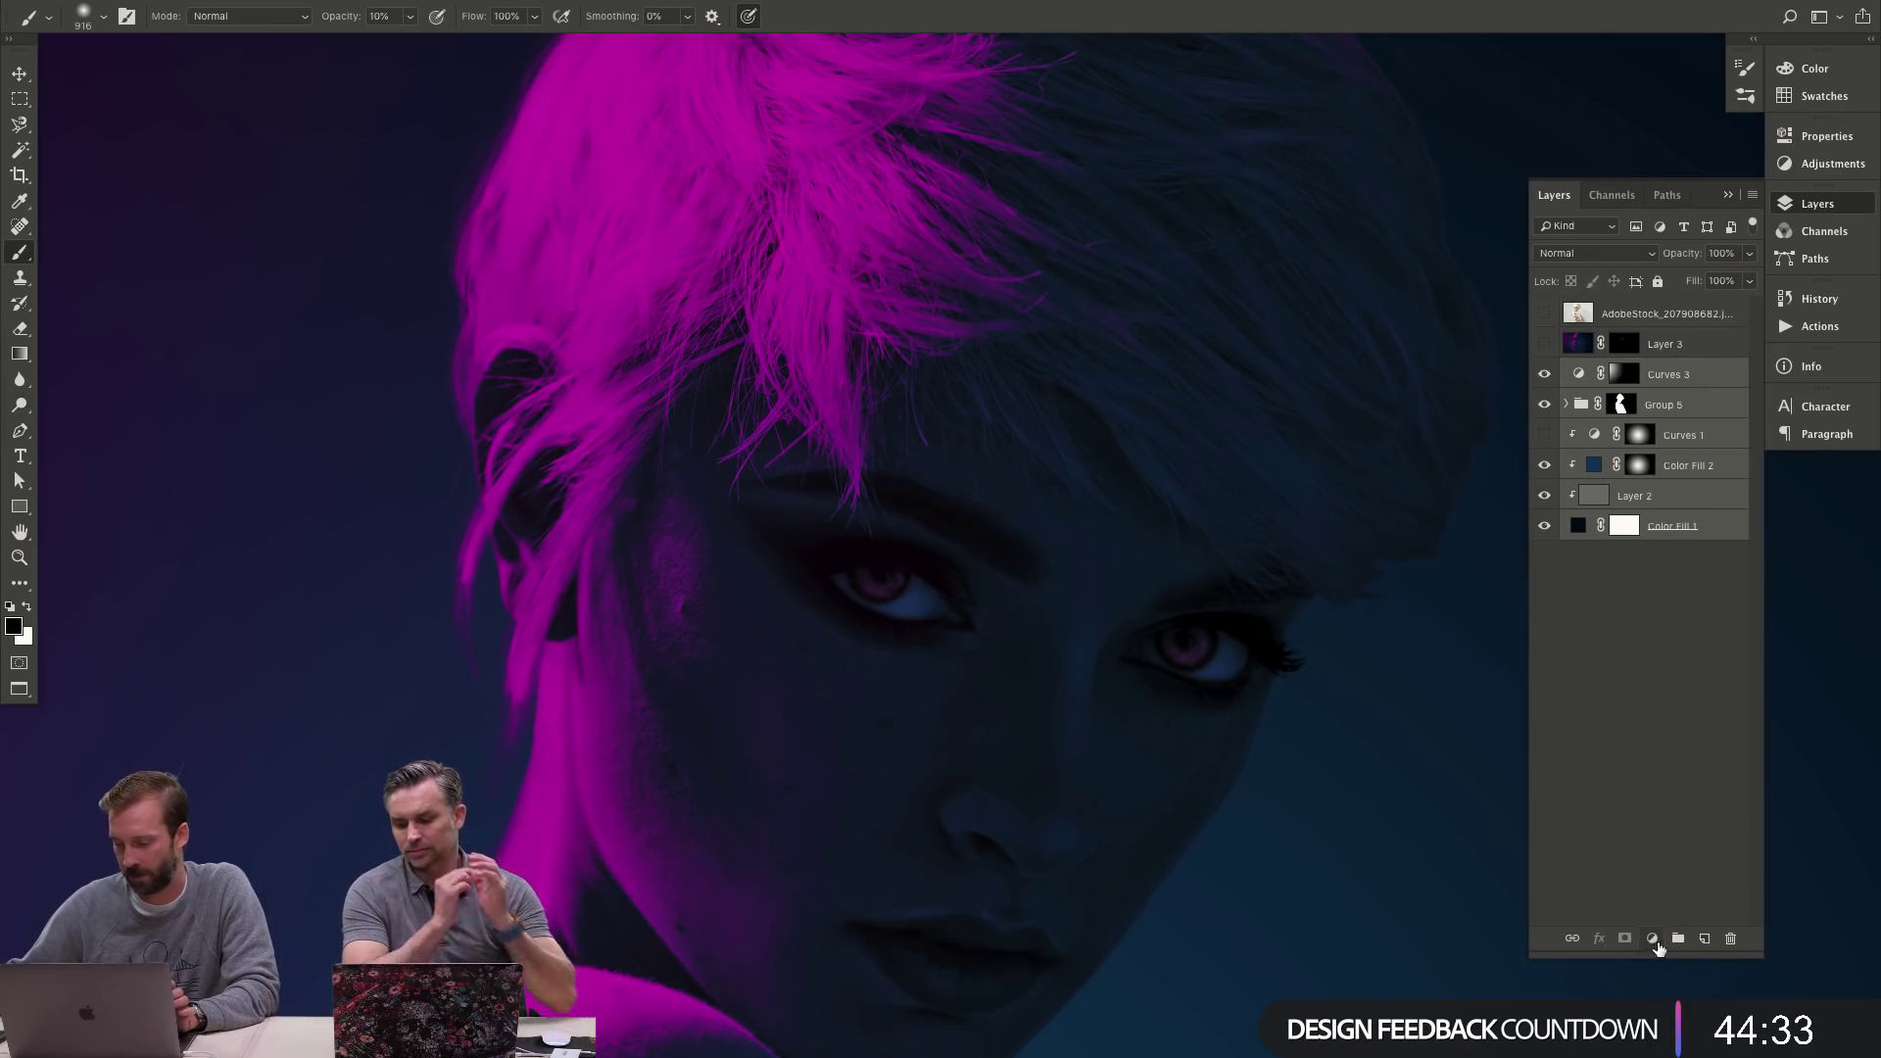
left_click(1753, 196)
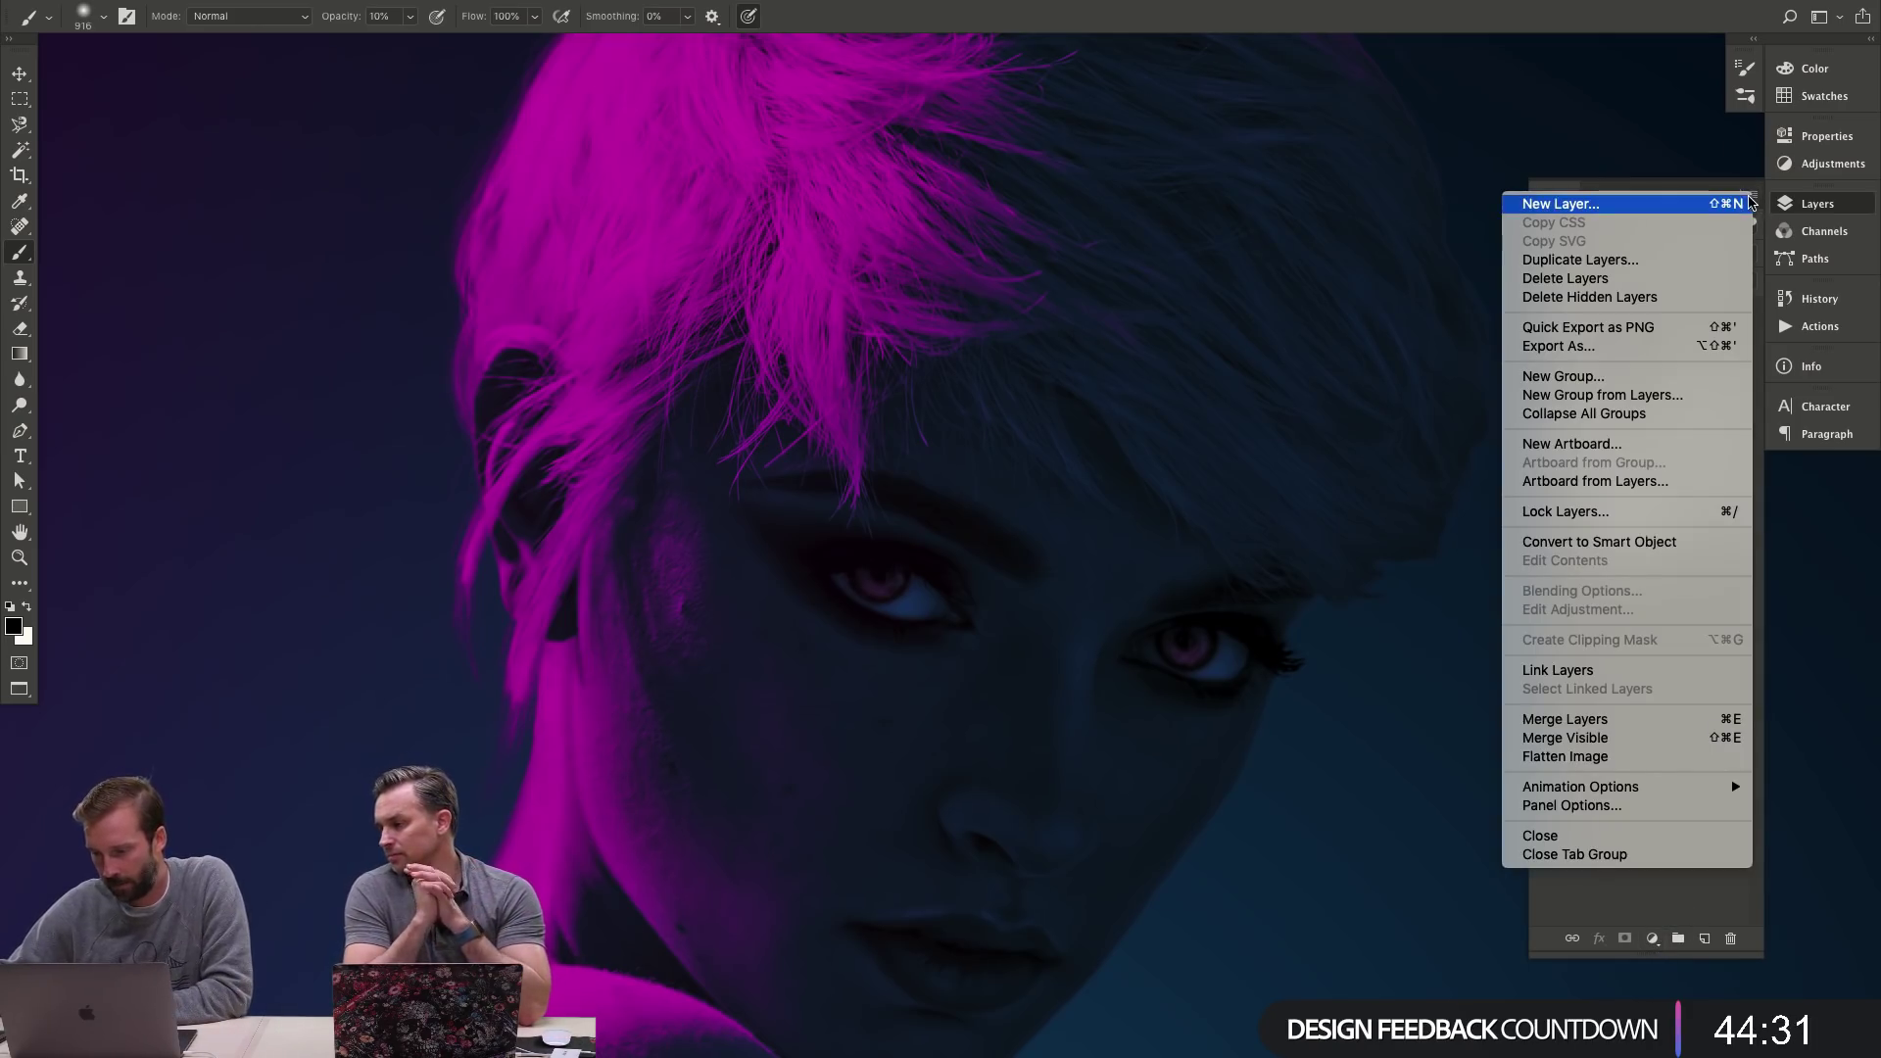
left_click(1723, 259)
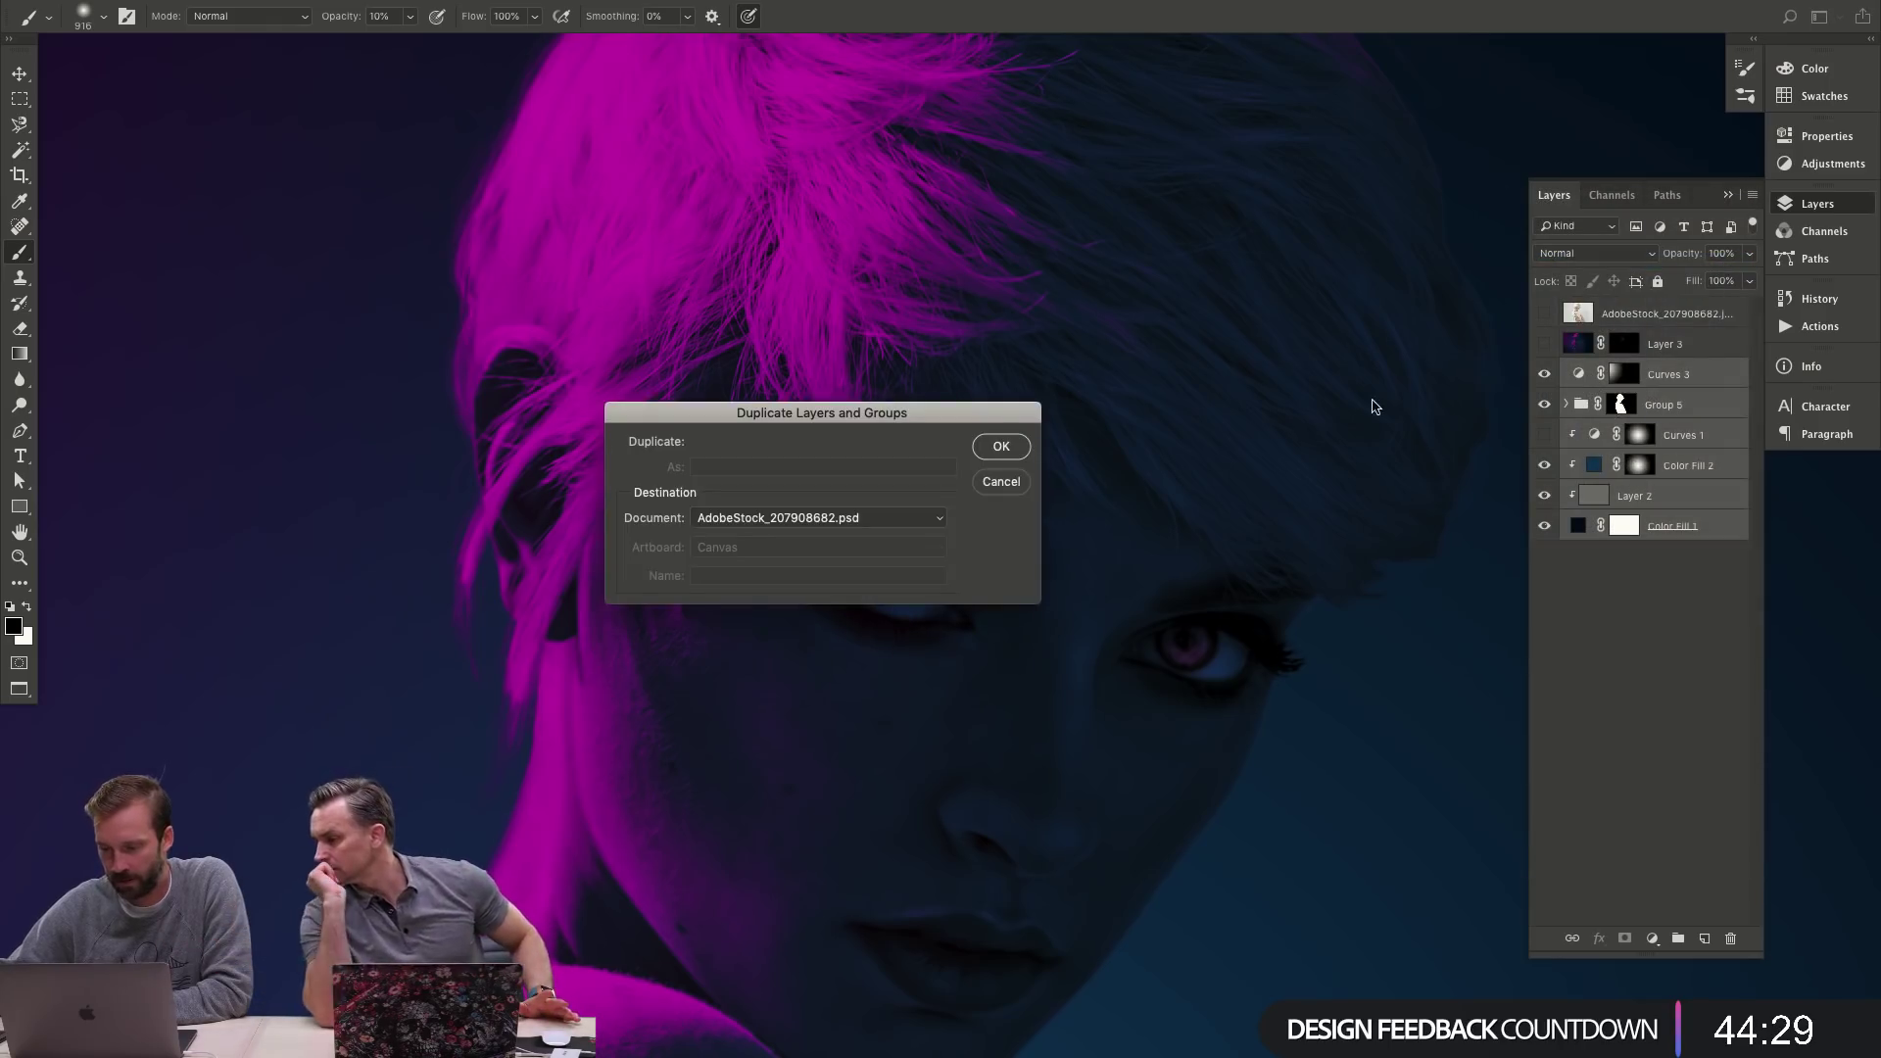
left_click(1004, 449)
left_click(1752, 198)
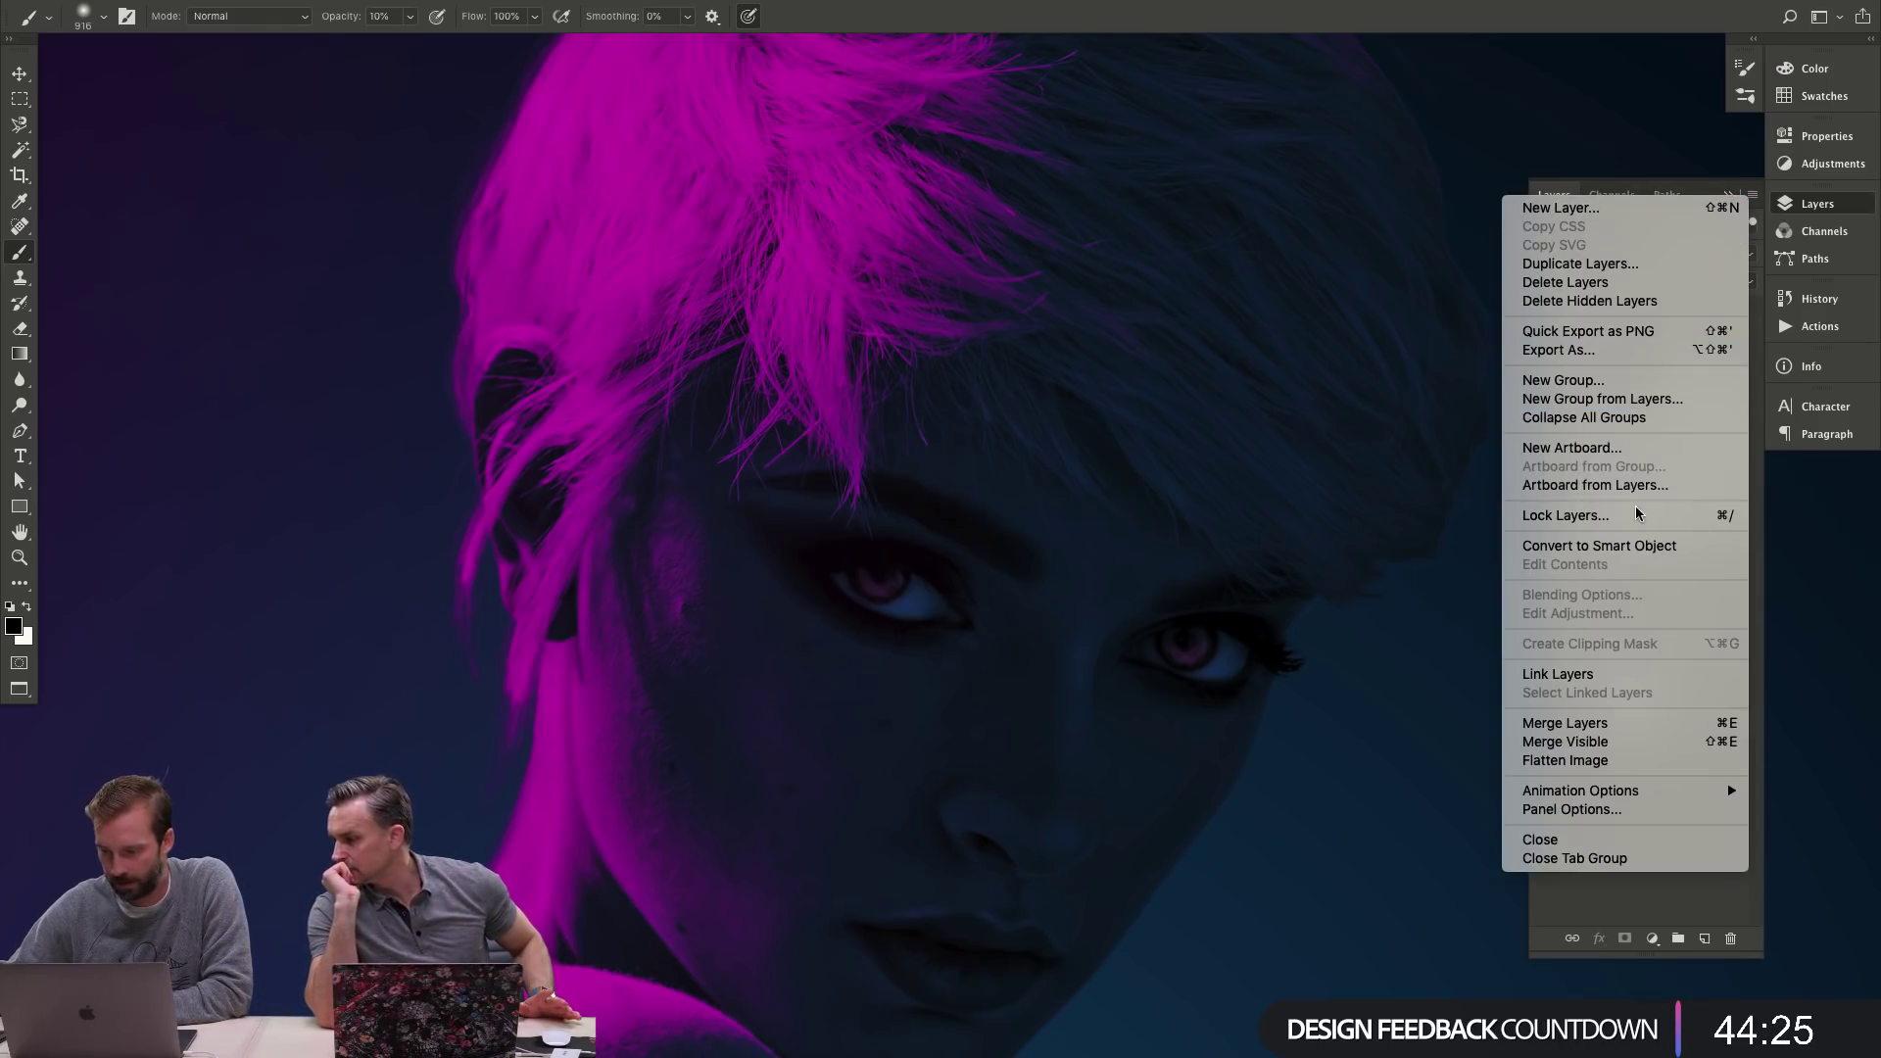
left_click(1612, 724)
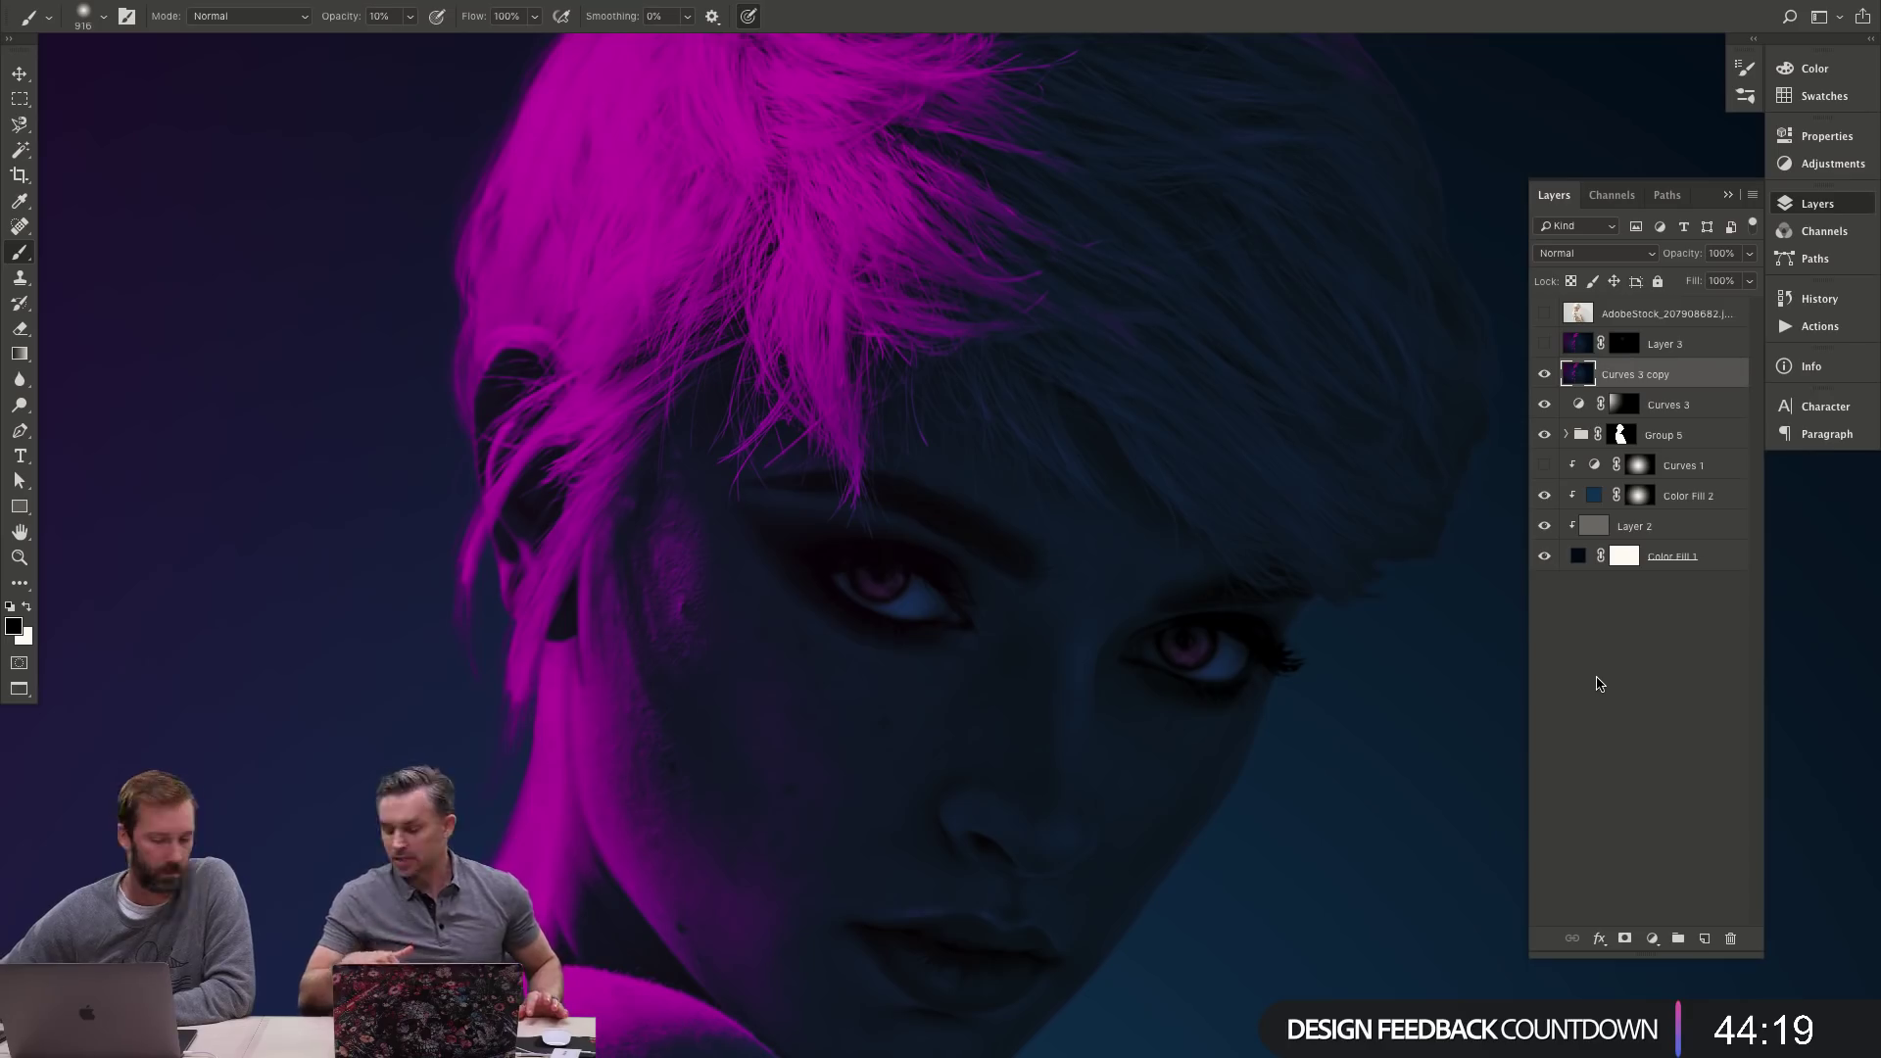
left_click(1753, 196)
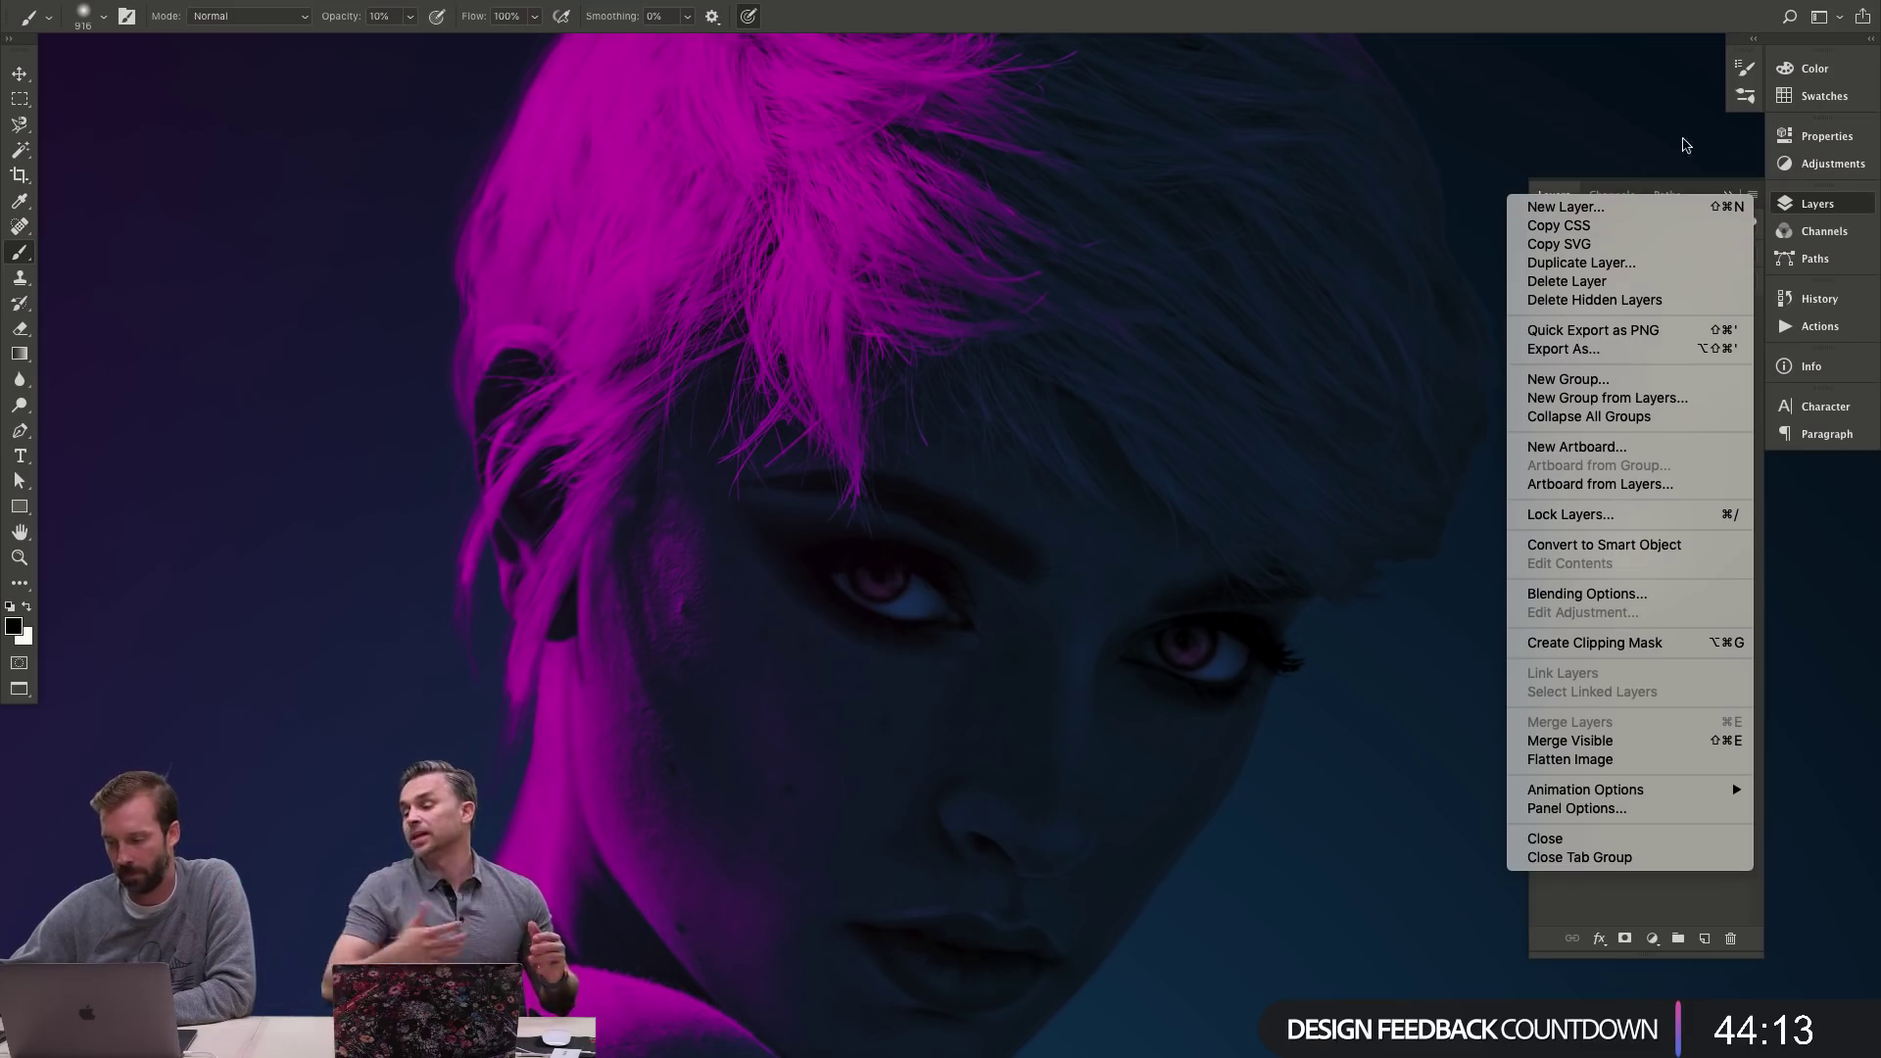
left_click(1373, 257)
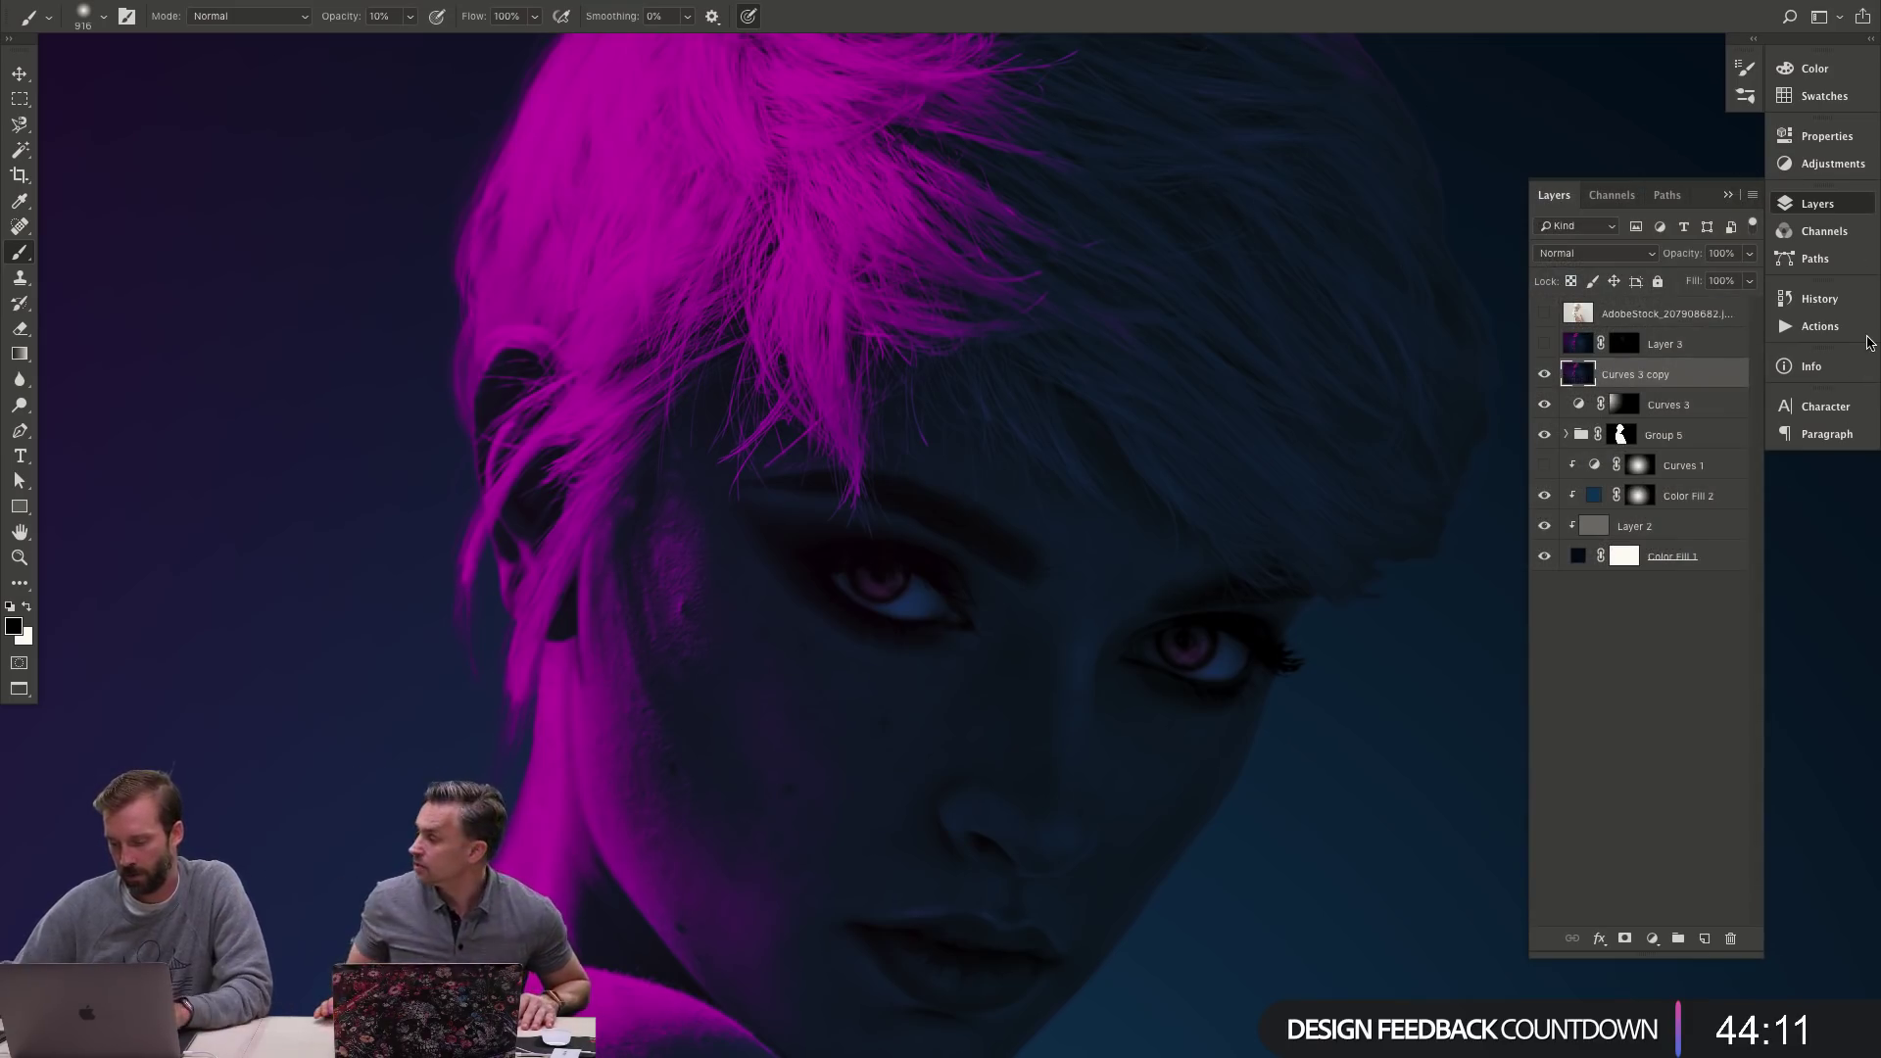
key("v")
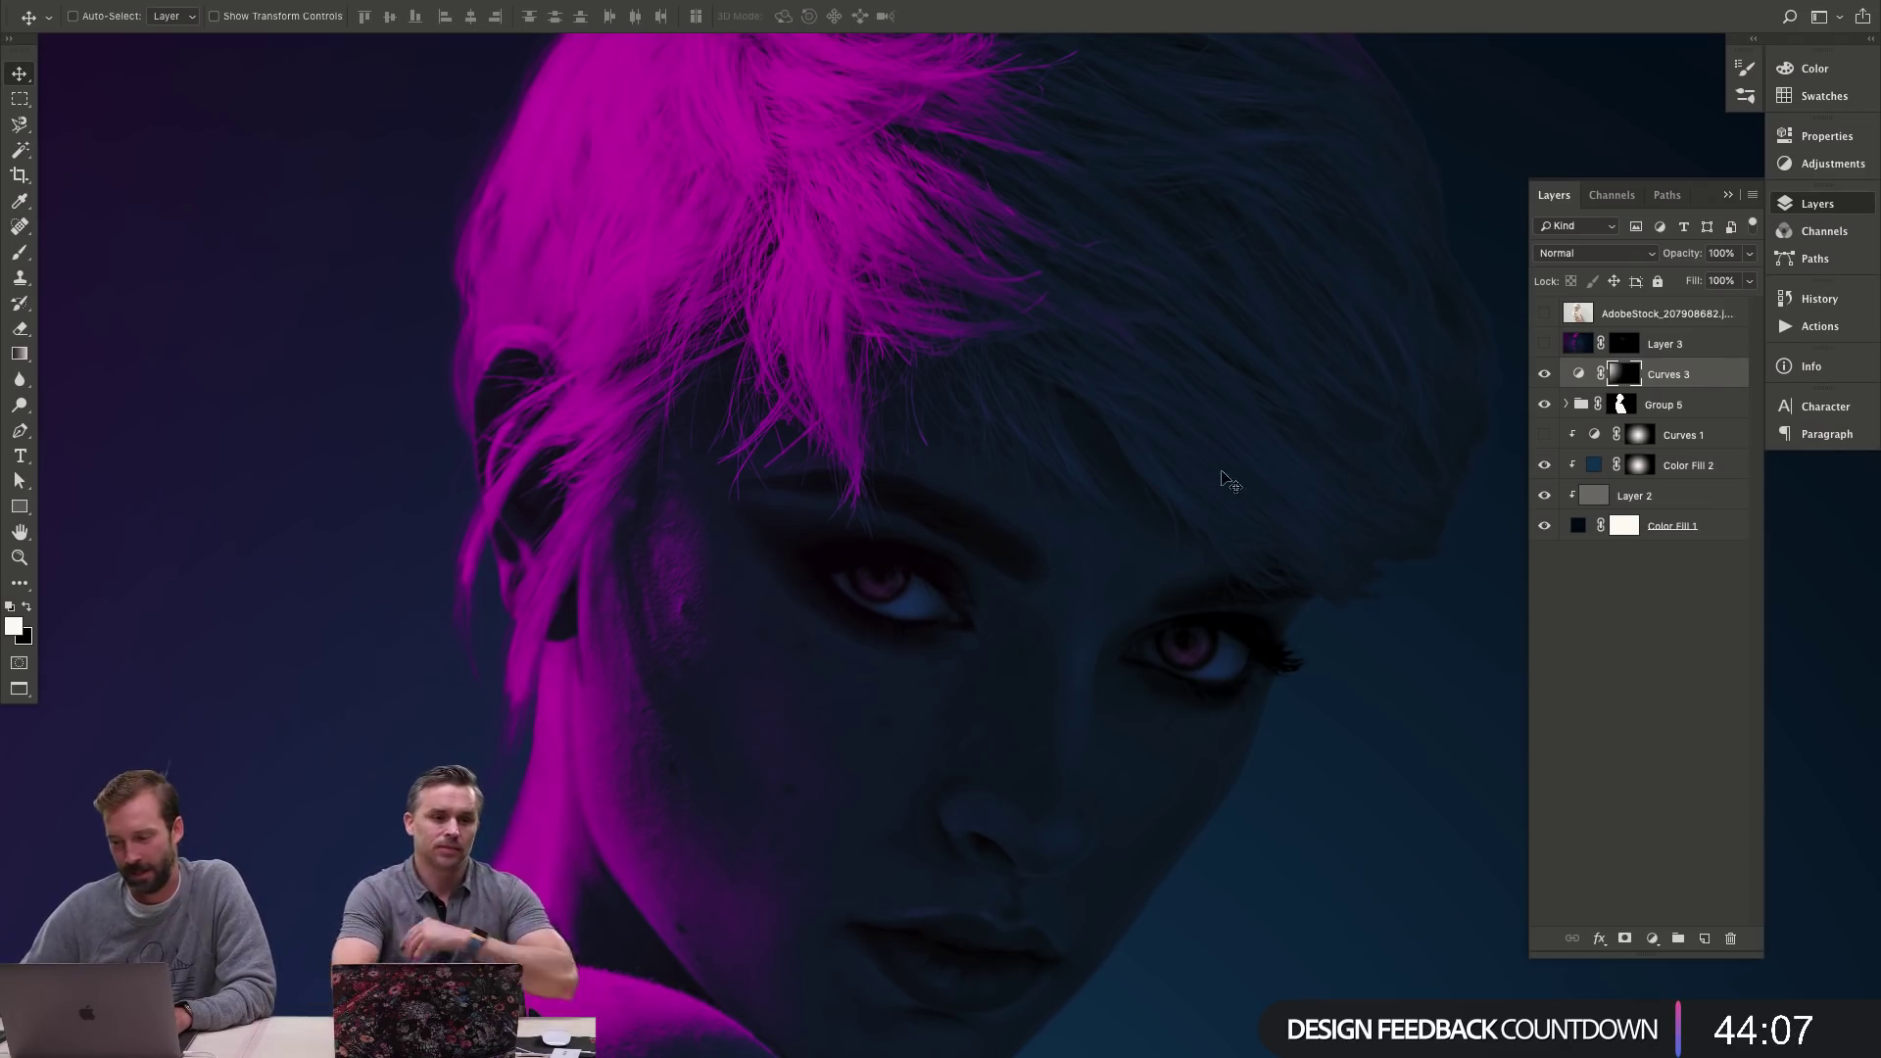
- Brush white at 10% opacity over the eye on Layer 3's mask to bring back sharpening there
left_click(1623, 343)
key("b")
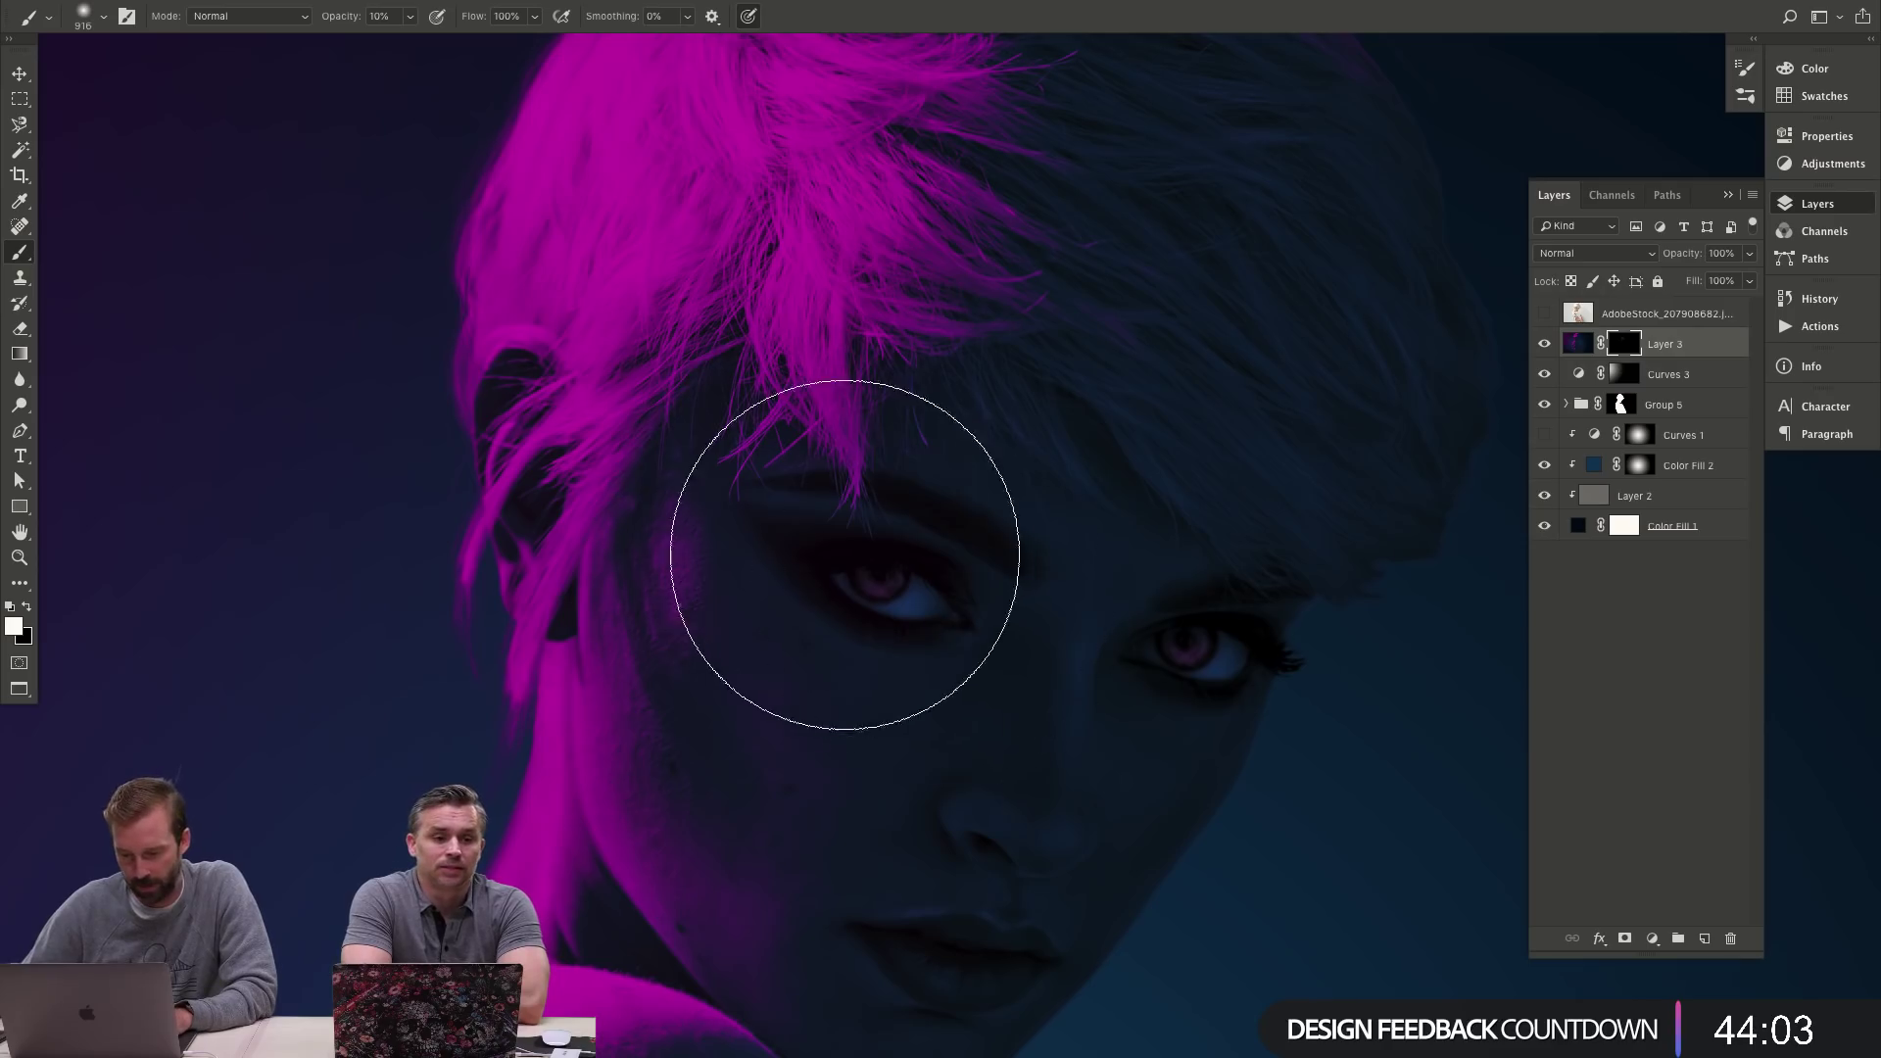
mouse_move(844, 555)
left_mouse_down()
mouse_move(1058, 588)
mouse_move(747, 450)
mouse_move(899, 558)
mouse_move(911, 617)
mouse_move(575, 432)
mouse_move(567, 447)
mouse_move(843, 555)
left_mouse_up()
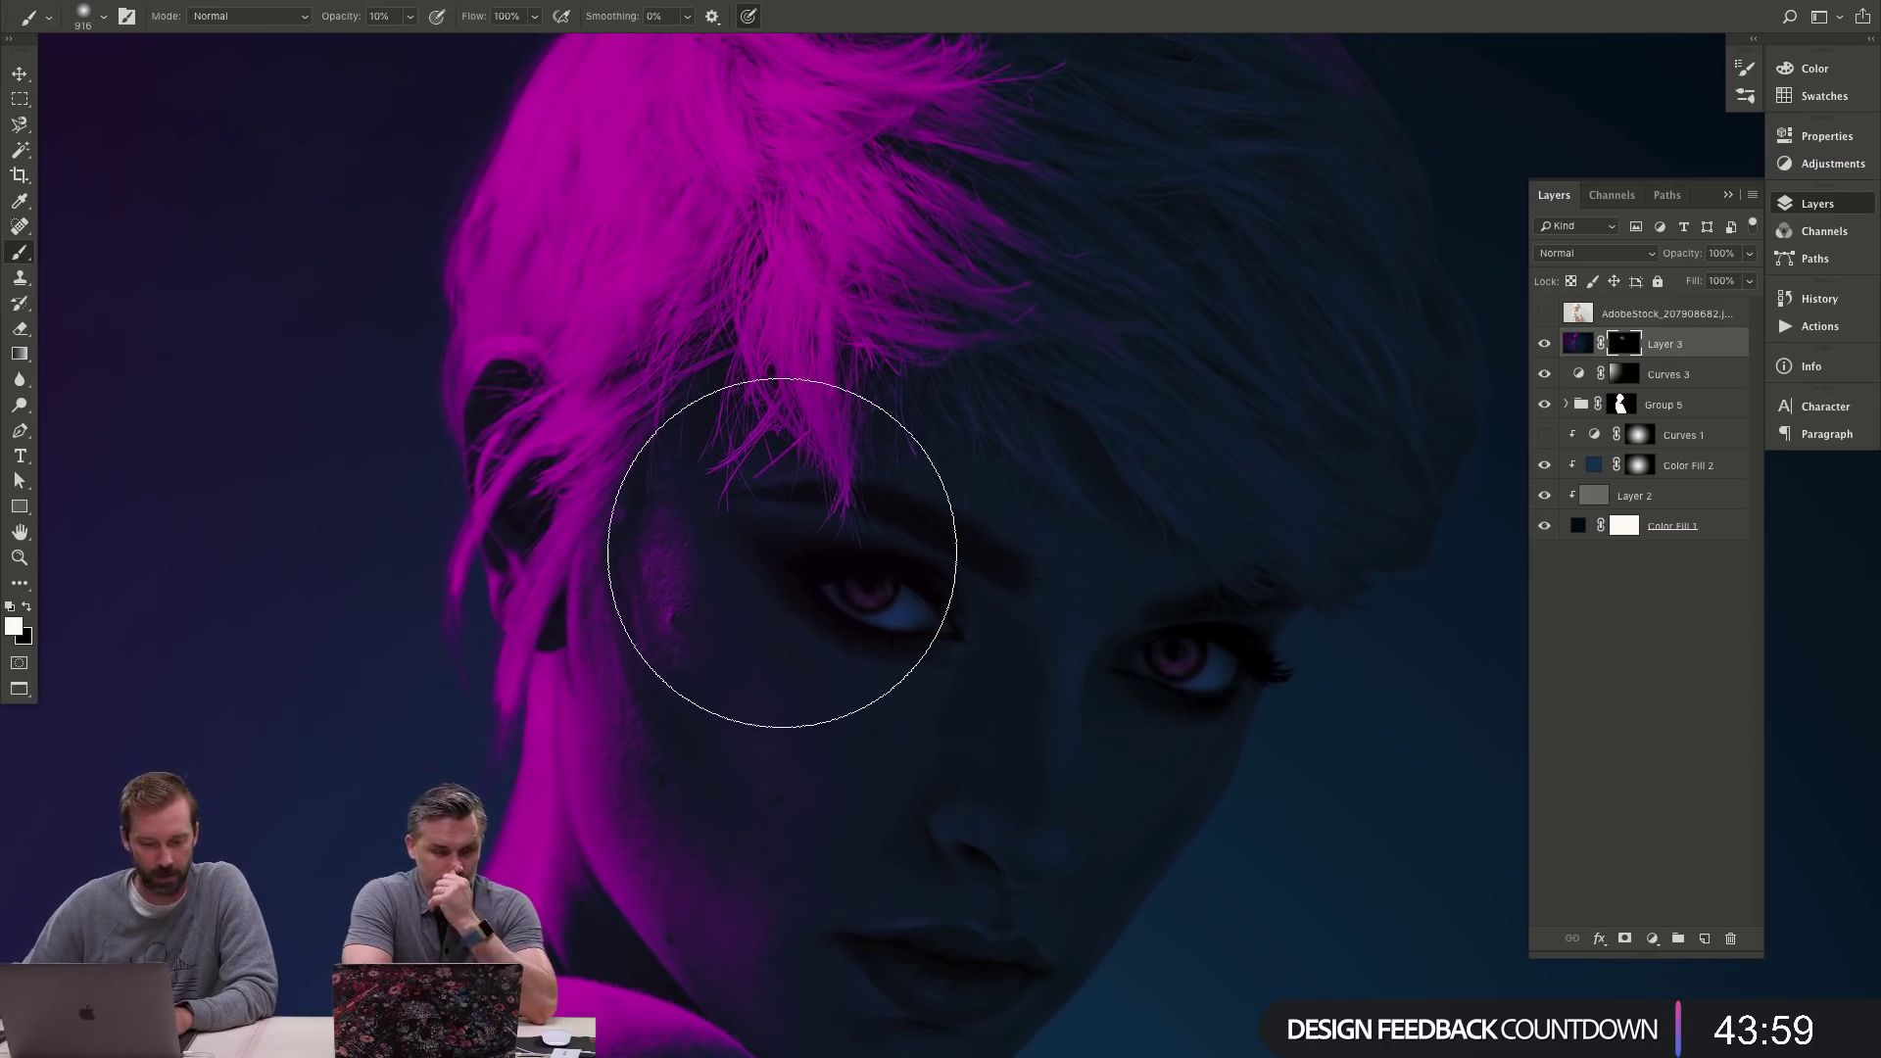
- Group the layers from Layer 3 down to Color Fill 1 and name the group Dark Neon
key("z")
left_click(897, 533, "alt")
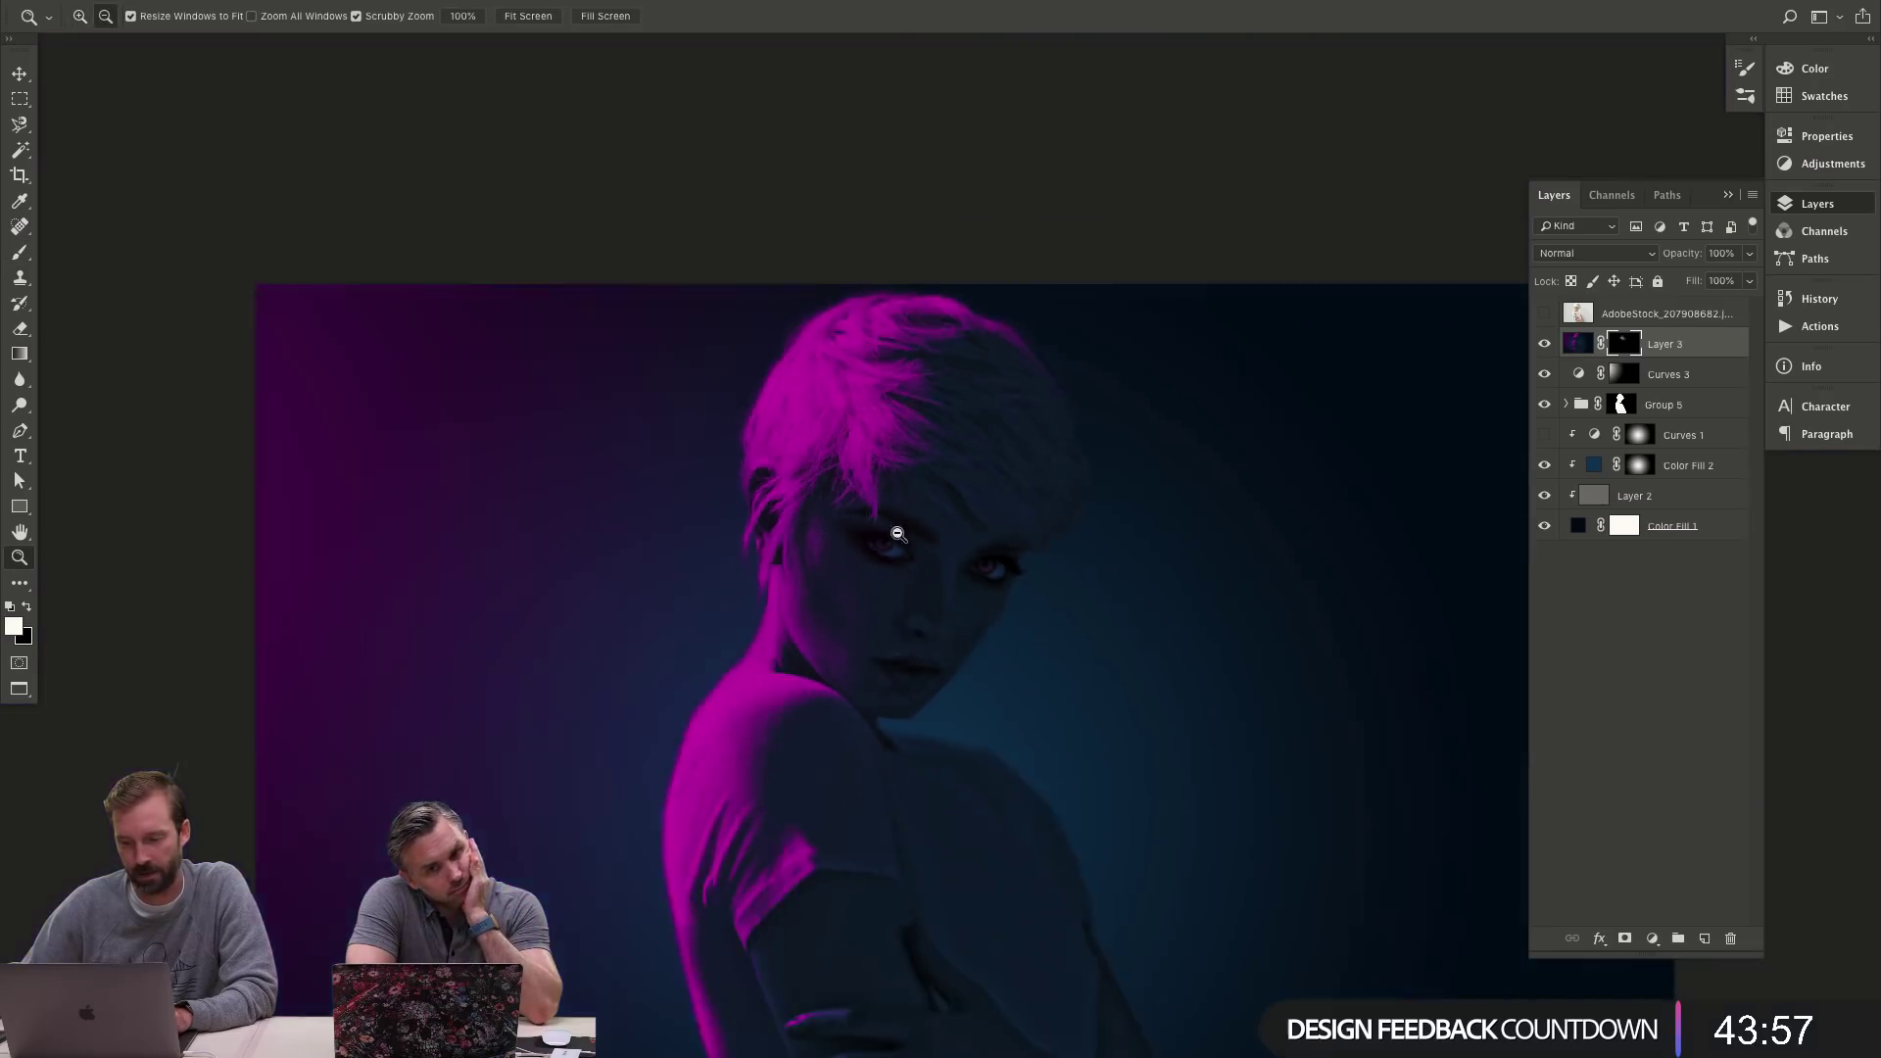
left_click(1706, 529, "shift")
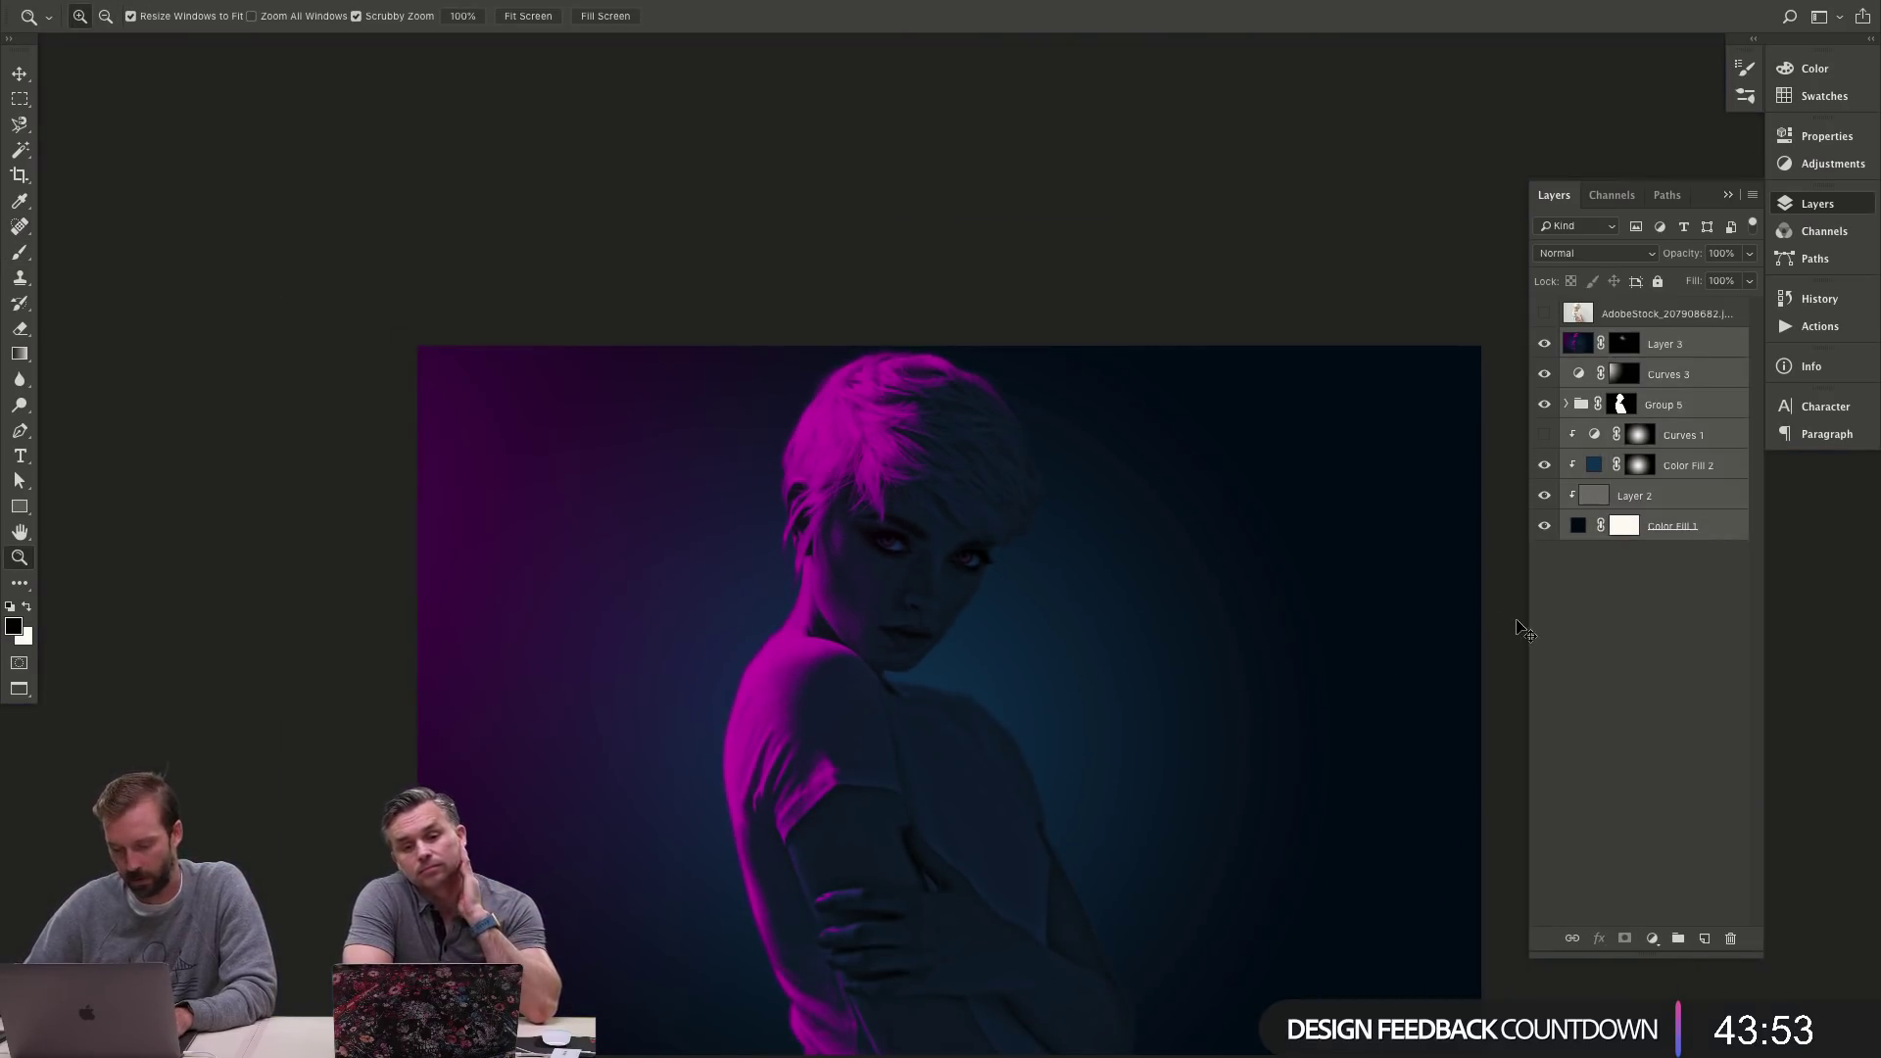
key("ctrl+g")
double_click(1618, 343)
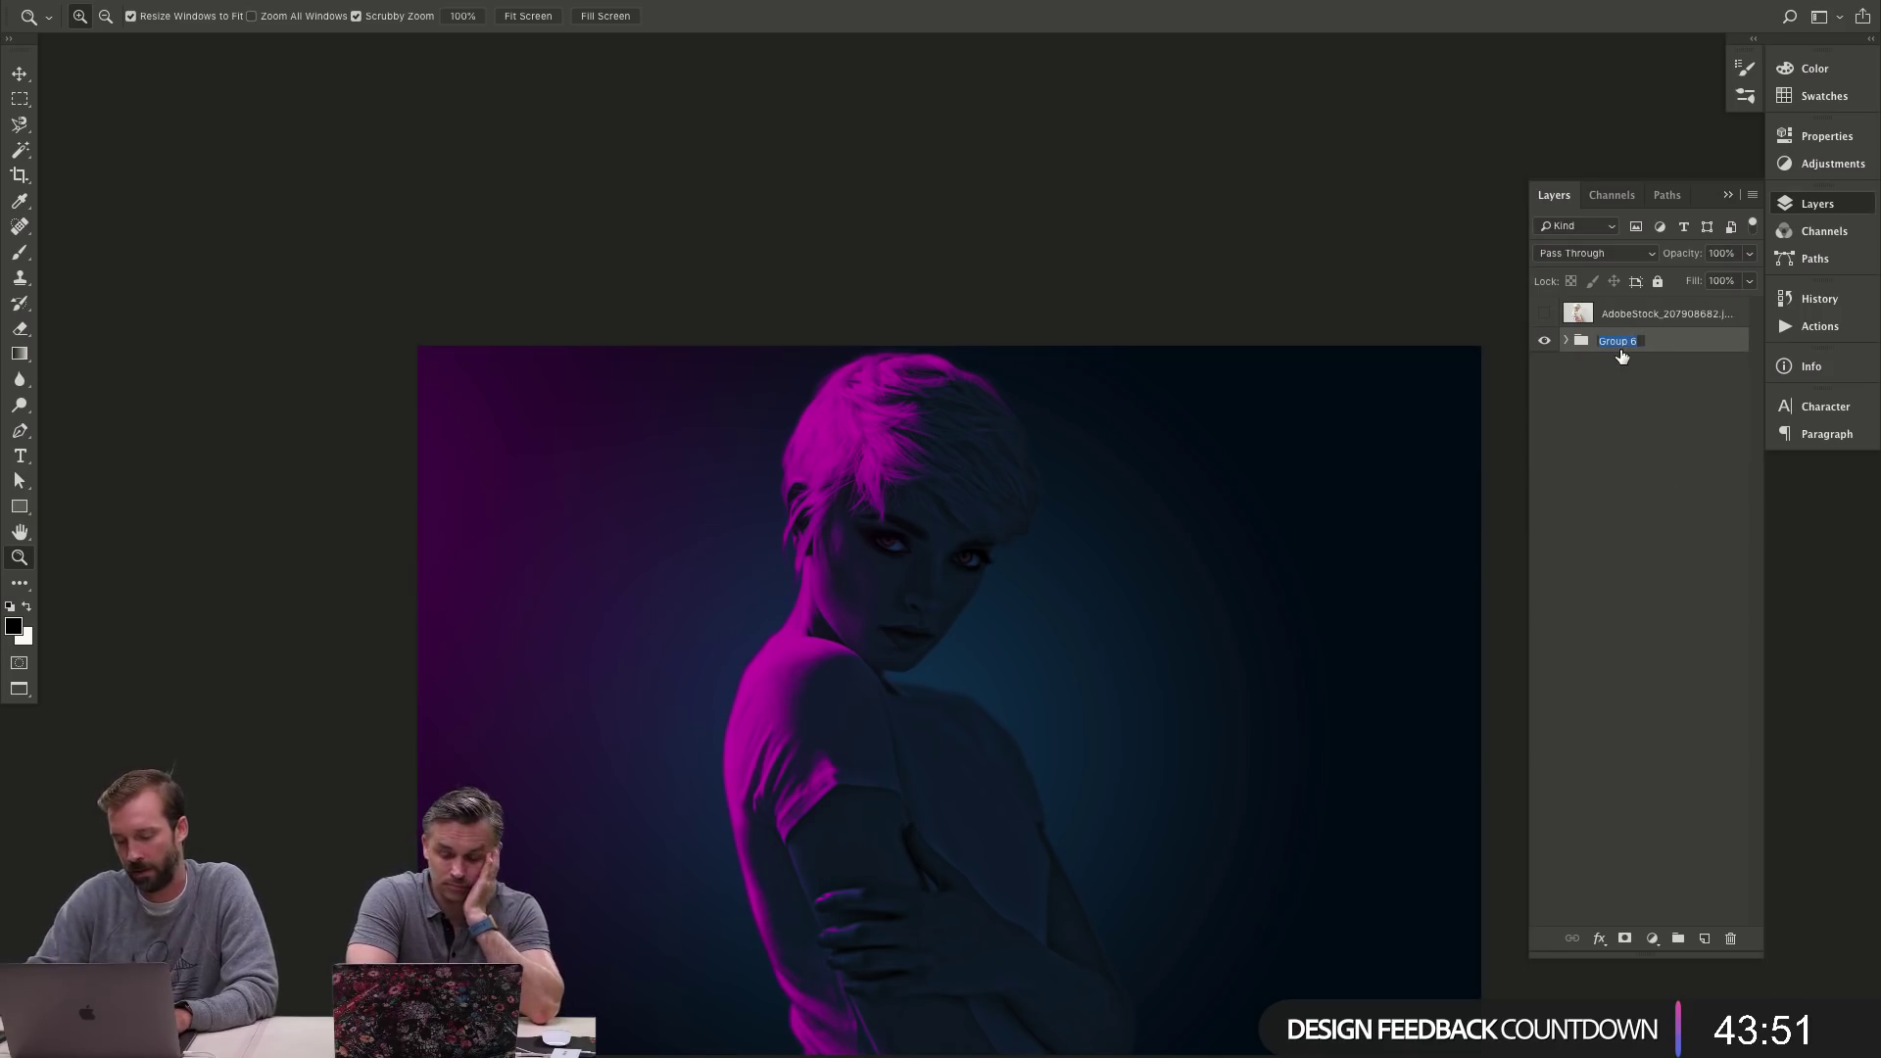
type("LoNeon")
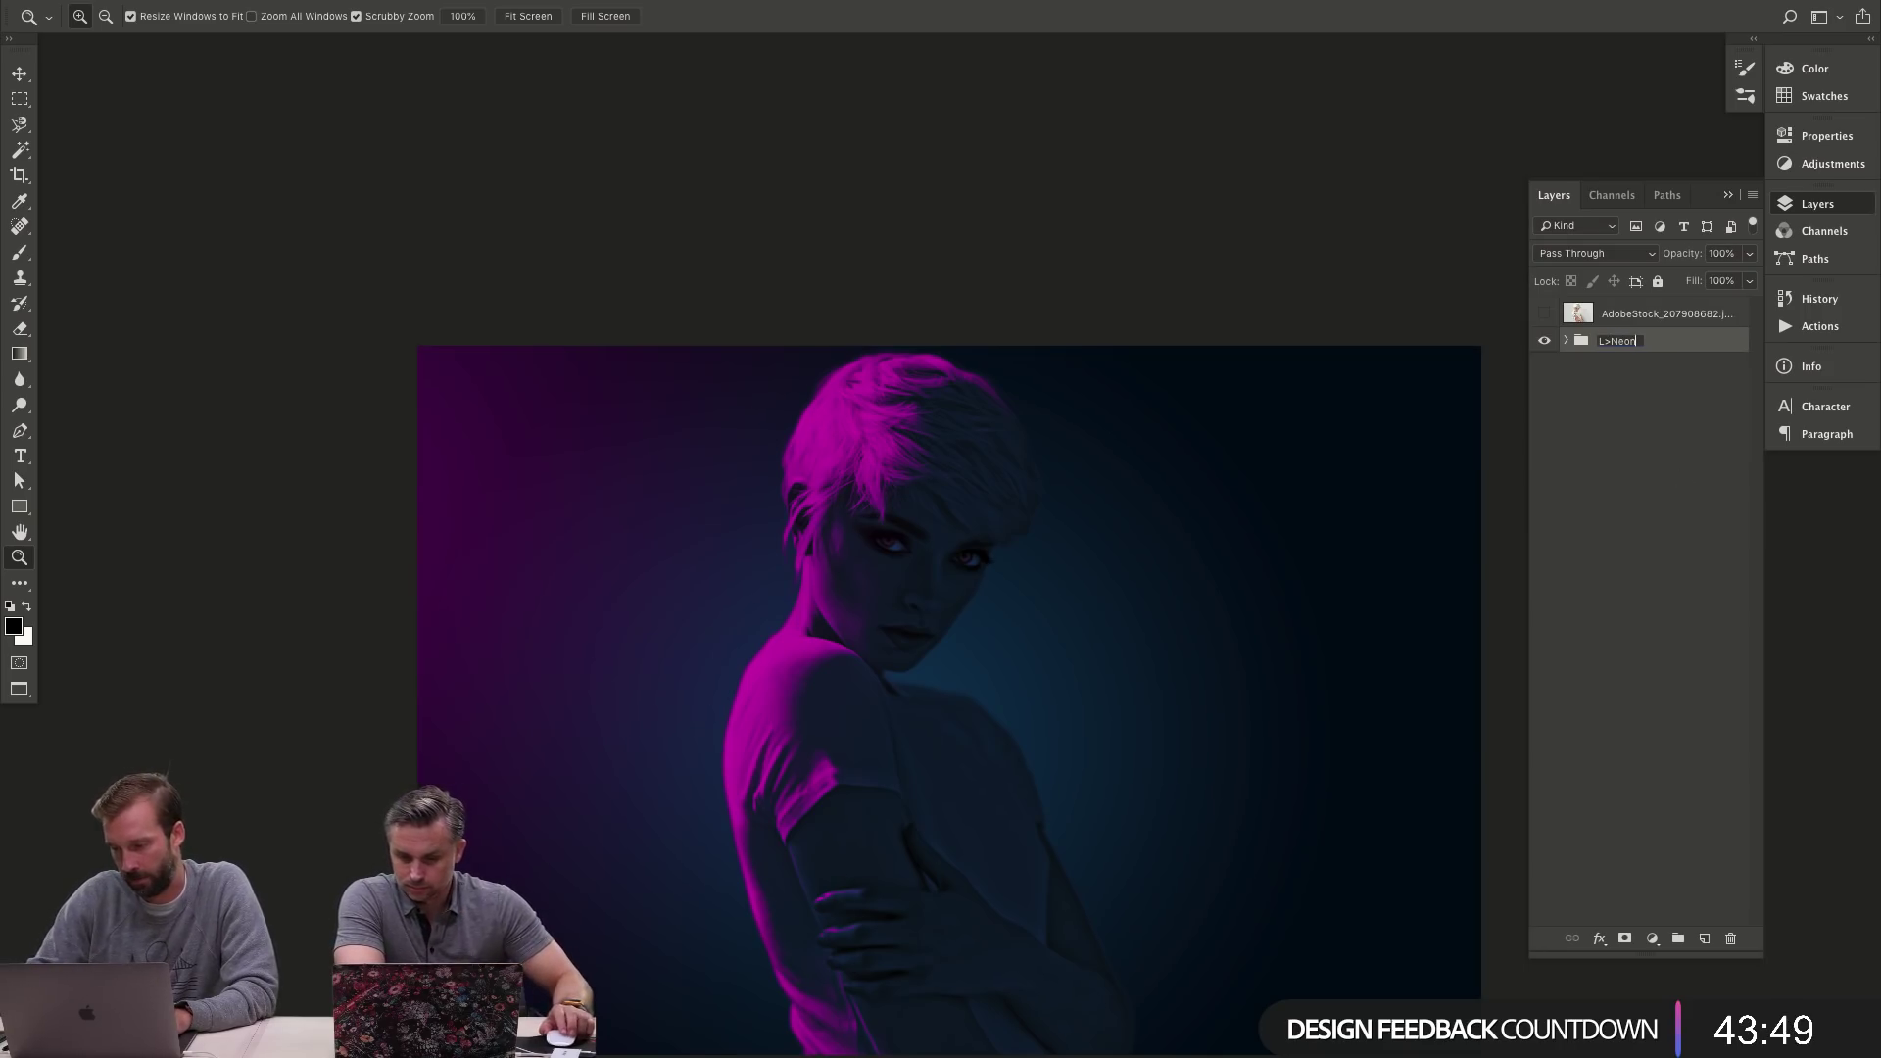
key("BackSpace")
key("BackSpace")
key("BackSpace")
type("Dark")
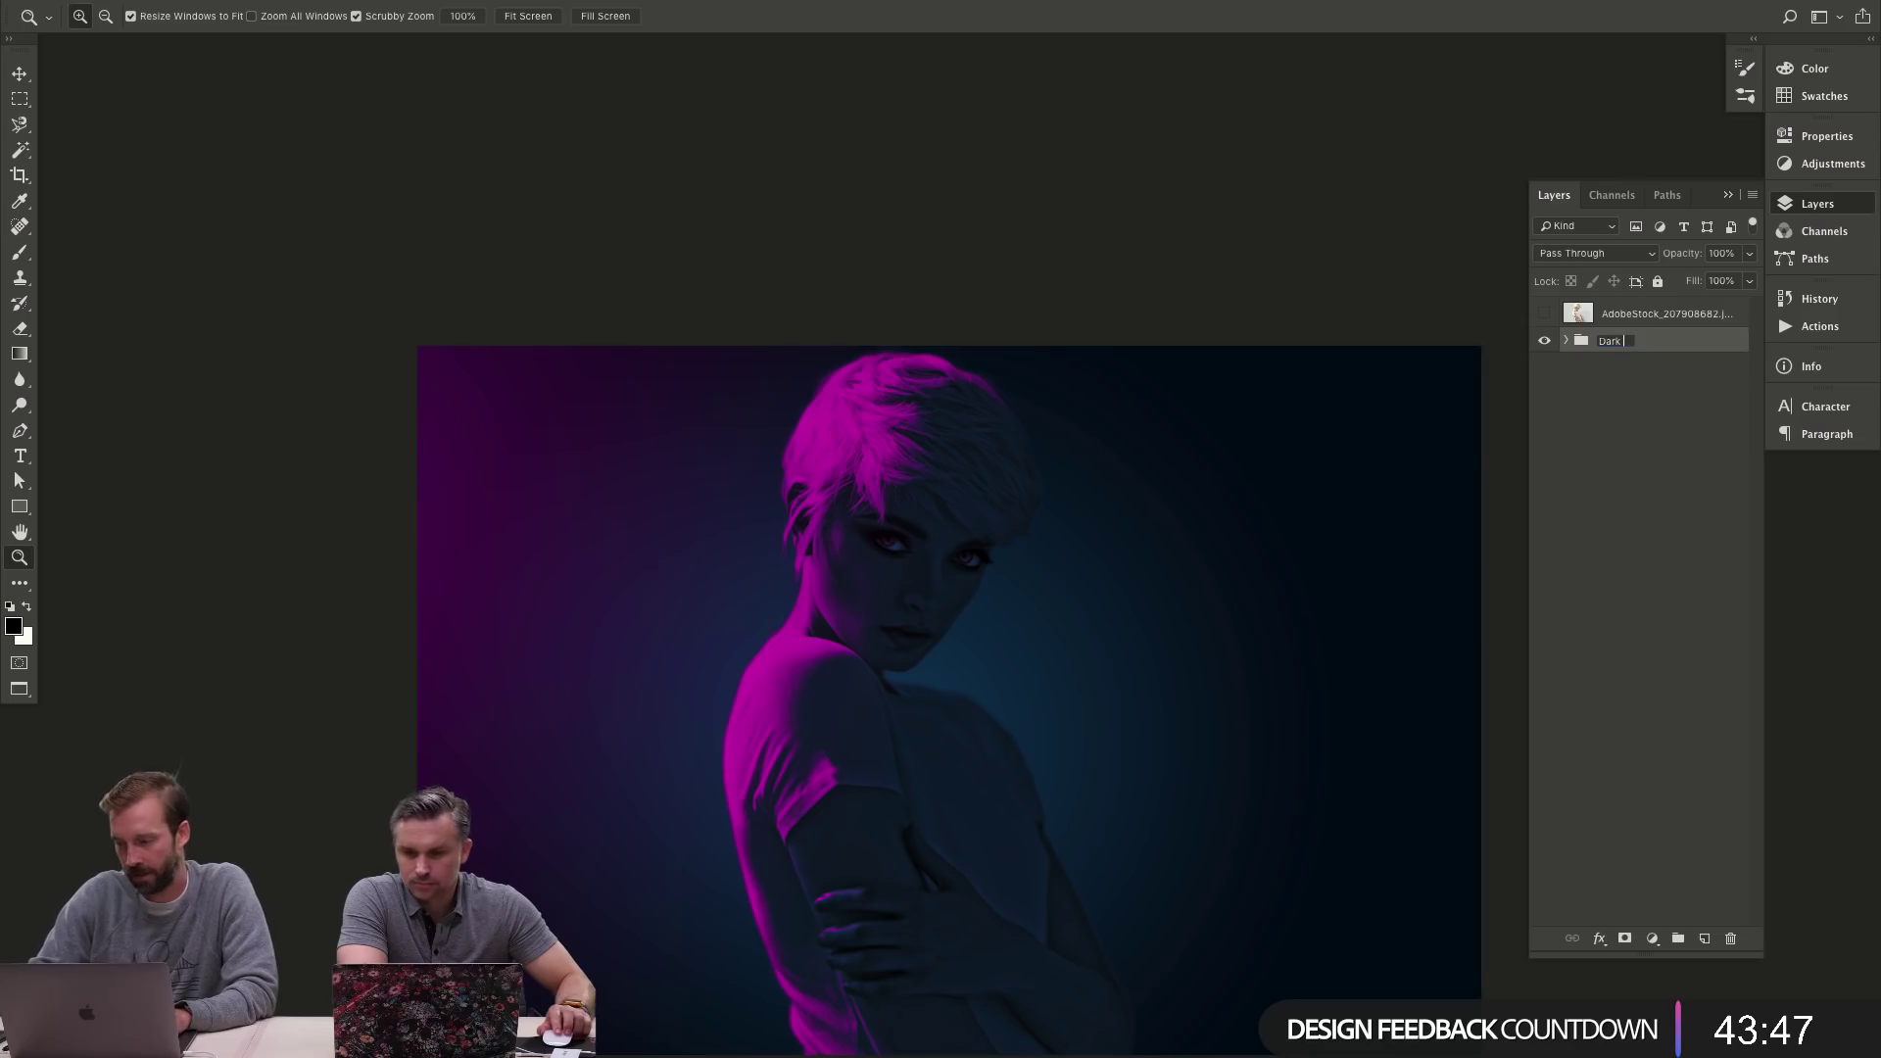
type(" Neon")
key("Return")
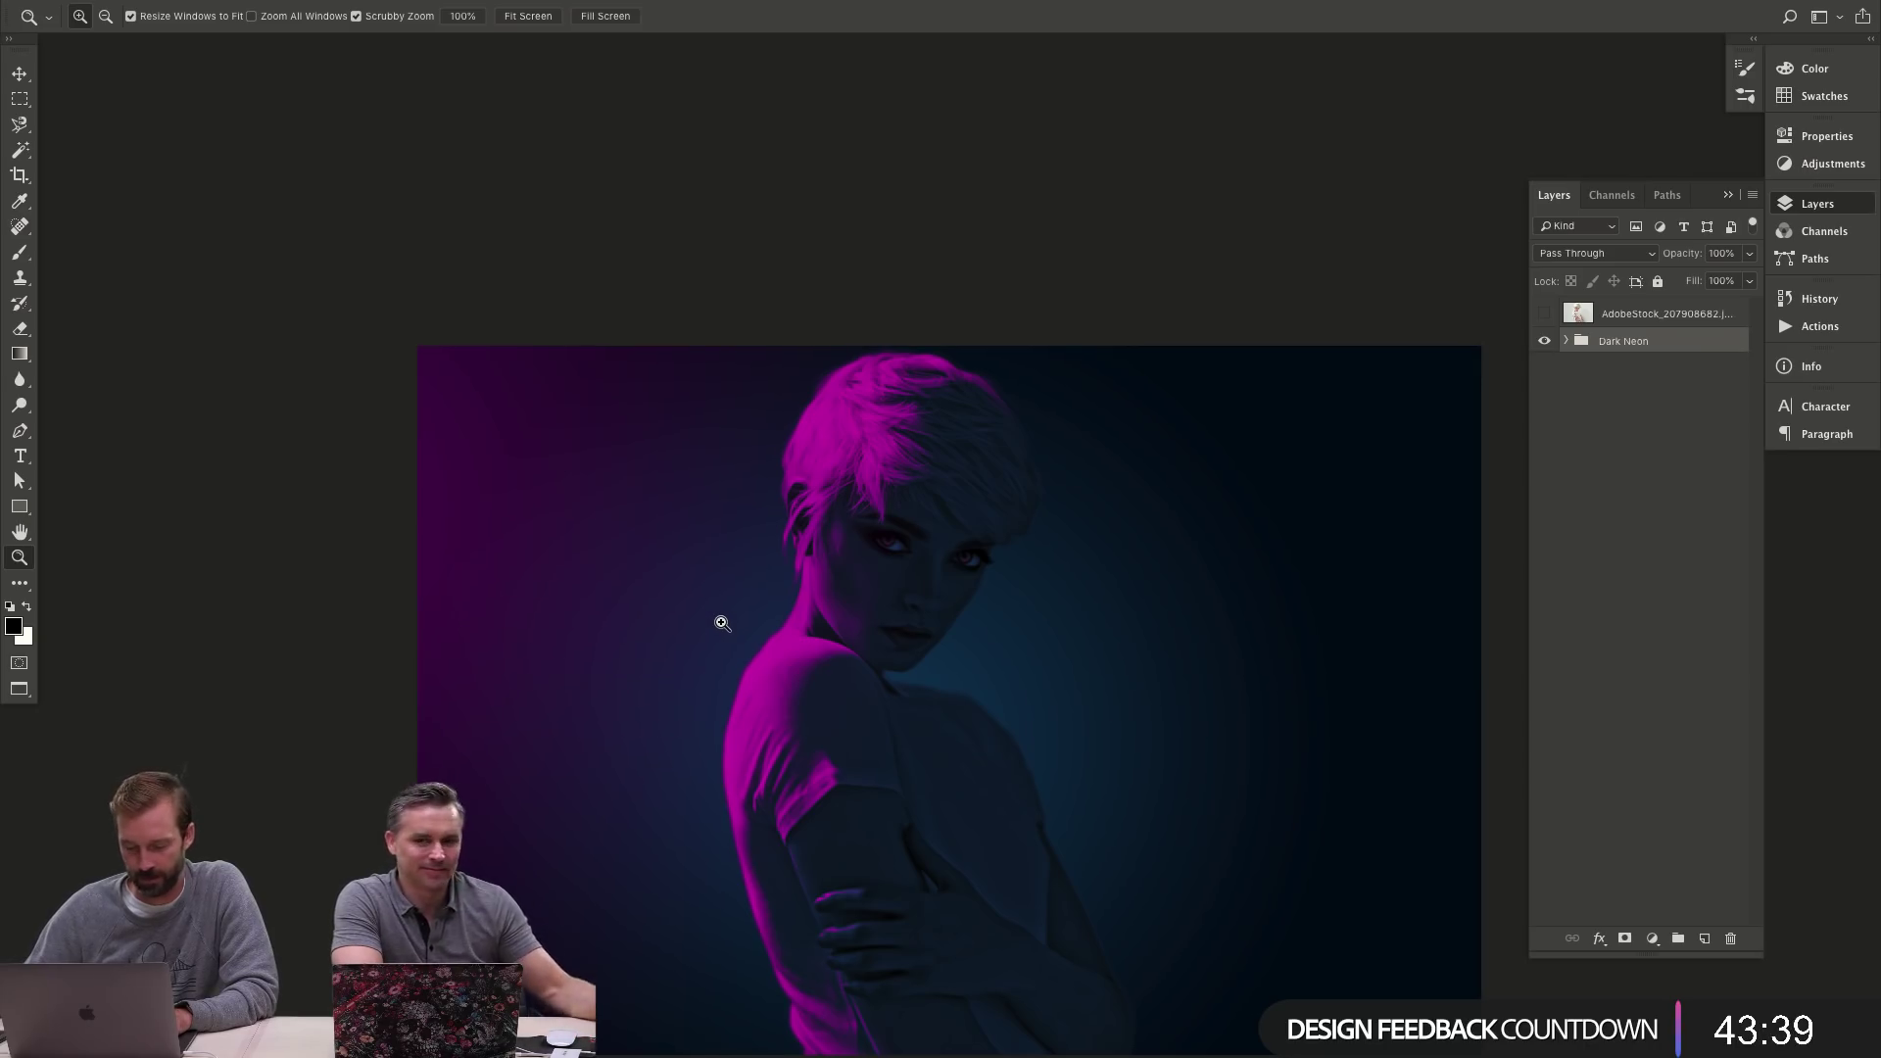
- Duplicate the whole portrait image as a separate document with merged layers only
left_click(1031, 511, "alt")
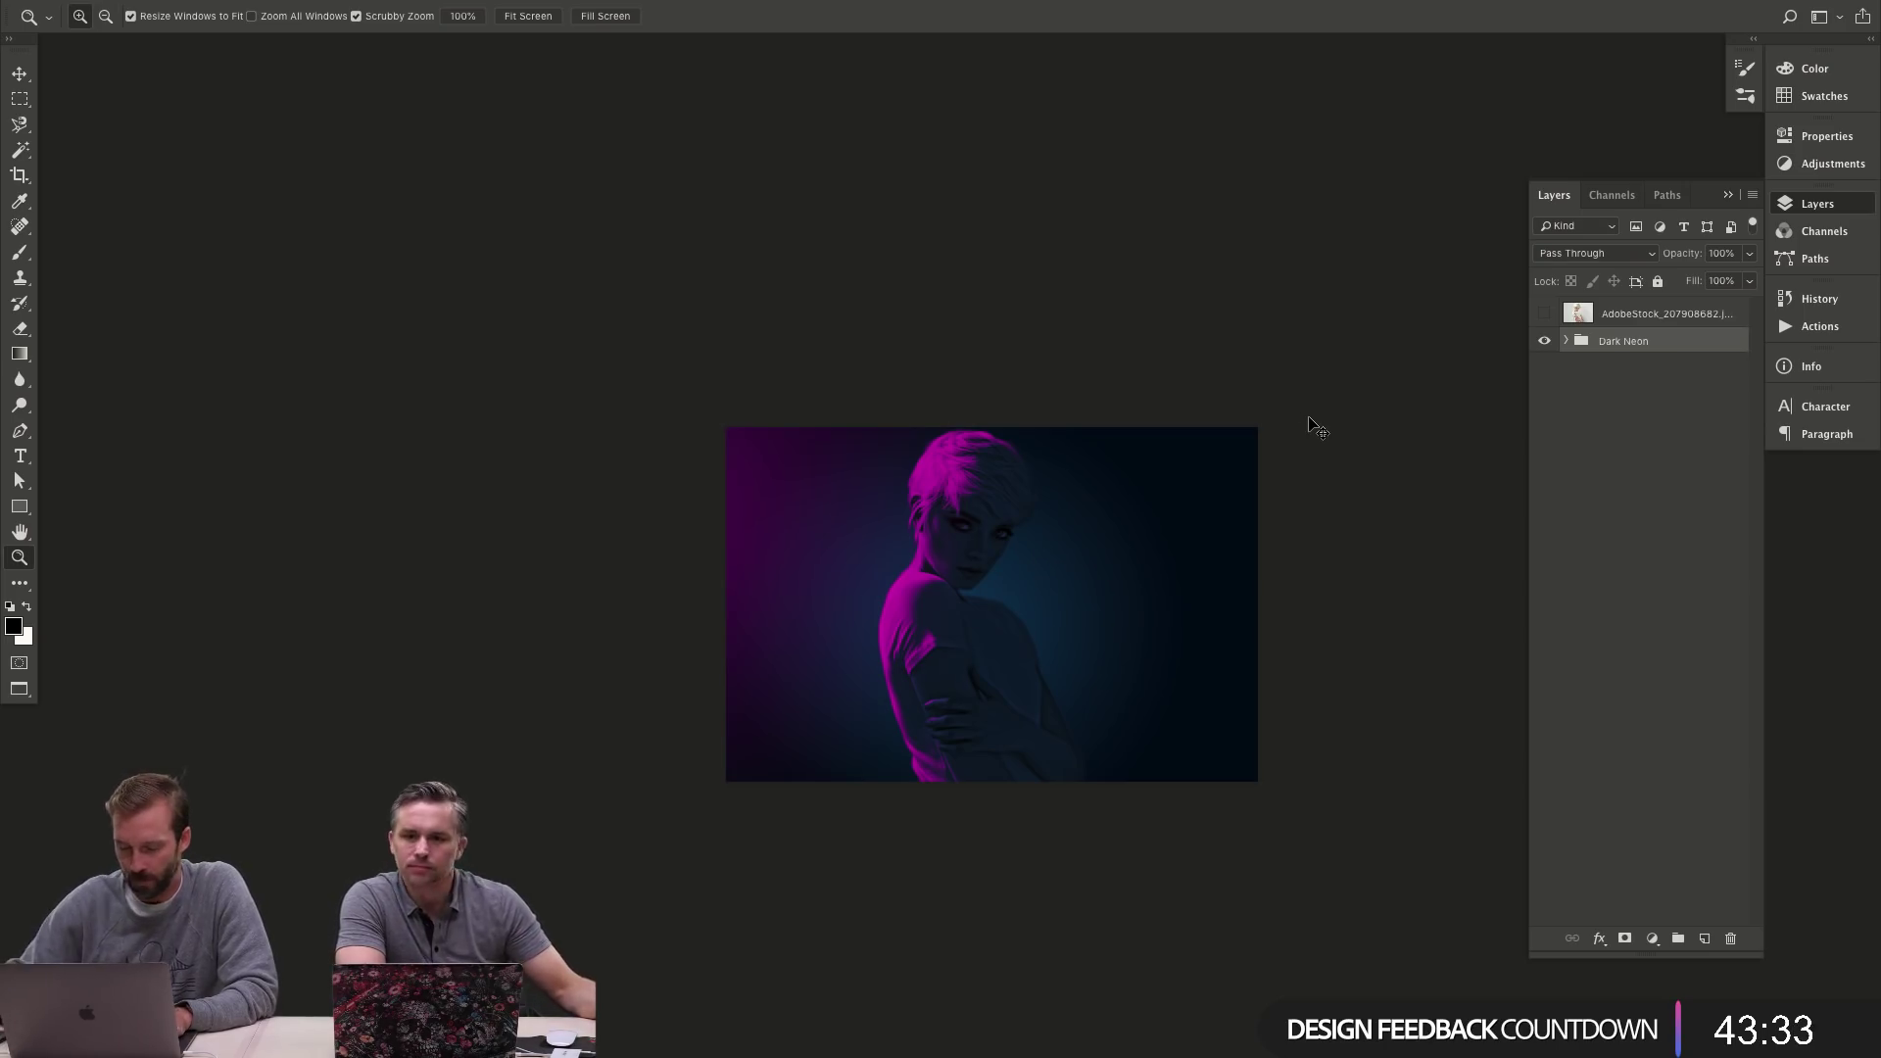
key("ctrl+alt+d")
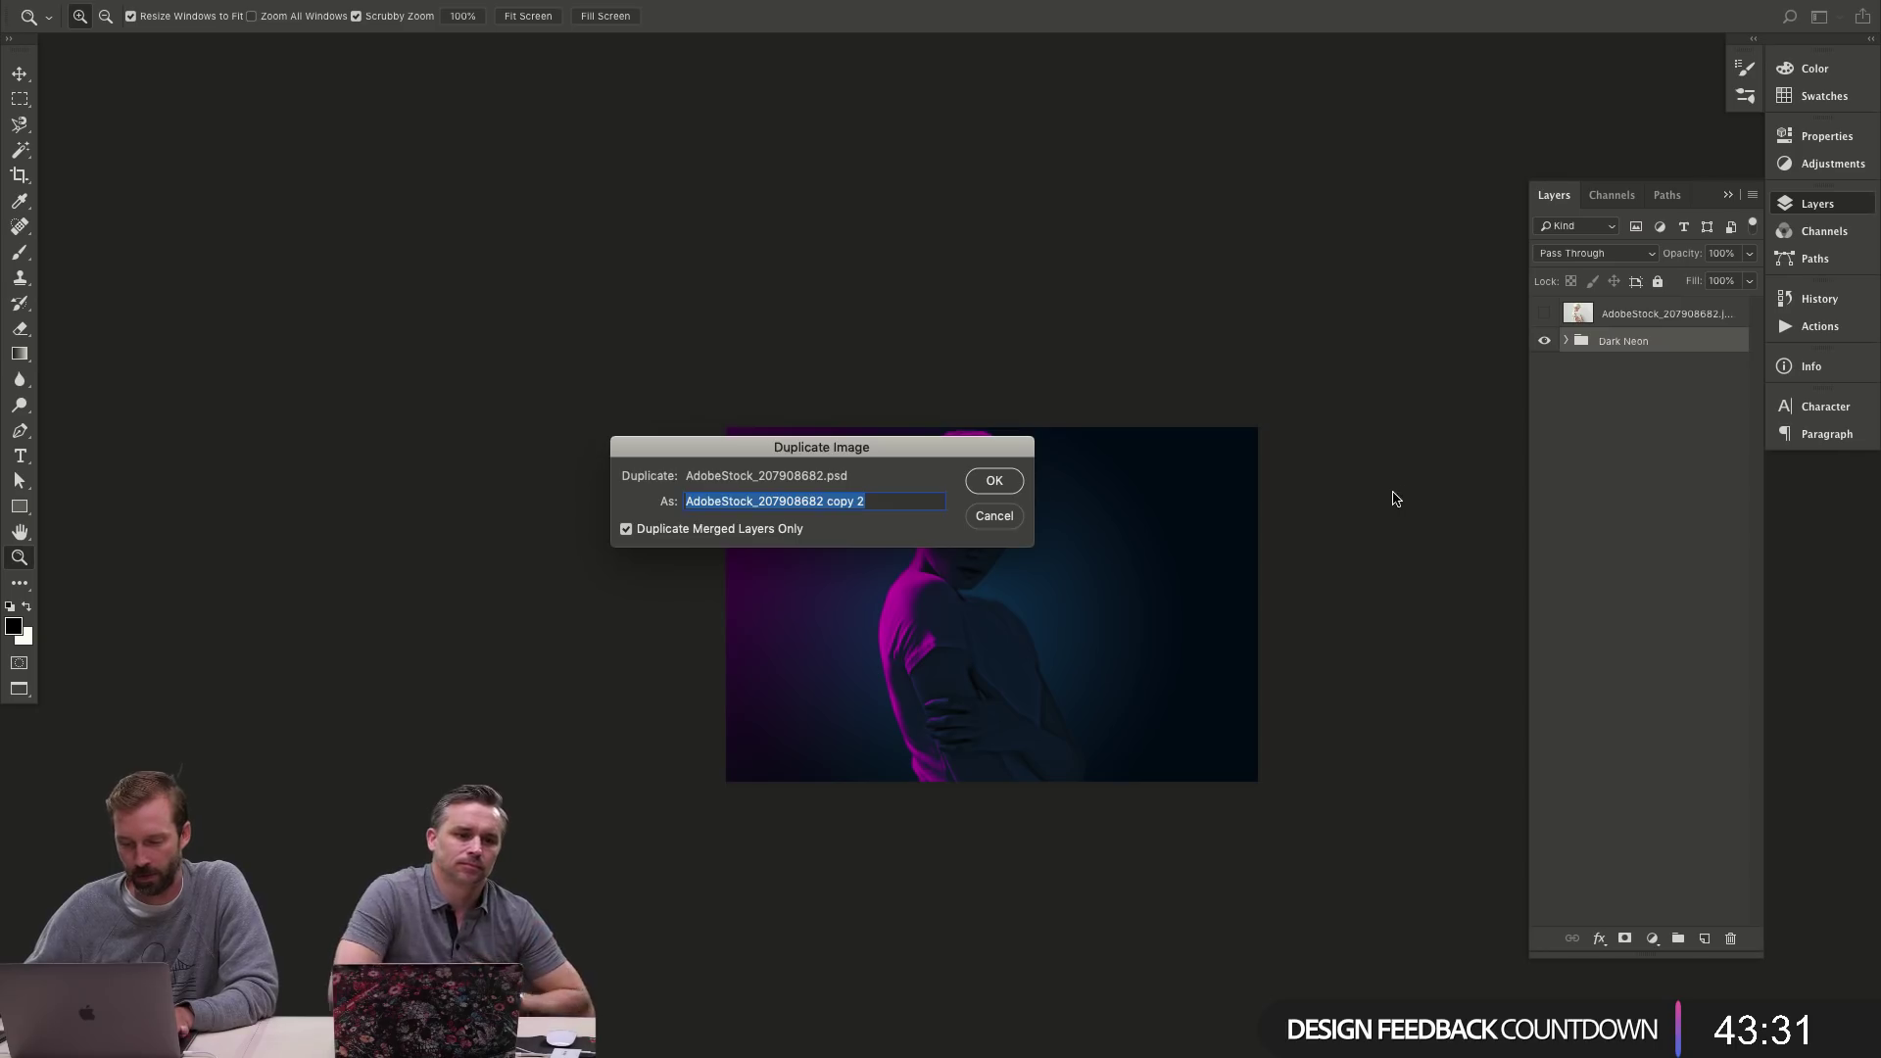
key("Return")
- Switch to Finder and go up from the Masked folder to the ELEMENTS folder
key("super+Tab")
left_click(732, 548)
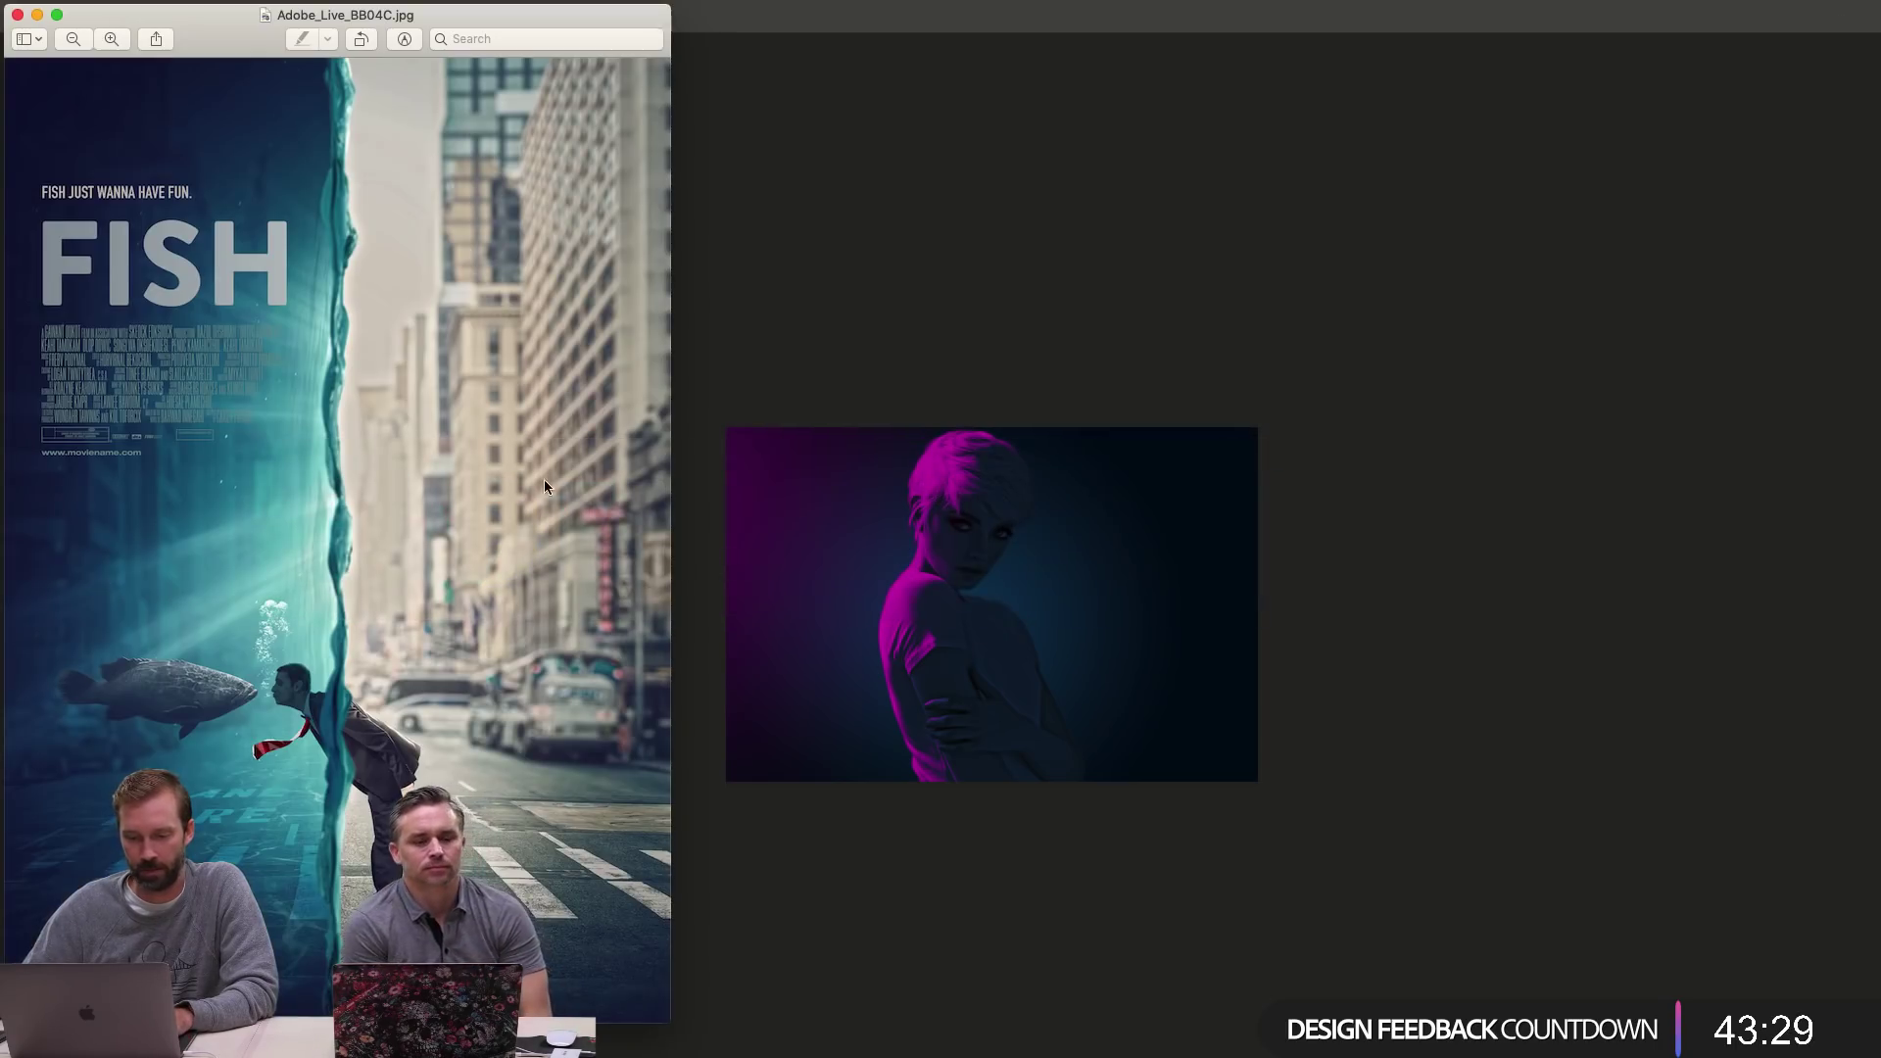
key("super+Tab")
key("Tab")
key("Tab")
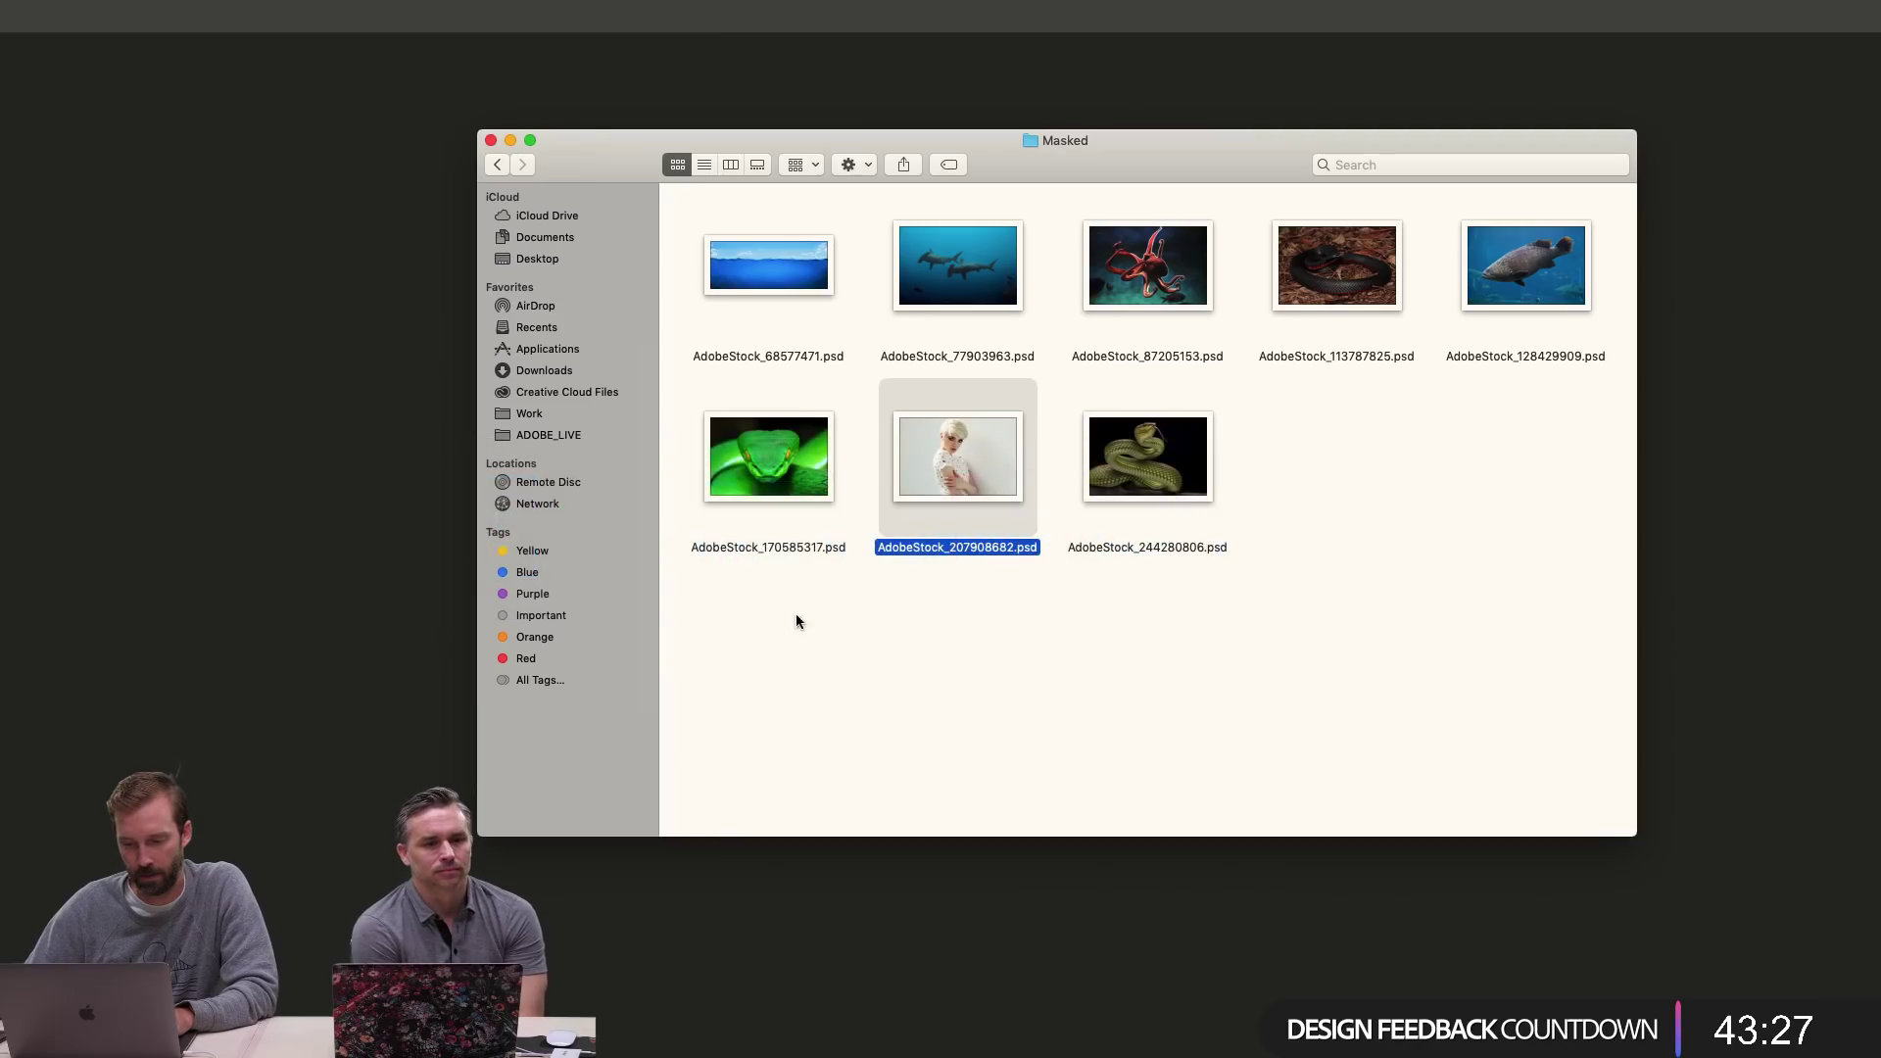
key("super+Up")
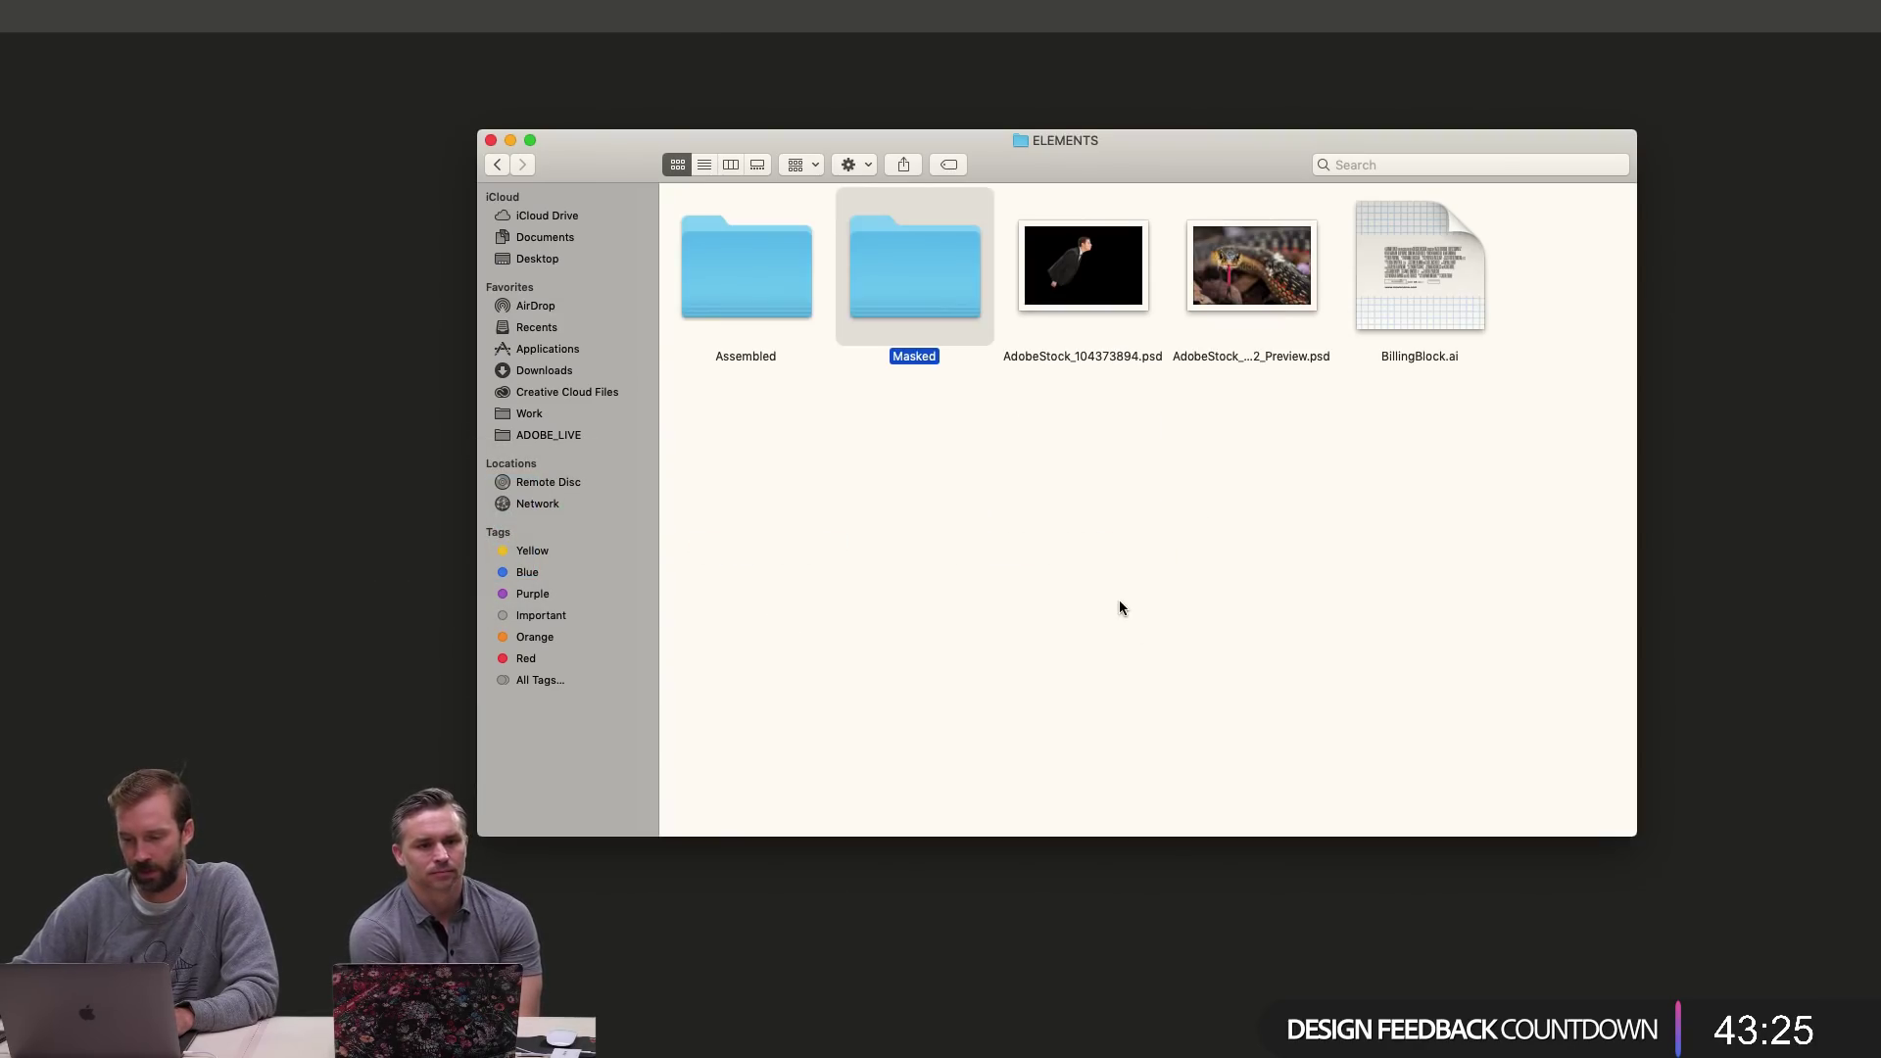
- Go up to the ADOBE_LIVE folder and preview the color-banded portrait page in AdobeLive_Ideas.pdf
key("Left")
key("super+Up")
key("Down")
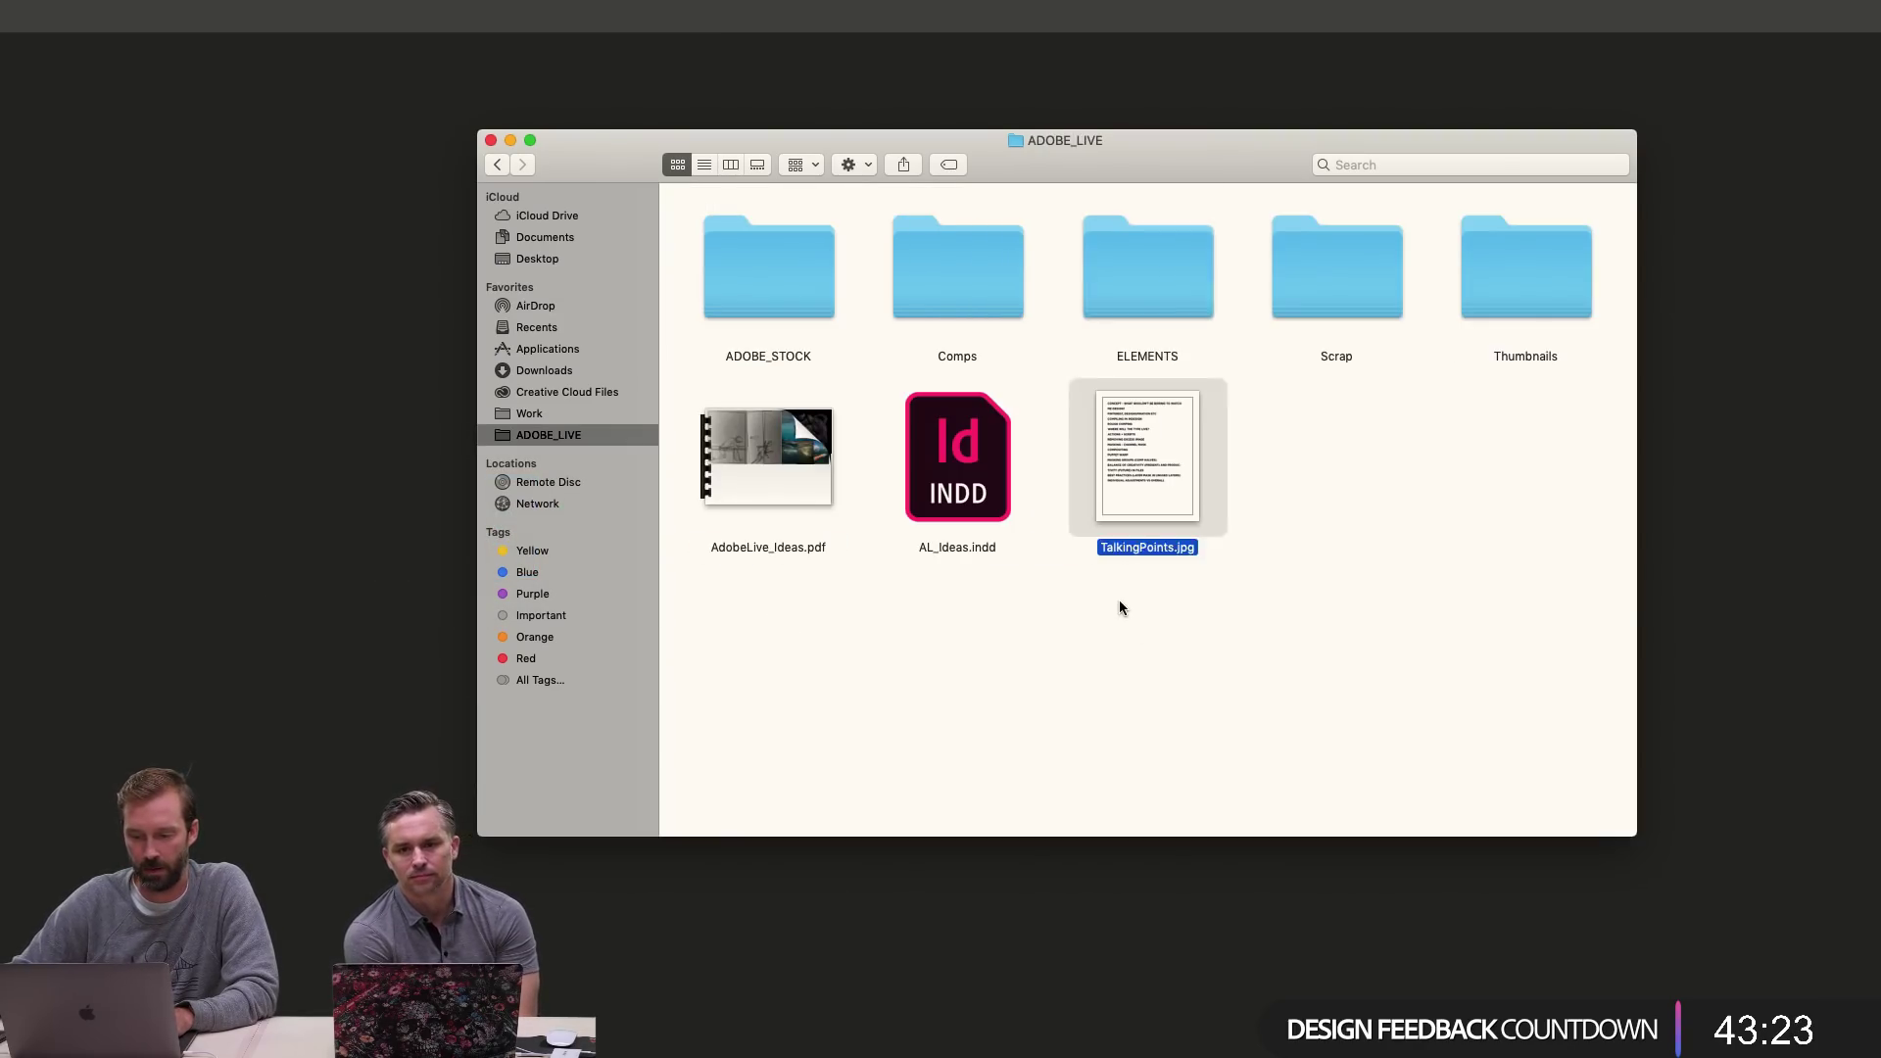
key("Left")
key("Left")
key("space")
left_click(1601, 280)
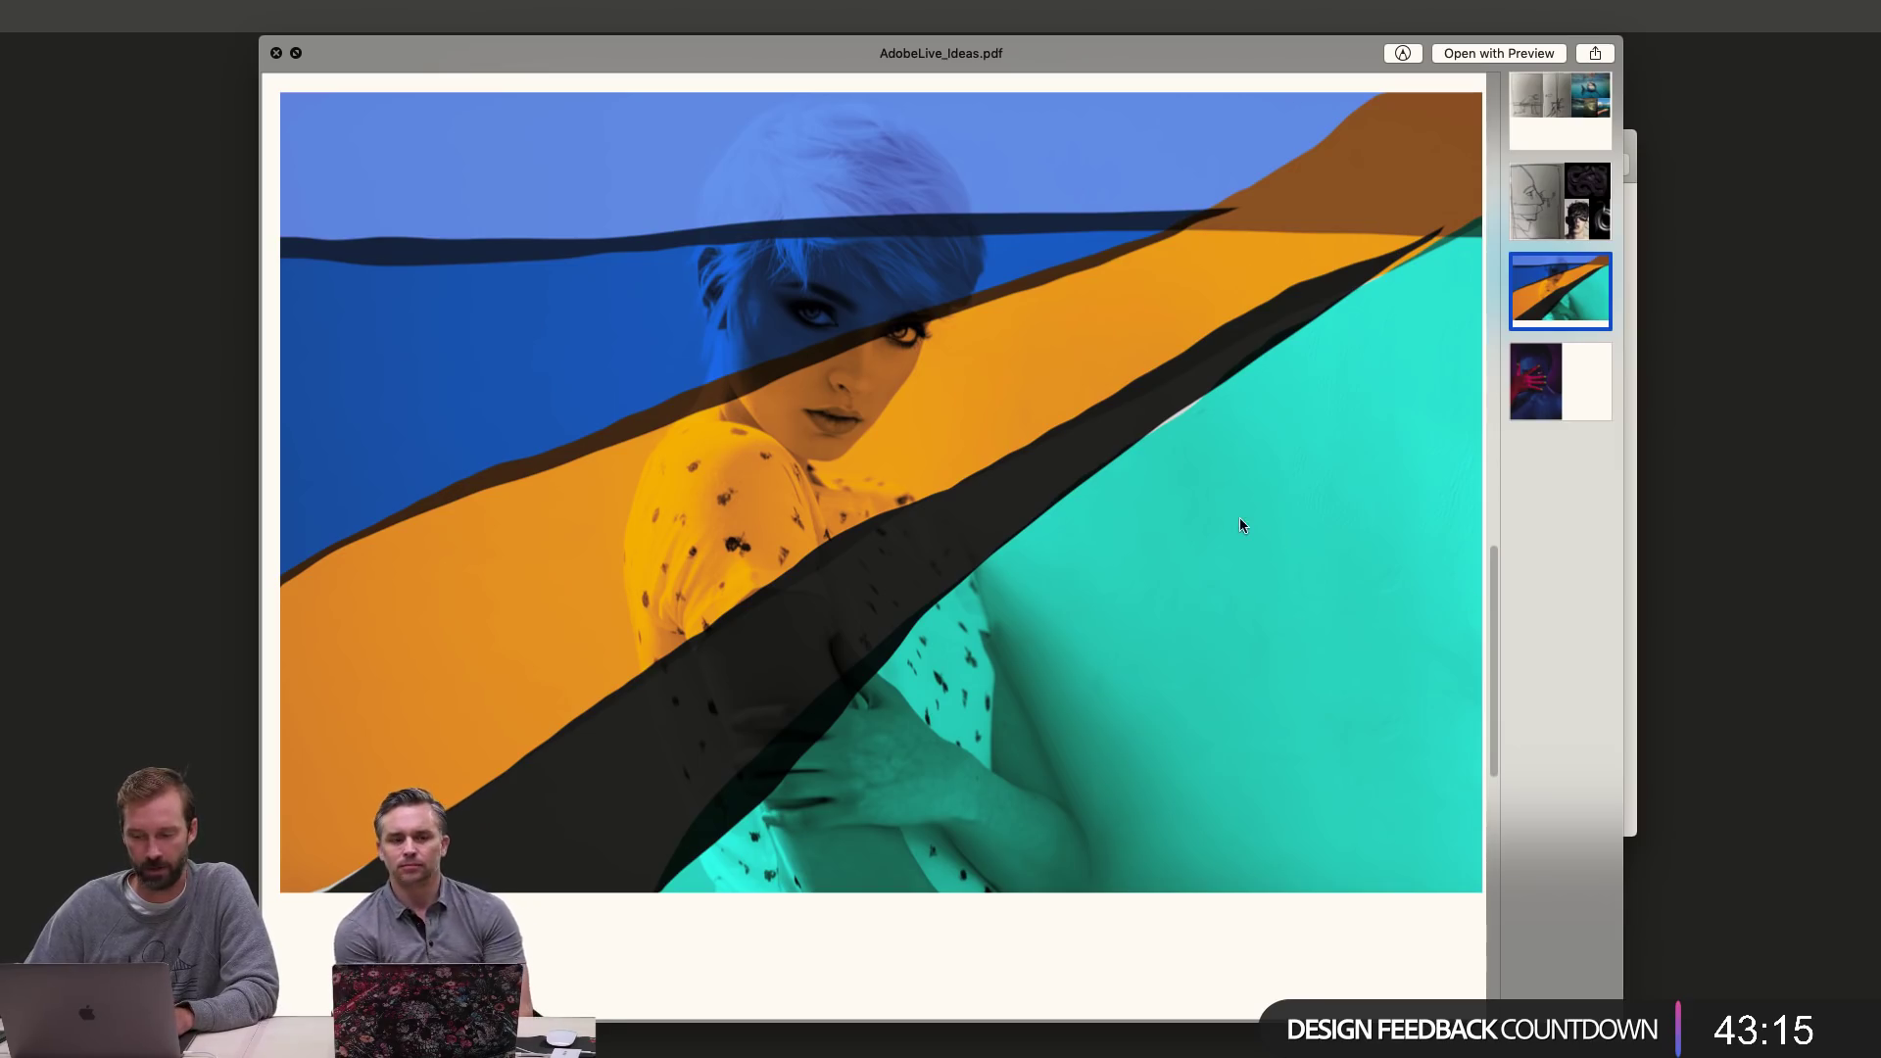
key("space")
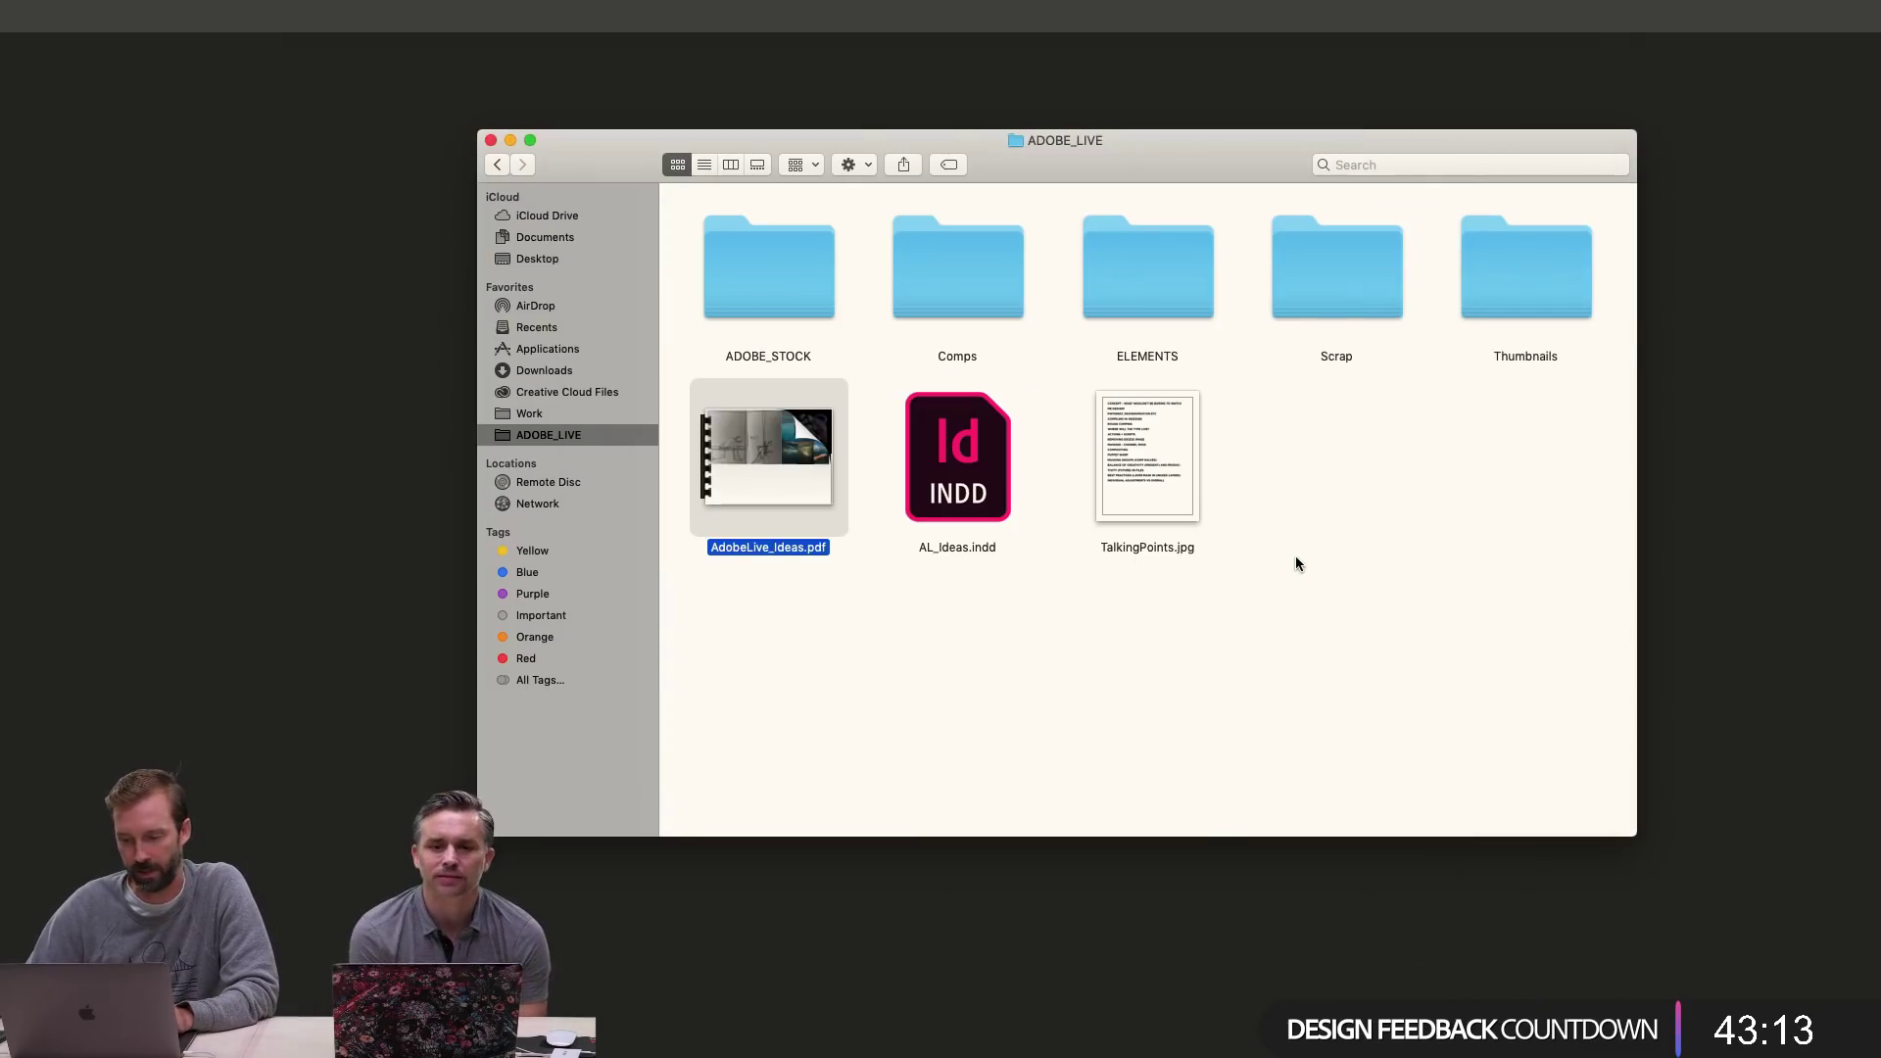
- Switch to Photoshop and expand the Dark Neon layer group
key("super+Tab")
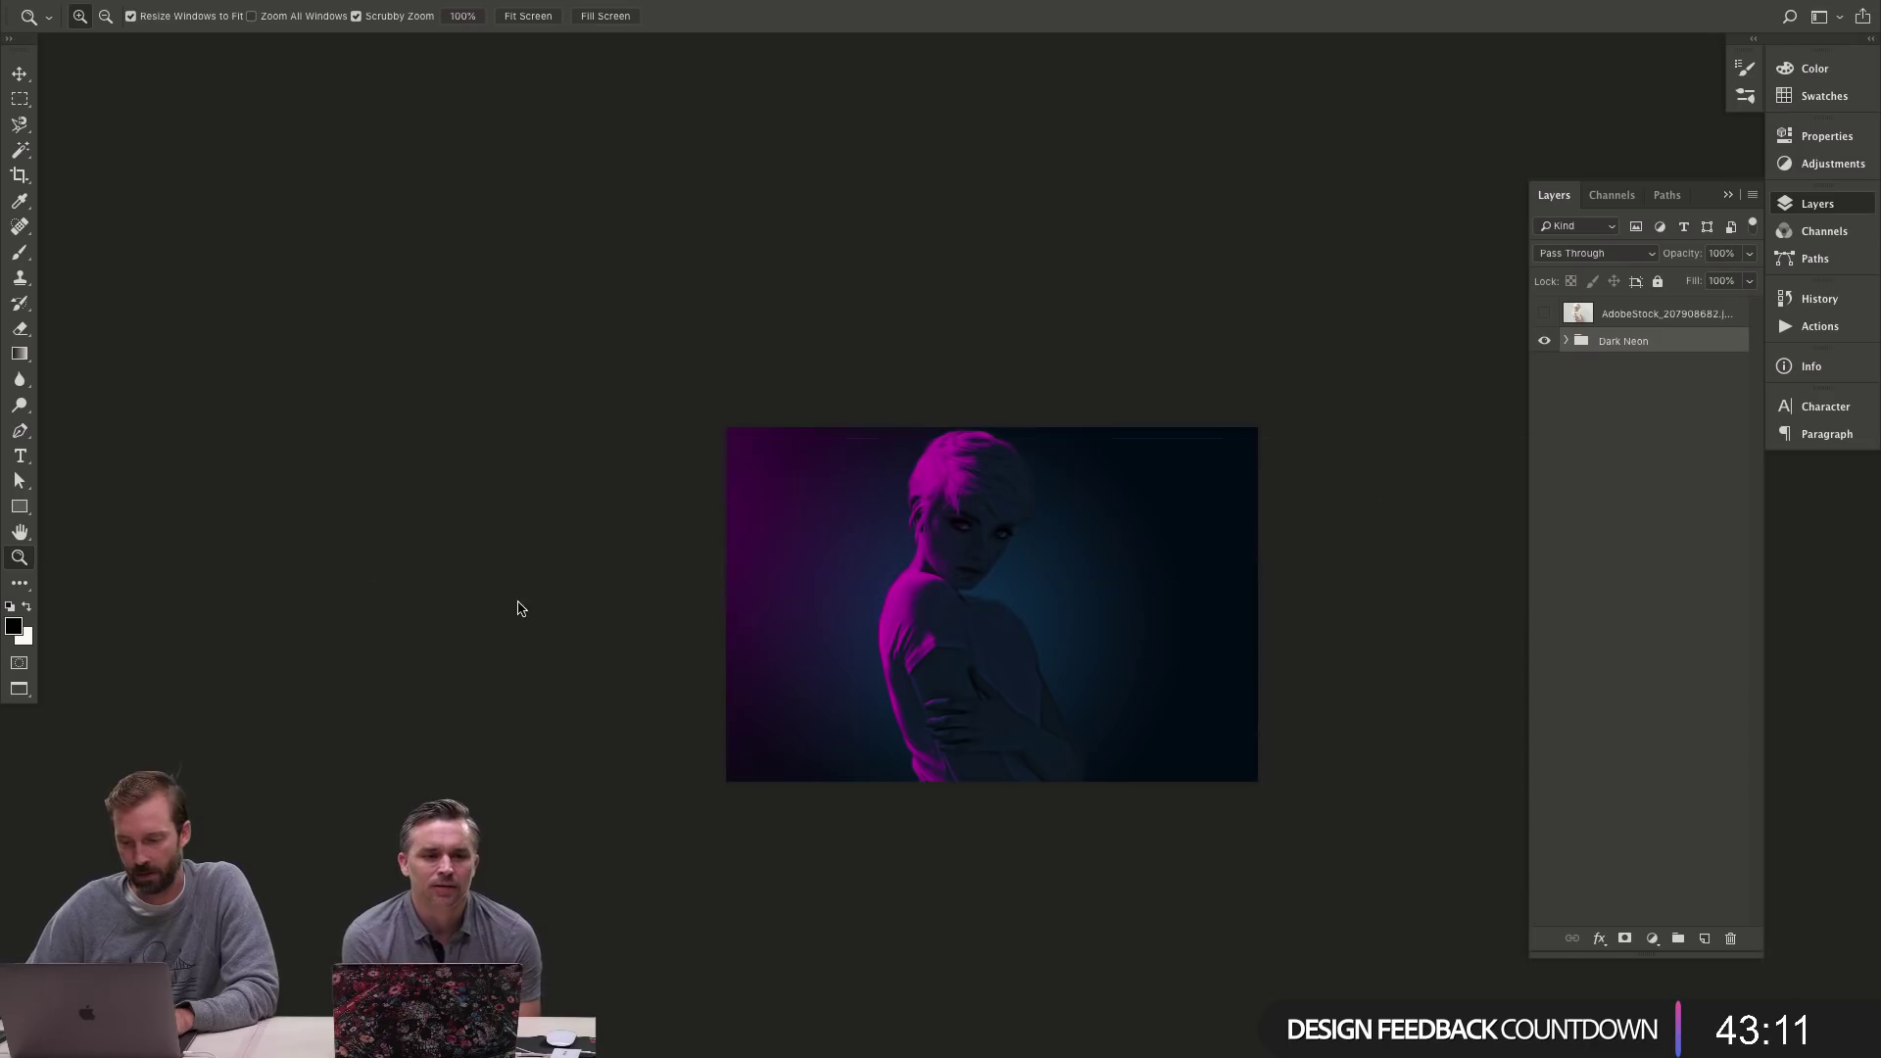
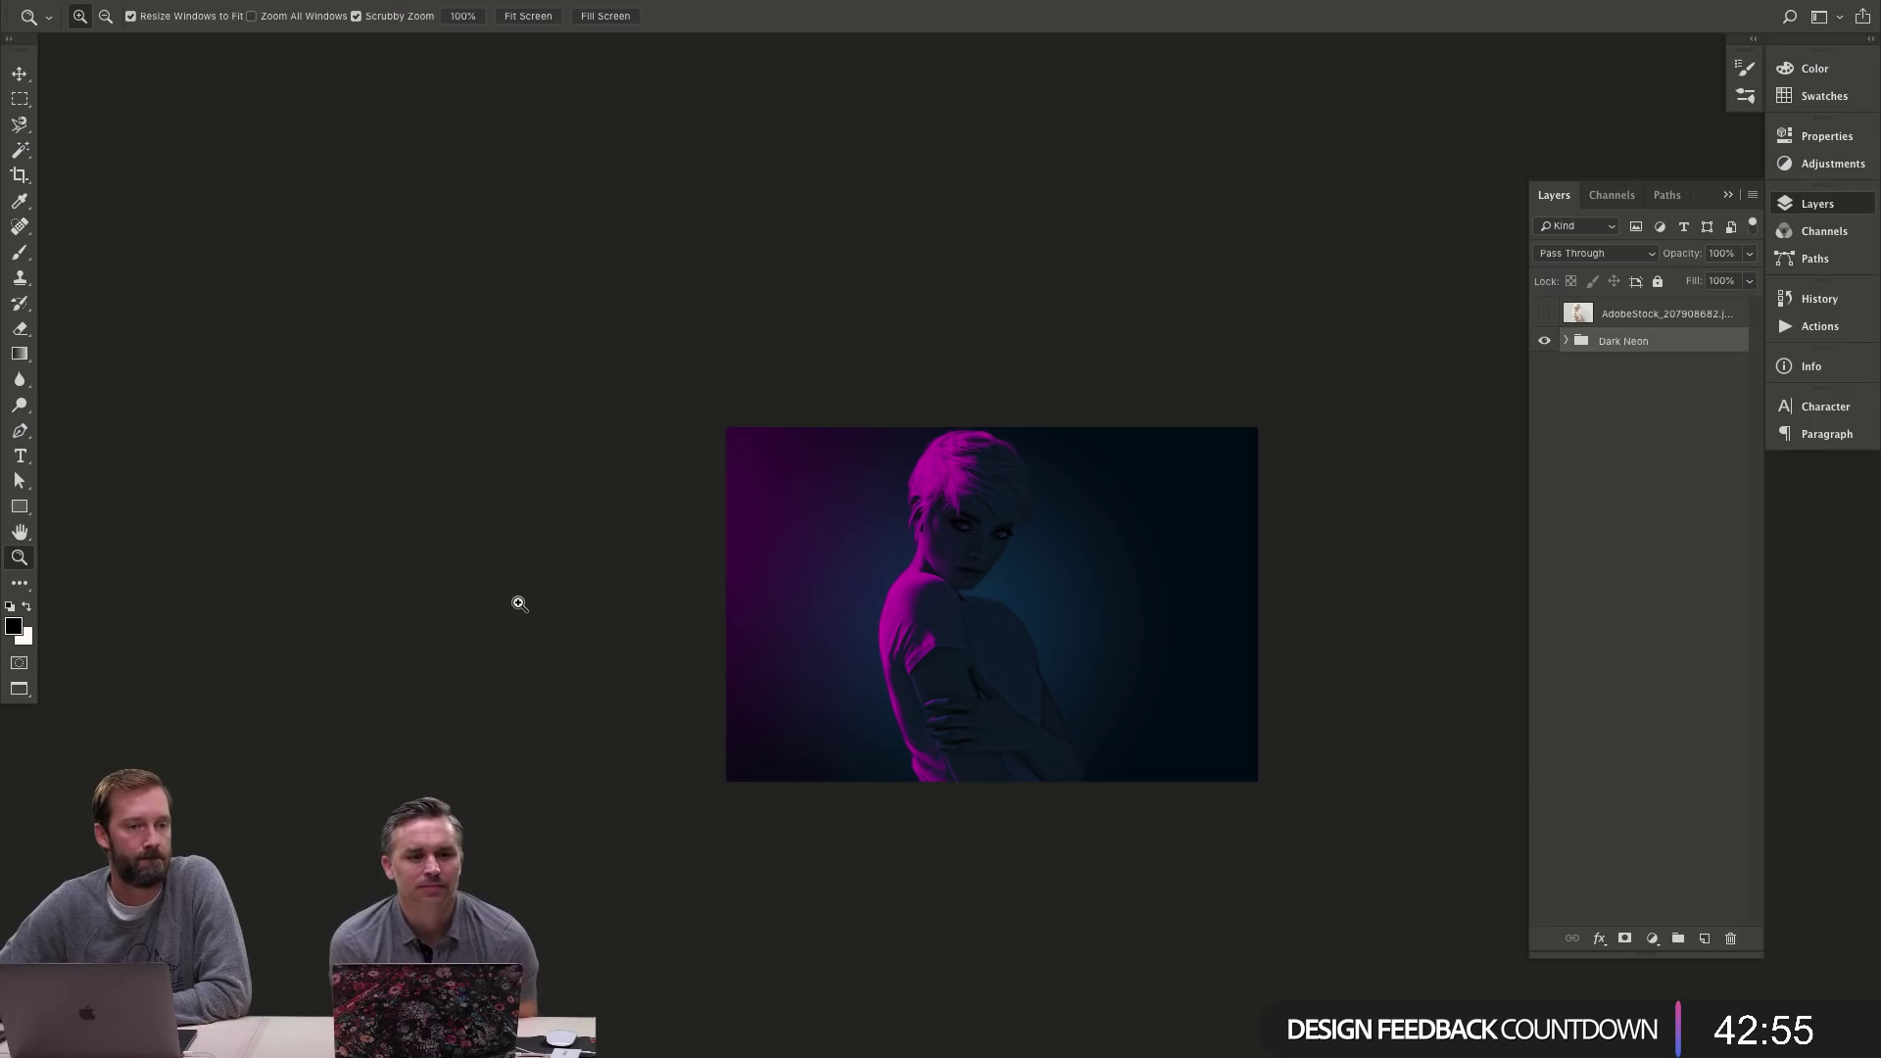
left_click(1566, 341)
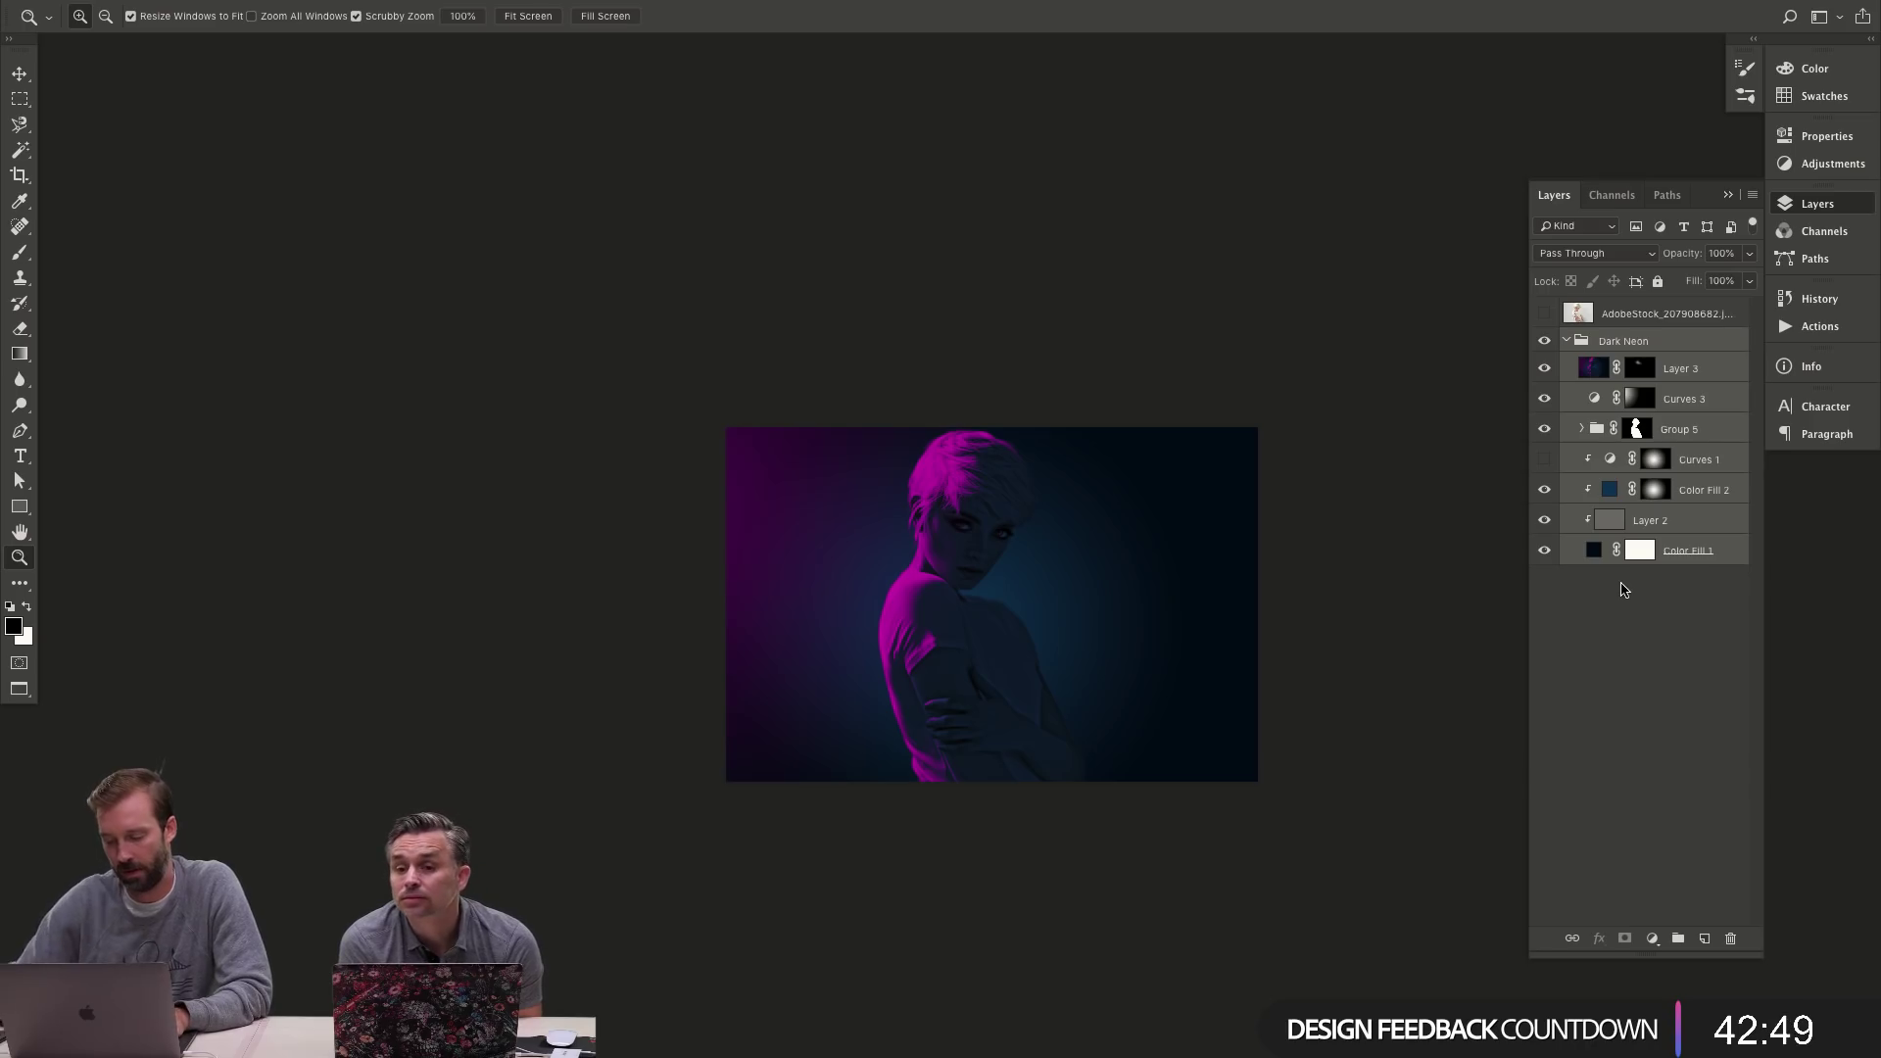
- Try duplicating all the layers inside the Dark Neon group, and undo the duplication
left_click(1637, 362)
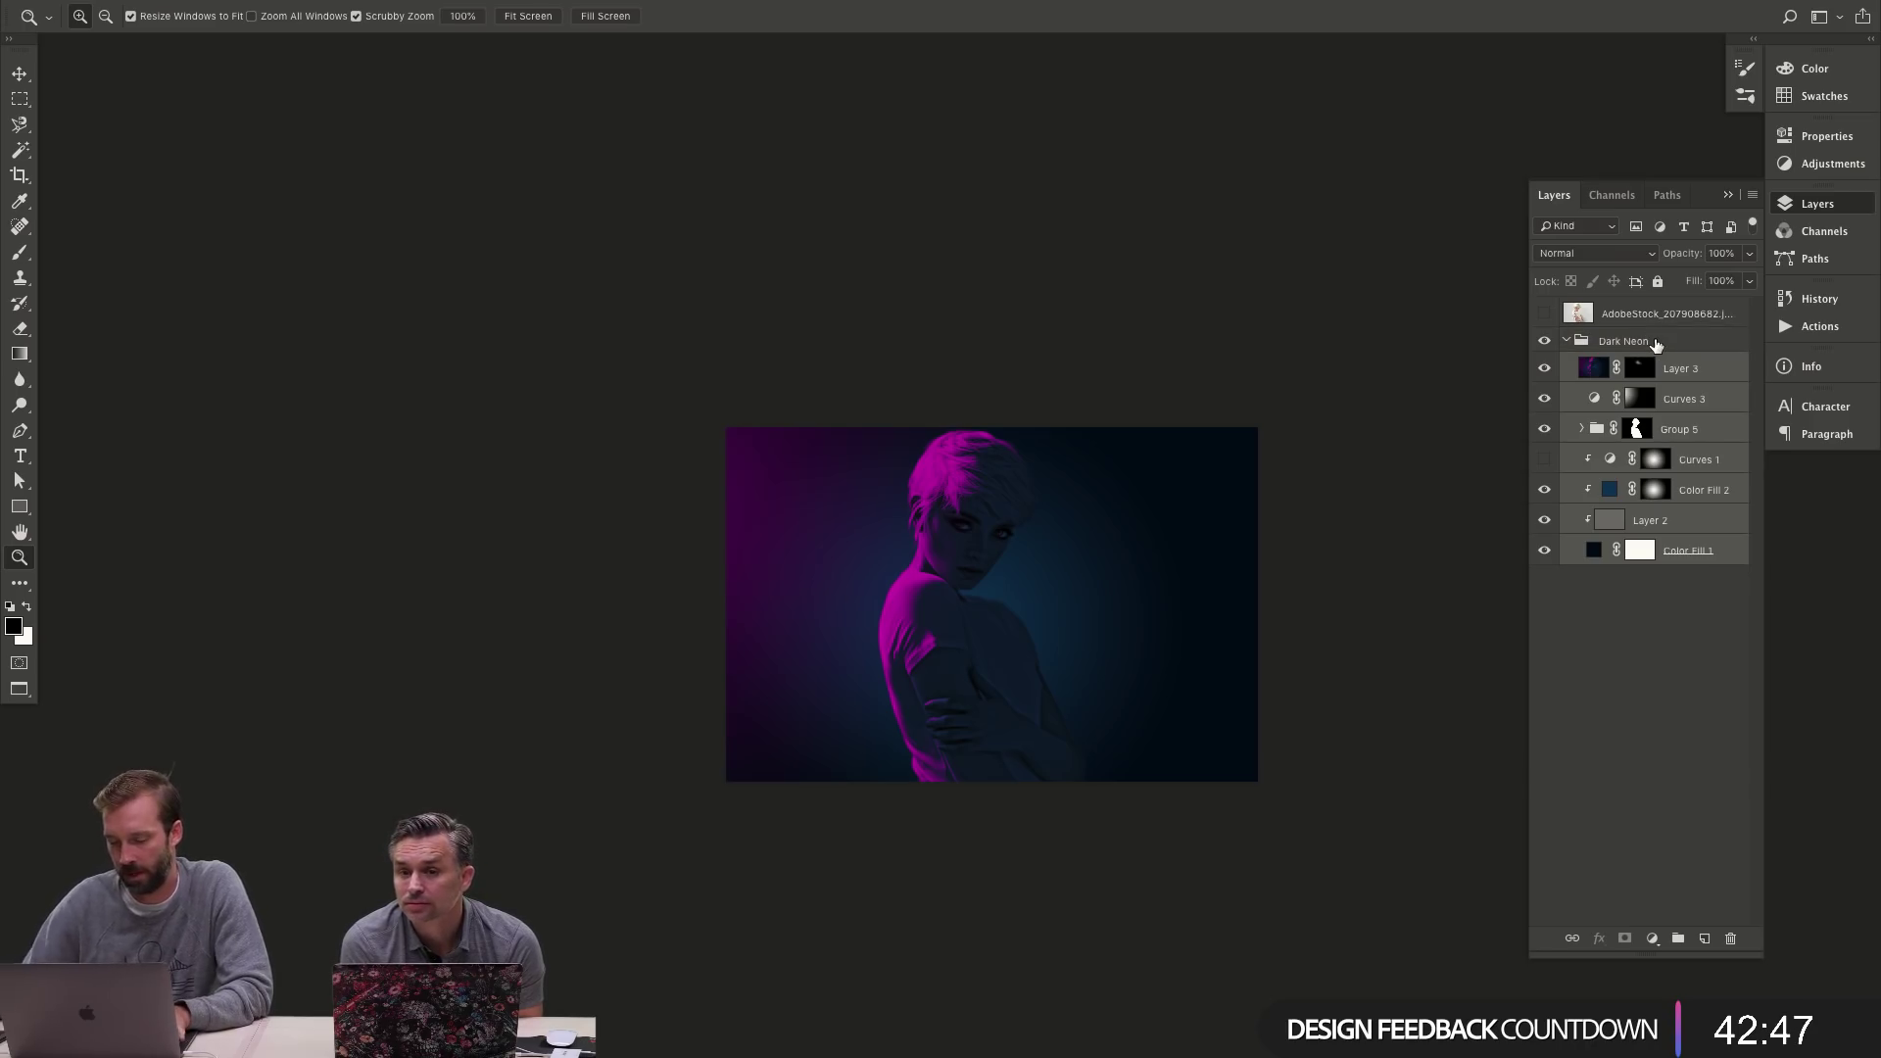
key("ctrl+j")
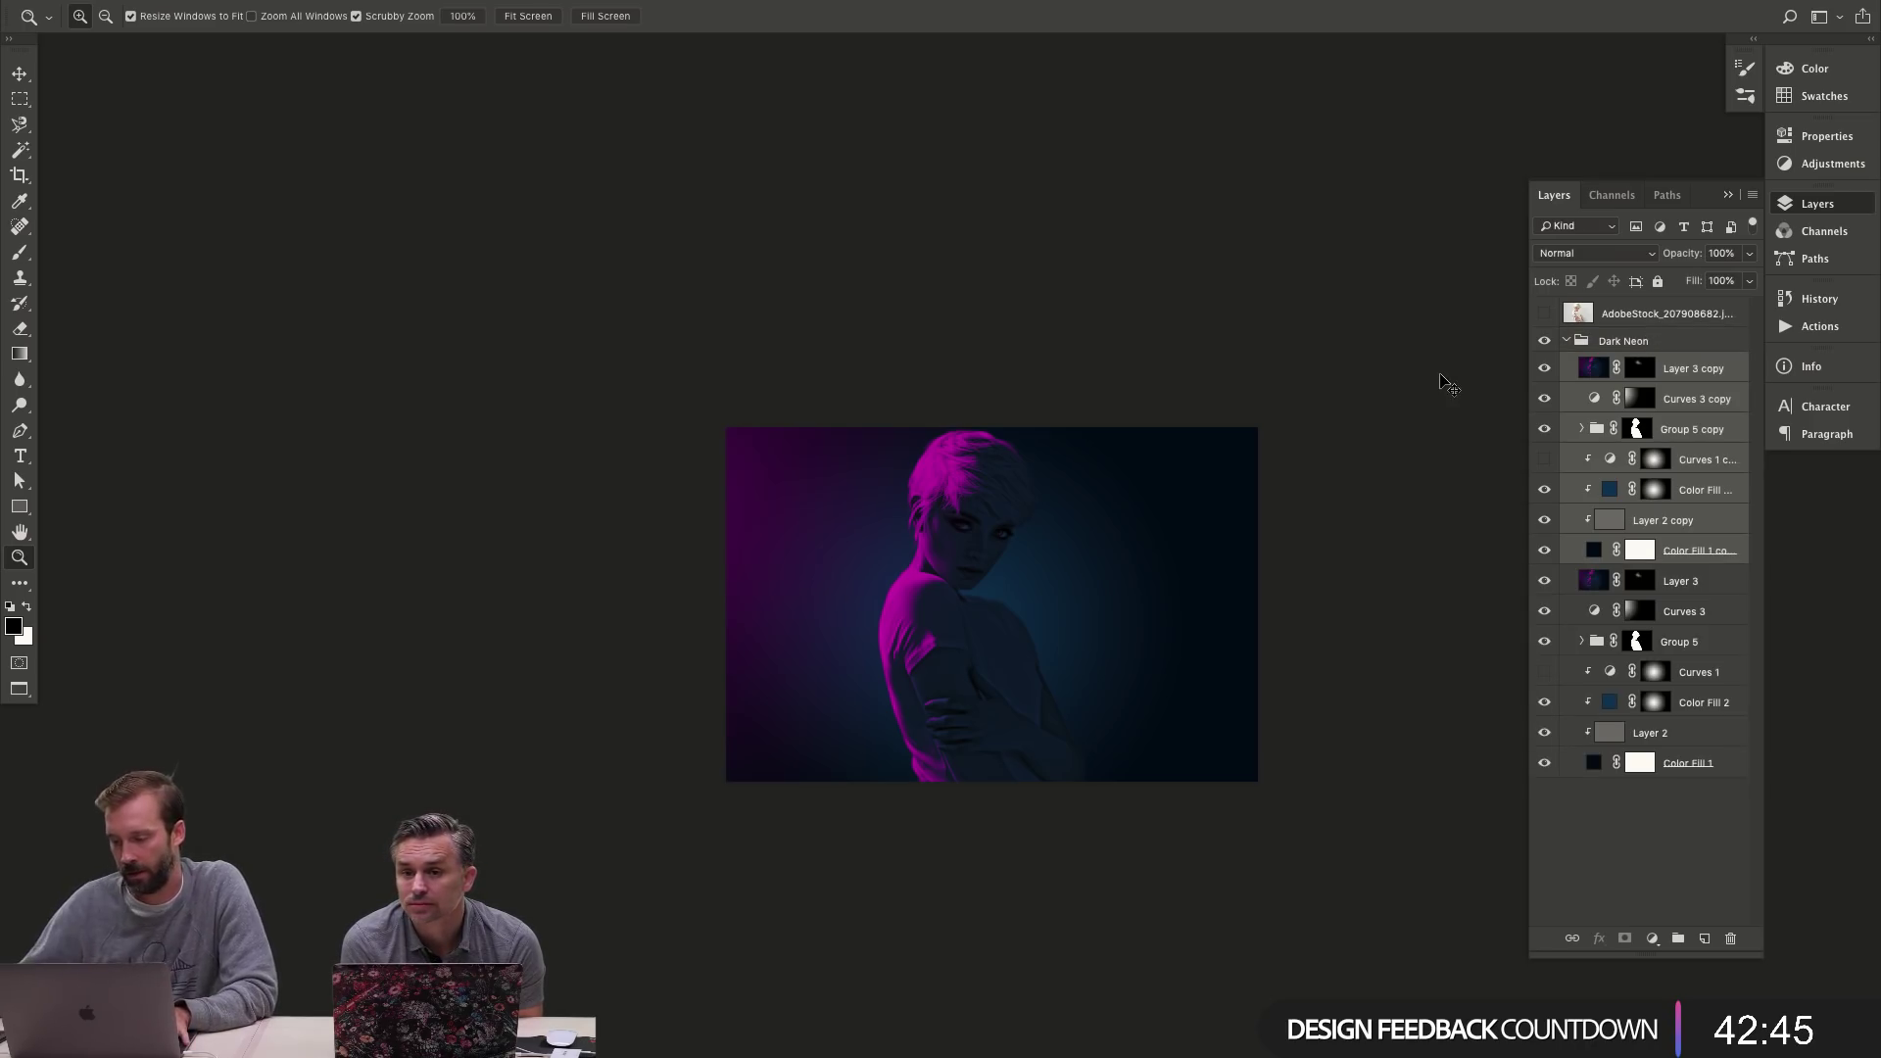
key("ctrl+z")
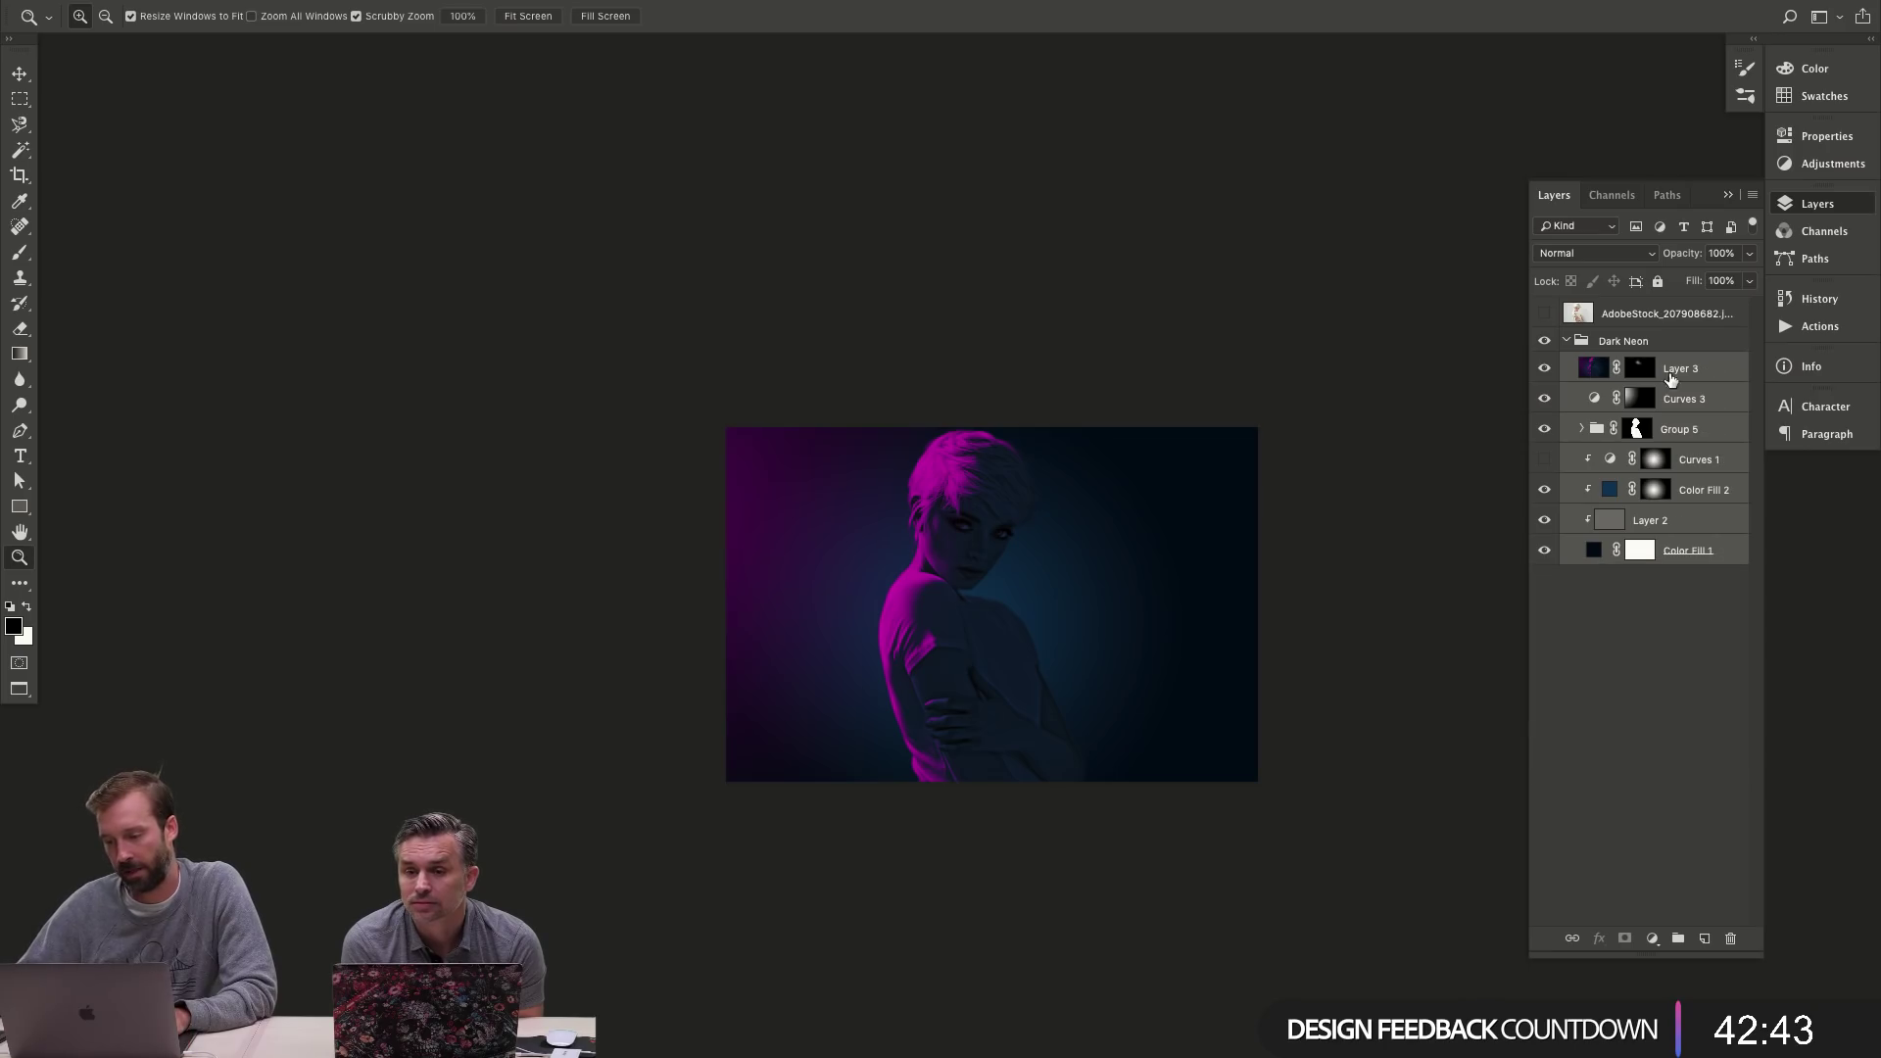
- Copy a rectangular area of Layer 3 around the woman to a new layer, view it in isolation, and remove it
left_click(1594, 368)
key("m")
left_click_drag(888, 464, 1094, 713)
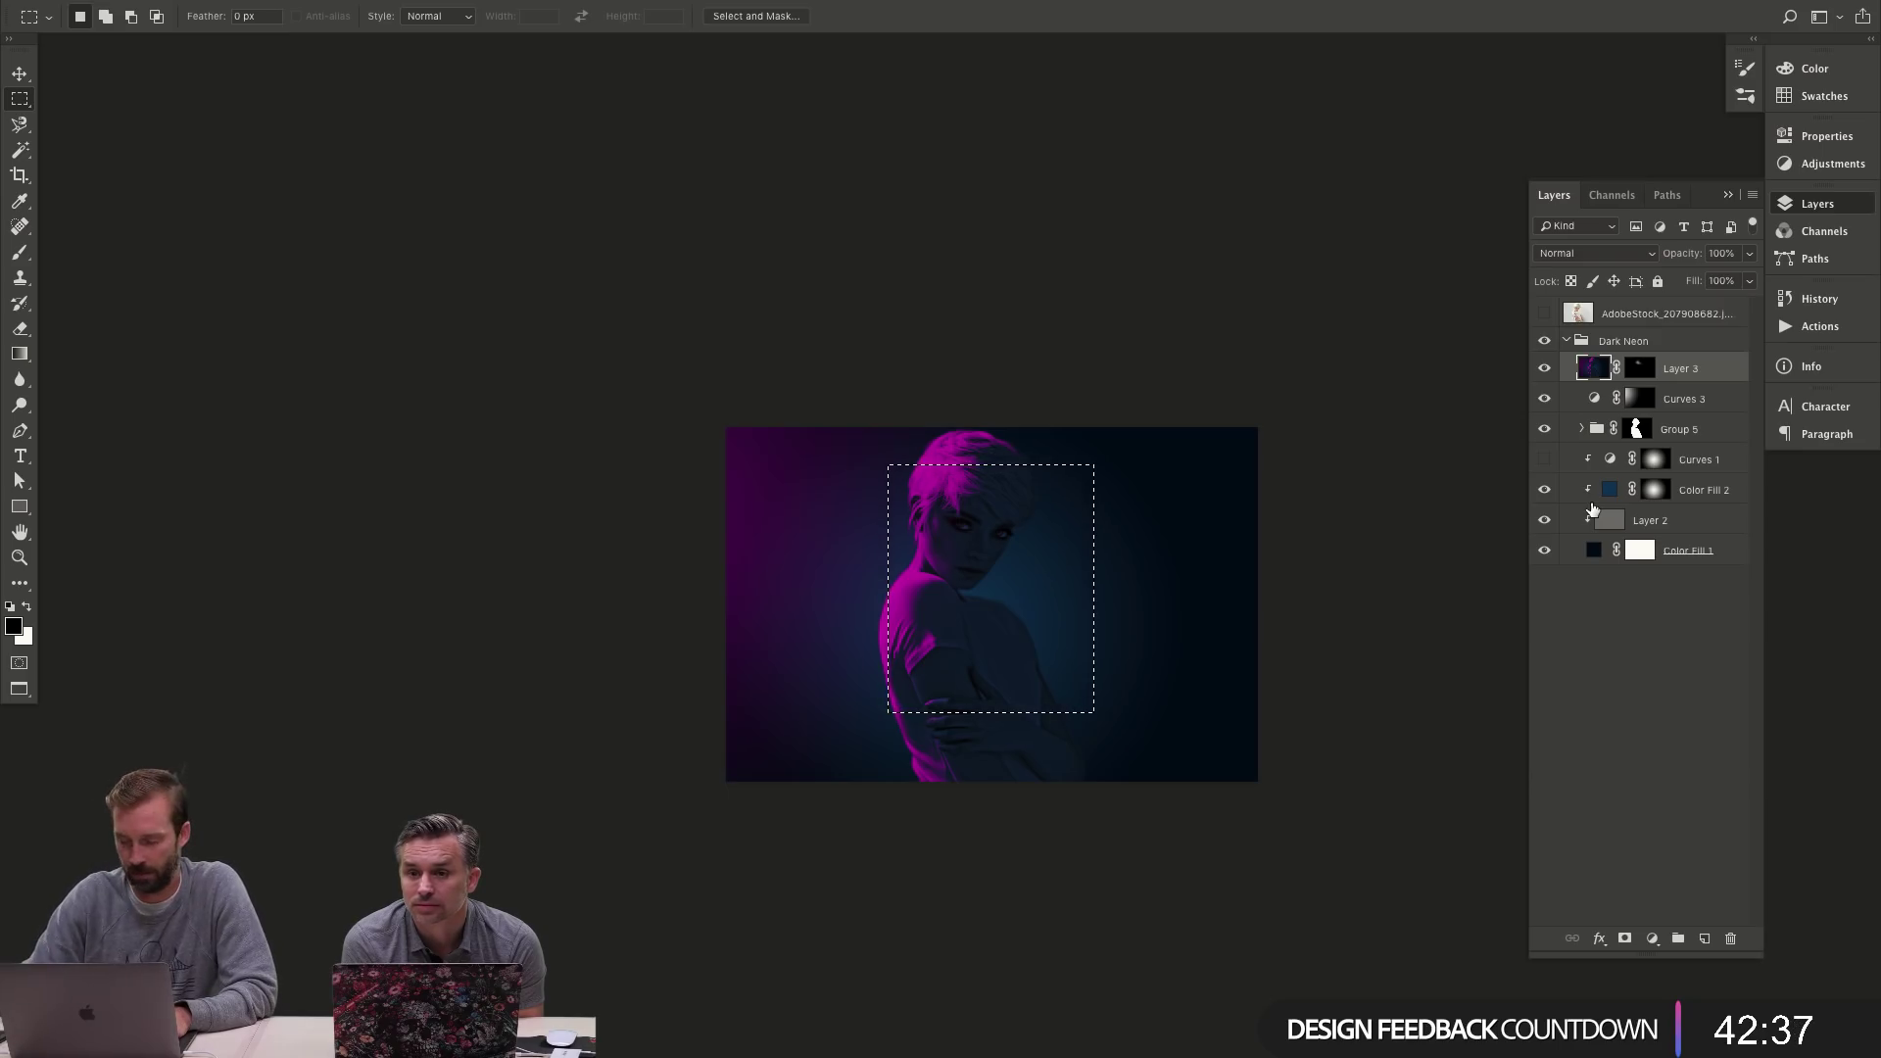
key("ctrl+j")
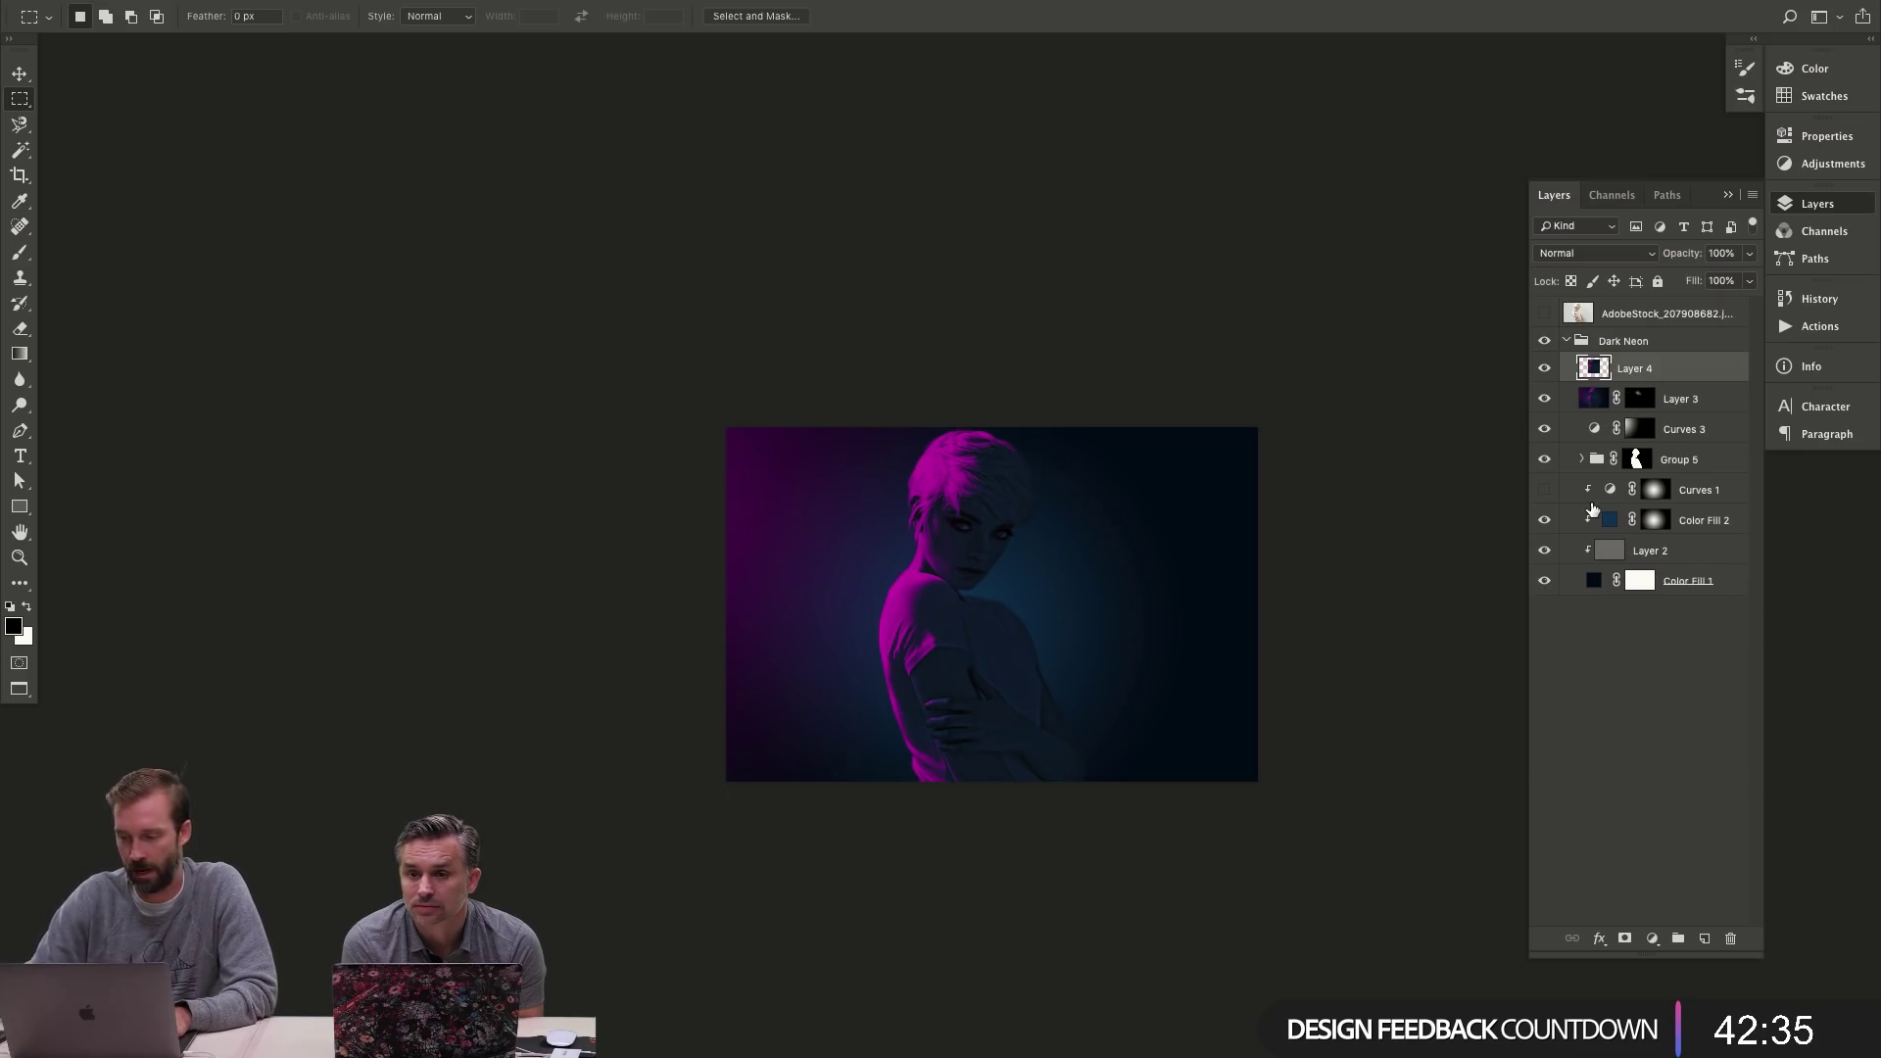
left_click(1545, 371, "alt")
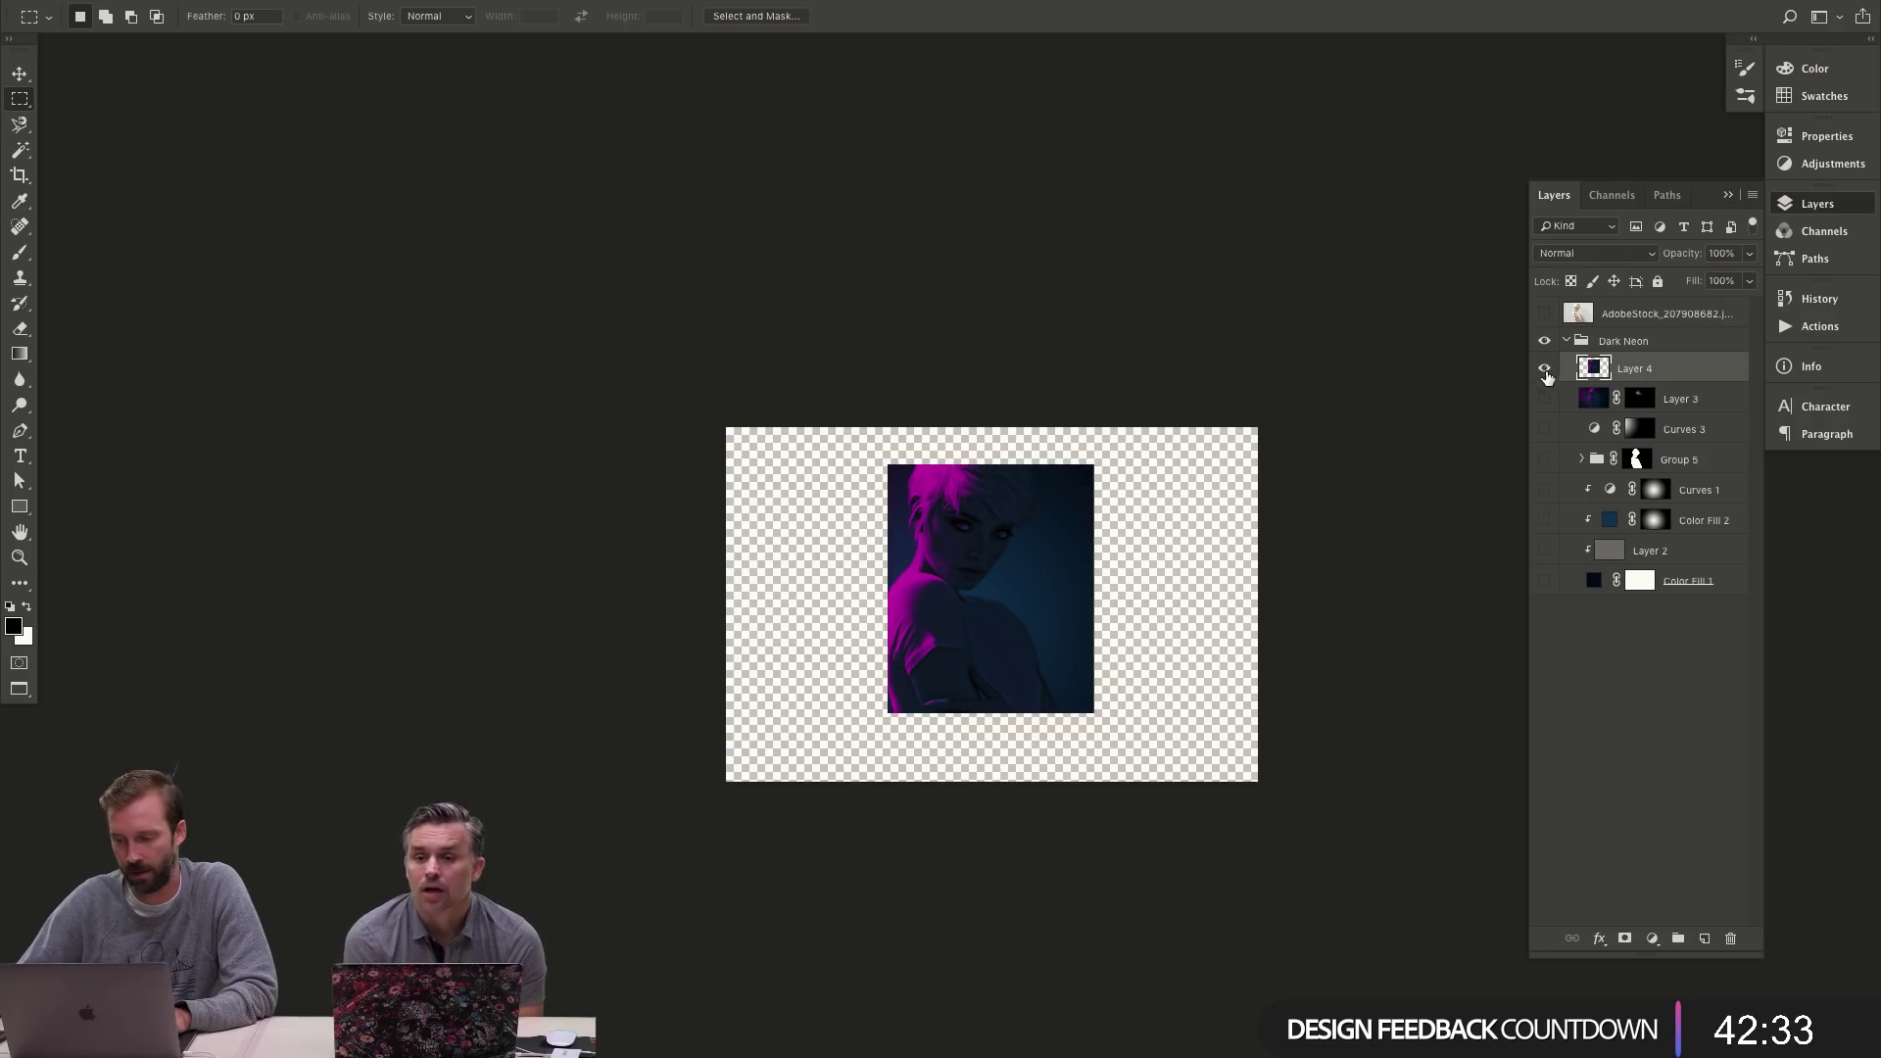
left_click(1545, 371, "alt")
key("v")
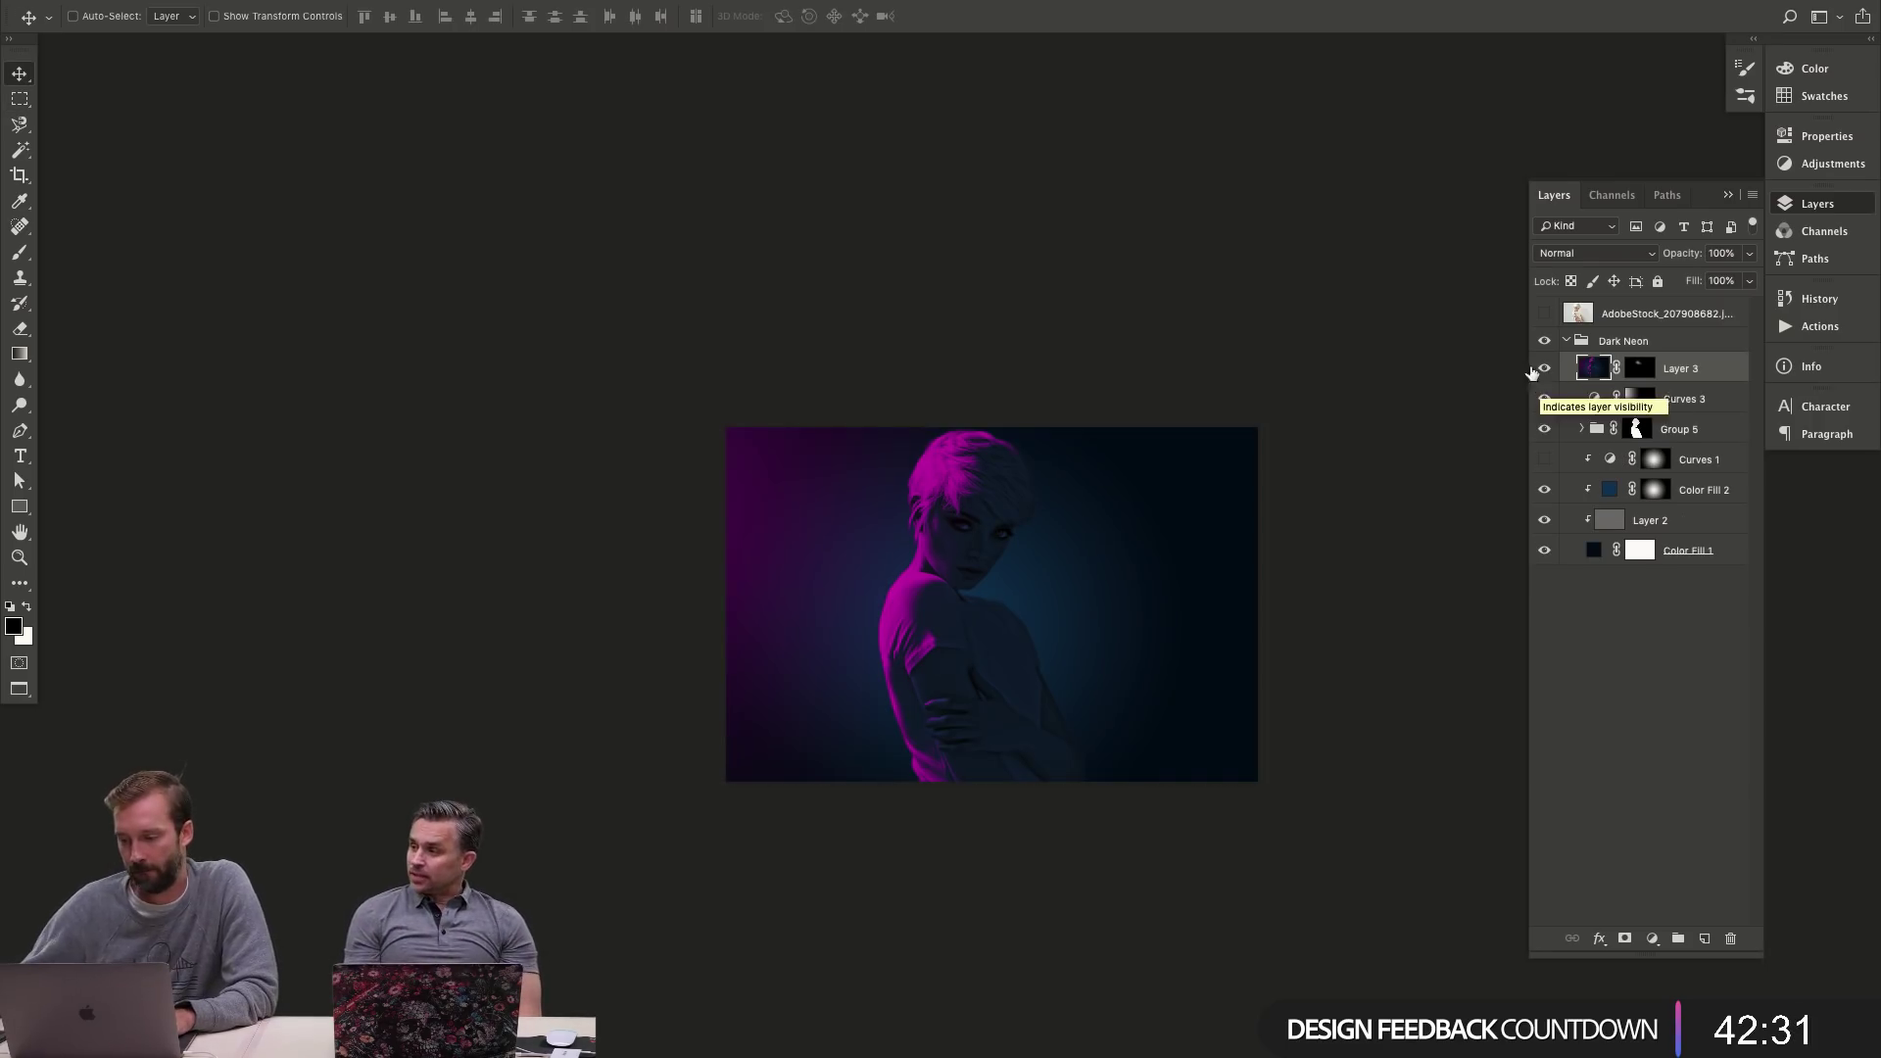
key("Delete")
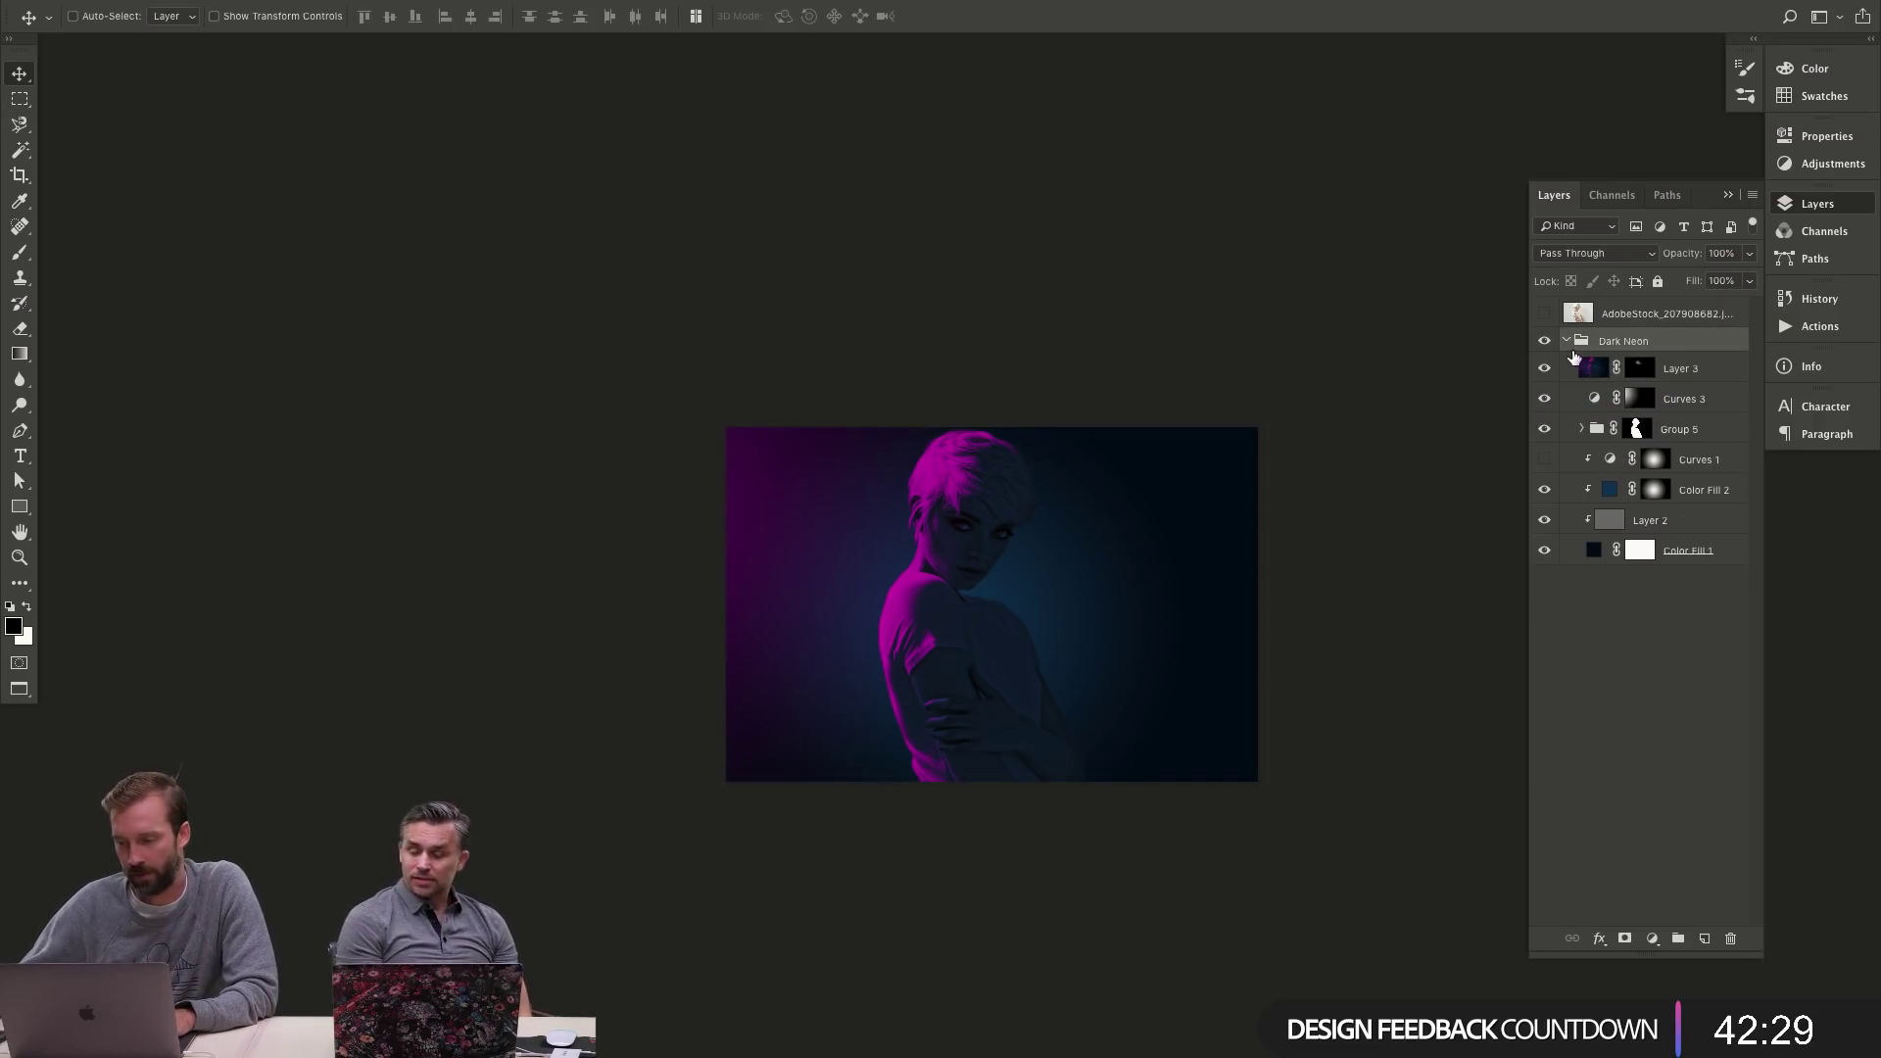
- Show the AdobeStock photo layer and copy a full-height rectangular area around the woman to a new layer
left_click(1544, 314)
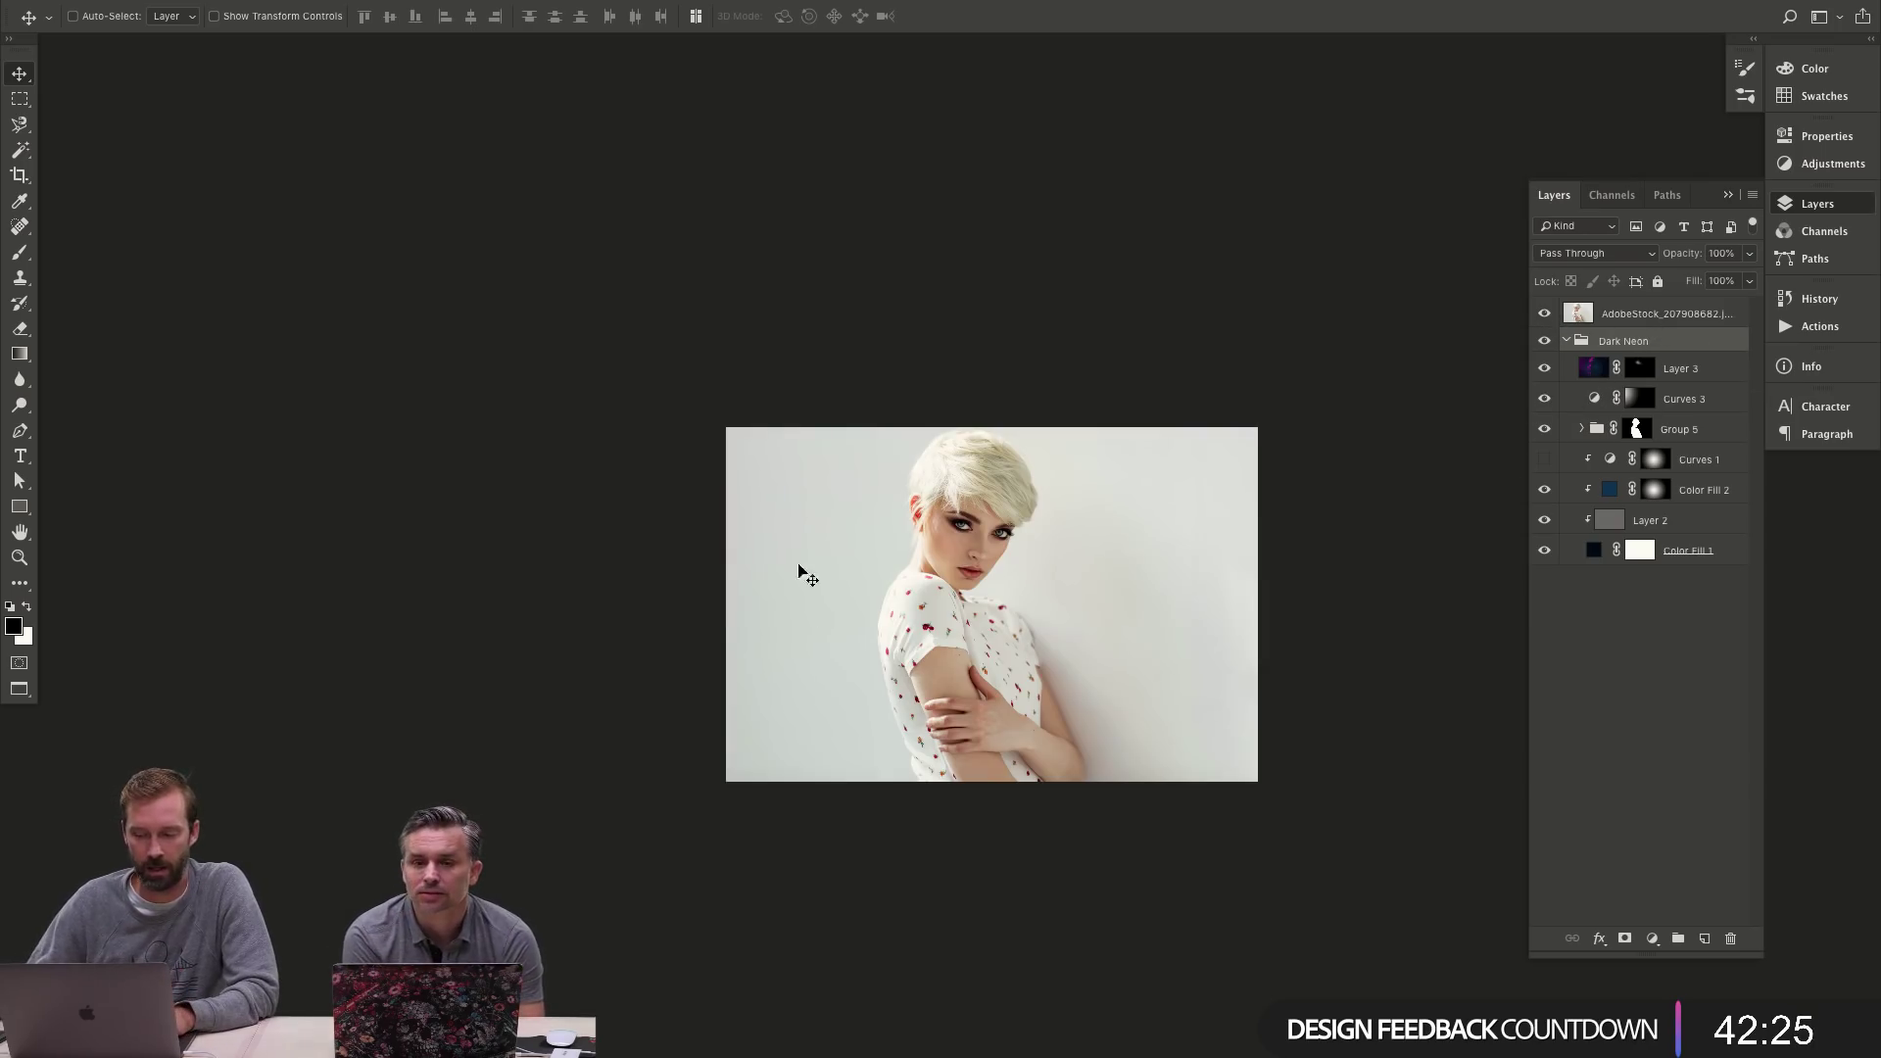
key("z")
left_click(1083, 579)
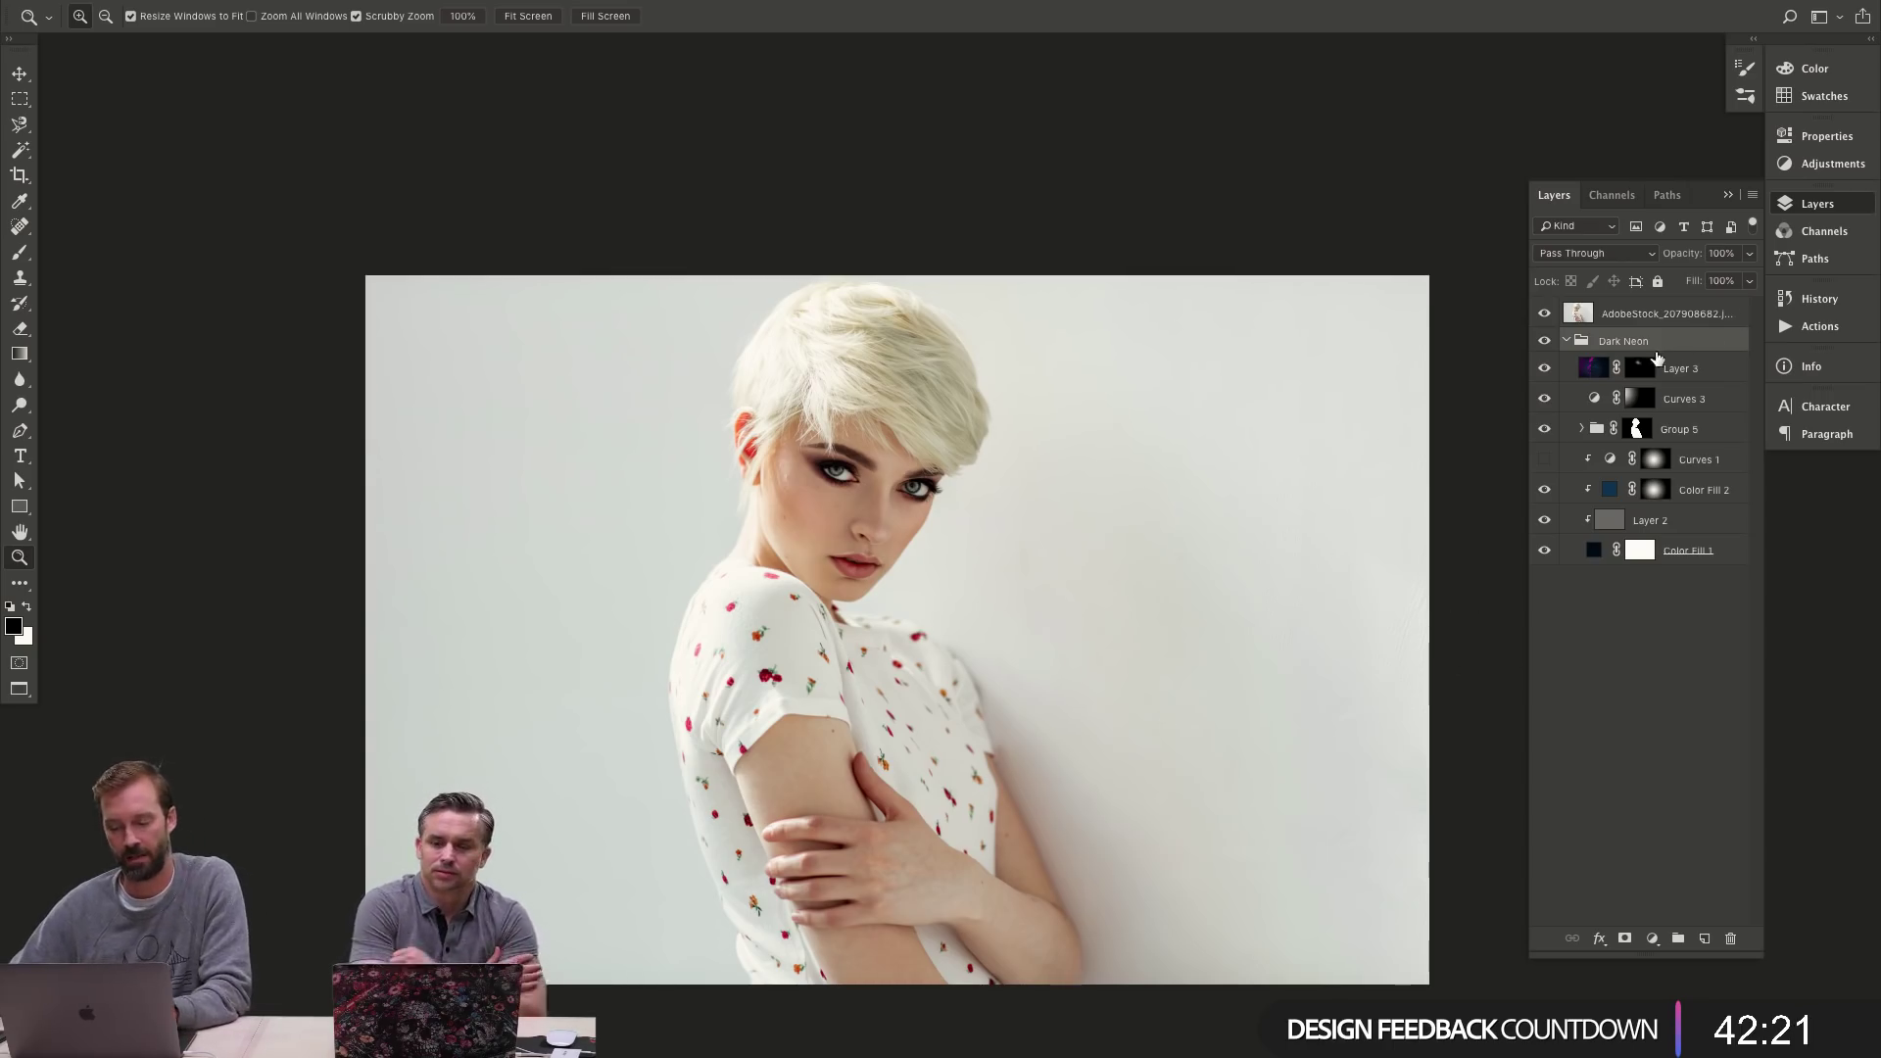
key("m")
left_click_drag(608, 237, 1137, 1019)
left_click(1685, 318)
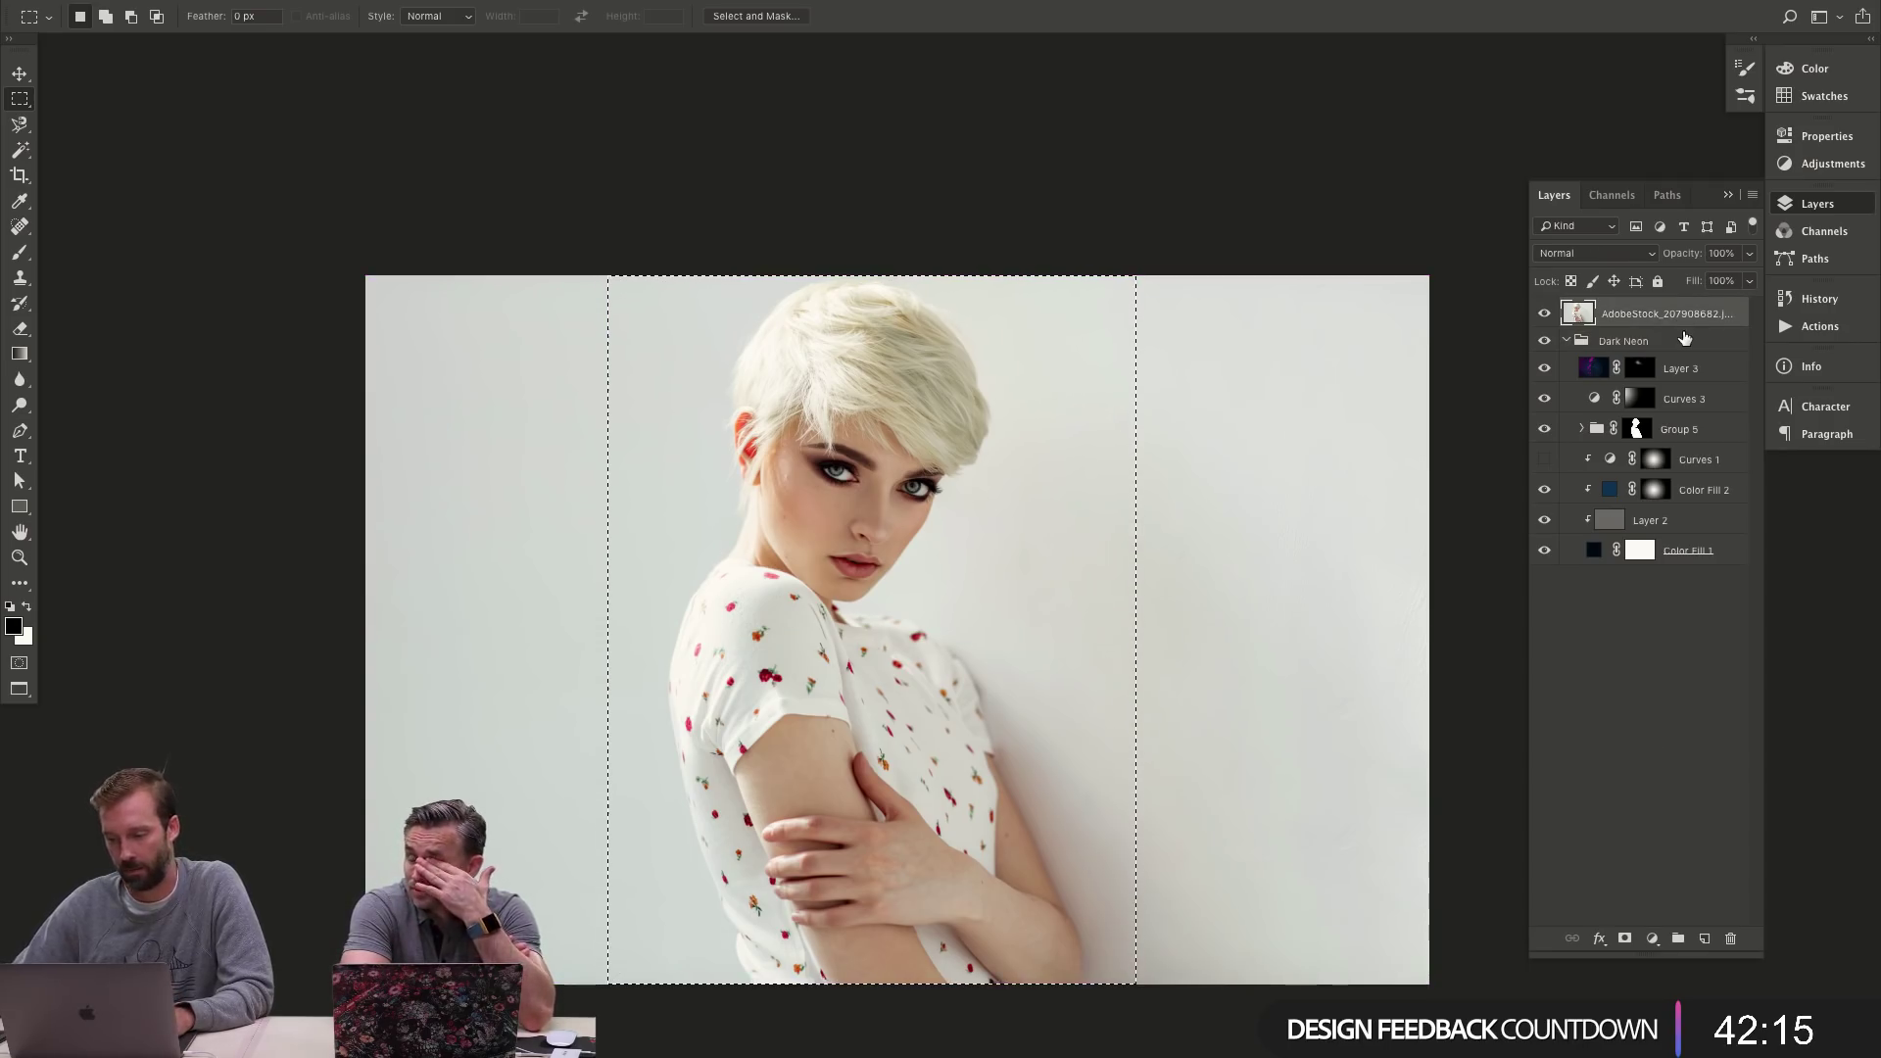
key("ctrl+j")
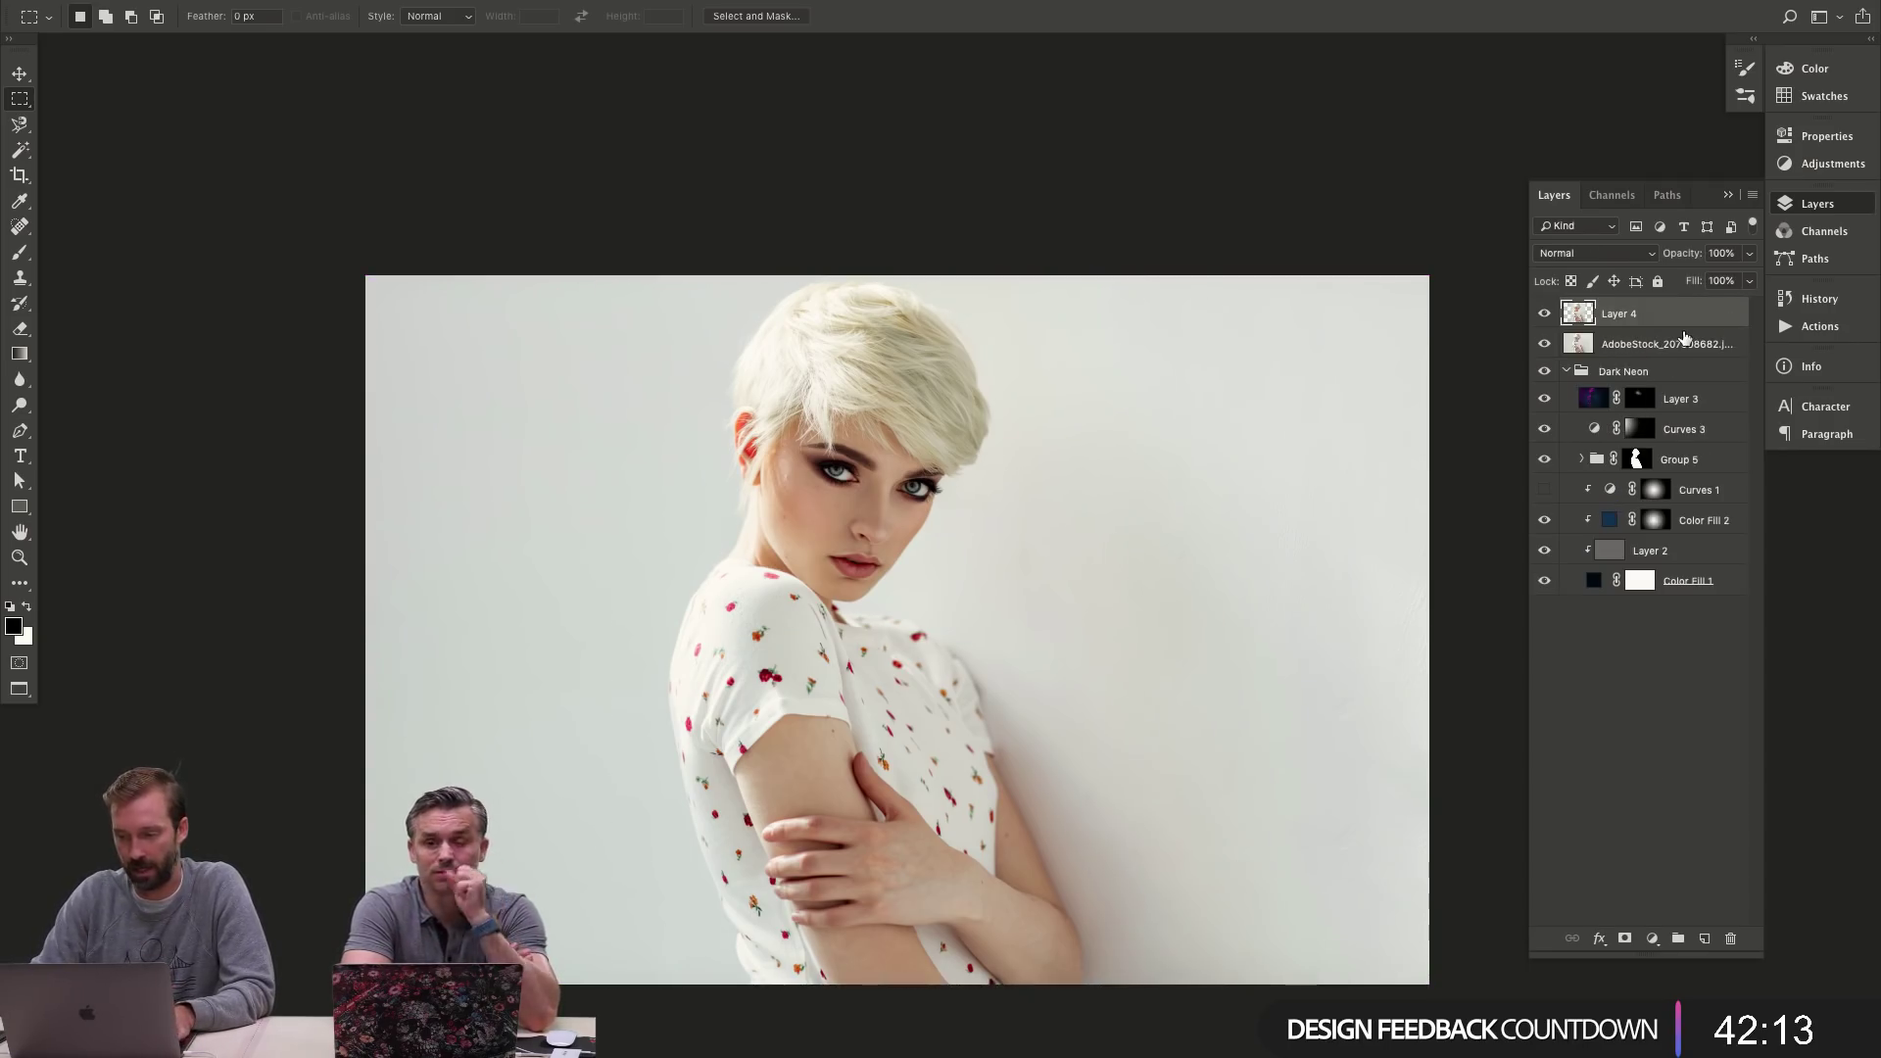
- View Layer 4 in isolation, restore the other layers, and hide both Layer 4 and the AdobeStock photo layer
left_click(1544, 314, "alt")
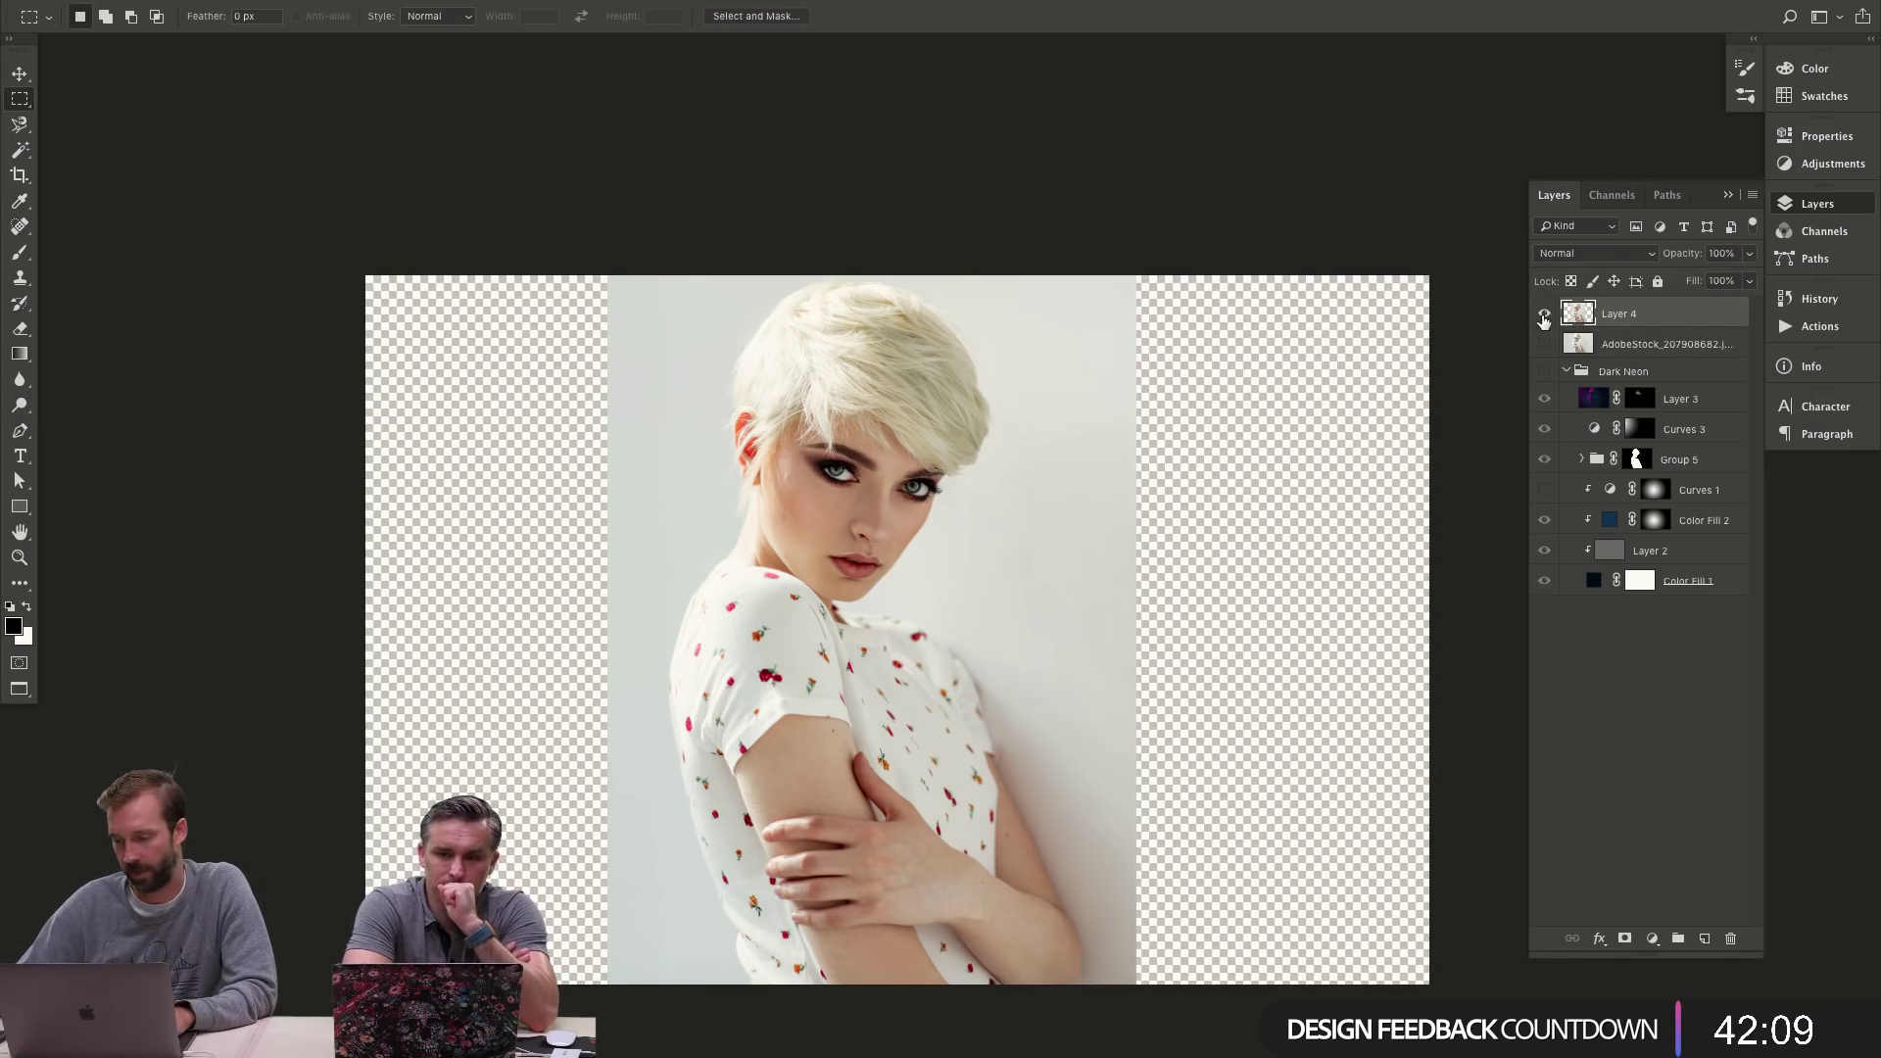
left_click(1544, 315, "alt")
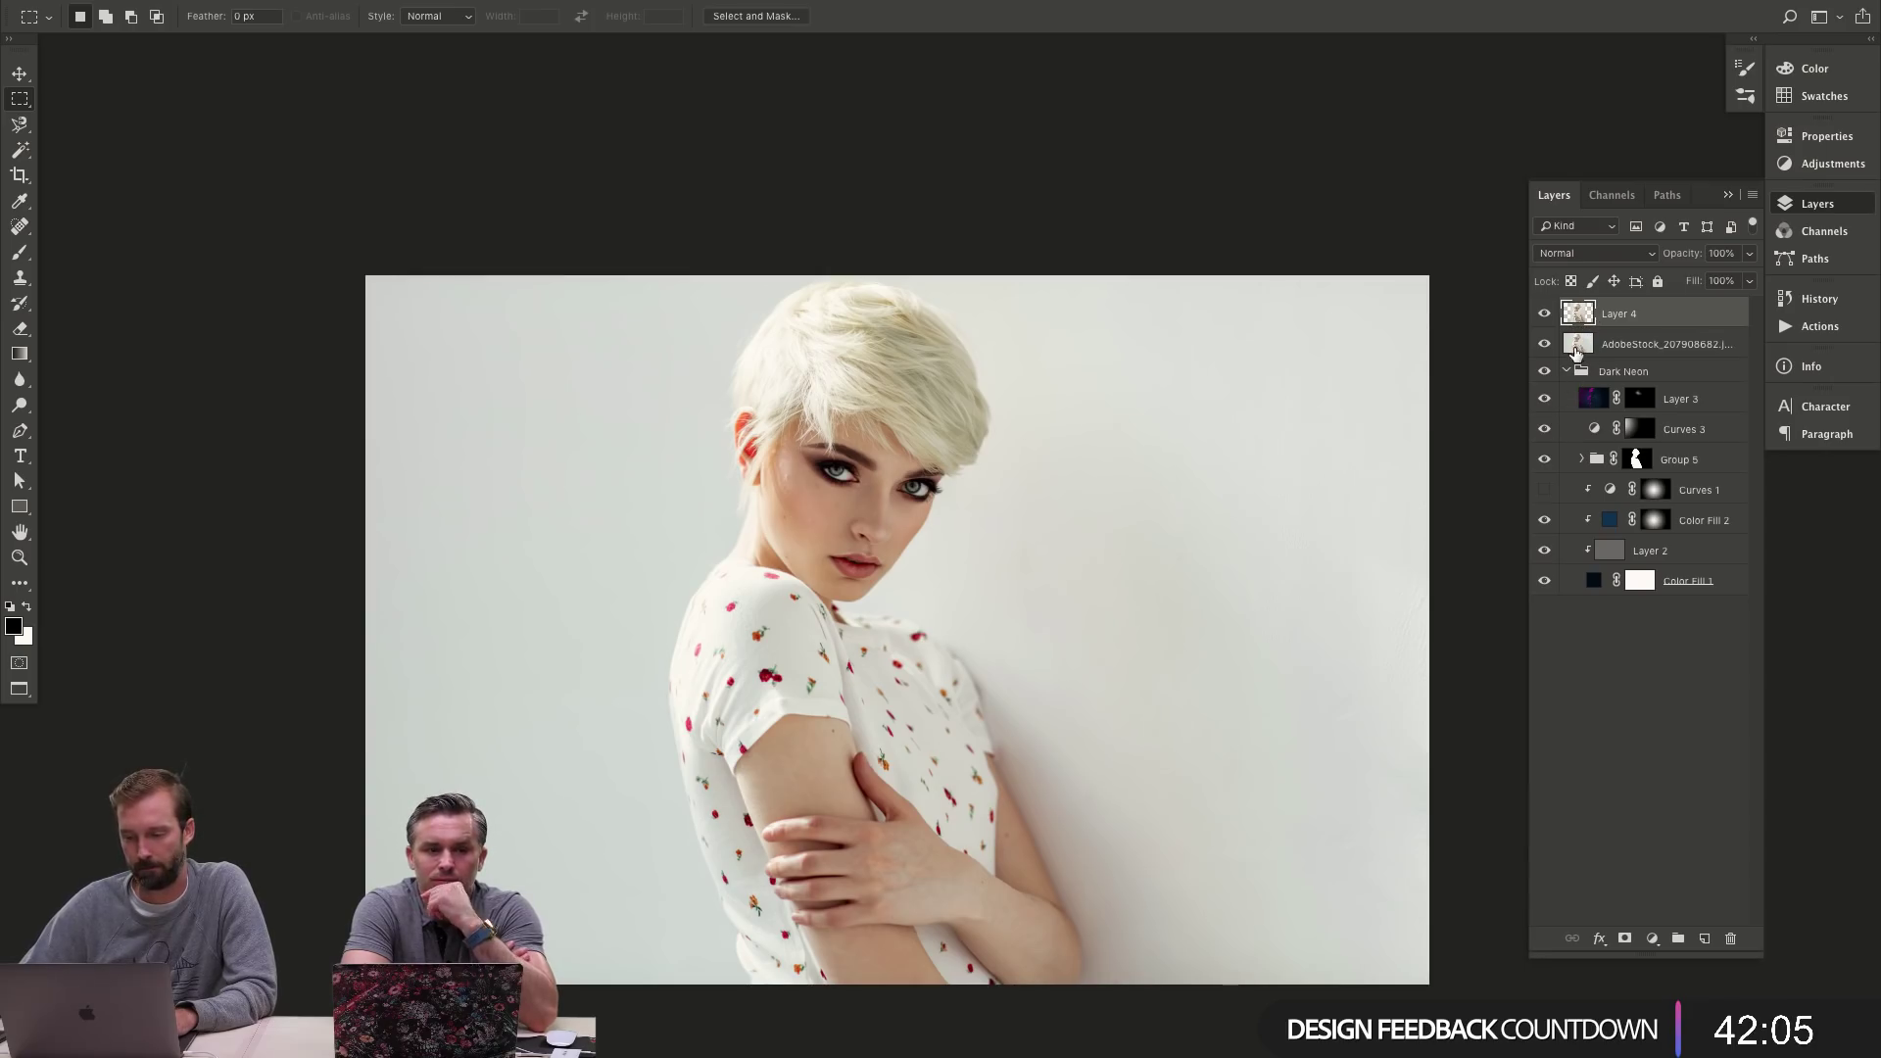
left_click(1545, 314)
left_click(1545, 344)
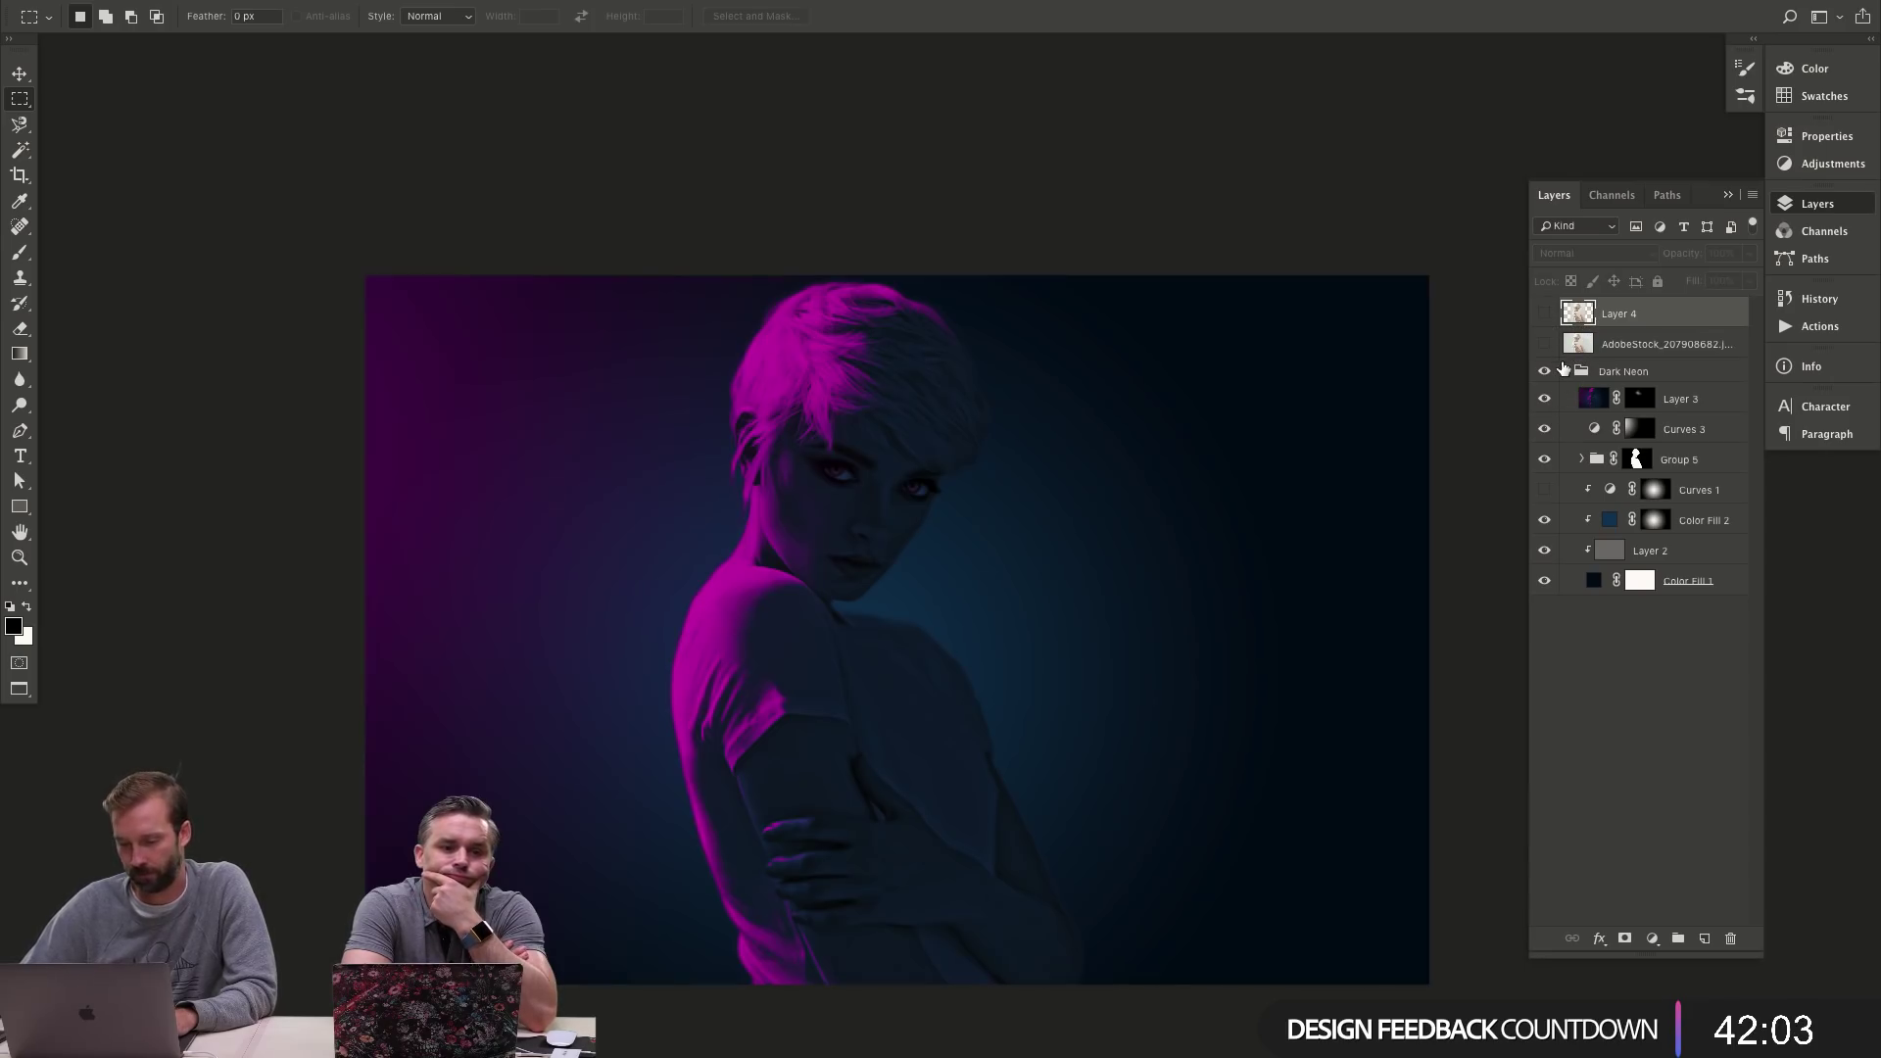
- Close the AdobeStock_207908682 copy document containing the HDR layer without saving
key("f")
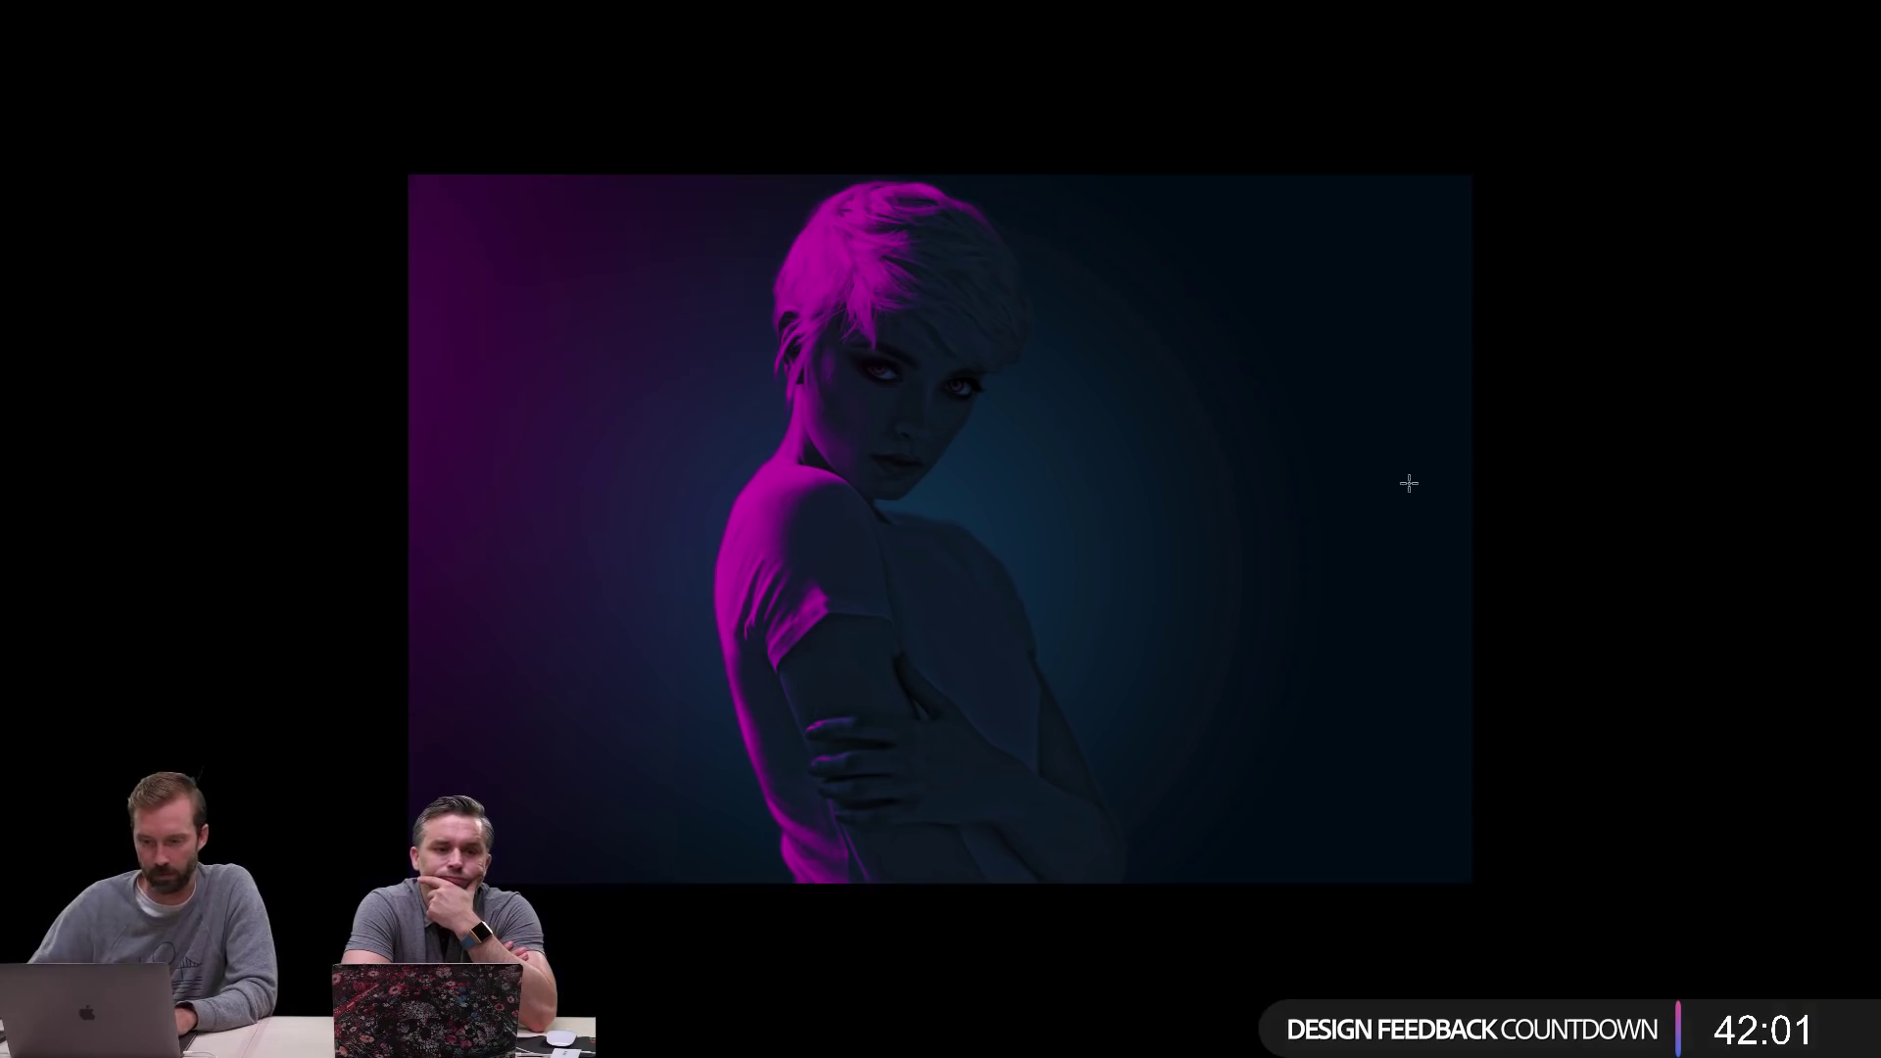
key("f")
left_click(1146, 70)
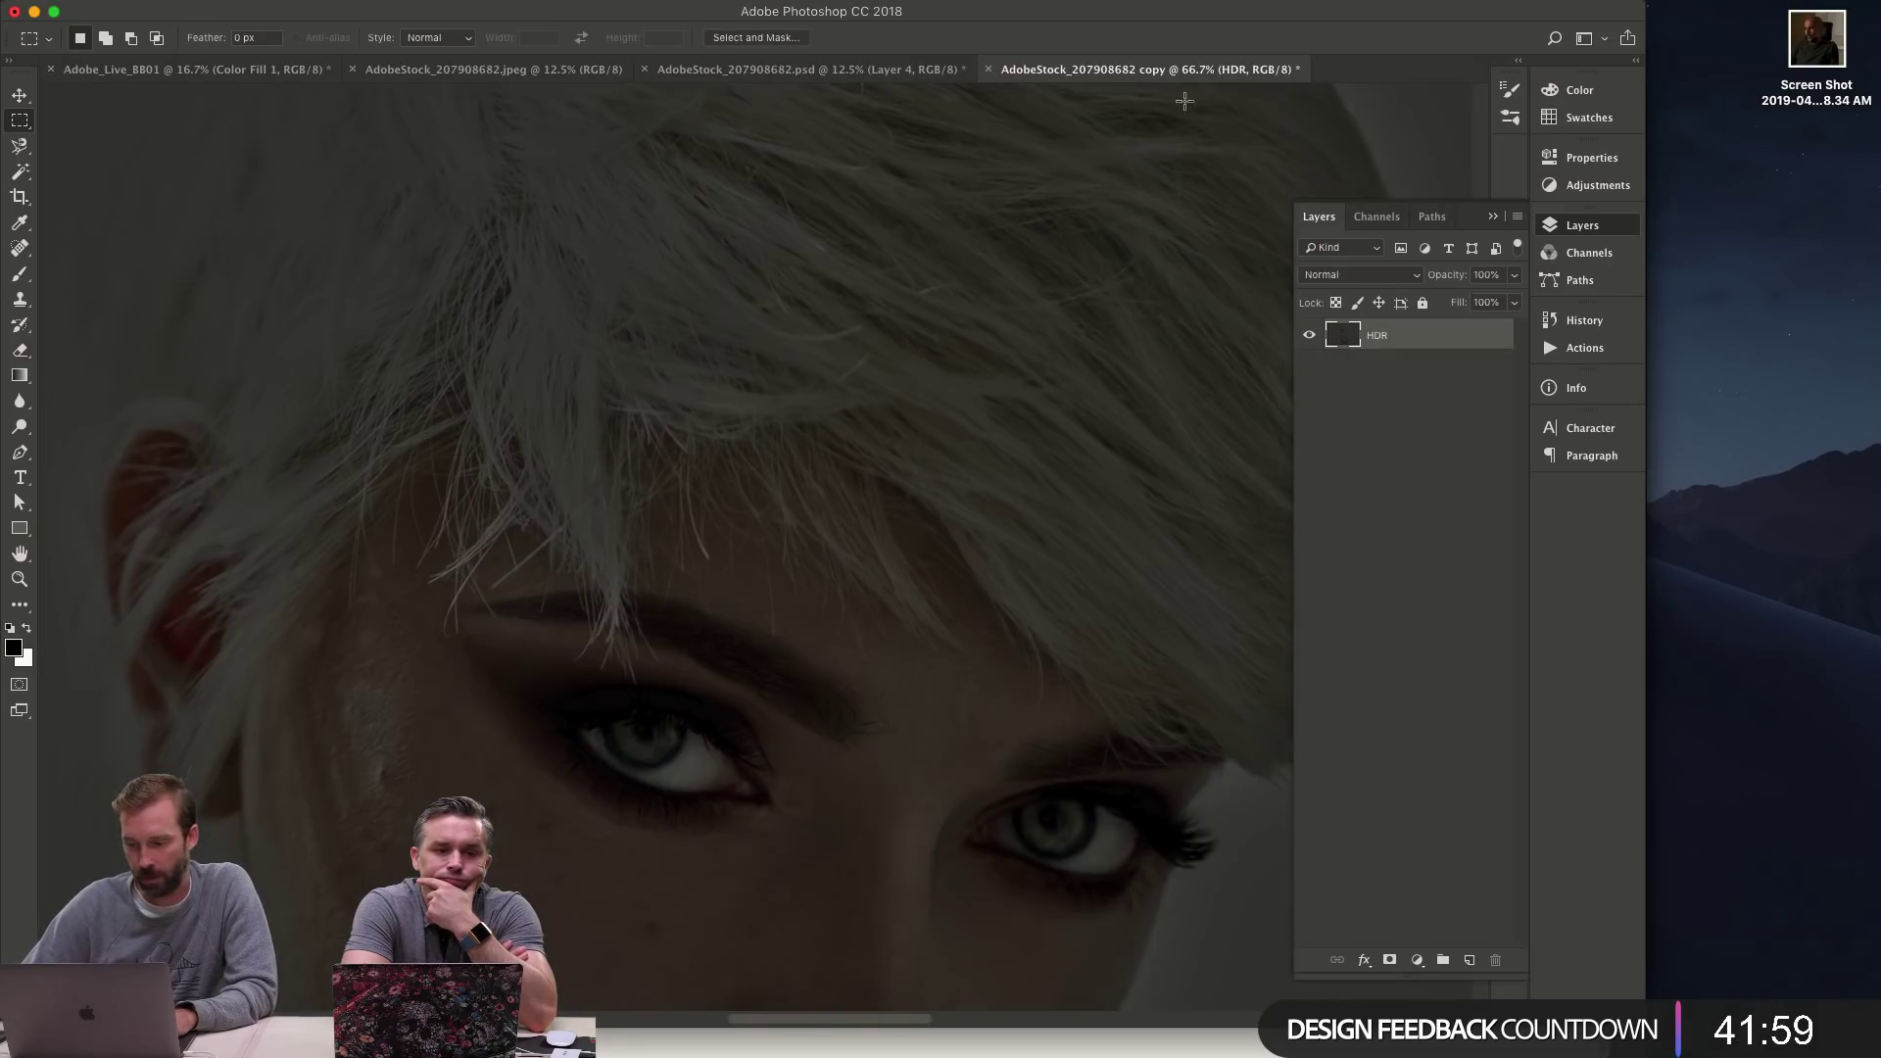
key("super+w")
left_click(899, 351)
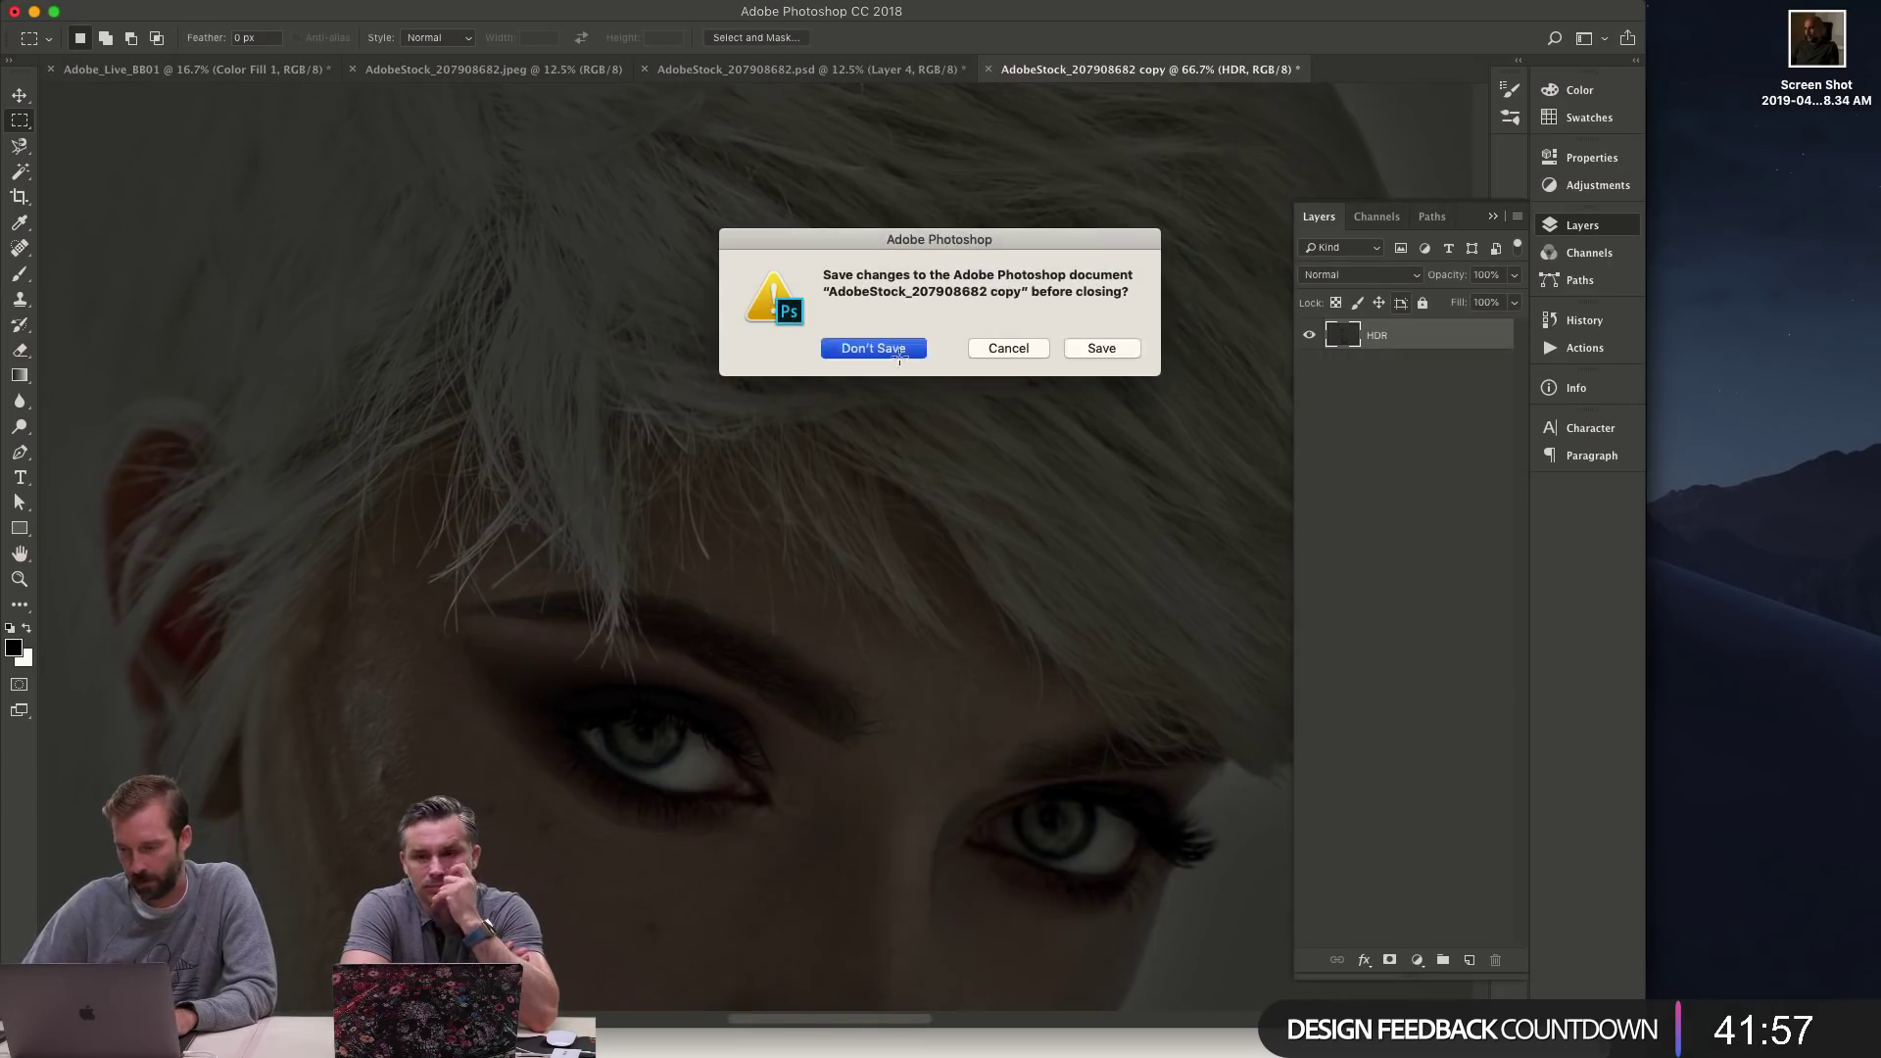
- Duplicate the AdobeStock_207908682.psd document as AdobeStock_207908682_Fire
left_click(519, 71)
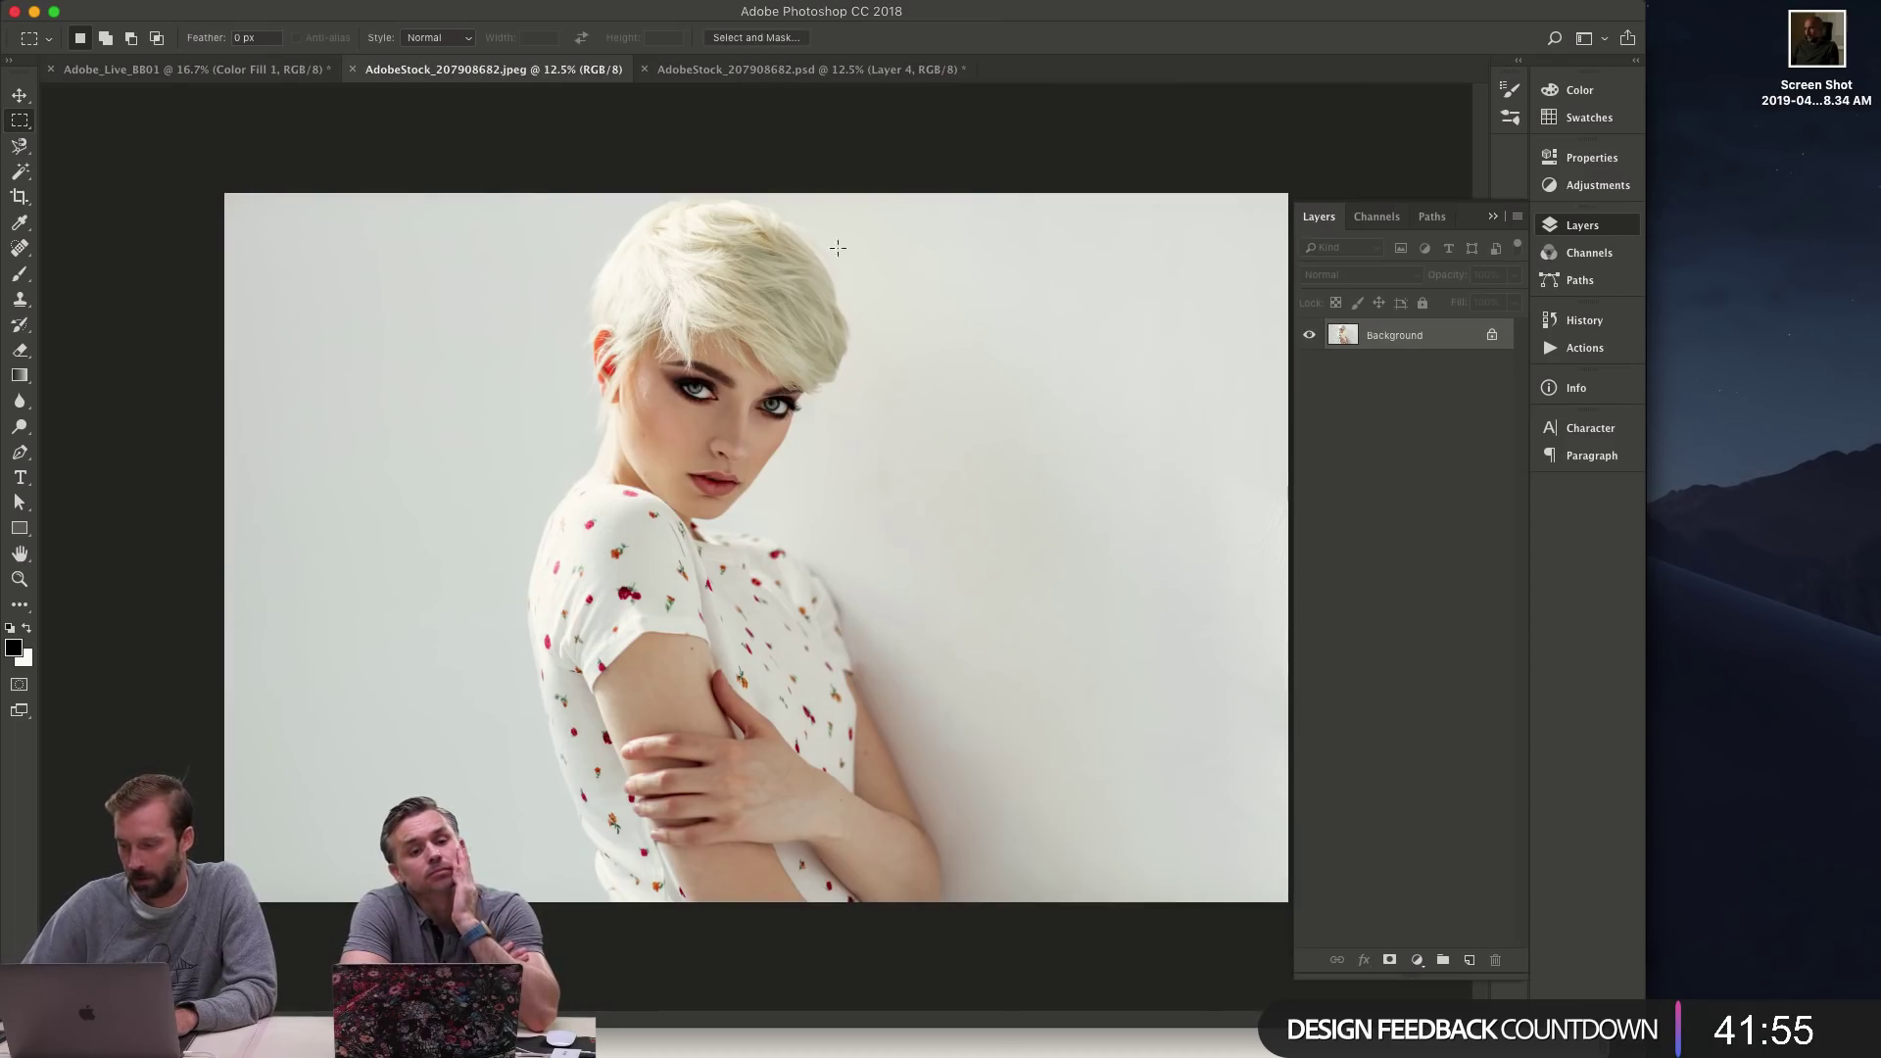
left_click(754, 70)
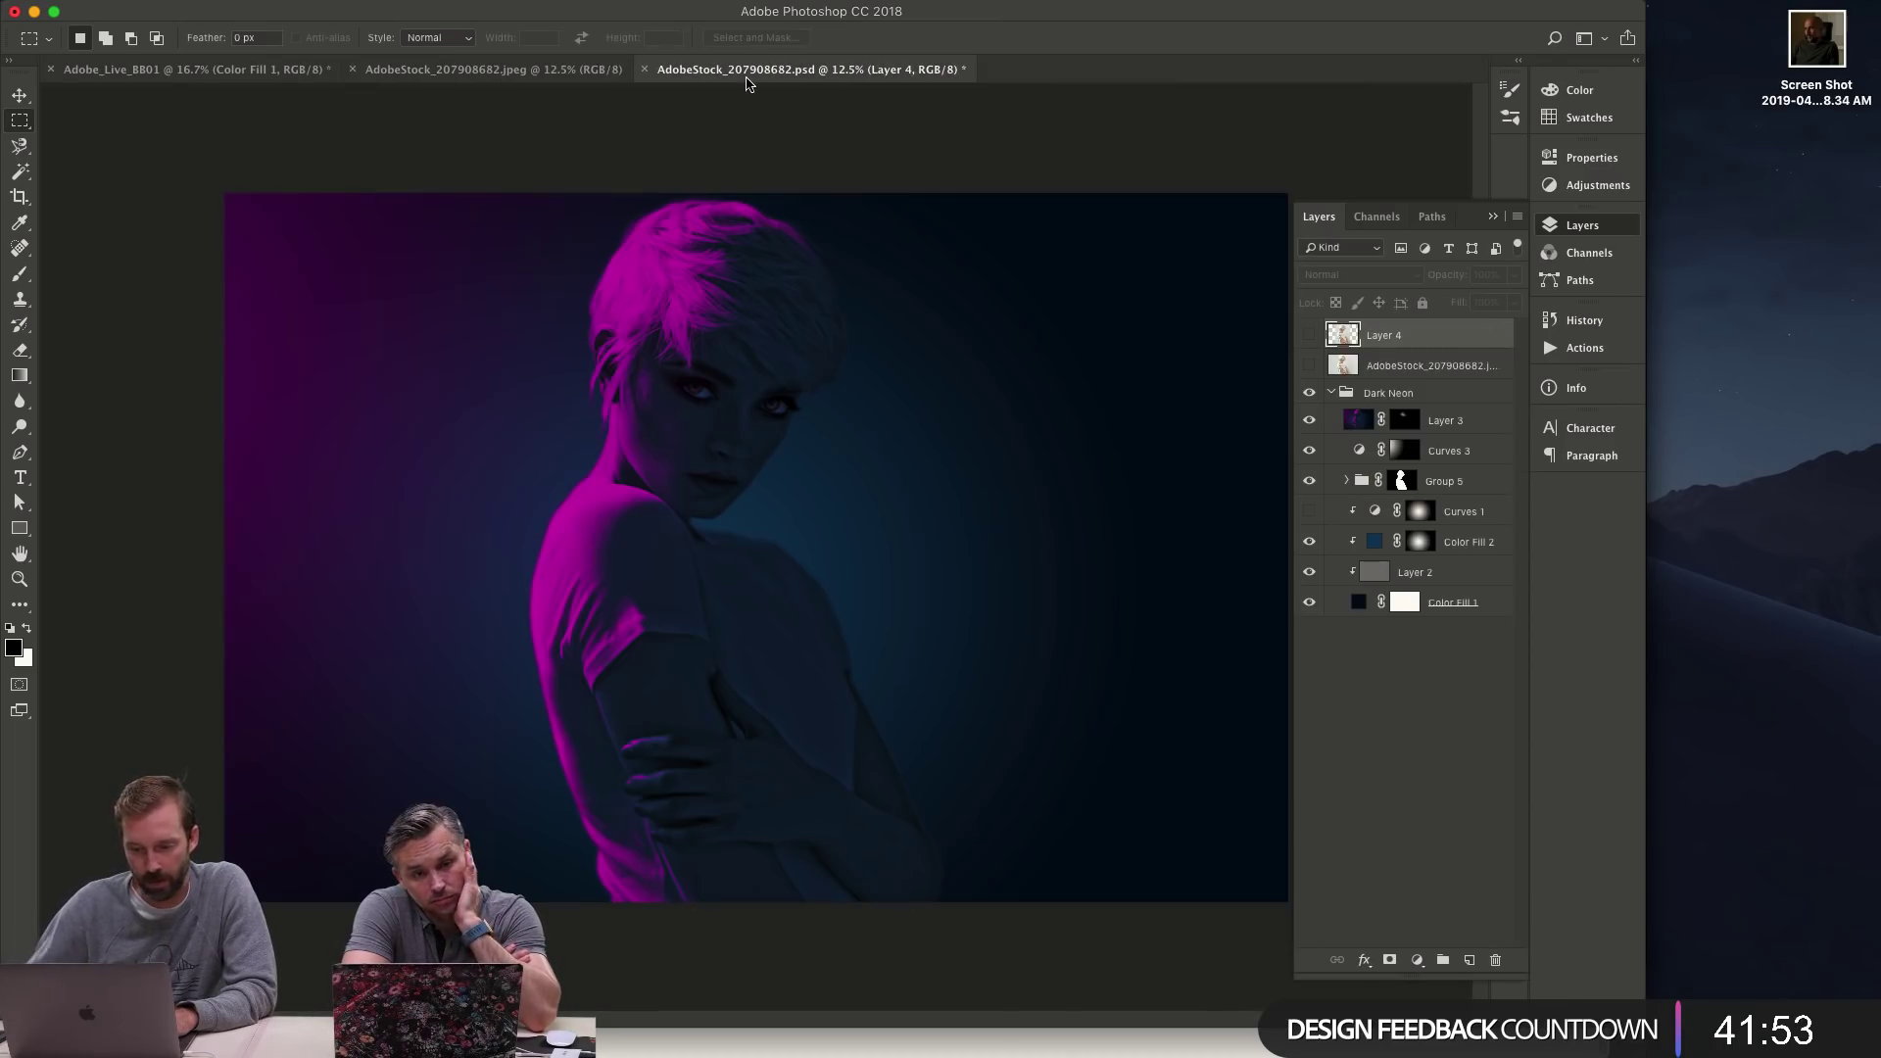
key("super+alt+shift+d")
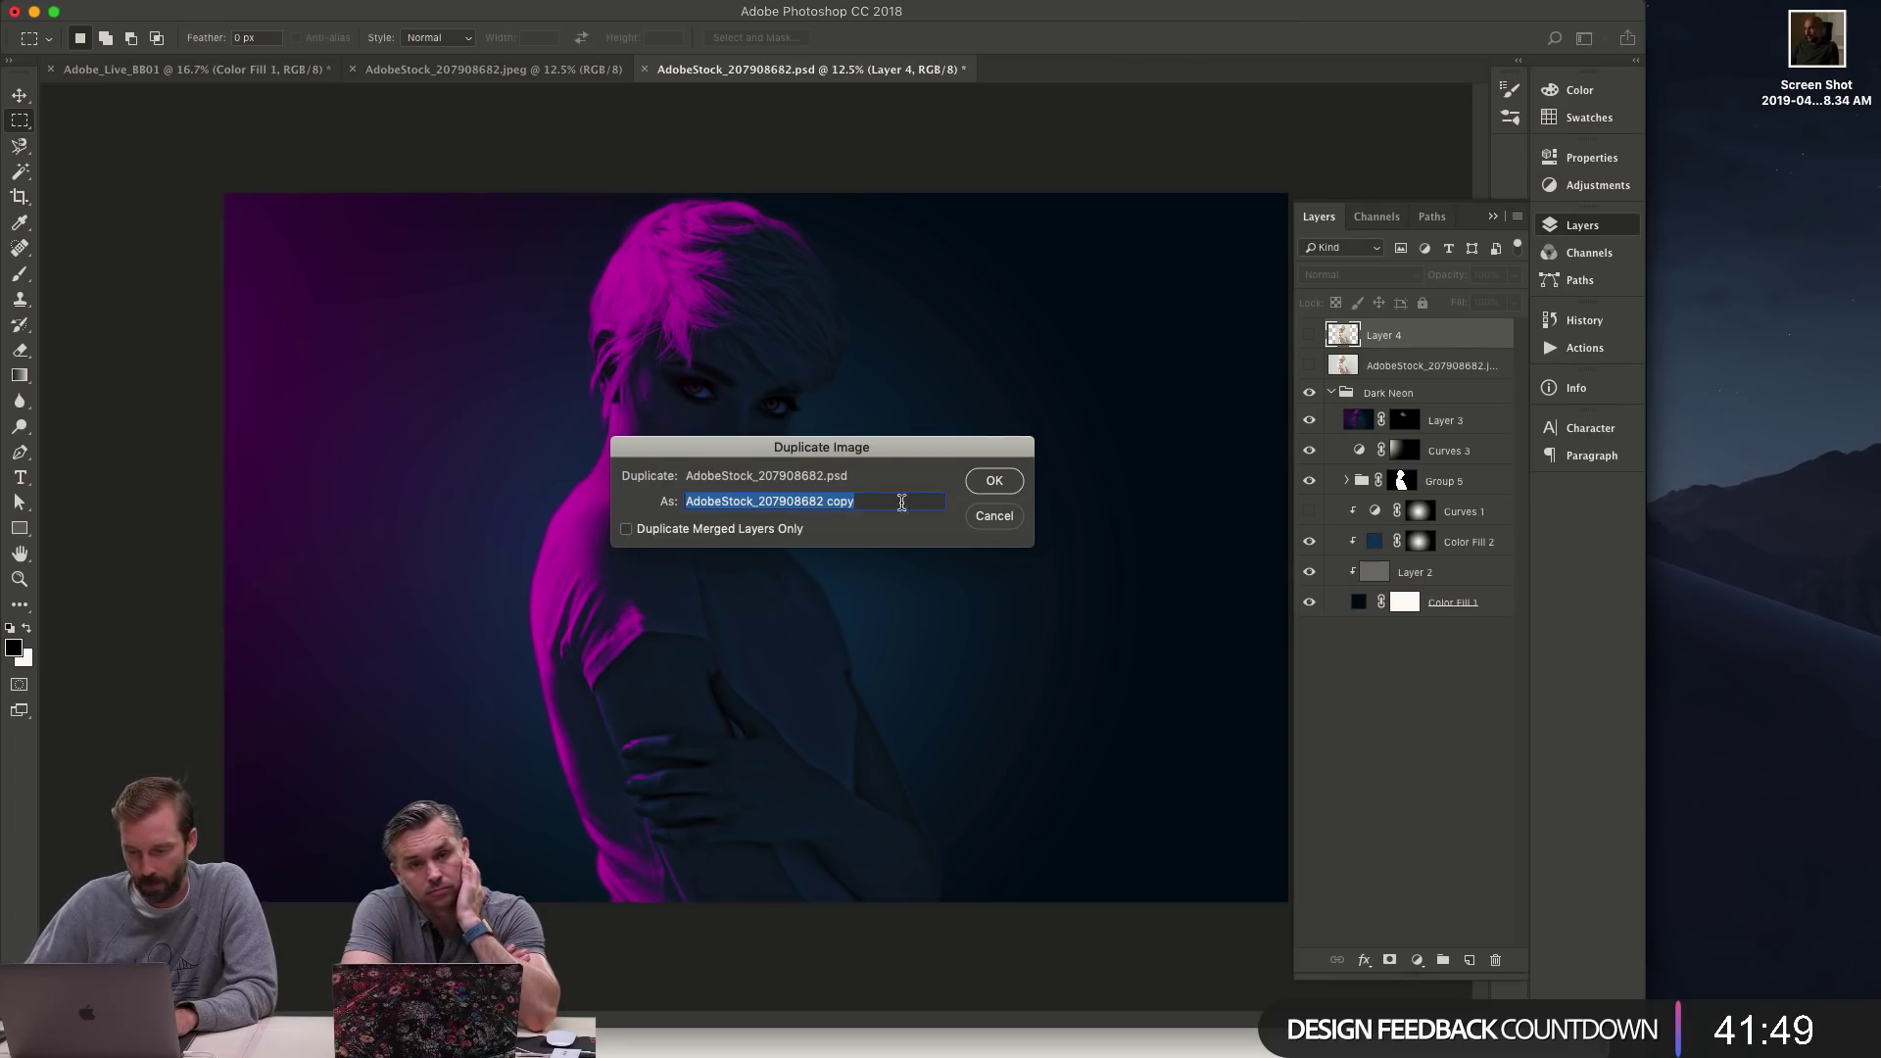
left_click(827, 501)
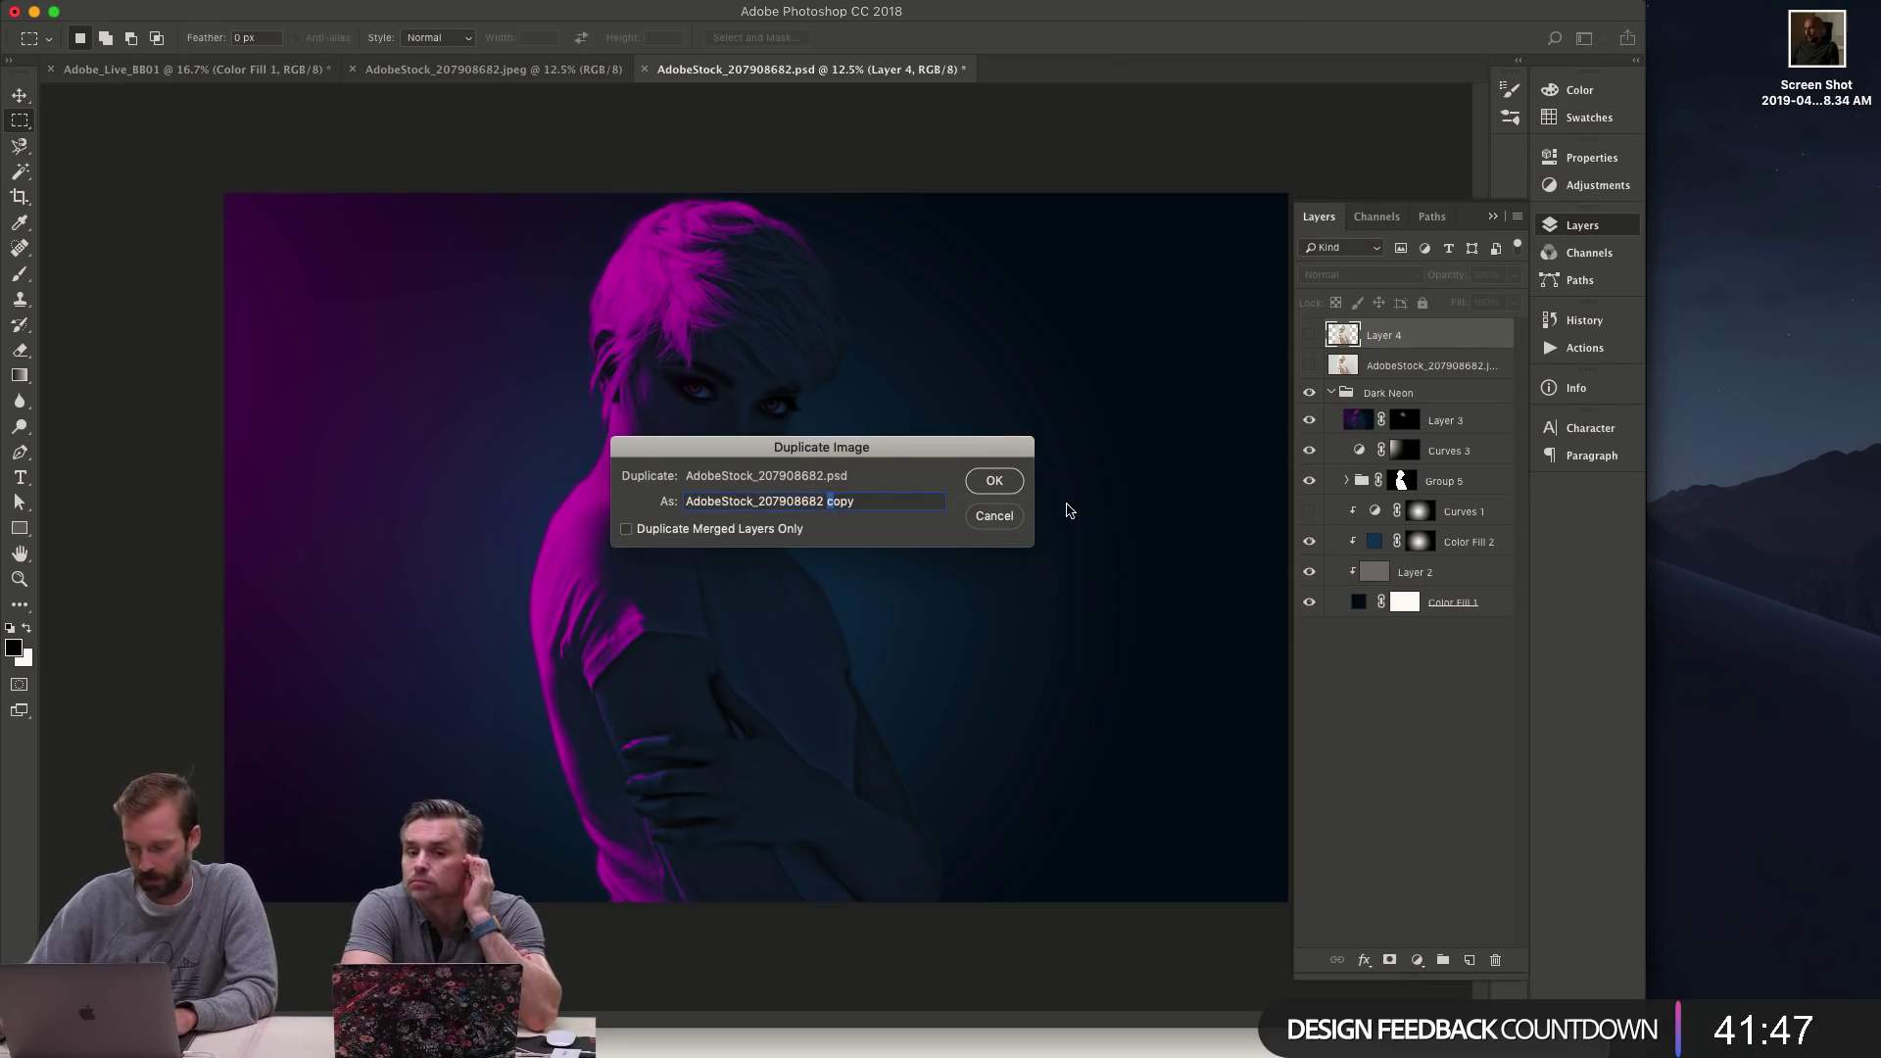
key("Delete")
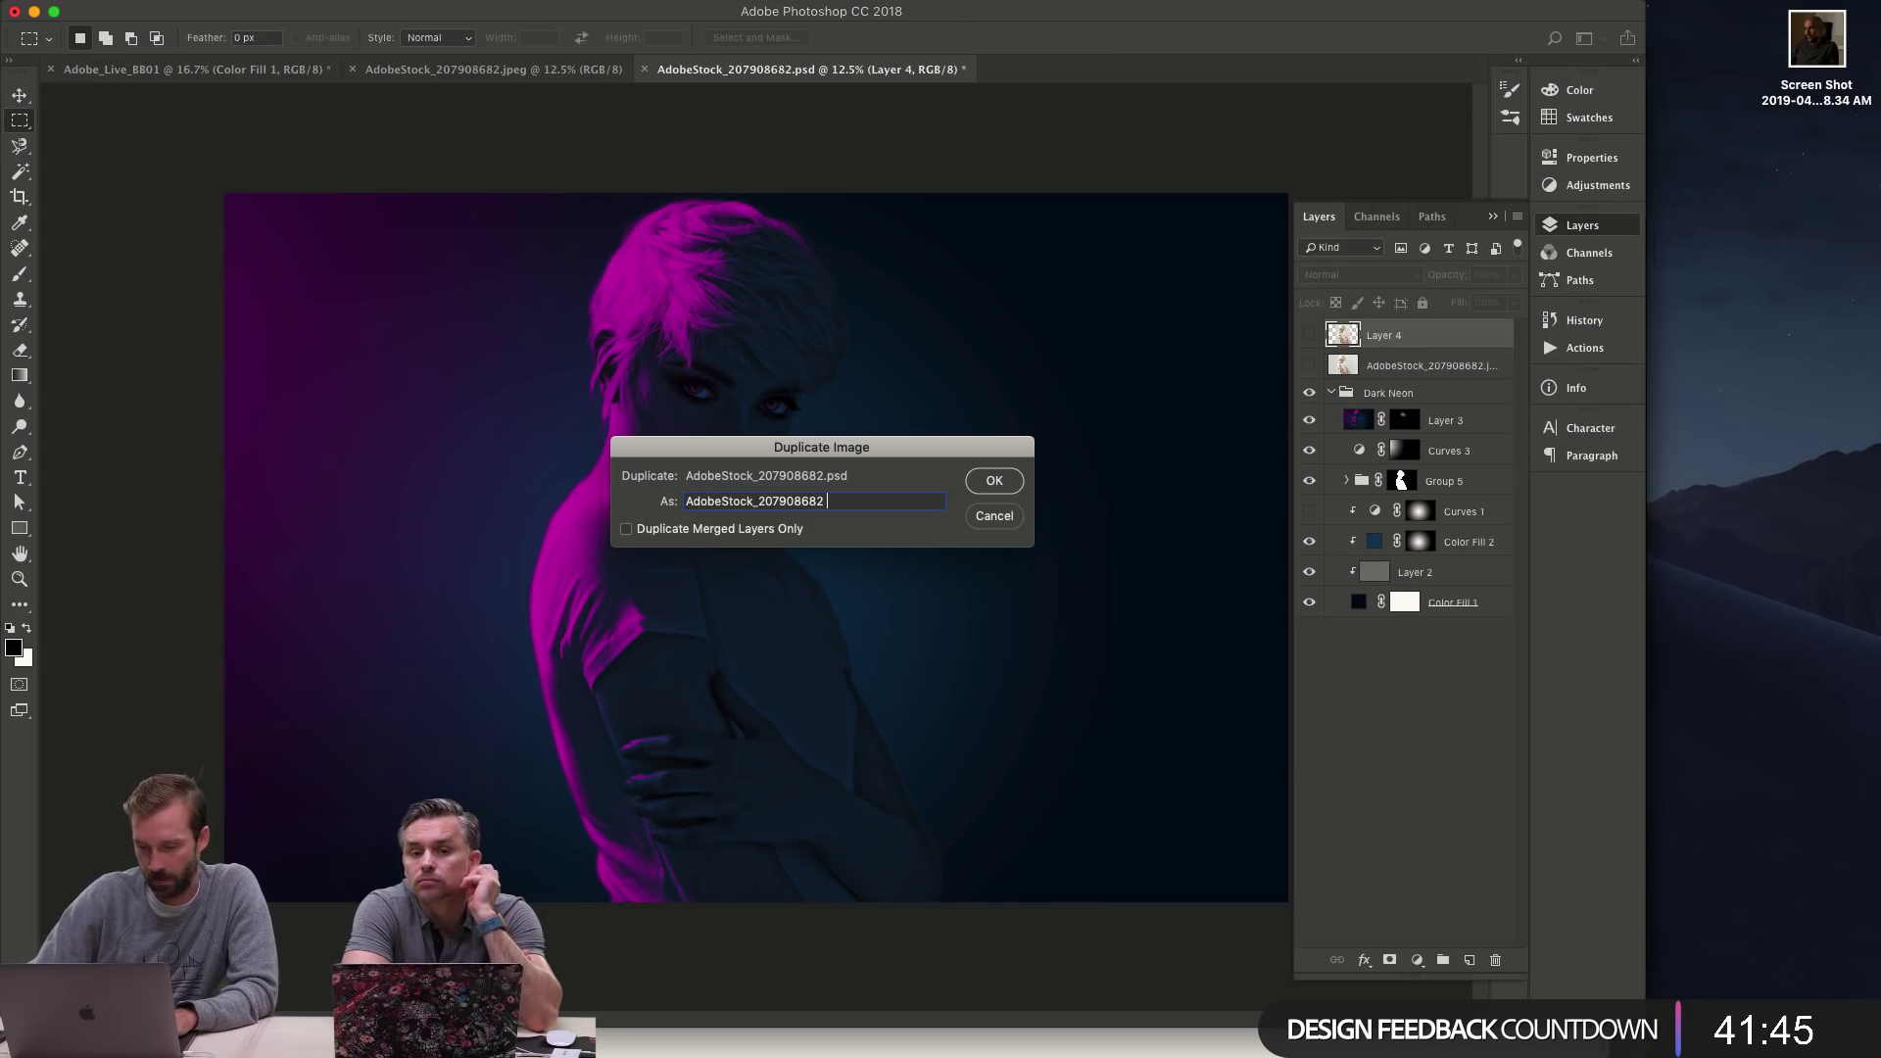
key("BackSpace")
type("_Fire")
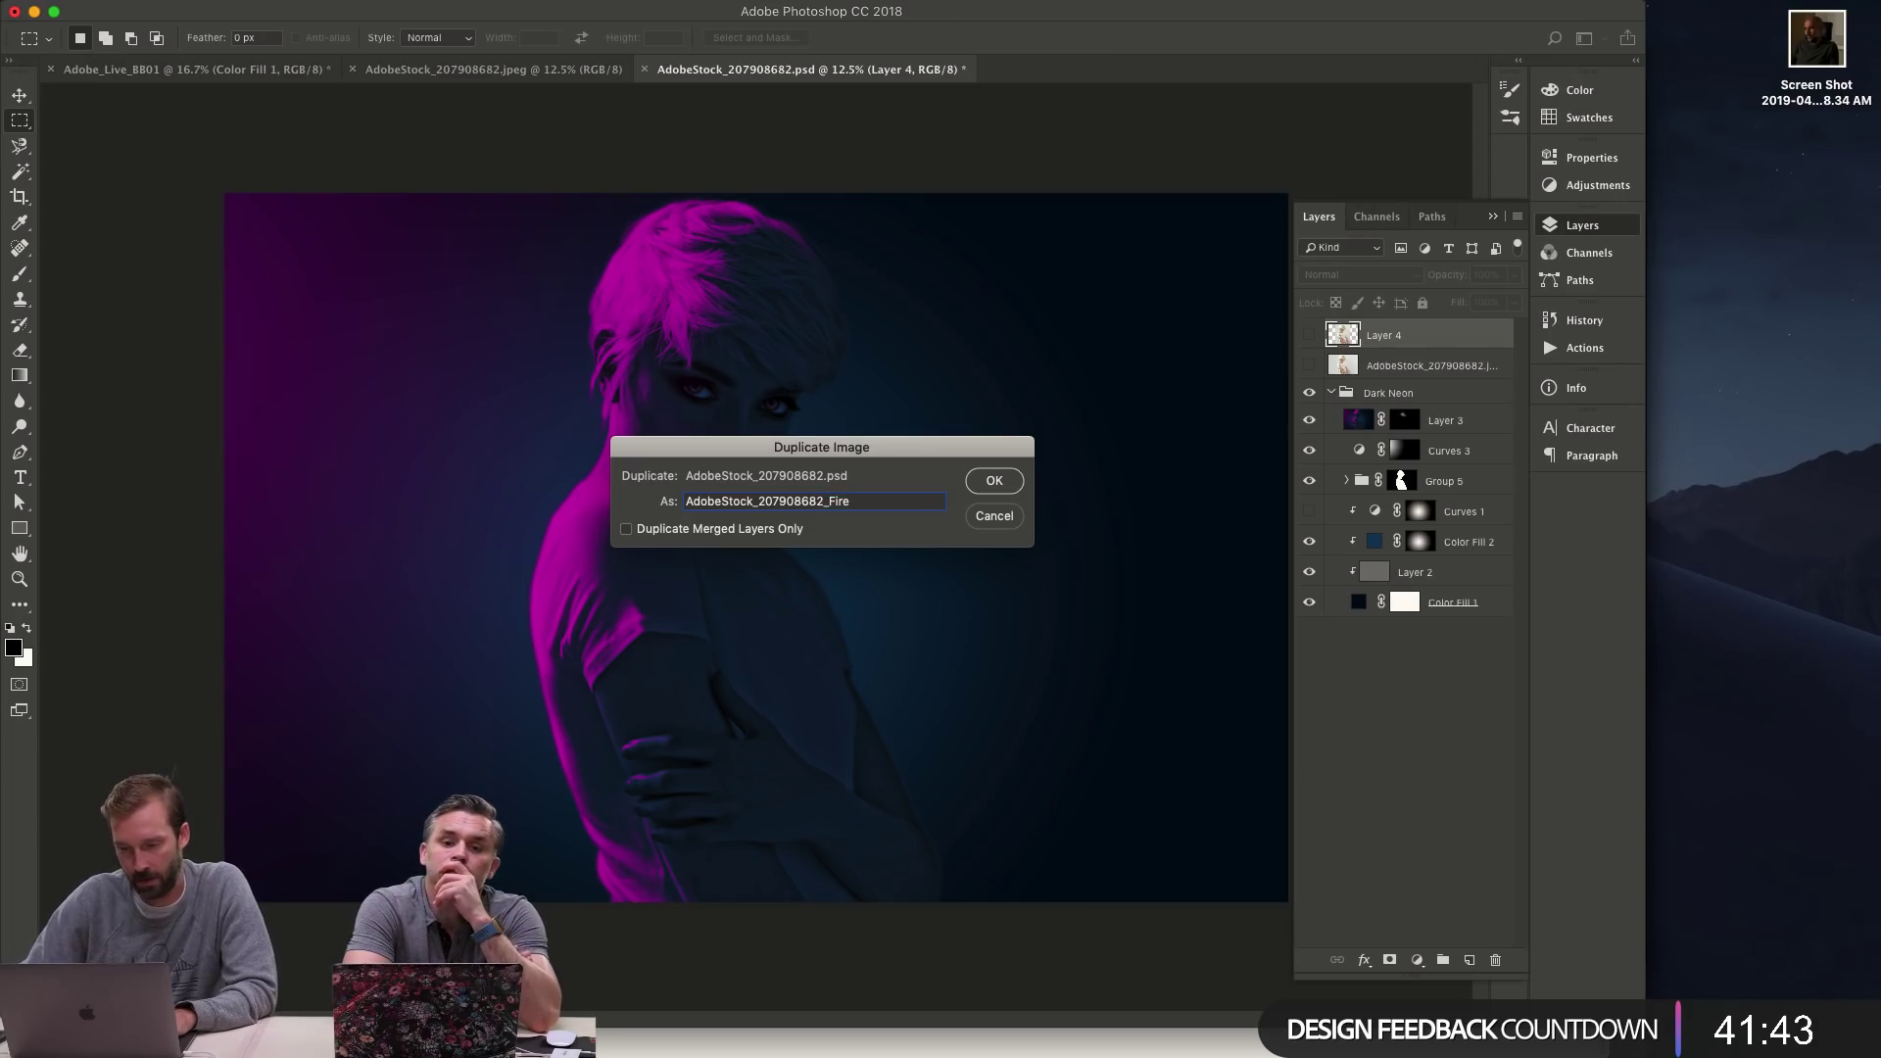
key("Return")
- In Group 5 of the Dark Neon group, move the RT and AdobeStock photo layers up to directly below Color Fill 3
left_click(1332, 393)
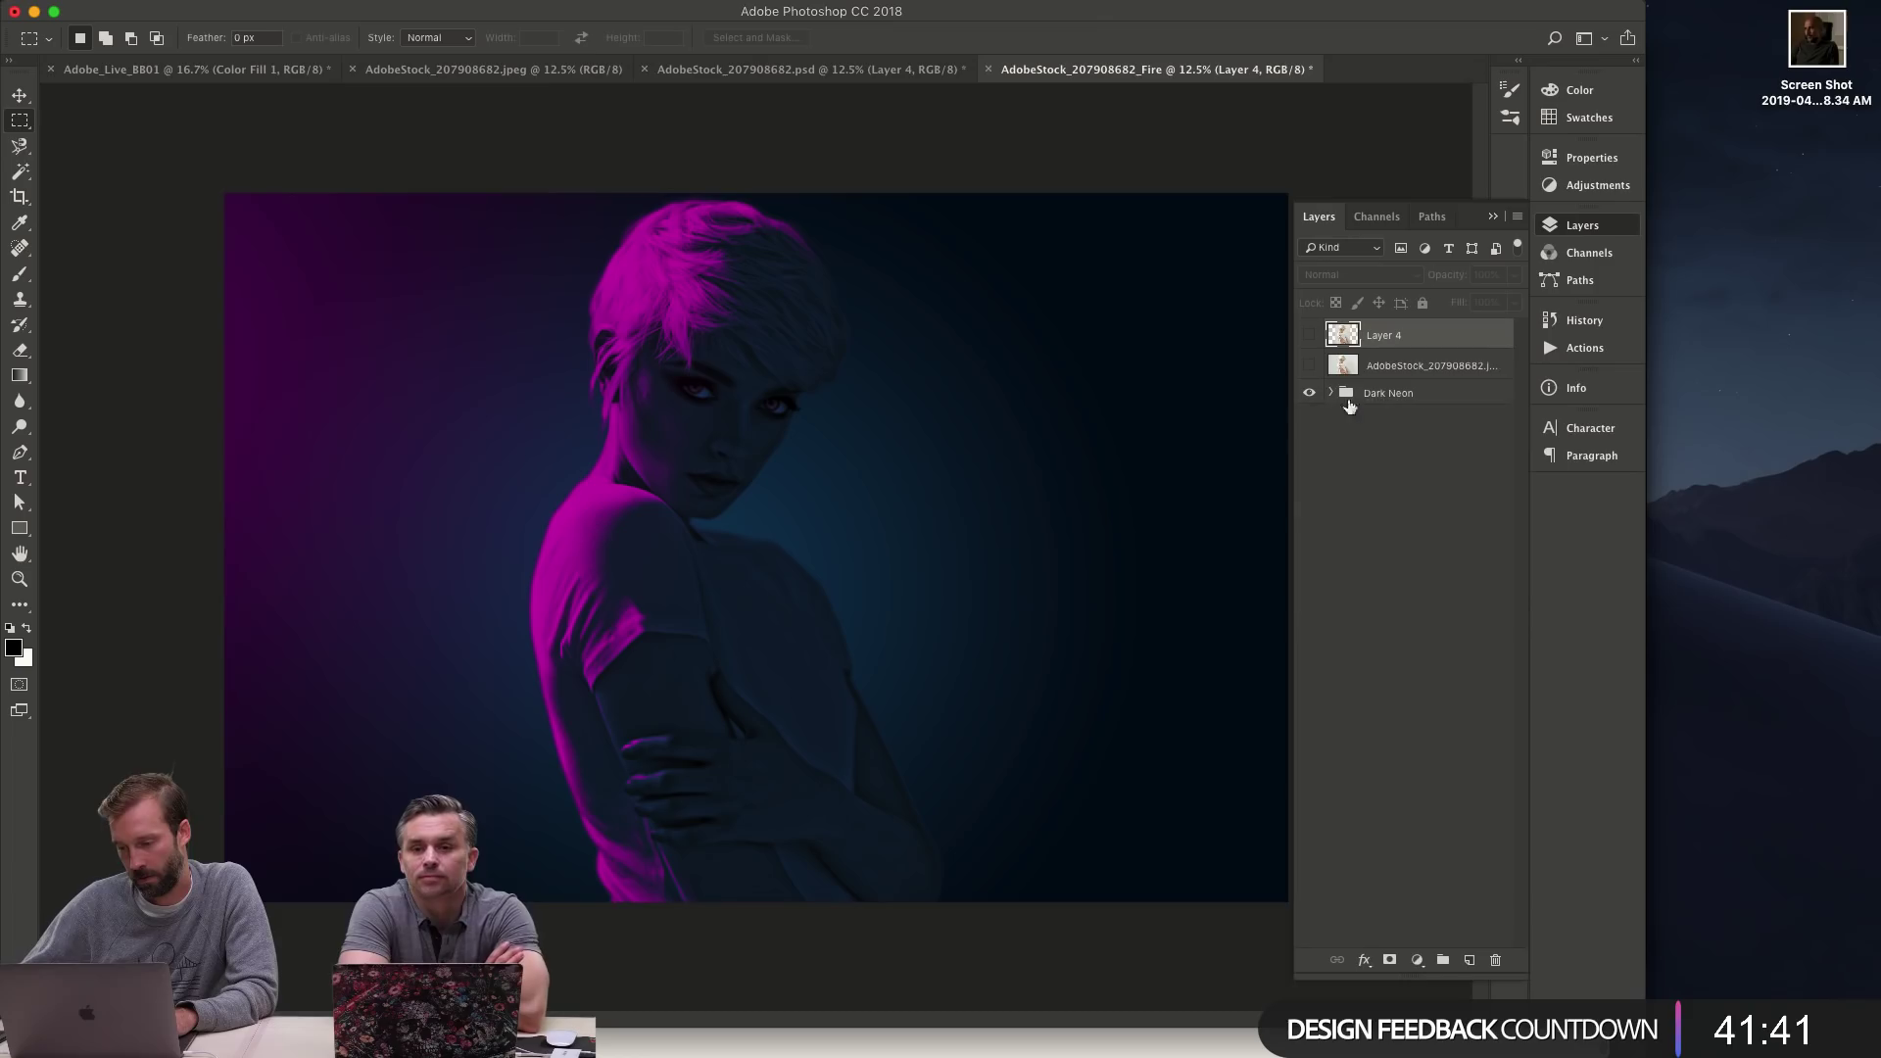
left_click(1331, 393)
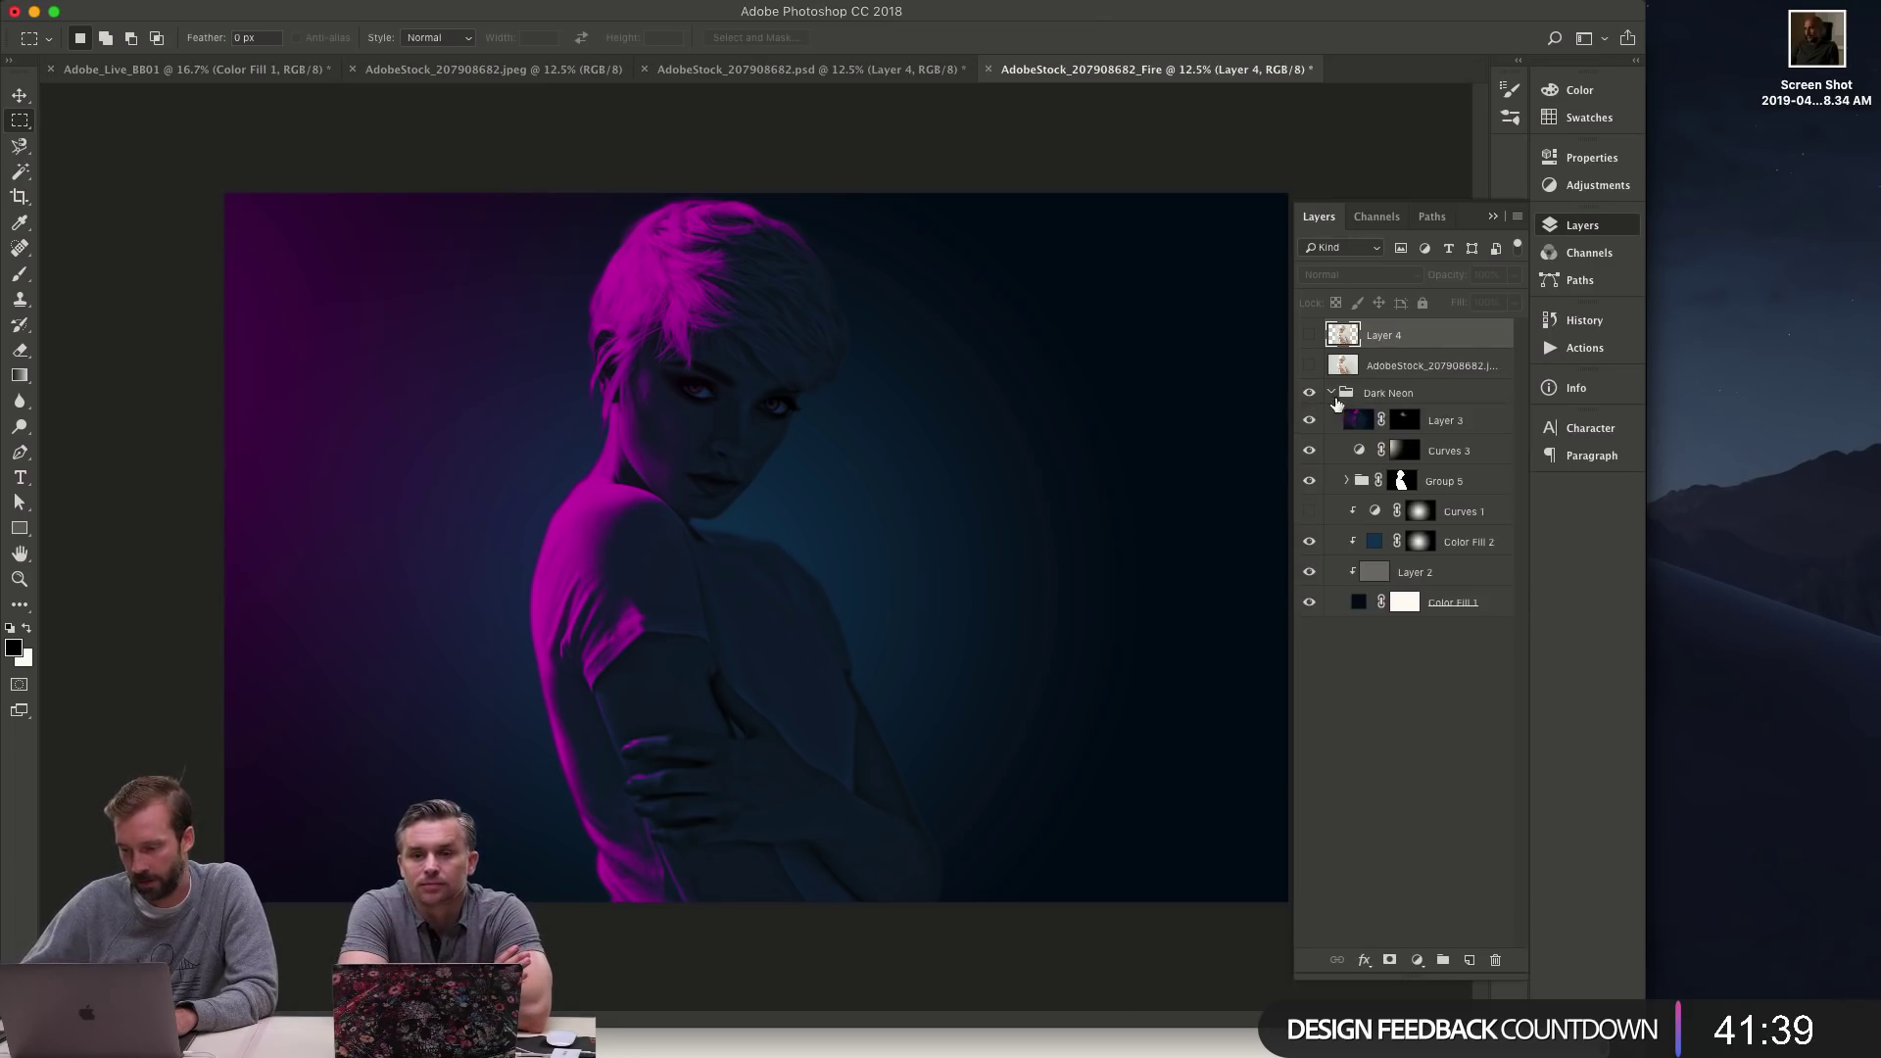
left_click(1360, 482)
left_click(1346, 481)
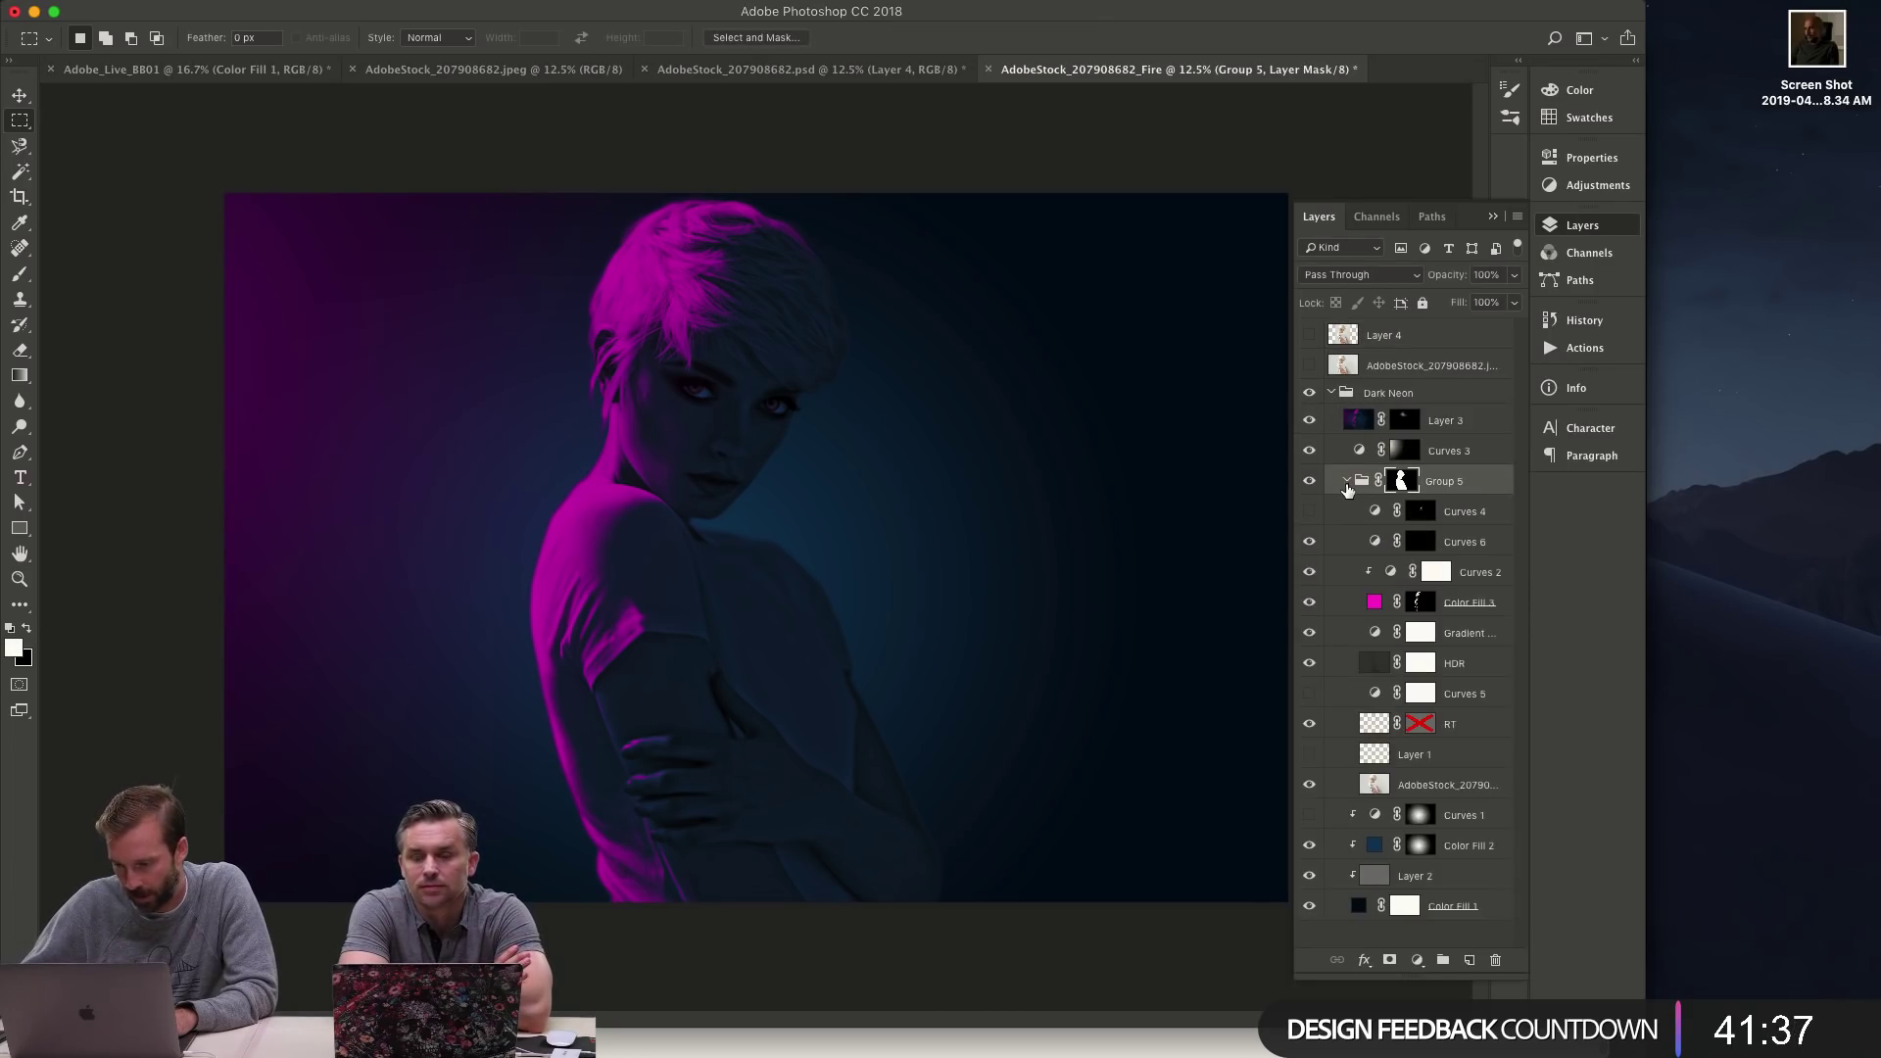
left_click(1459, 783)
left_click(1460, 725, "super")
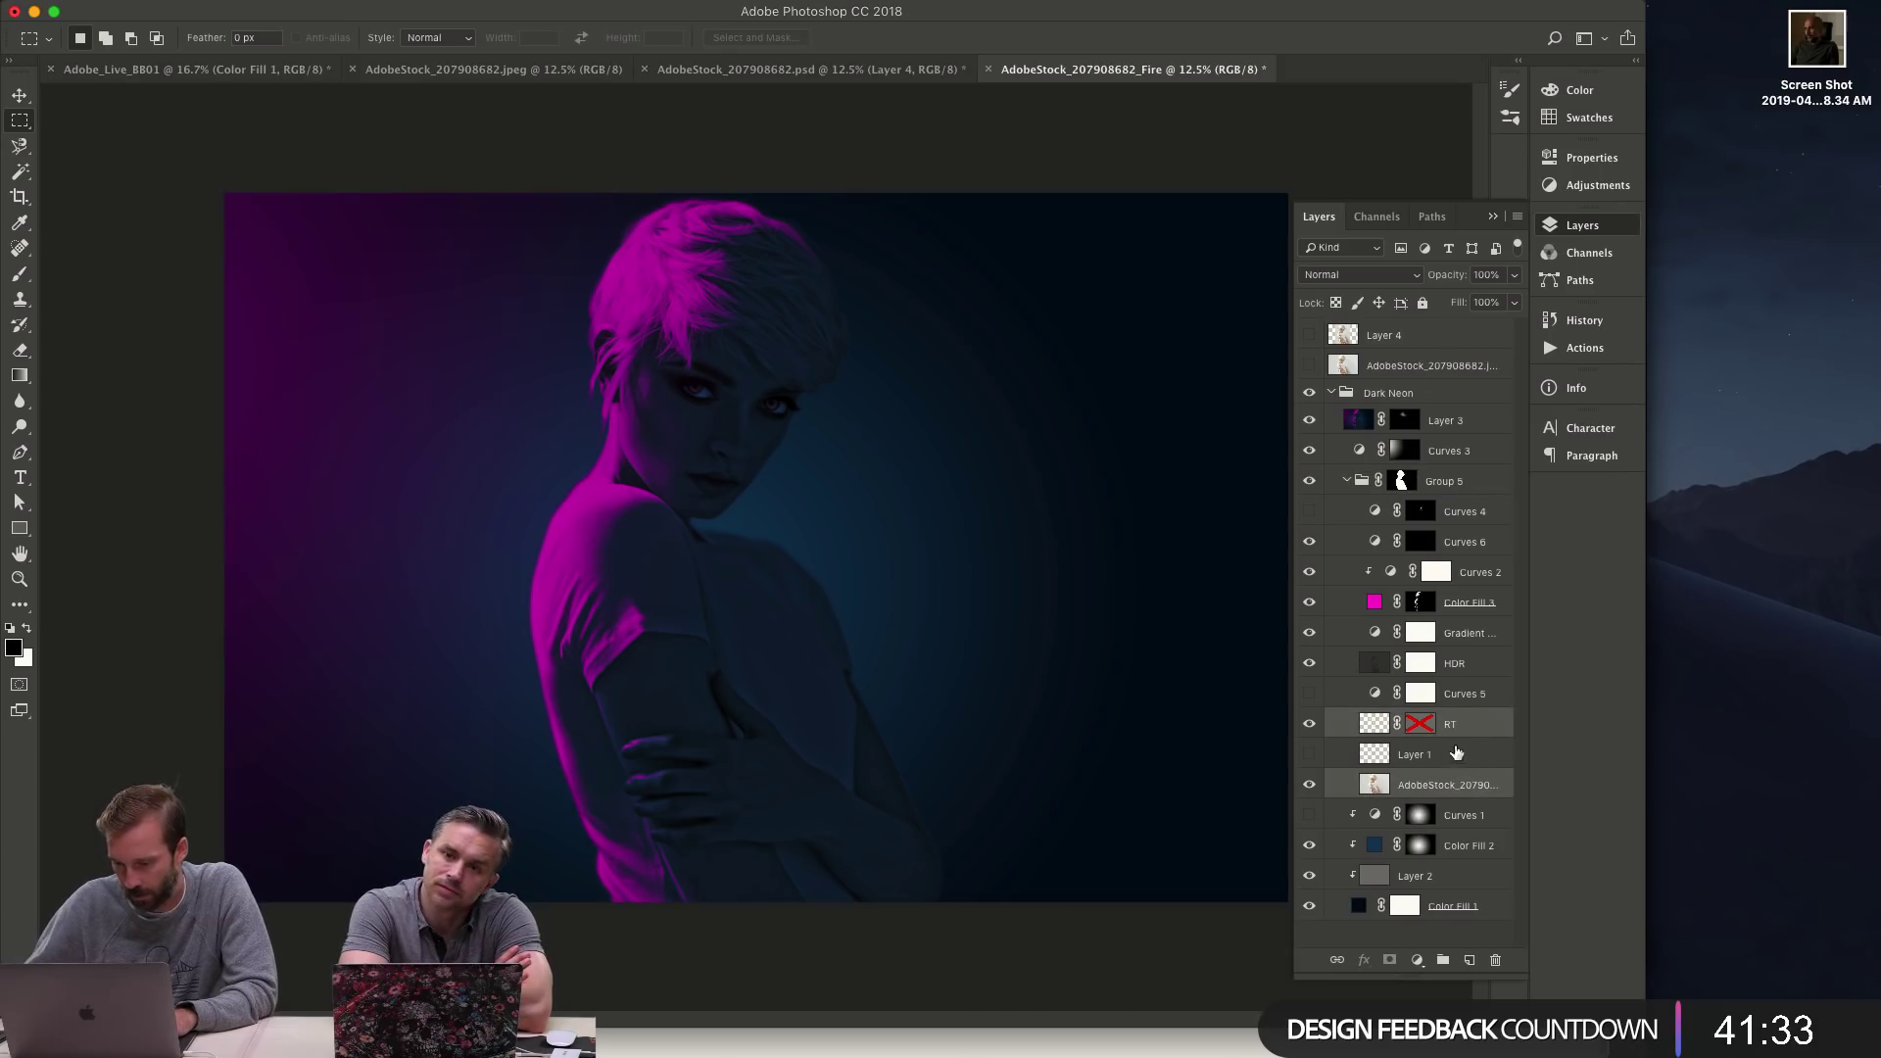
left_click_drag(1421, 707, 1420, 708)
key("super+bracketright")
key("super+bracketright")
key("super+bracketright")
key("super+bracketright")
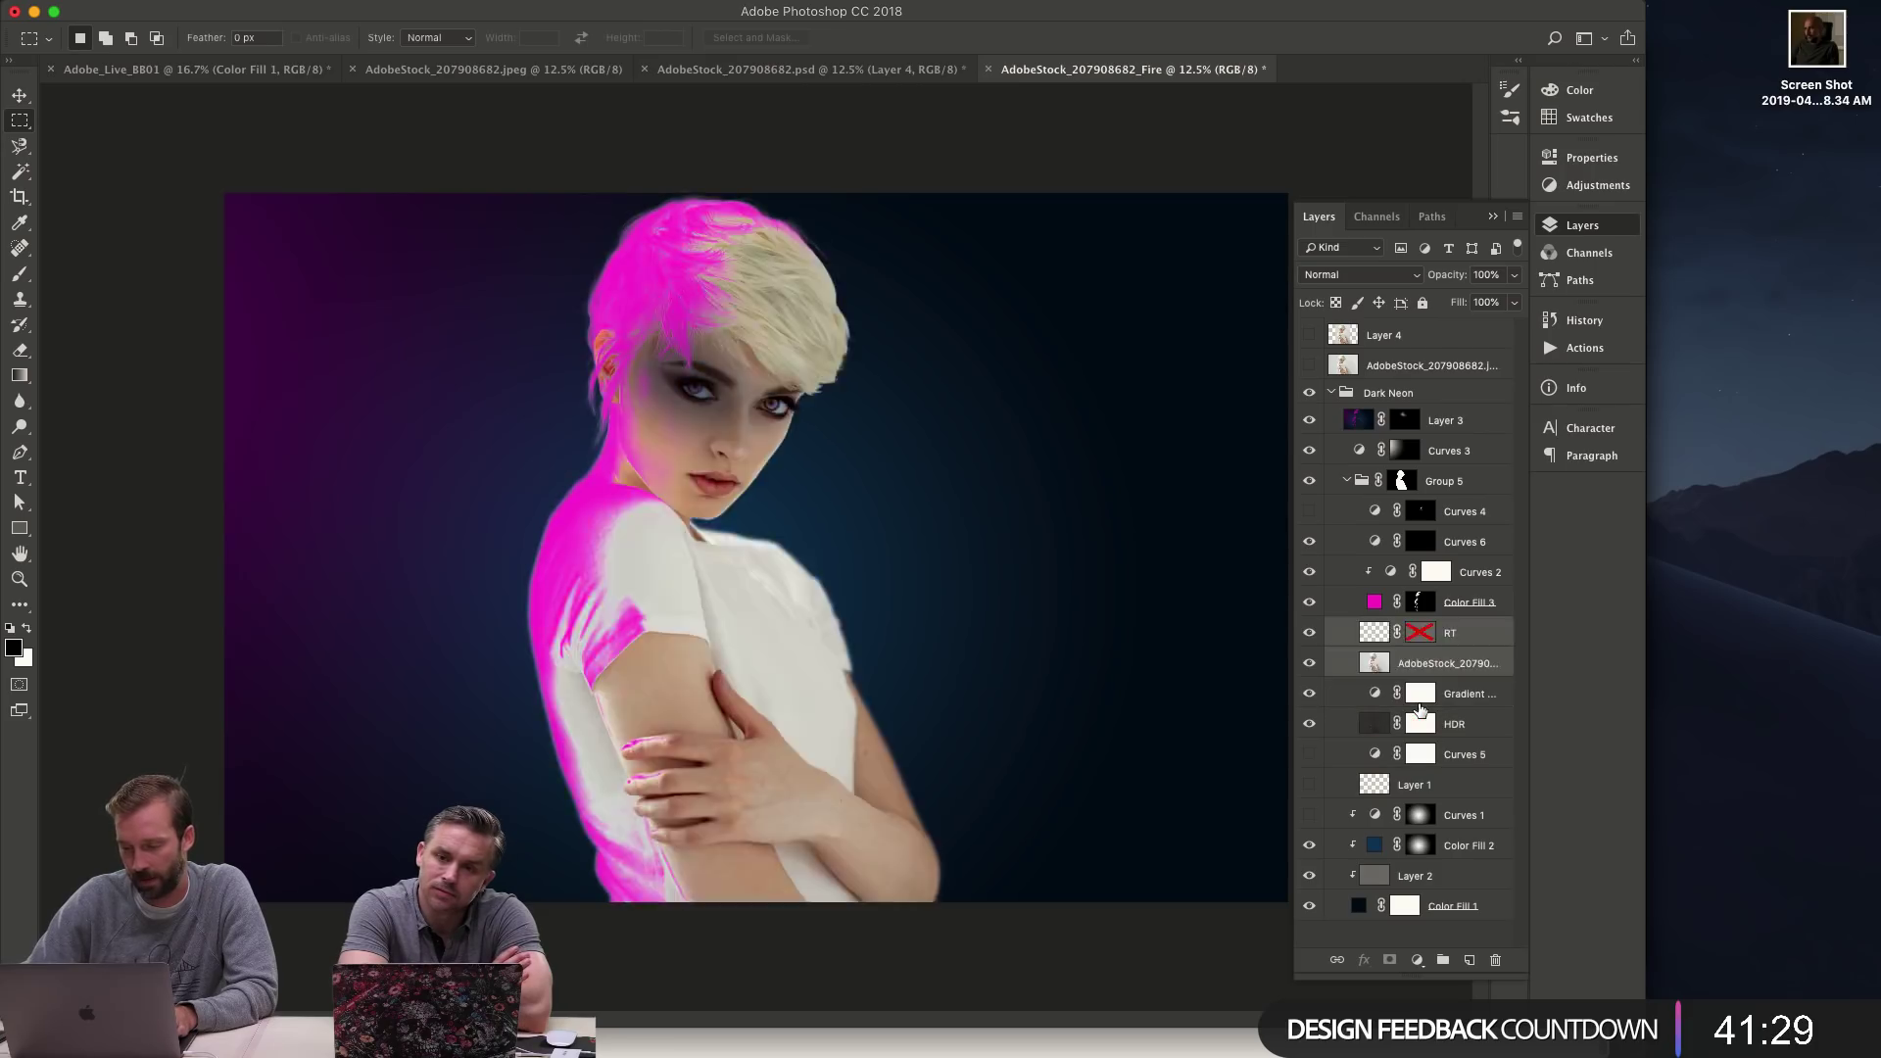
- Move the RT and AdobeStock photo layers out of the Dark Neon group to the top of the layer stack, above Layer 4
key("super+bracketright")
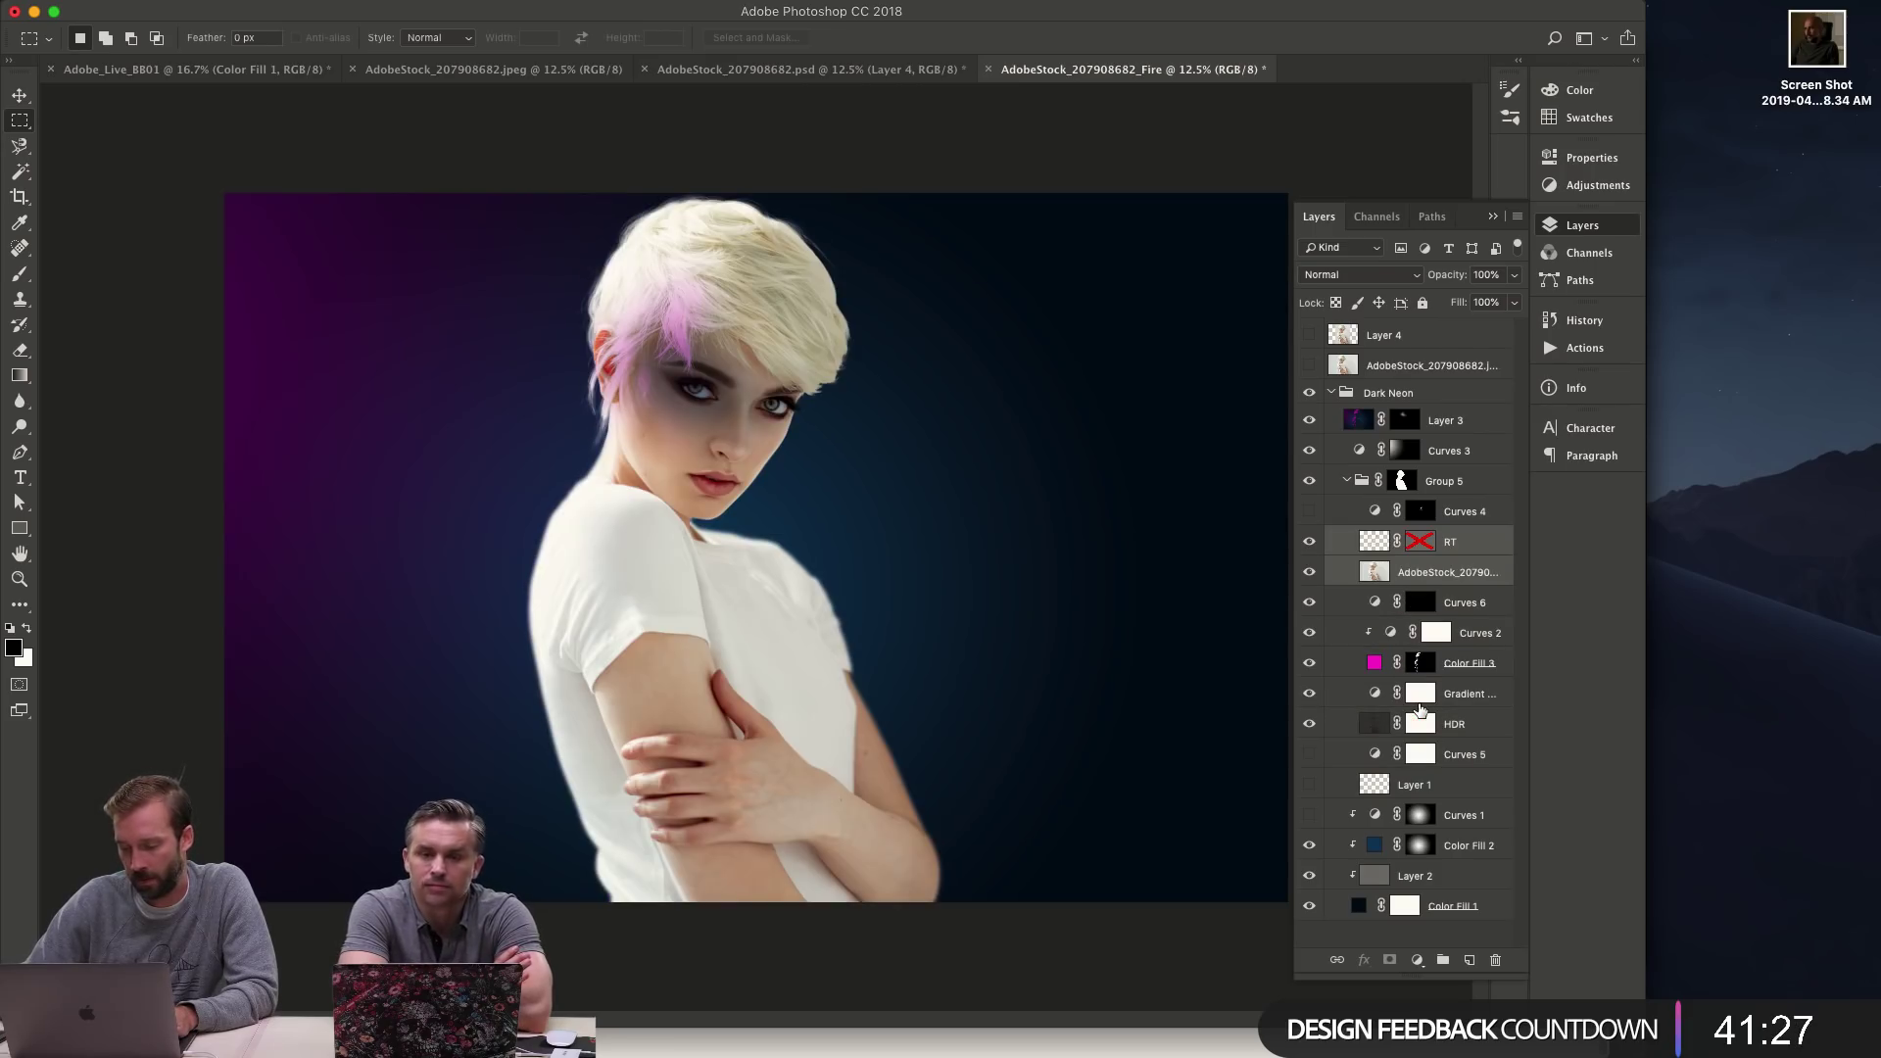
key("super+bracketright")
key("super+bracketright")
key("super+bracketright")
key("super+bracketright")
key("super+bracketright")
key("super+bracketright")
key("super+bracketright")
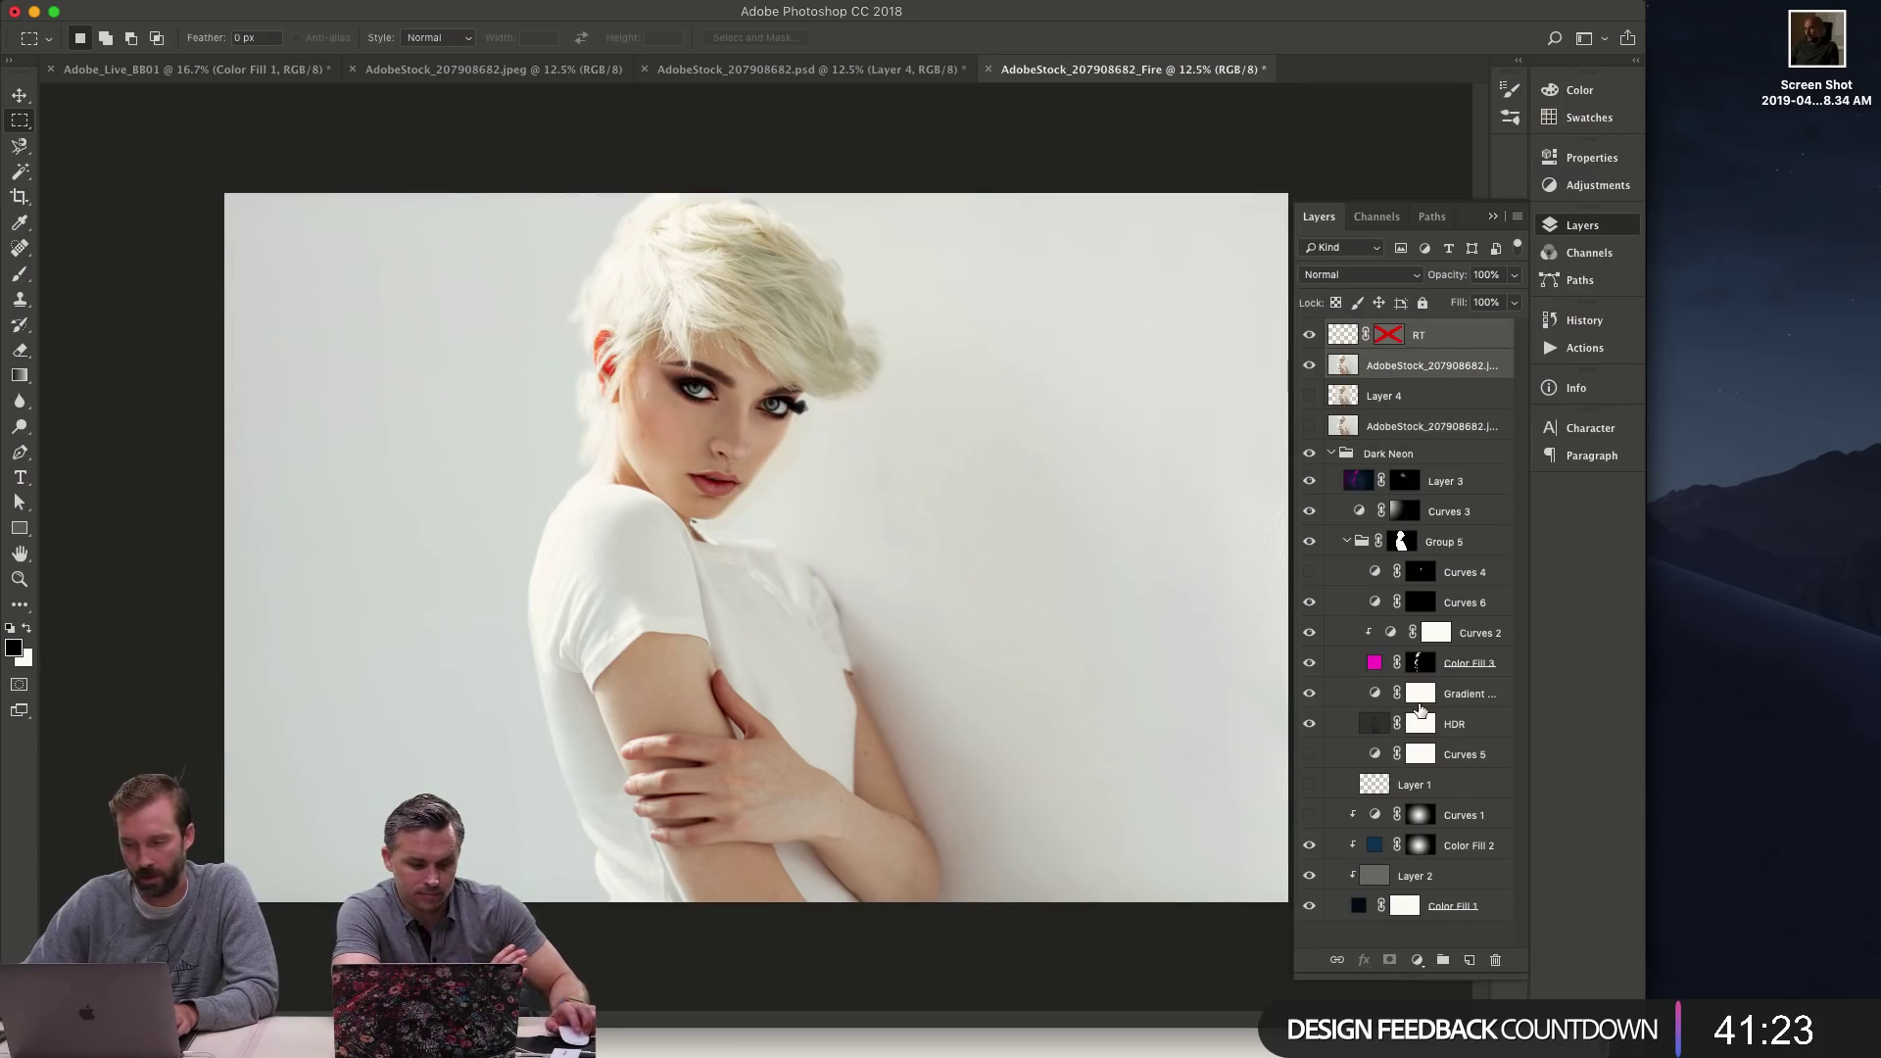
- Transfer Group 5's silhouette mask to the upper AdobeStock photo layer and clip the RT layer to that photo
left_click(1456, 395)
left_click_drag(1411, 544, 1389, 365)
left_click(1479, 338)
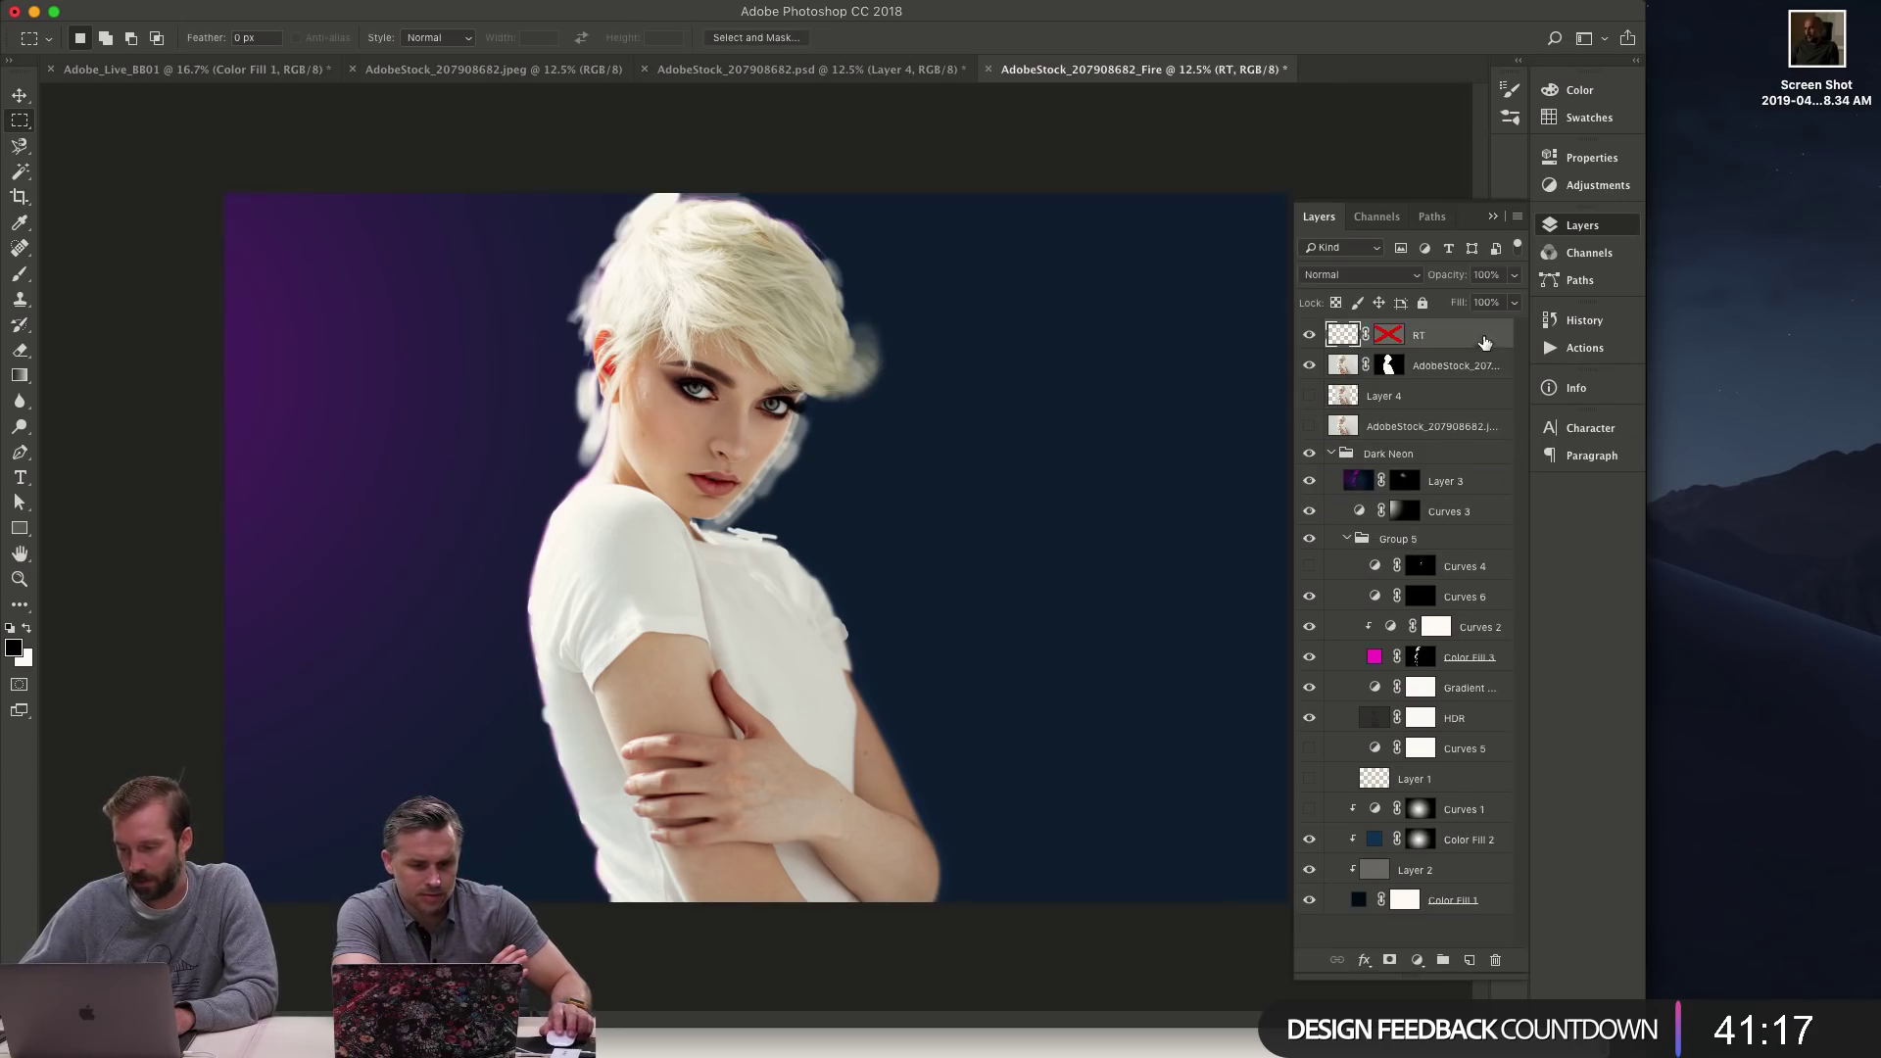
left_click(1484, 349, "alt")
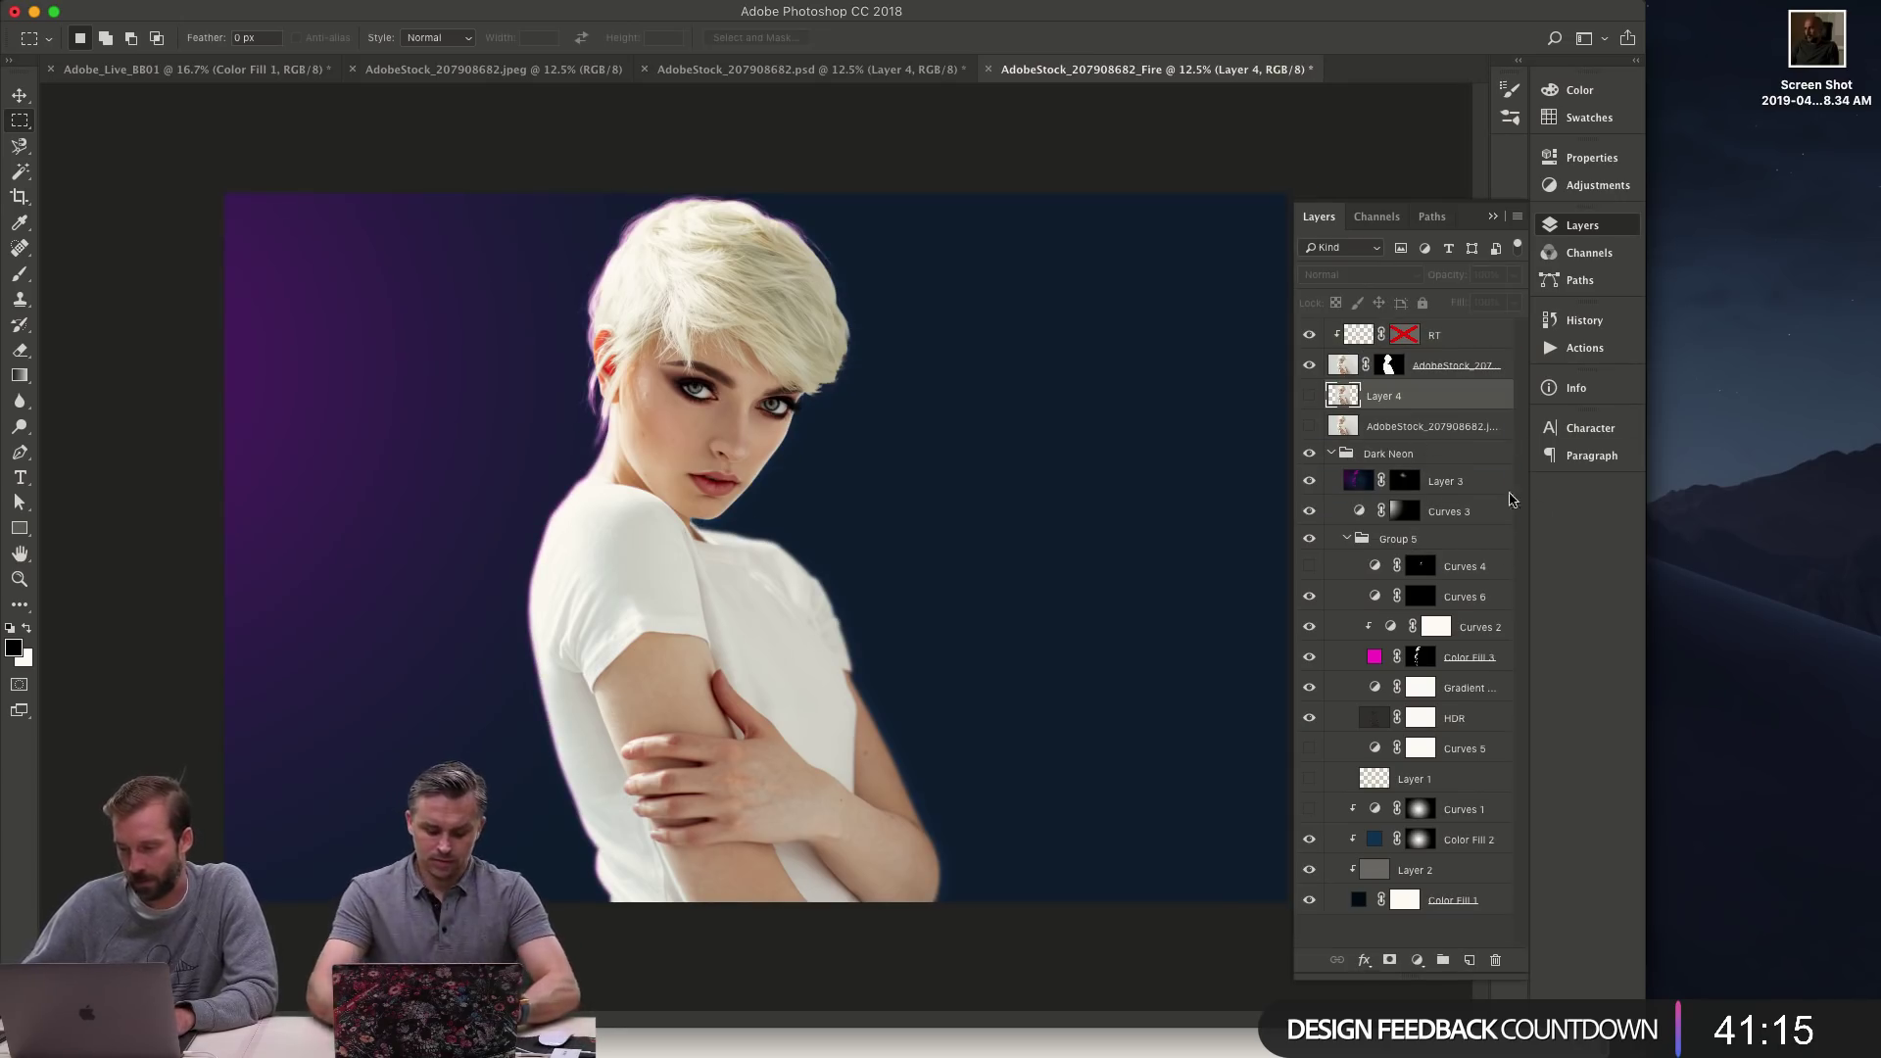
- Delete every layer below the masked photo, from Layer 4 down through the Dark Neon group to Color Fill 1
left_click(1481, 840, "shift")
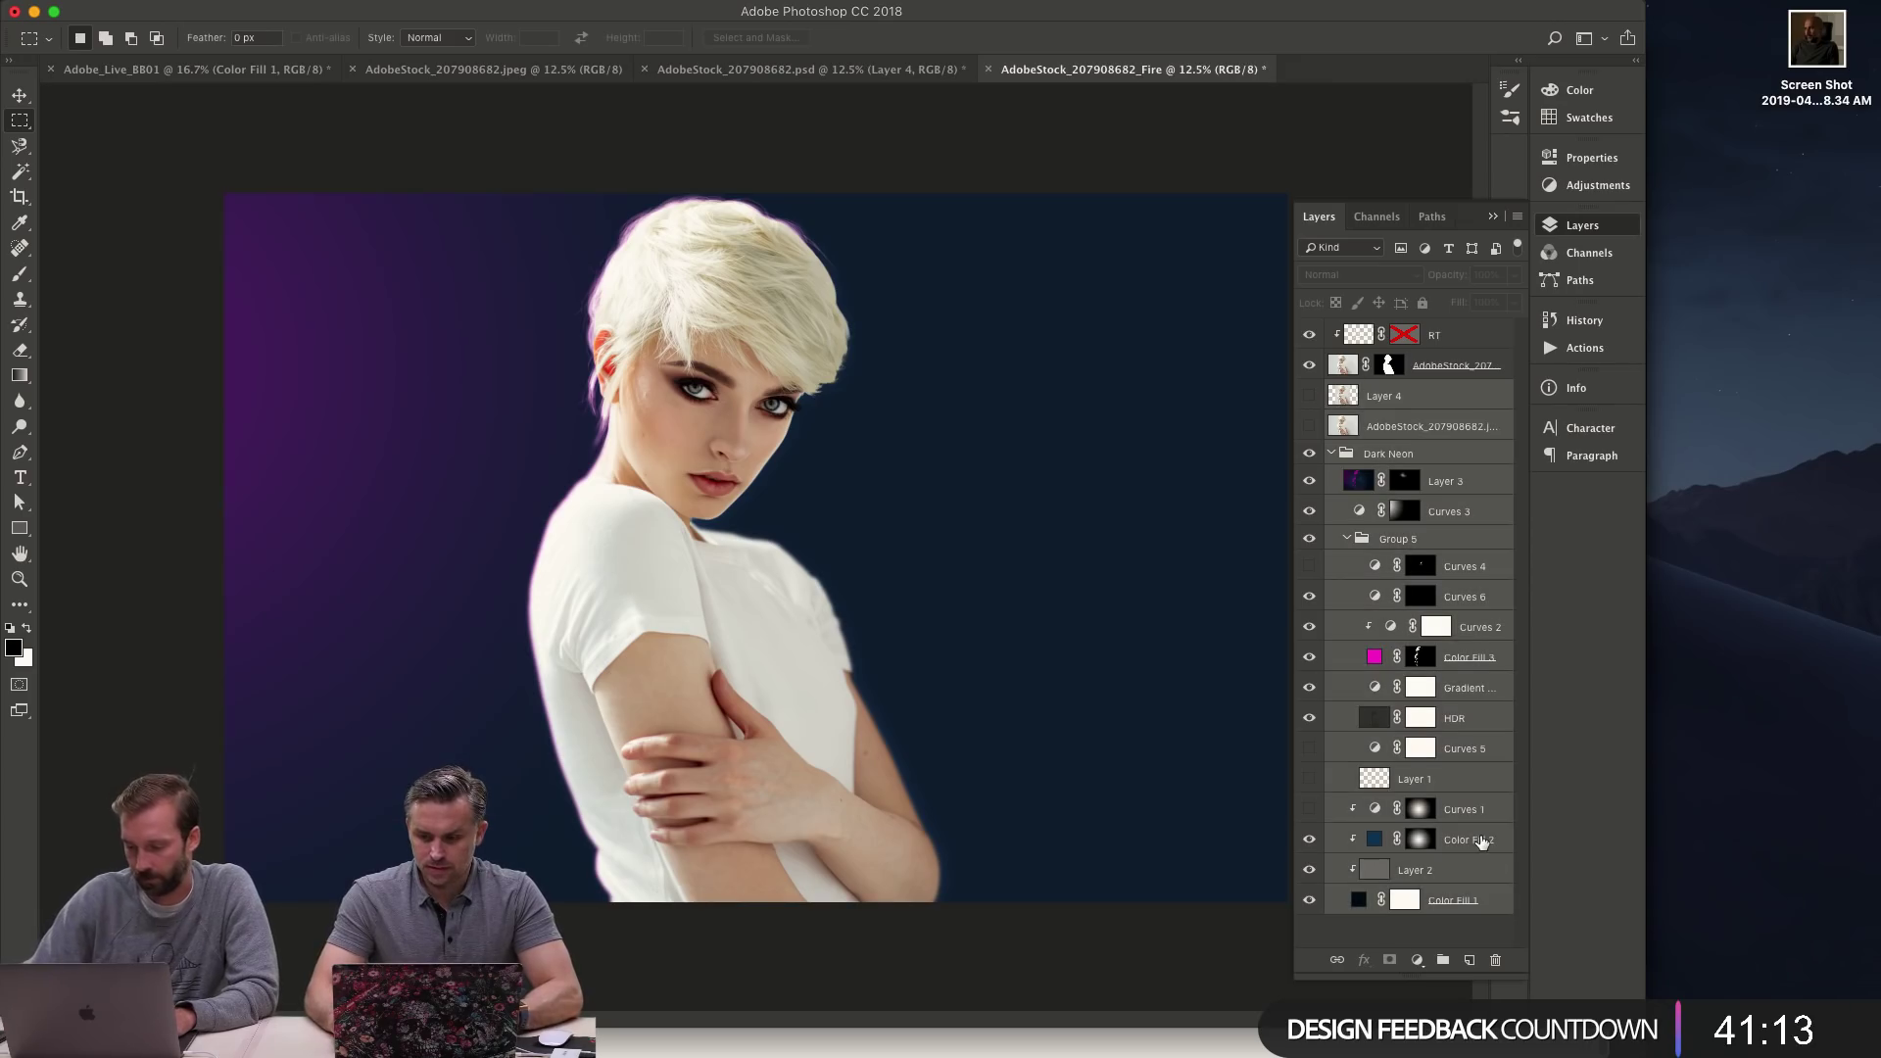
left_click(1480, 908, "shift")
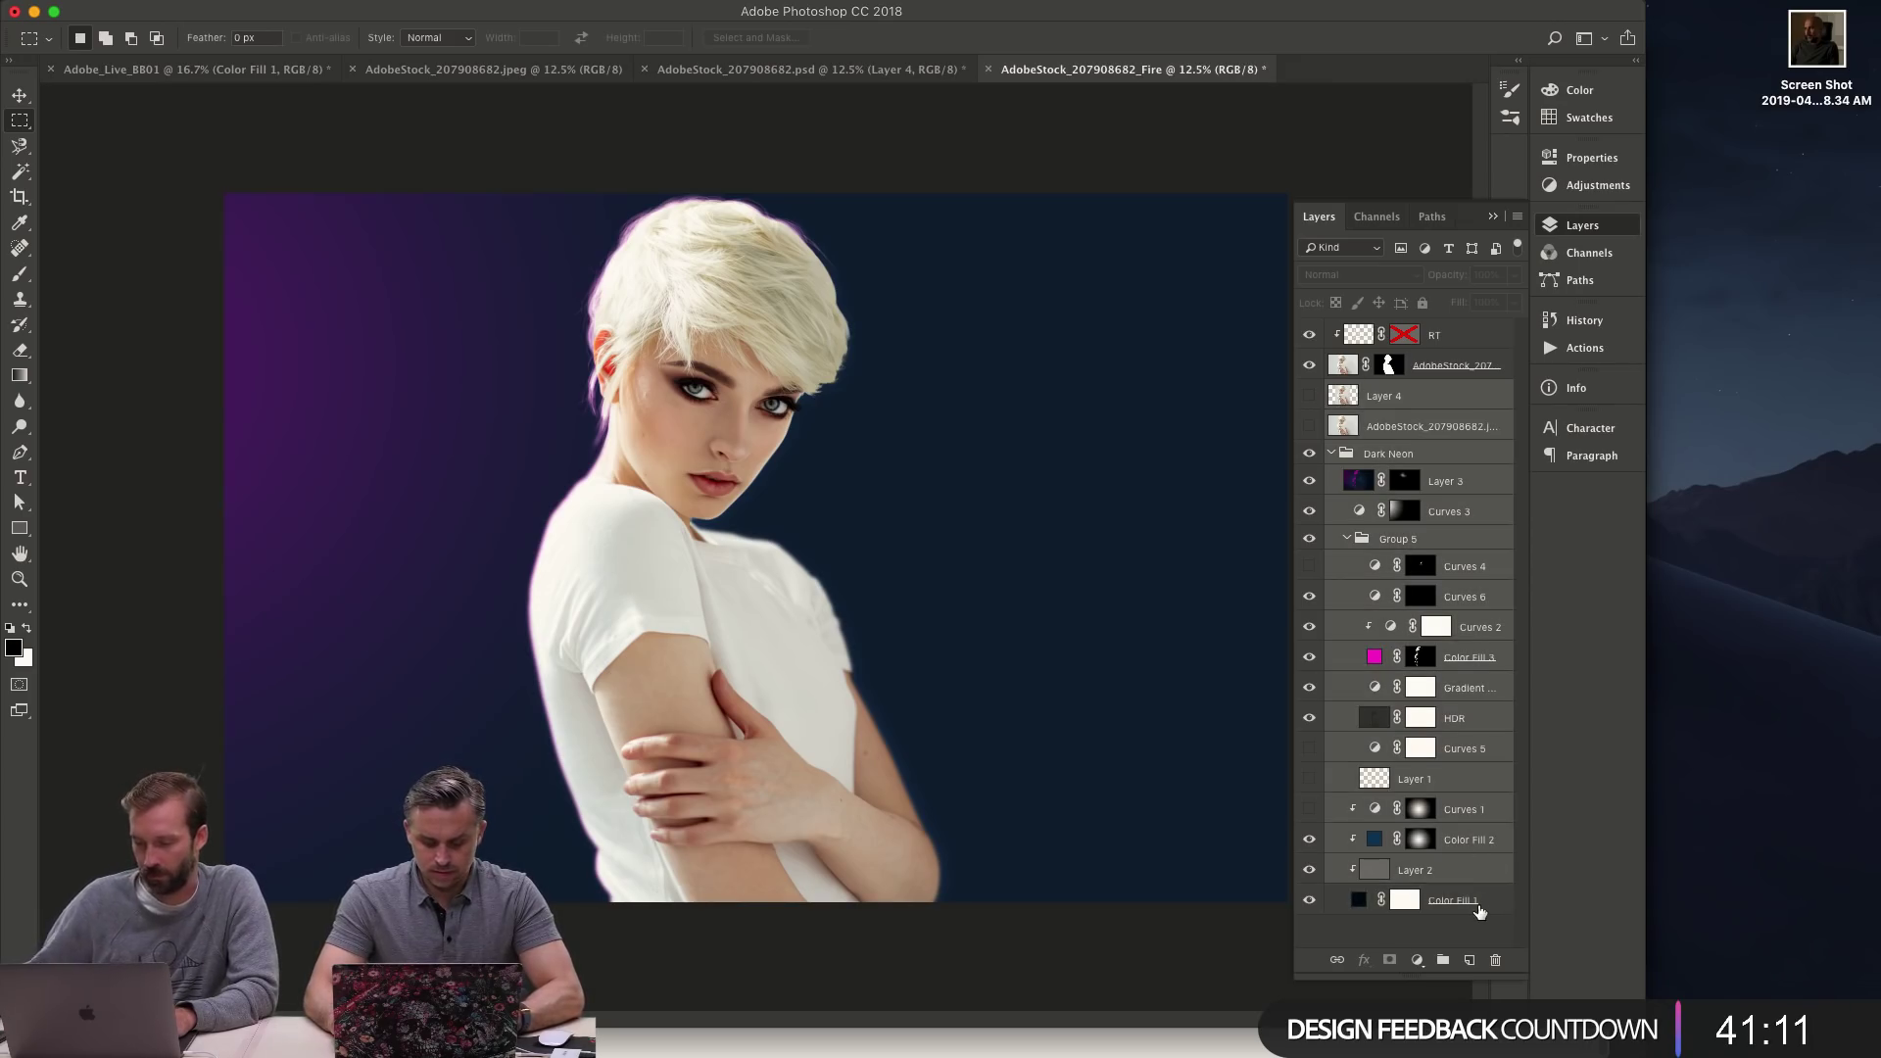
key("Delete")
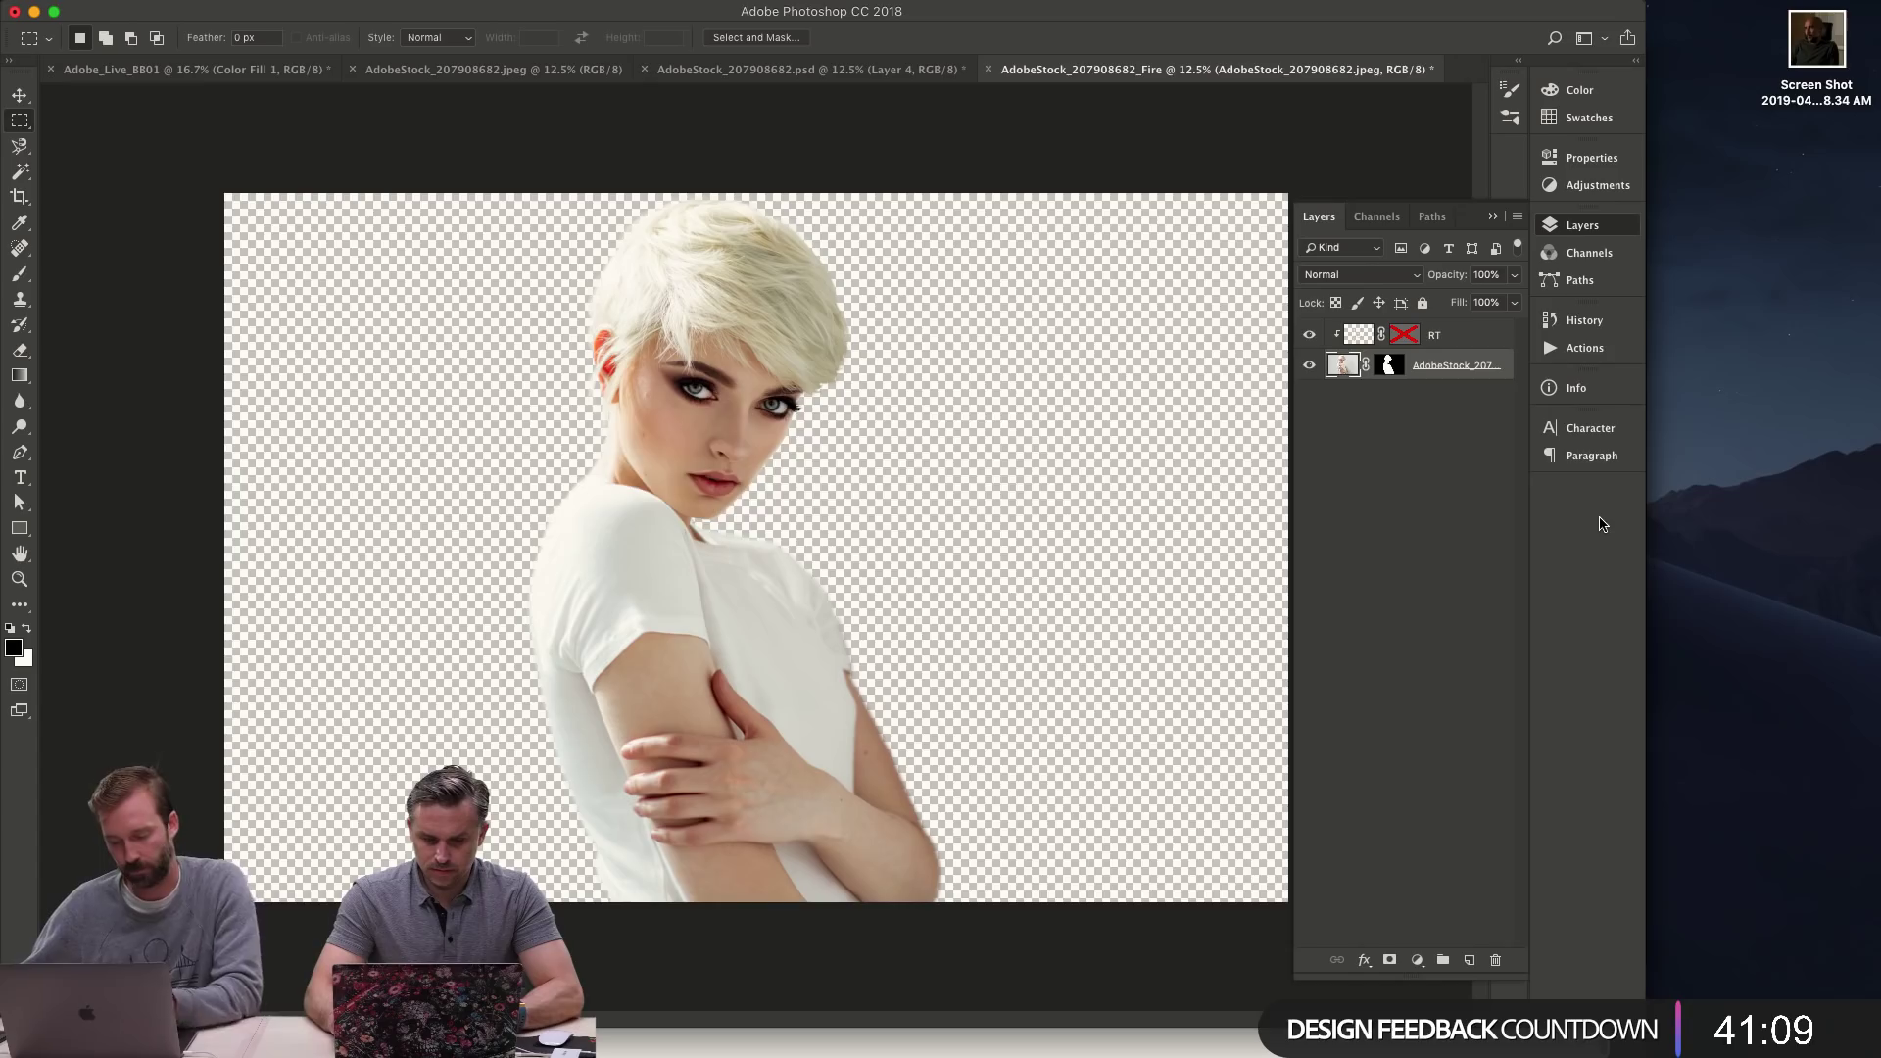
- Add a solid grey fill layer with colour 6d6d6d beneath the cut-out portrait as a background
key("super+shift+n")
left_click(984, 460)
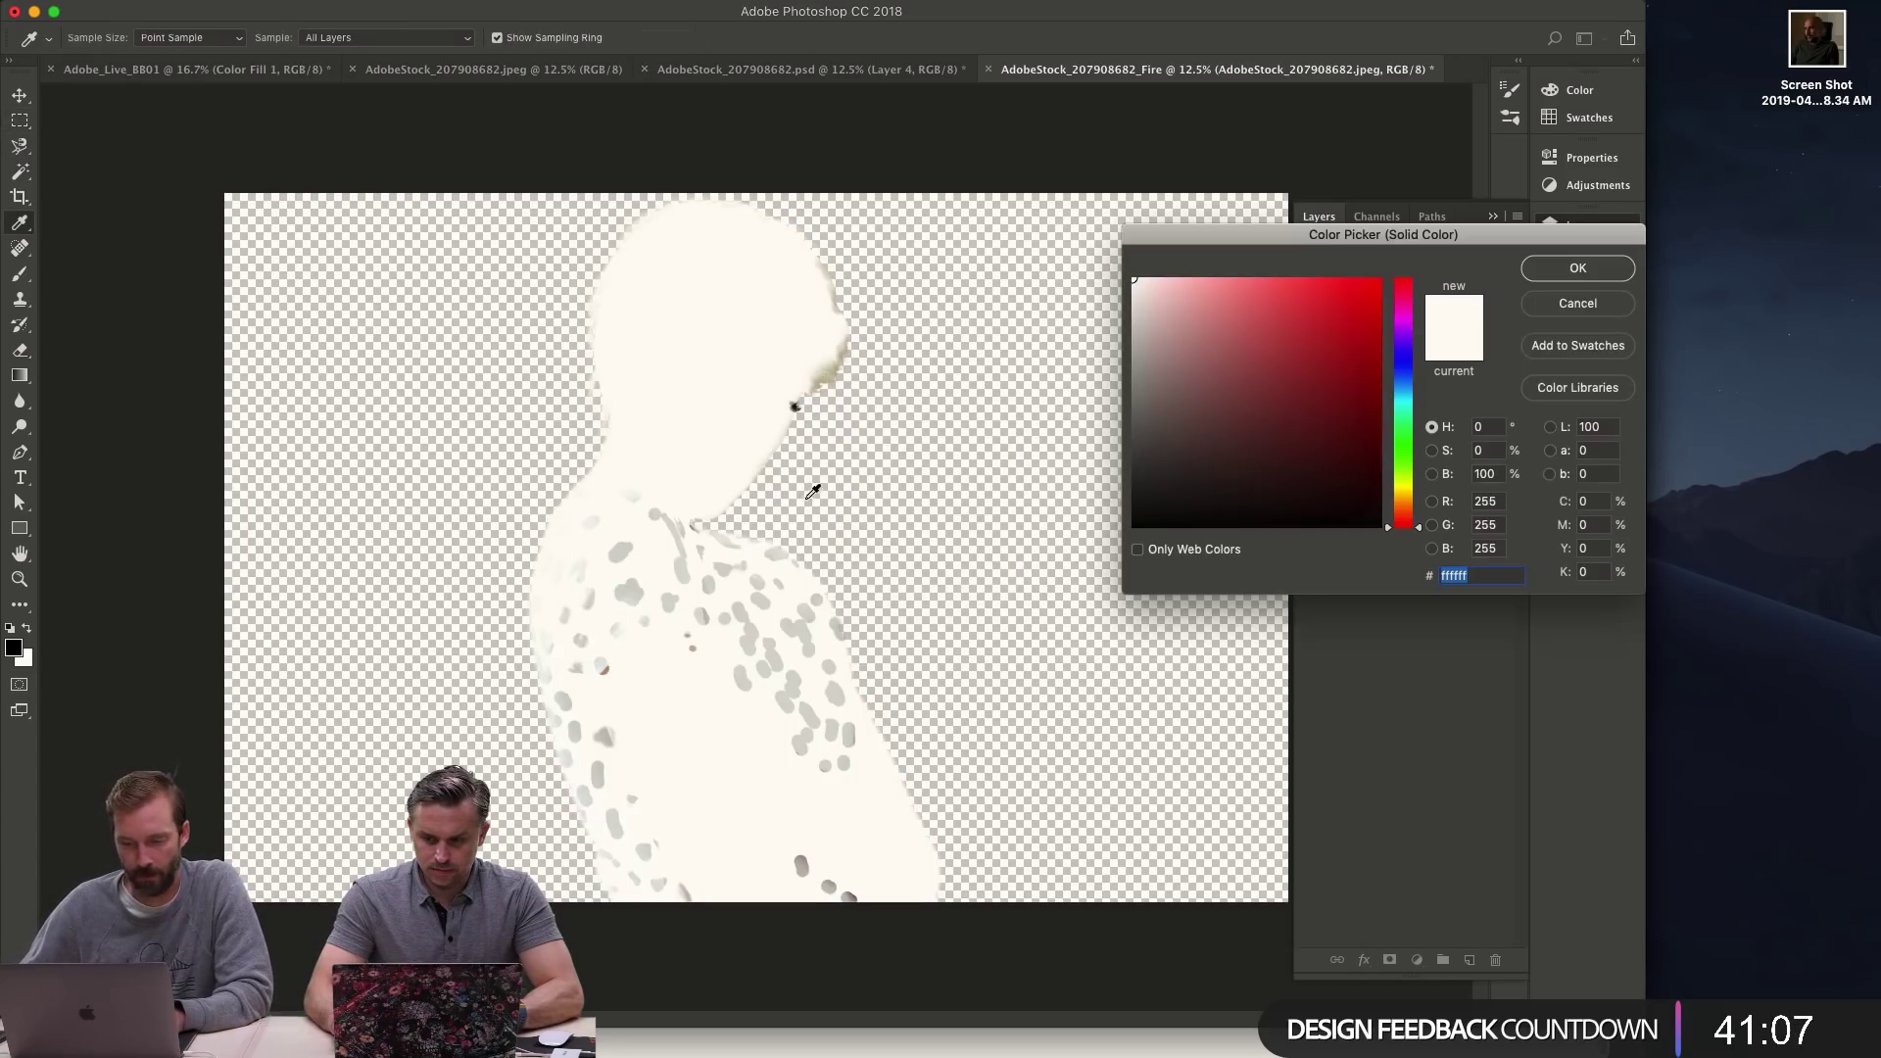
left_click(798, 401)
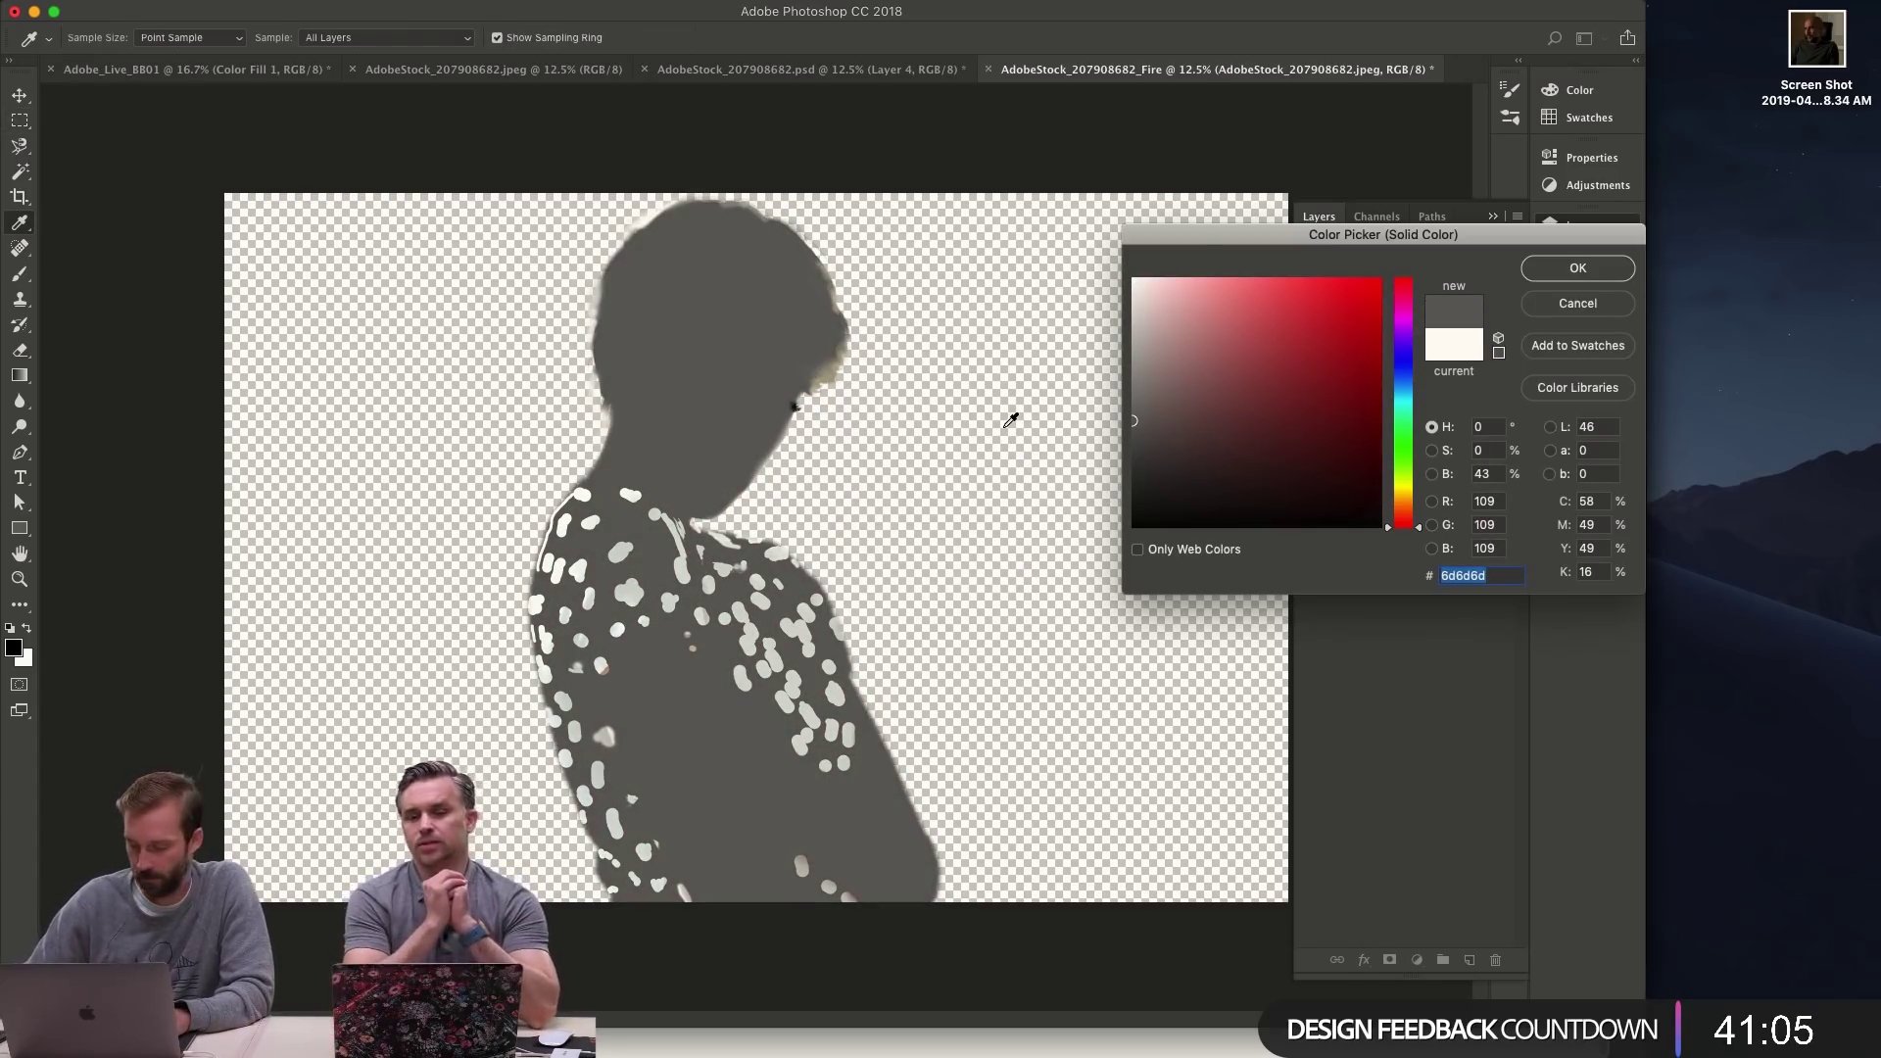
key("Return")
key("m")
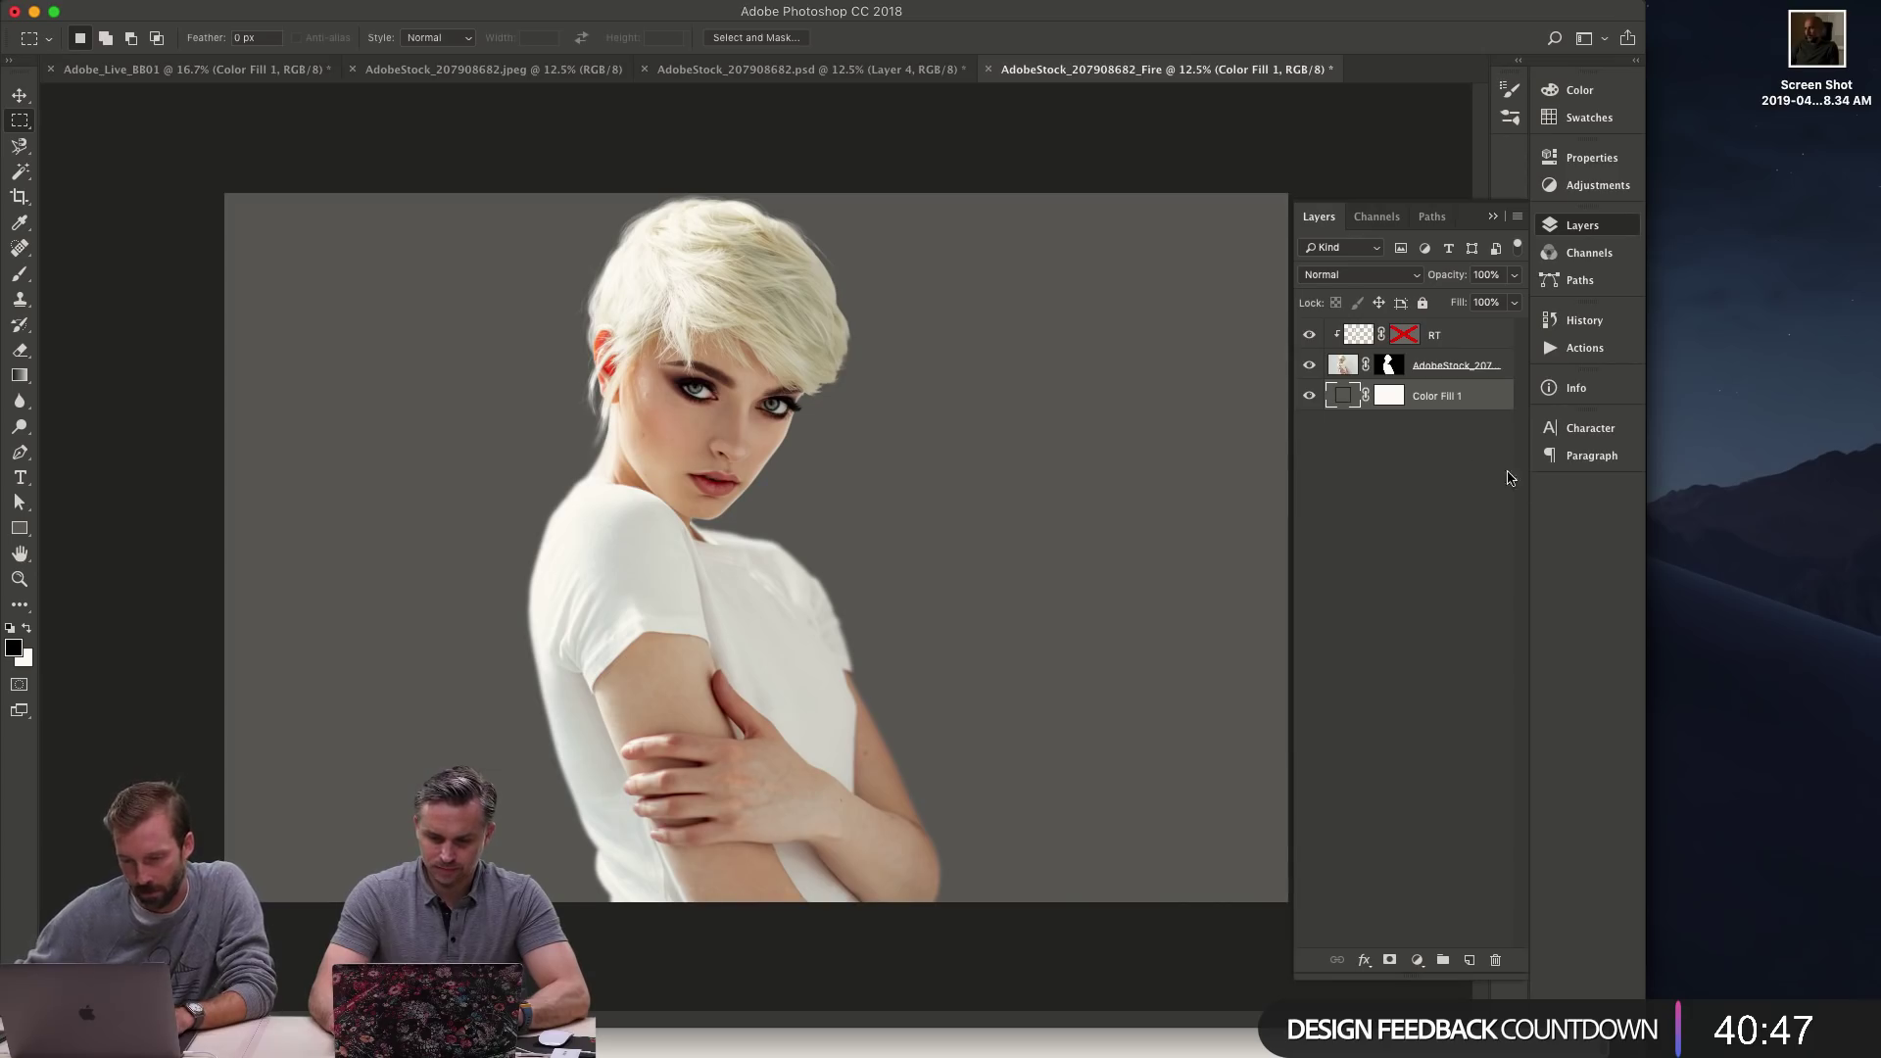
- Switch to Finder, browse to the Strips folder in ADOBE_STOCK > HD, and open AdobeStock_68737667.jpeg in Photoshop
key("super+Tab")
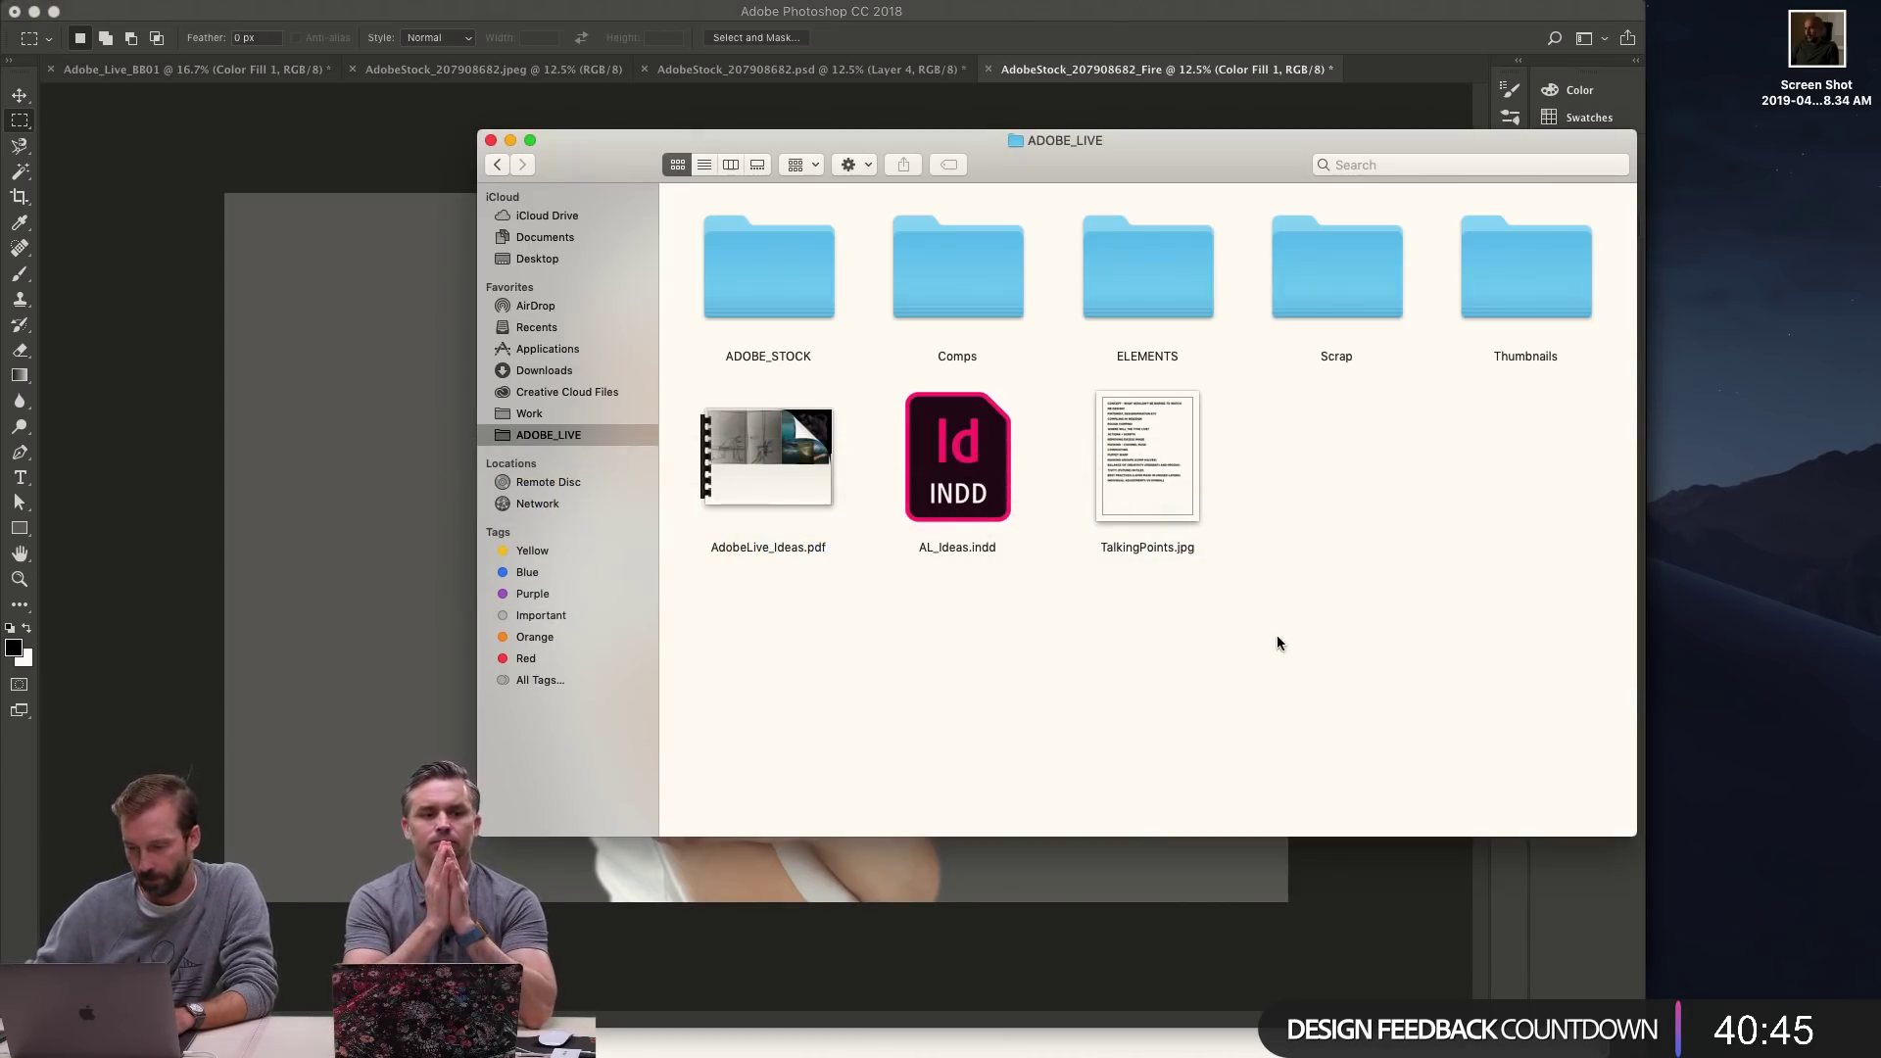
left_click(808, 284)
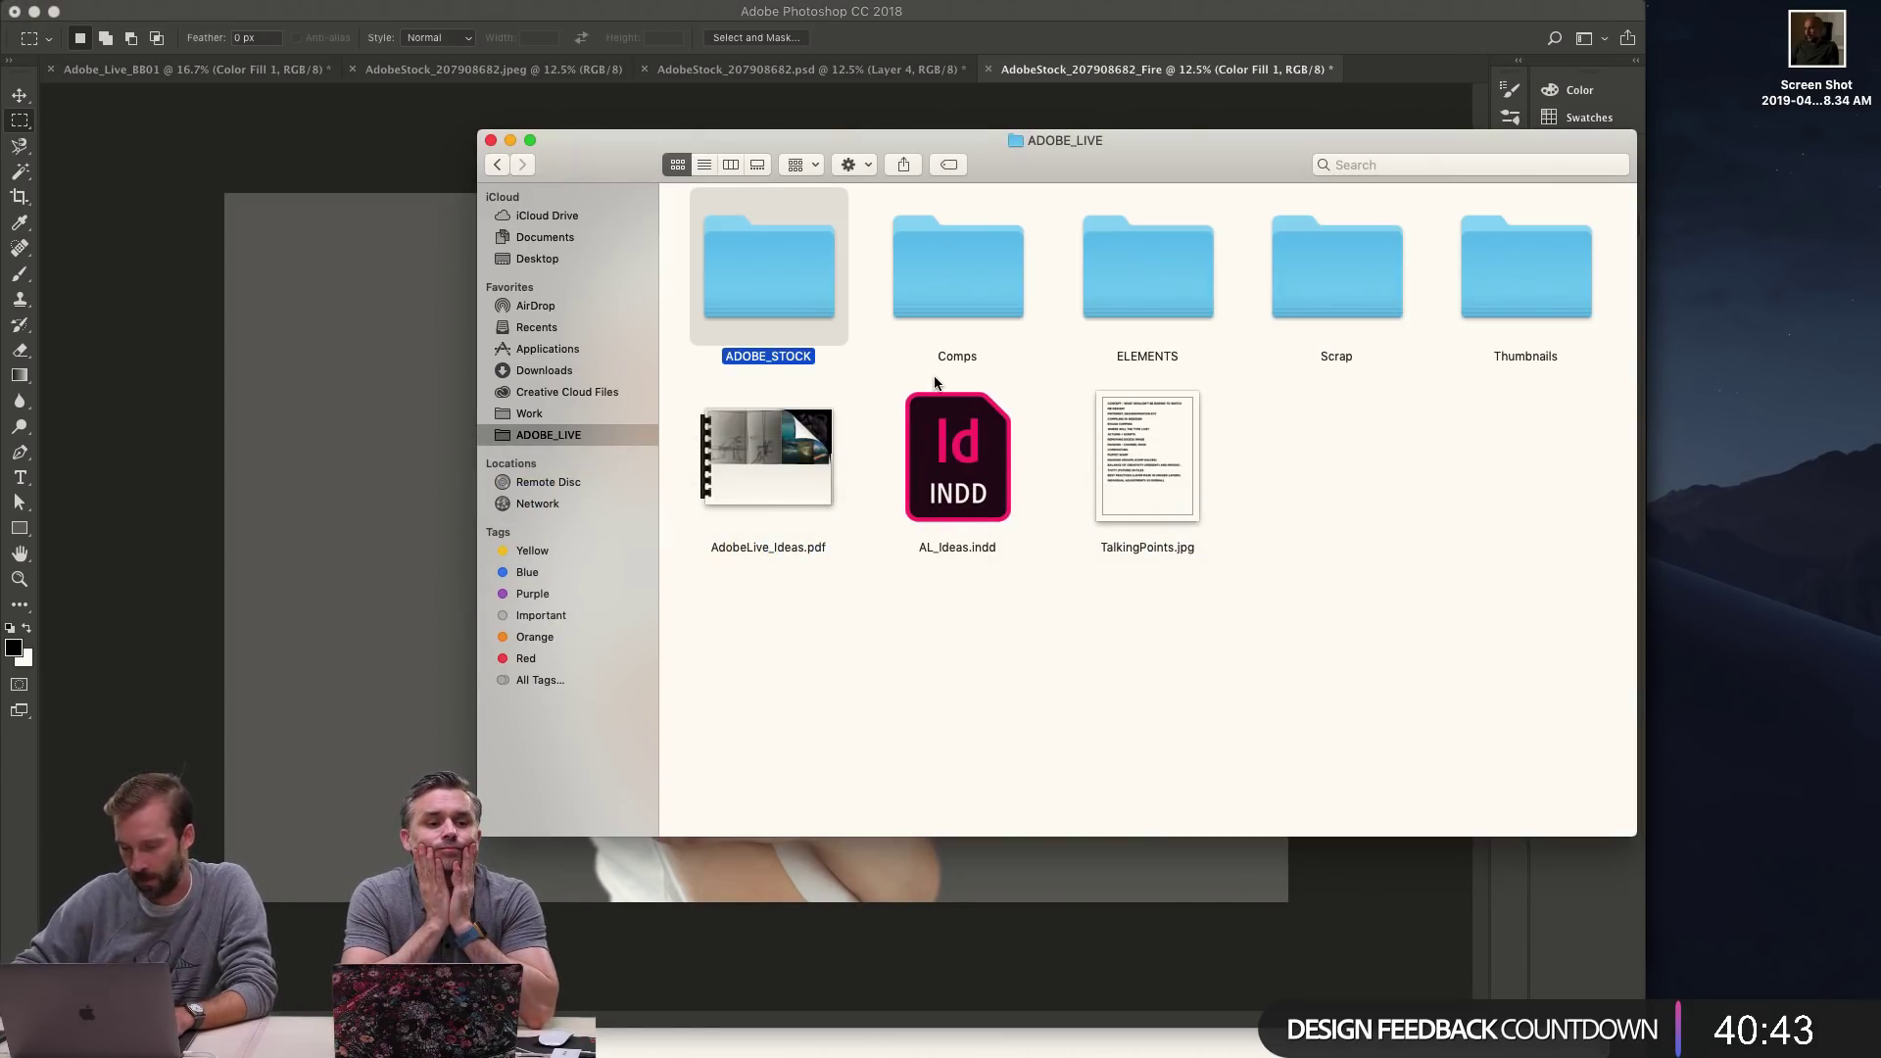
key("super+Down")
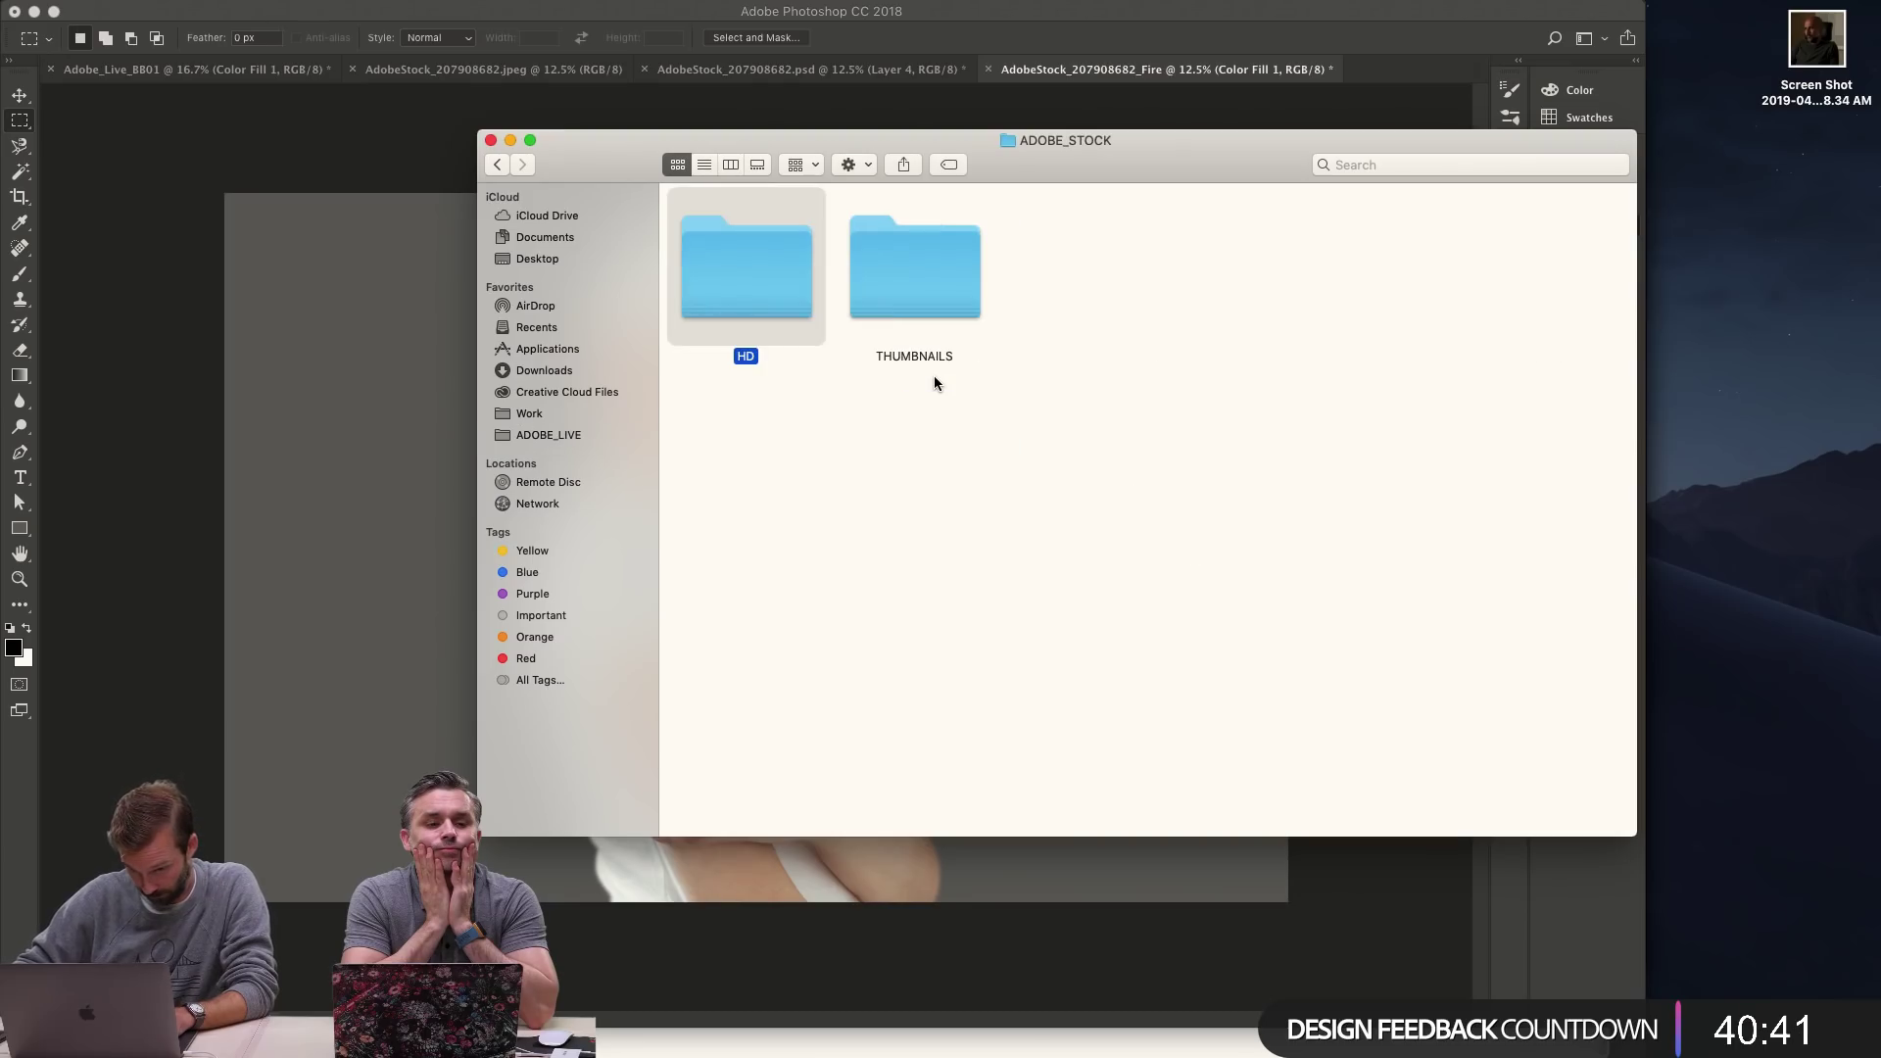
key("super+Down")
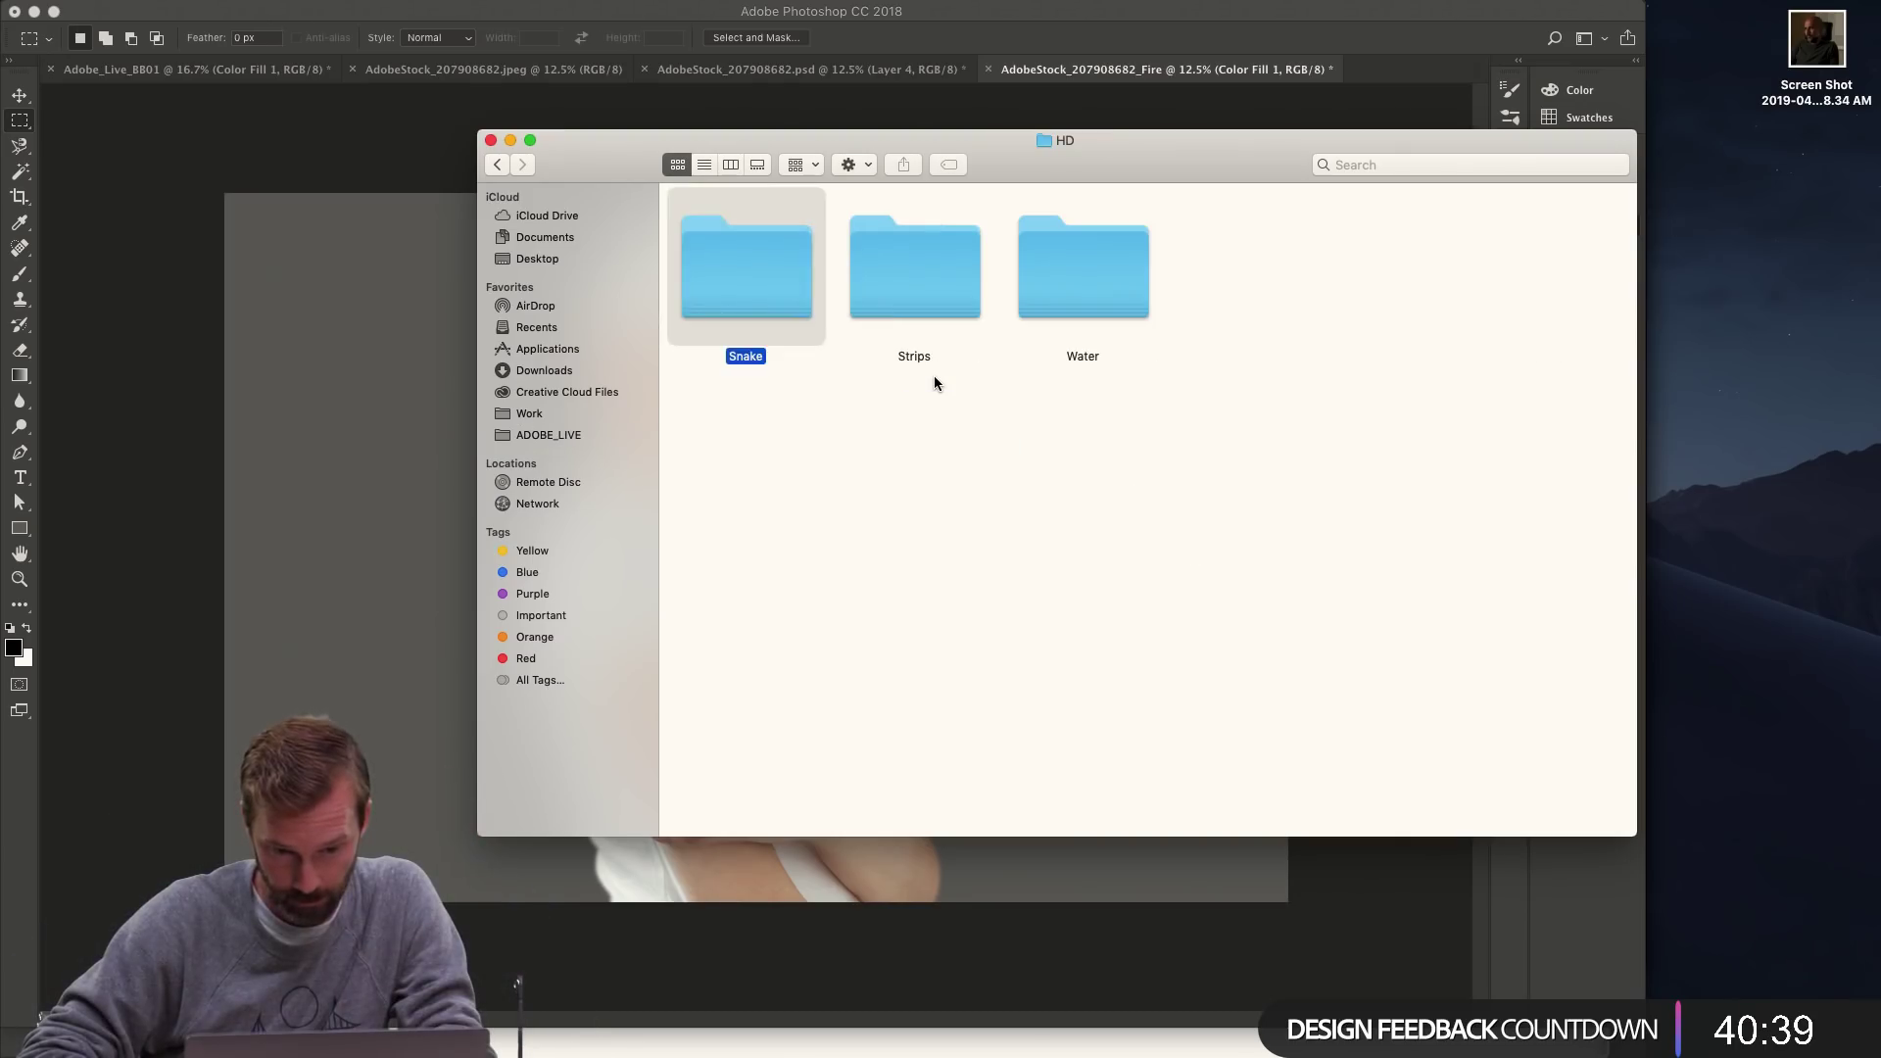
key("Right")
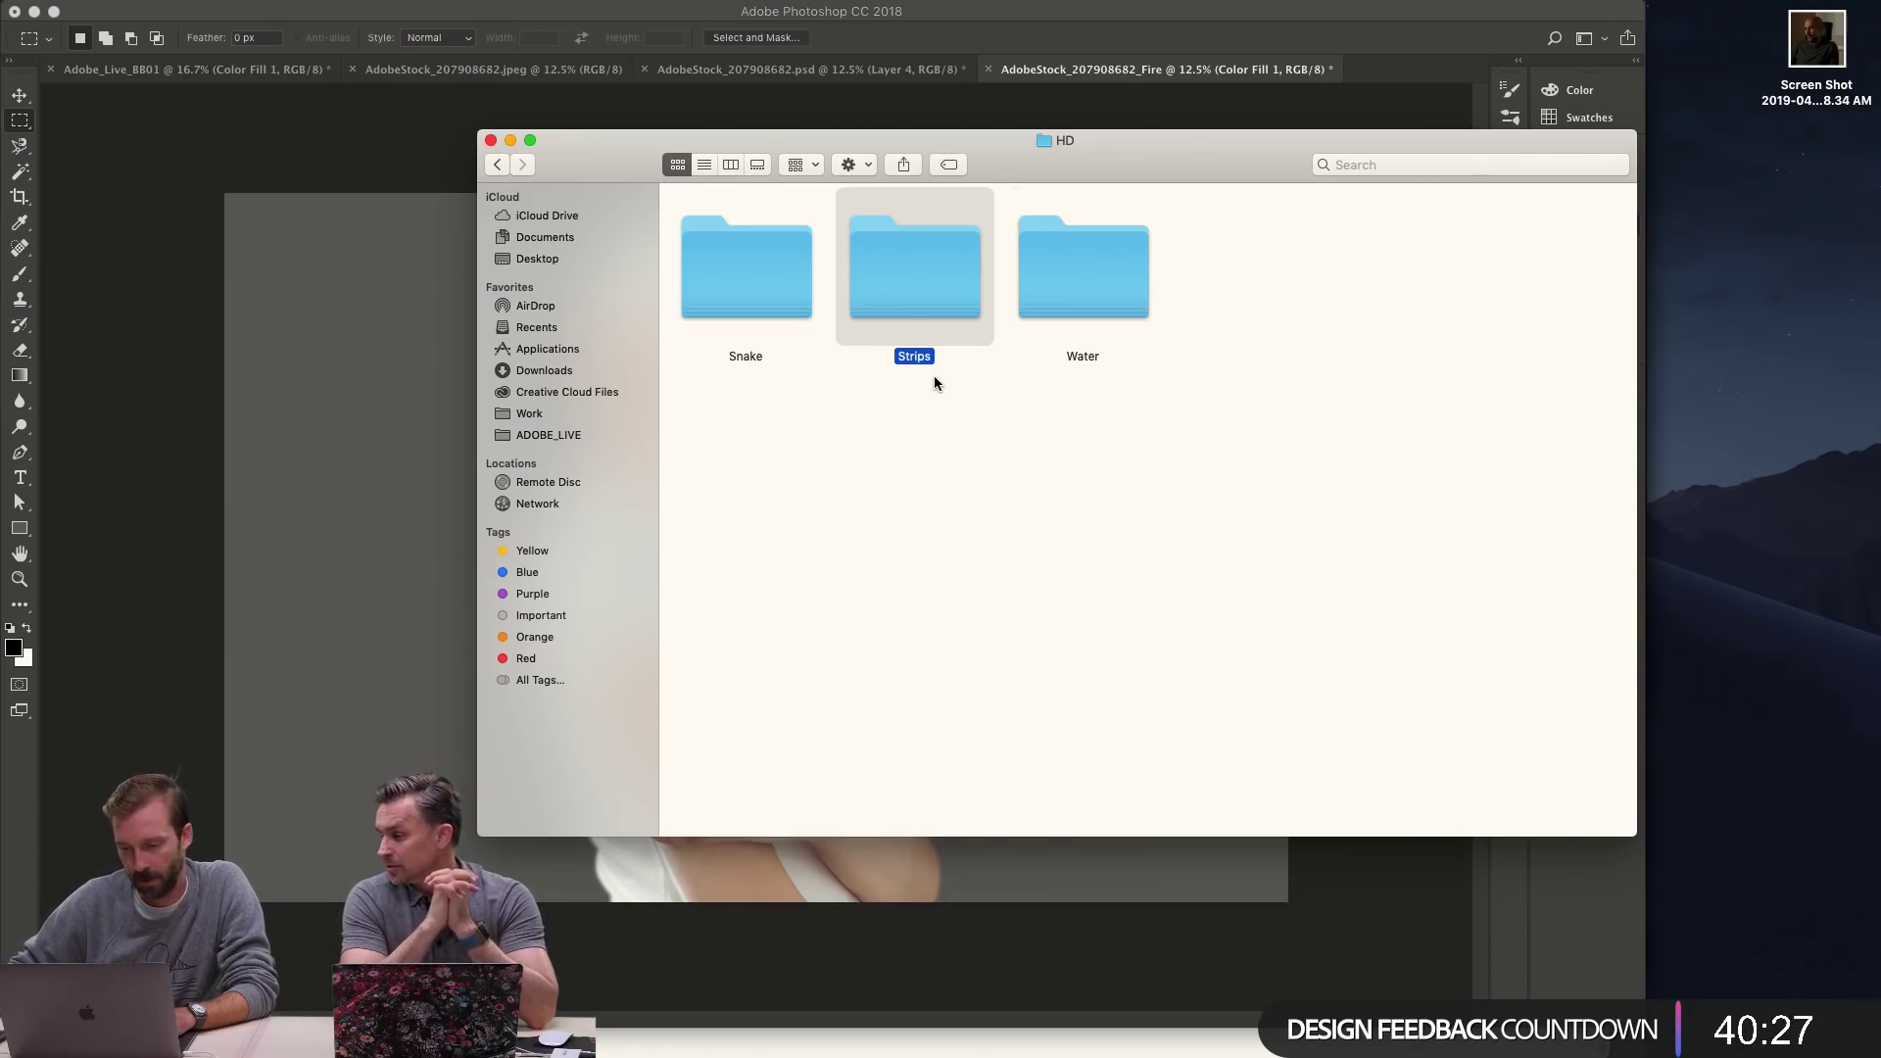
key("Right")
key("Left")
key("super+Down")
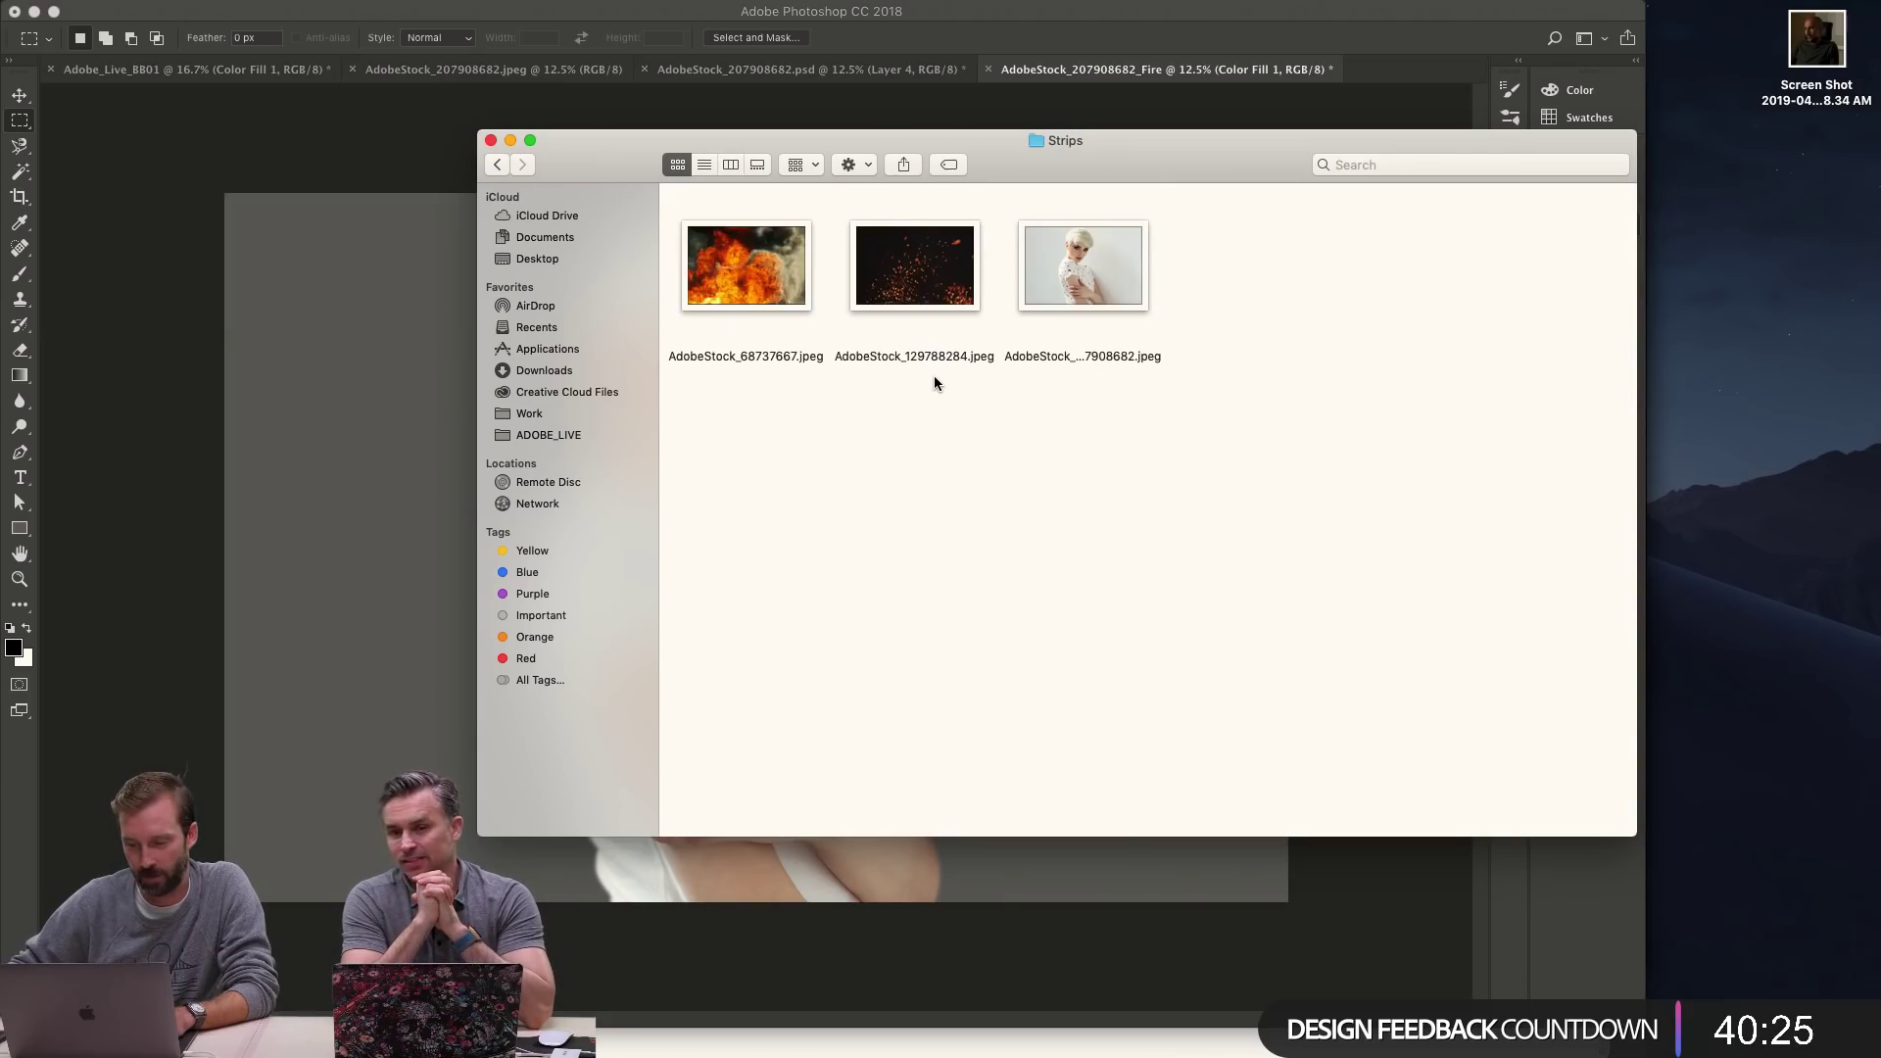
left_click_drag(757, 264, 1274, 1014)
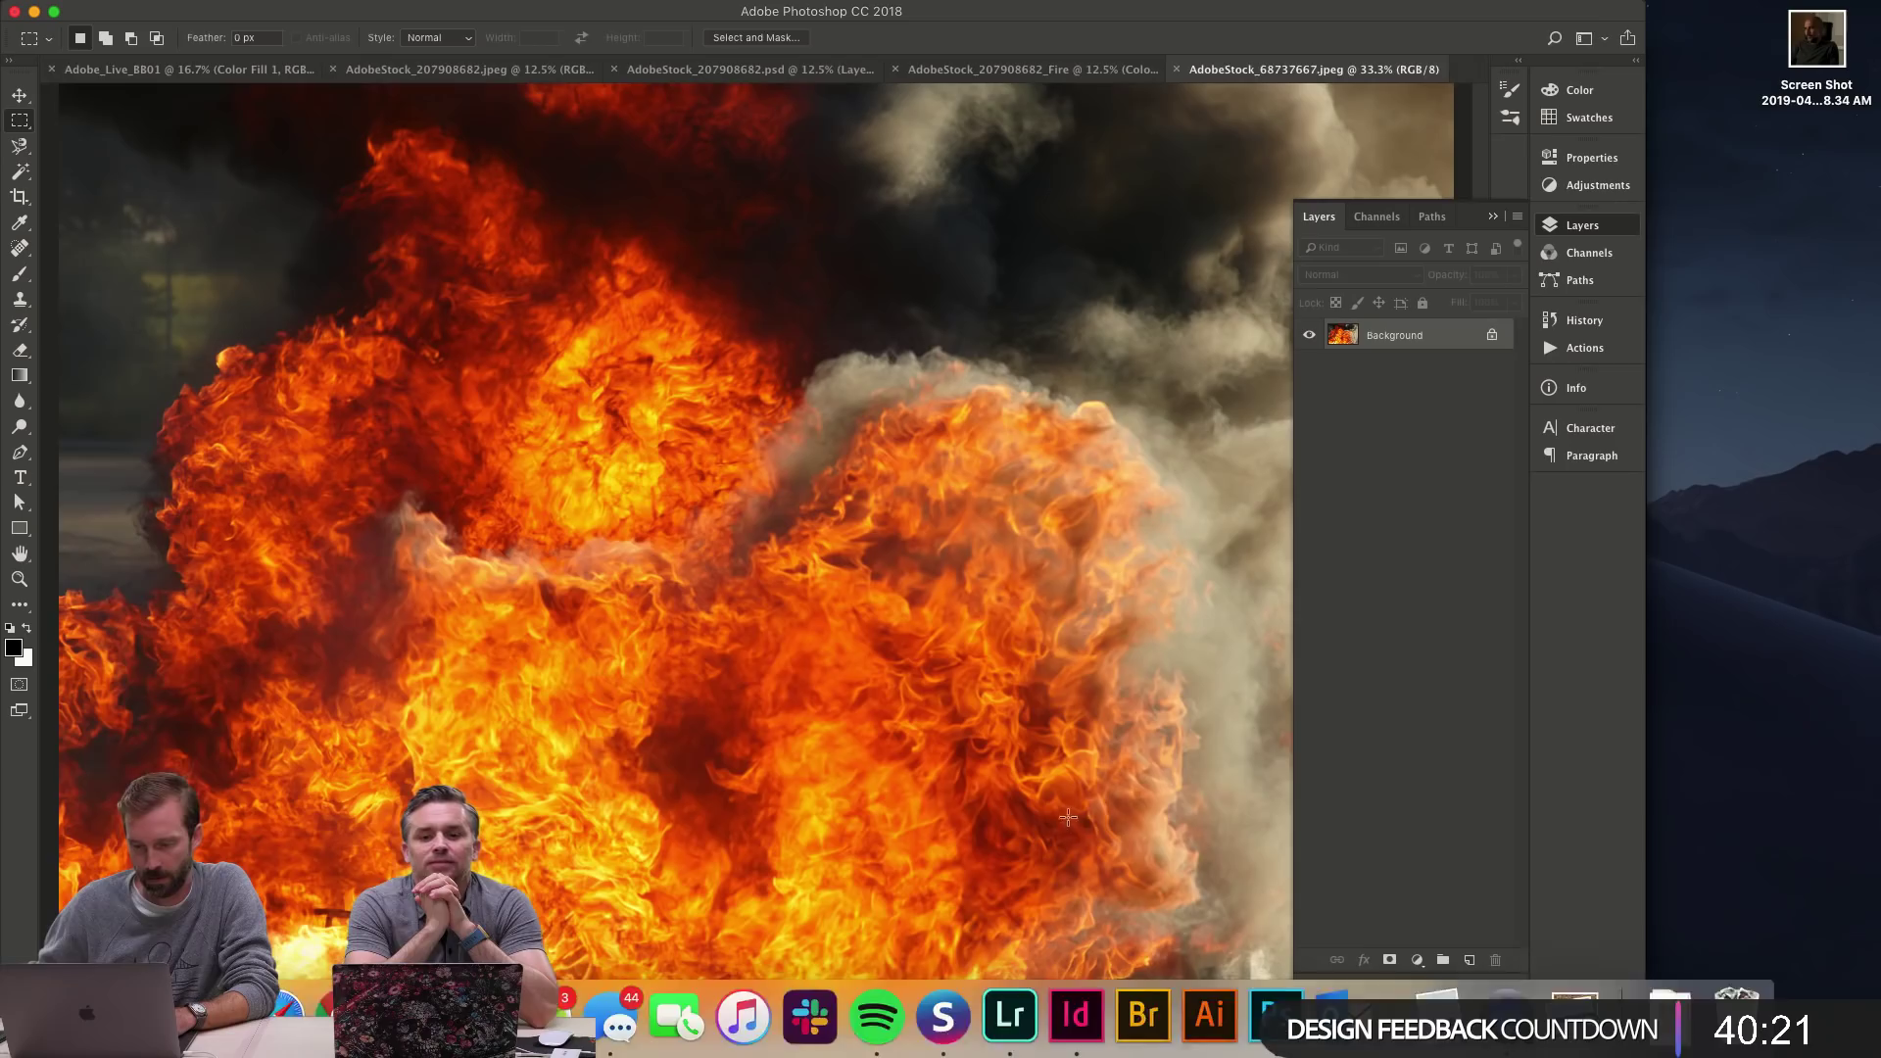
- Convert the fire photo's background to a regular layer and copy it into AdobeStock_207908682_Fire directly above Color Fill 1
key("v")
left_click(1097, 717)
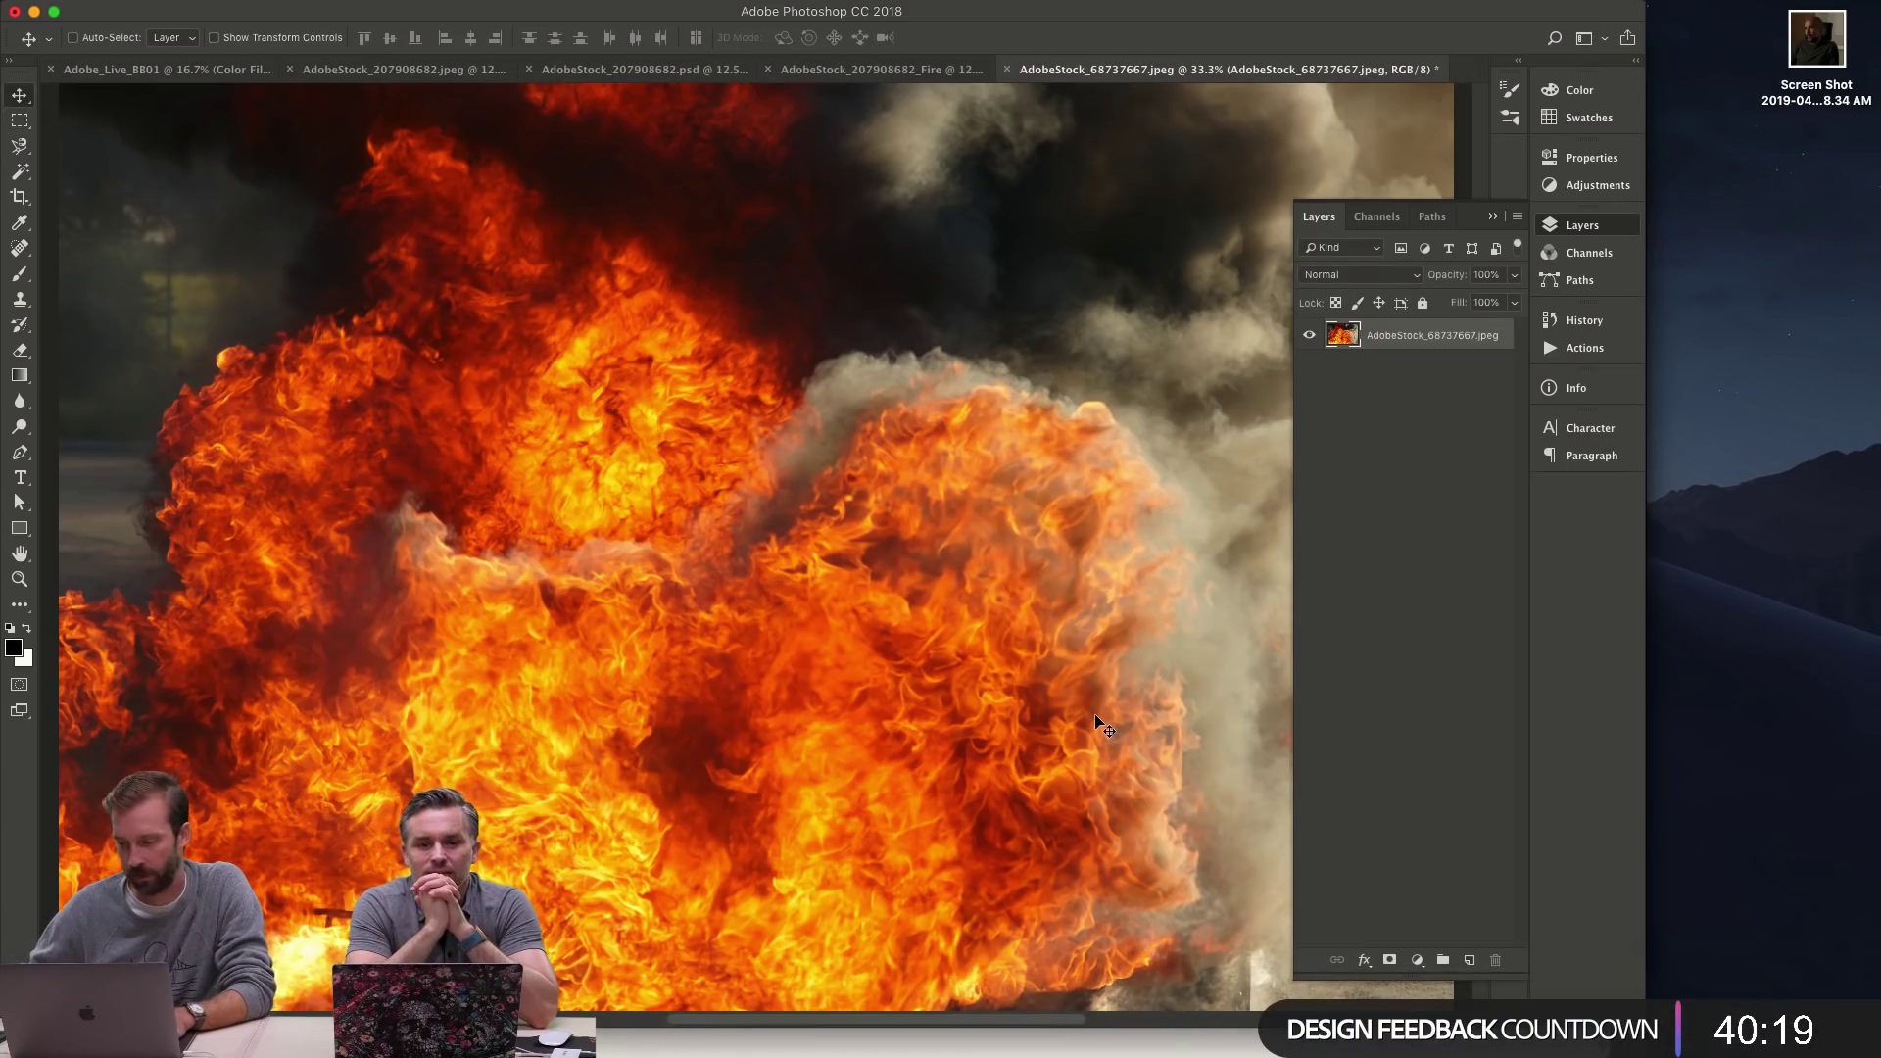
left_click_drag(946, 577, 783, 697)
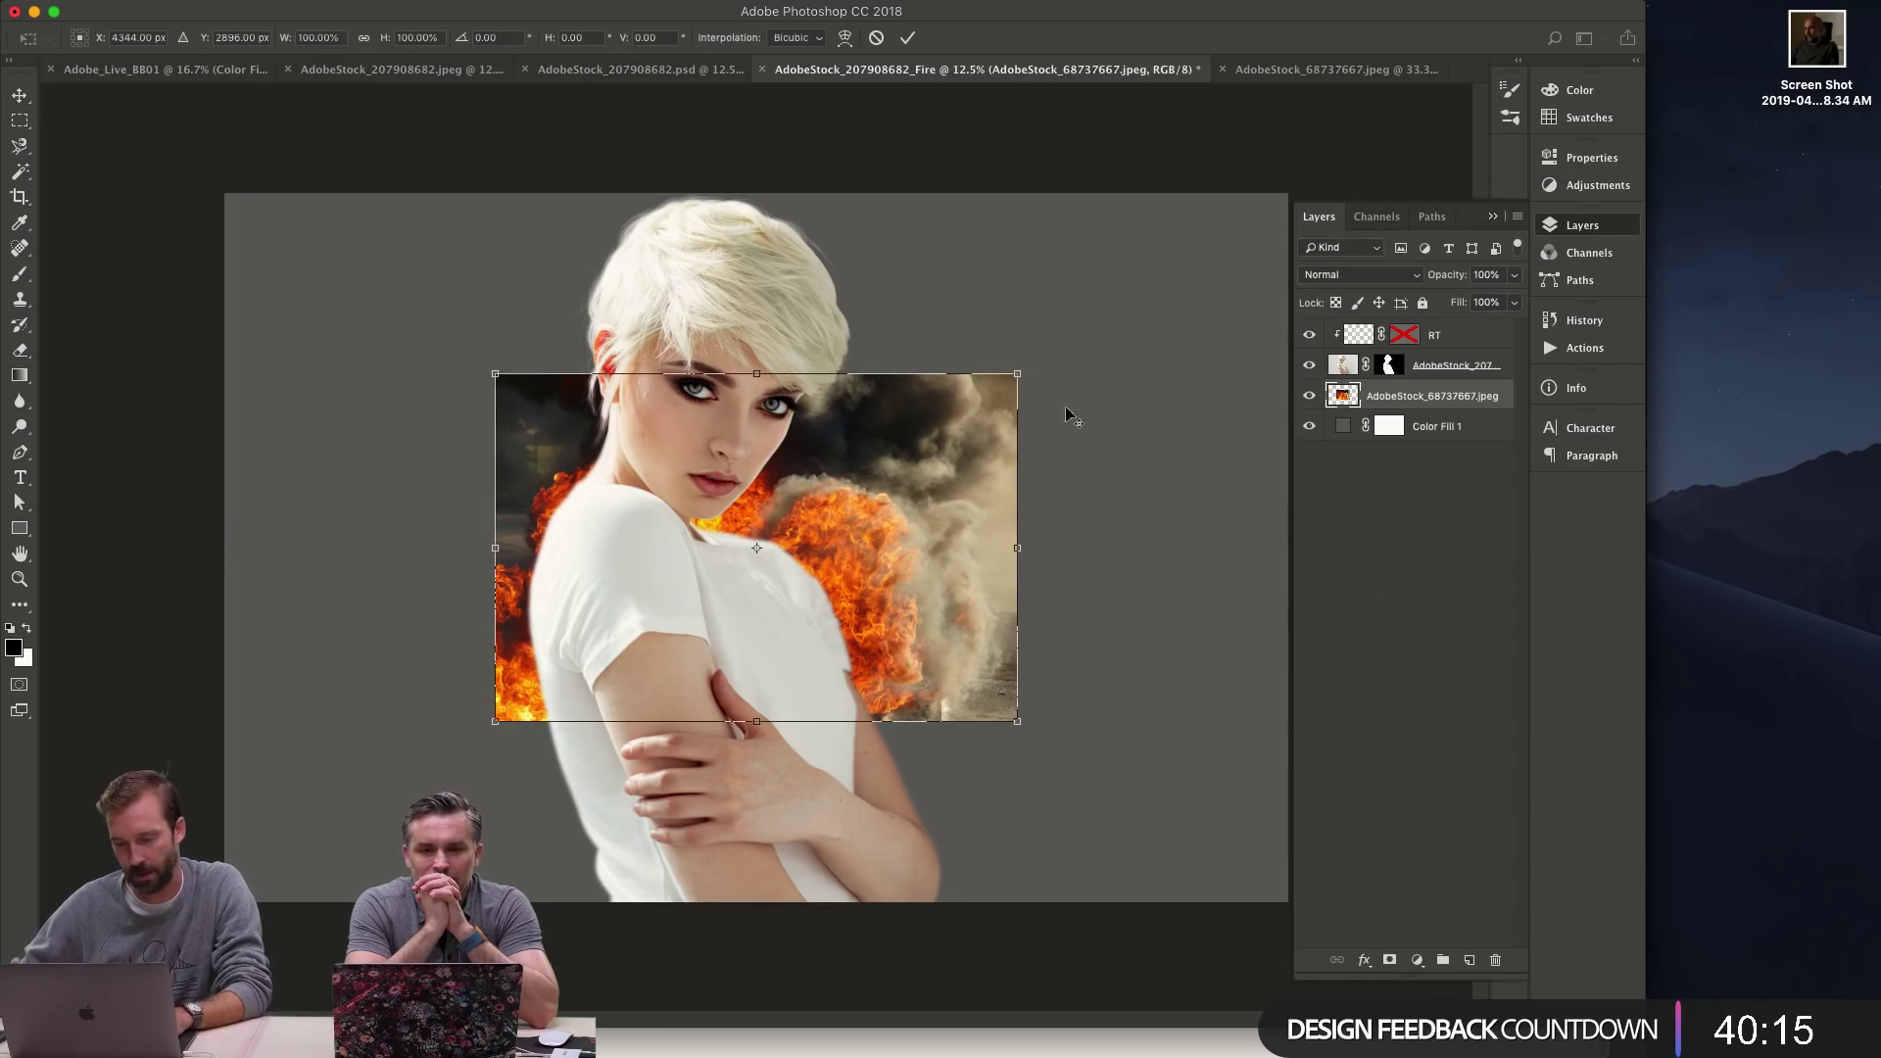
- Scale the fire photo to about 294% and position it to fill the canvas behind the portrait
key("ctrl+t")
left_click_drag(1024, 380, 1526, 39)
left_click_drag(1068, 451, 1107, 290)
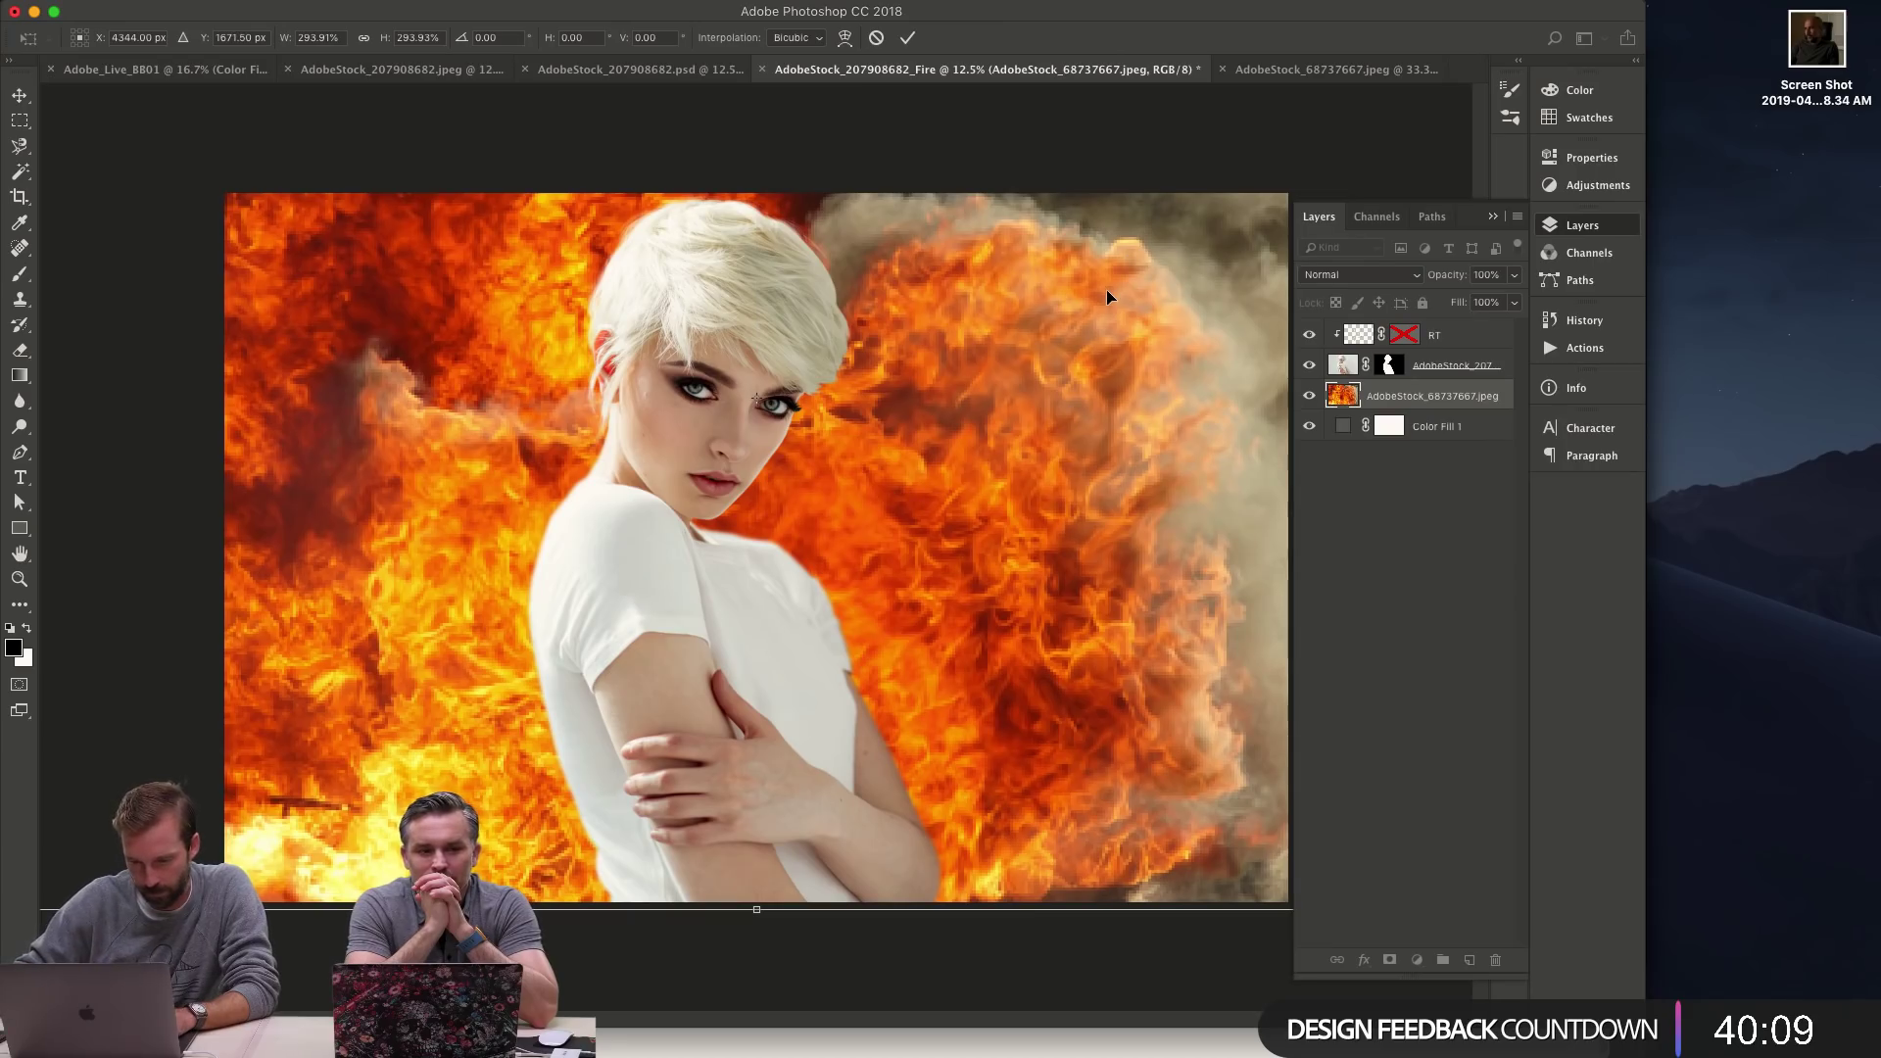
key("Return")
left_click_drag(1025, 558, 956, 548)
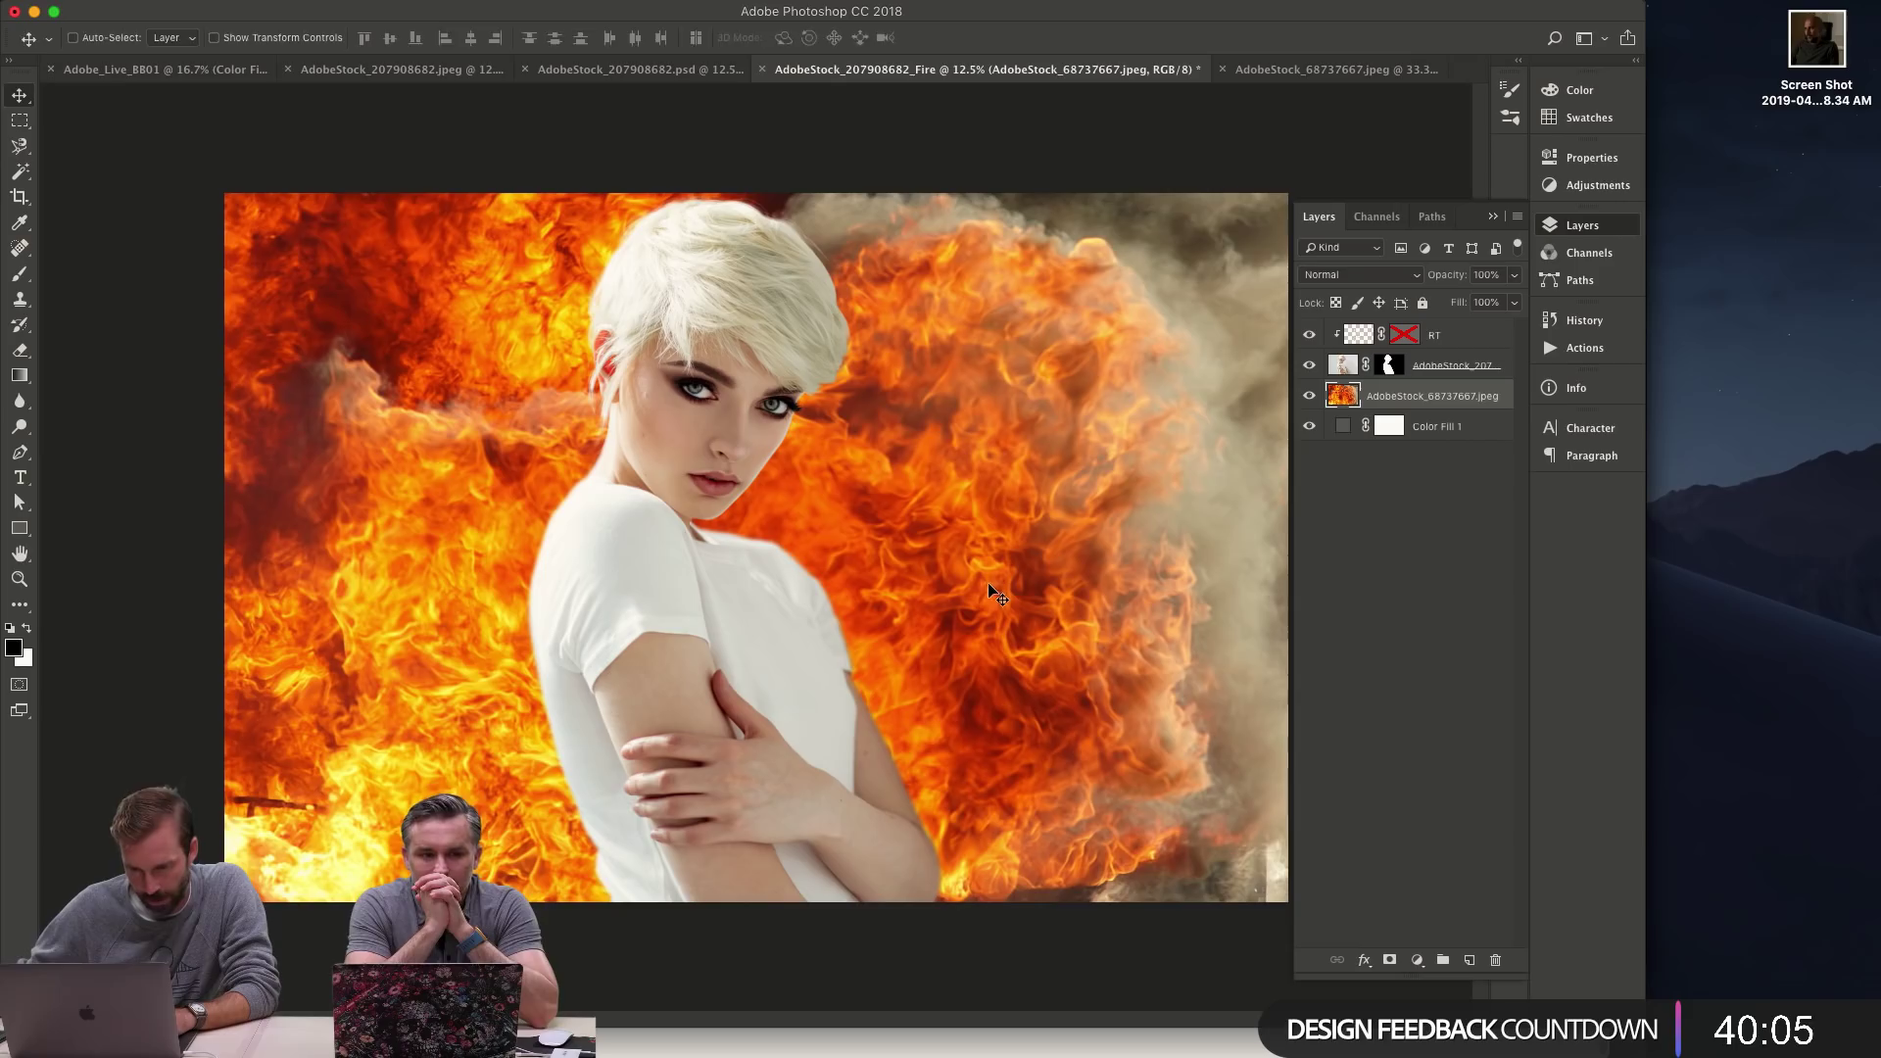
- Add a Curves adjustment clipped above the RT layer, lowering the RGB midtones and slightly reducing the white point to darken the portrait
key("z")
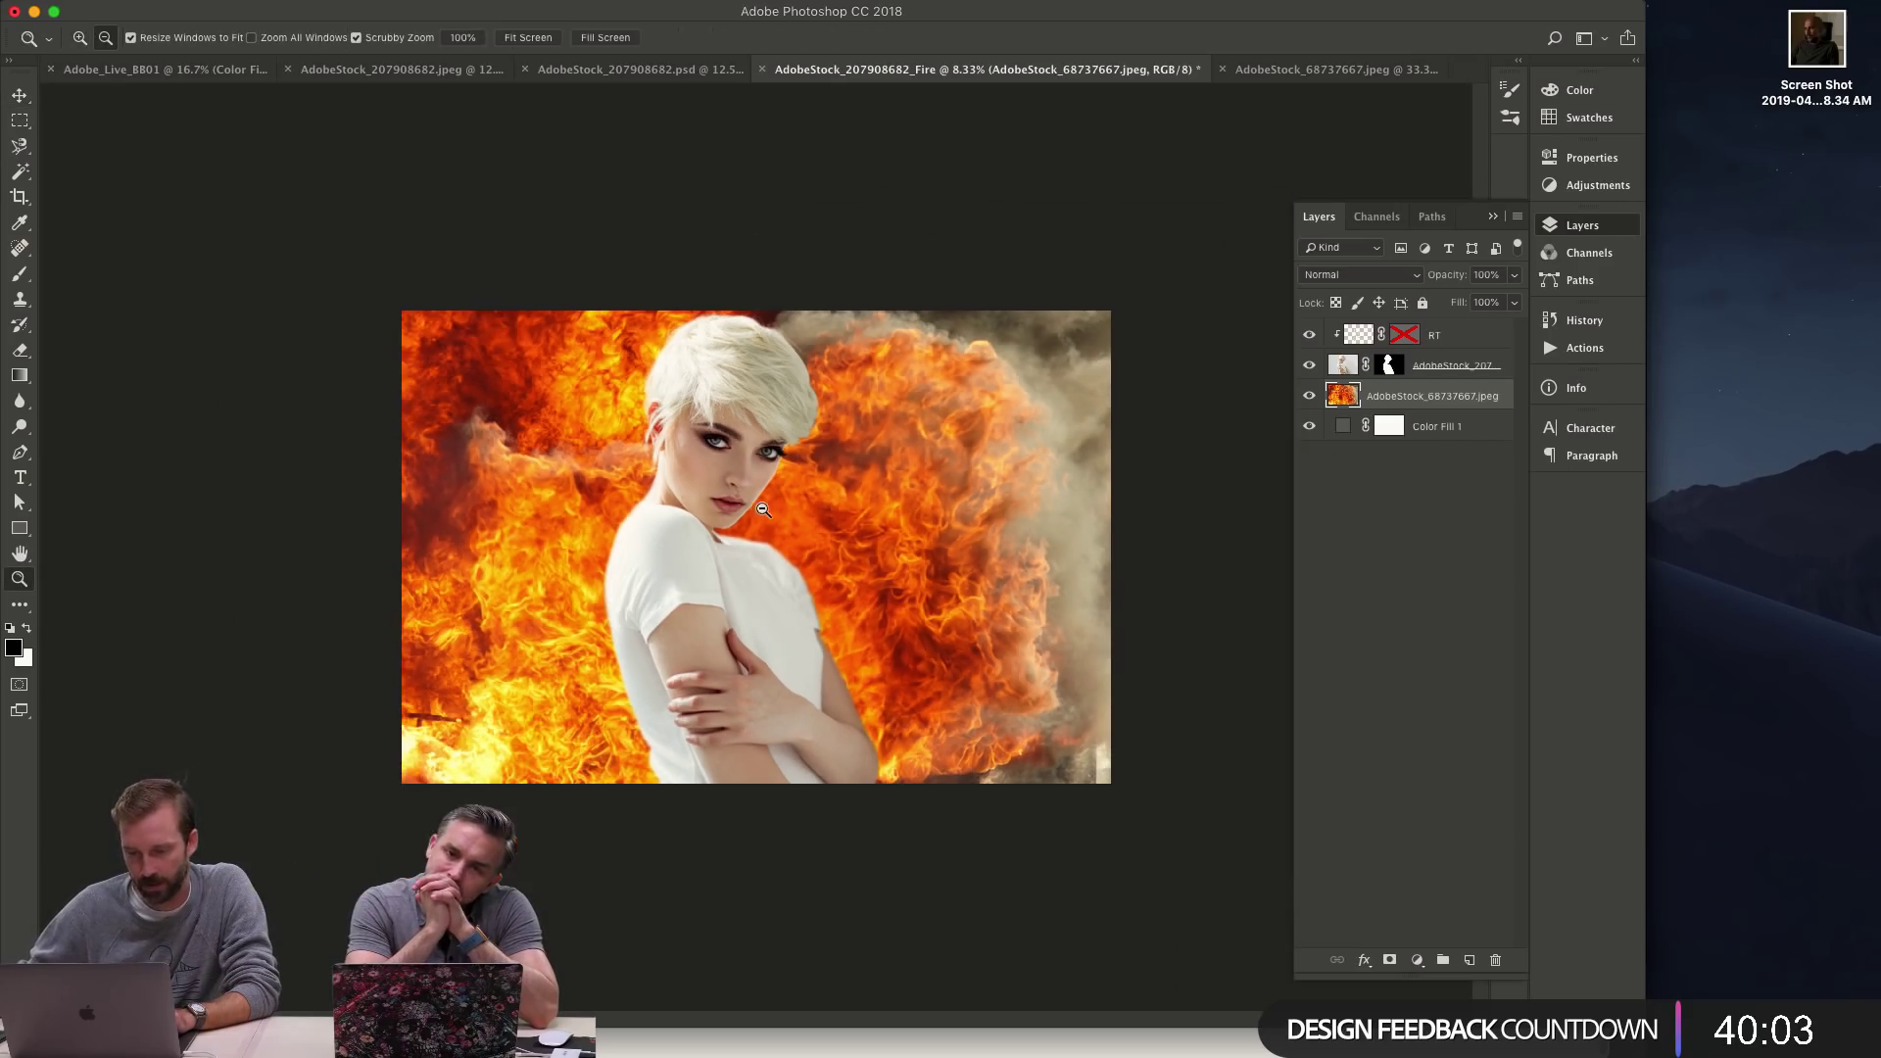
left_click(761, 566, "alt")
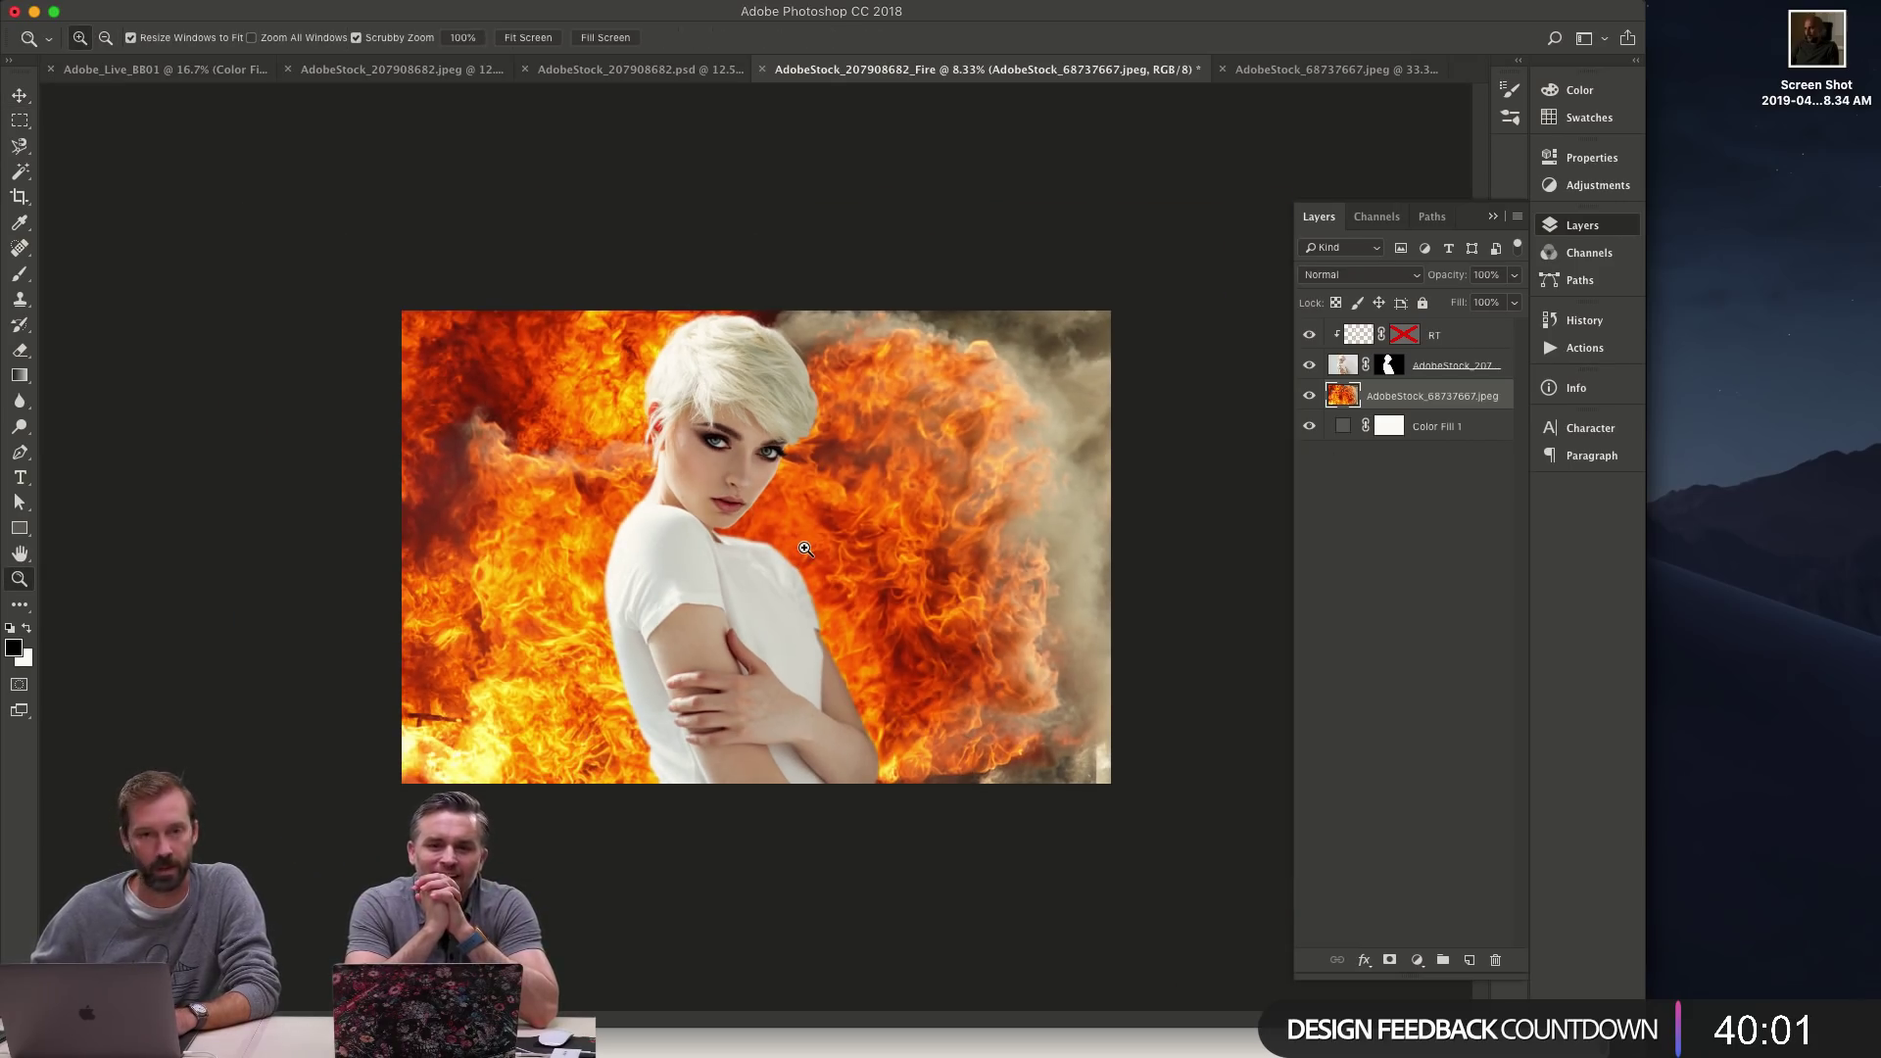
left_click(1456, 343)
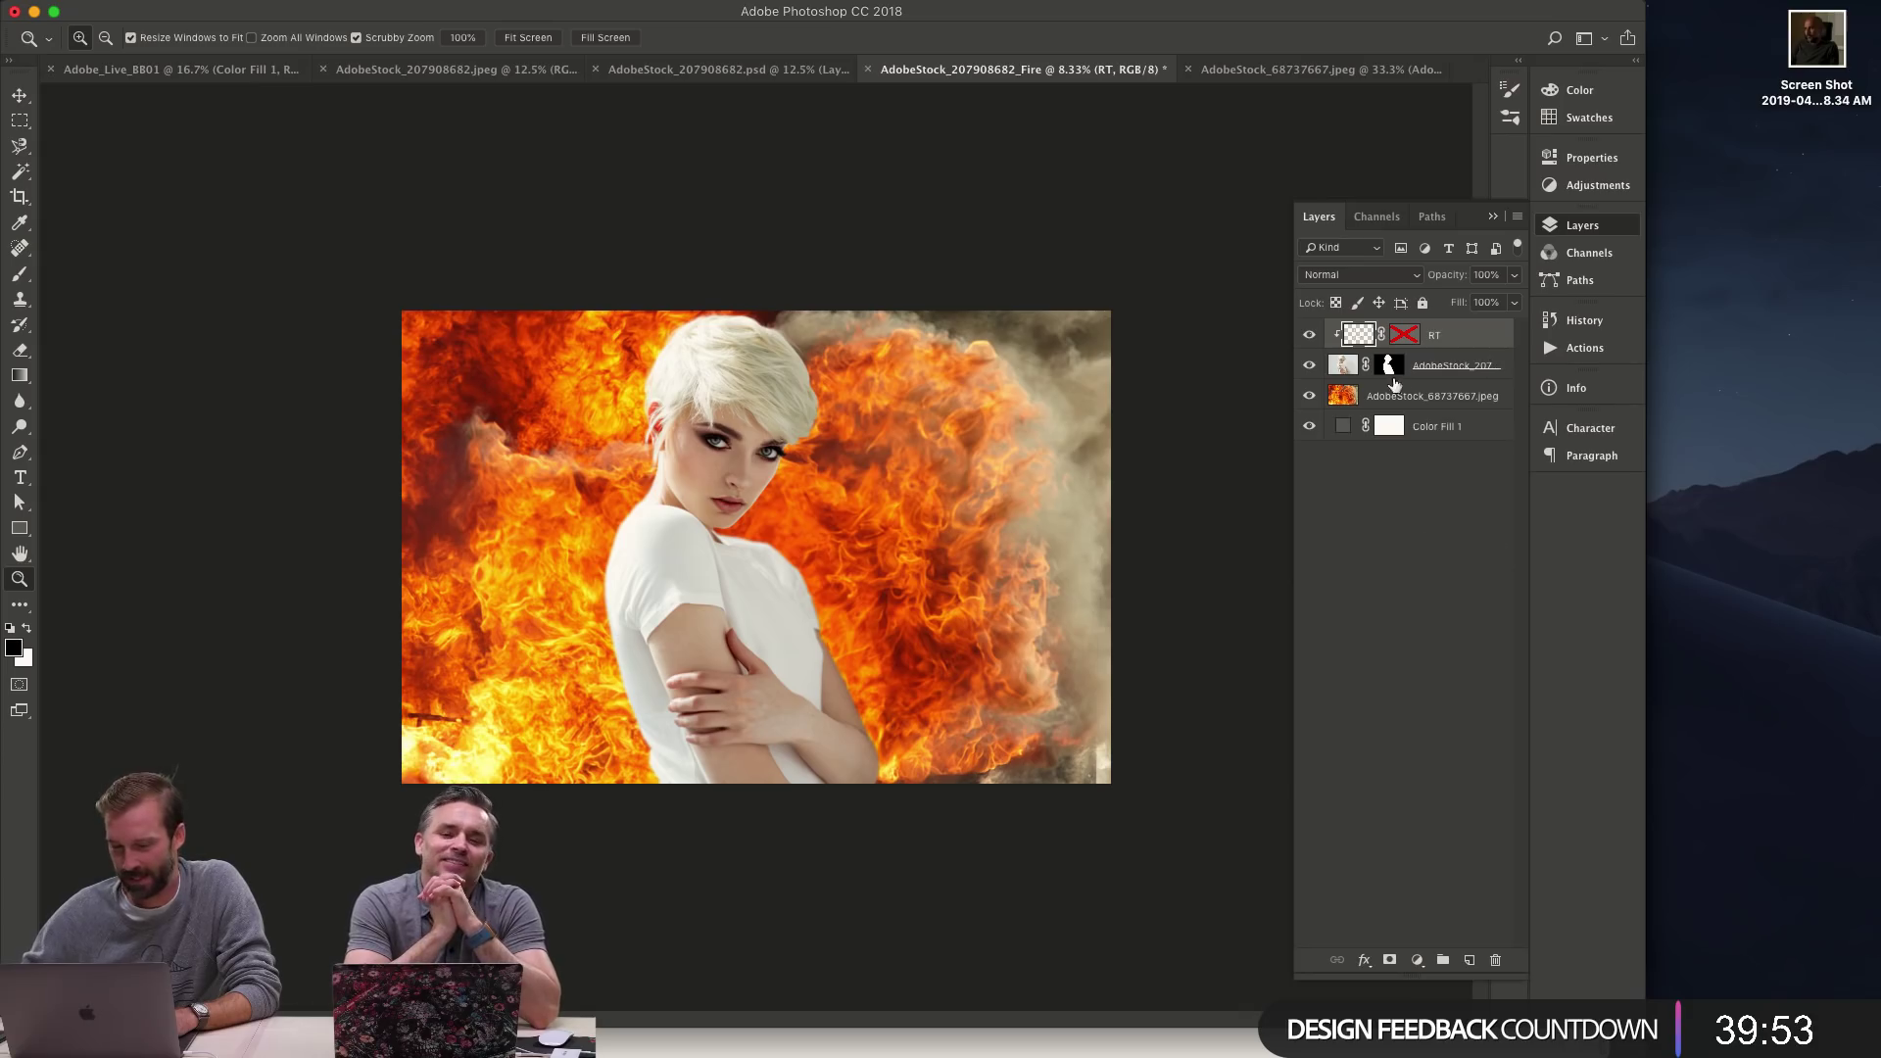
left_click(1378, 218)
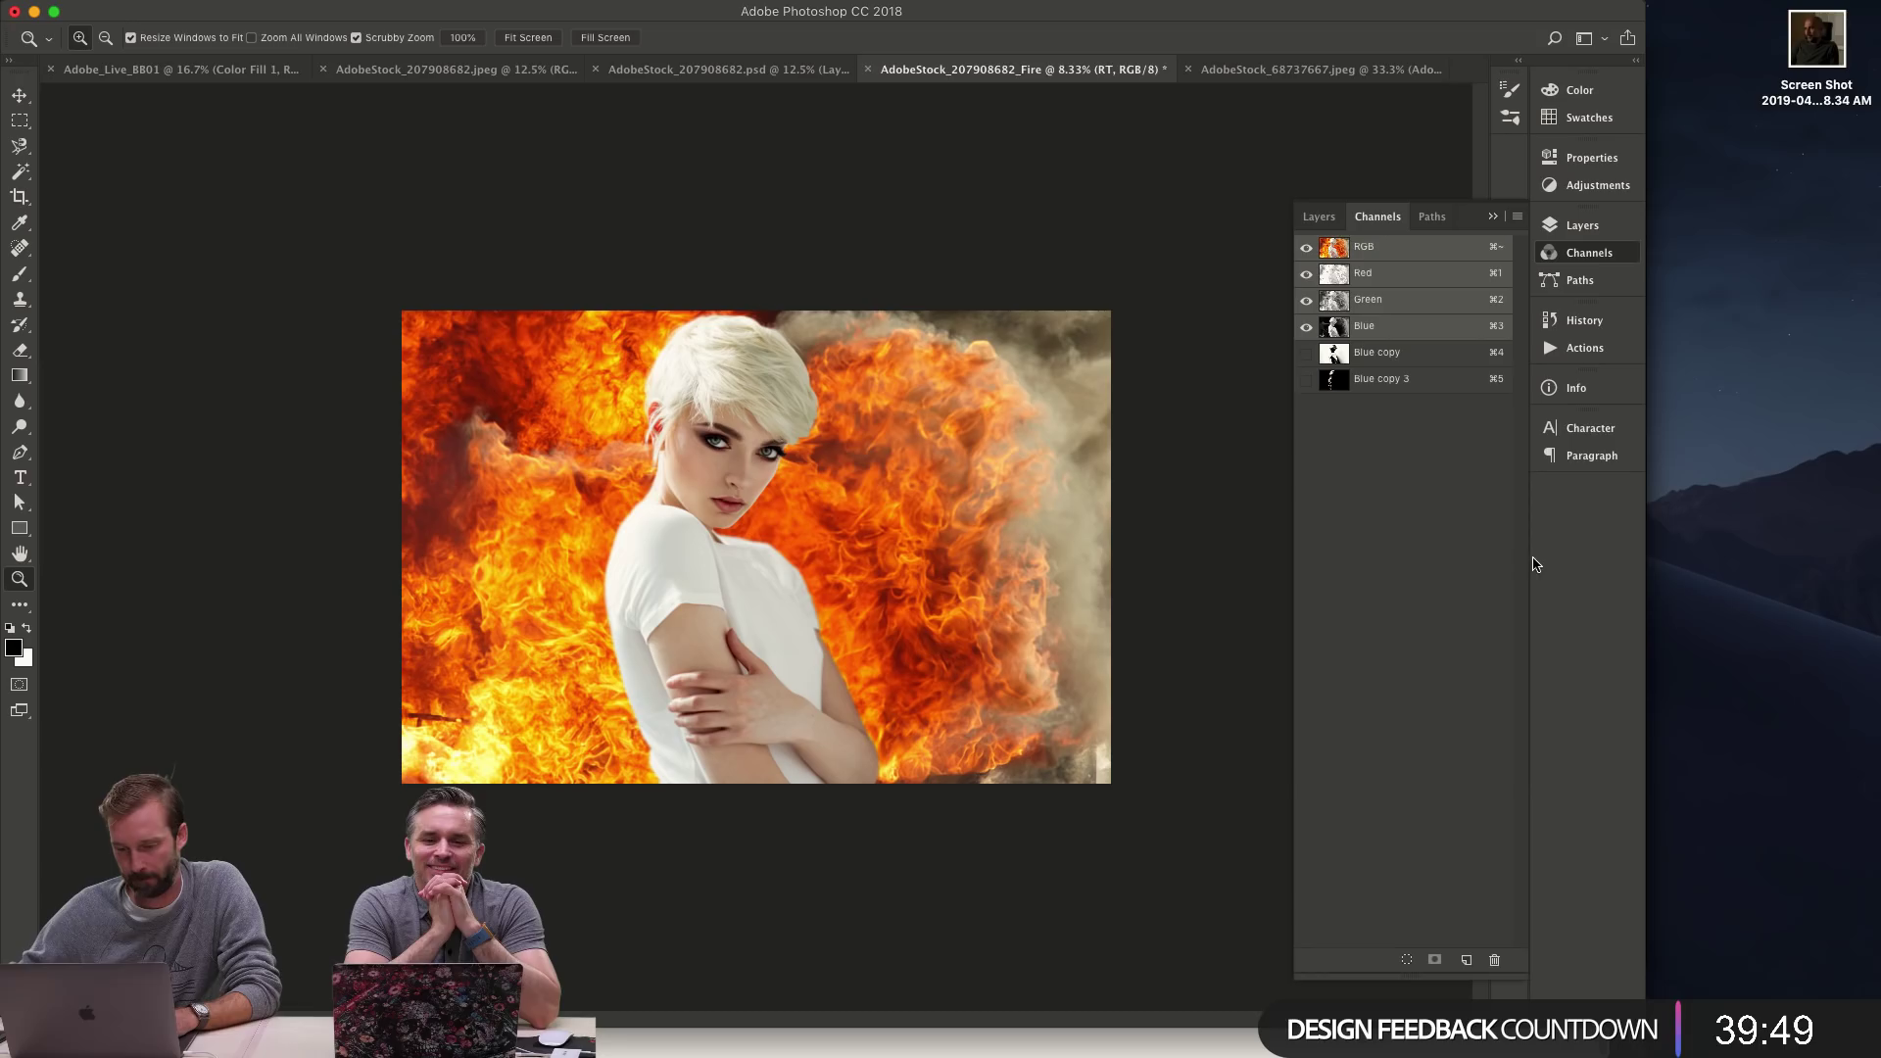
left_click(1319, 217)
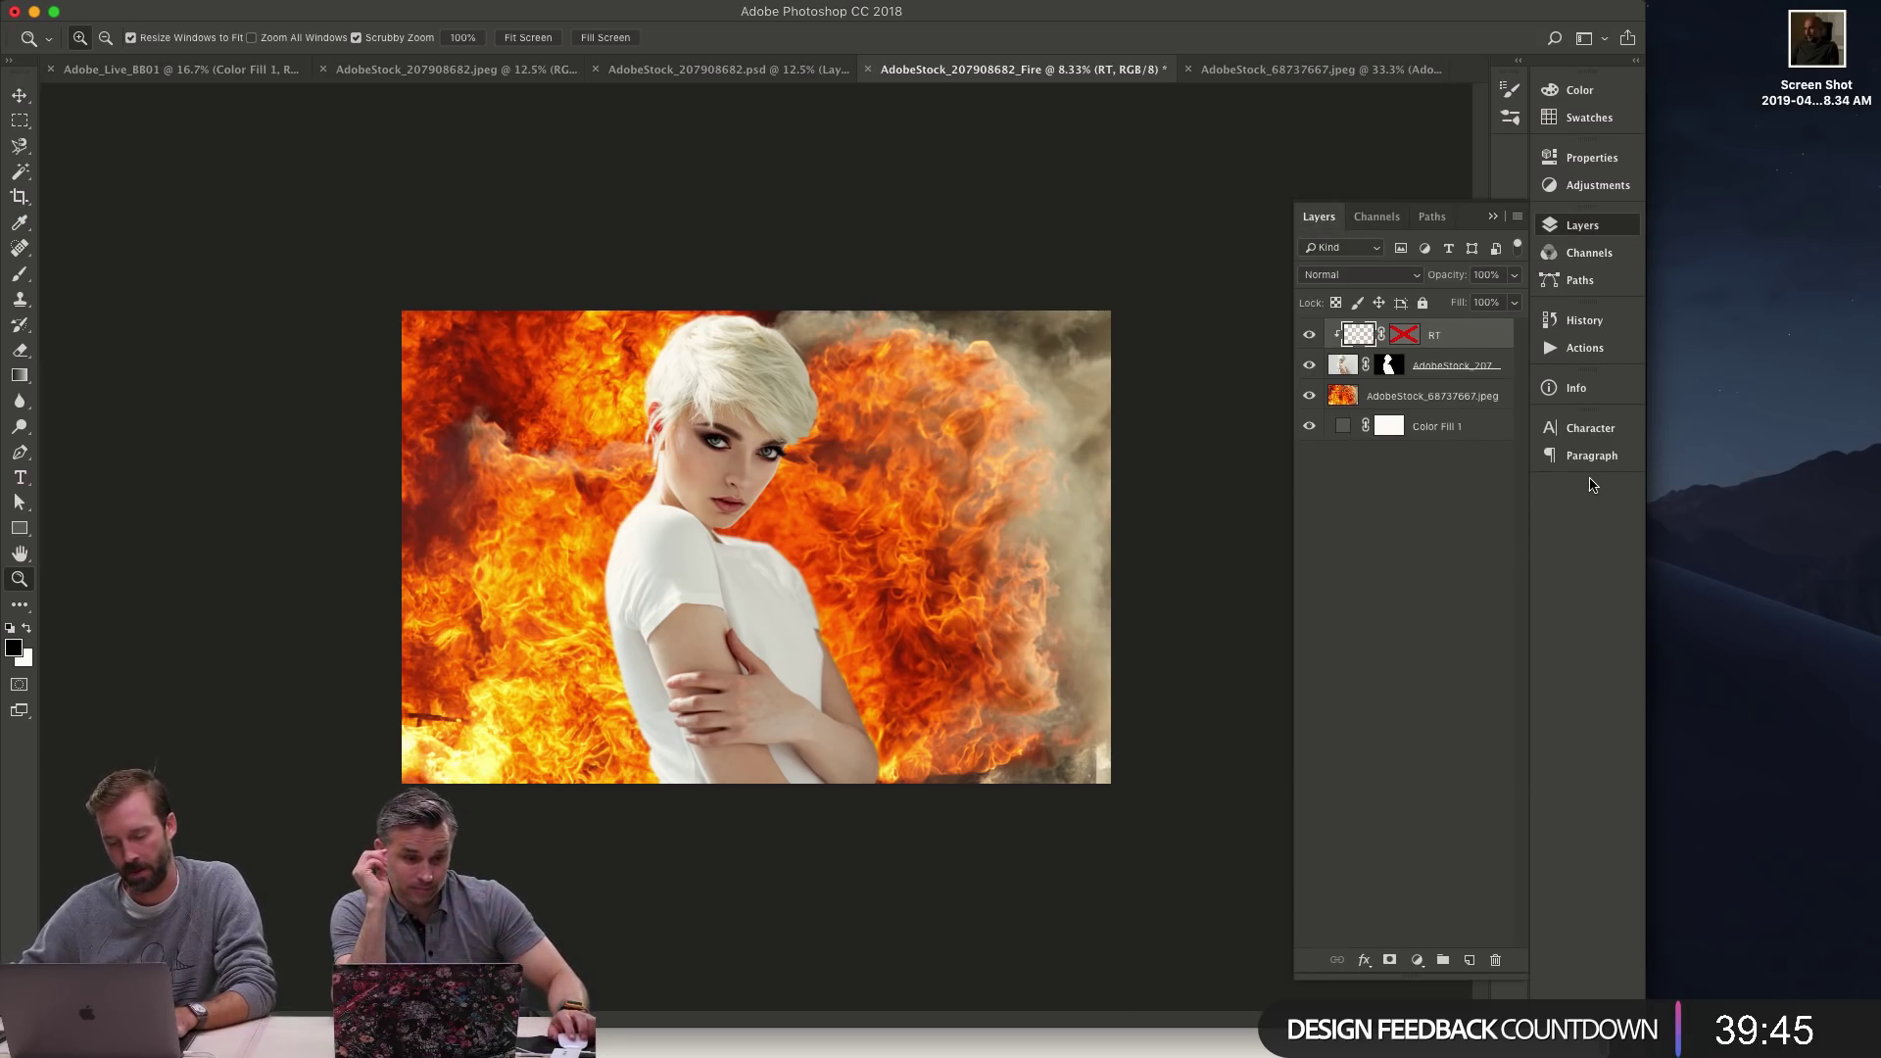
key("super+m")
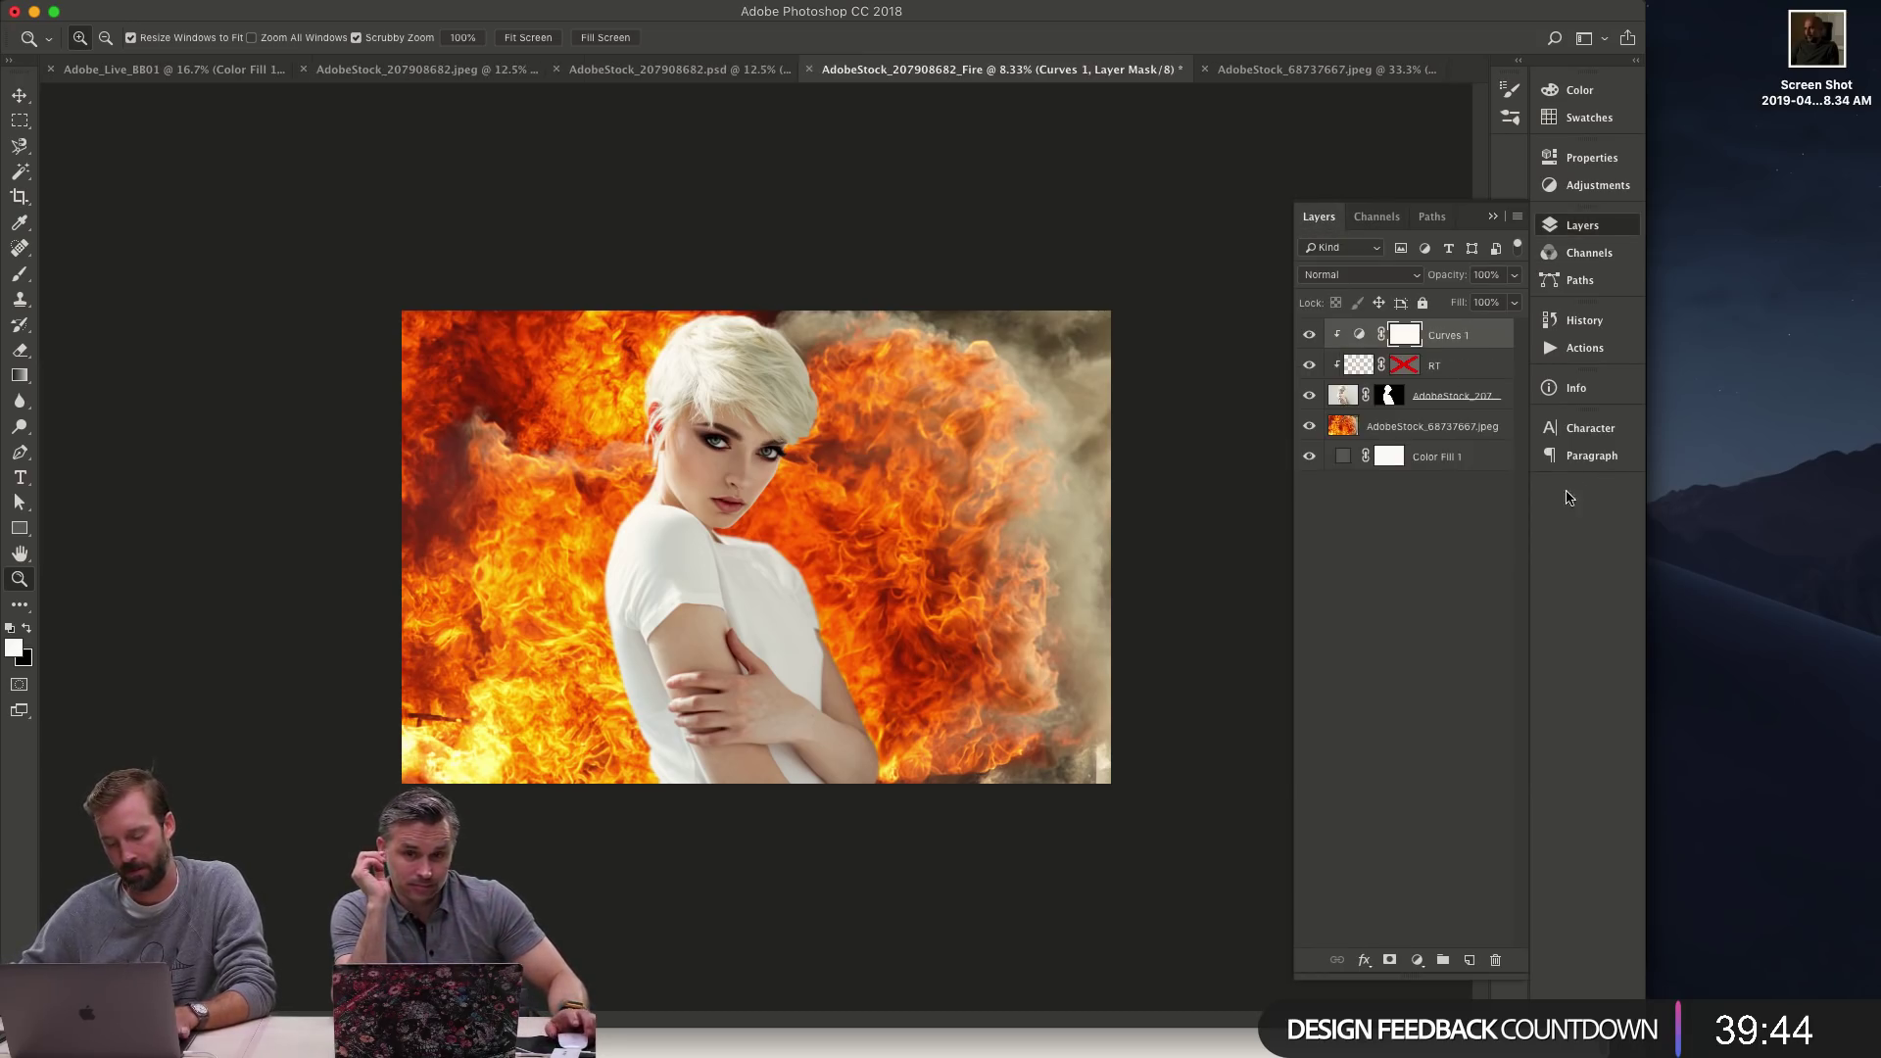
double_click(1360, 336)
left_click_drag(1394, 358, 1407, 389)
left_click_drag(1493, 267, 1495, 275)
left_click_drag(1409, 395, 1407, 393)
- Raise the midtones of the Green and Red channels in the portrait's Curves adjustment for a warmer tint
key("alt+3")
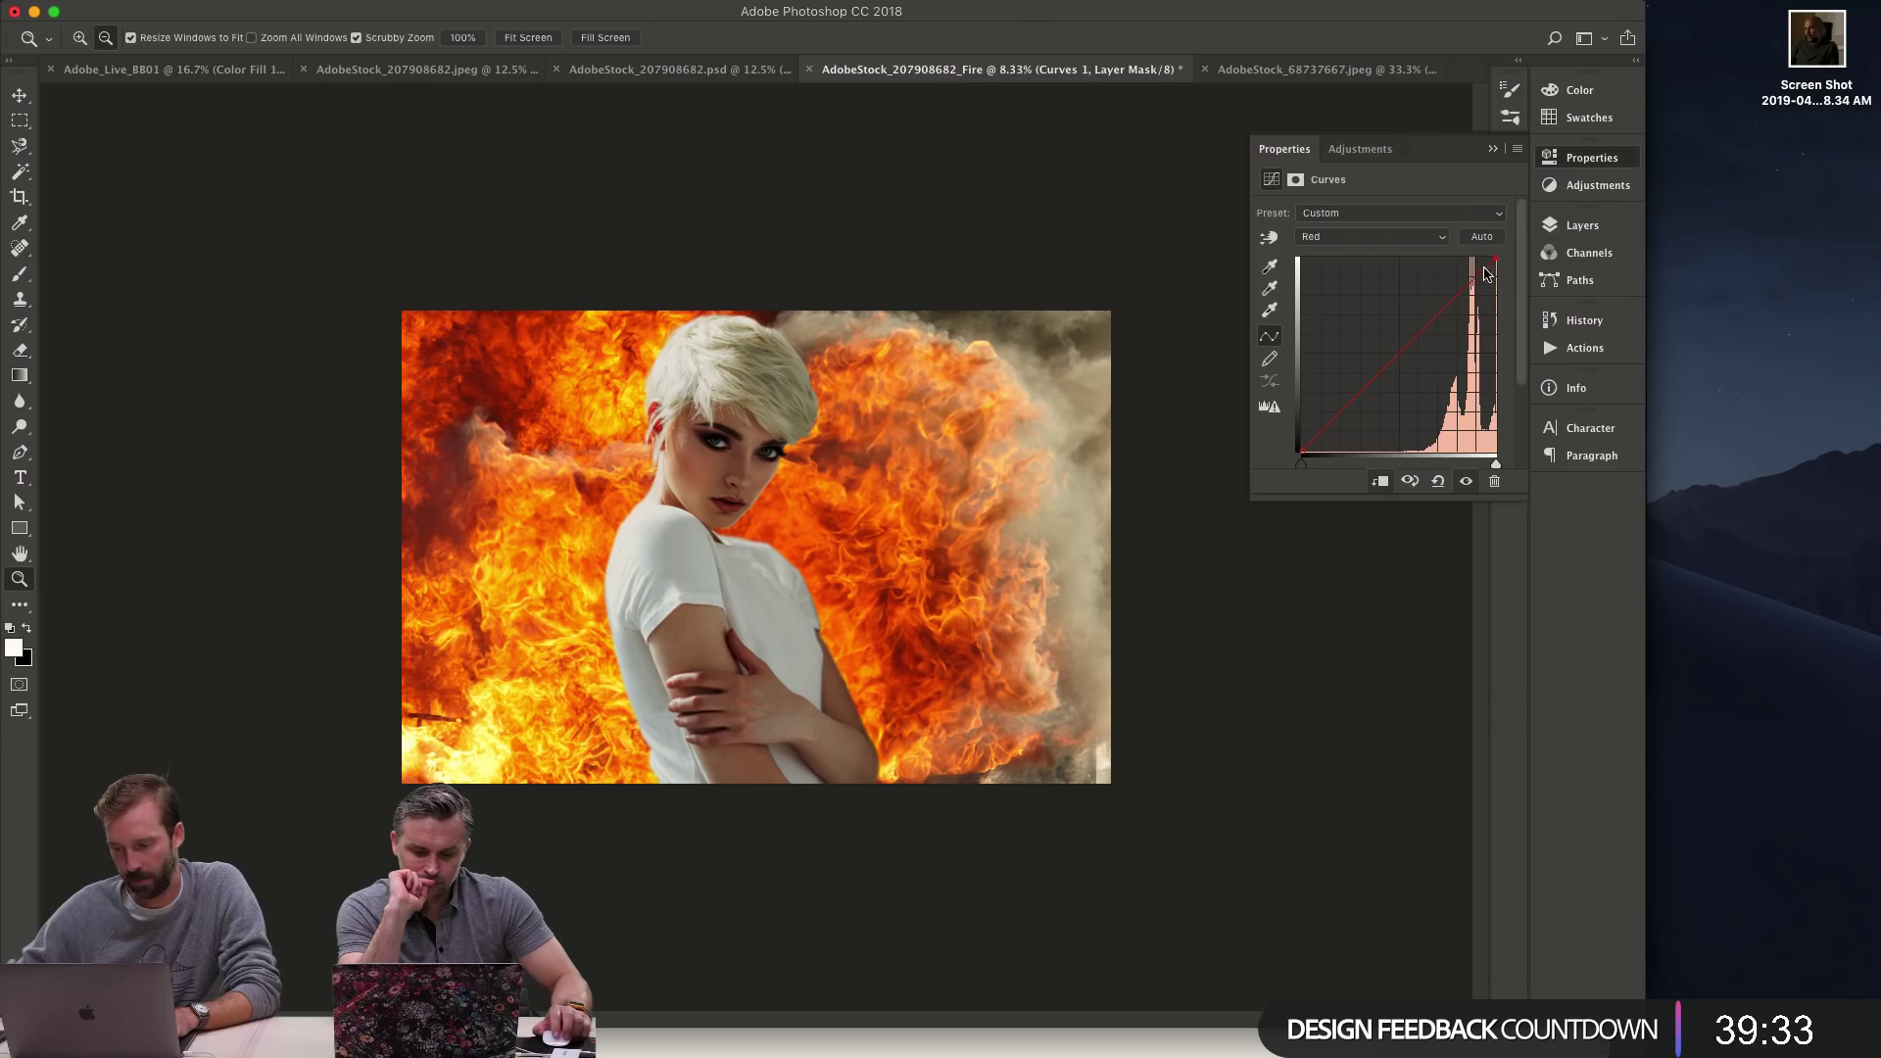
key("alt+4")
key("alt+5")
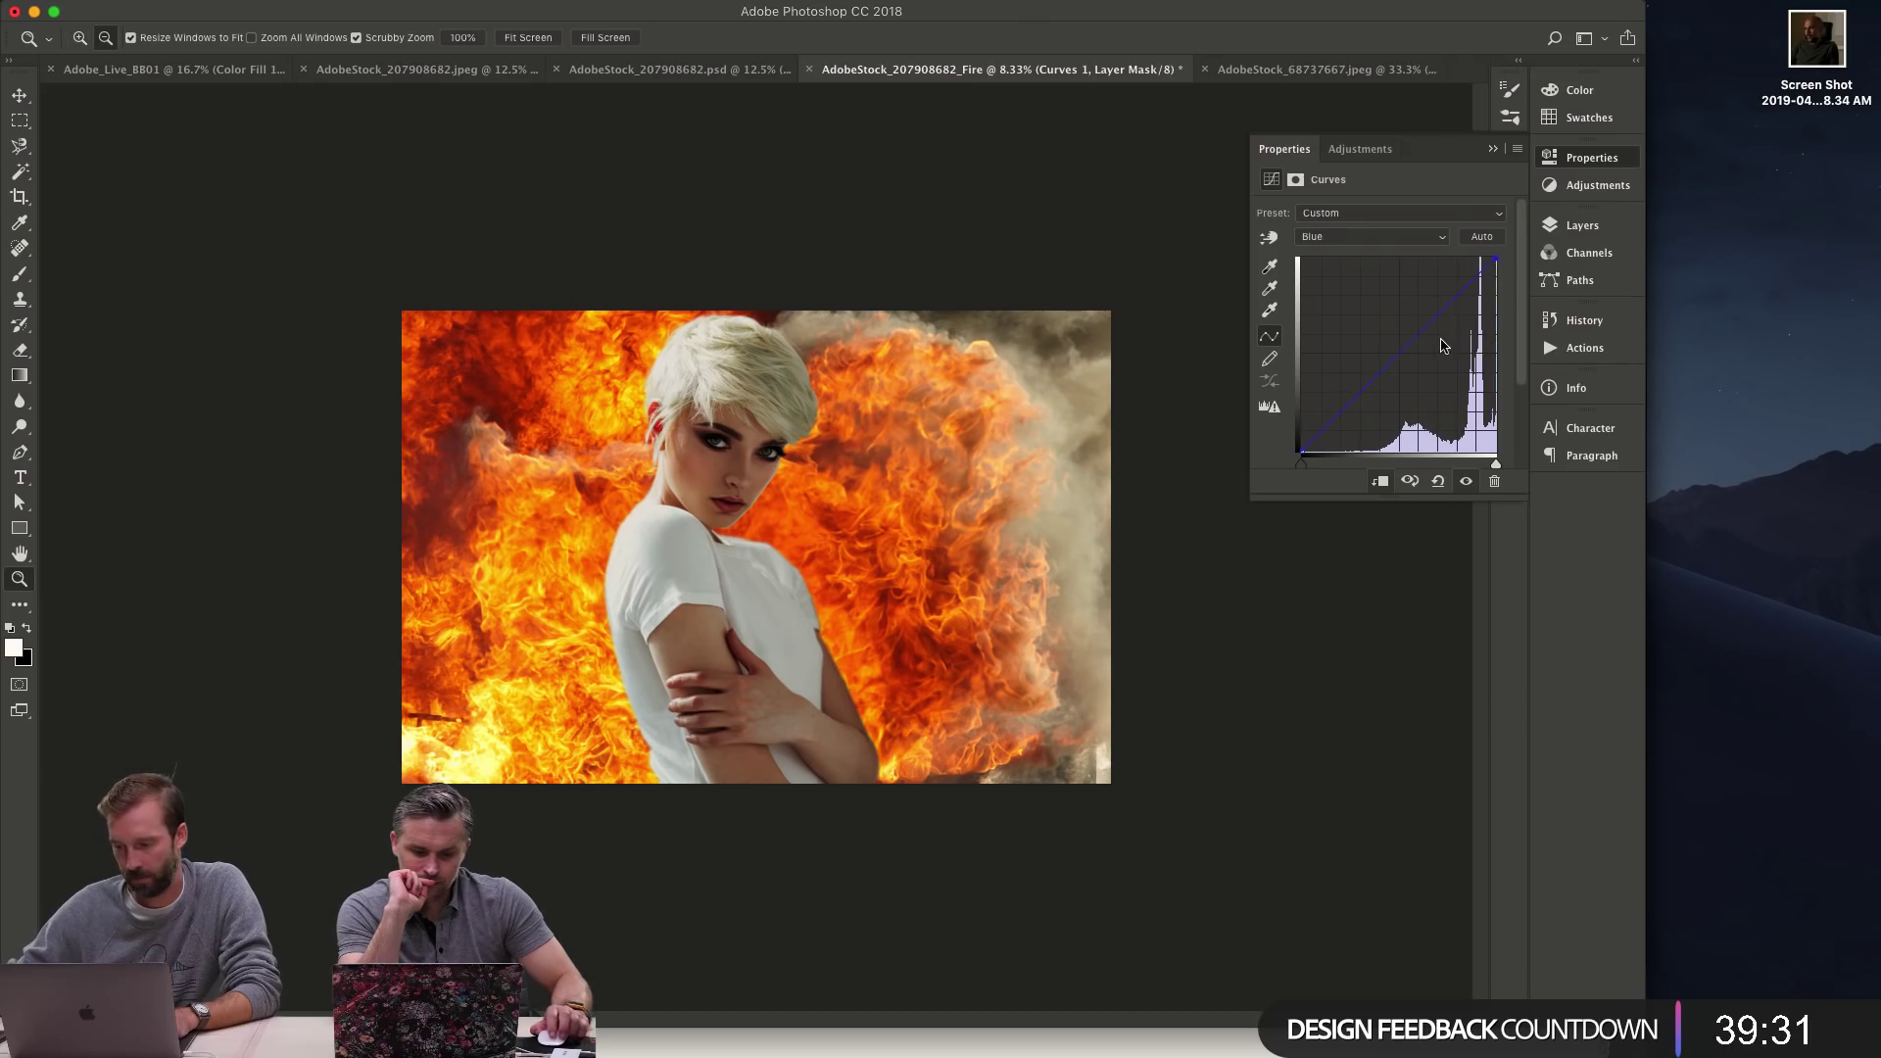
key("alt+4")
key("alt+3")
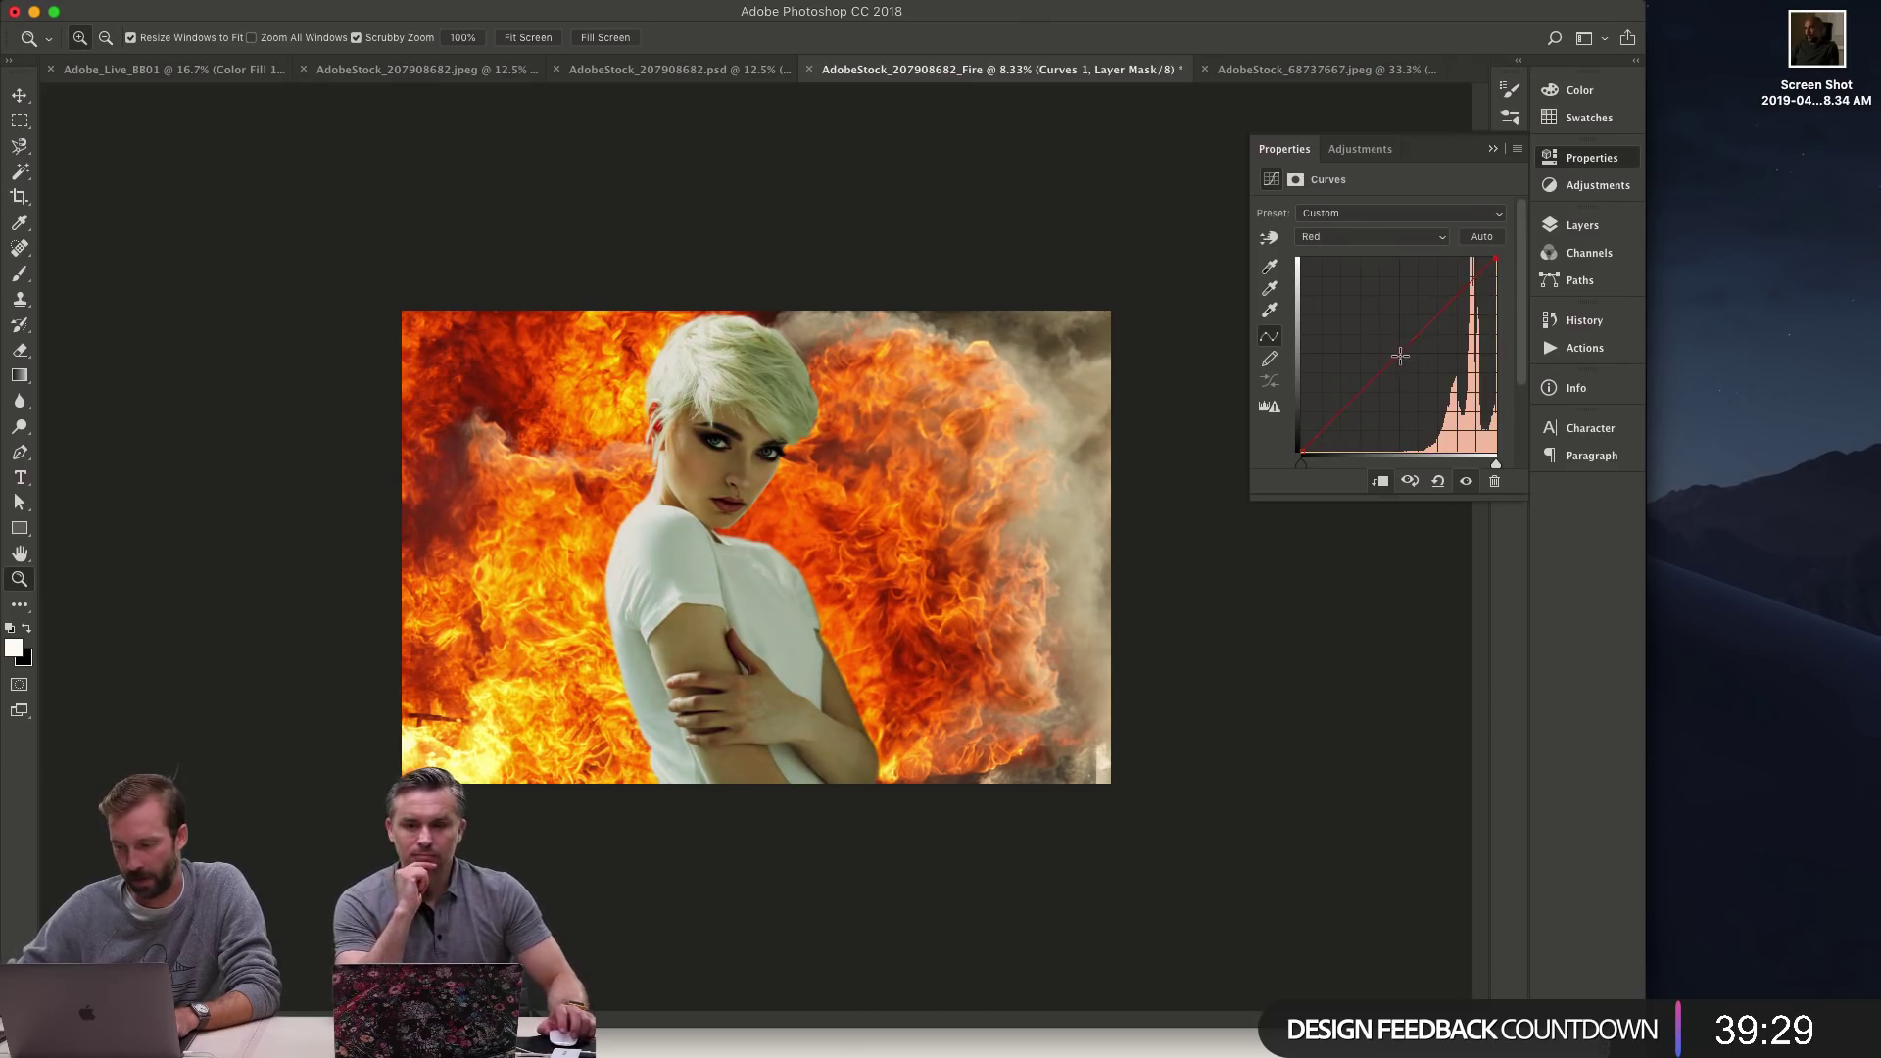
left_click_drag(1400, 356, 1384, 339)
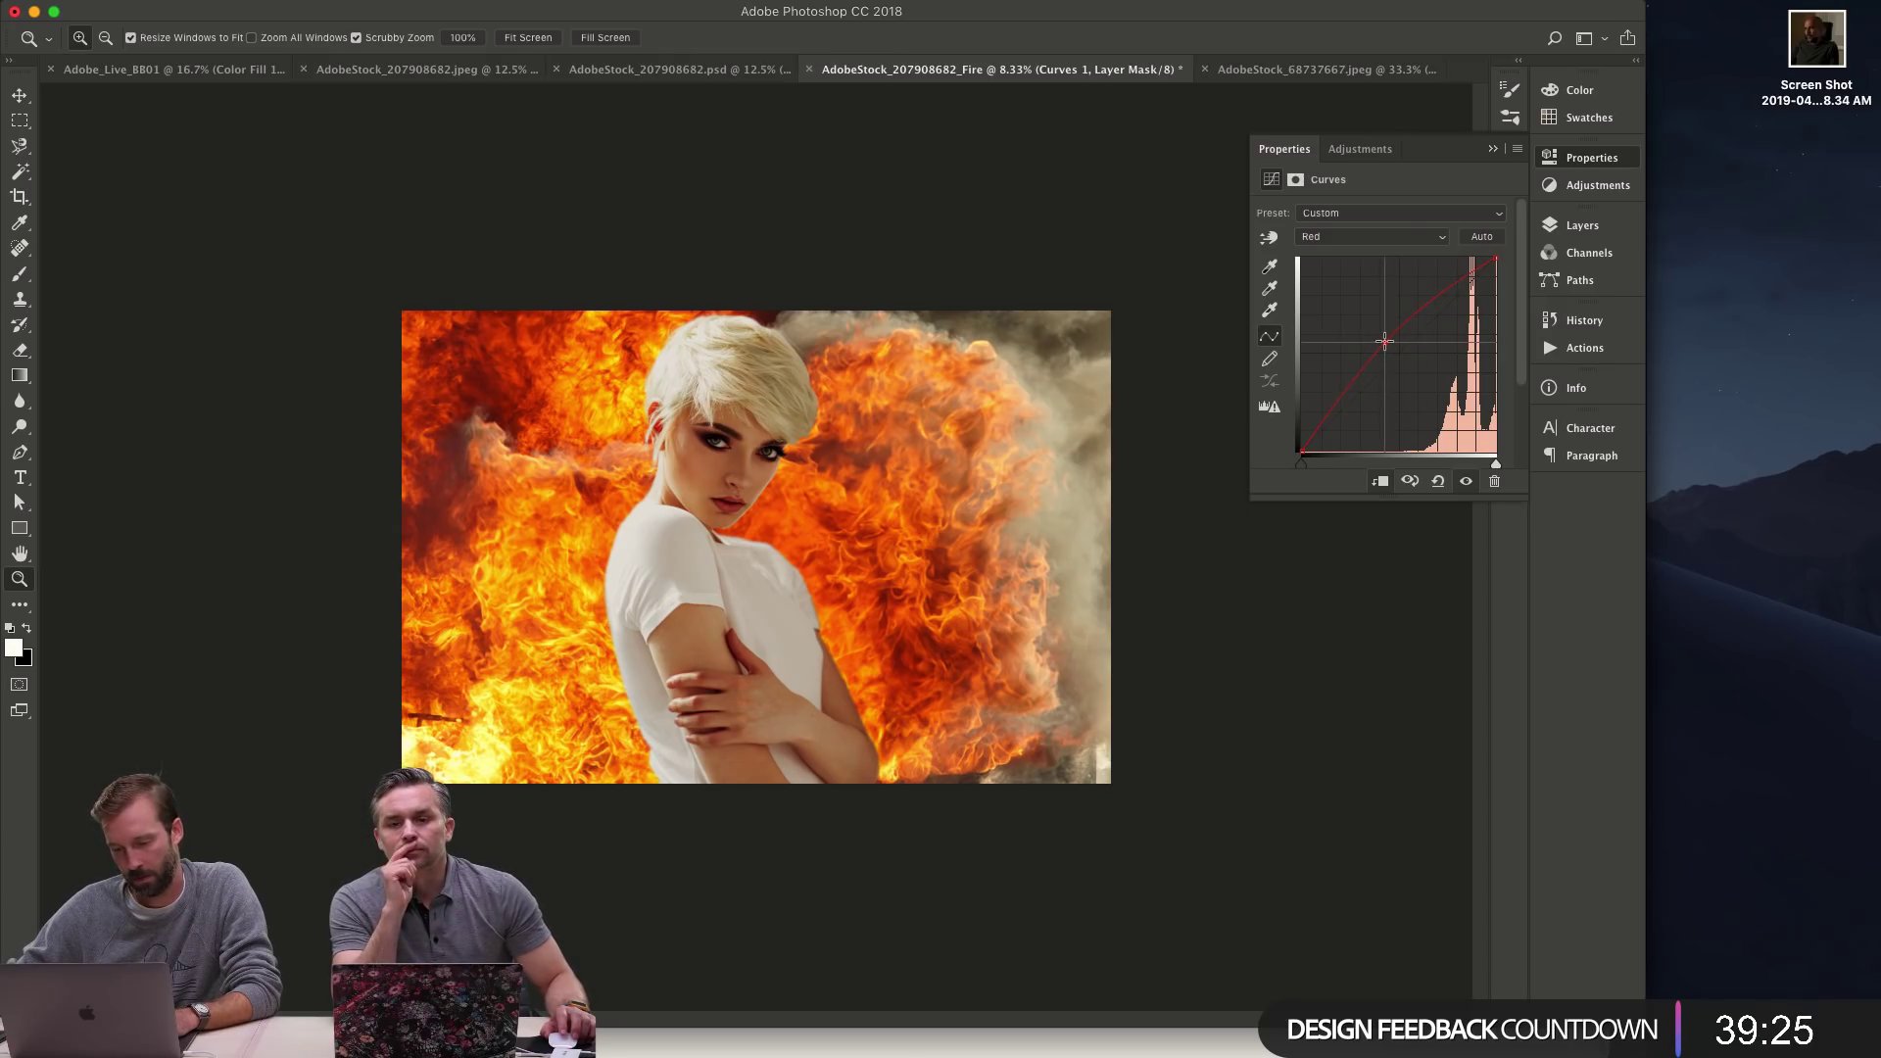
- Darken the portrait further on the RGB curve by lowering the white point and pulling the midtone point down
key("alt+2")
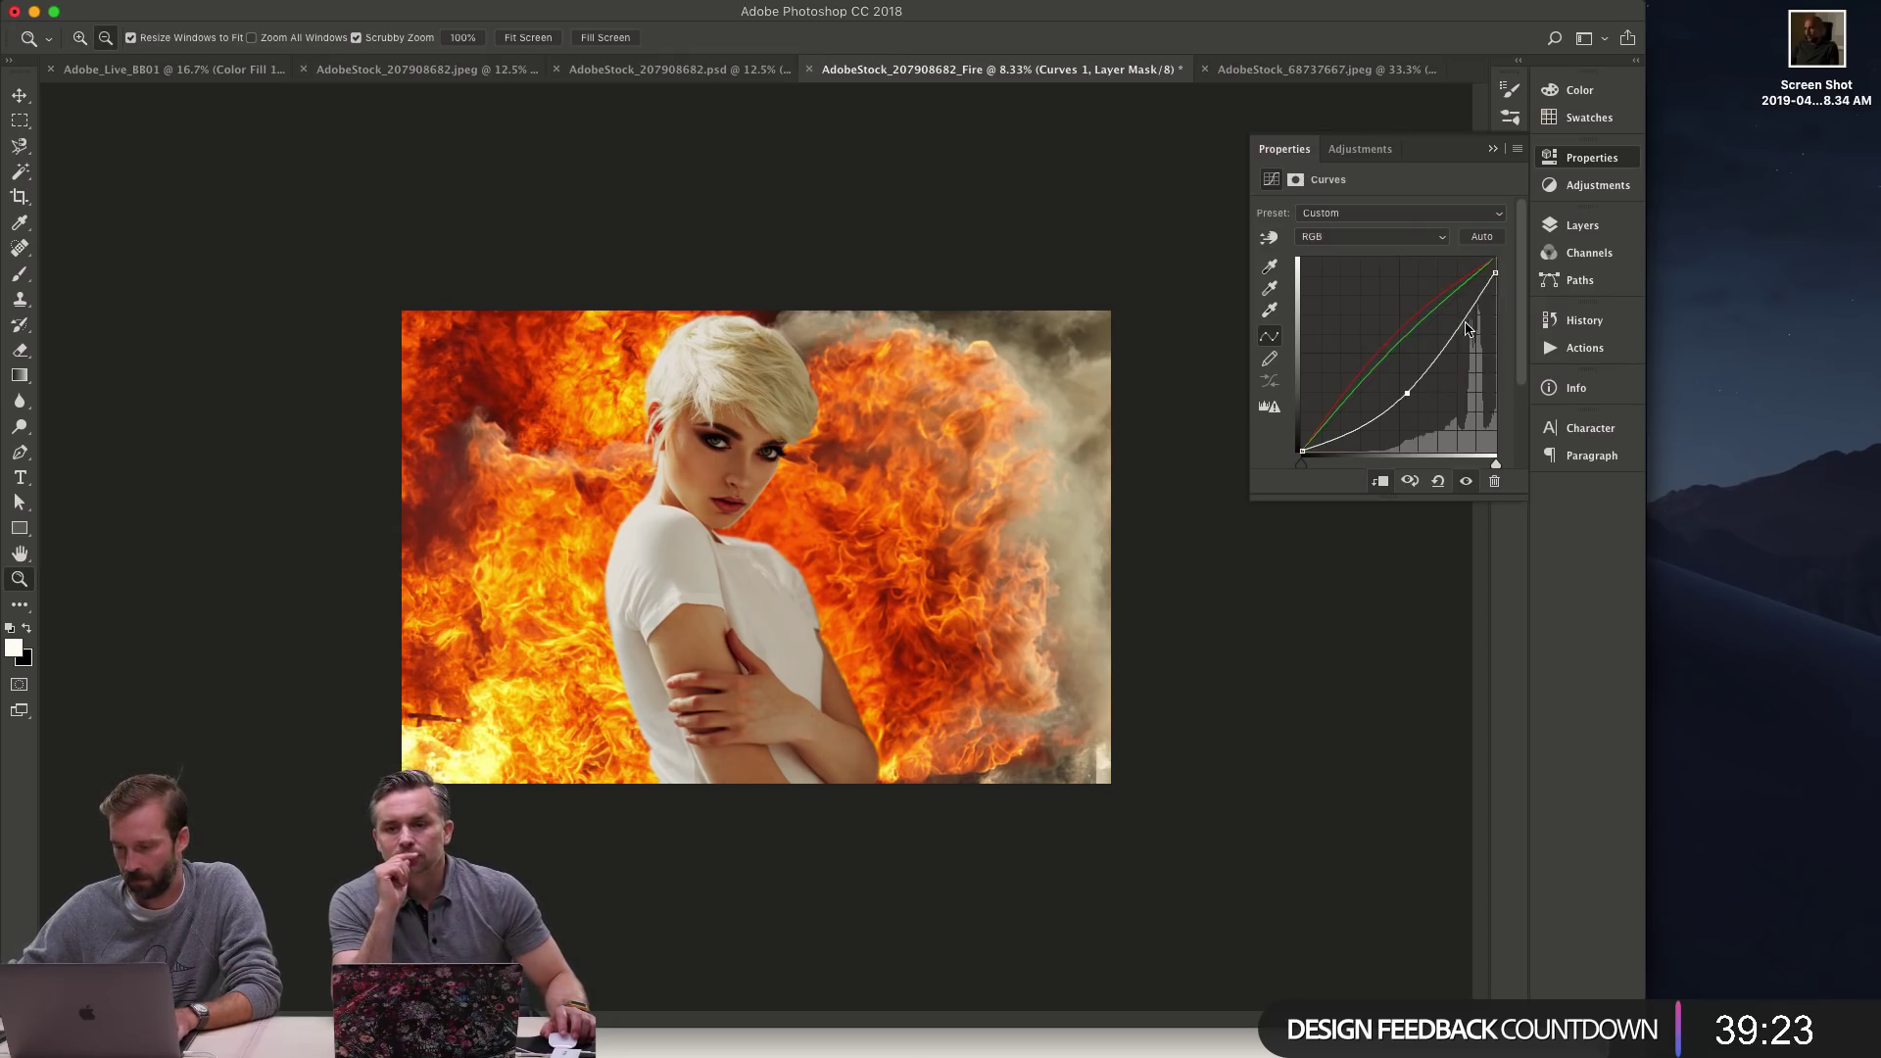
left_click_drag(1485, 285, 1493, 322)
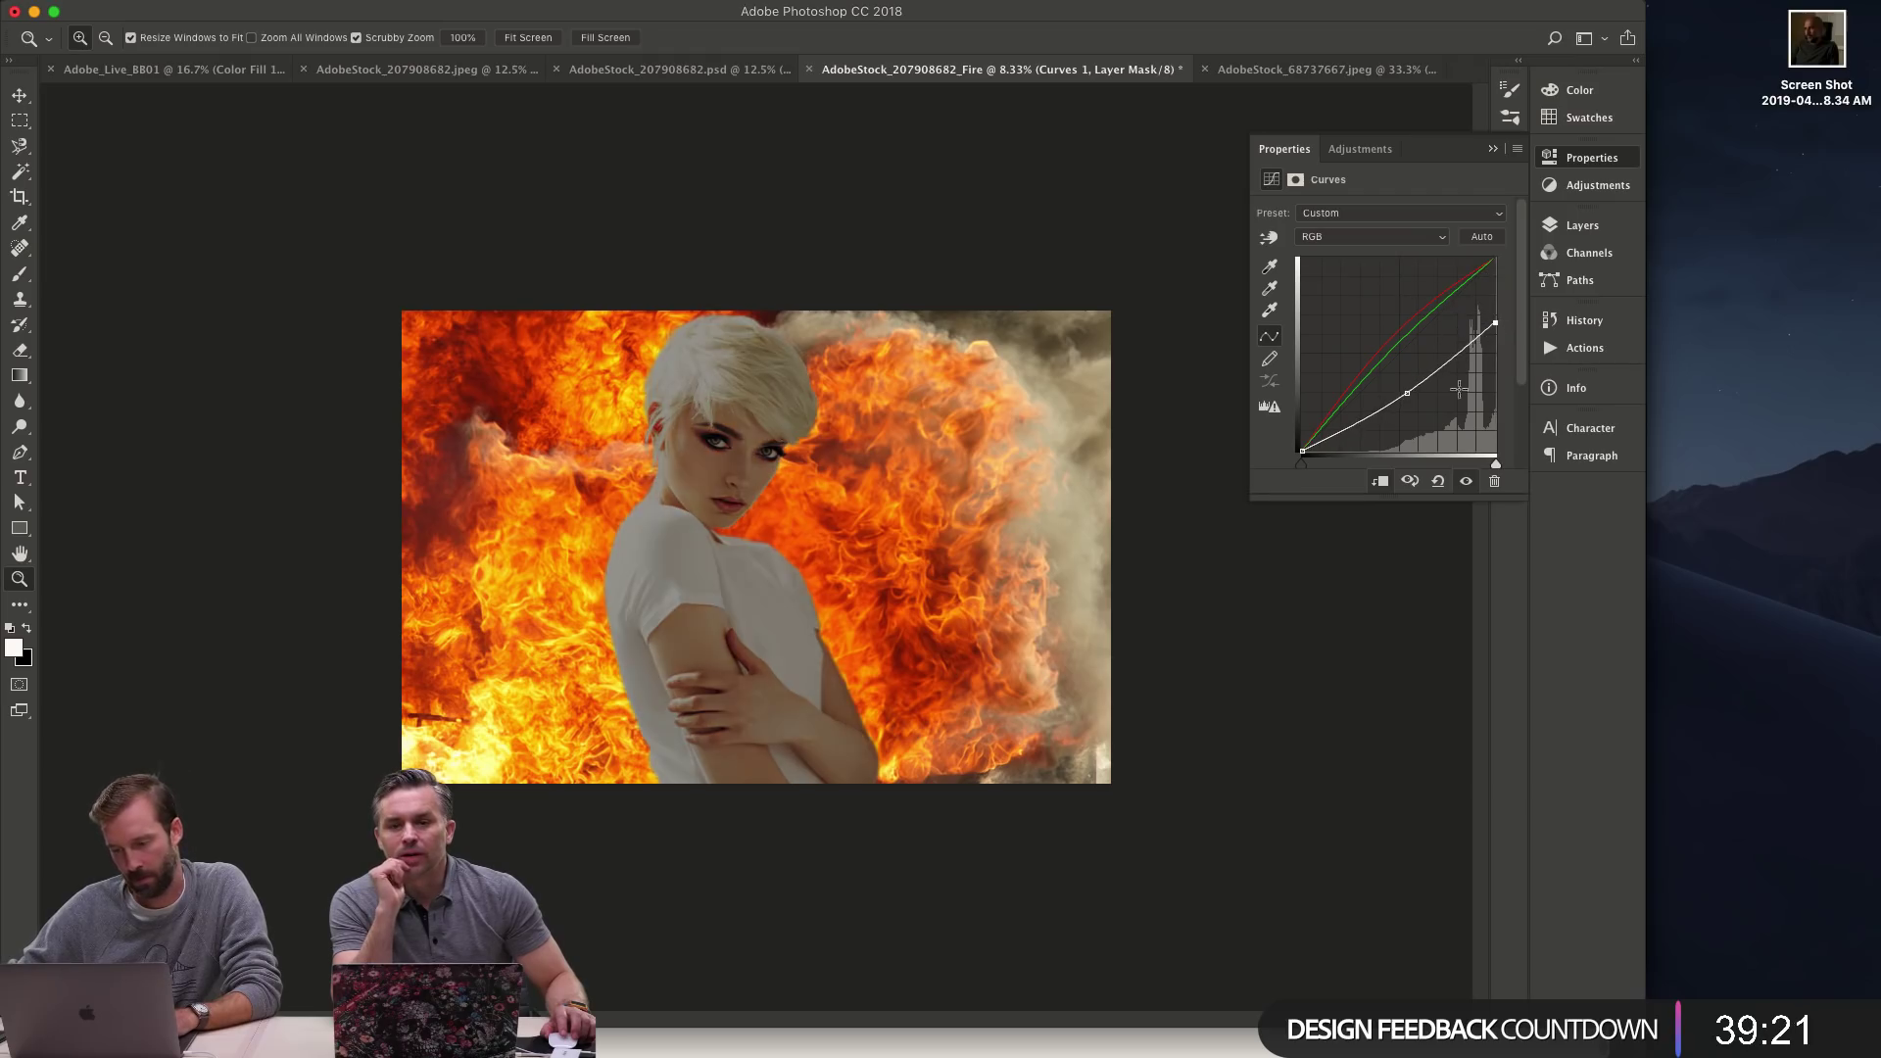
left_click_drag(1406, 392, 1425, 433)
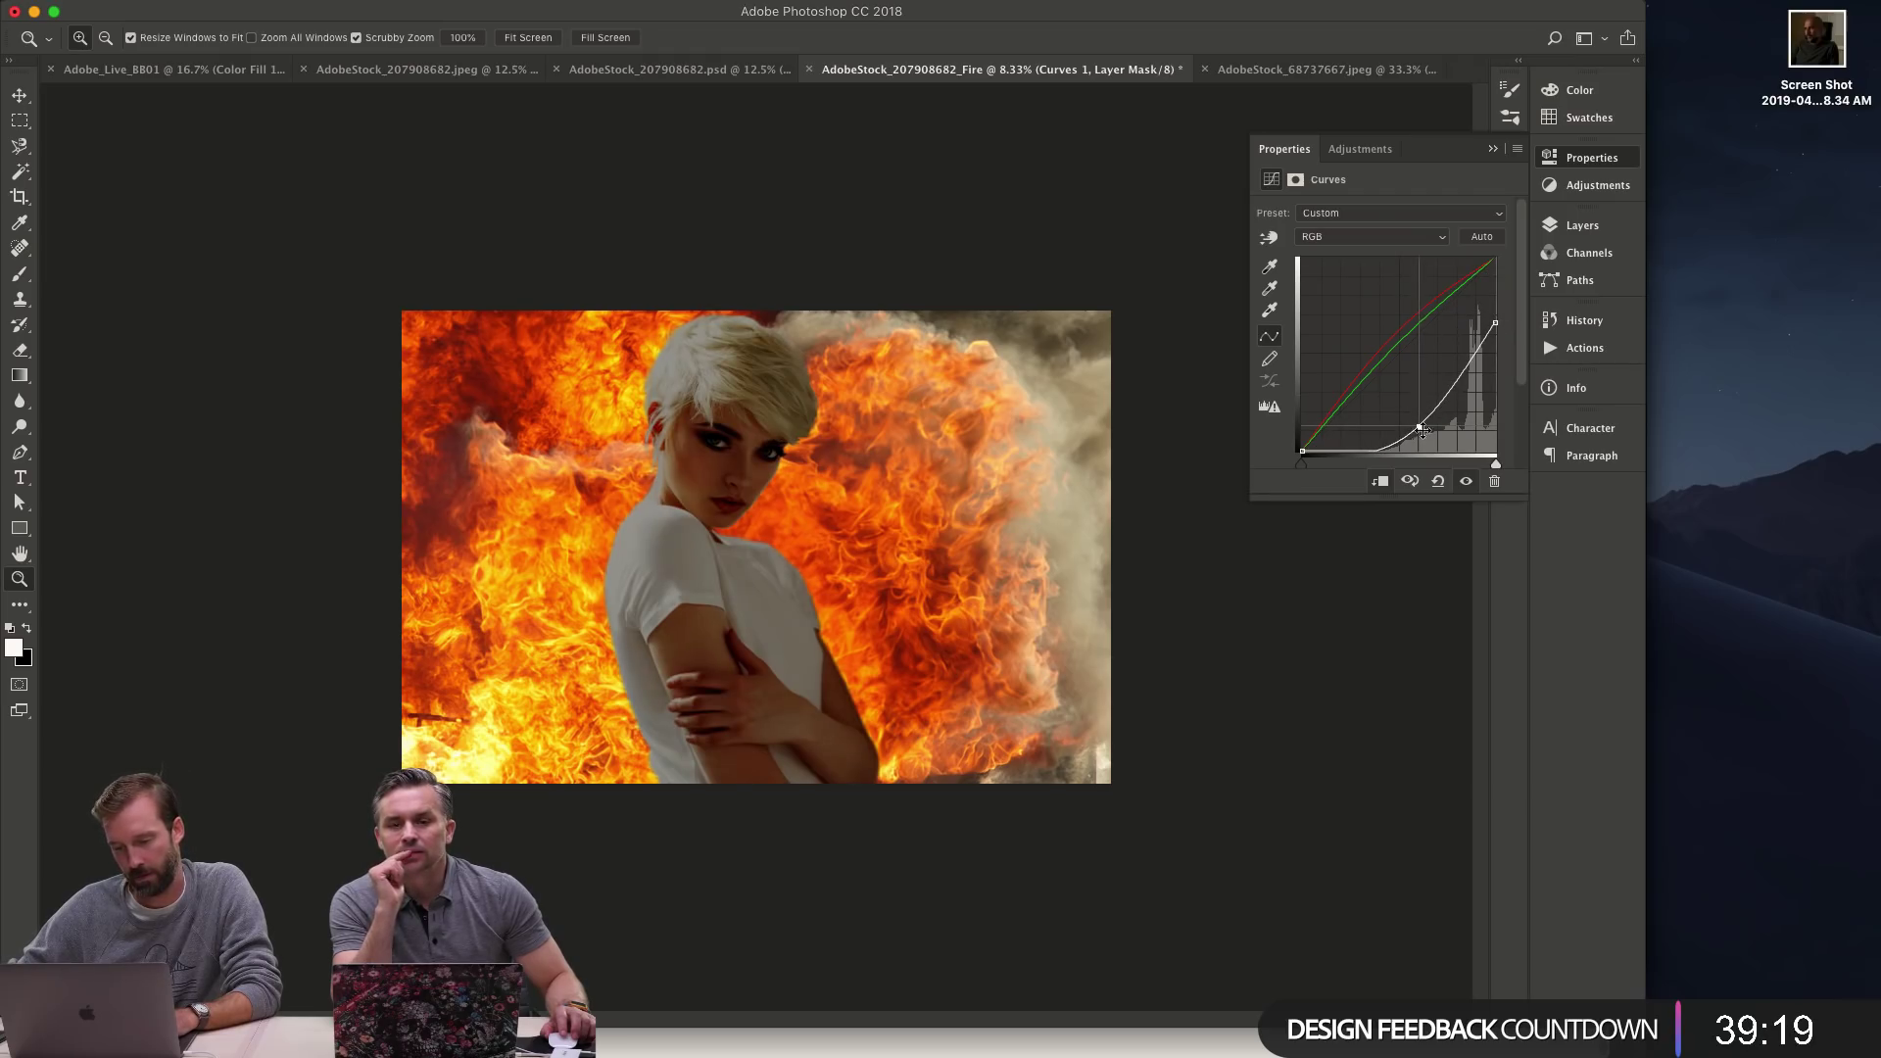
left_click_drag(1495, 322, 1496, 340)
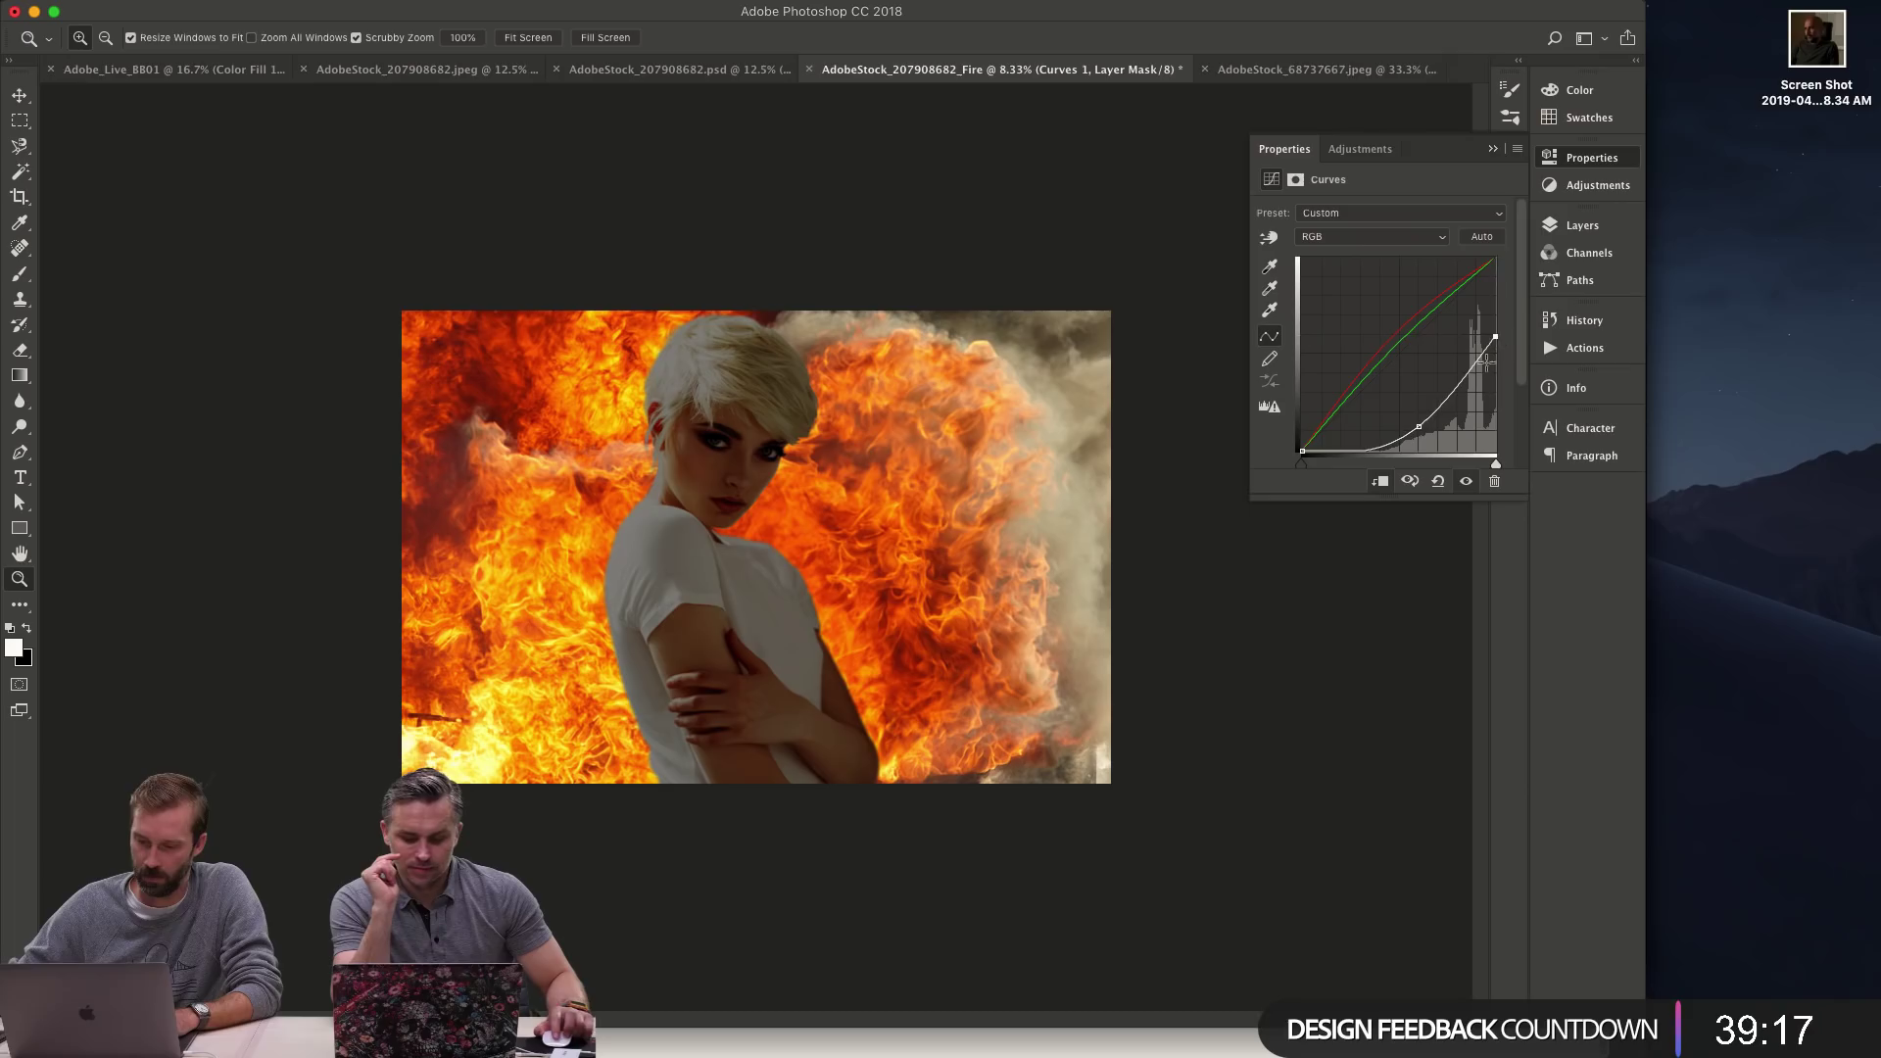
- Lift the RGB midtones slightly in Curves 1, and fill its mask with black inside the Blue copy 3 channel selection
left_click_drag(1419, 426, 1419, 418)
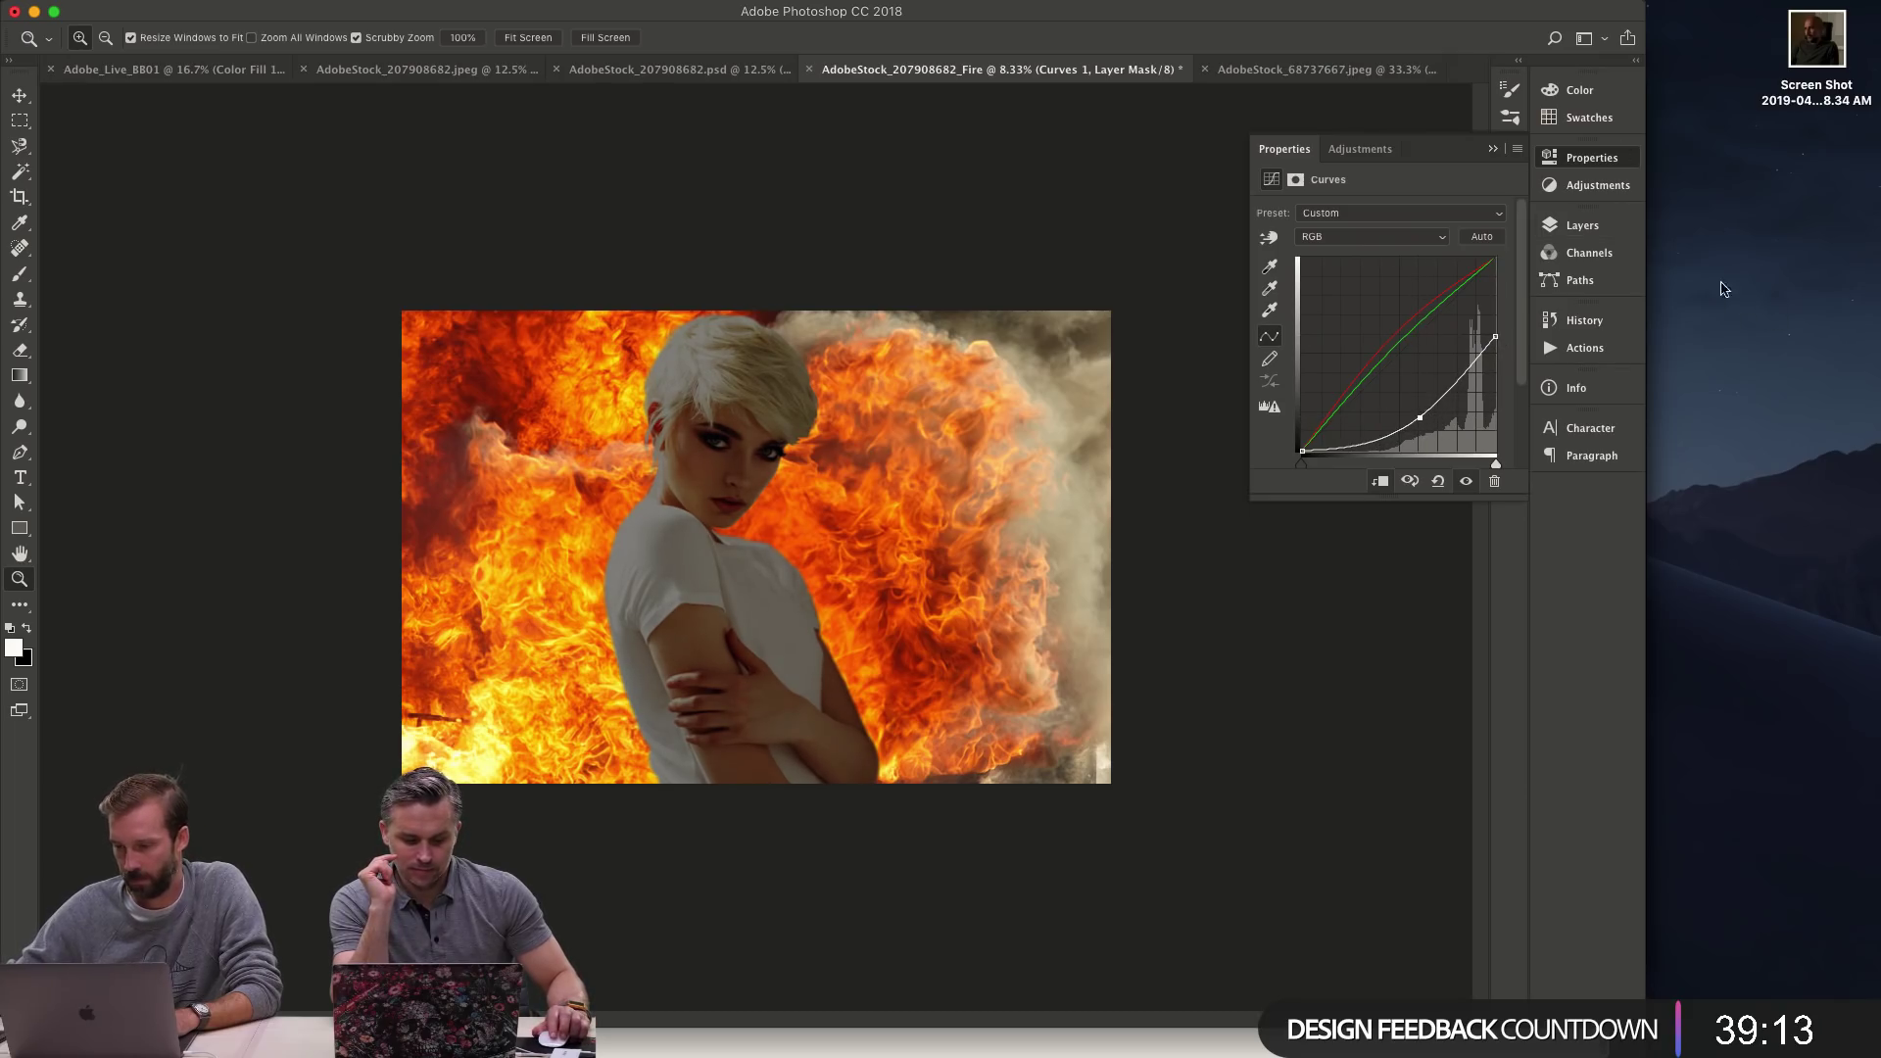
left_click(1581, 225)
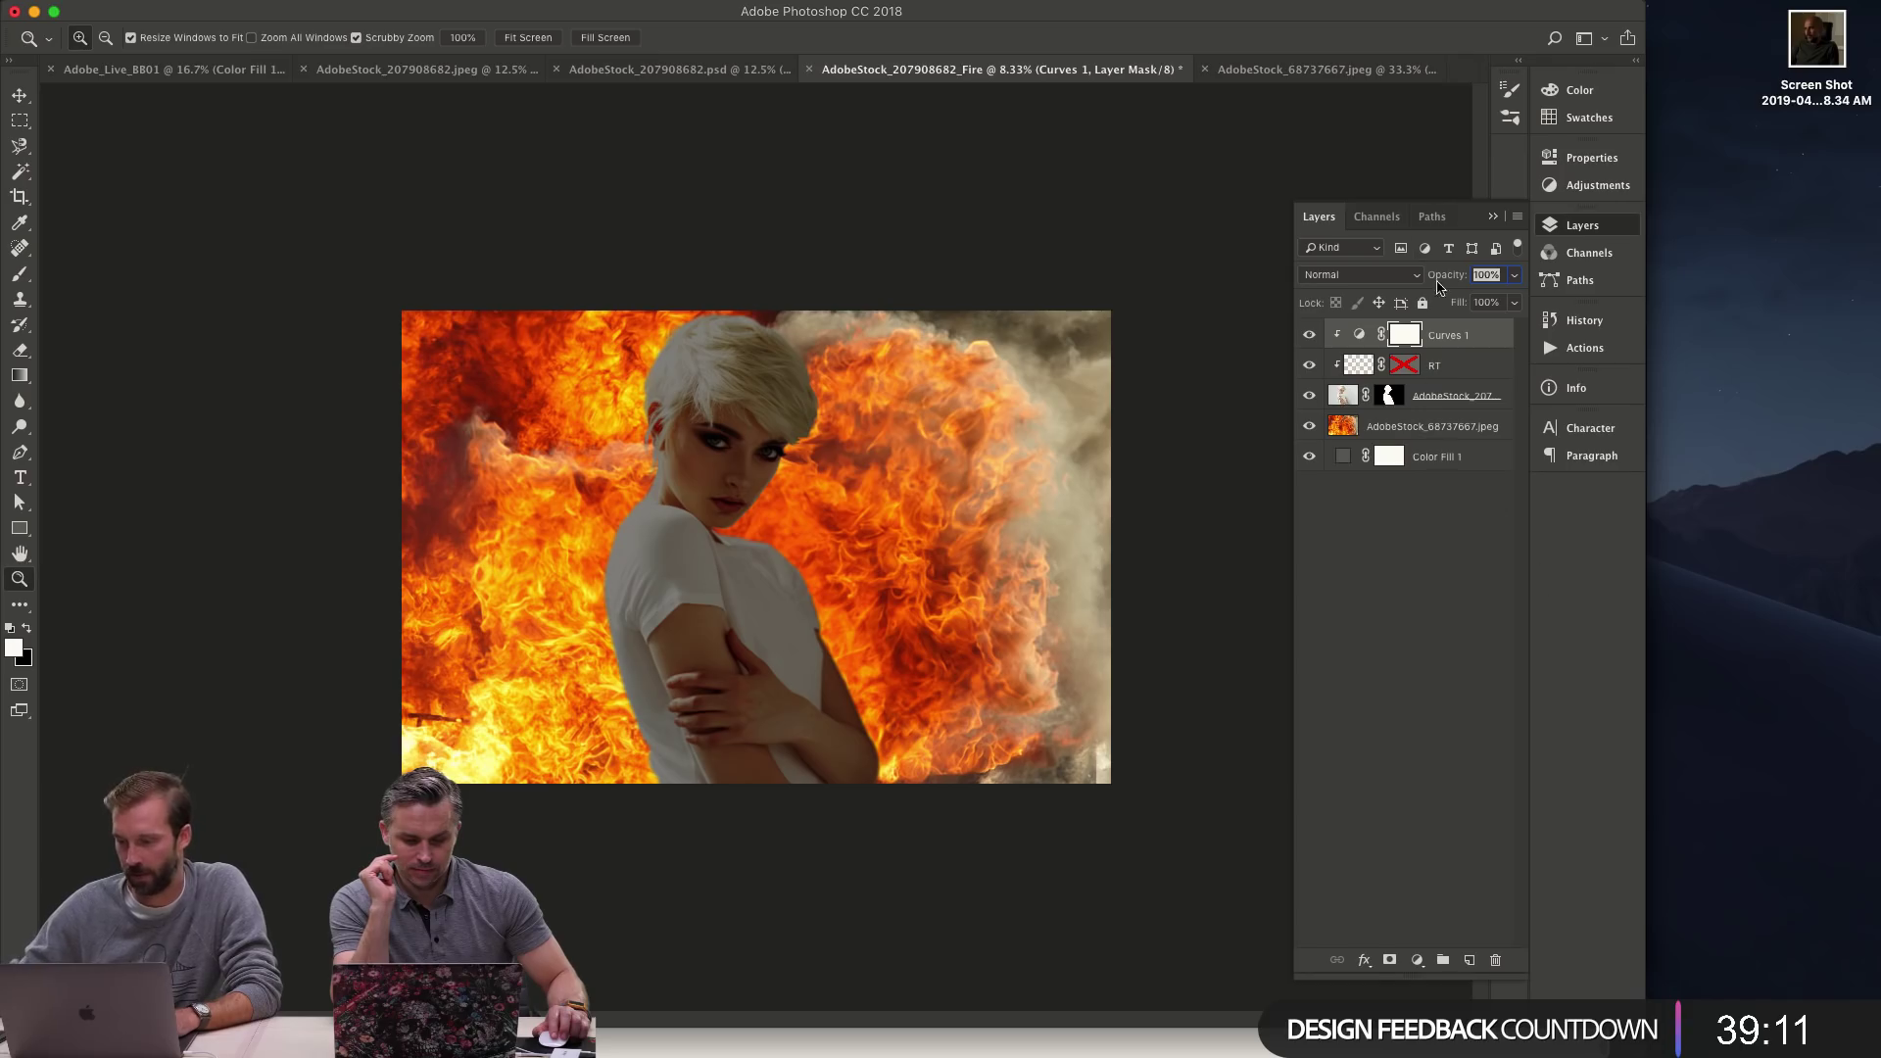
left_click(1432, 217)
left_click(1377, 216)
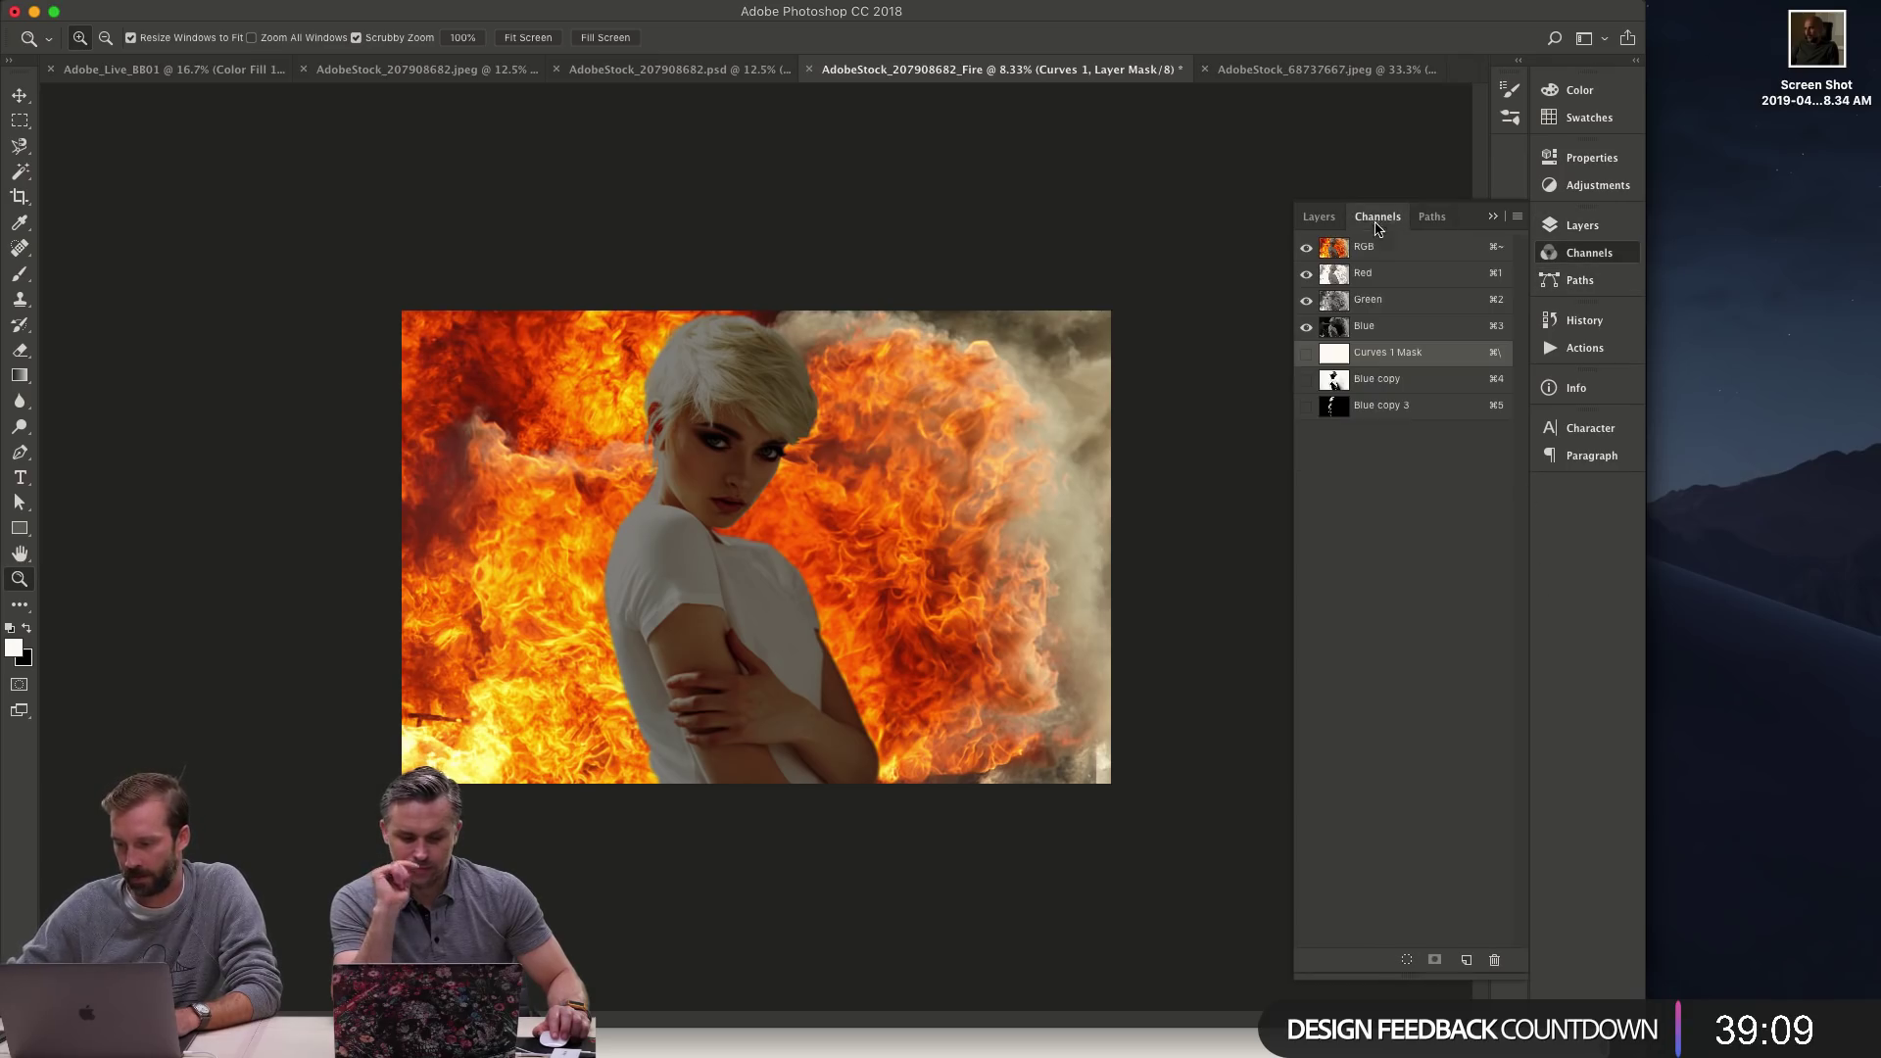
left_click(1334, 407, "super")
left_click(1319, 217)
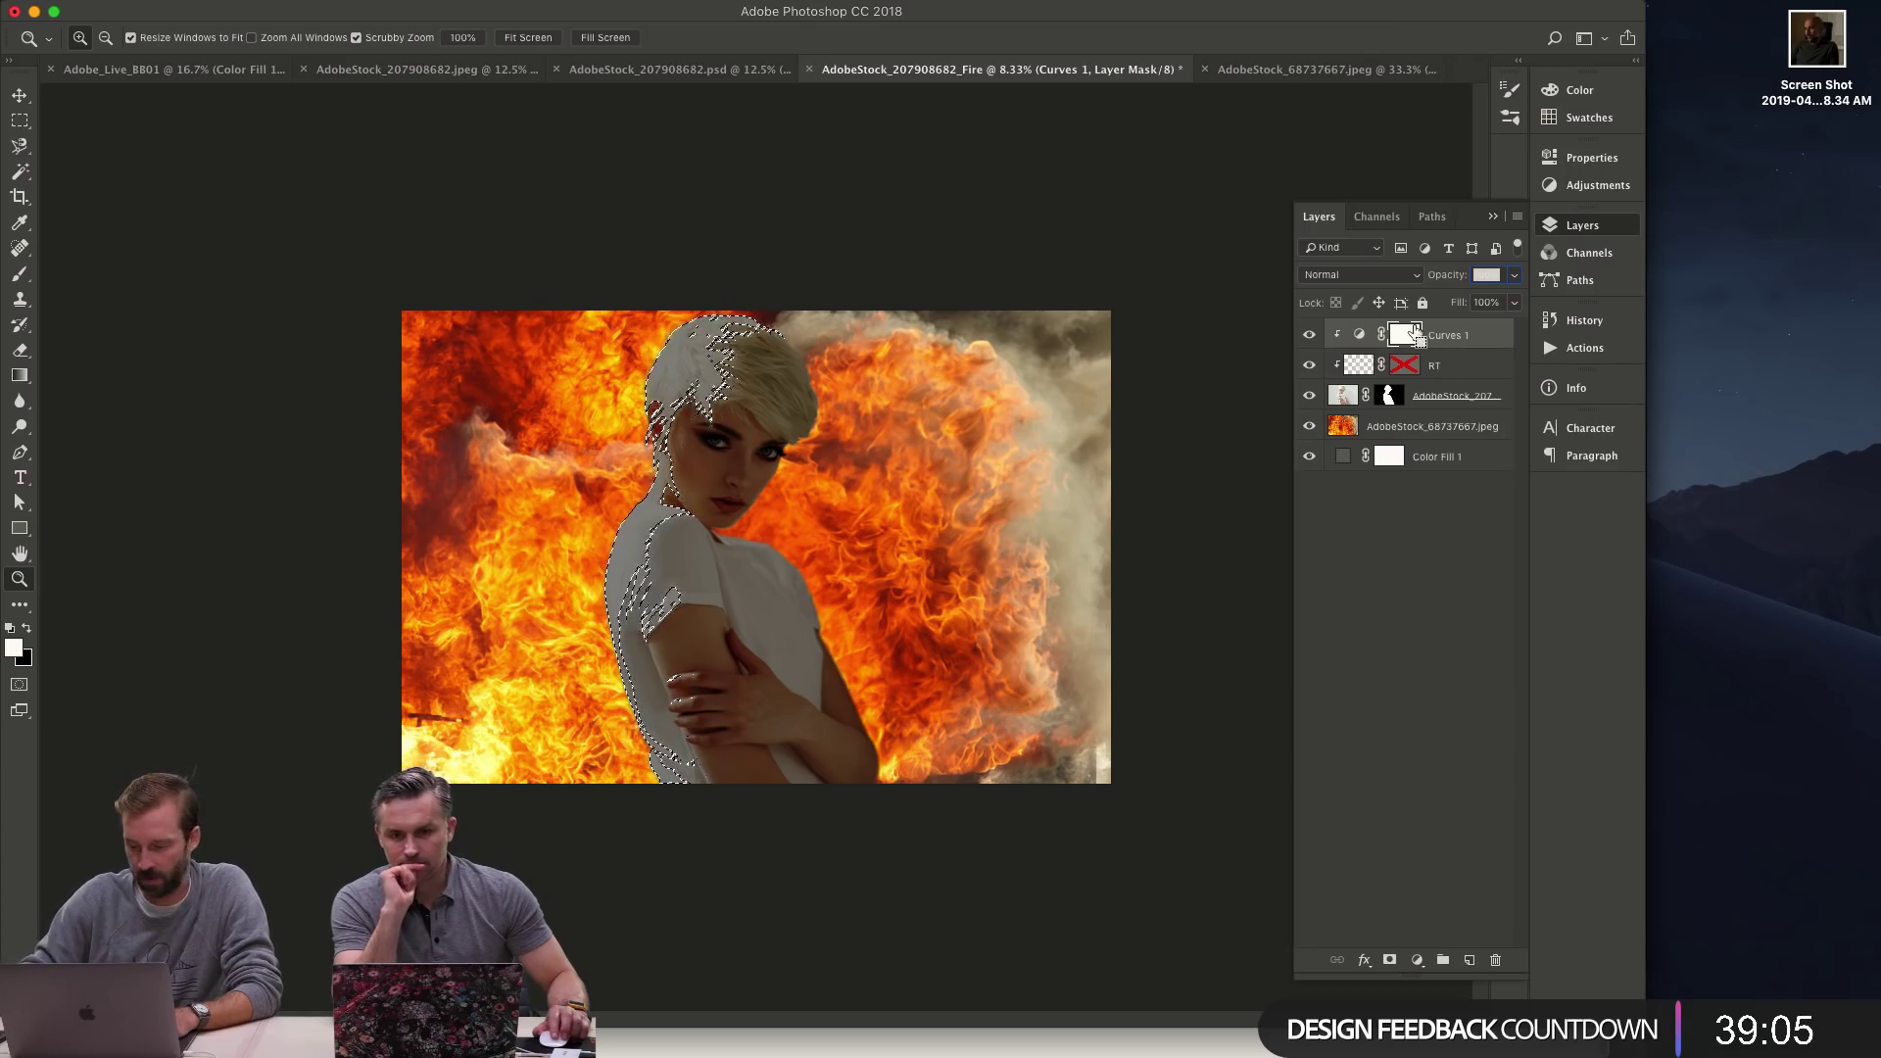
key("BackSpace")
key("super+d")
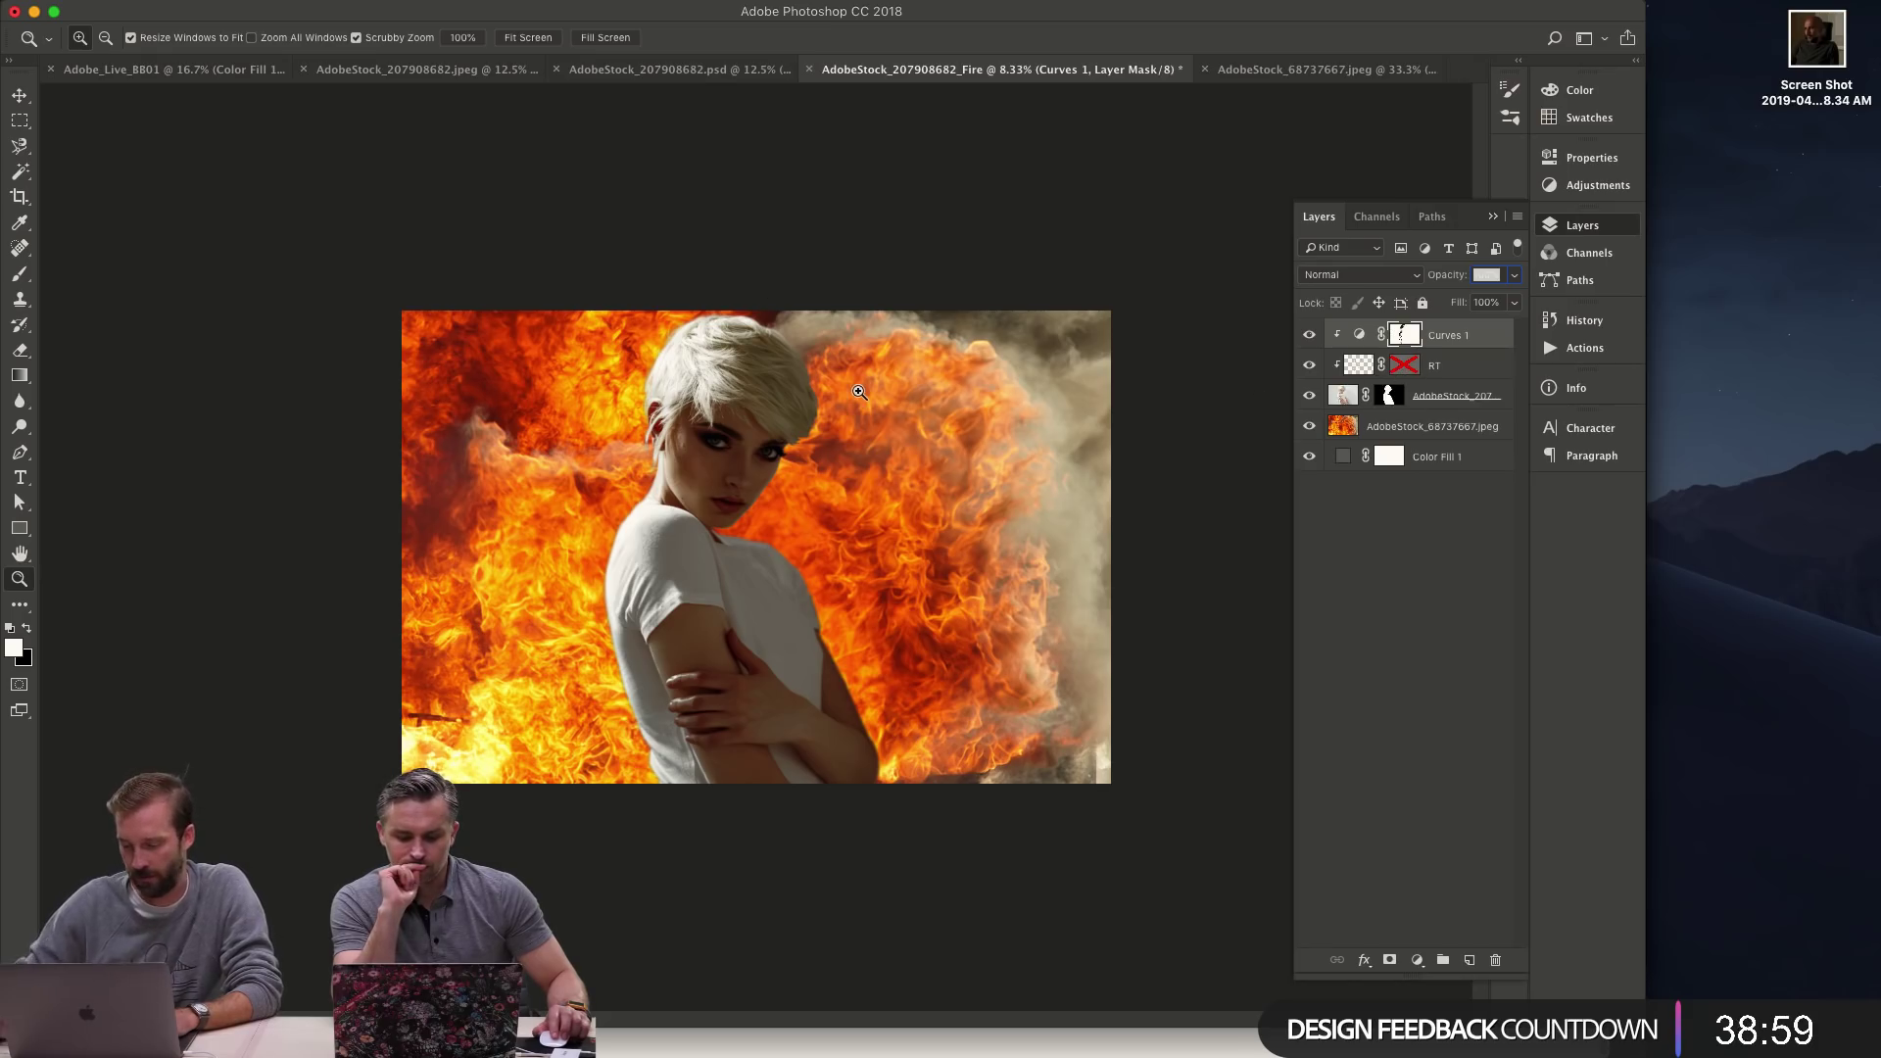
- Fill the Curves 1 mask with the white foreground color at 50% opacity in Normal mode
key("shift+BackSpace")
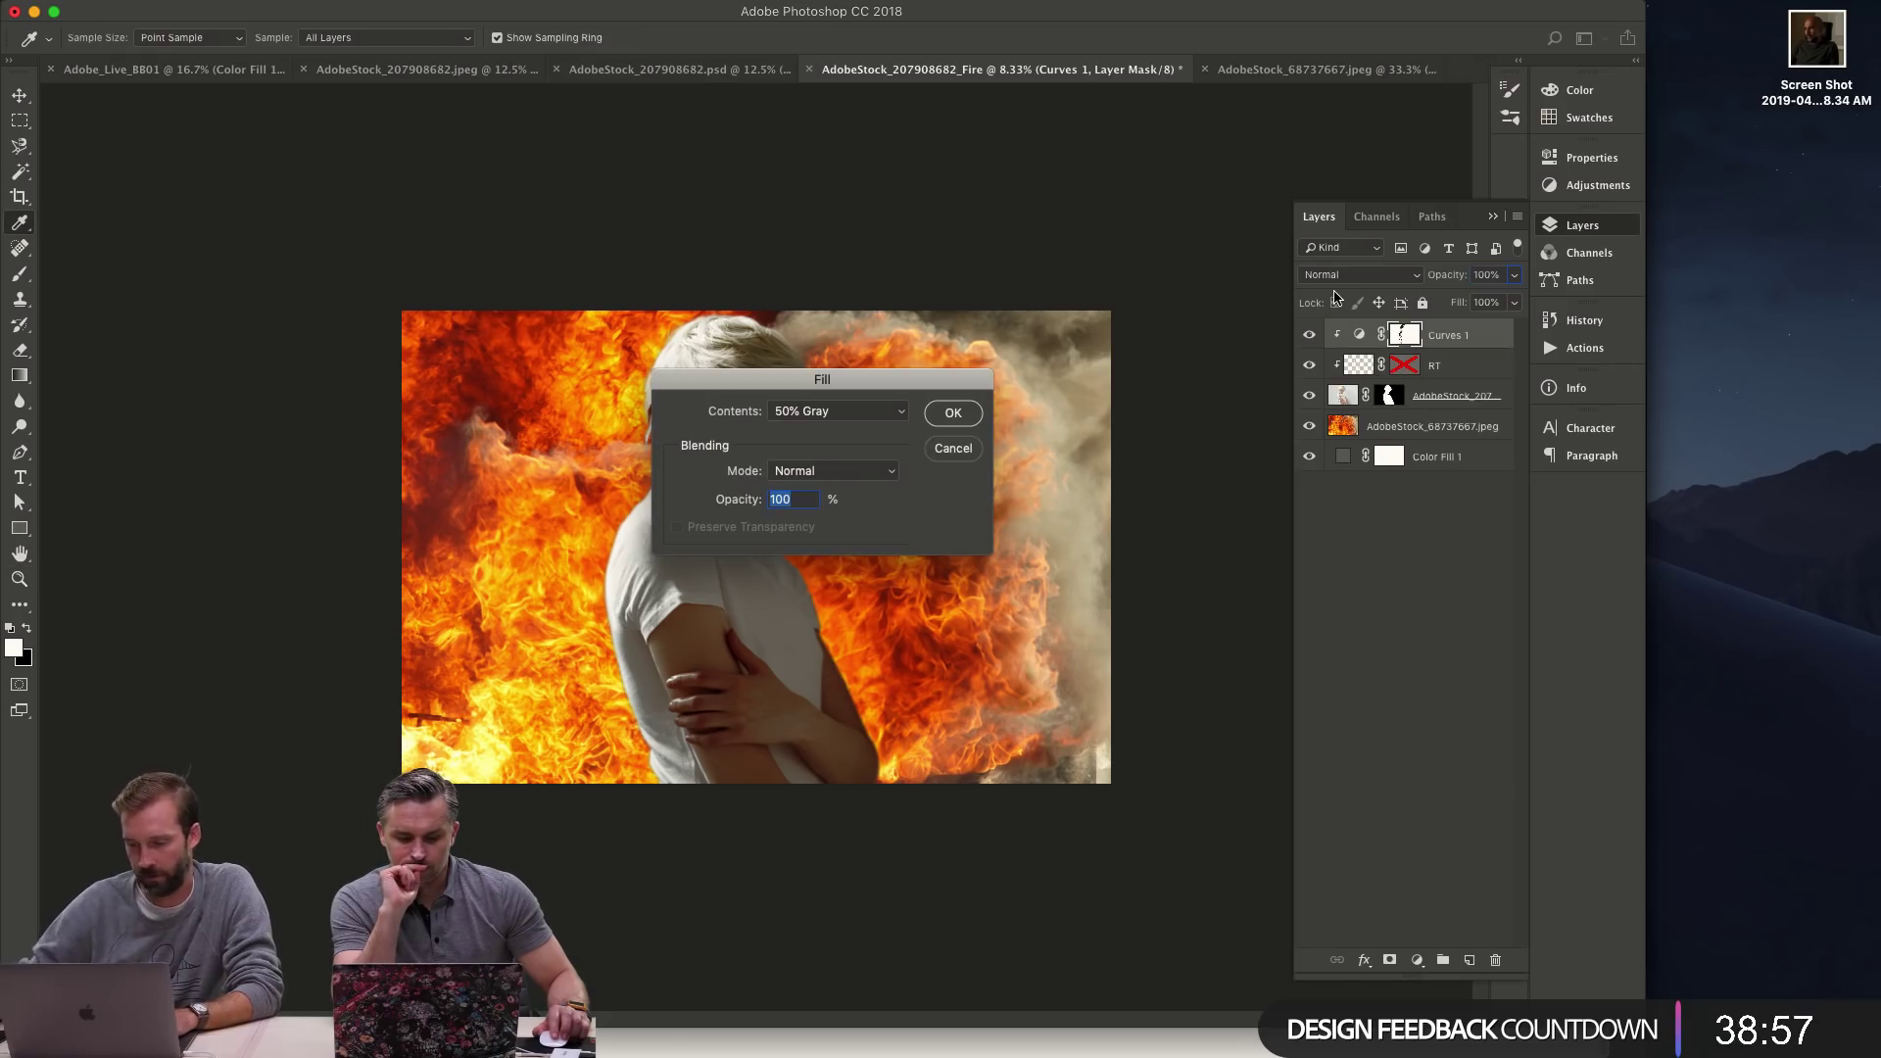
type("50")
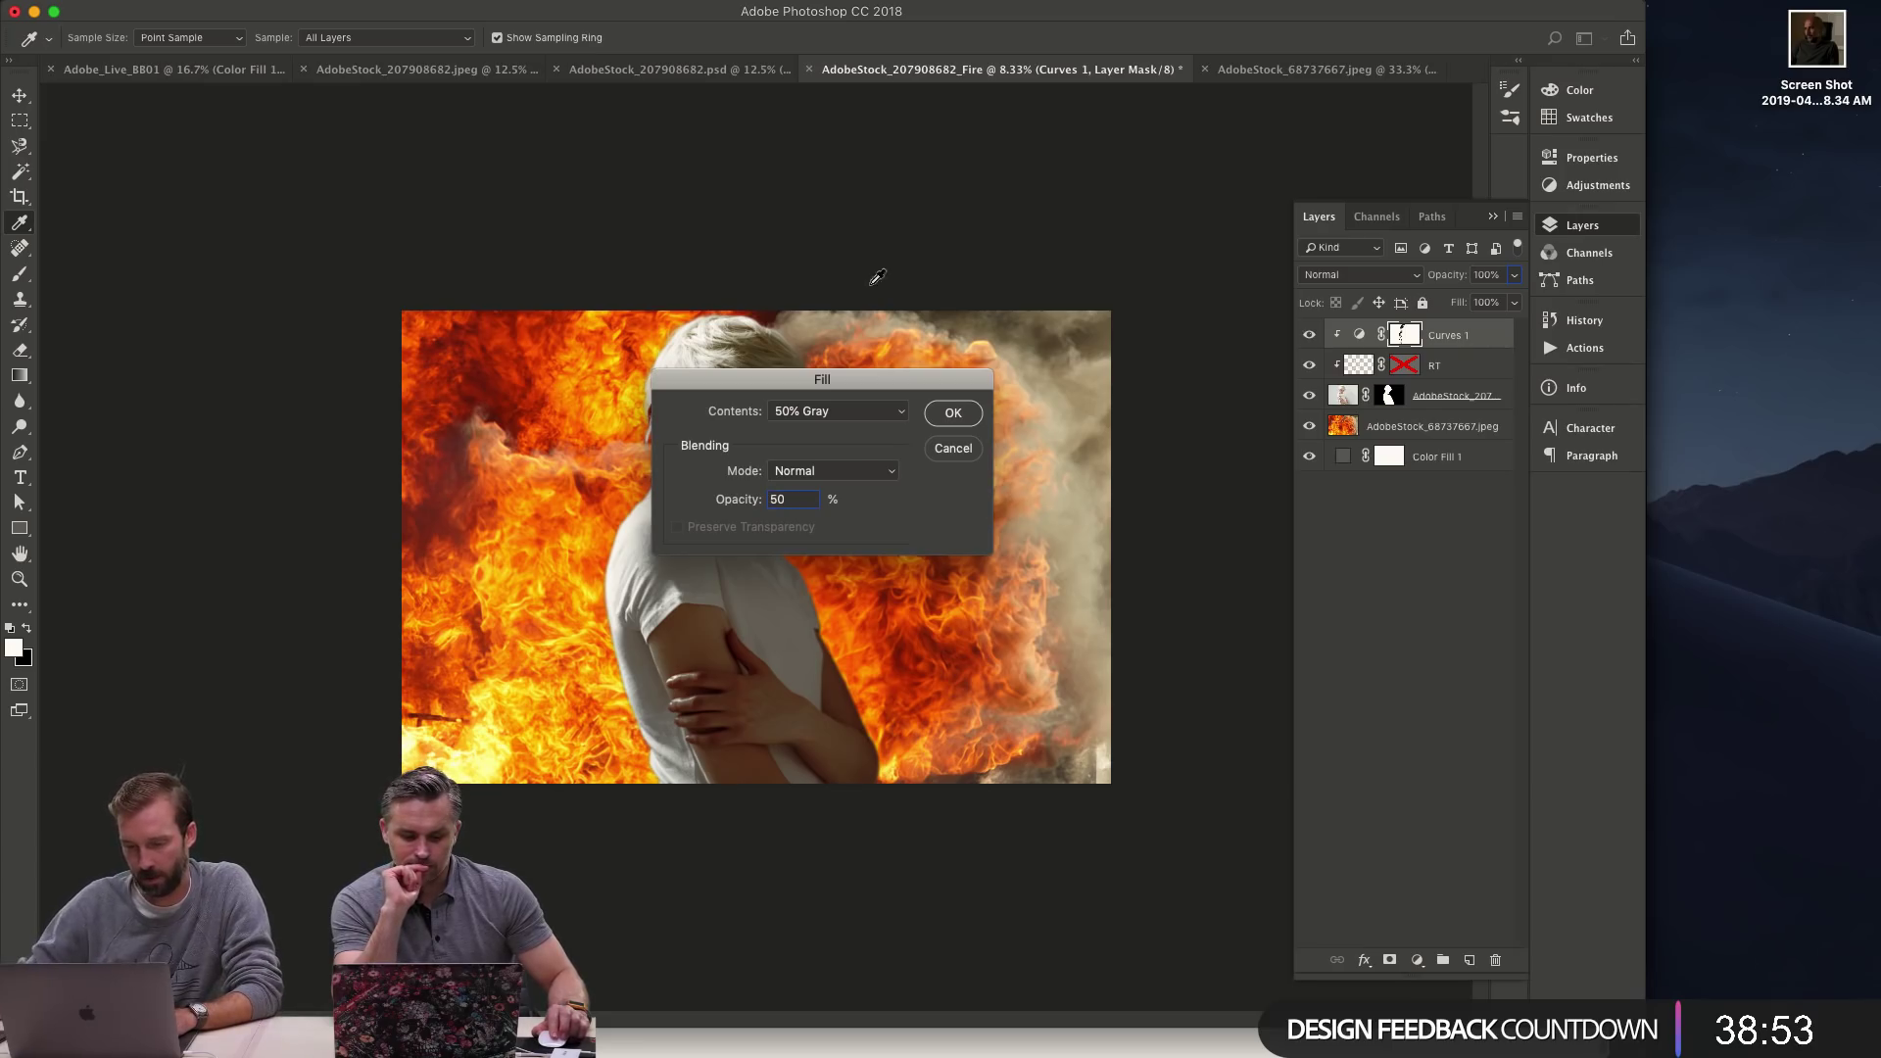
left_click(885, 416)
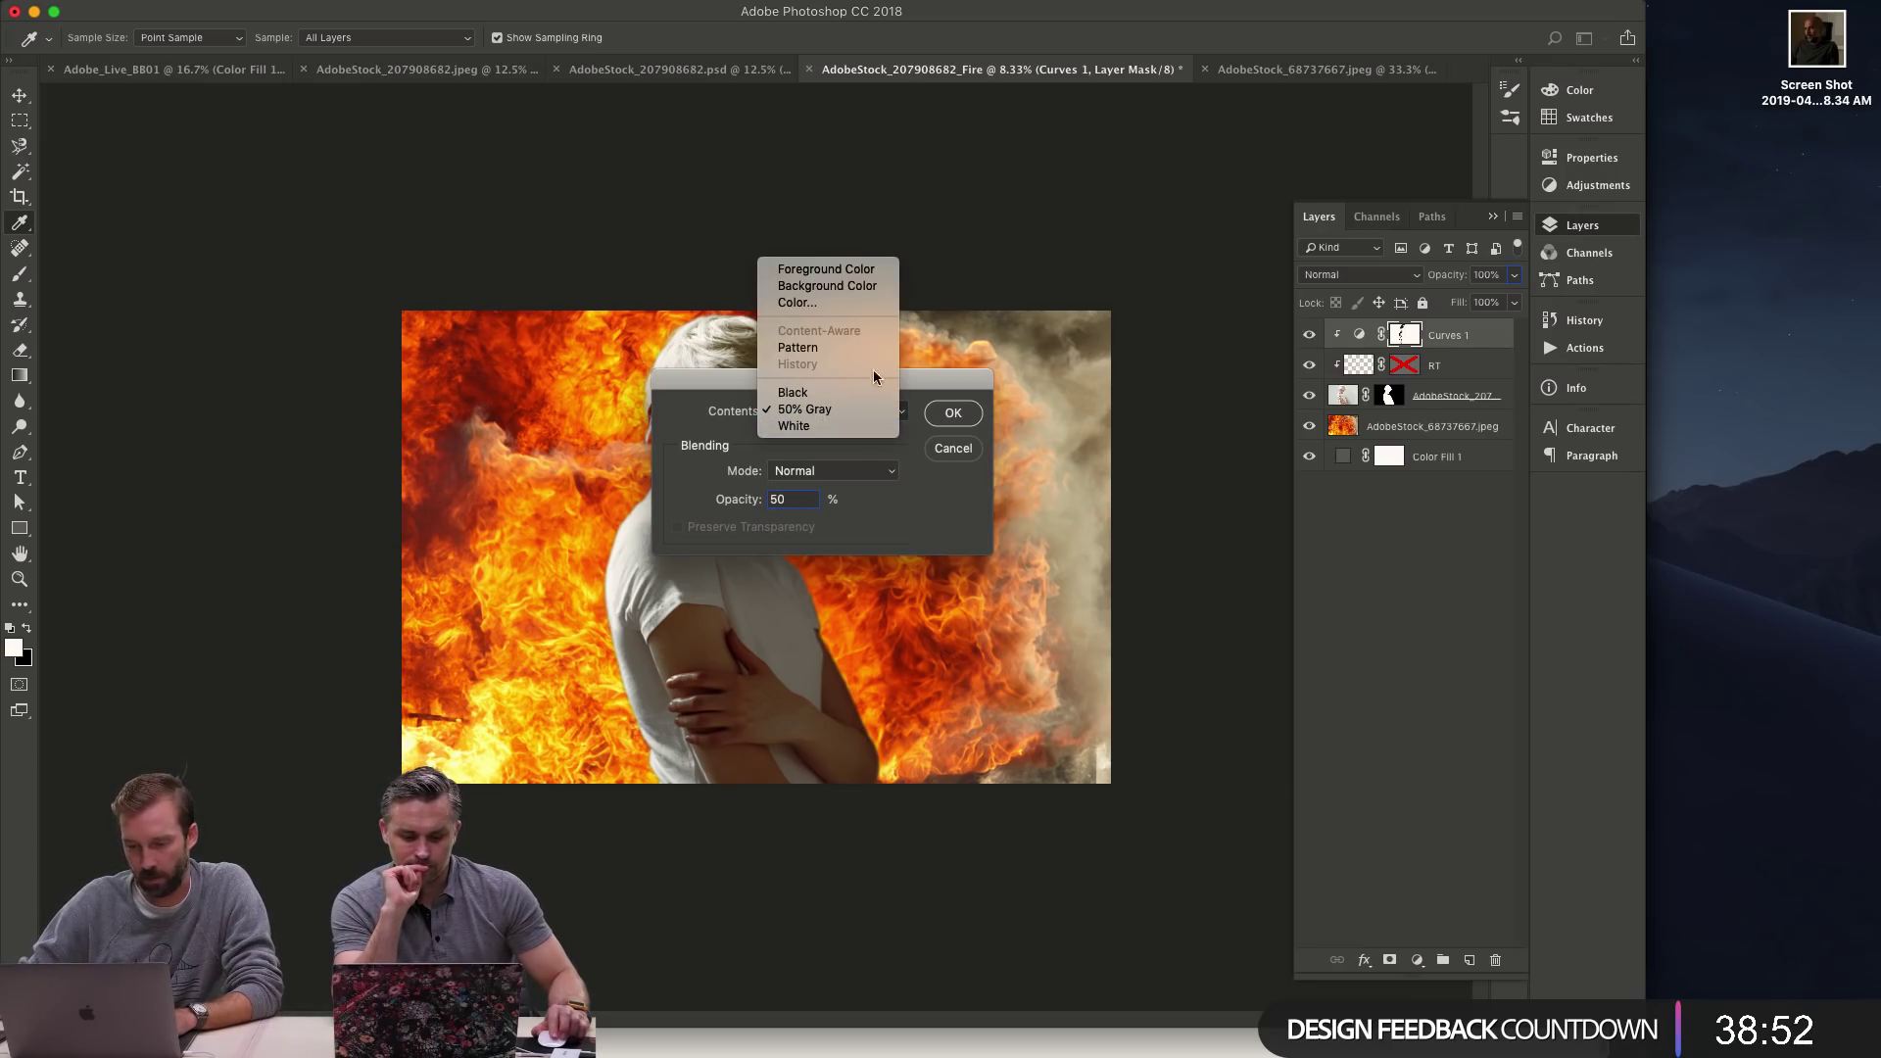
left_click(882, 278)
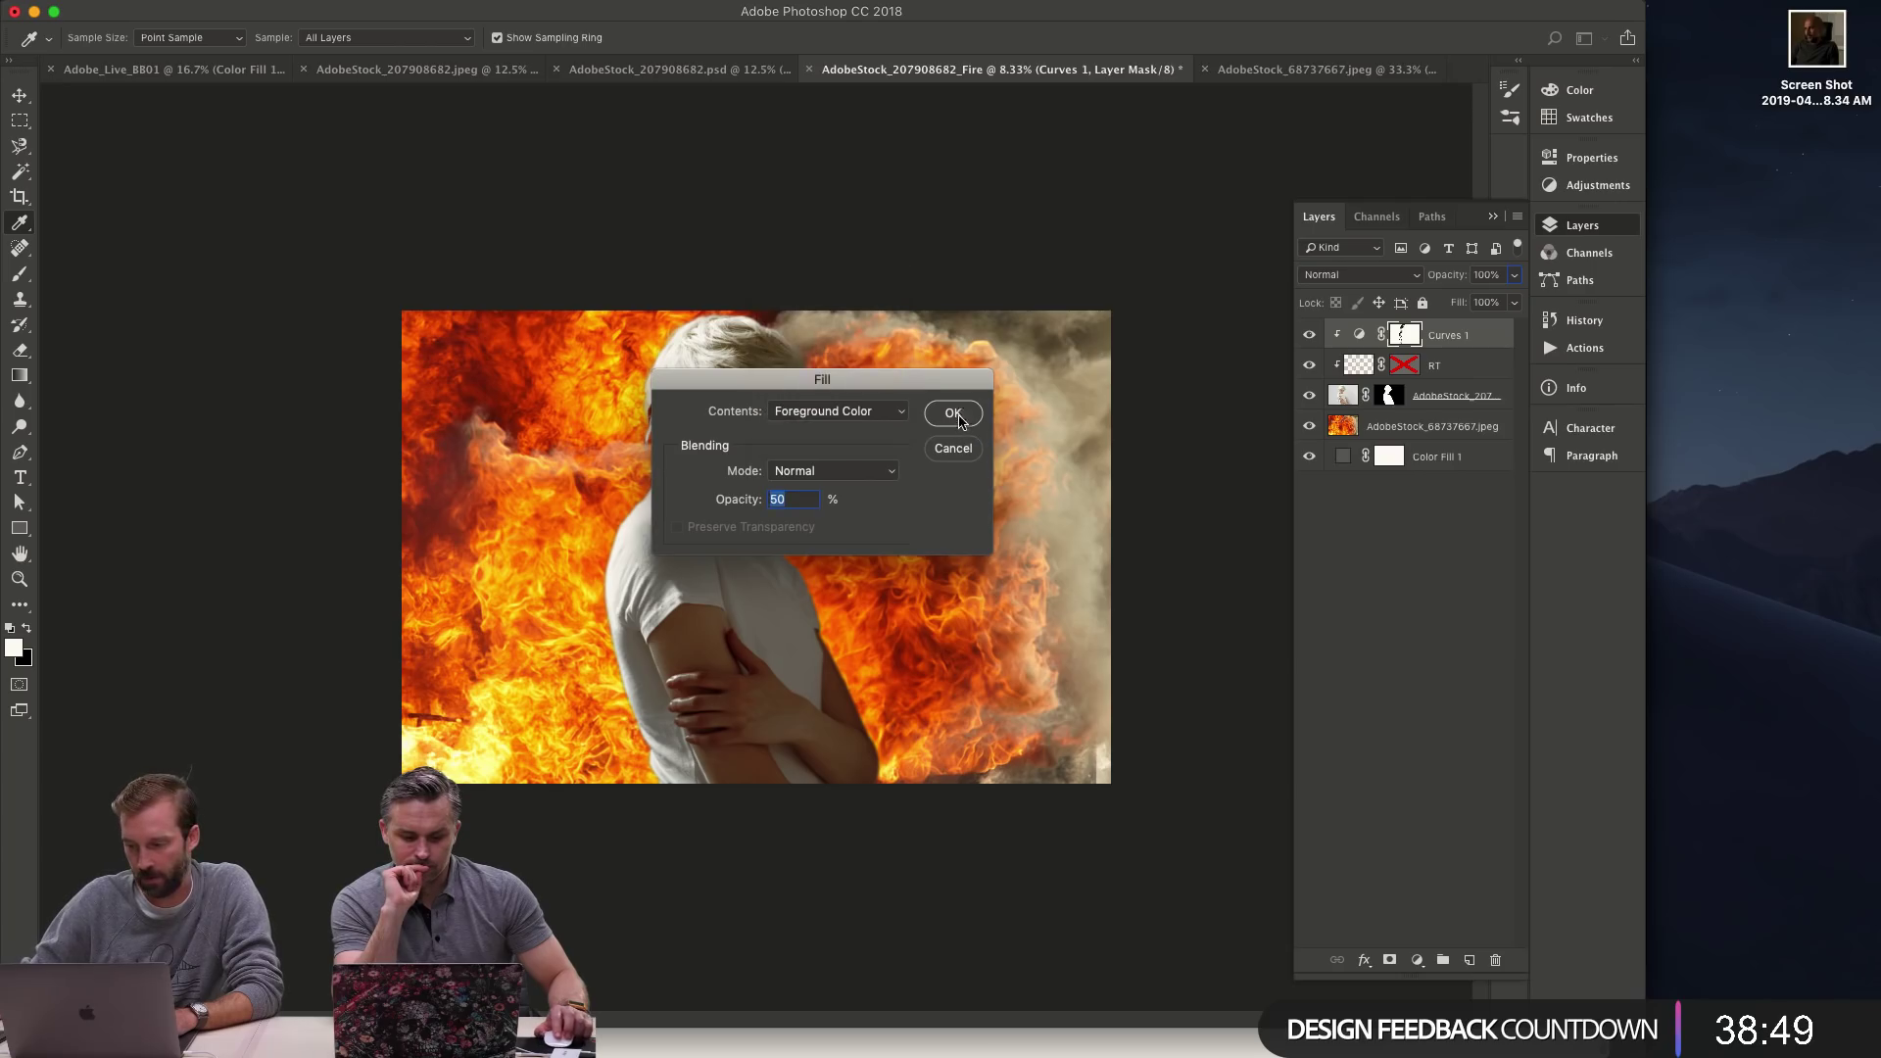
left_click(956, 417)
key("z")
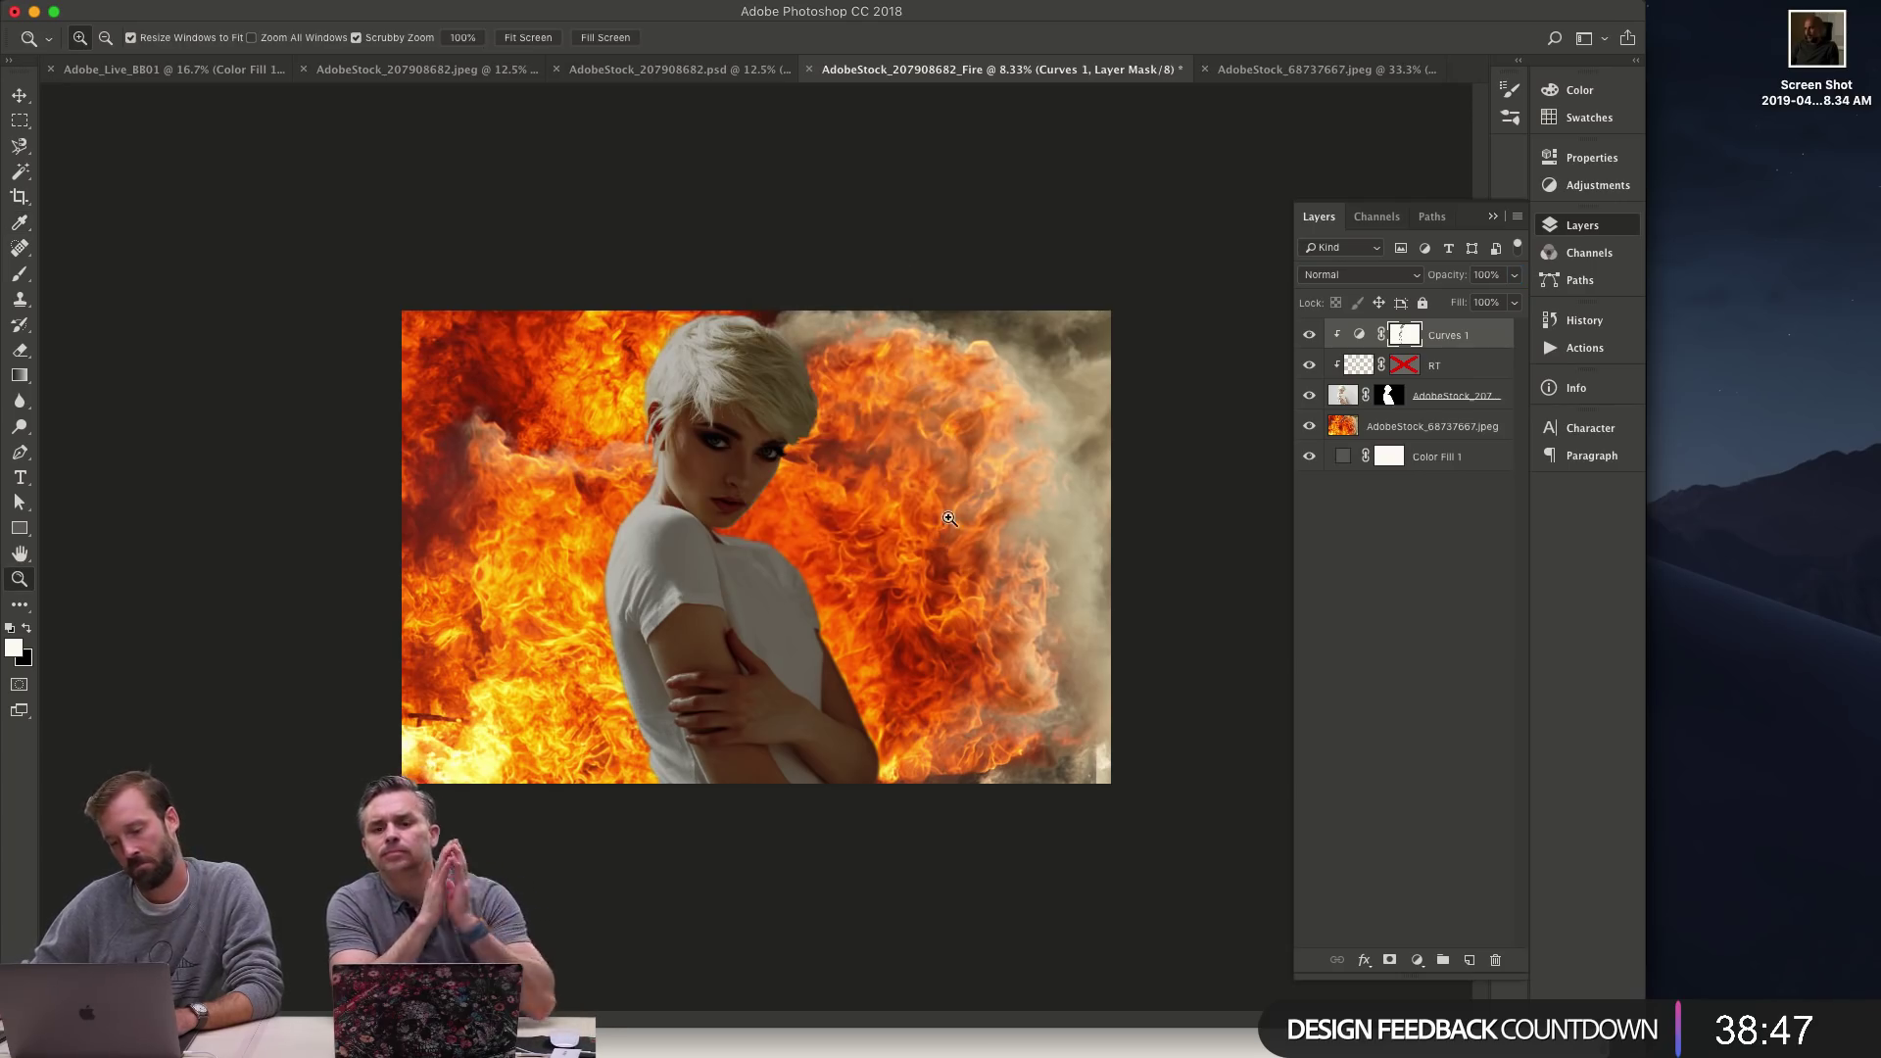
- Add a second clipped Curves adjustment above Curves 1 and raise its Green channel midtones to warm the portrait
mouse_move(1395, 338)
left_mouse_down()
mouse_move(1362, 339)
mouse_move(1478, 345)
mouse_move(1390, 402)
mouse_move(1410, 358)
mouse_move(1362, 338)
mouse_move(1394, 355)
left_mouse_up()
double_click(1356, 339)
key("alt+3")
key("alt+4")
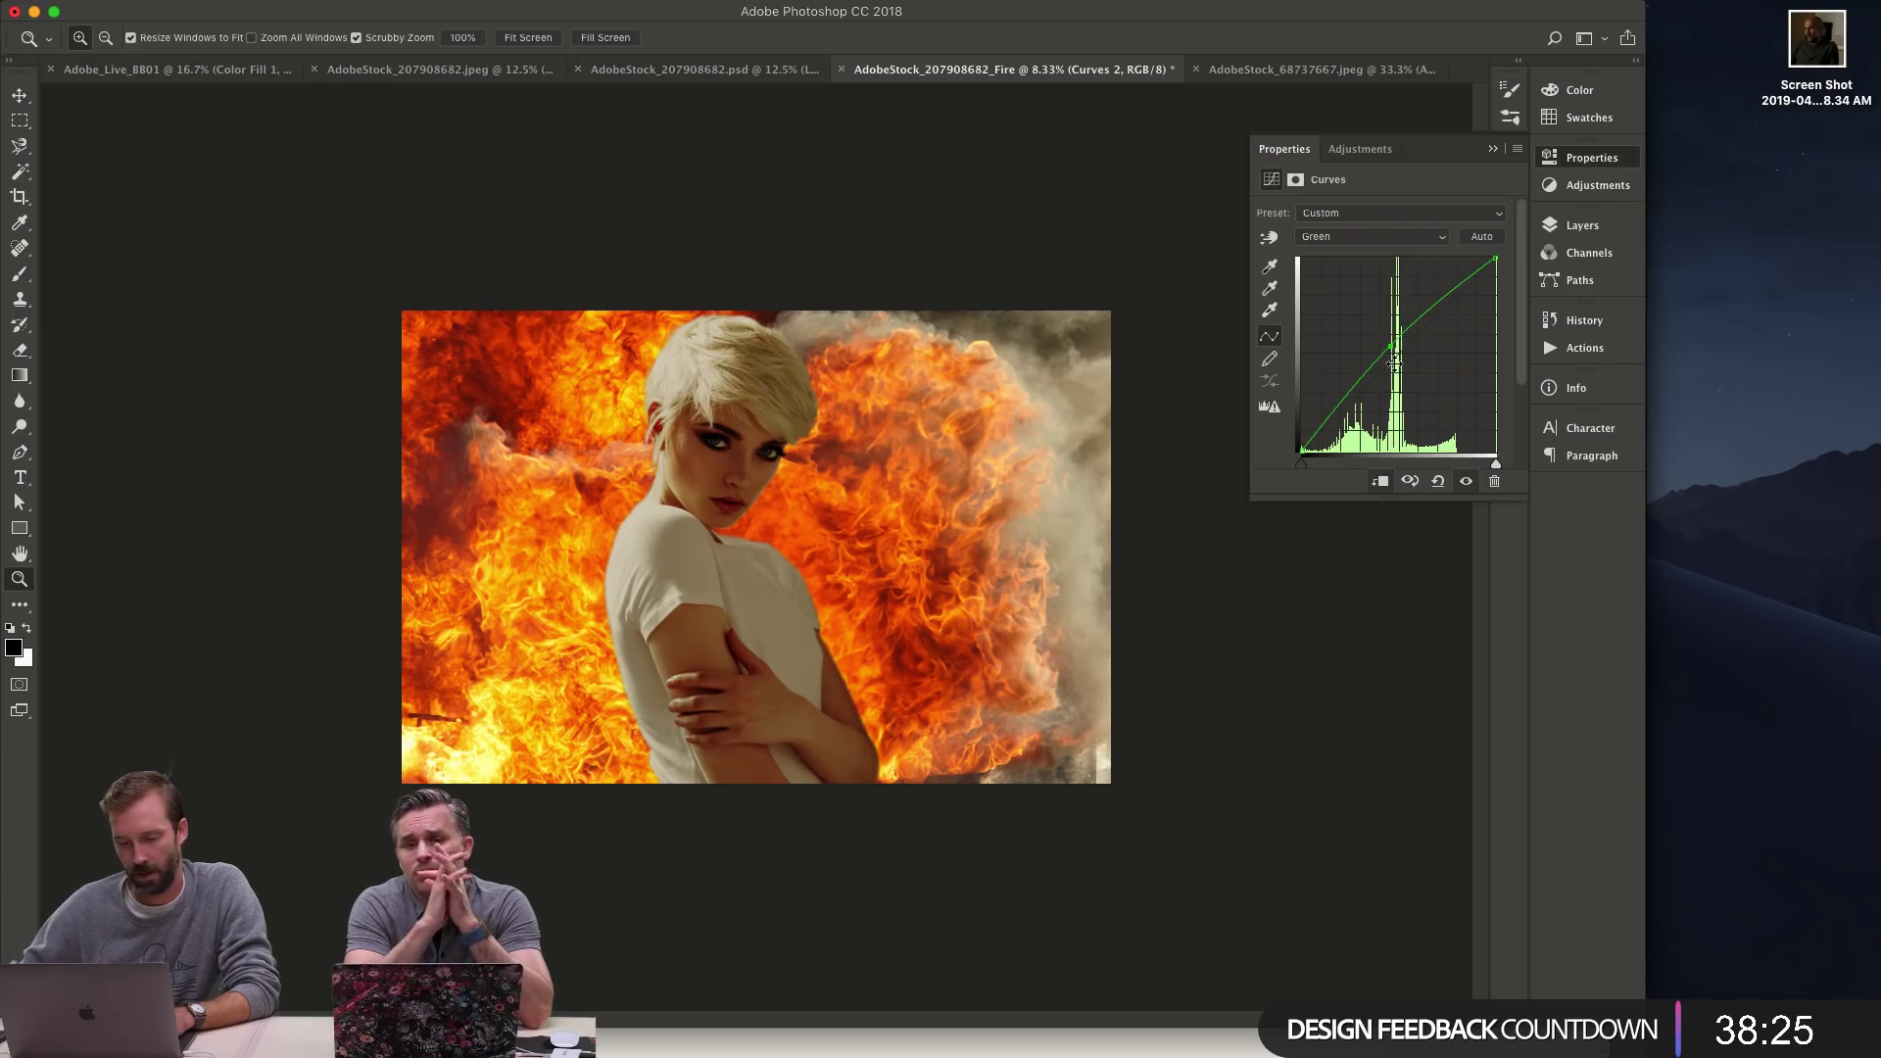
- Add a Curves adjustment clipped to the fire photo layer and raise its RGB midtones to brighten the flames
left_click_drag(900, 481, 745, 494)
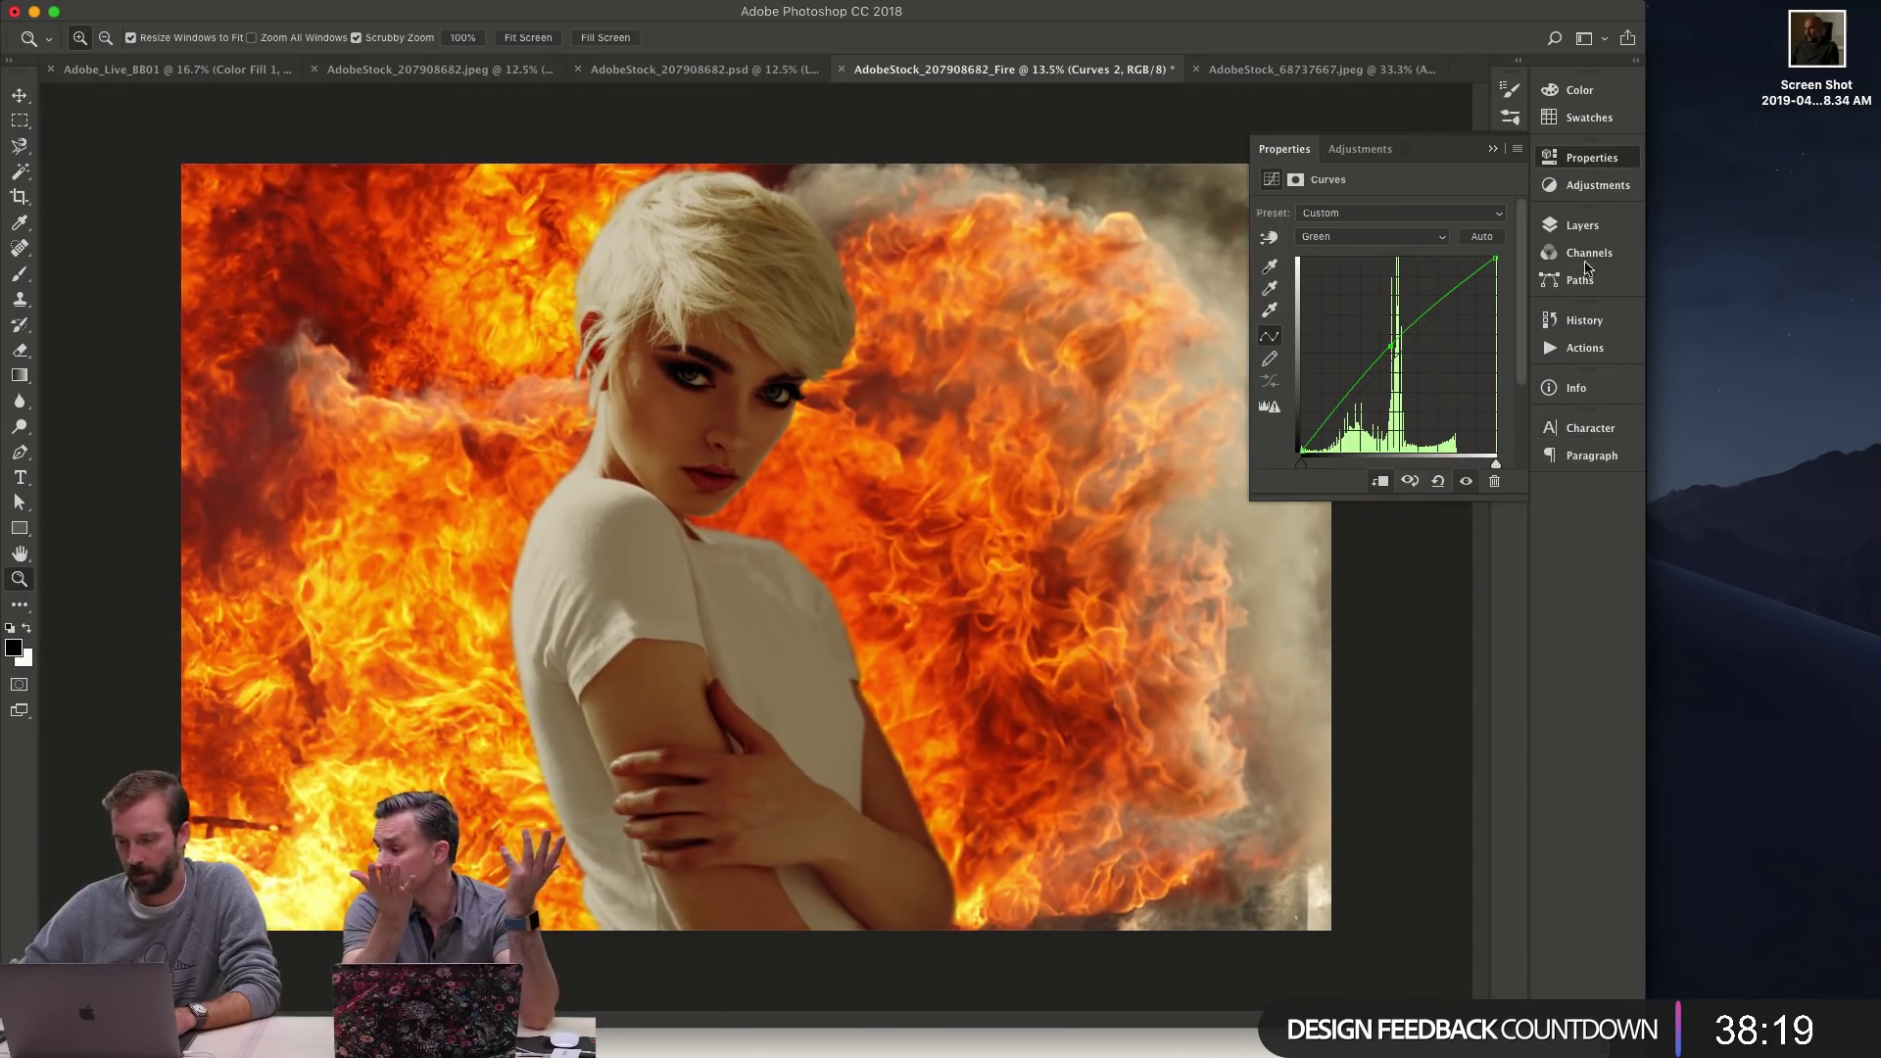
left_click(1585, 232)
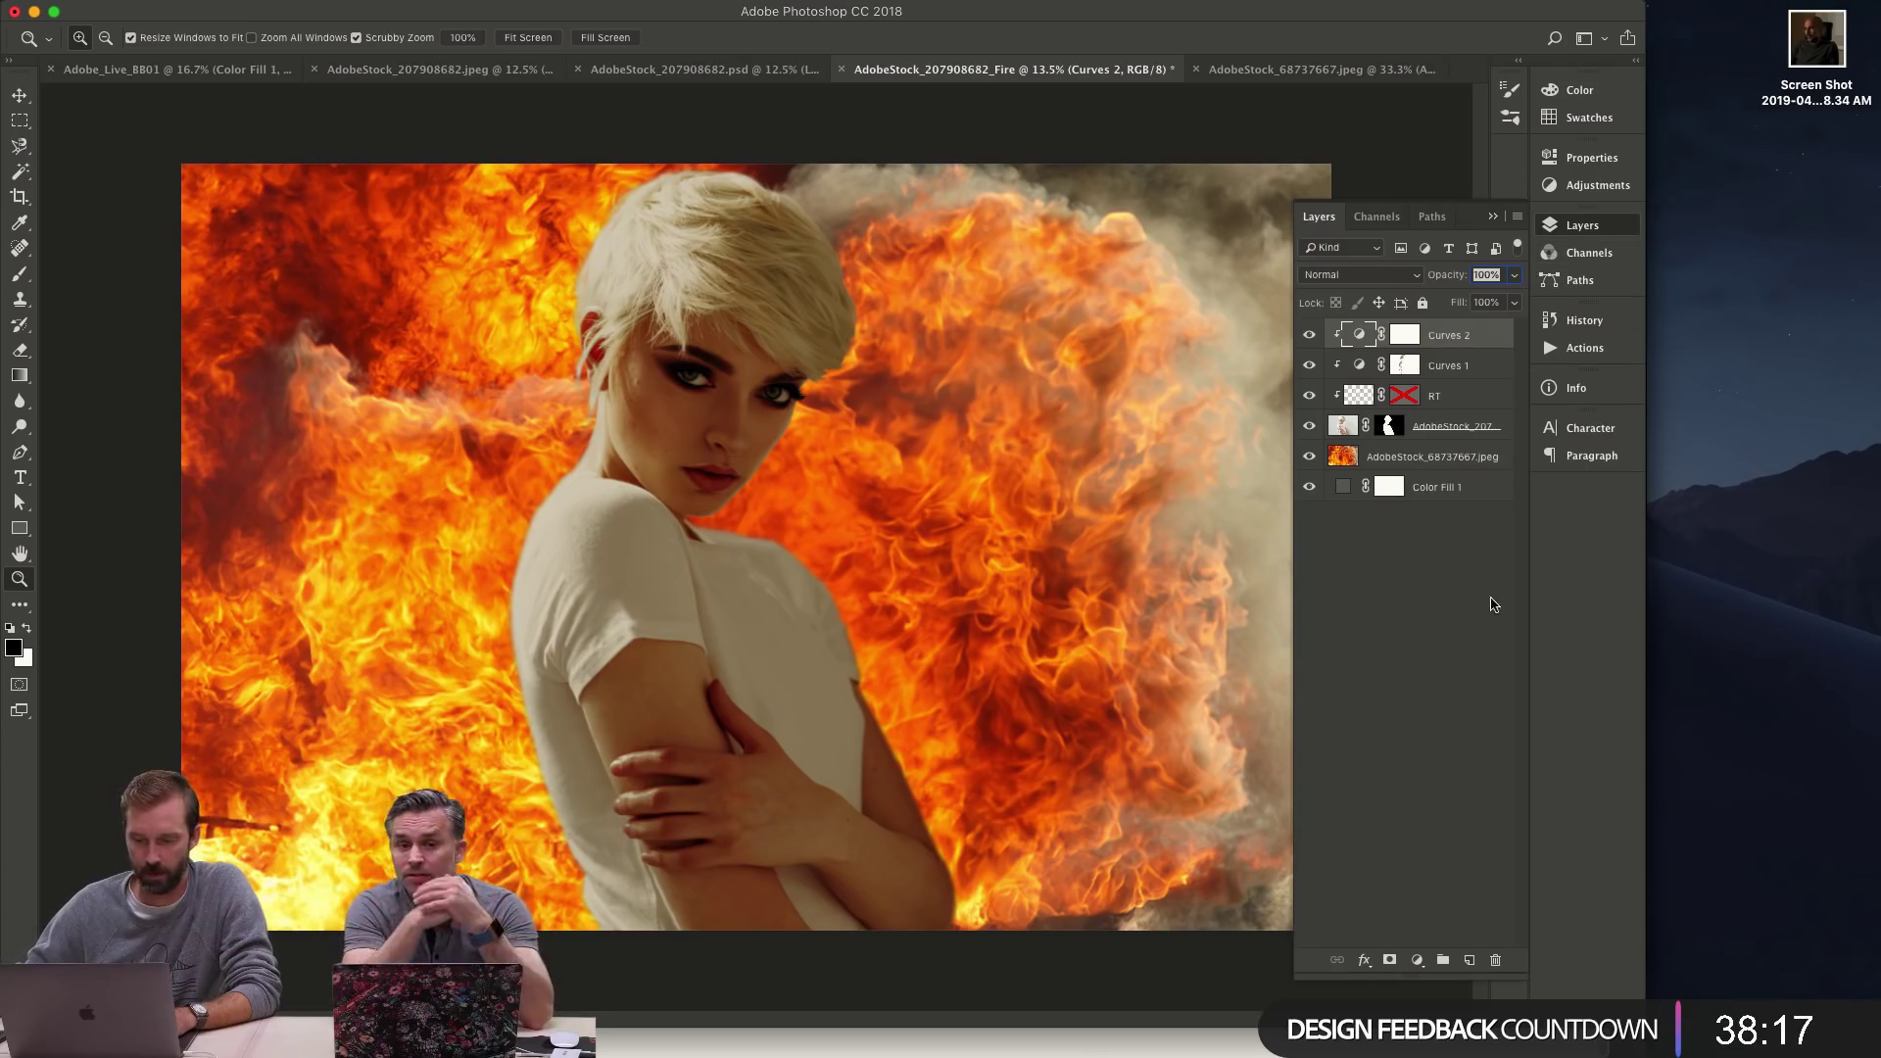
left_click(1457, 461)
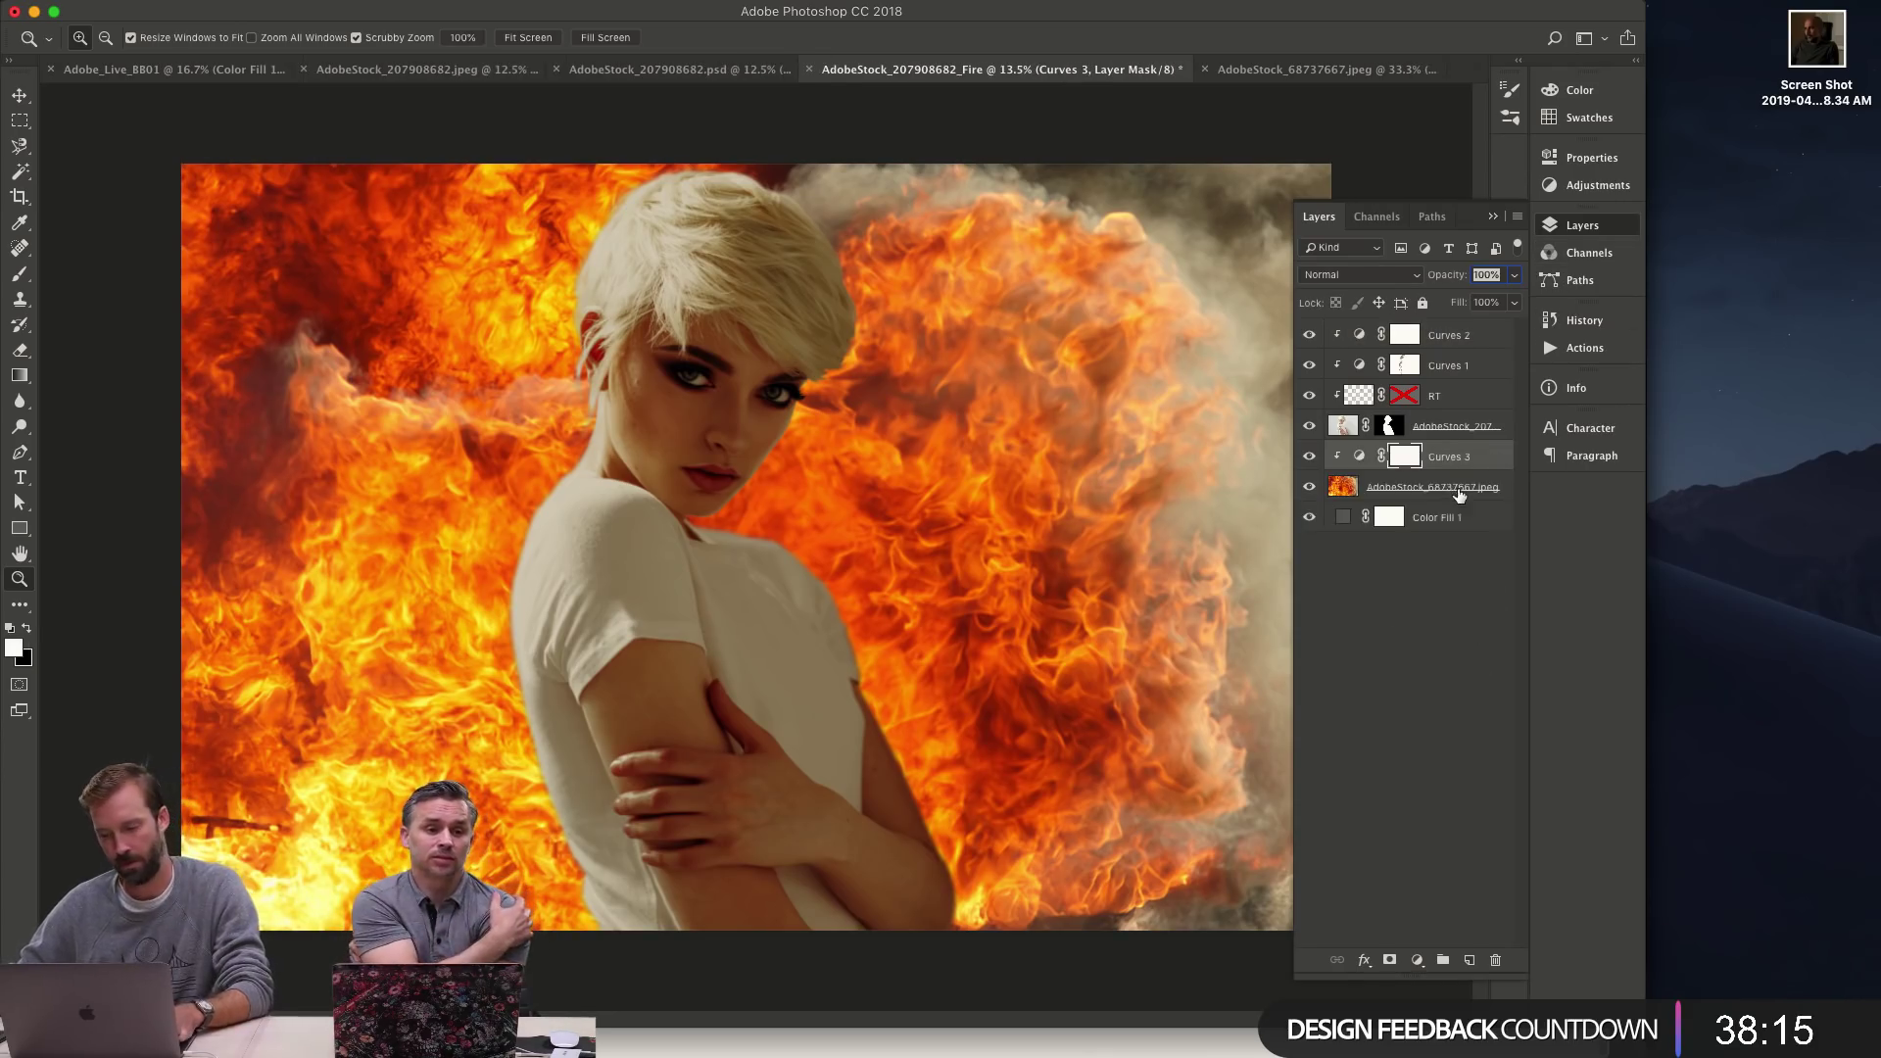
mouse_move(1397, 354)
left_mouse_down()
mouse_move(1347, 335)
mouse_move(1369, 347)
left_mouse_up()
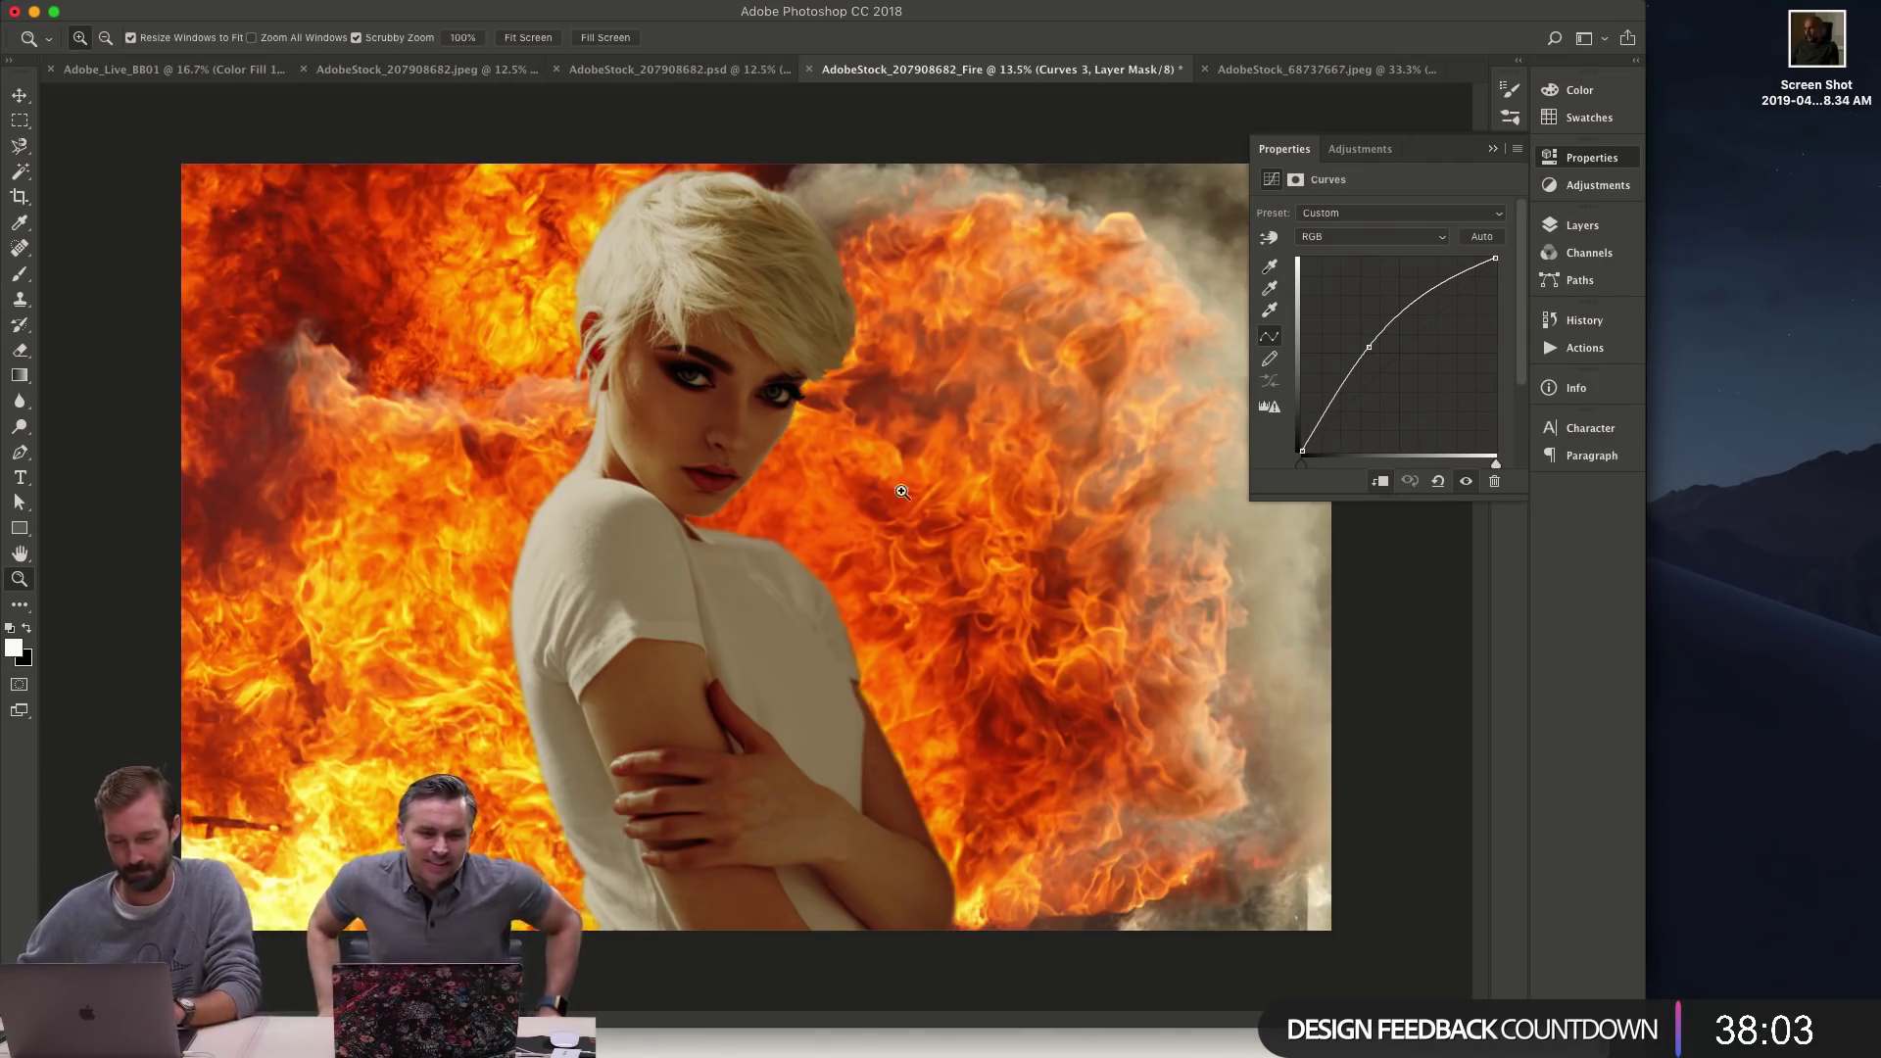
- Draw a white-to-black radial gradient on the fire's Curves mask, outward from the model's neck and shoulder, to limit the brightening
key("x")
key("g")
left_click_drag(601, 450, 733, 607)
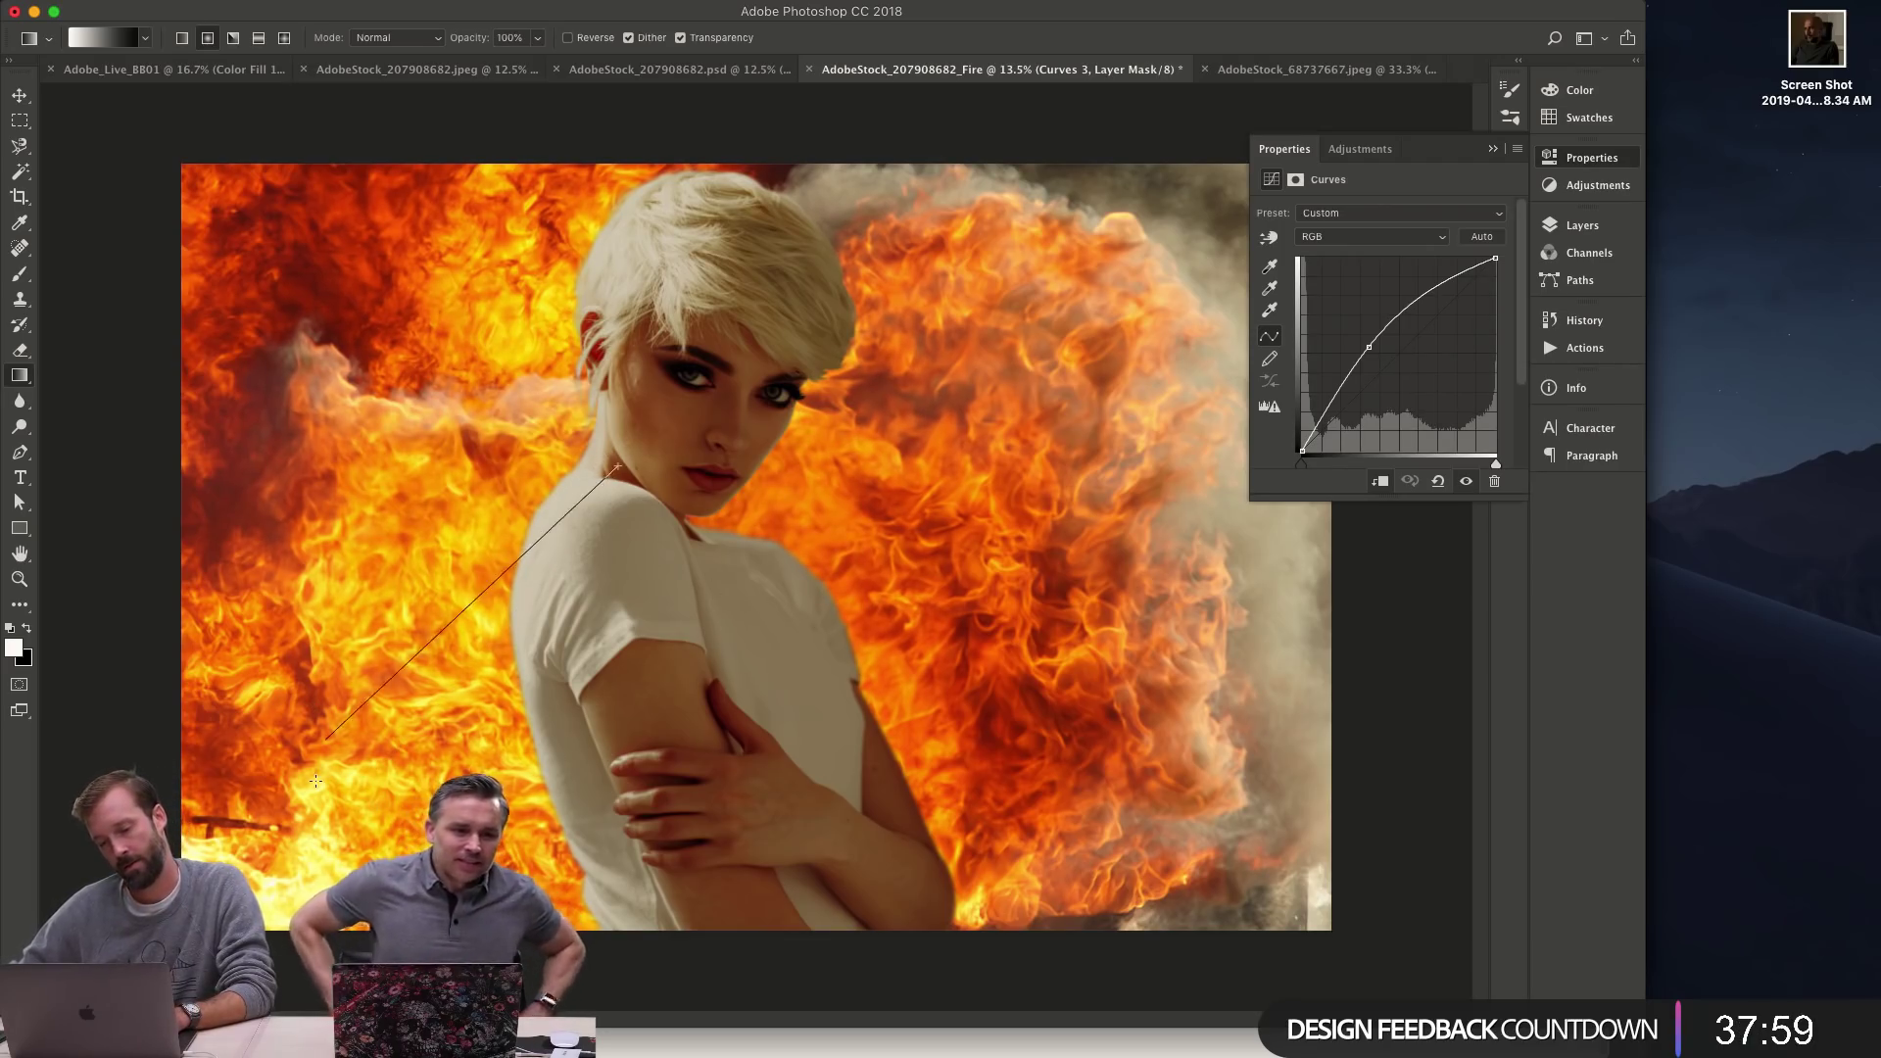
left_click(1611, 227)
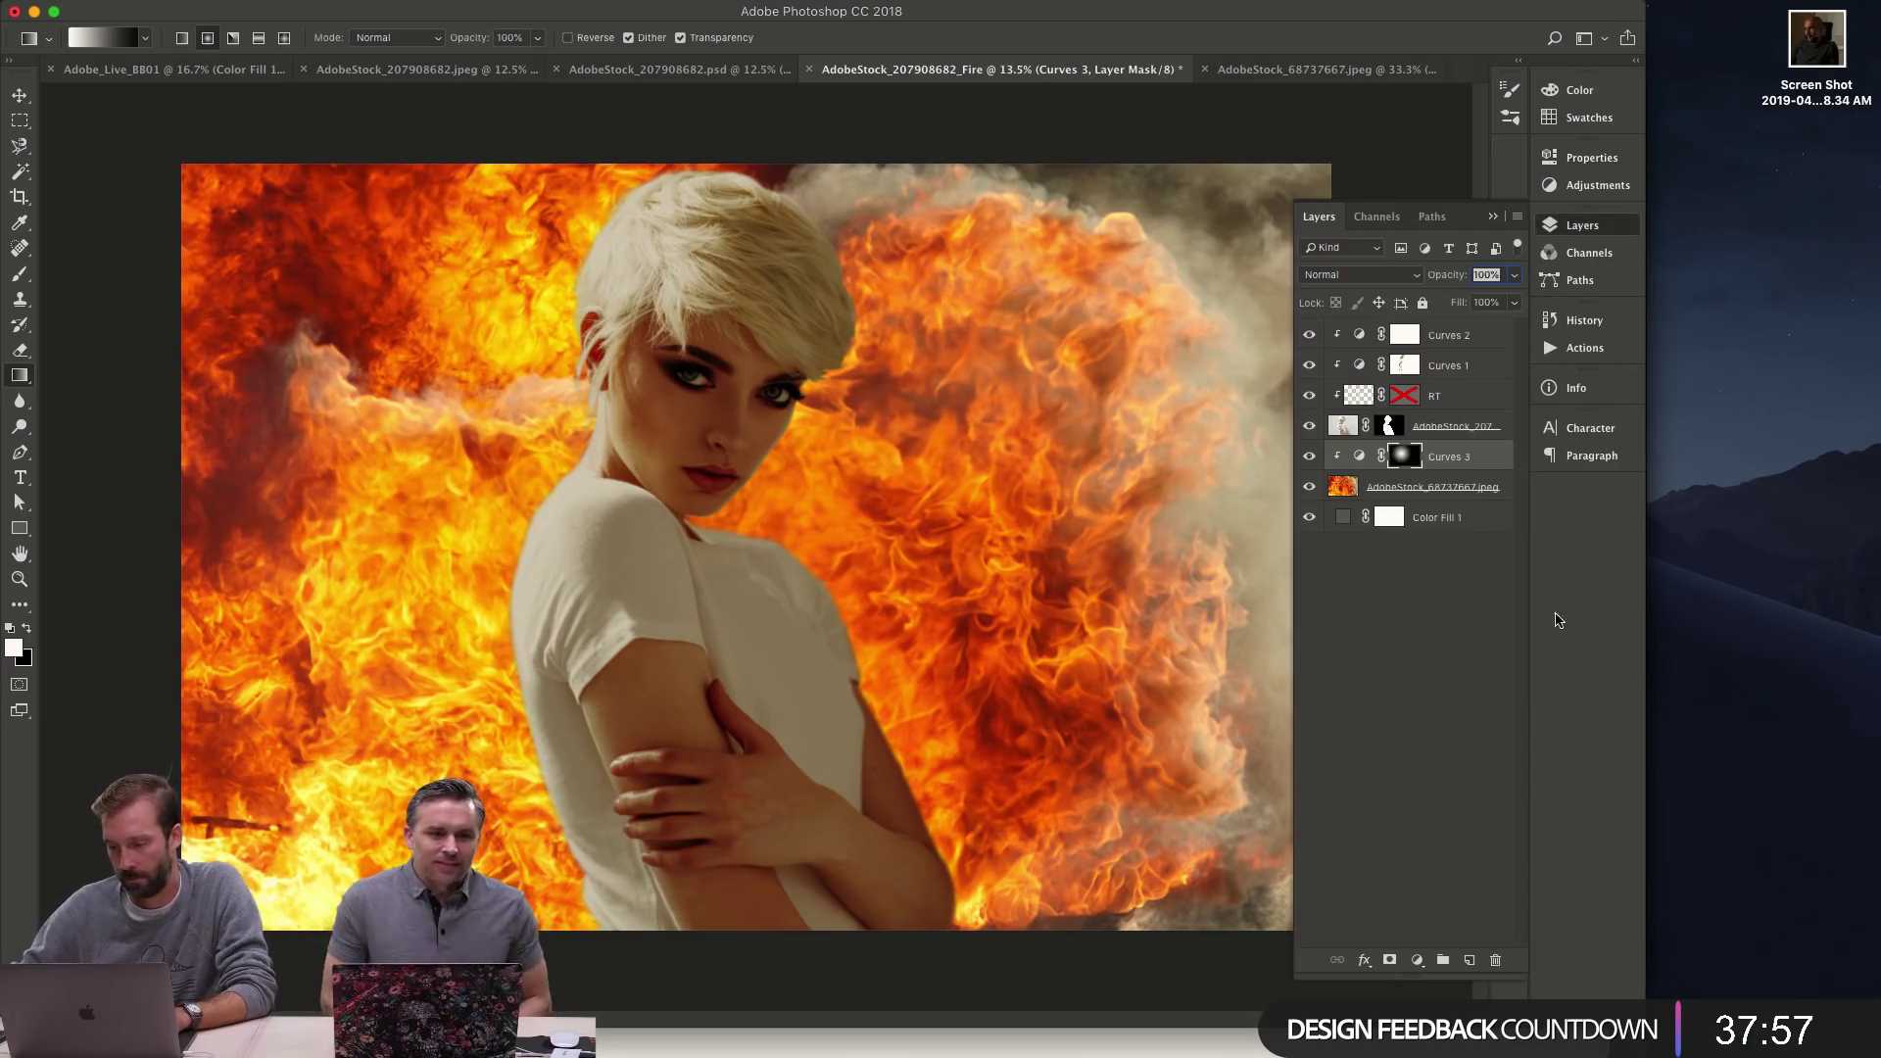
- Place the sparks image AdobeStock_129788284 above Curves 2 and scale it to about 157% to cover the canvas
left_click(1469, 349)
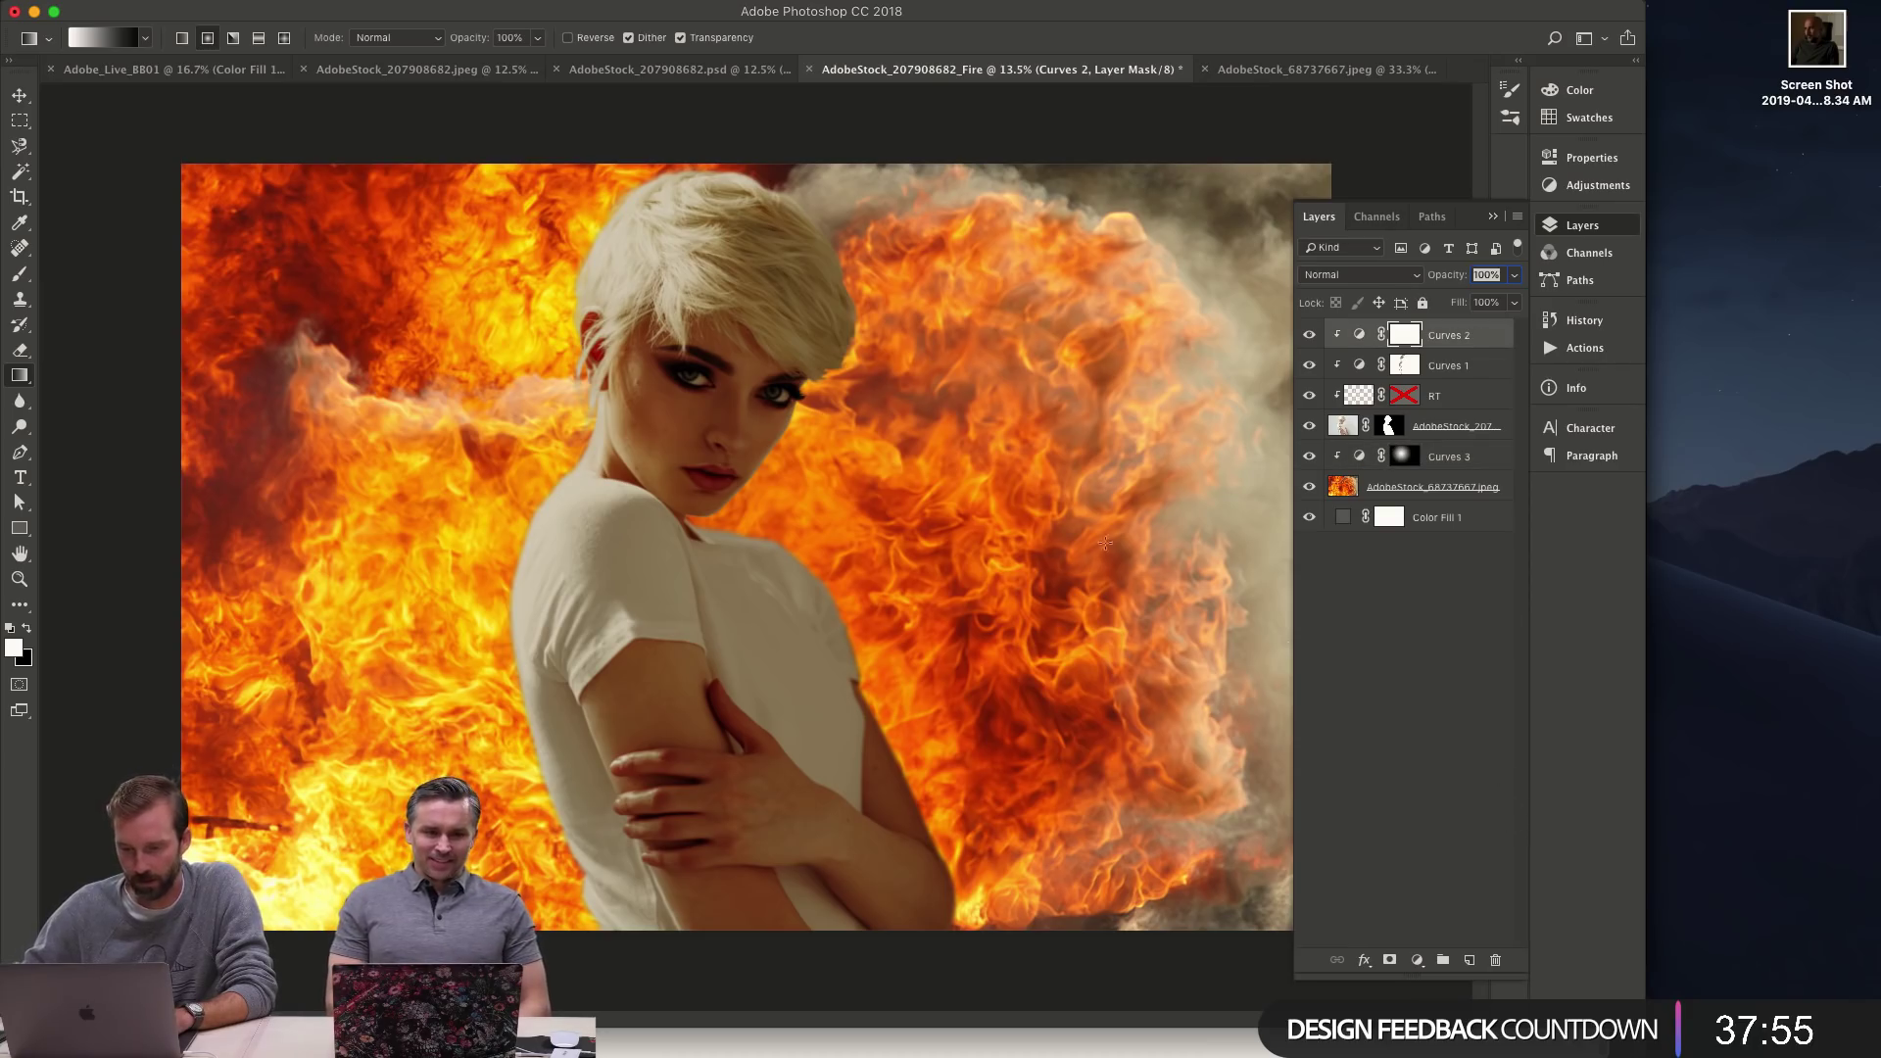
key("super+Tab")
left_click_drag(936, 266, 411, 588)
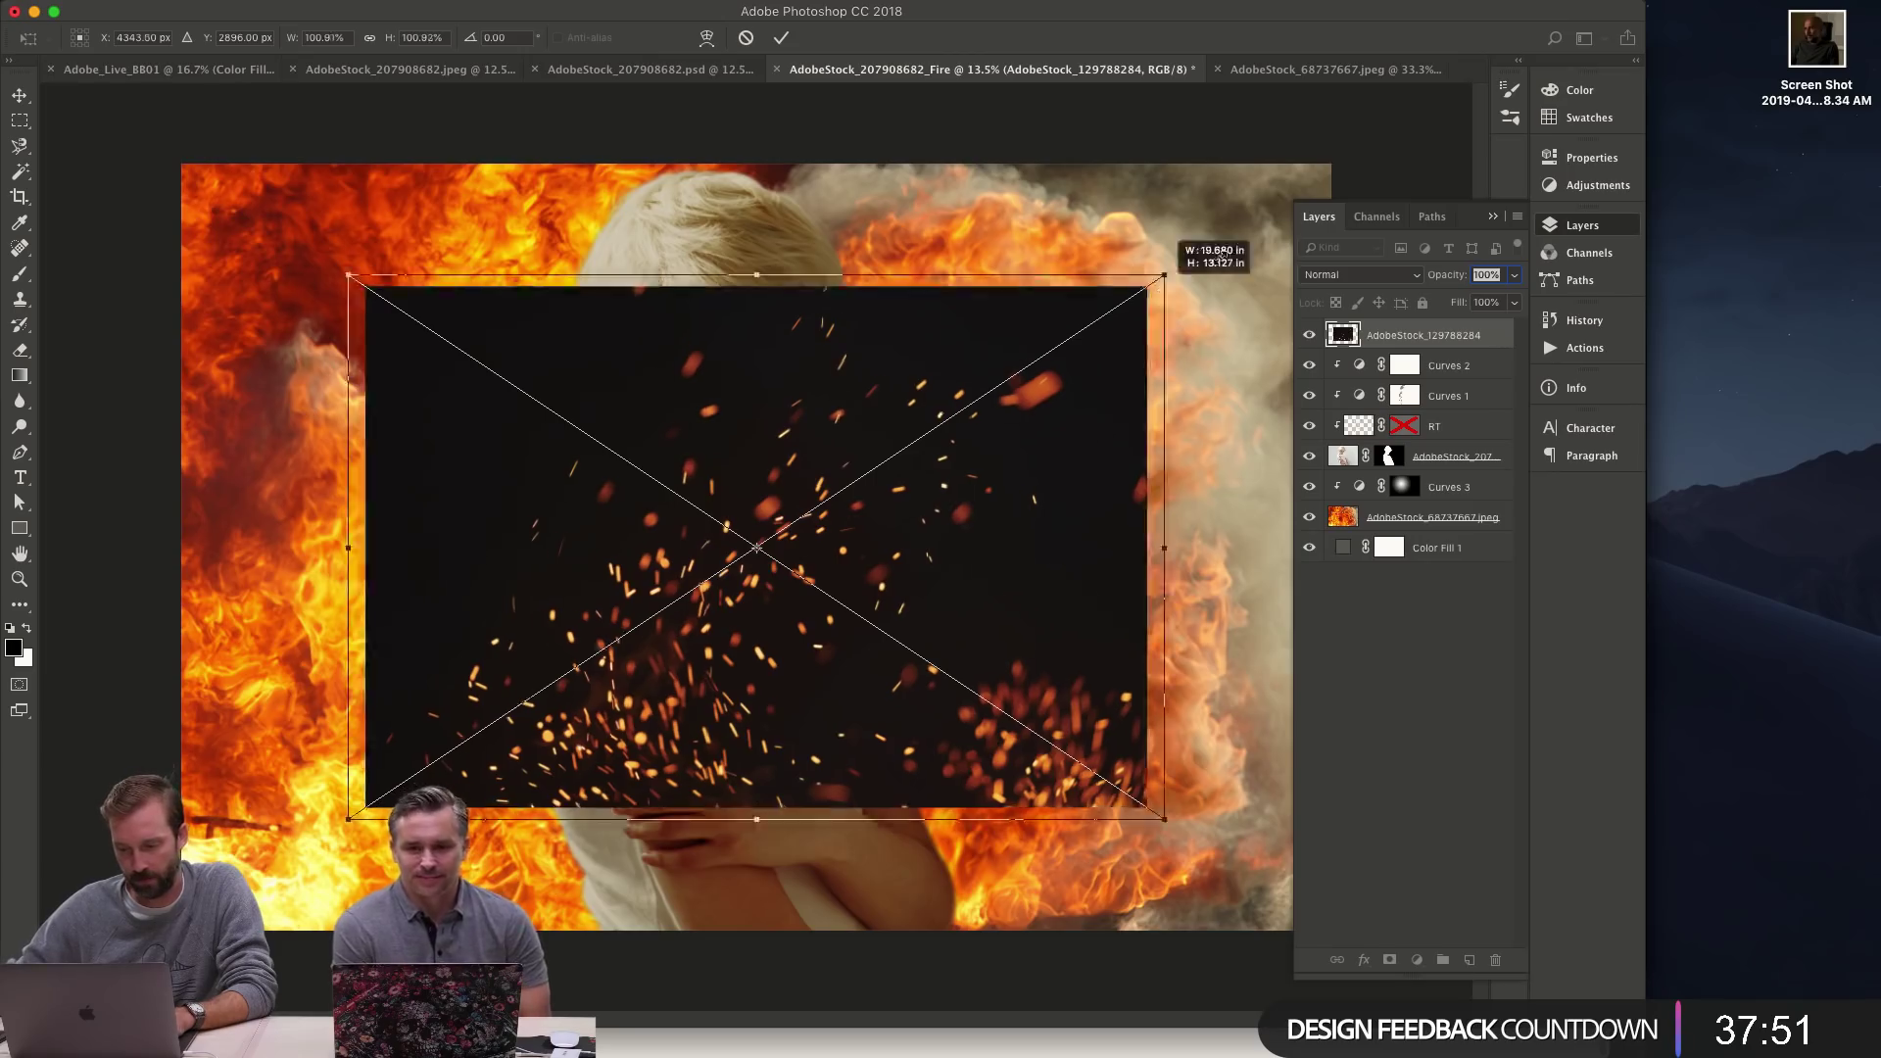
left_click_drag(1222, 252, 1389, 167)
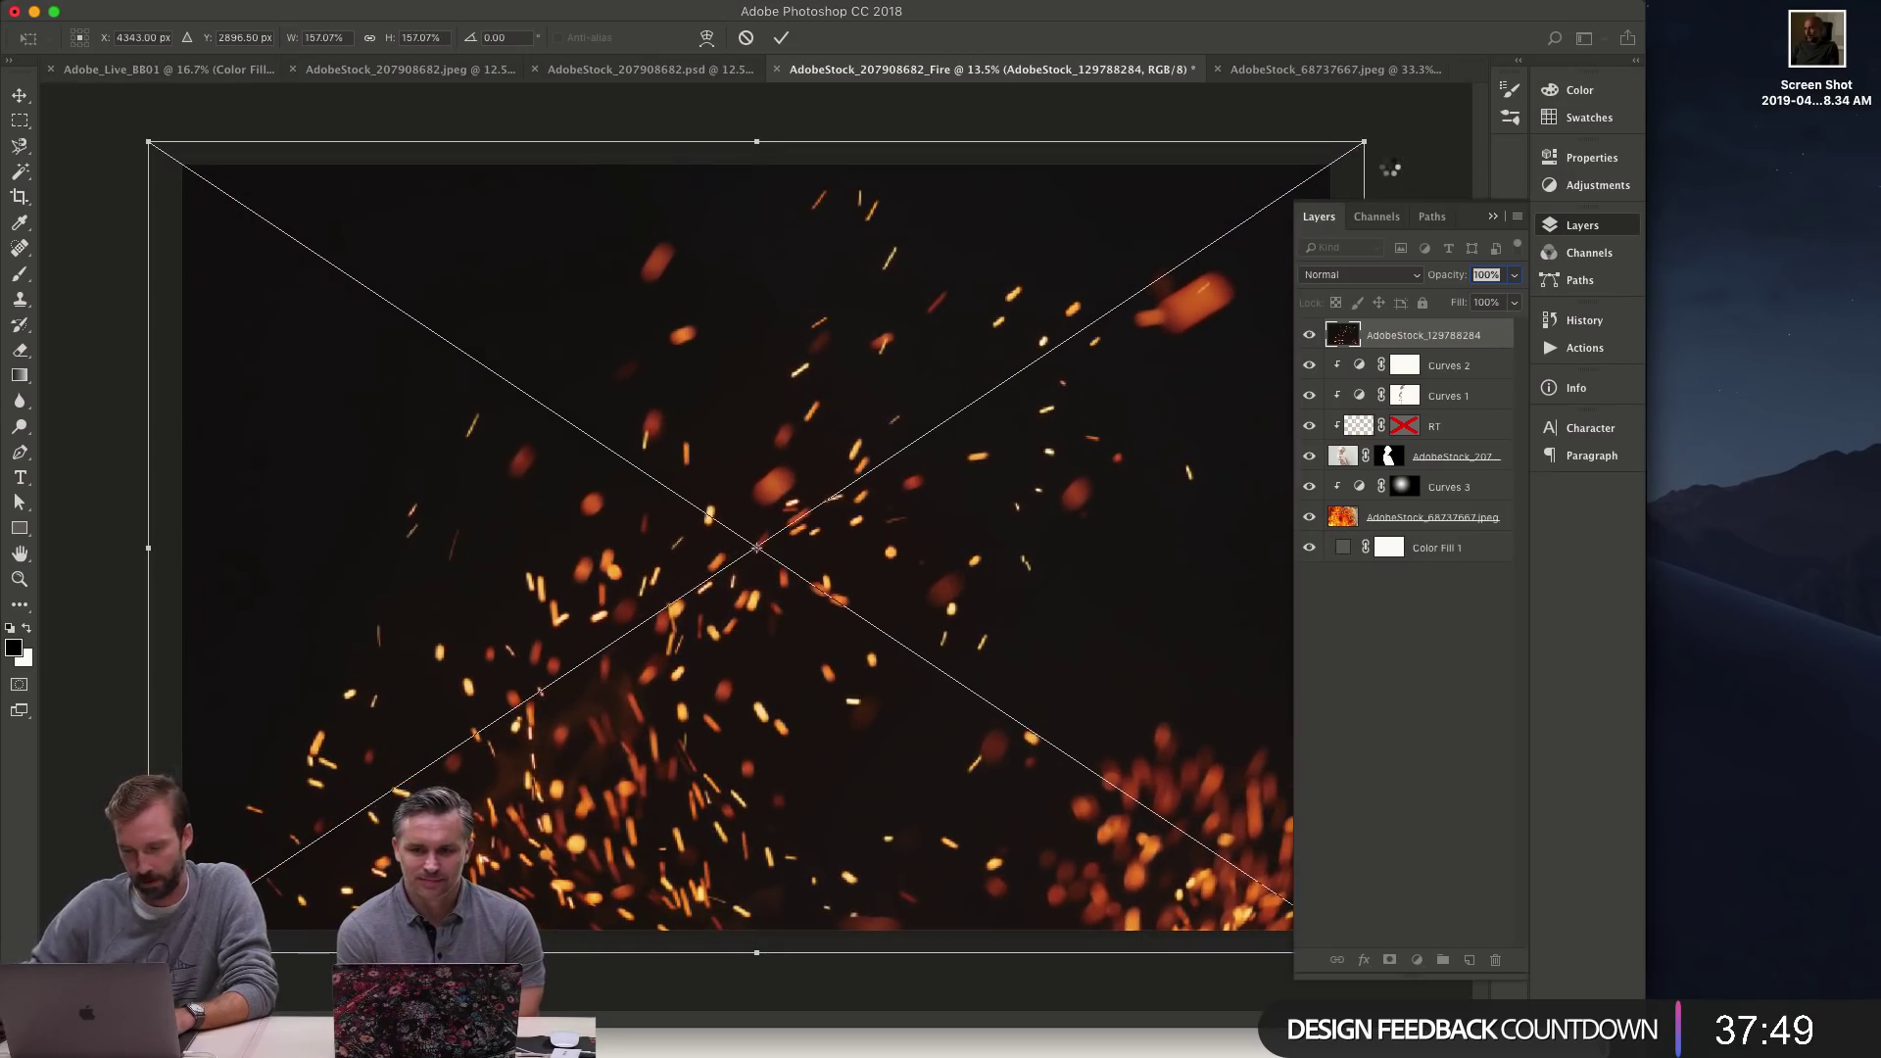
key("Return")
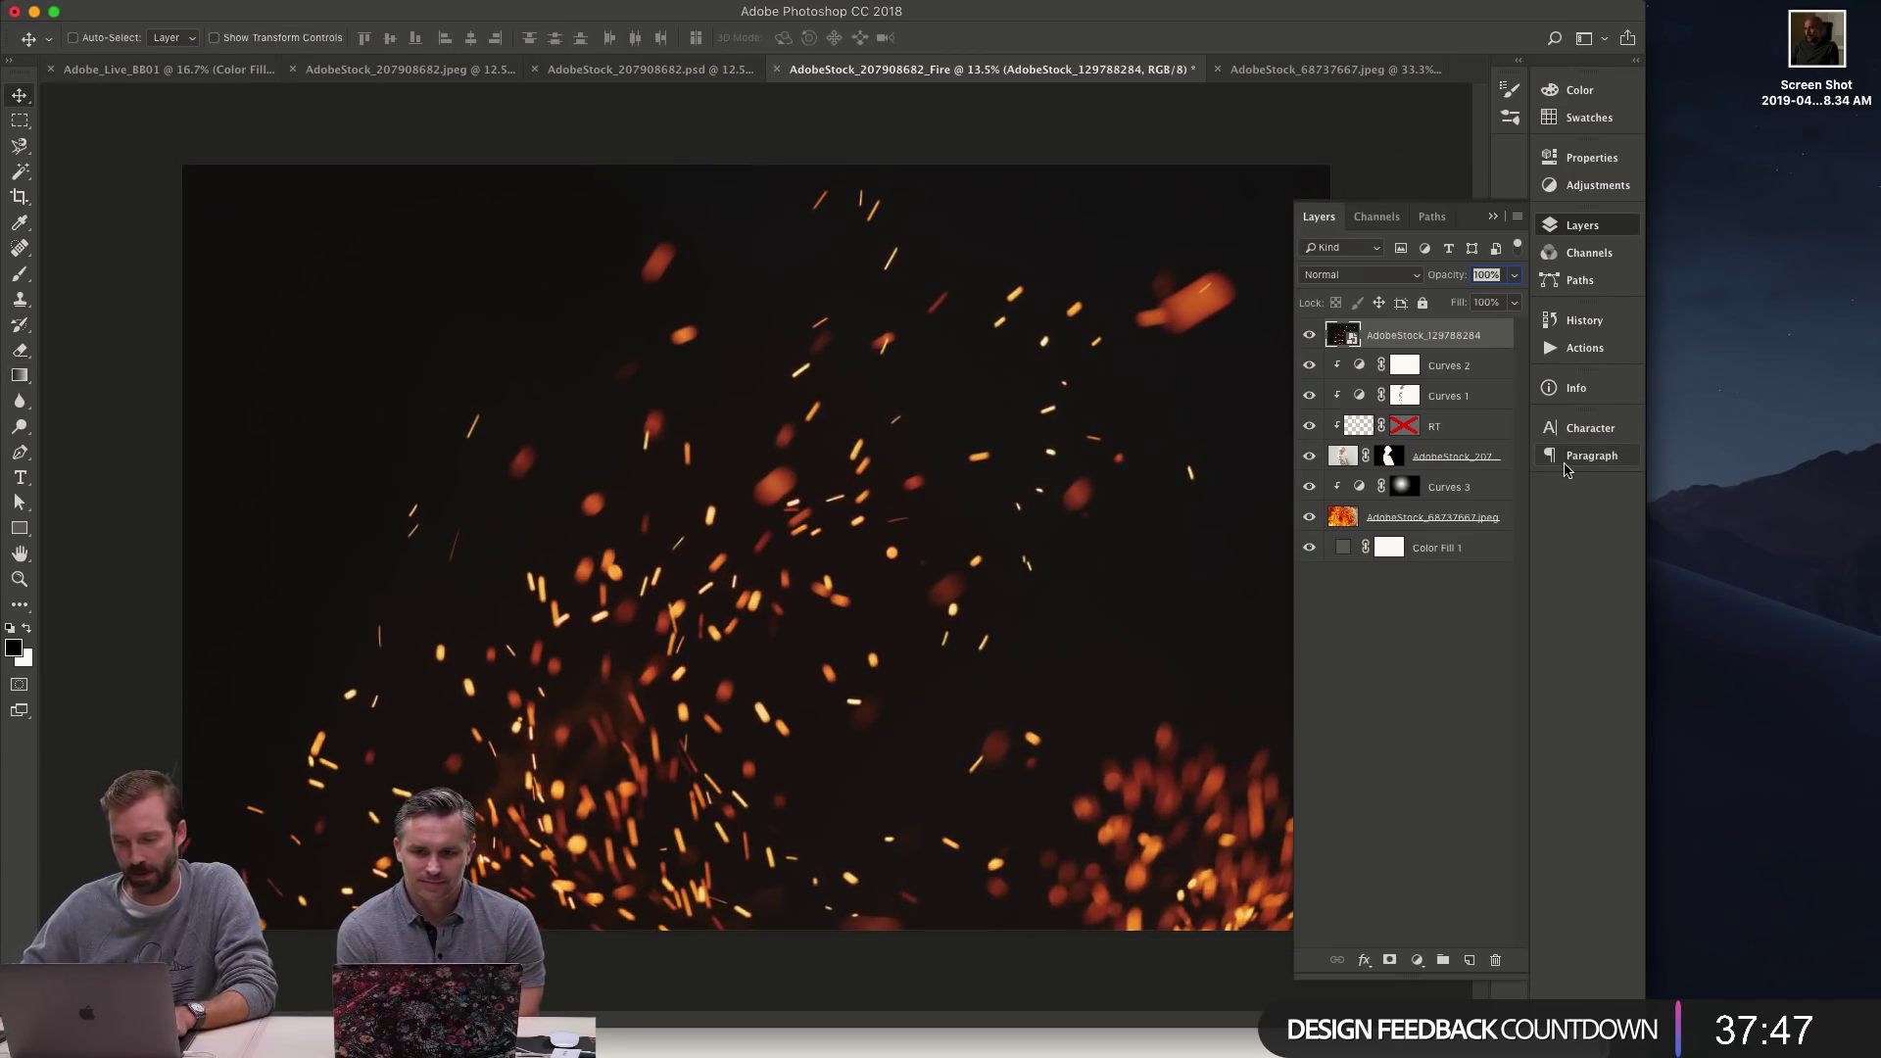
- Set the sparks layer's blend mode to Screen, scale it to about 141% and reposition it over the model
key("alt+shift+s")
key("super+t")
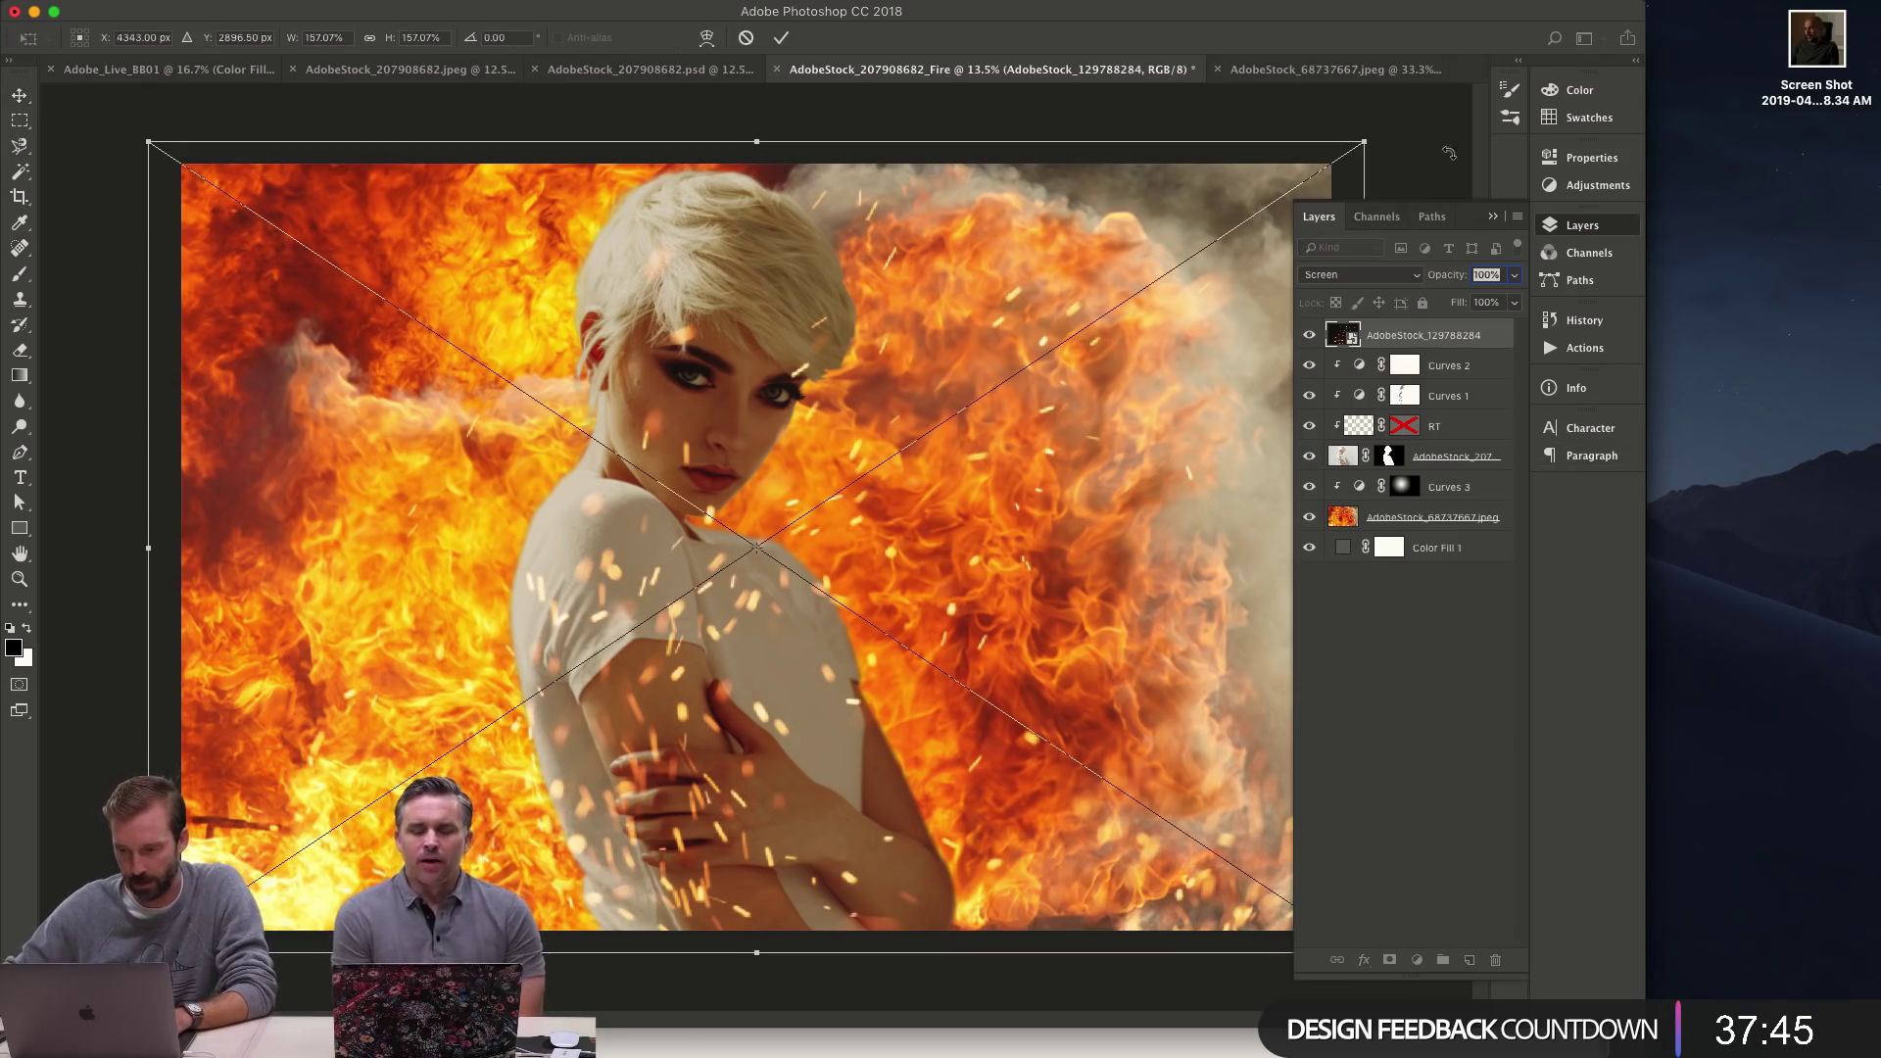
left_click_drag(1364, 142, 1241, 210)
left_click_drag(1025, 373, 1129, 372)
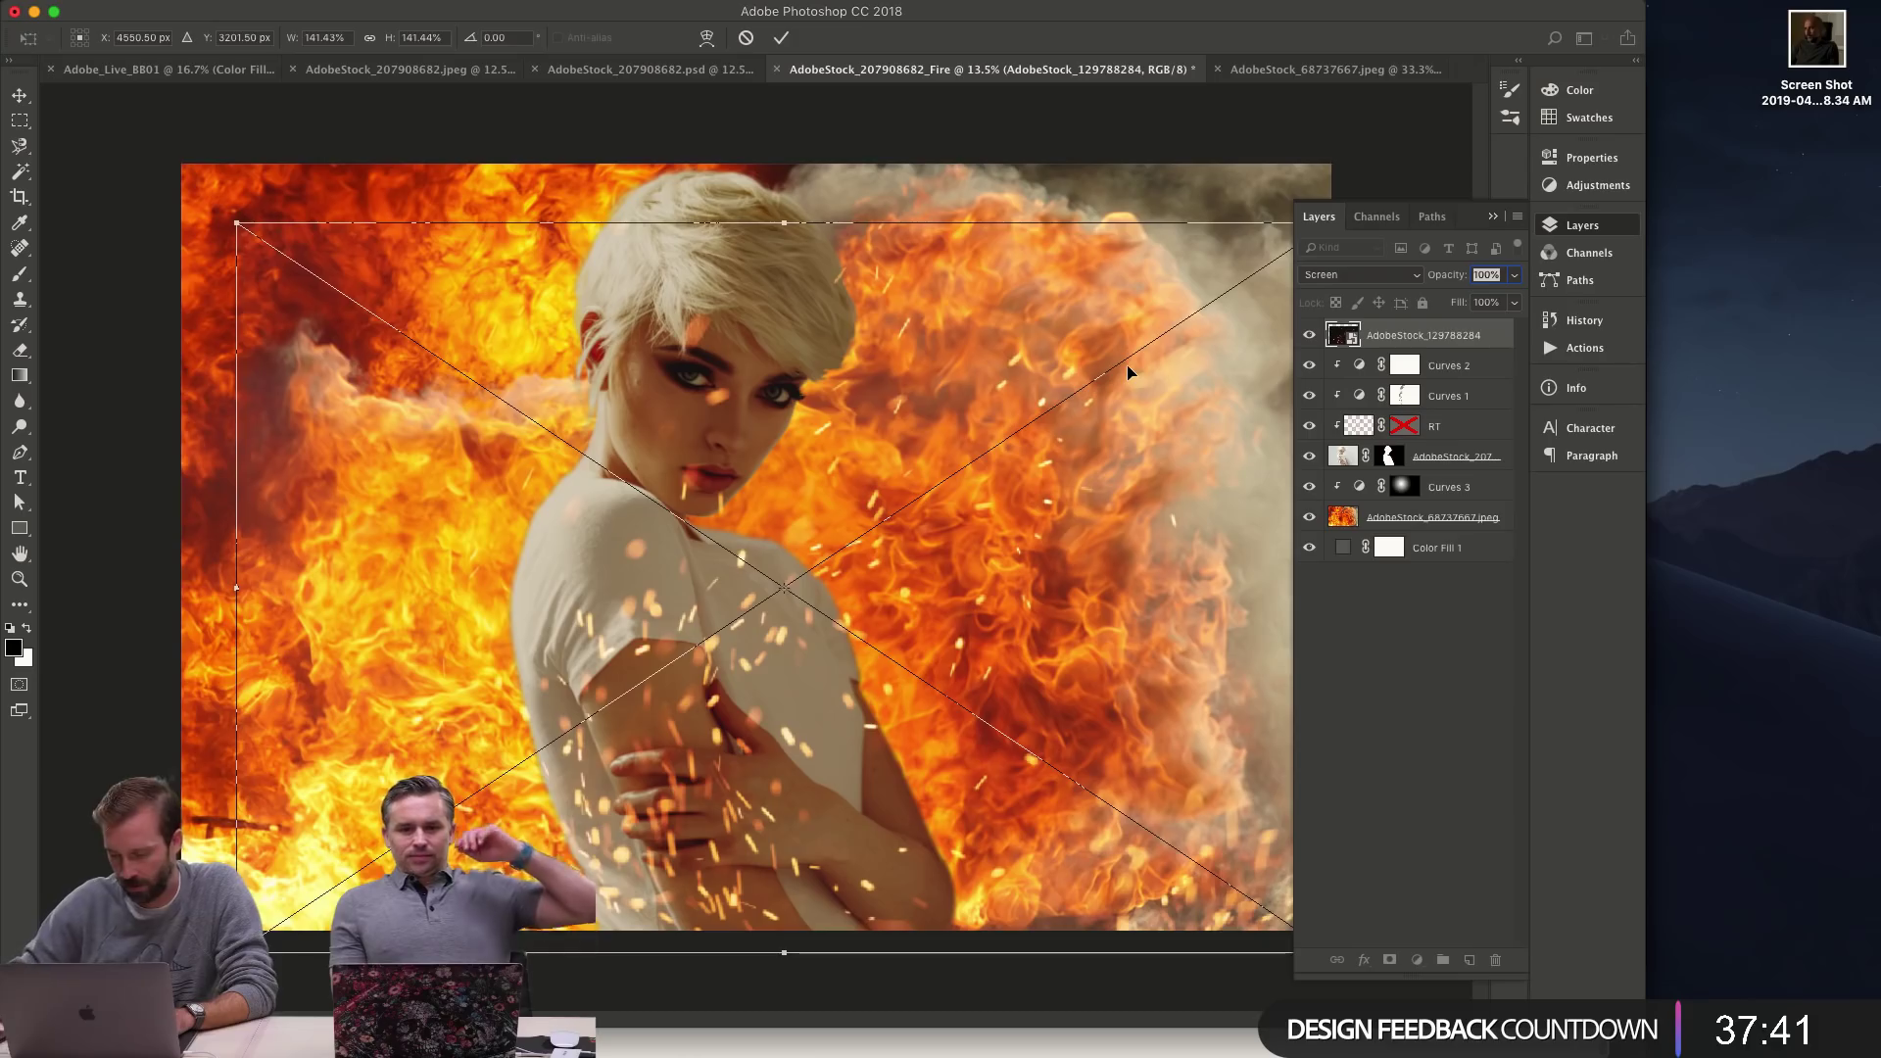
key("Return")
- Check the sparks layer on its own, add a Curves adjustment clipped to it, and move the RGB black point inward to remove haze
left_click(1310, 335, "alt")
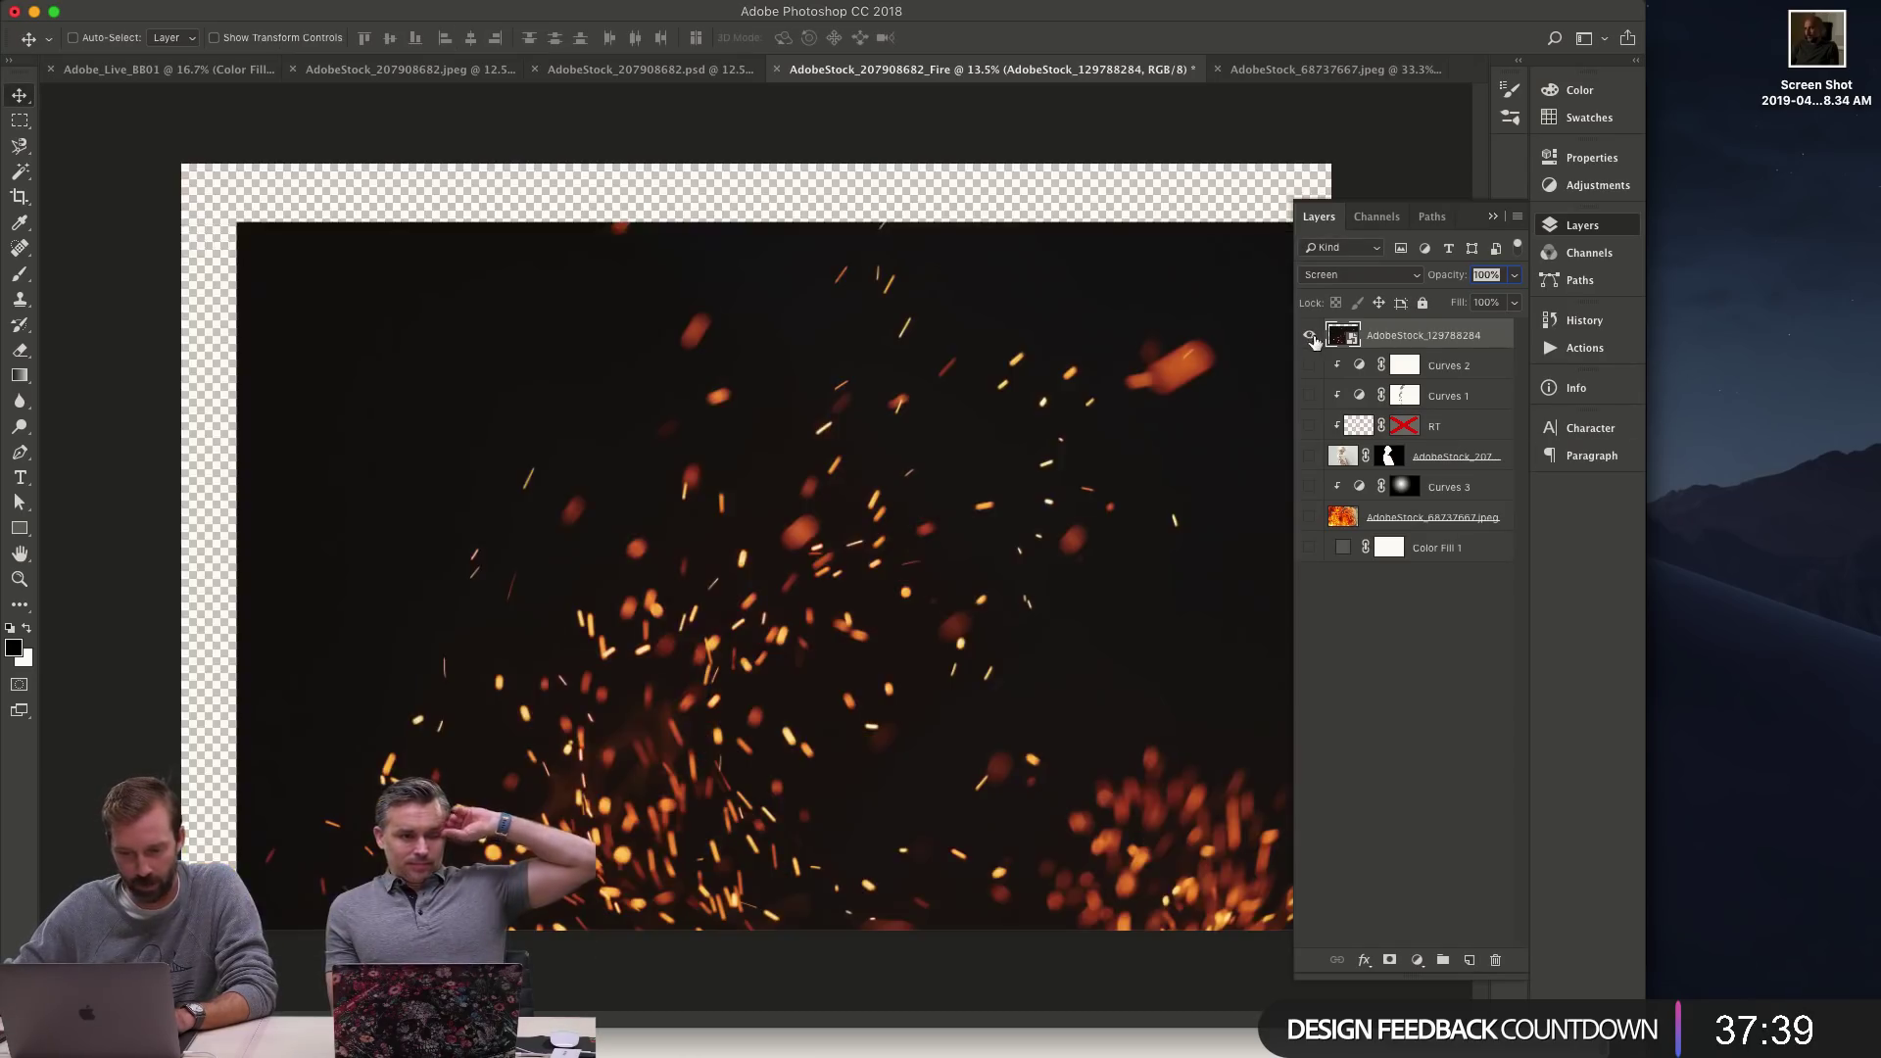
left_click(1310, 335, "alt")
key("z")
left_click_drag(666, 244, 1248, 356)
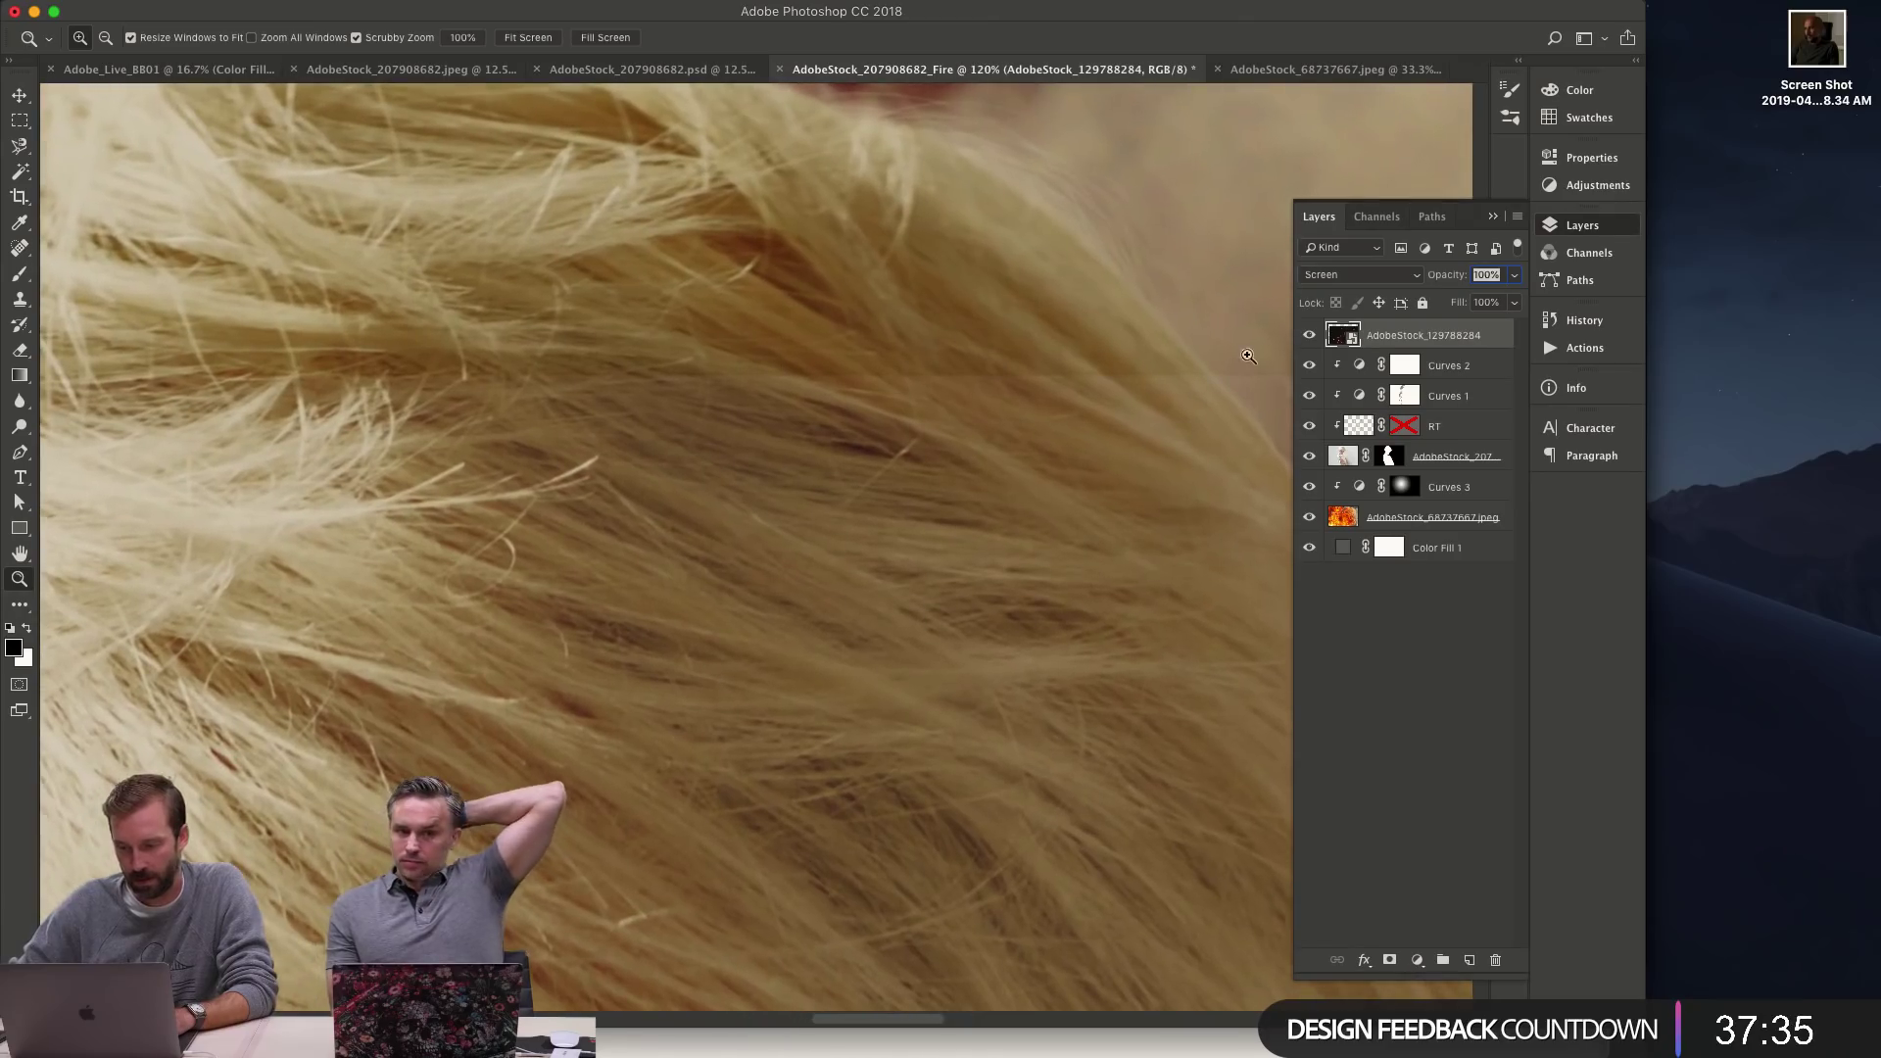
key("super+alt+shift+c")
key("x")
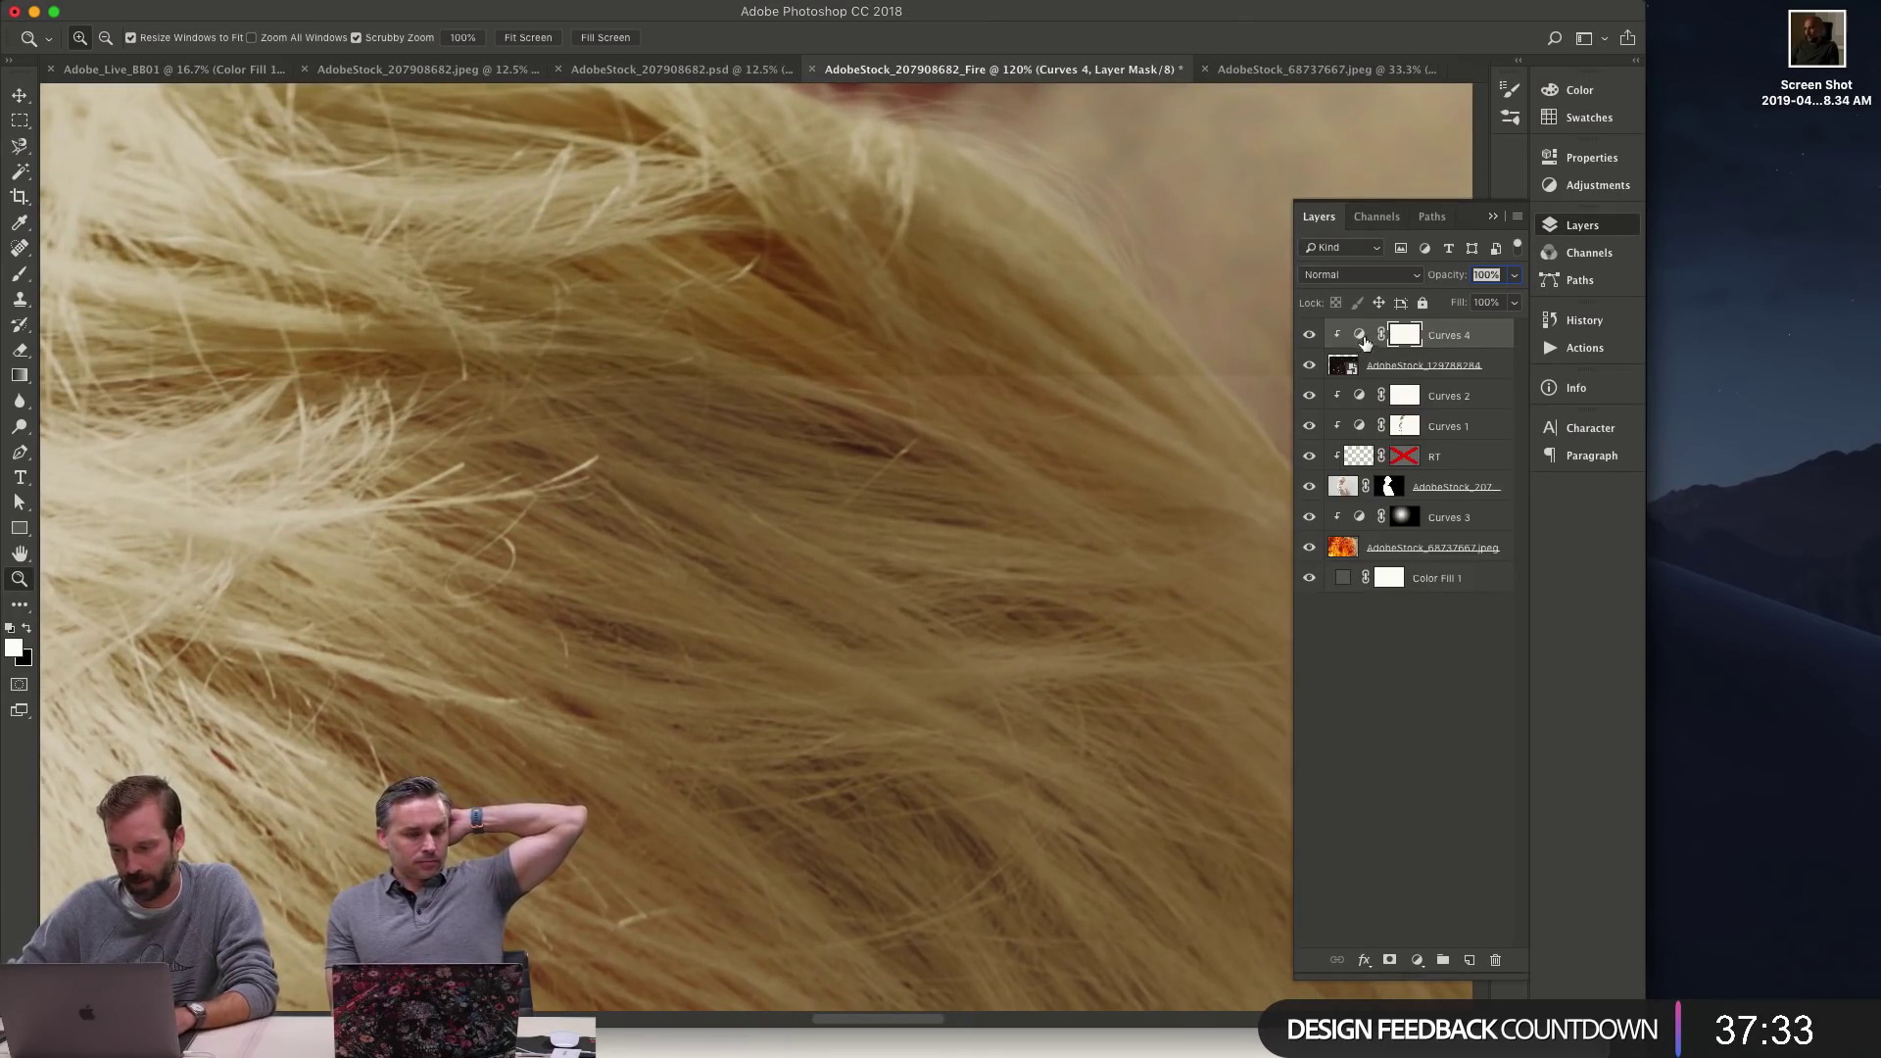
double_click(1362, 336)
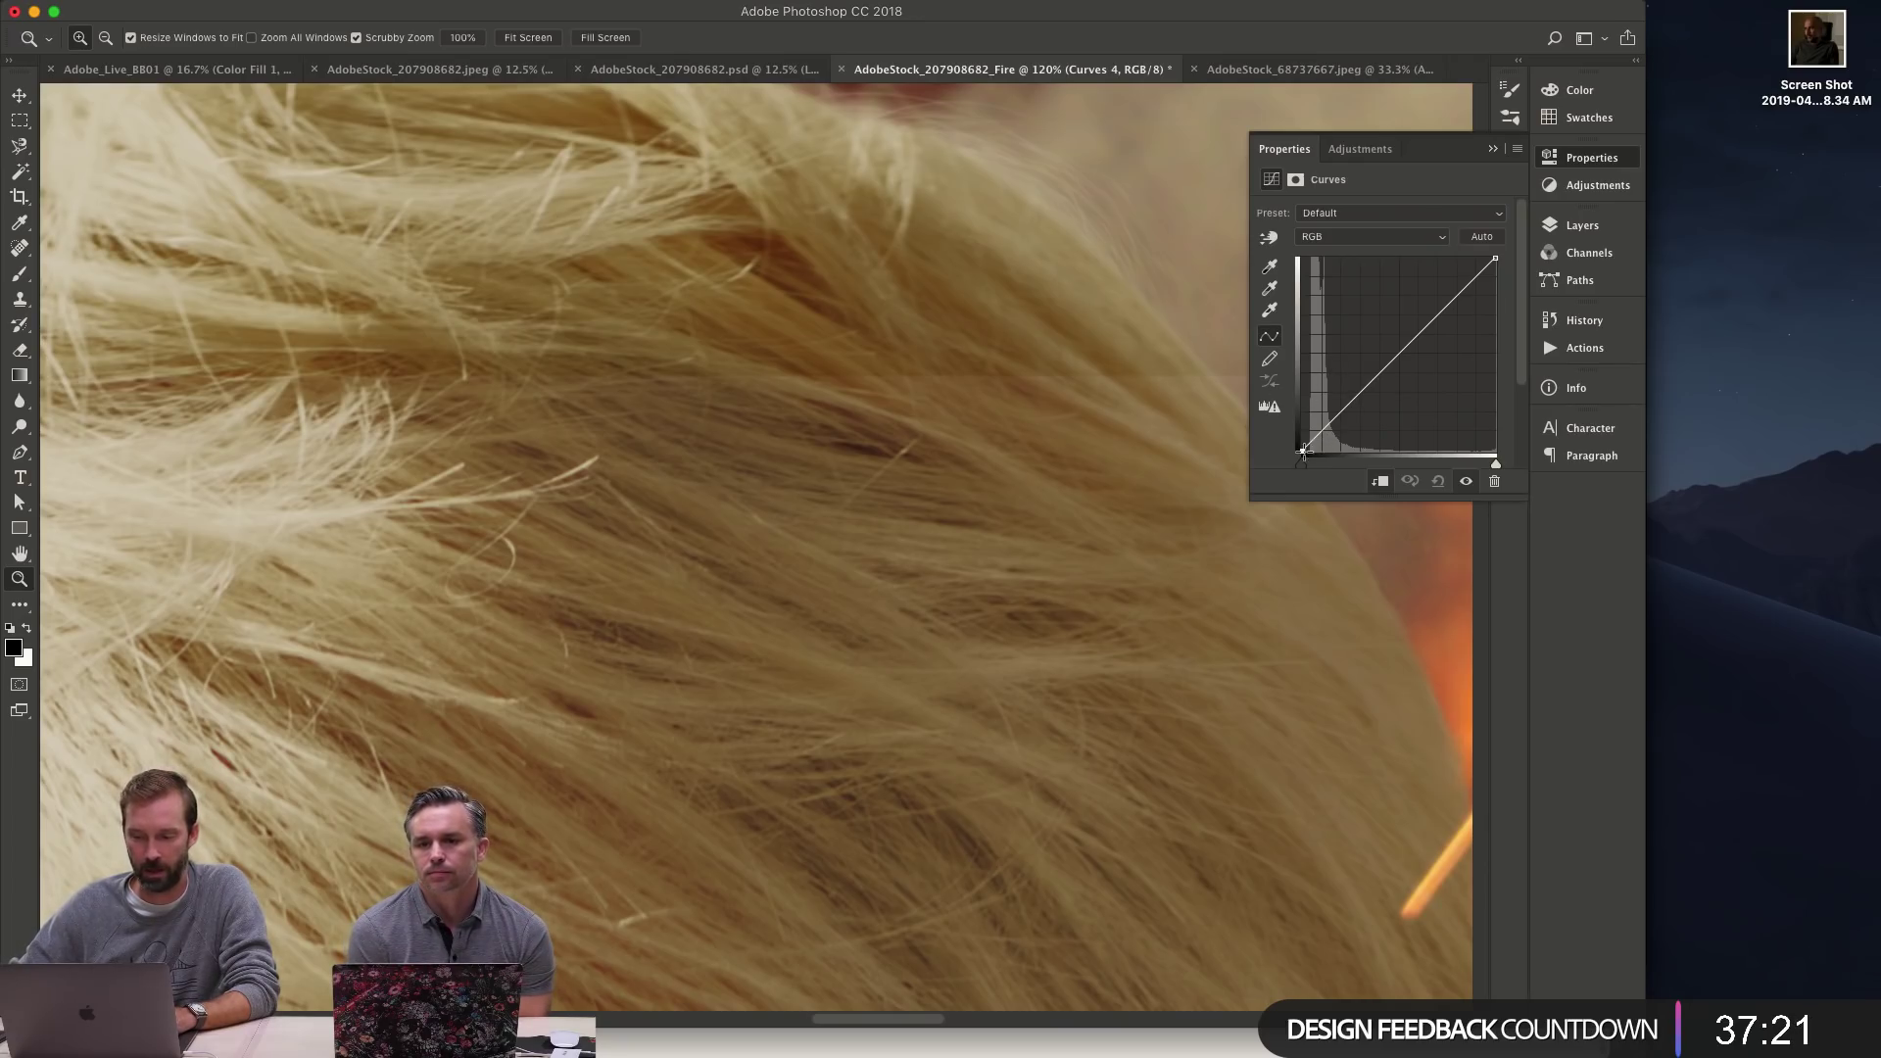
left_click_drag(1303, 451, 1331, 456)
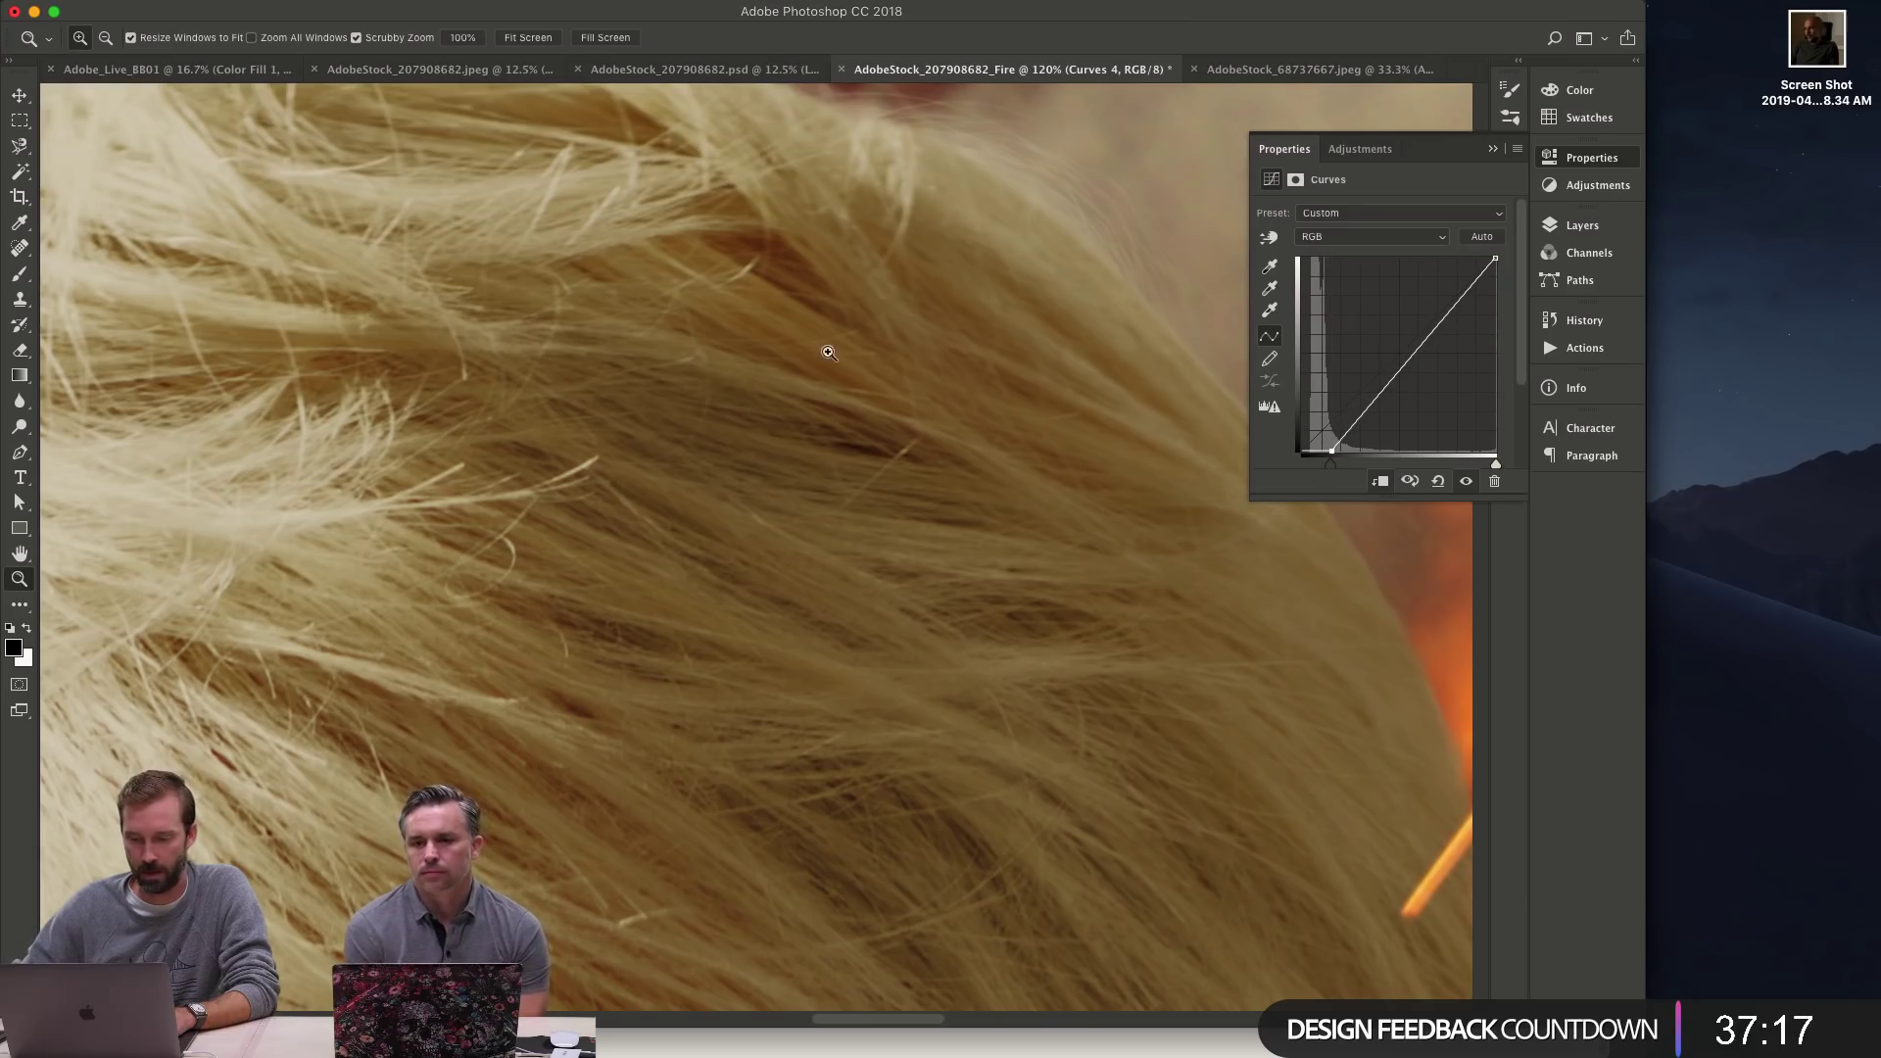
- Move the sparks layer to shift the embers away from the model's lips
left_click(1599, 225)
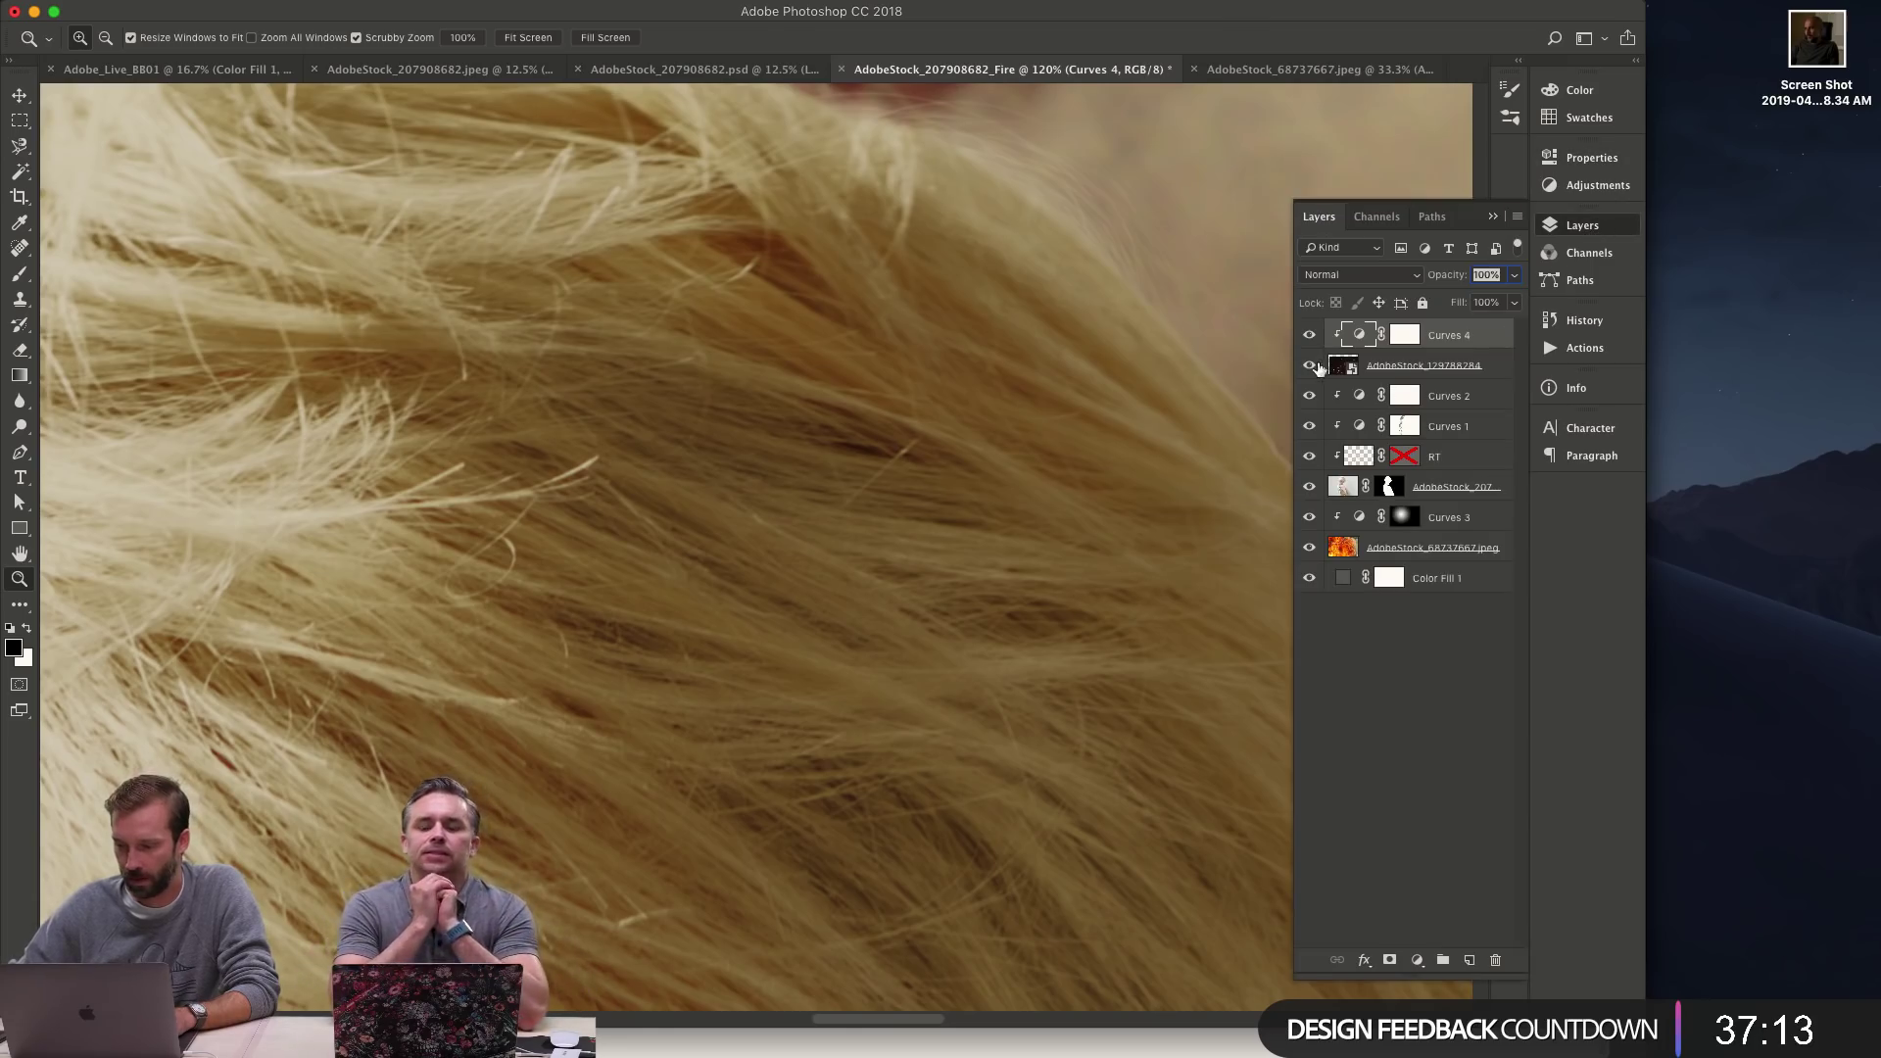
key("super+0")
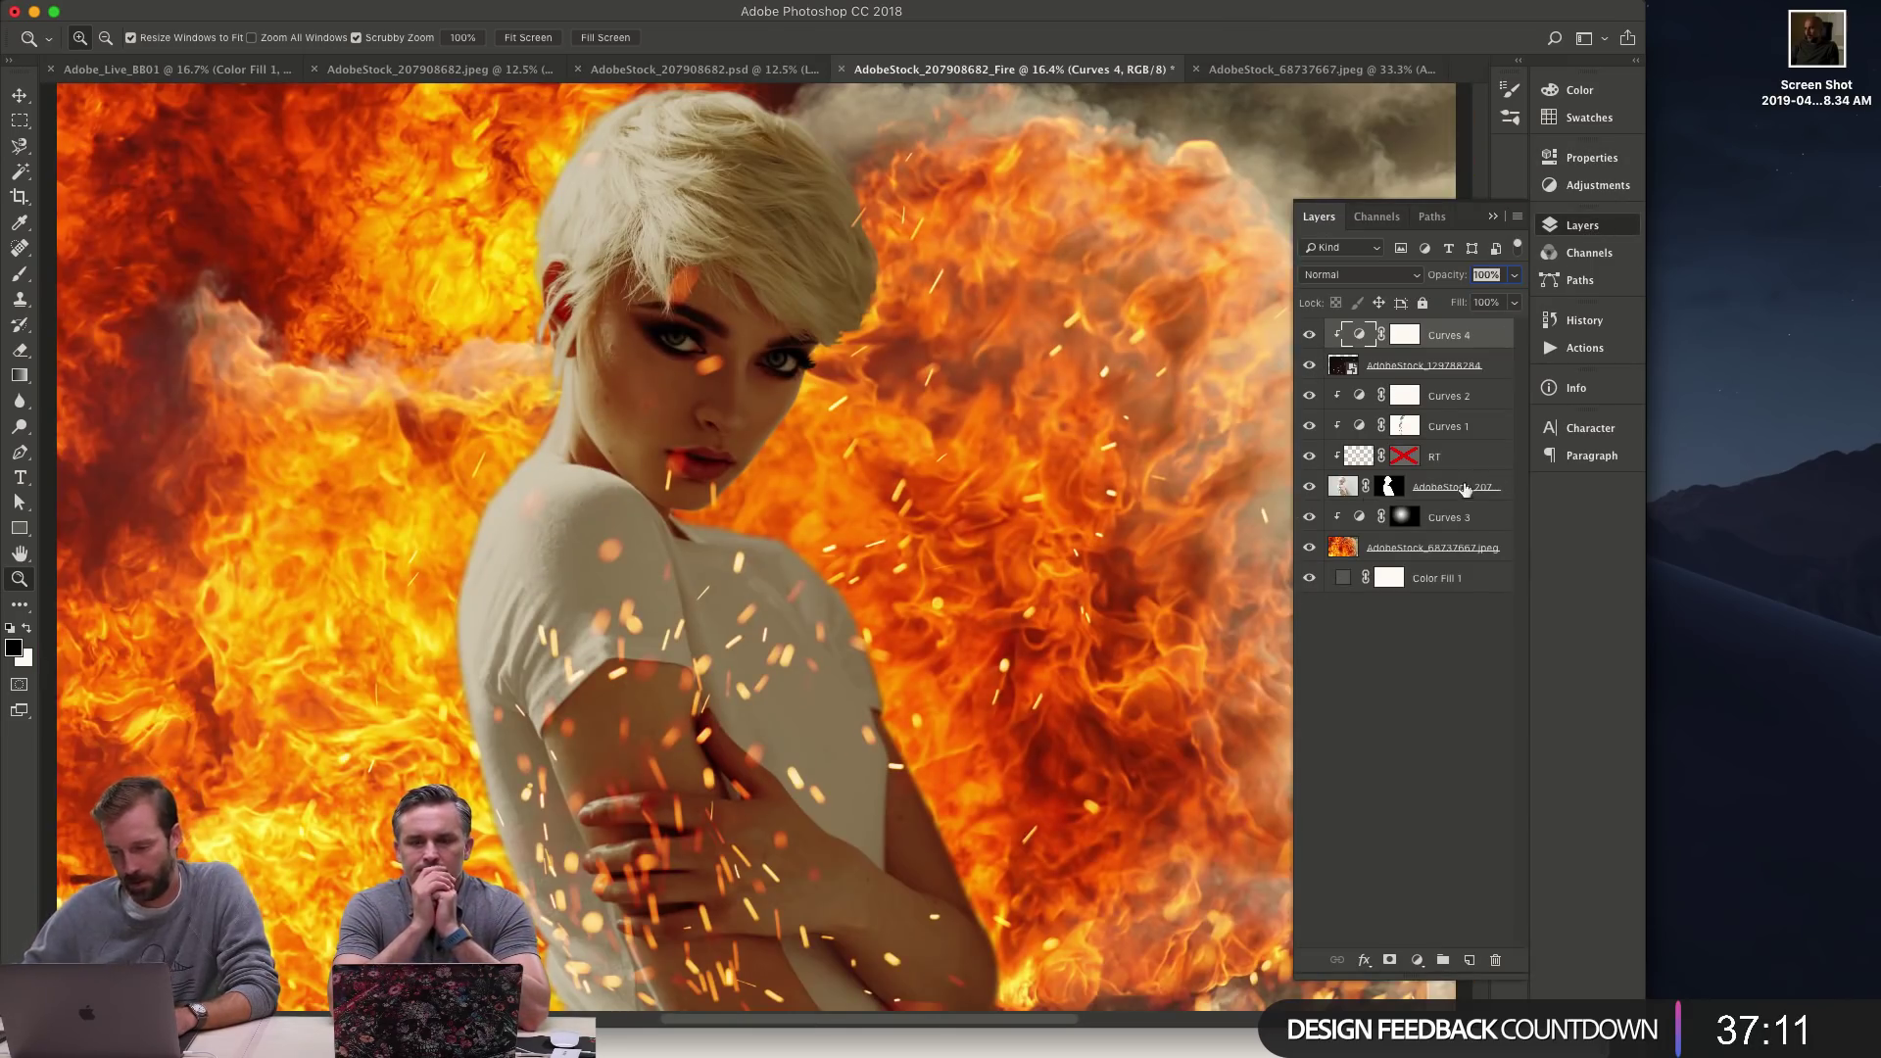
left_click(1430, 366)
key("v")
left_click_drag(989, 498, 926, 495)
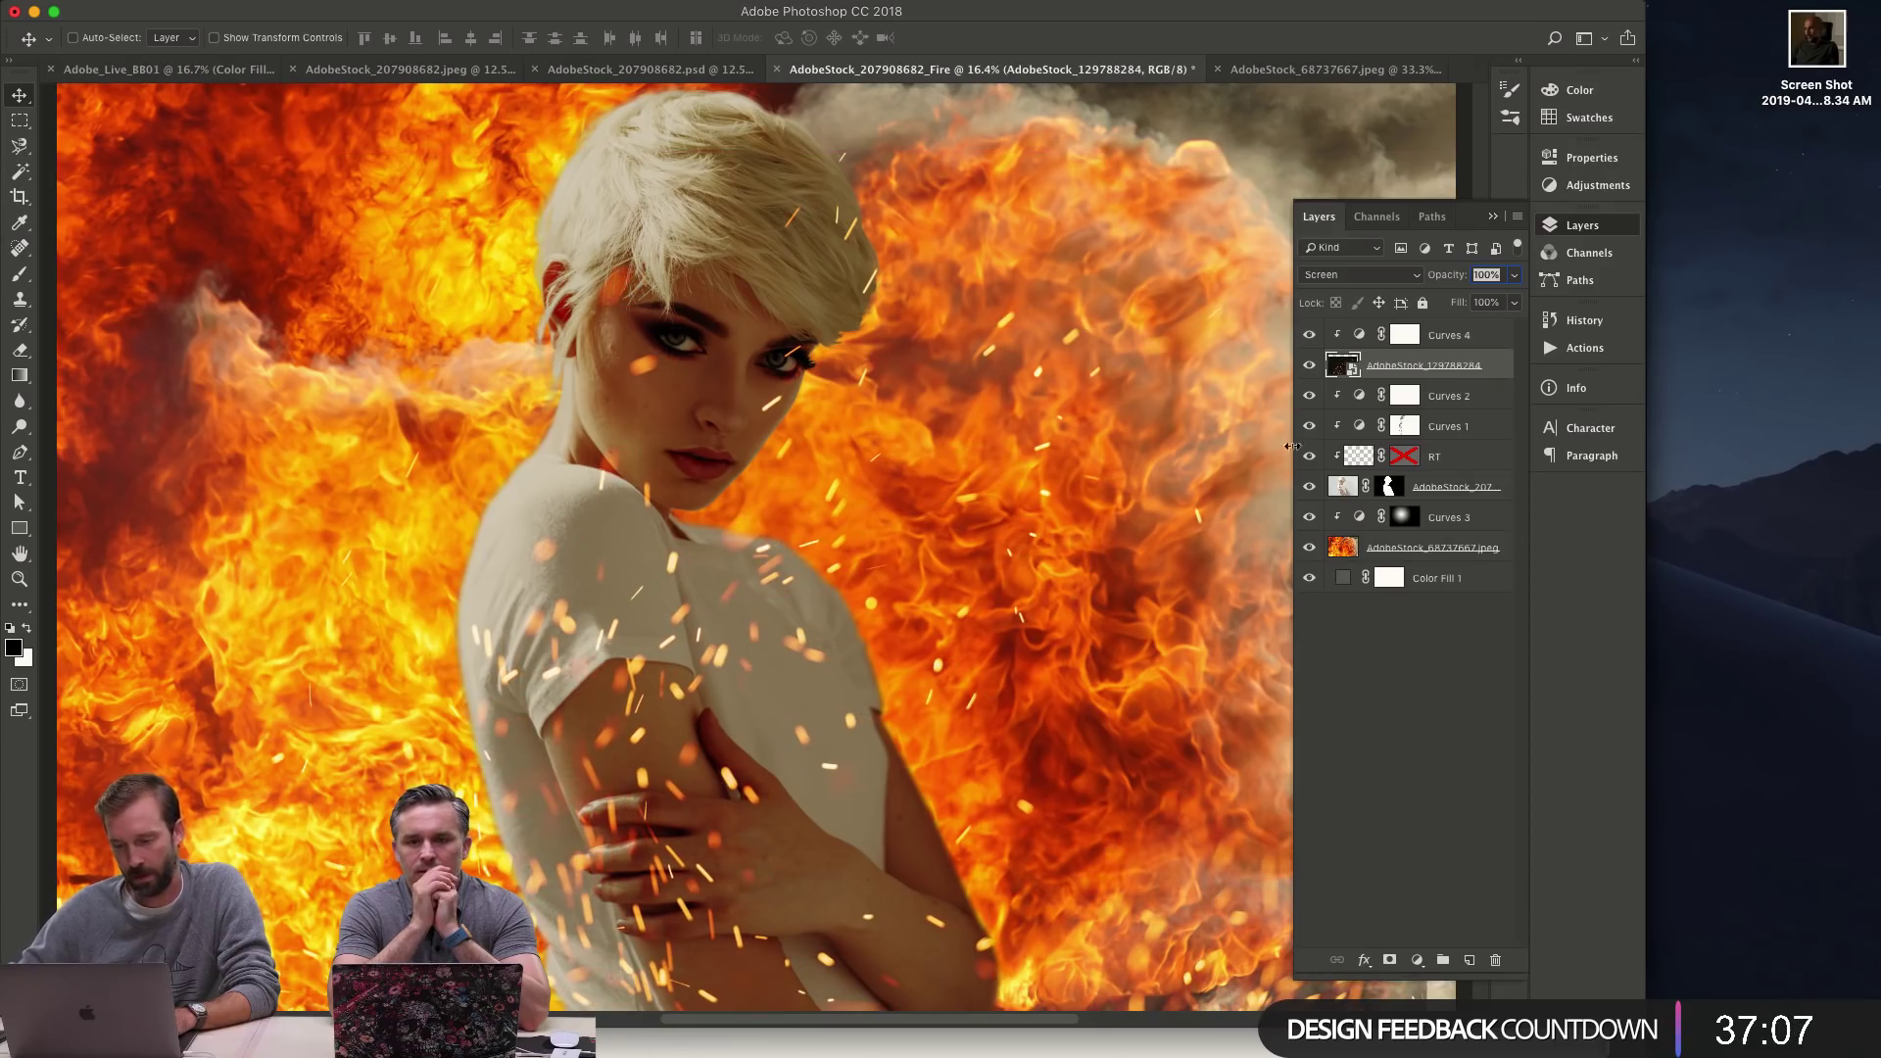
- Add a Color Lookup adjustment above Curves 4 and load the EdgyAmber.3DL 3D LUT
left_click(1459, 335)
key("x")
left_click(1417, 960)
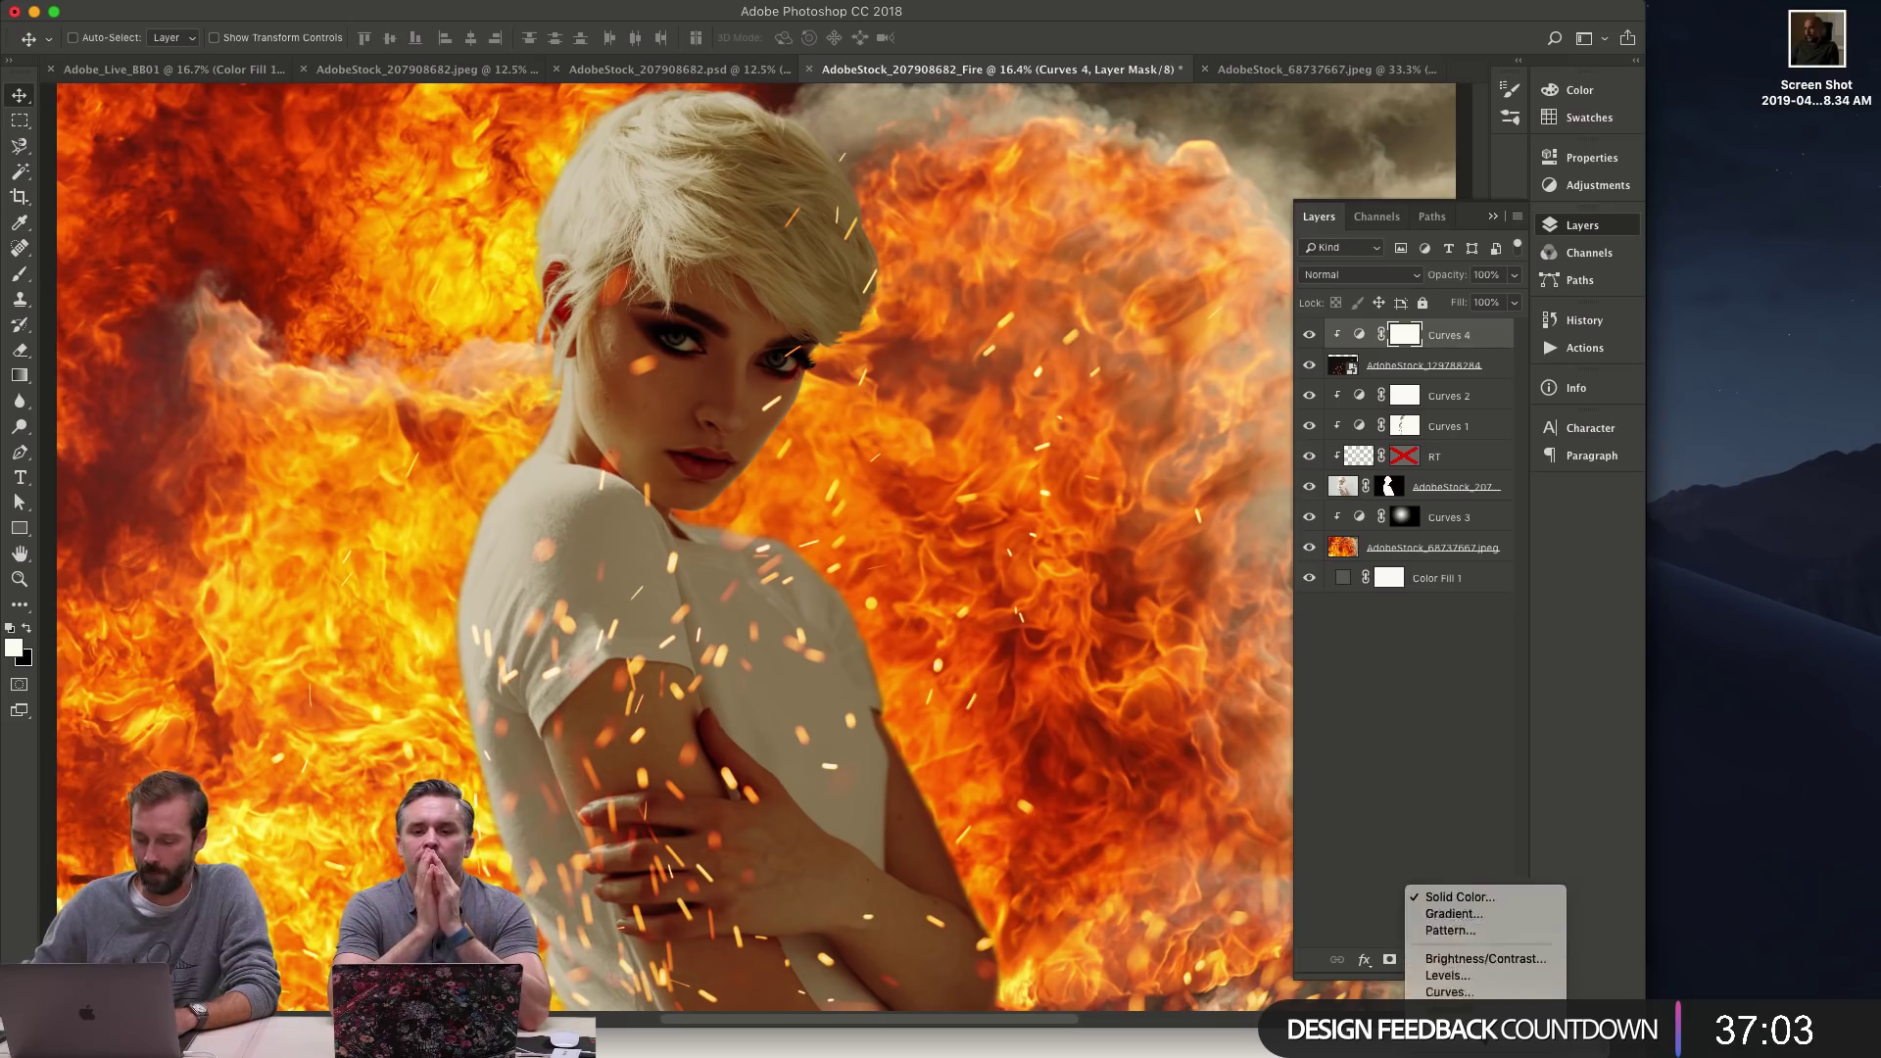
mouse_move(1469, 1014)
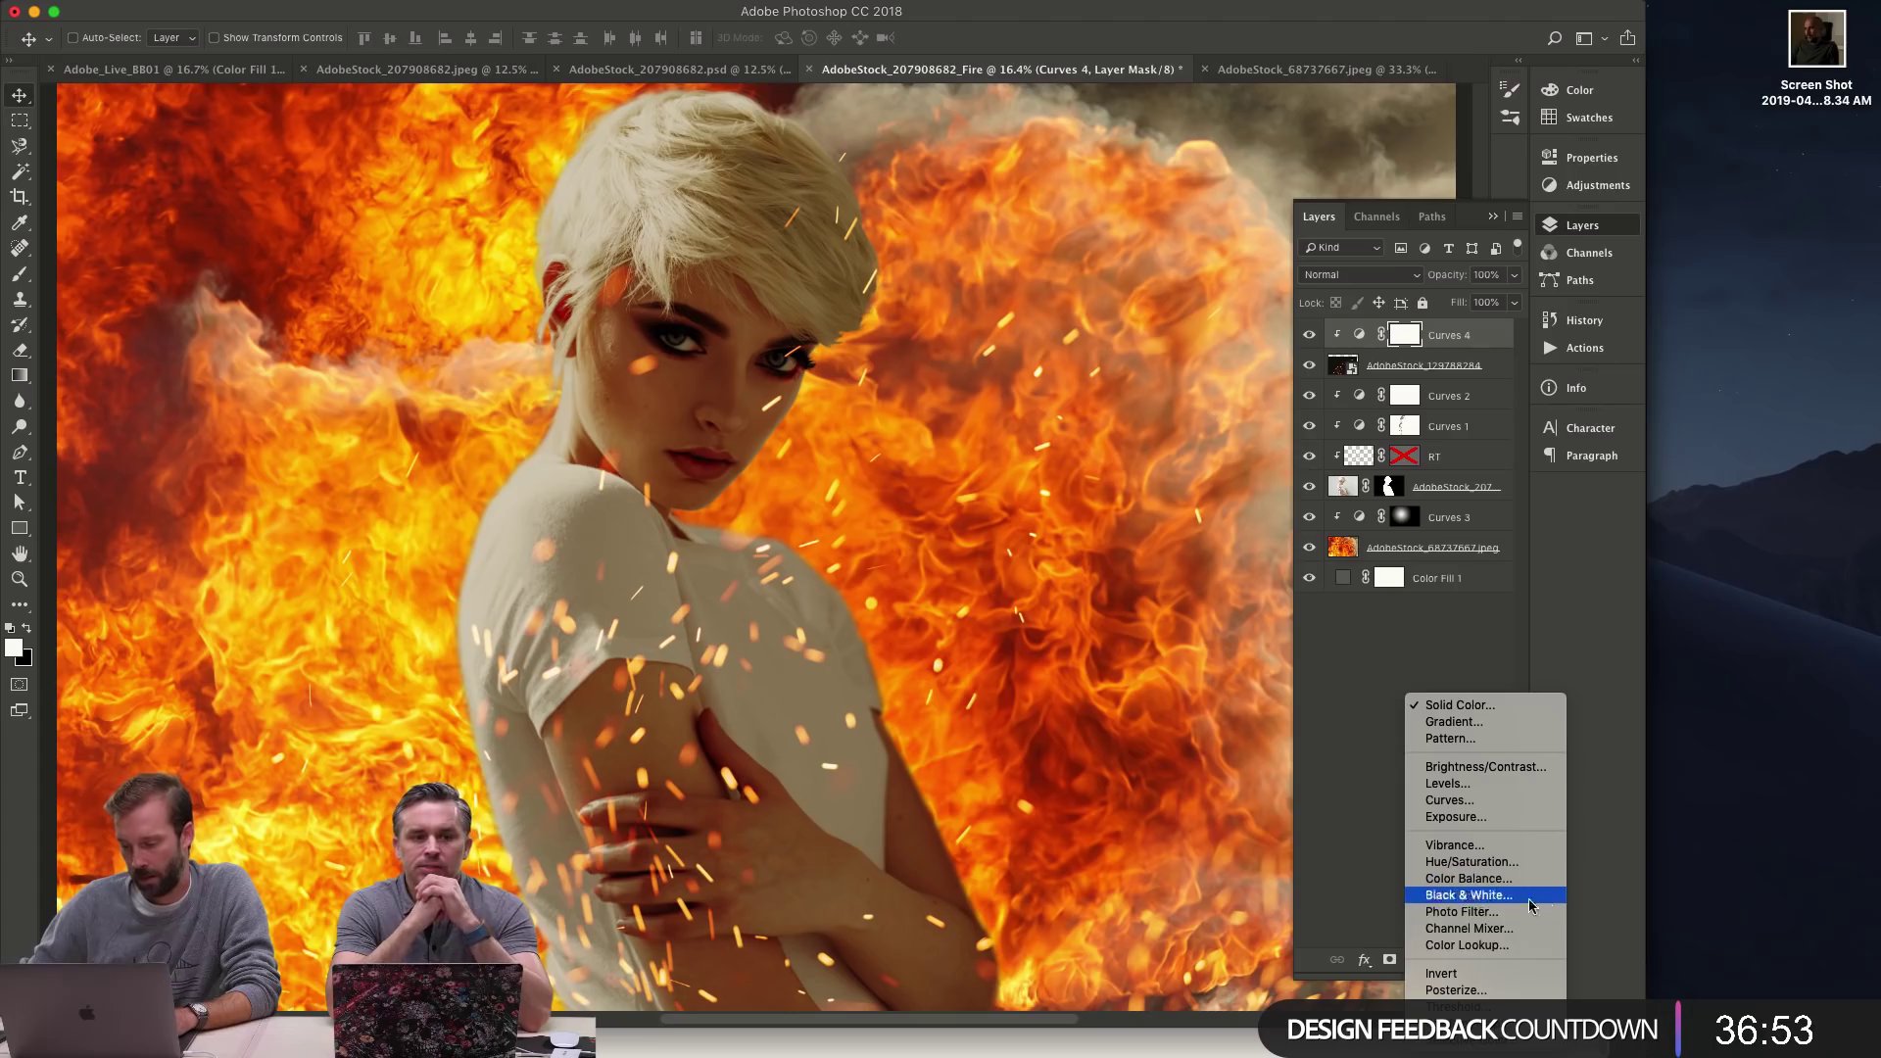
left_click(1466, 945)
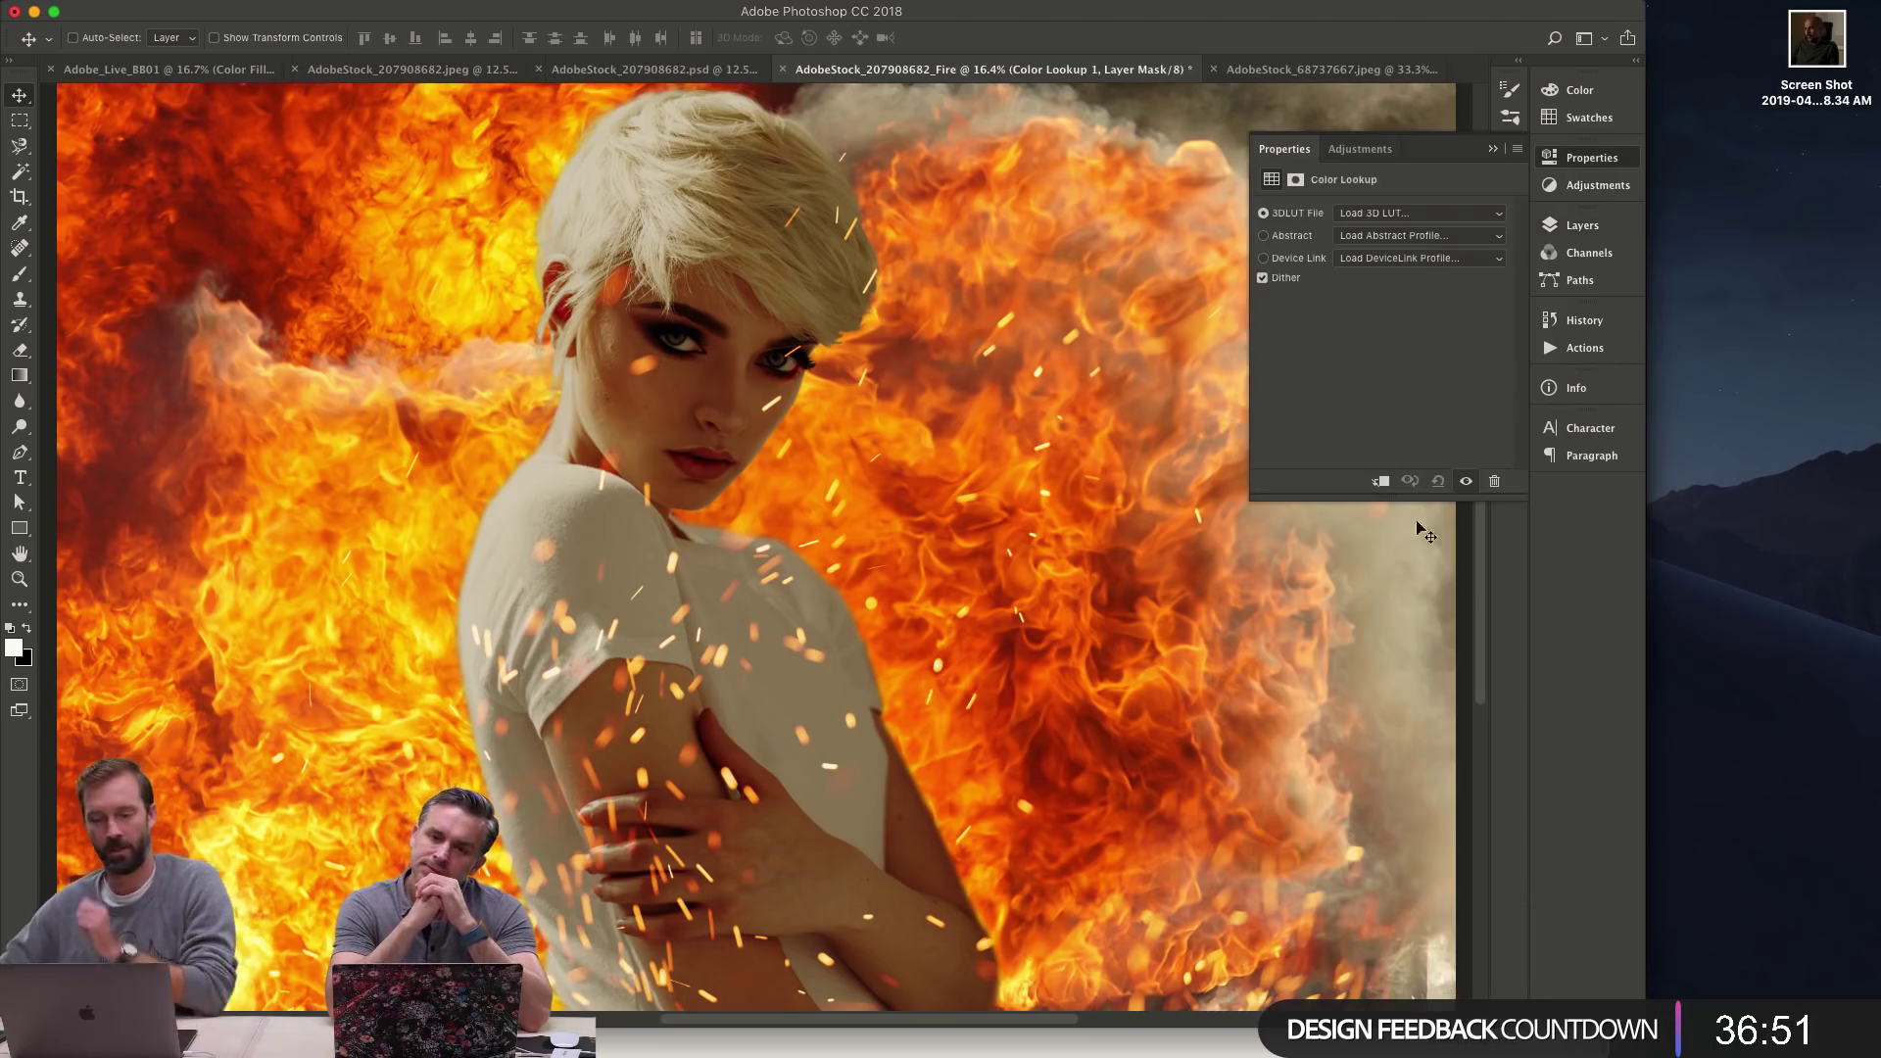
left_click(1446, 215)
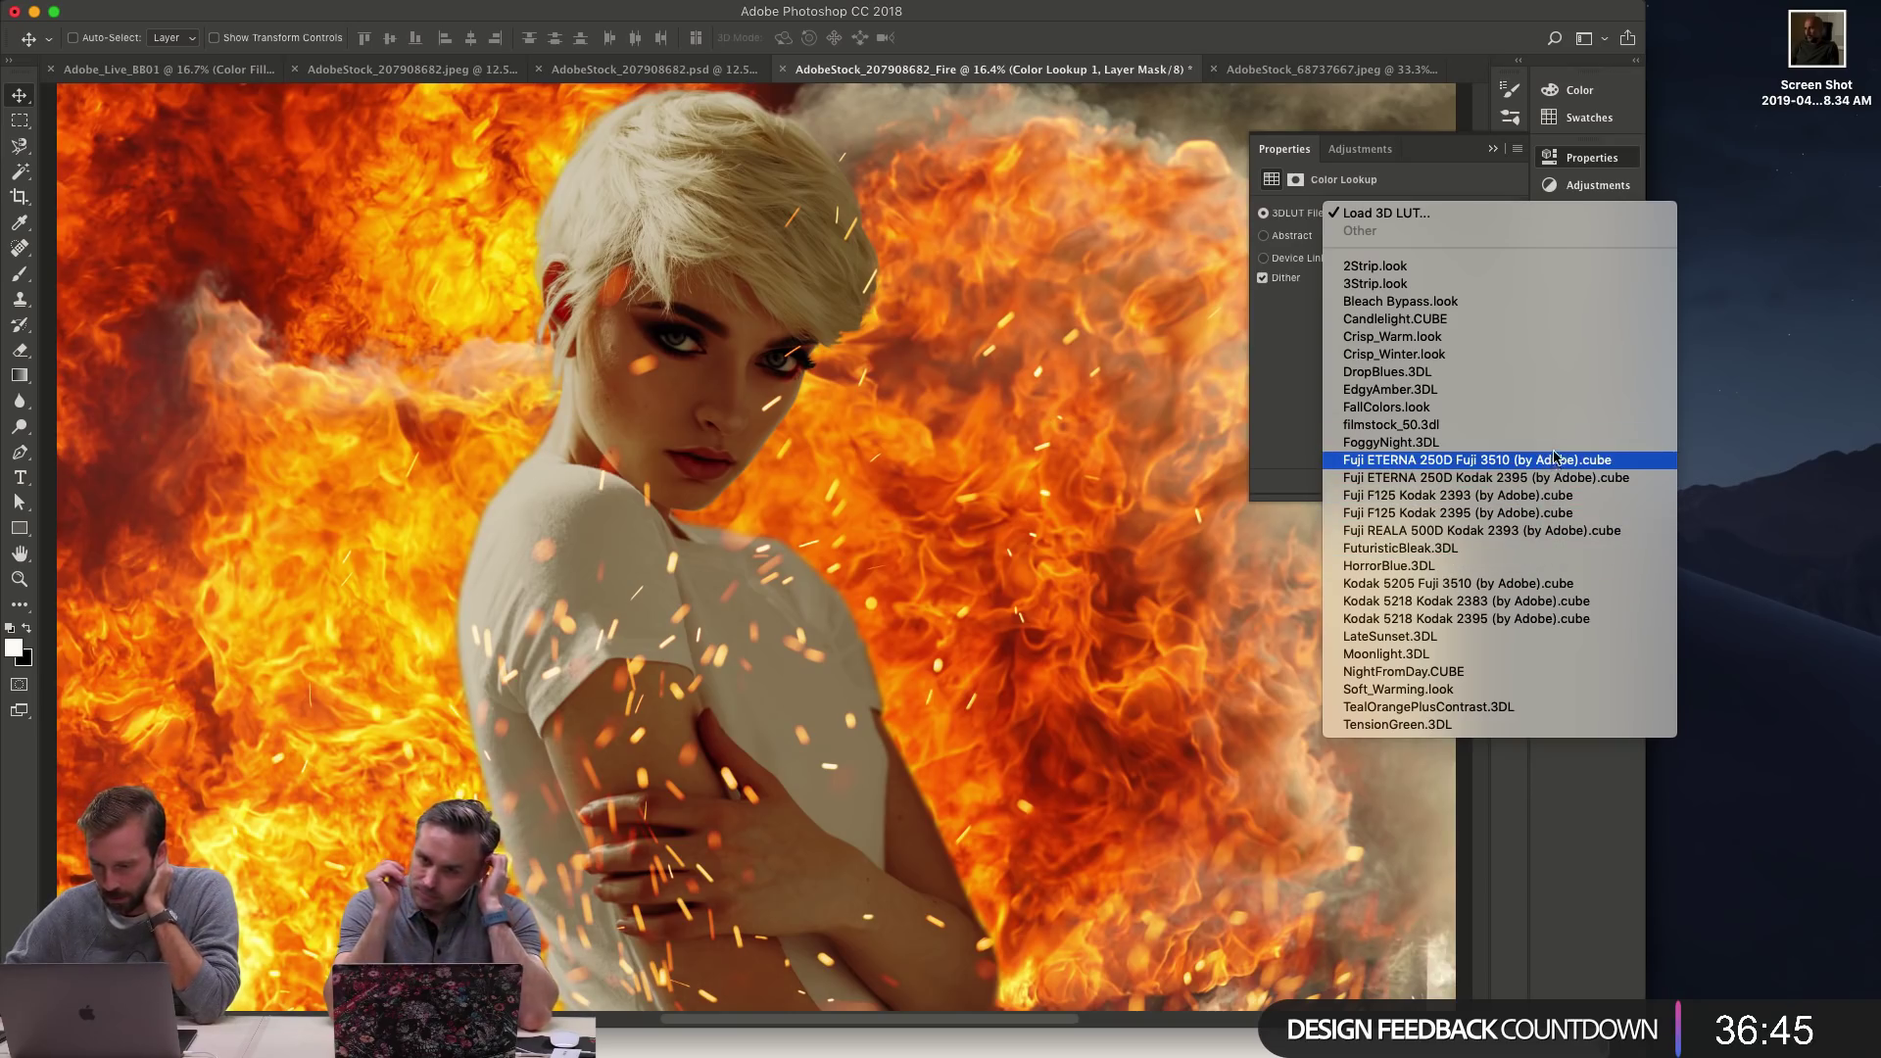
left_click(1571, 390)
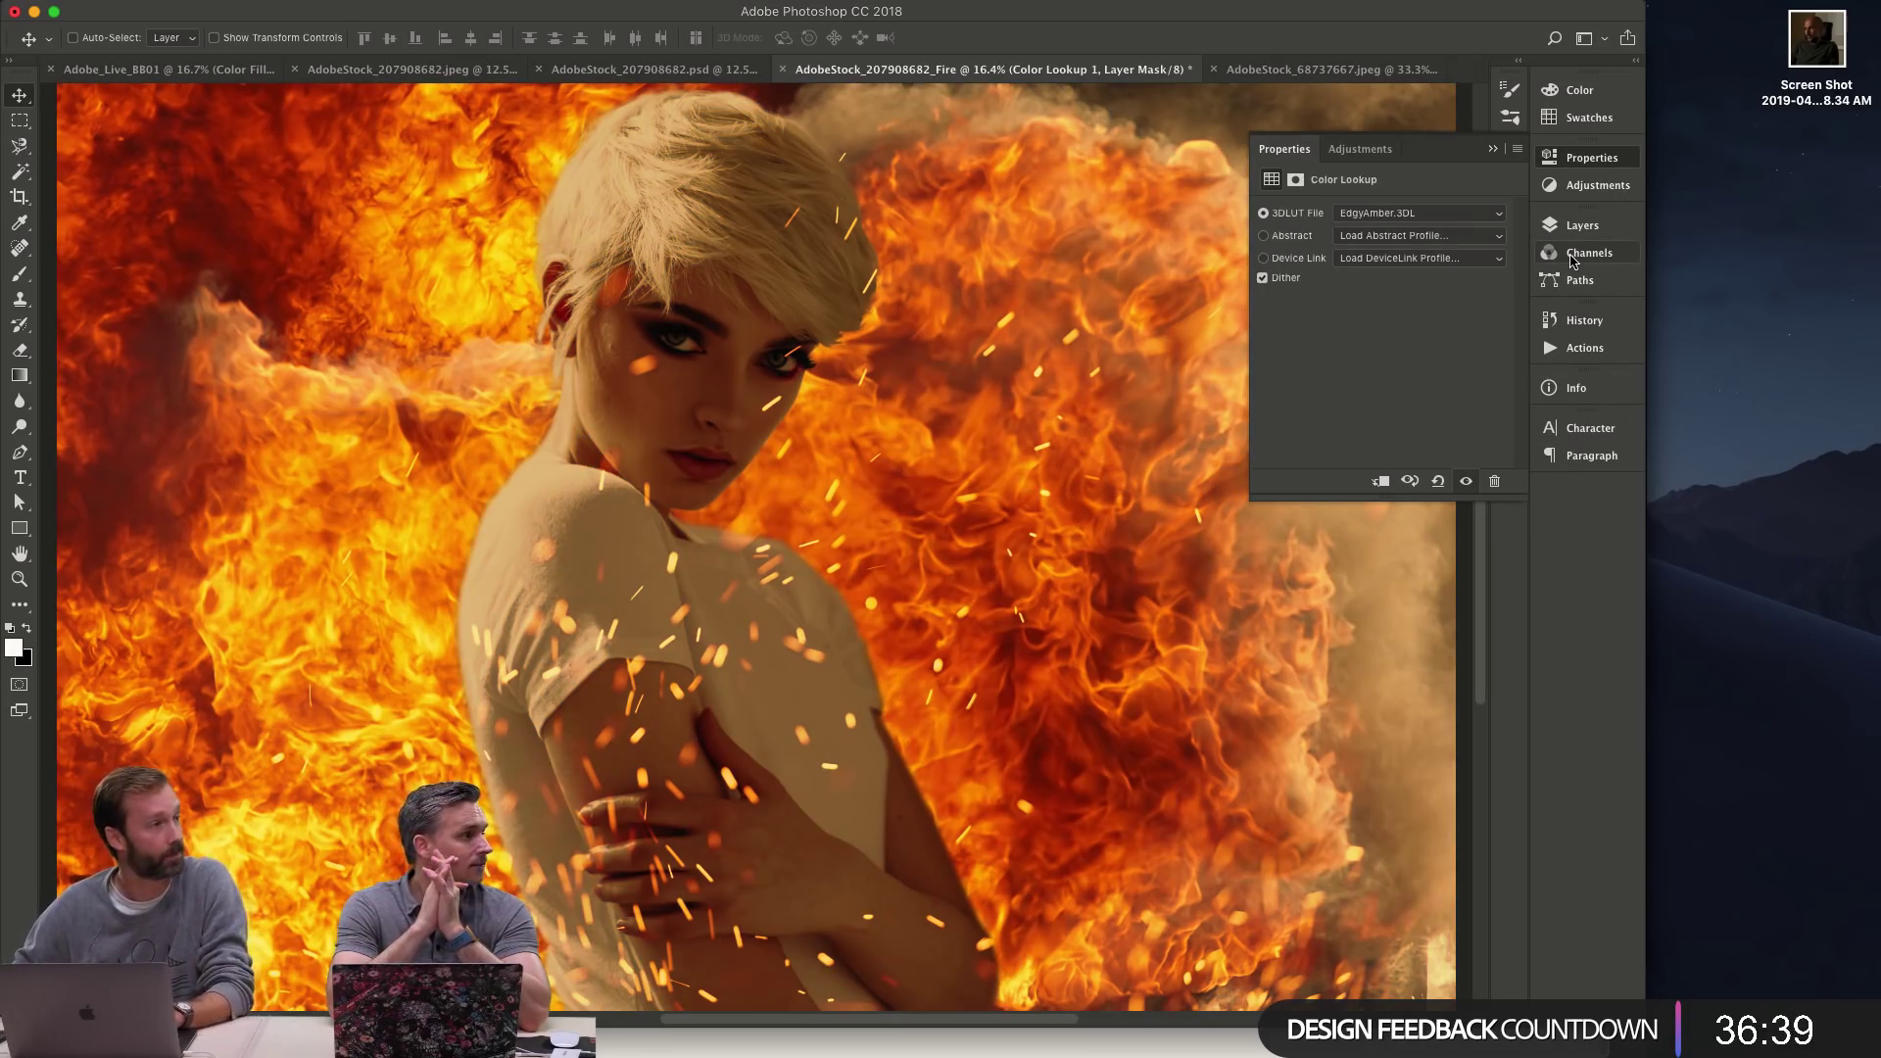
- Compare the composite with and without Color Lookup 1 in a larger view and set the adjustment's opacity to 40%
key("f")
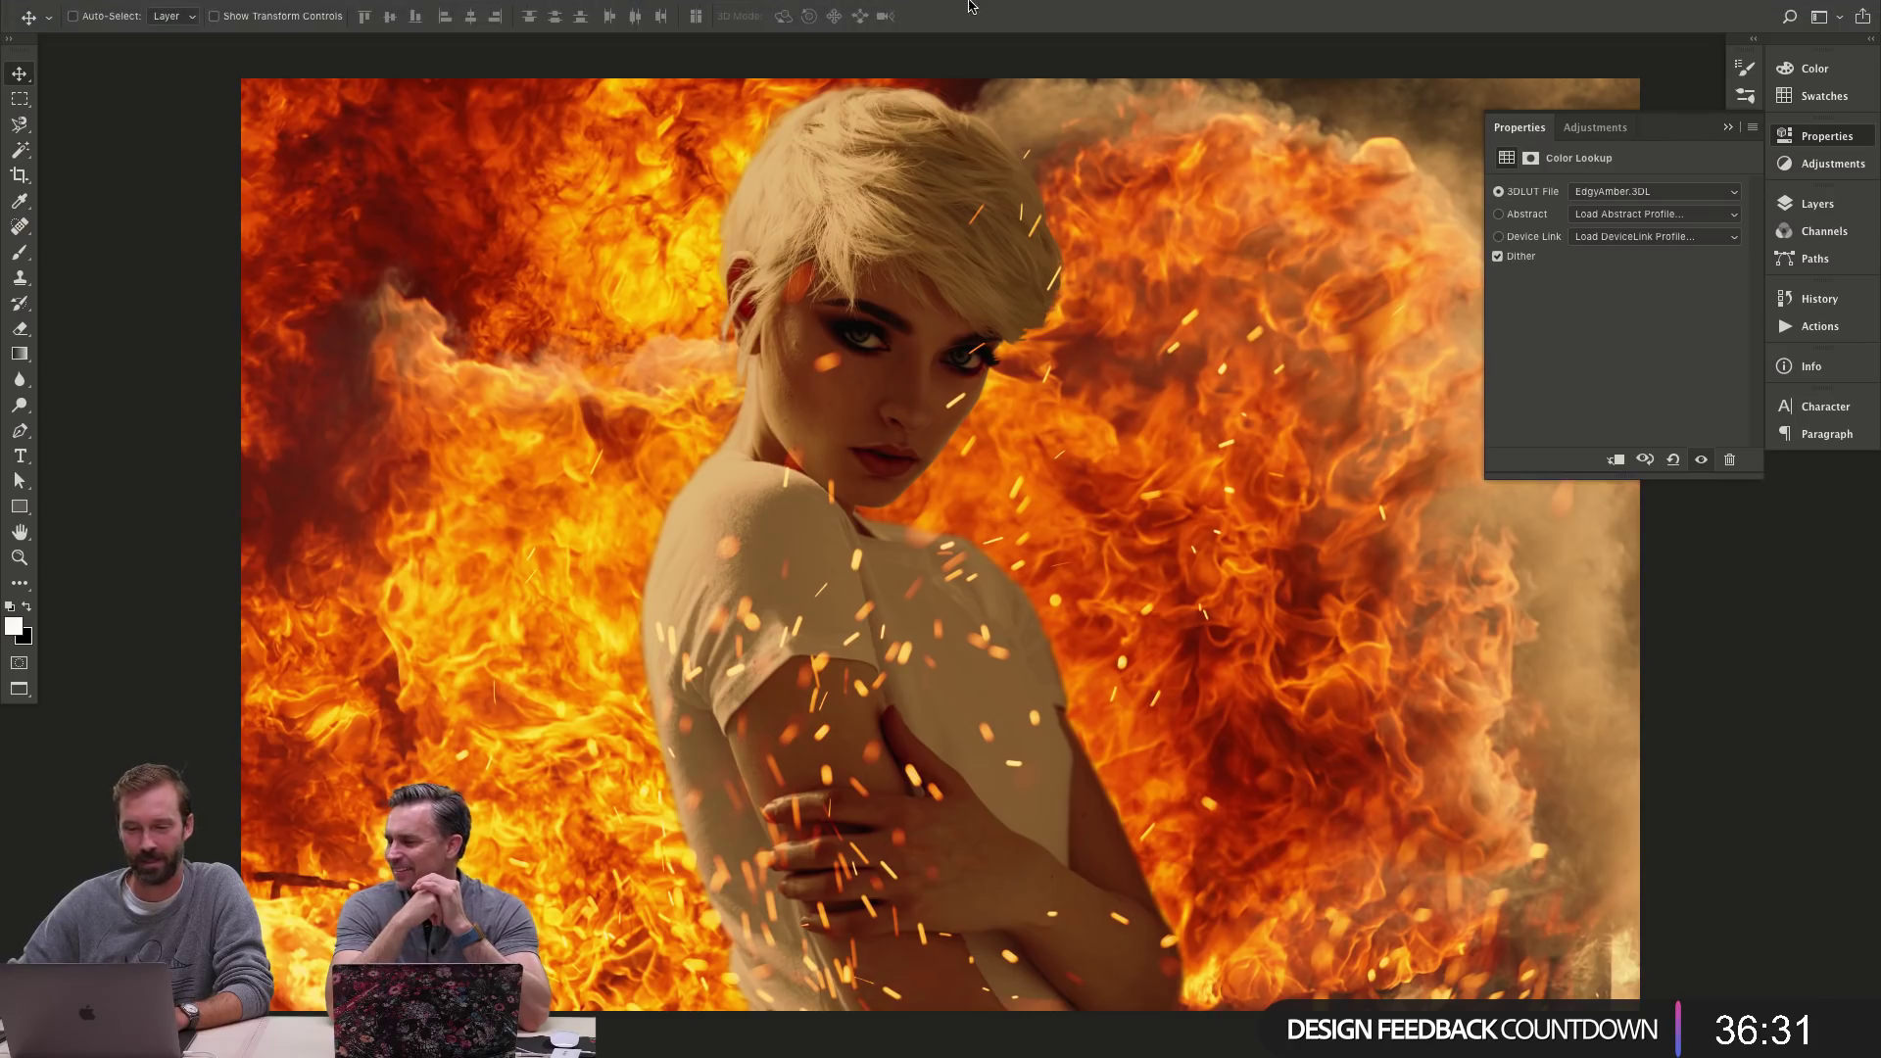
mouse_move(968, 6)
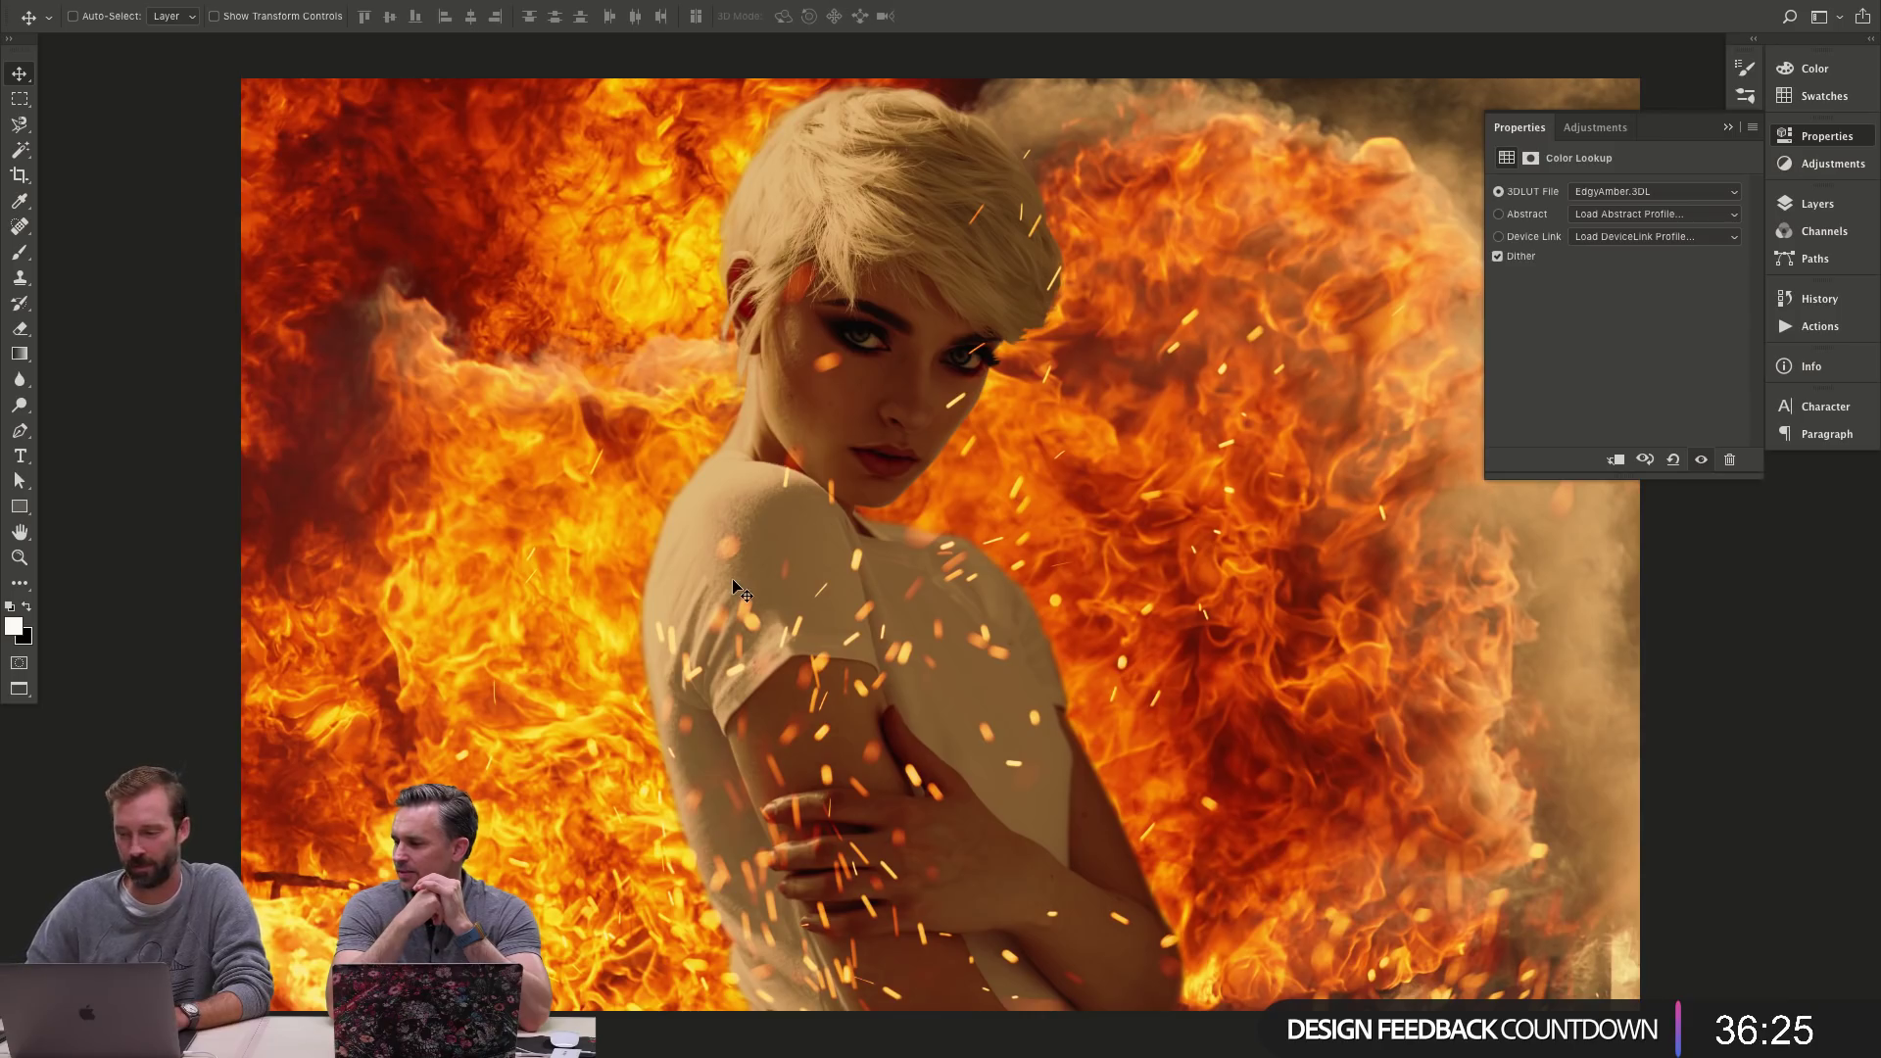
key("f")
key("f")
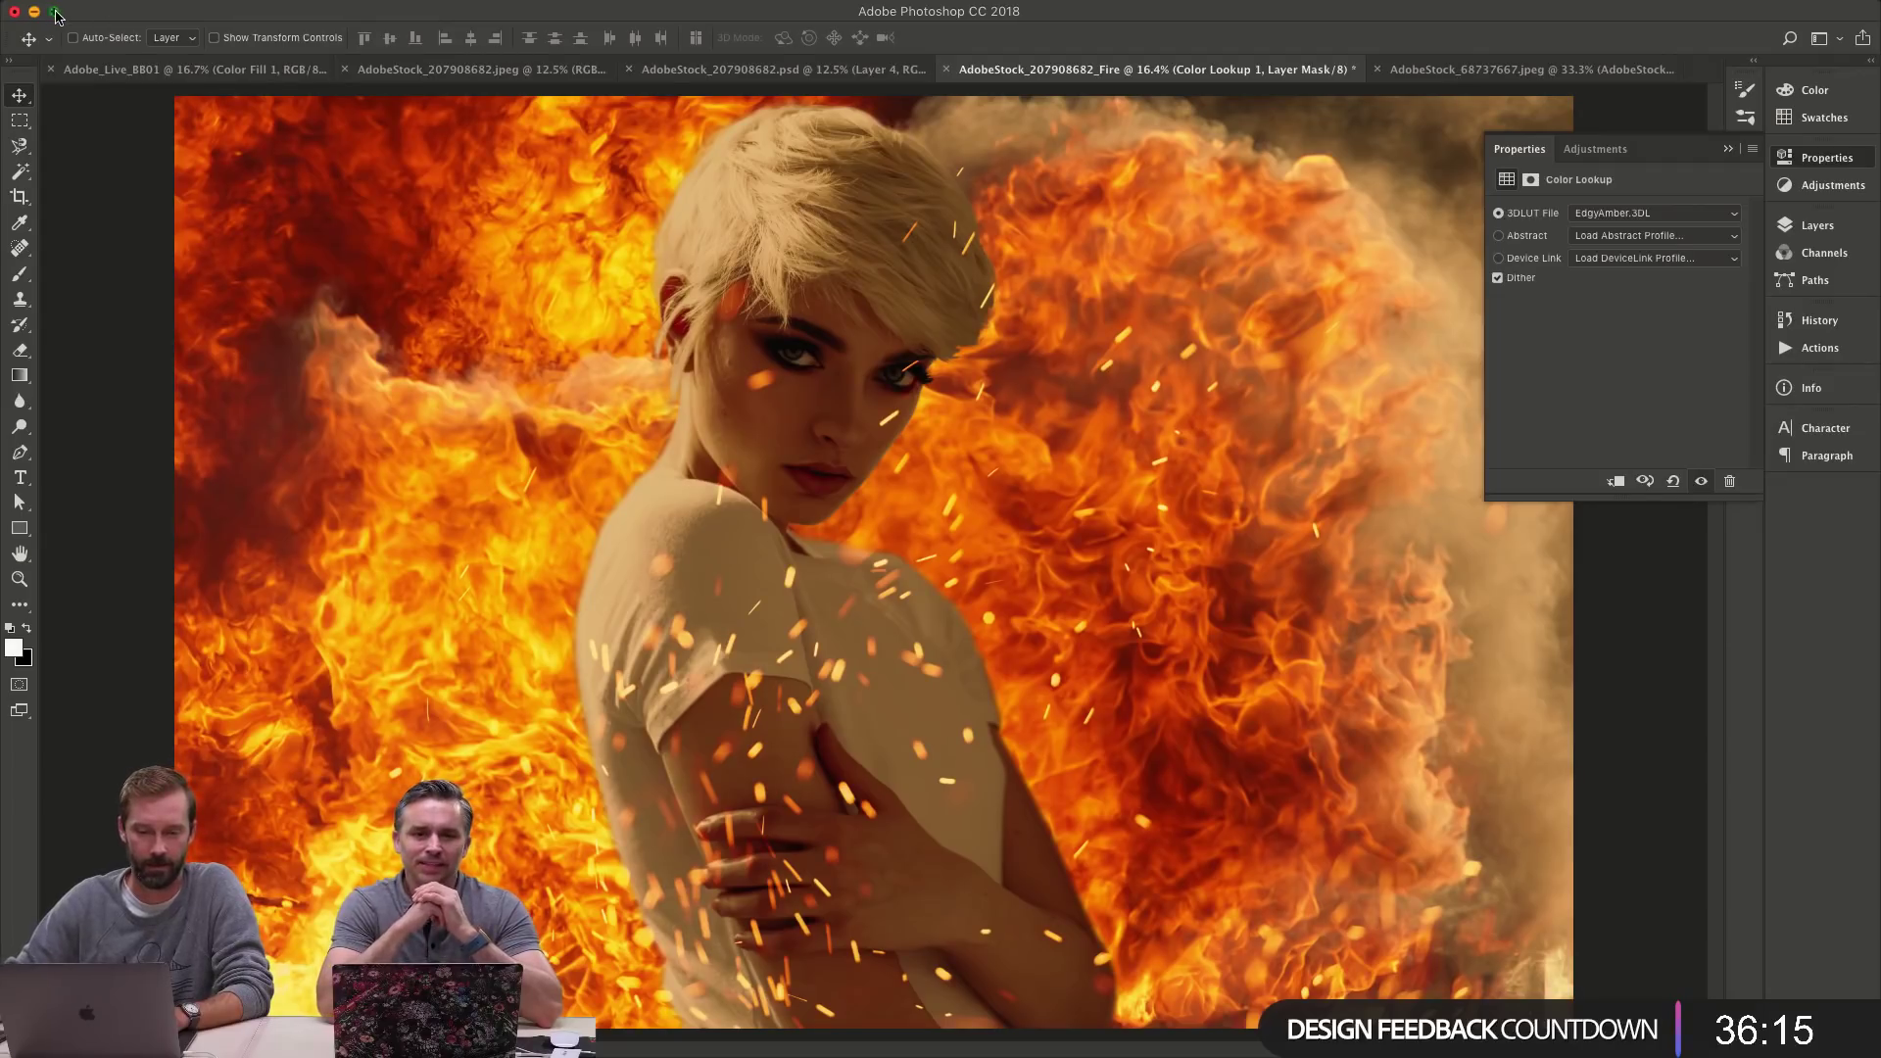
key("f")
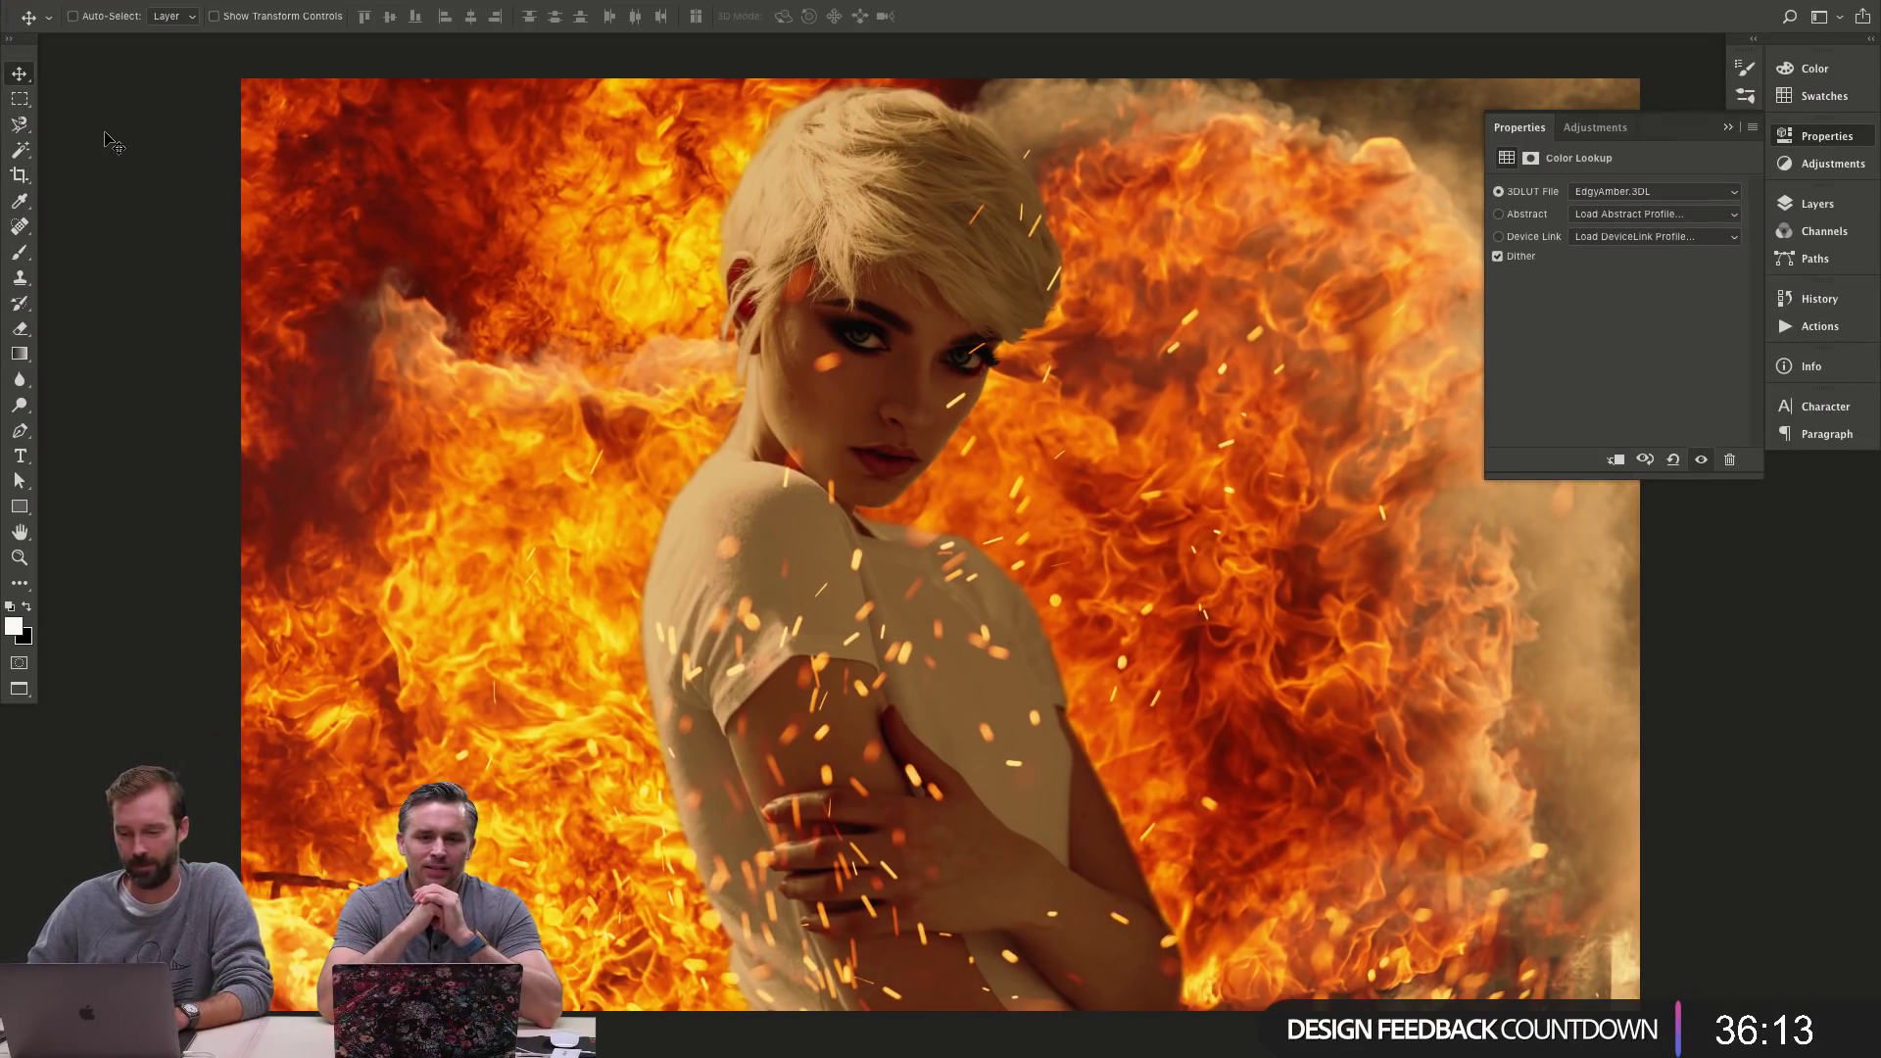
left_click(1824, 205)
left_click(1545, 314)
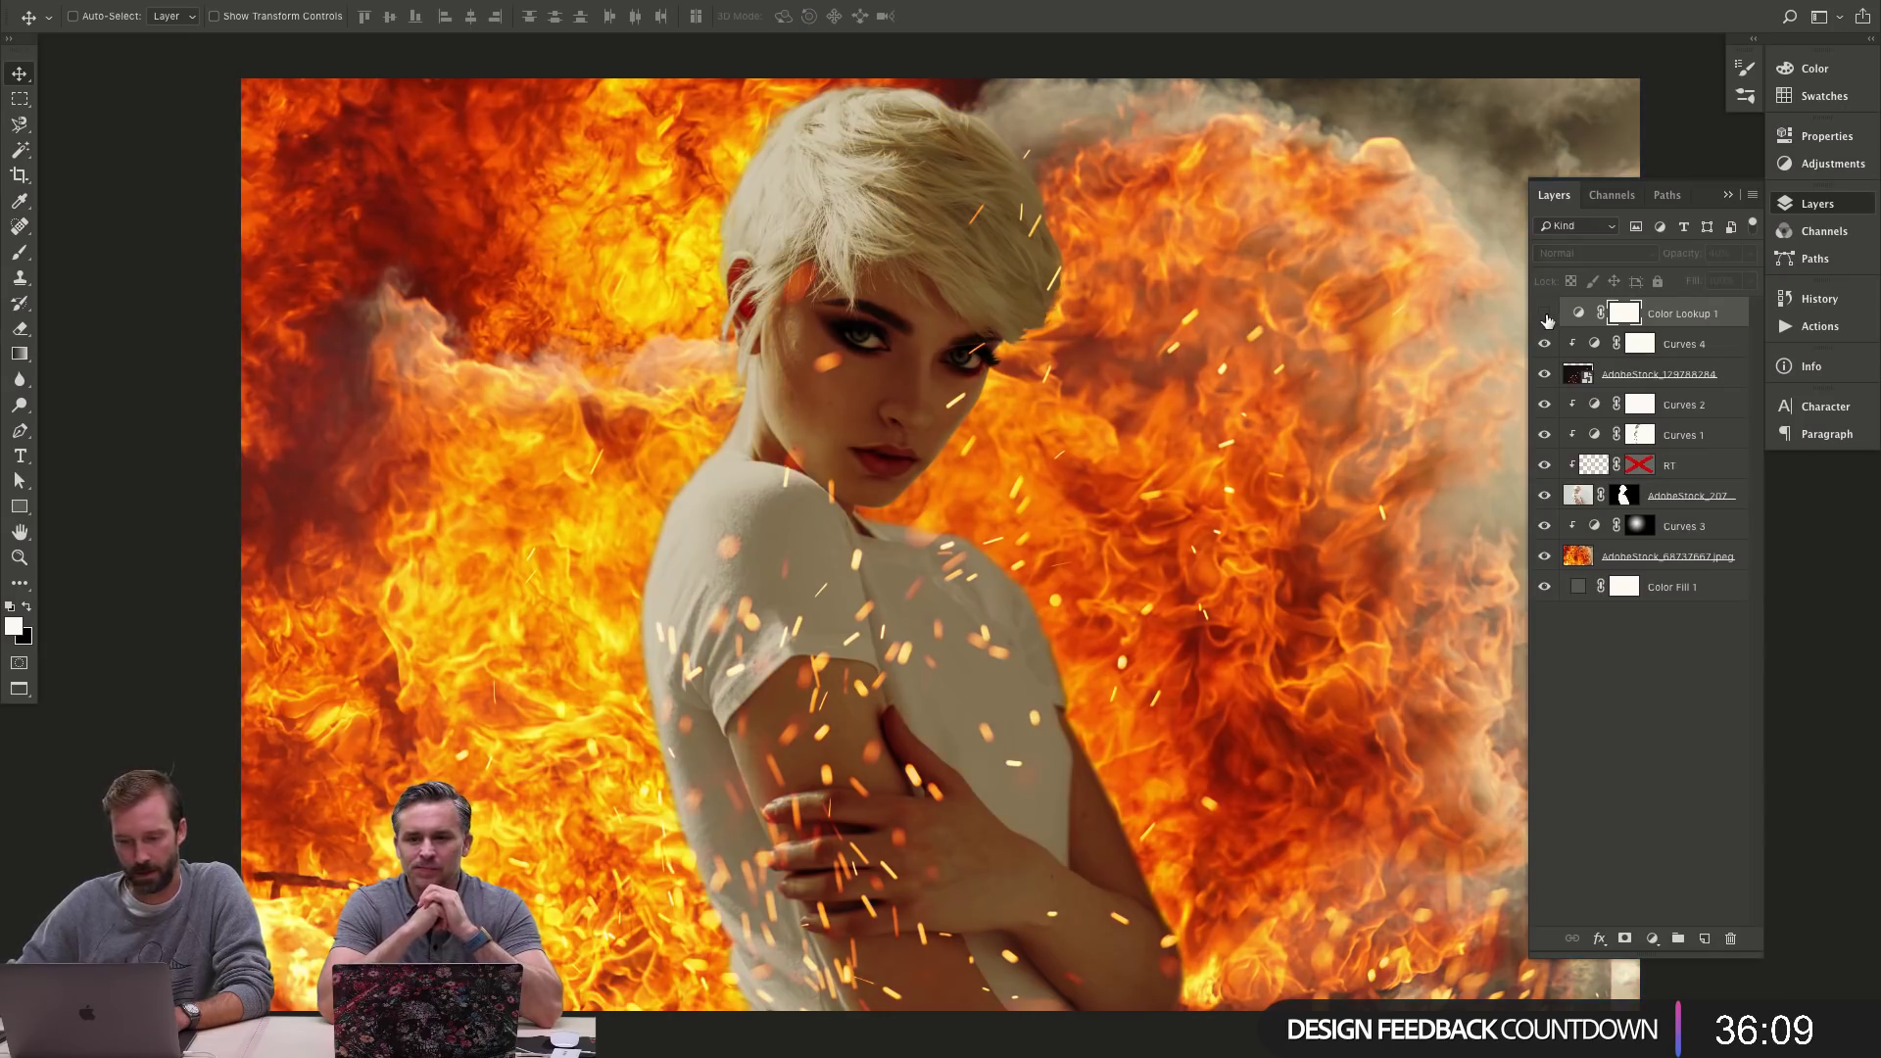
left_click(1545, 313)
key("5")
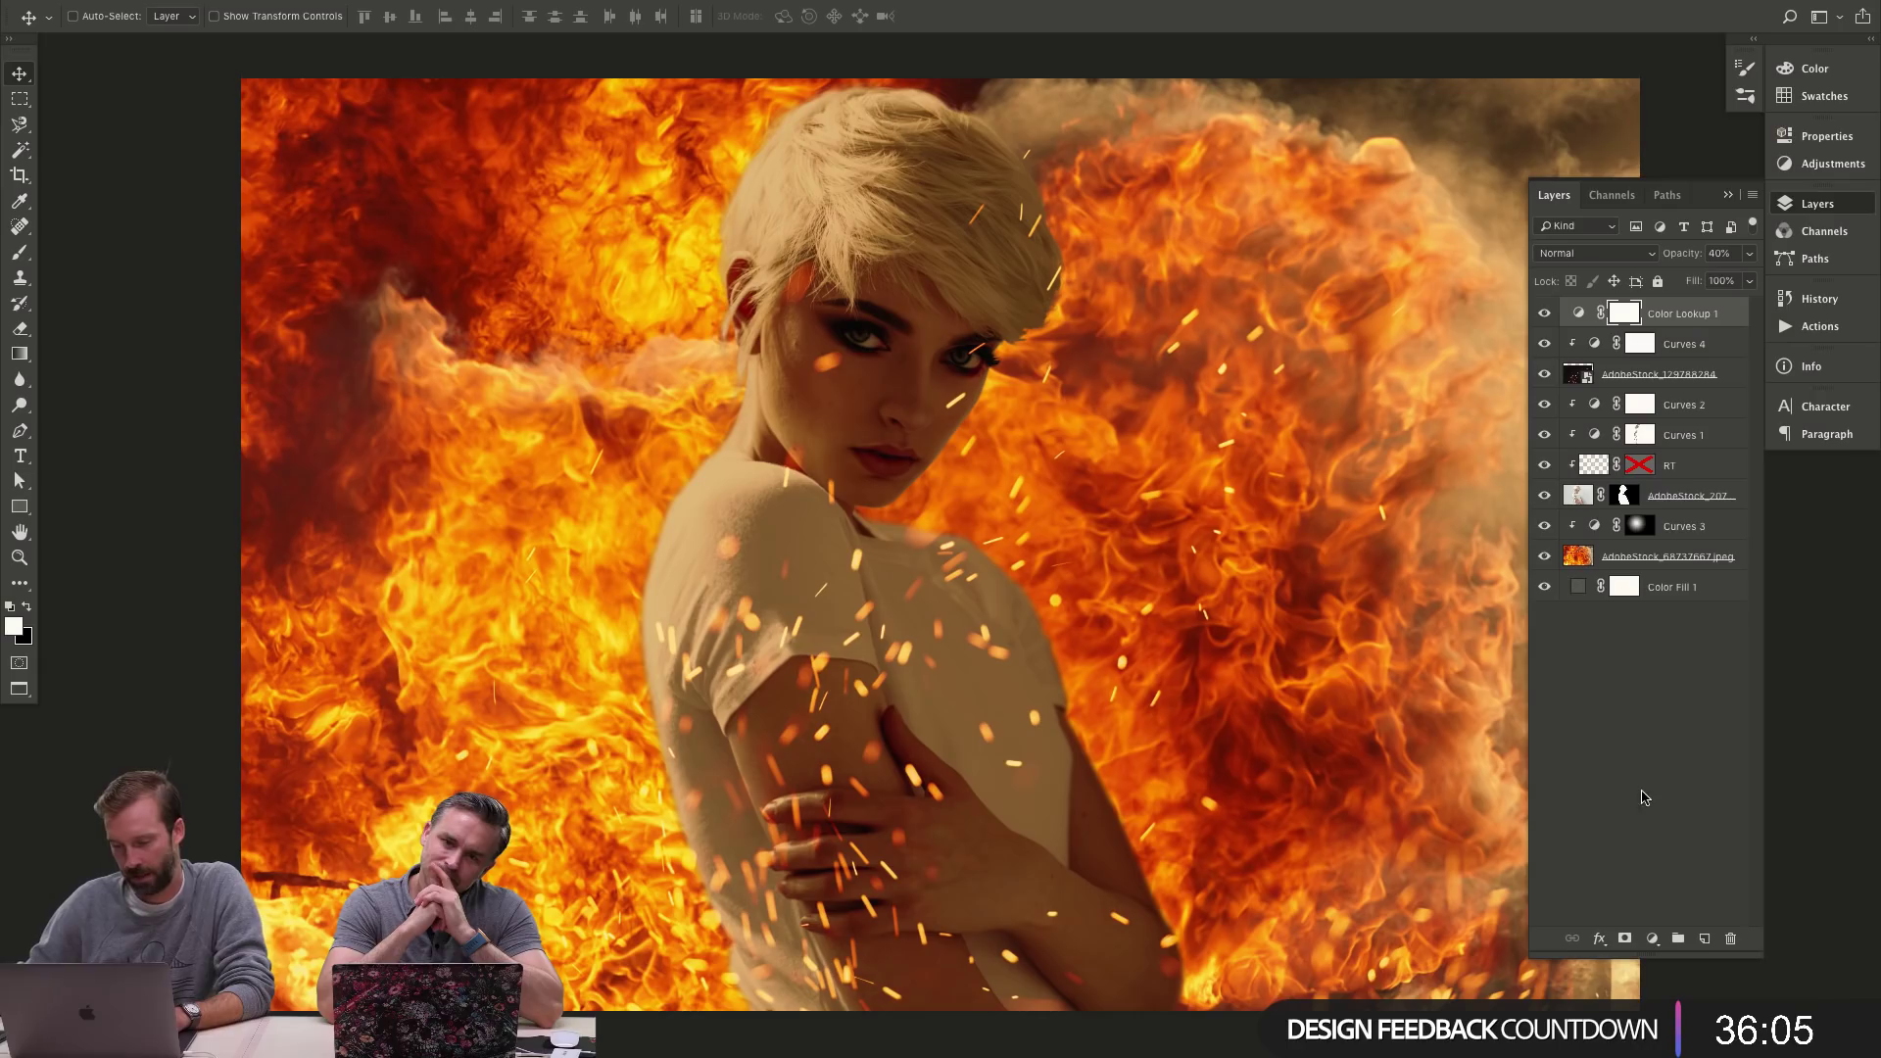
- Add a Curves adjustment above Color Lookup 1 and shape its RGB curve into a gentle S for more contrast
key("ctrl+m")
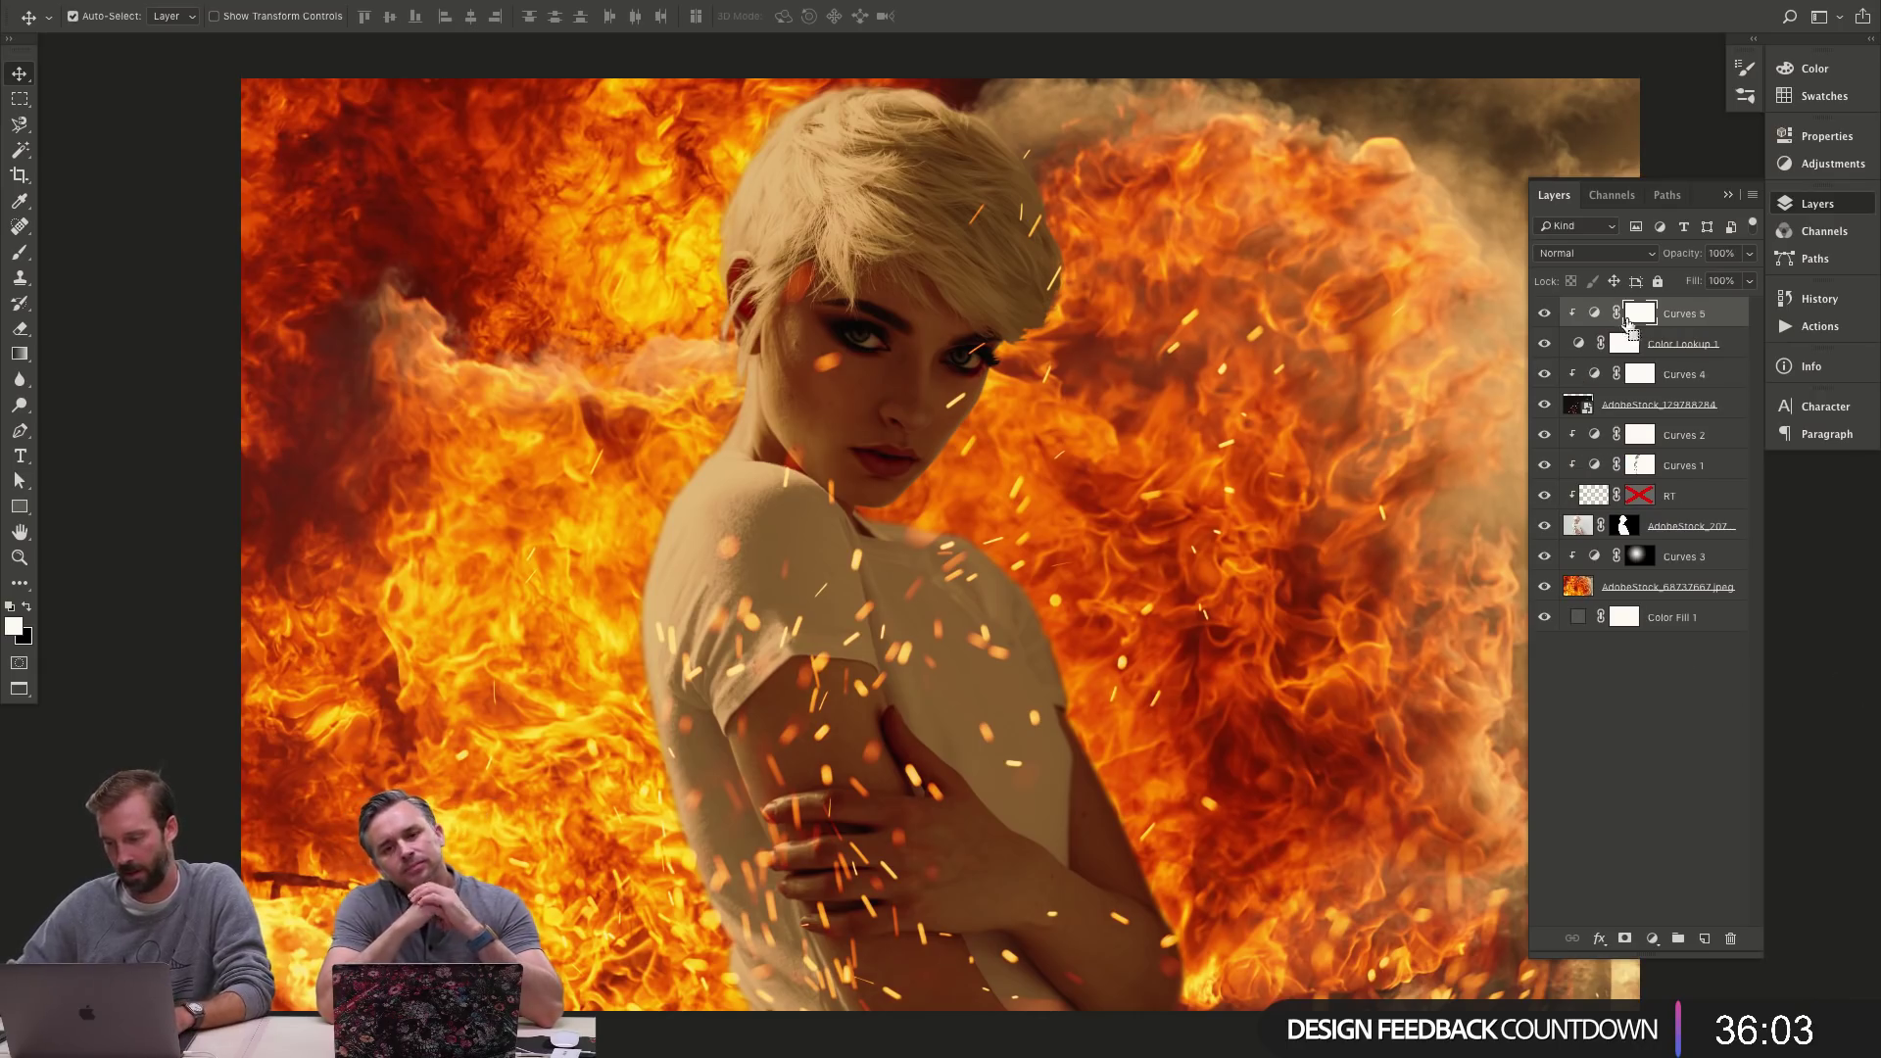
double_click(1594, 314)
left_click_drag(1604, 363, 1605, 382)
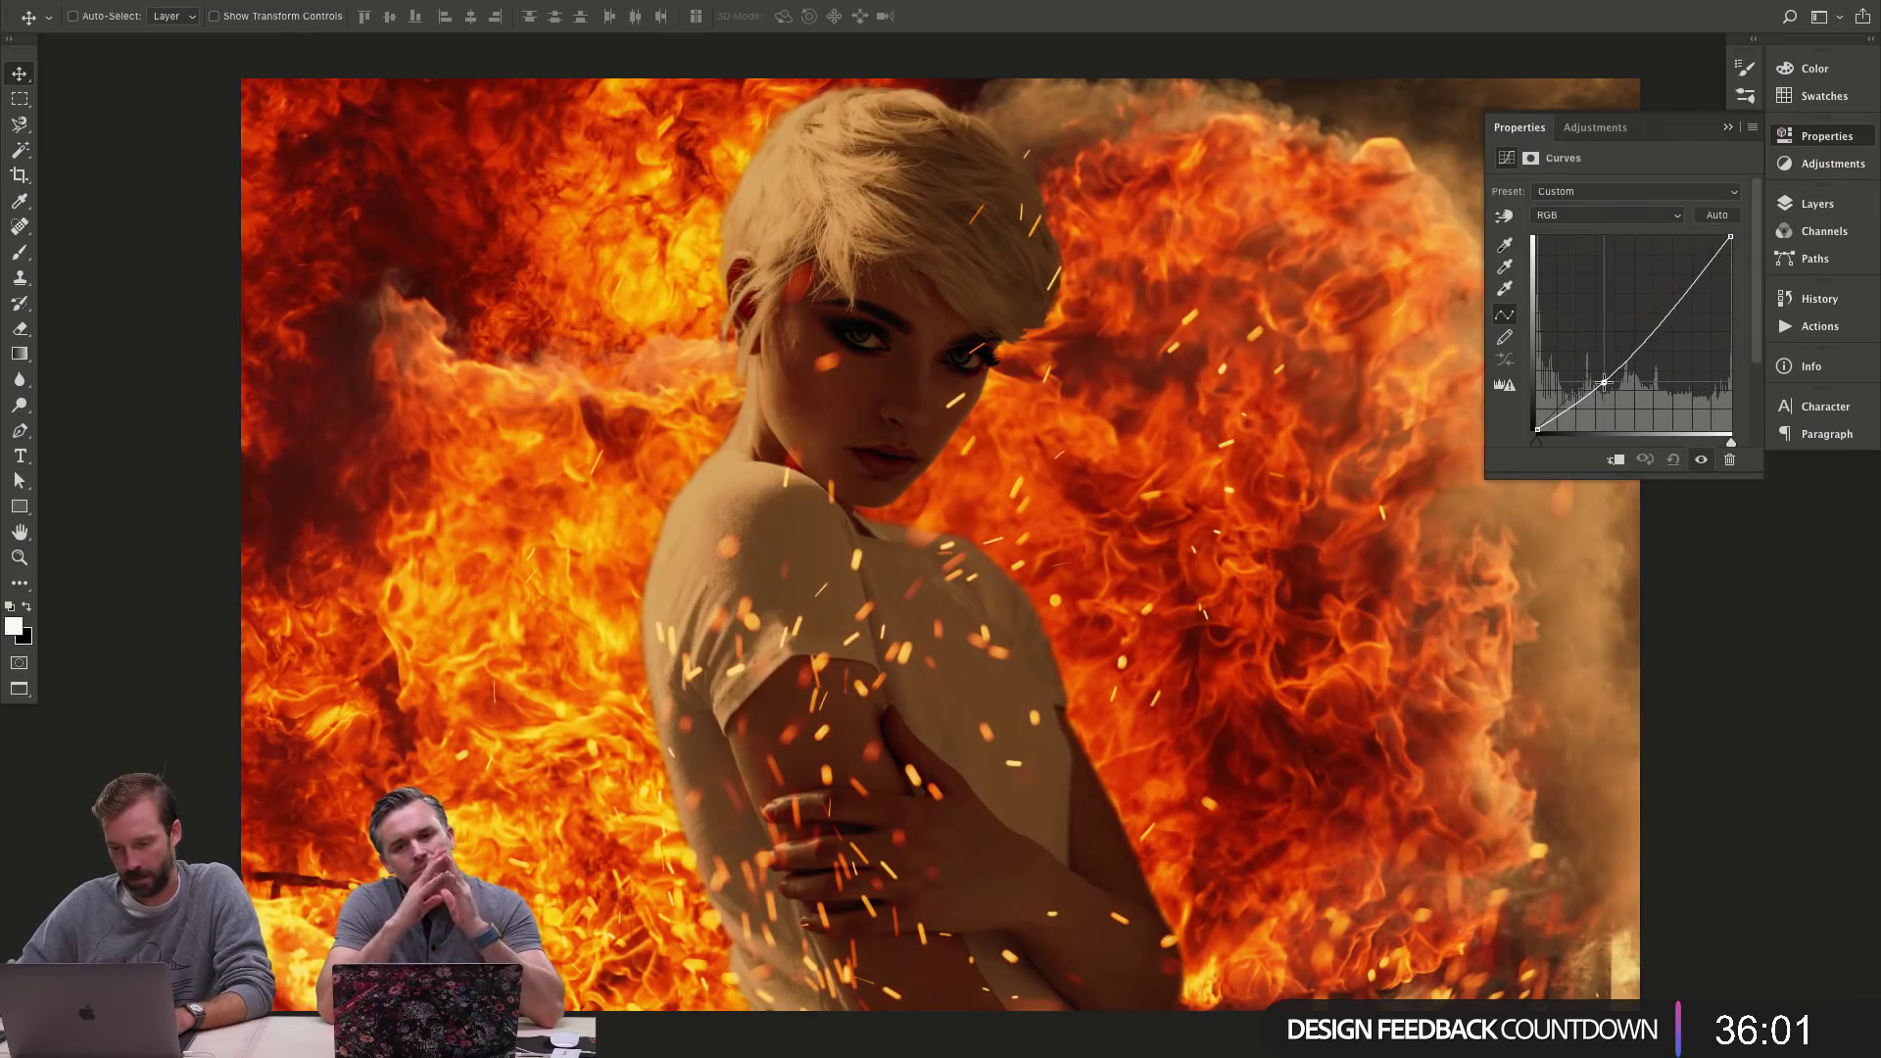
left_click_drag(1656, 324, 1653, 316)
left_click_drag(1605, 382, 1595, 380)
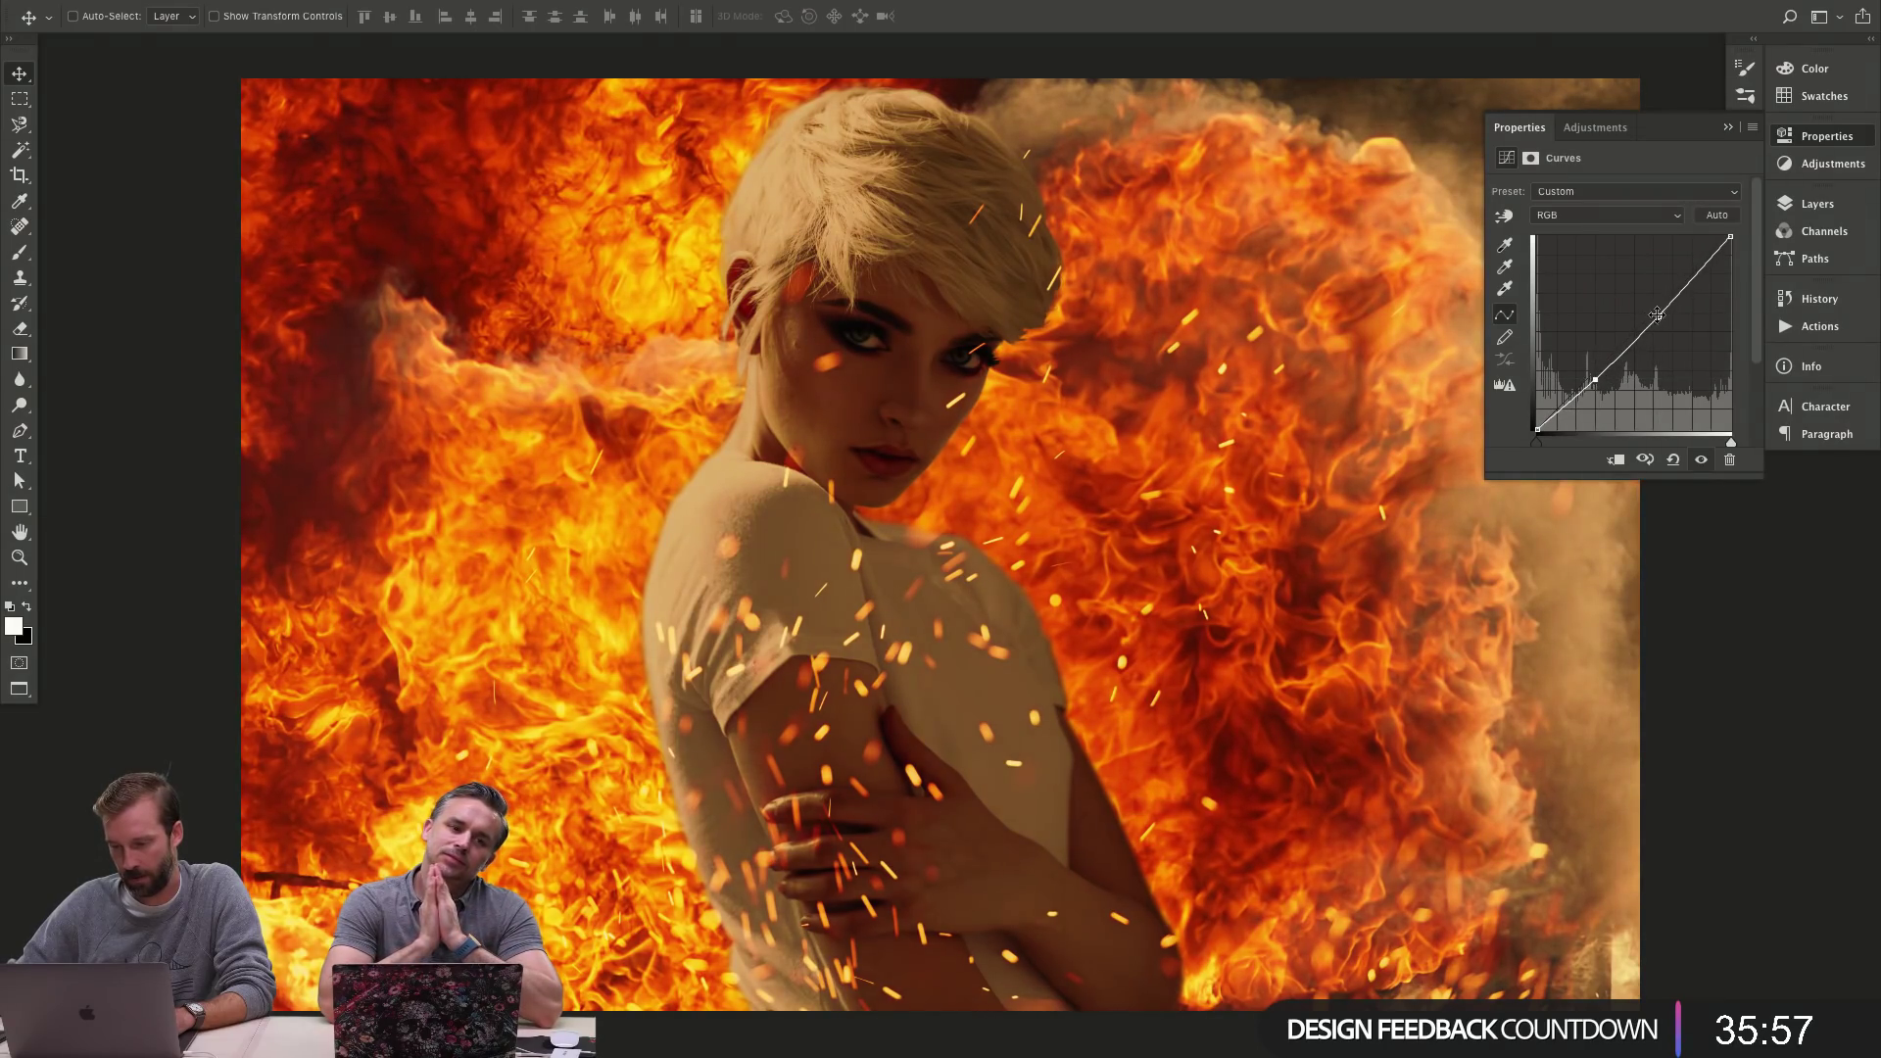
left_click_drag(1659, 317, 1650, 303)
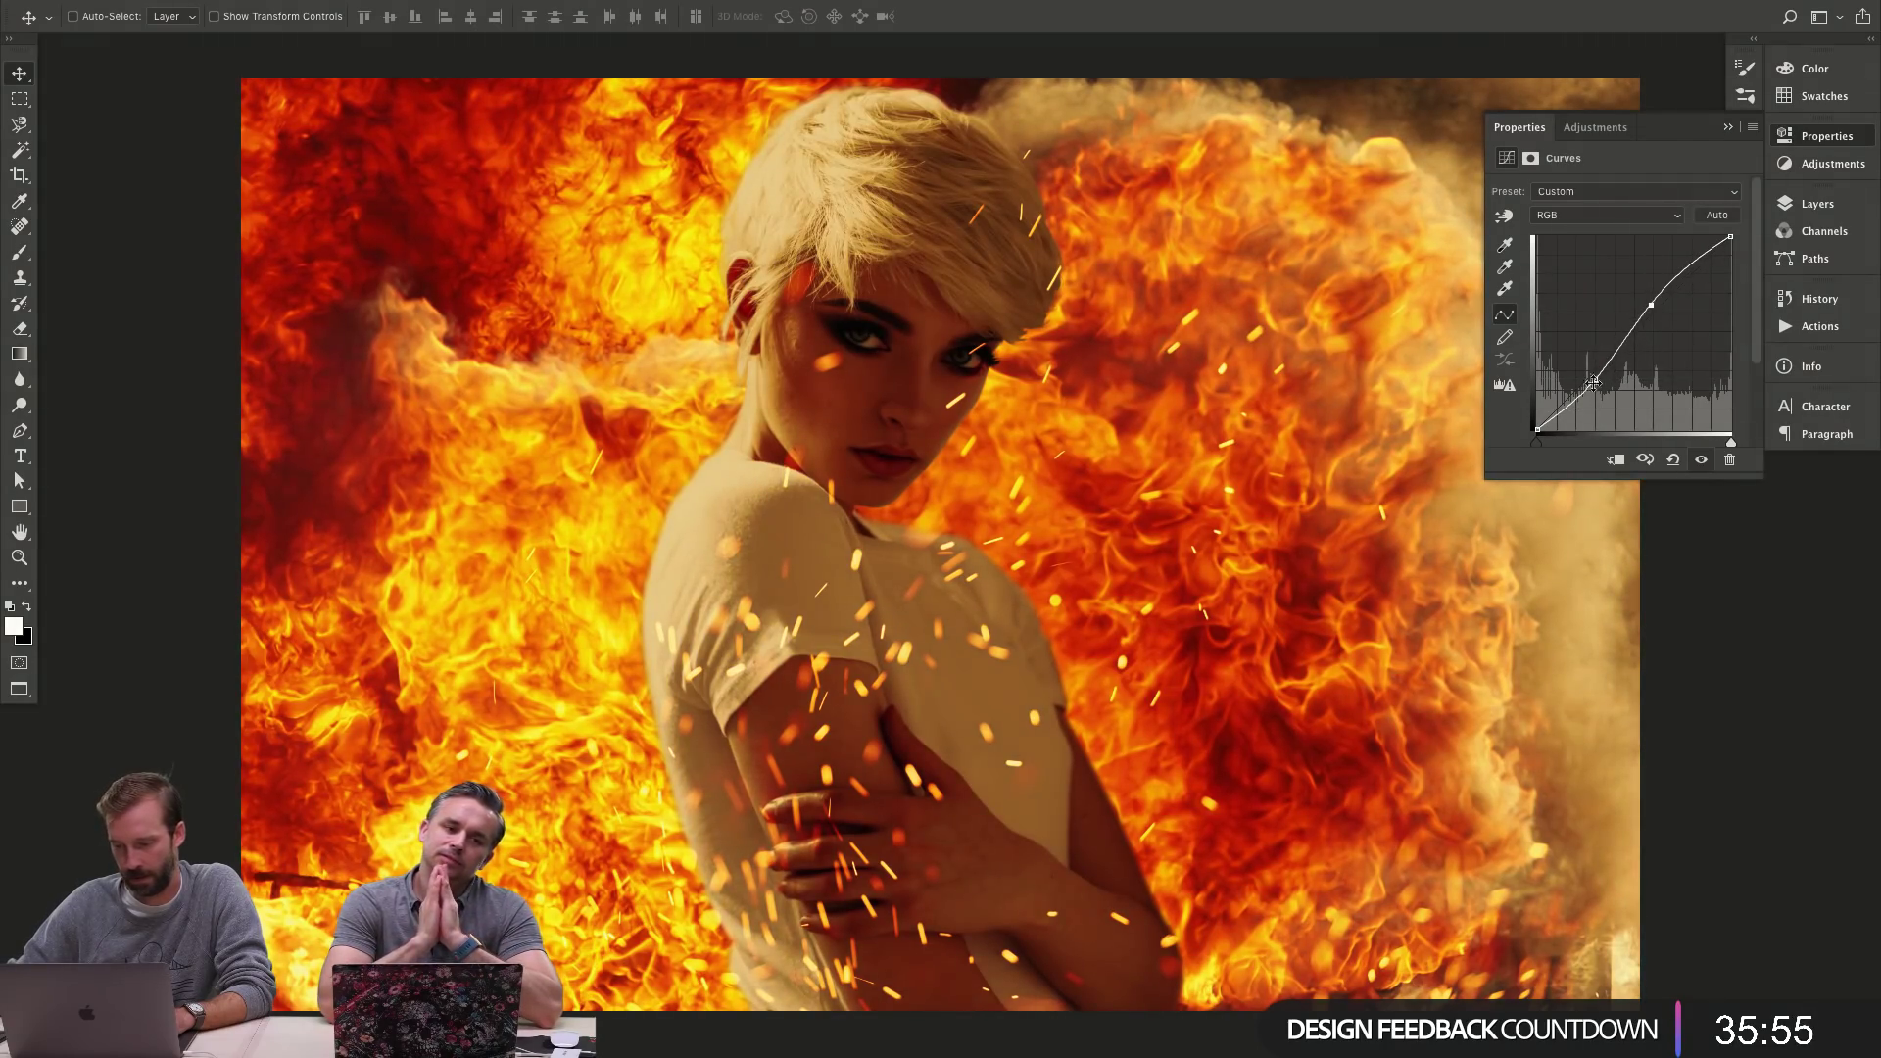
left_click_drag(1593, 382, 1598, 379)
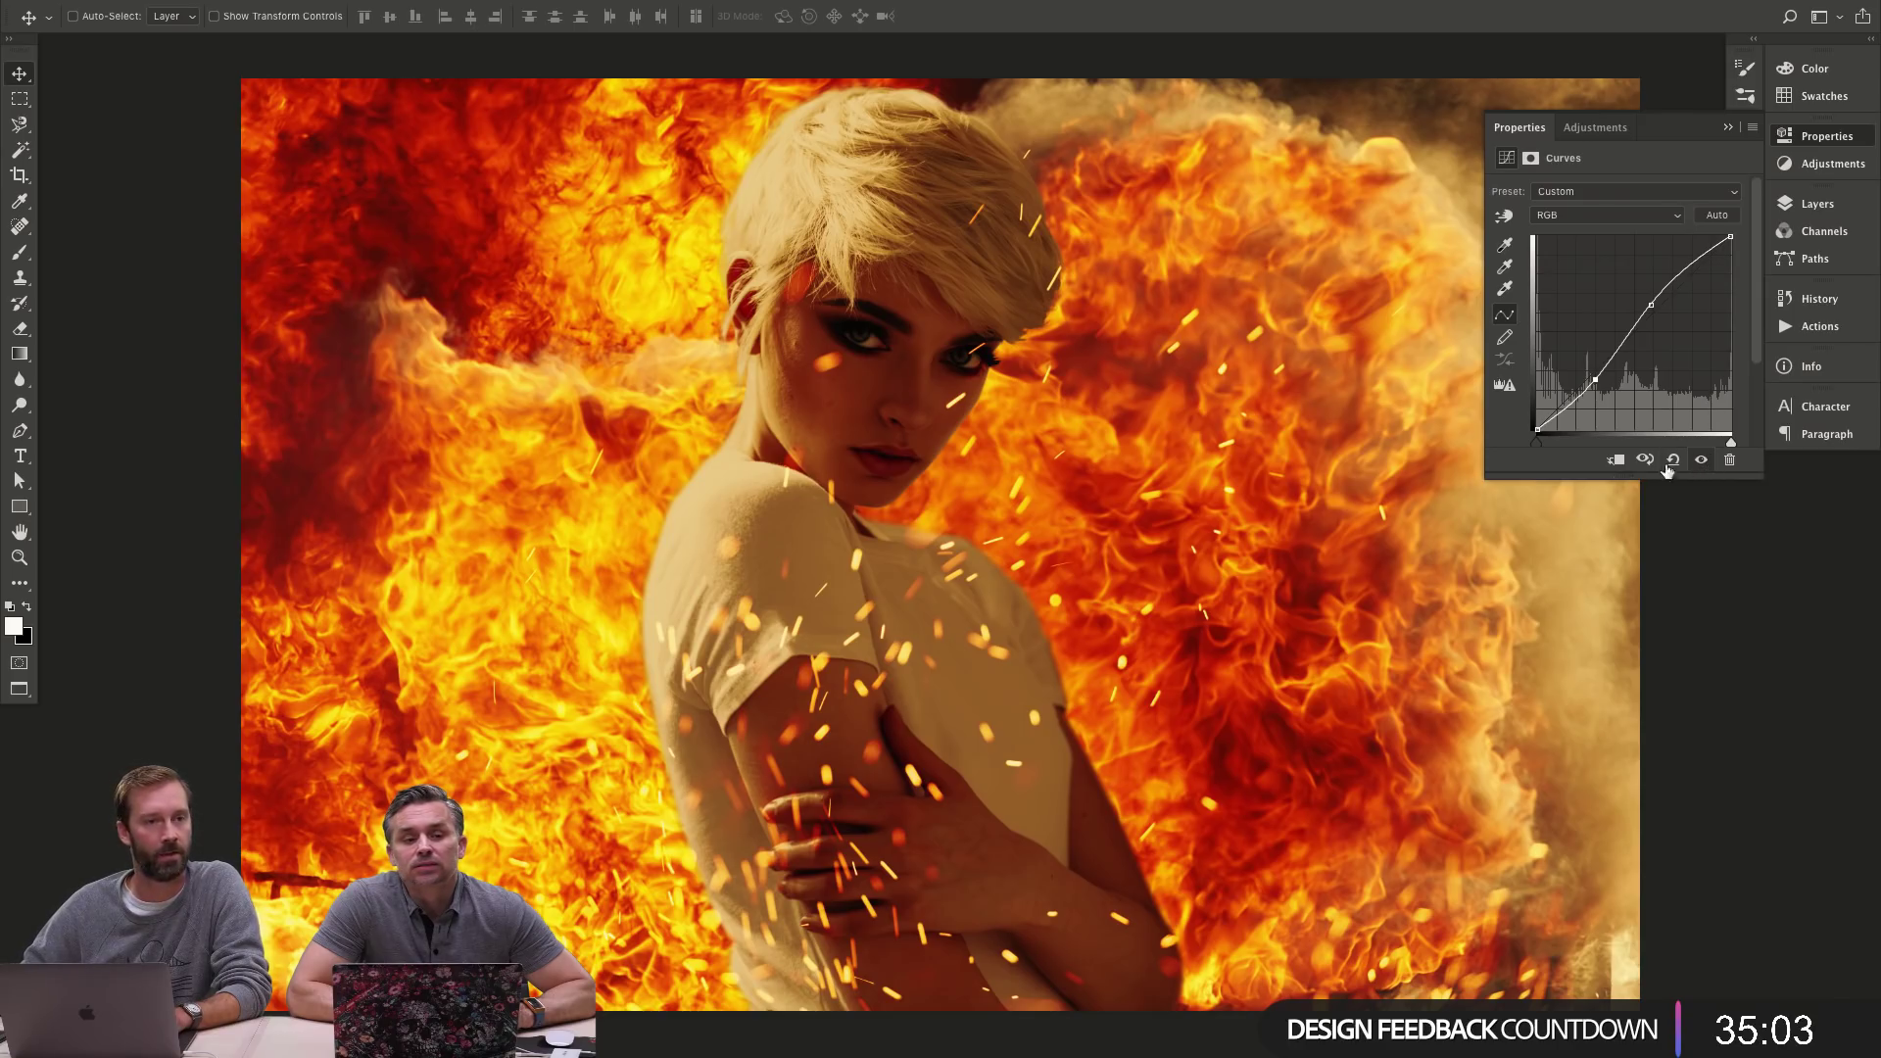
- Switch to AdobeStock_207908682.psd and stamp the visible image into a new merged layer above the Dark Neon group
key("f")
key("f")
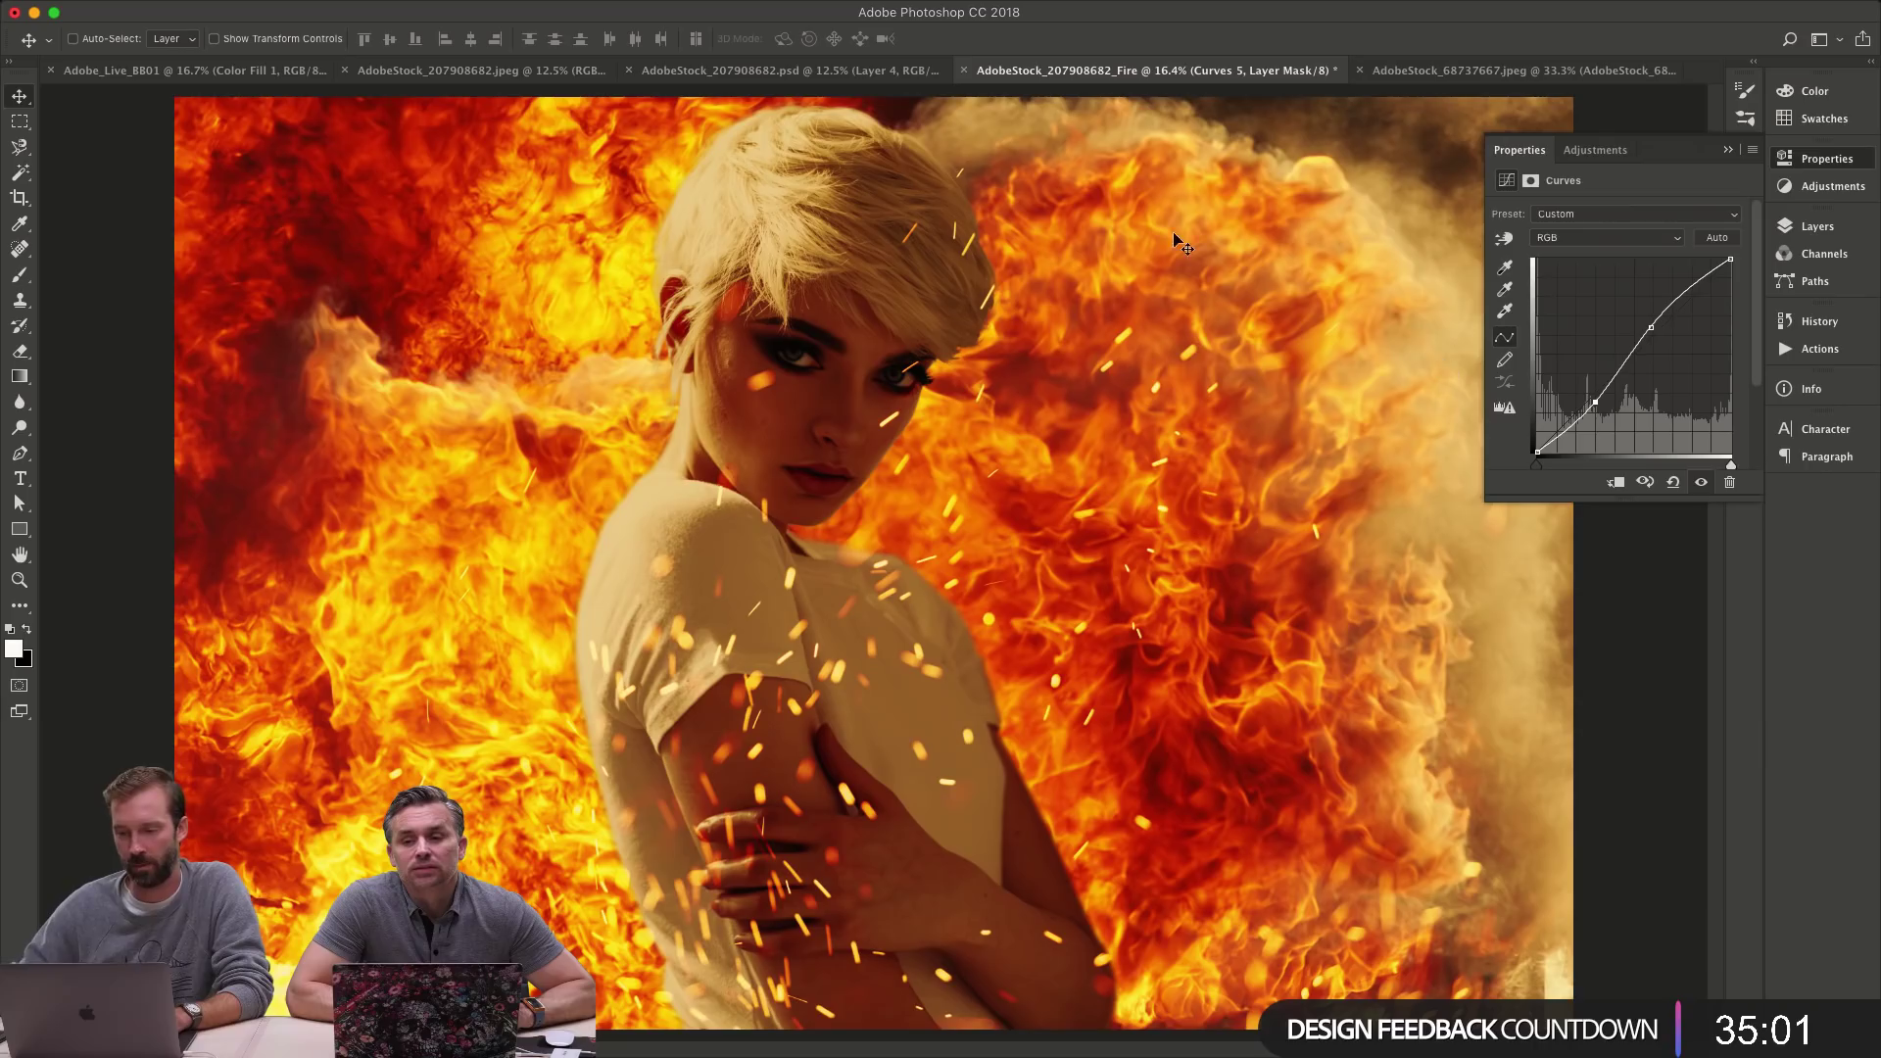
left_click(816, 71)
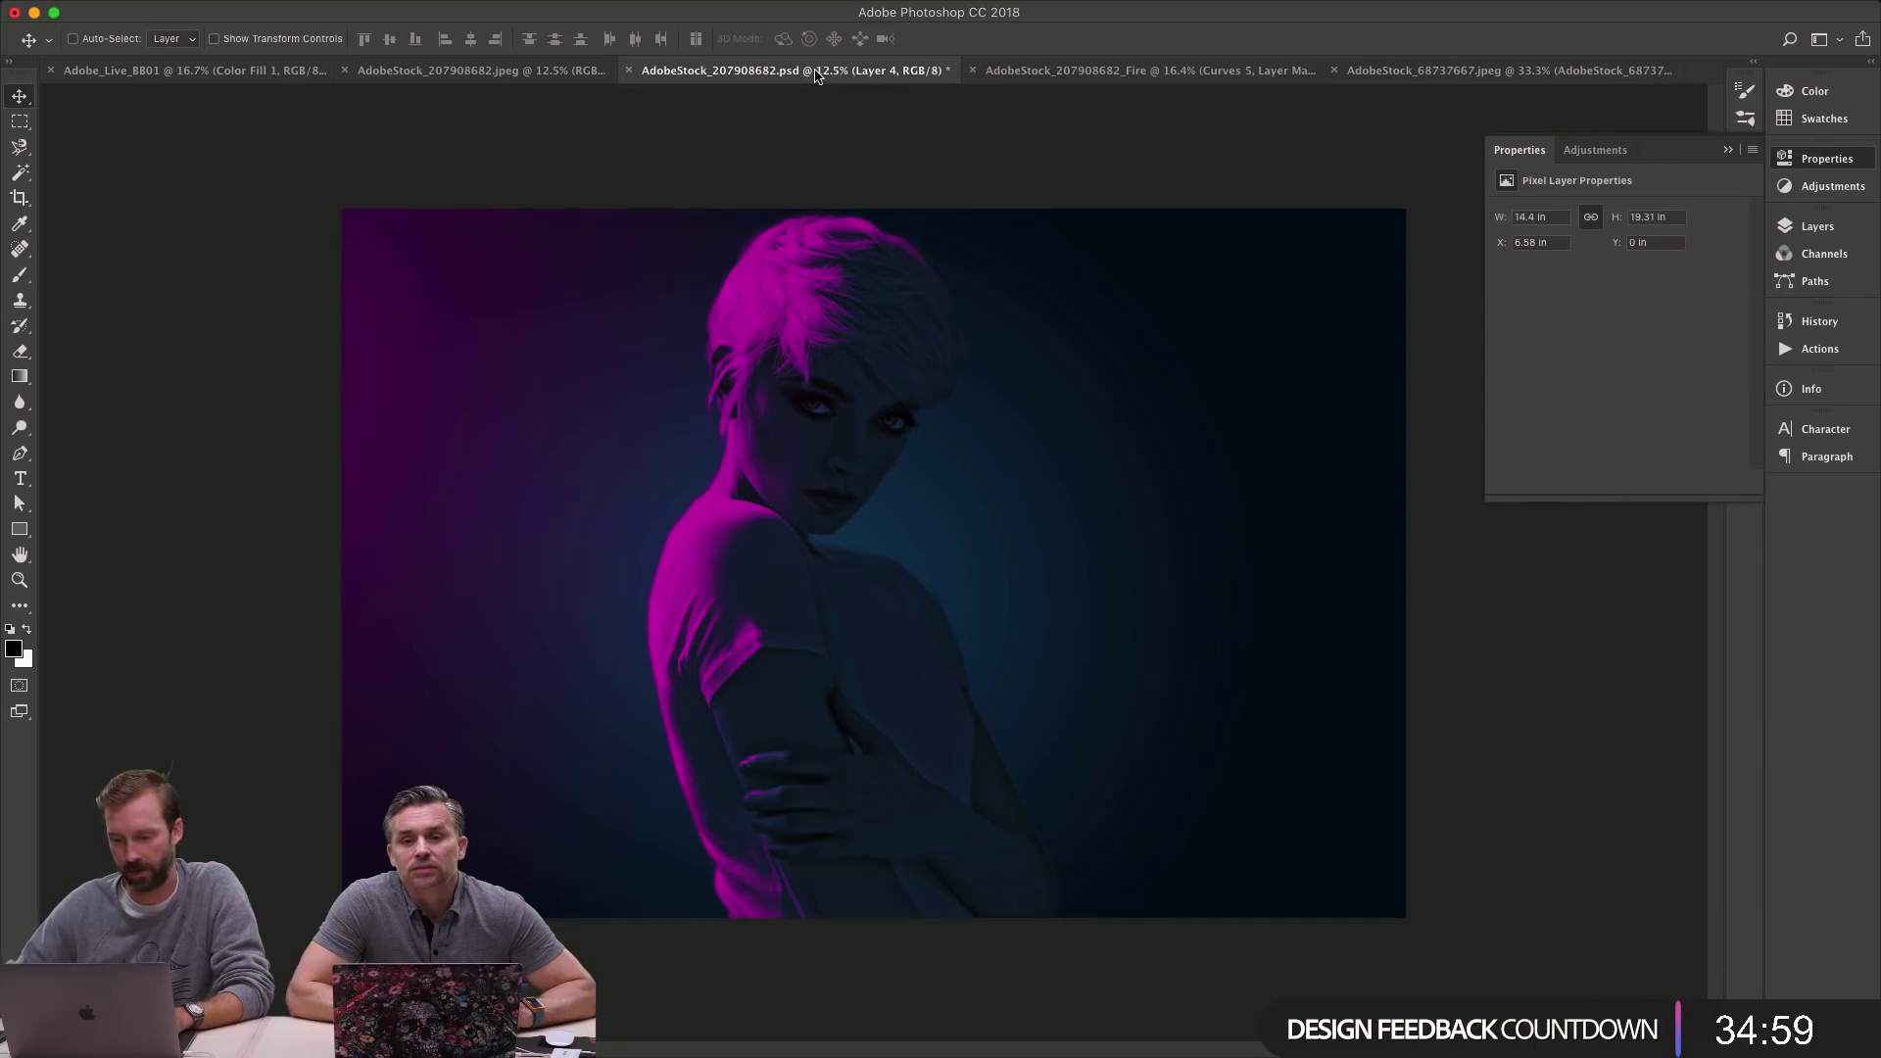
left_click(1817, 226)
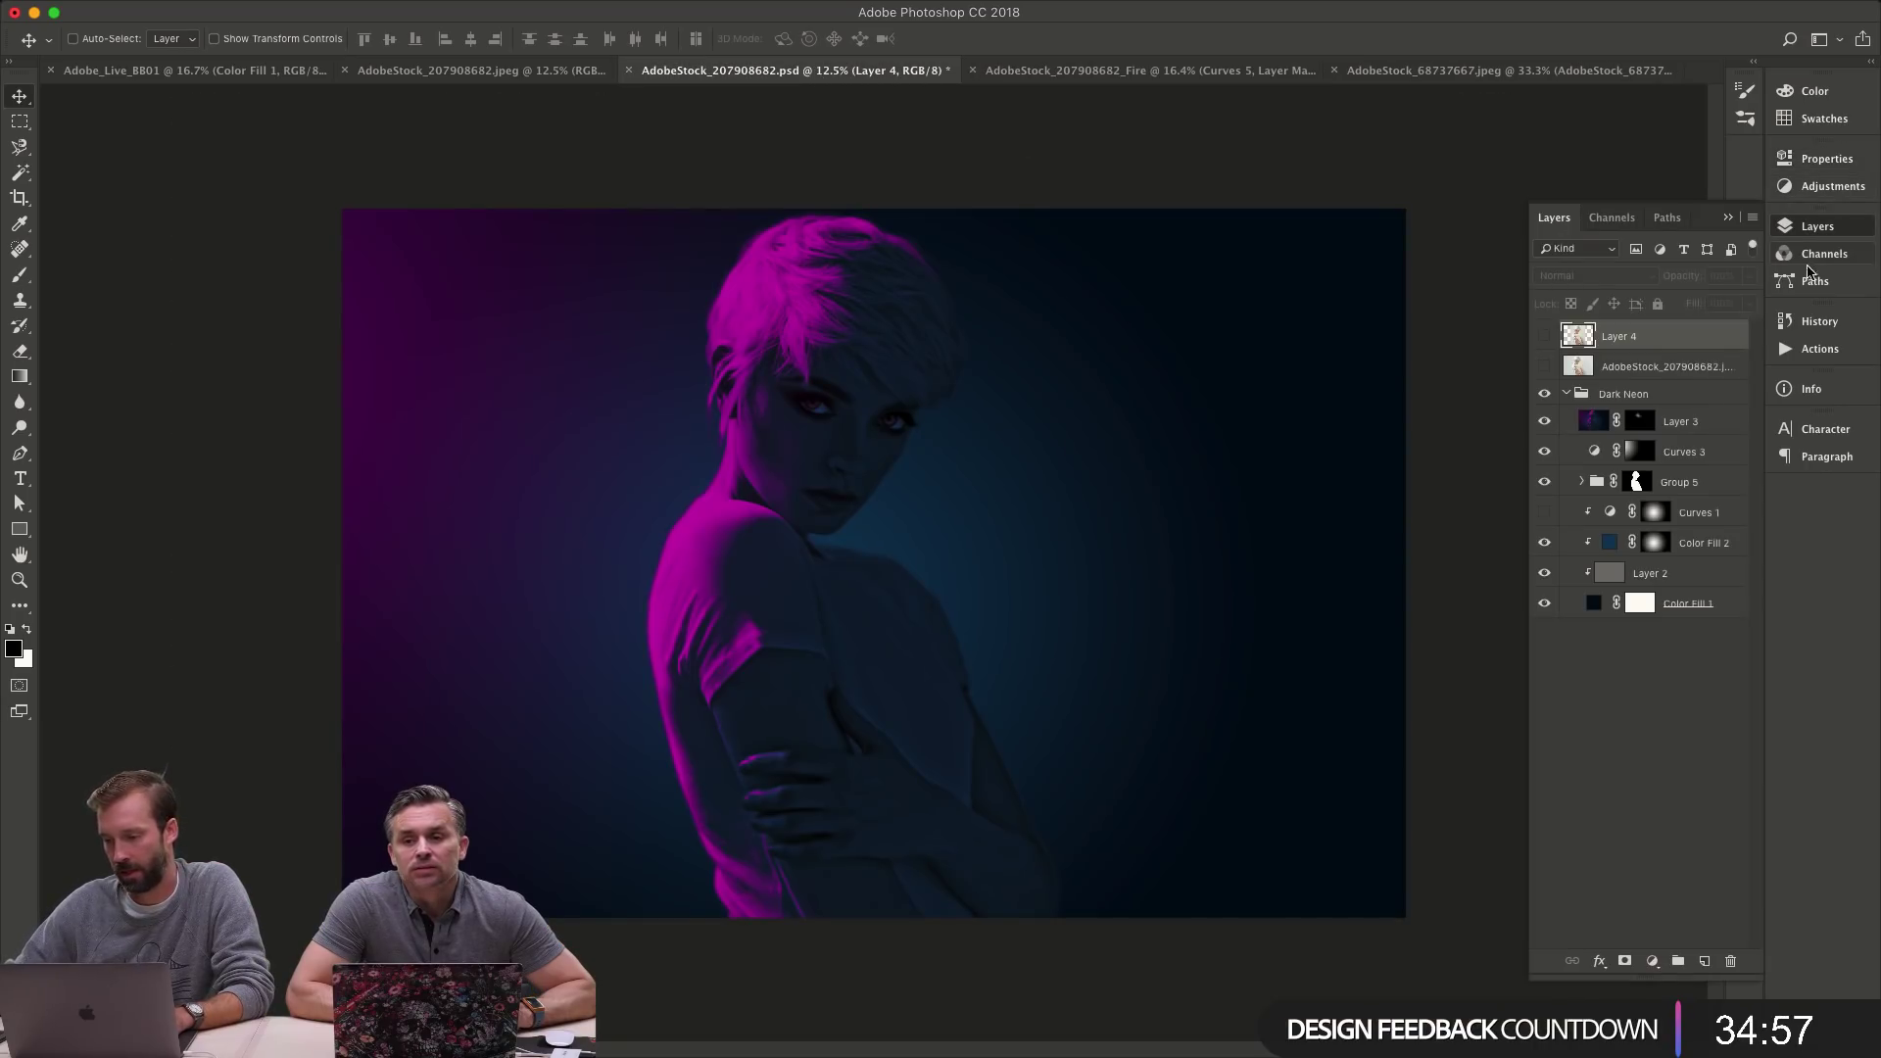
left_click(1701, 396)
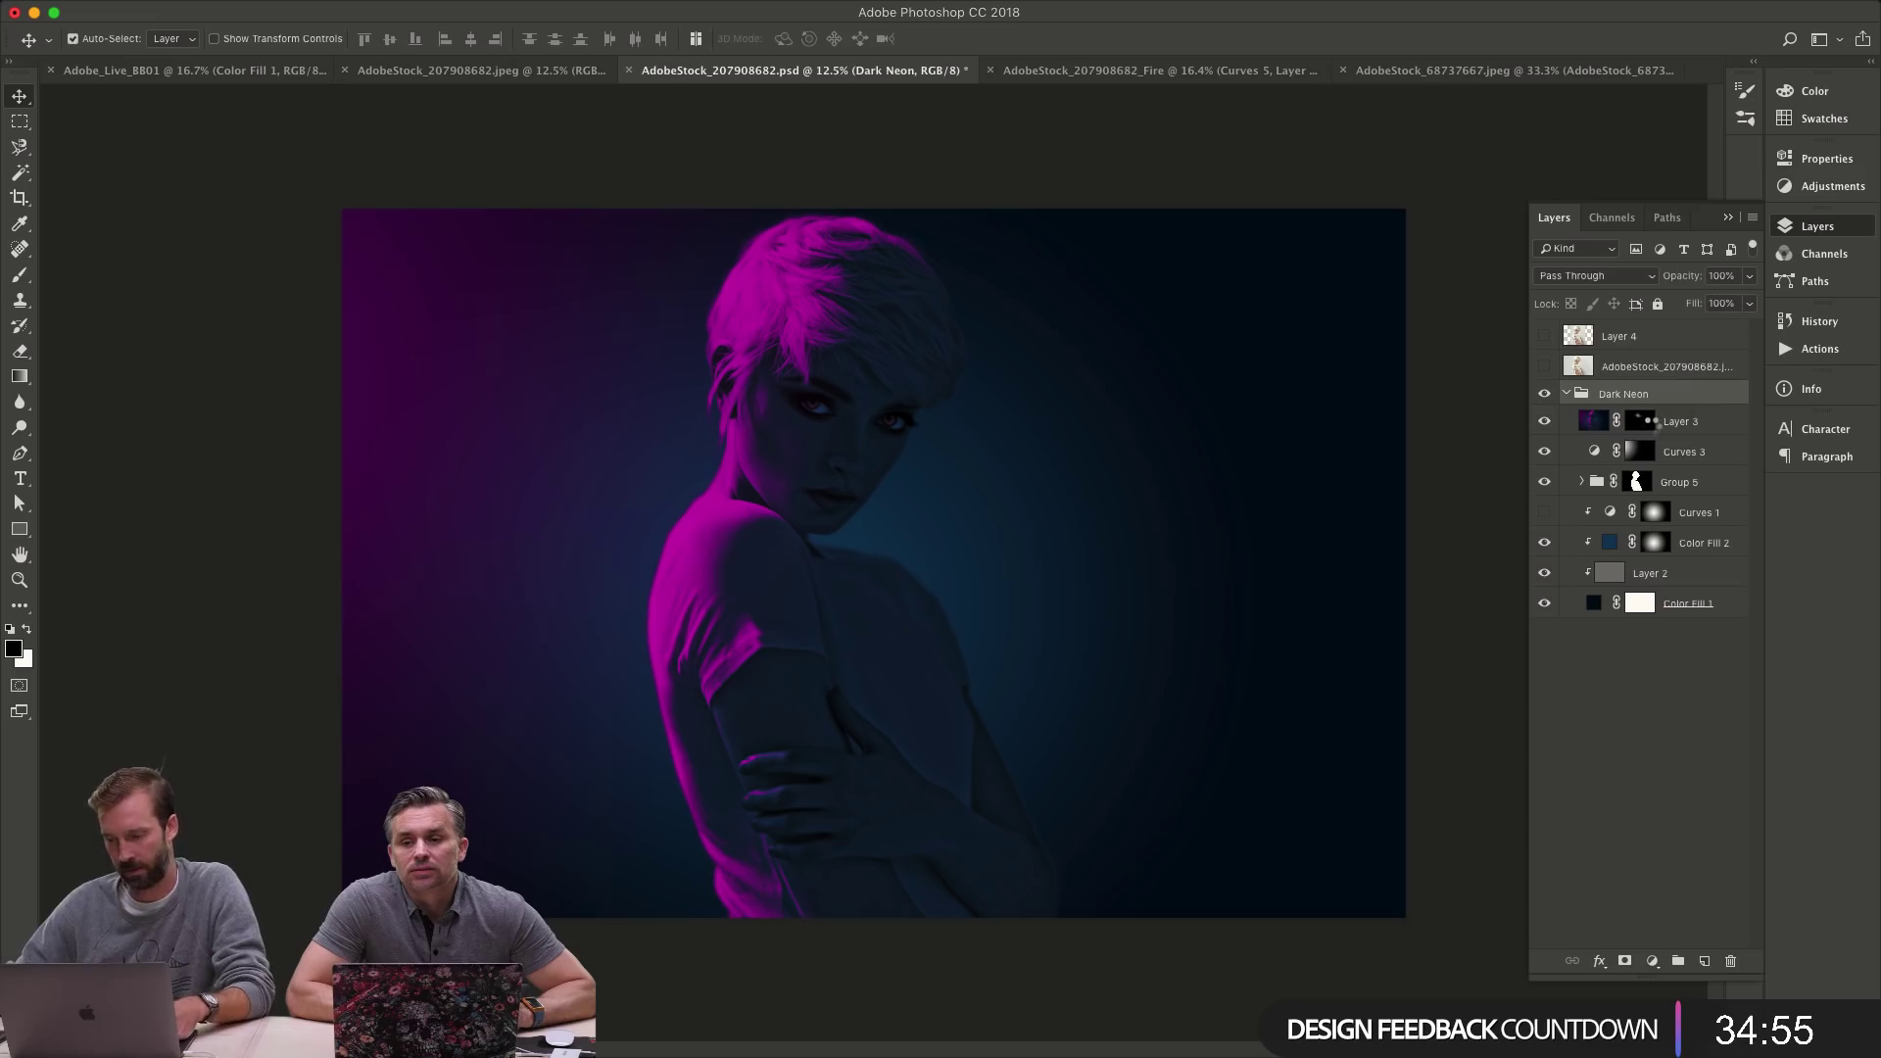
key("super+alt+shift+e")
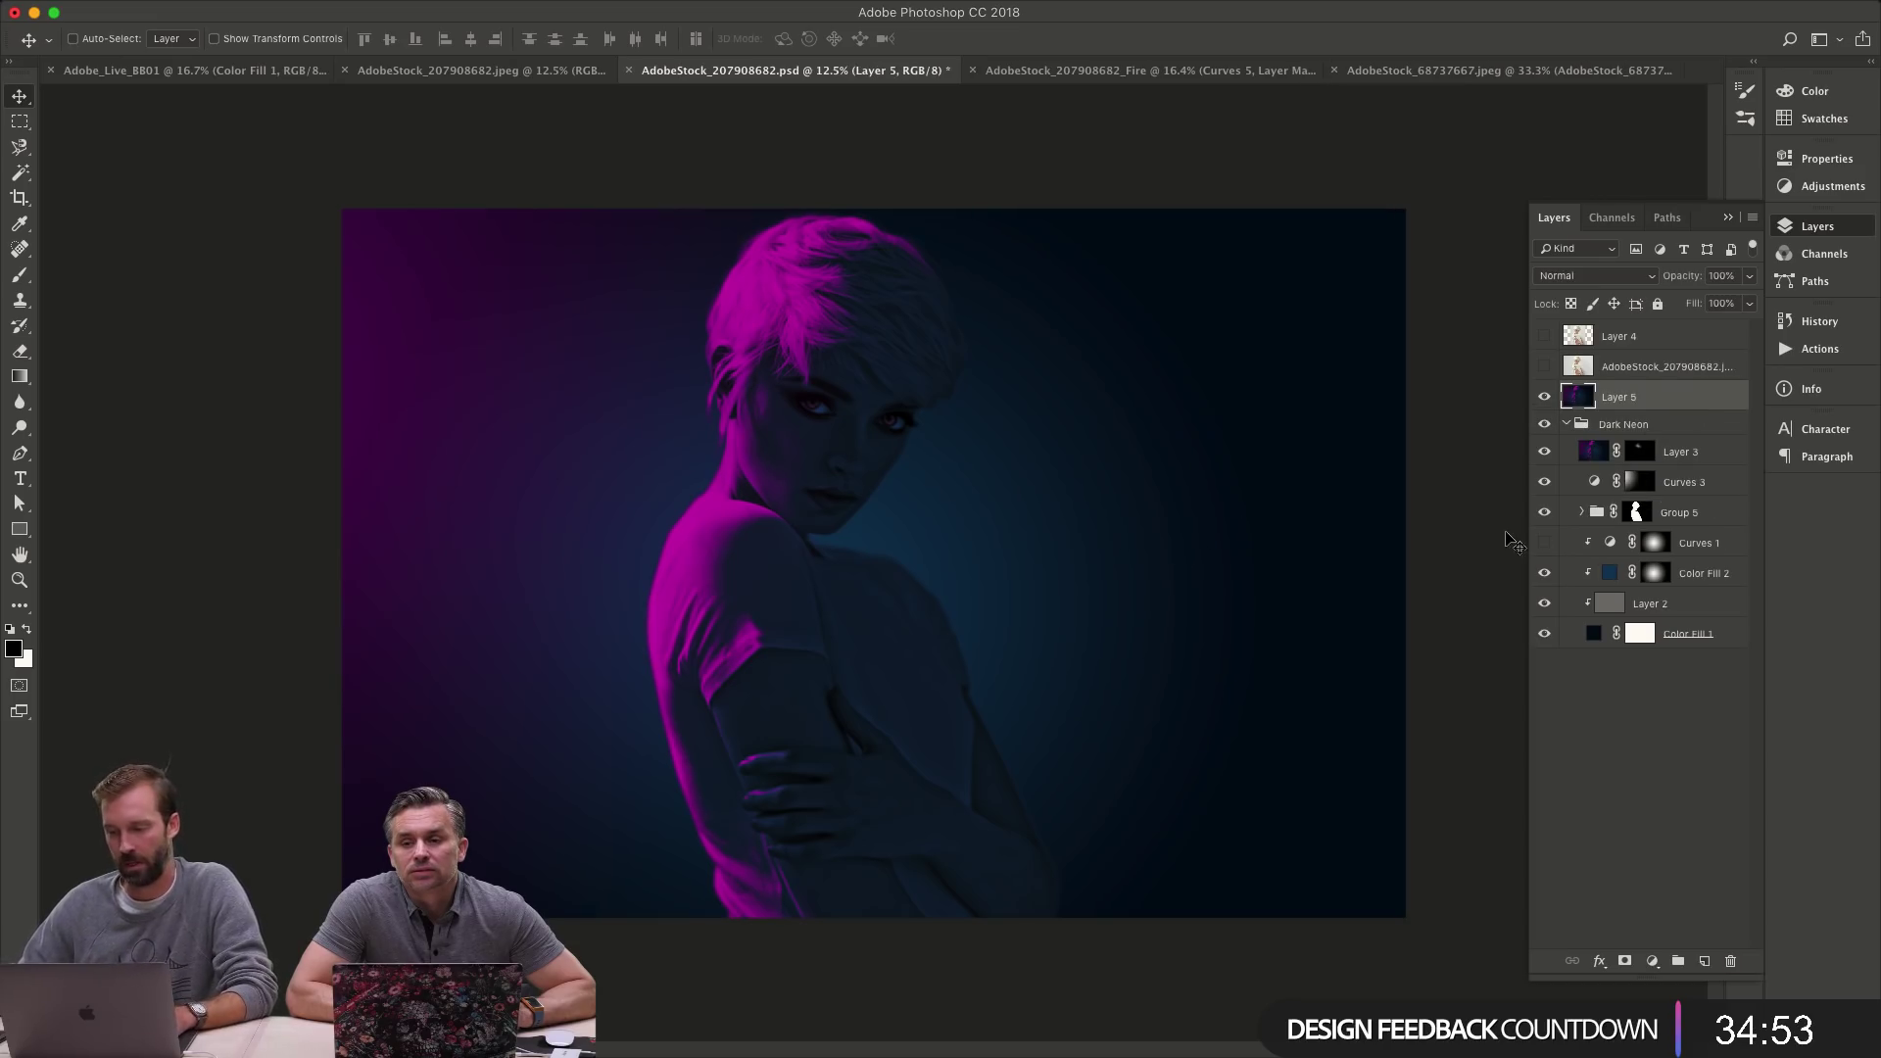
- Try to copy the merged neon layer into the AdobeStock_207908682_Fire document by moving it across, aligned with the canvas
key("ctrl+Tab")
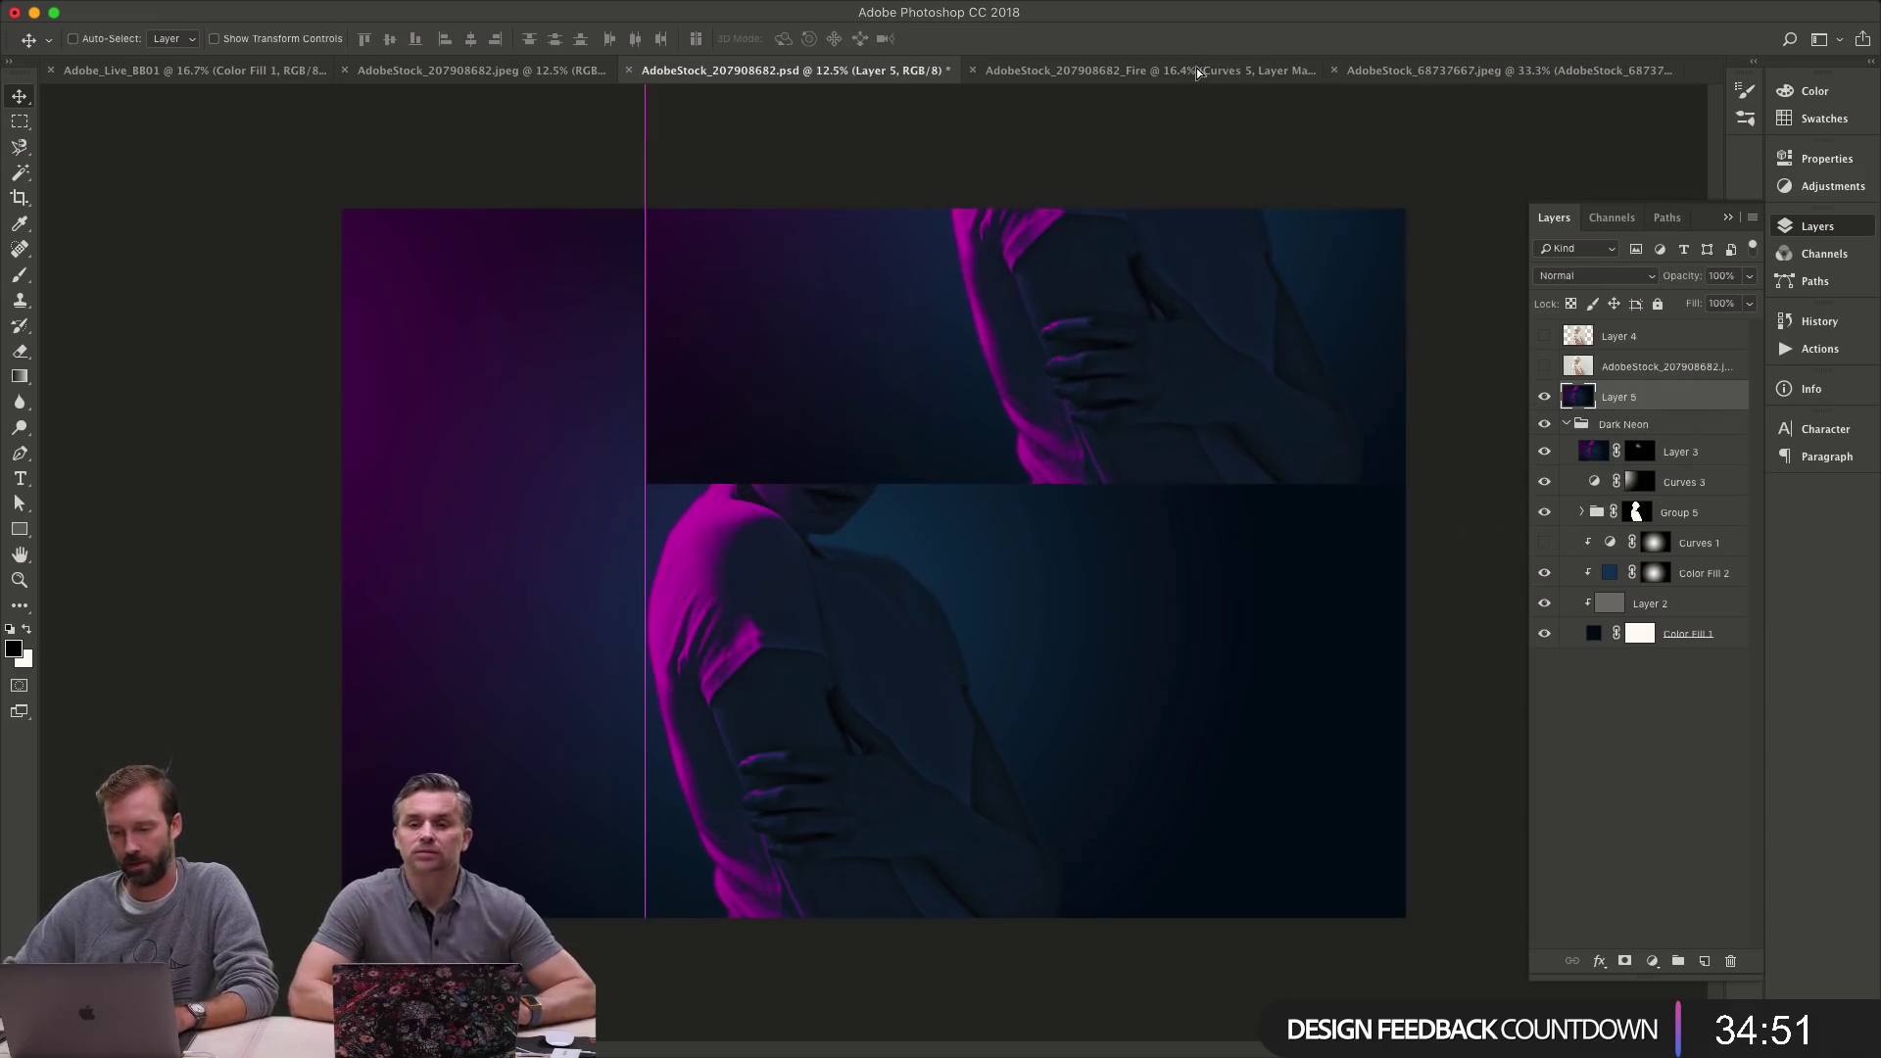
key("ctrl+shift+Tab")
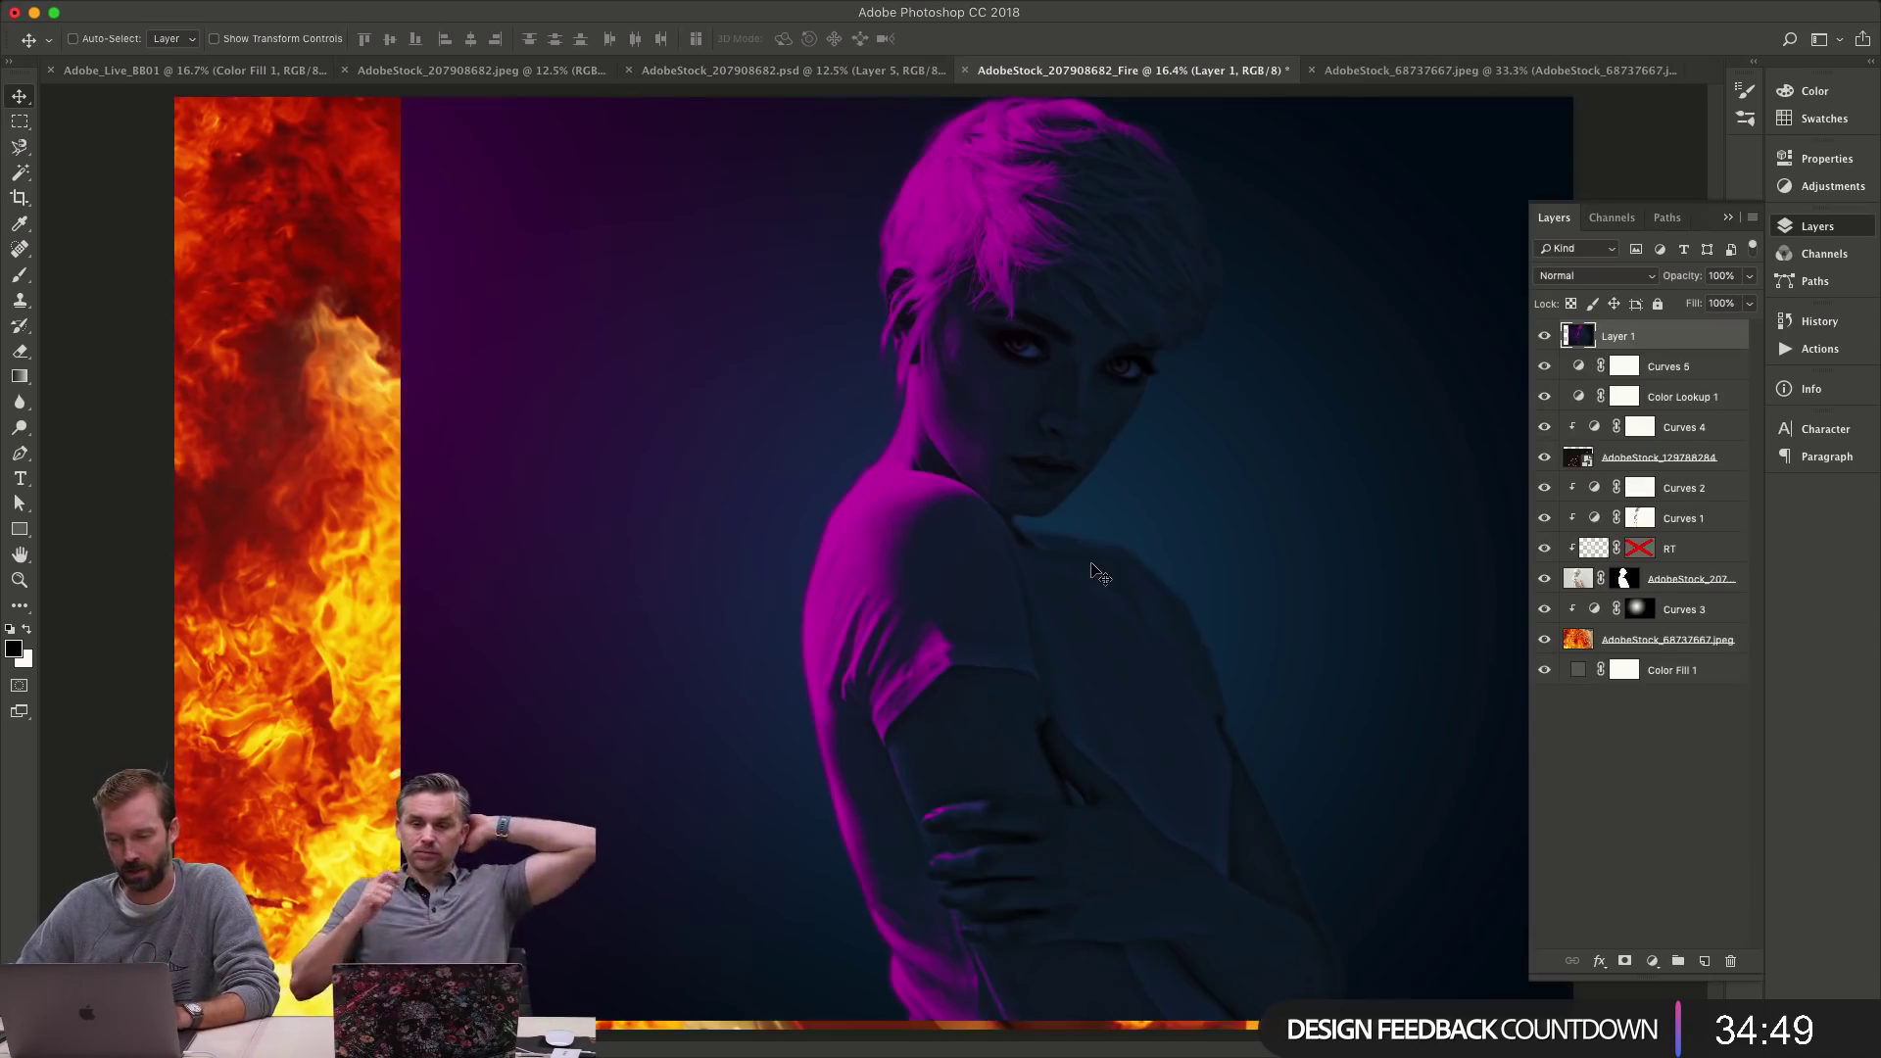
key("ctrl+Tab")
left_click(788, 70)
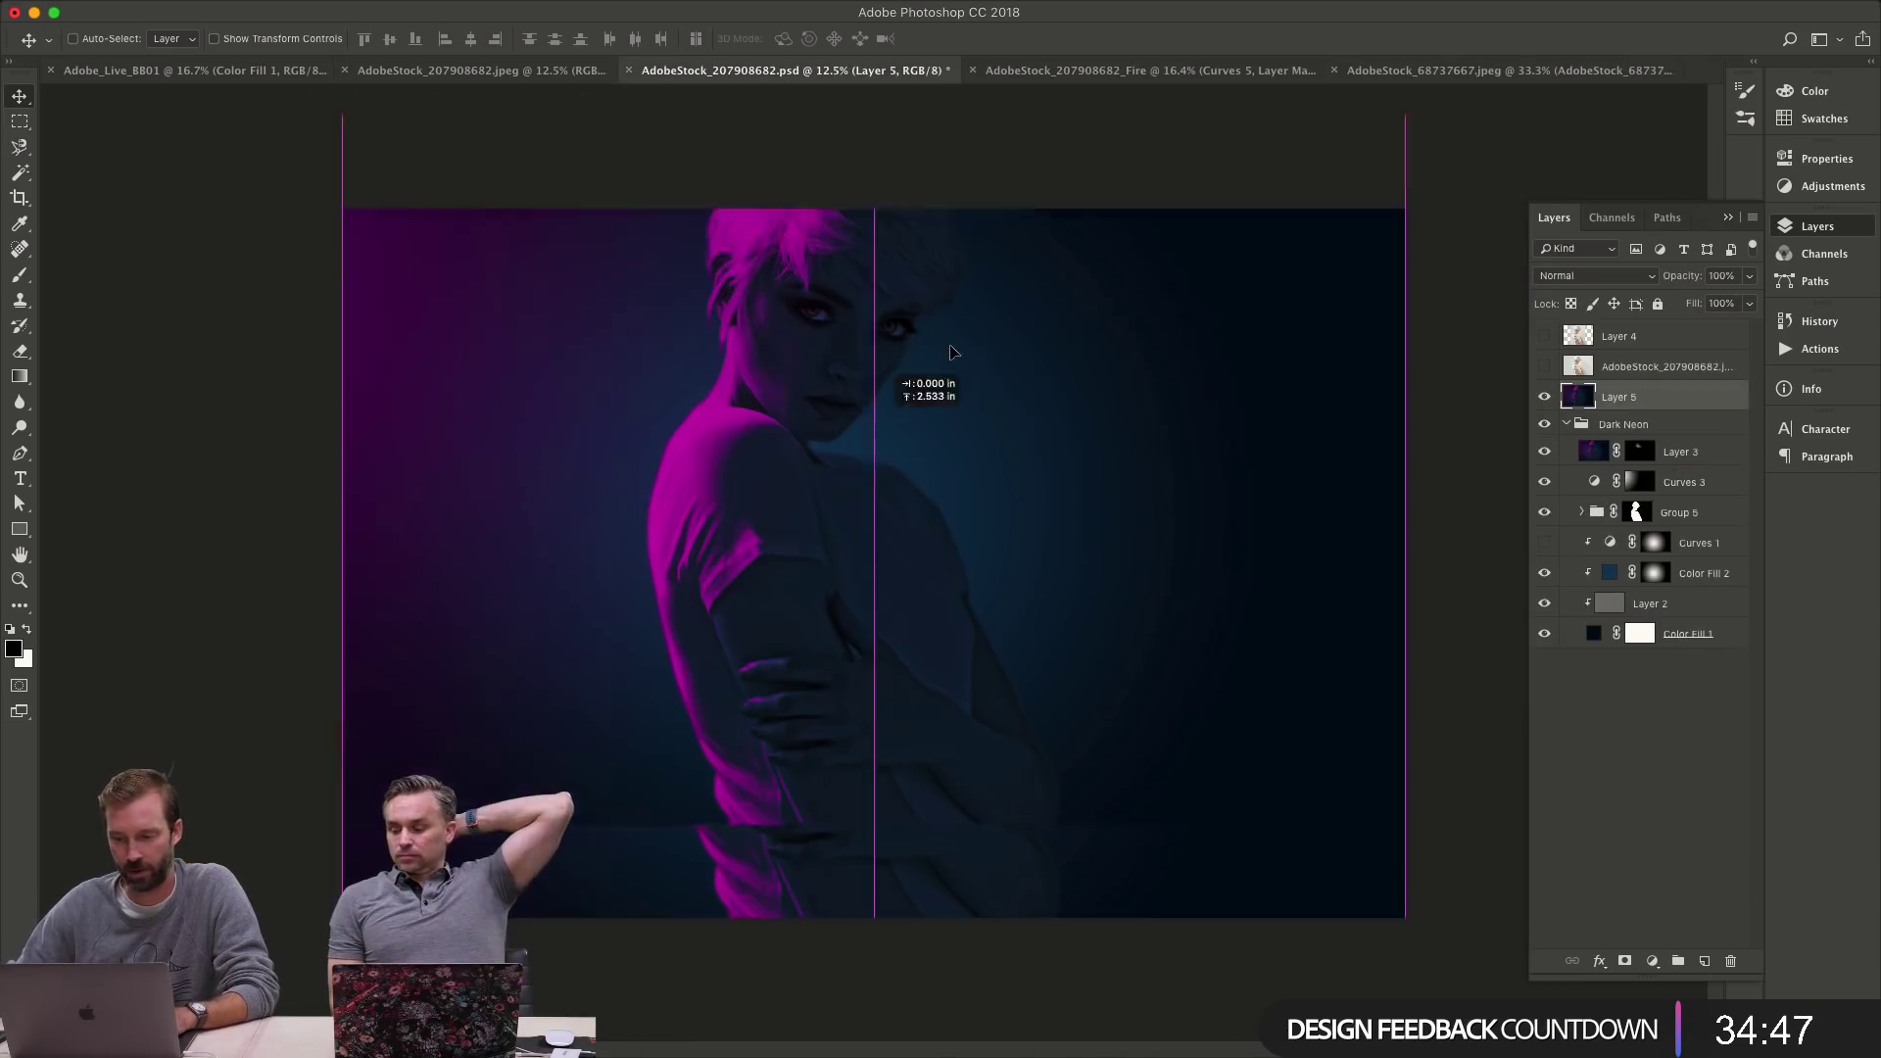
left_click_drag(956, 392, 1004, 537)
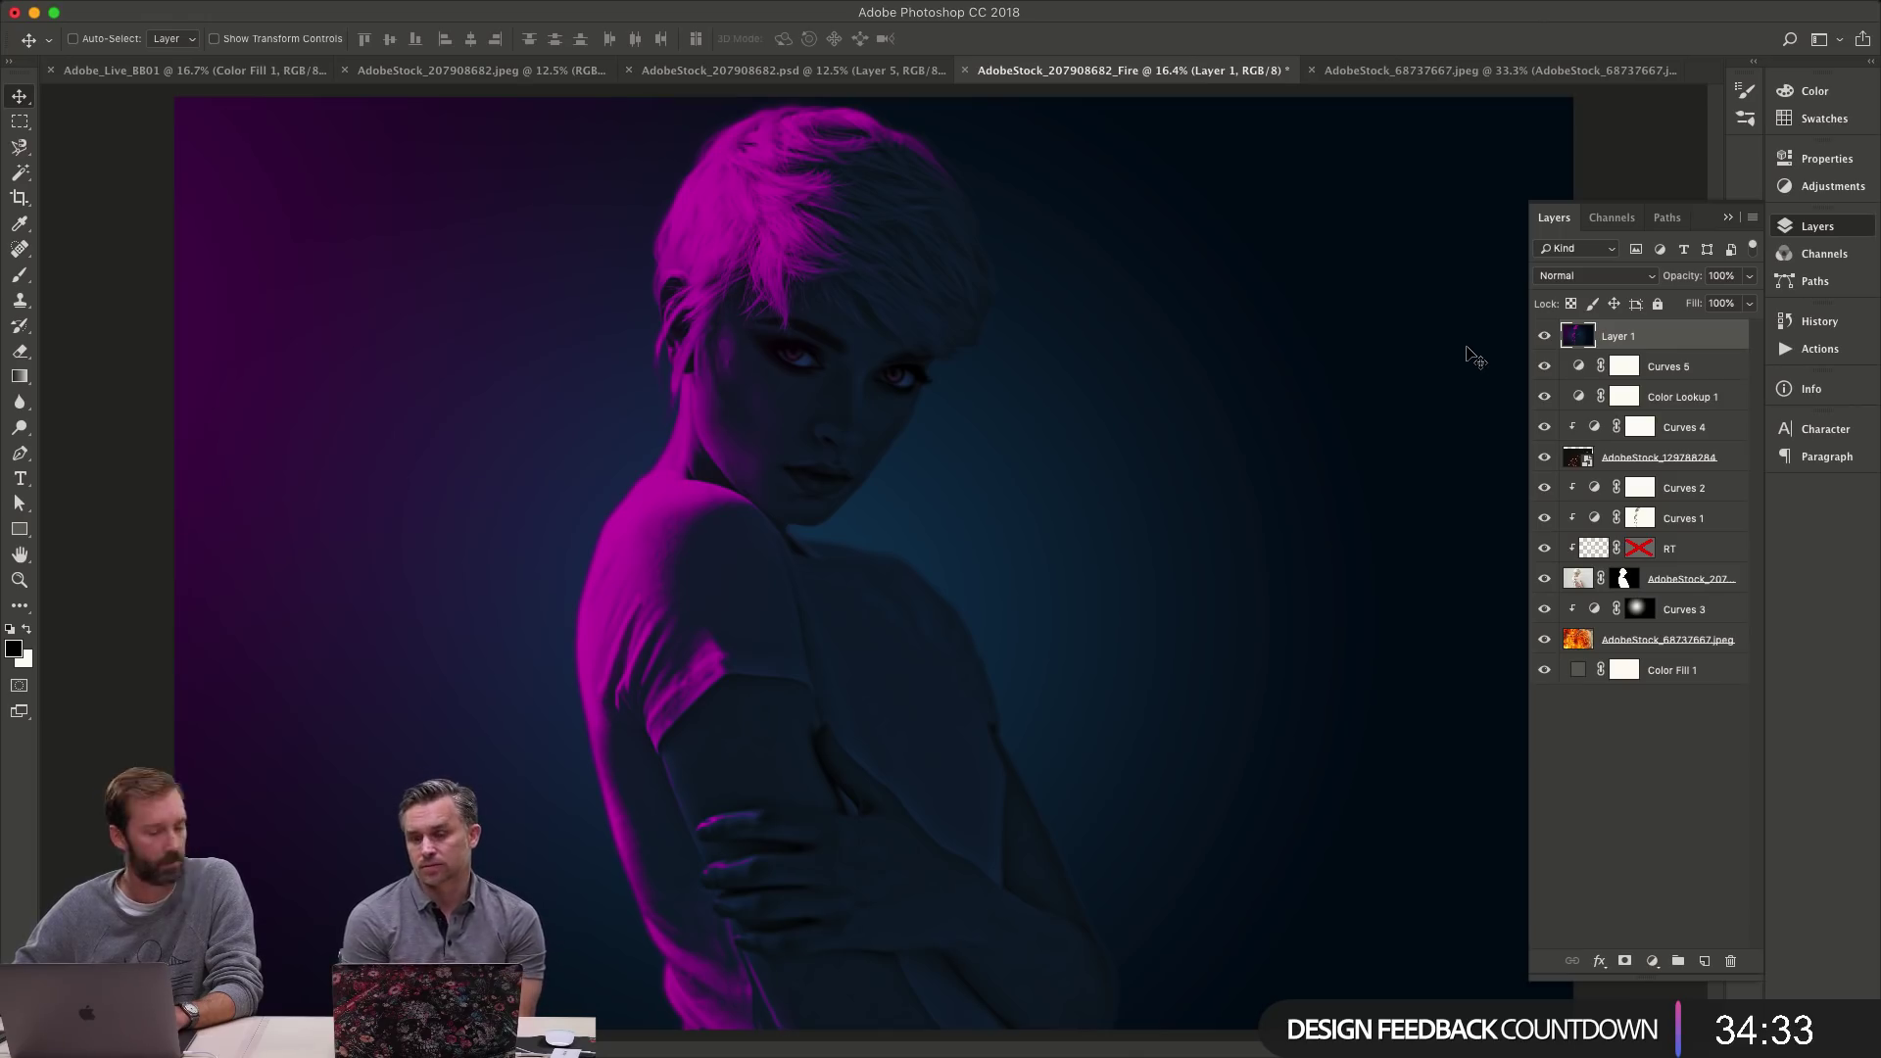
- Delete the copied neon layer from the Fire document
left_click(1753, 218)
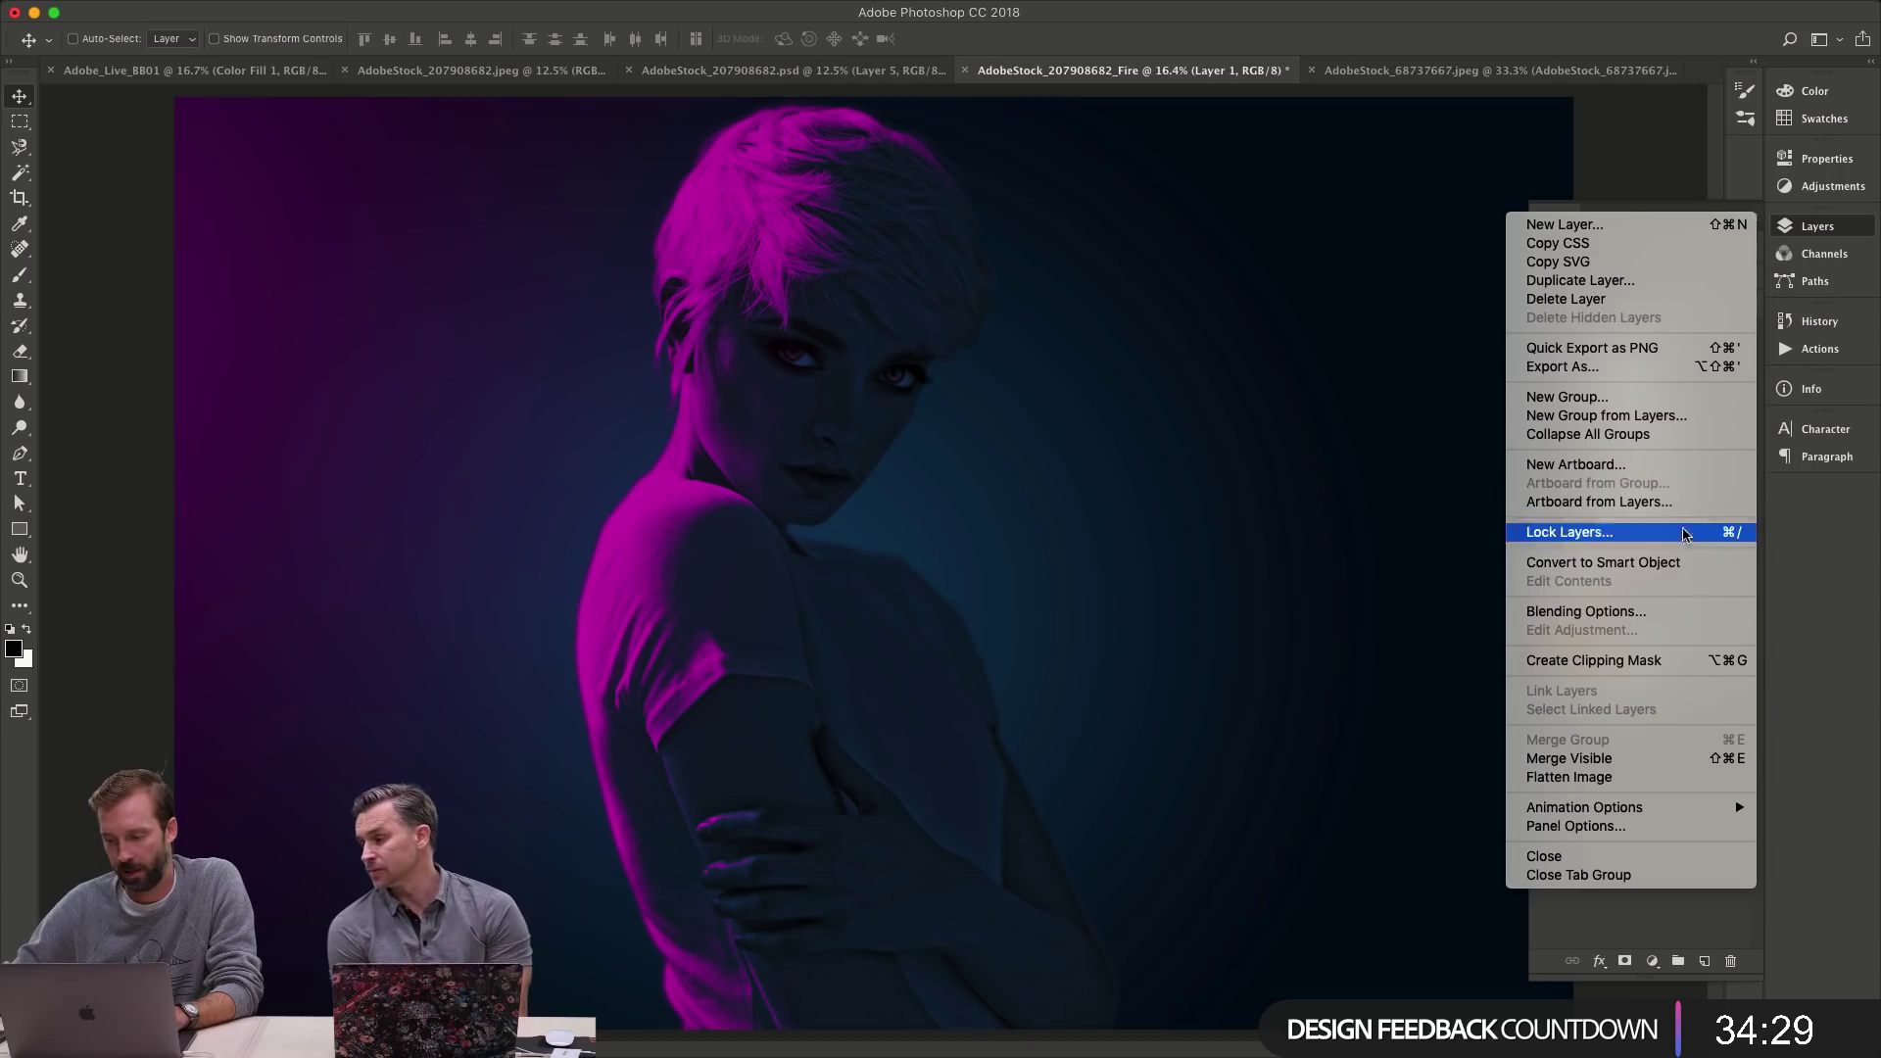
left_click(1401, 390)
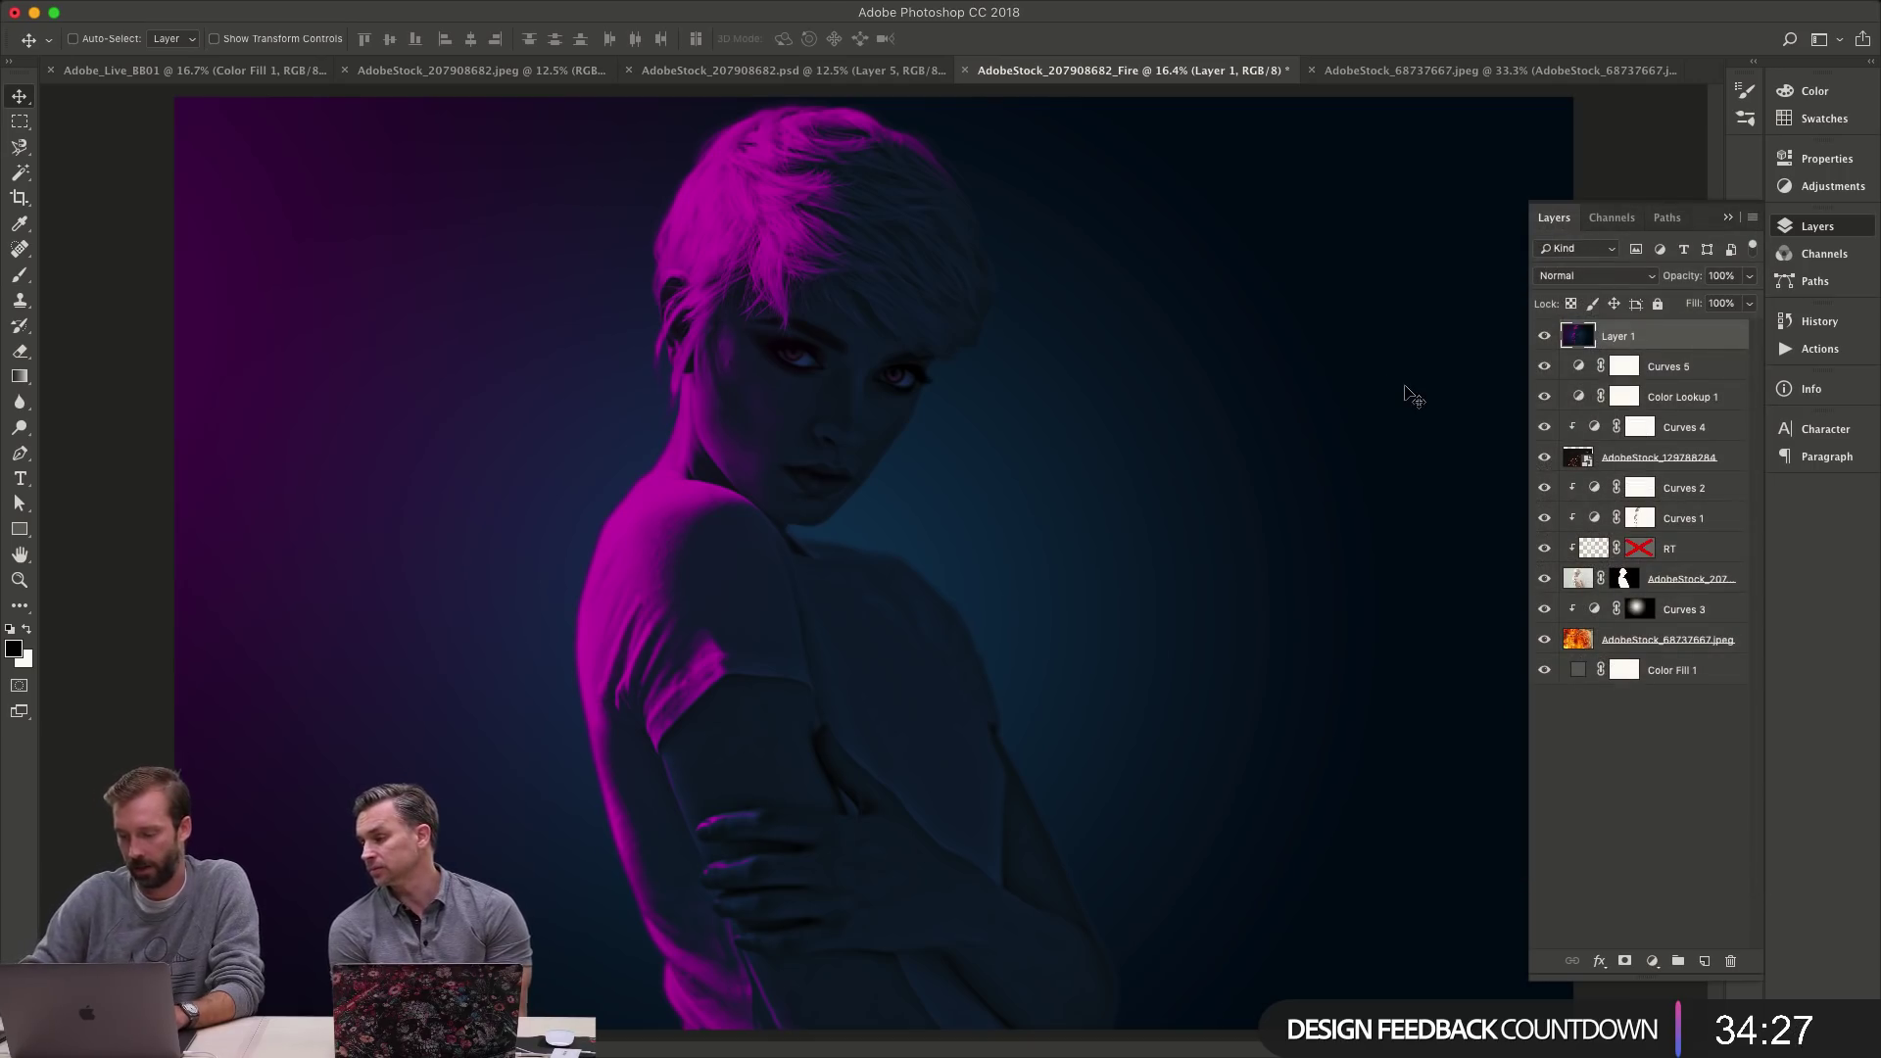
key("BackSpace")
- Duplicate Layer 5 of AdobeStock_207908682.psd into the AdobeStock_207908682_Fire document with the Duplicate Layer command
left_click(784, 71)
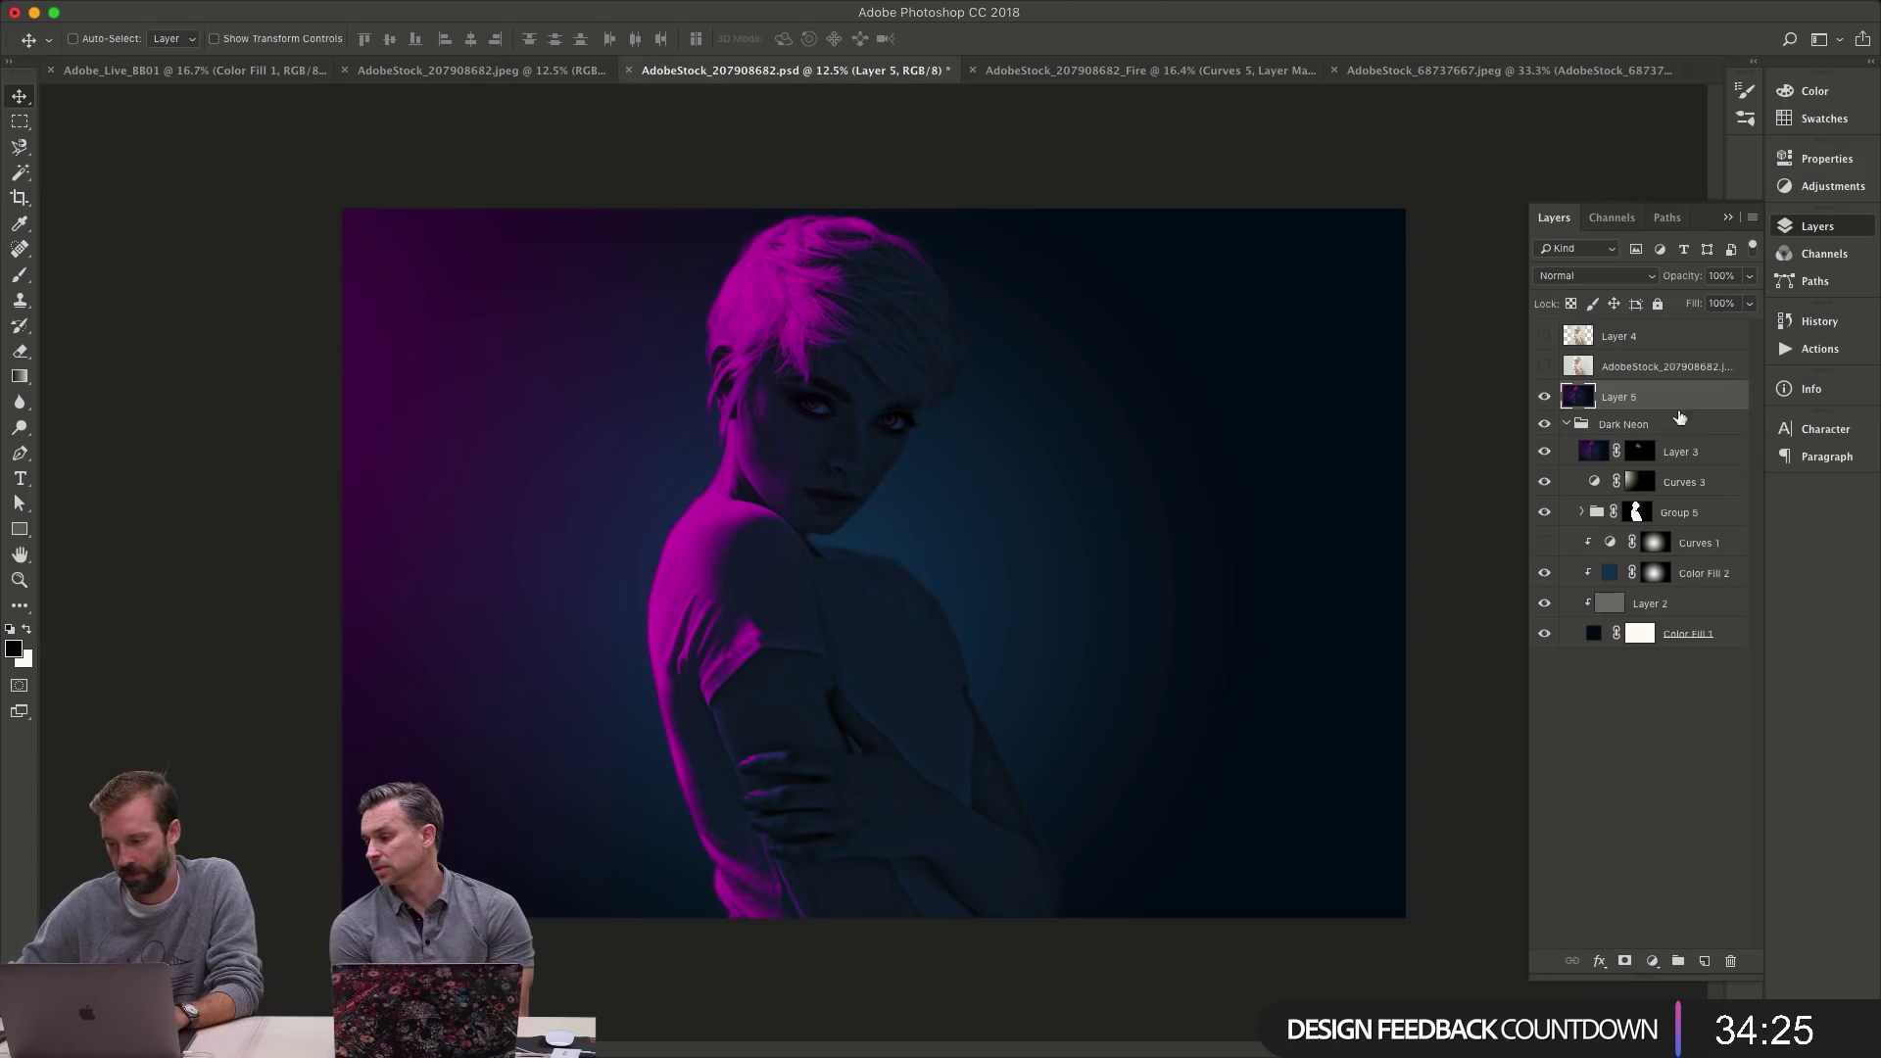
left_click(1753, 218)
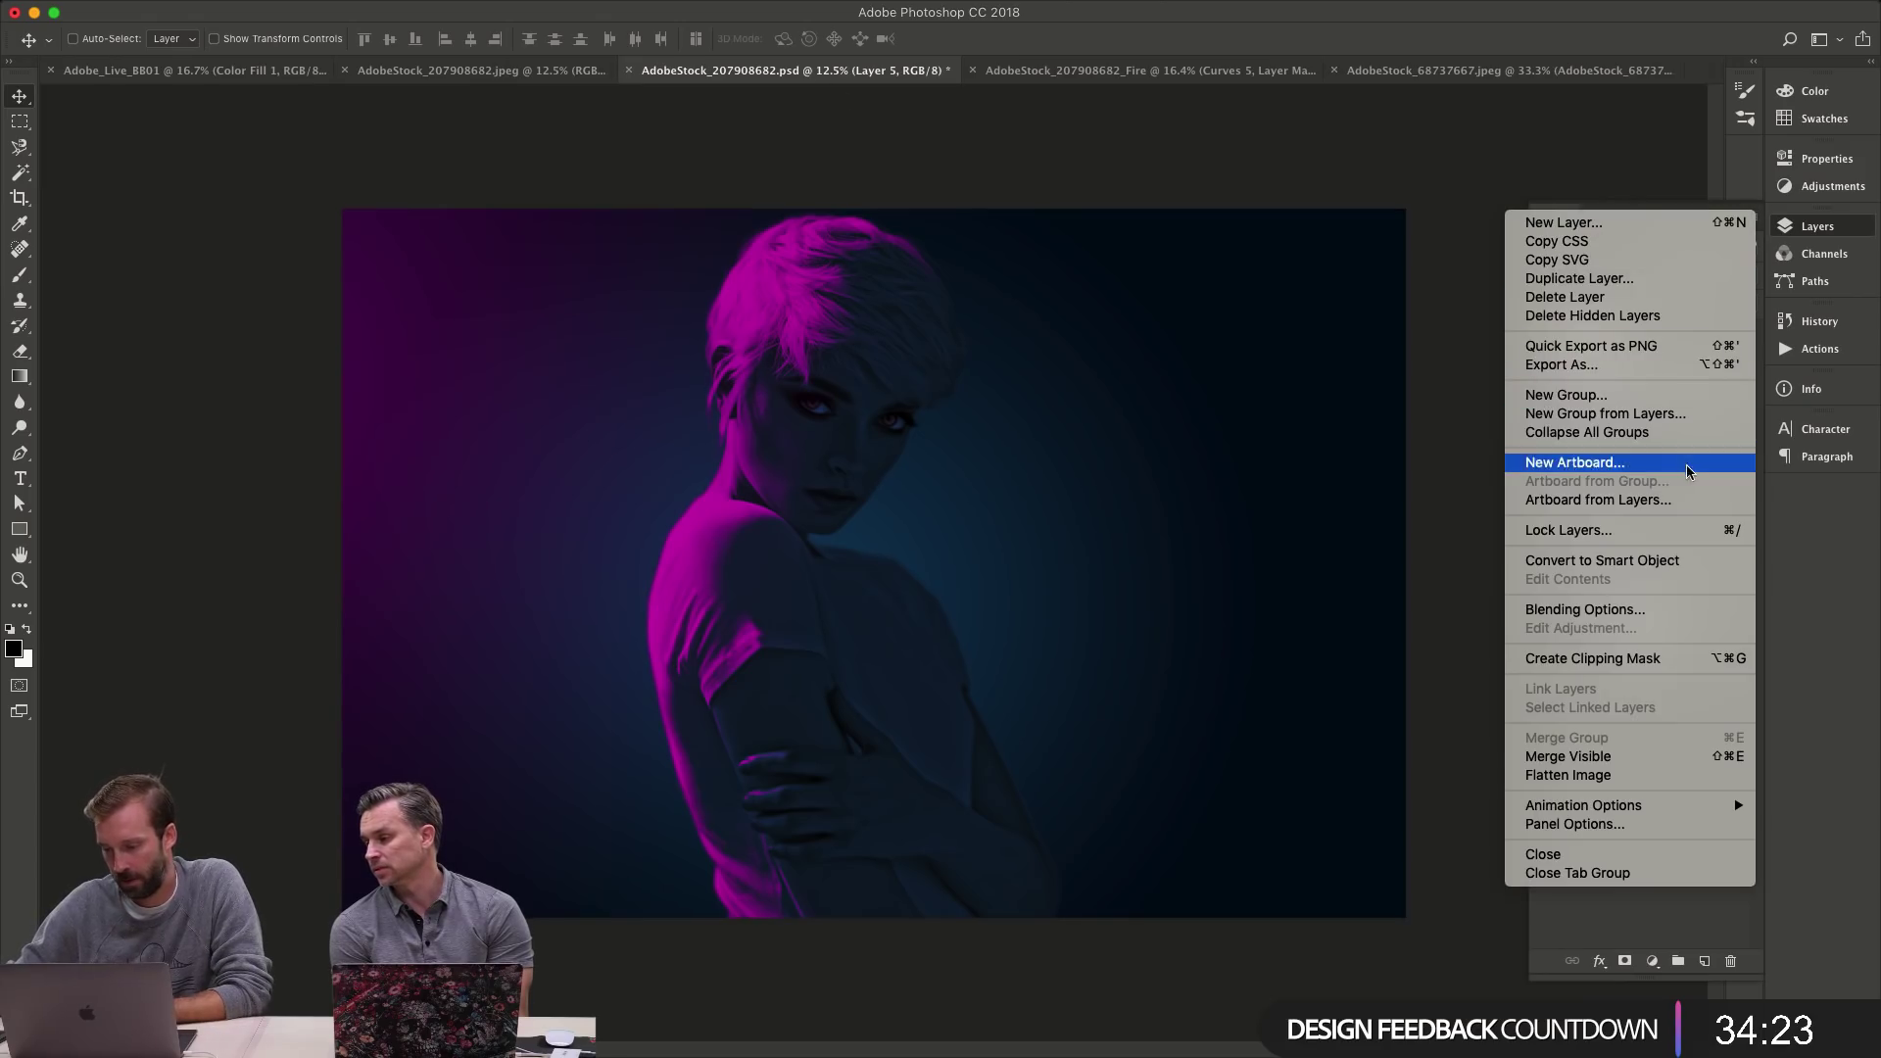
left_click(1687, 279)
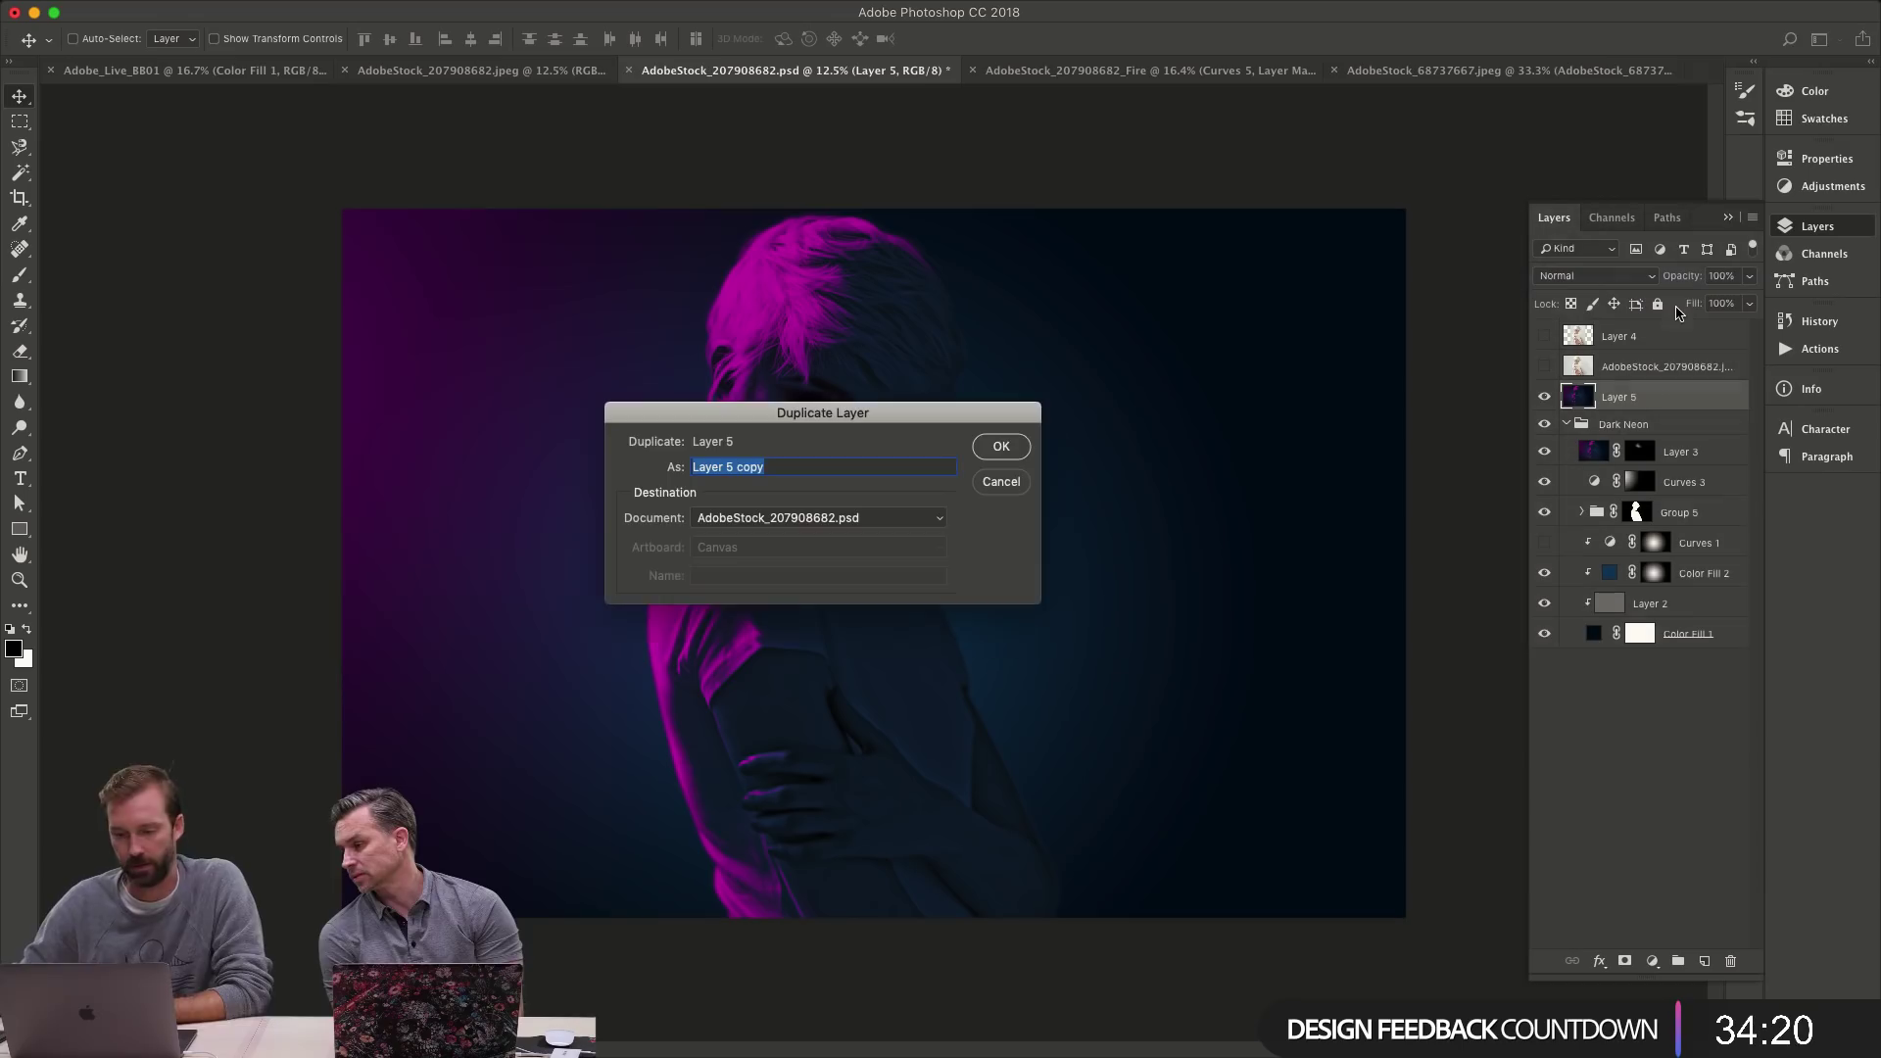
left_click(929, 518)
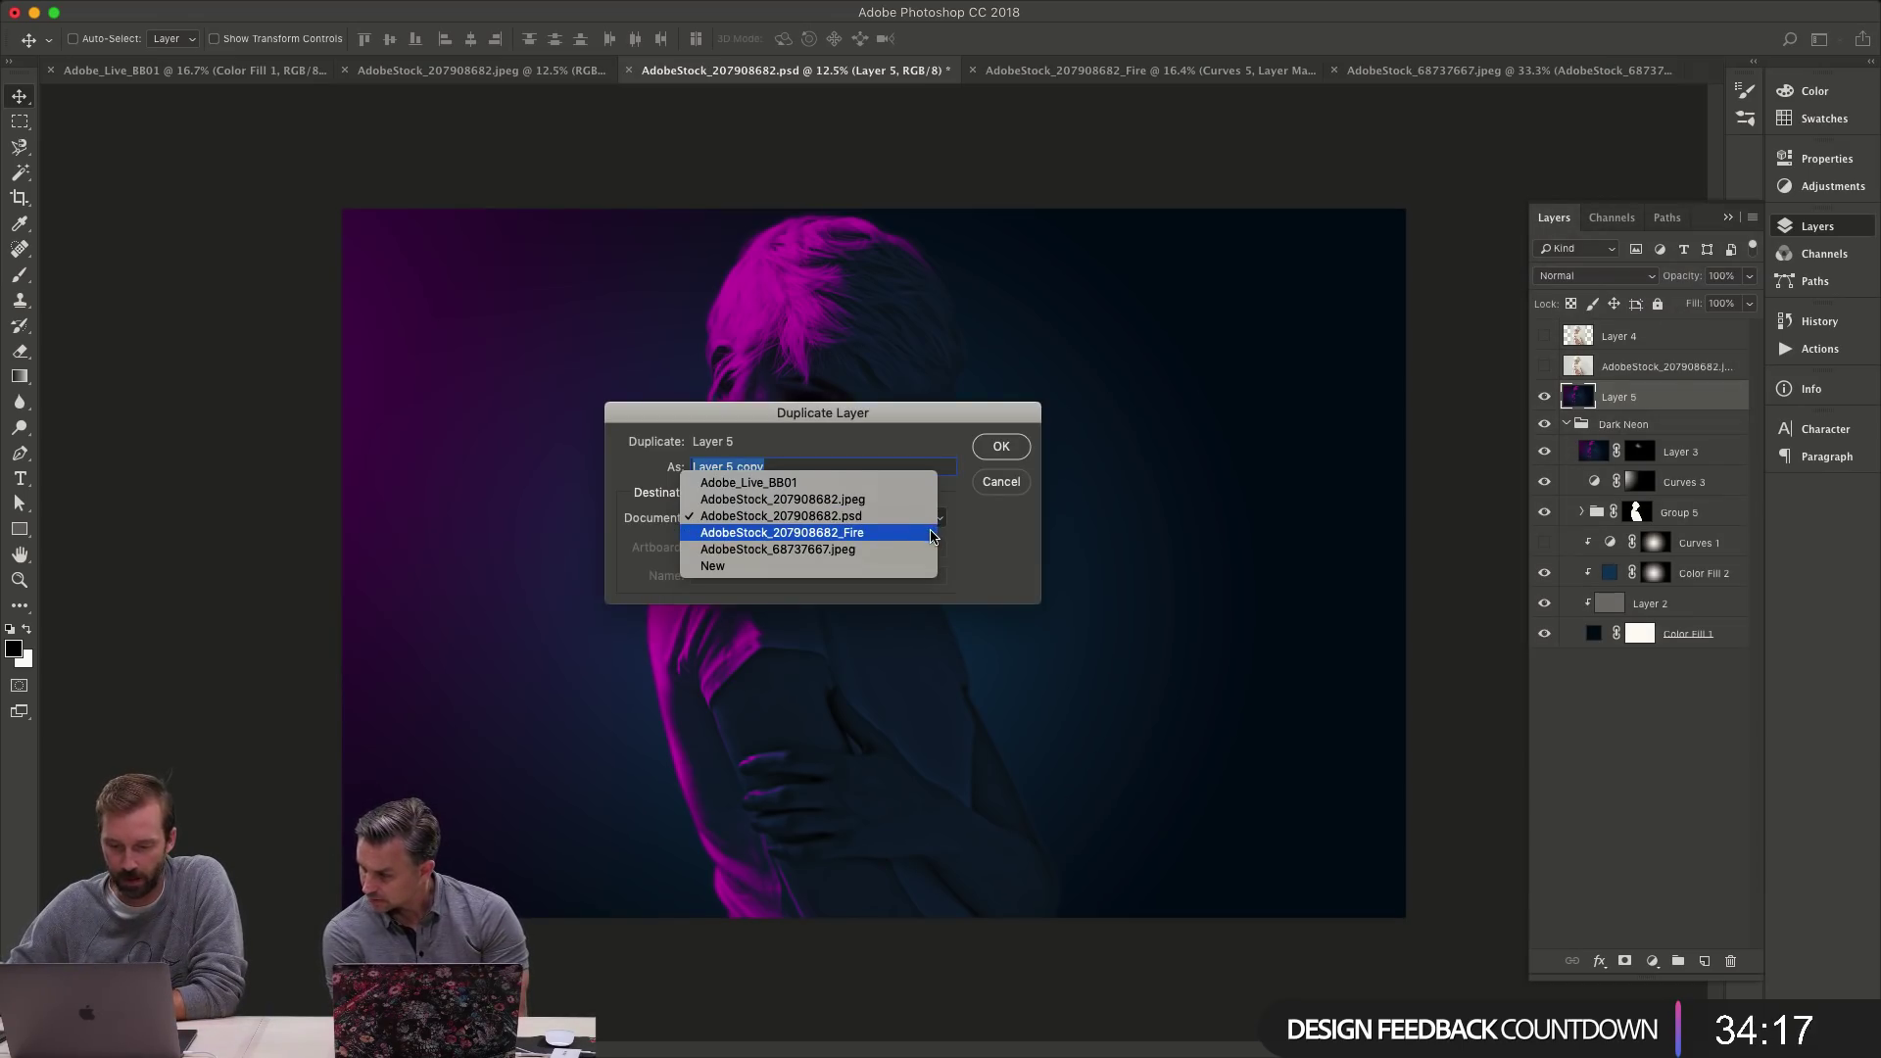
left_click(882, 532)
left_click(1001, 446)
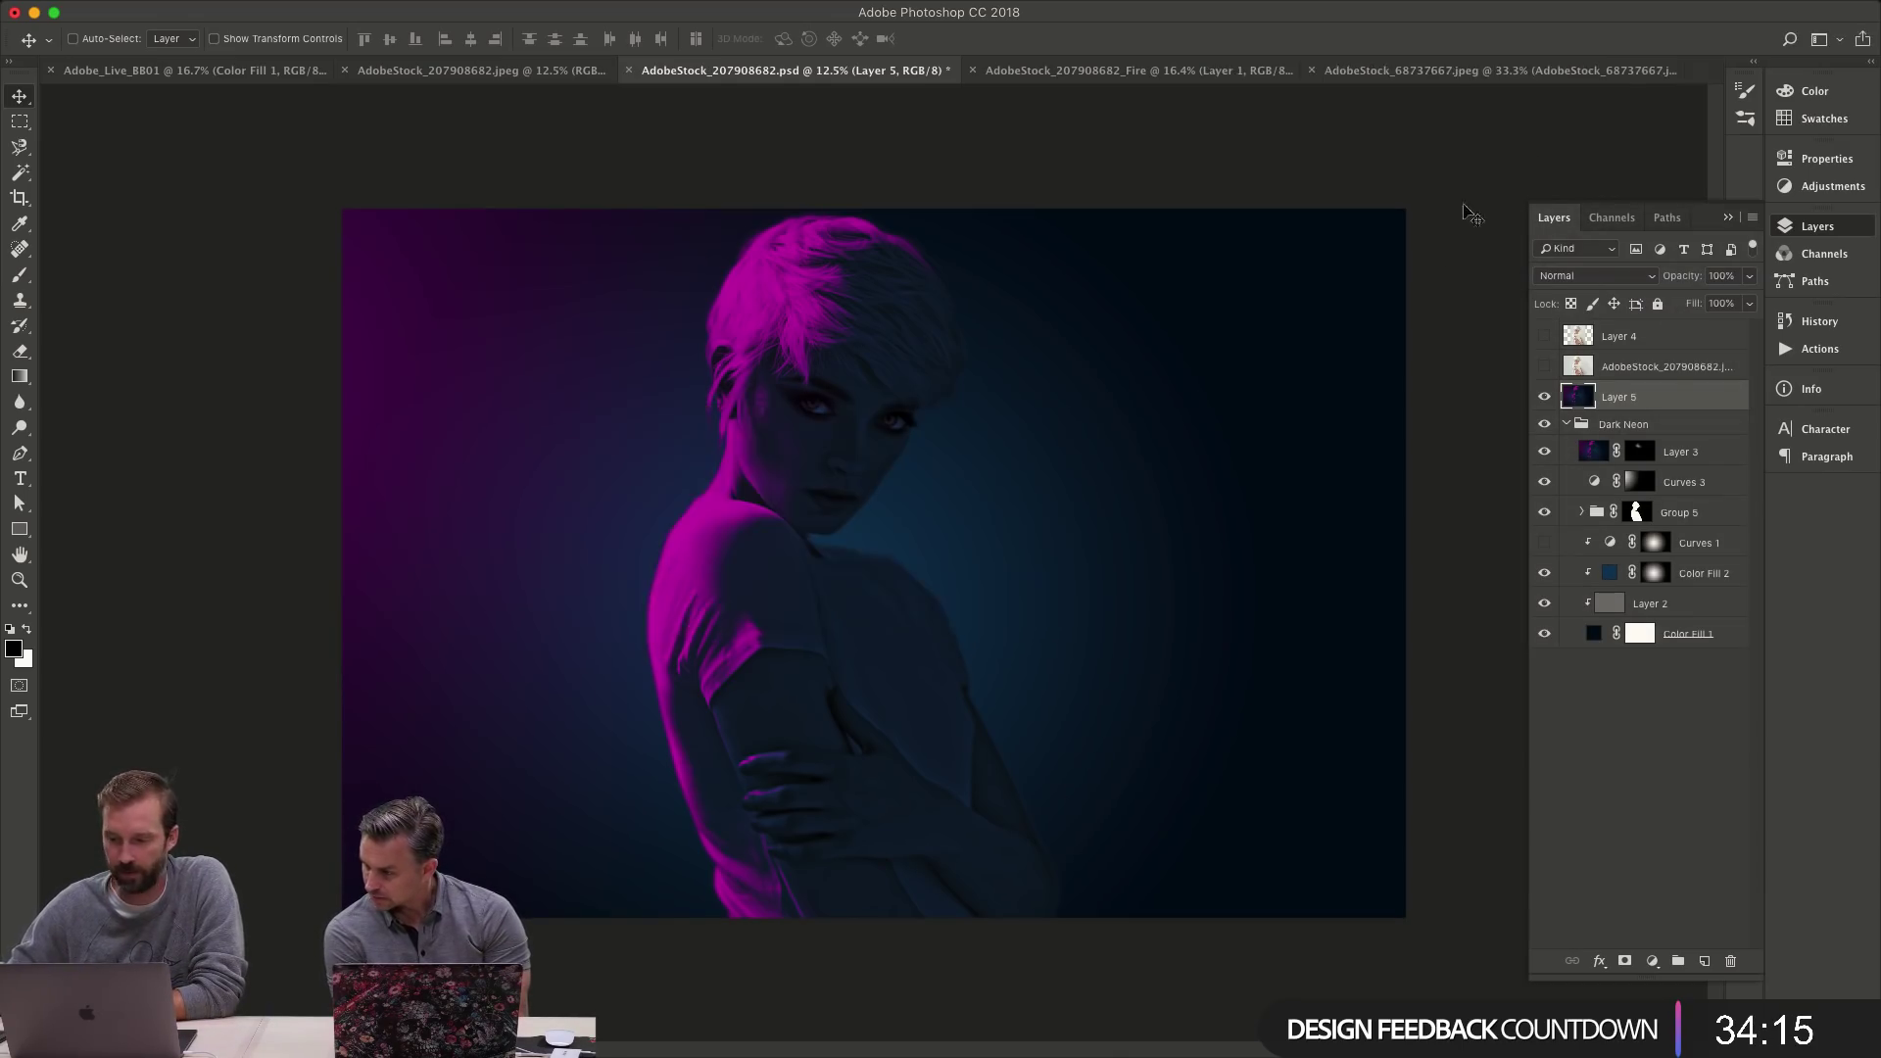
- In the Fire document, toggle the neon layer's visibility to compare the neon and fire versions
left_click(1137, 71)
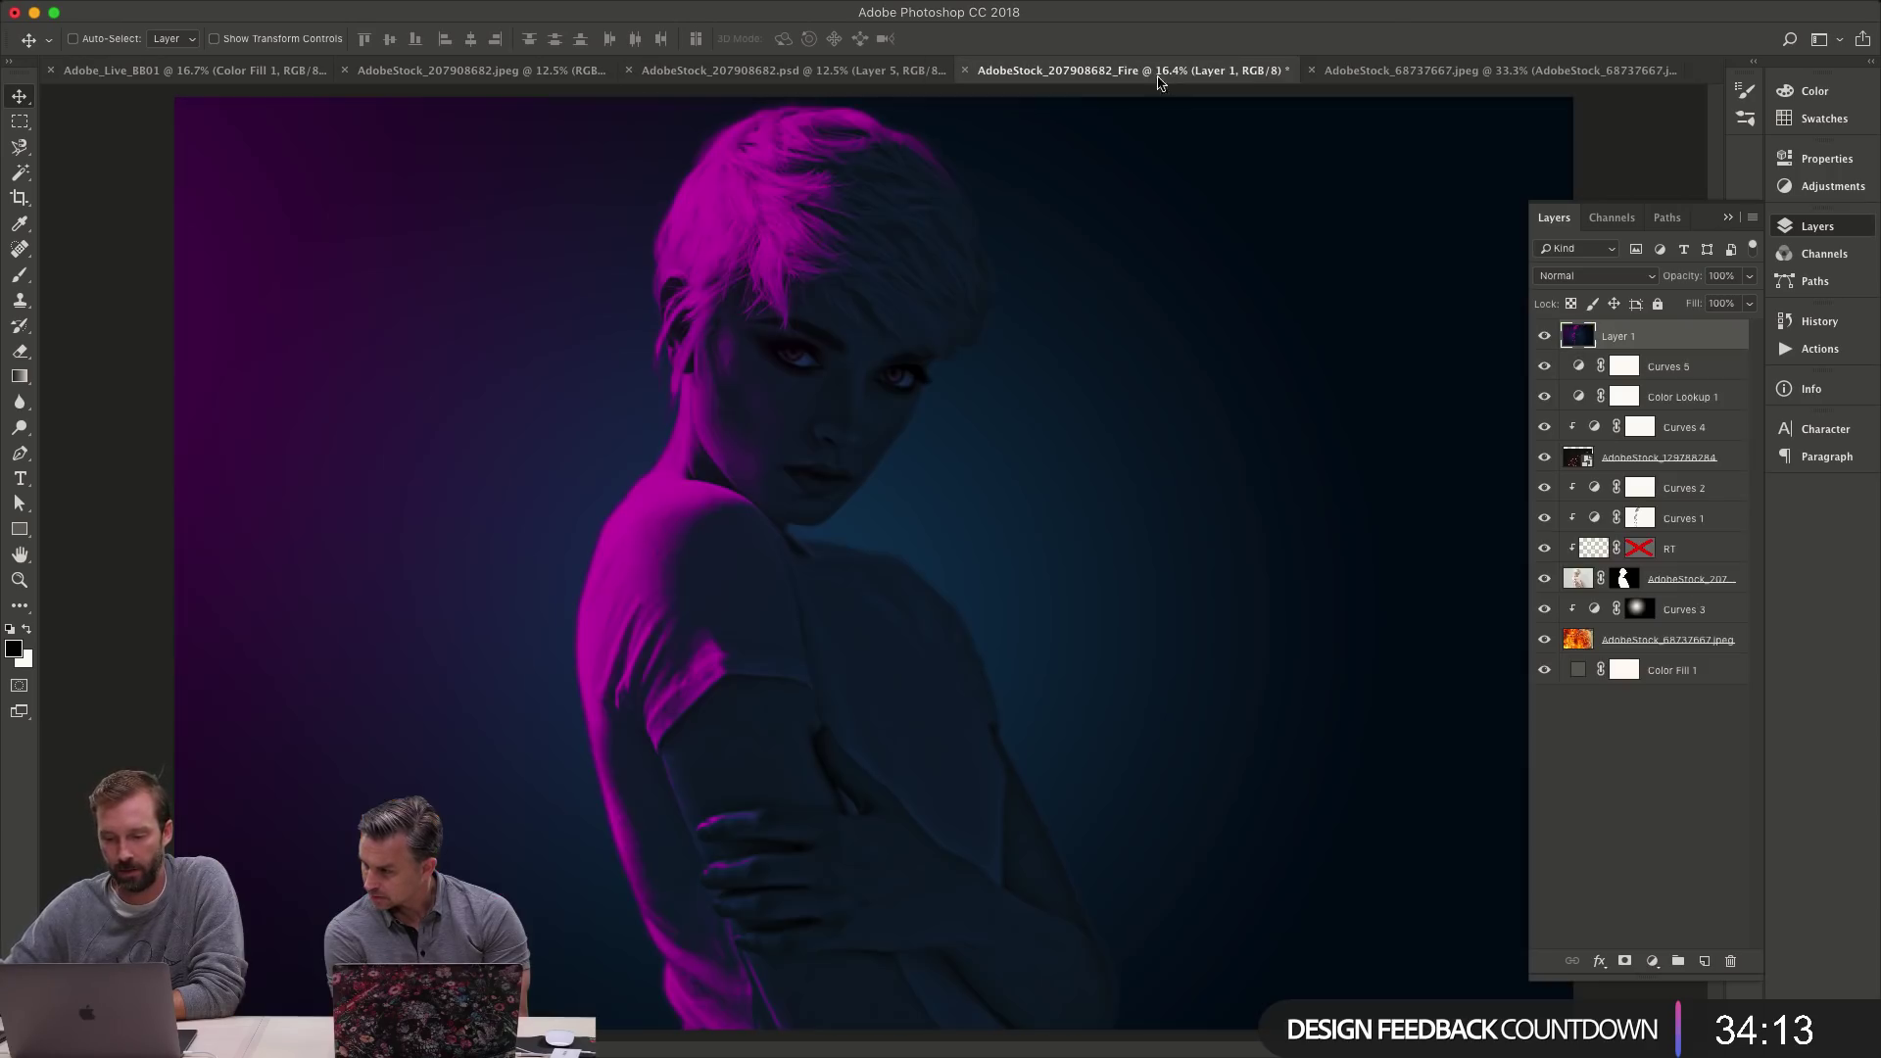
left_click(1545, 337)
left_click(1545, 337)
left_click(1545, 337)
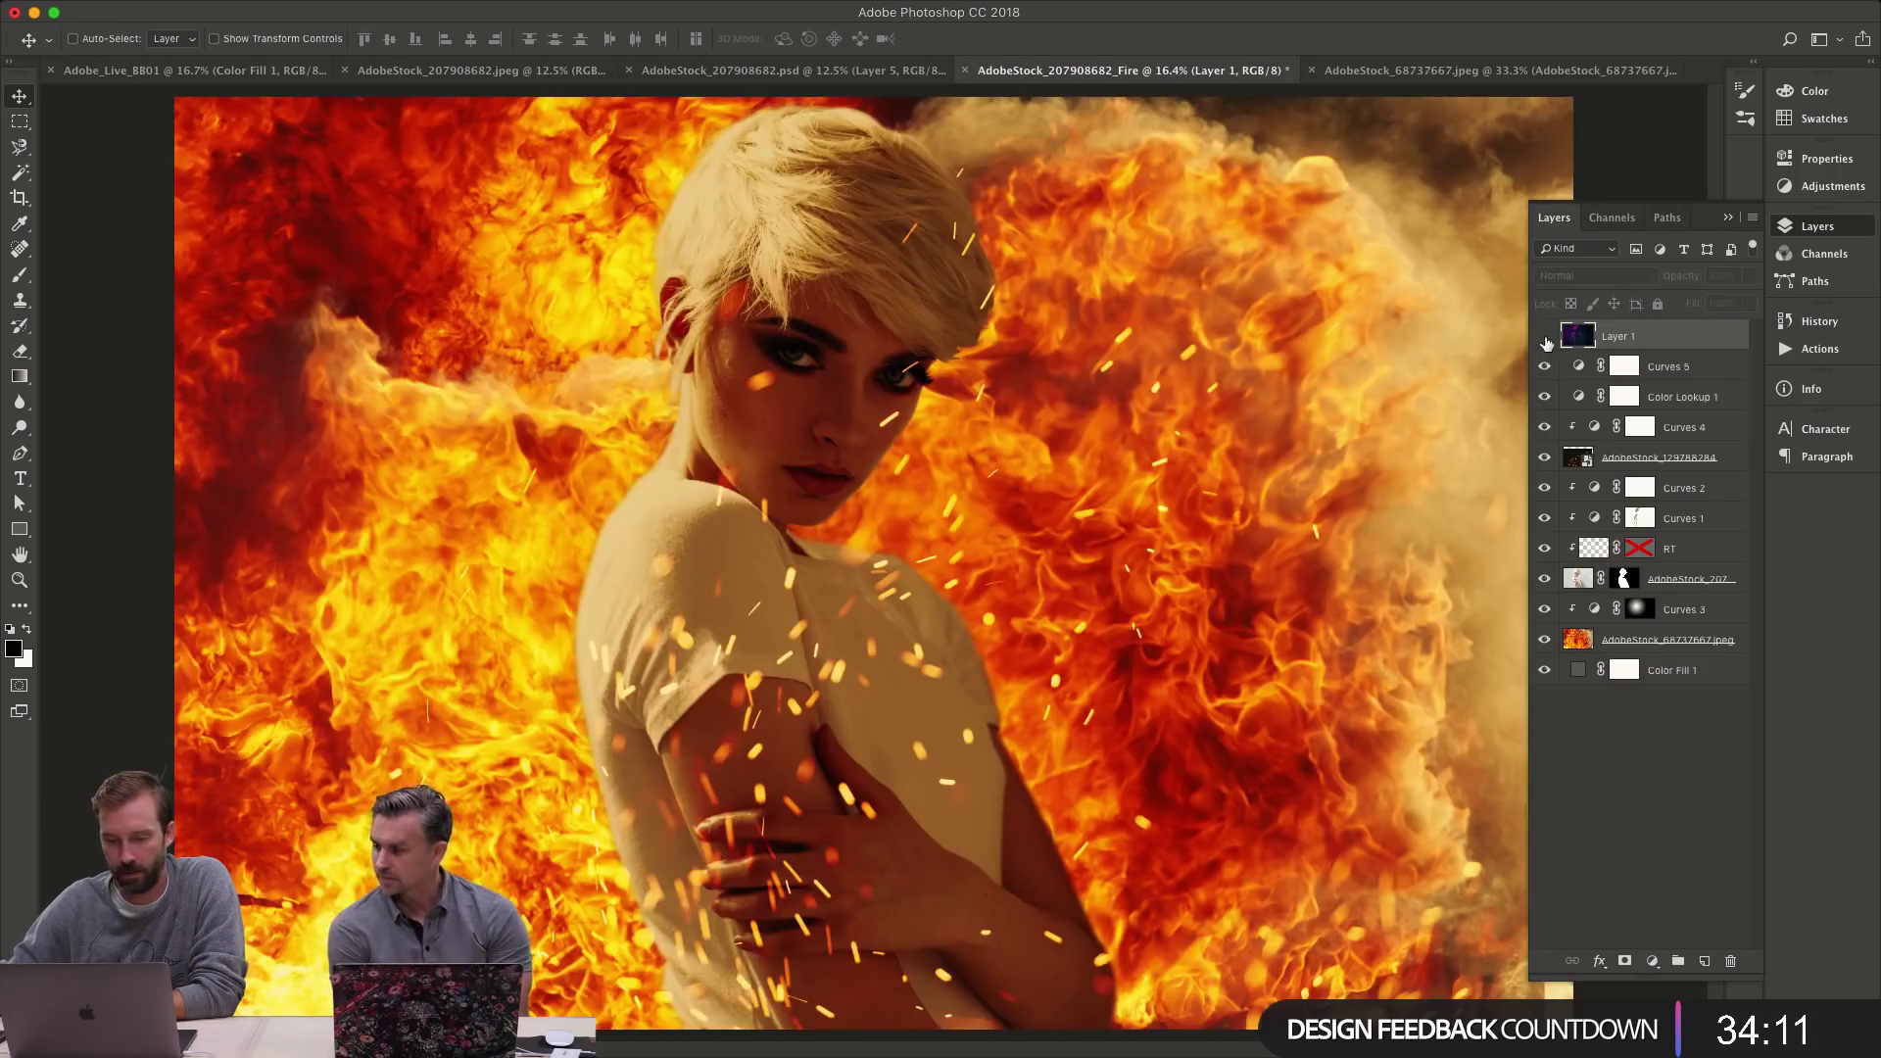
left_click(1545, 337)
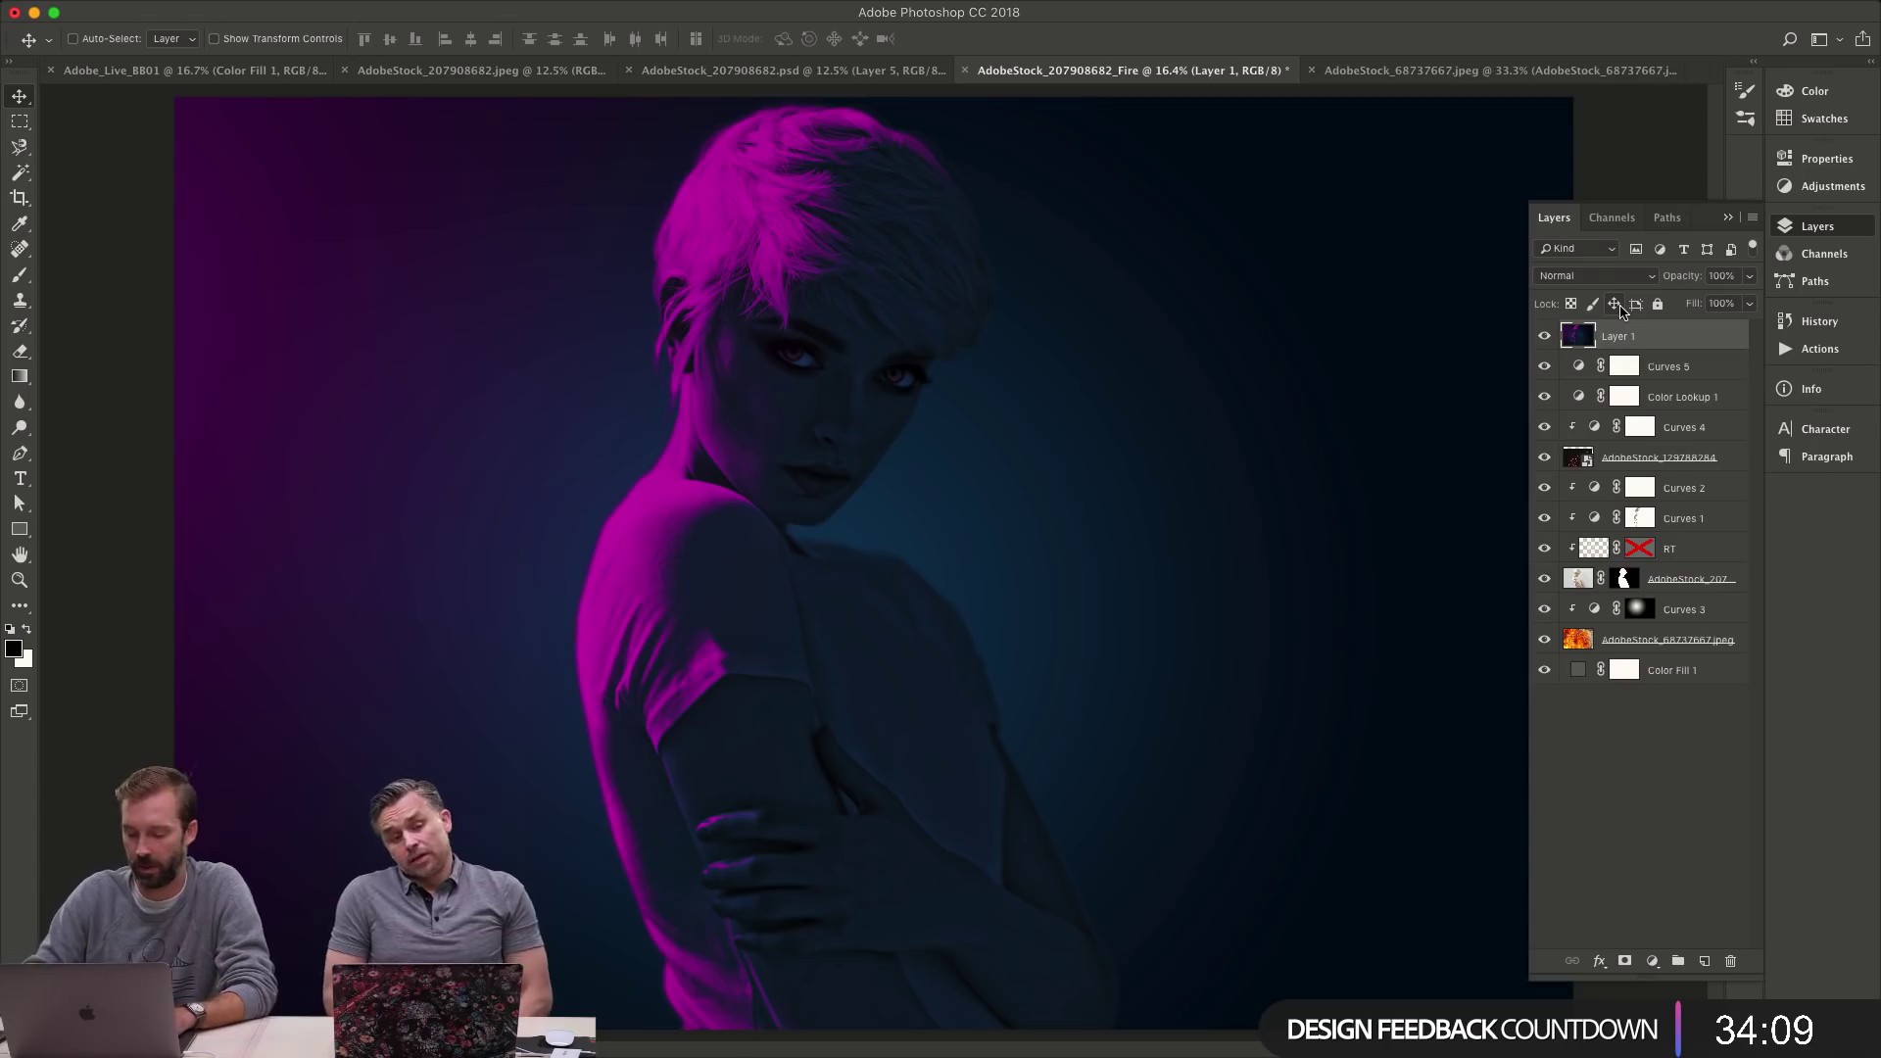
- Delete the neon Layer 1 from the Fire document
key("BackSpace")
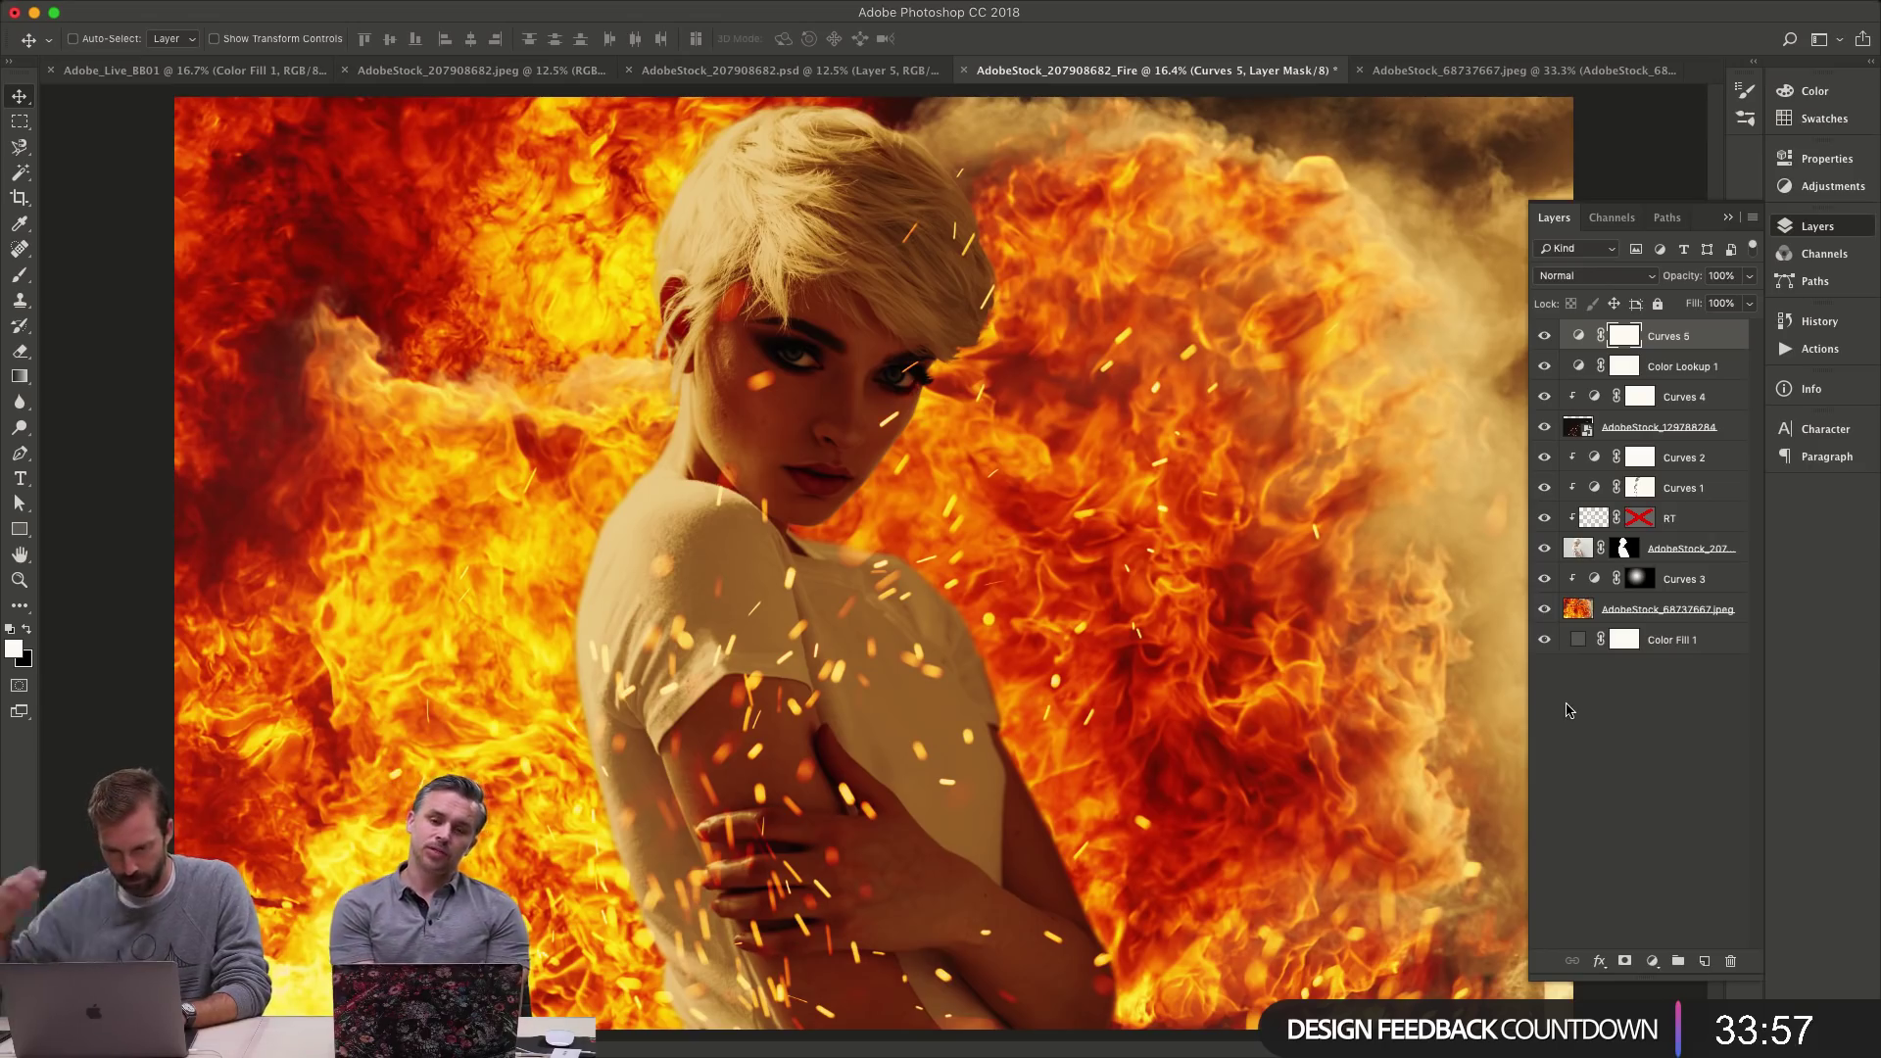
key("z")
left_click(830, 580, "alt")
left_click(848, 655, "alt")
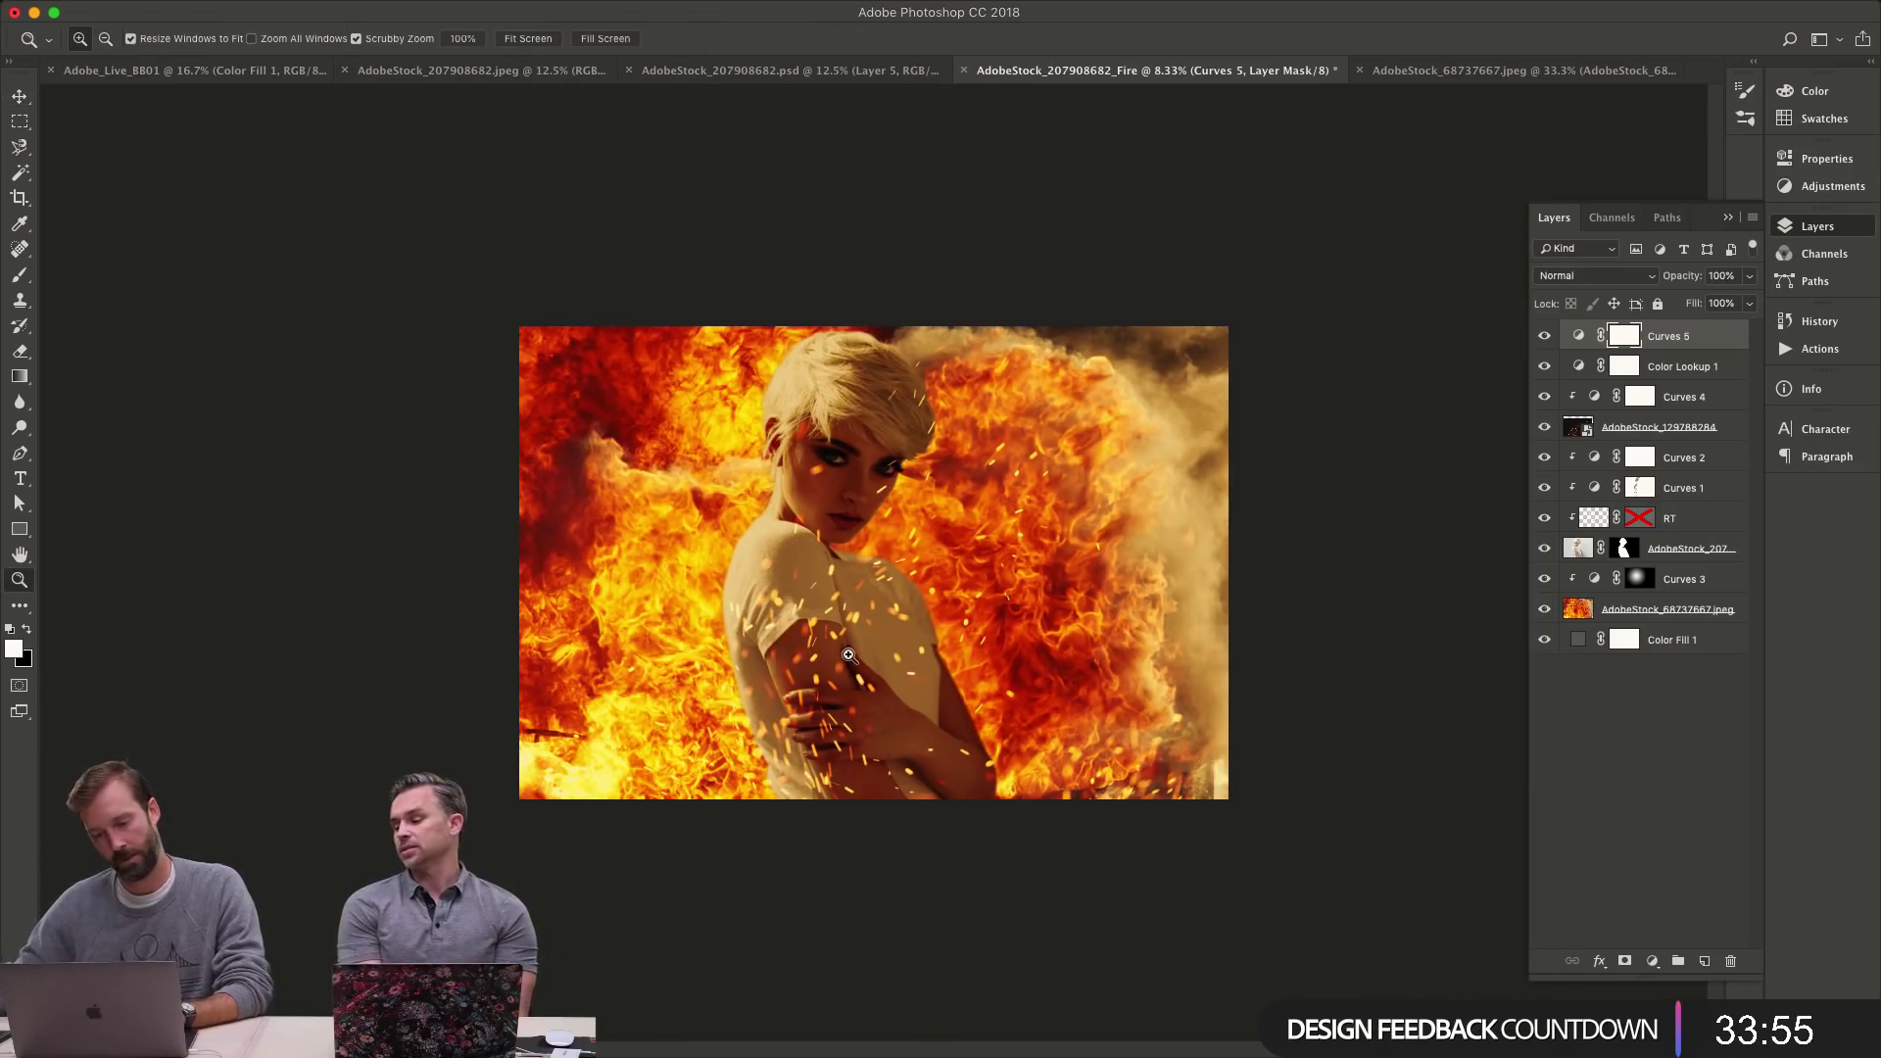
- Select the woman's T-shirt with the Magnetic Lasso, tracing along the arm, fingers, neckline and sleeve and looping loosely outside the body
left_click_drag(784, 646, 920, 631)
key("l")
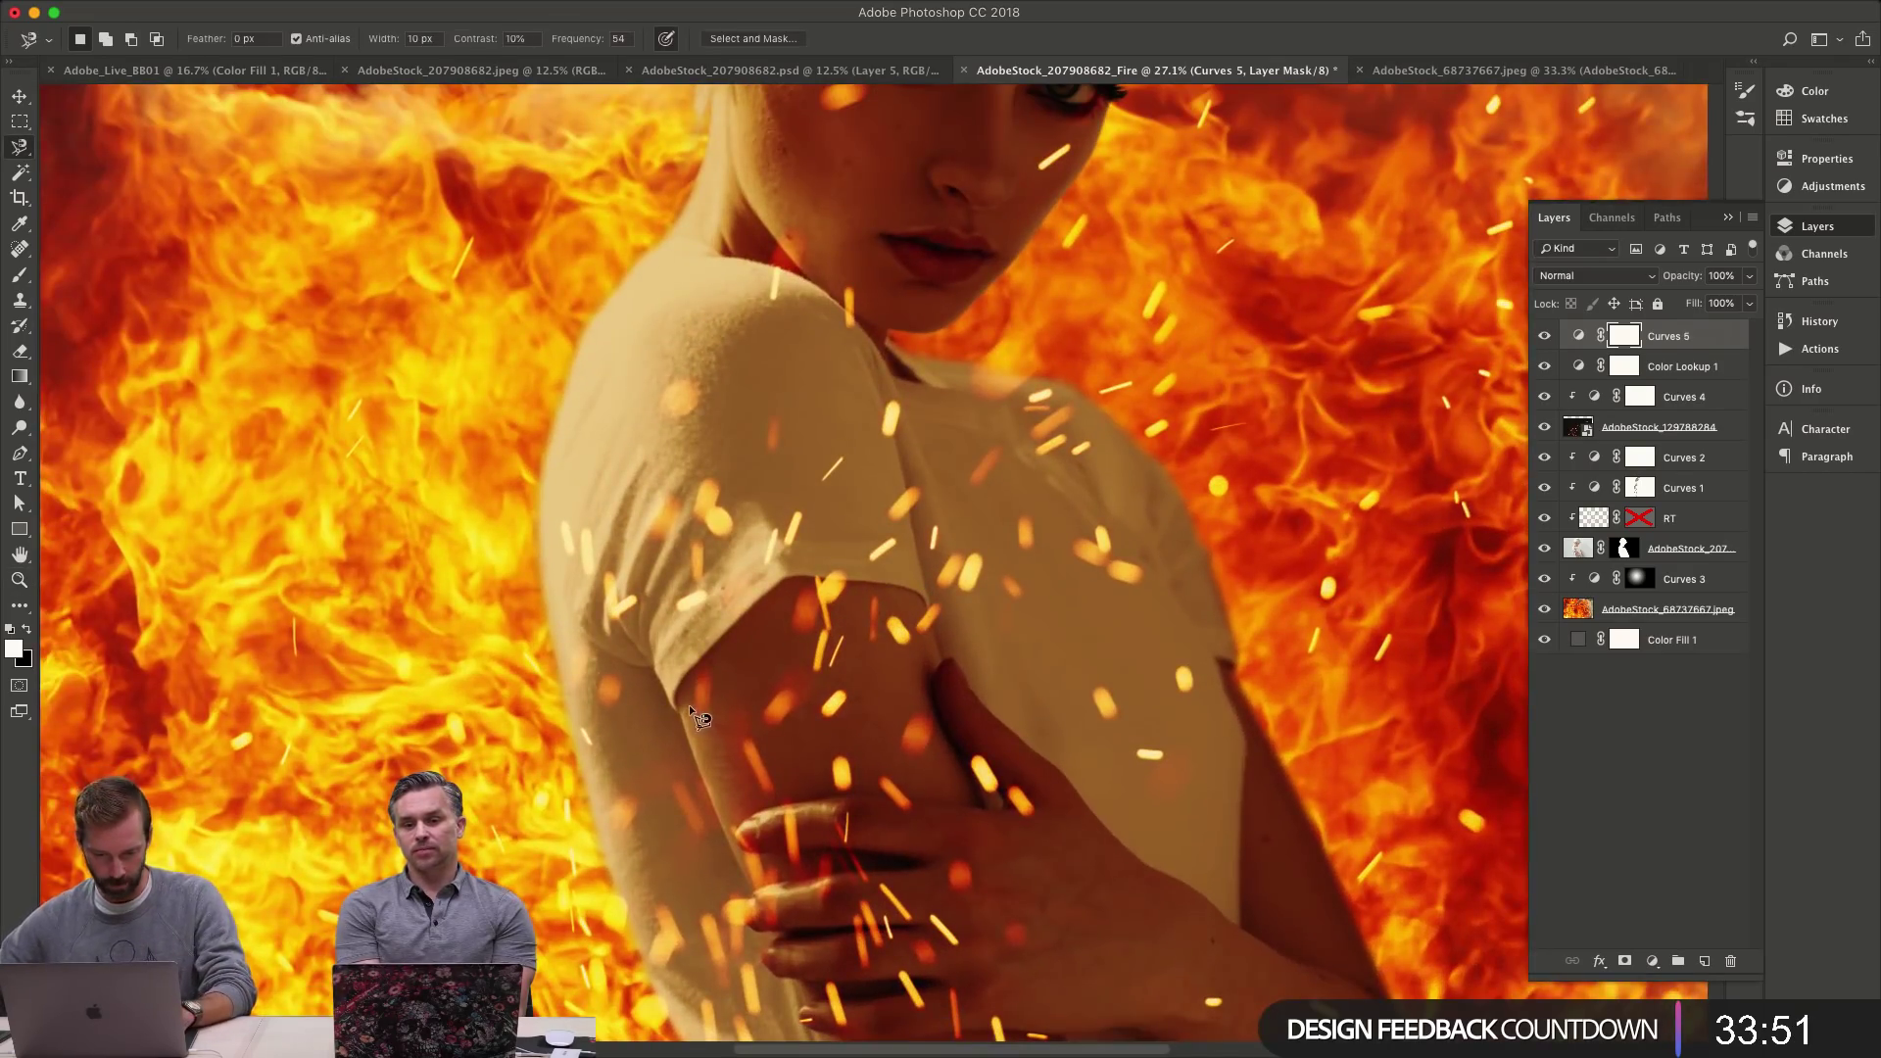
key("f")
left_click(637, 655)
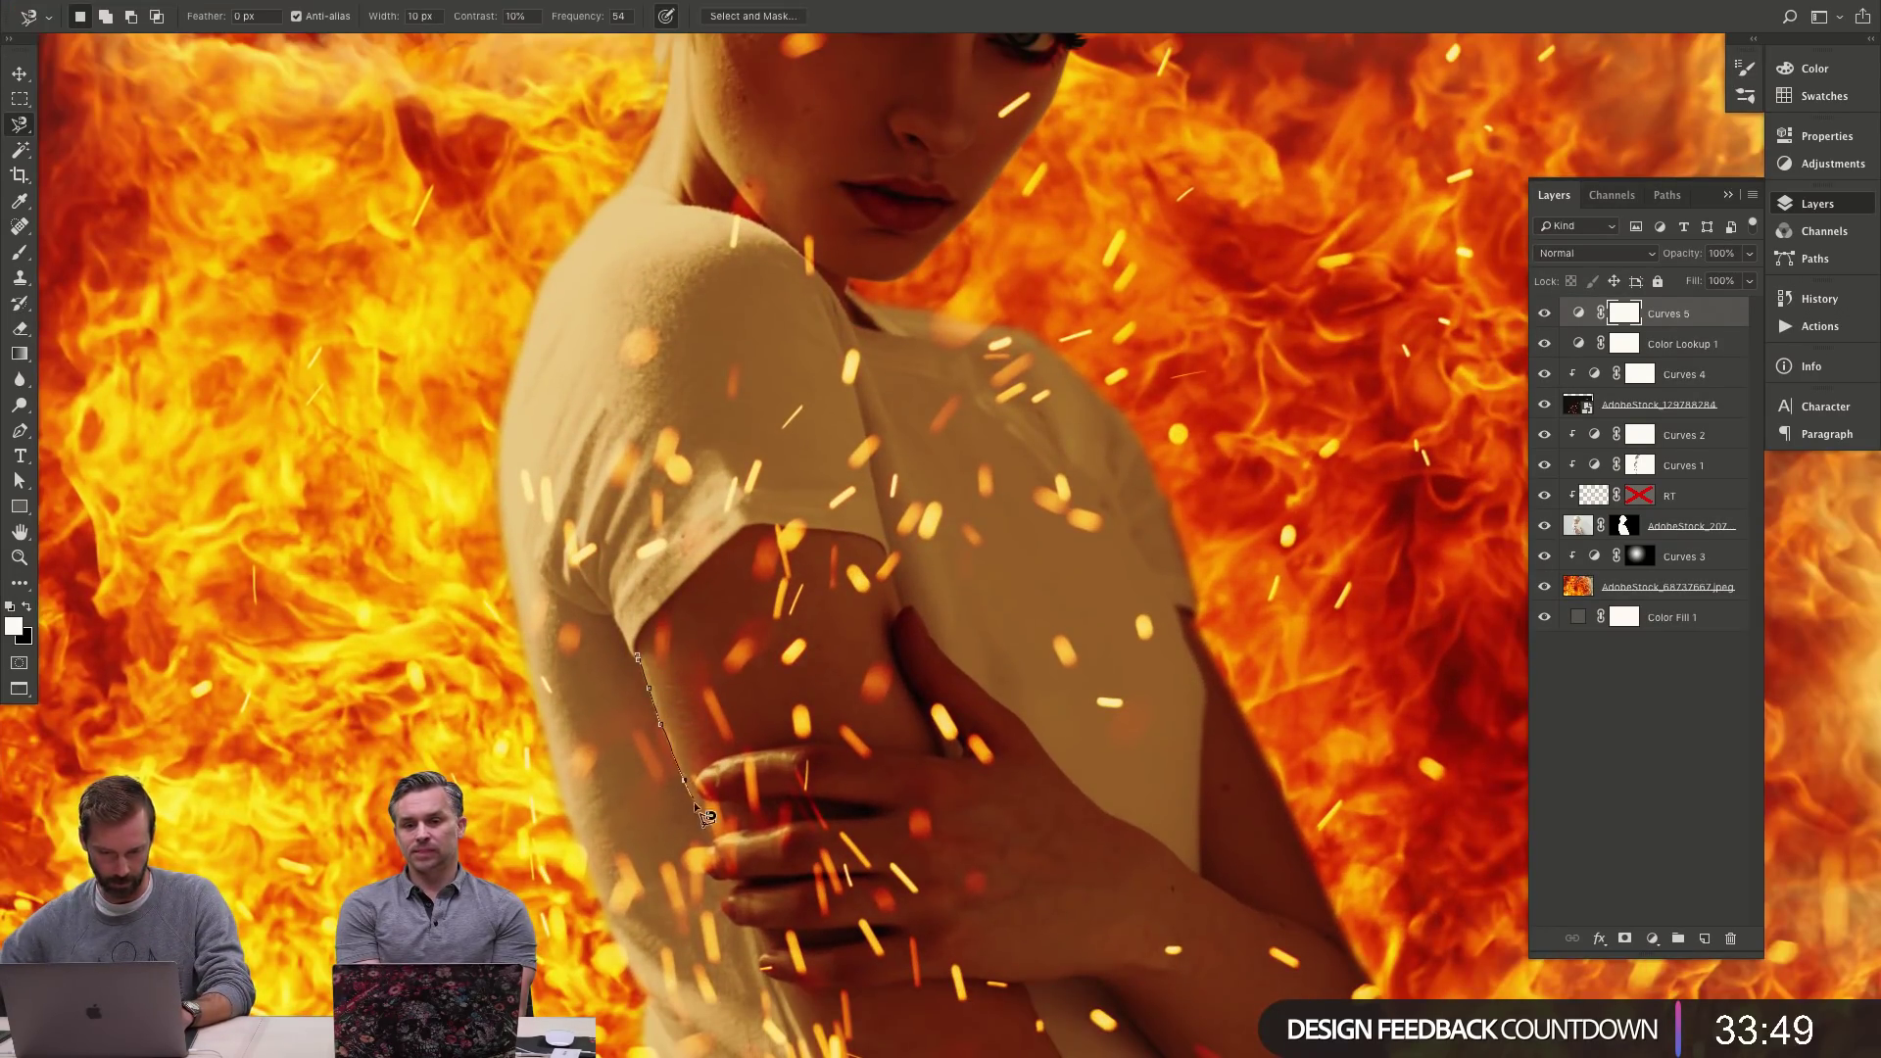
left_click(706, 852)
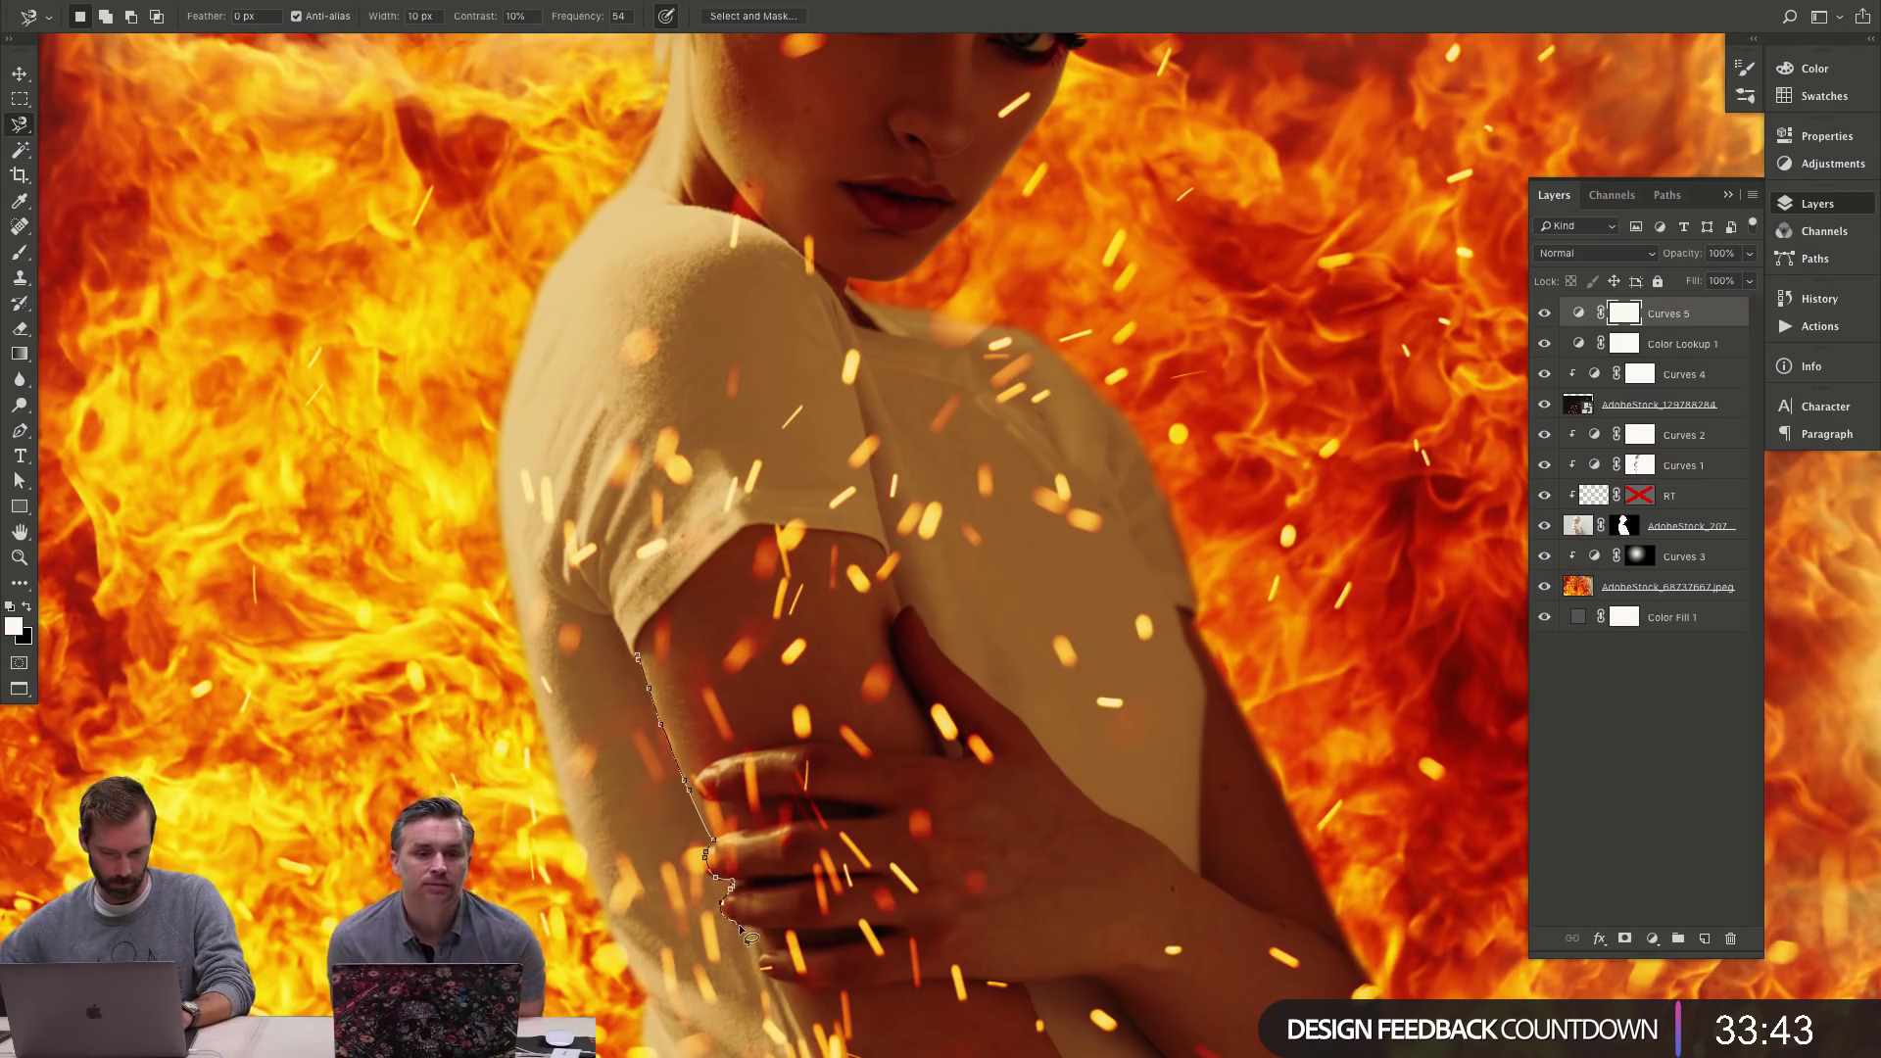
key("space")
left_click_drag(774, 1033, 720, 695)
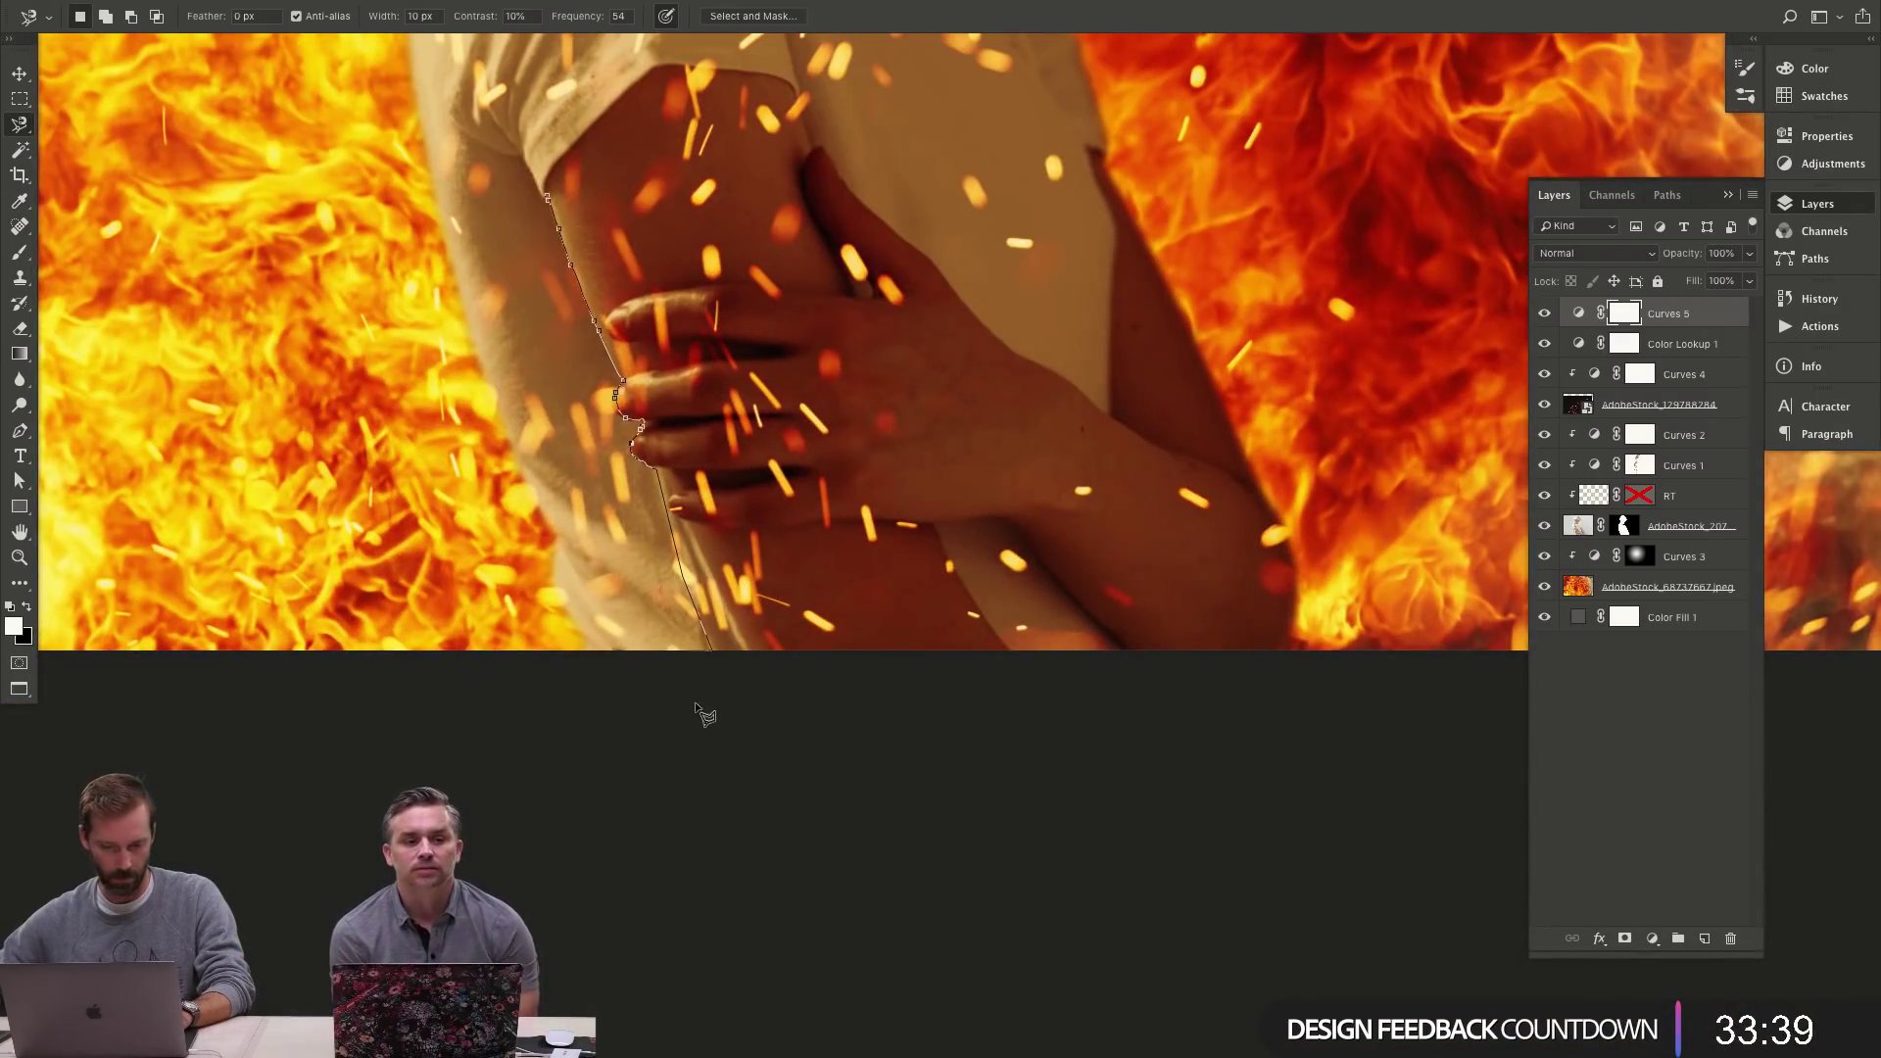
scroll(324, 608, "up", 10)
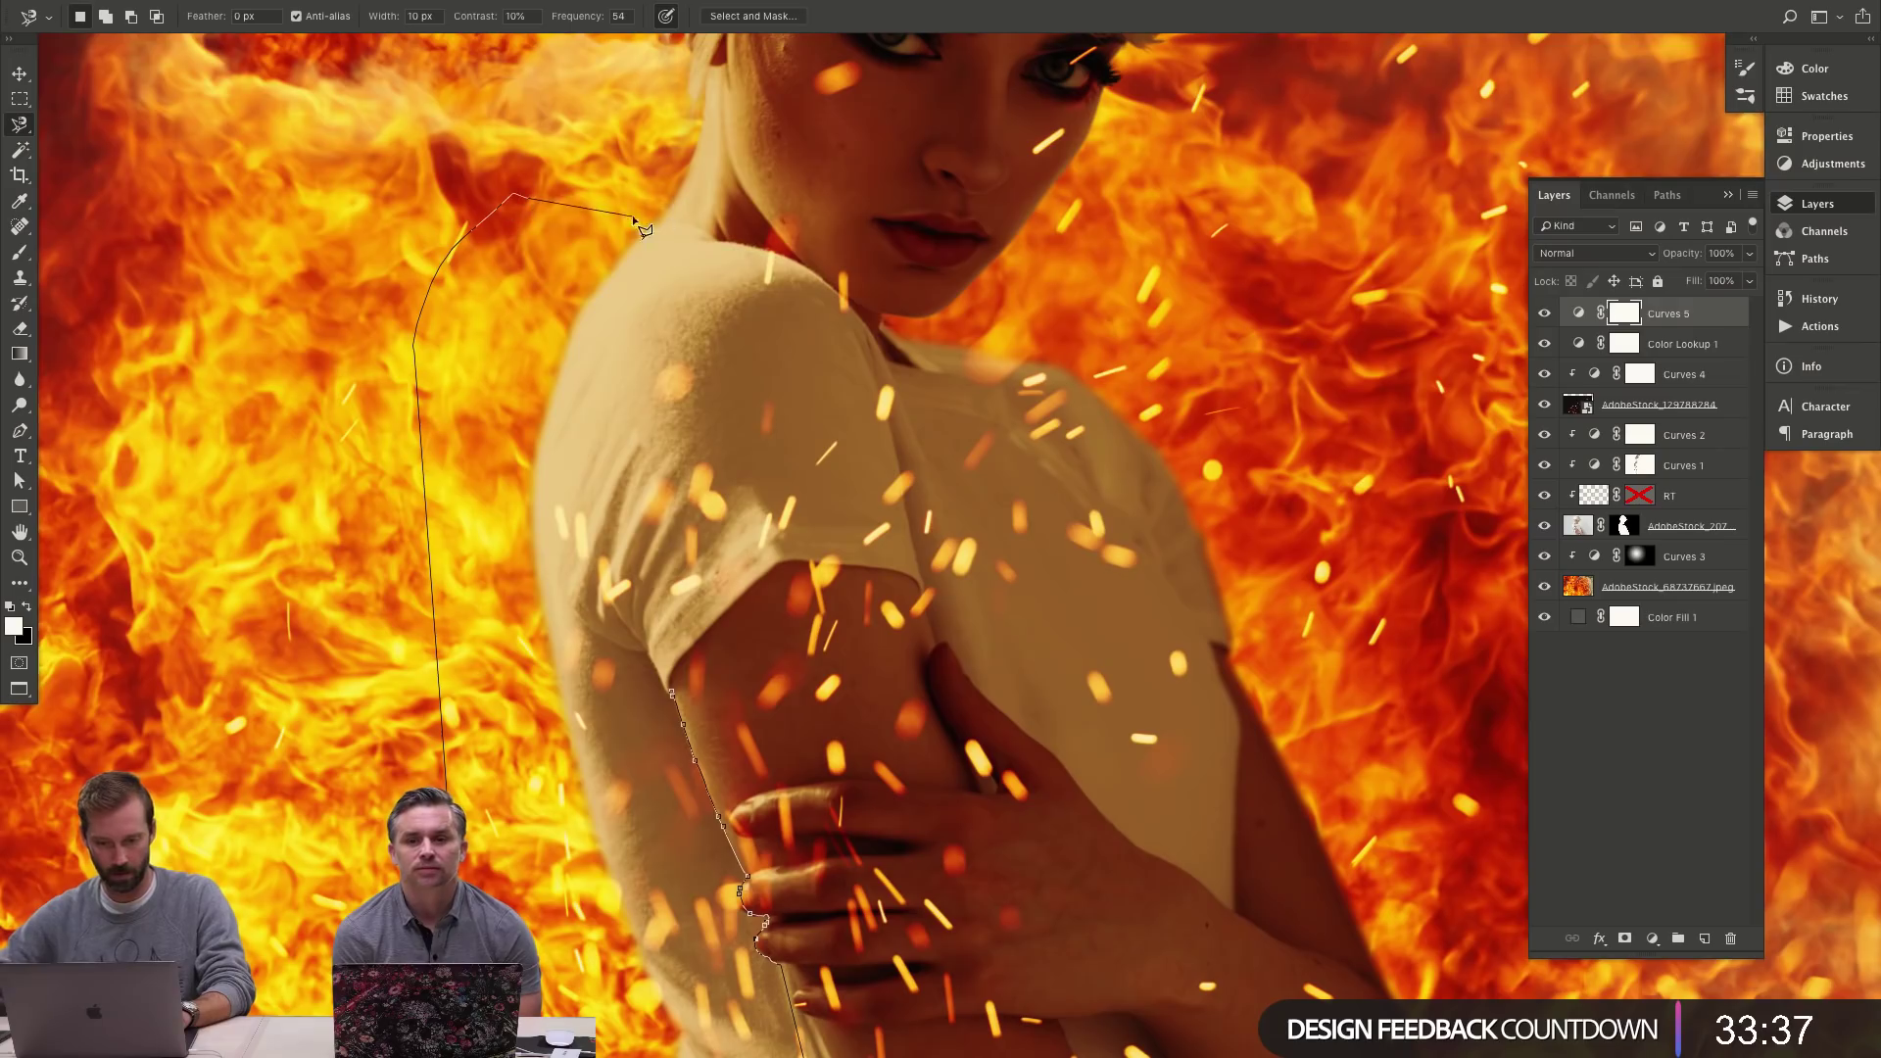
left_click(720, 241)
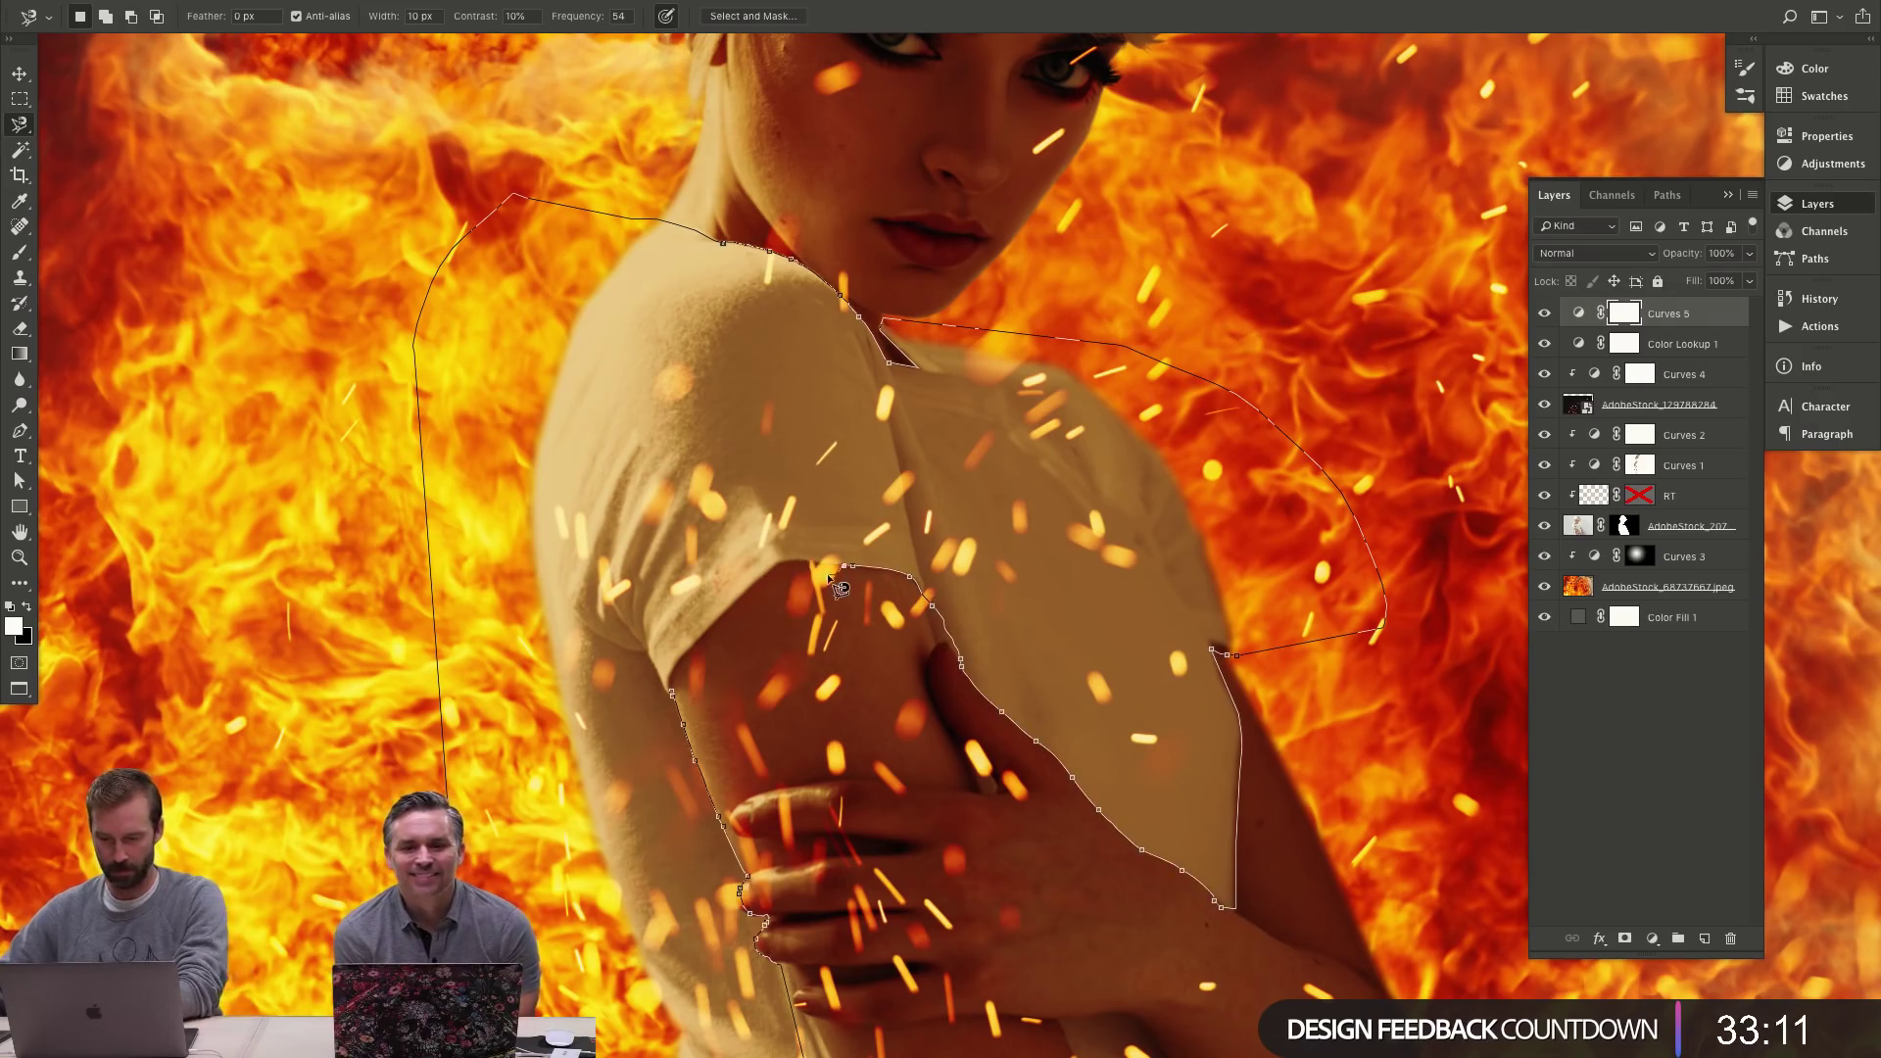
double_click(676, 694)
- Add the small shirt patch below the forearm to the selection and make Curves 2 the active layer
scroll(1131, 556, "down", 5)
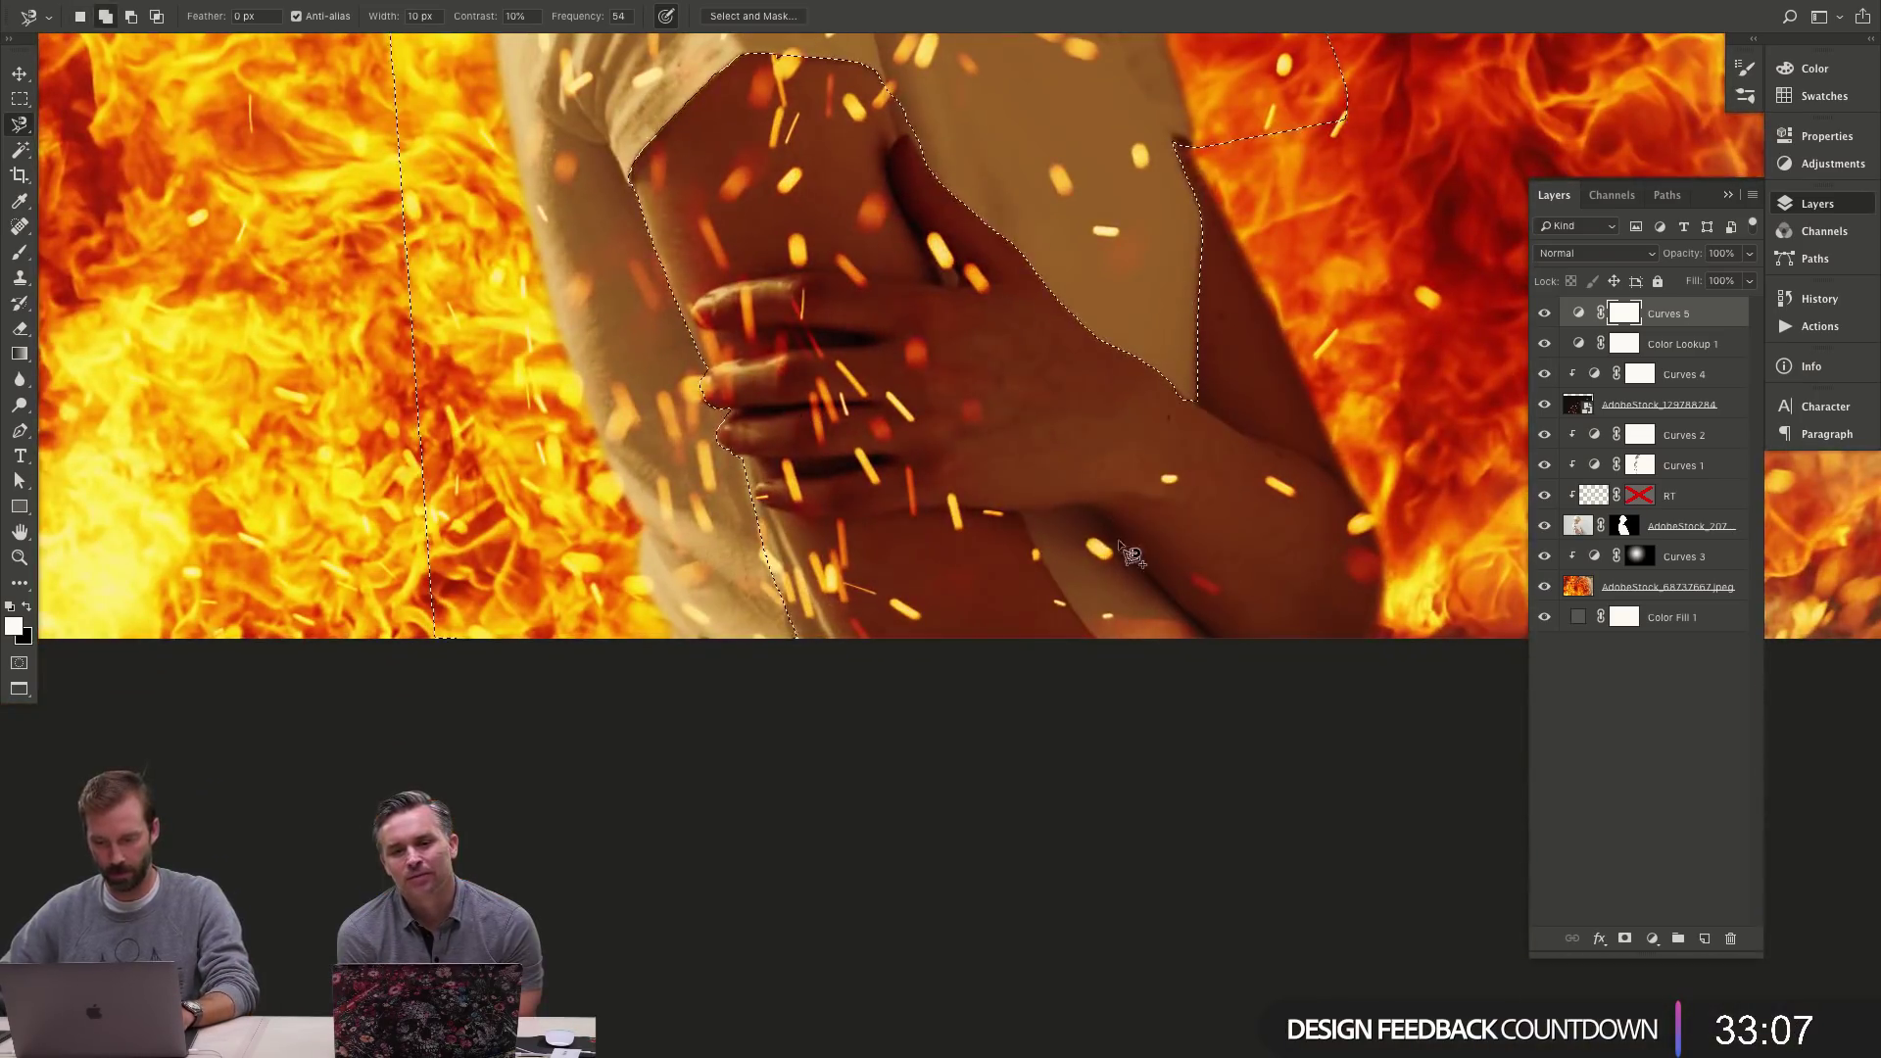
left_click(1025, 511)
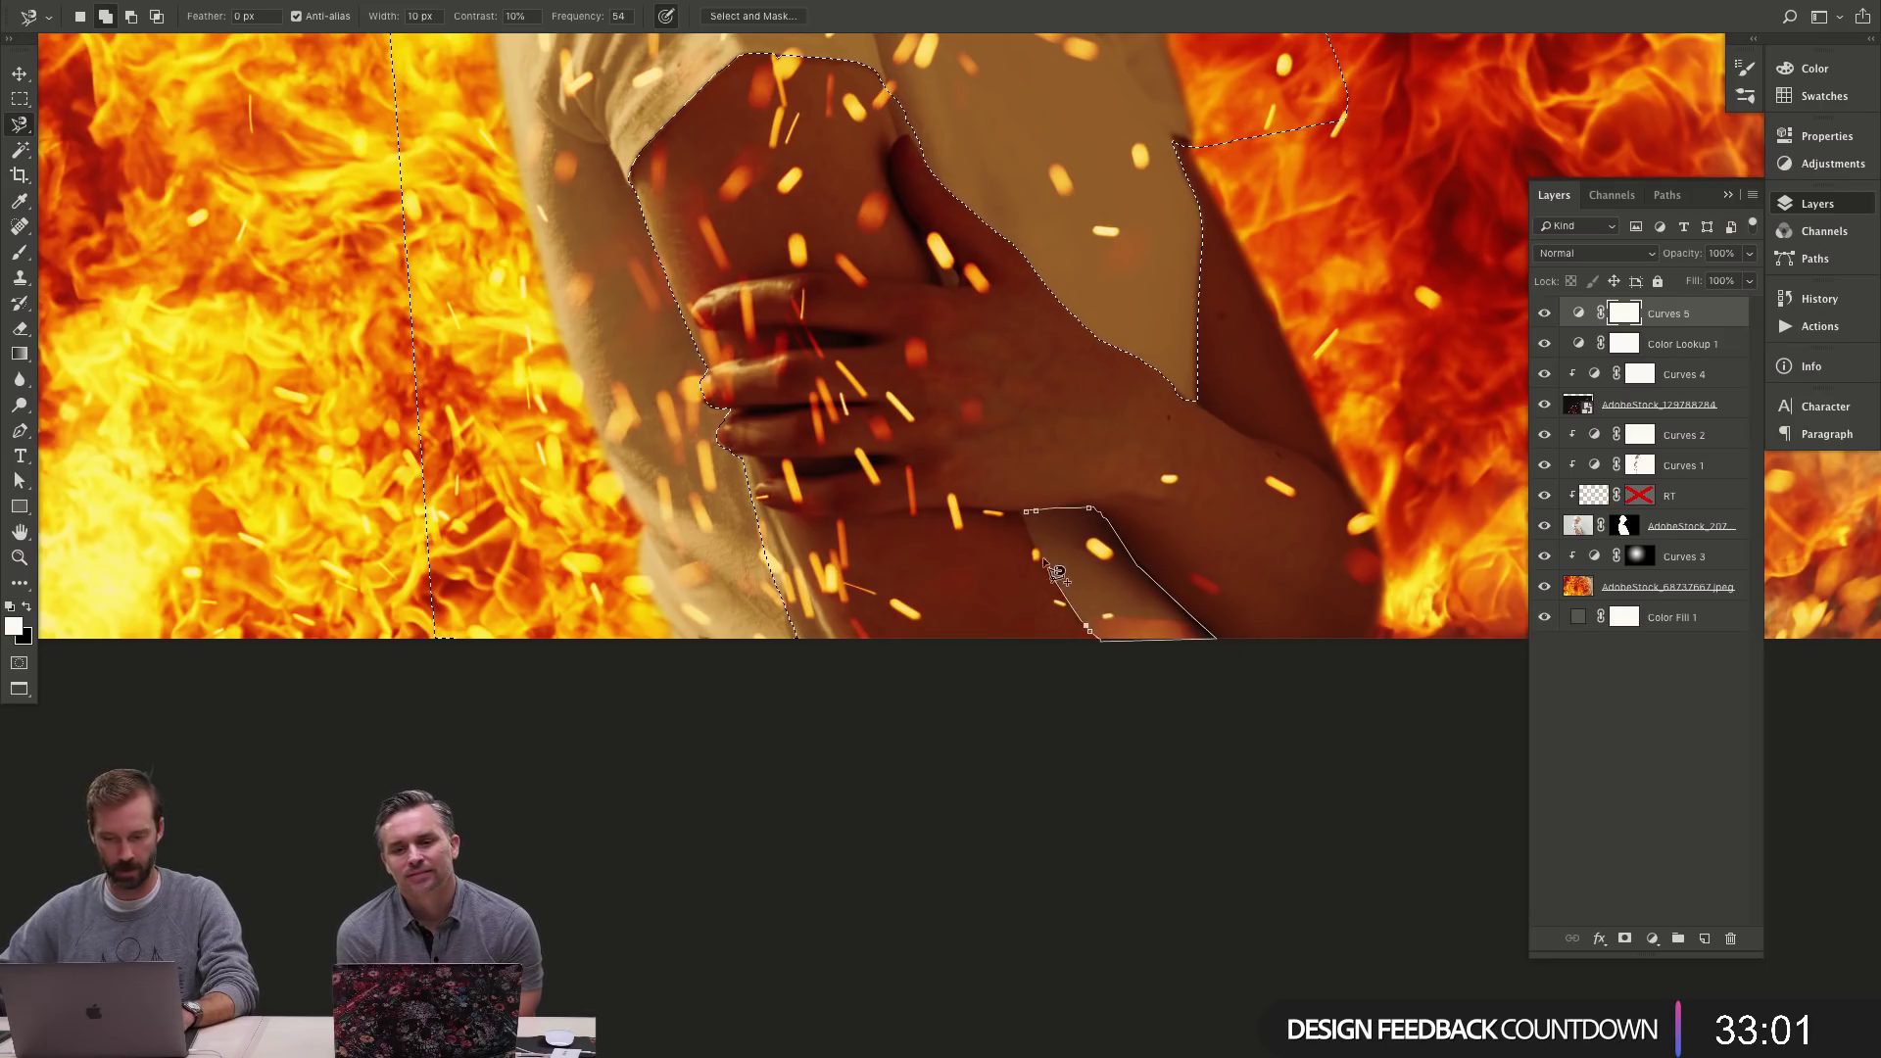
left_click(1029, 513)
left_click_drag(908, 249, 985, 582)
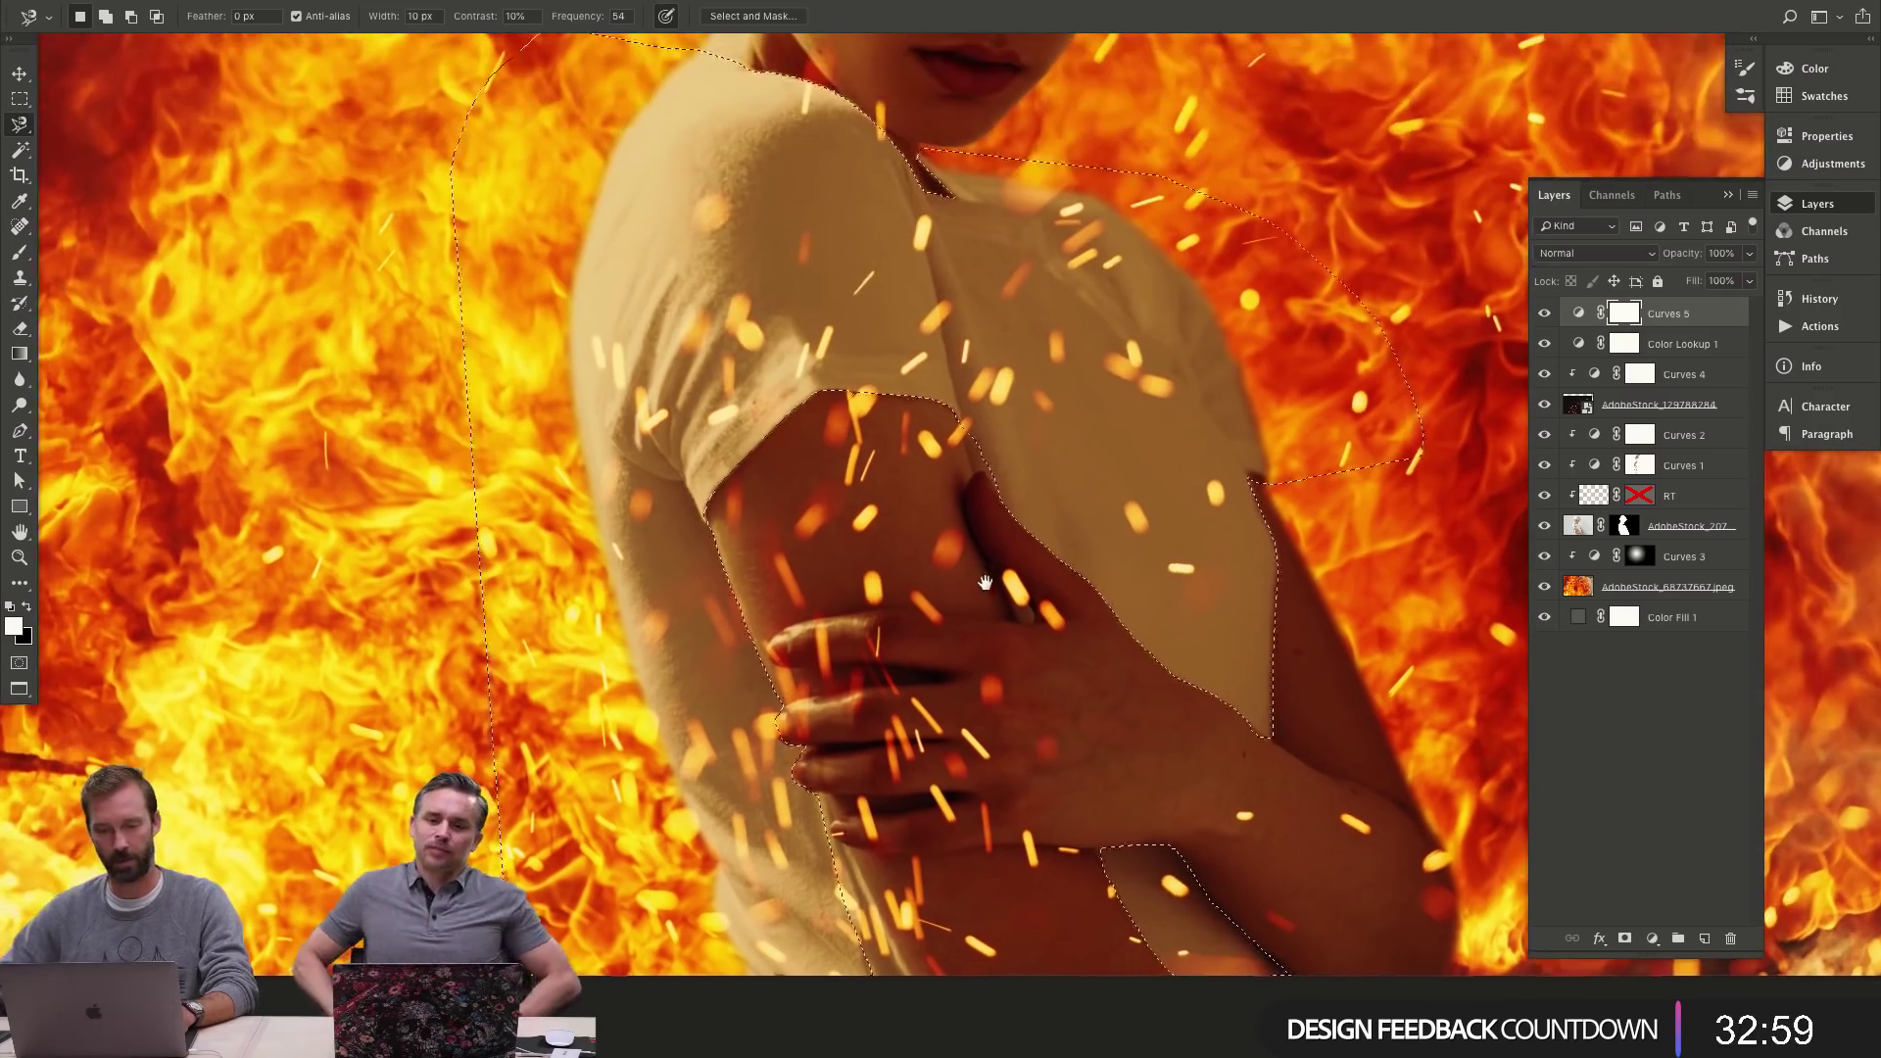
left_click(1685, 435)
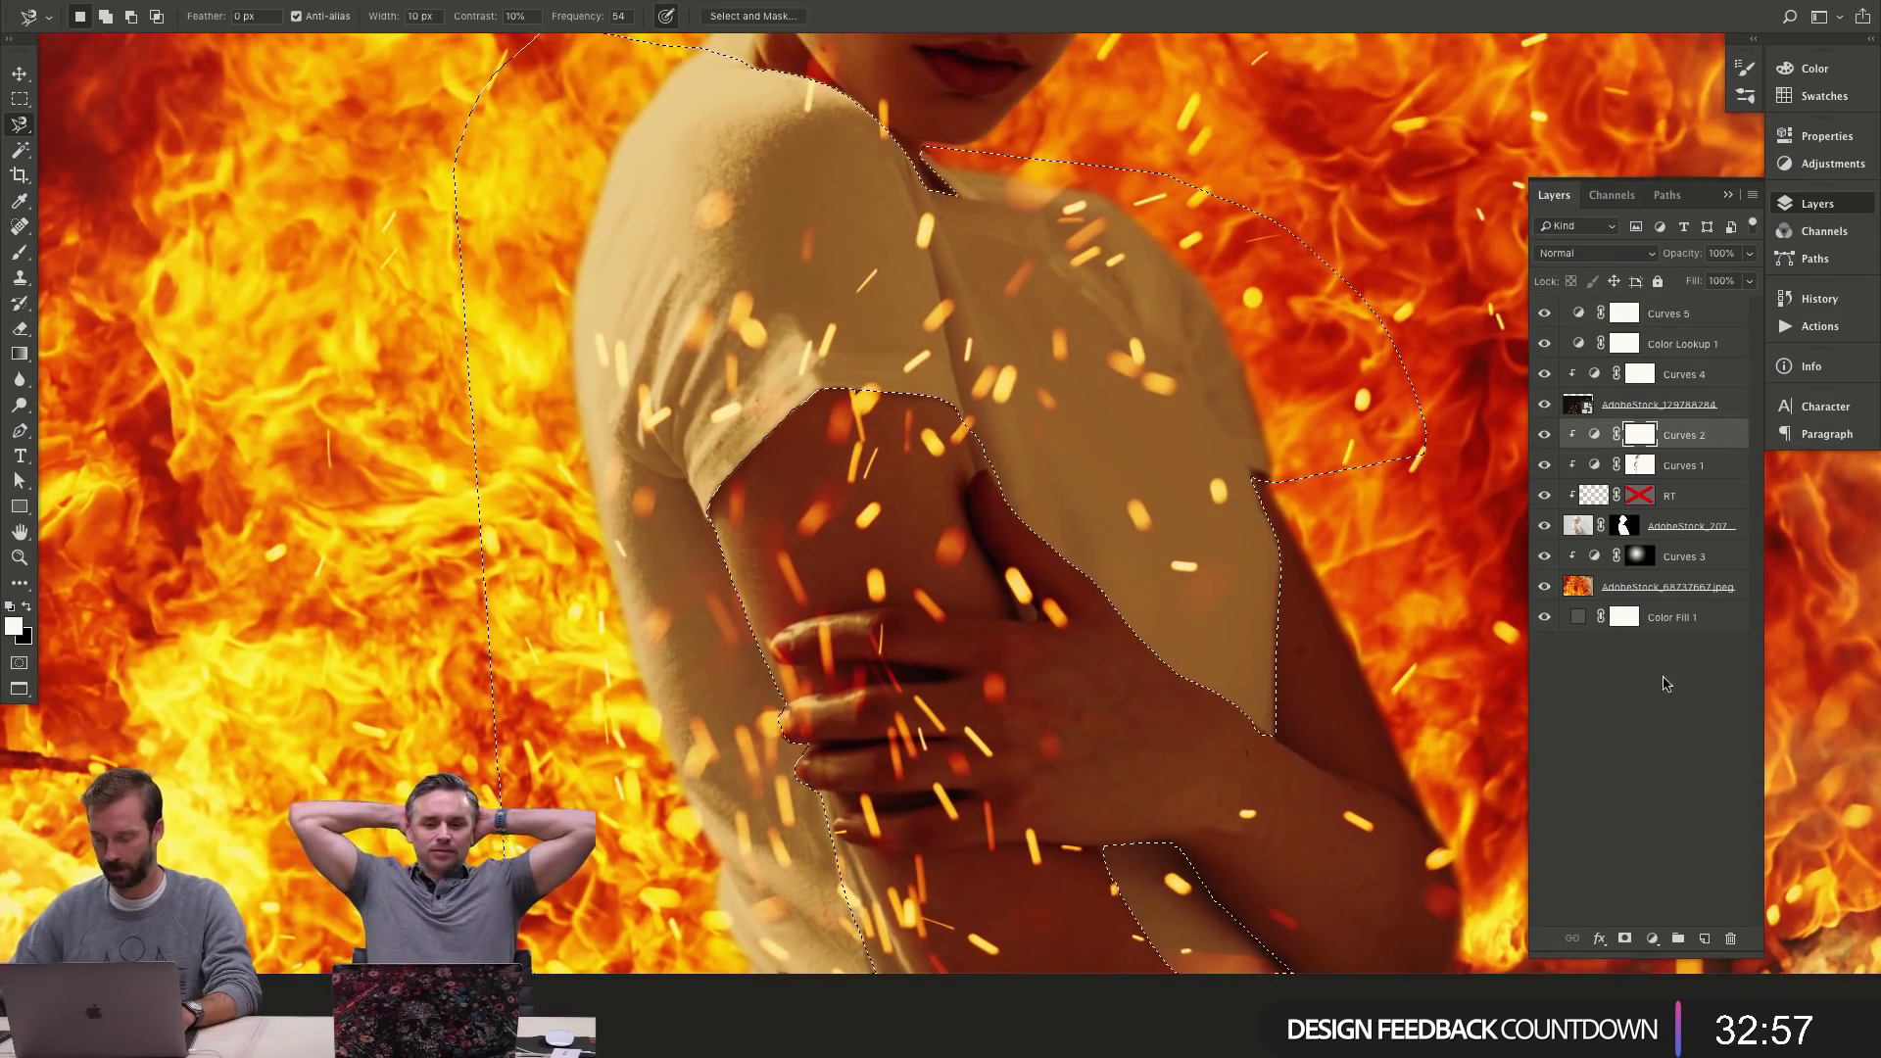
left_click(1651, 938)
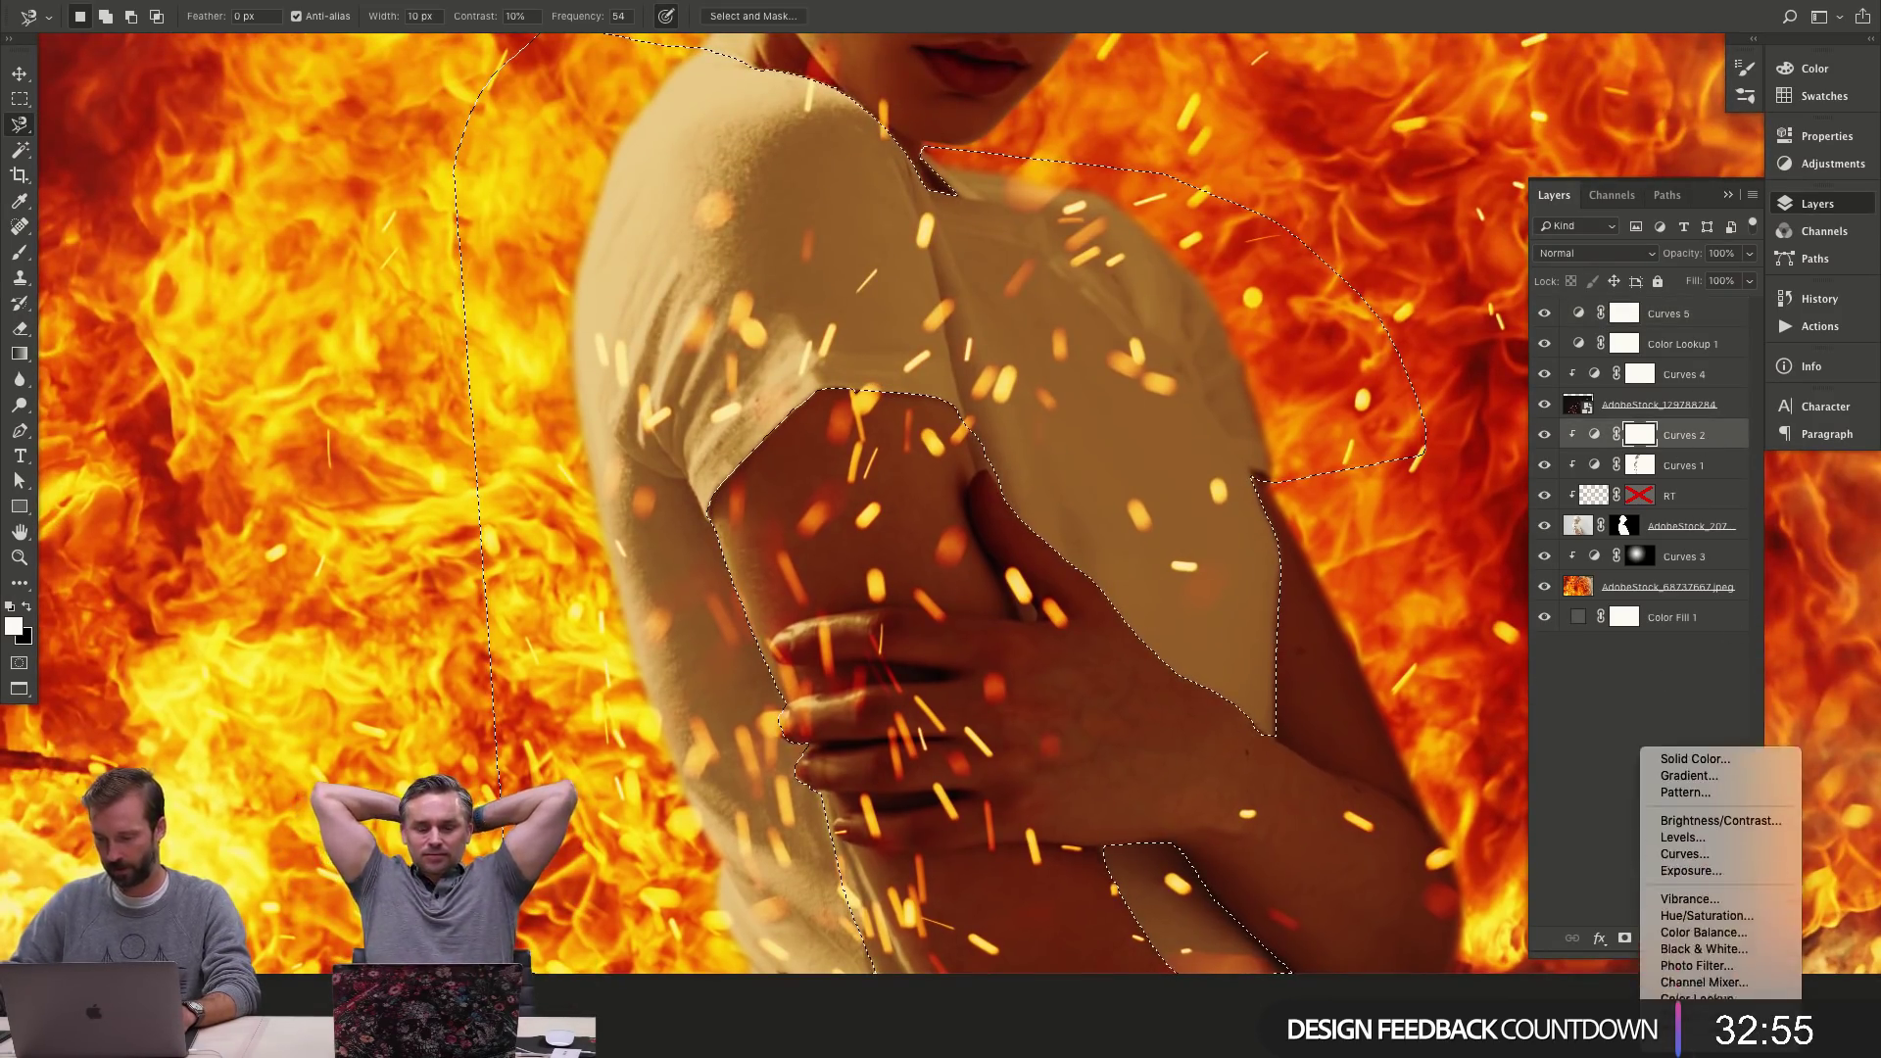
scroll(1720, 862, "down", 1)
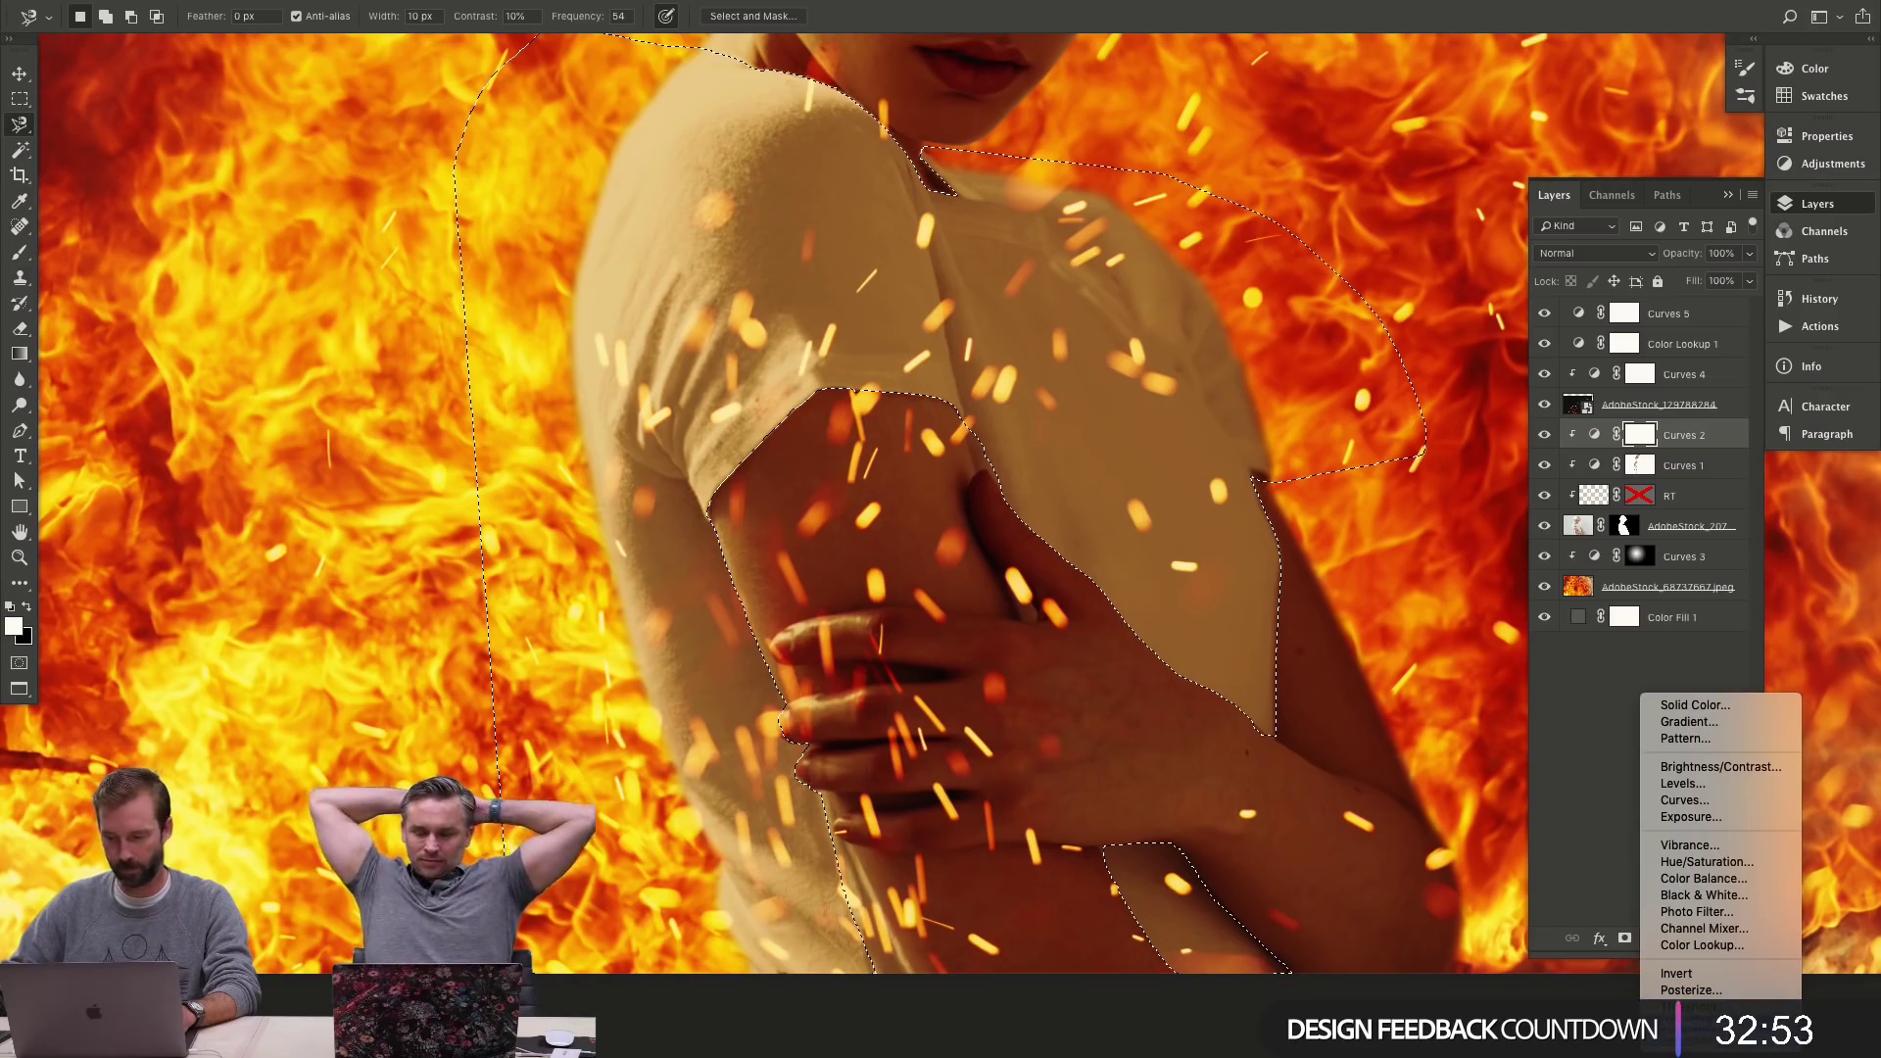
left_click(1694, 1039)
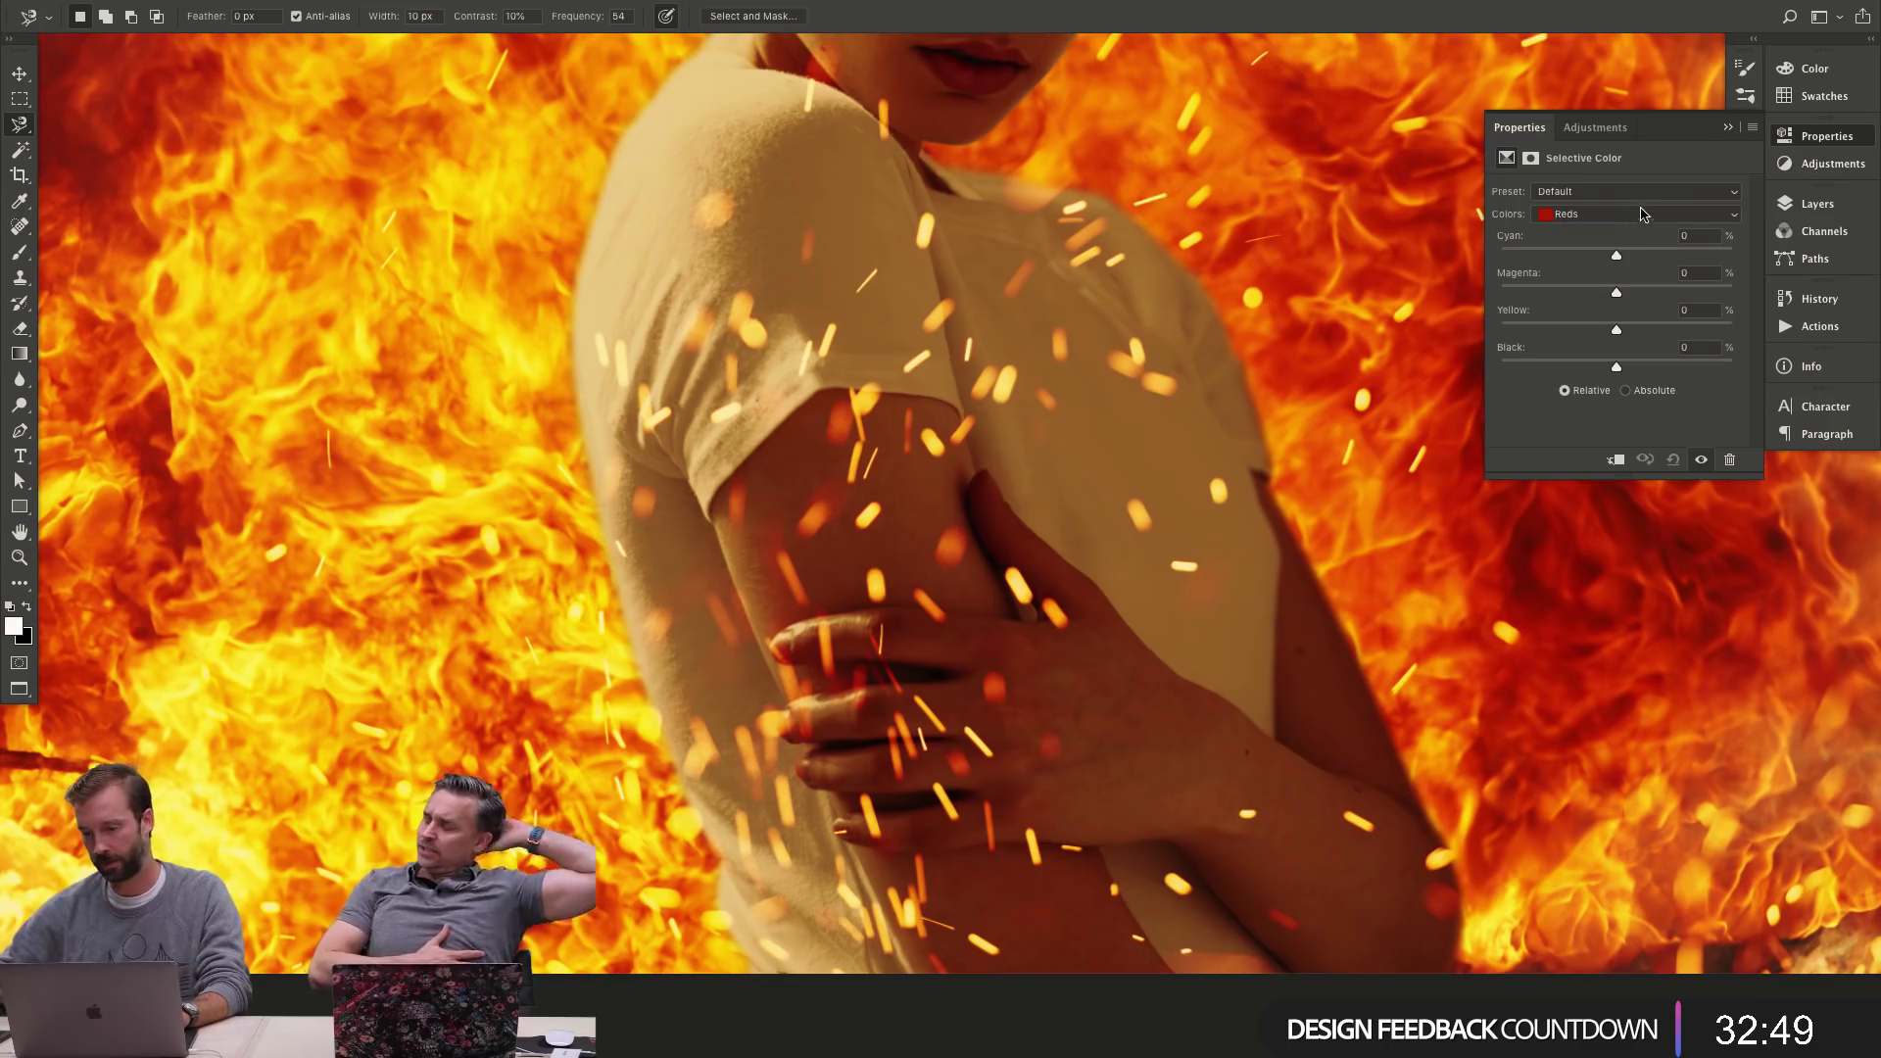
key("ctrl+z")
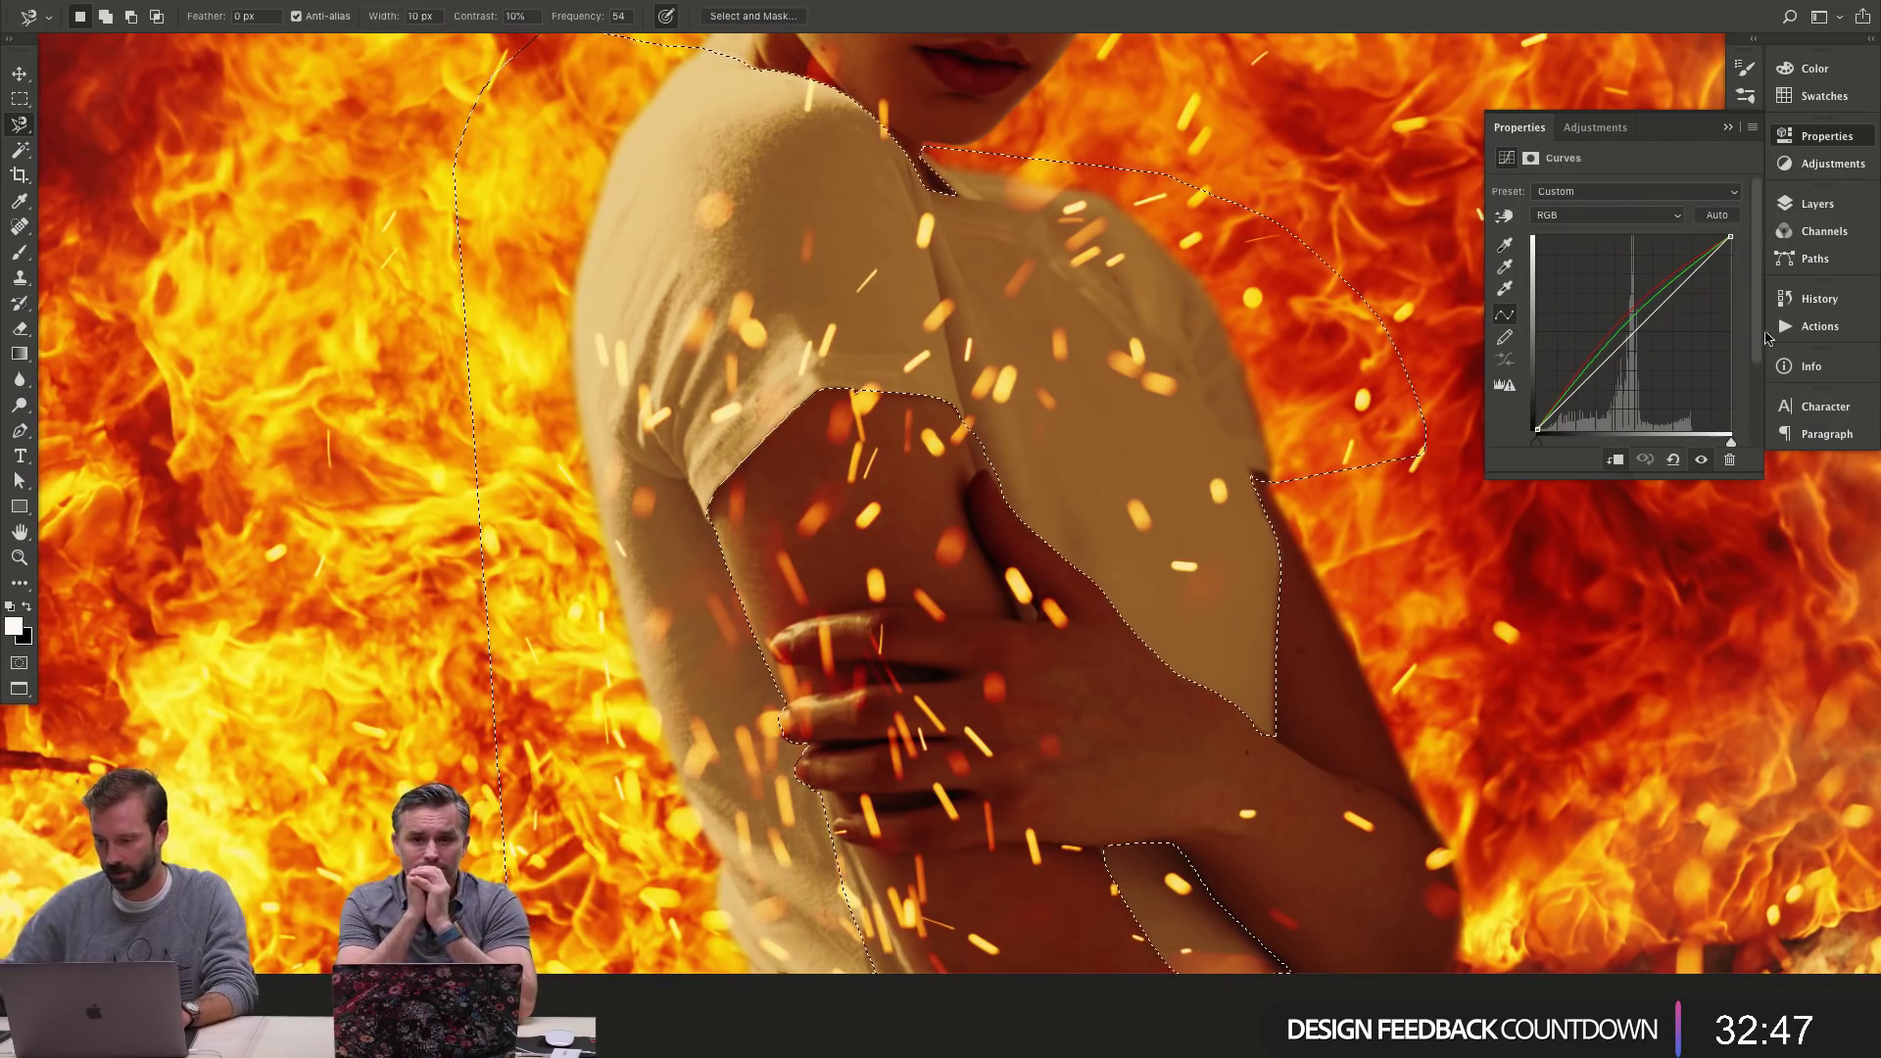
- Add a Gradient Map adjustment above Curves 2, masked to the shirt selection
left_click(1818, 204)
left_click(1650, 938)
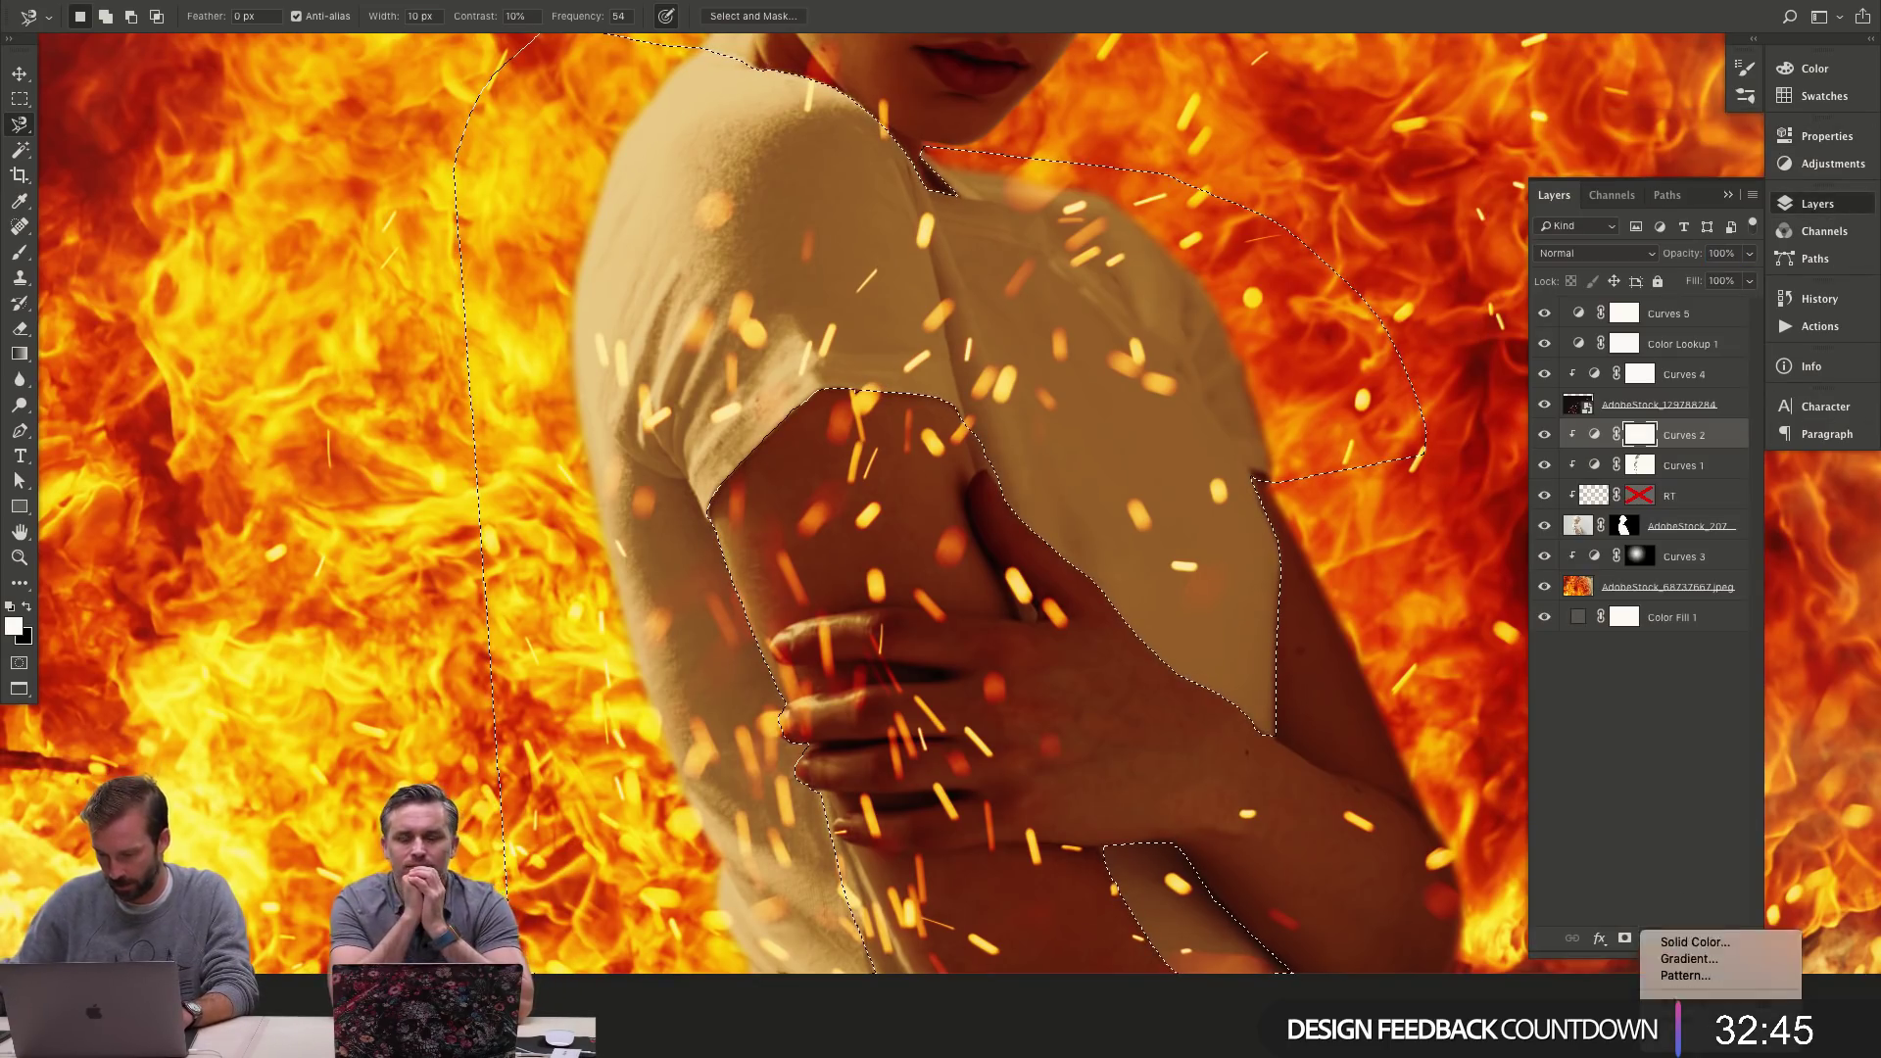
left_click(1692, 1022)
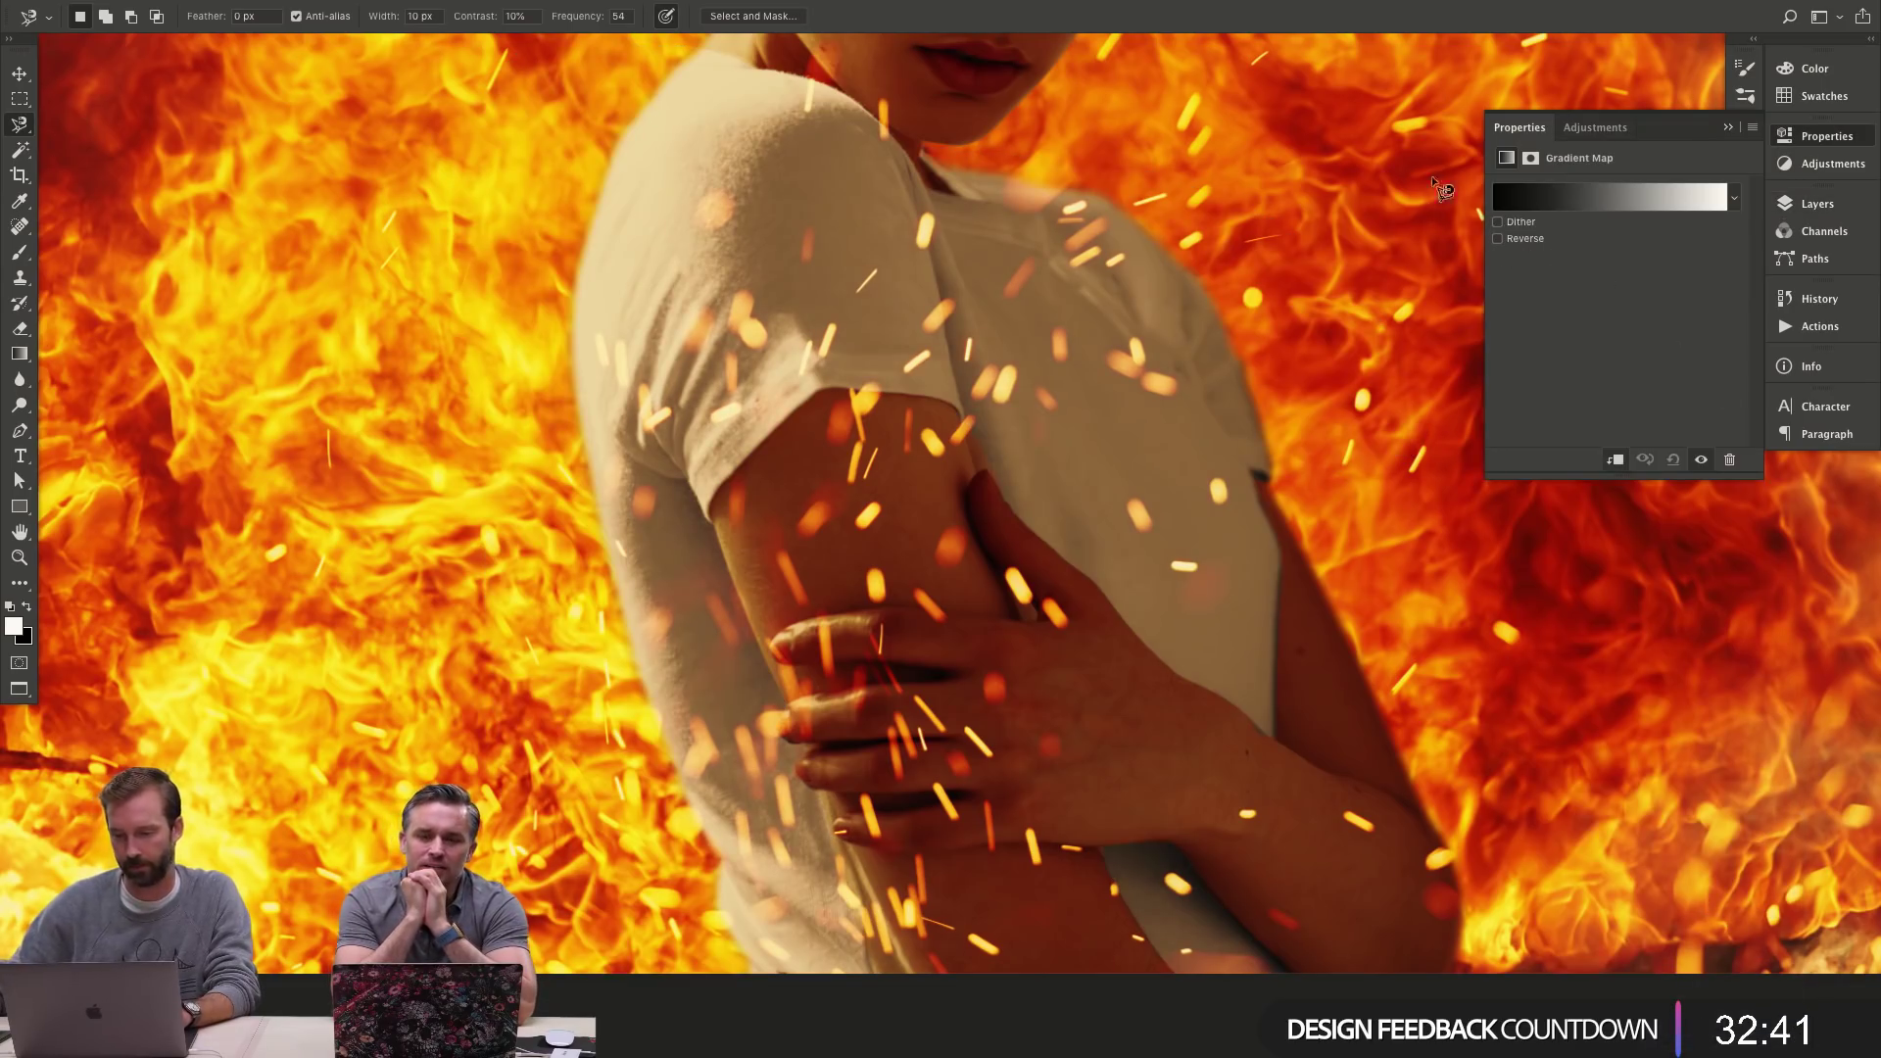
- Add a dark red color stop at 92% to the Gradient Map's black-to-white gradient to turn the shirt red
left_click(1605, 202)
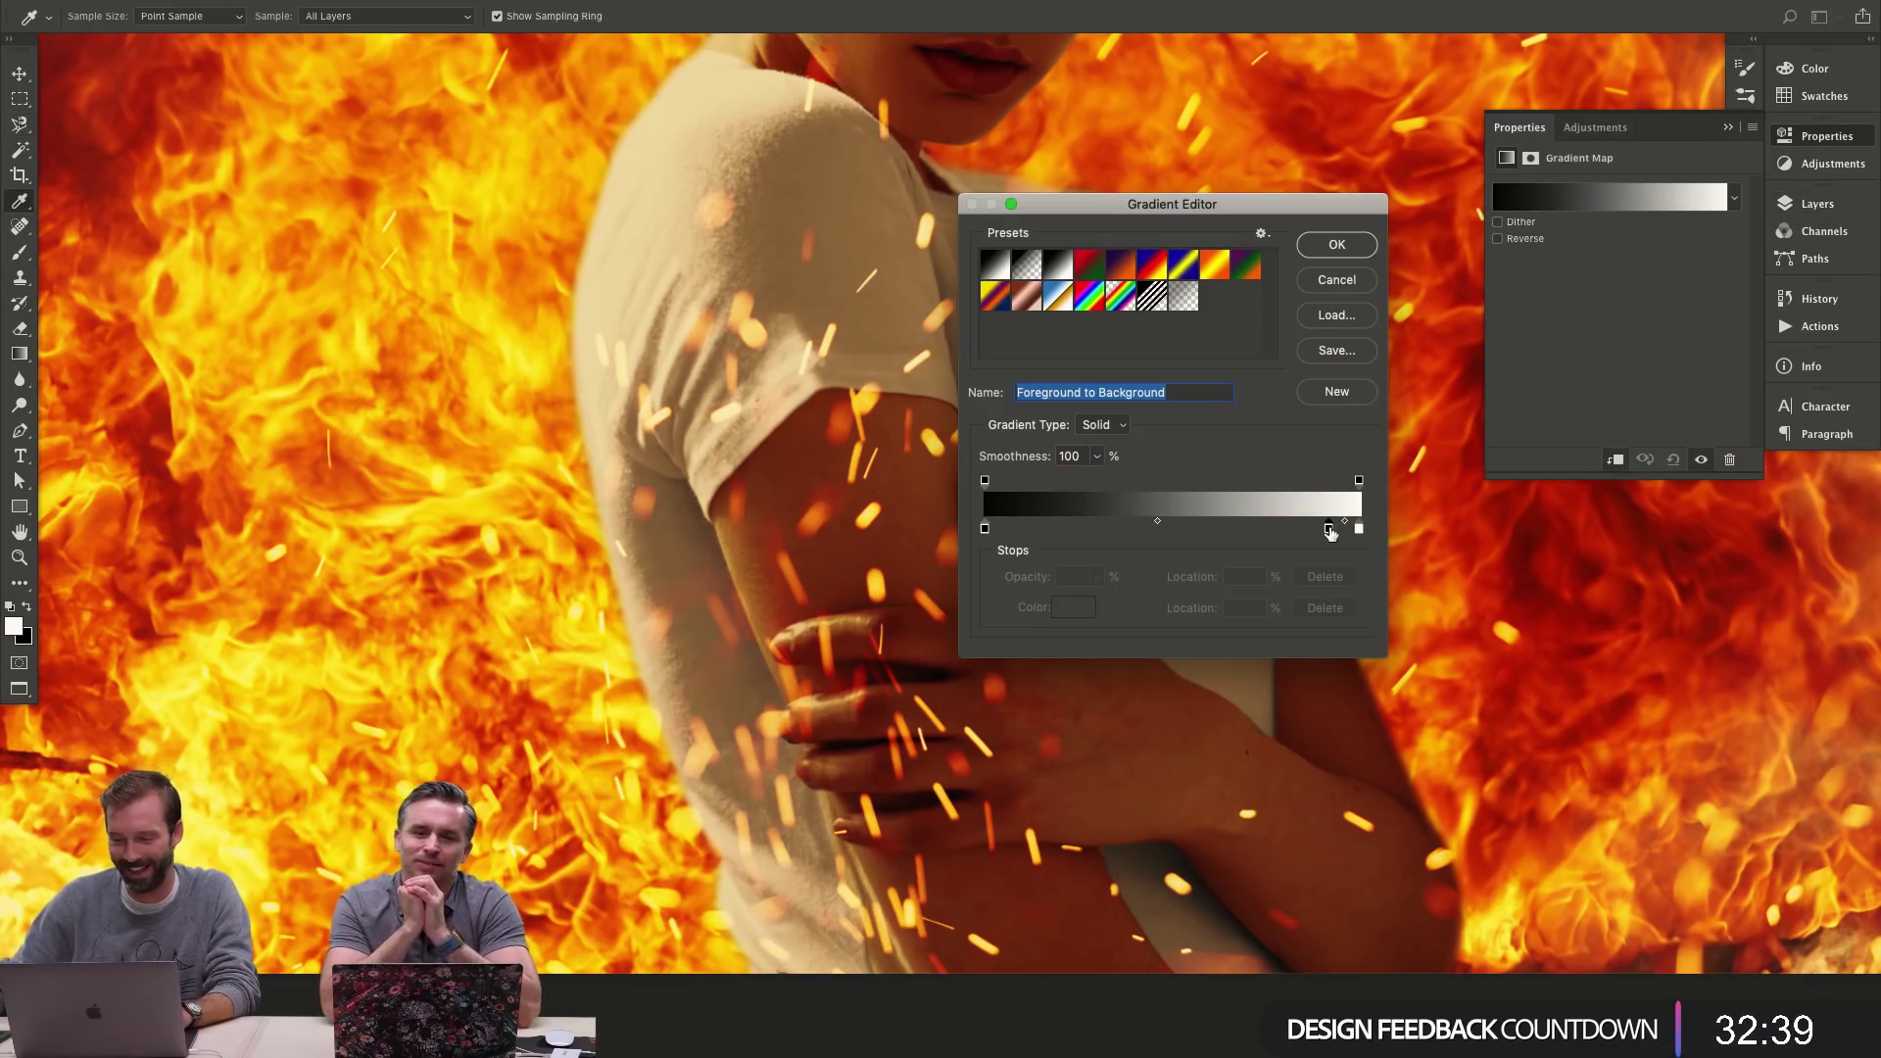
left_click(1330, 529)
left_click(1073, 607)
left_click(1155, 399)
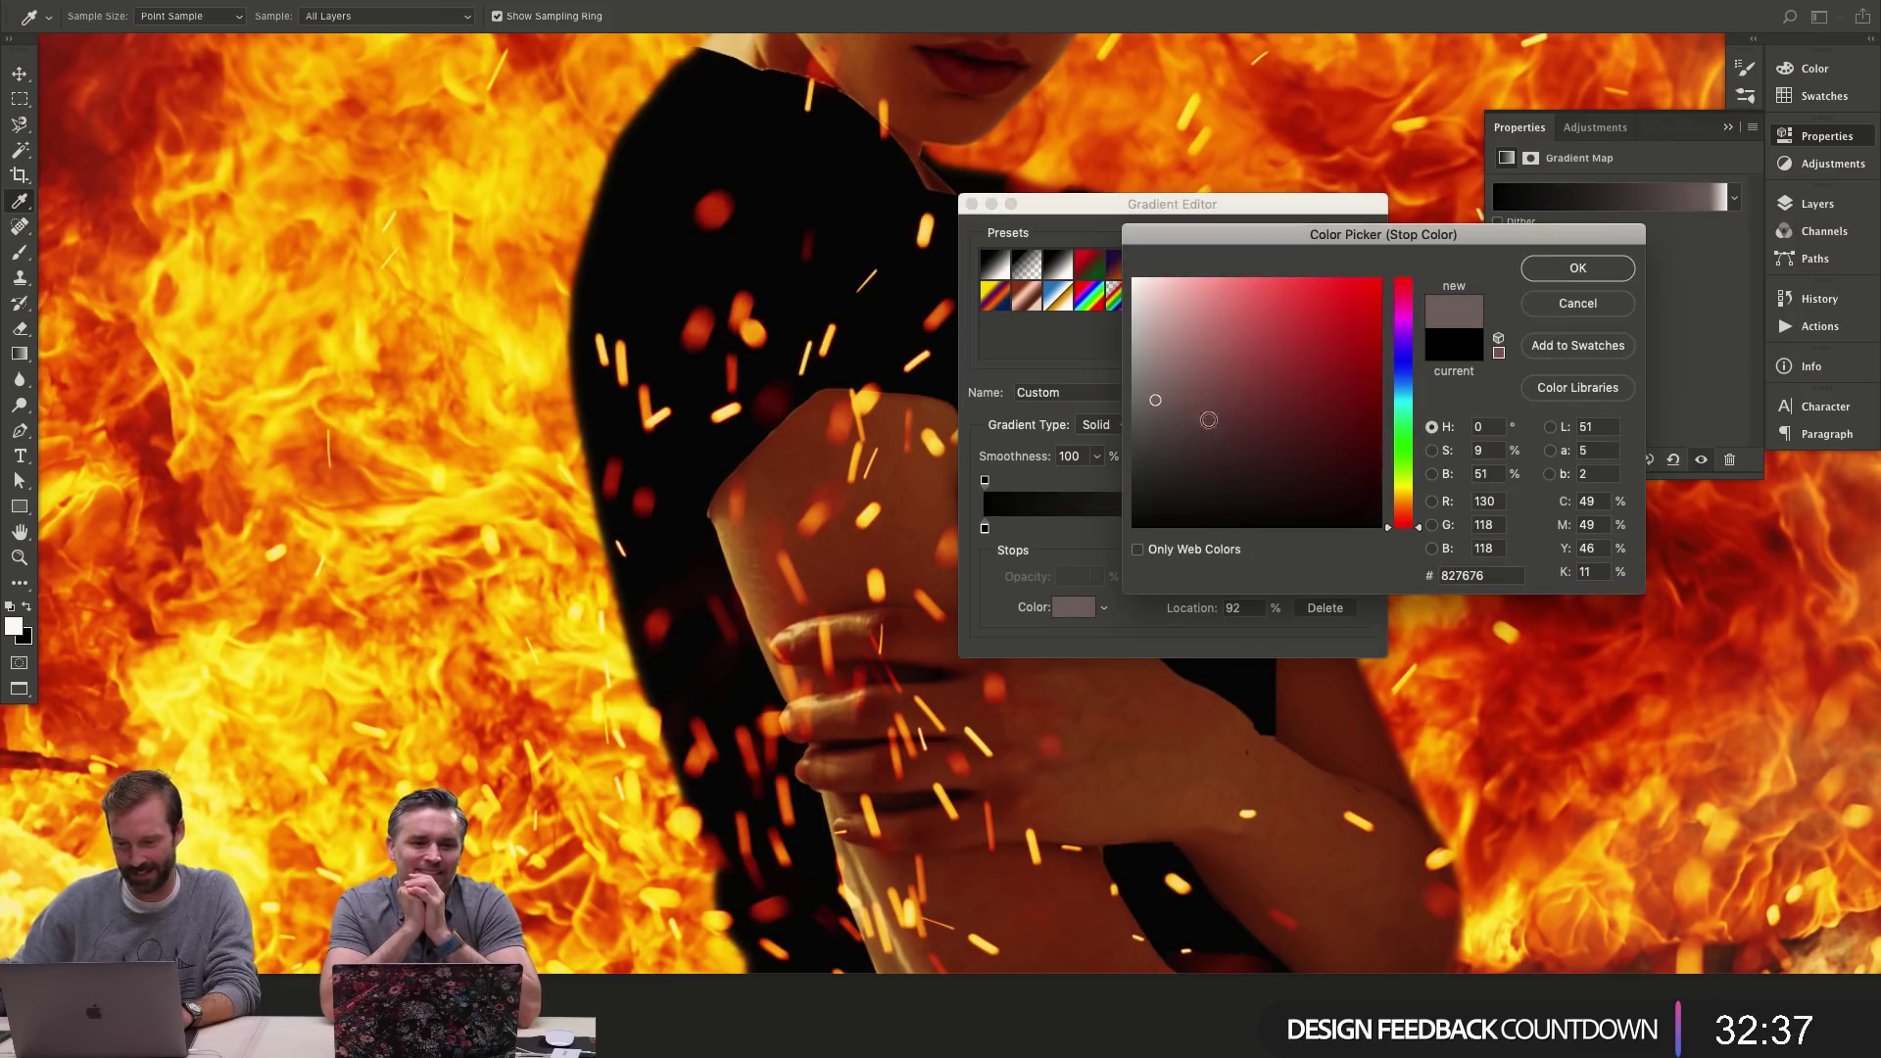
mouse_move(1269, 363)
left_mouse_down()
mouse_move(1335, 359)
mouse_move(1273, 336)
mouse_move(1327, 366)
mouse_move(1328, 402)
mouse_move(1355, 362)
left_mouse_up()
left_click(1573, 269)
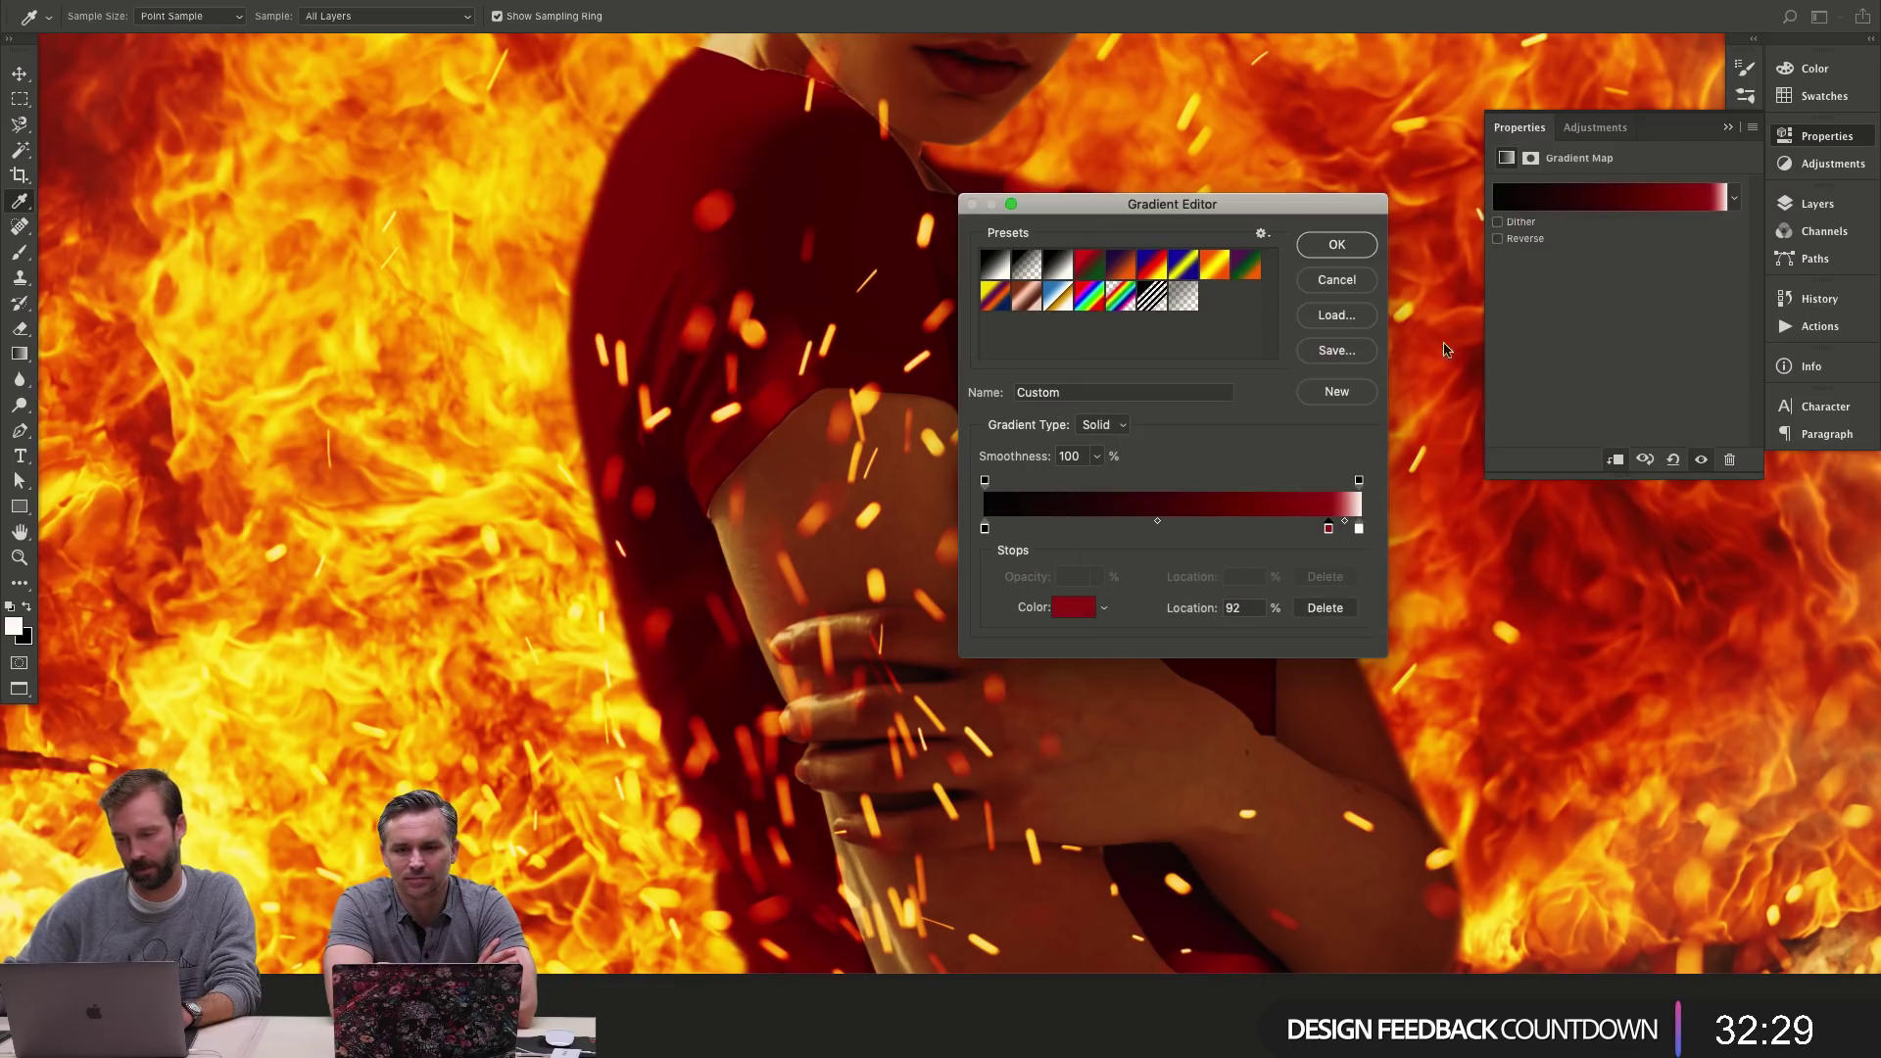
left_click(1336, 245)
- Toggle the visibility of Curves 2 and Curves 1 to compare their effect on the woman
key("z")
left_click(1068, 392, "alt")
left_click(1073, 433, "alt")
left_click_drag(1072, 433, 1015, 479)
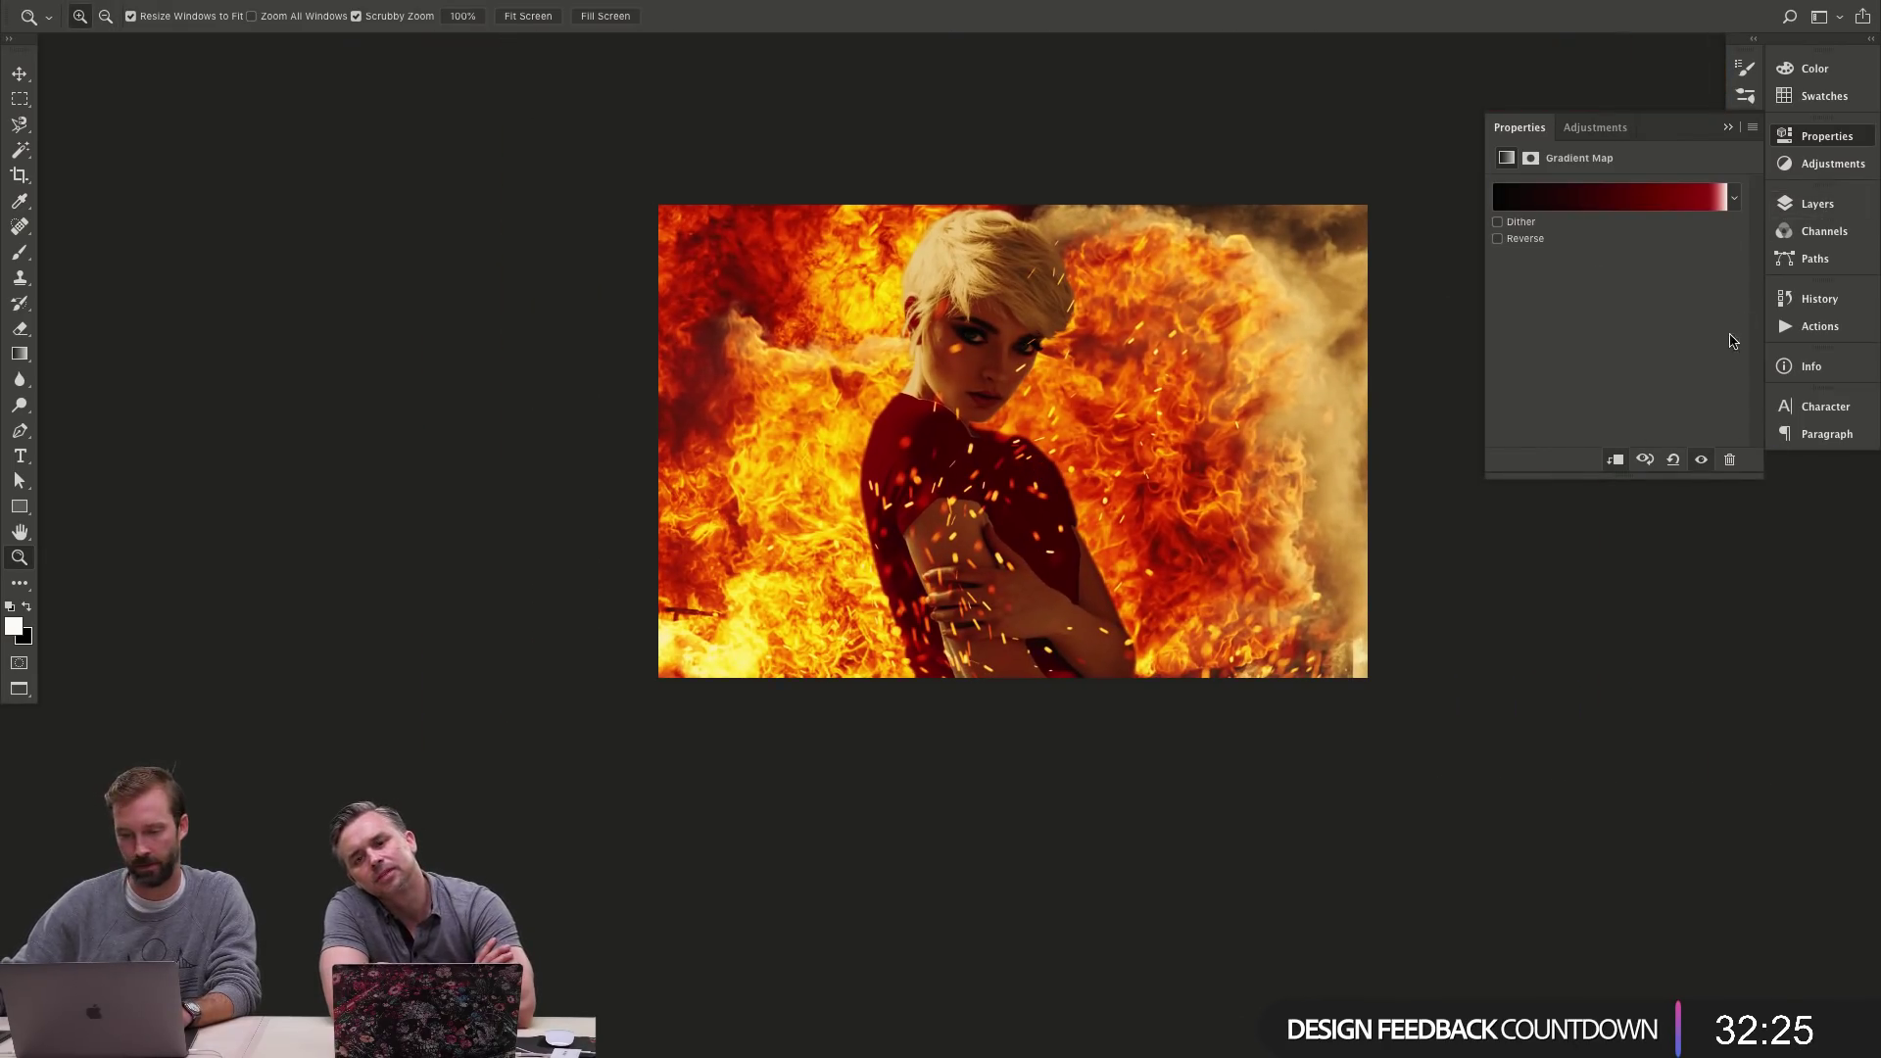
left_click(1817, 203)
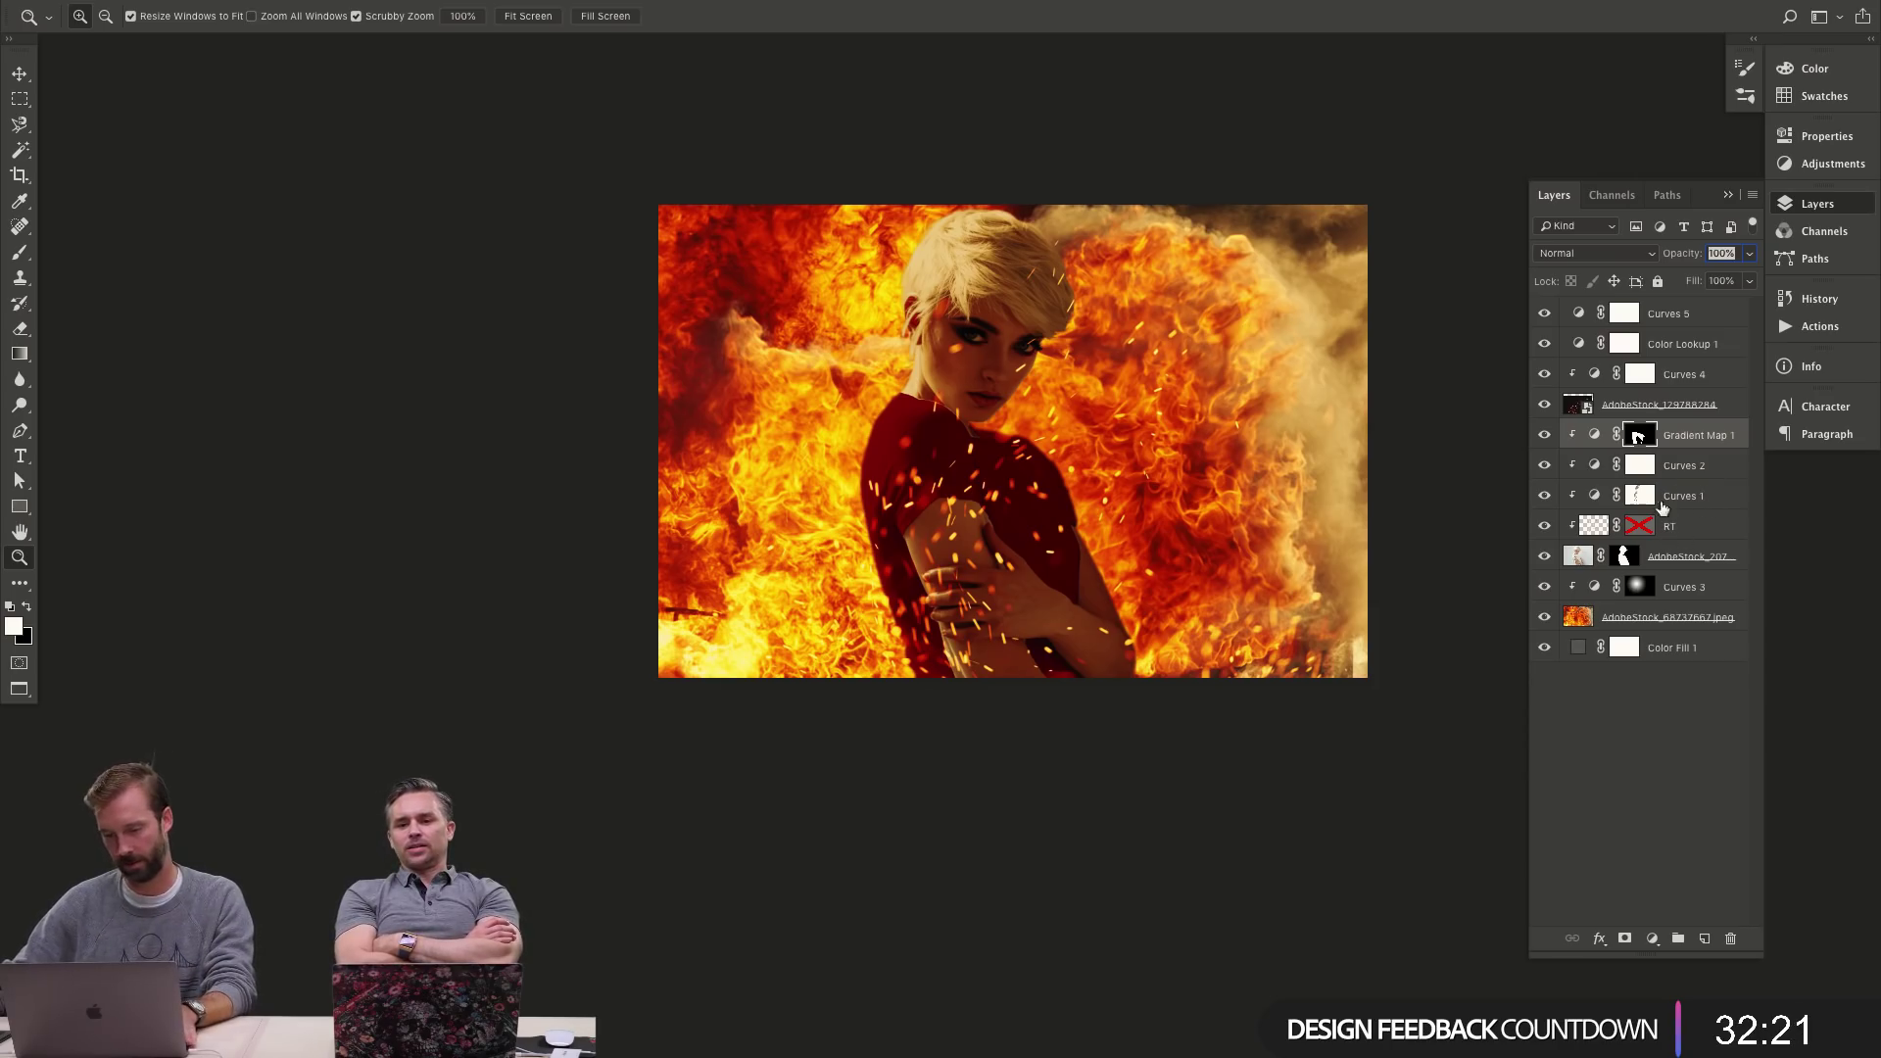
left_click(1545, 465)
left_click(1545, 465)
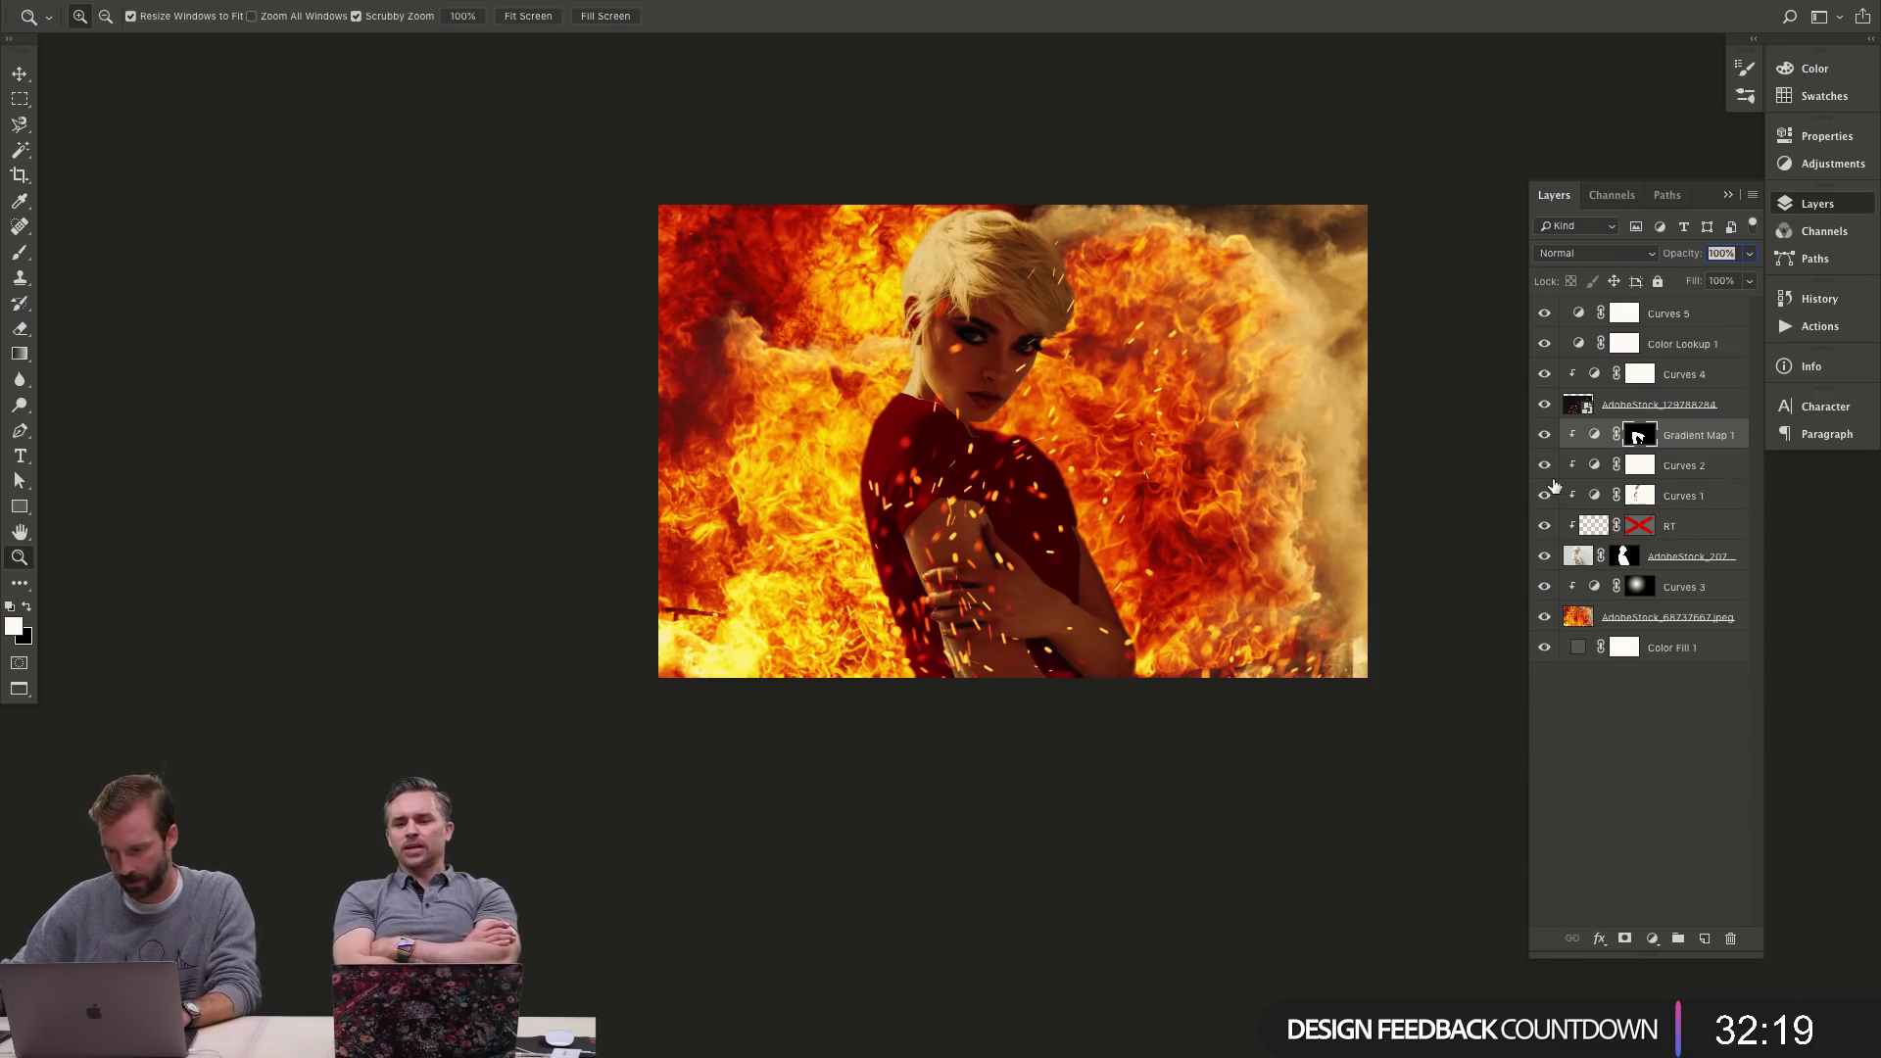
left_click(1545, 490)
left_click(1545, 492)
left_click(1543, 498)
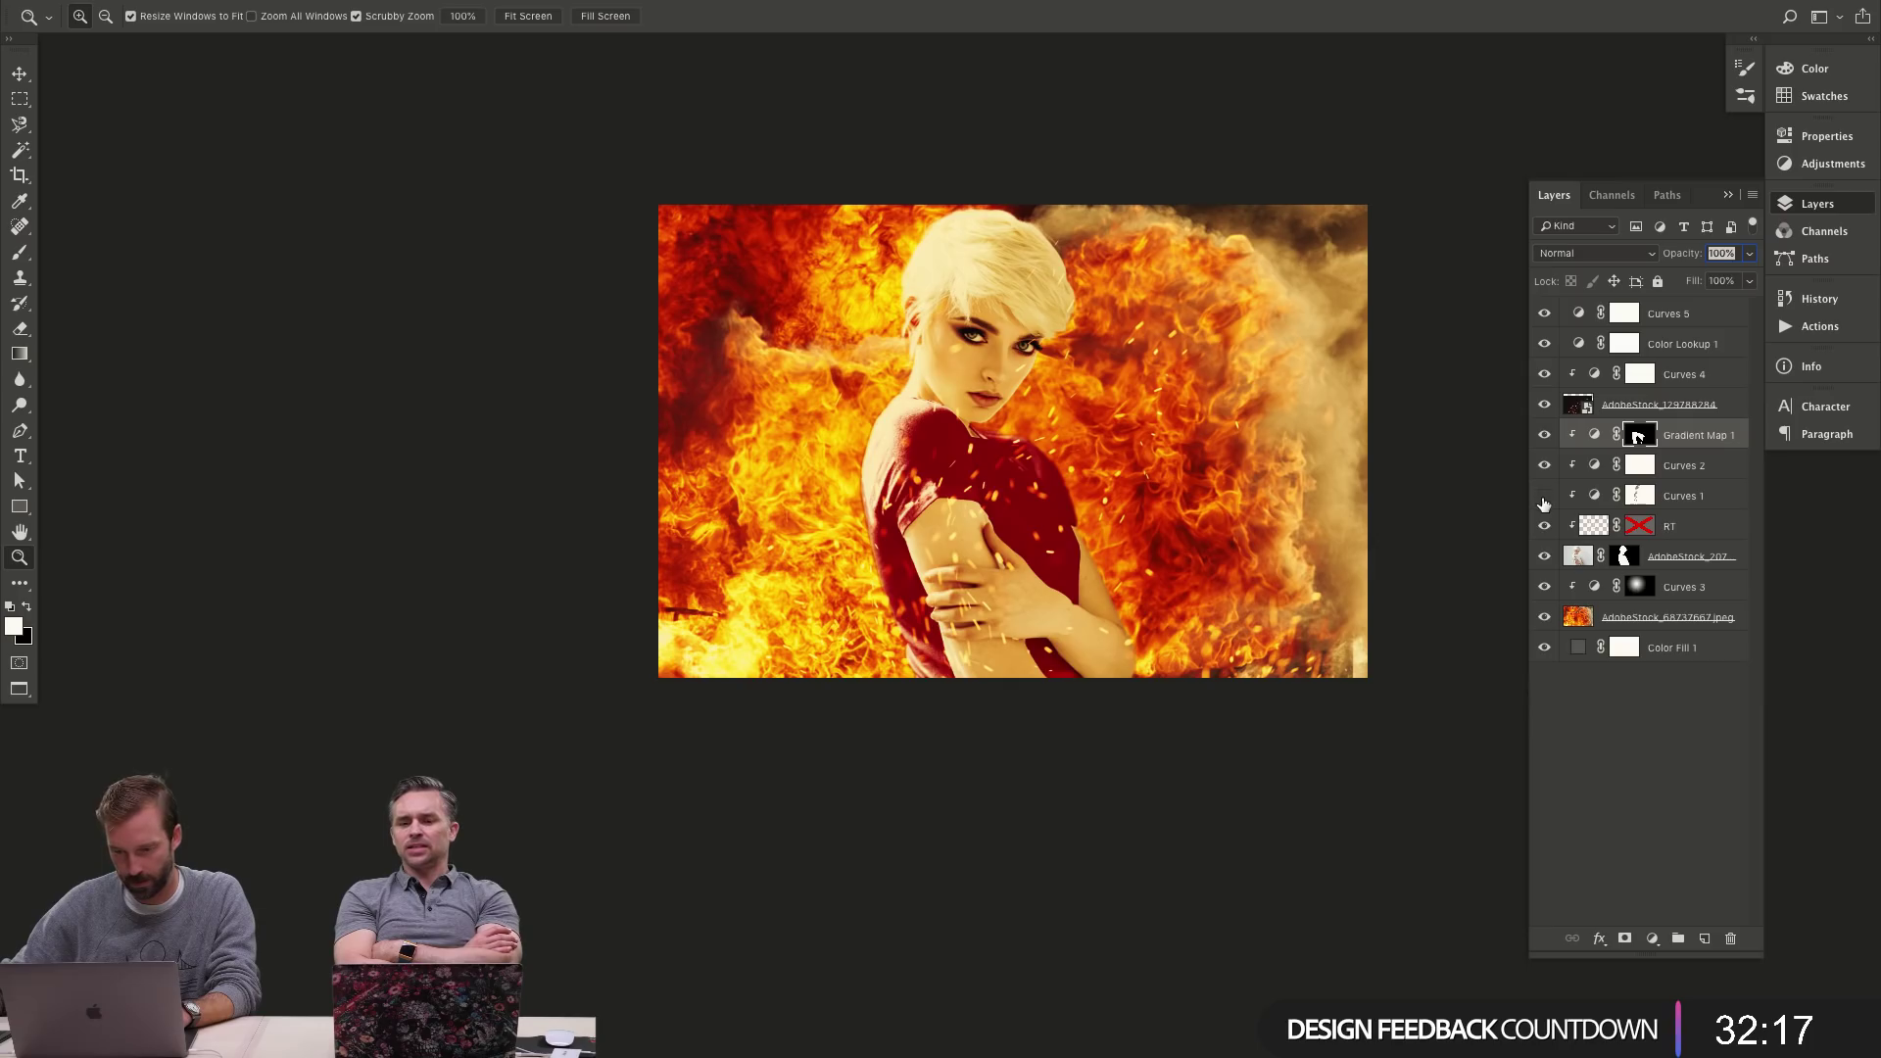
left_click(1545, 497)
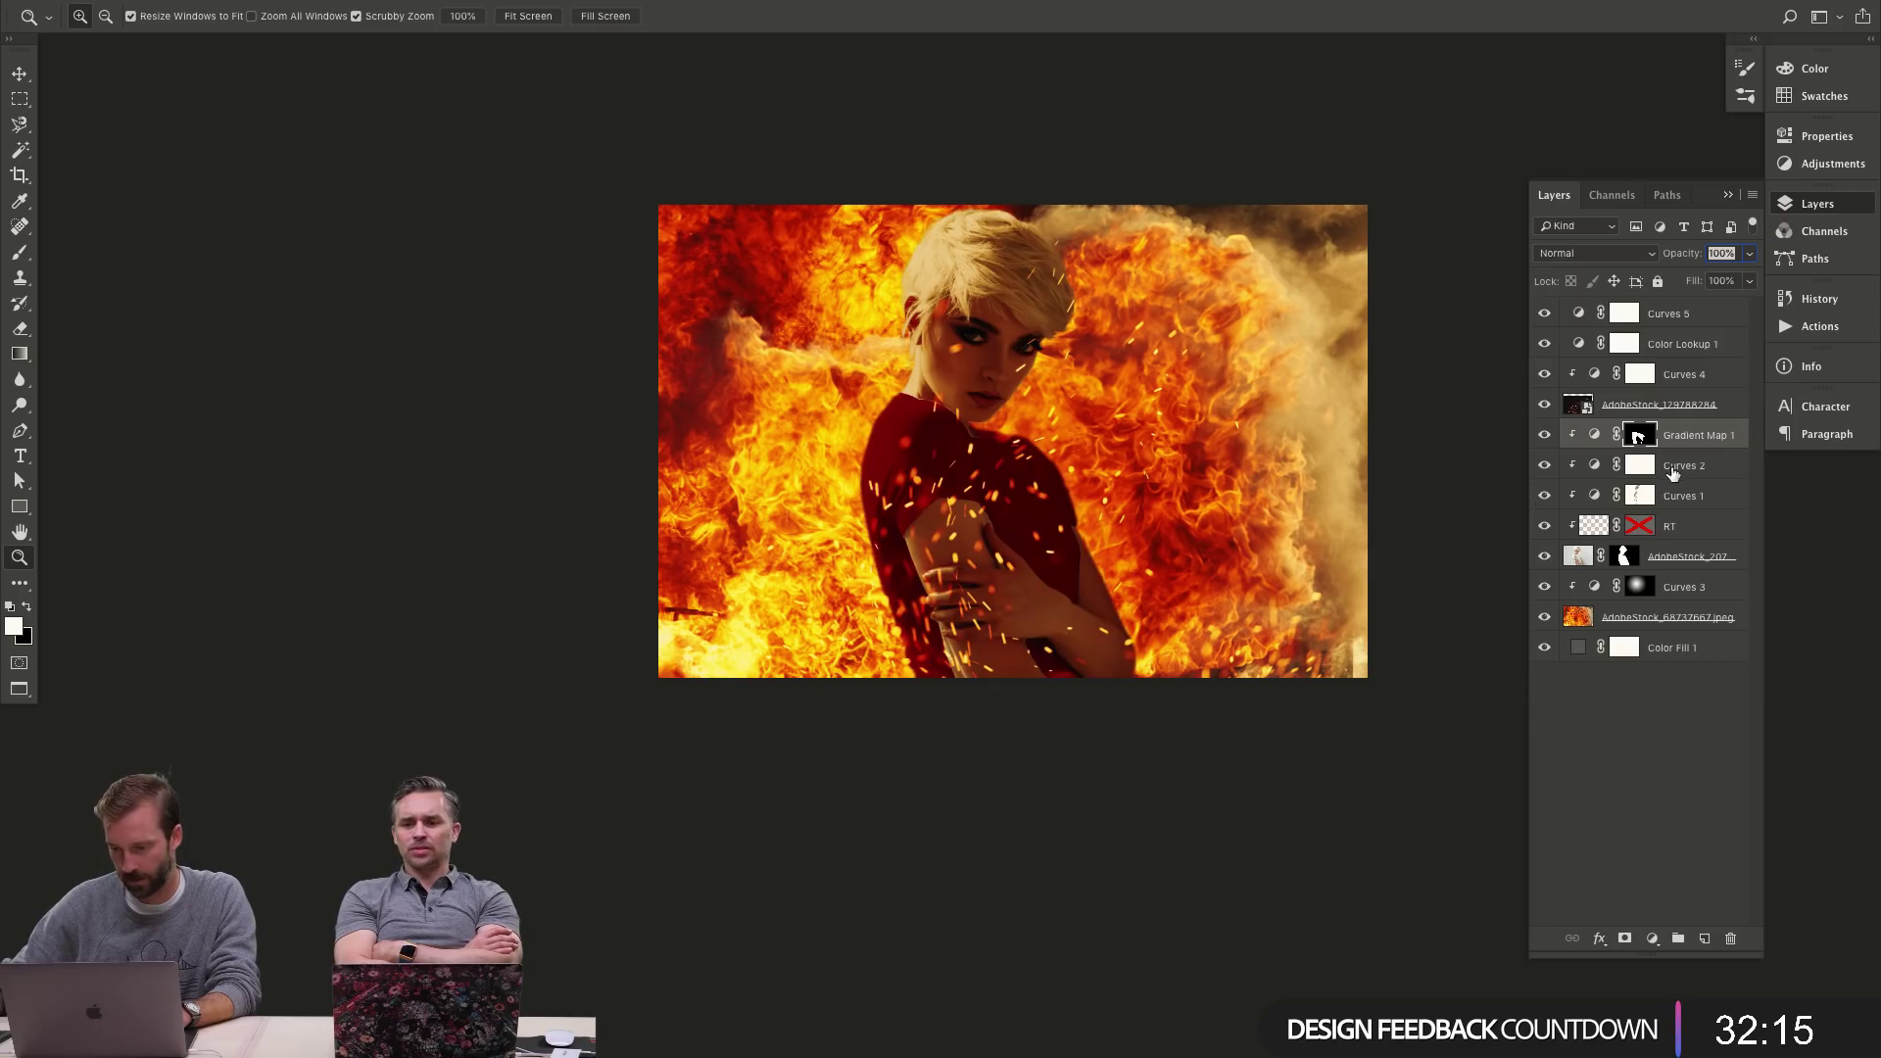
left_click(1545, 465)
left_click(1545, 465)
- Raise the RGB curve of Curves 2 to brighten the woman, and compare the image with and without it
double_click(1597, 467)
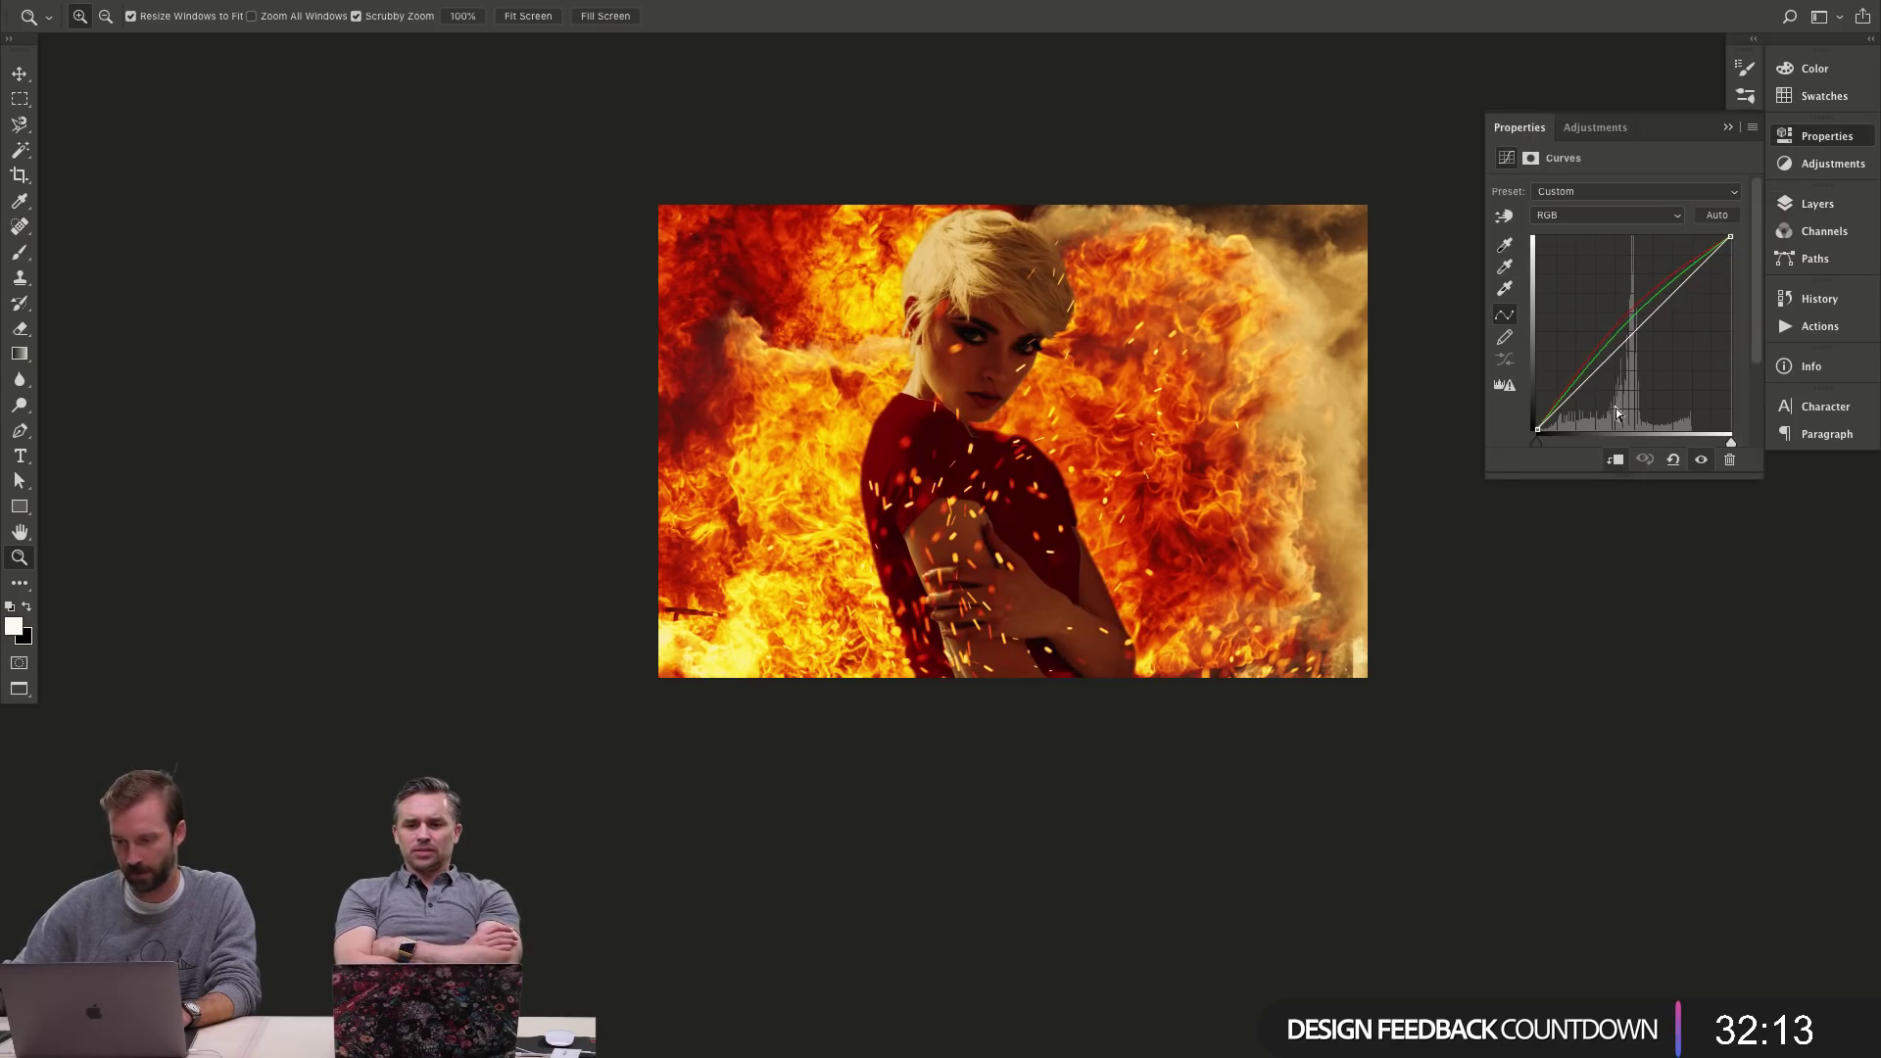
left_click_drag(1615, 408, 1616, 311)
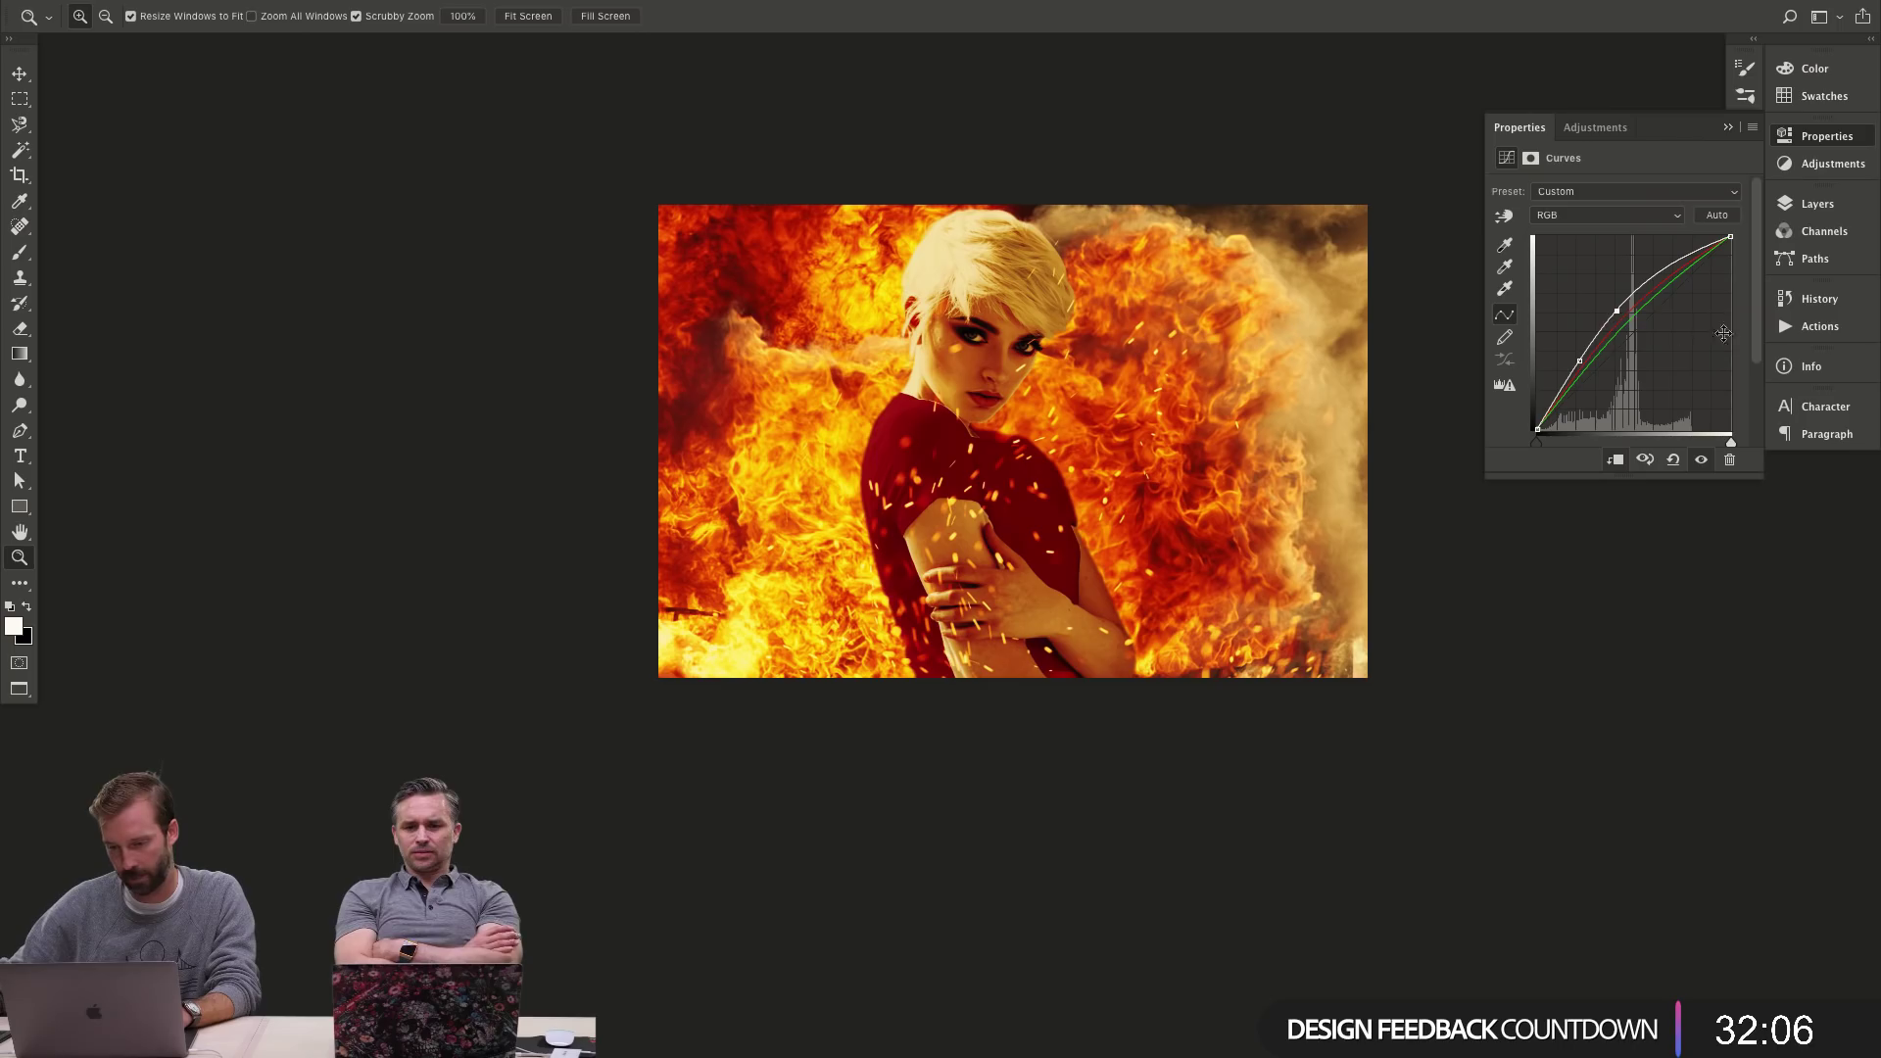
left_click(1820, 205)
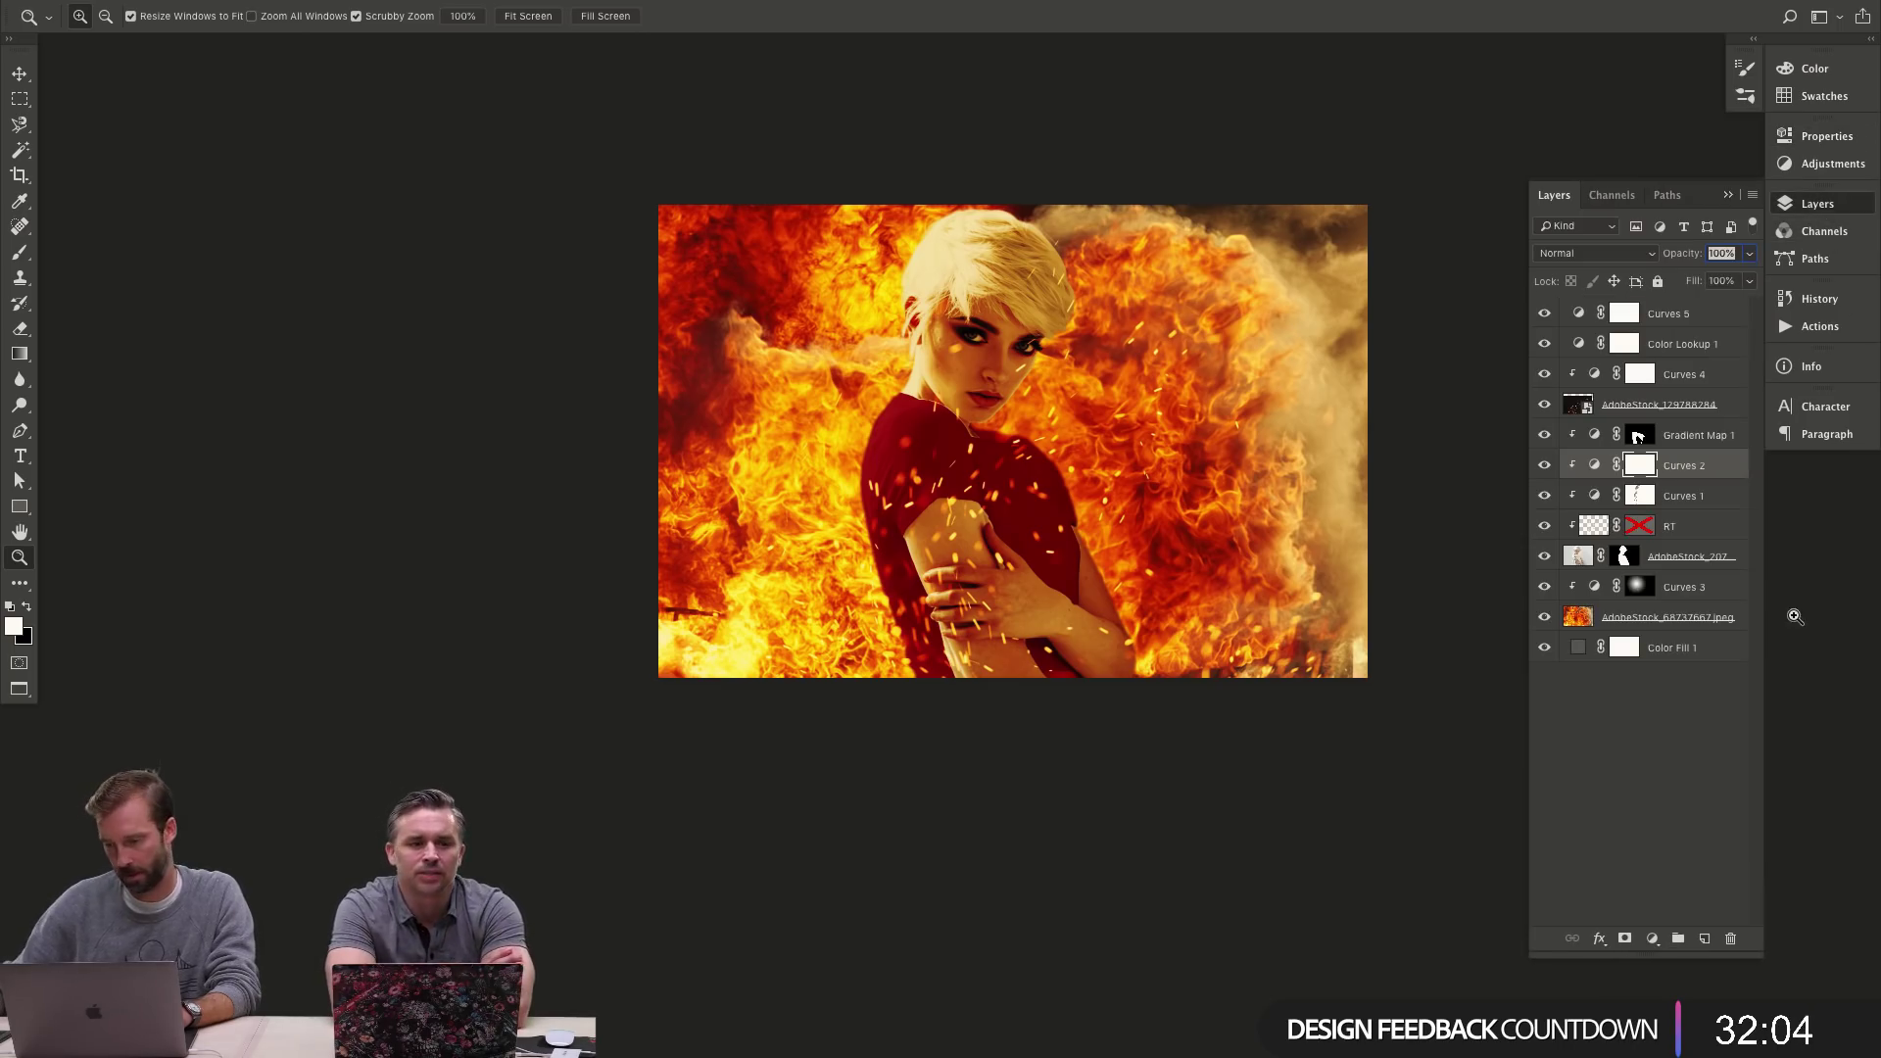
left_click(1545, 466)
left_click(1545, 466)
- Set the opacity of the Curves 2 layer to 50%
key("v")
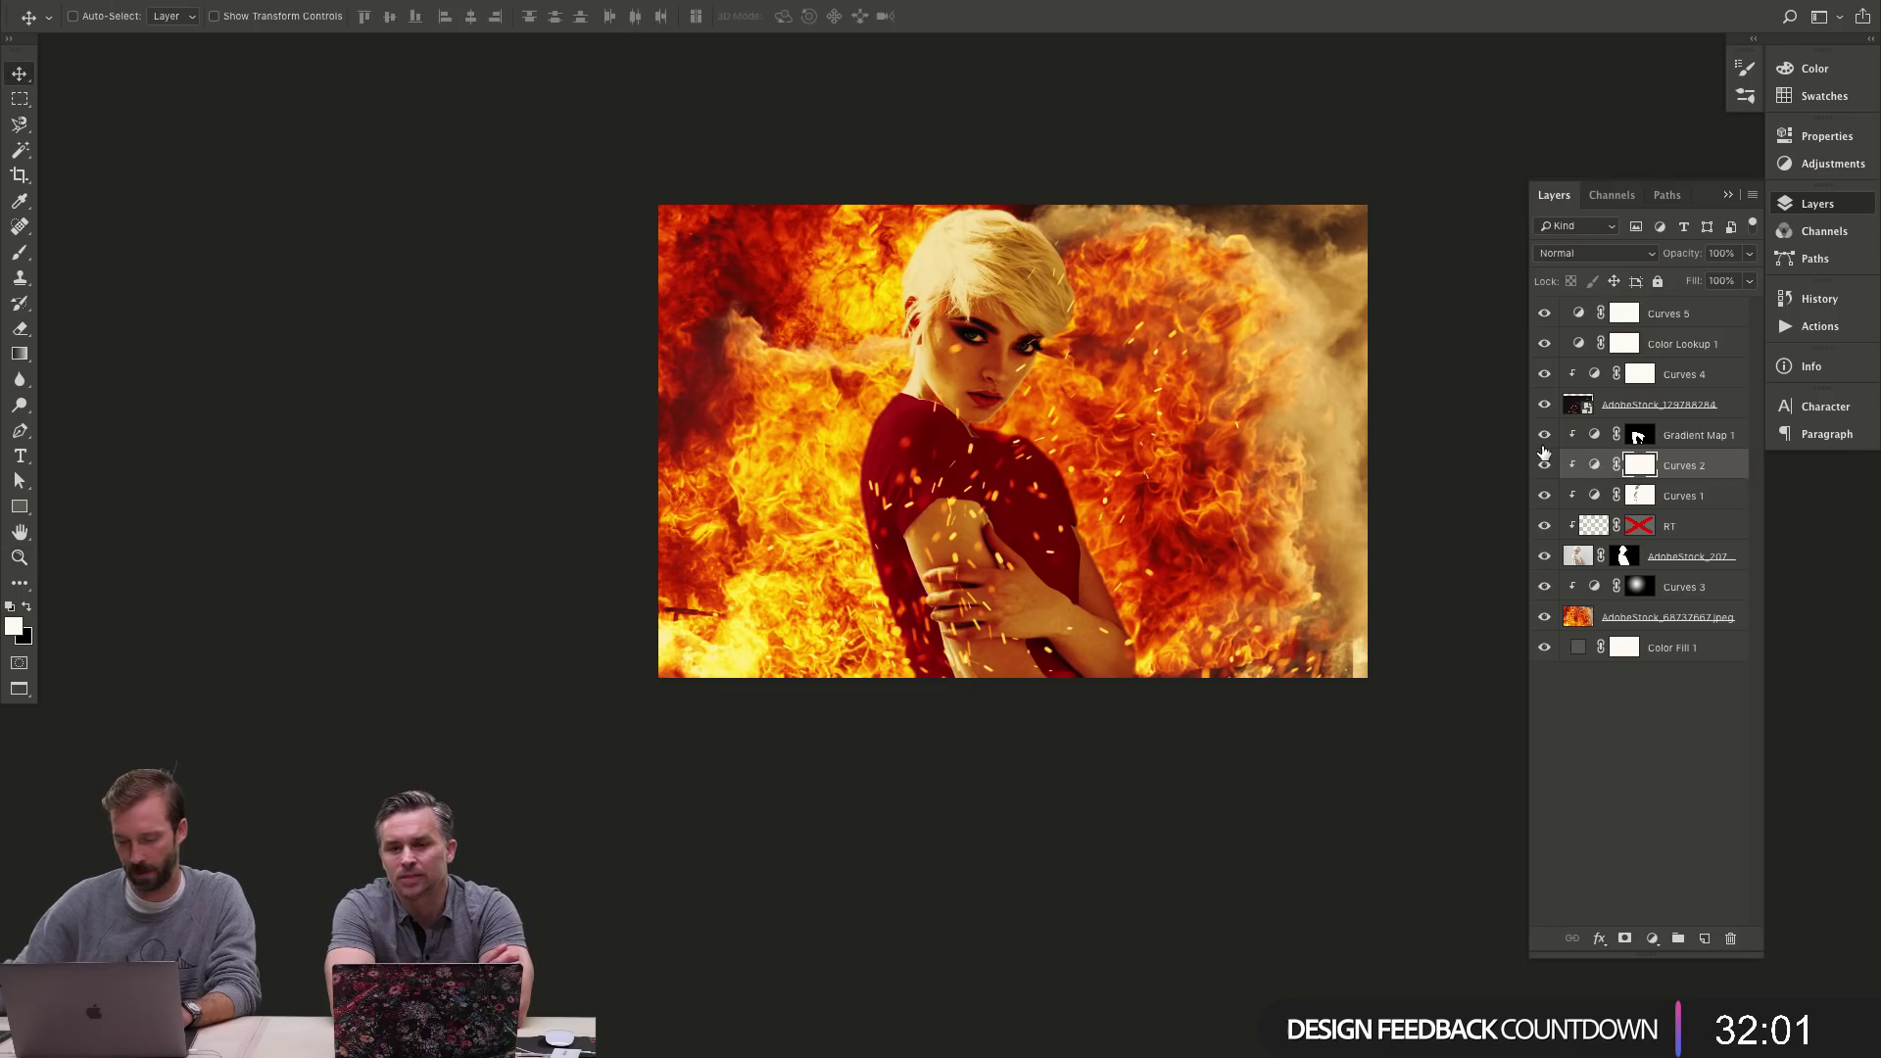
key("5")
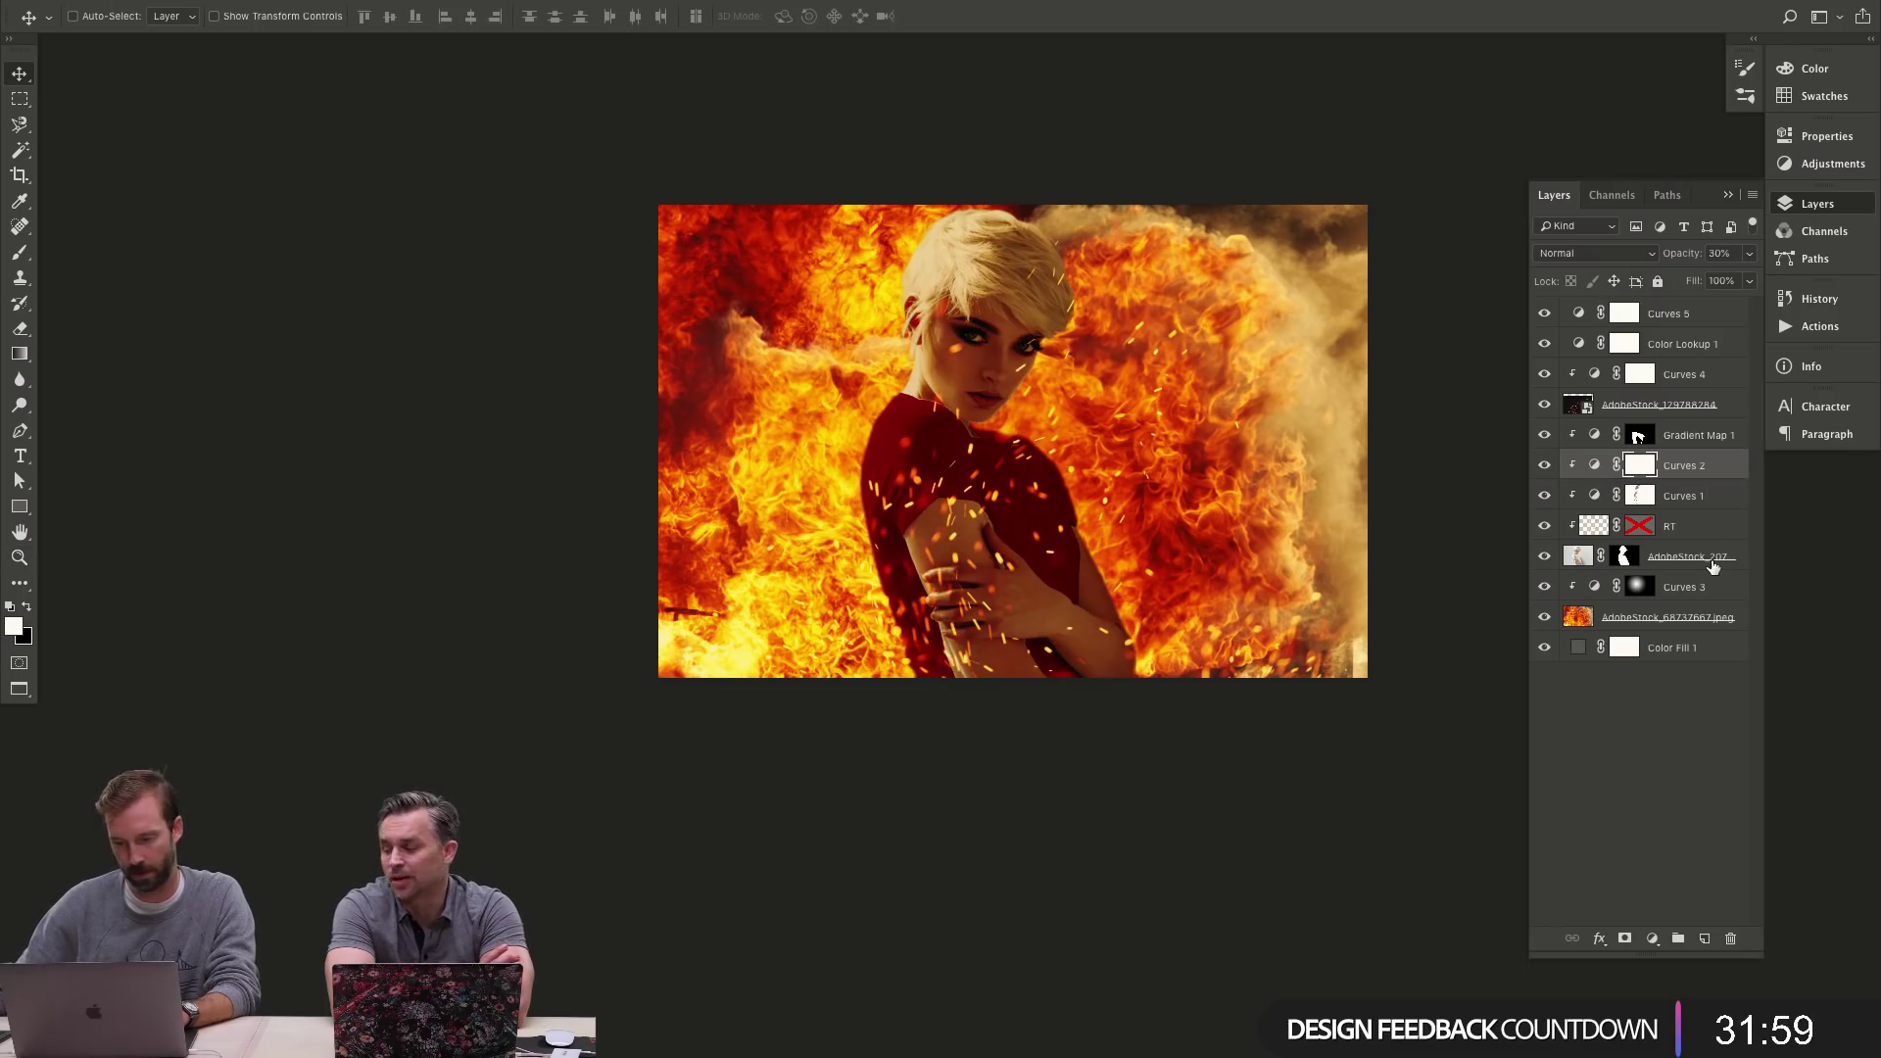
key("4")
key("5")
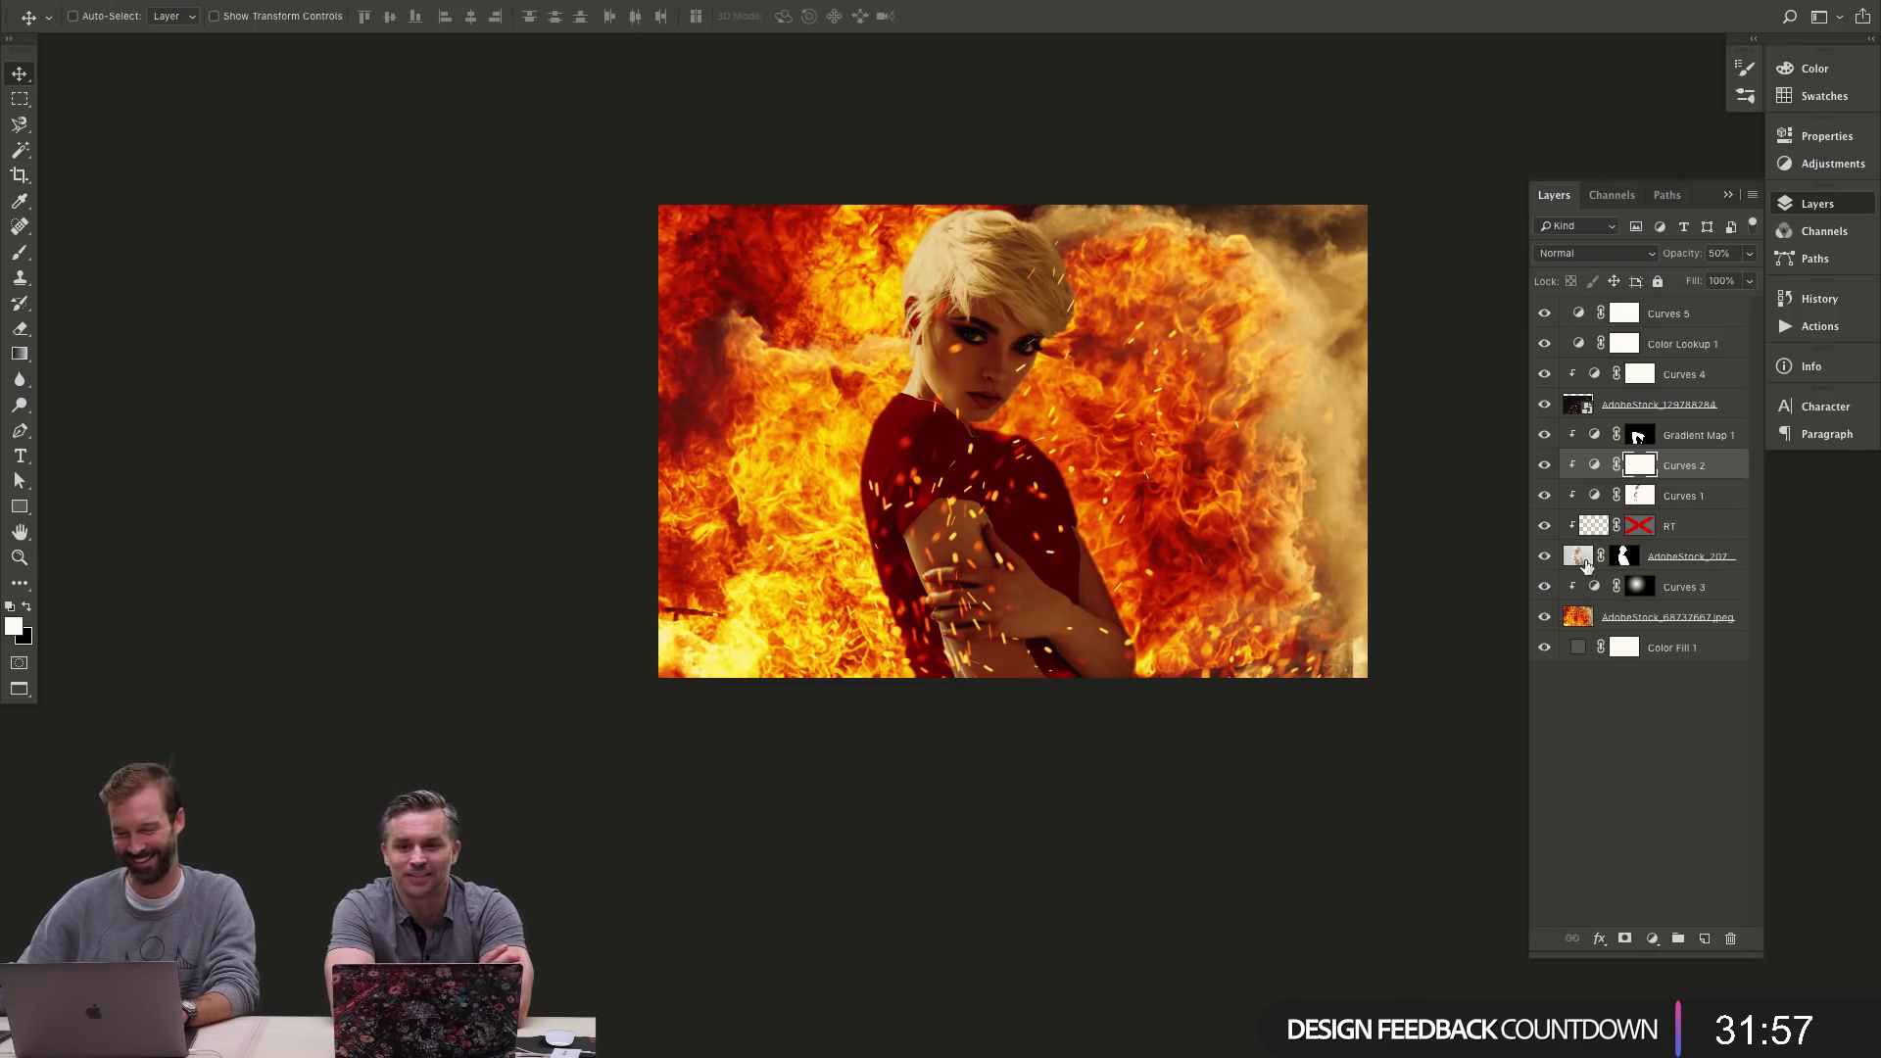
- Add a clipped Curves adjustment above Curves 3 and raise its RGB midtones to brighten the fire background
left_click(1685, 587)
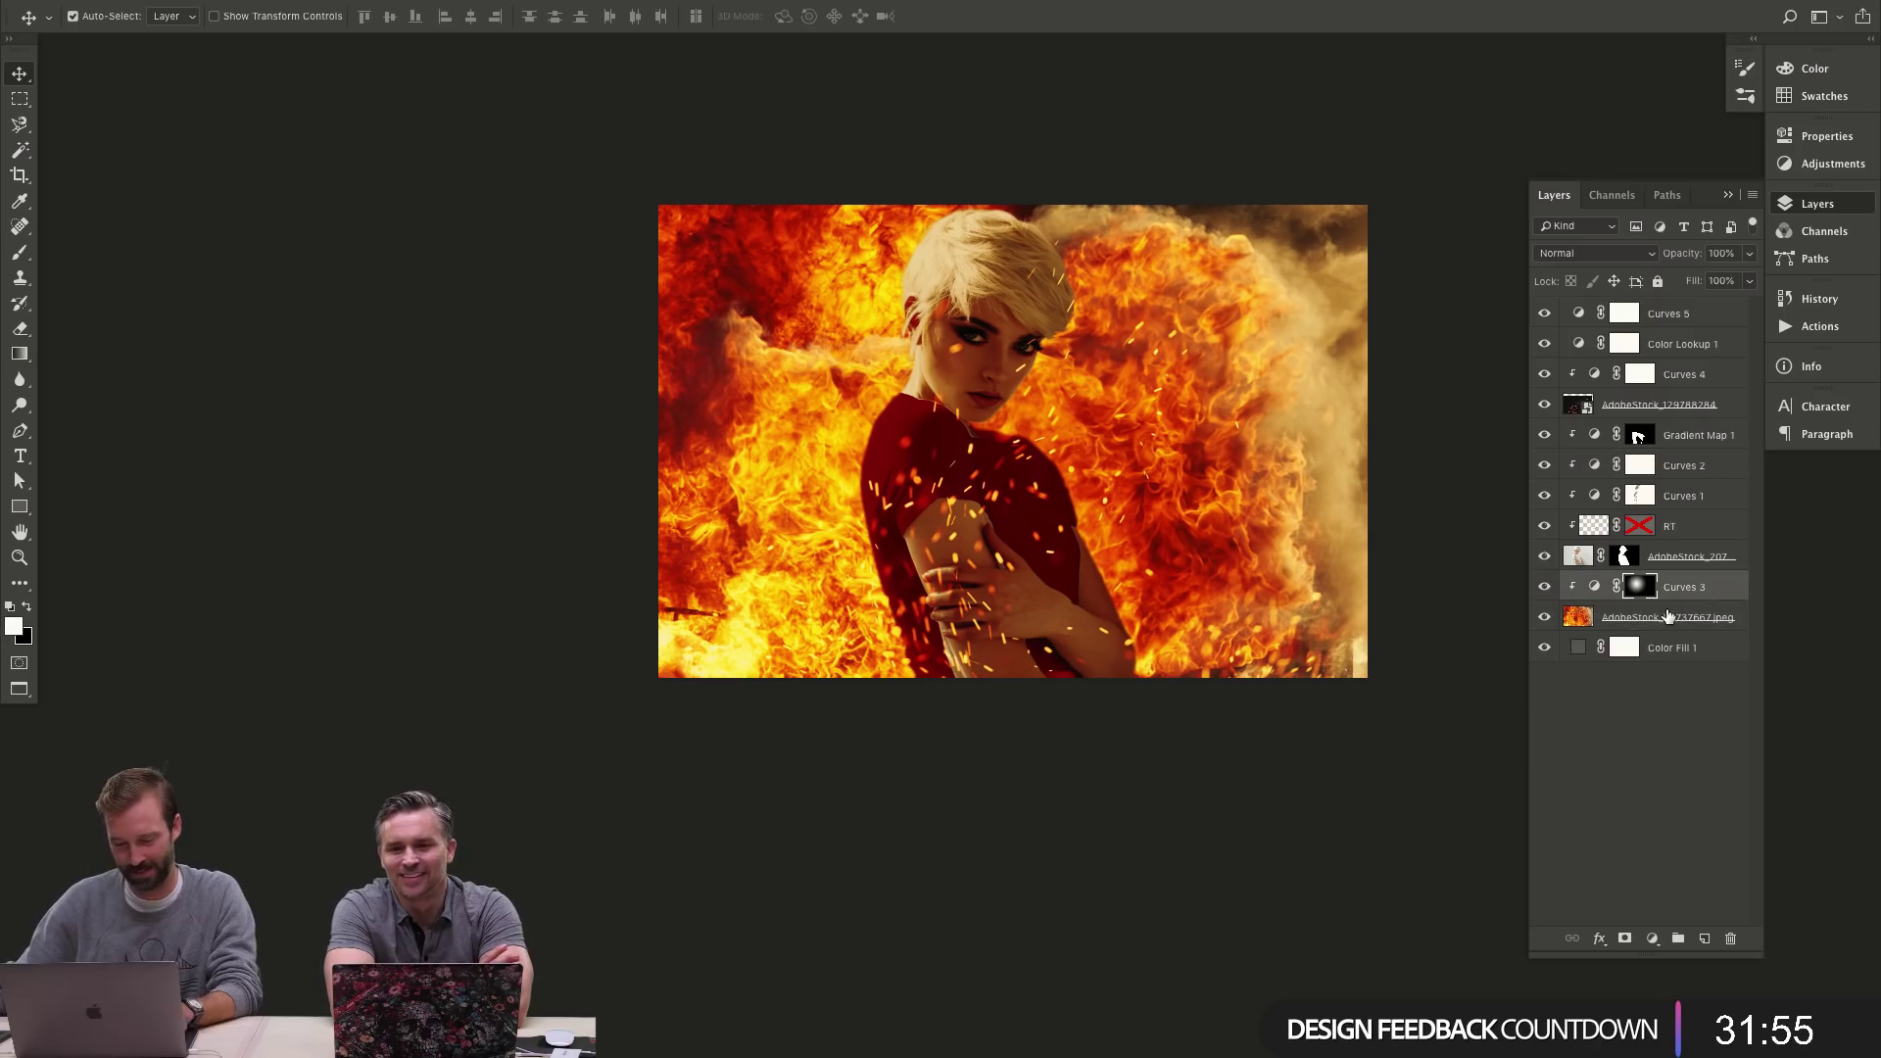
double_click(1591, 587)
mouse_move(1634, 333)
left_mouse_down()
mouse_move(1591, 327)
mouse_move(1606, 334)
left_mouse_up()
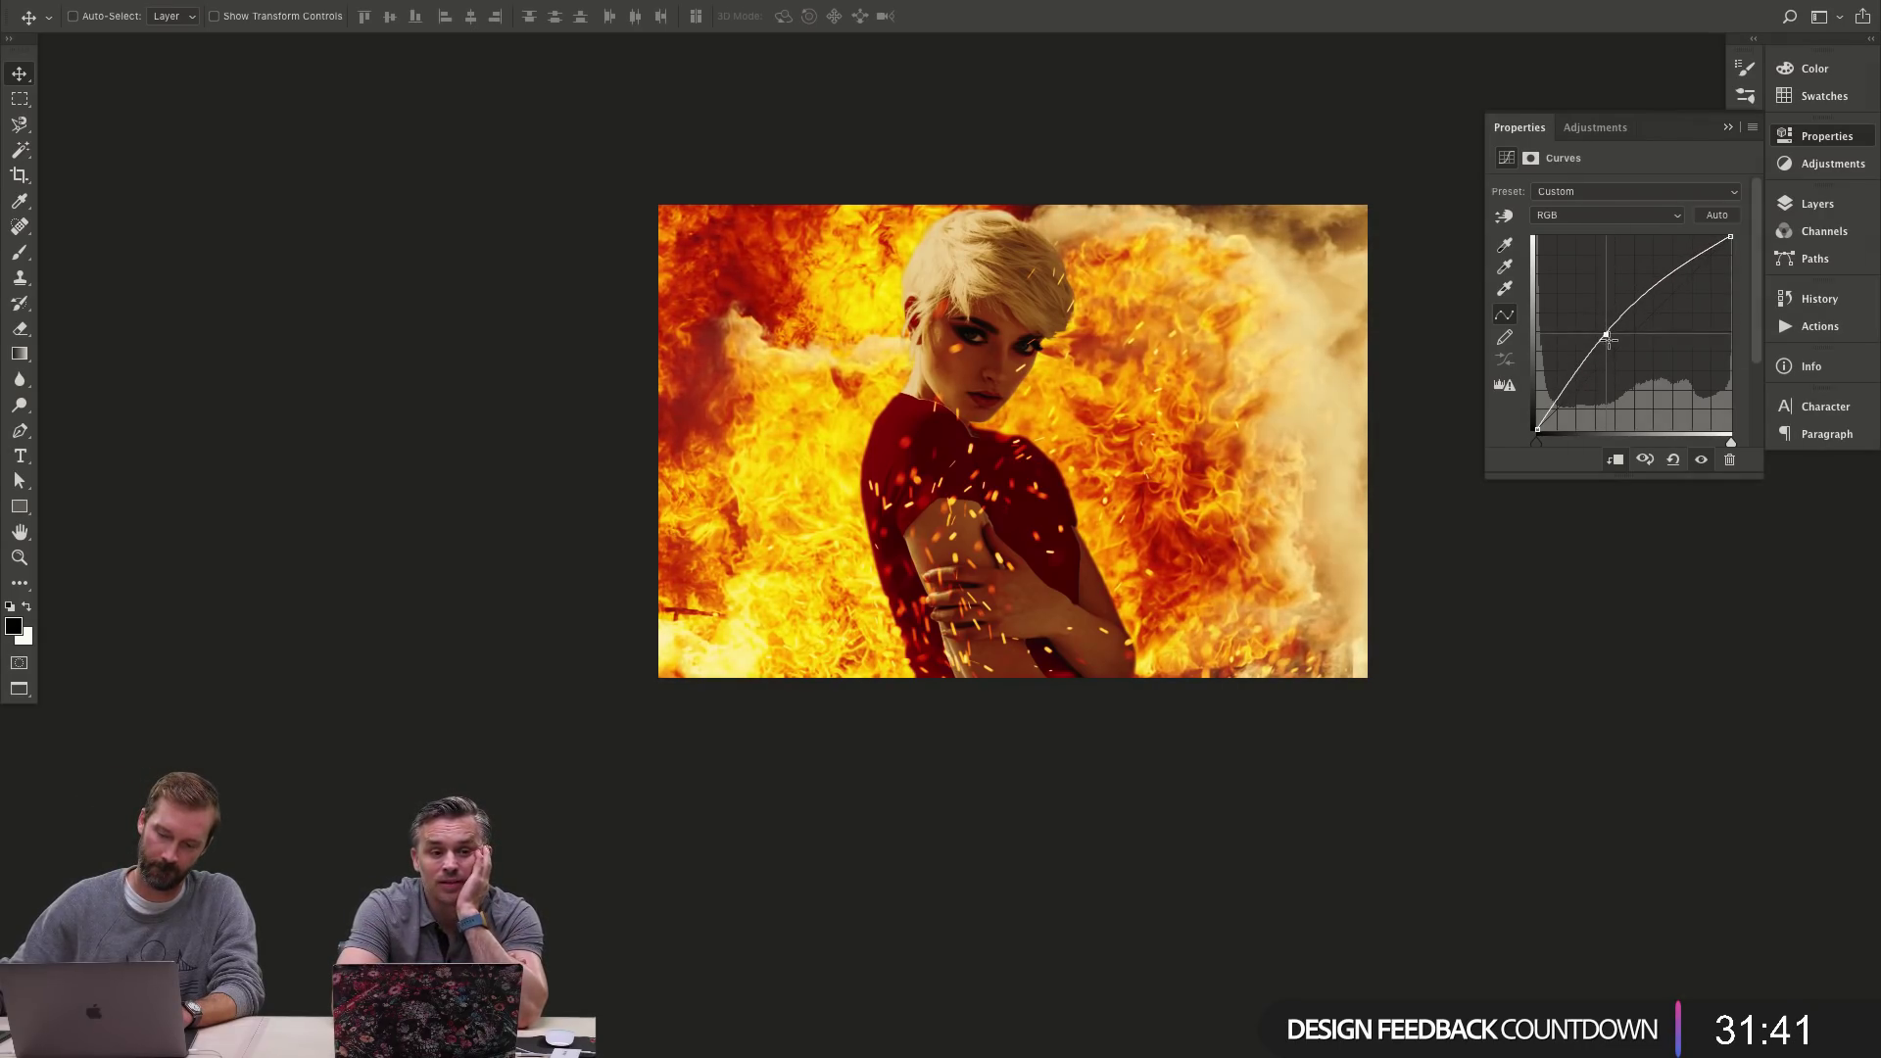
left_click(1822, 203)
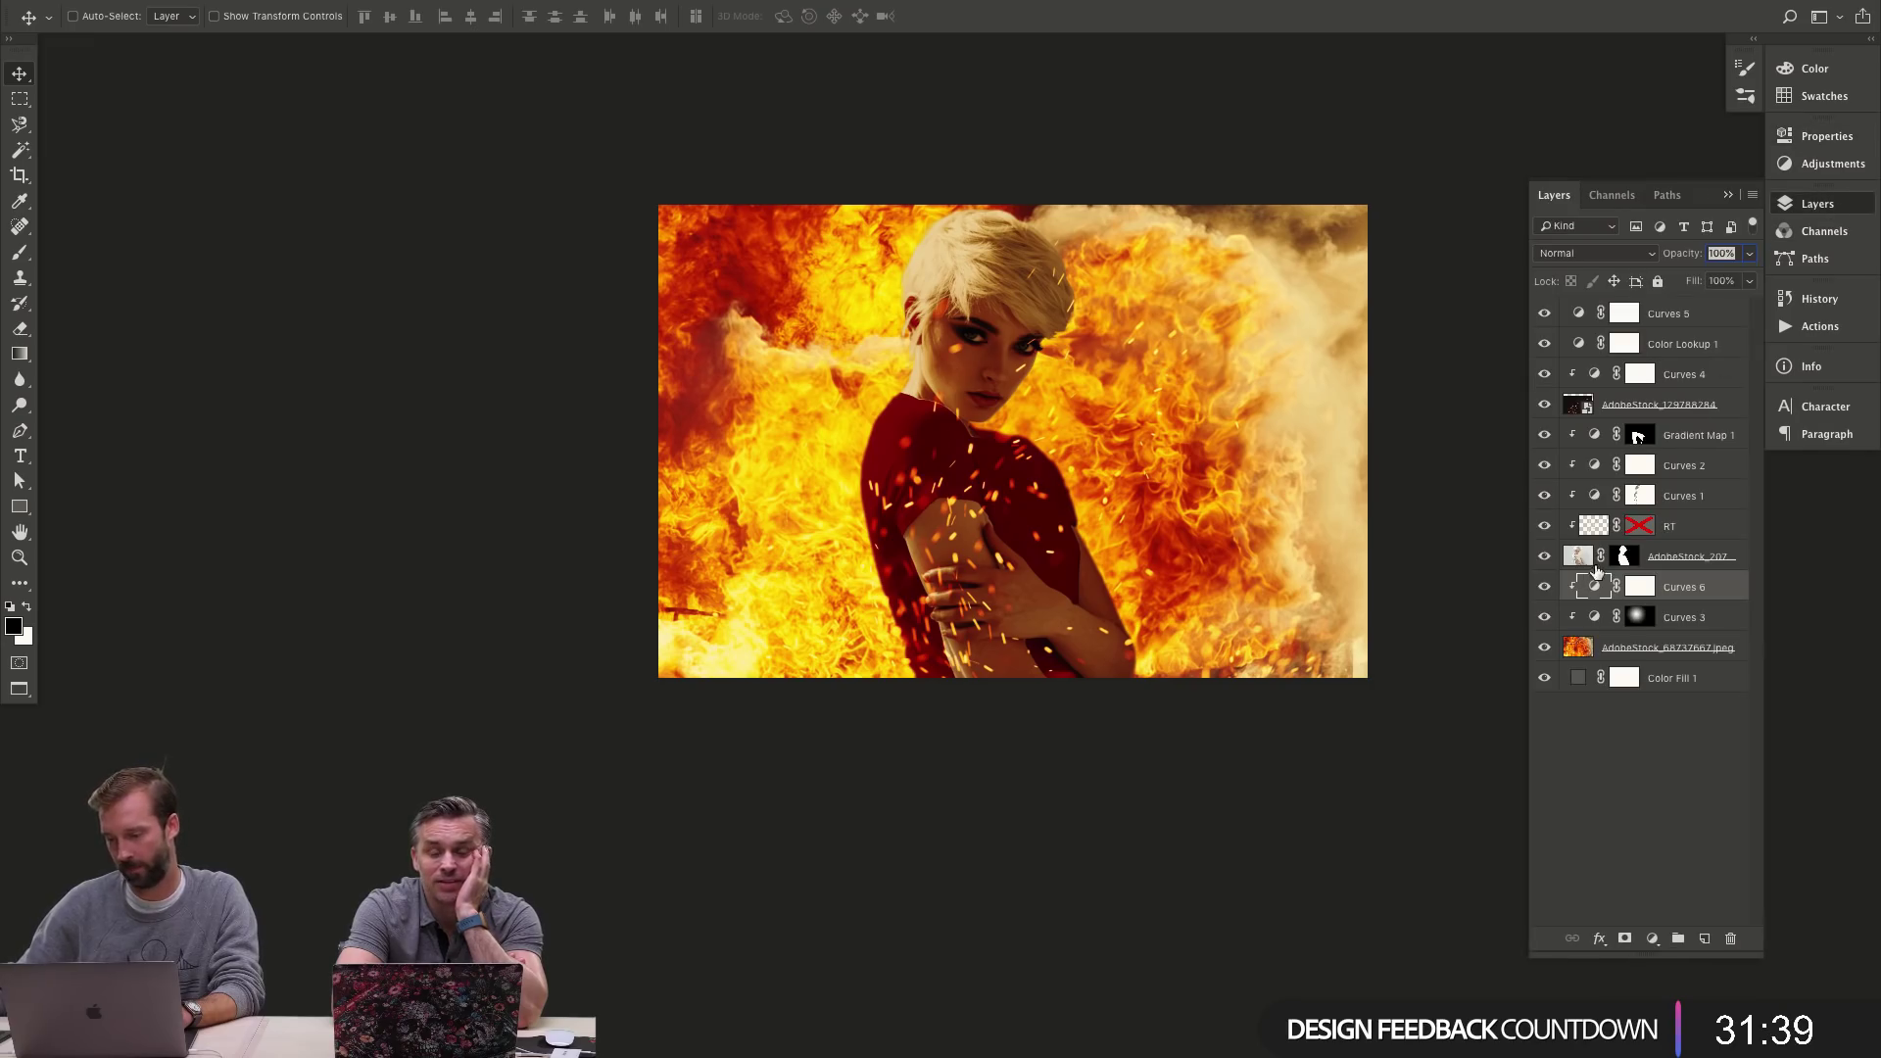
- Hide the Curves 6 adjustment and try to add a new adjustment layer above Curves 5
left_click(1545, 587)
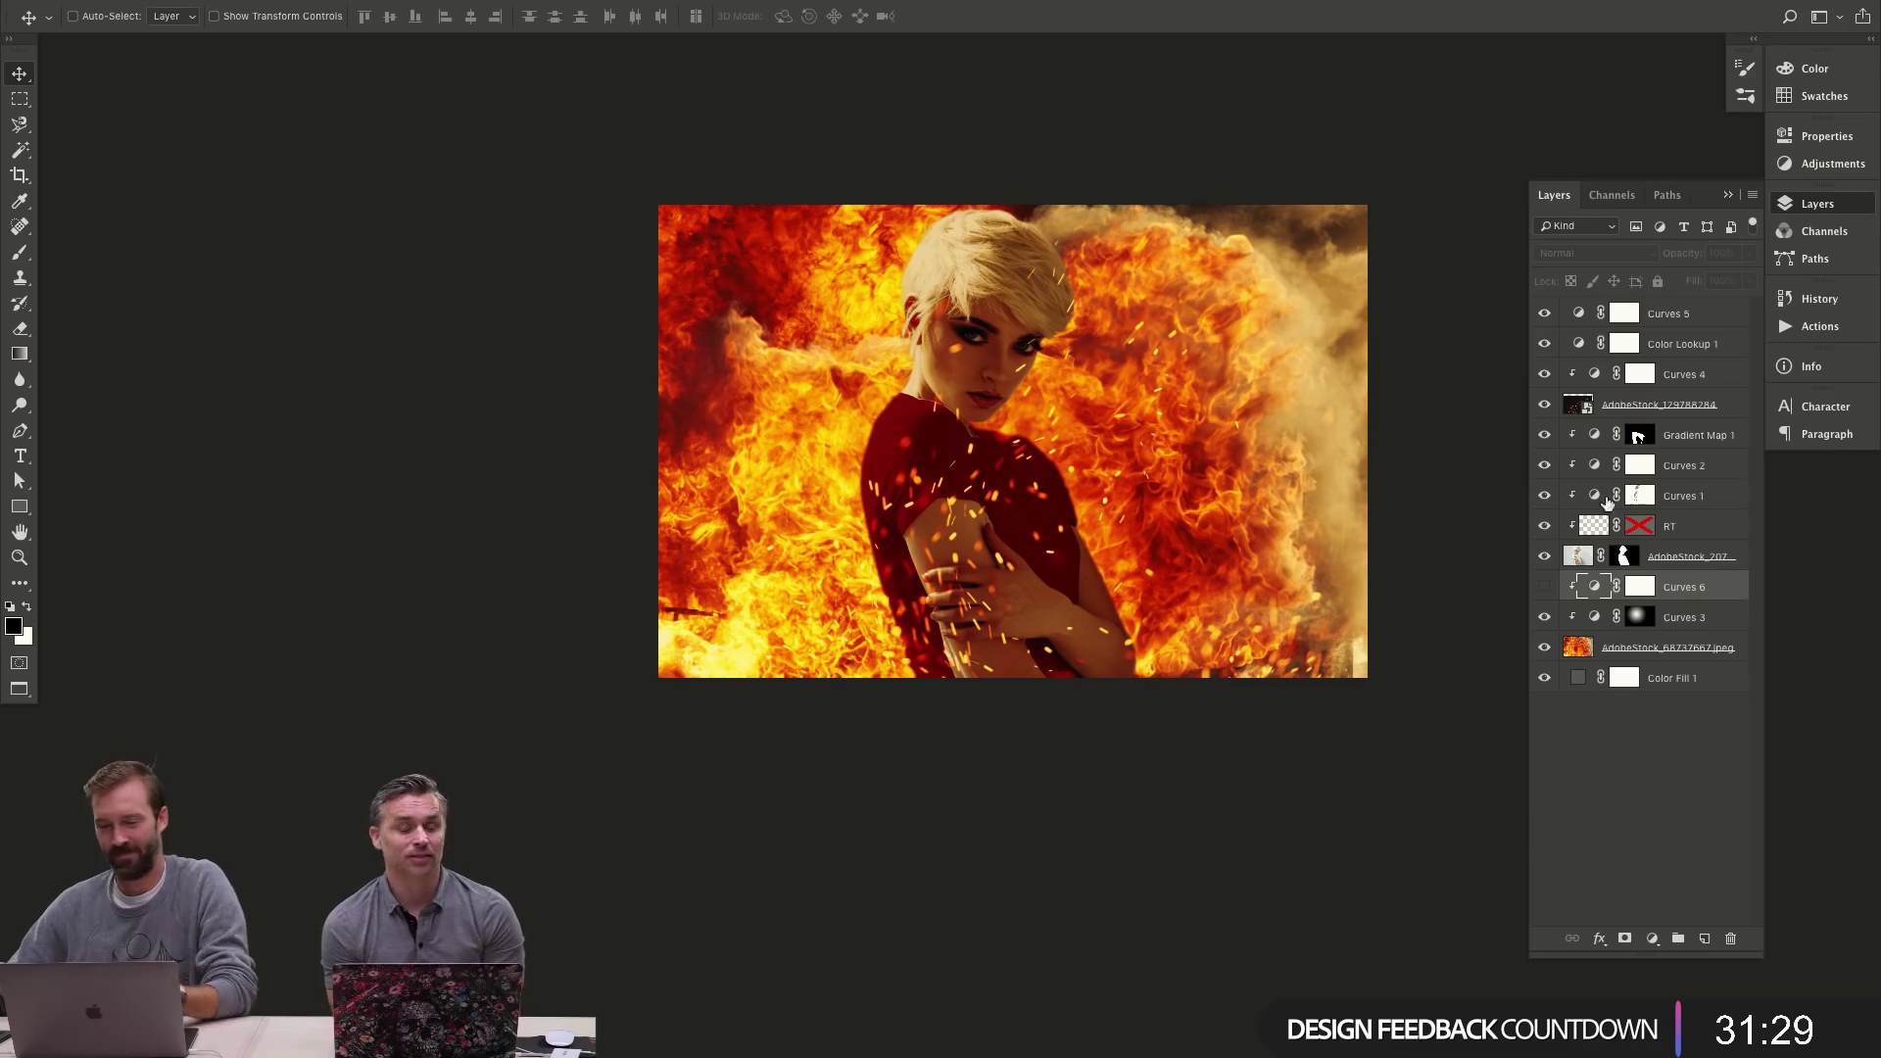
left_click(1701, 316)
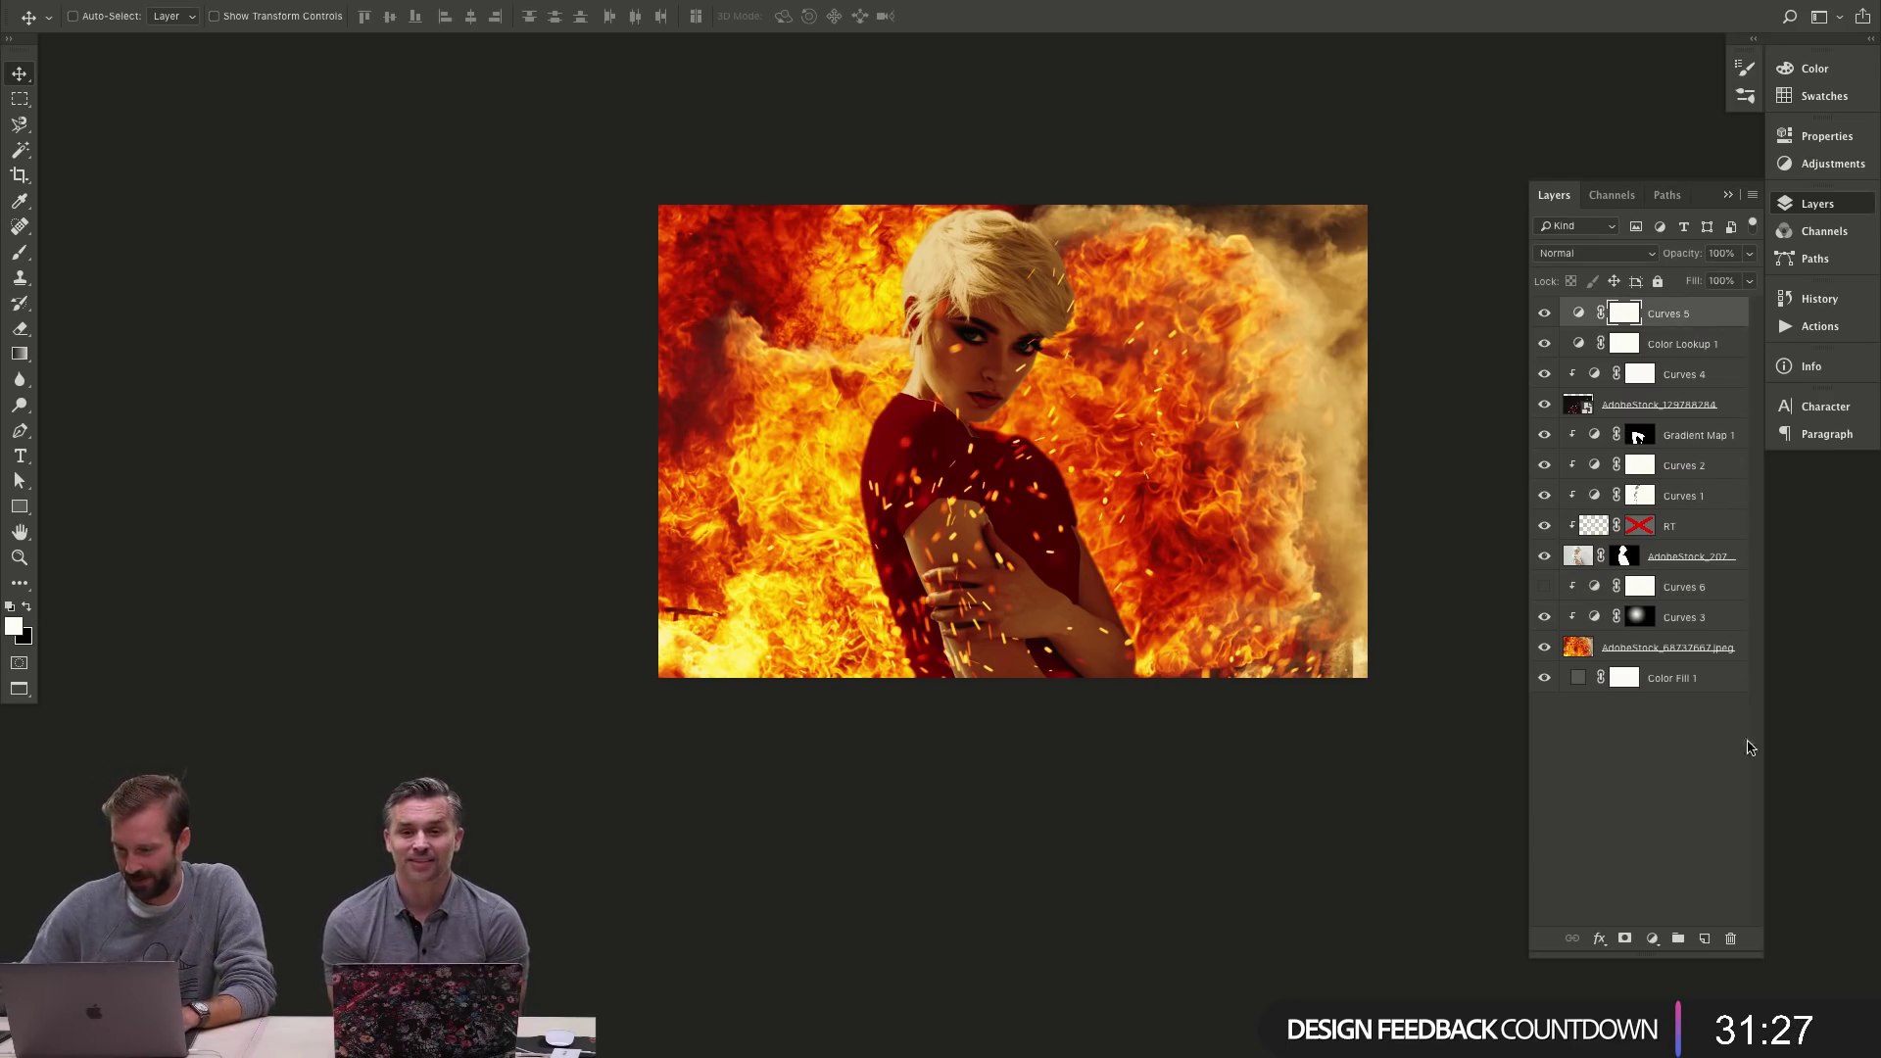
key("x")
left_click(1653, 940)
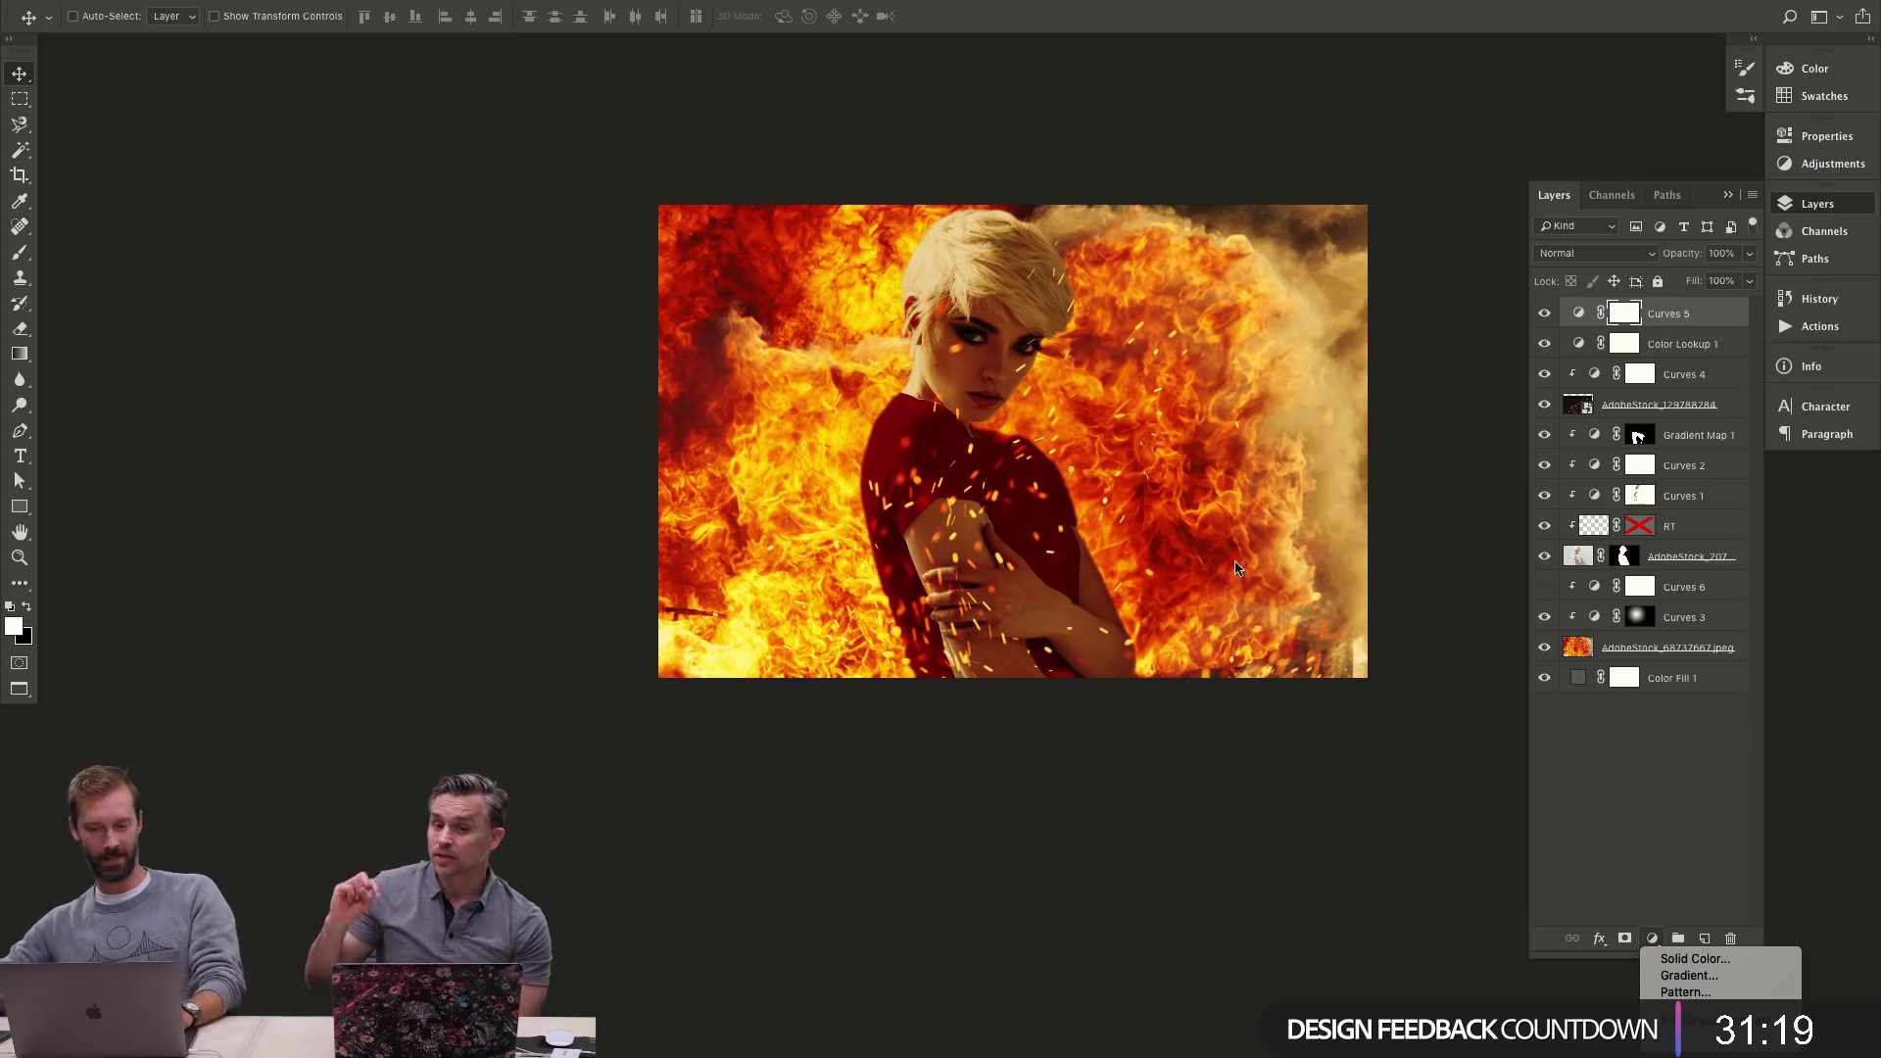
key("Escape")
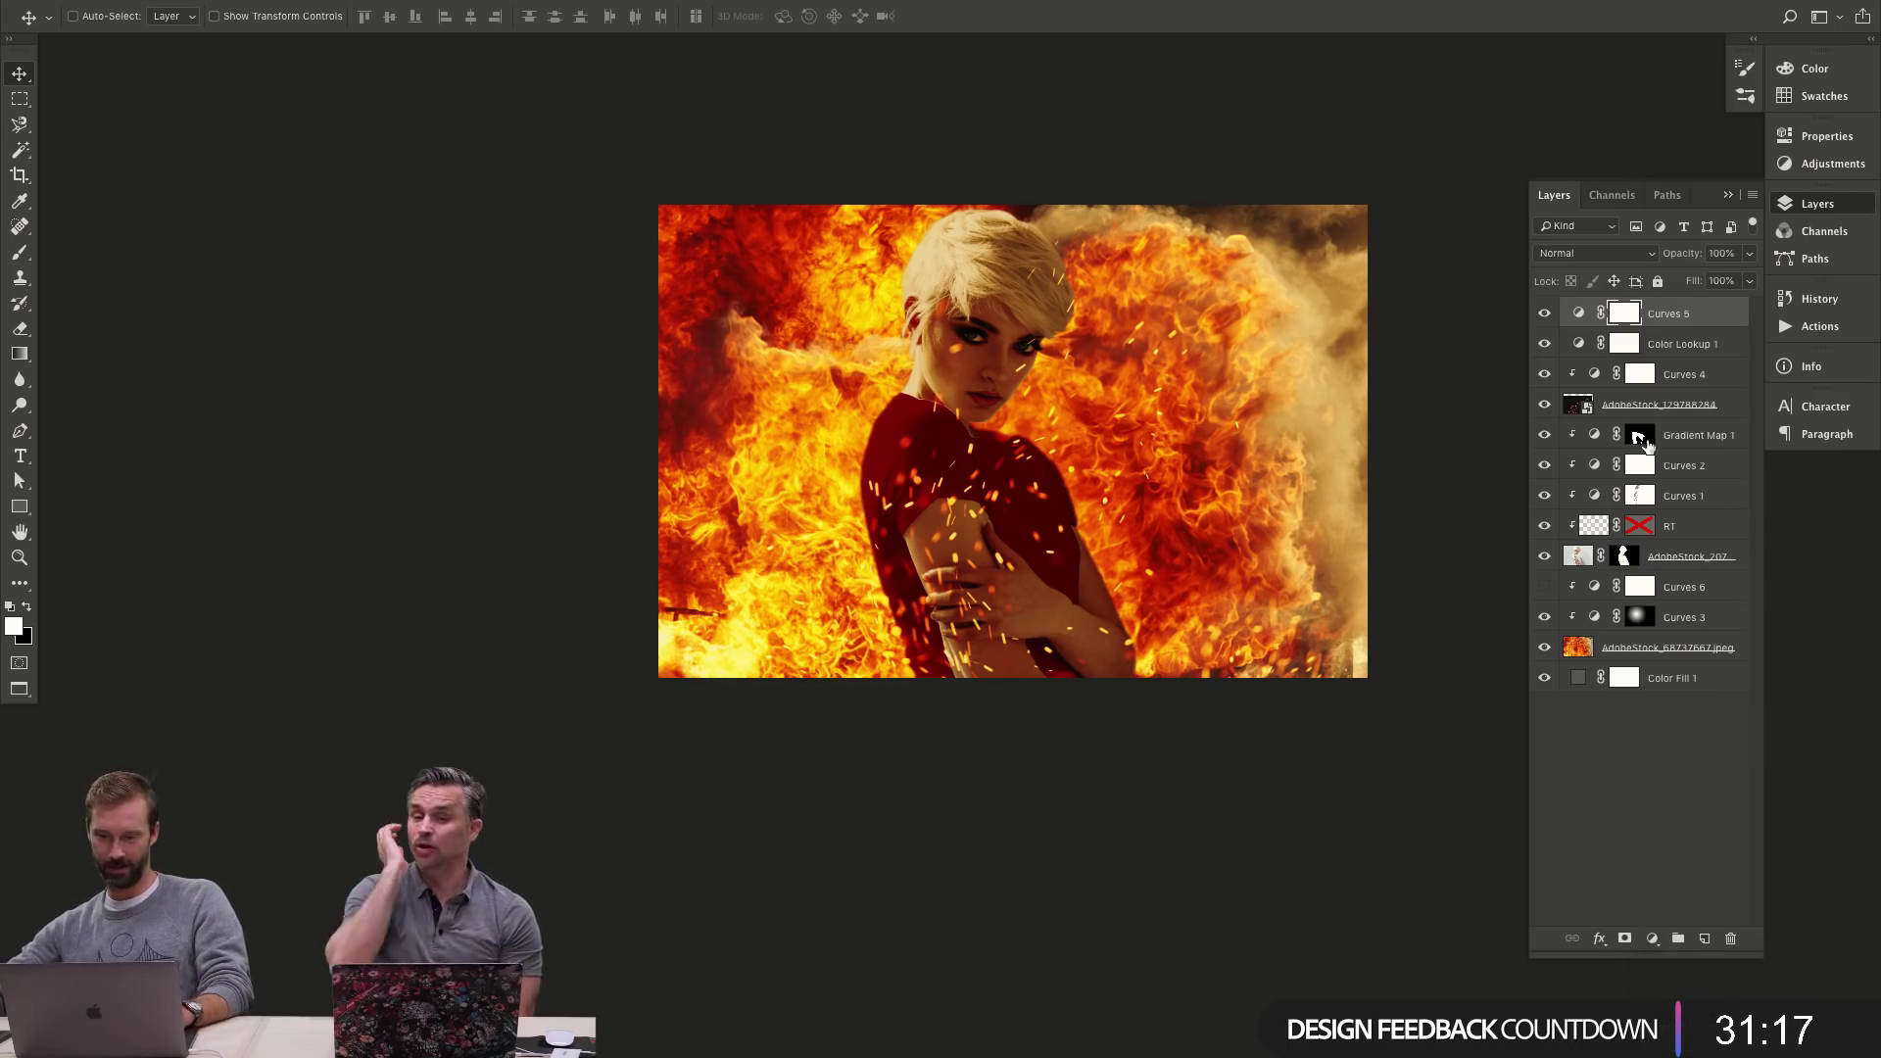
- Compare the image with and without the Curves 5 adjustment
key("ctrl")
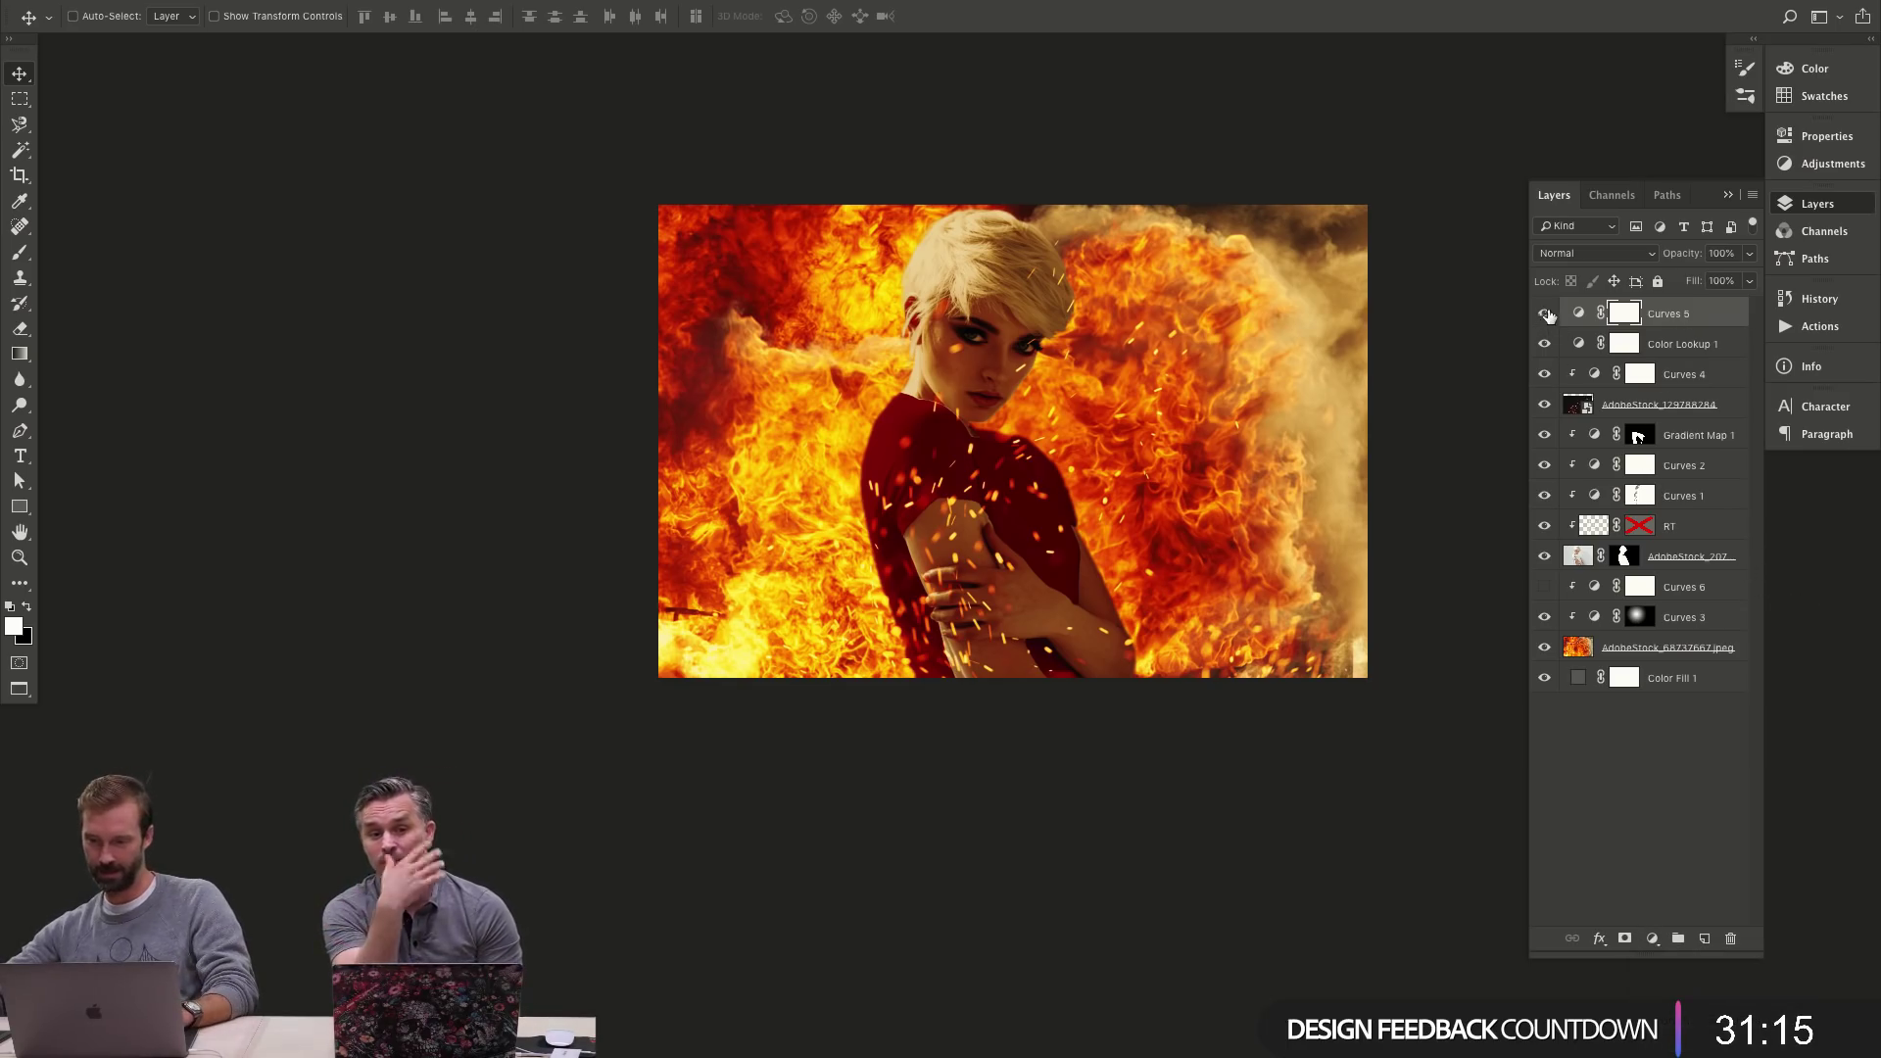
left_click(1545, 313)
left_click(1545, 313)
left_click(1578, 314)
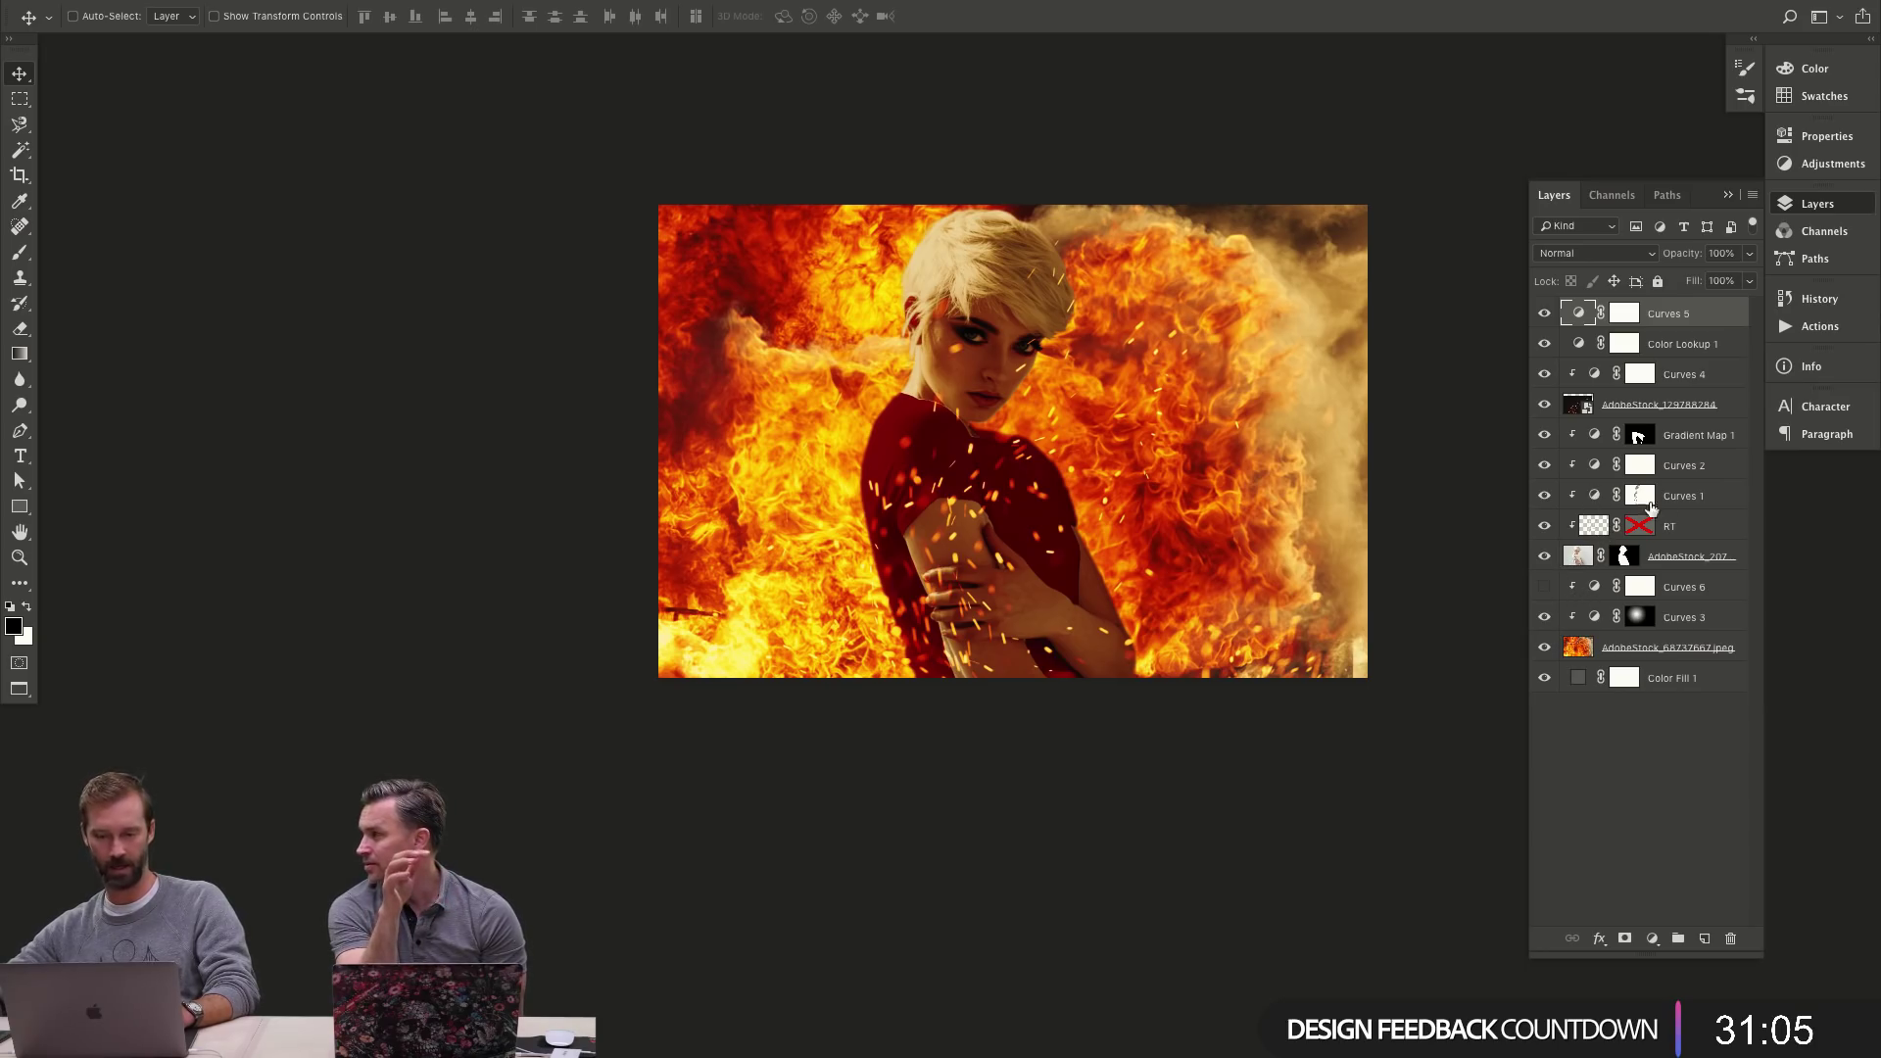
- Compare the shirt with and without its red Gradient Map 1, and delete that adjustment layer
left_click(1544, 440)
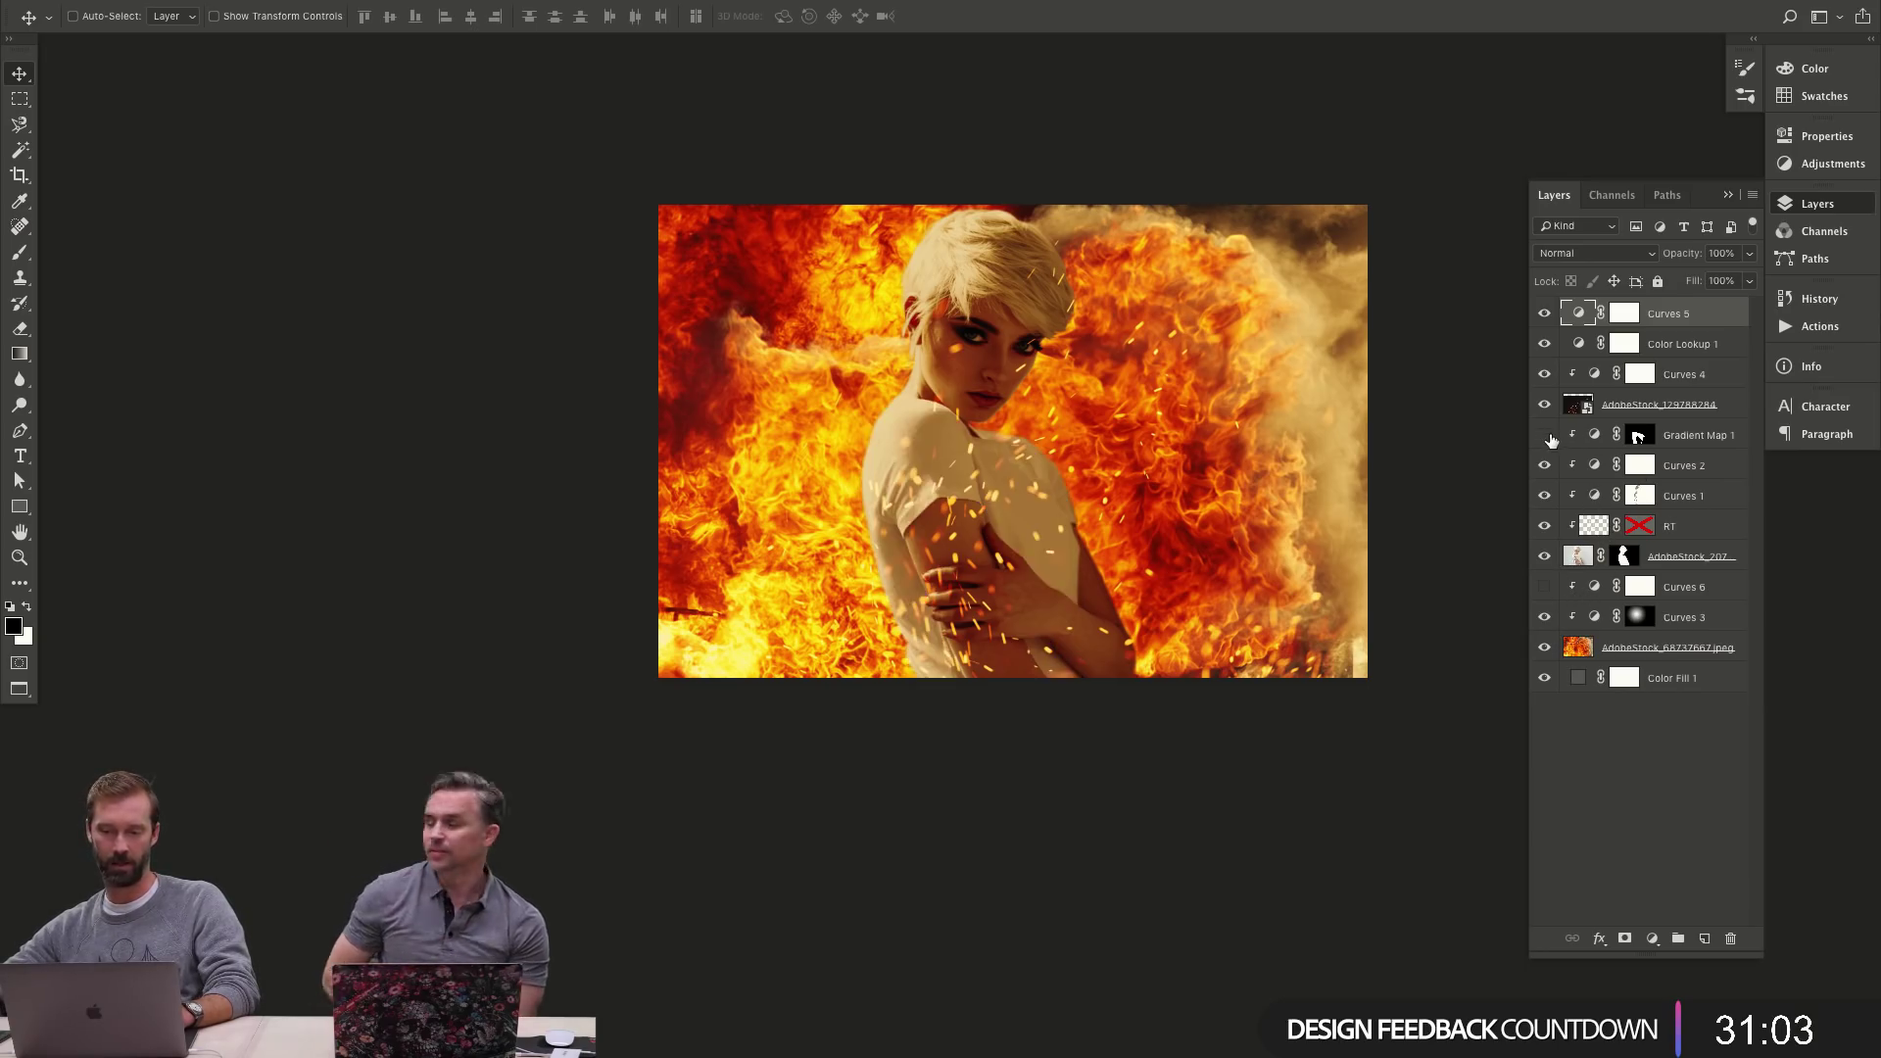
left_click(1545, 440)
left_click(1546, 439)
left_click(1546, 438)
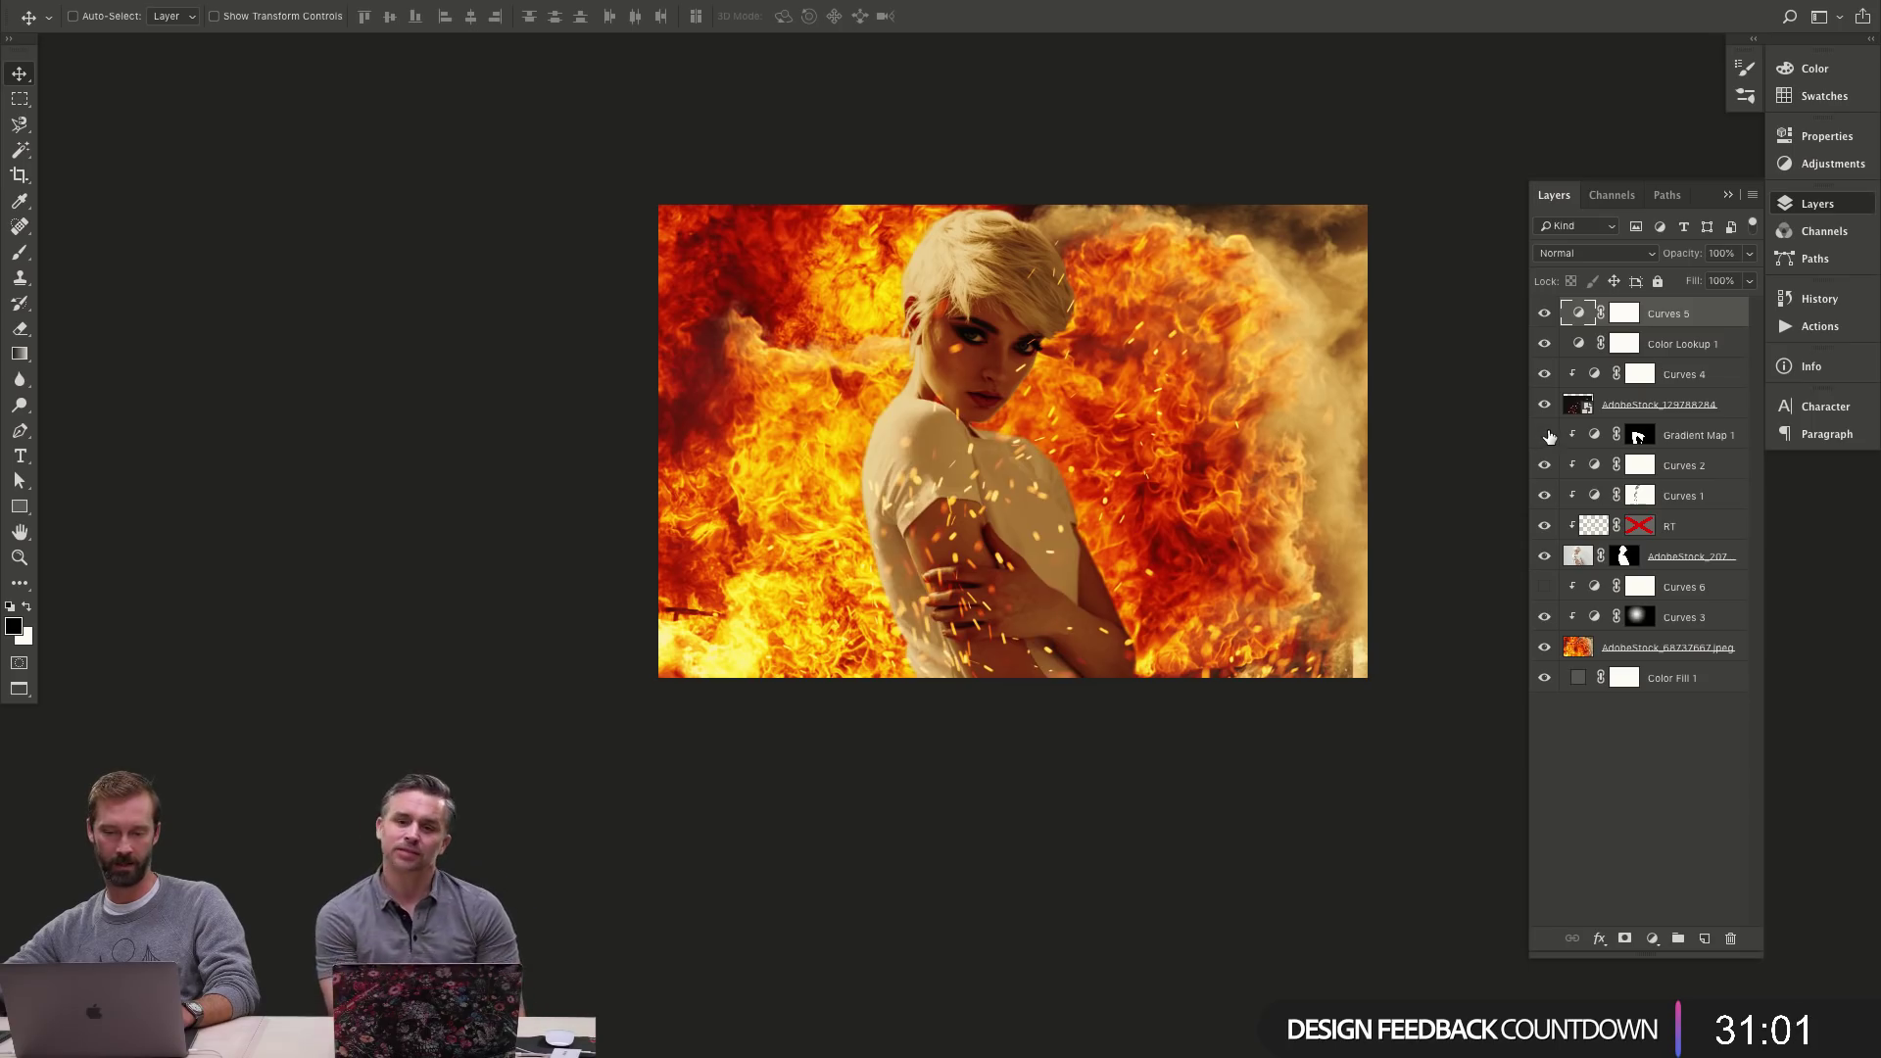
left_click(1700, 432)
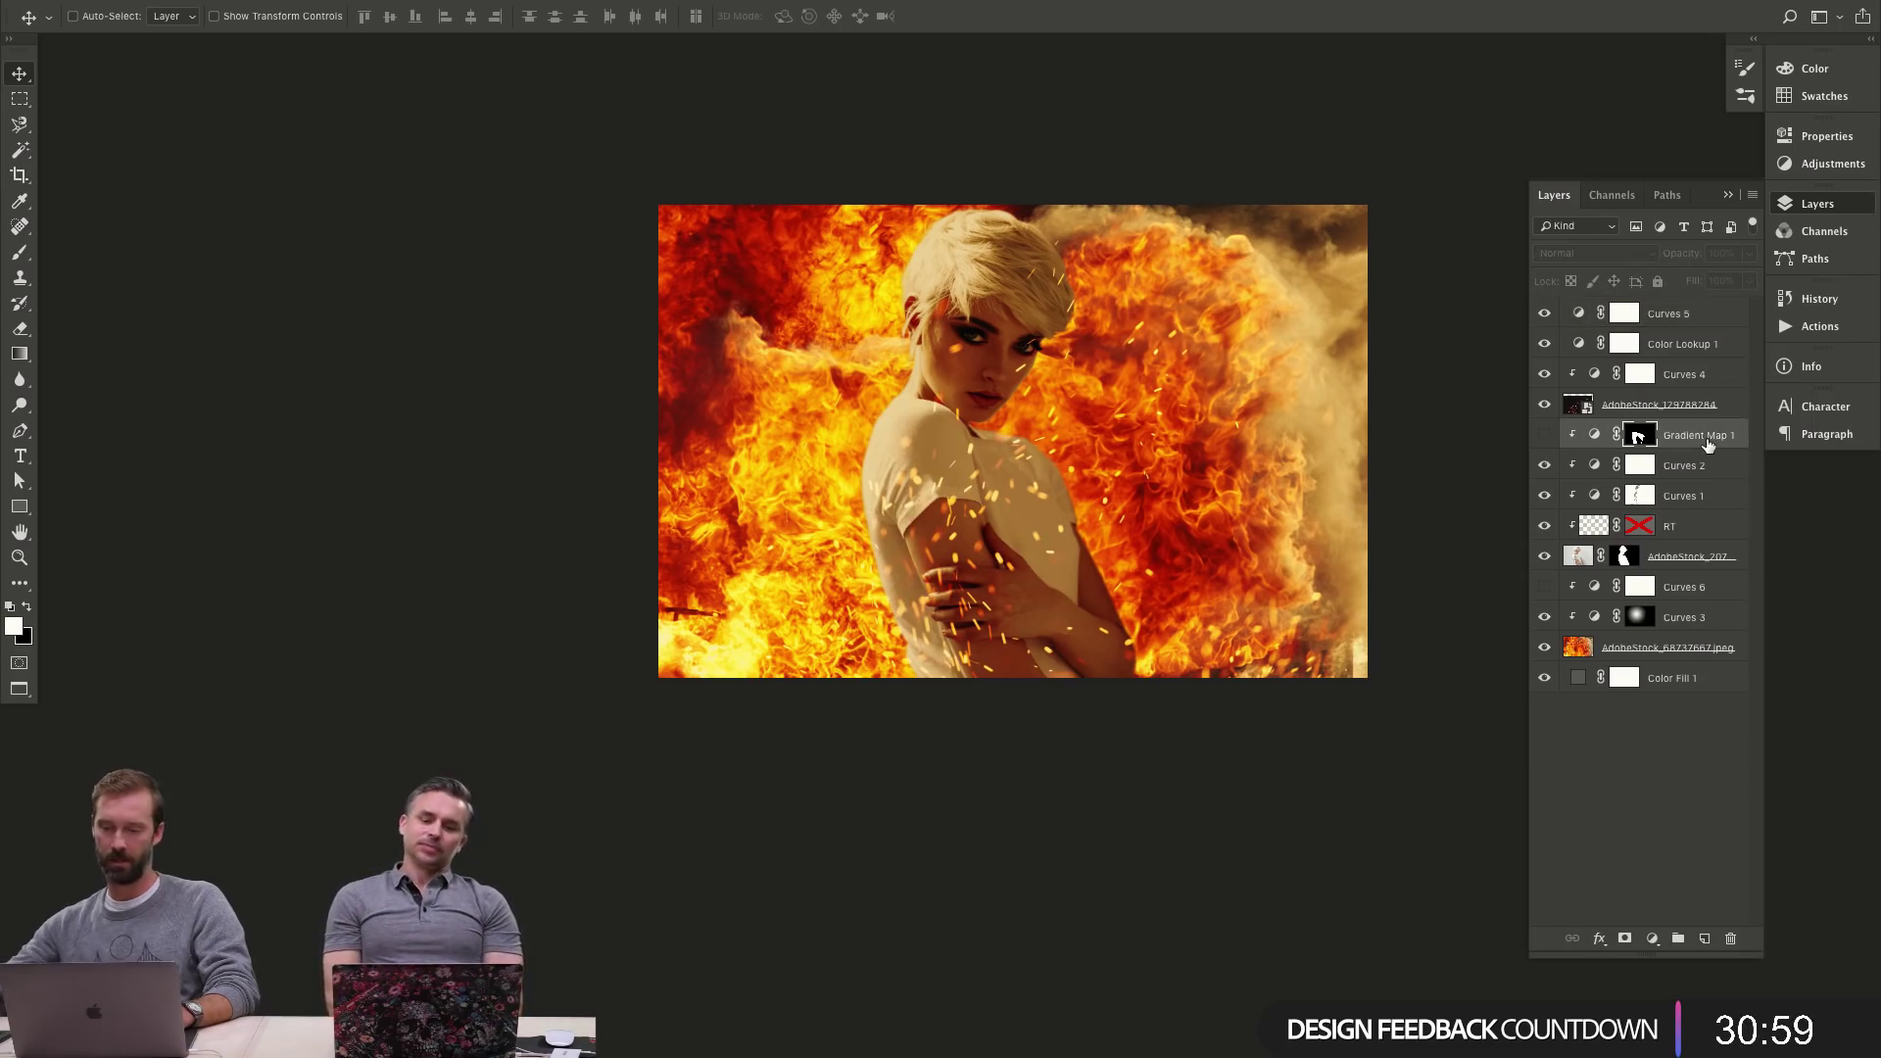
key("Delete")
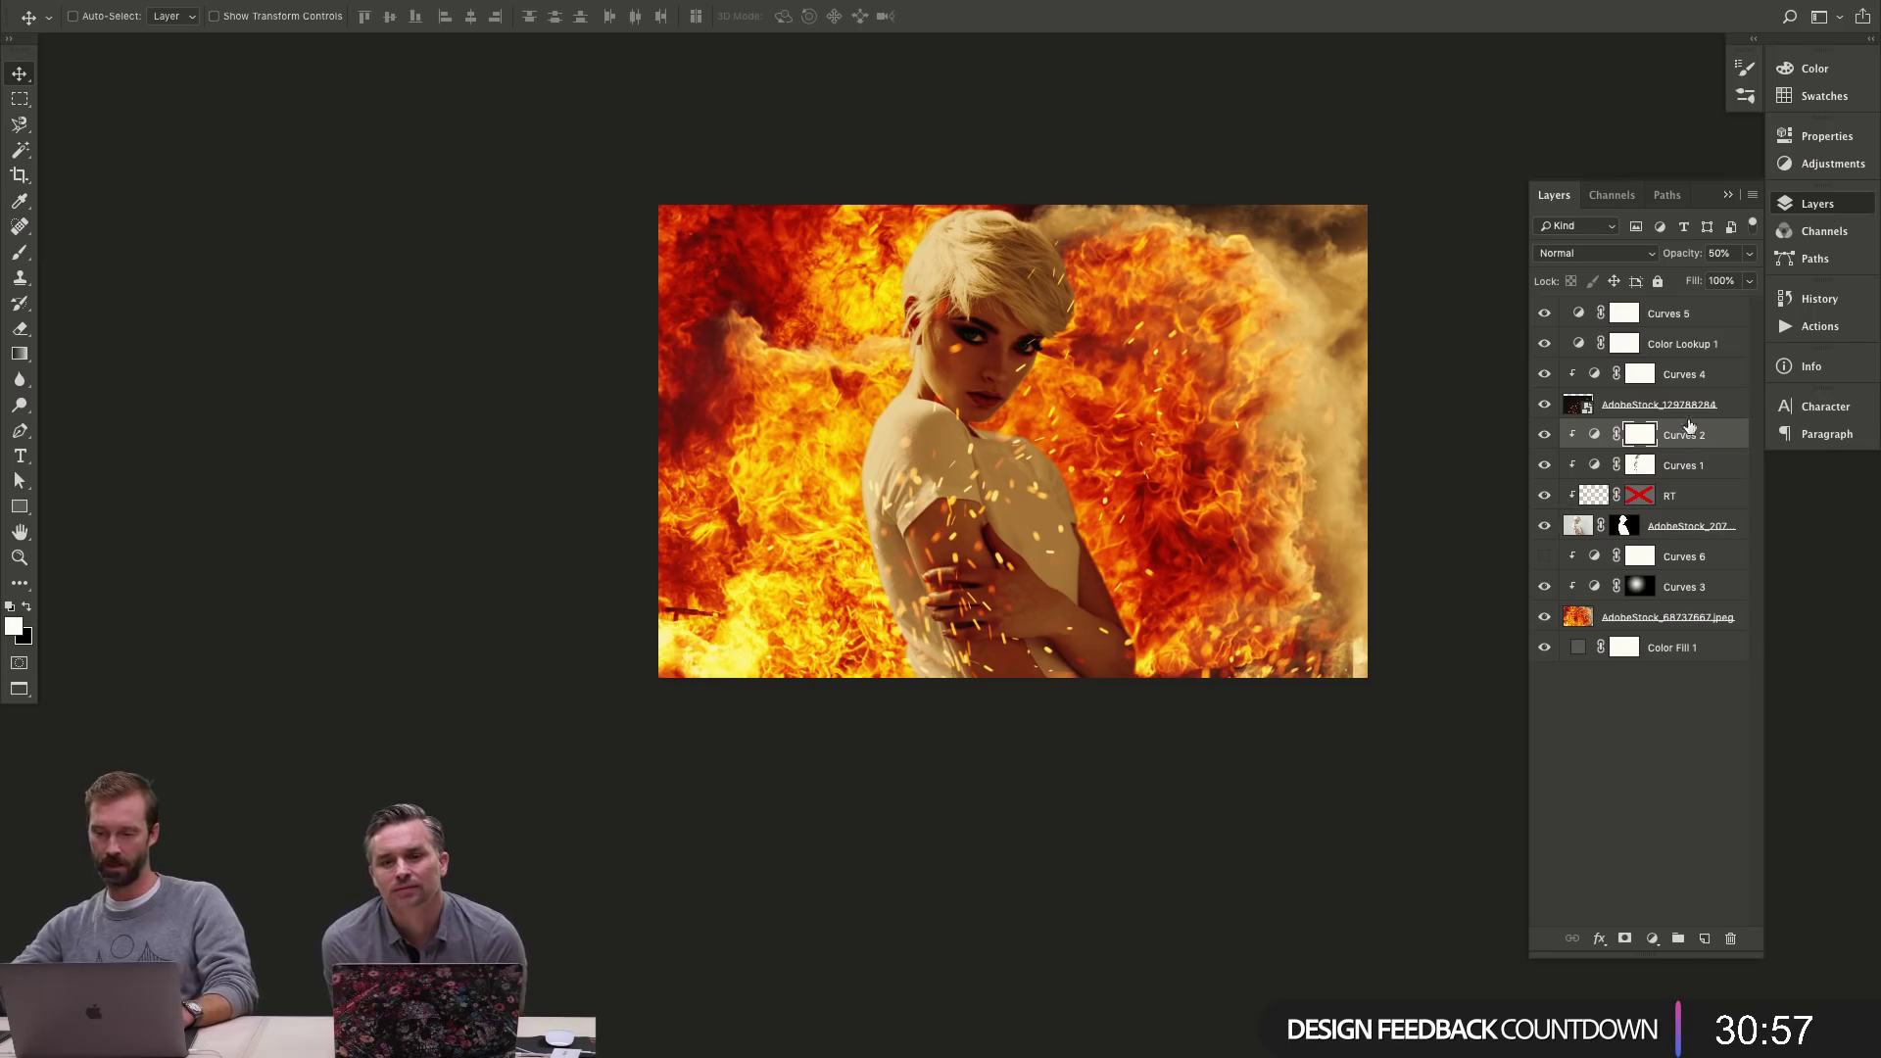
- Raise the shadow and midtone points of the Curves 2 RGB curve to brighten the woman further
left_click(1547, 437)
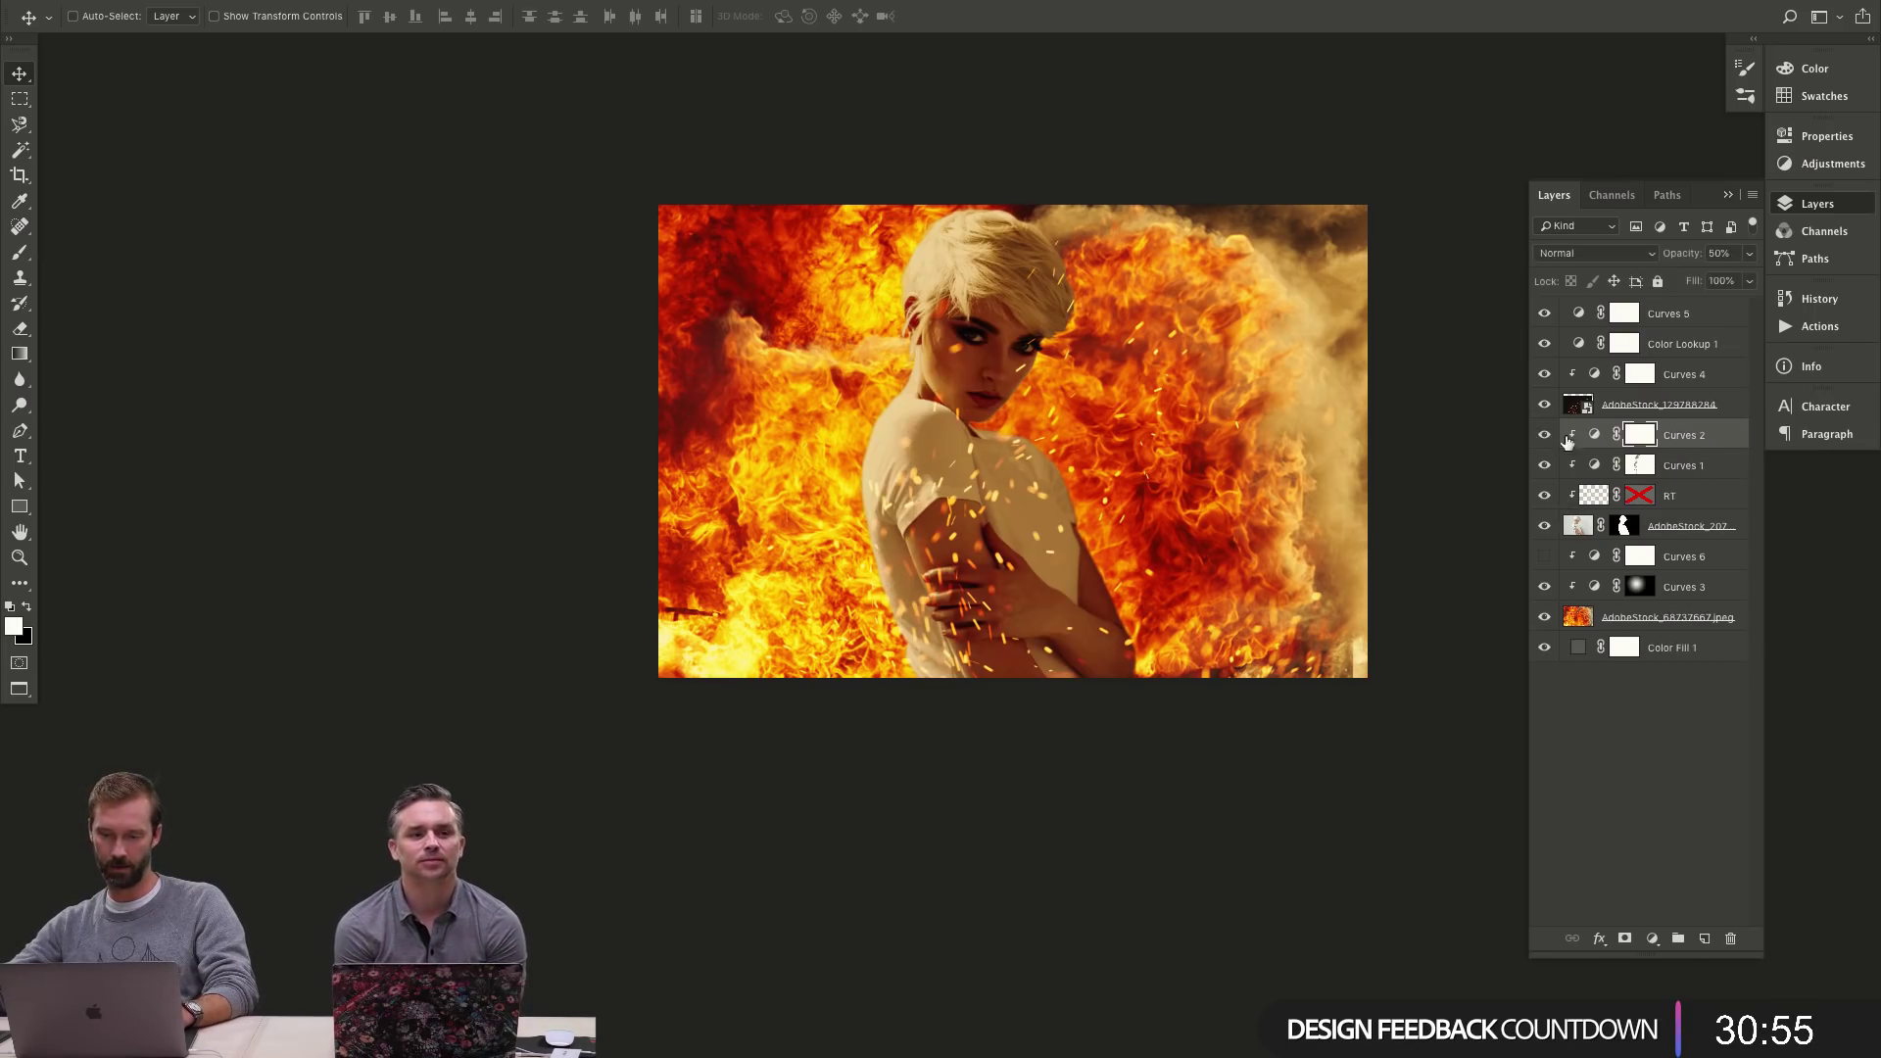
double_click(1594, 434)
left_click_drag(1619, 313, 1608, 294)
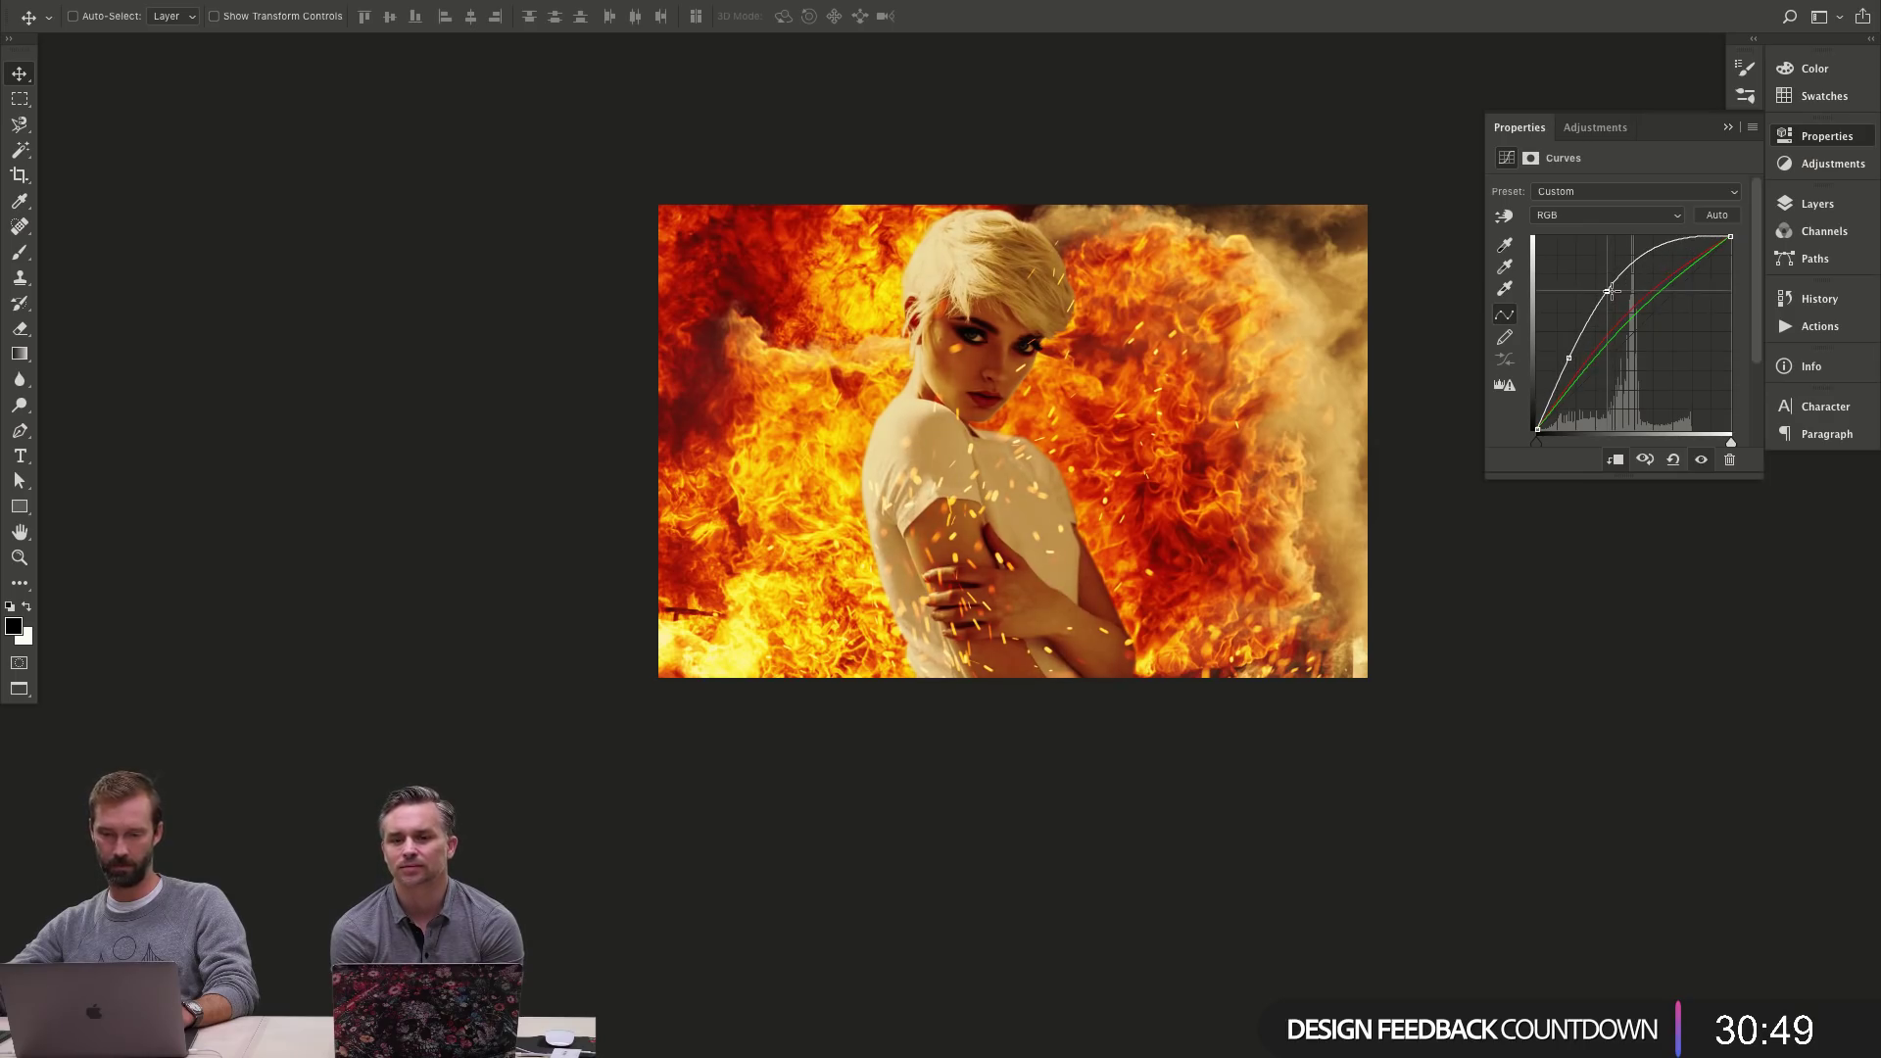
left_click_drag(1568, 361, 1563, 354)
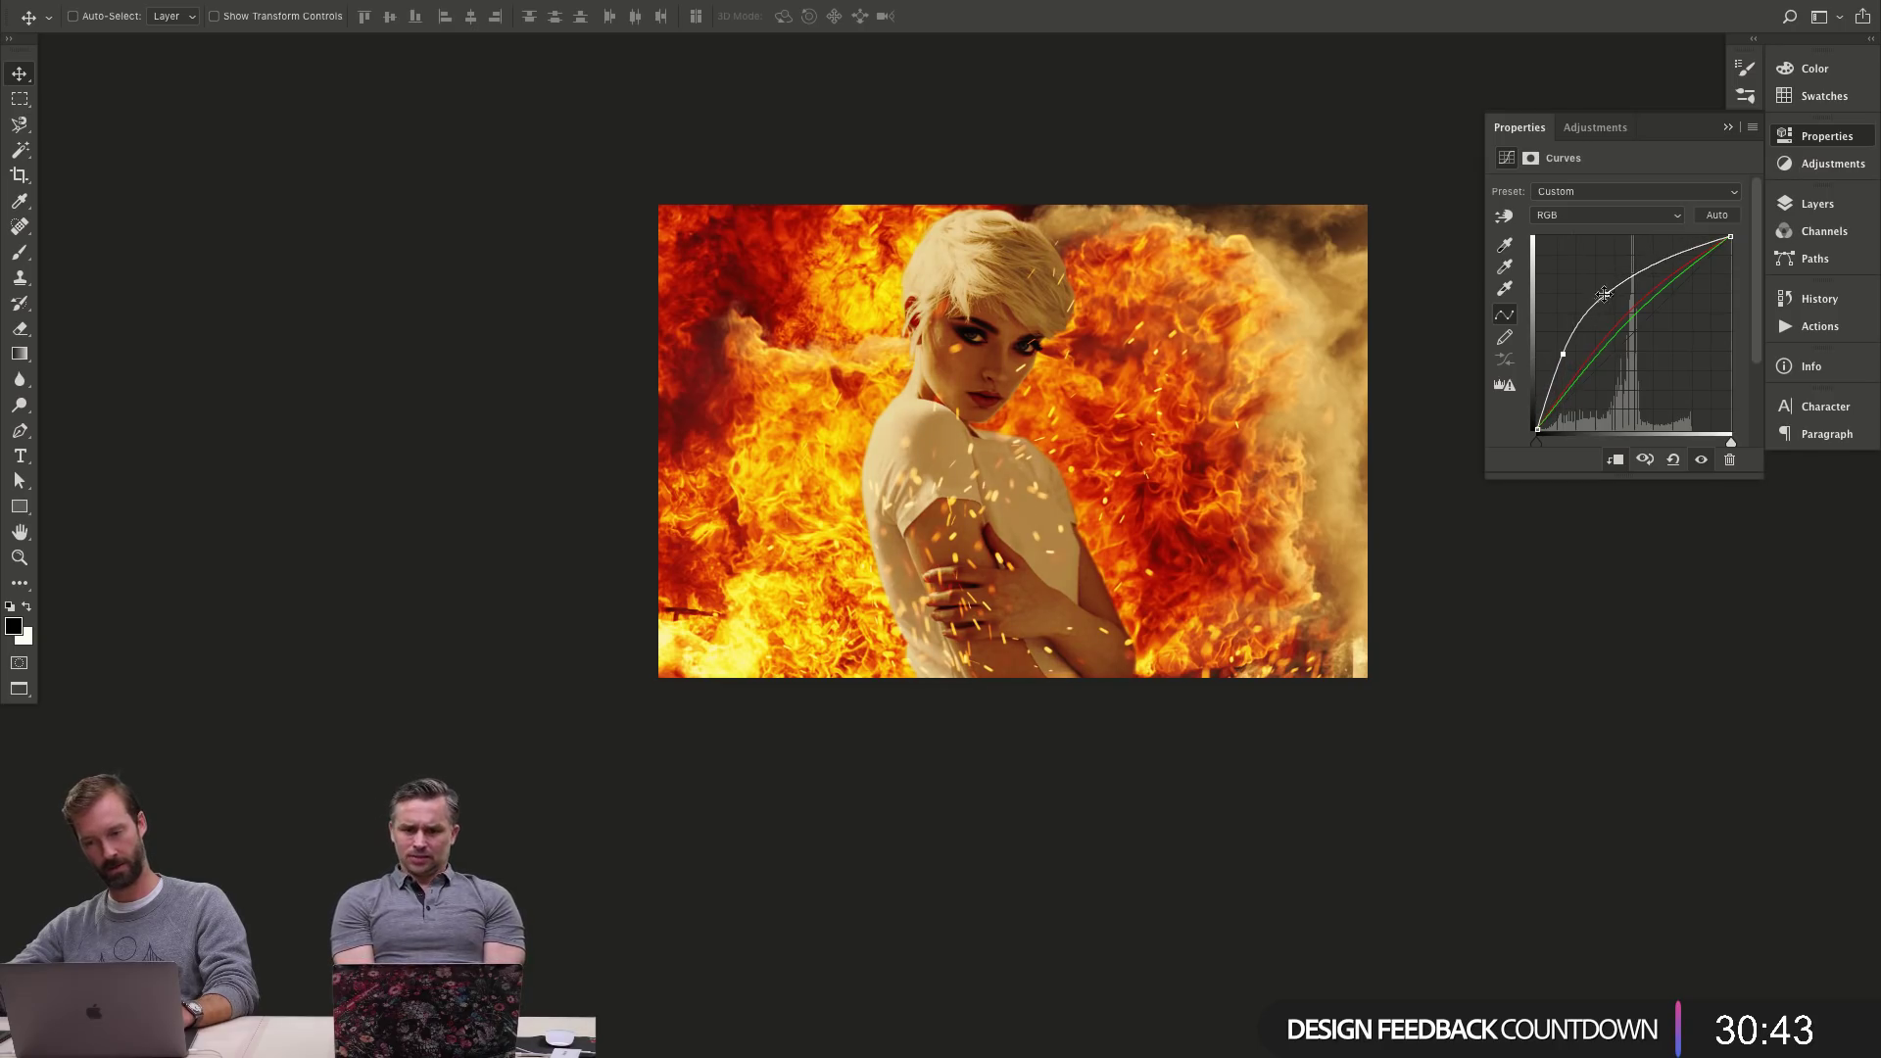
left_click_drag(1607, 294, 1608, 288)
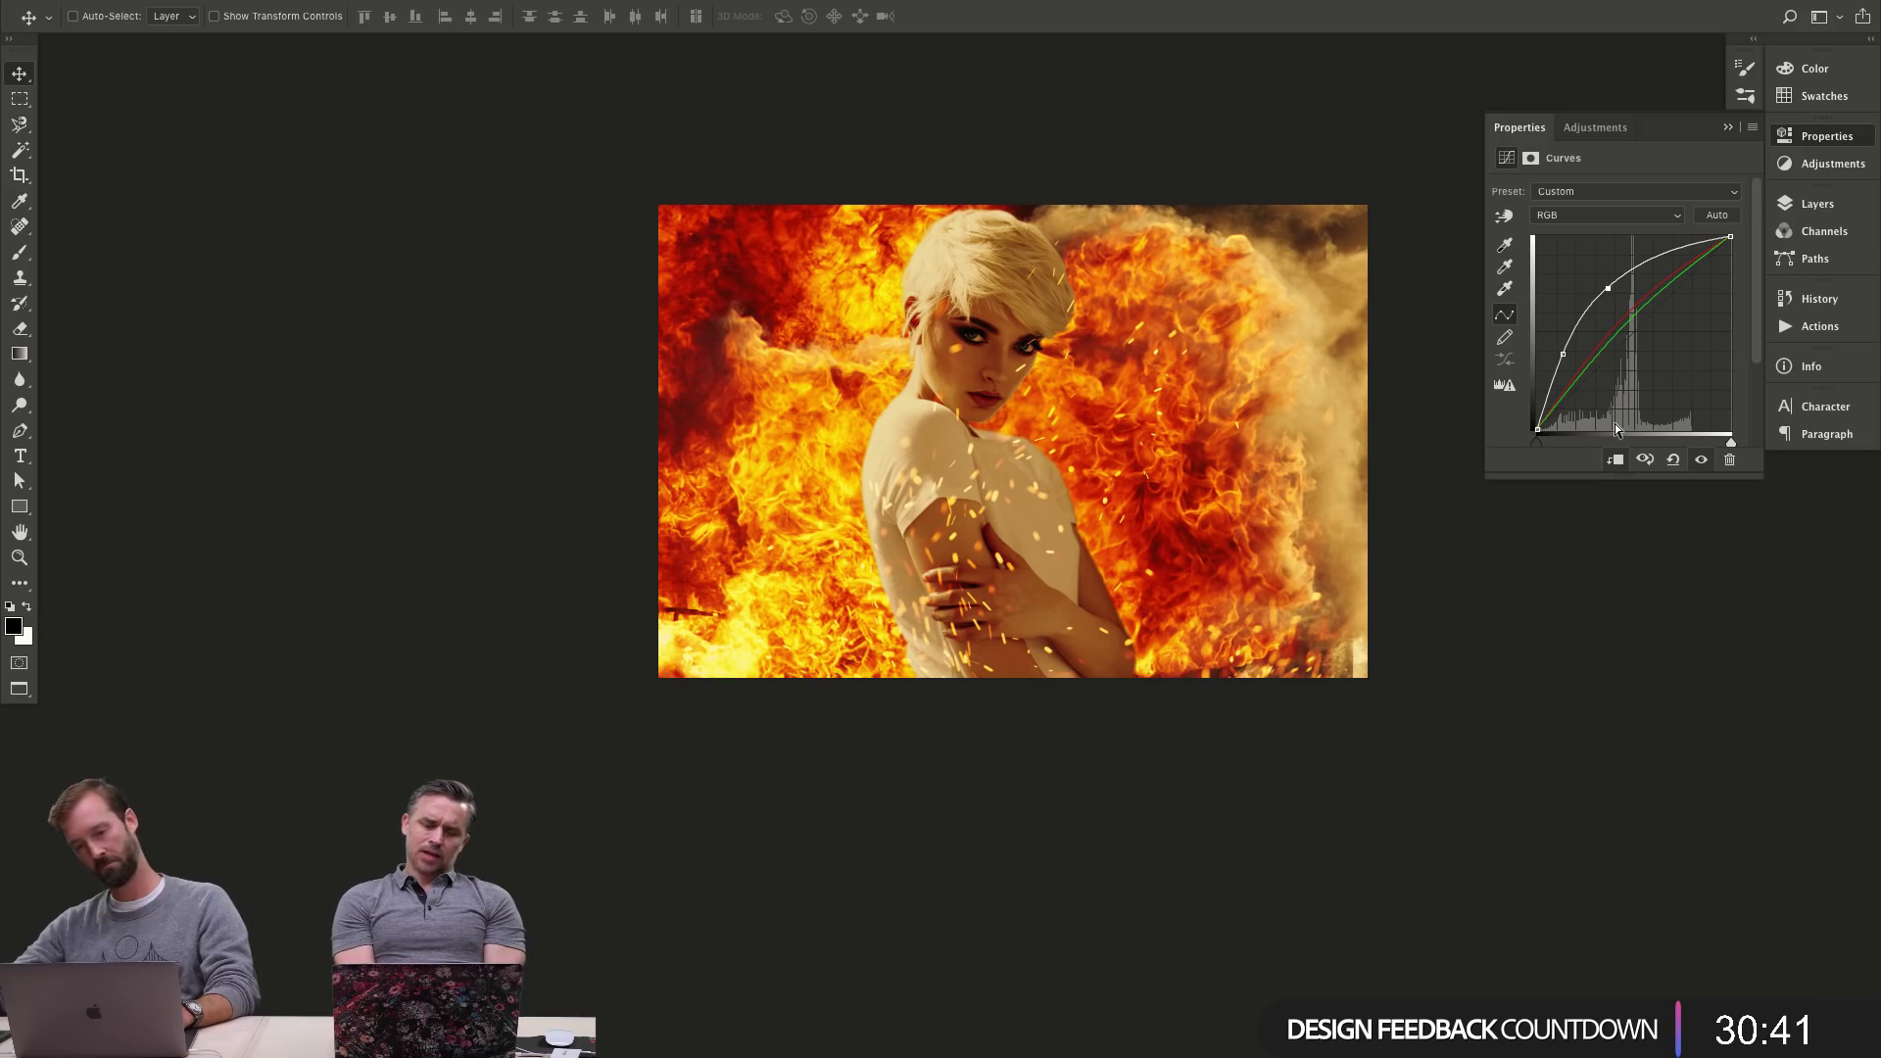
- Show Curves 6 again, lift the black point of its RGB curve and raise the midtones to lighten the fire background
left_click(1820, 204)
left_click(1639, 555)
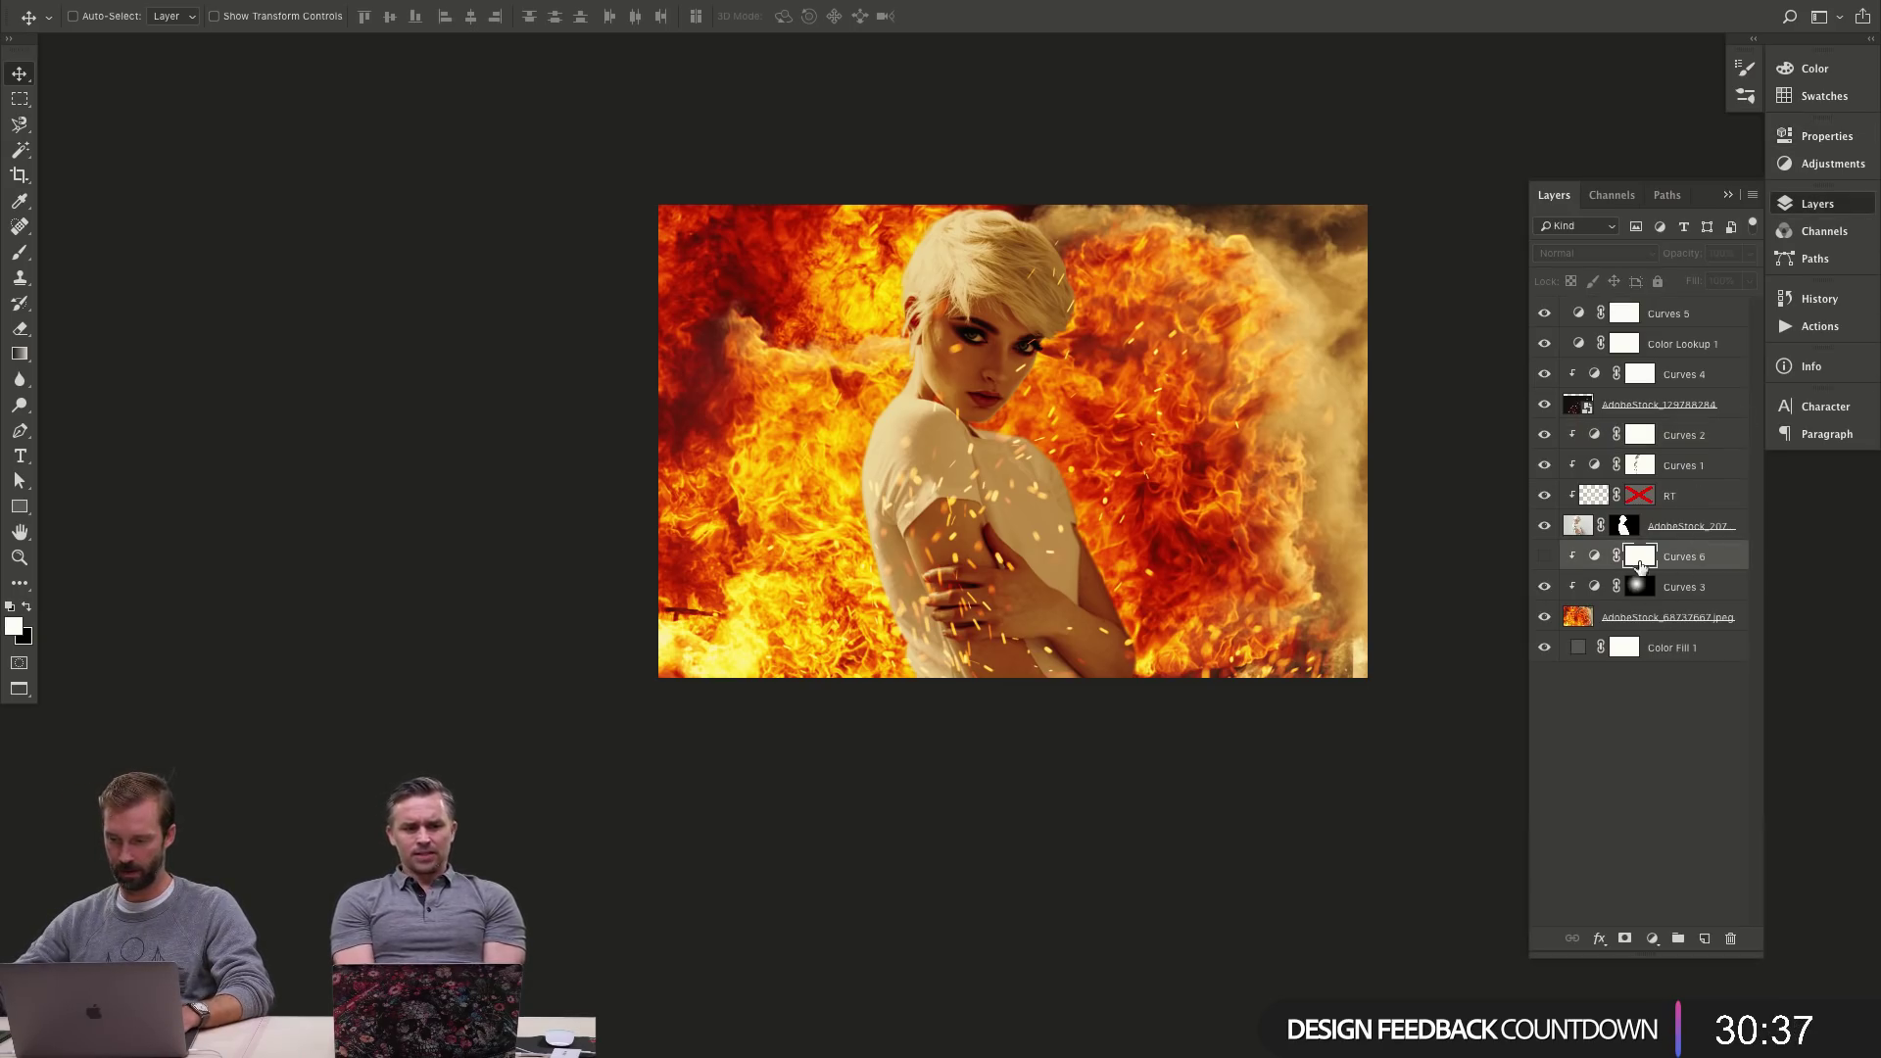
left_click(1544, 556)
double_click(1594, 556)
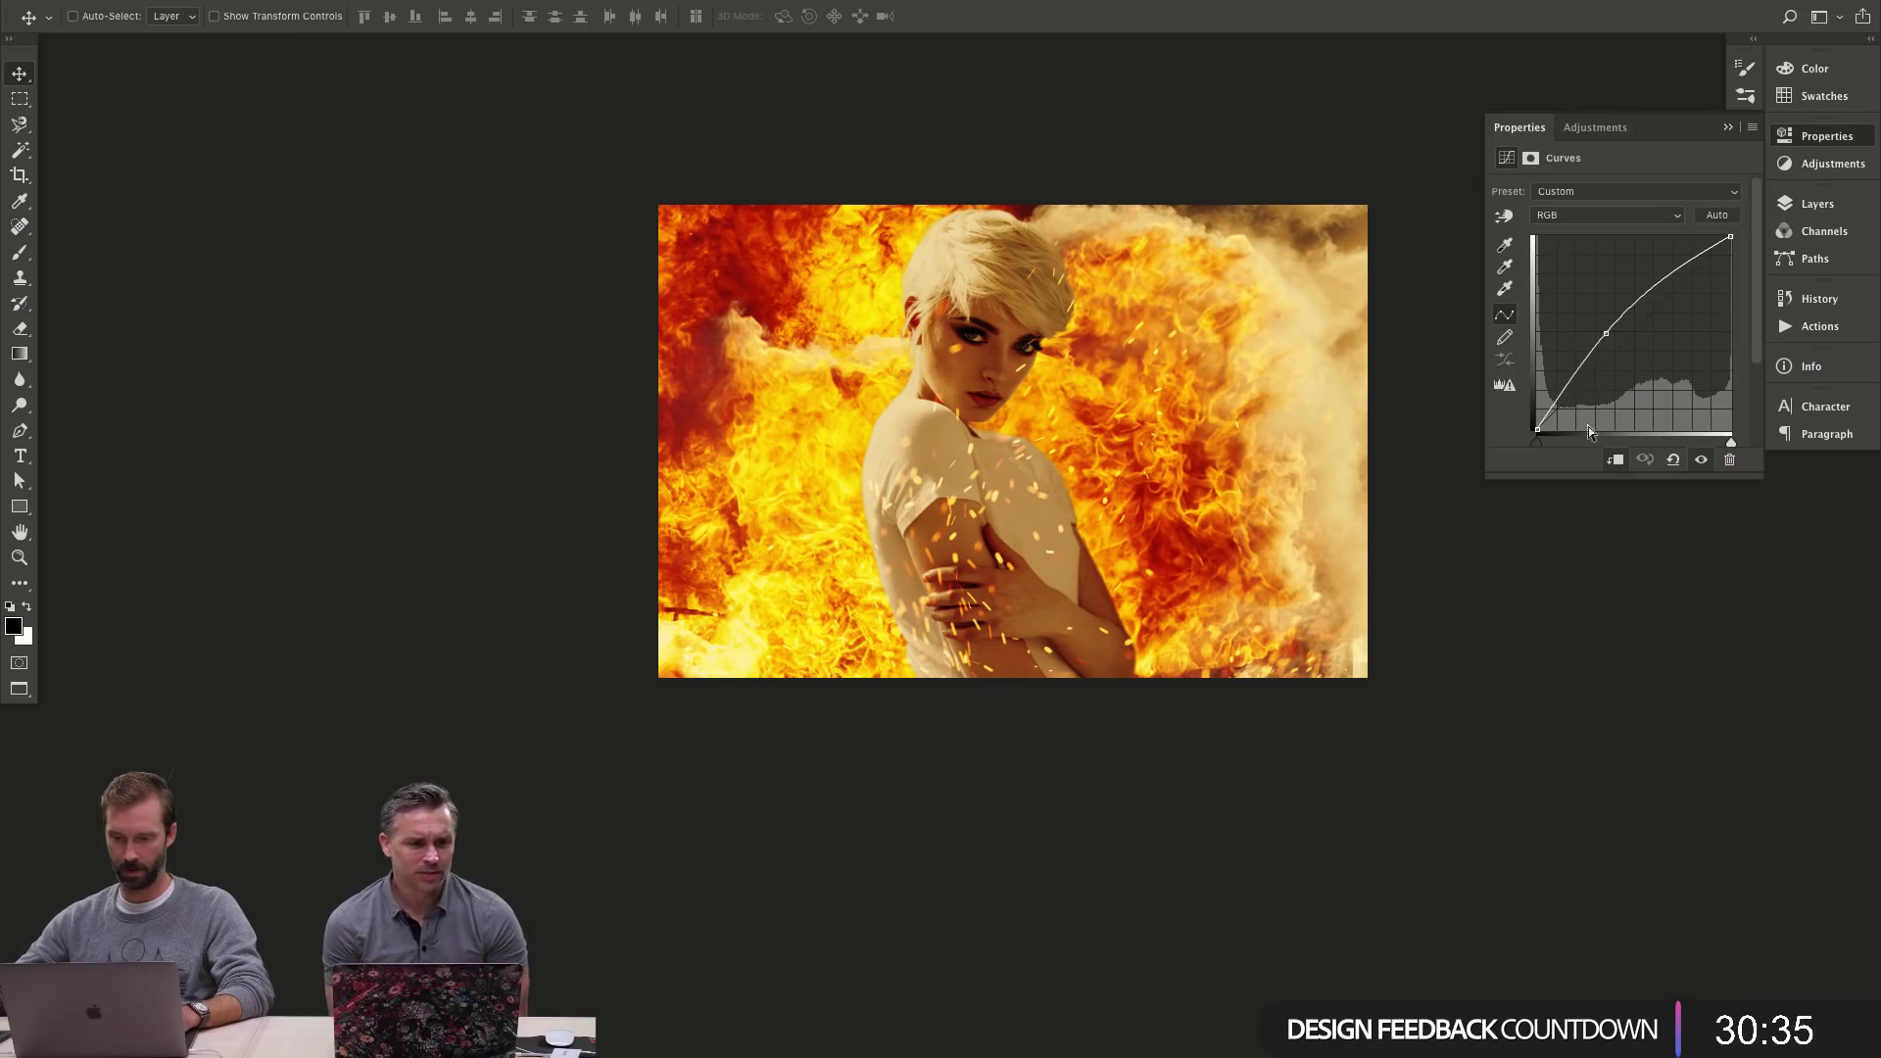
left_click_drag(1539, 428, 1539, 378)
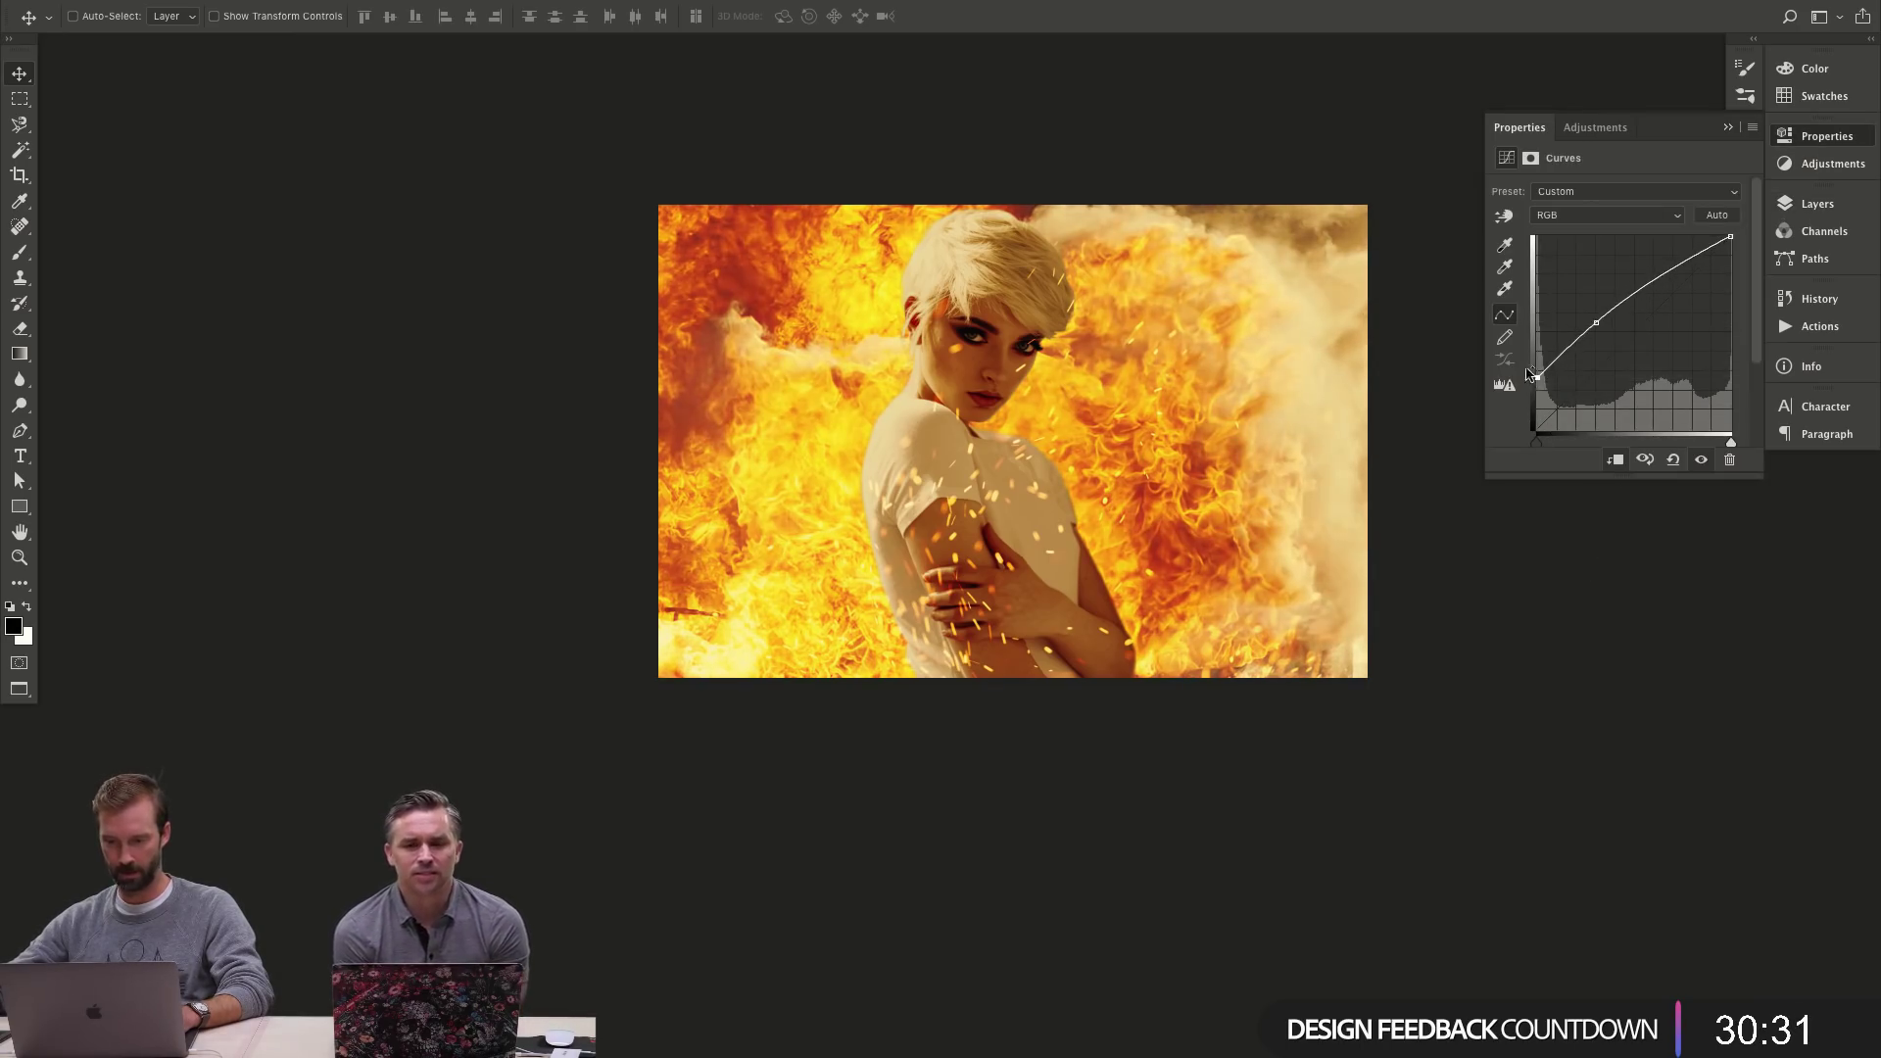
mouse_move(1597, 322)
left_mouse_down()
mouse_move(1587, 302)
mouse_move(1600, 315)
left_mouse_up()
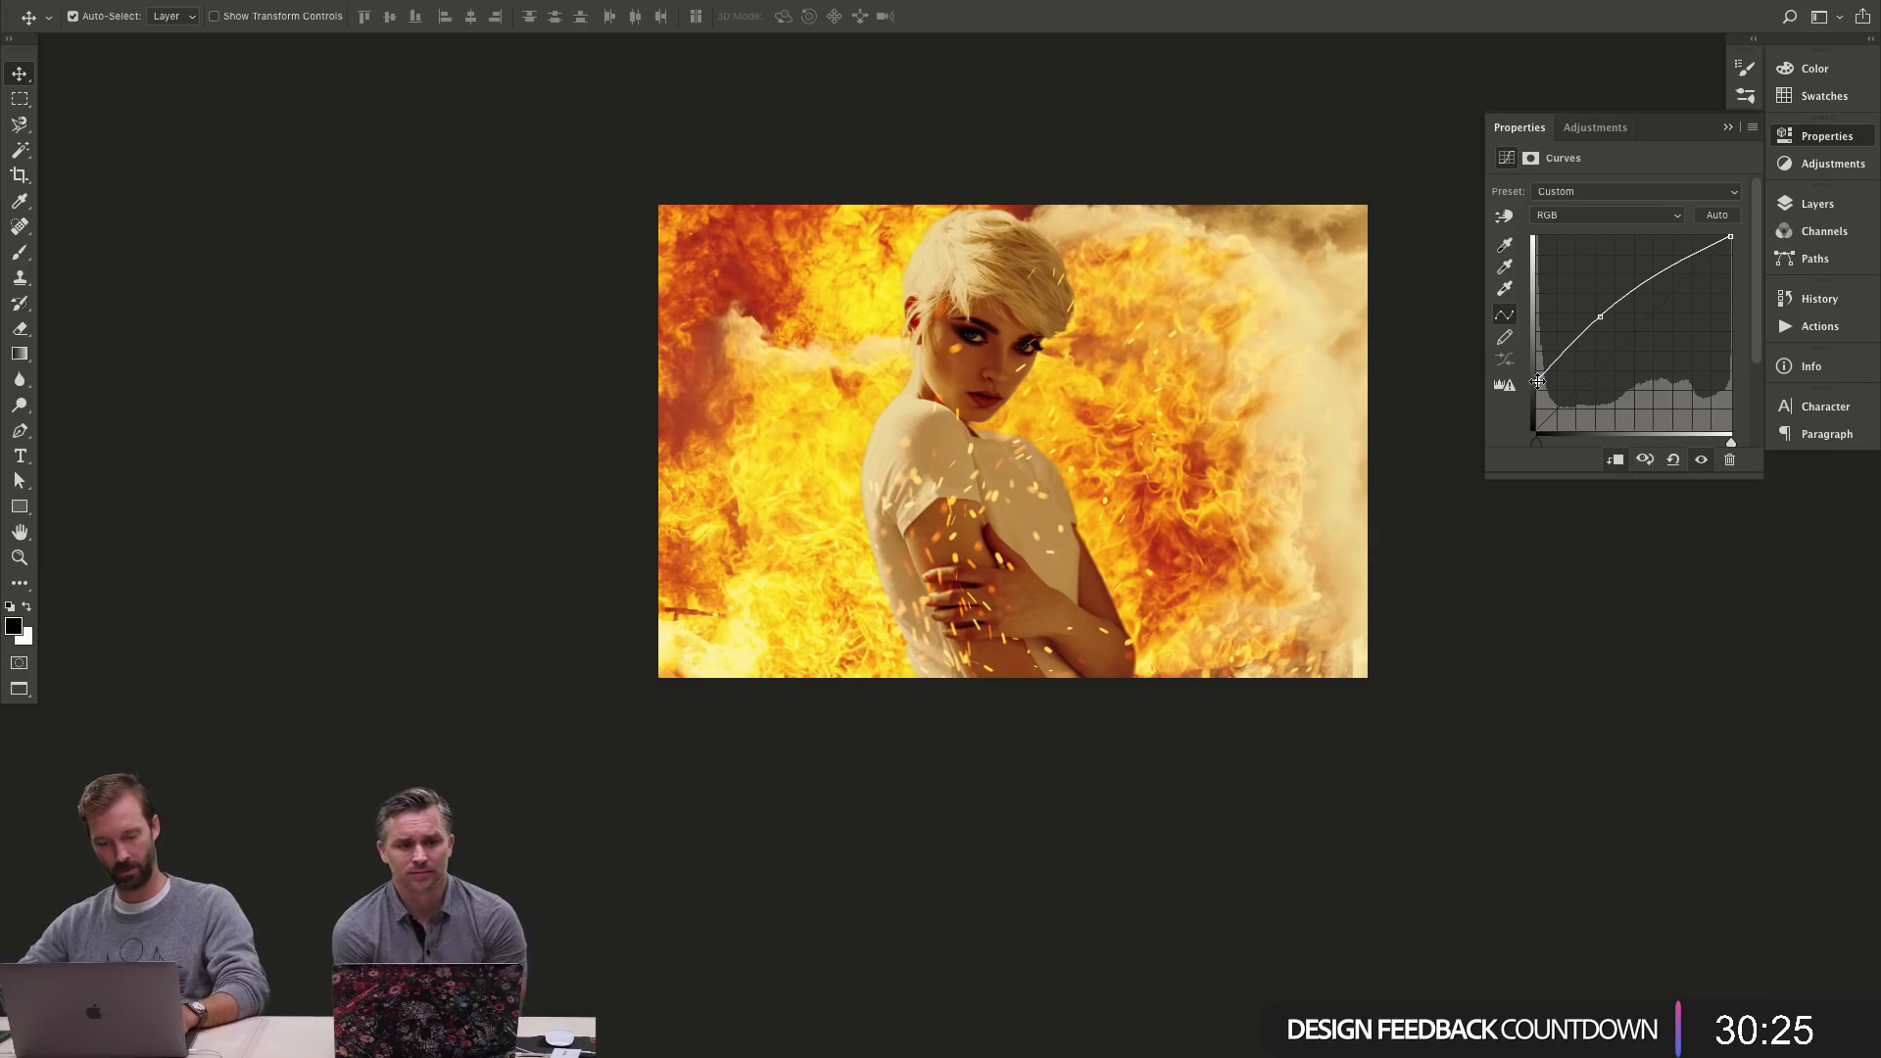
- Limit Curves 6 with a radial white-to-black gradient on its mask, running from the woman's shoulder past the image's lower-left edge
key("g")
key("x")
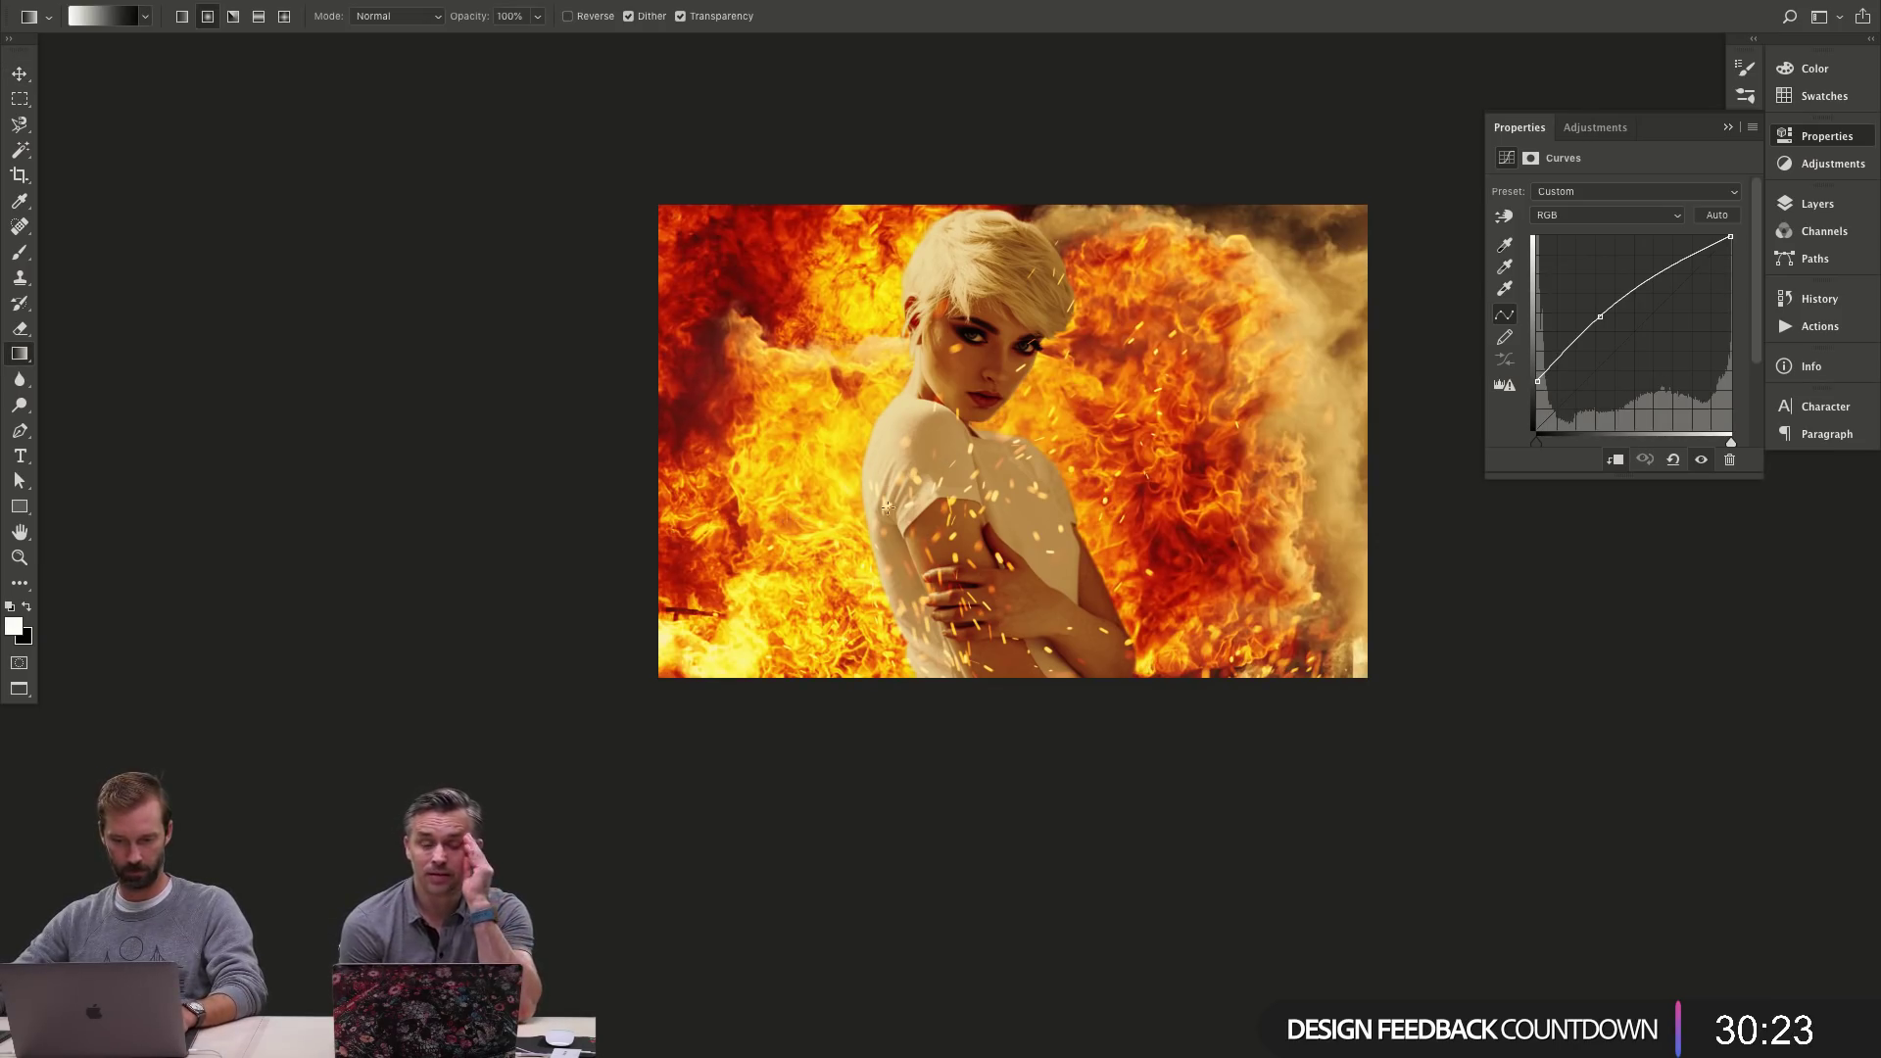
left_click_drag(945, 413, 558, 584)
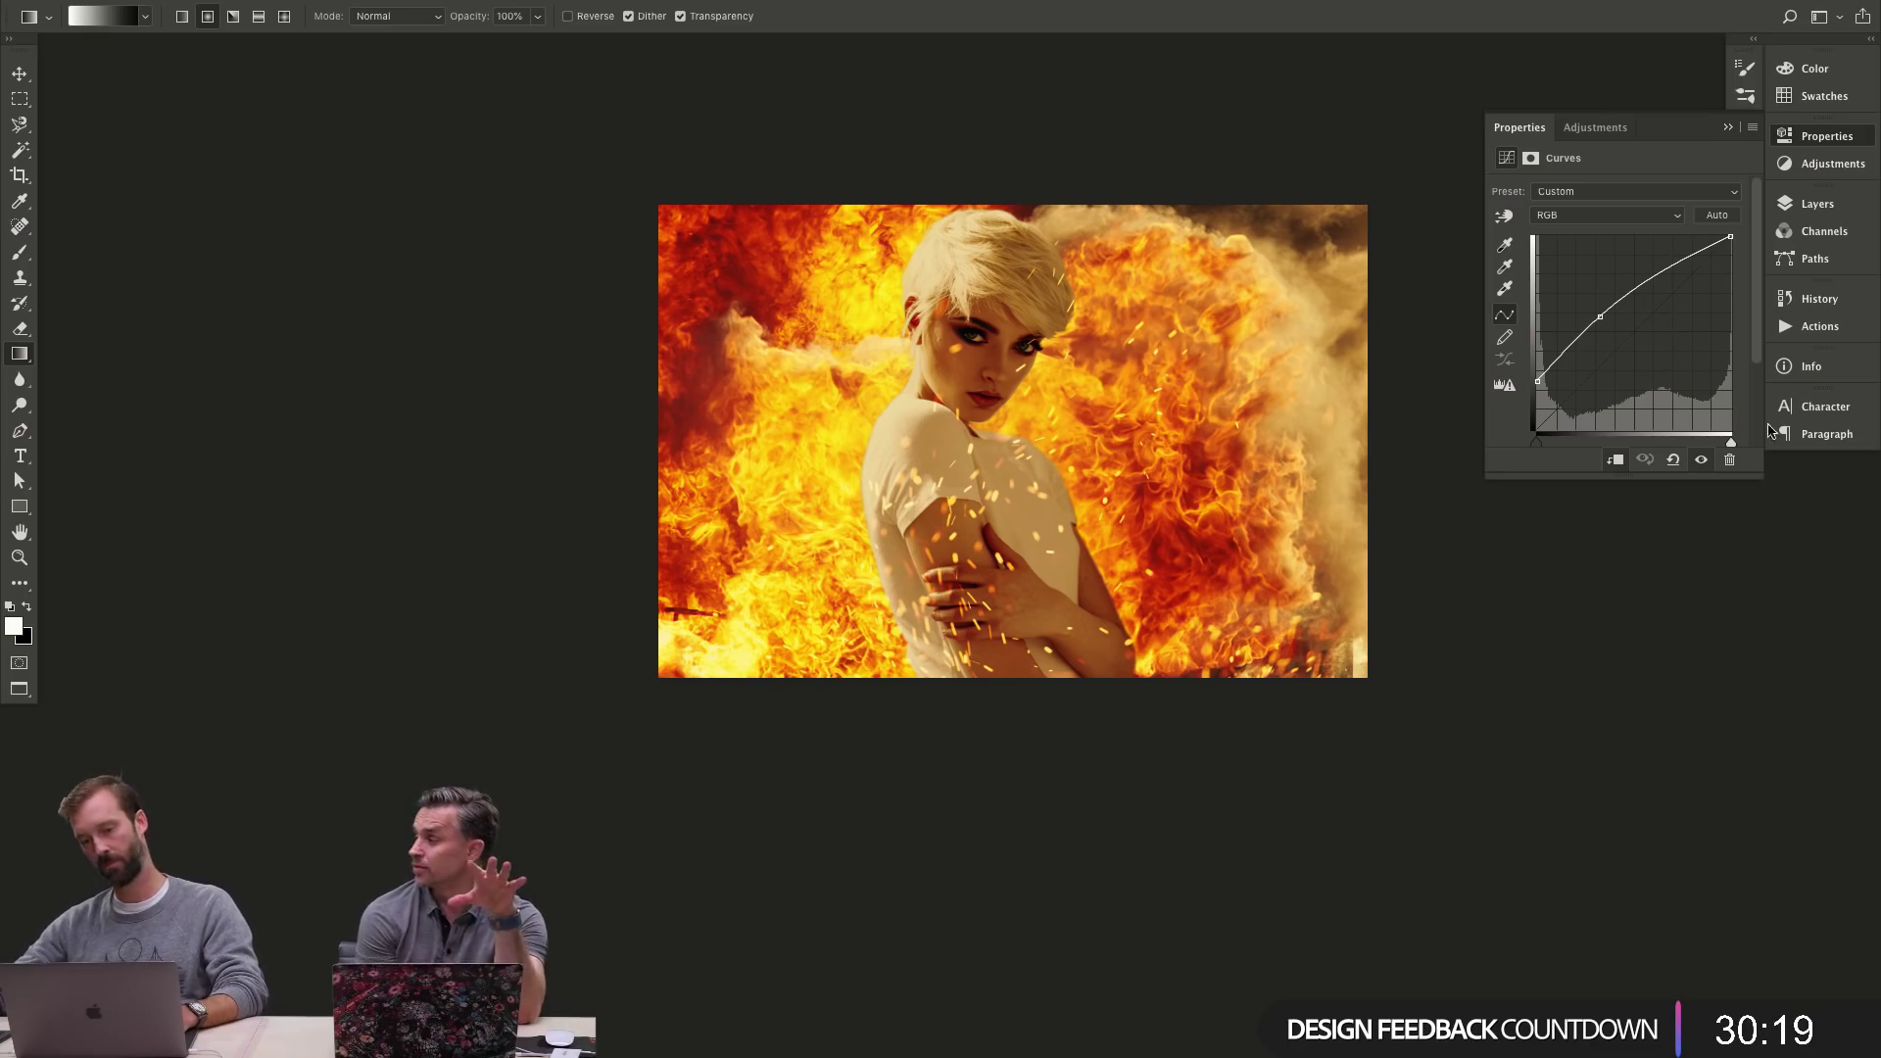
- Set the sparks layer's opacity to 100% and raise the opacity of the Color Lookup 1 layer
left_click(1820, 205)
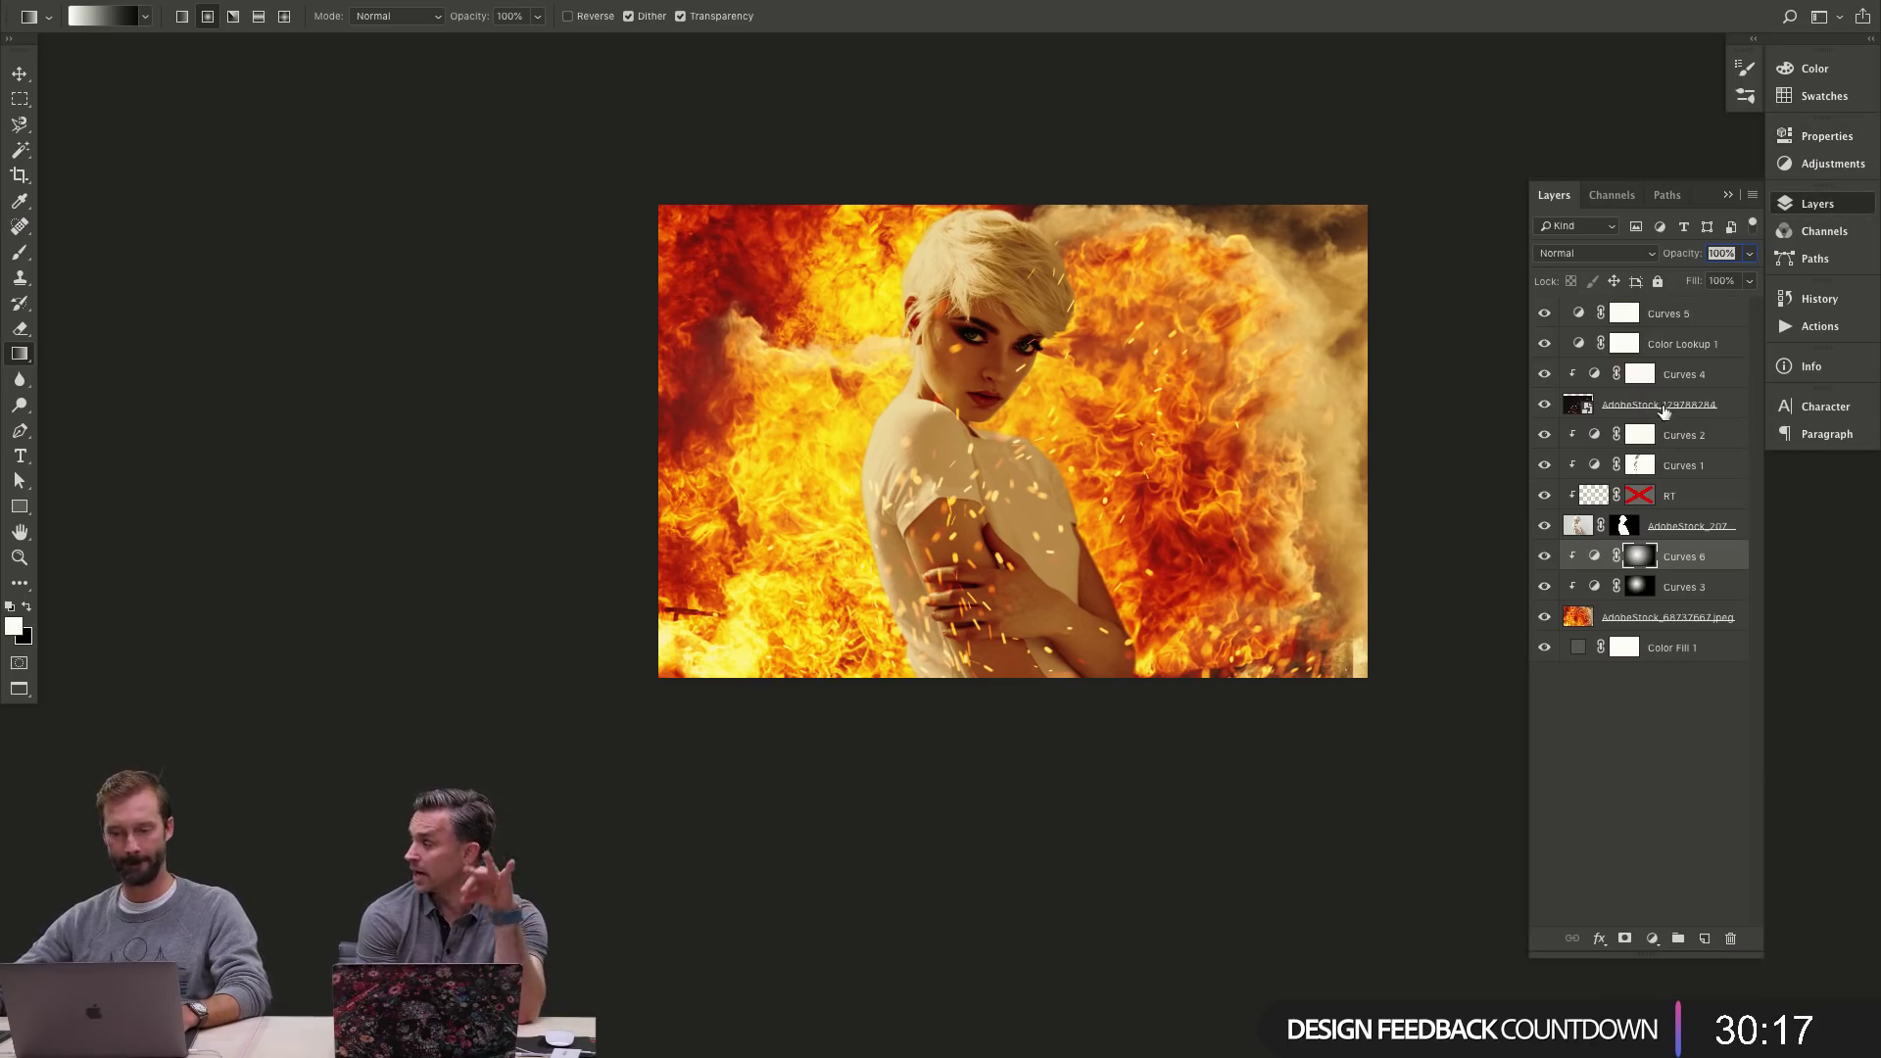
left_click(1680, 403)
key("v")
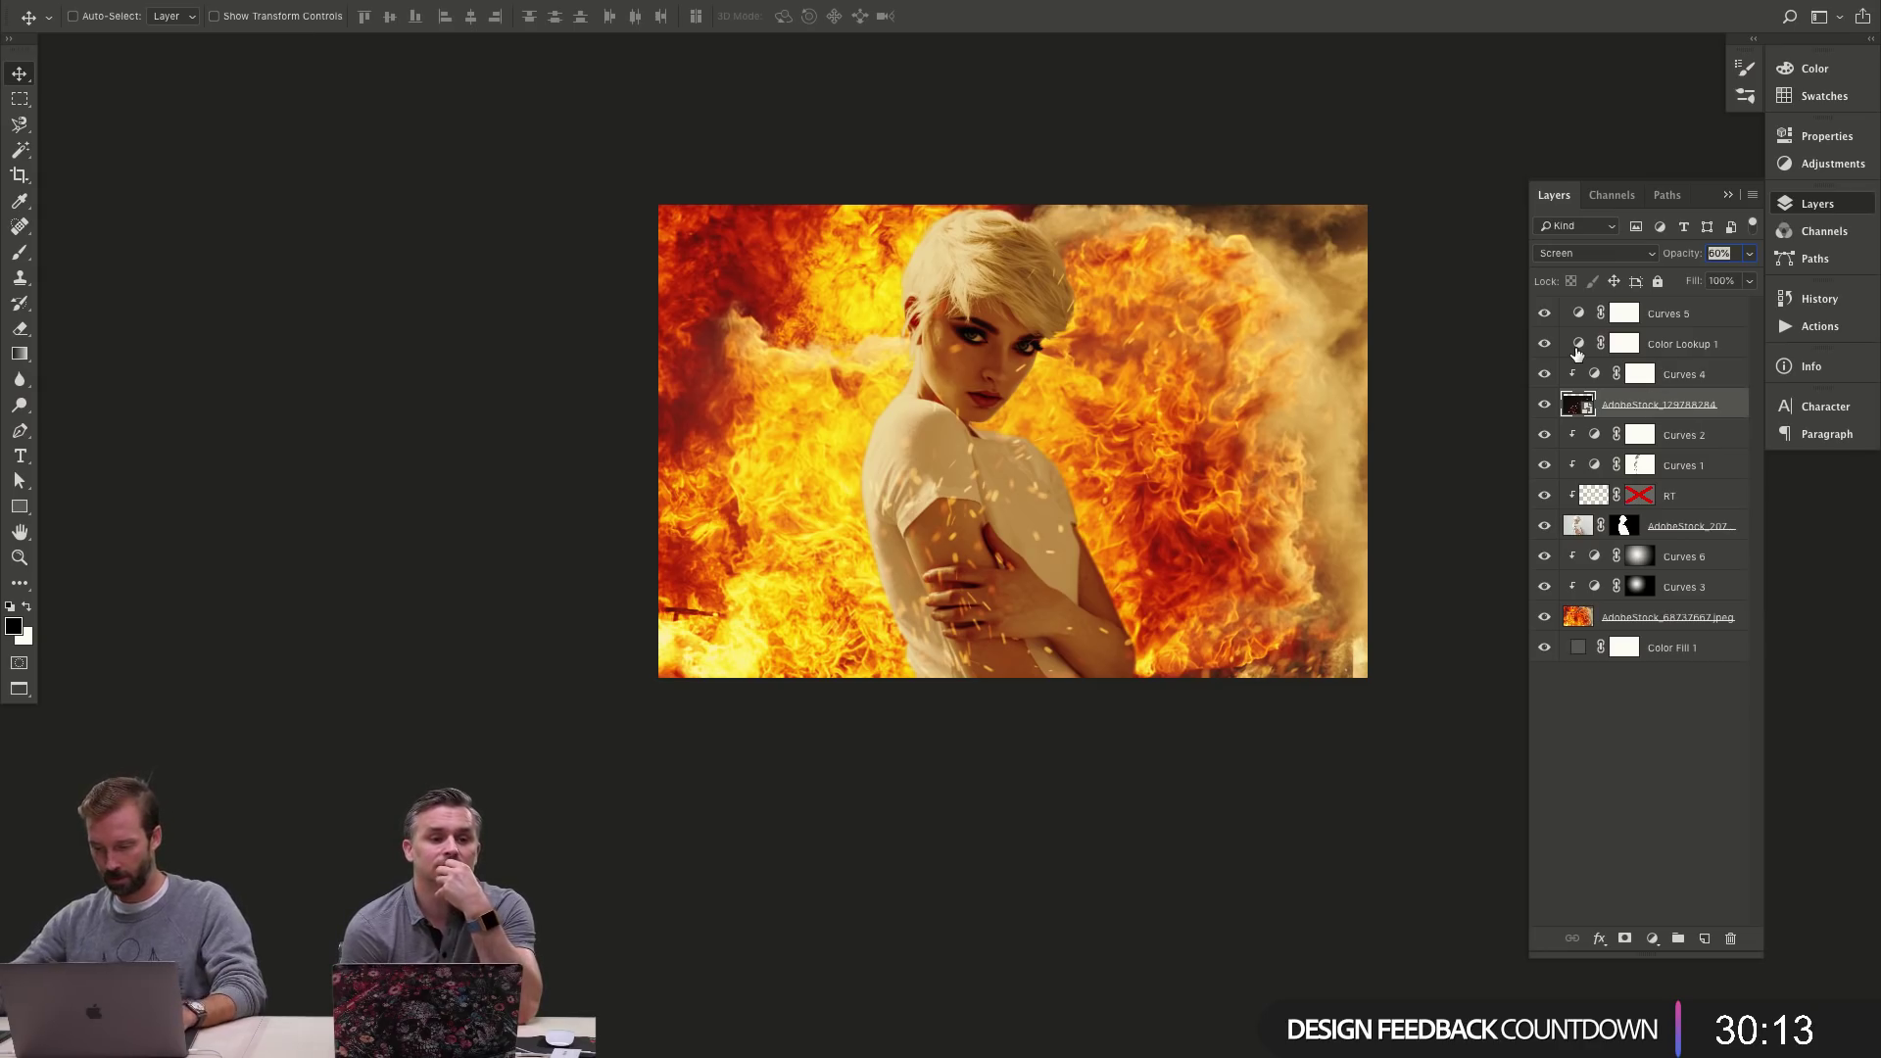
key("0")
left_click(1687, 341)
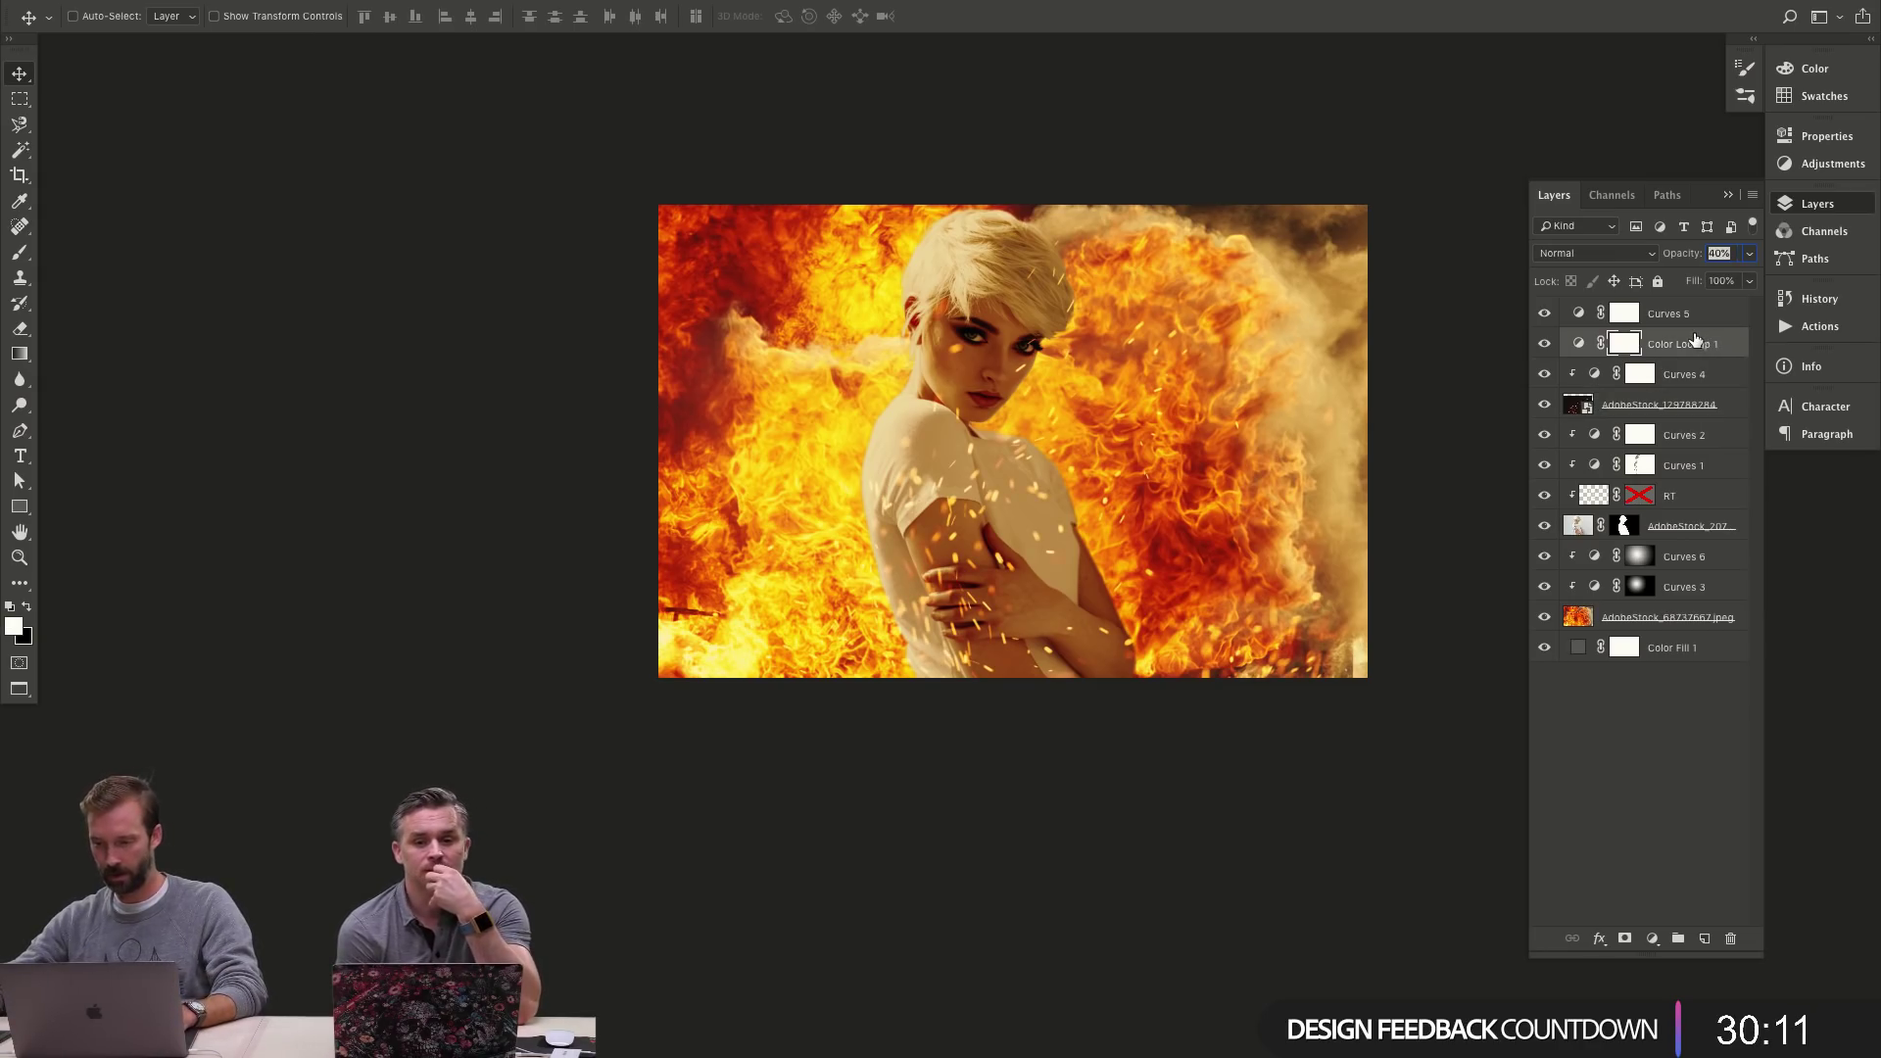
key("7")
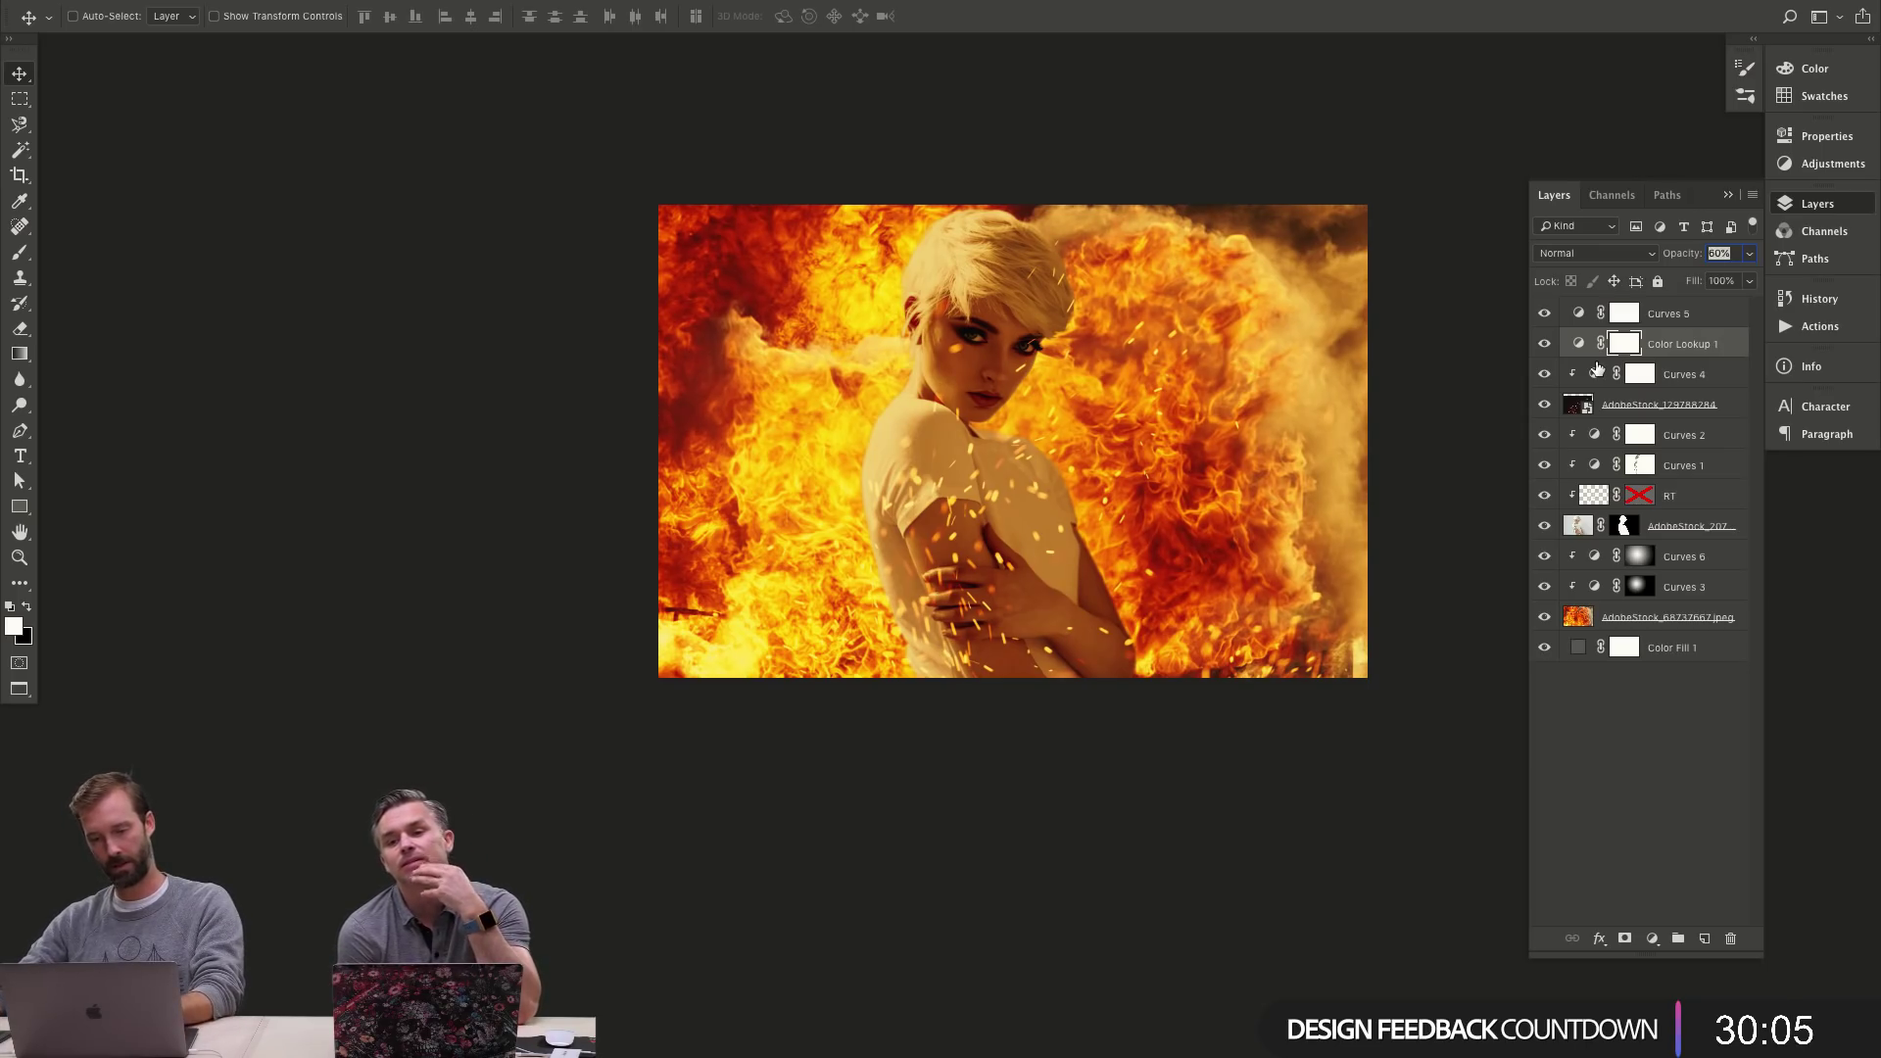
- Examine the composite more closely with and without Color Lookup 1 to judge the effect of its warm tint
key("z")
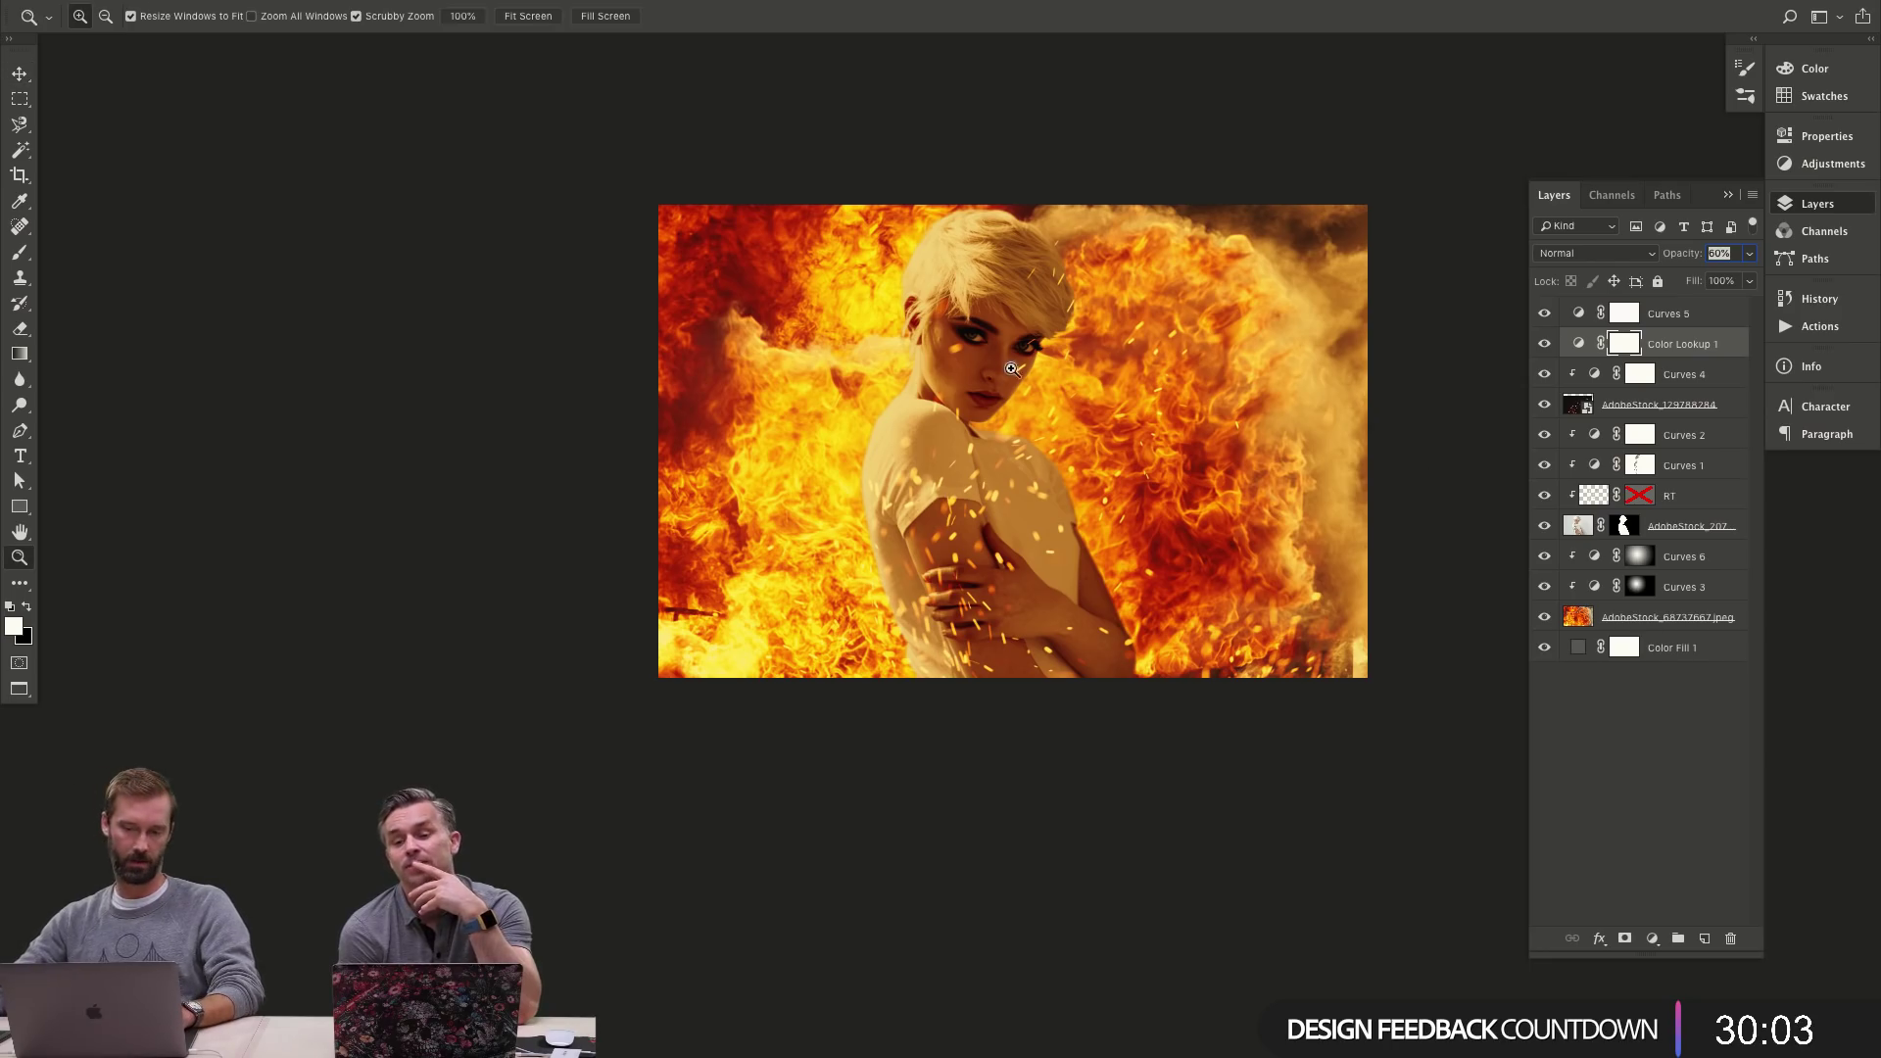
mouse_move(1007, 374)
left_mouse_down()
mouse_move(1108, 362)
mouse_move(1024, 365)
left_mouse_up()
left_click(1683, 321)
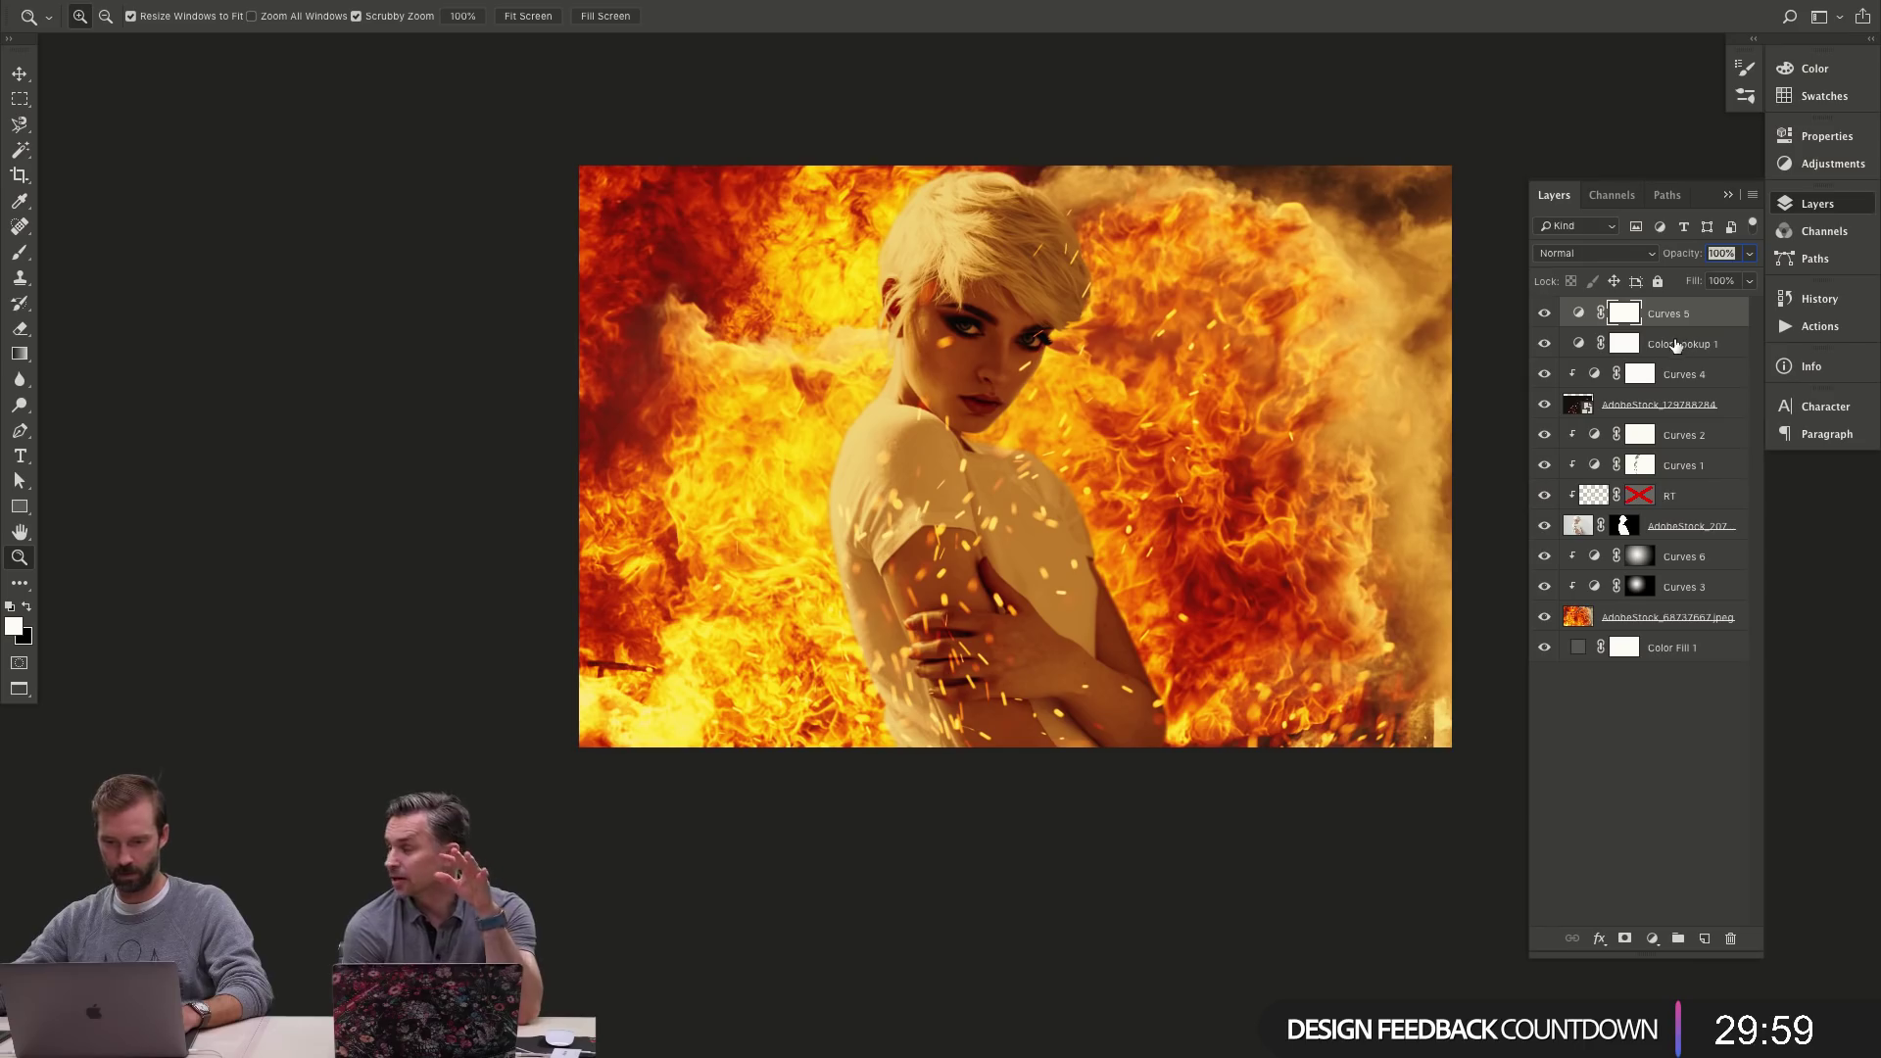
left_click(1546, 344)
left_click(1546, 344)
left_click(1545, 344)
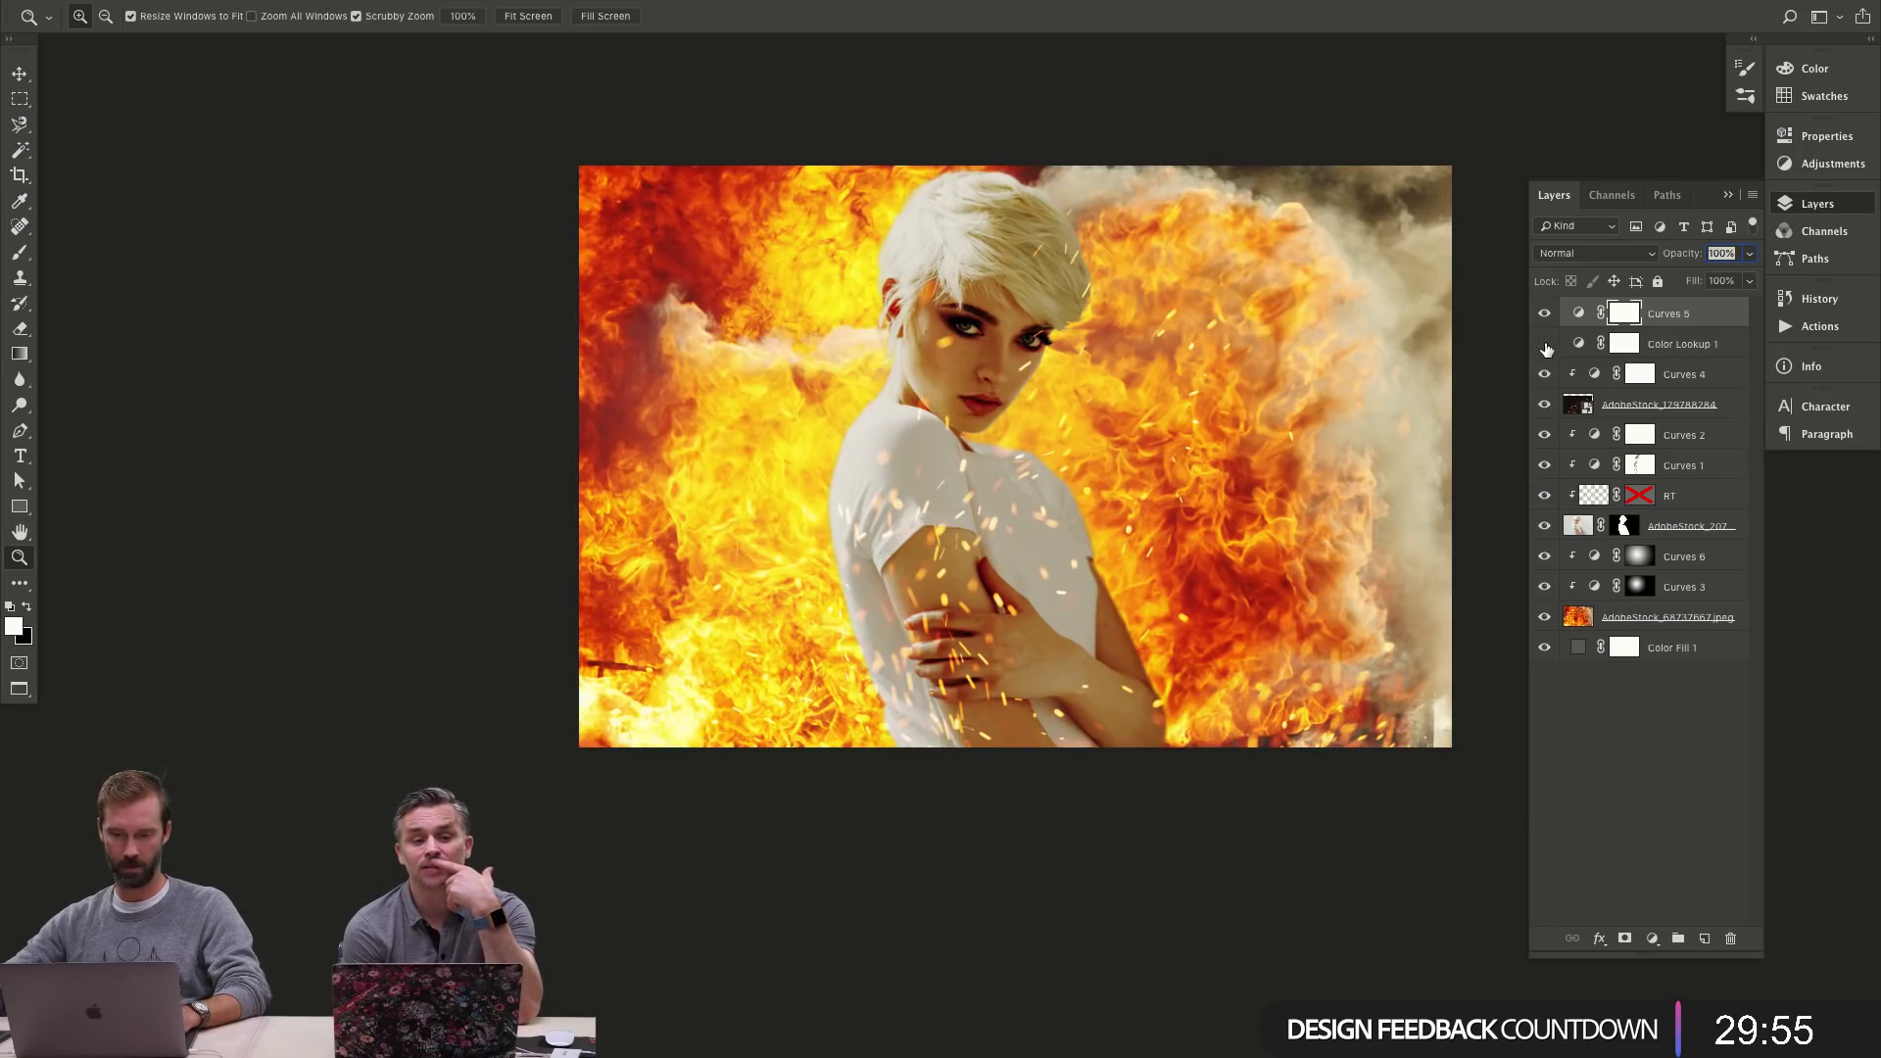
left_click(1545, 345)
left_click(1546, 345)
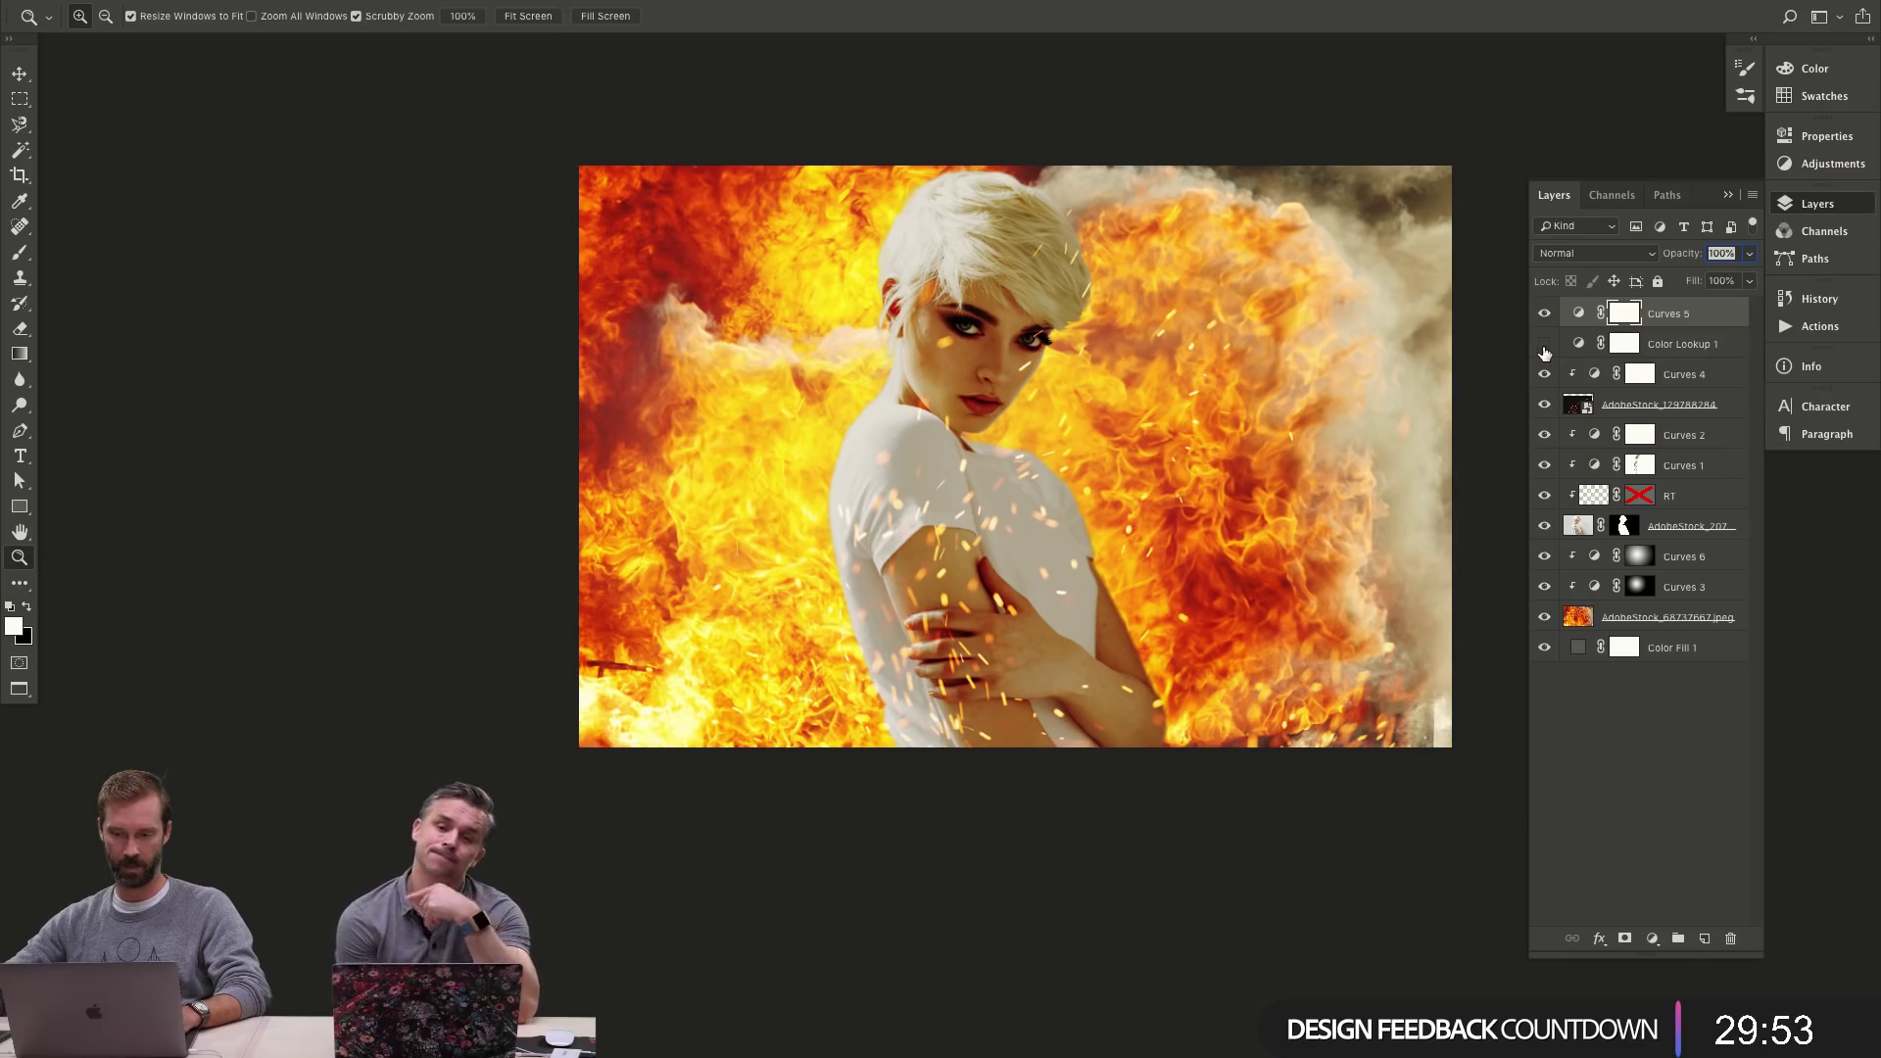
left_click(1545, 345)
left_click(1545, 345)
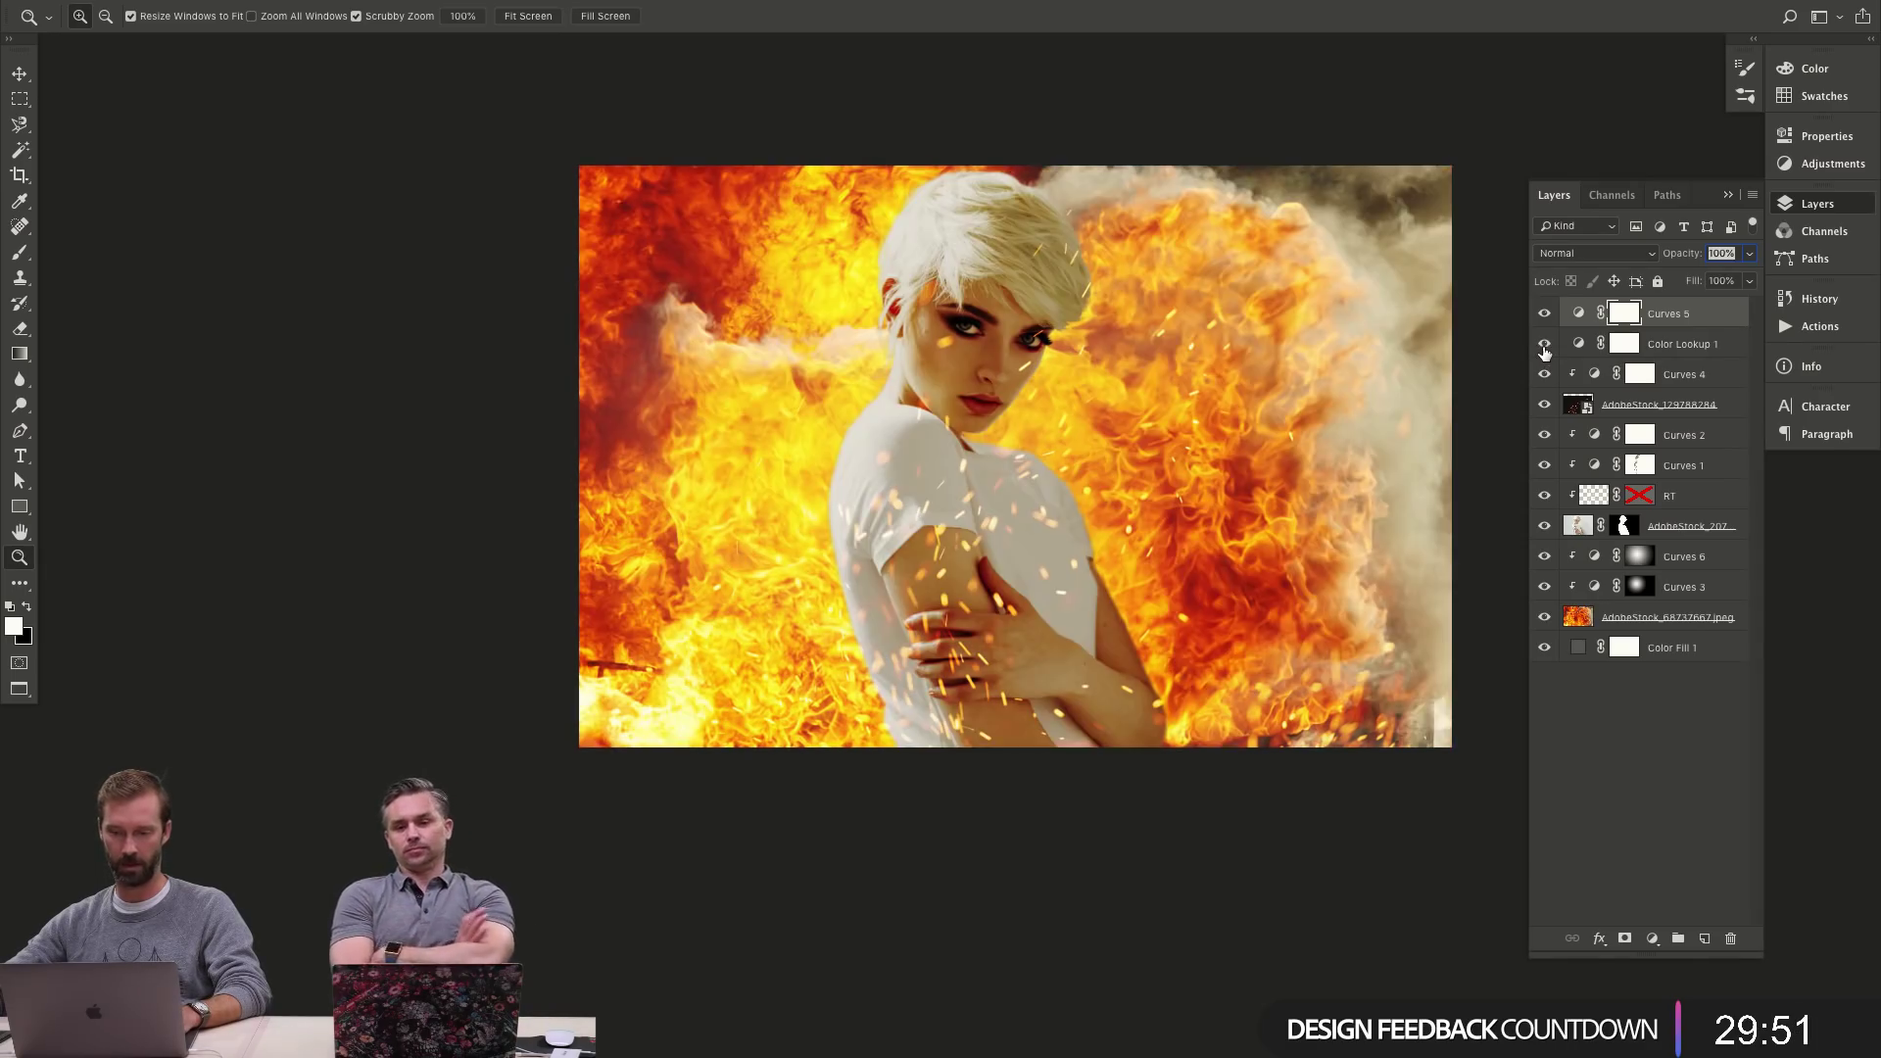
left_click(1545, 345)
left_click(1545, 345)
left_click(1545, 345)
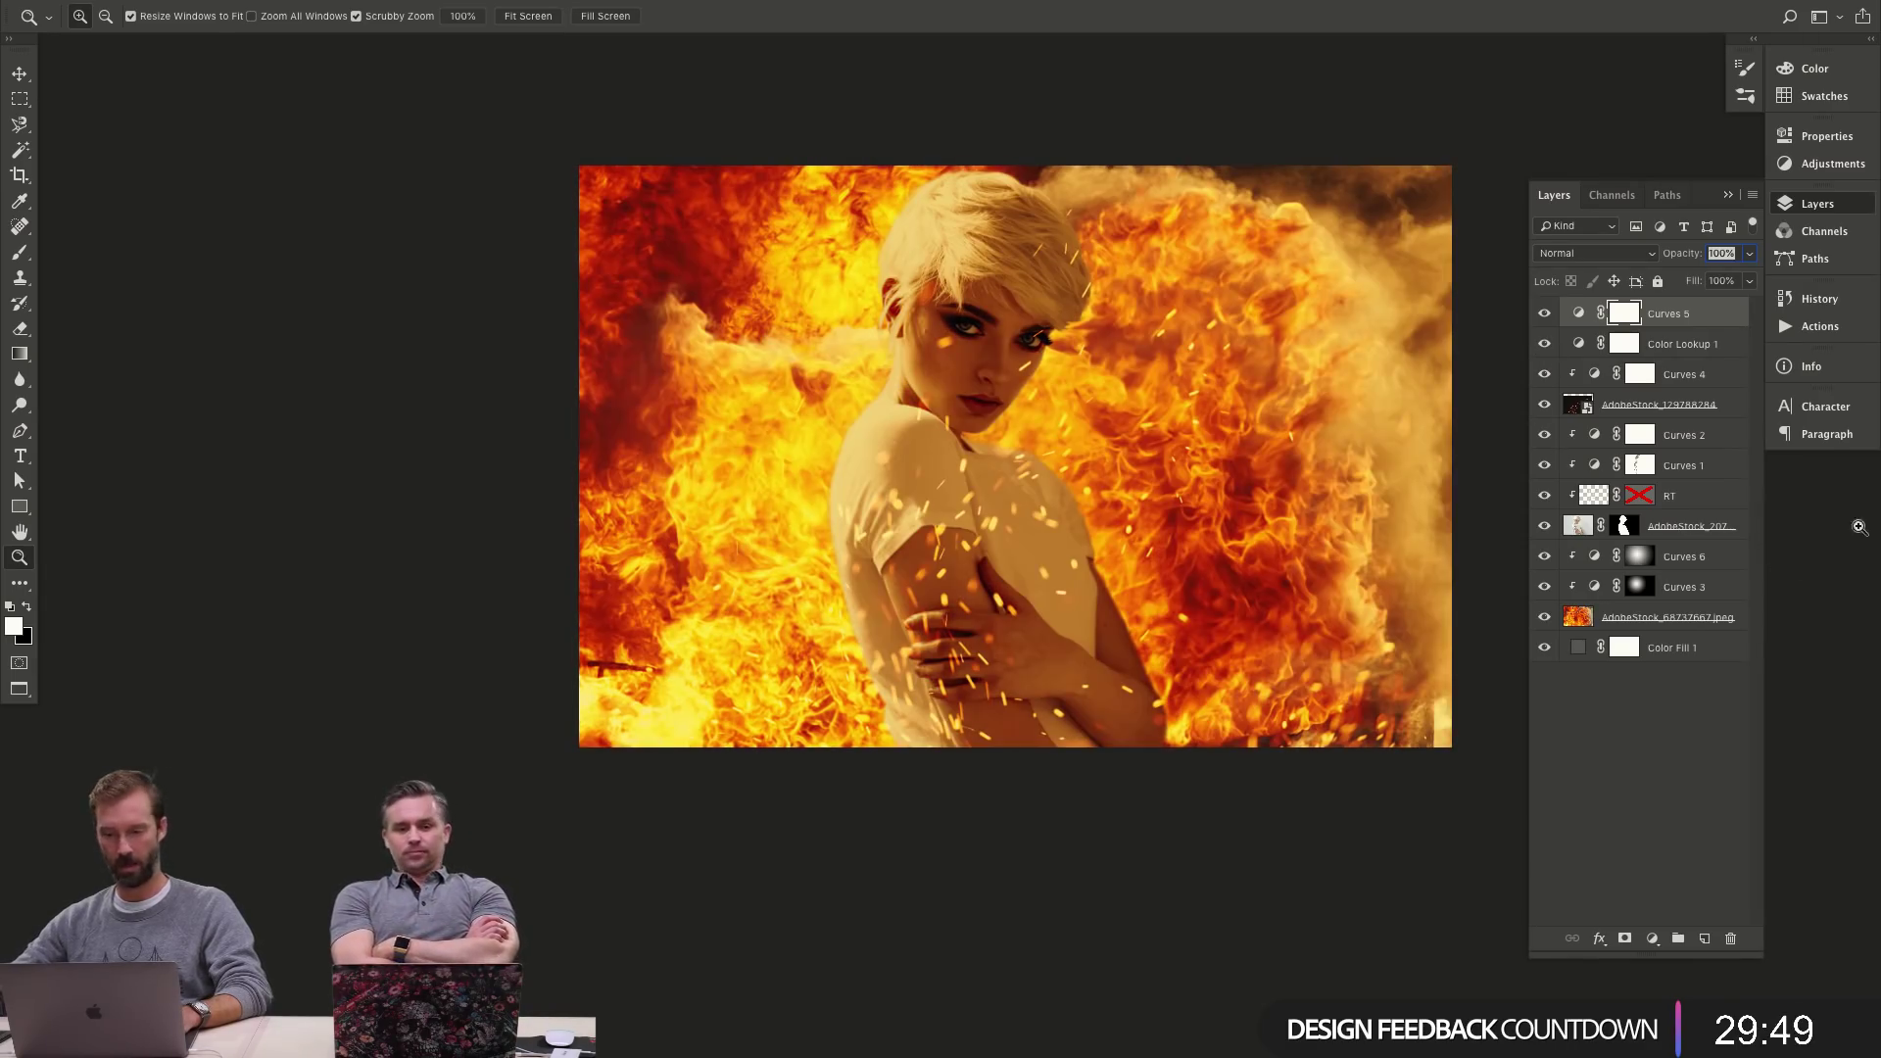
left_click(1545, 345)
left_click(1545, 345)
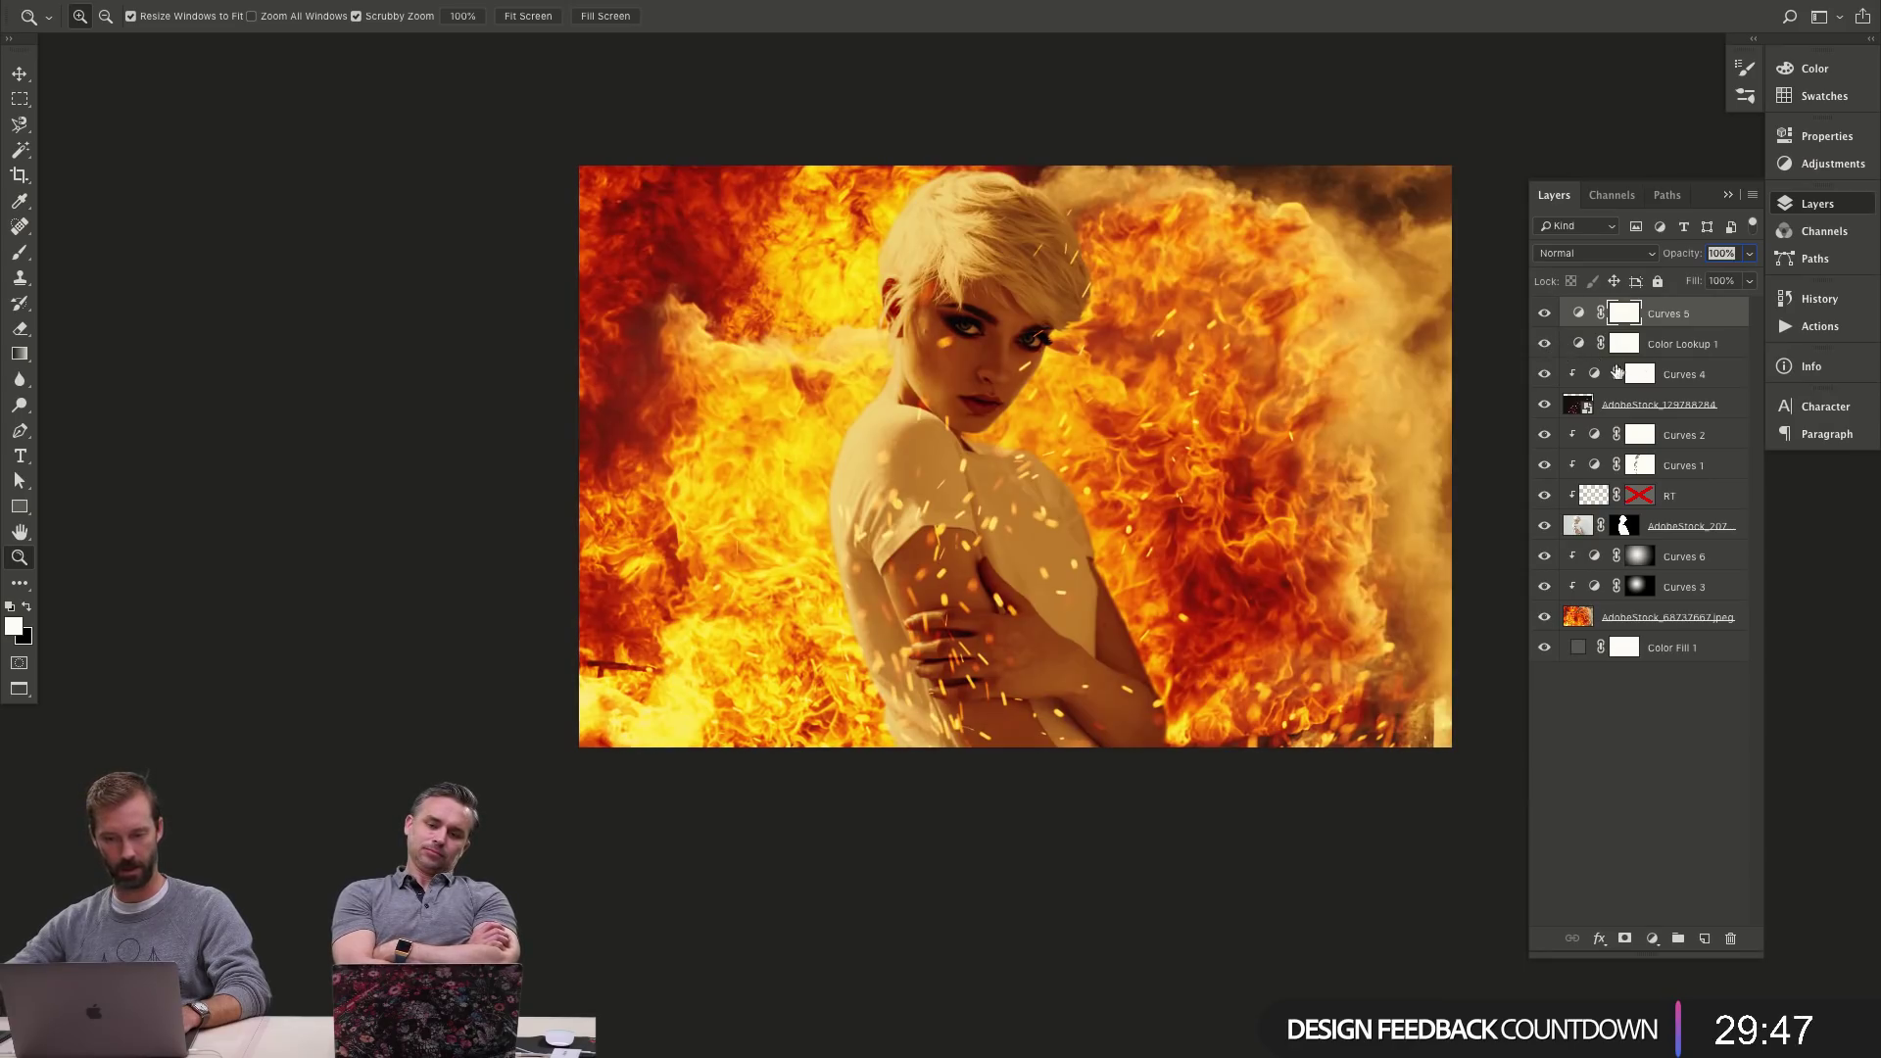
left_click(1545, 345)
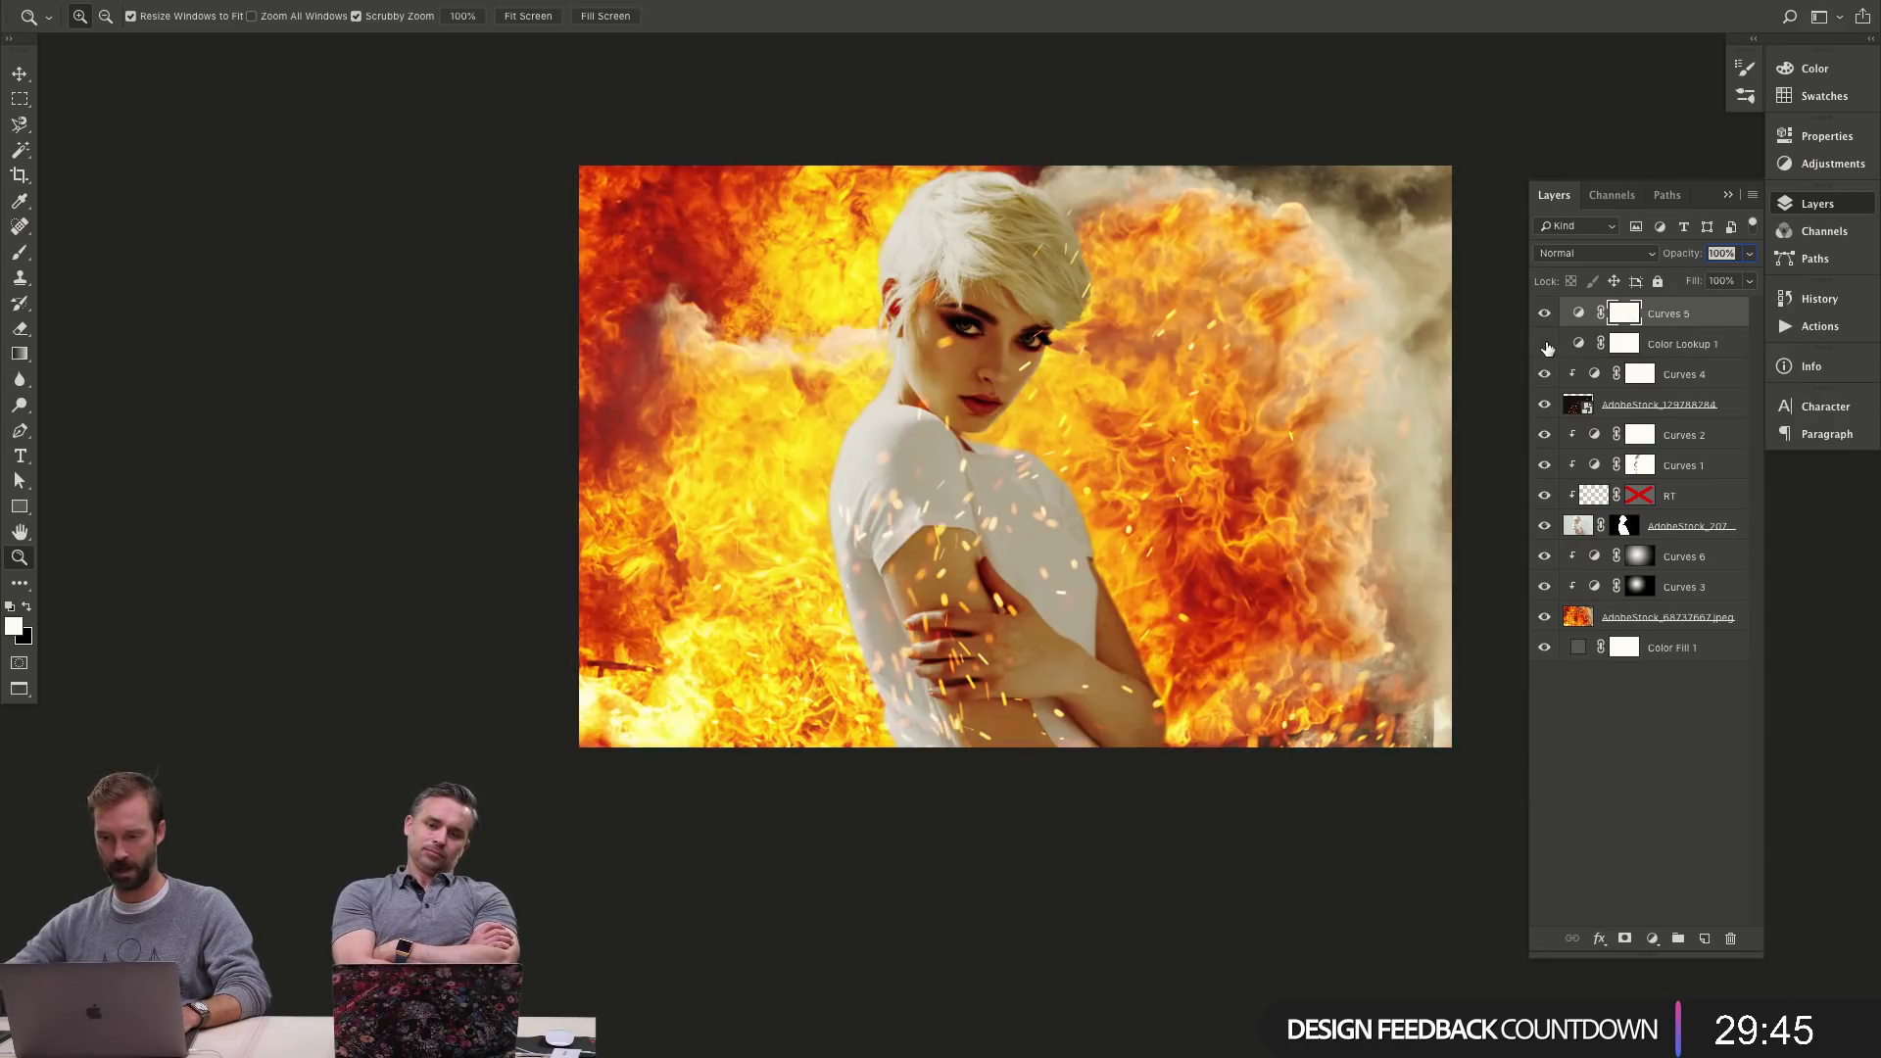
left_click(1545, 345)
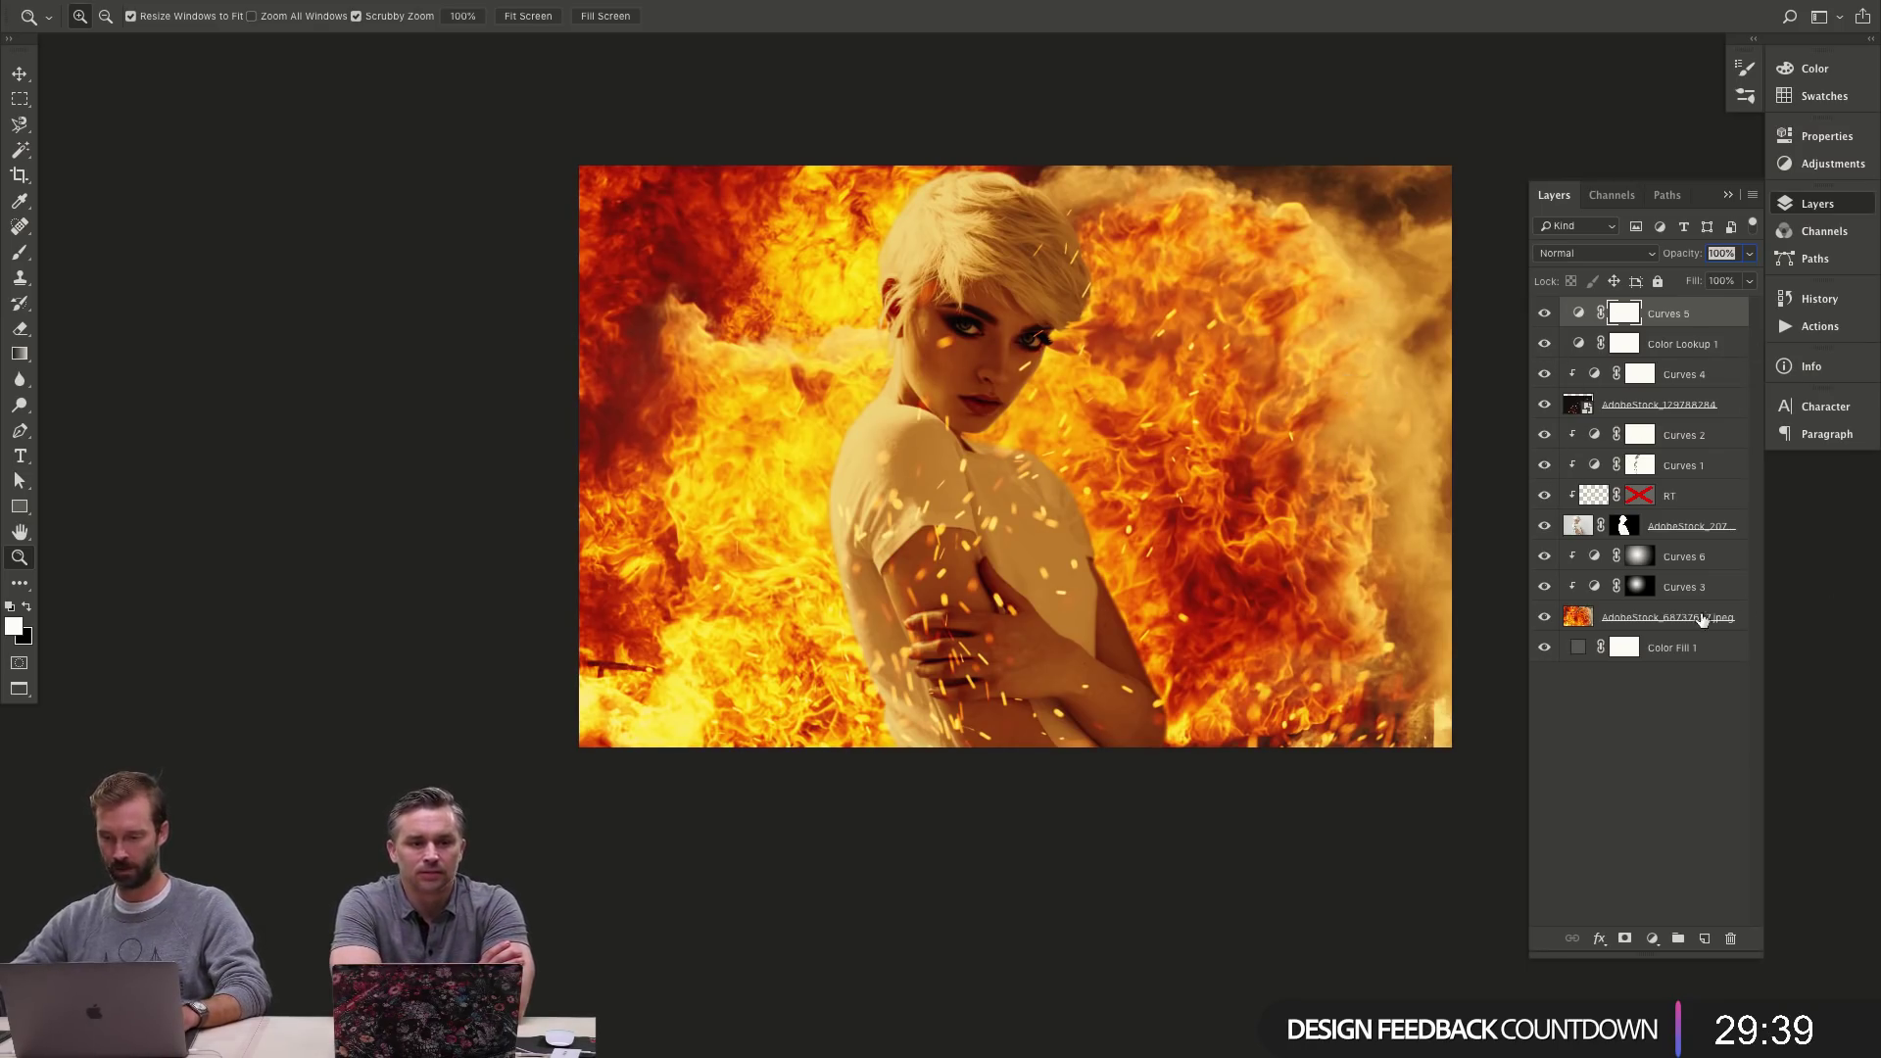
- Group all layers above Color Fill 1 and name the group Fire
left_click(1687, 678)
key("ctrl+g")
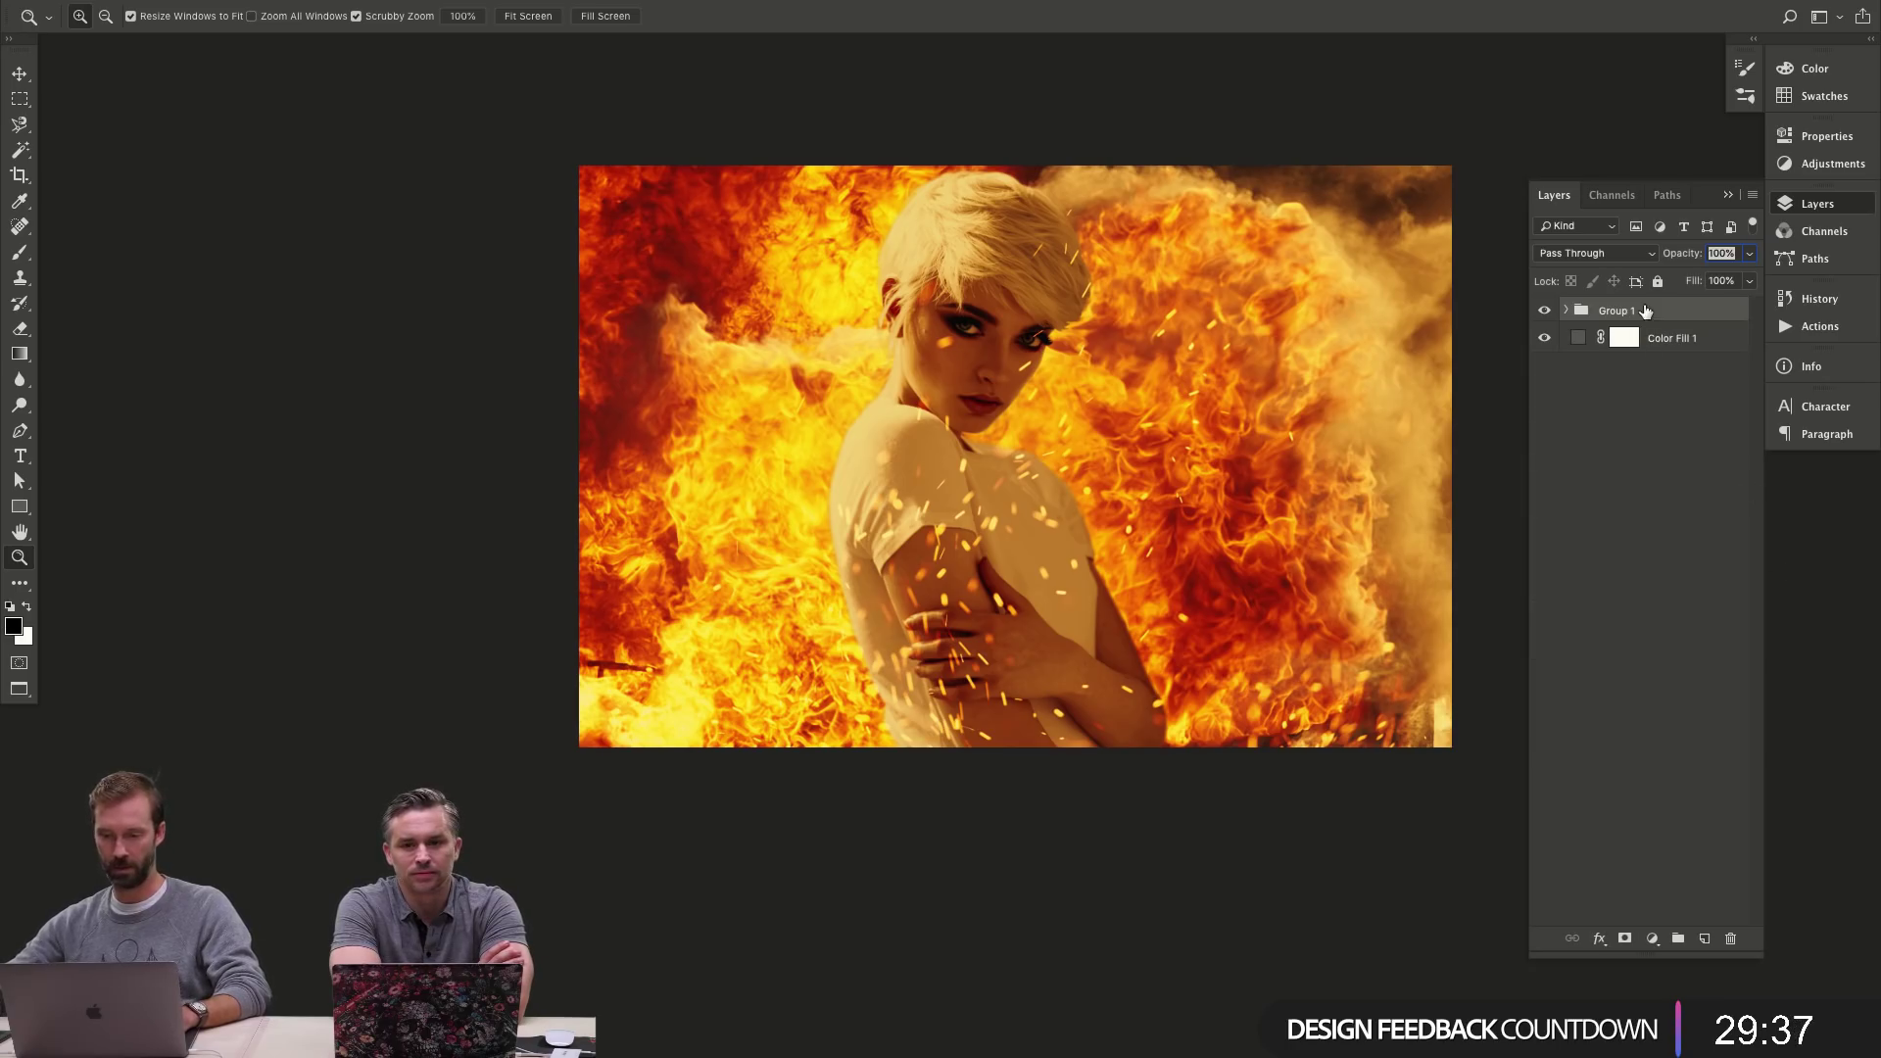
double_click(1617, 311)
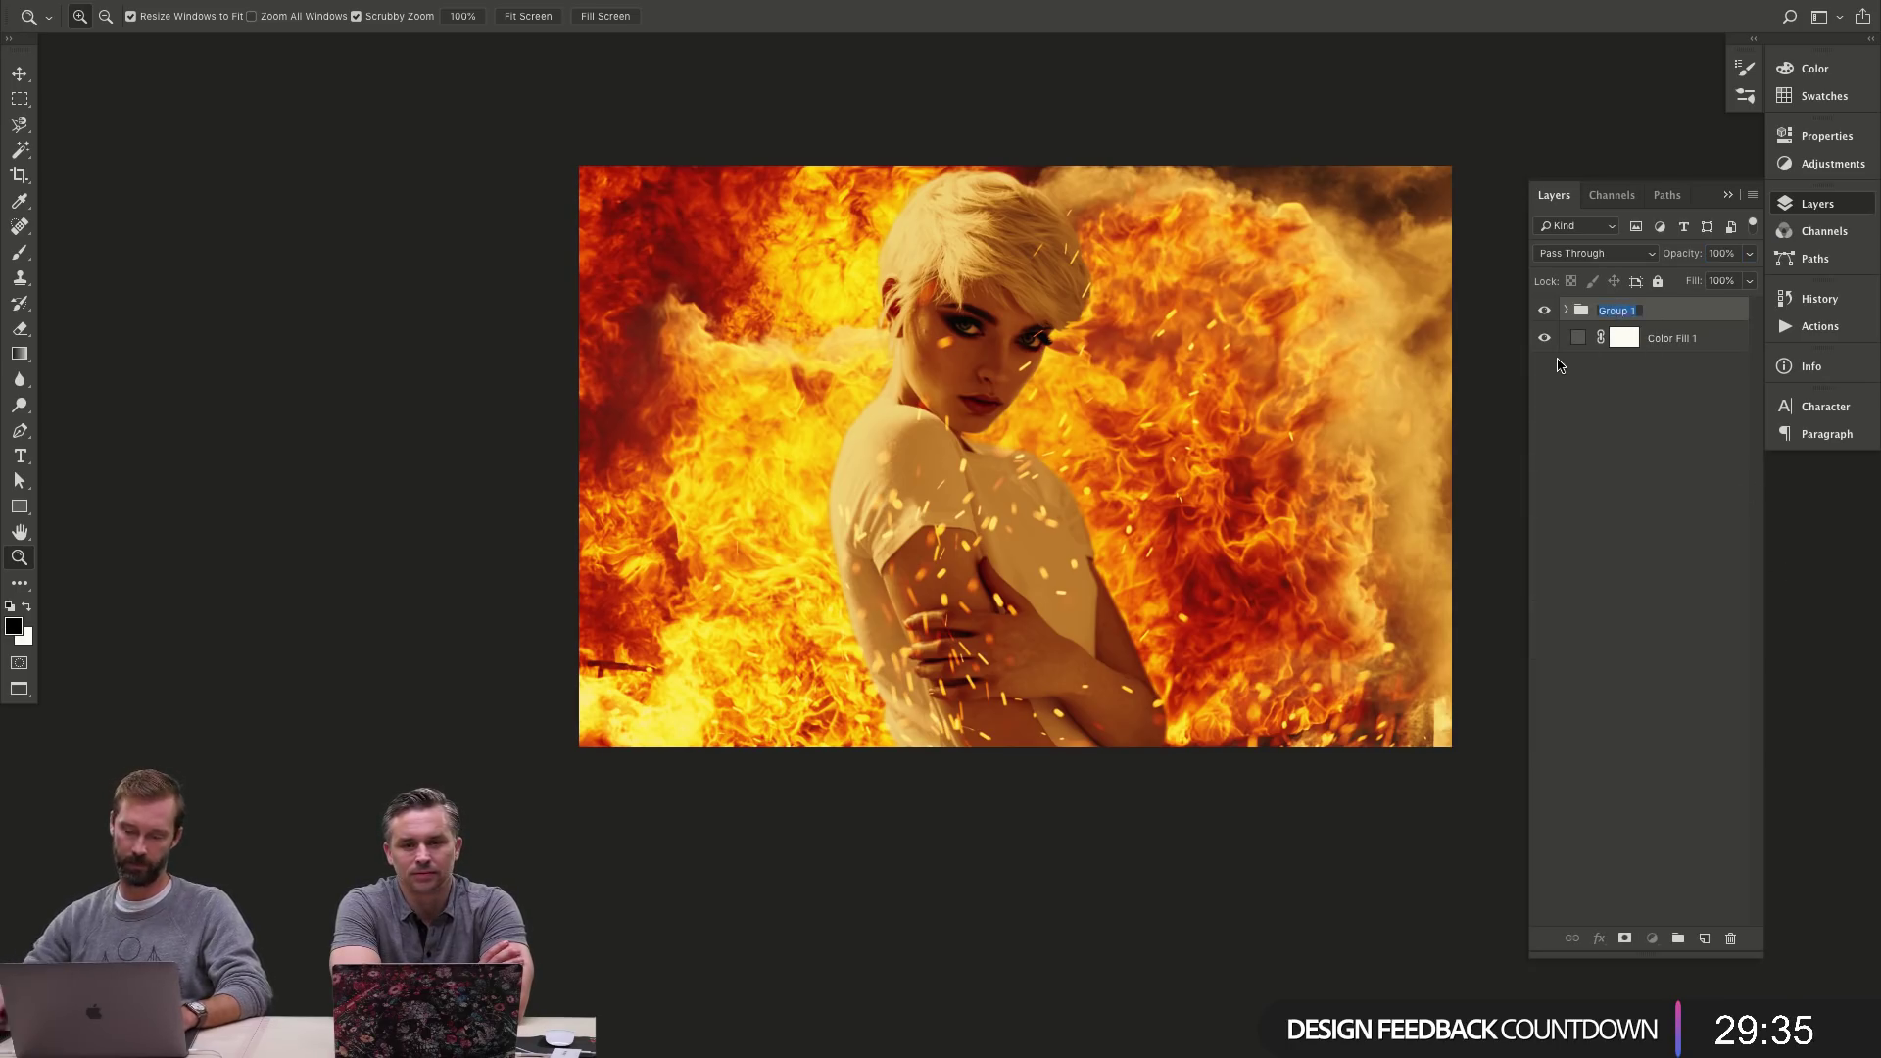
type("Fire")
key("Return")
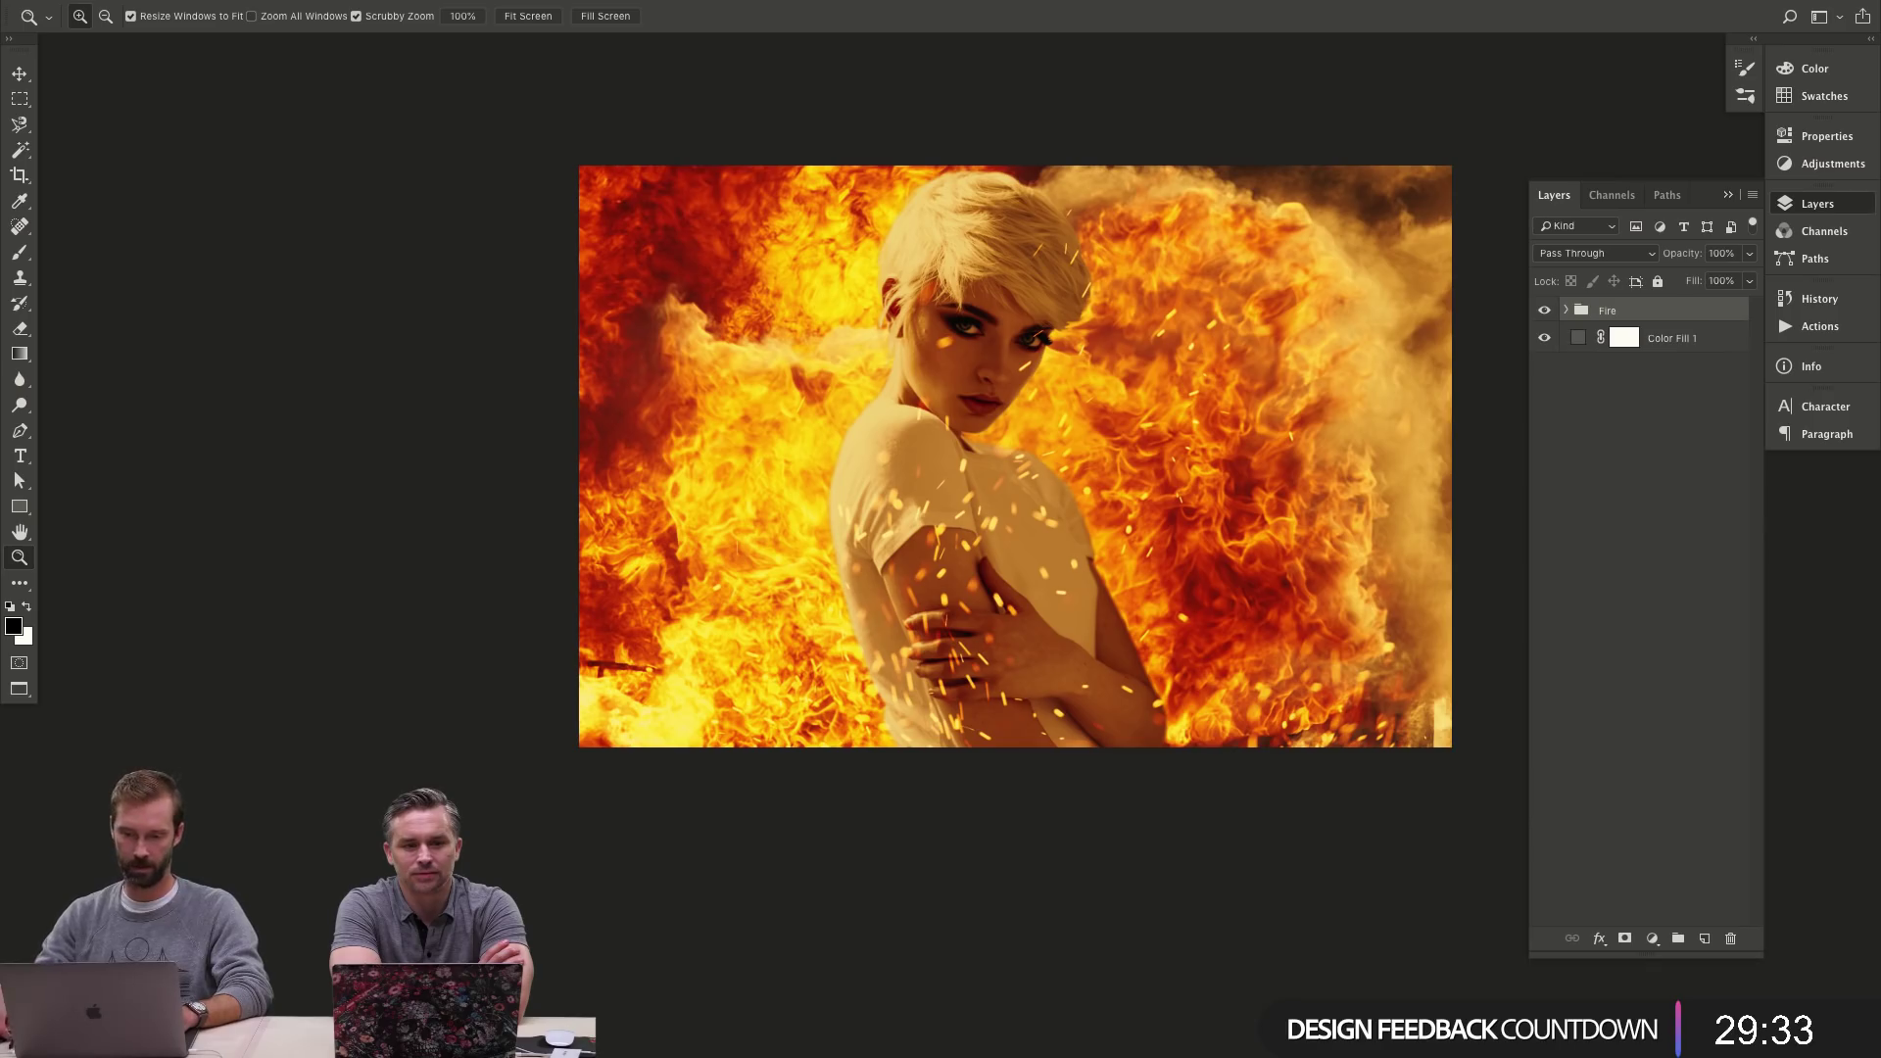
- Duplicate the image as AdobeStock_207908682_Fire copy with its layers kept separate instead of merged
key("f")
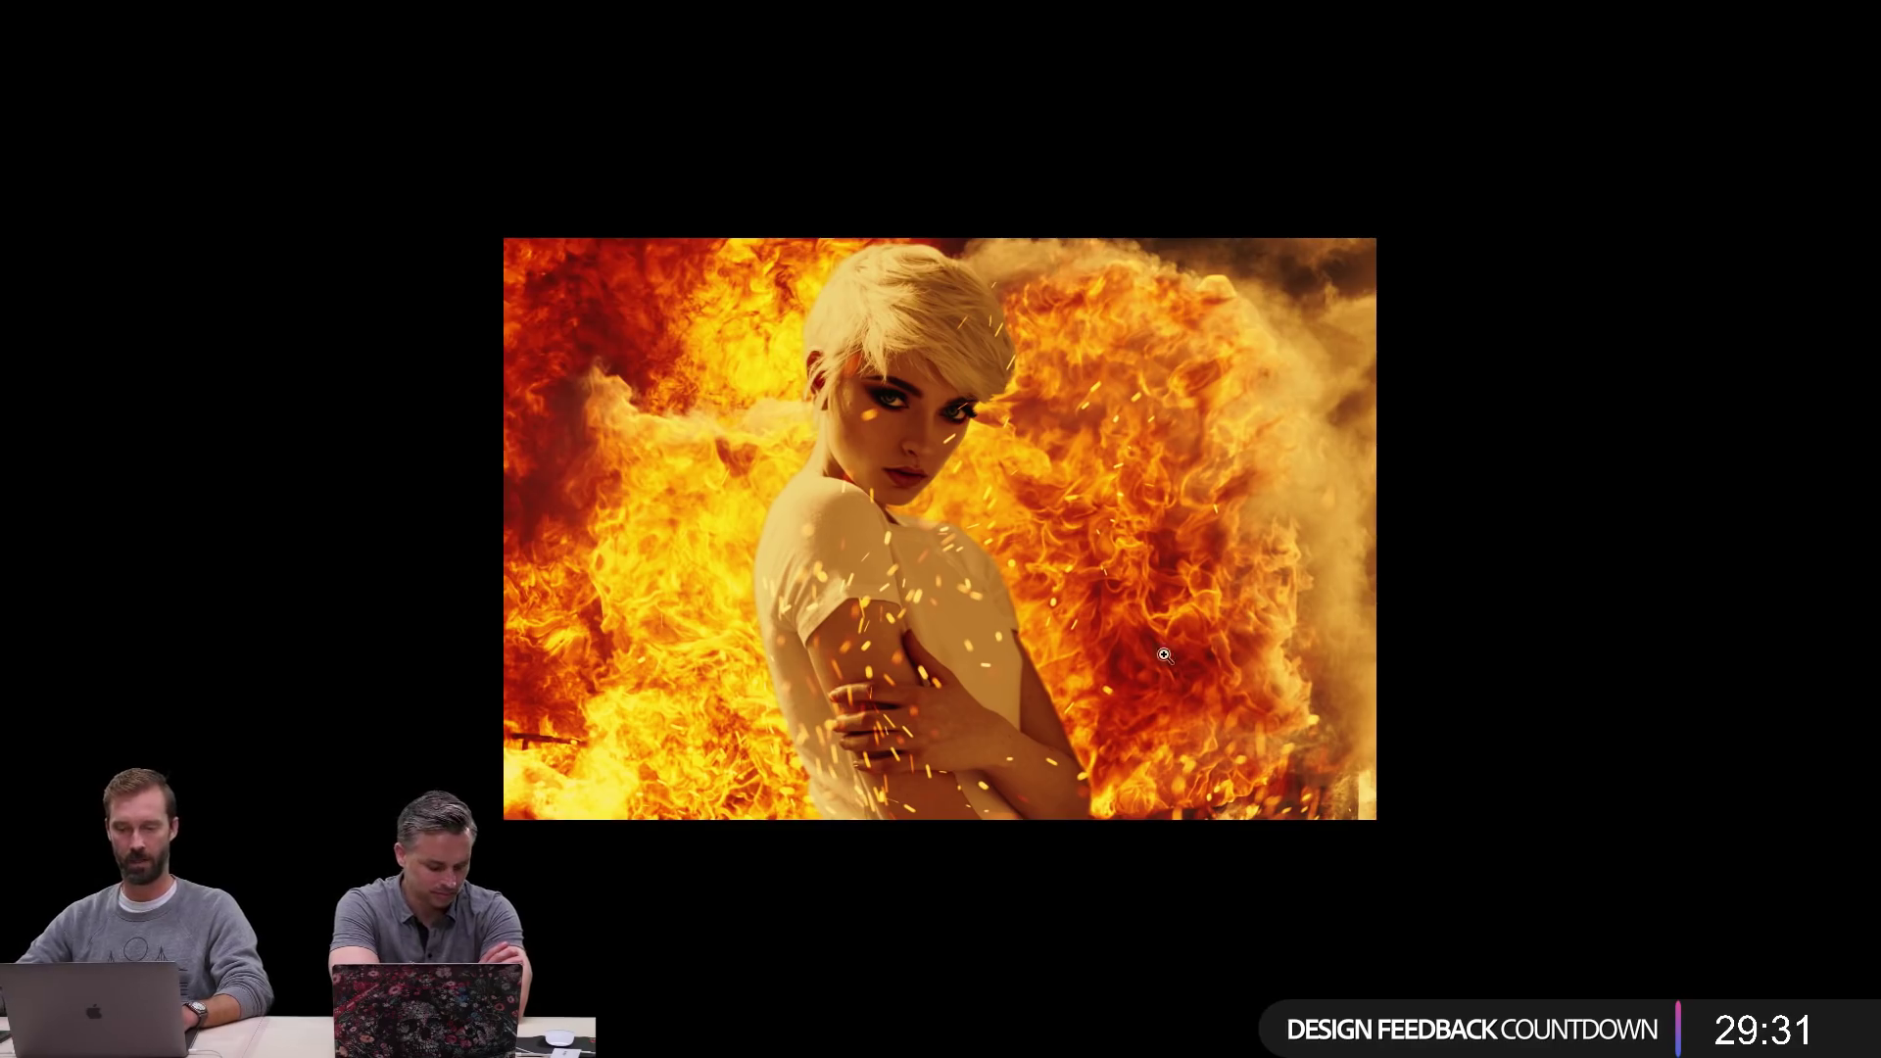
key("f")
key("alt+super+d")
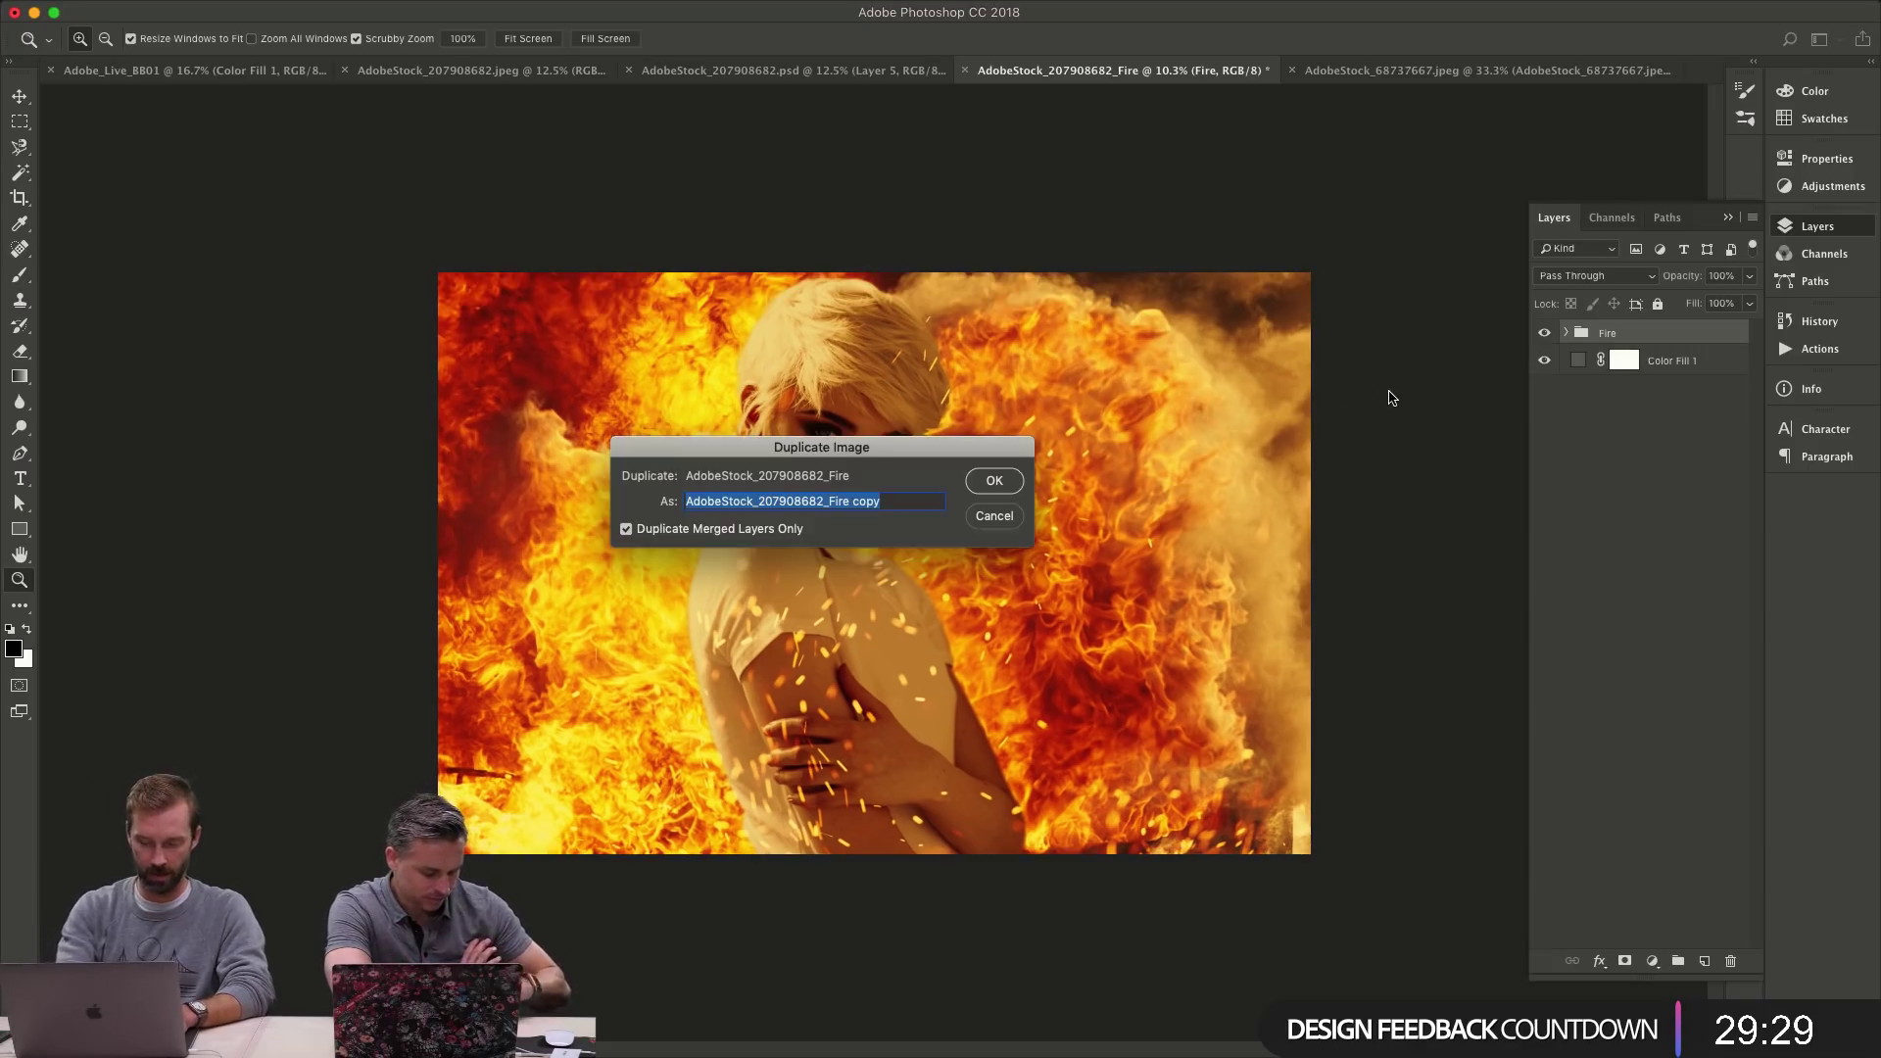
left_click(774, 530)
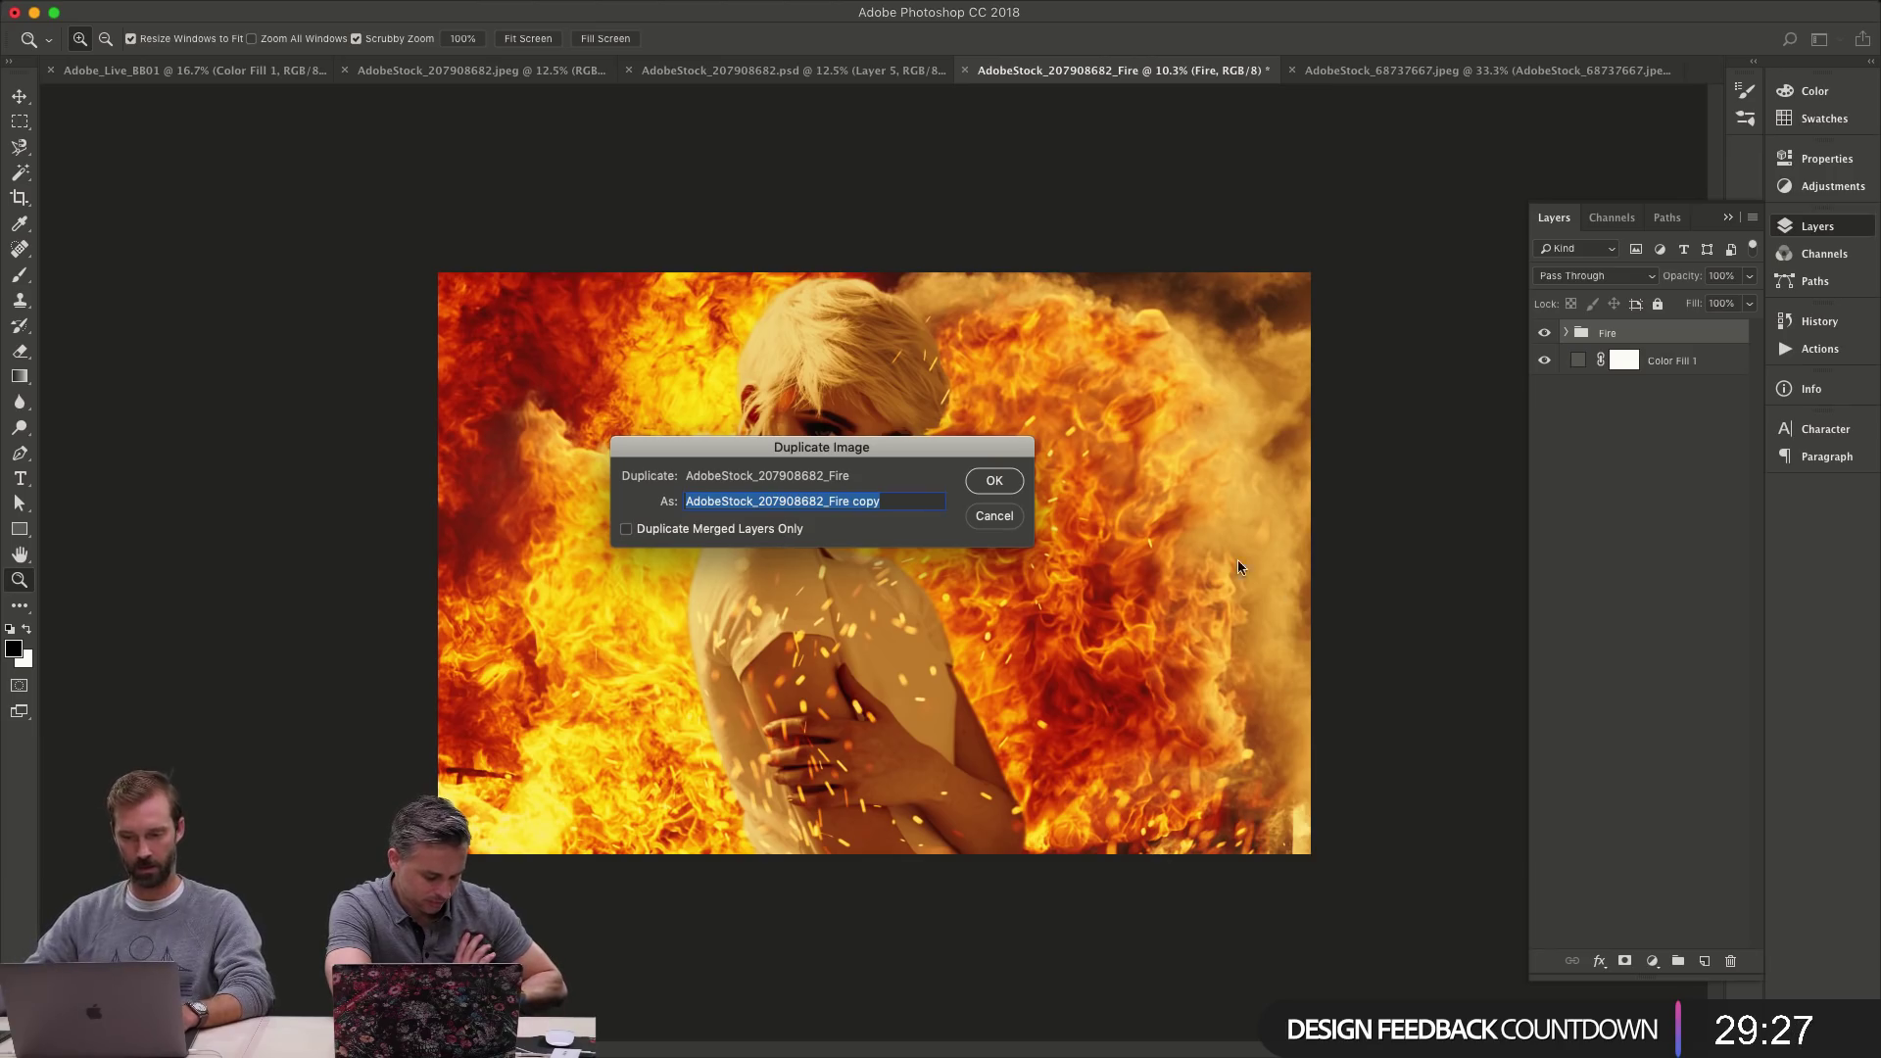
left_click(993, 481)
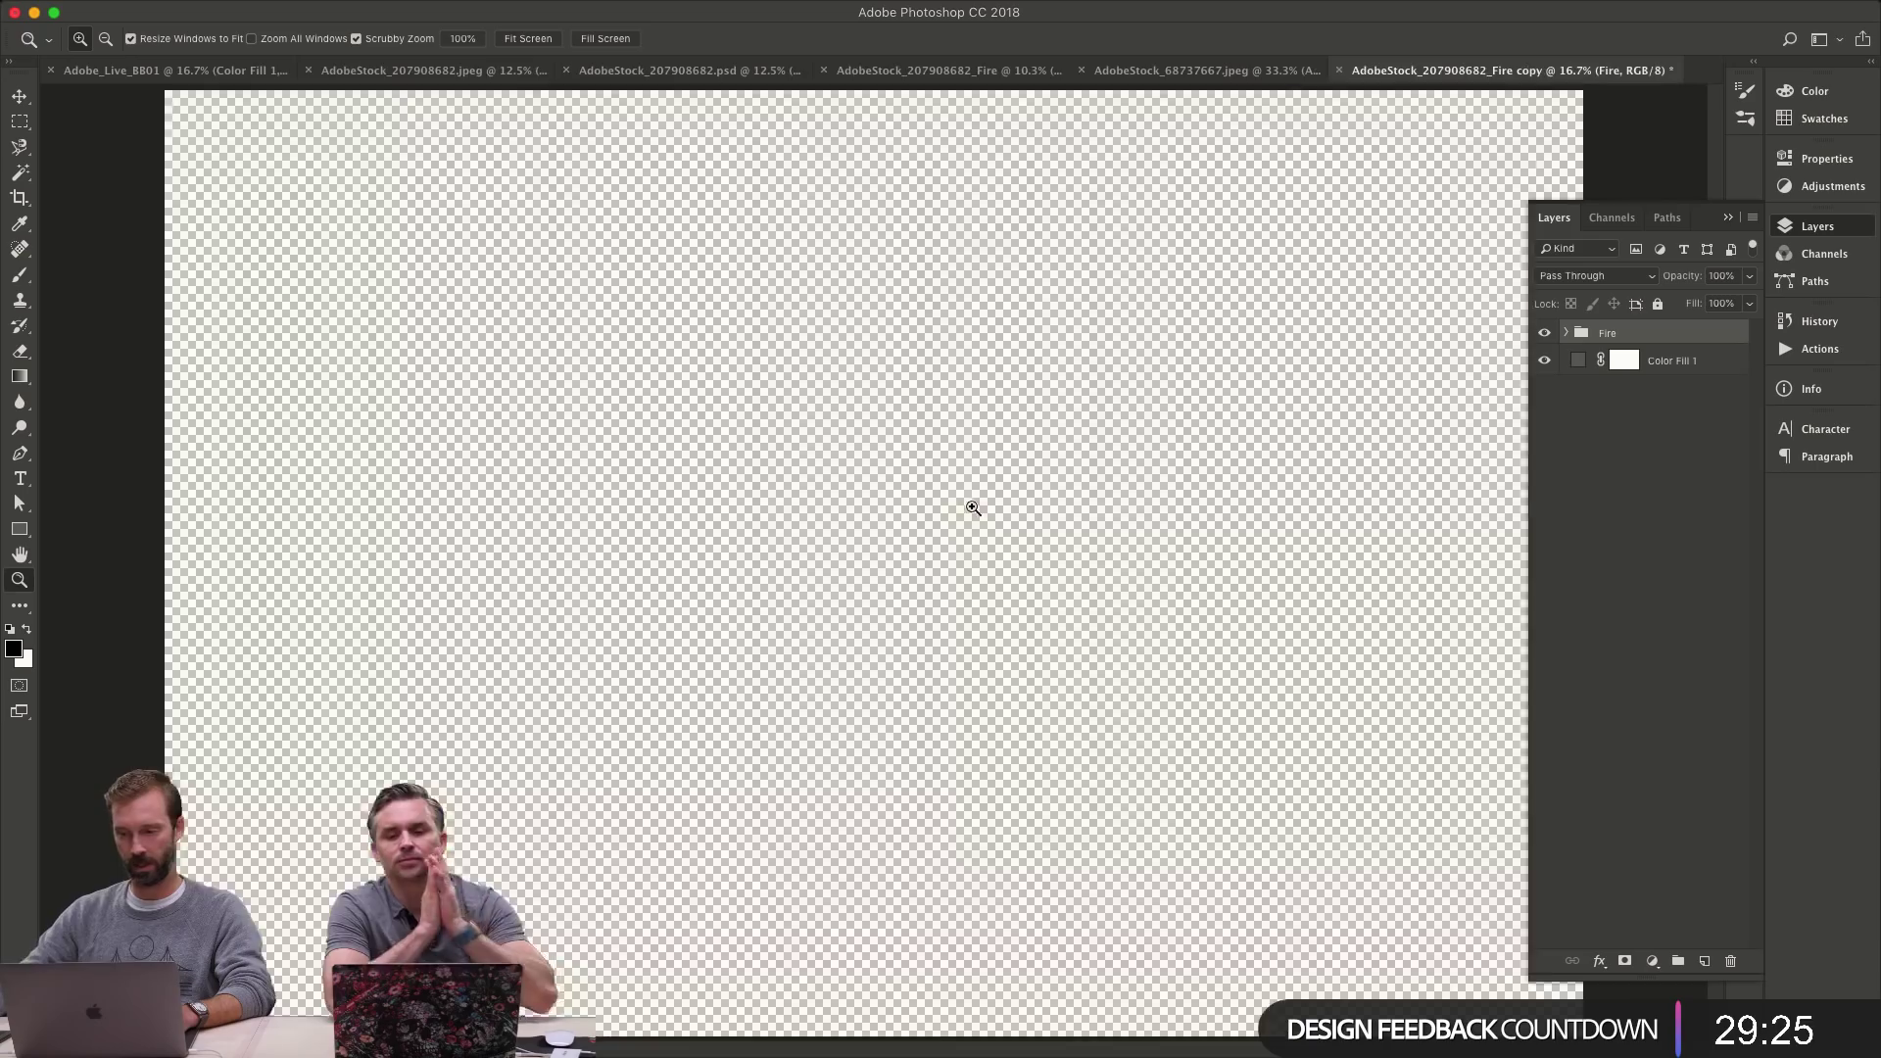
- Delete the layers from Curves 5 down to Curves 1 in the copy's Fire group, including the color lookup and sparks
left_click(1566, 334)
left_click(1722, 420)
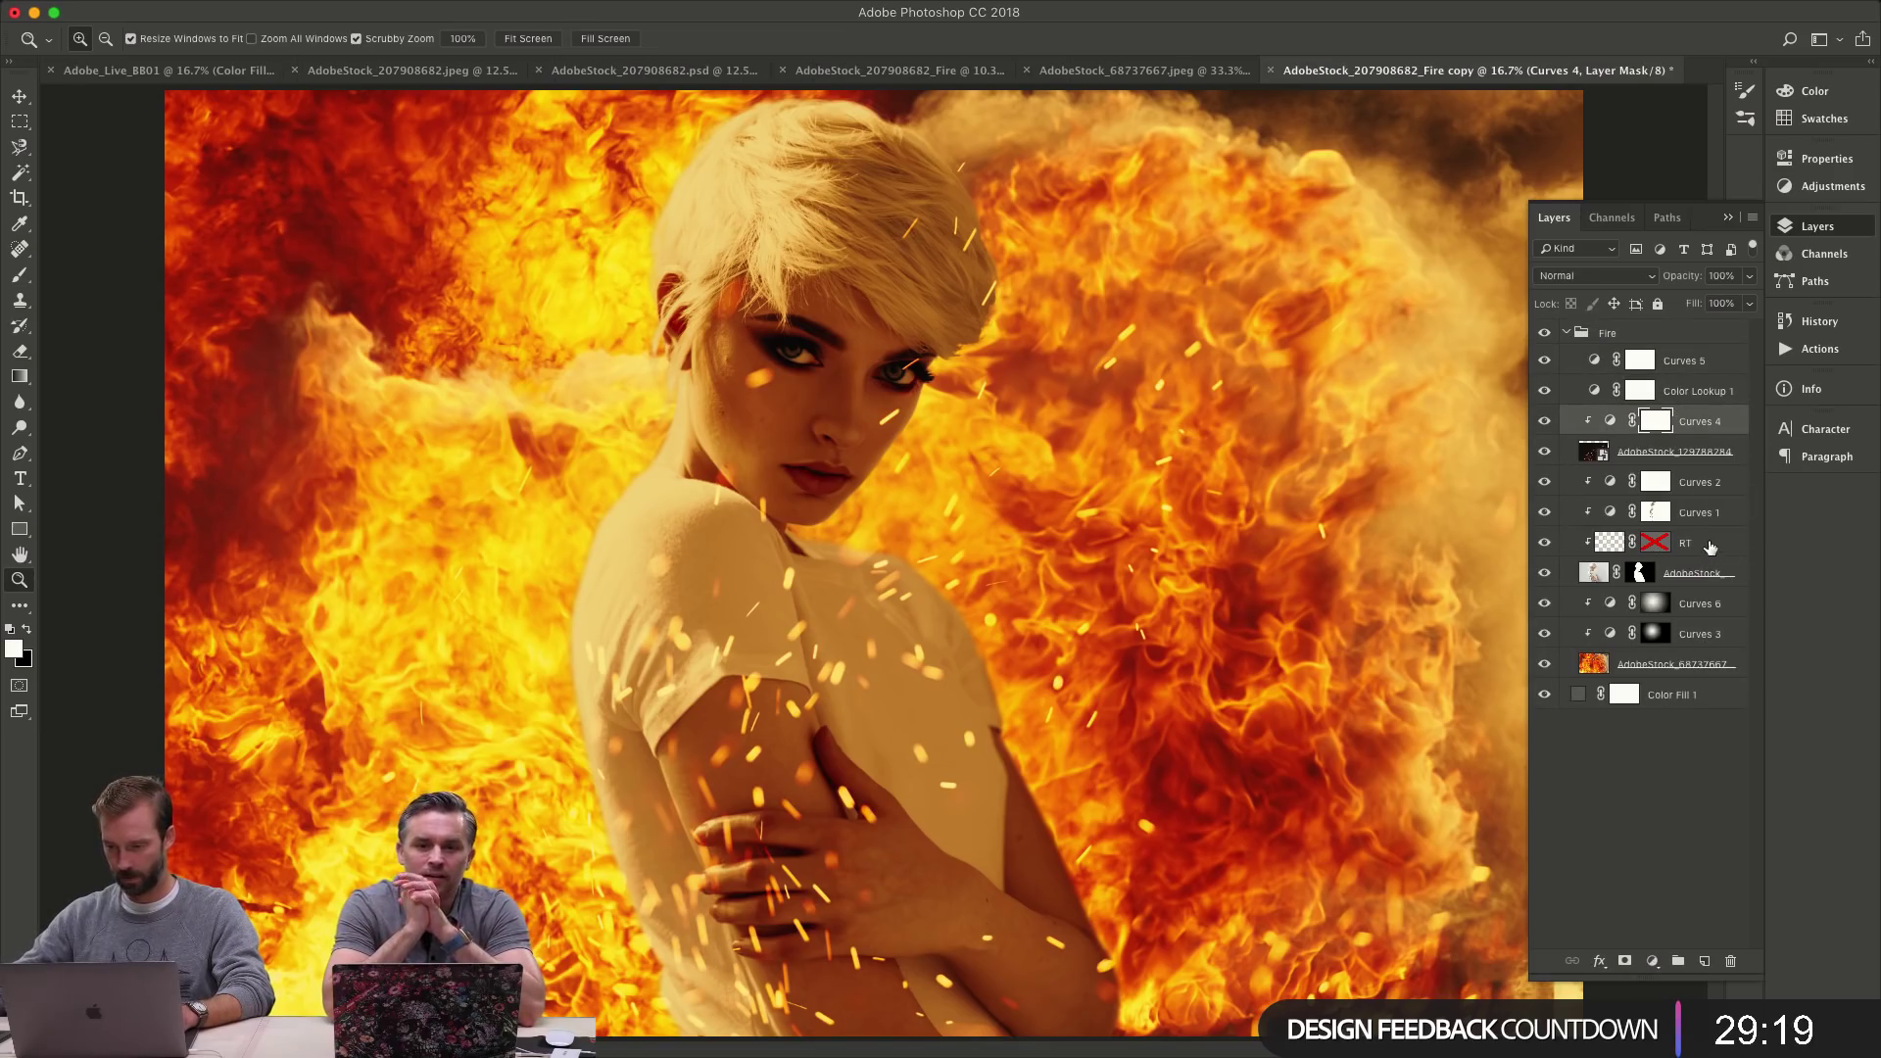
left_click(1710, 512, "shift")
left_click(1716, 364, "shift")
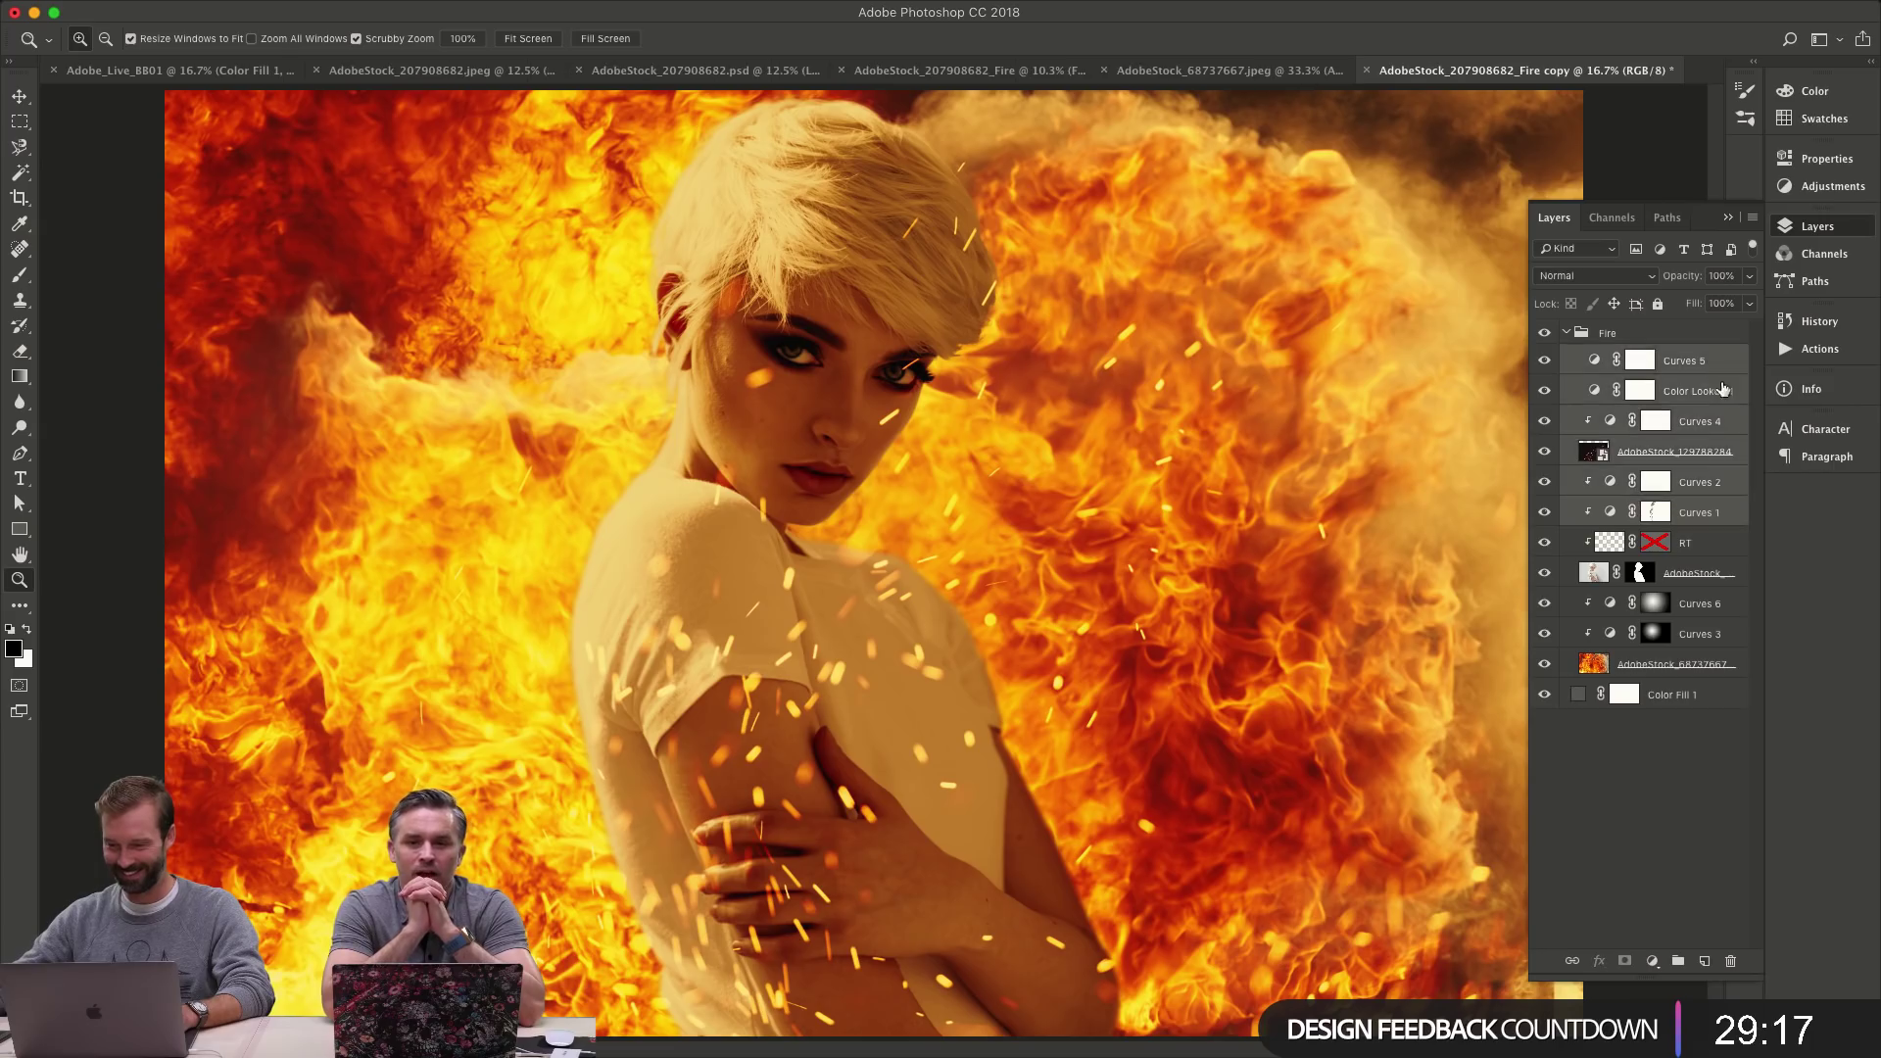
key("v")
key("Delete")
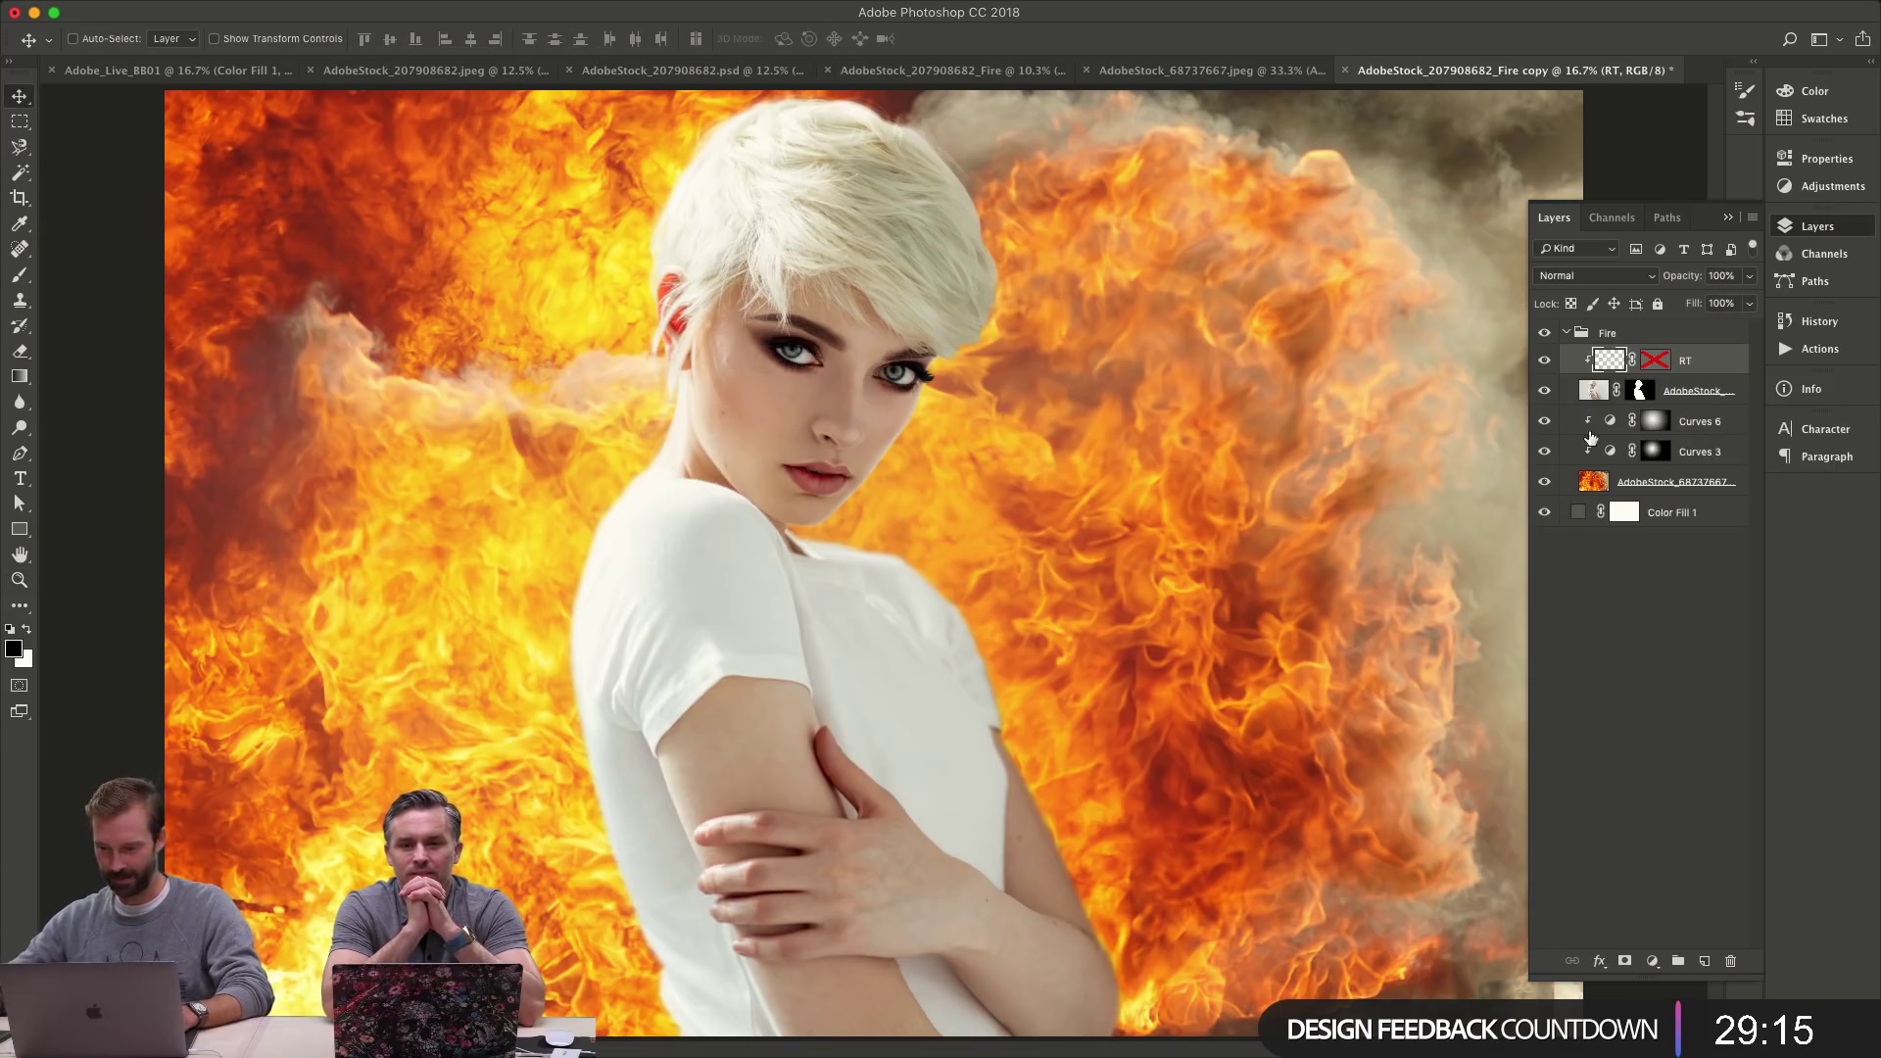
- Delete Curves 6, Curves 3 and the fire image layer from behind the woman
left_click(1697, 430)
left_click(1706, 489, "shift")
key("Delete")
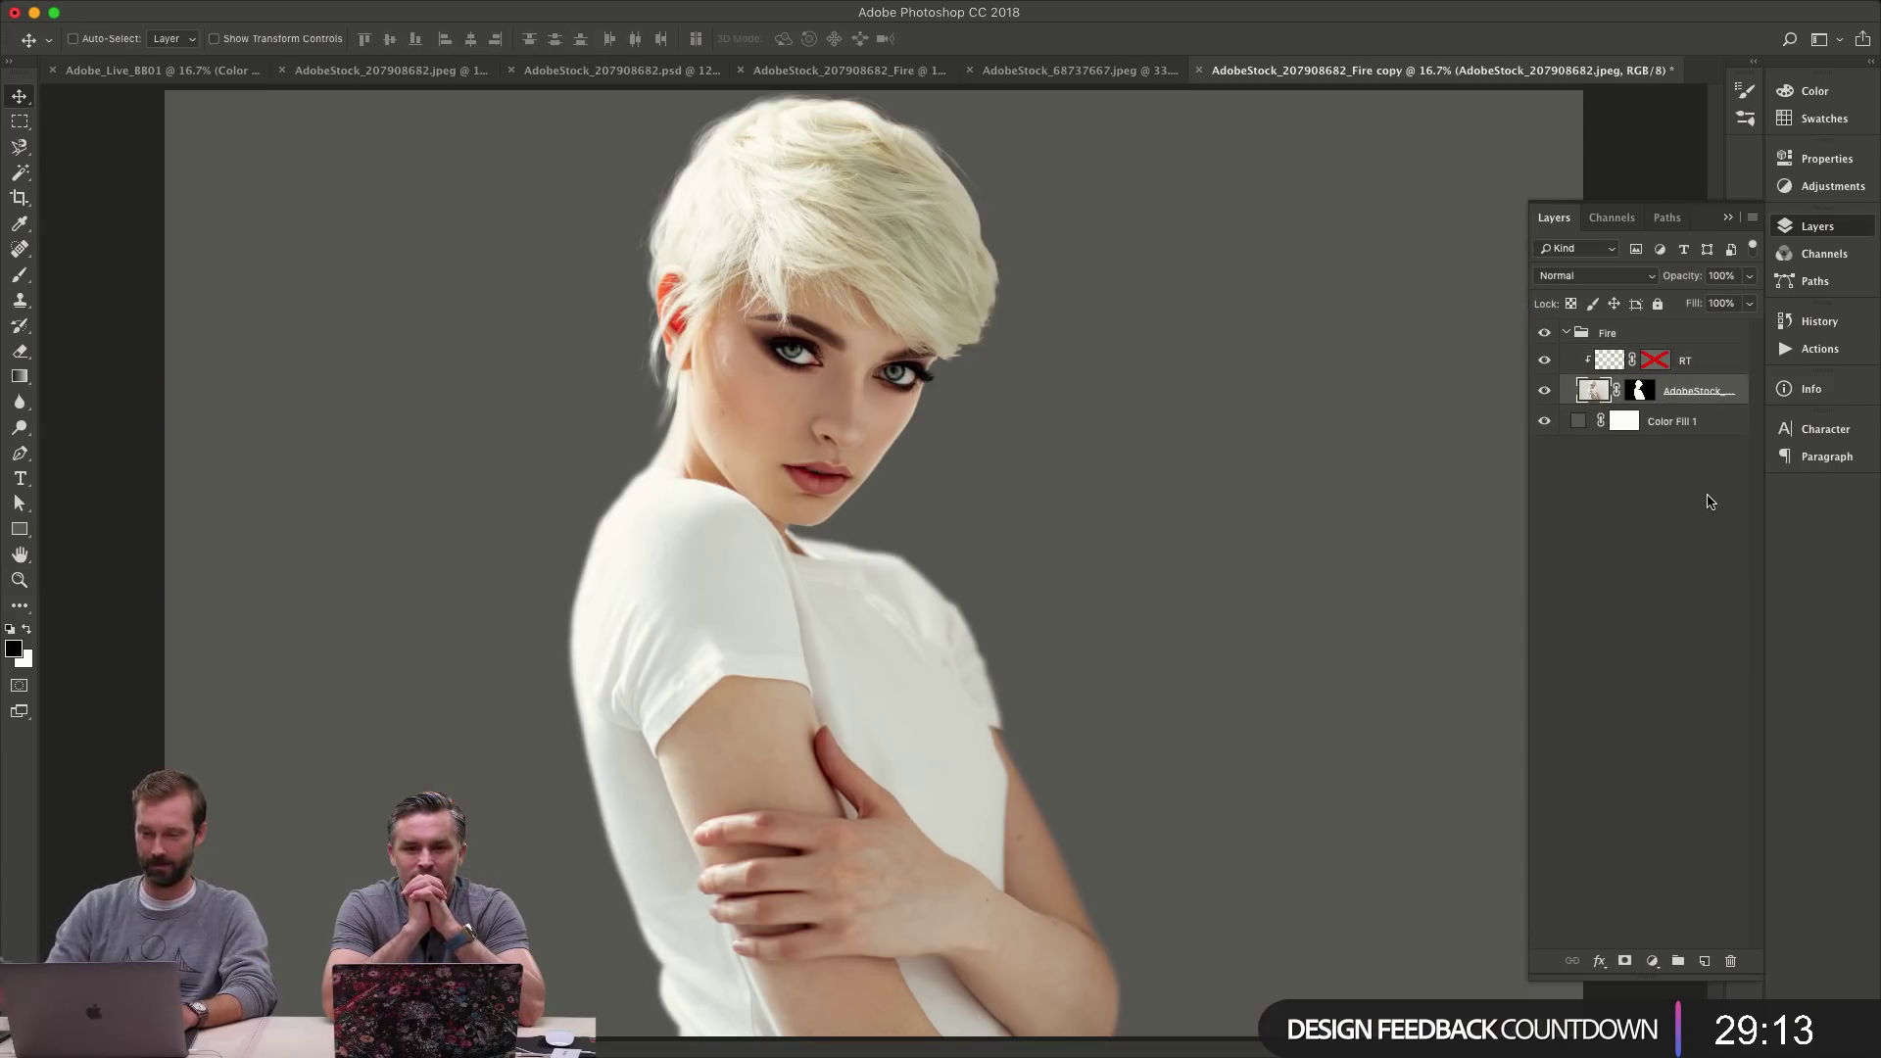
- Set the Color Fill 1 background to pure white, ffffff
key("z")
scroll(1348, 481, "down", 2)
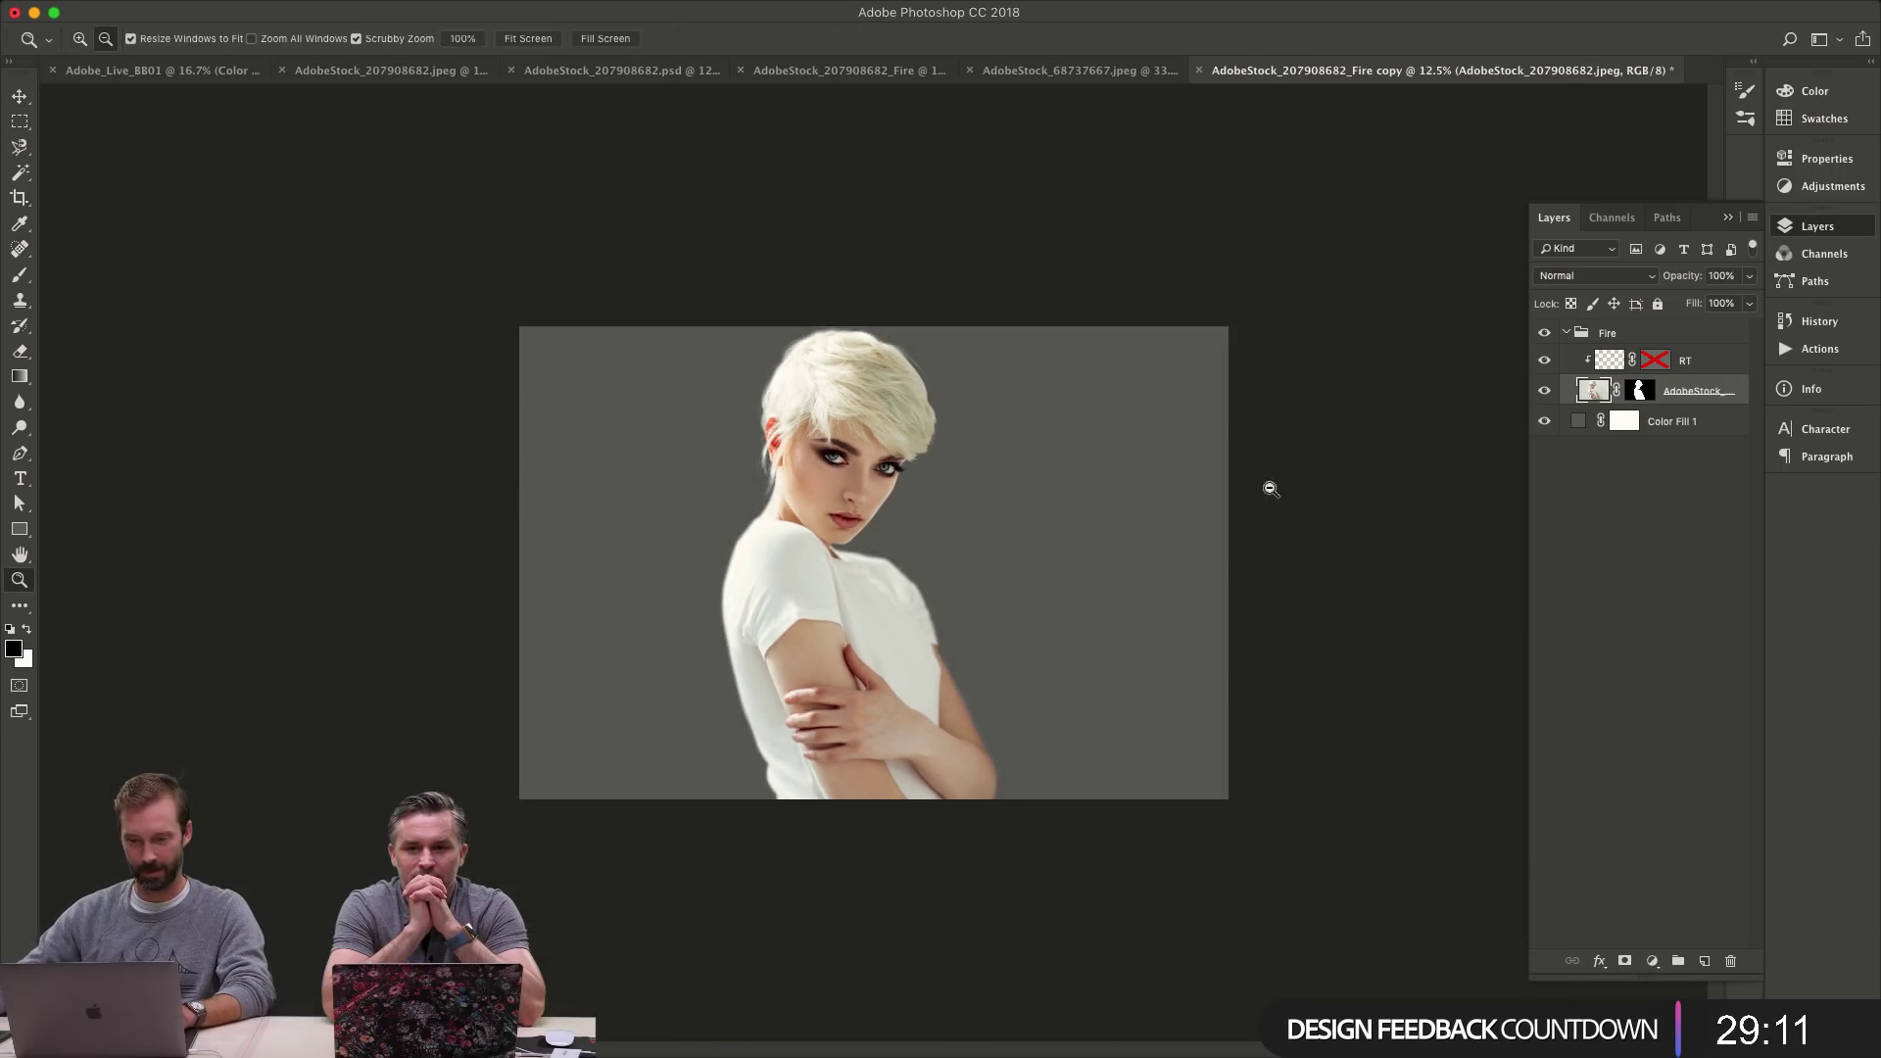
scroll(1050, 432, "up", 6)
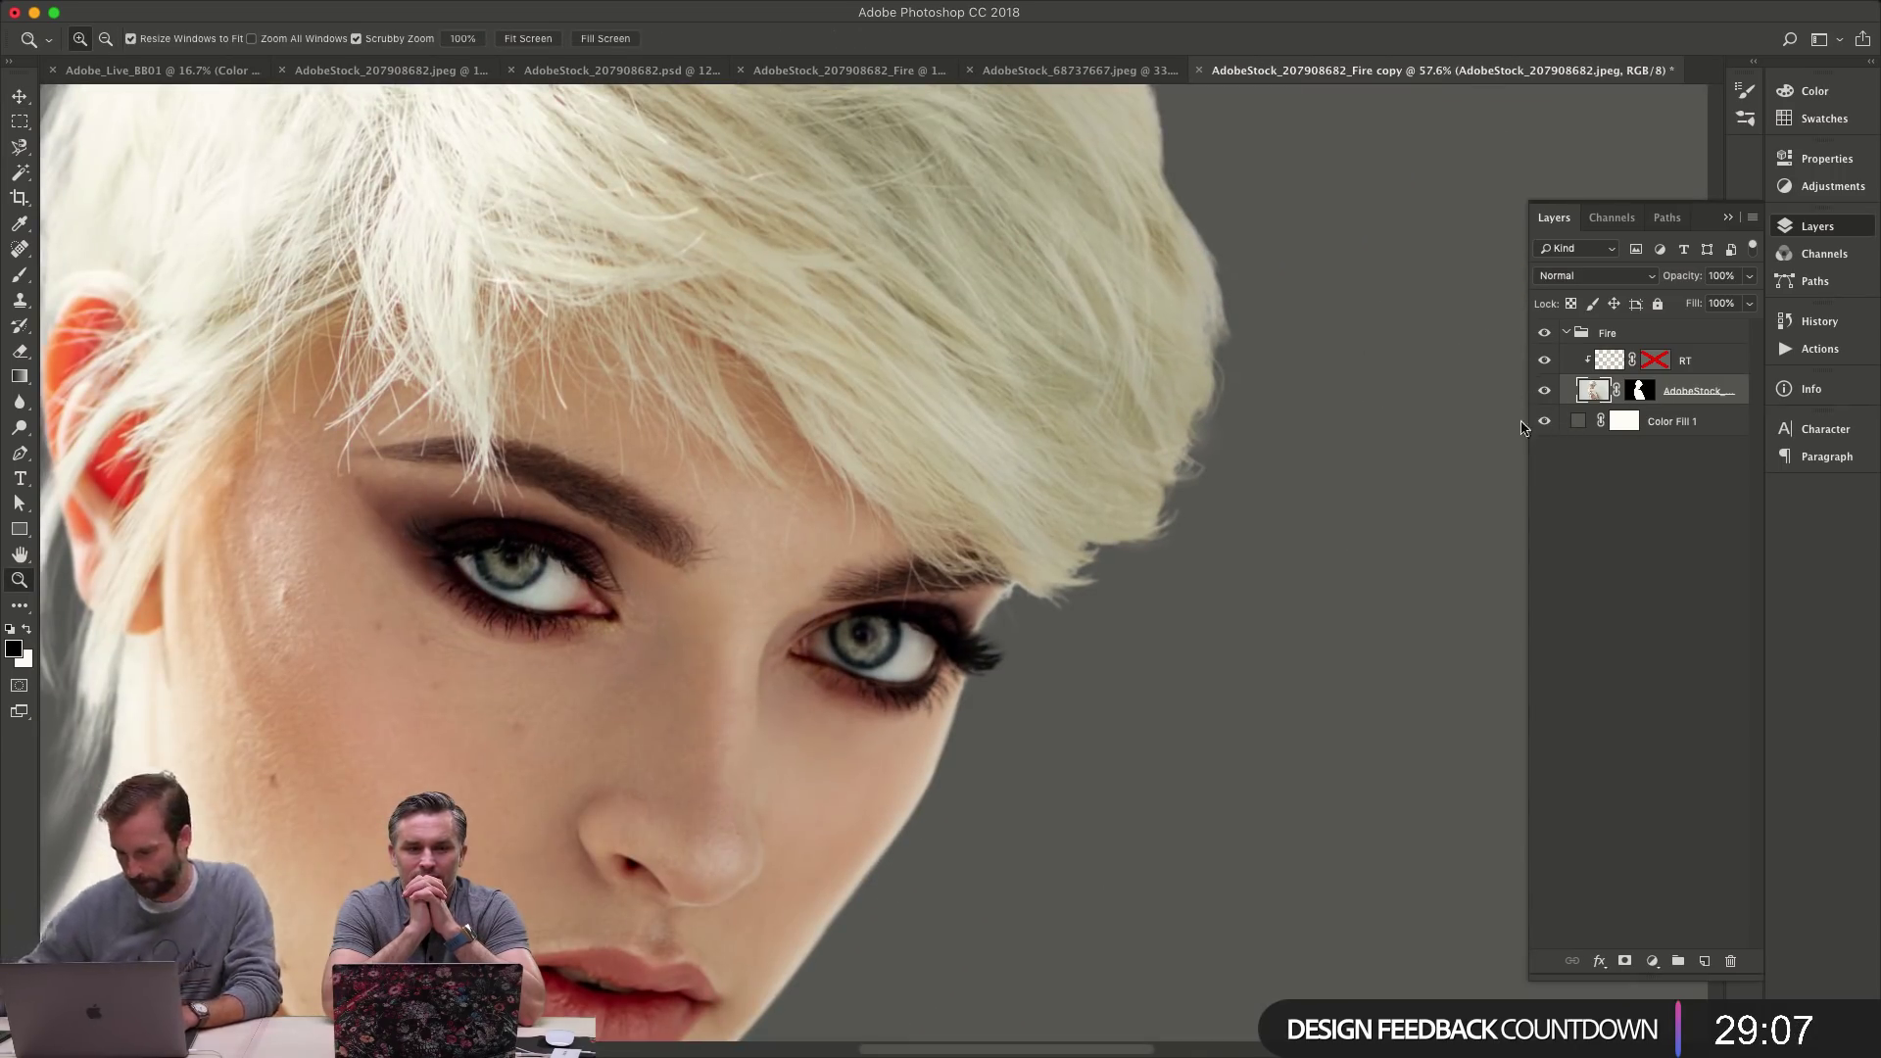
double_click(1580, 422)
left_click(1068, 256)
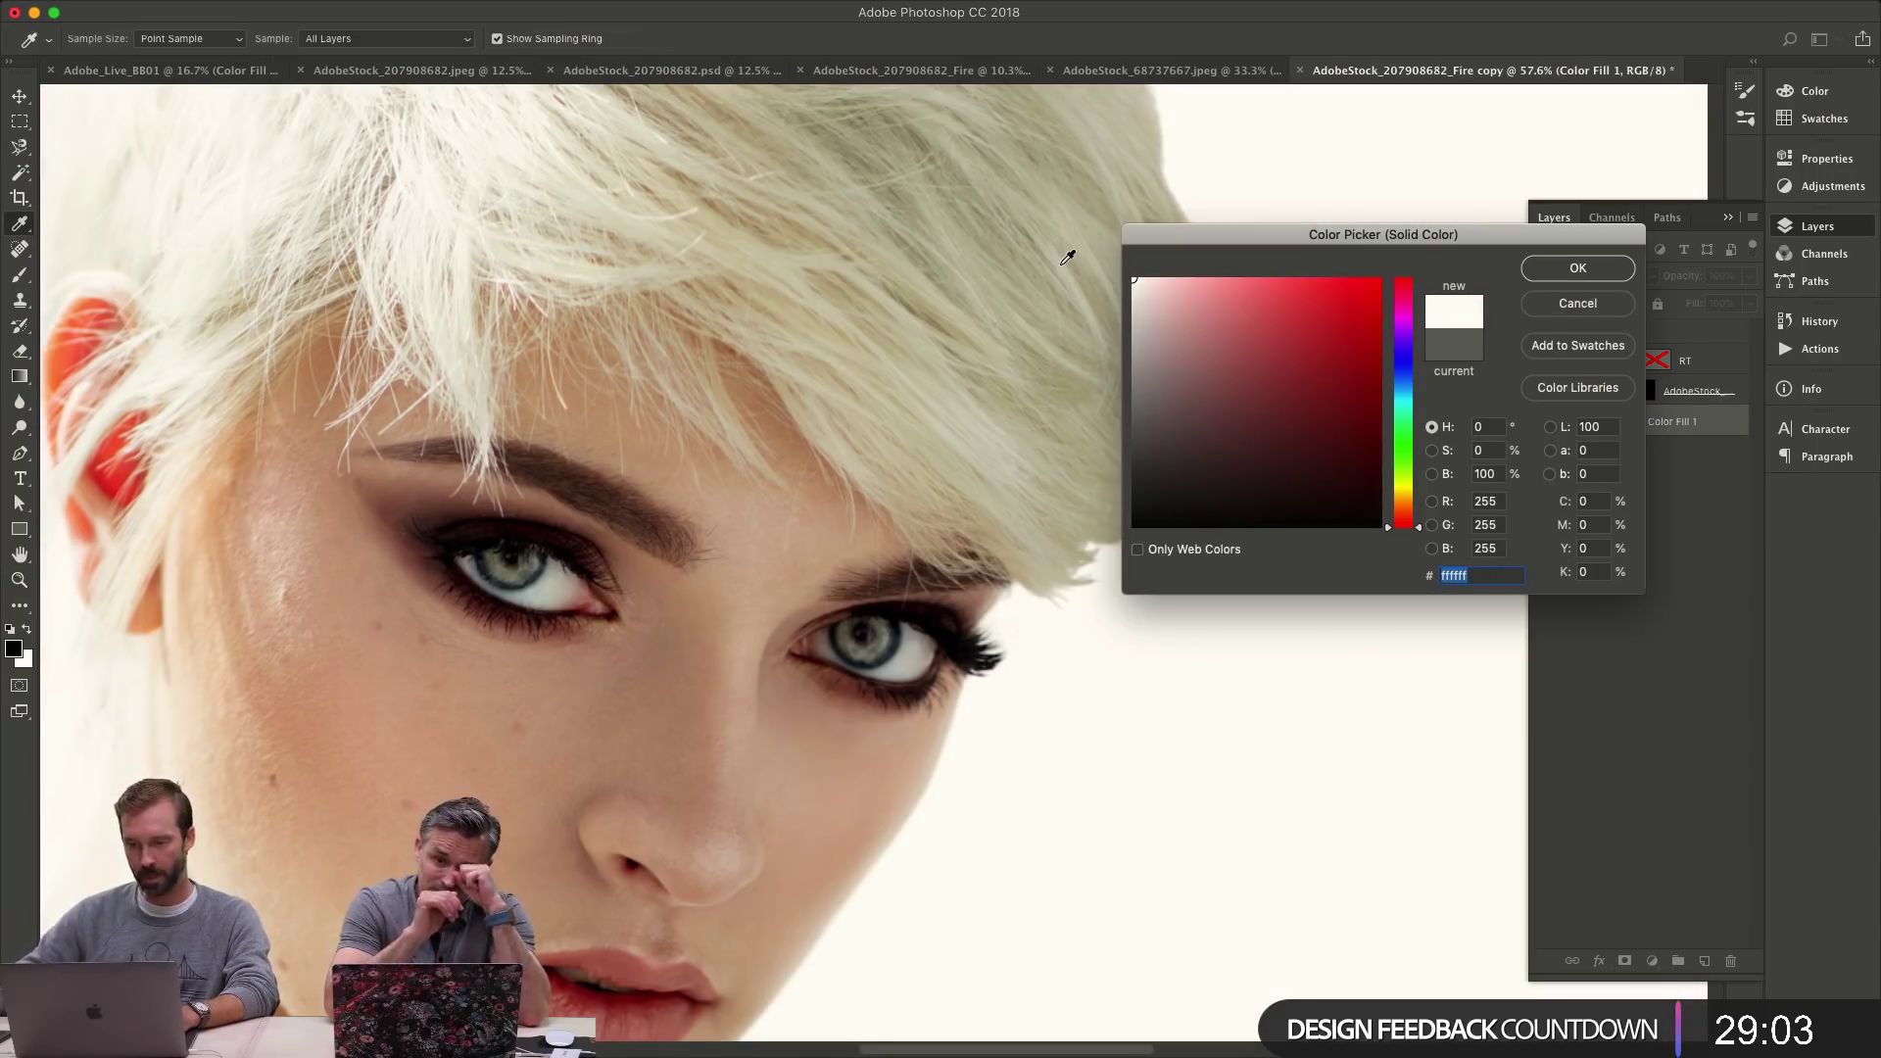
scroll(1068, 257, "down", 5)
key("Return")
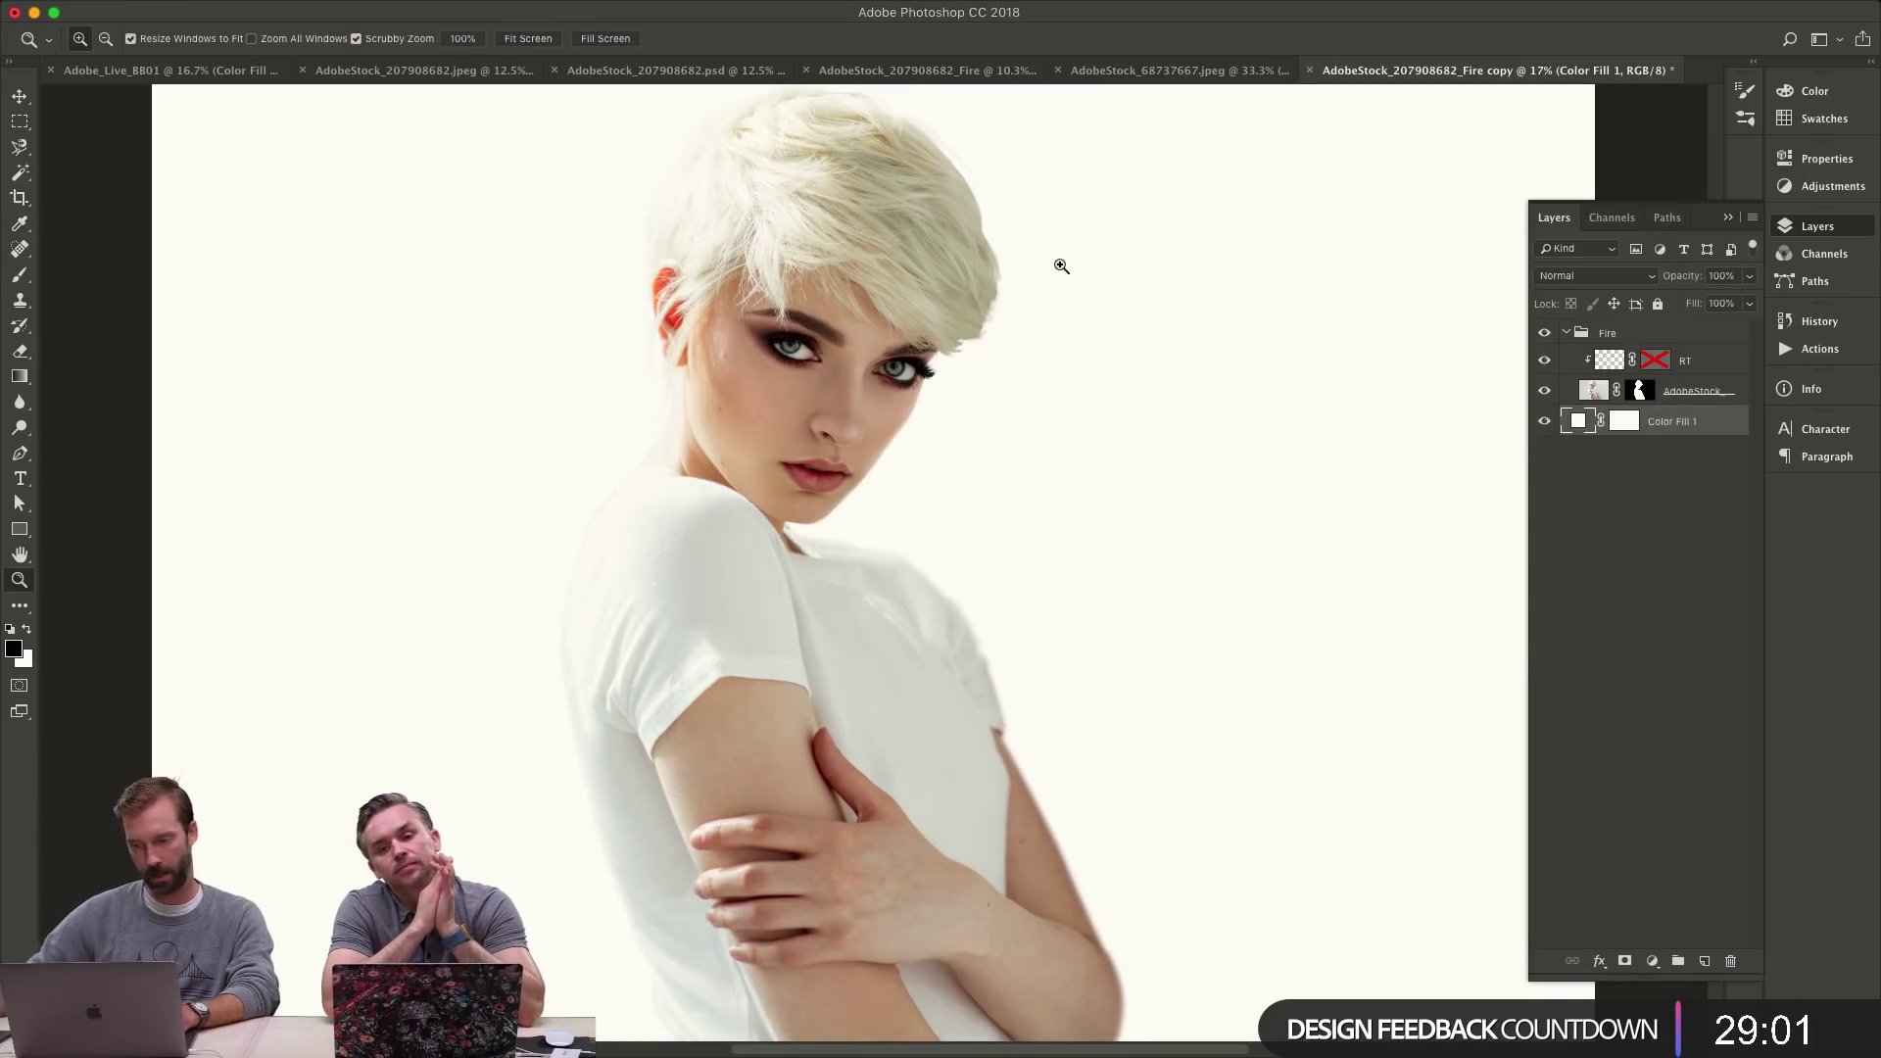
- Set the Color Fill 1 background to a light grey, dadada
double_click(1578, 421)
left_click(1126, 302)
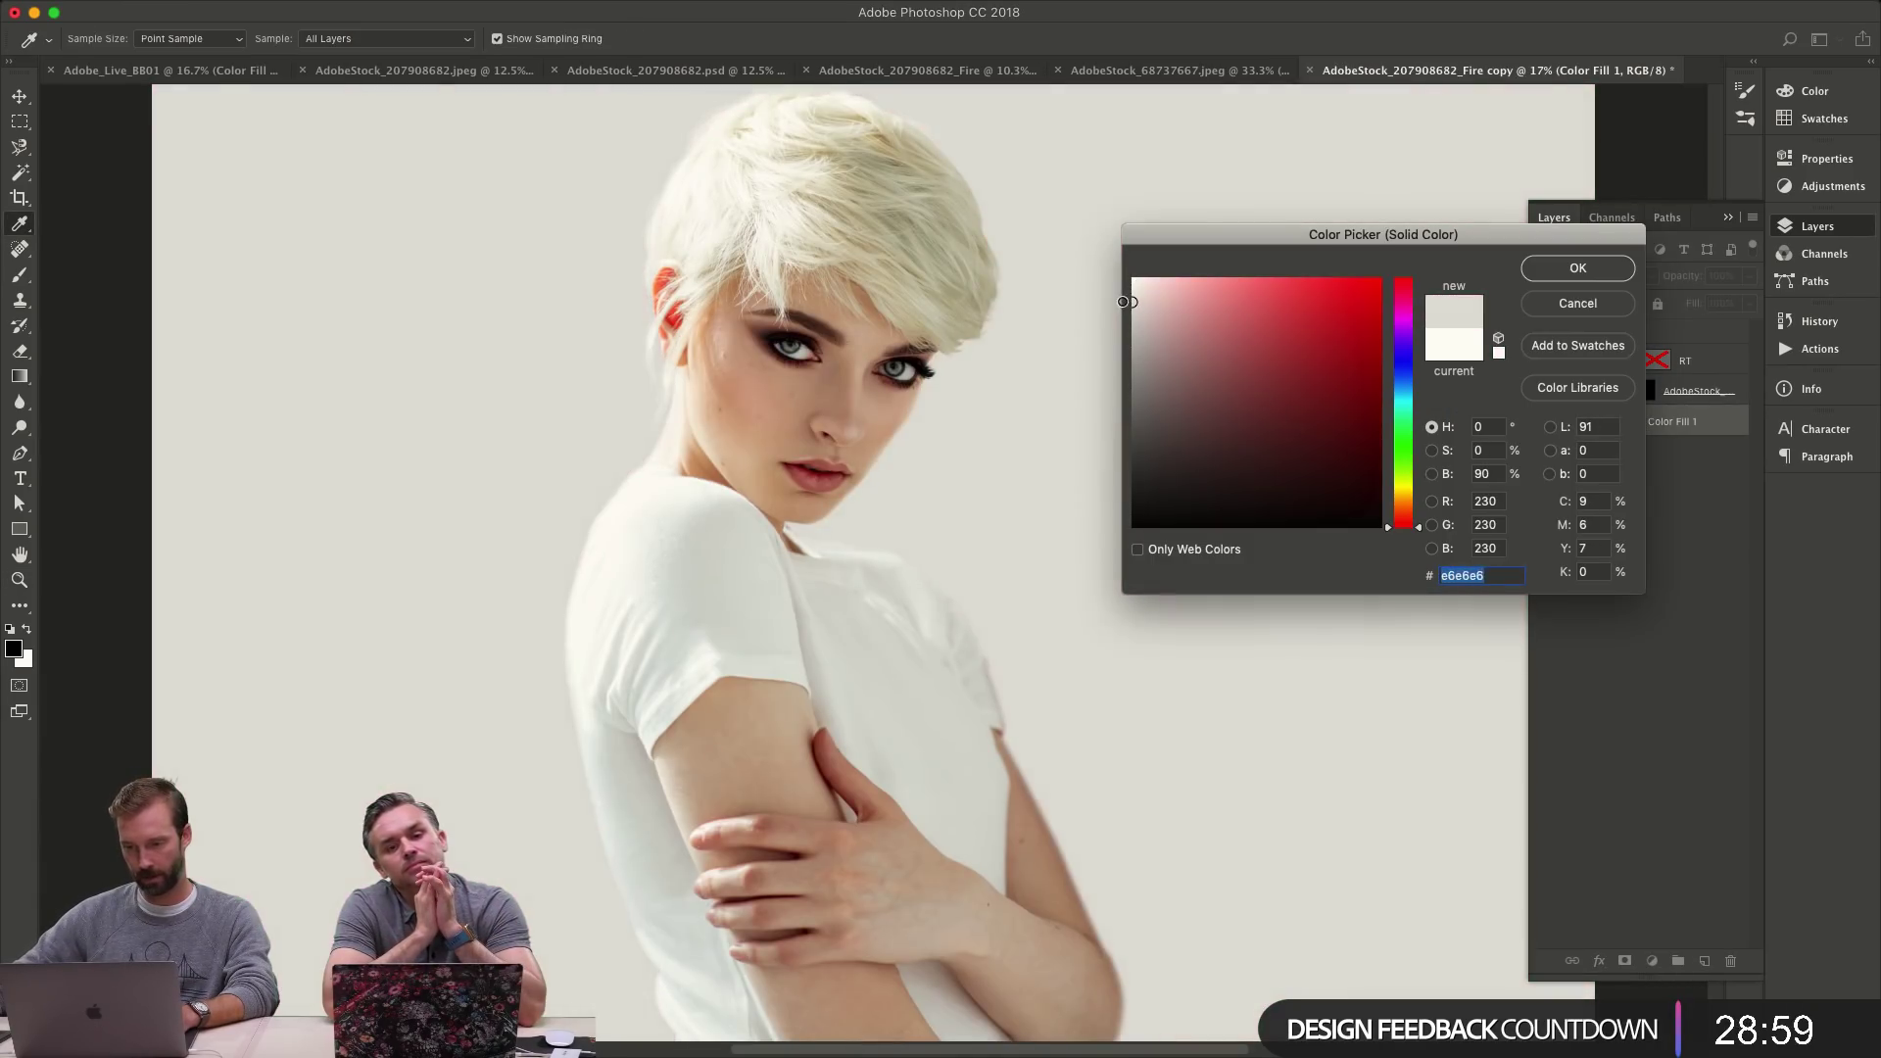
left_click_drag(1127, 302, 1134, 311)
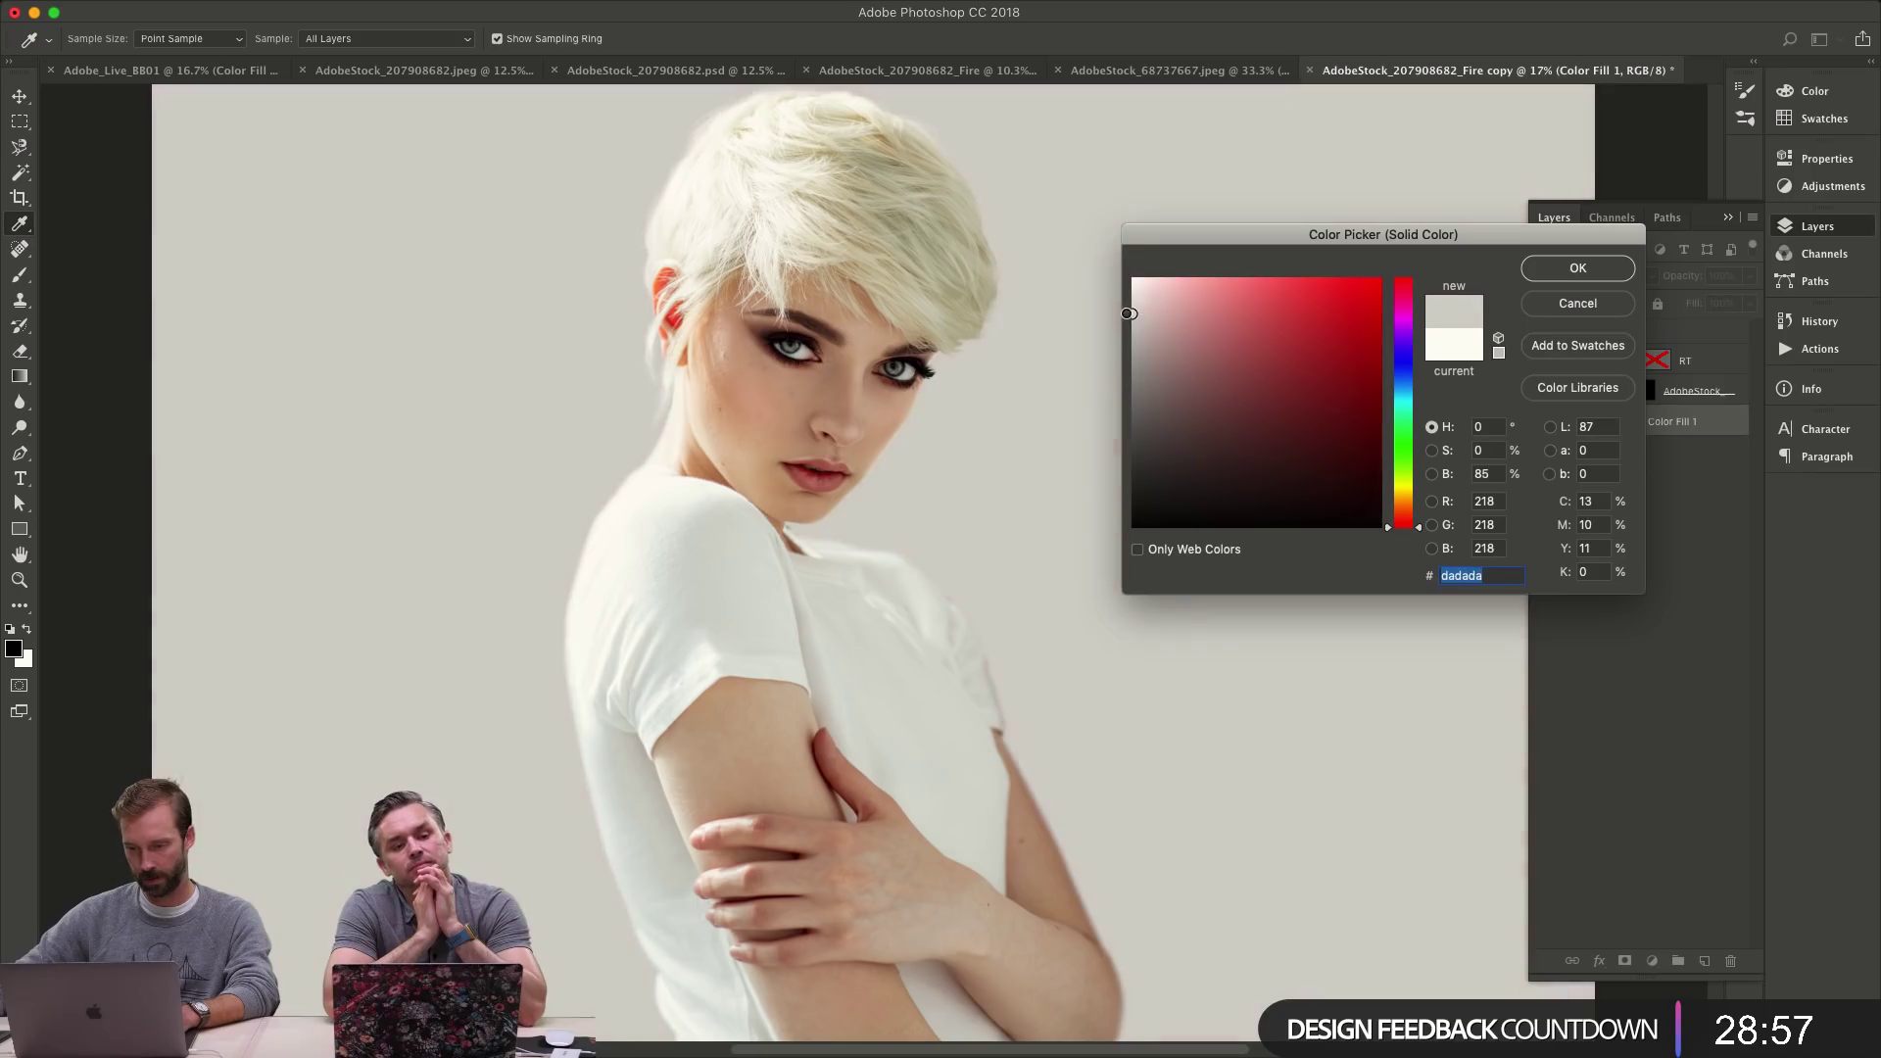
left_click(1577, 268)
key("z")
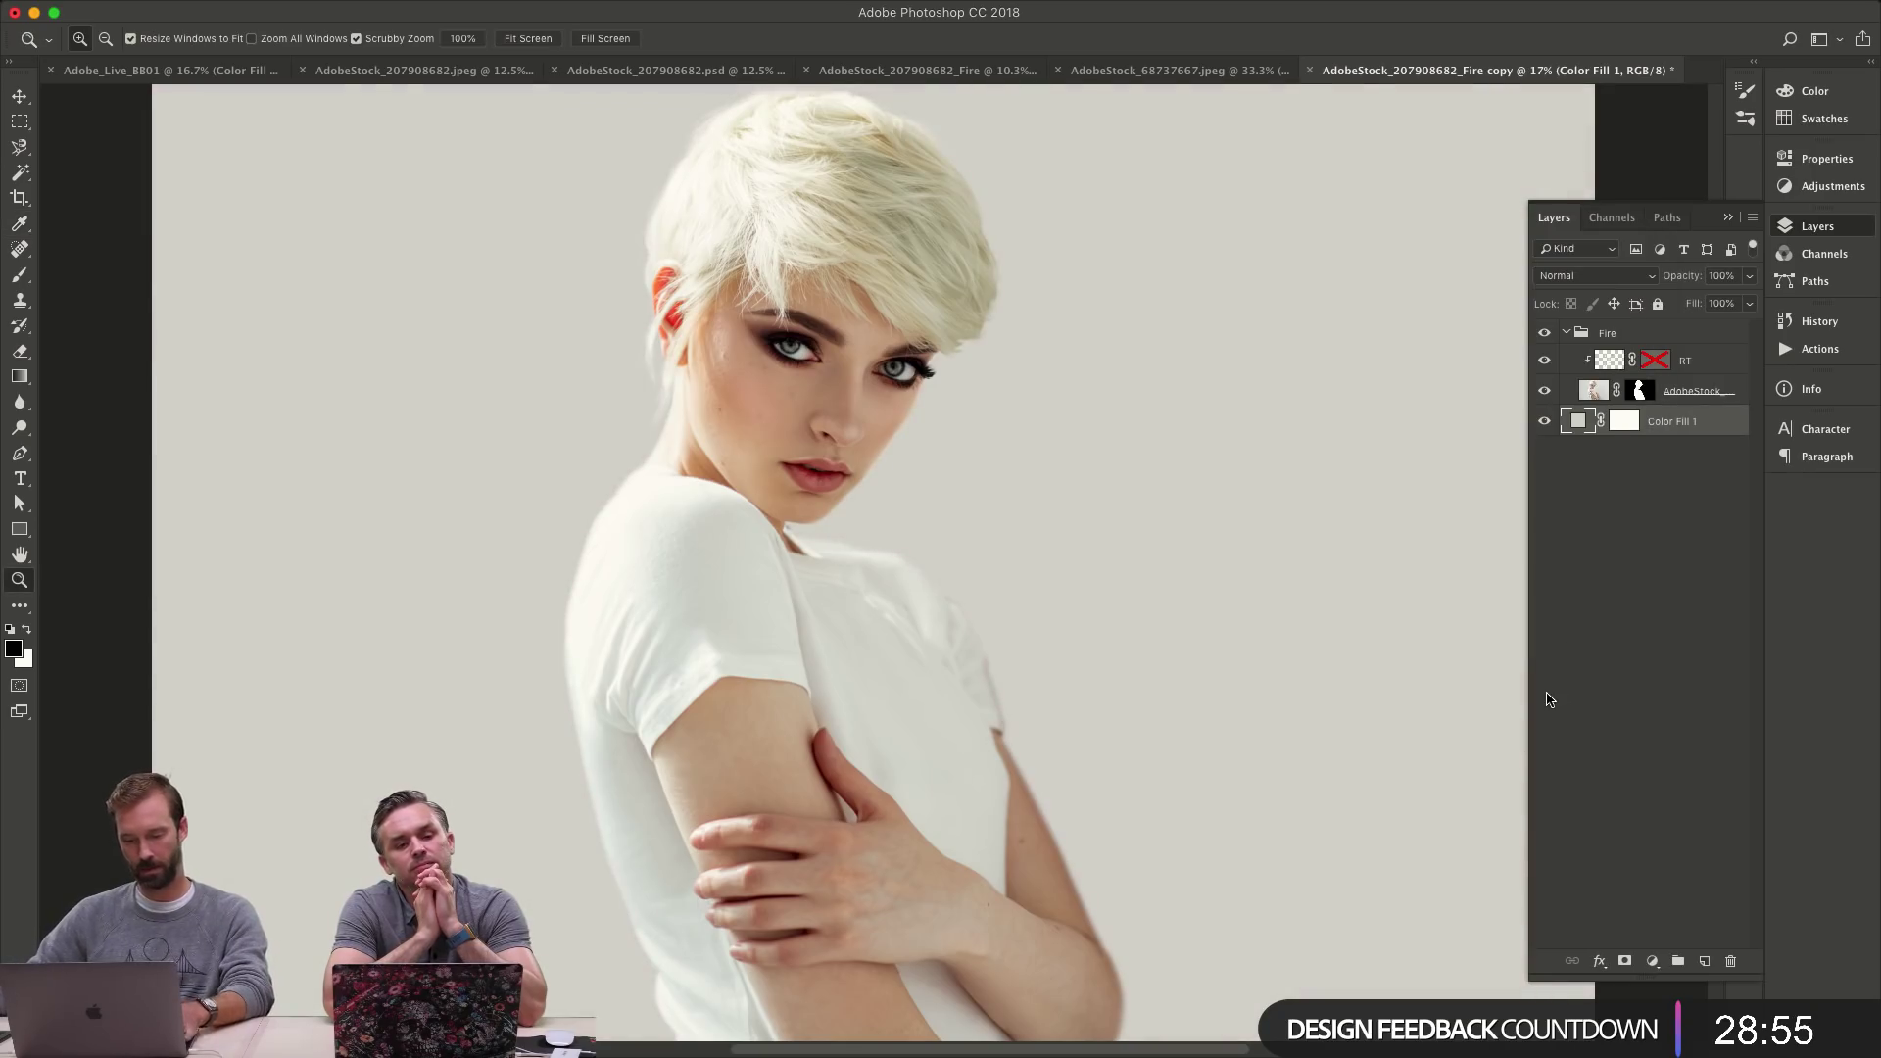
- Add a Curves adjustment clipped to Color Fill 1 and raise its RGB midtones until the background turns near white
double_click(1595, 422)
left_click_drag(1632, 362, 1583, 321)
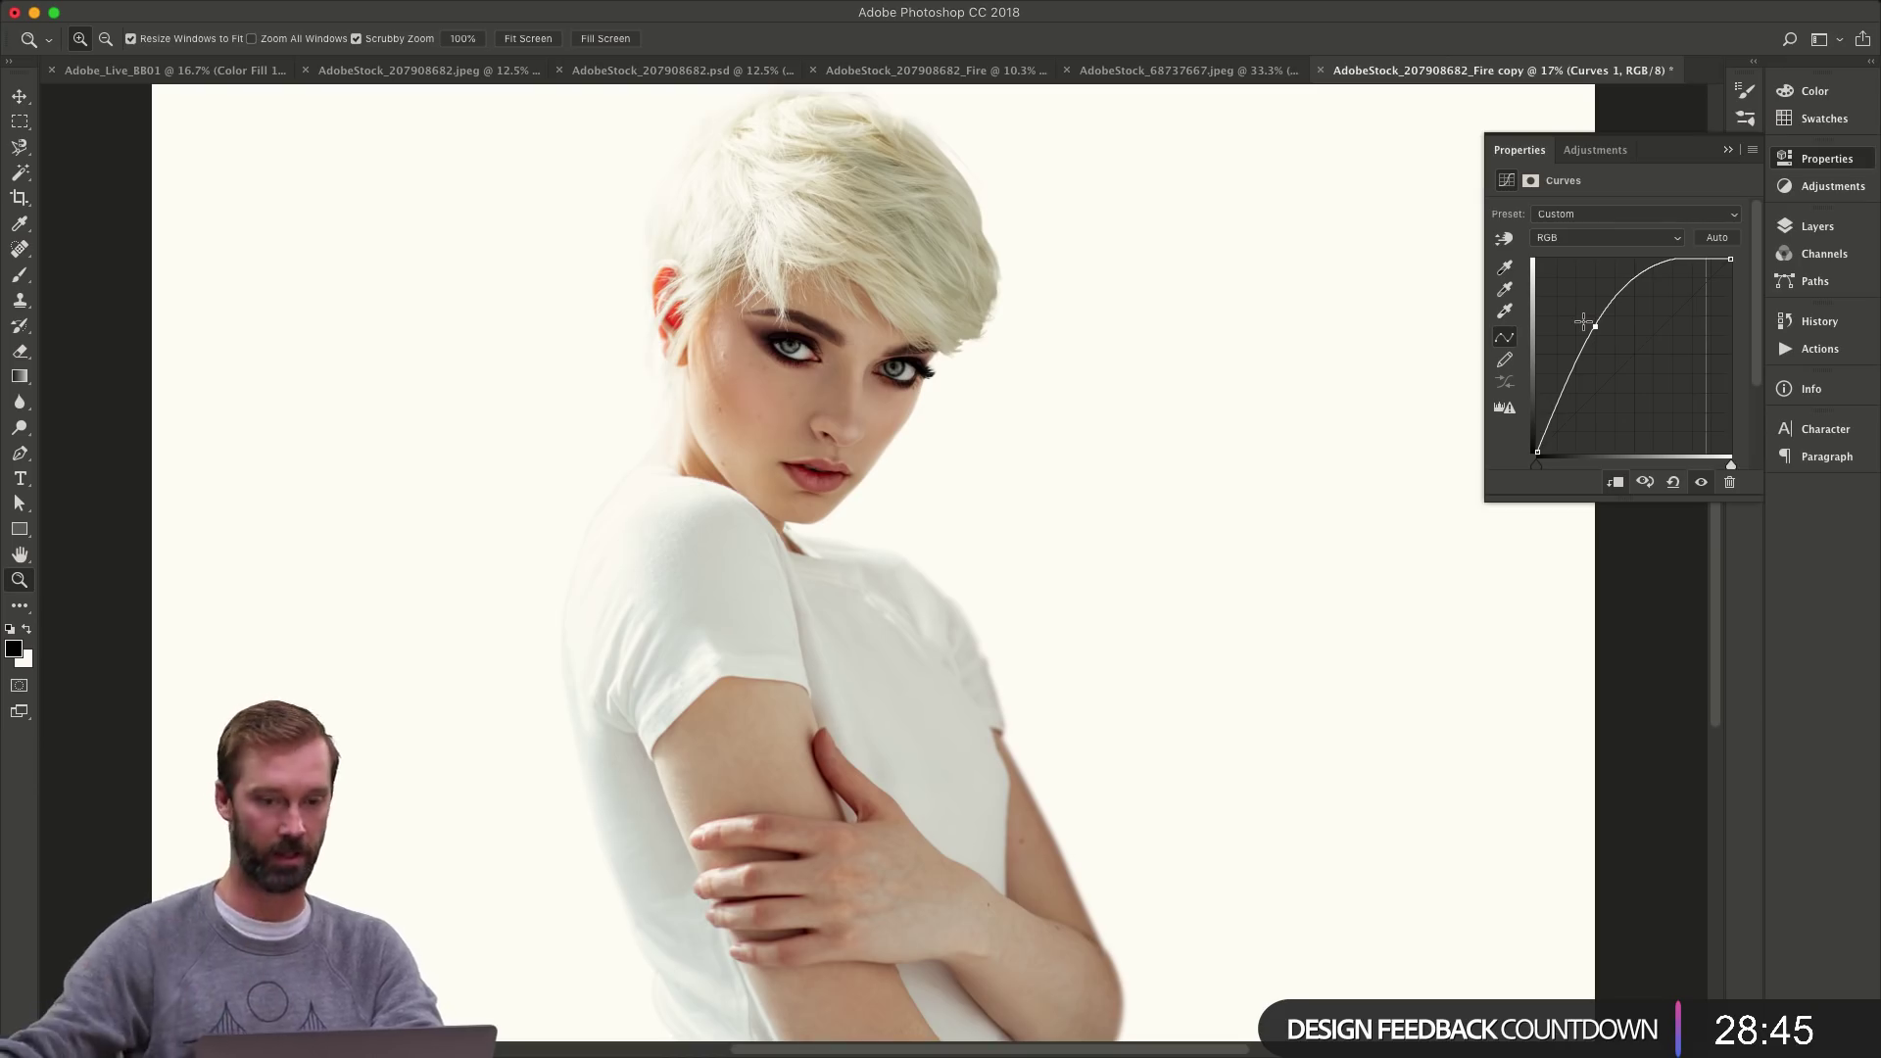
left_click(1573, 359)
left_click_drag(1595, 326, 1595, 316)
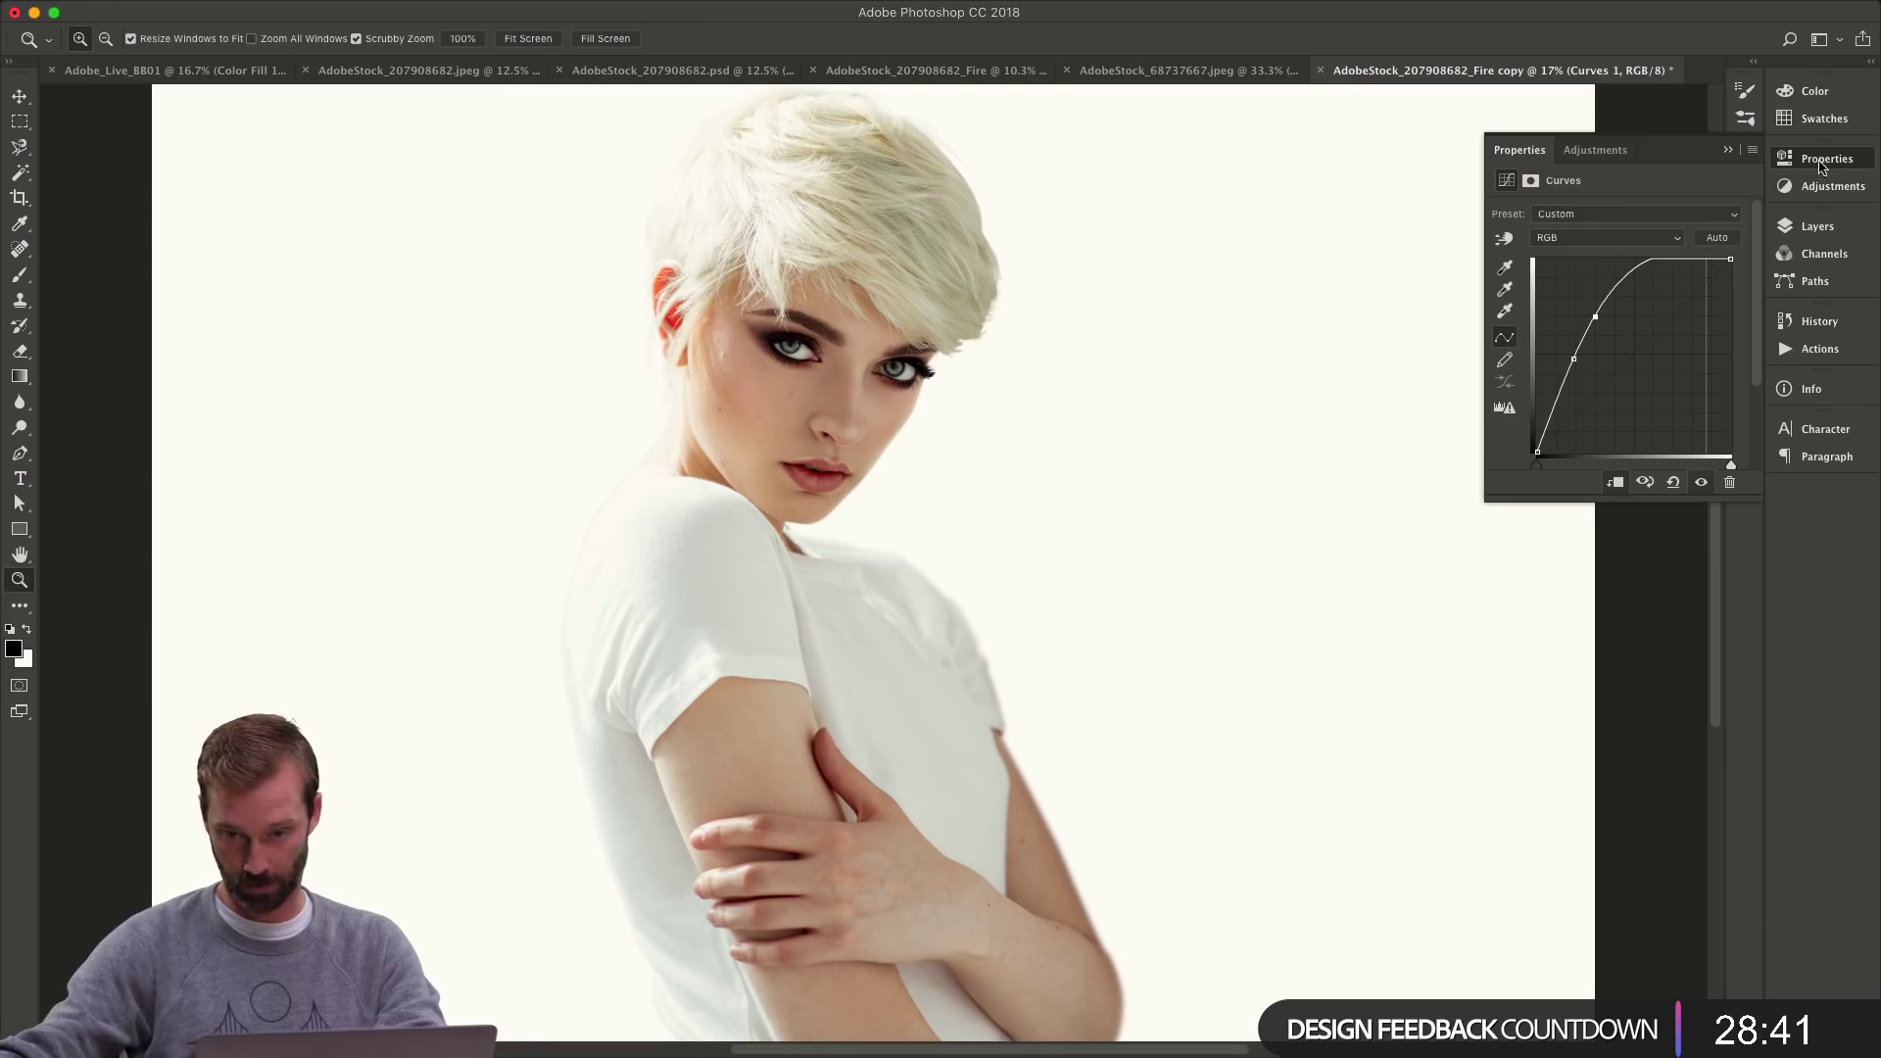
- Invert the Curves 1 mask and fill it with a radial white-to-black gradient running from the woman's face toward the image's lower-right corner
left_click(1814, 91)
left_click(1817, 227)
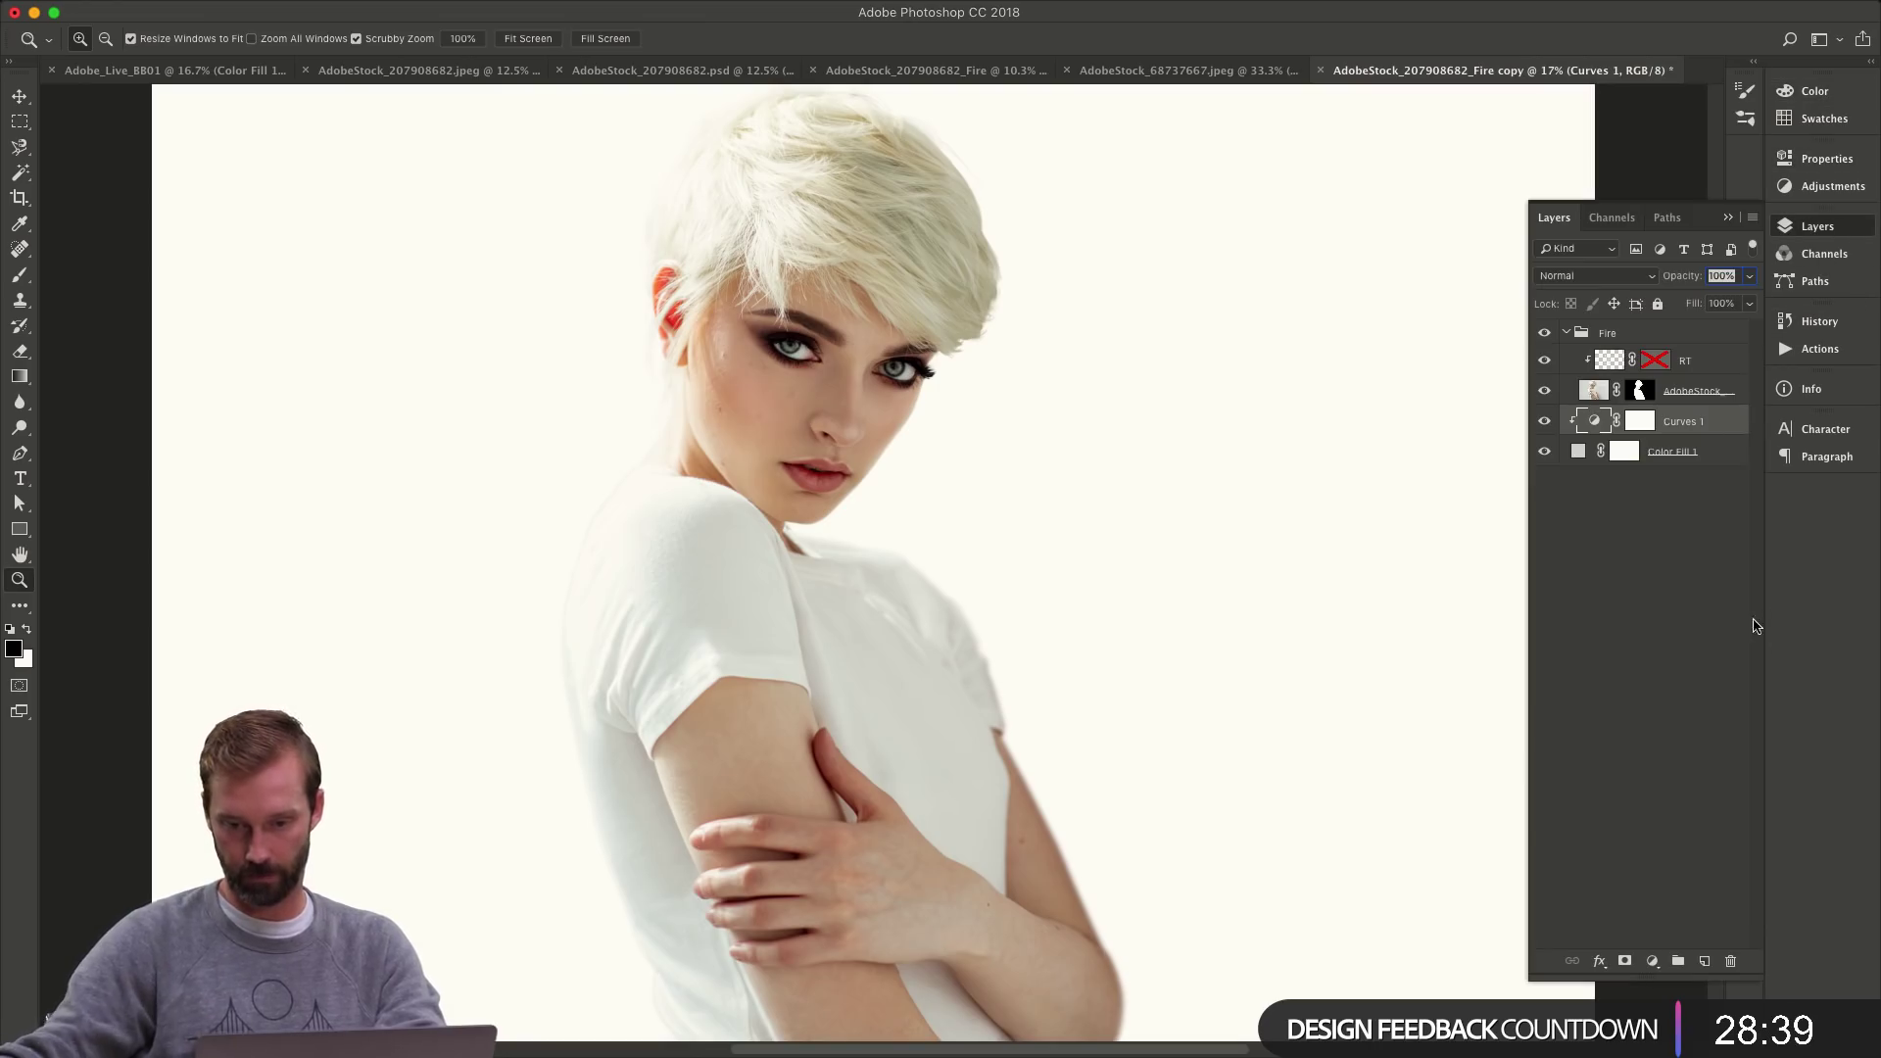
left_click(1639, 421)
key("ctrl+i")
key("x")
key("g")
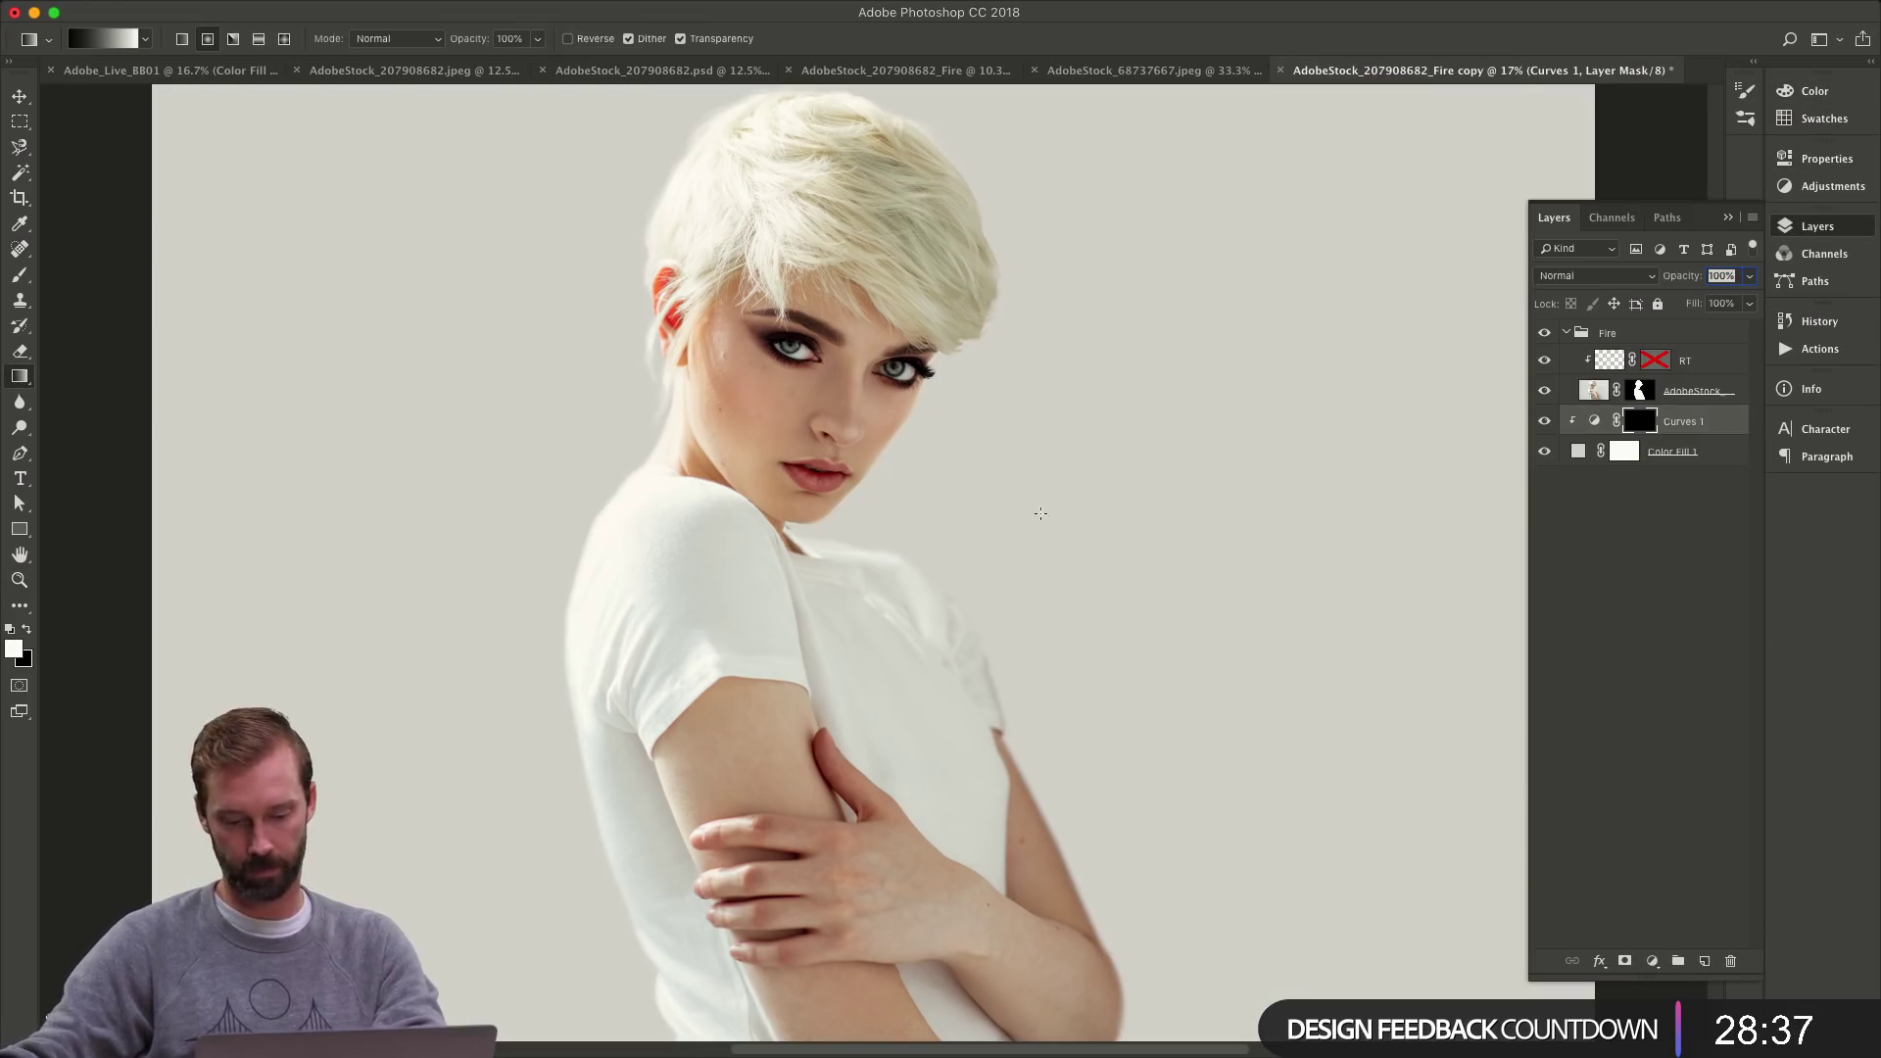
left_click_drag(617, 551, 615, 555)
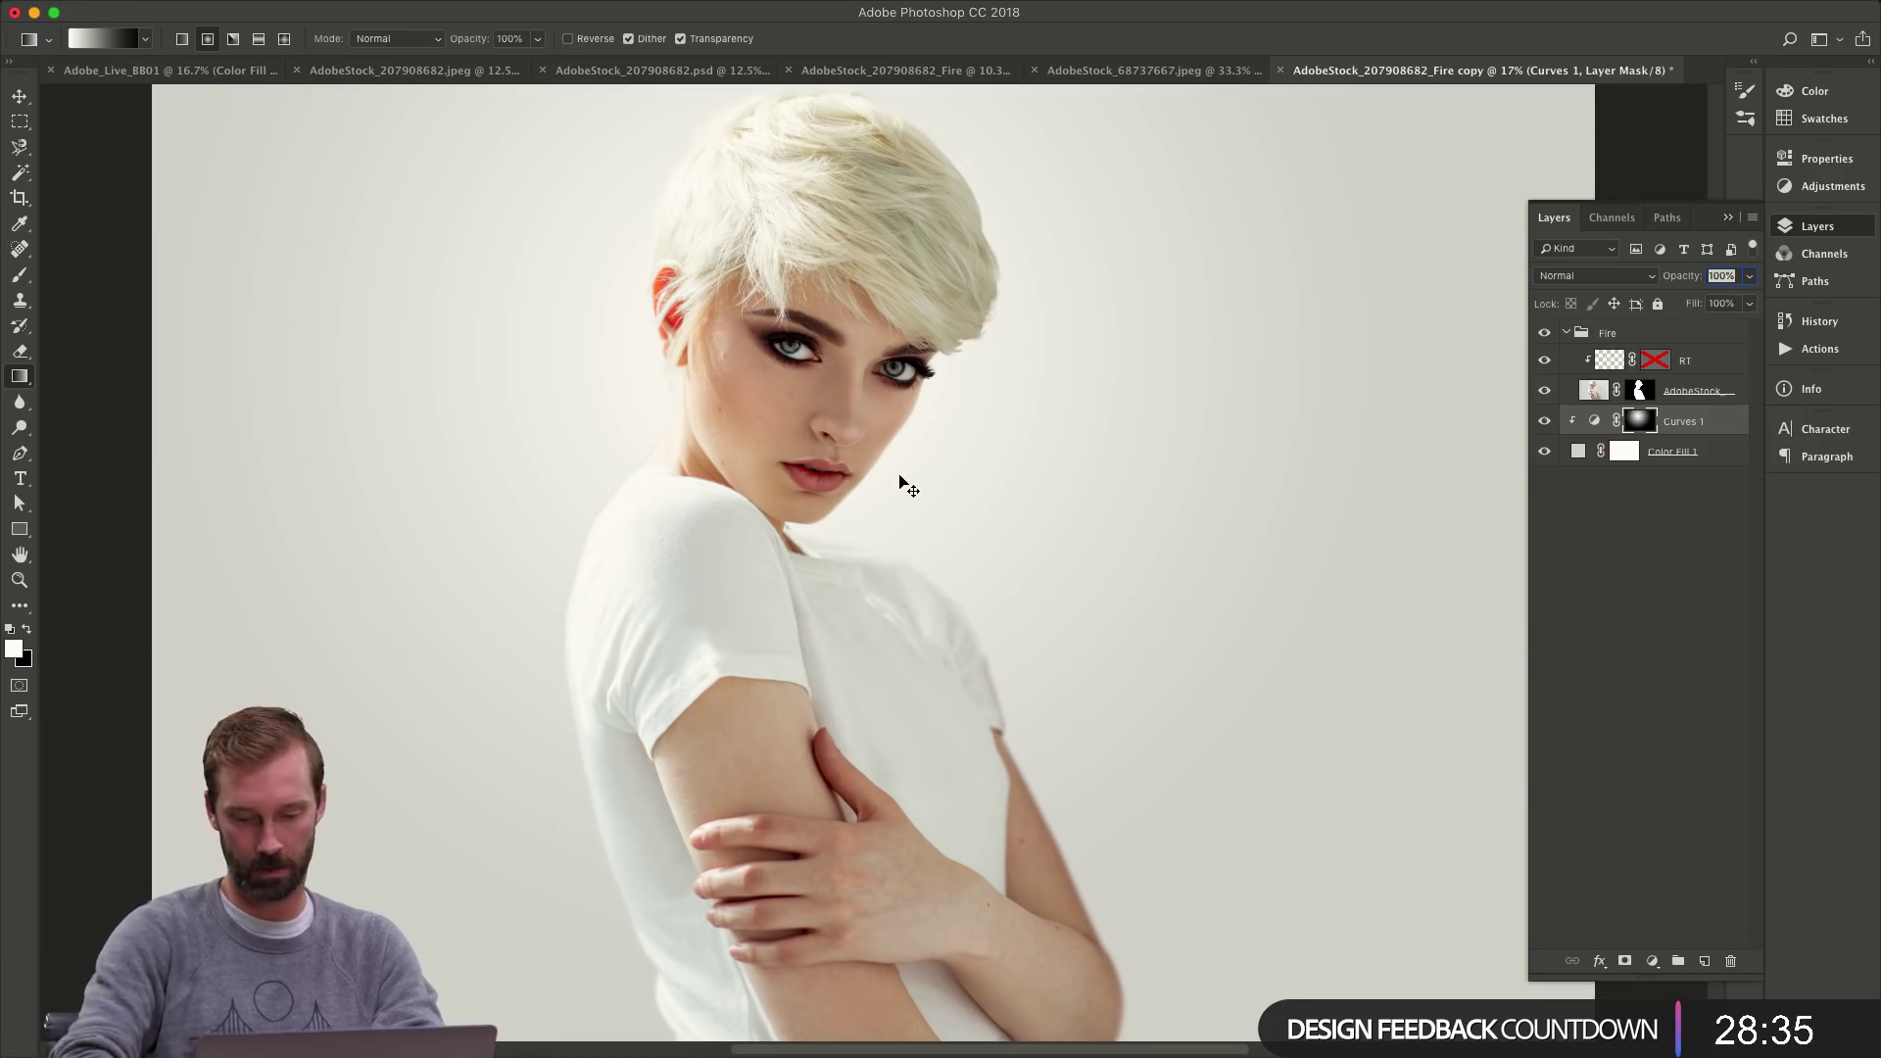
key("super+minus")
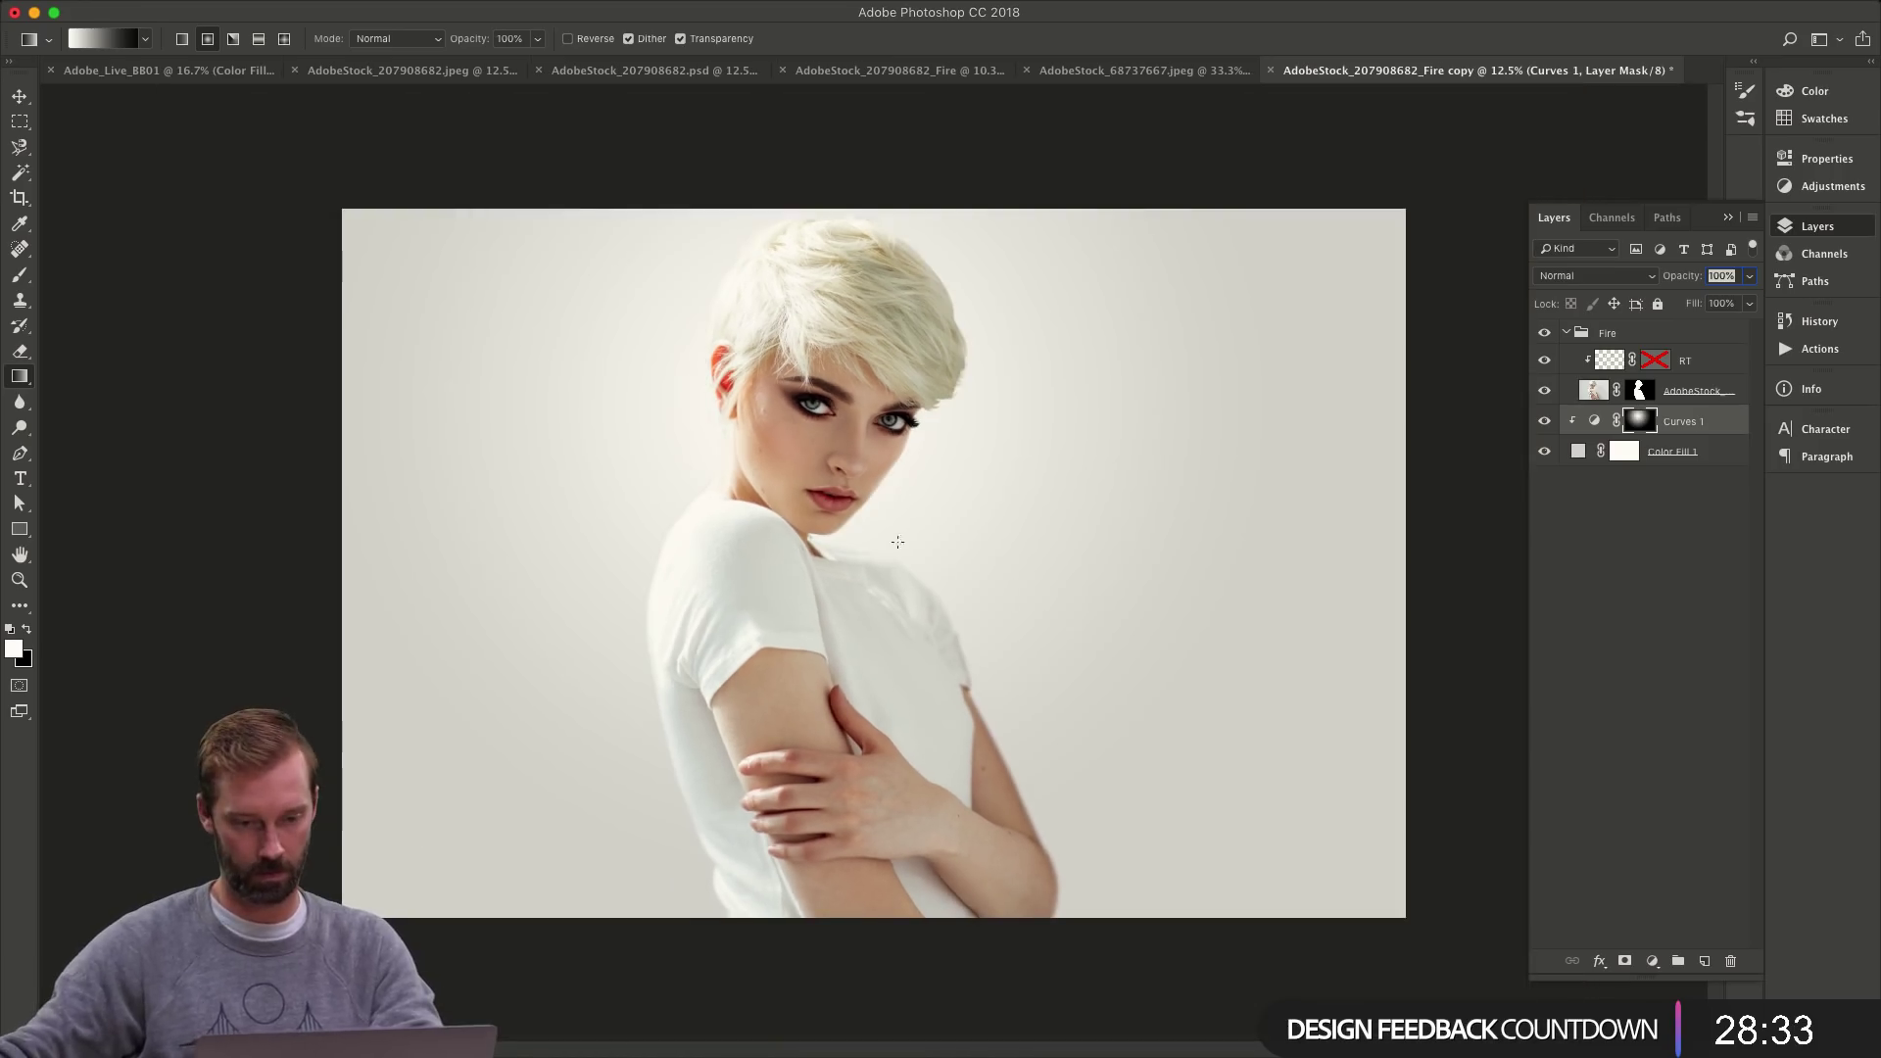
left_click_drag(821, 447, 1281, 747)
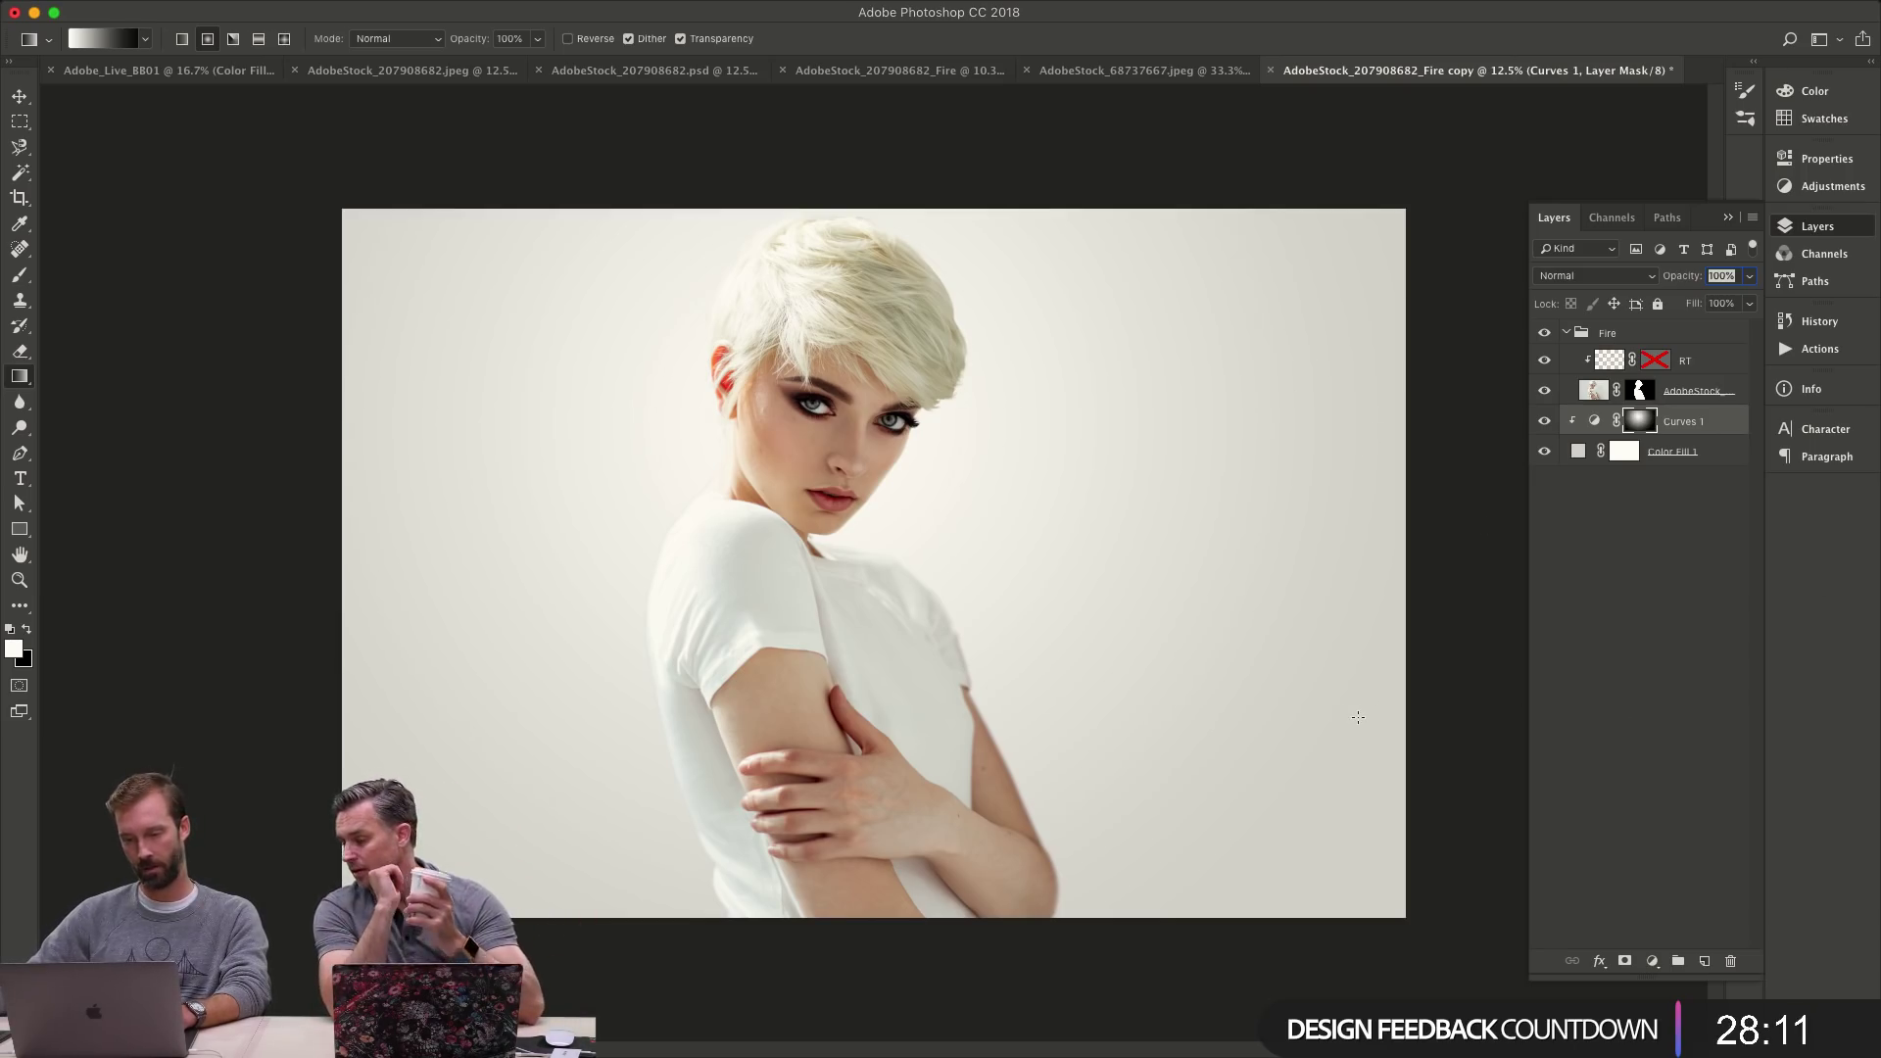
- Duplicate the image as AdobeStock_207908682_Fire copy 2 with merged layers only
left_click(1705, 362)
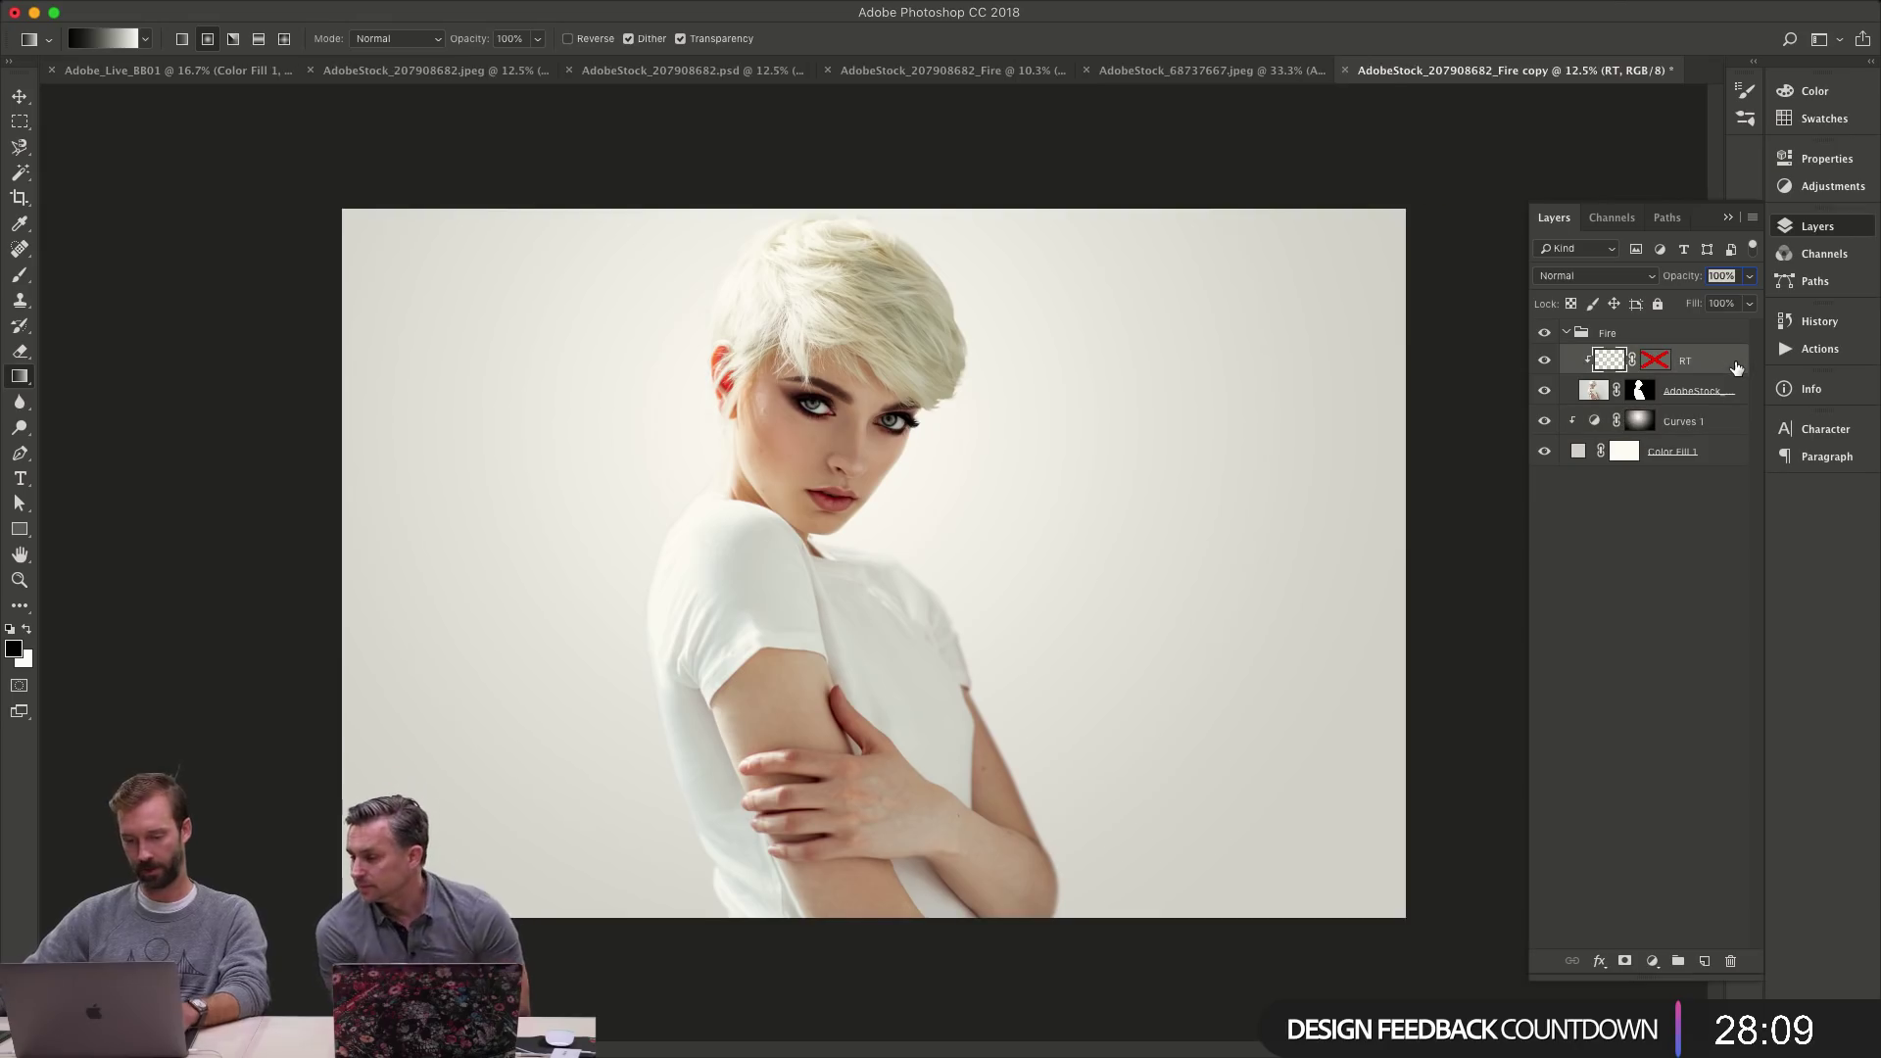
key("x")
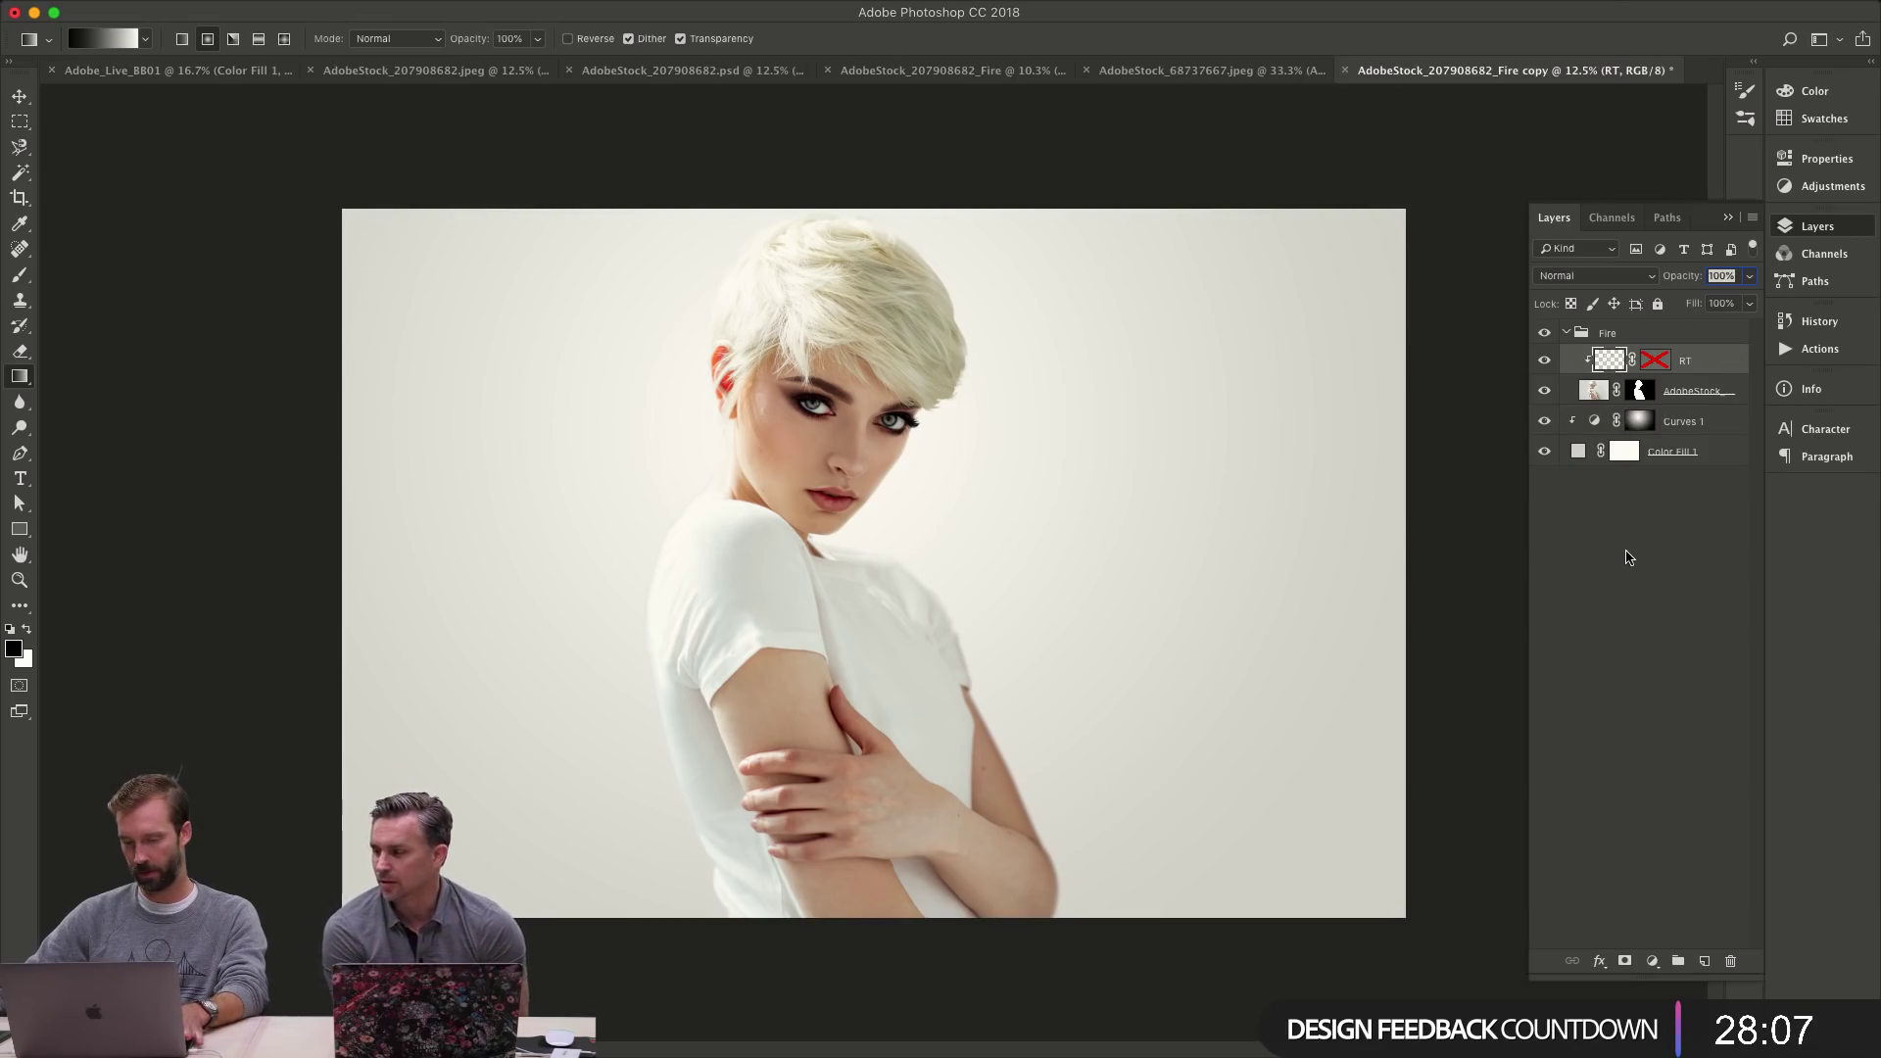
key("super+alt+d")
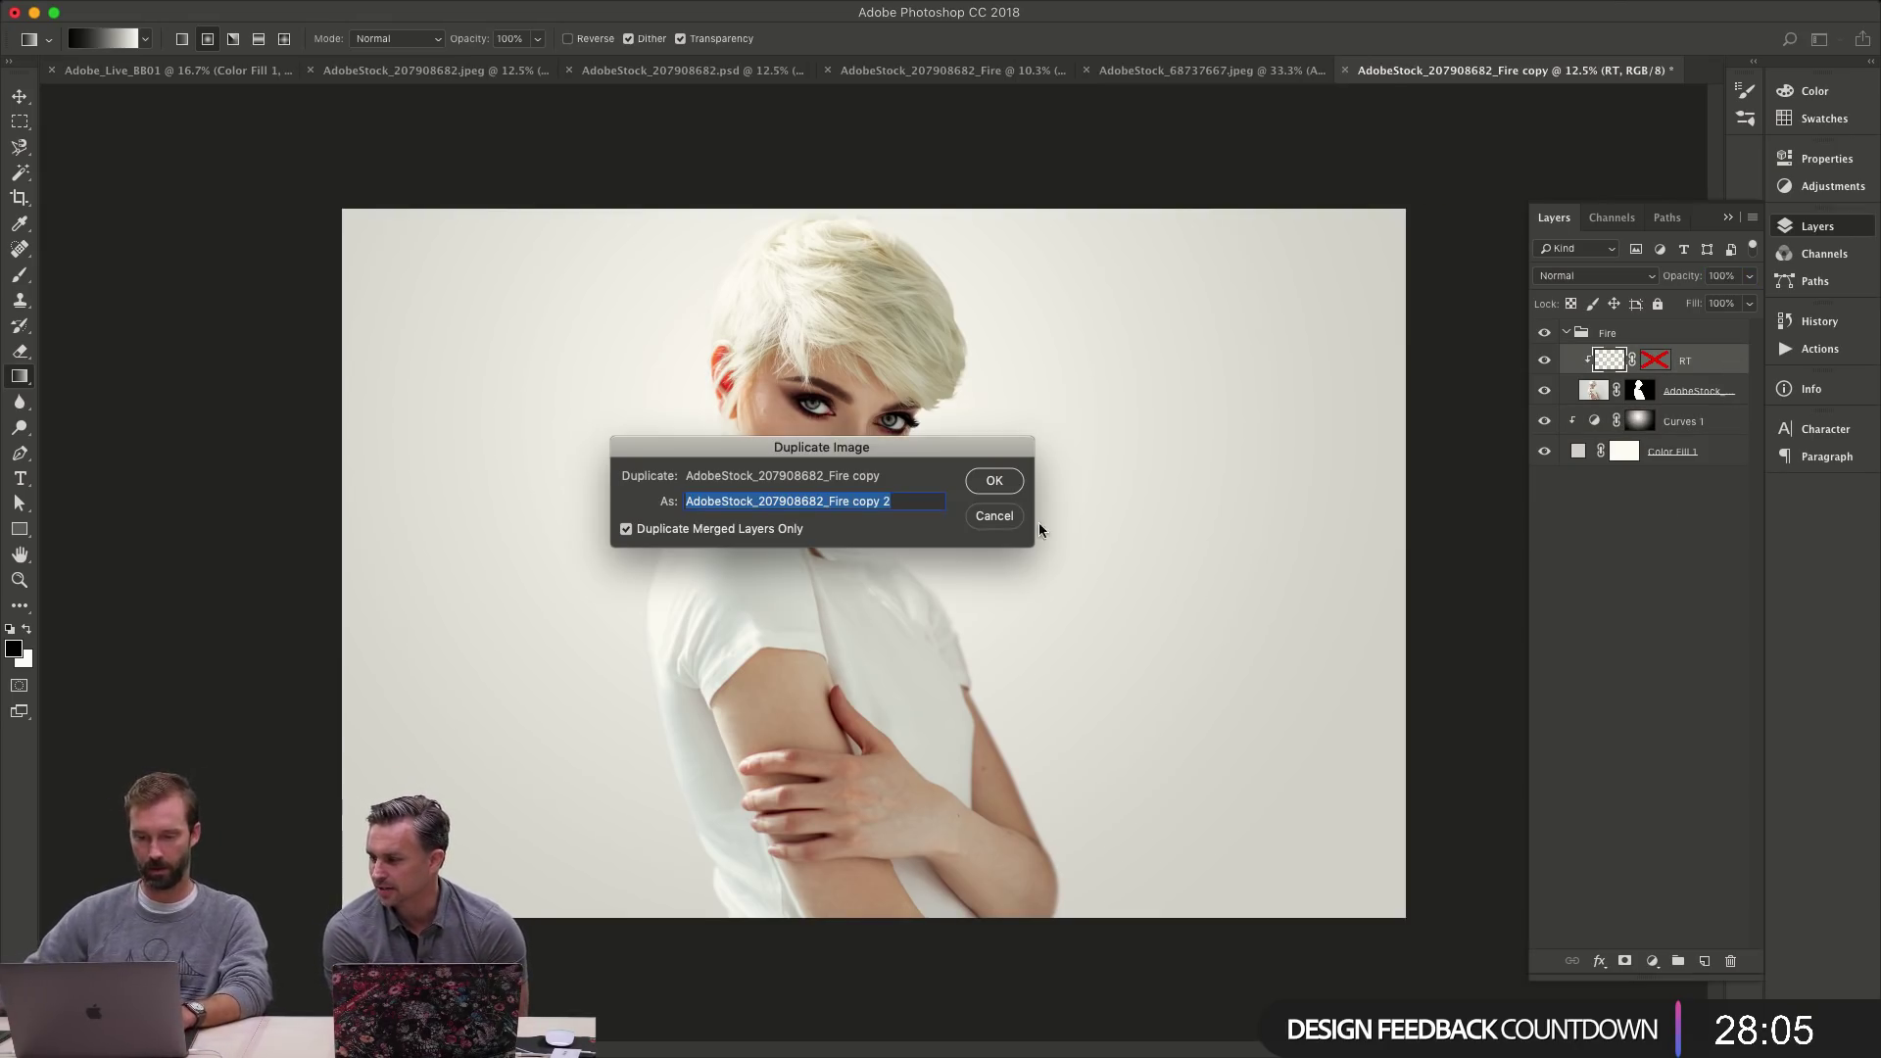
left_click(996, 485)
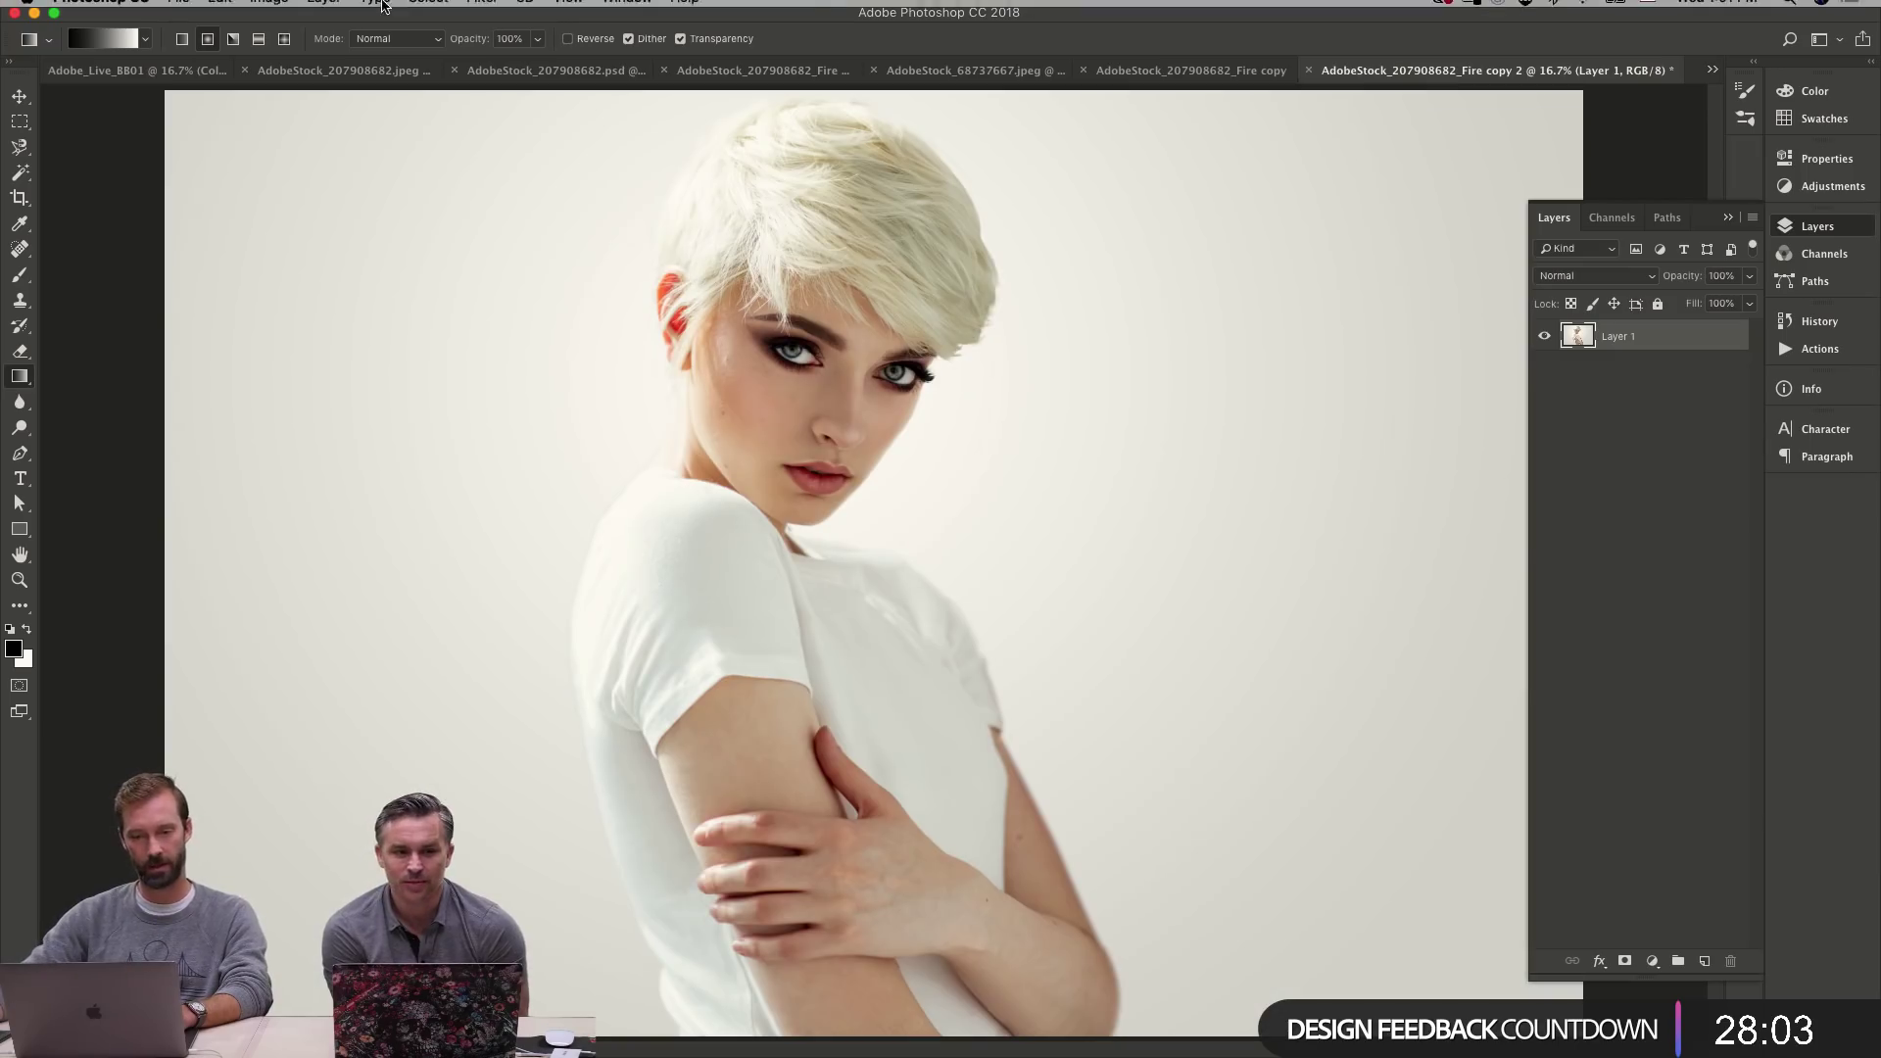
- Start HDR Toning on the merged copy, accepting the flattening, and set Exposure to +2.21, Saturation to -26 and Highlight to -28
mouse_move(600, 4)
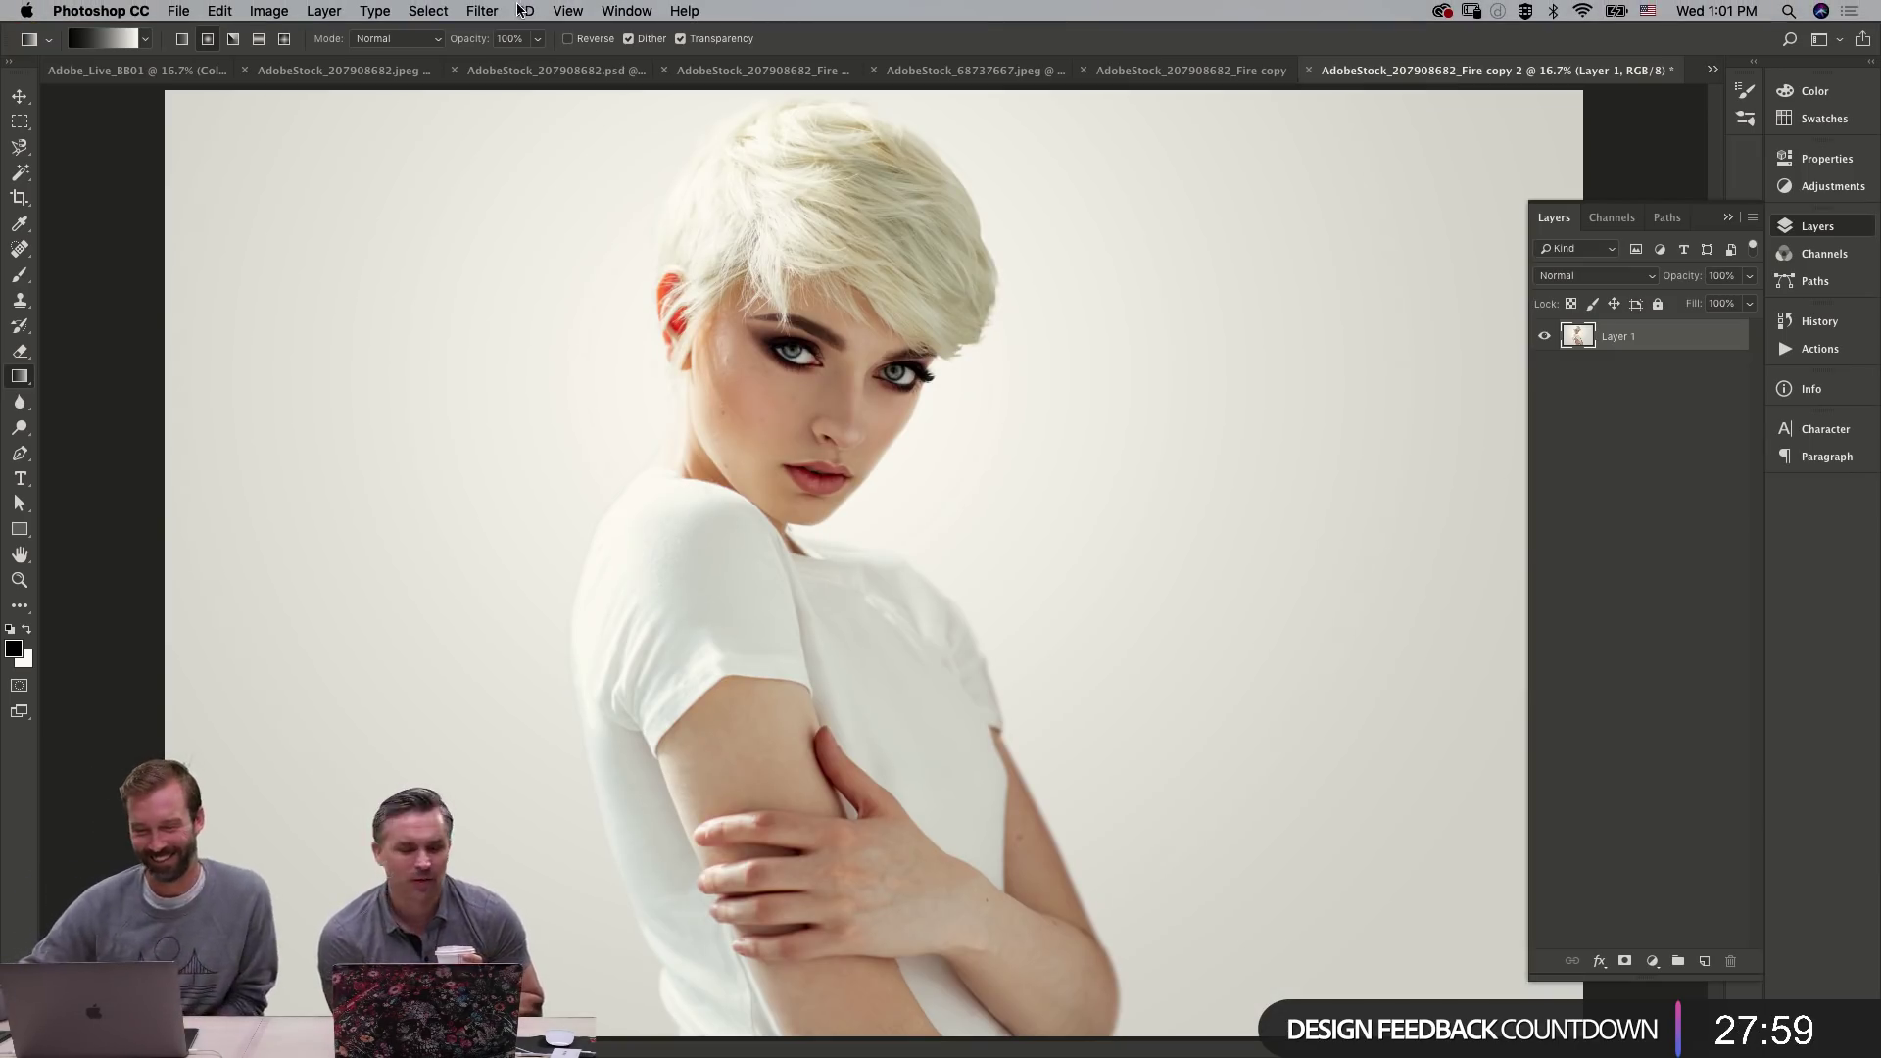
left_click(428, 10)
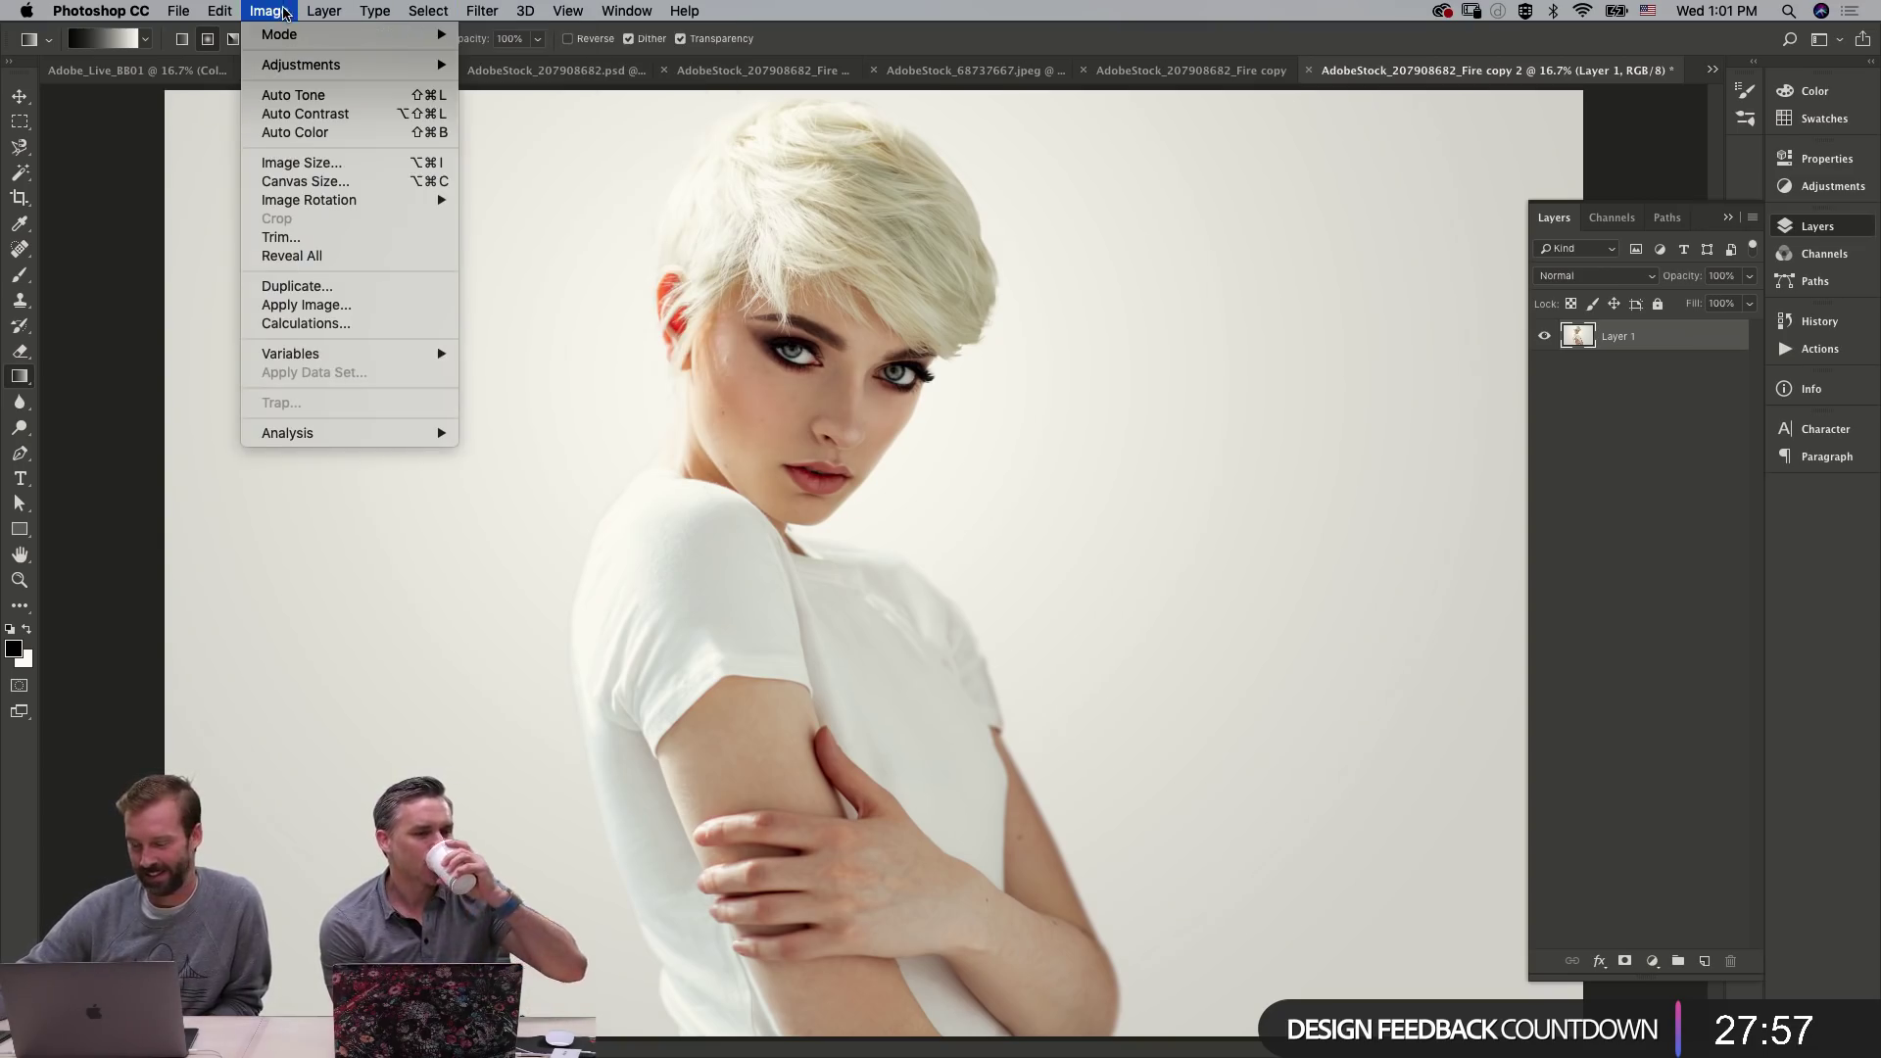
mouse_move(269, 11)
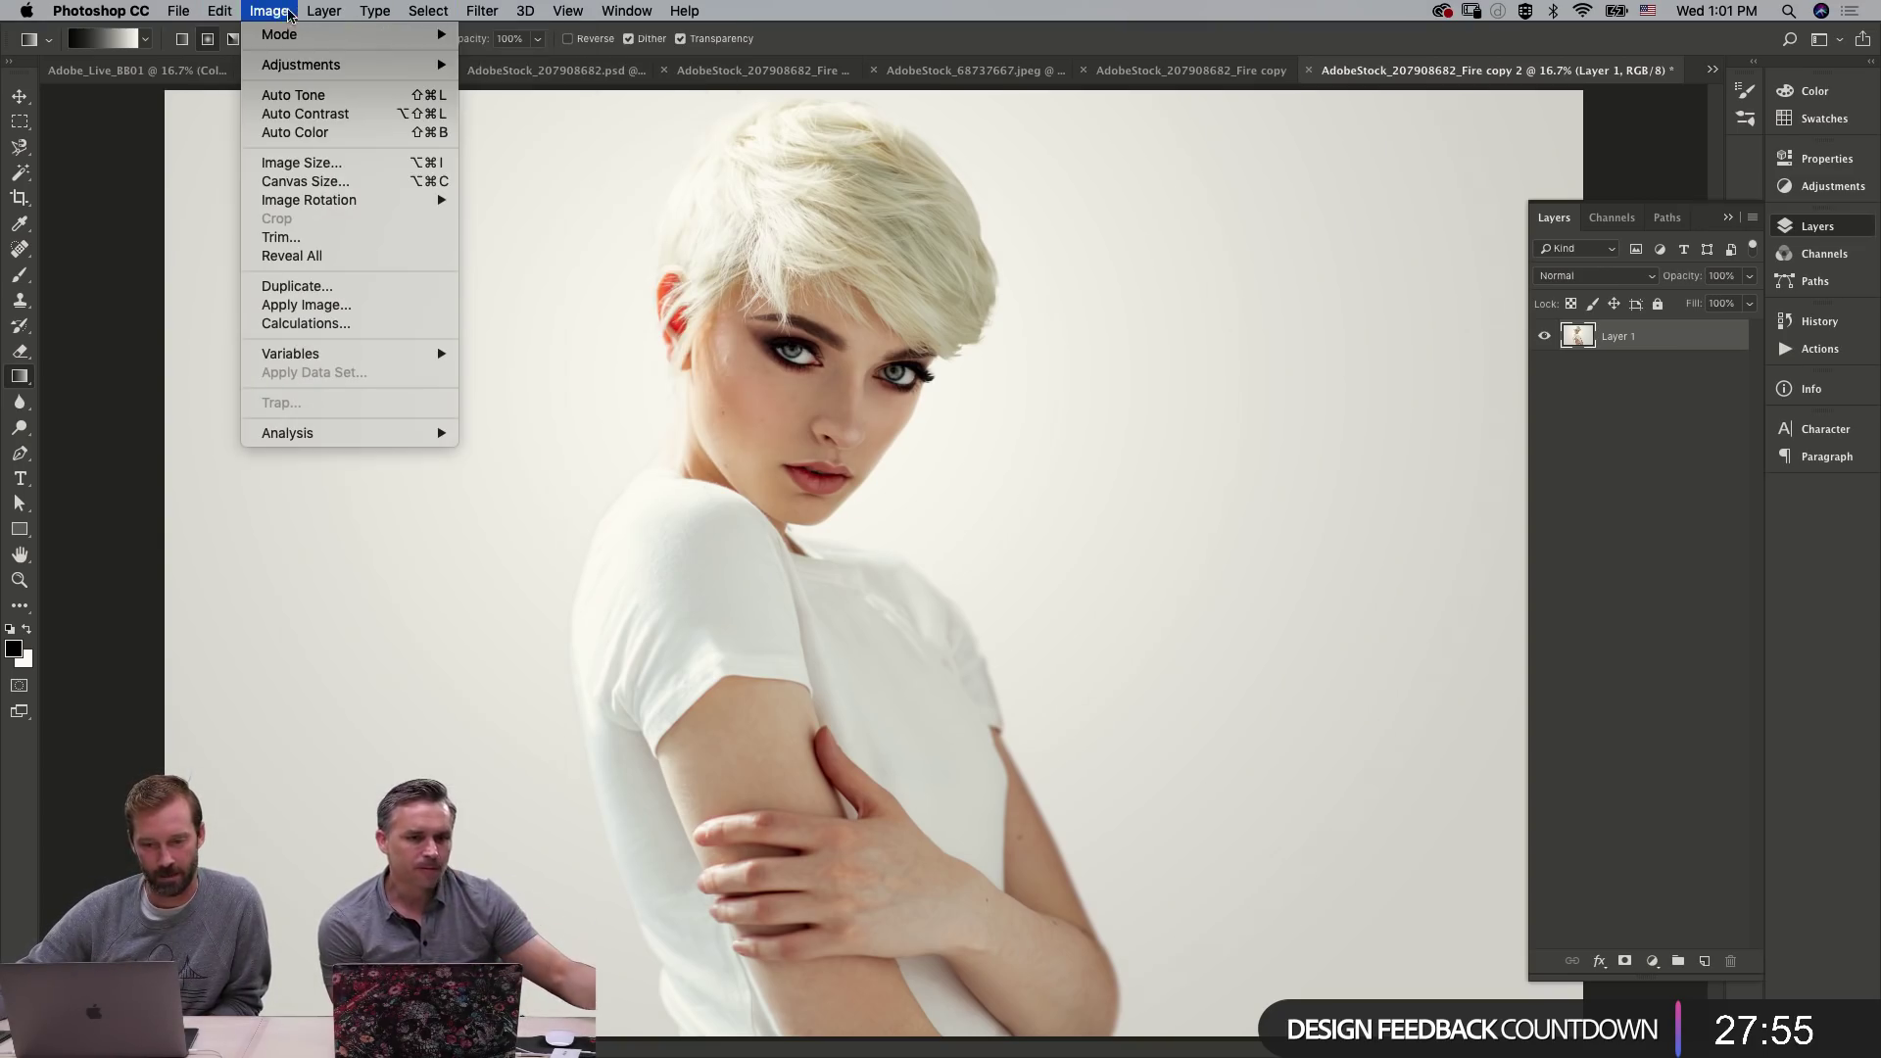
mouse_move(303, 65)
left_click(544, 417)
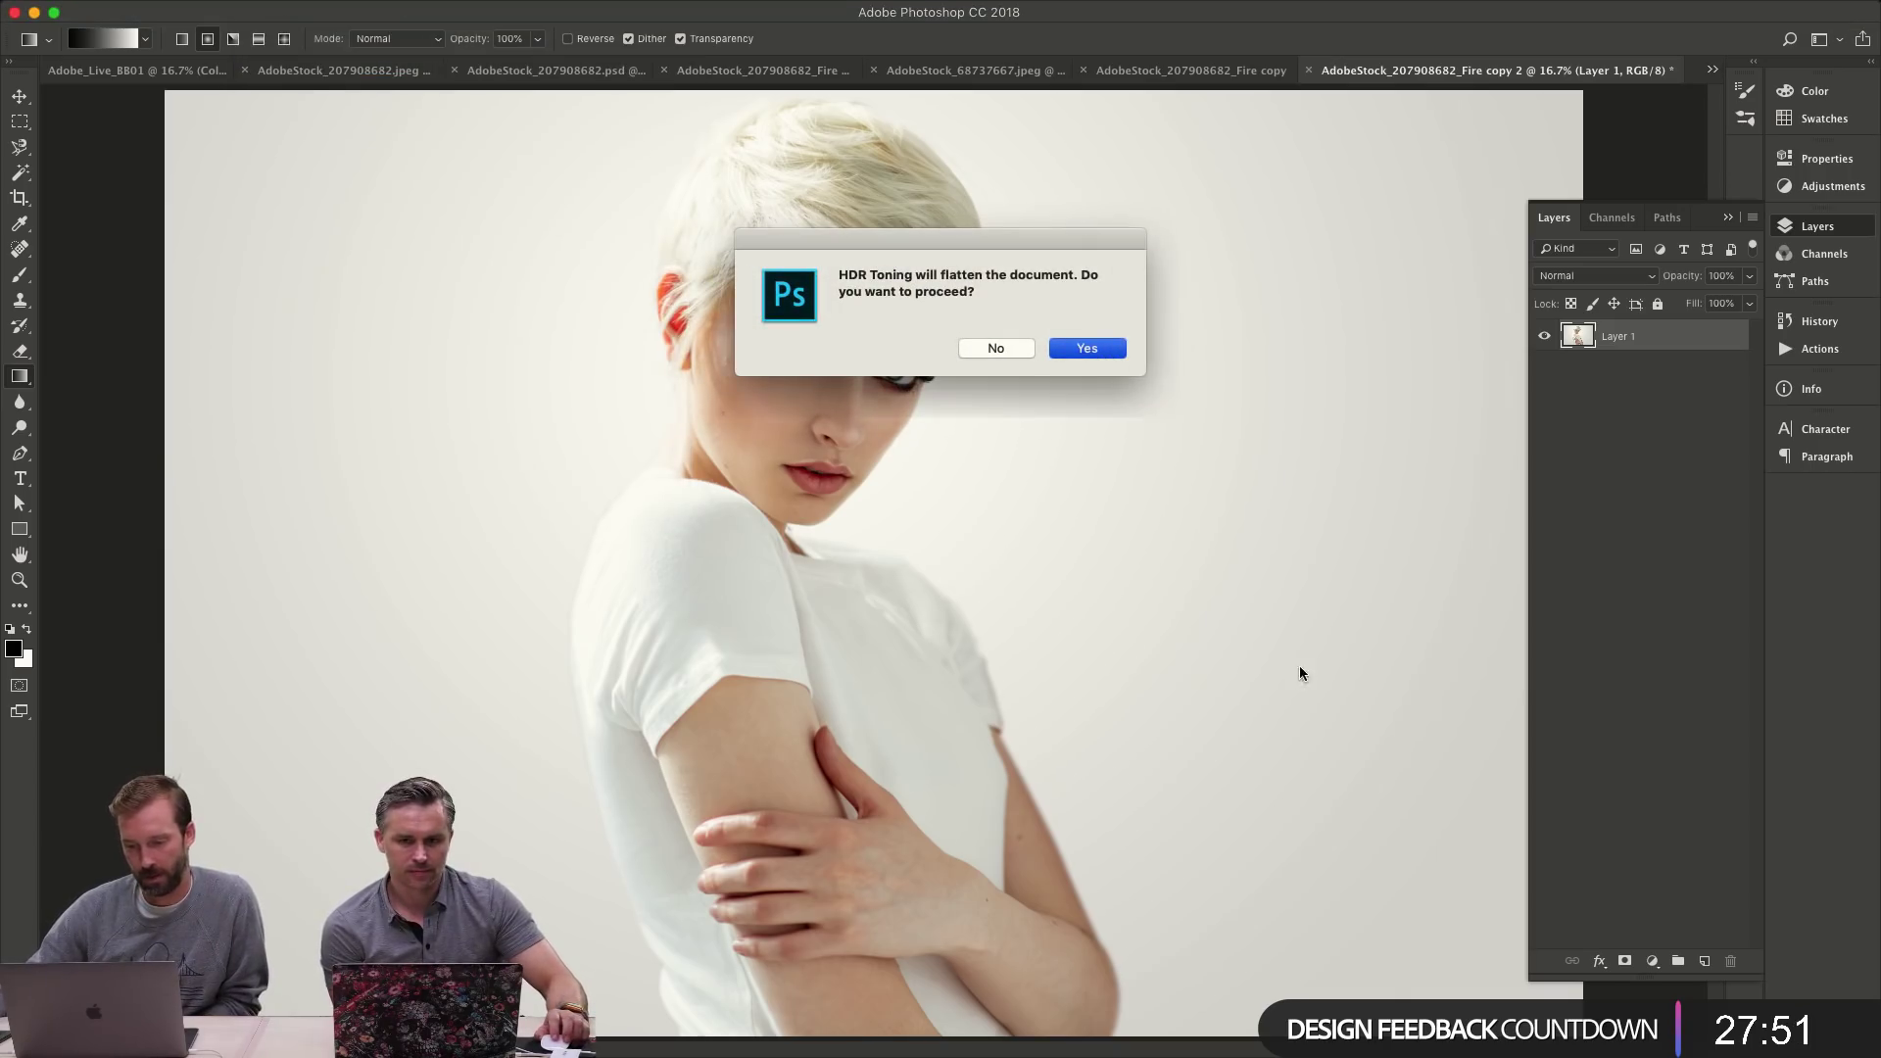
key("Return")
mouse_move(1288, 311)
left_mouse_down()
mouse_move(1322, 309)
mouse_move(1303, 308)
left_mouse_up()
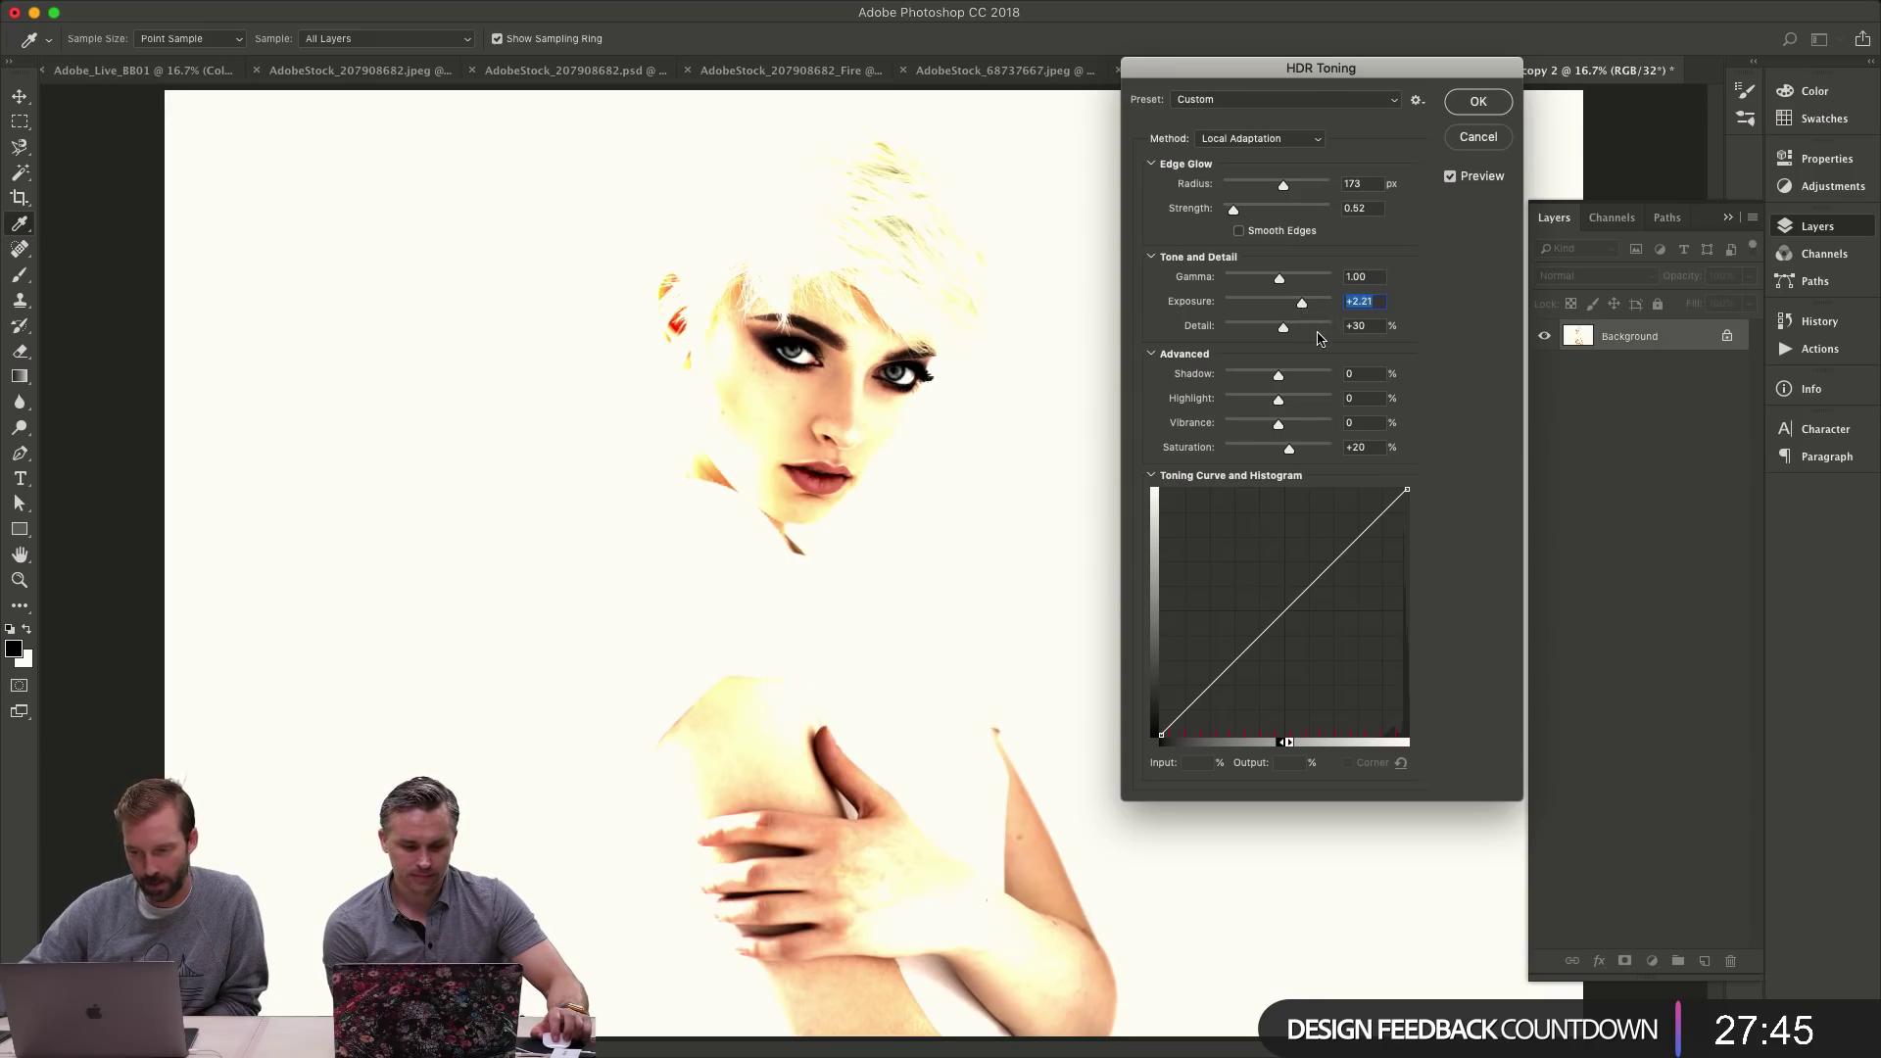
left_click_drag(1289, 448, 1267, 402)
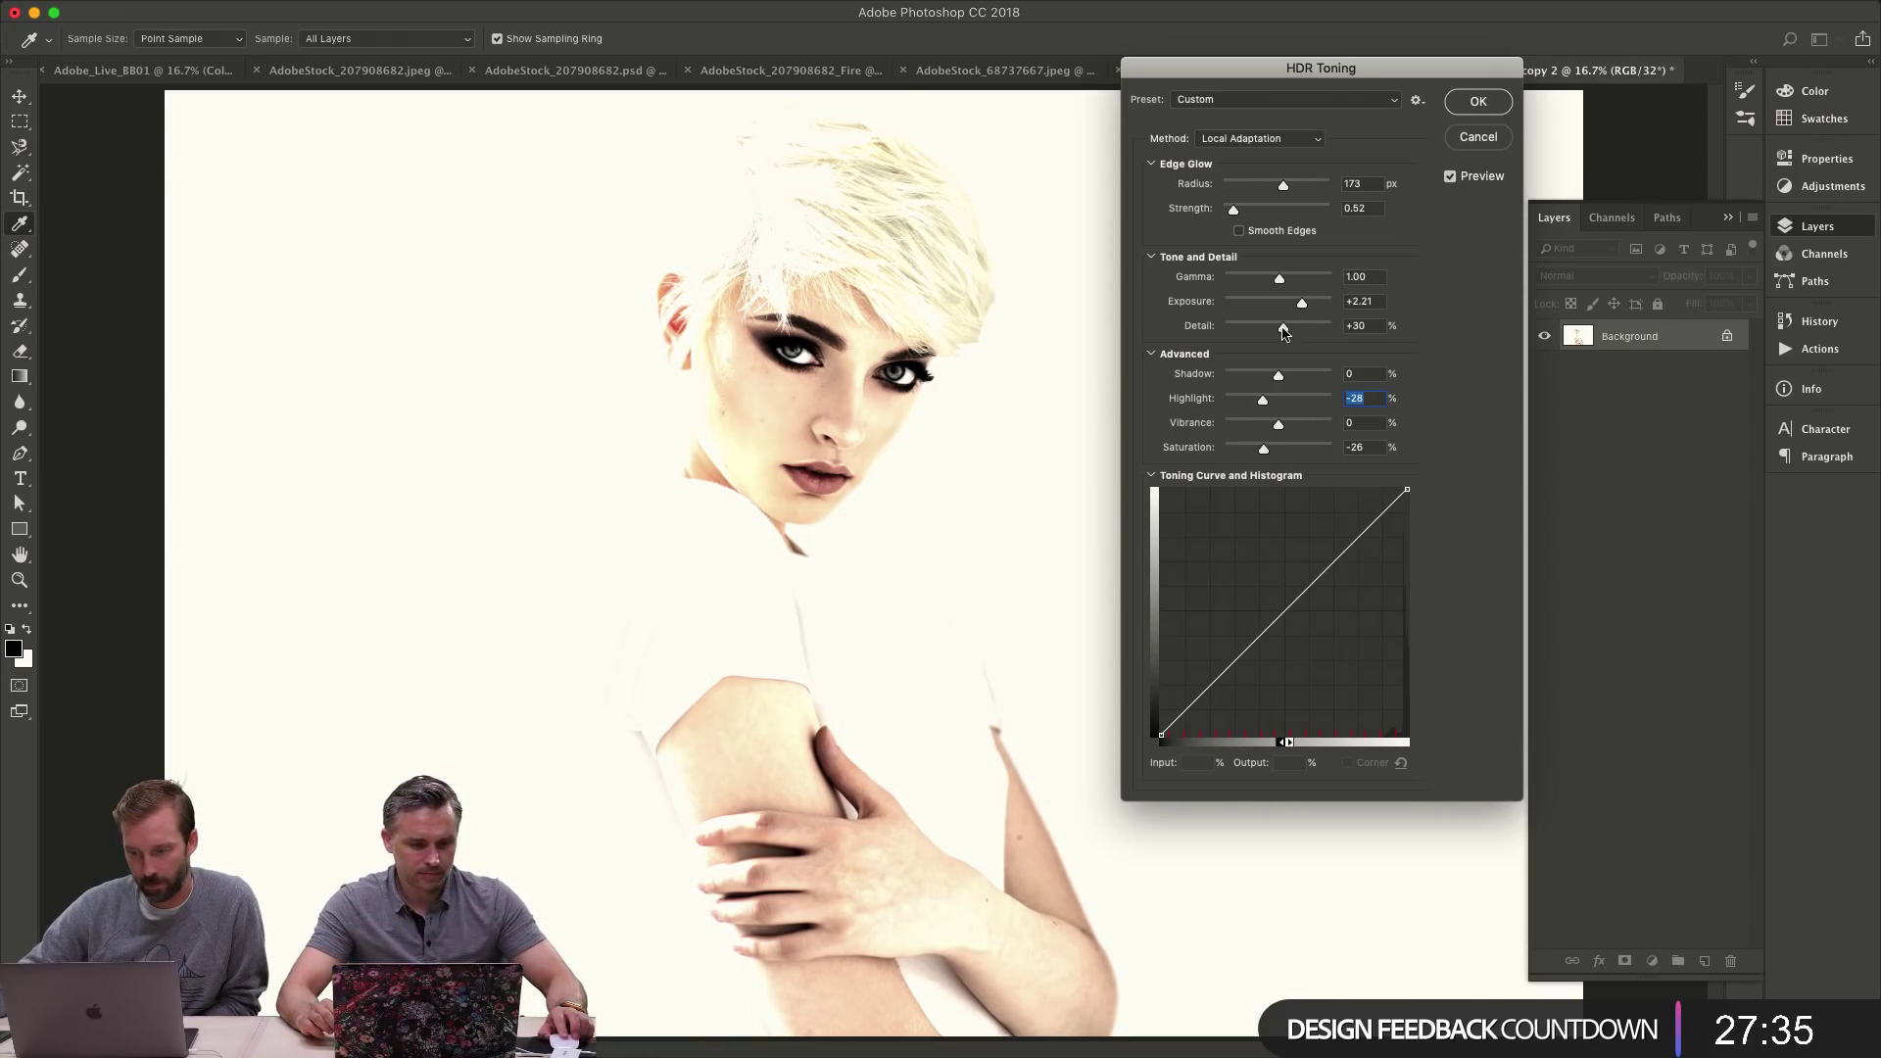
- Set the HDR toning's Exposure to +1.58, Detail to +300% and Edge Glow Strength to 0.94
mouse_move(1283, 327)
left_mouse_down()
mouse_move(1301, 327)
mouse_move(1295, 303)
left_mouse_up()
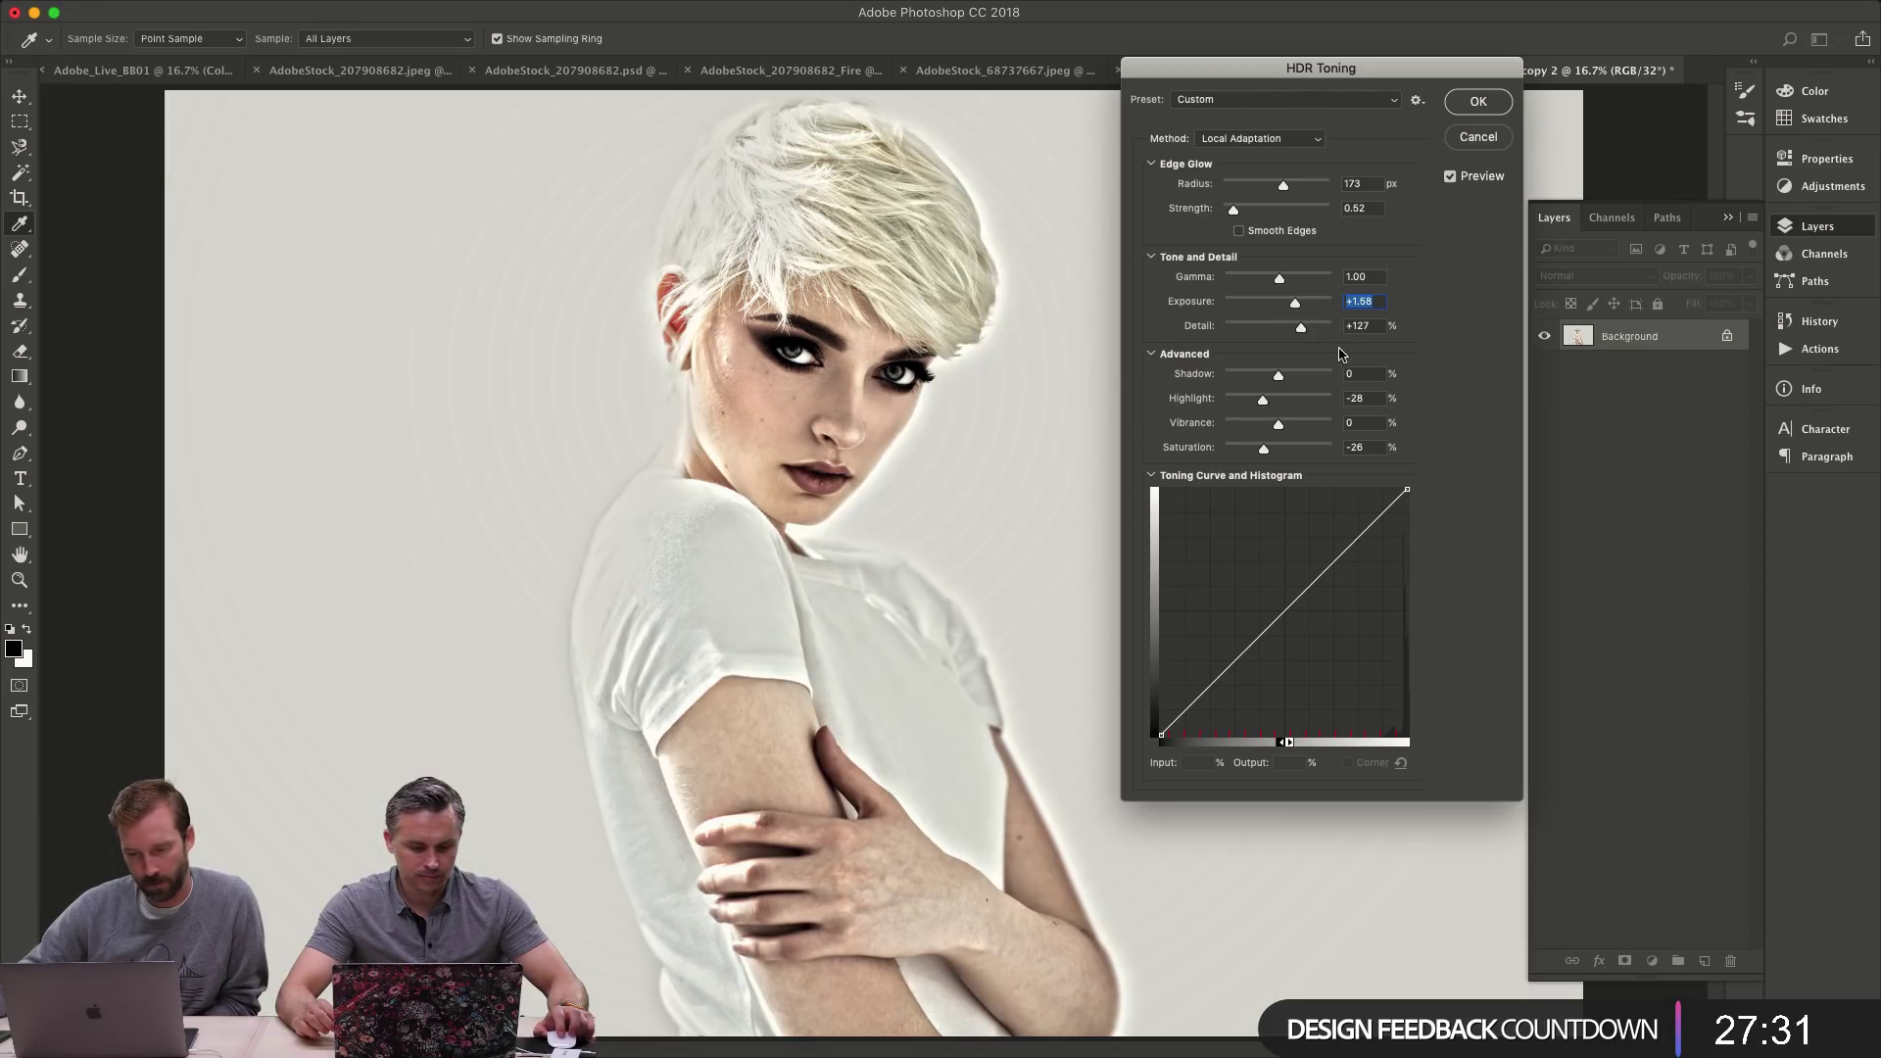
left_click_drag(1304, 334, 1318, 334)
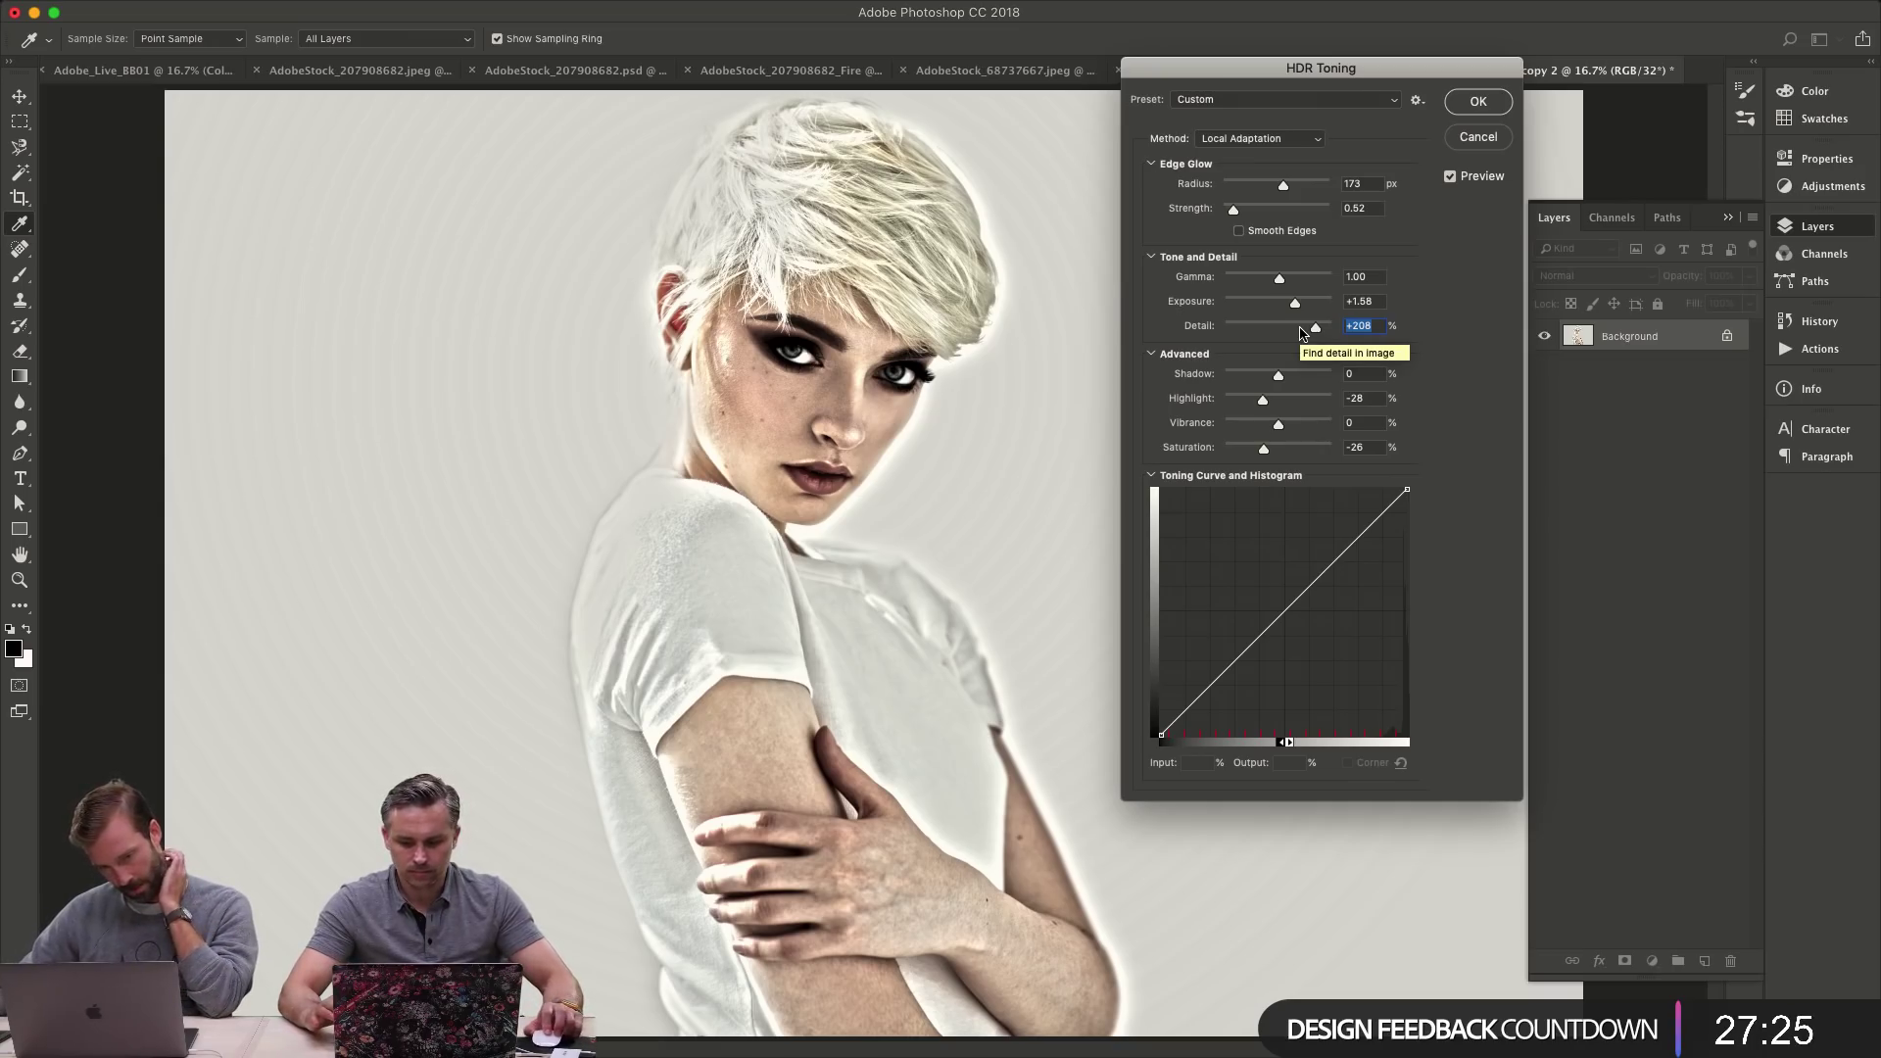
left_click_drag(1316, 331, 1335, 329)
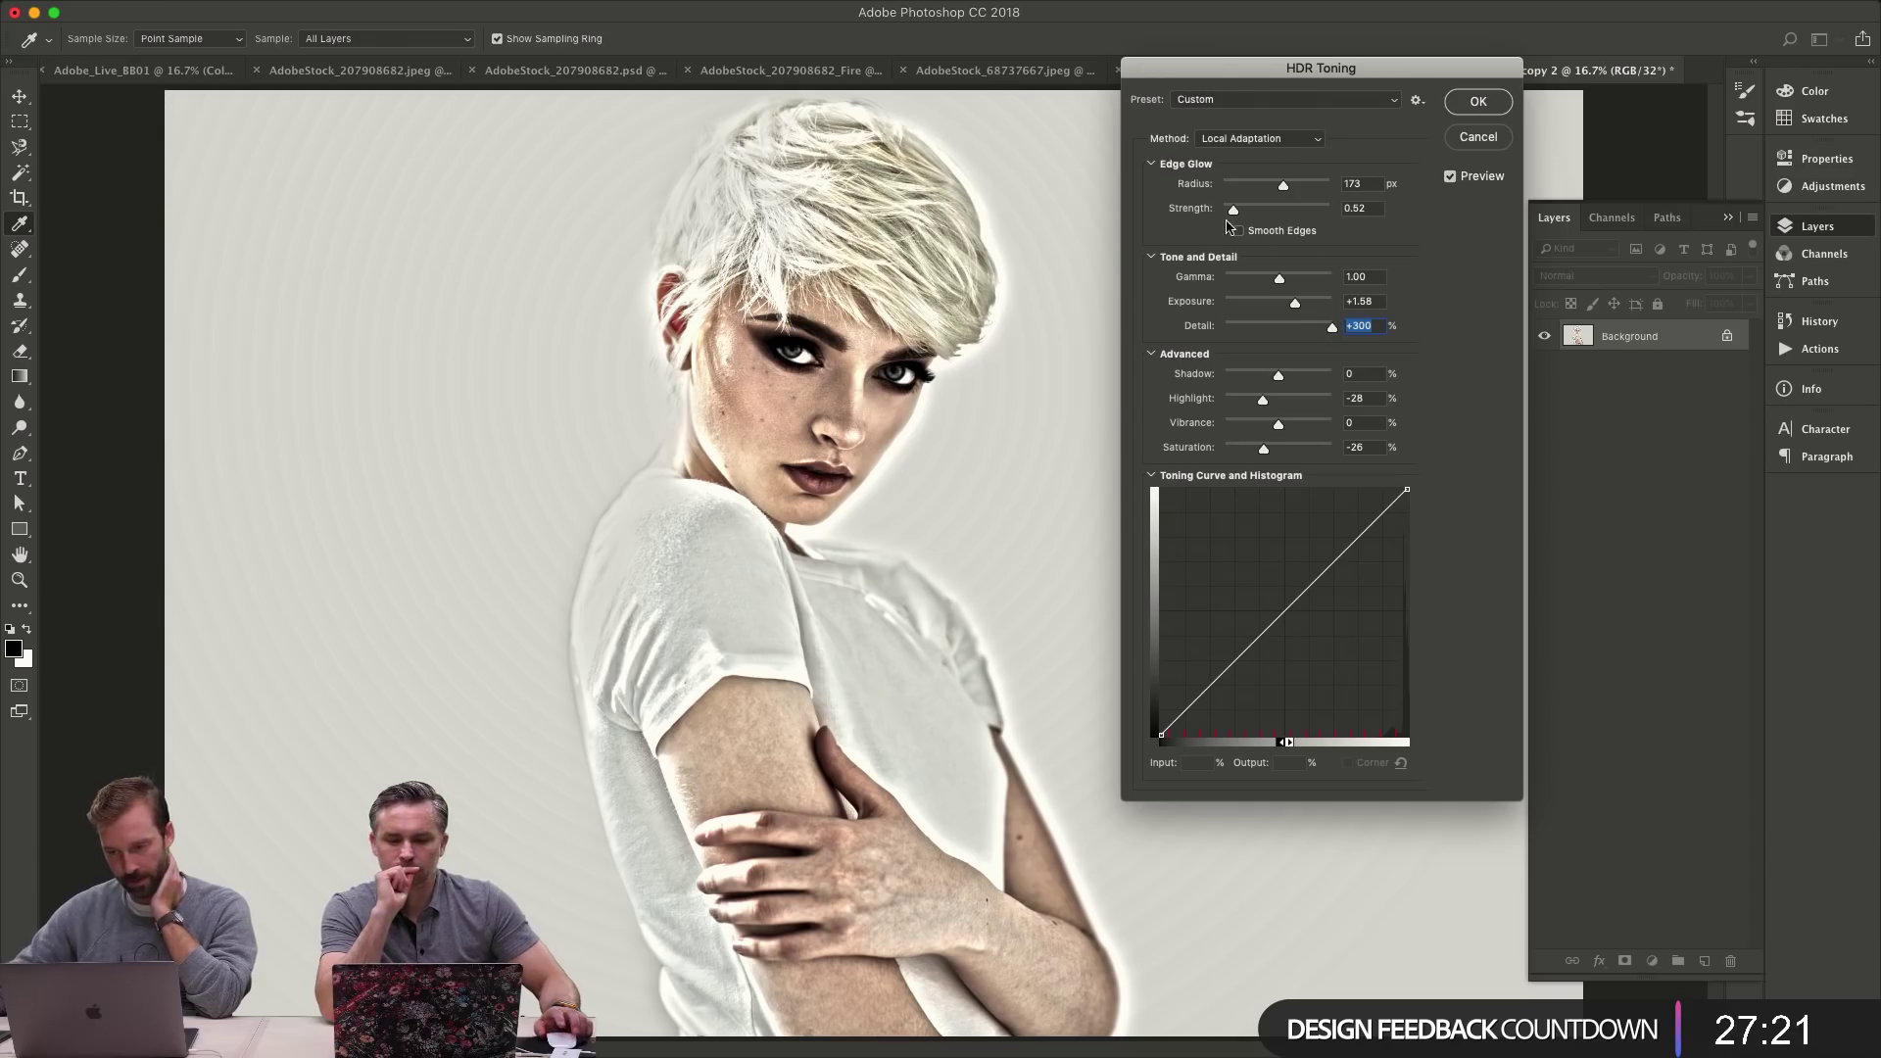
left_click_drag(1233, 210, 1255, 216)
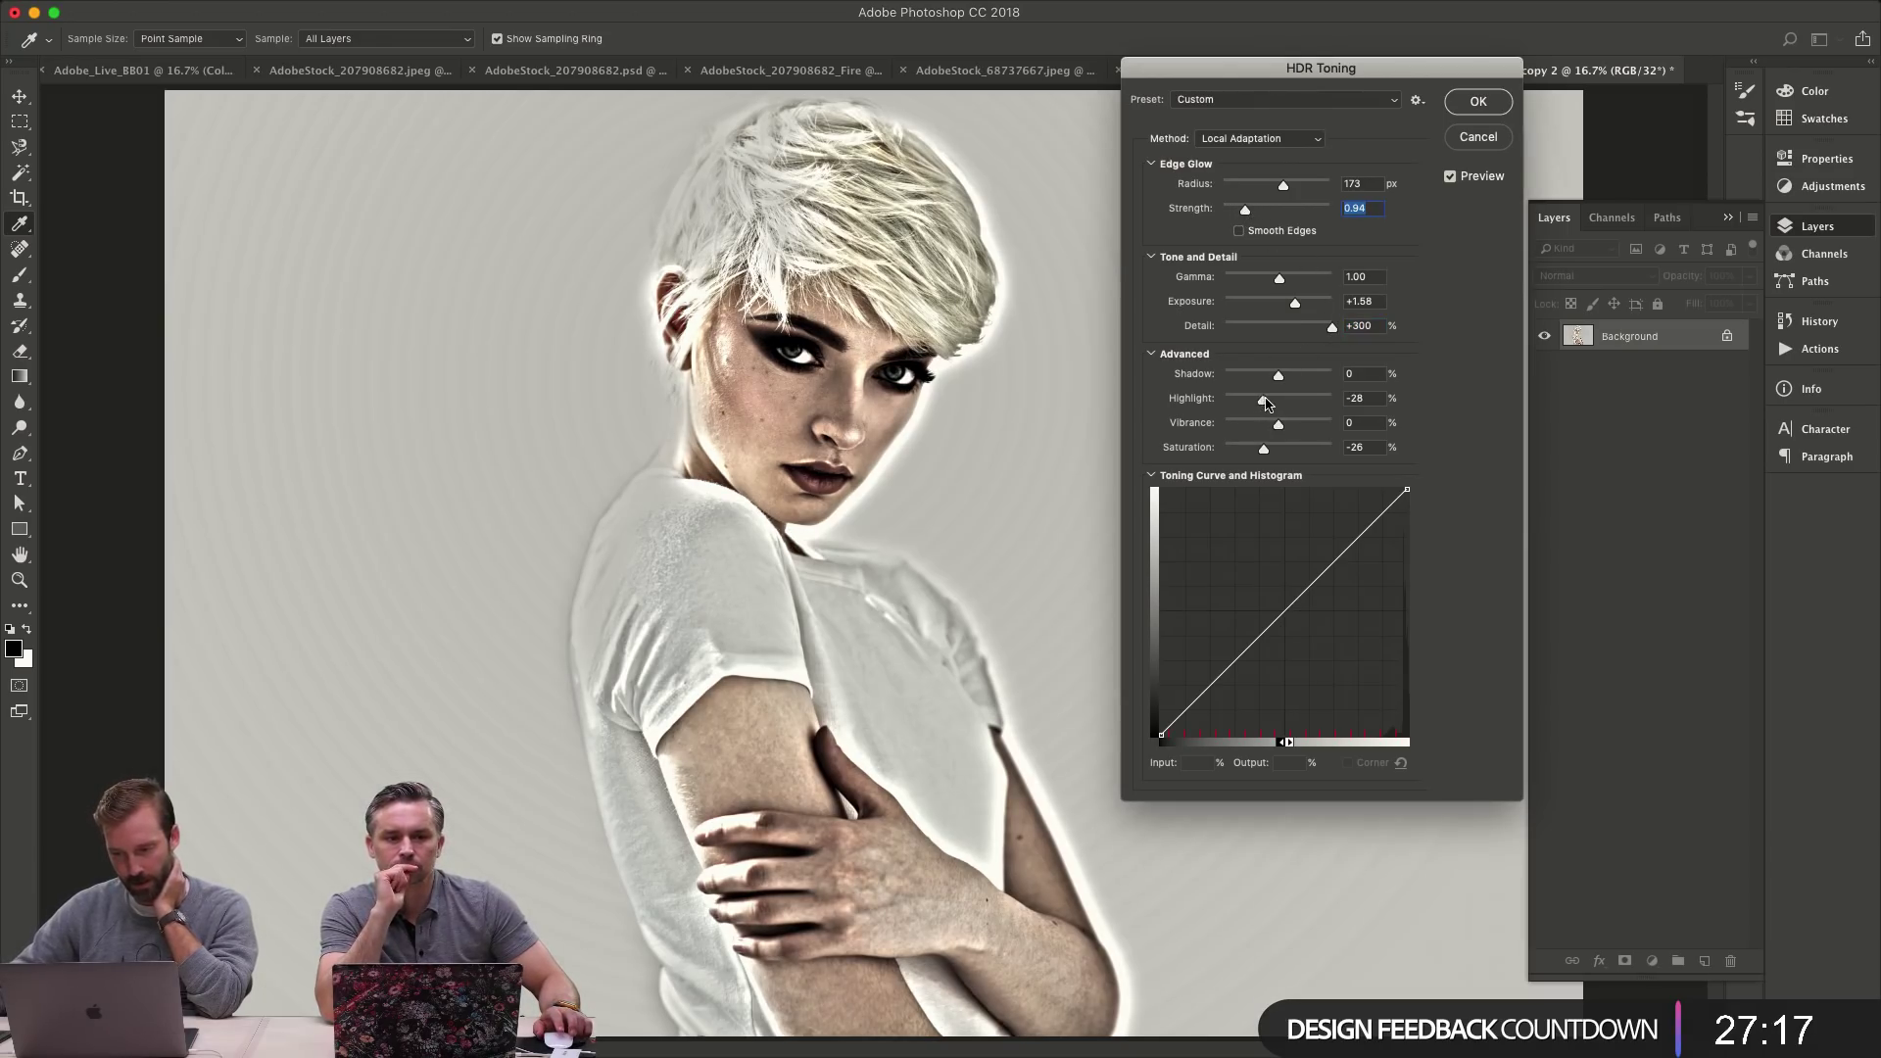
- Set the HDR toning's Highlight to -19% and Shadow to +17%
left_click_drag(1265, 400, 1270, 403)
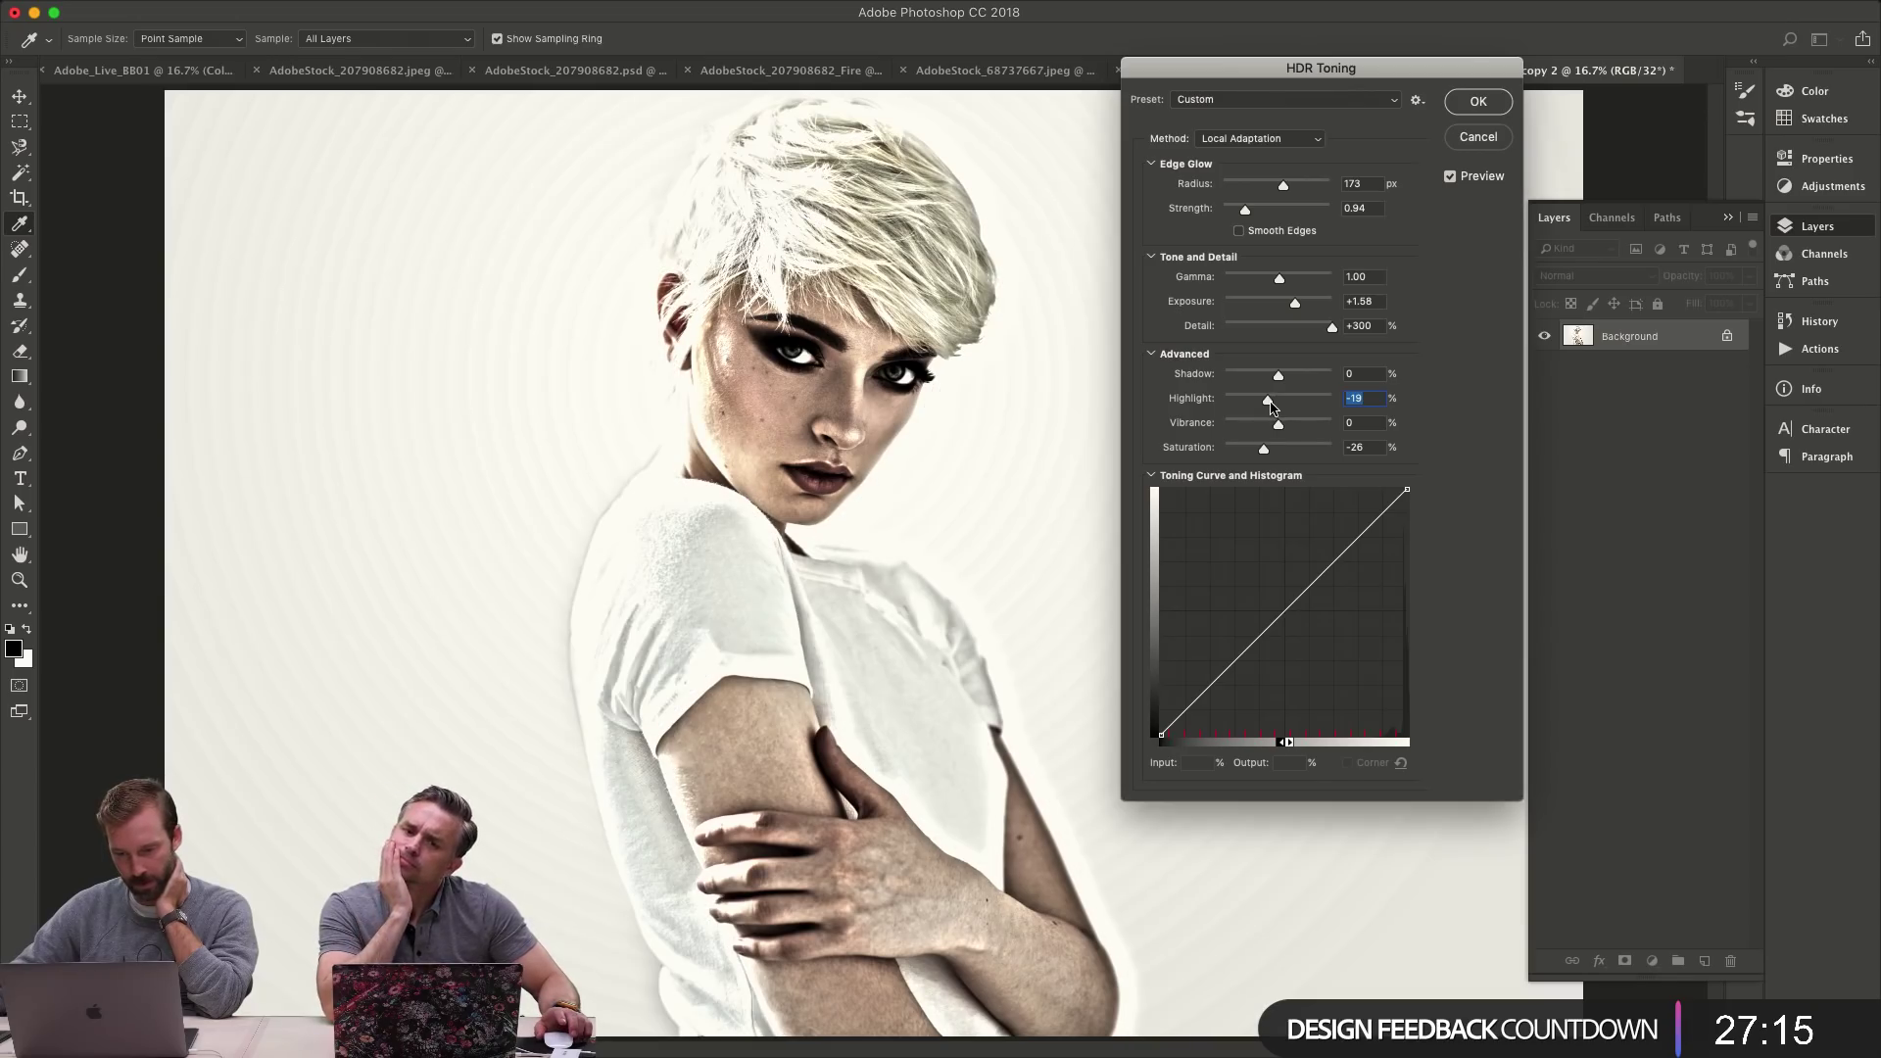
left_click_drag(1278, 376, 1305, 378)
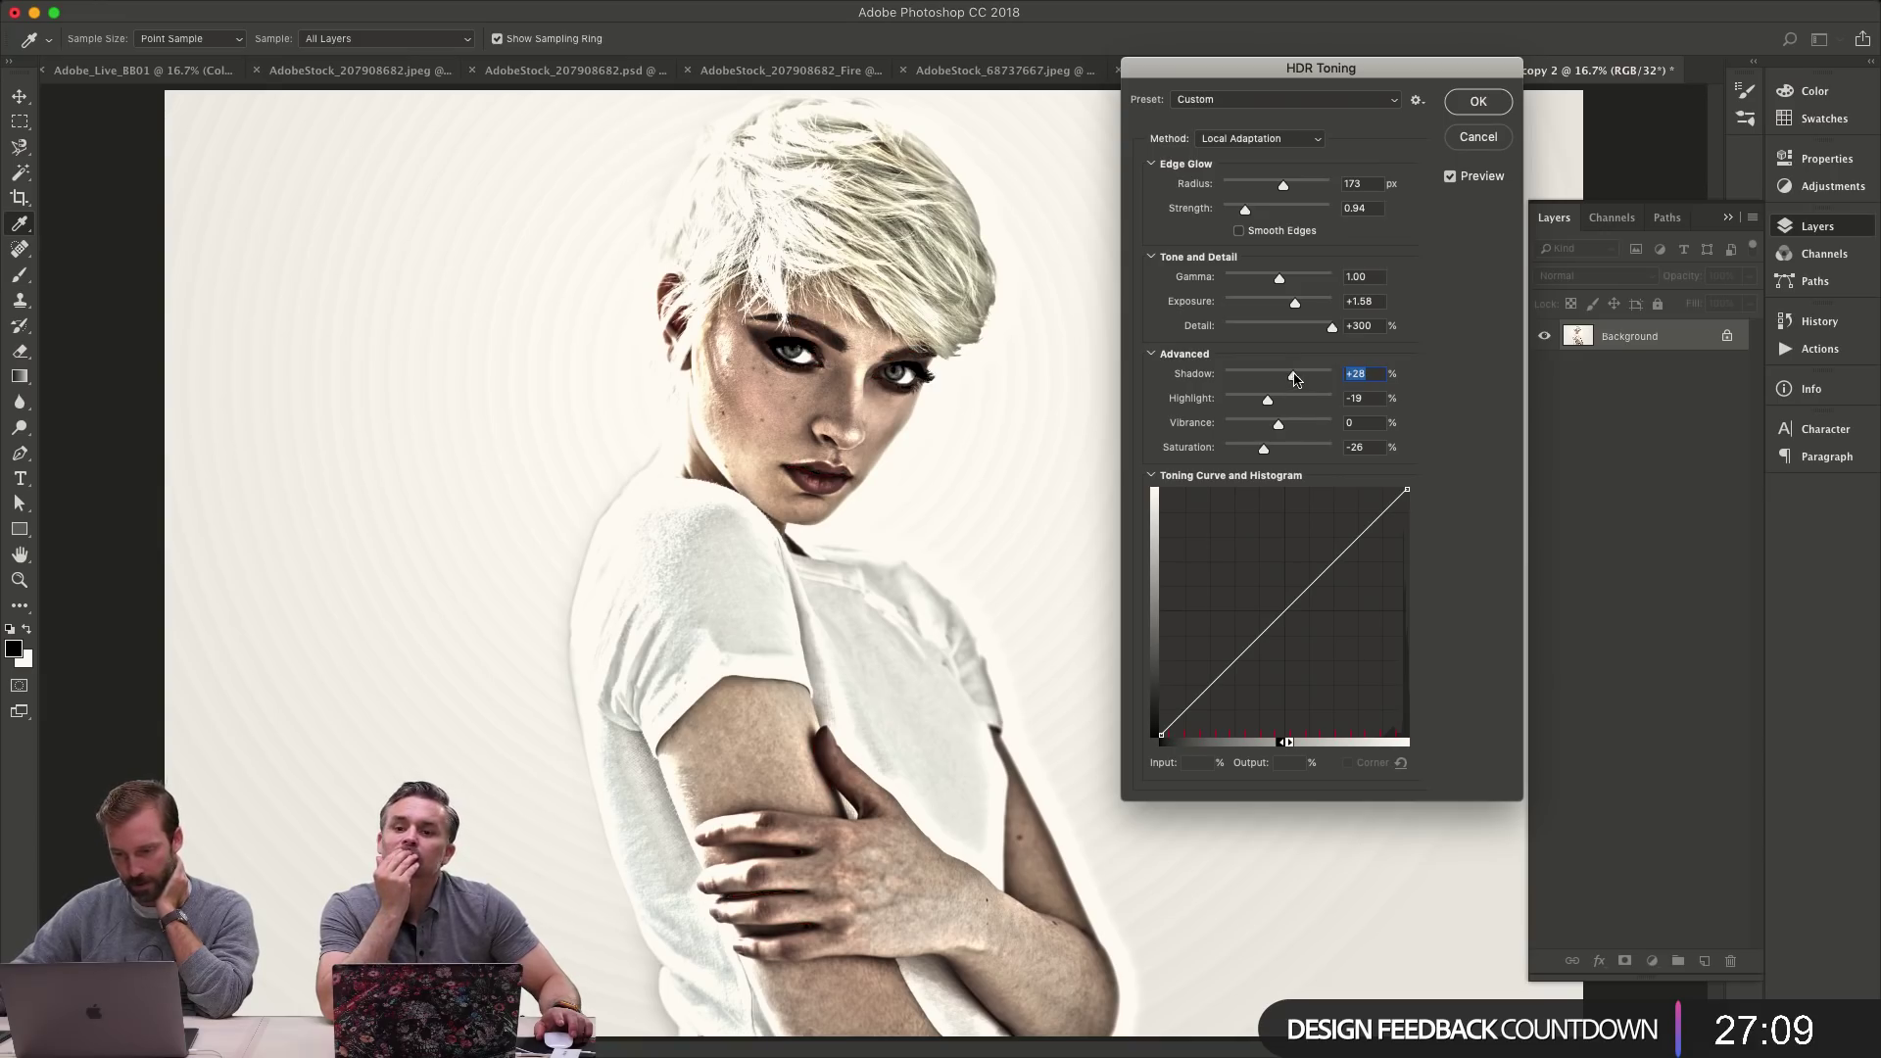
left_click_drag(1295, 379, 1288, 377)
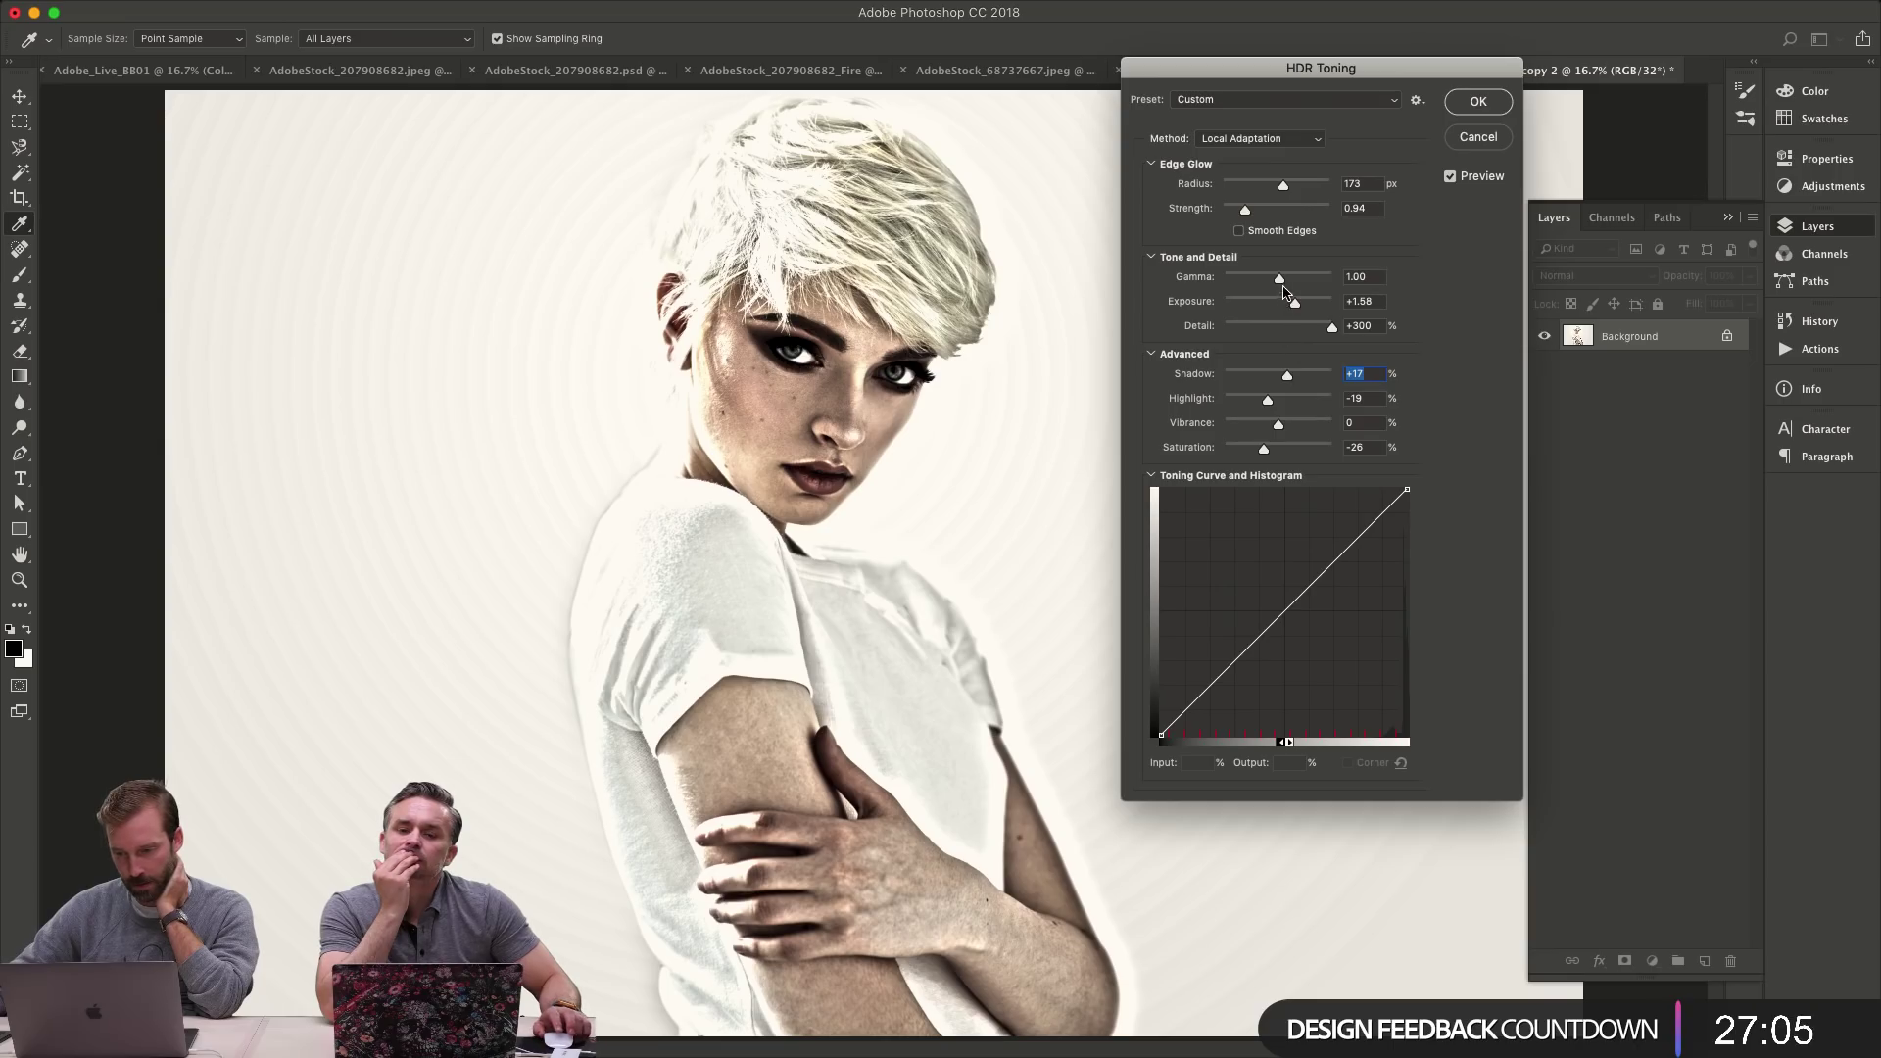
- Set Gamma to 0.55, Exposure to +2.66 and Saturation to -39%, and apply the HDR toning
left_click_drag(1279, 280, 1290, 283)
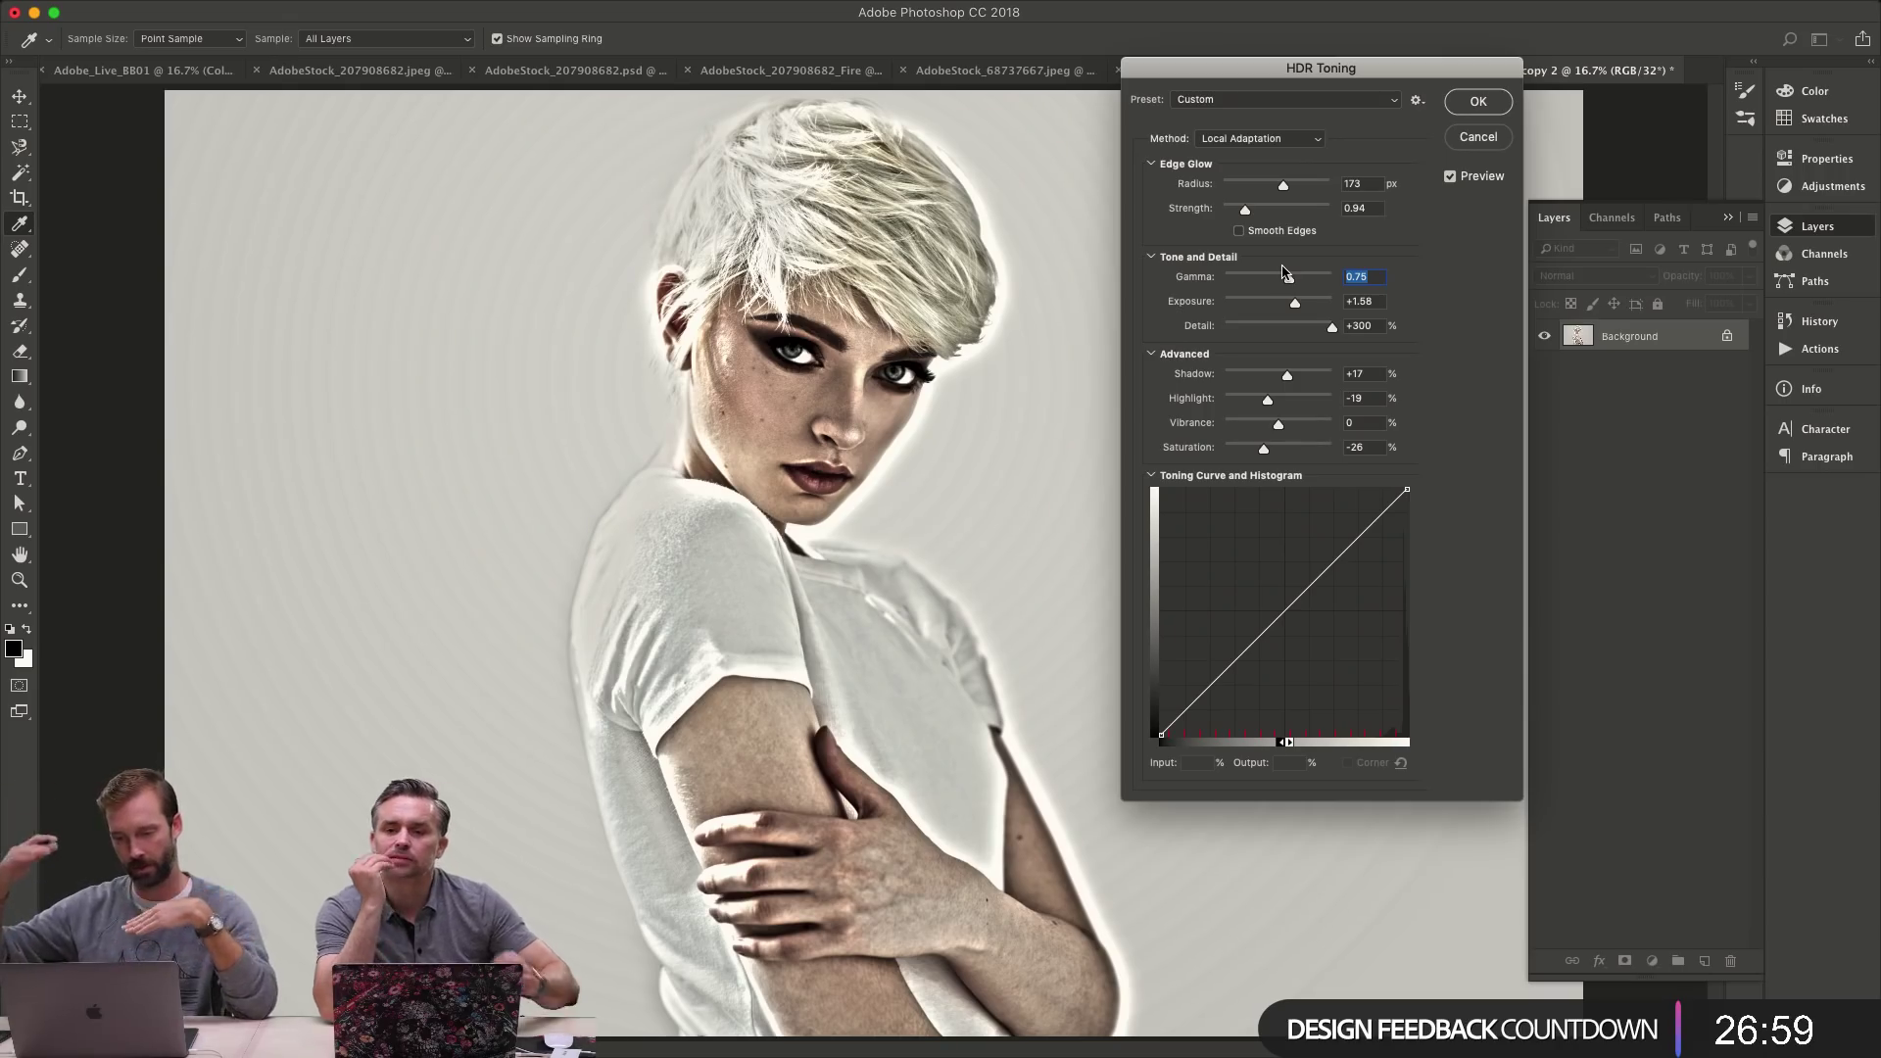
mouse_move(1284, 271)
left_mouse_down()
mouse_move(1387, 284)
mouse_move(1308, 282)
left_mouse_up()
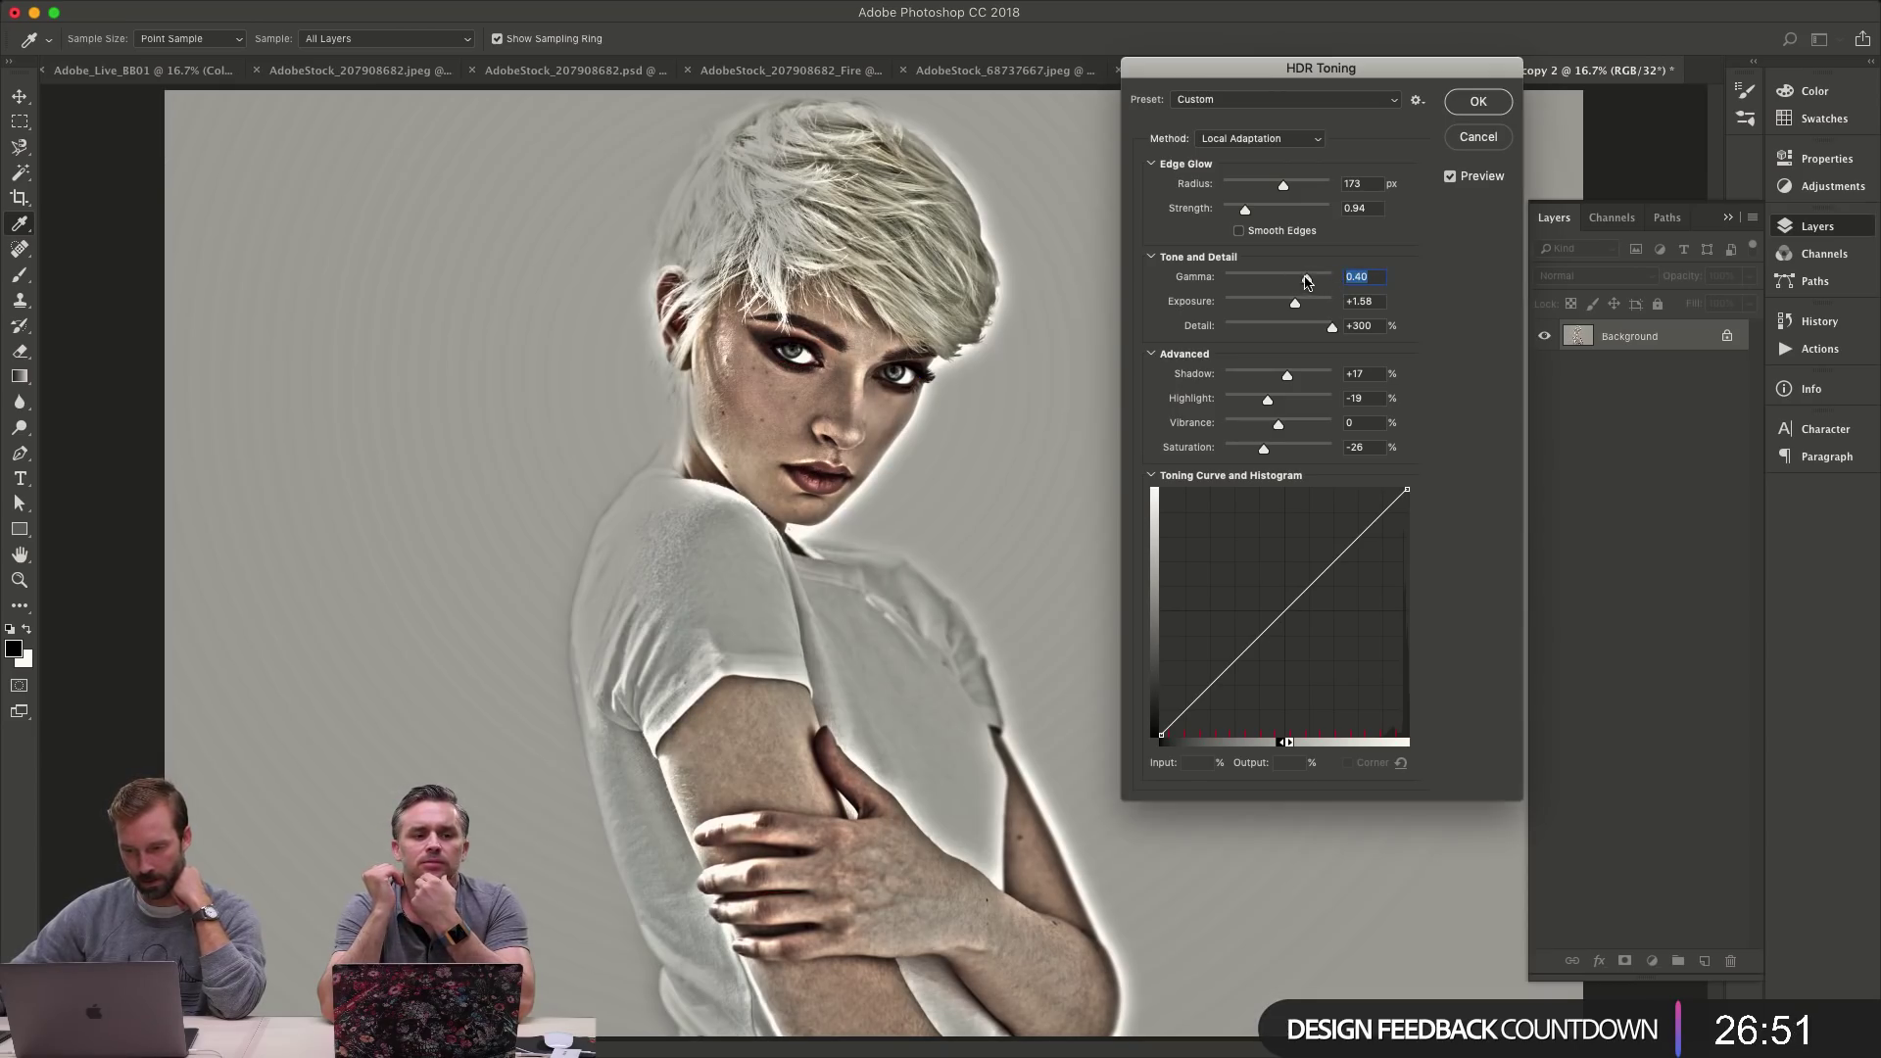
left_click_drag(1309, 284, 1304, 283)
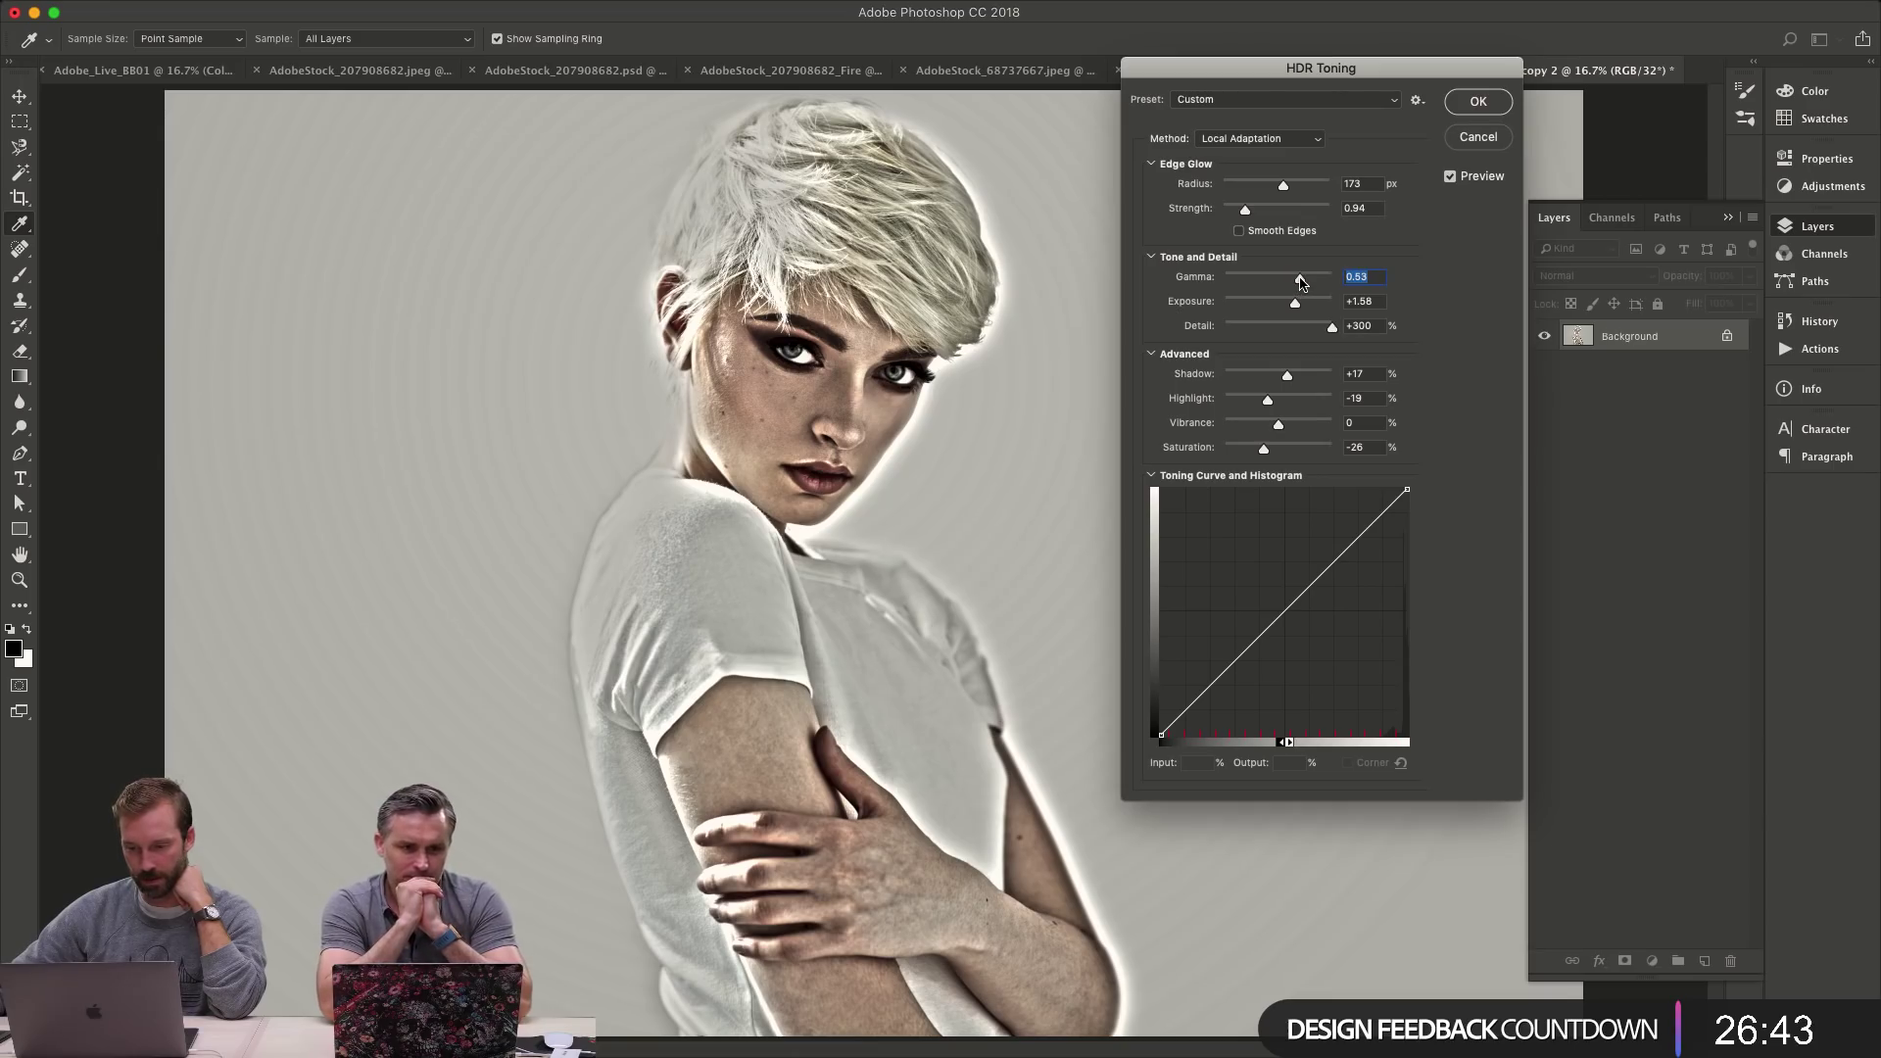
mouse_move(1301, 283)
left_mouse_down()
mouse_move(1301, 324)
mouse_move(1302, 307)
left_mouse_up()
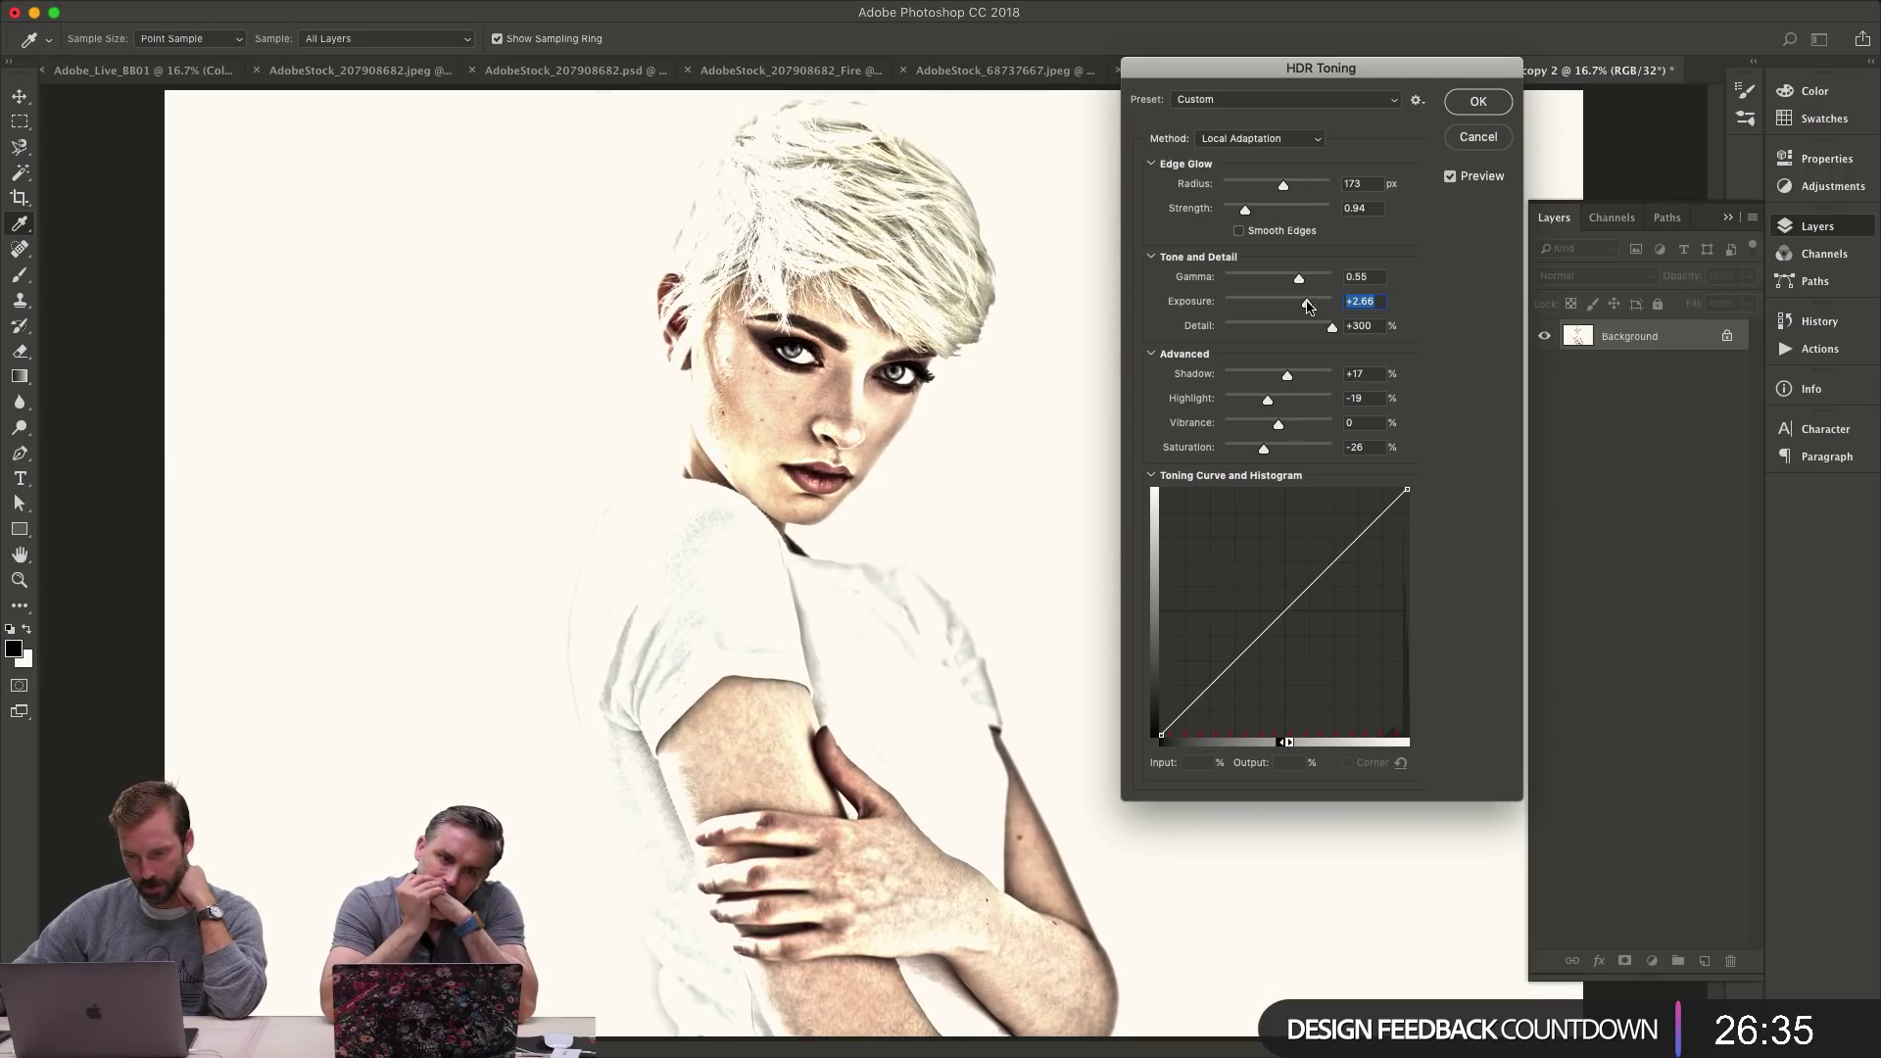
left_click_drag(1306, 304, 1307, 305)
left_click_drag(1264, 449, 1257, 449)
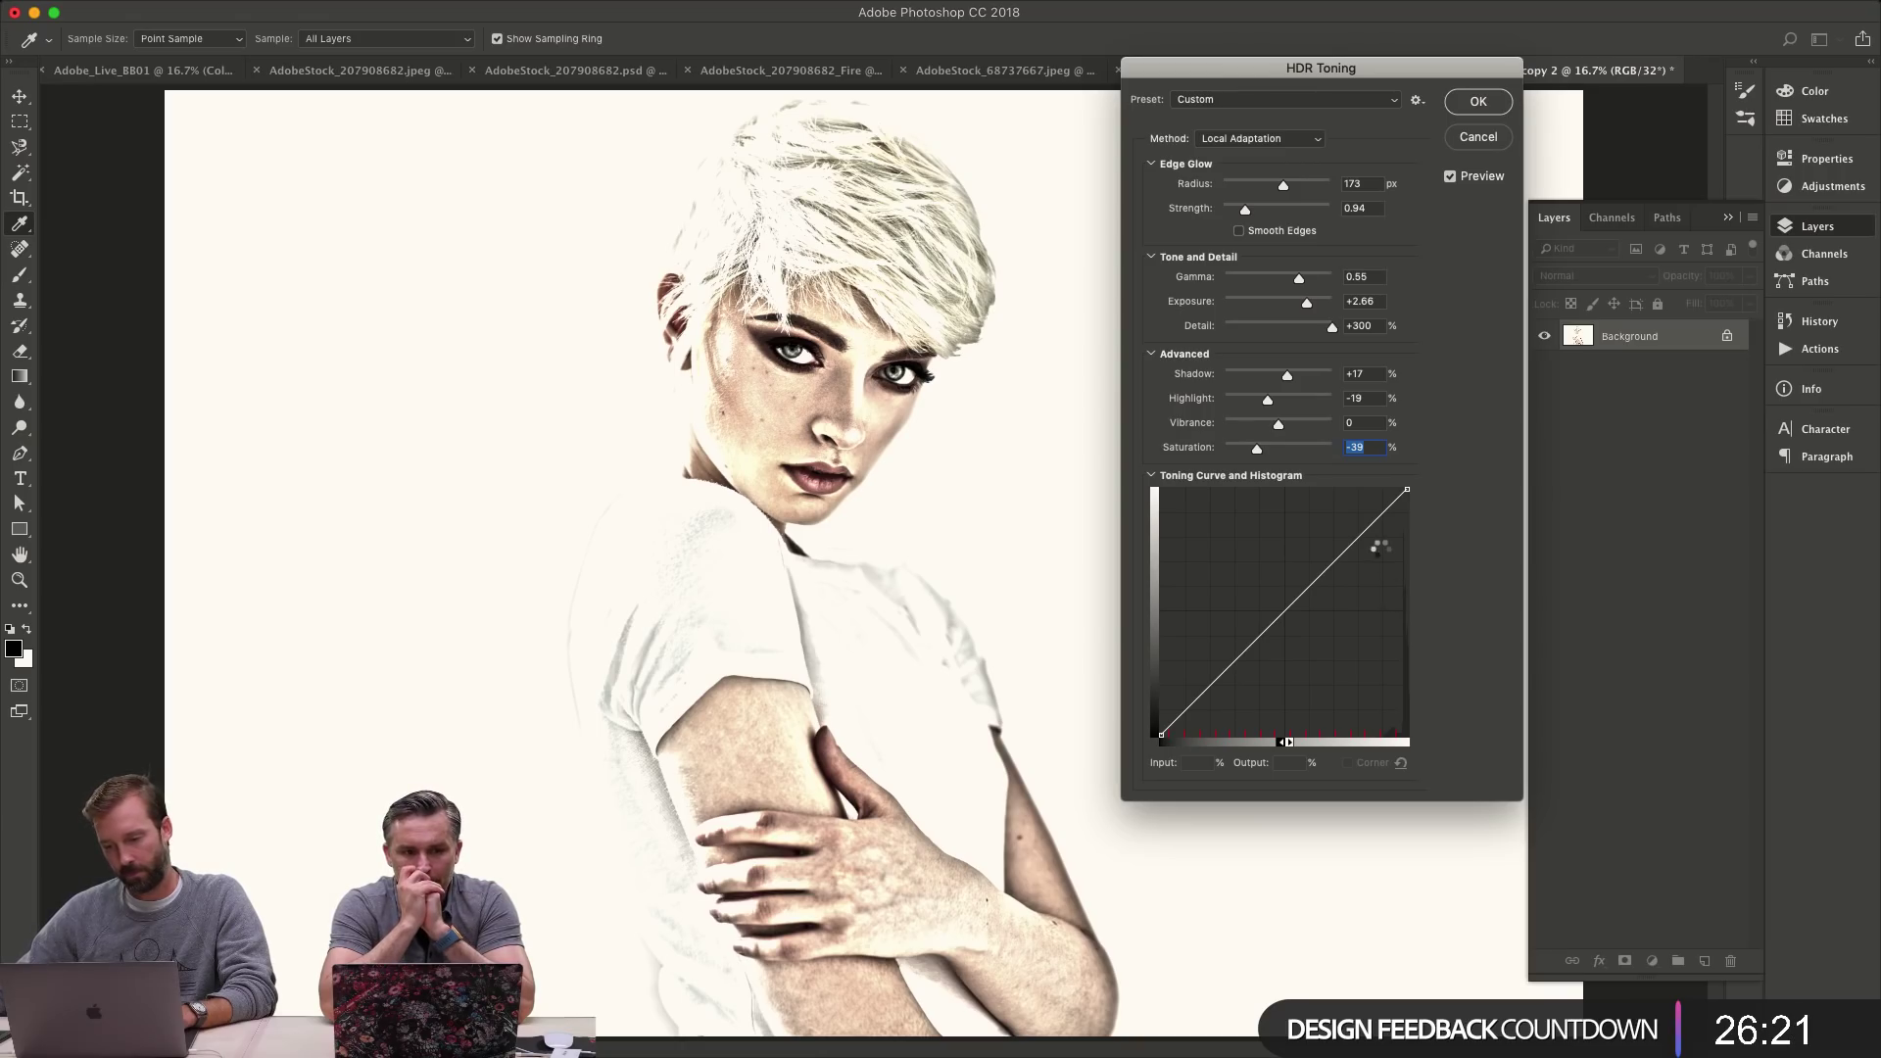
key("g")
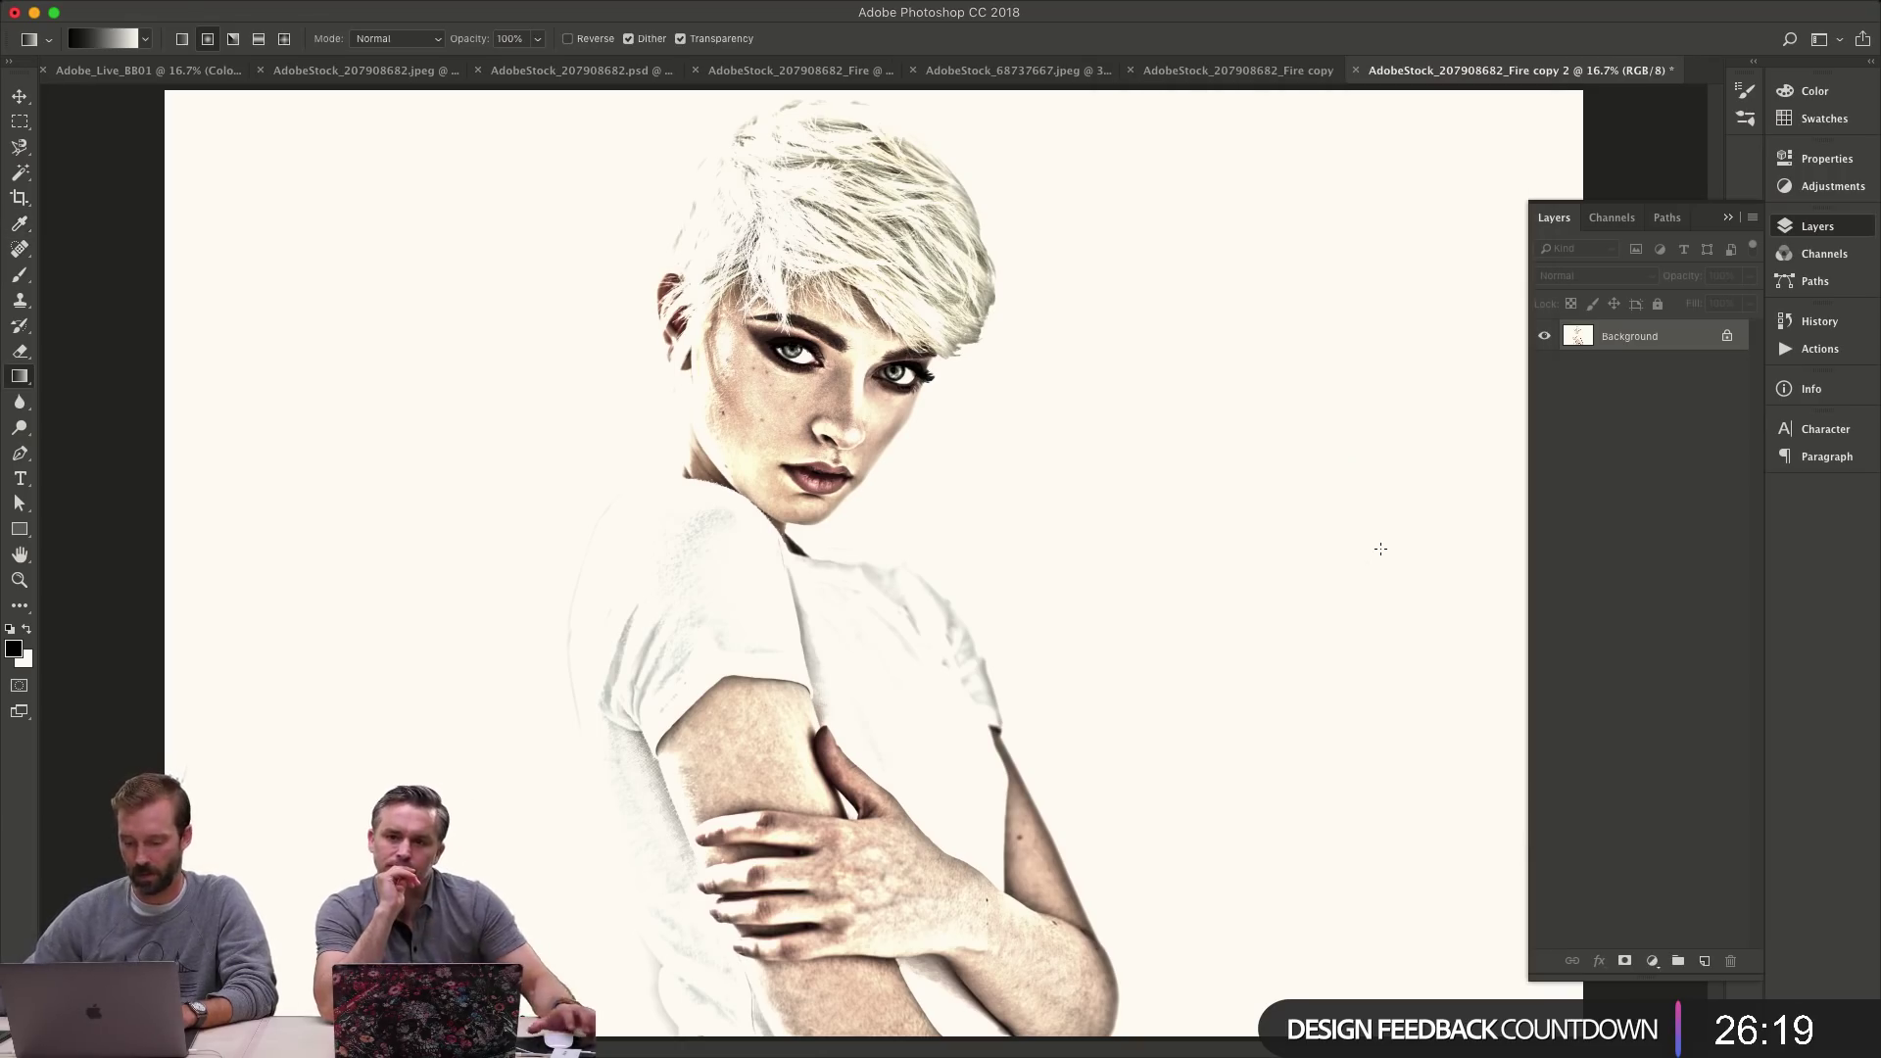
- Convert the Background into a layer named HDR and copy it to the top of the Fire group in AdobeStock_207908682_Fire copy
key("v")
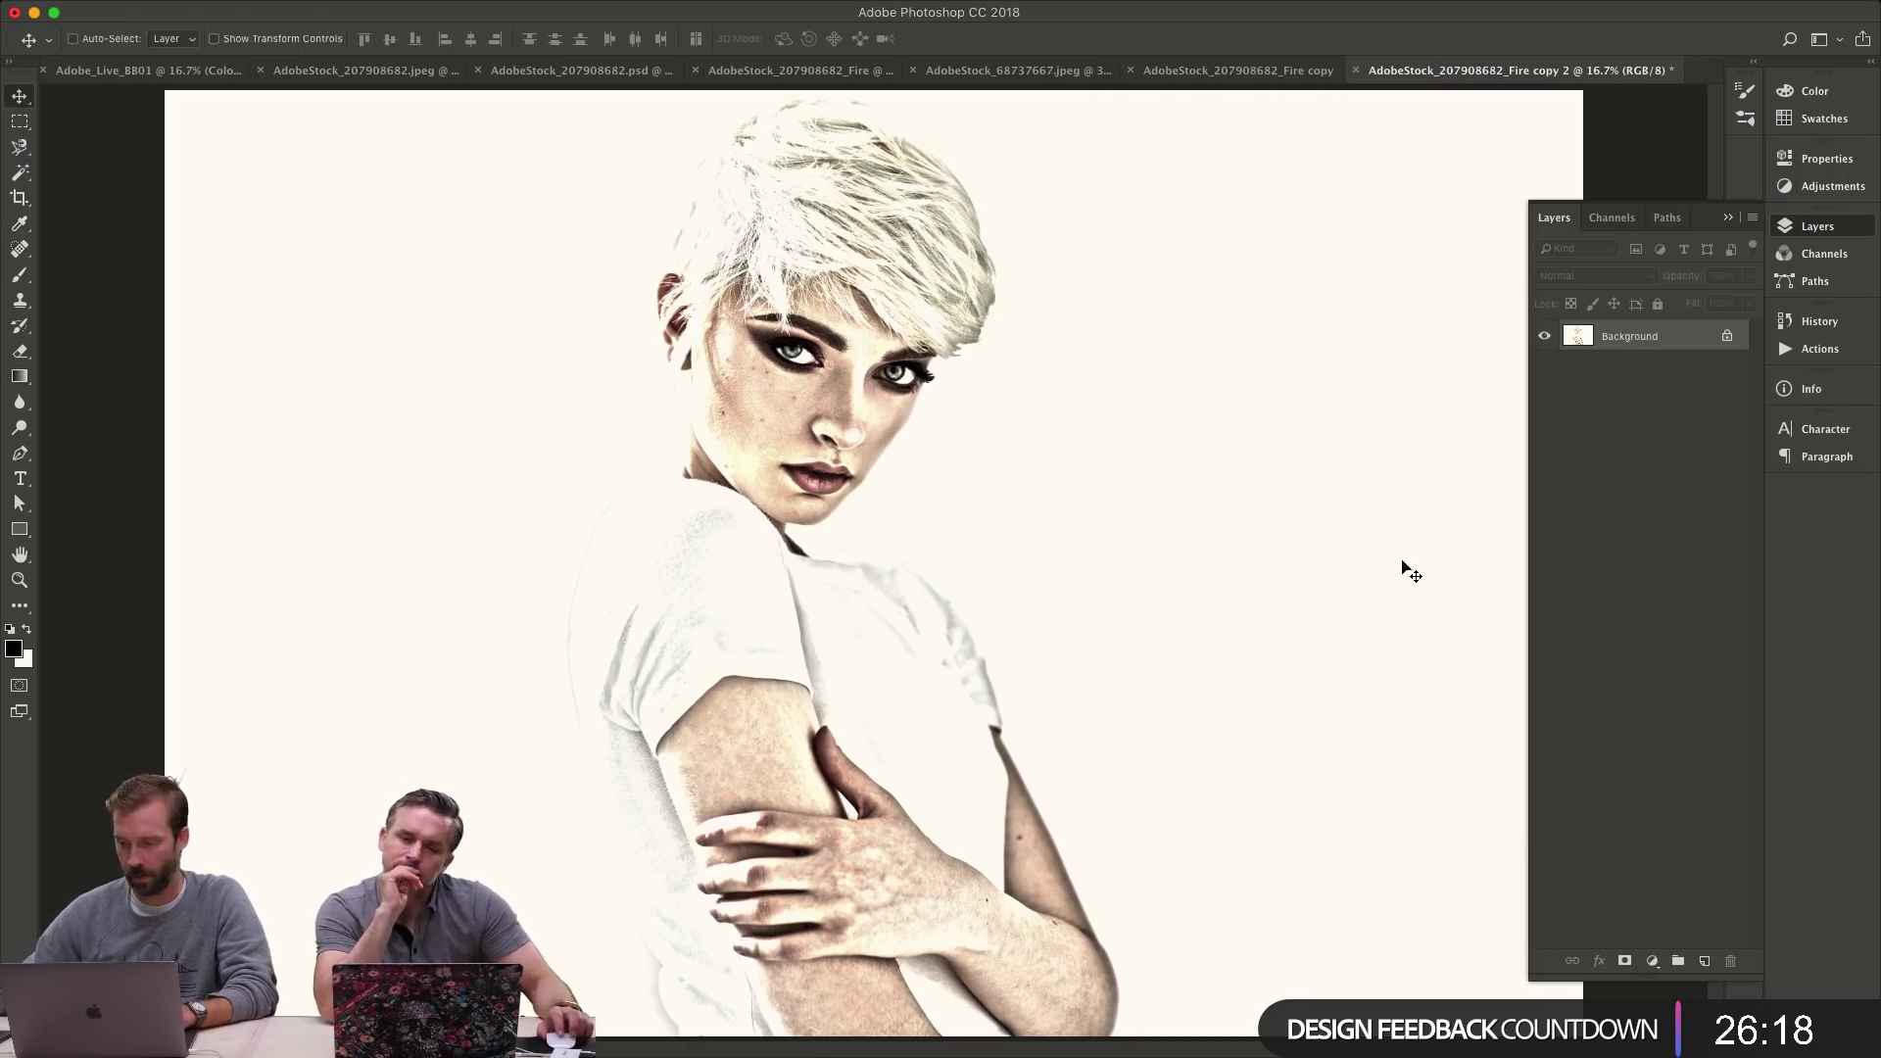
double_click(1636, 343)
type("HDR")
key("Return")
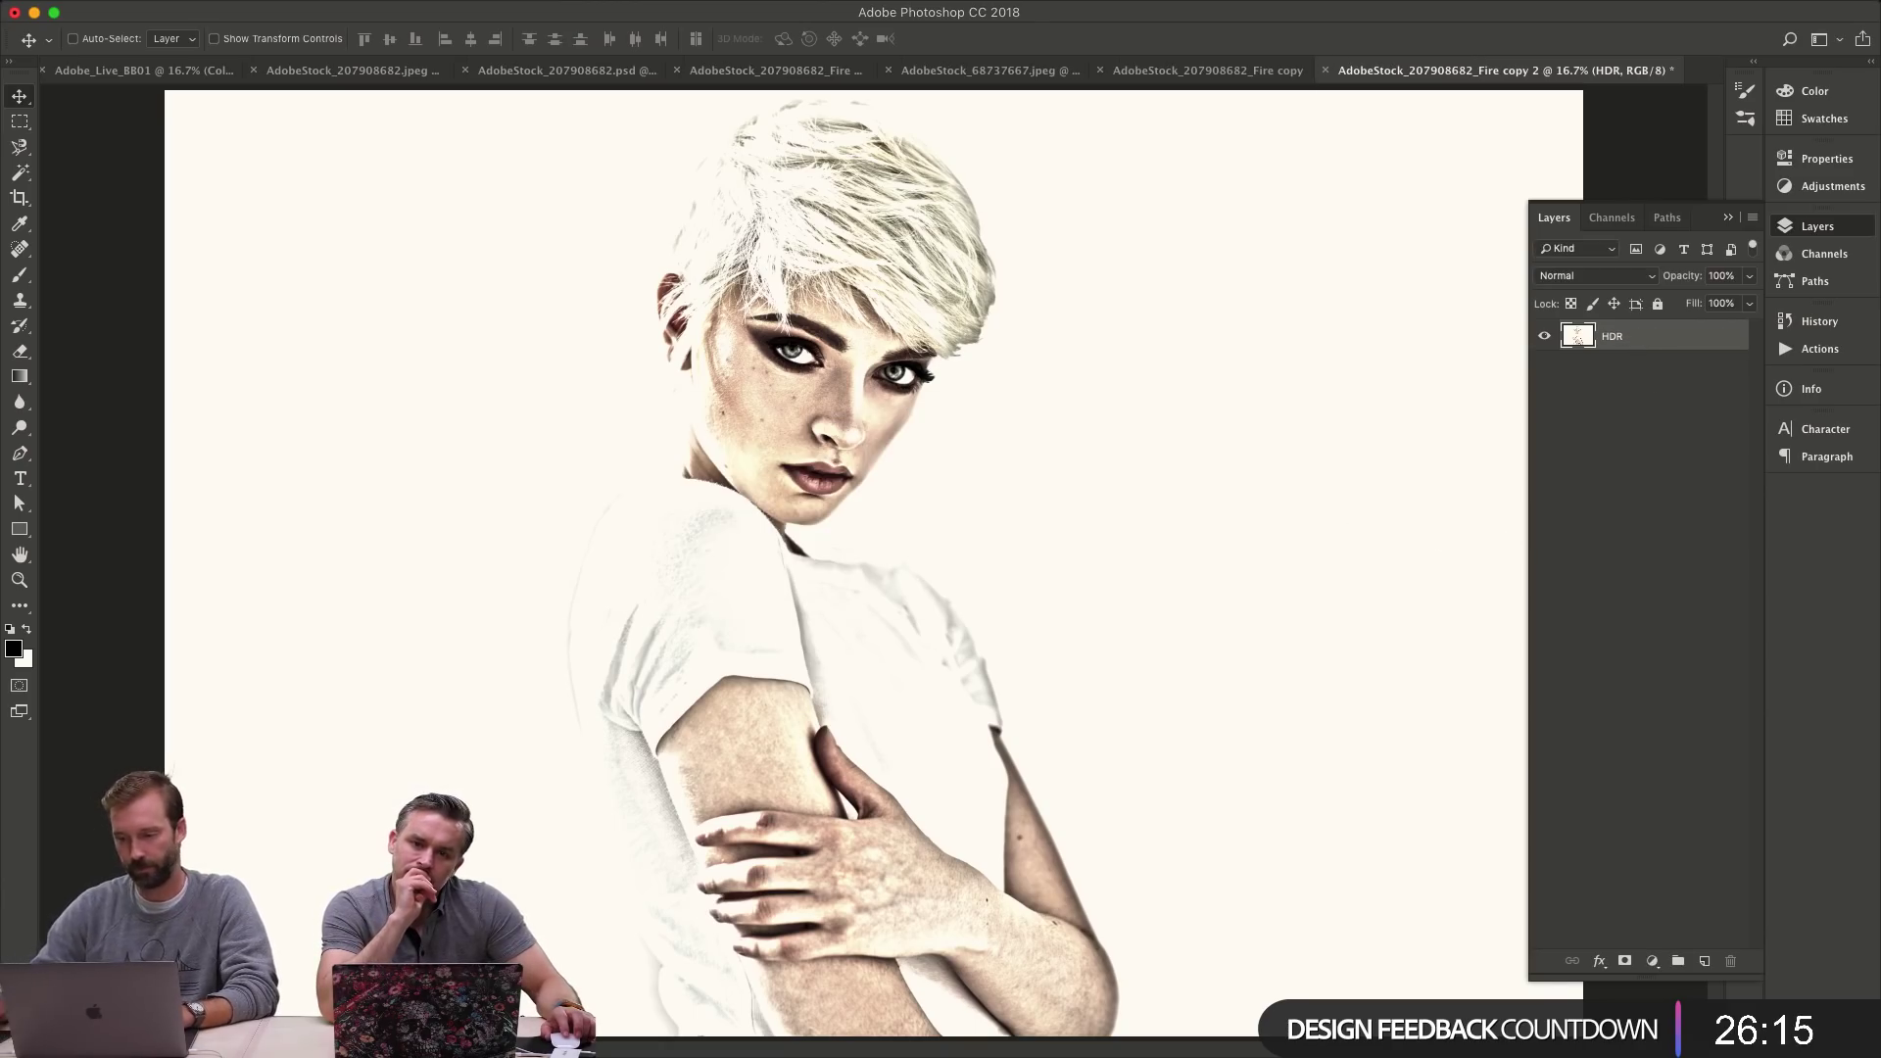
left_click_drag(1084, 656, 957, 558)
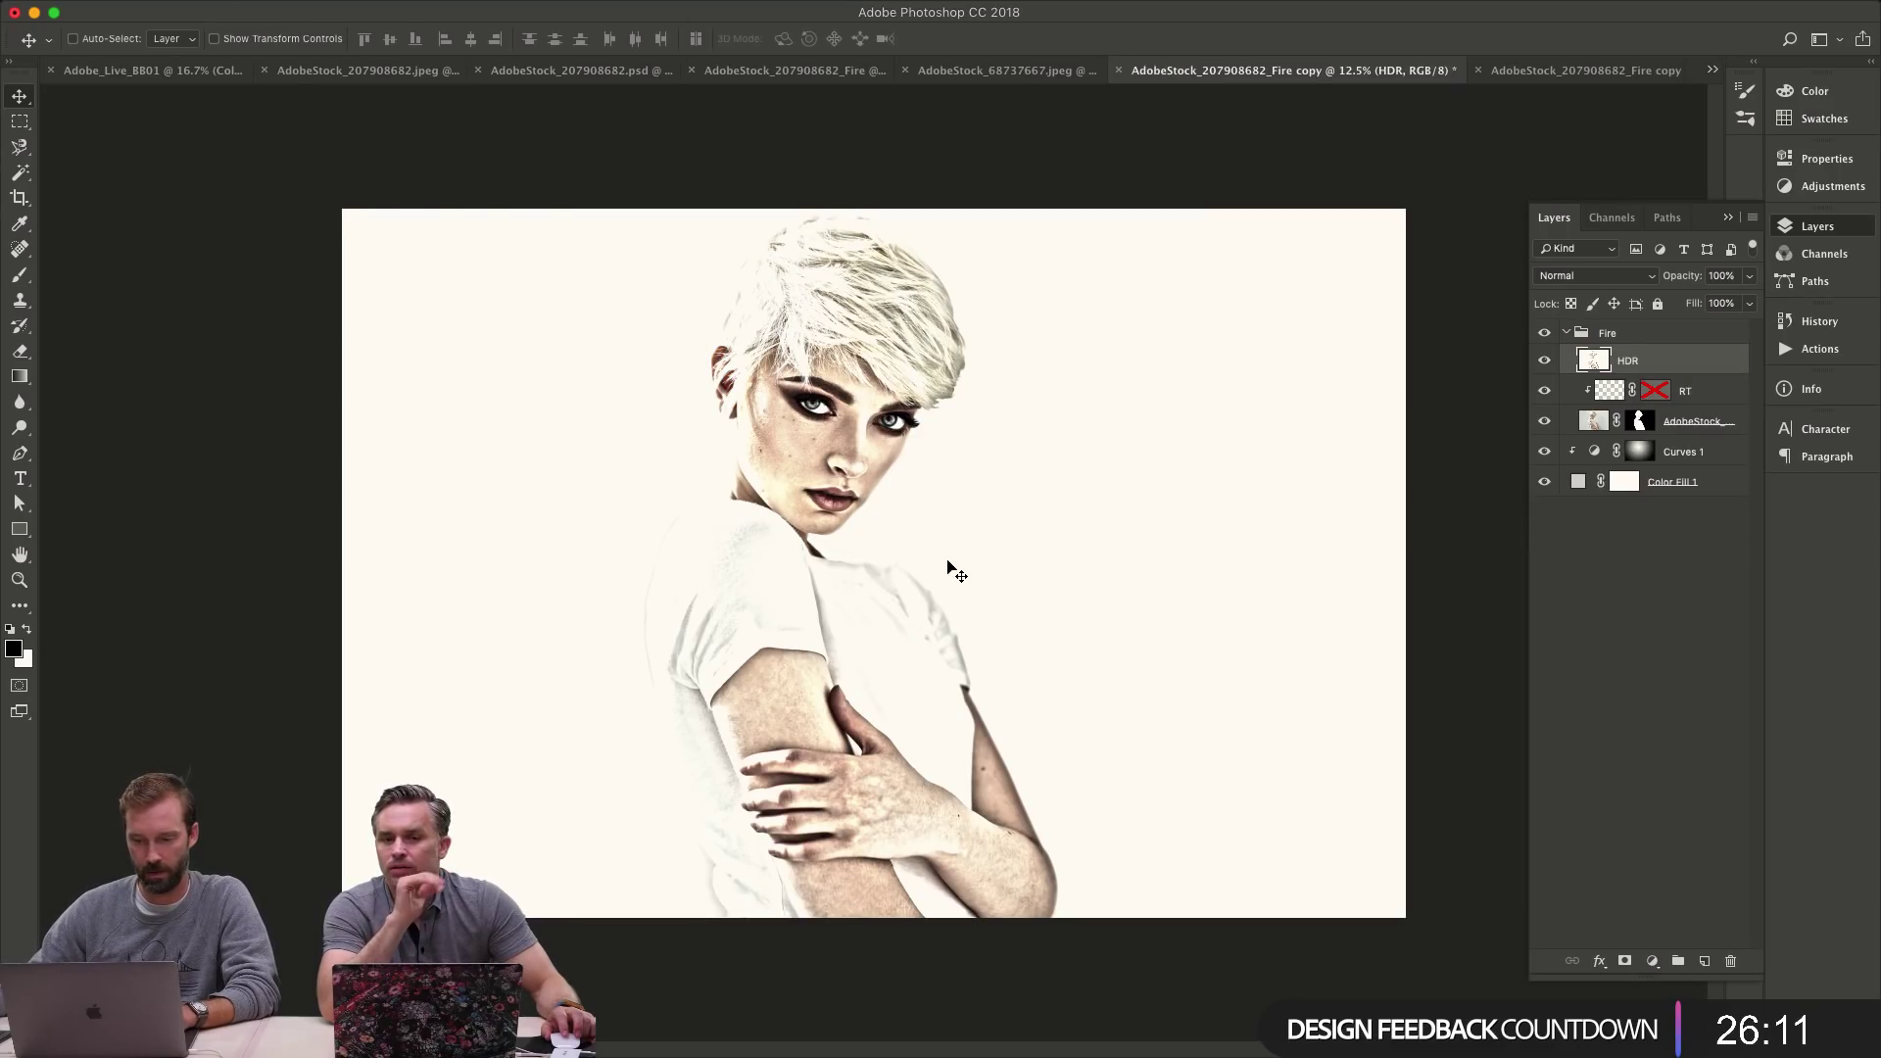
key("z")
mouse_move(882, 433)
left_mouse_down()
mouse_move(1024, 434)
mouse_move(901, 426)
left_mouse_up()
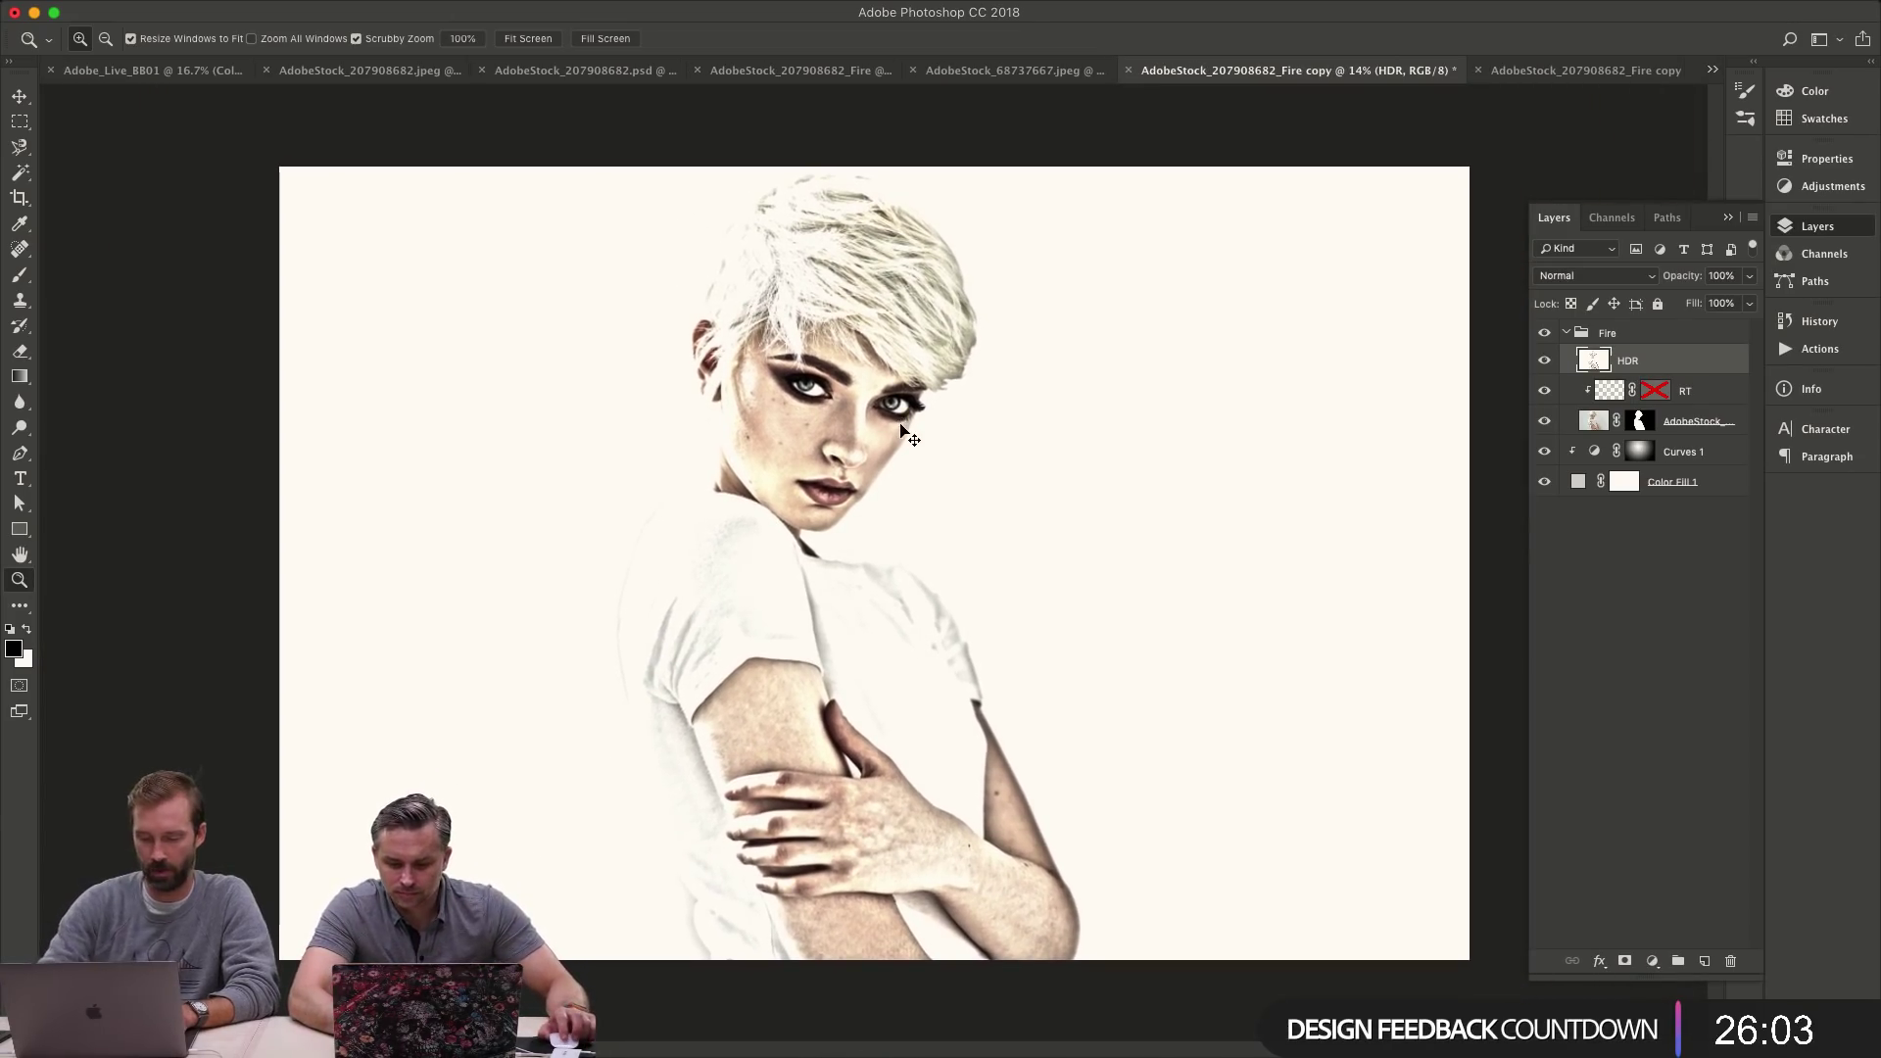
- Dismiss the Duplicate Image dialog and close AdobeStock_207908682_Fire copy 2 without saving
key("super+alt+shift+d")
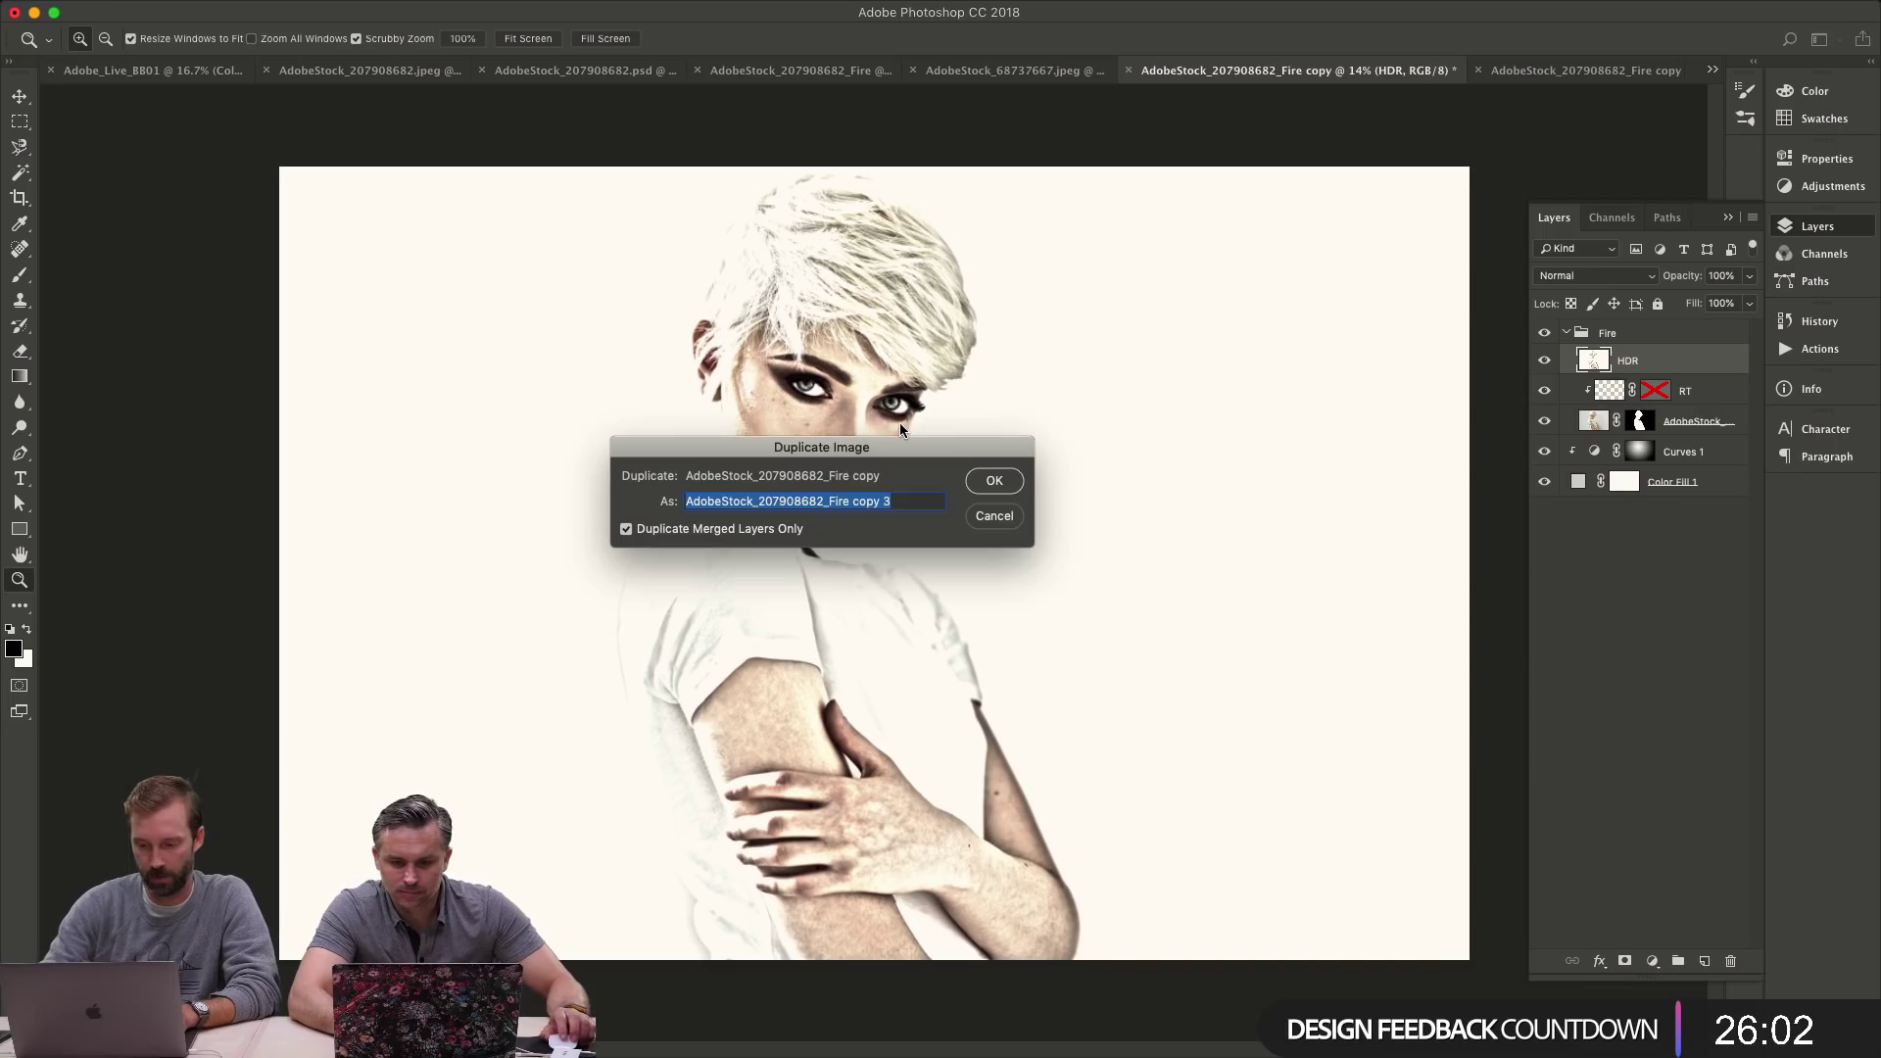
left_click(995, 481)
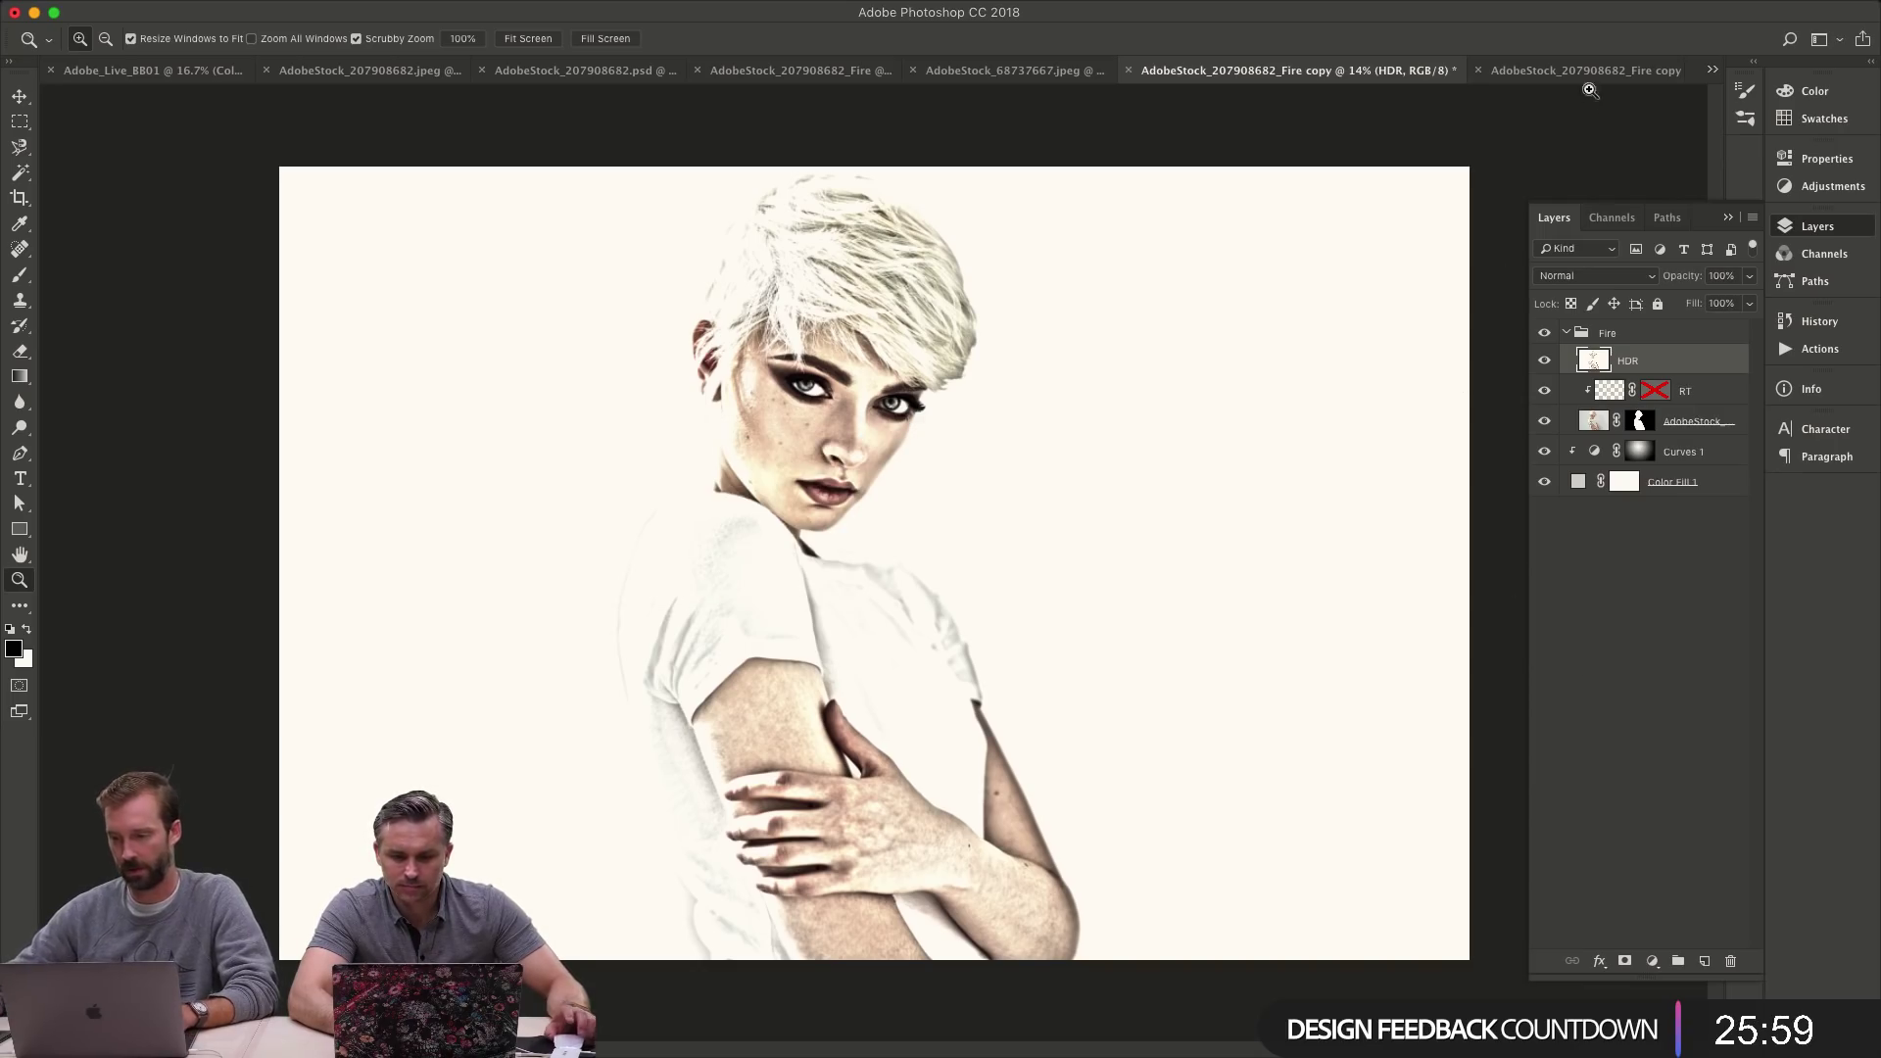
key("super+w")
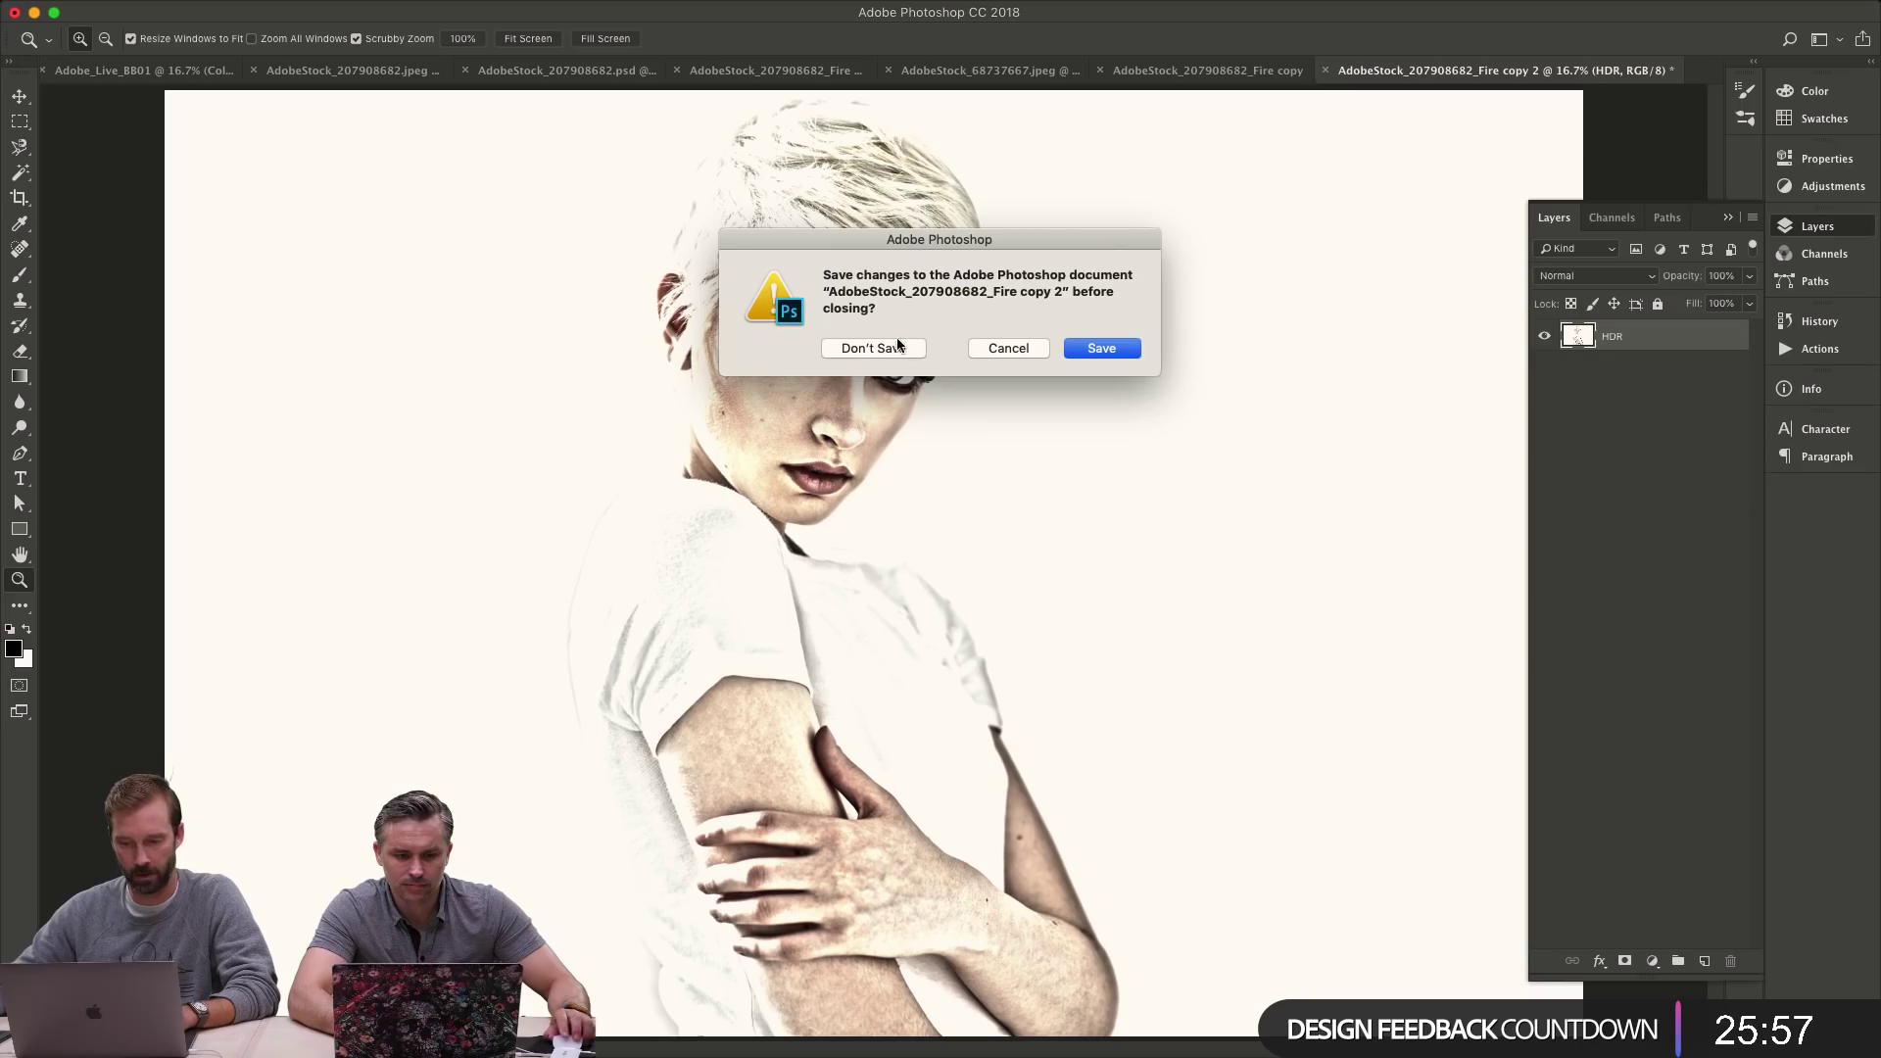
left_click(885, 348)
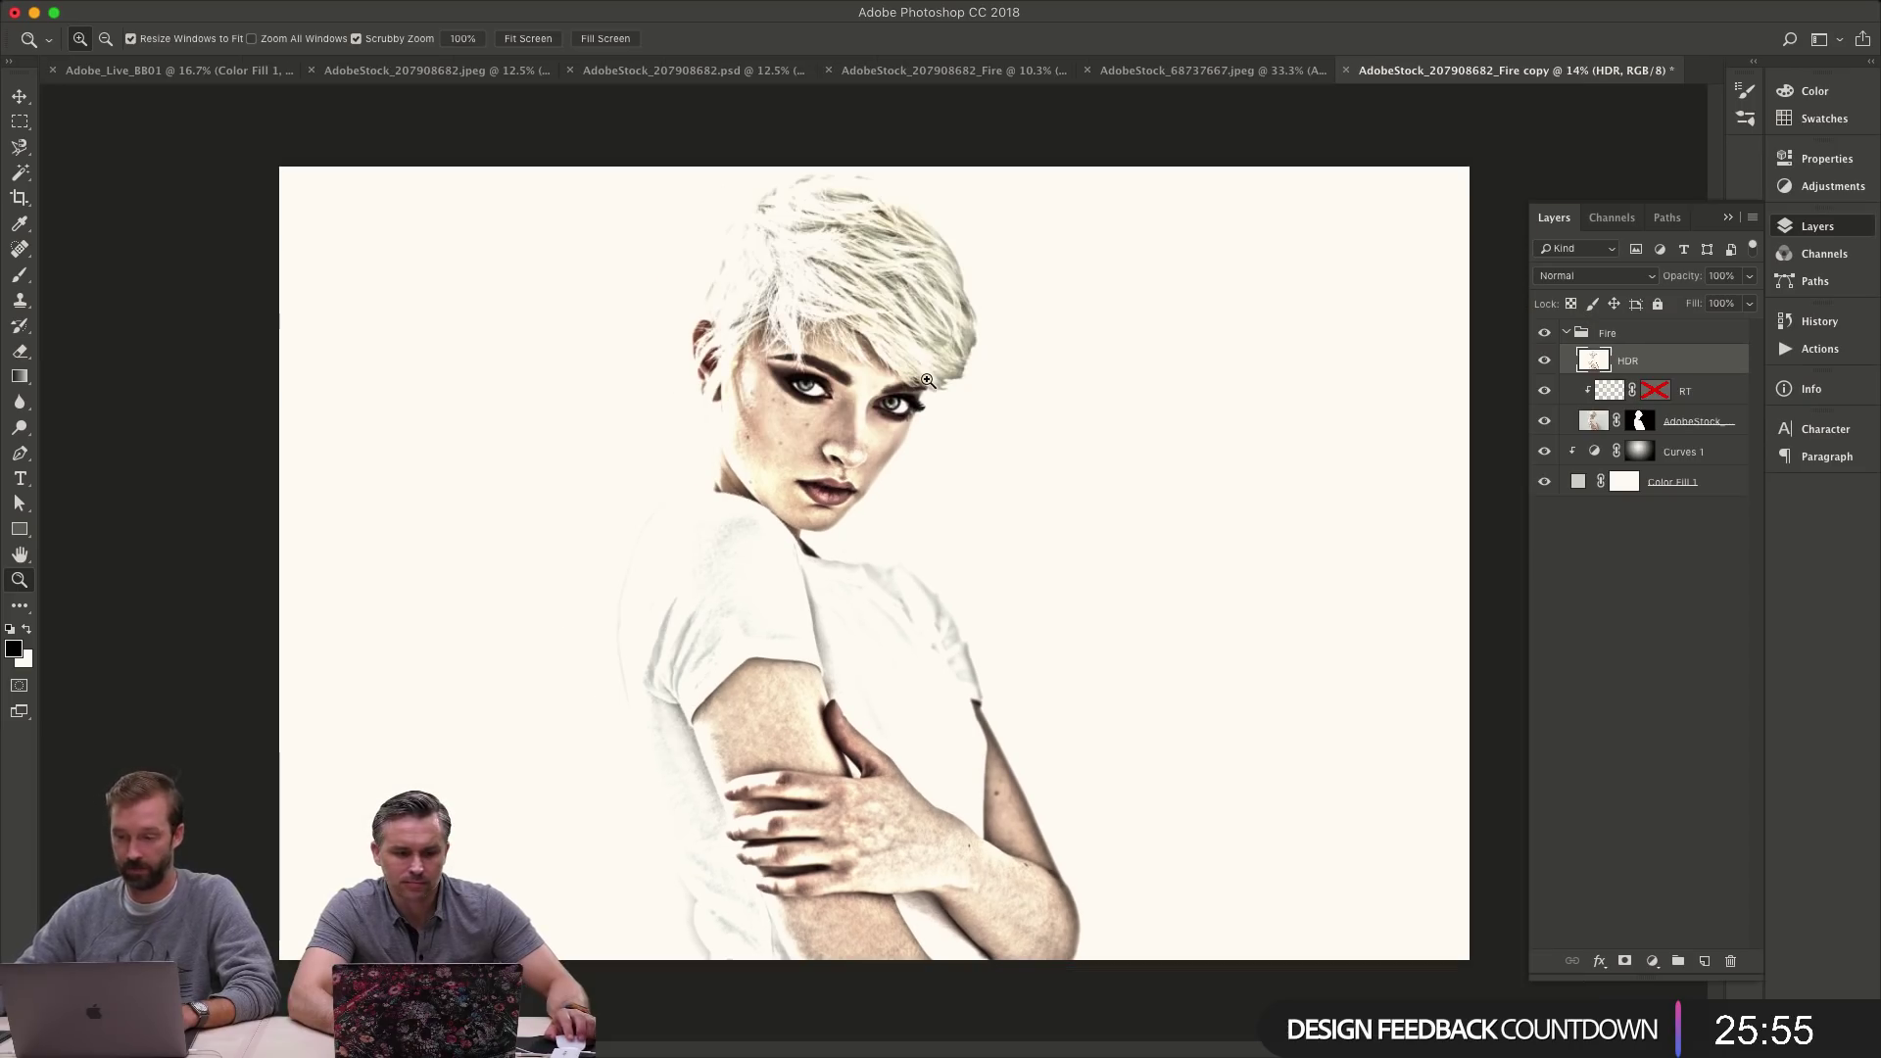
- Close the flames image AdobeStock_68737667.jpeg without saving its changes
left_click(1187, 70)
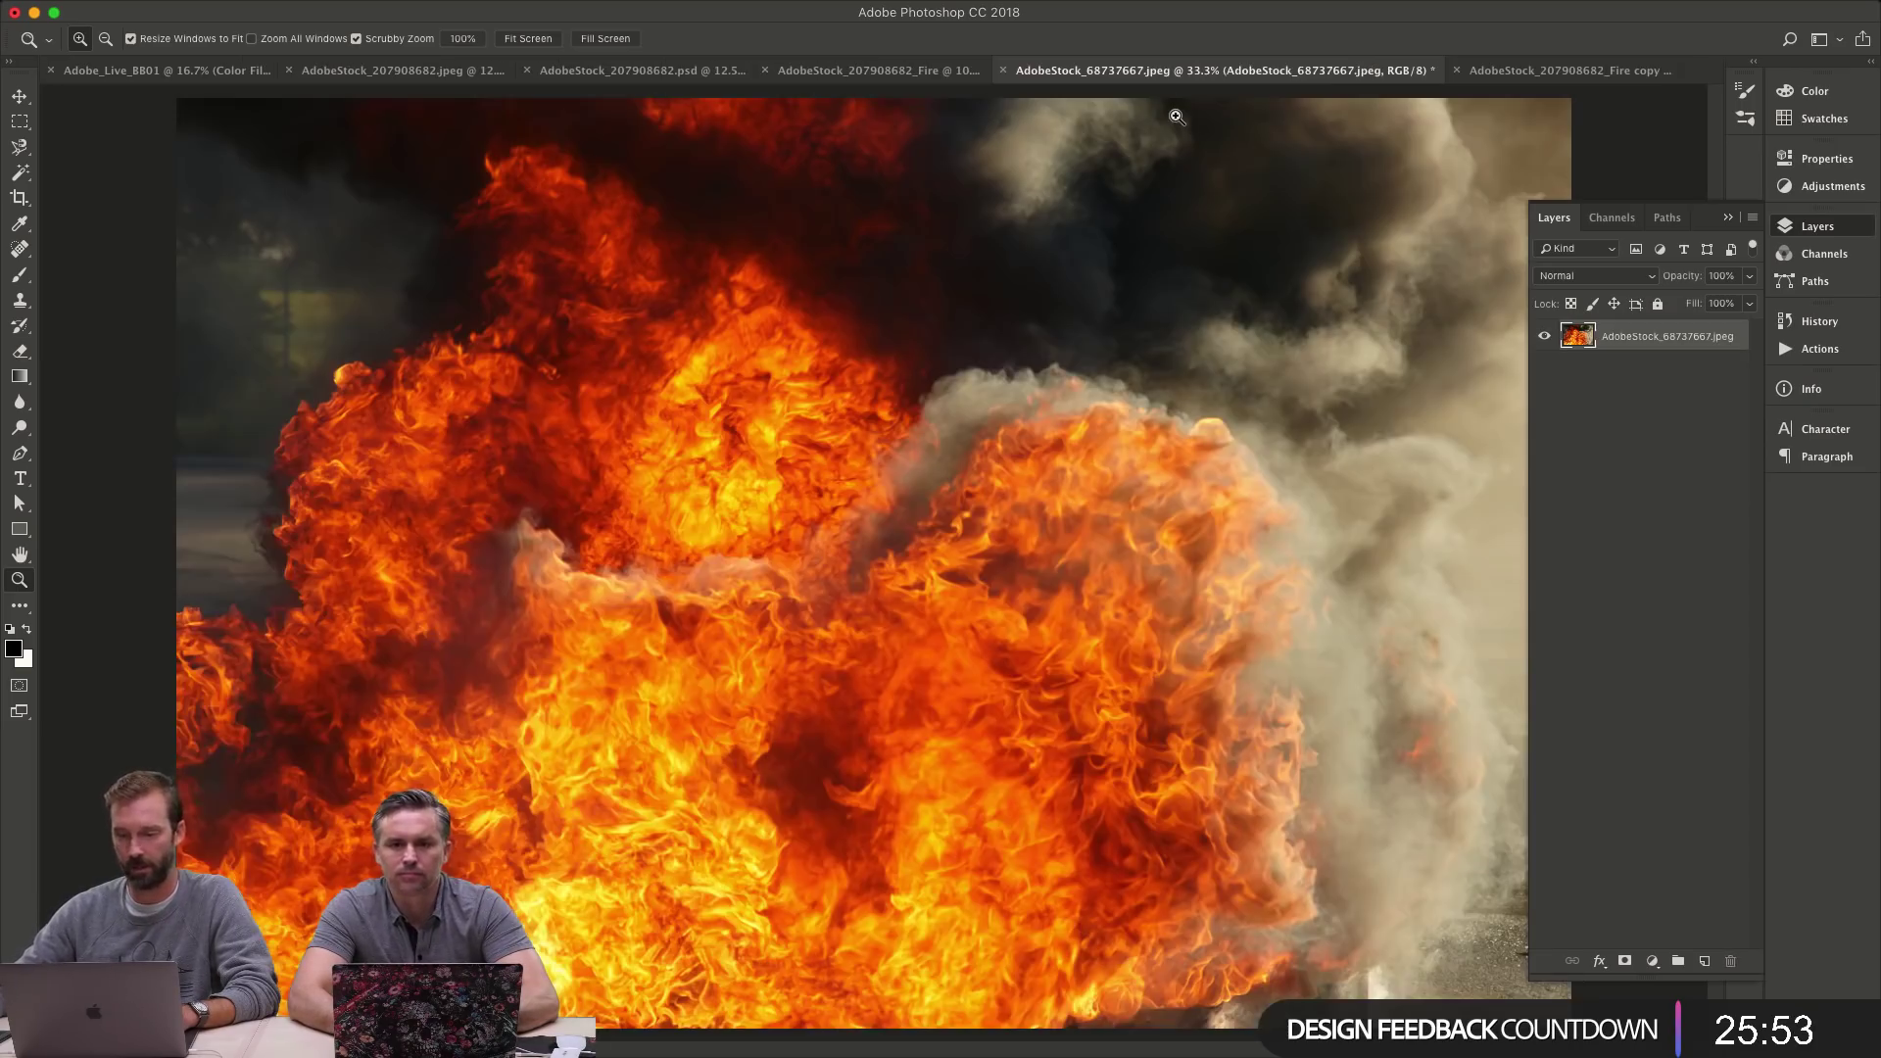
left_click(1506, 75)
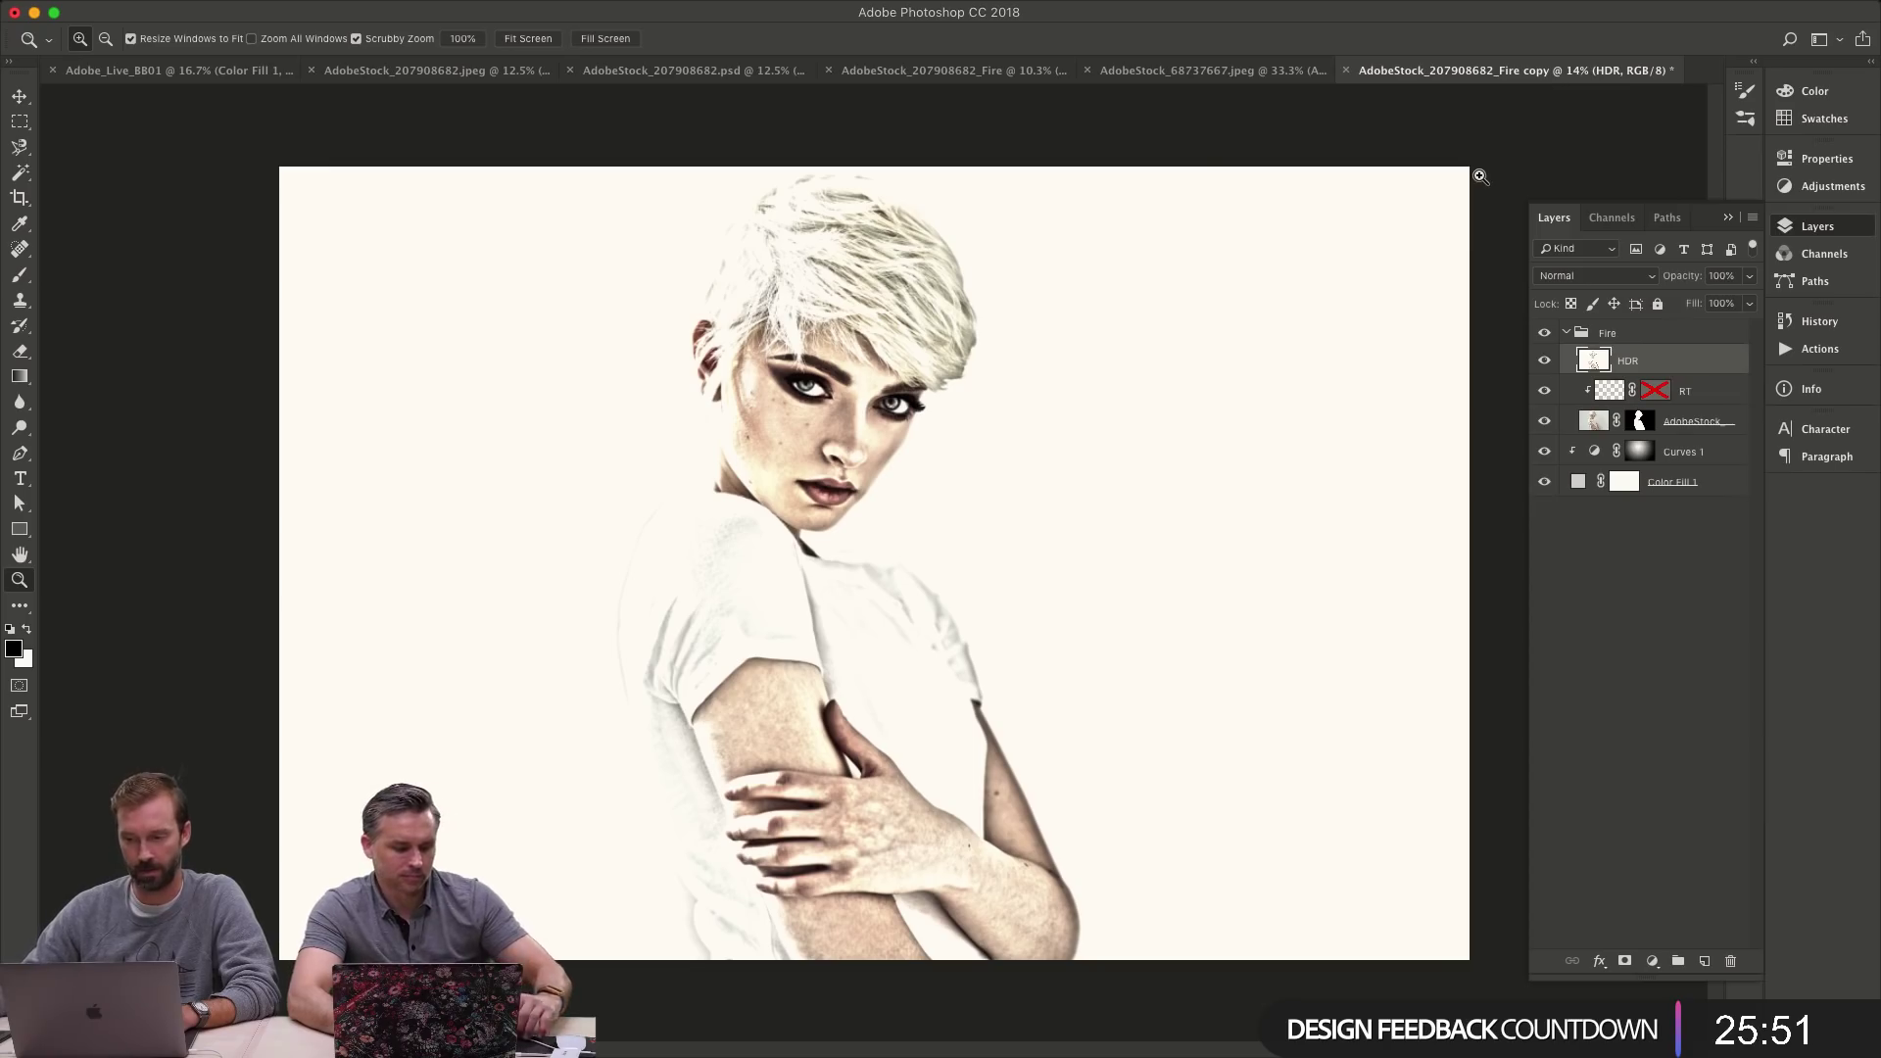
left_click(1190, 72)
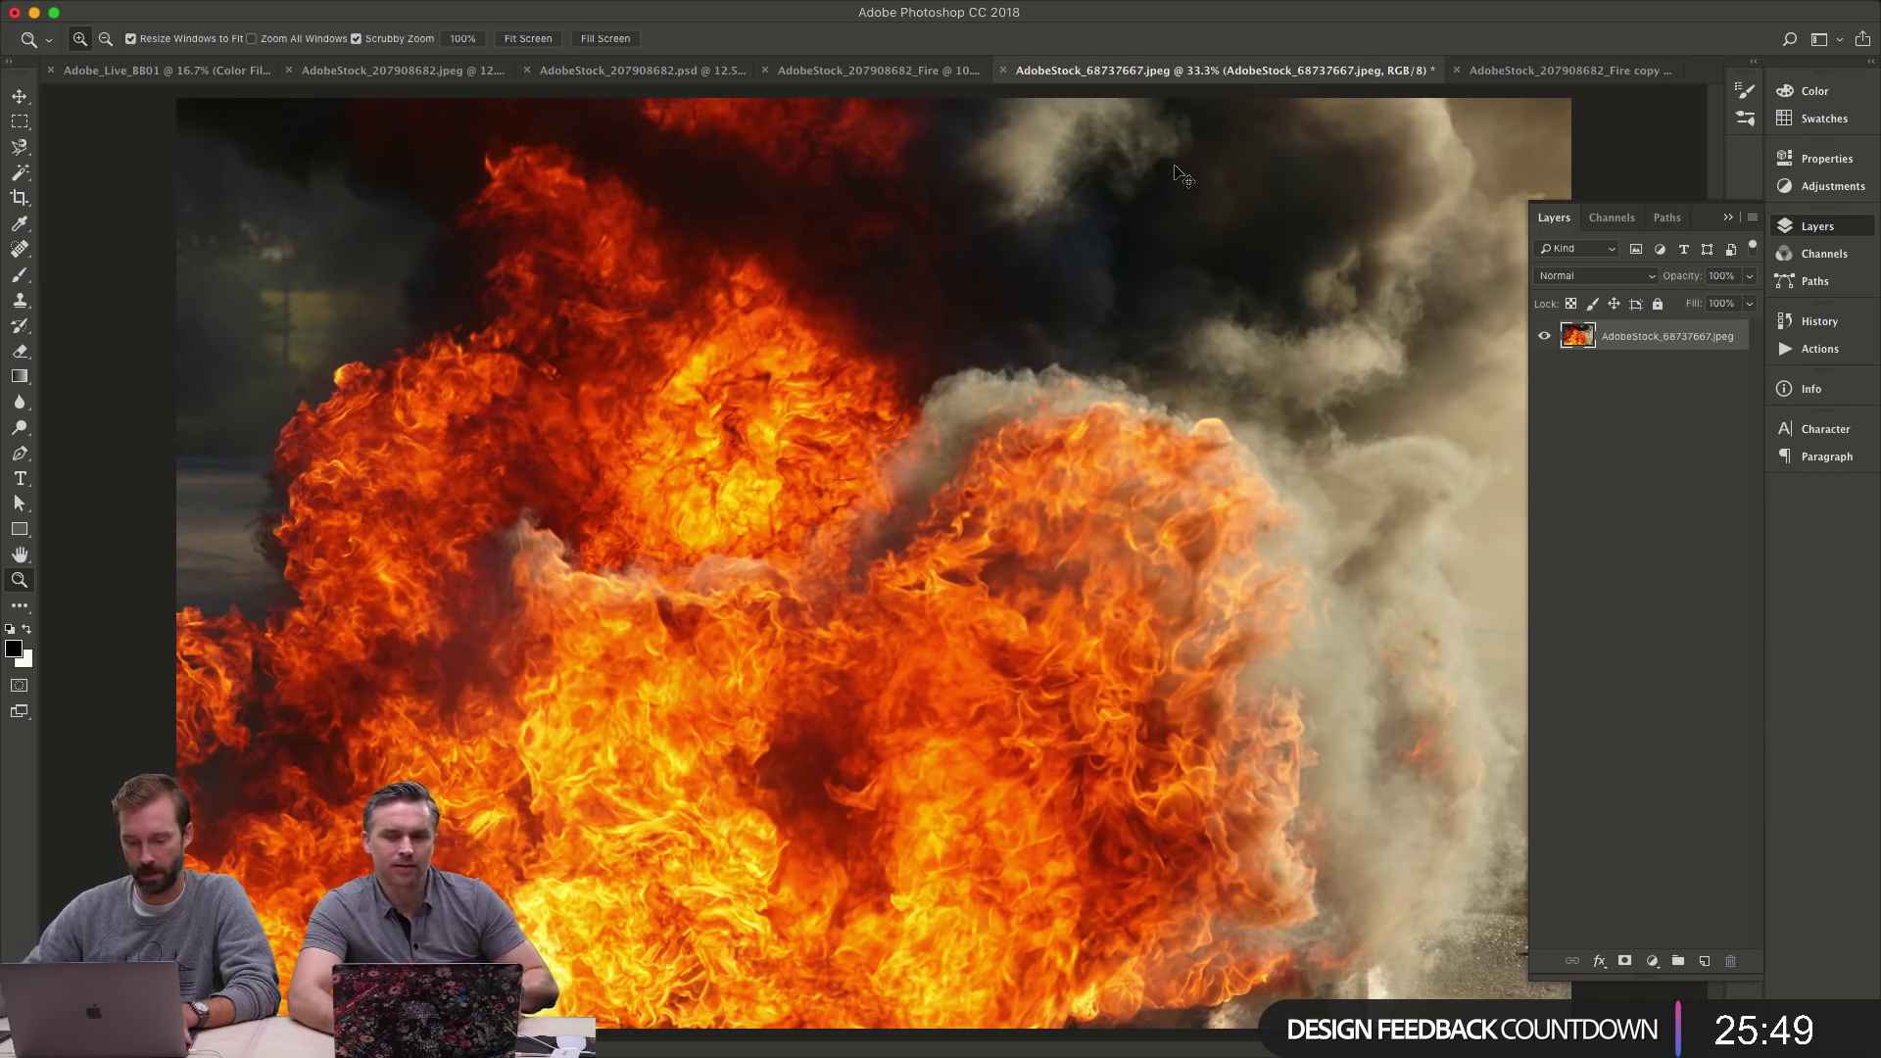
key("super+w")
left_click(873, 348)
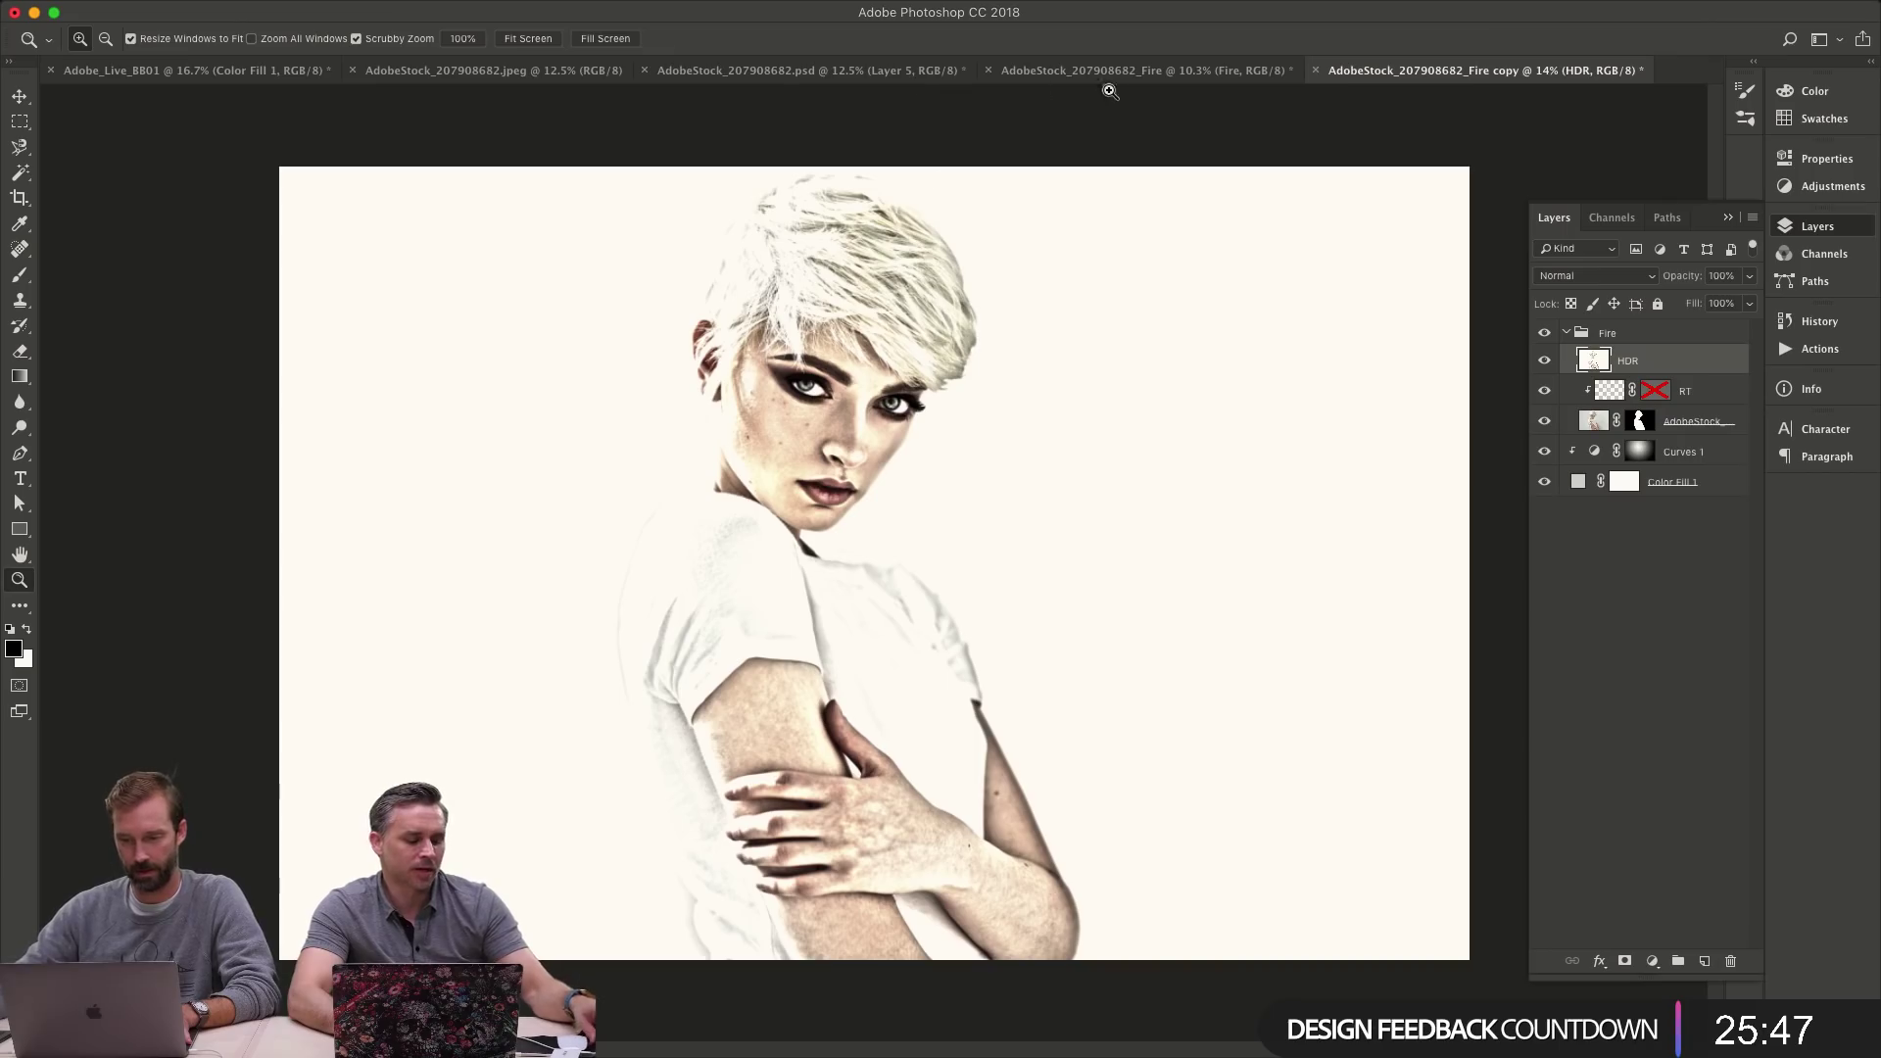
- Review the Fire and Dark Neon composites, and return to the HDR version in AdobeStock_207908682_Fire copy
left_click(1146, 72)
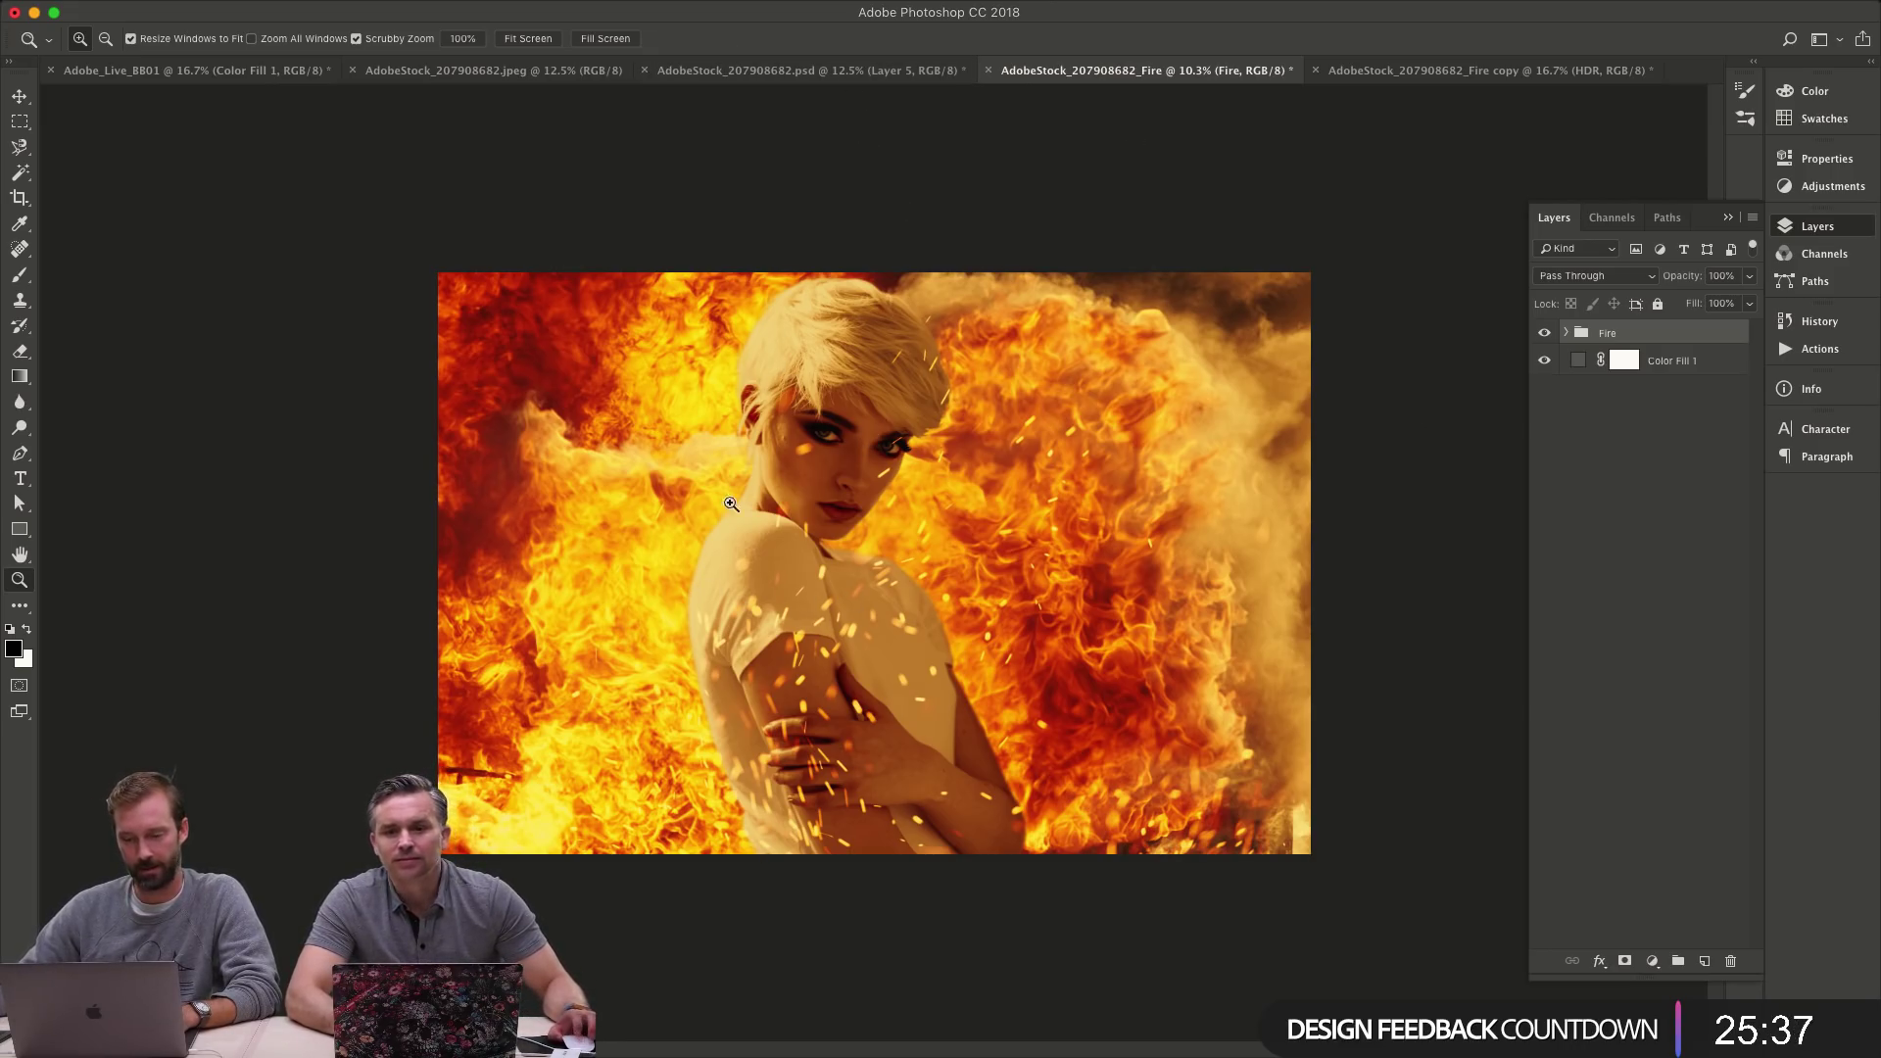
left_click(826, 73)
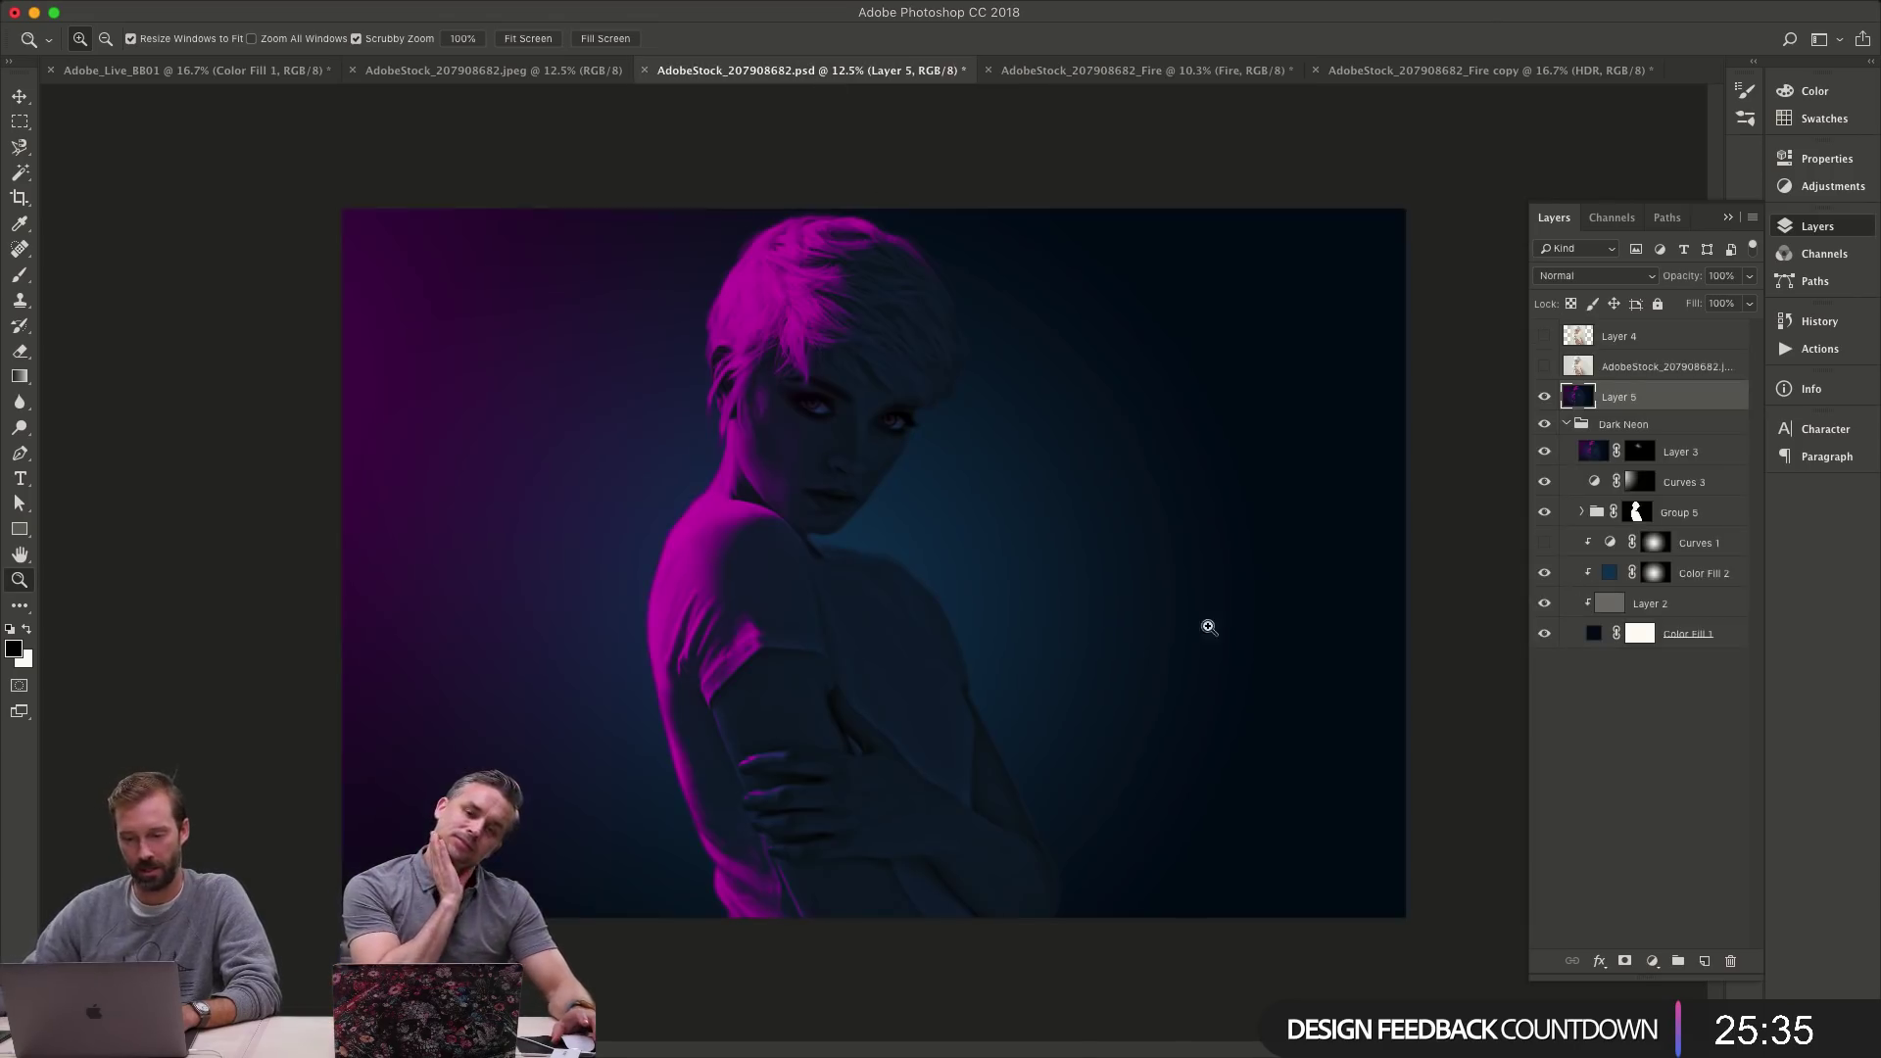
left_click(1432, 73)
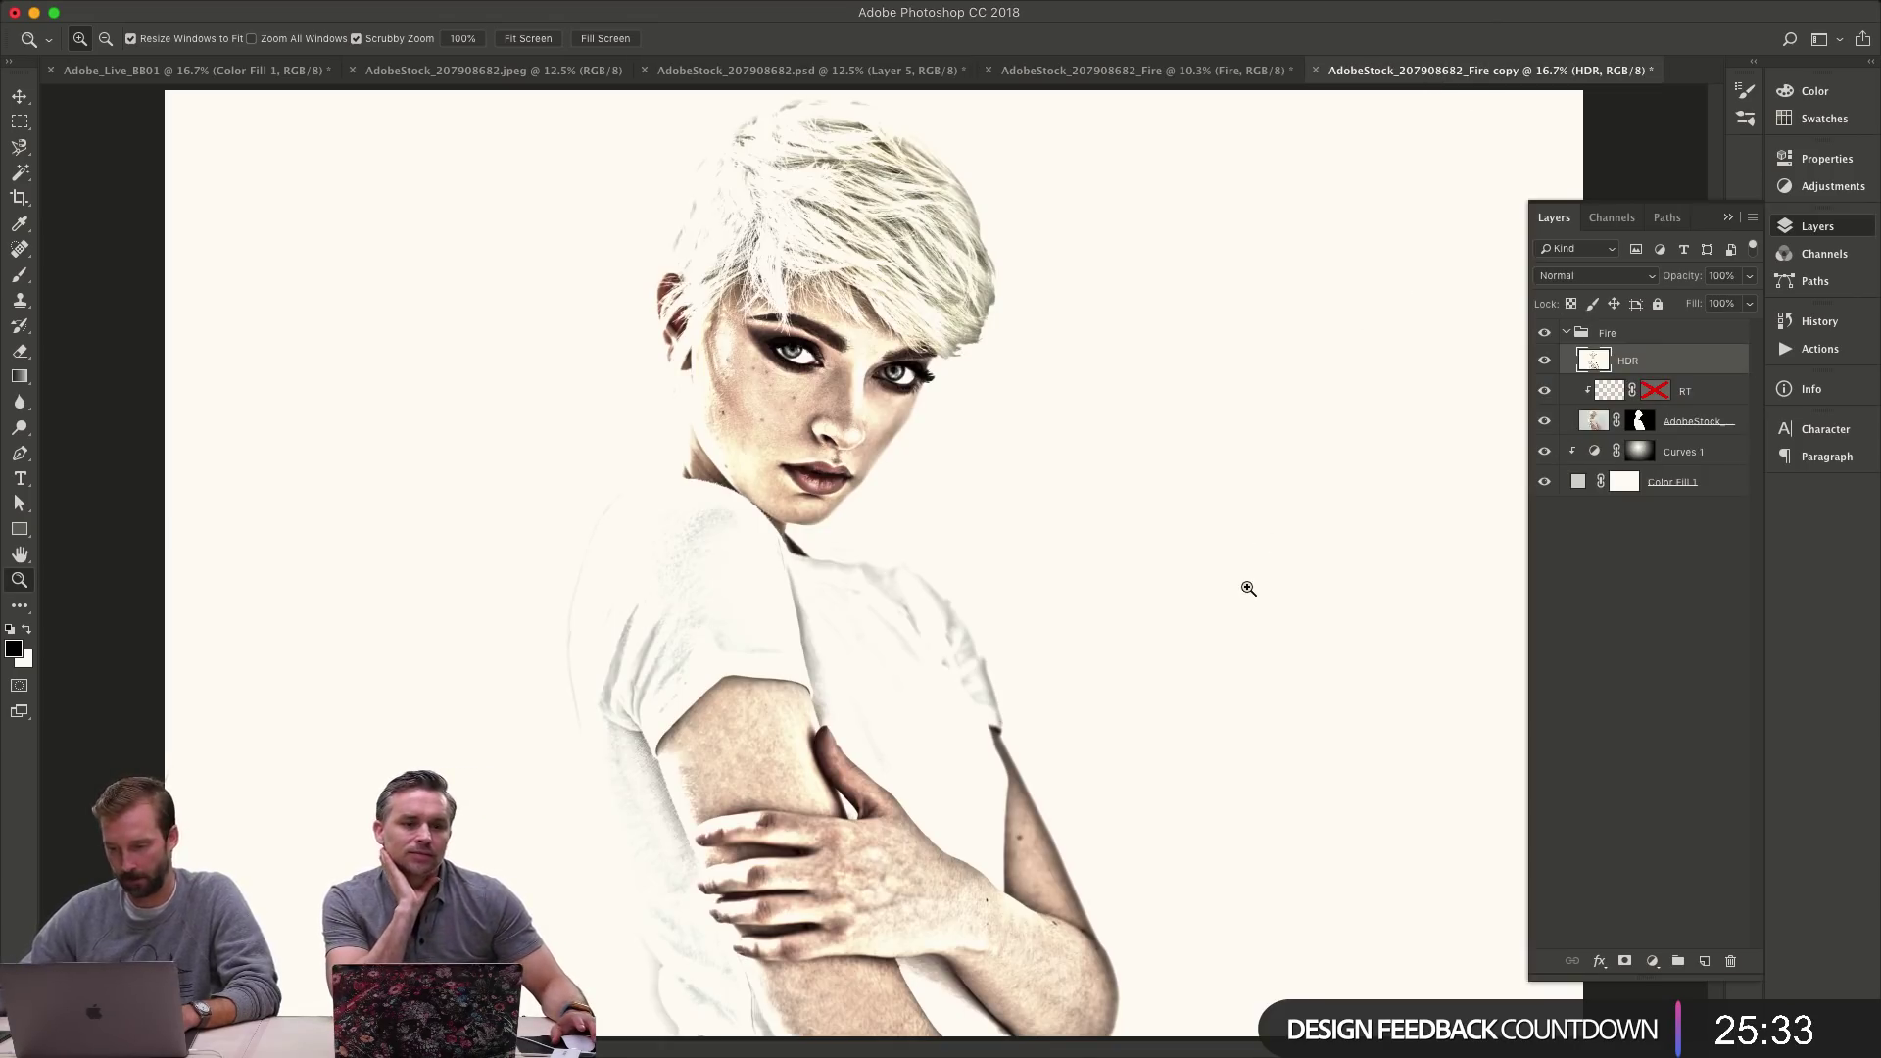
- Duplicate the image with merged layers as AdobeStock_207908682_Fire copy 2 and display it in full-screen mode with the interface visible
key("super+alt+d")
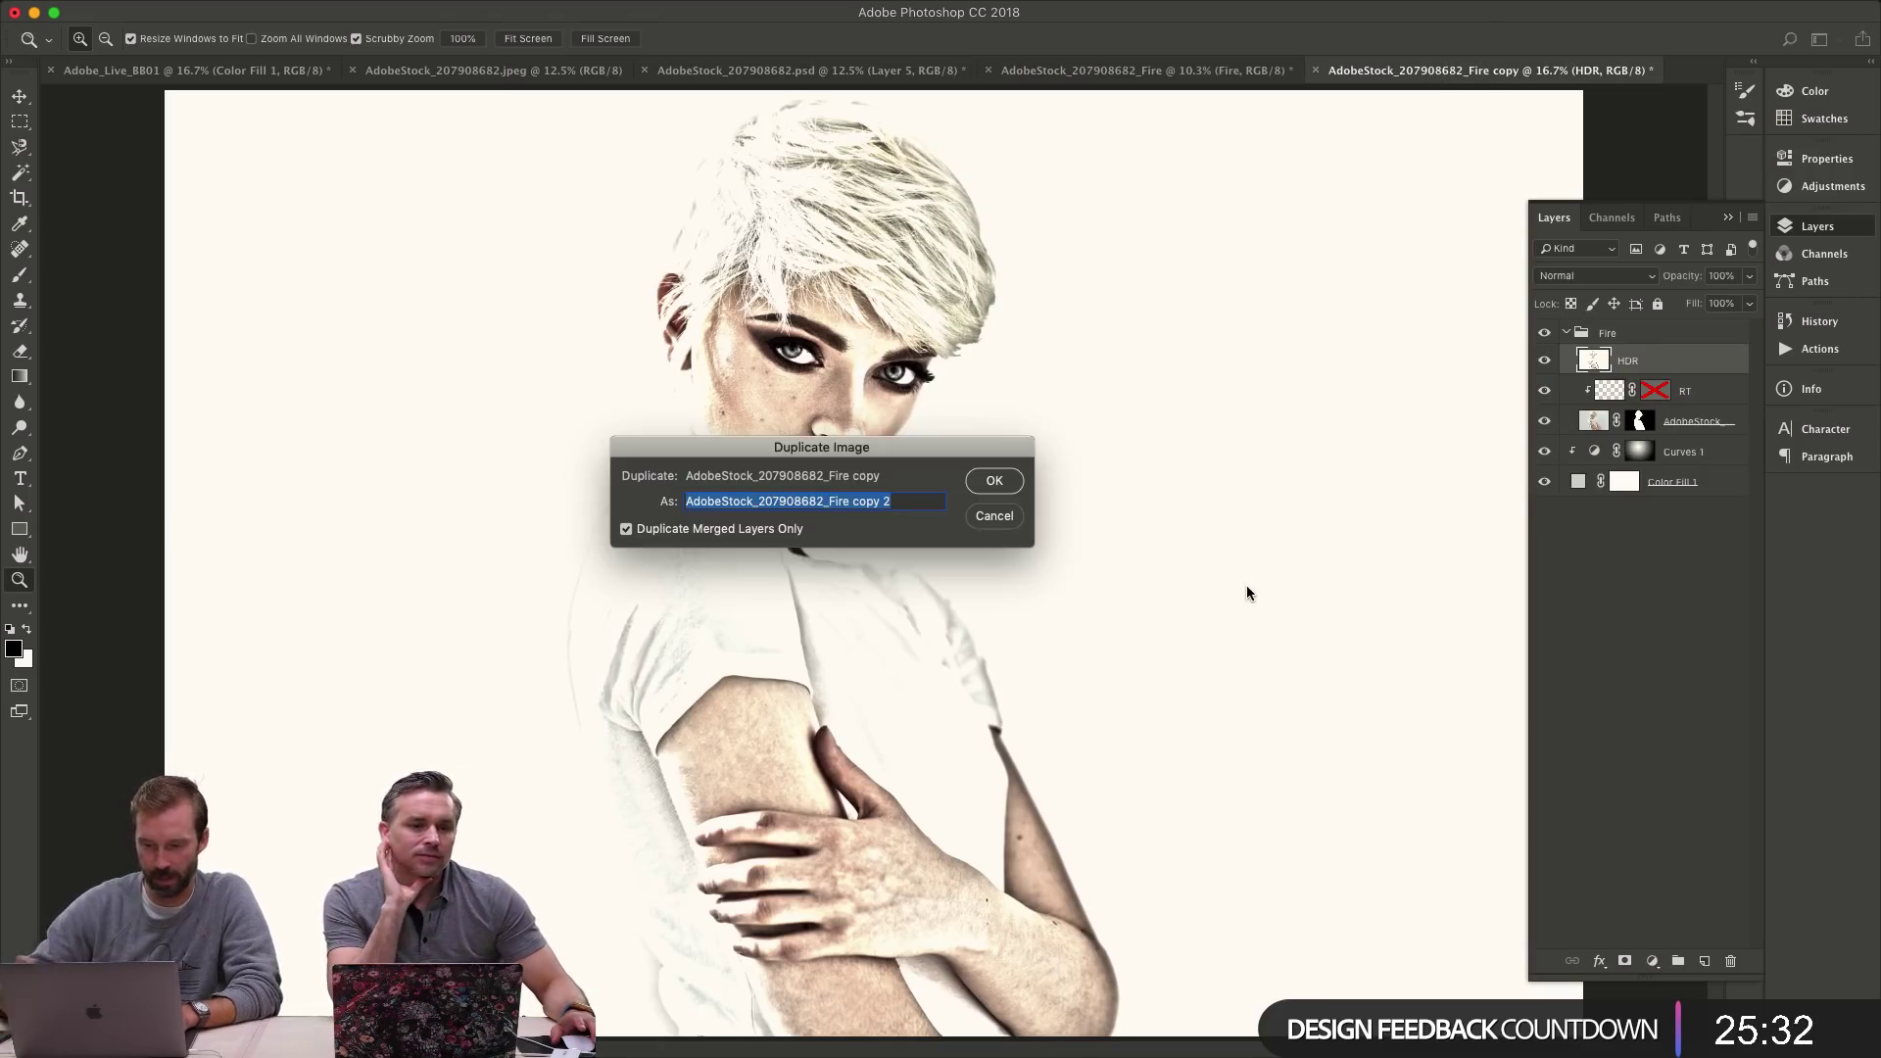
left_click(994, 482)
key("f")
key("f")
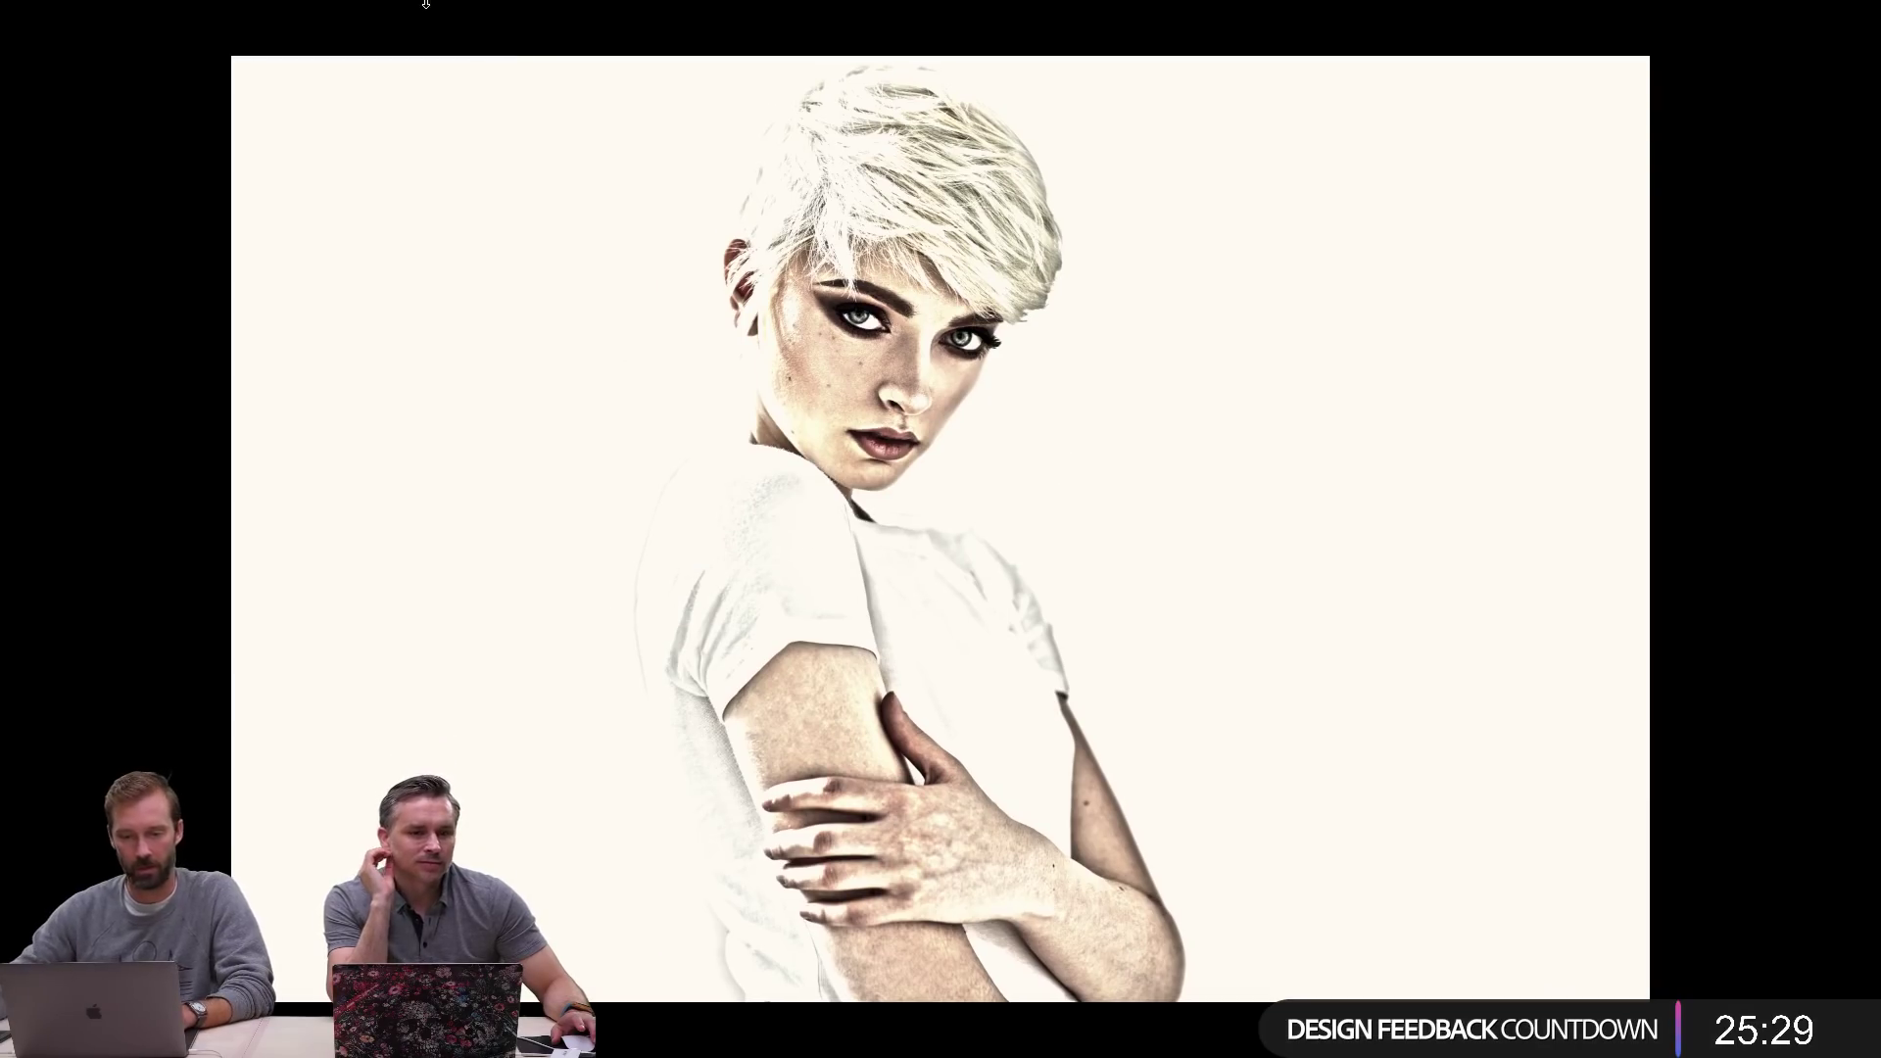
key("f")
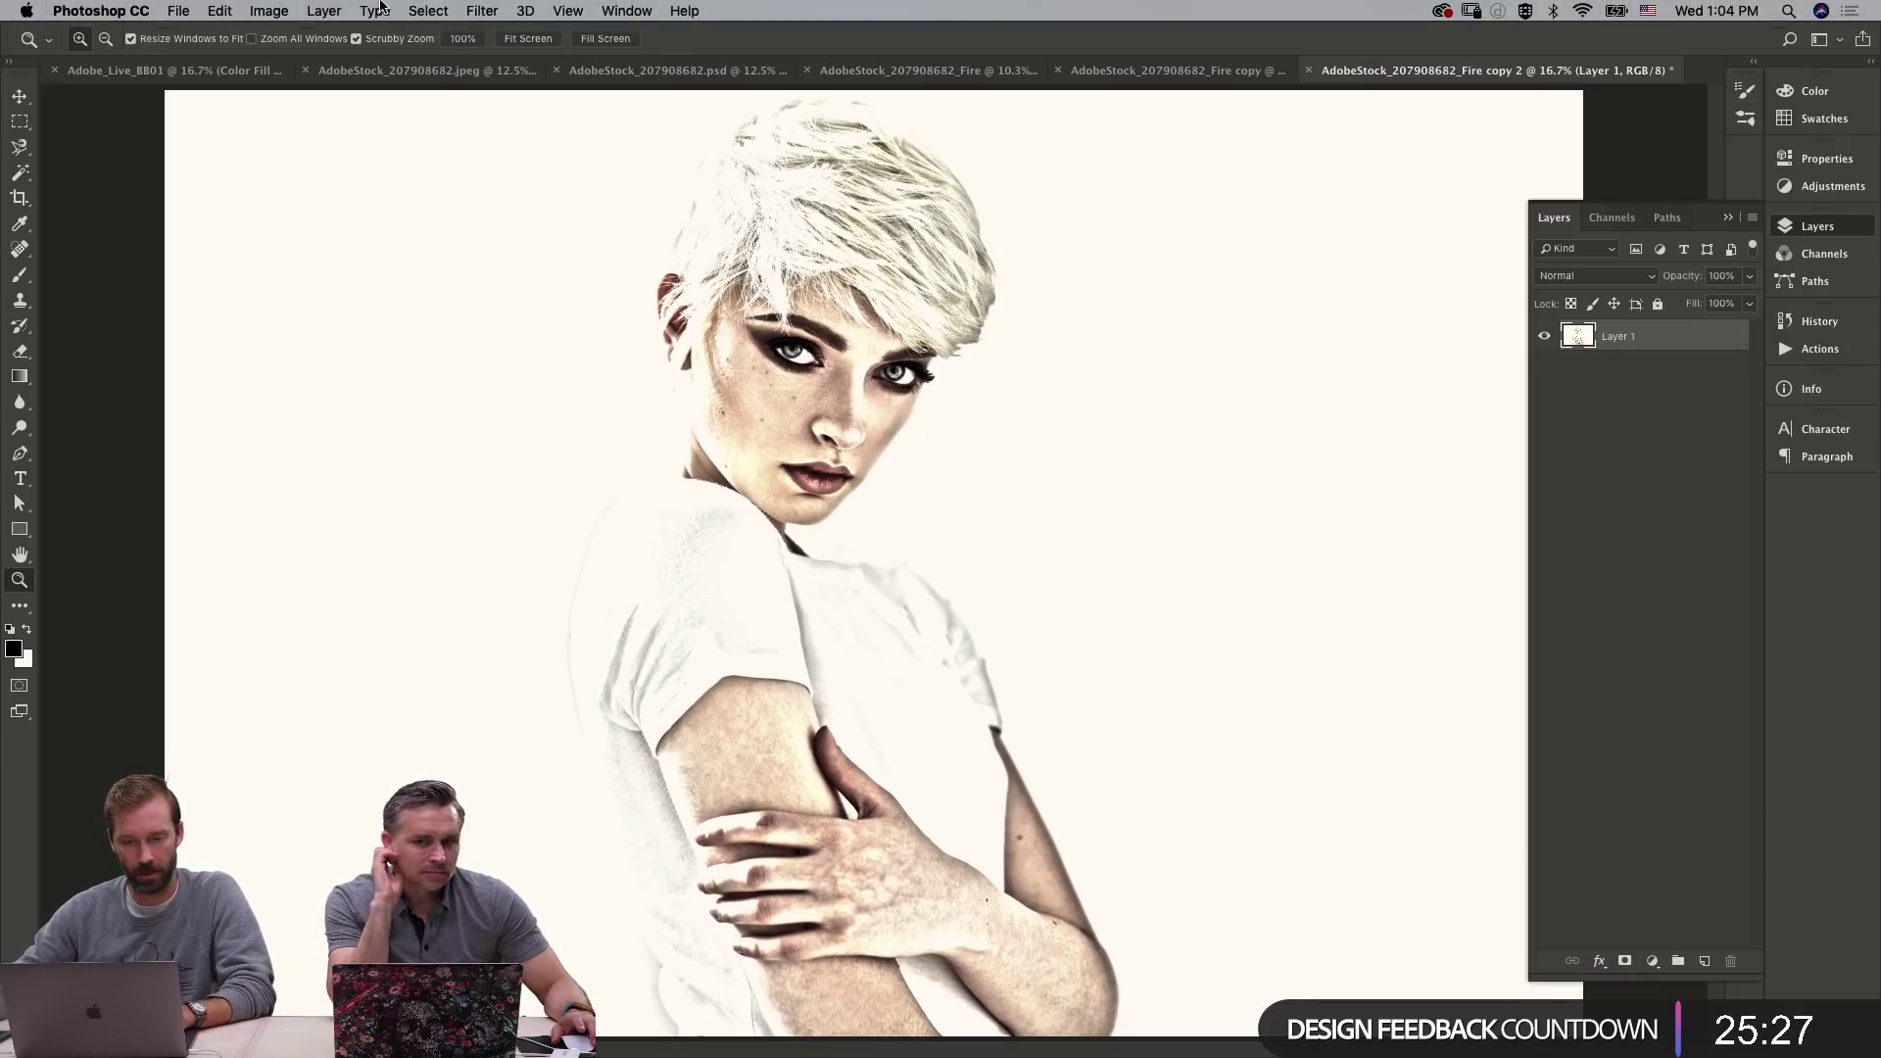
key("f")
key("f")
key("f")
key("f")
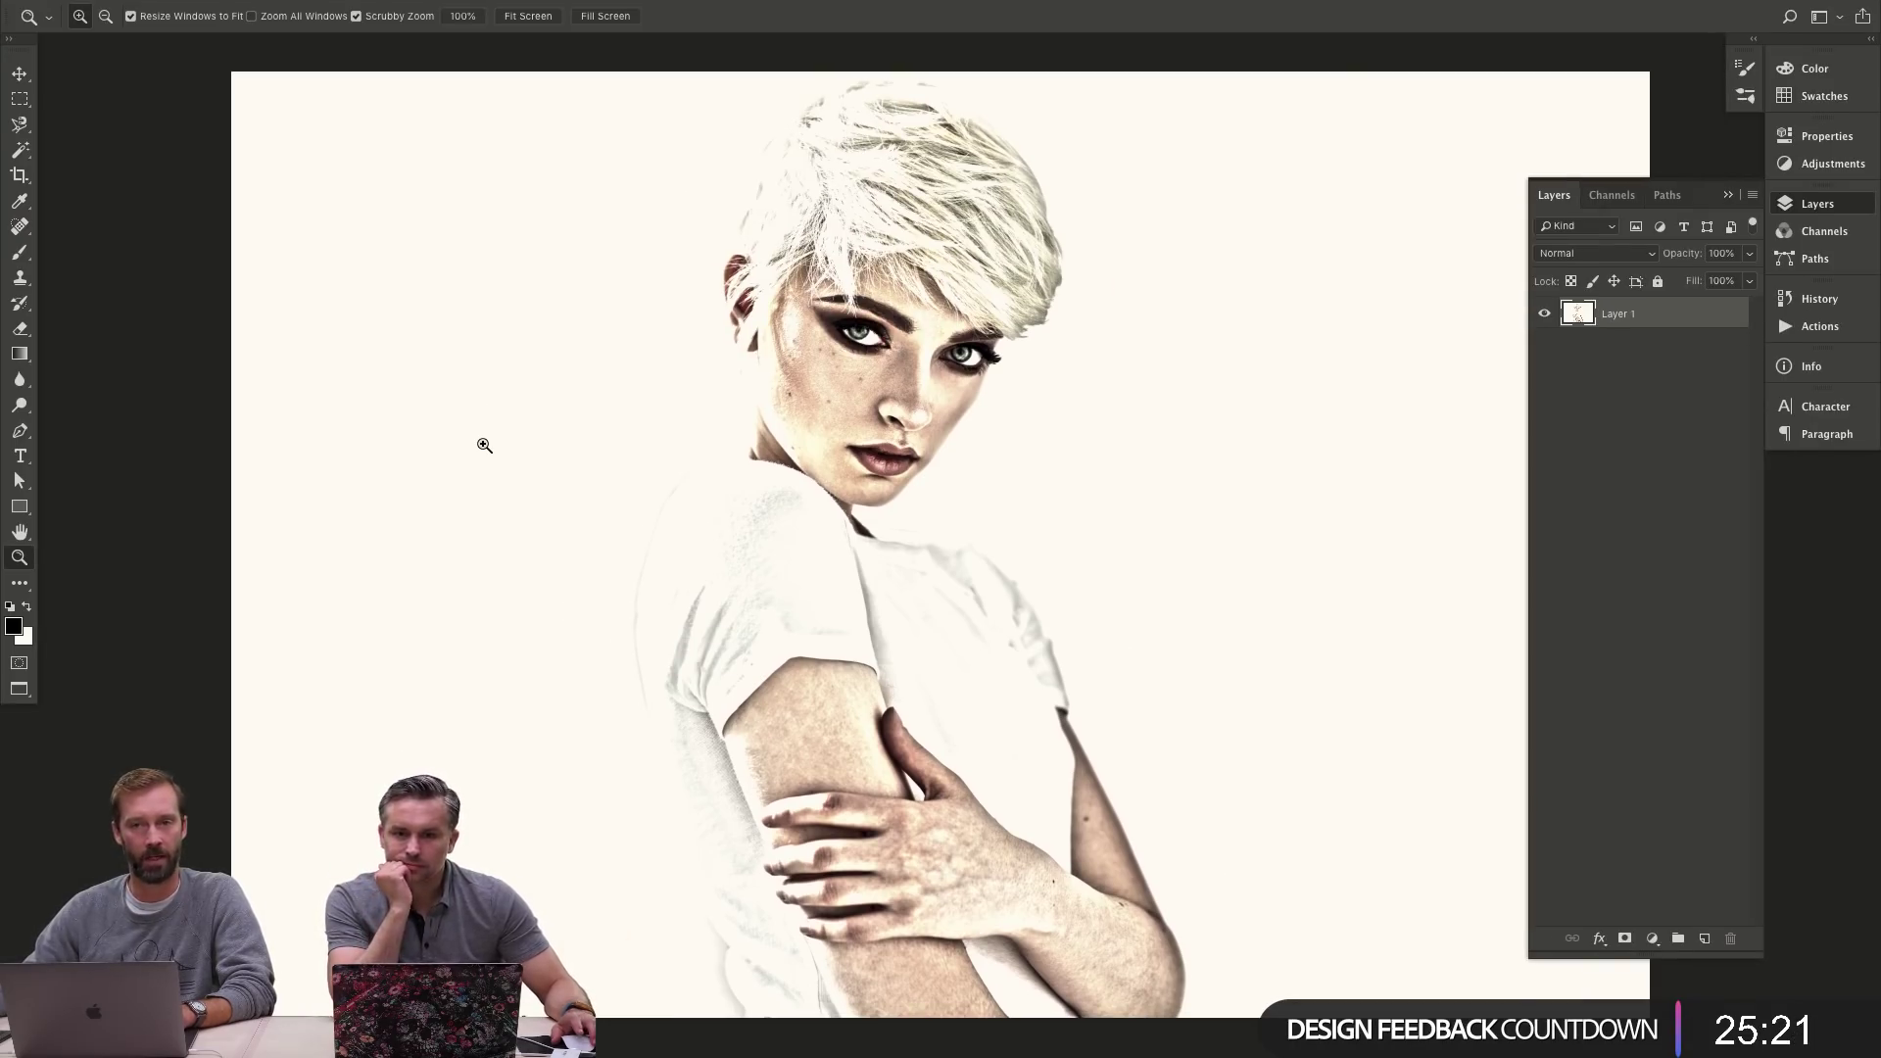
key("f")
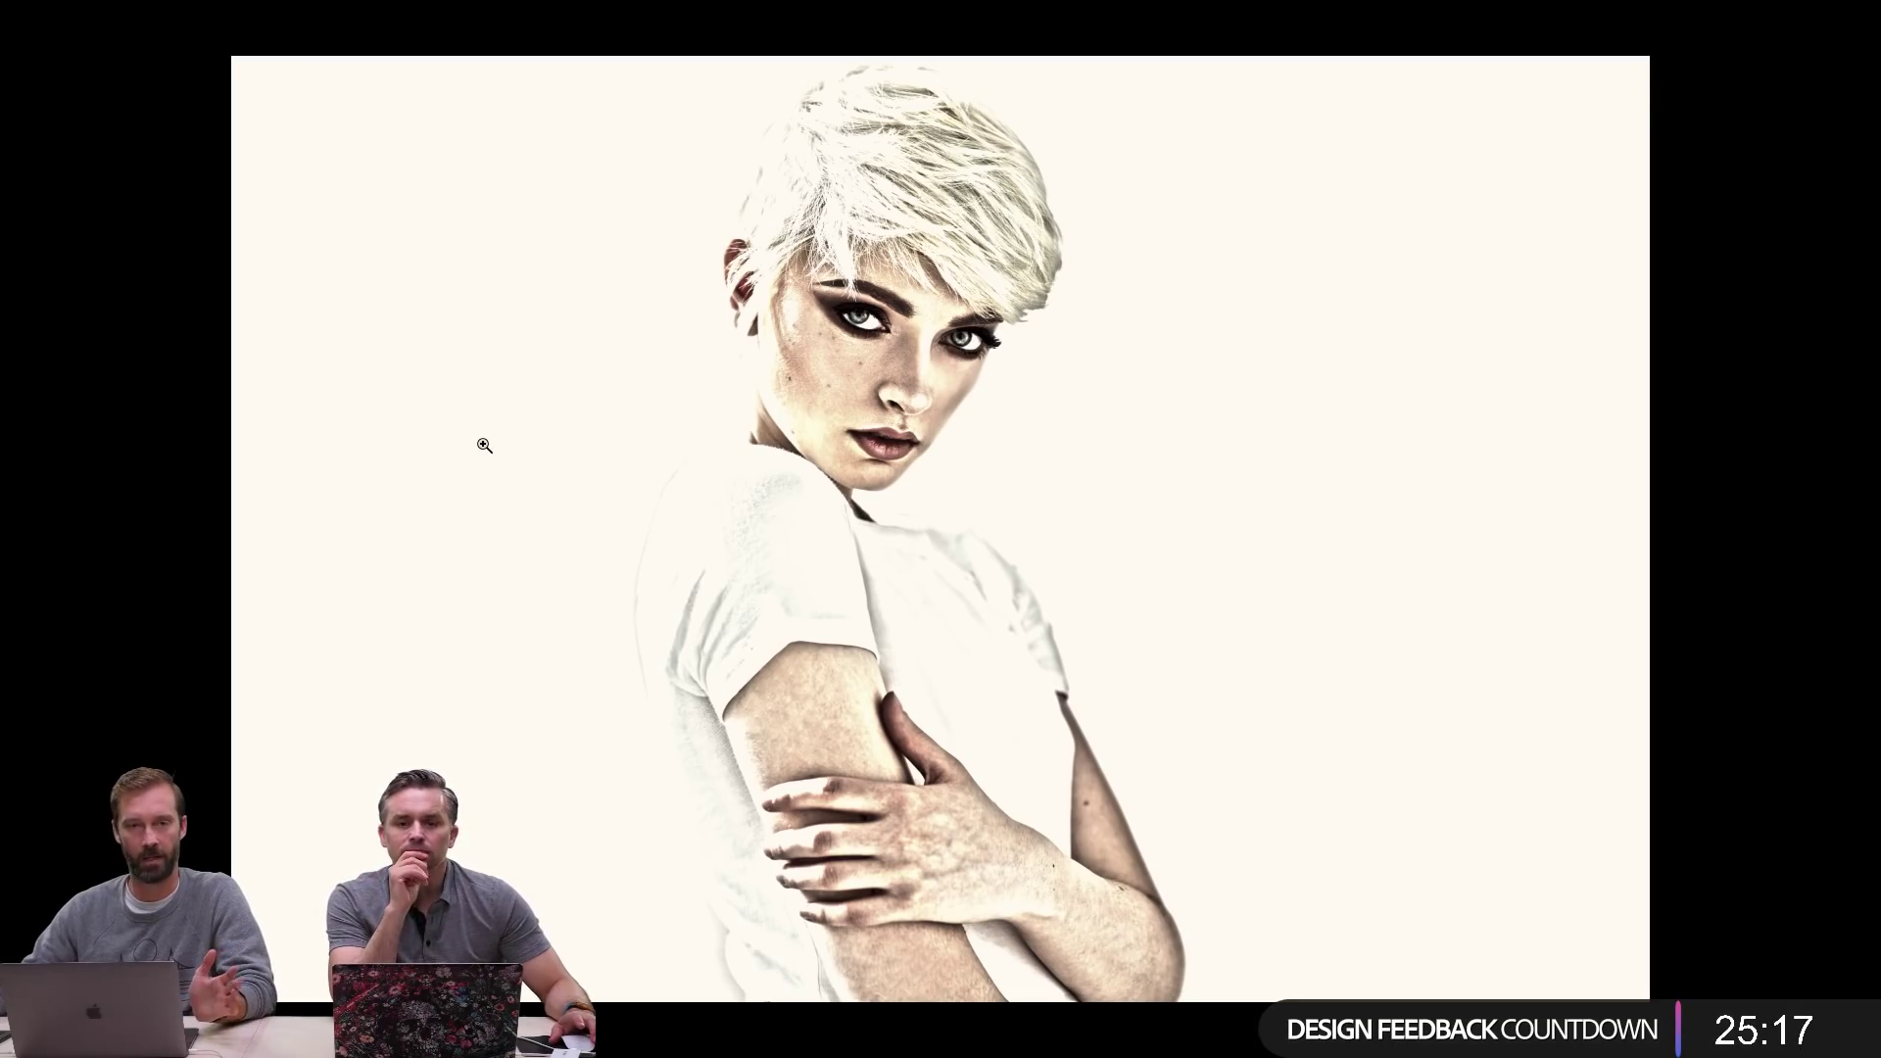
key("f")
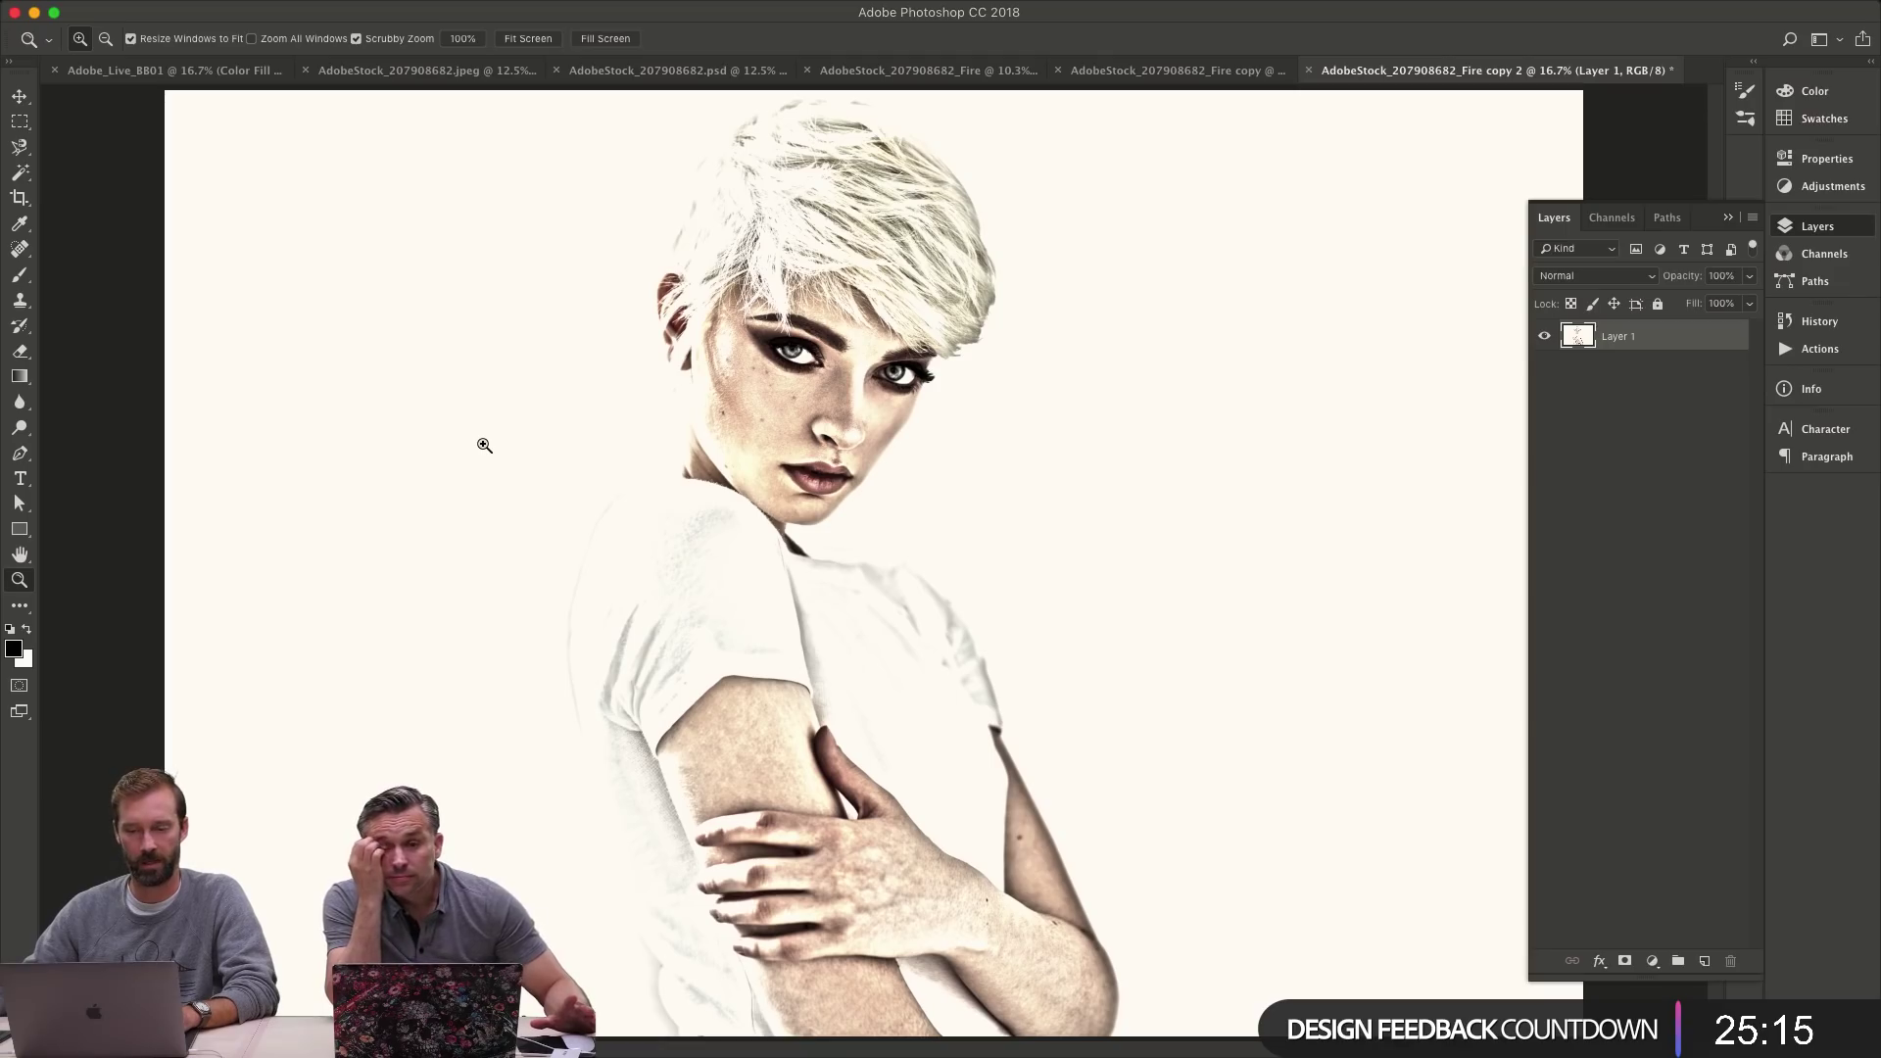
key("f")
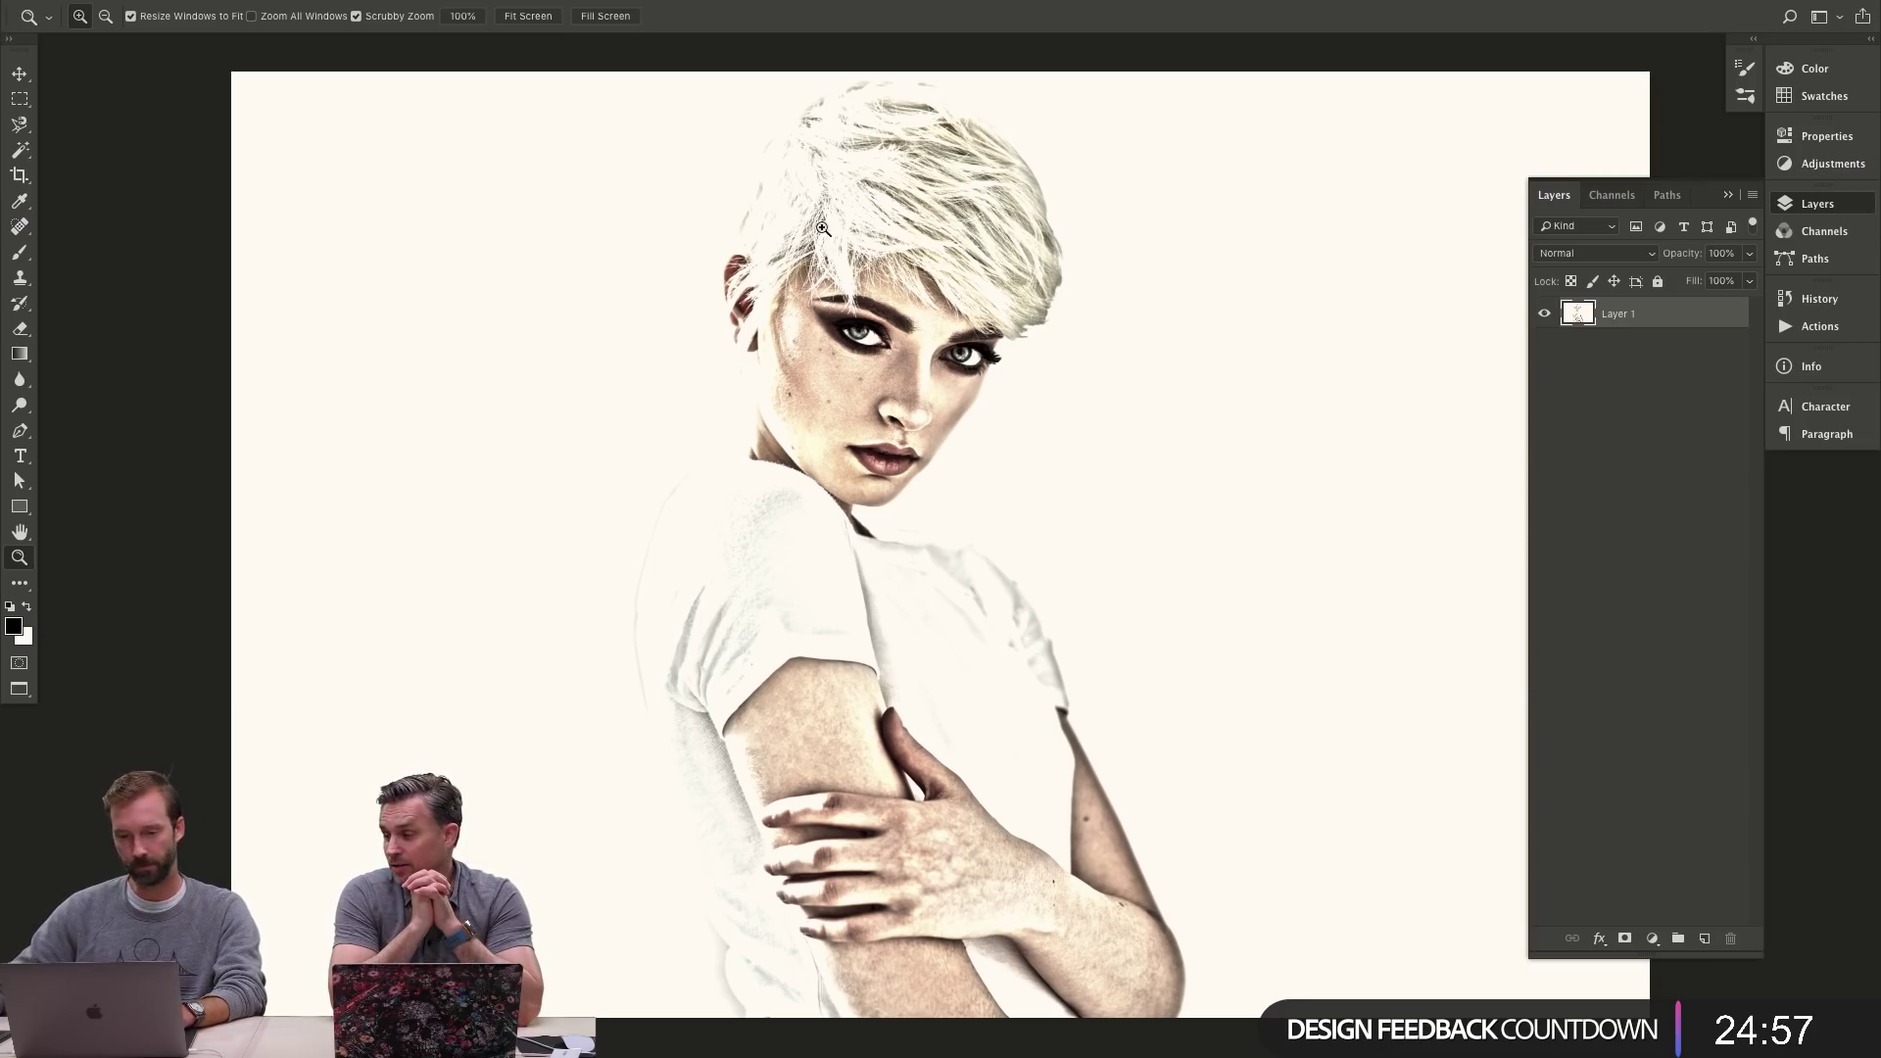
- Convert AdobeStock_207908682_Fire copy 2 to Grayscale mode, discarding its color information
mouse_move(542, 8)
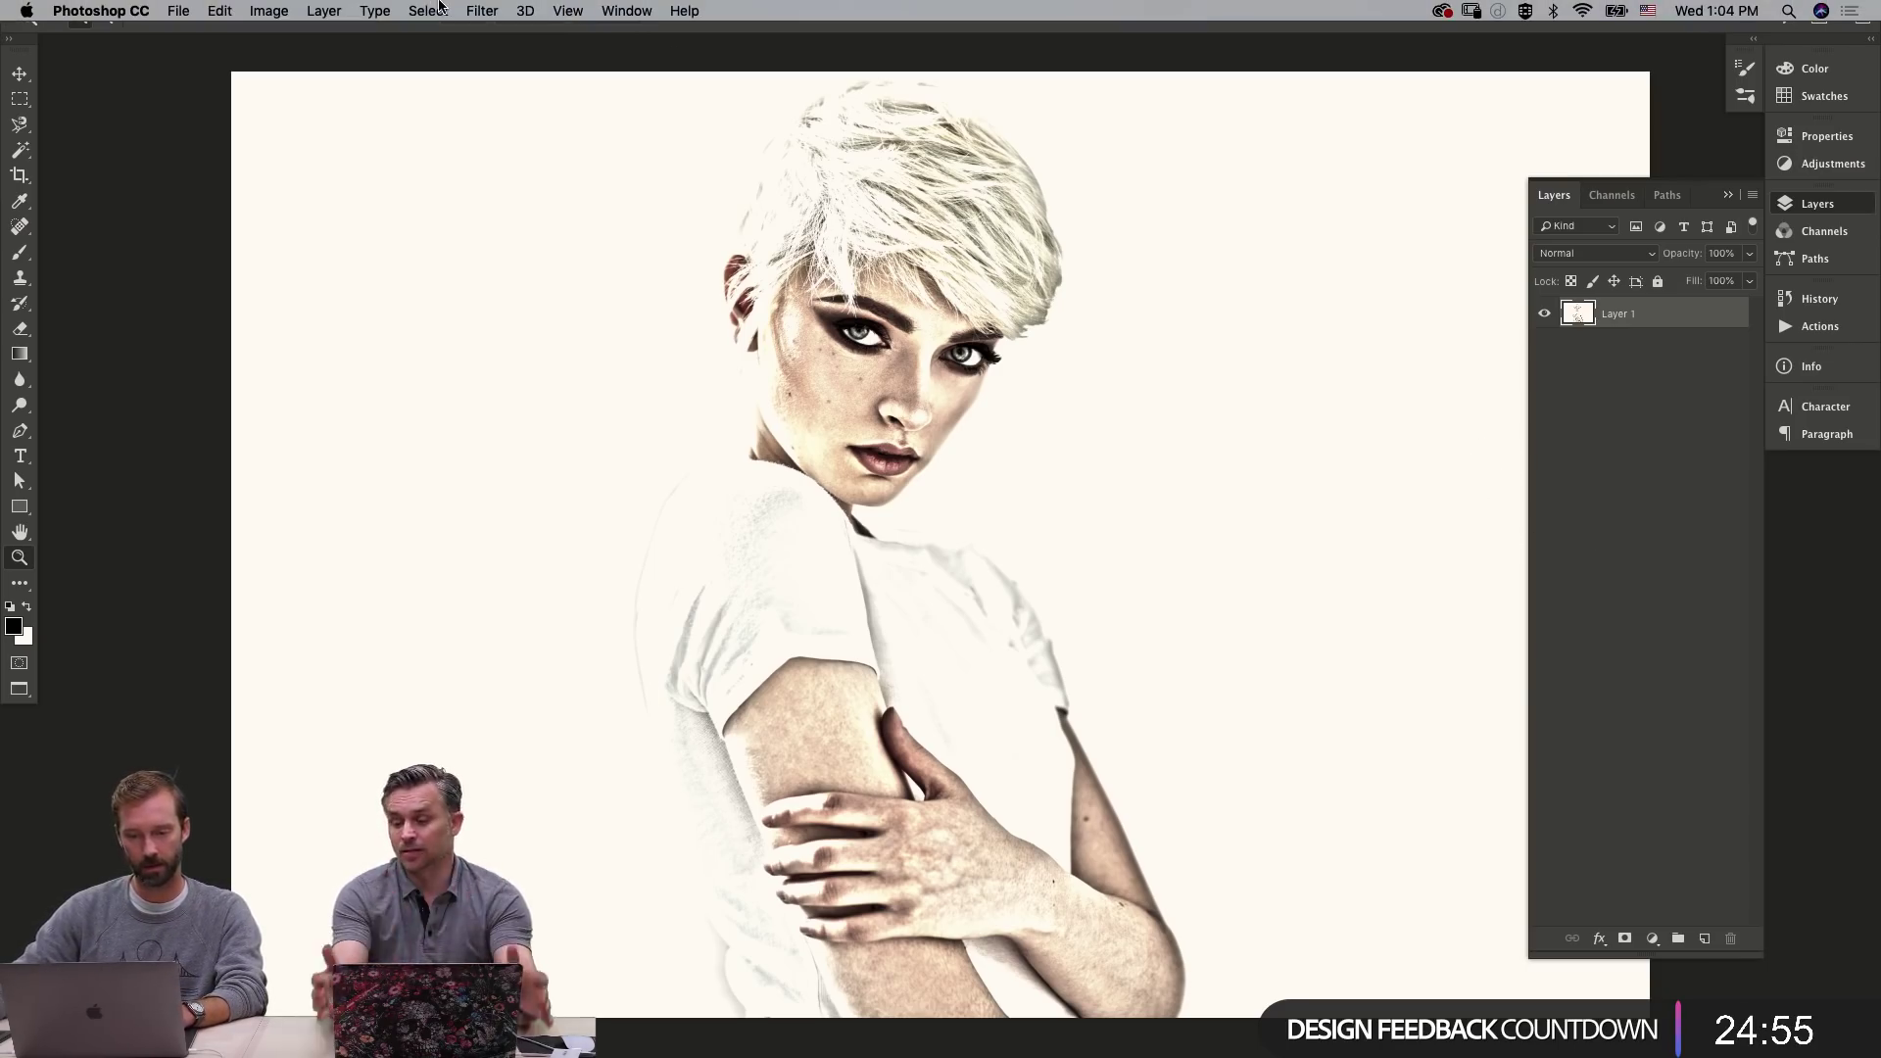
left_click(272, 9)
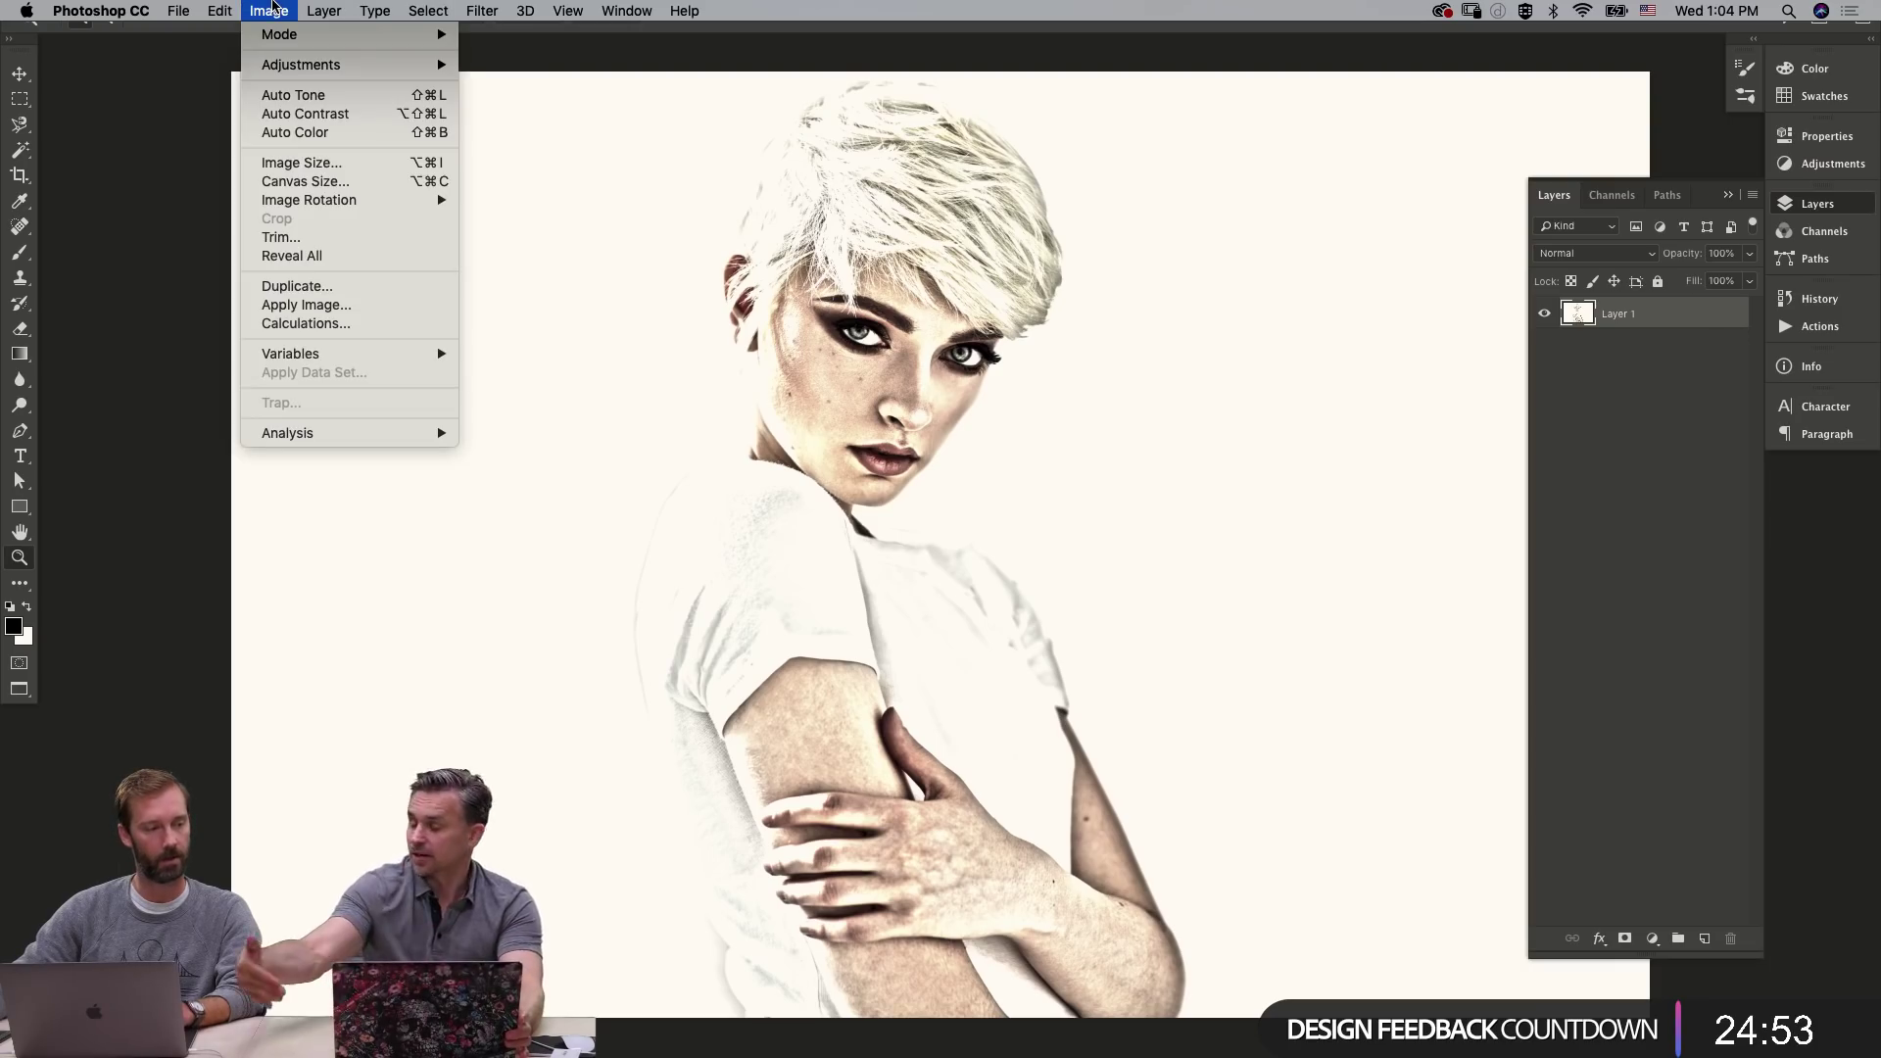
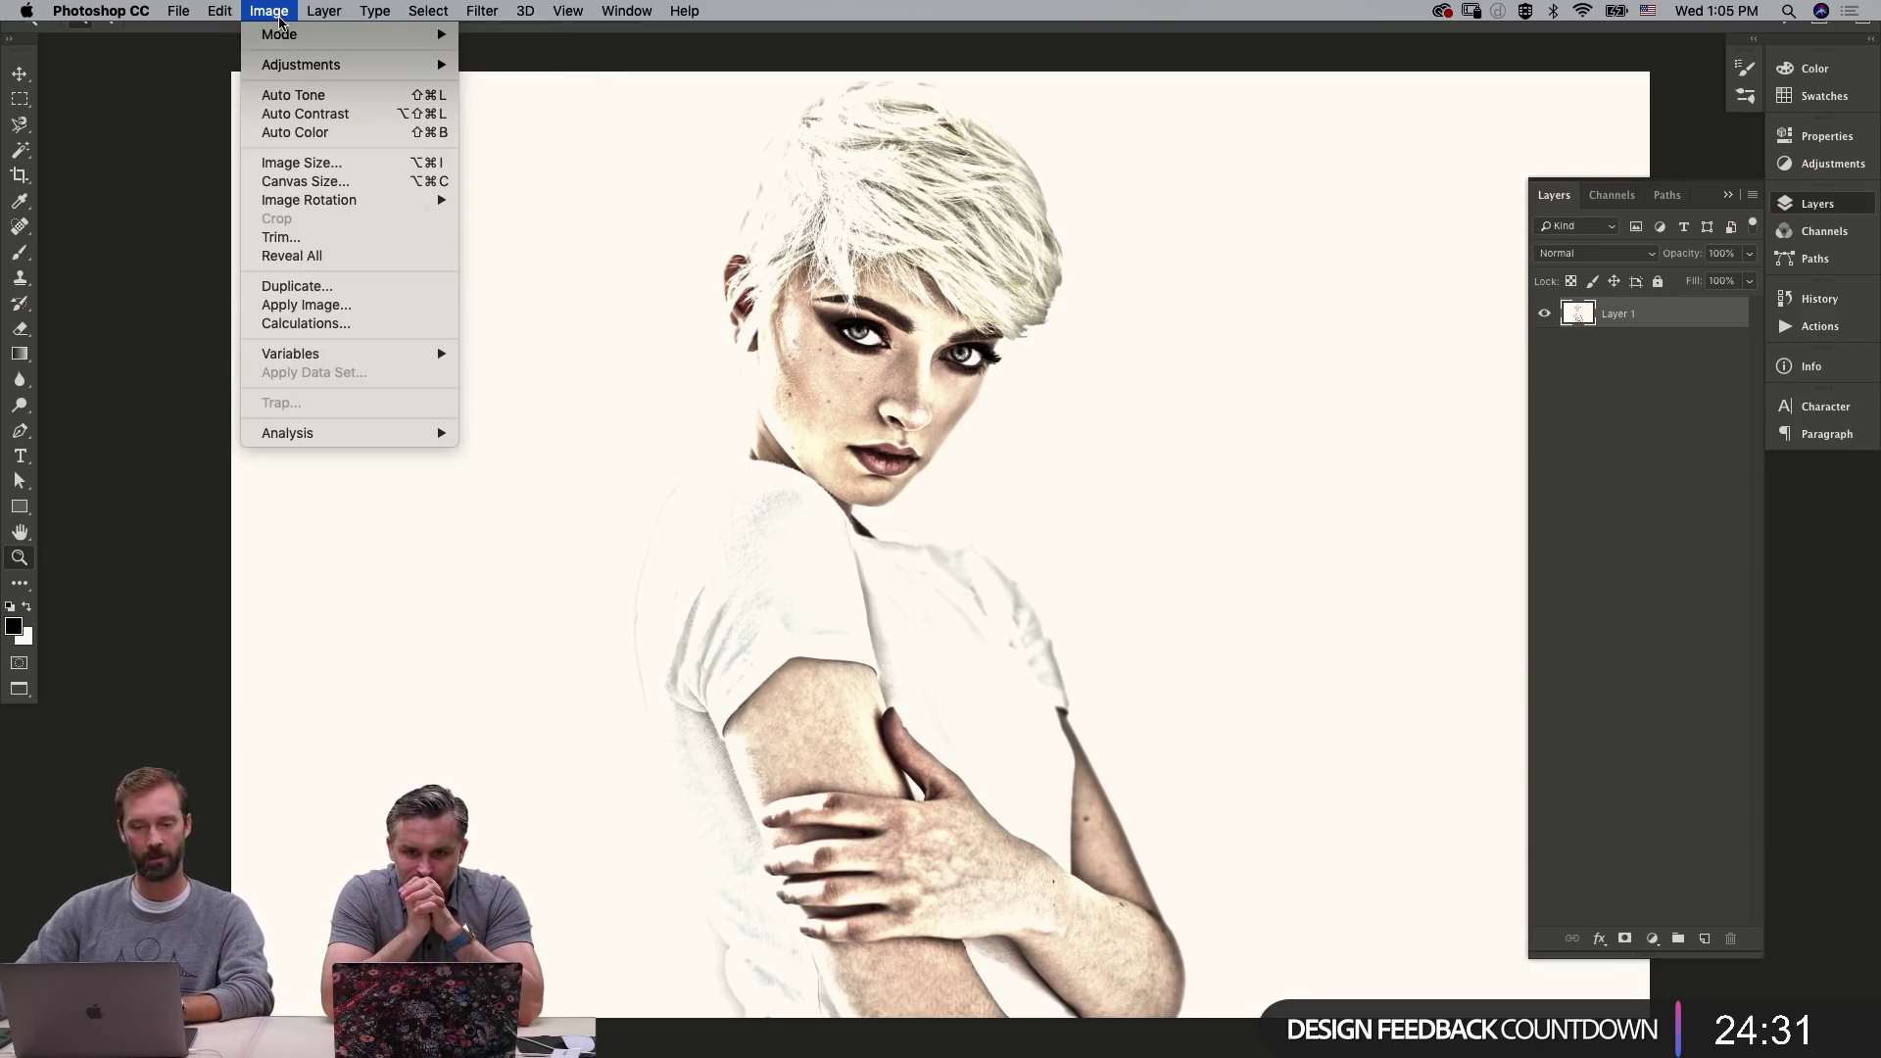
mouse_move(308, 40)
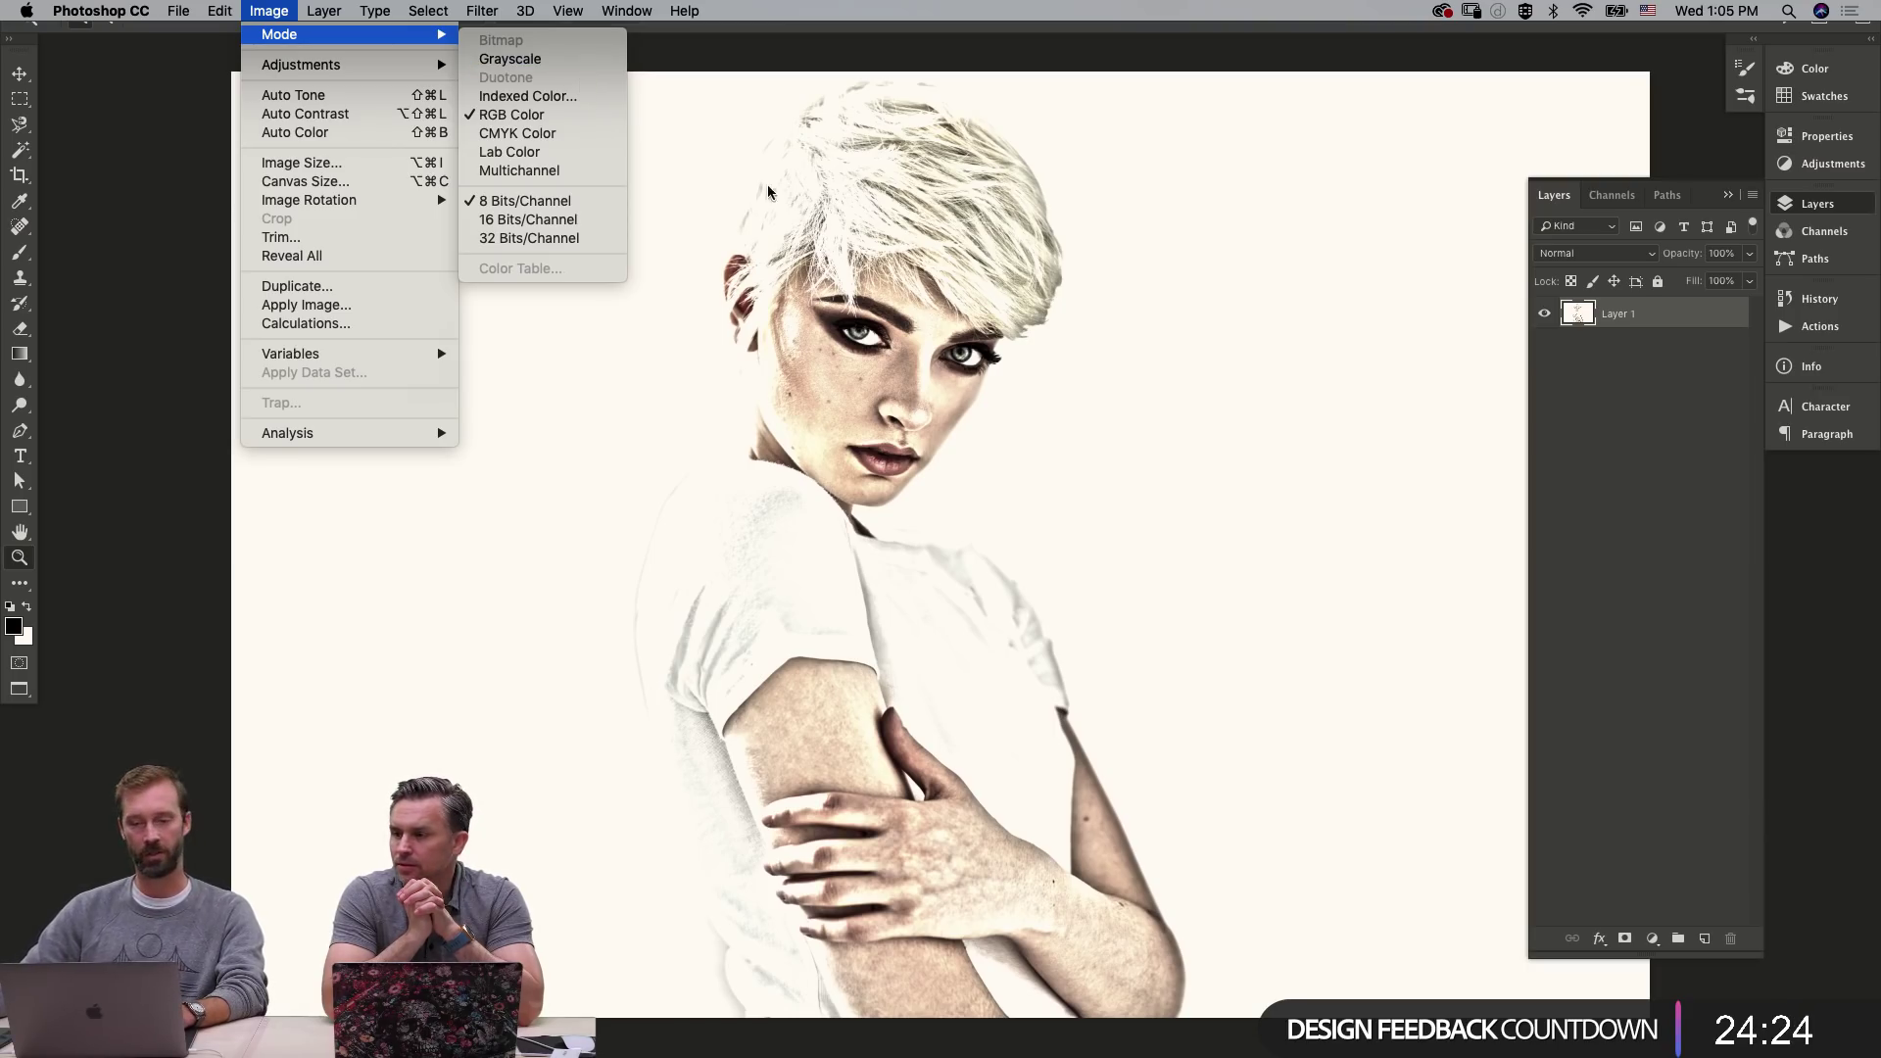
left_click(583, 63)
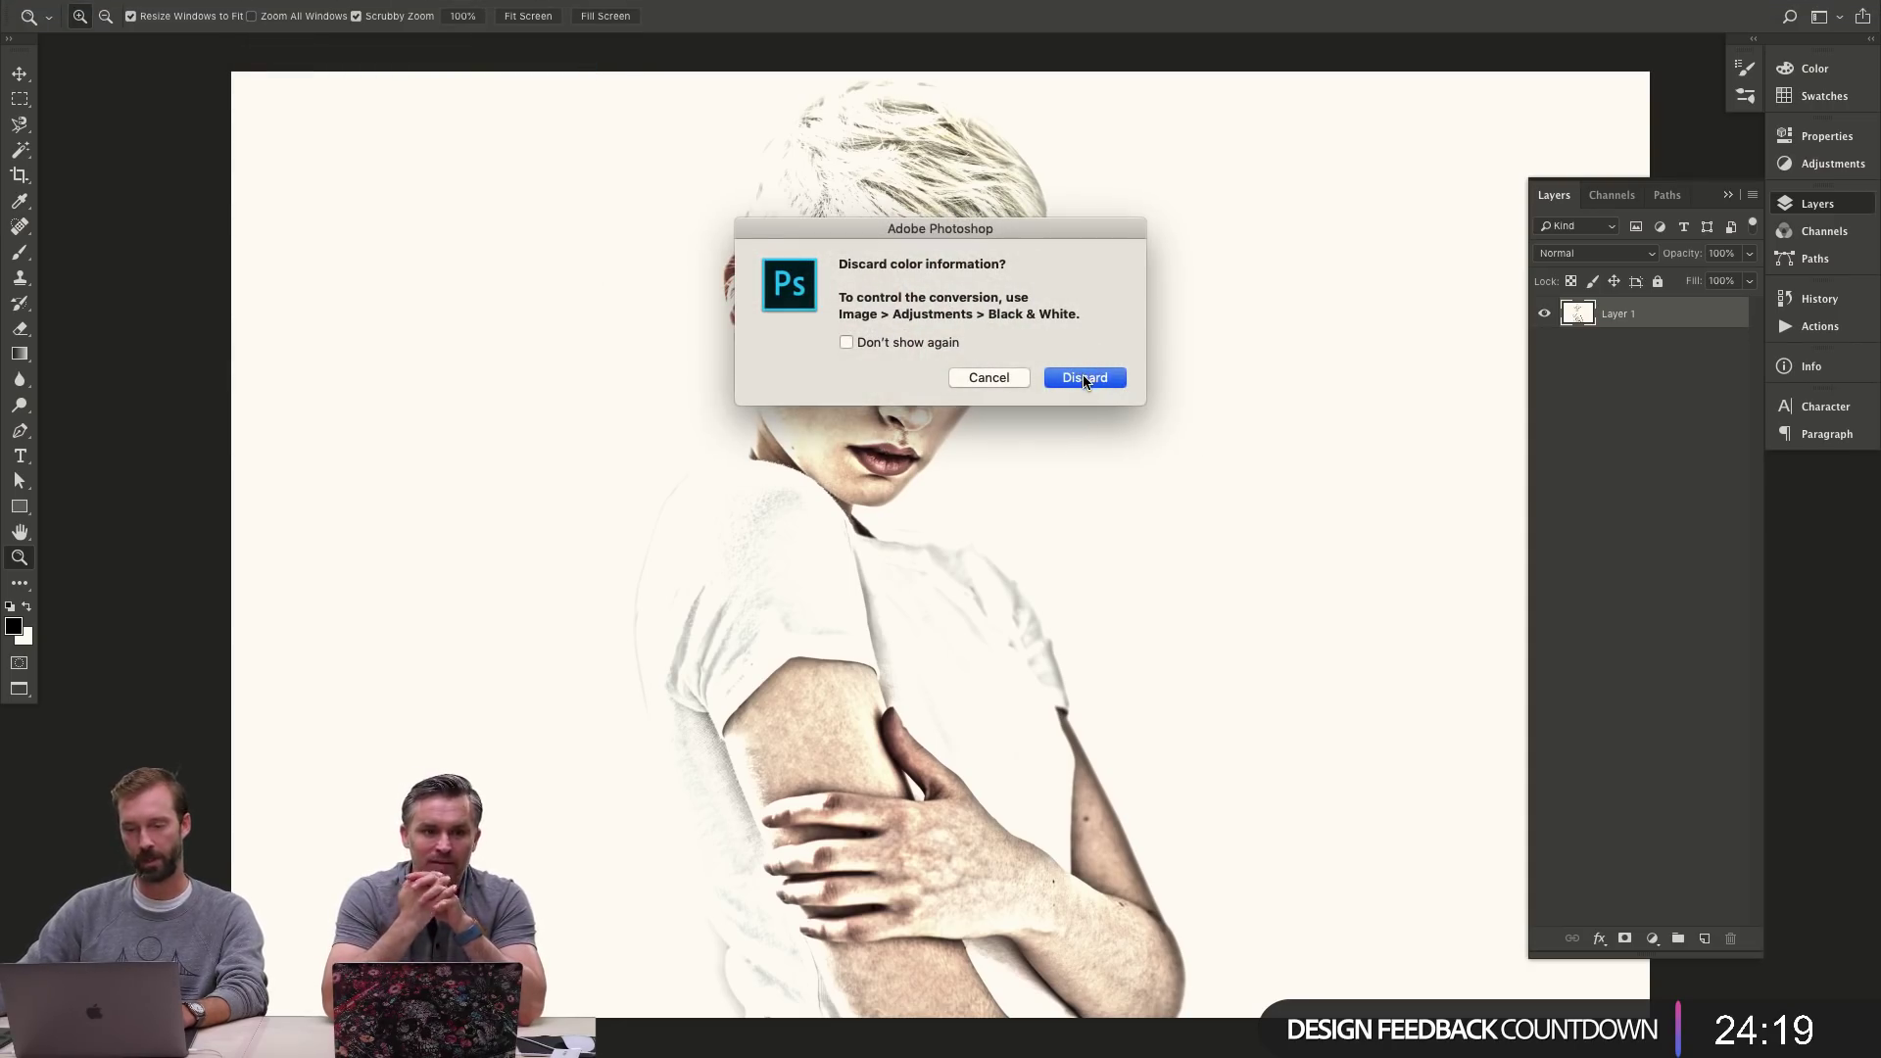
left_click(1085, 378)
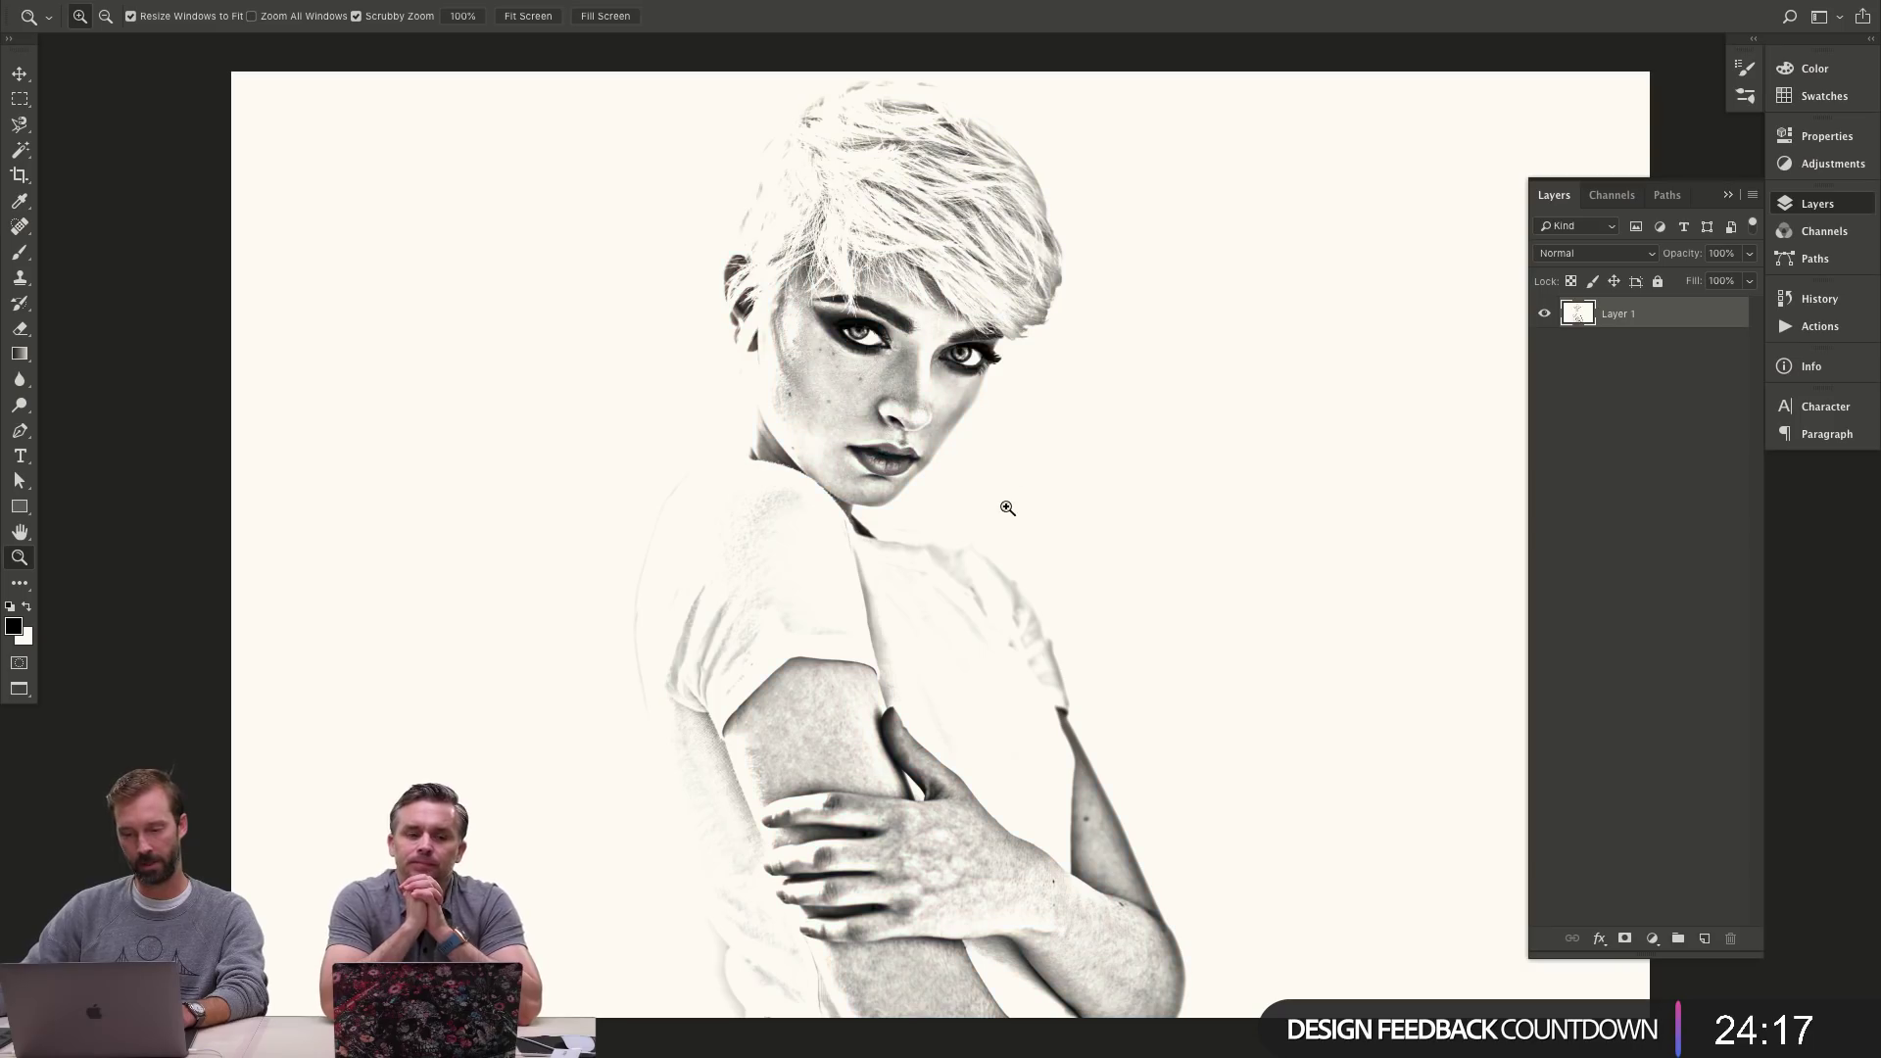
- Start a Bitmap mode conversion of the grayscale image, flattening the layers and discarding the other channels
mouse_move(362, 8)
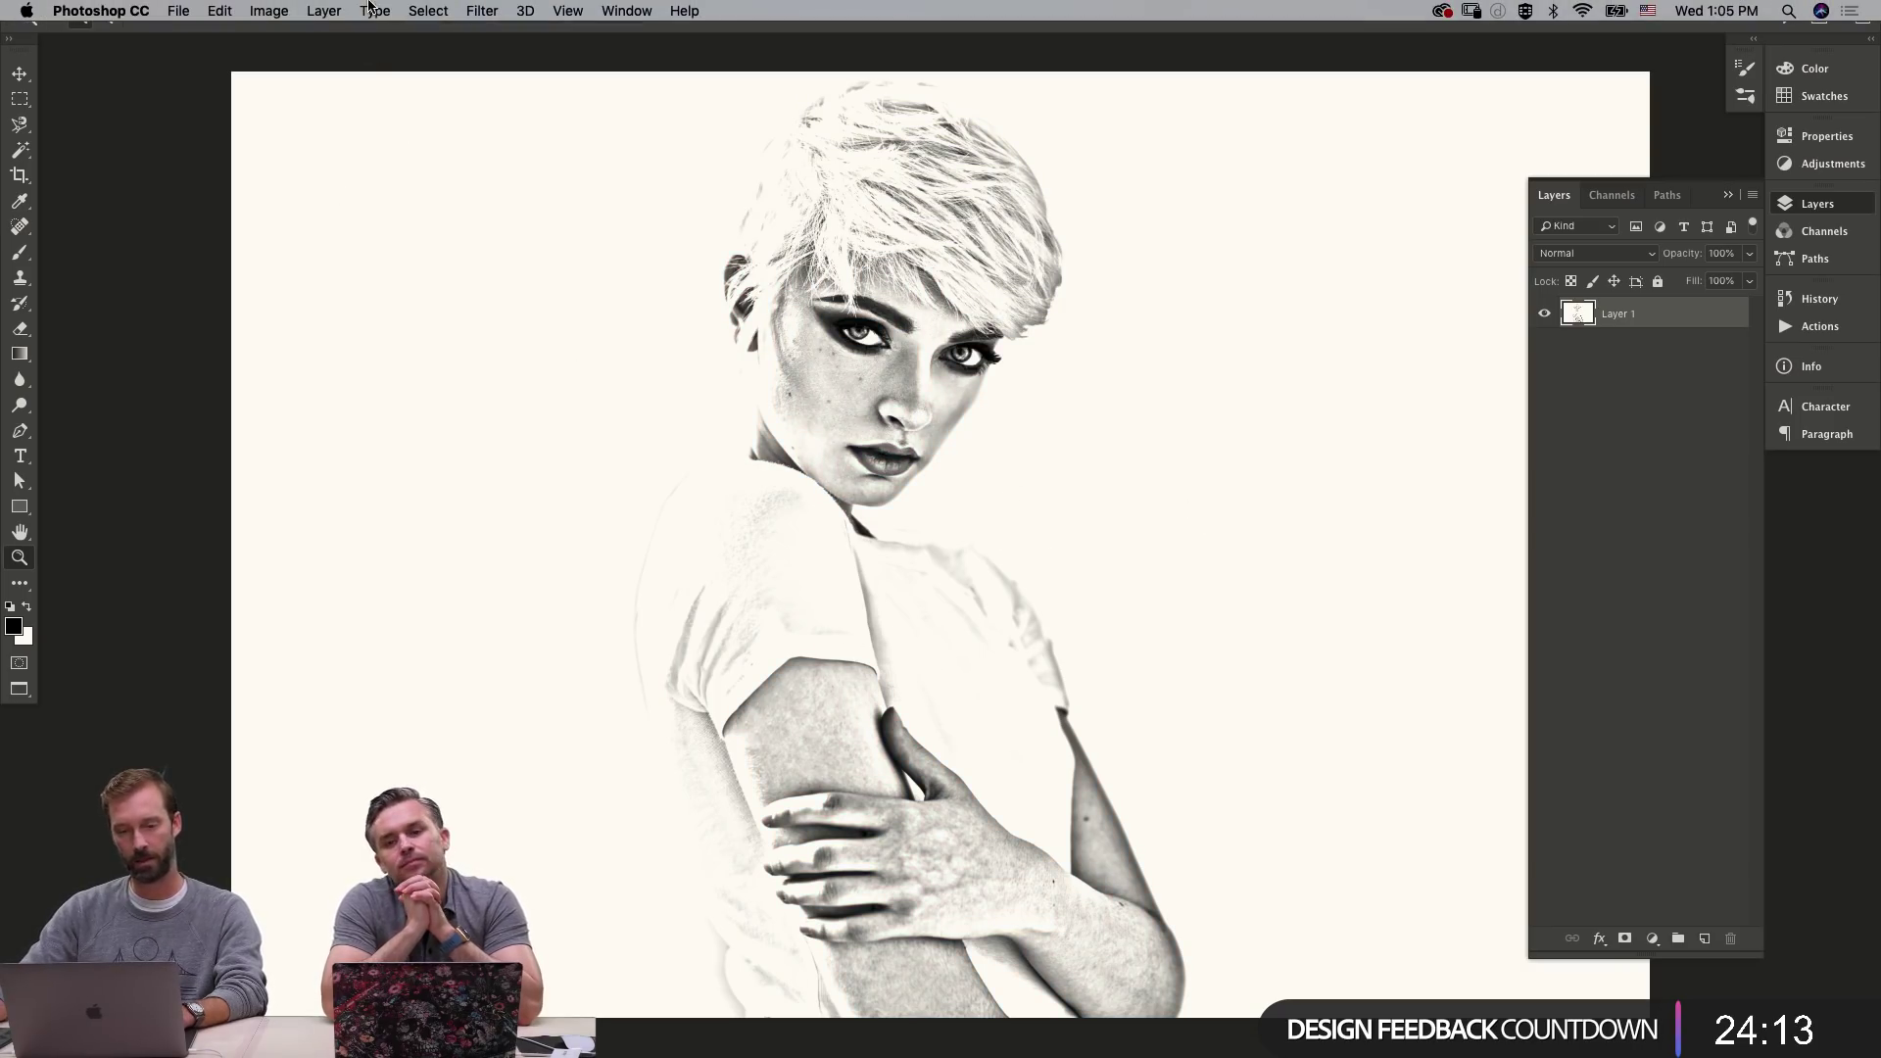
left_click(269, 10)
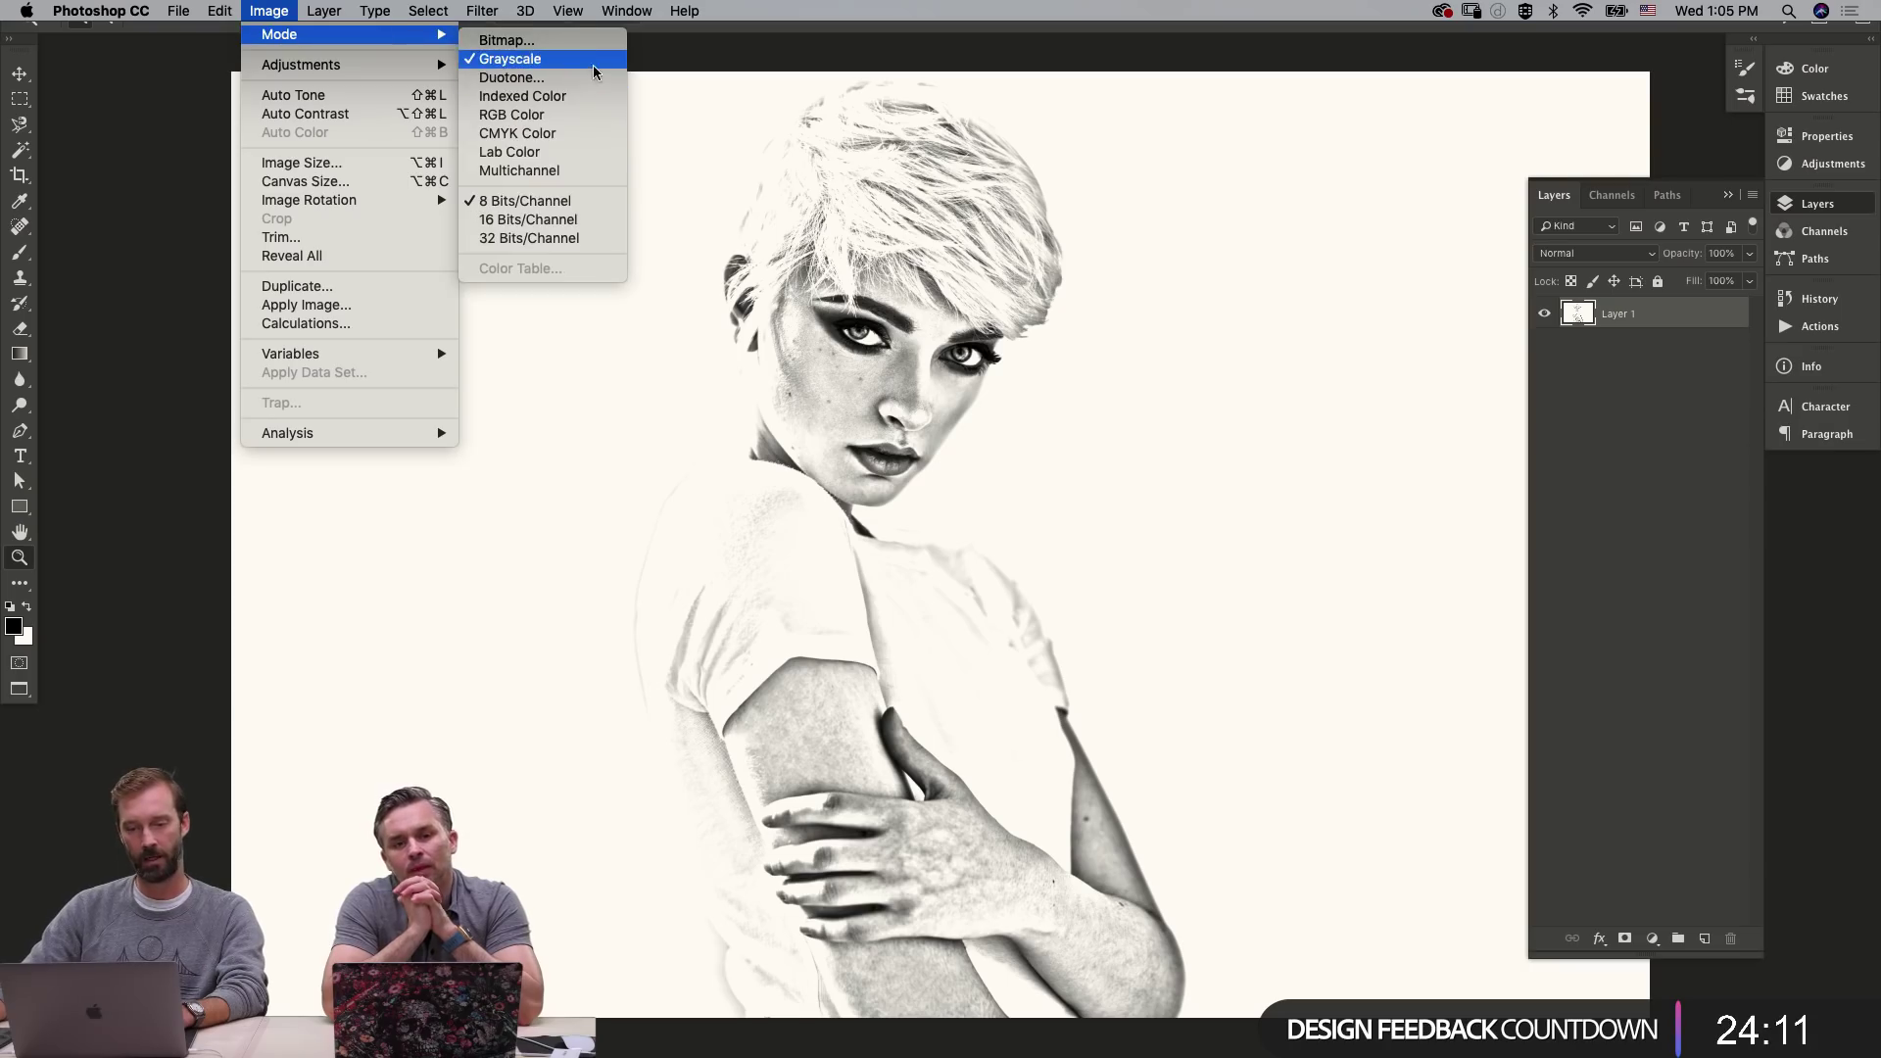
mouse_move(331, 7)
mouse_move(269, 10)
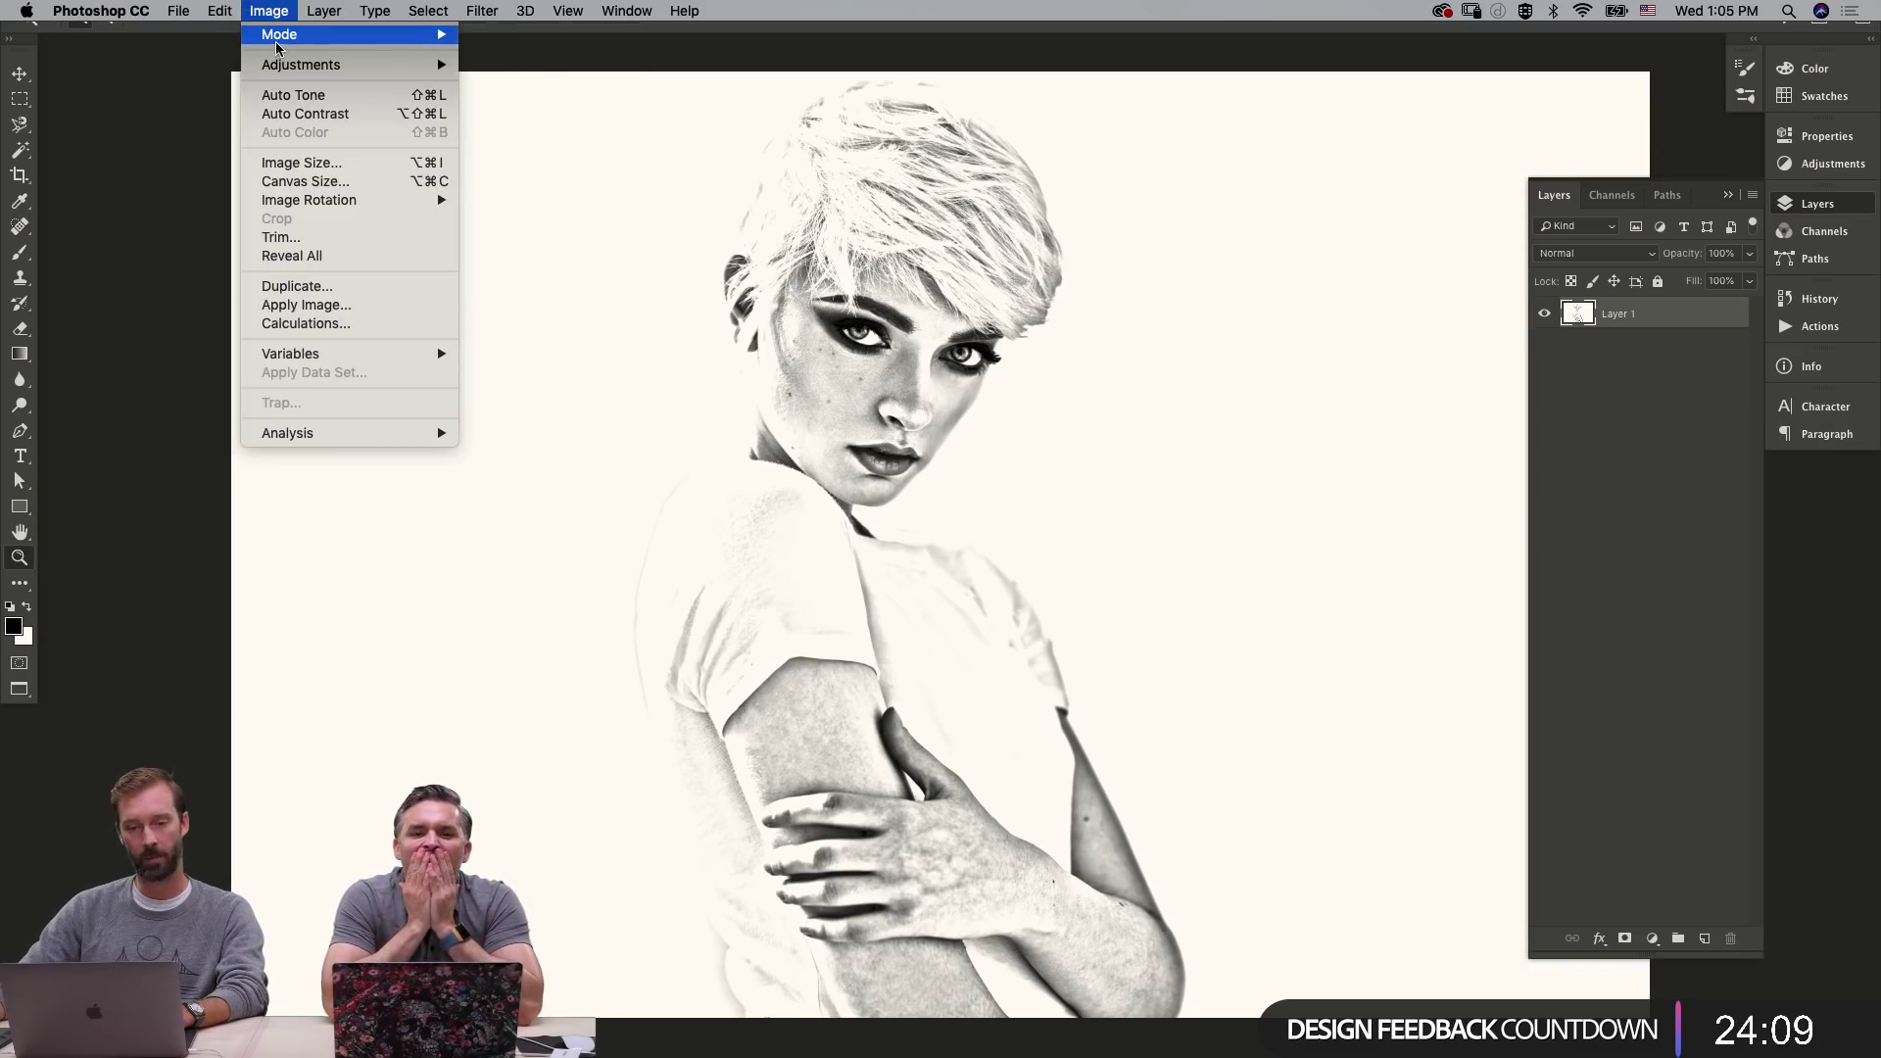
left_click(584, 40)
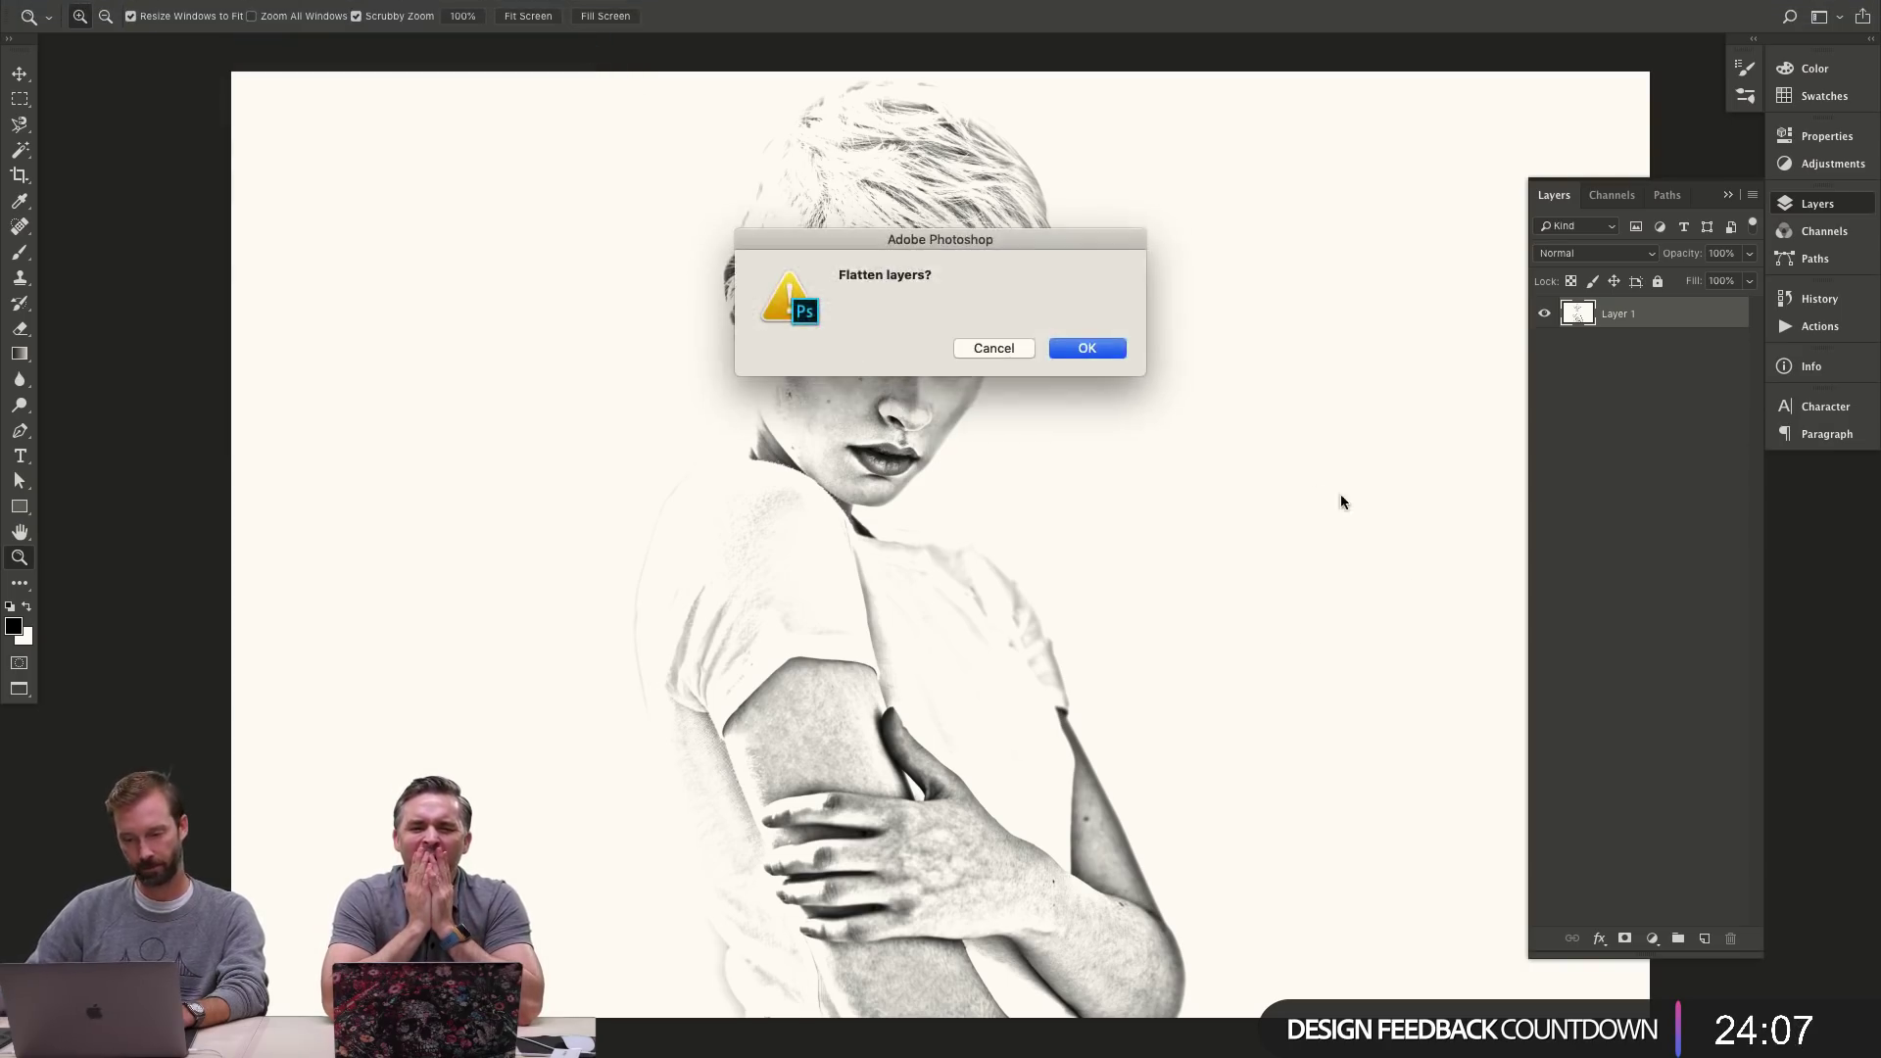
left_click_drag(1058, 245, 1458, 111)
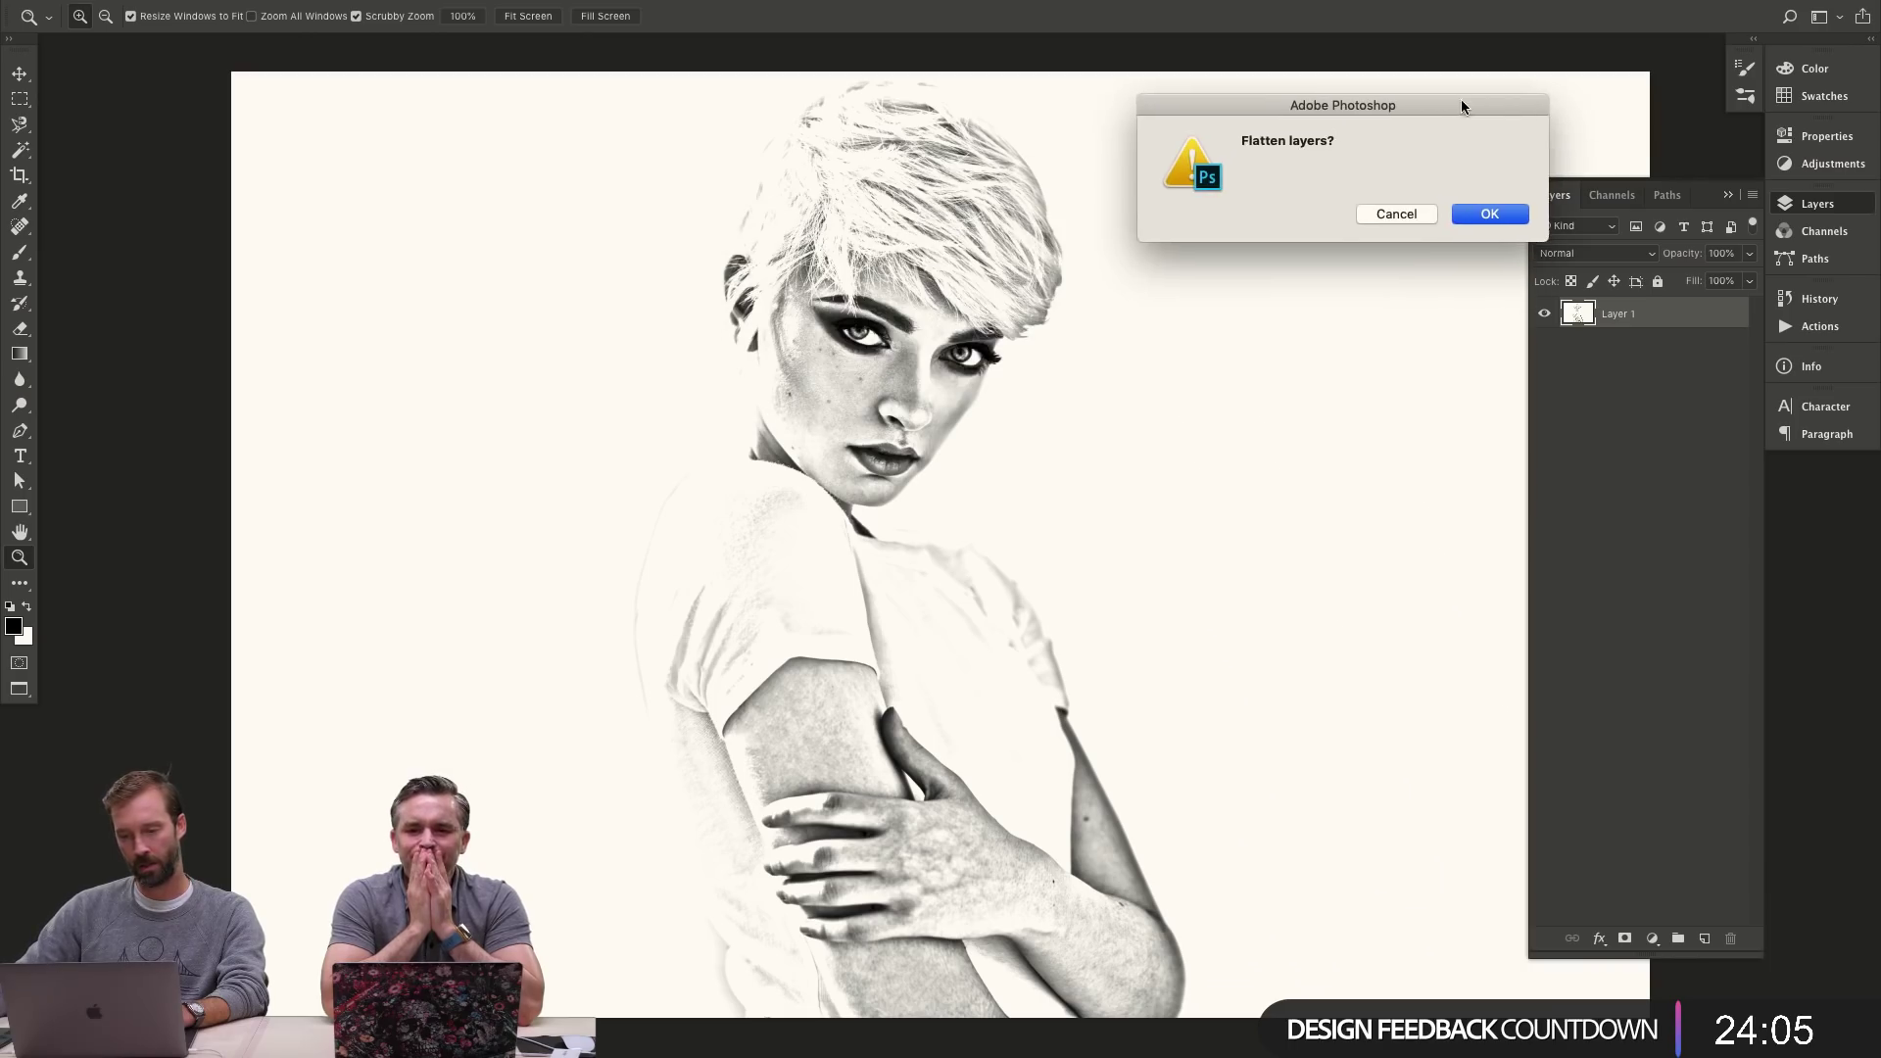
left_click(1486, 215)
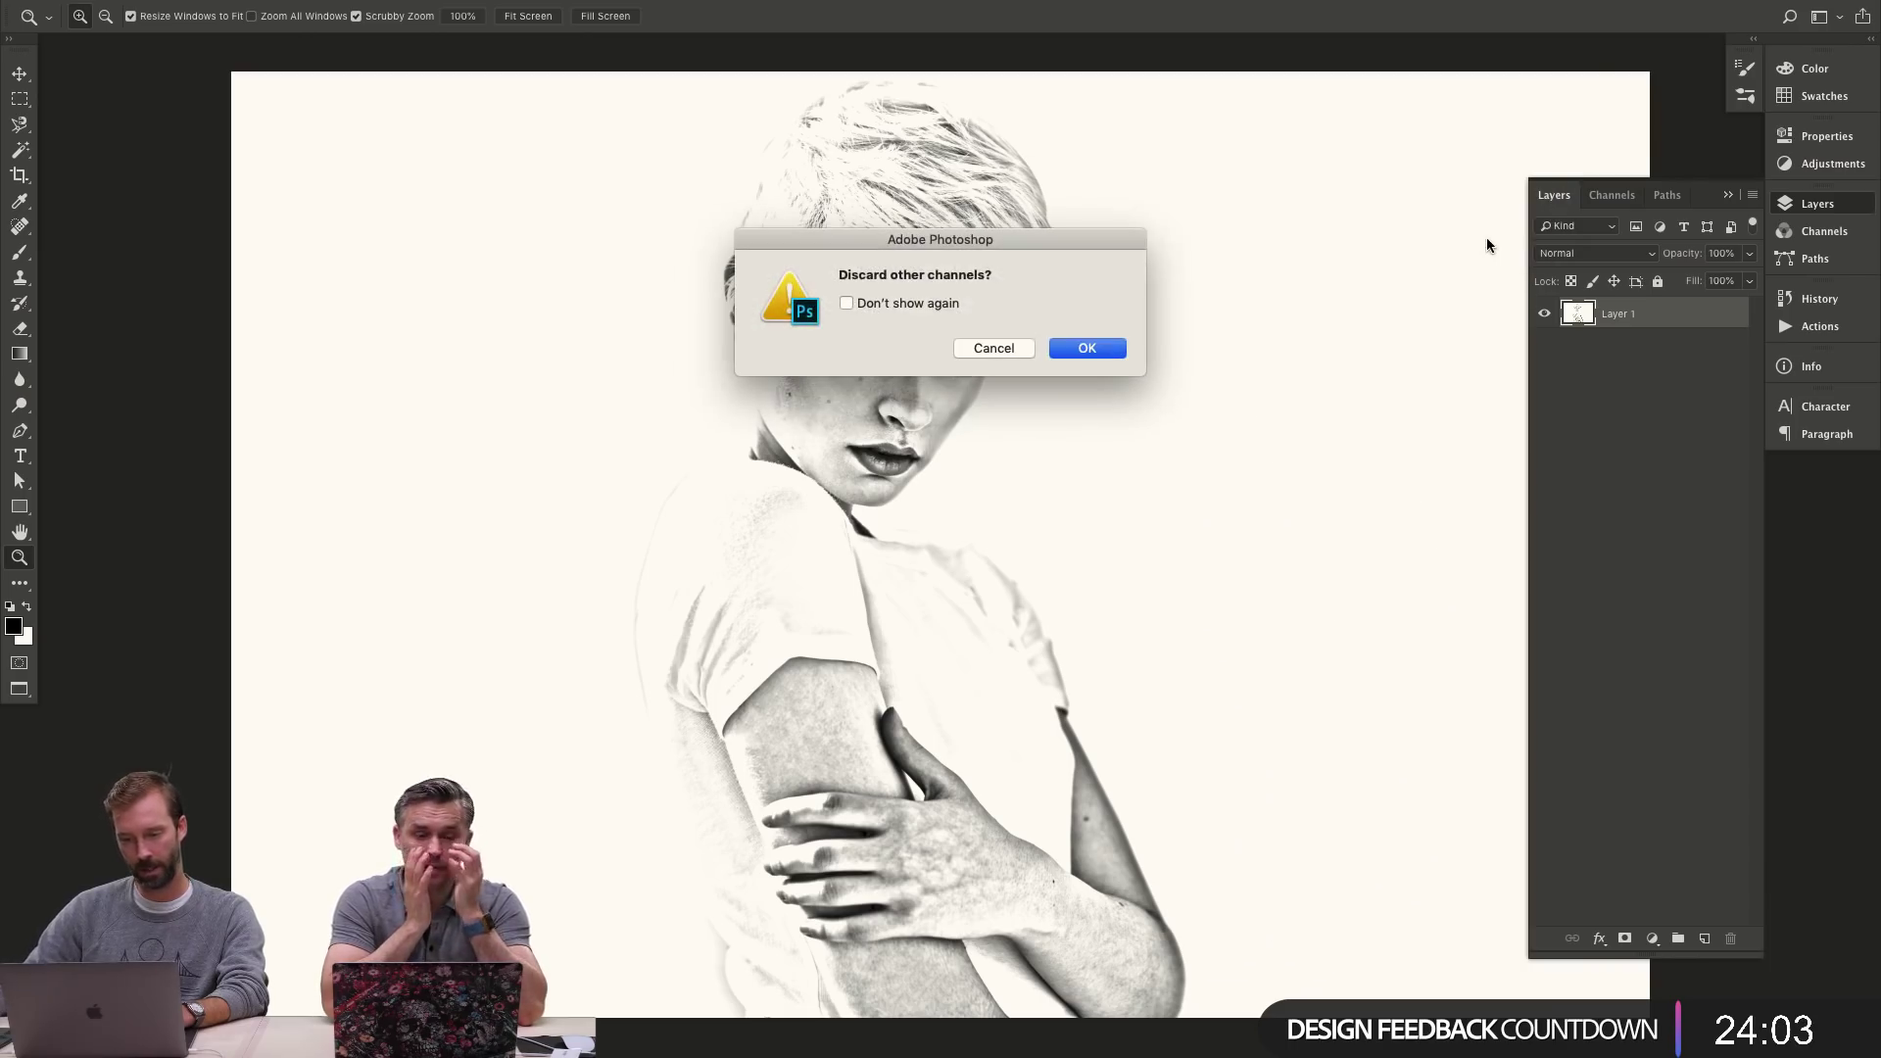
left_click(1107, 351)
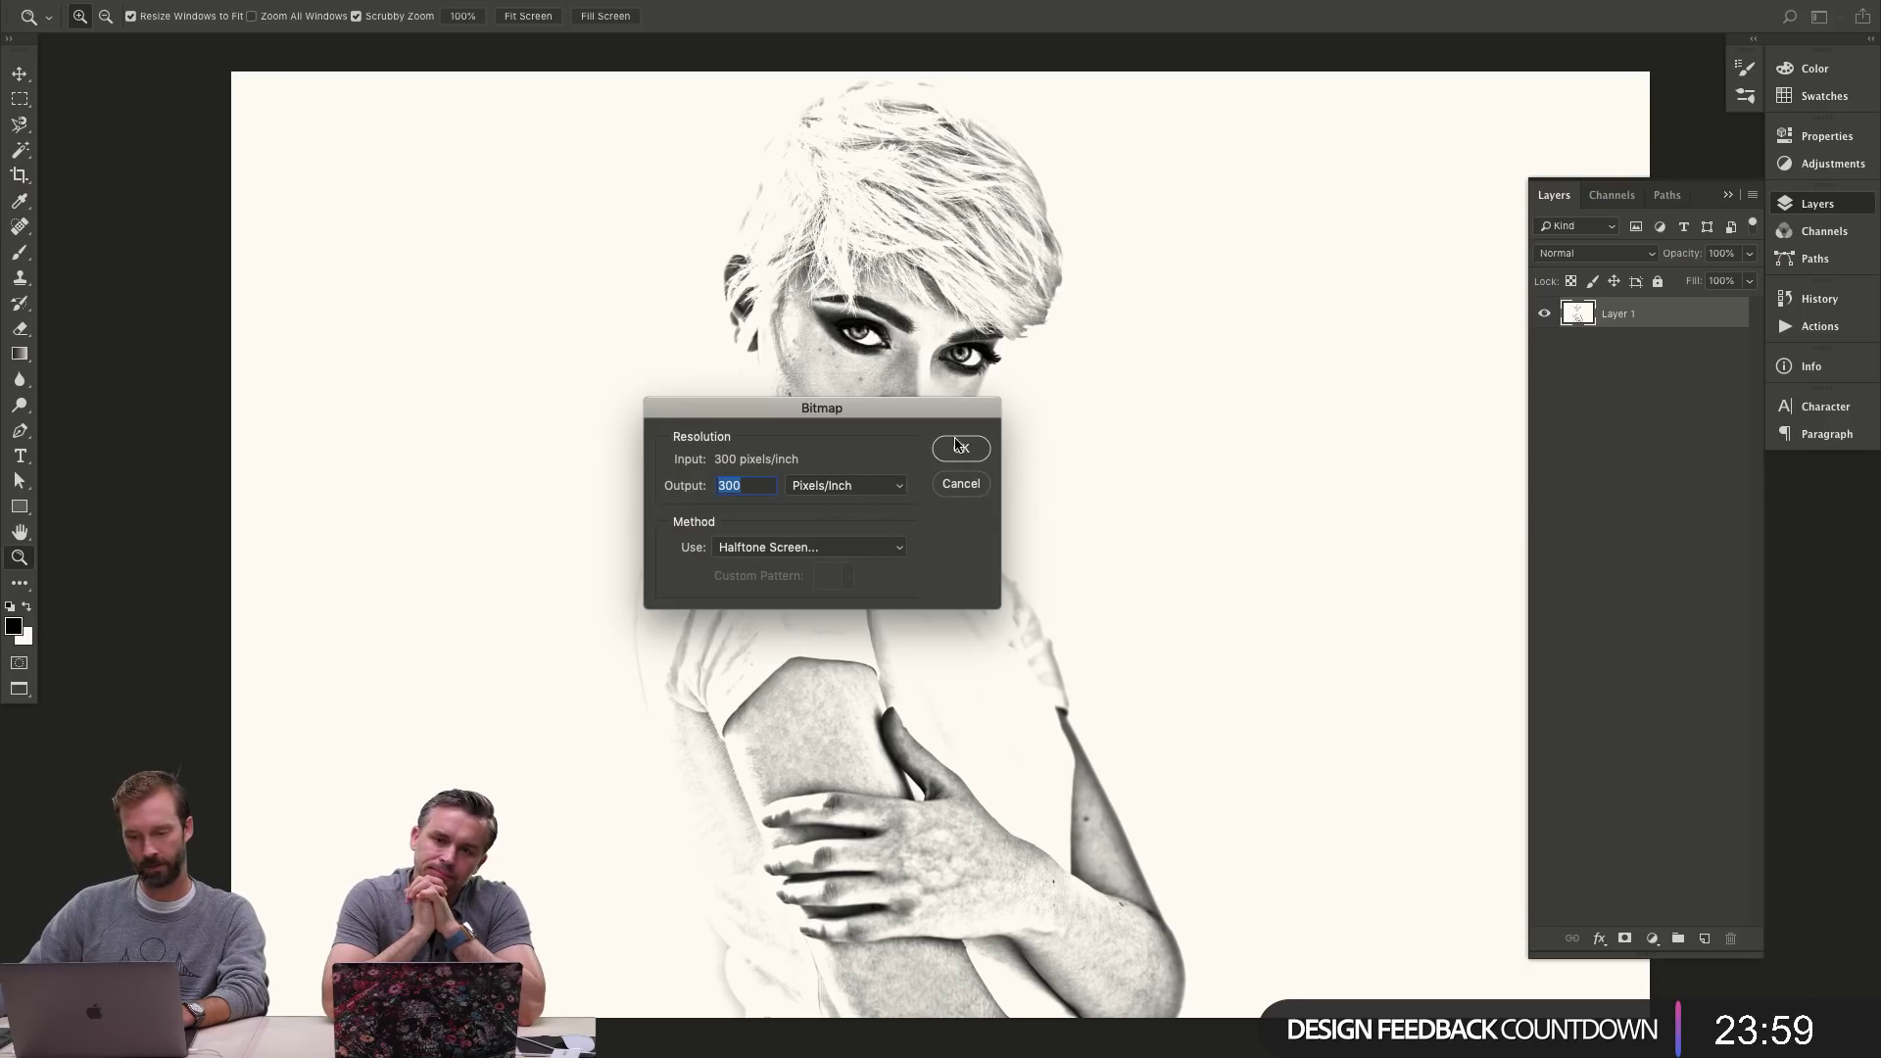
- Try a Halftone Screen at 300 pixels/inch output with 10 lines/inch, a 23-degree angle and Round shape, and undo the conversion
left_click(837, 547)
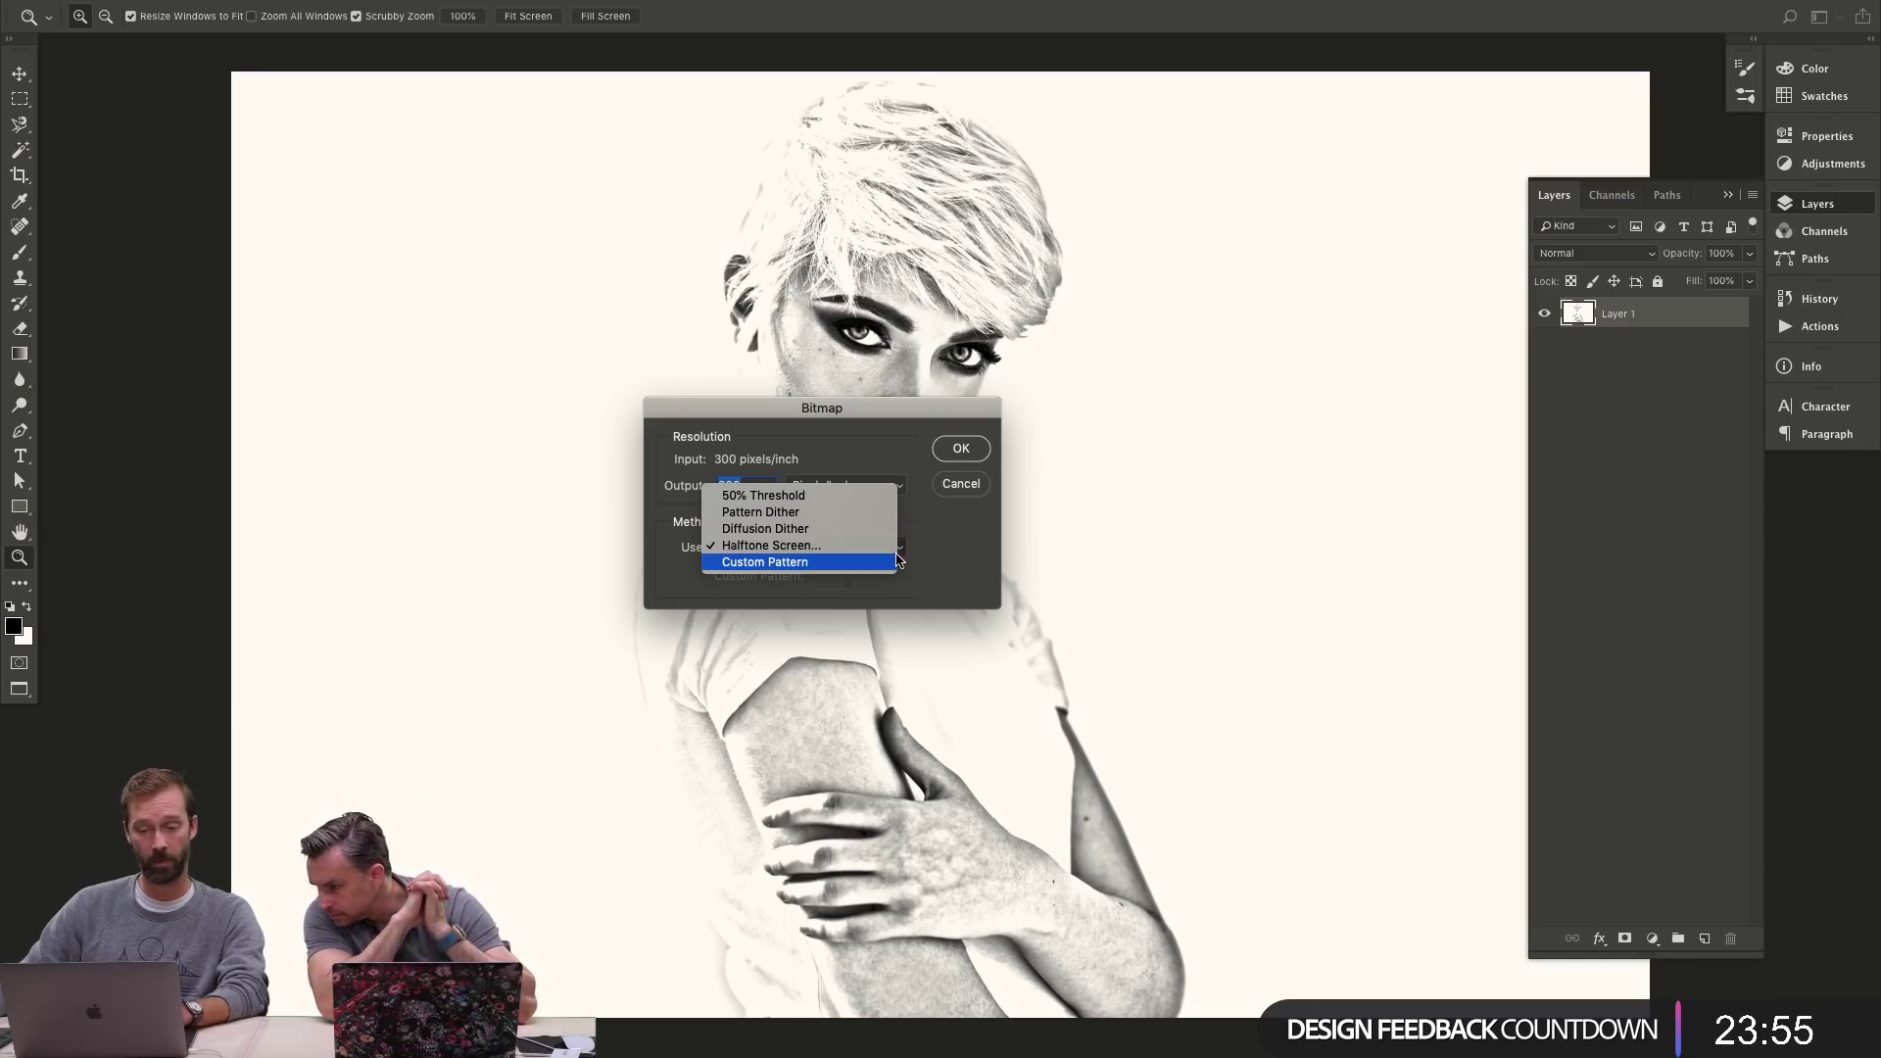
left_click(960, 554)
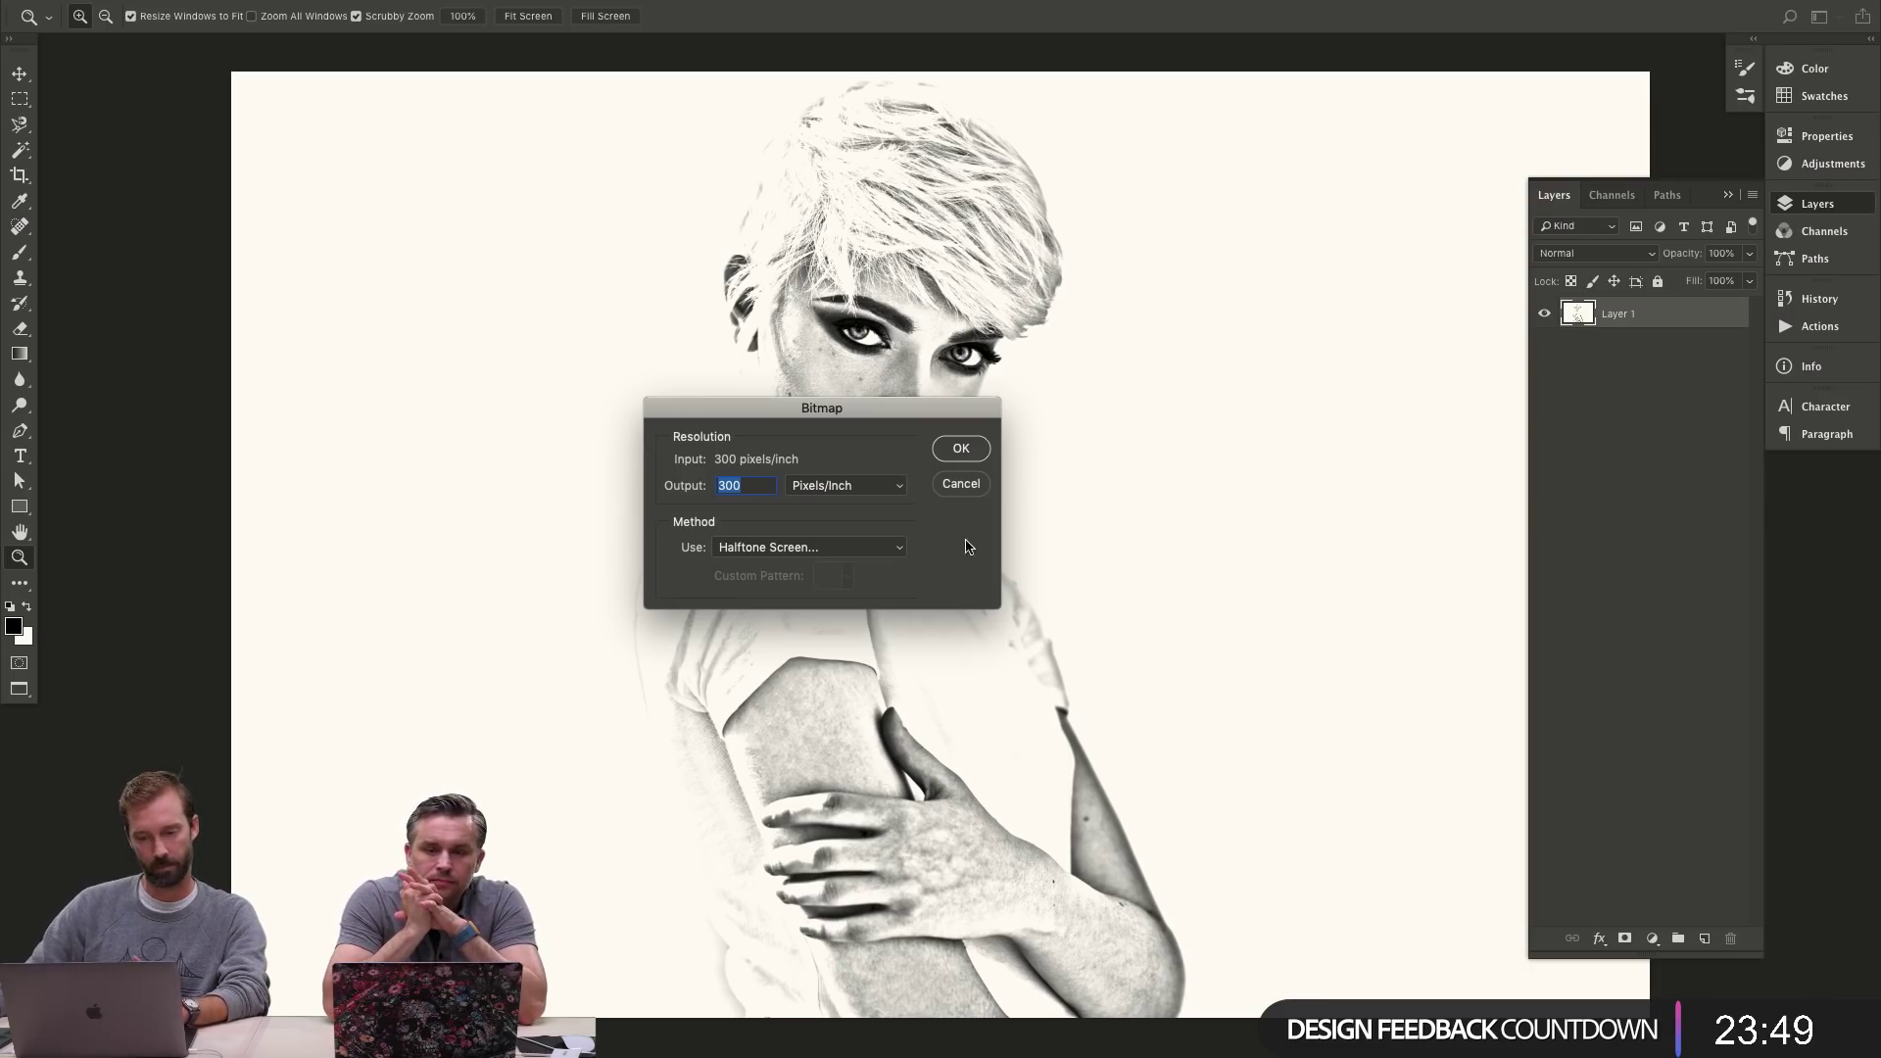
left_click(965, 449)
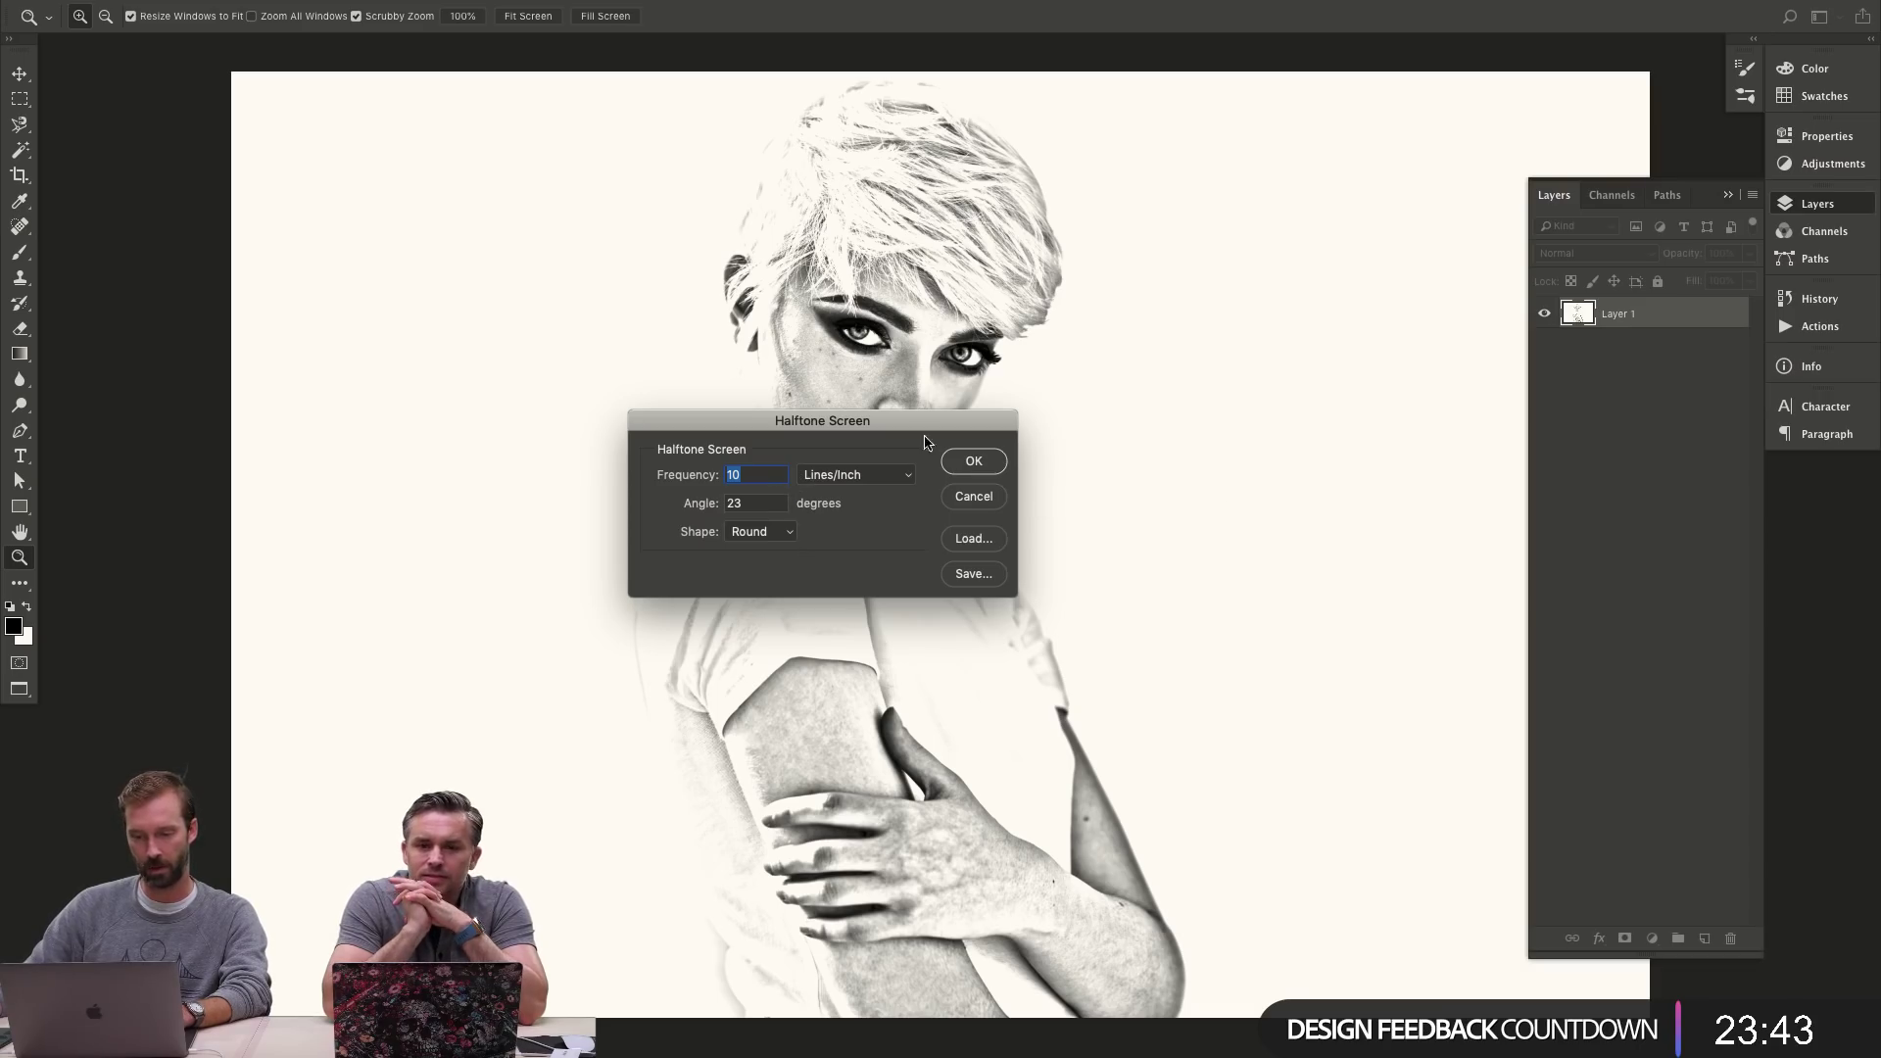
left_click_drag(925, 437, 1331, 303)
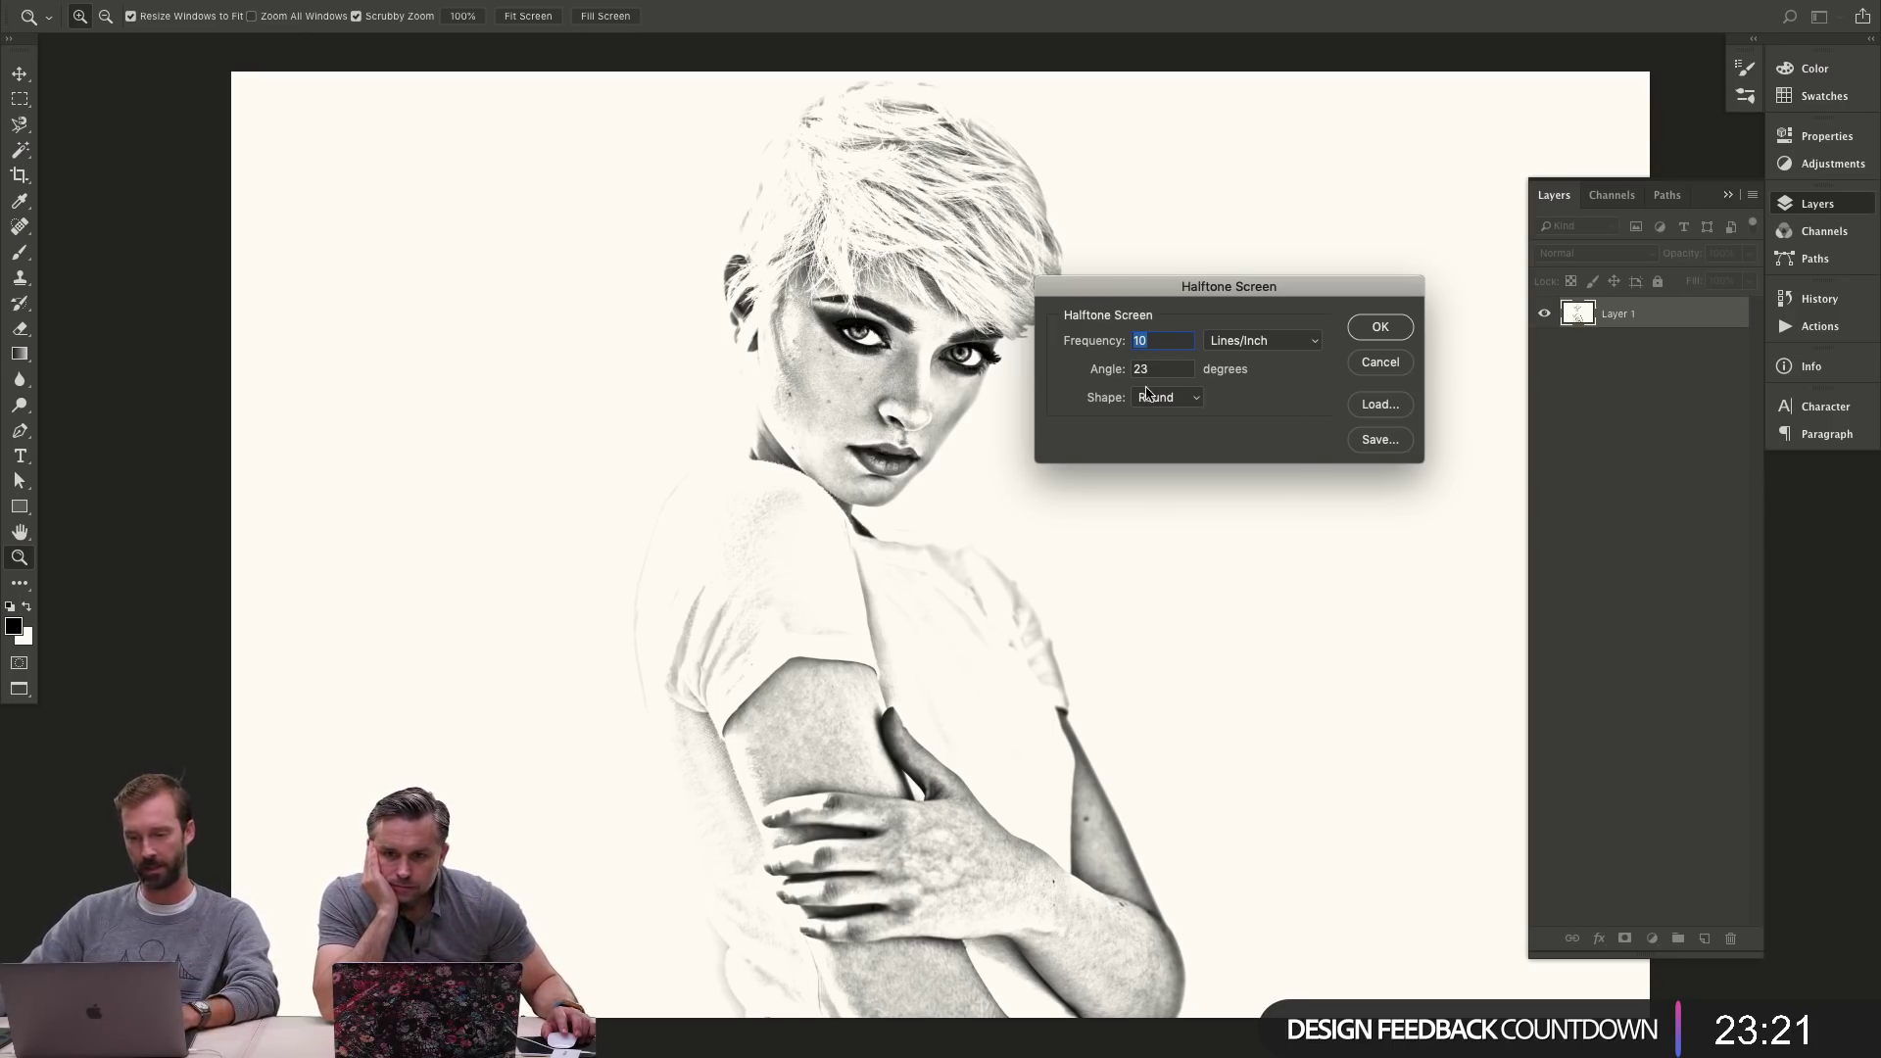
left_click(1396, 330)
left_click_drag(859, 339, 924, 335)
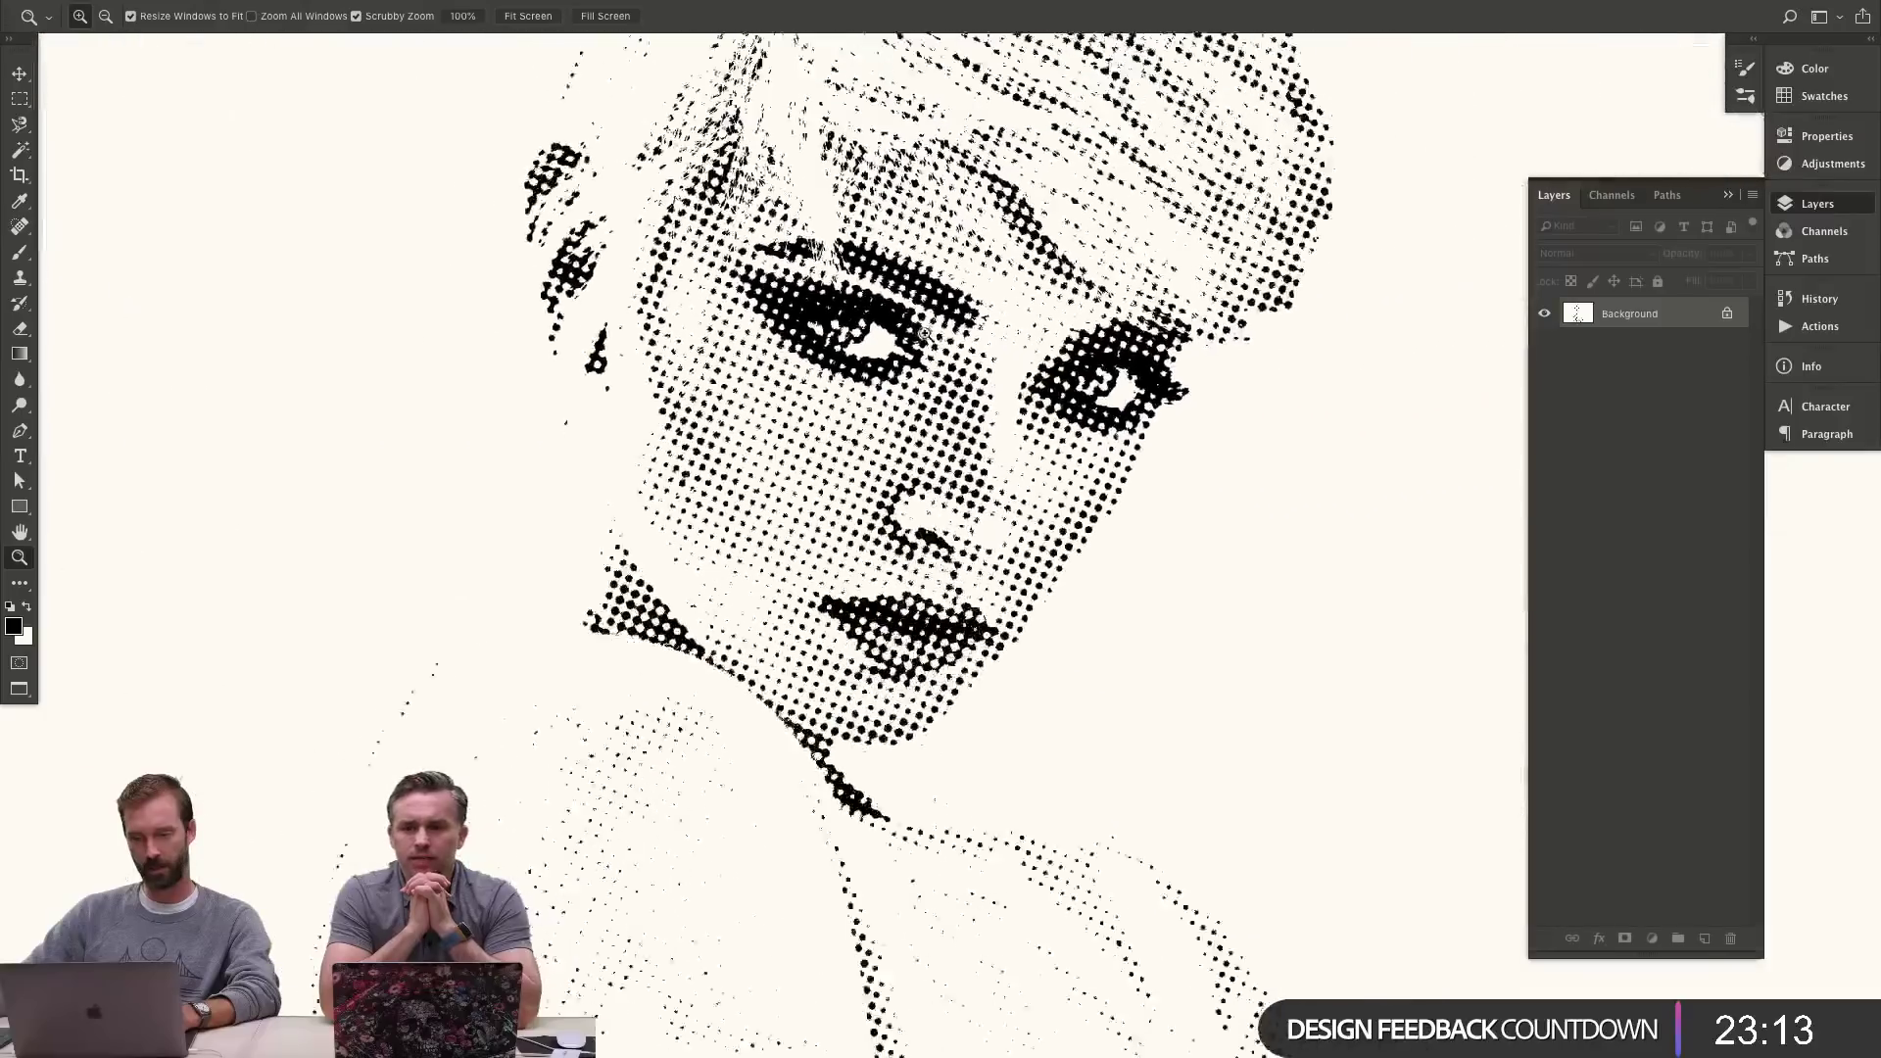
key("super+z")
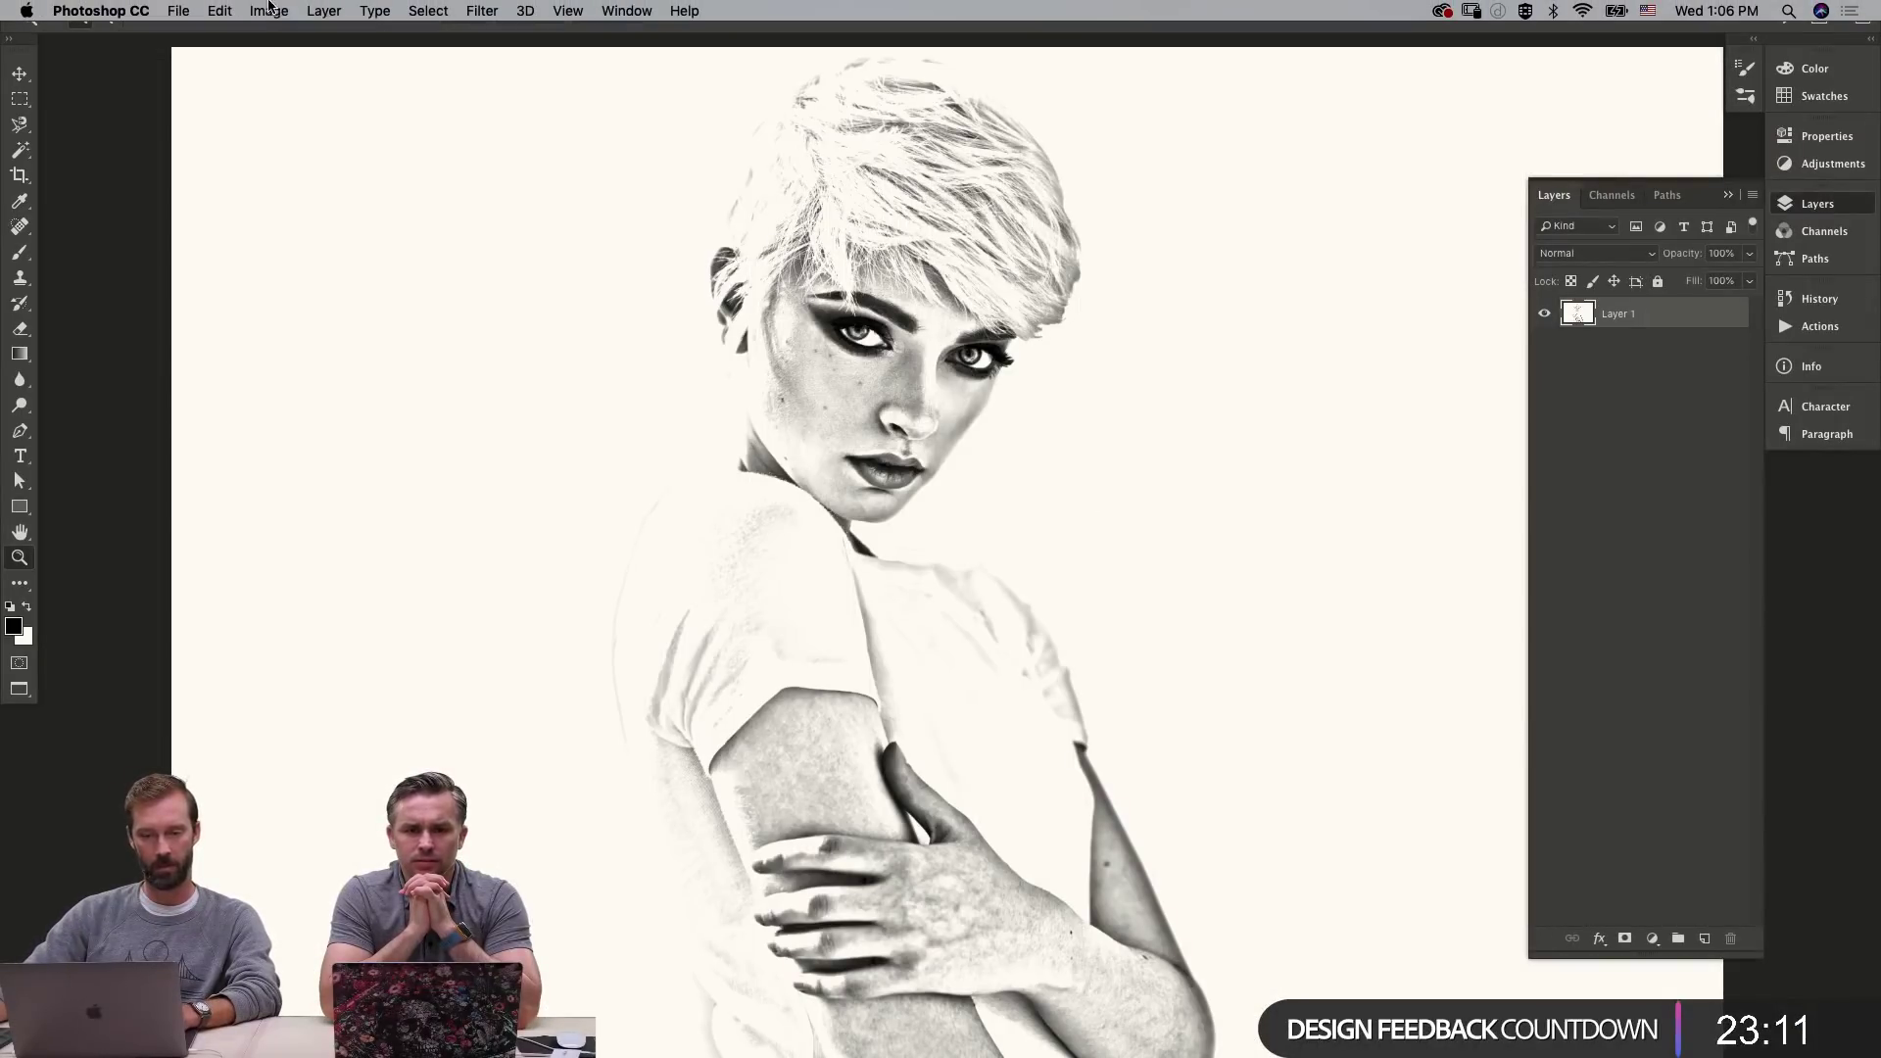
- Convert the flattened image to Bitmap at 300 pixels/inch with a Halftone Screen of 15 lines/inch, 23 degrees and Round shape
left_click(269, 9)
mouse_move(294, 37)
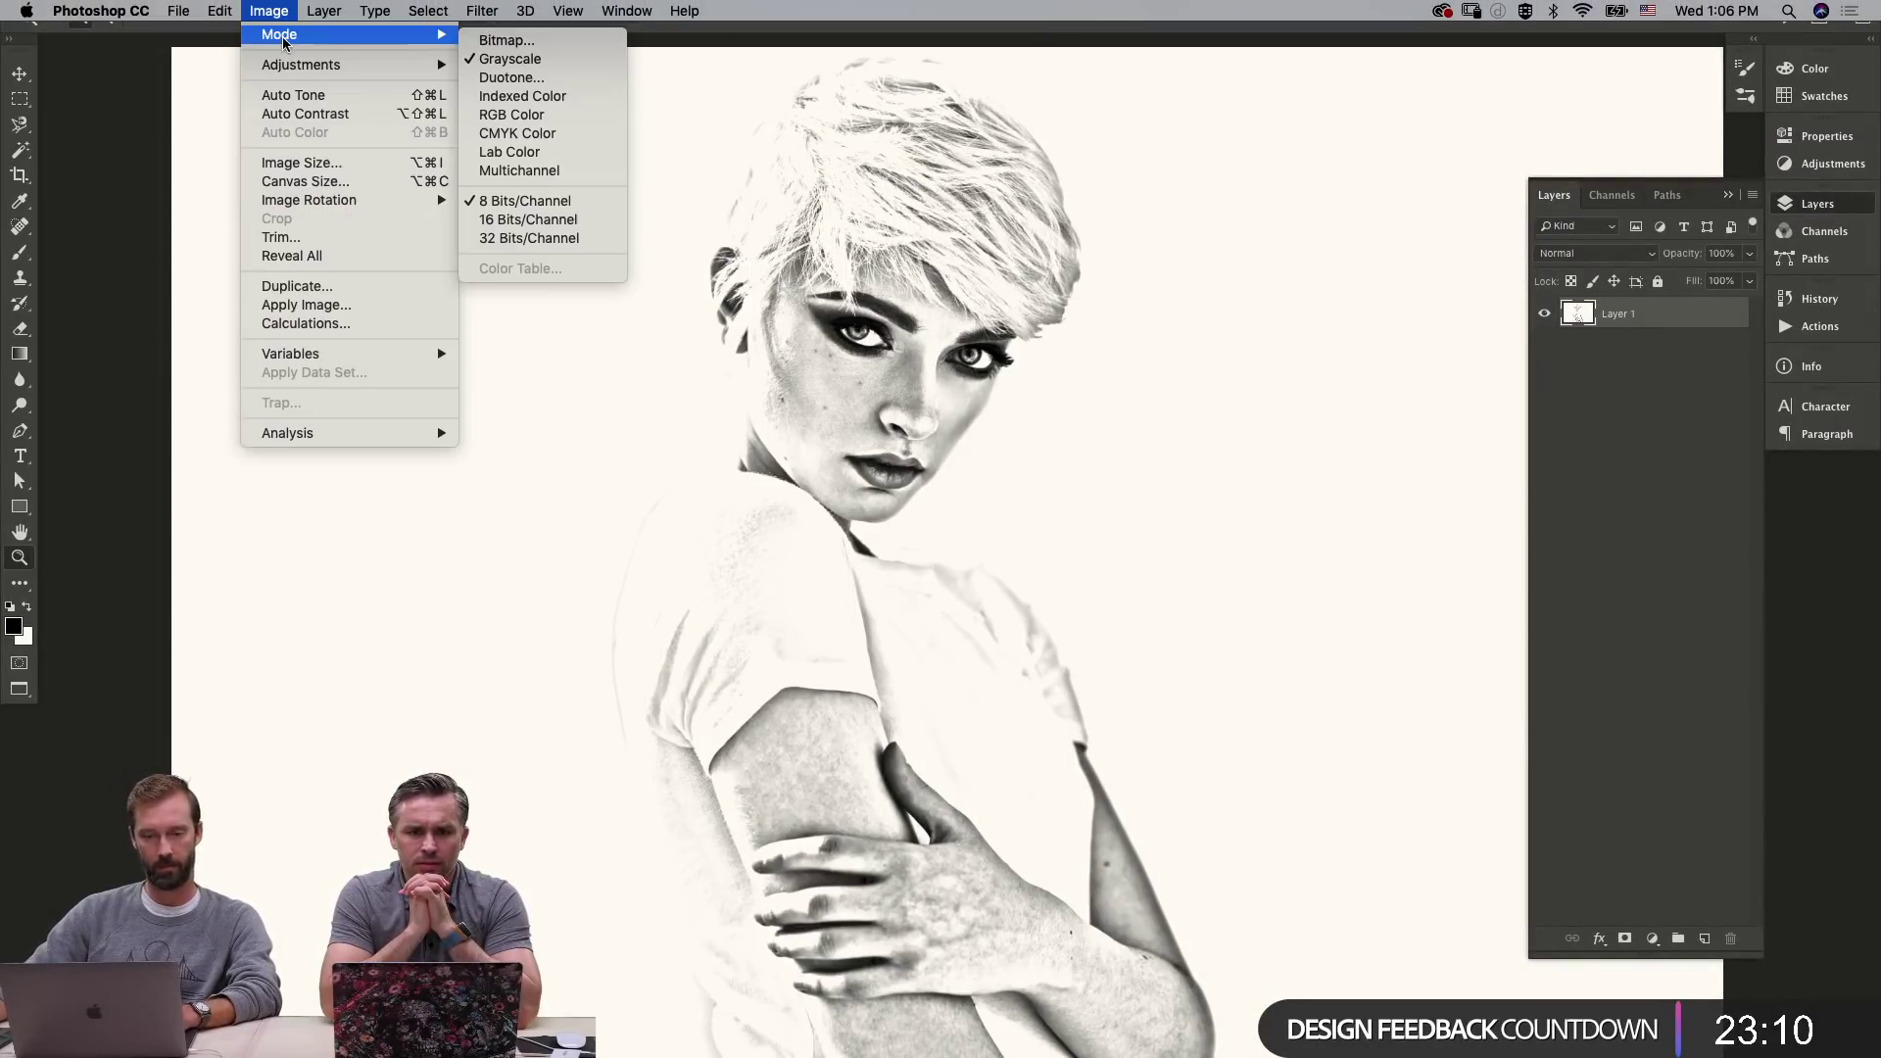
left_click(560, 44)
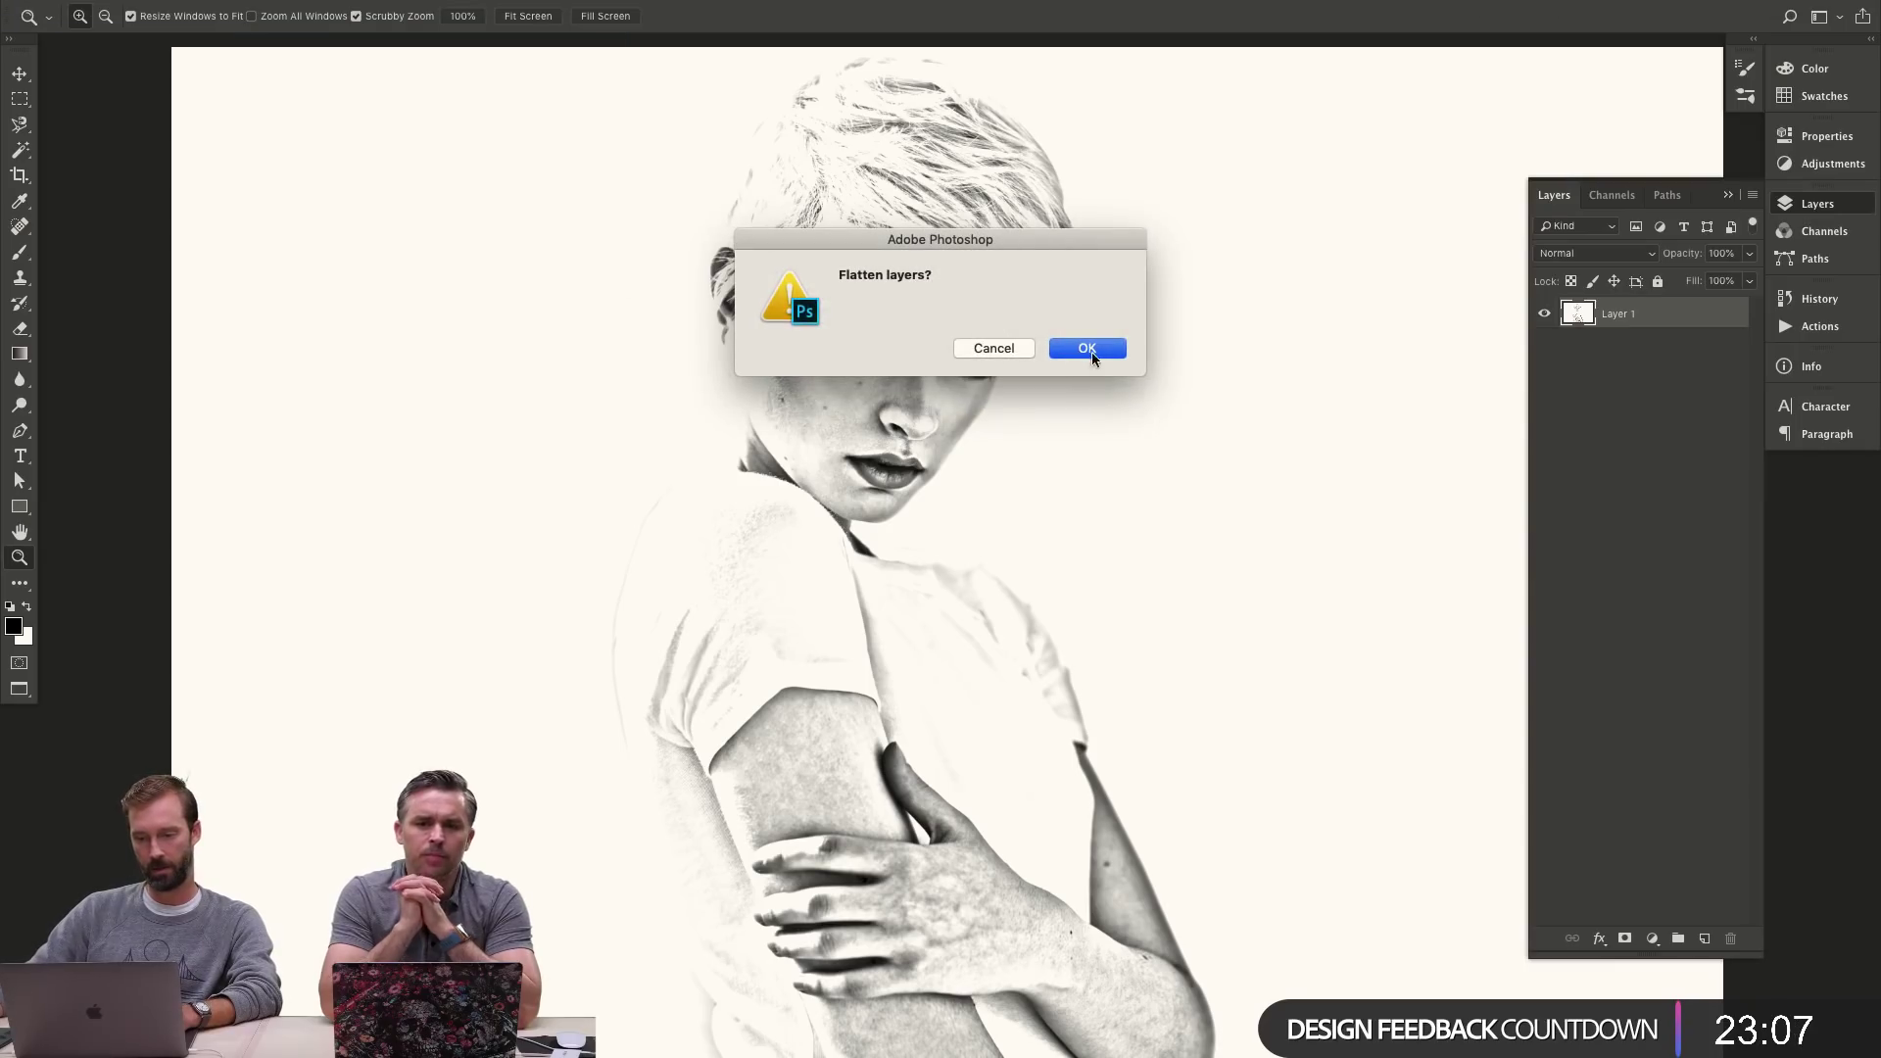
left_click(1091, 351)
left_click(1100, 352)
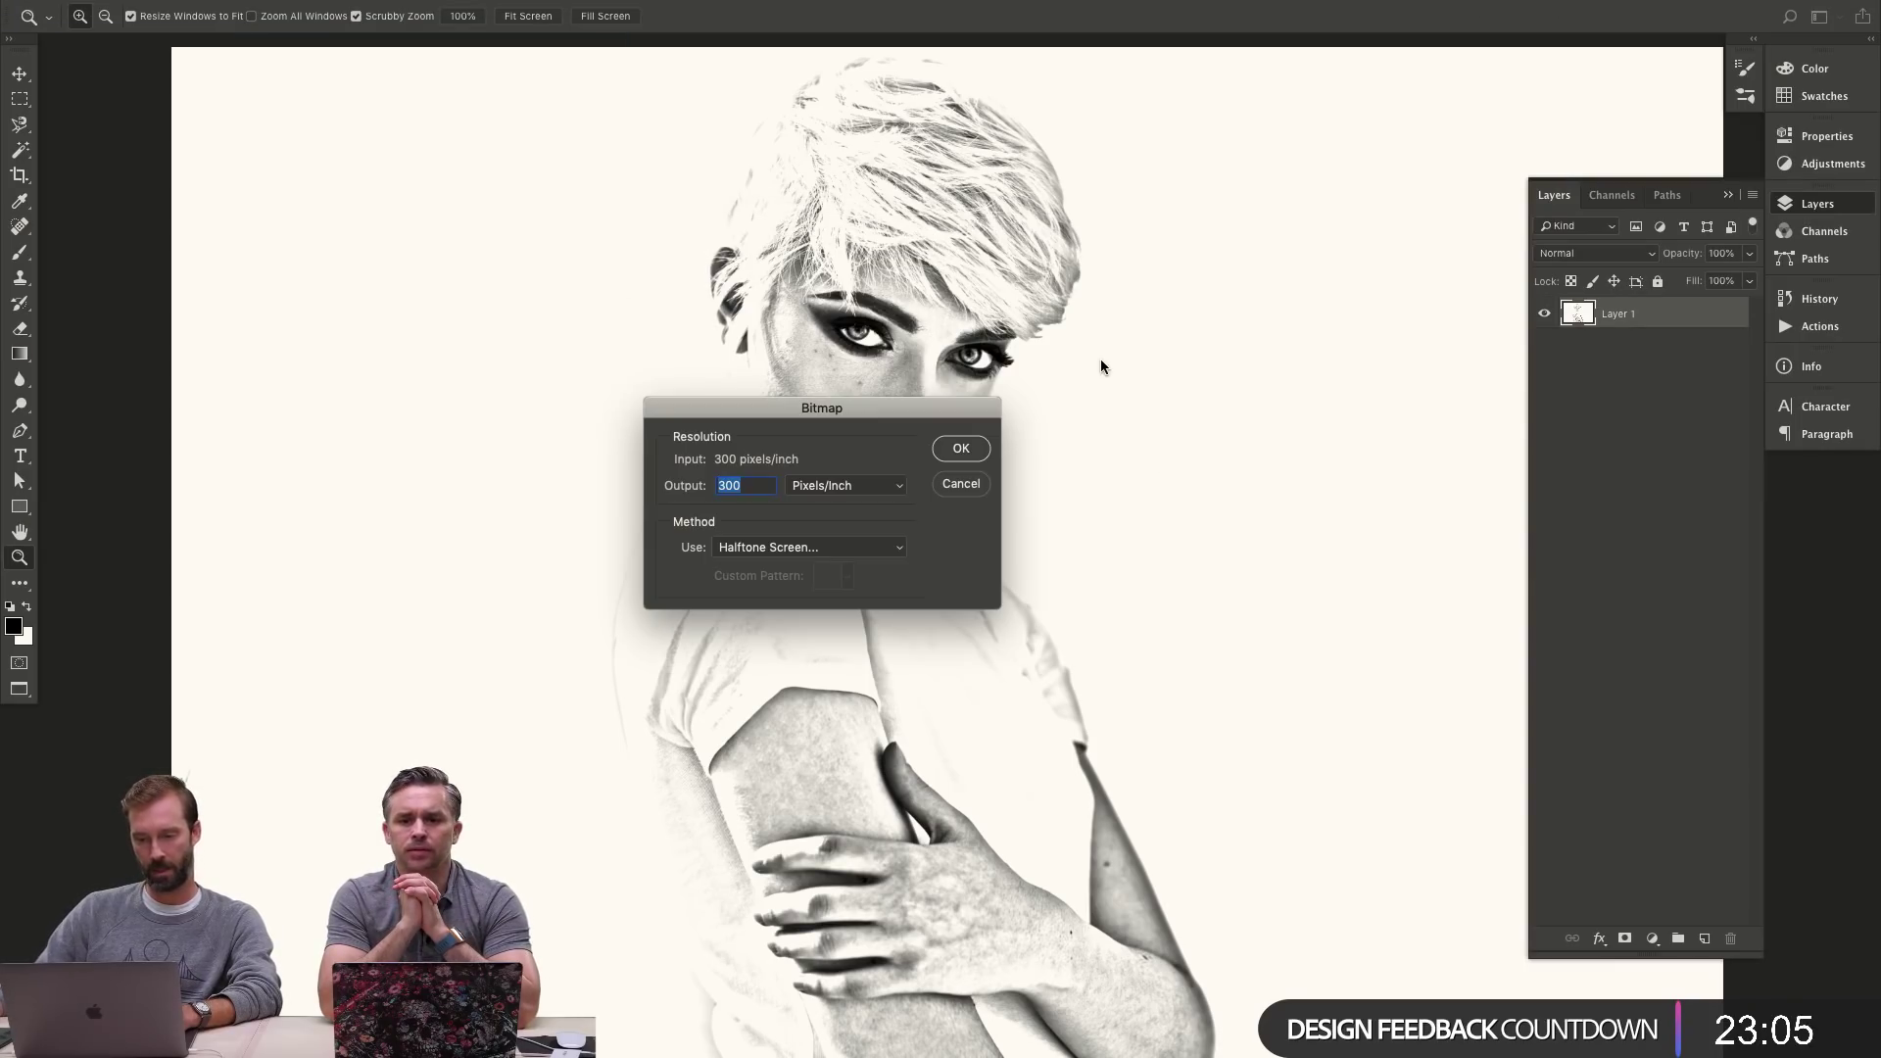
left_click(837, 541)
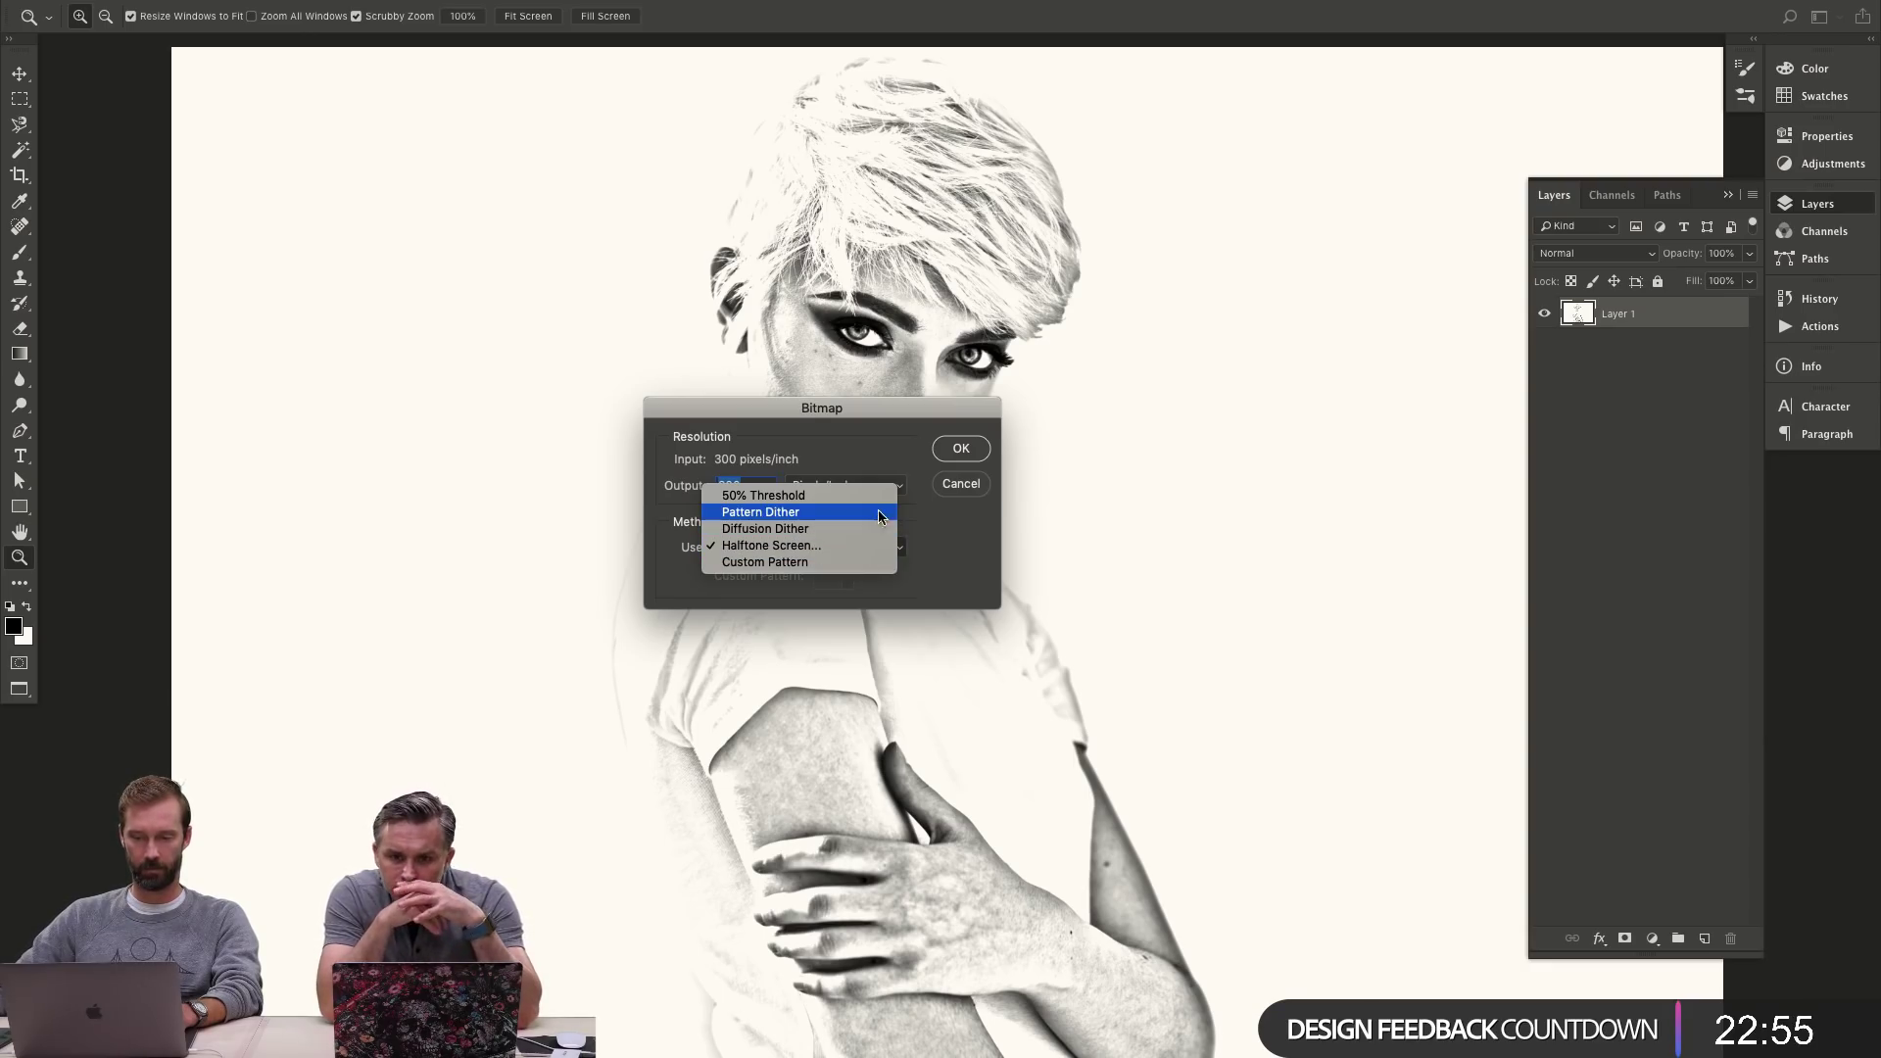
left_click(959, 568)
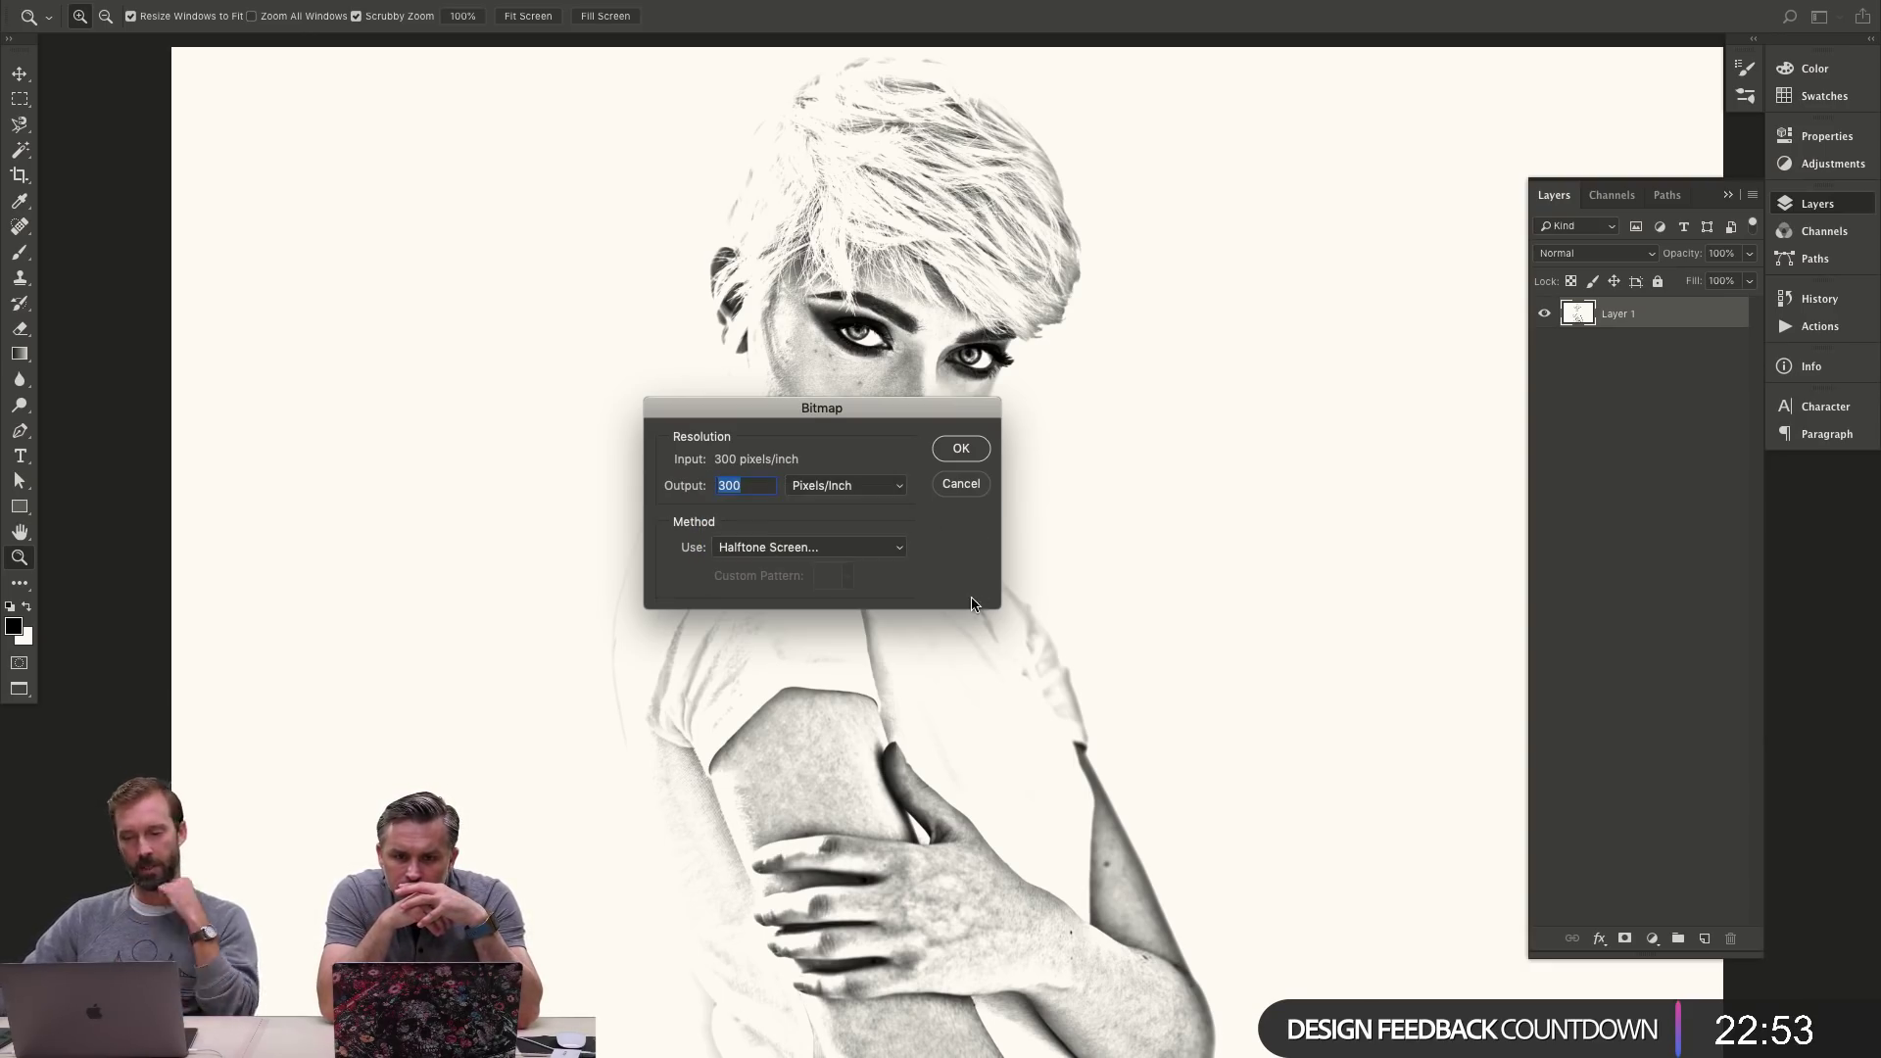
left_click(958, 452)
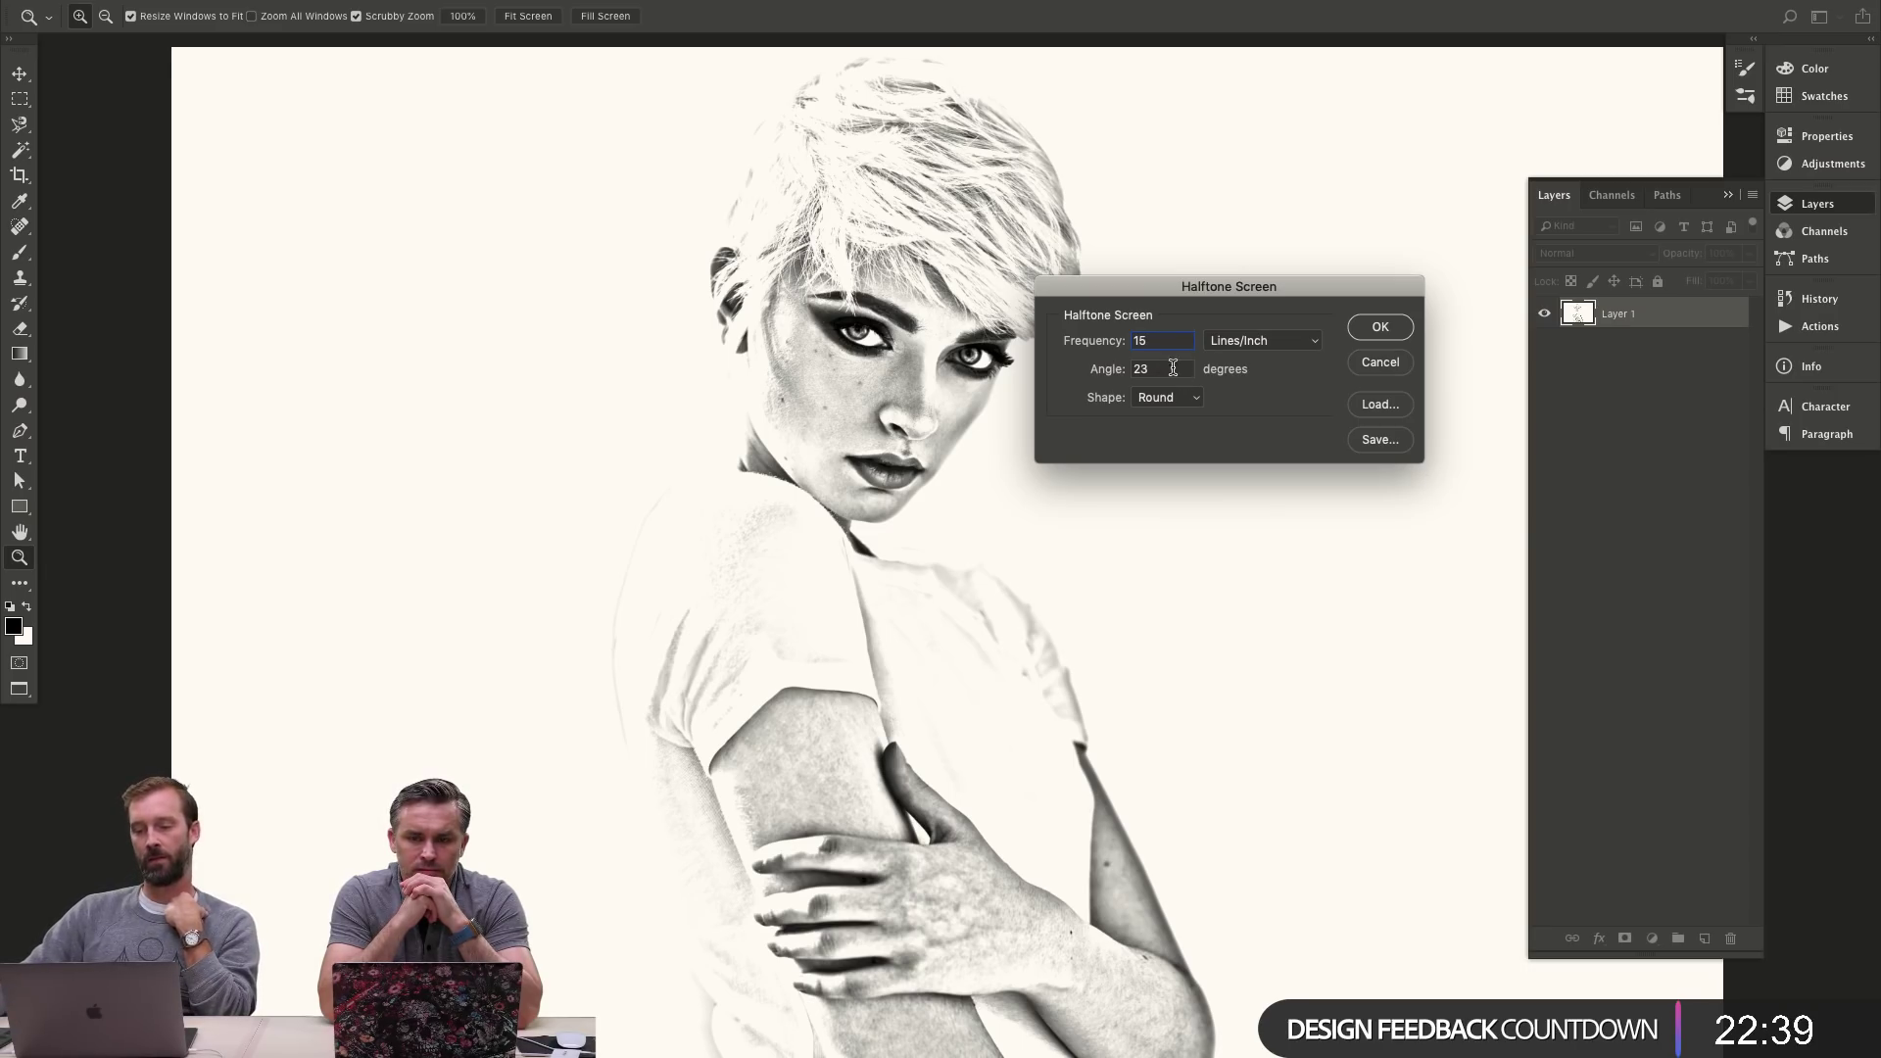
left_click(1379, 330)
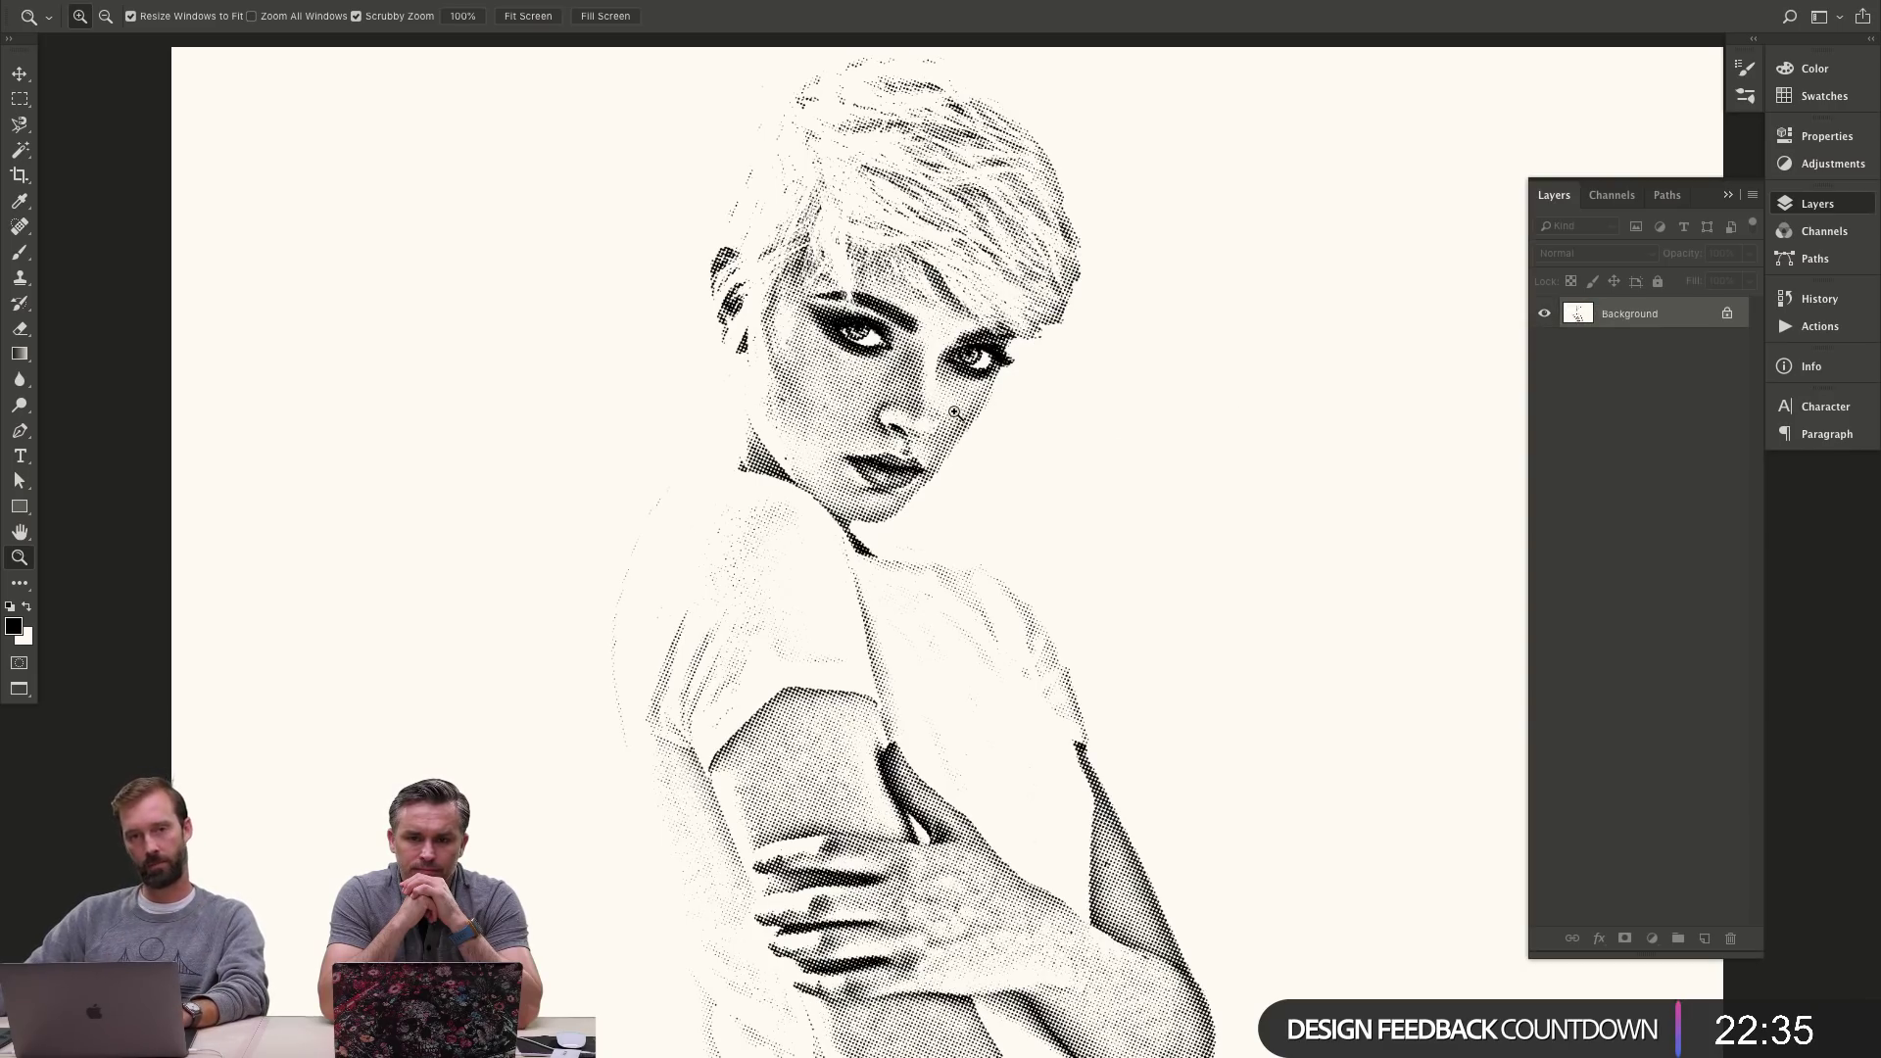
- Inspect the halftone dots on the woman's face up close and return to the standard screen mode
left_click(950, 441, "alt")
left_click_drag(953, 373, 904, 475)
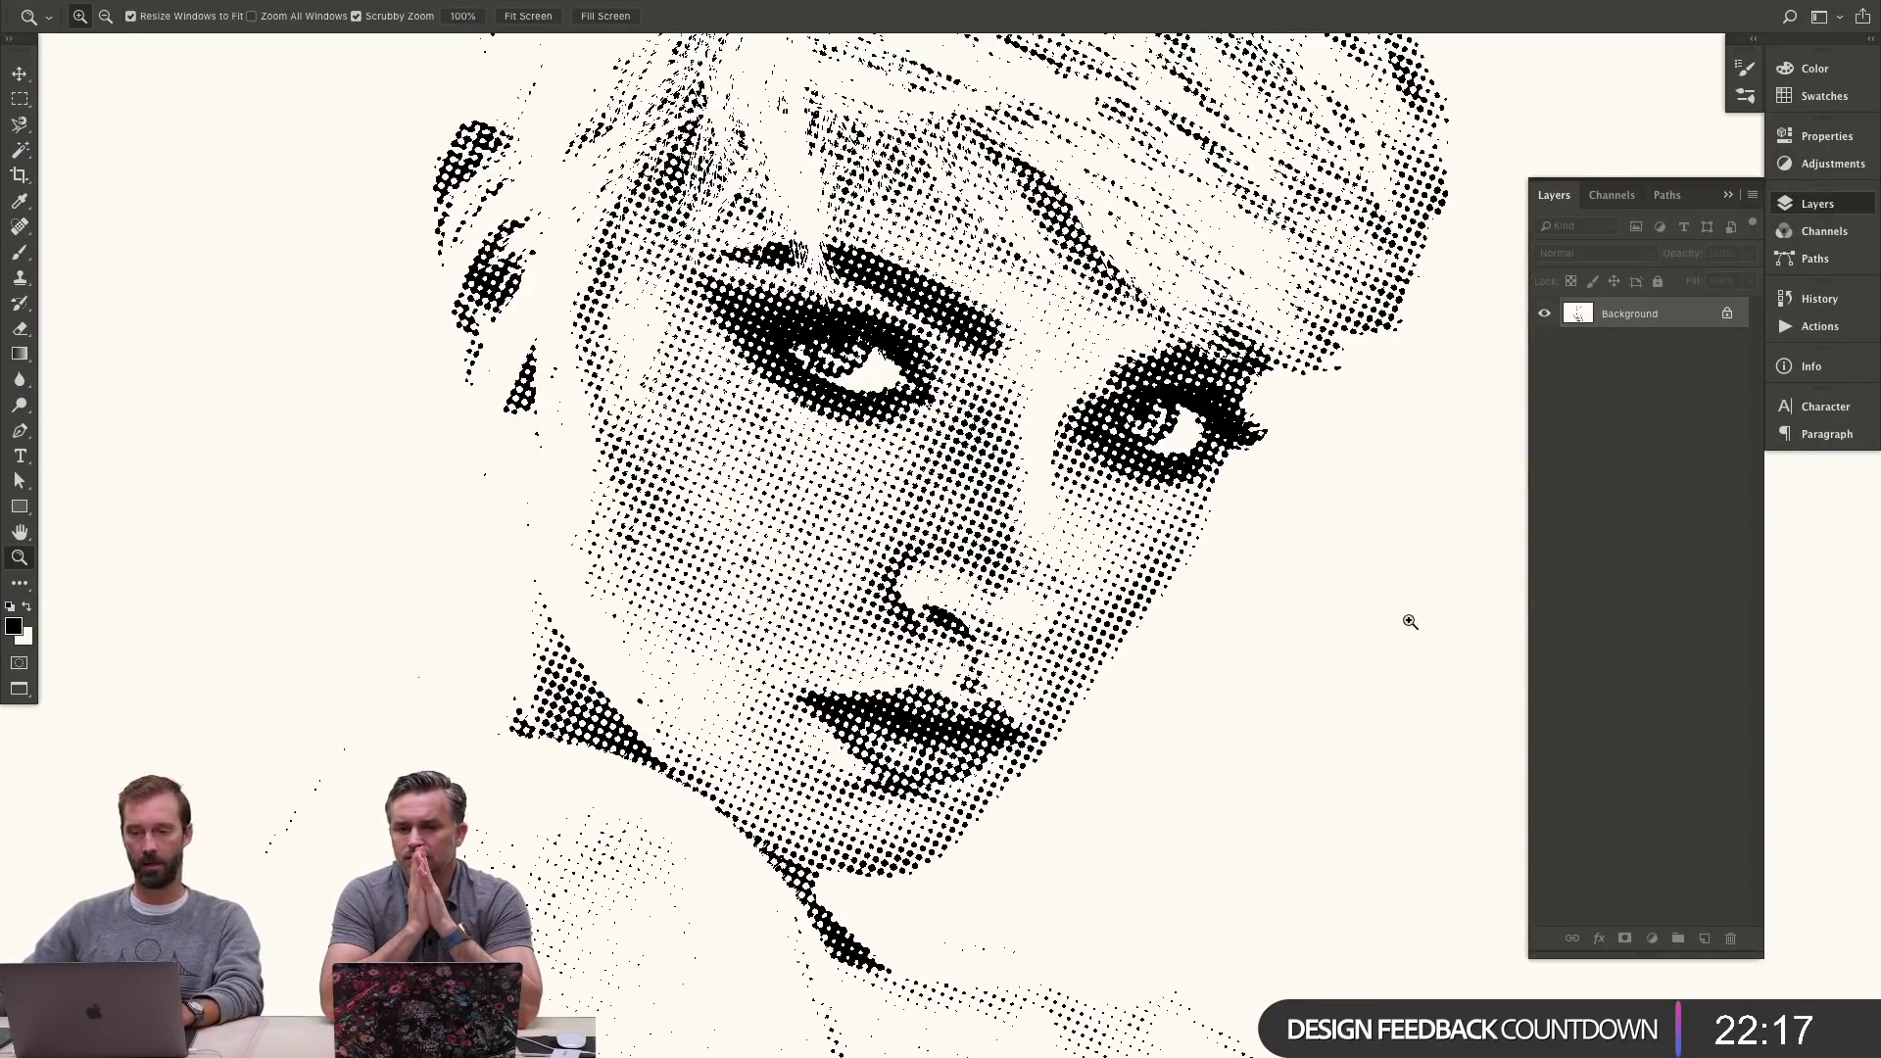
key("f")
key("f")
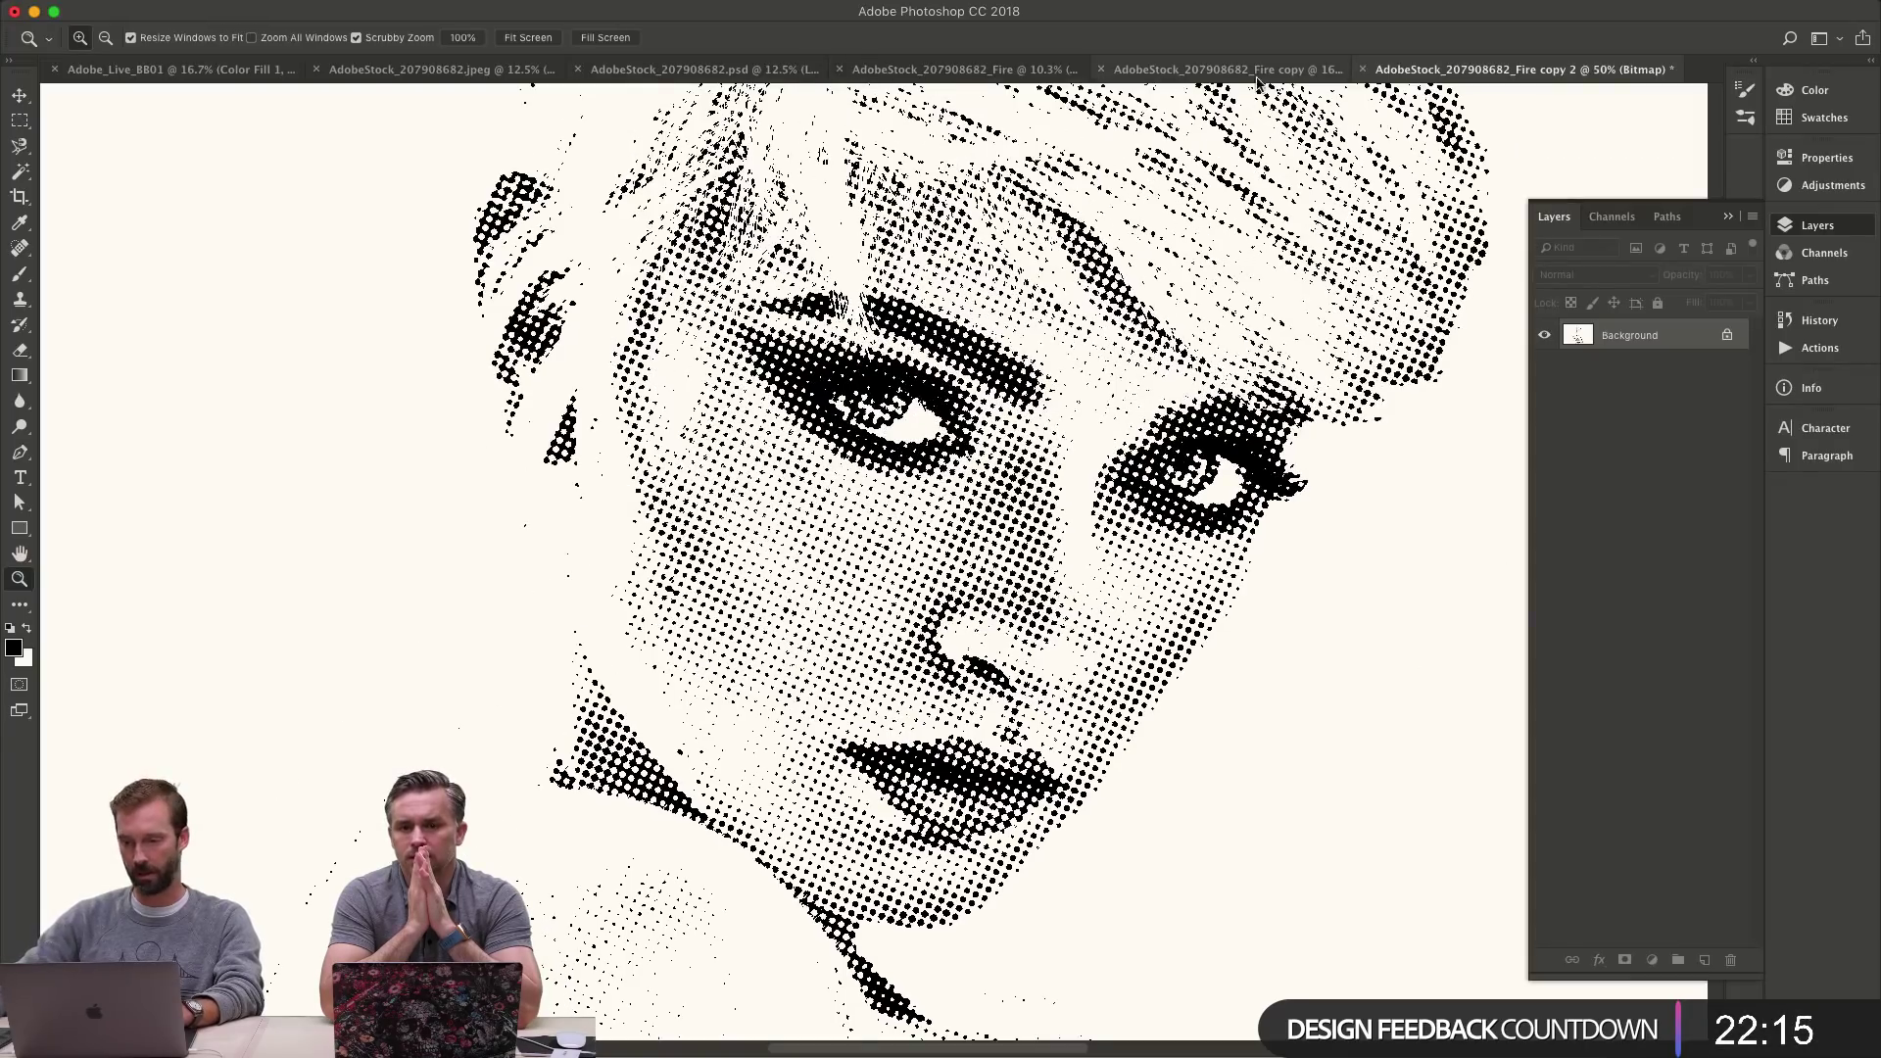
- In the Fire copy document, stamp all visible layers into a new merged layer above the Fire group
left_click(1257, 79)
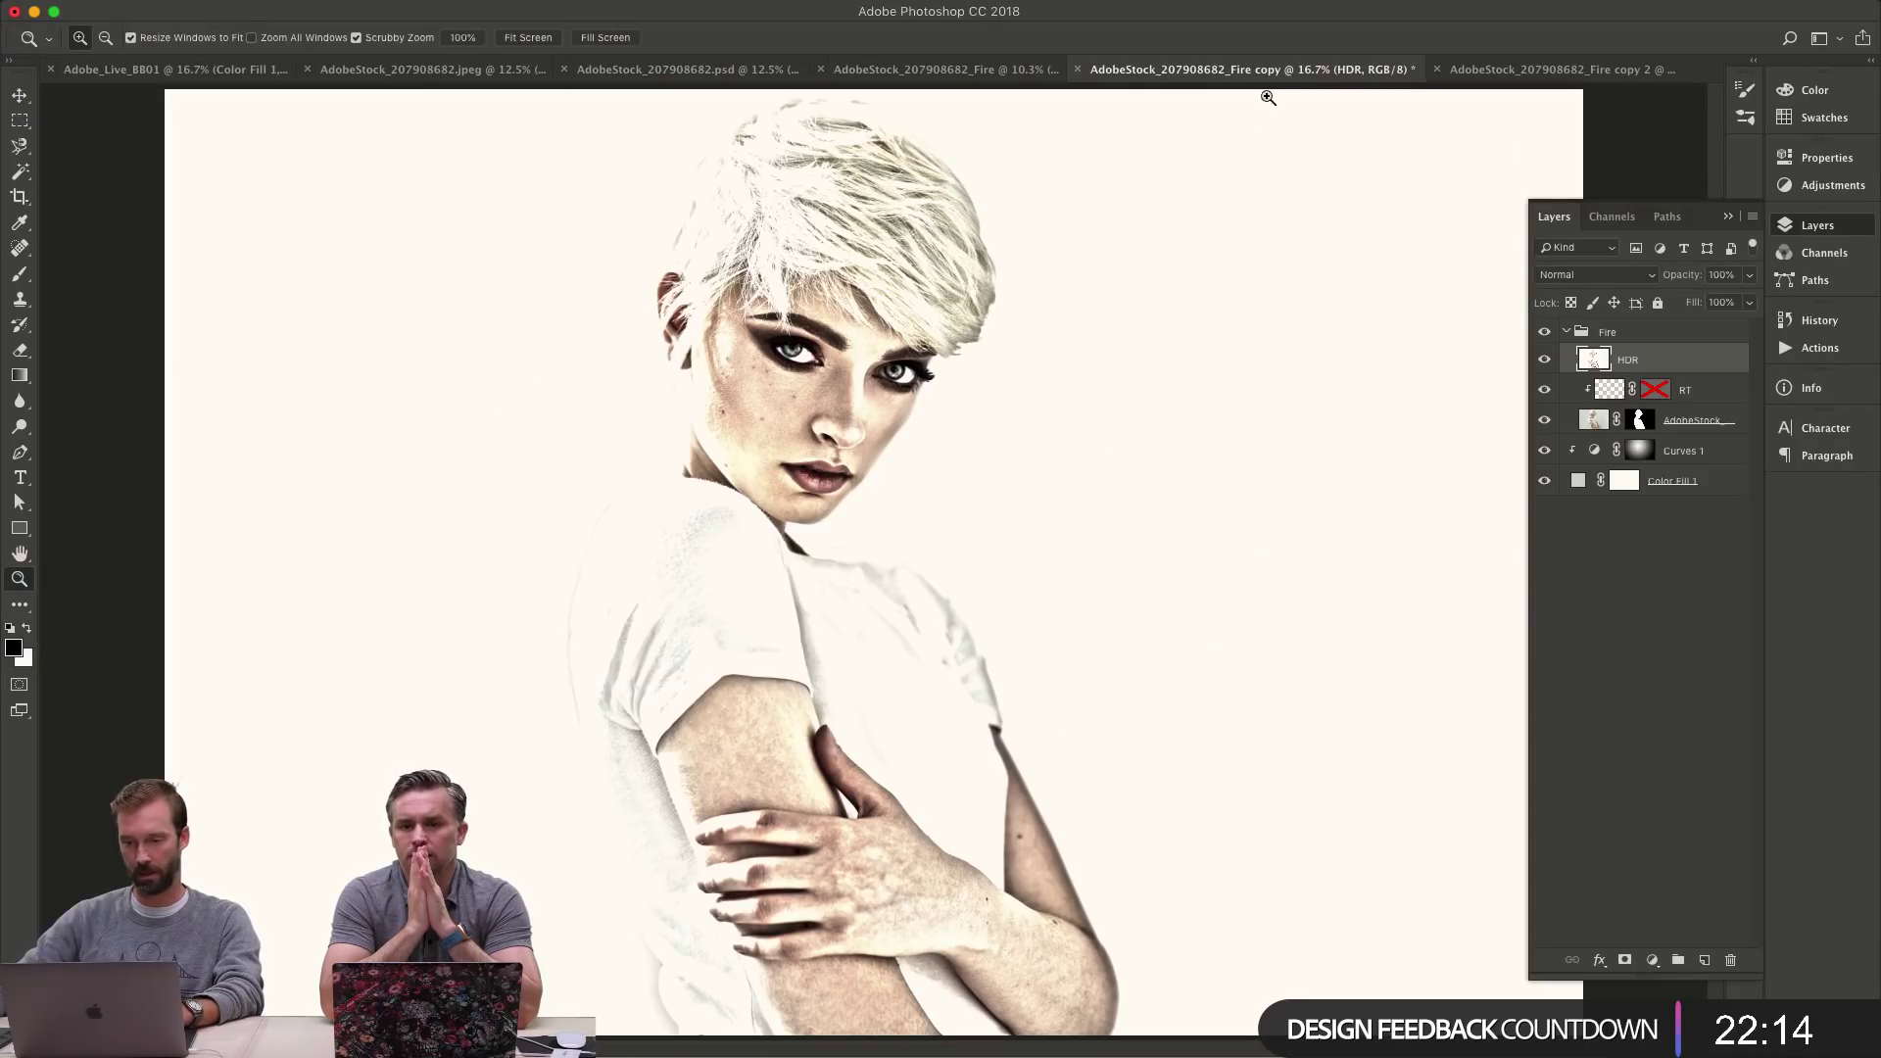
left_click(1672, 336)
key("super+alt+shift+e")
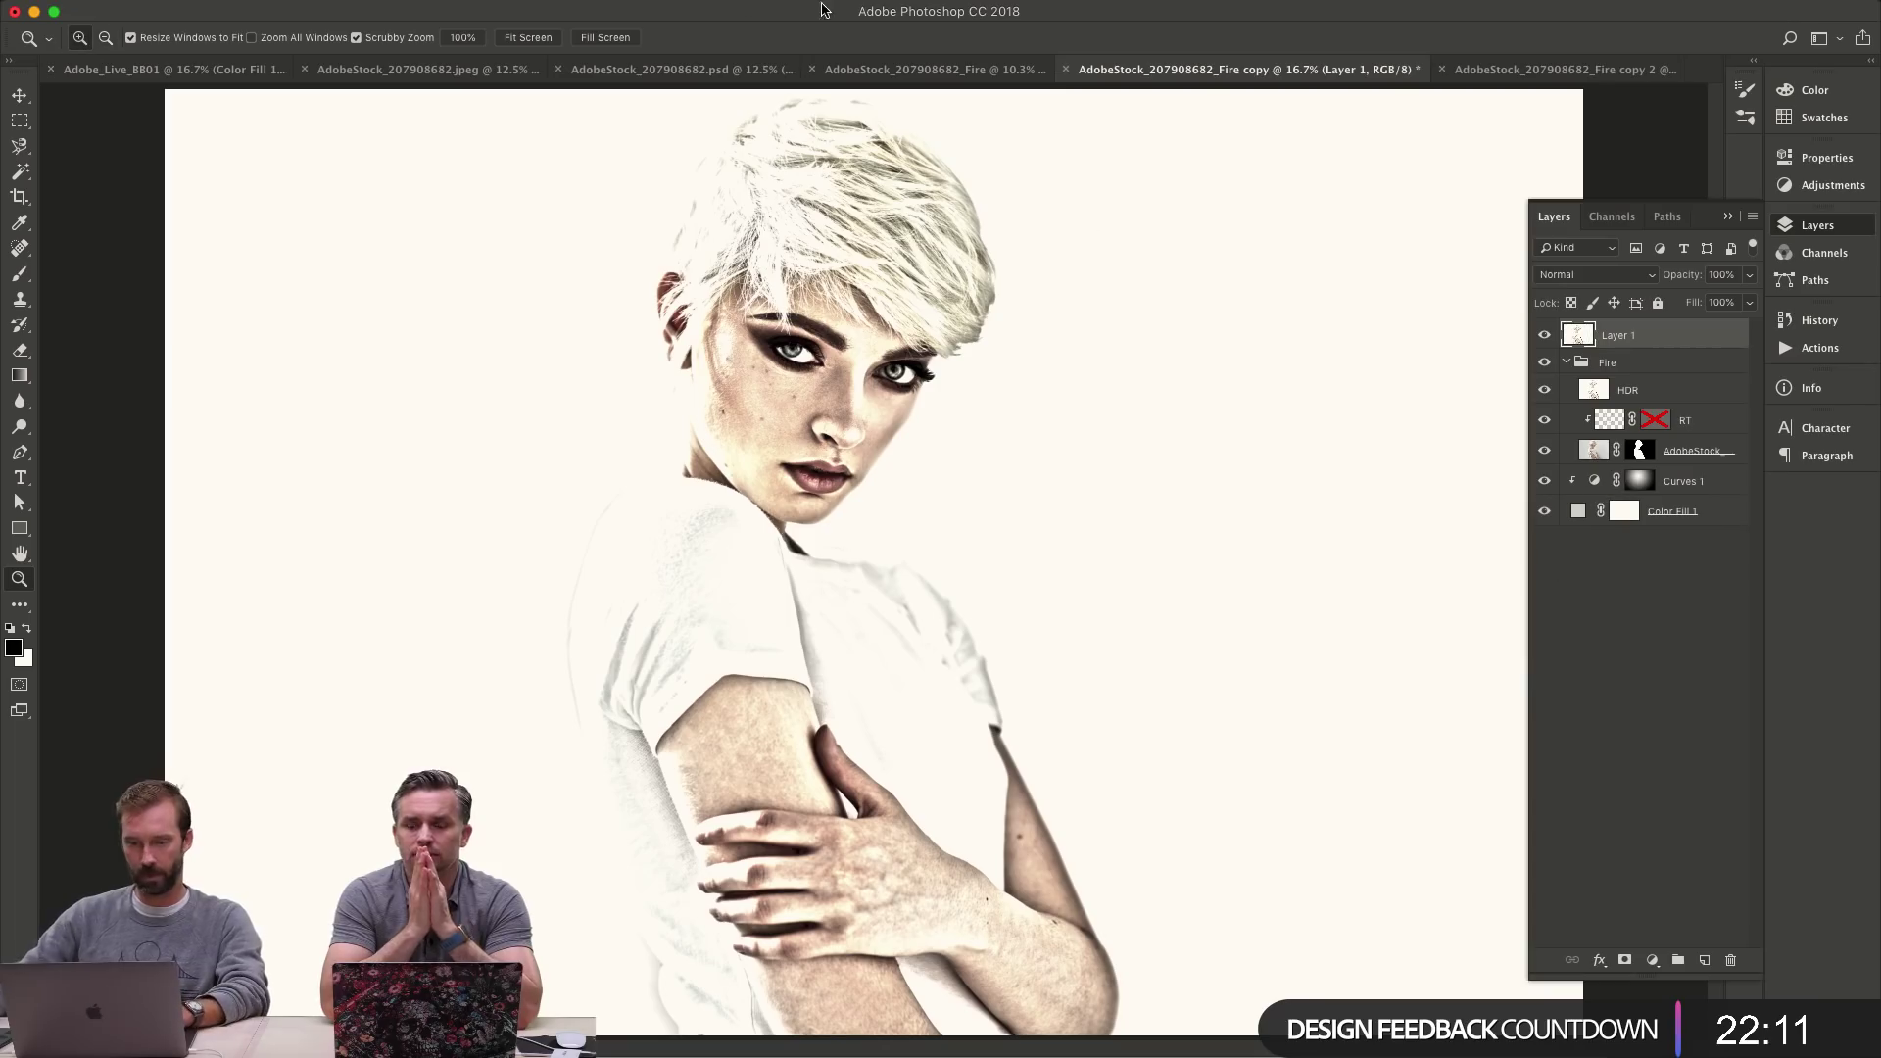
- Browse the Filter Gallery's categories for the merged layer and preview the Sketch filter Halftone Pattern
left_click(482, 11)
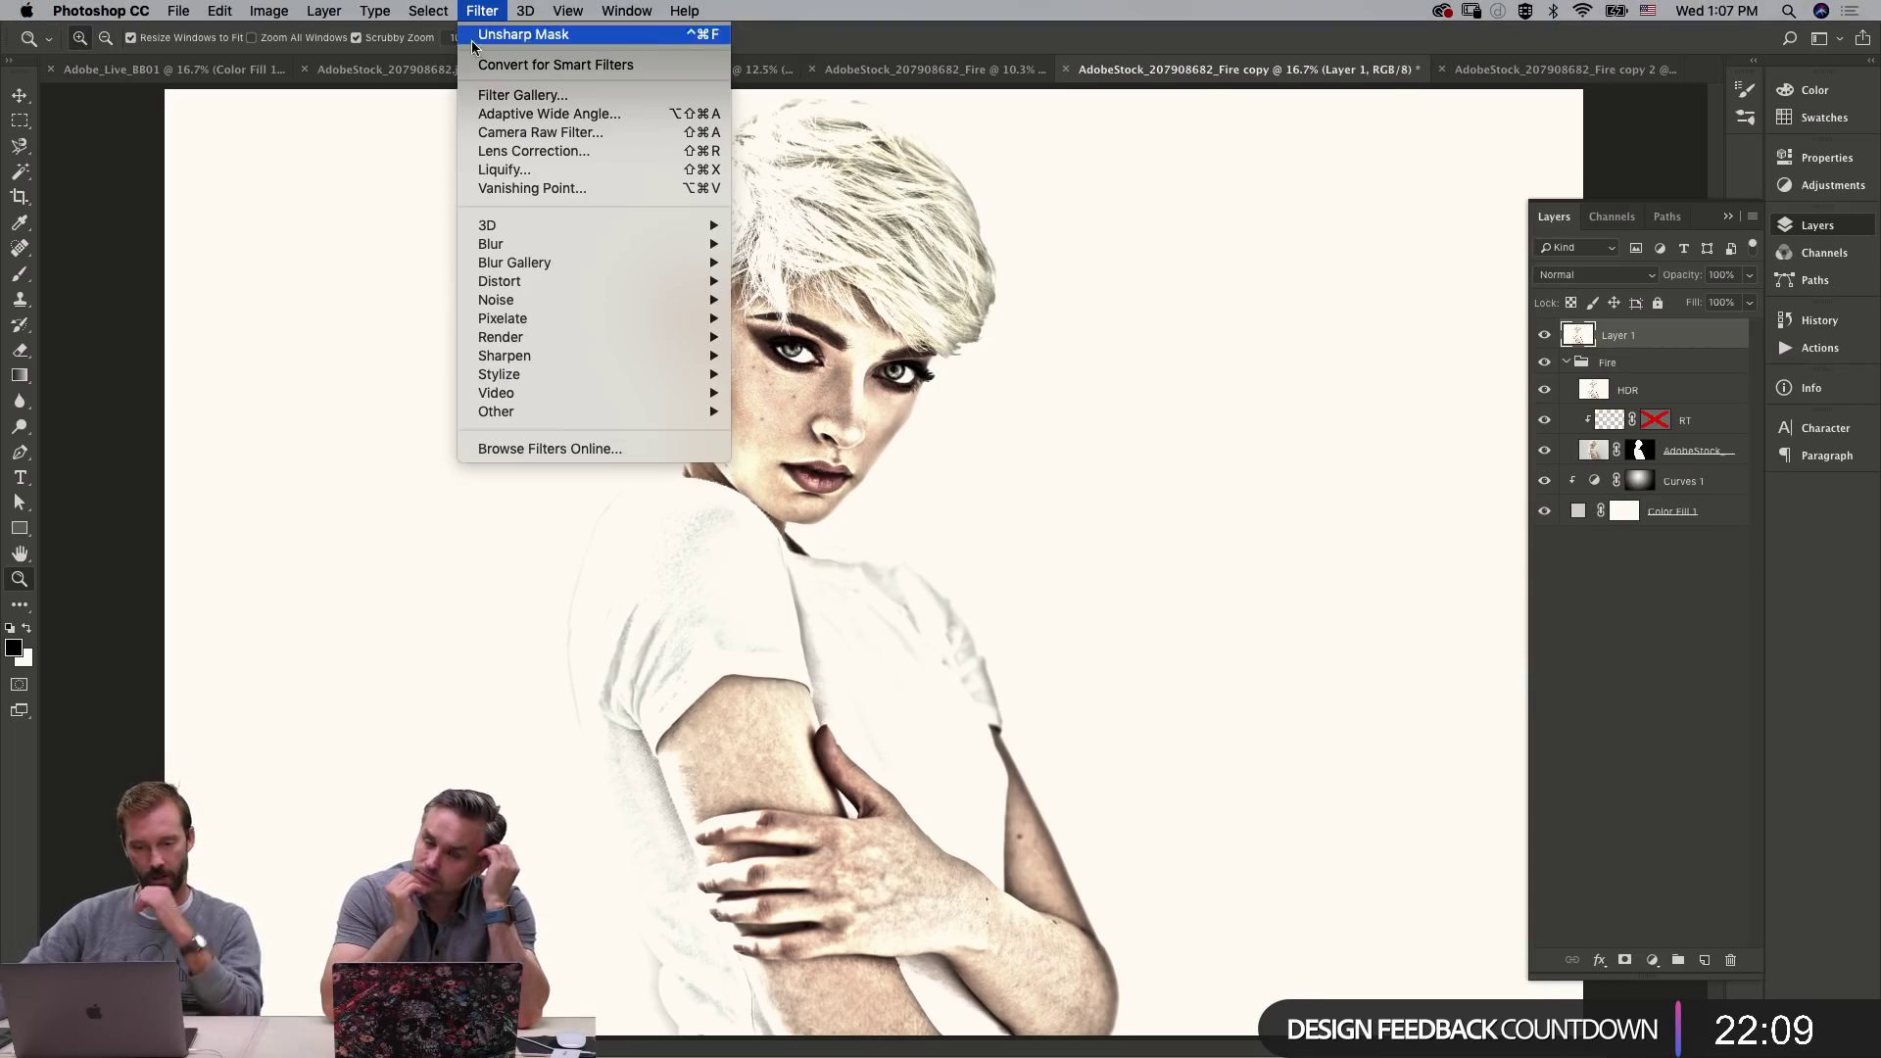
mouse_move(583, 269)
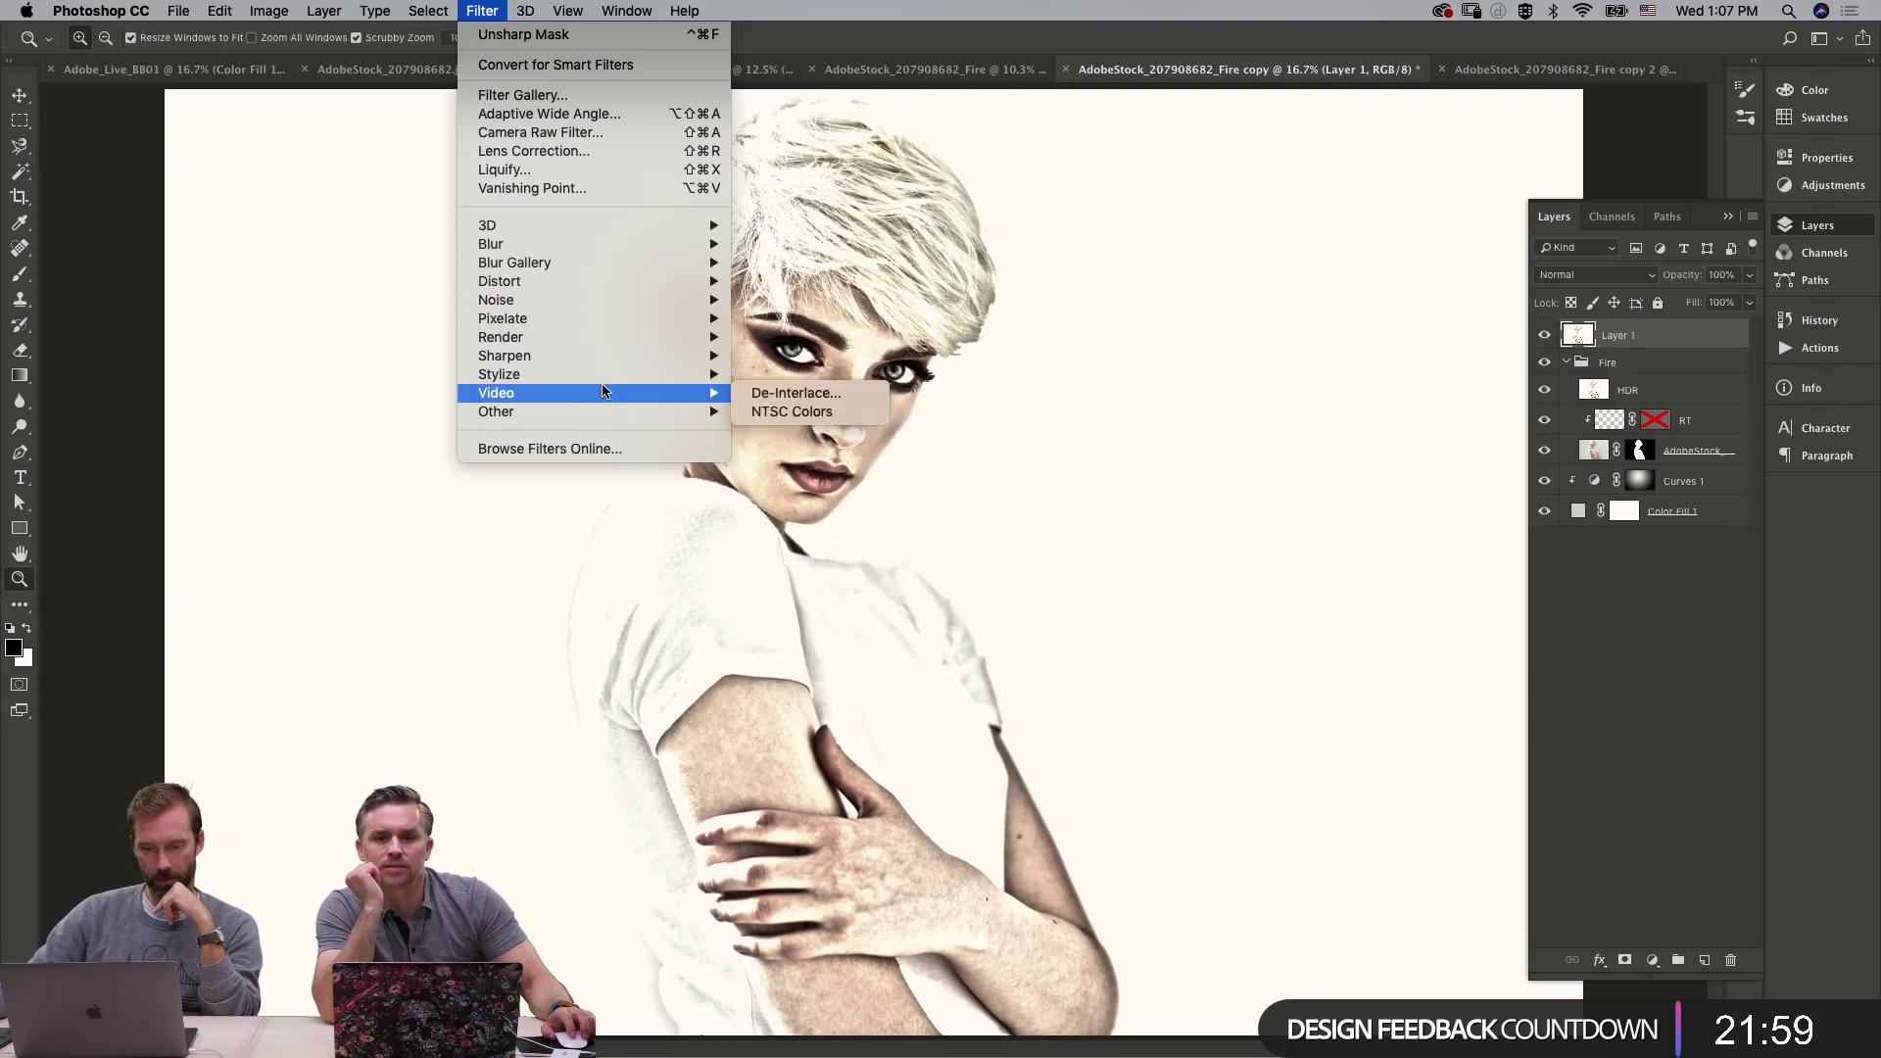
mouse_move(610, 374)
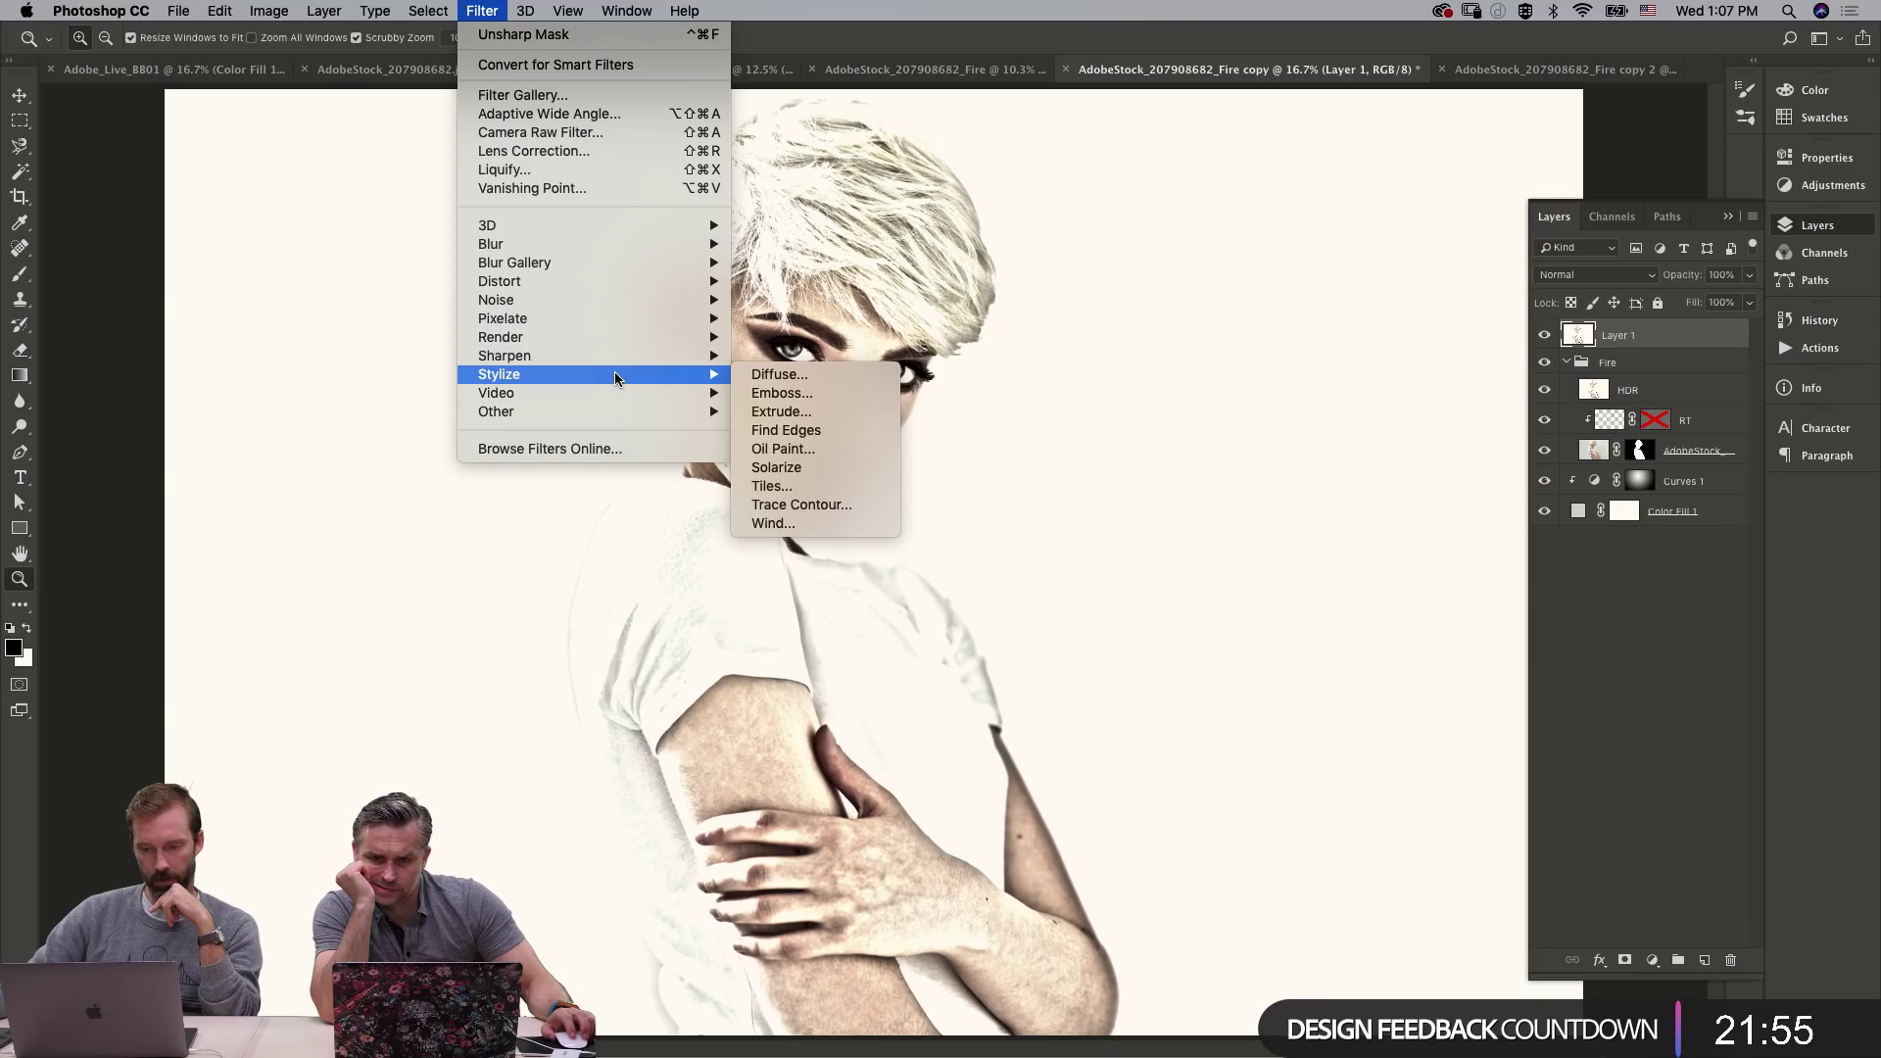
left_click(633, 101)
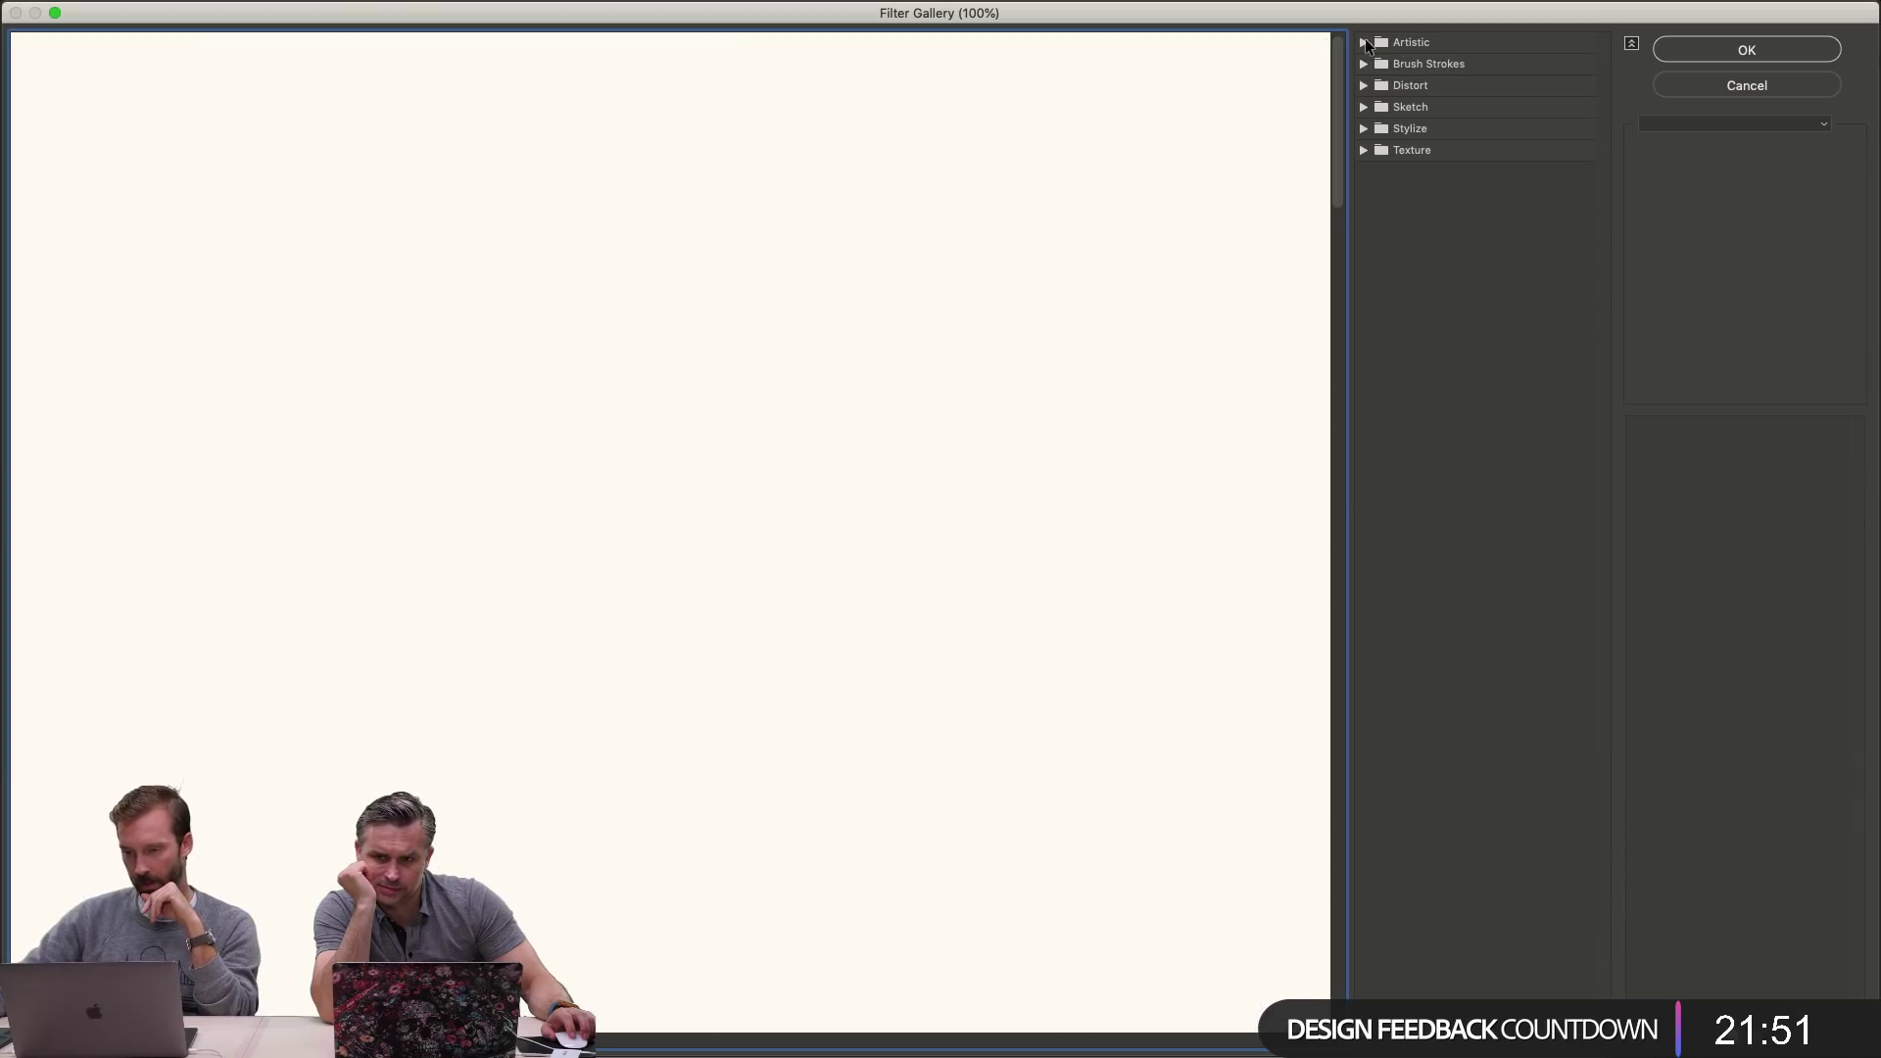
left_click(1365, 43)
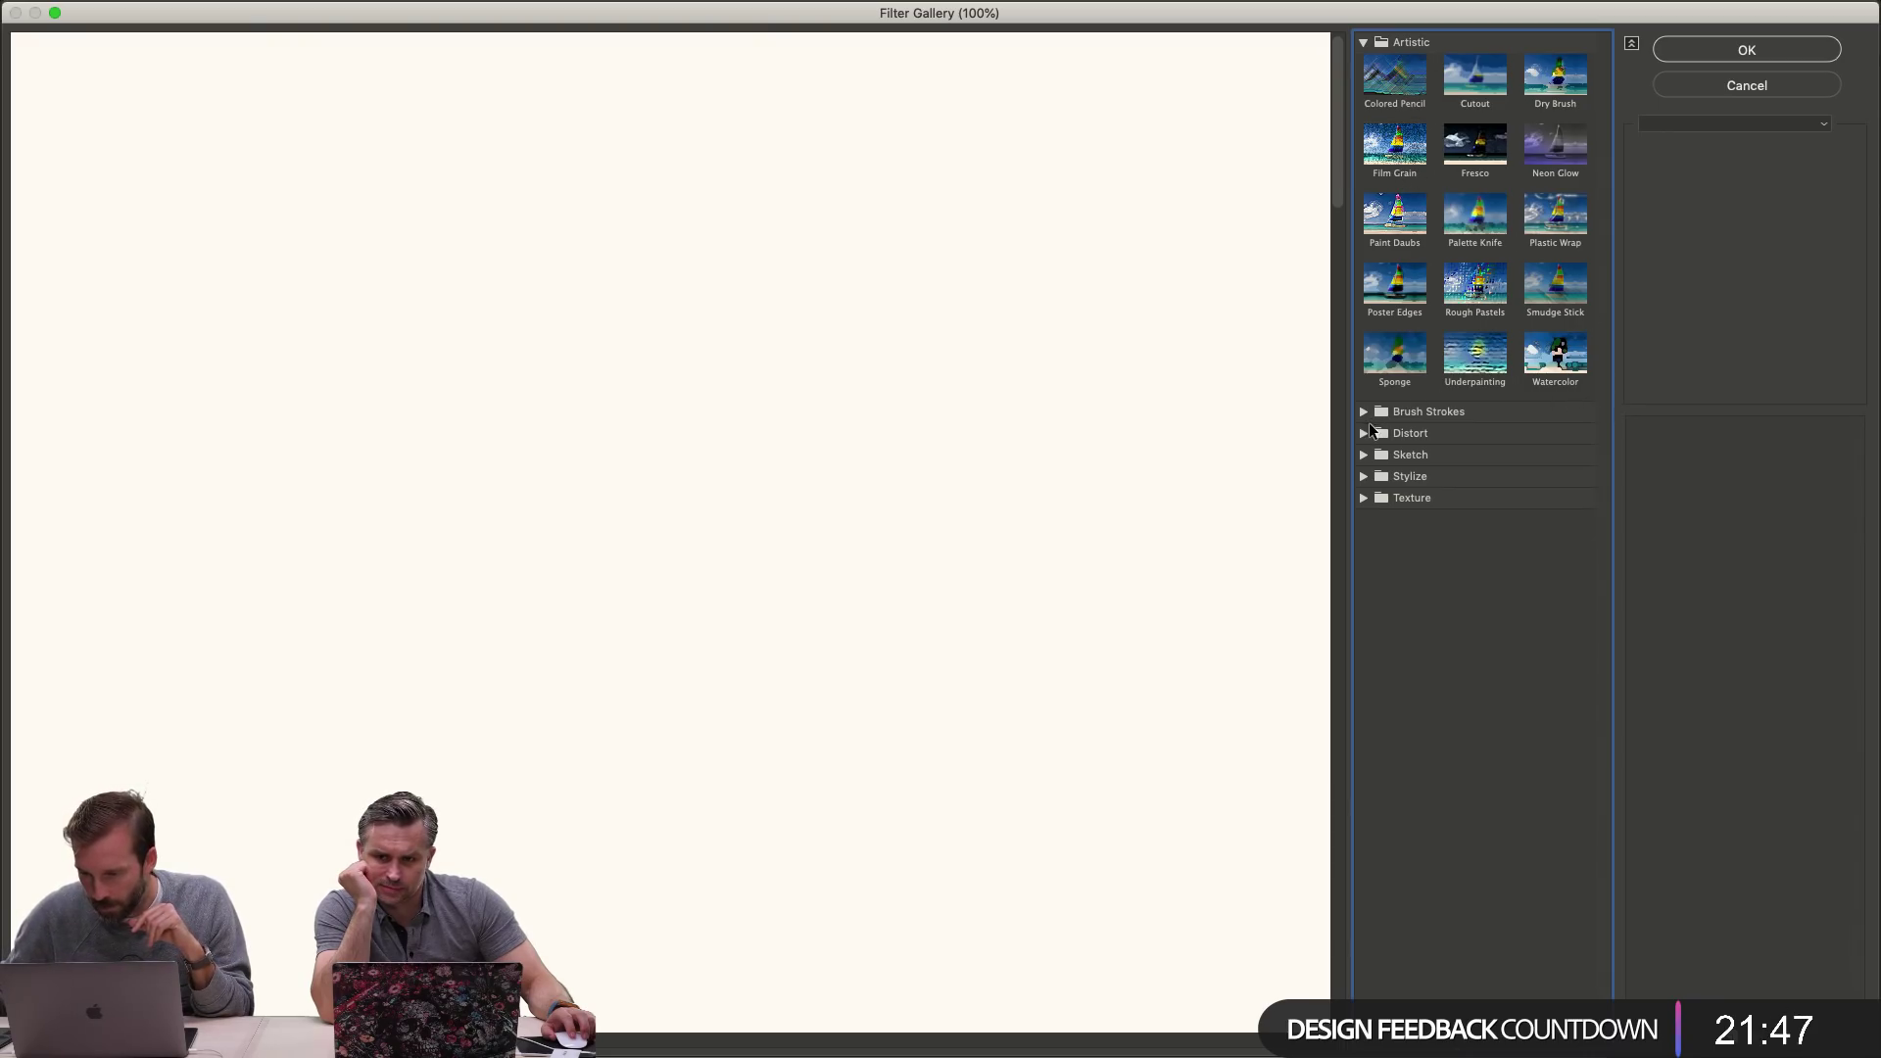
left_click(1364, 411)
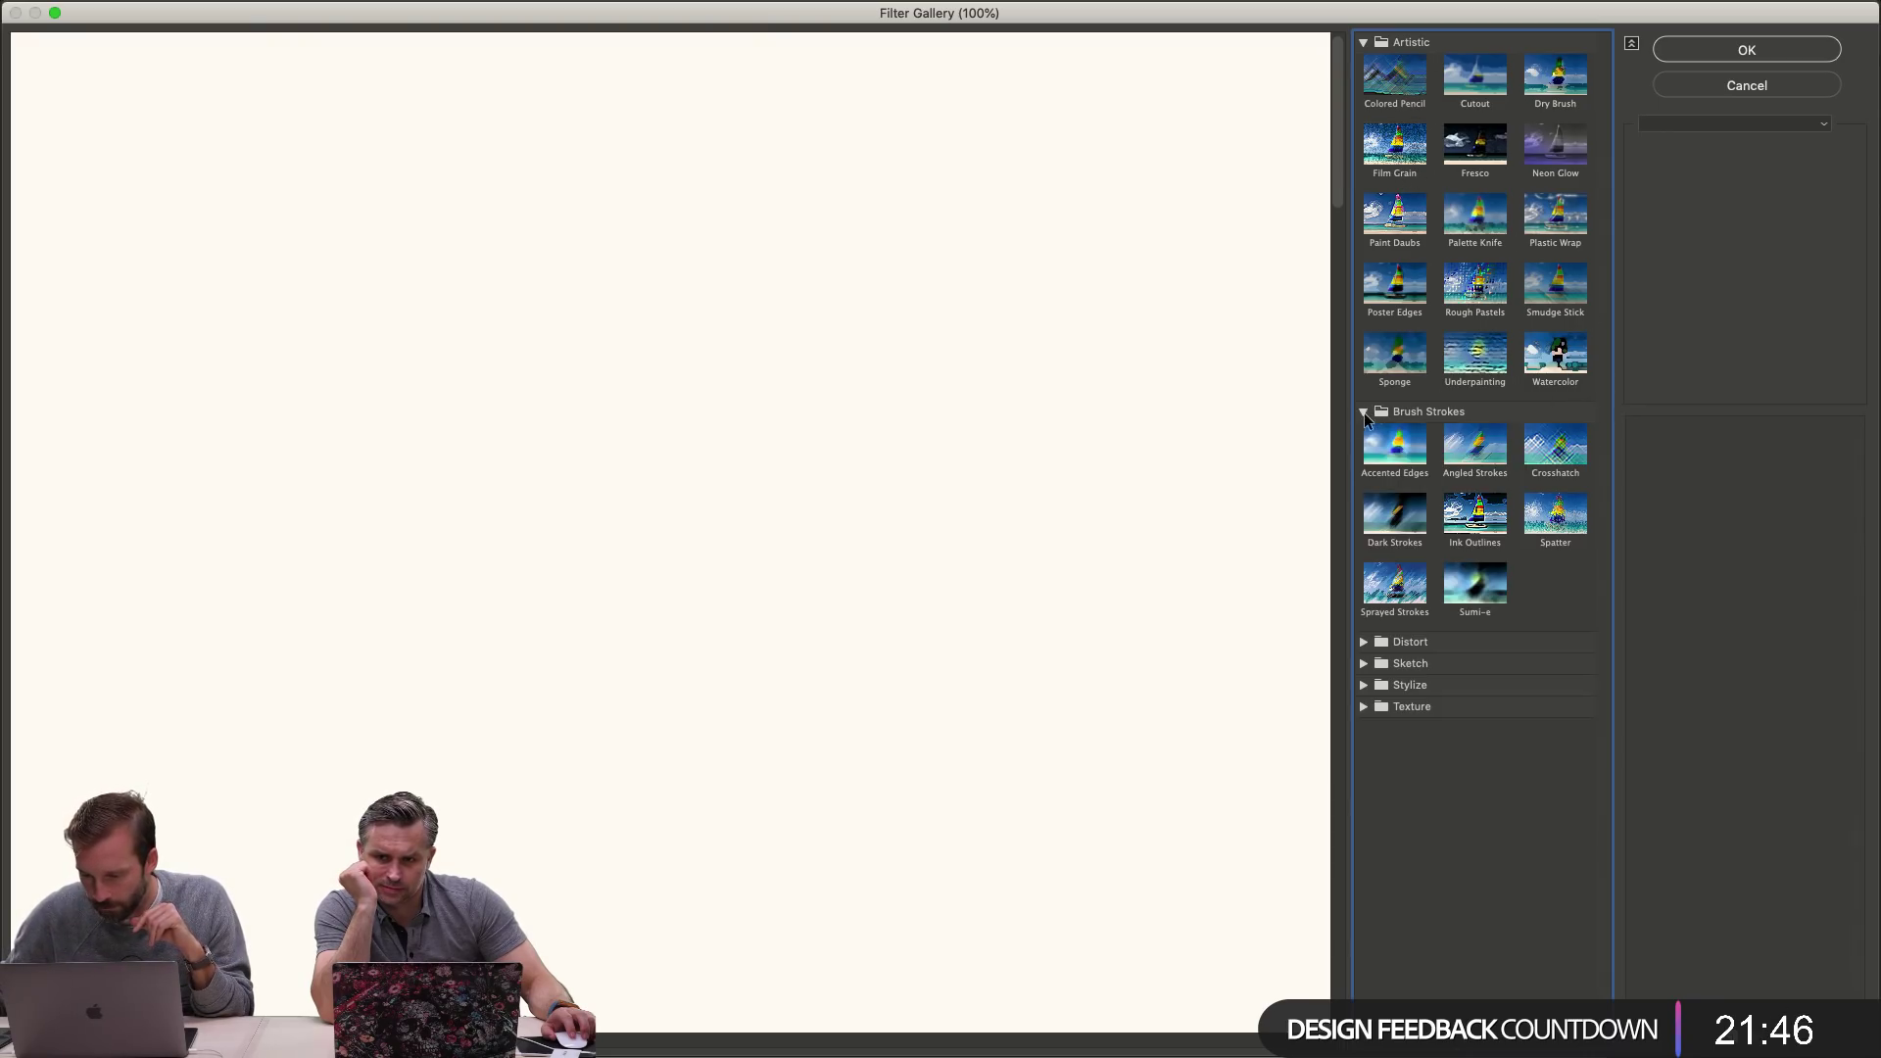
left_click(1363, 643)
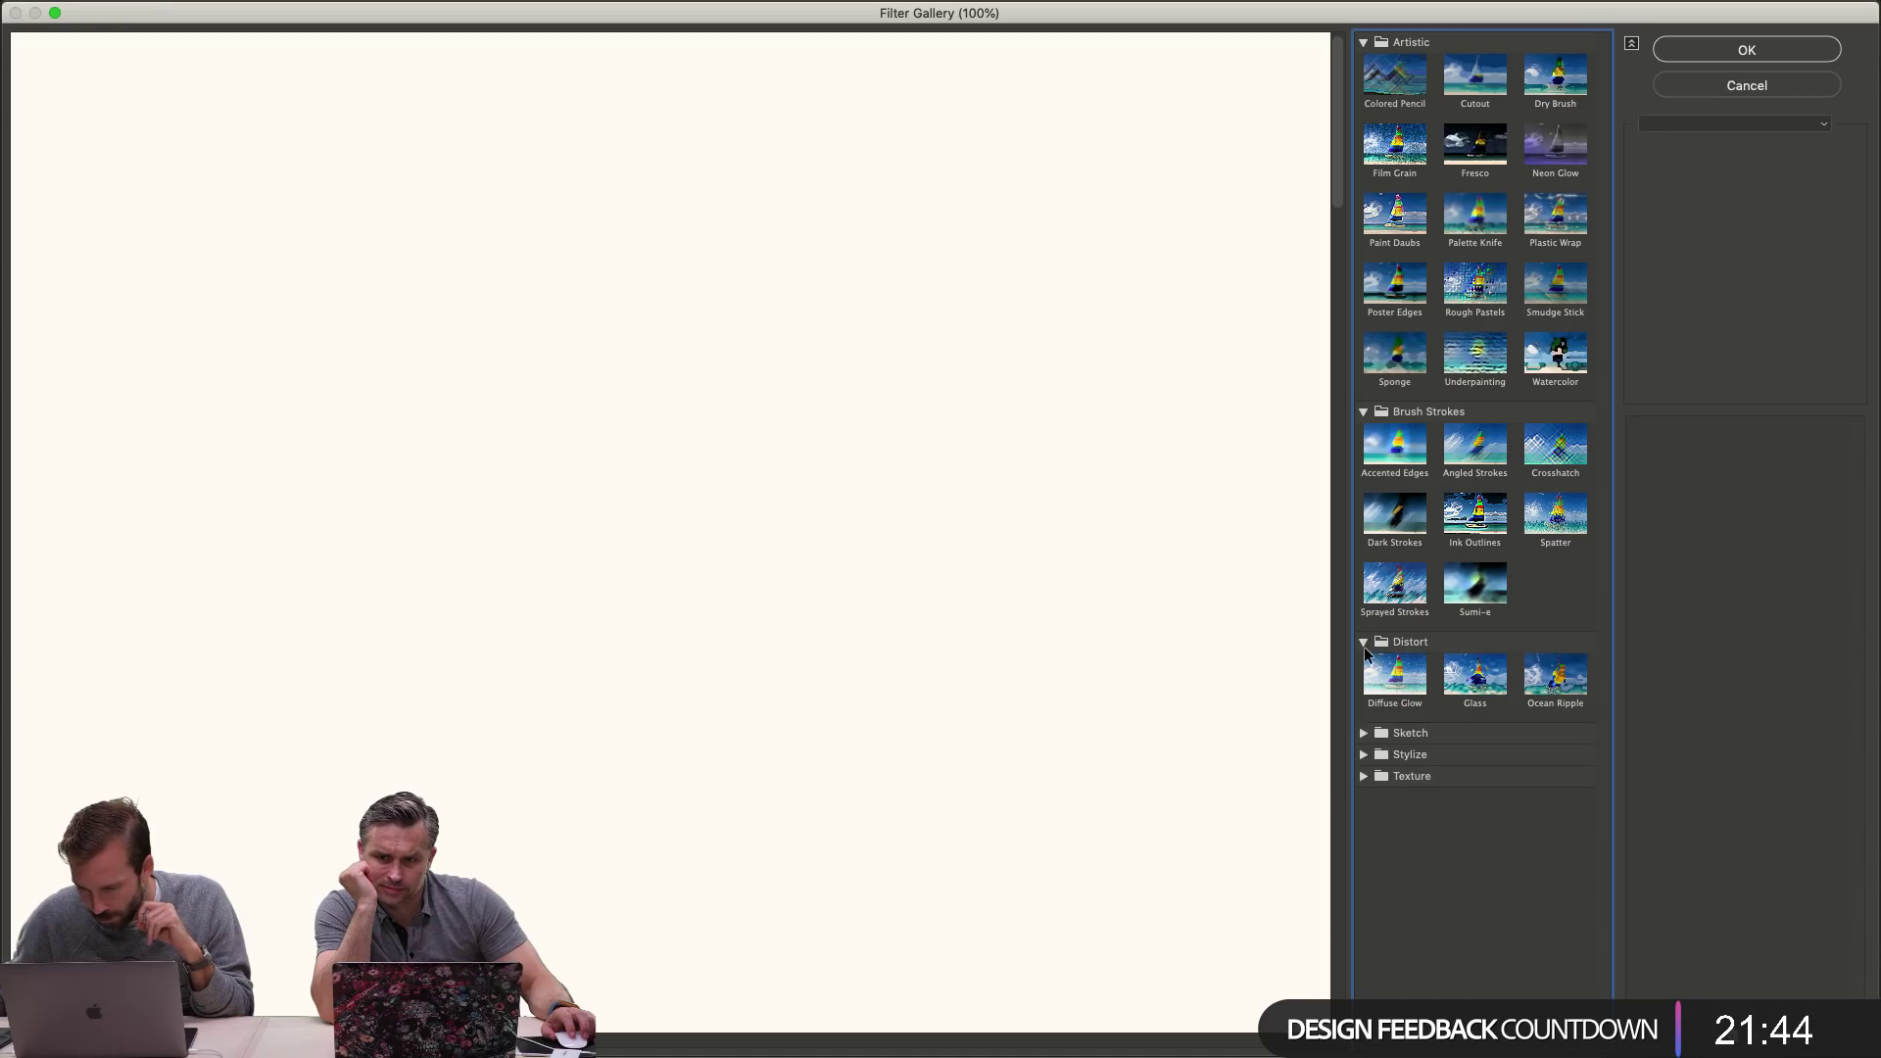
left_click(1364, 733)
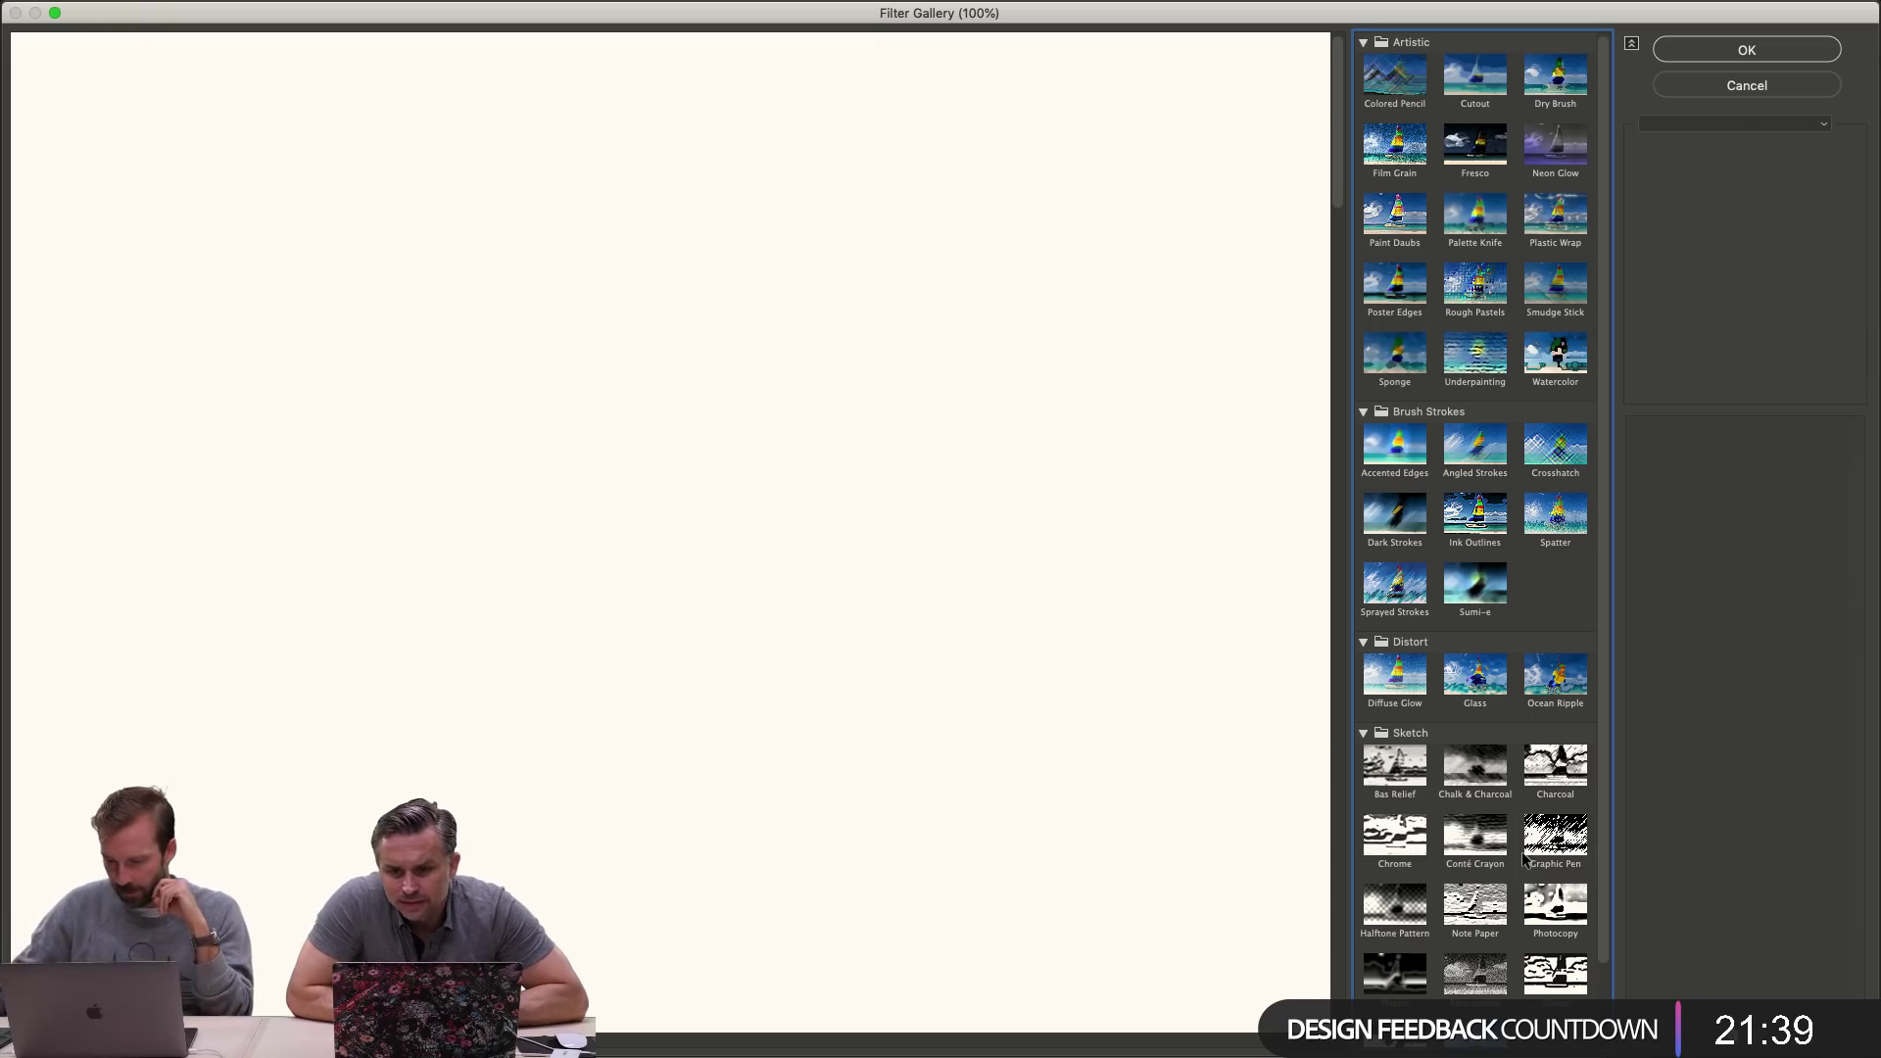
left_click(1401, 903)
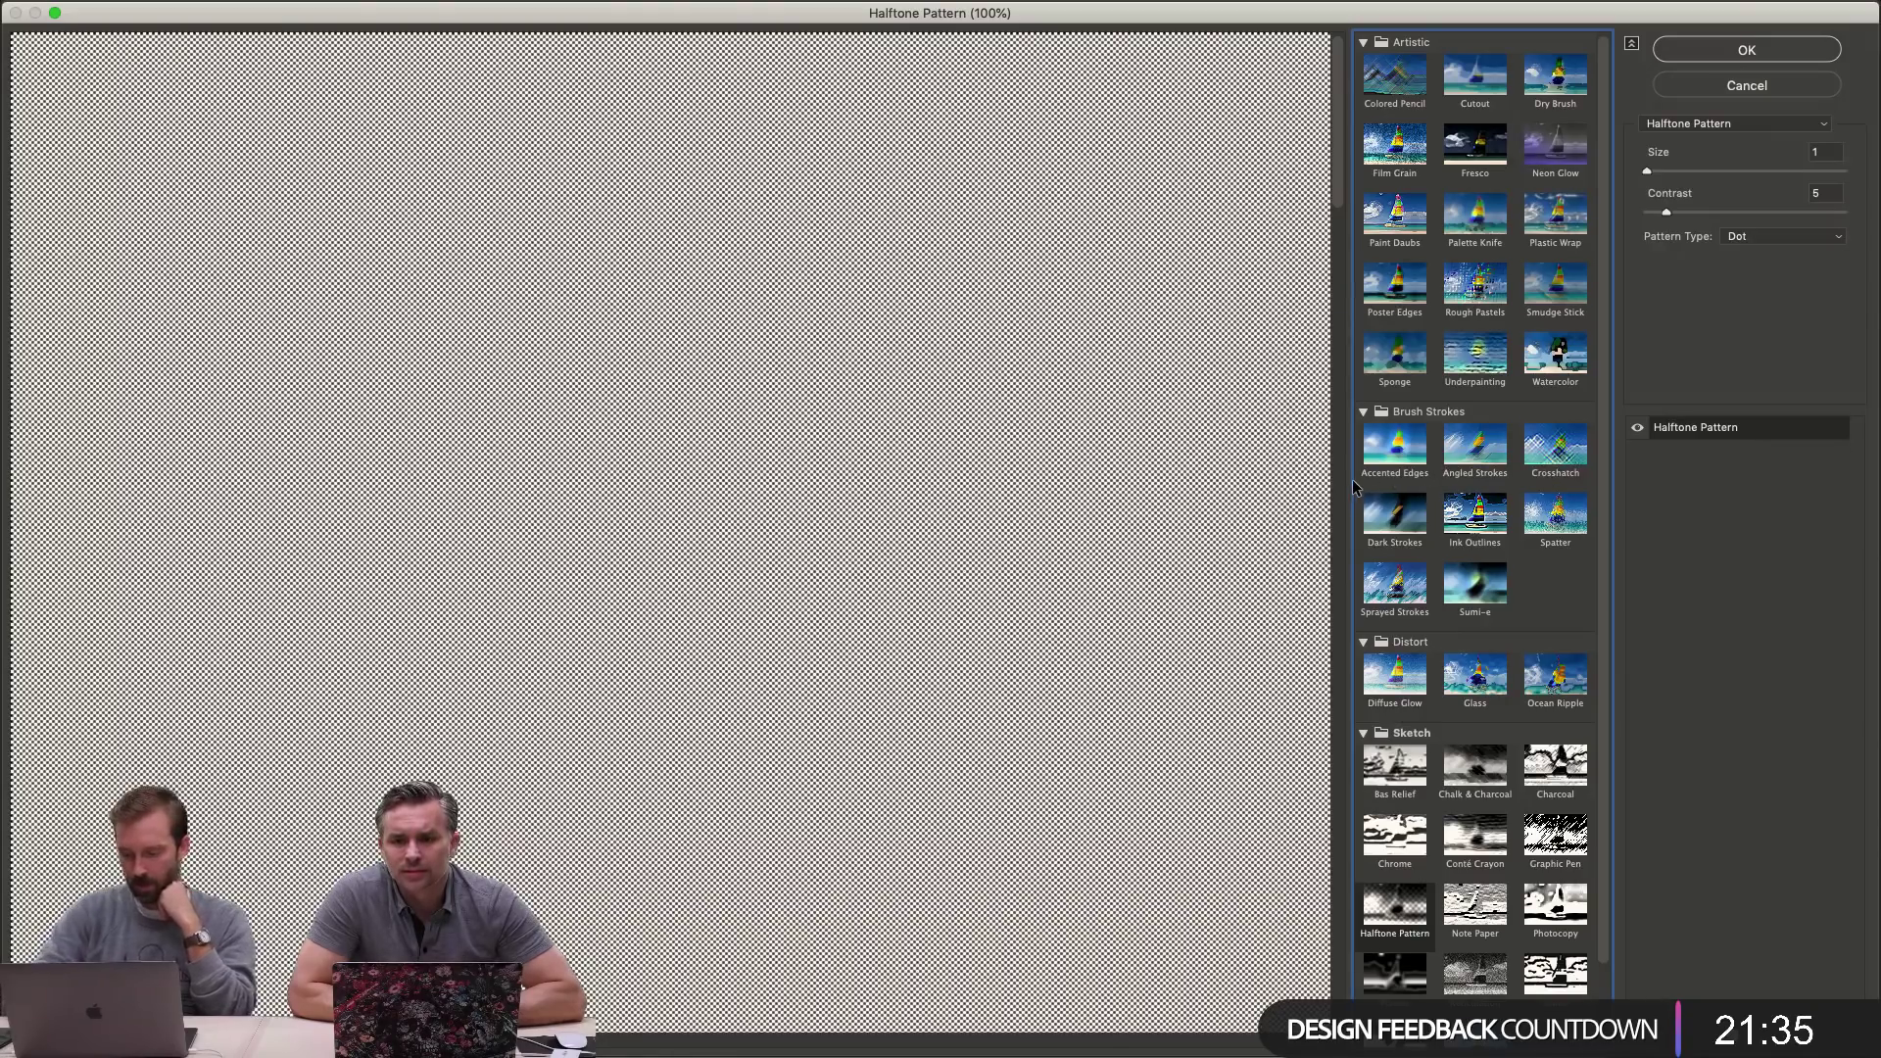
- Try the Halftone Pattern at size 6 and contrast 50 with the Dot pattern, previewing it around the woman's mouth
key("super+minus")
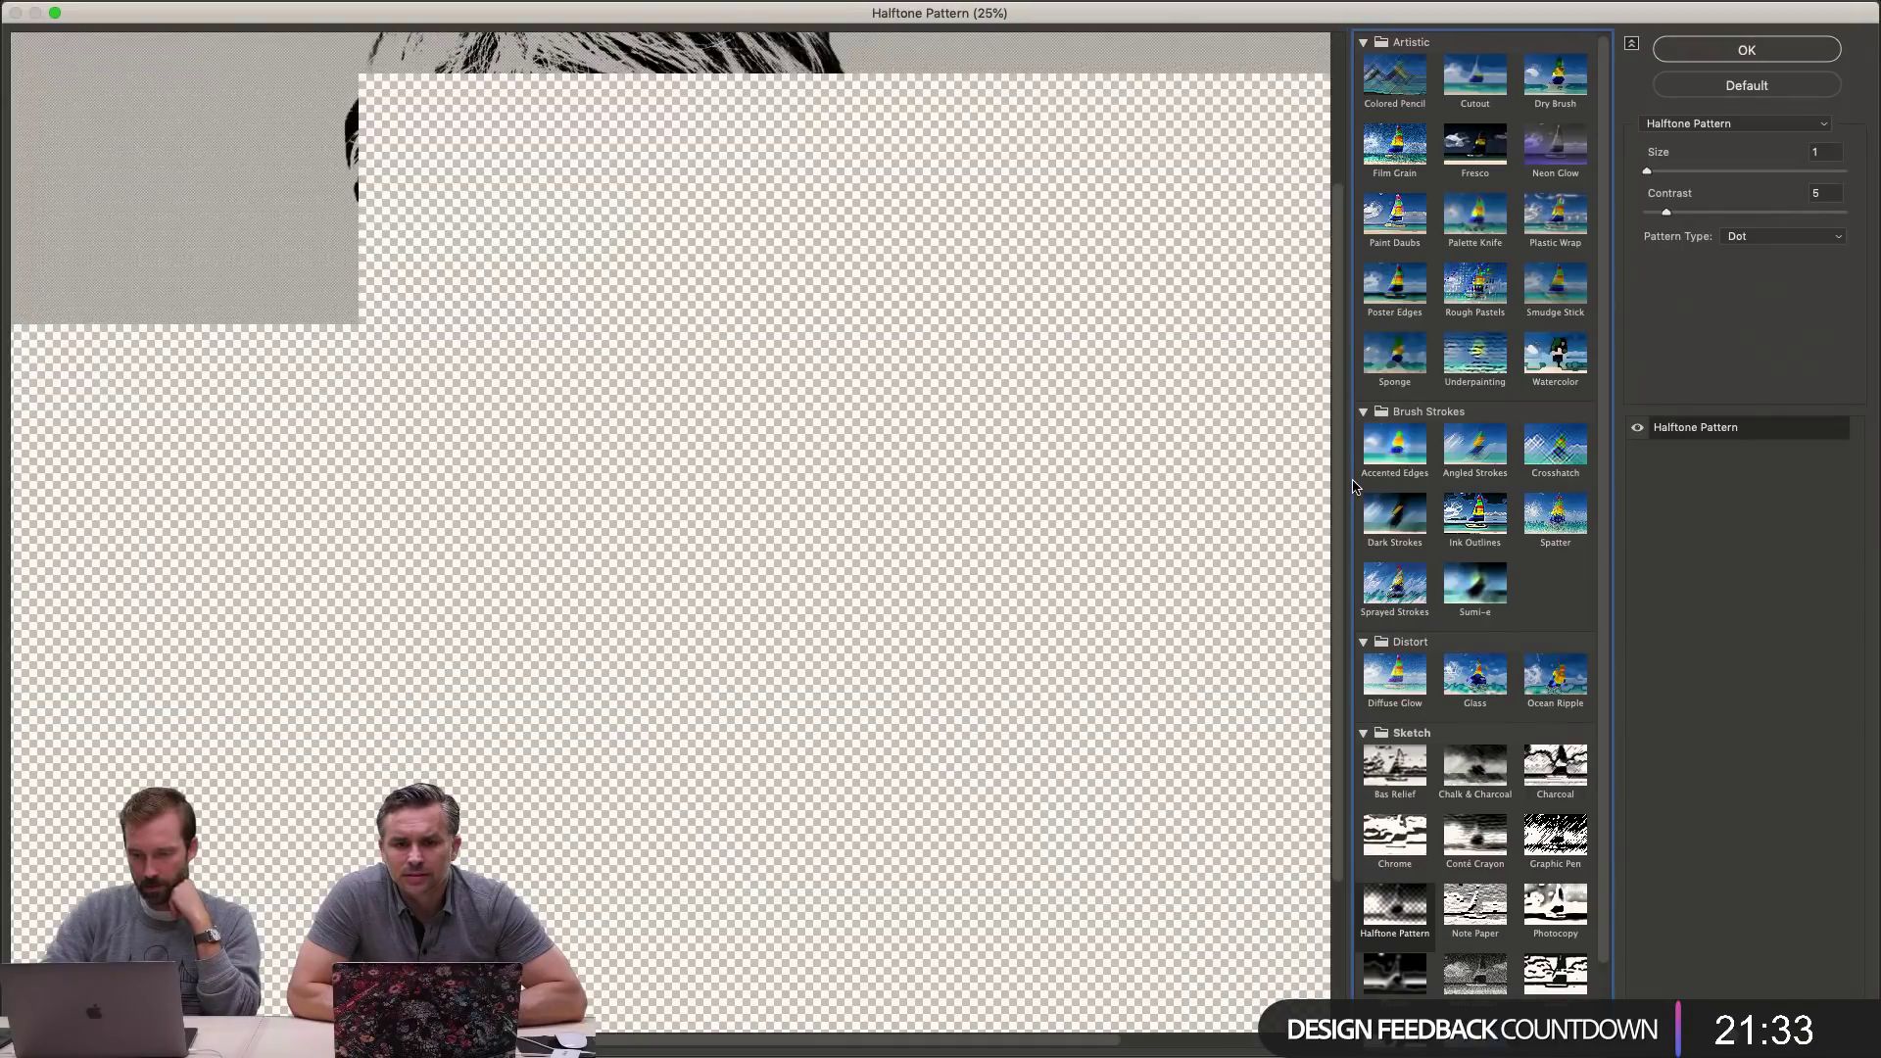
key("super+plus")
key("super+plus")
key("super+plus")
key("super+plus")
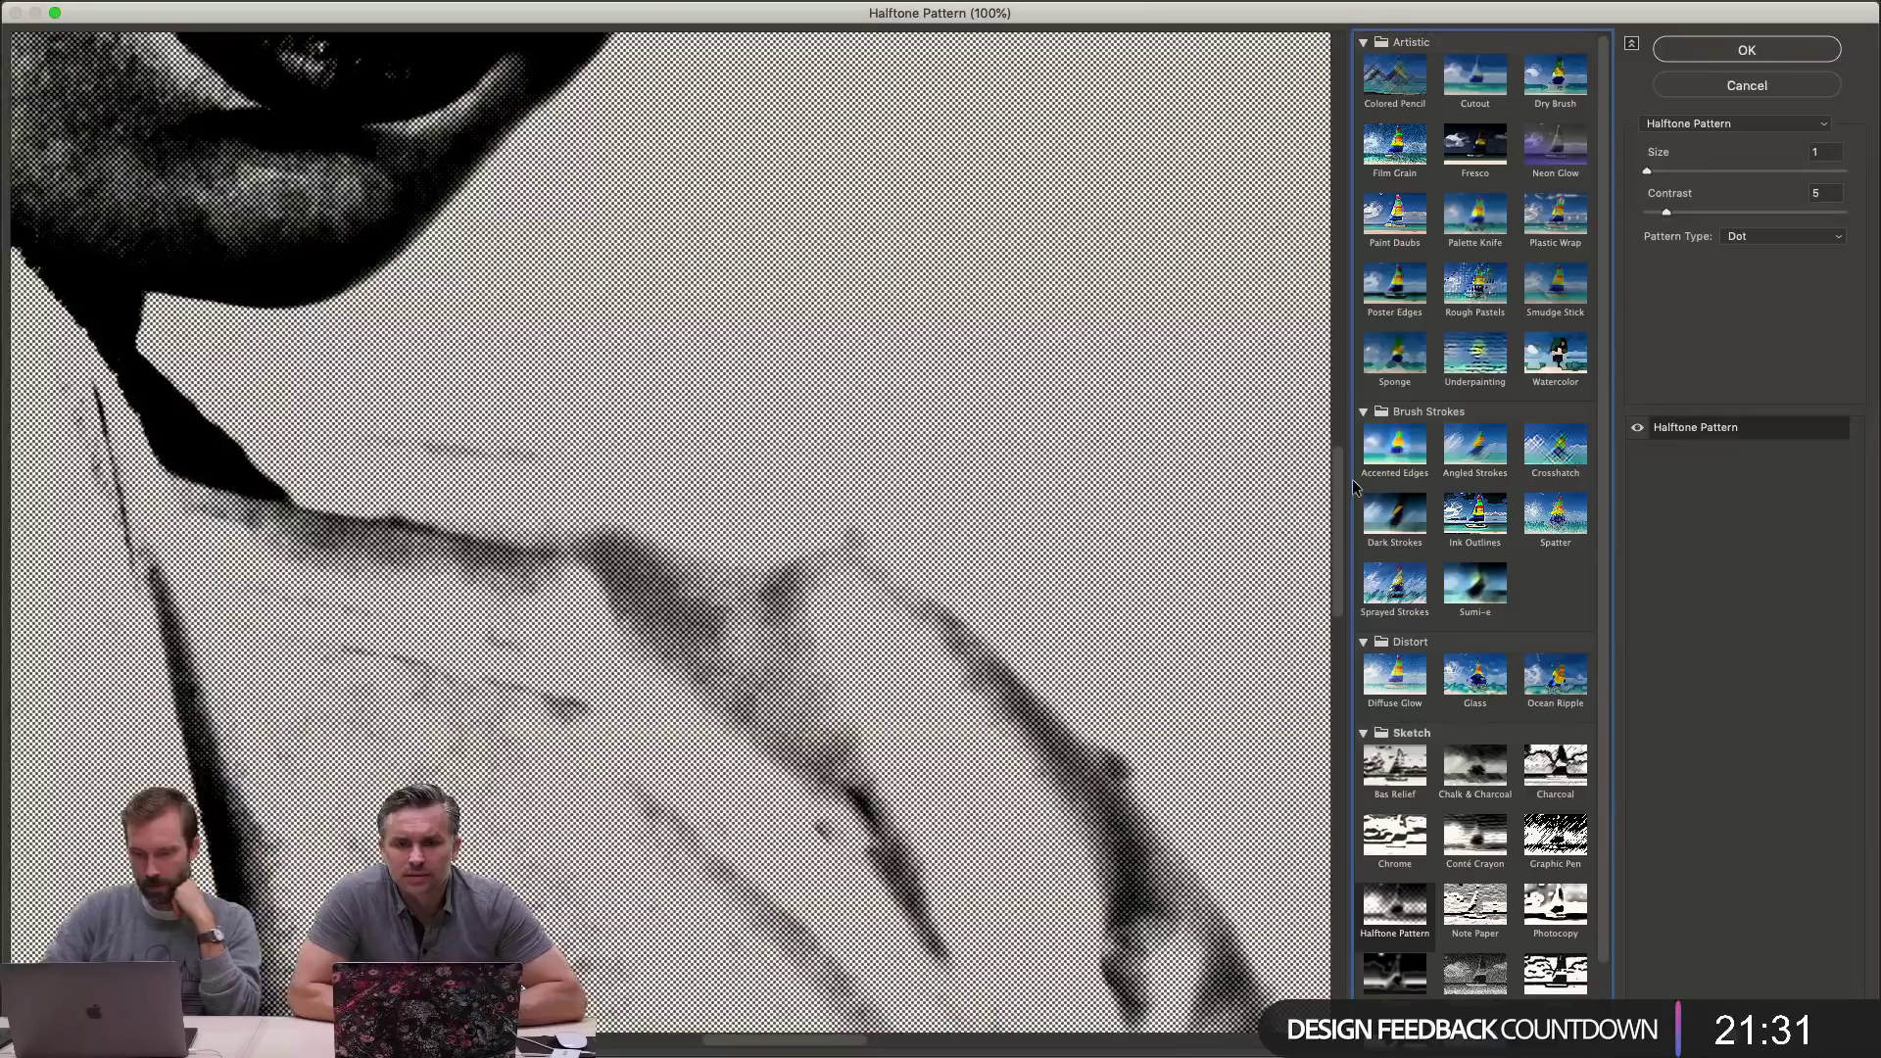
mouse_move(469, 315)
left_mouse_down()
mouse_move(500, 314)
mouse_move(692, 567)
left_mouse_up()
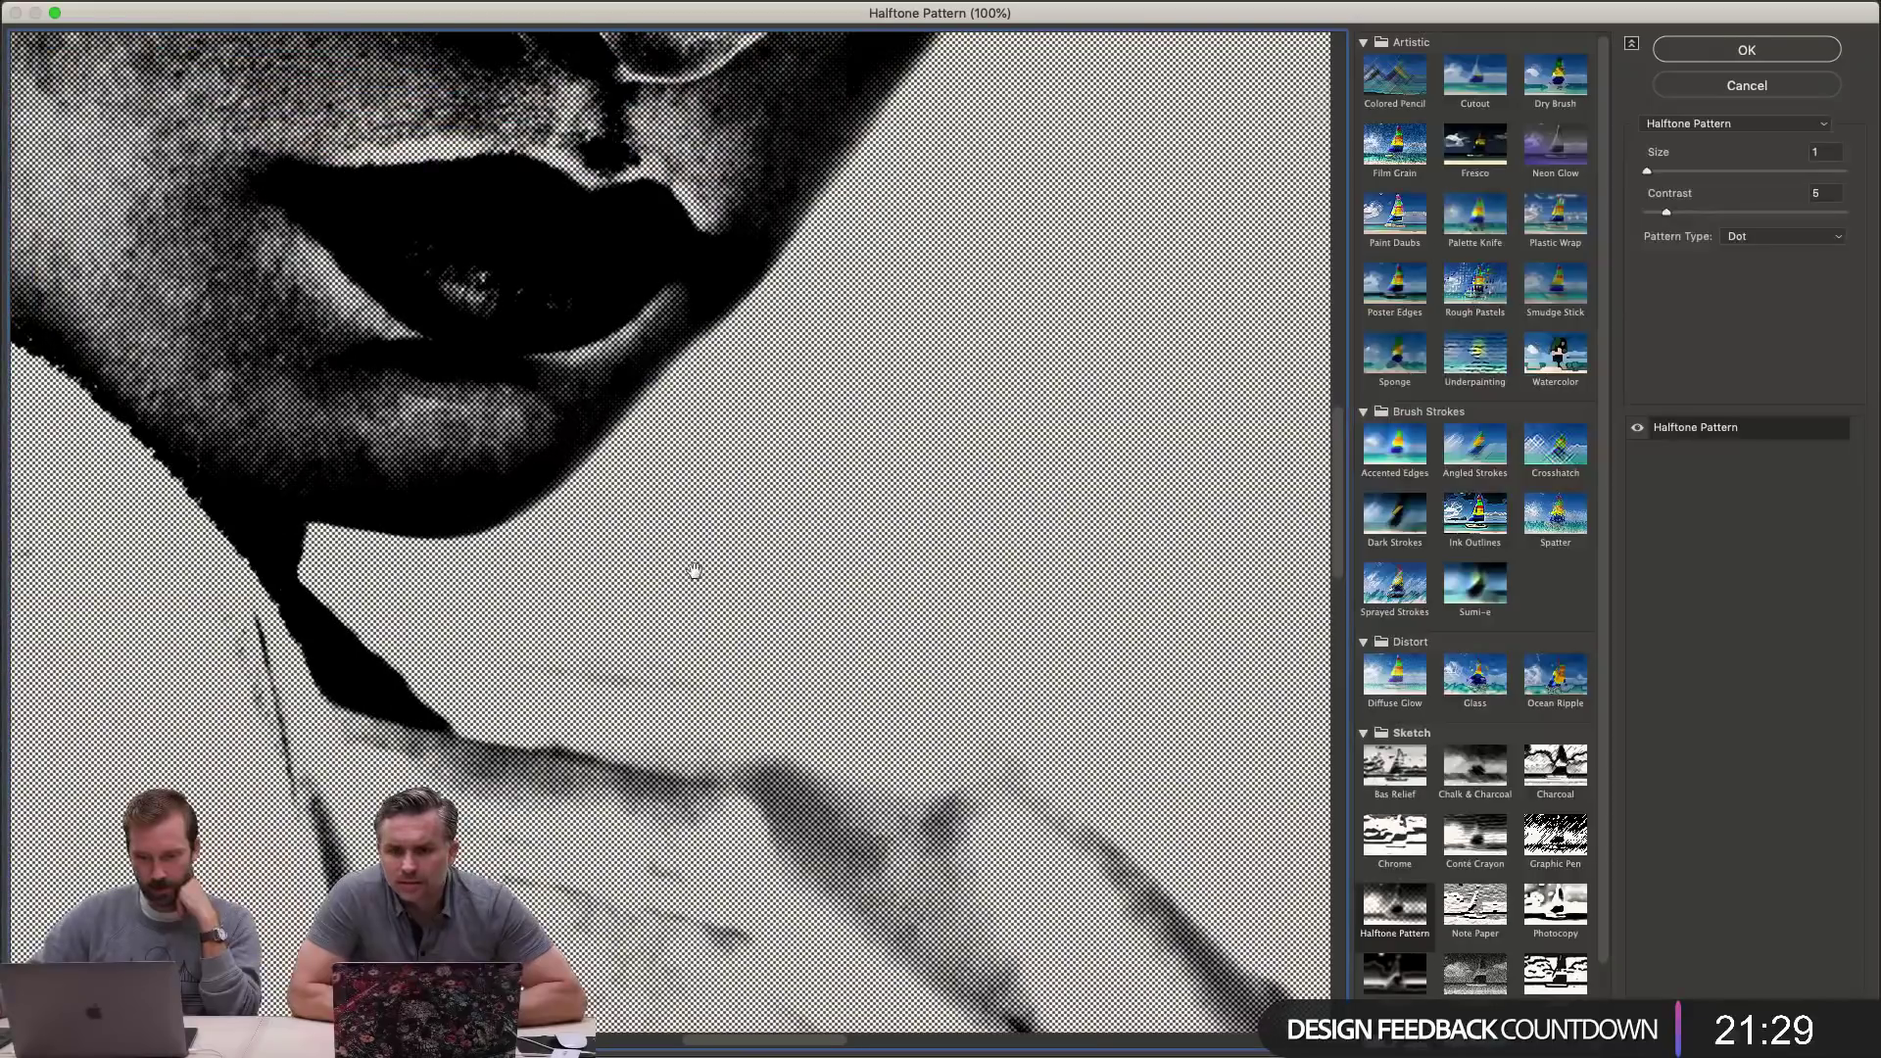
left_click(1691, 171)
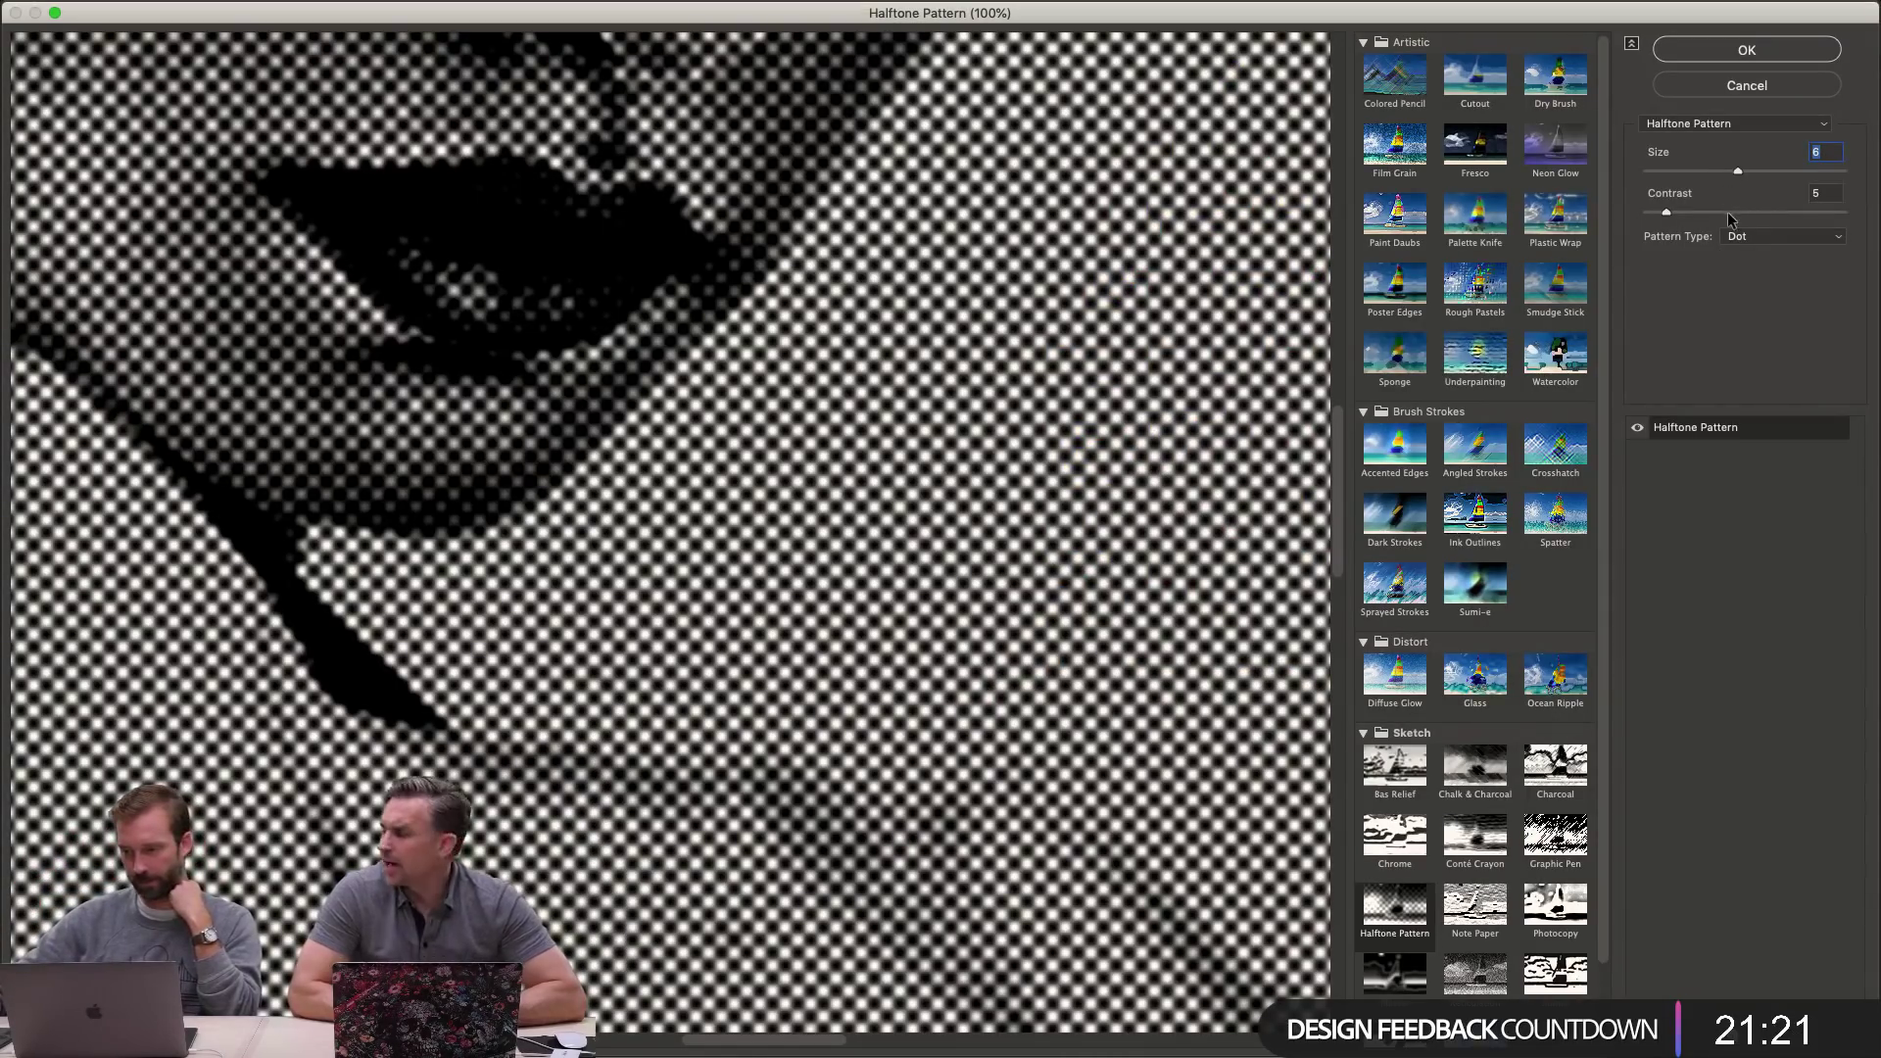
left_click(1743, 213)
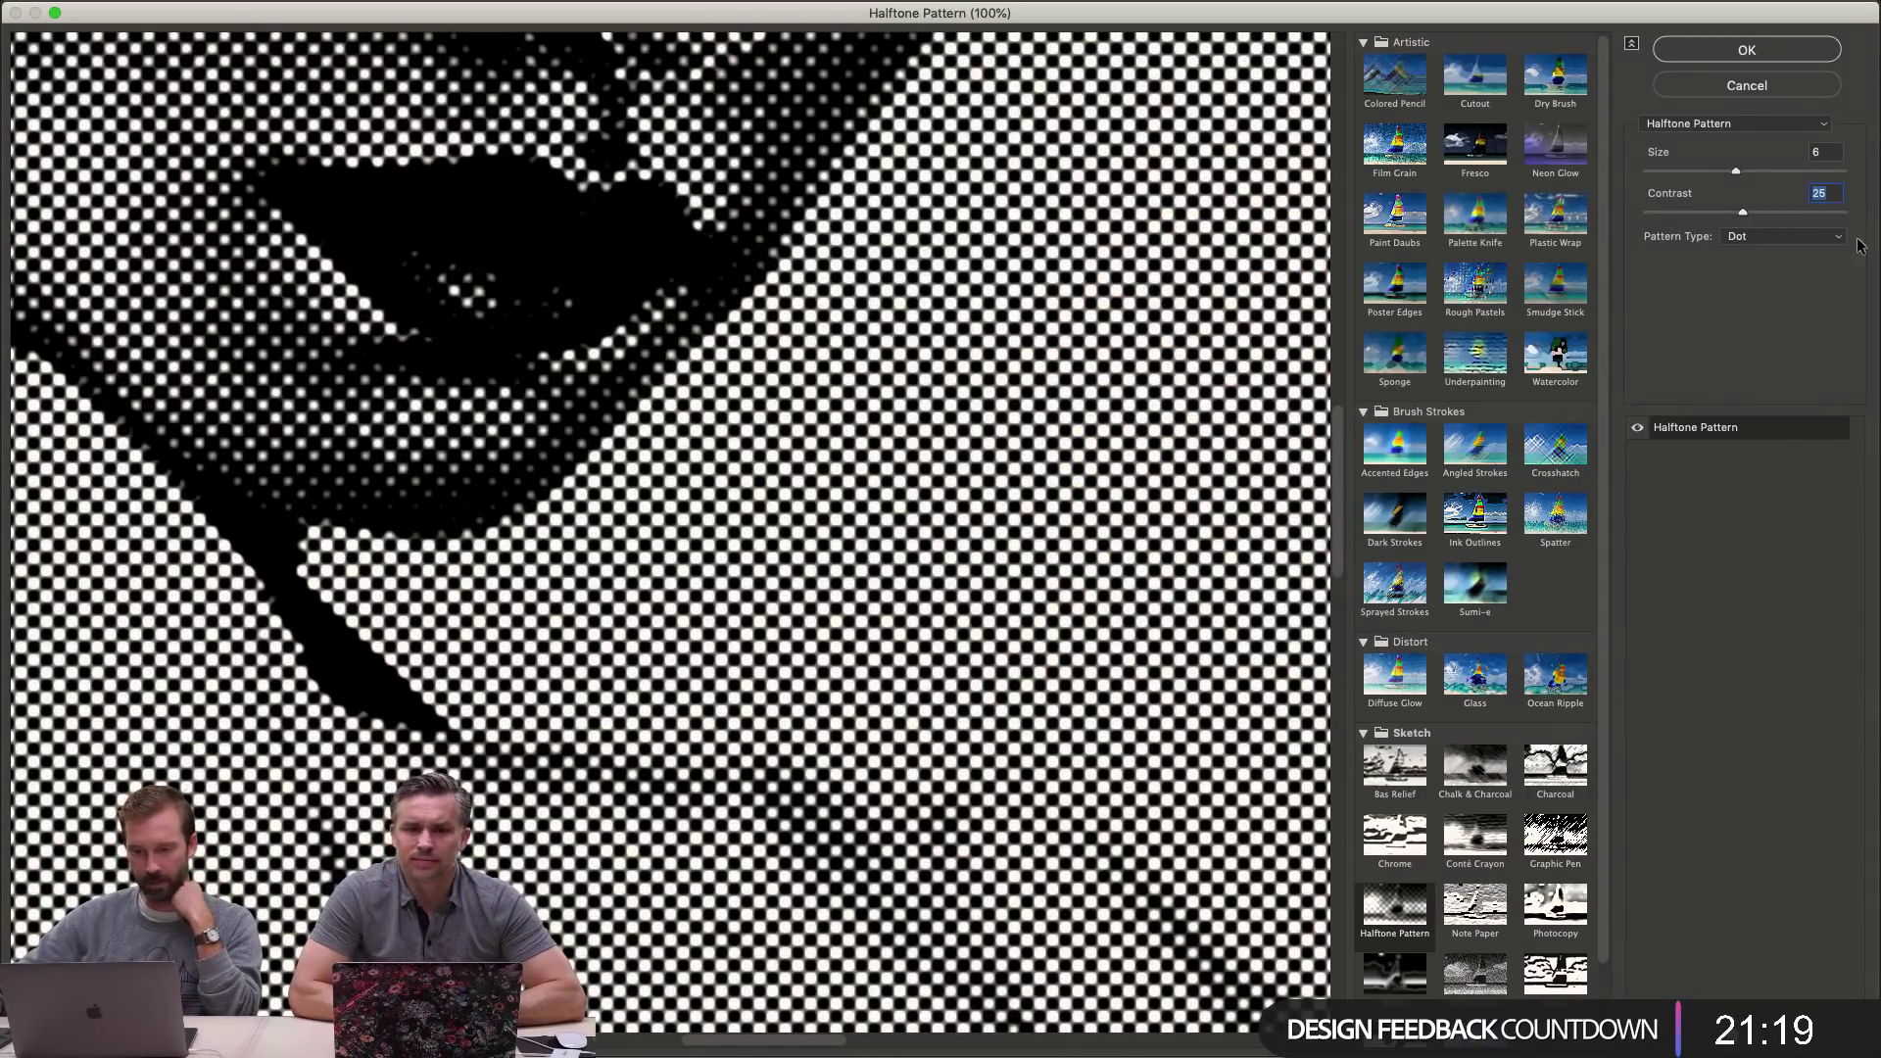
left_click_drag(1748, 211, 1802, 208)
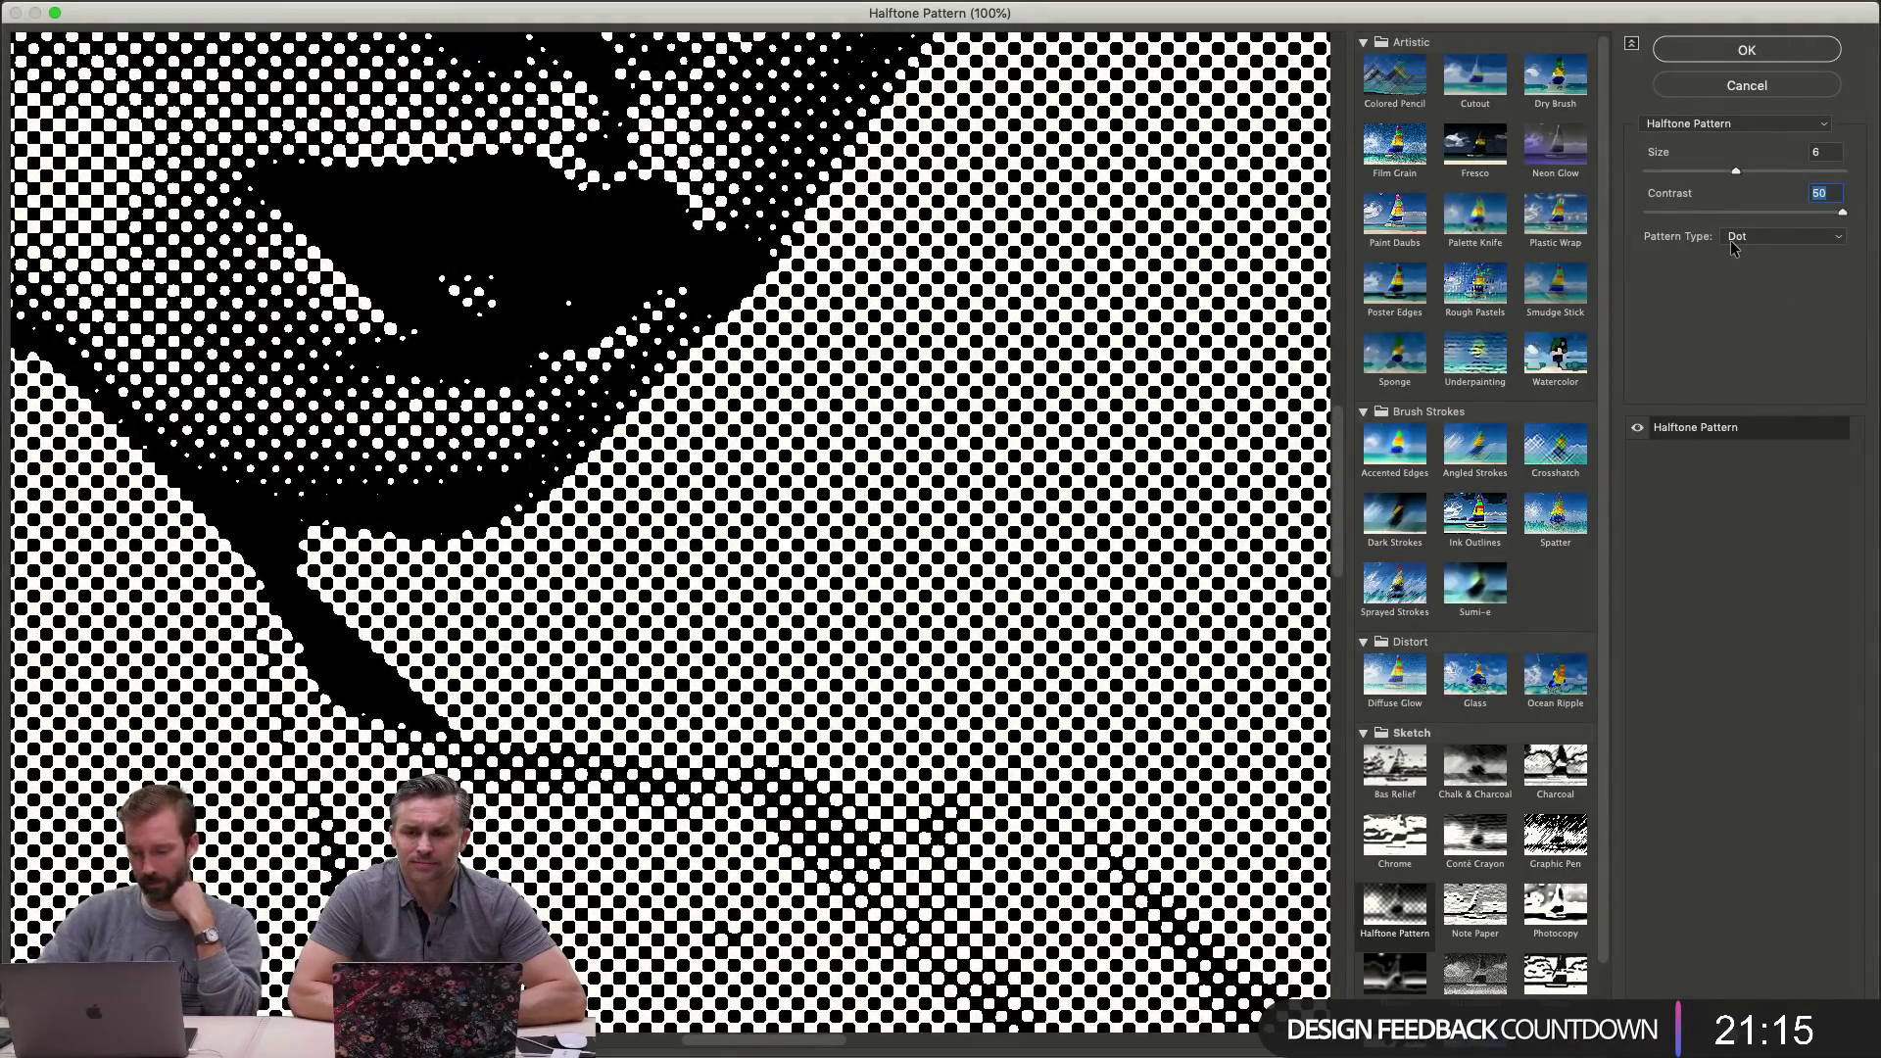
- Check the halftone dots at 25% and 100% preview and cancel the filter without applying it
key("super+minus")
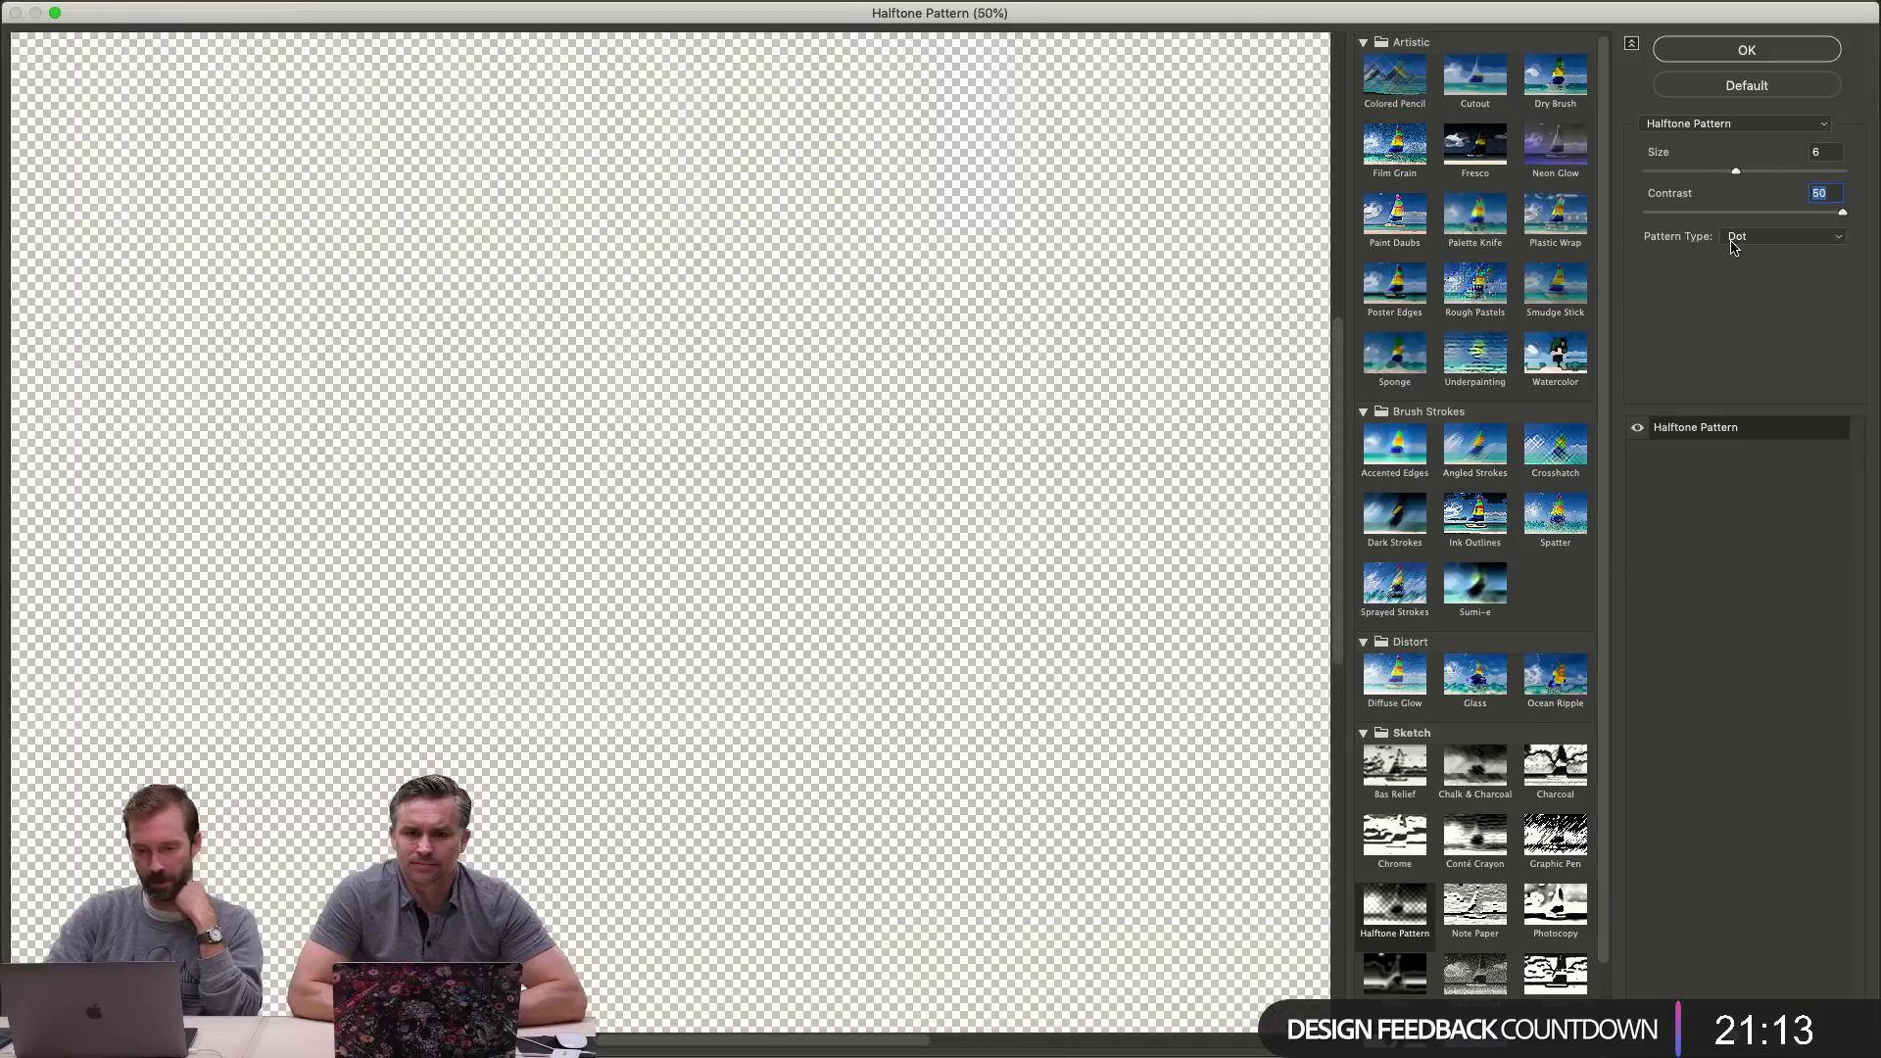
key("super+minus")
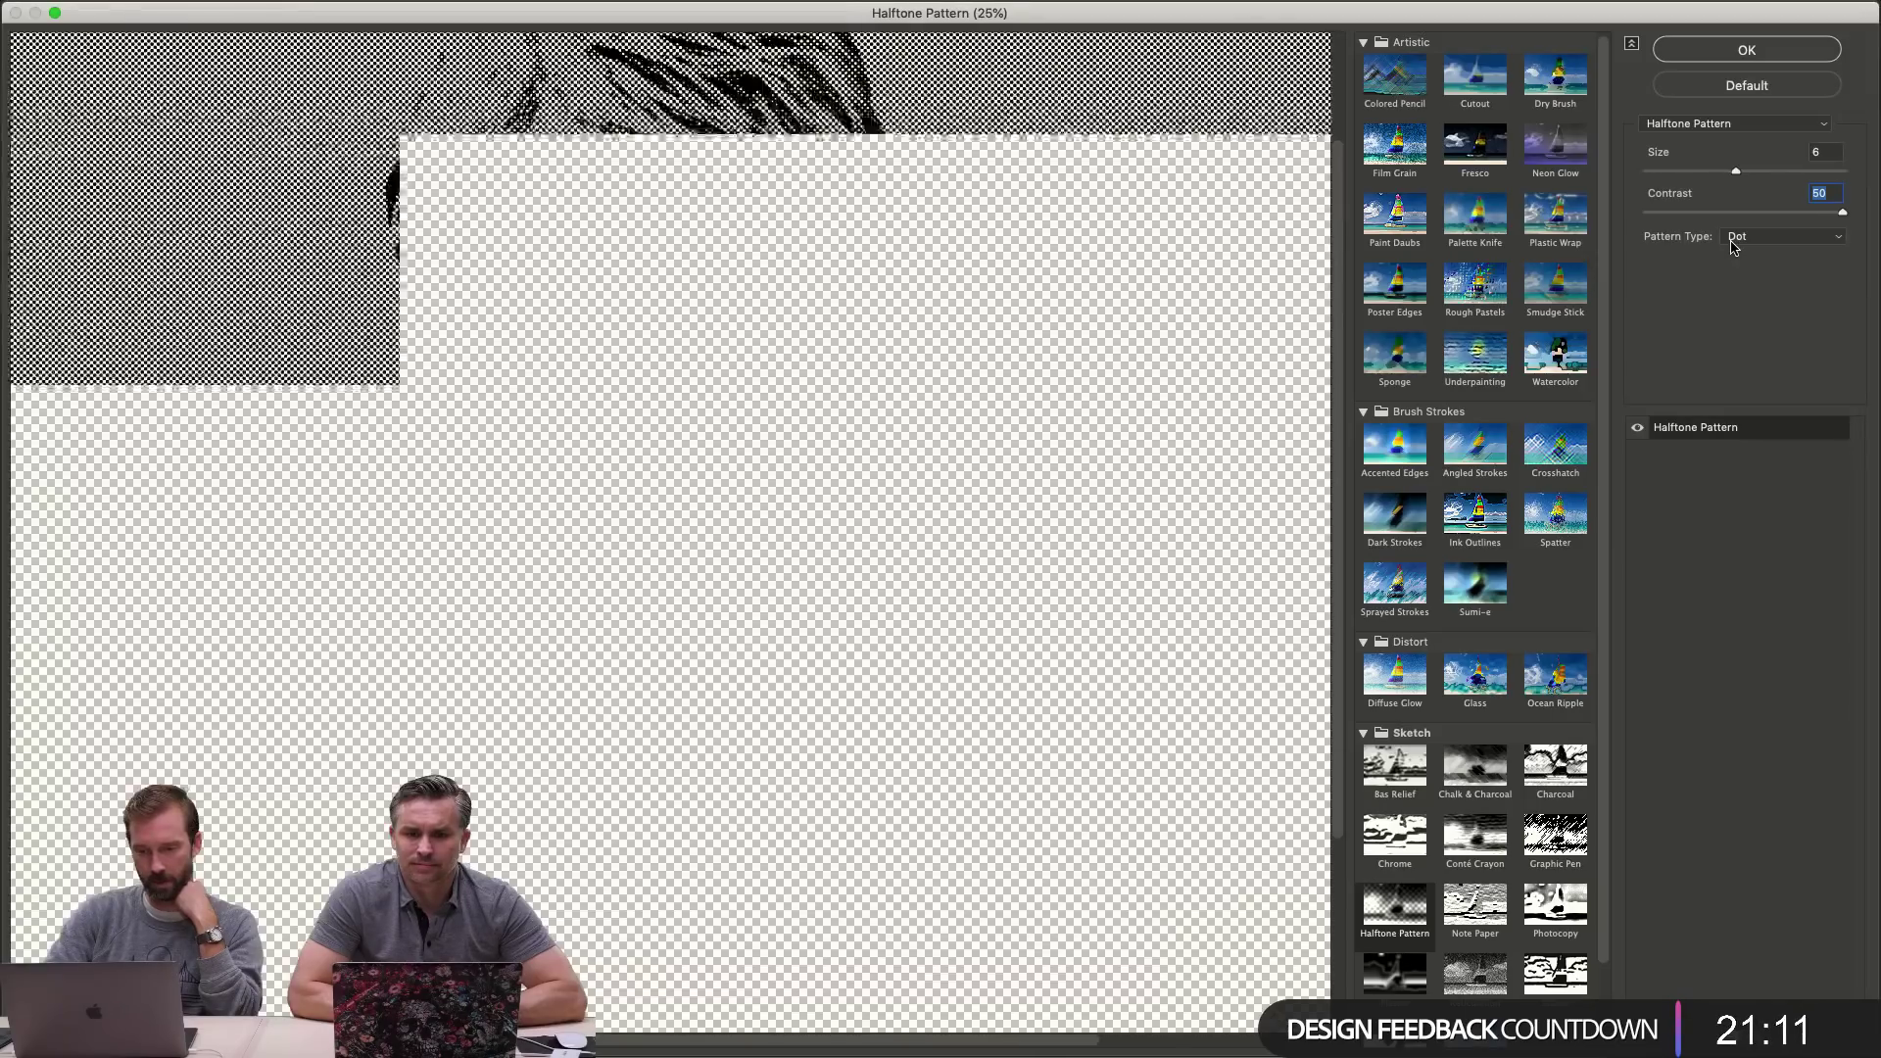
key("super+plus")
key("super+plus")
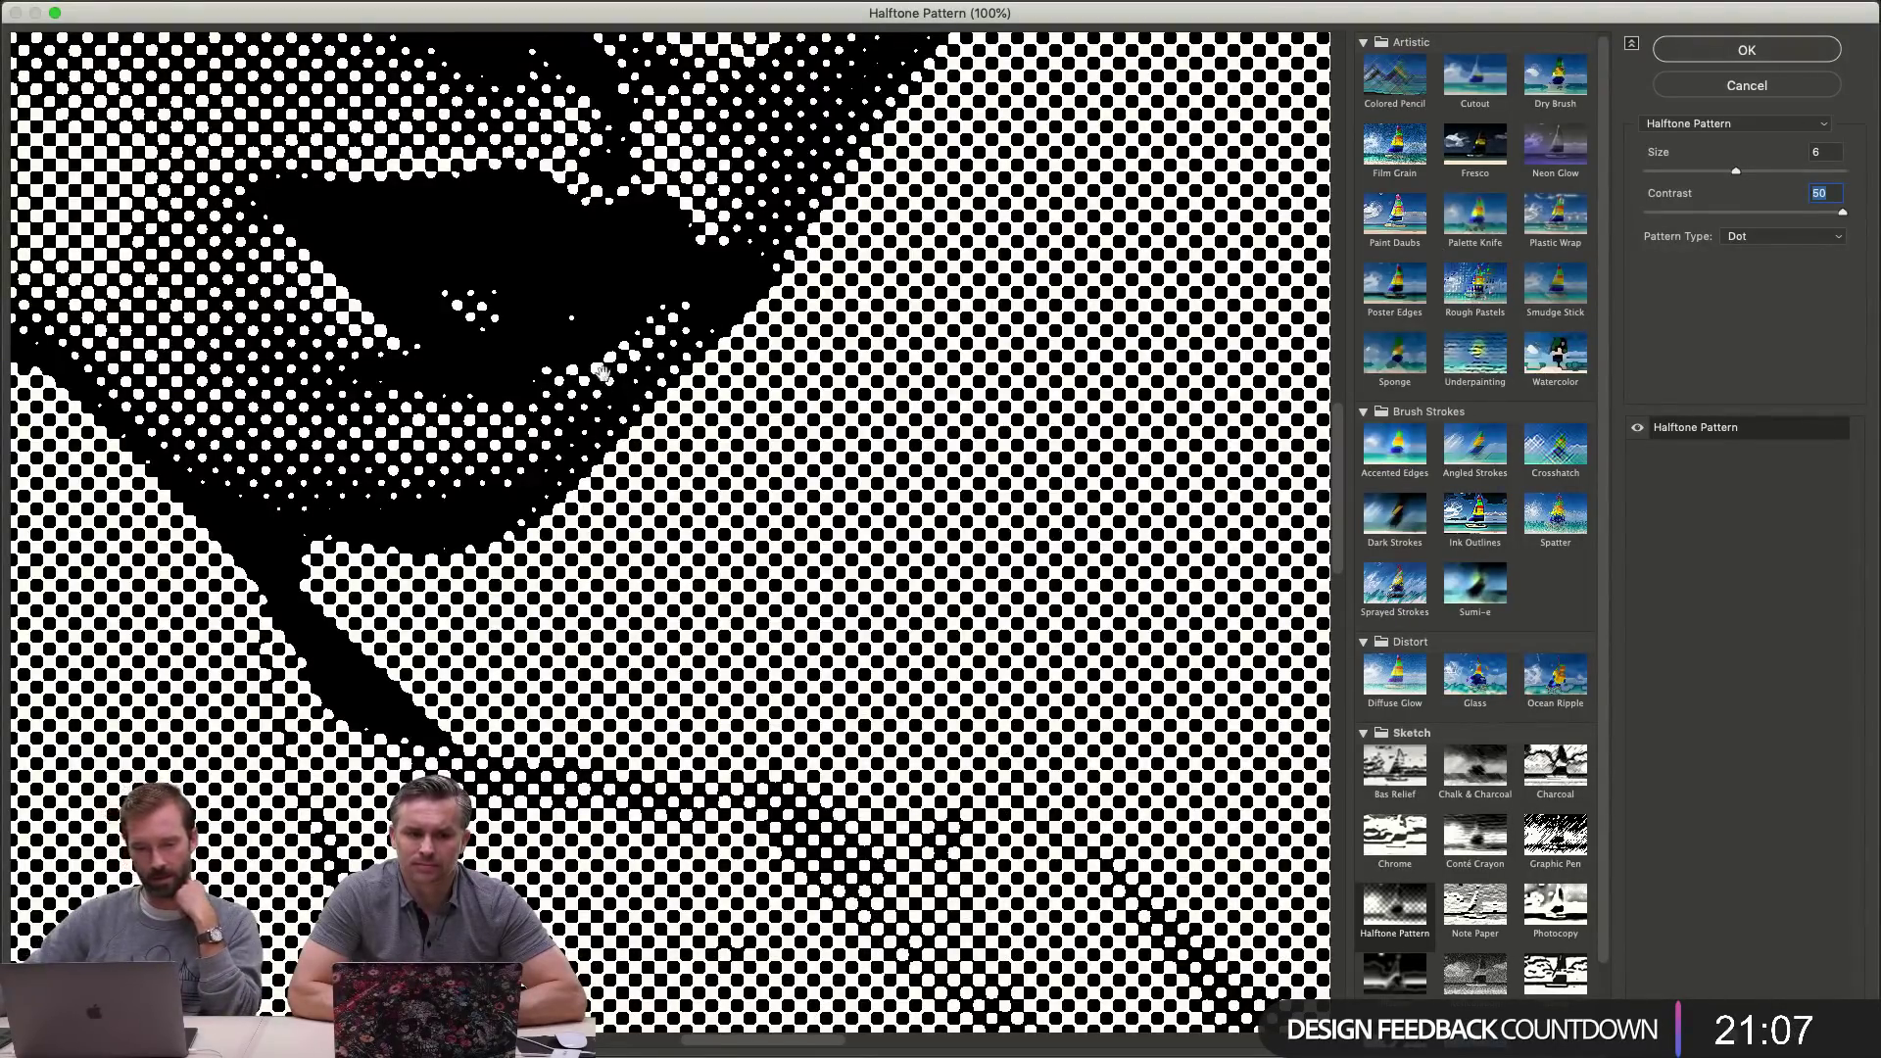
left_click(1722, 88)
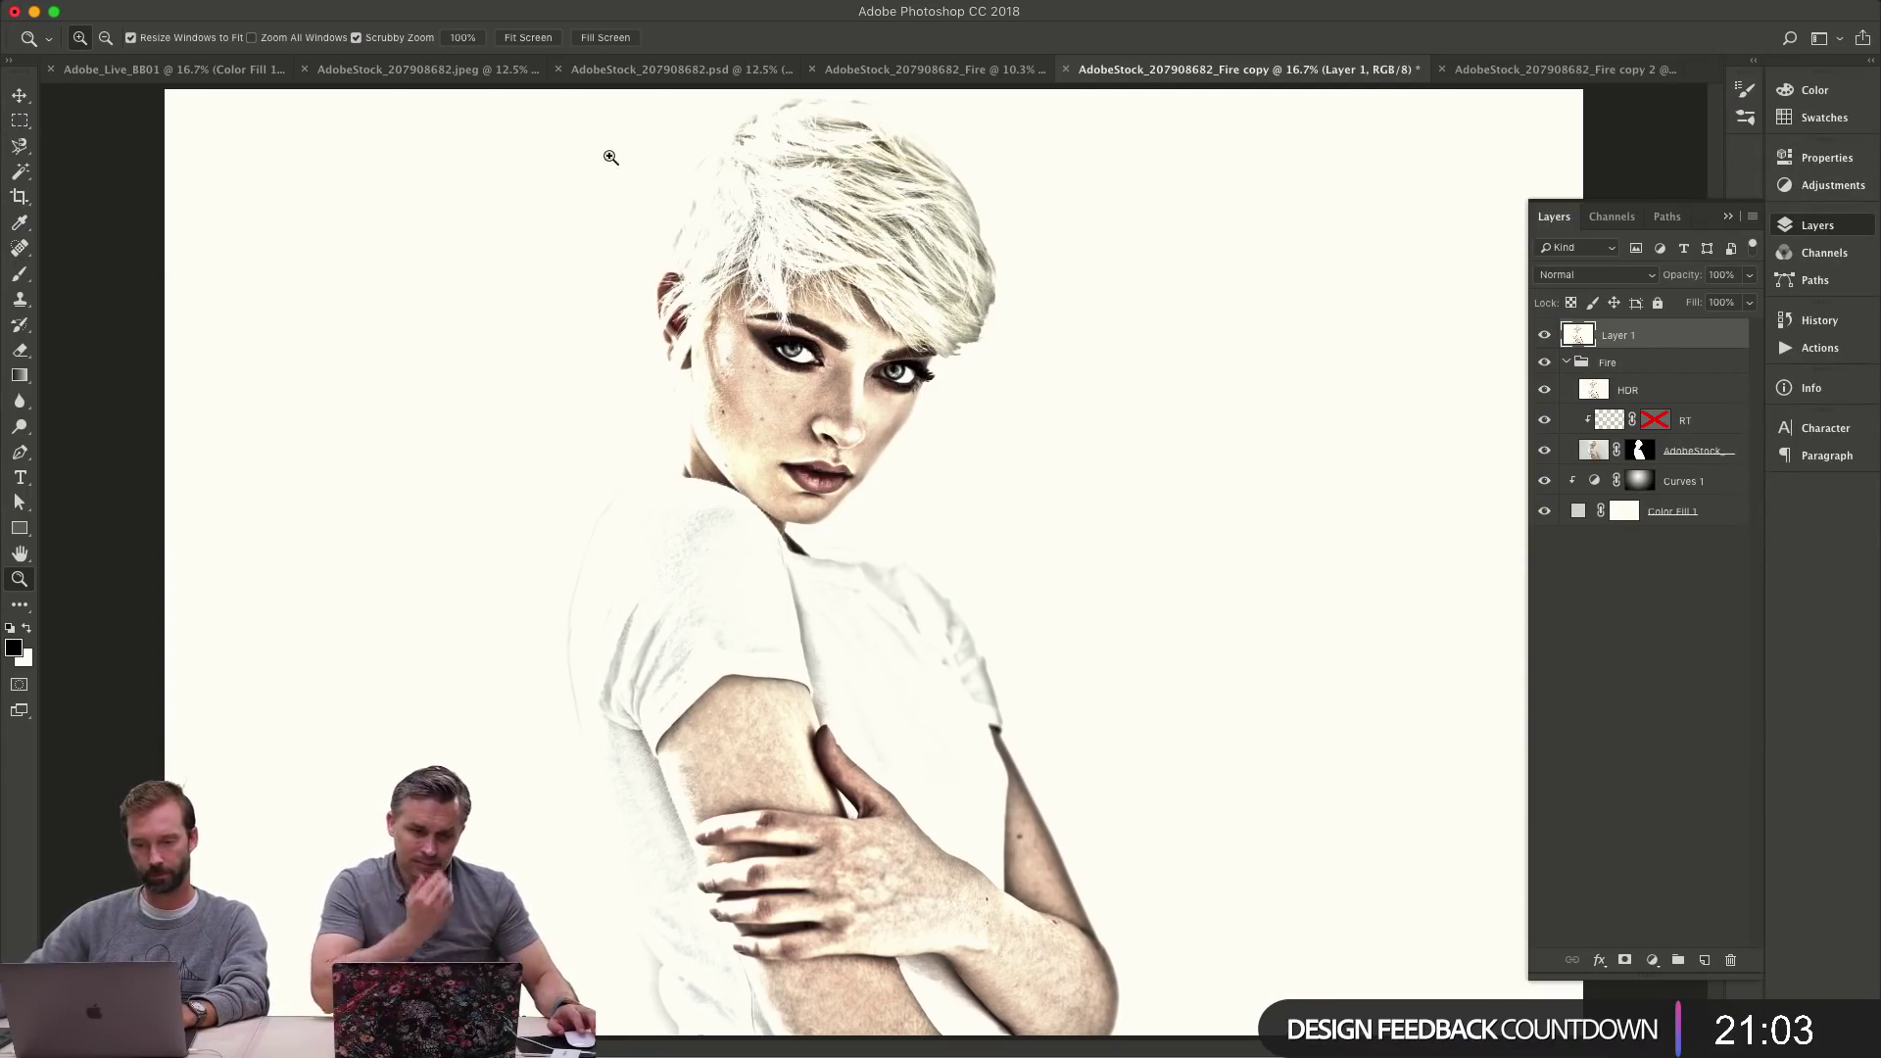
- Compare the black-and-white halftone bitmap document with the colour portrait in the Fire copy document
left_click(1568, 69)
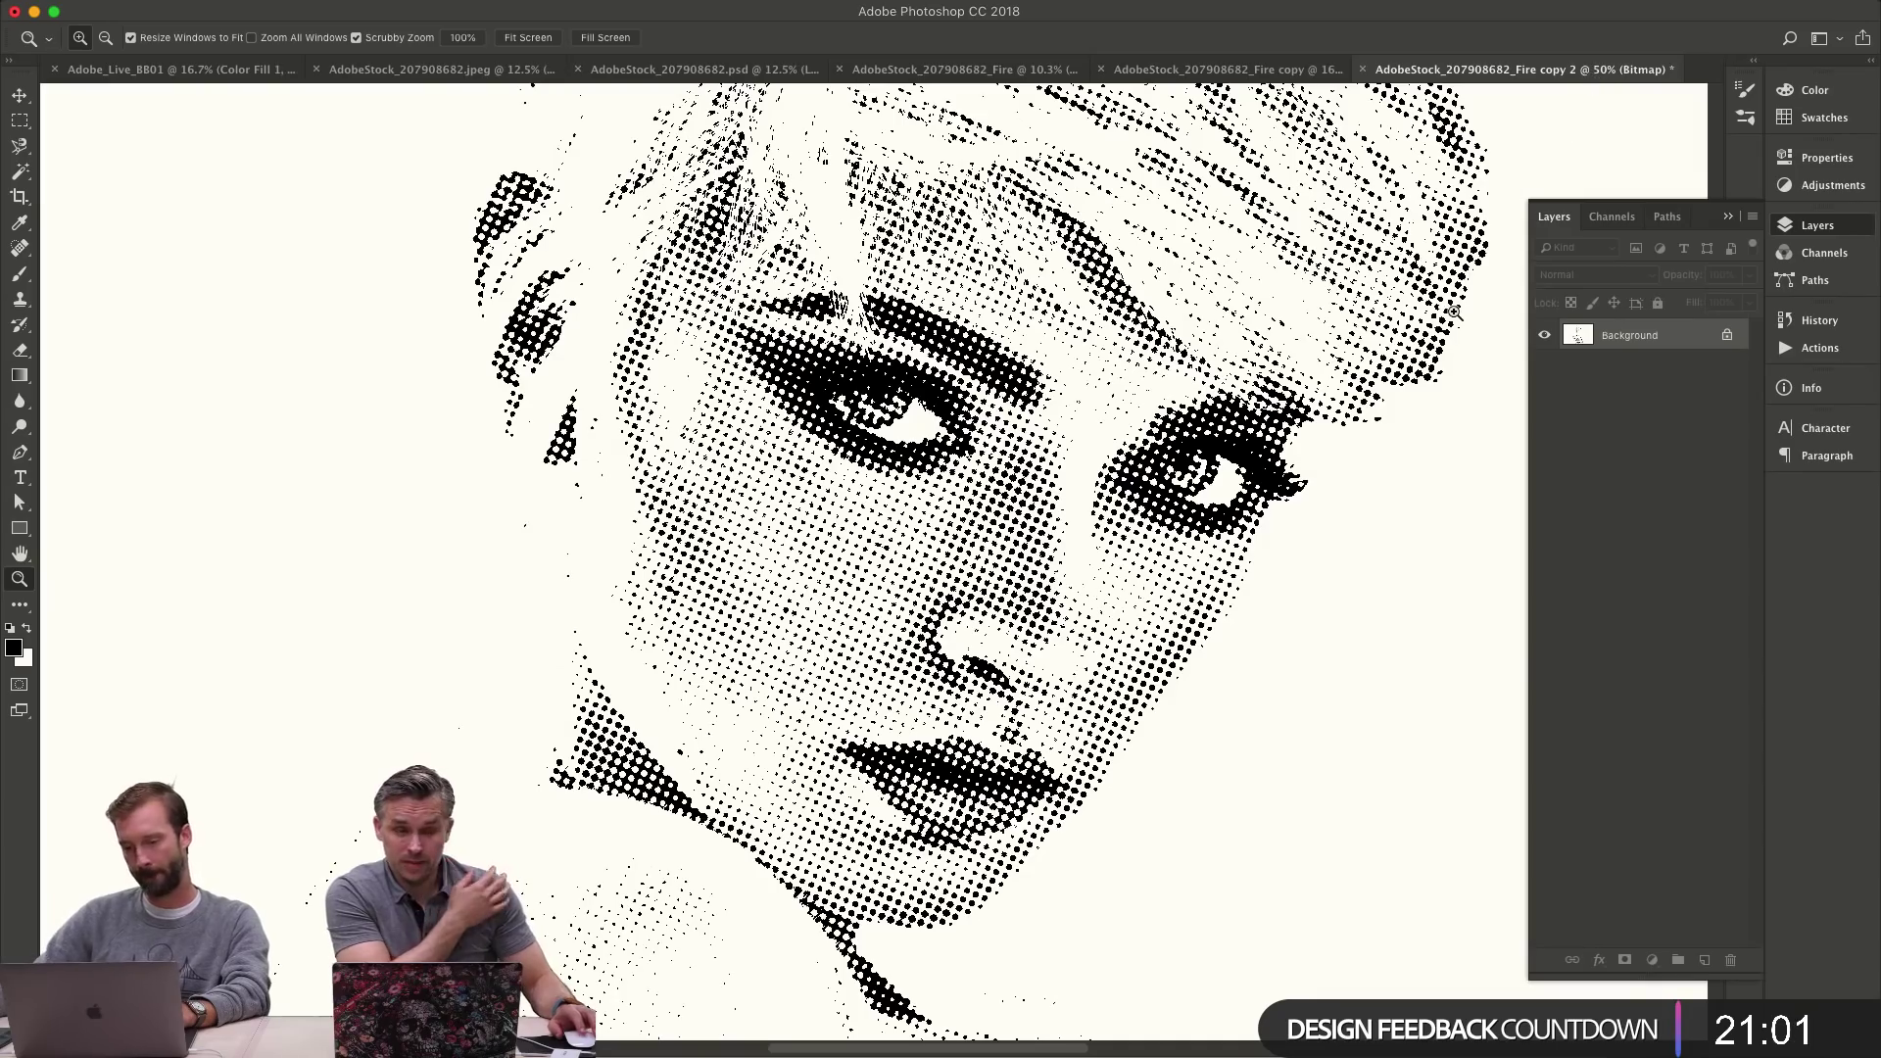
left_click(964, 428, "alt")
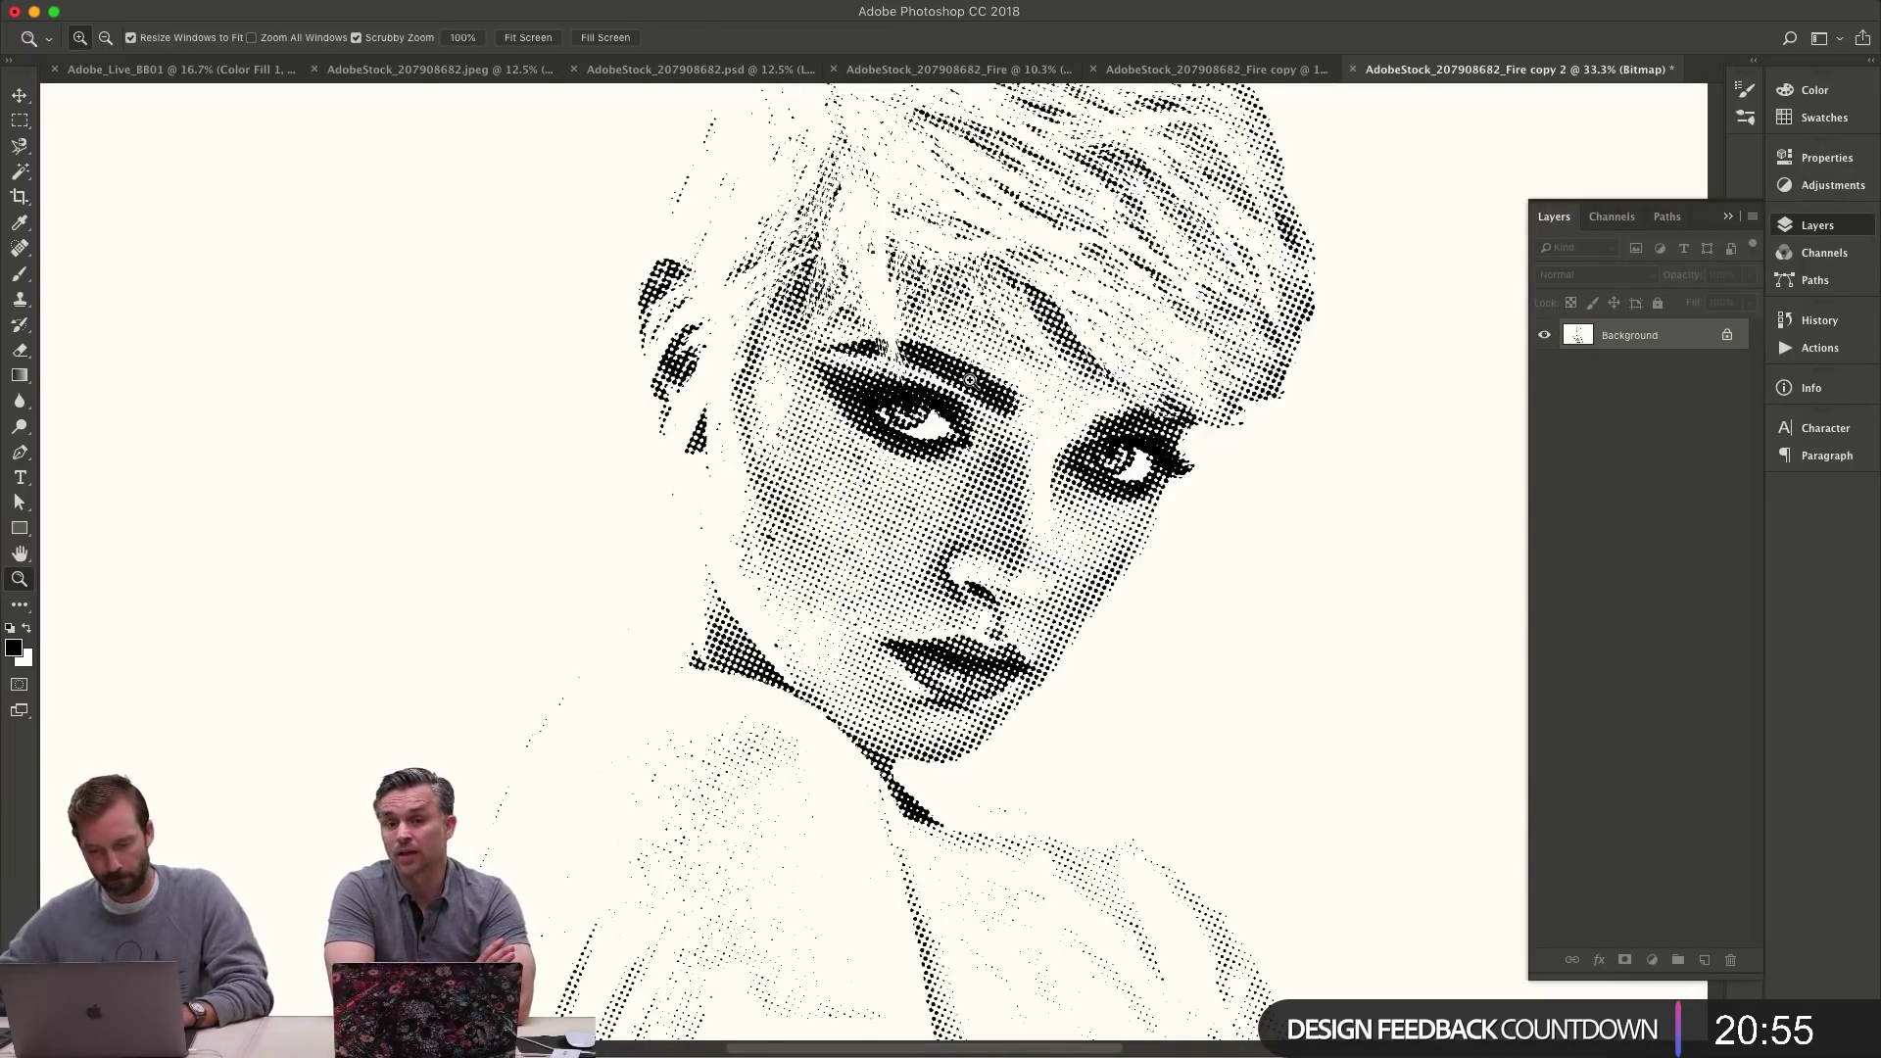
left_click(1175, 69)
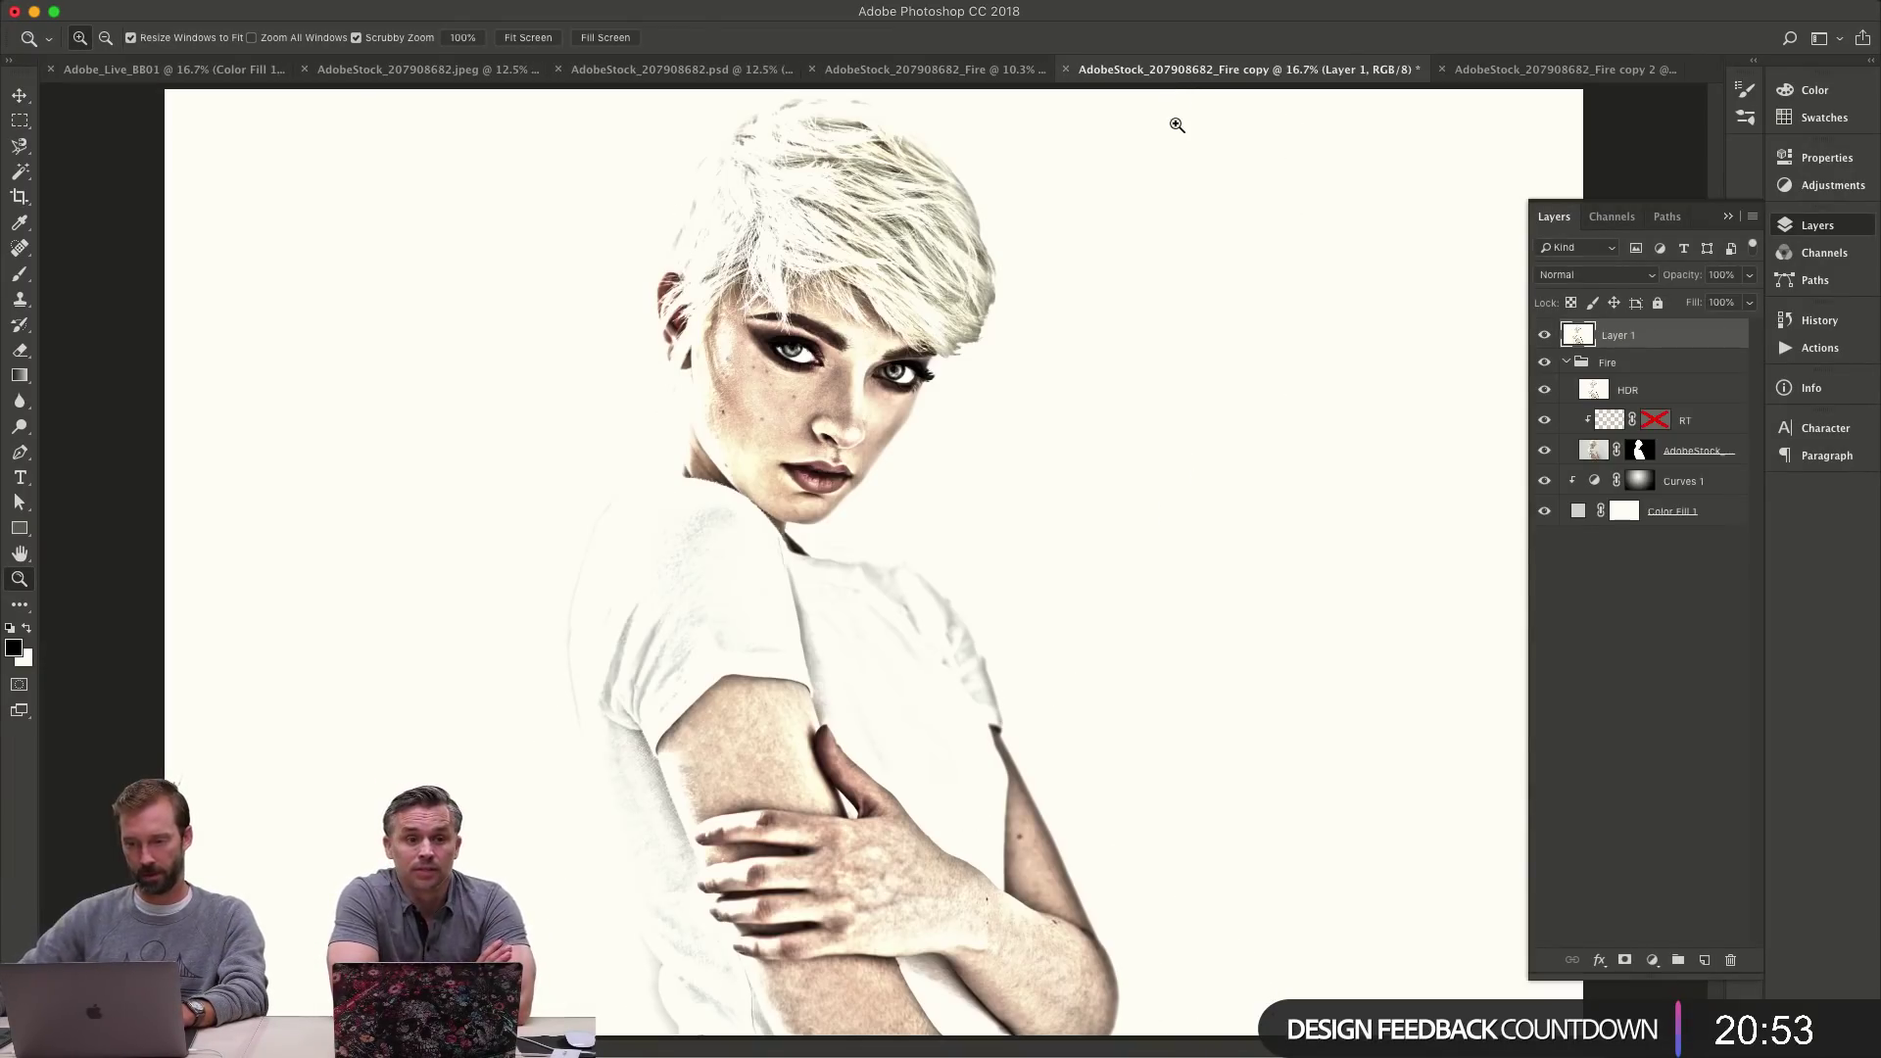
left_click(1612, 69)
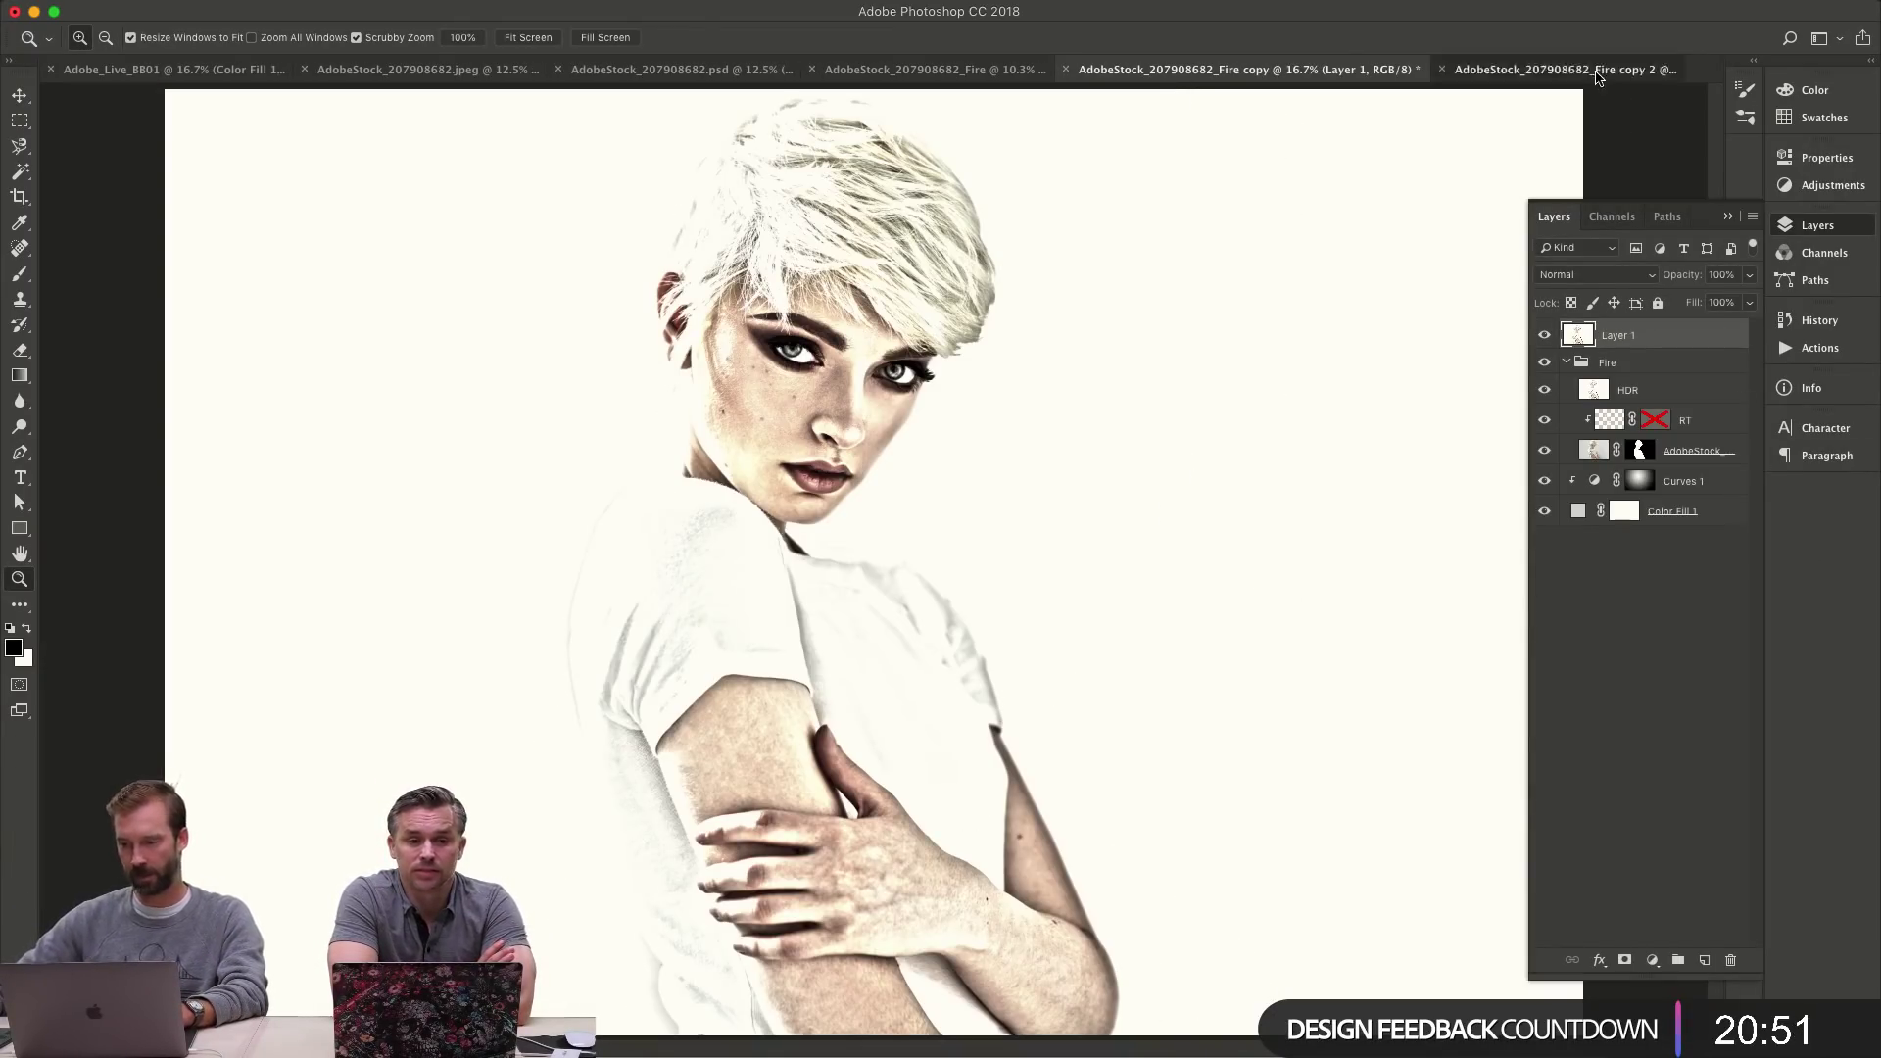
key("v")
key("super+minus")
scroll(1078, 505, "down", 5)
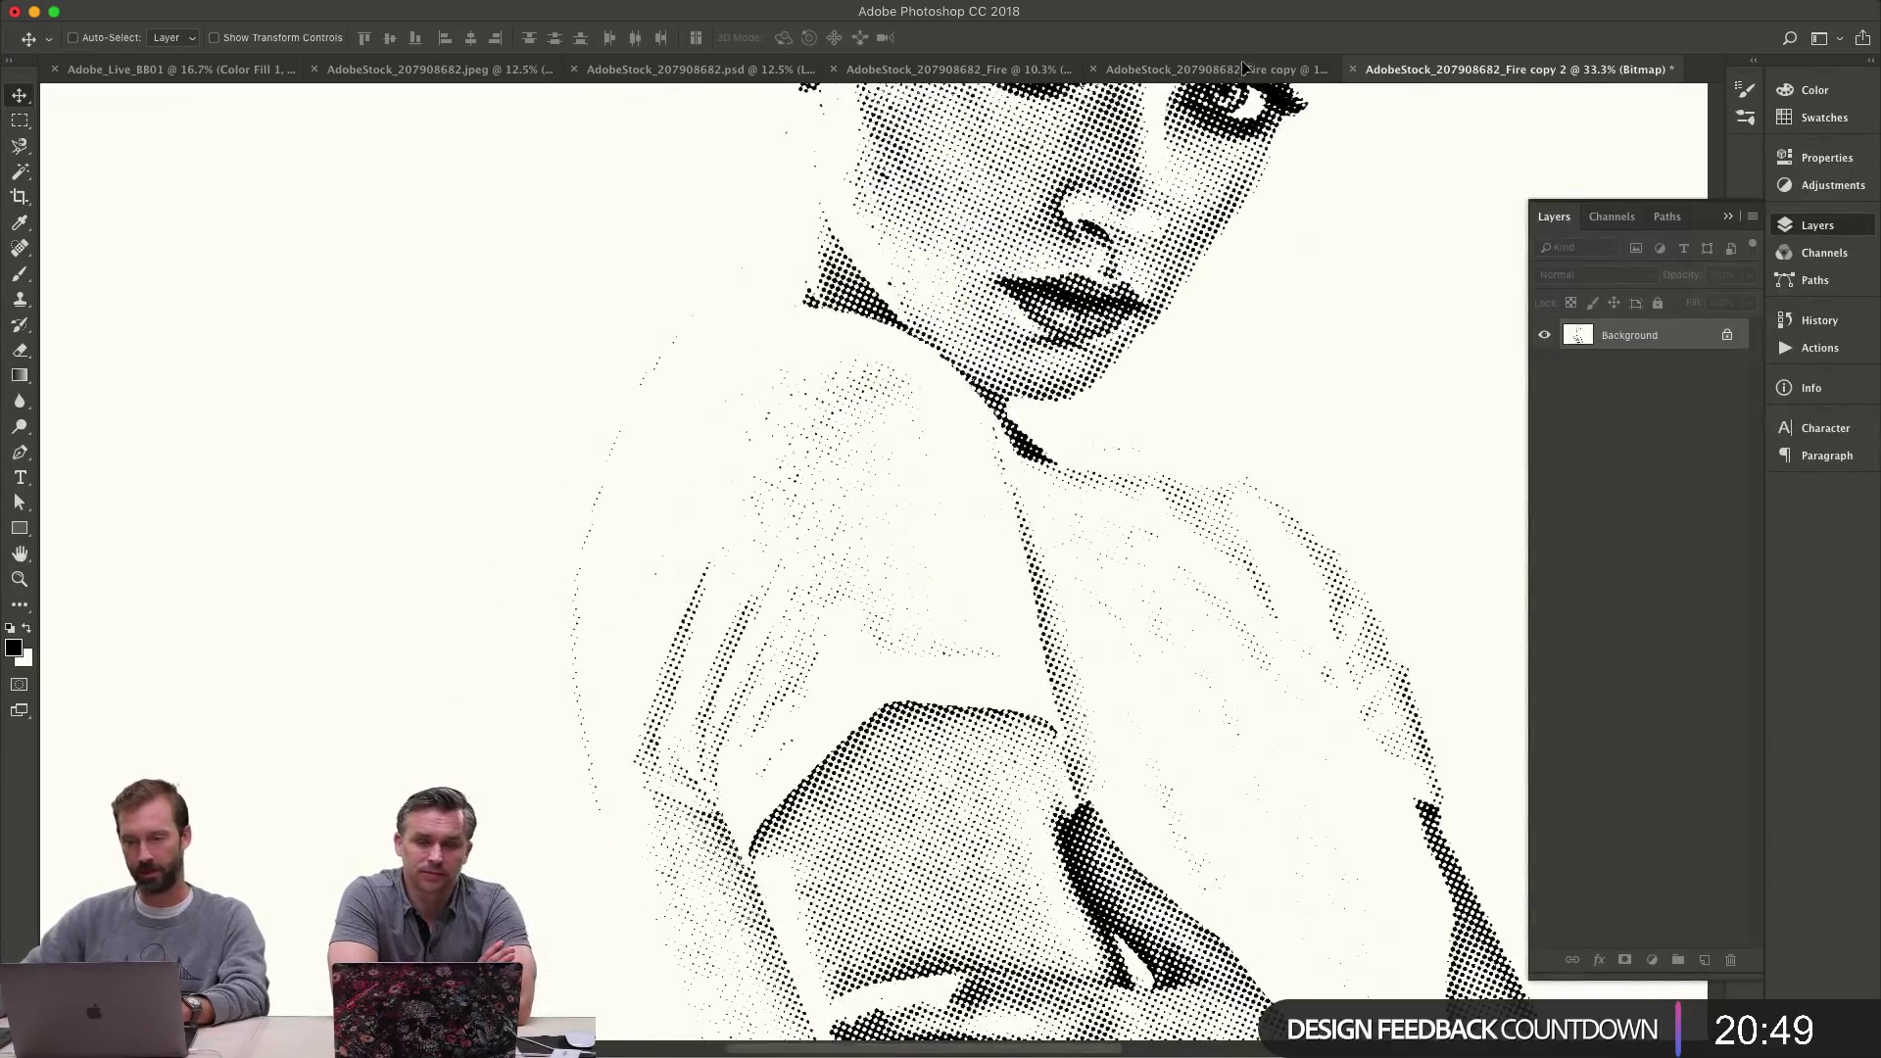
key("ctrl+shift+Tab")
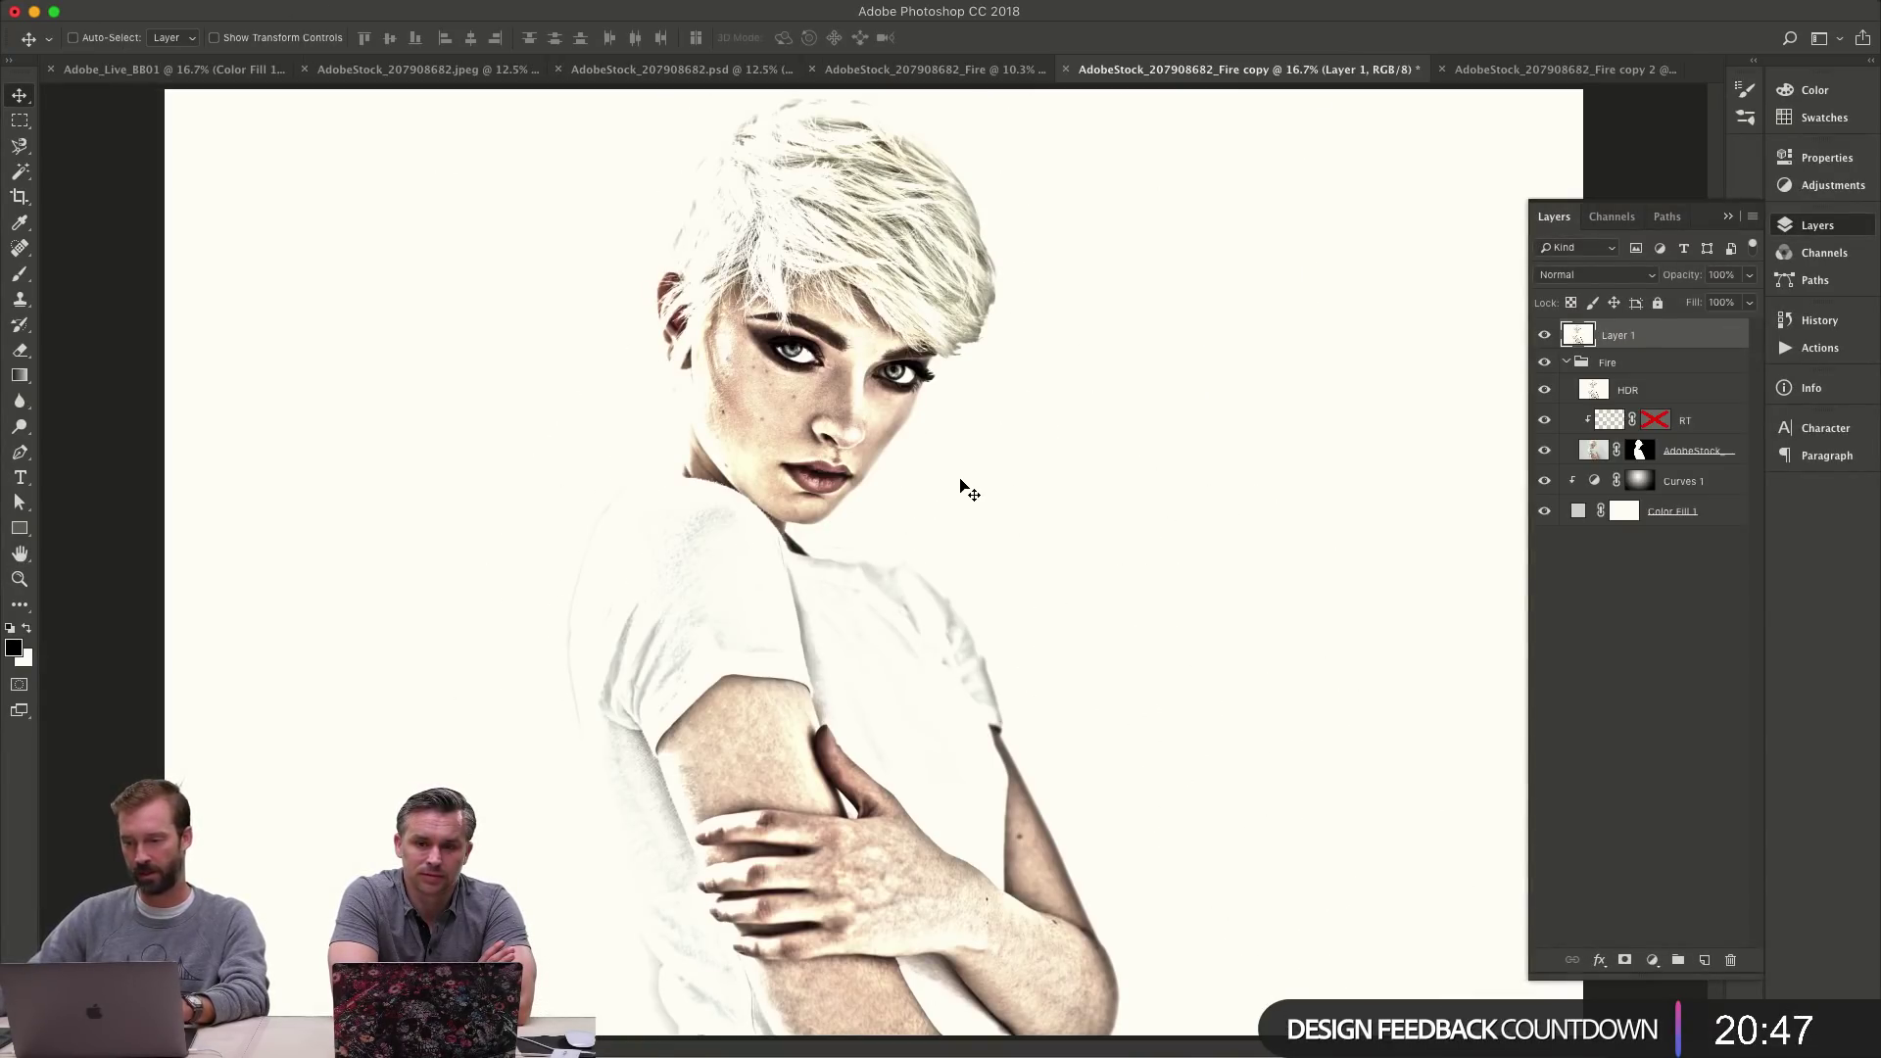
- Convert the halftone portrait bitmap to grayscale at size ratio 1 and bring it into the Fire copy document as the top layer
left_click(1502, 73)
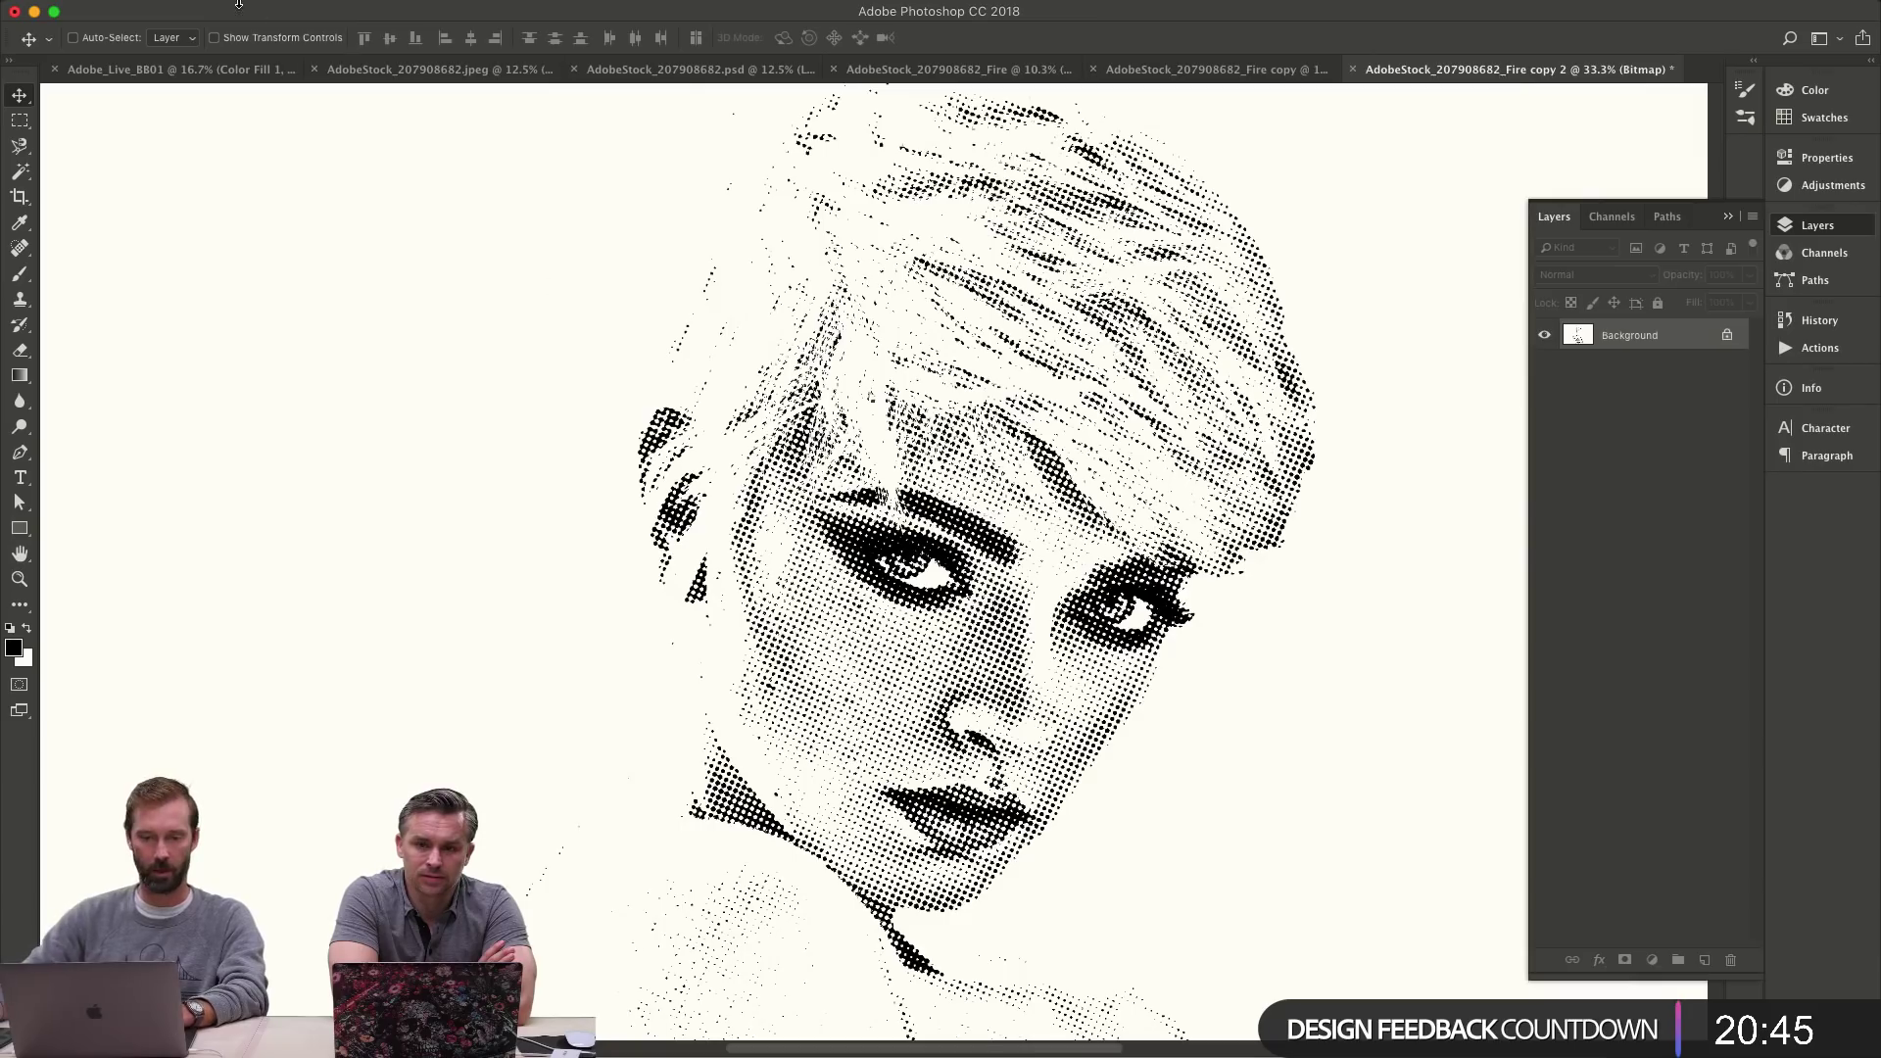
left_click(268, 11)
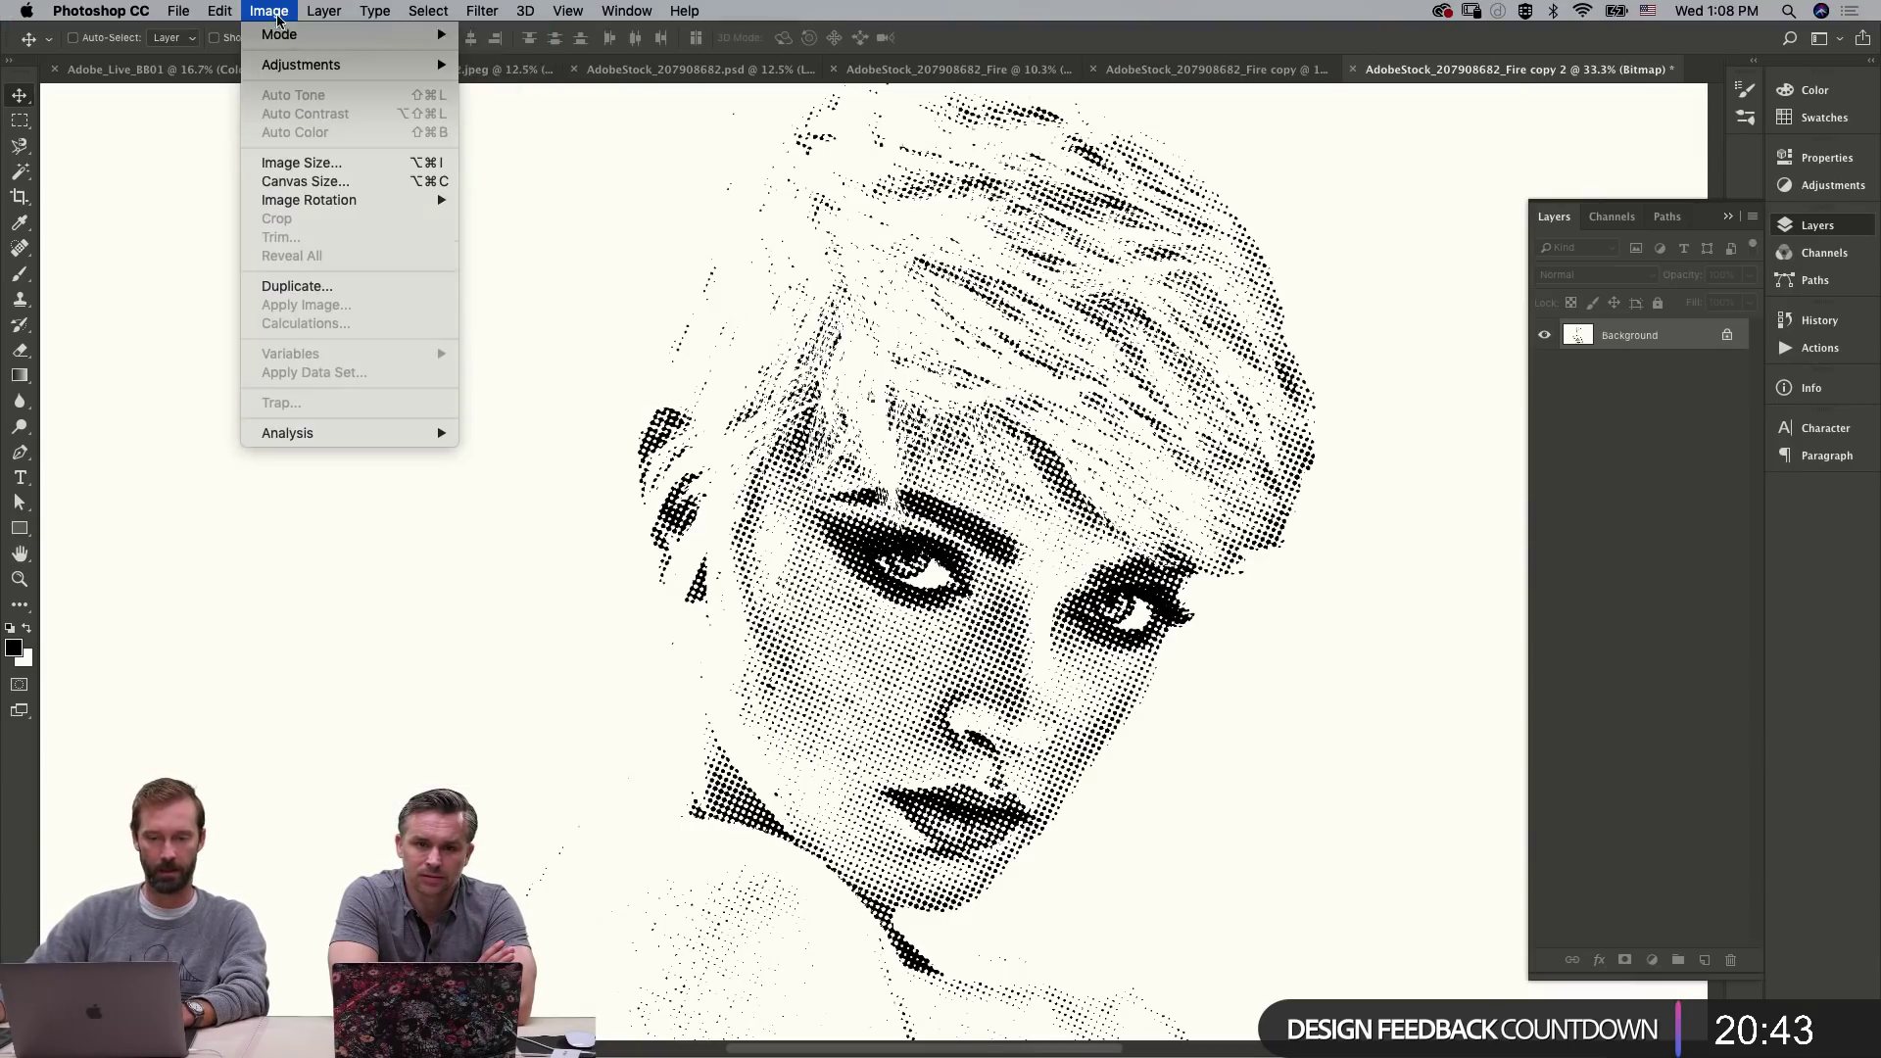
mouse_move(436, 34)
left_click(497, 65)
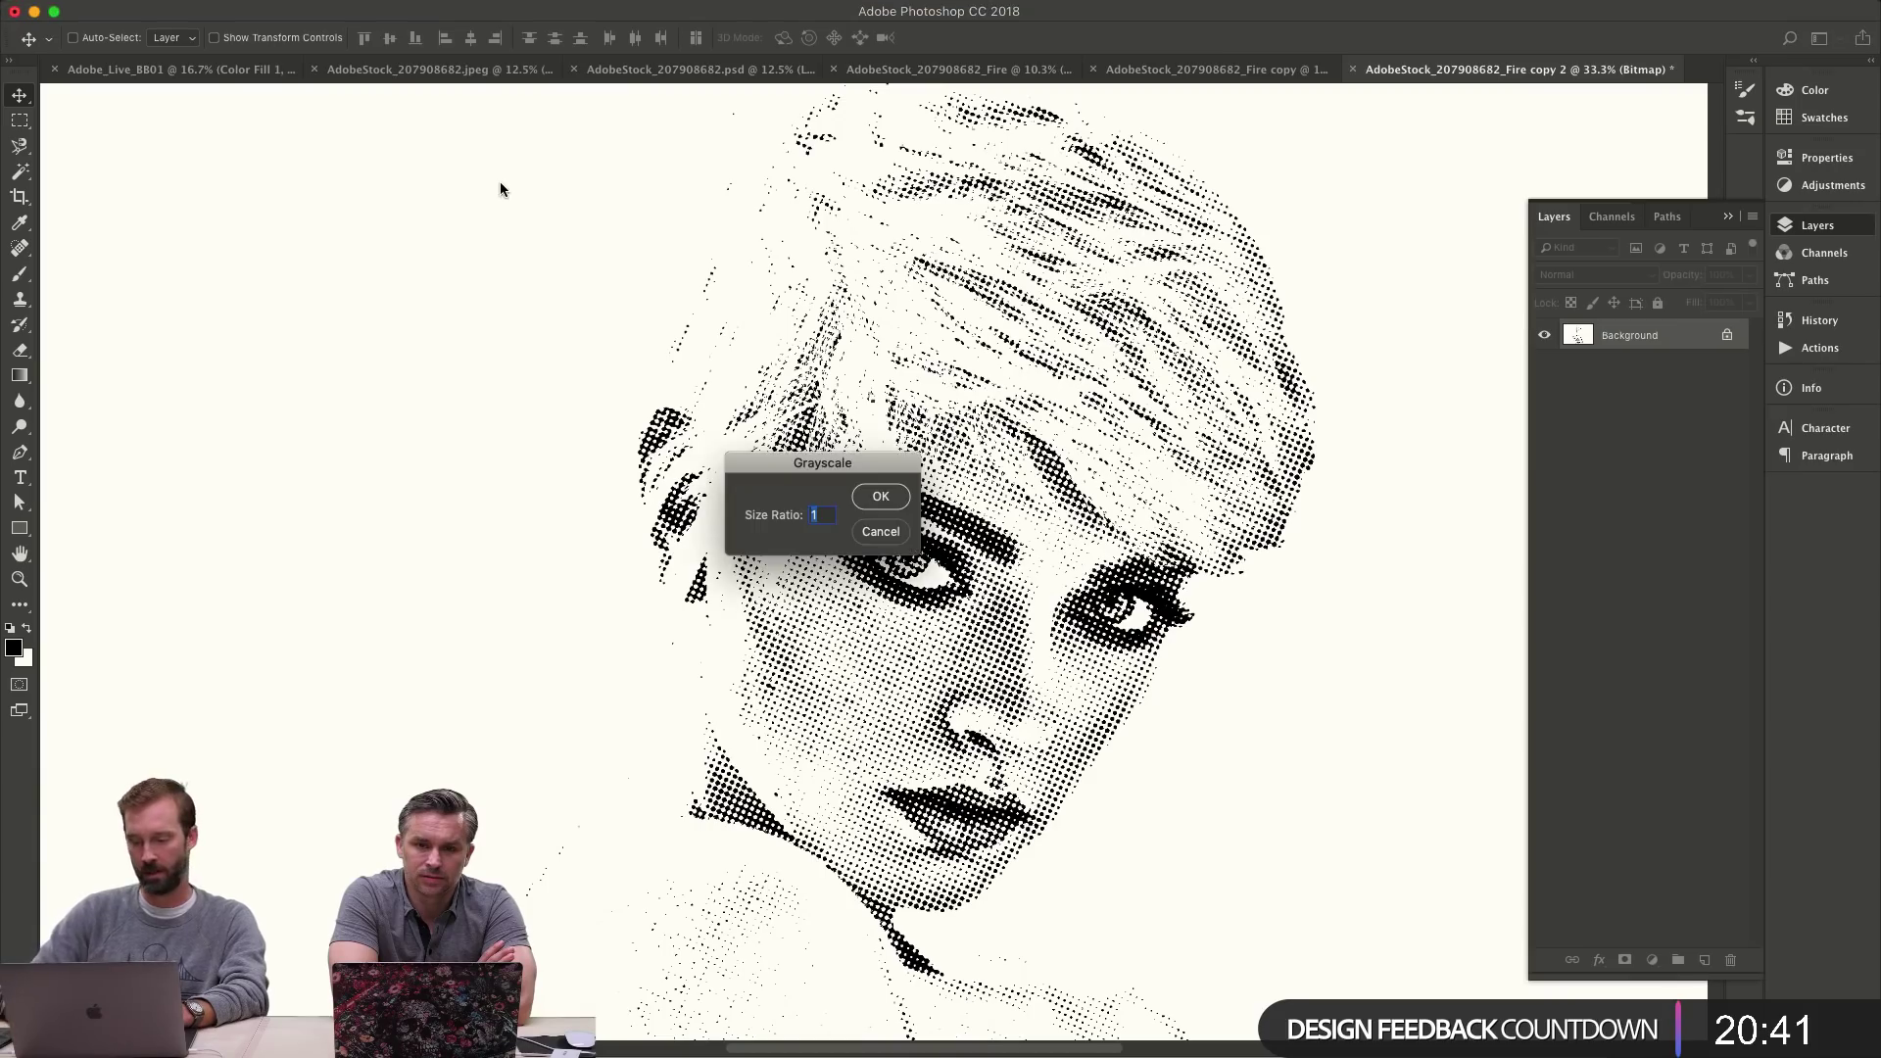
key("Return")
left_click_drag(1158, 267, 940, 553)
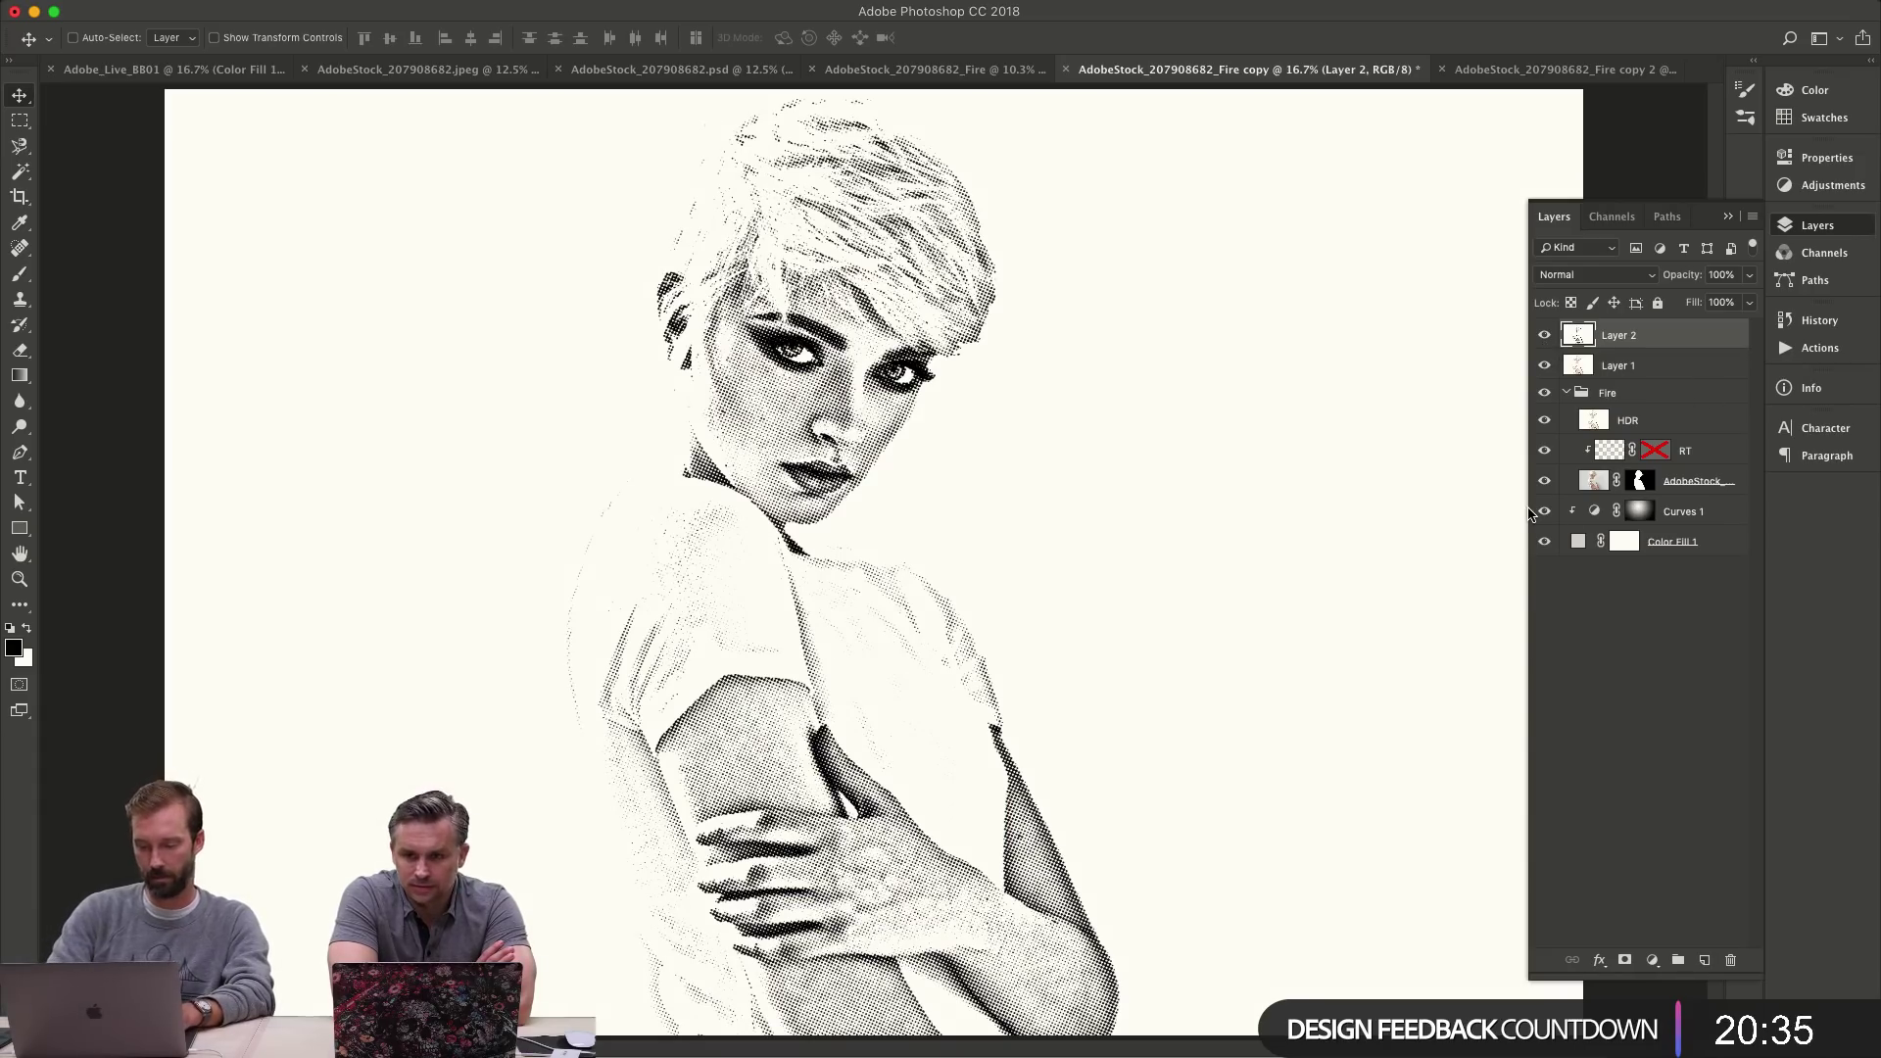
- Duplicate the Fire copy document with merged layers only and fill the duplicate's layer with white
key("super+alt+shift+d")
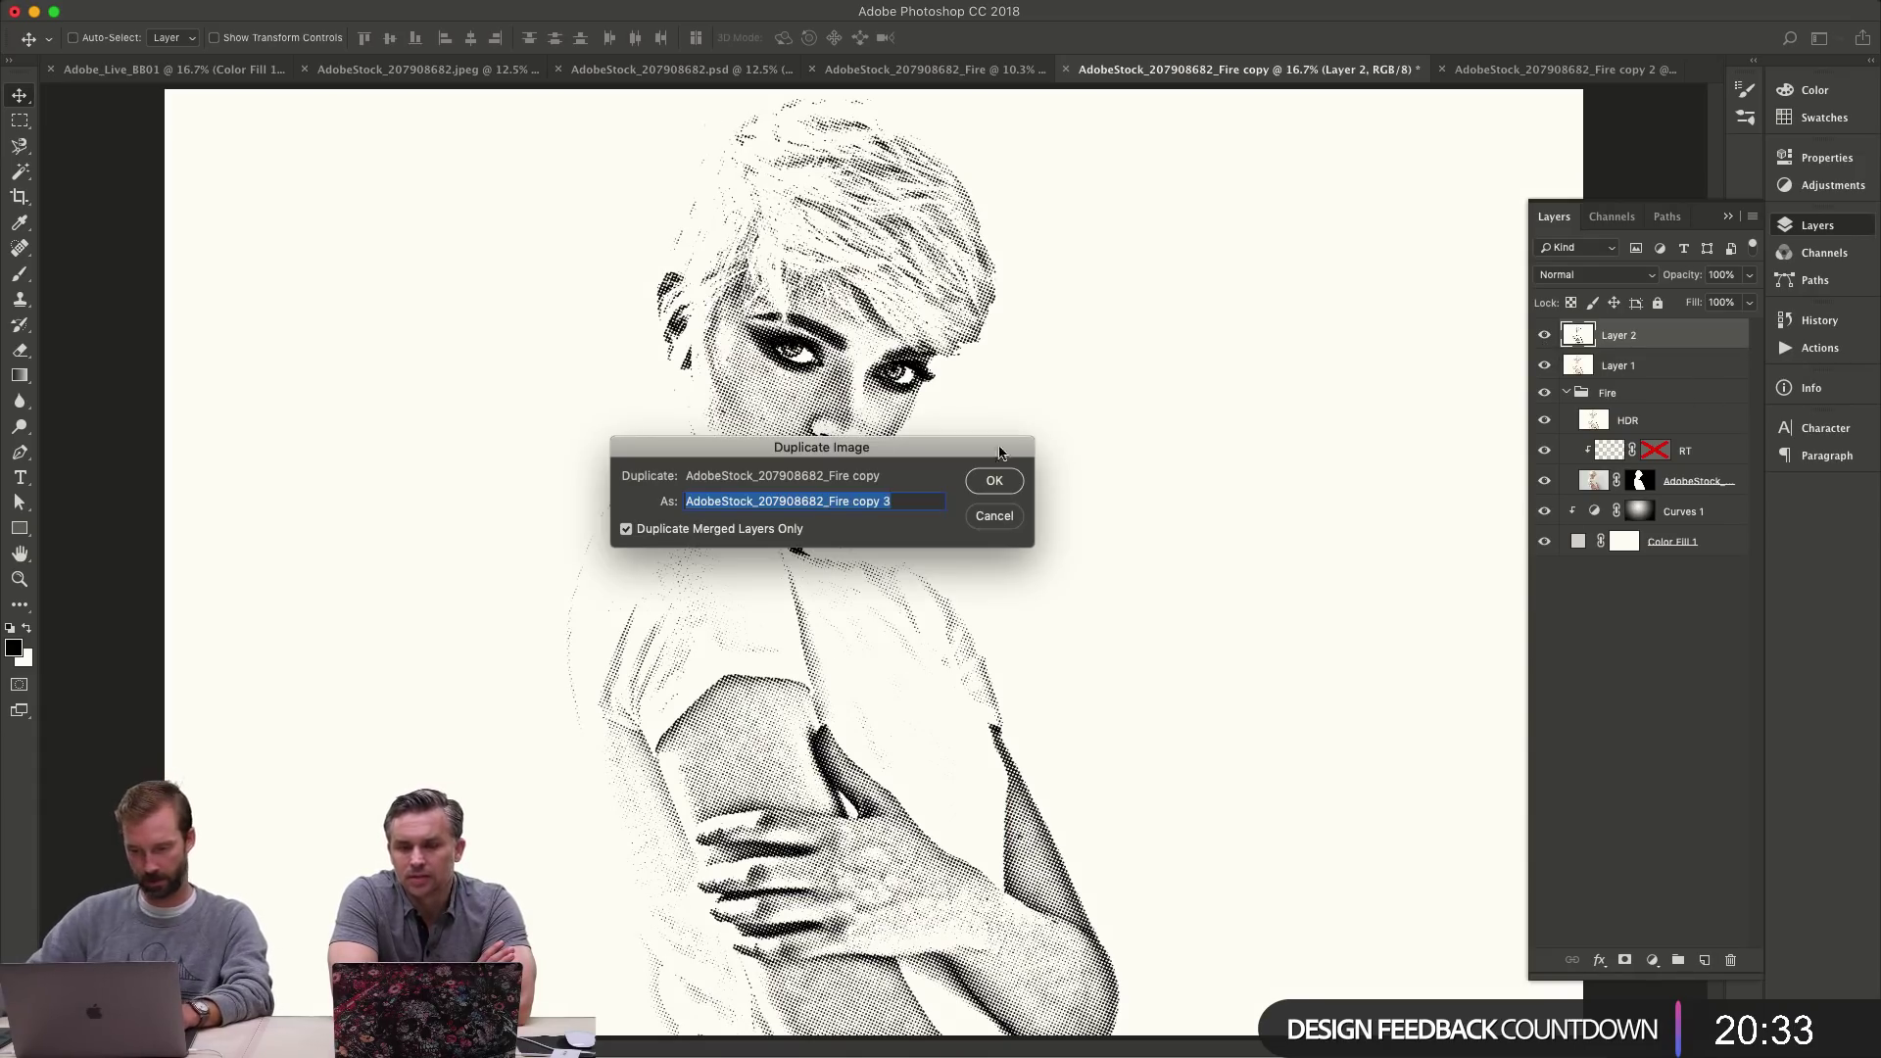
left_click(995, 484)
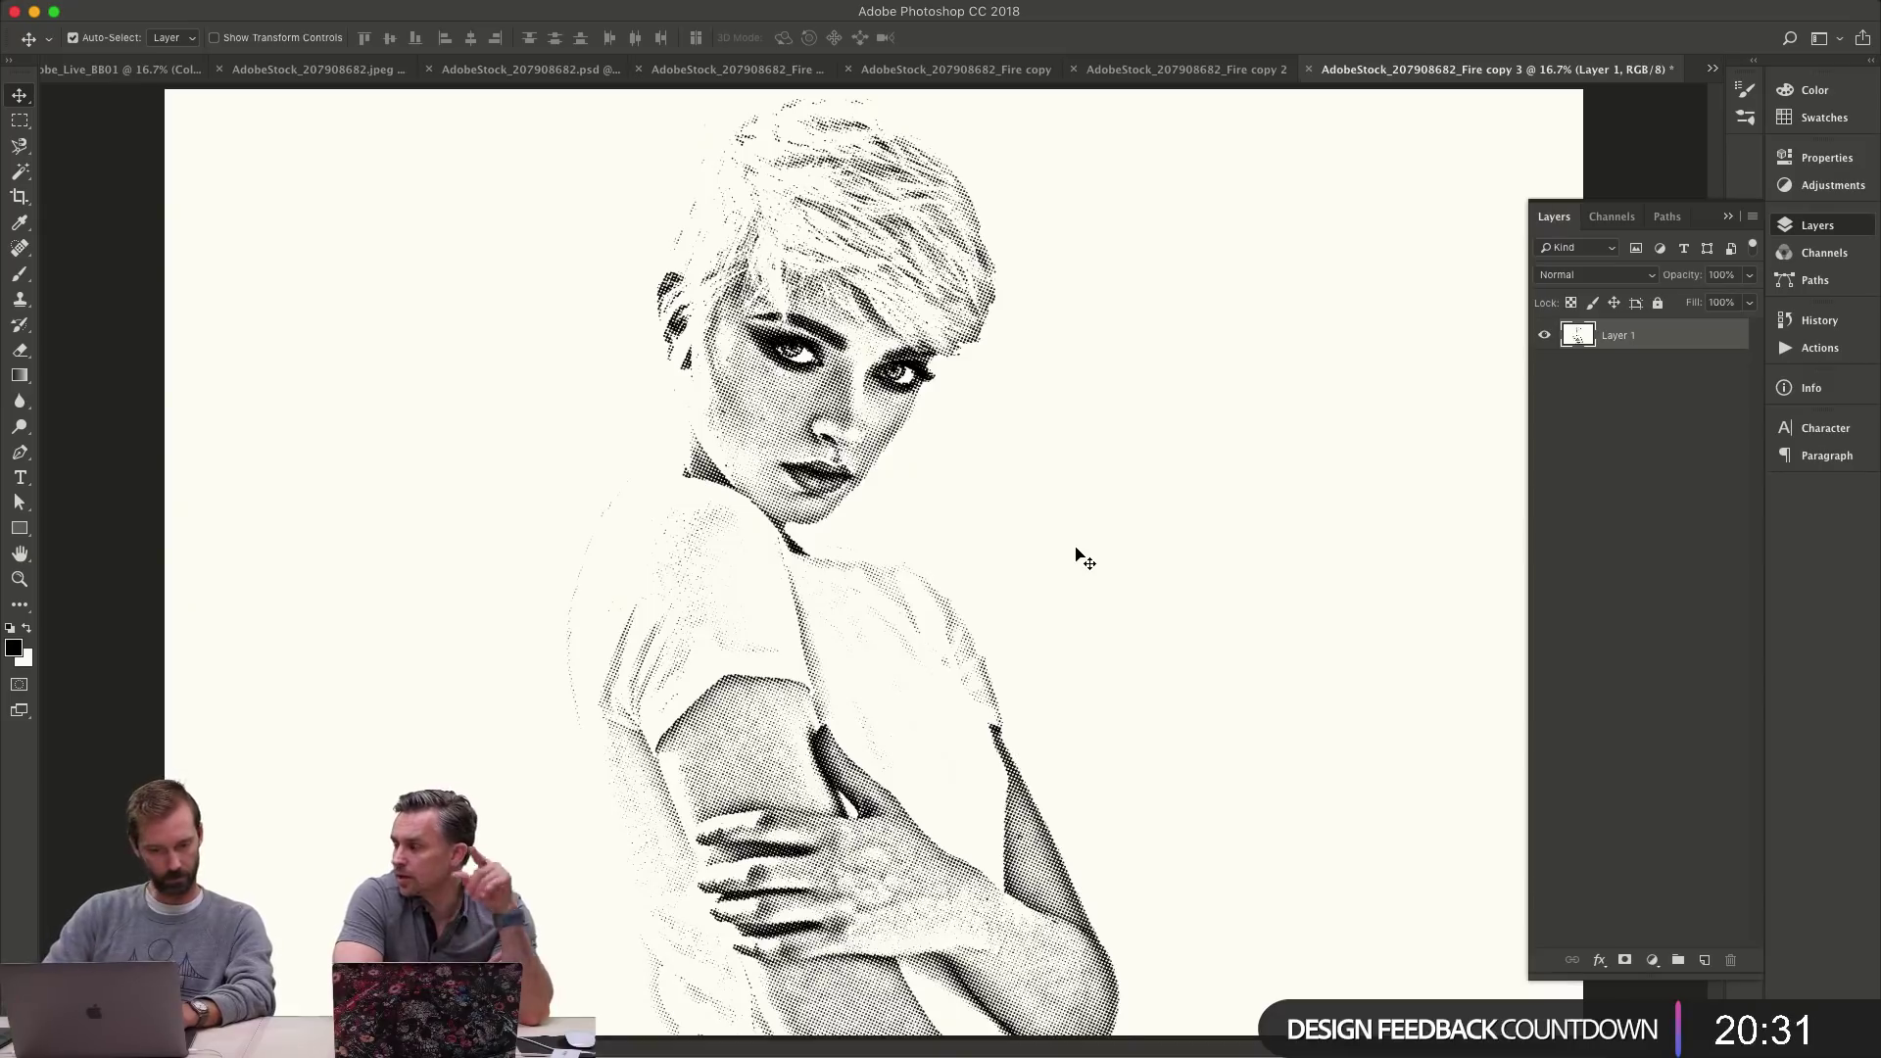
key("super+BackSpace")
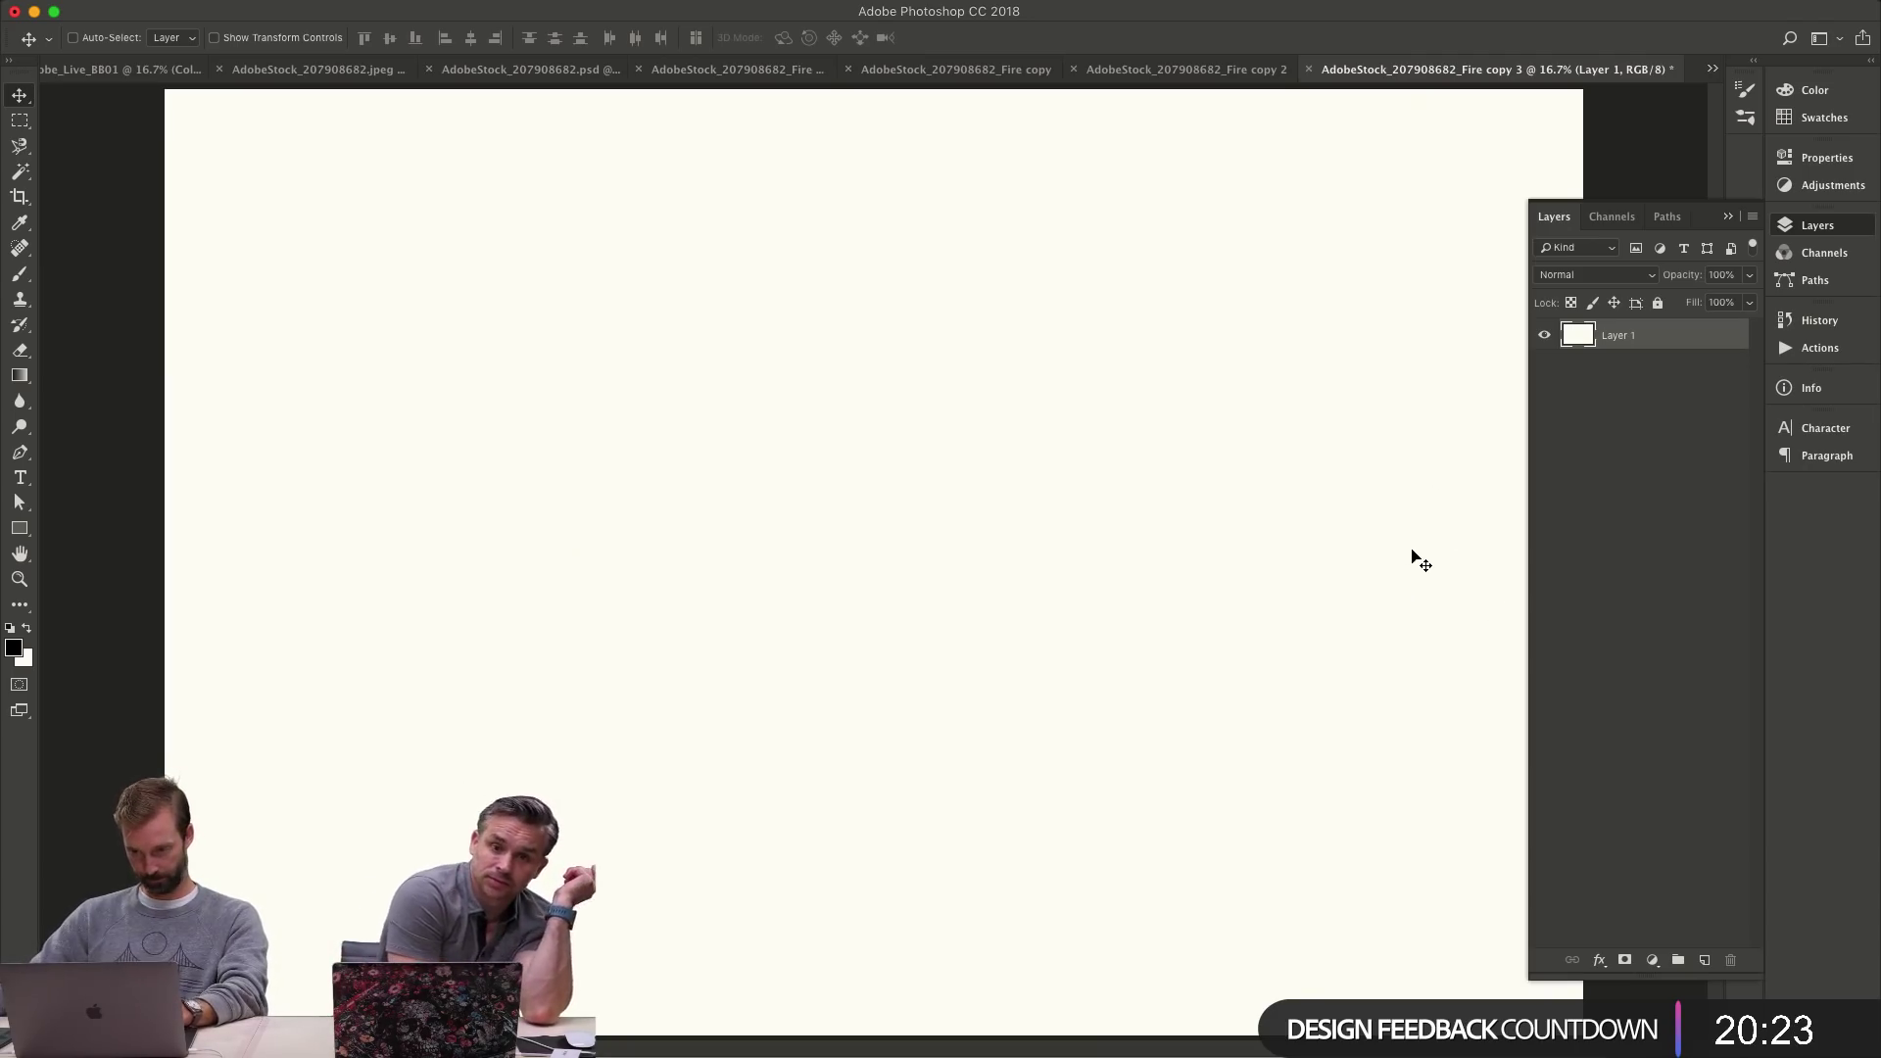
- Add a light gray solid color fill layer clipped to the white layer
key("super+shift+n")
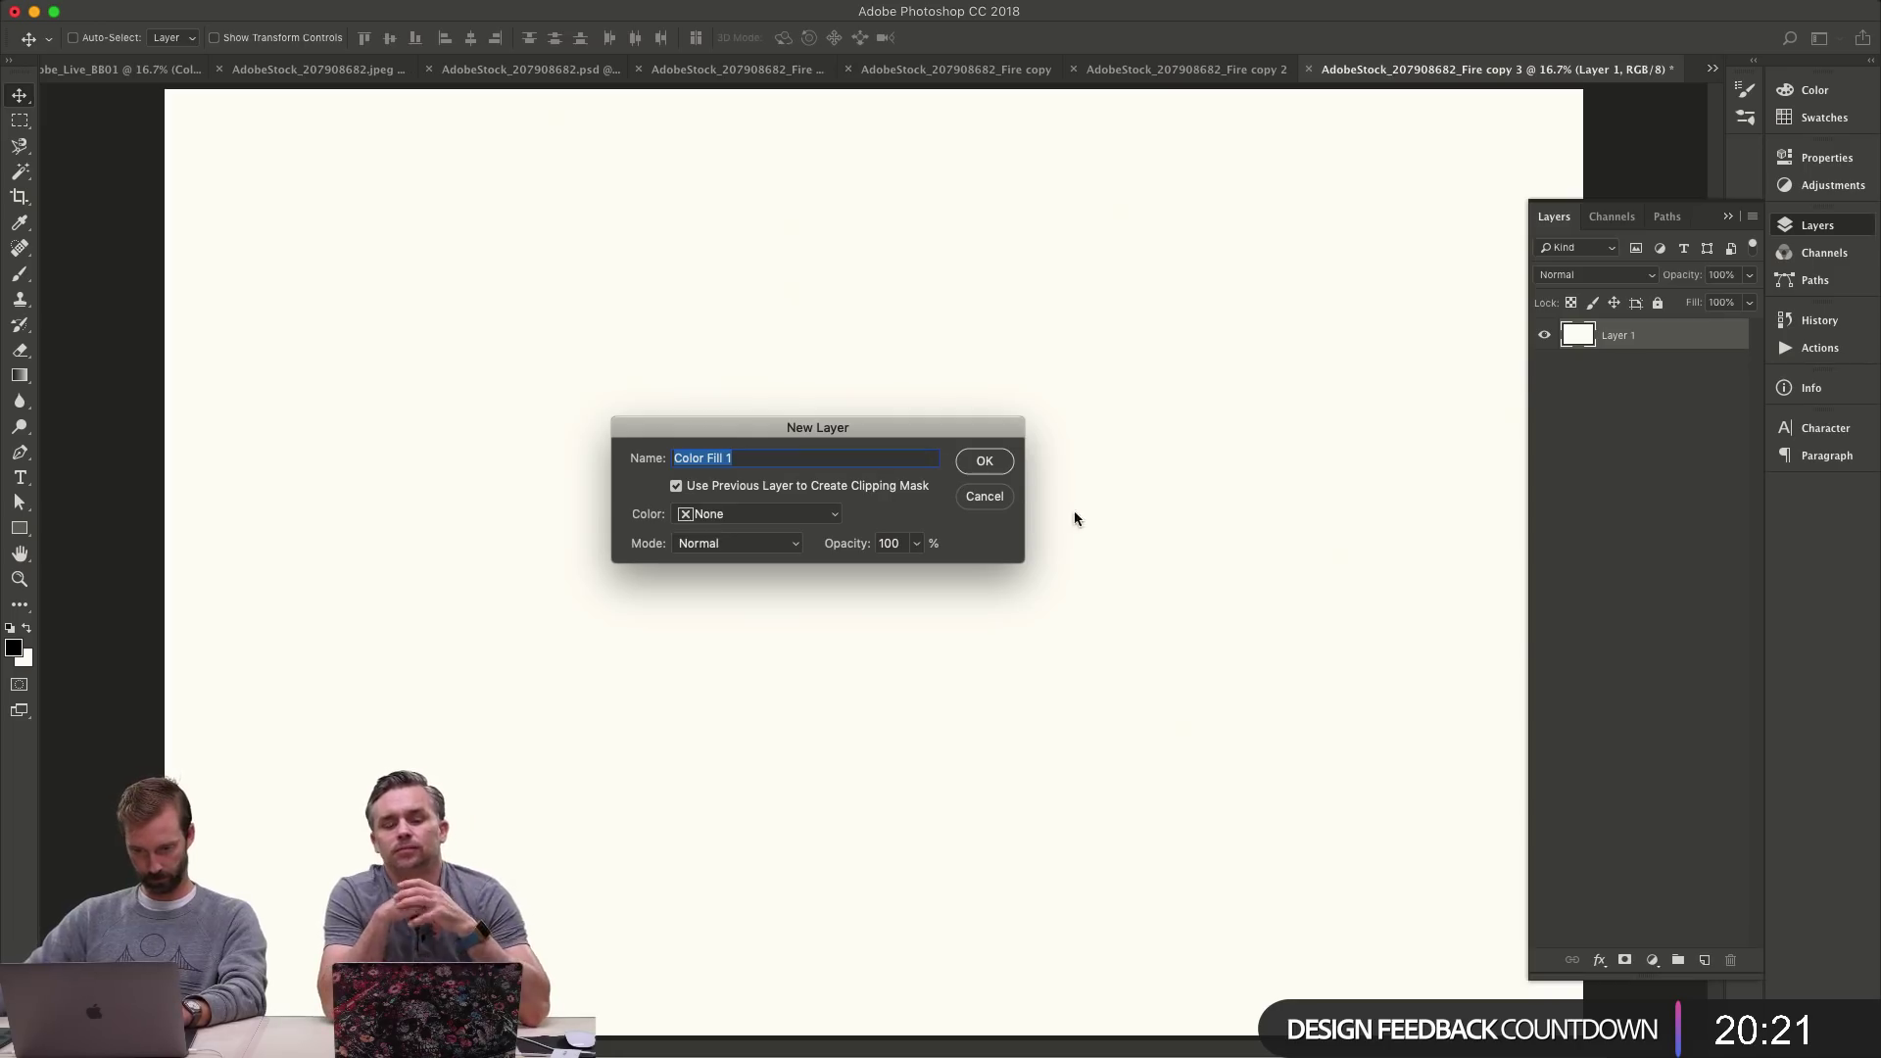
key("Return")
left_click(1153, 351)
left_click(1597, 266)
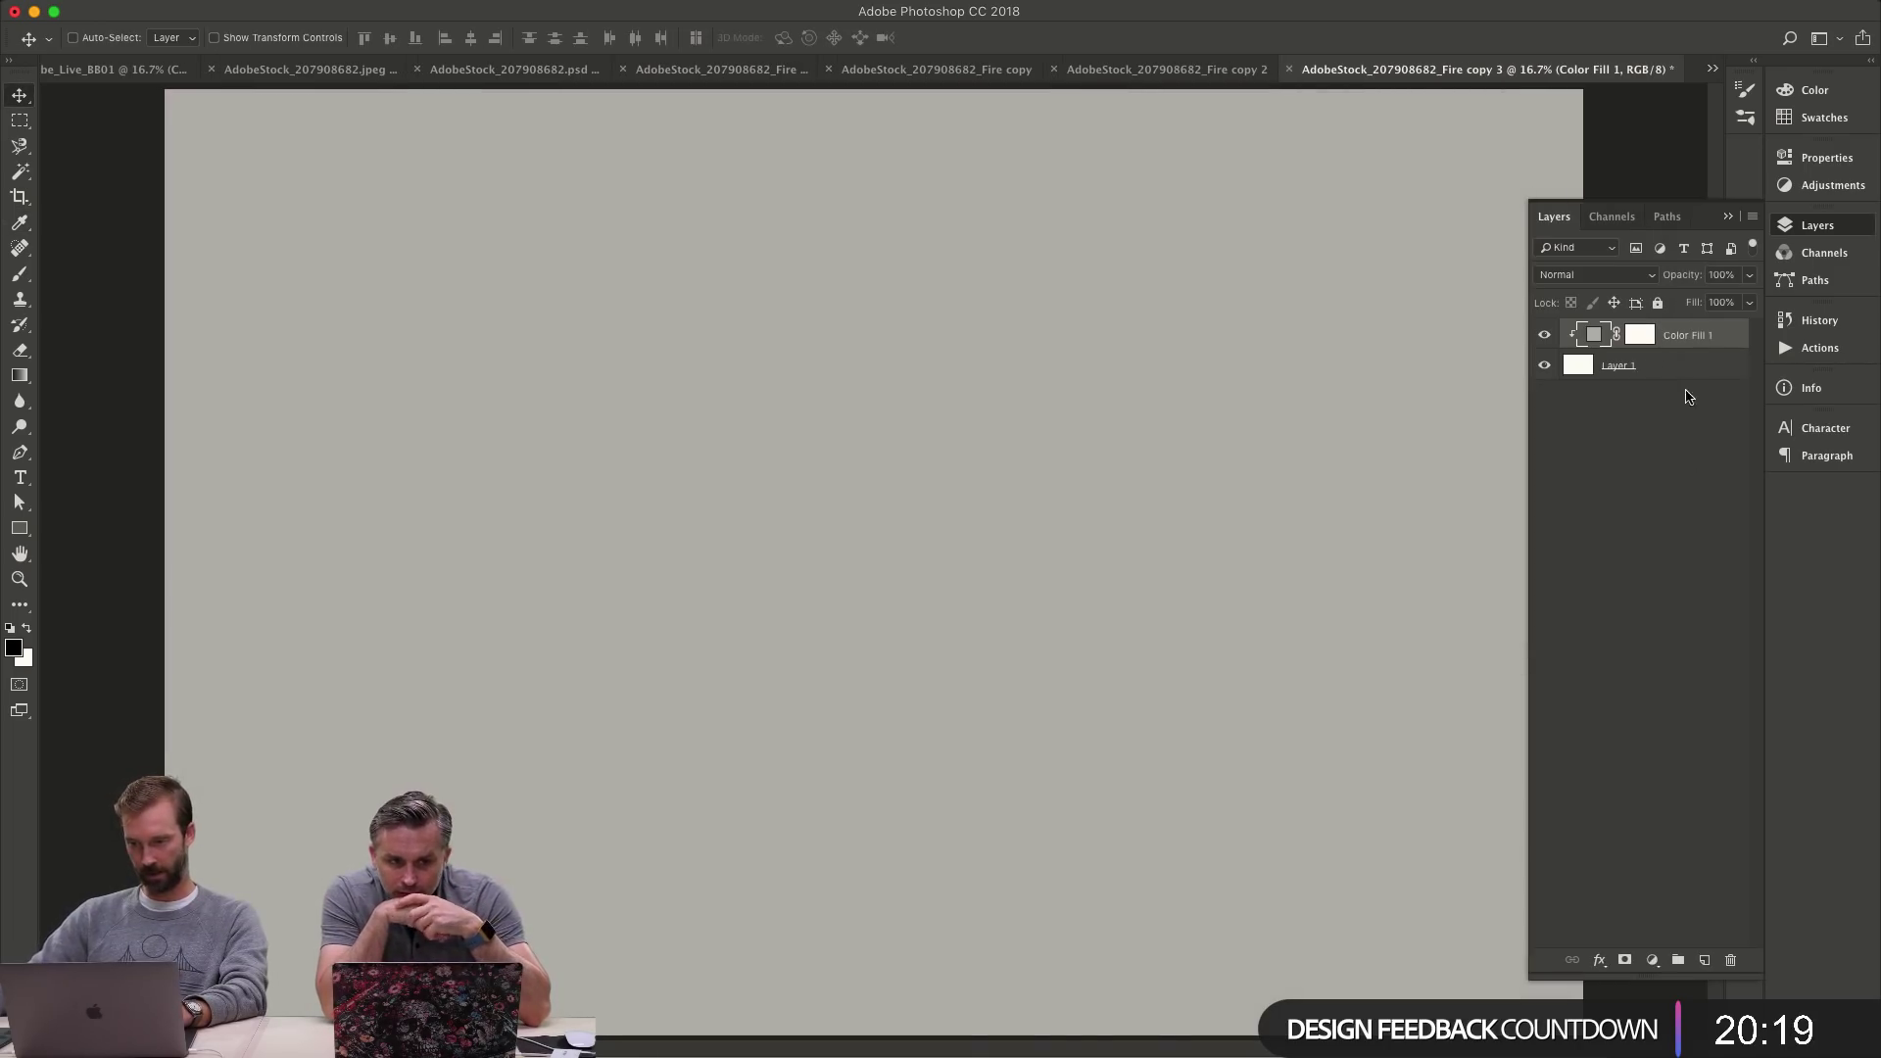
- Add a clipped Curves adjustment above the gray fill and steepen its curve until the canvas turns white
key("super")
key("super+m")
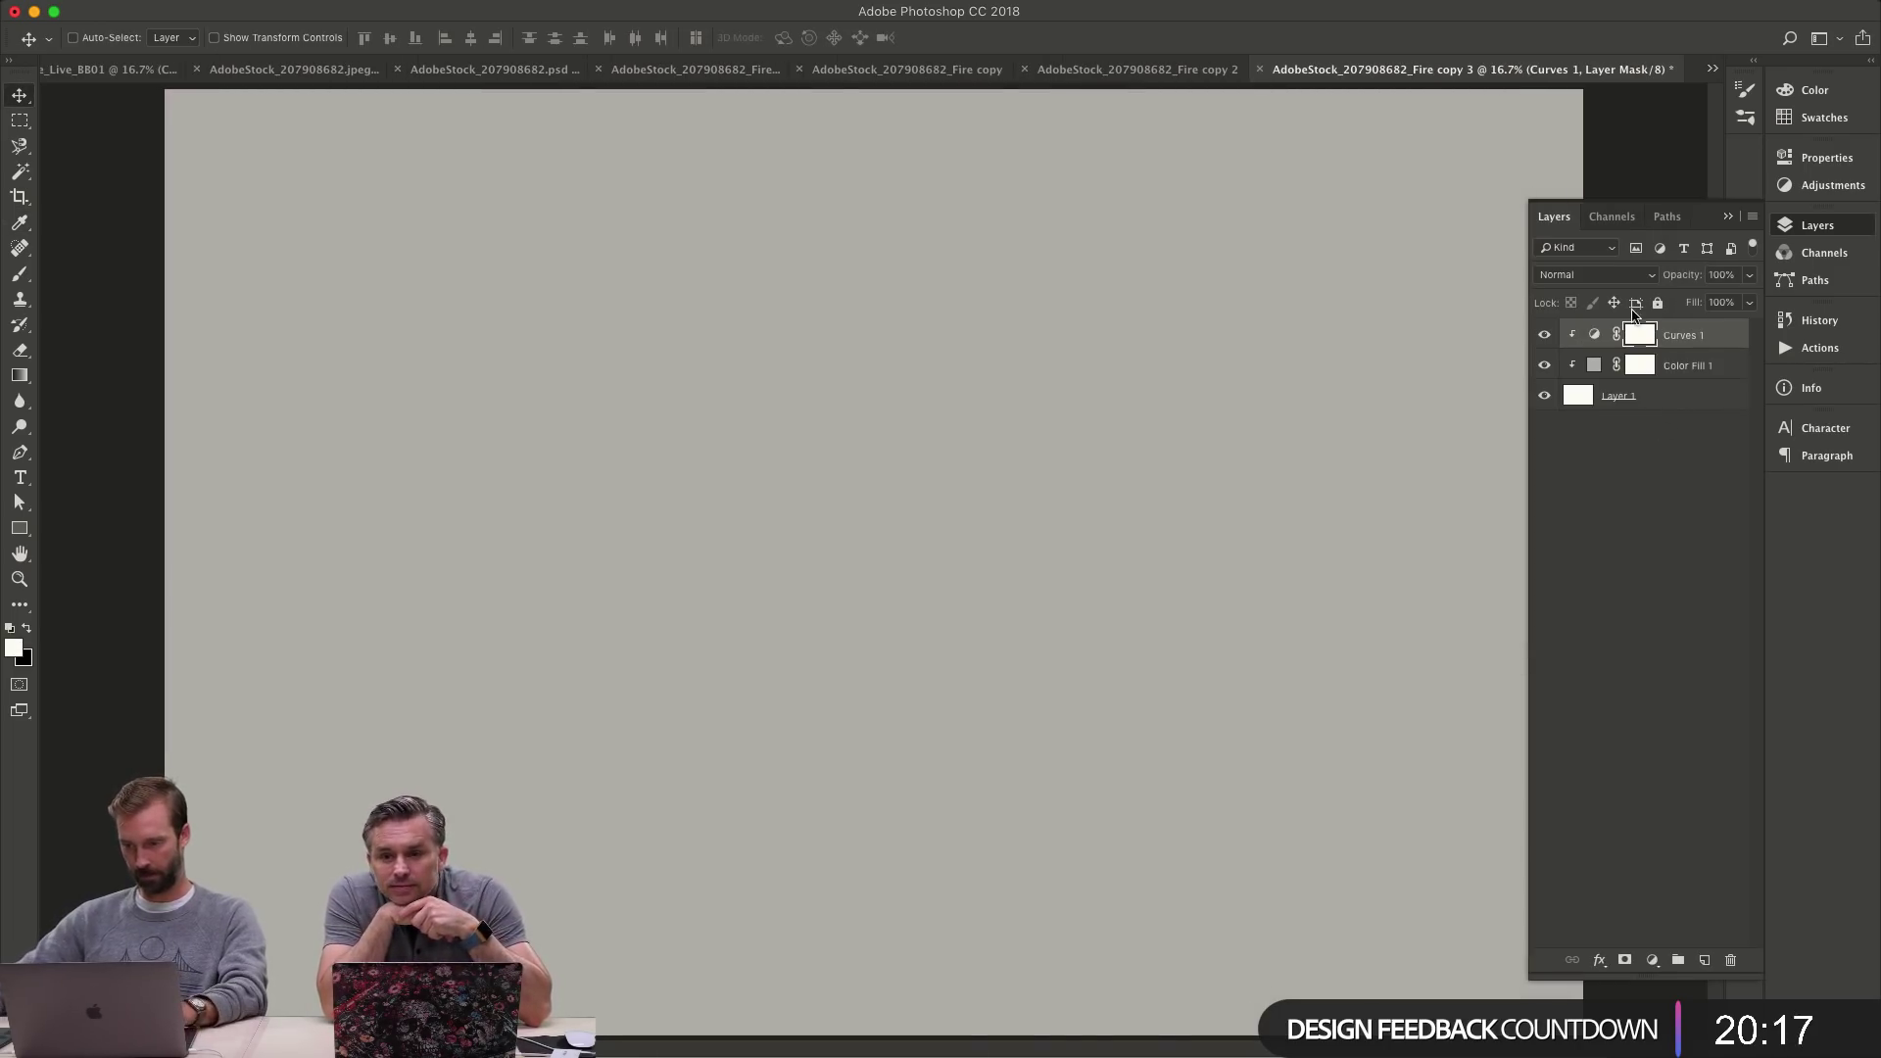
double_click(1594, 334)
left_click_drag(1633, 355, 1552, 330)
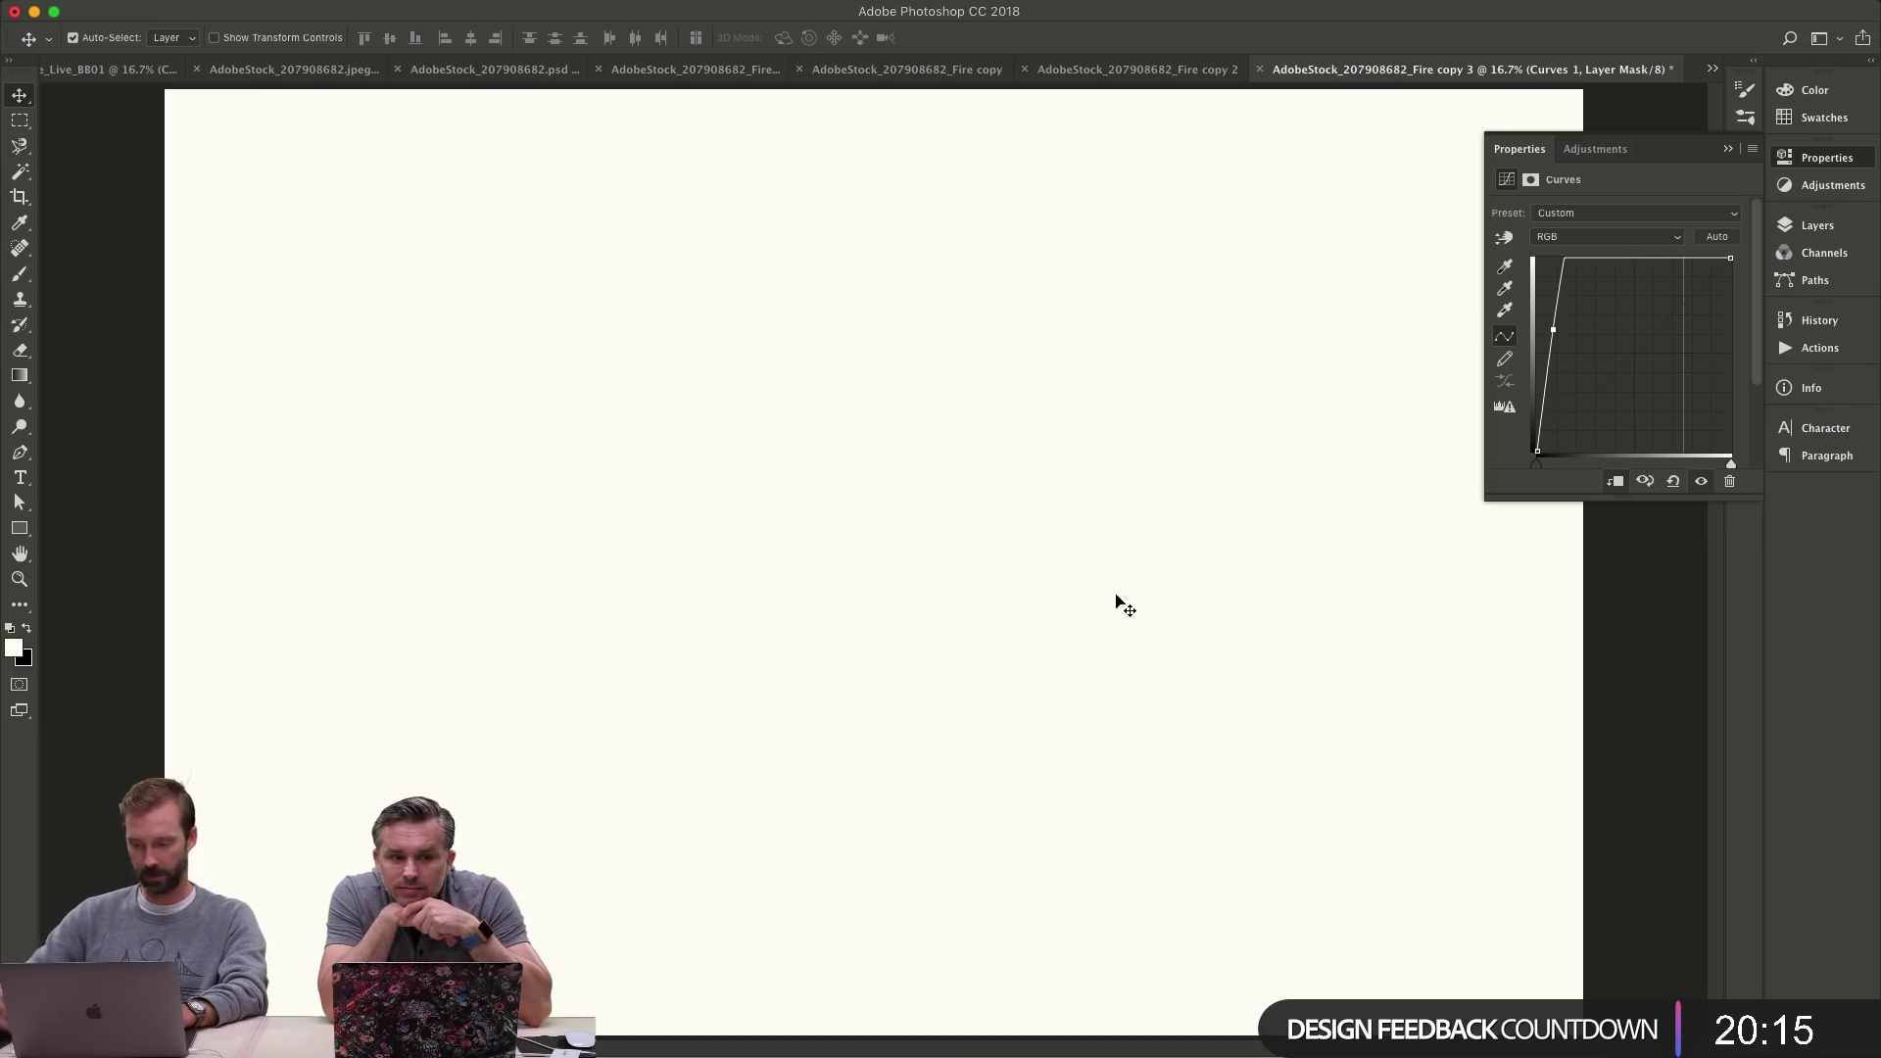
- Invert the Curves layer's mask and draw a white-to-black radial gradient on it from the canvas centre outward
key("super+minus")
key("super+minus")
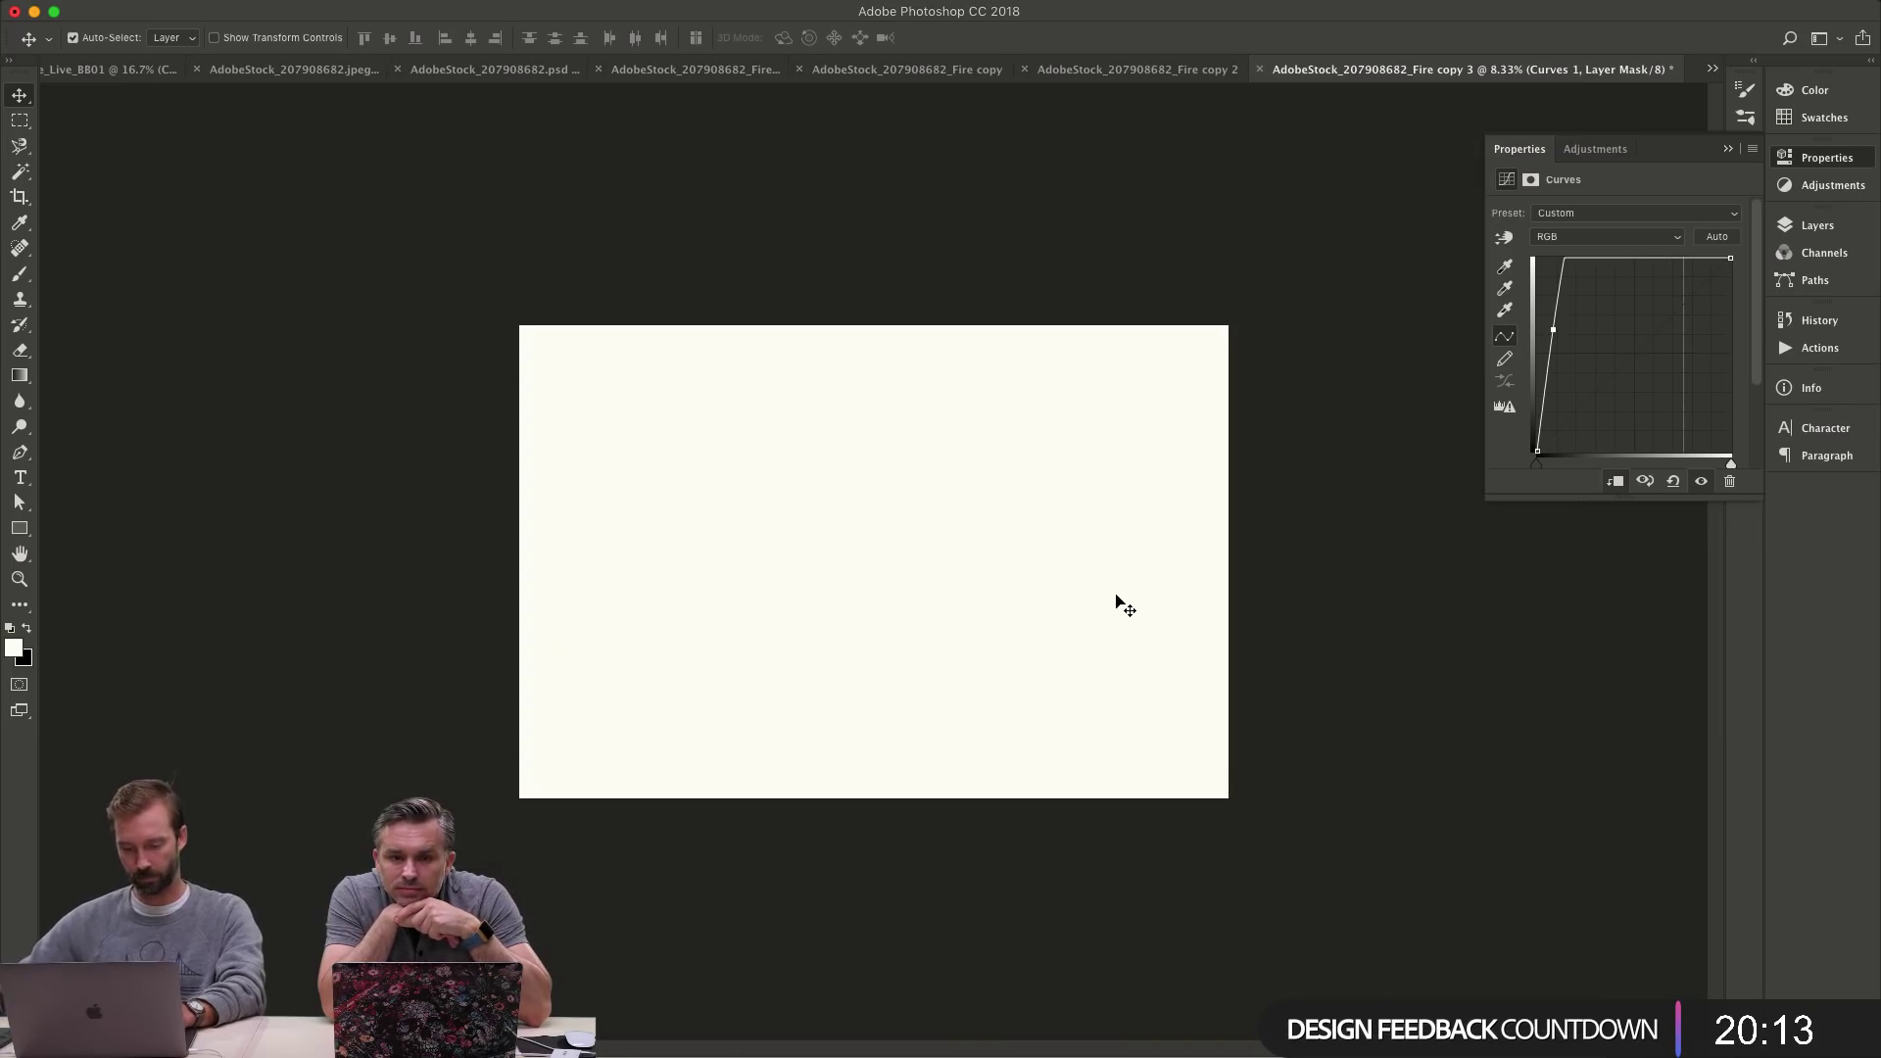
key("super+i")
key("g")
left_click_drag(739, 613, 960, 495)
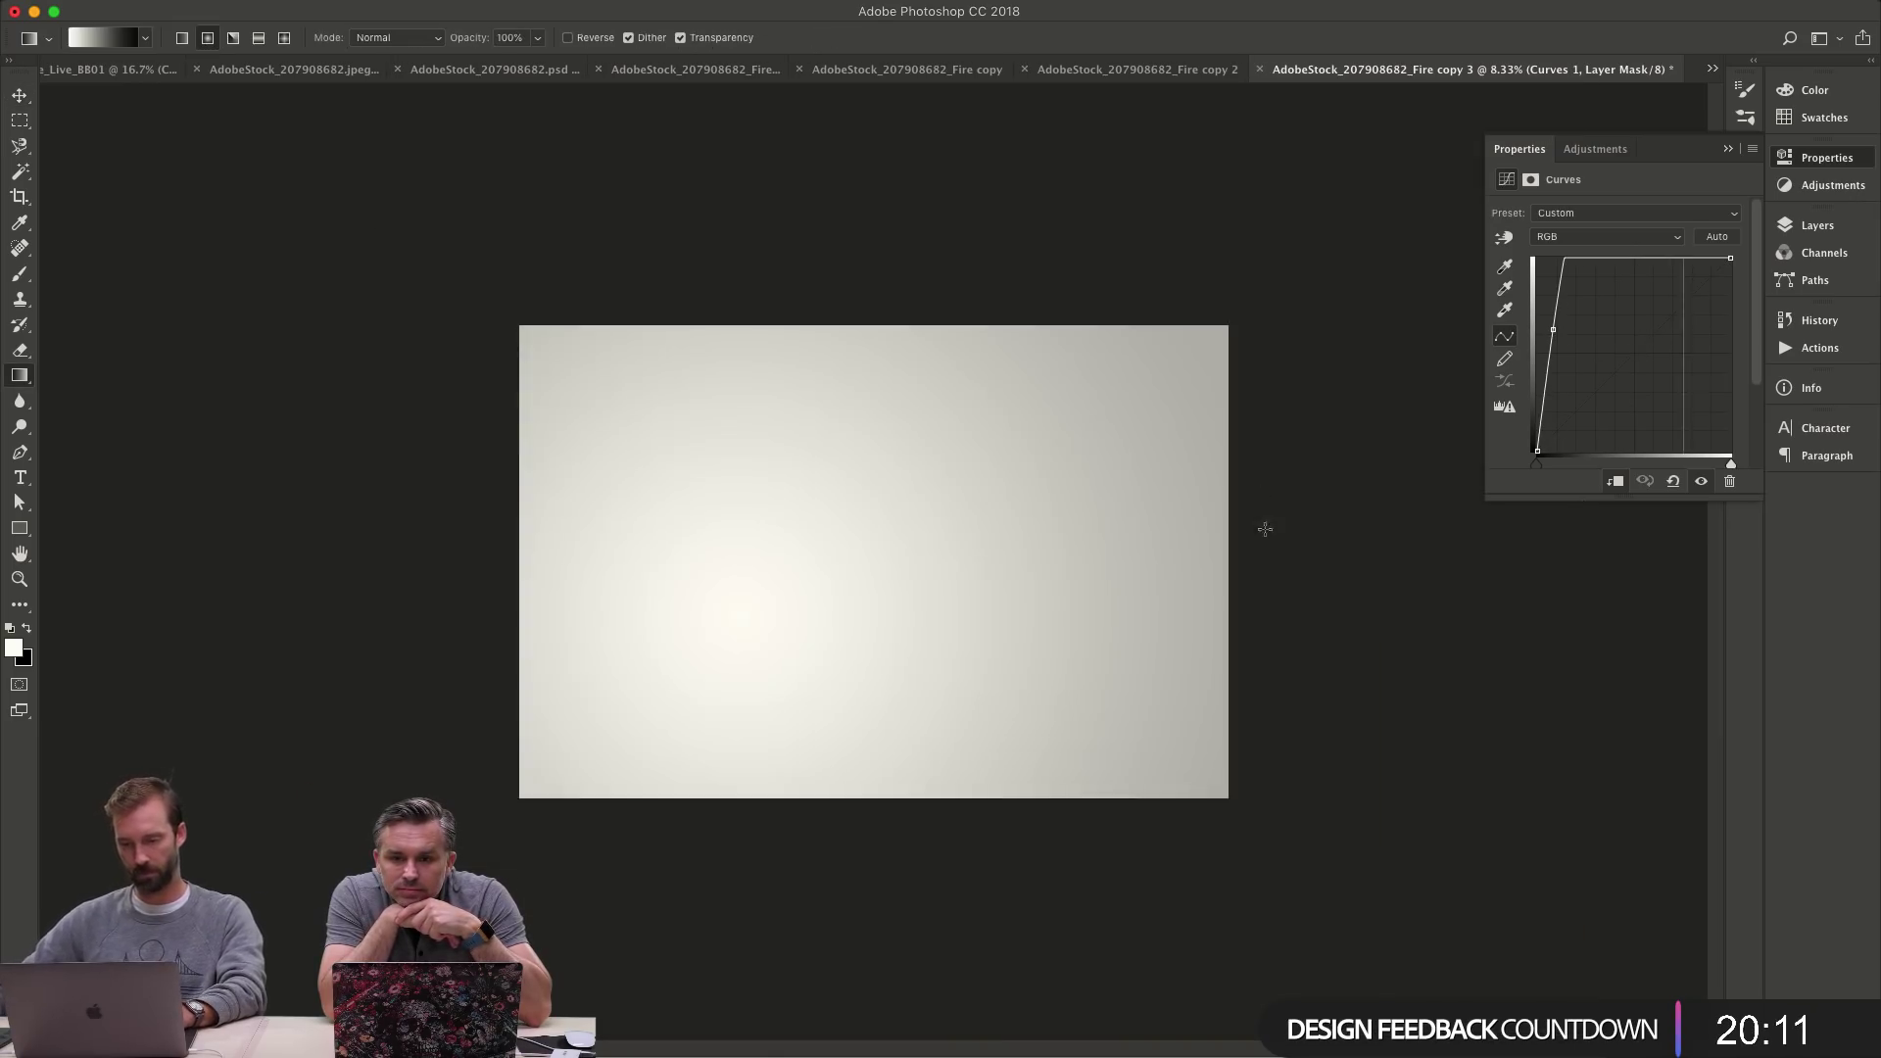
left_click_drag(873, 562, 1351, 273)
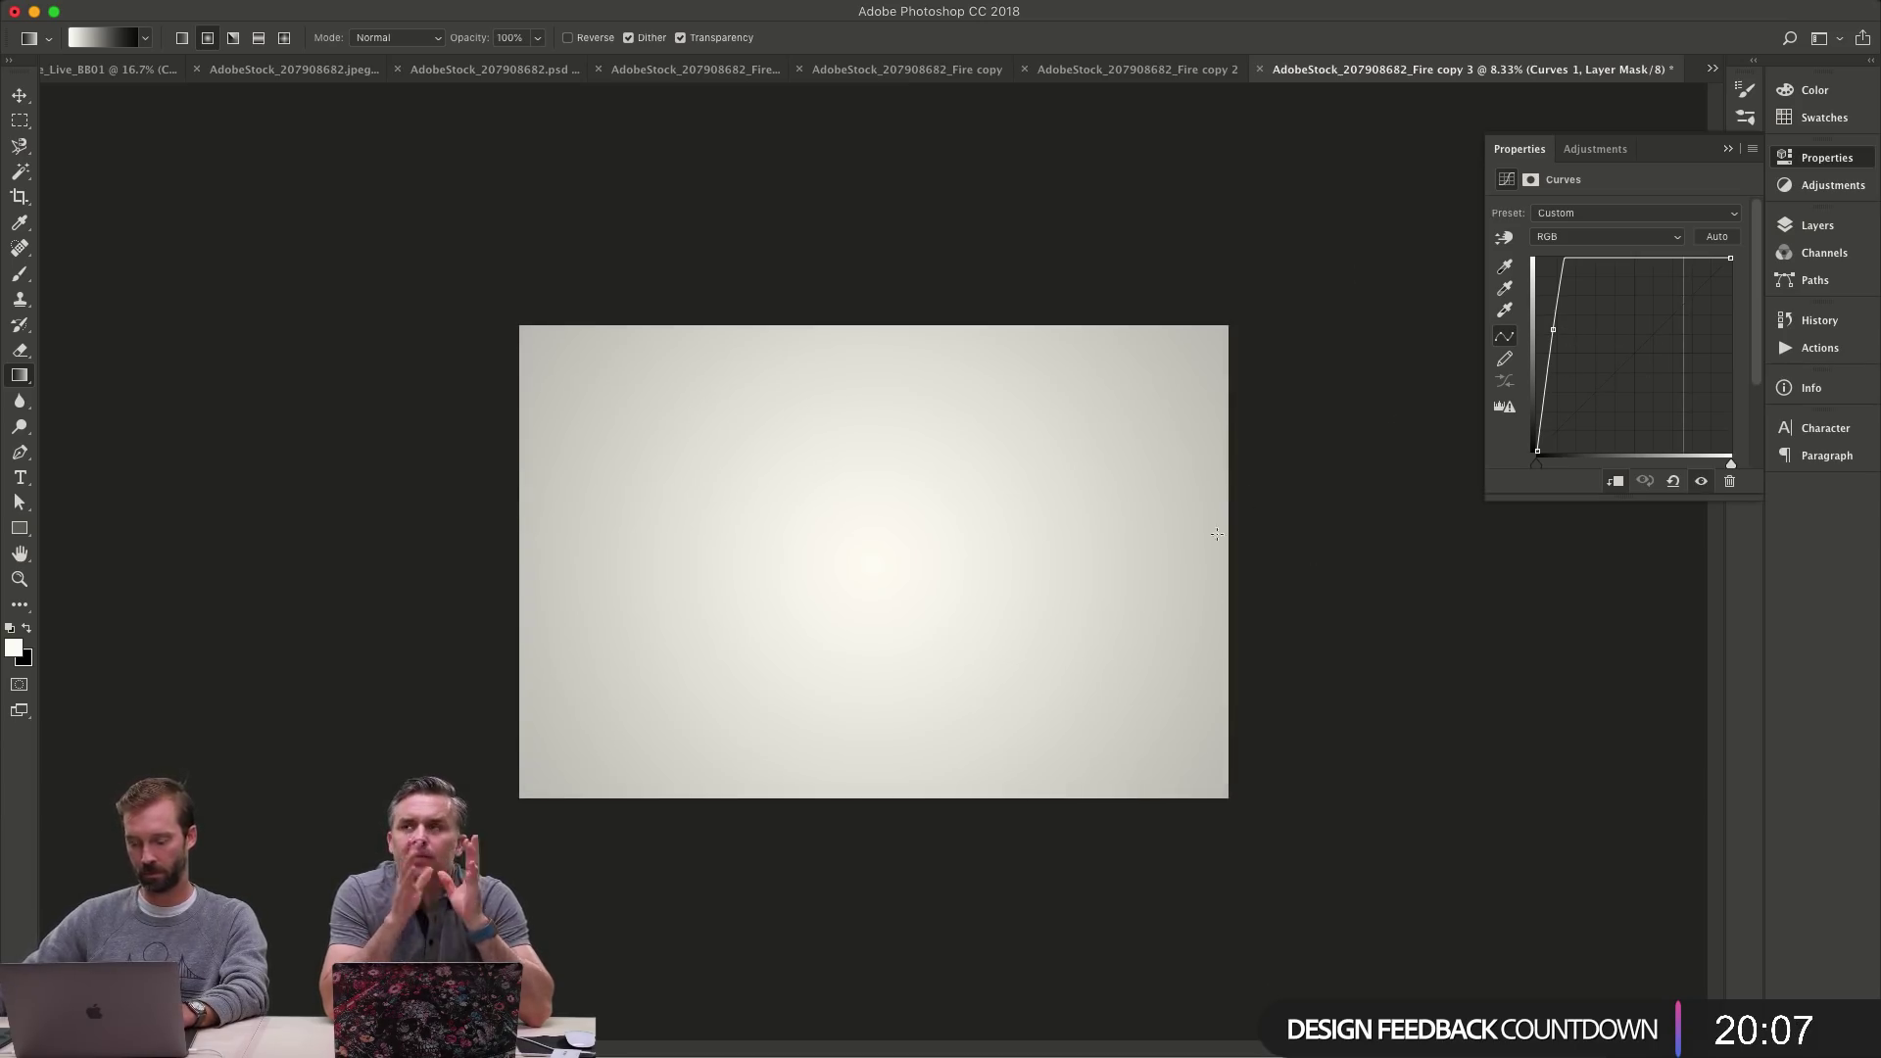
- Scale the Curves mask's radial gradient up from its centre beyond the canvas edges
key("super+t")
left_click_drag(1228, 325, 1347, 258)
key("Return")
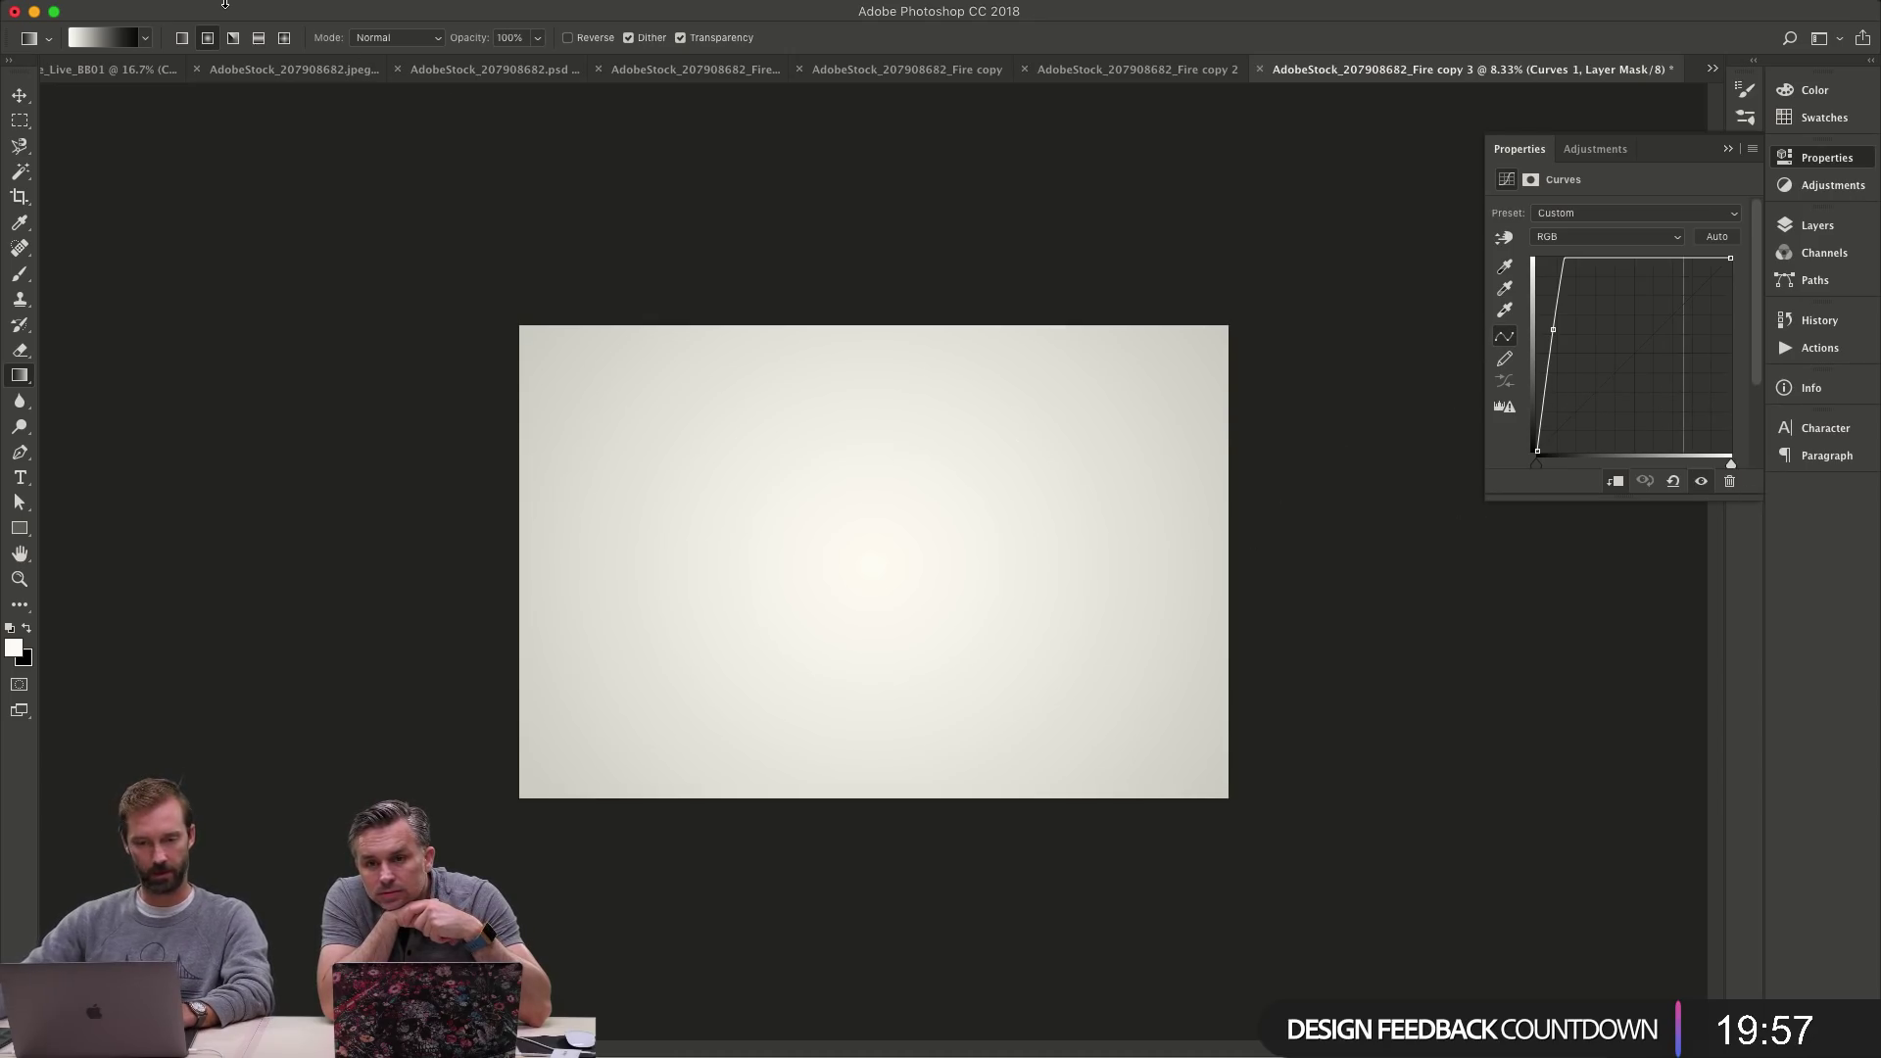
- Change the Color Fill layer to a darker gray to strengthen the vignette around the canvas edges
left_click(278, 8)
left_click(292, 9)
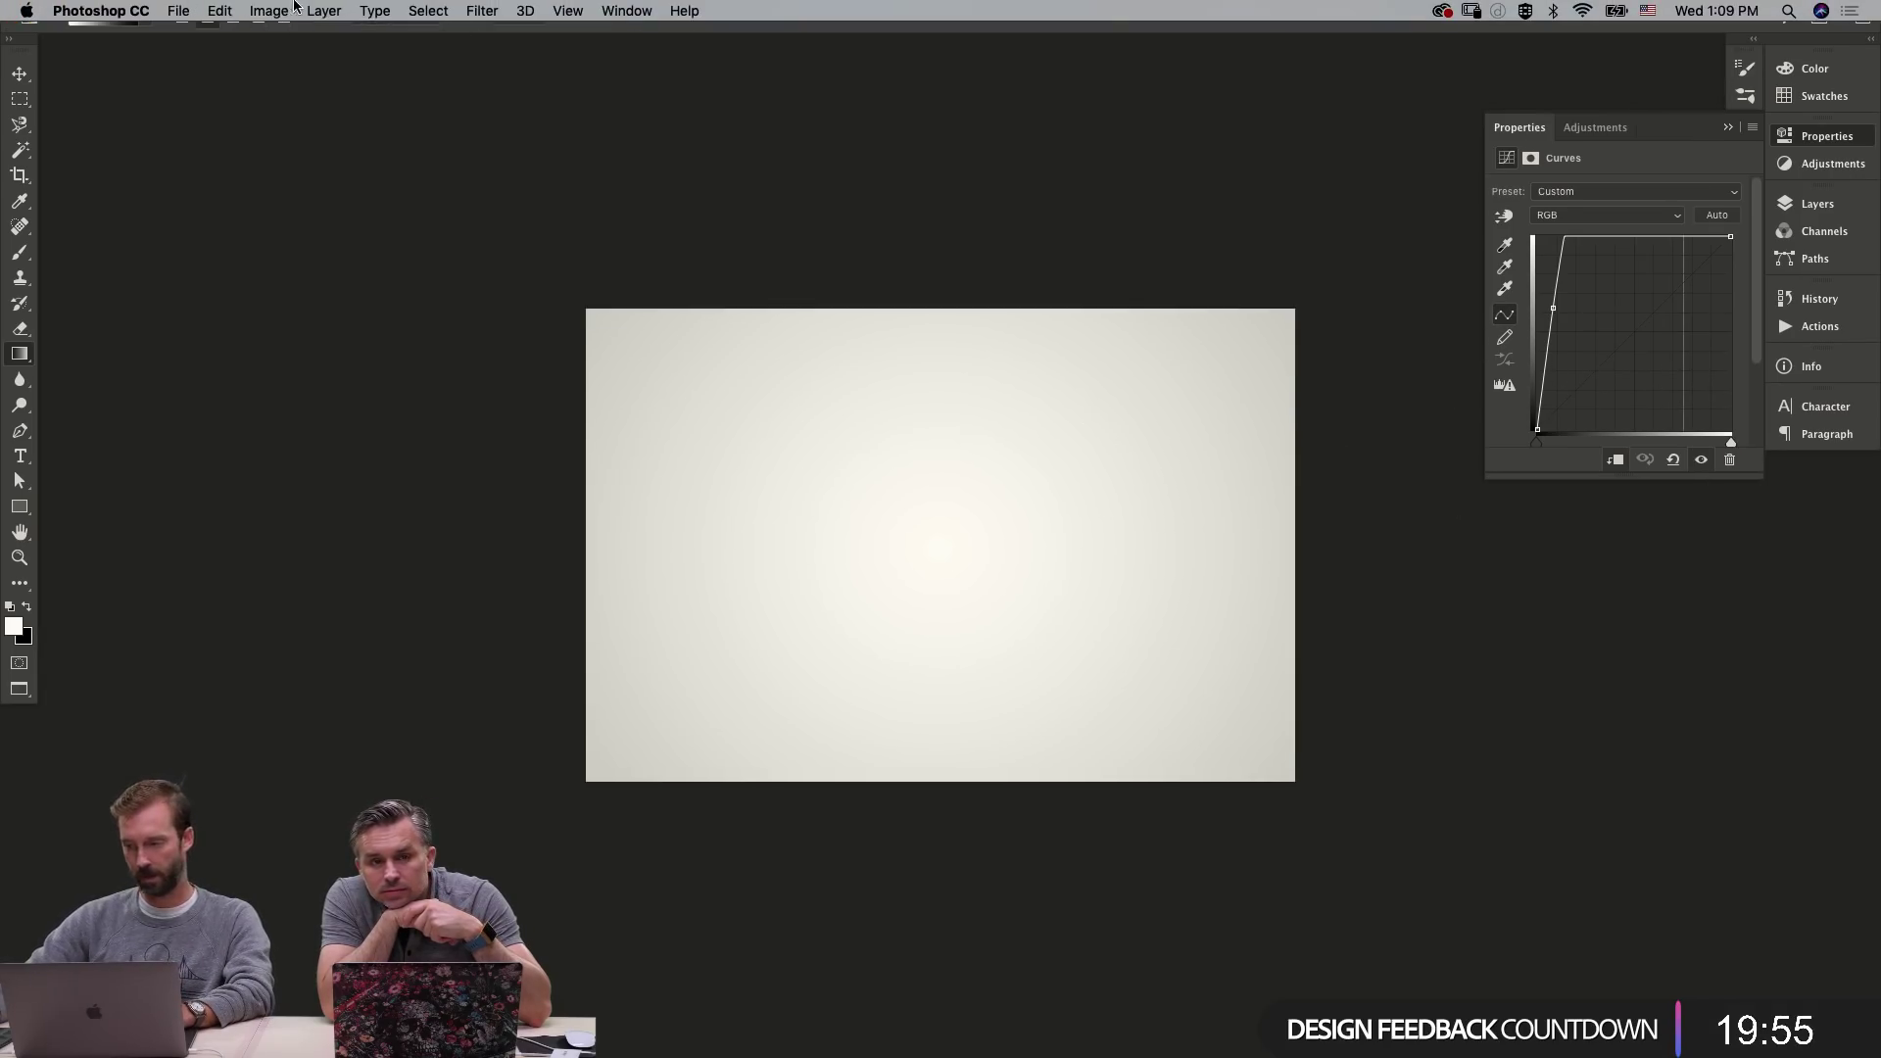
left_click(1818, 202)
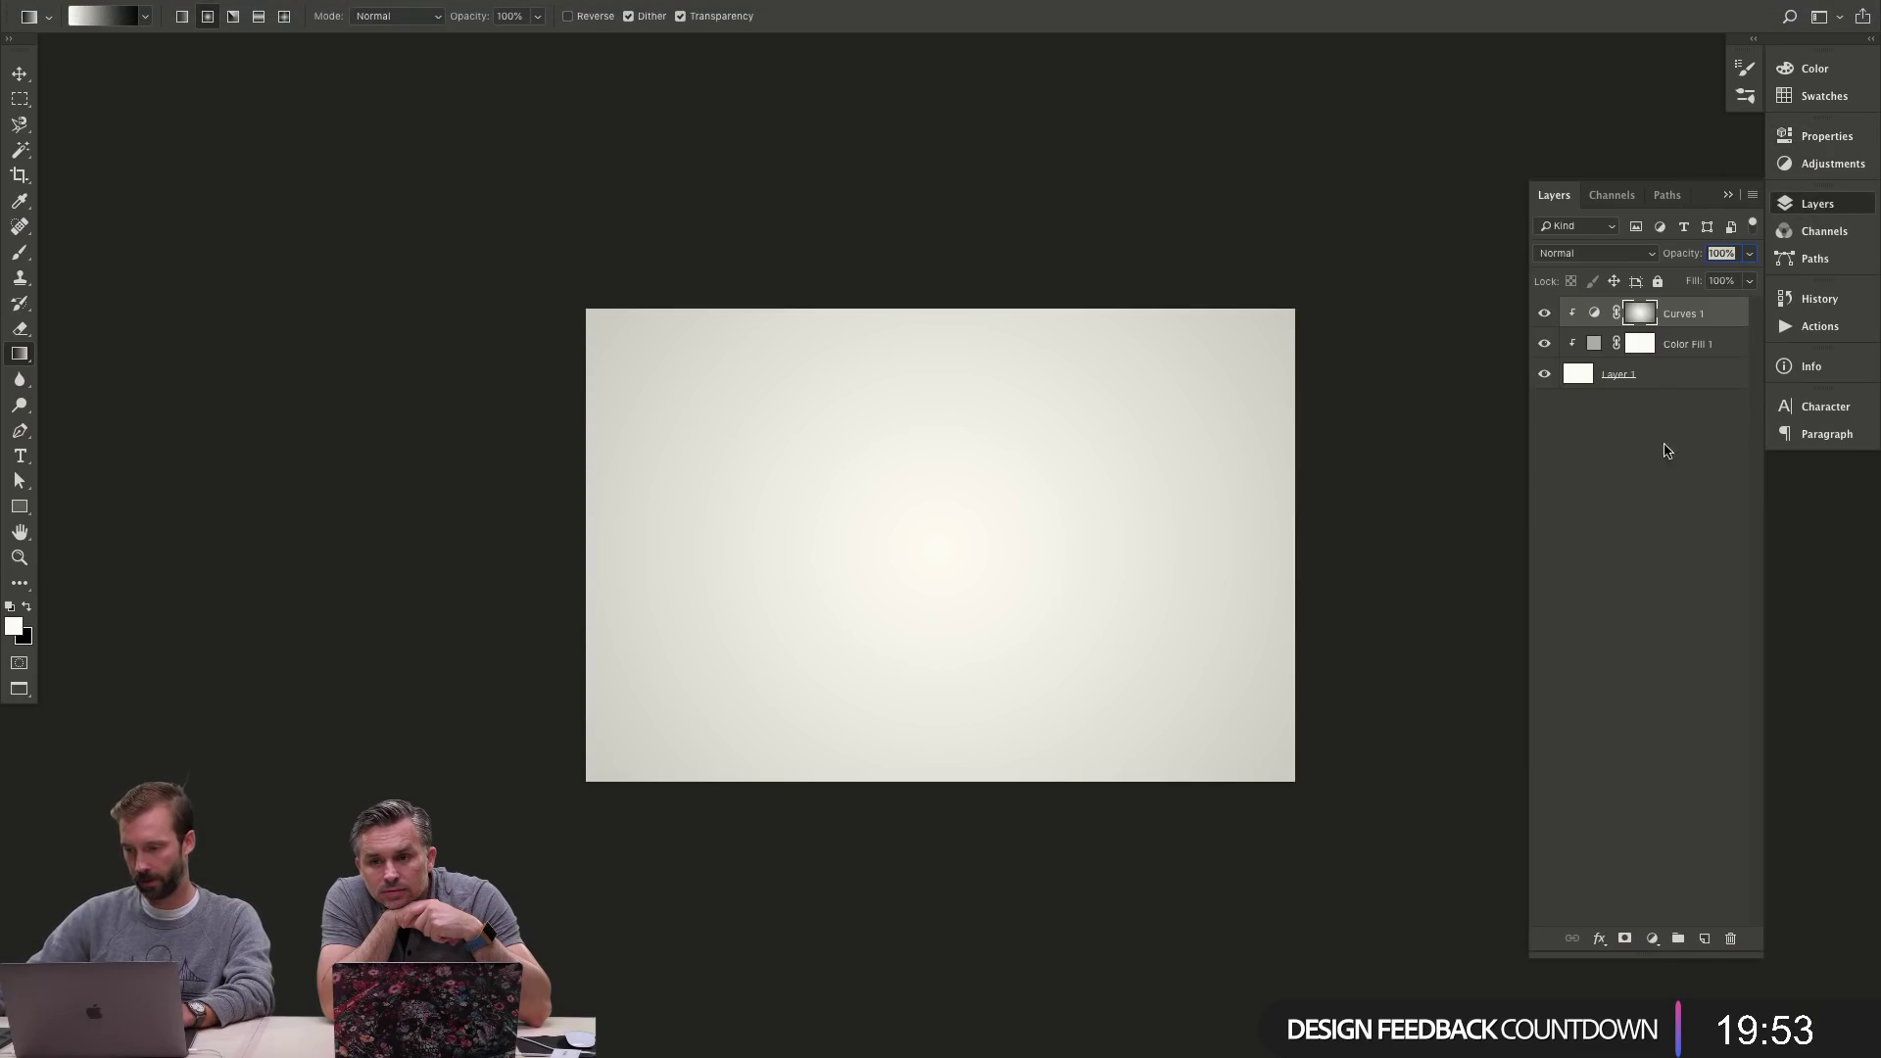
double_click(1594, 344)
mouse_move(1188, 466)
left_mouse_down()
mouse_move(1113, 462)
mouse_move(1134, 418)
left_mouse_up()
left_click(1589, 270)
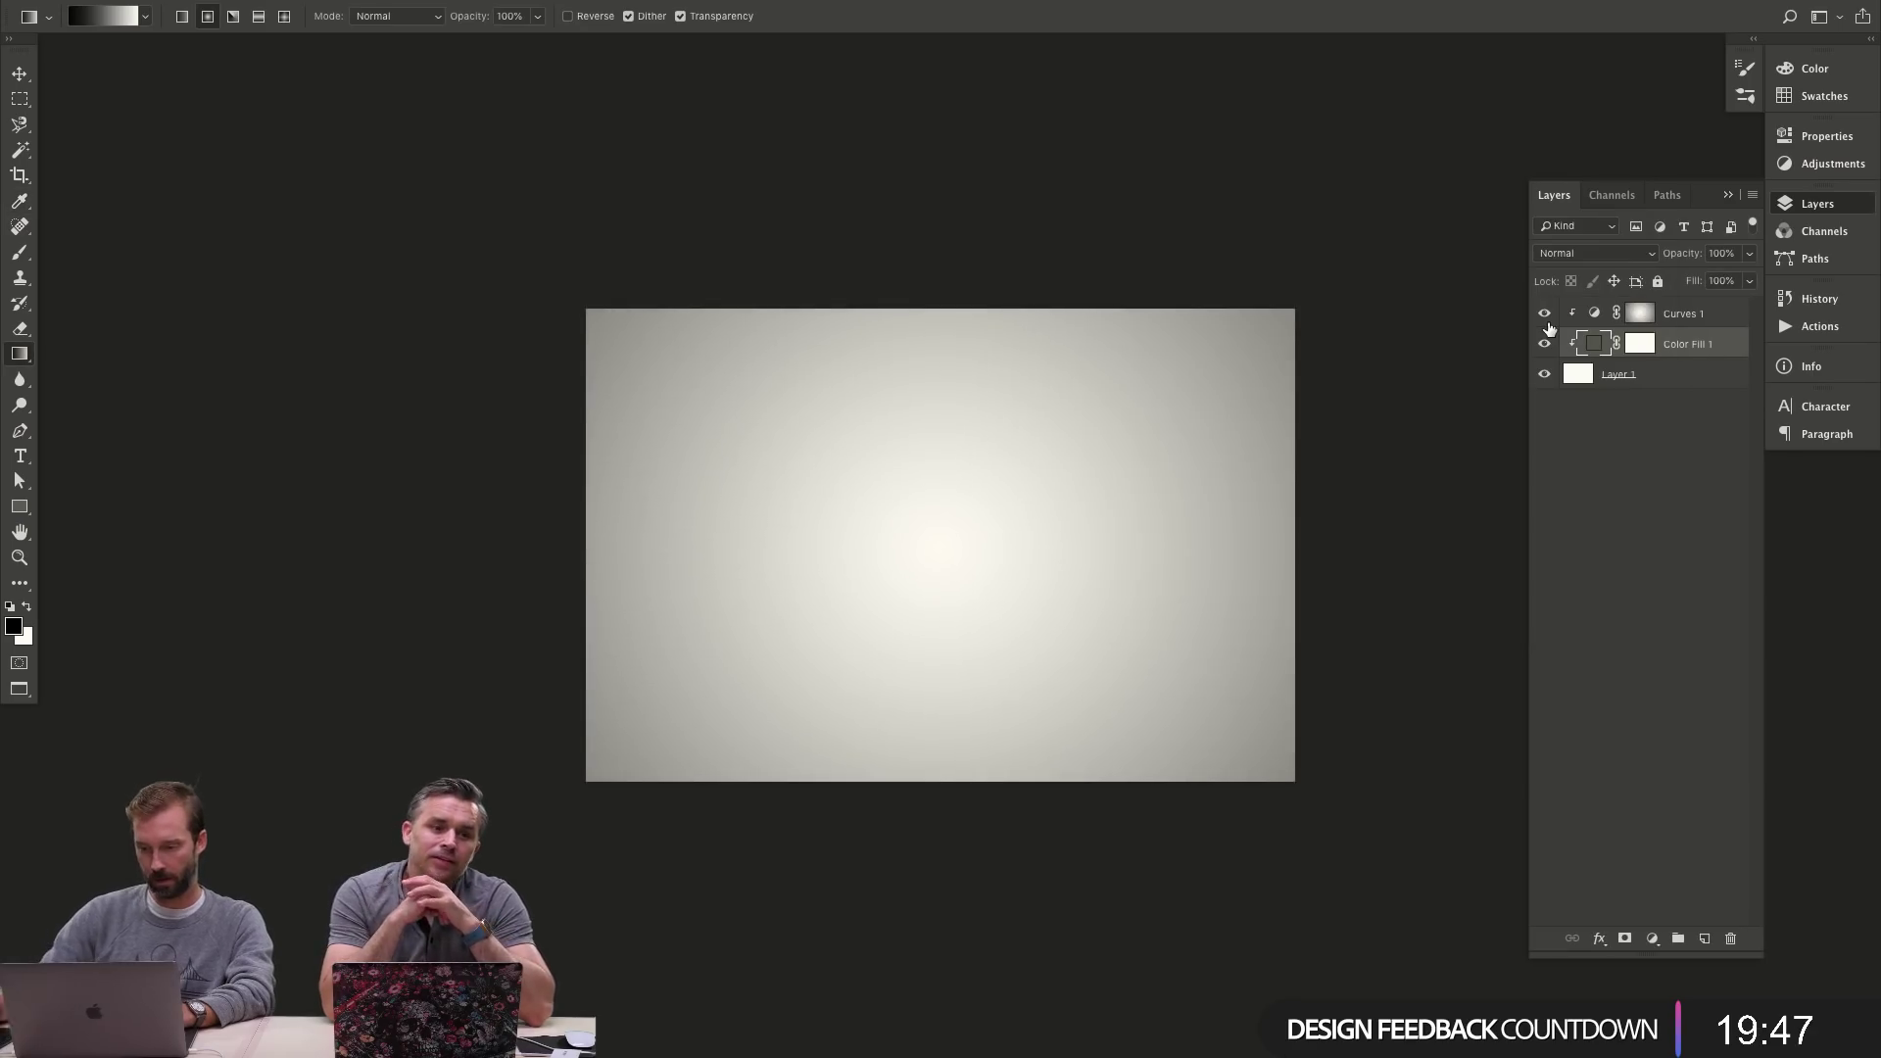
- Apply Levels to the Curves layer's mask with a black input of 36 and a midtone of 1.84
left_click(1640, 313)
key("ctrl+l")
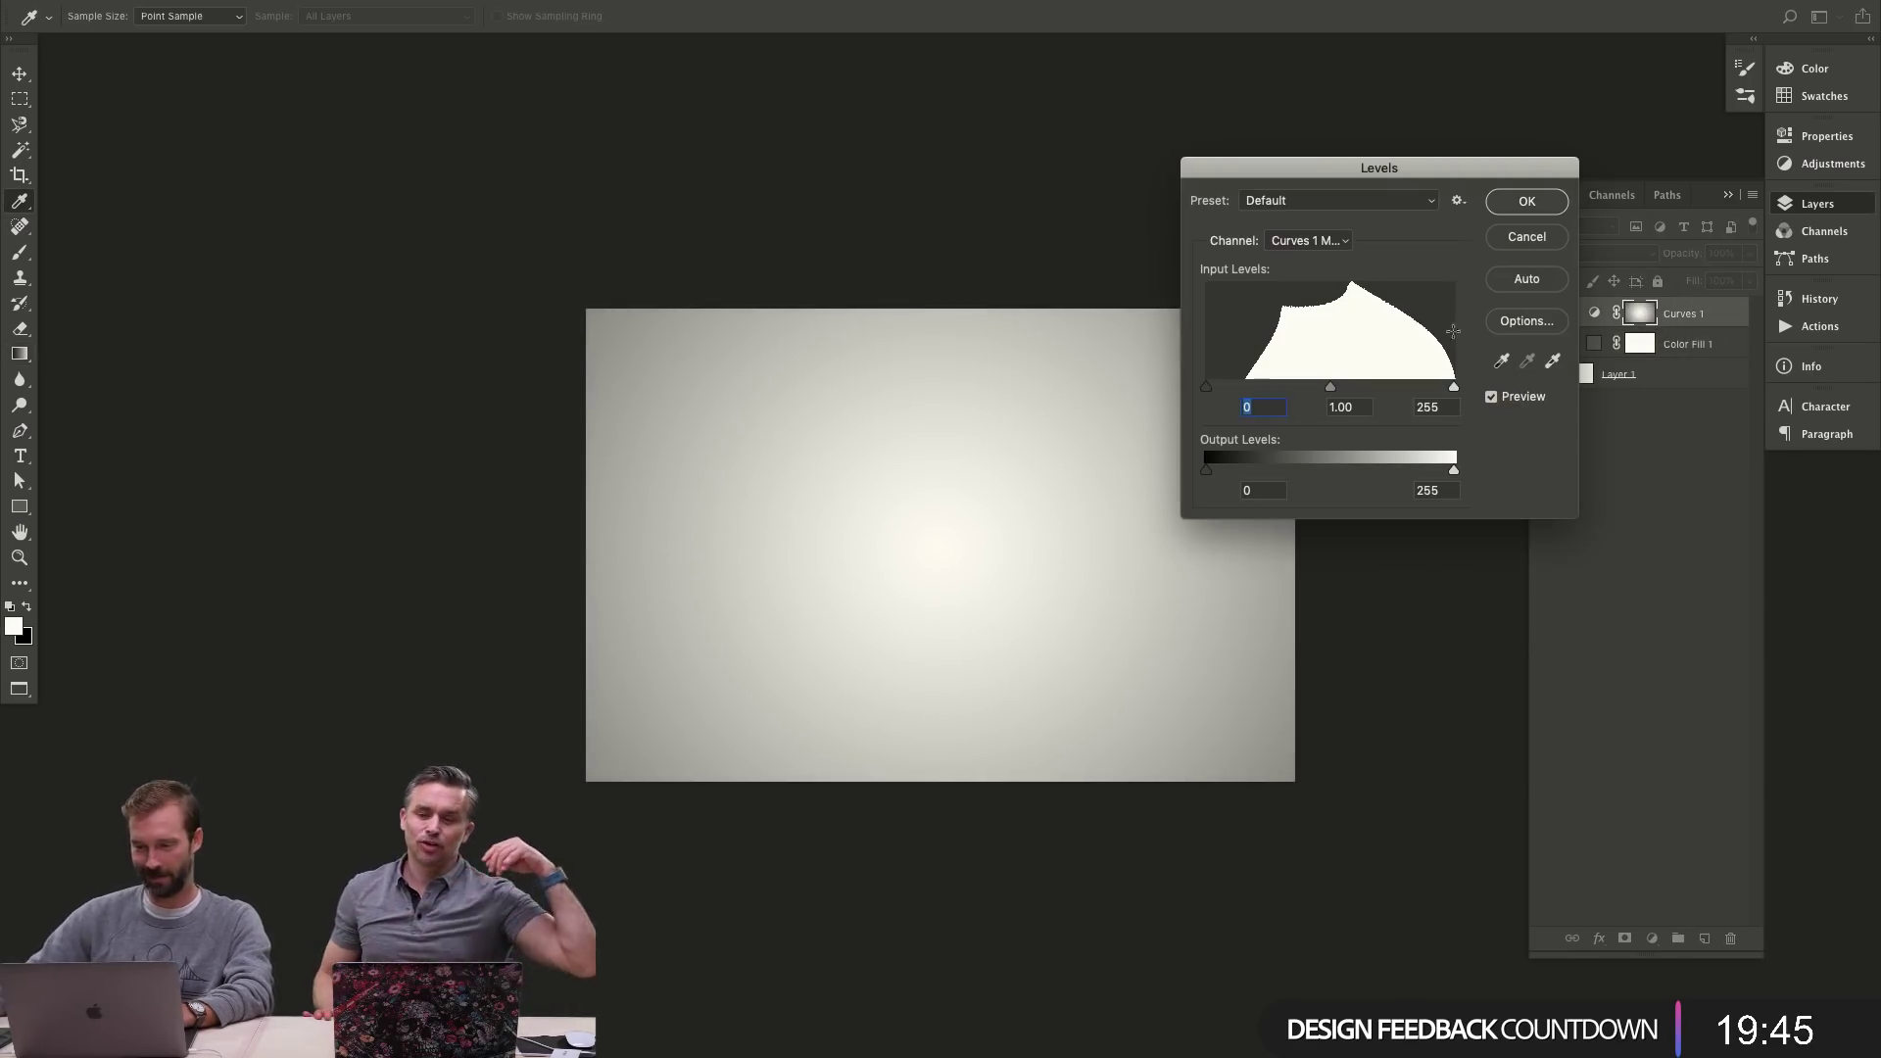
left_click_drag(1206, 387, 1300, 387)
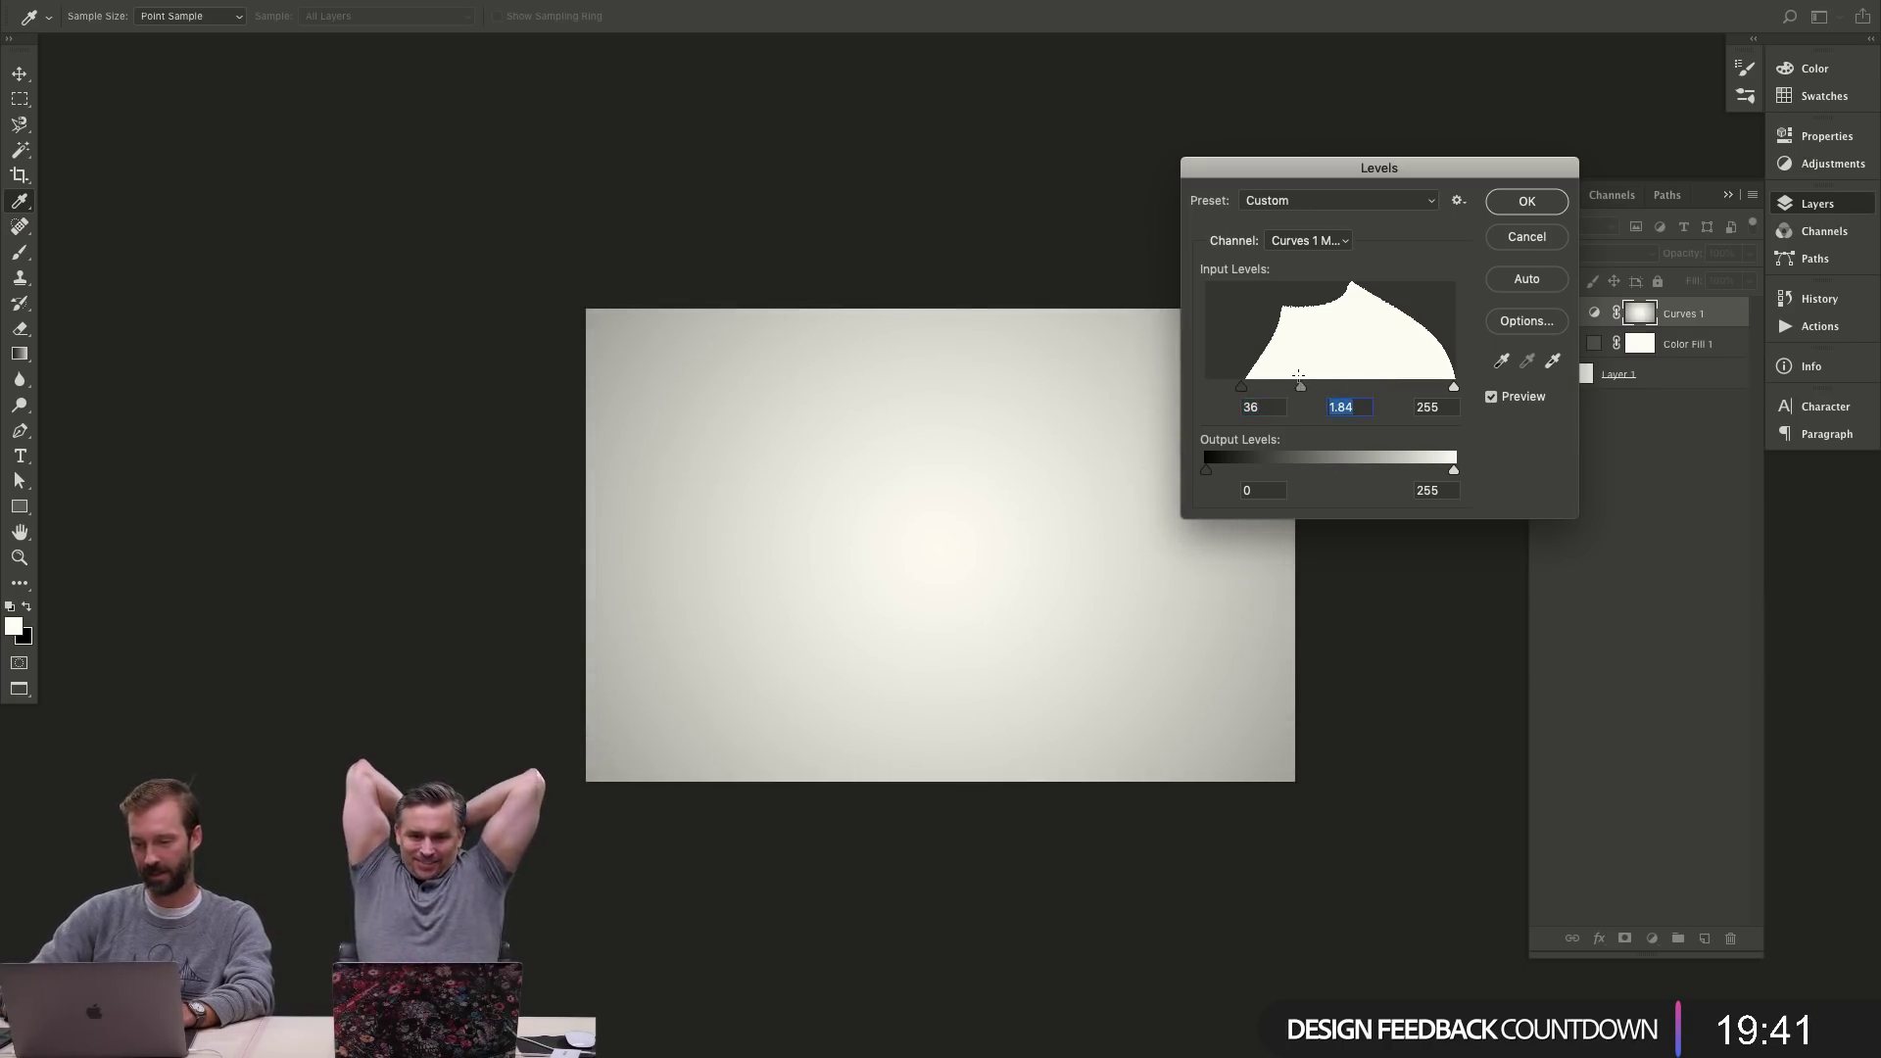
key("Return")
key("f")
key("f")
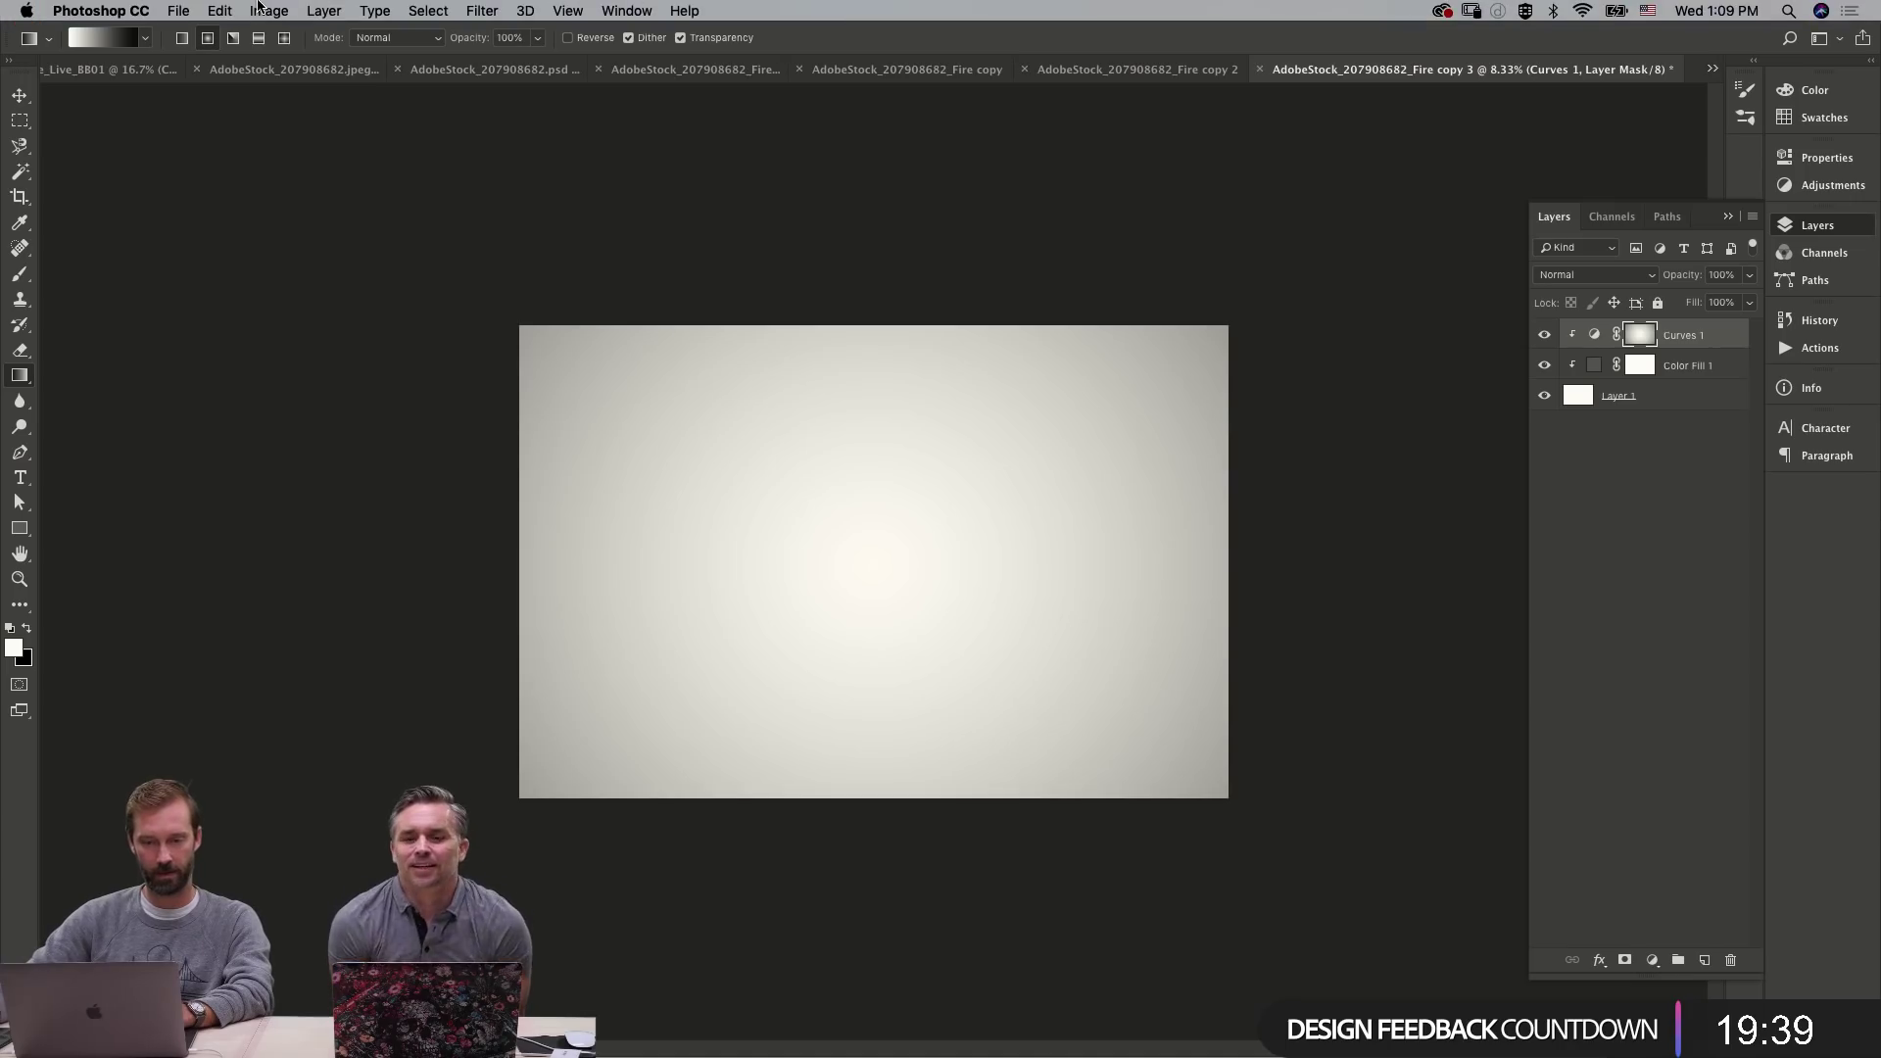
- Convert the vignette document to grayscale, merging its layers and discarding the color information
left_click(268, 8)
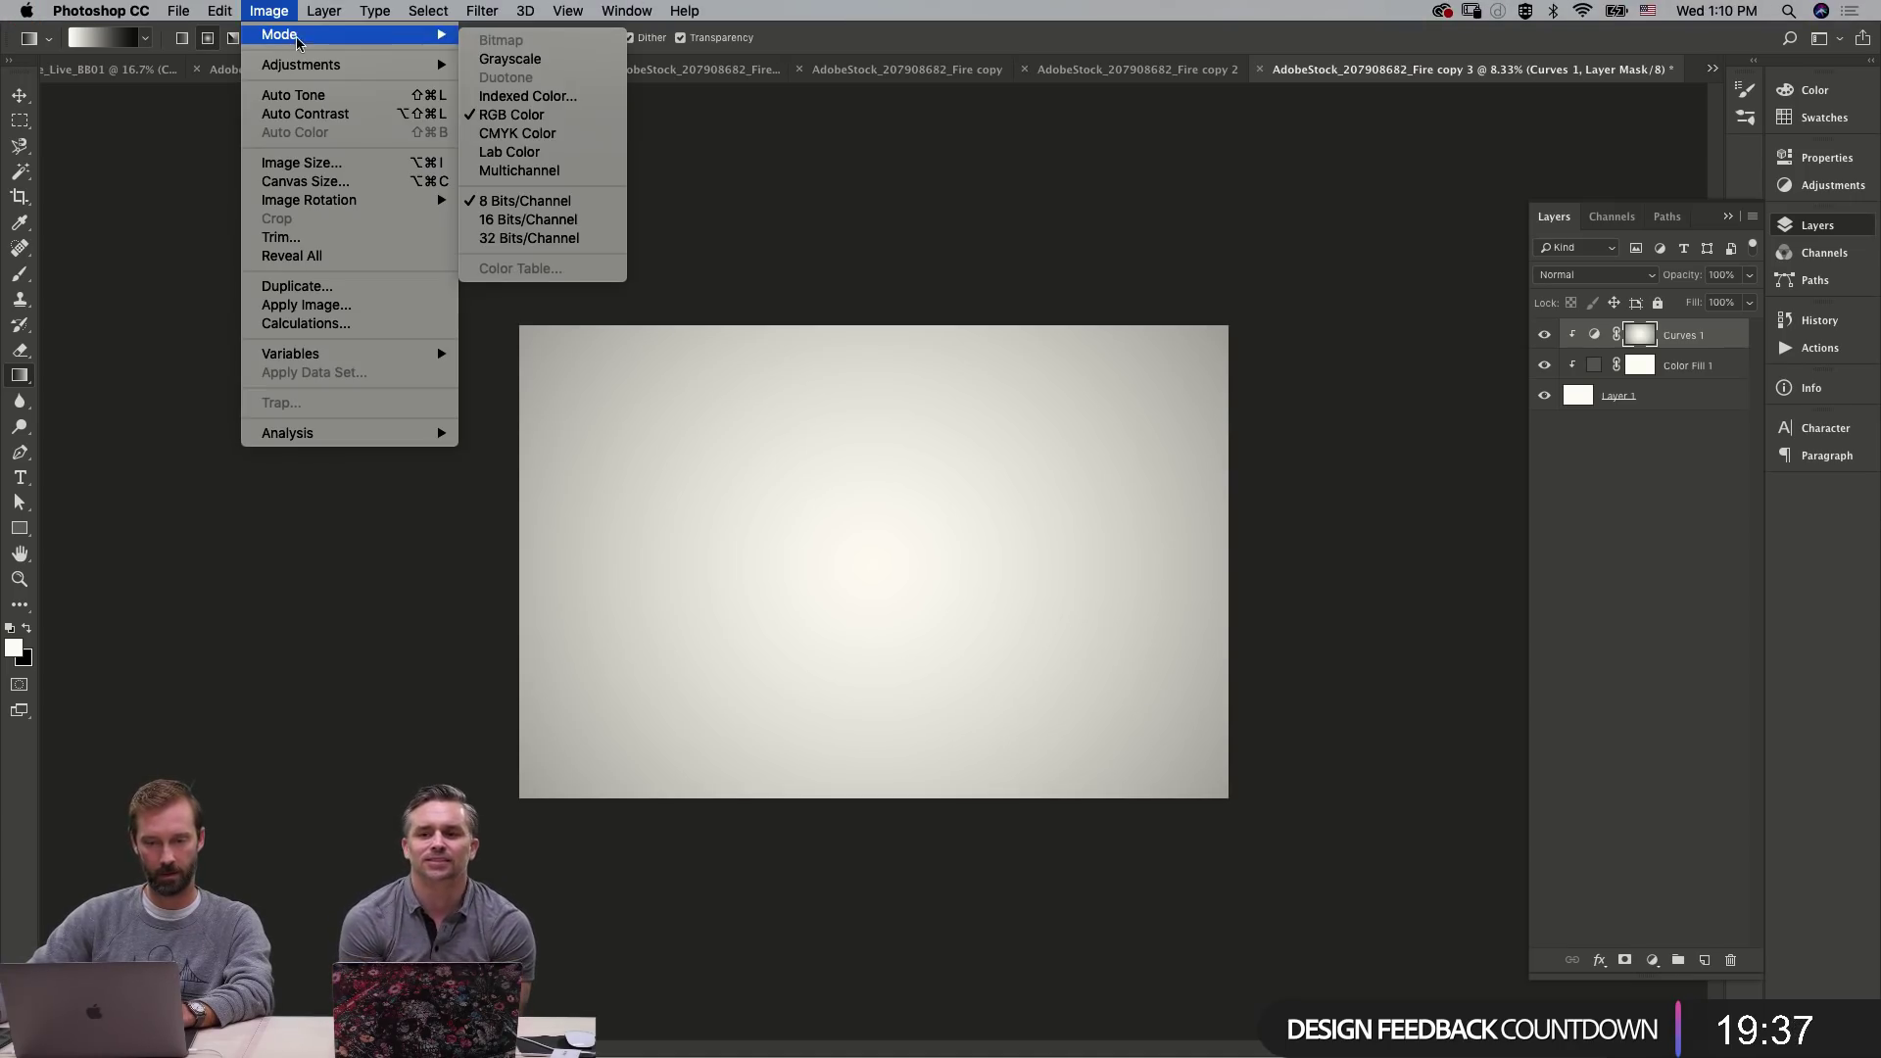
left_click(1061, 607)
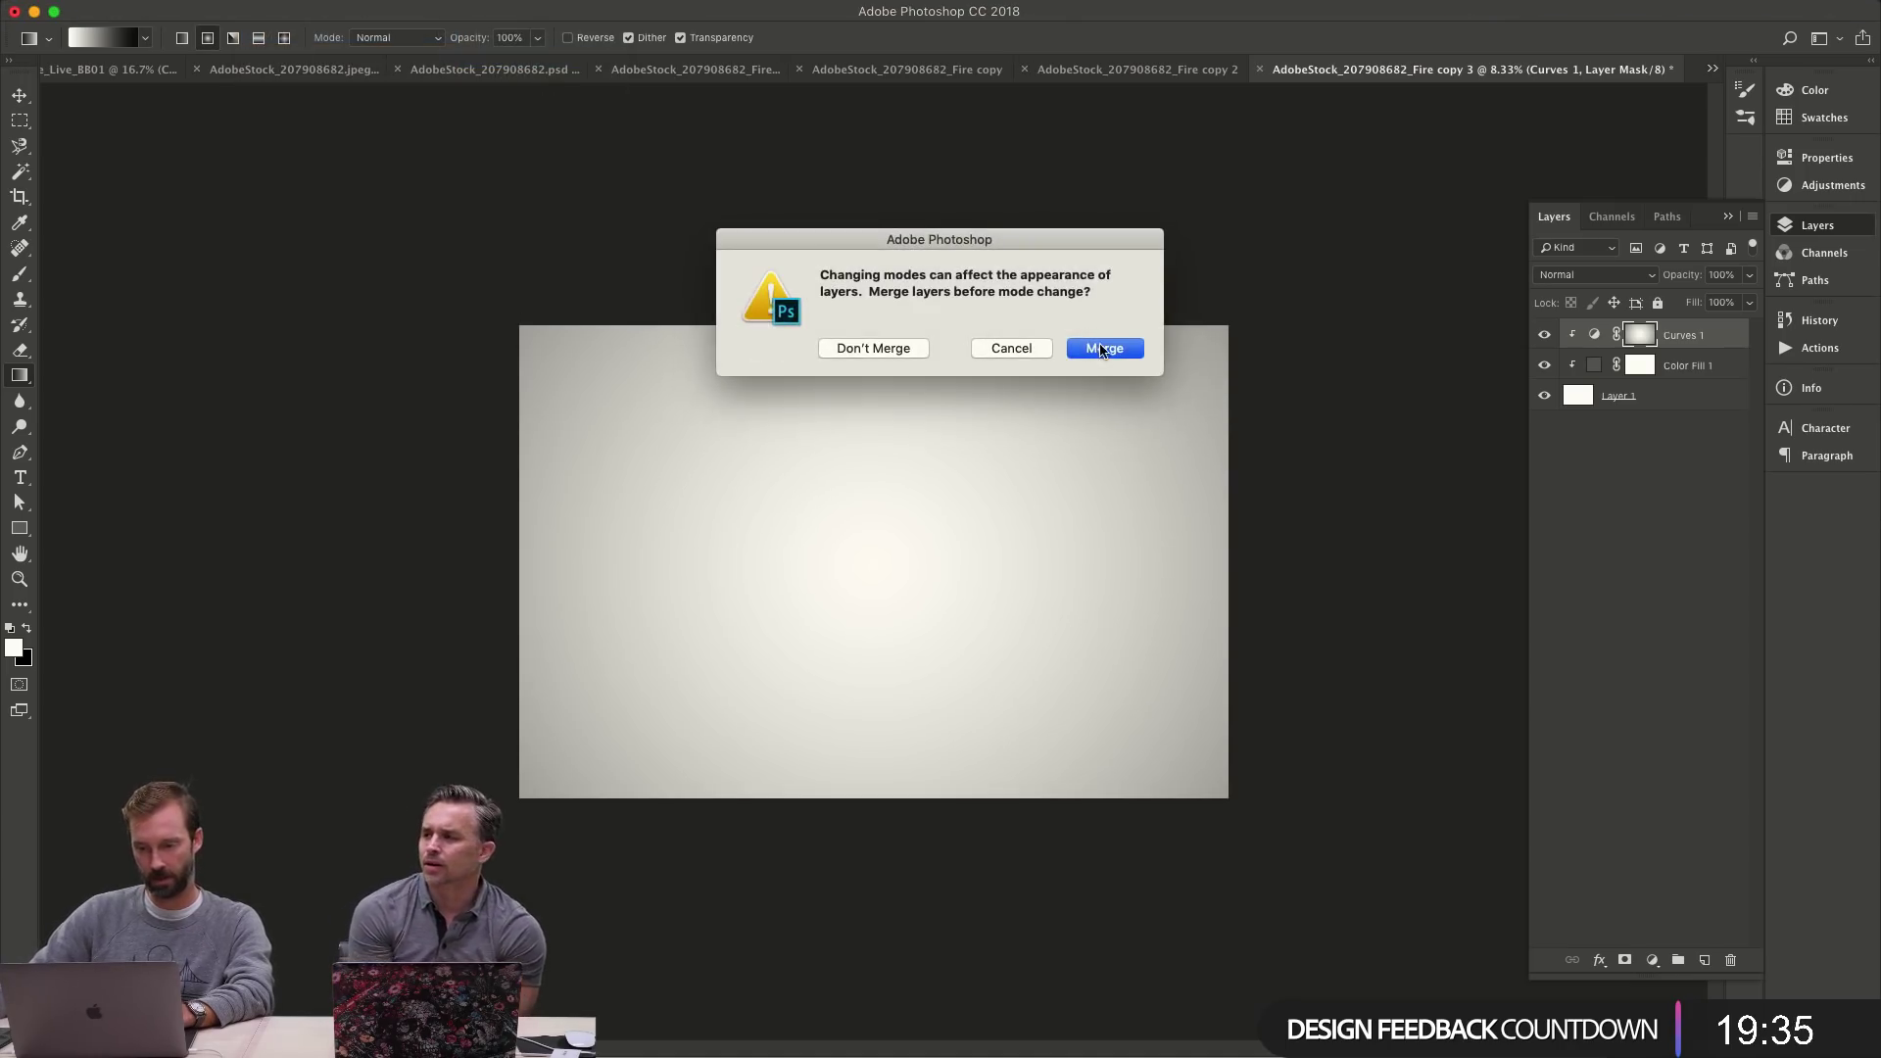
left_click(1101, 349)
left_click(1078, 382)
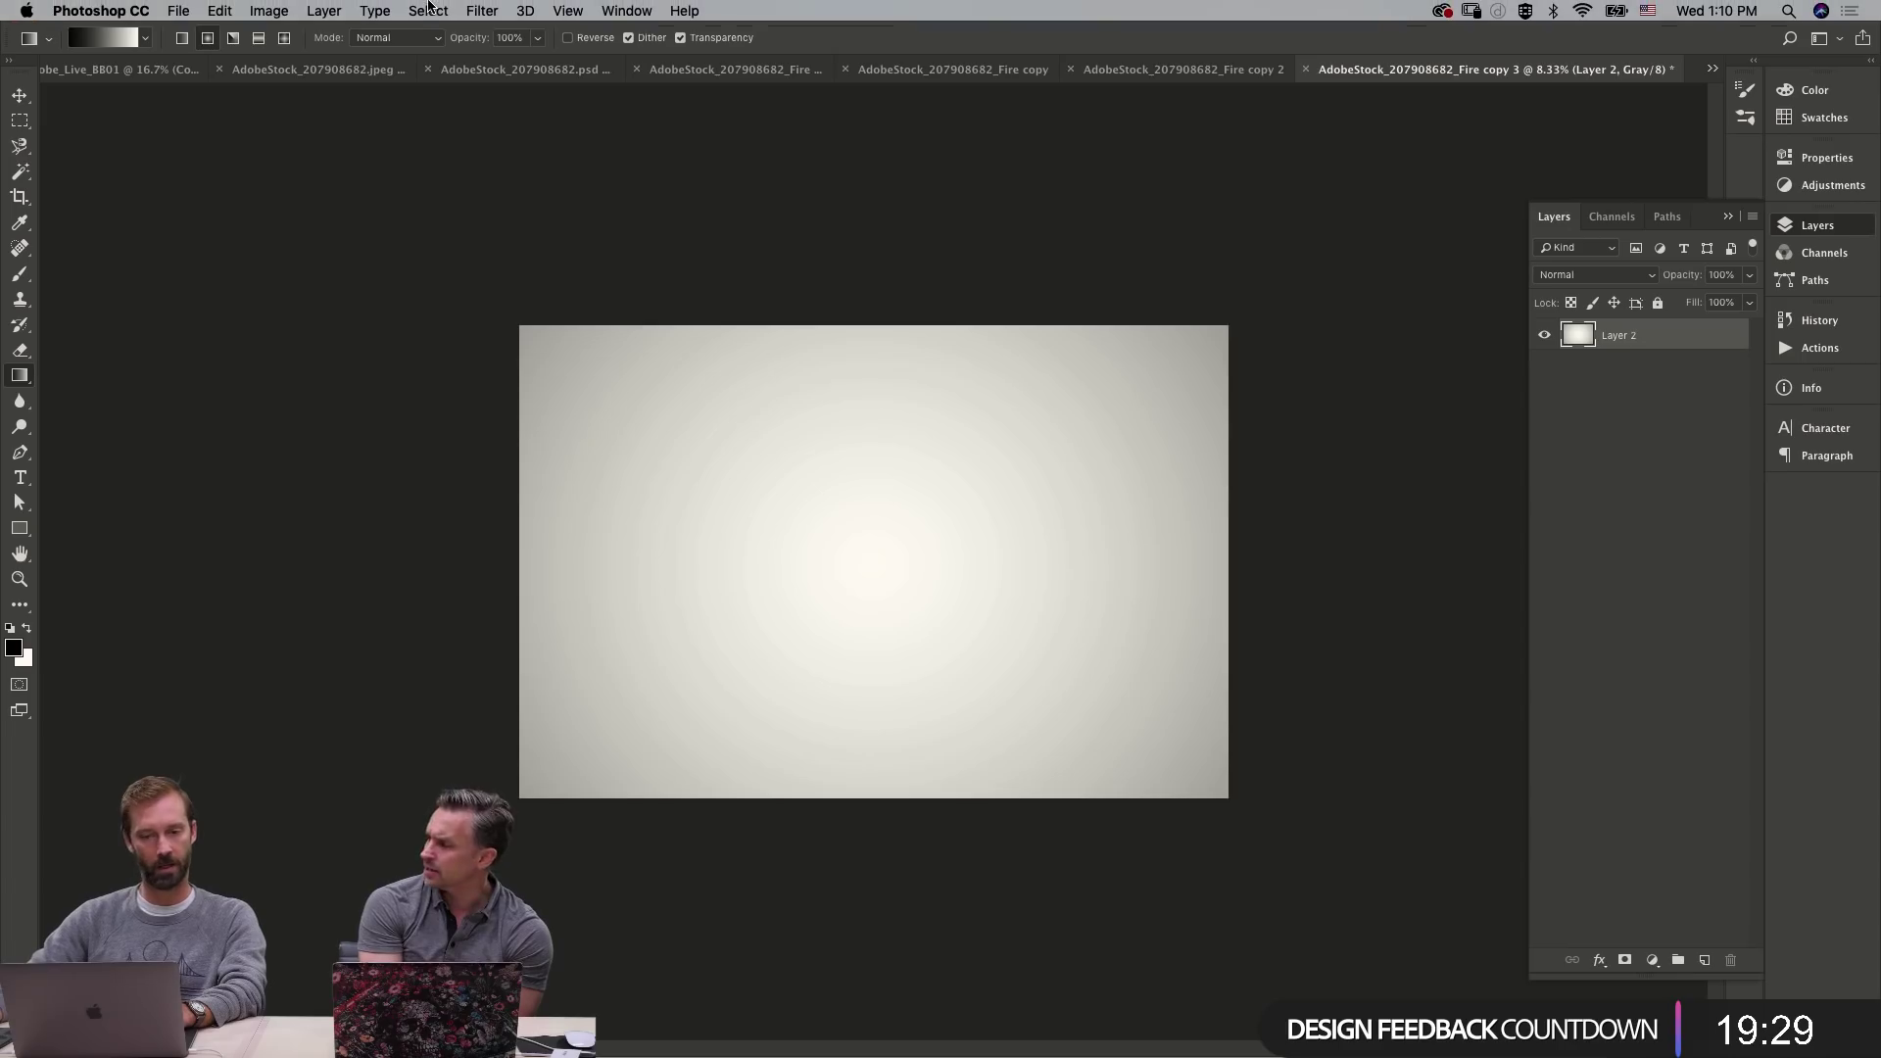
- Convert the vignette to a 300 pixels/inch bitmap using a halftone screen of 15 lines/inch, 23 degrees and round dots
left_click(268, 11)
mouse_move(304, 47)
left_click(547, 47)
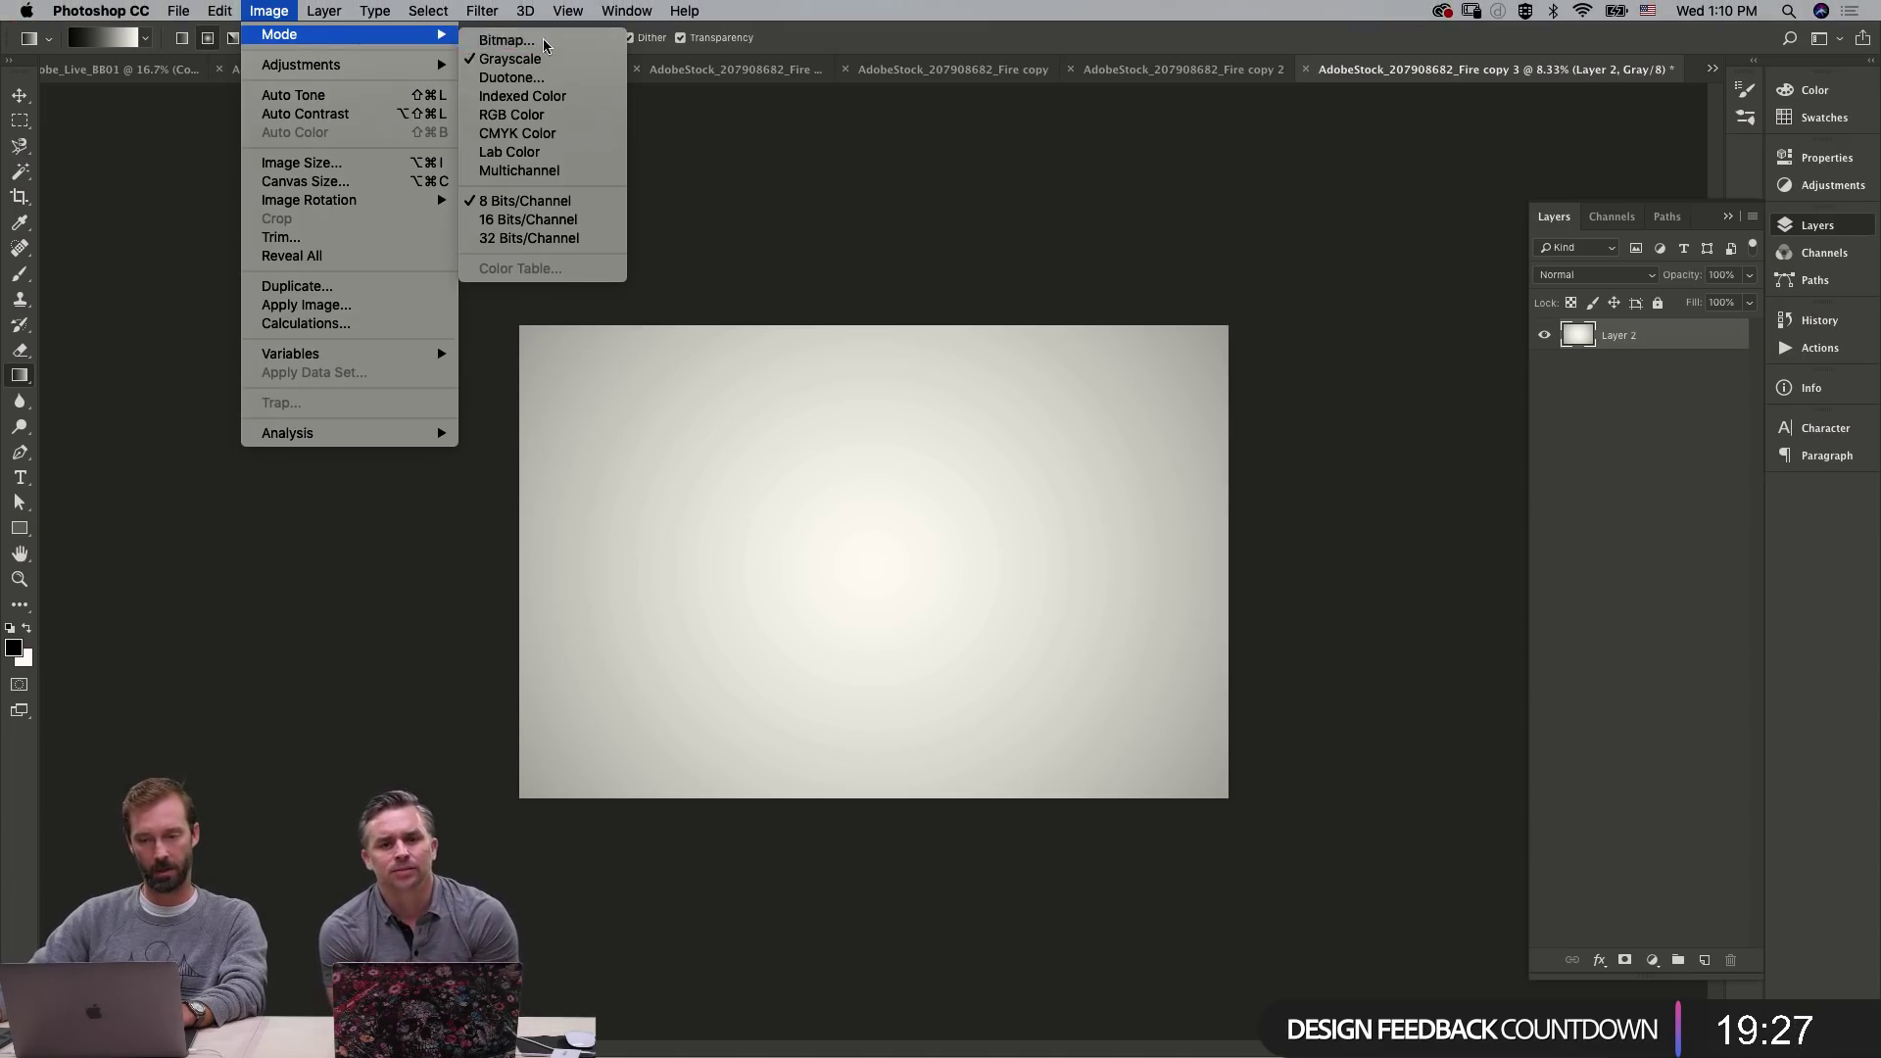
left_click(1084, 353)
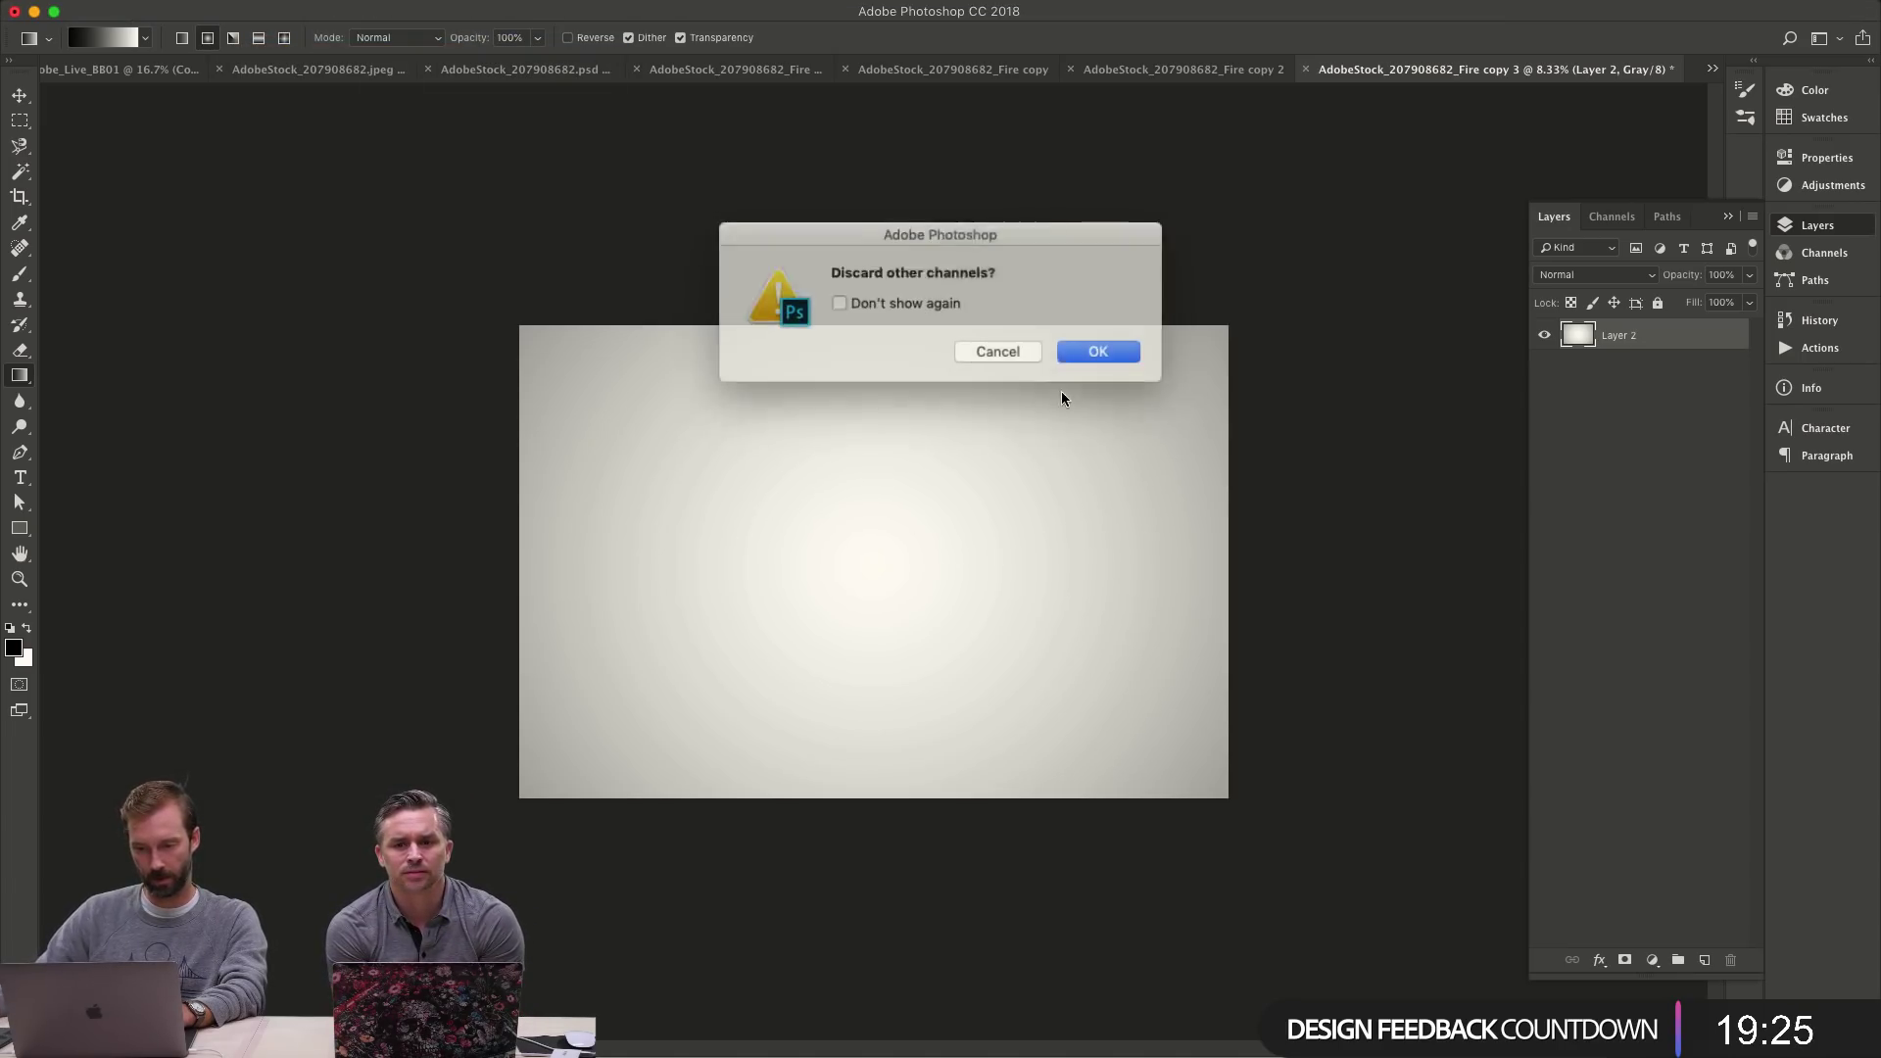
key("Return")
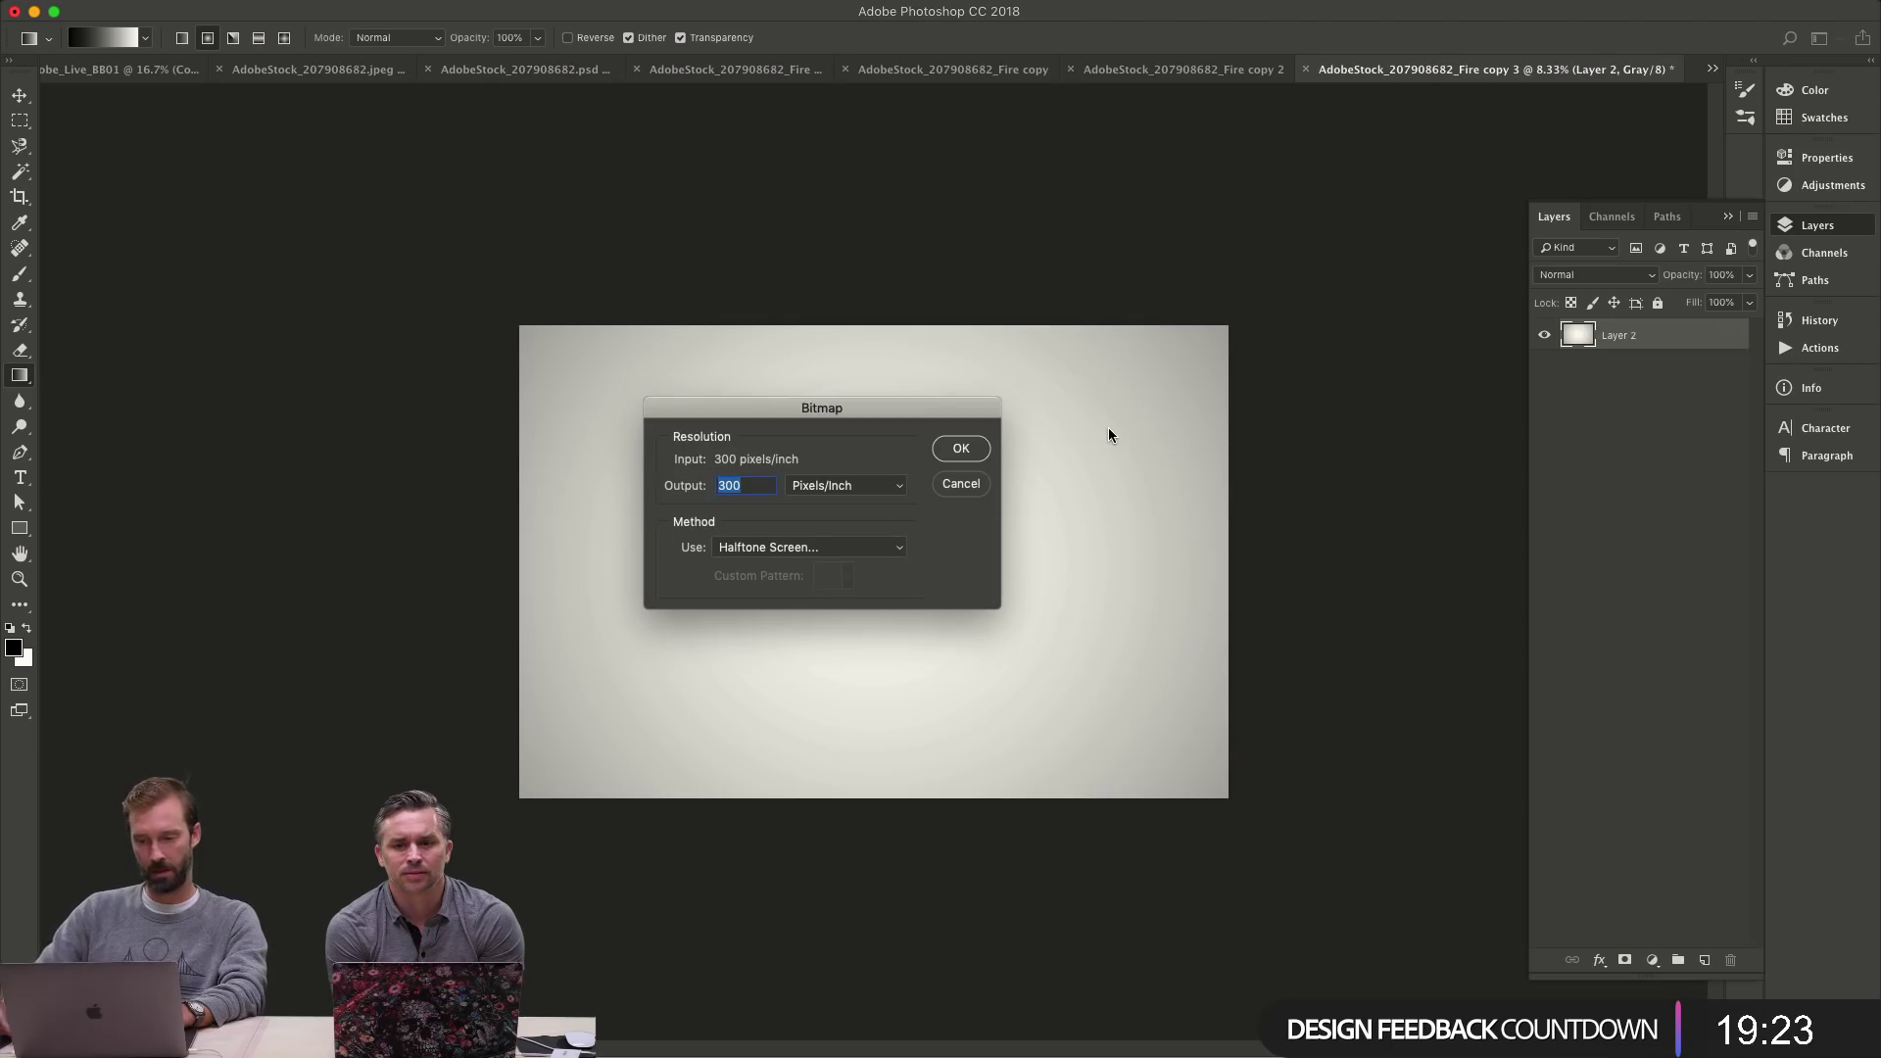
key("Return")
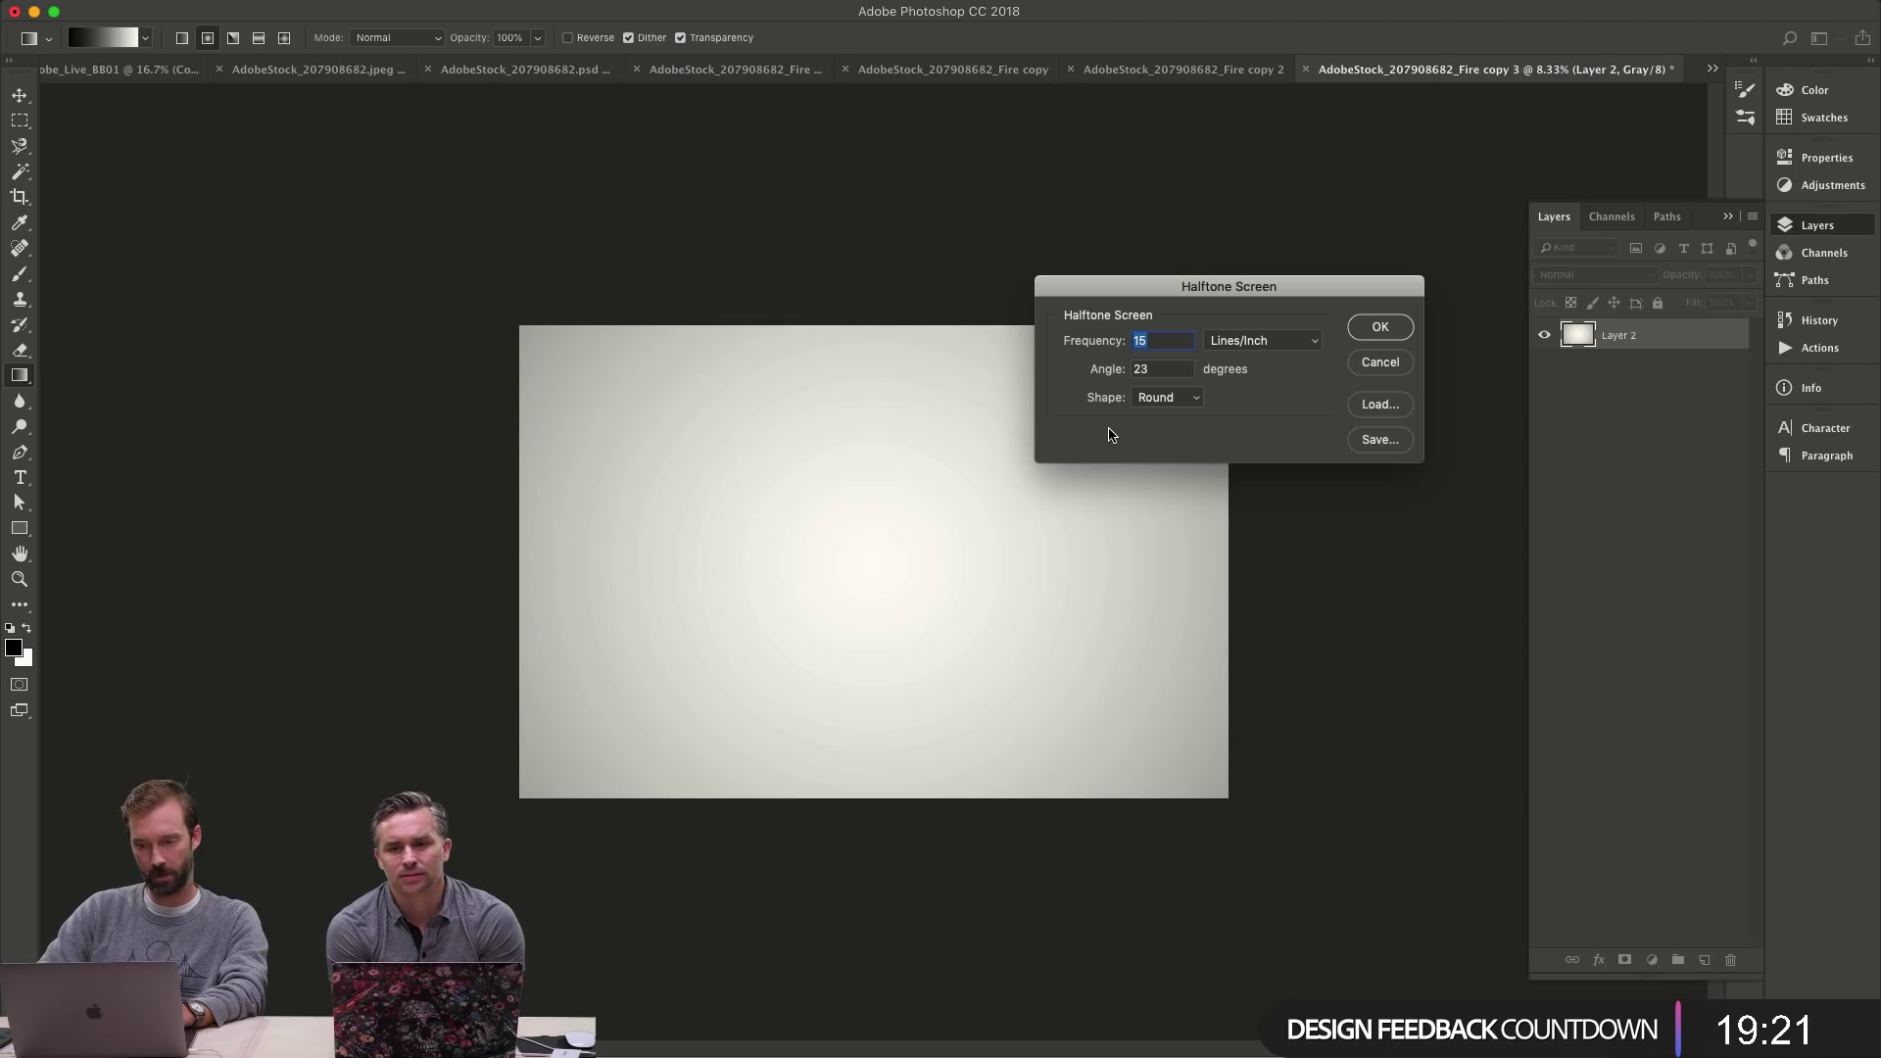
key("Return")
left_click_drag(1110, 430, 1091, 558)
left_click_drag(704, 532, 614, 533)
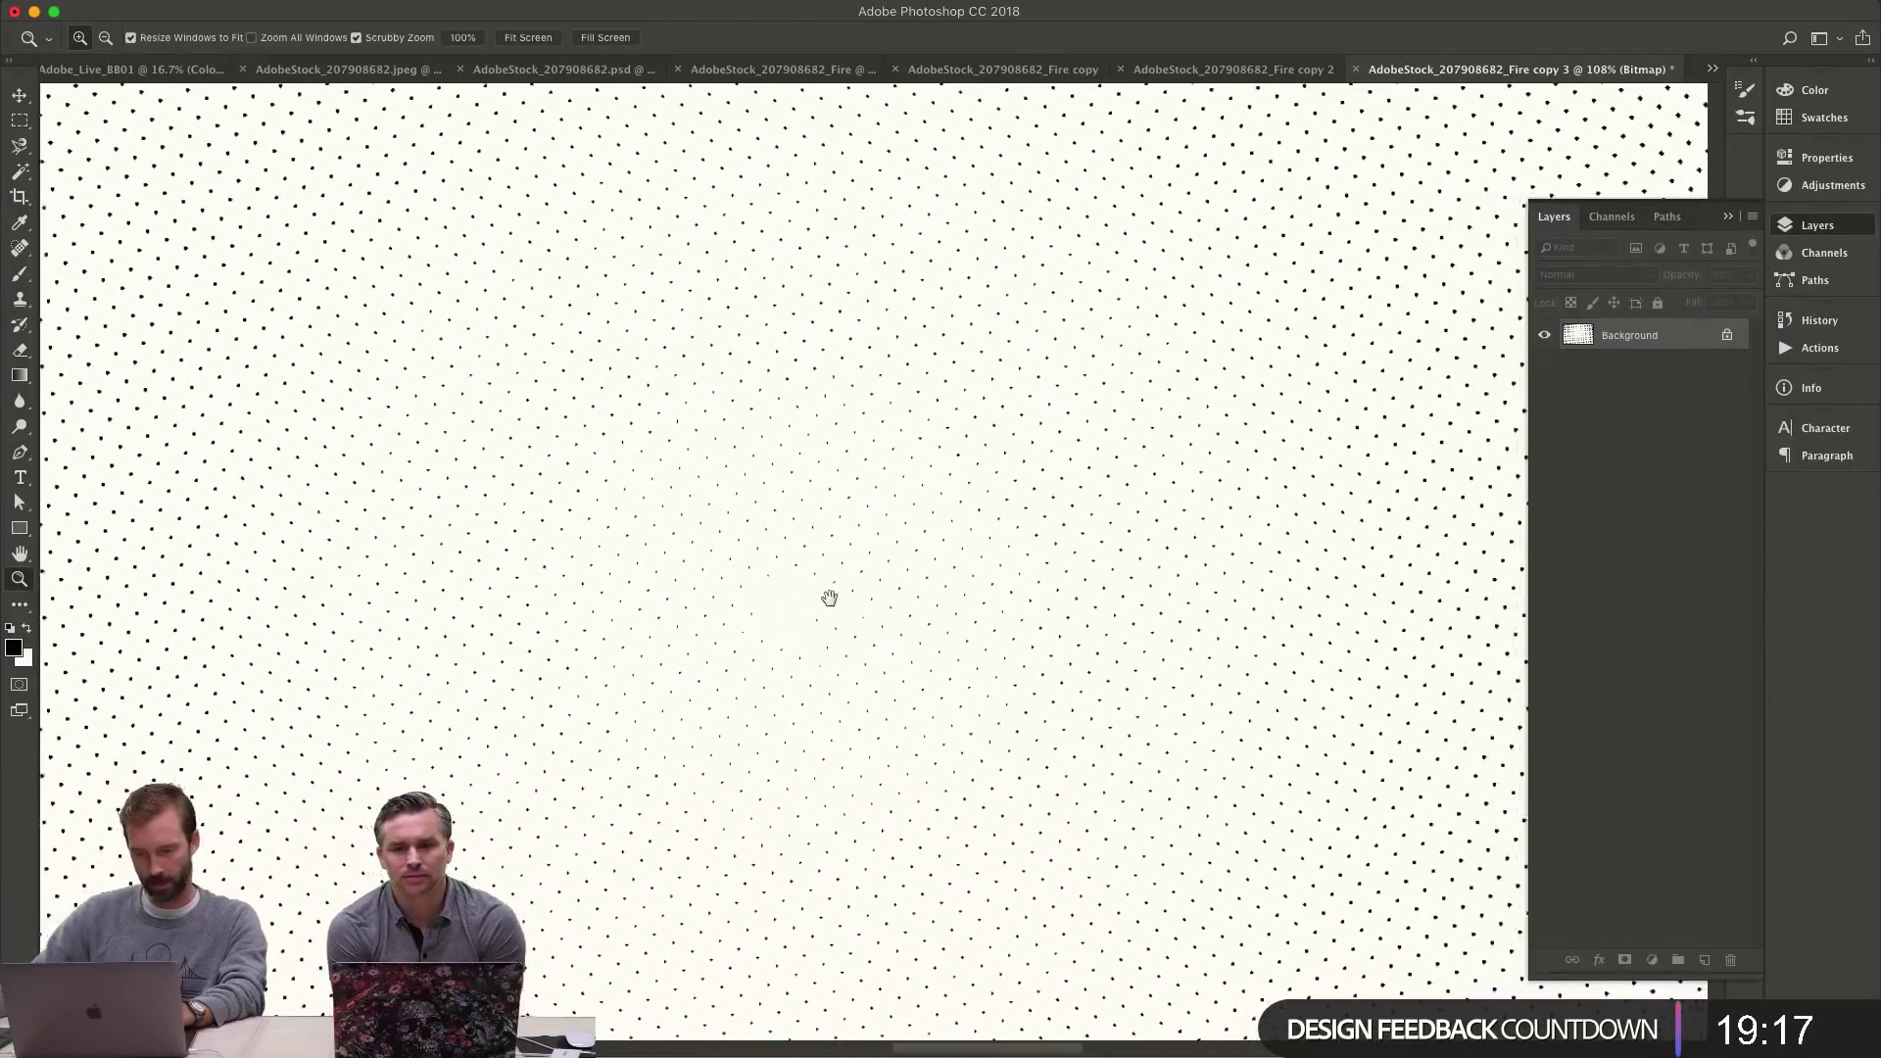
left_click_drag(827, 597, 918, 621)
scroll(918, 621, "down", 10)
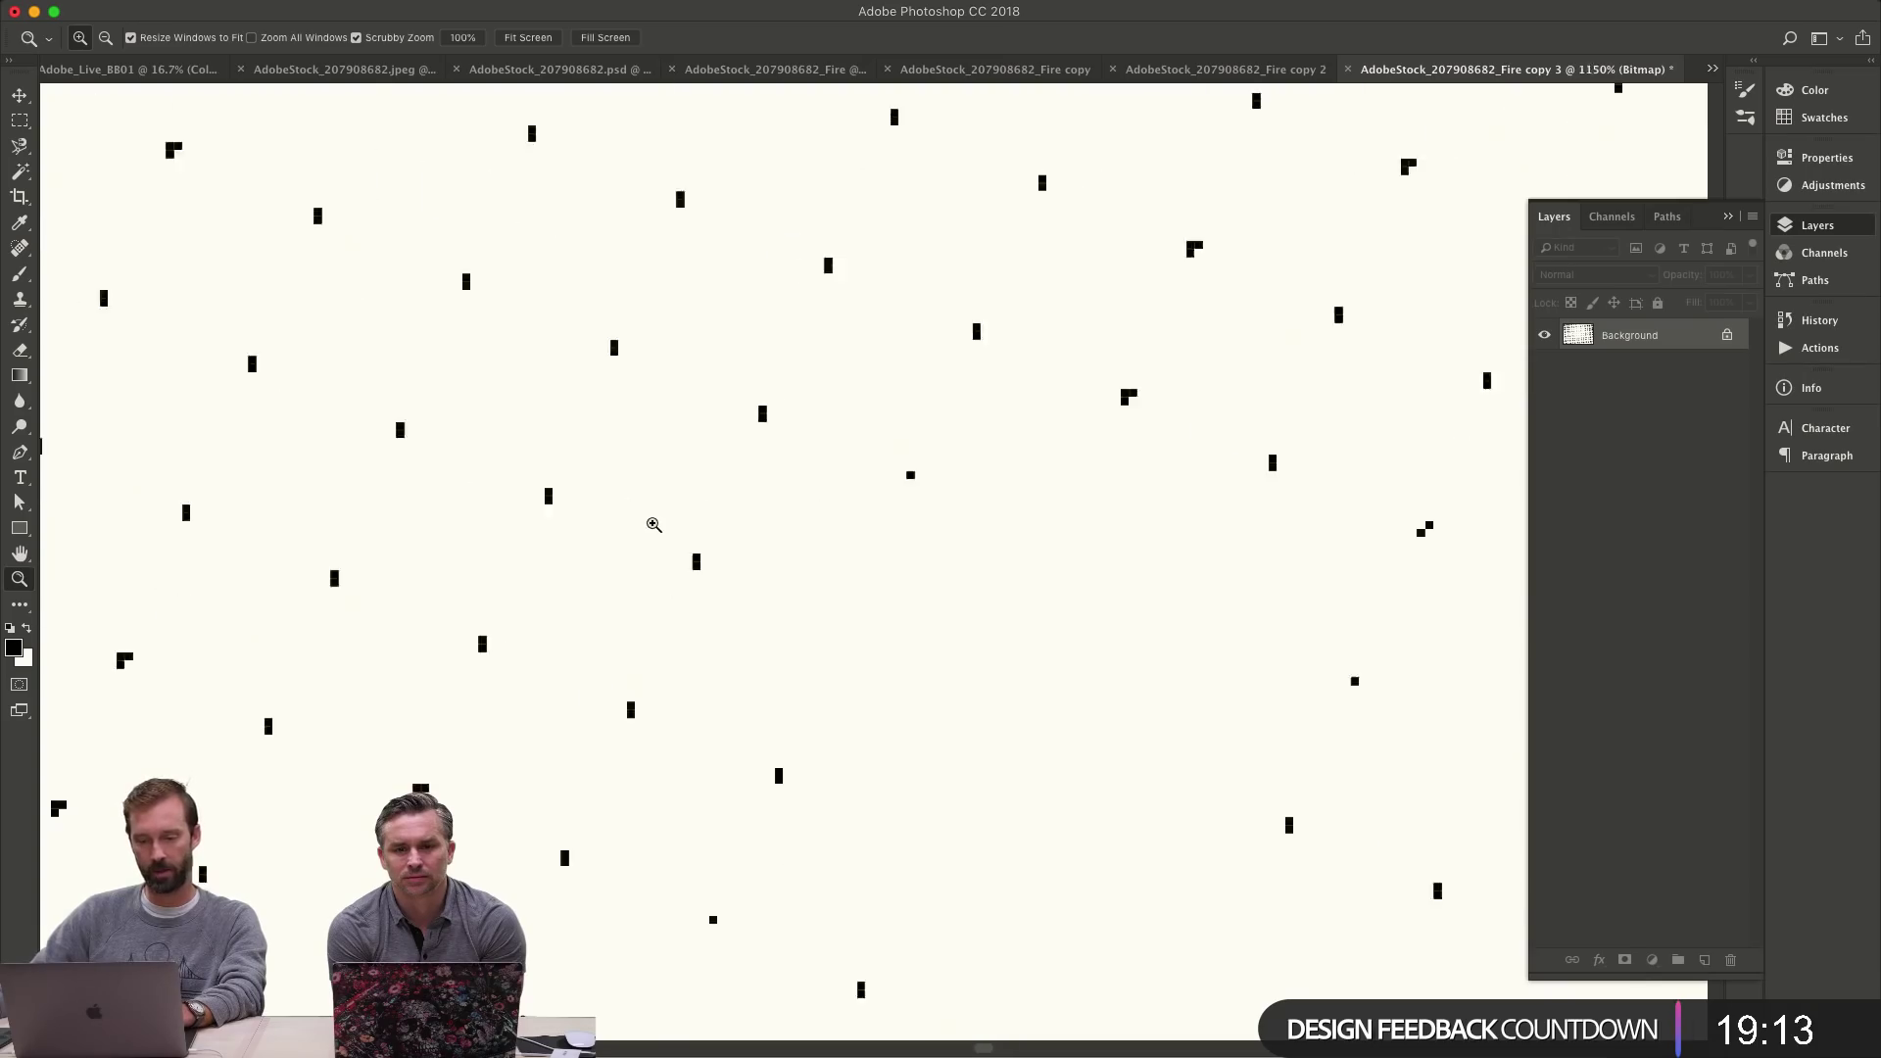
scroll(755, 486, "down", 5)
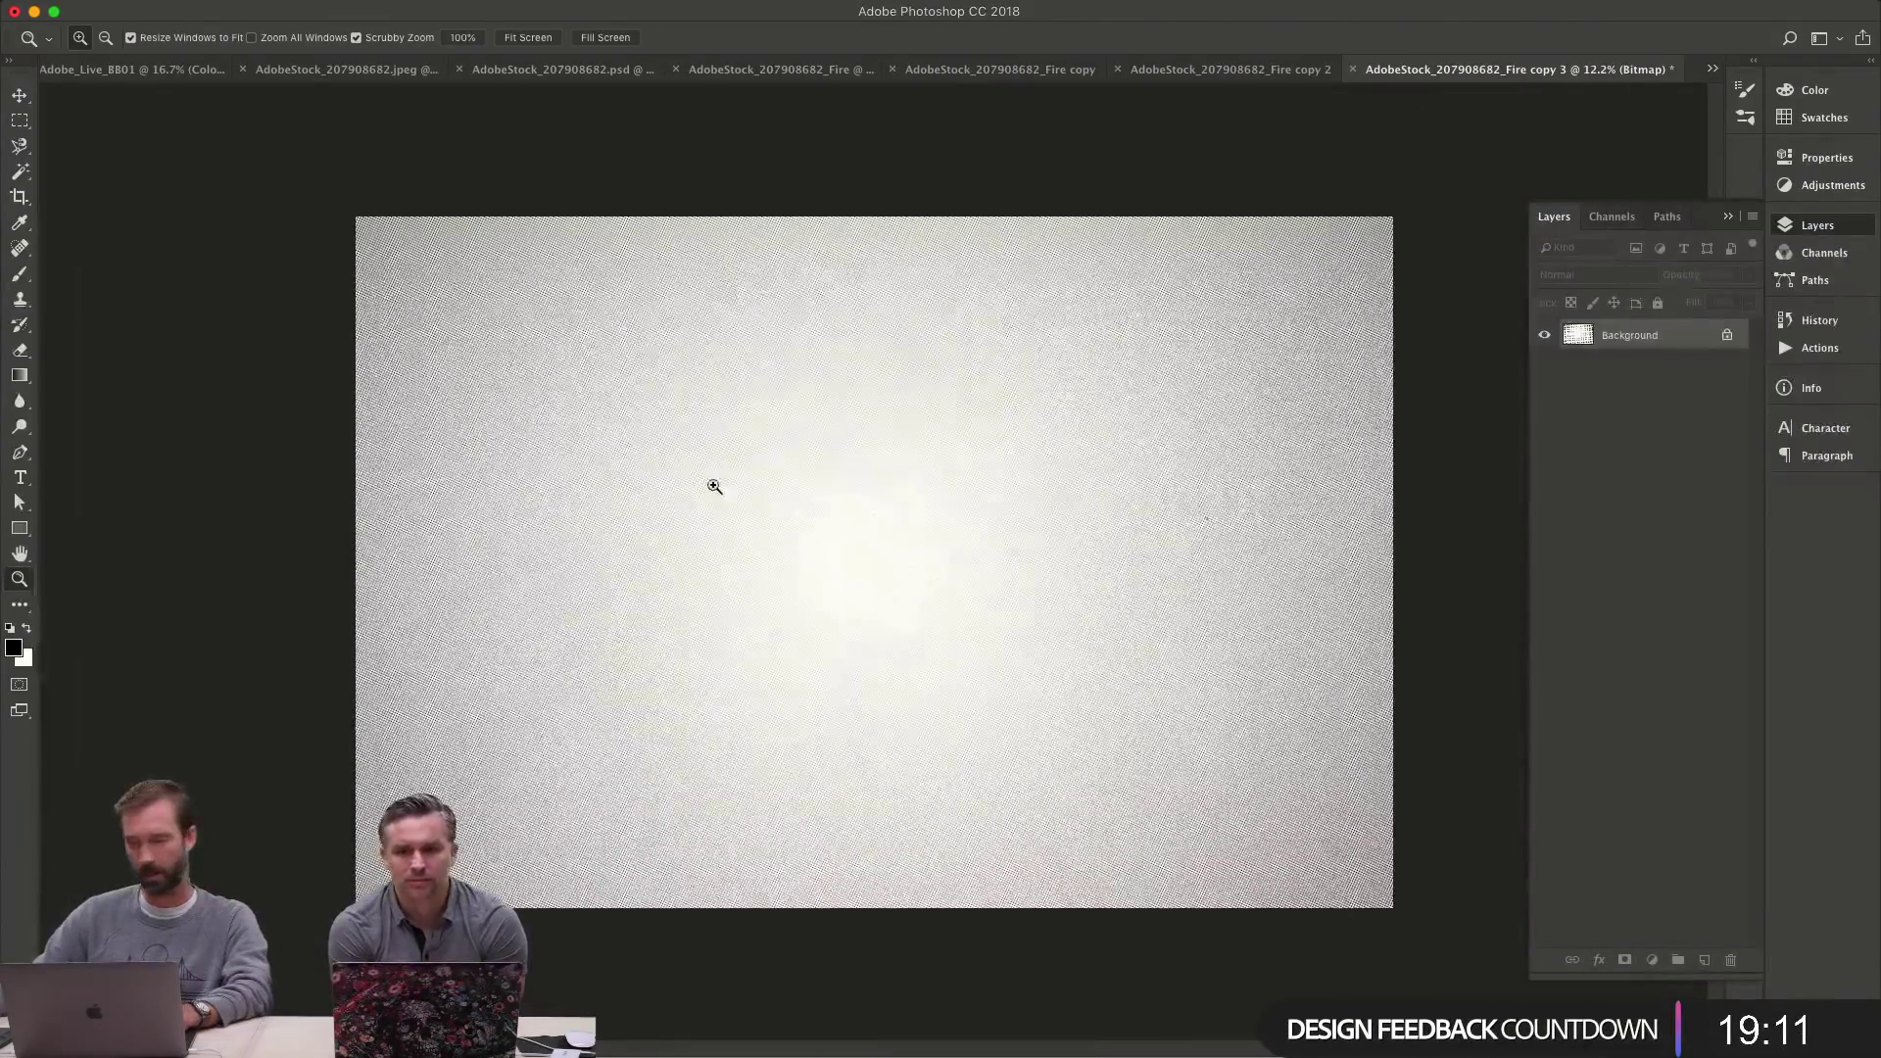
key("v")
key("super+t")
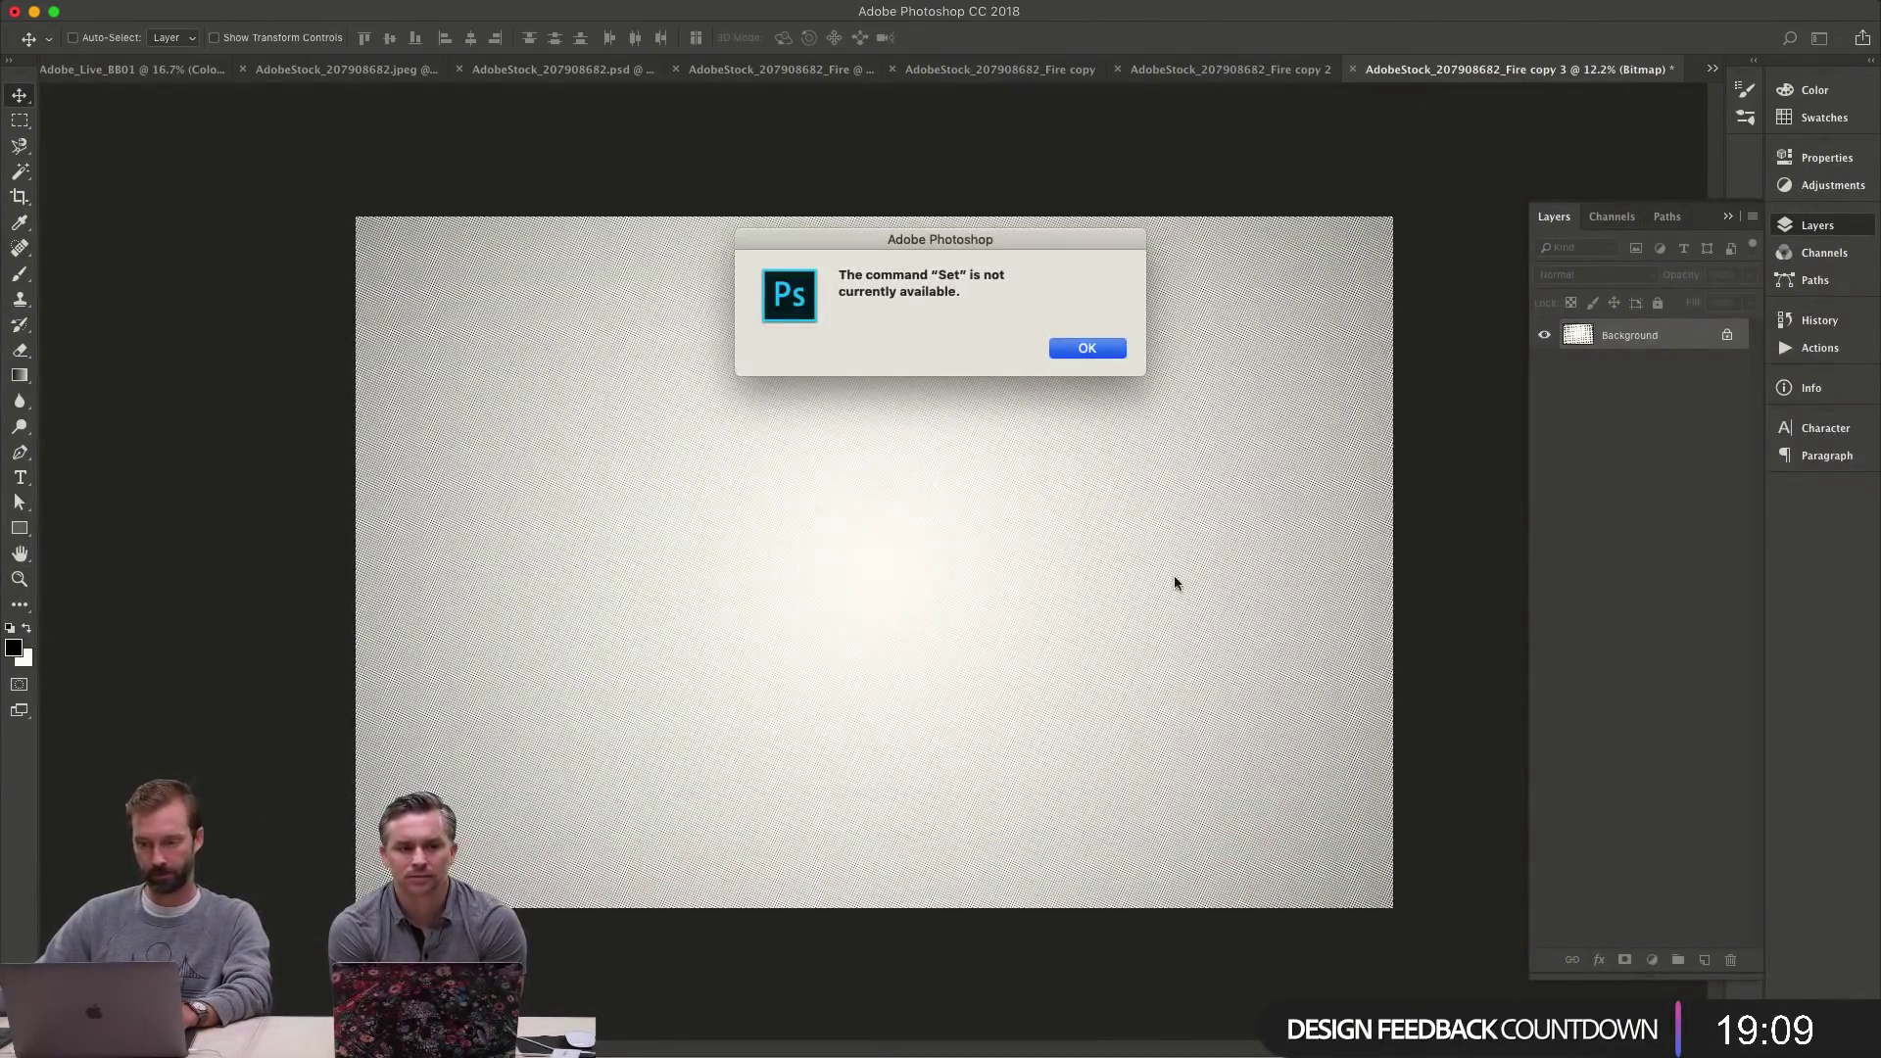
left_click(1086, 345)
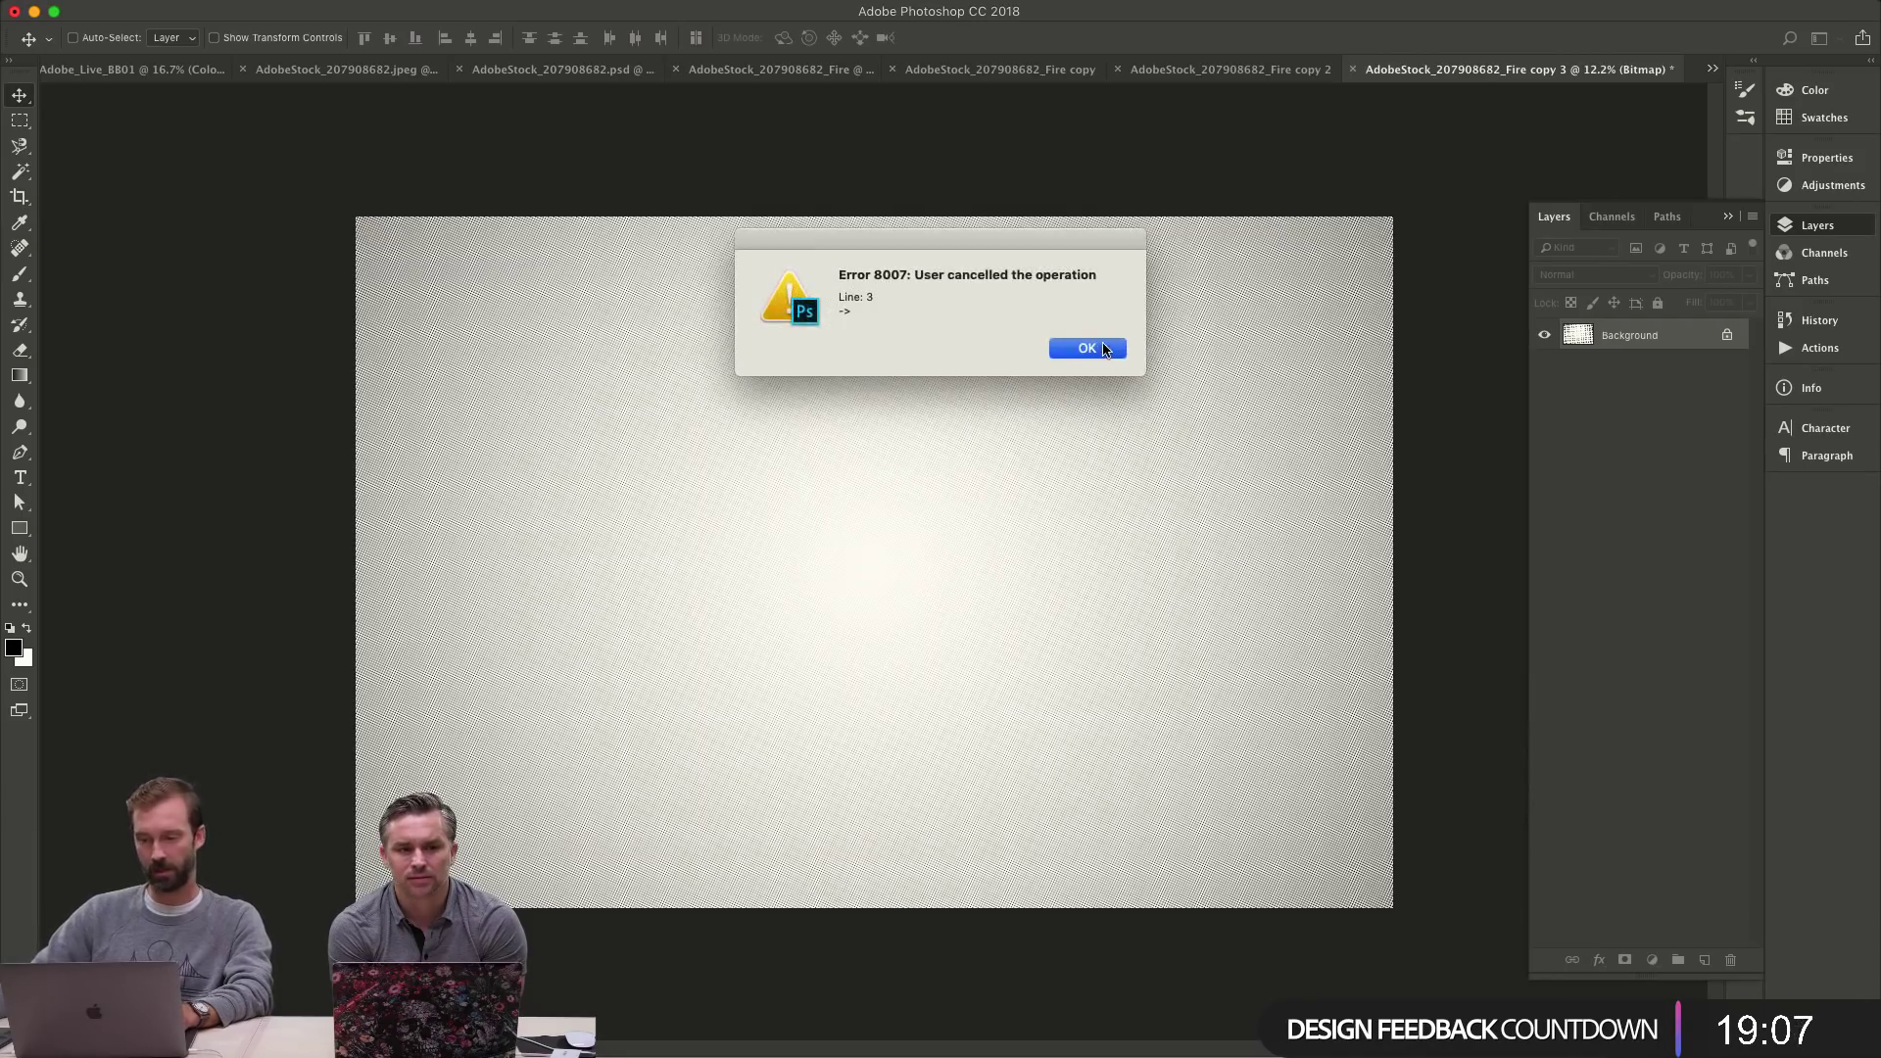
left_click(1105, 350)
- Convert the halftone vignette from bitmap back to grayscale with a size ratio of 1
key("f")
mouse_move(421, 8)
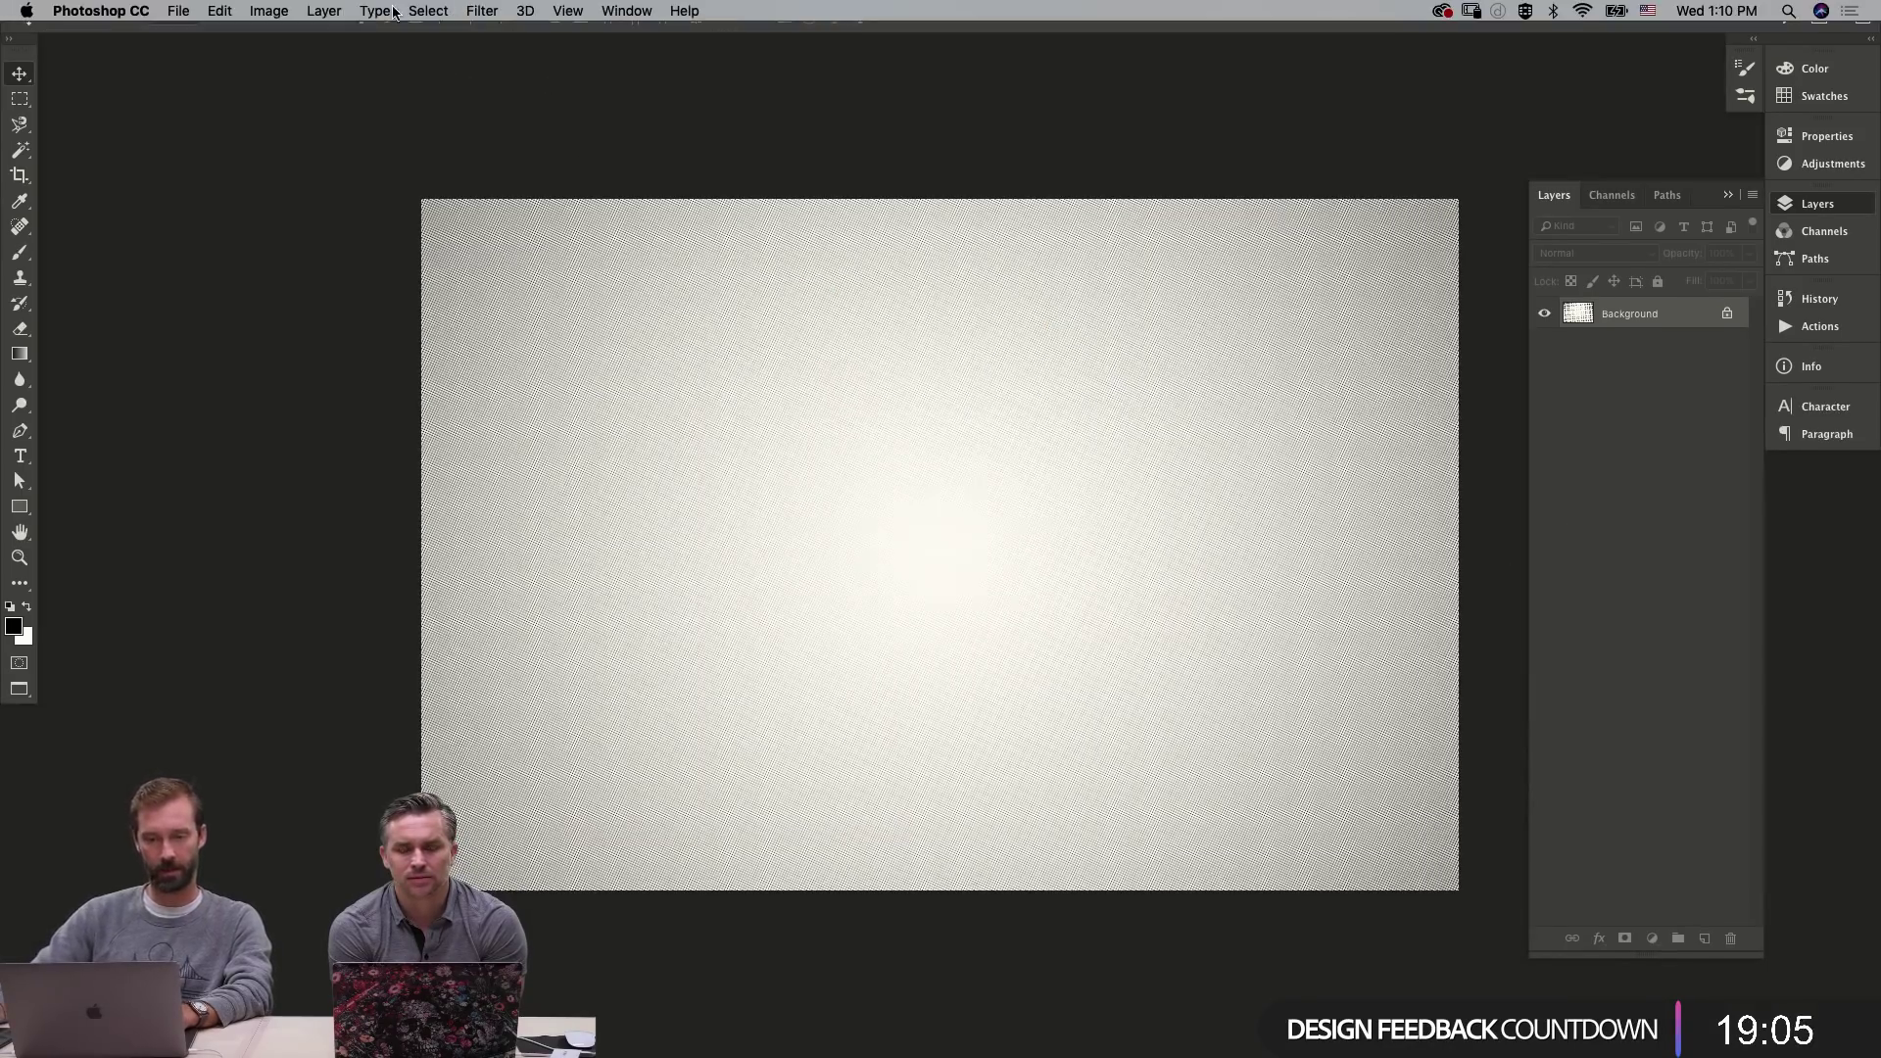
left_click(269, 10)
mouse_move(291, 40)
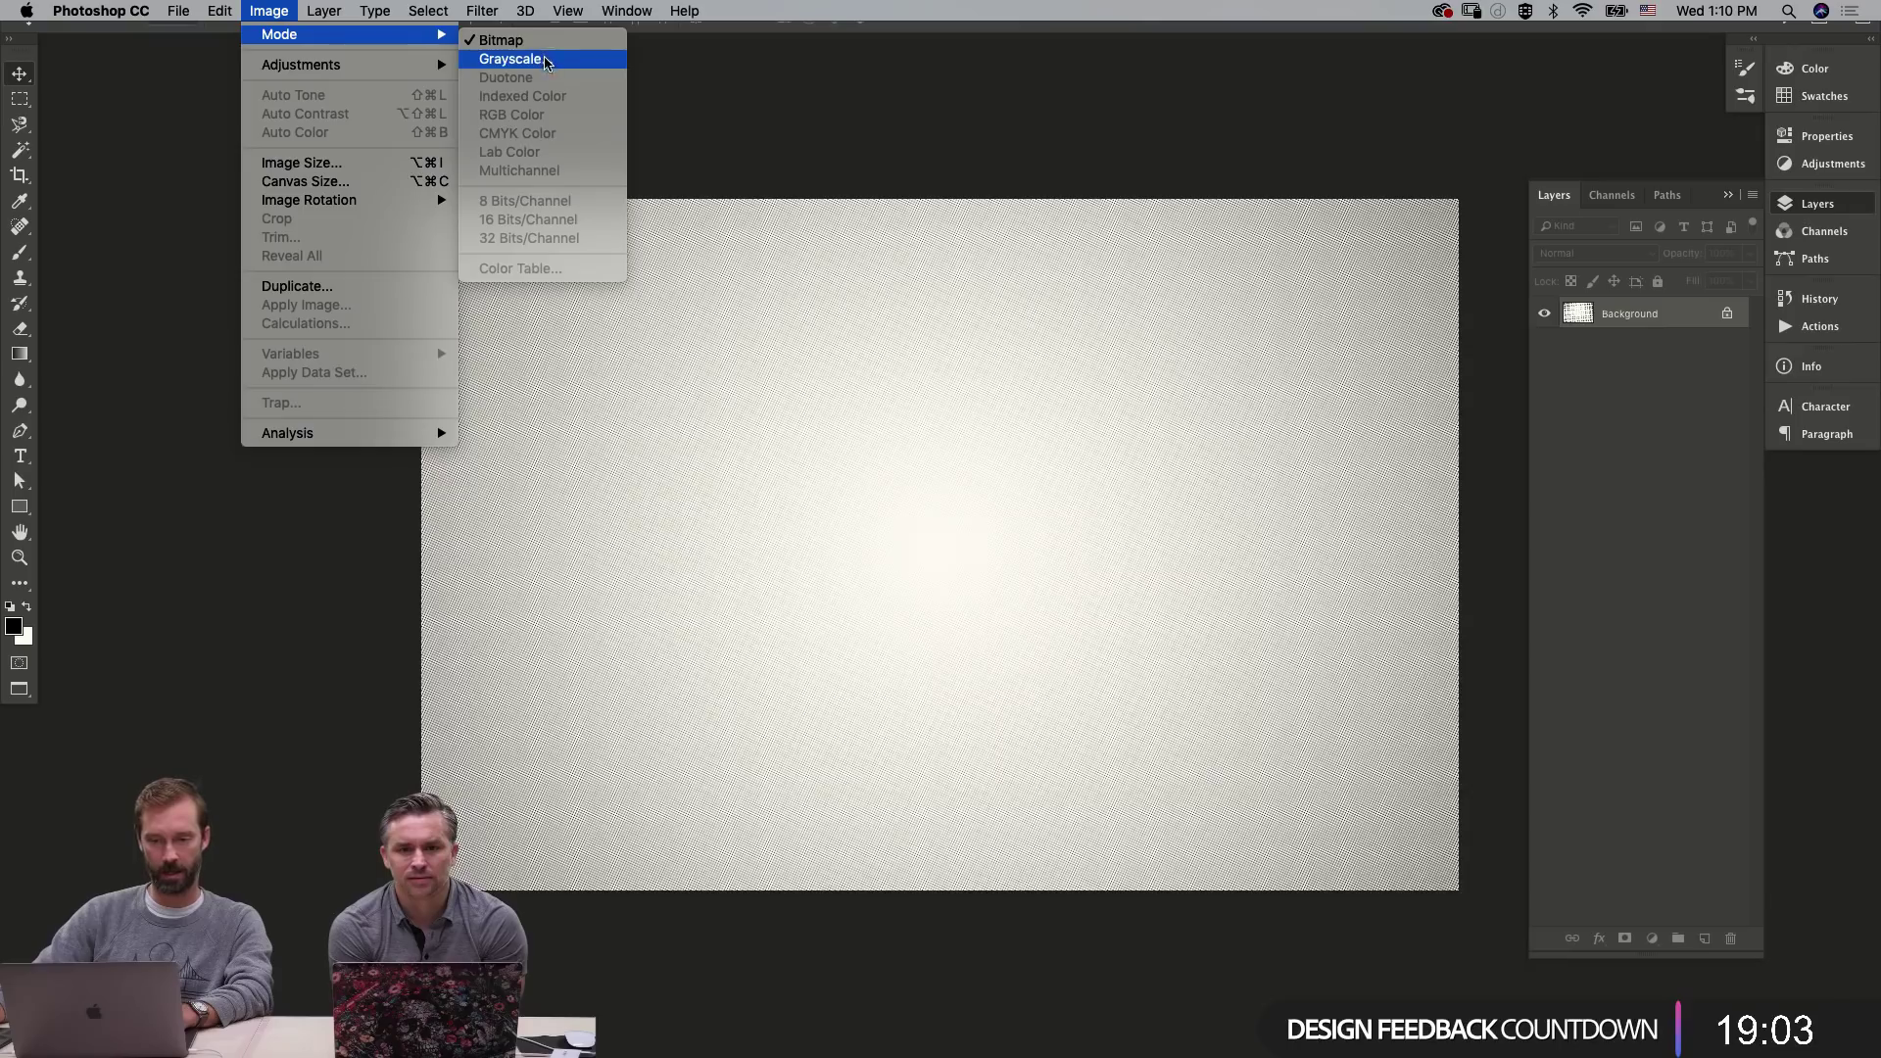
left_click(545, 57)
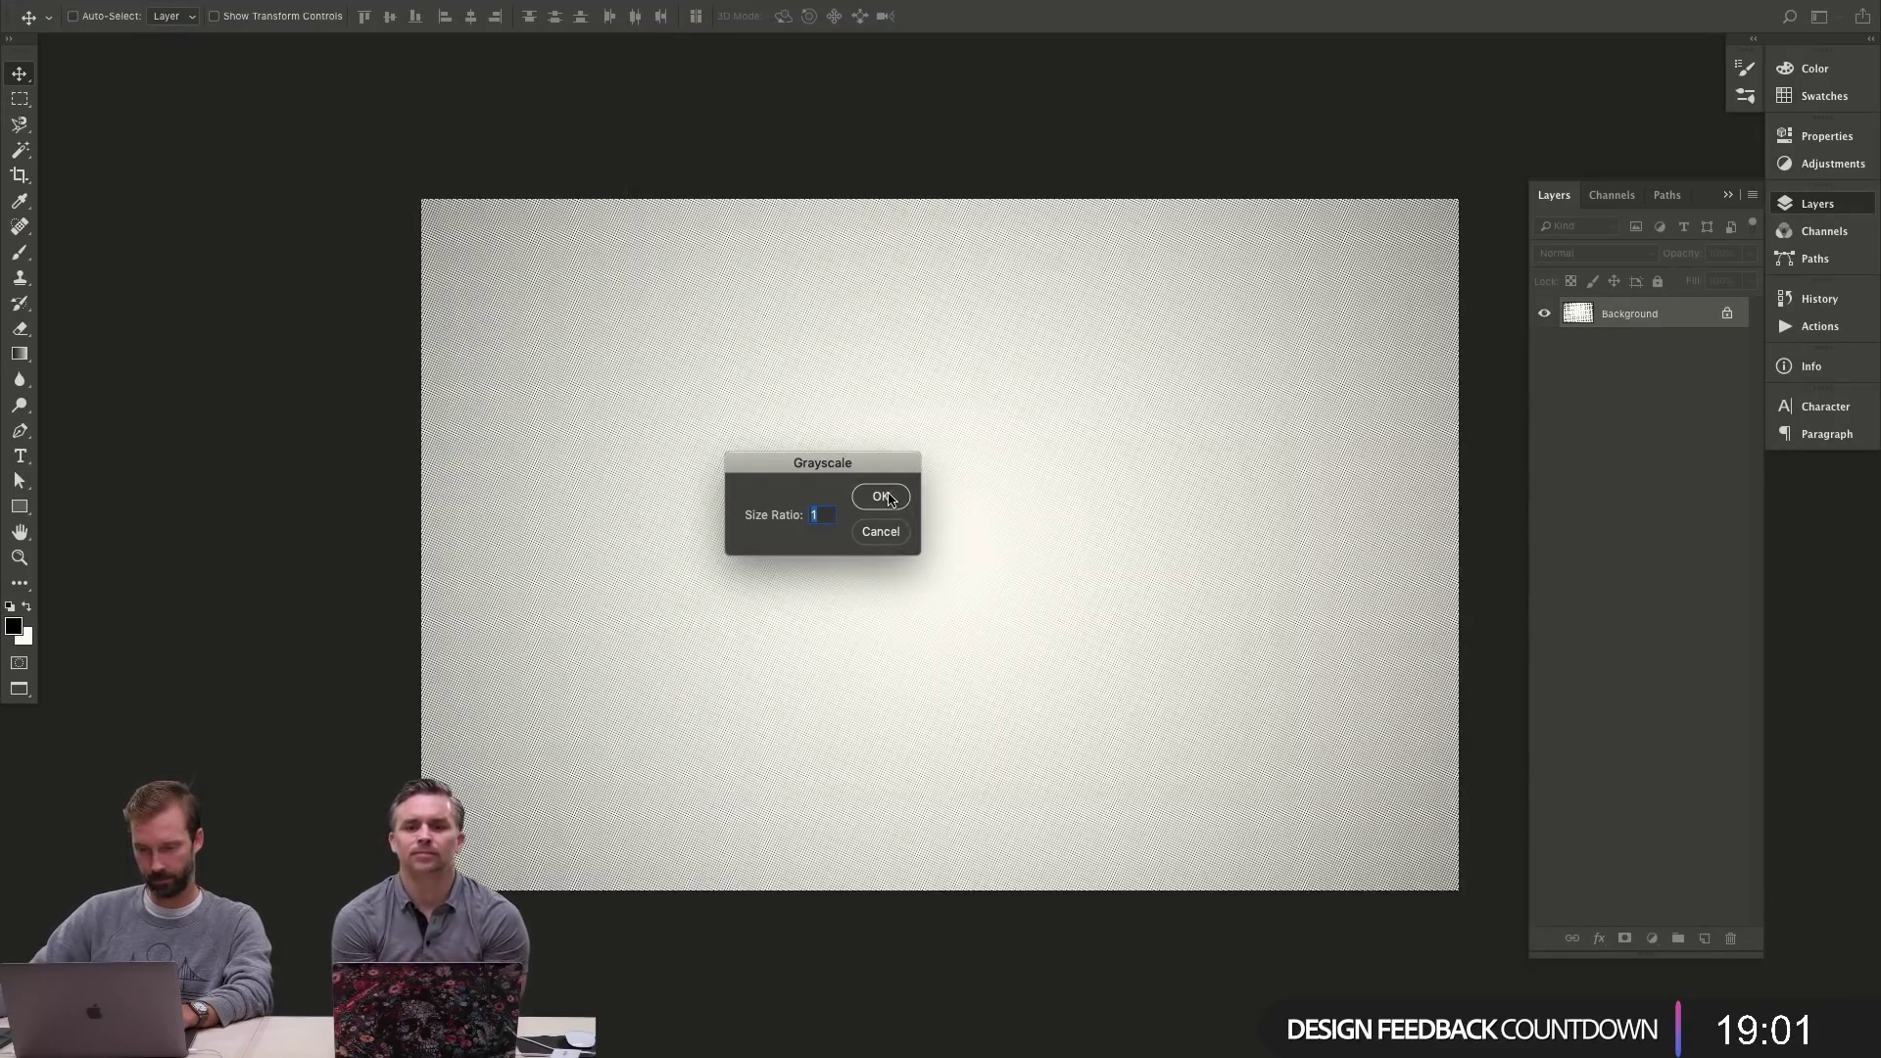
left_click(887, 500)
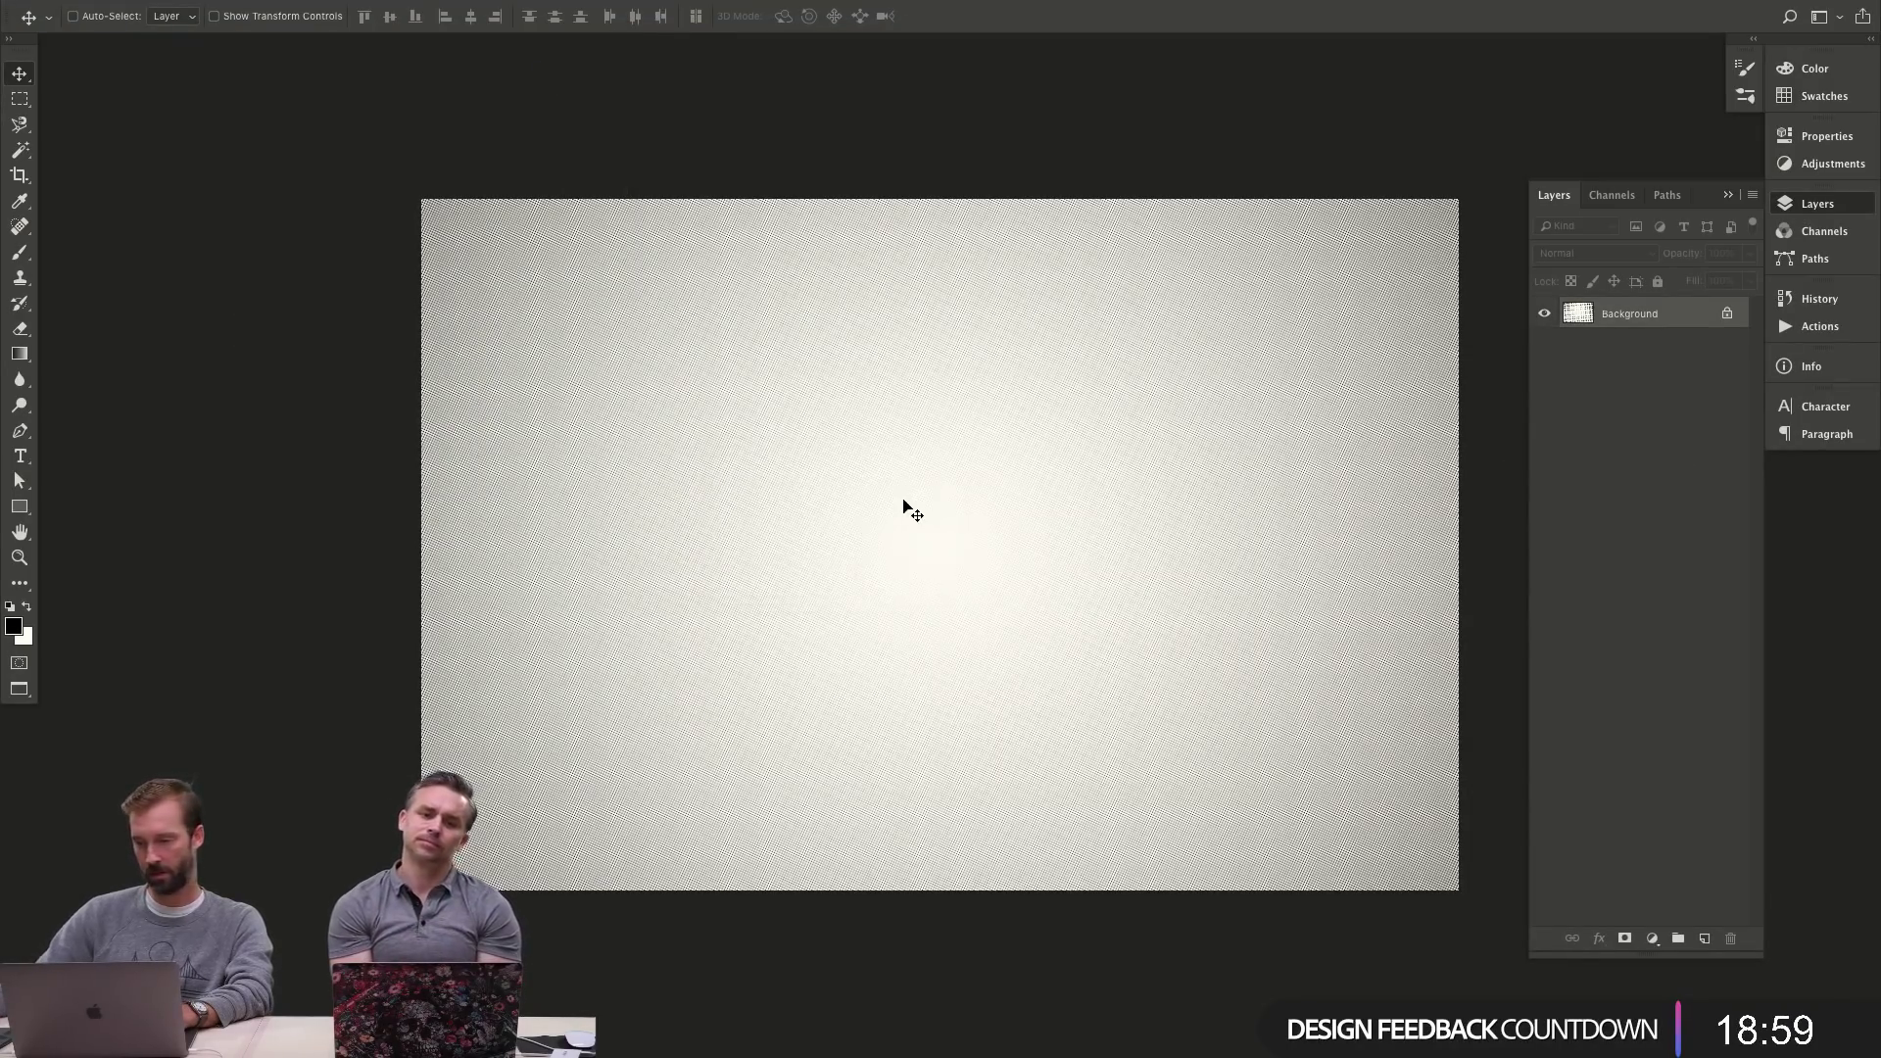
left_click(266, 10)
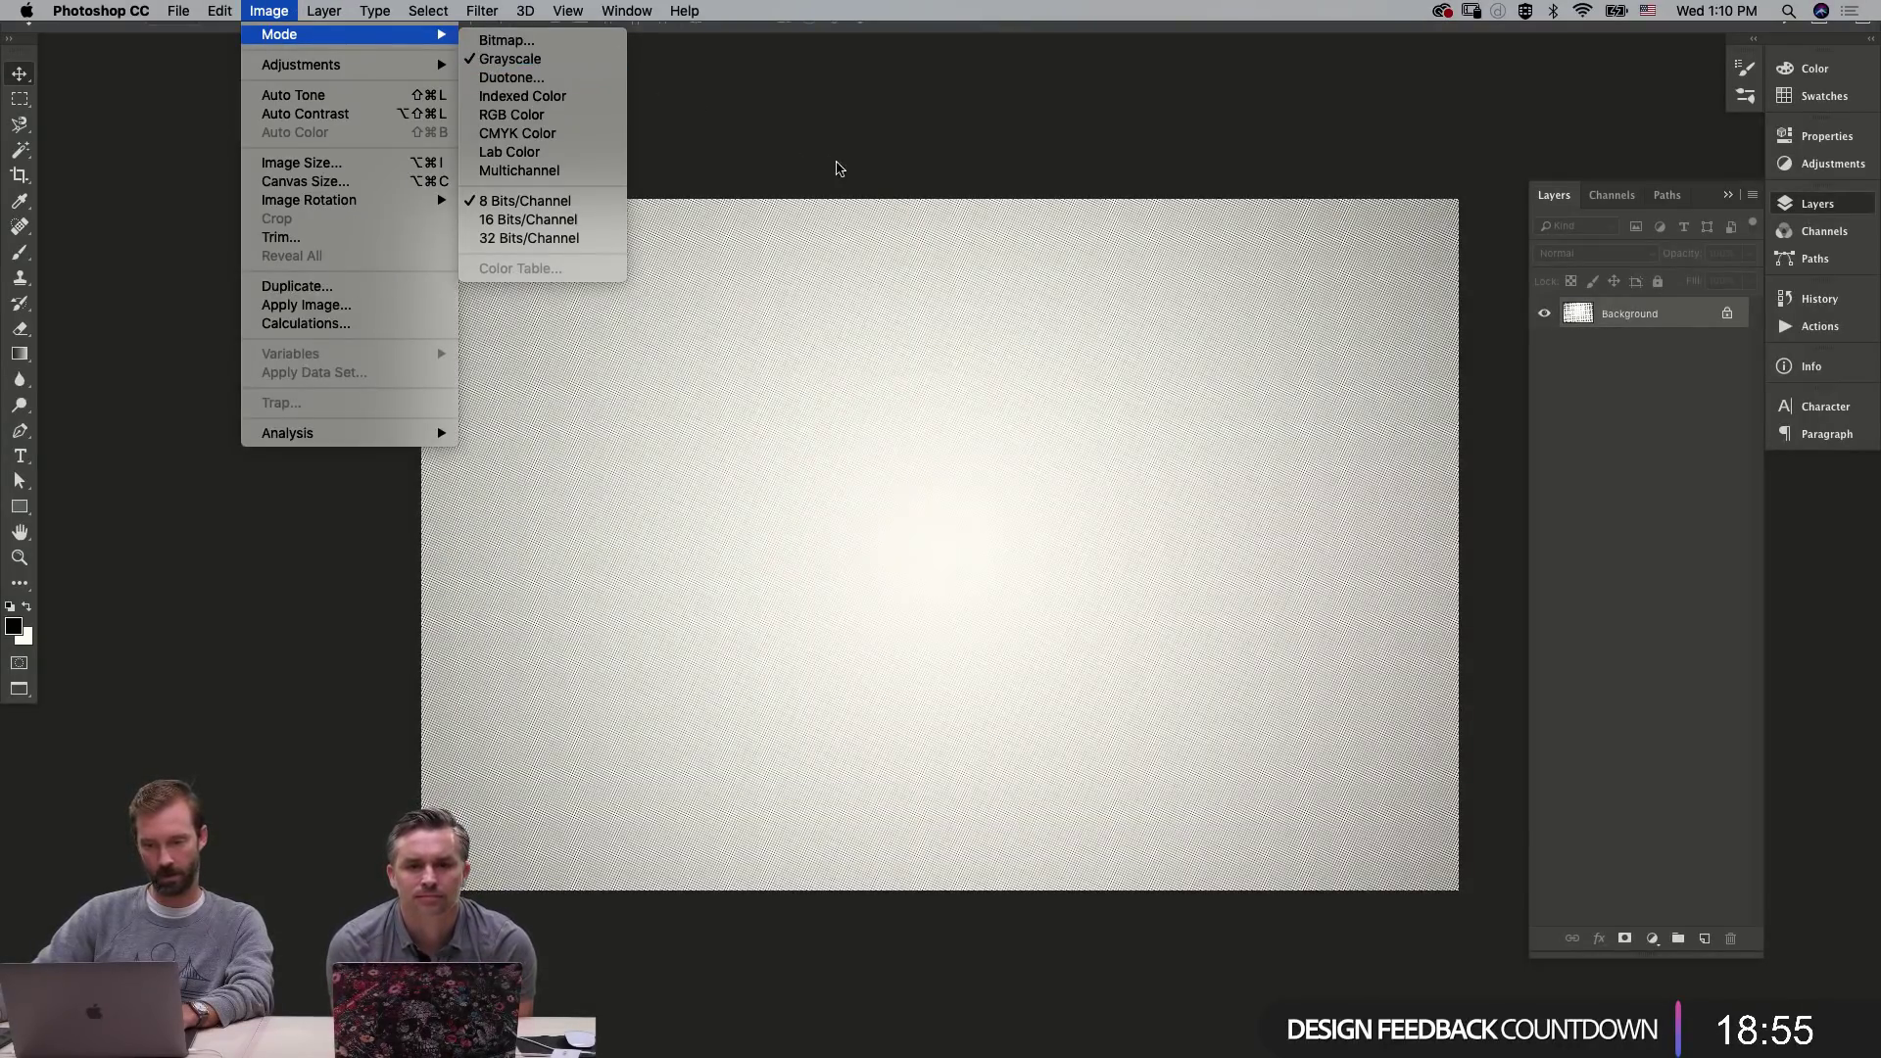
left_click(835, 169)
key("f")
key("f")
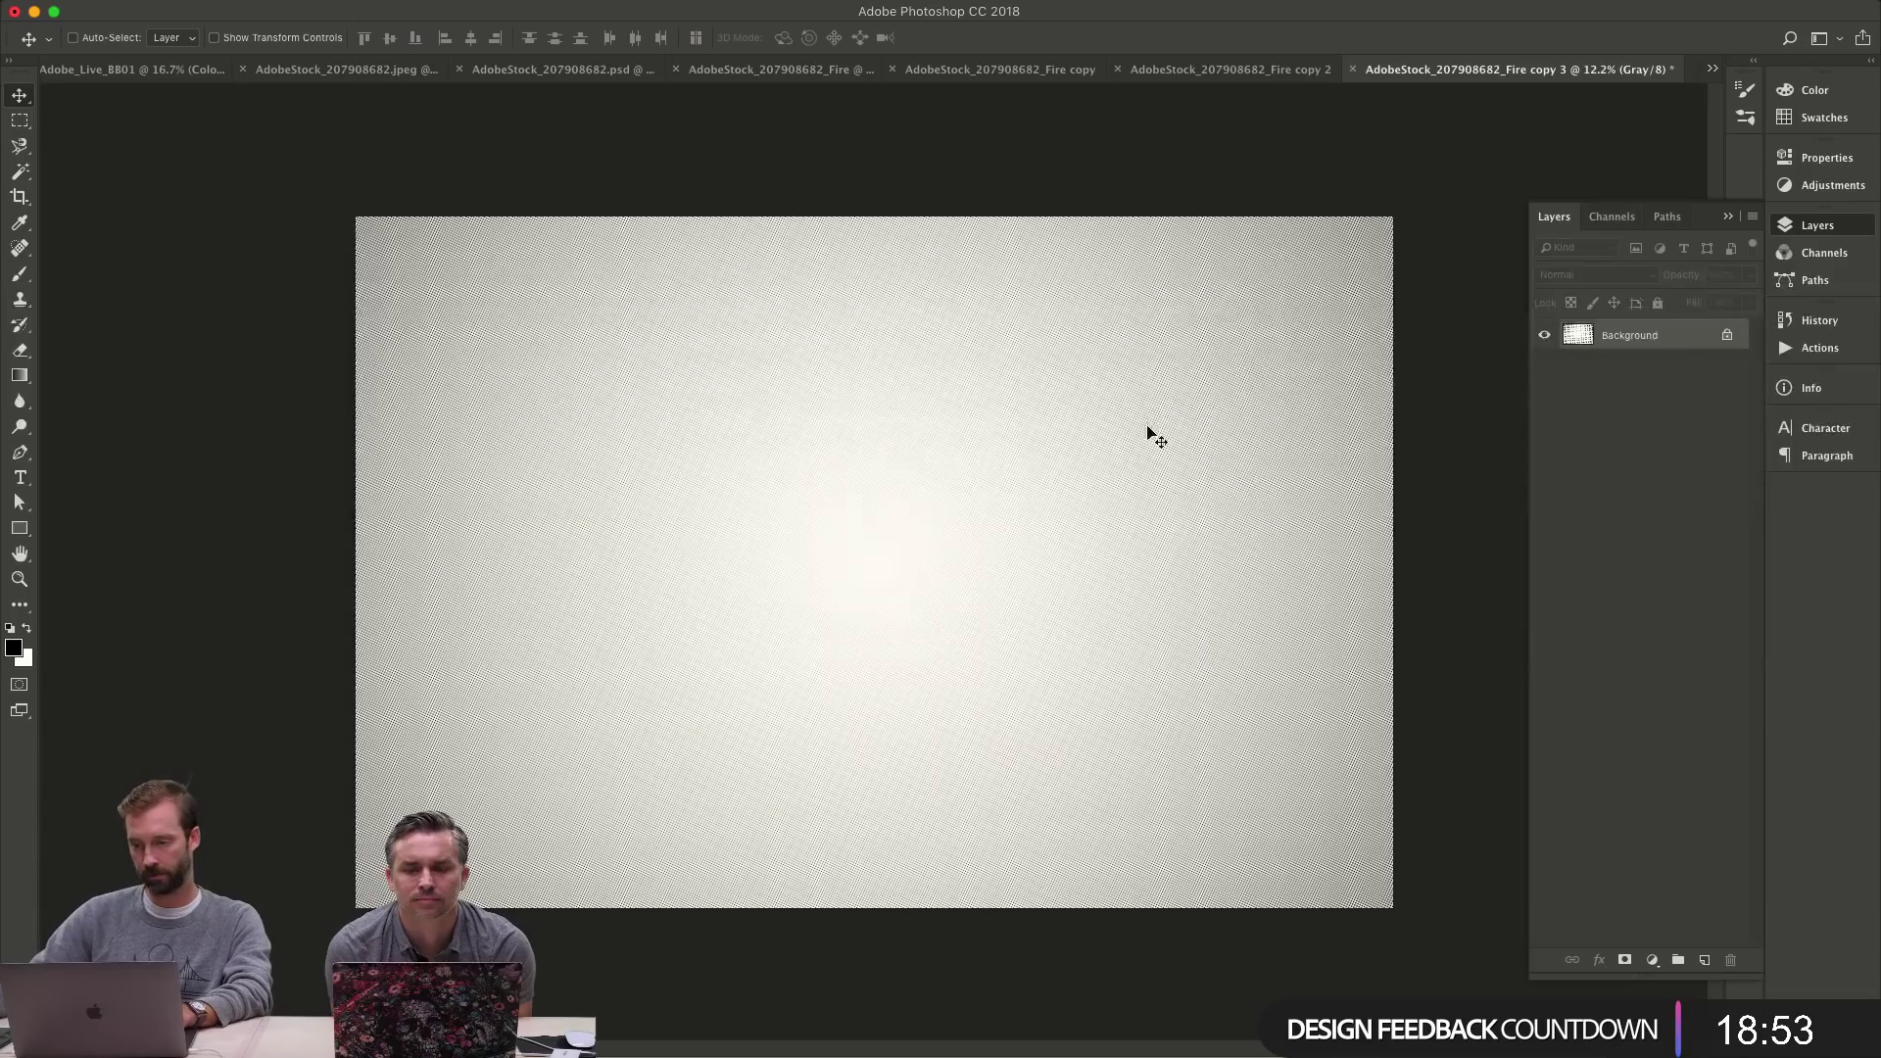
- Move the halftone vignette into the Fire copy document and place the halftone portrait above it, masked with the silhouette mask
left_click(1208, 65)
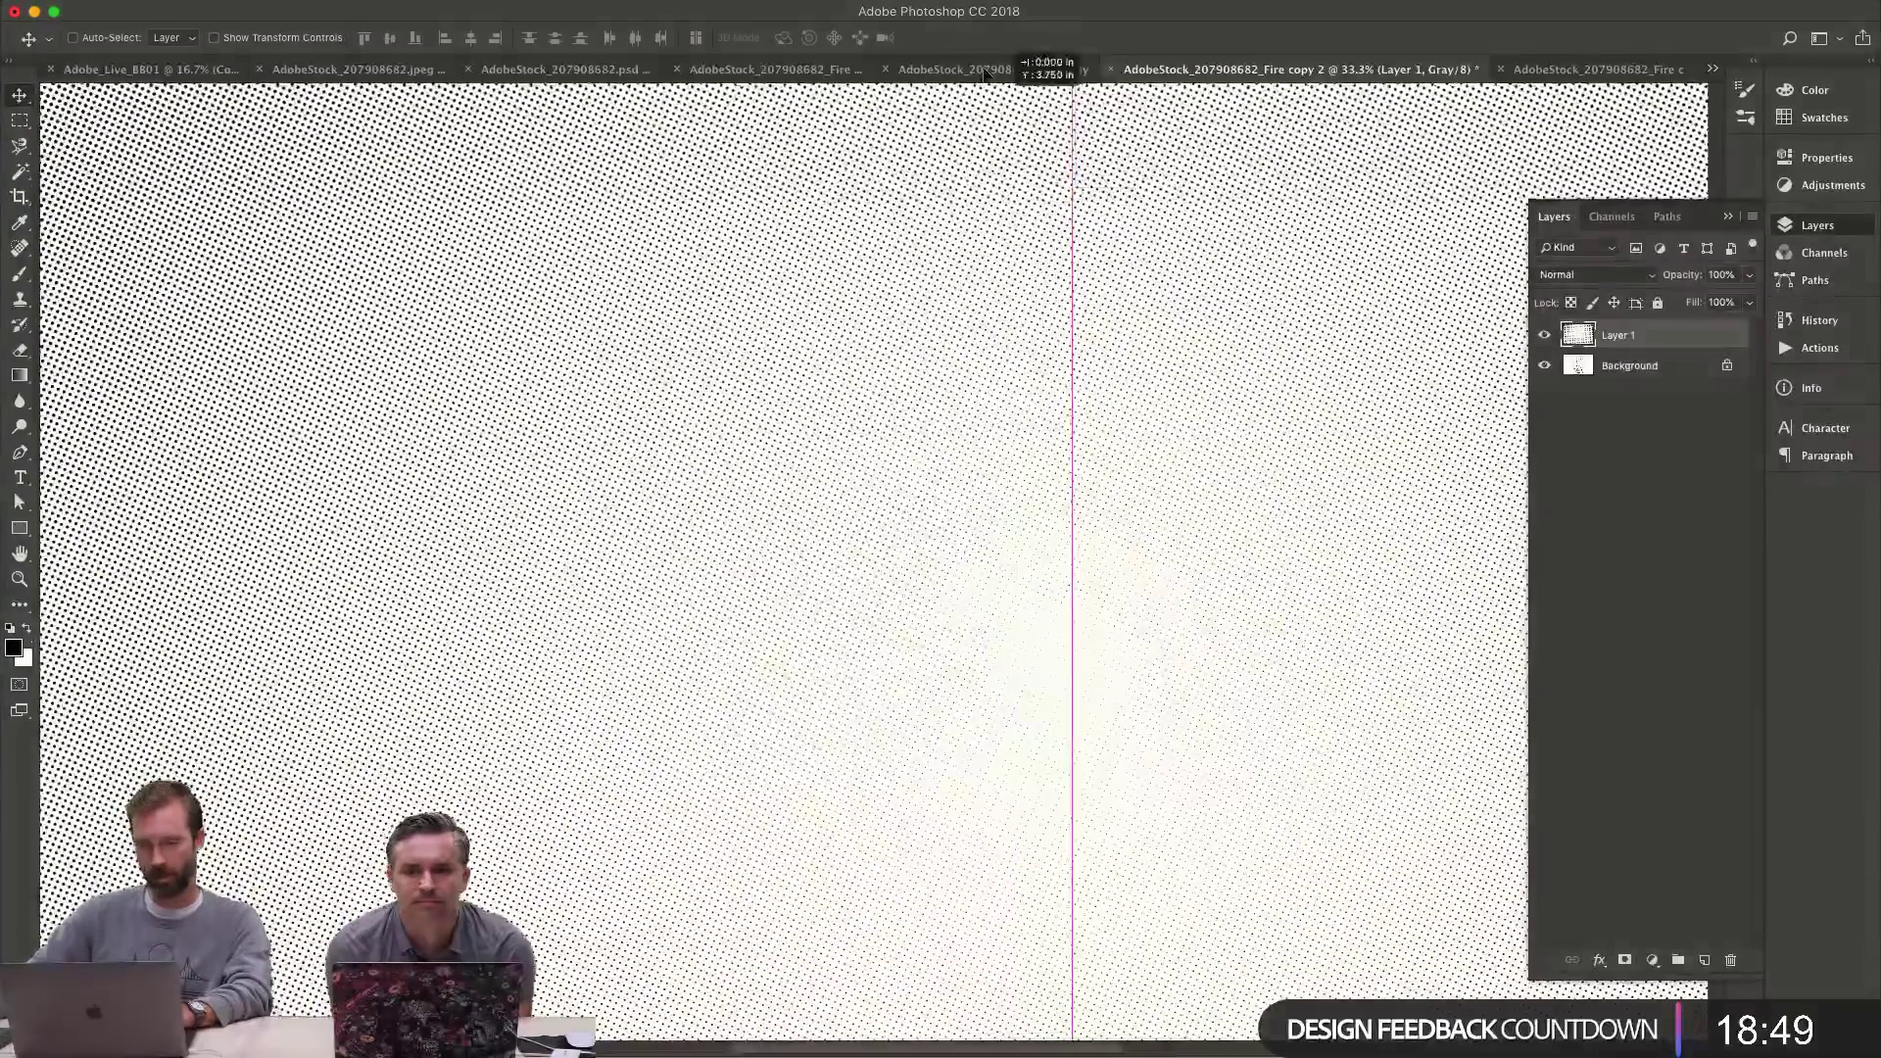
key("ctrl+shift+Tab")
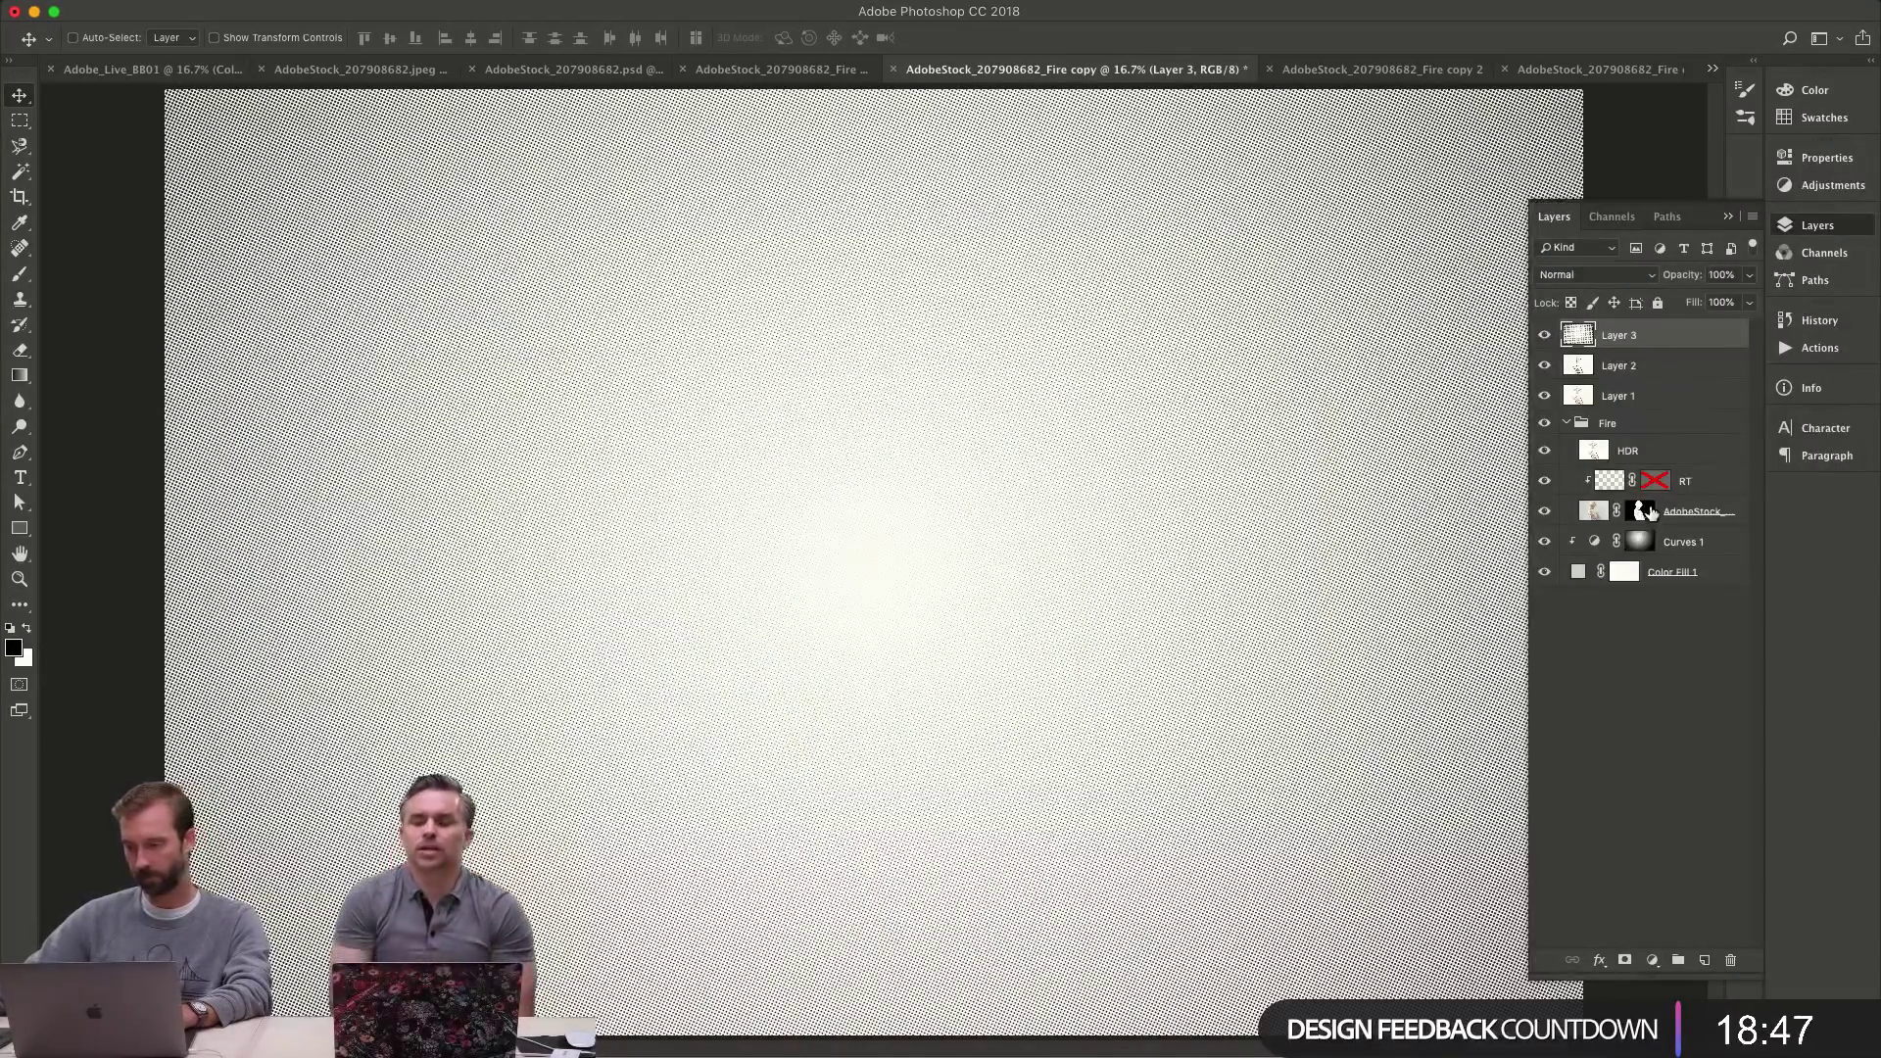
left_click_drag(1652, 511, 1715, 343)
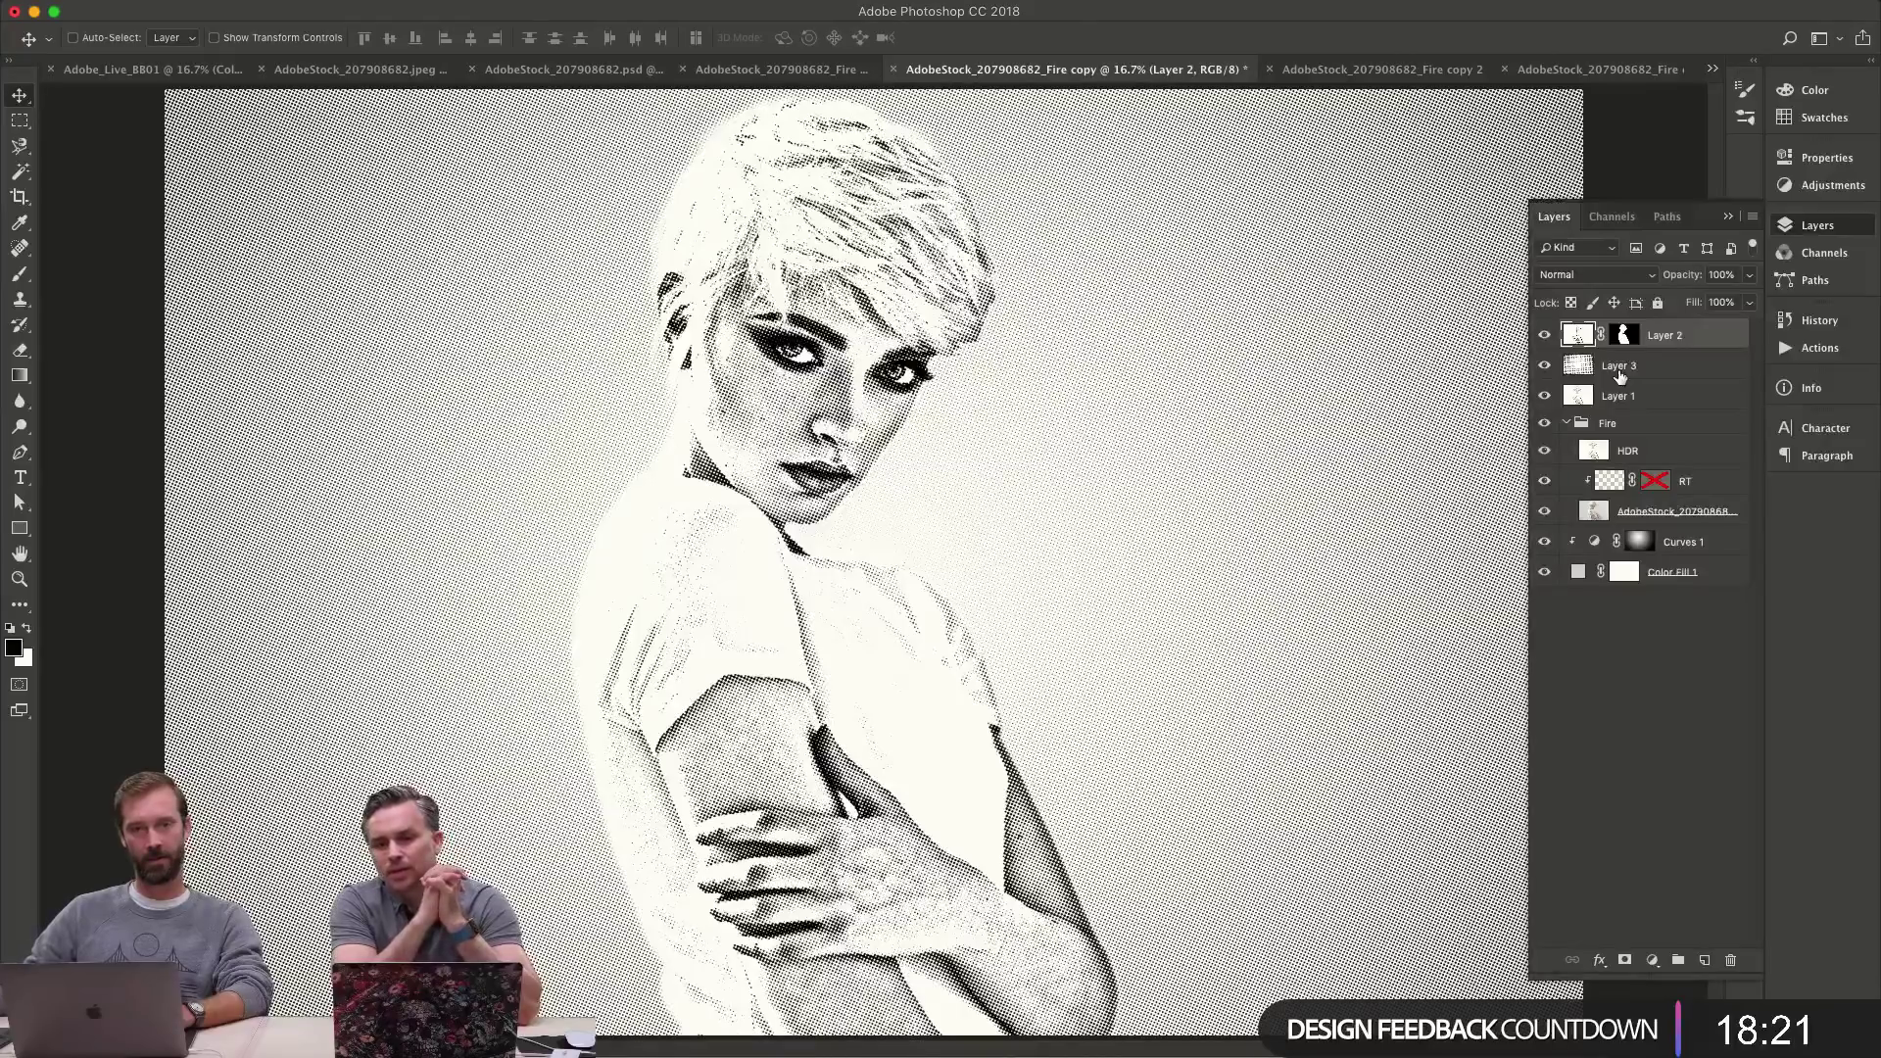
- Group the layers from Layer 1 down to Color Fill 1, and check the composition with the halftone vignette hidden and shown
left_click(1700, 365)
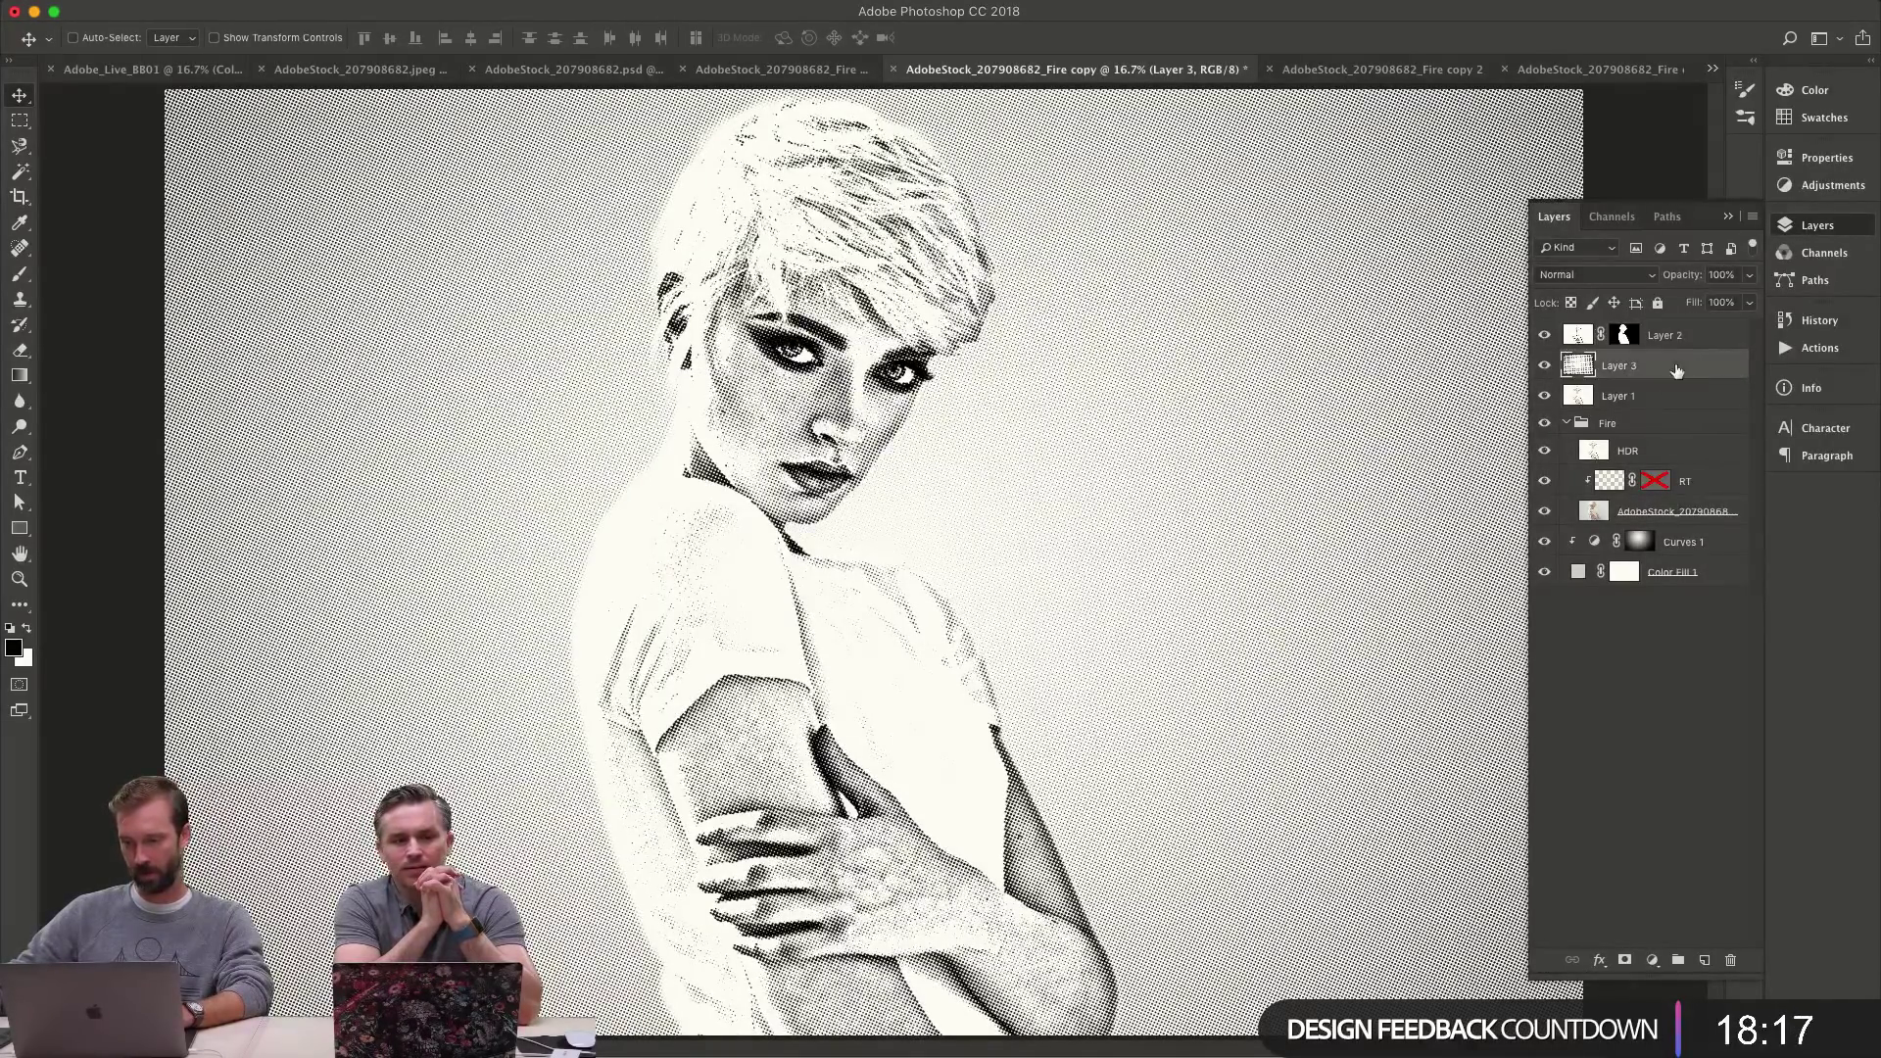
left_click(1669, 393)
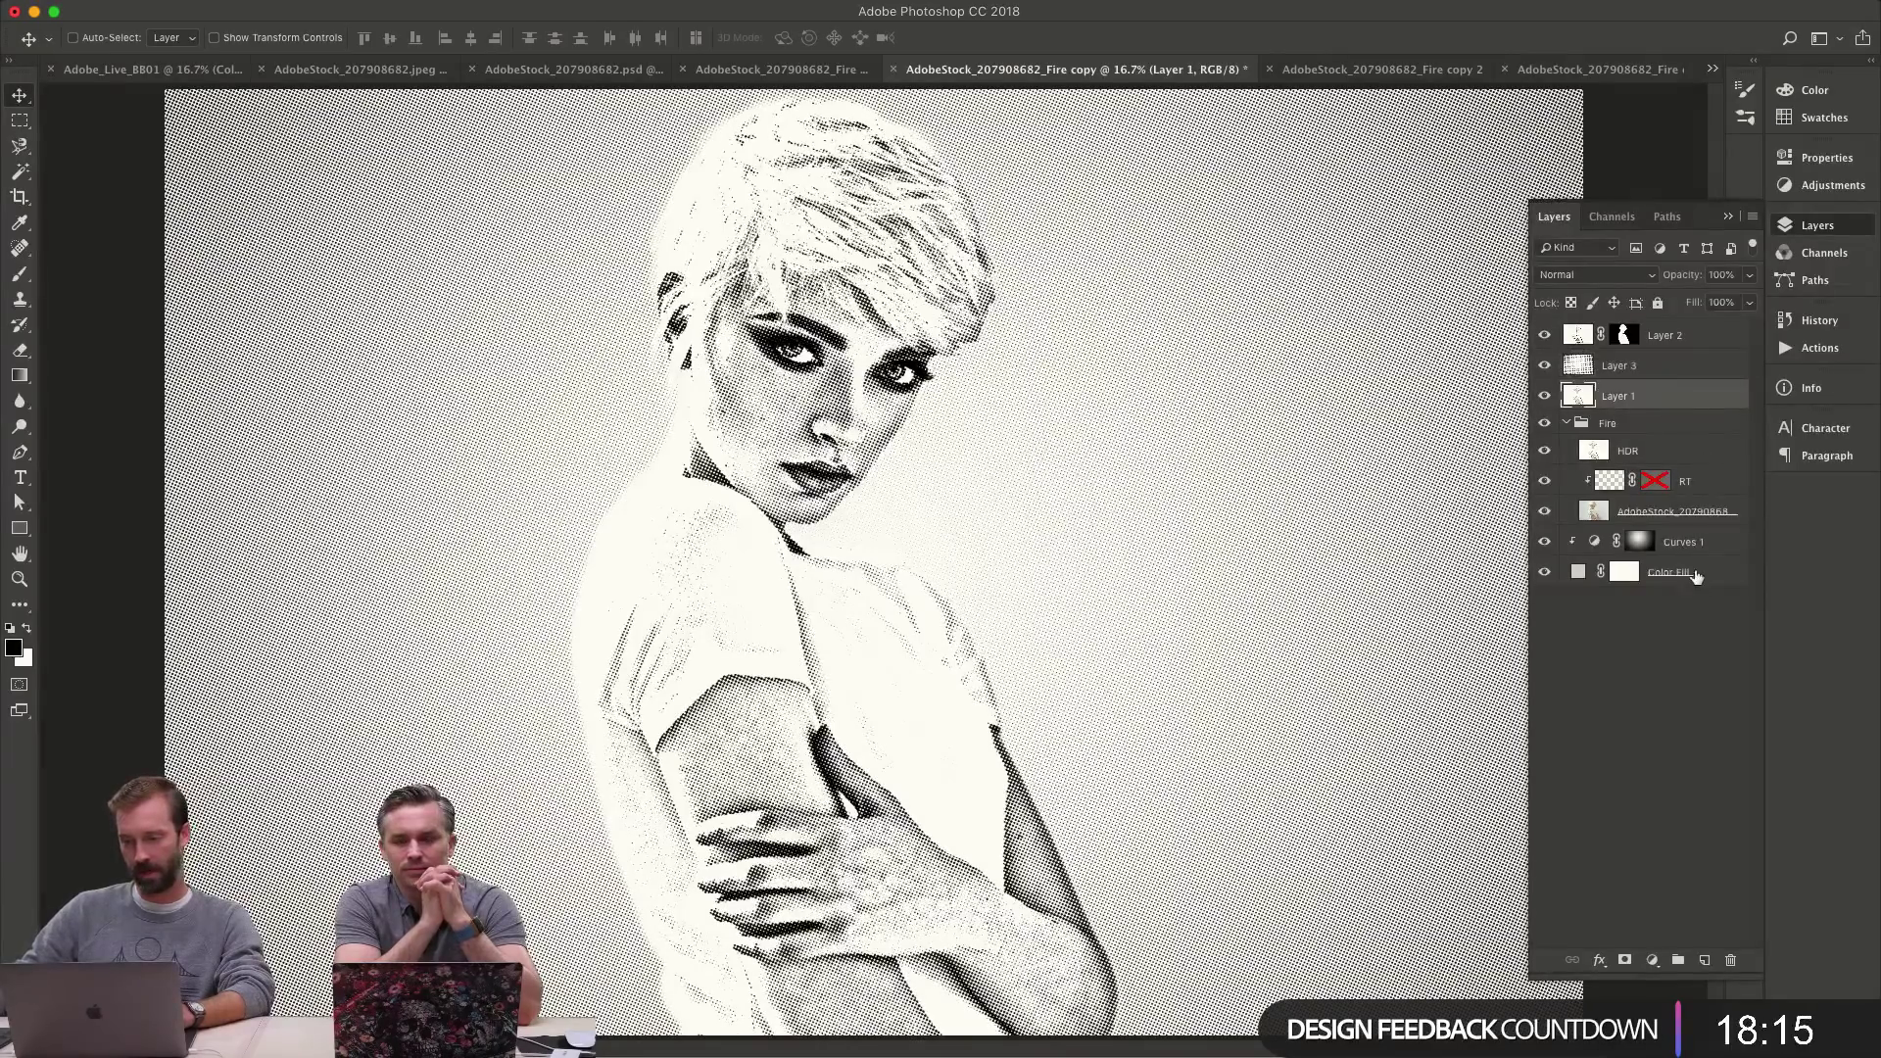
left_click(1696, 572, "shift")
key("super+g")
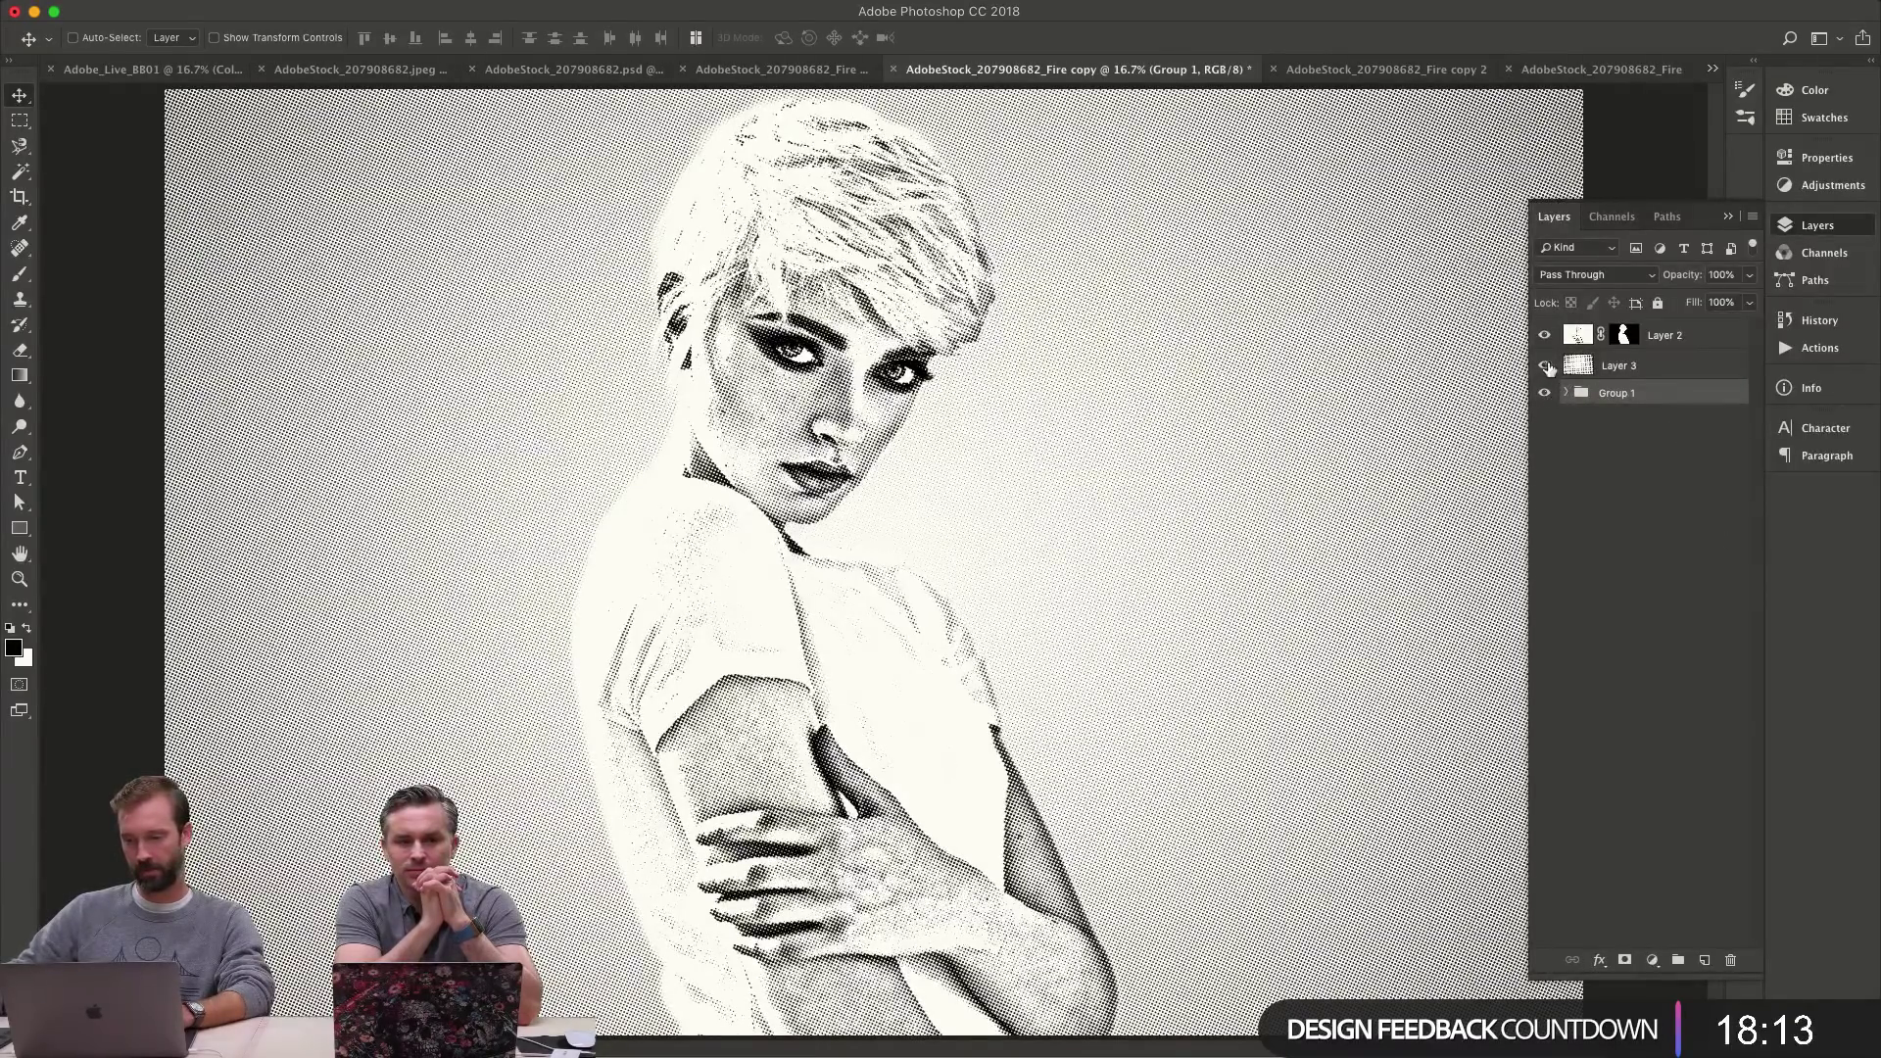
left_click(1546, 366)
left_click(1545, 366)
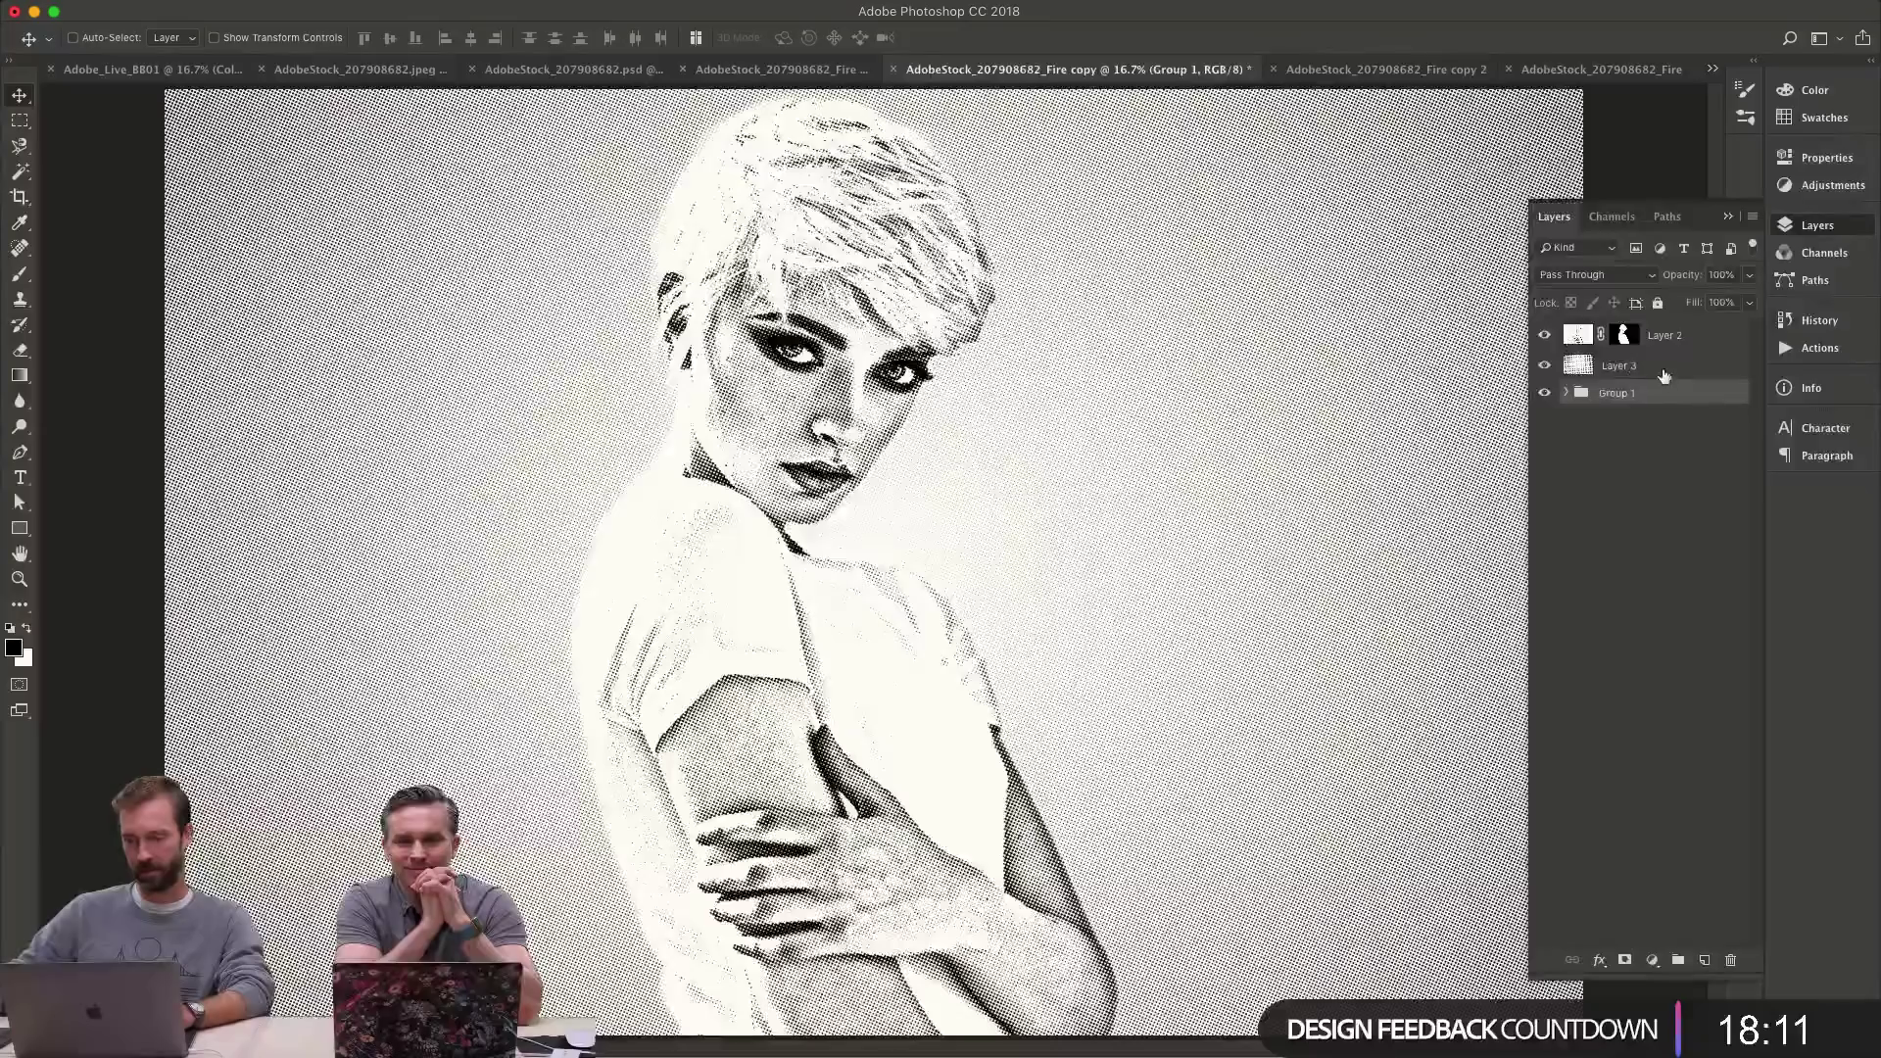
- Group the masked halftone portrait layer with the halftone vignette layer
left_click(1666, 373)
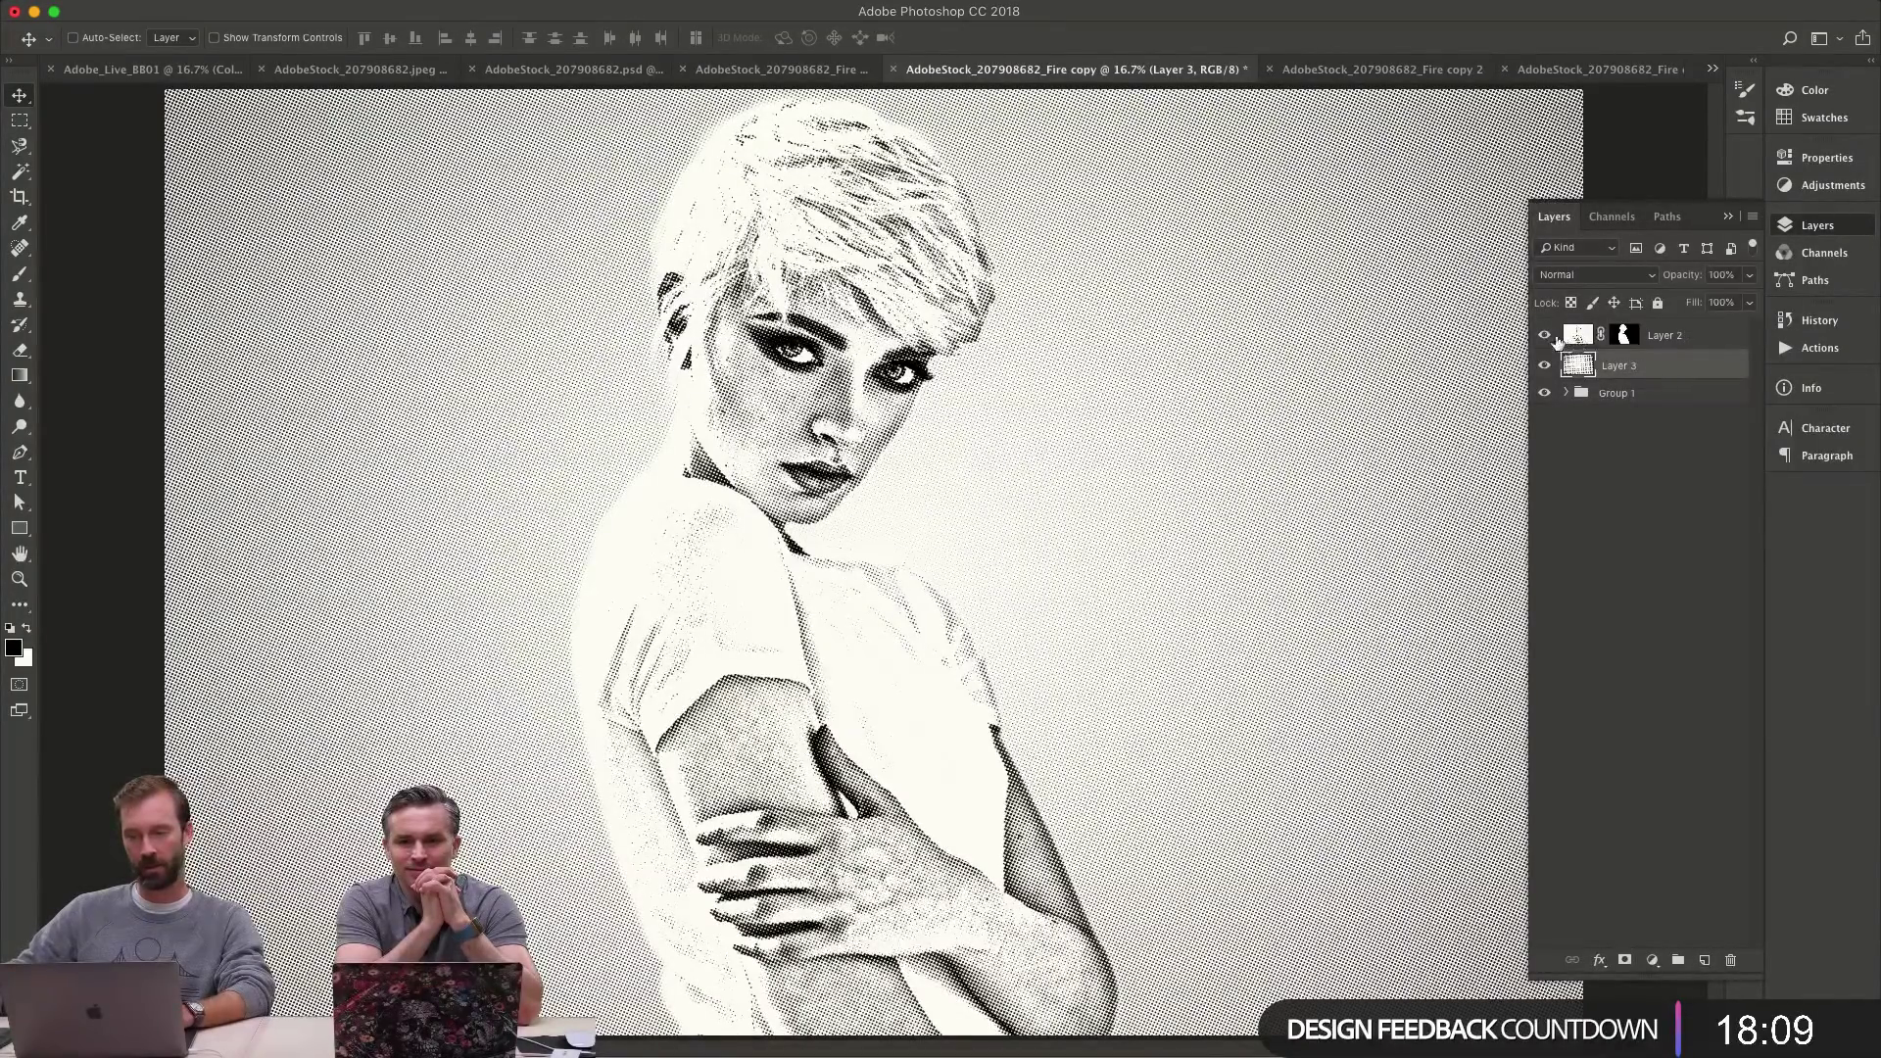
left_click(1679, 343)
left_click(1690, 367, "shift")
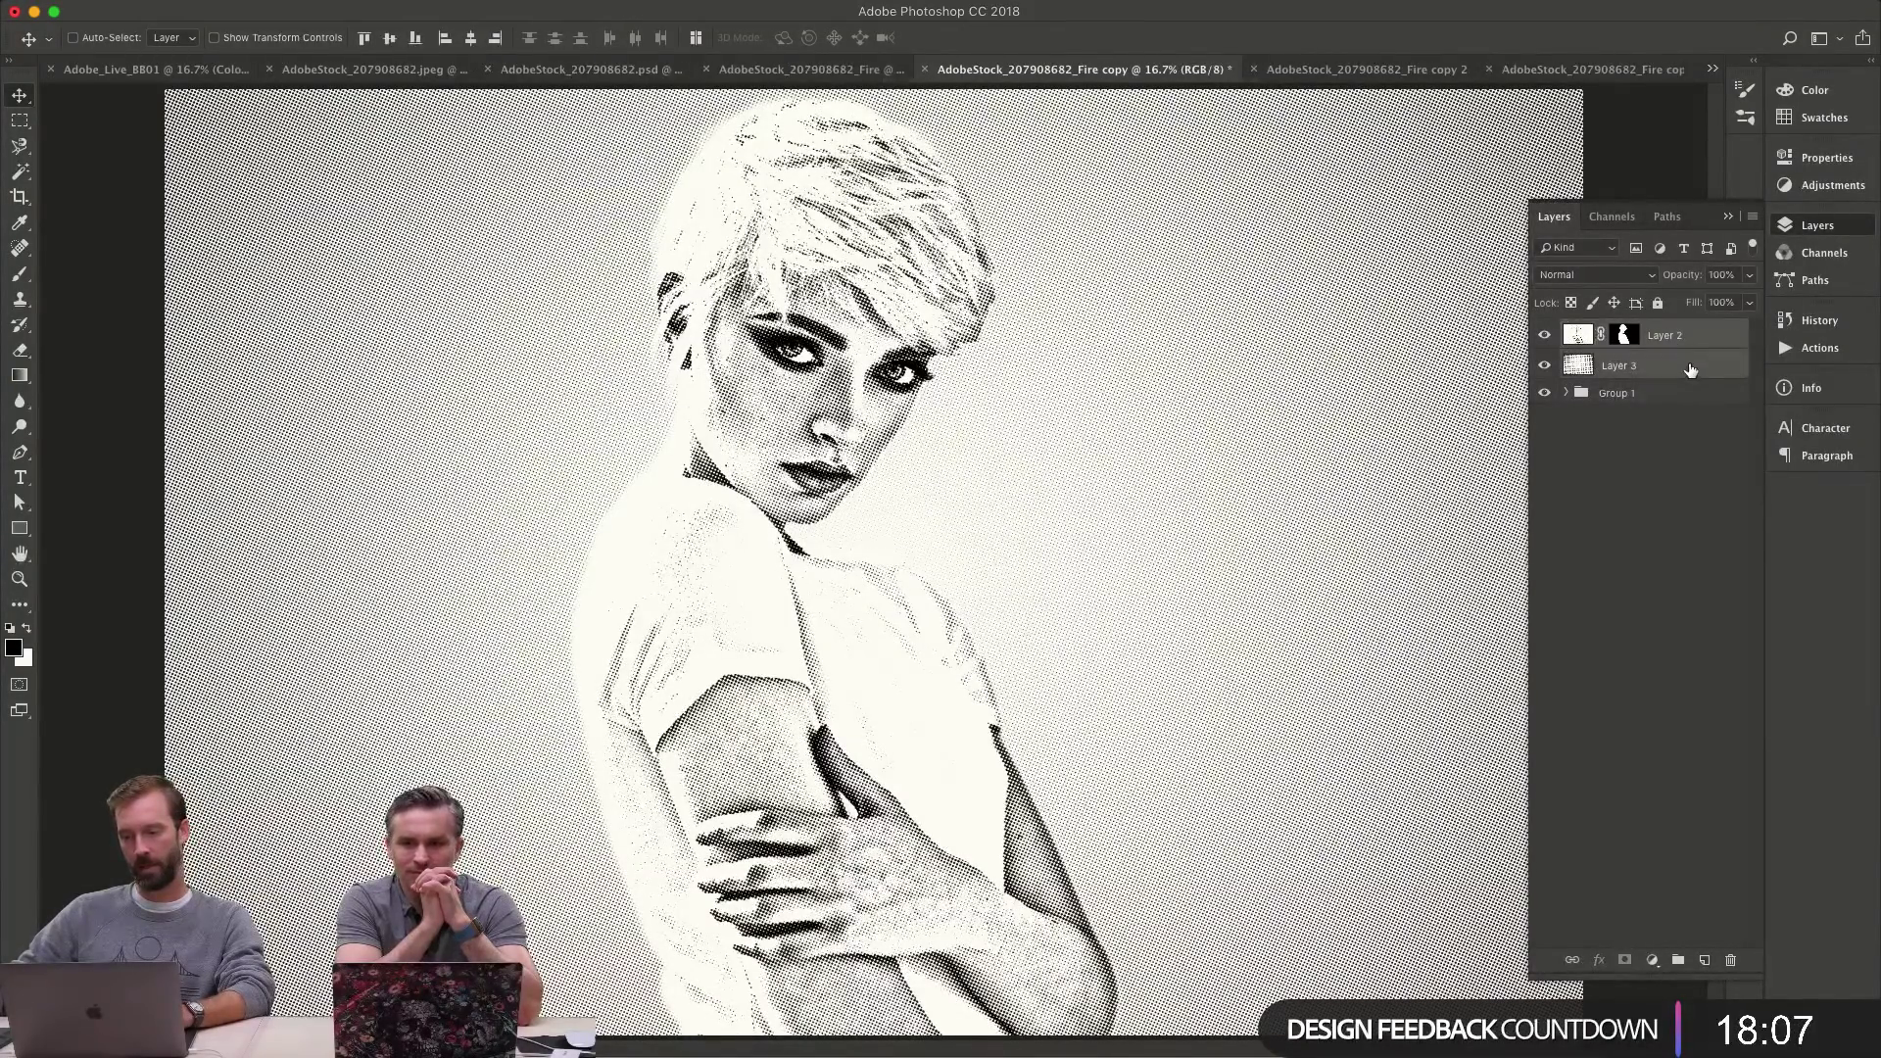
key("super+g")
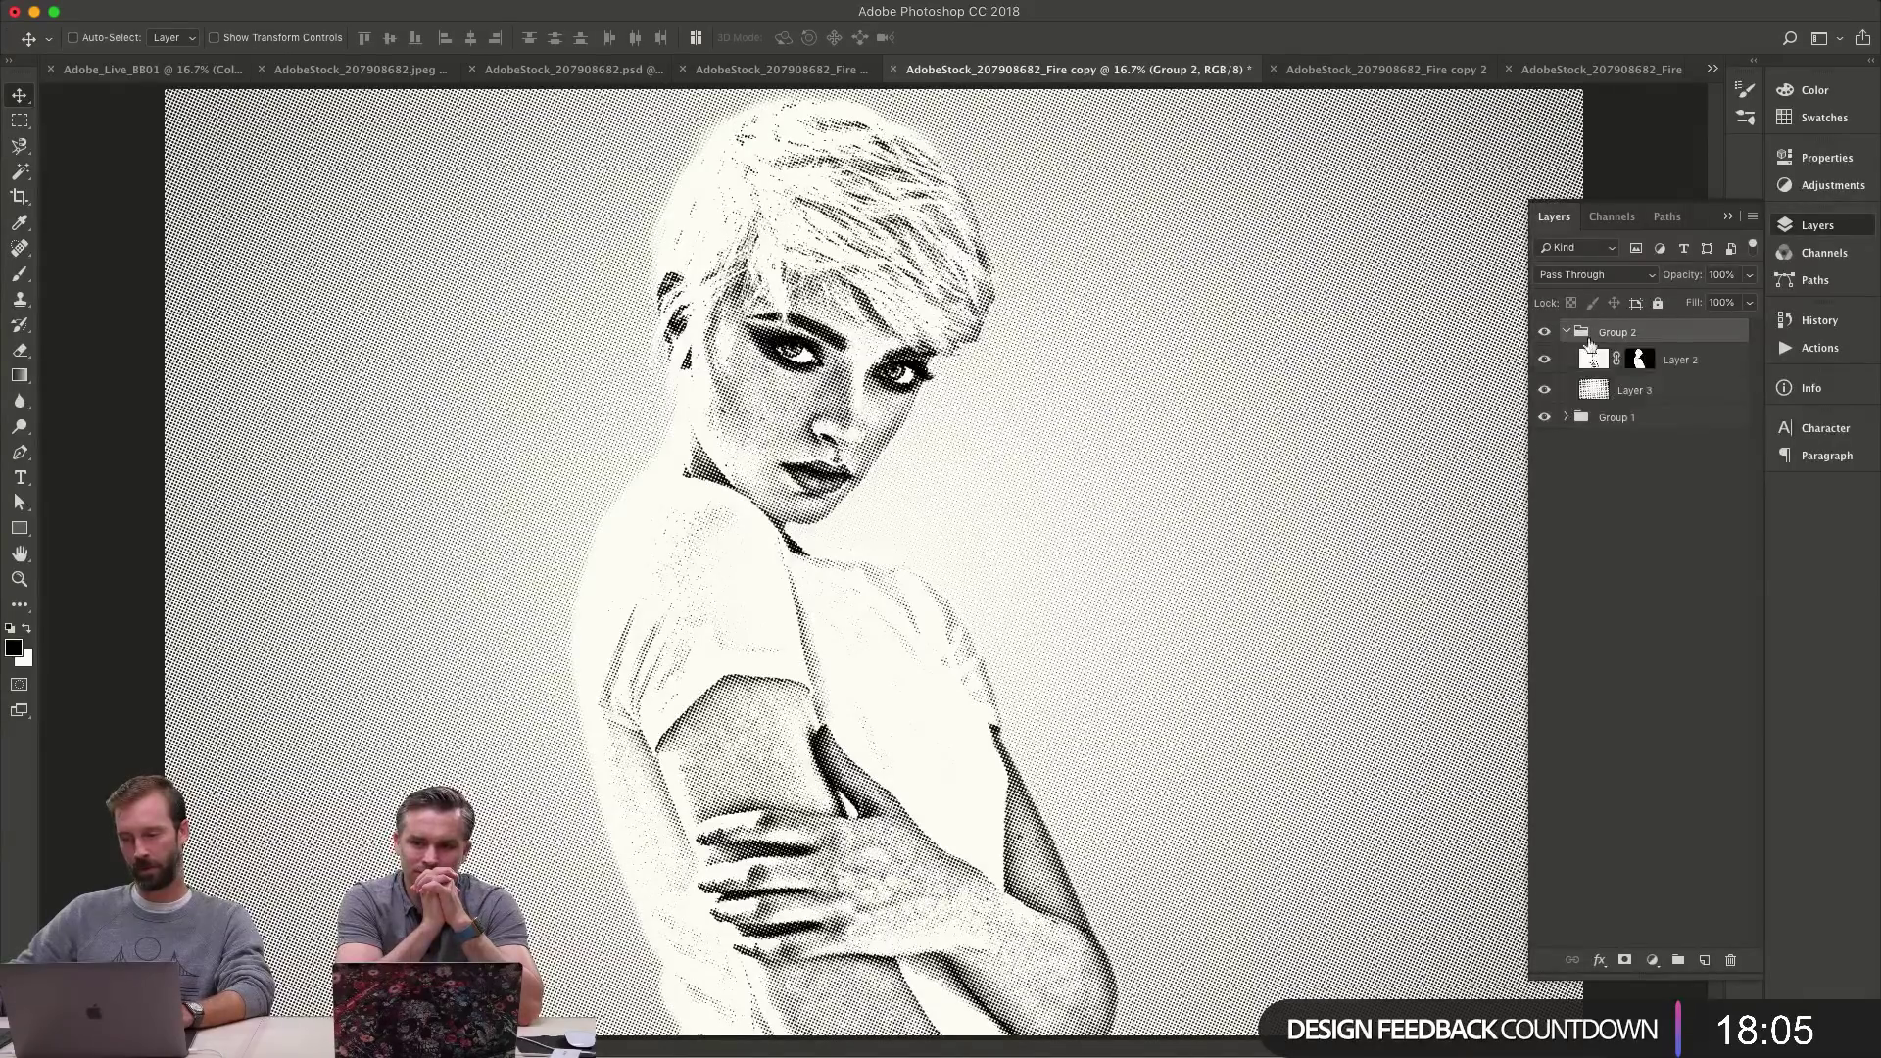
- Add a Gradient Map adjustment clipped to the halftone portrait layer, using the Violet, Orange preset
left_click(1671, 361)
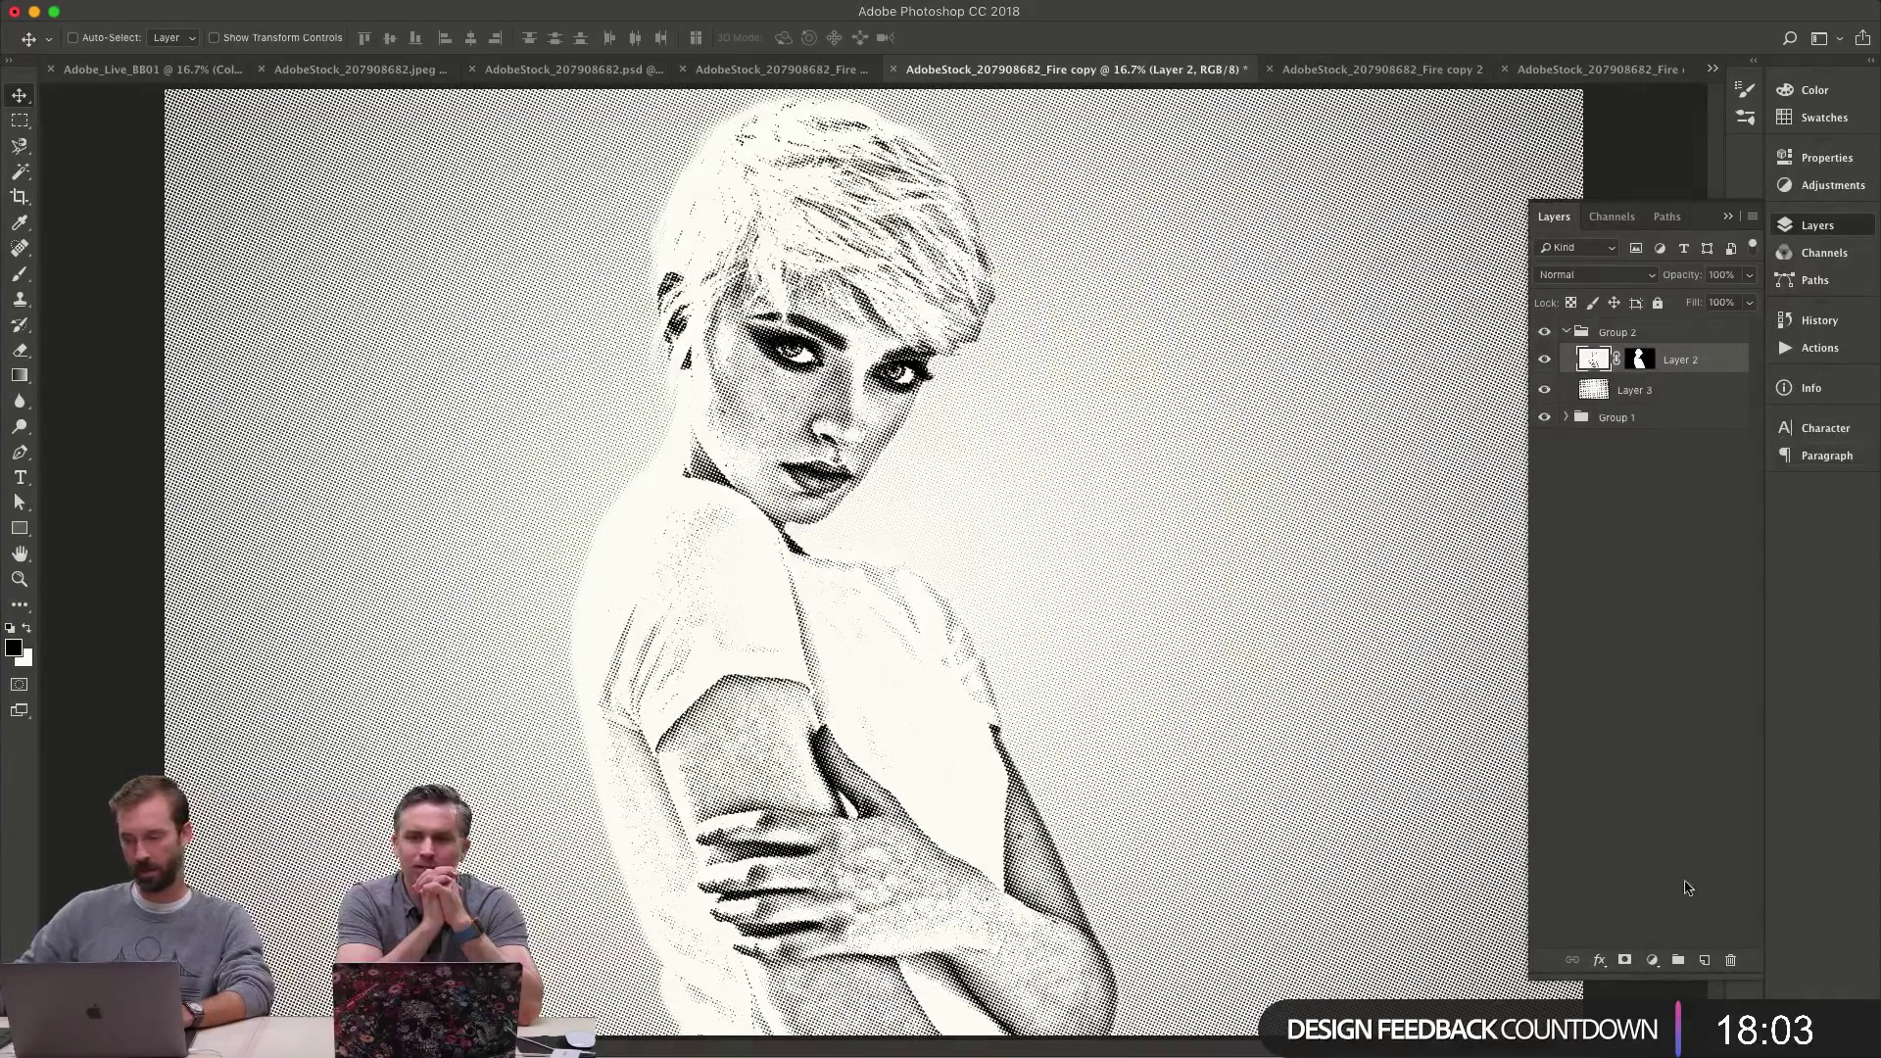
left_click(1652, 960)
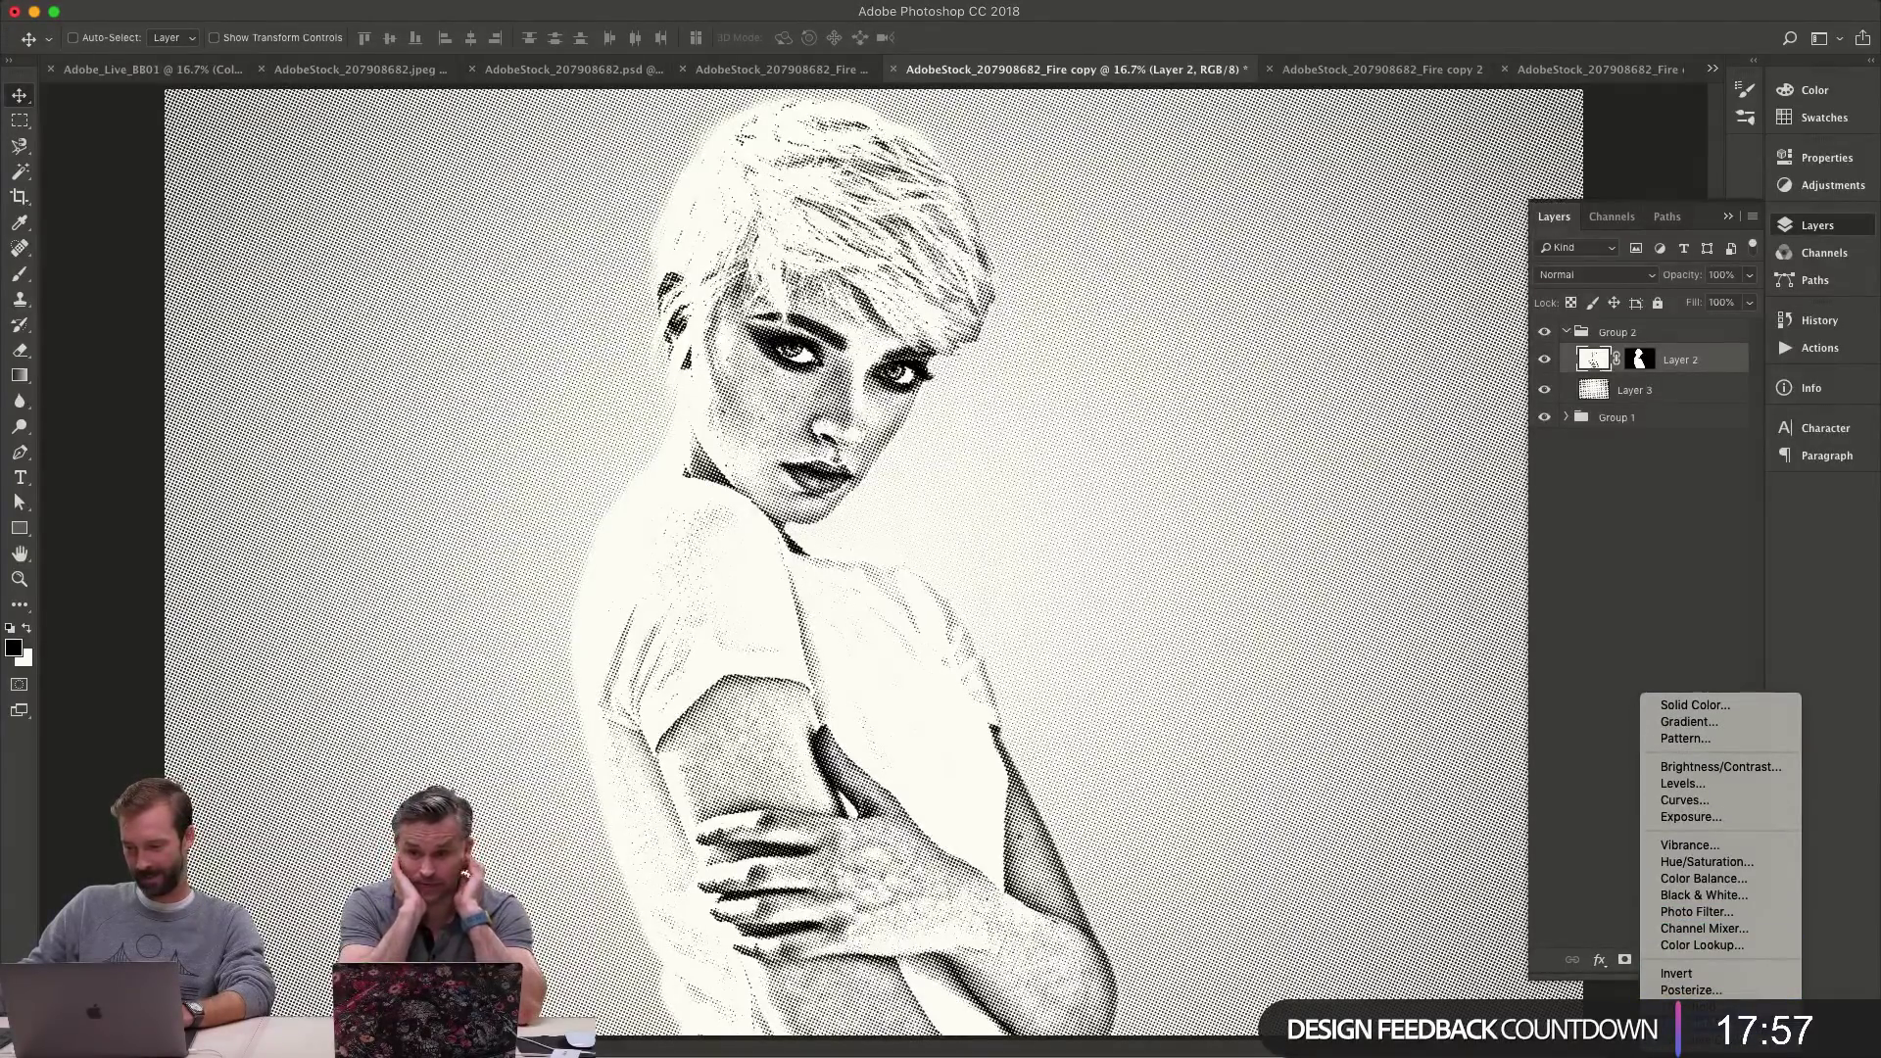
left_click(1695, 1022)
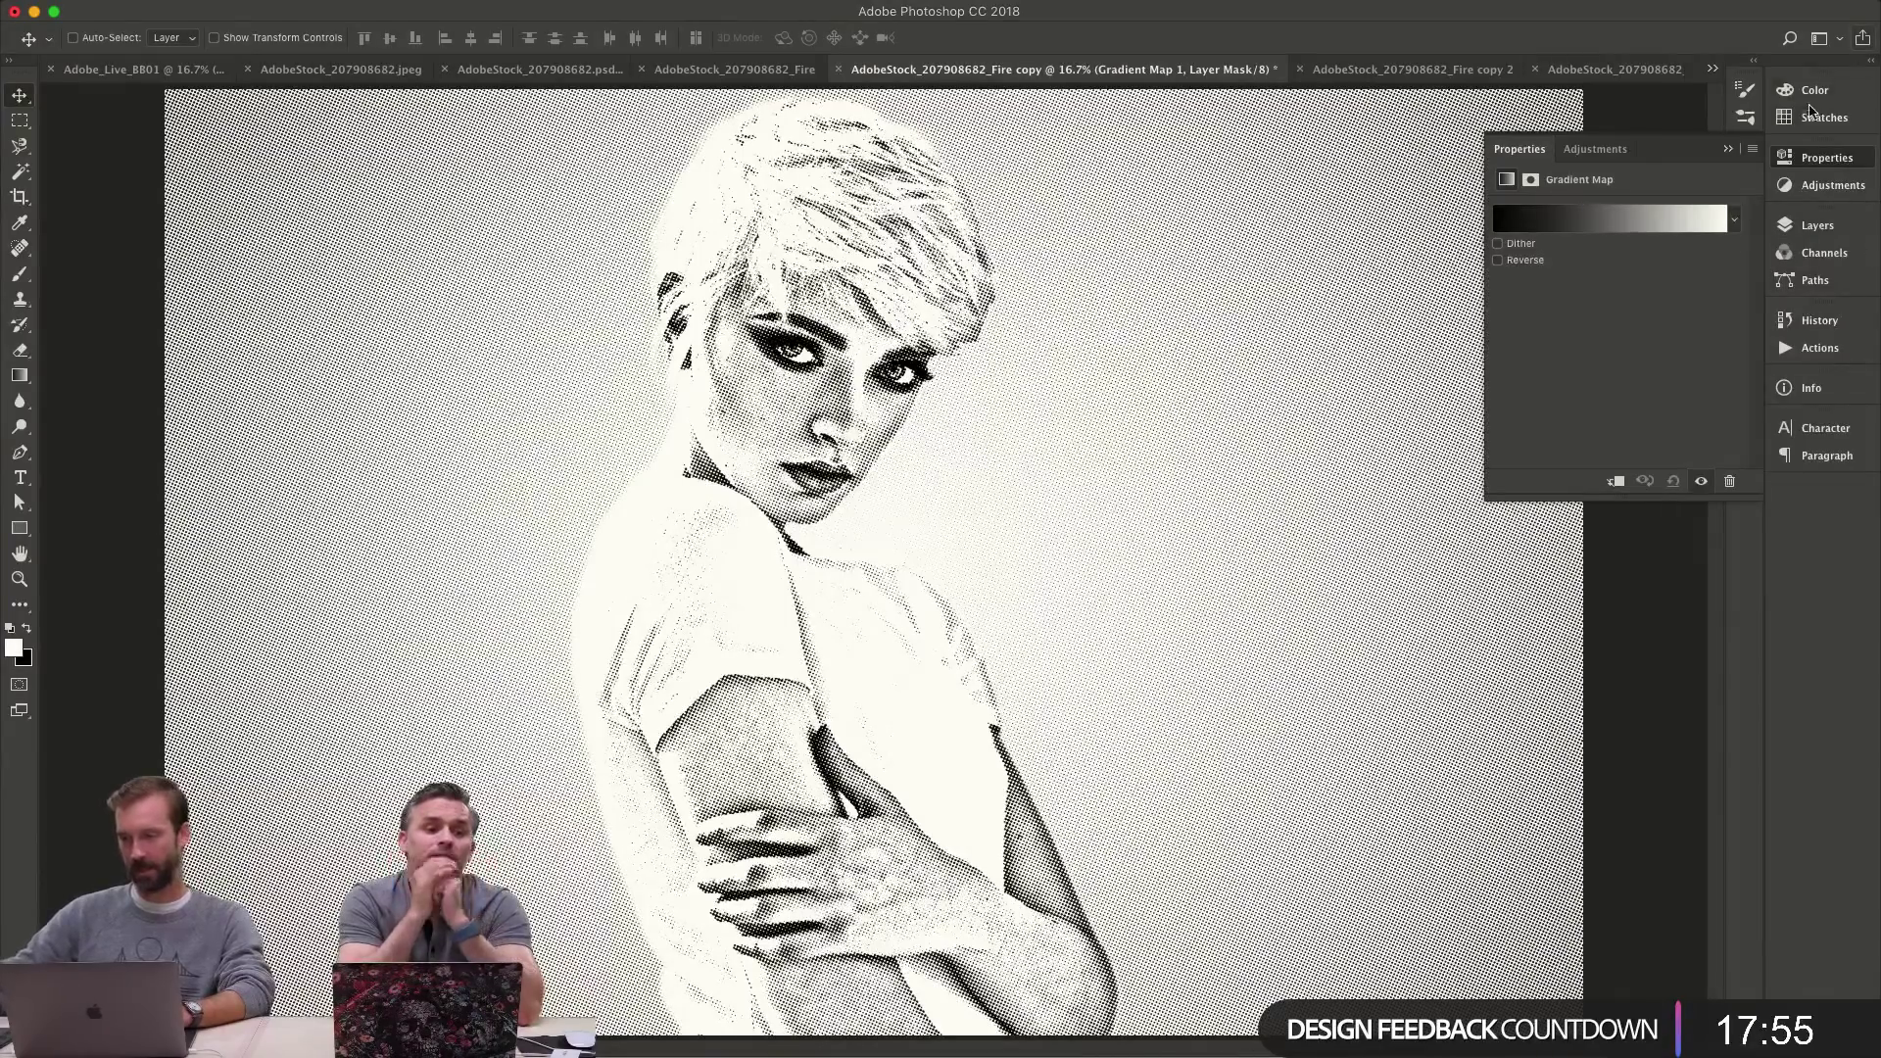
left_click(1670, 213)
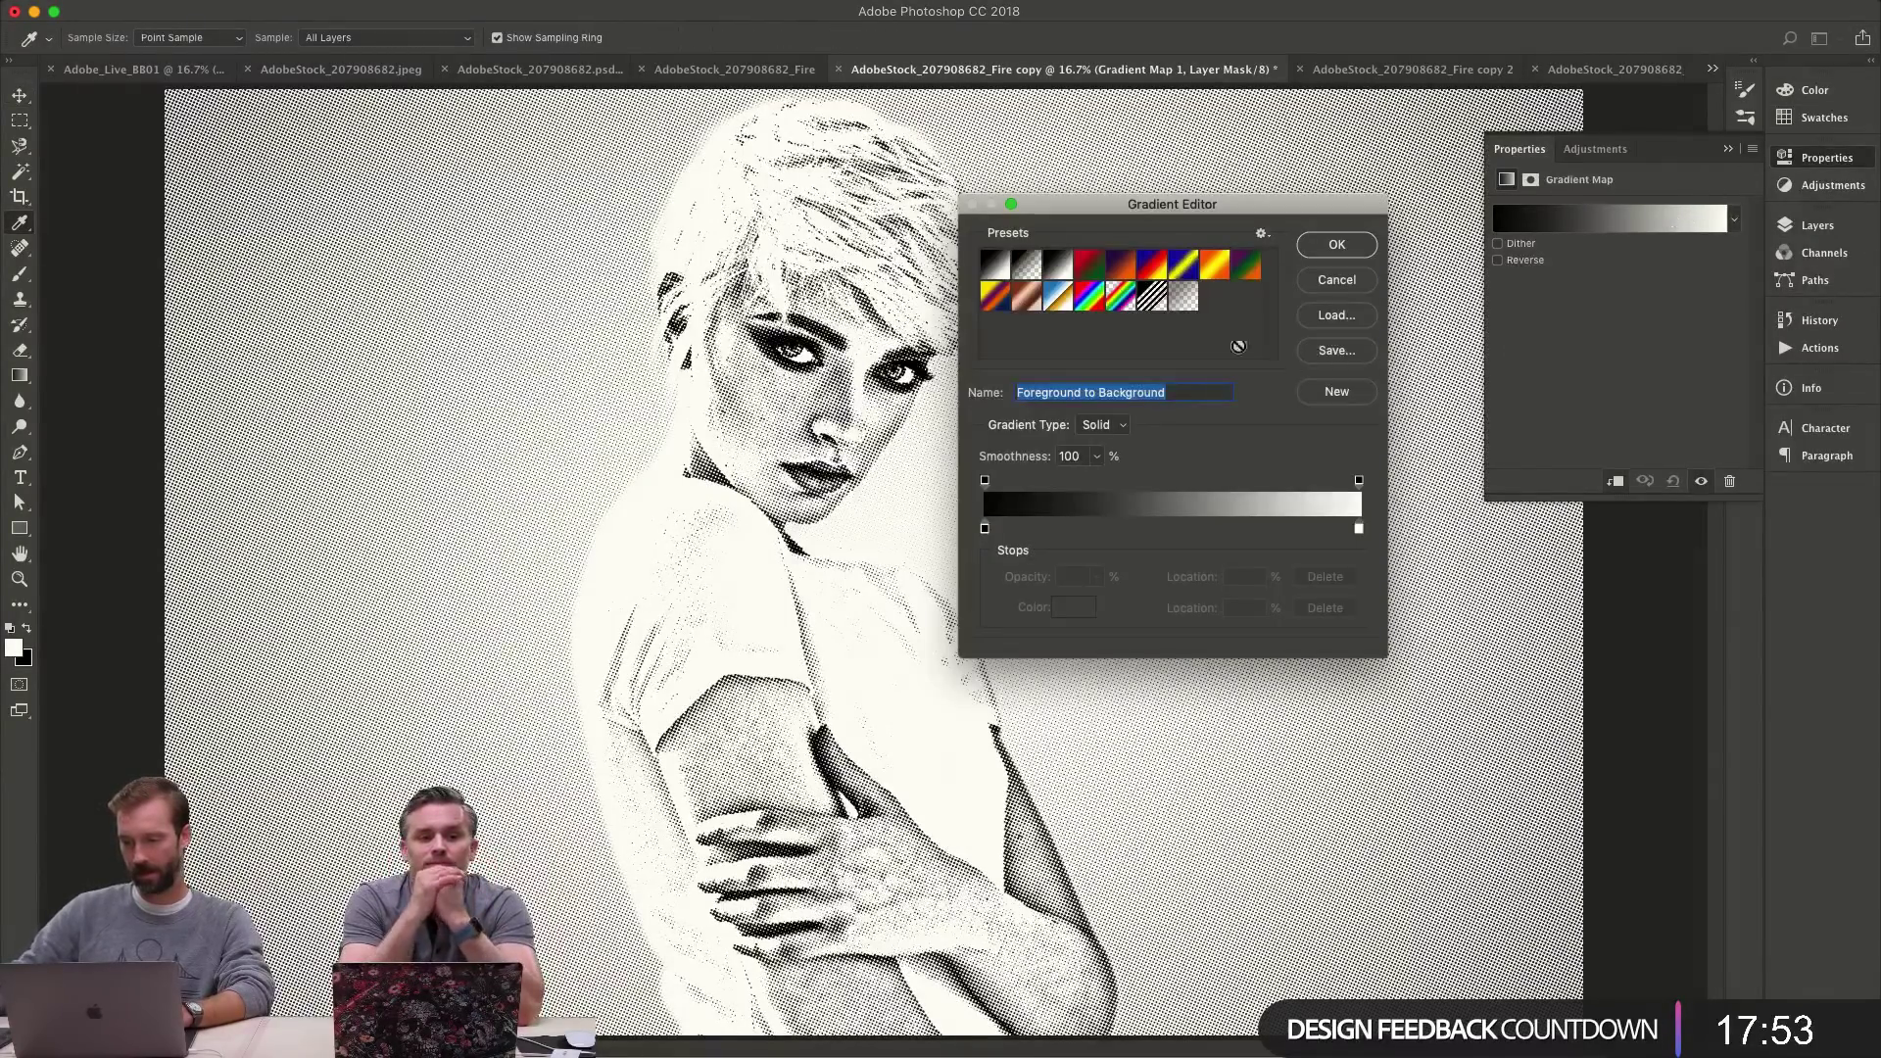
left_click(1089, 266)
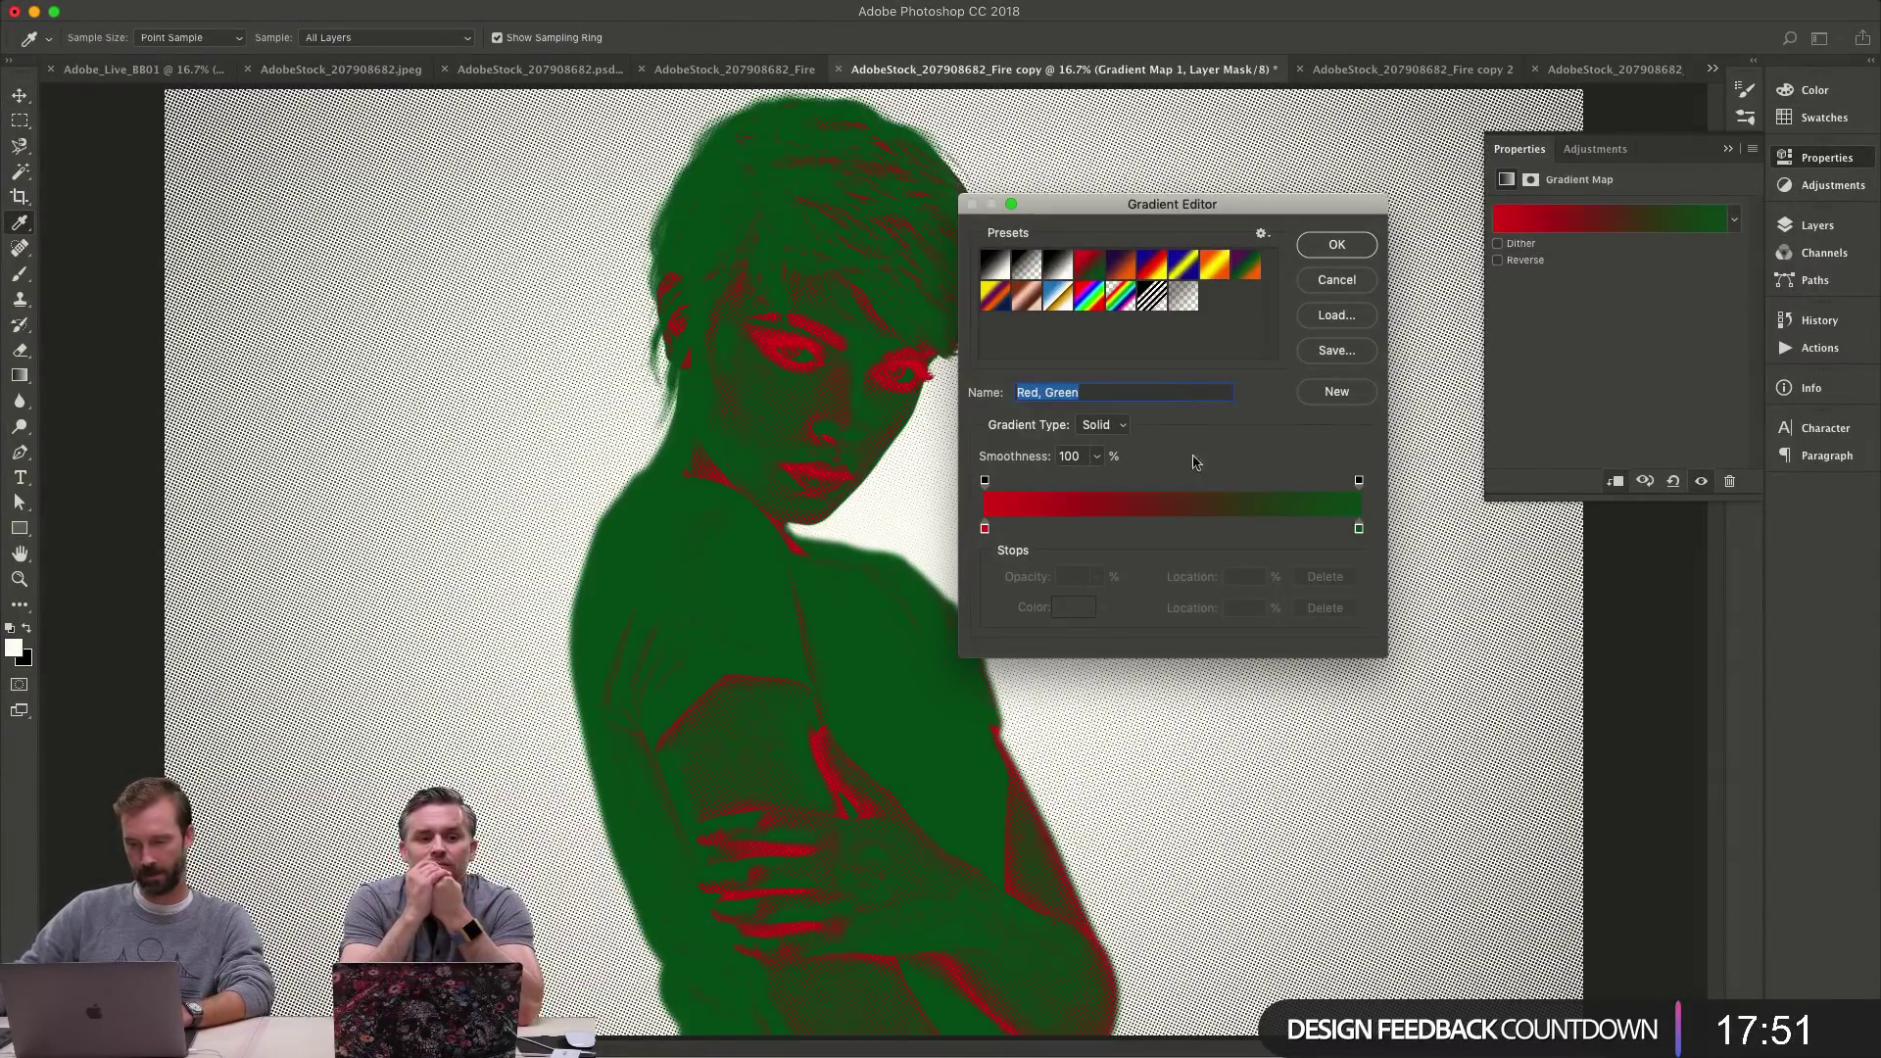
left_click(1121, 264)
left_click(1346, 255)
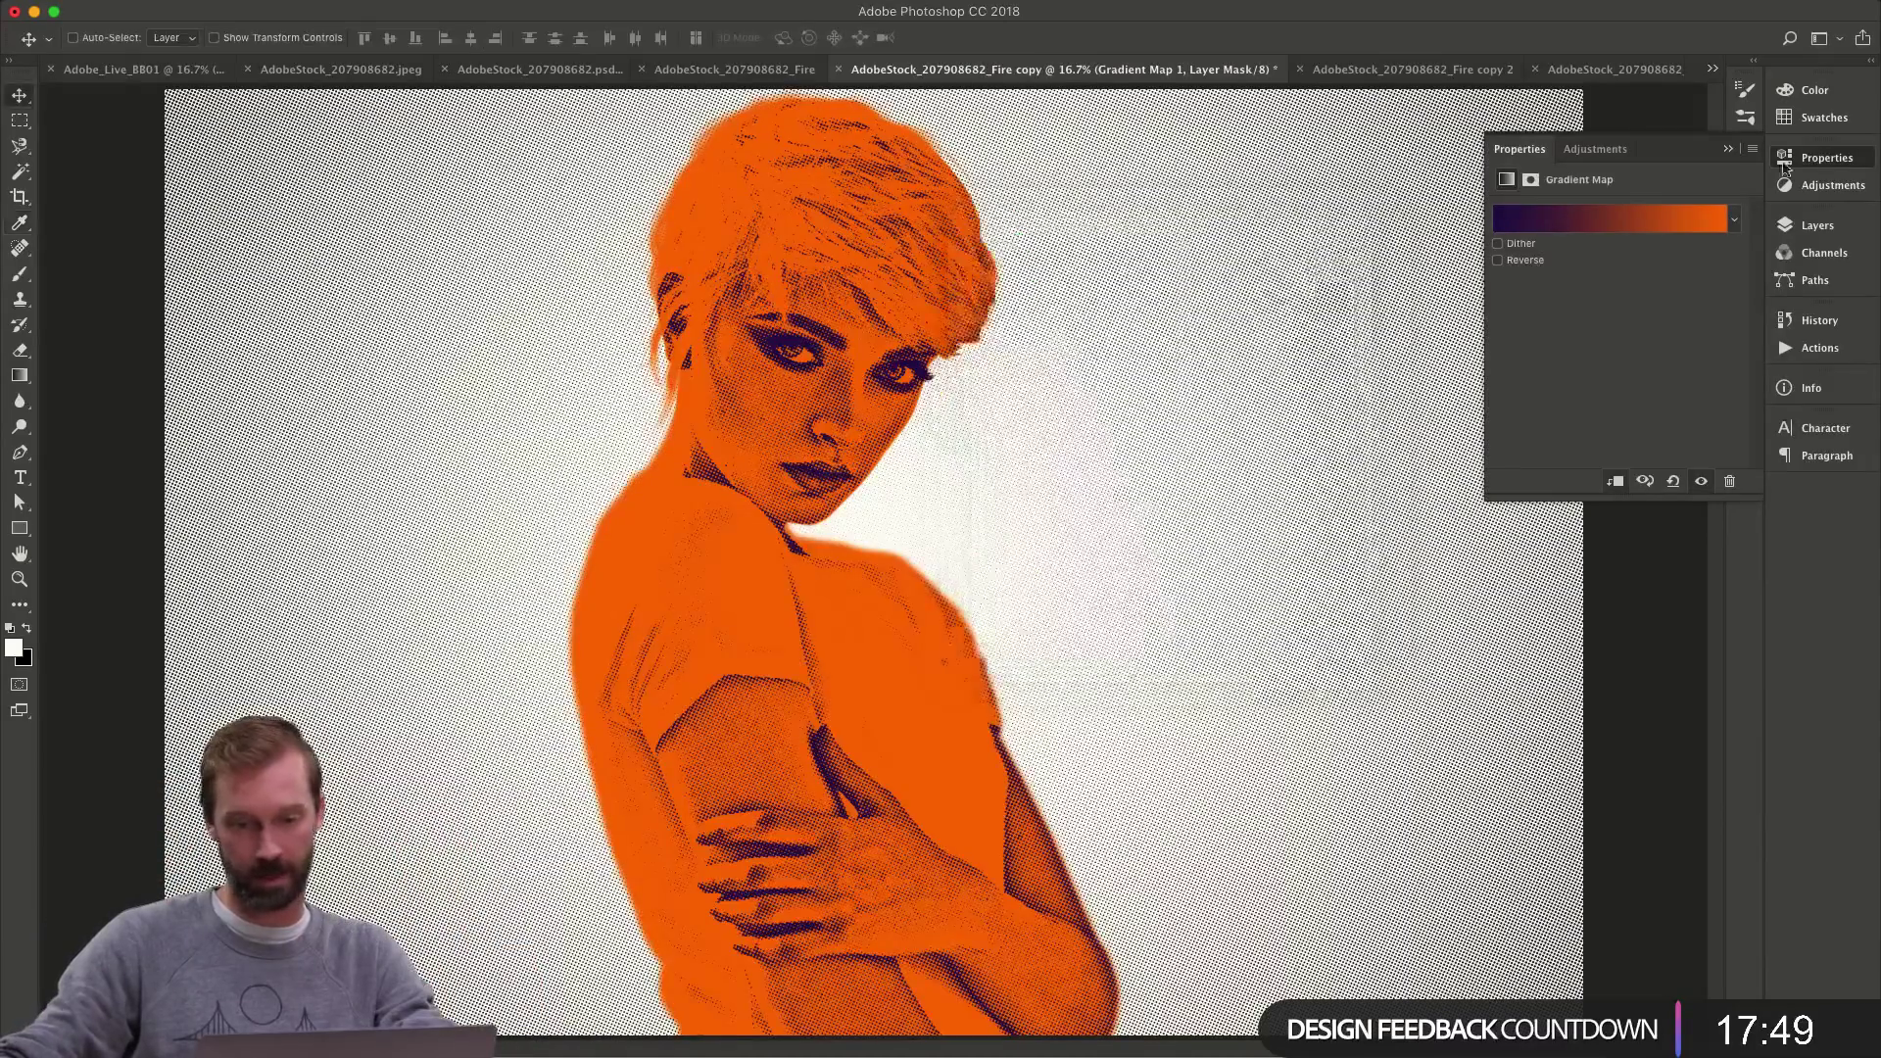
- Release the gradient map's clipping to preview it over the whole image and clip it to the portrait layer again
left_click(1823, 90)
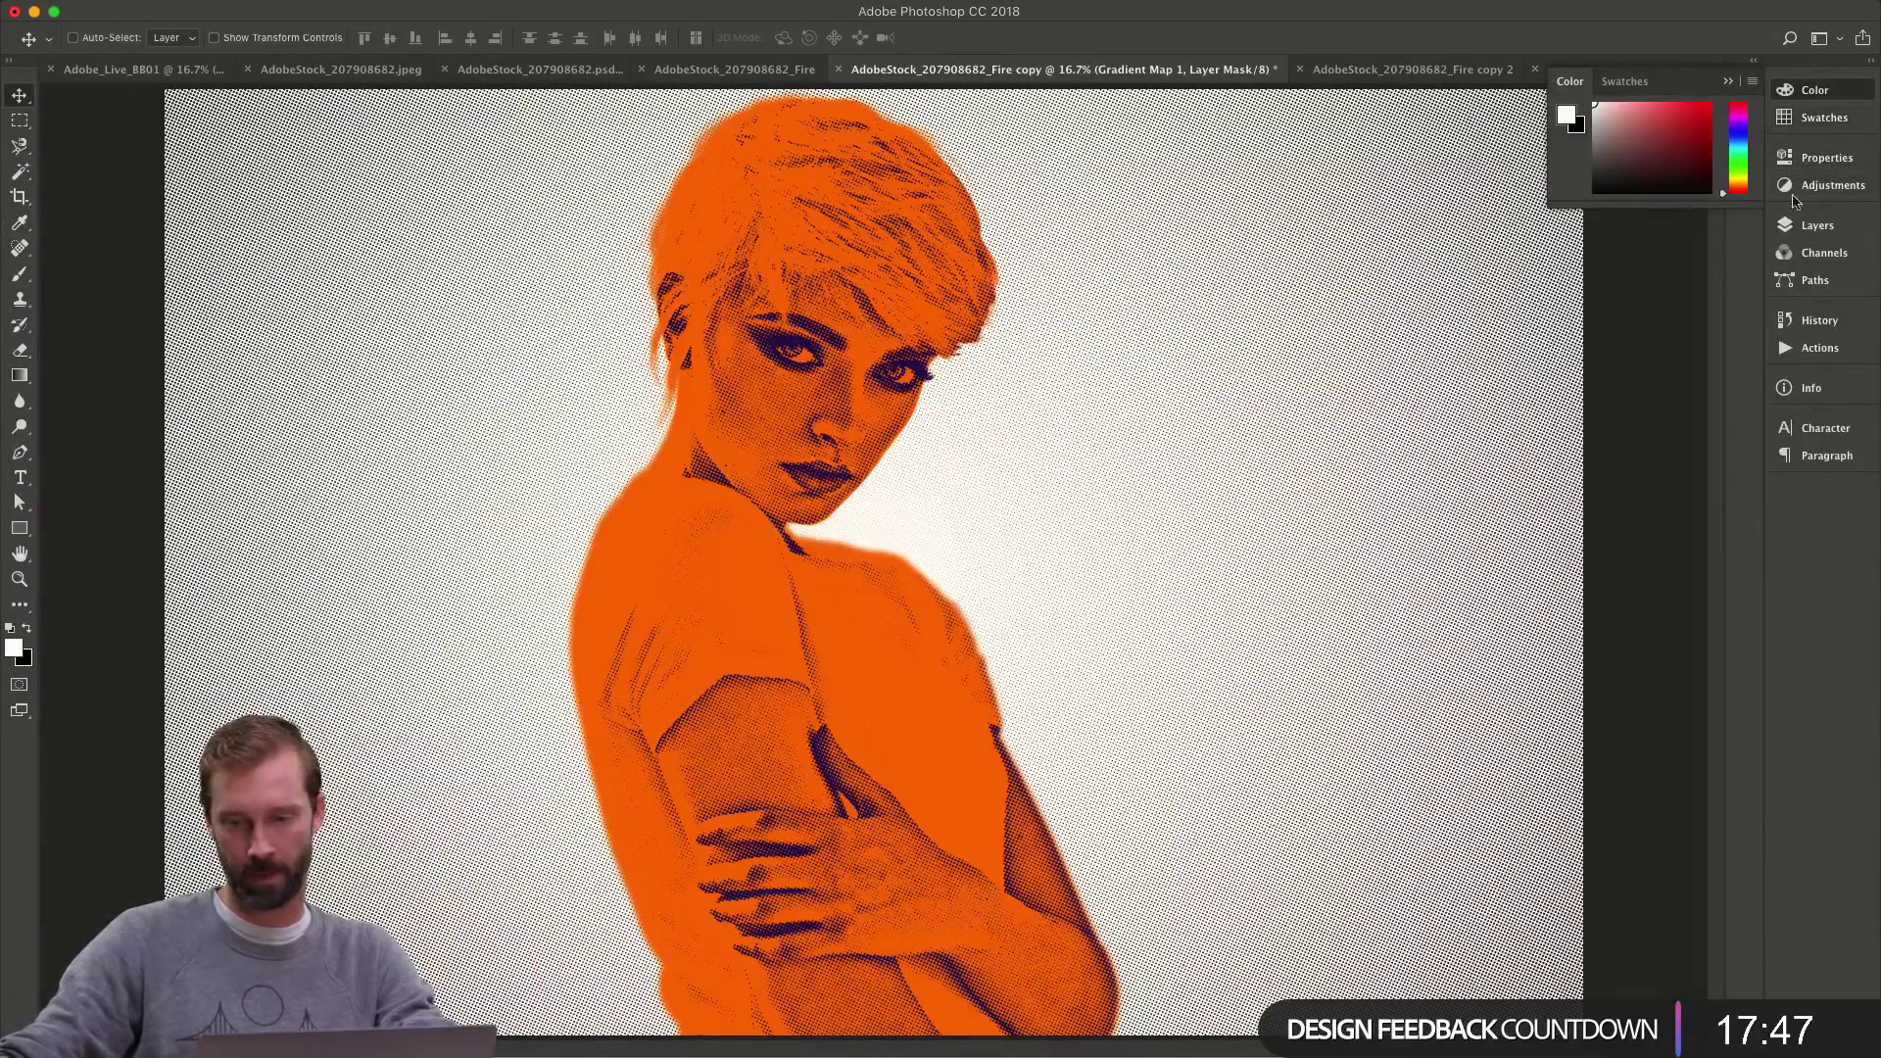
left_click(1817, 226)
key("super")
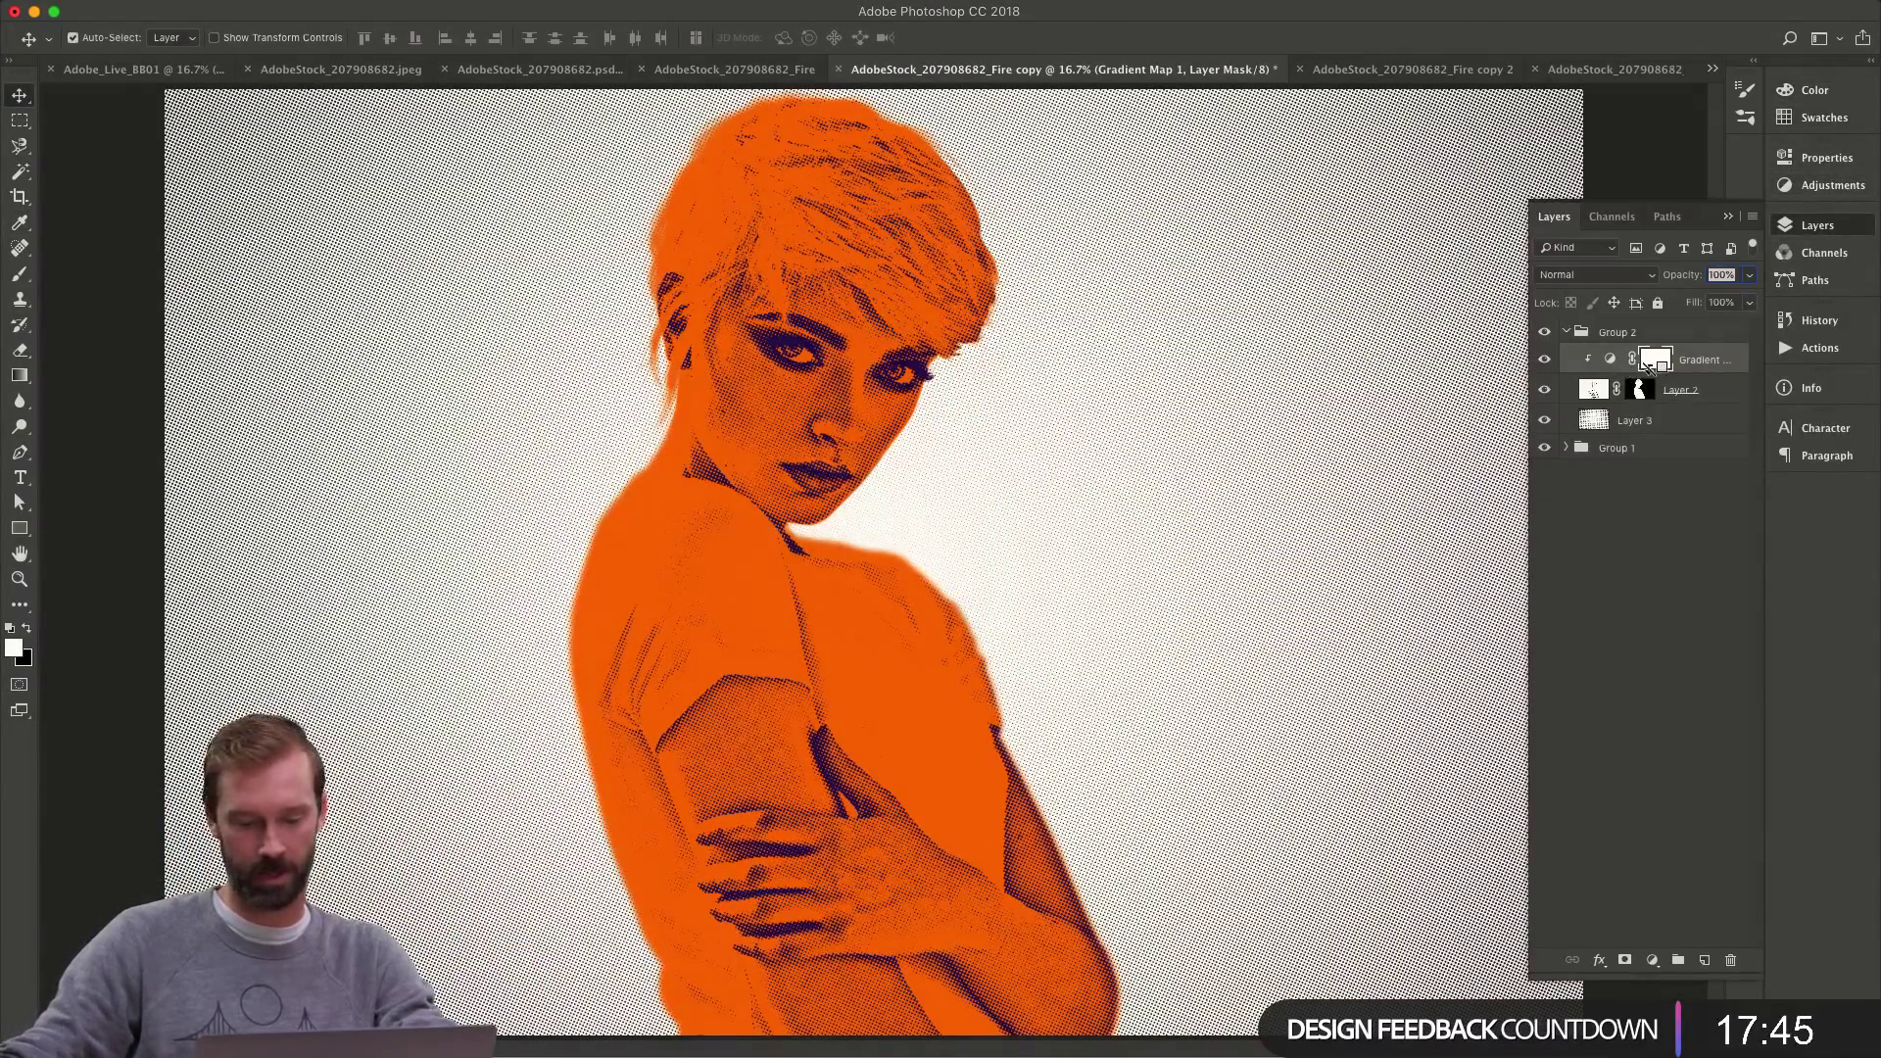
key("super+alt+g")
key("super+alt+g")
key("super+alt+g")
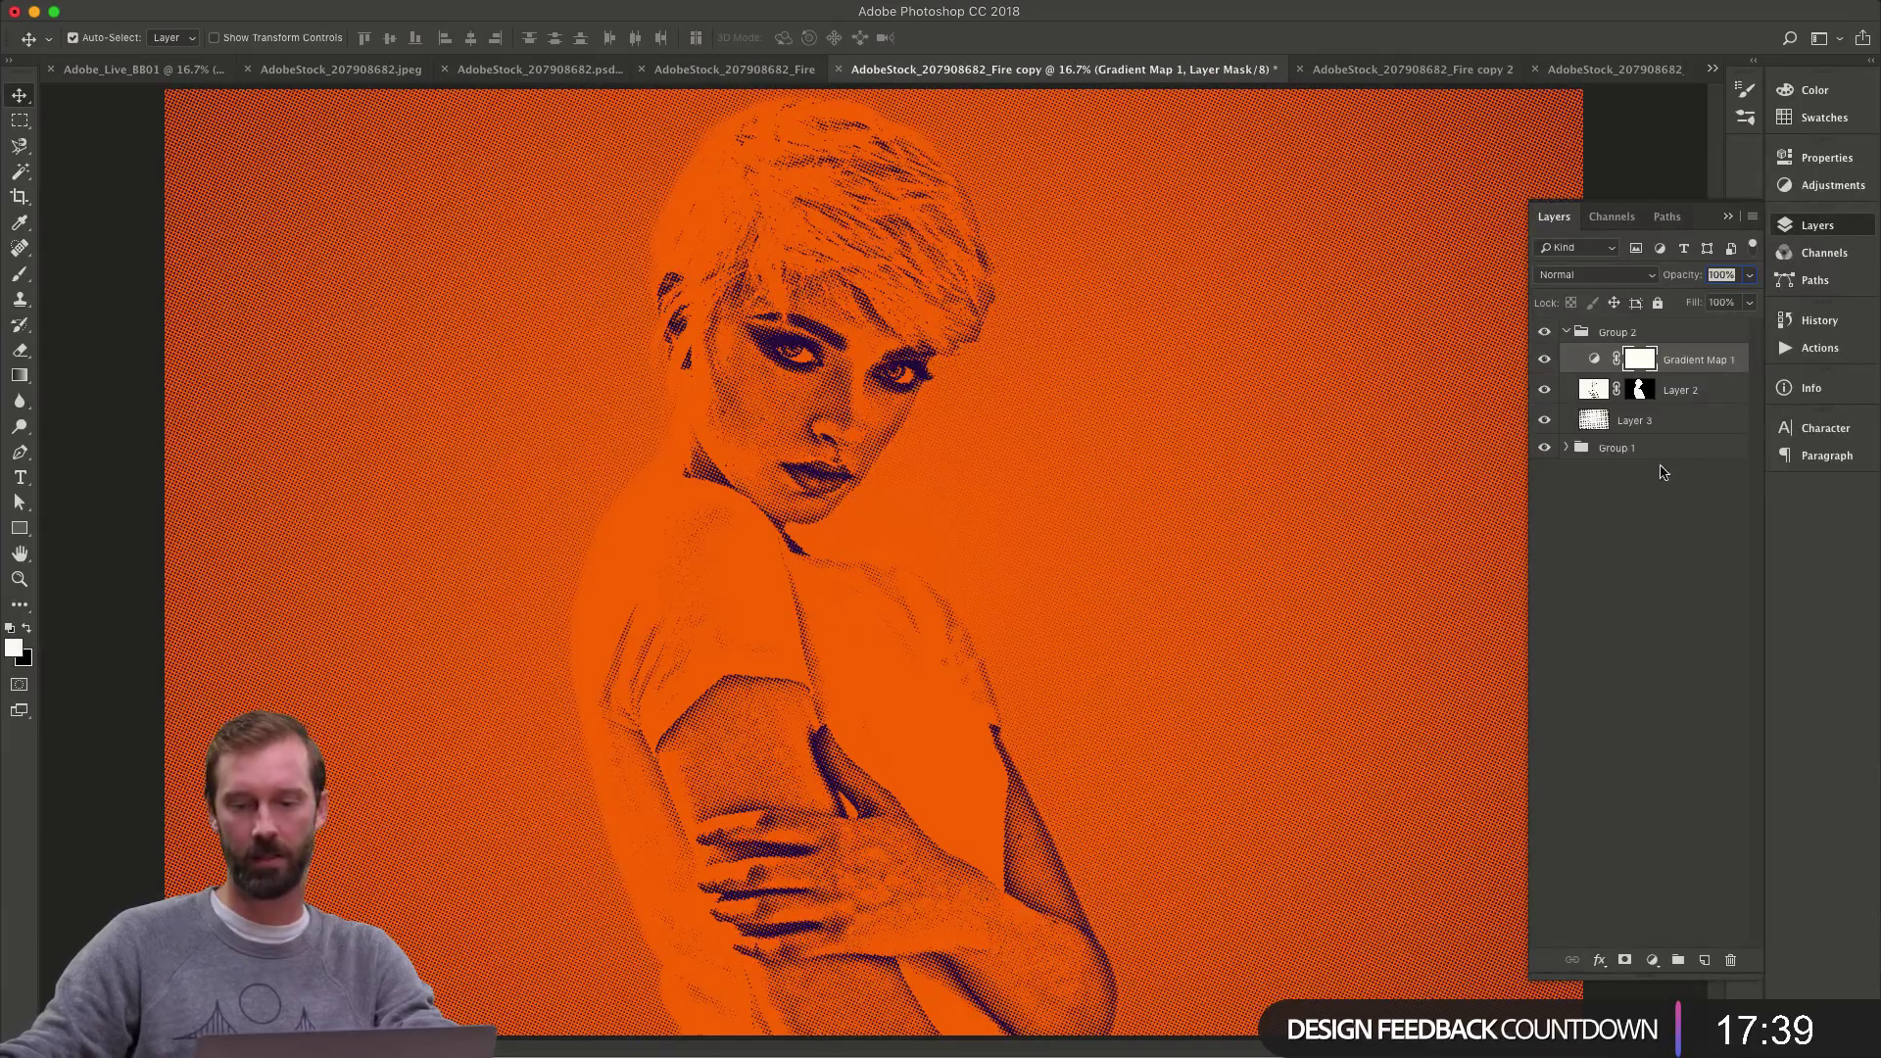
key("super+alt+g")
- Replace the orange end stop of the portrait's gradient map with a coral red stop, #ff6969, at 100% location
double_click(1601, 361)
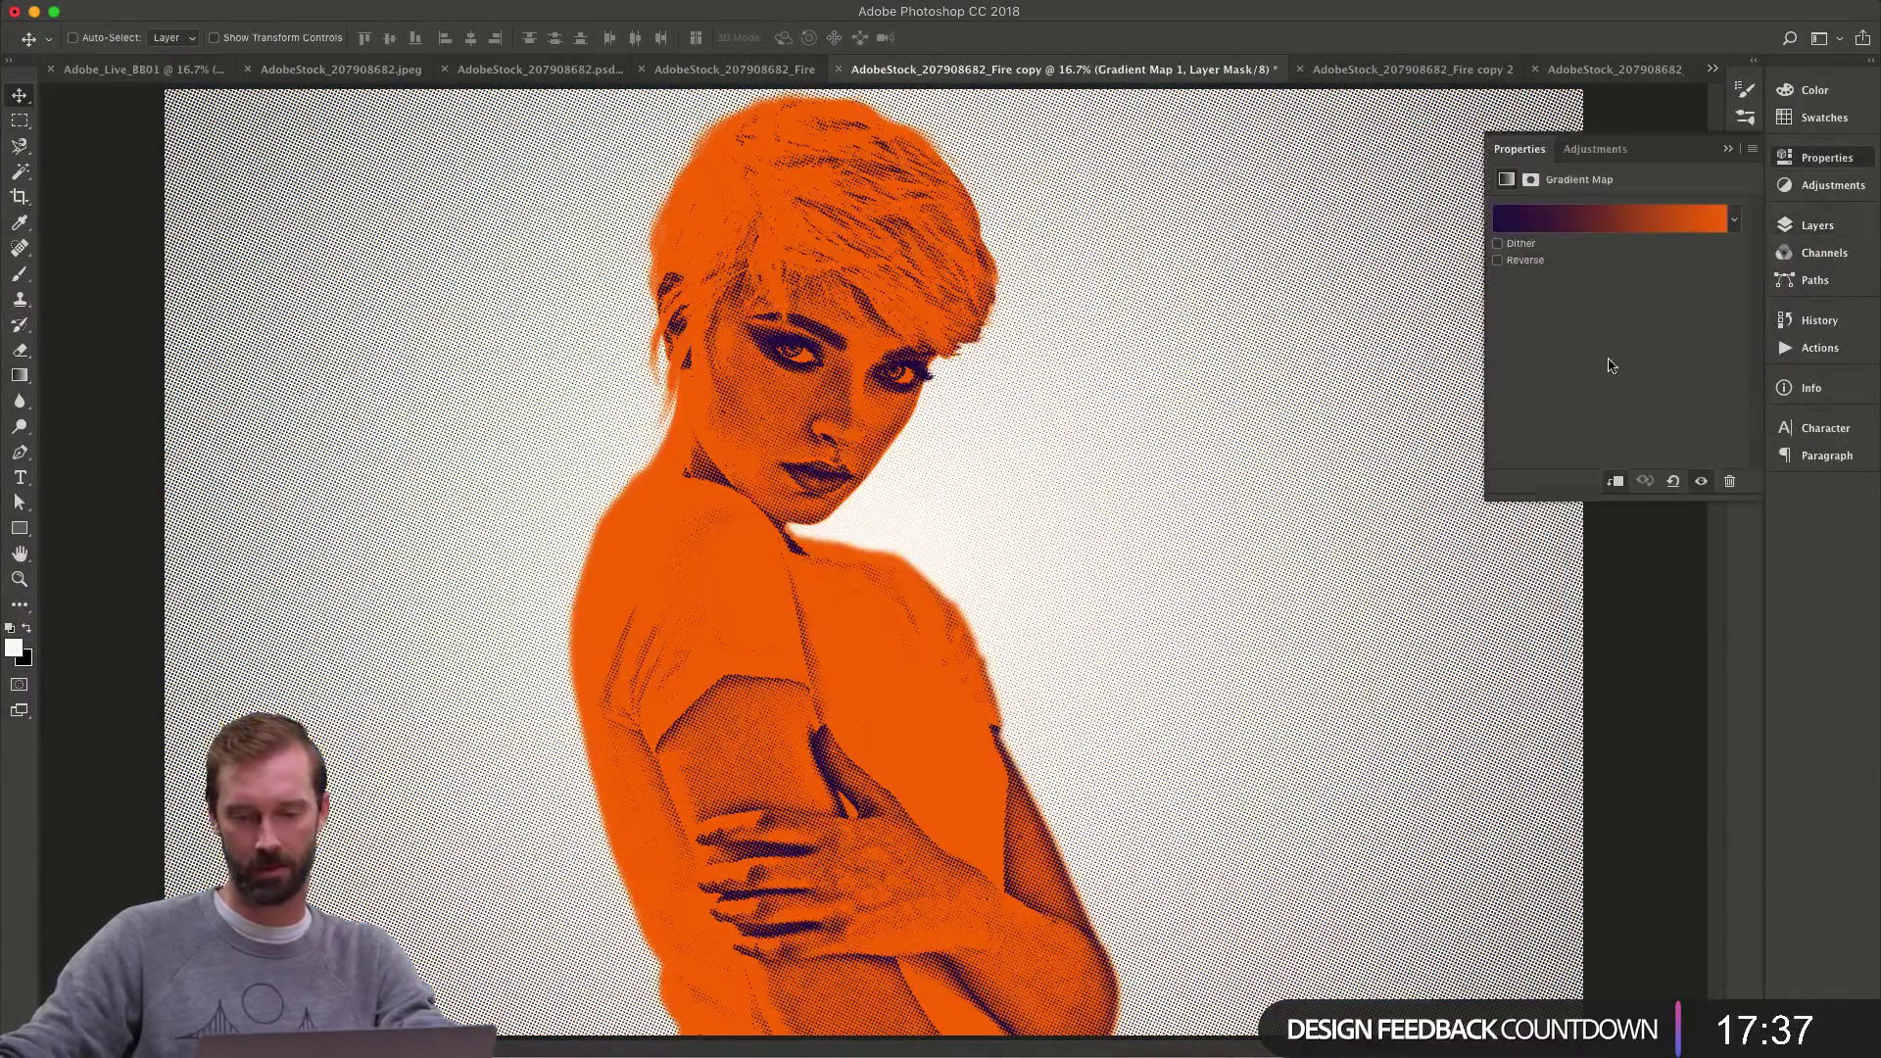
left_click(1626, 219)
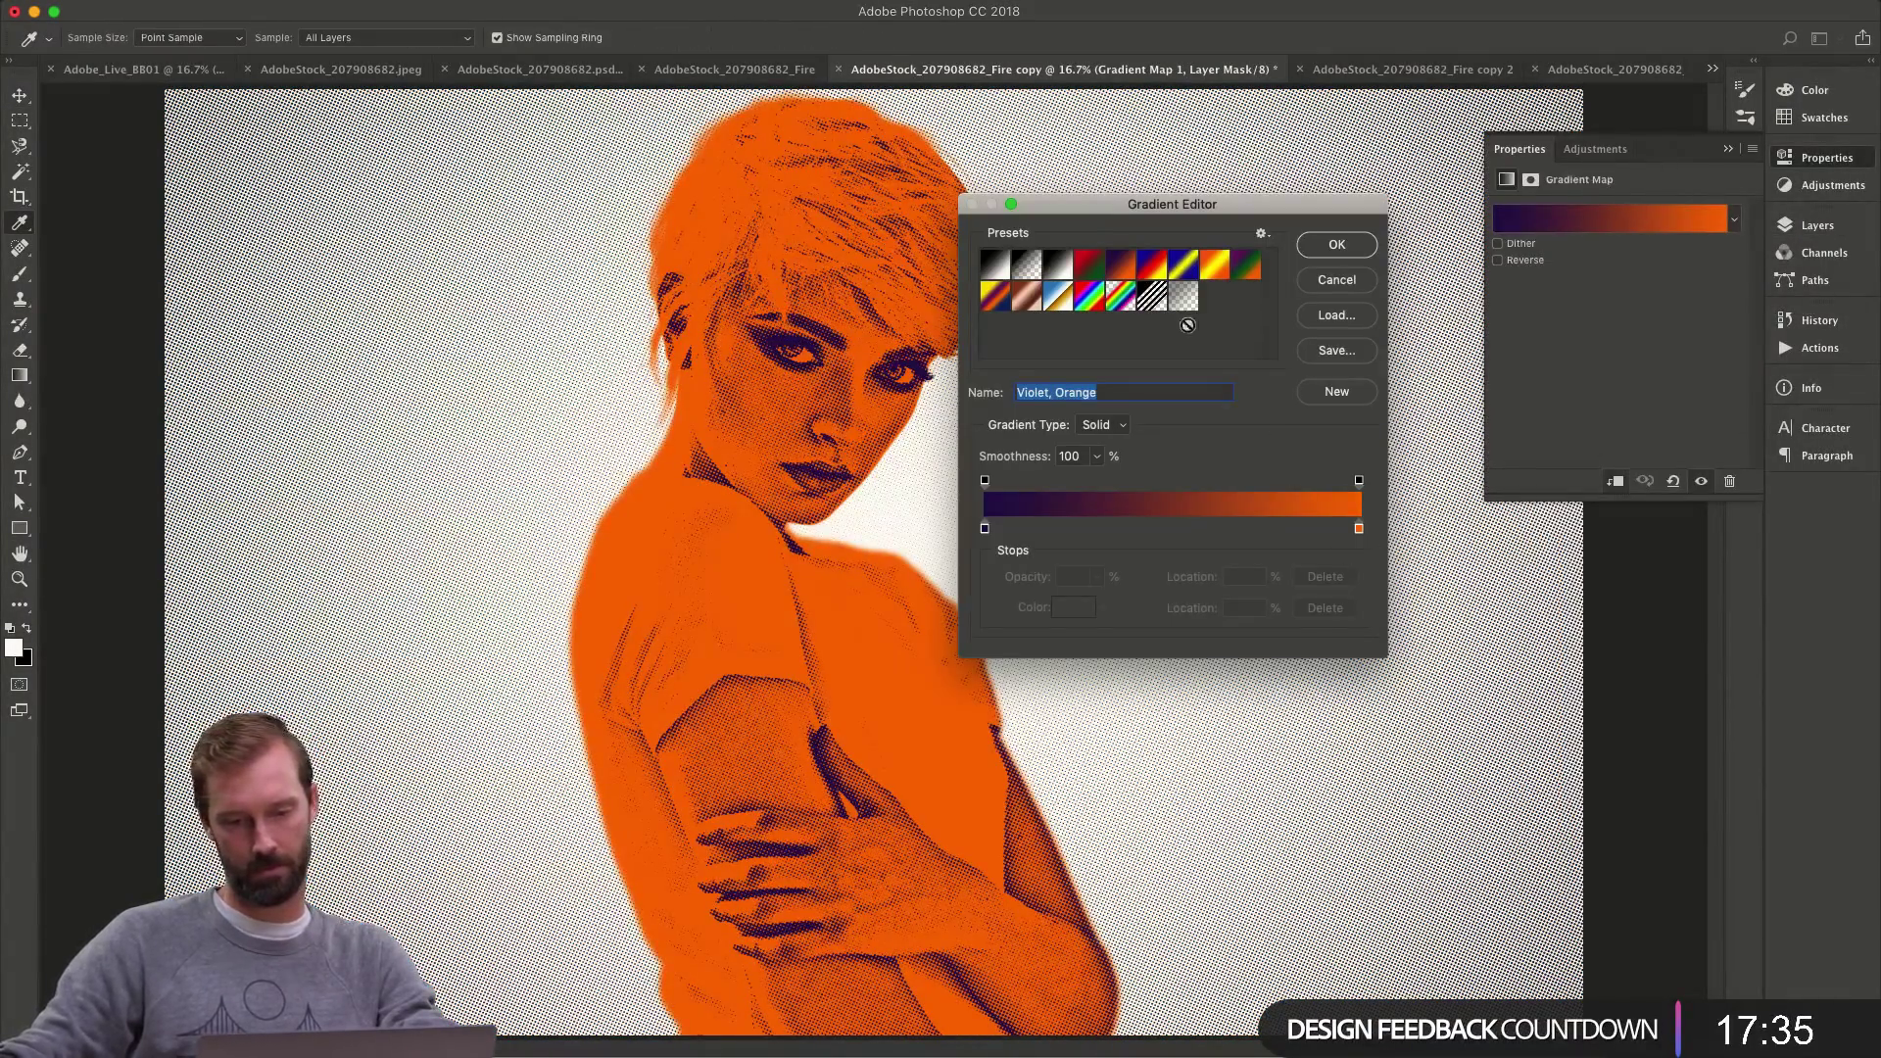
left_click(1321, 529)
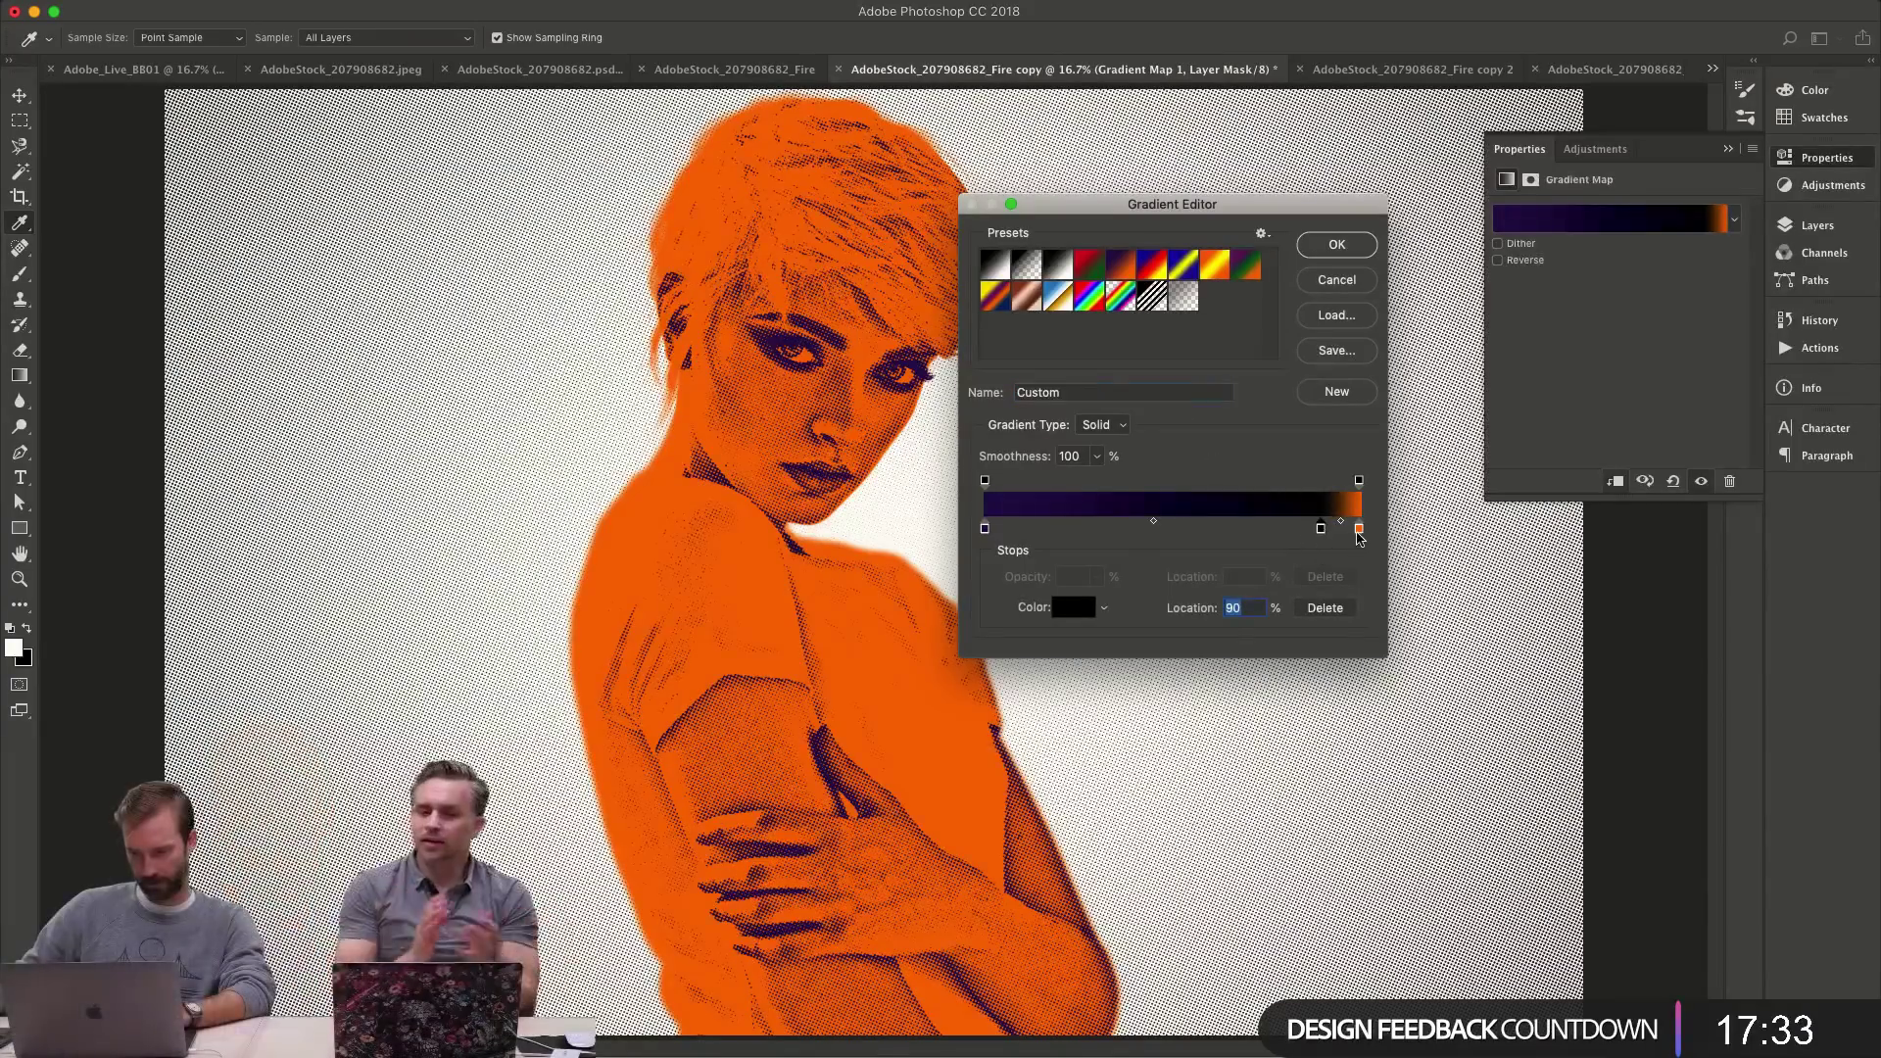
mouse_move(1359, 529)
left_mouse_down()
mouse_move(1359, 569)
mouse_move(1359, 529)
left_mouse_up()
left_click(1075, 607)
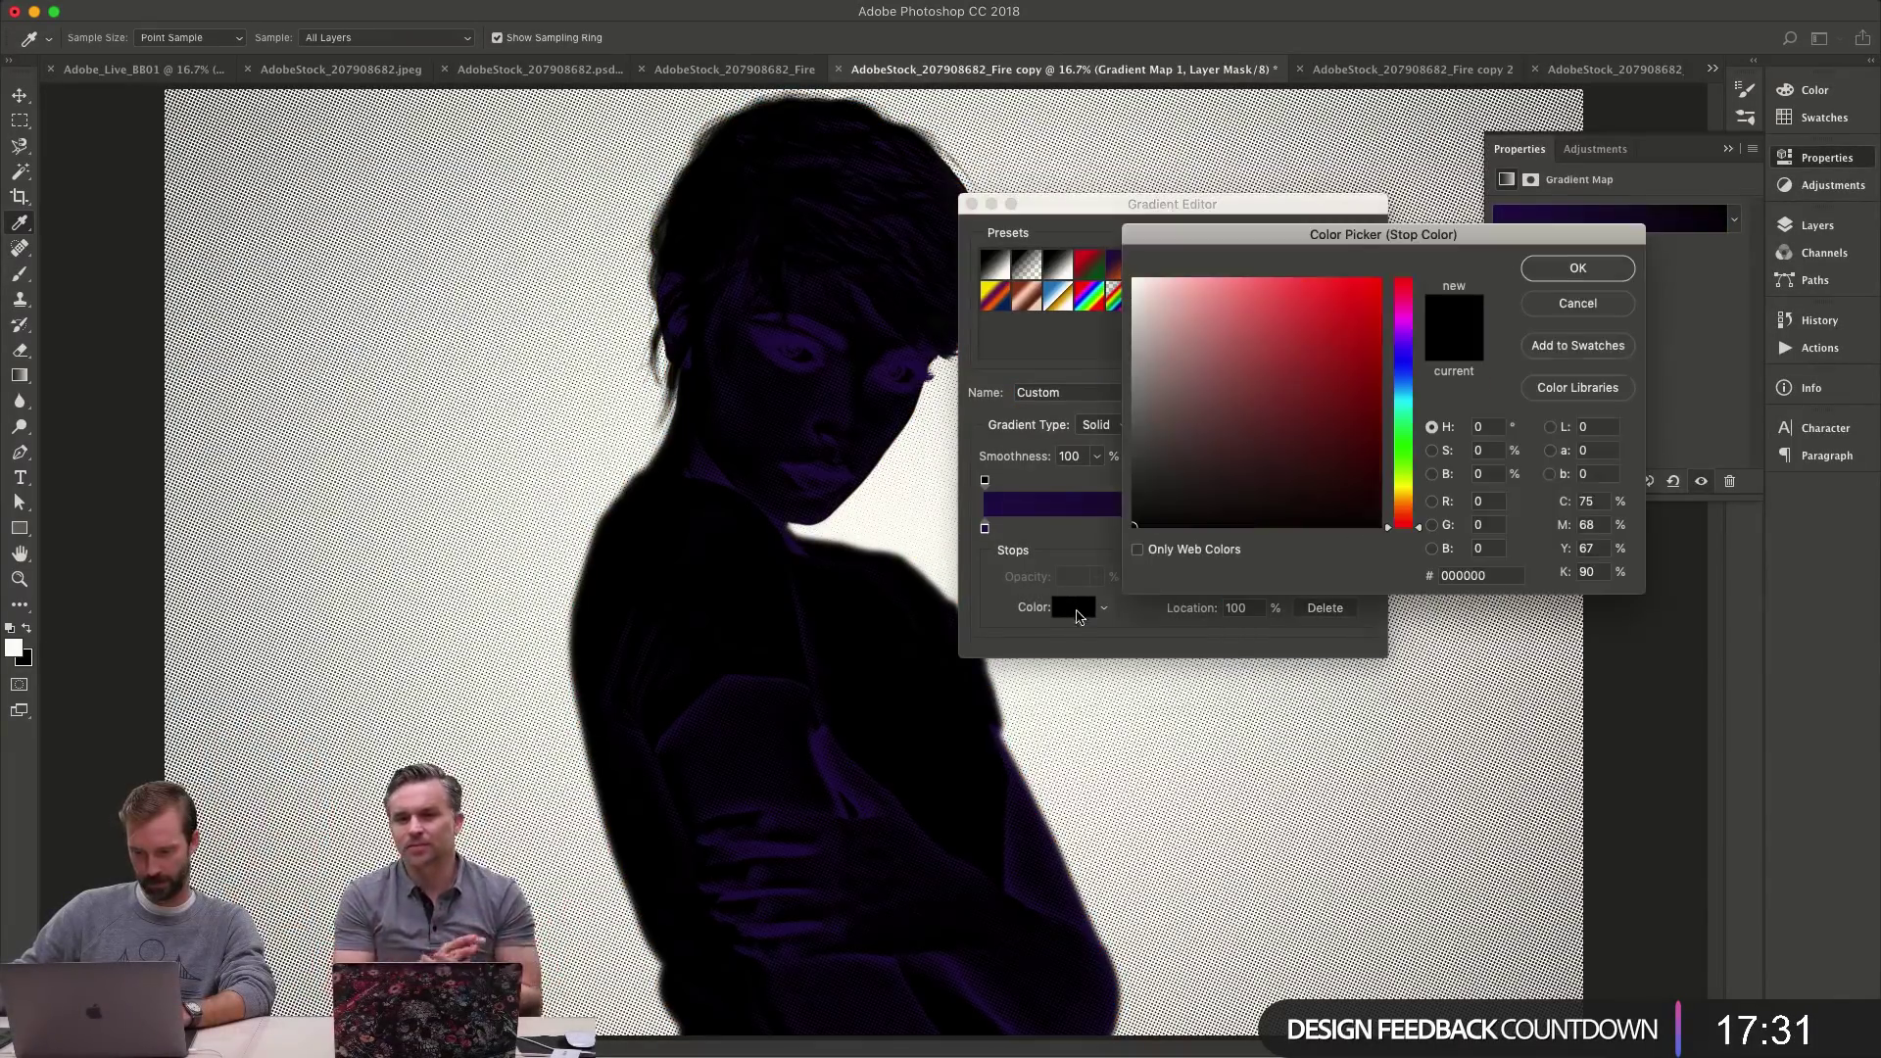
left_click(1278, 280)
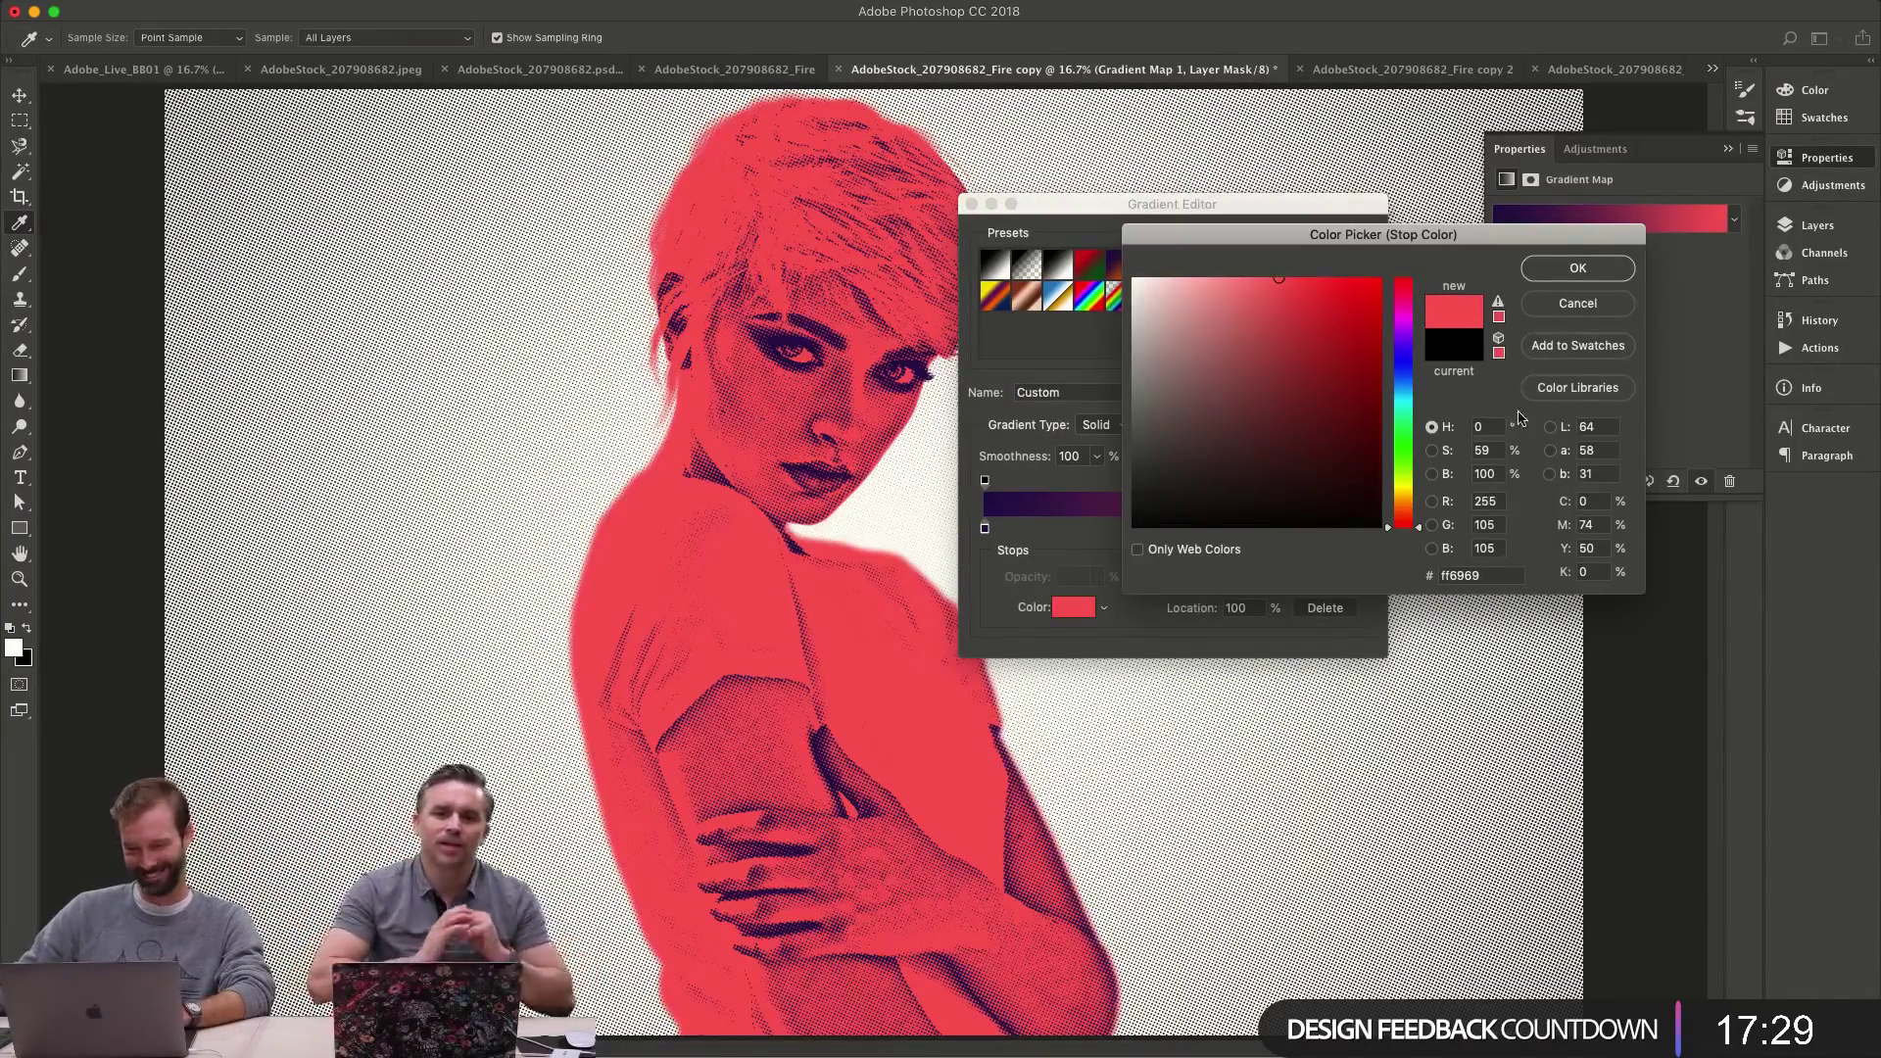
left_click(1580, 267)
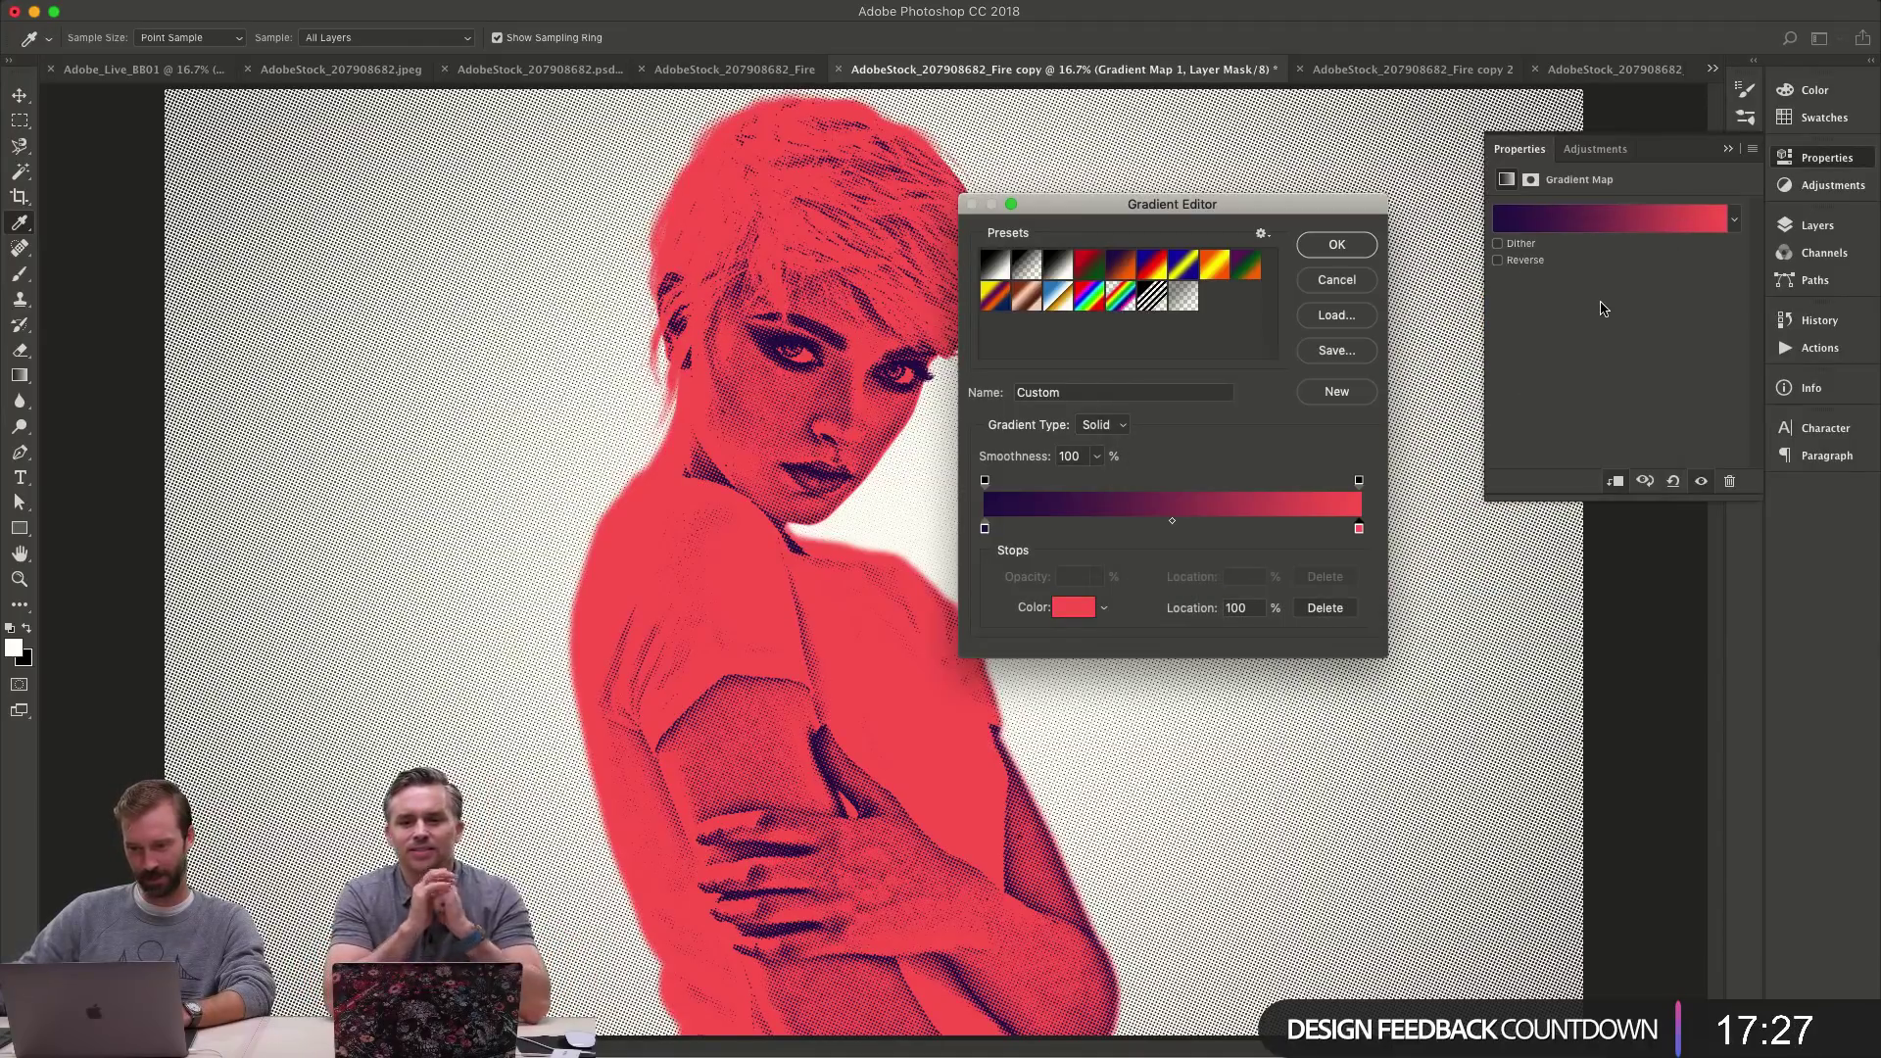
- Accept the portrait's gradient and duplicate its gradient map as a clipped adjustment above the halftone vignette layer
left_click(1350, 253)
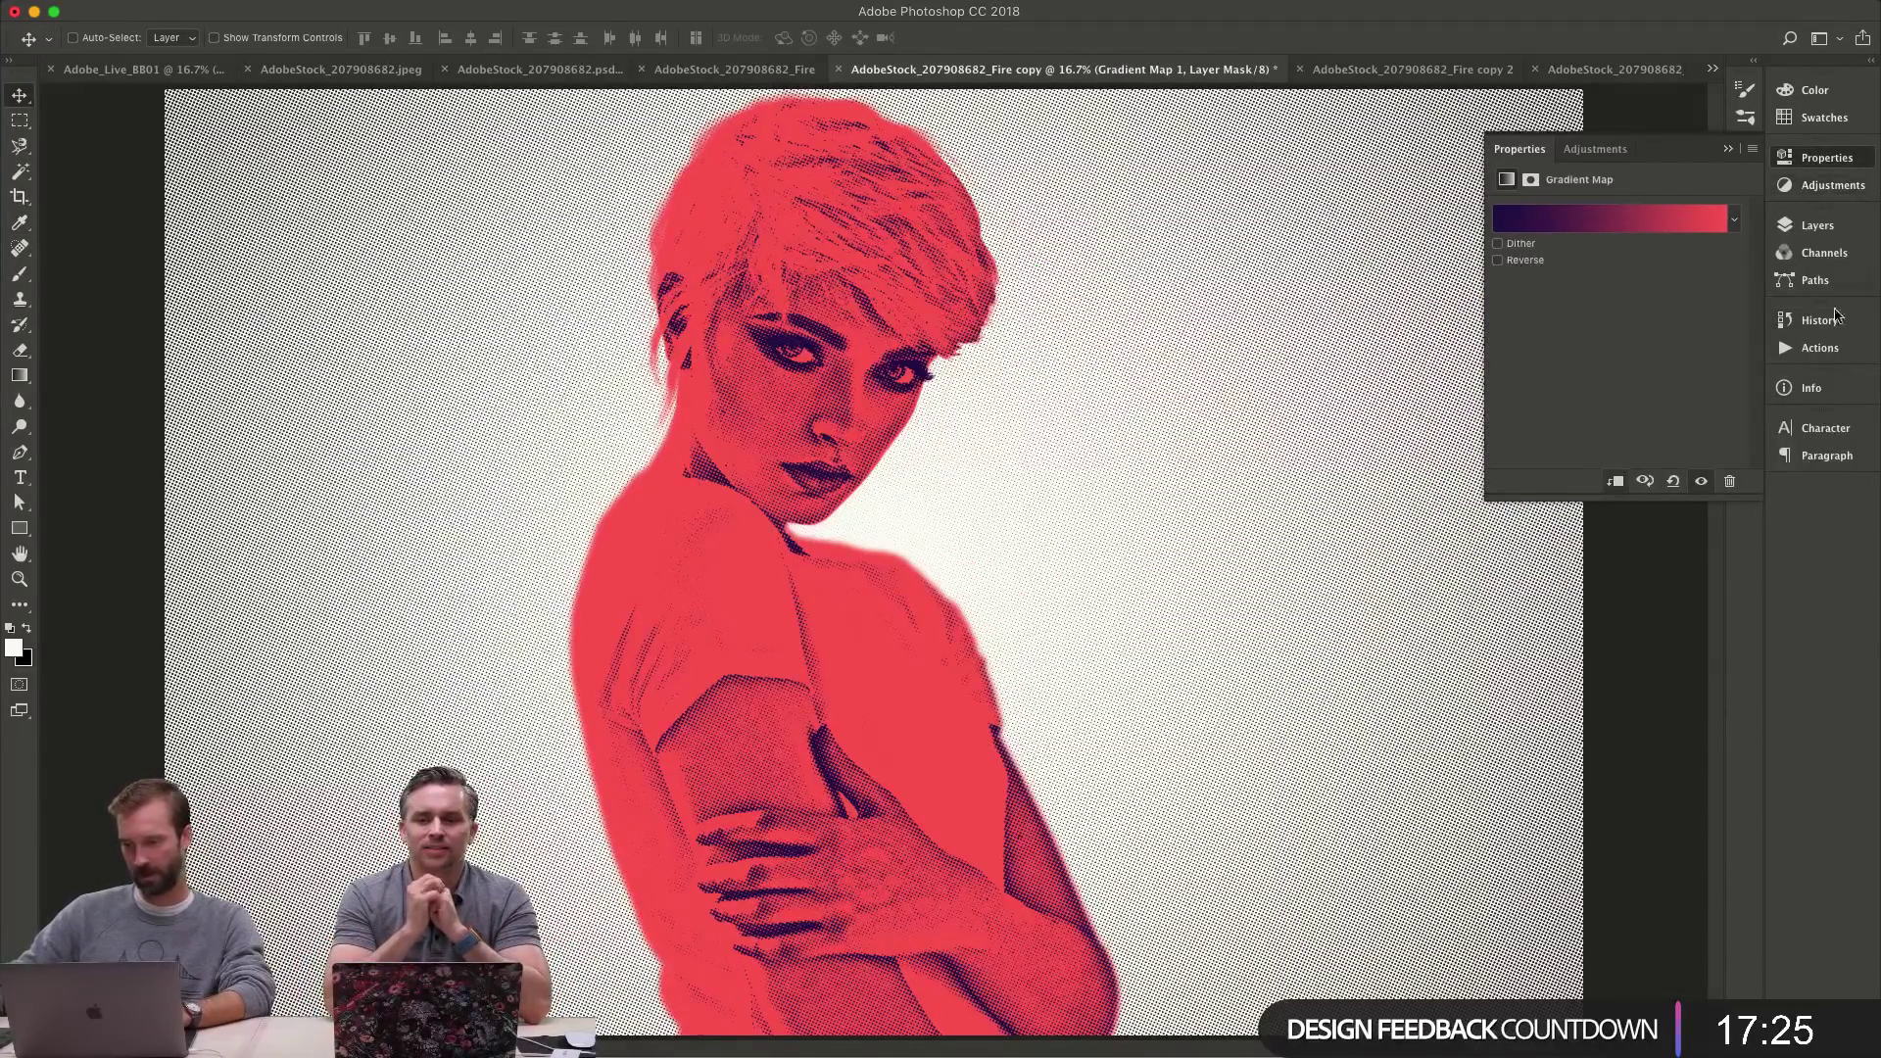
left_click(1815, 91)
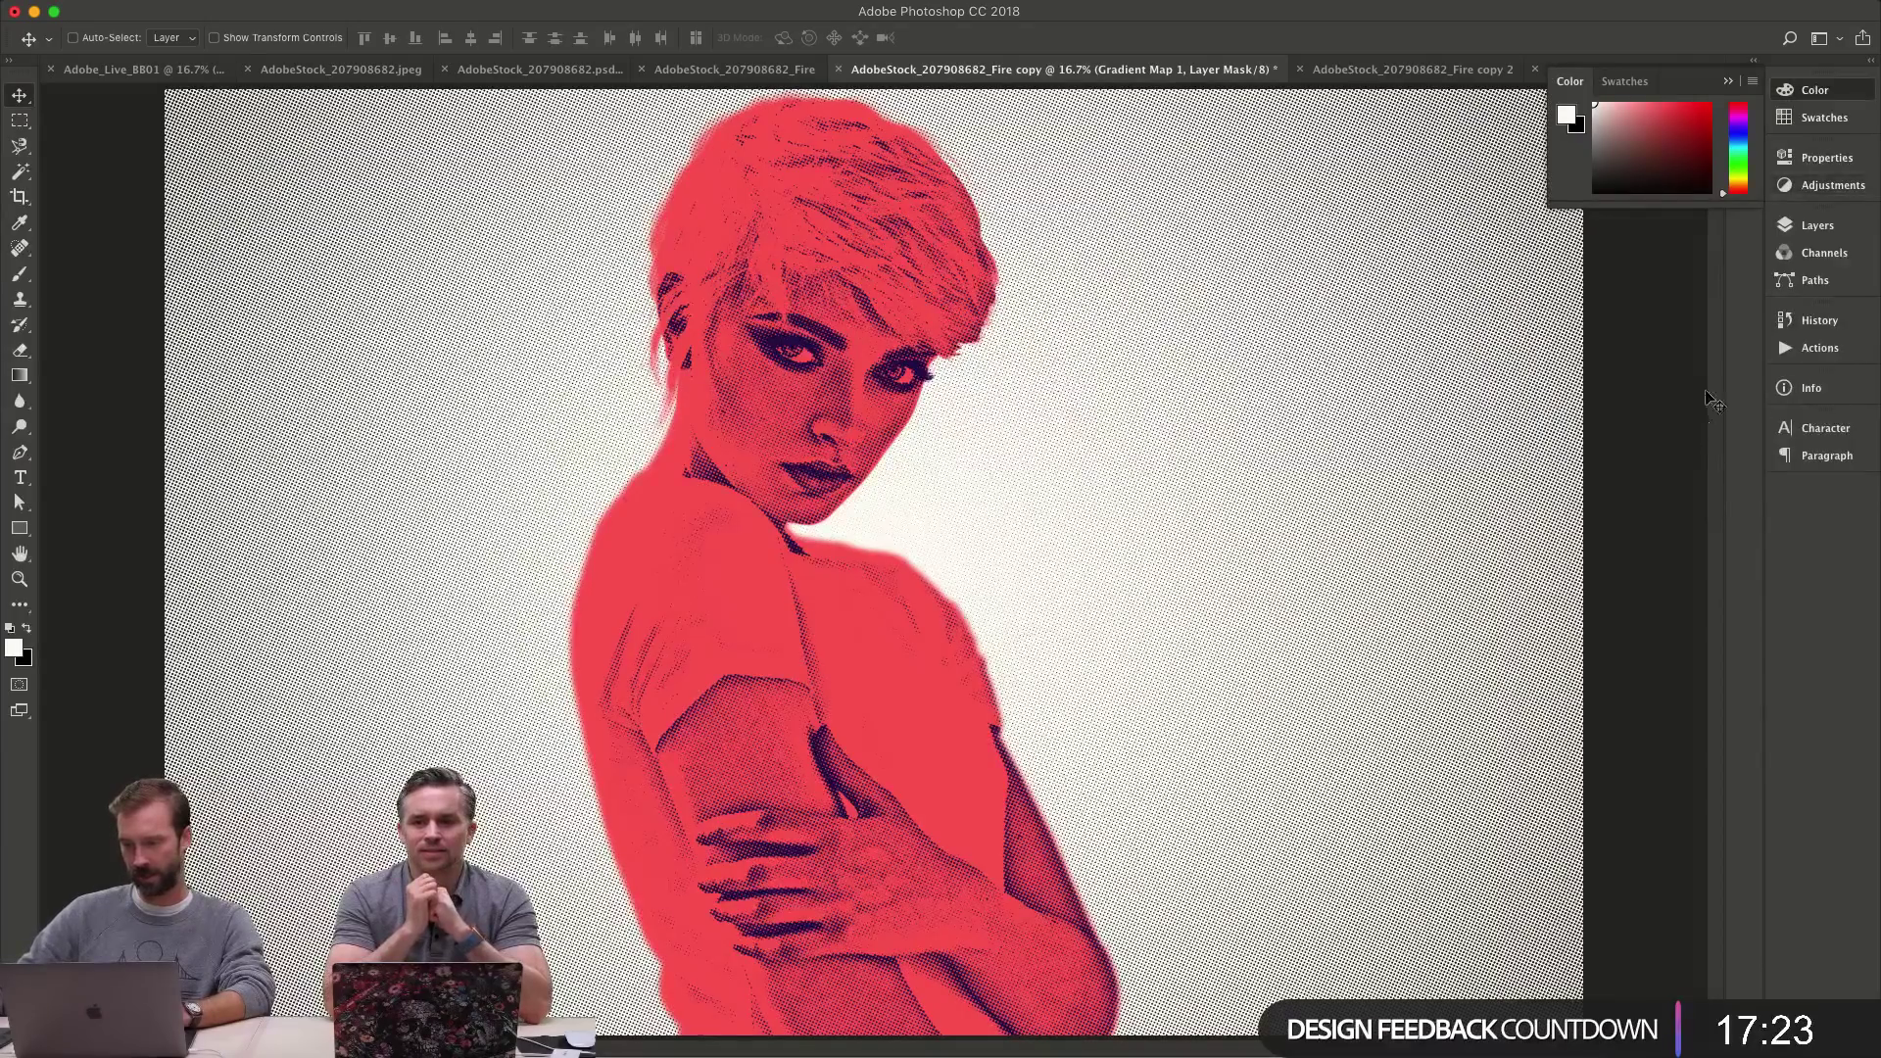
left_click(1818, 225)
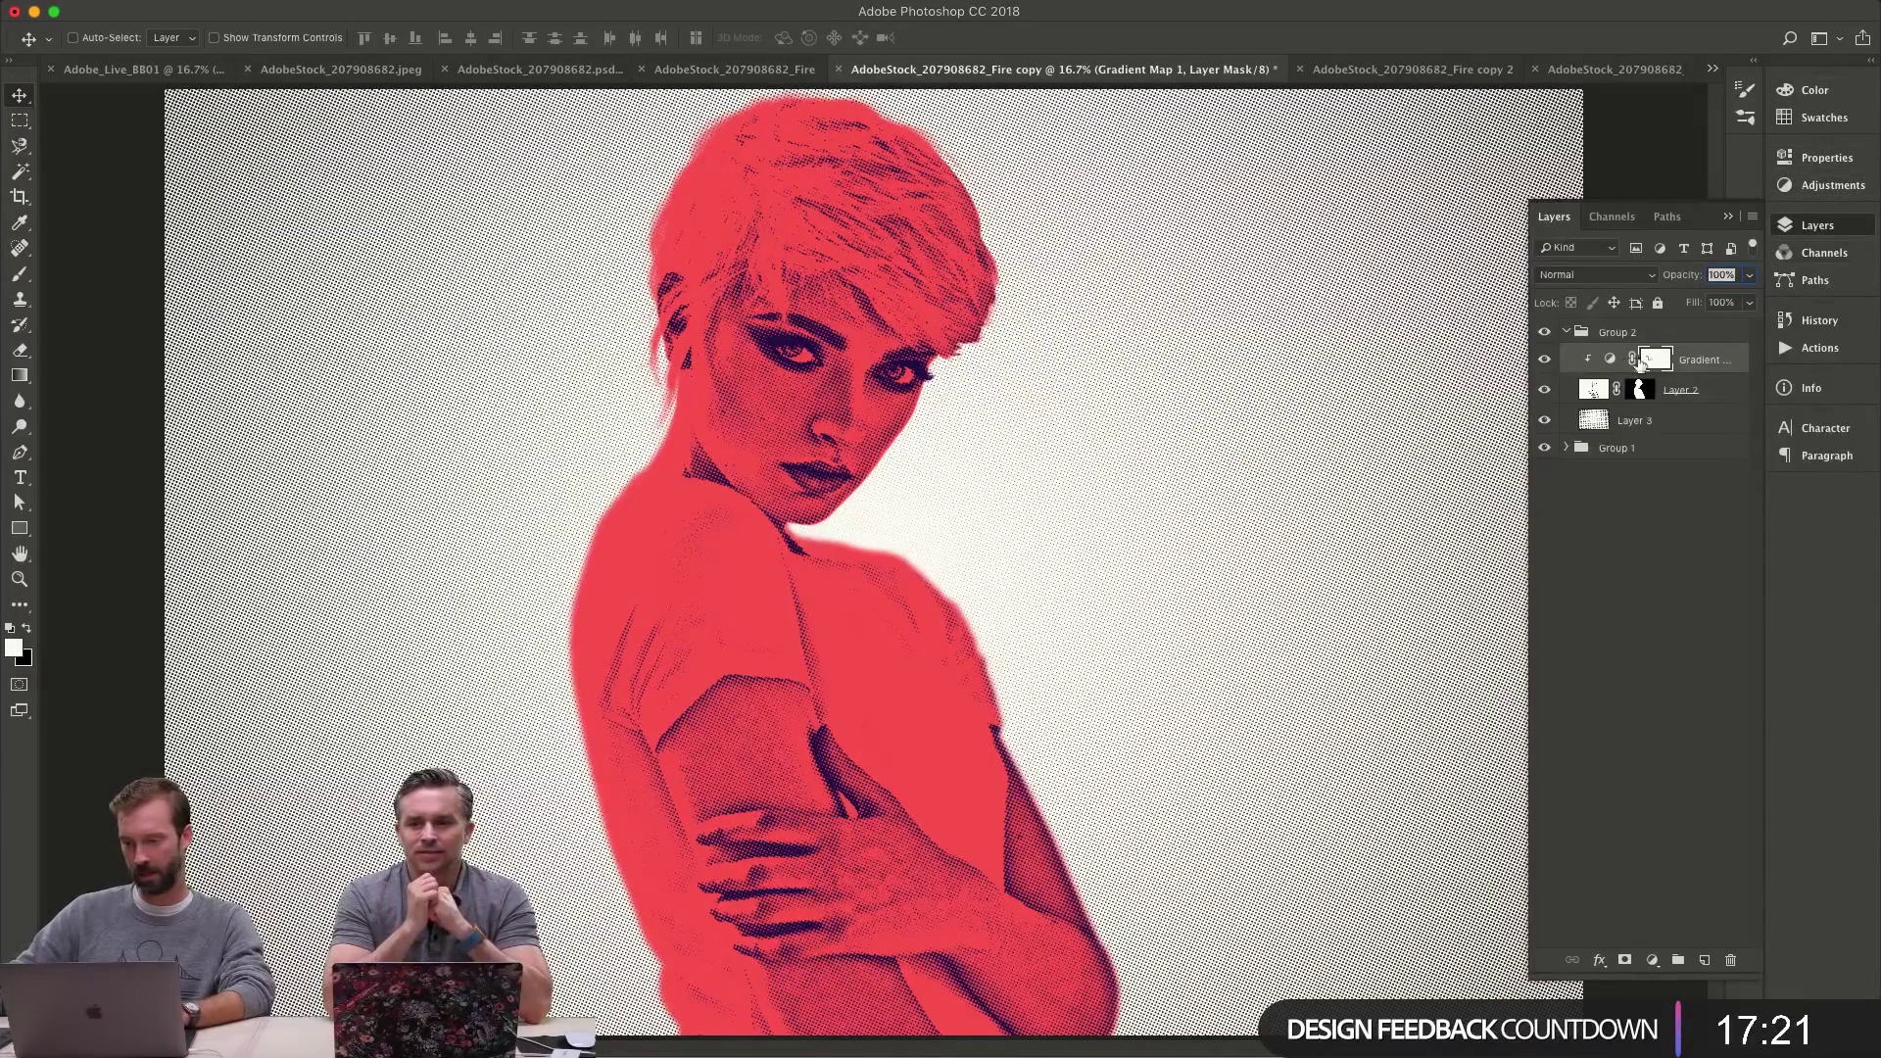
left_click_drag(1642, 362, 1609, 403)
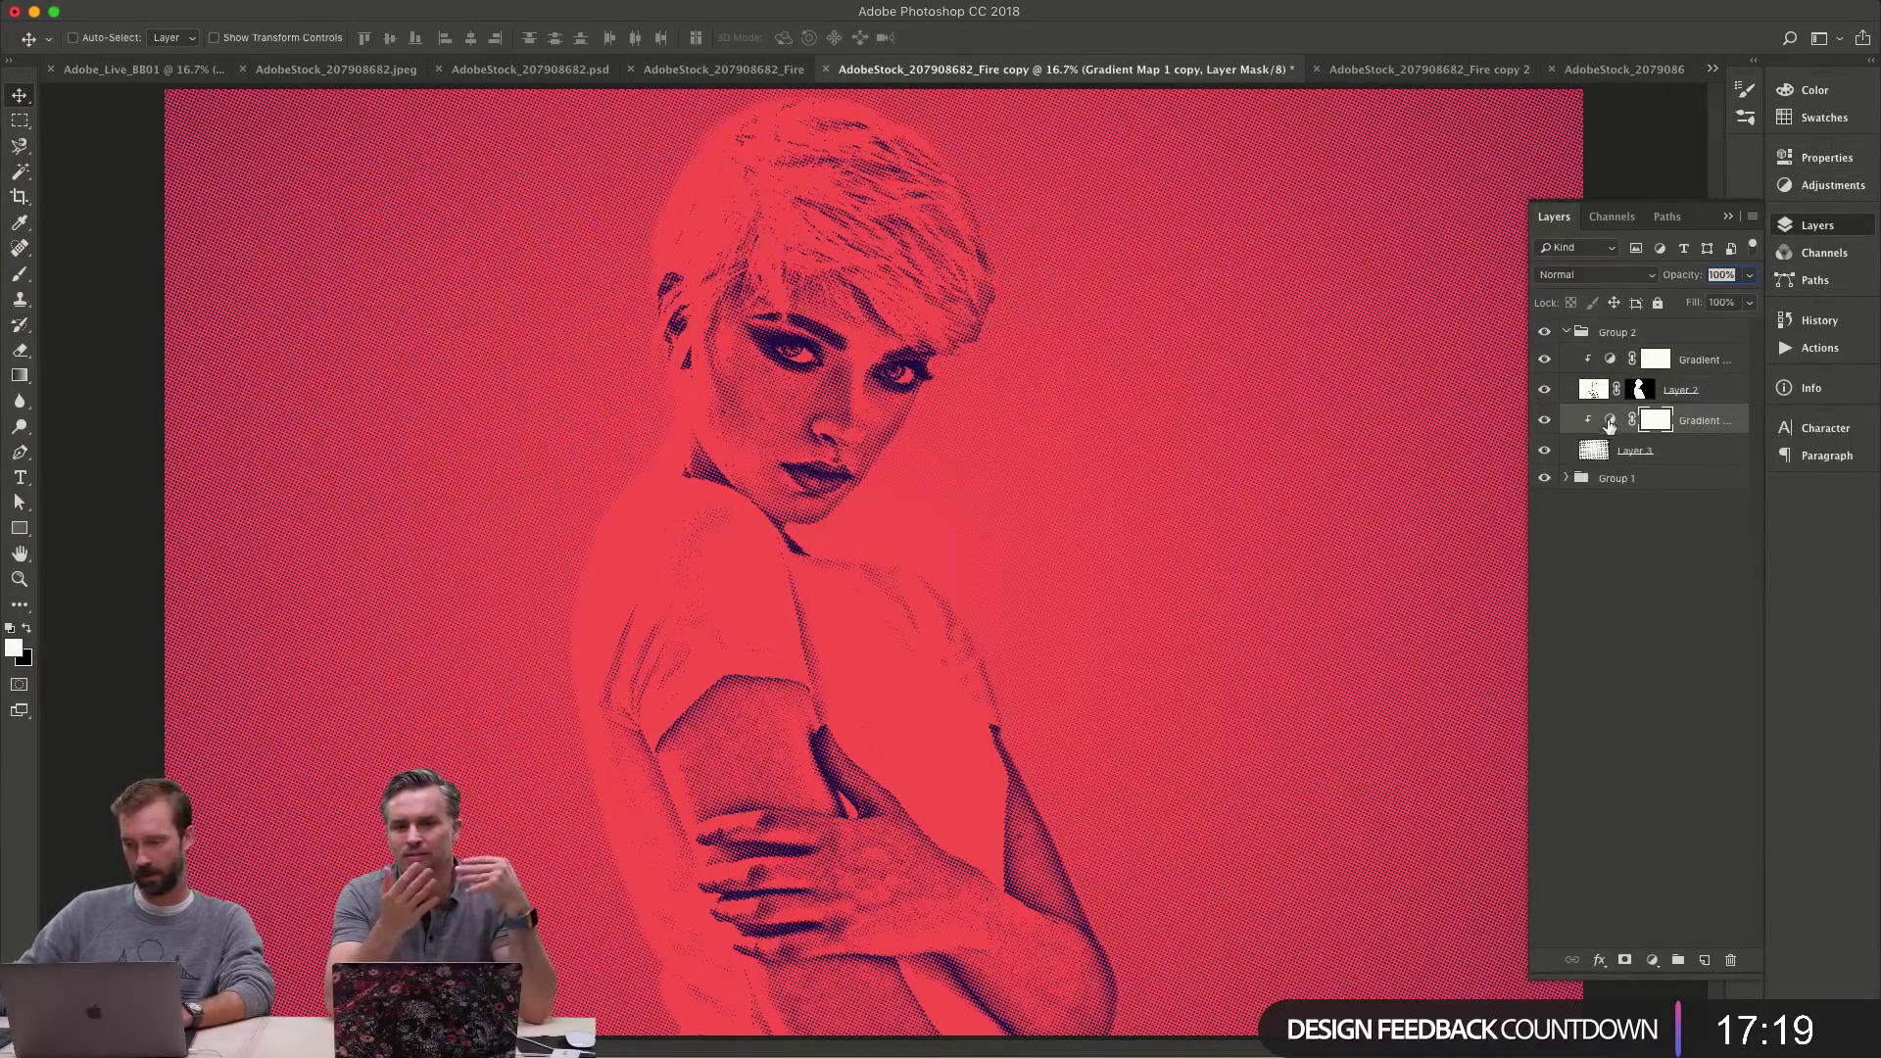
- Set the end stop of the halftone vignette's gradient map to pale yellow, #fff3a0
double_click(1610, 423)
left_click(1687, 224)
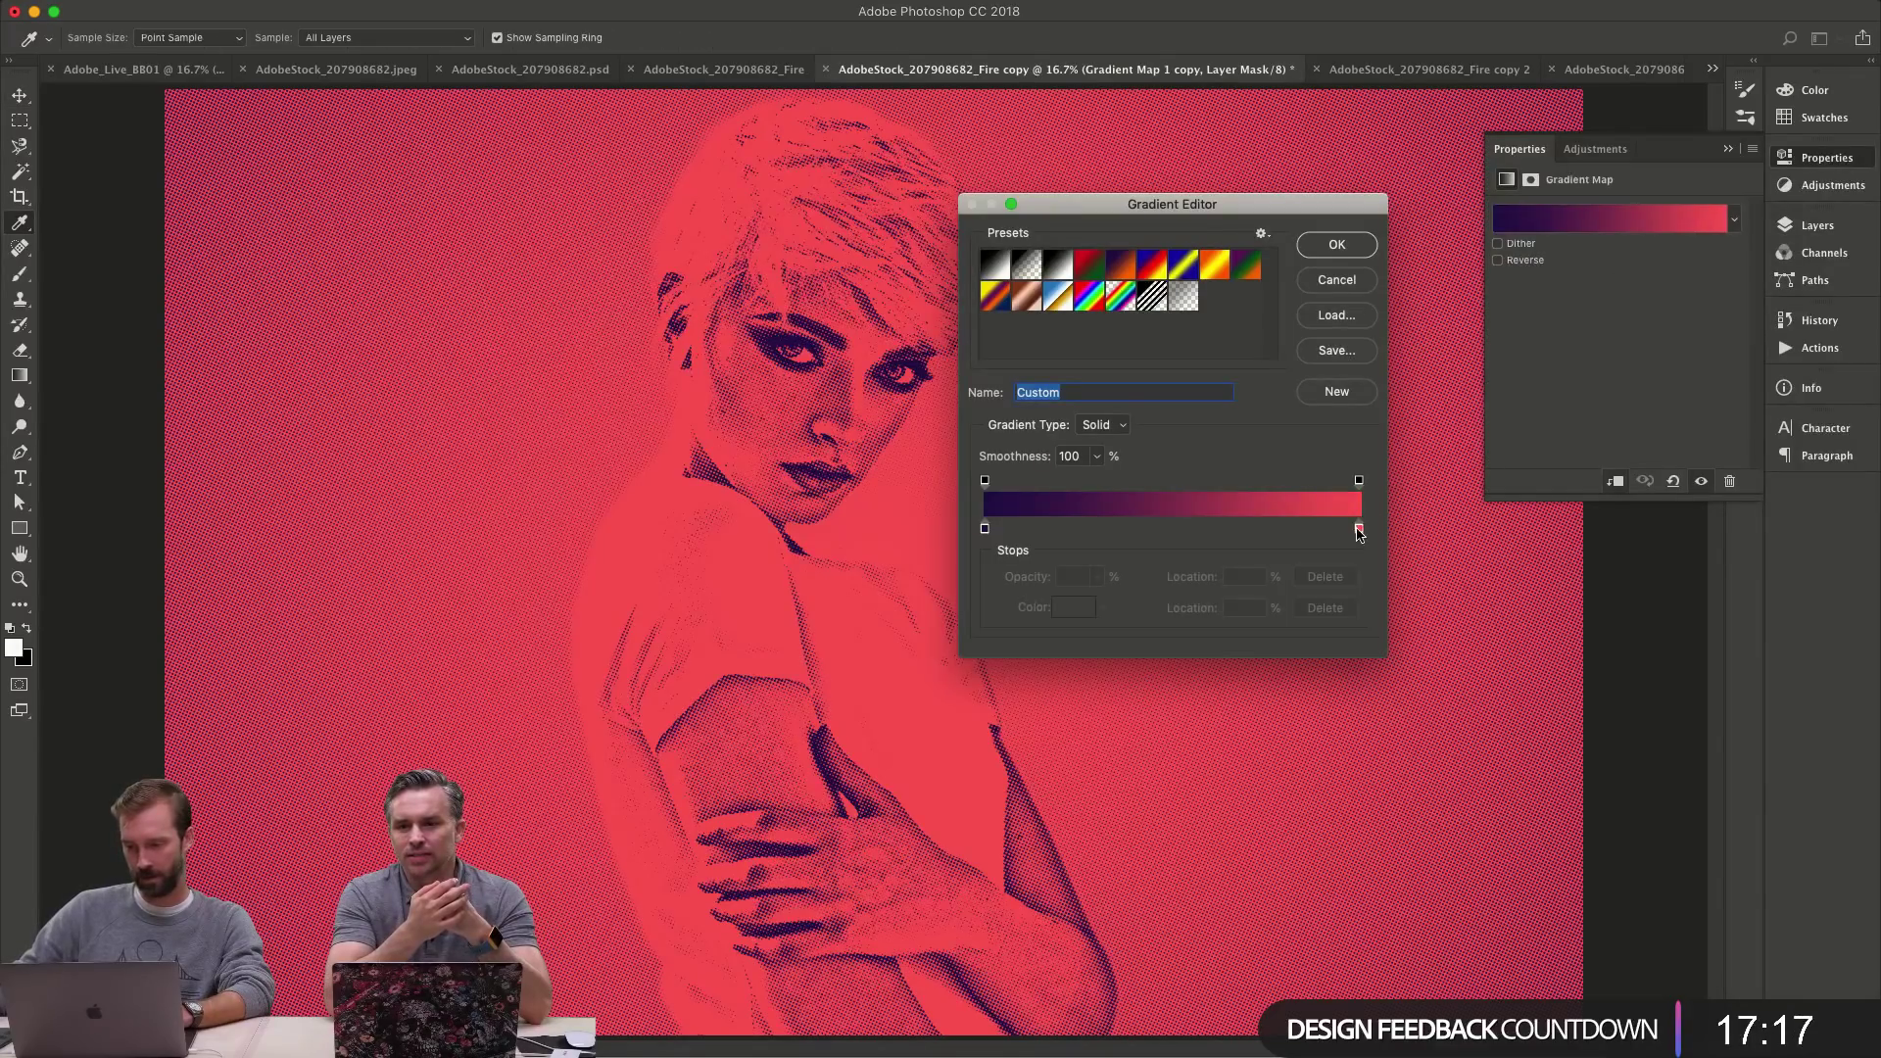
mouse_move(1359, 530)
left_mouse_down()
mouse_move(1315, 537)
mouse_move(1359, 530)
left_mouse_up()
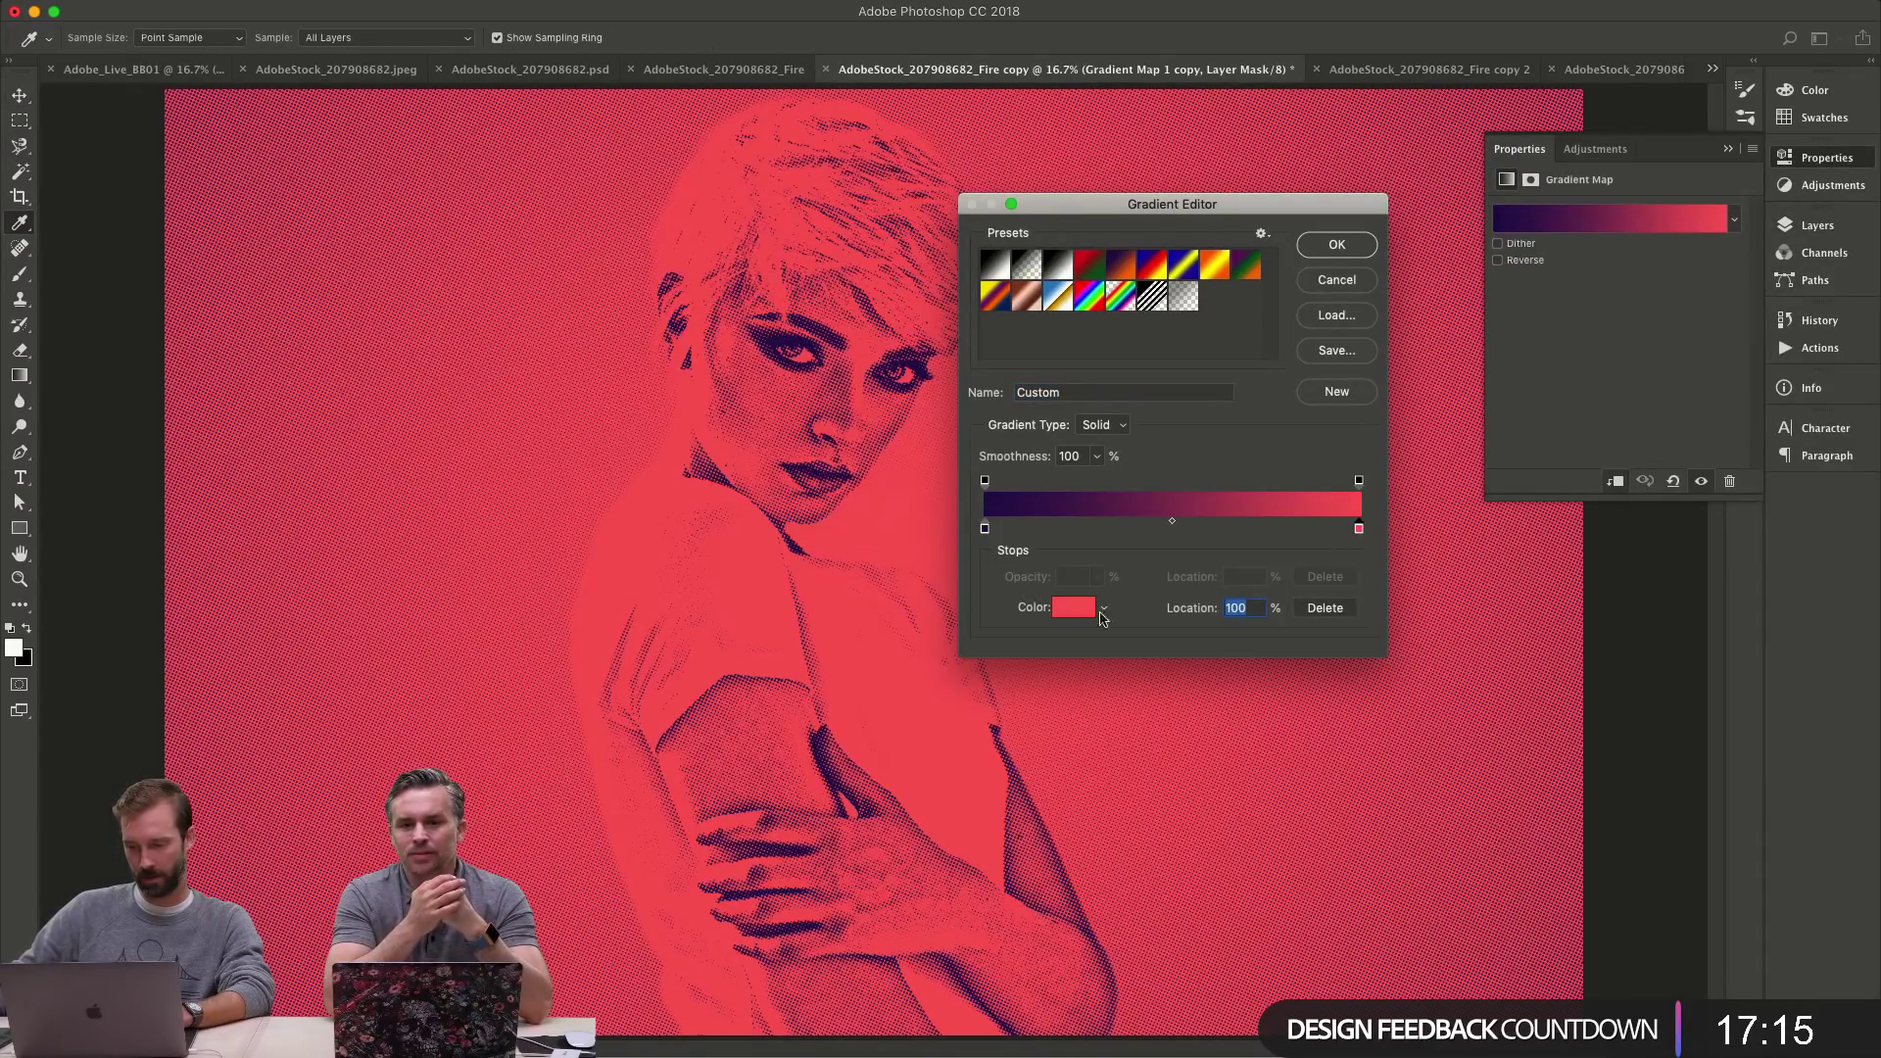
left_click(1074, 608)
left_click_drag(1246, 290, 1225, 279)
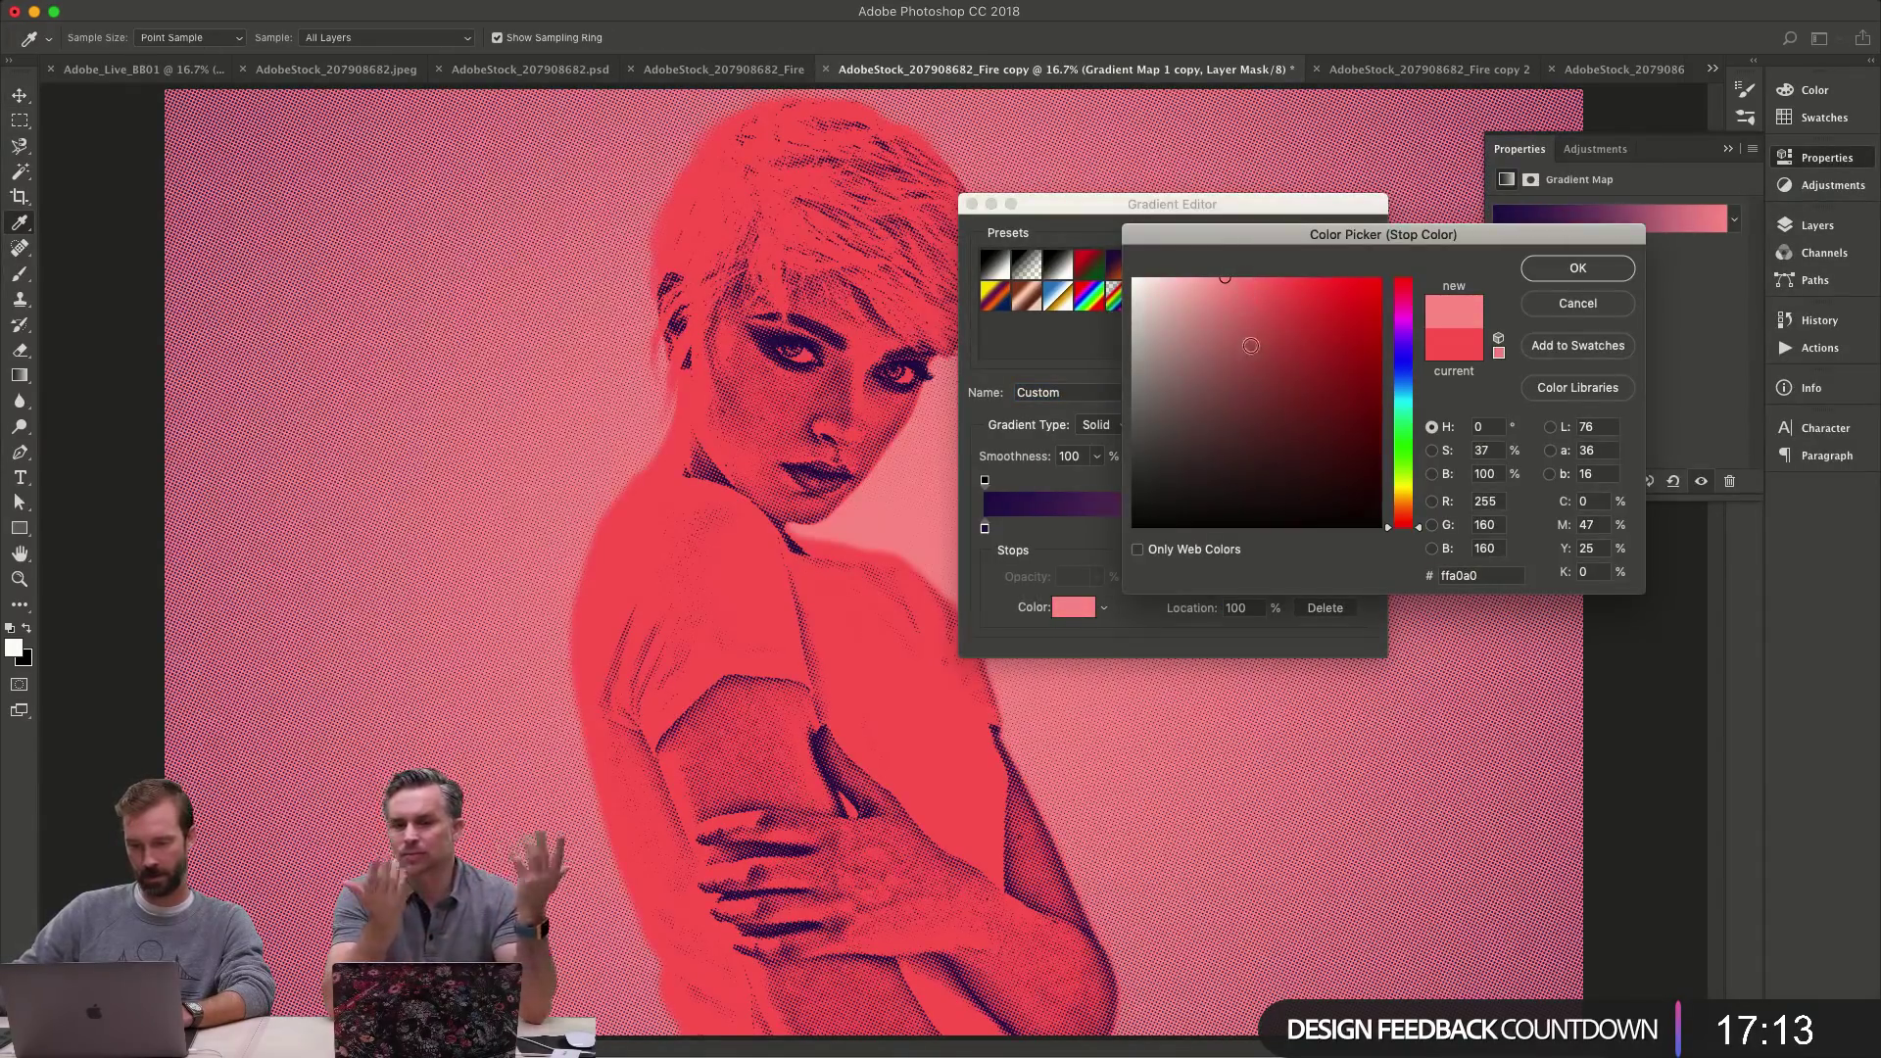
left_click(1411, 491)
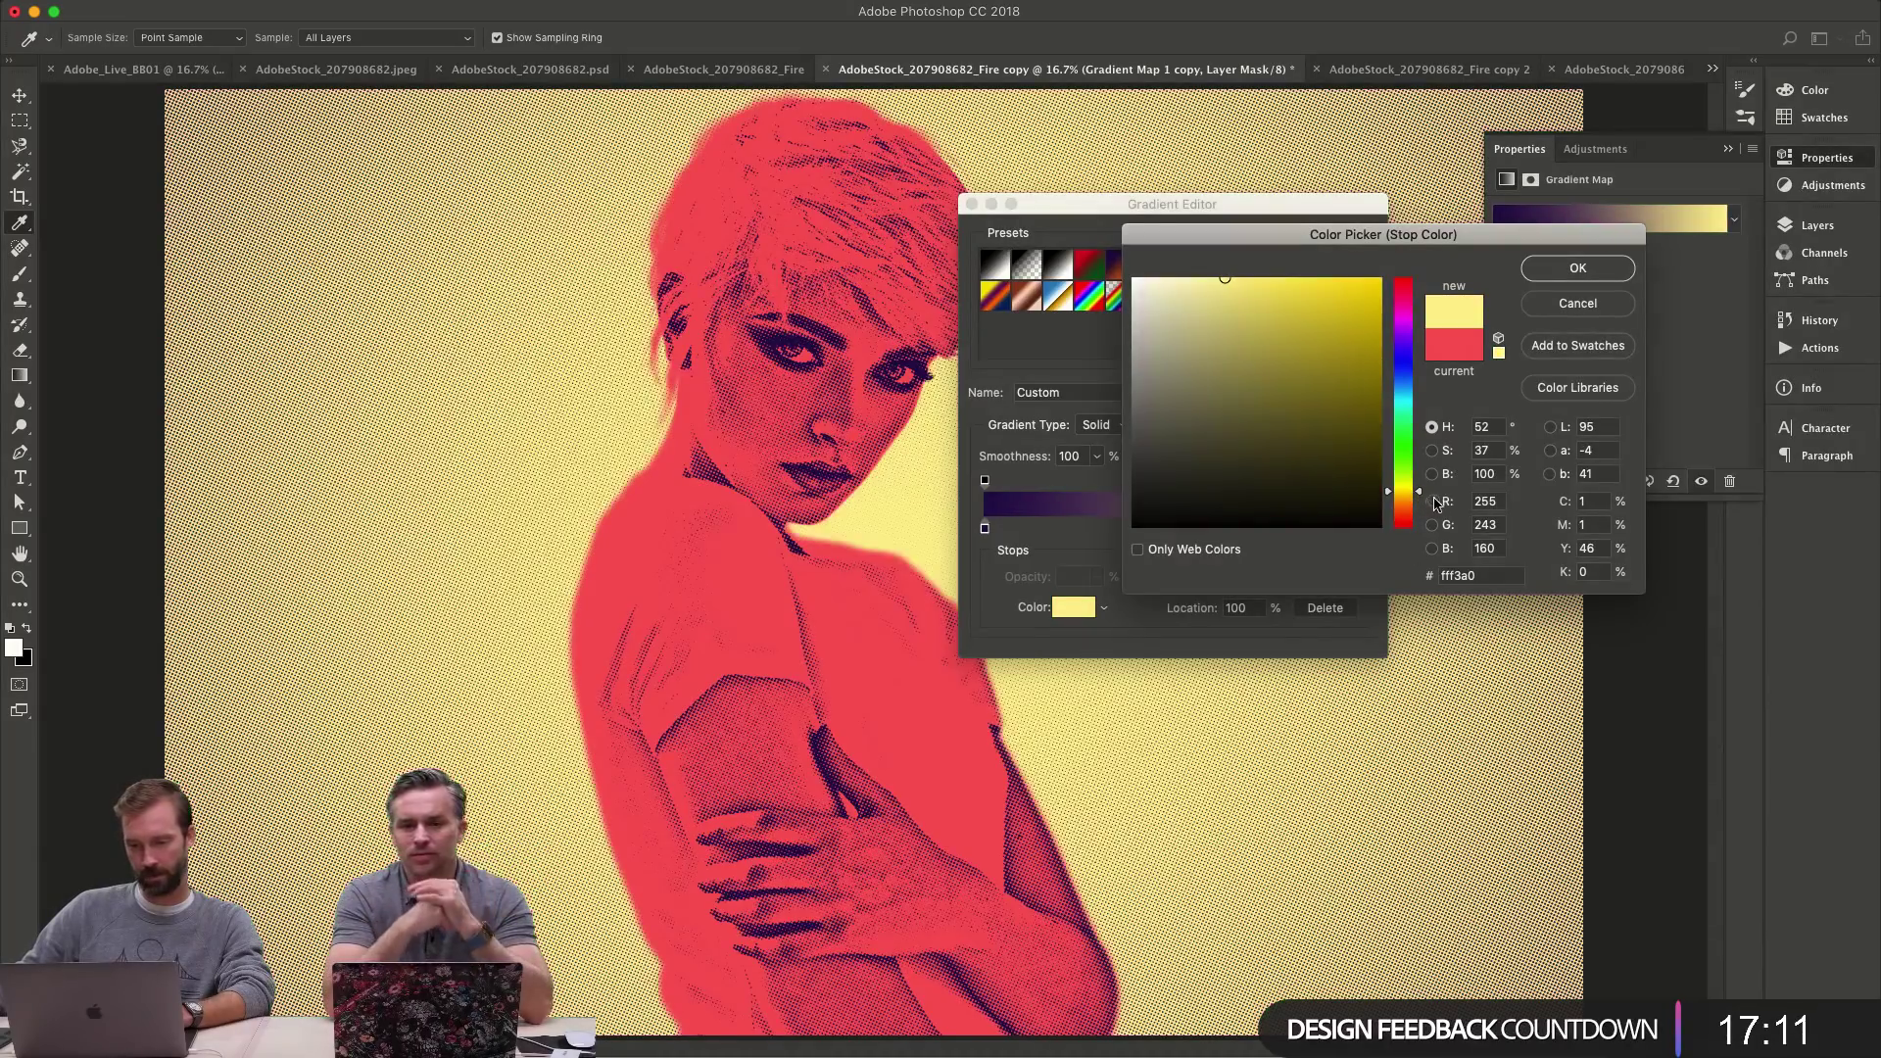
left_click(1583, 268)
- Set the start stop of the halftone vignette's gradient map to white, #ffffff
left_click_drag(998, 529, 995, 537)
left_click(1073, 607)
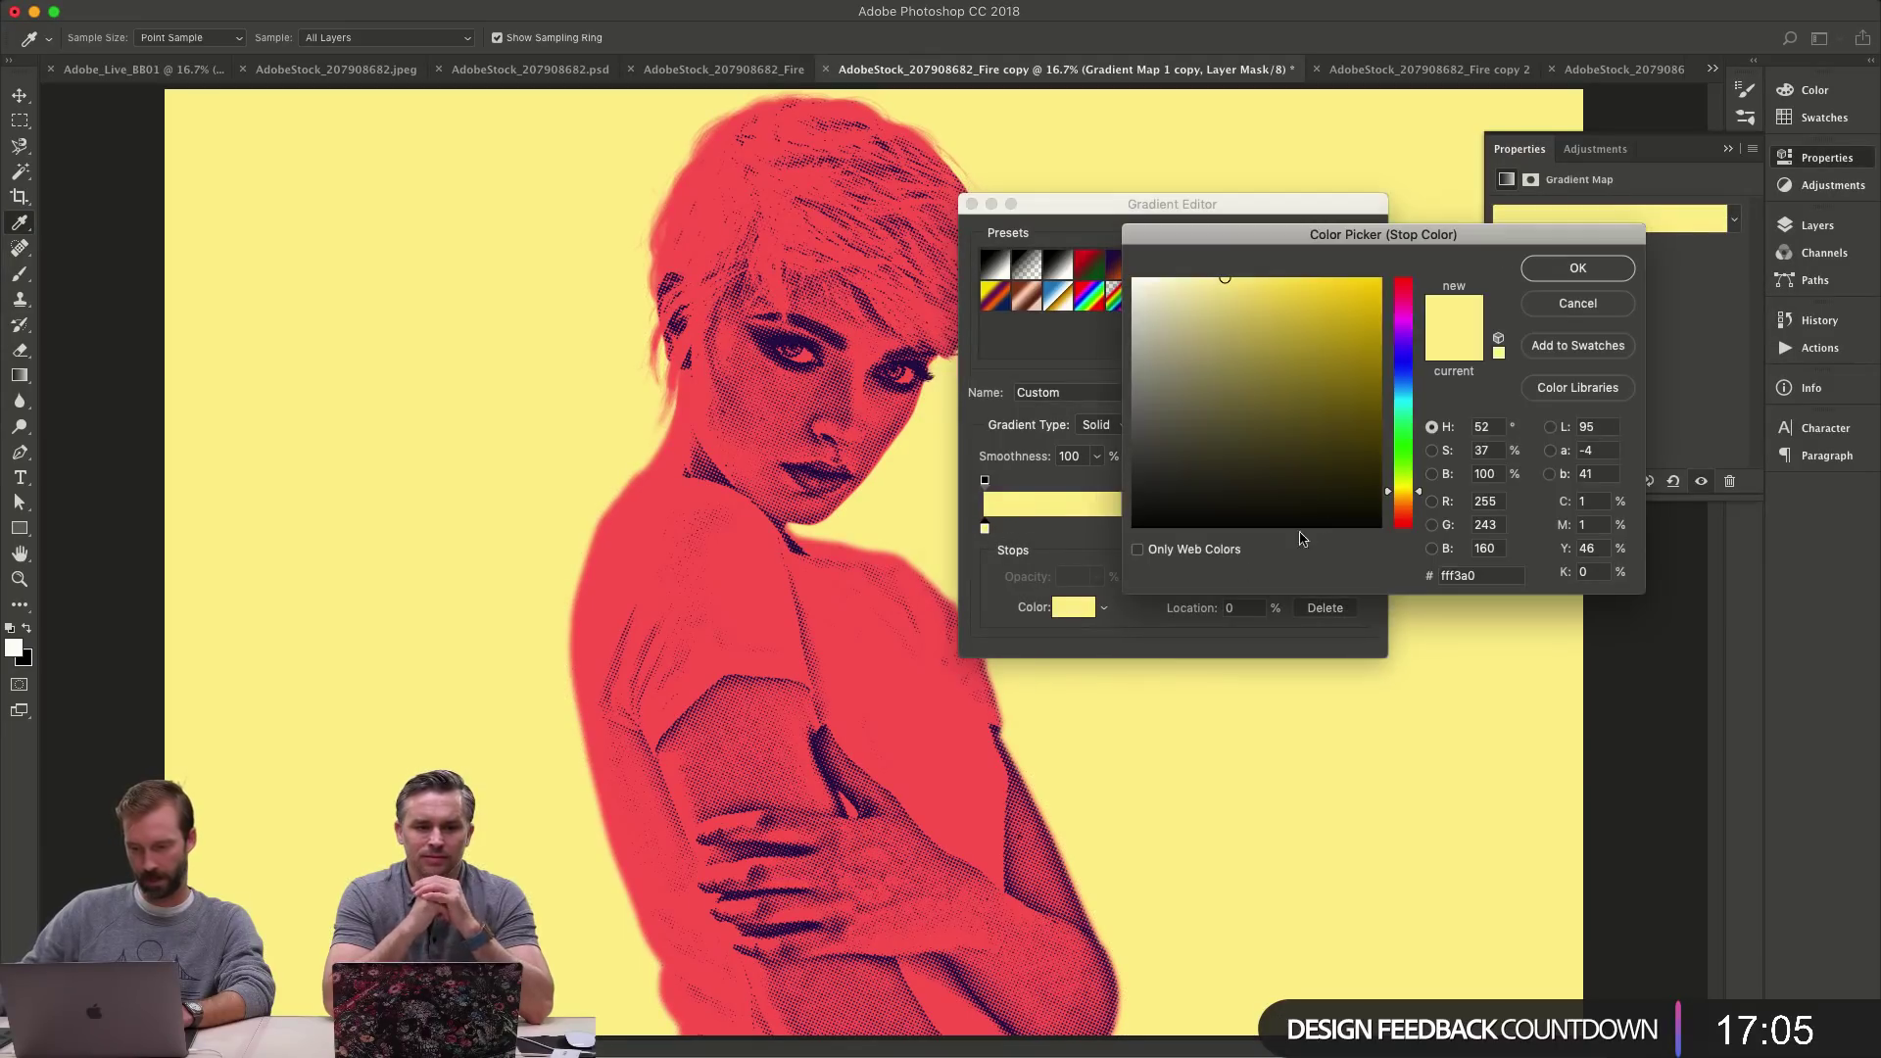
left_click(1225, 277)
left_click(849, 388)
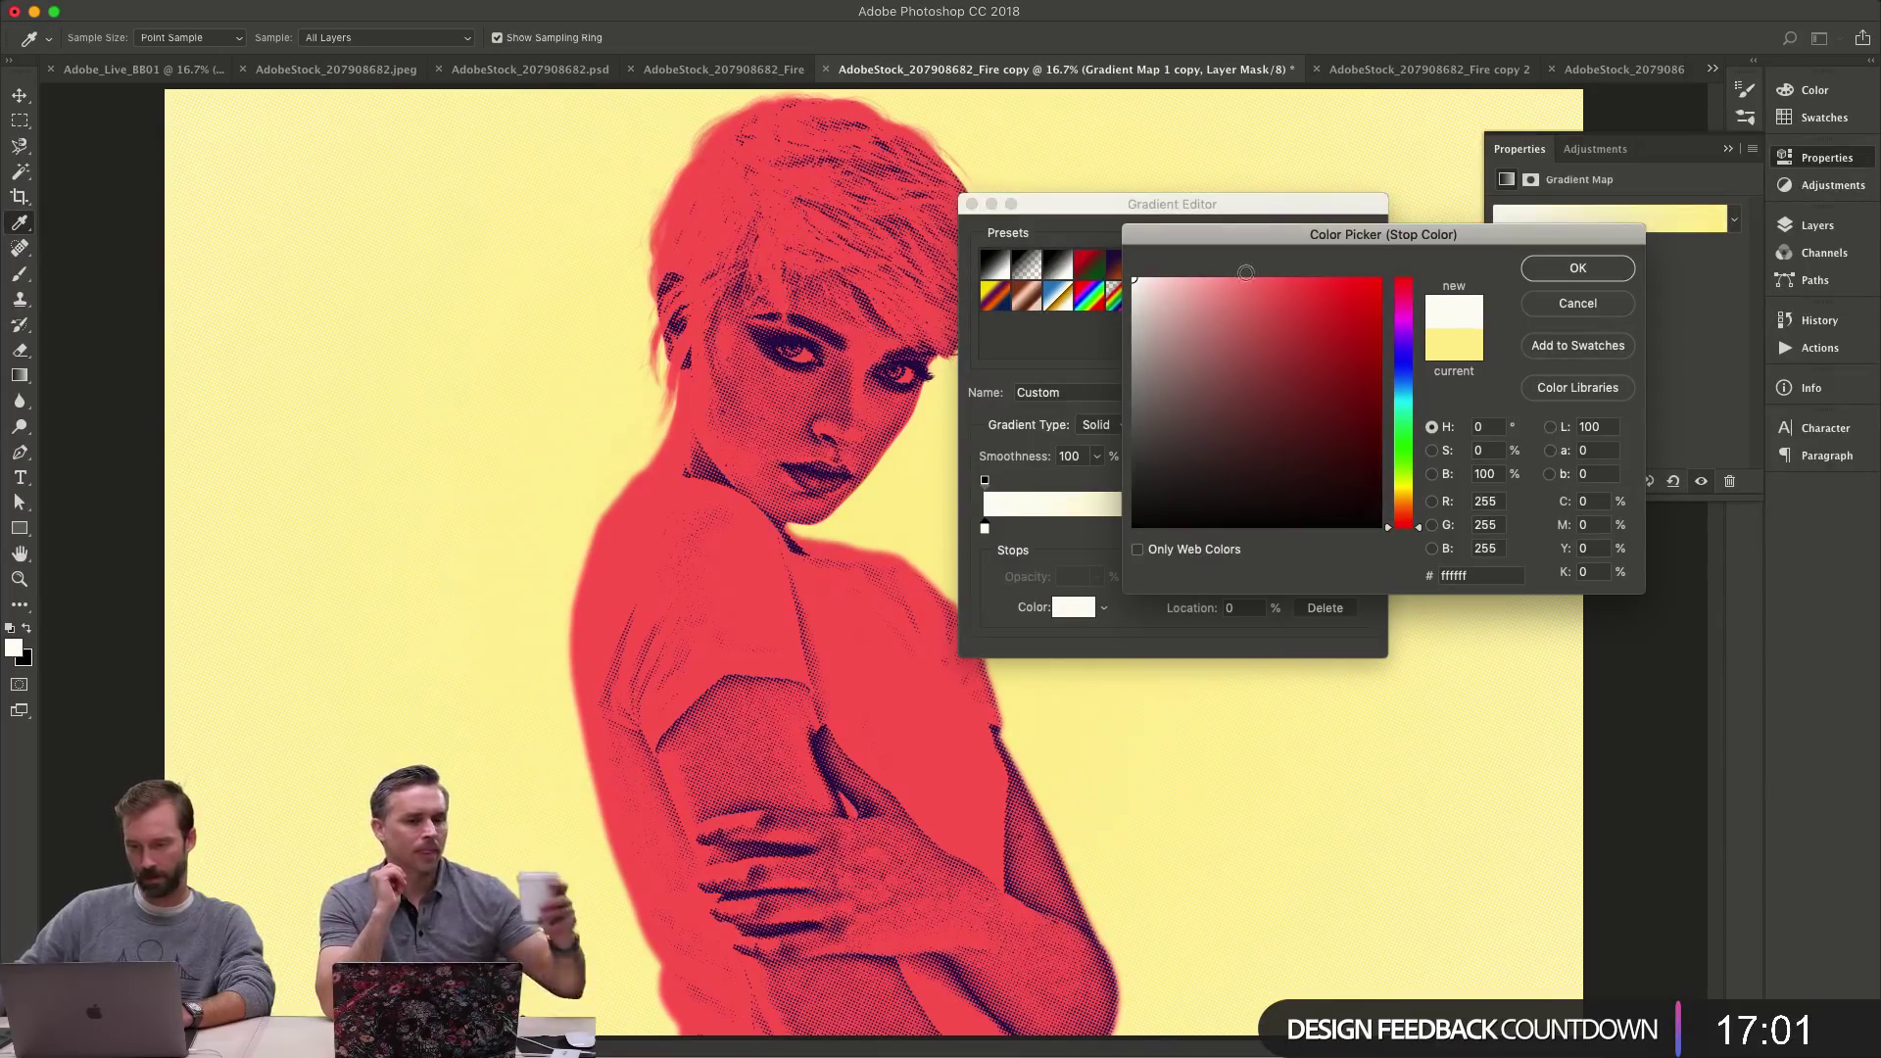
left_click(1577, 267)
left_click(1337, 244)
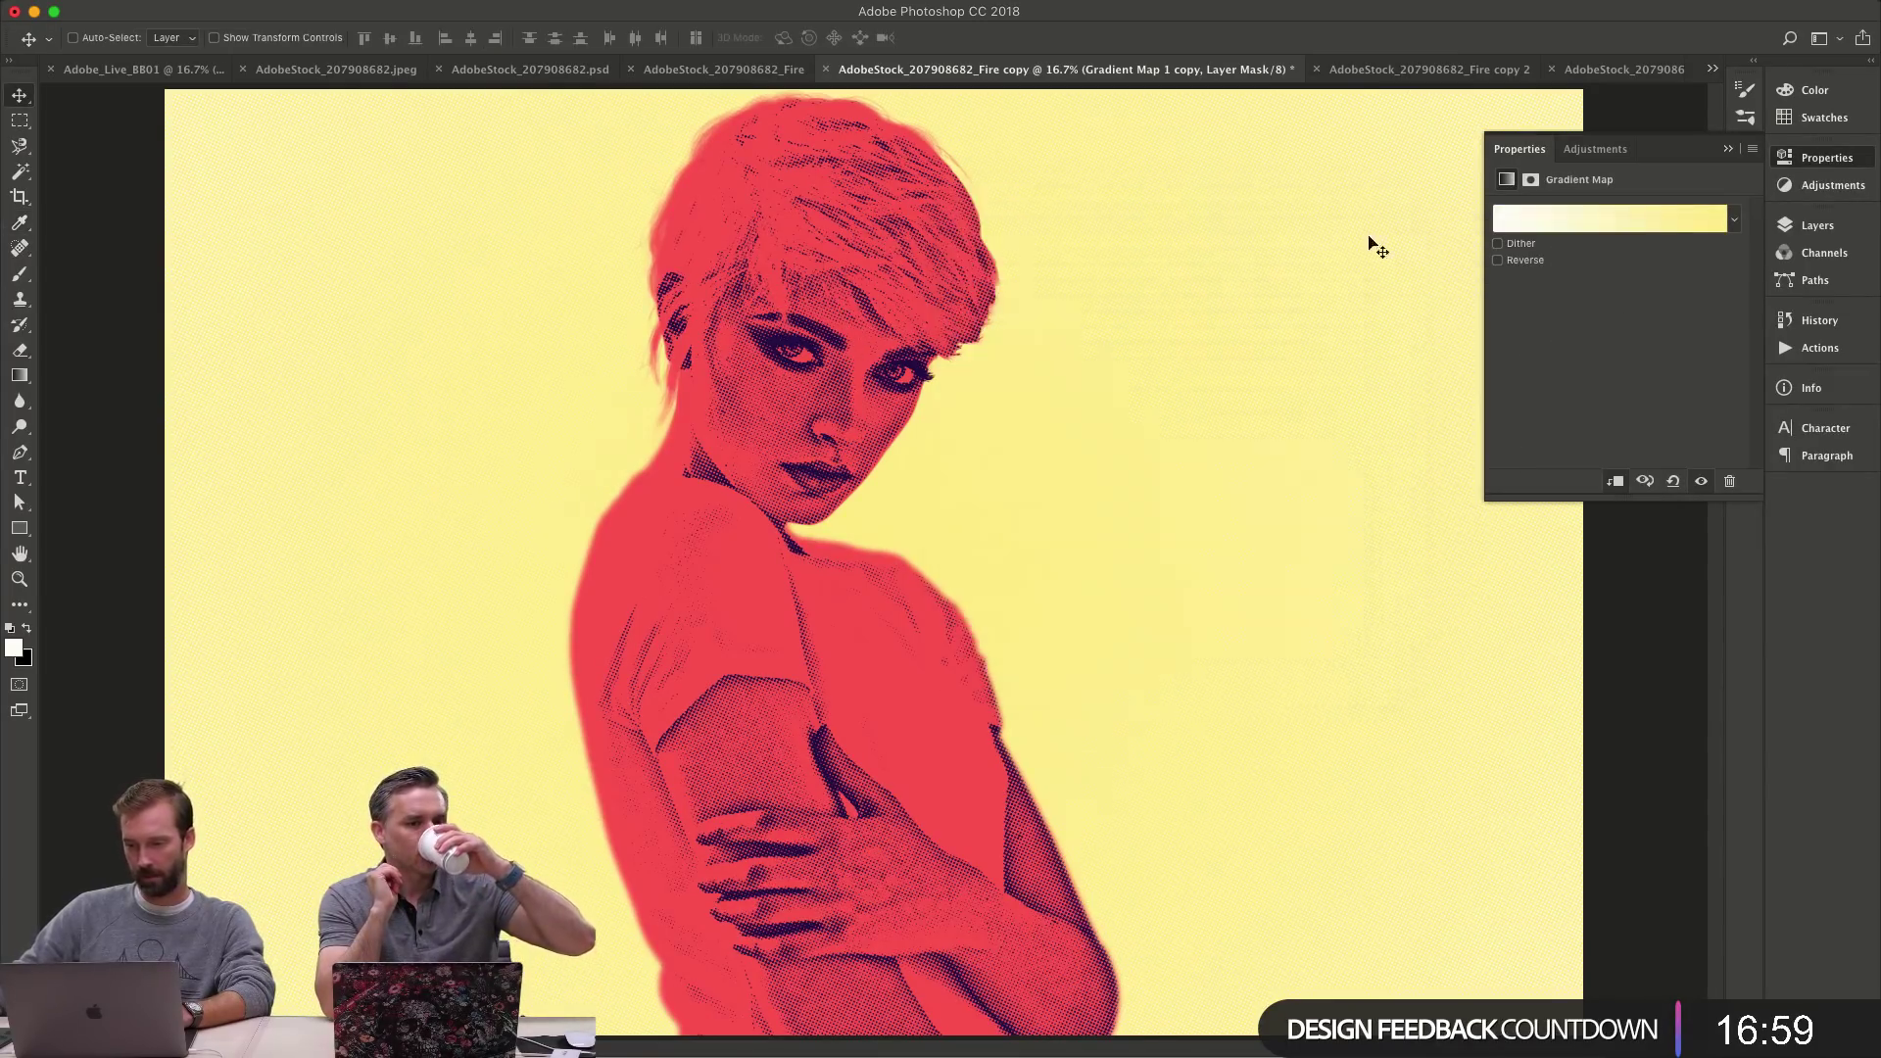
- Set the start stop of the halftone vignette's gradient map to dark red, #a40a0a, and accept the gradient
left_click(1818, 225)
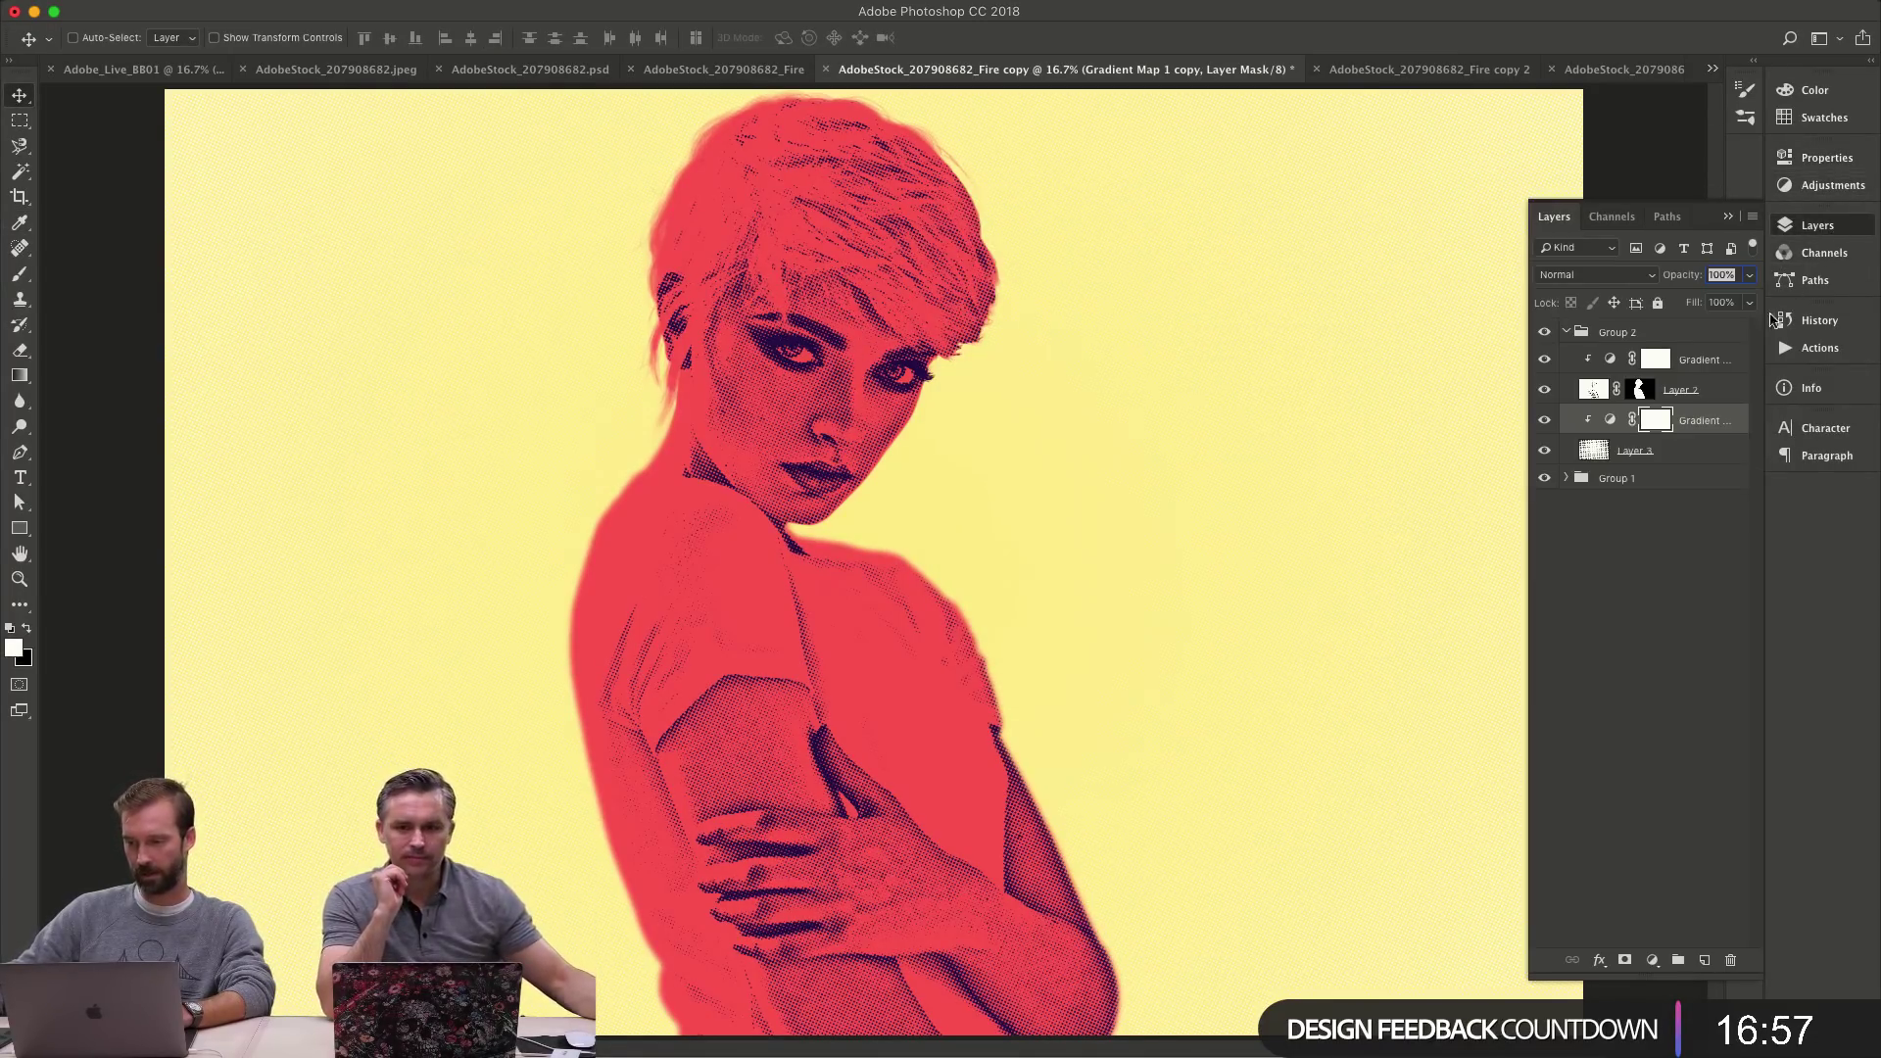
double_click(1611, 421)
left_click(1653, 224)
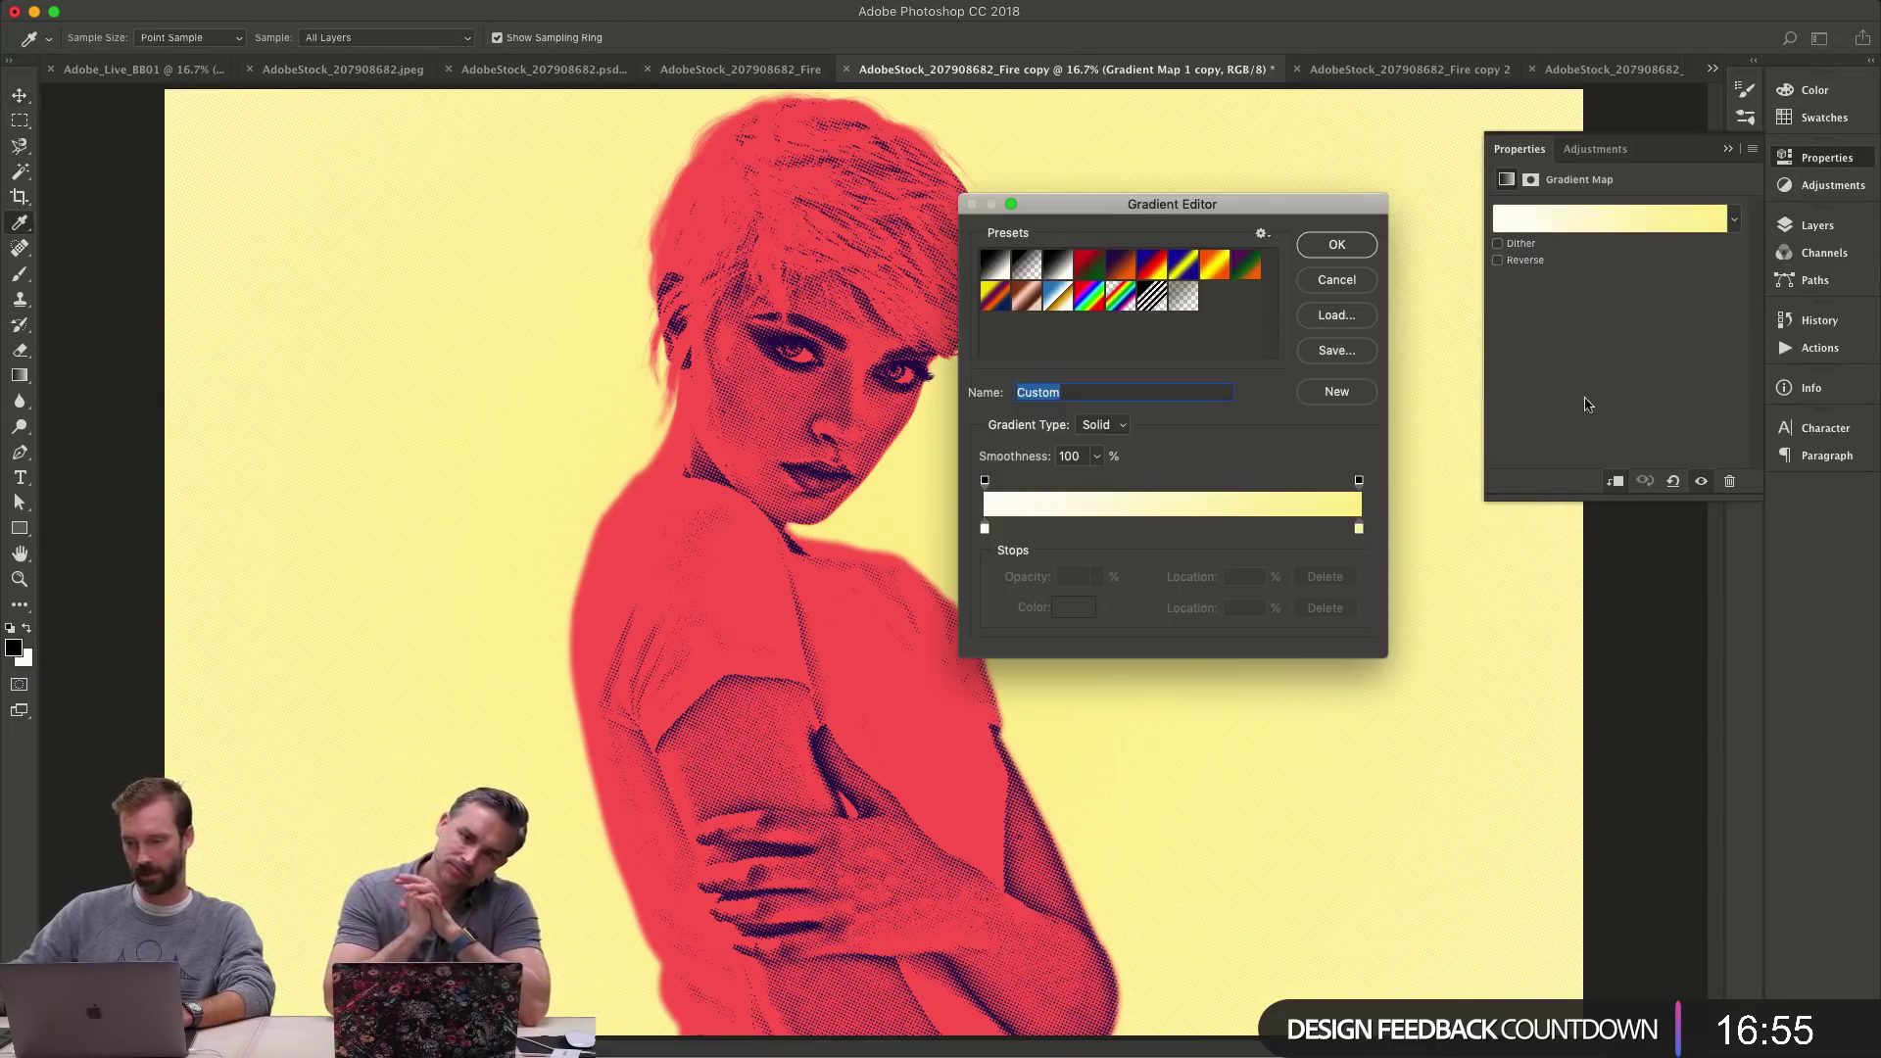
double_click(986, 530)
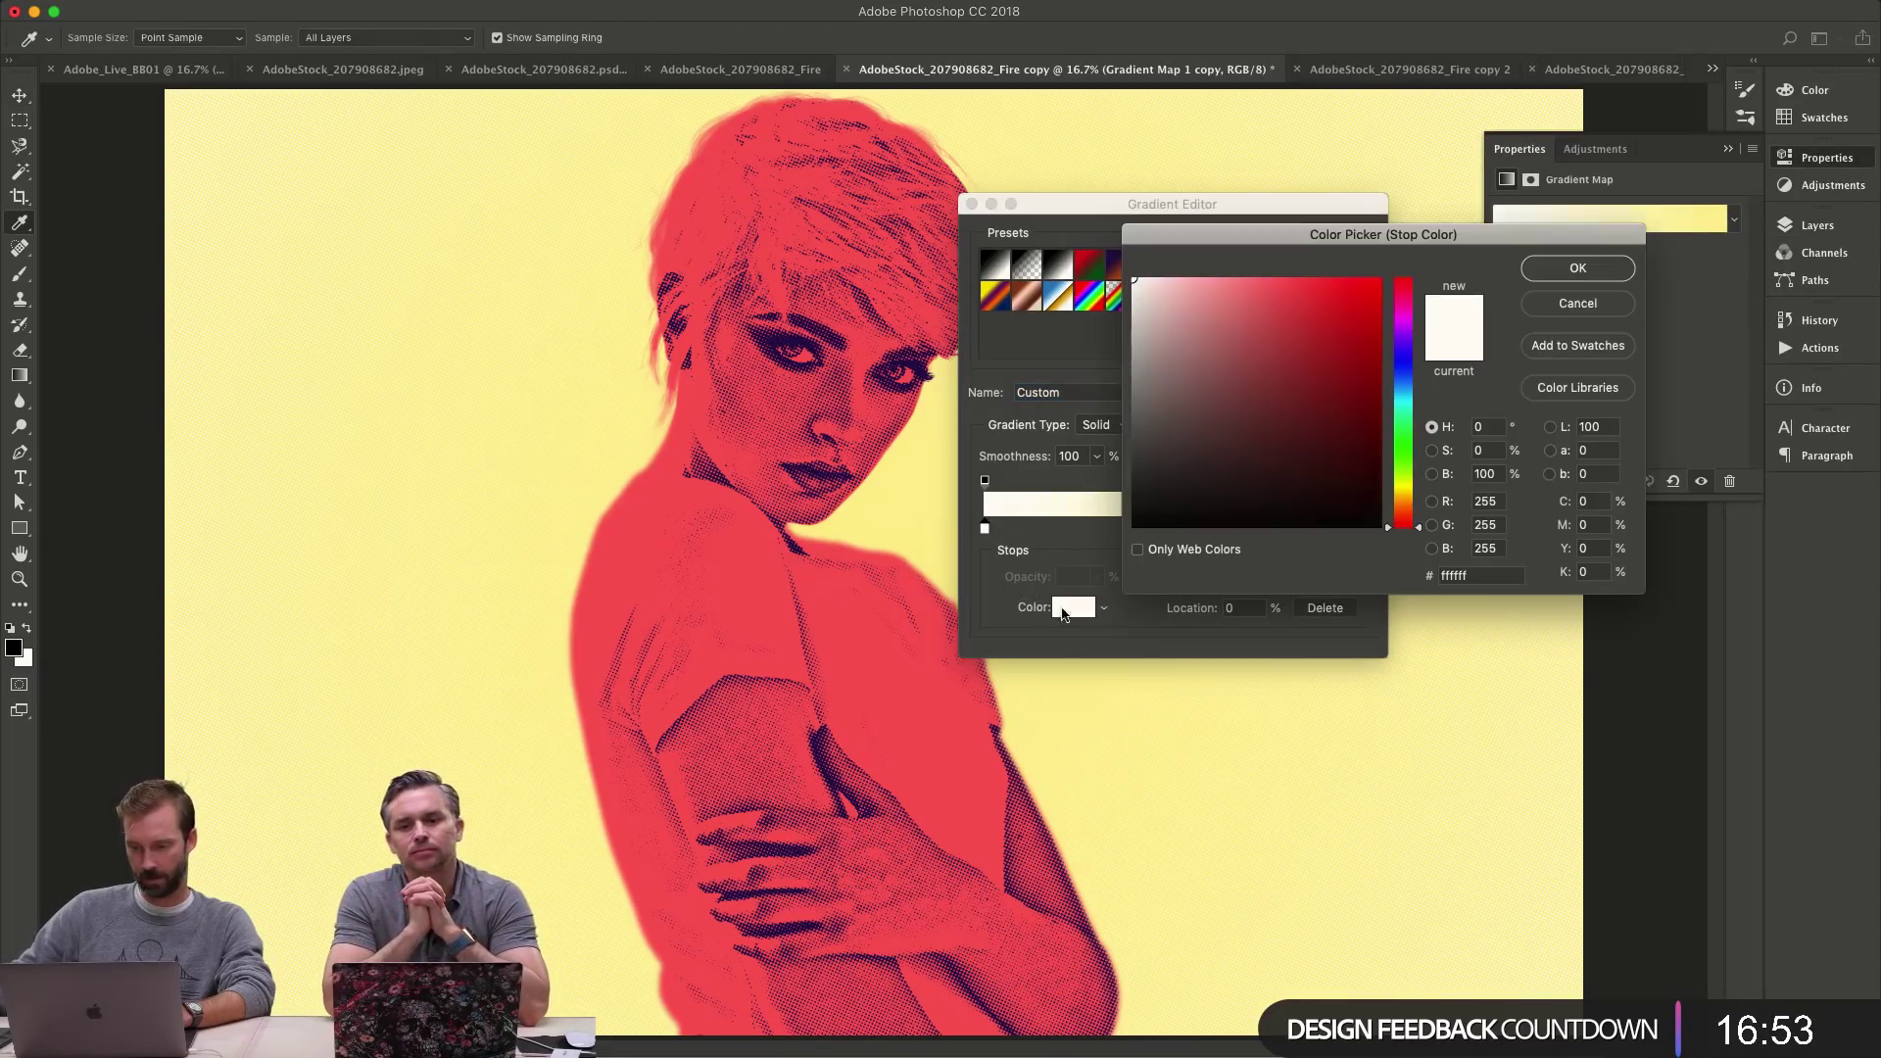
left_click(862, 333)
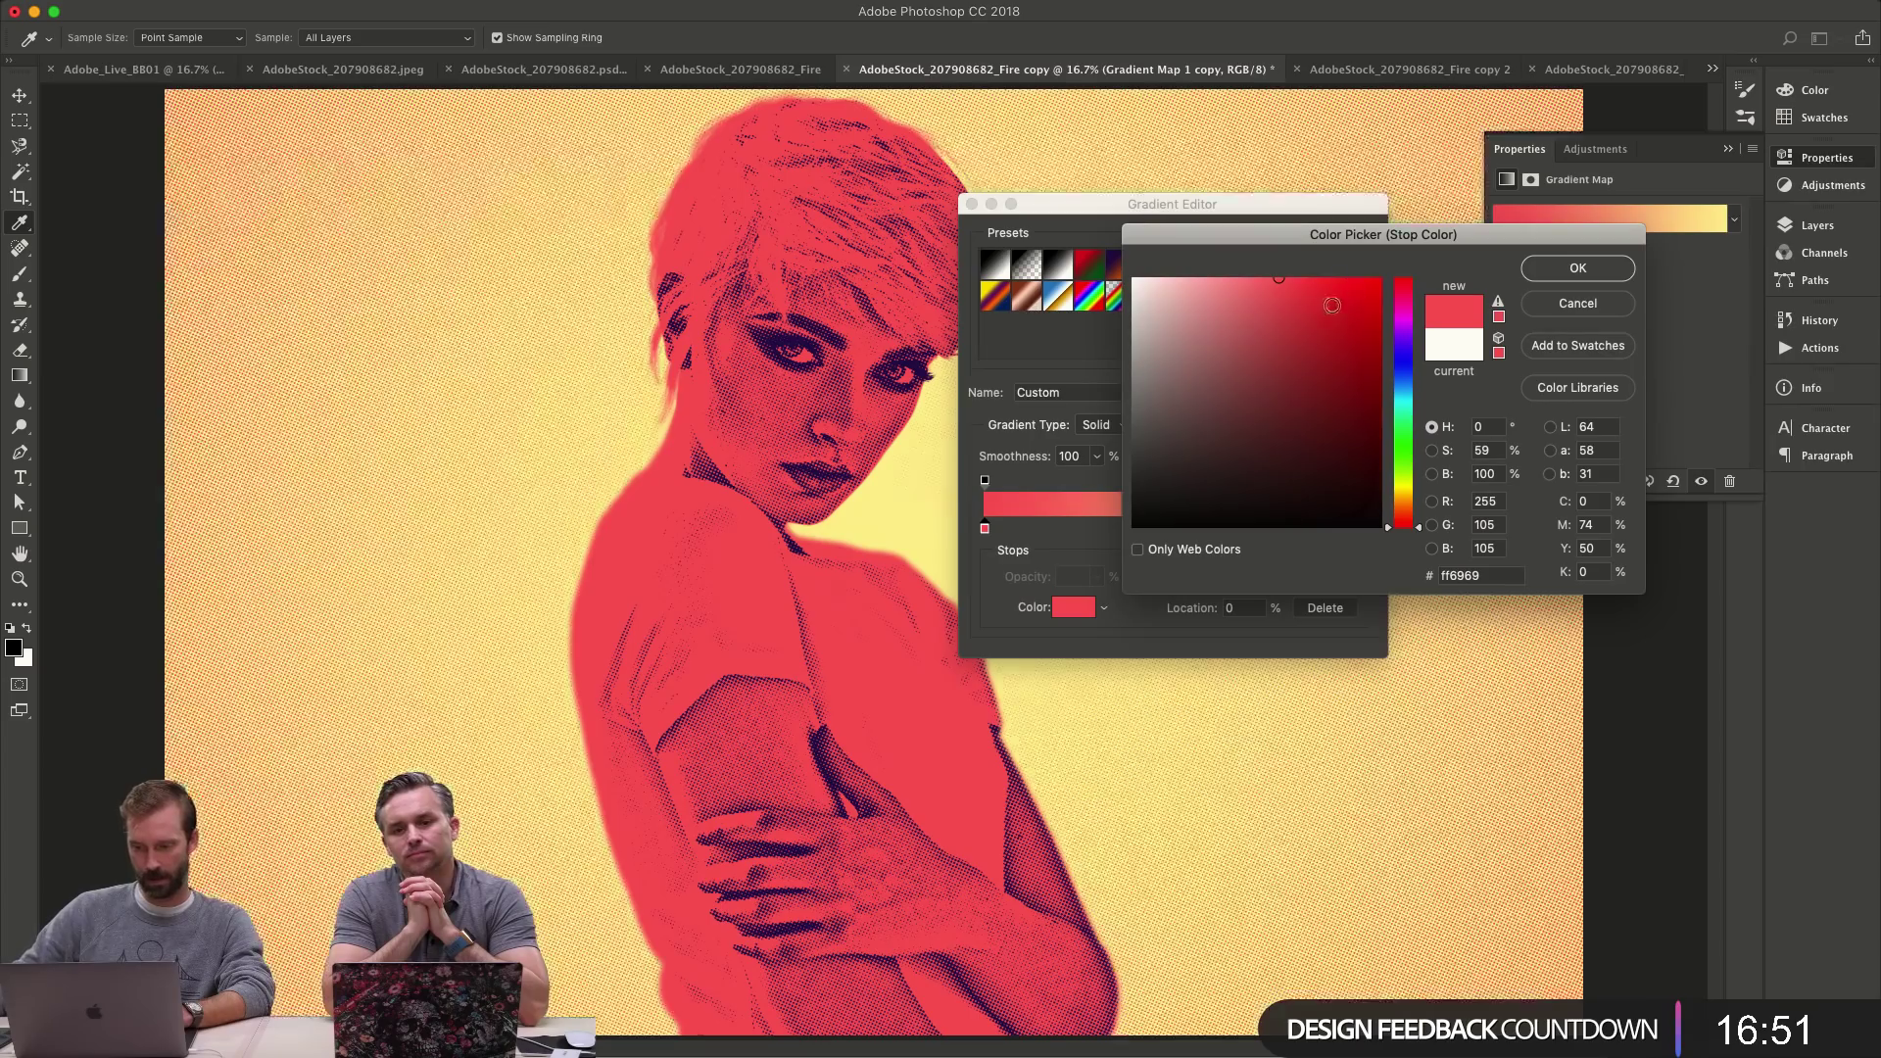
left_click_drag(1340, 311, 1367, 366)
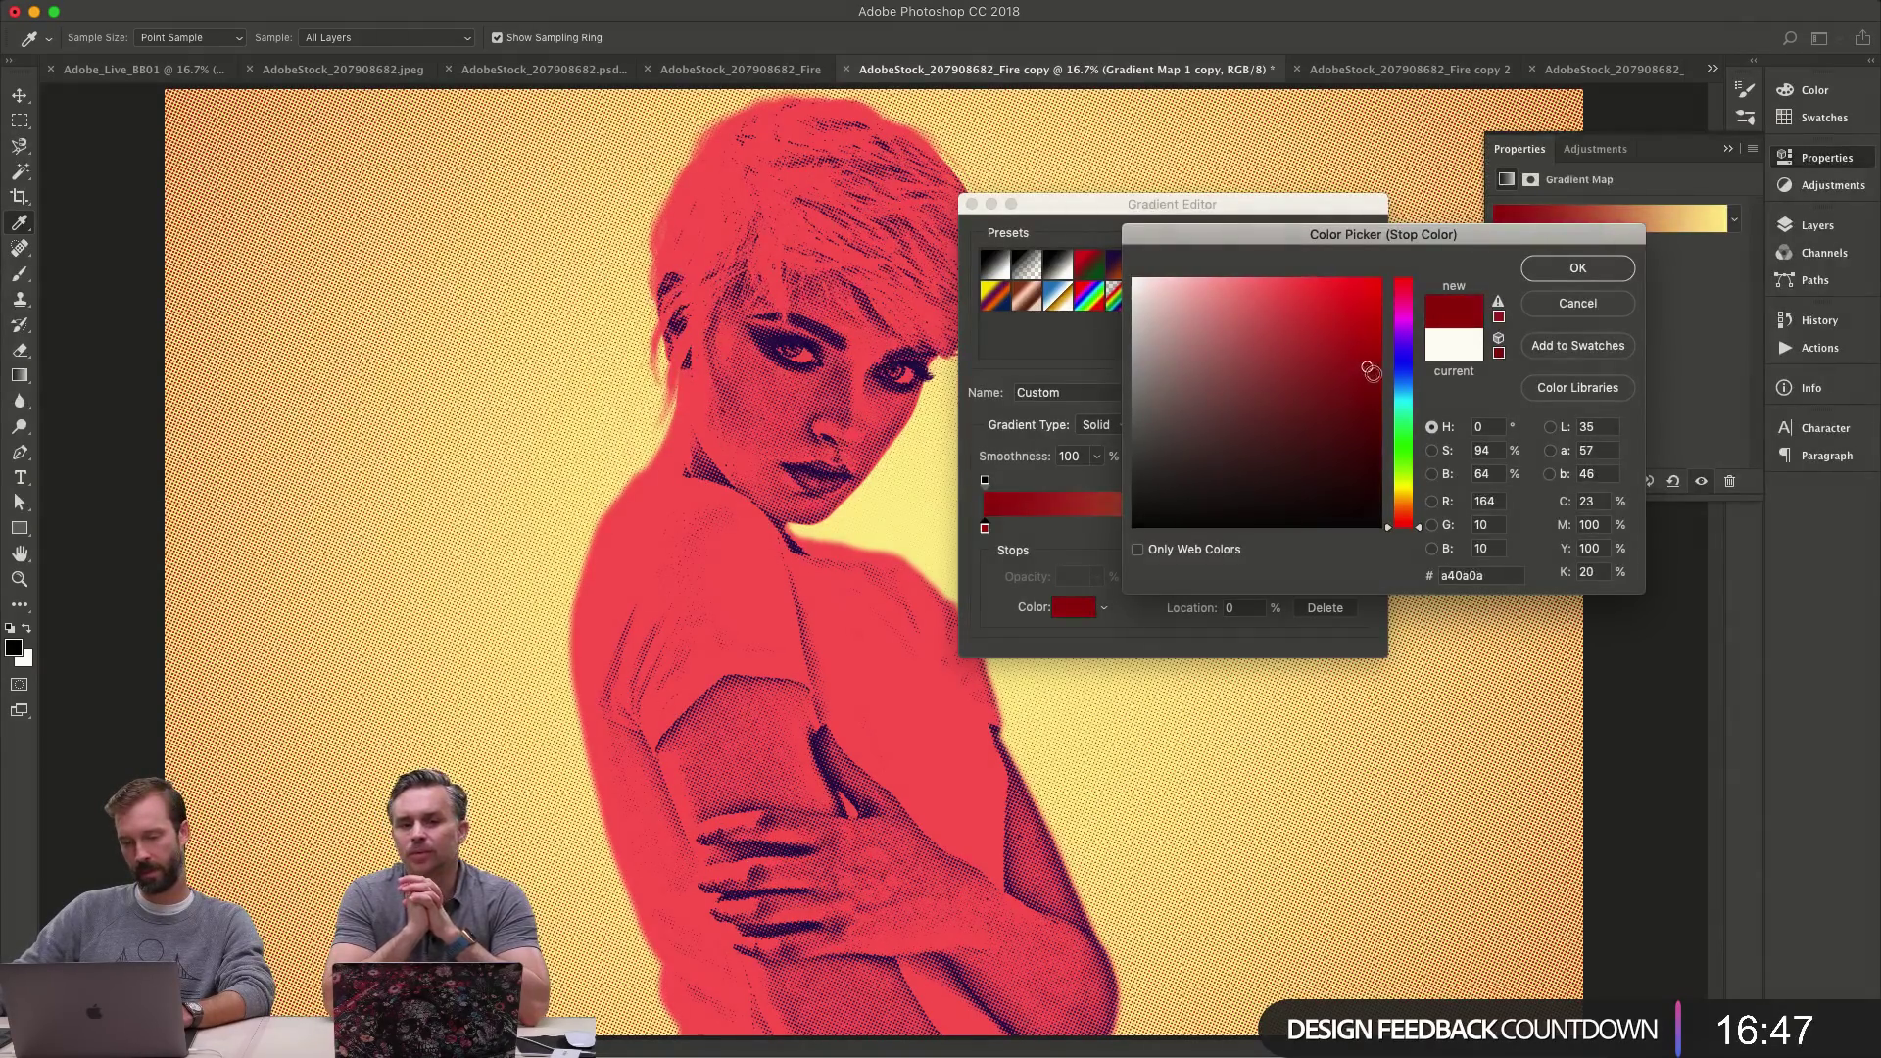
key("Return")
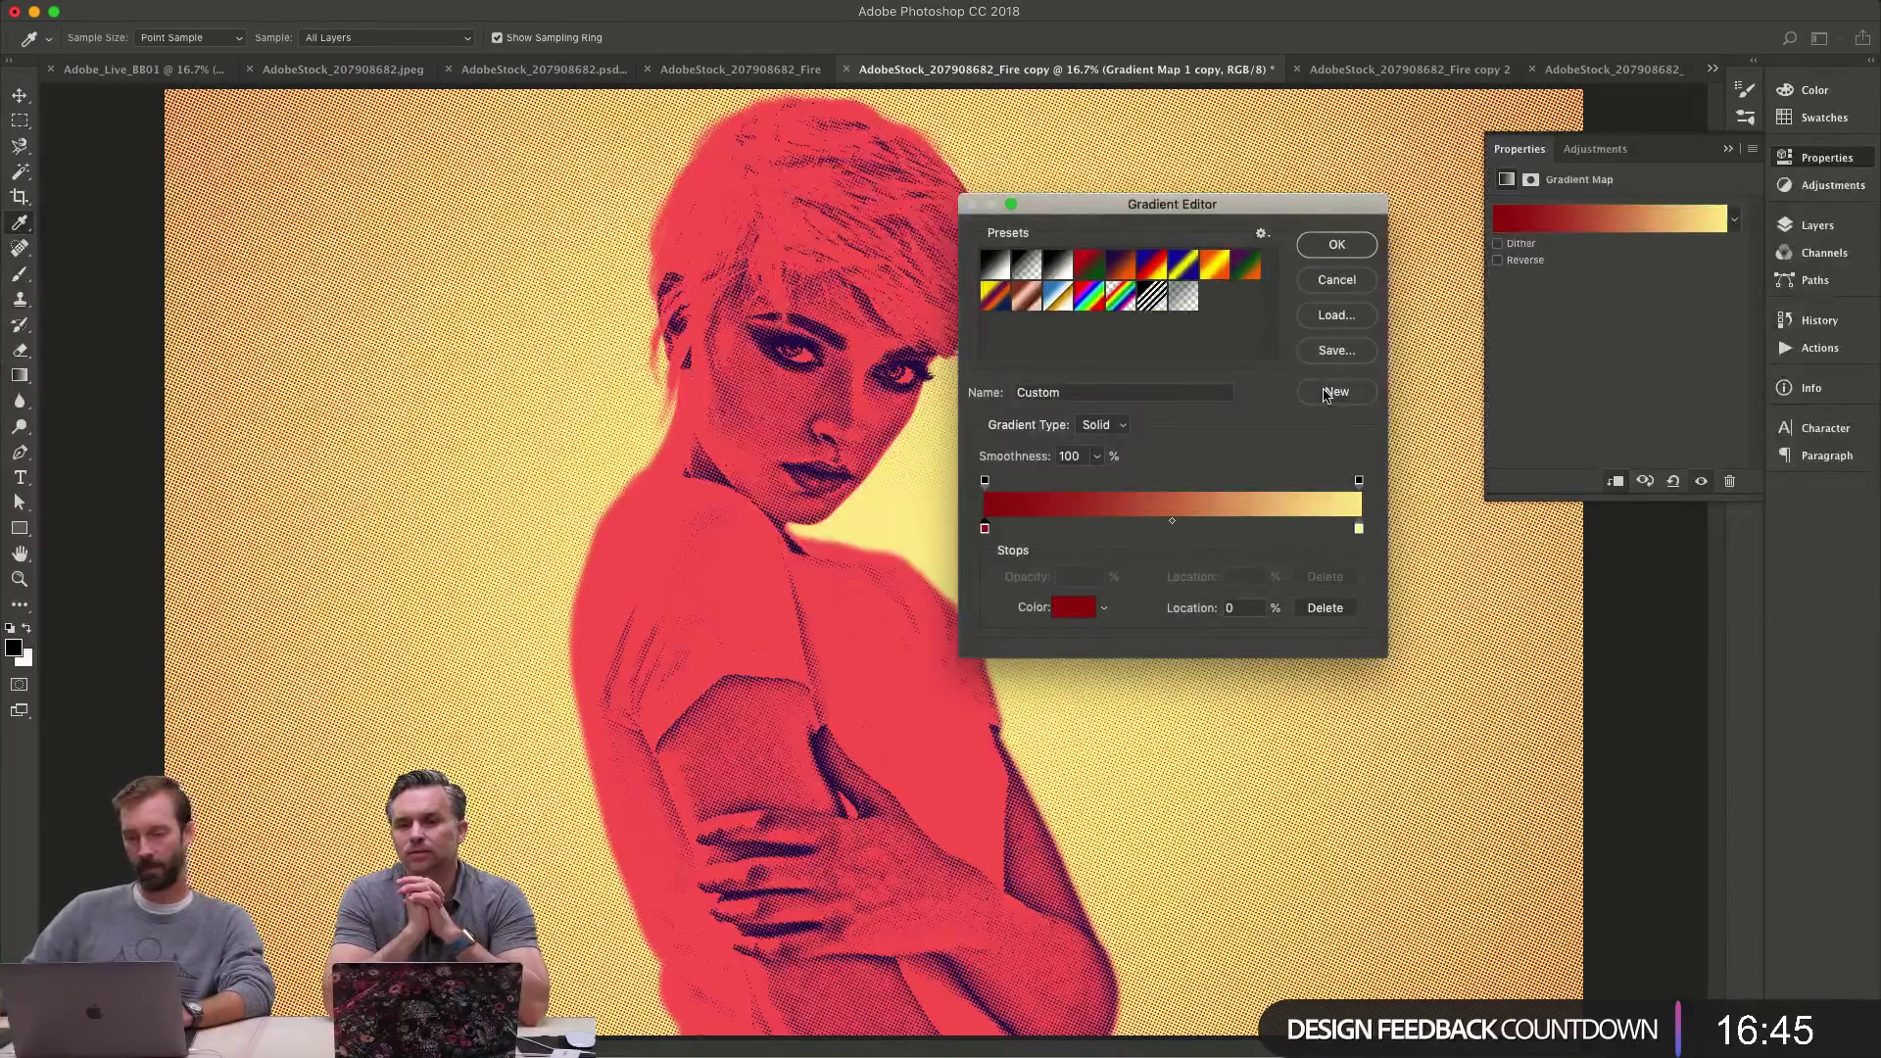
key("Return")
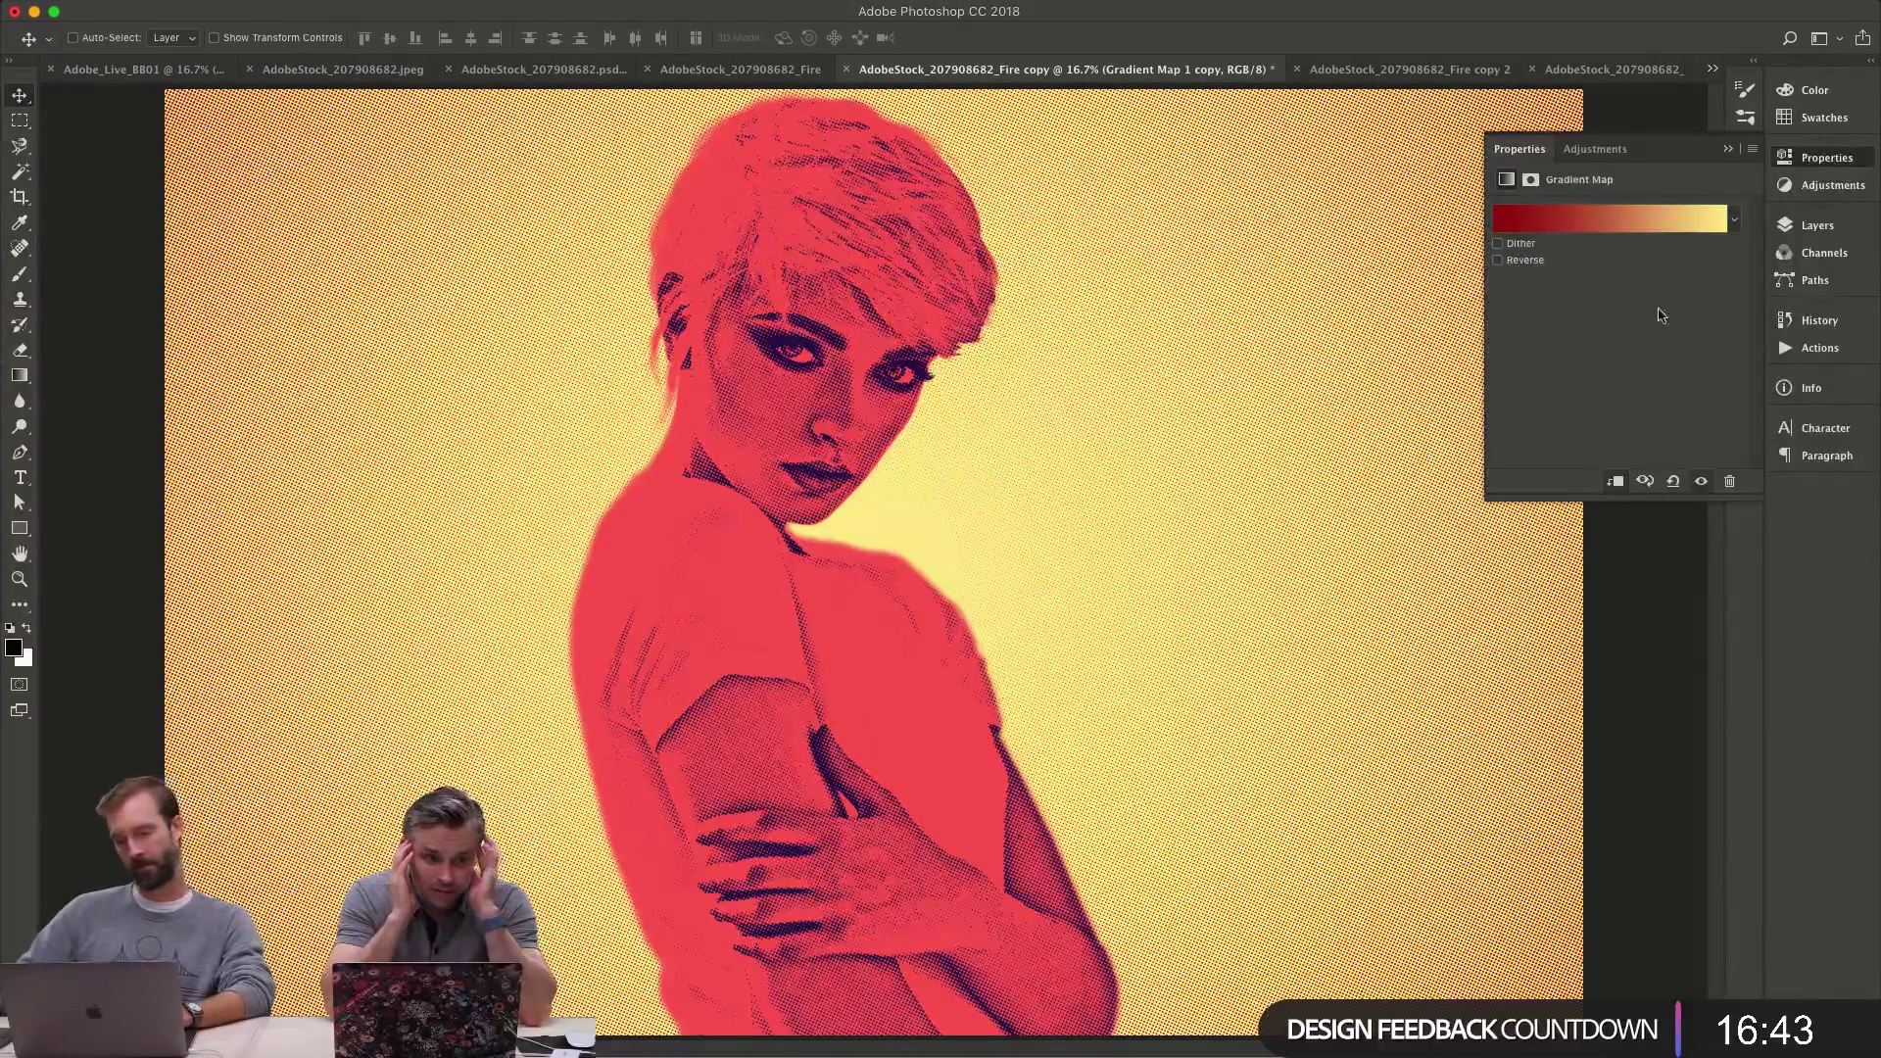
- Collapse Group 2 and toggle its visibility to compare the colored halftone version with the original portrait
left_click(1821, 90)
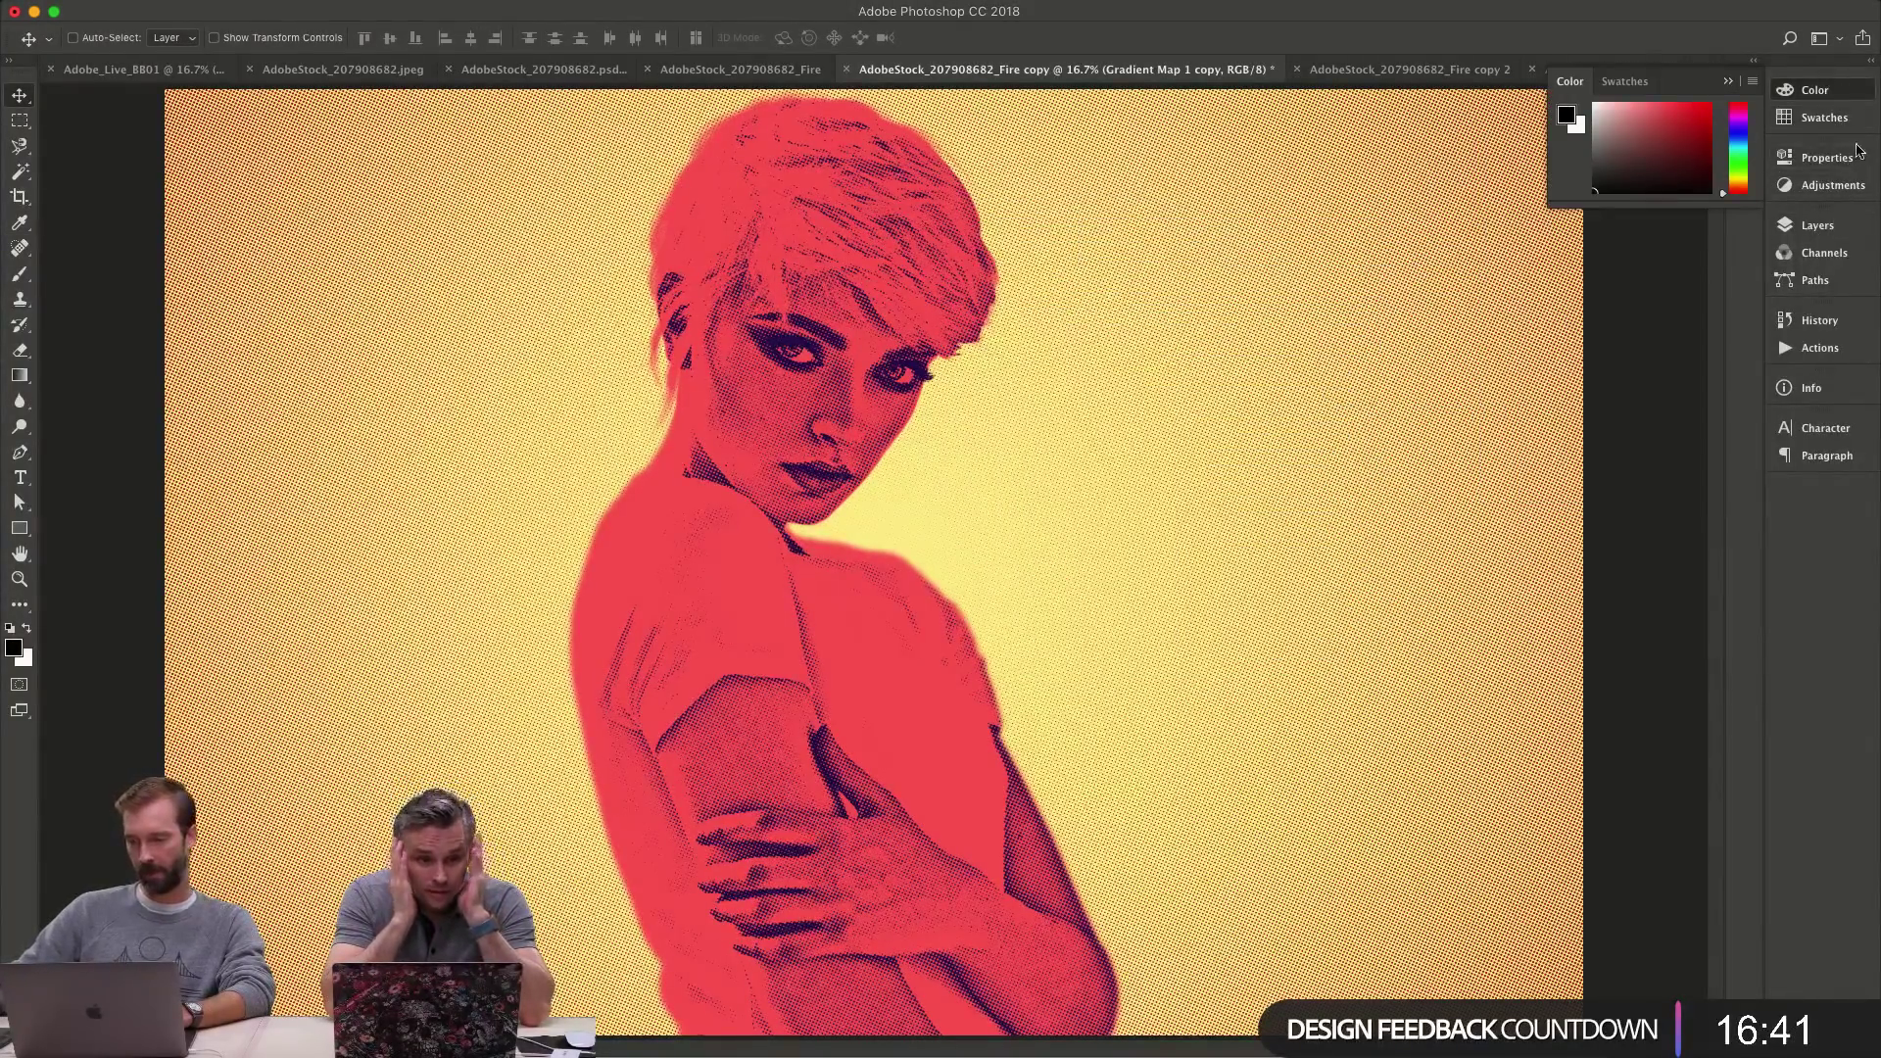
left_click(1817, 224)
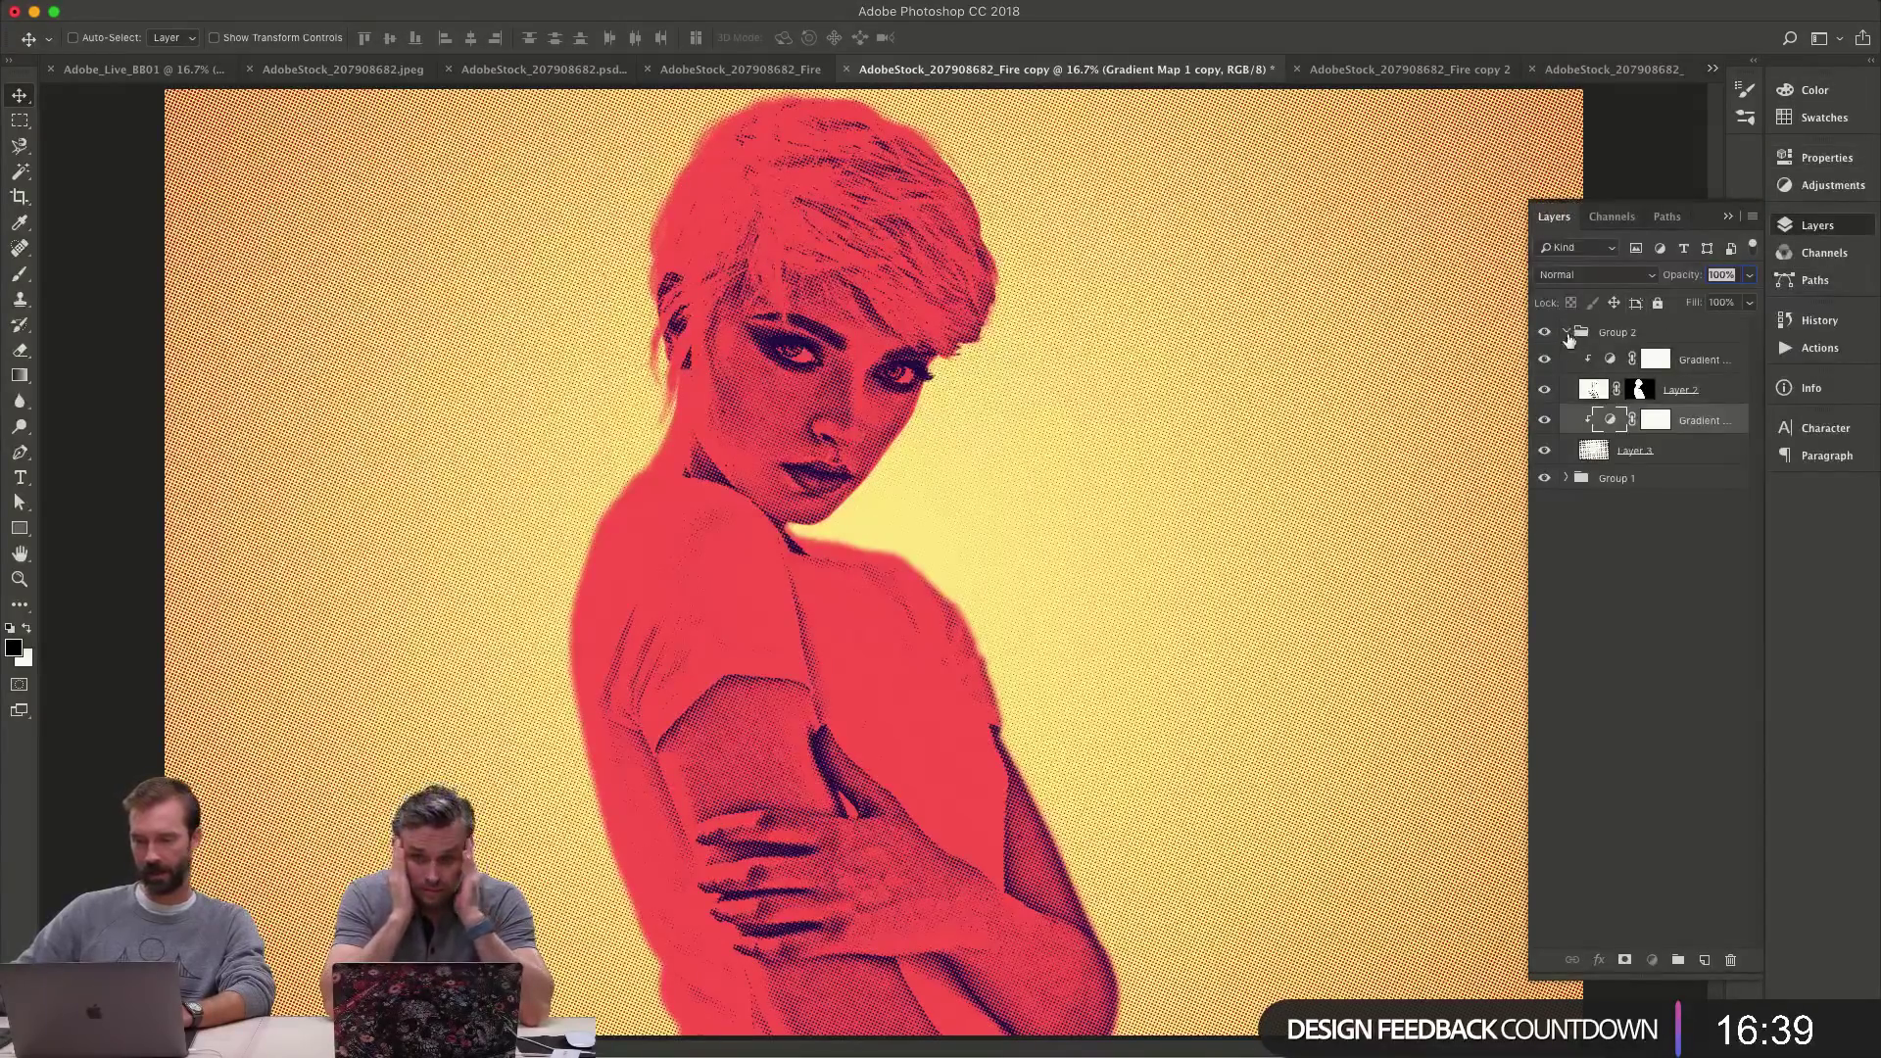
left_click(1567, 333)
left_click(1546, 332)
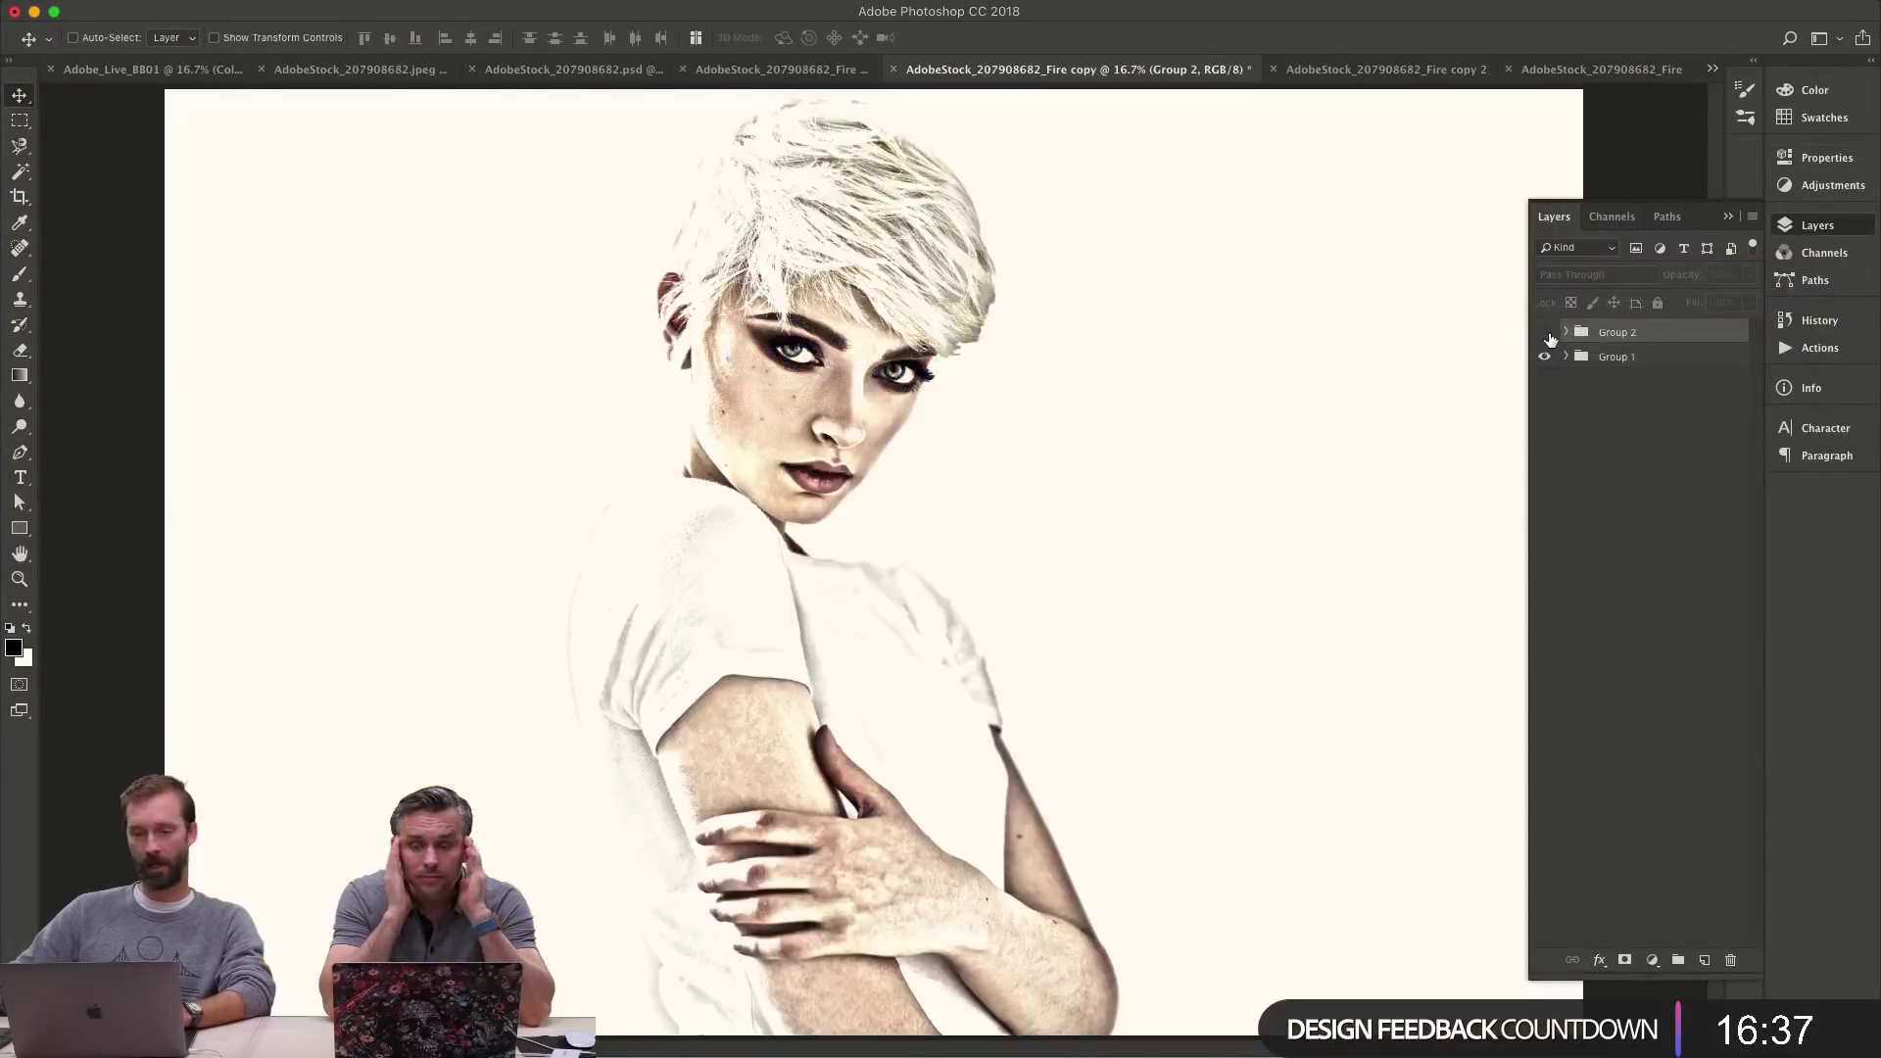
left_click(1546, 332)
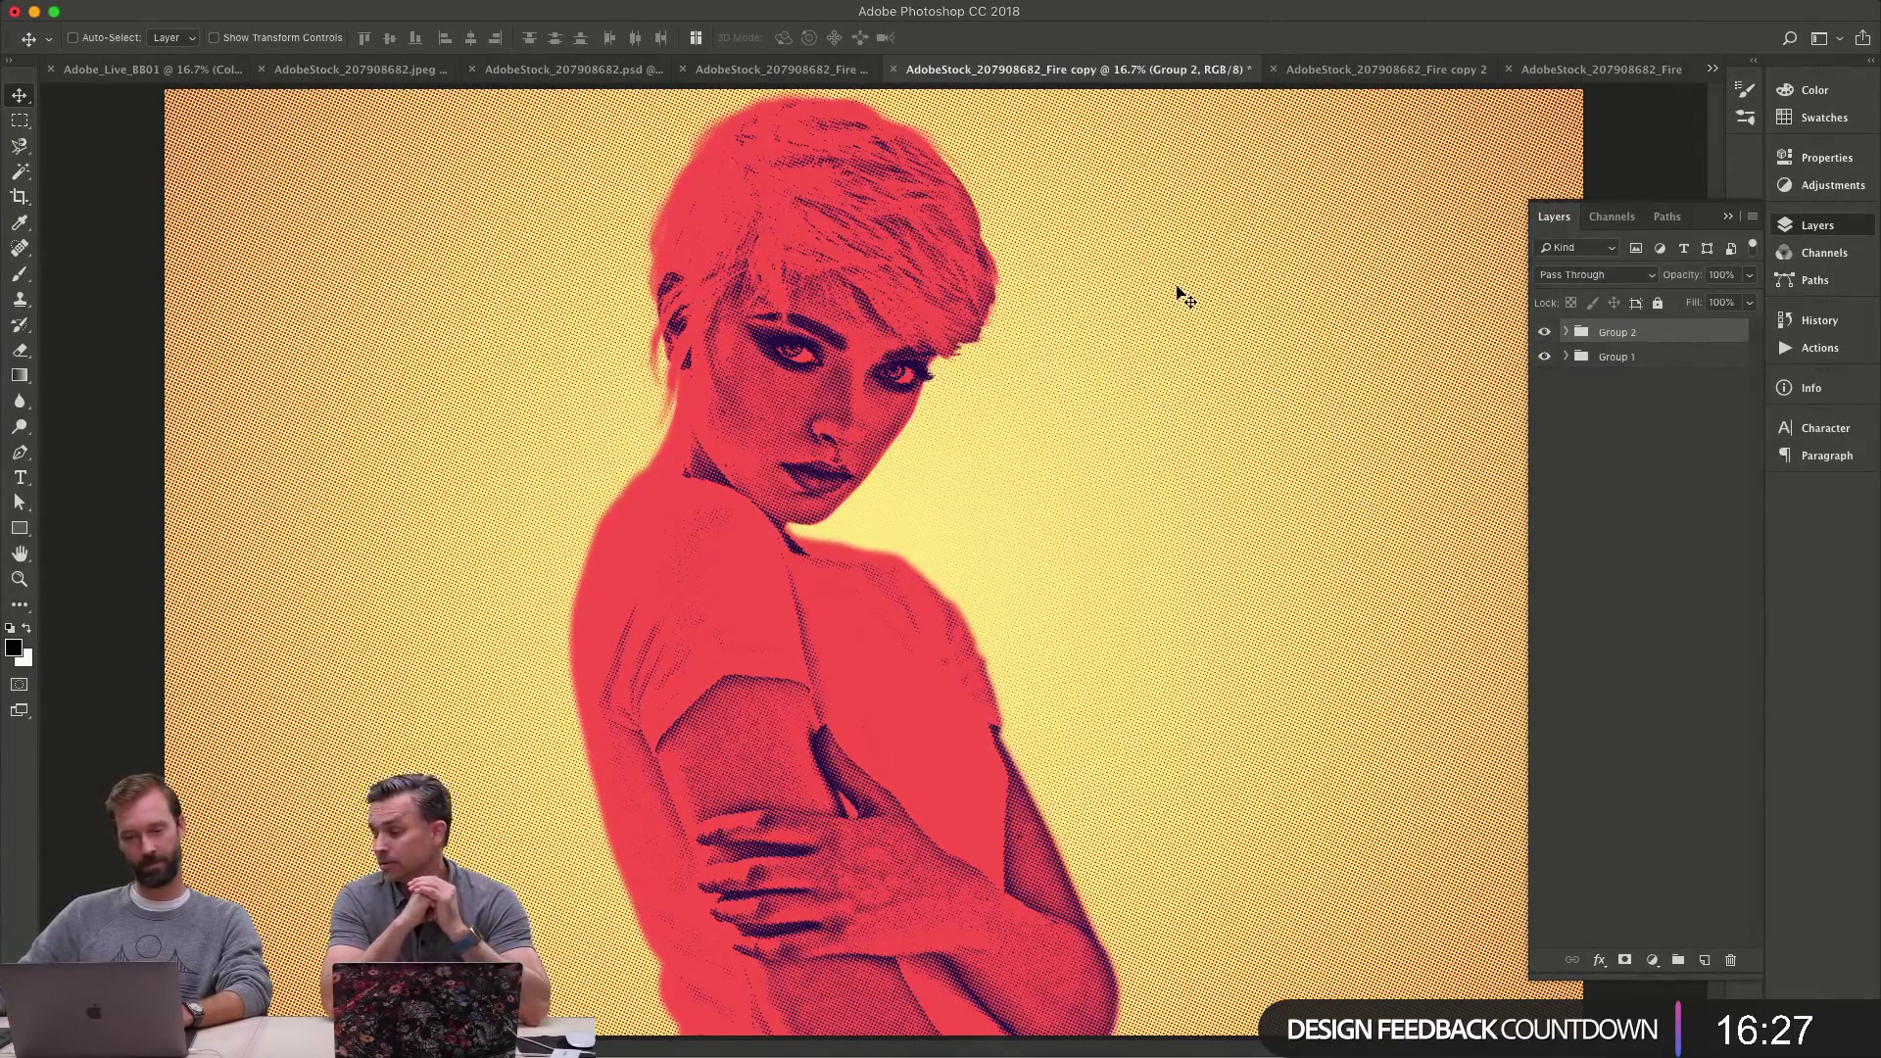
key("z")
left_click_drag(921, 343, 1225, 504)
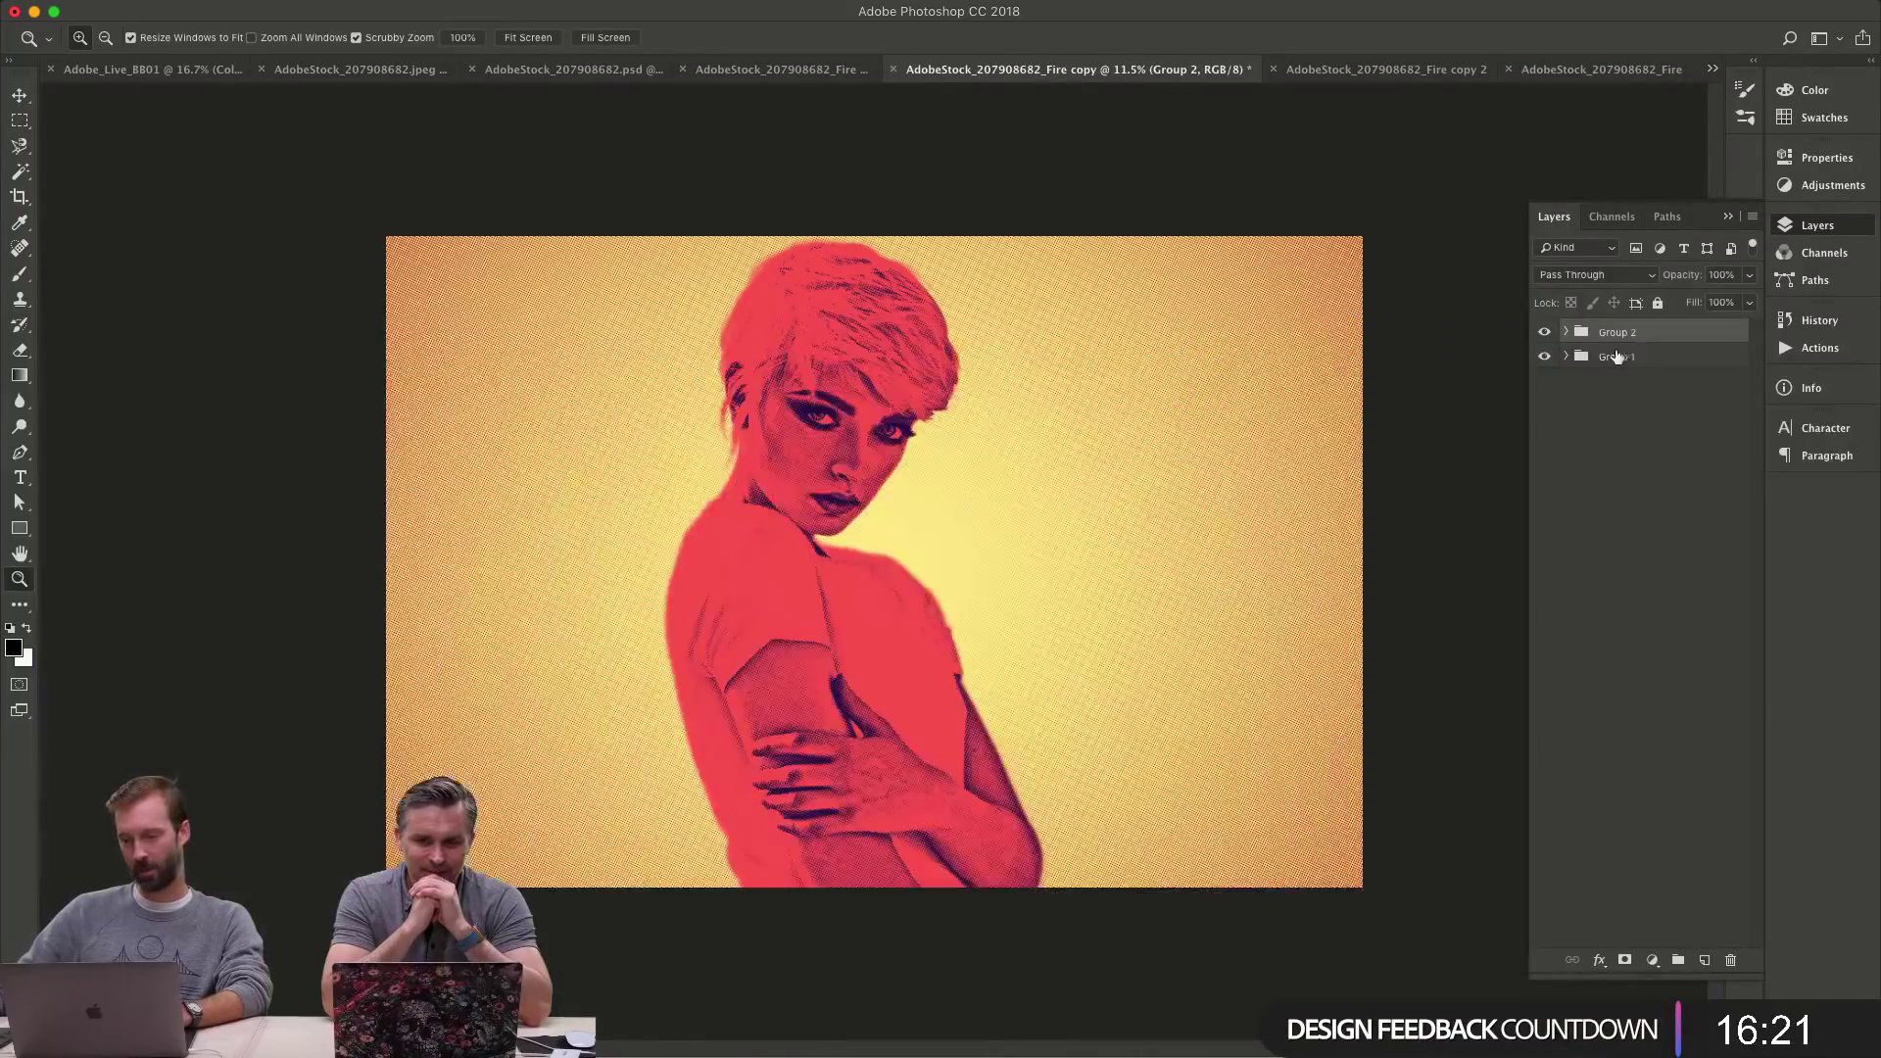
left_click(1544, 332)
left_click(1544, 332)
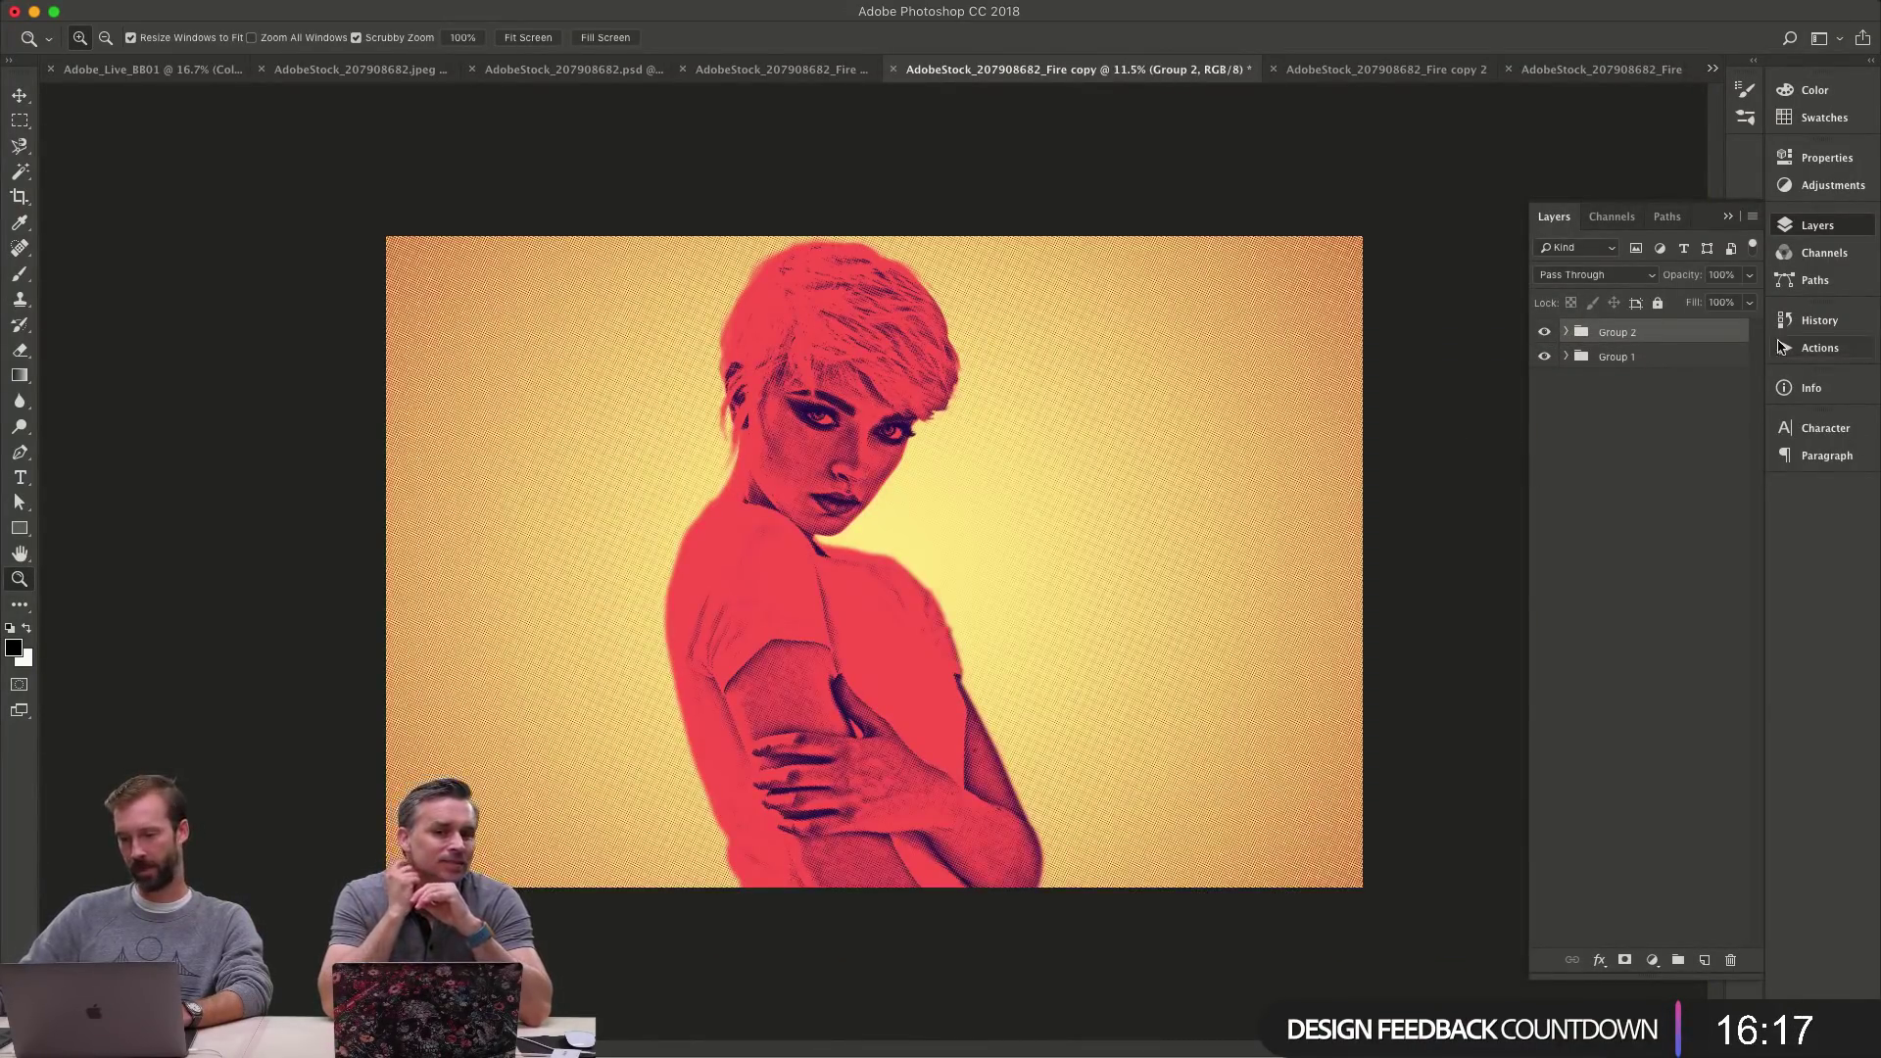
left_click(1545, 334)
left_click(1545, 333)
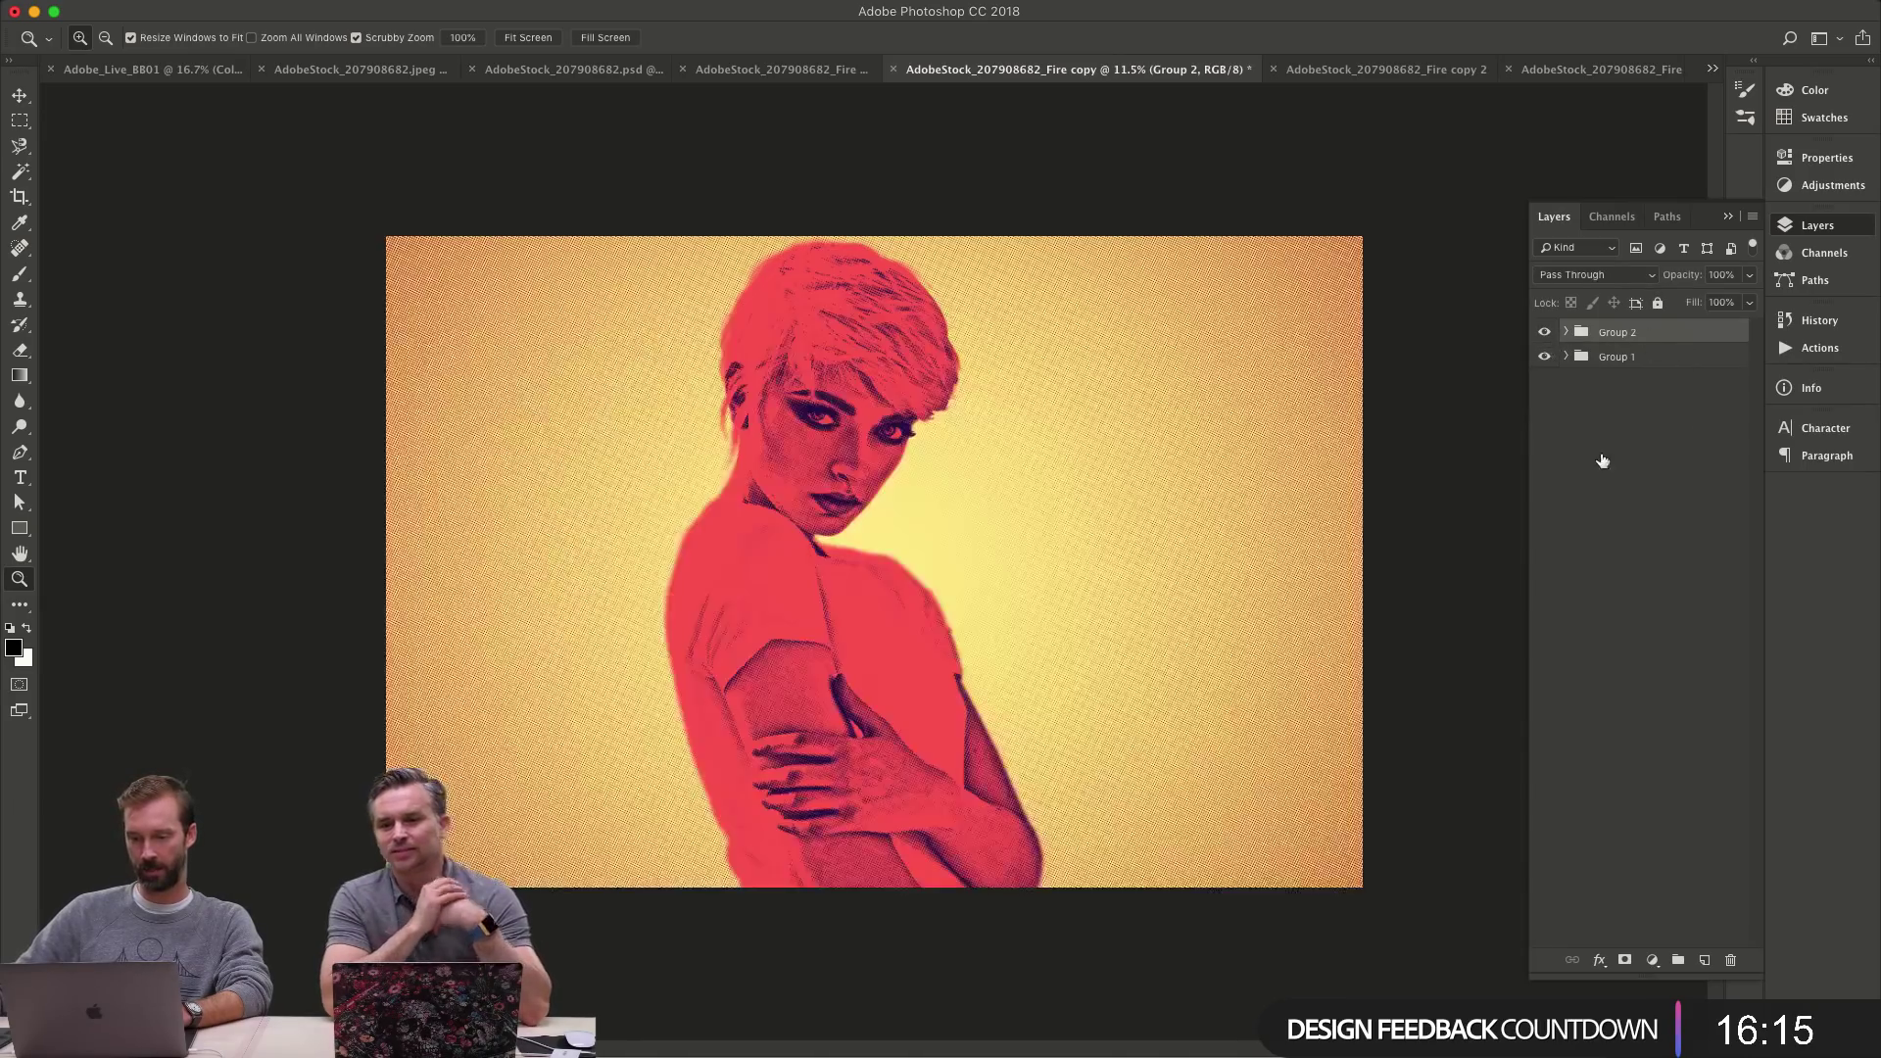
- Switch to the AdobeStock_207908682_Fire document and stamp all visible layers into a new layer above Curves 5
left_click(800, 73)
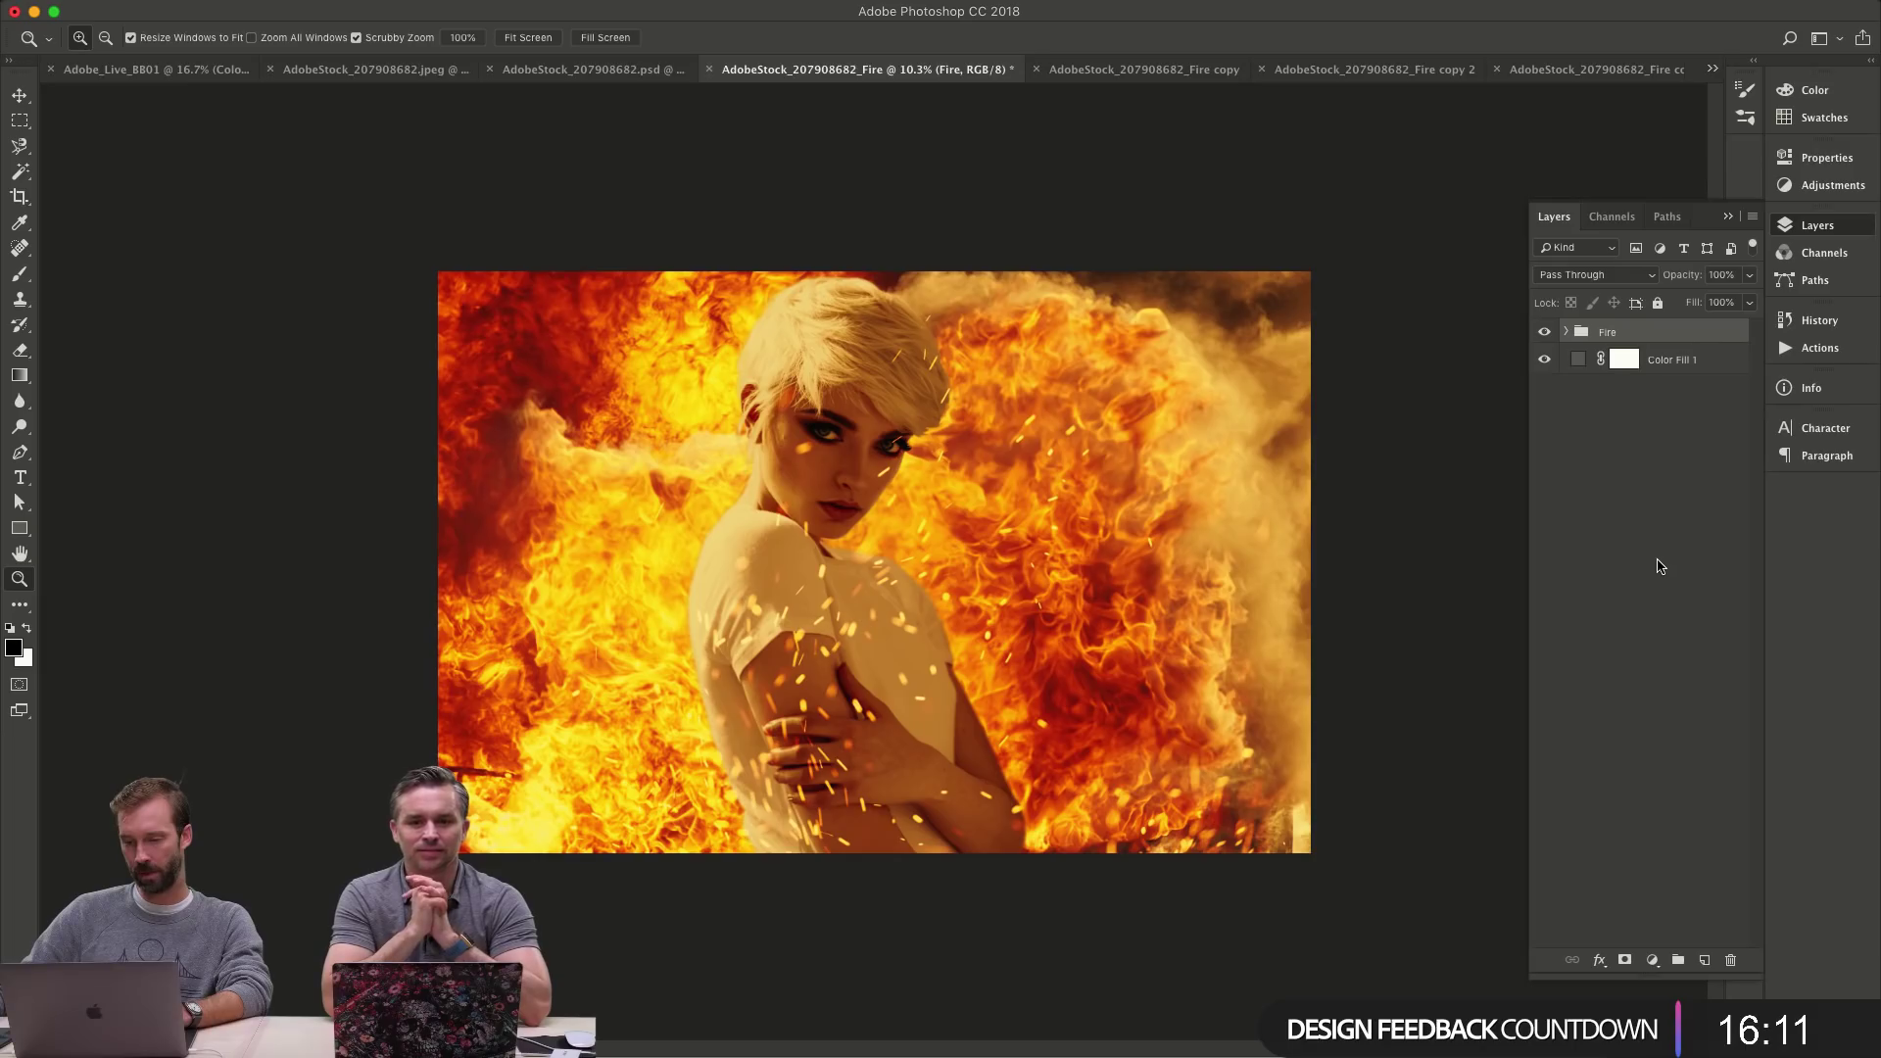
left_click(1566, 331)
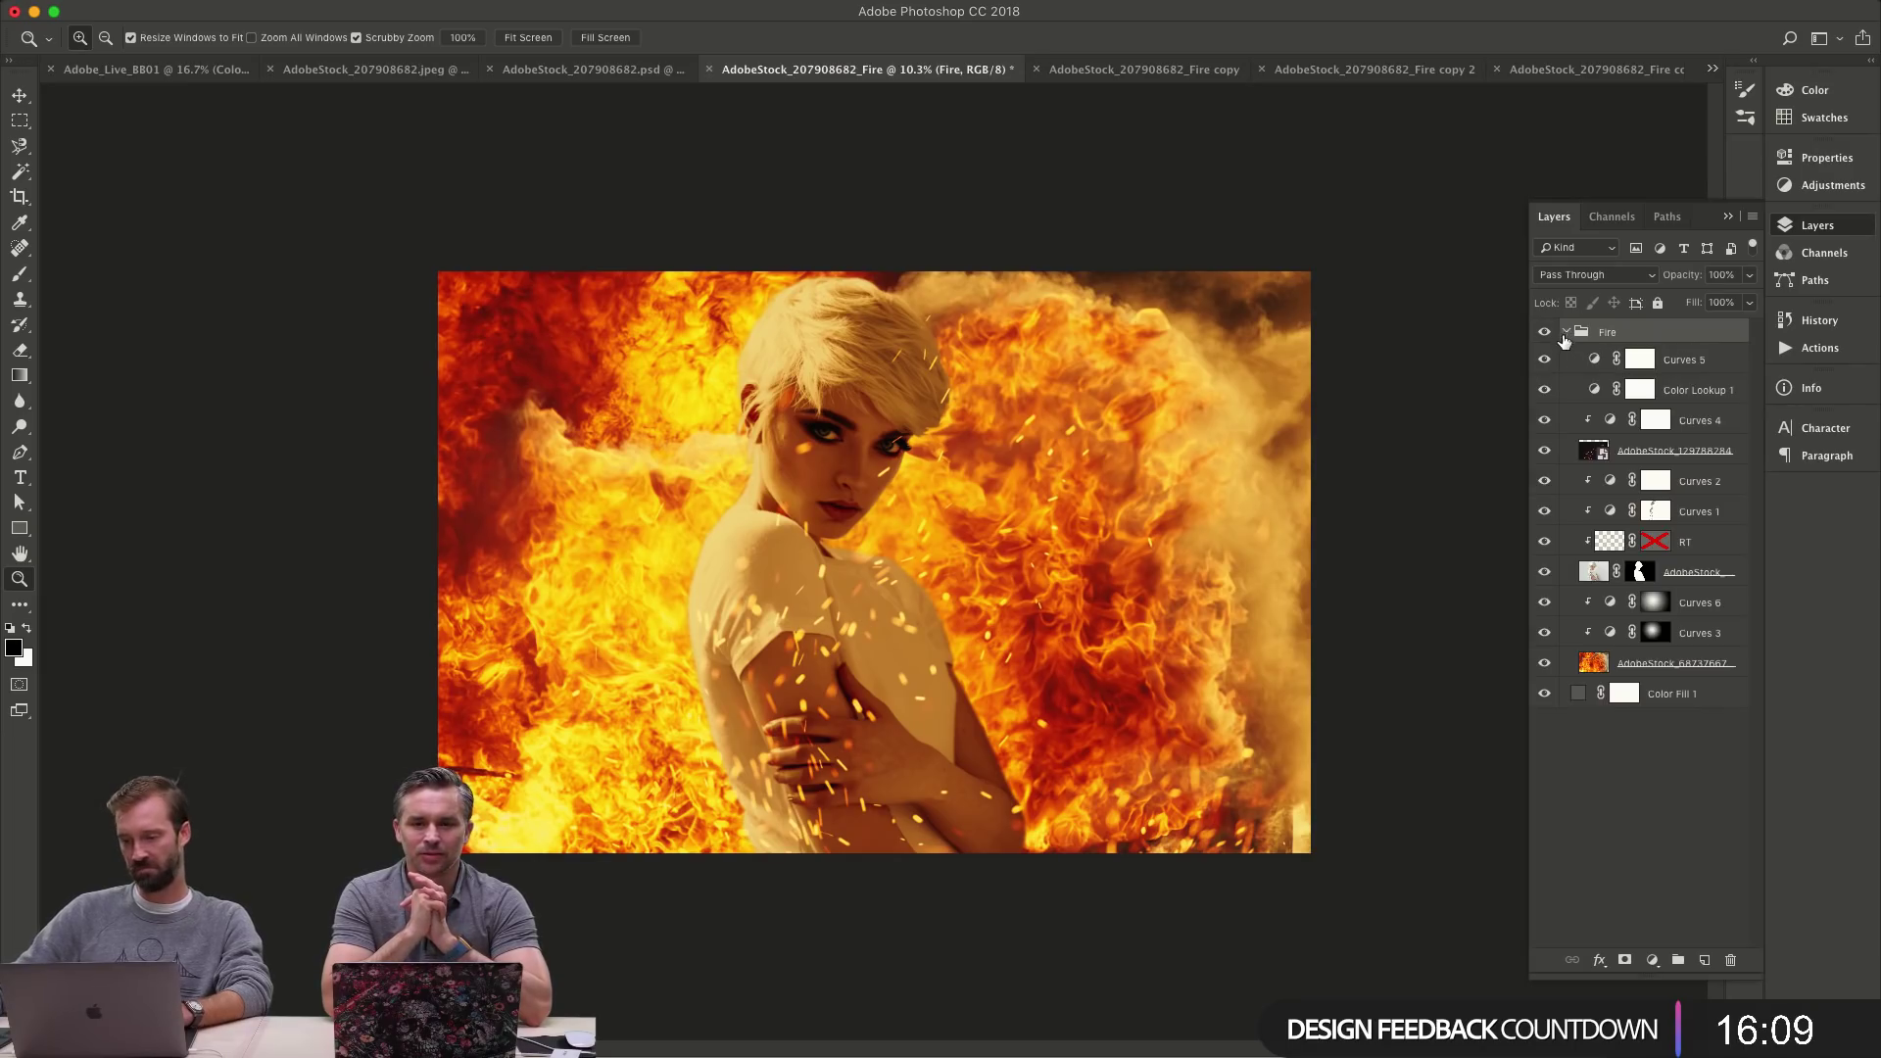
left_click(1666, 361)
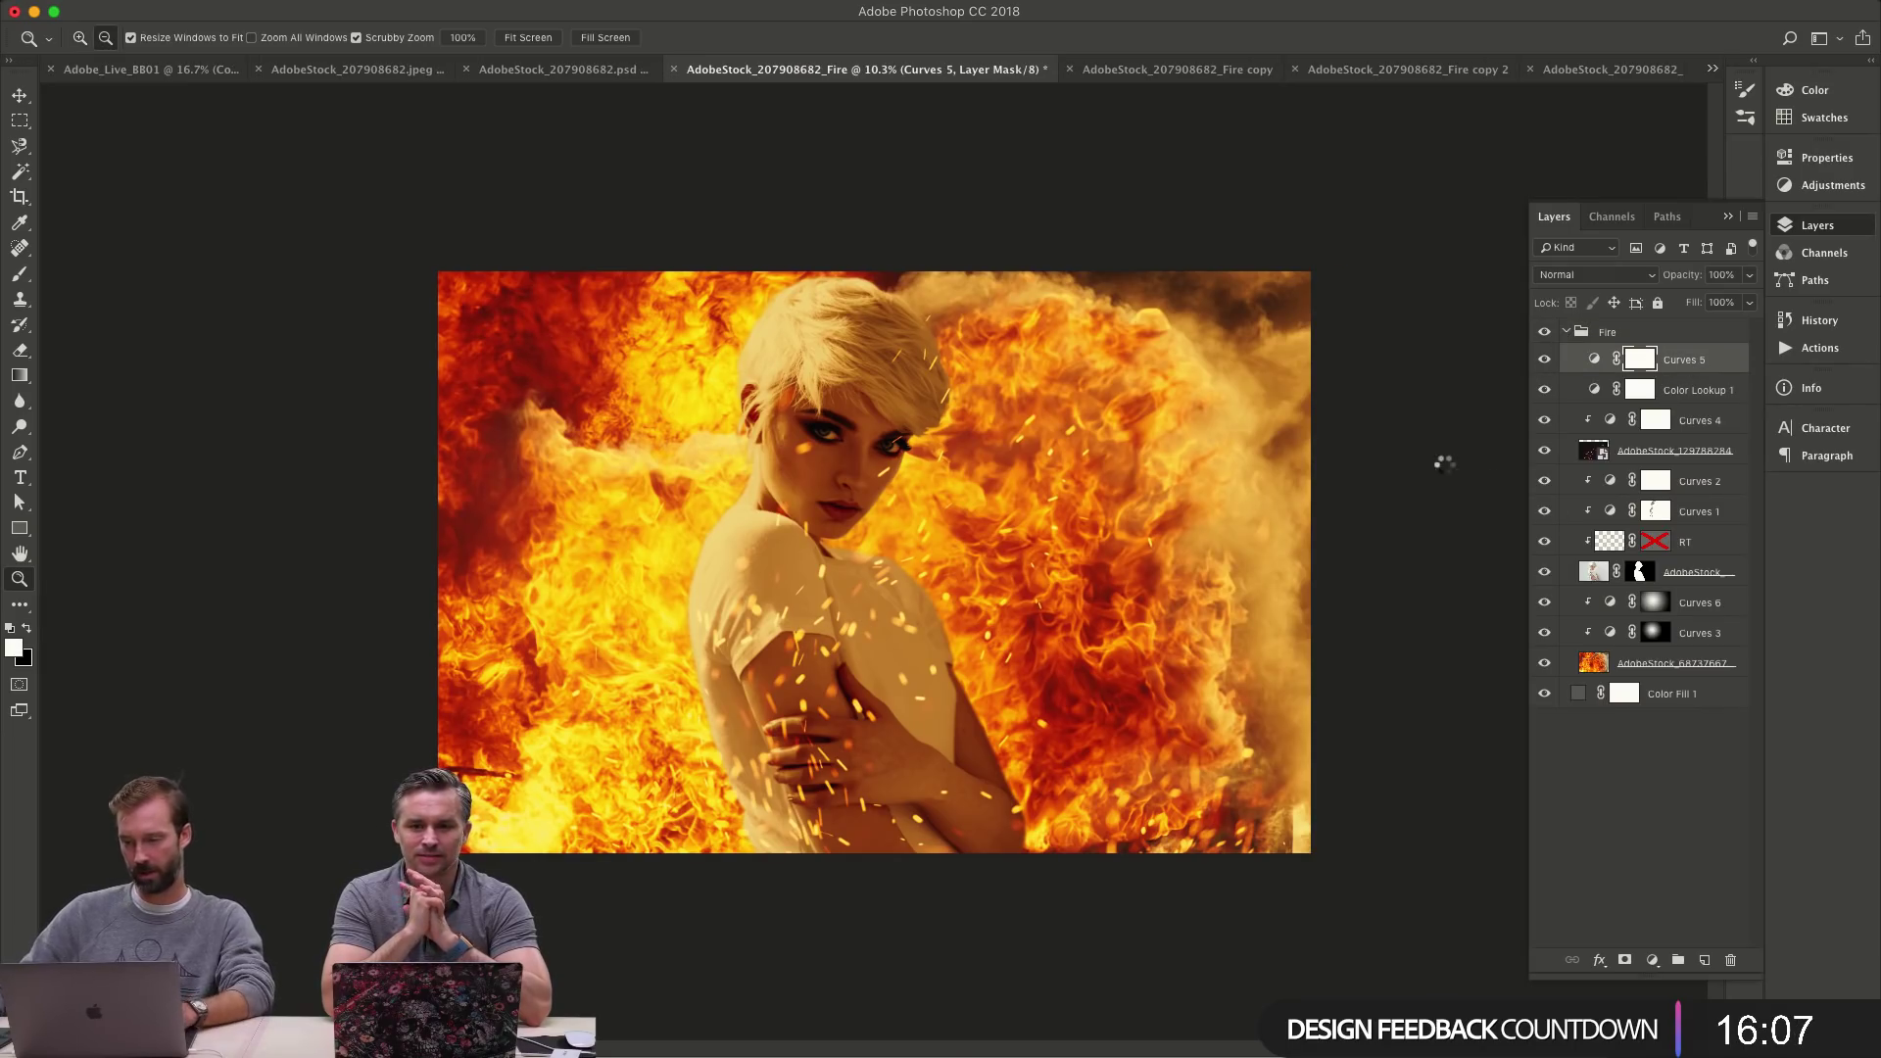
key("super+alt+shift+e")
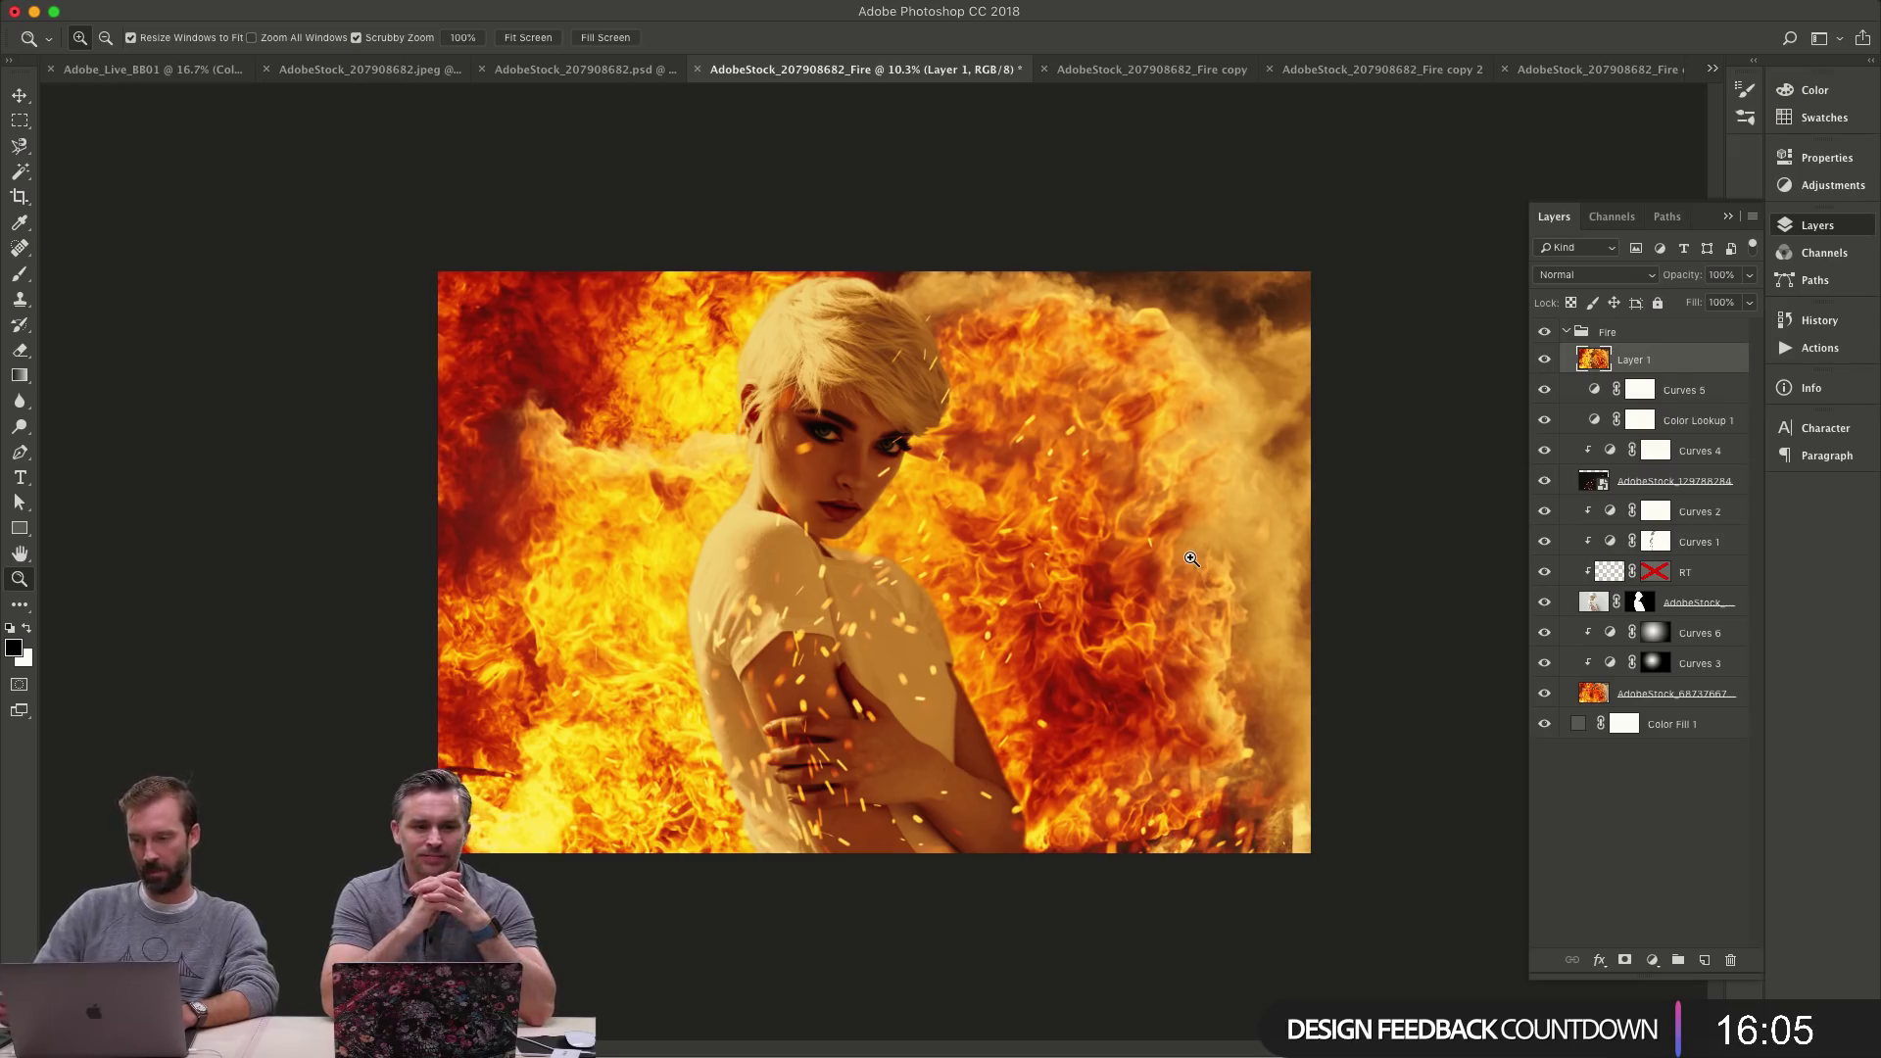
- Try Levels with input black 176 and input white 215 on the stamped fire layer, and desaturate it
key("super+l")
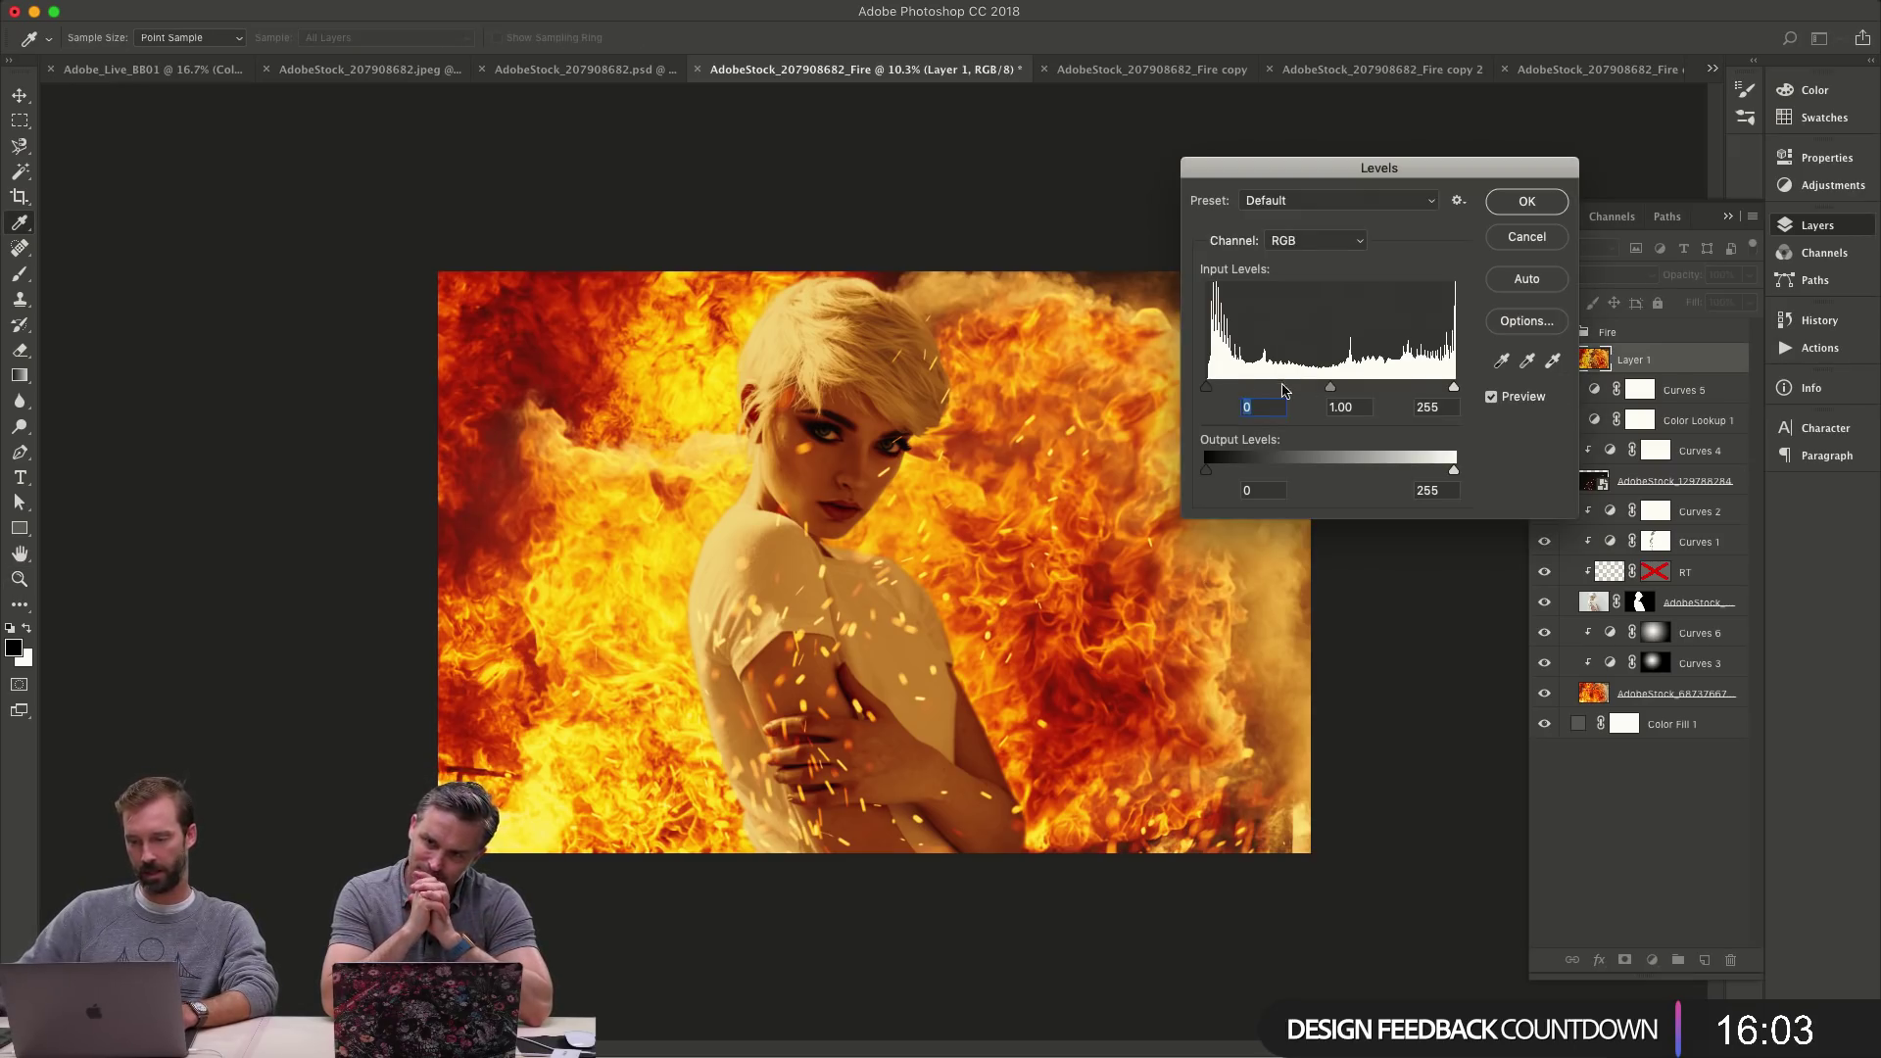
left_click_drag(1207, 388, 1377, 390)
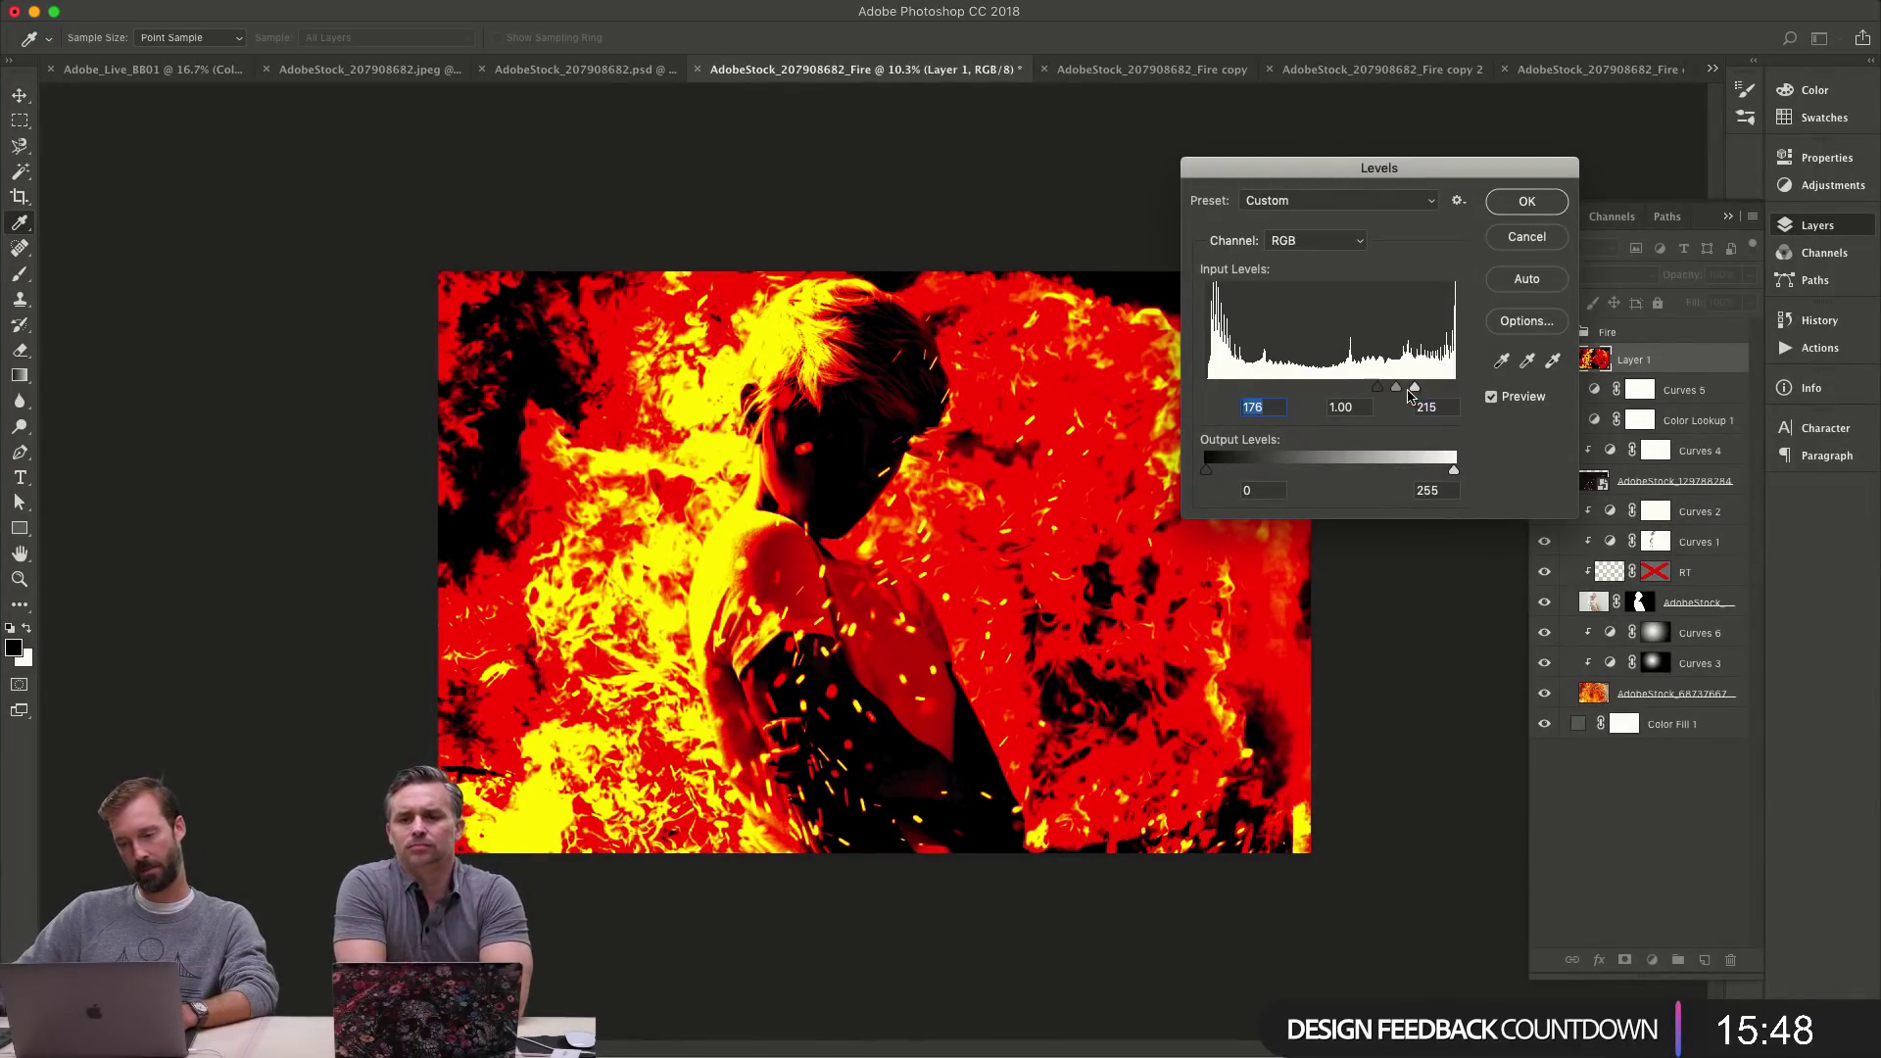
left_click(1526, 201)
key("z")
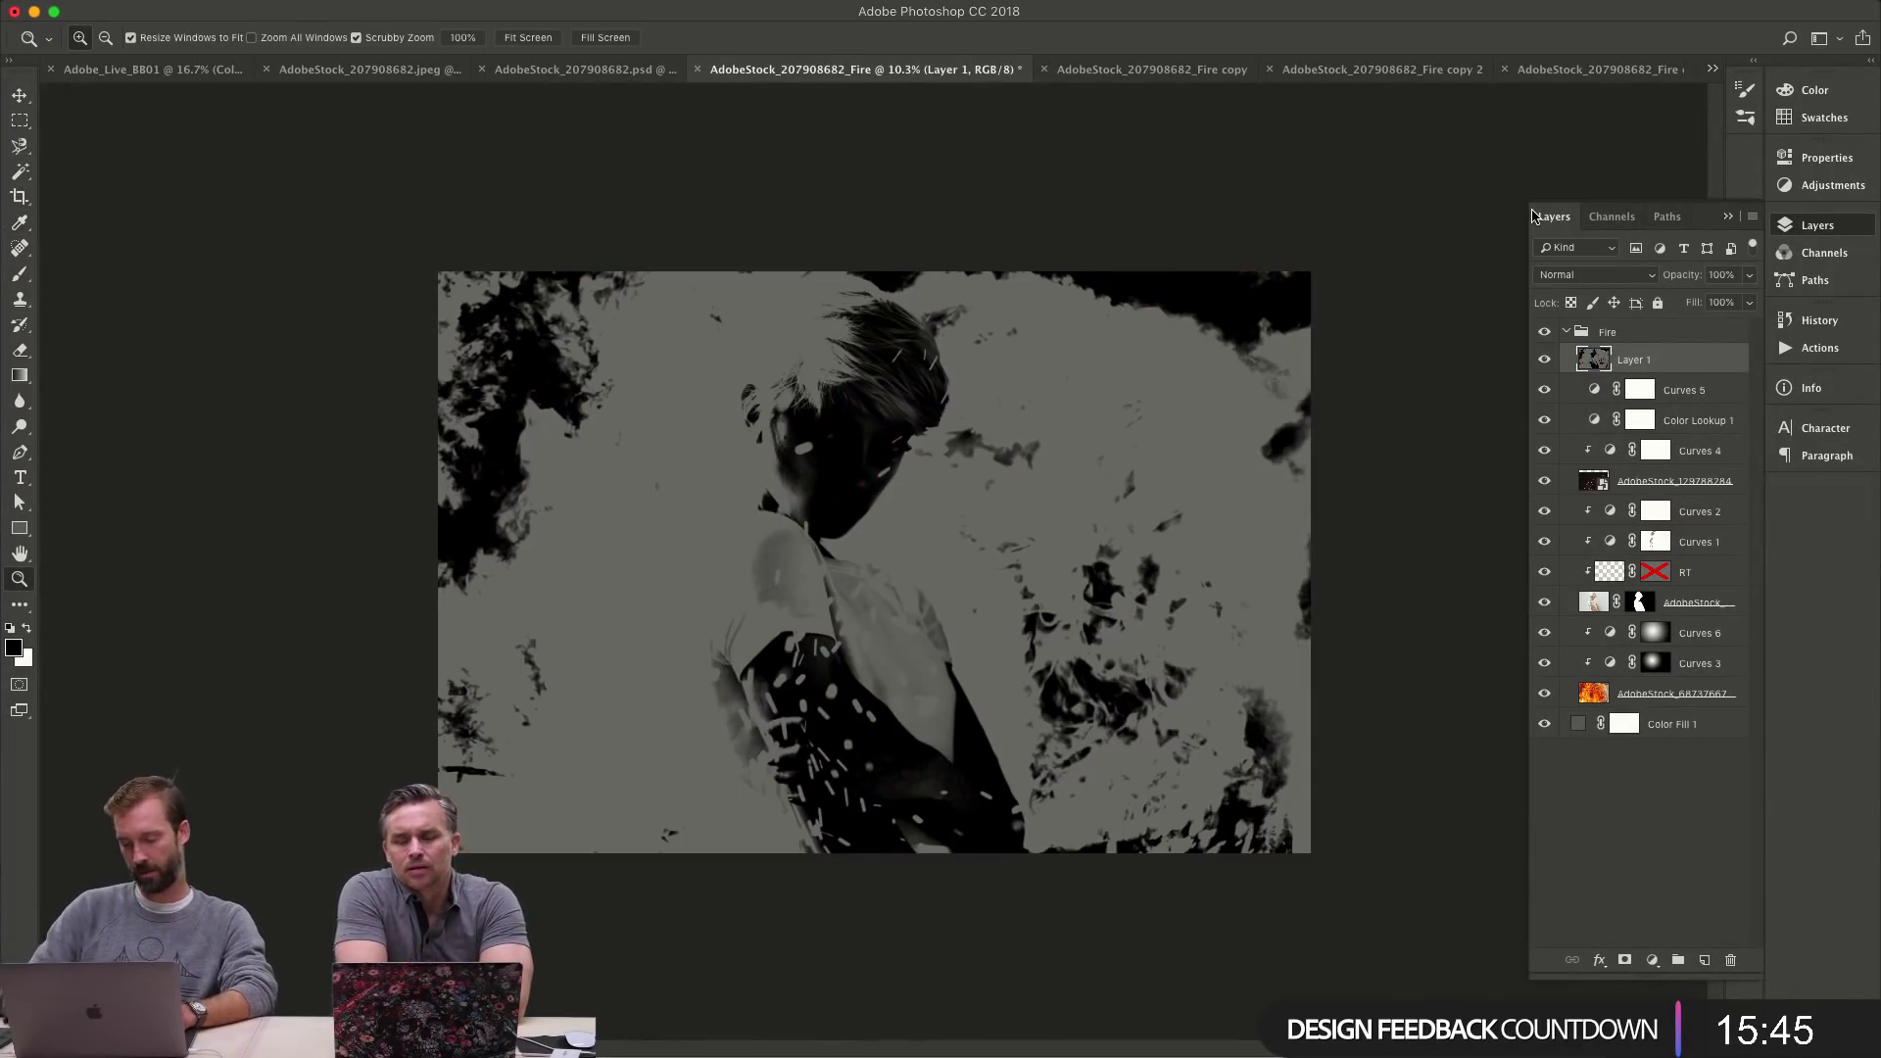
key("super+l")
key("Escape")
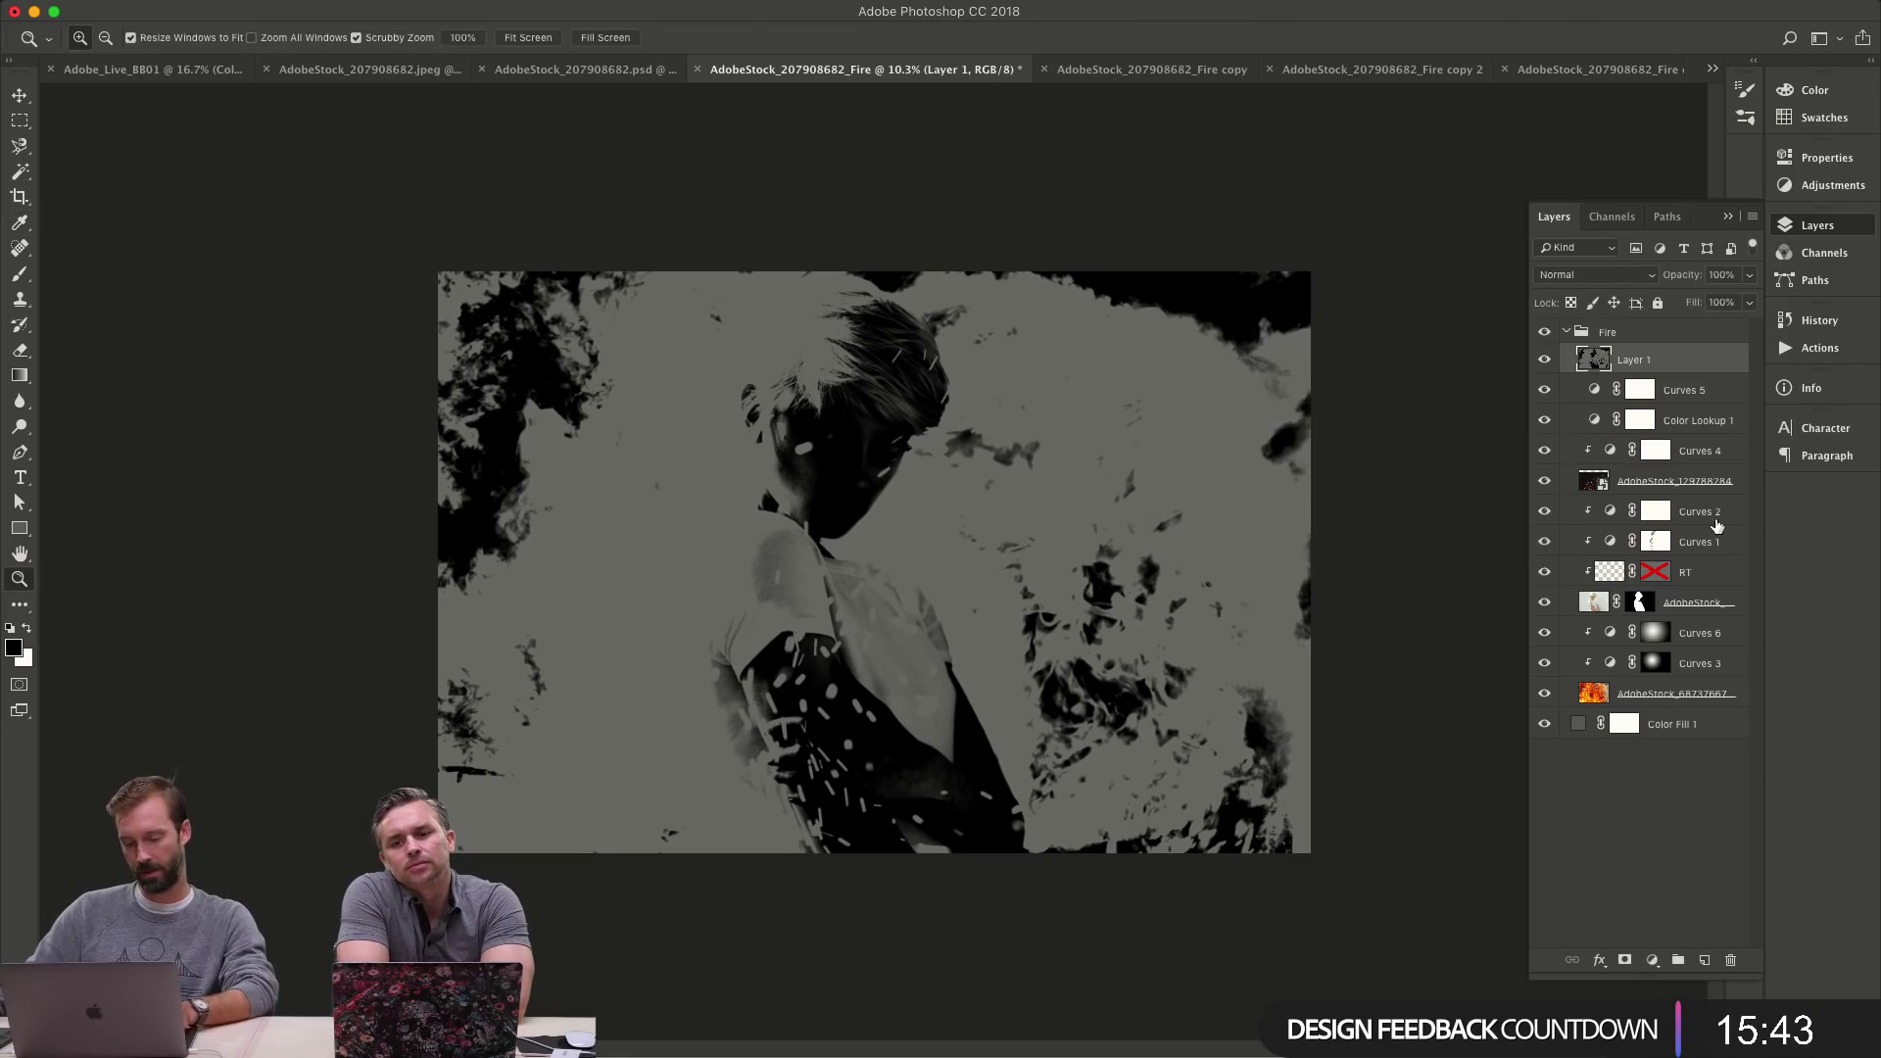
- Undo the desaturation and the Levels adjustment on the stamped fire layer
key("super+z")
key("super+alt+z")
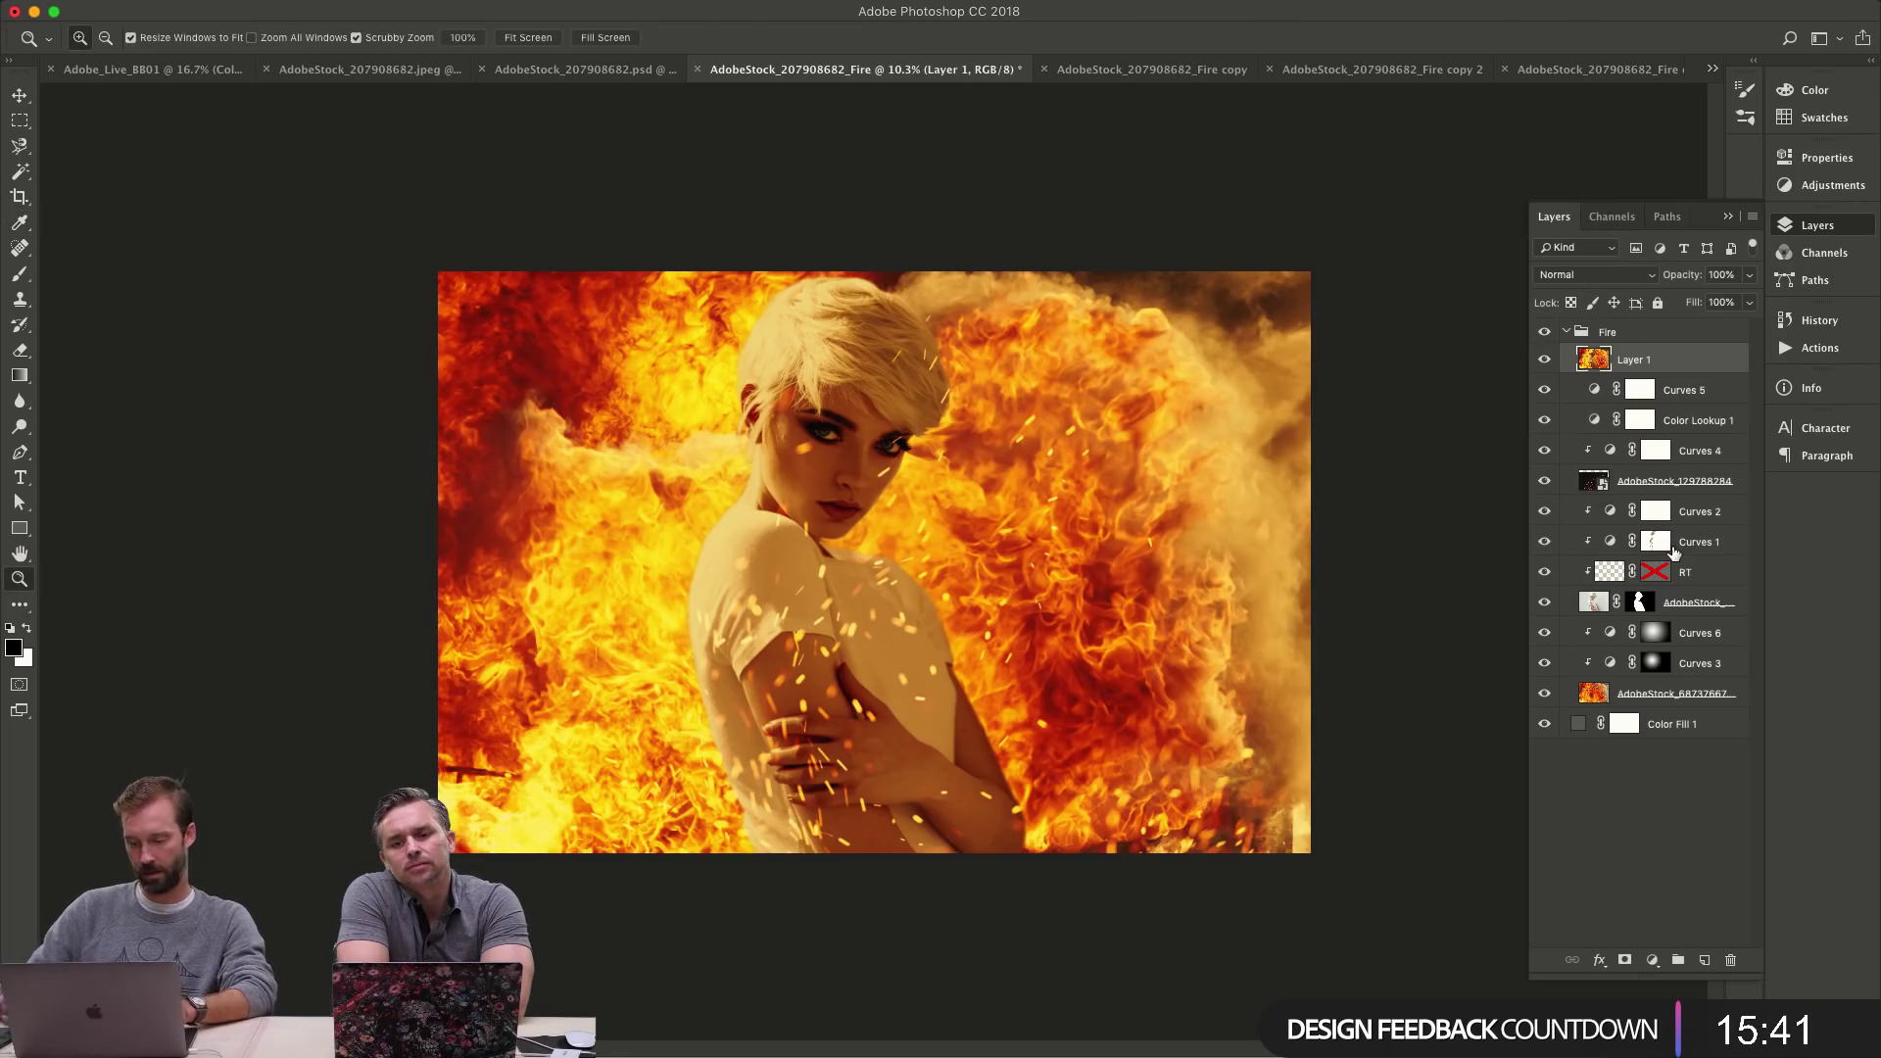
key("super+l")
key("Escape")
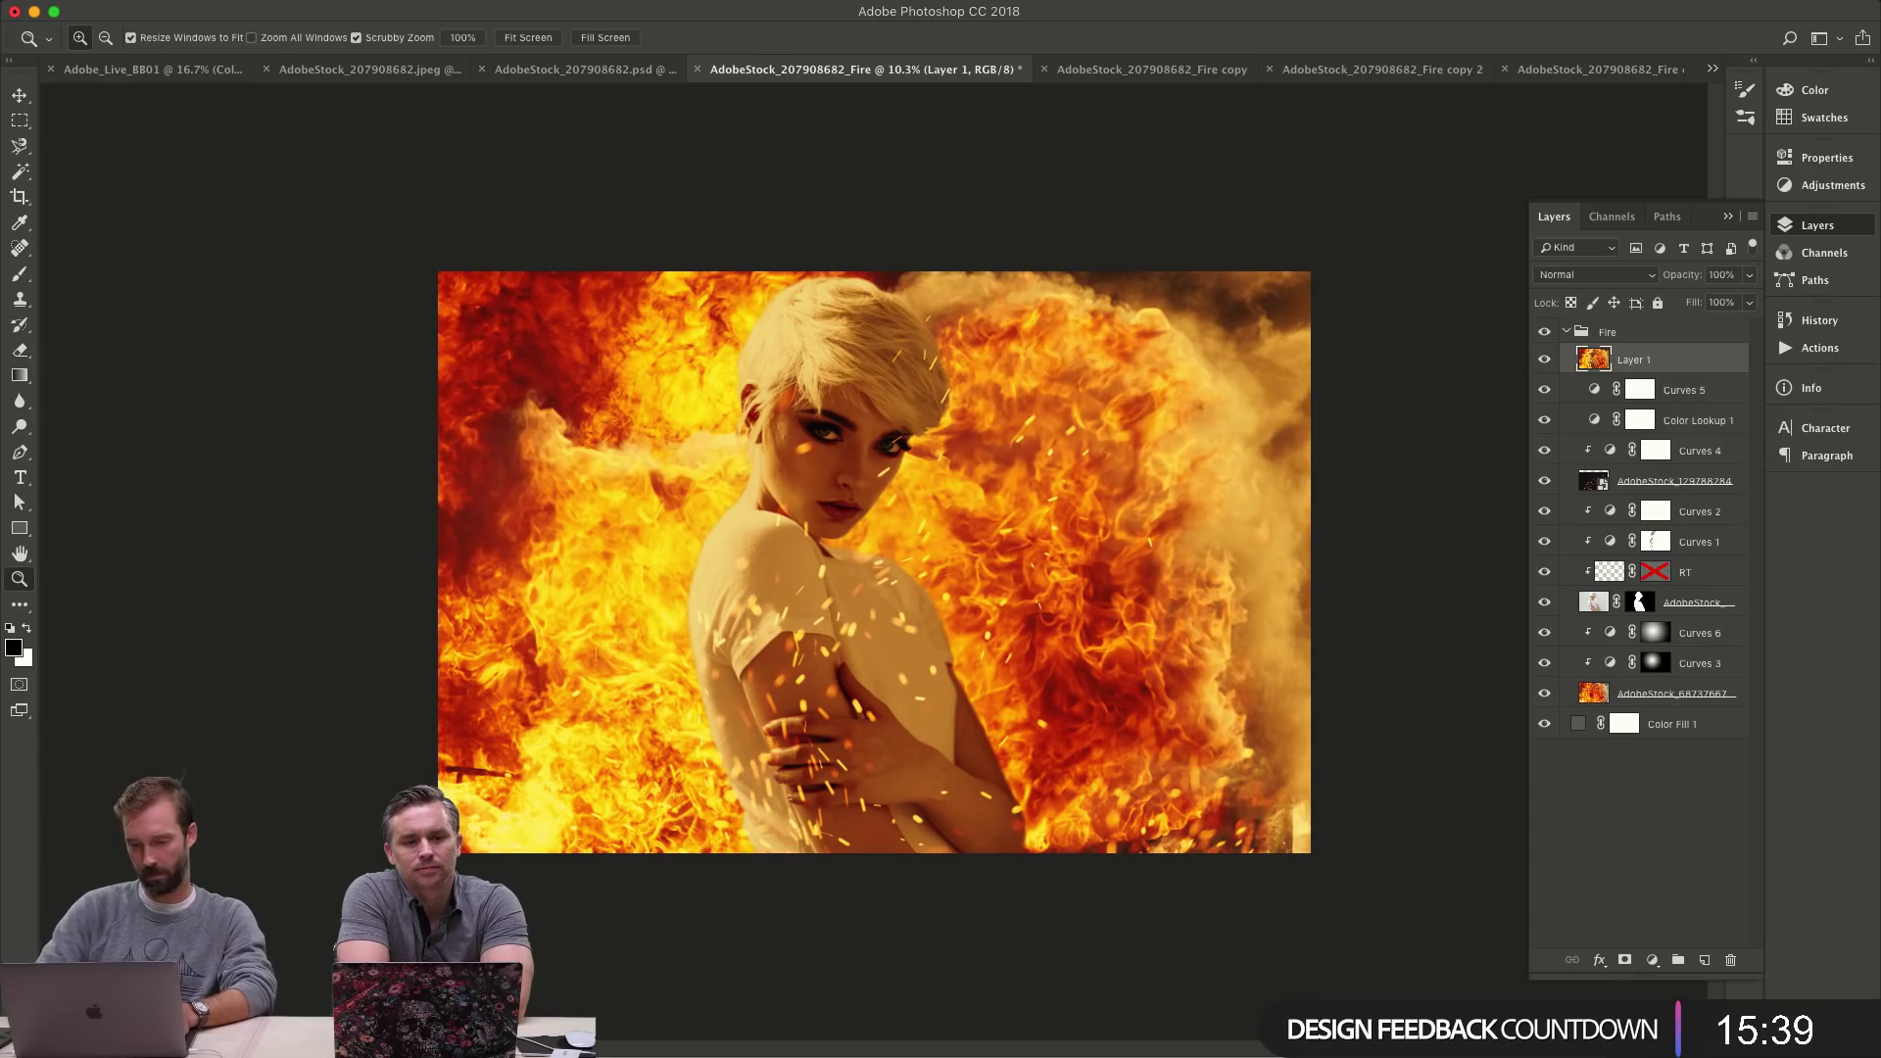
- Desaturate the stamped fire layer and apply Levels with input black 154, midtone 1.00 and input white 192
key("super+shift+u")
key("super+l")
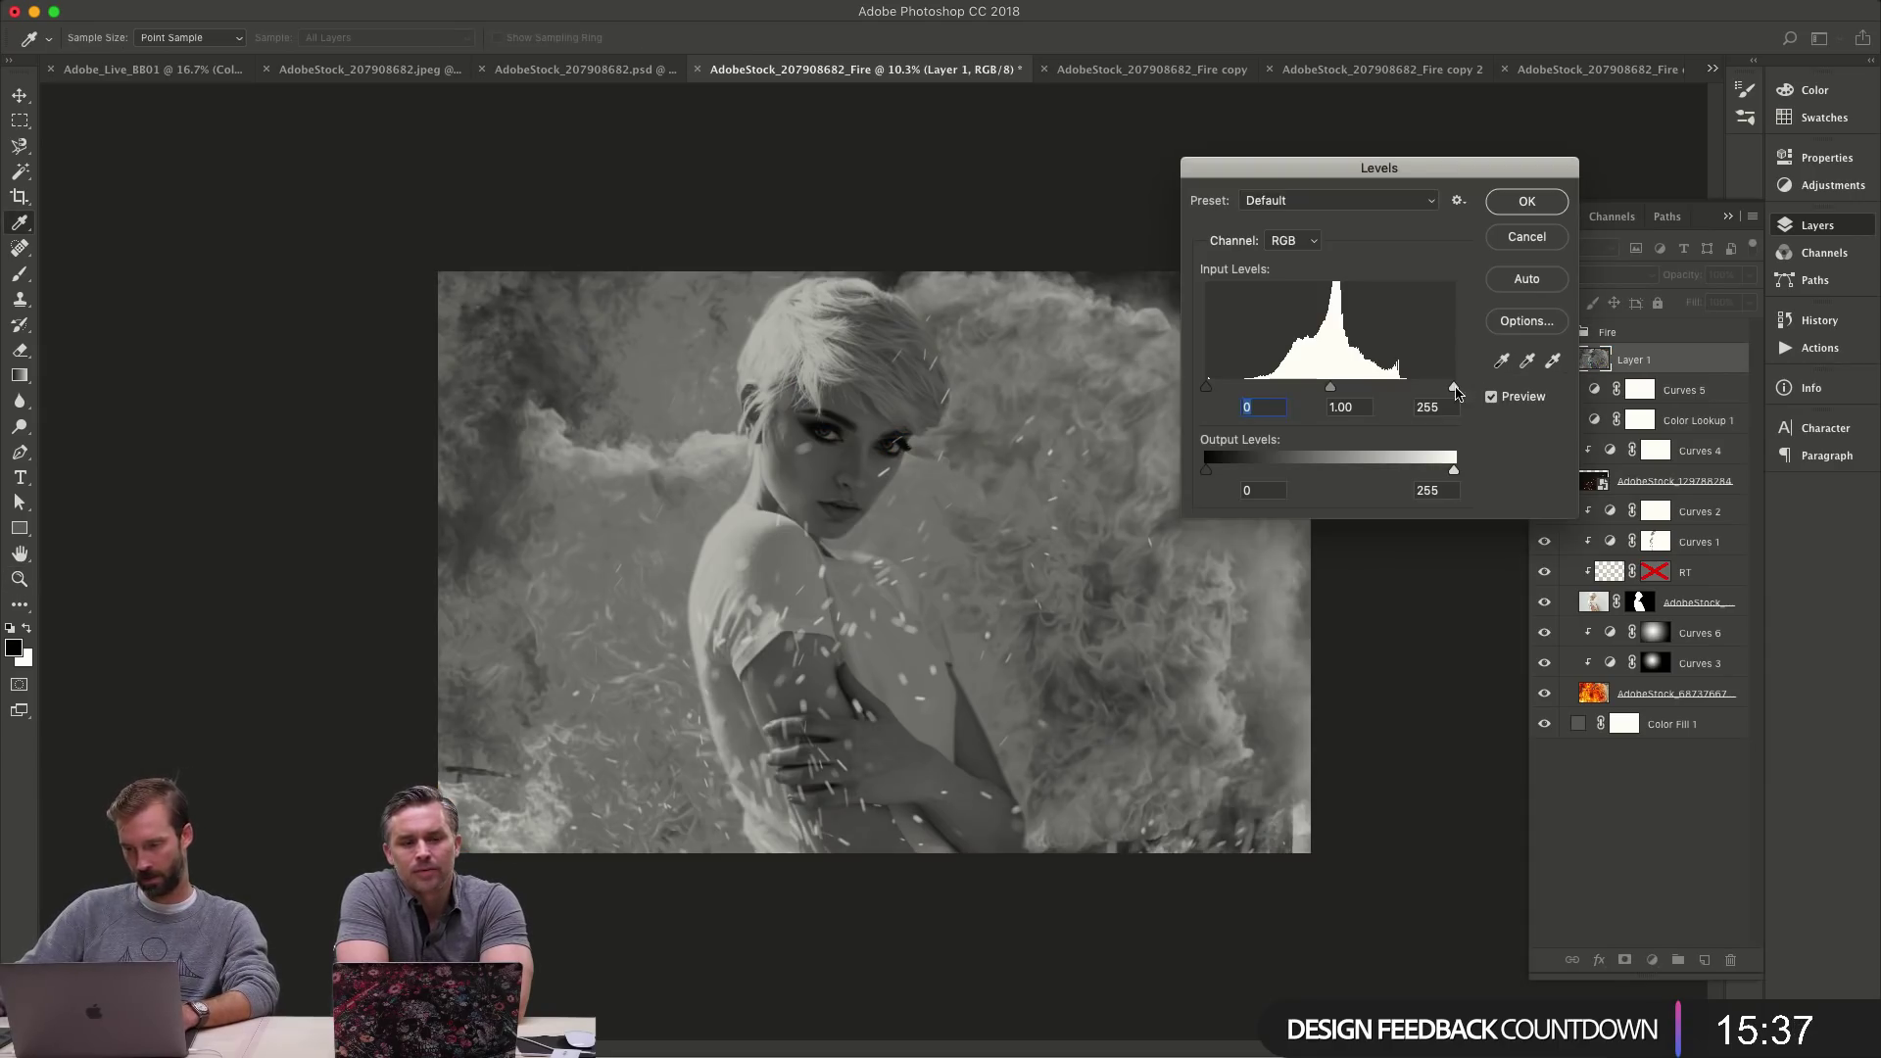
left_click_drag(1454, 386, 1384, 385)
left_click_drag(1207, 386, 1392, 387)
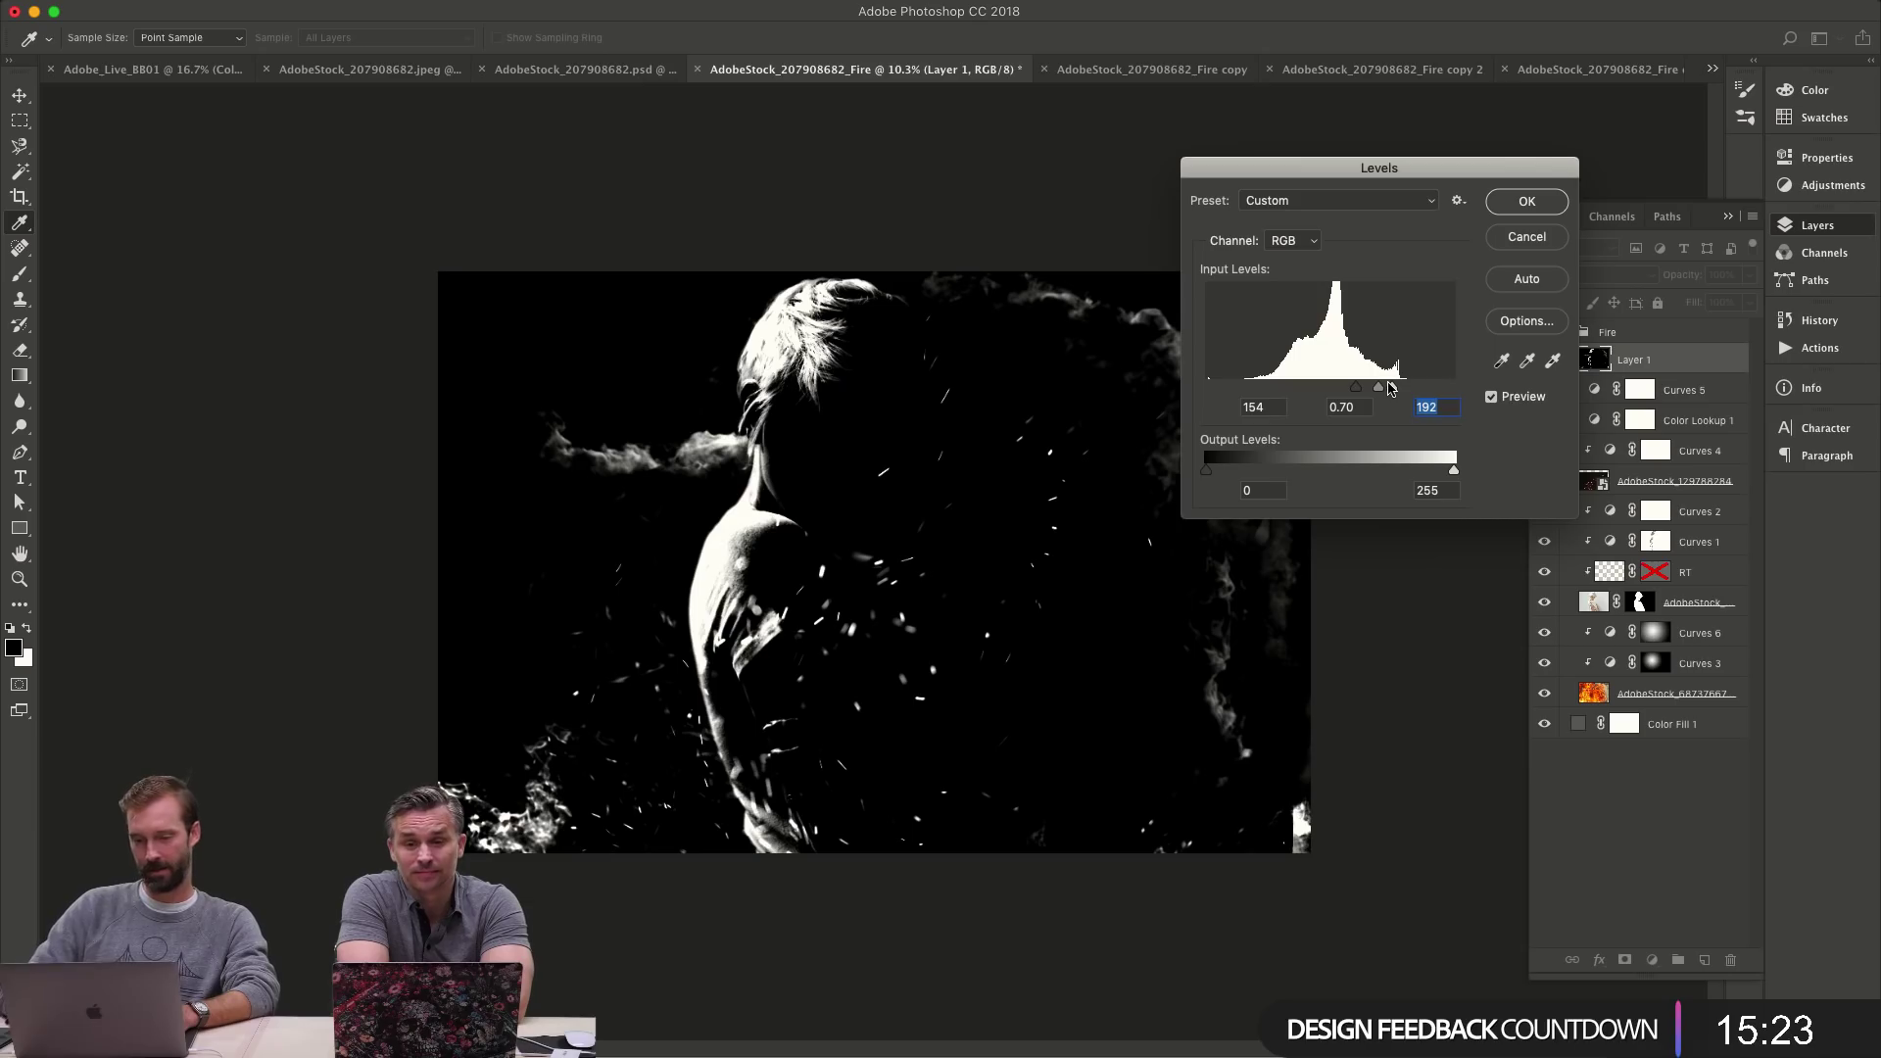
left_click(1384, 389)
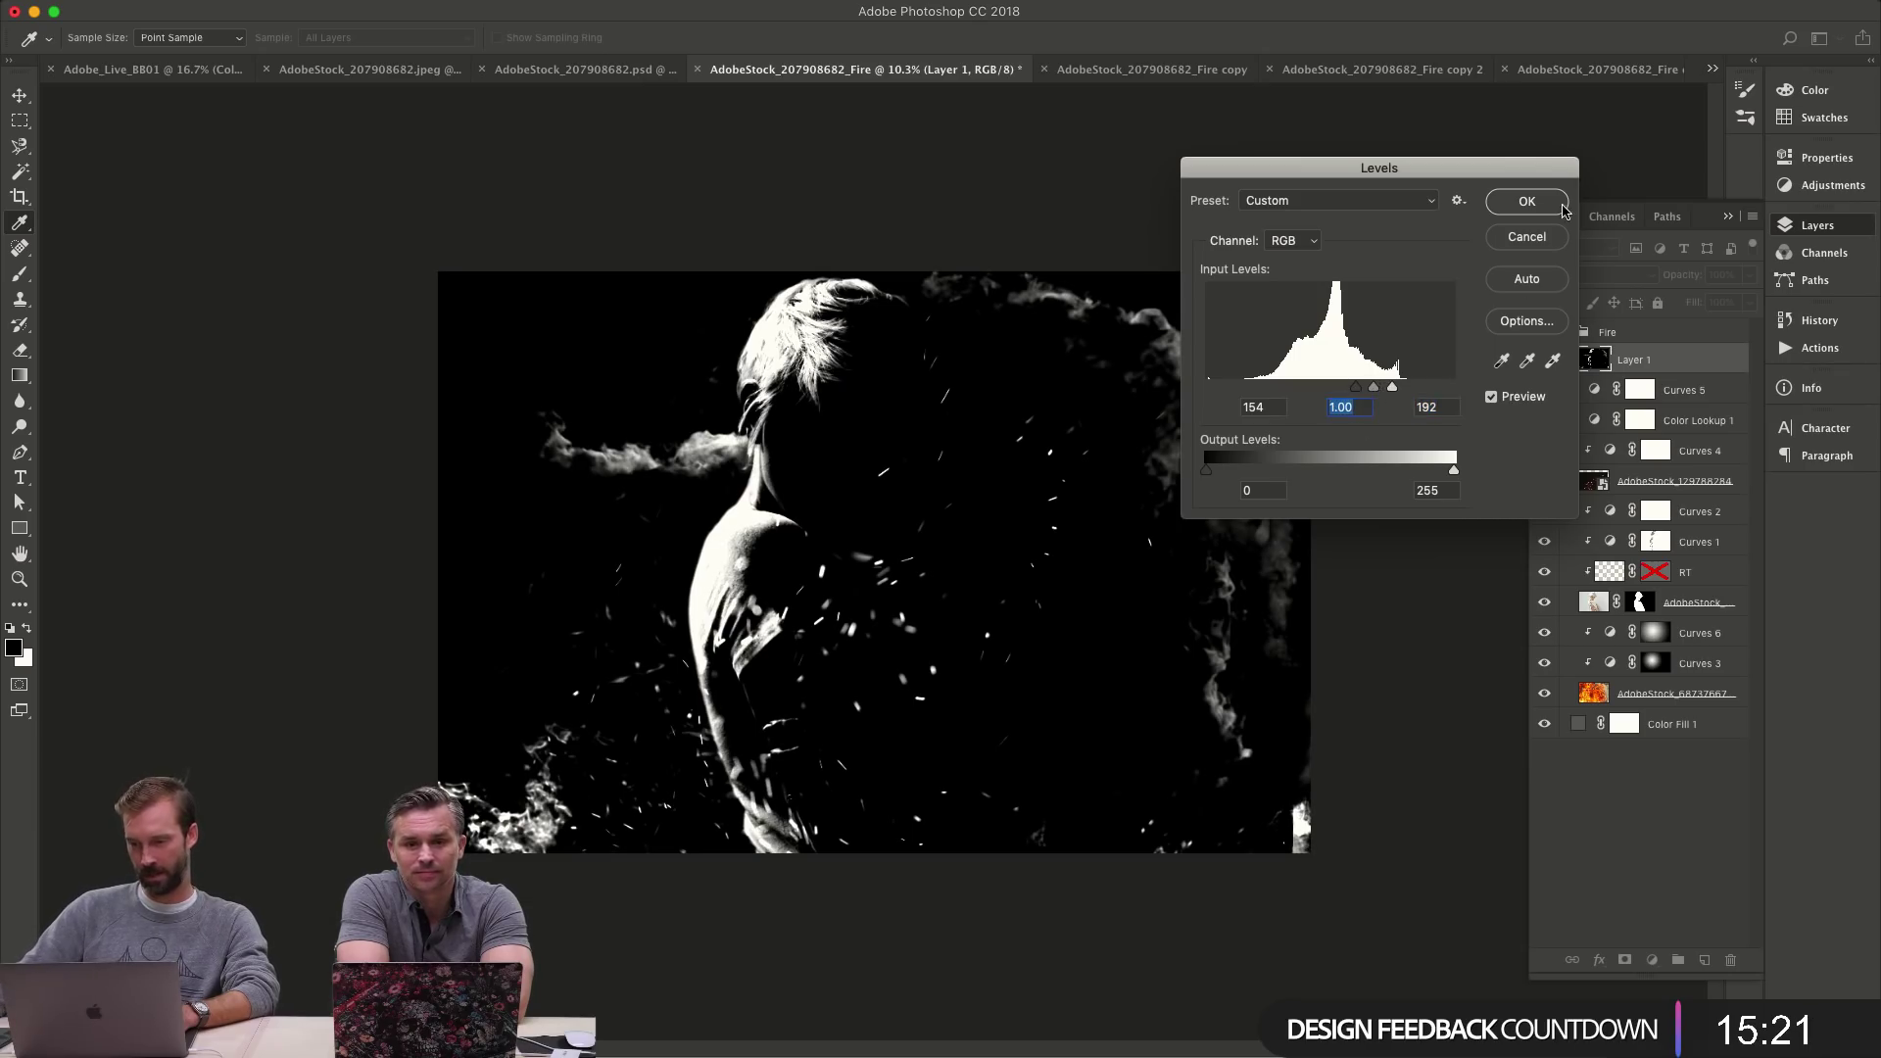
left_click(1528, 202)
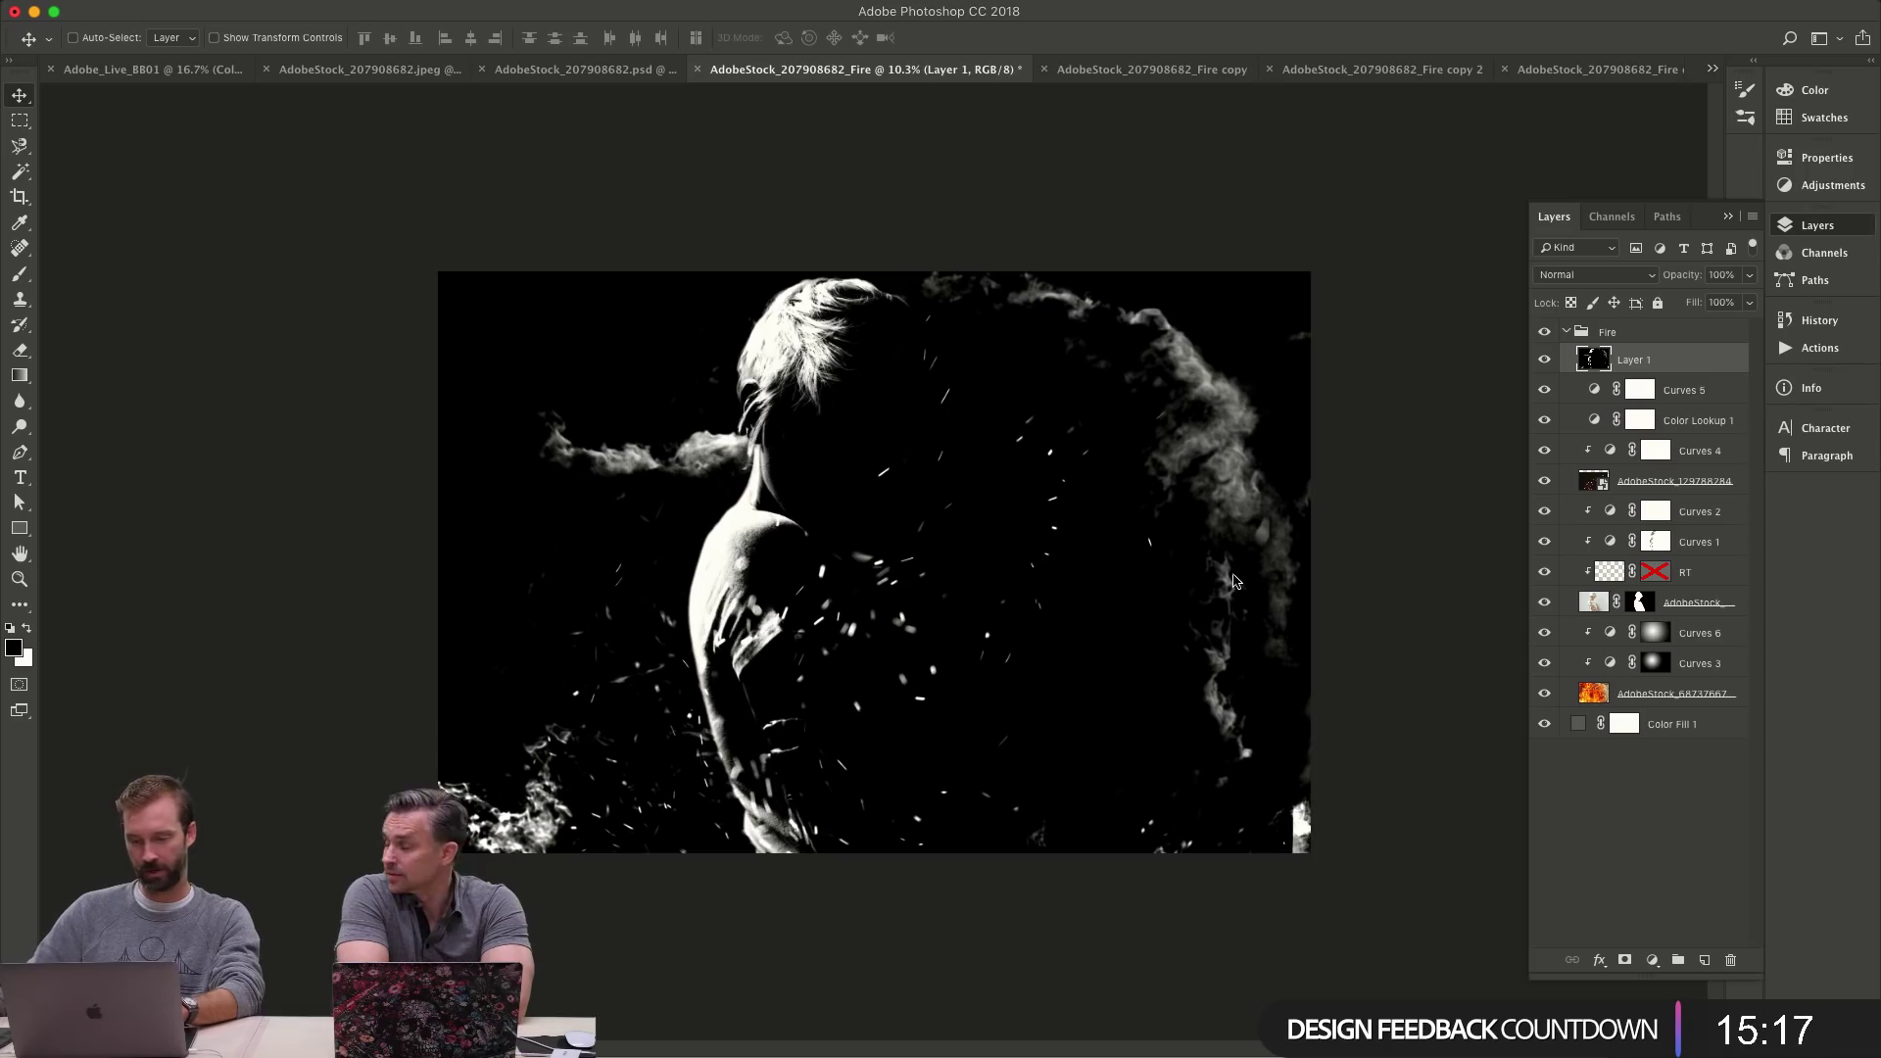
- Blur the high-contrast stamped layer with a Gaussian Blur of 60 pixels radius
key("super+alt+f")
left_click_drag(862, 259, 1345, 186)
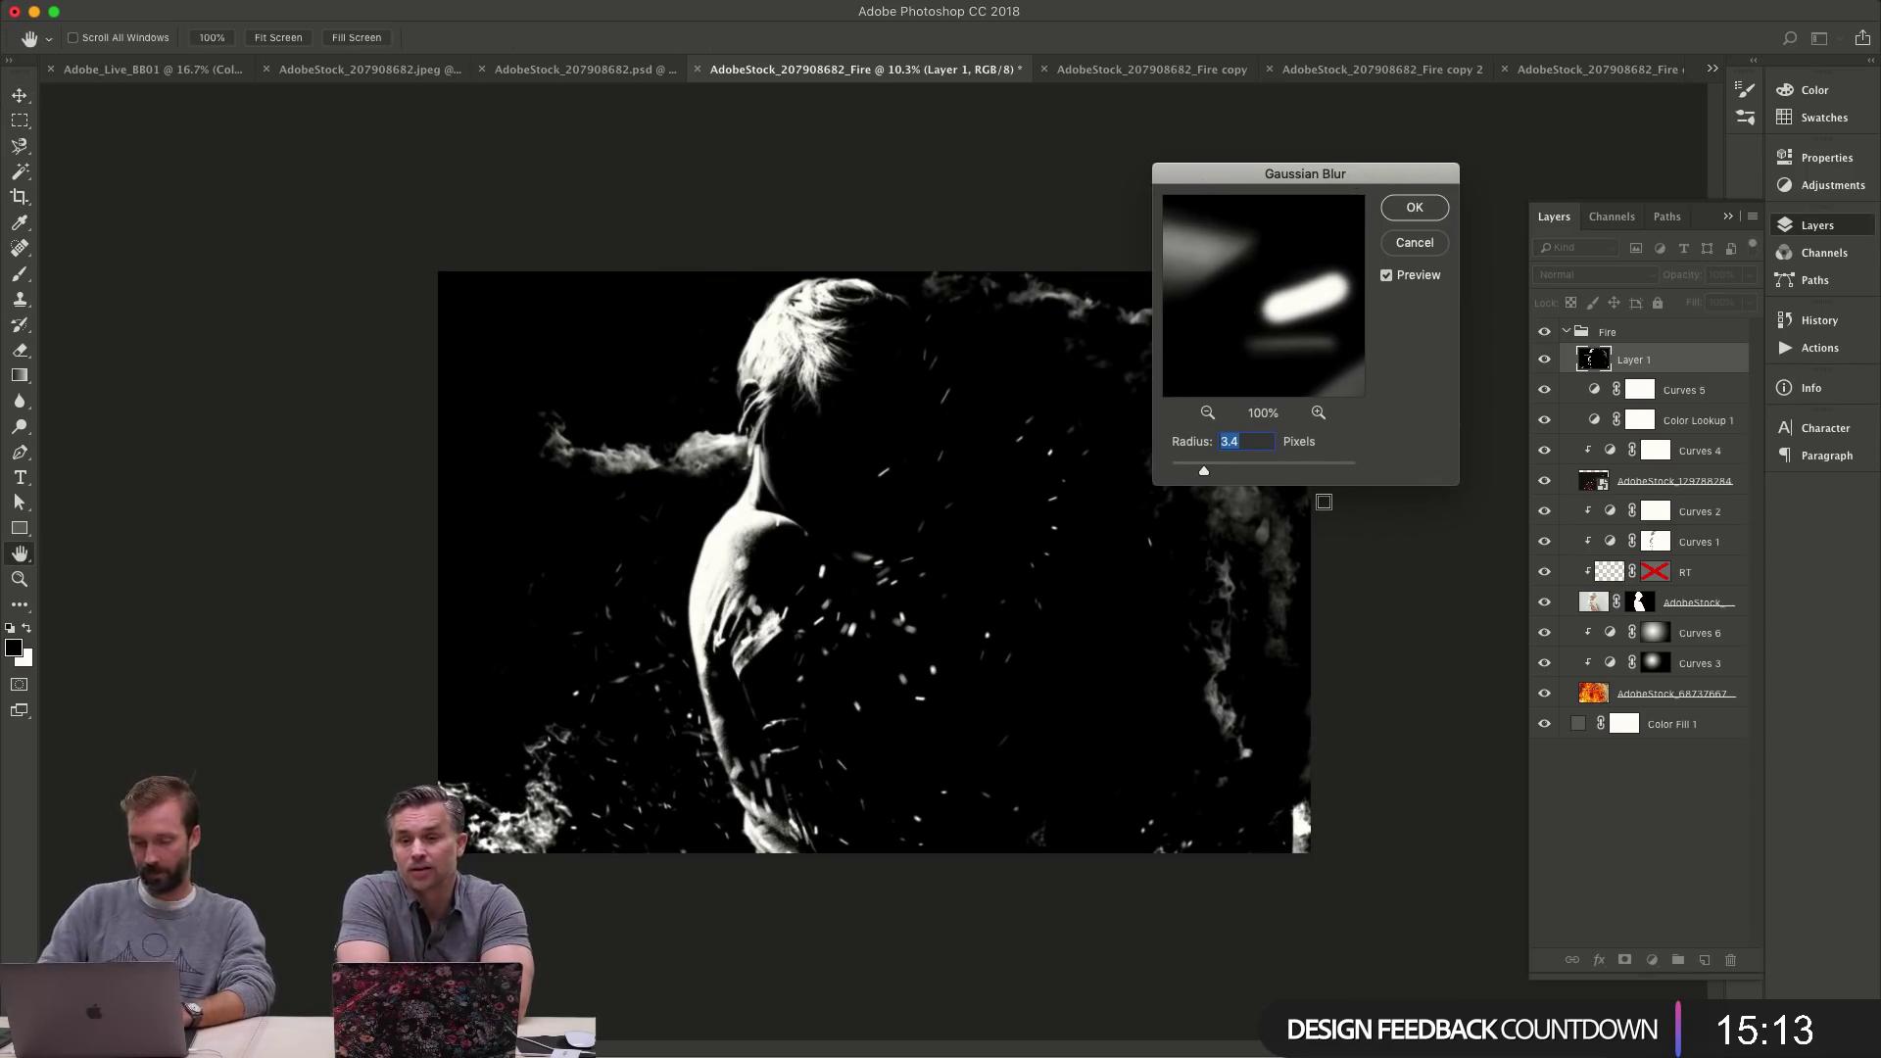
type("20")
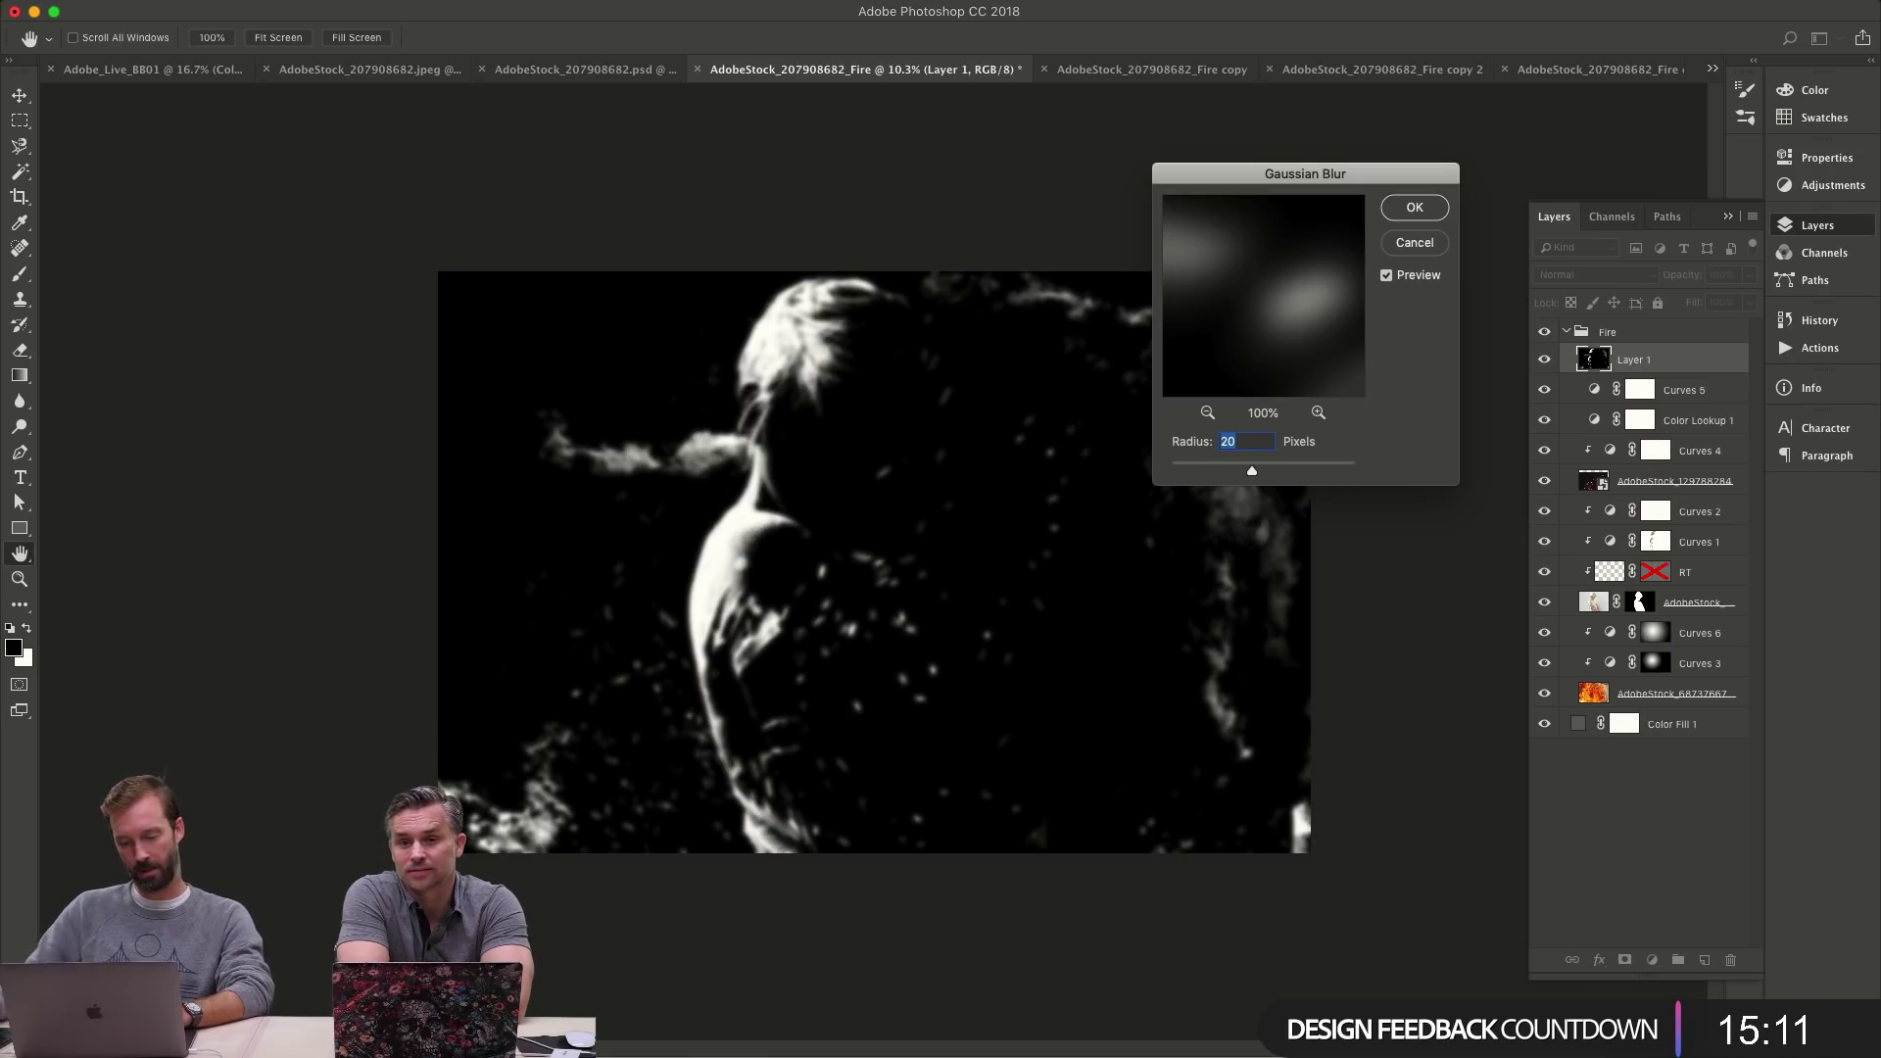
type("40")
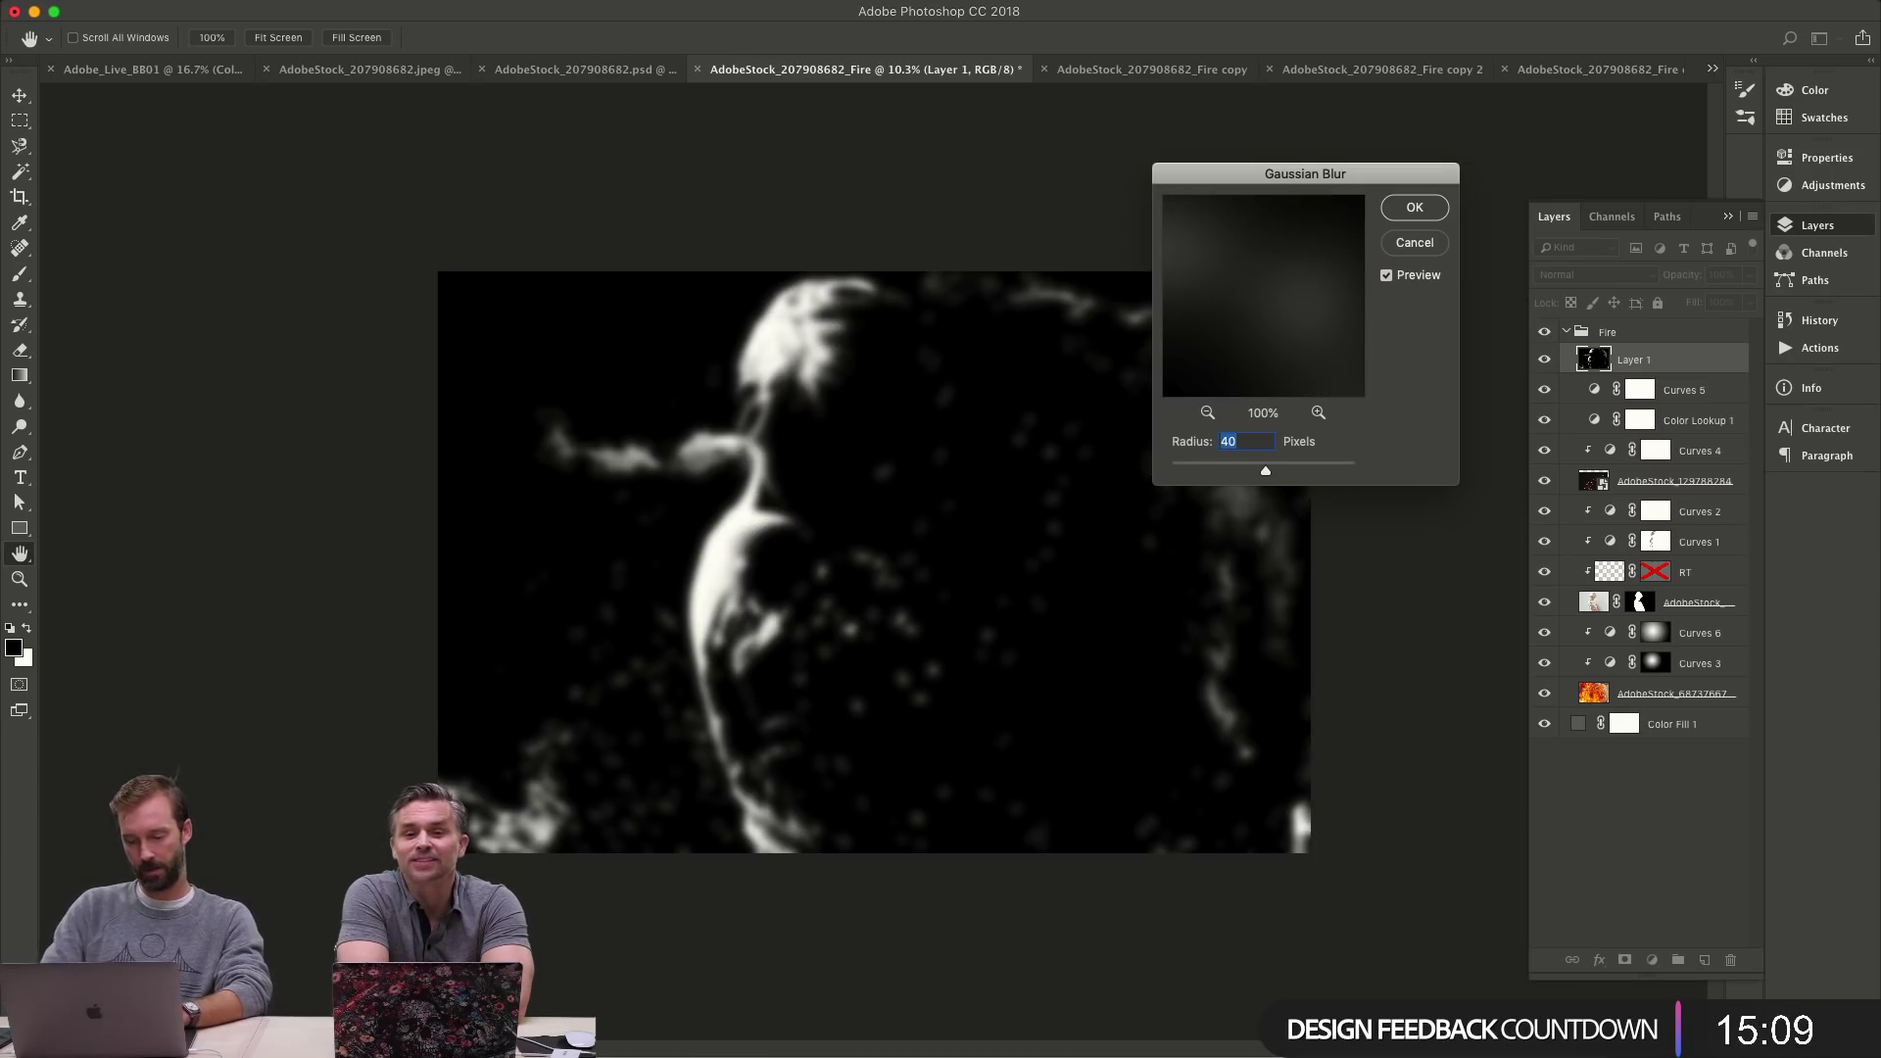
type("50")
type("6")
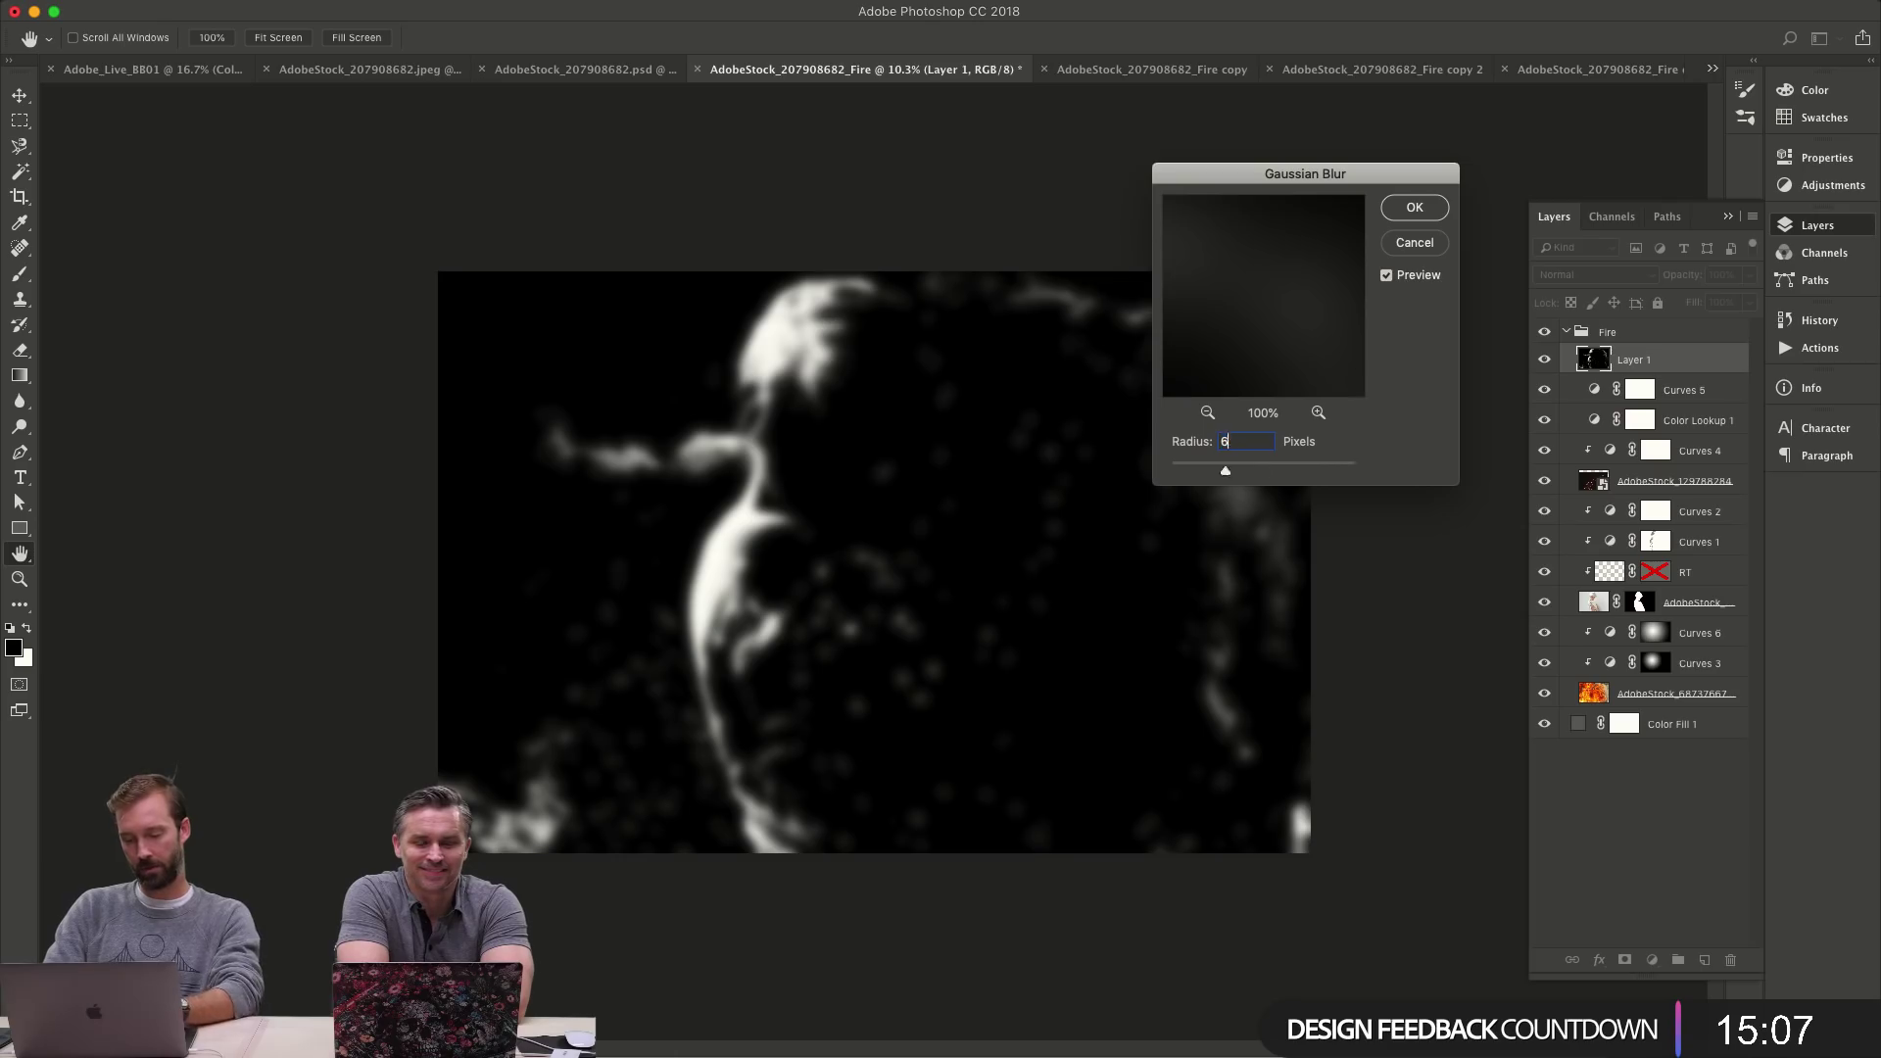
type("0")
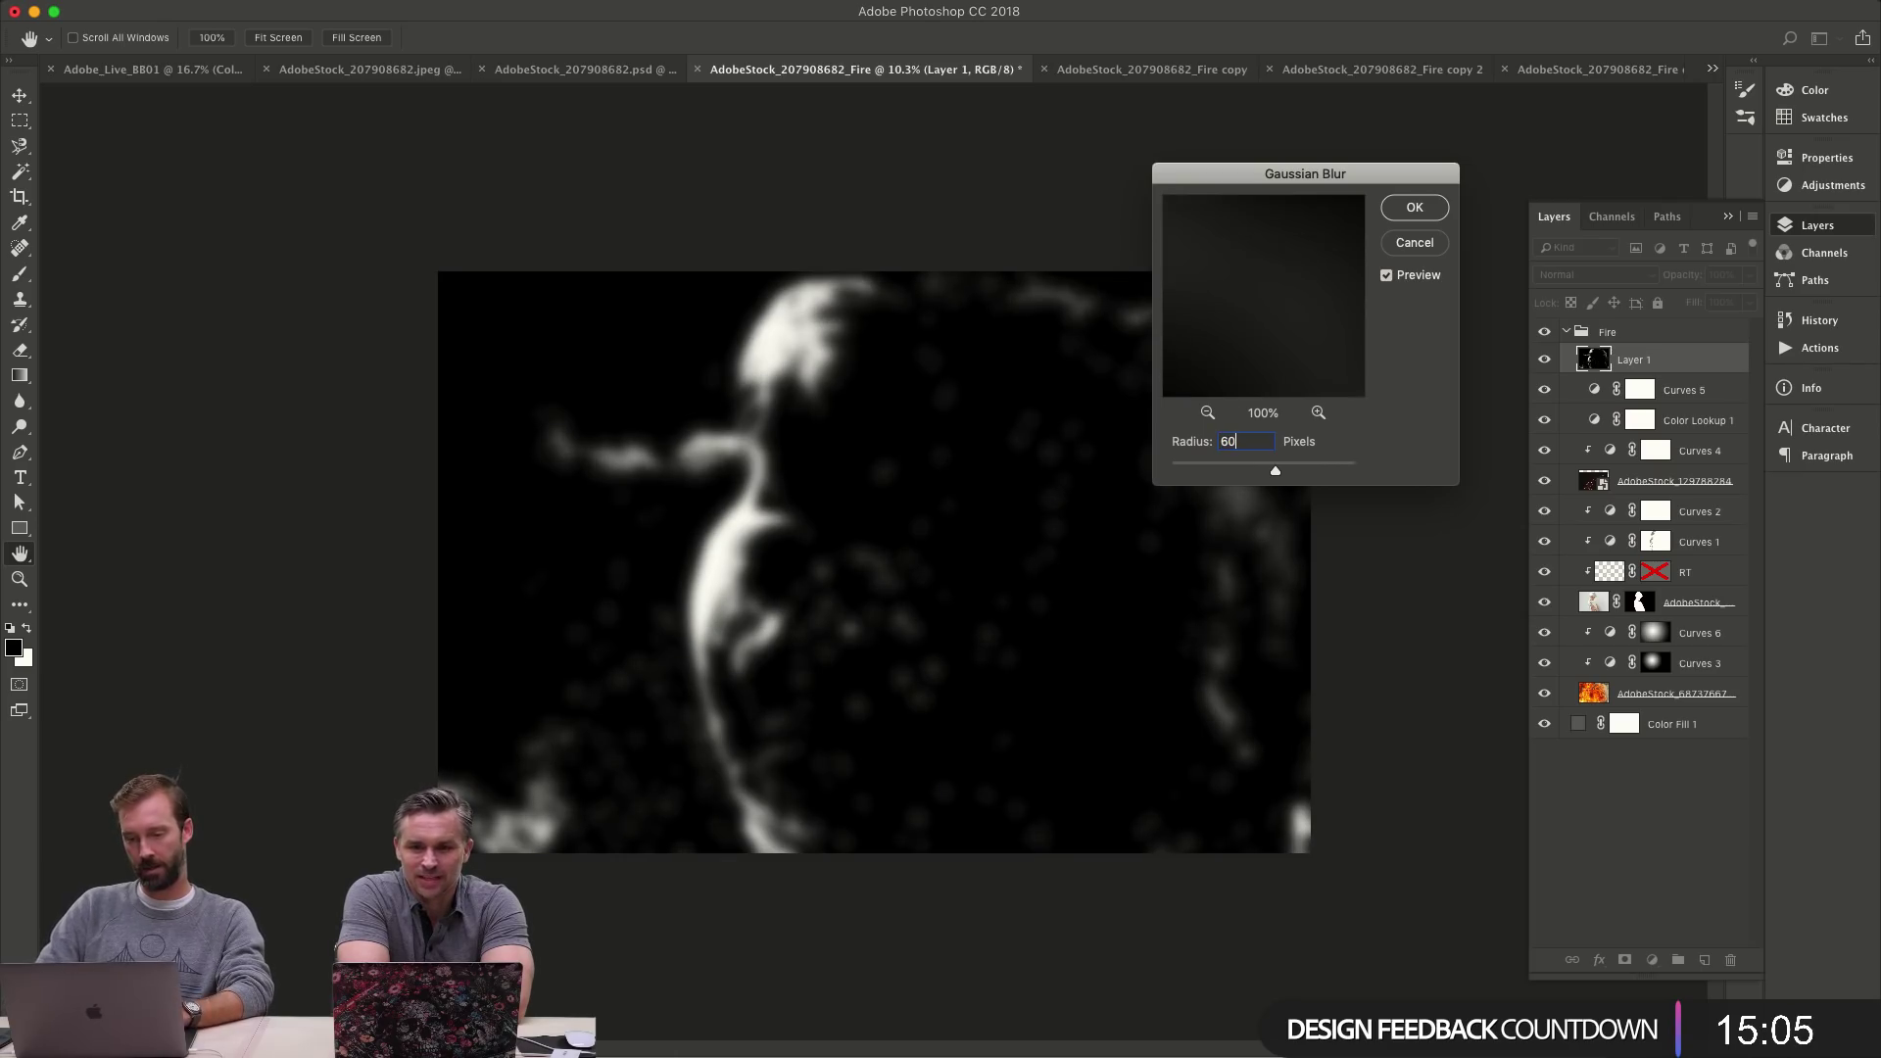
key("Return")
- Set the blurred layer's blend mode to Screen and toggle its visibility to compare the glow effect
key("alt+shift+s")
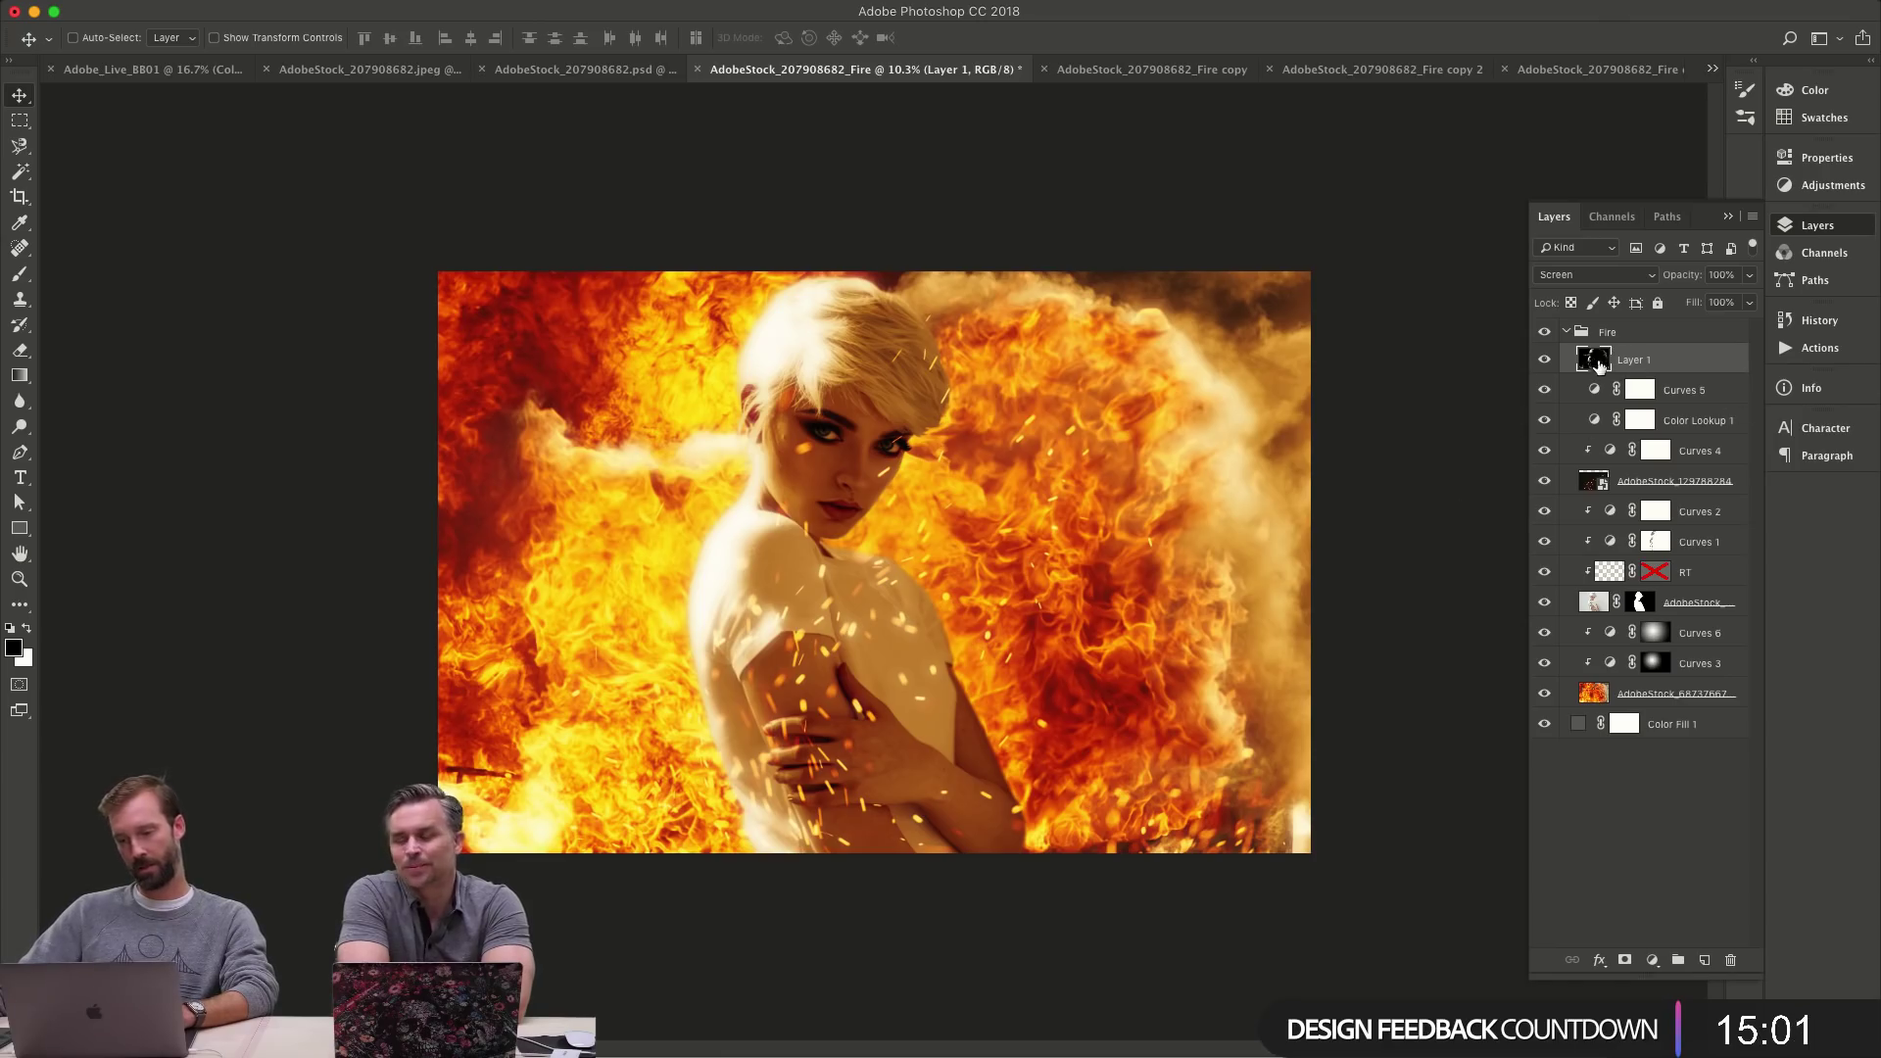
key("super")
left_click(1545, 360)
left_click(1545, 361)
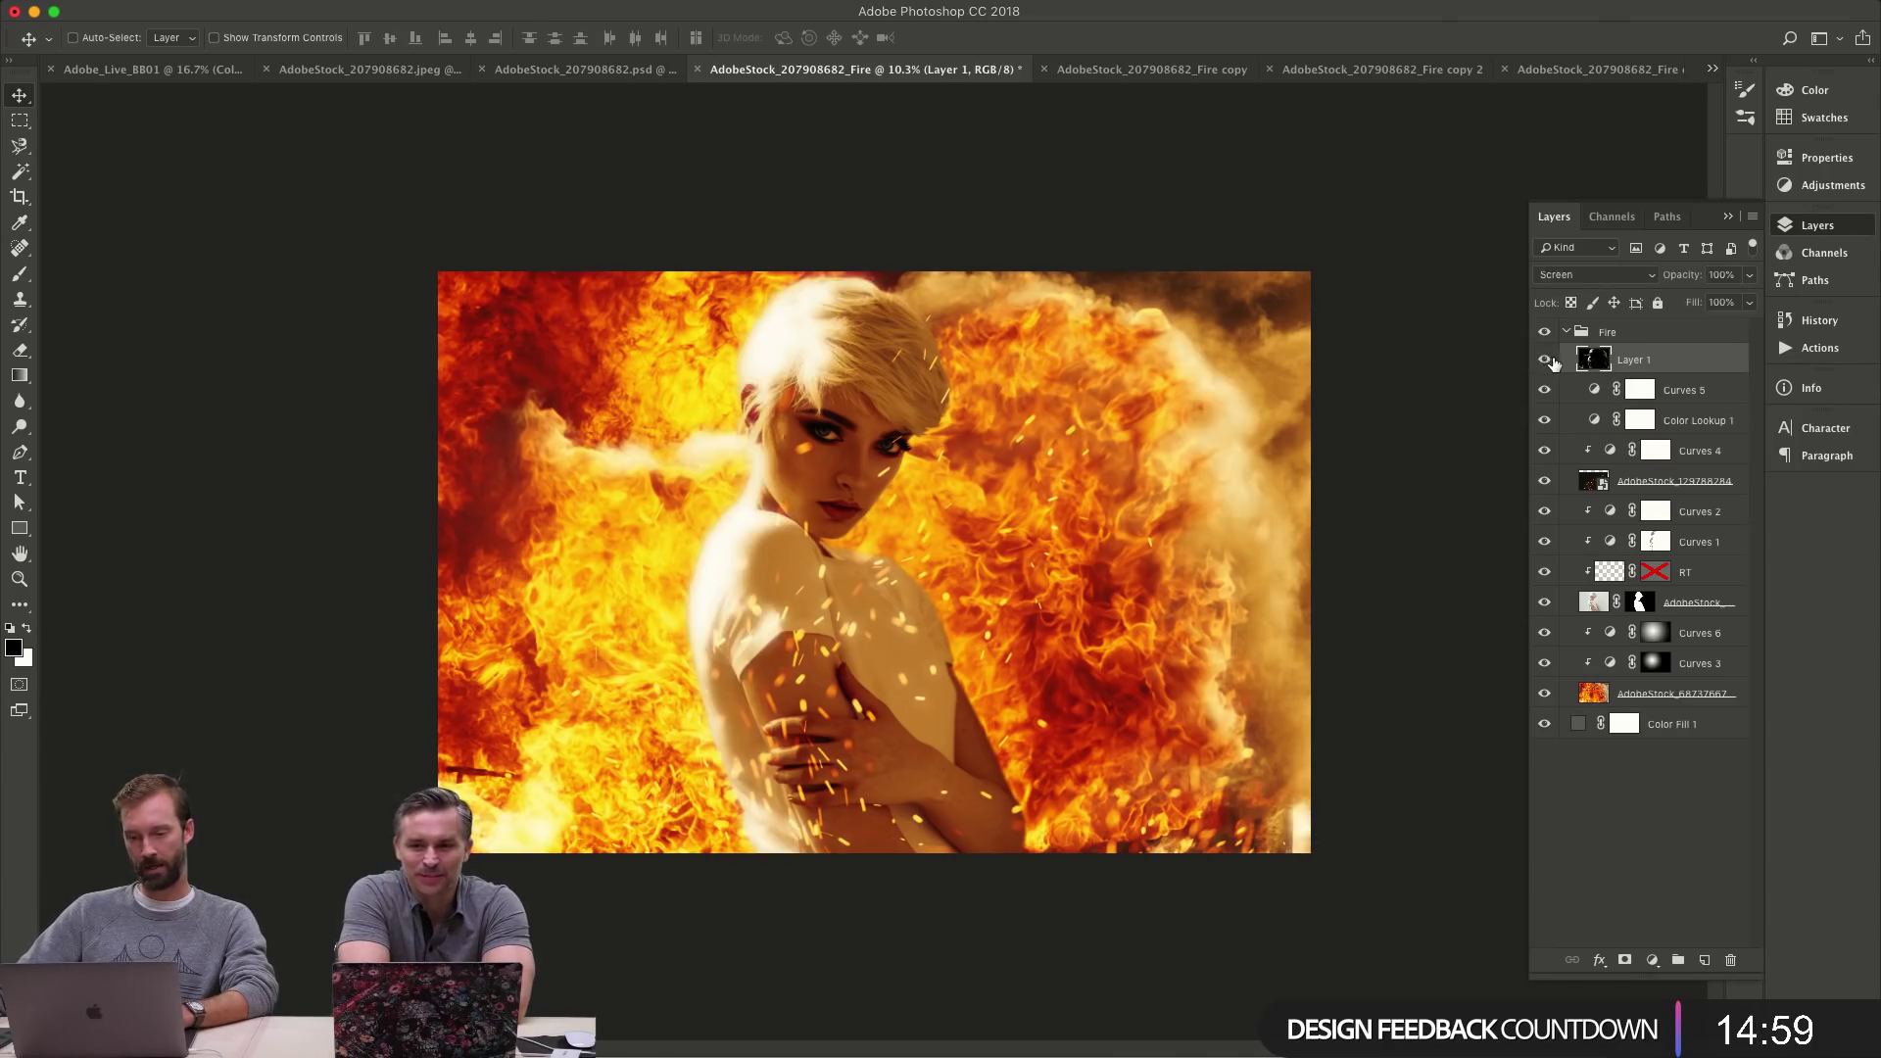
left_click(1545, 360)
left_click(1545, 360)
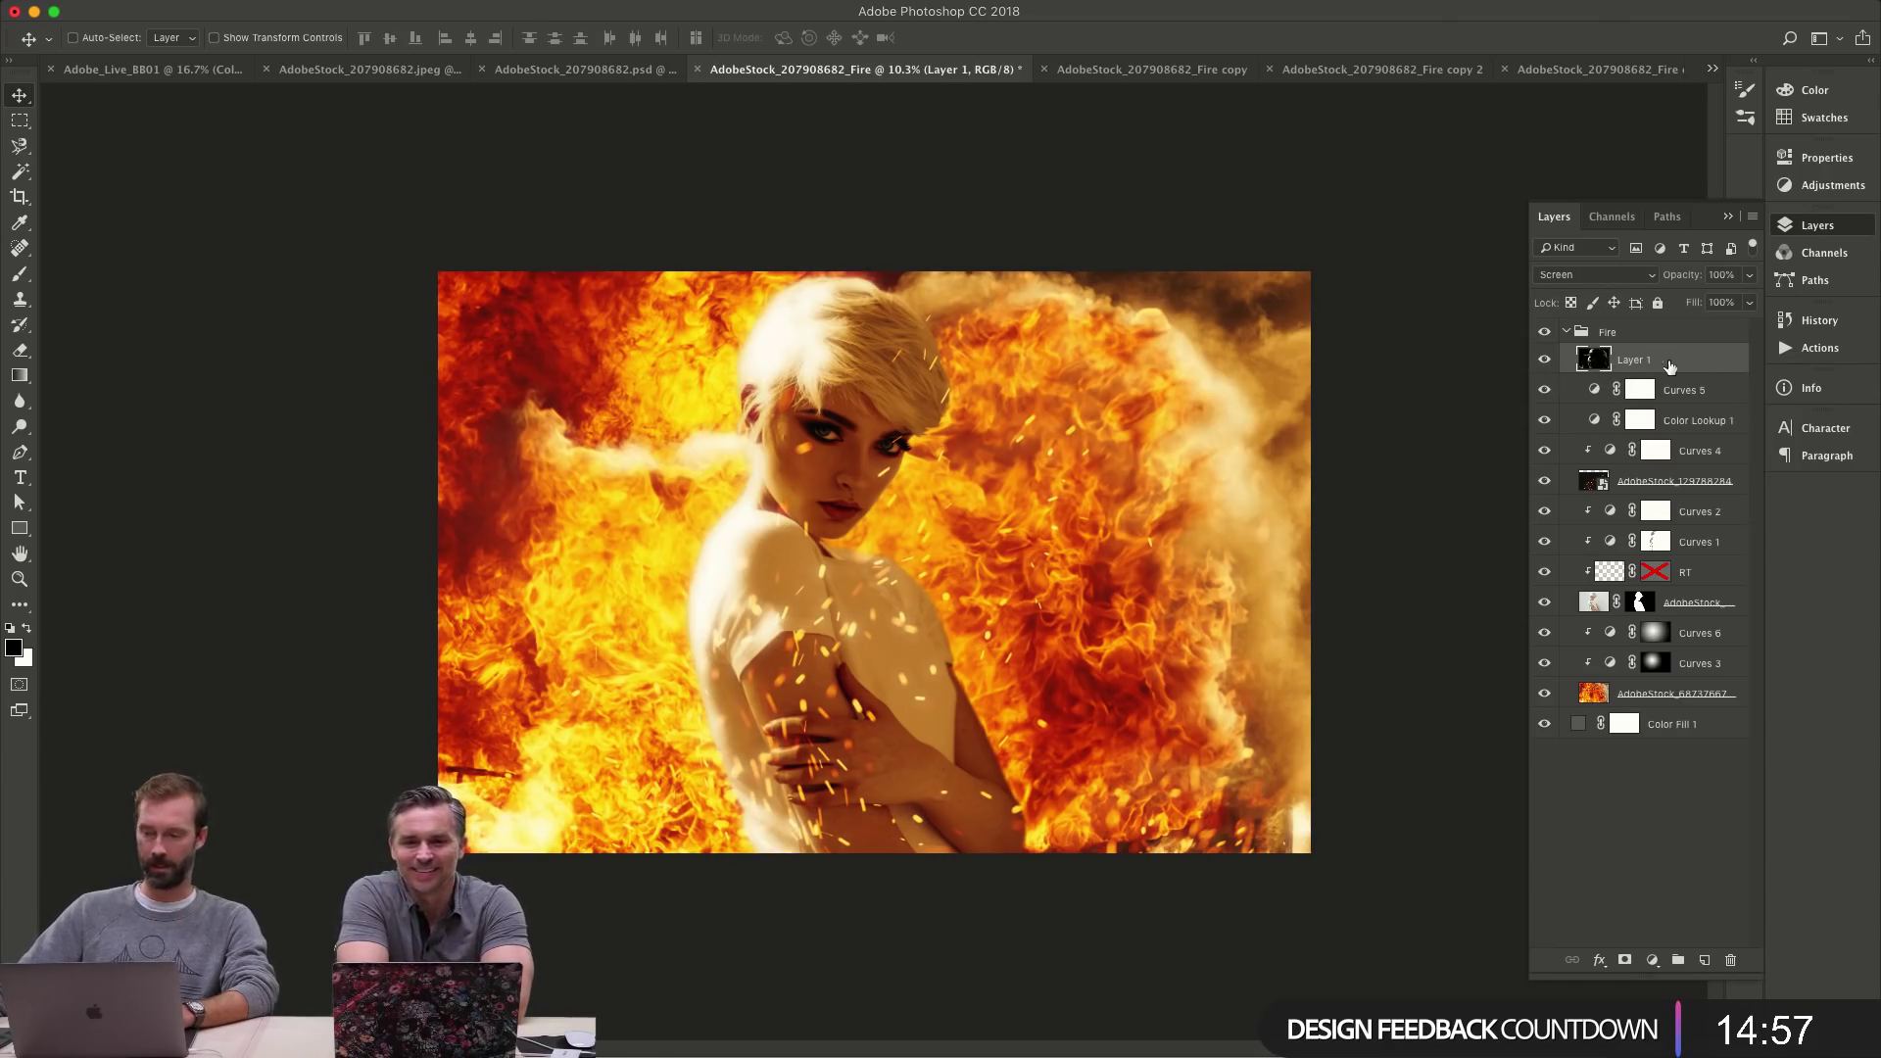
- Reduce the glow layer's opacity to 50% and collapse the Fire group
key("5")
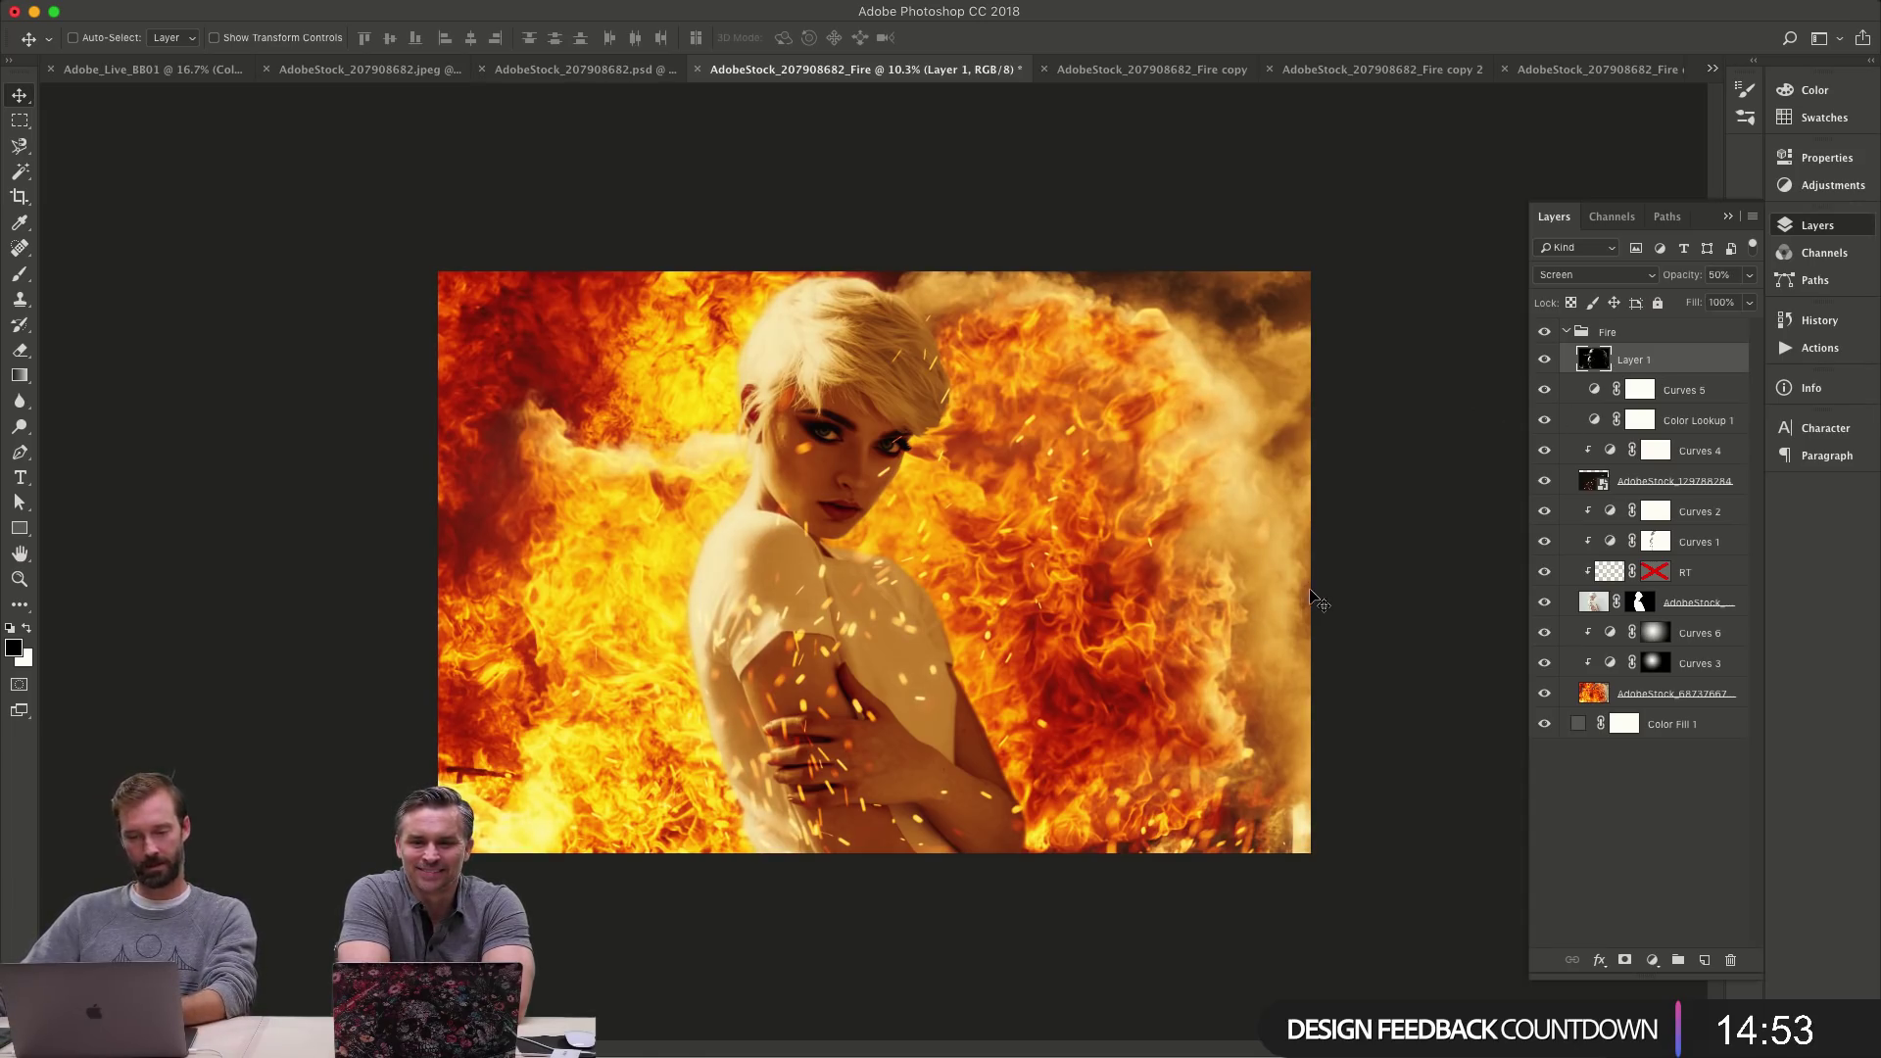
key("5")
key("4")
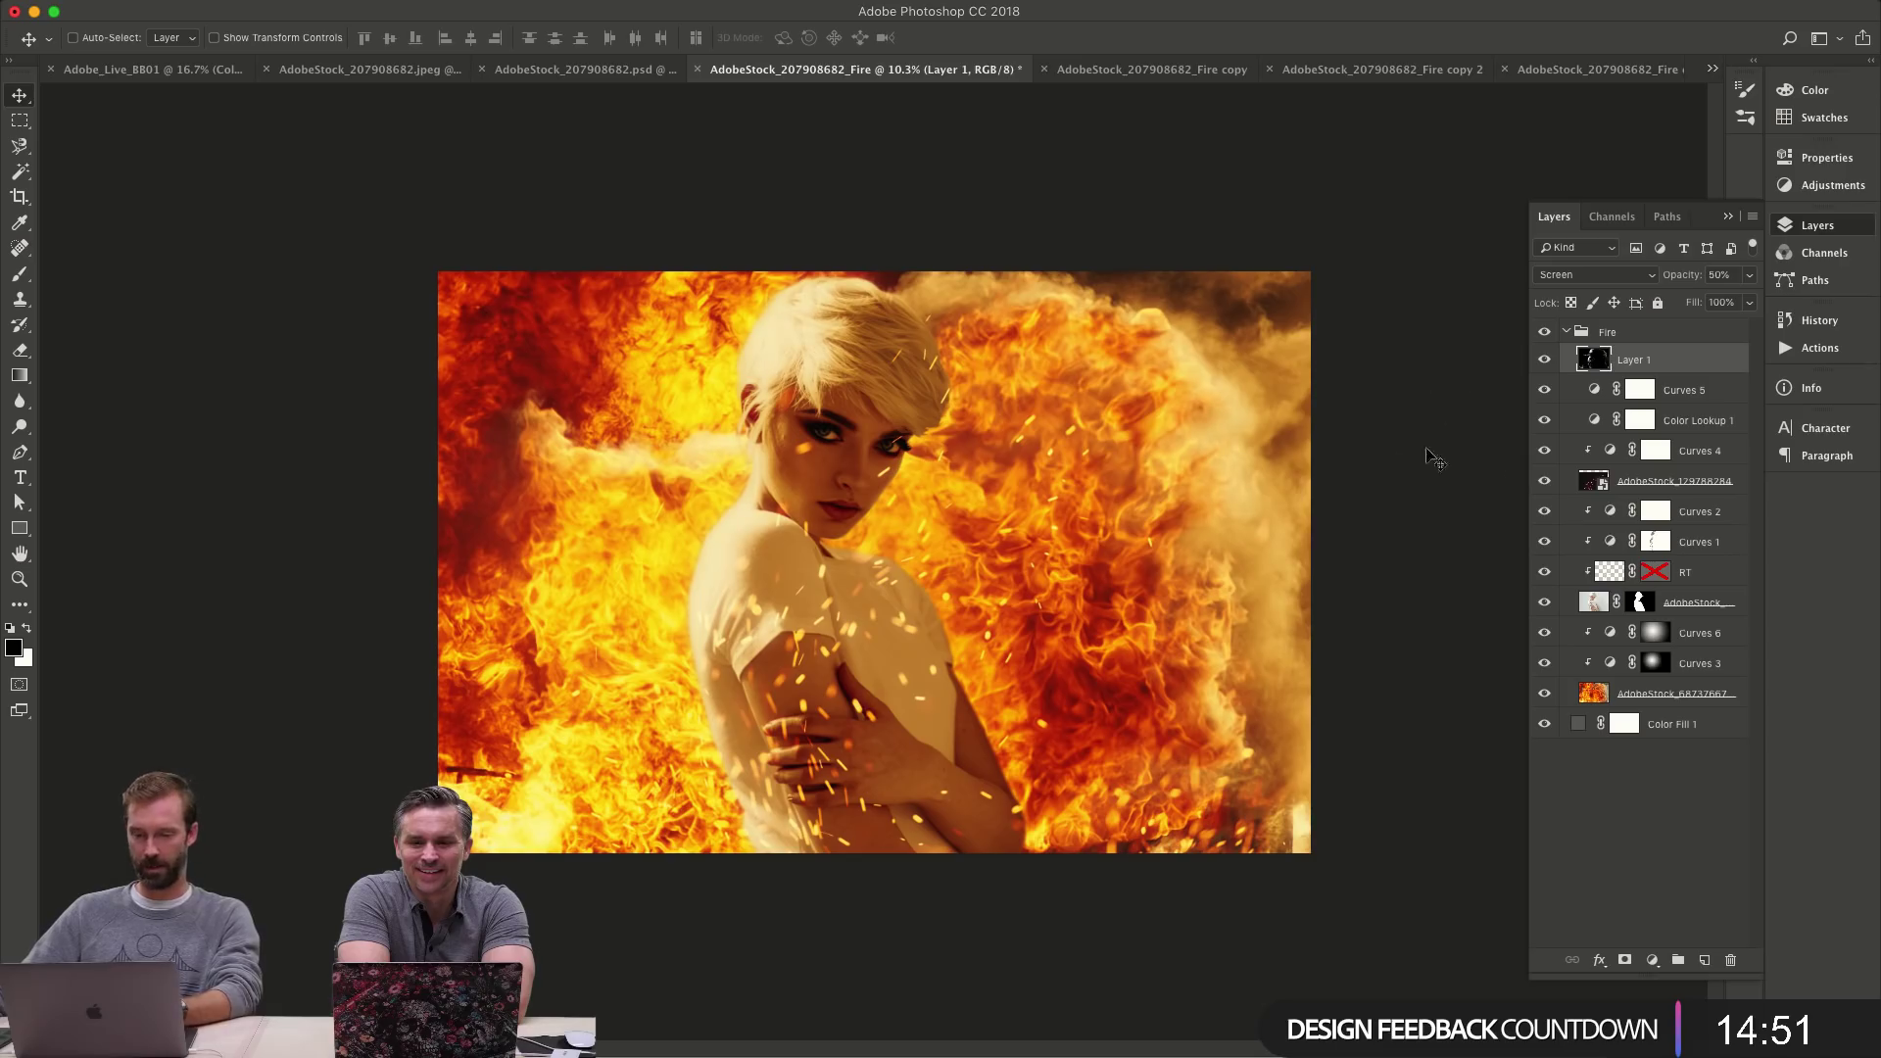
left_click(1567, 333)
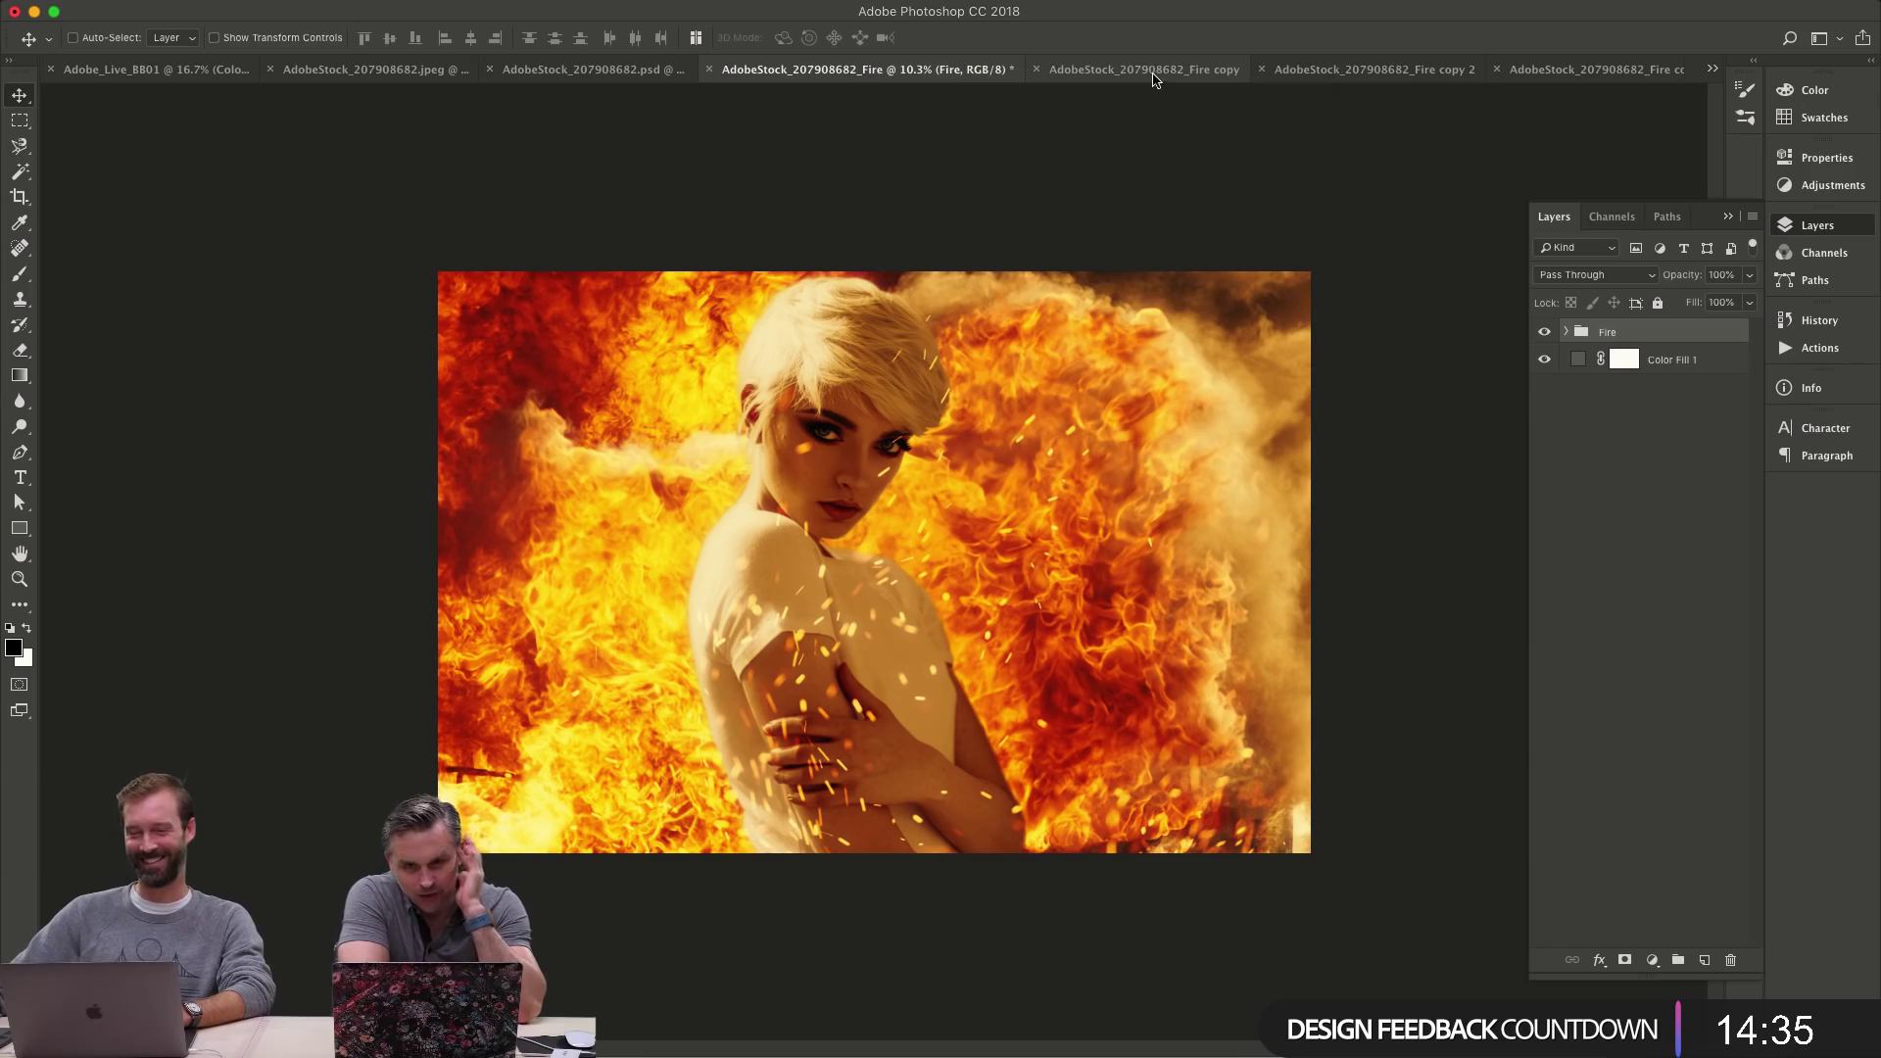
- Close the AdobeStock_207908682_Fire copy 2 and Fire copy 3 grayscale halftone documents without saving them
left_click(1460, 69)
left_click(1019, 70)
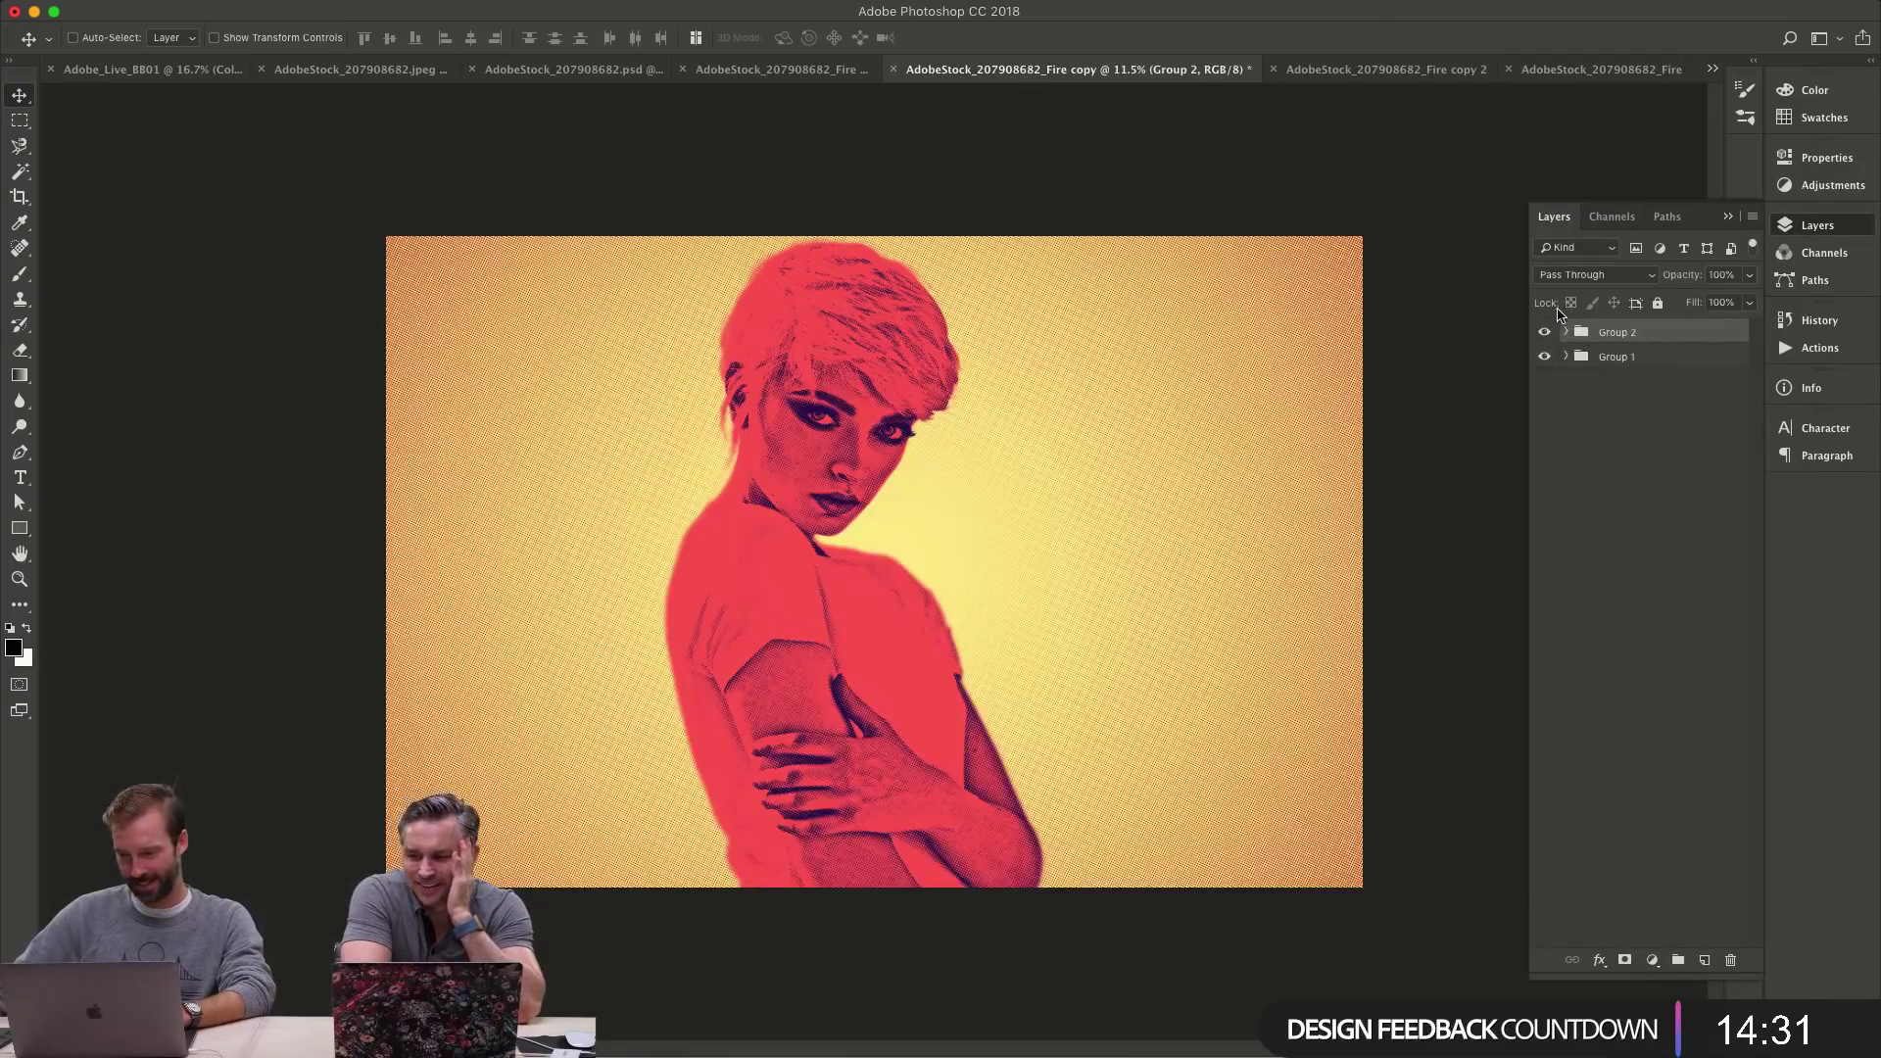
left_click(1347, 70)
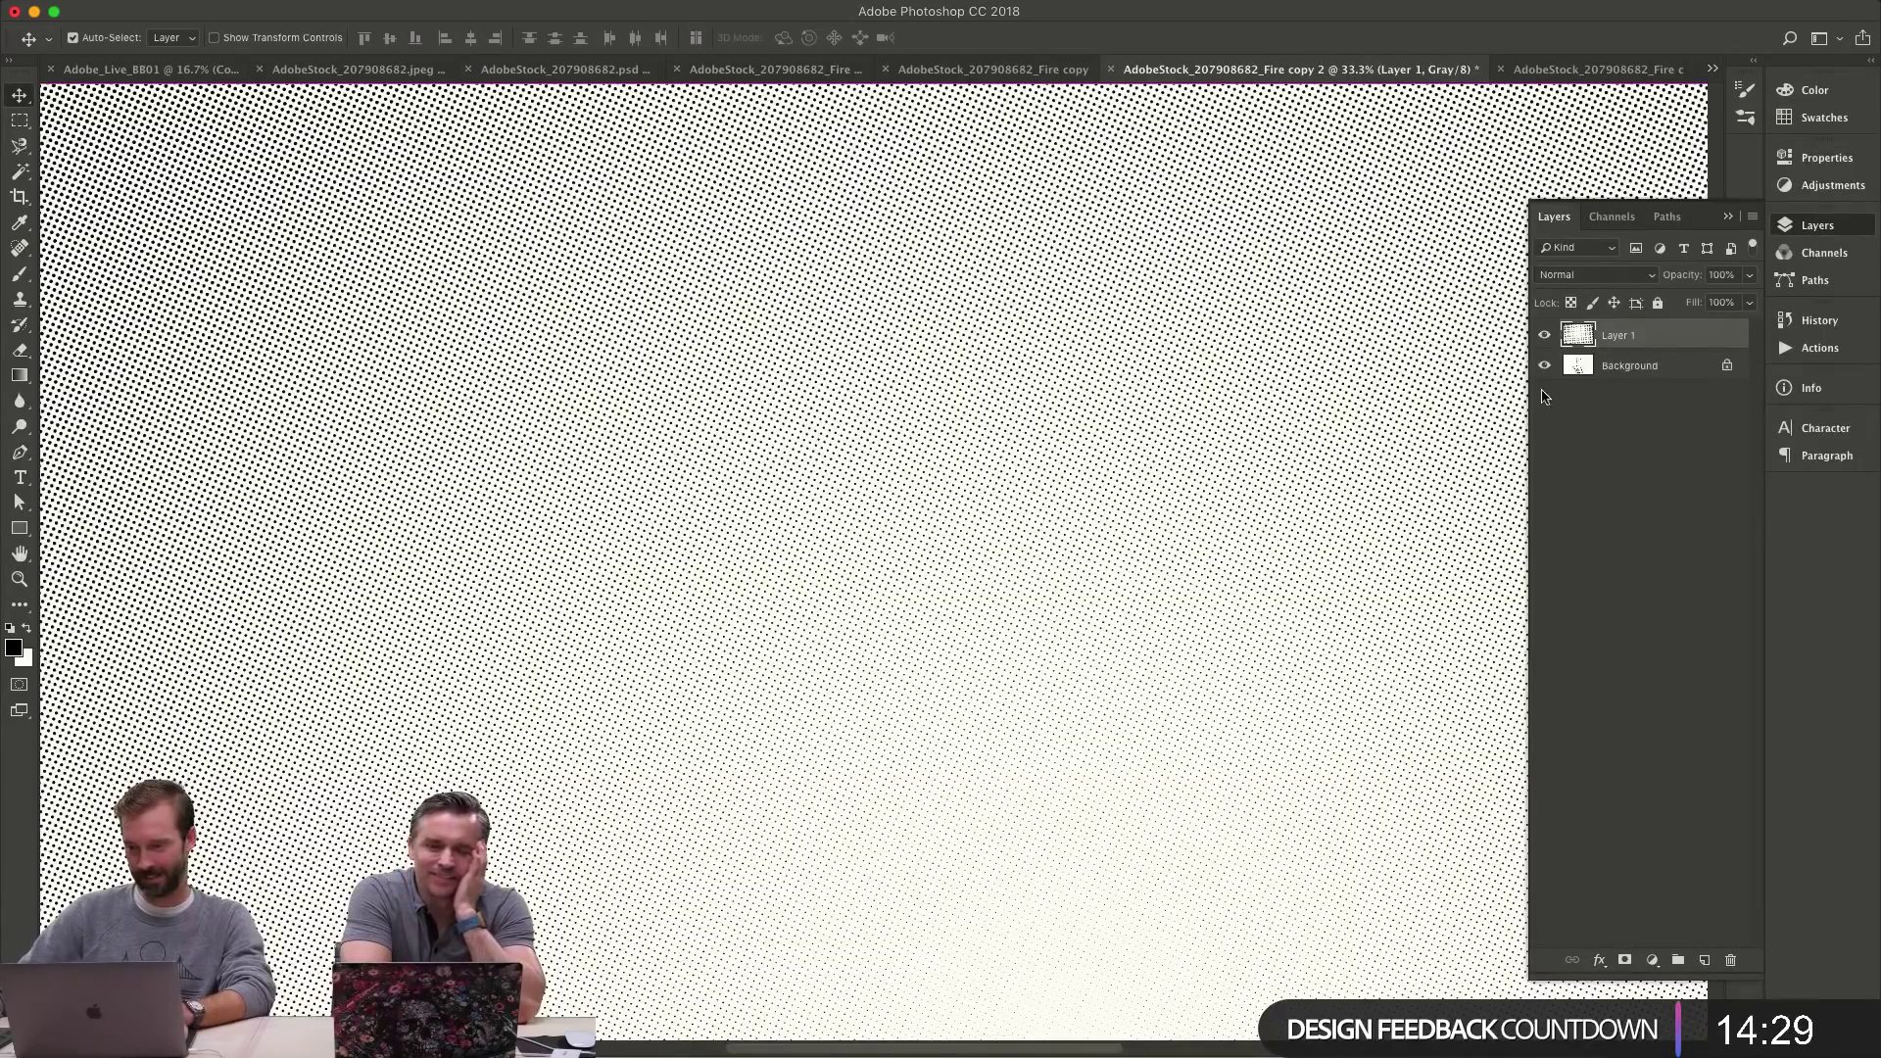
key("super+q")
left_click(1010, 350)
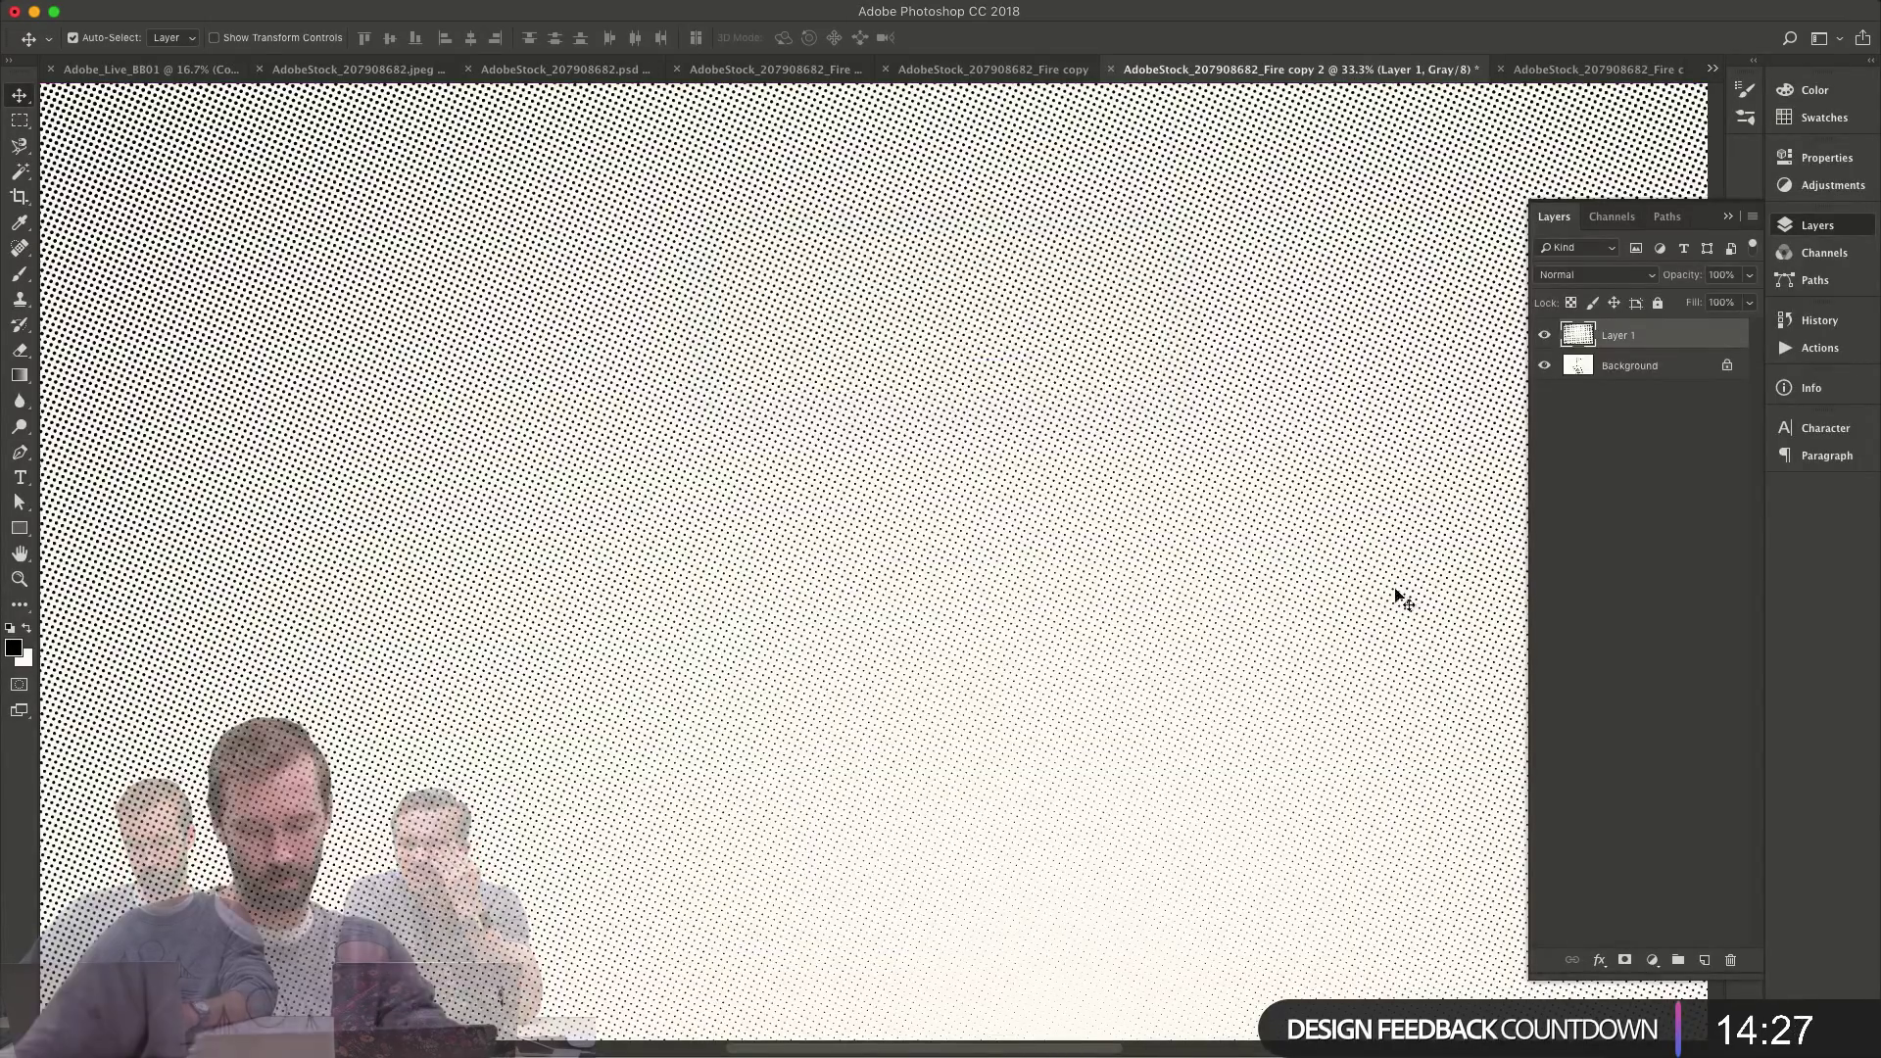
key("super+w")
left_click(896, 347)
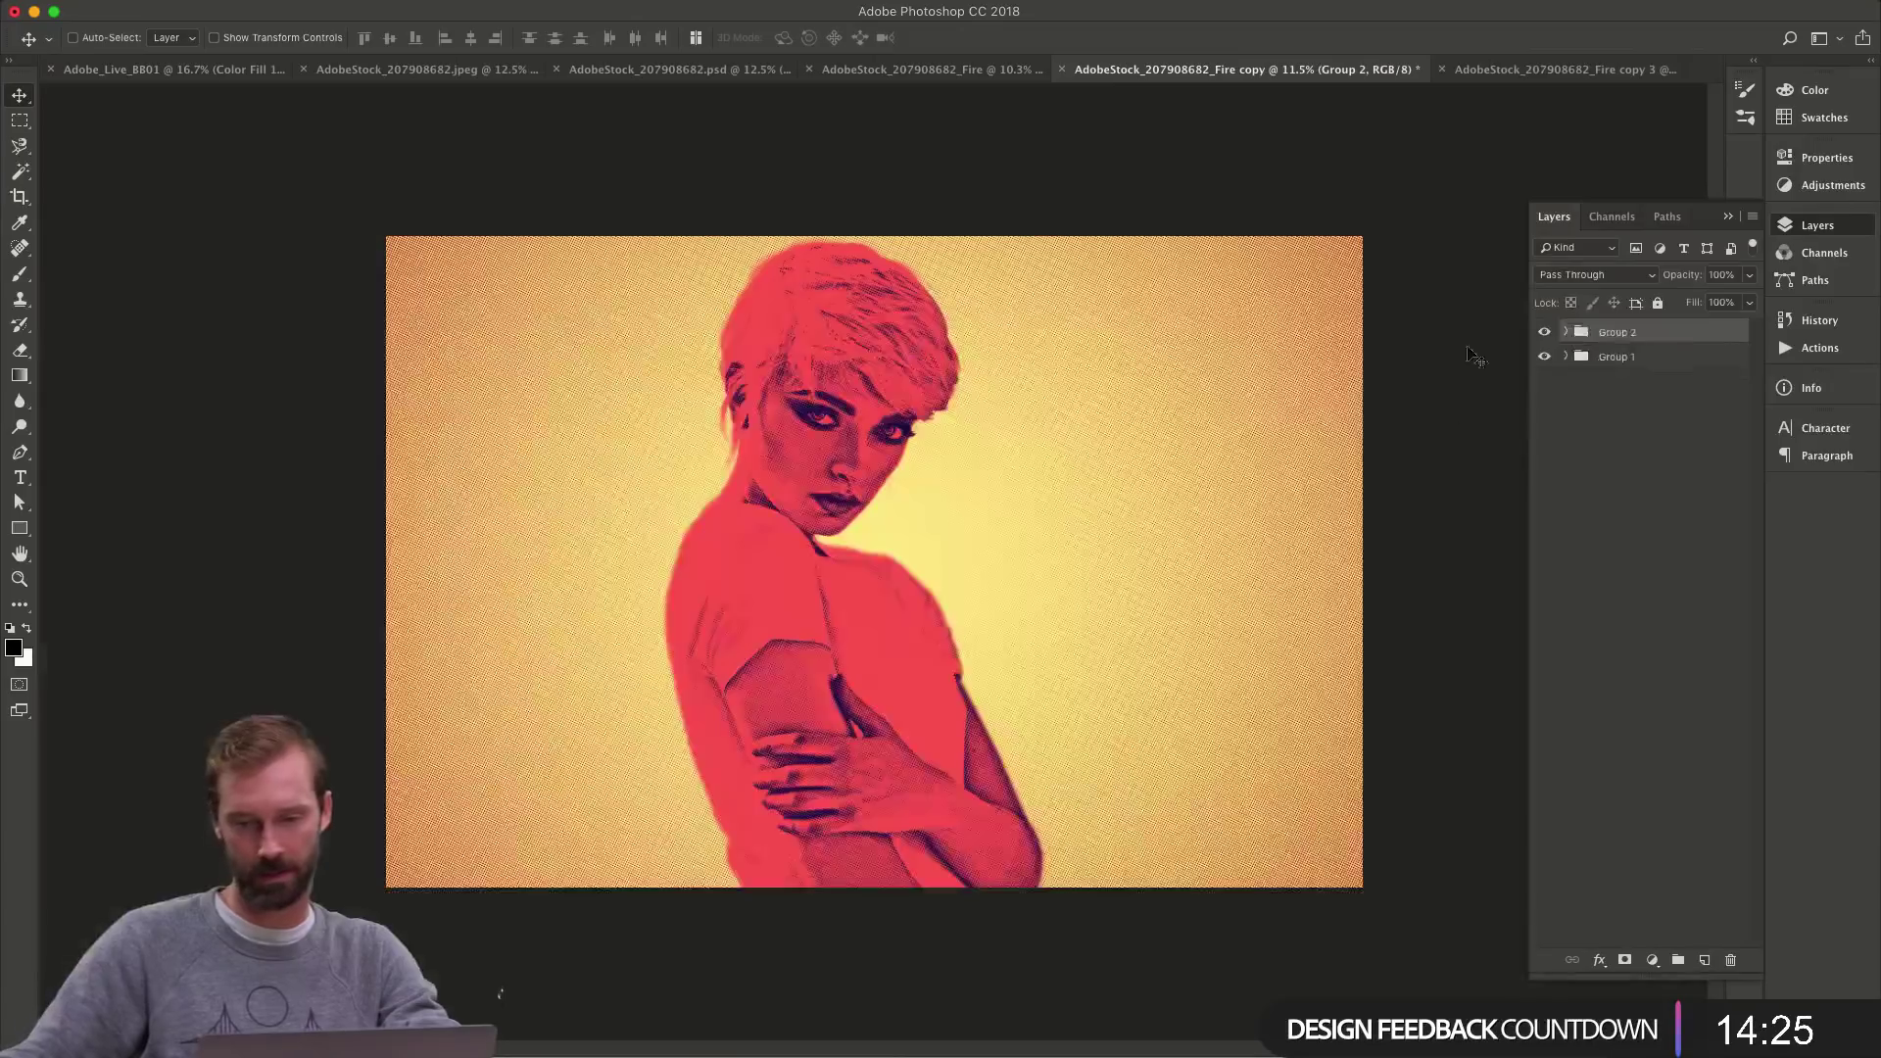
left_click(1538, 70)
key("super+w")
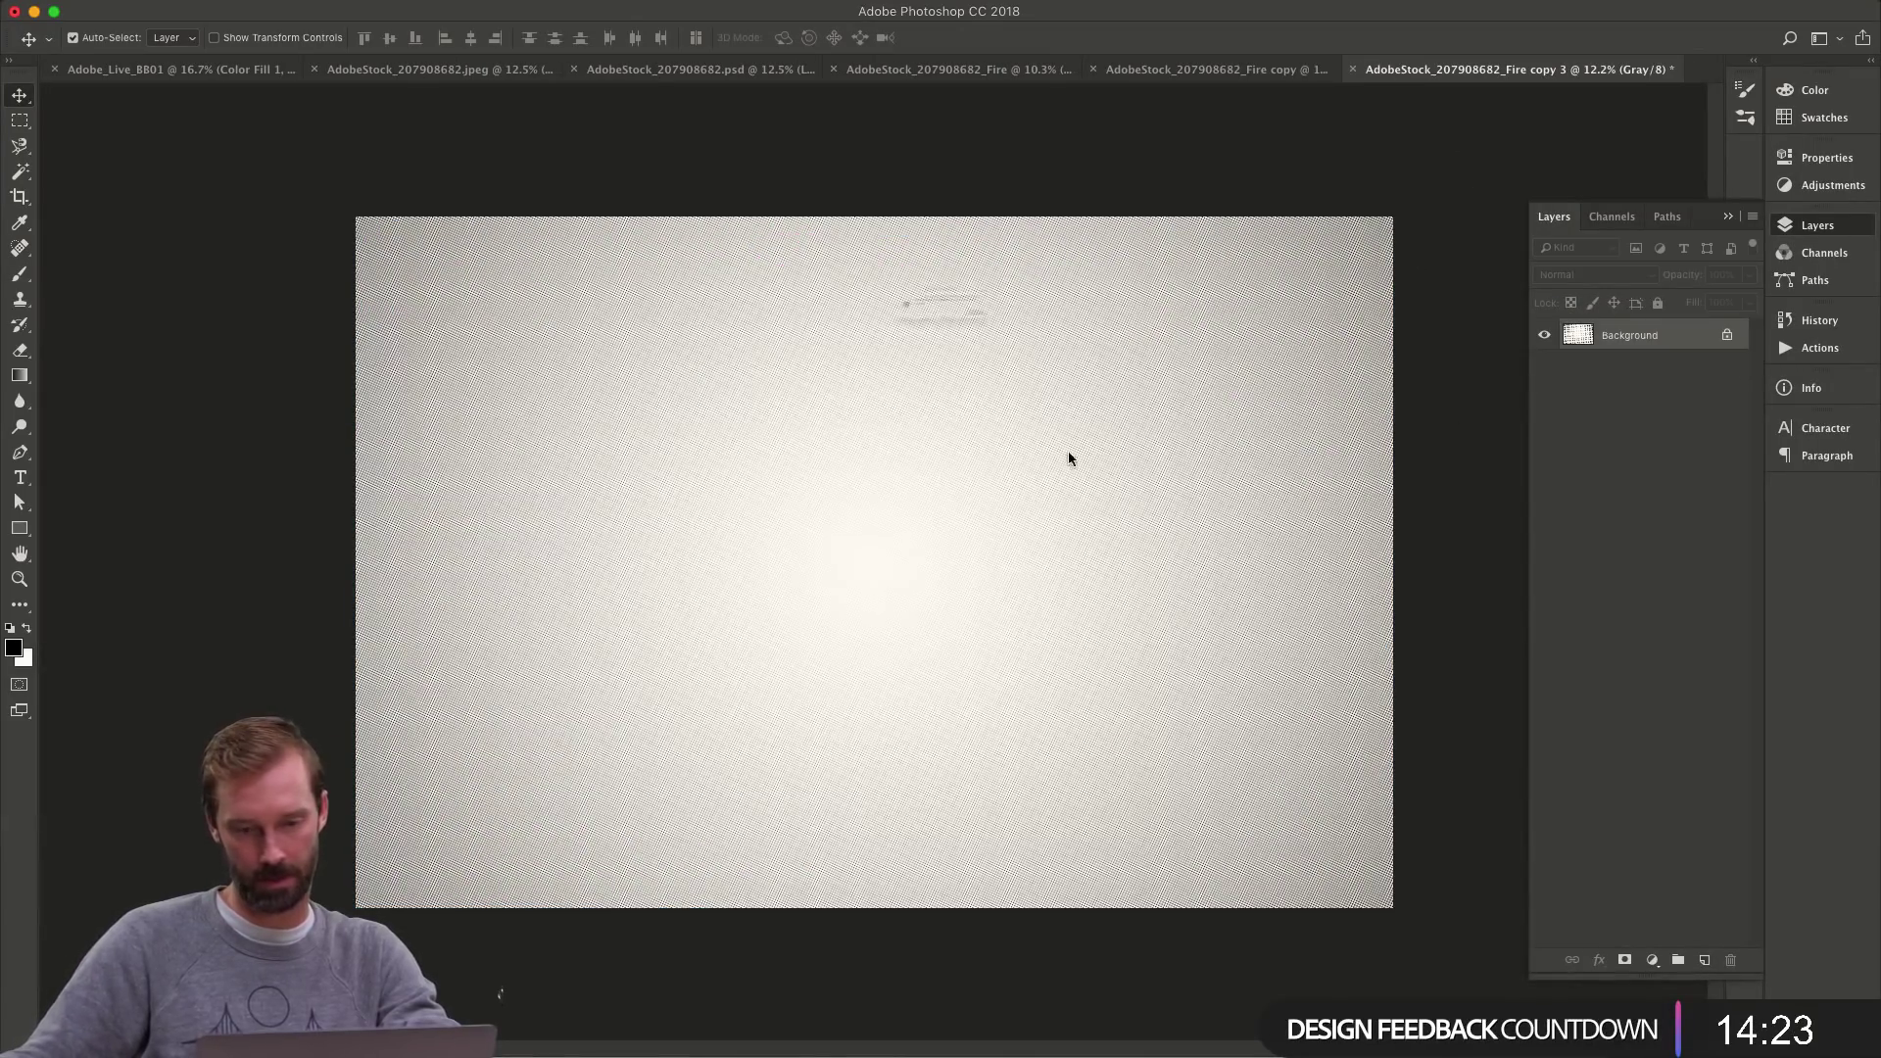
left_click(895, 351)
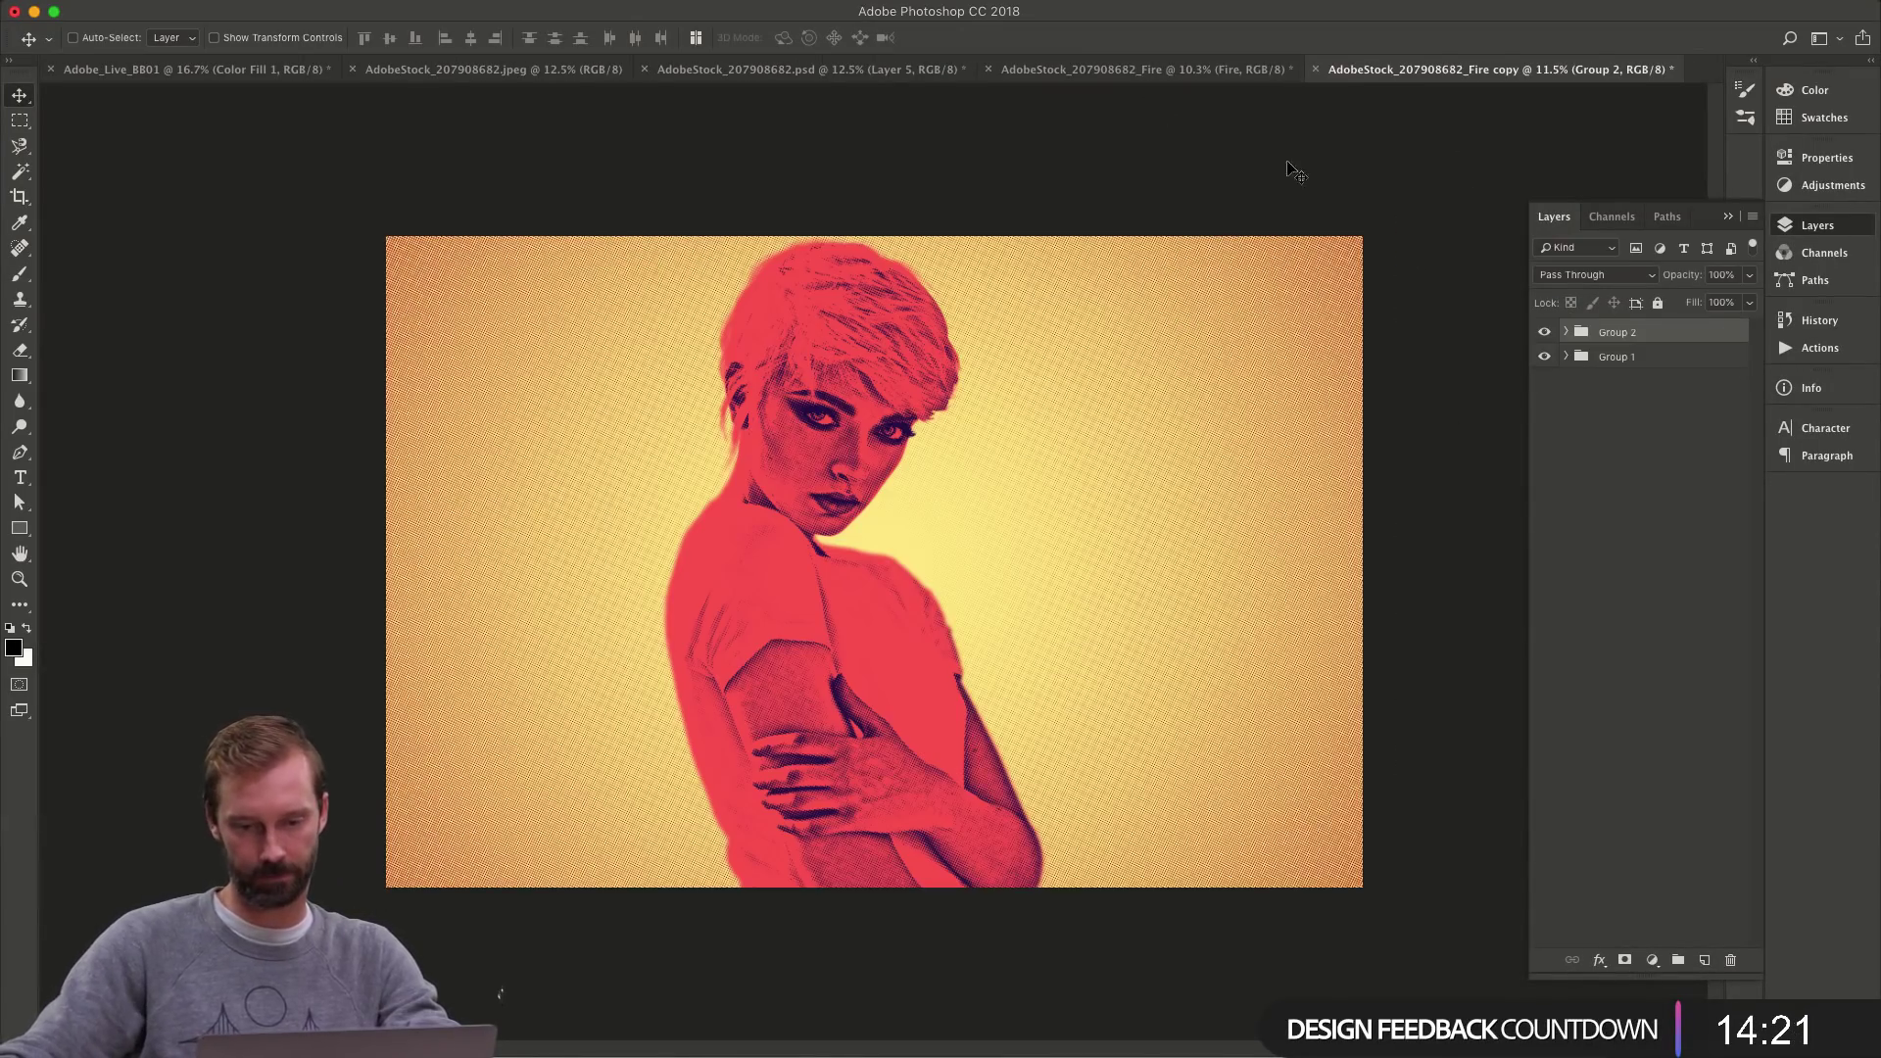
- Copy Group 2 with the colored halftone from the Fire copy document into AdobeStock_207908682_Fire, aligned over the fire portrait
left_click(1551, 334)
left_click(1545, 333)
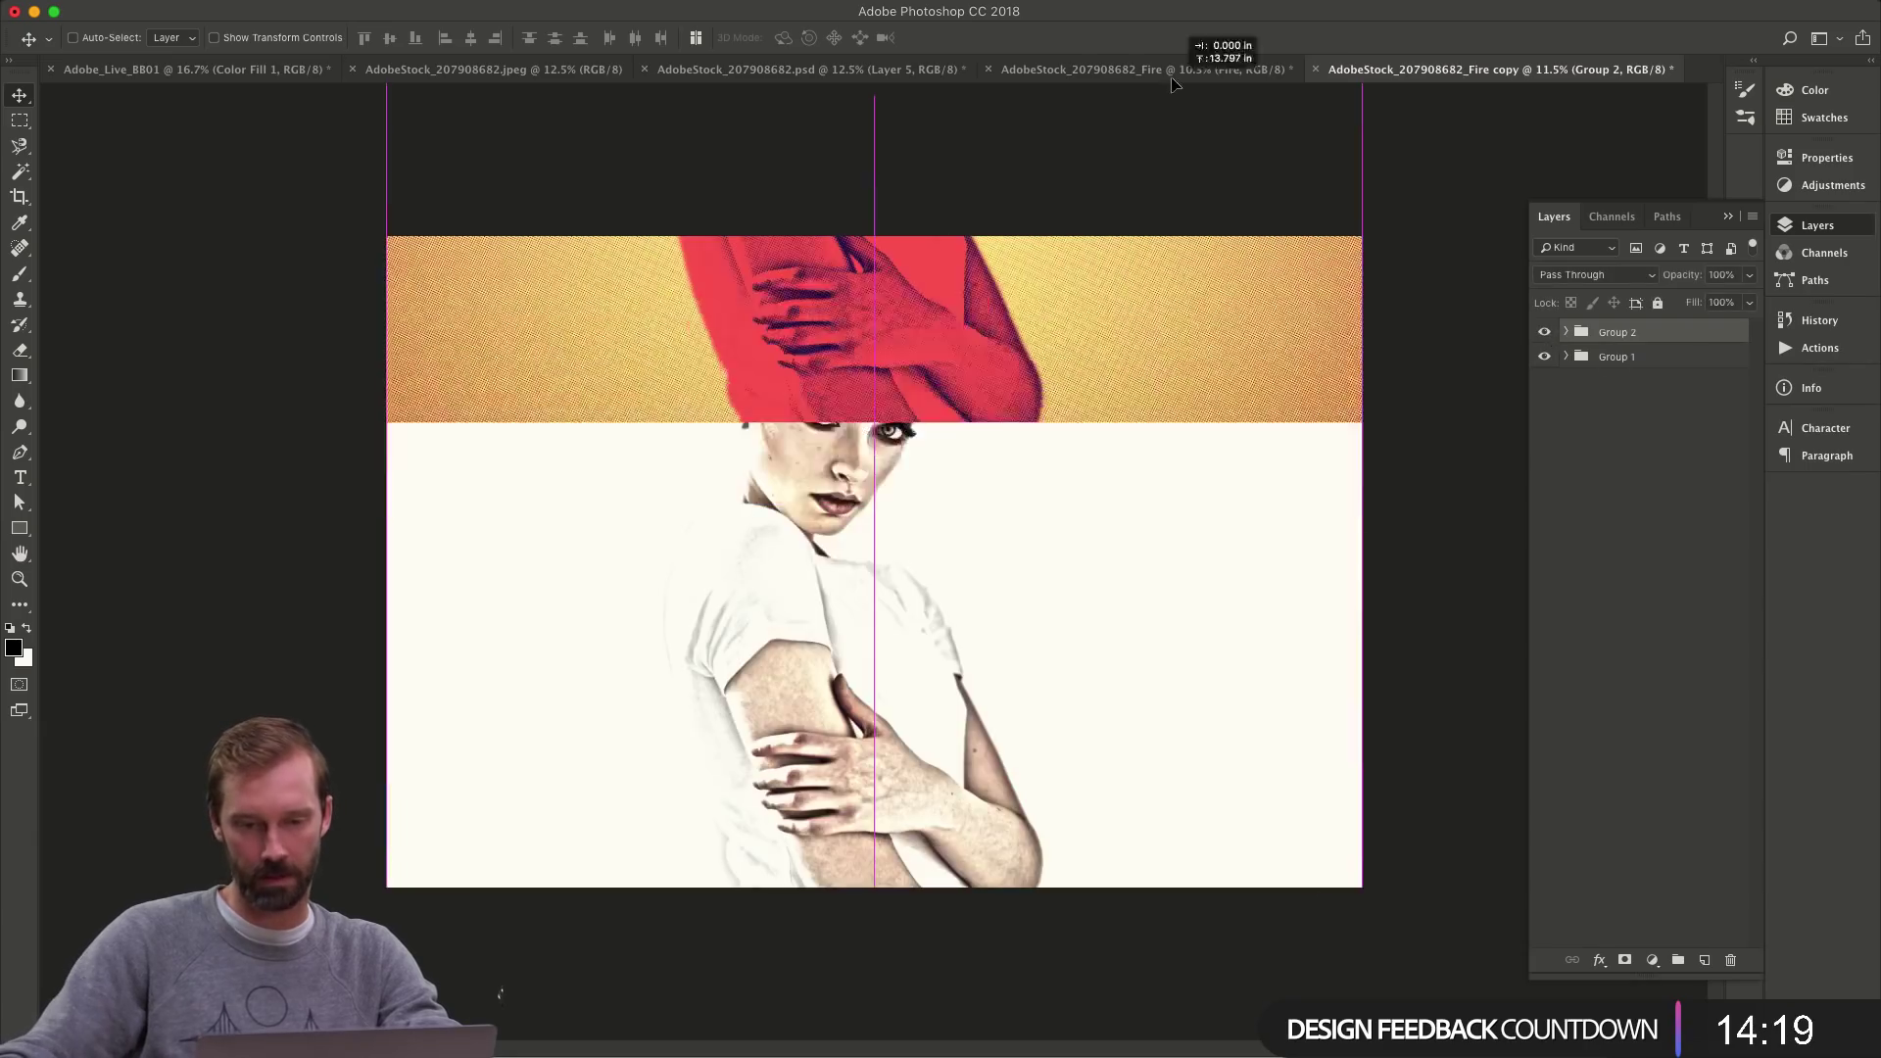
left_click(1176, 68)
left_click_drag(1041, 423, 987, 560)
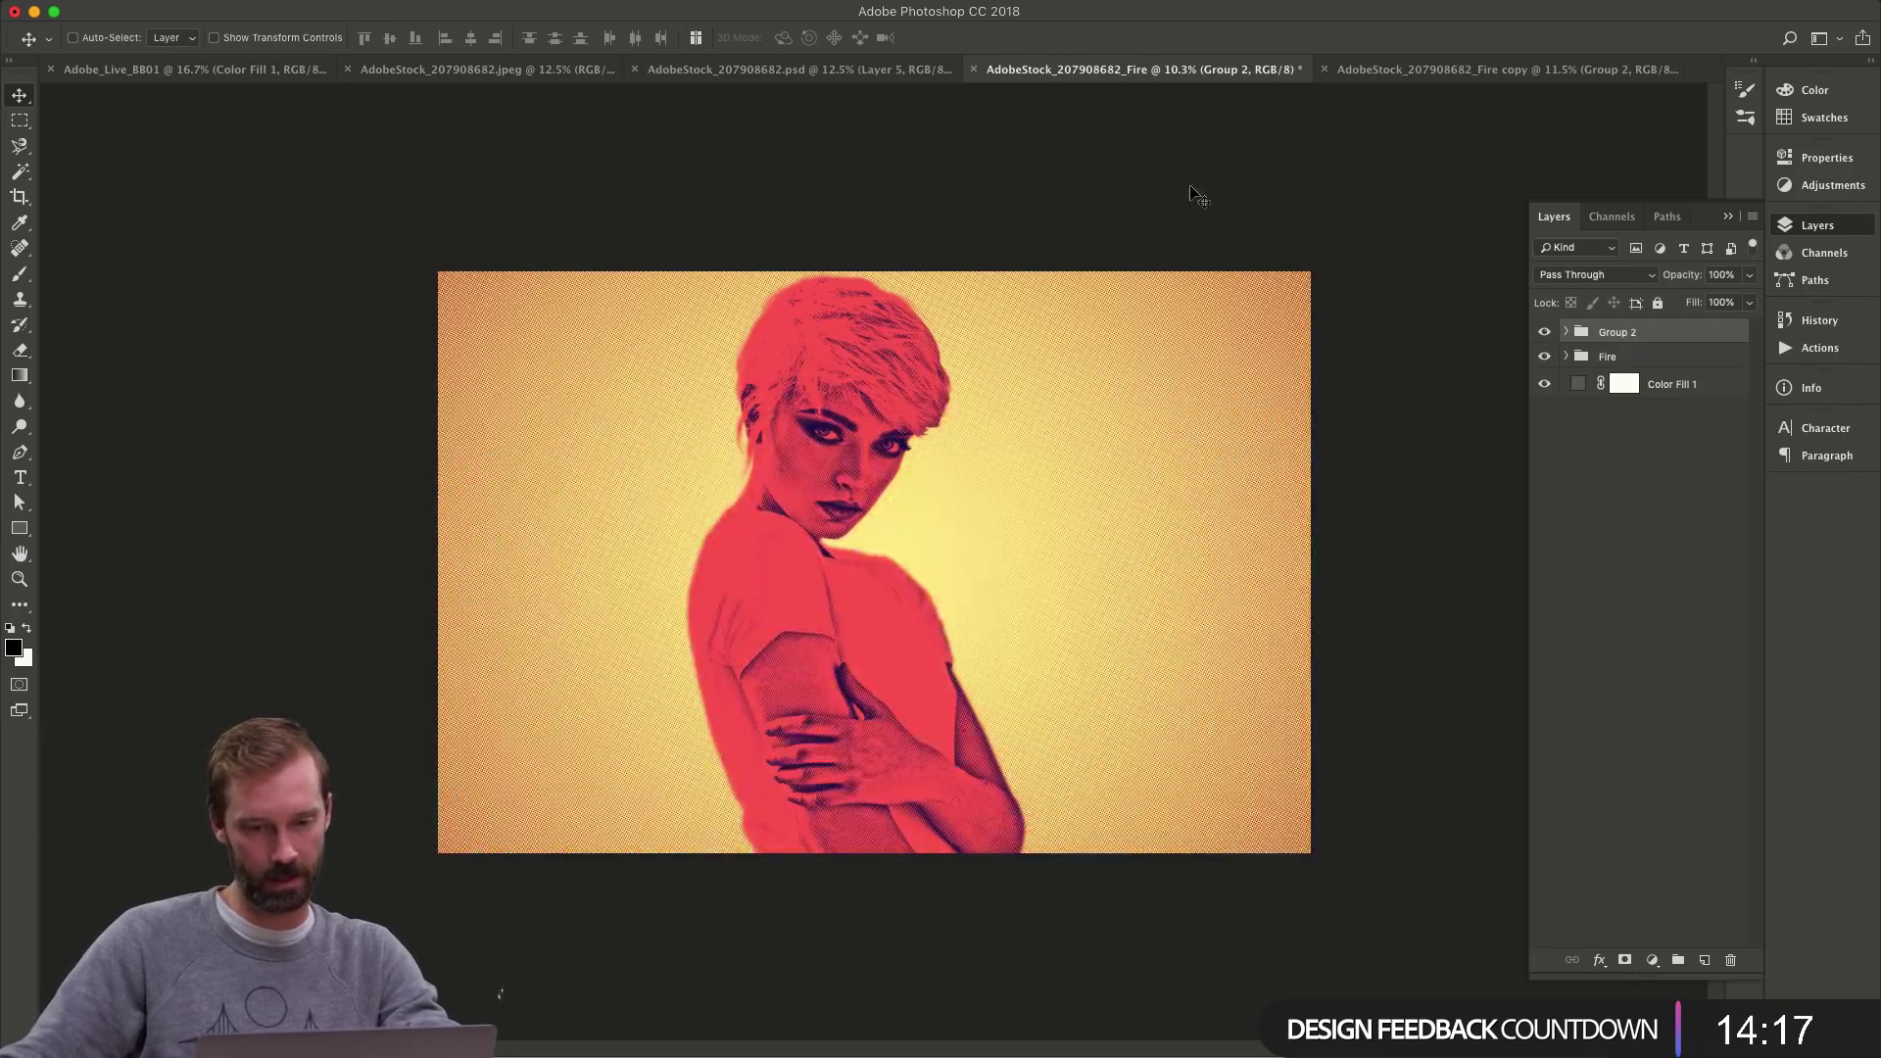
- Hide Layer 5 in AdobeStock_207908682.psd and copy the collapsed Dark Neon group into the AdobeStock_207908682_Fire document
left_click(686, 70)
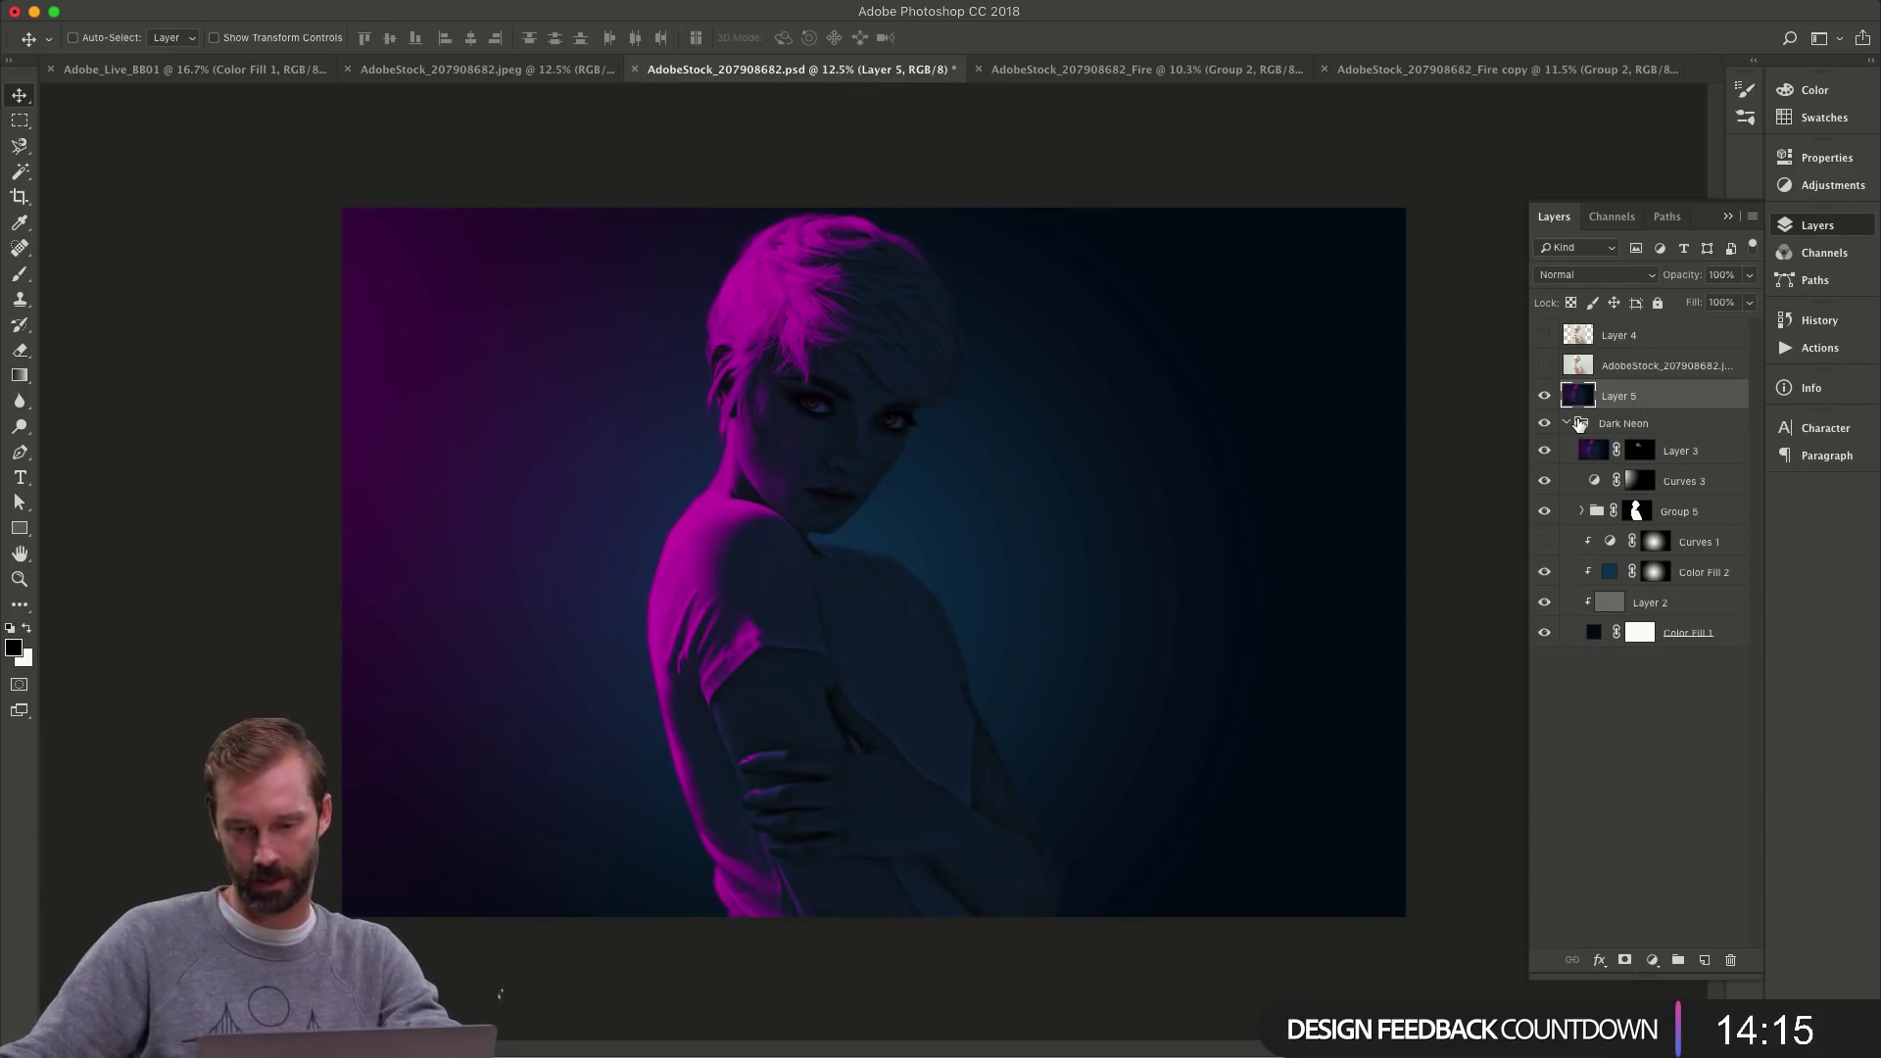
left_click(1545, 396)
left_click(1565, 424)
left_click(1631, 429)
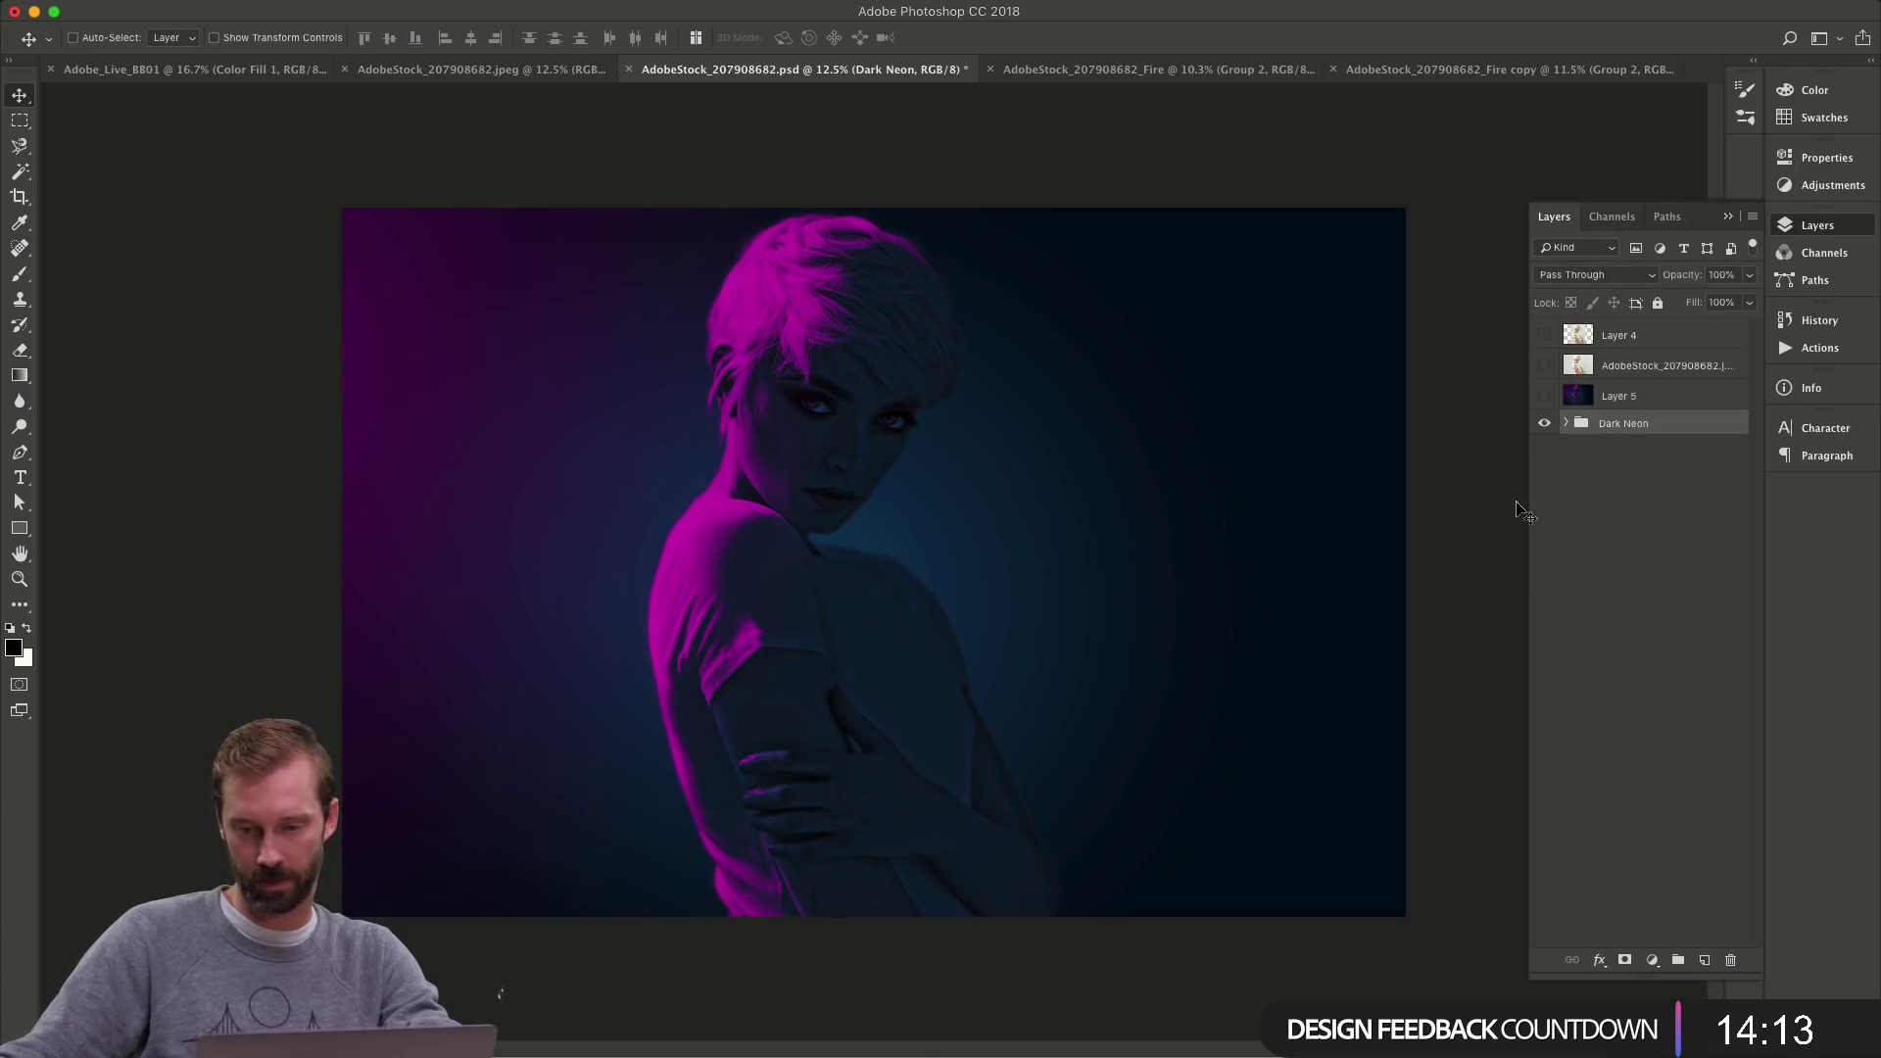
left_click_drag(1525, 512, 1036, 506)
- Select the Dark Neon, Group 2 and Fire groups, look at the Adobe_Live_BB01 document and compare with Dark Neon toggled off and on
left_click(1651, 382, "shift")
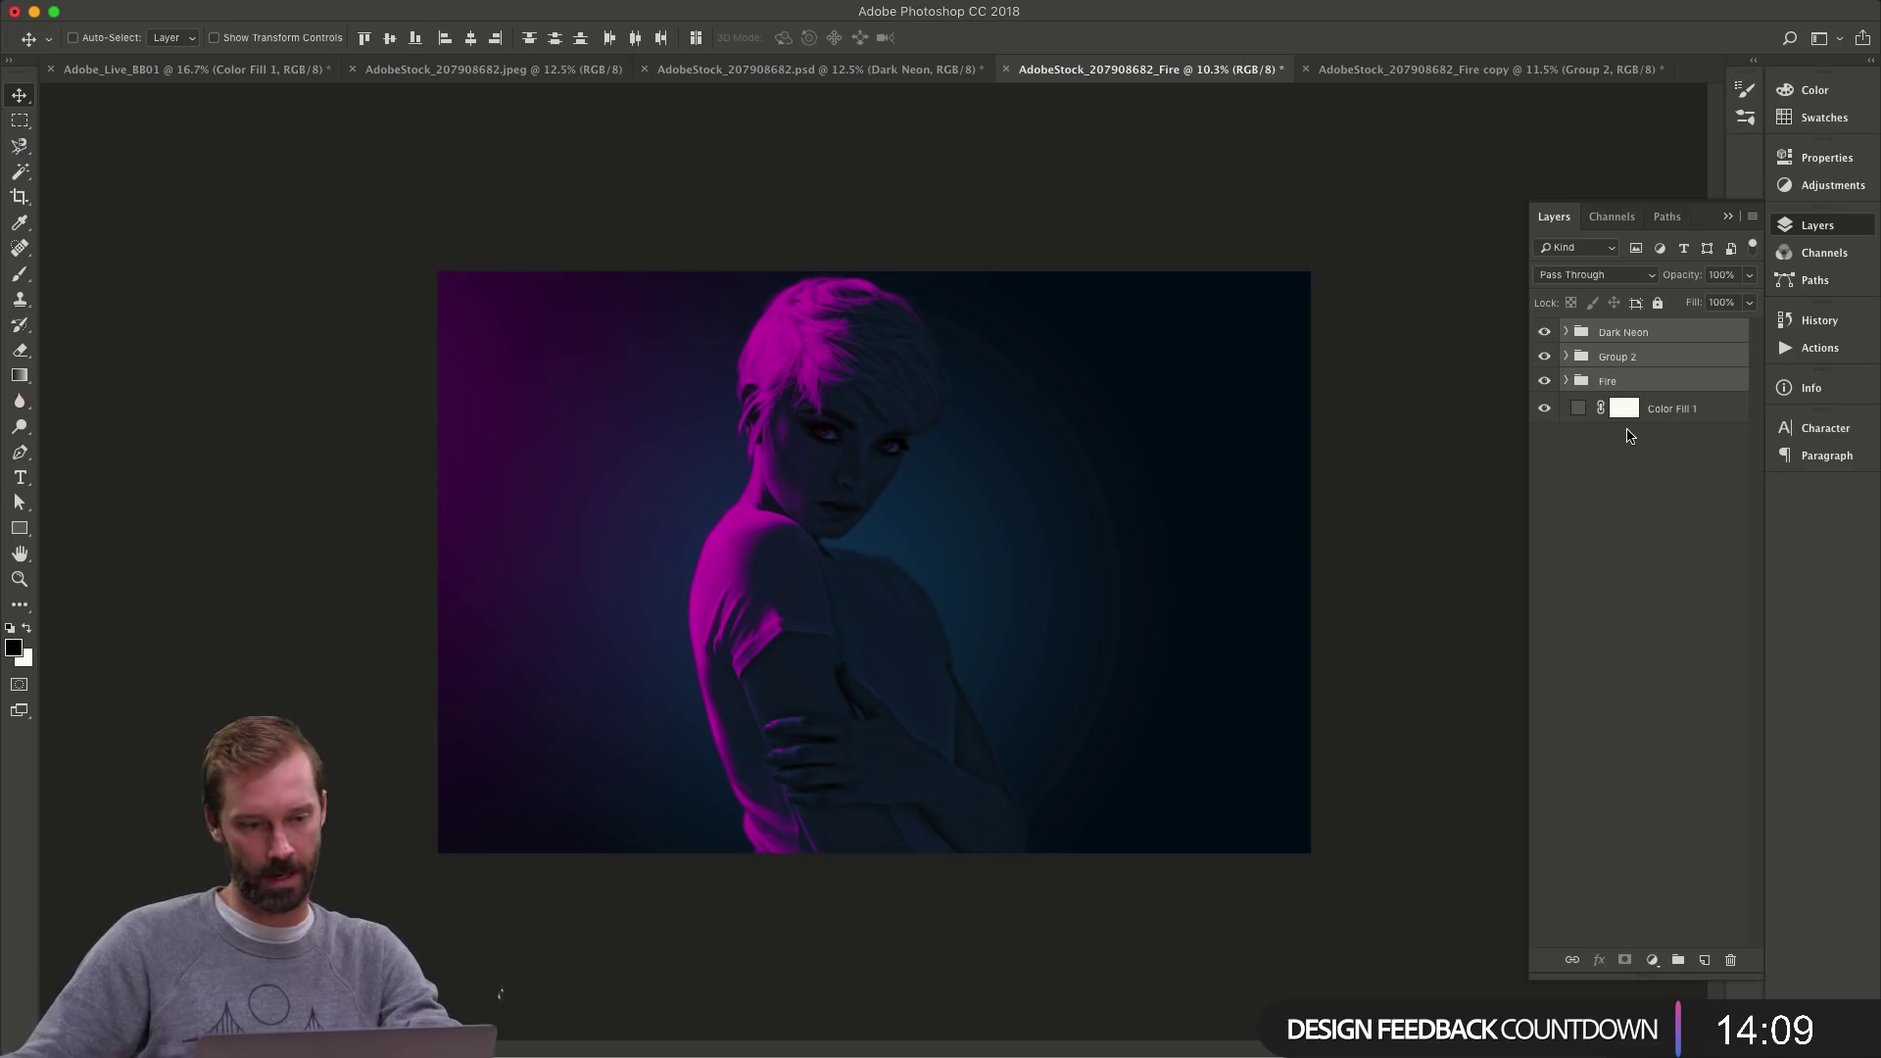
key("super+Tab")
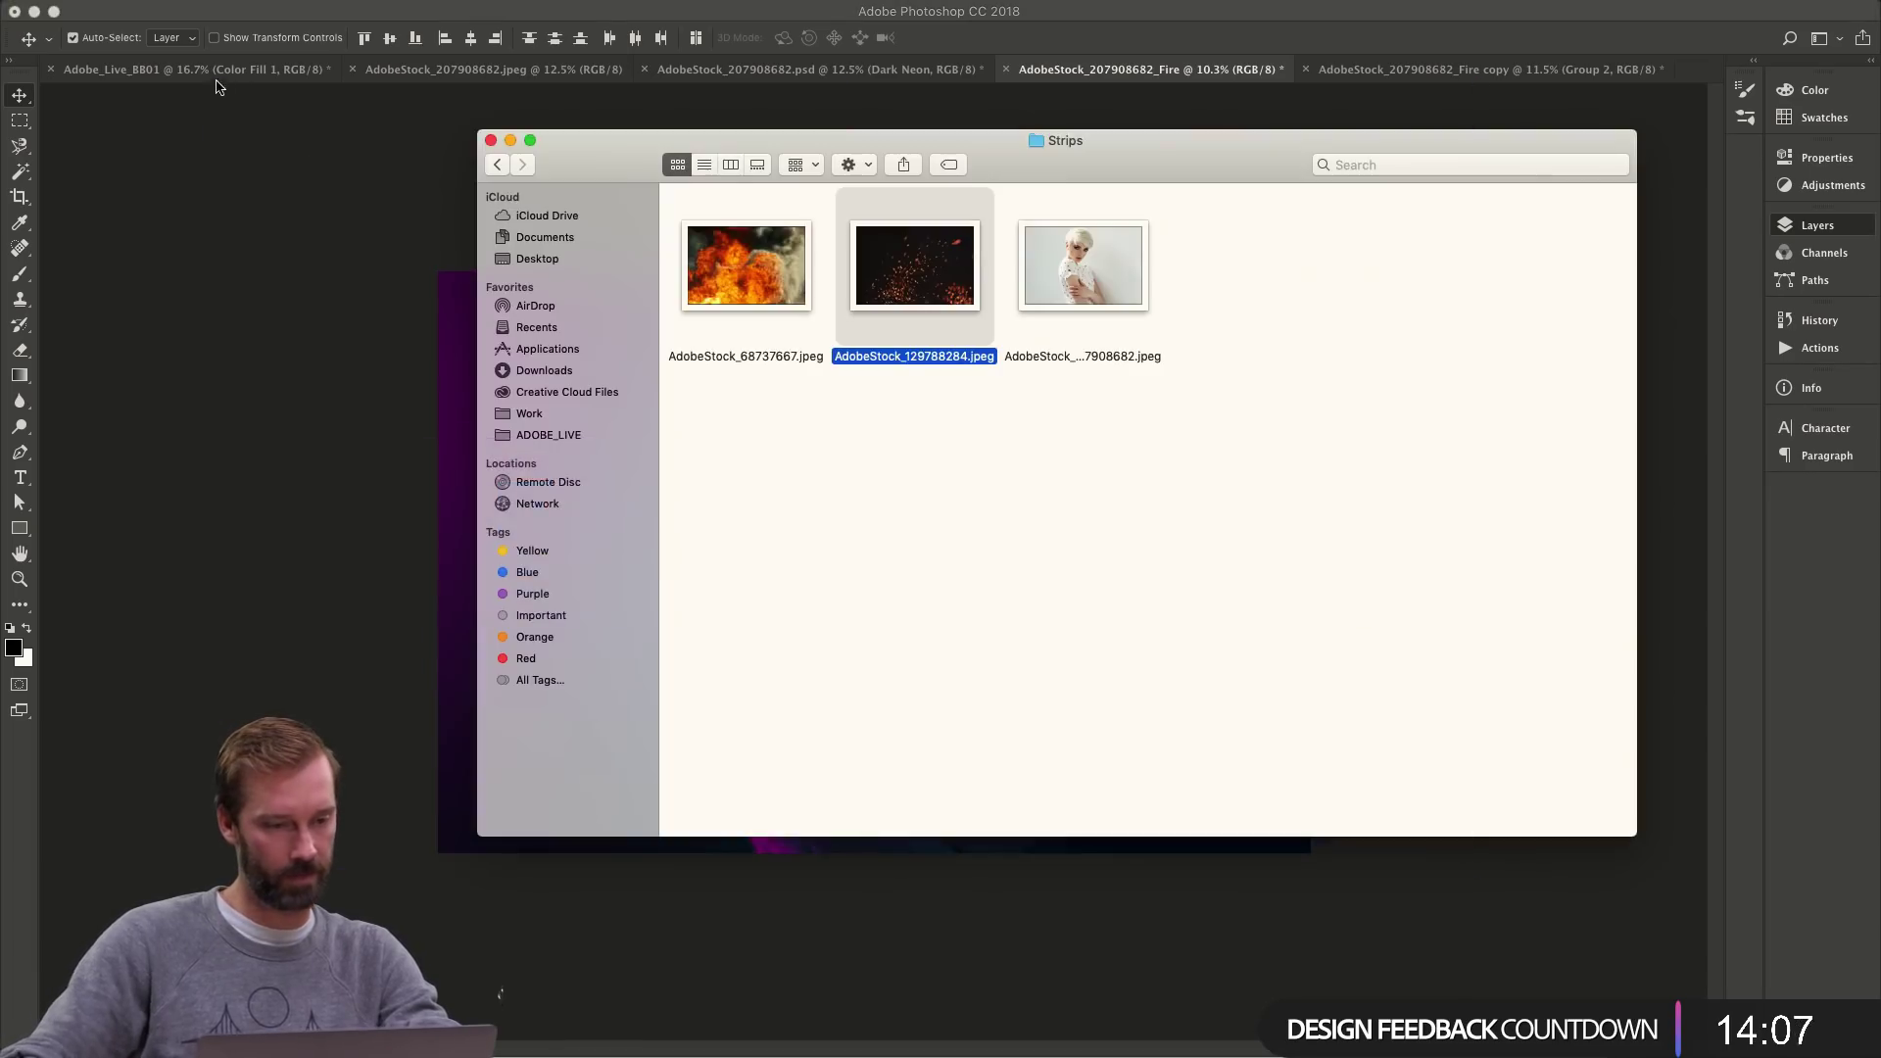
left_click(216, 78)
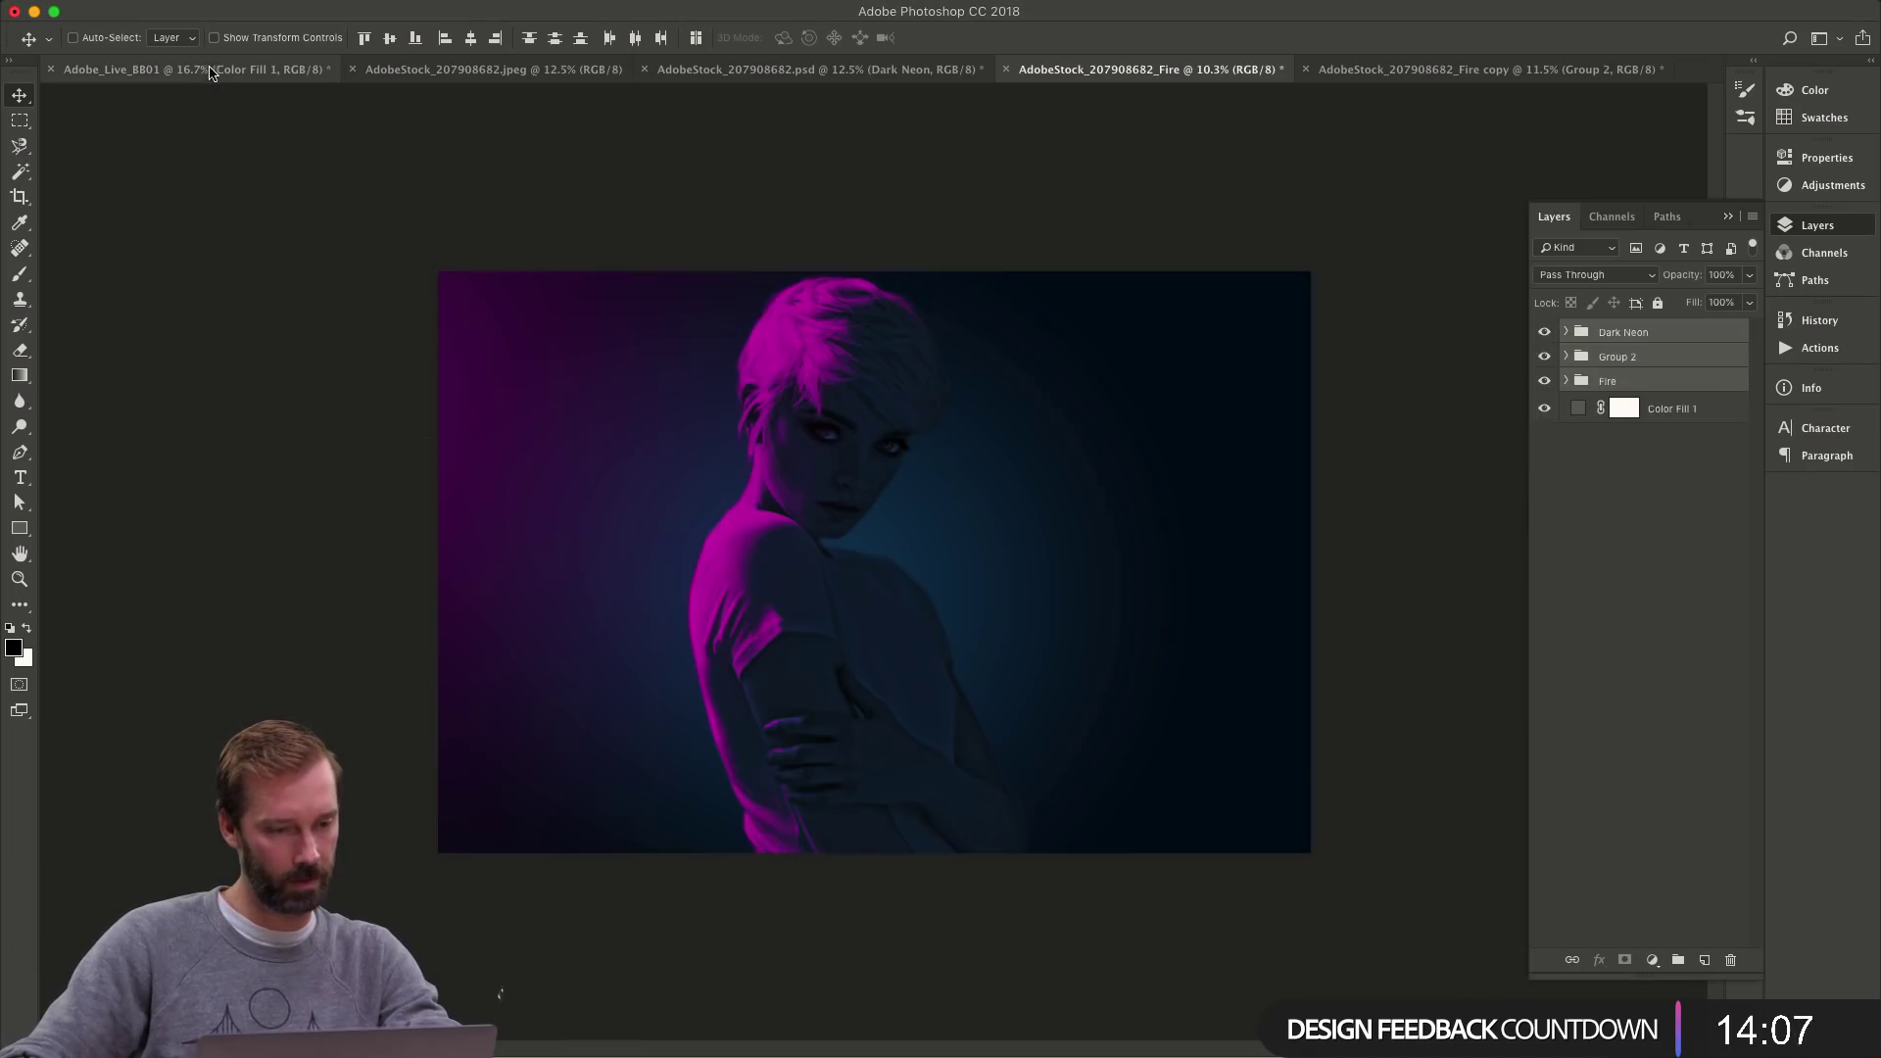
left_click(214, 73)
left_click(1264, 70)
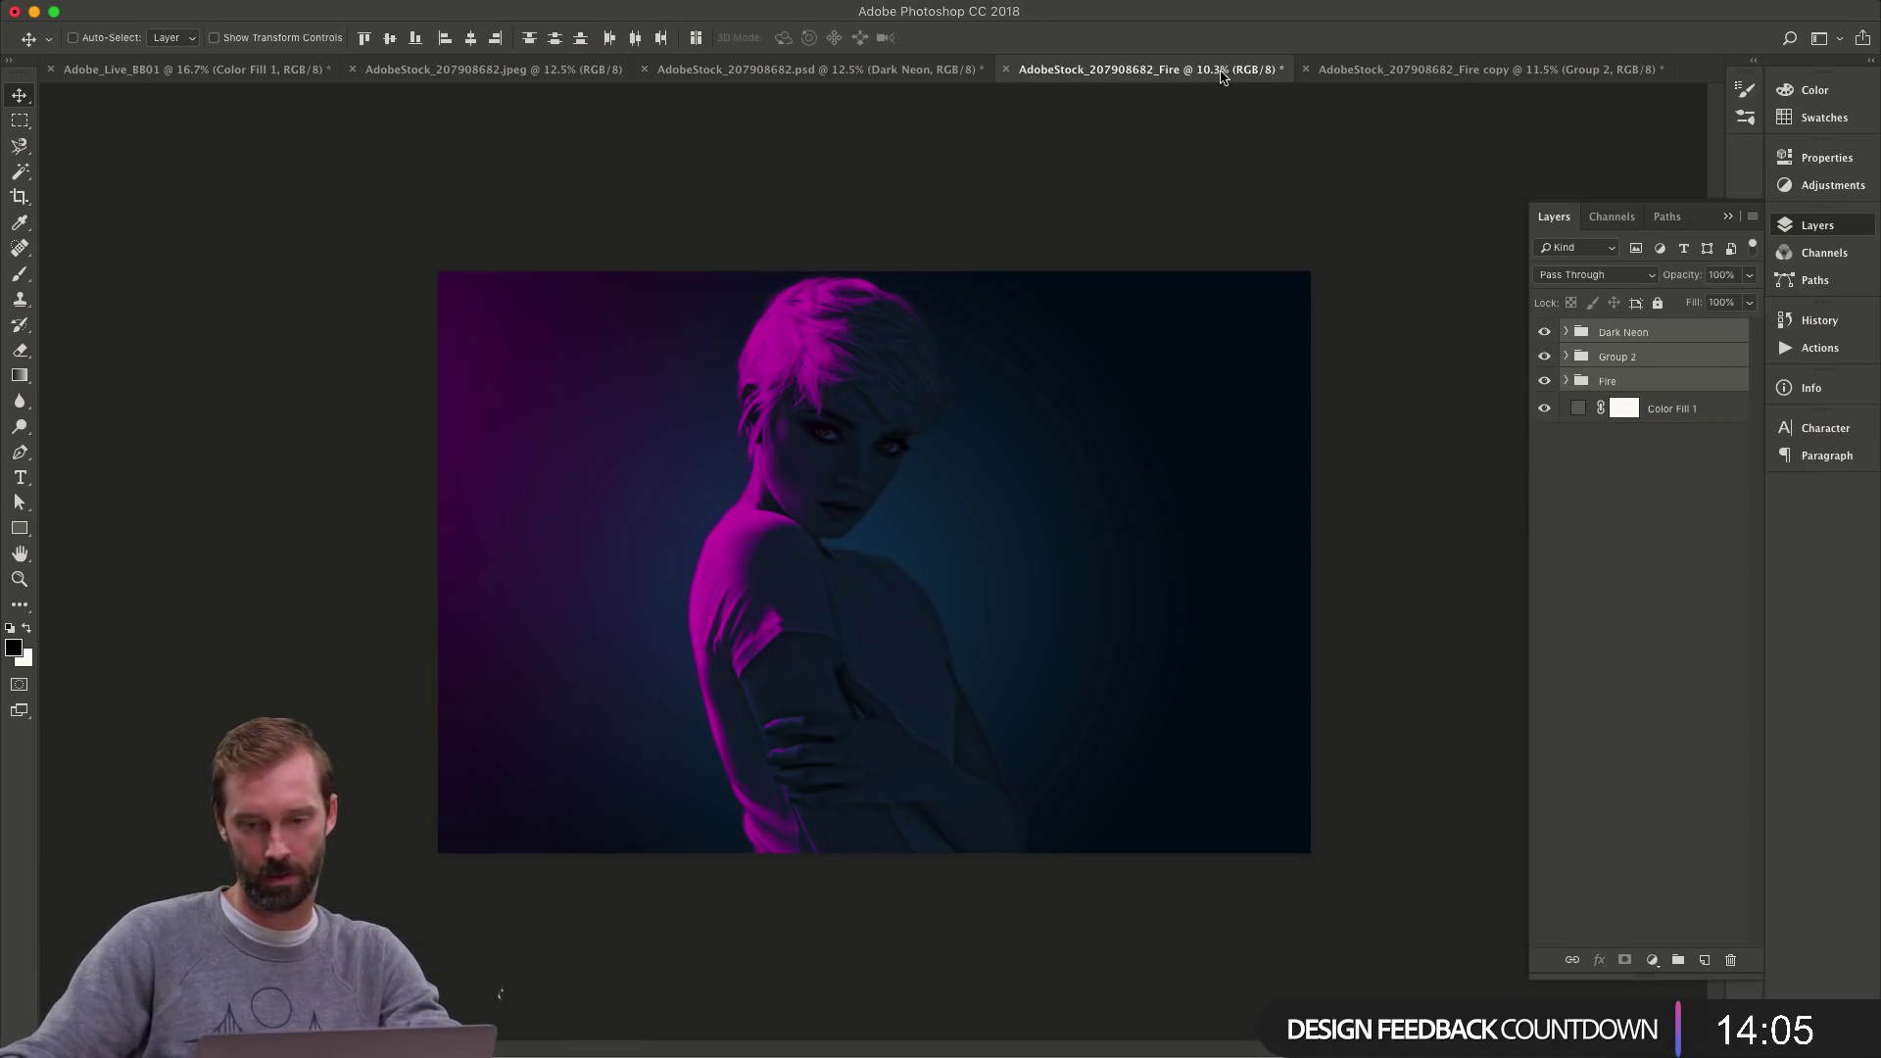
left_click(1545, 333)
left_click(1545, 333)
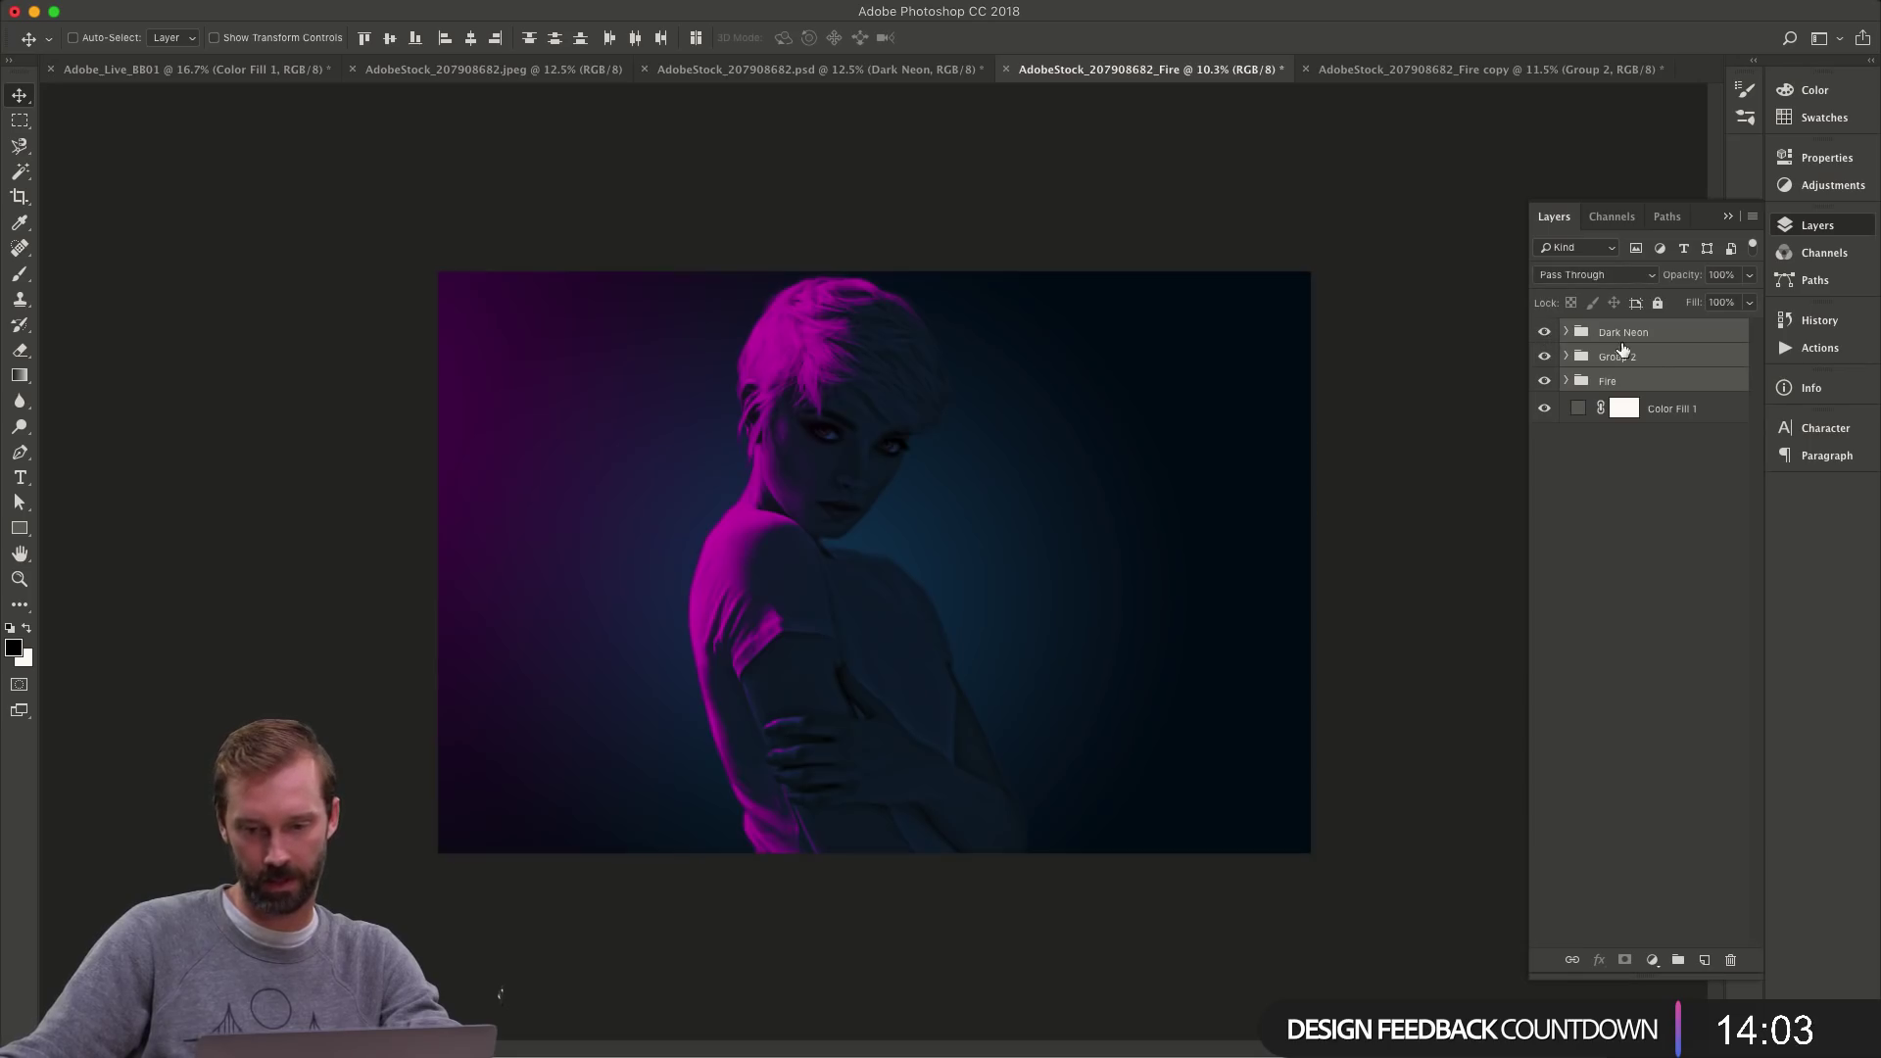
- Hide the Dark Neon group and rename Group 2 as Halftone
double_click(1626, 332)
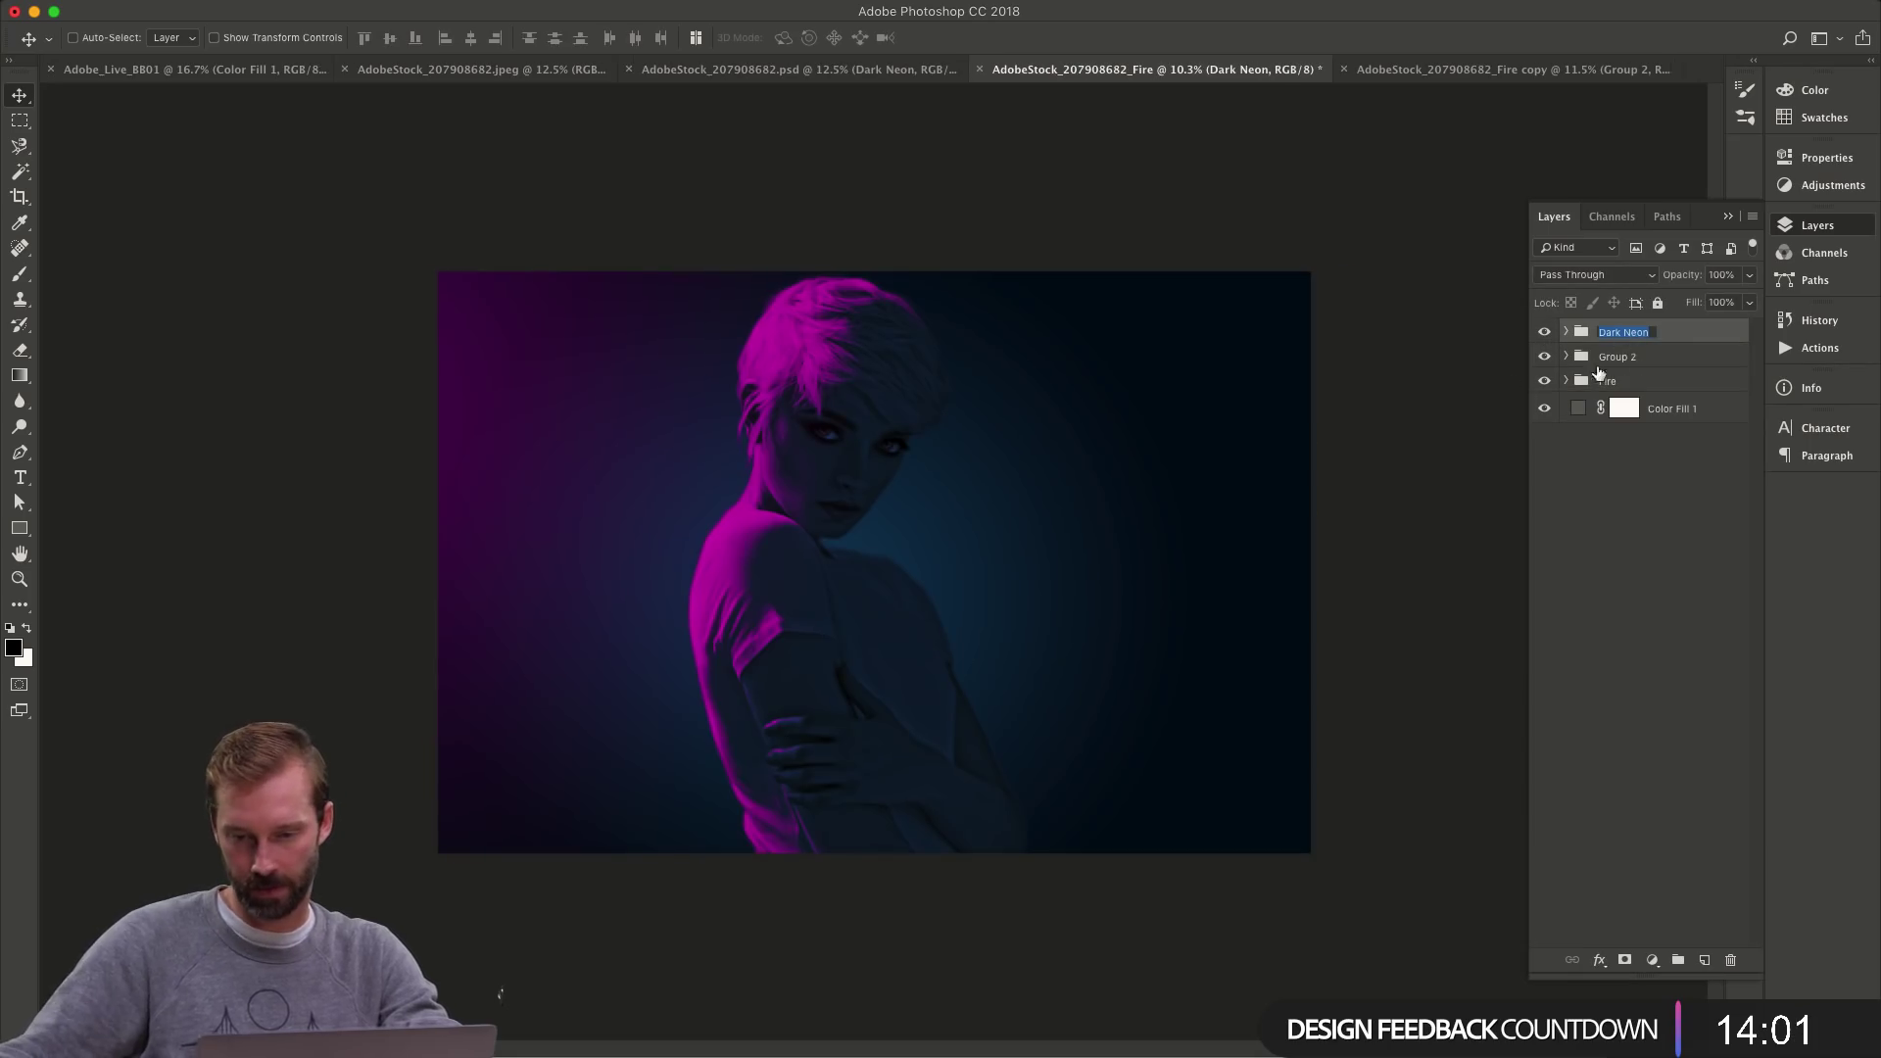
left_click(1612, 358)
left_click(1545, 332)
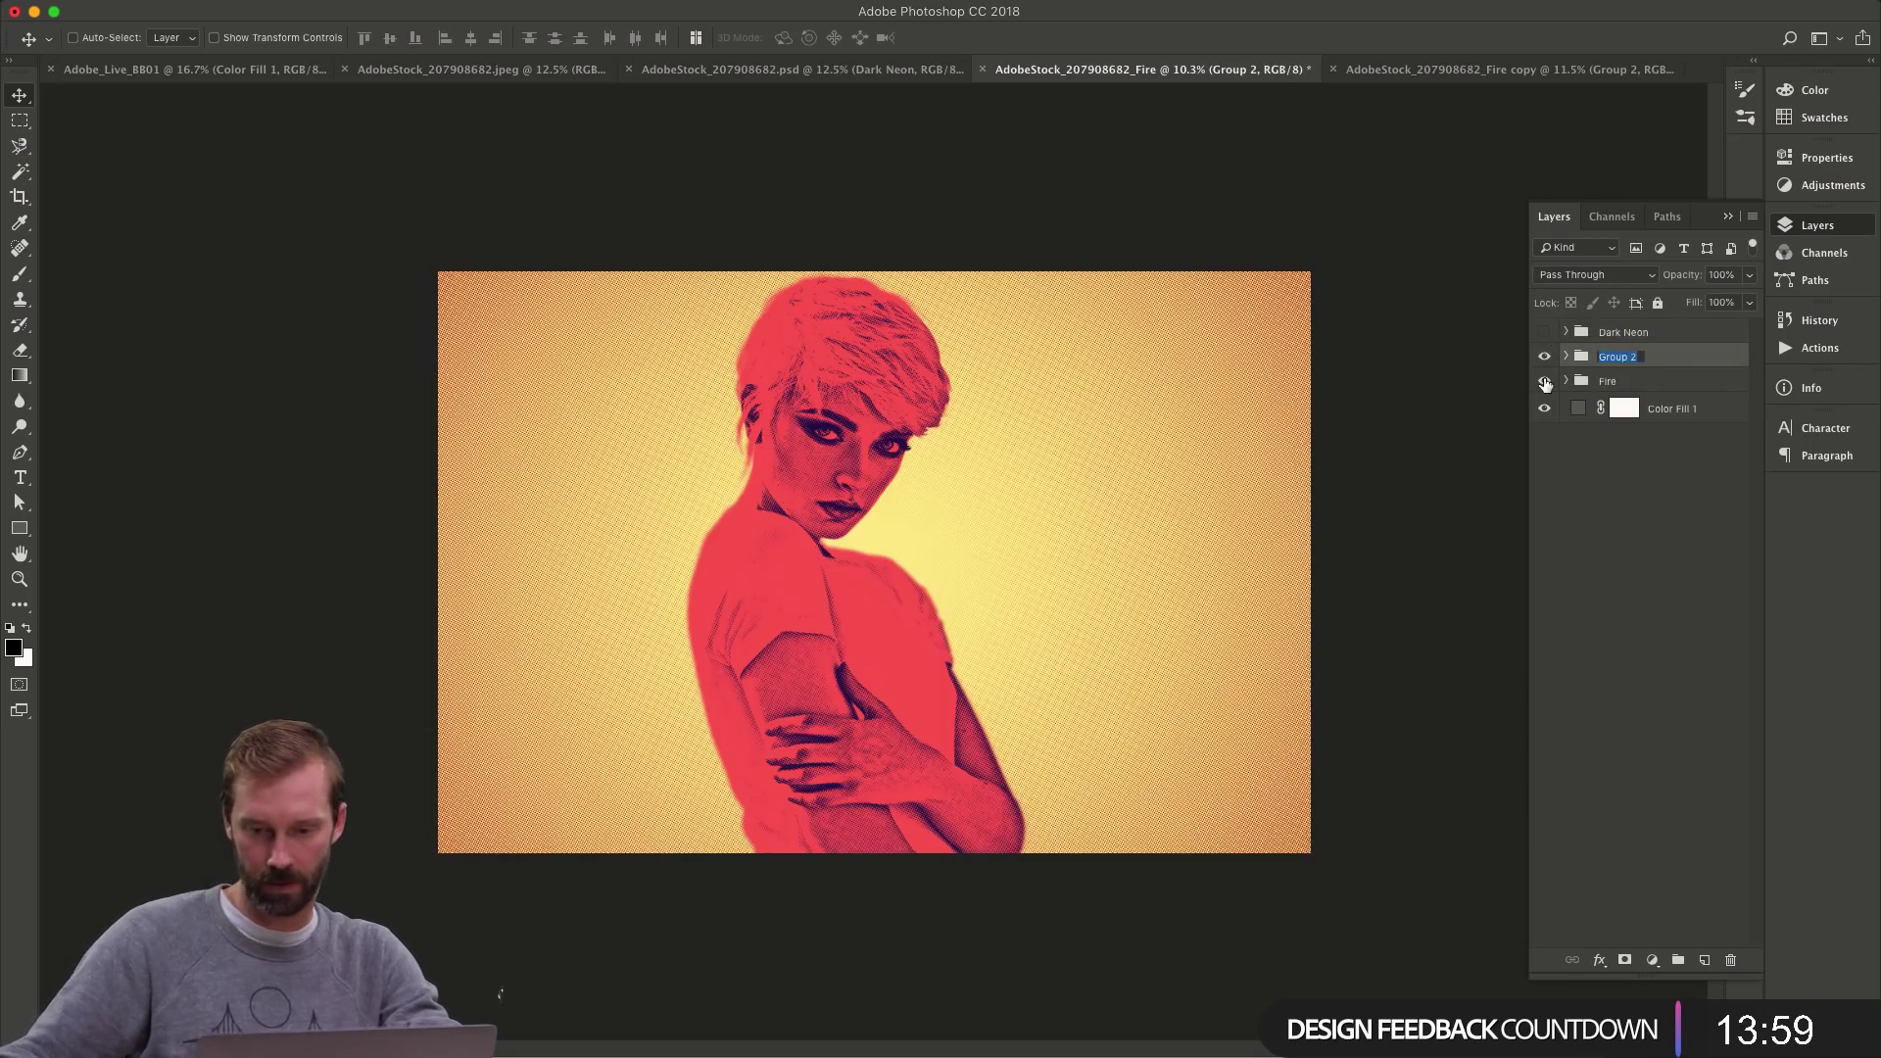
type("Halftone")
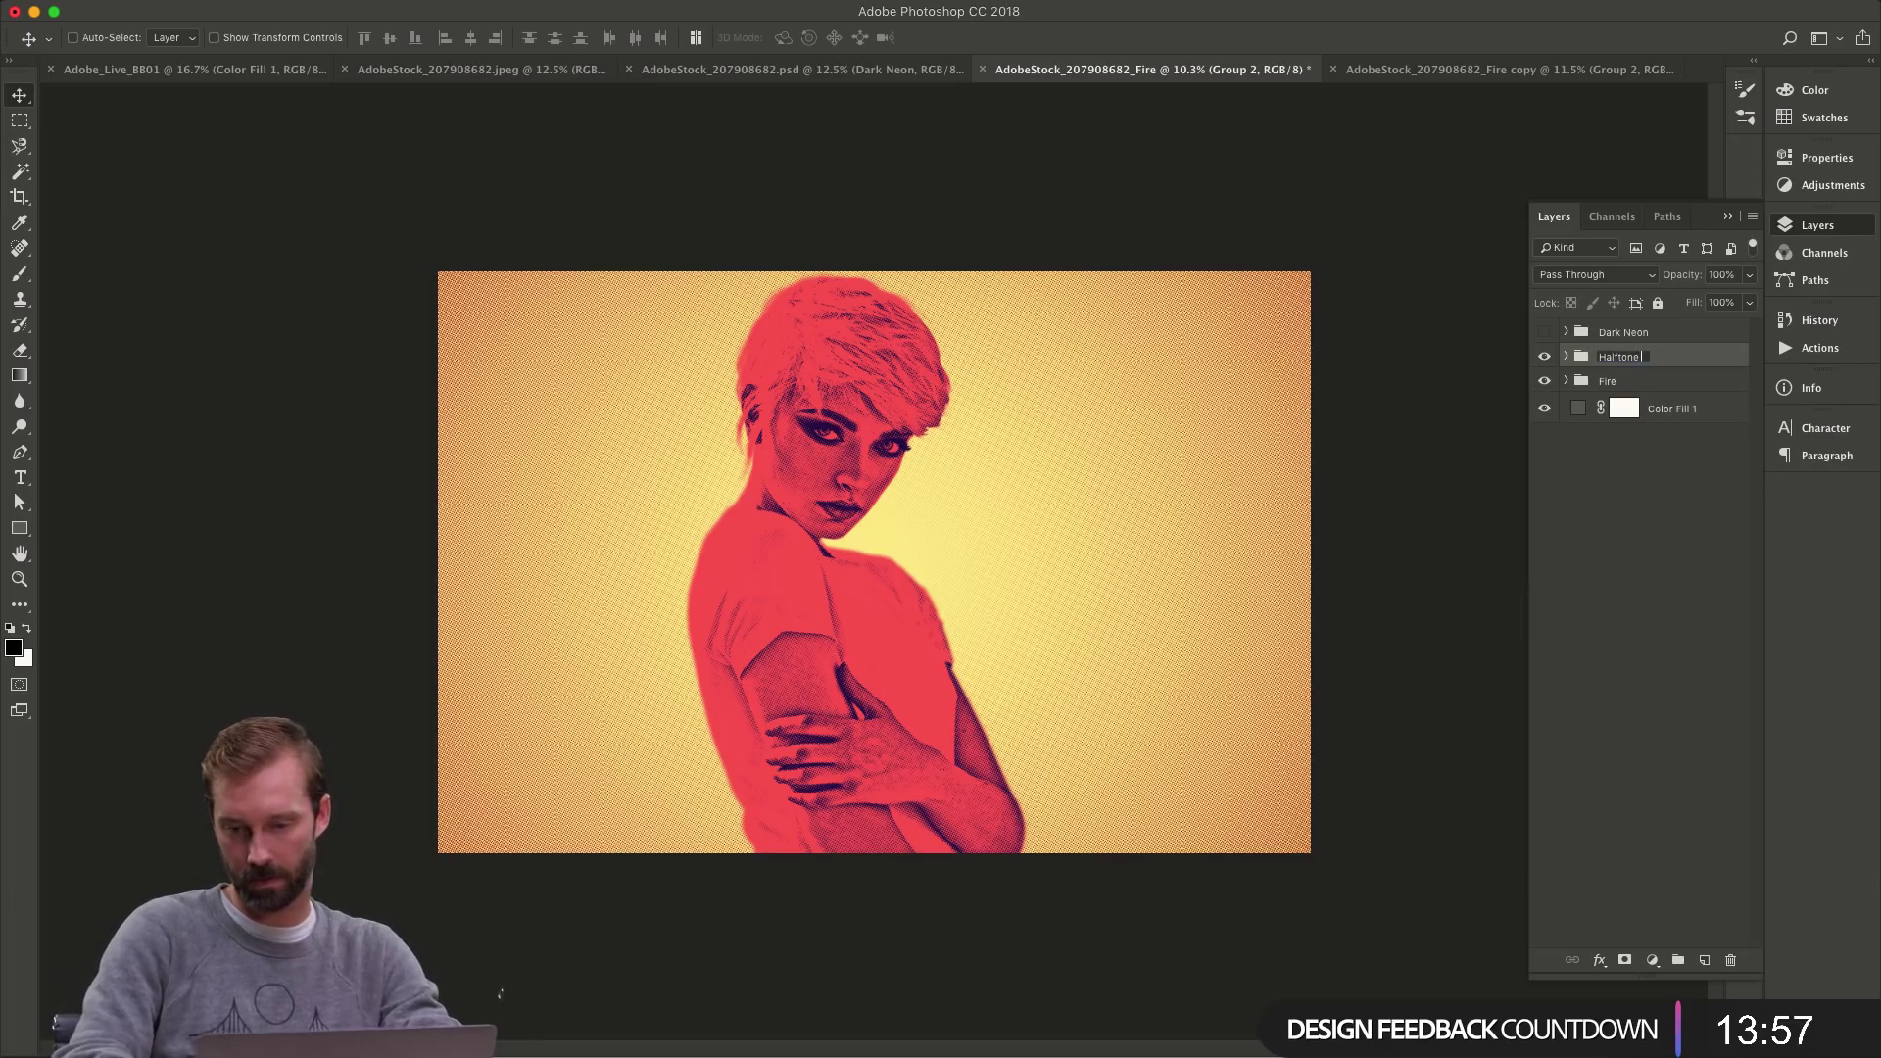
key("Return")
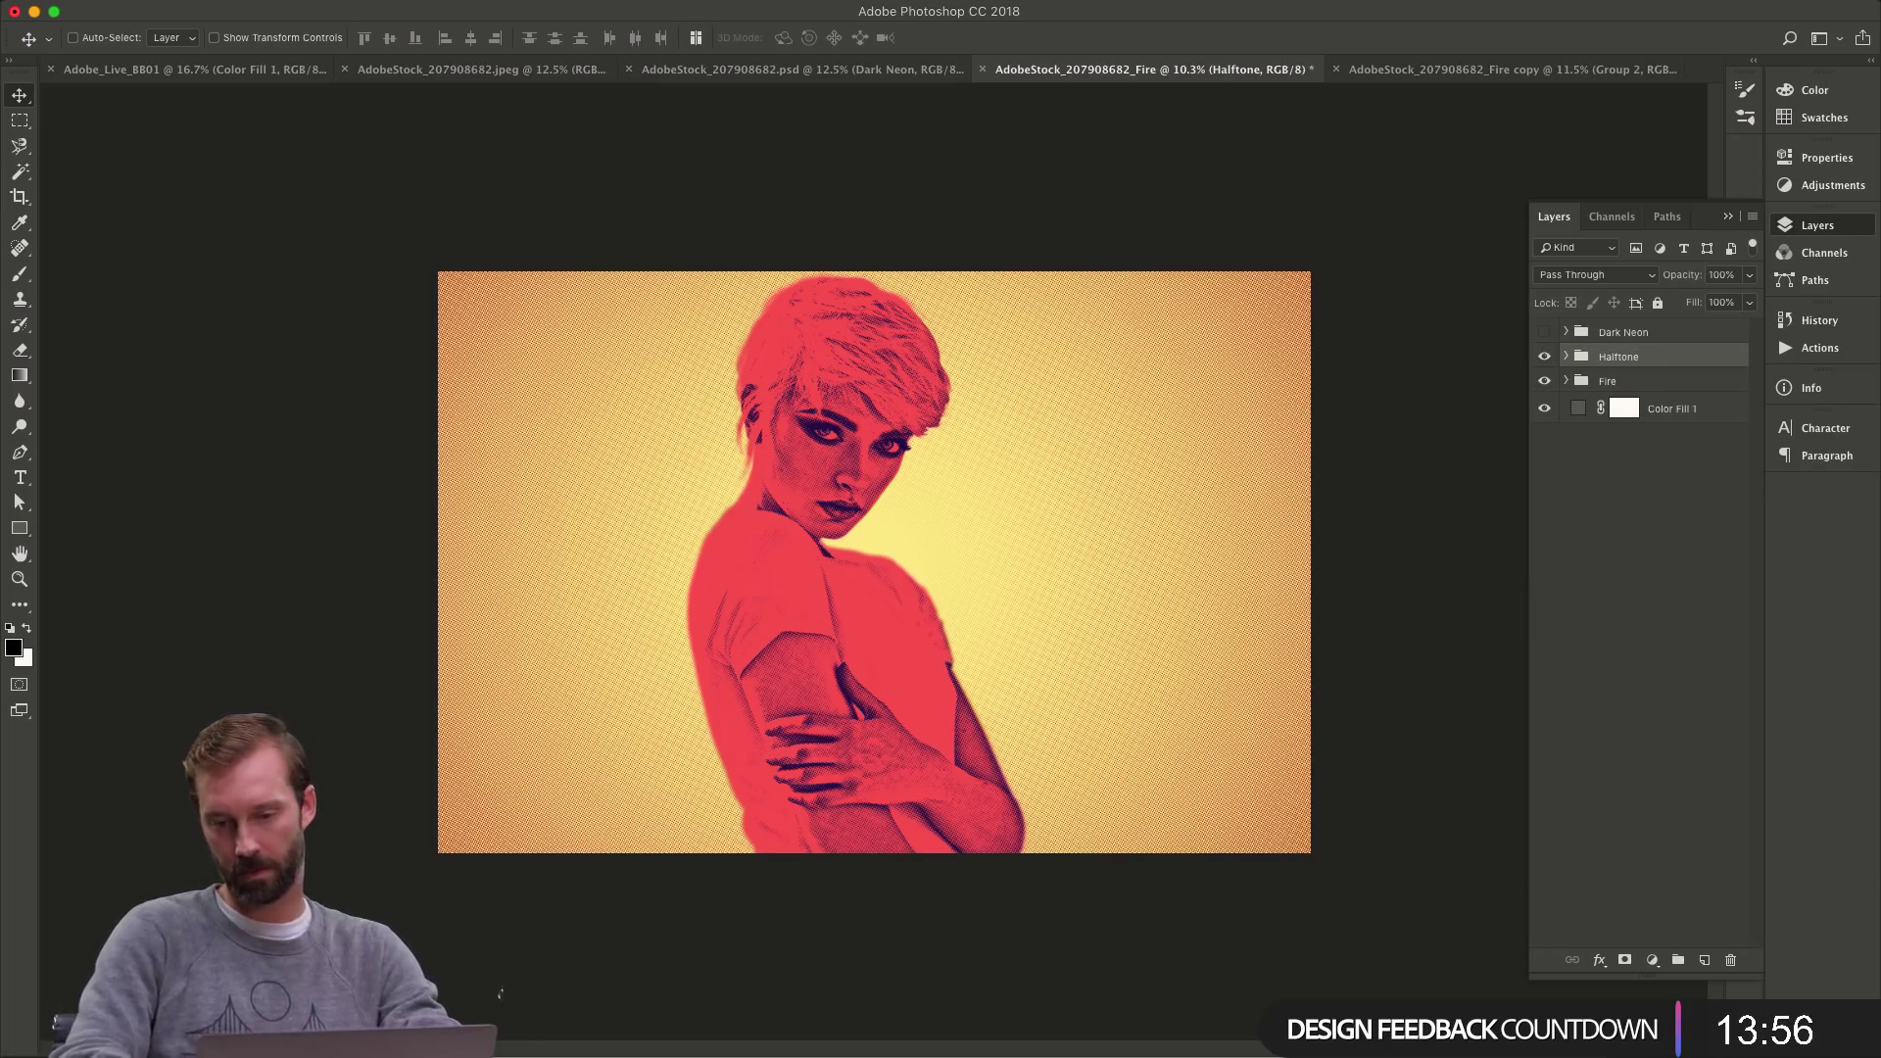
- Show the Dark Neon group and copy the Dark Neon, Halftone and Fire groups into the Adobe_Live_BB01 document, positioning the portrait on its canvas
left_click(1544, 332)
left_click(1624, 332)
left_click(1608, 381, "shift")
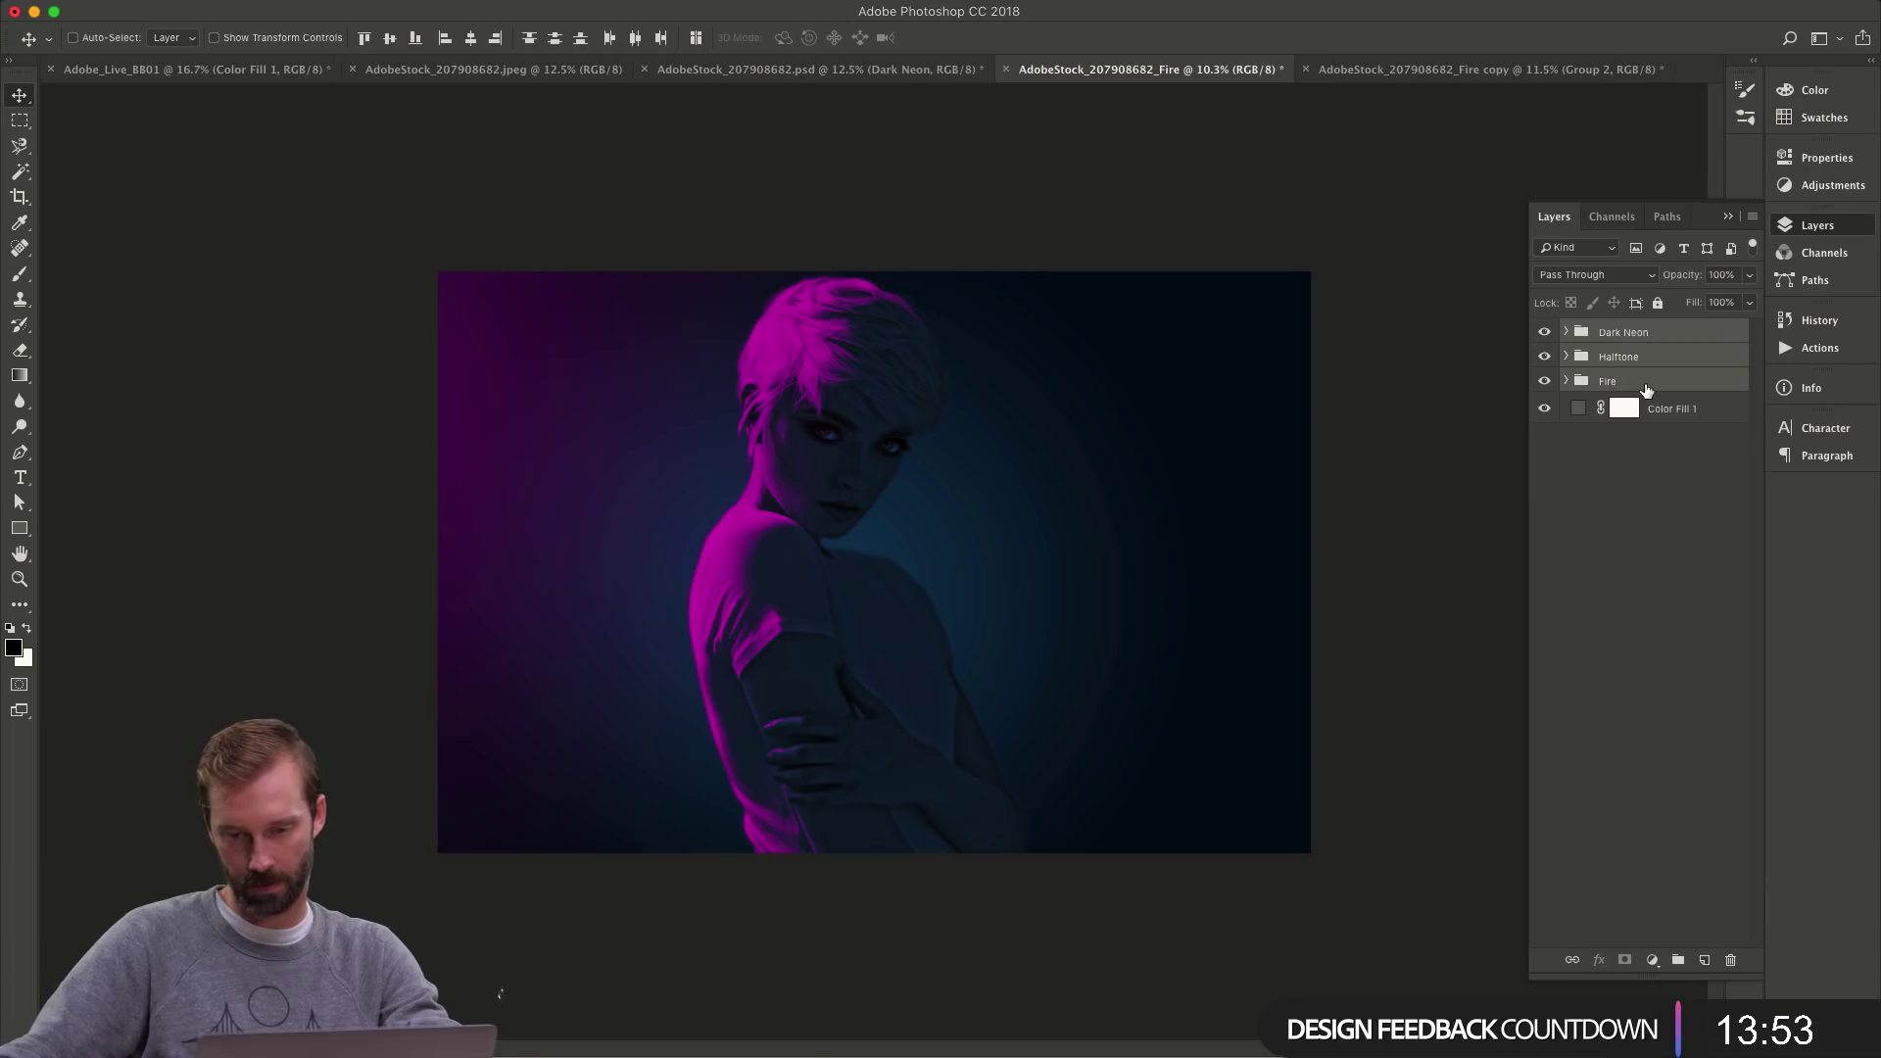
left_click_drag(202, 15, 1143, 400)
mouse_move(1115, 465)
left_mouse_down()
mouse_move(1108, 485)
mouse_move(1126, 485)
left_mouse_up()
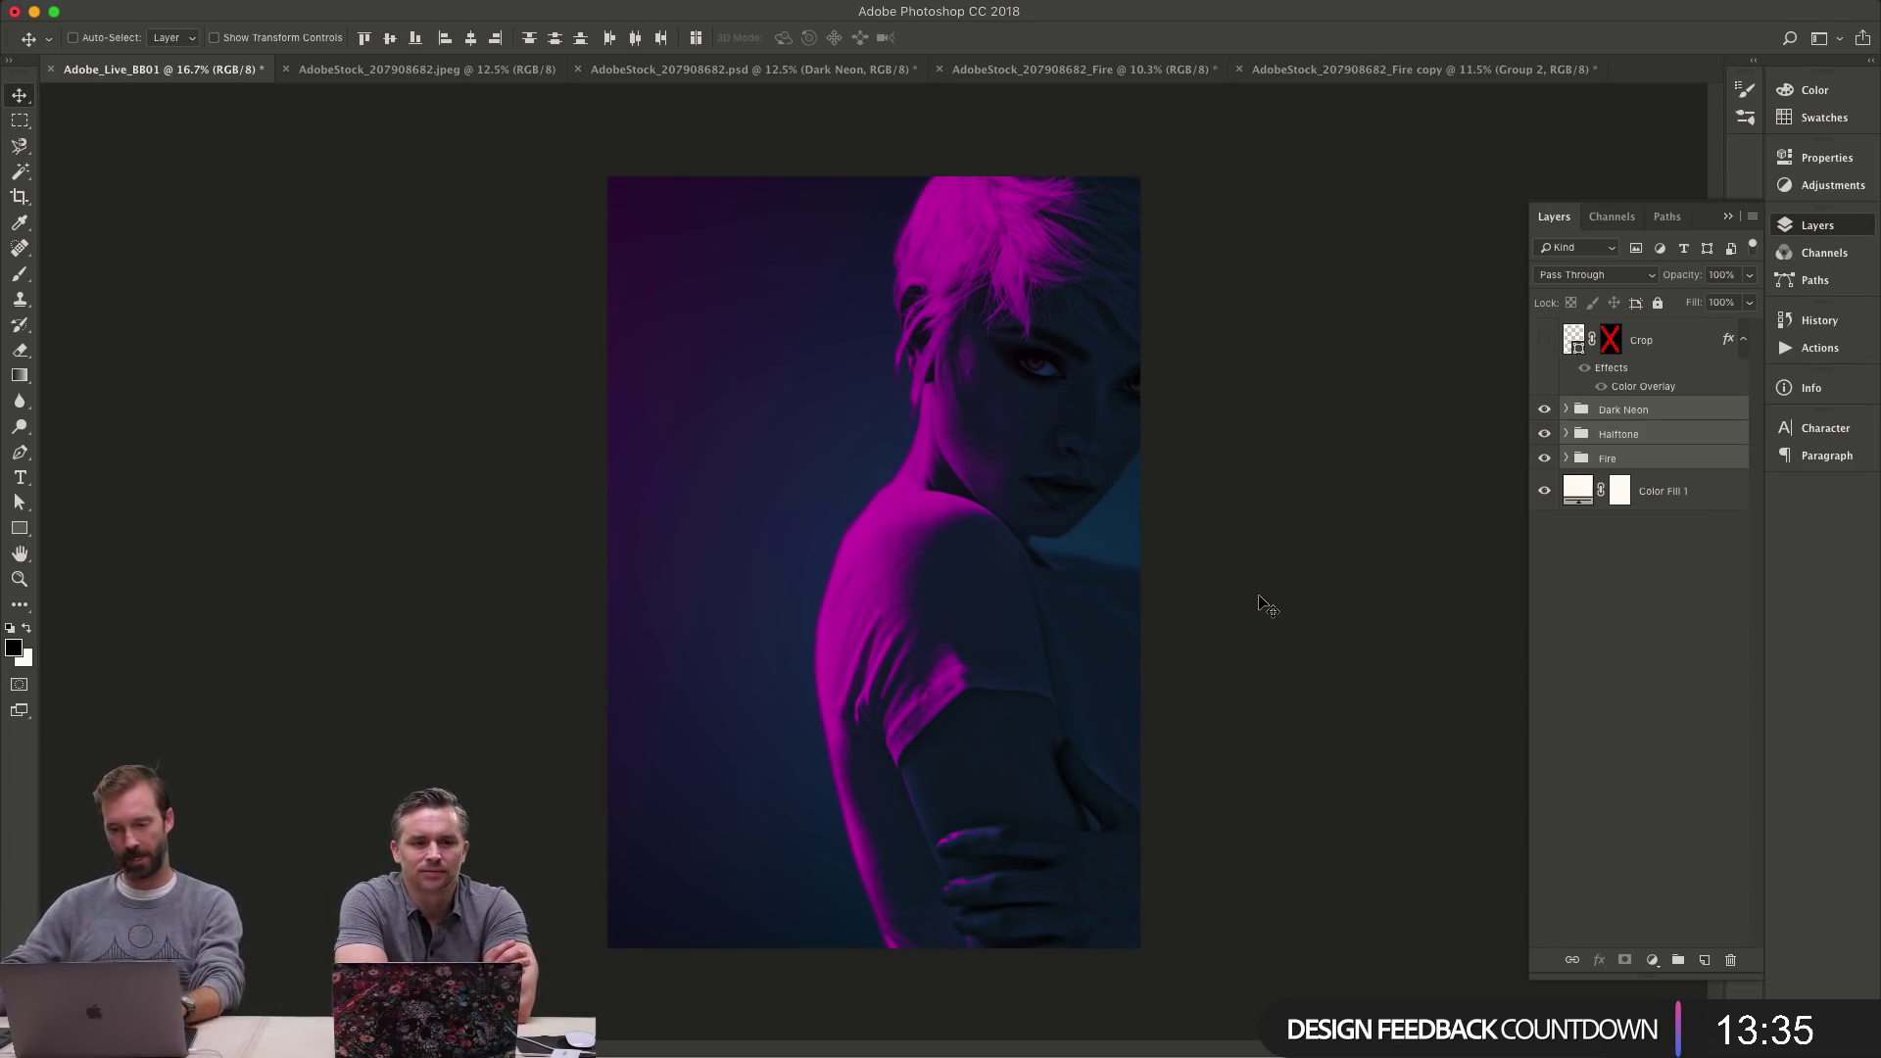
- Compare the three portrait versions by toggling the visibility of the Dark Neon and Halftone groups
left_click(1546, 411)
left_click(1546, 412)
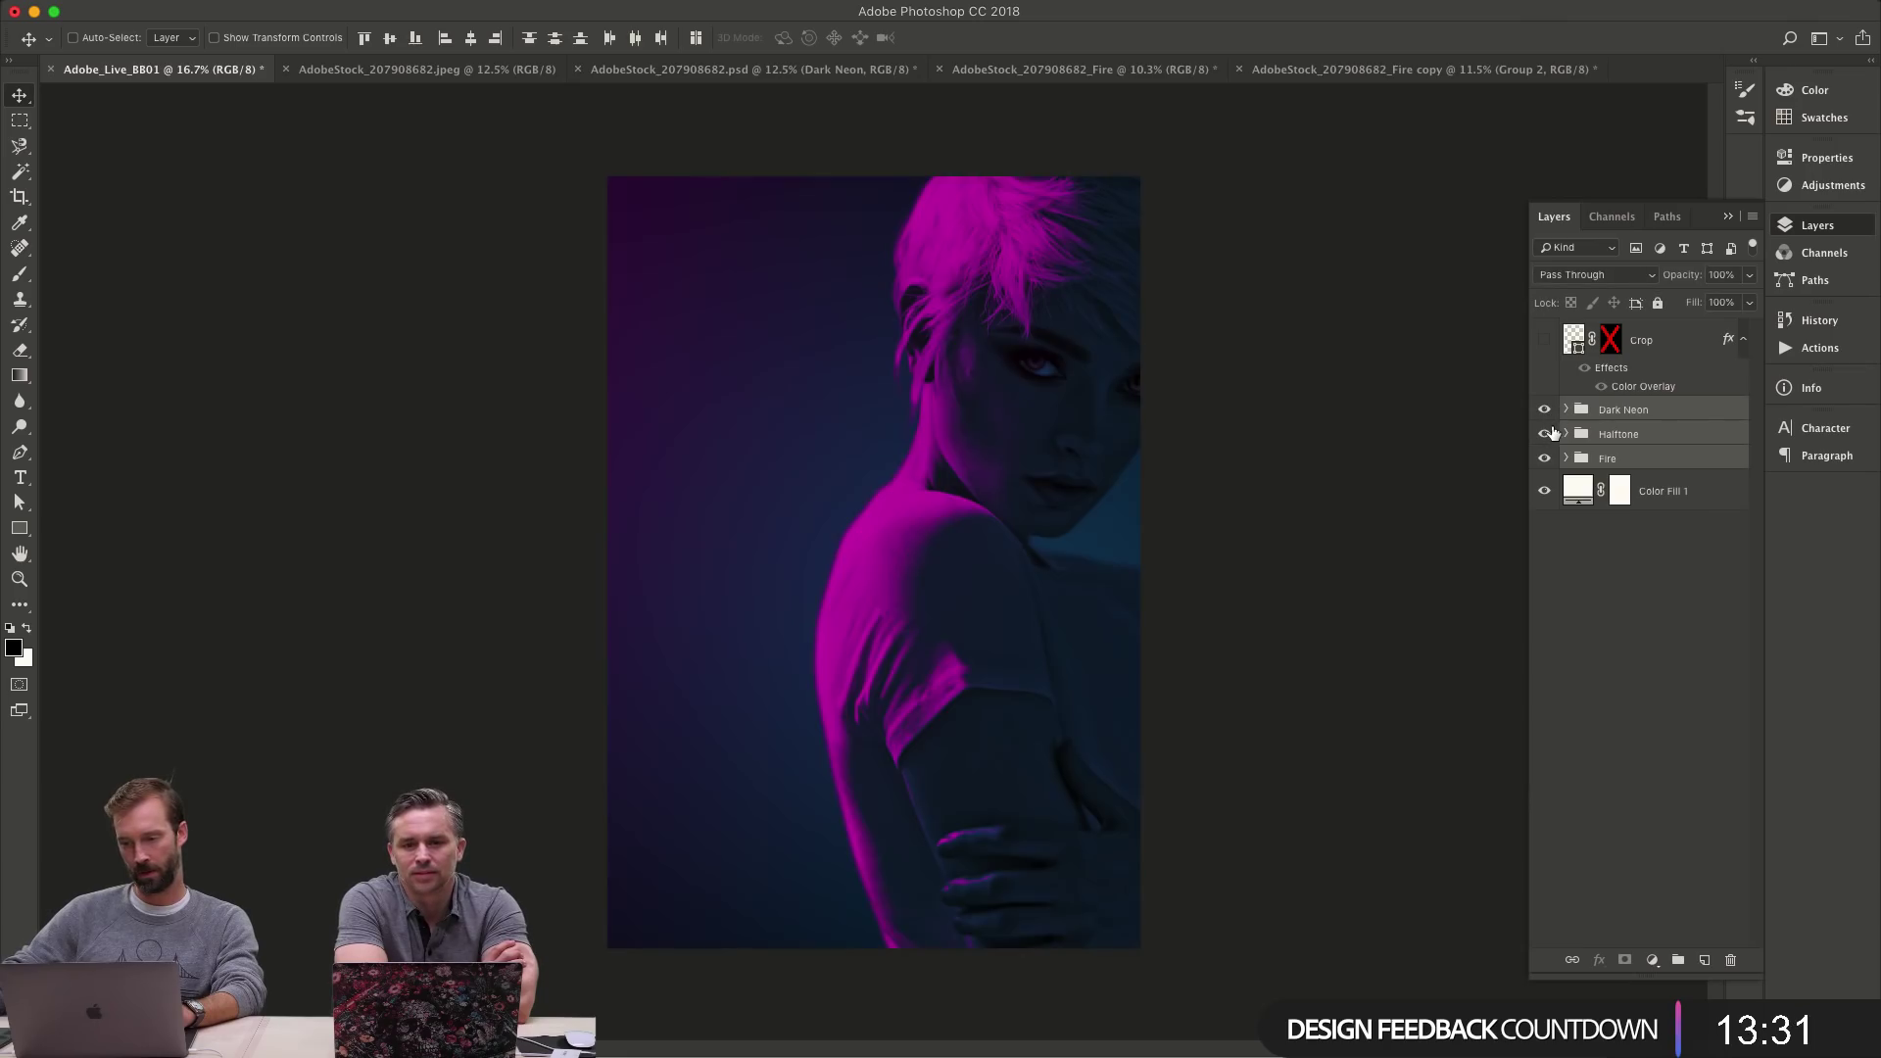
left_click(1546, 435)
left_click(1546, 412)
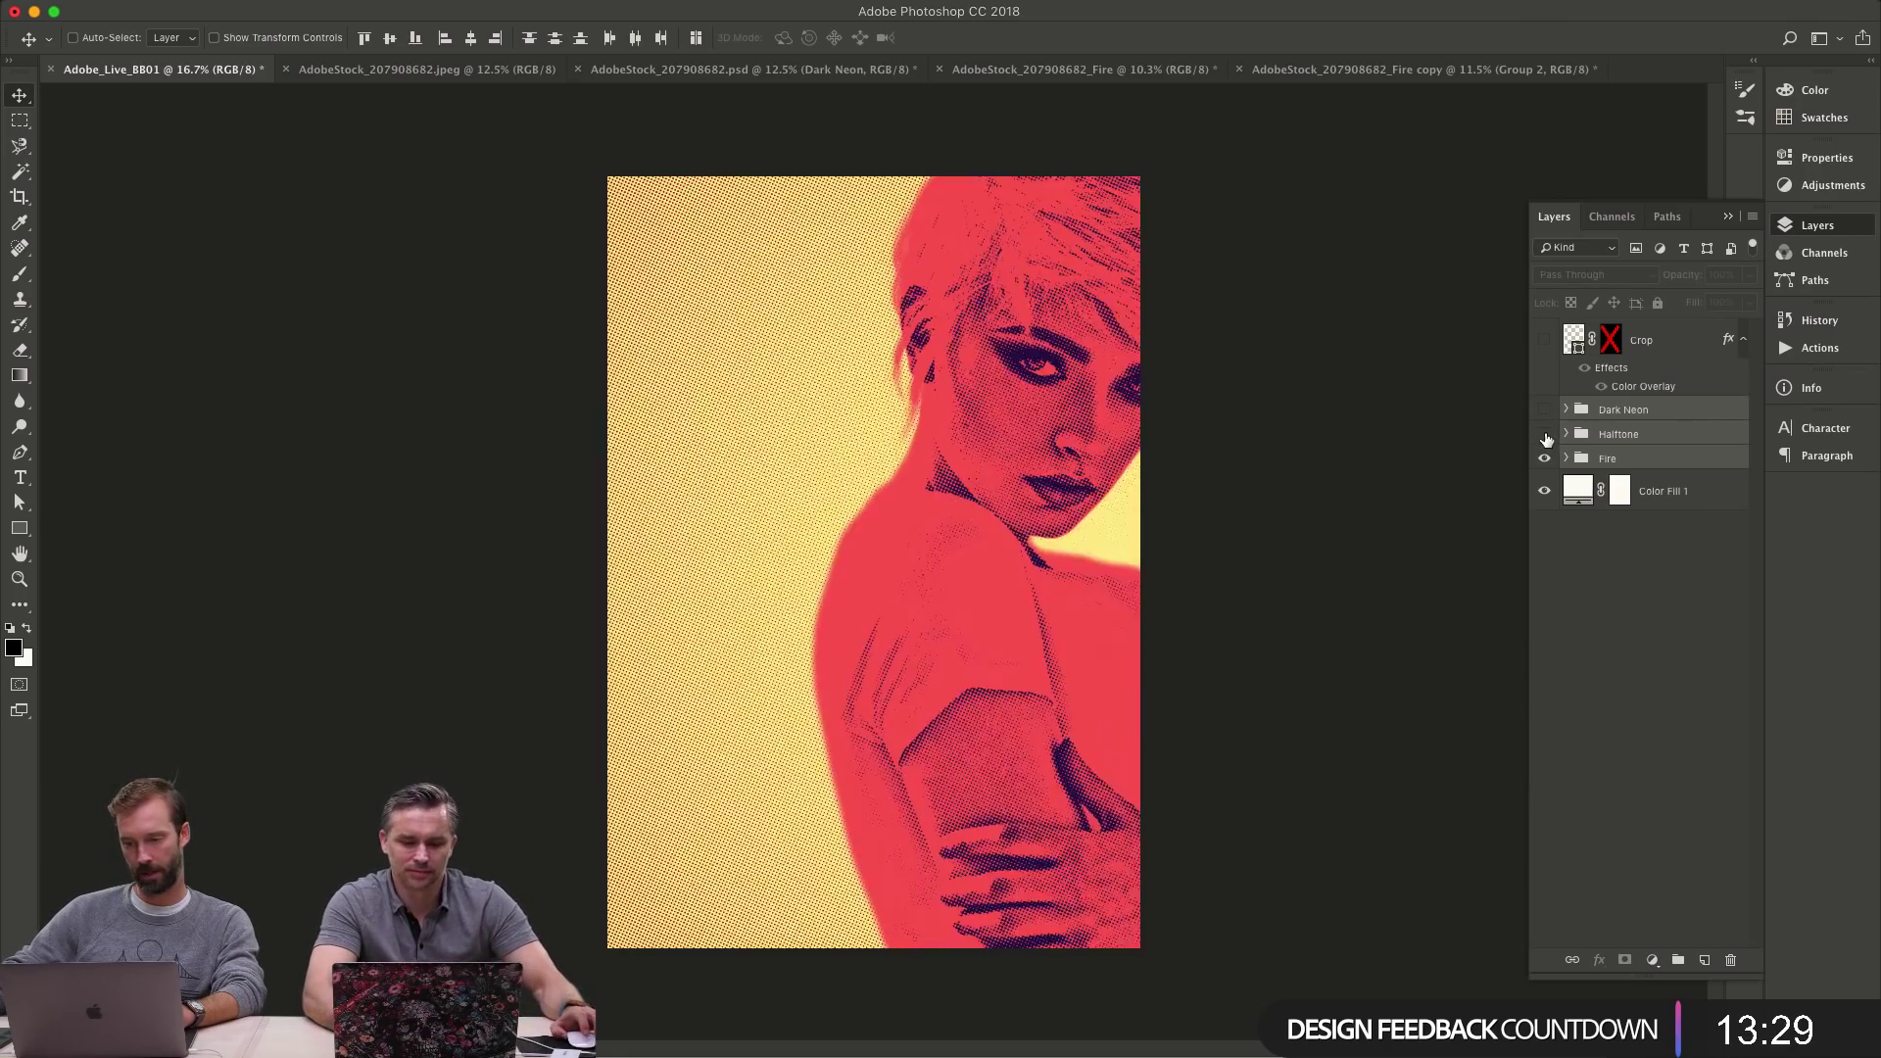
left_click(1546, 435)
left_click(1546, 435)
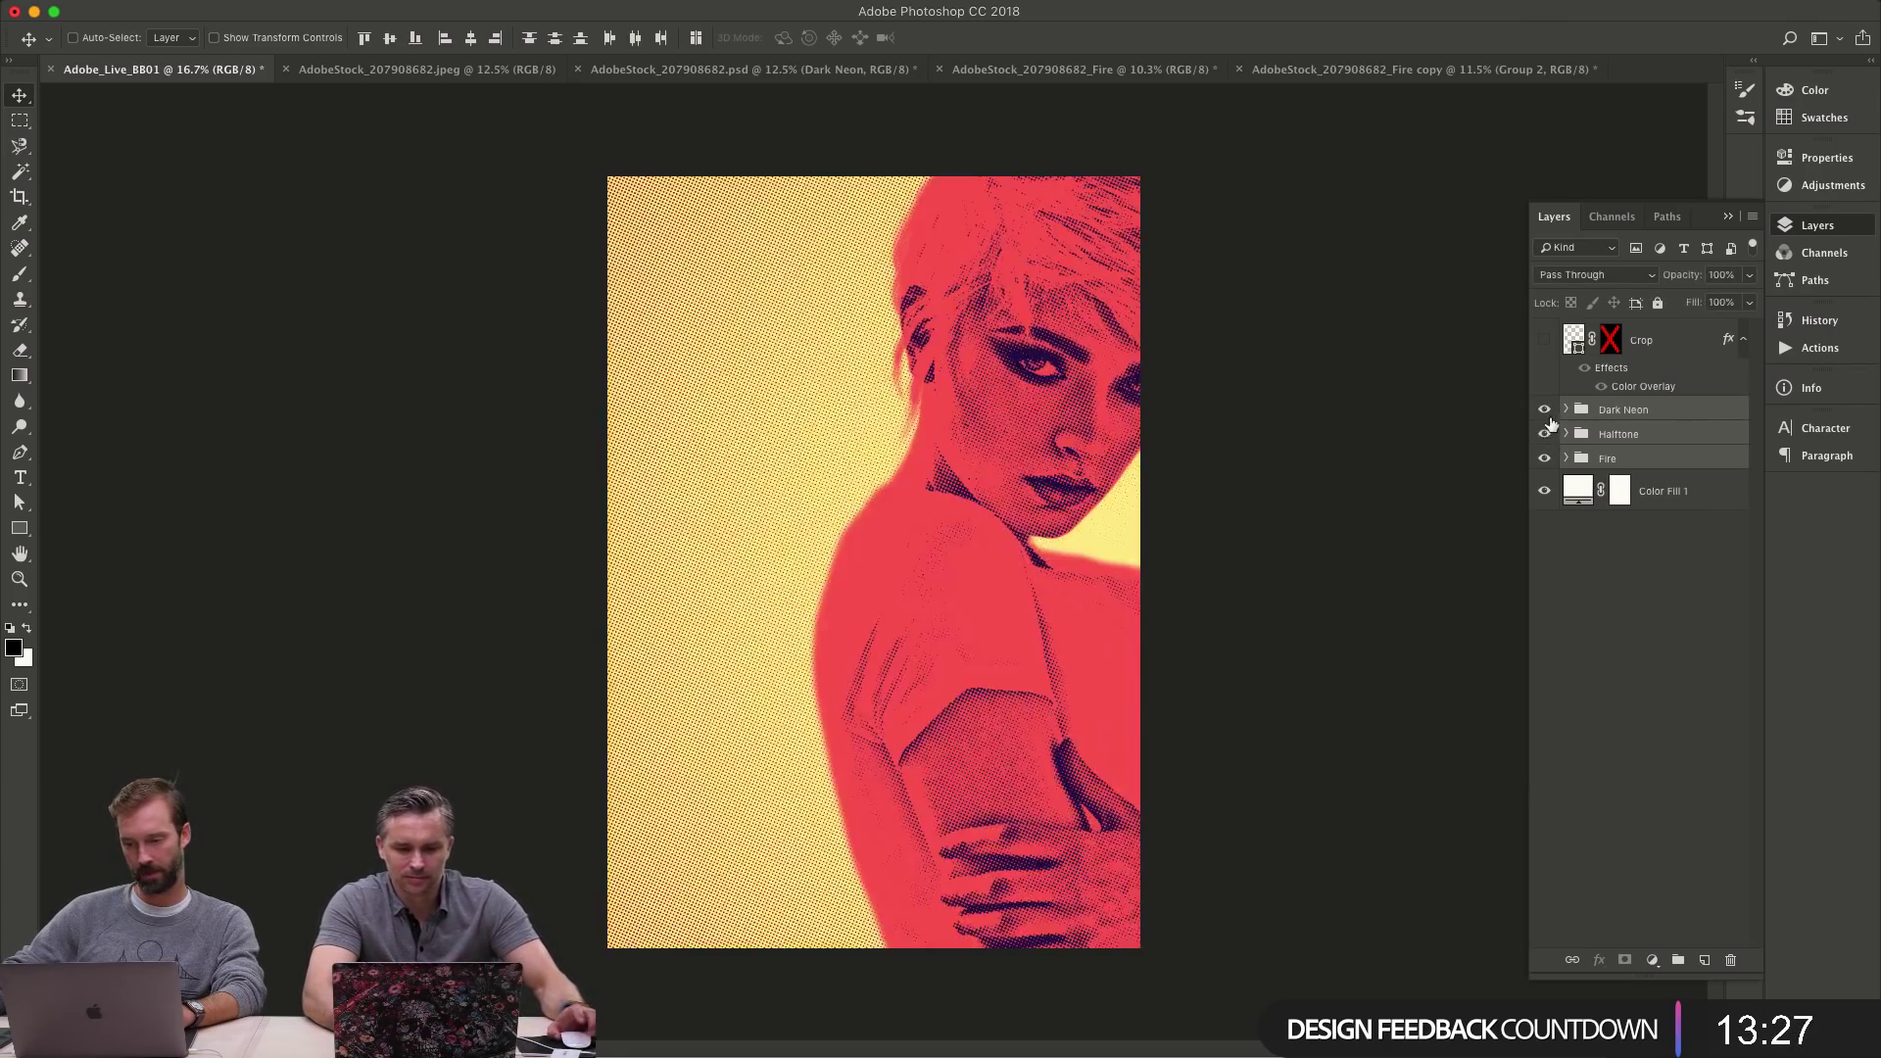
left_click(1546, 411)
- Lasso the upper-left area of the poster along a diagonal through the face and mask the Dark Neon group to that selection
left_click(1670, 414)
key("l")
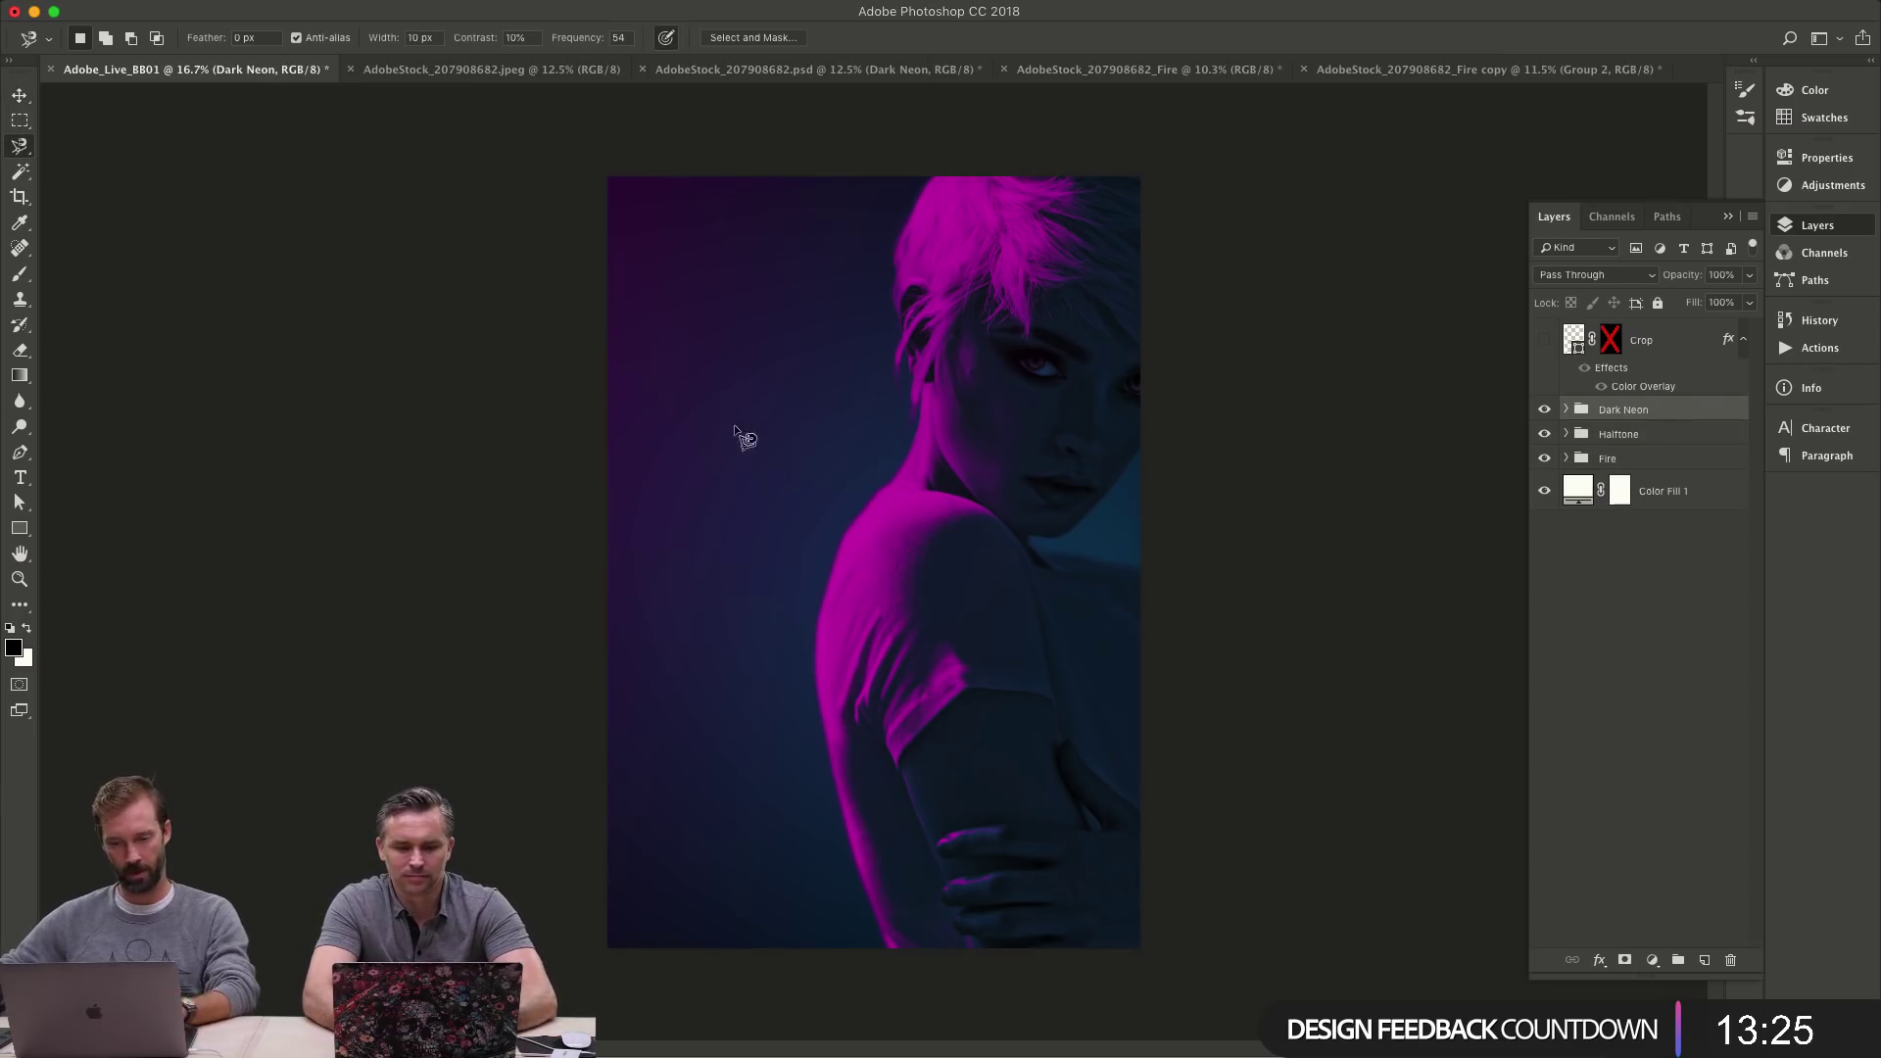
key("shift+l")
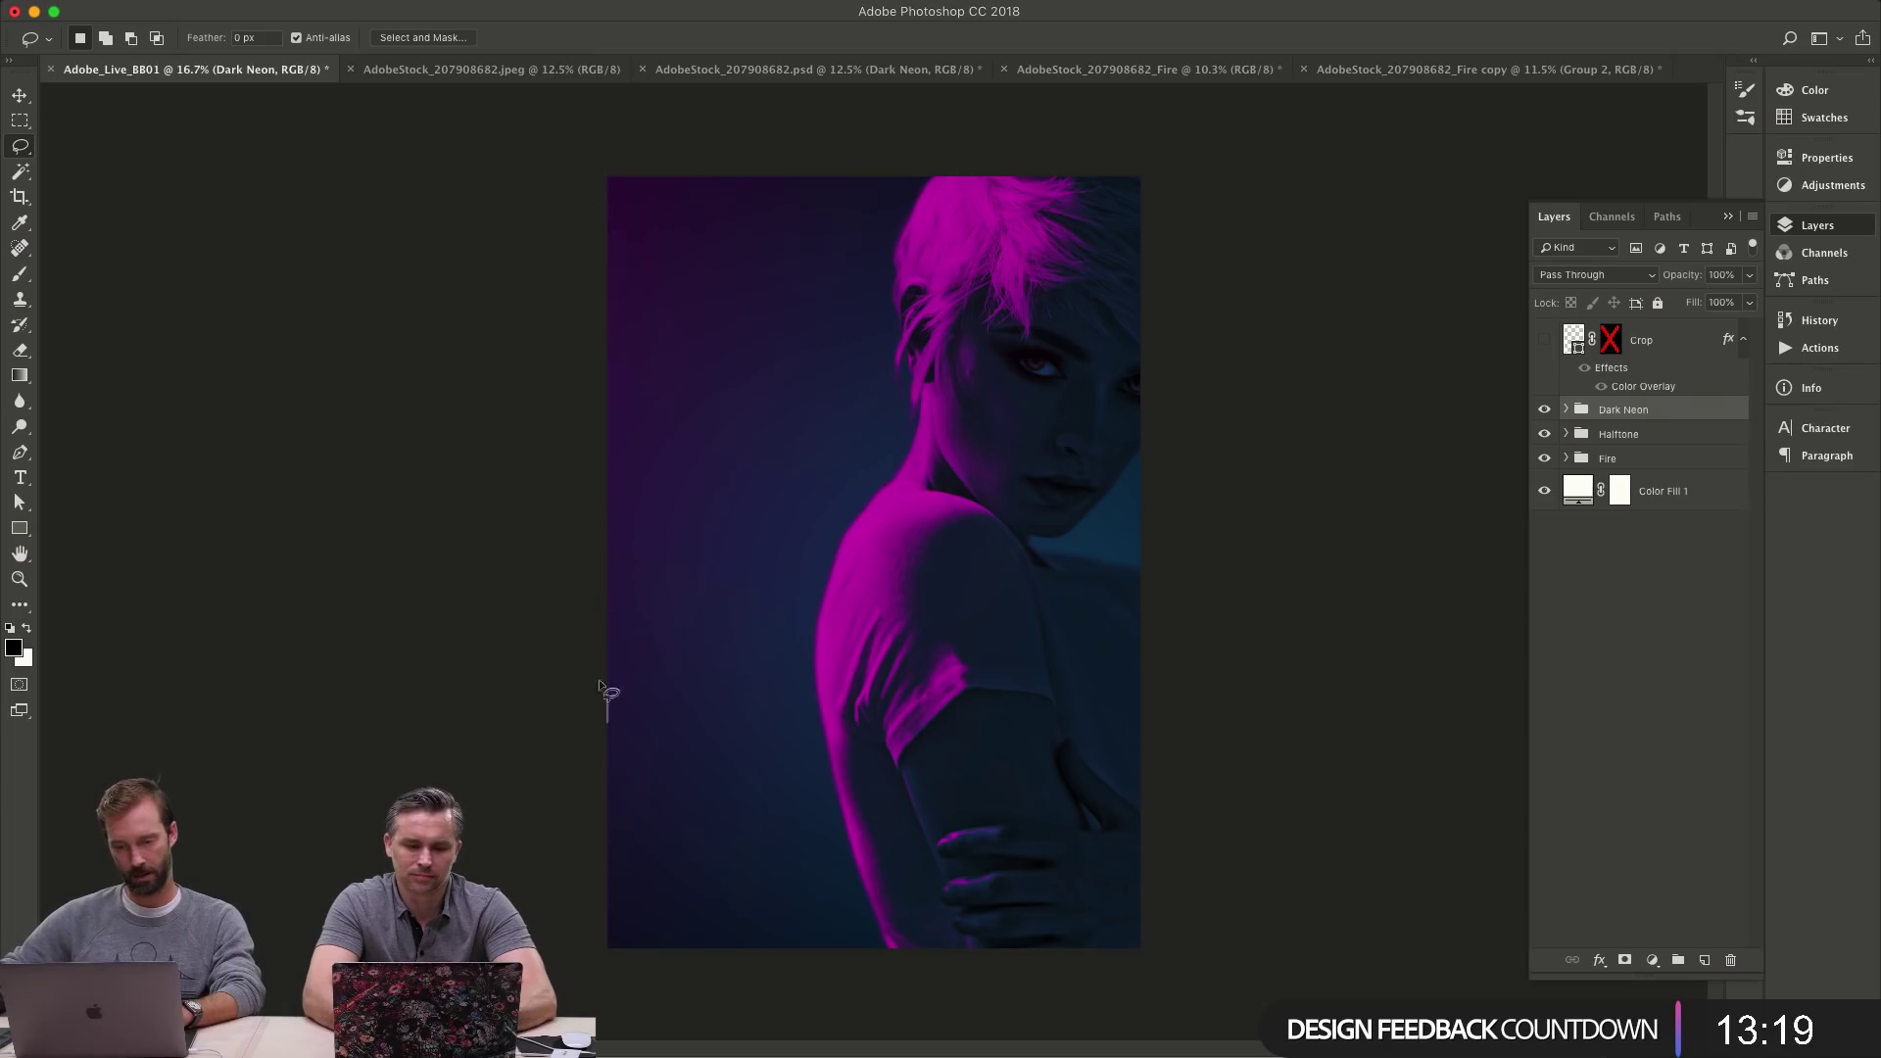
left_click_drag(607, 696, 841, 507)
left_click_drag(964, 431, 1062, 371)
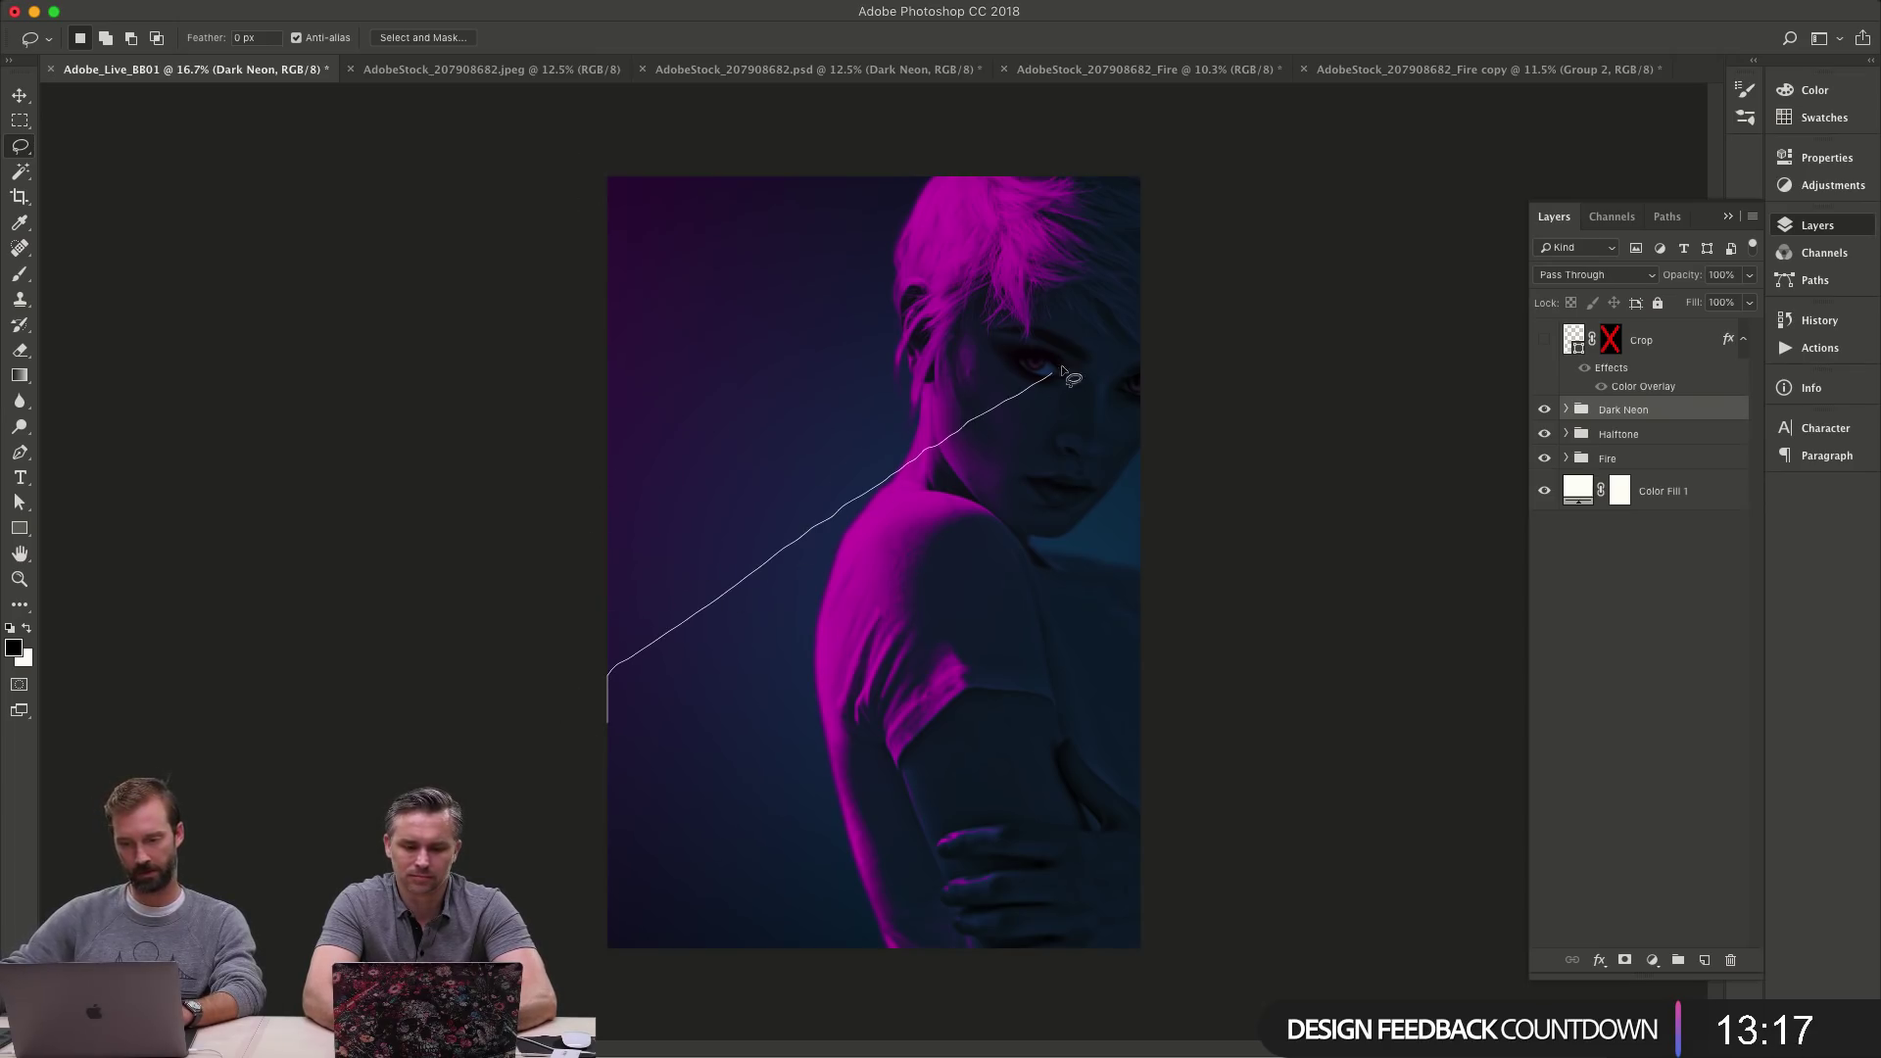
mouse_move(1214, 273)
left_mouse_down()
mouse_move(1297, 127)
mouse_move(606, 111)
mouse_move(526, 486)
mouse_move(533, 676)
left_mouse_up()
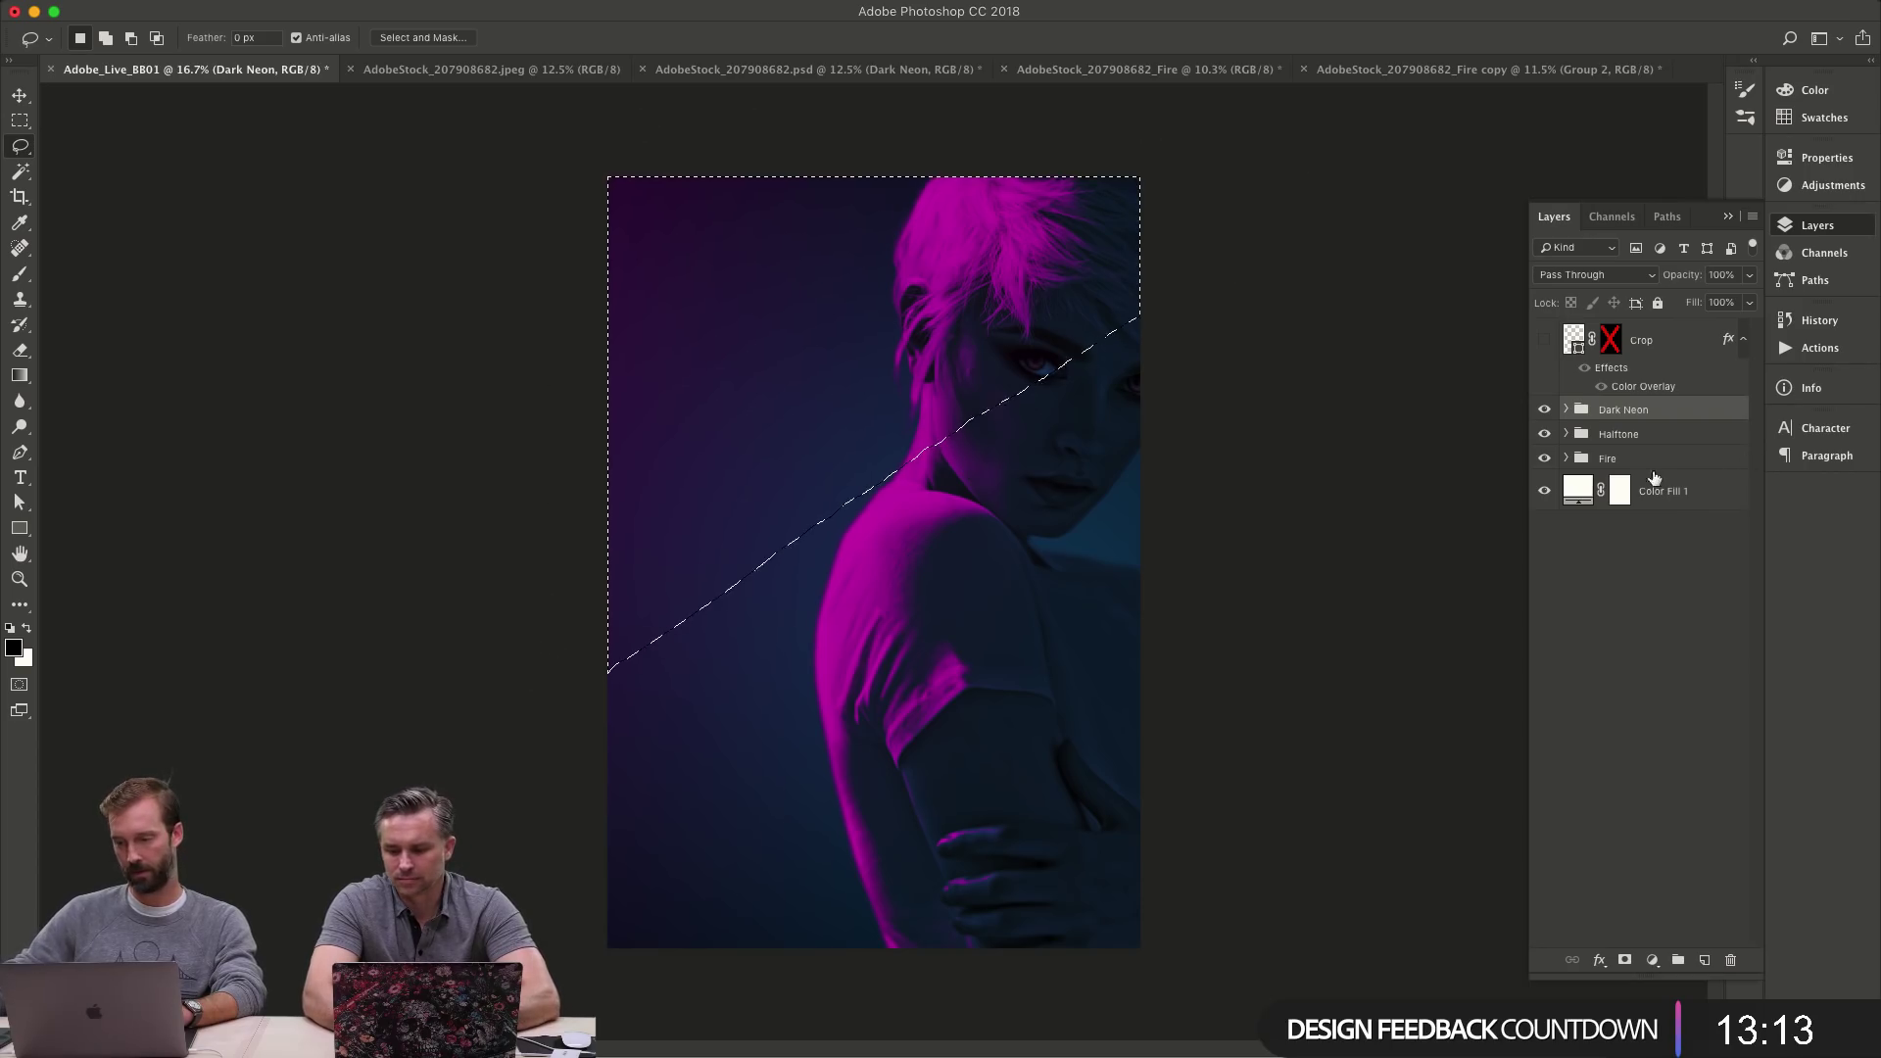
left_click(1625, 960)
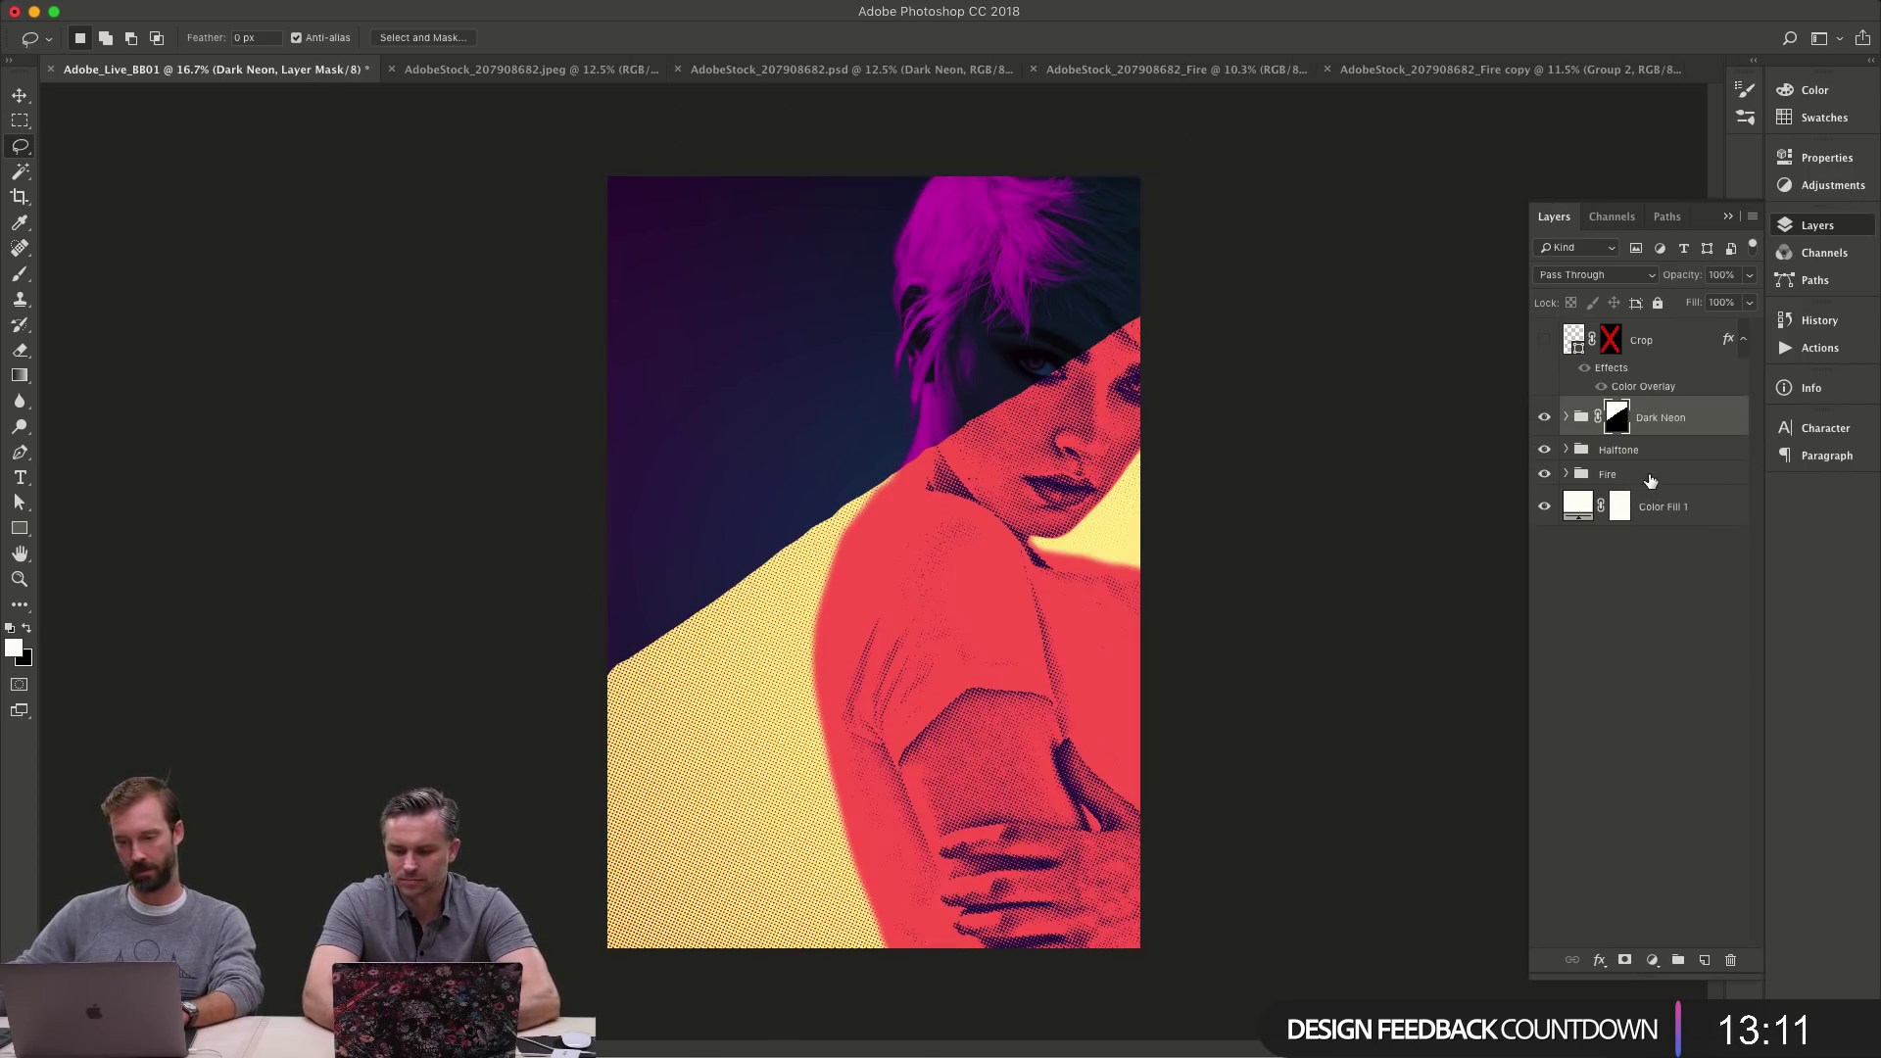
- Unlink the Dark Neon mask and transform it so it covers the poster's upper edge and cuts a steeper diagonal across the portrait
key("v")
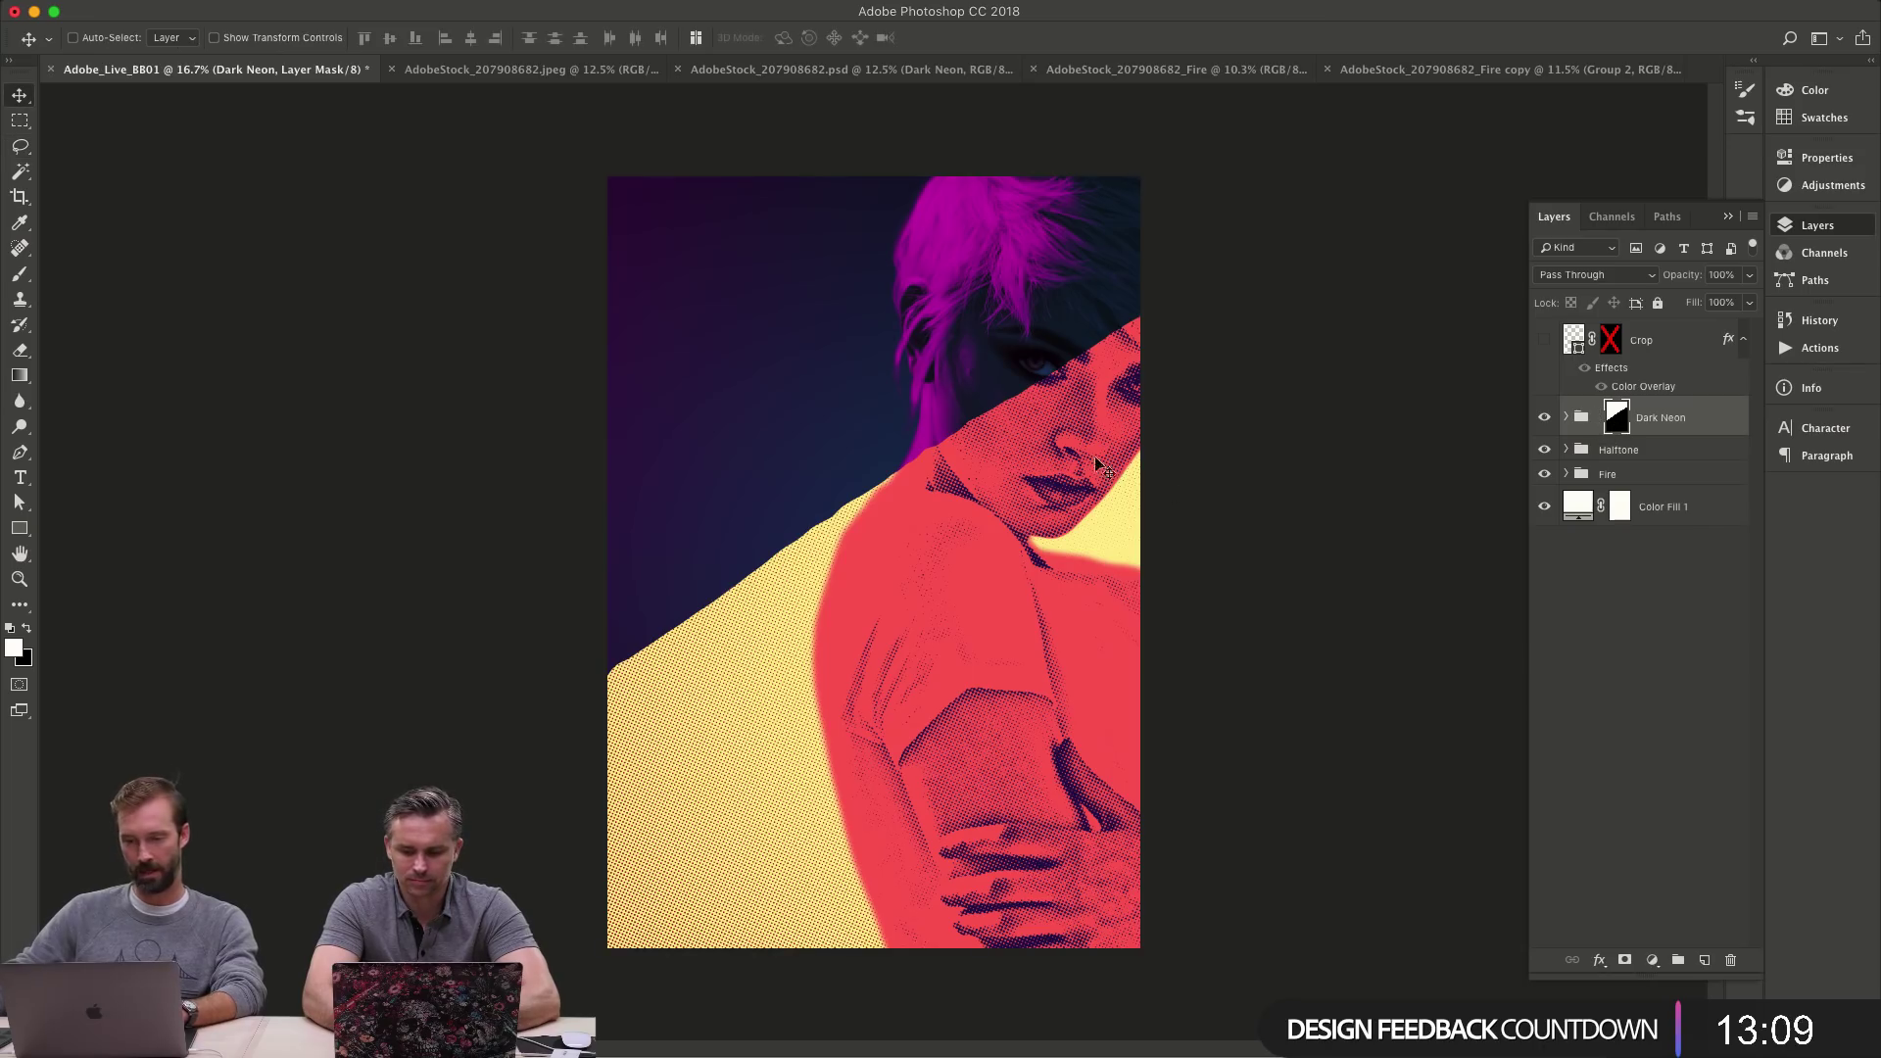
left_click_drag(1097, 462, 1117, 489)
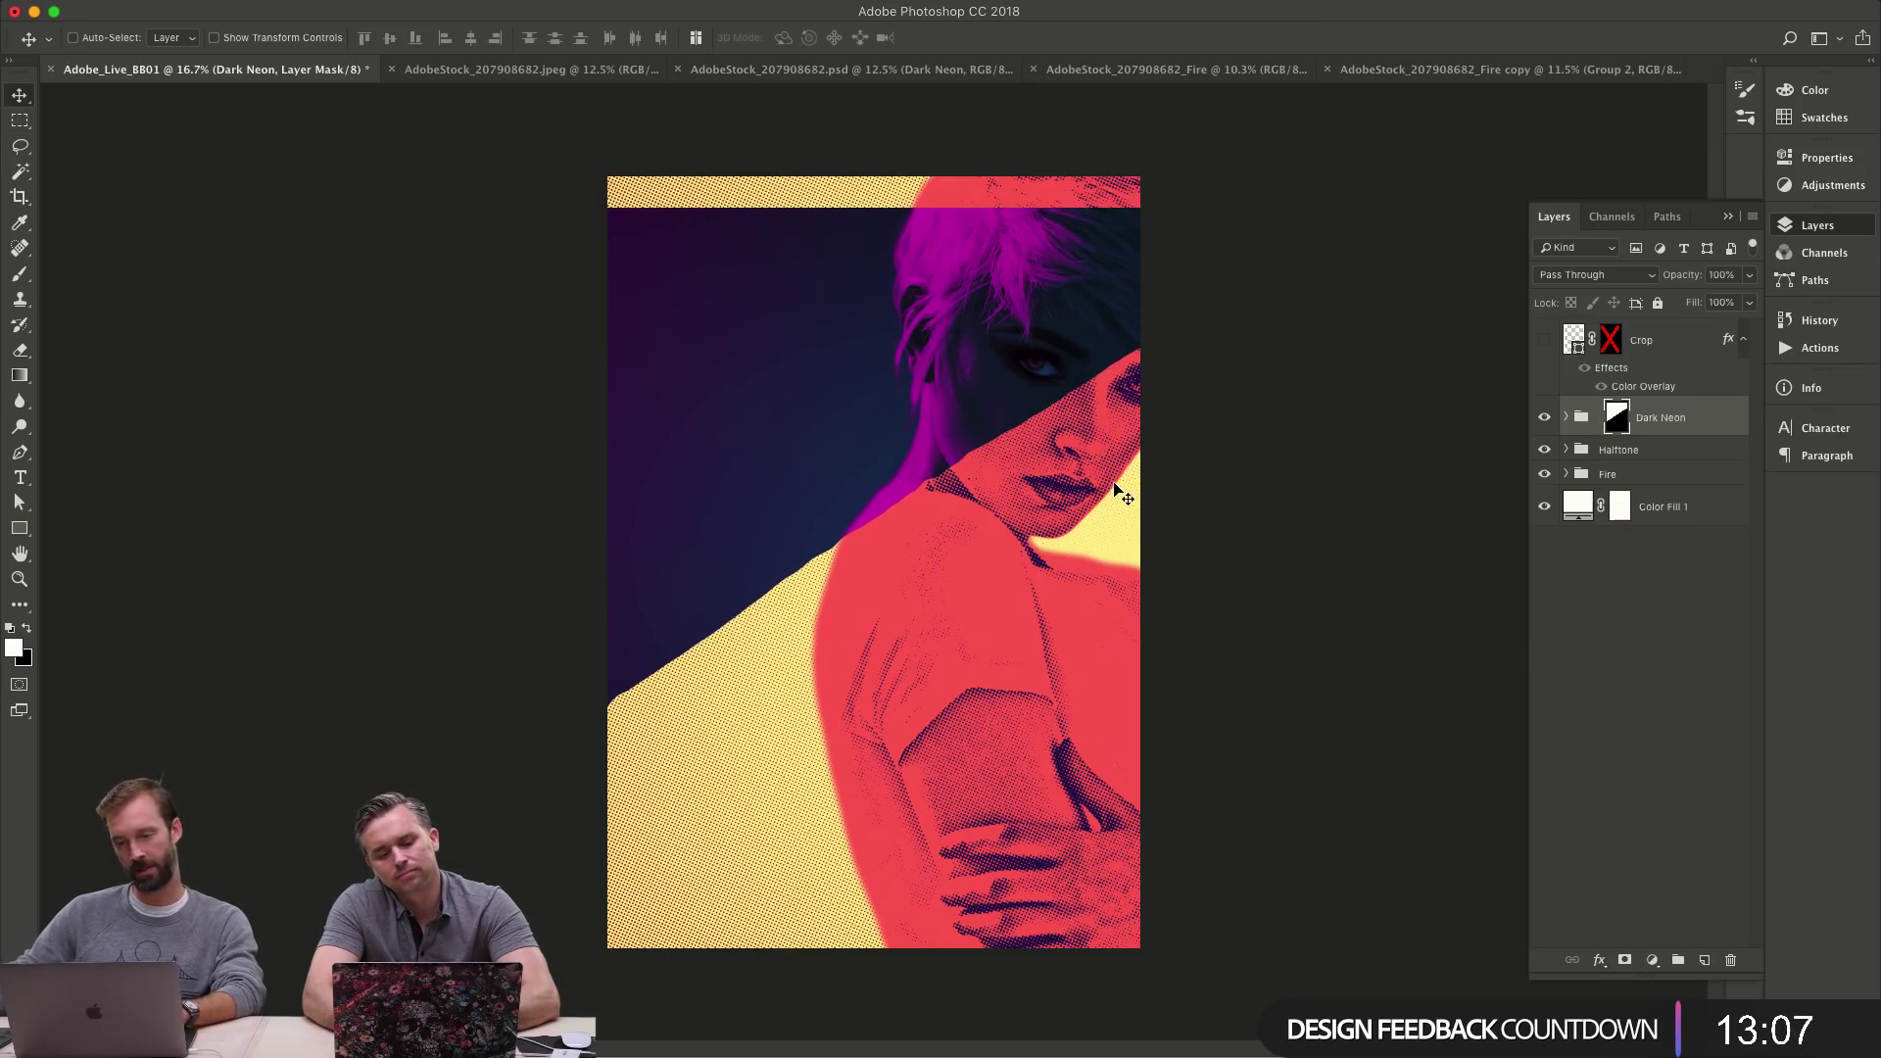
key("super")
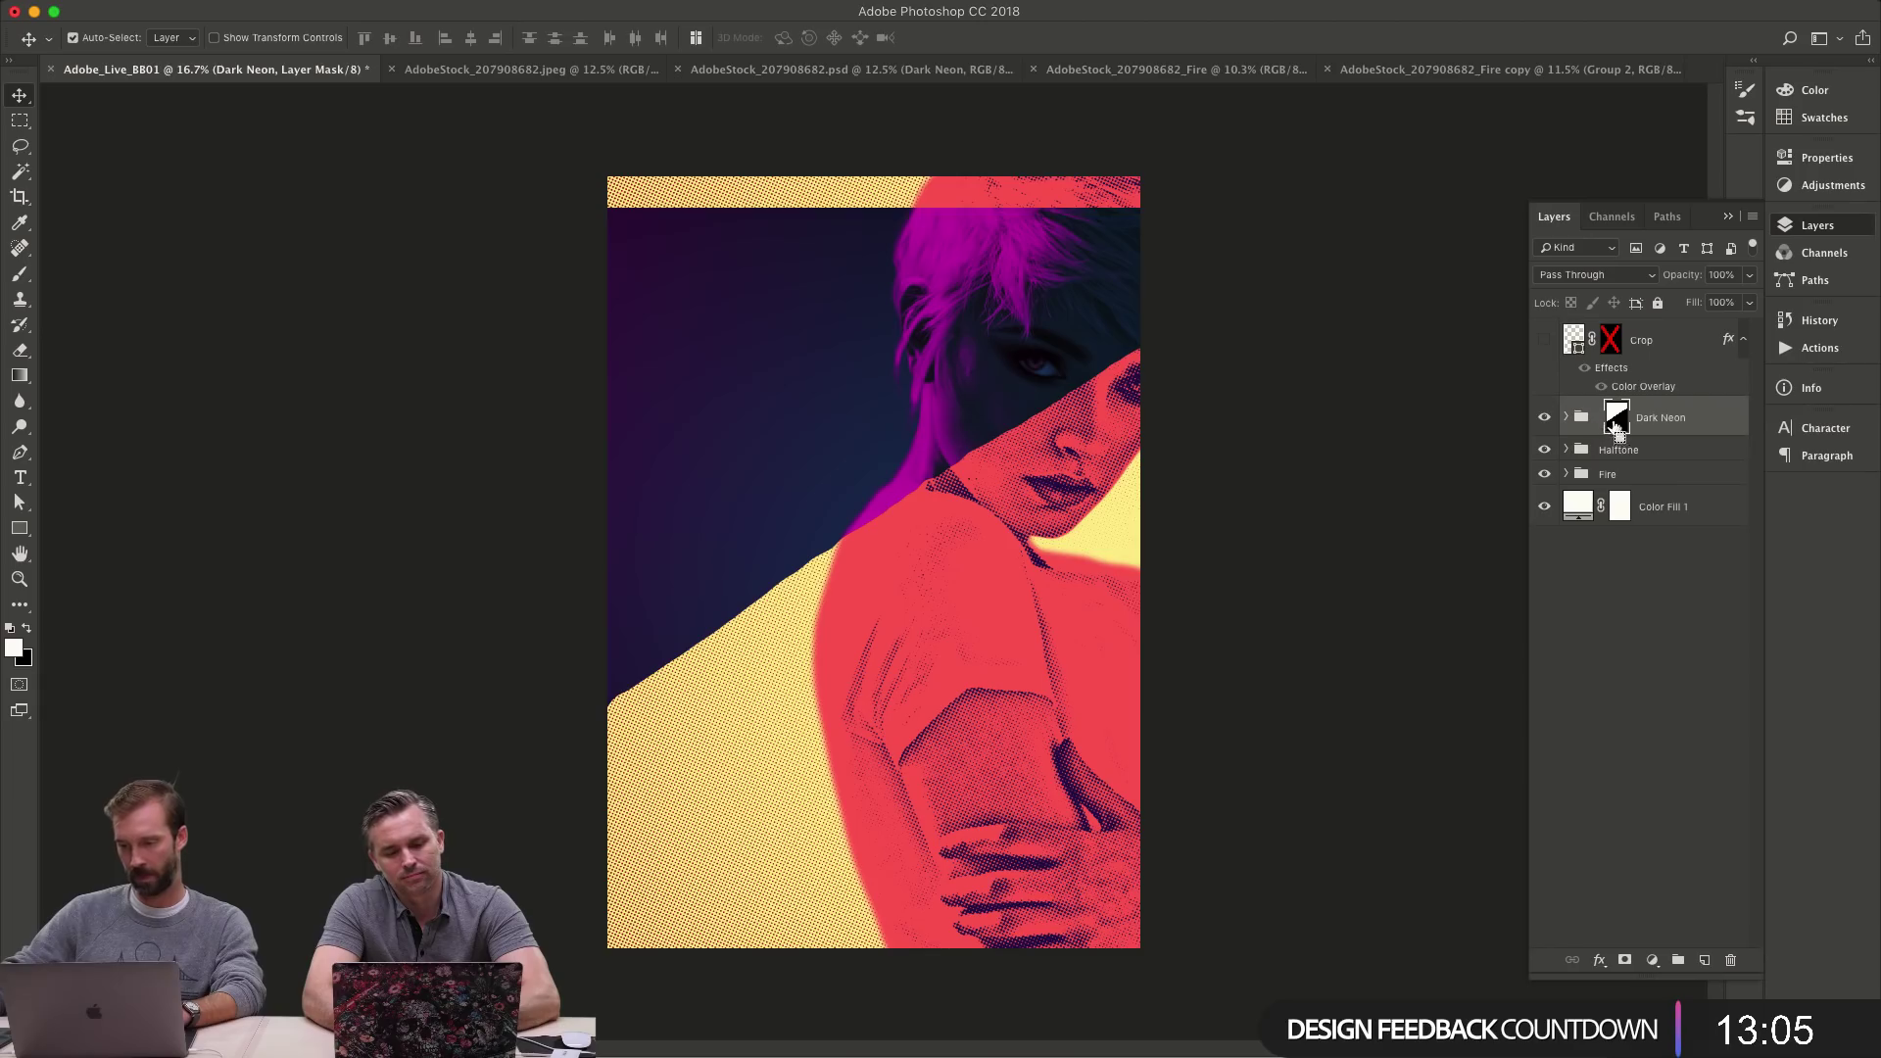
key("super+t")
left_click_drag(872, 201, 883, 148)
left_click_drag(844, 705, 844, 814)
key("Return")
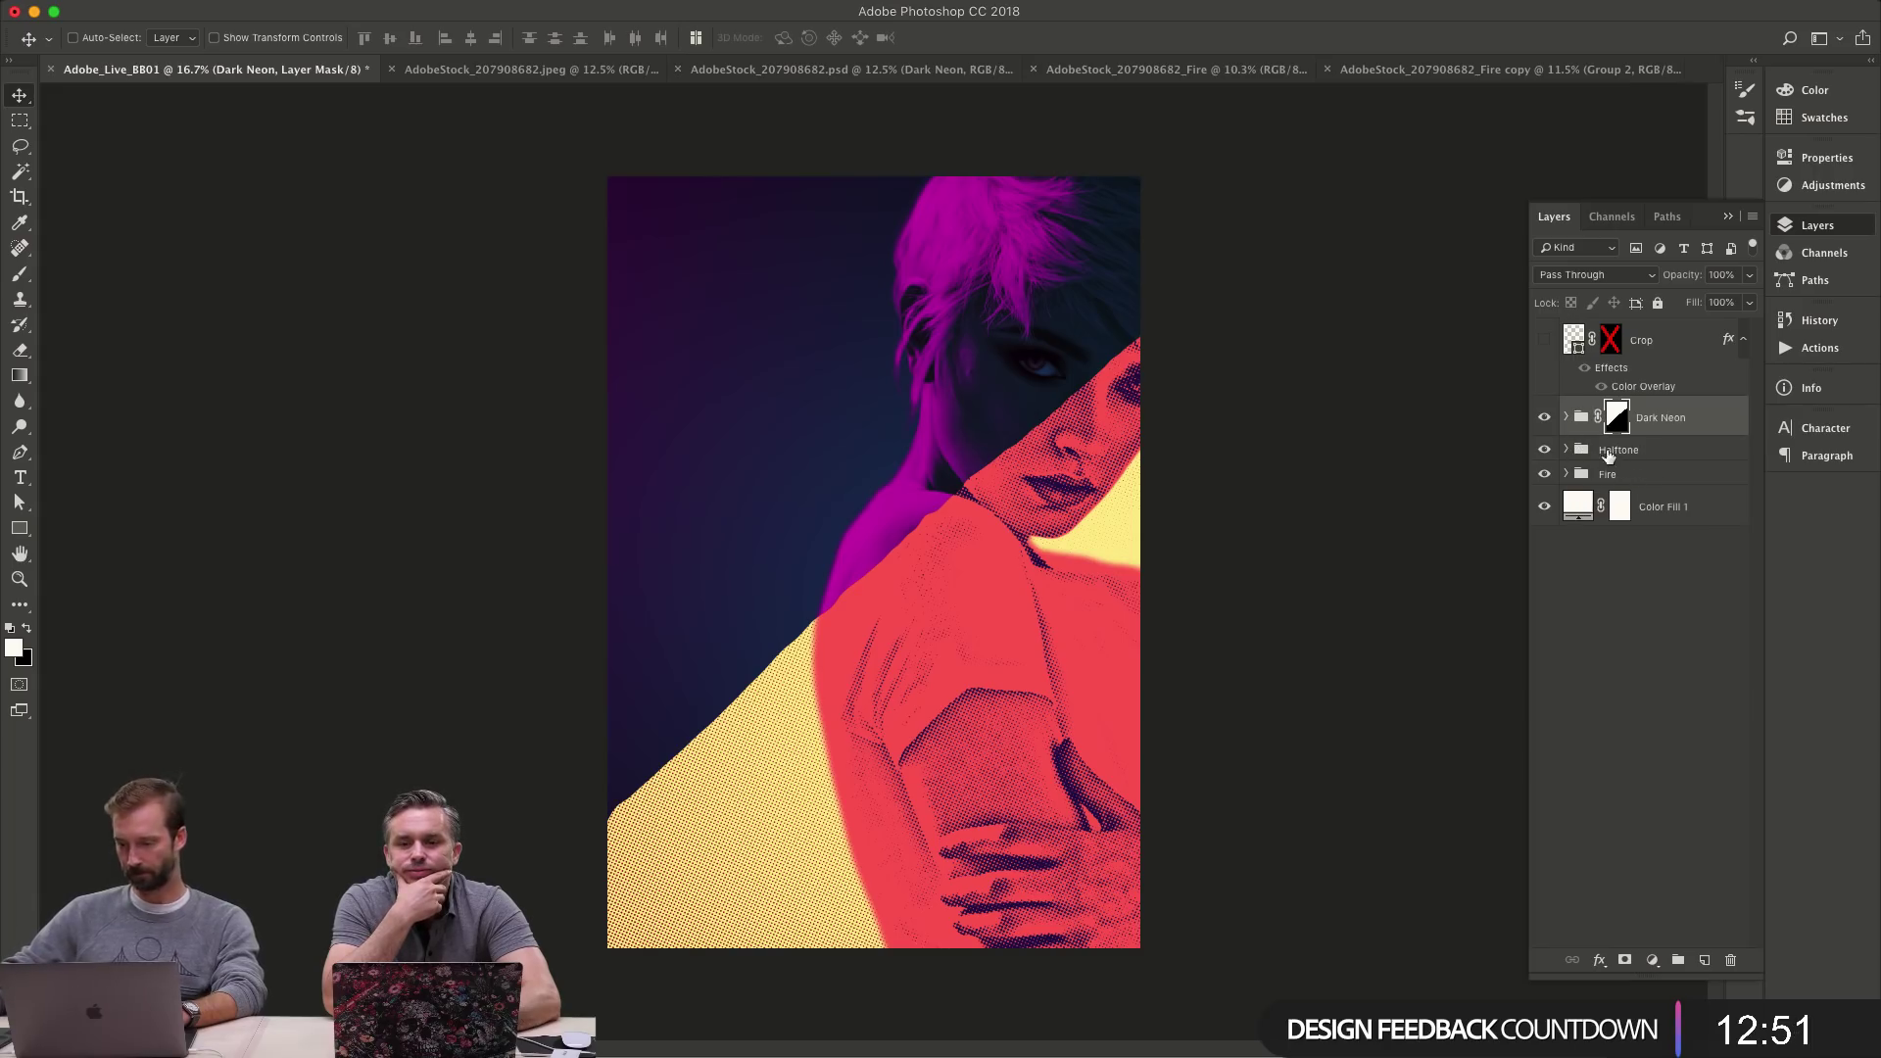
- Move the Halftone group below Fire and mask the Fire group with a freehand lasso selection ending in a diagonal across the shirt and arm
left_click_drag(1608, 456, 1582, 490)
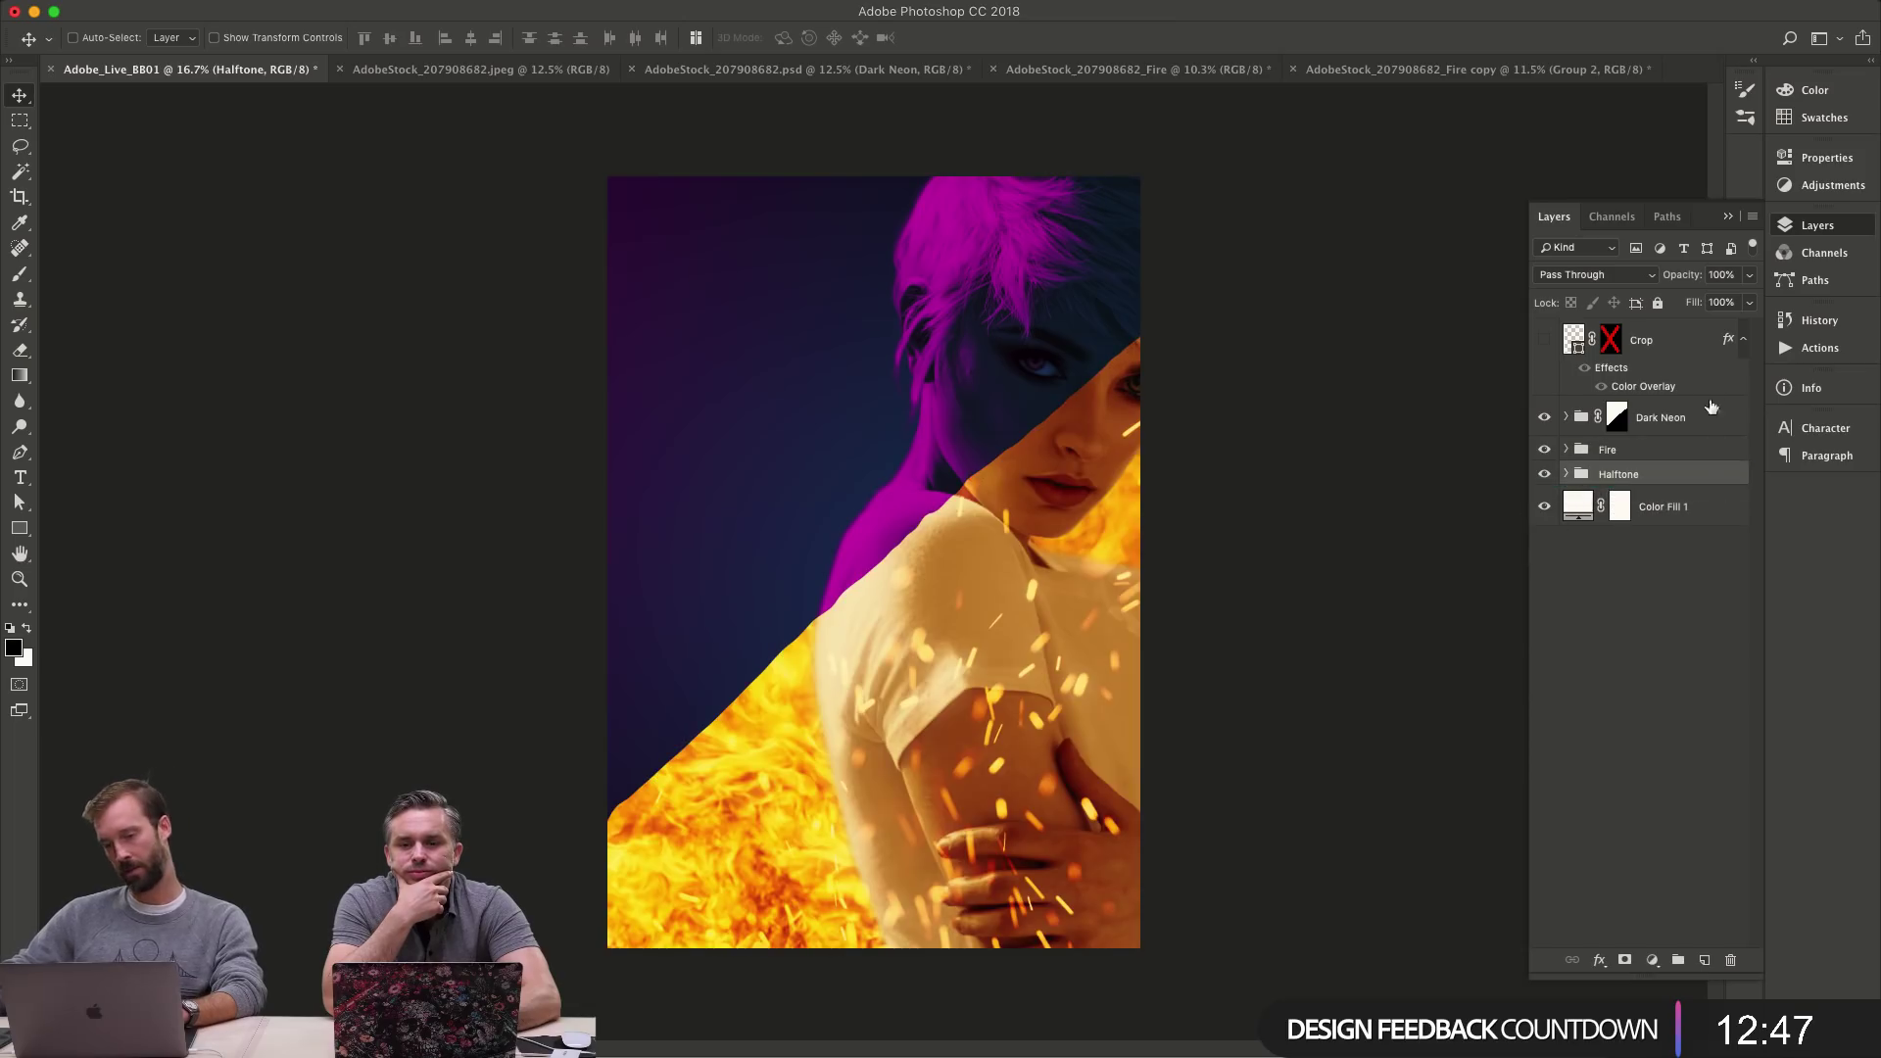
key("l")
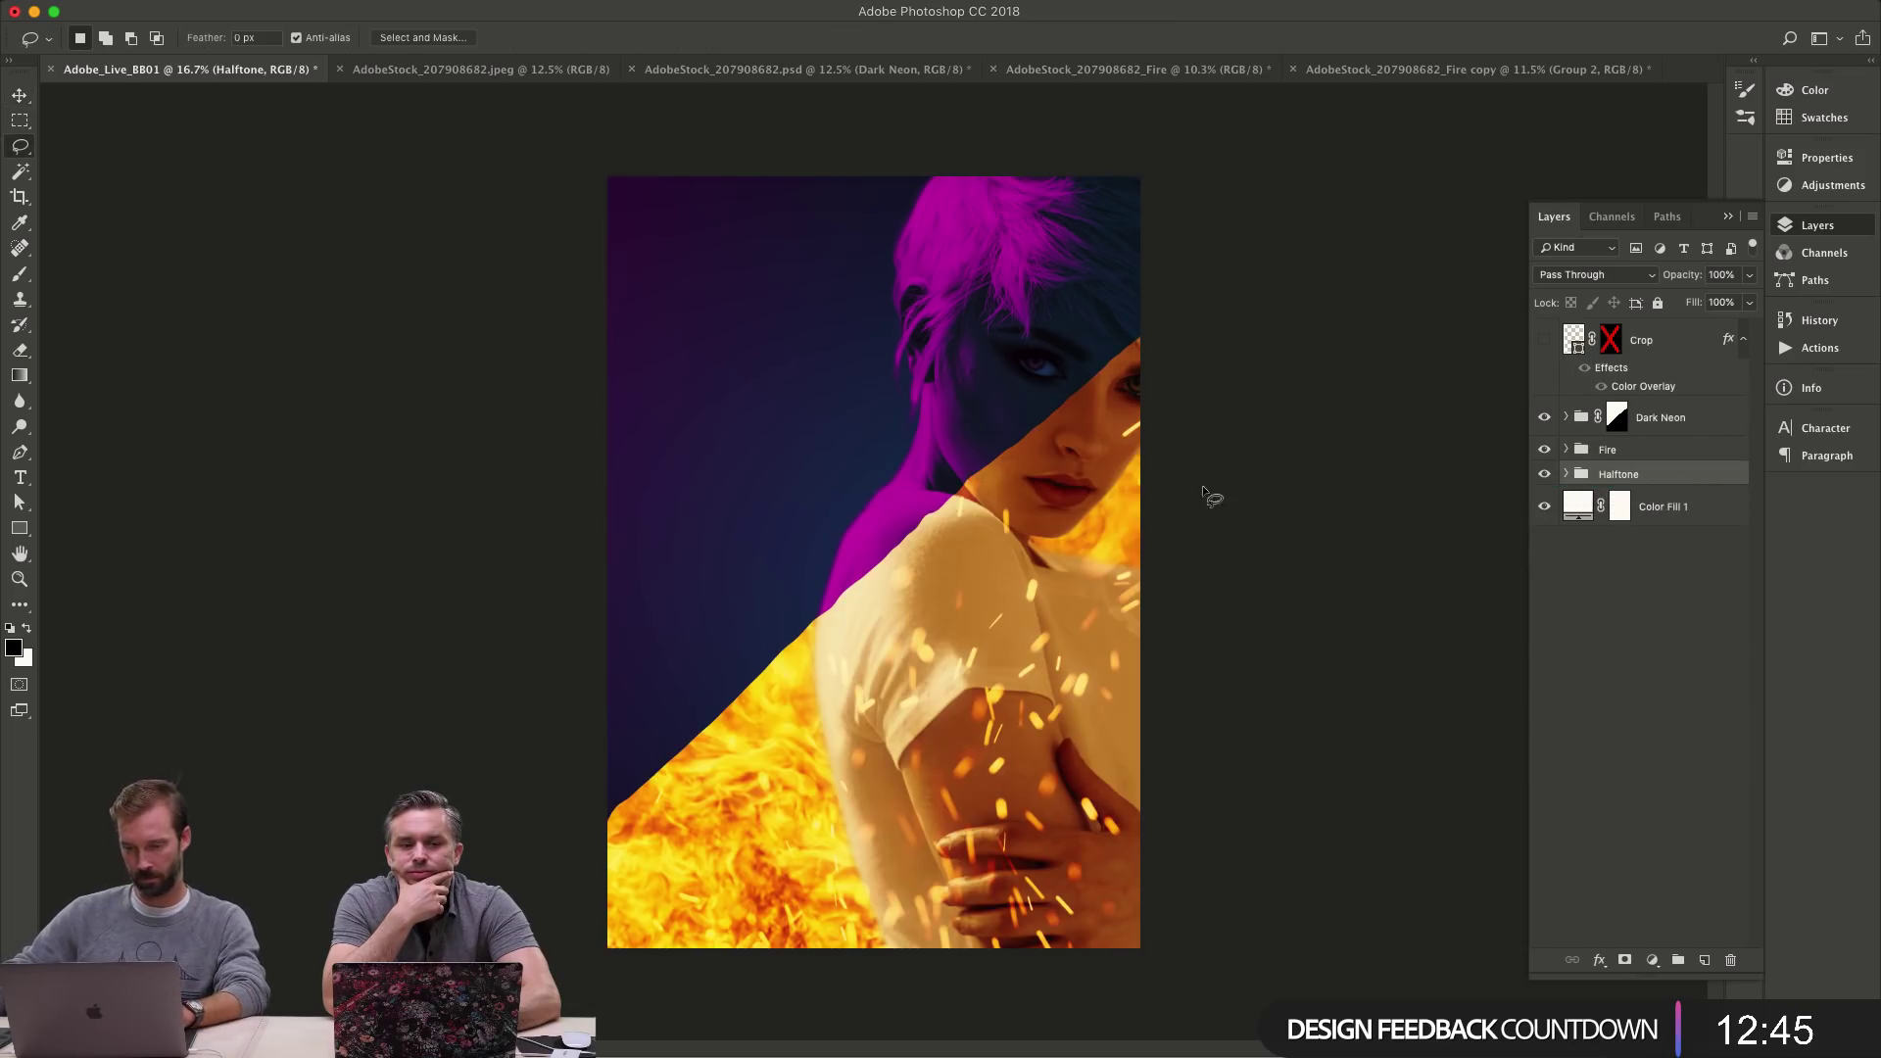
left_click(1670, 450)
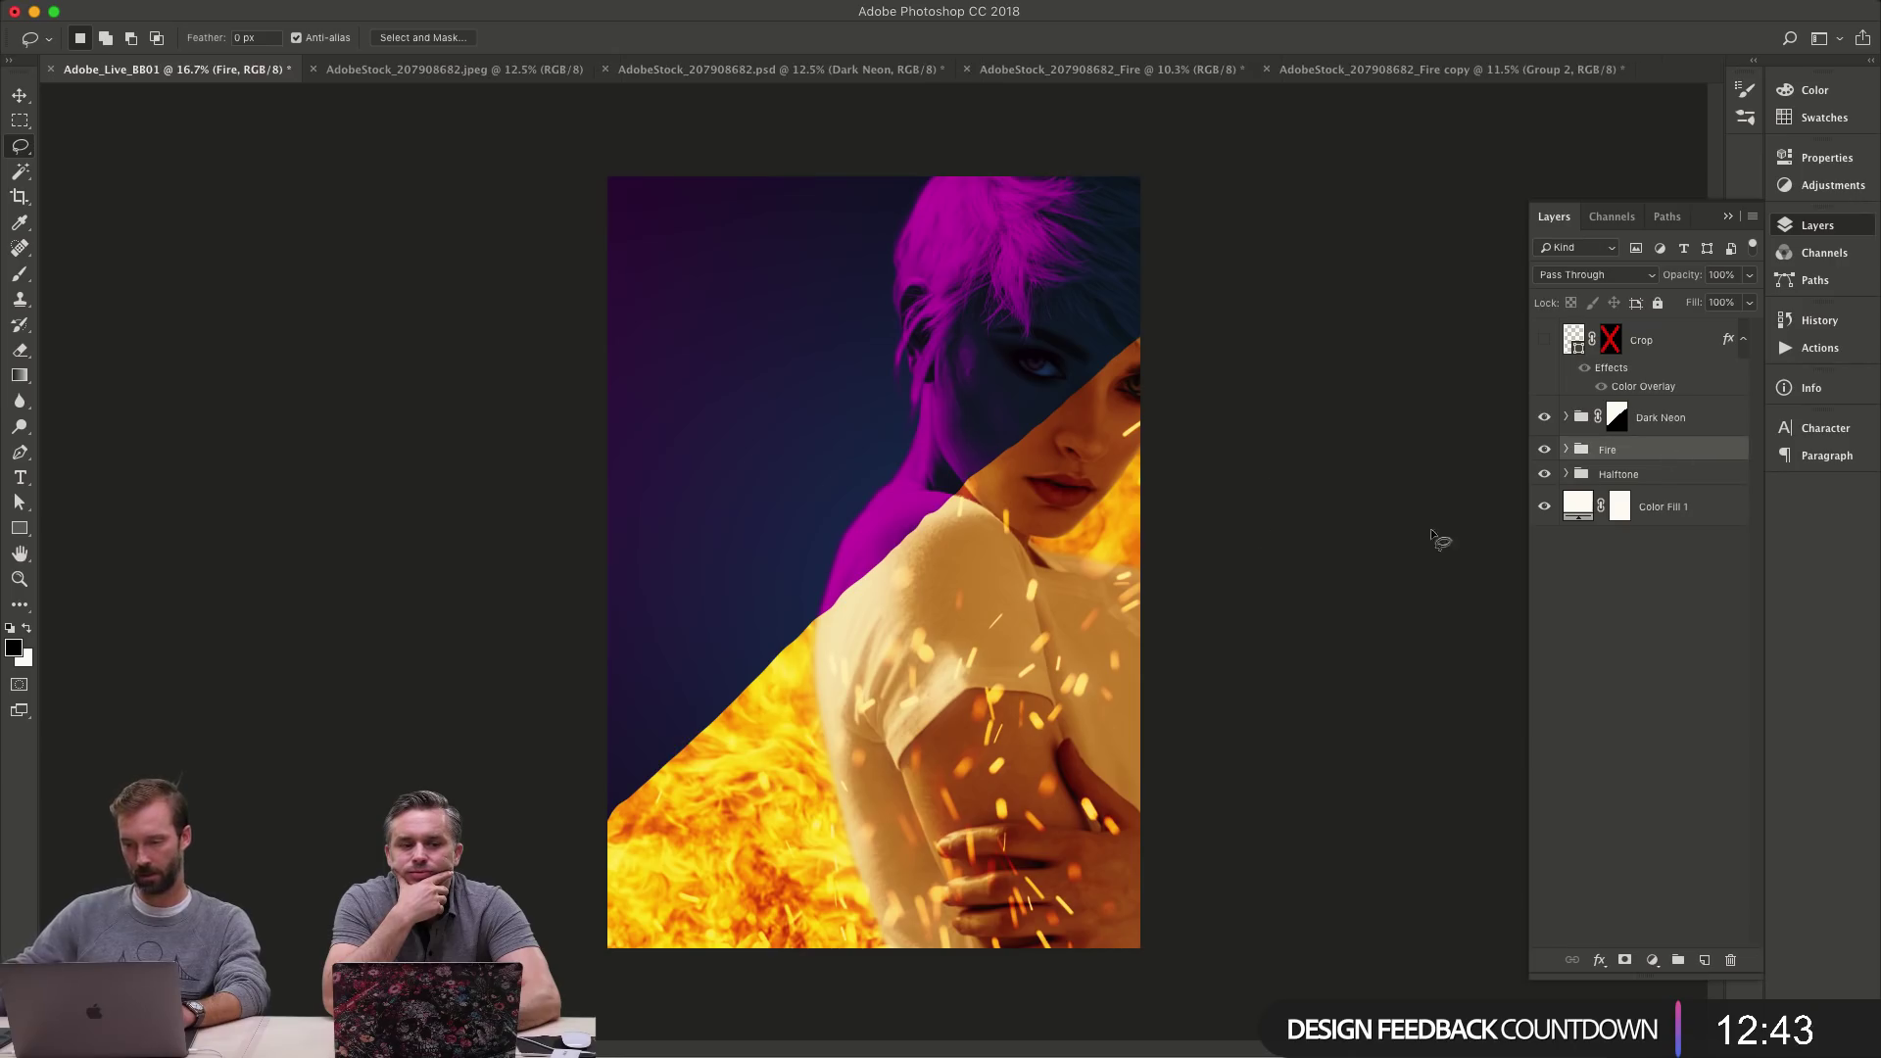
mouse_move(1140, 347)
left_mouse_down()
mouse_move(890, 730)
mouse_move(621, 974)
mouse_move(496, 850)
mouse_move(1038, 195)
mouse_move(1186, 377)
mouse_move(1156, 358)
left_mouse_up()
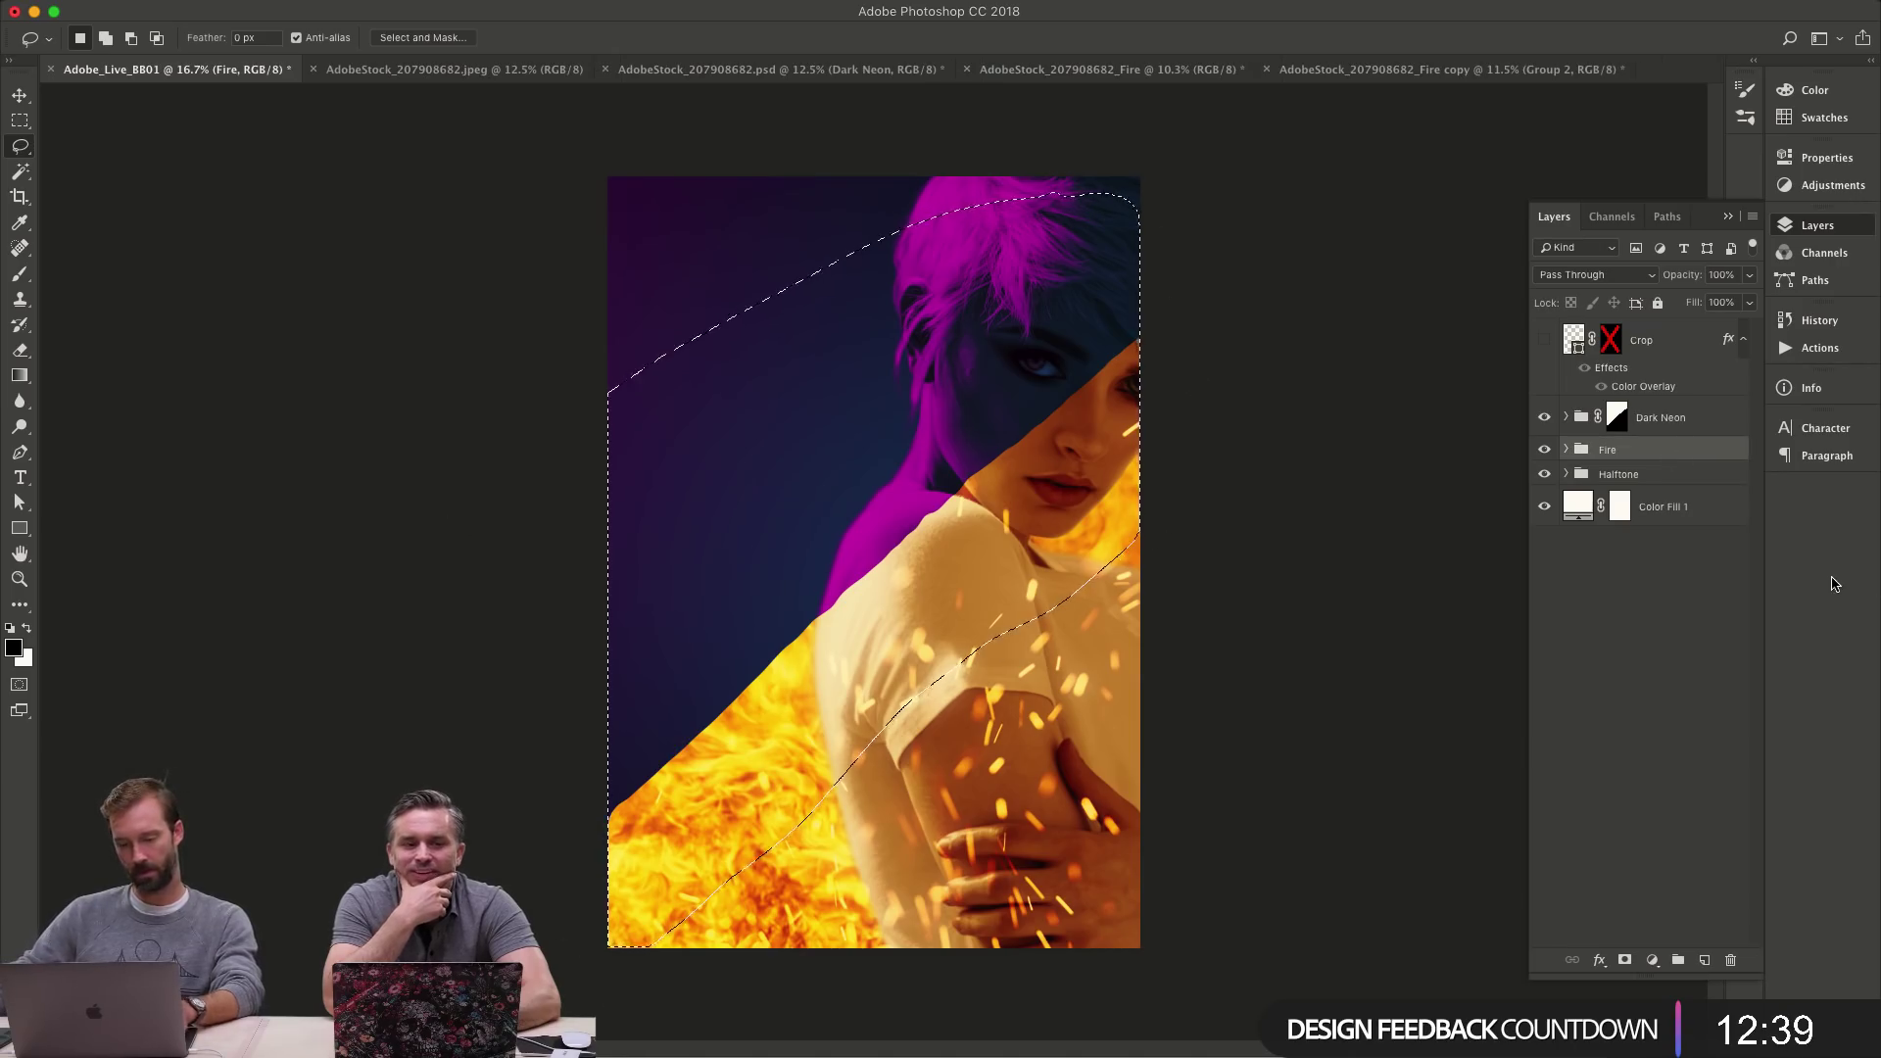
left_click(1624, 960)
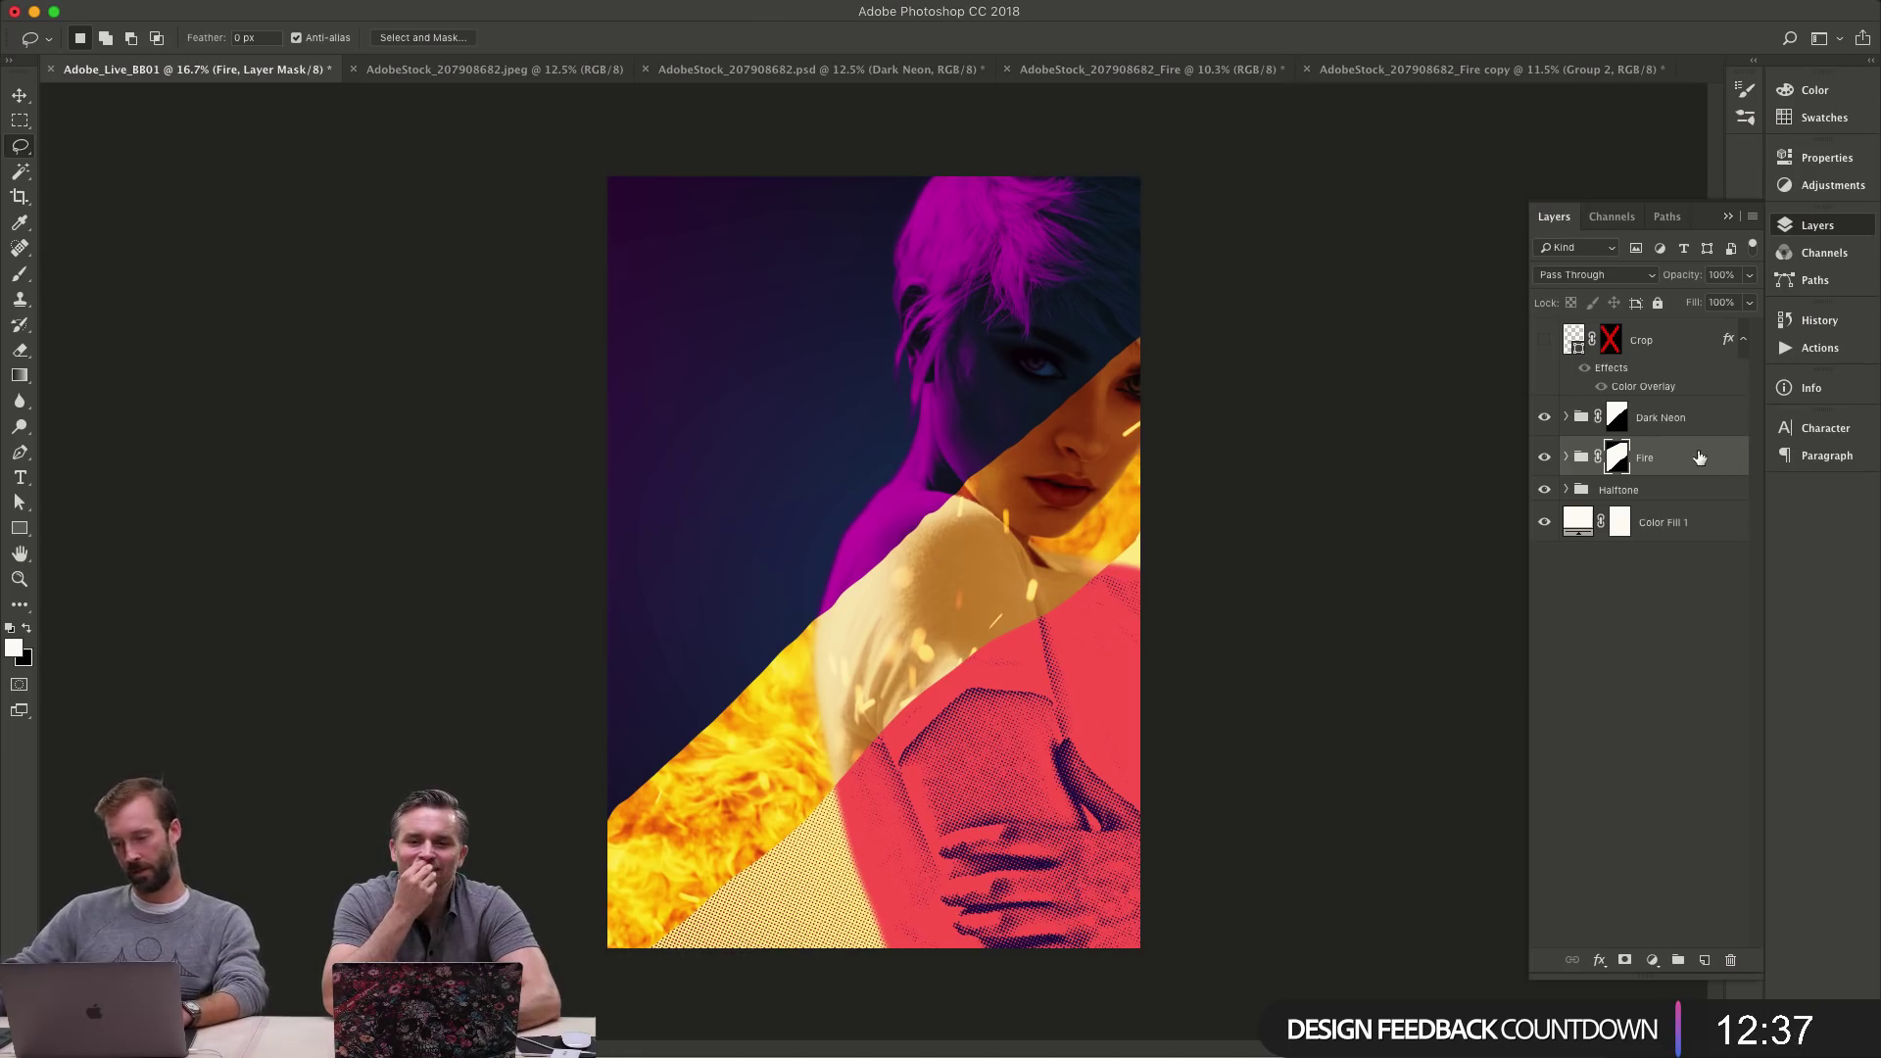
- Move the Halftone group above the masked Fire group and compare the composition with Halftone hidden and shown
left_click(1546, 458)
left_click(1546, 458)
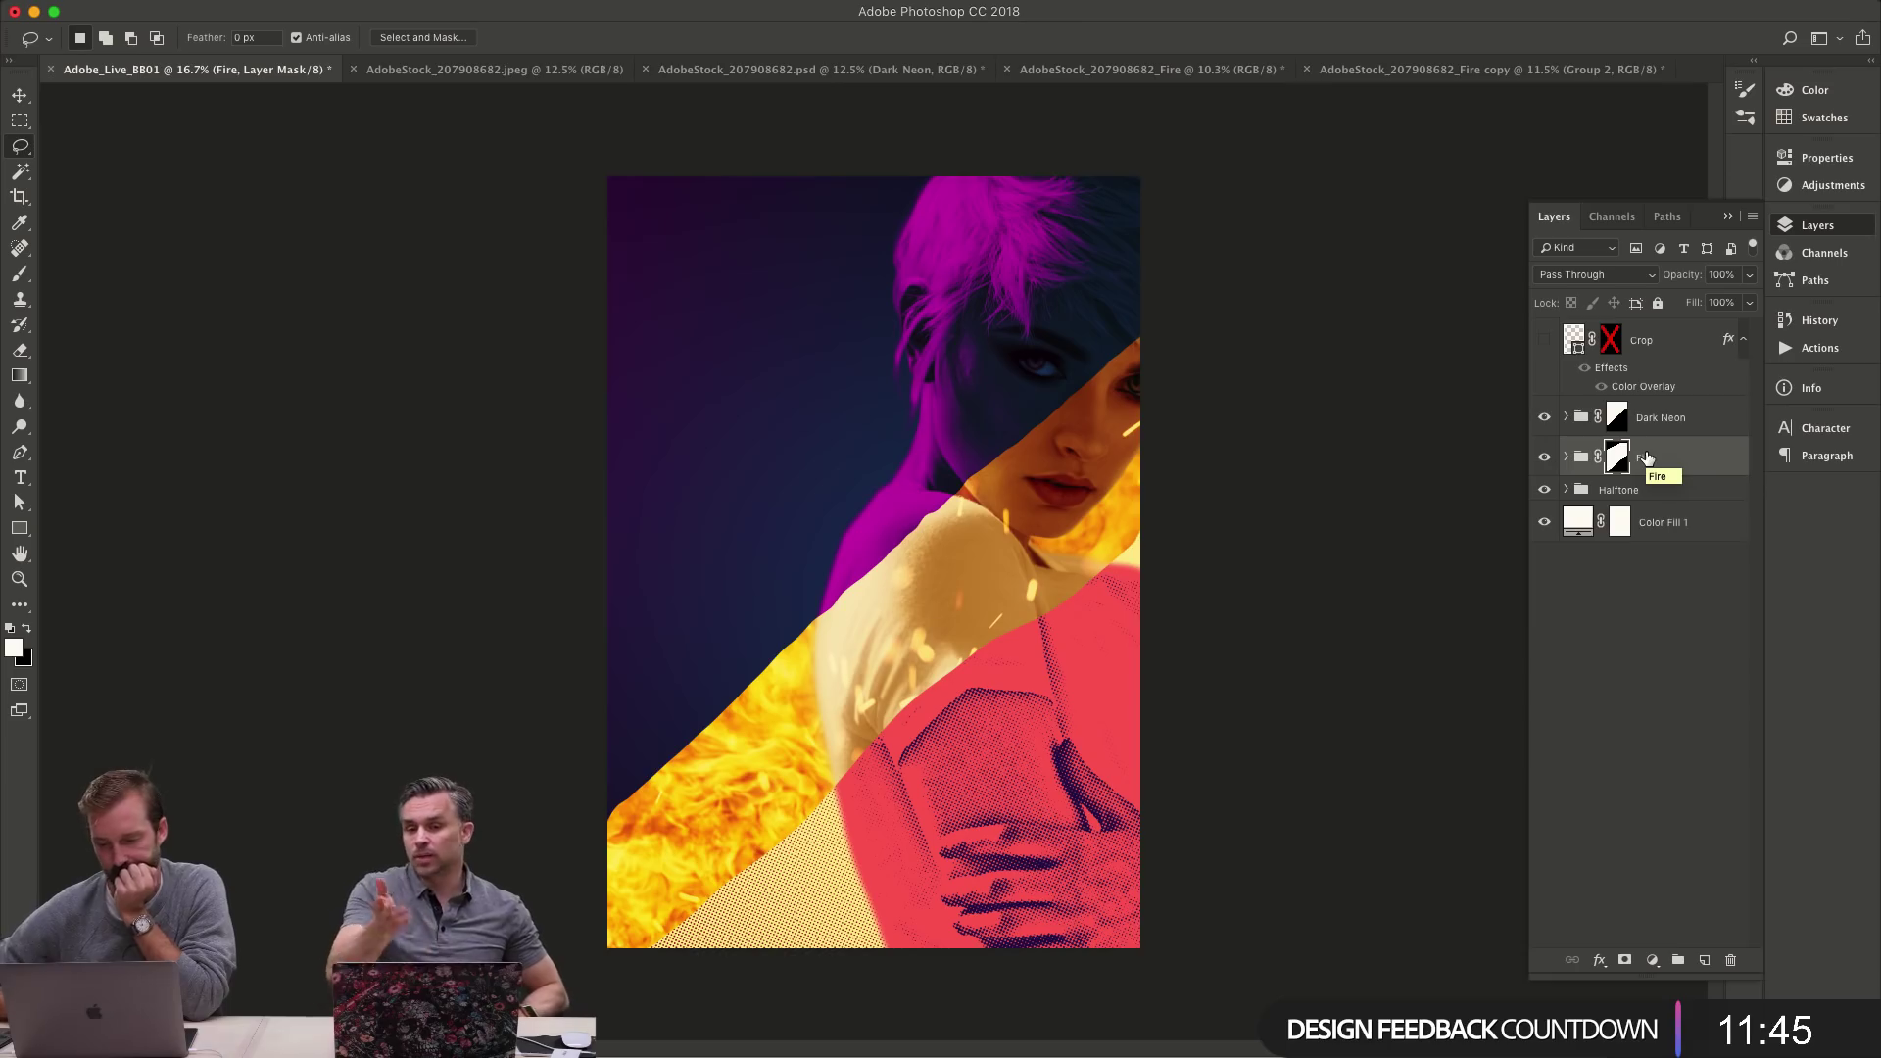
left_click_drag(1580, 490, 1639, 456)
key("super+z")
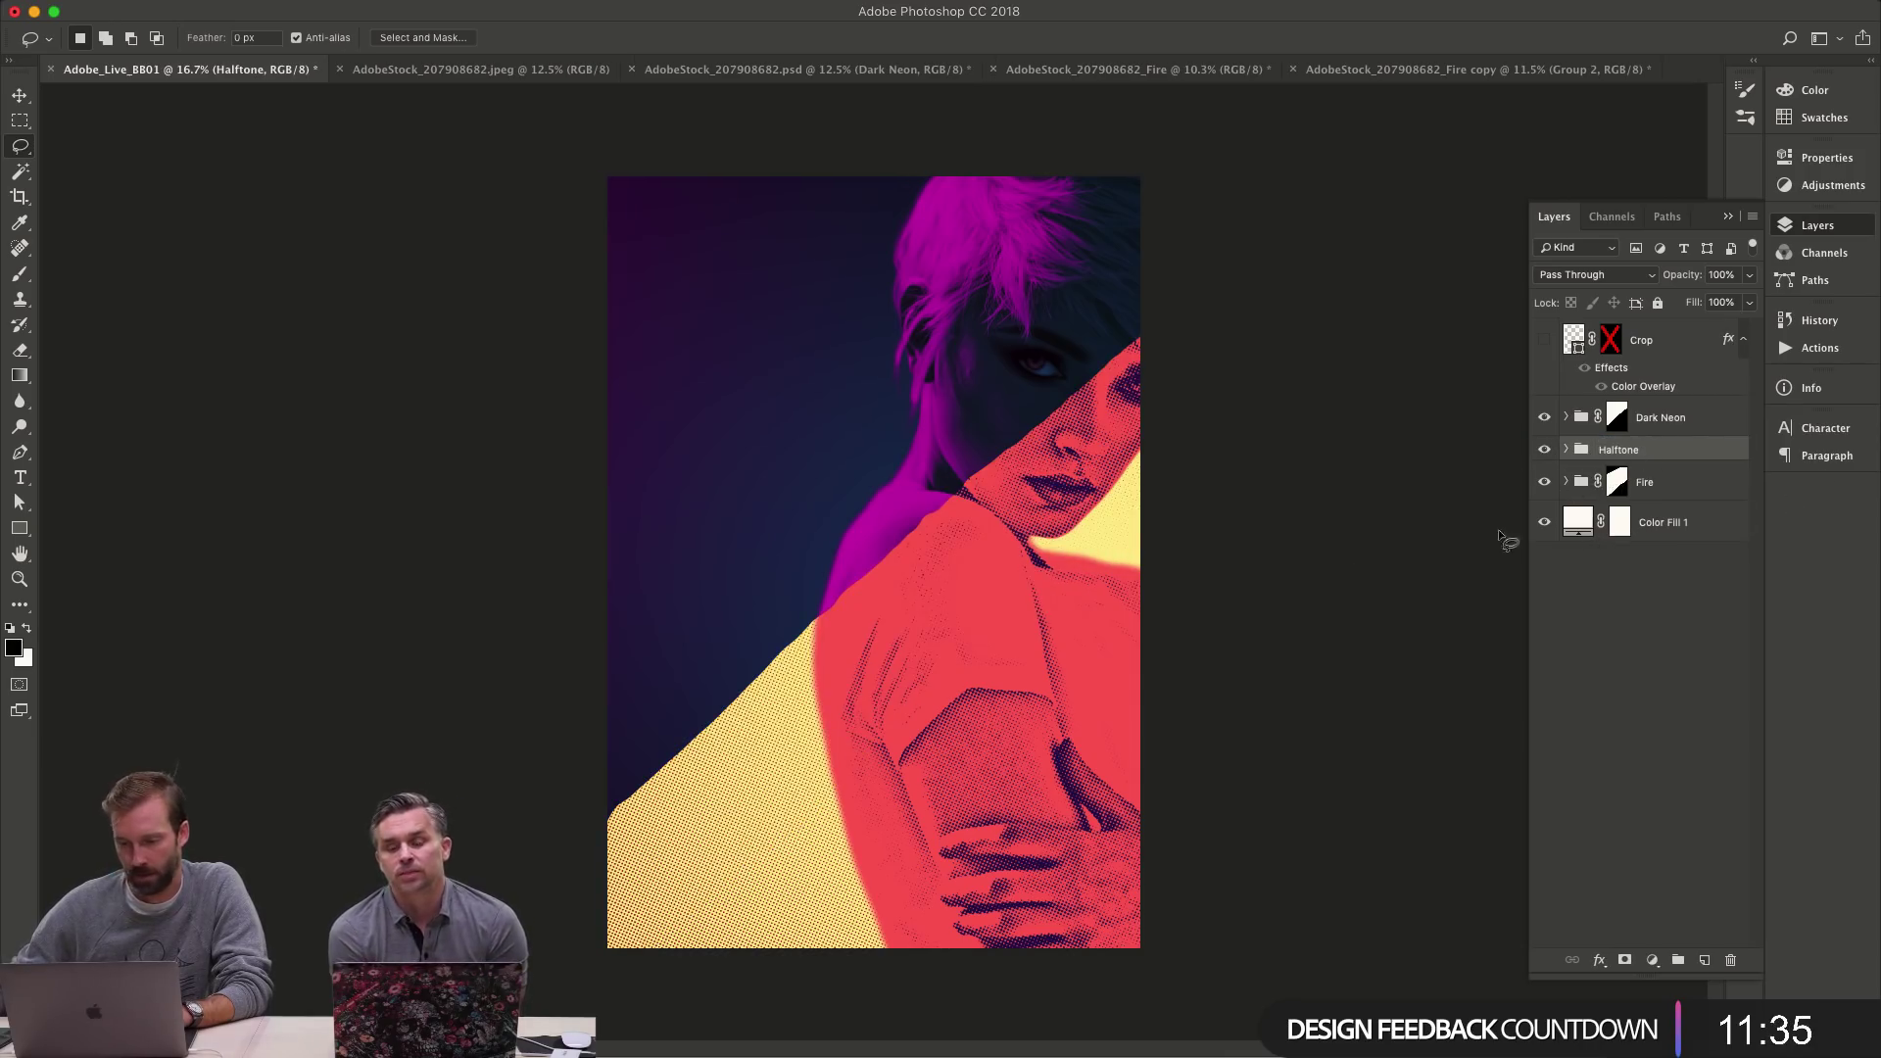
left_click(1567, 482)
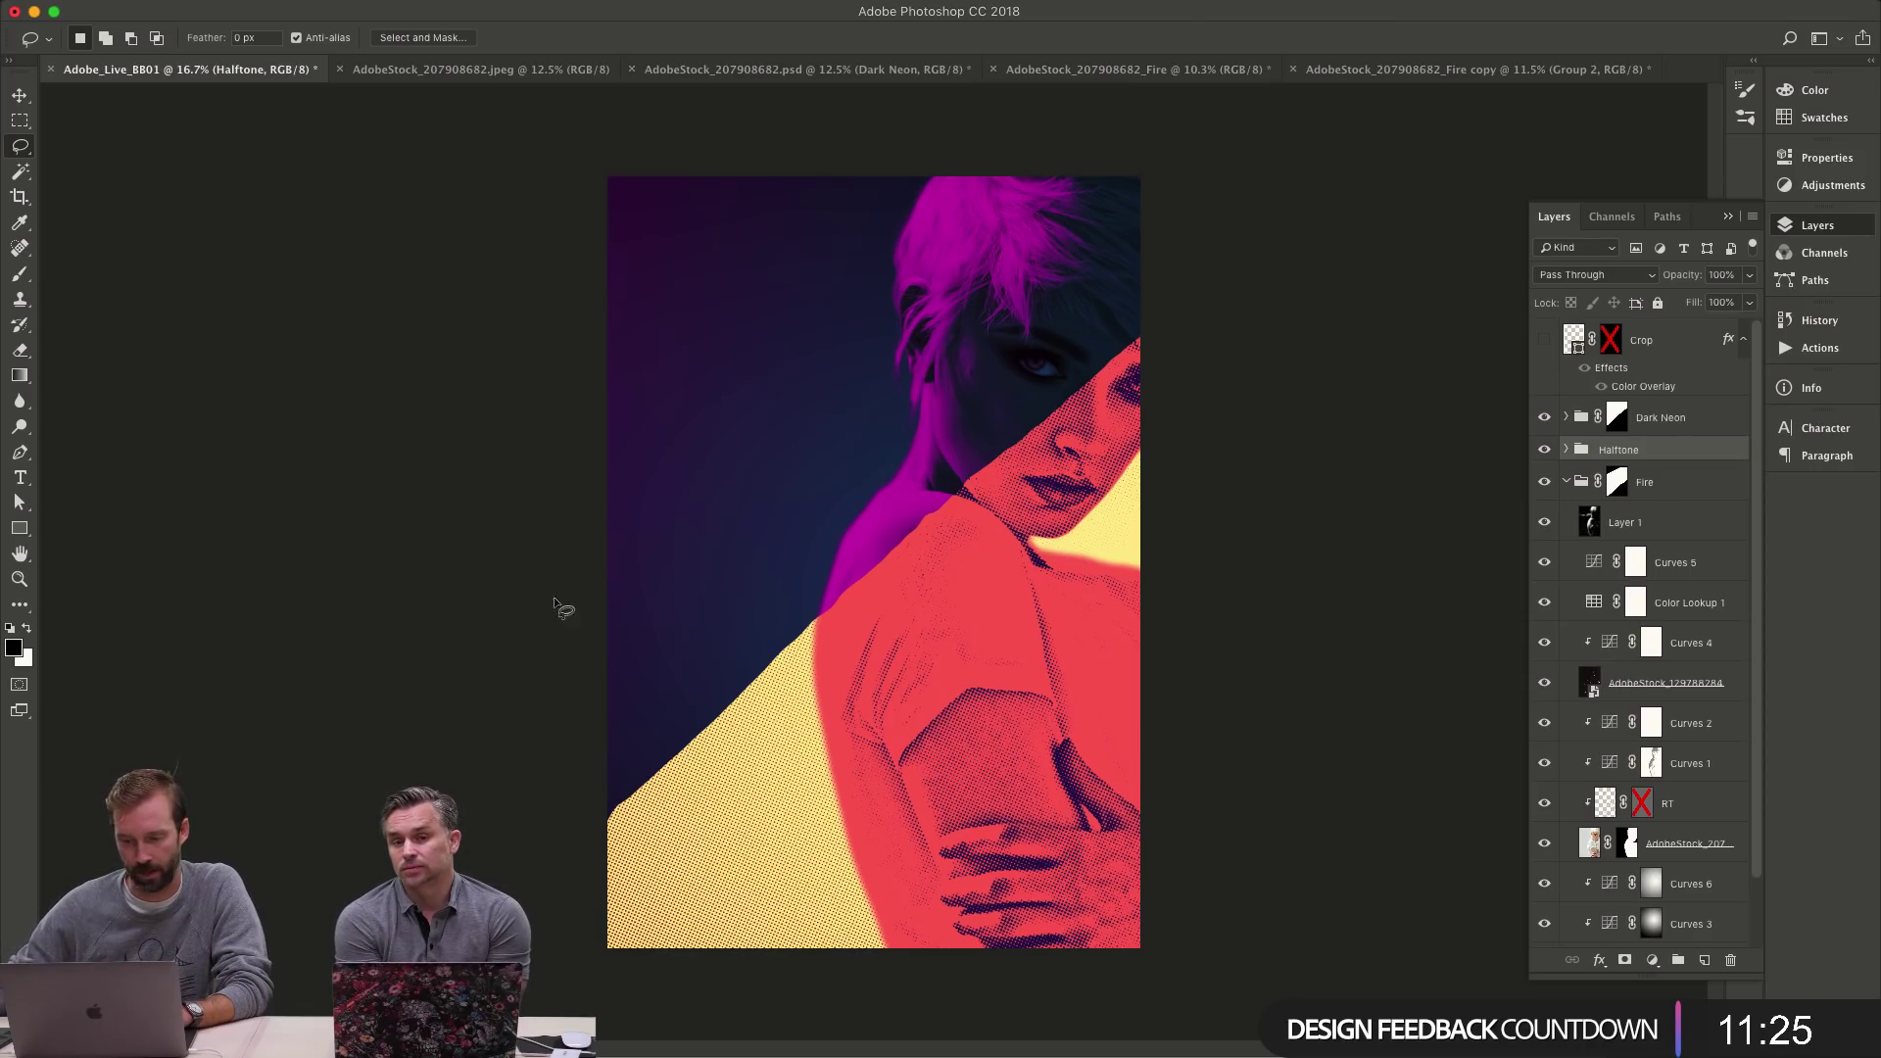
left_click(1565, 483)
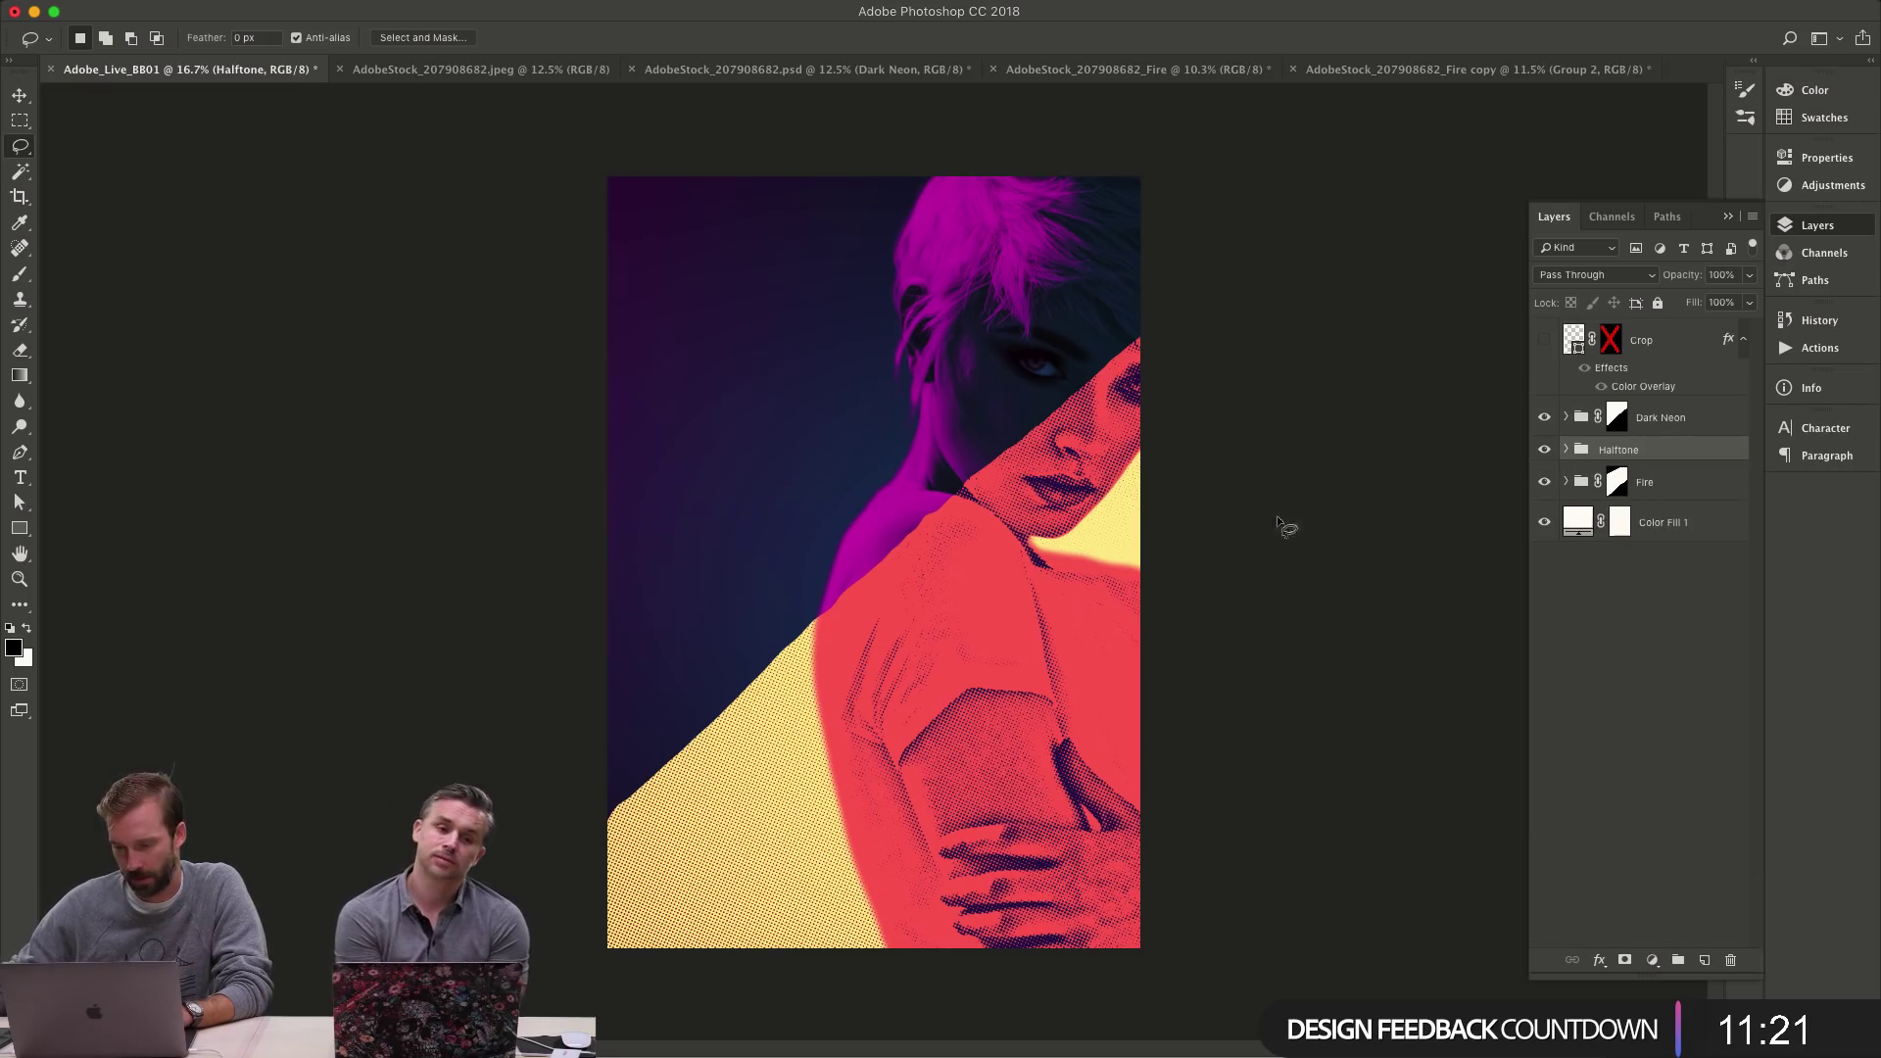
left_click(1546, 451)
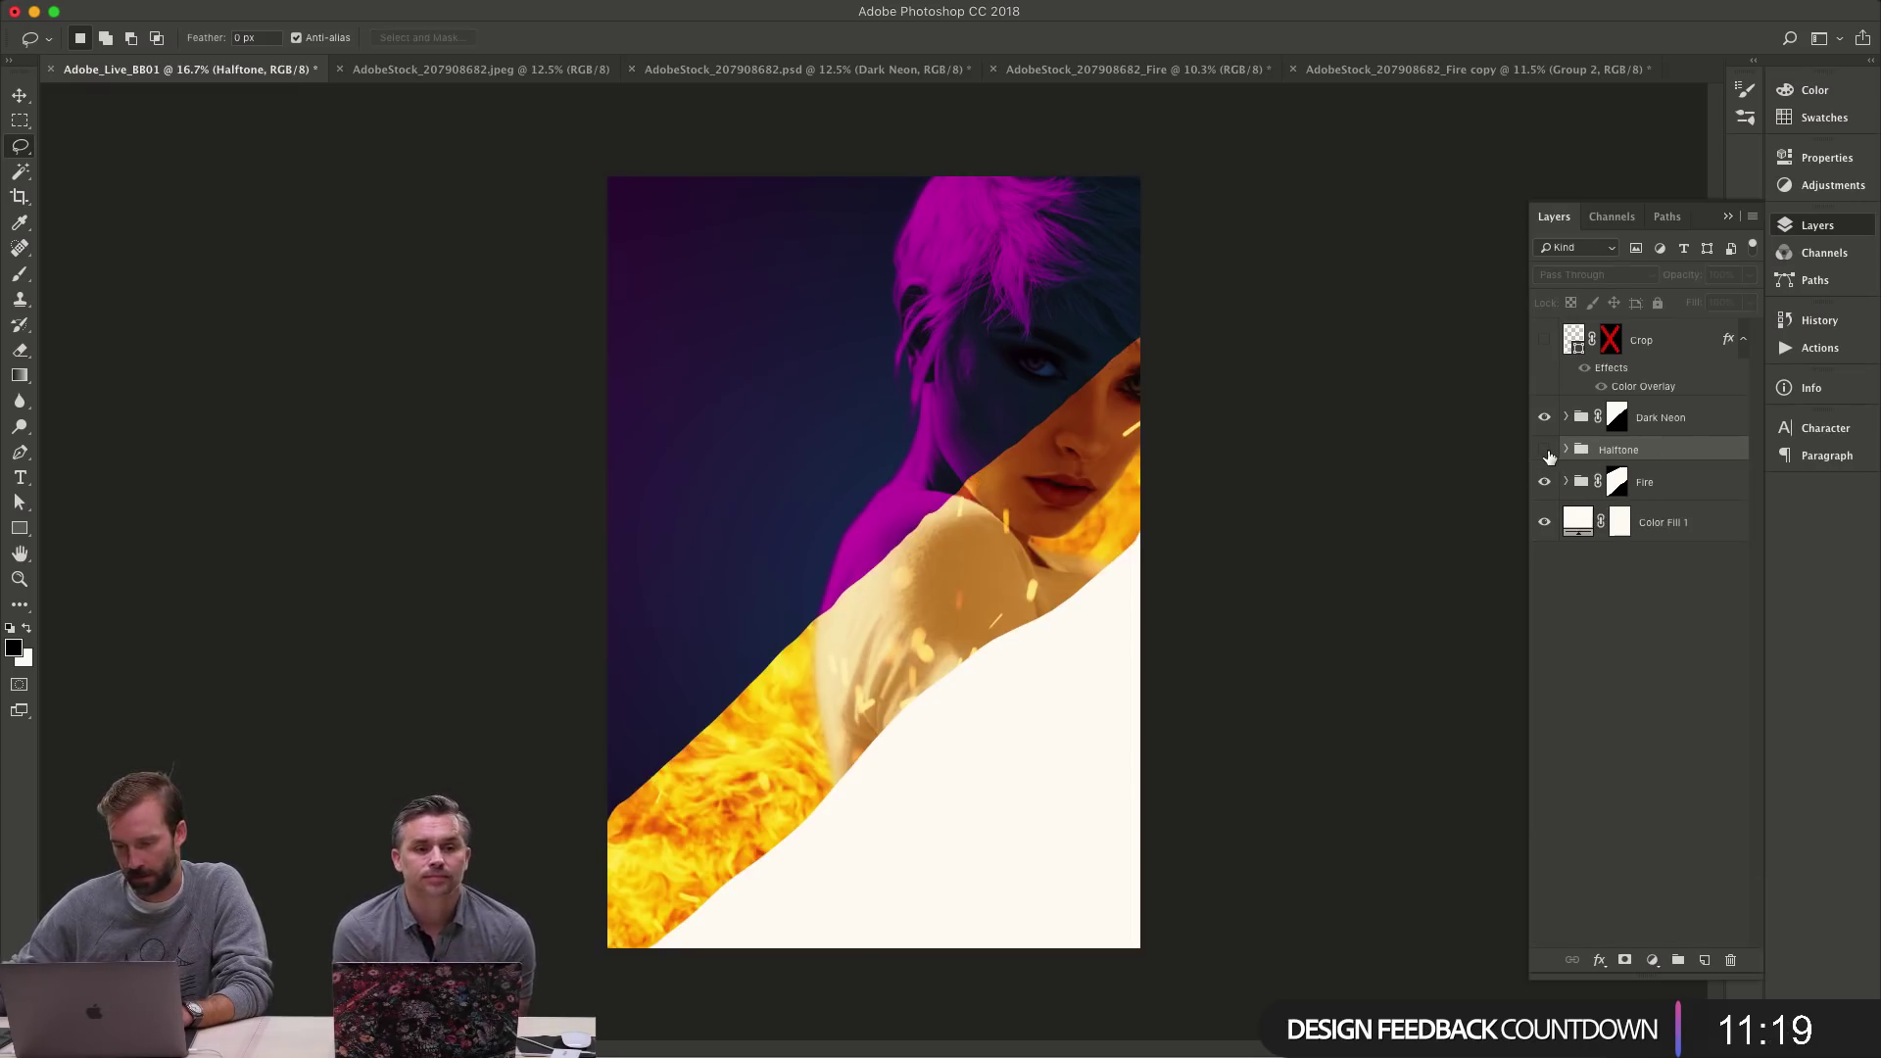
left_click(1545, 452)
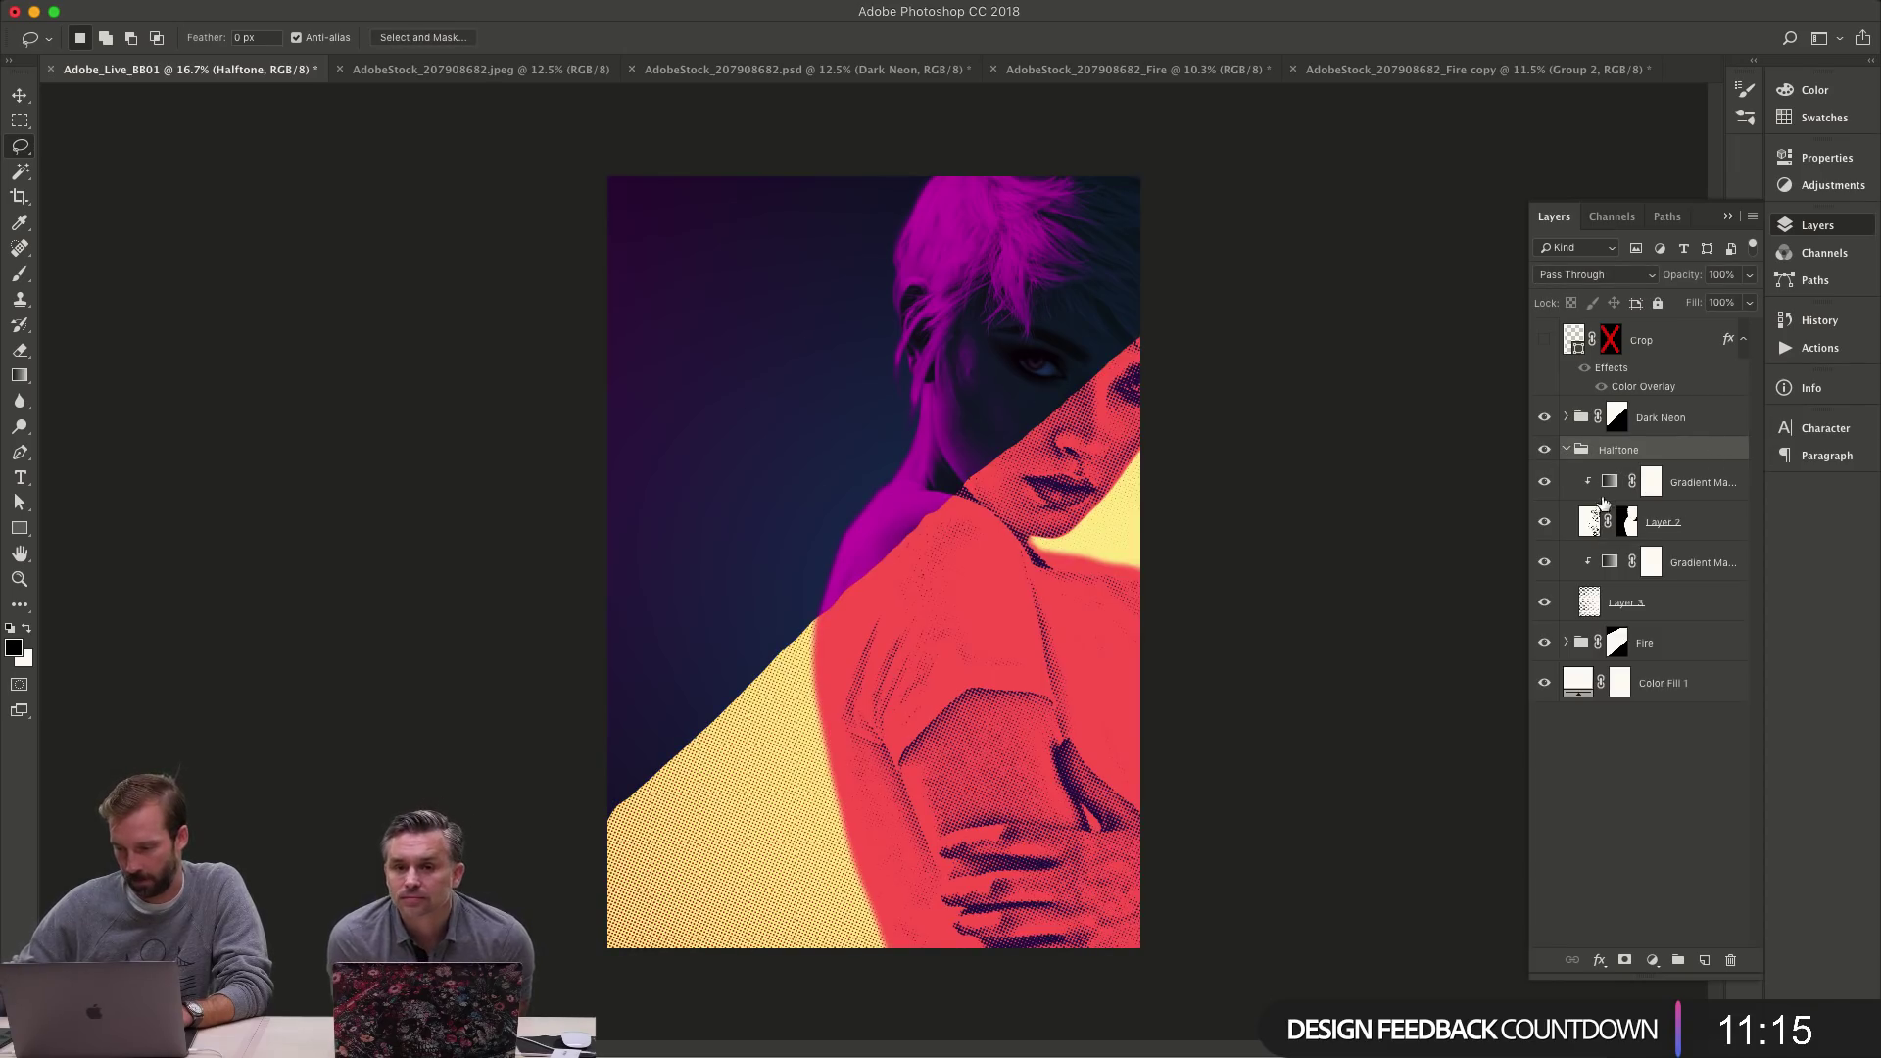
- Try recoloring the light end of the Halftone group's upper gradient map with the magenta sampled from the portrait's hair
double_click(1609, 481)
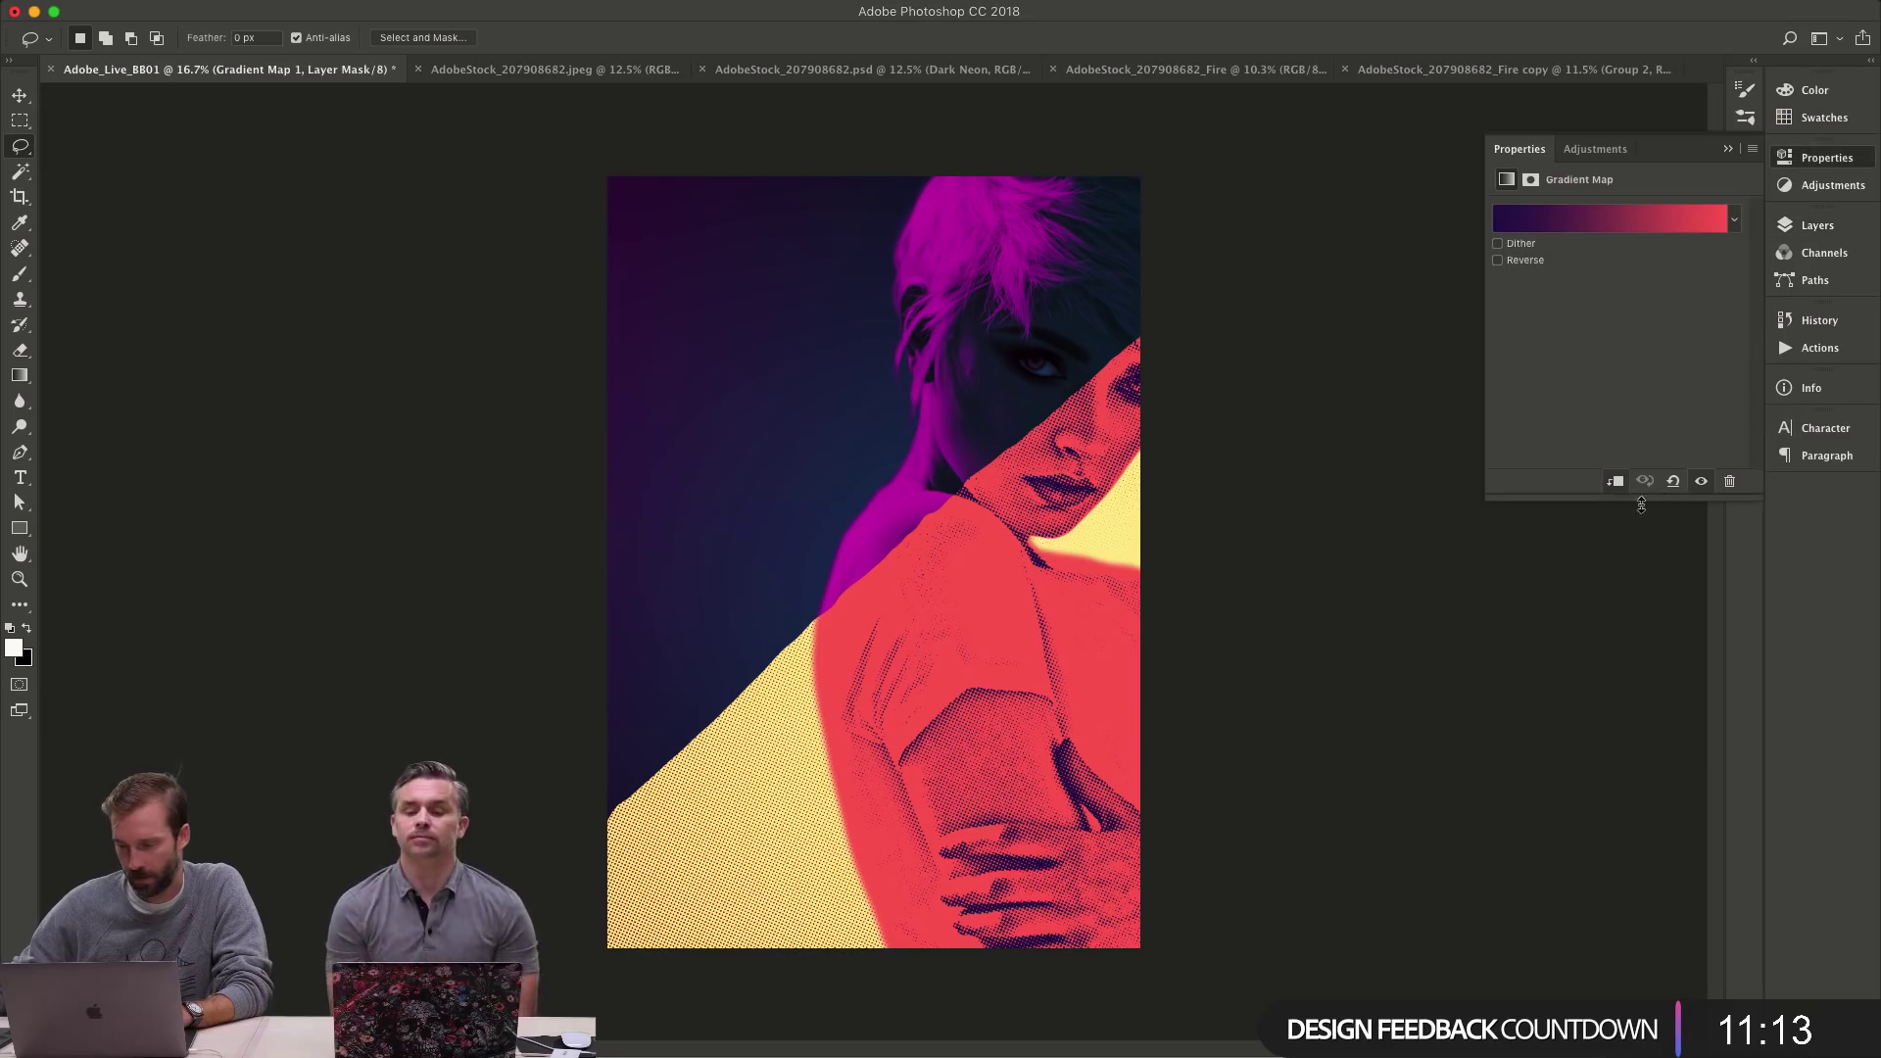
left_click(1771, 227)
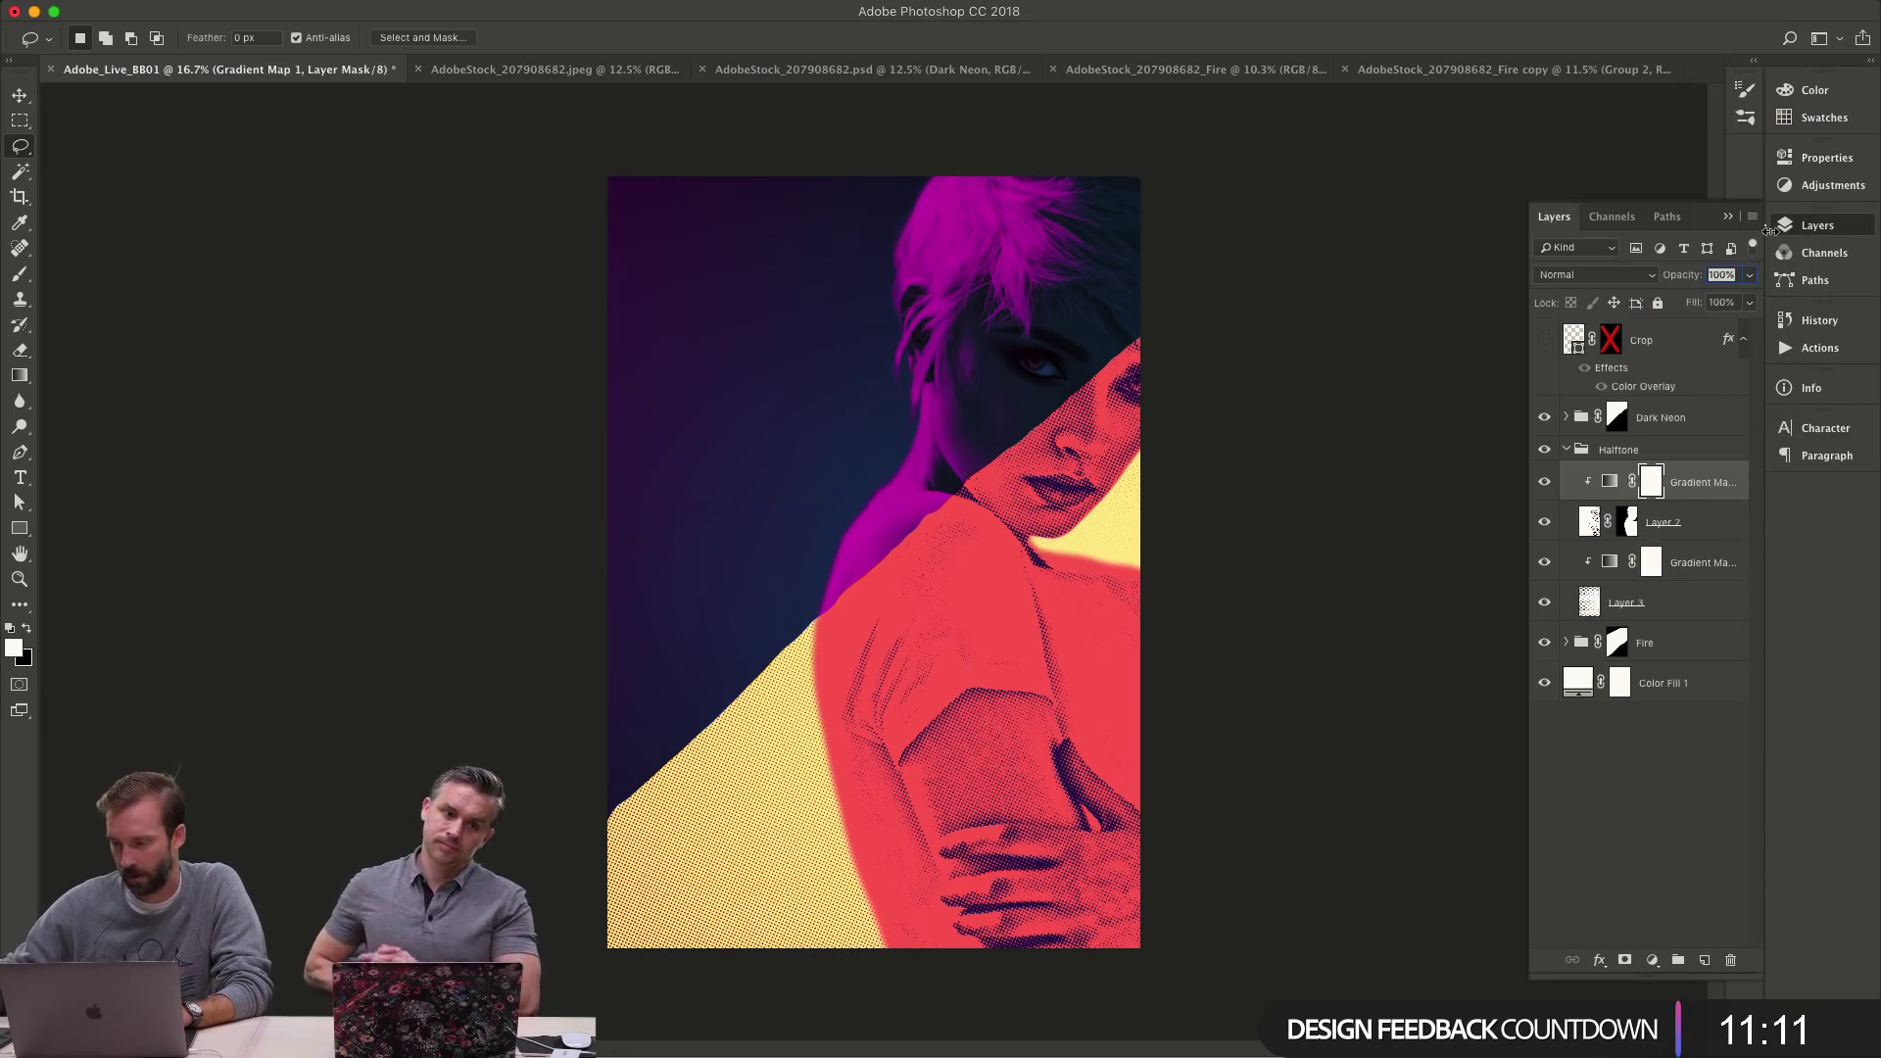
double_click(1609, 481)
left_click(1611, 218)
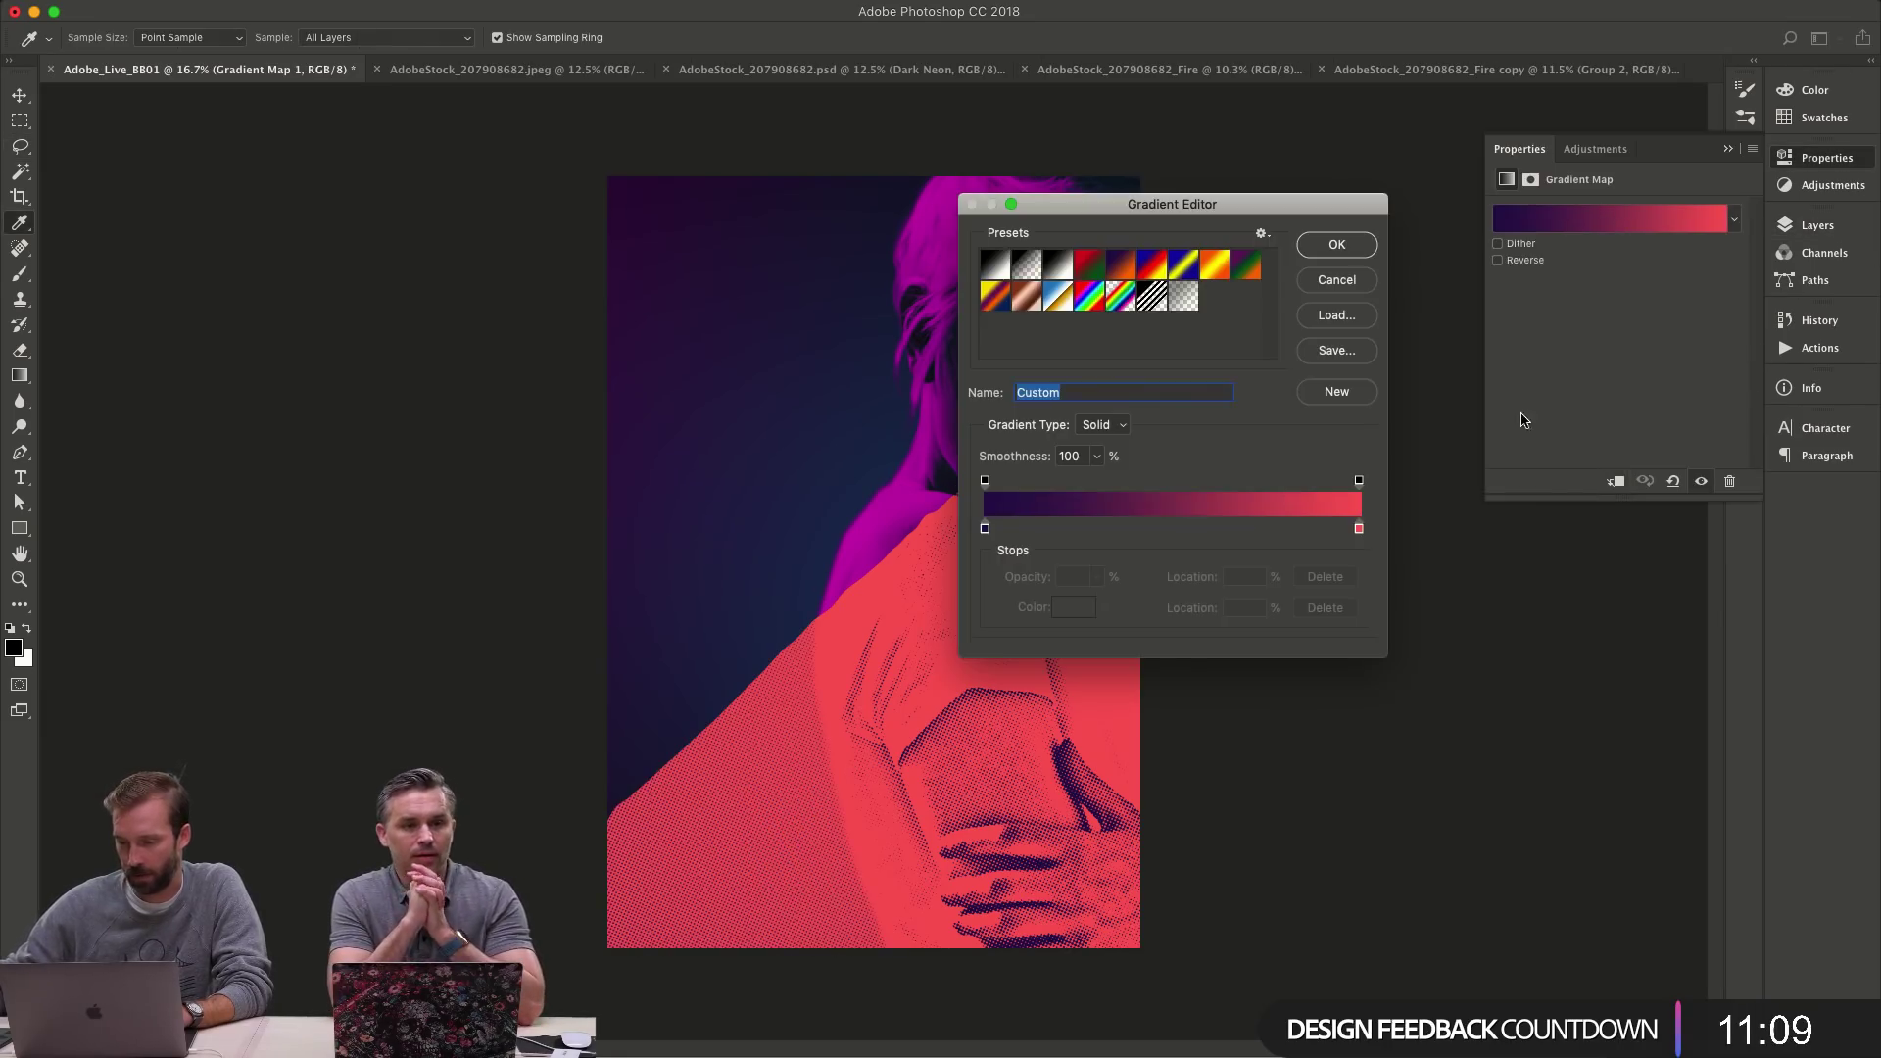
left_click(1359, 528)
left_click_drag(1292, 206, 1582, 294)
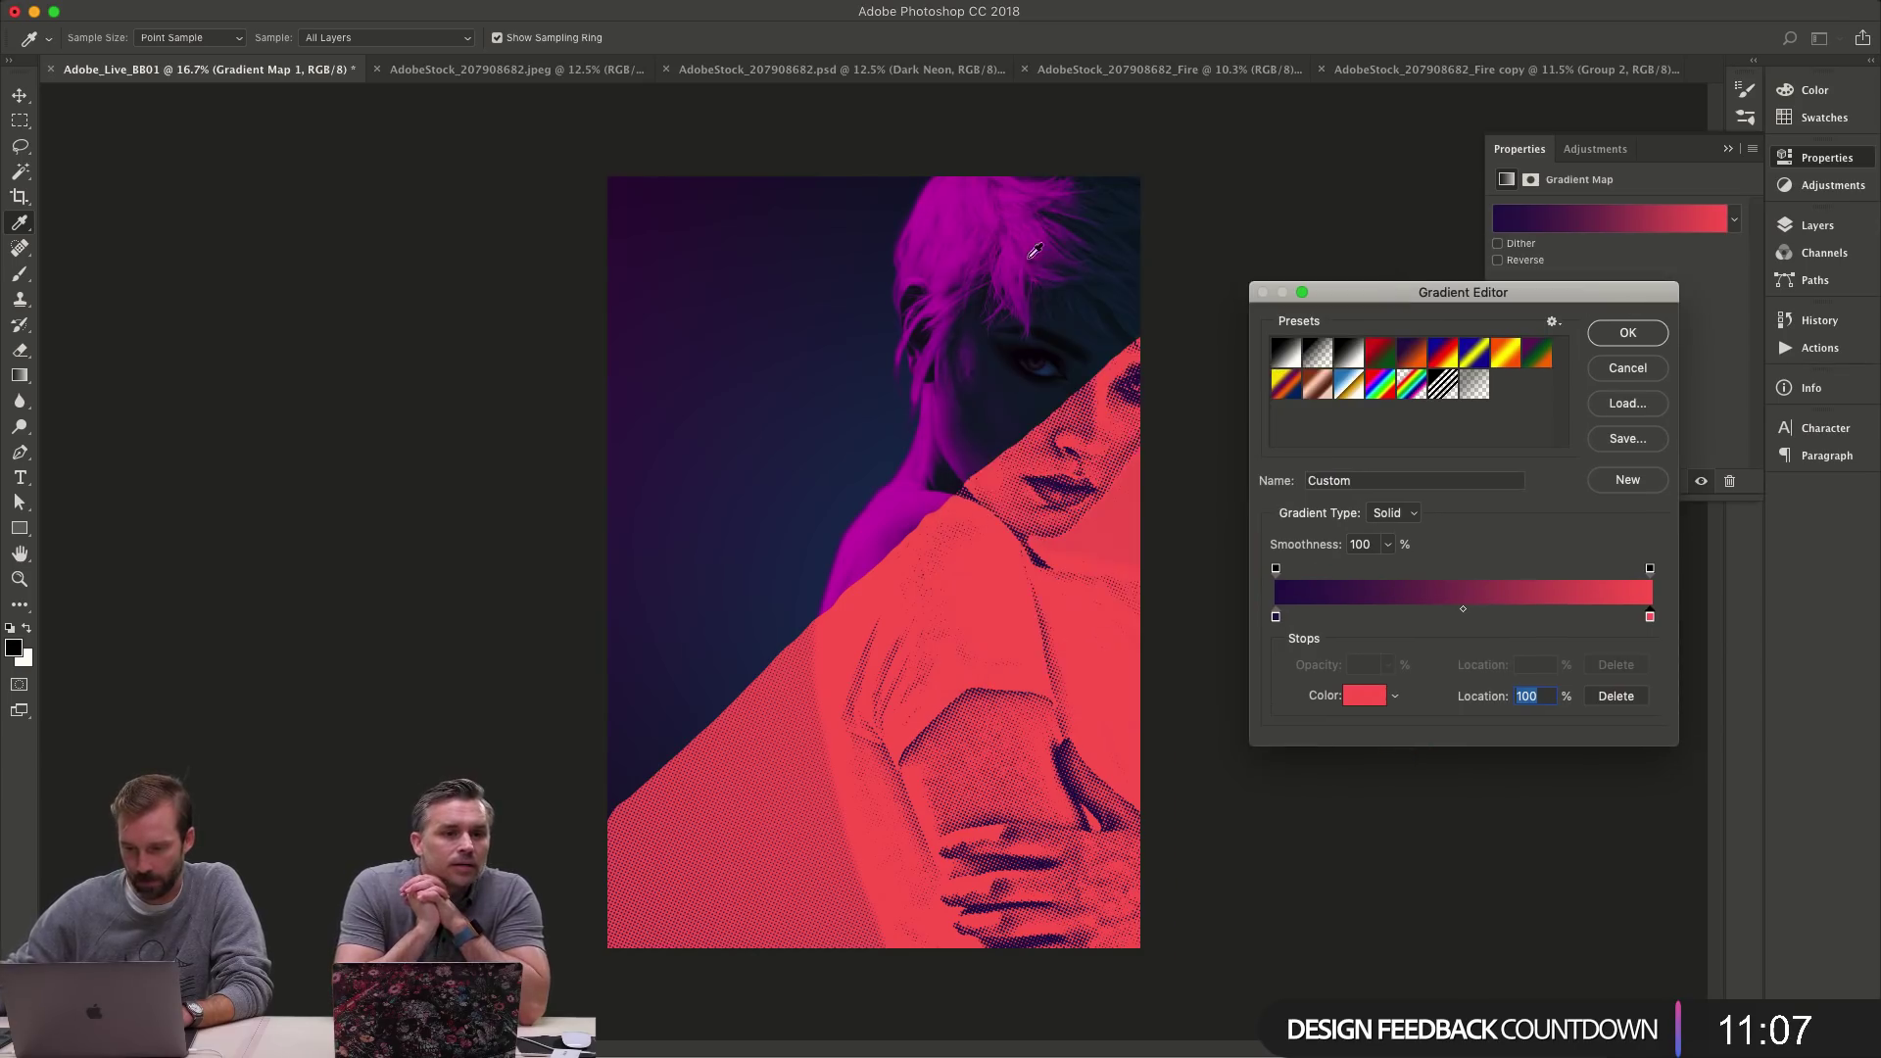
left_click(995, 203)
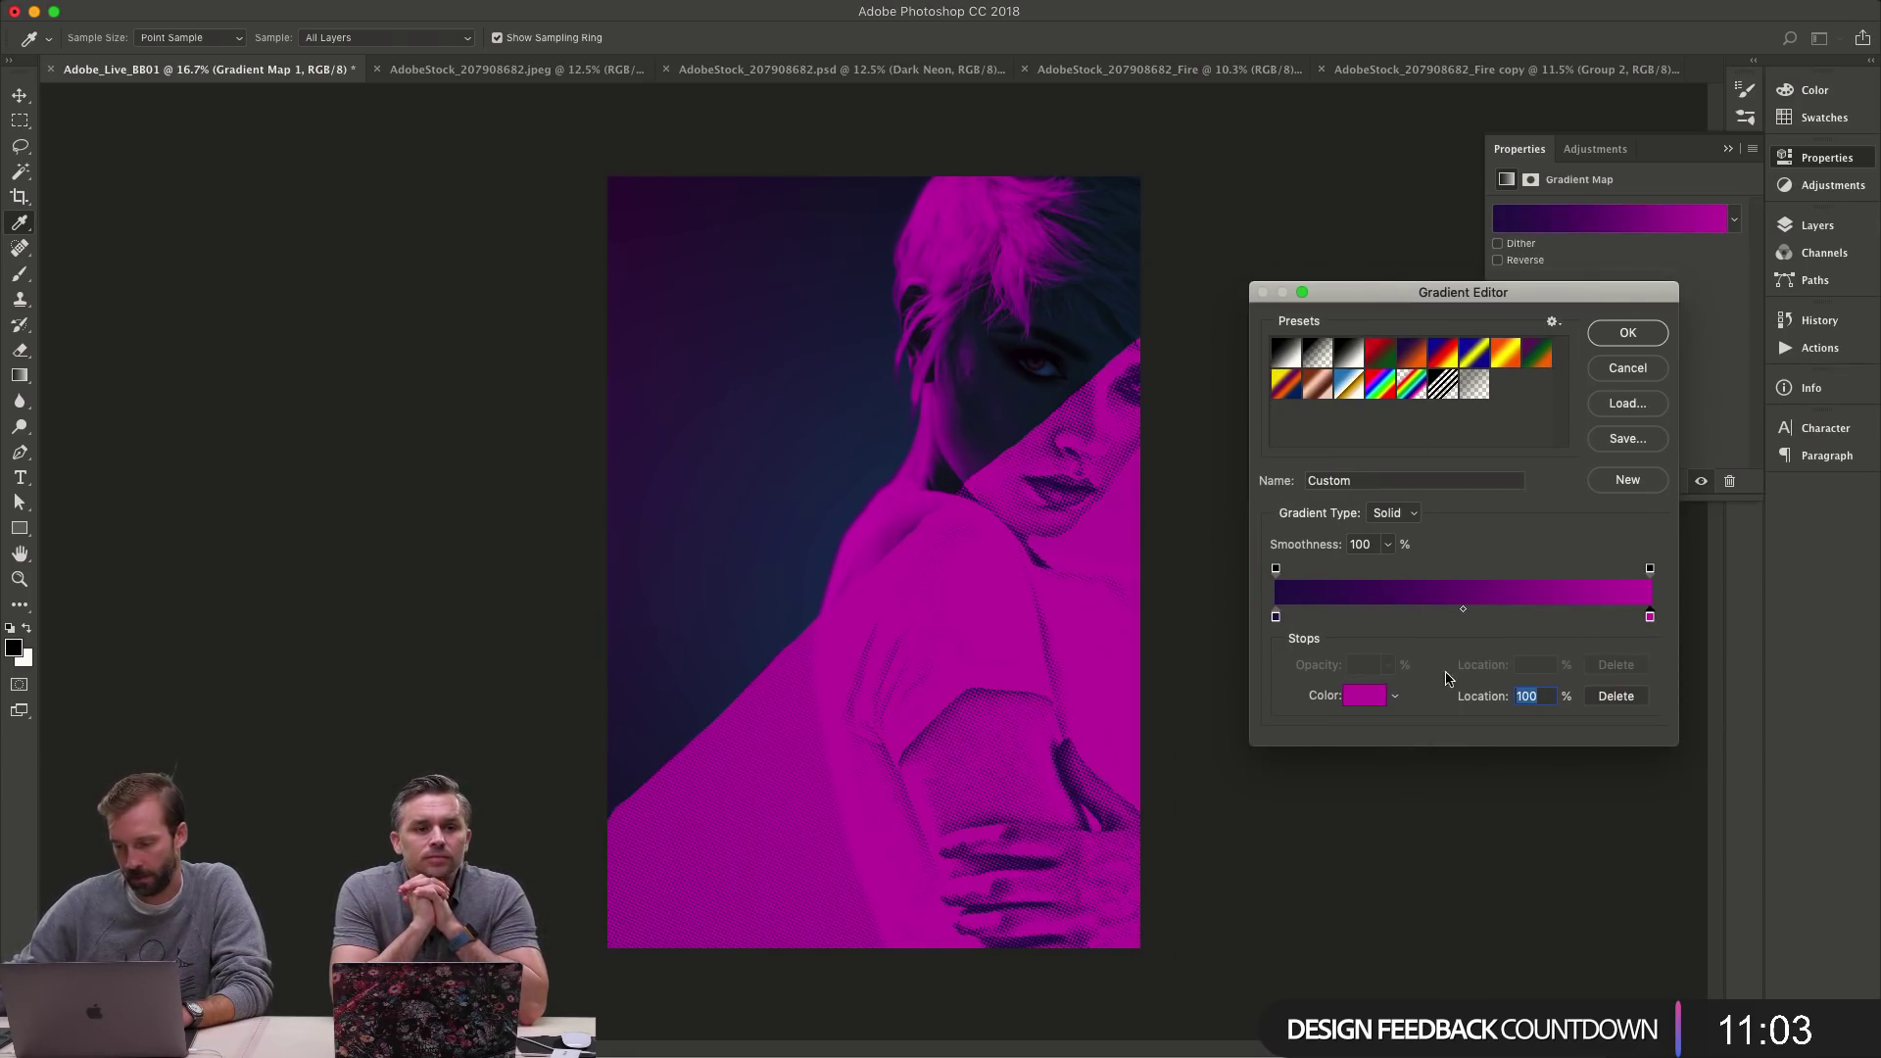
- Try brighter magentas for the gradient's end stop and discard the gradient changes
left_click(1372, 698)
left_click(1368, 316)
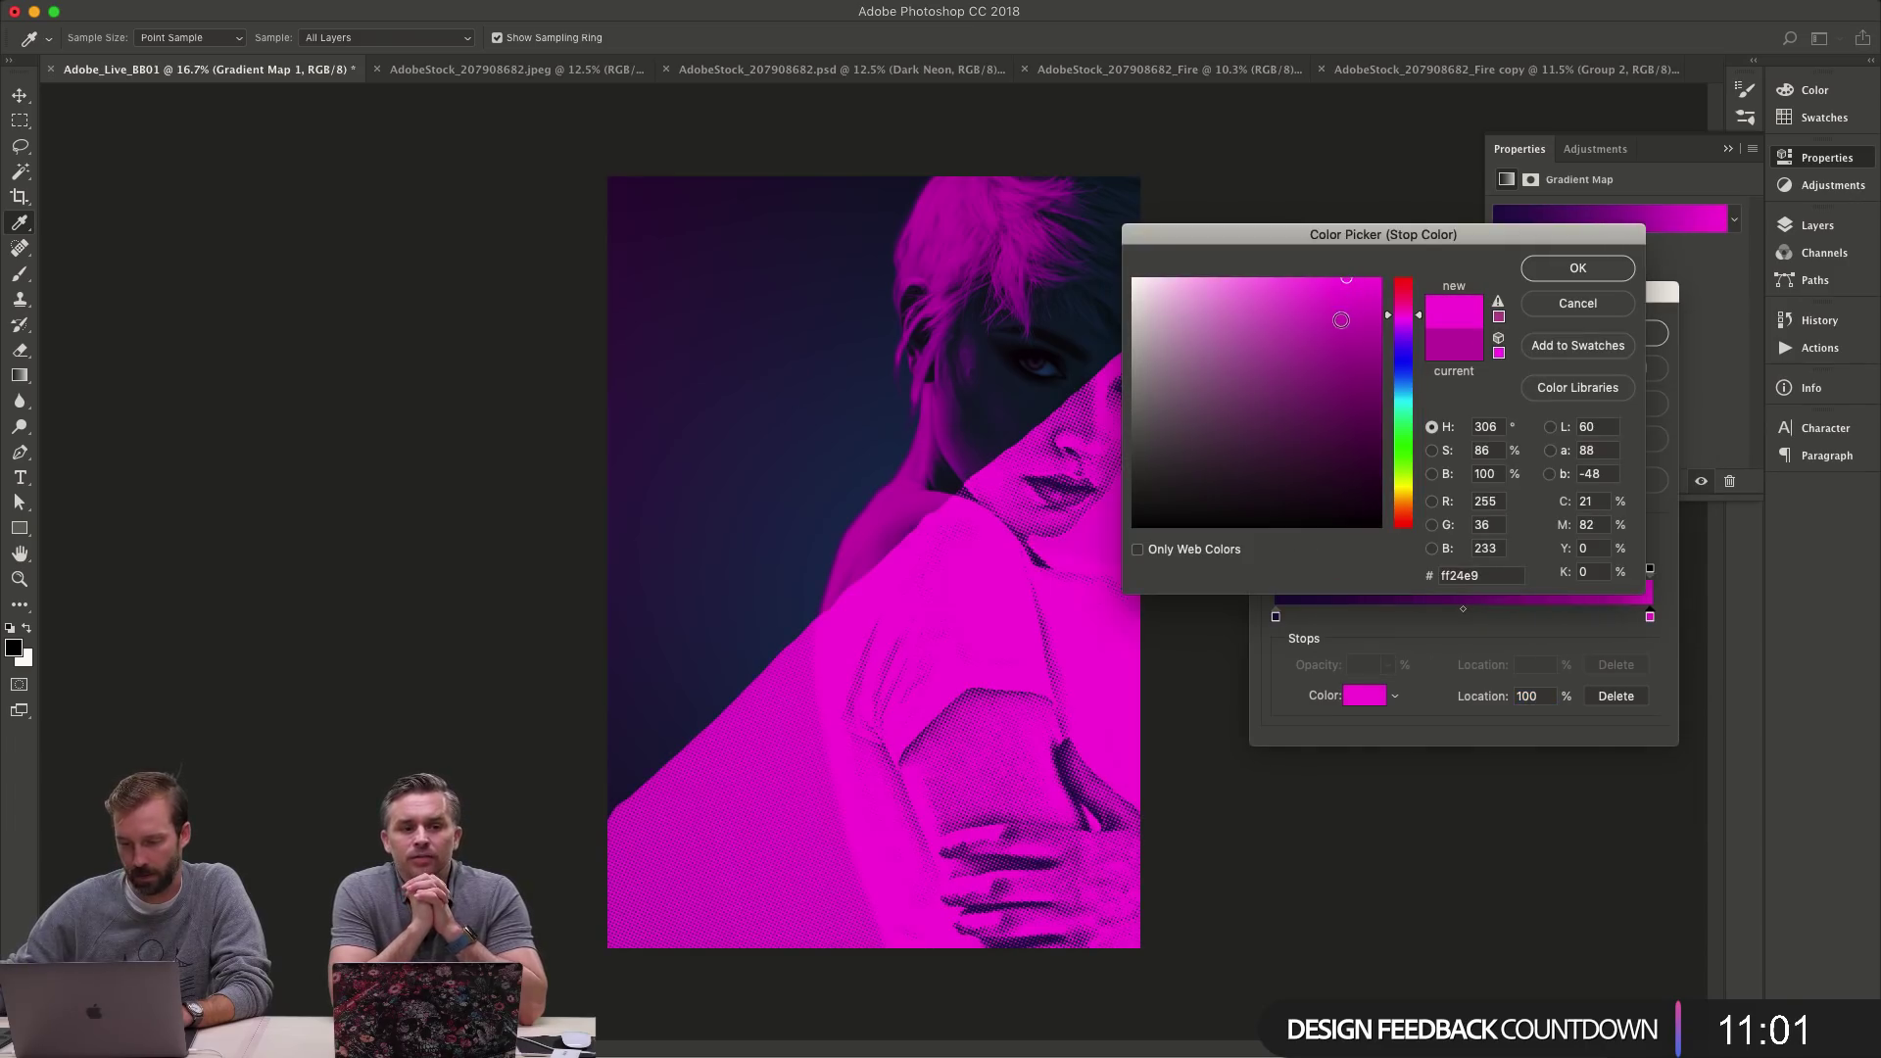
left_click(1311, 281)
left_click(1578, 304)
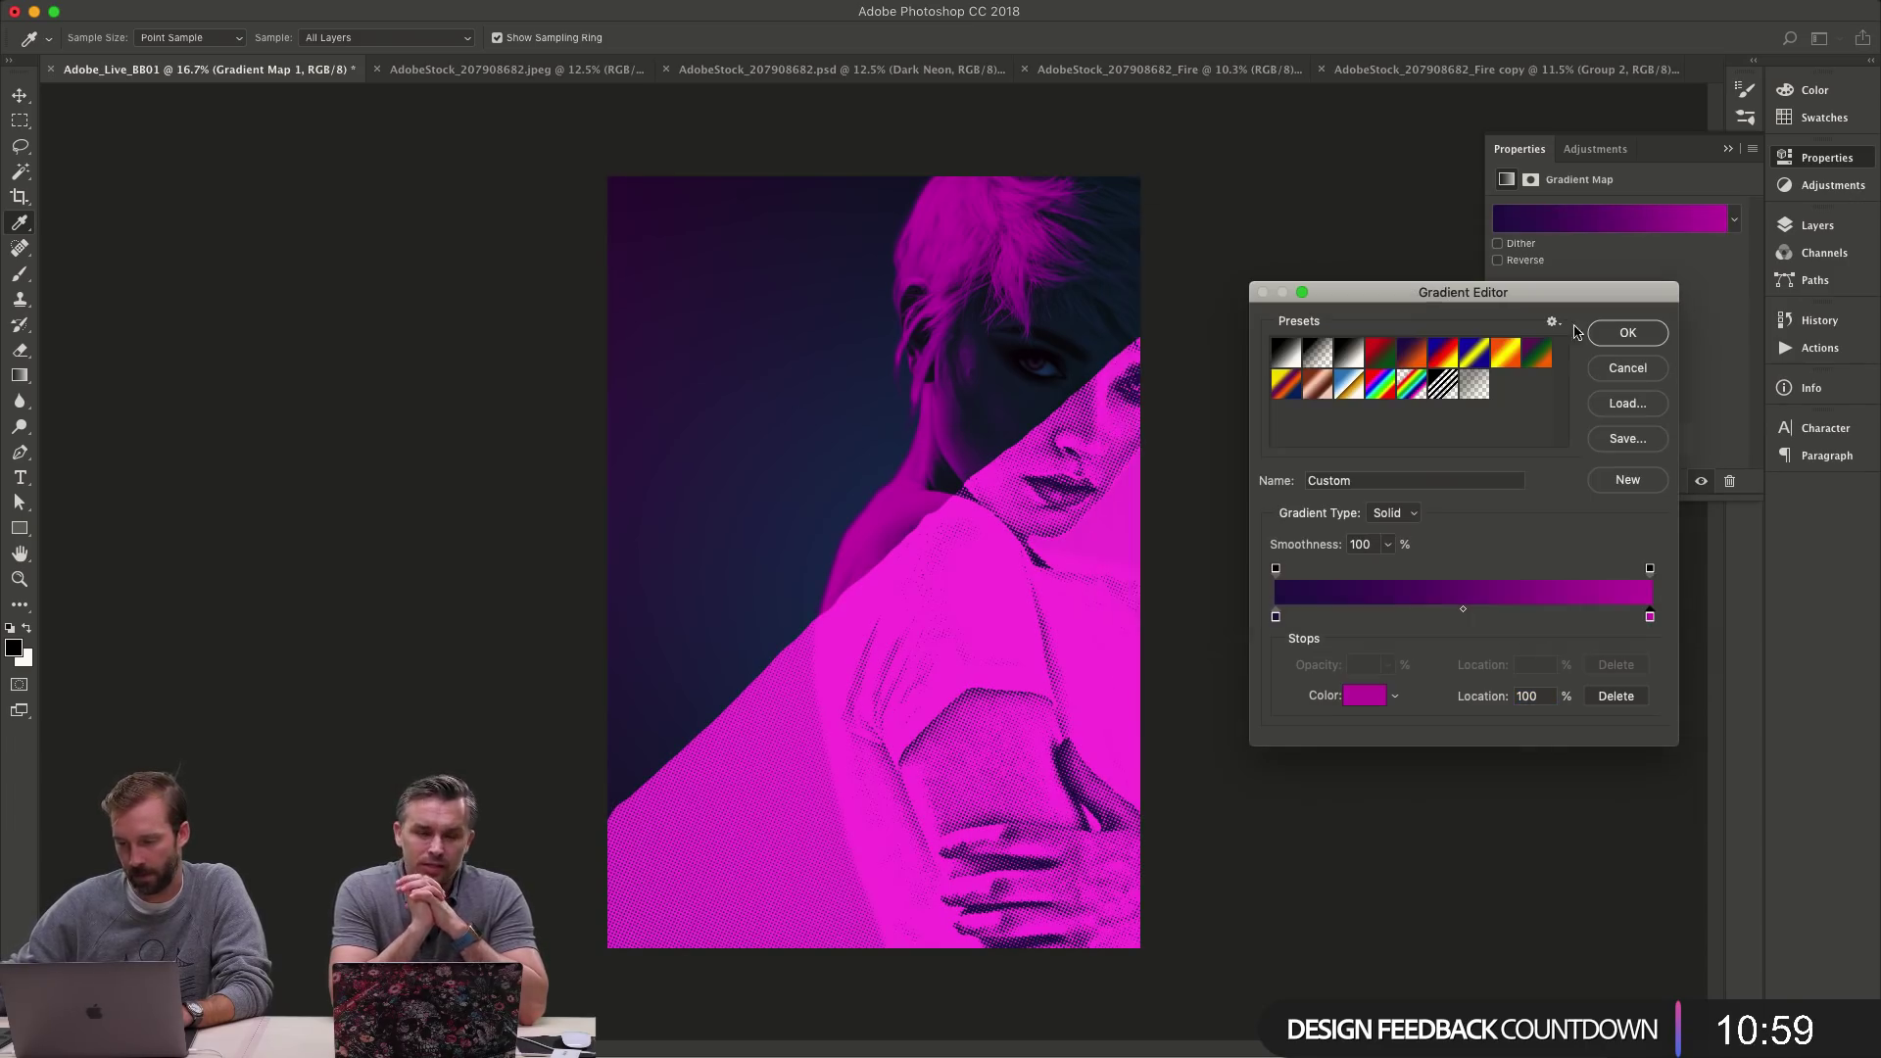
left_click(1634, 366)
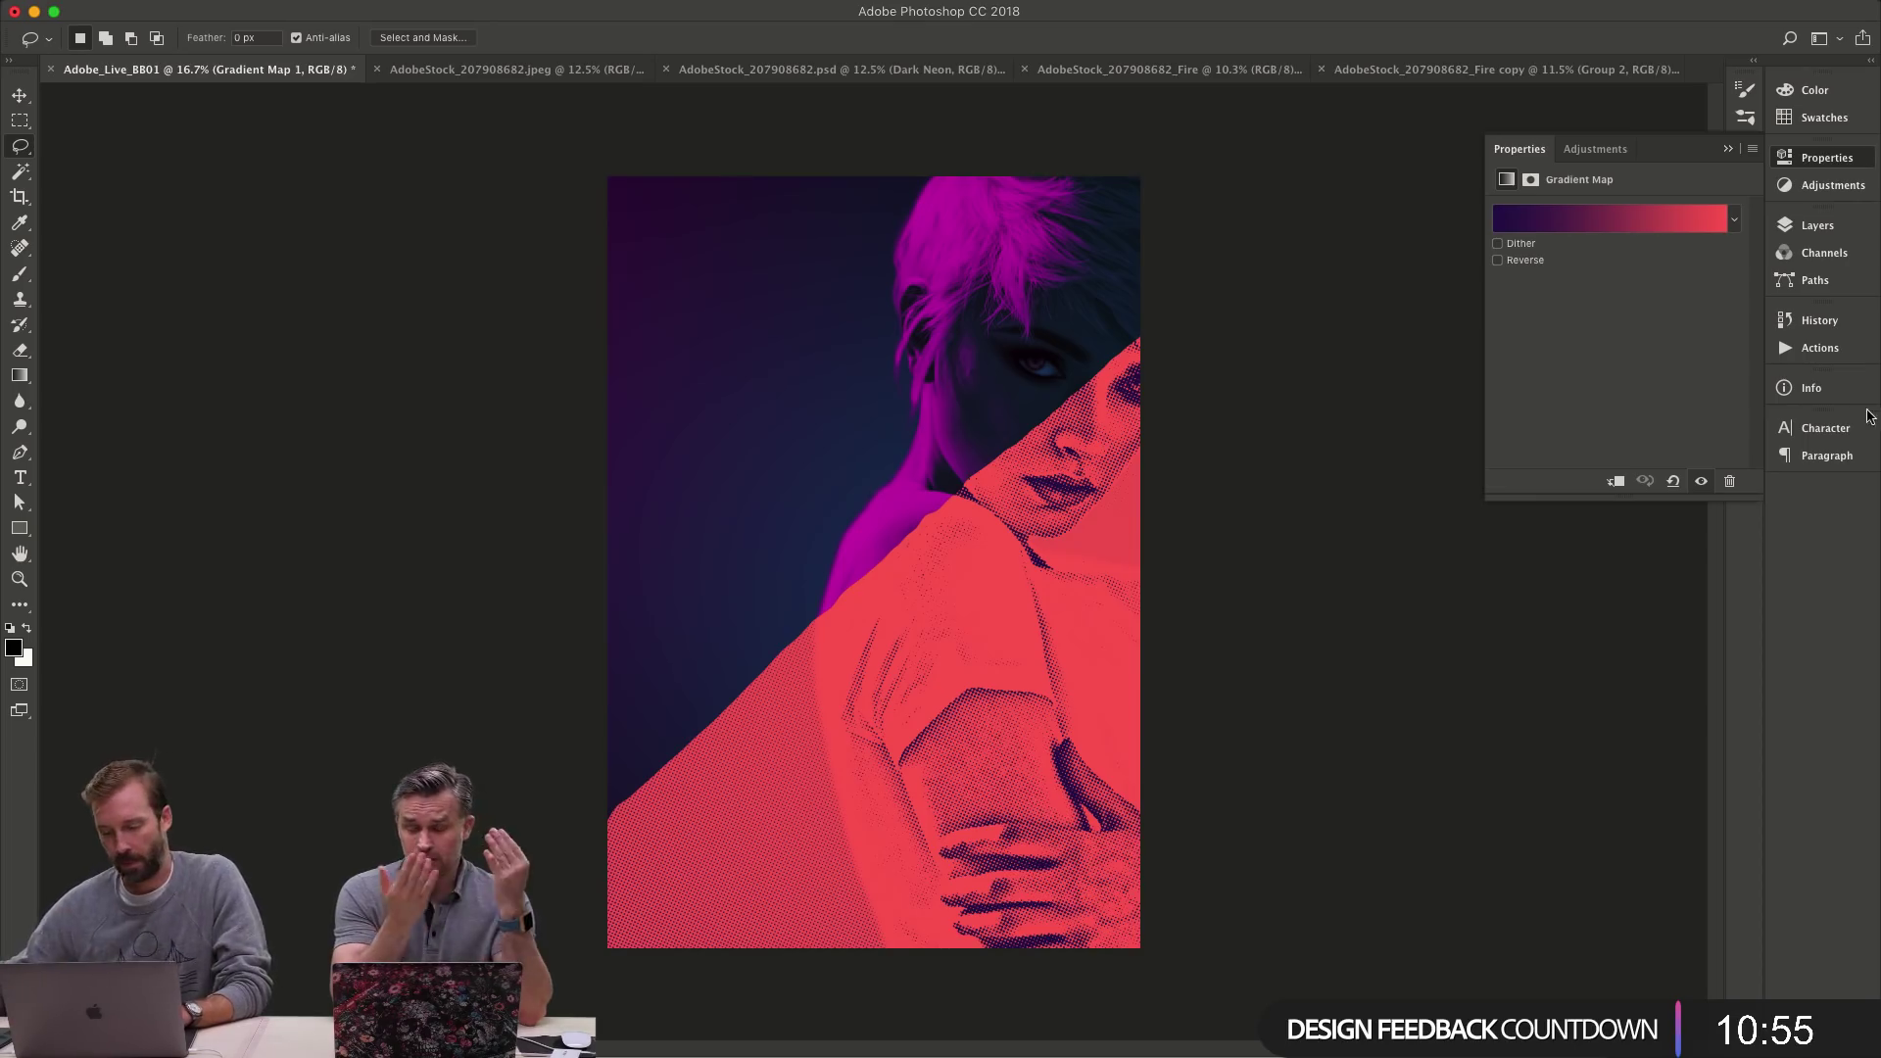
- Try a paler yellow, #fff9cf, for the light end of the Halftone group's lower gradient map and discard it
left_click(1822, 231)
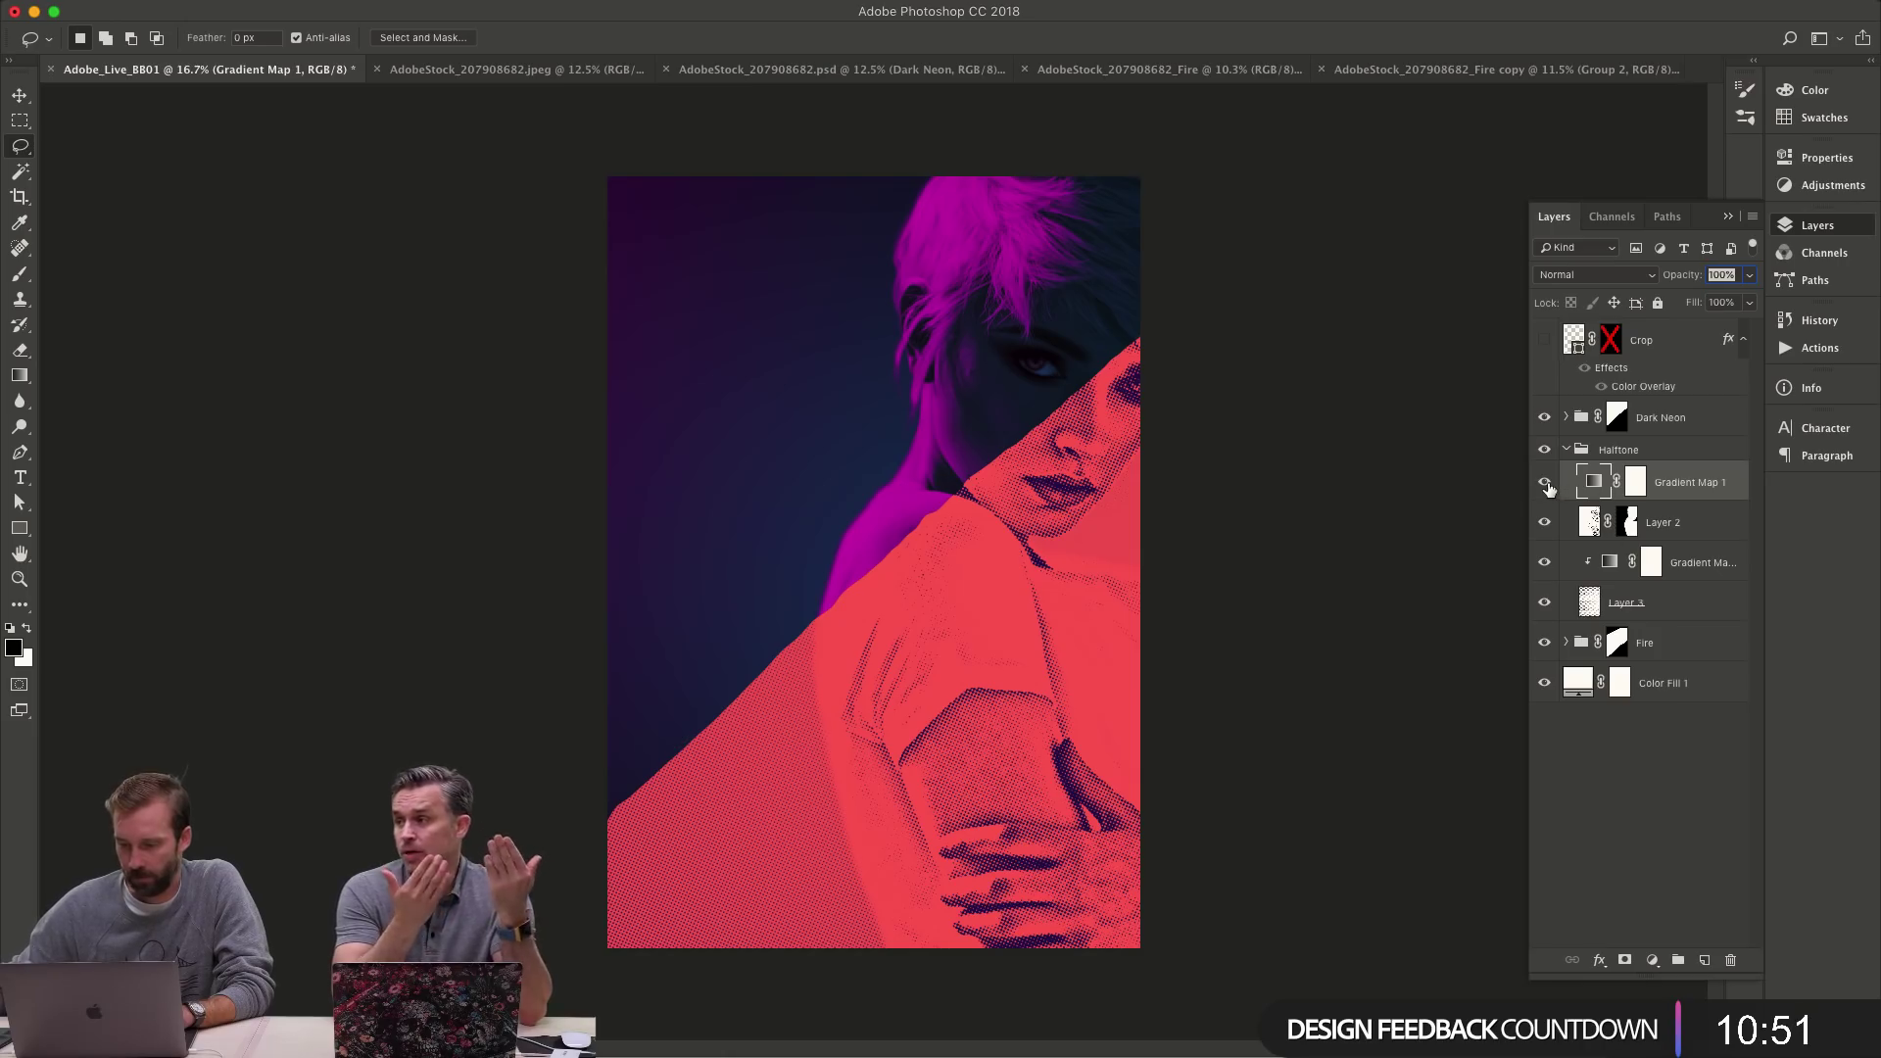
double_click(1599, 566)
left_click(1631, 220)
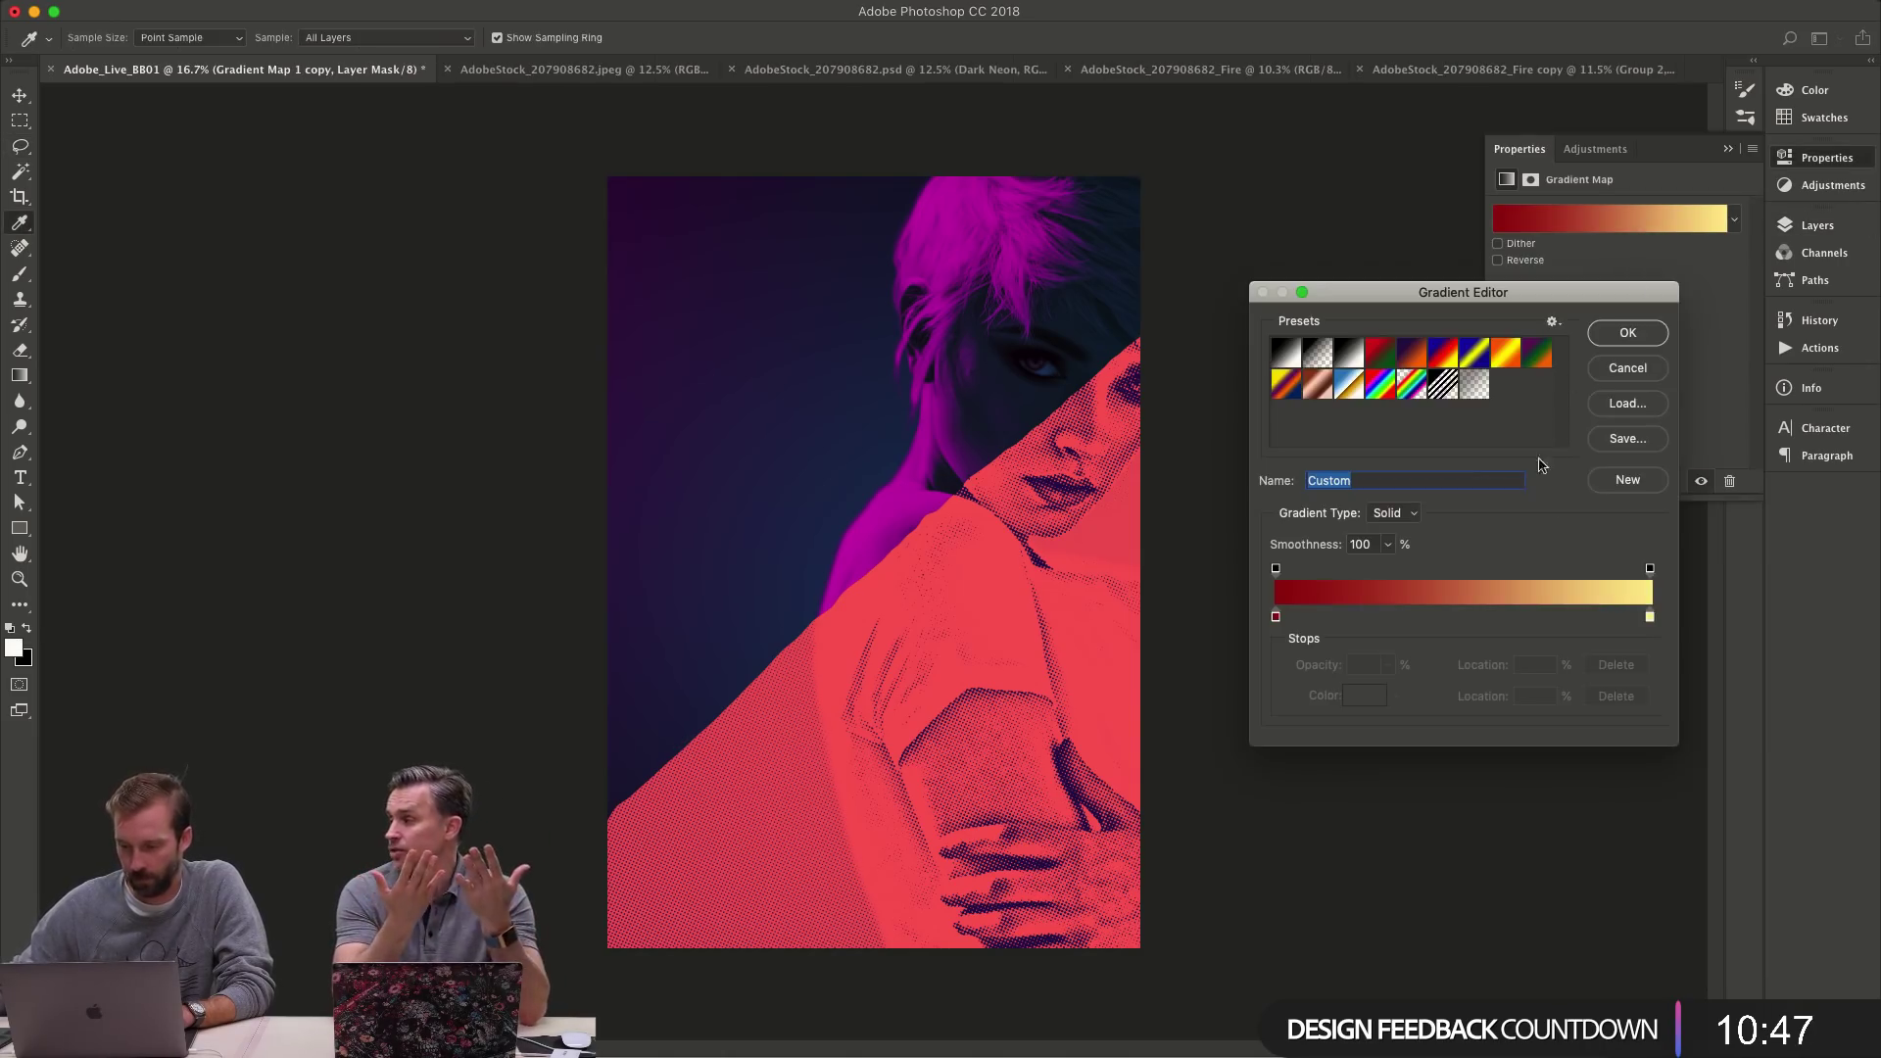
left_click(1650, 616)
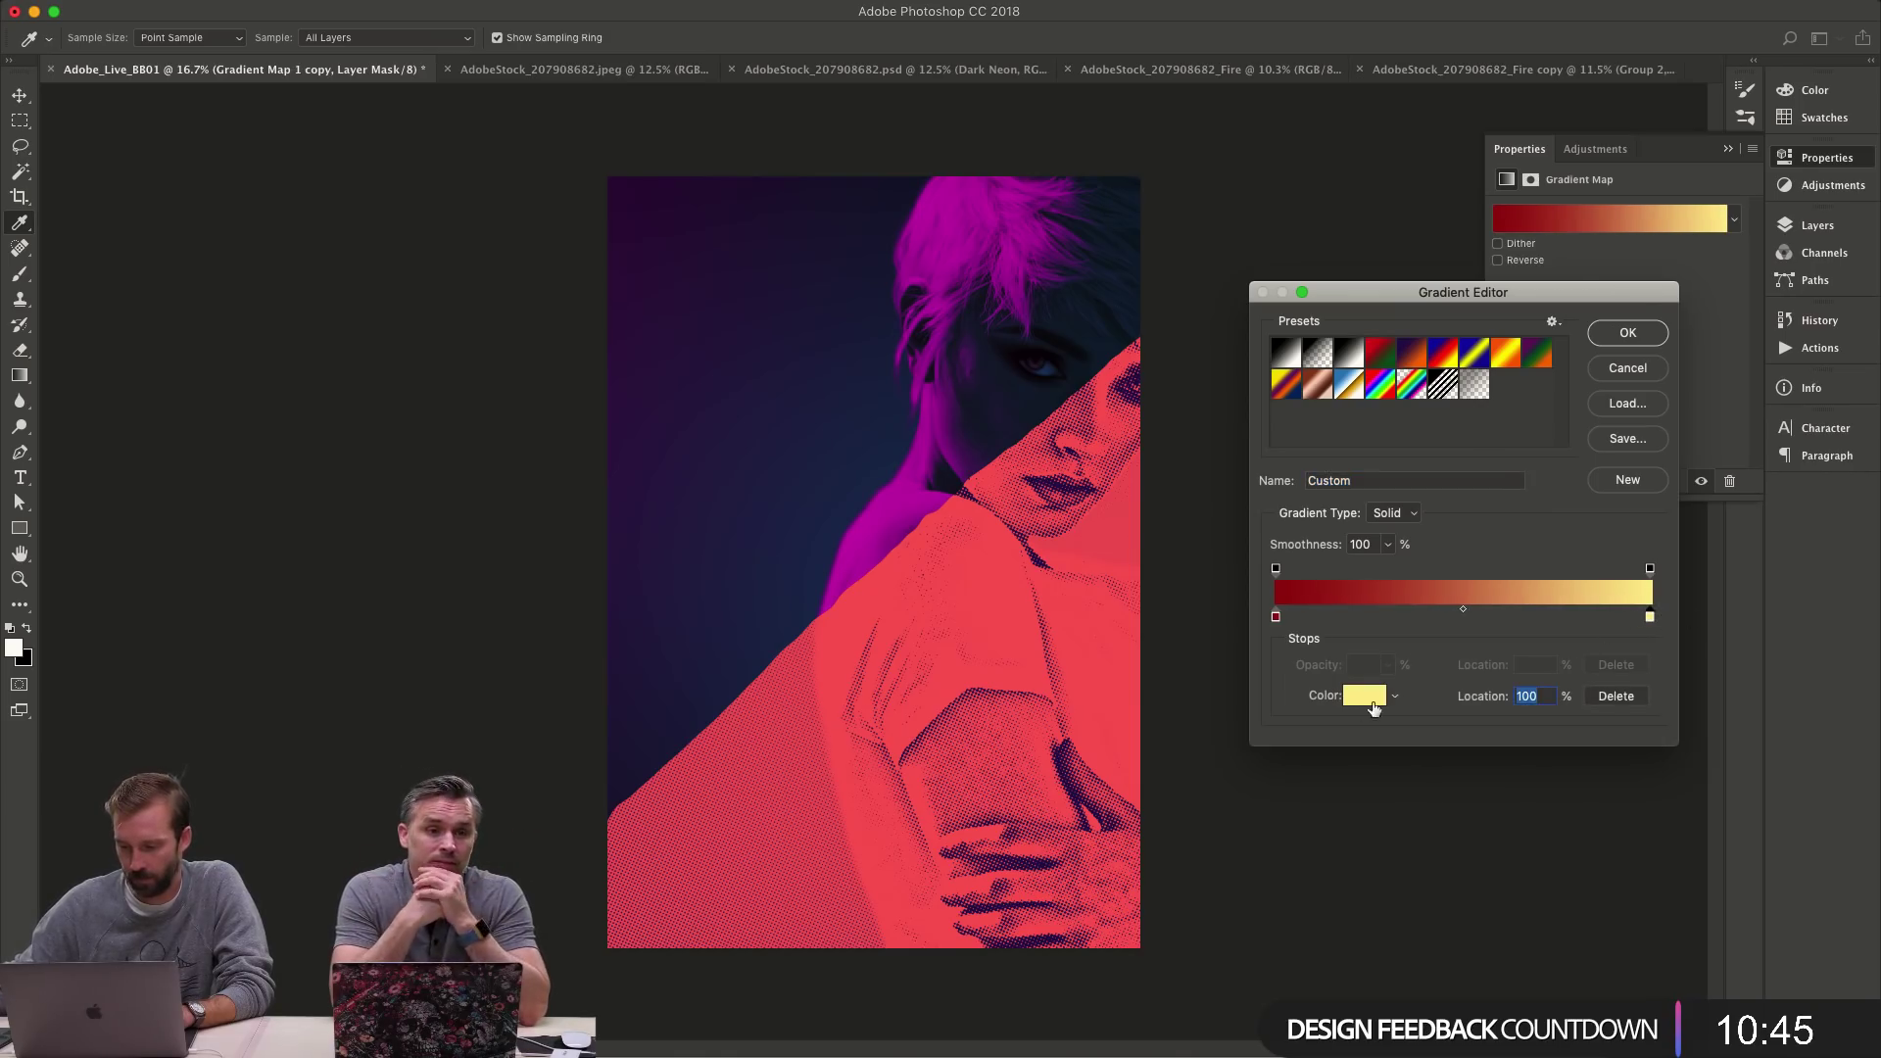
left_click(1372, 704)
left_click(1179, 278)
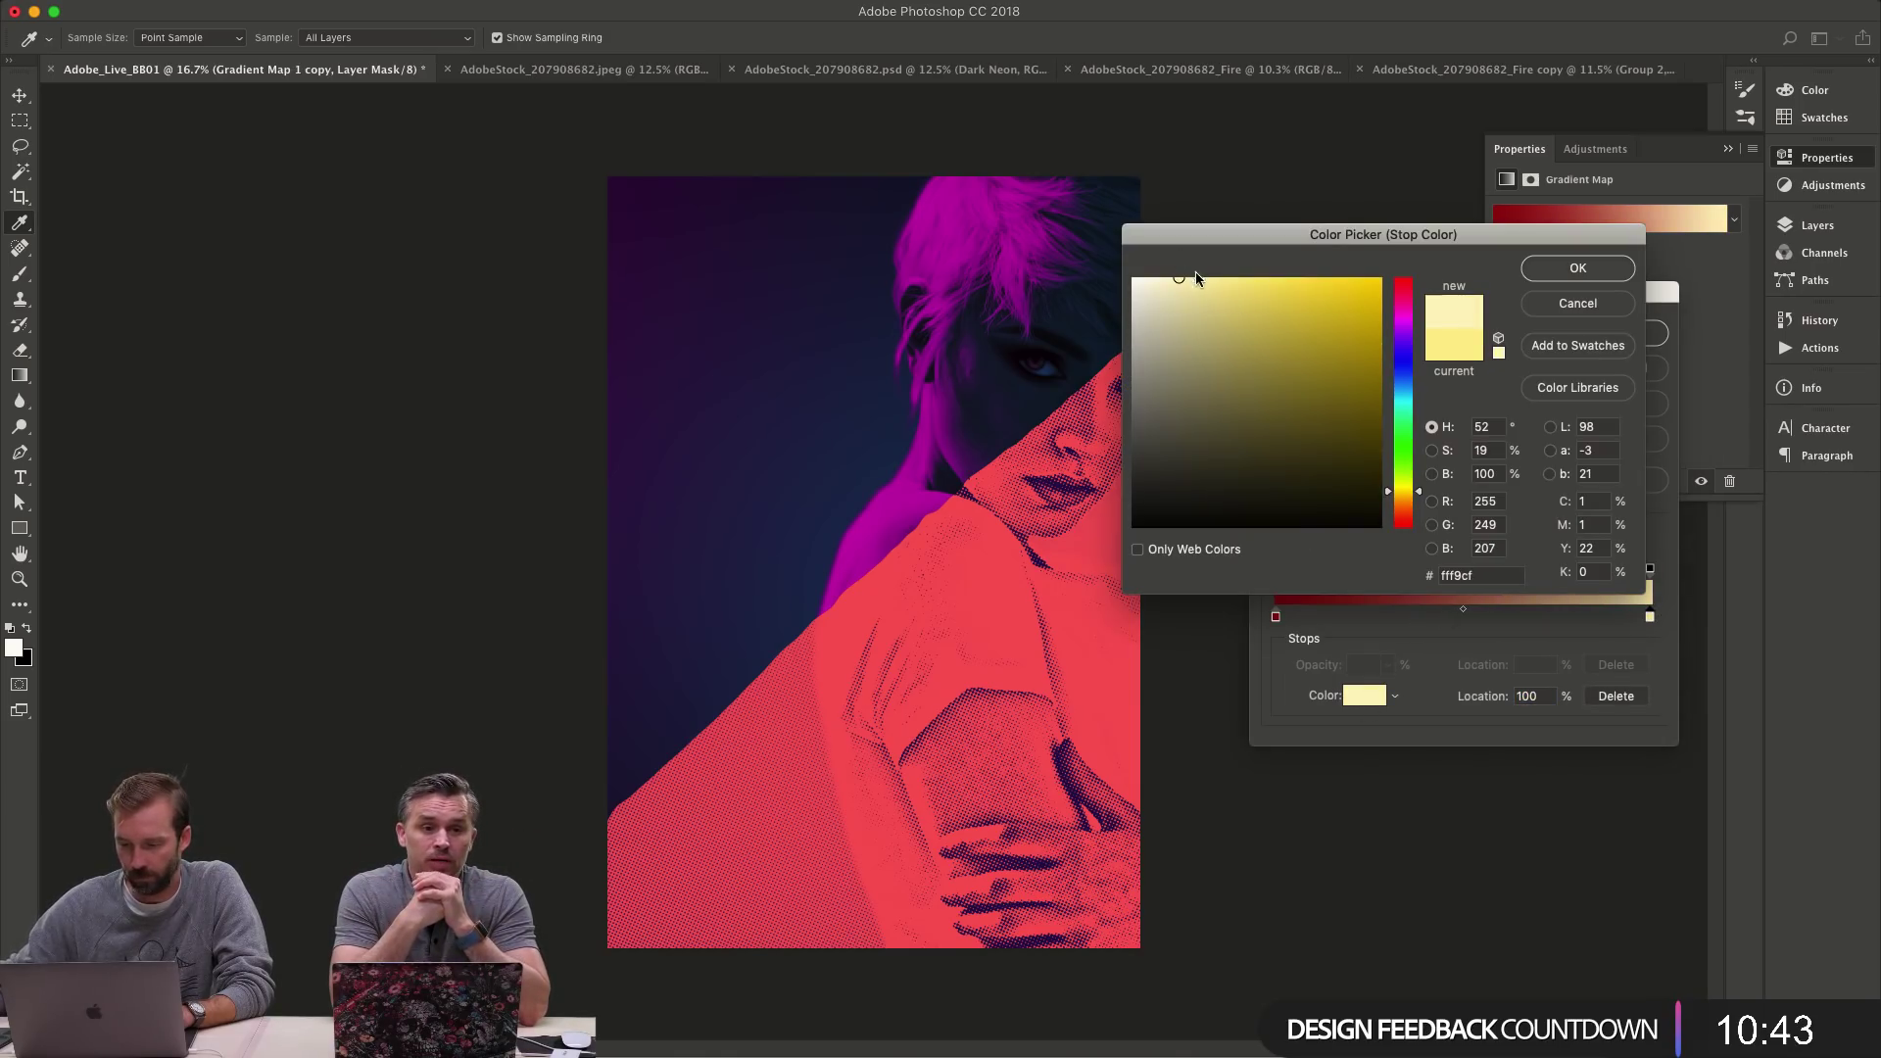
left_click(1583, 296)
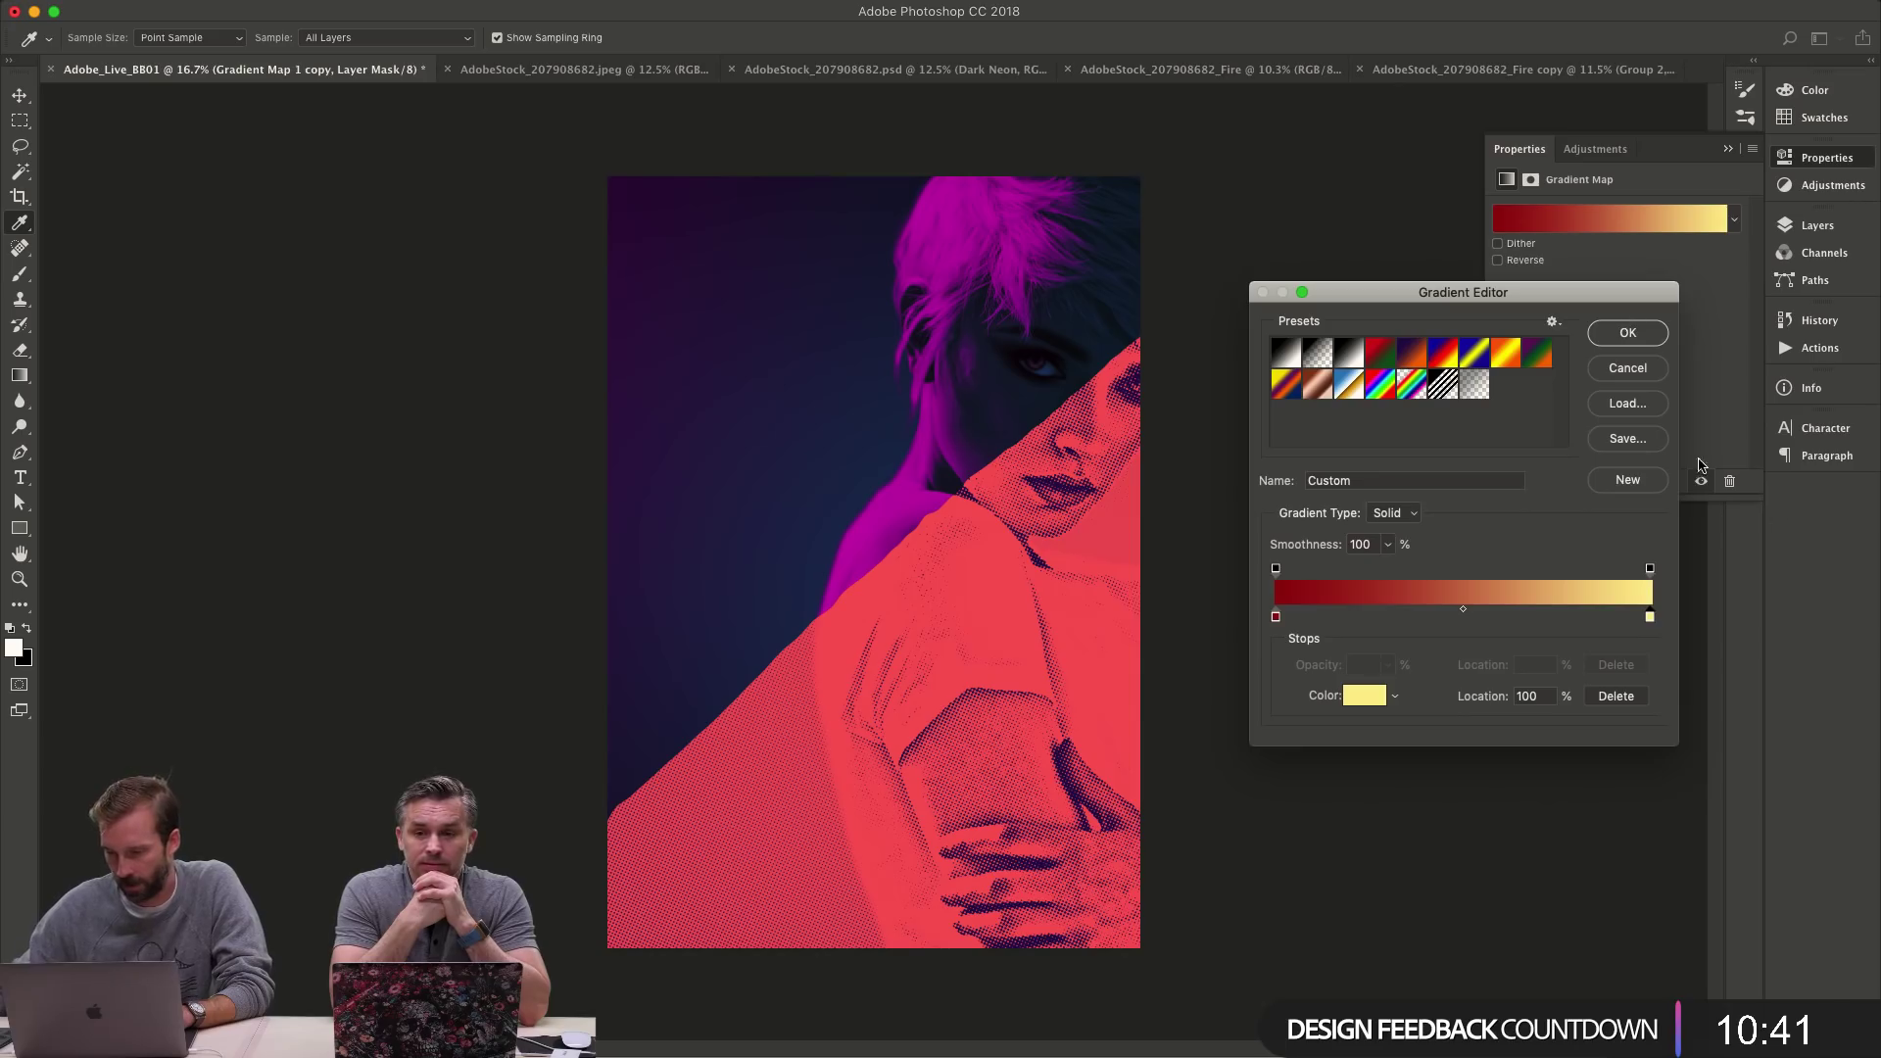
key("Return")
key("l")
key("F7")
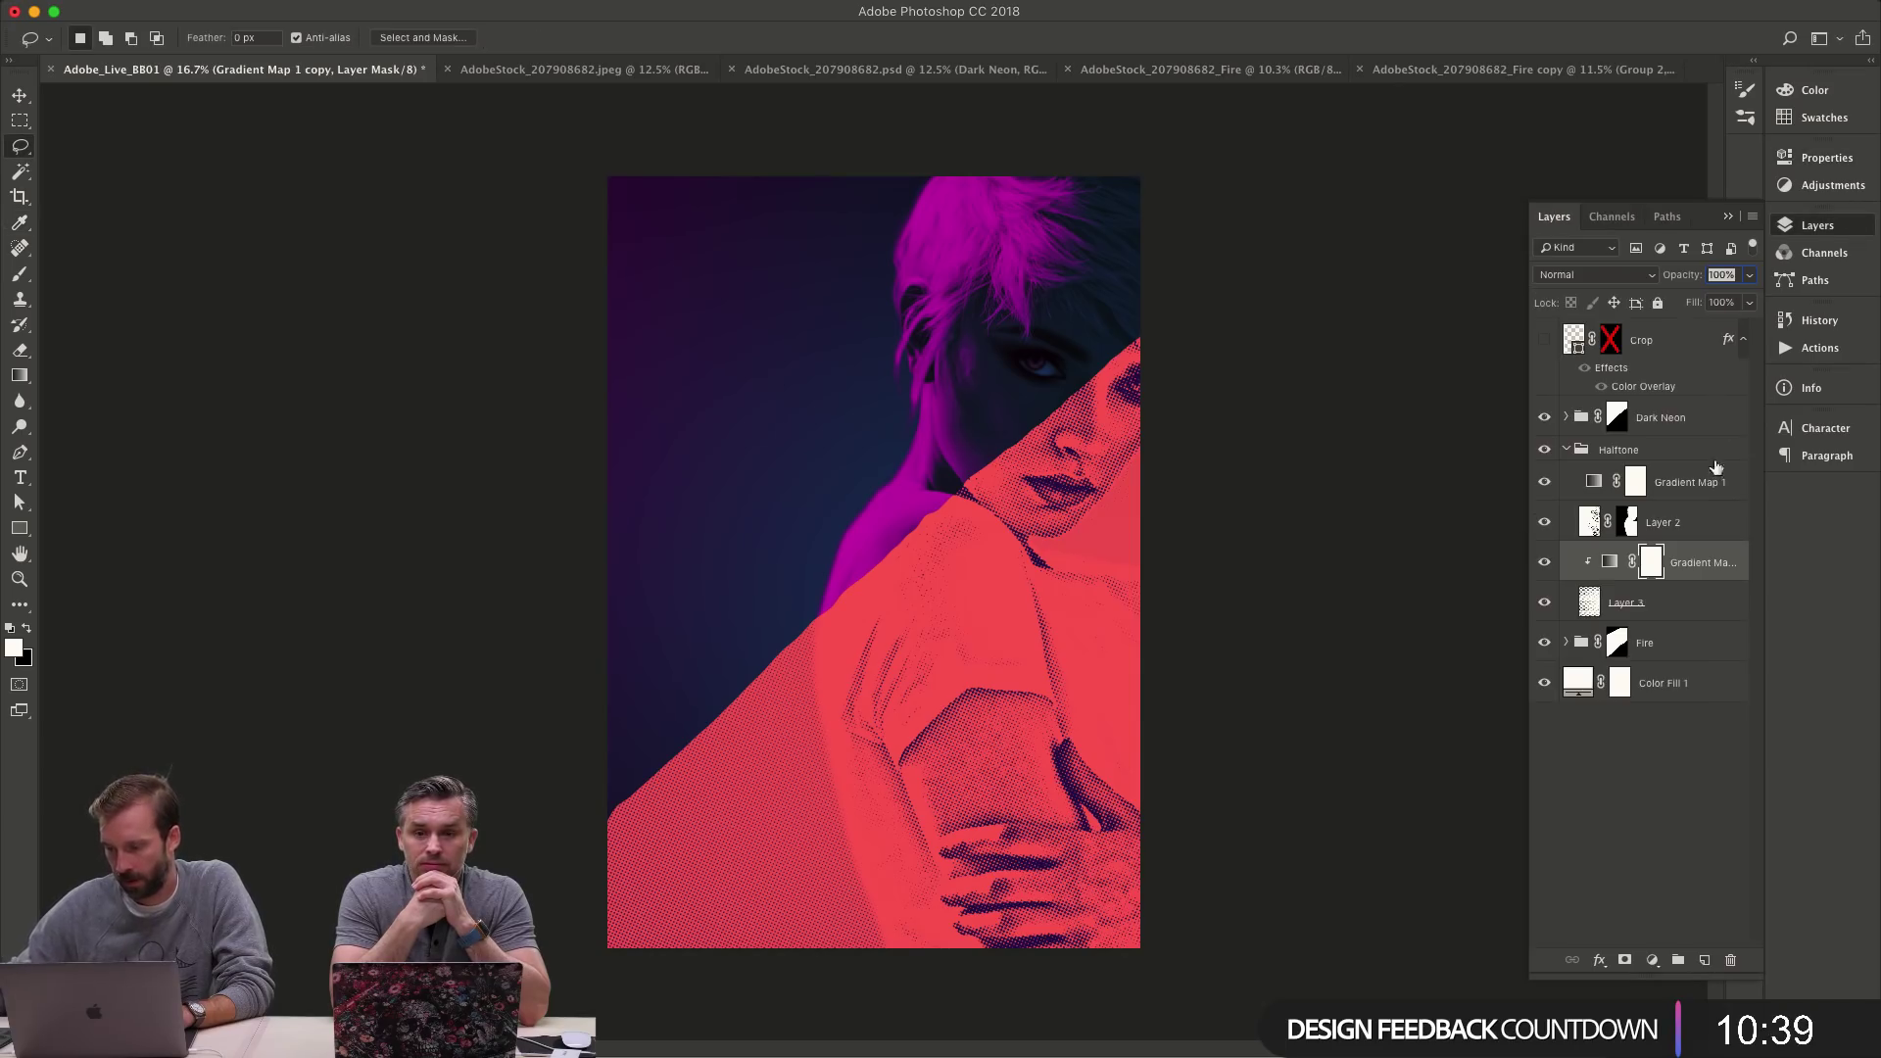
- Clip the Halftone group's upper gradient map to Layer 2 so it recolors only the figure
left_click(1546, 562)
left_click(1545, 564)
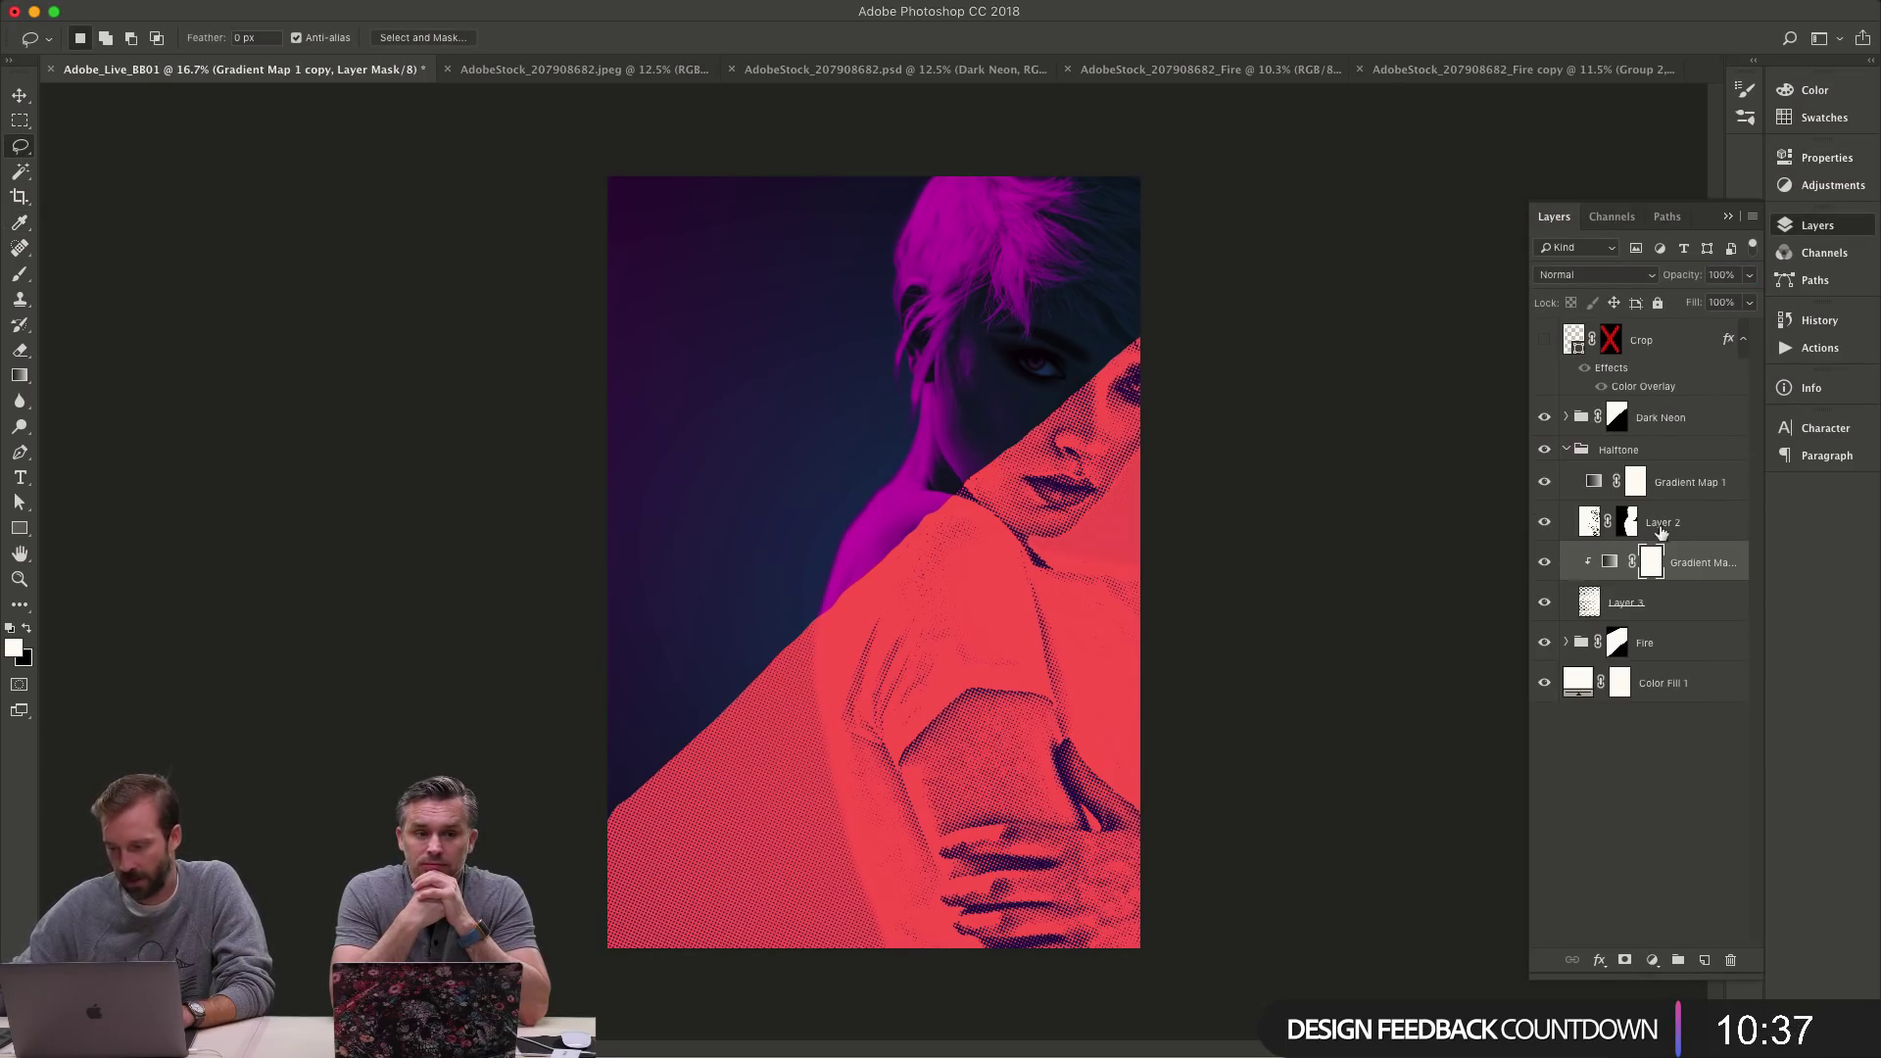
key("alt+bracketright")
key("alt+bracketright")
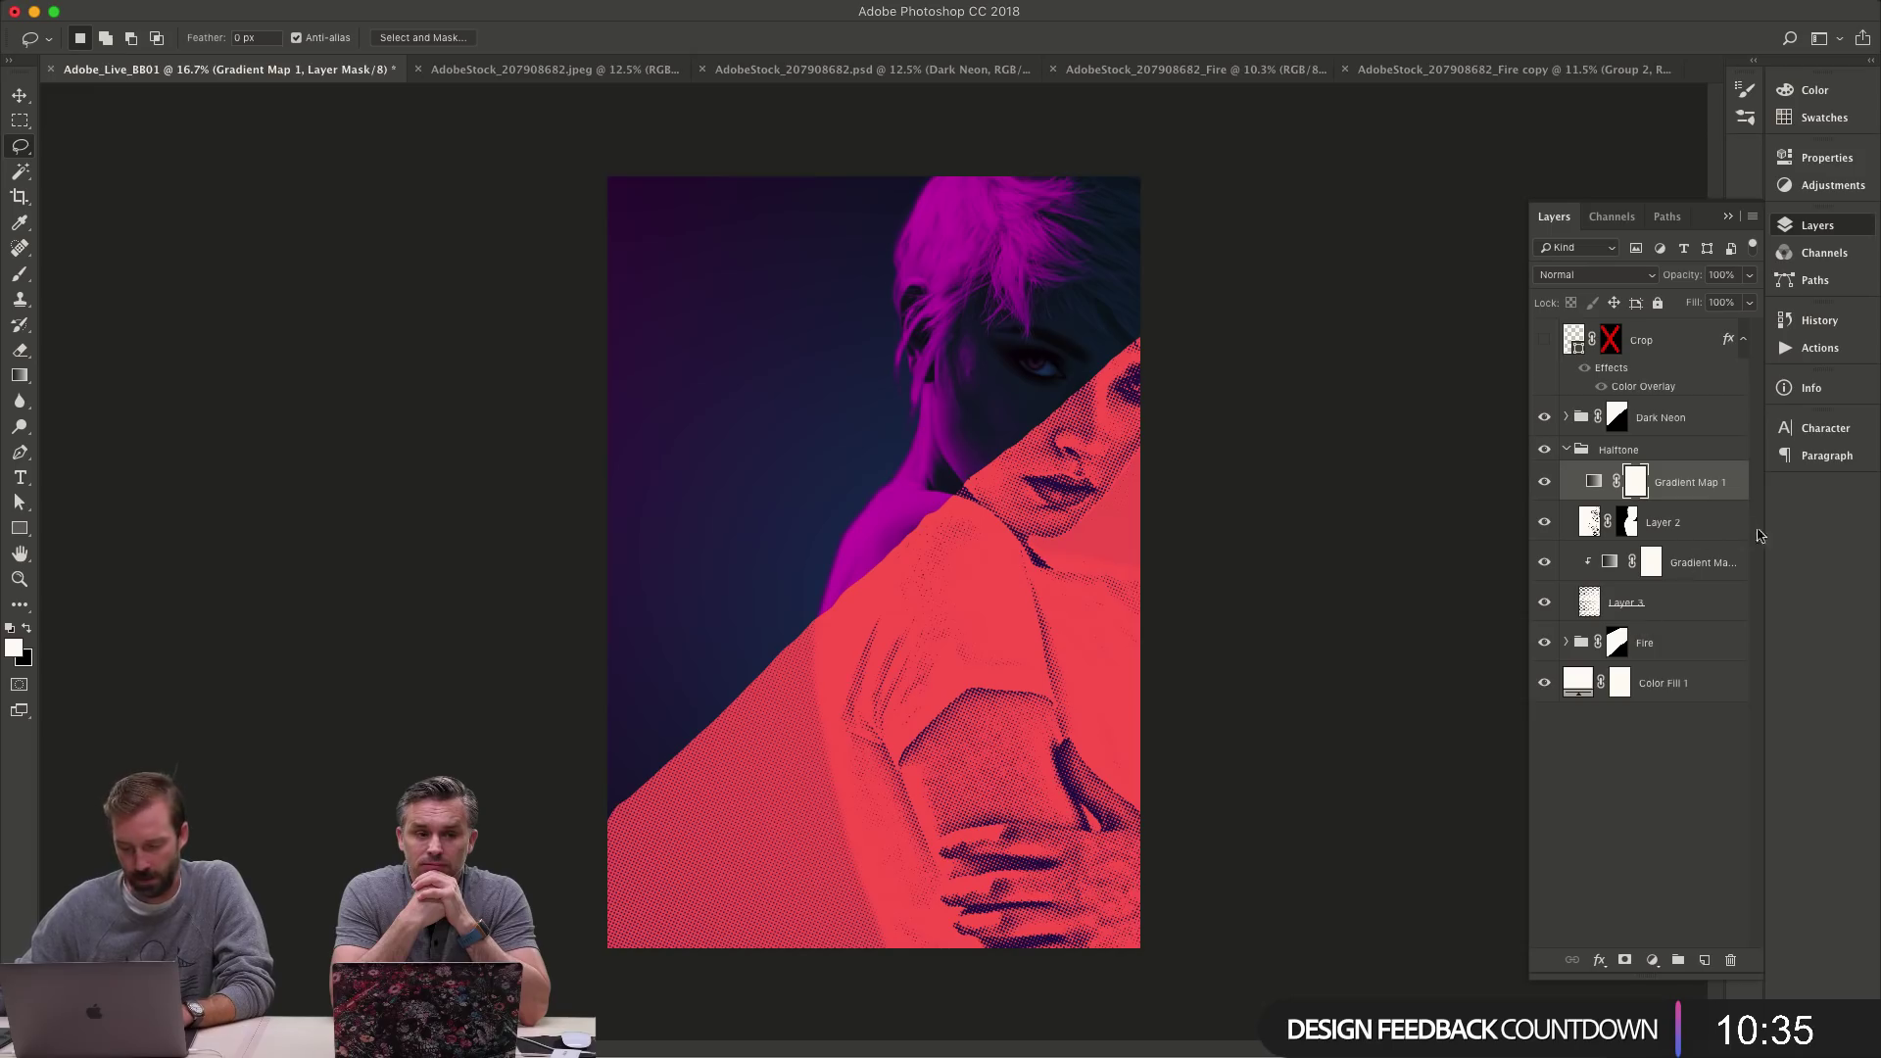
key("super+alt+g")
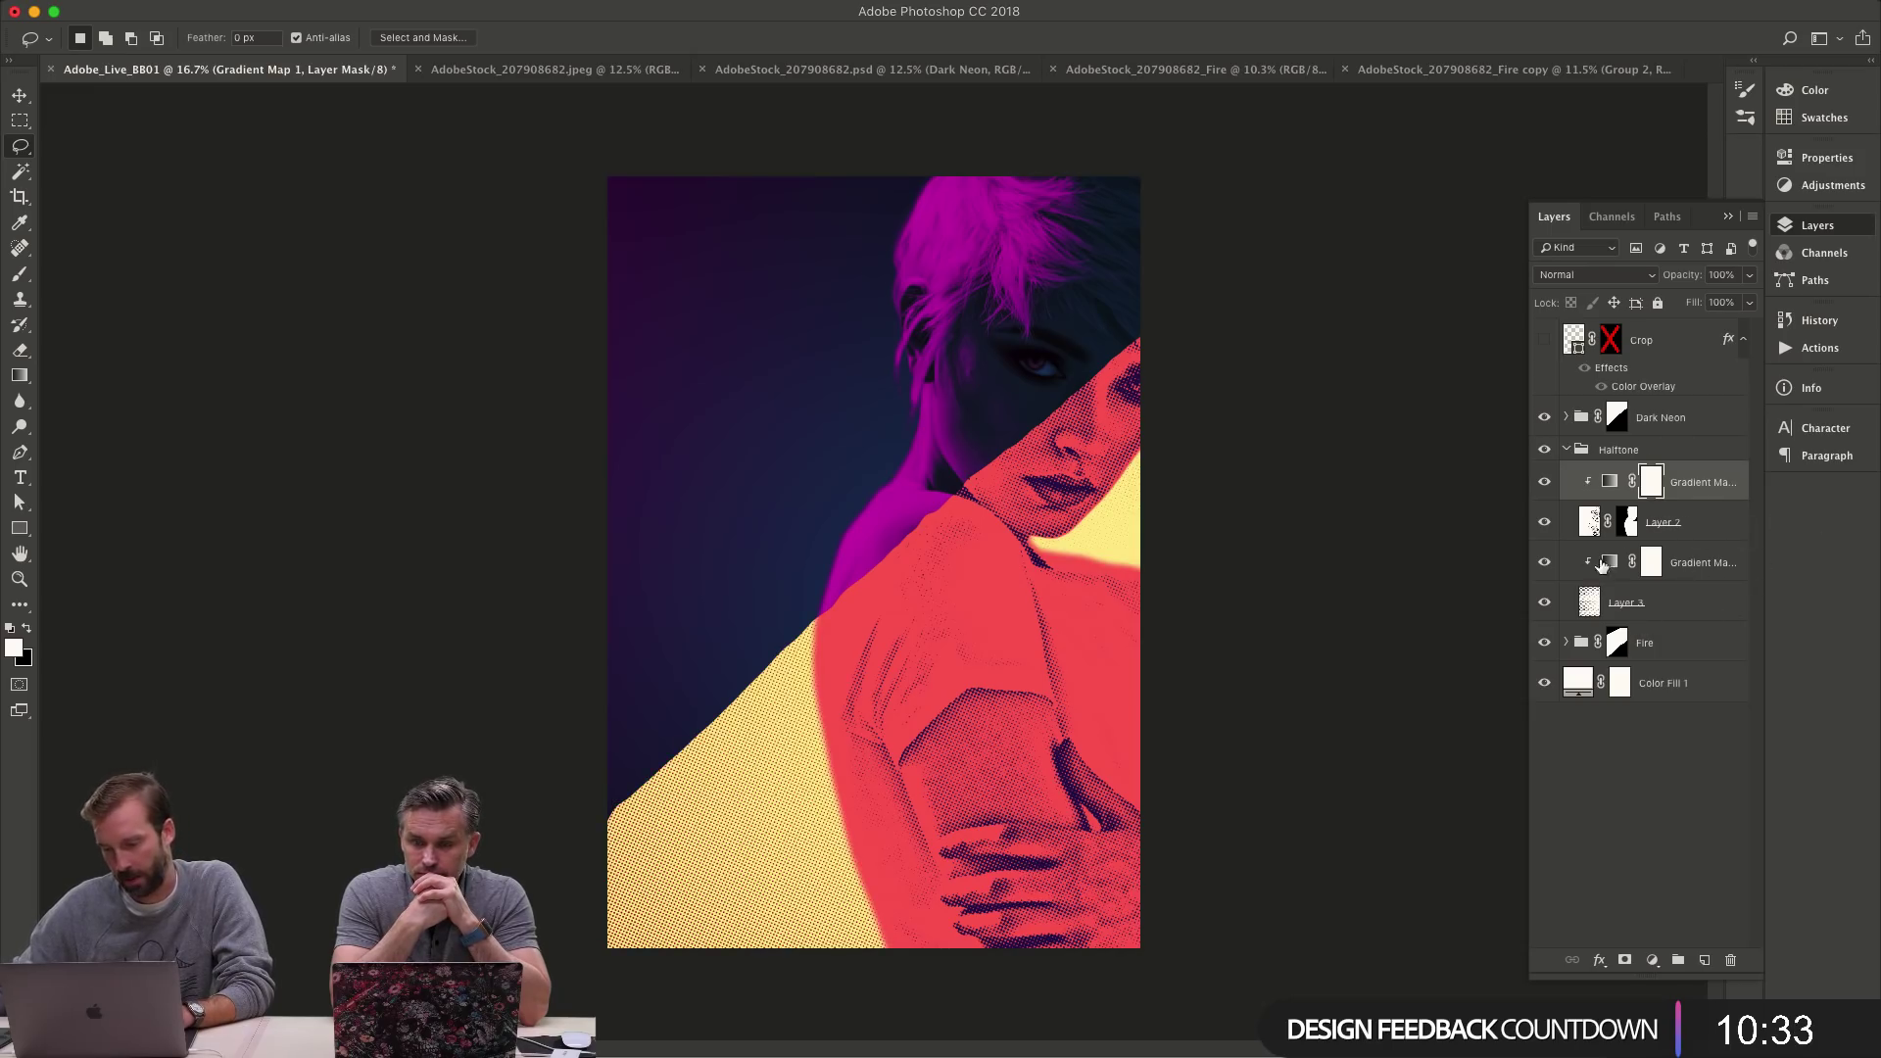
- Compare the halftone background with the lower gradient map hidden and shown
double_click(1609, 561)
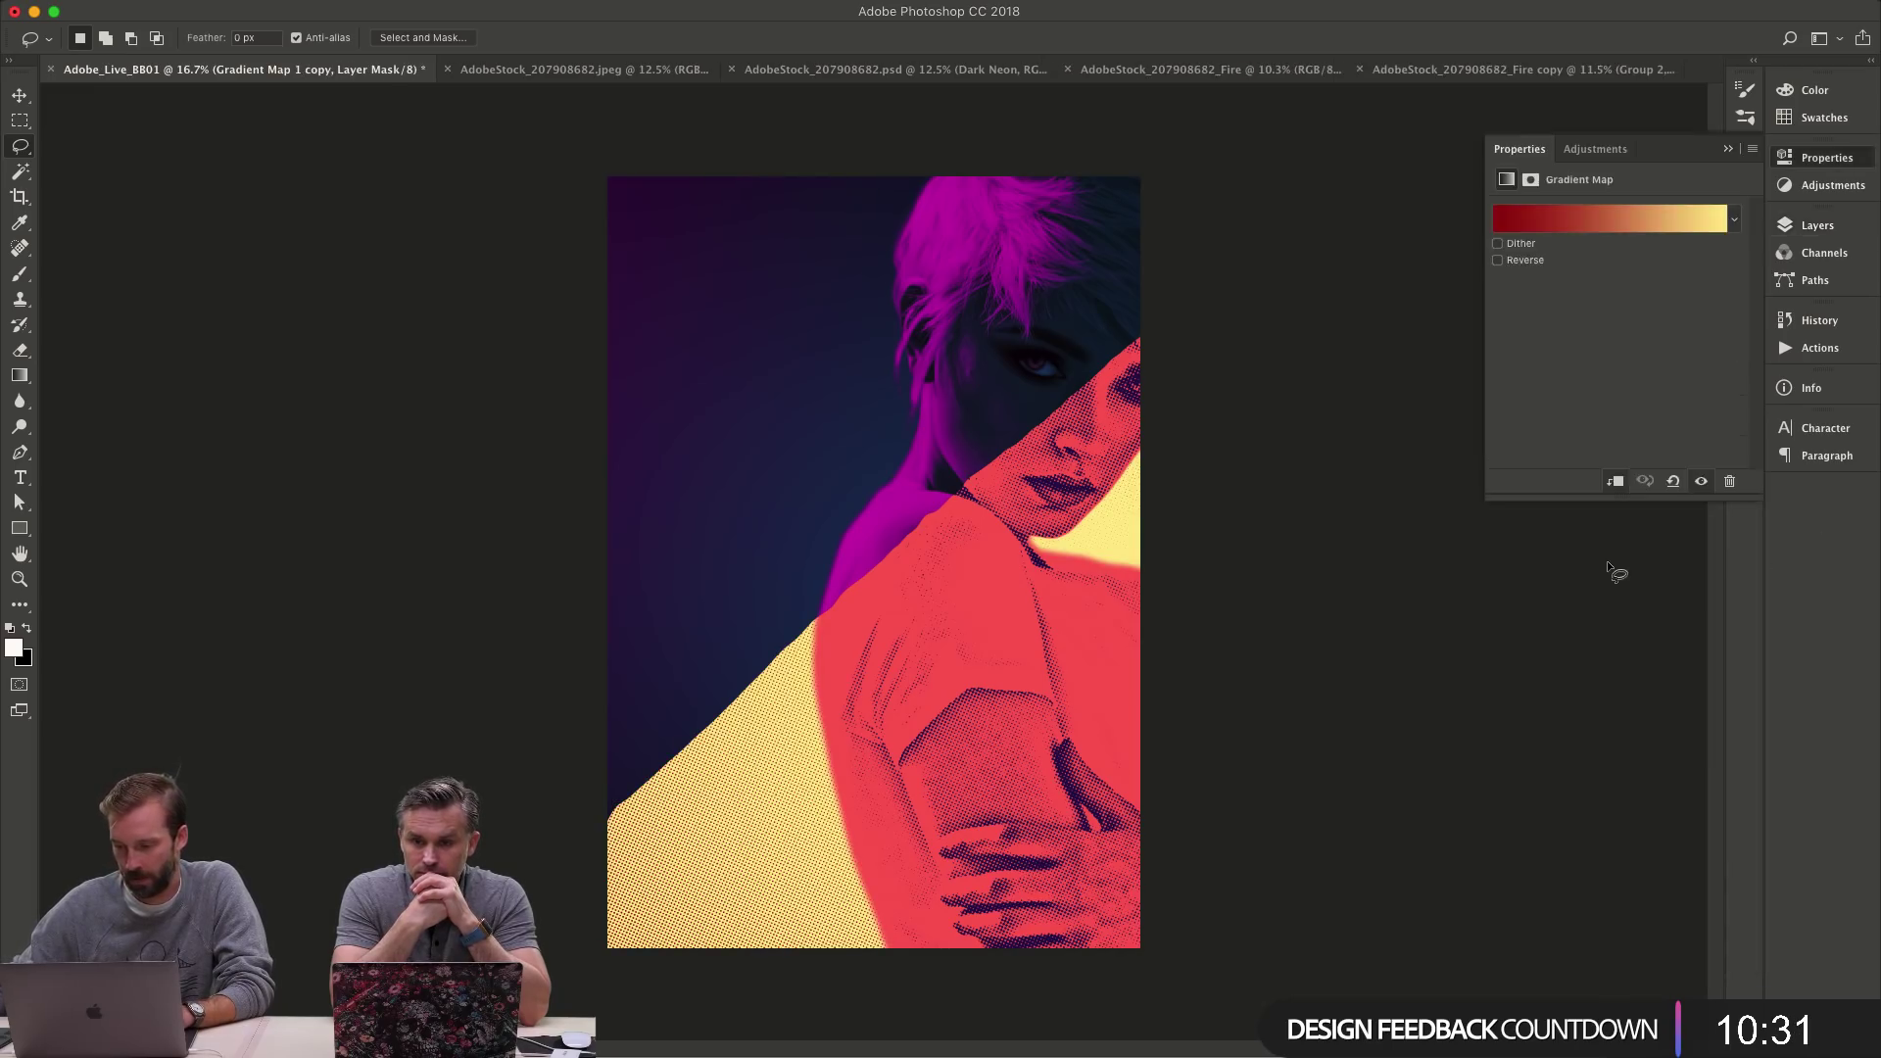
left_click(1814, 232)
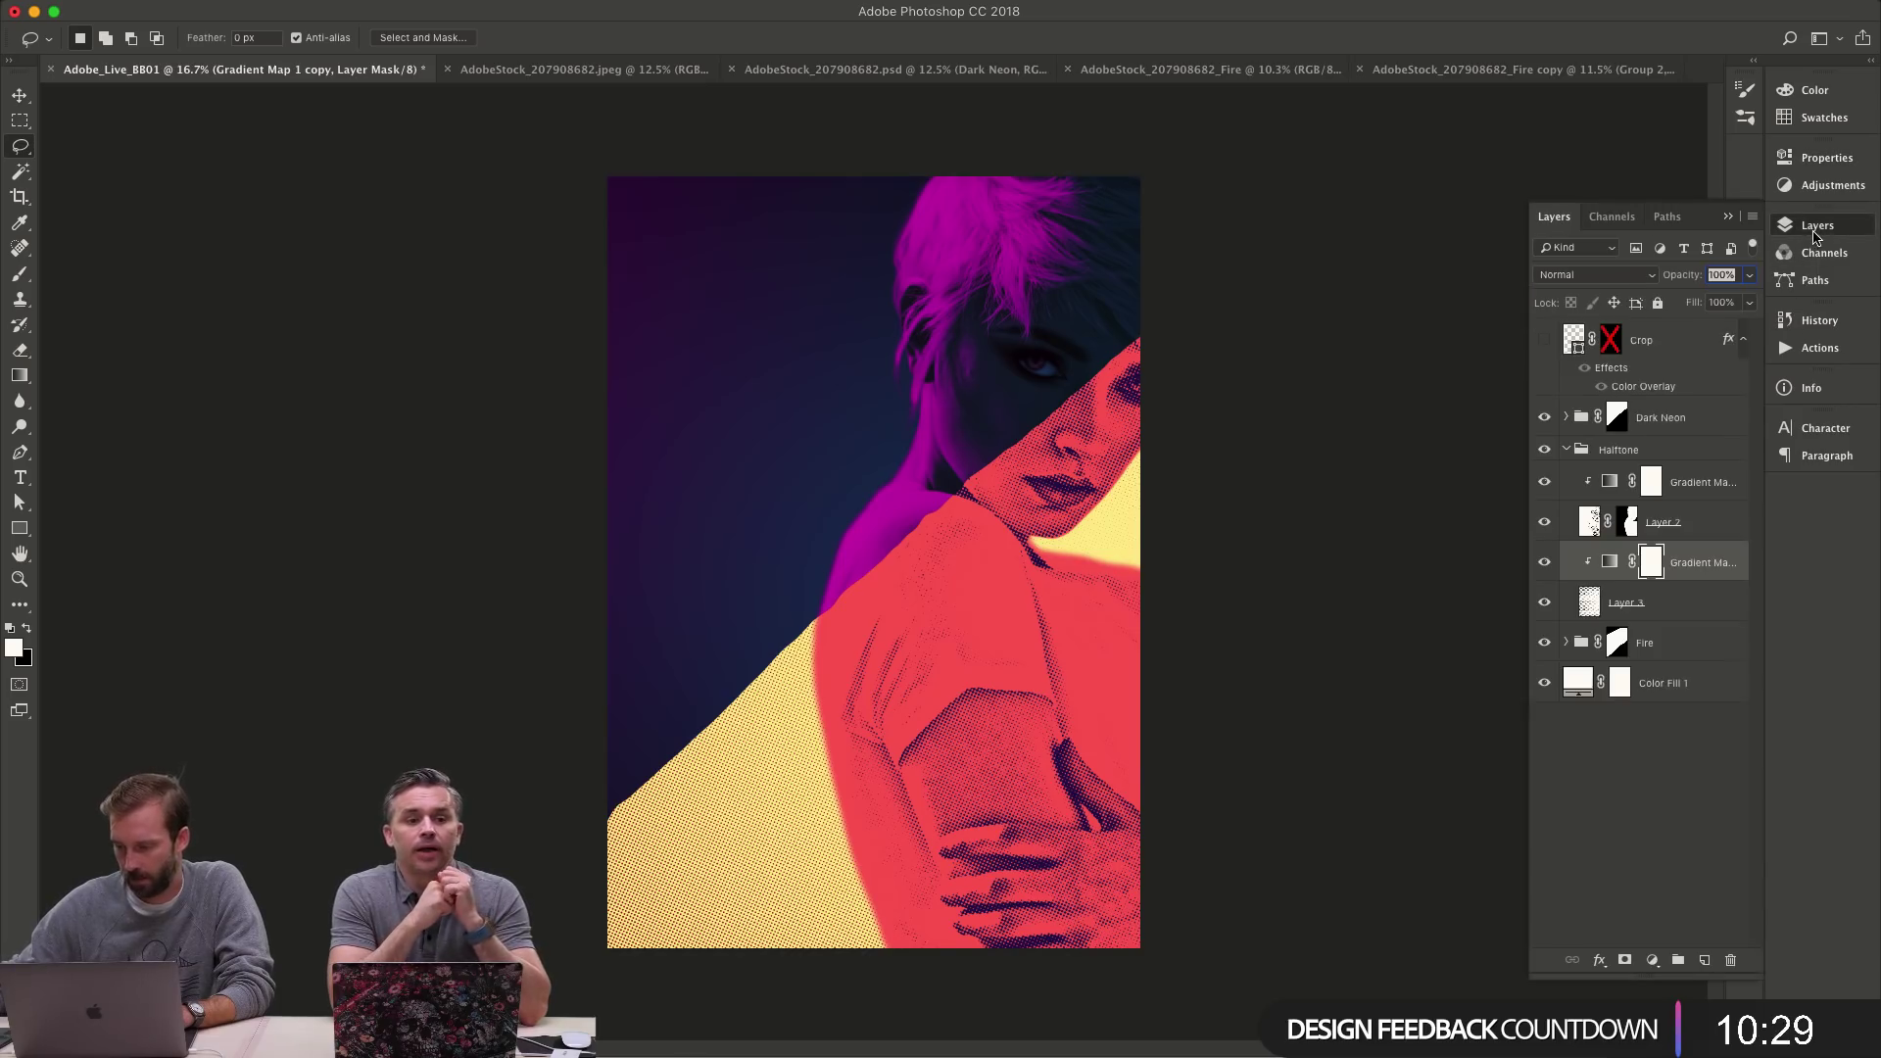
left_click(1605, 567)
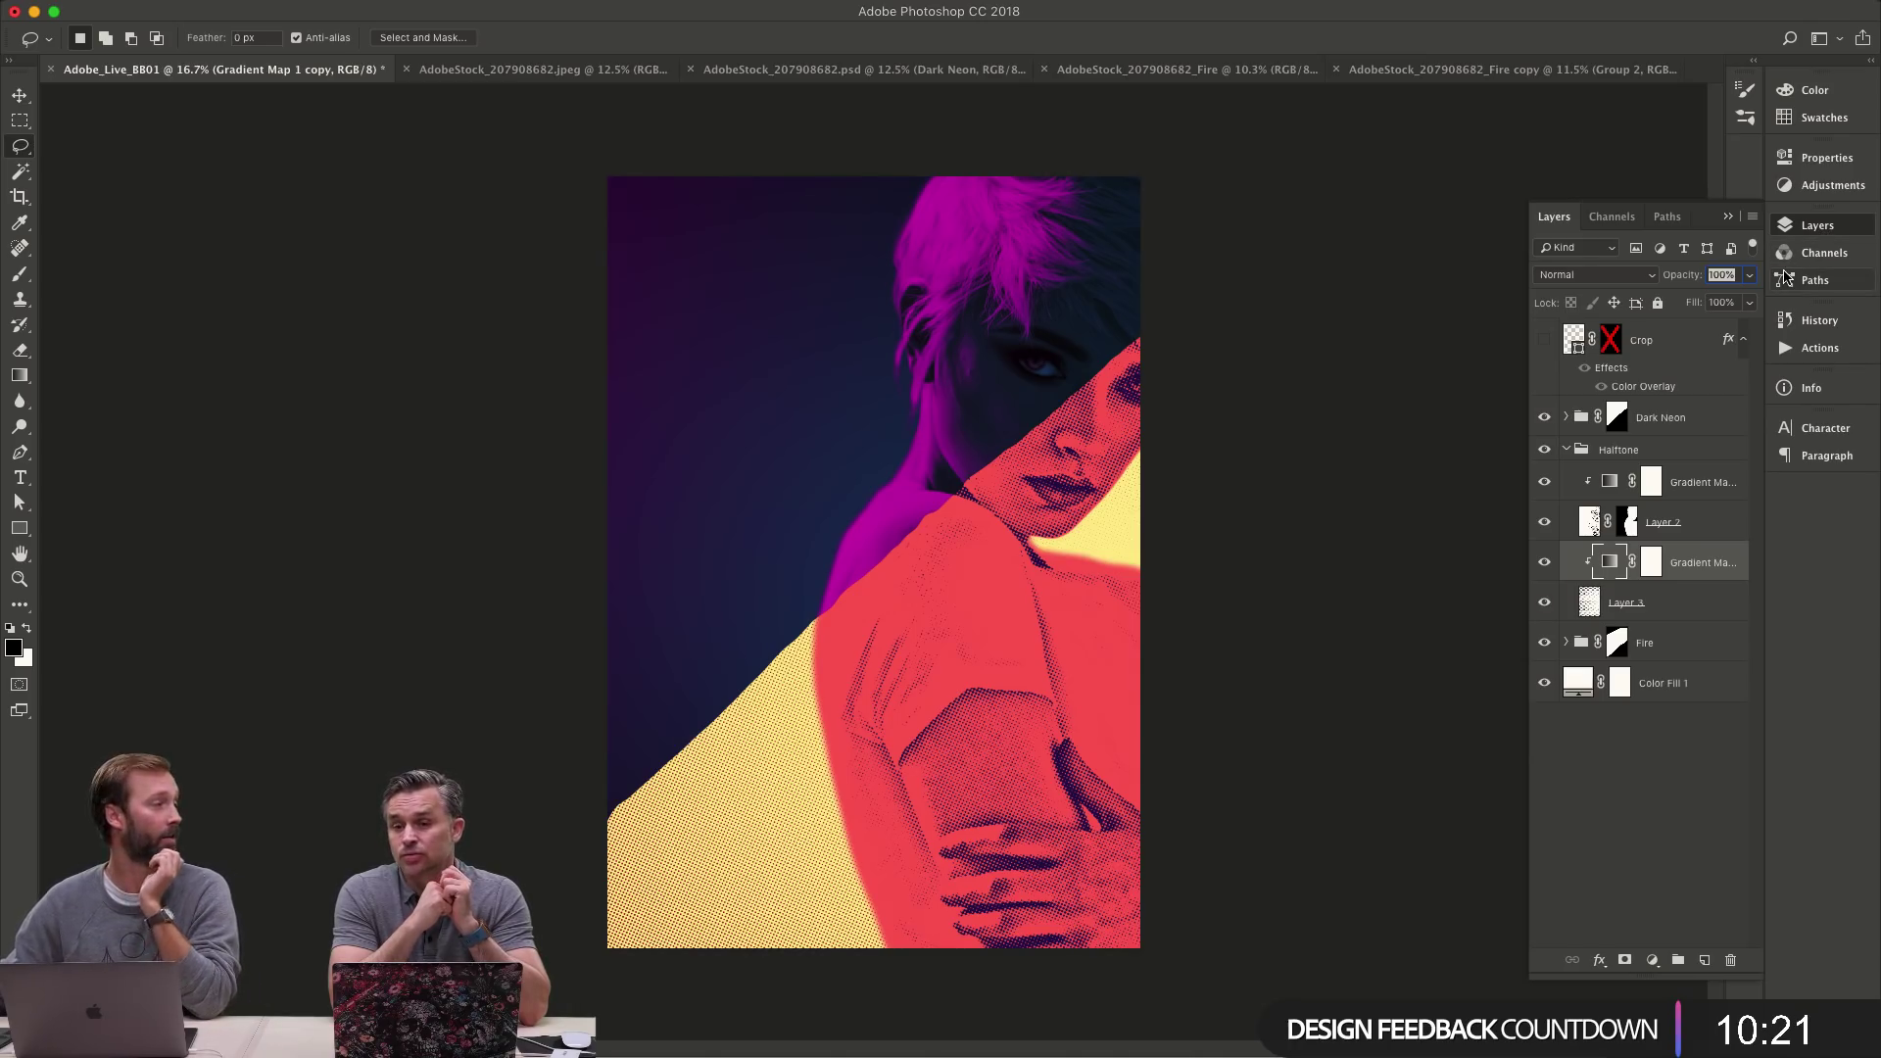
left_click(1545, 564)
left_click(1548, 566)
- Set the light end stop of the Halftone group's lower gradient map to pale yellow #fff7c5
double_click(1610, 563)
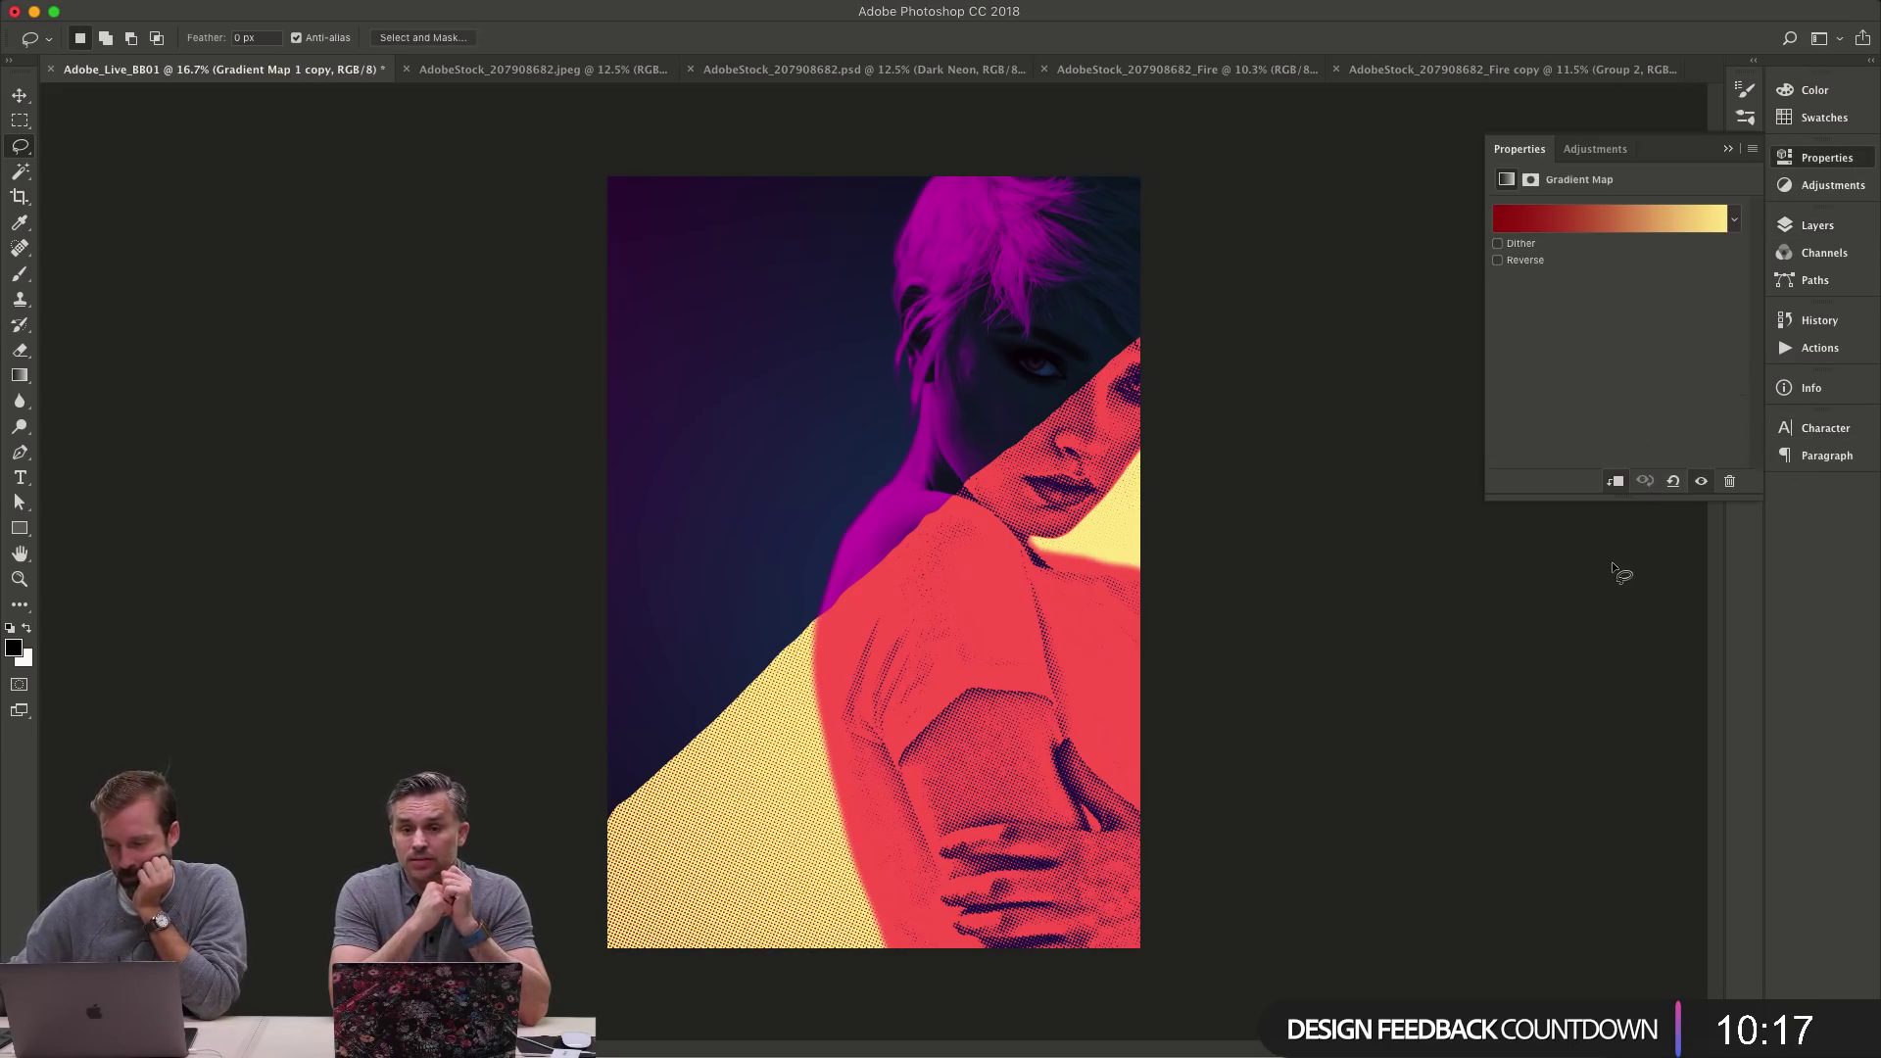
left_click(1656, 221)
left_click(1648, 614)
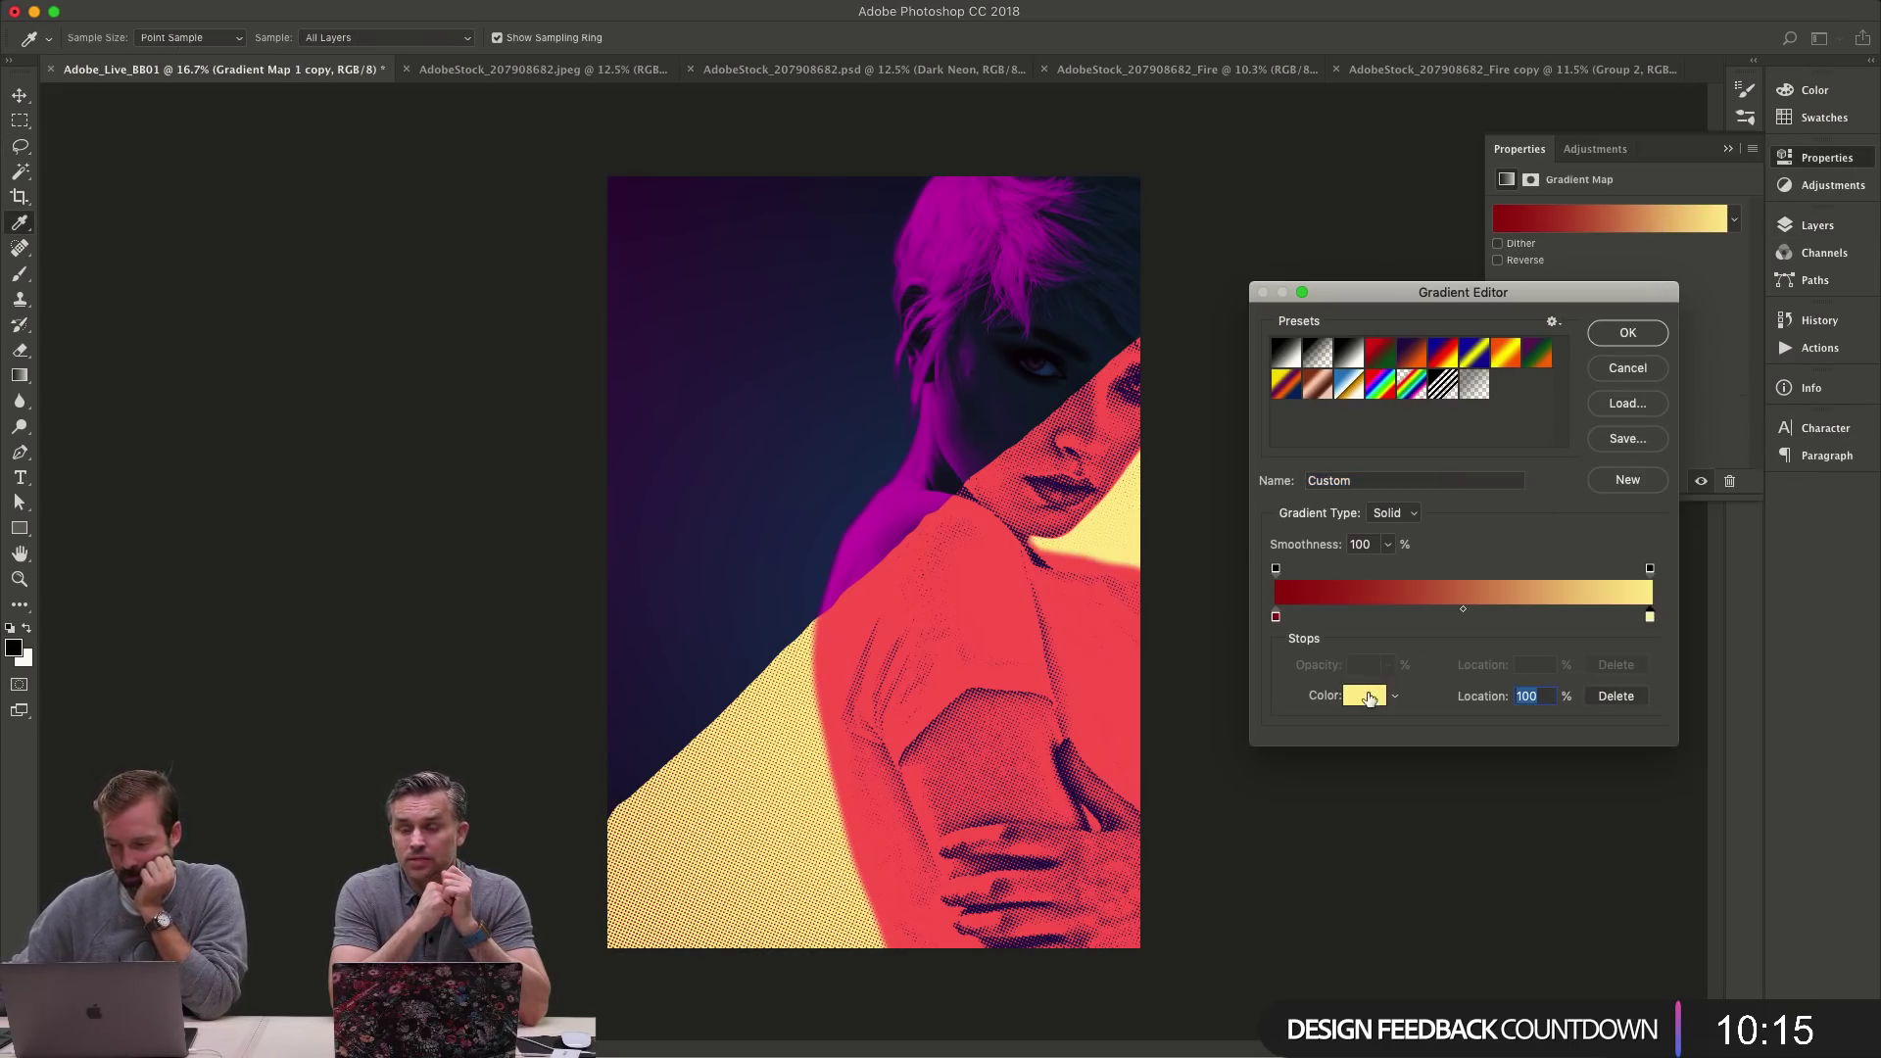
left_click(1365, 695)
left_click_drag(1225, 277, 1206, 259)
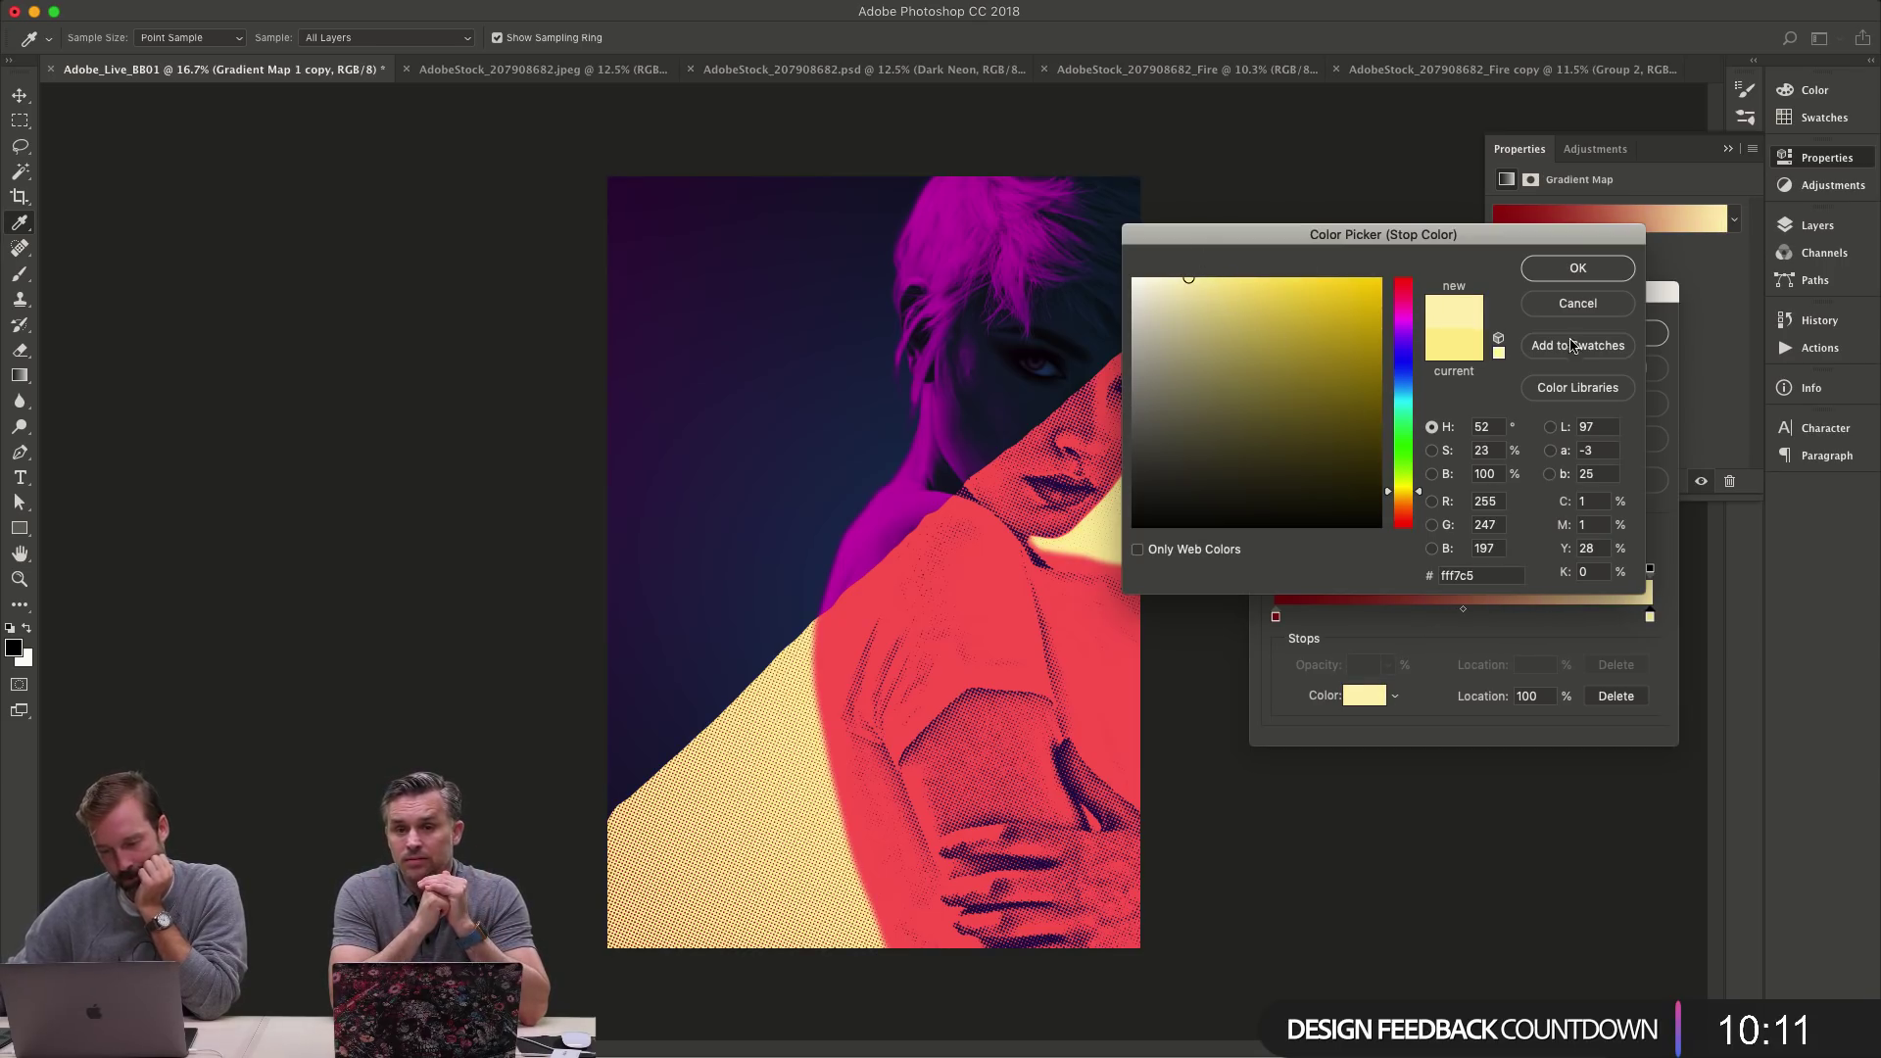
left_click(1577, 267)
- Set the dark end stop of the lower gradient map to red #d00000 and accept the gradient
left_click(1276, 616)
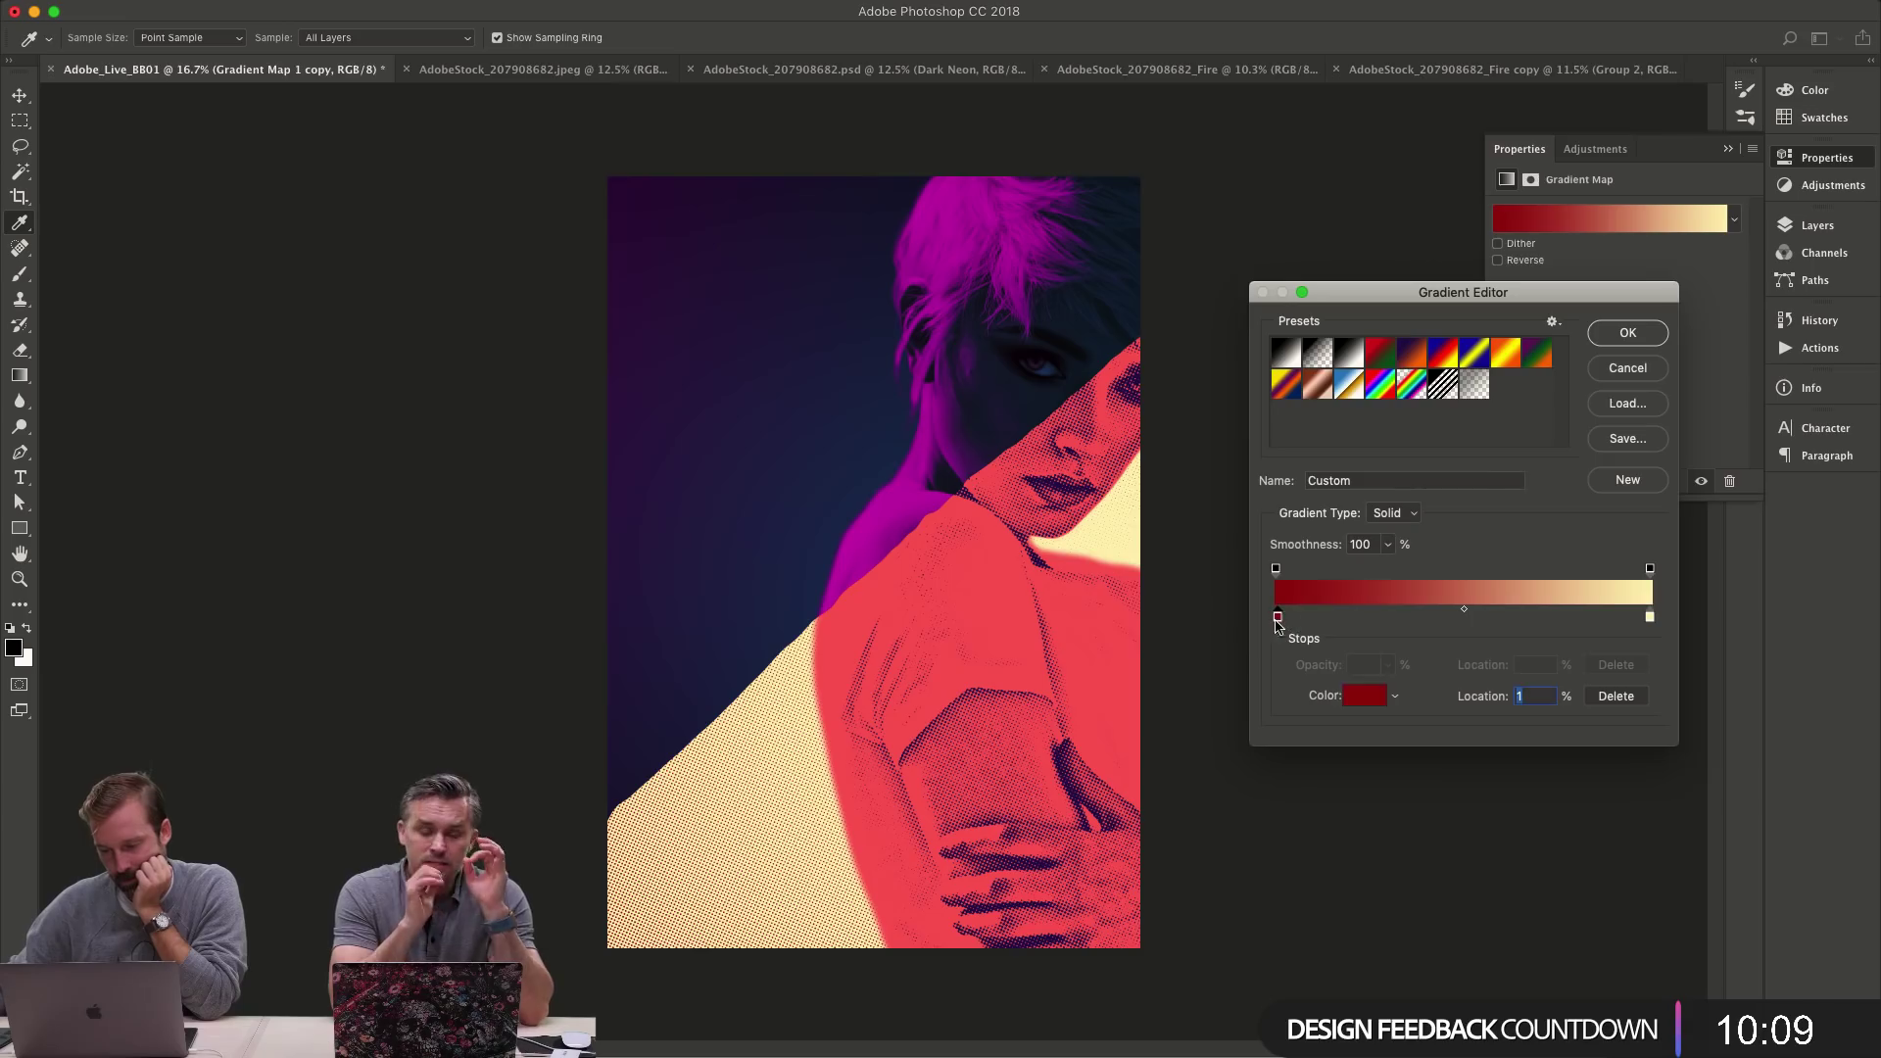
left_click(1364, 696)
left_click_drag(1364, 338, 1423, 326)
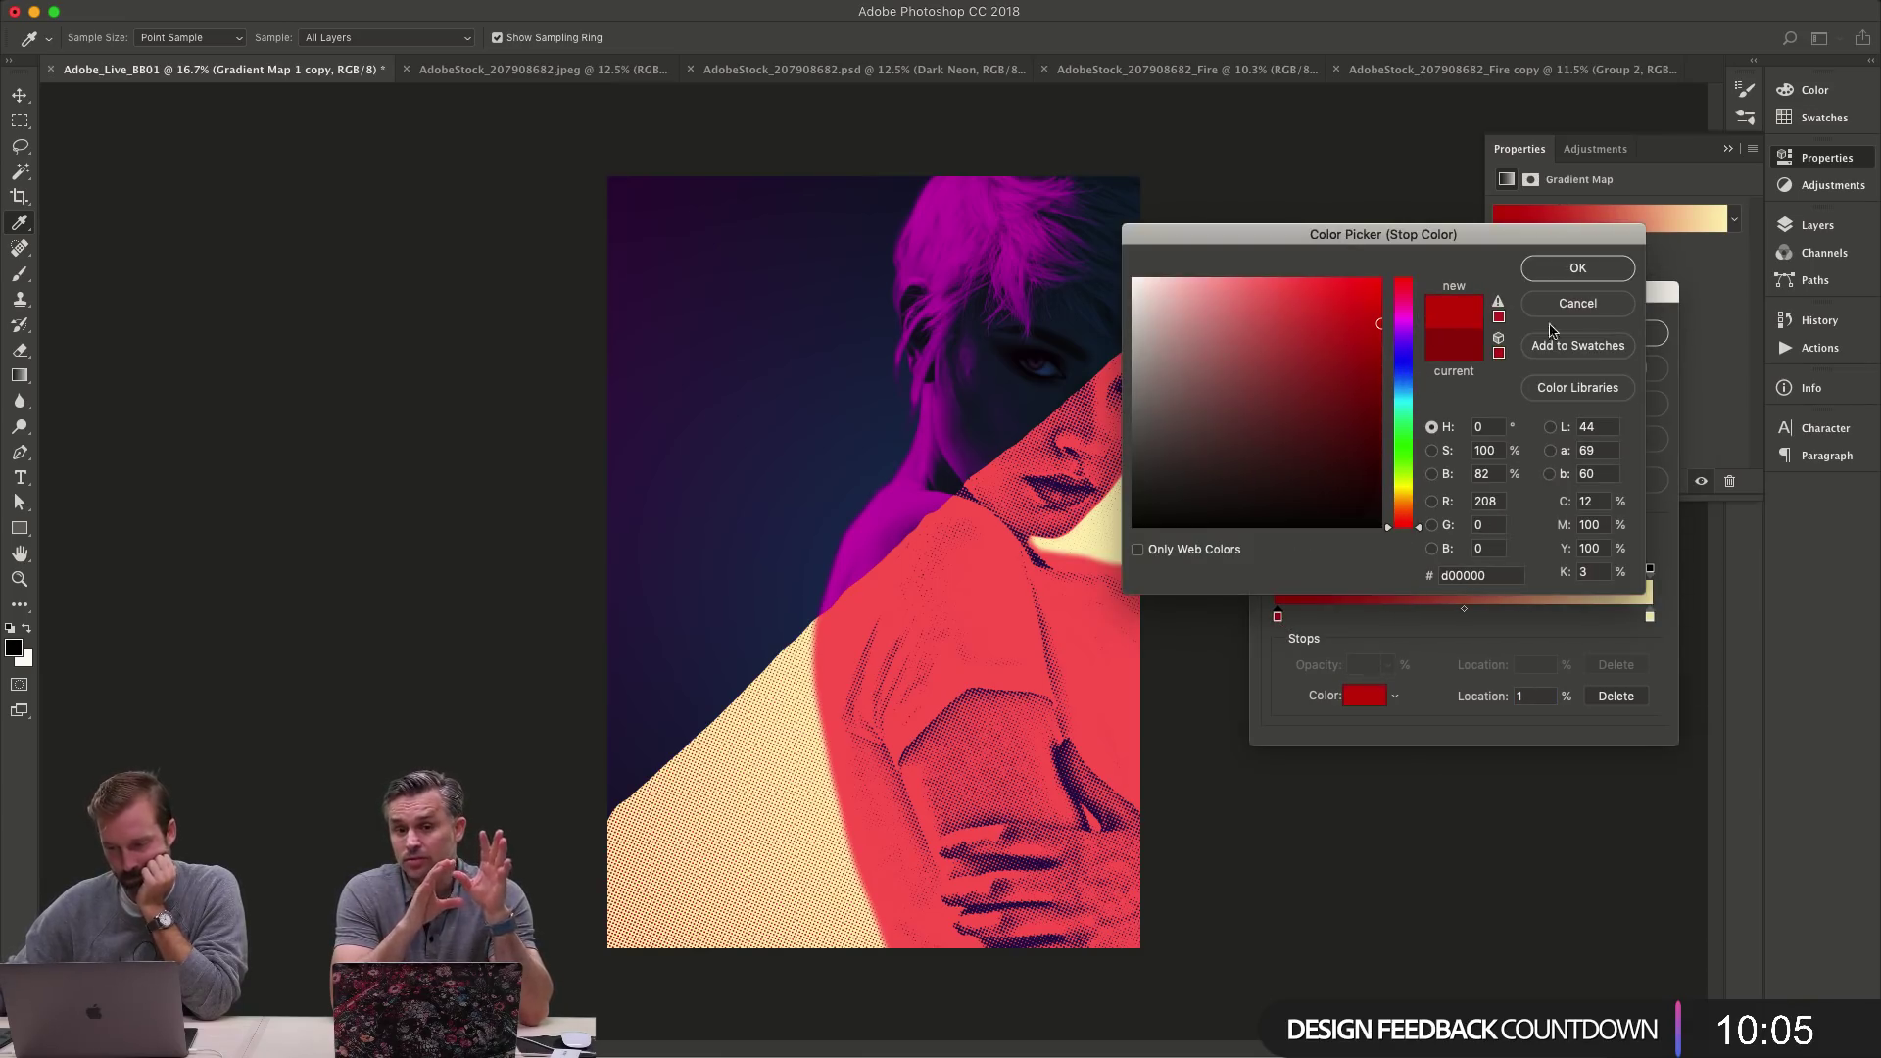
left_click(1588, 271)
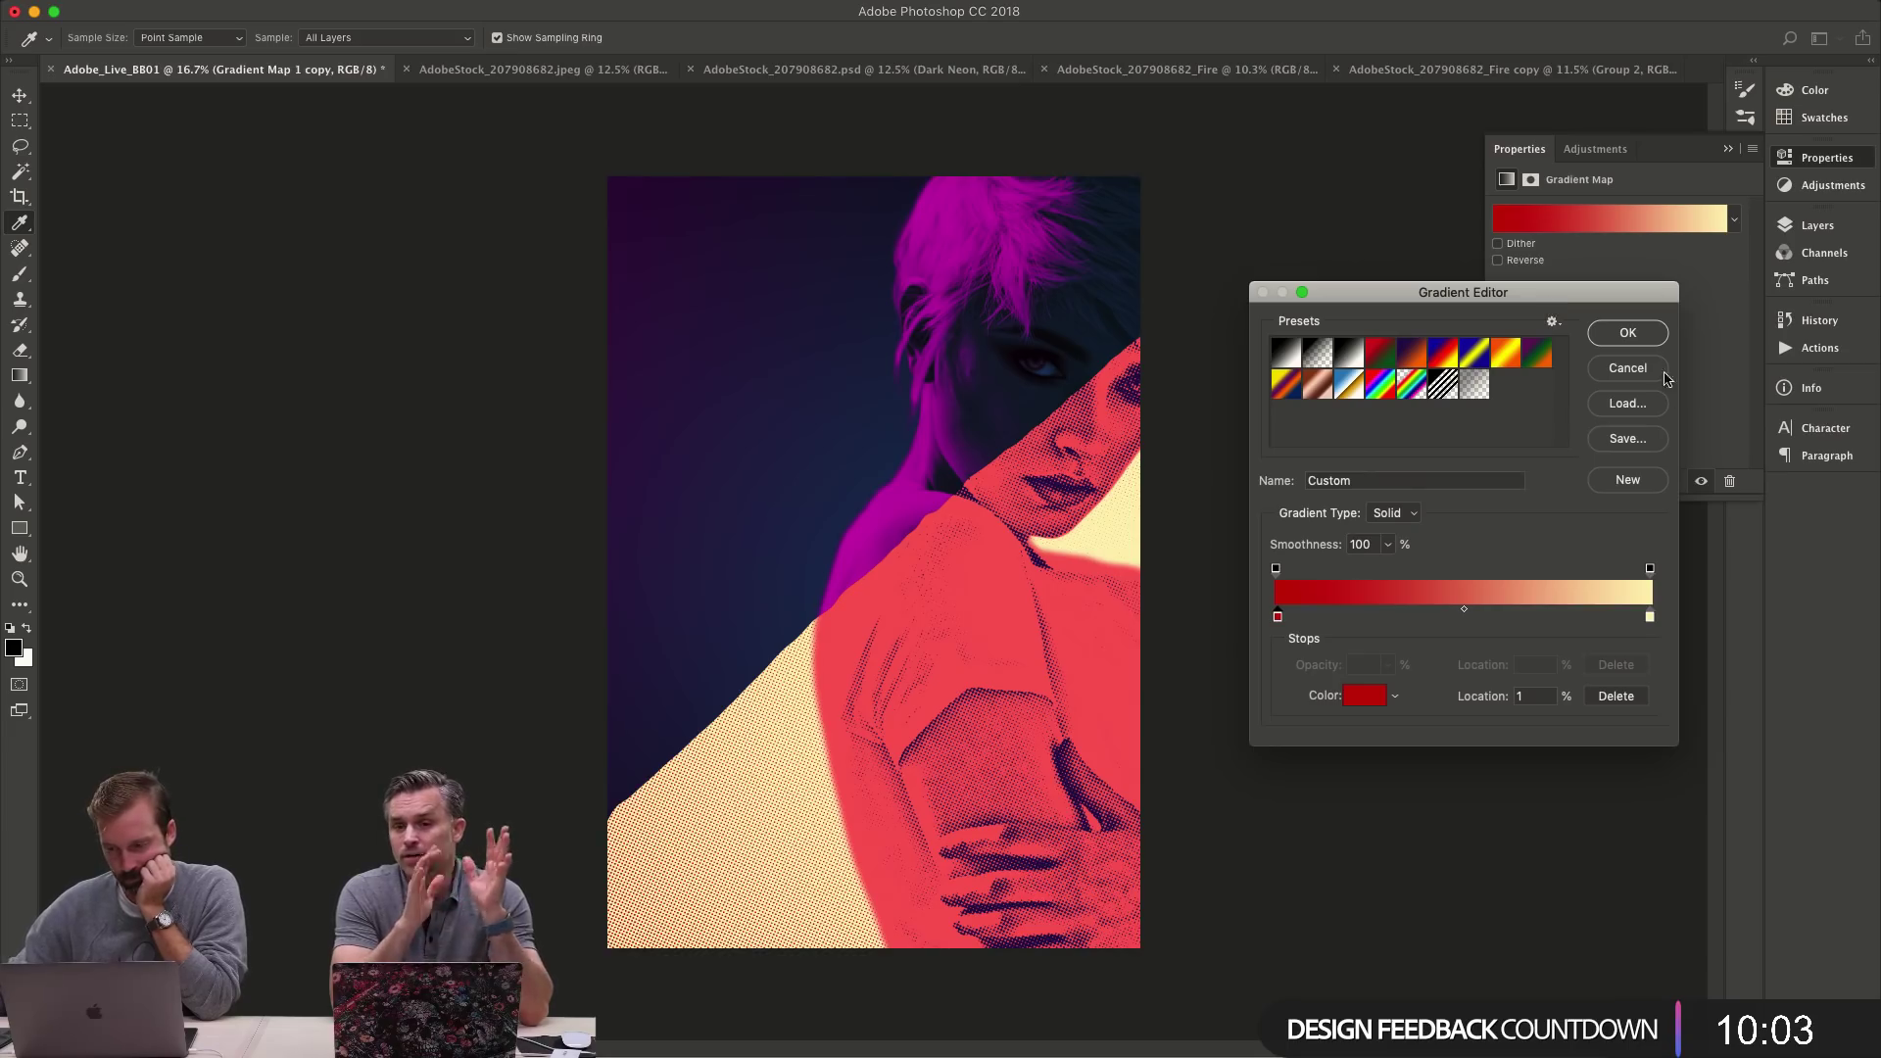
left_click(1645, 335)
key("l")
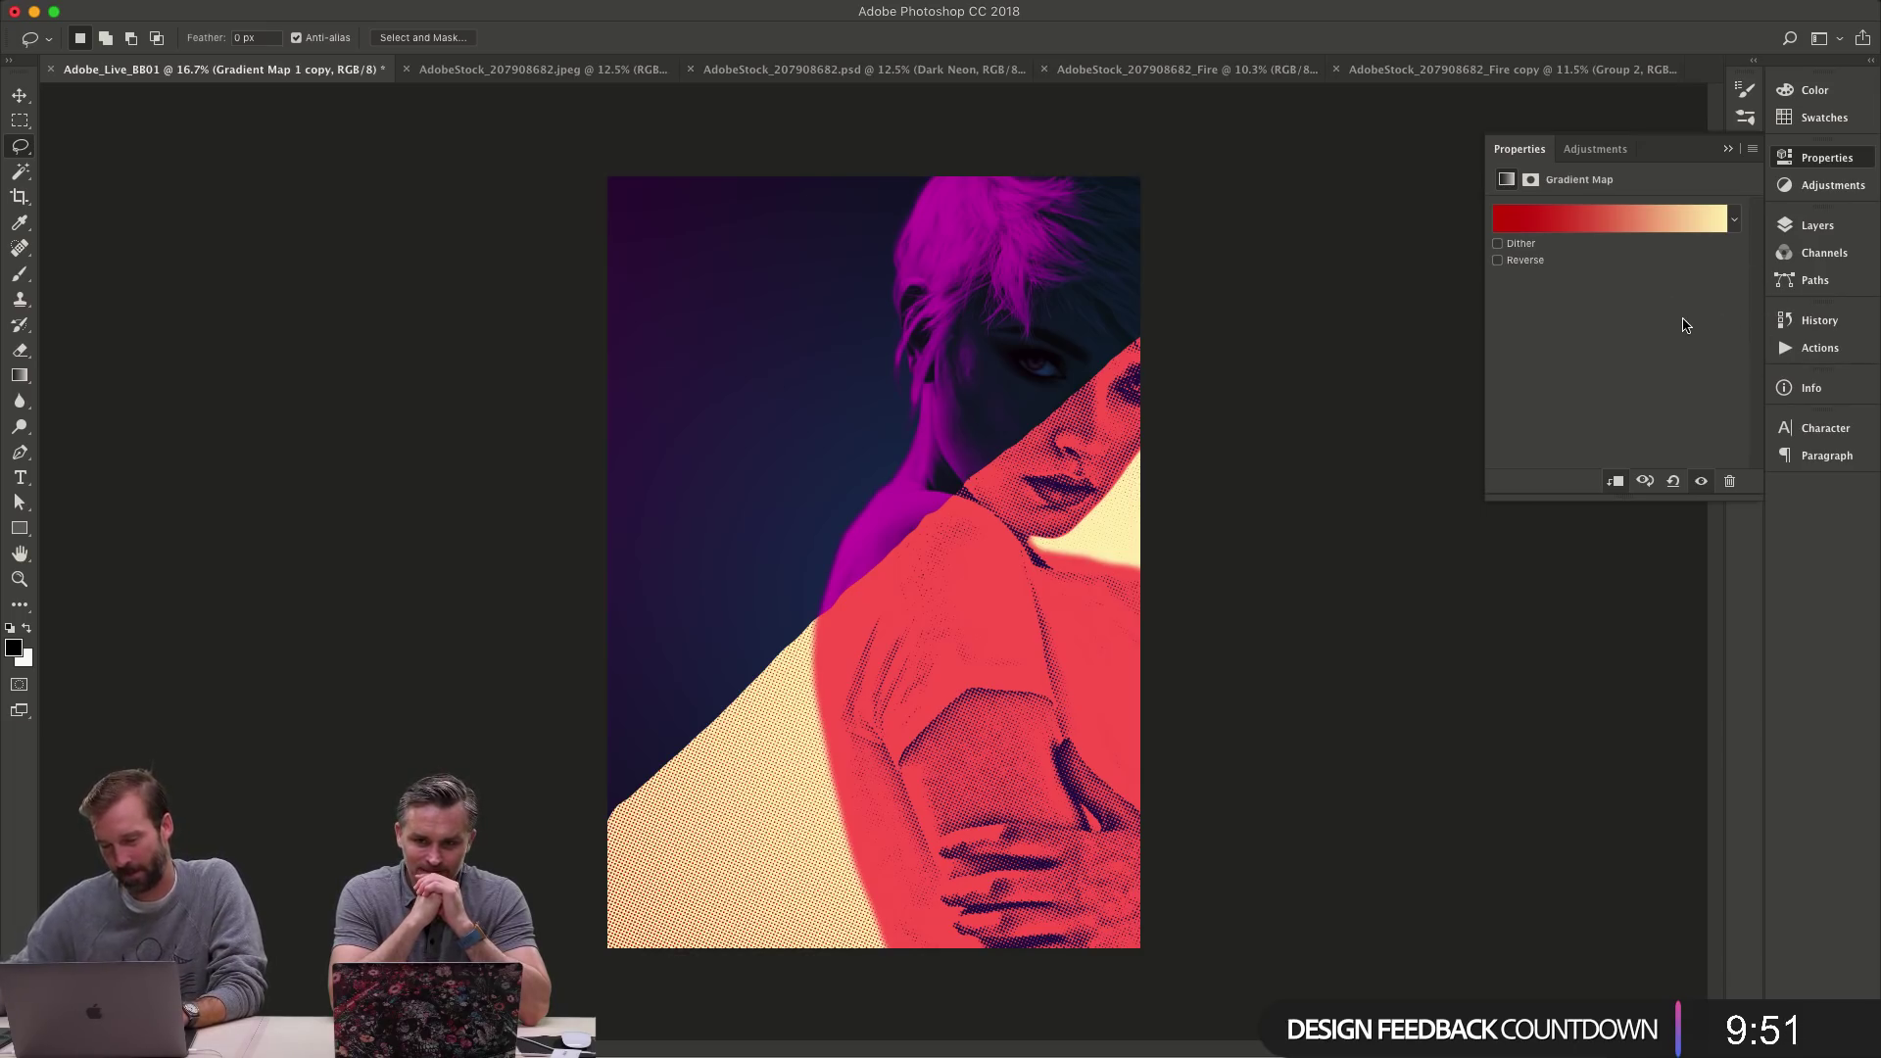
key("Return")
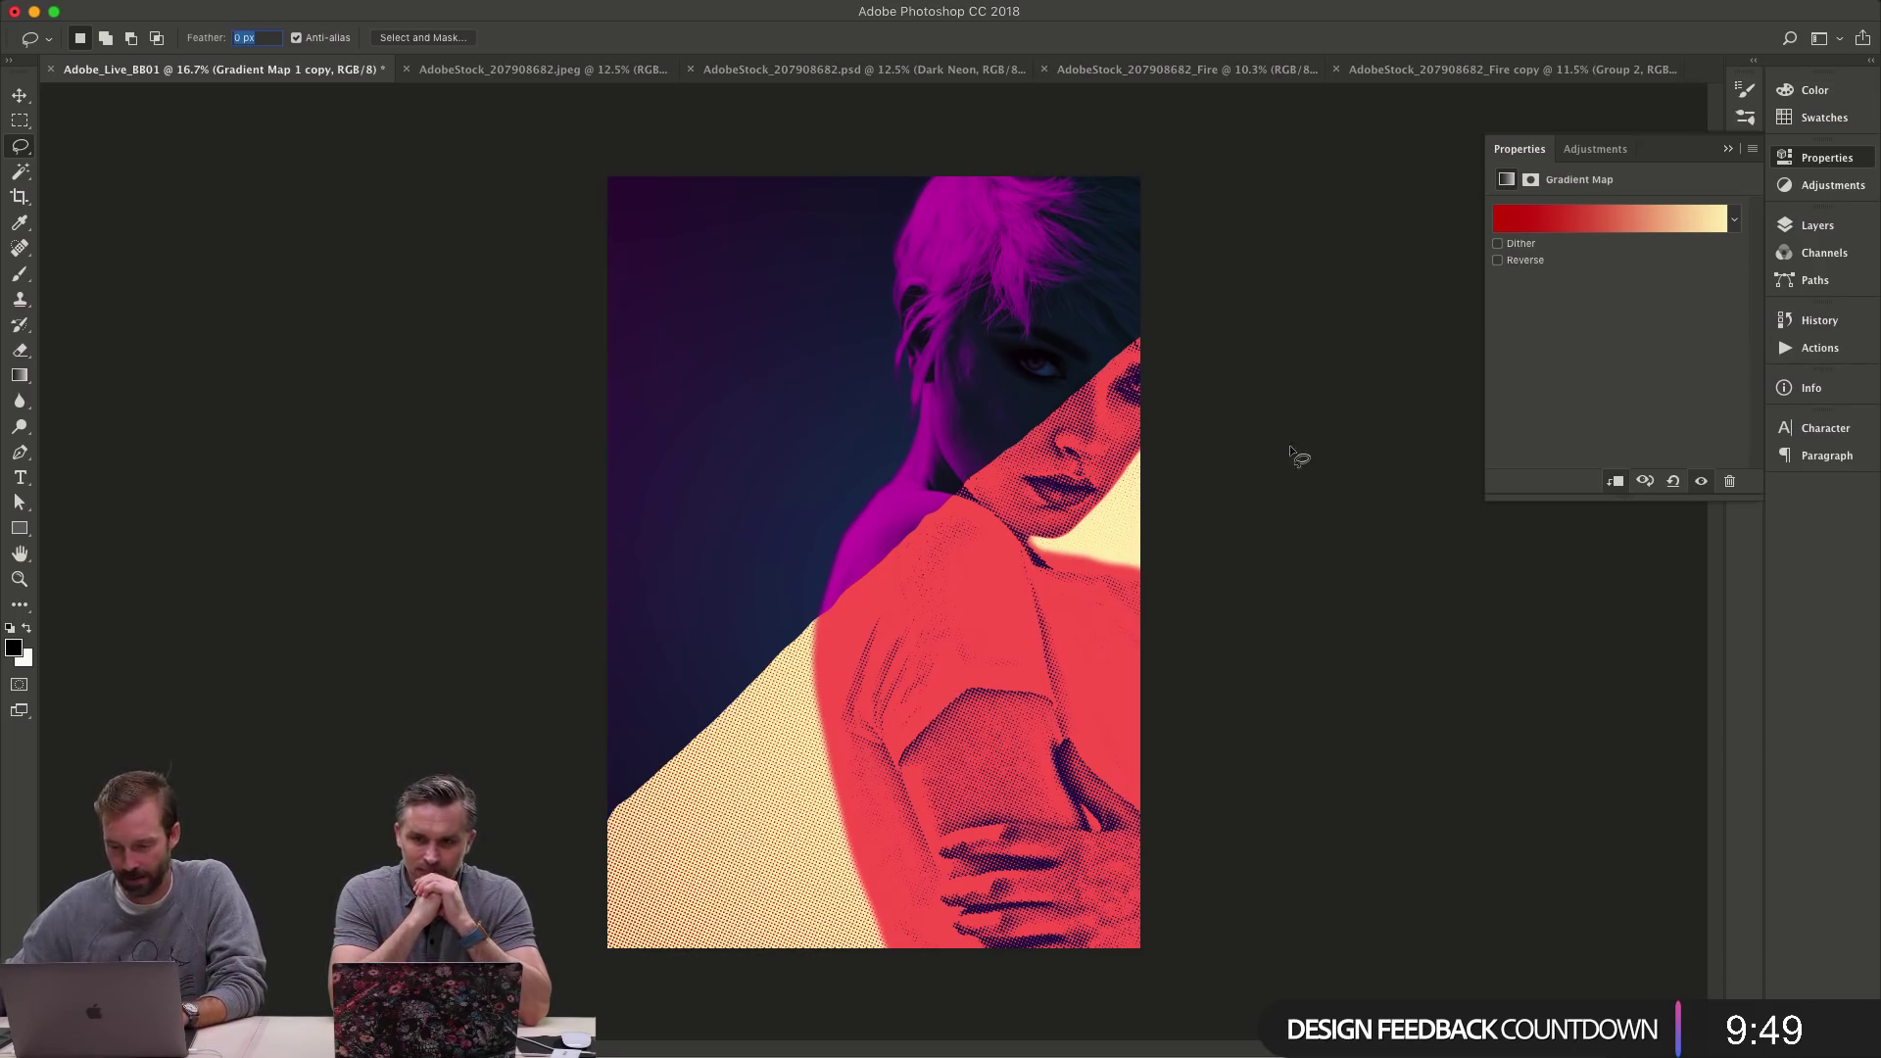
left_click(925, 513)
left_click(1102, 351)
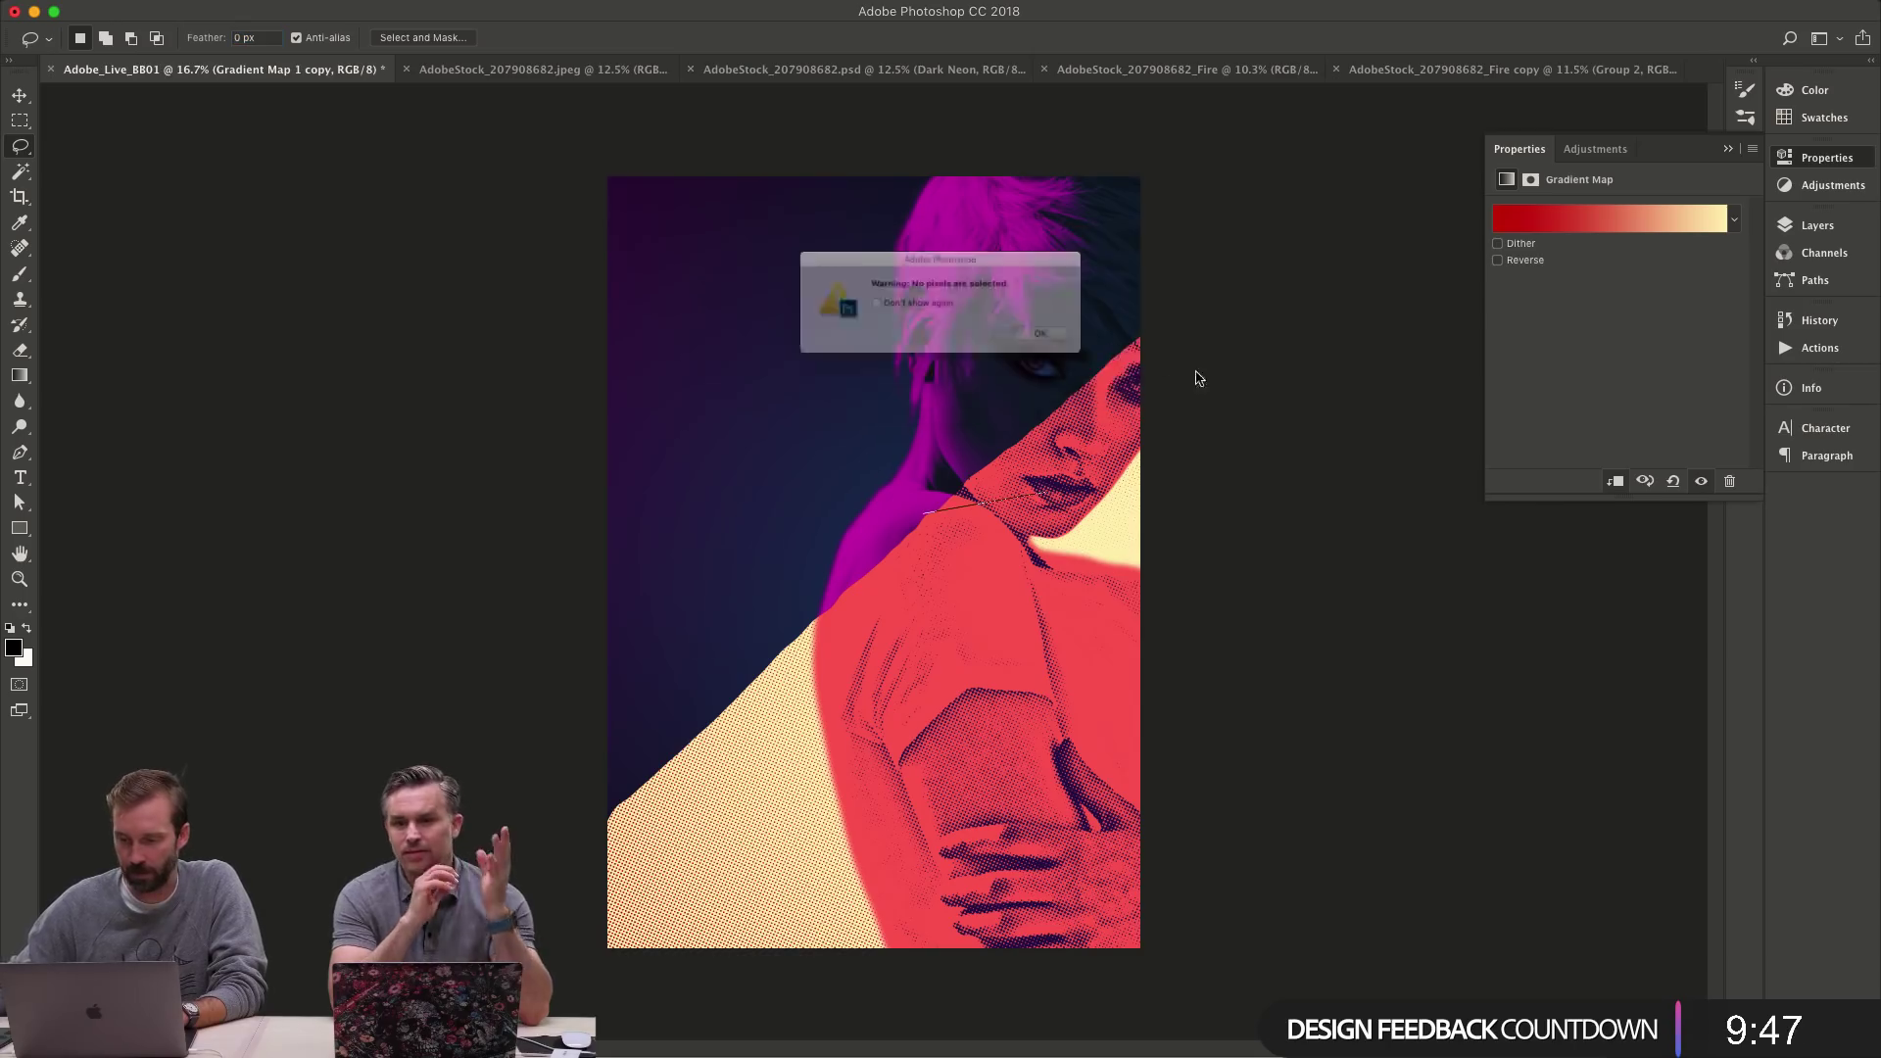
left_click(1100, 350)
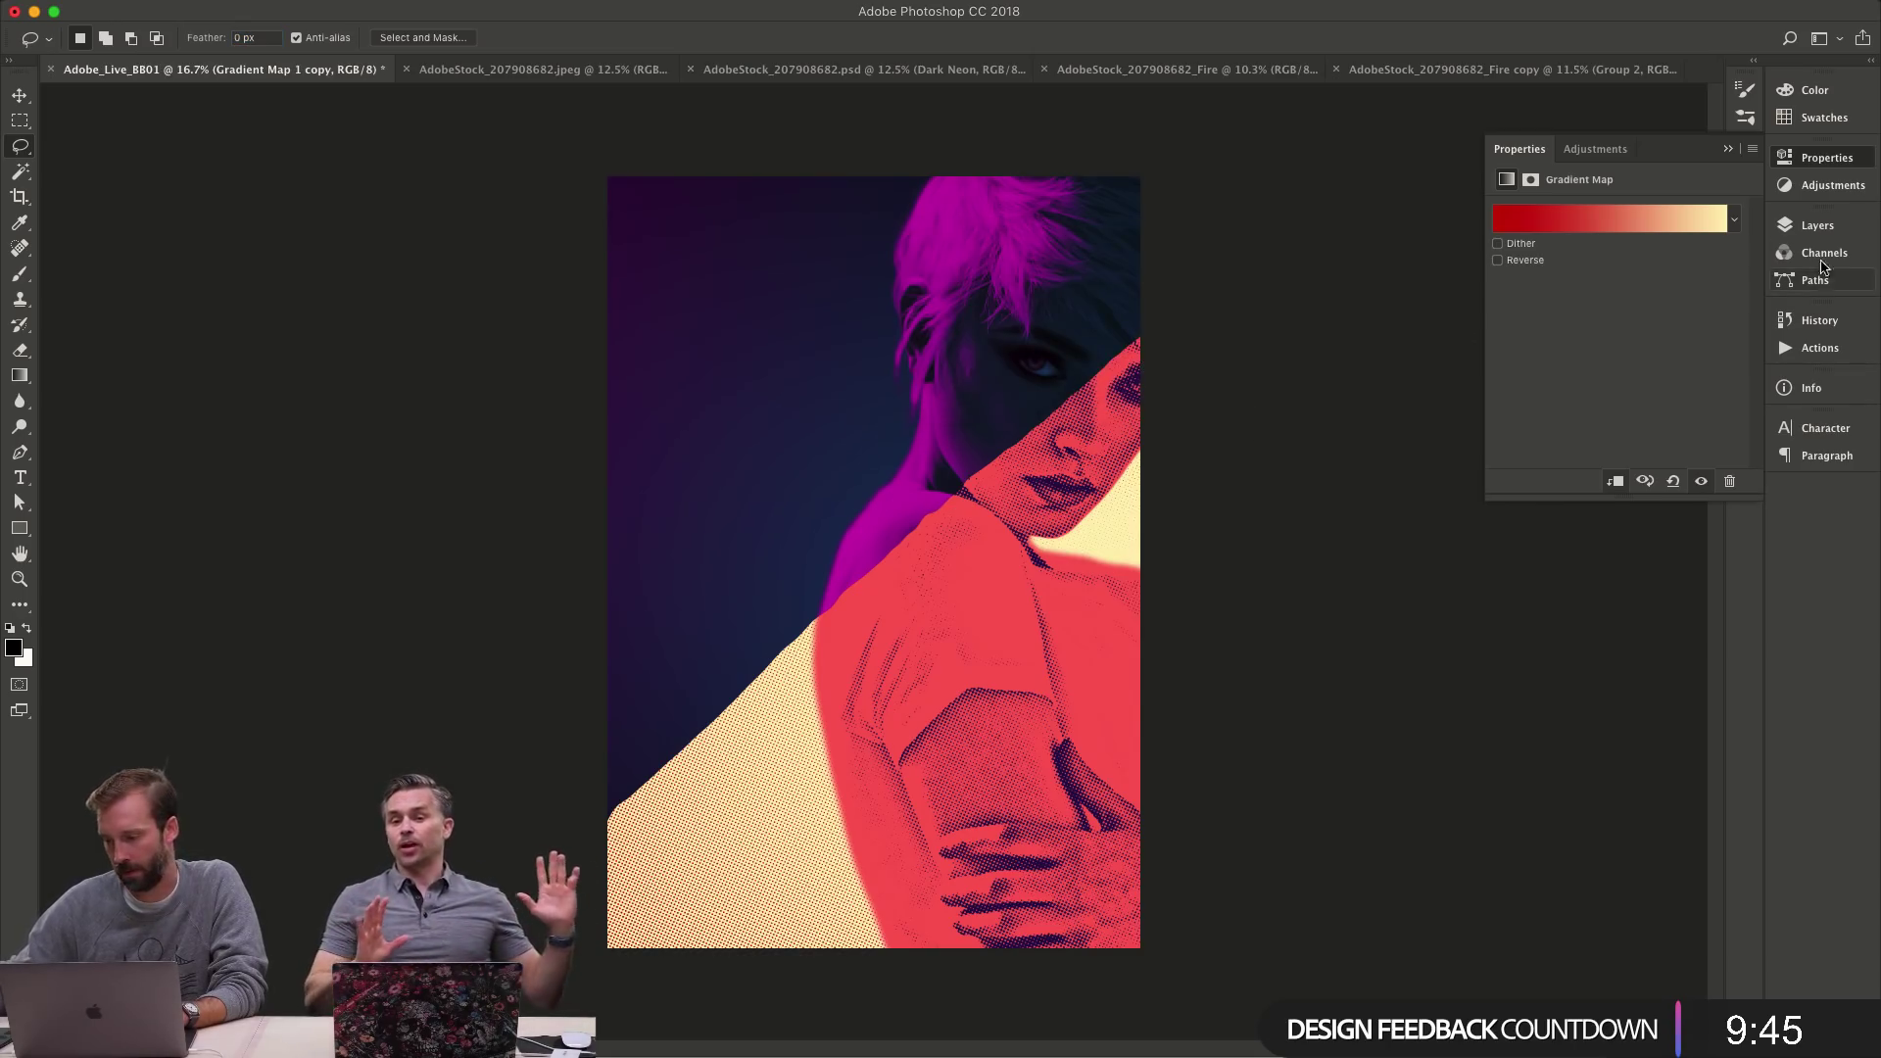
- Check the recolored dot background by hiding and showing the gradient map clipped to Layer 3
left_click(1817, 226)
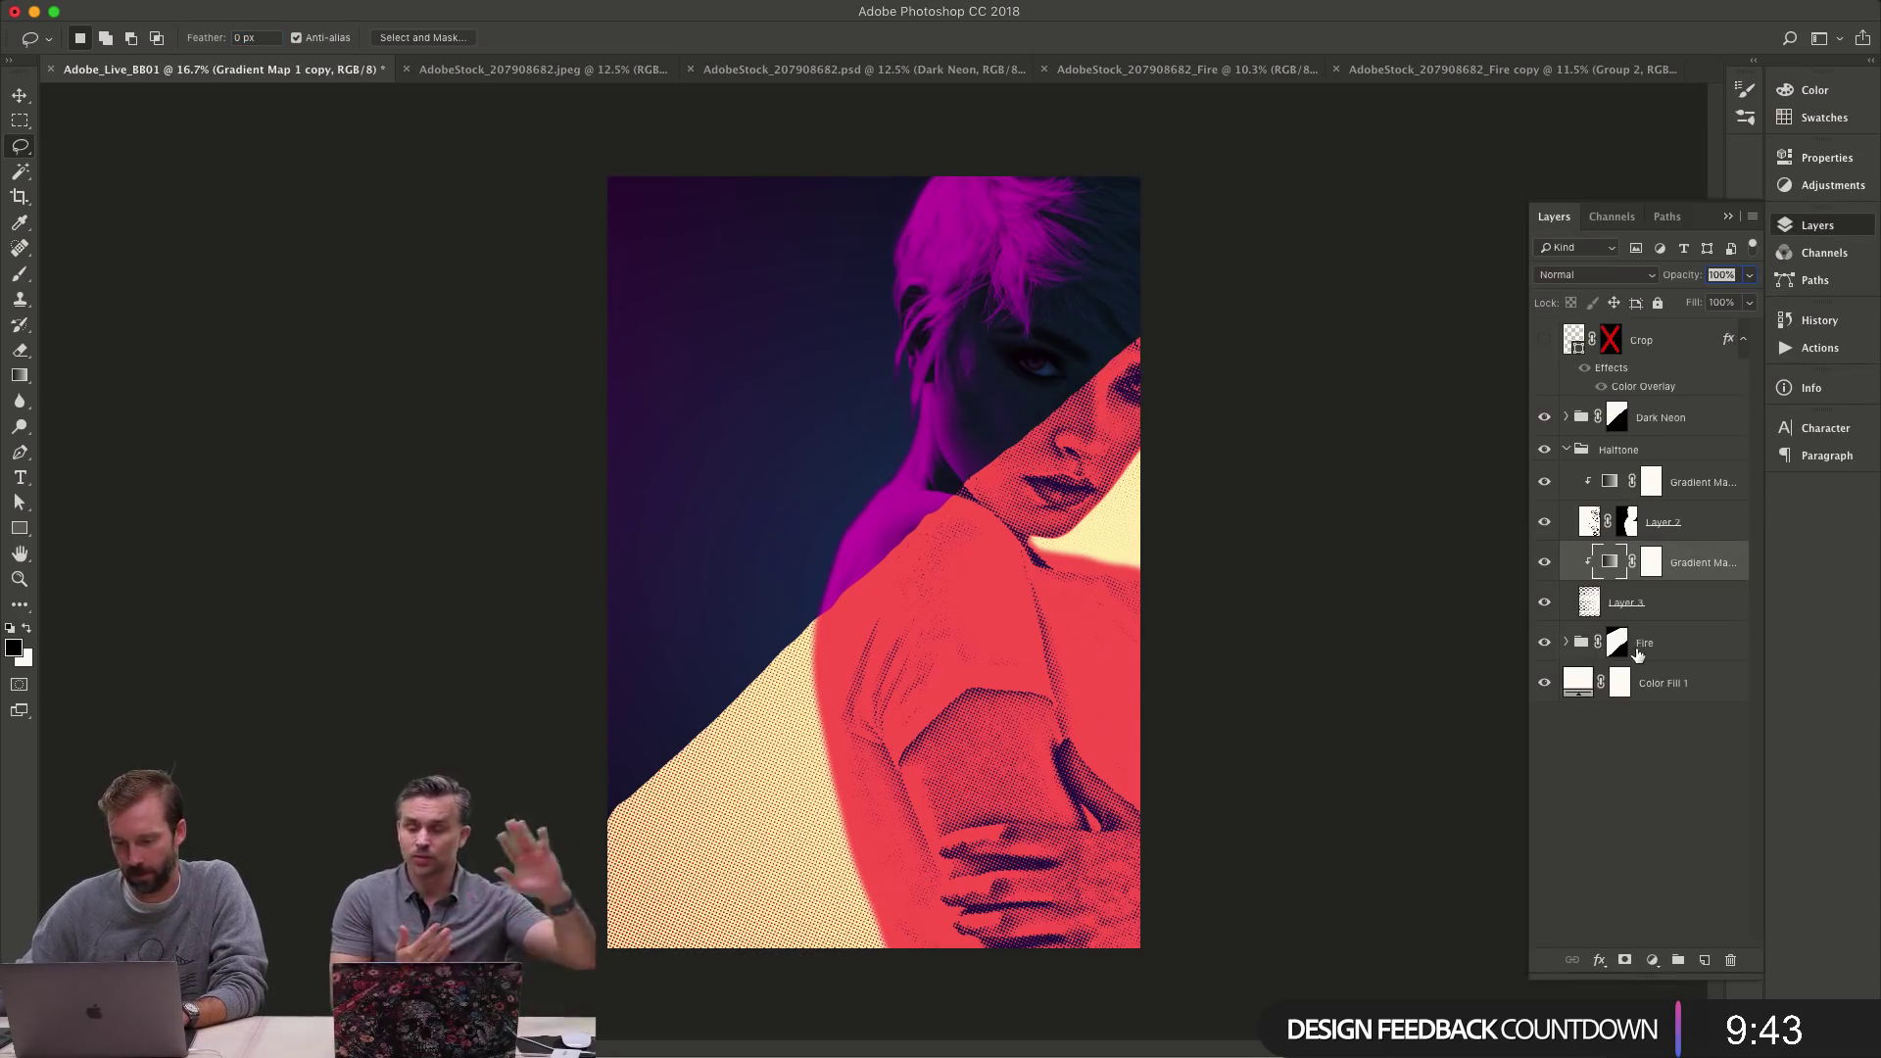
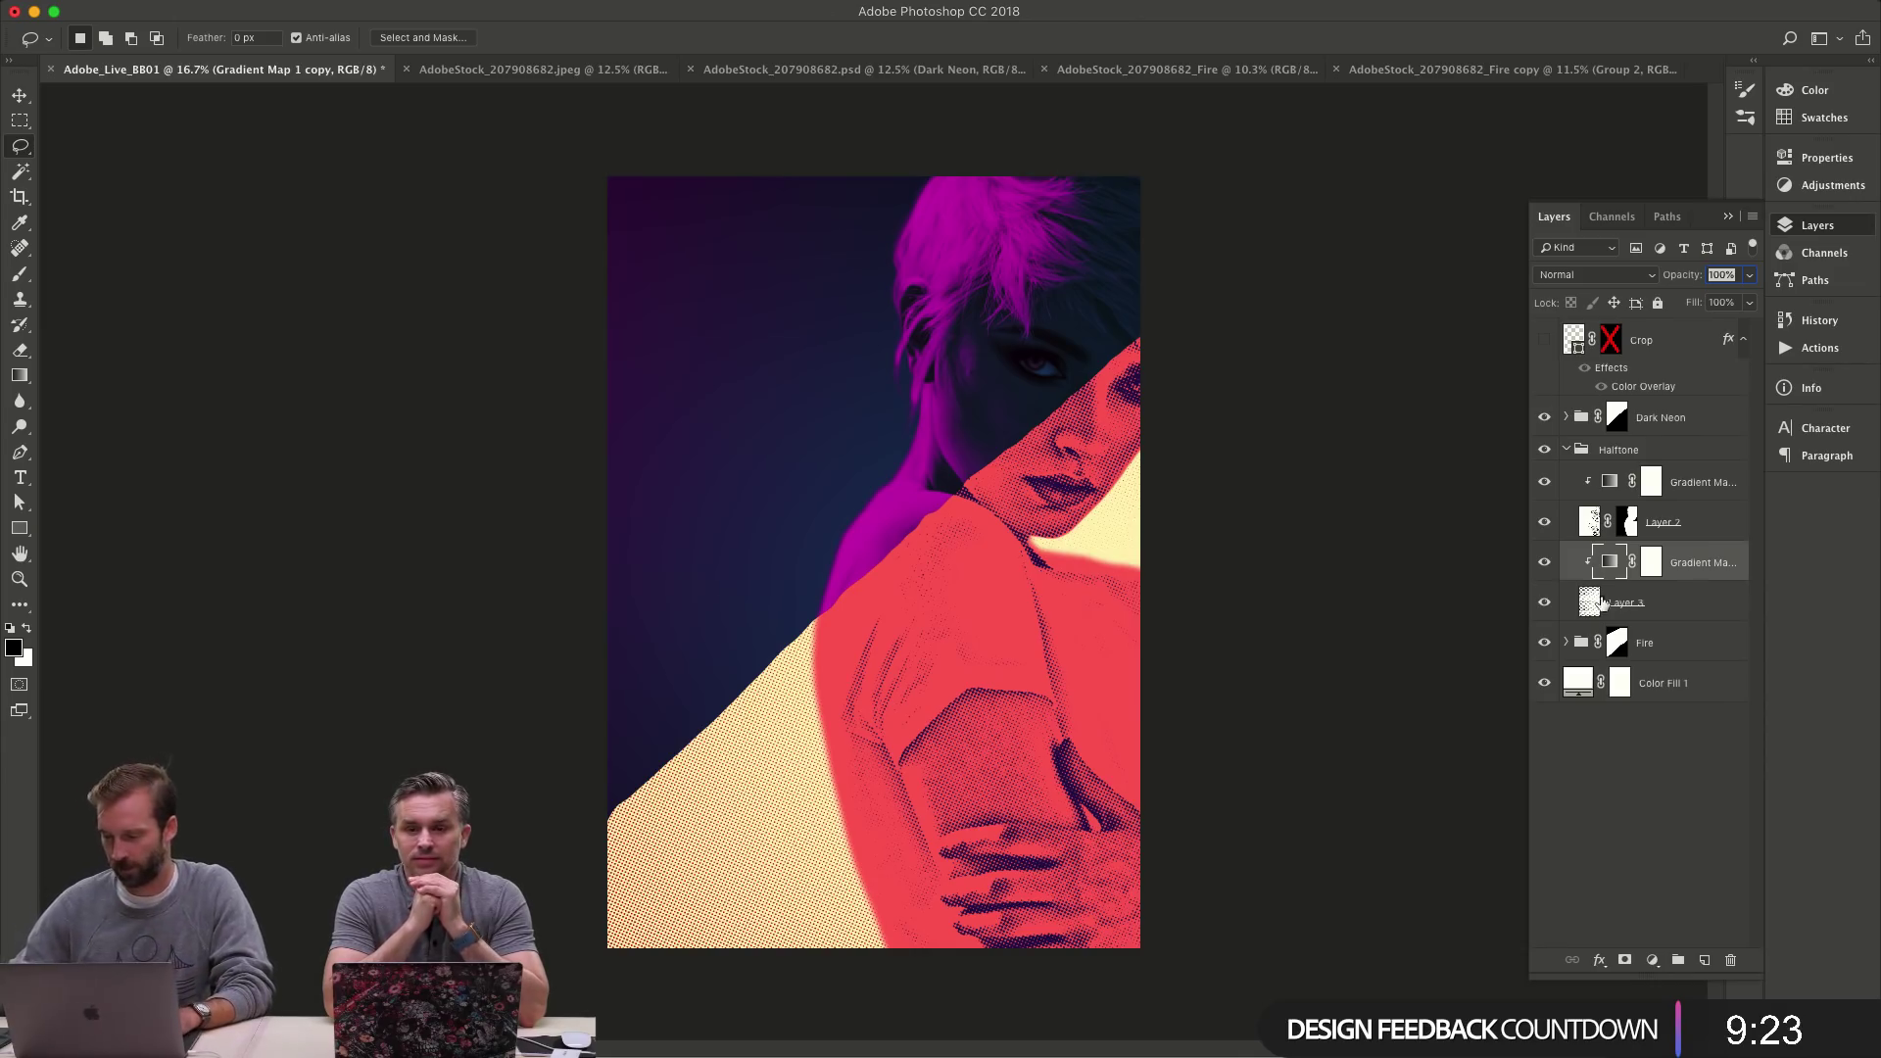
left_click(1545, 563)
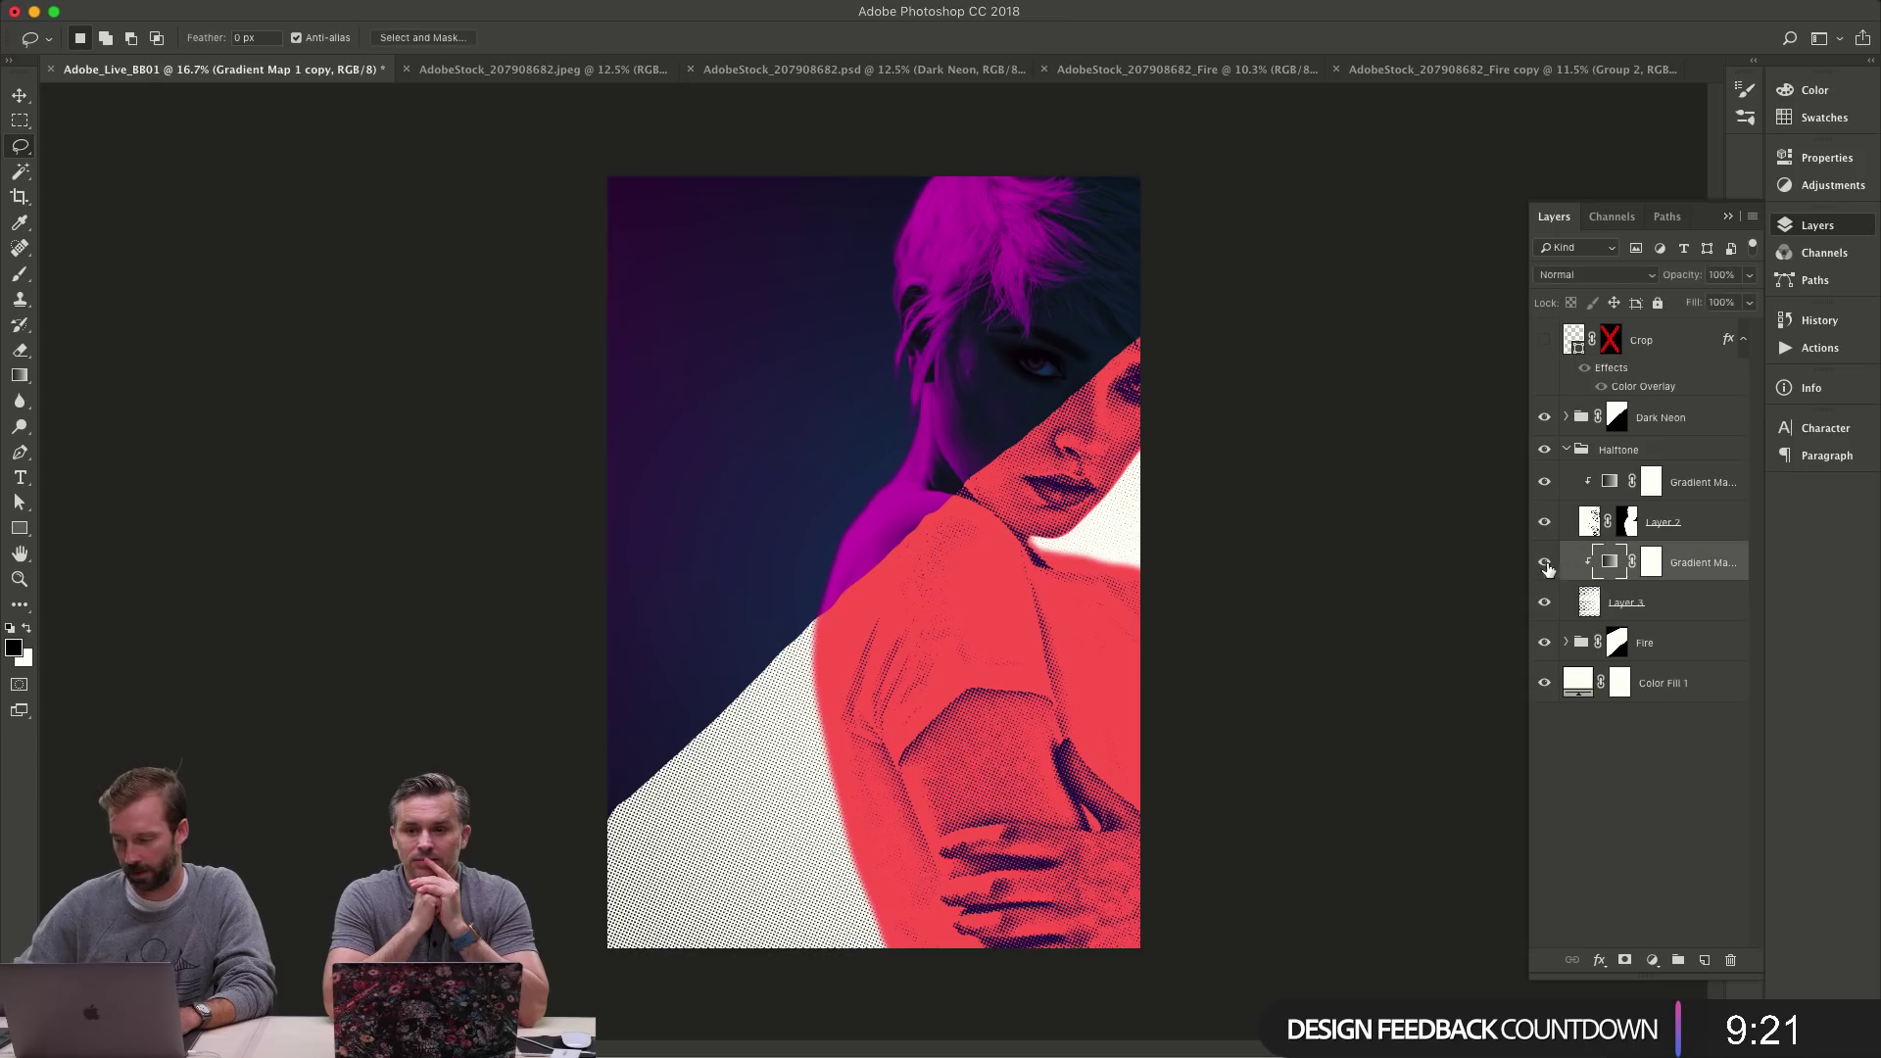
left_click(1545, 563)
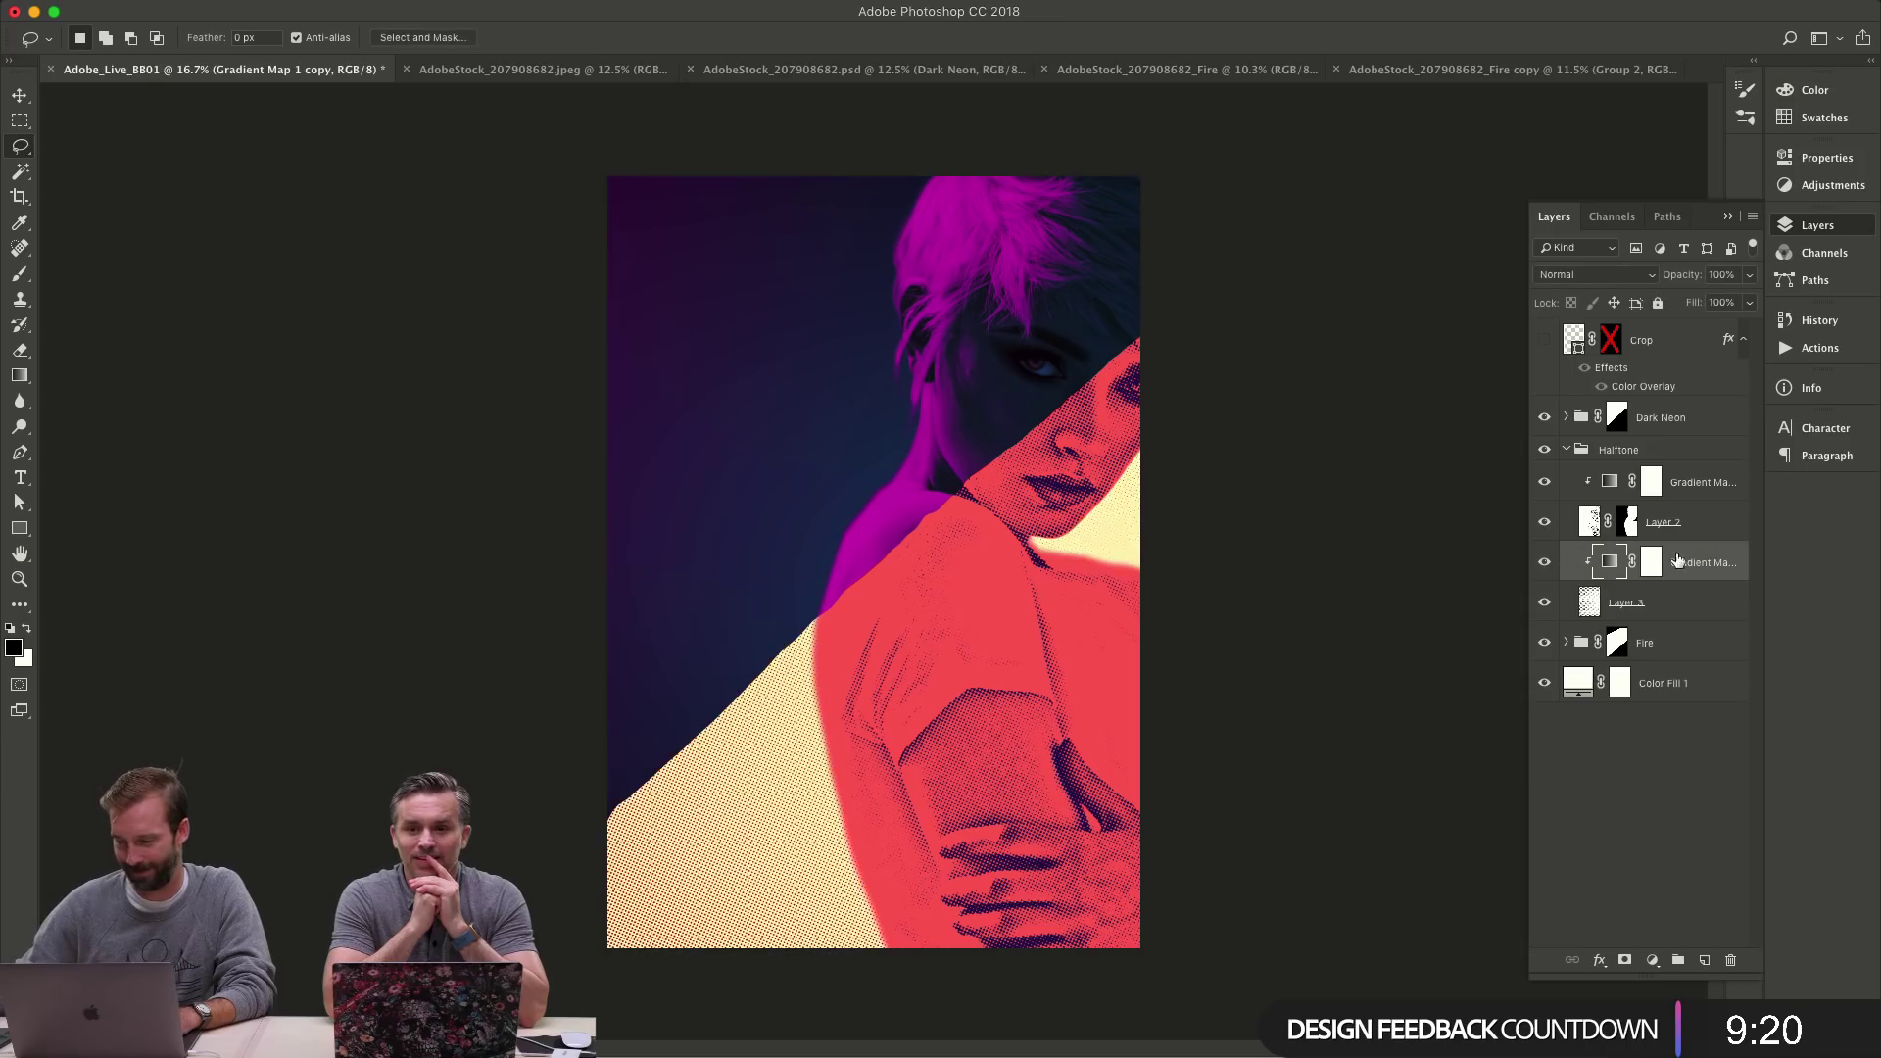
- Collapse the Halftone group and duplicate the Fire group above the Dark Neon group
left_click(1566, 451)
left_click(1579, 485)
left_click(1566, 482)
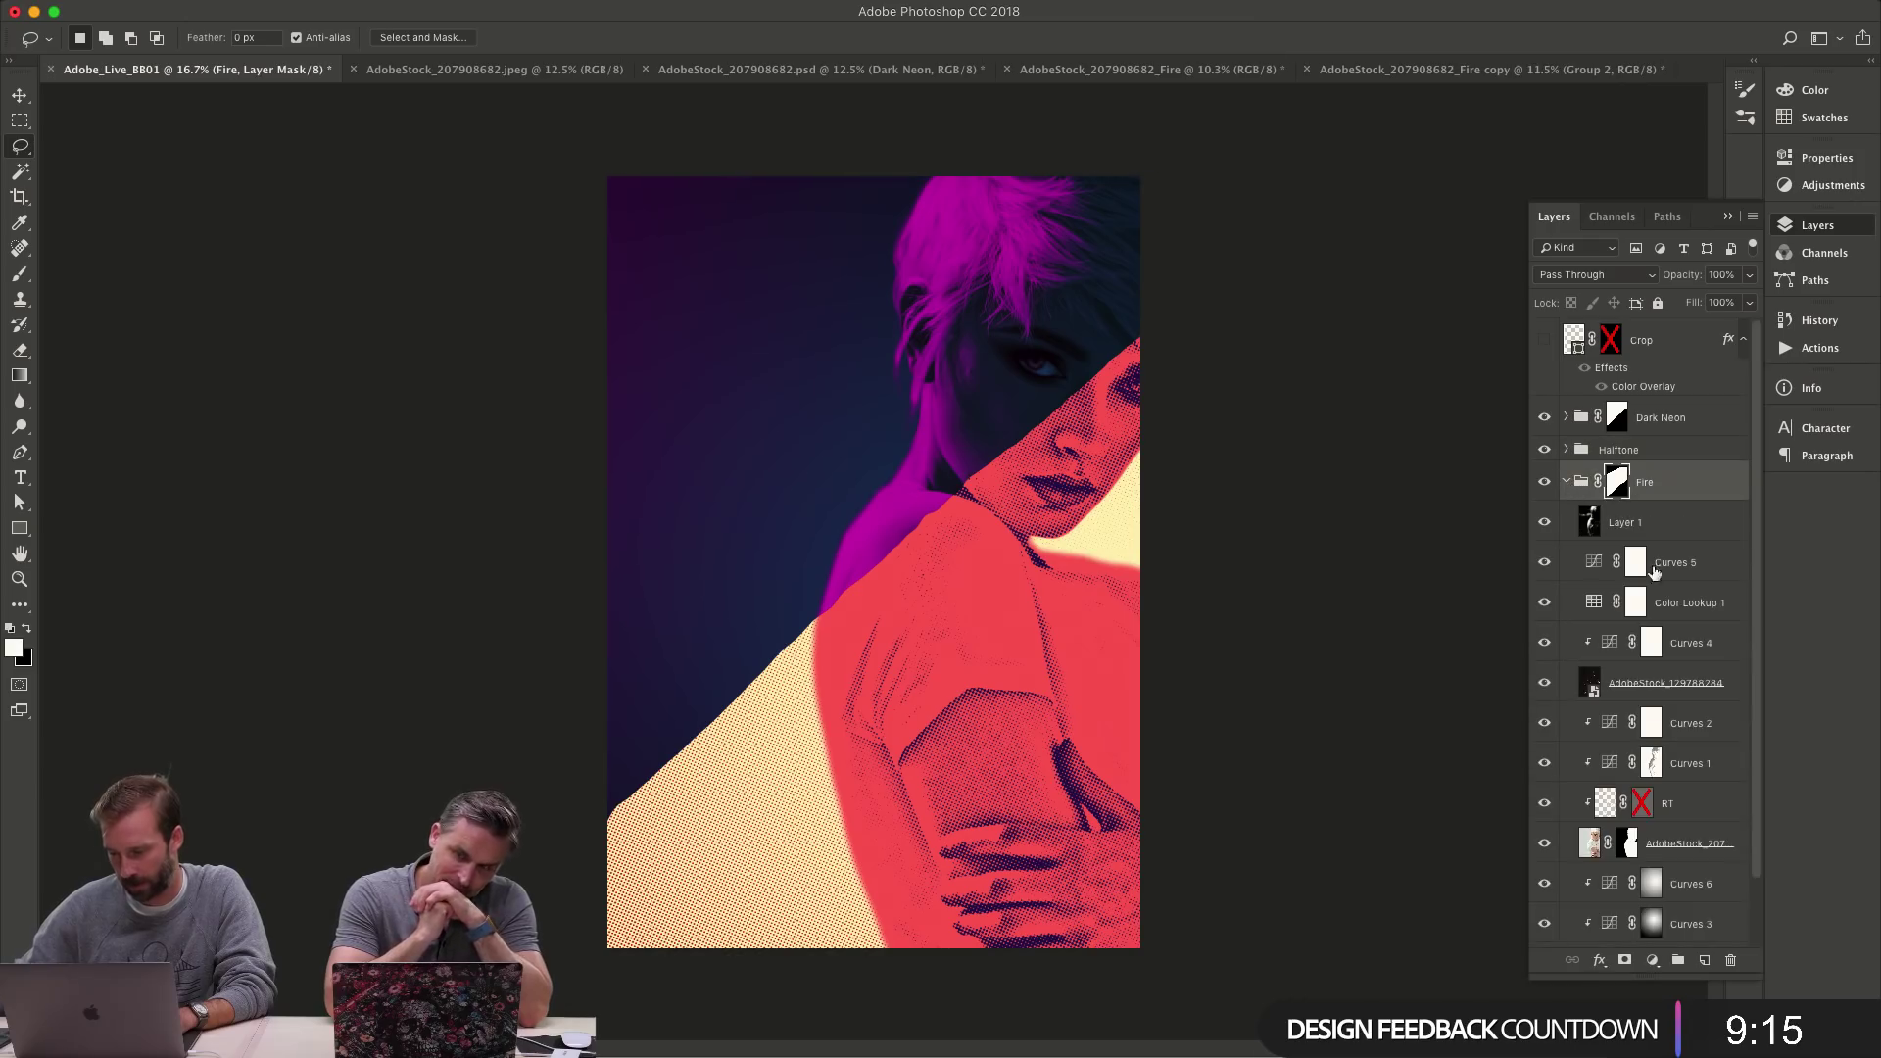
left_click(1703, 840)
left_click(1713, 806, "shift")
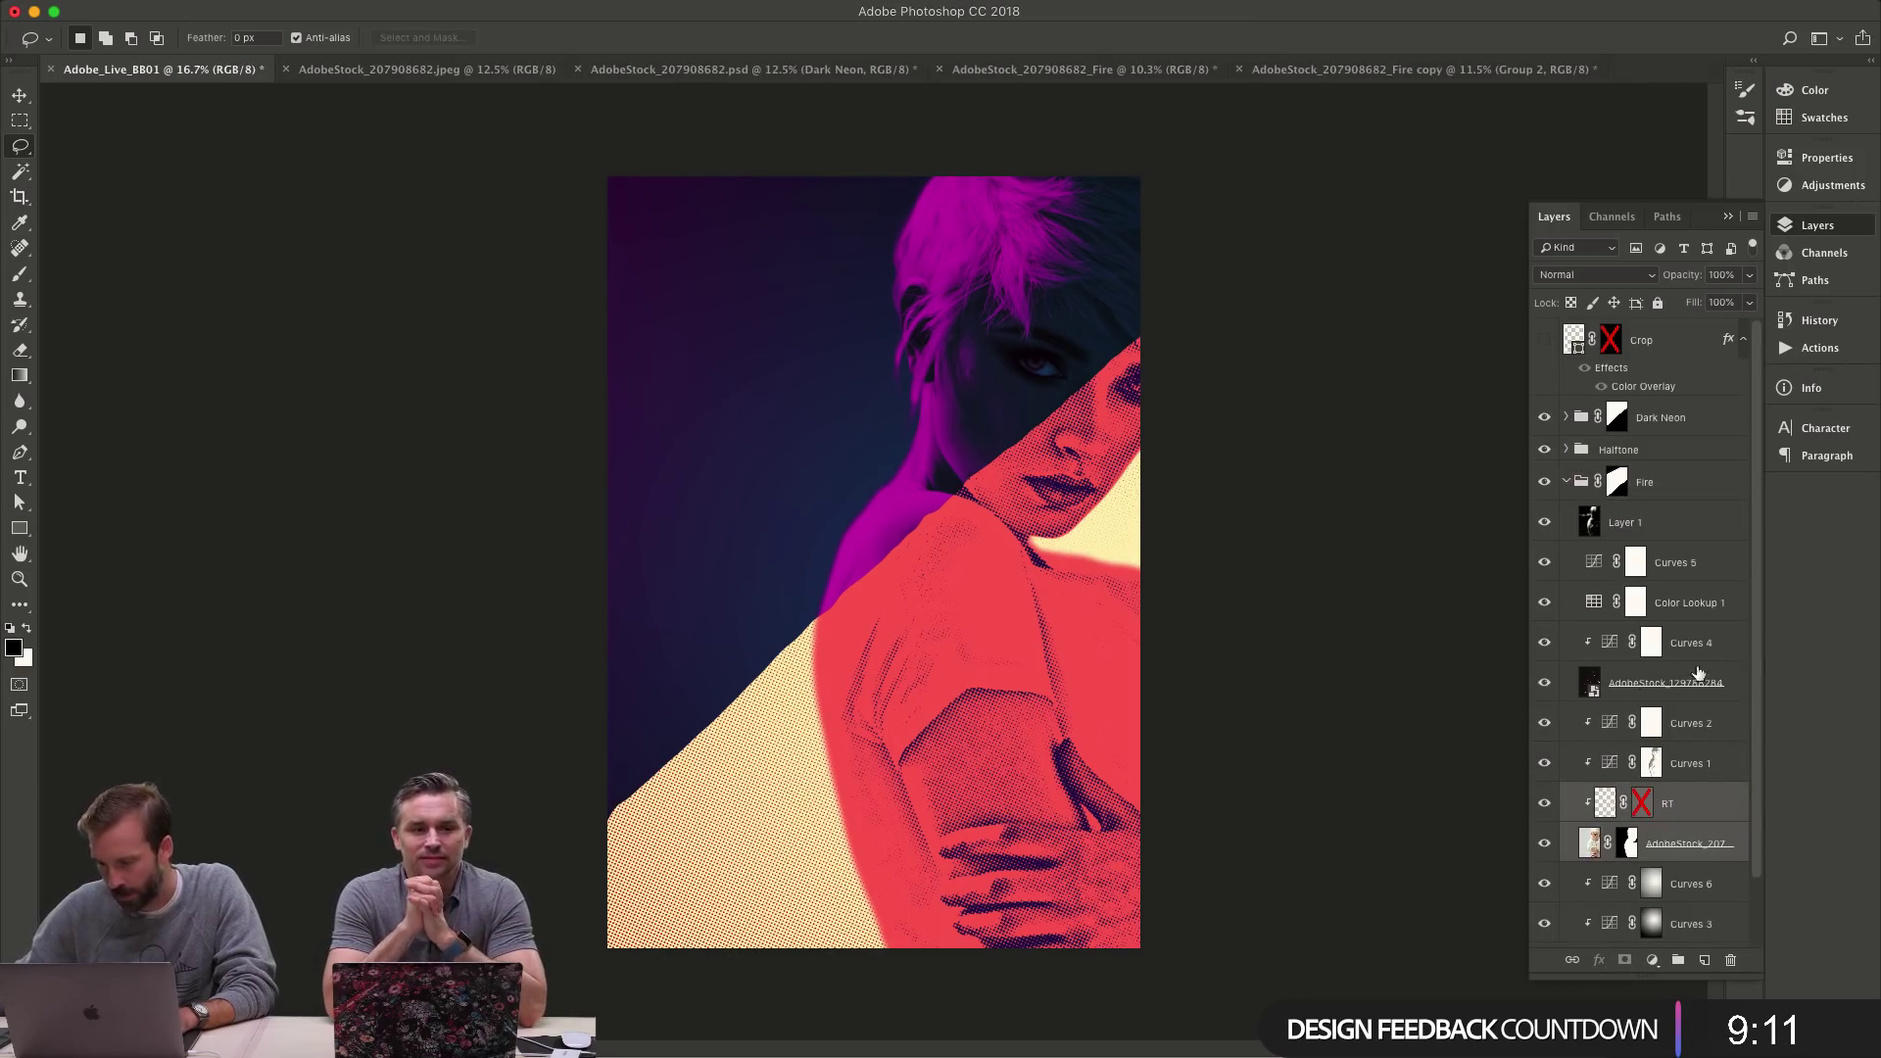
left_click(1581, 485)
left_click(1566, 482)
left_click_drag(1666, 482, 1673, 392)
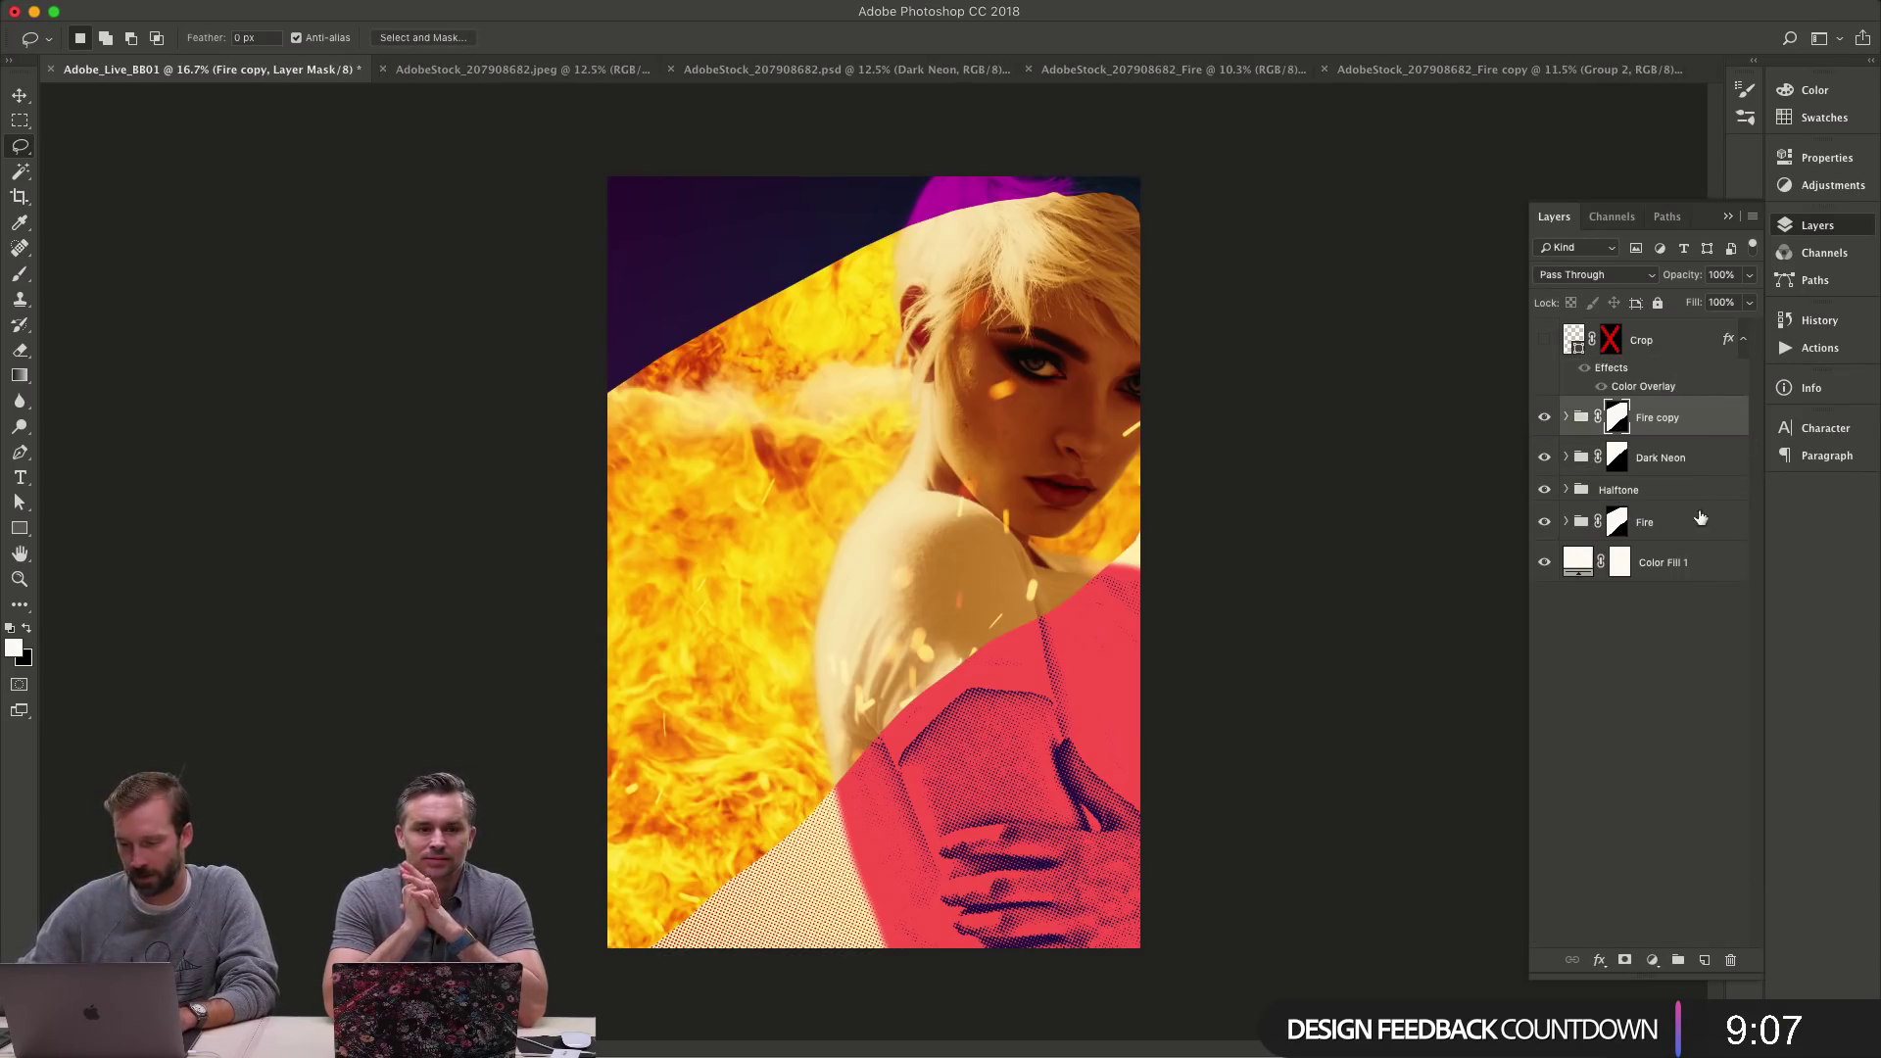
- Fill the Fire copy group's mask with black and delete all its layers except RT and the AdobeStock portrait cutout
left_click(1617, 421, "shift")
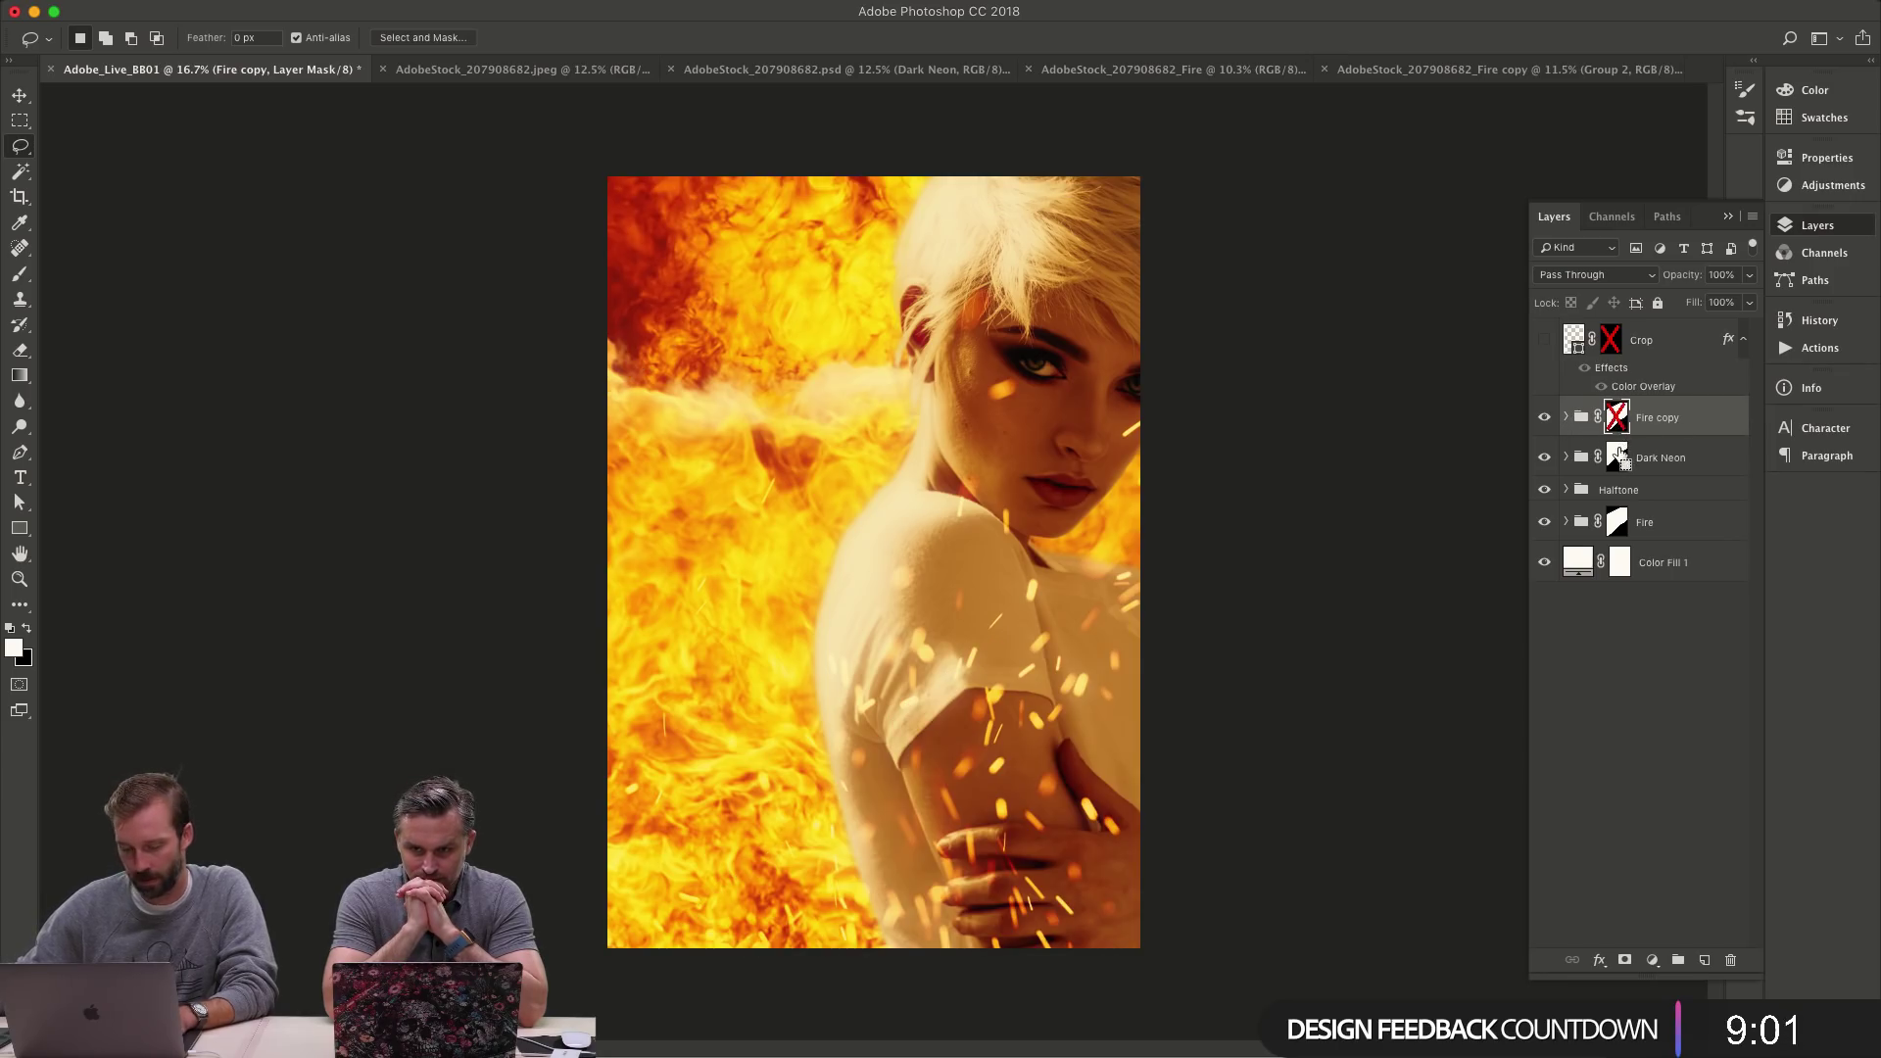
left_click(1617, 419, "shift")
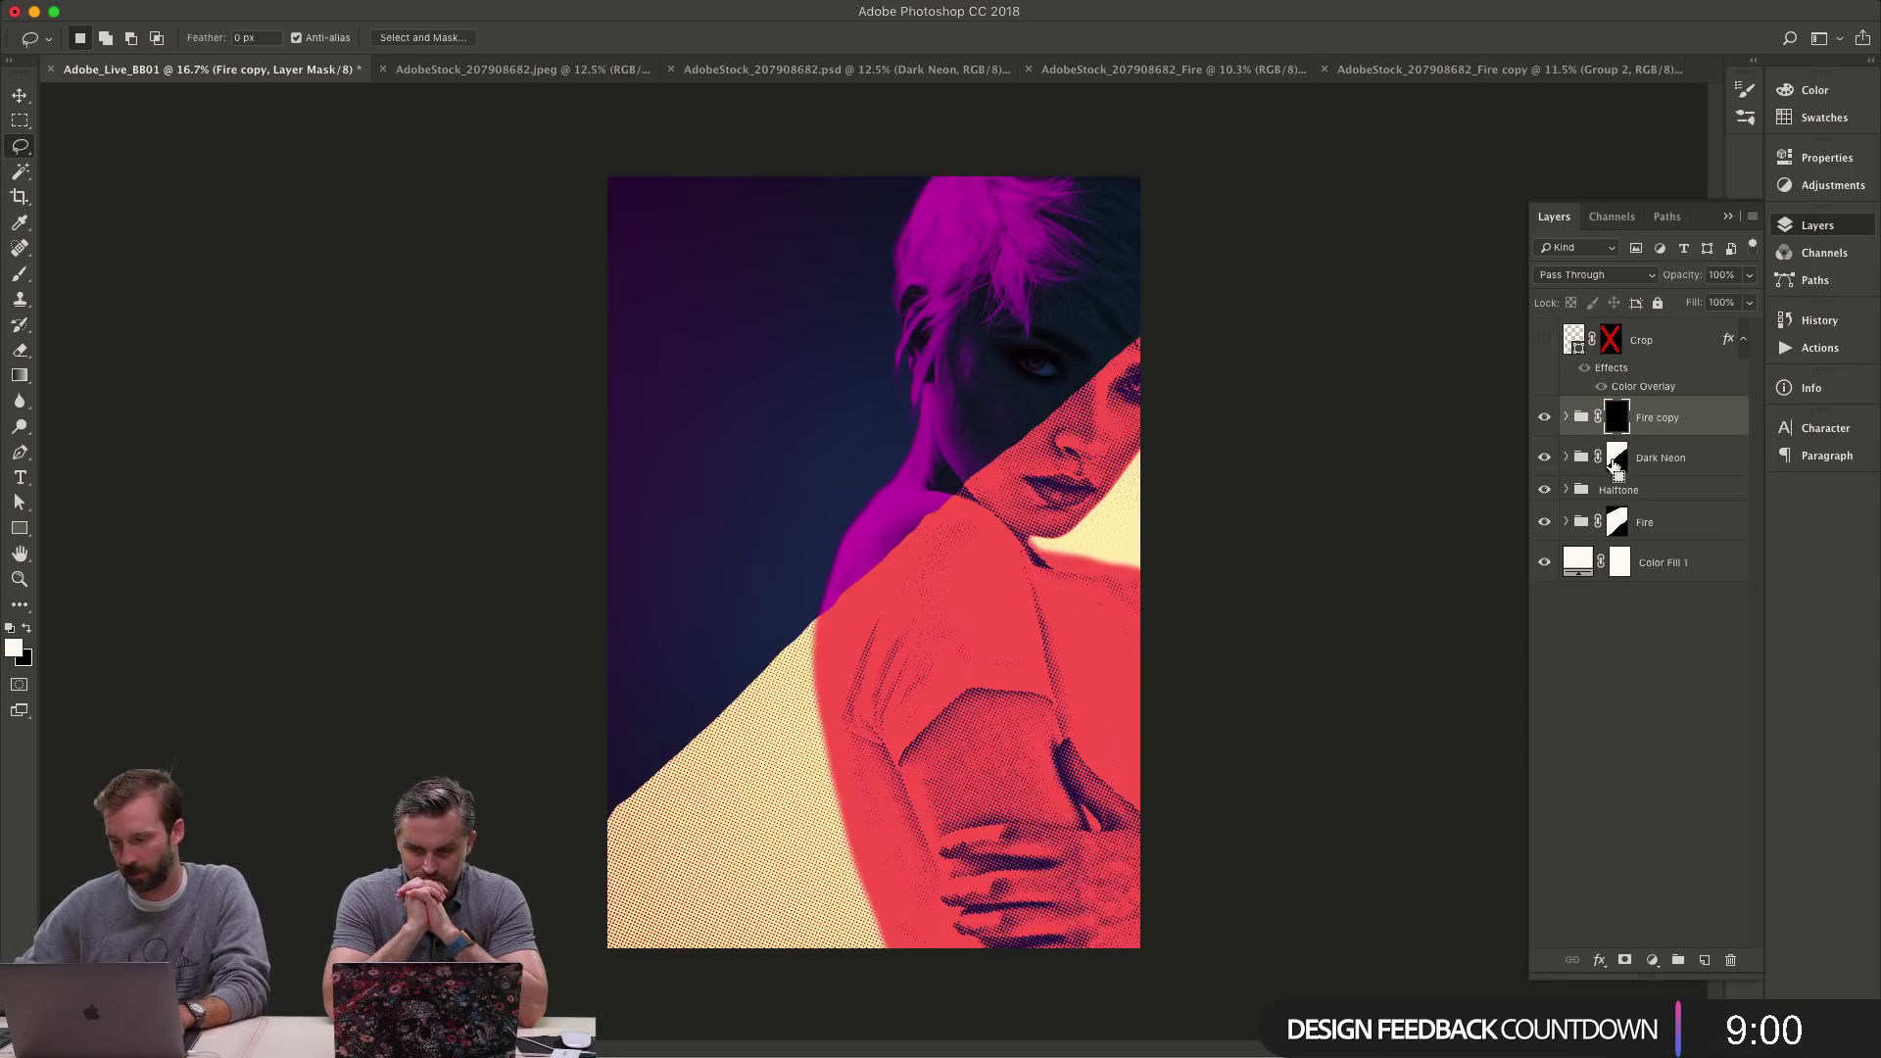
left_click(1565, 417)
left_click(1683, 459)
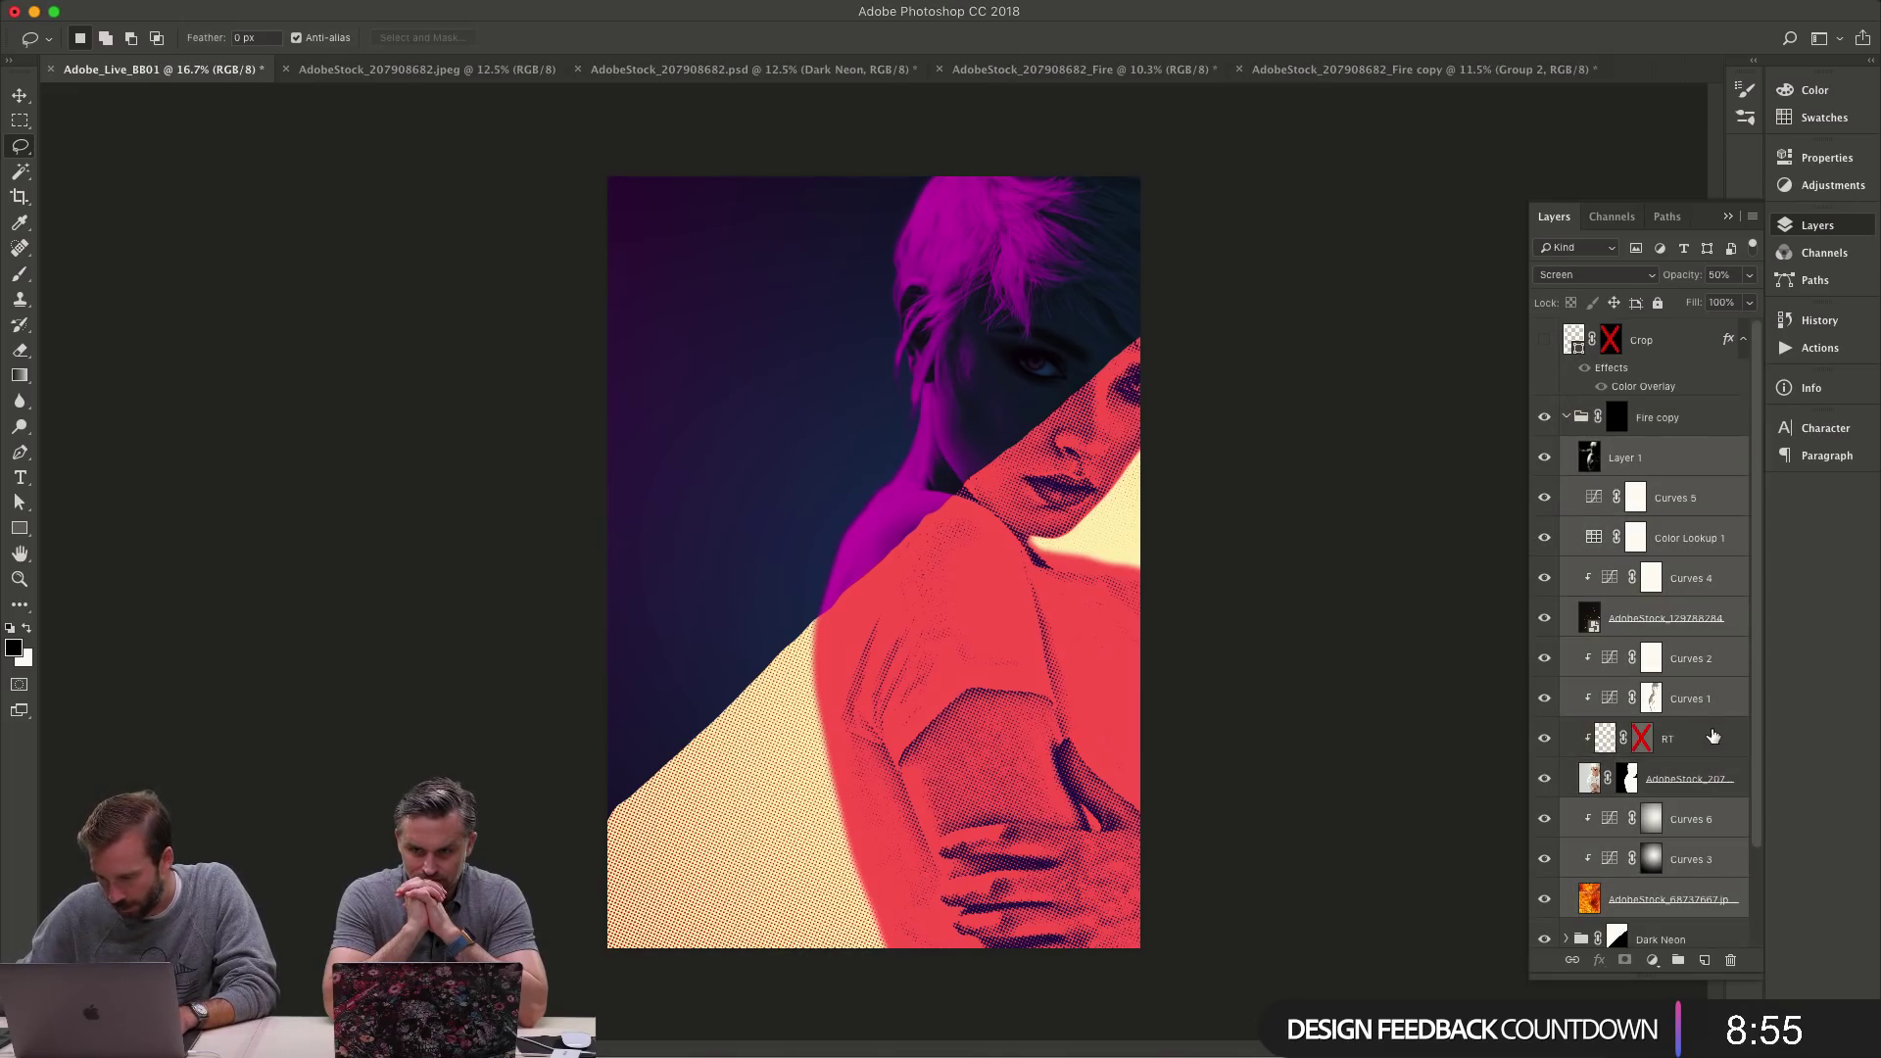
key("v")
key("Delete")
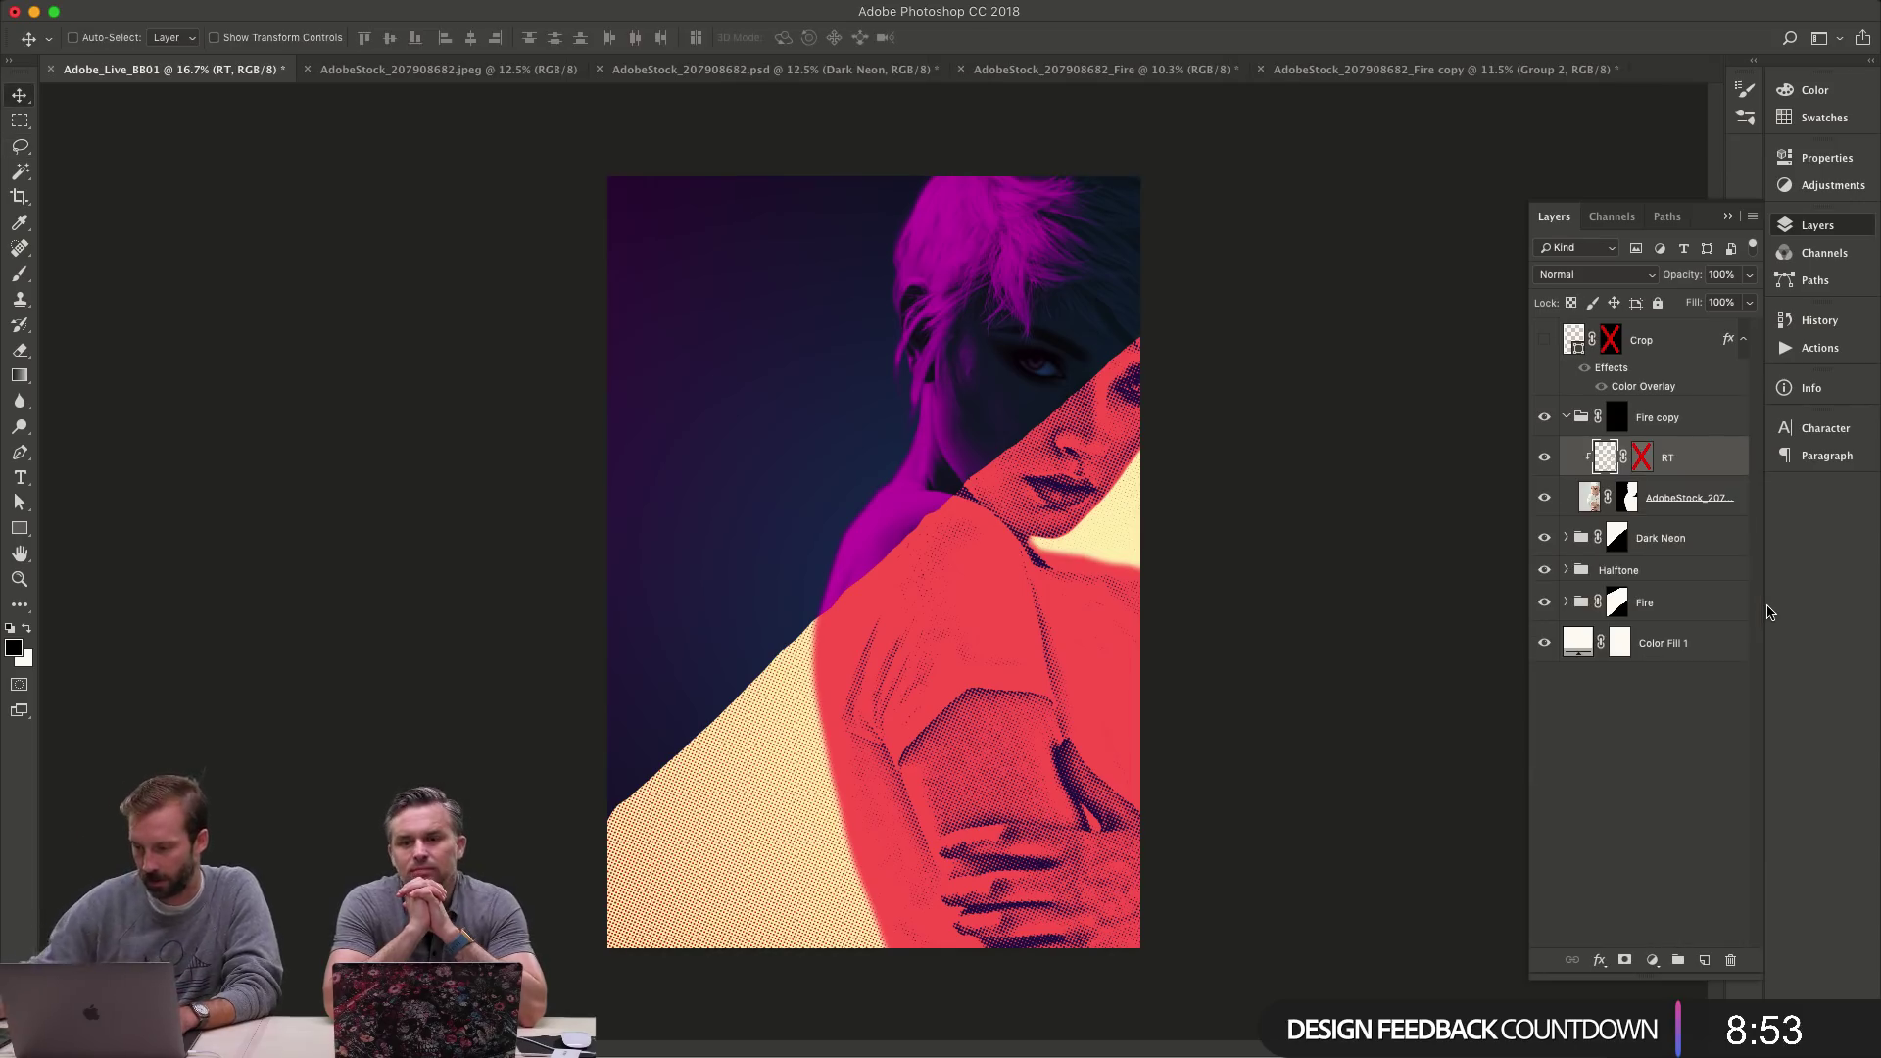
- Disable the Fire copy group's mask and compare the portrait with its cutout mask off and on
left_click(1619, 418, "shift")
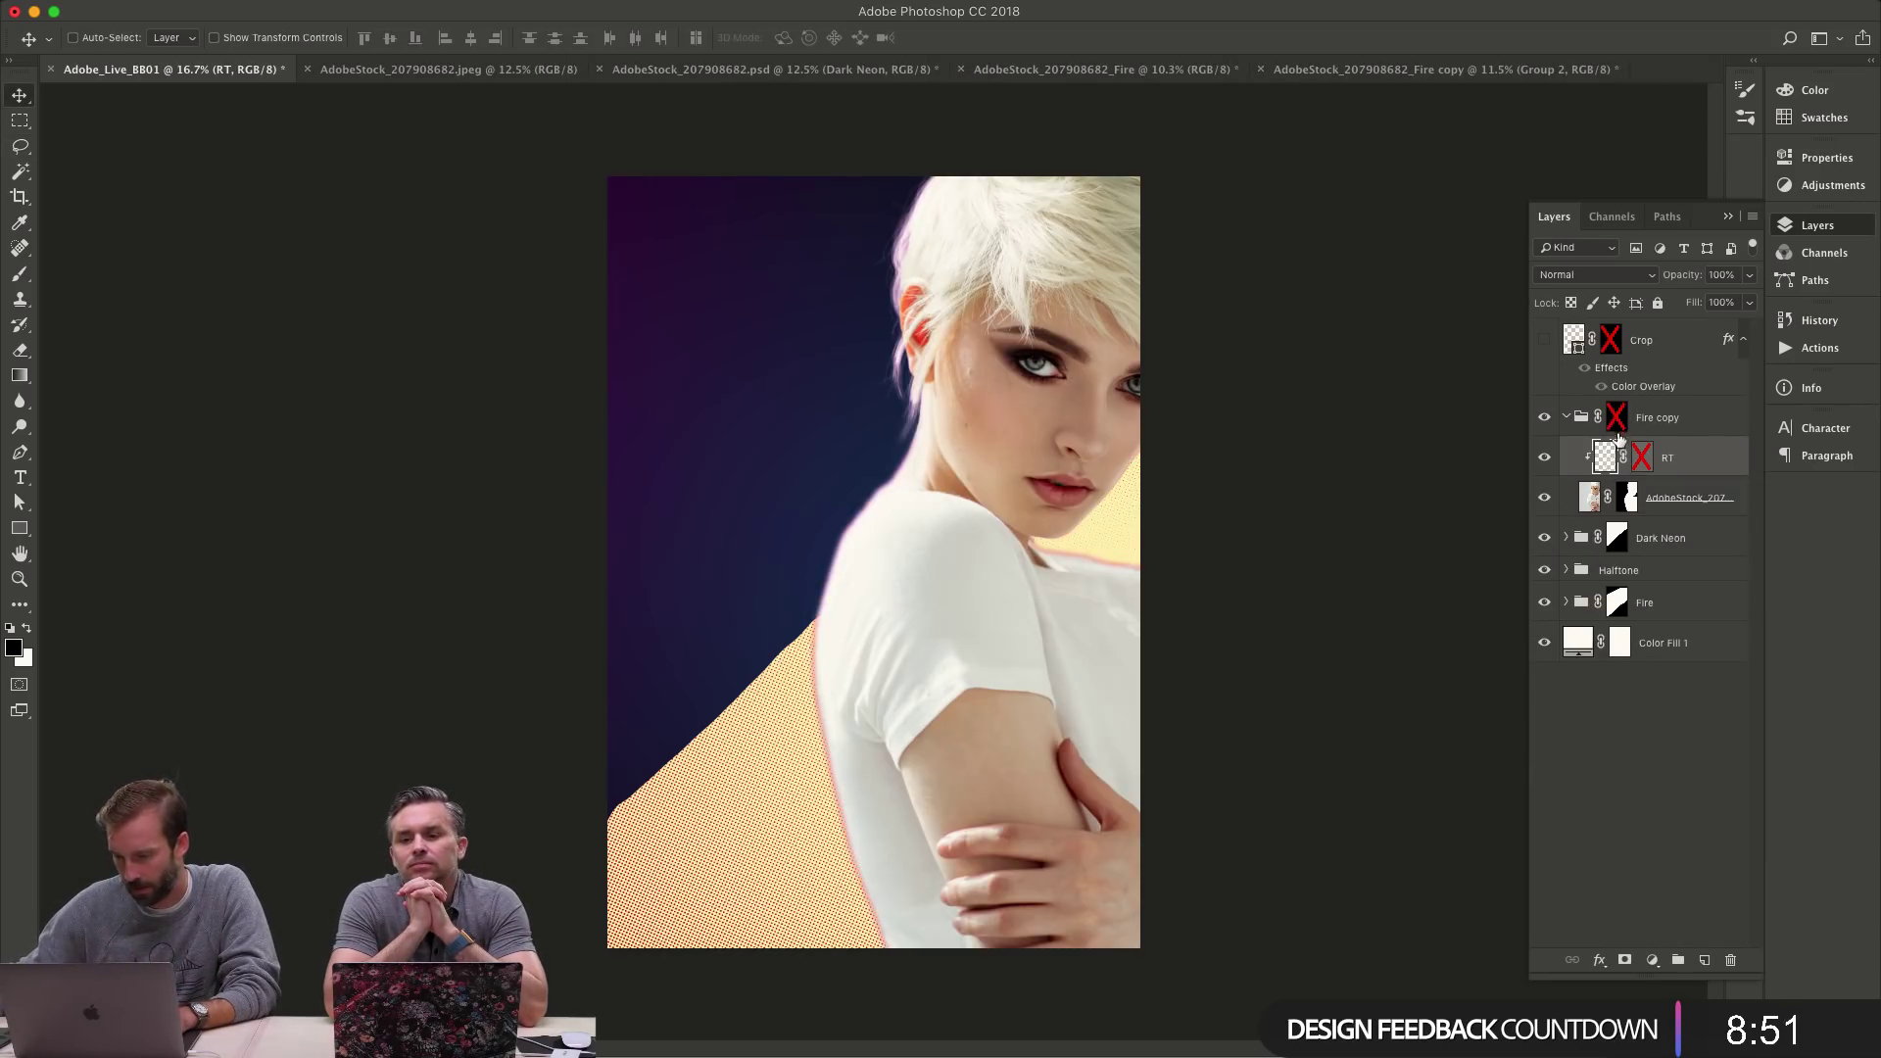
left_click(1624, 498, "shift")
left_click(1626, 497, "shift")
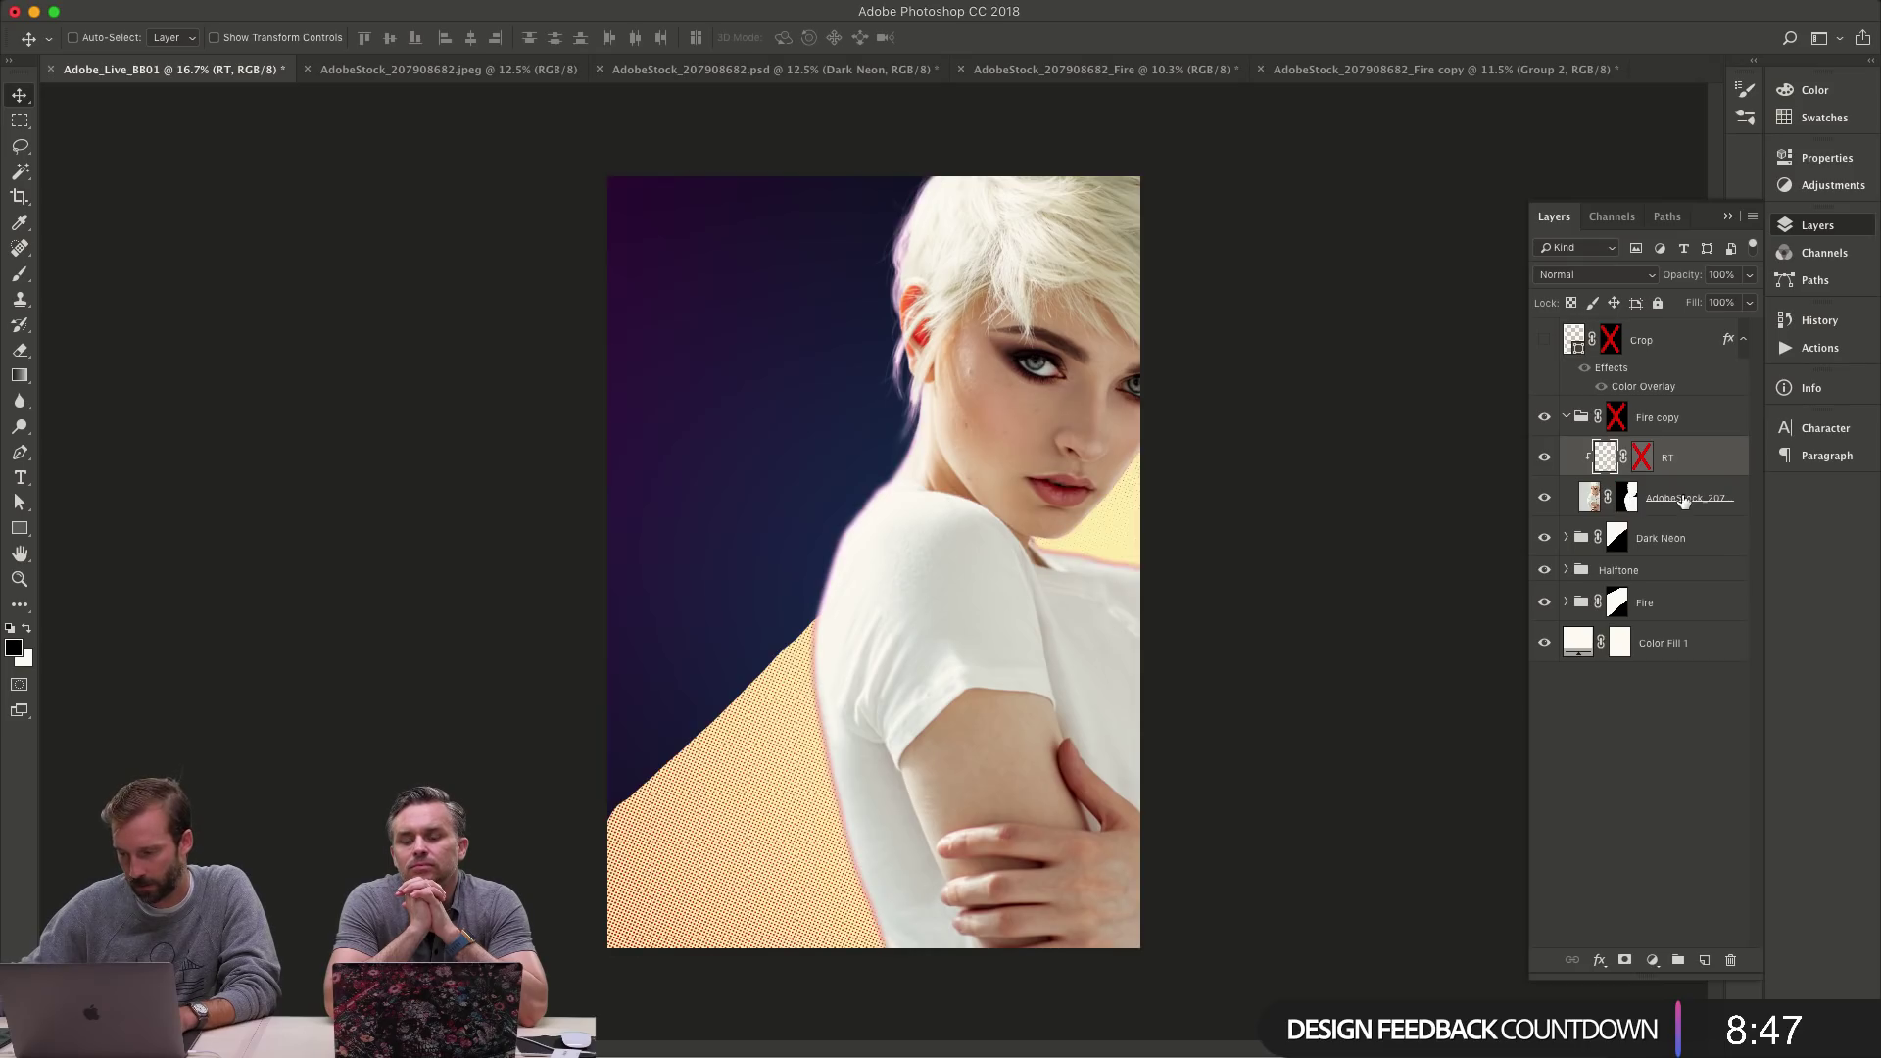
- Add a light gray (#e6e6e6) solid color fill behind the AdobeStock portrait cutout inside the Fire copy group
left_click(1685, 500)
key("super+shift+n")
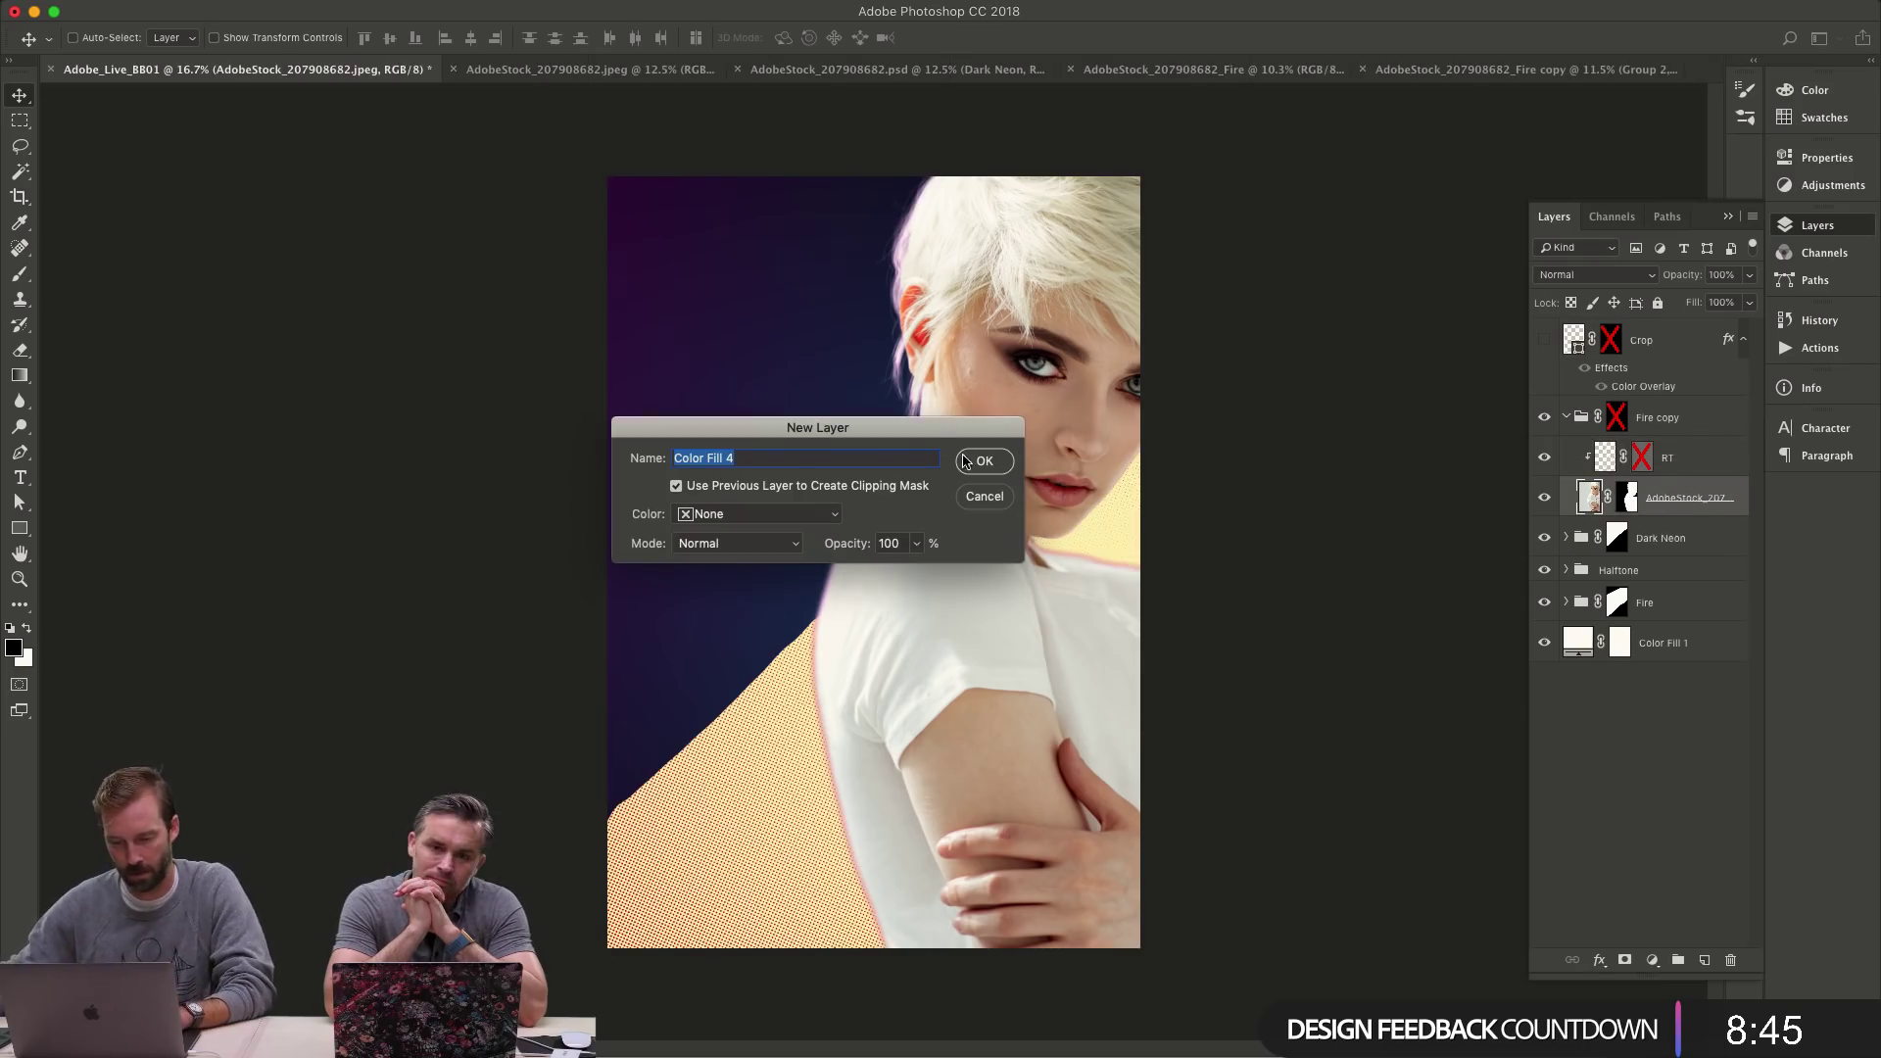
key("Return")
left_click_drag(1175, 324, 1091, 301)
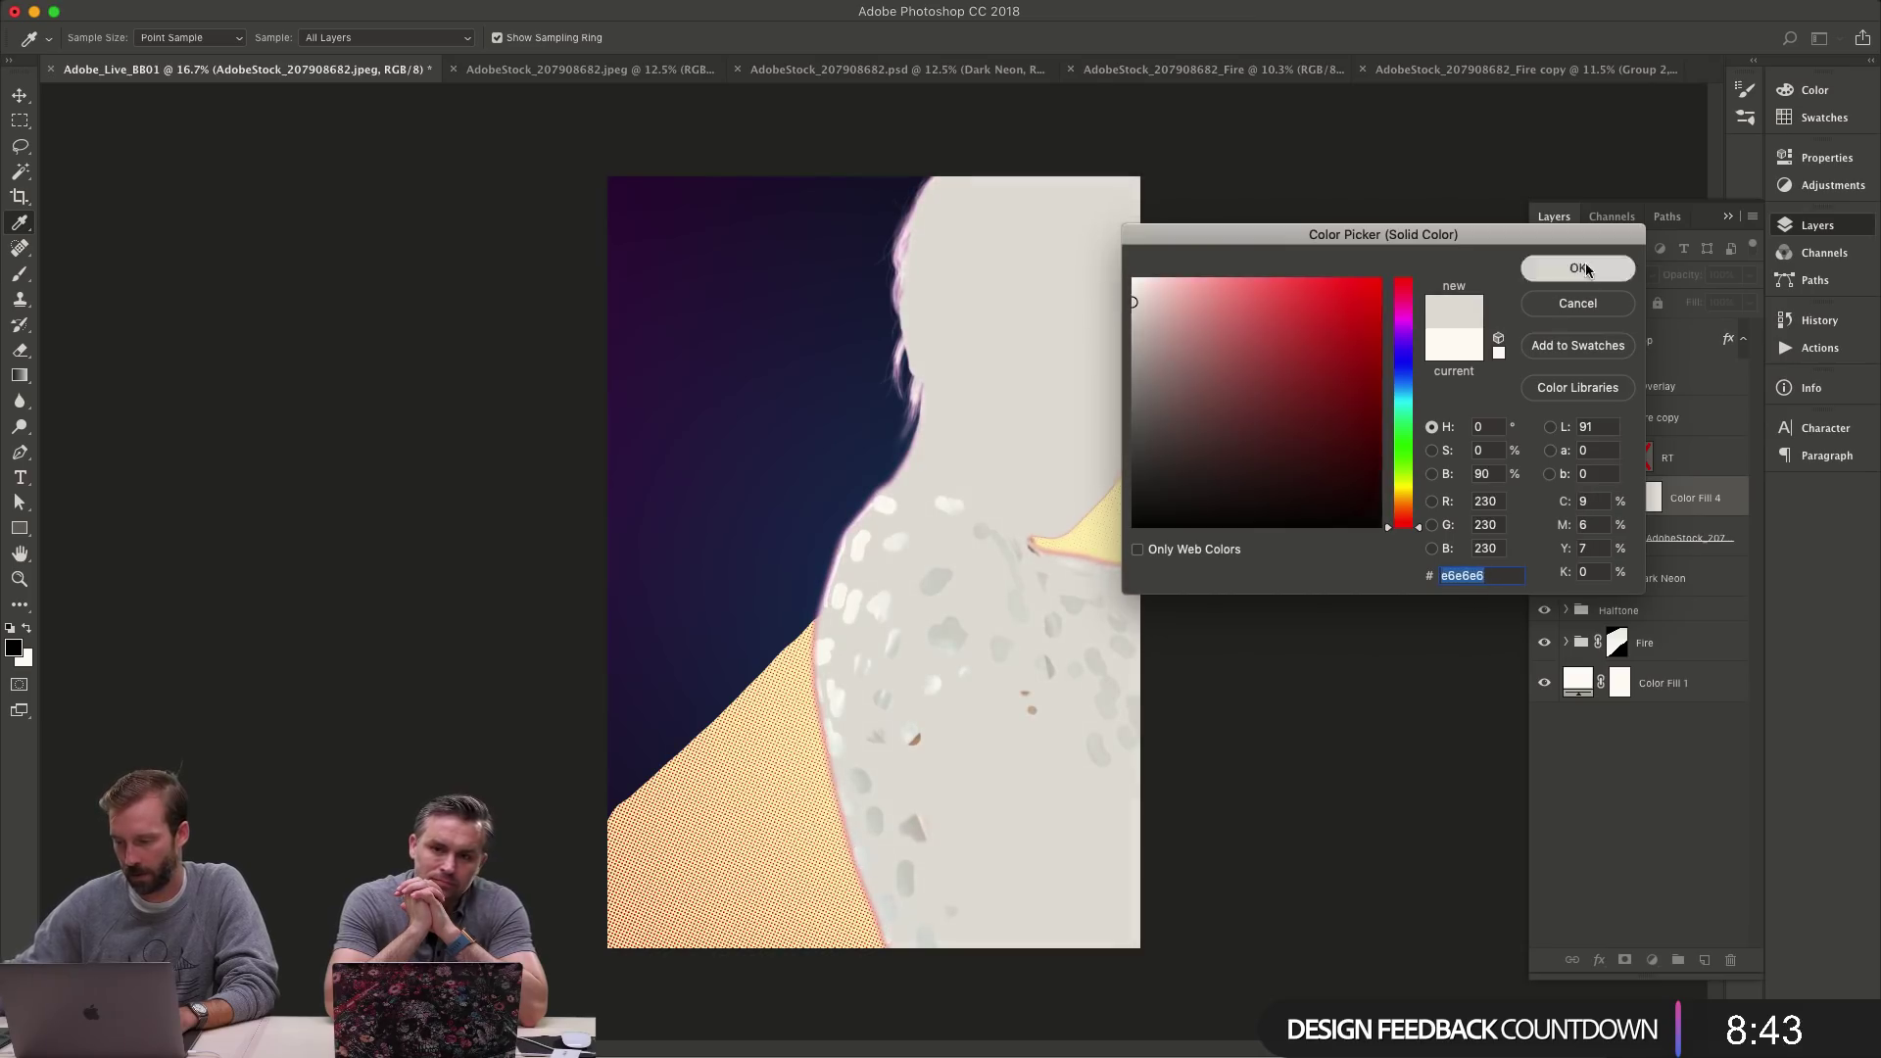
left_click(1577, 267)
- Clip a Curves adjustment to Color Fill 4 and raise its RGB curve to brighten the gray backdrop
key("super+m")
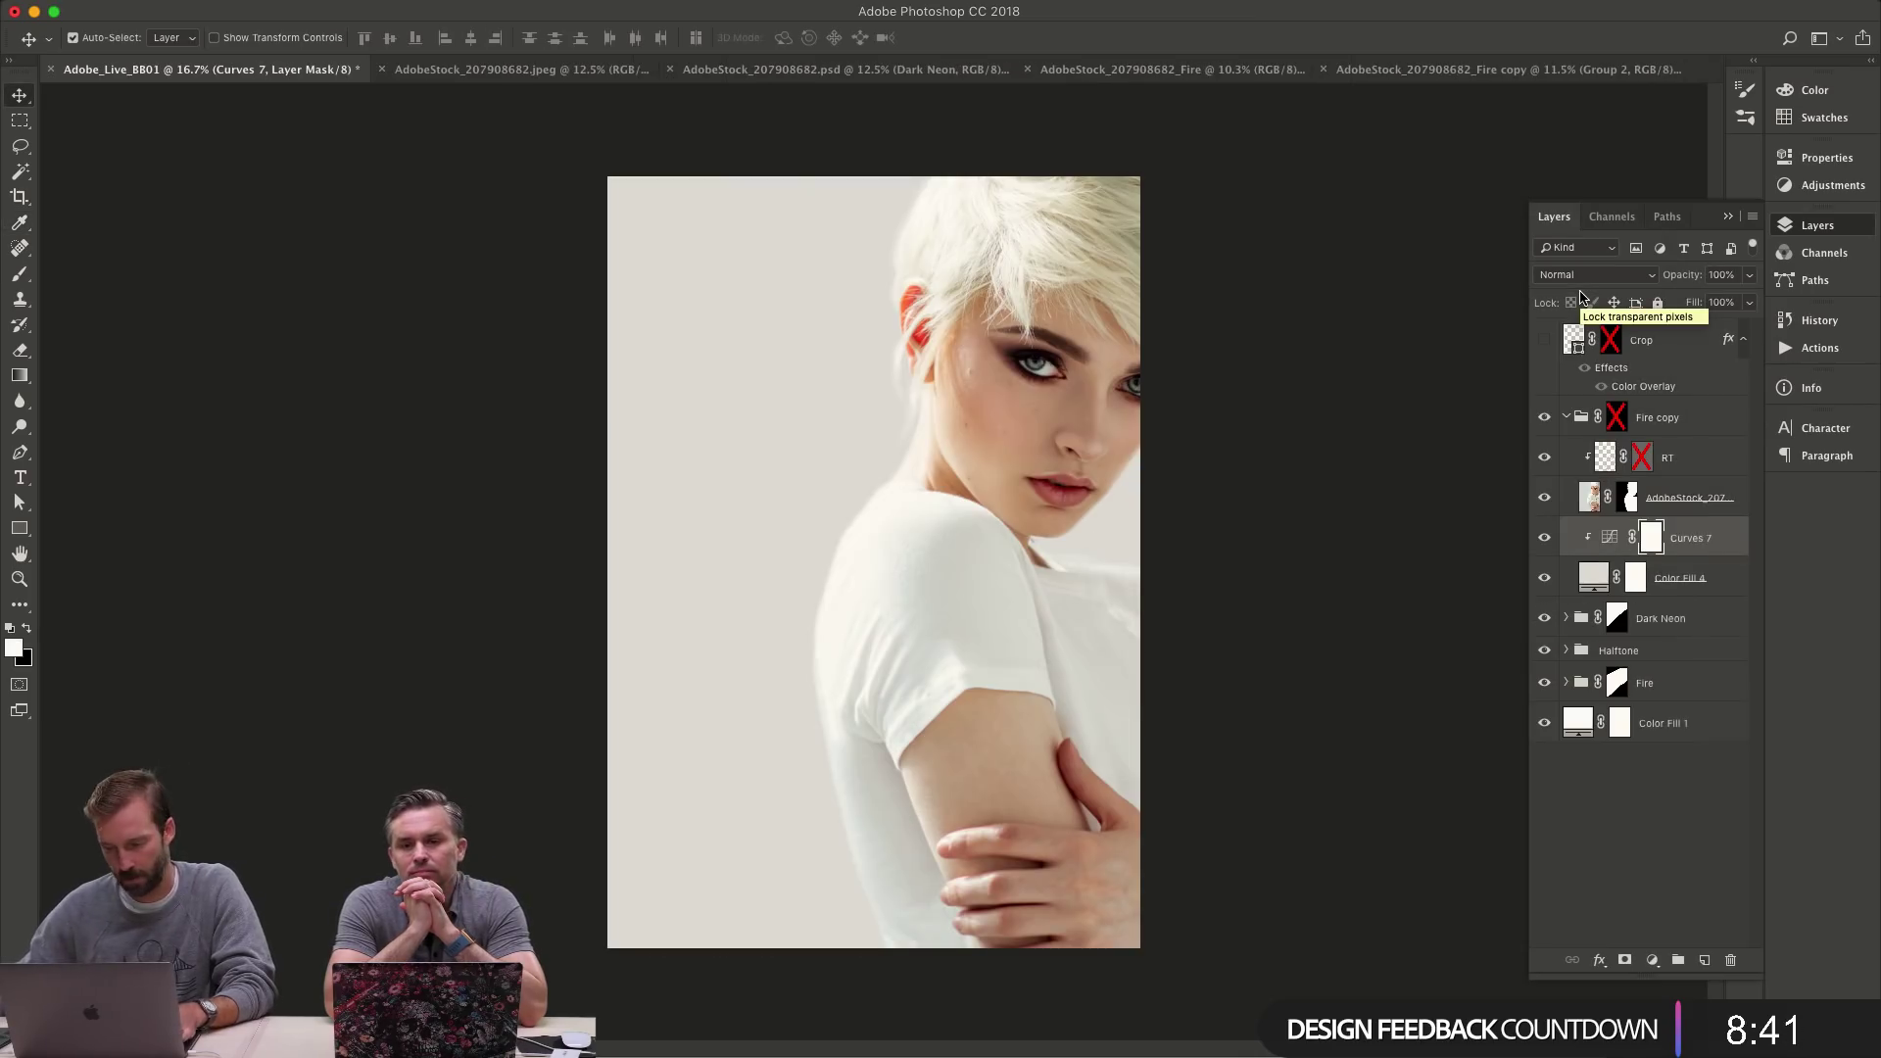
double_click(1611, 540)
left_click_drag(1632, 355, 1599, 320)
- Invert the Curves mask and apply white radial gradients to it behind the head for a soft backdrop glow
key("super+i")
key("g")
left_click_drag(1002, 376, 713, 377)
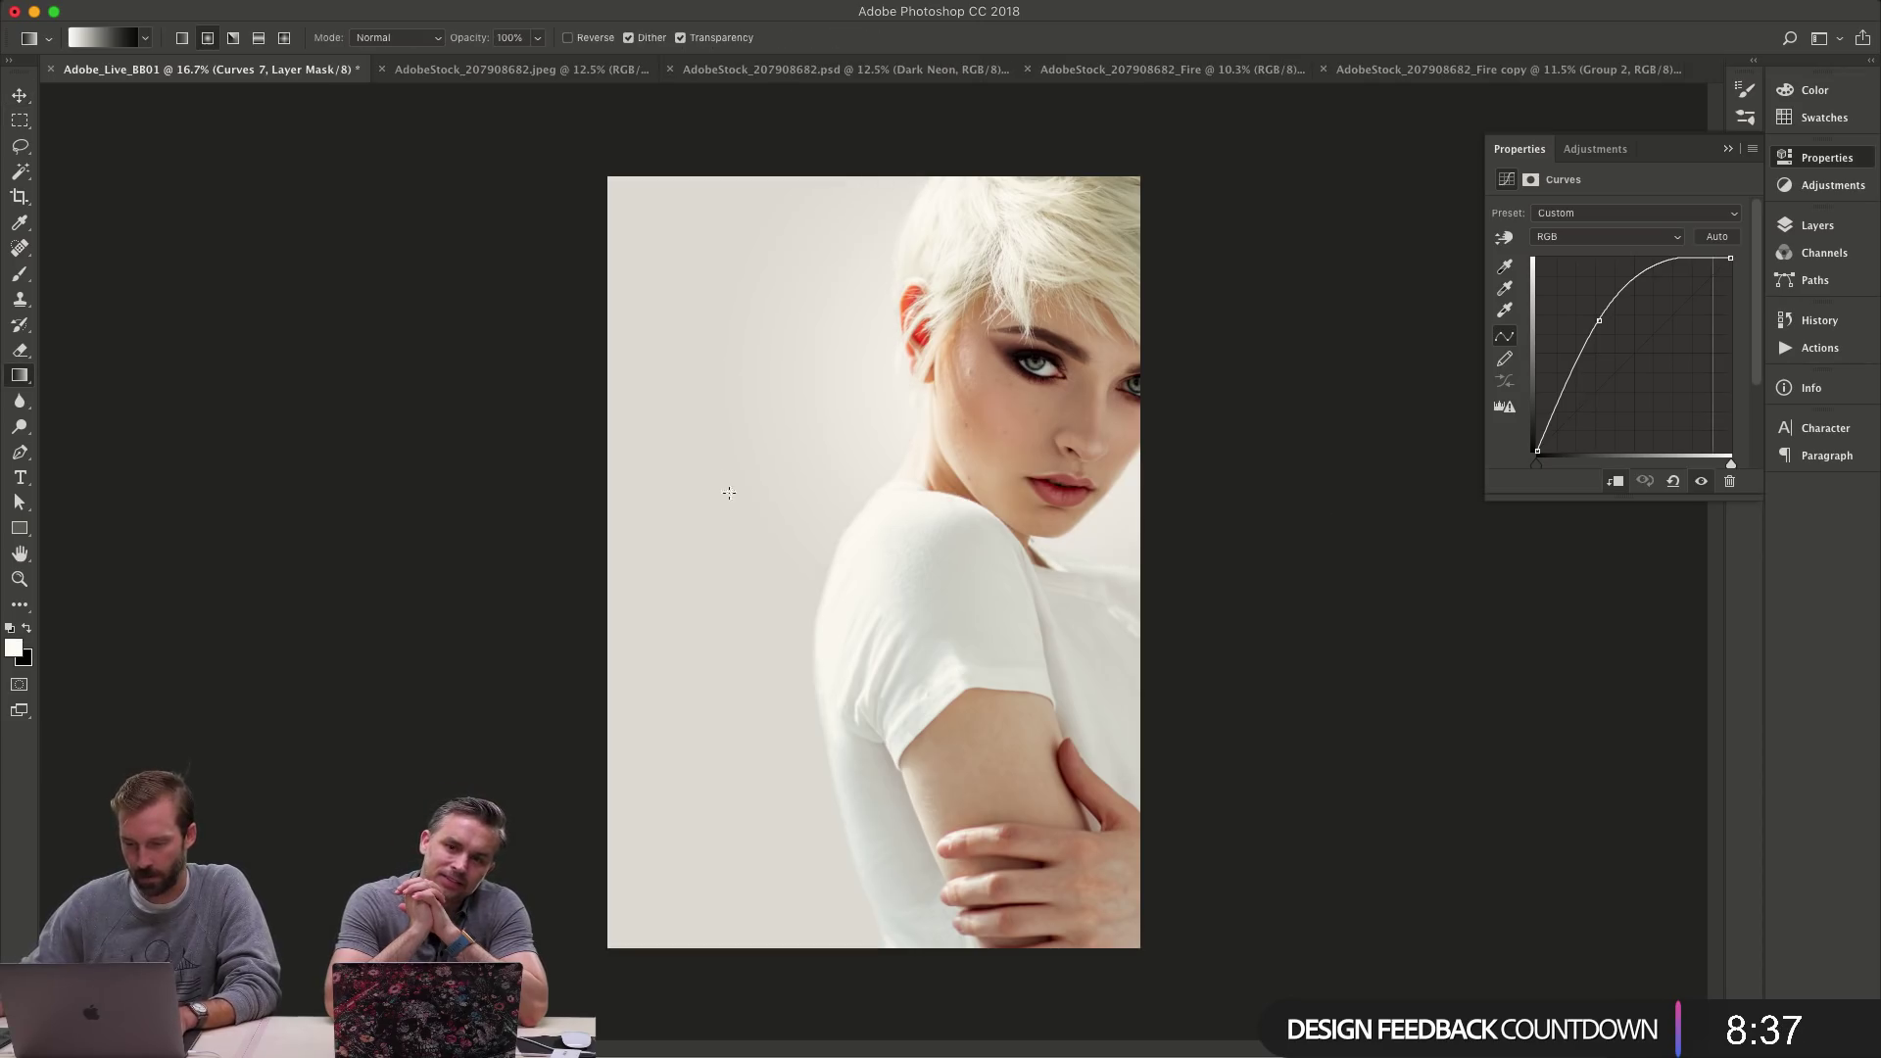
left_click_drag(960, 399, 627, 588)
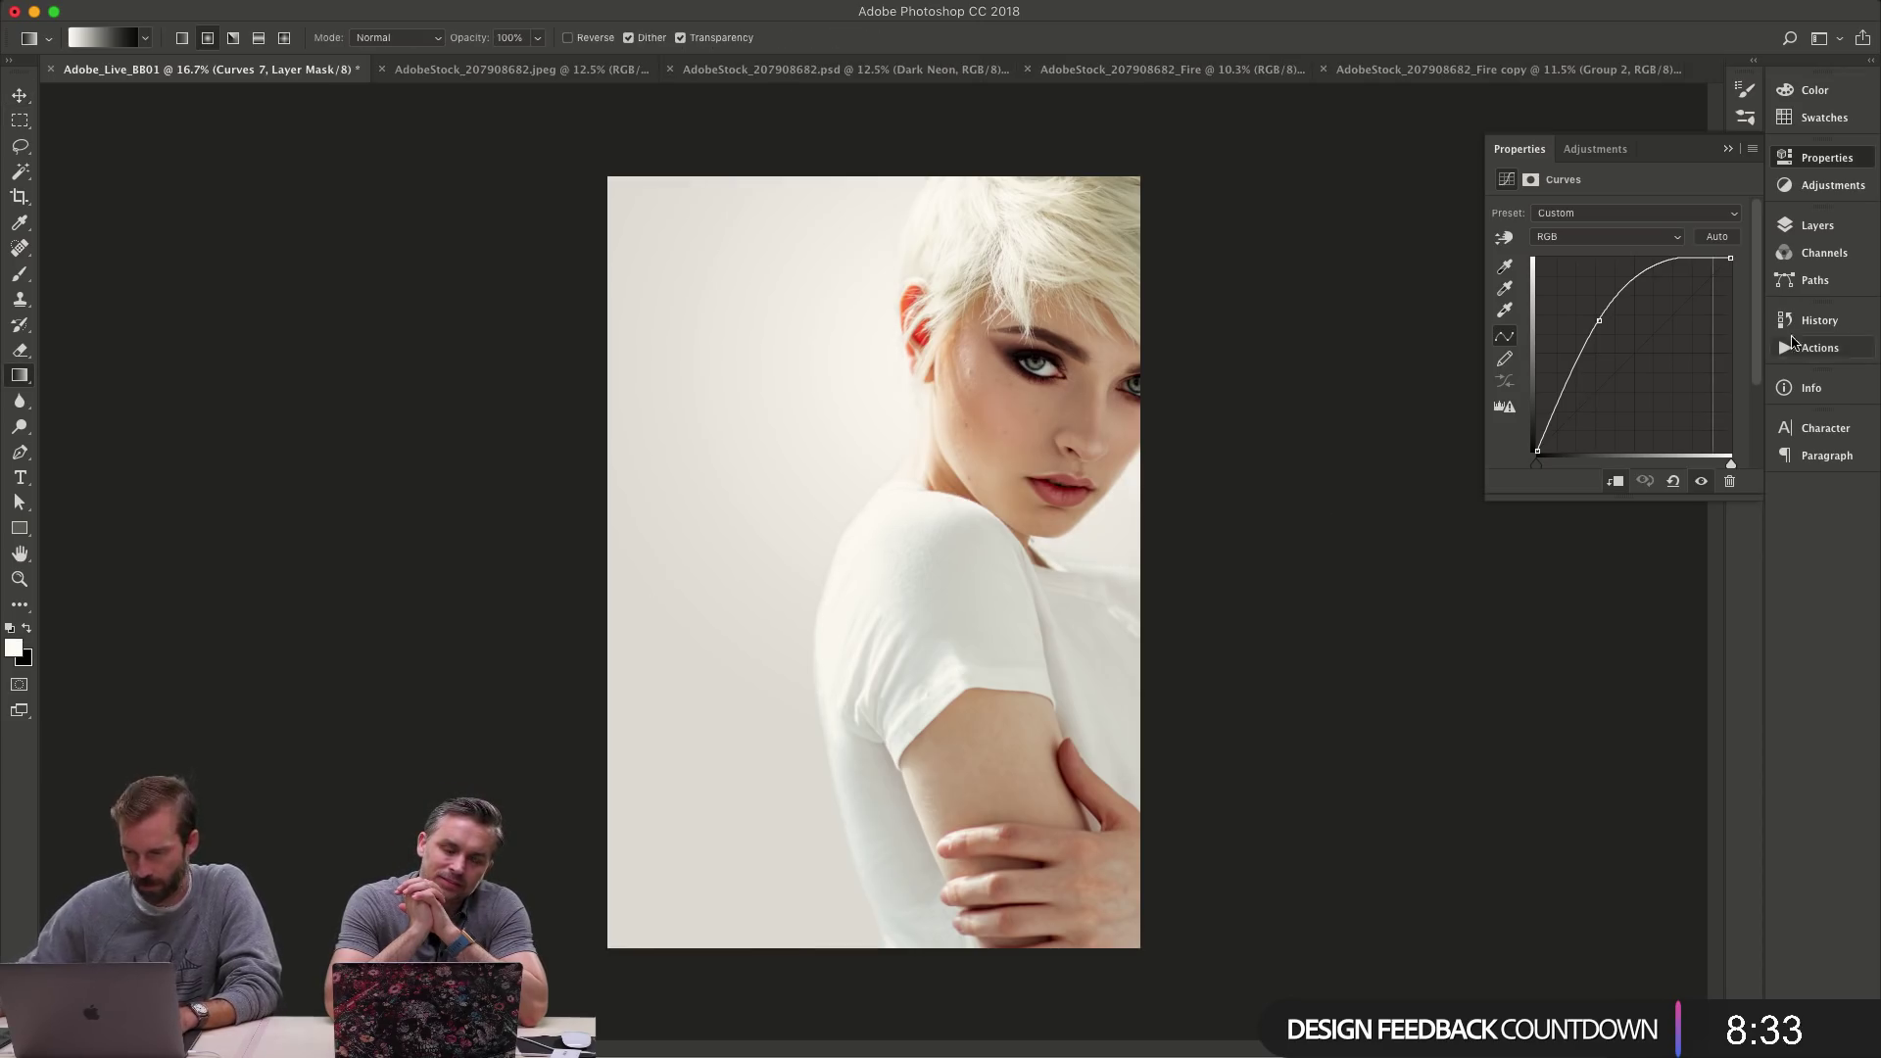
- Collapse the Fire copy group and re-enable its black mask
left_click(1815, 226)
left_click(1566, 417)
left_click(1617, 418, "shift")
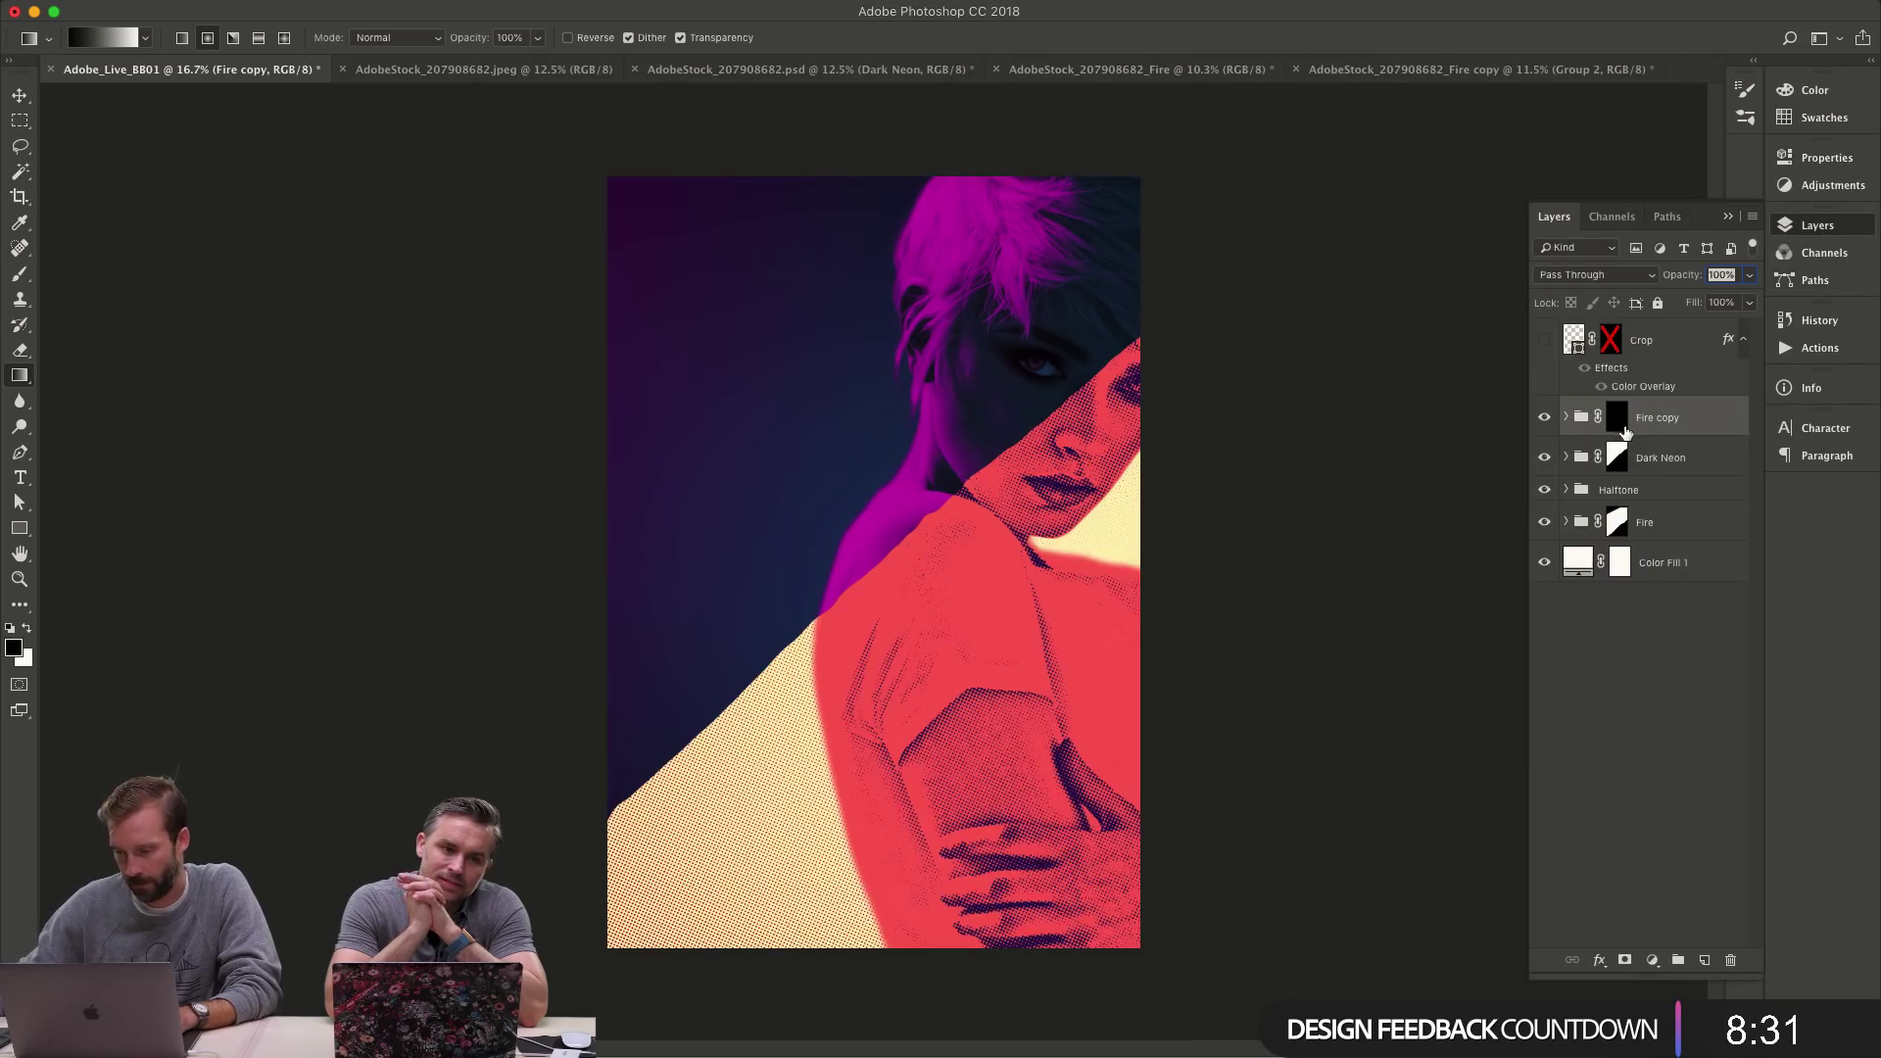
- Lasso a rough diagonal band across the face and shoulder, subtracting the part that overlaps the Halftone area
key("l")
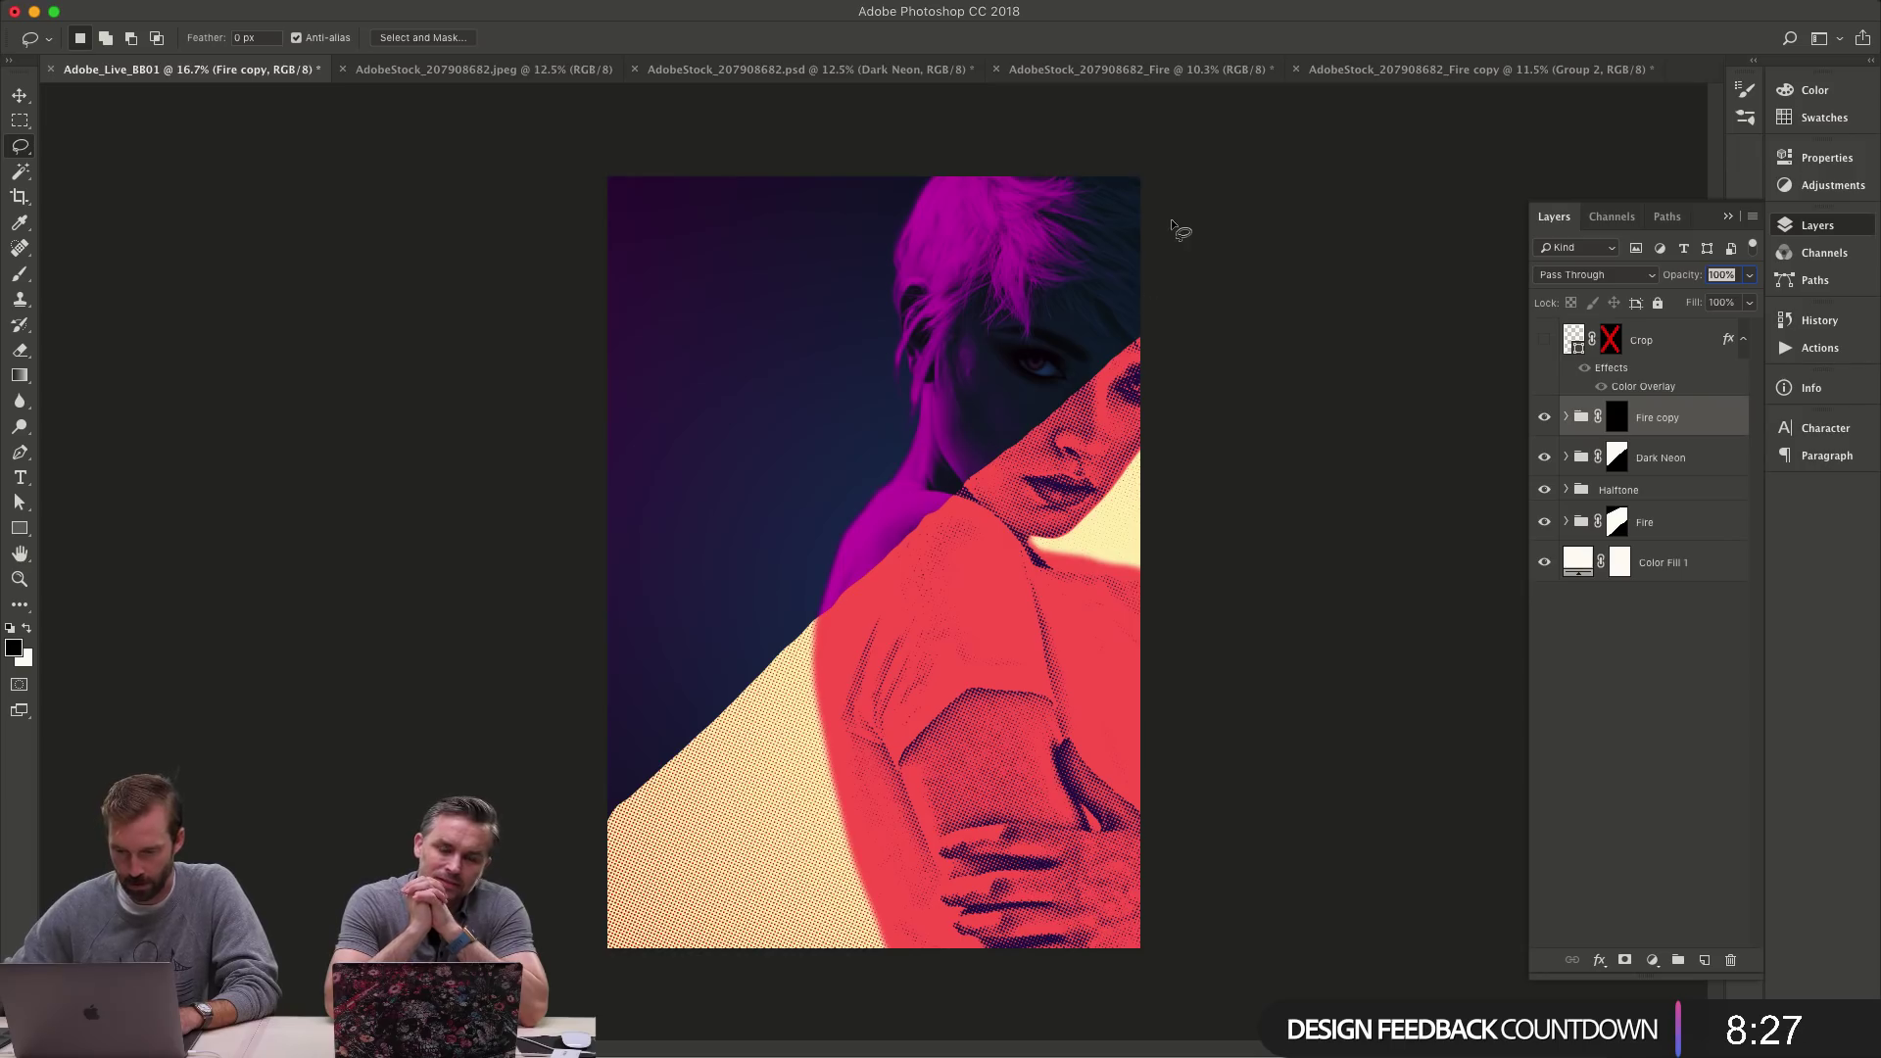
mouse_move(1172, 220)
left_mouse_down()
mouse_move(870, 422)
mouse_move(685, 578)
mouse_move(502, 687)
mouse_move(494, 818)
mouse_move(705, 771)
mouse_move(955, 564)
mouse_move(1186, 341)
mouse_move(1224, 211)
left_mouse_up()
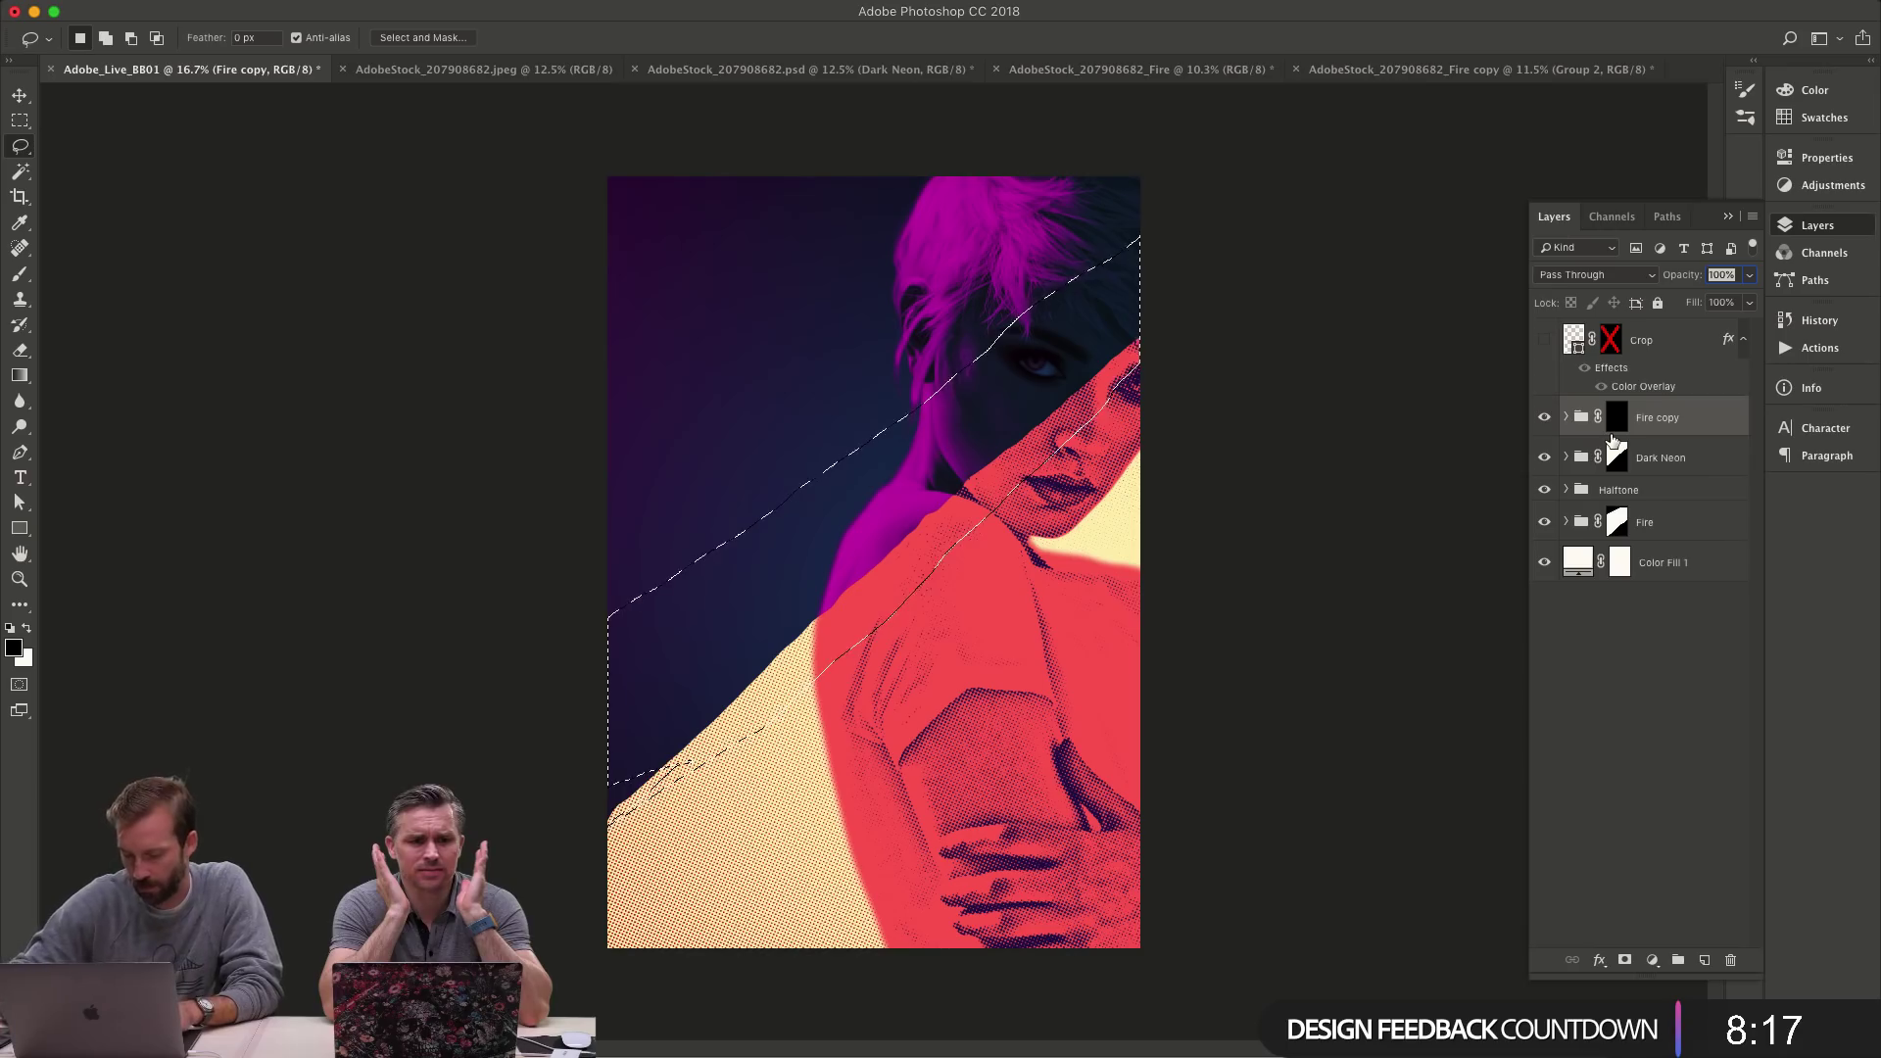
key("alt")
left_click_drag(1170, 302, 663, 726)
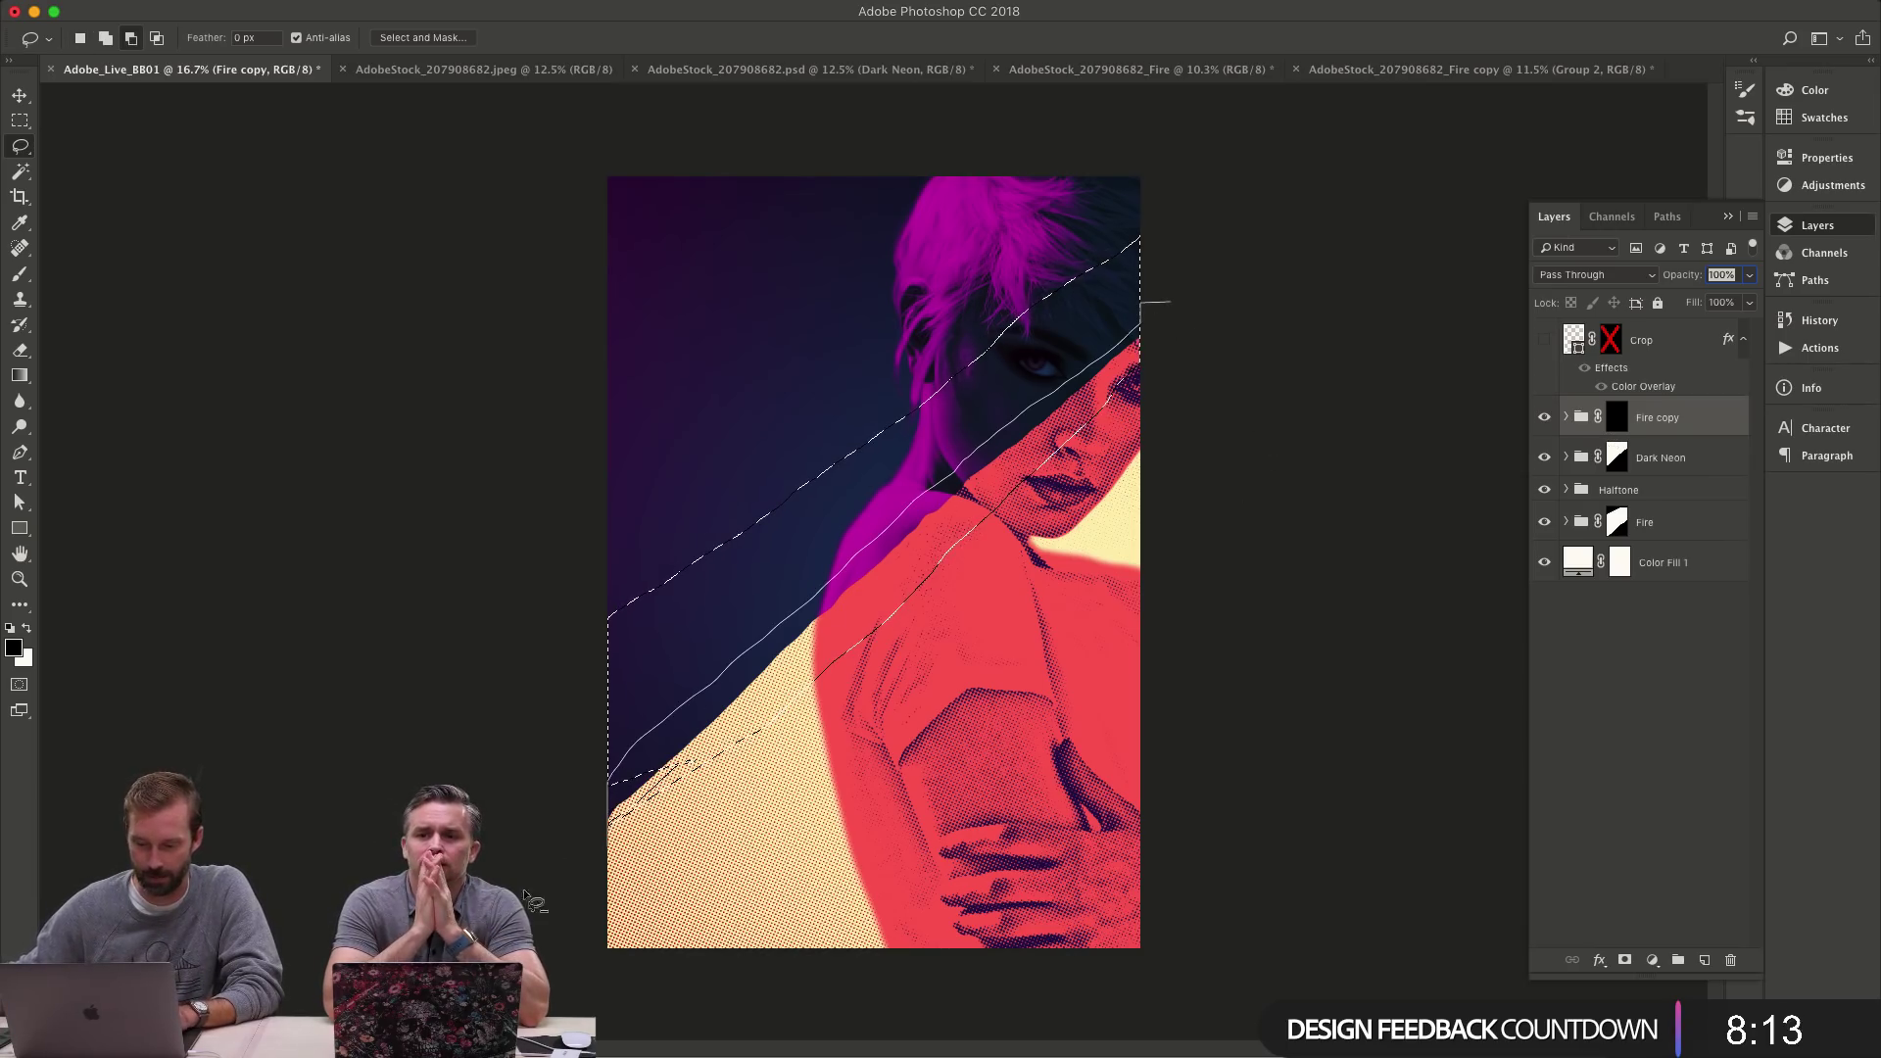
mouse_move(530, 899)
left_mouse_down()
mouse_move(892, 726)
mouse_move(1389, 302)
left_mouse_up()
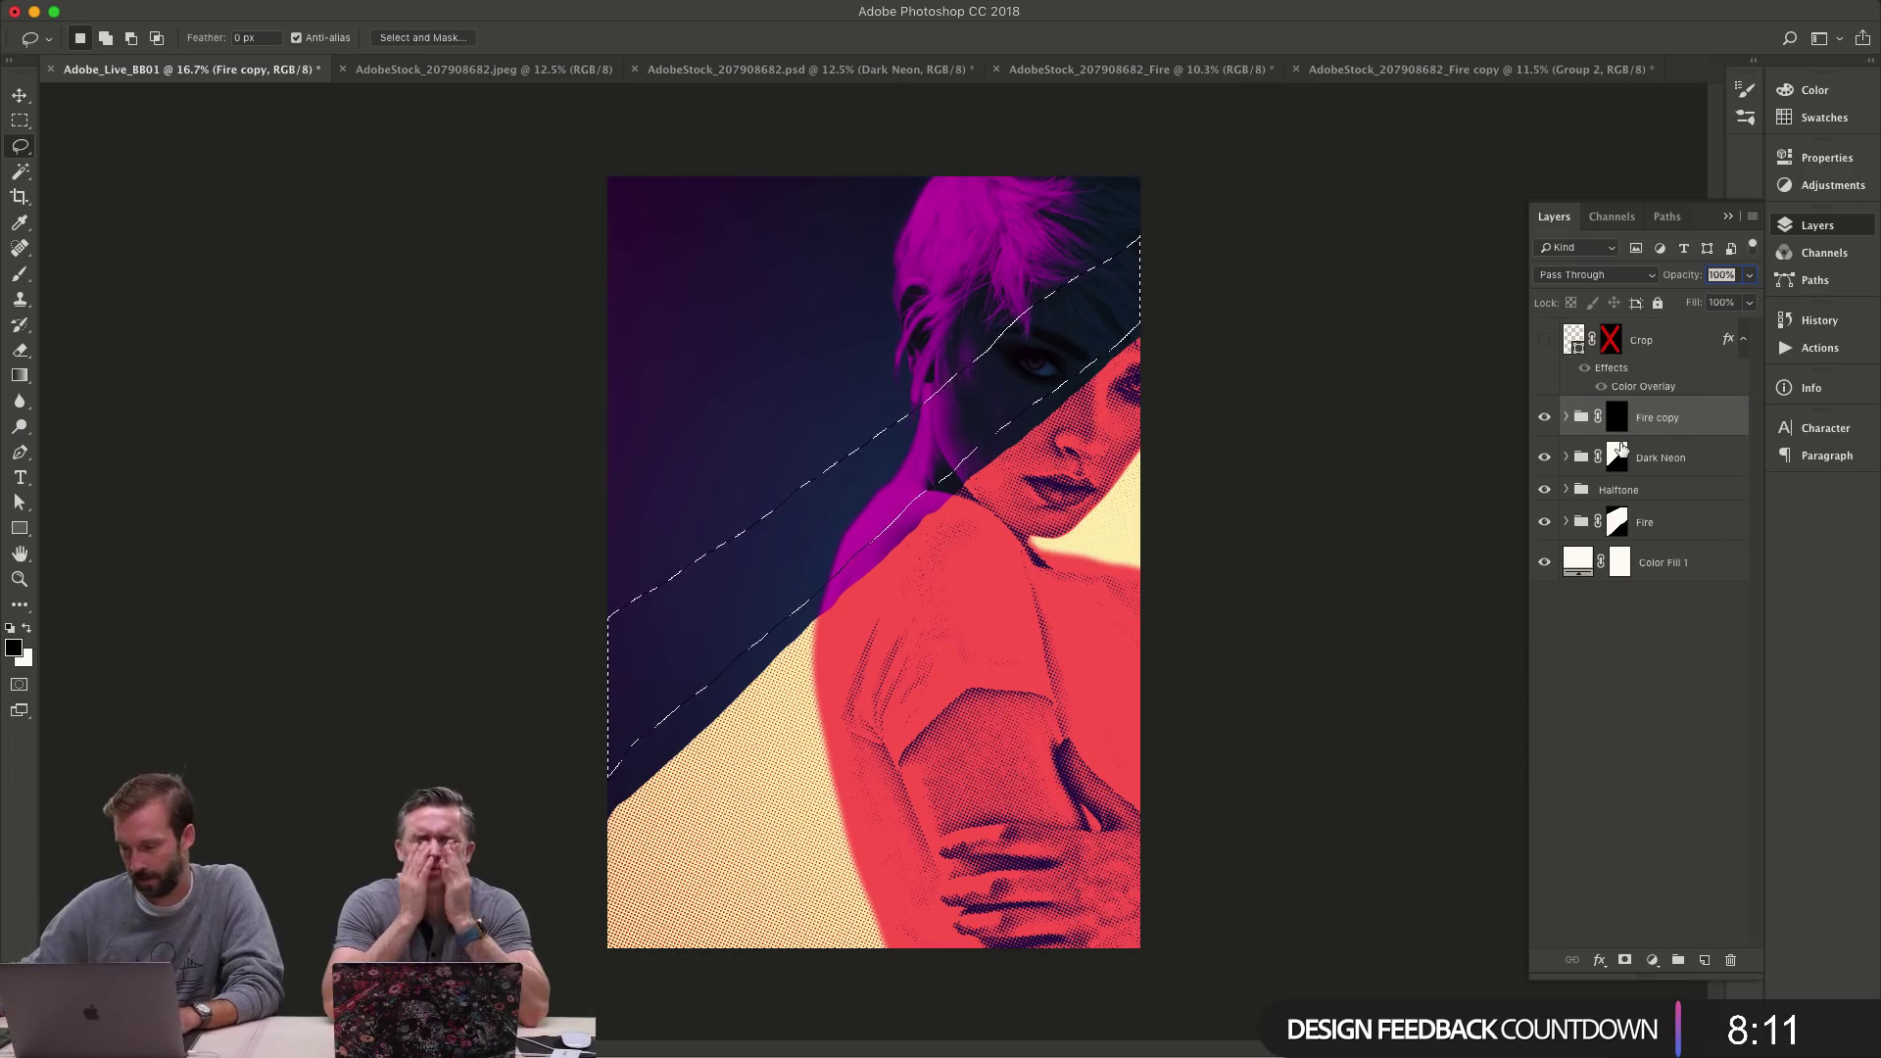
- Fill the selected band with white on the Fire copy group's mask and clear the selection
key("alt+BackSpace")
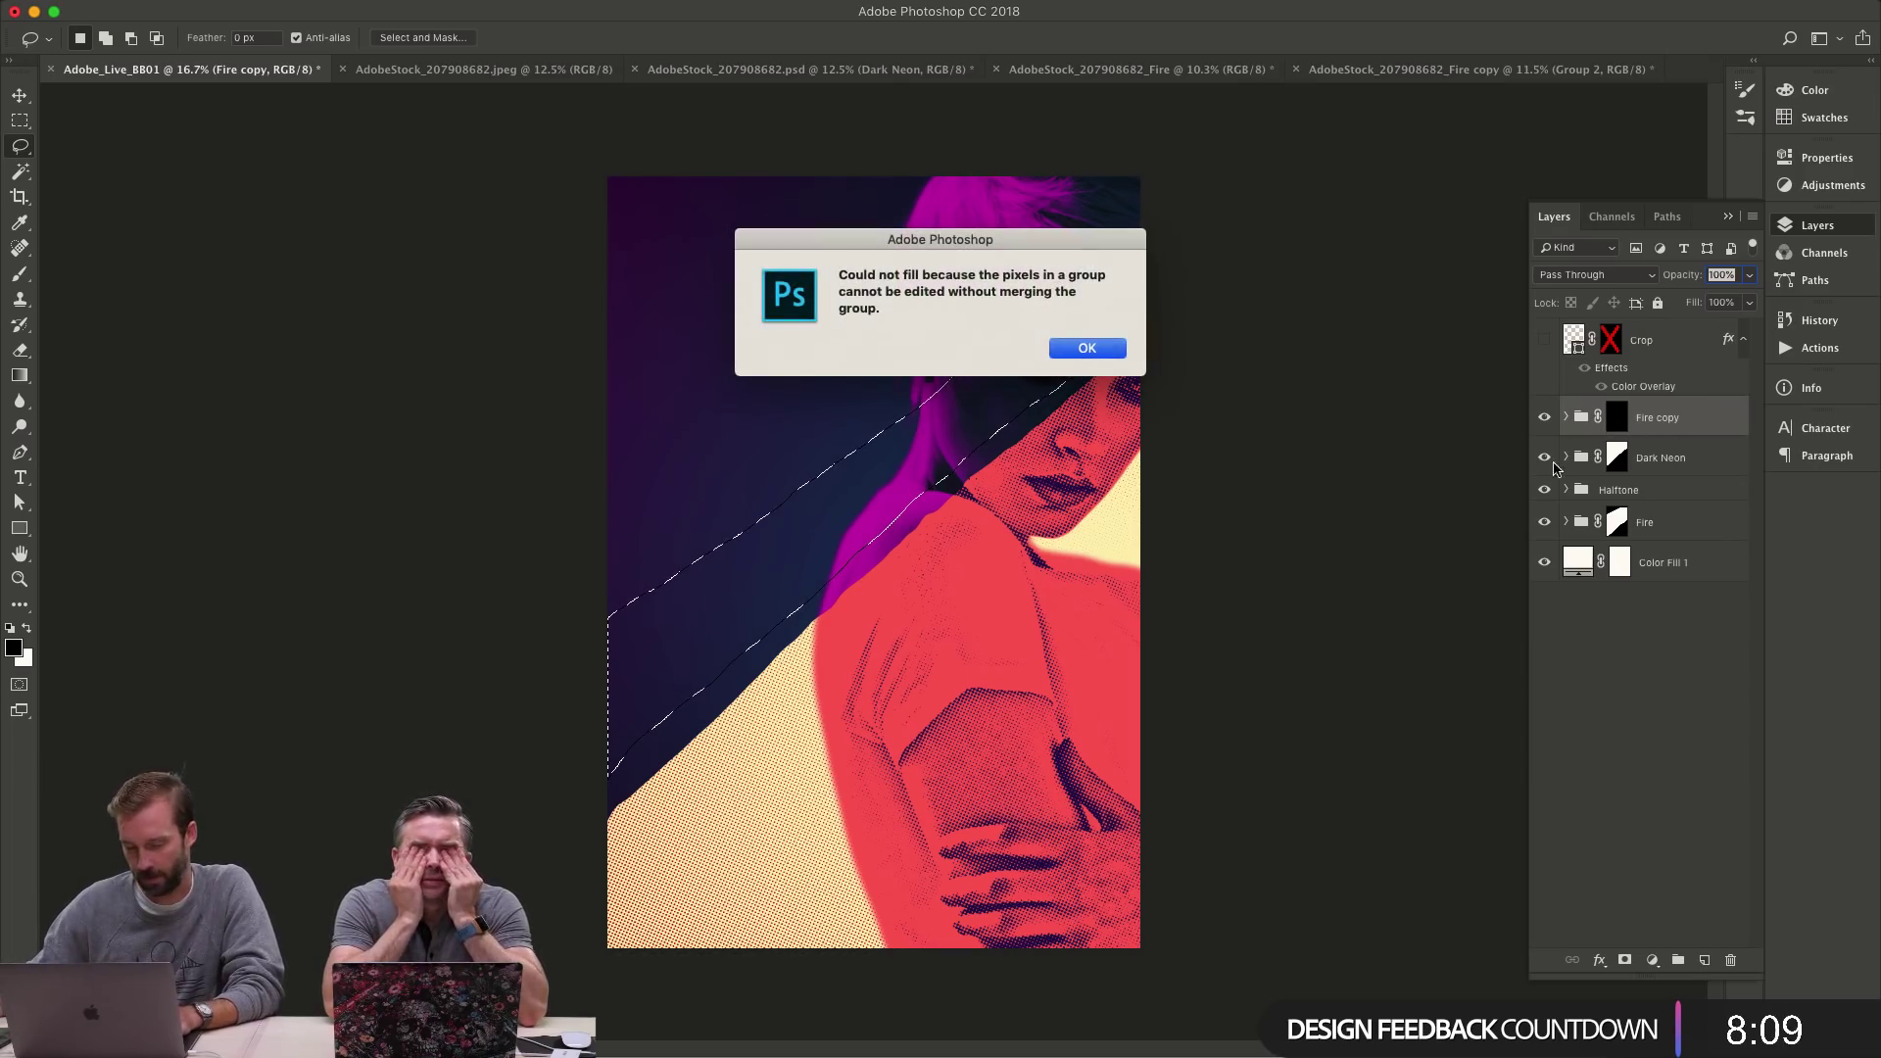
key("Return")
key("super+backslash")
key("x")
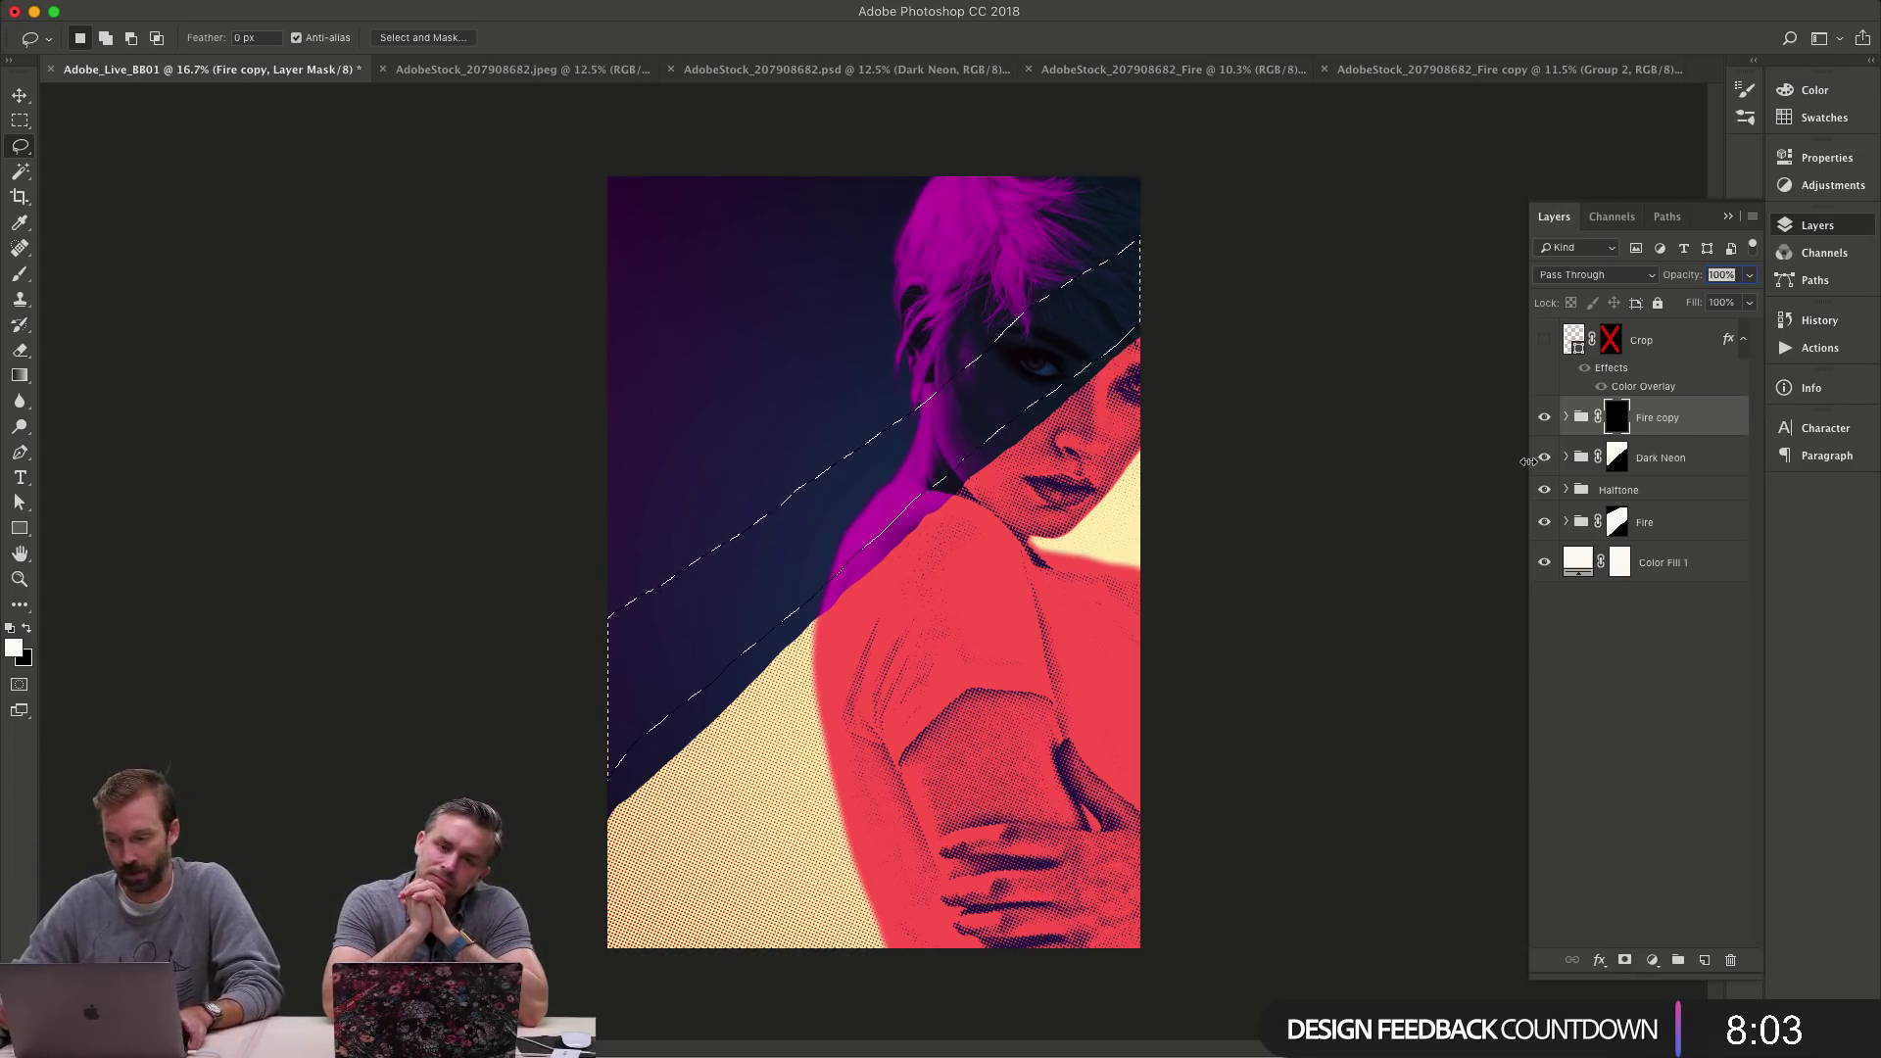
key("super+2")
key("super+backslash")
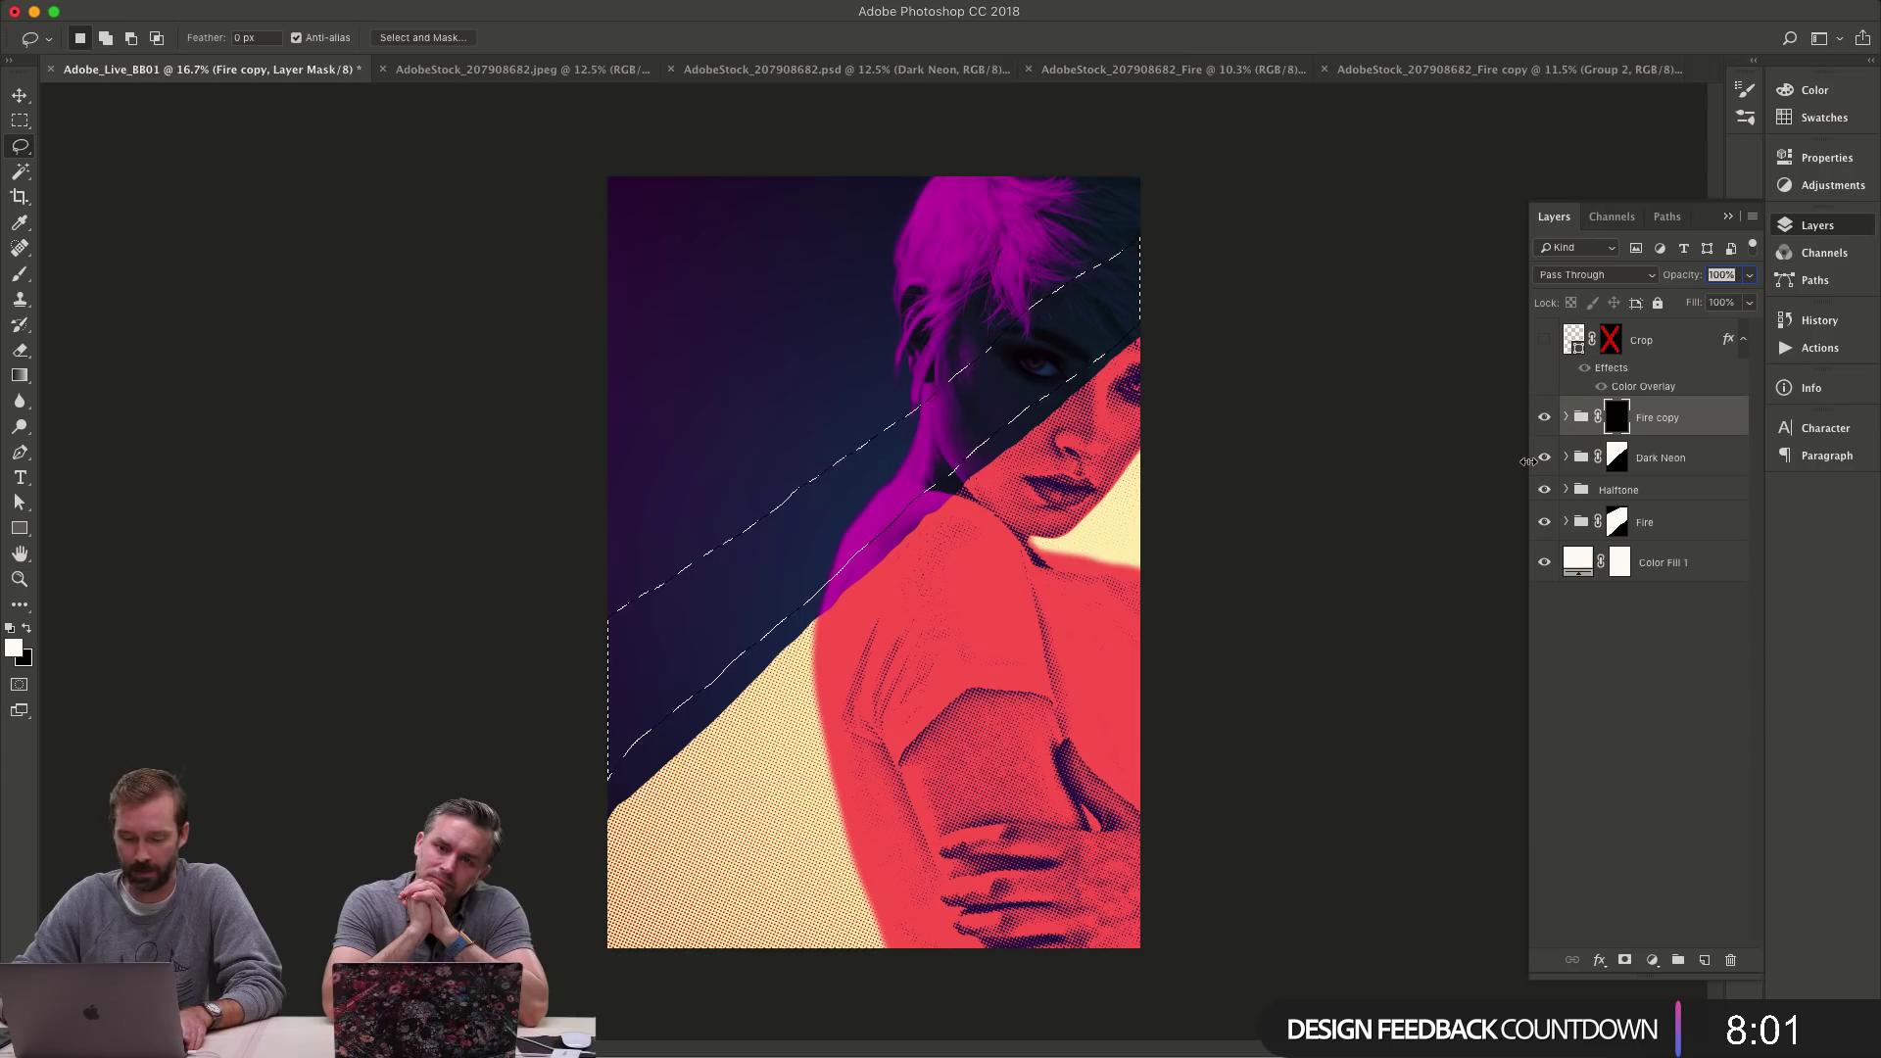
key("super+2")
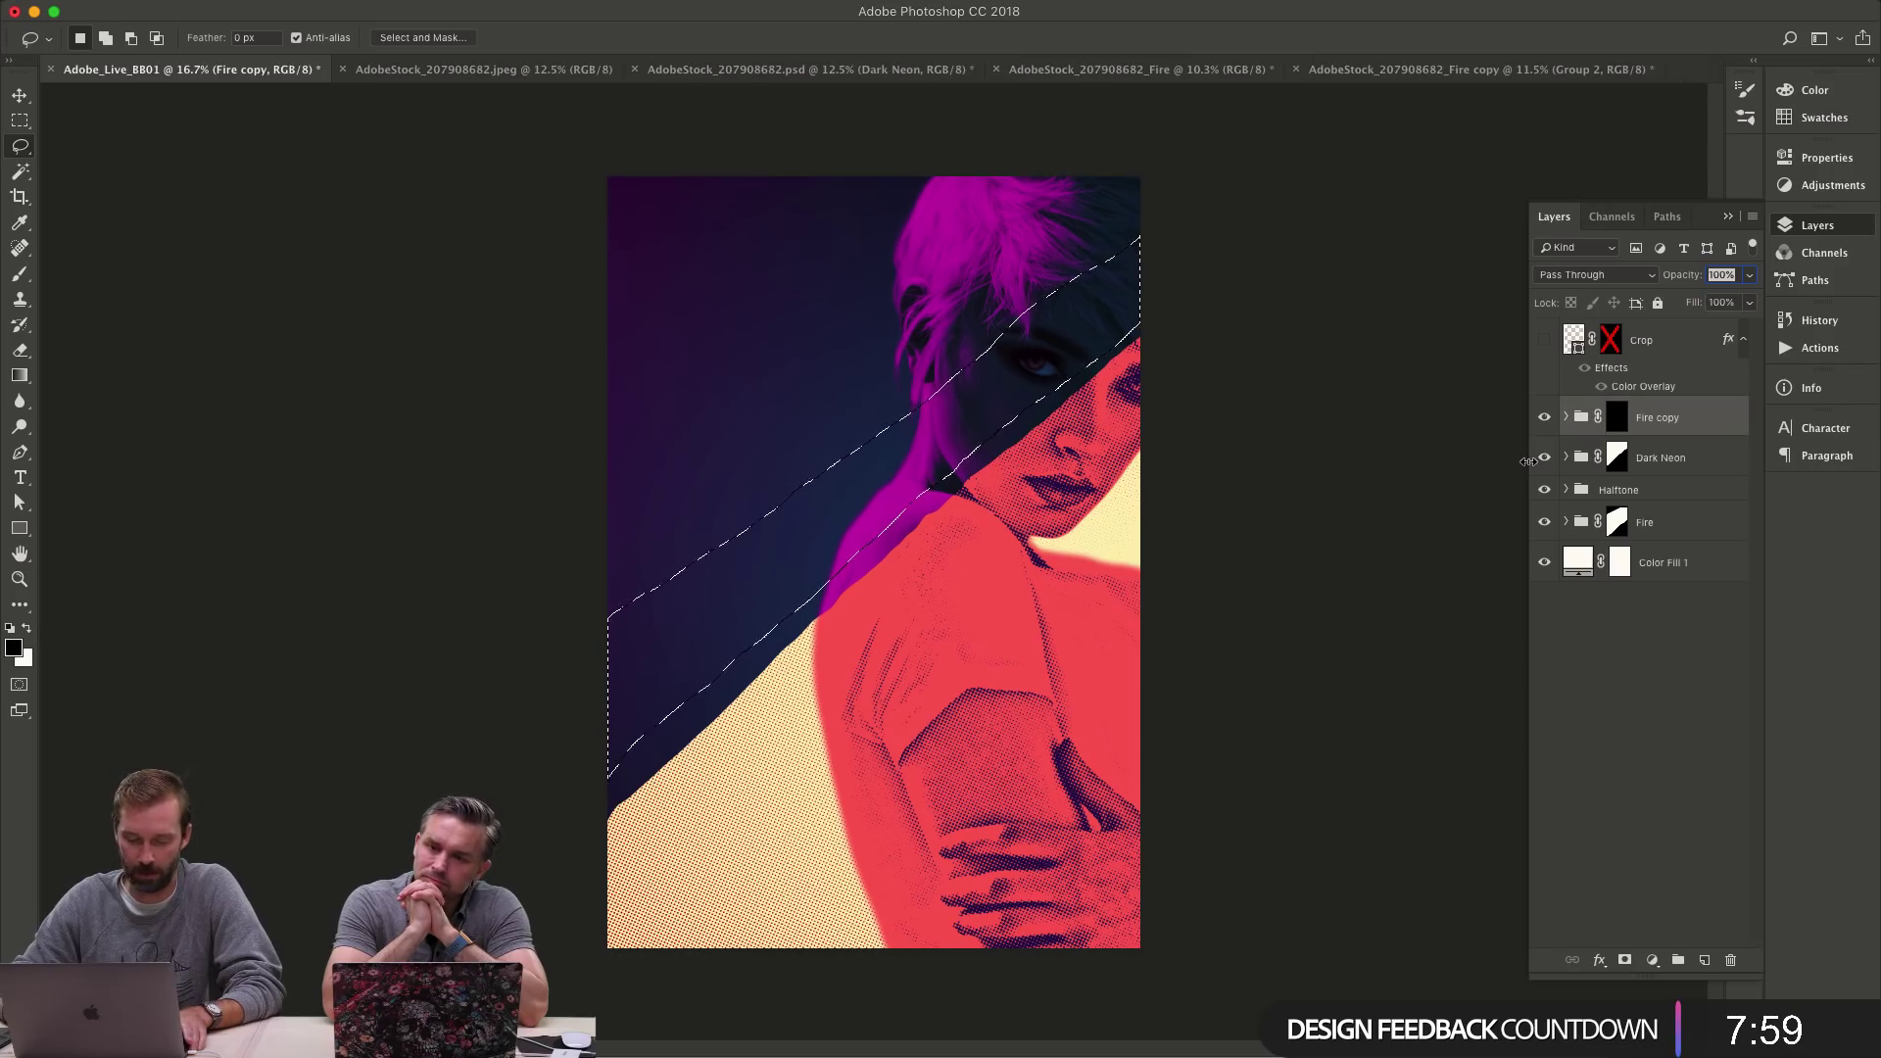
key("super+backslash")
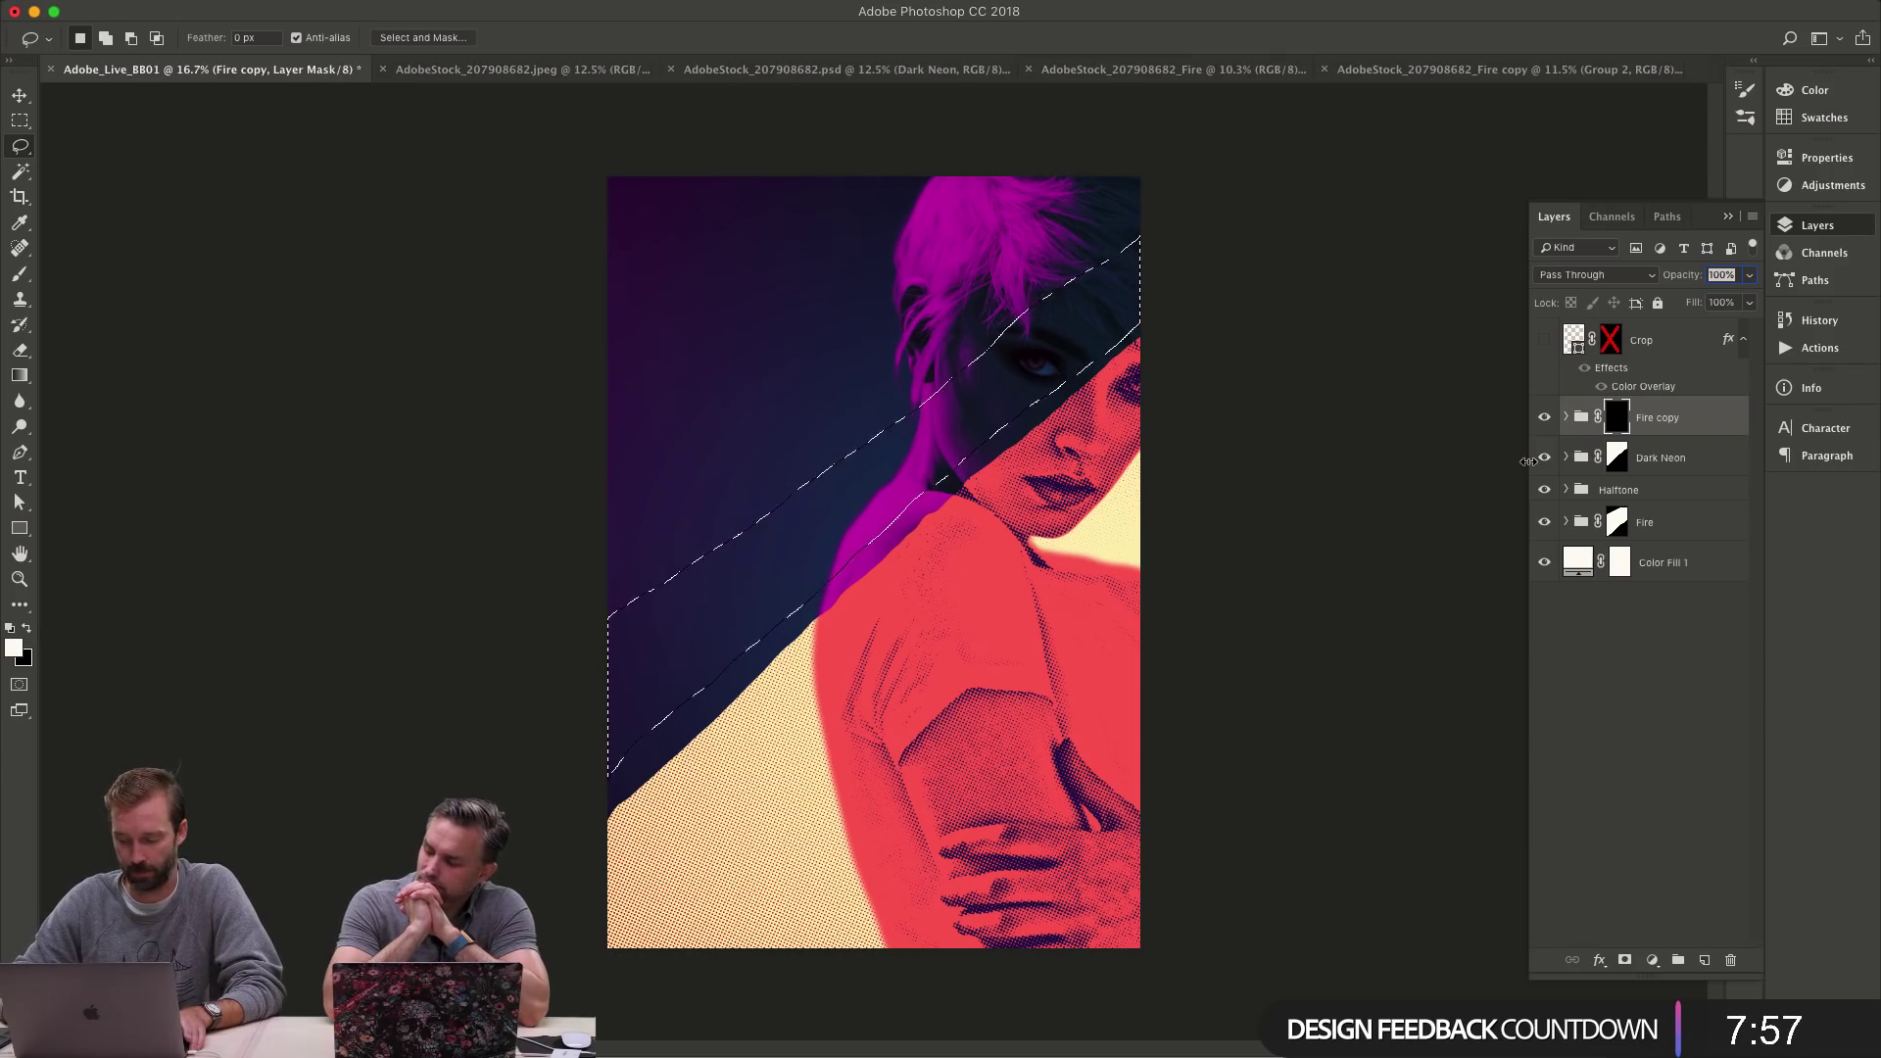
key("super+backslash")
key("x")
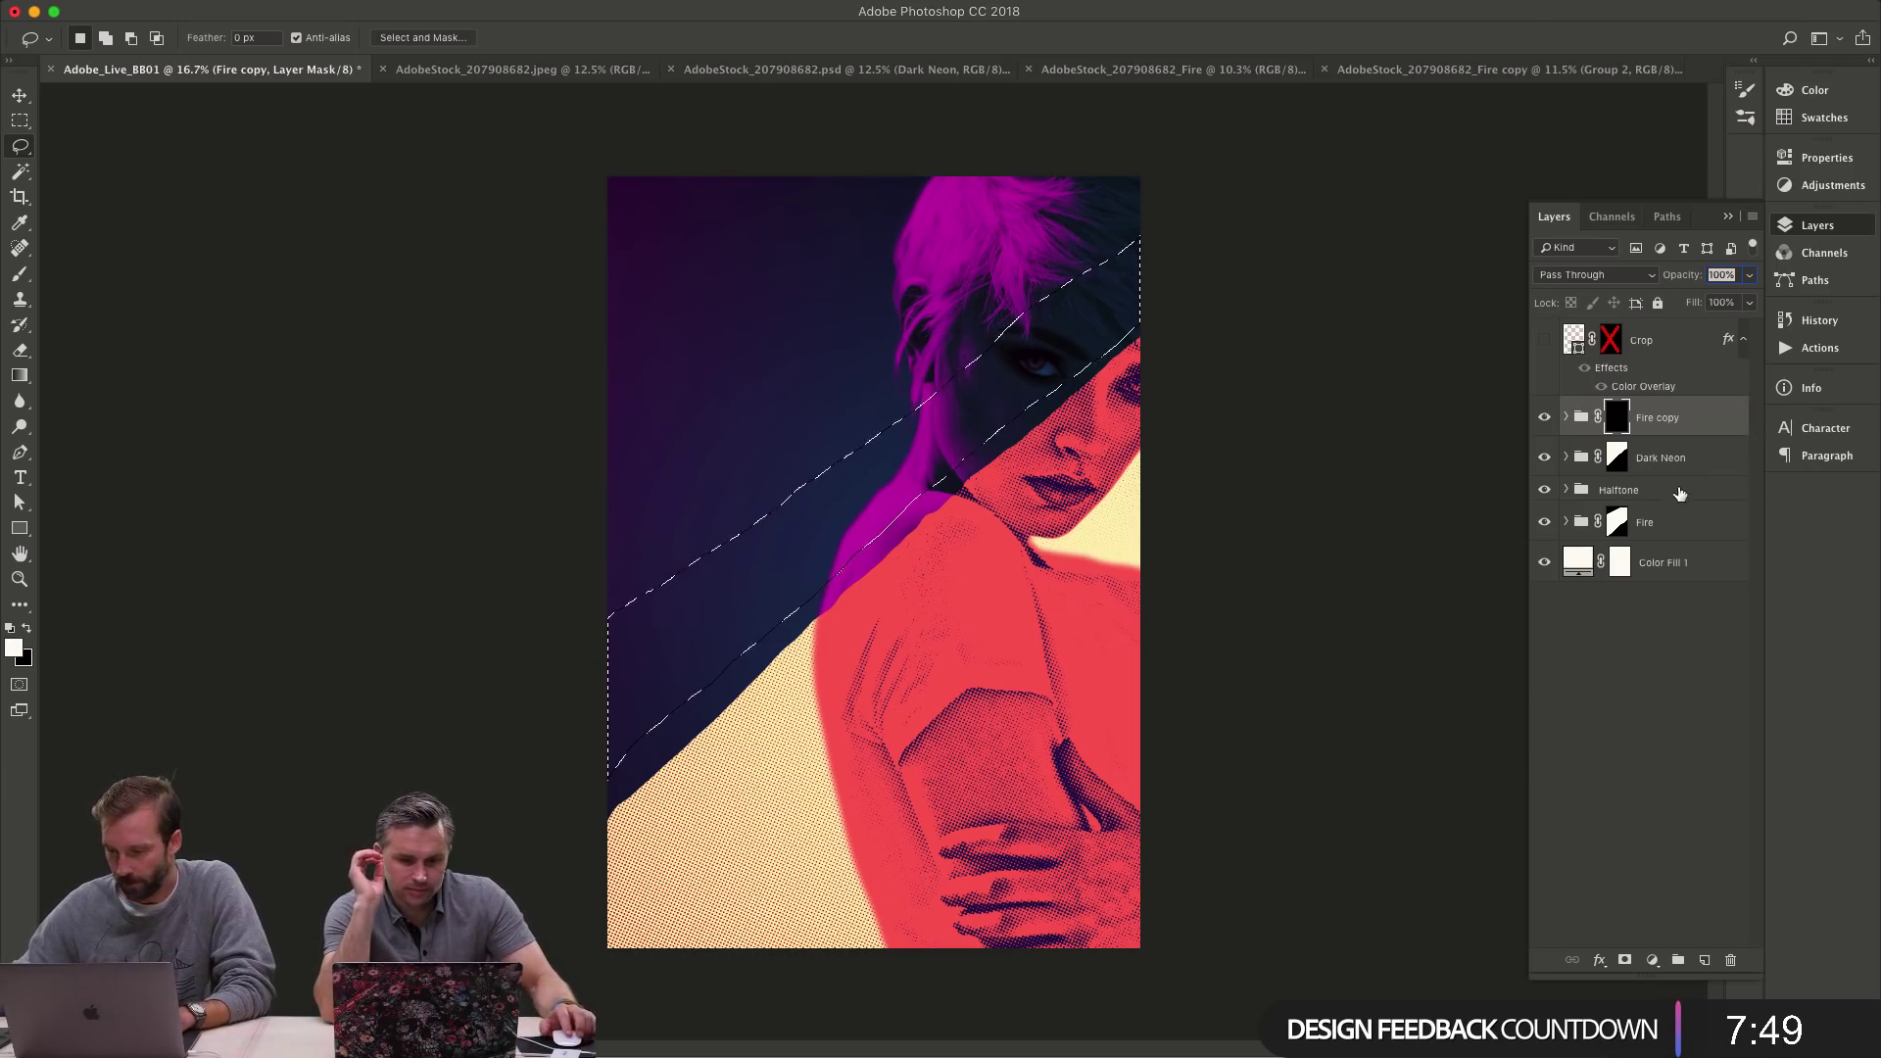
key("alt+BackSpace")
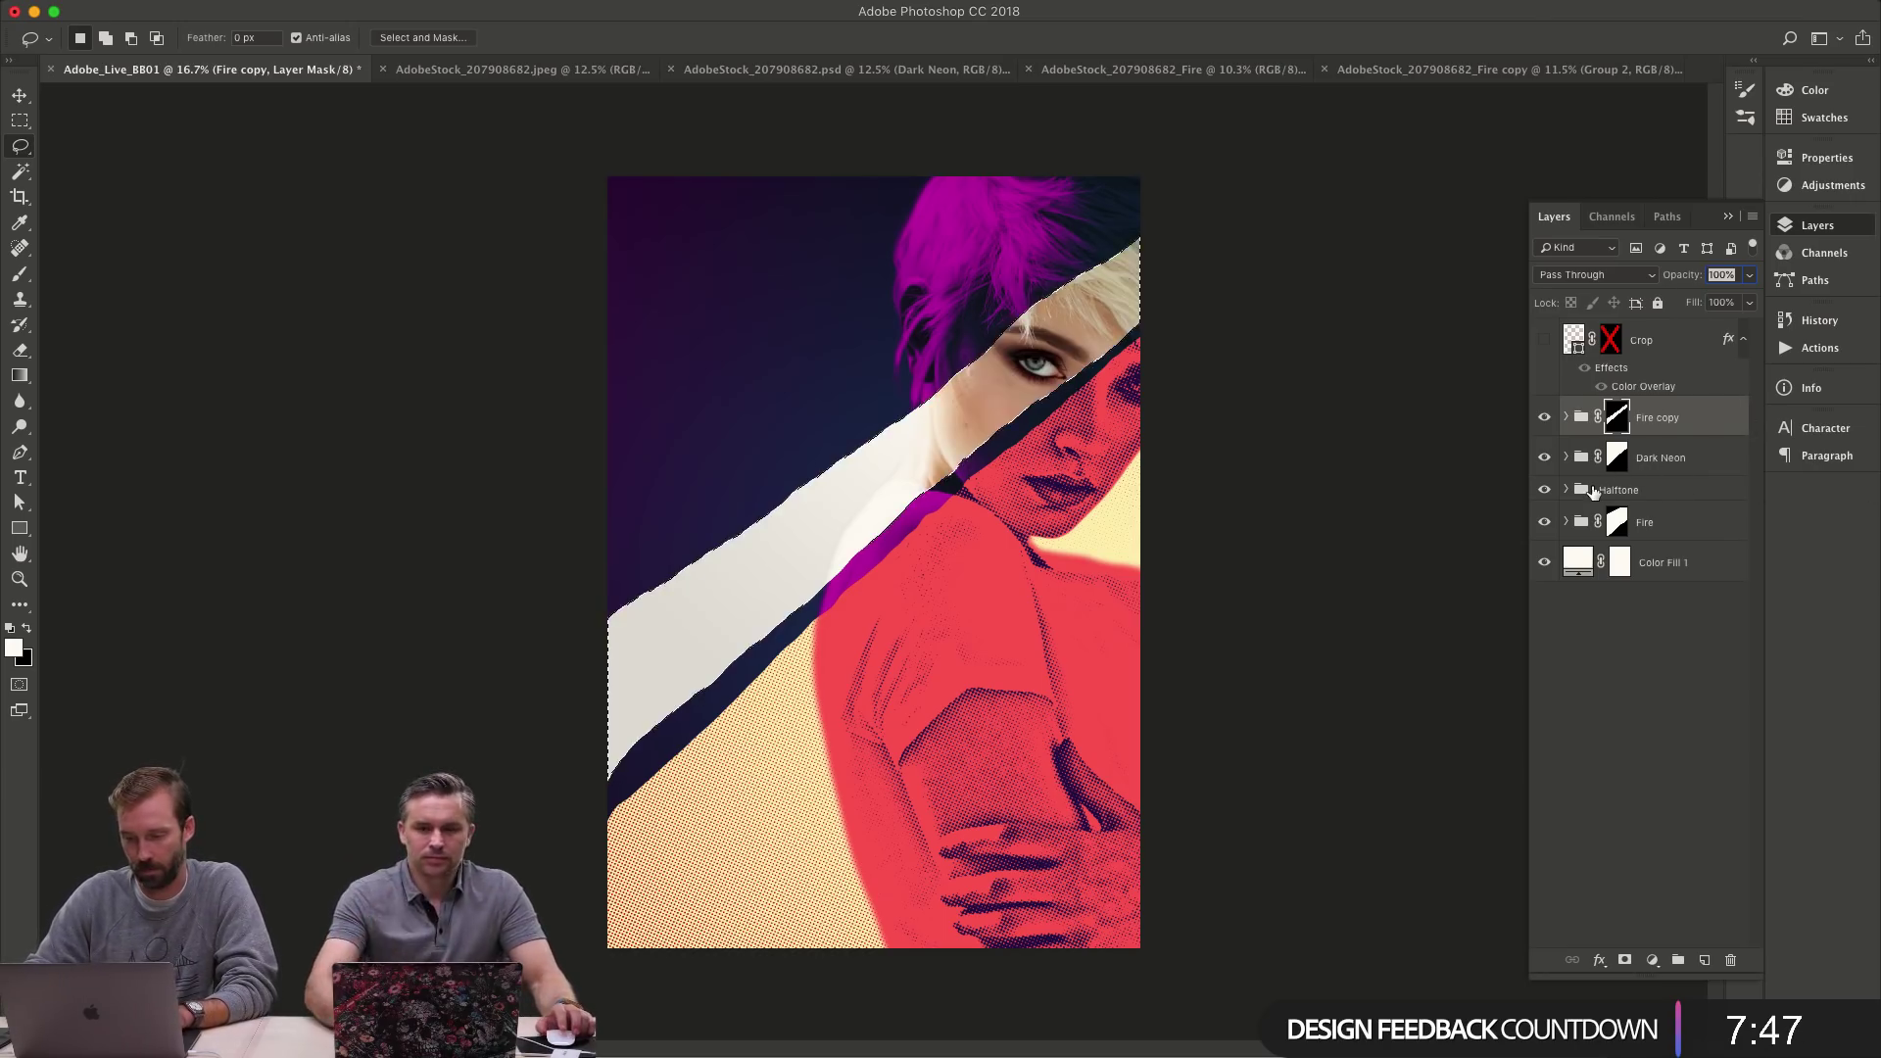
key("super+d")
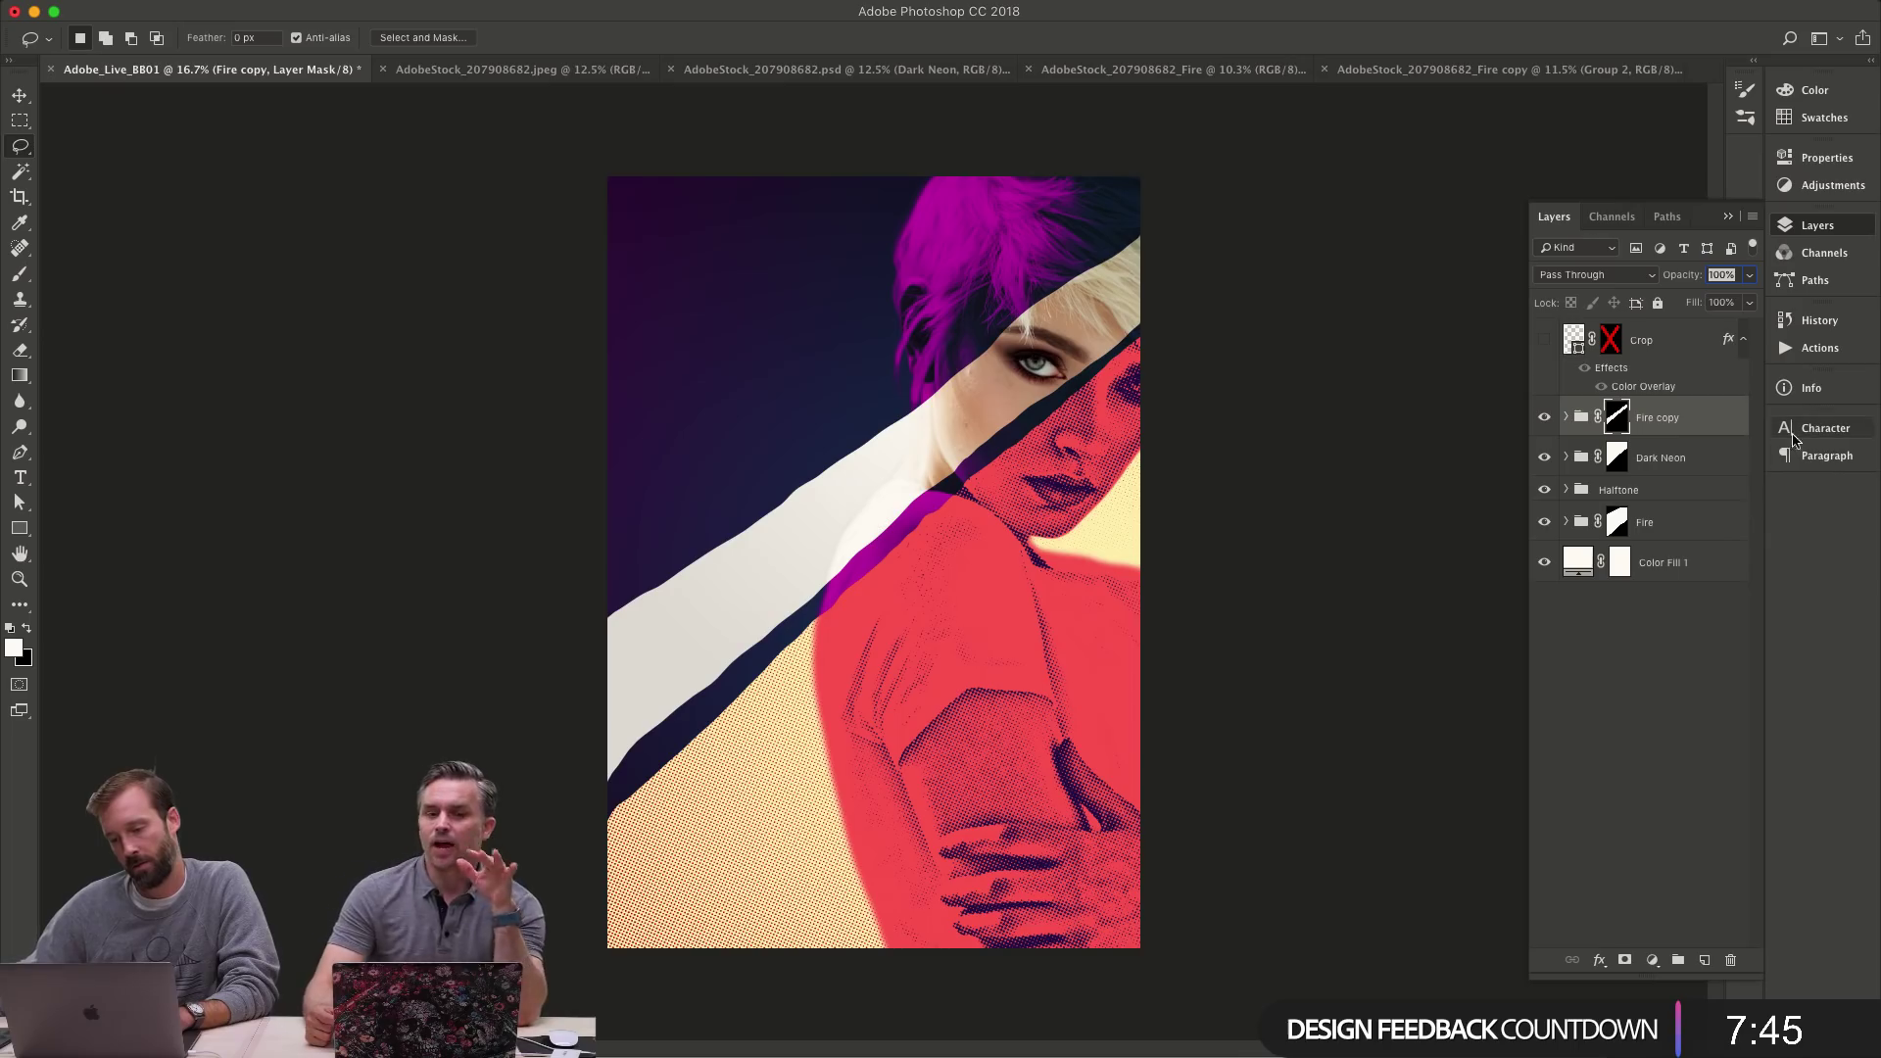
- Unlink the Fire copy group's mask, shift its band down onto the Halftone edge and distort it to widen the strip's outer left end
key("v")
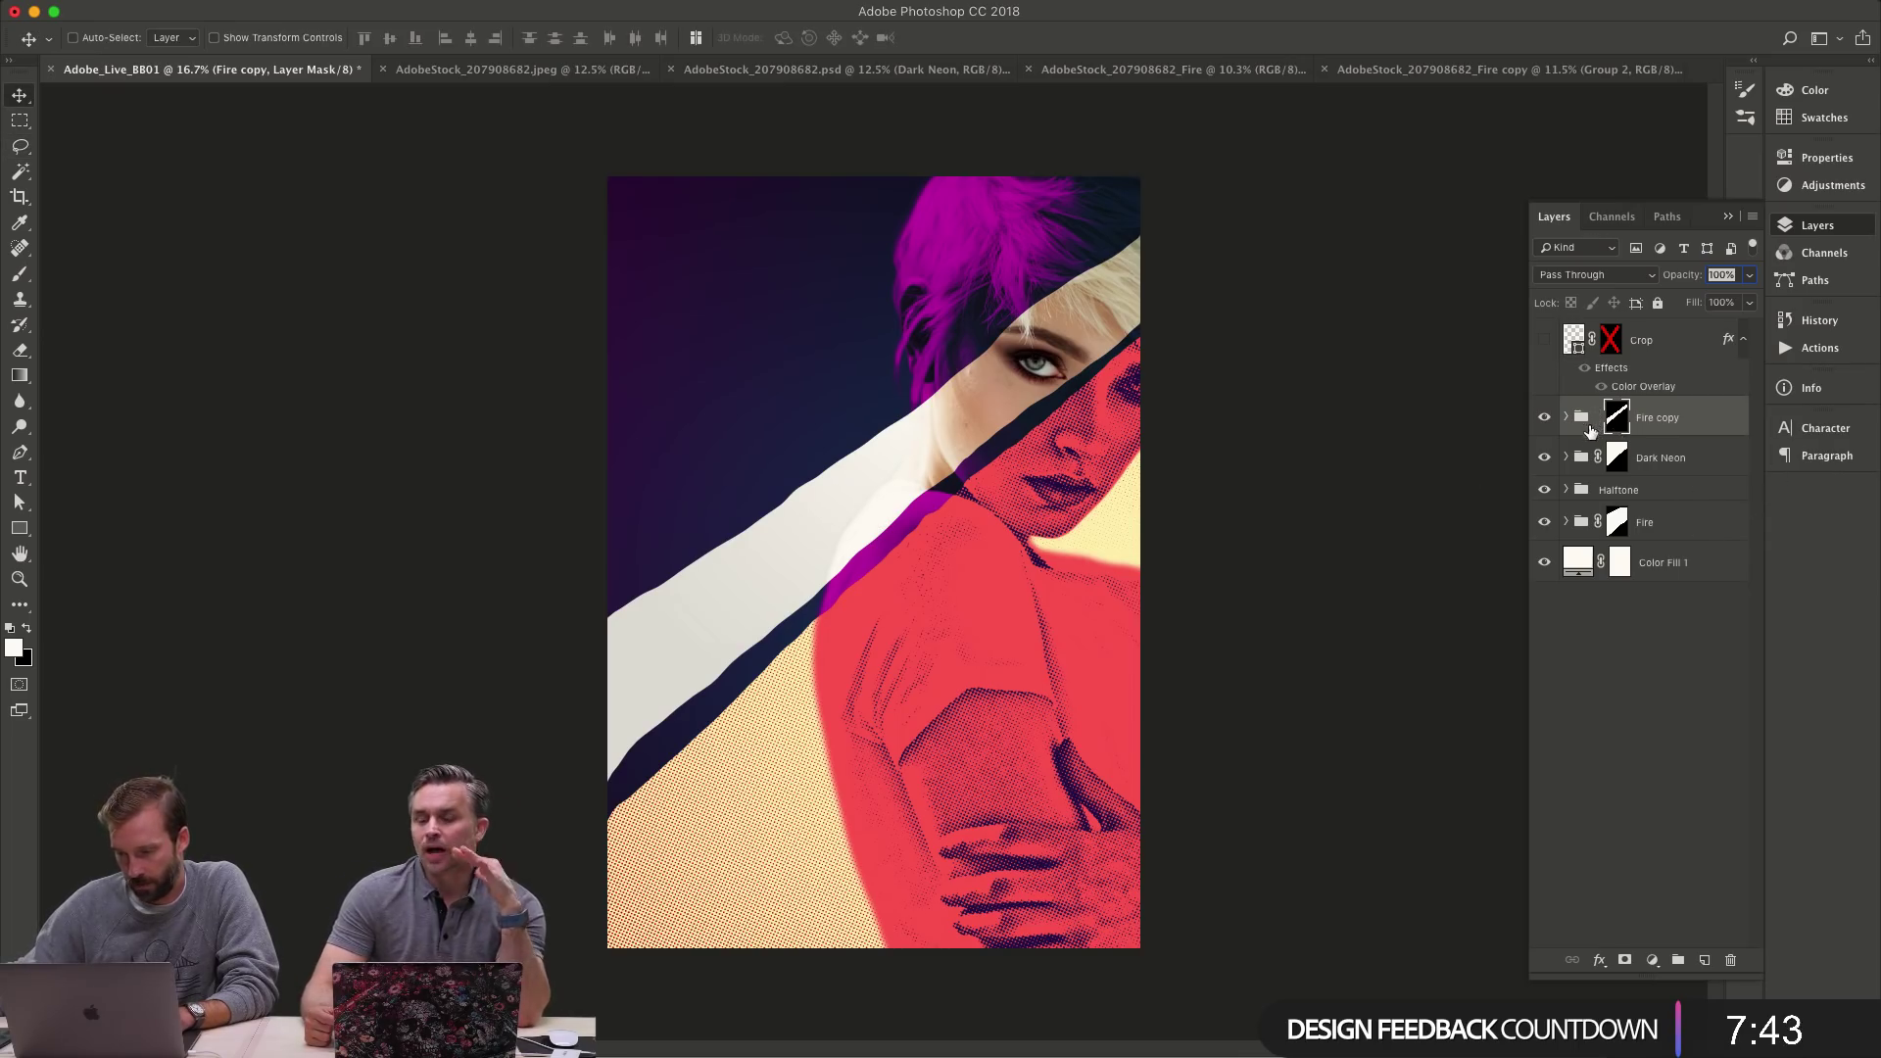
left_click_drag(1103, 431, 1102, 480)
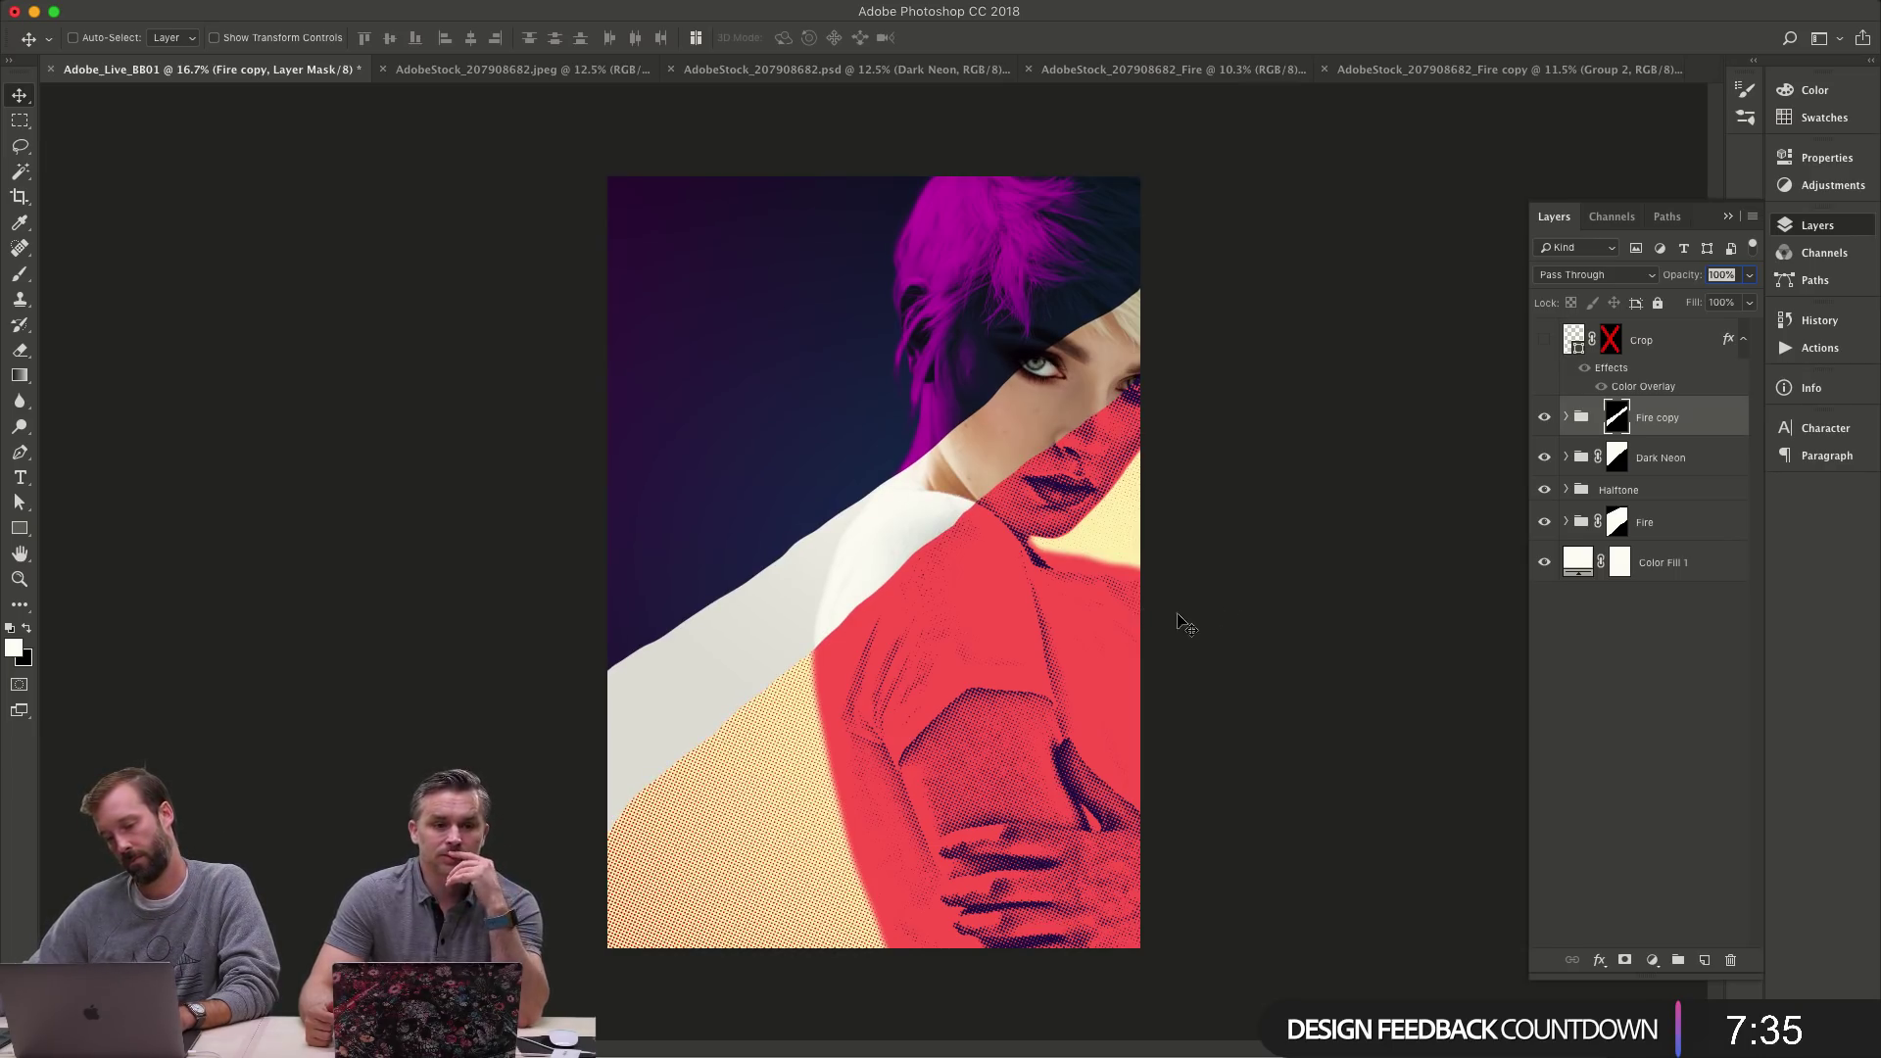
key("super+t")
left_click_drag(1148, 566, 1151, 530)
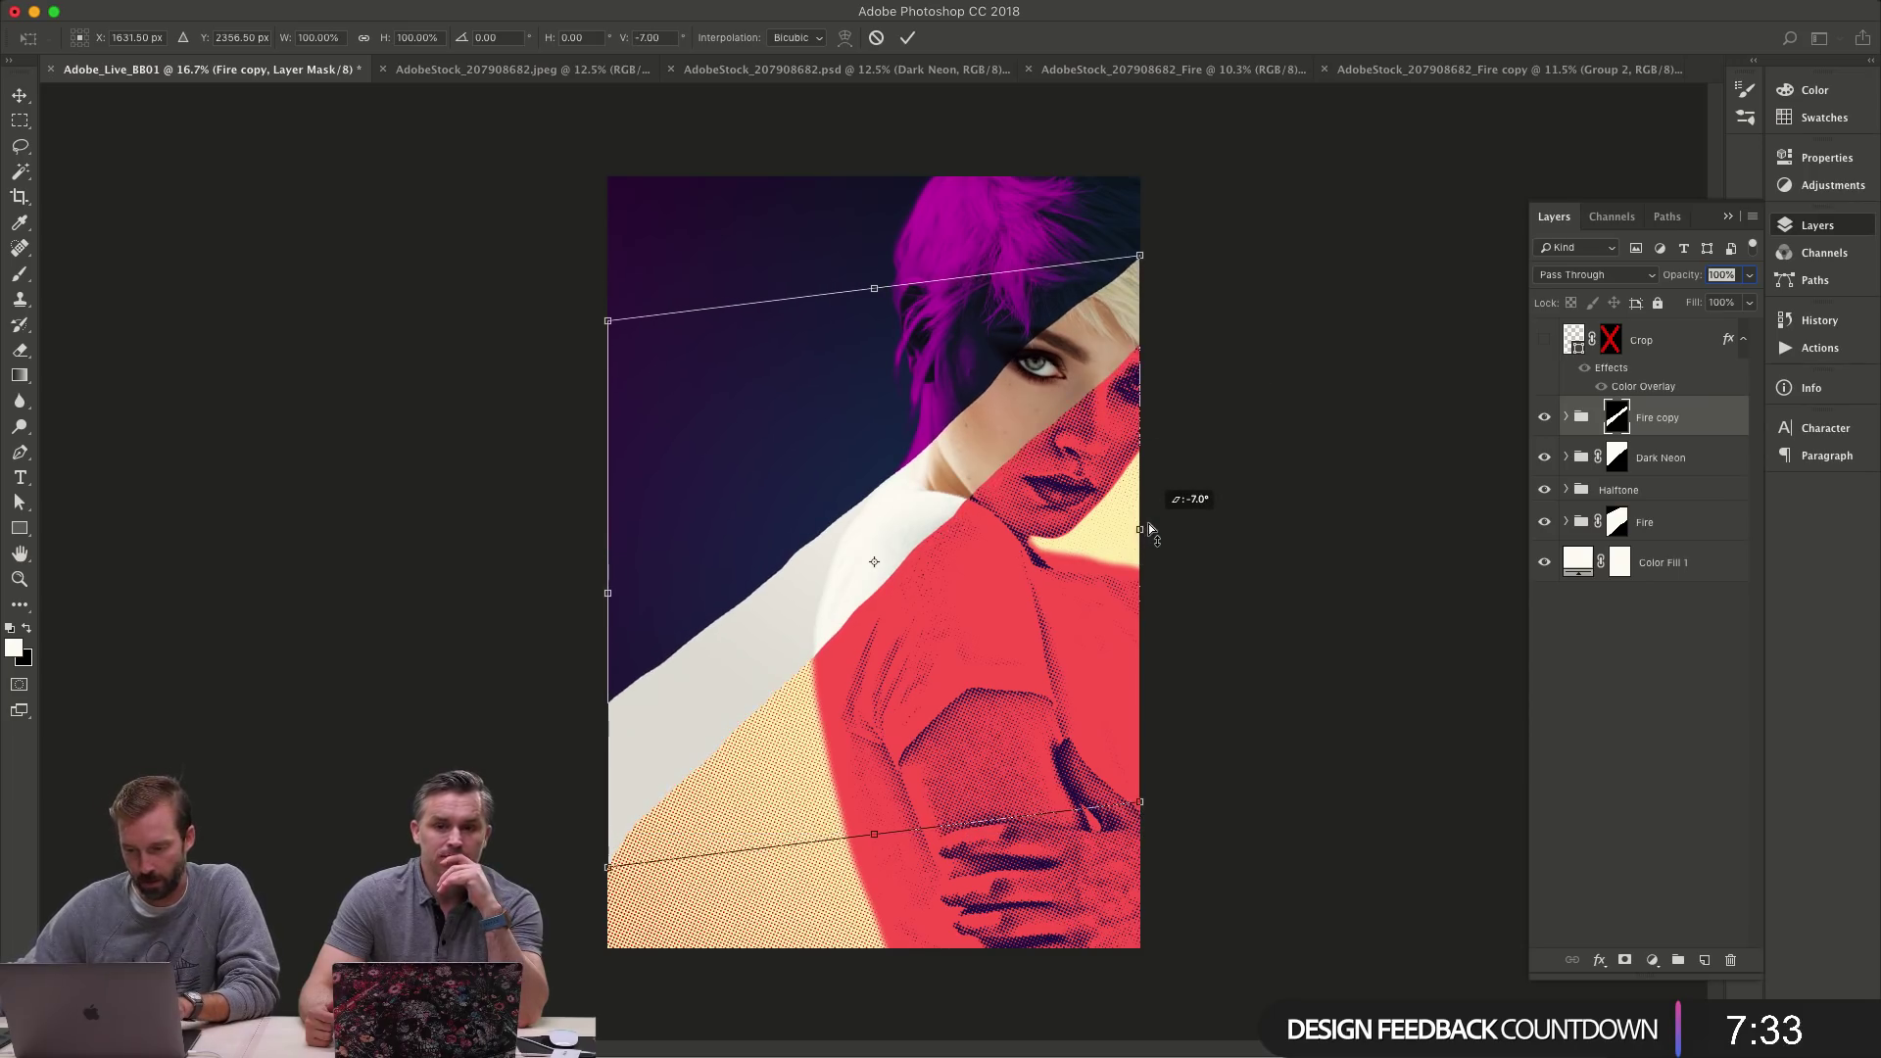
left_click_drag(616, 320, 714, 7)
key("Return")
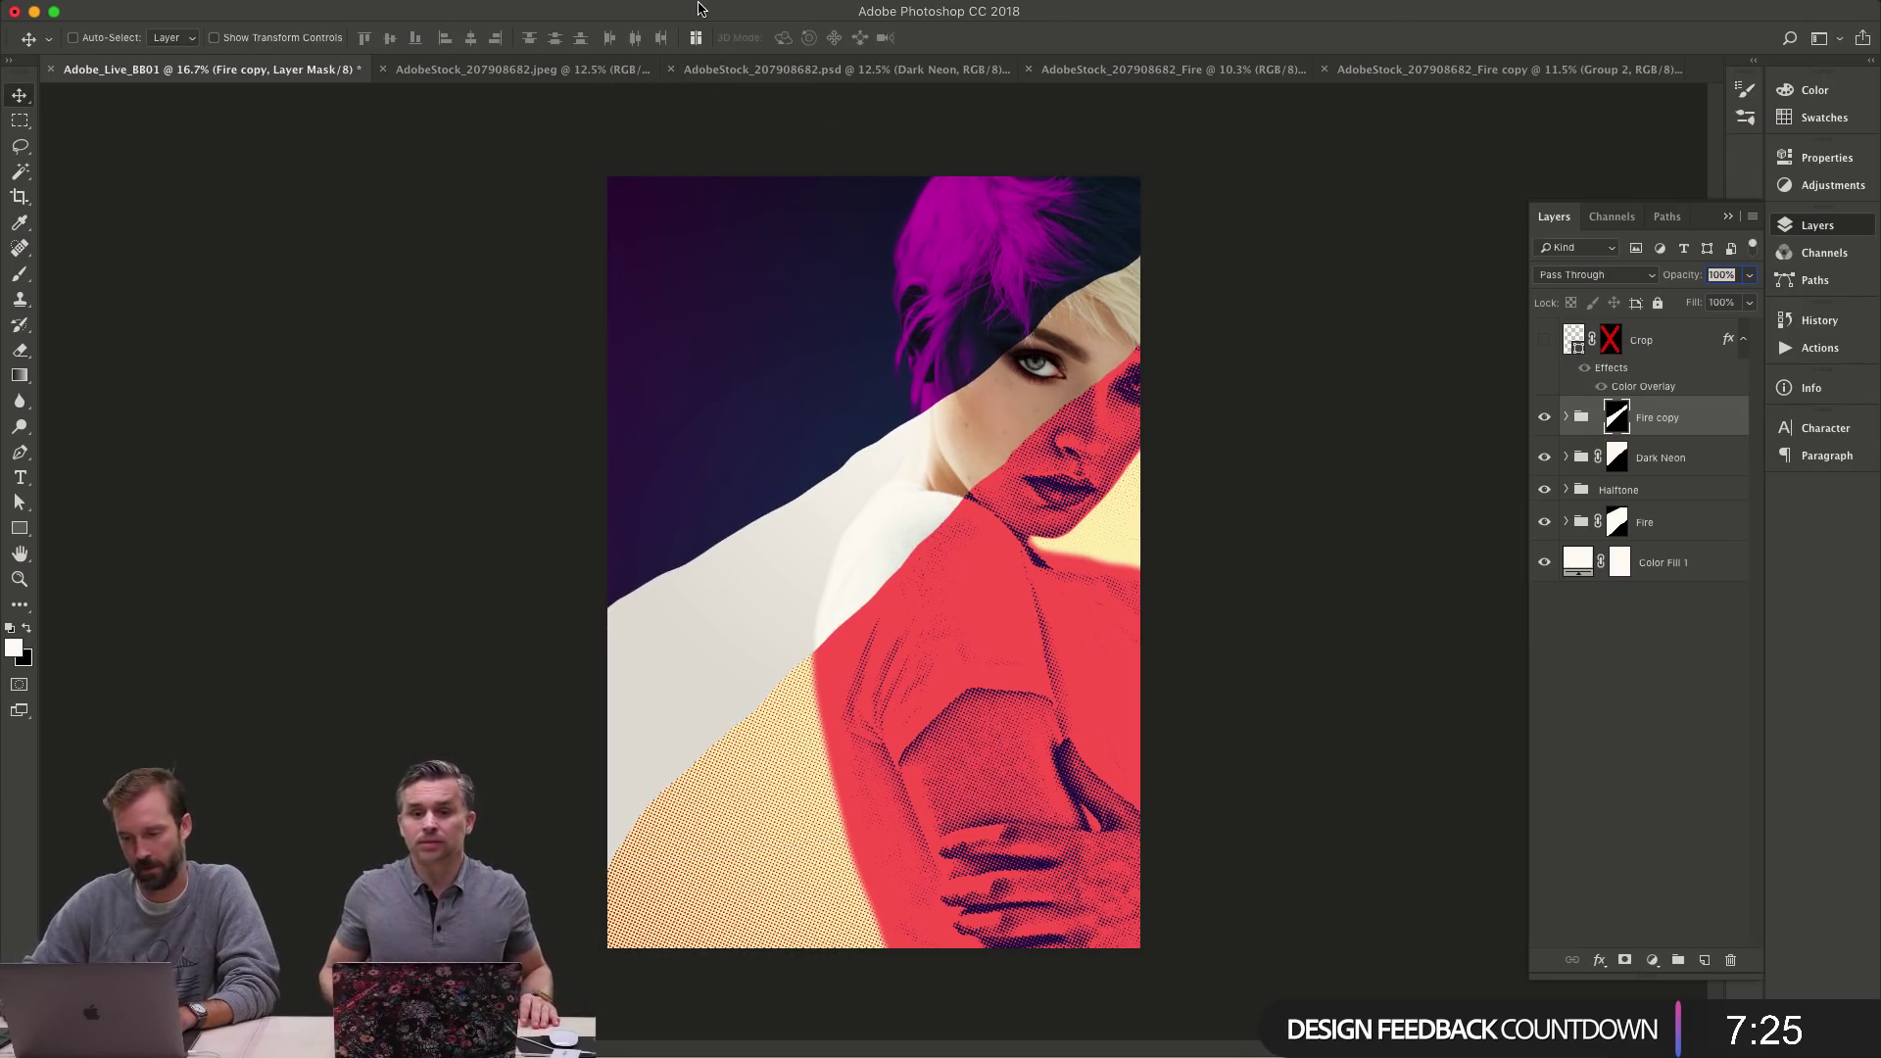
- Compare the poster with the Fire copy group hidden and shown and the Dark Neon mask off and on
key("z")
left_click(1203, 534, "alt")
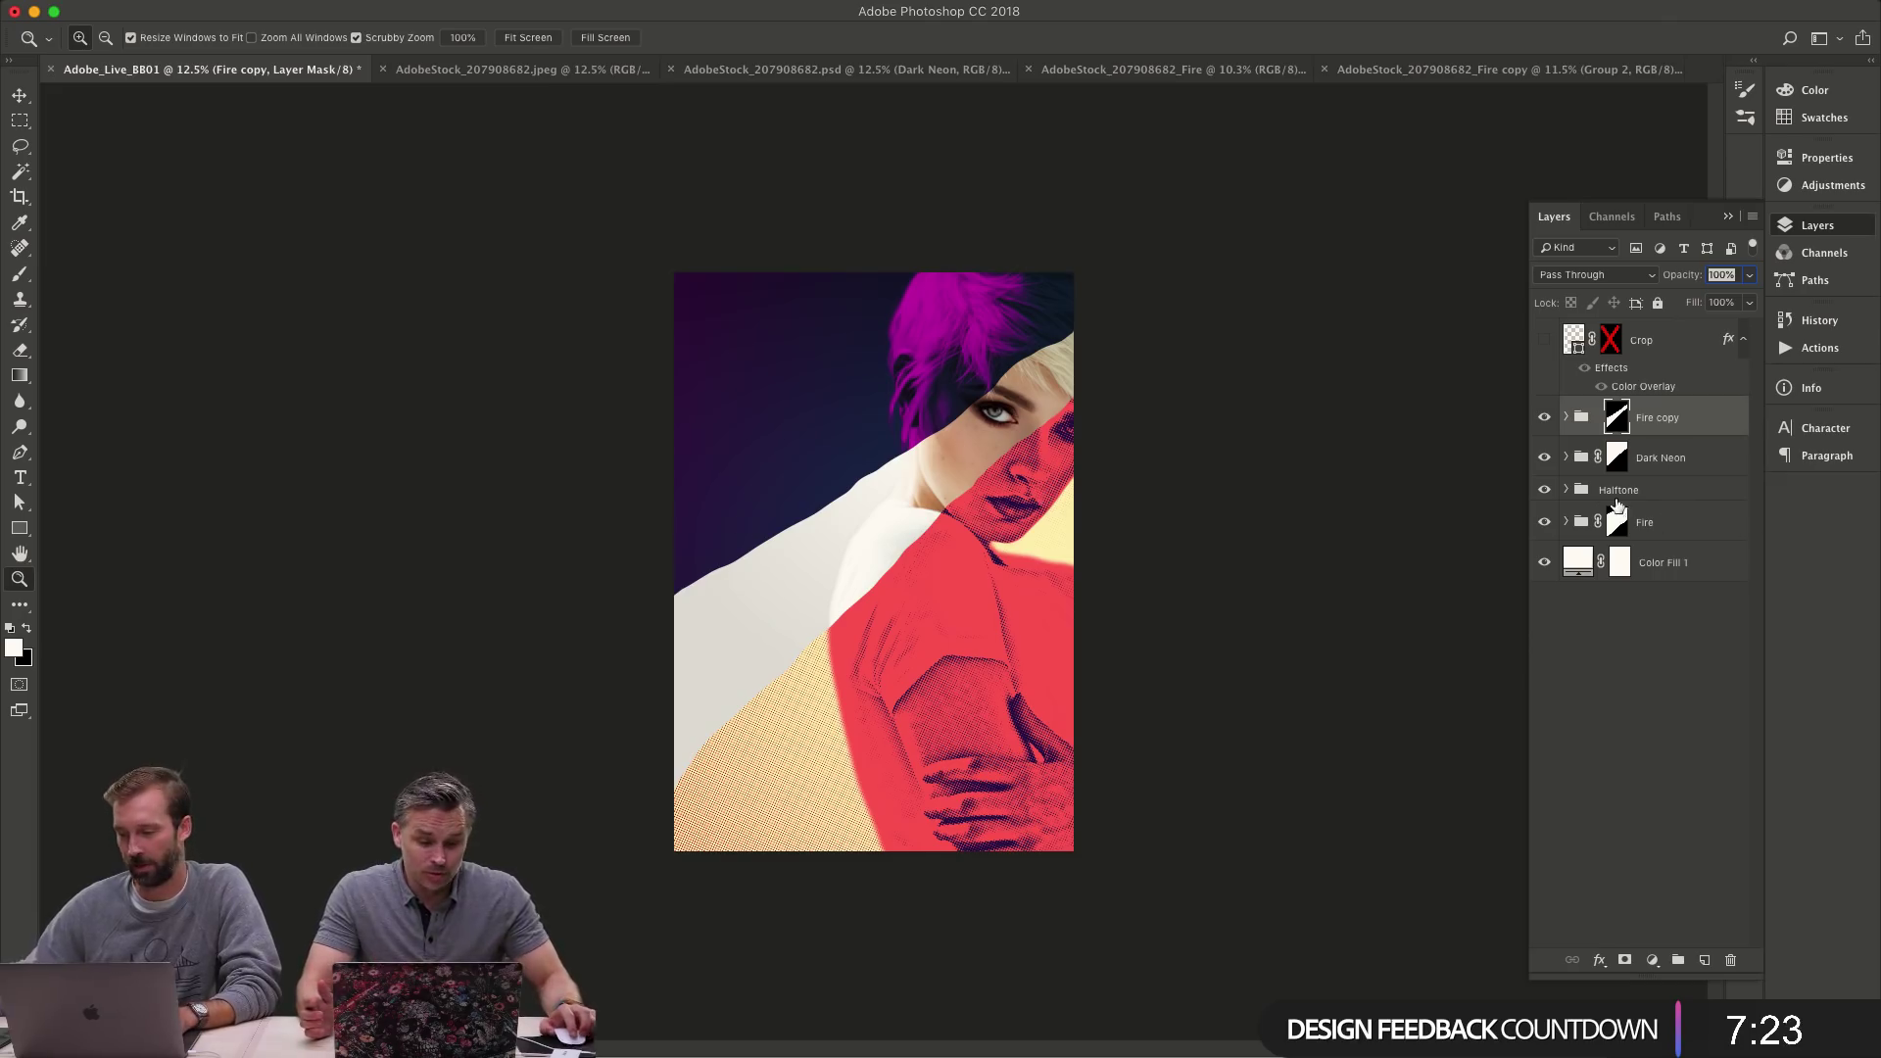
left_click(1544, 417)
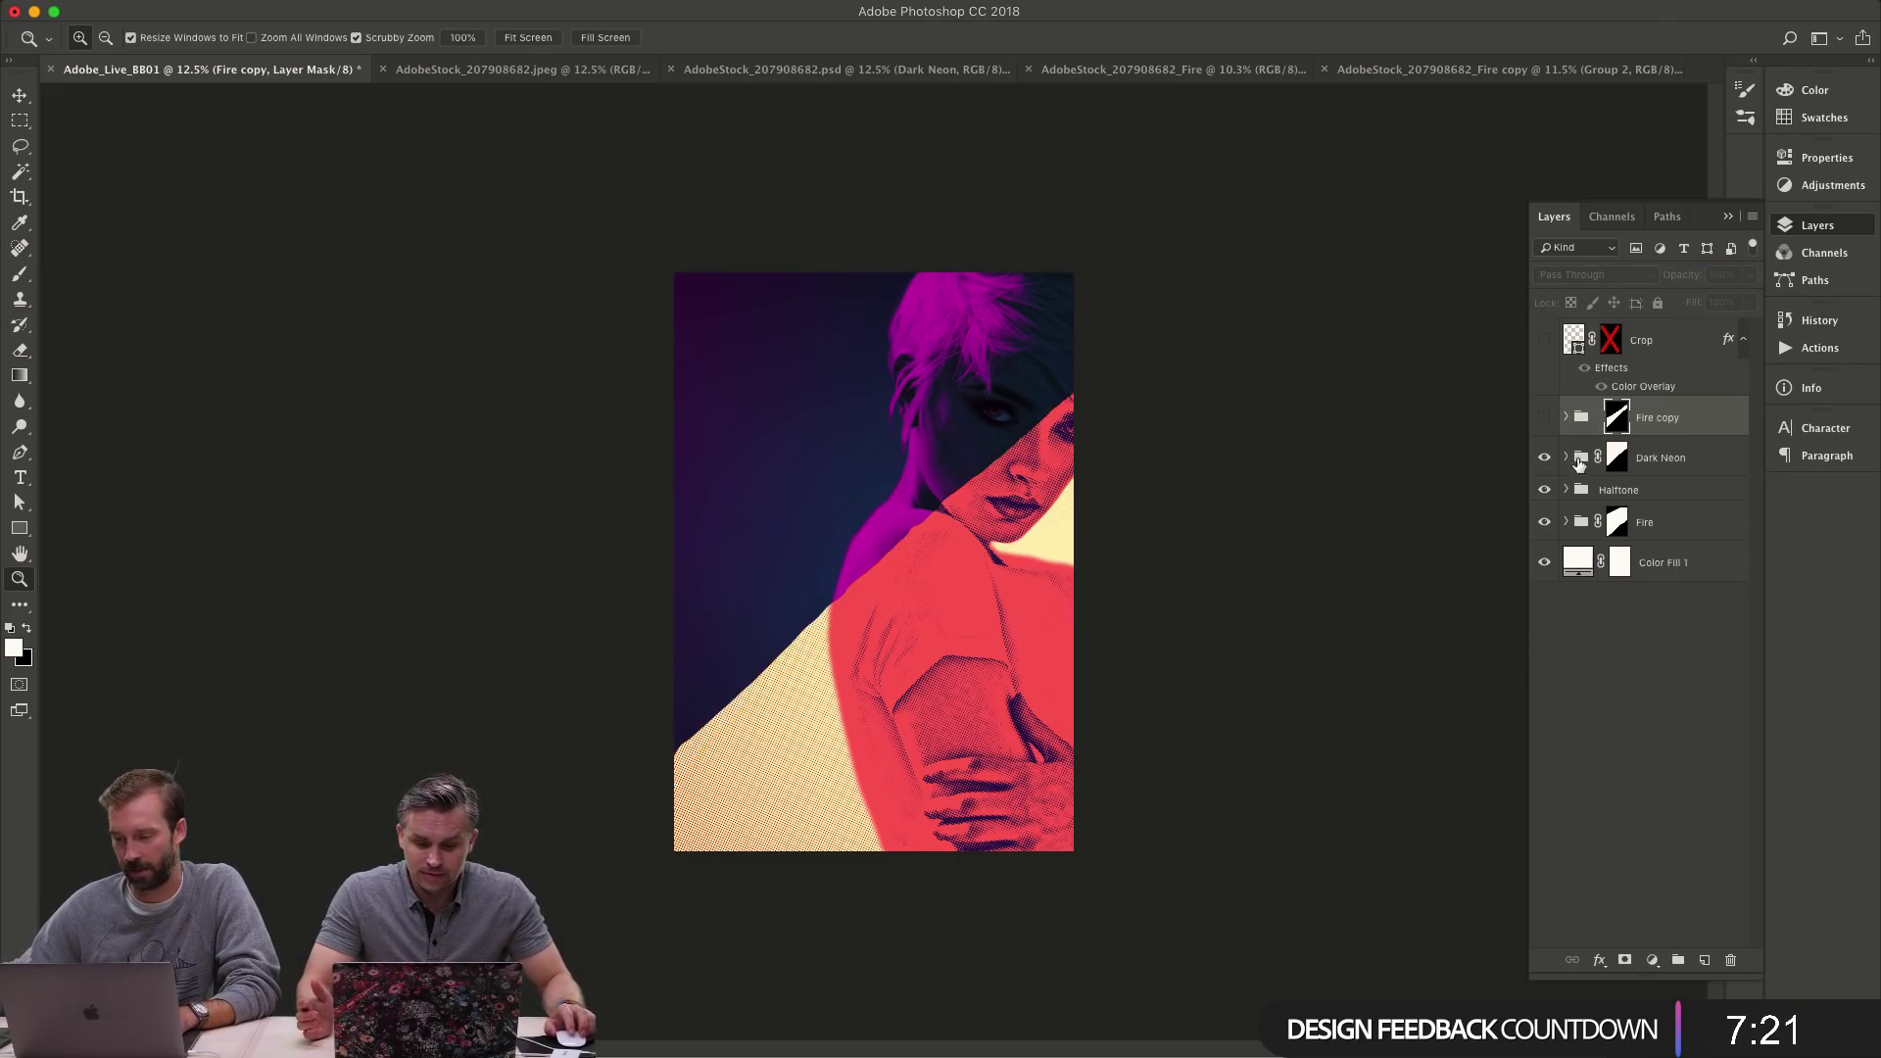
left_click(1617, 457, "shift")
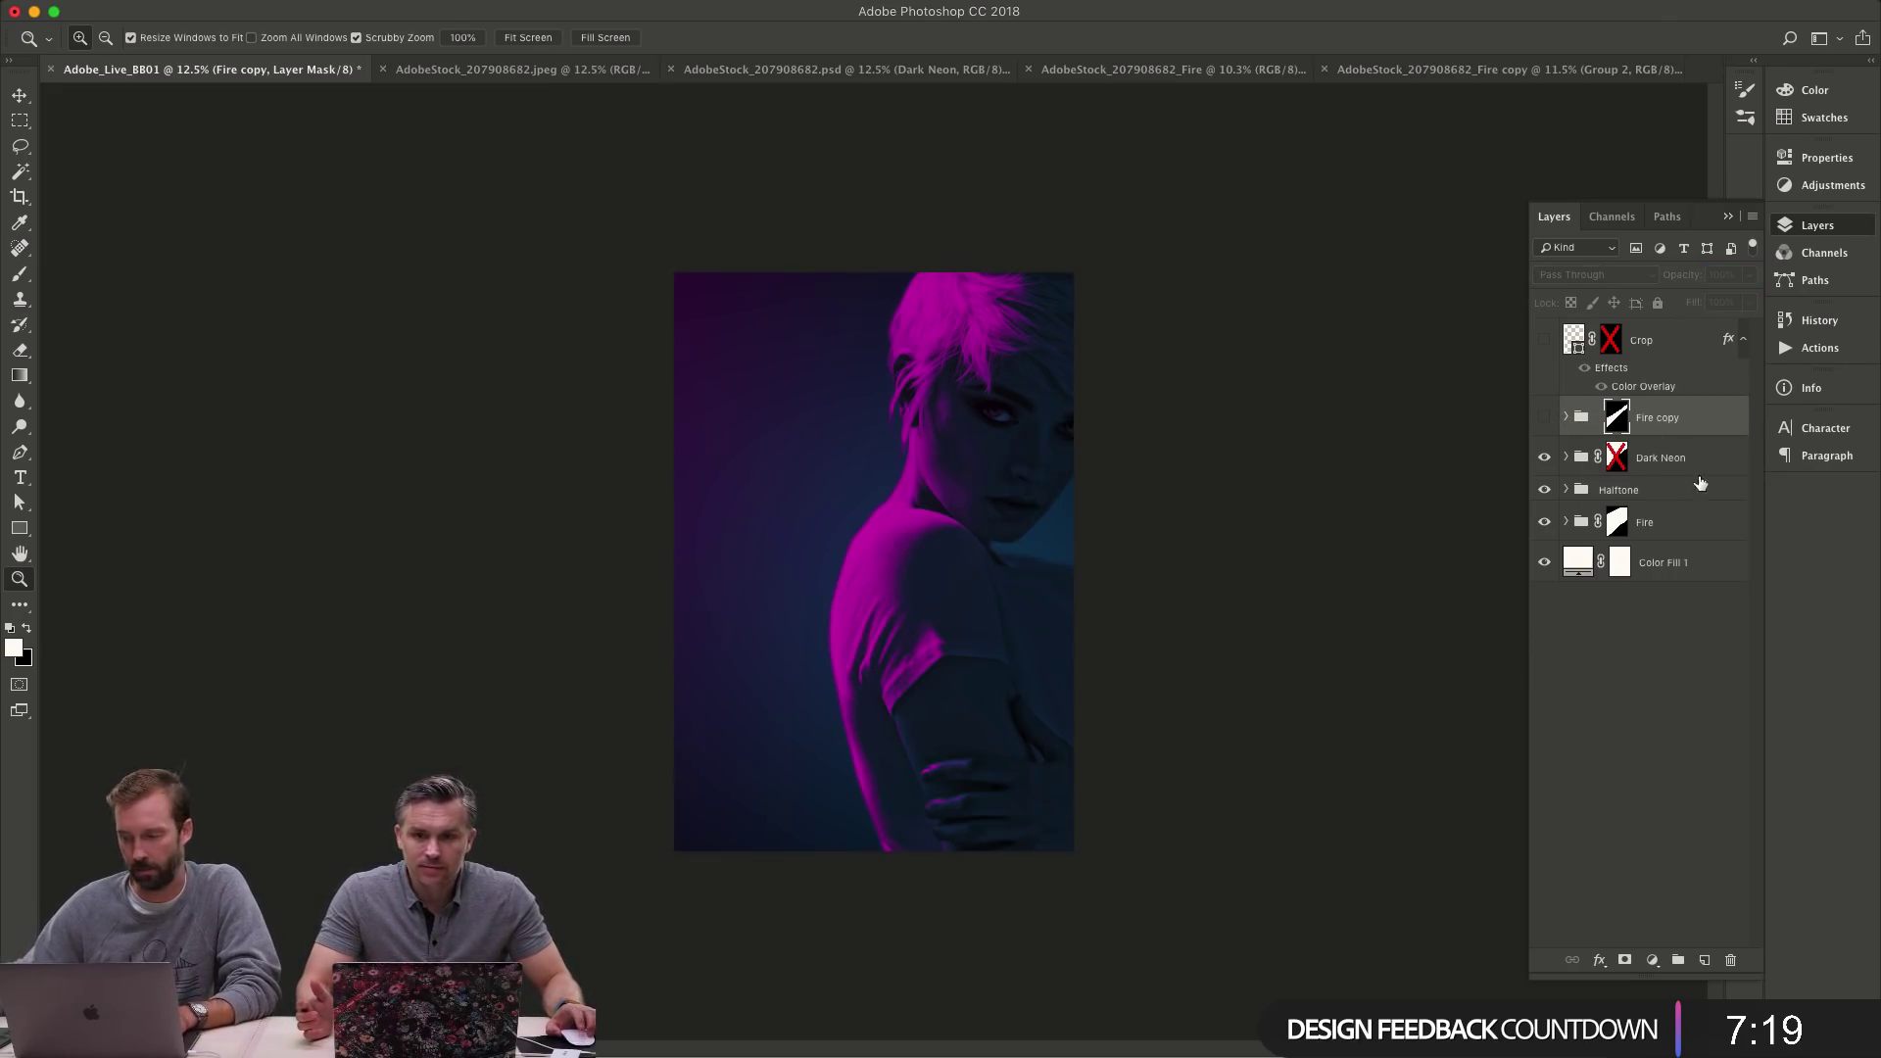
left_click(1618, 461, "shift")
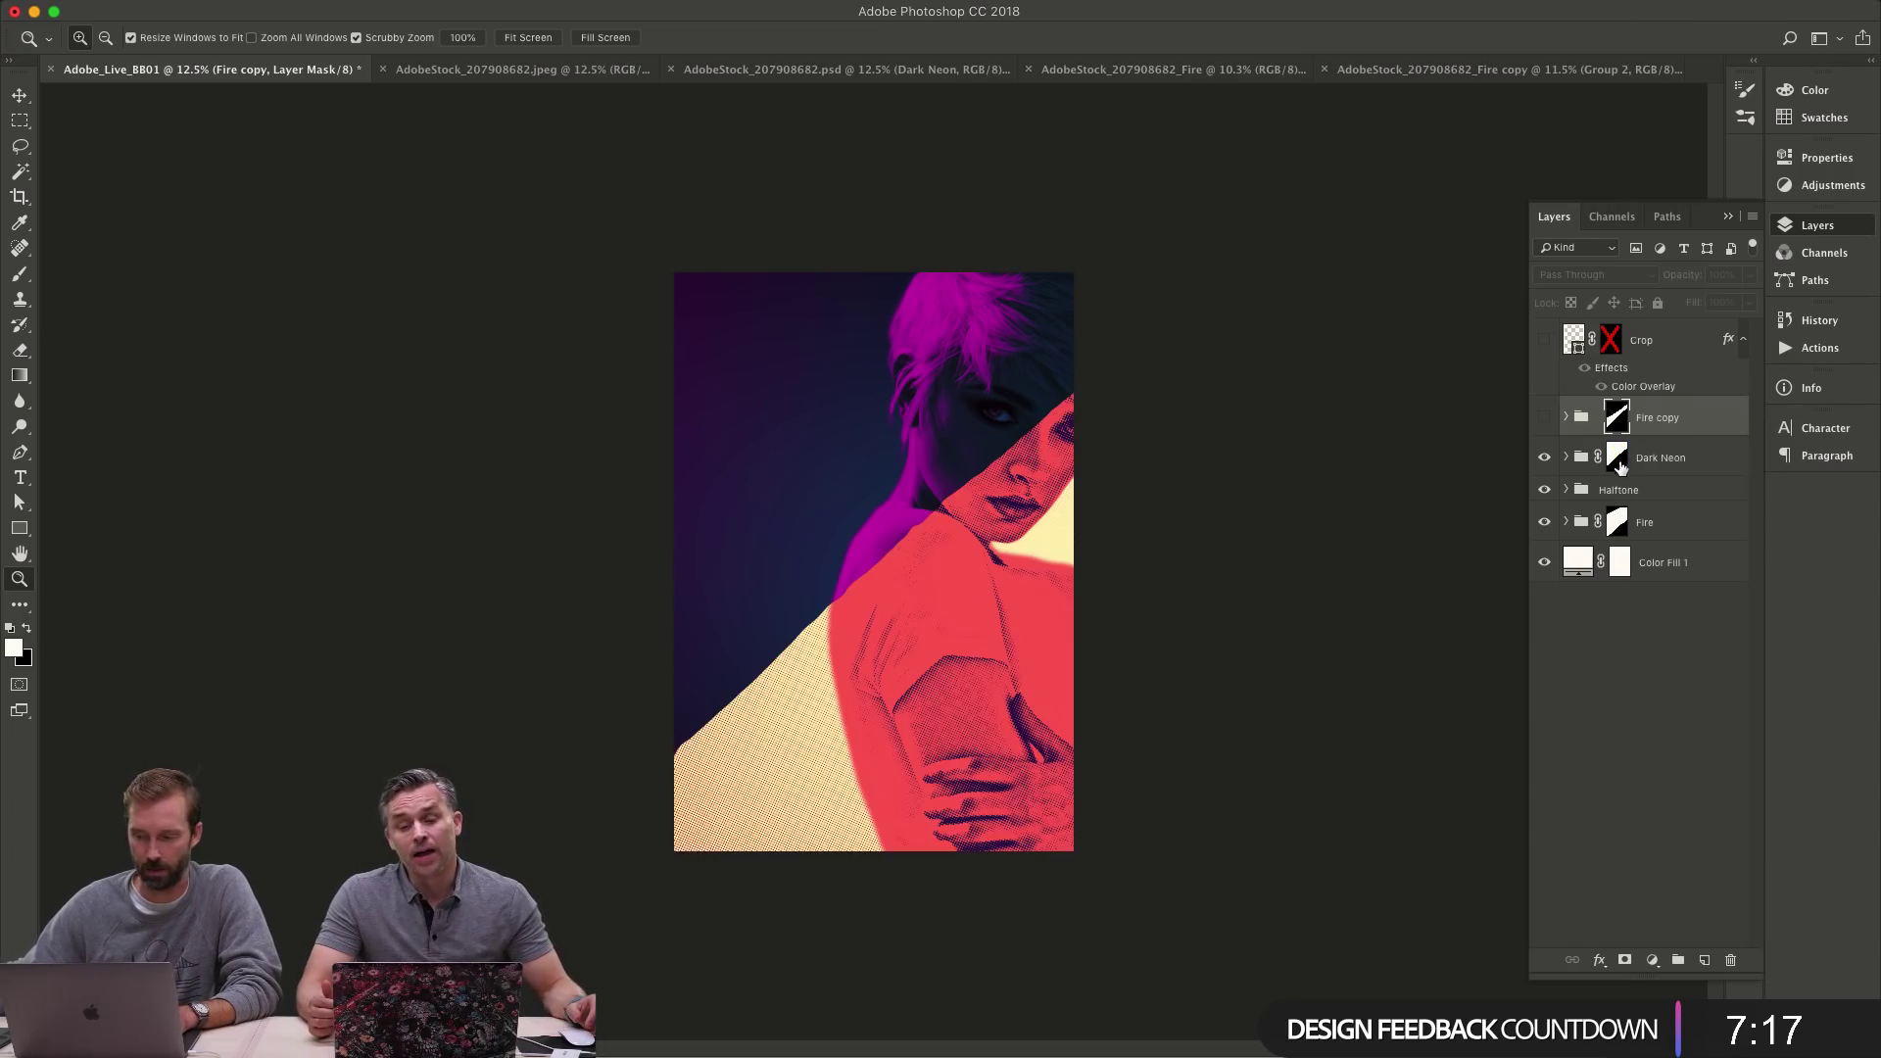
left_click(1544, 417)
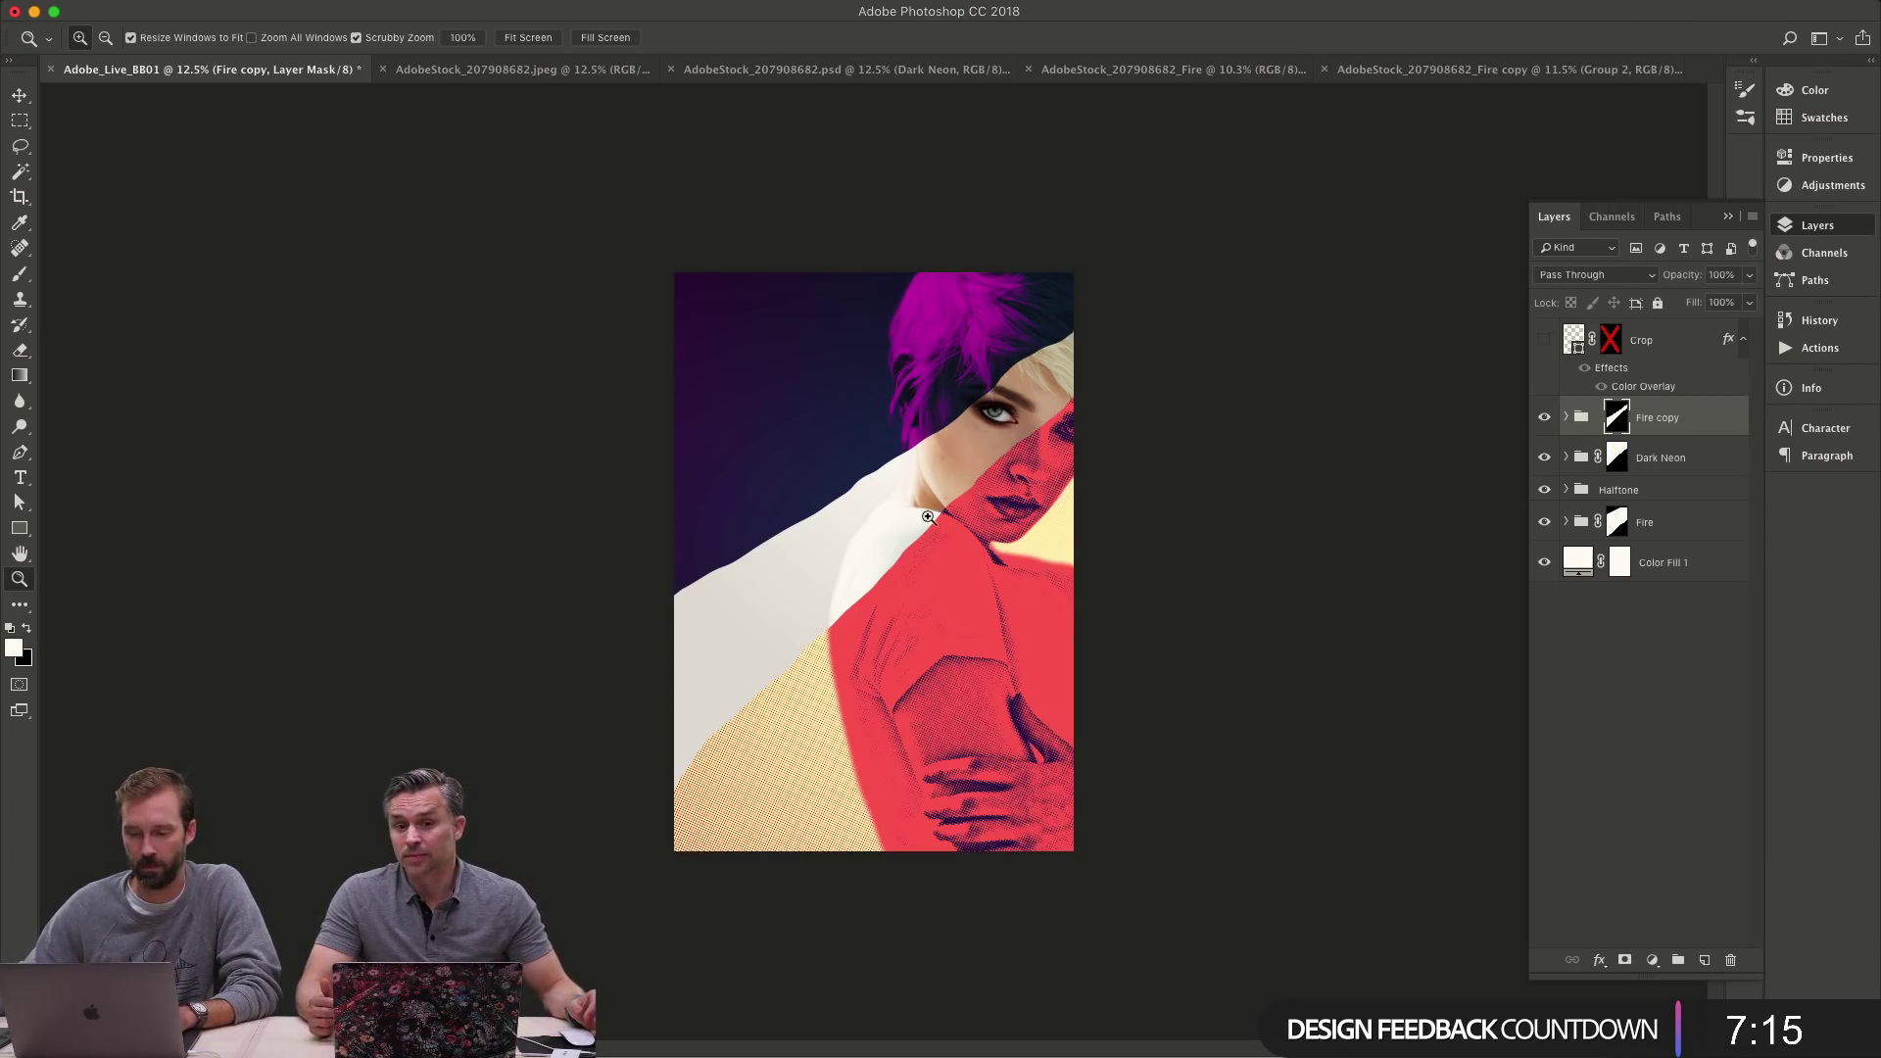
left_click_drag(928, 517, 1105, 541)
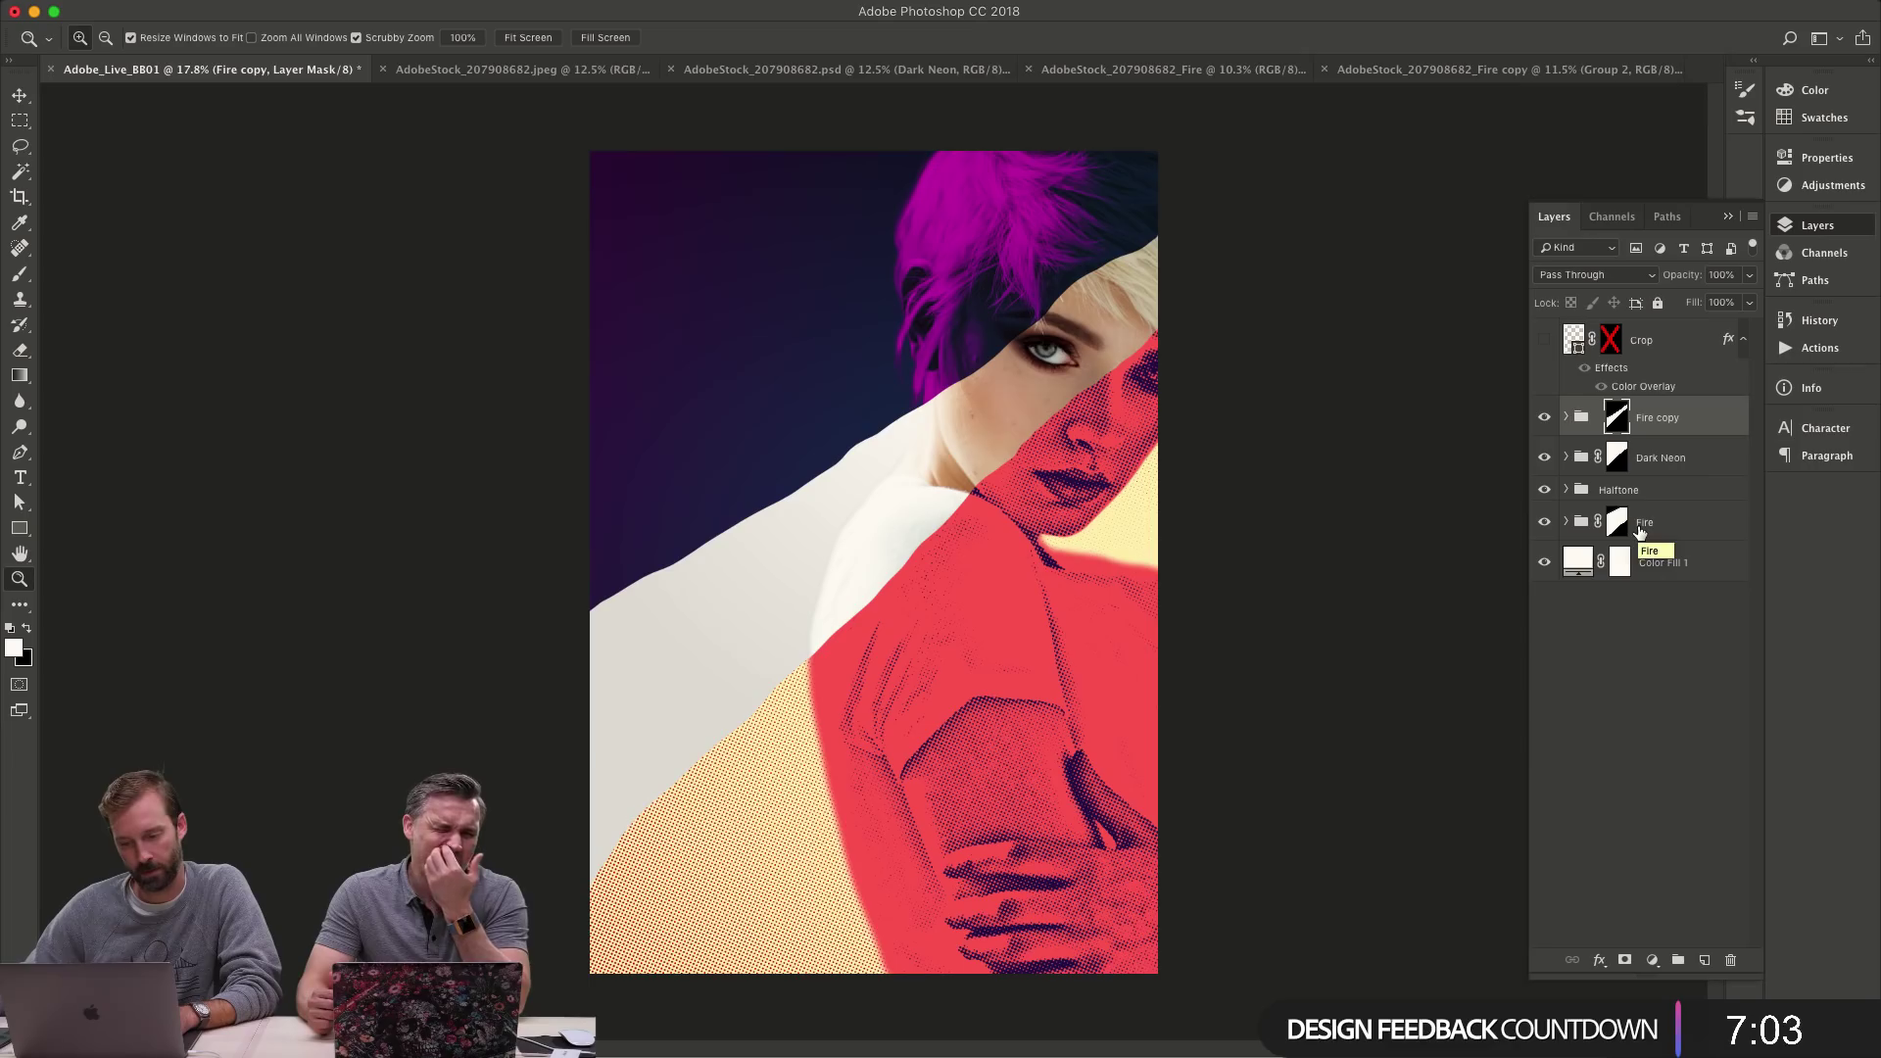
key("super+minus")
key("super+minus")
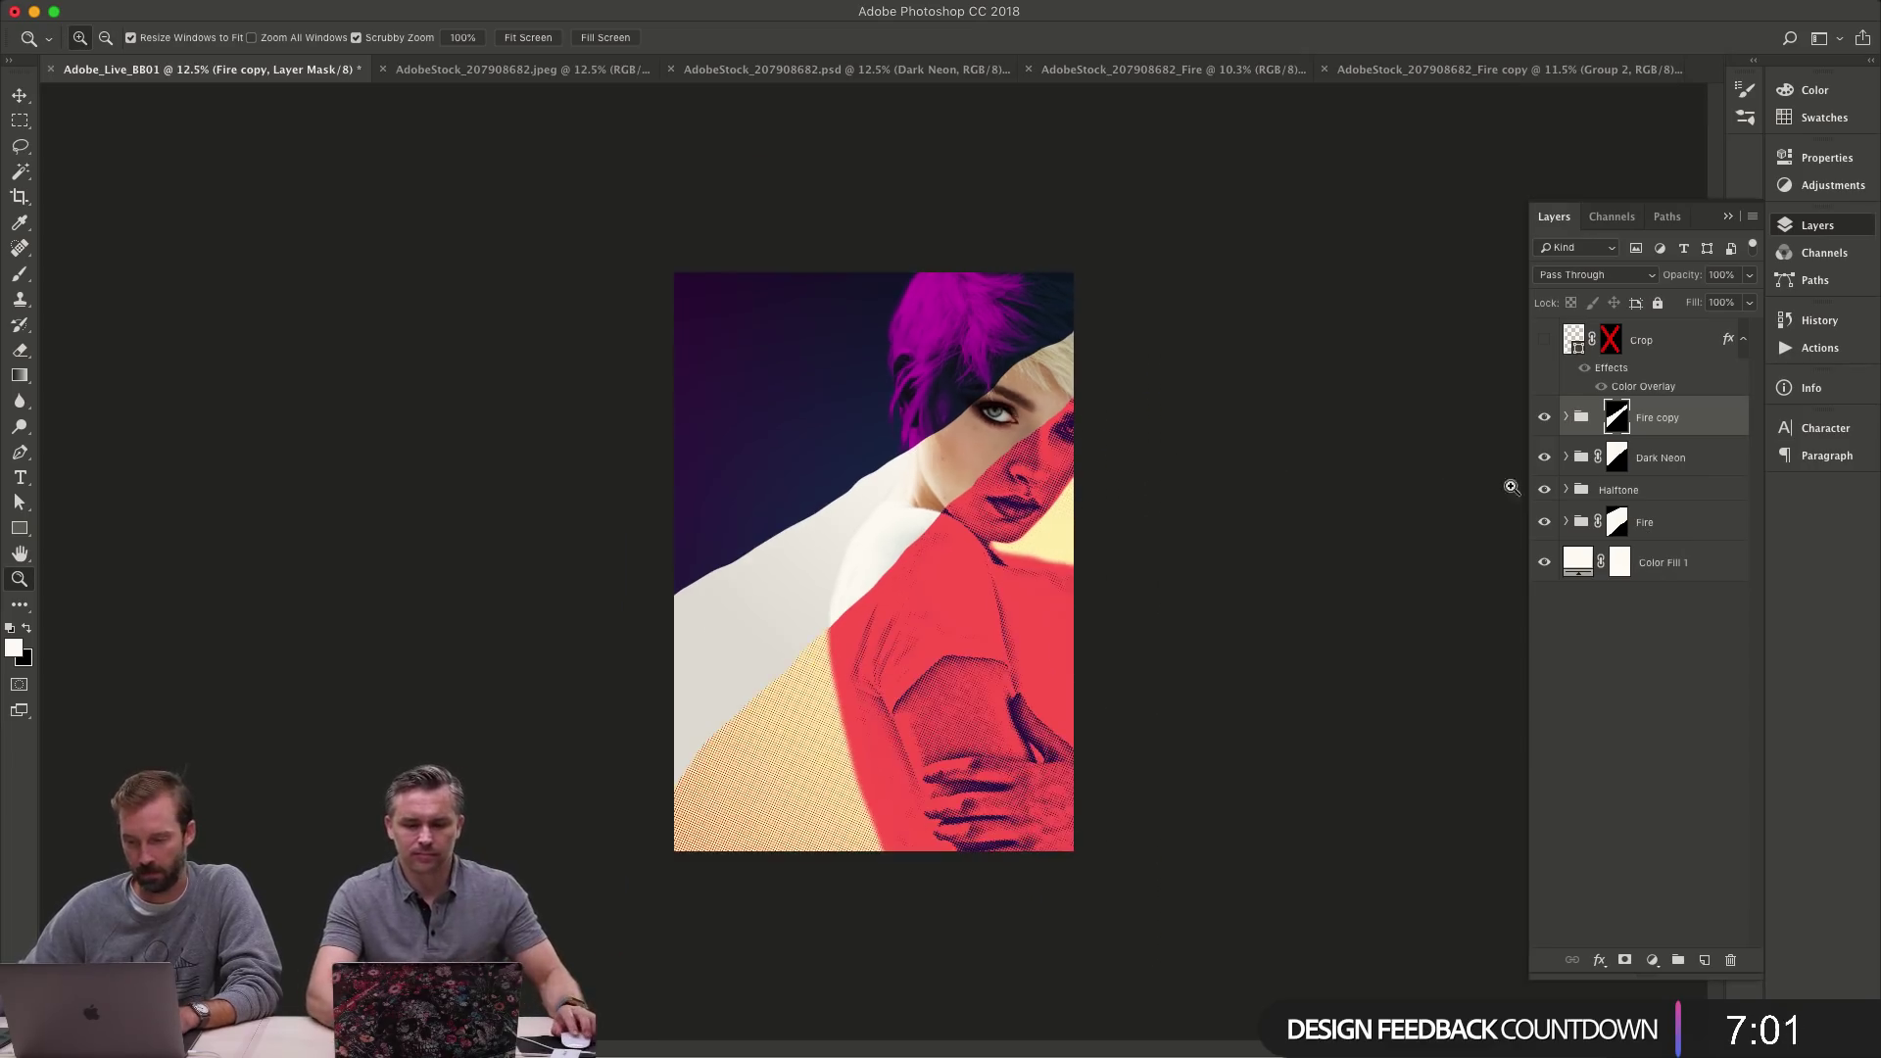
- Relink the Fire copy group's mask and compare the poster with the Halftone group hidden and shown
left_click(1598, 419)
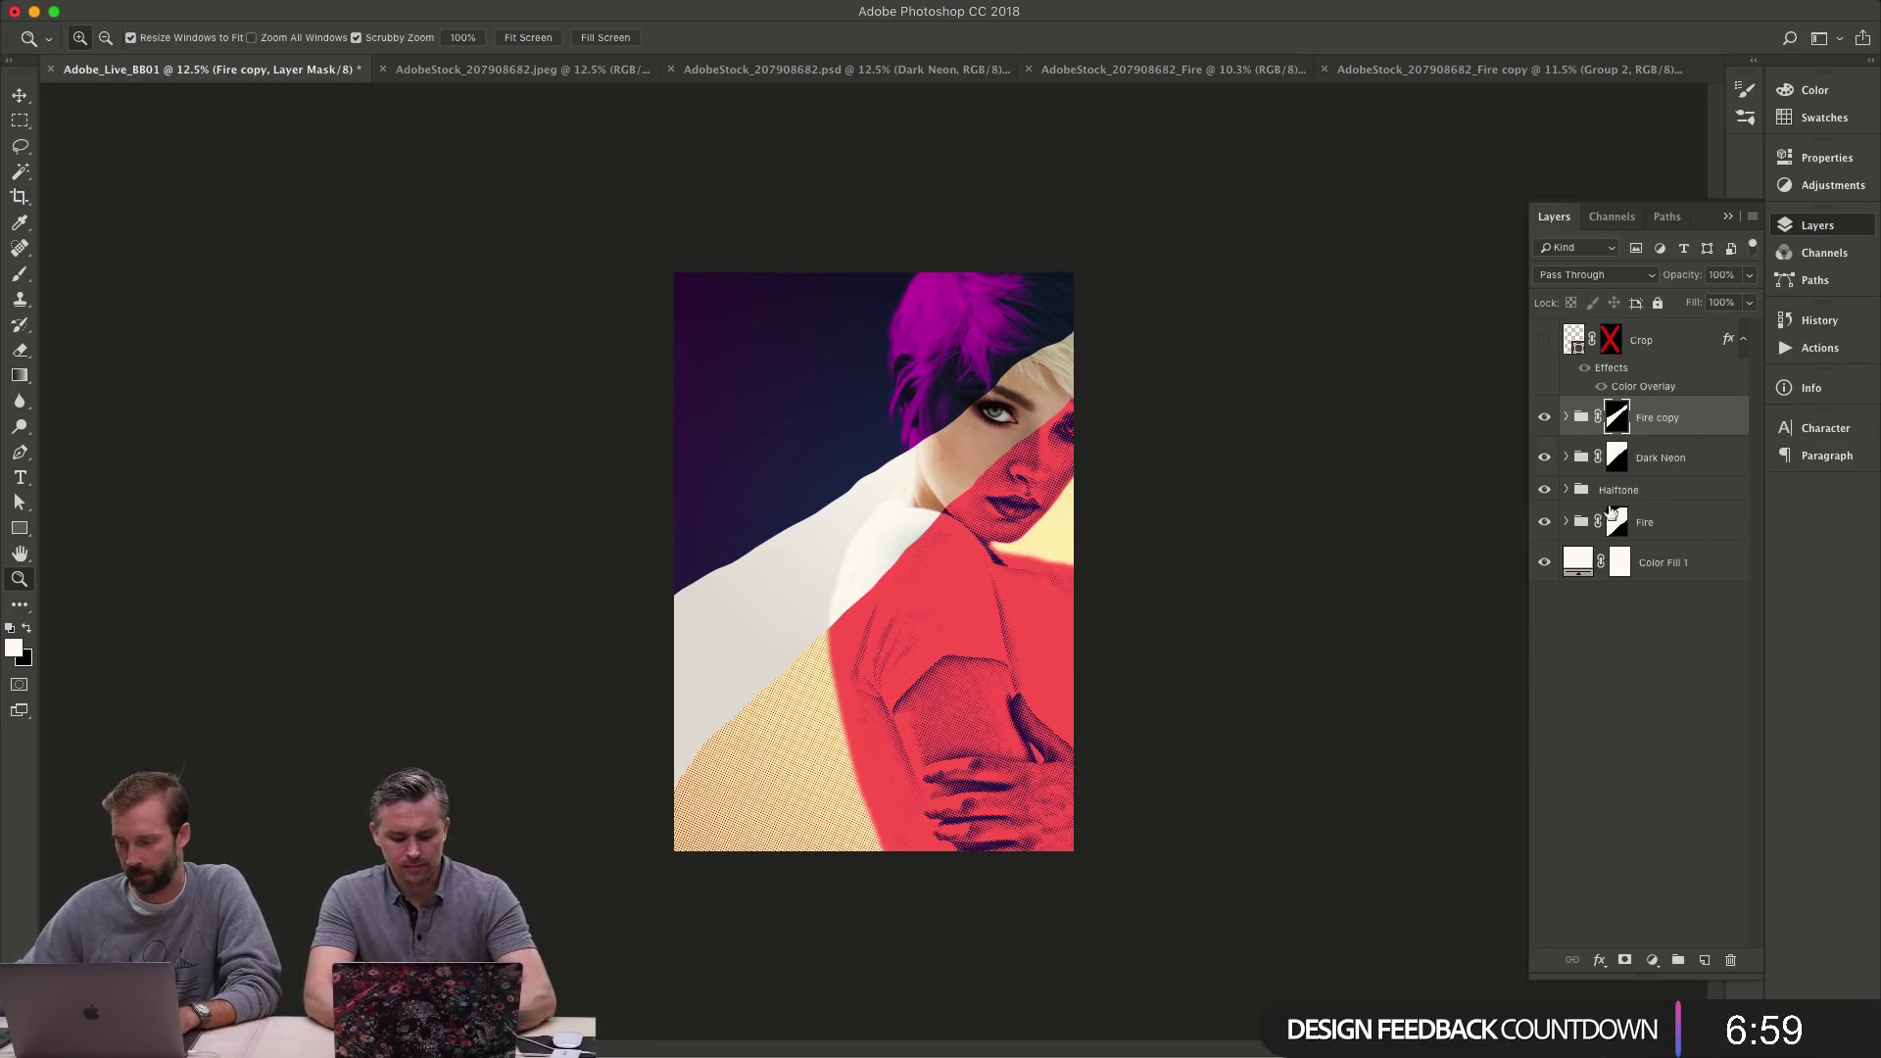
left_click(1545, 490)
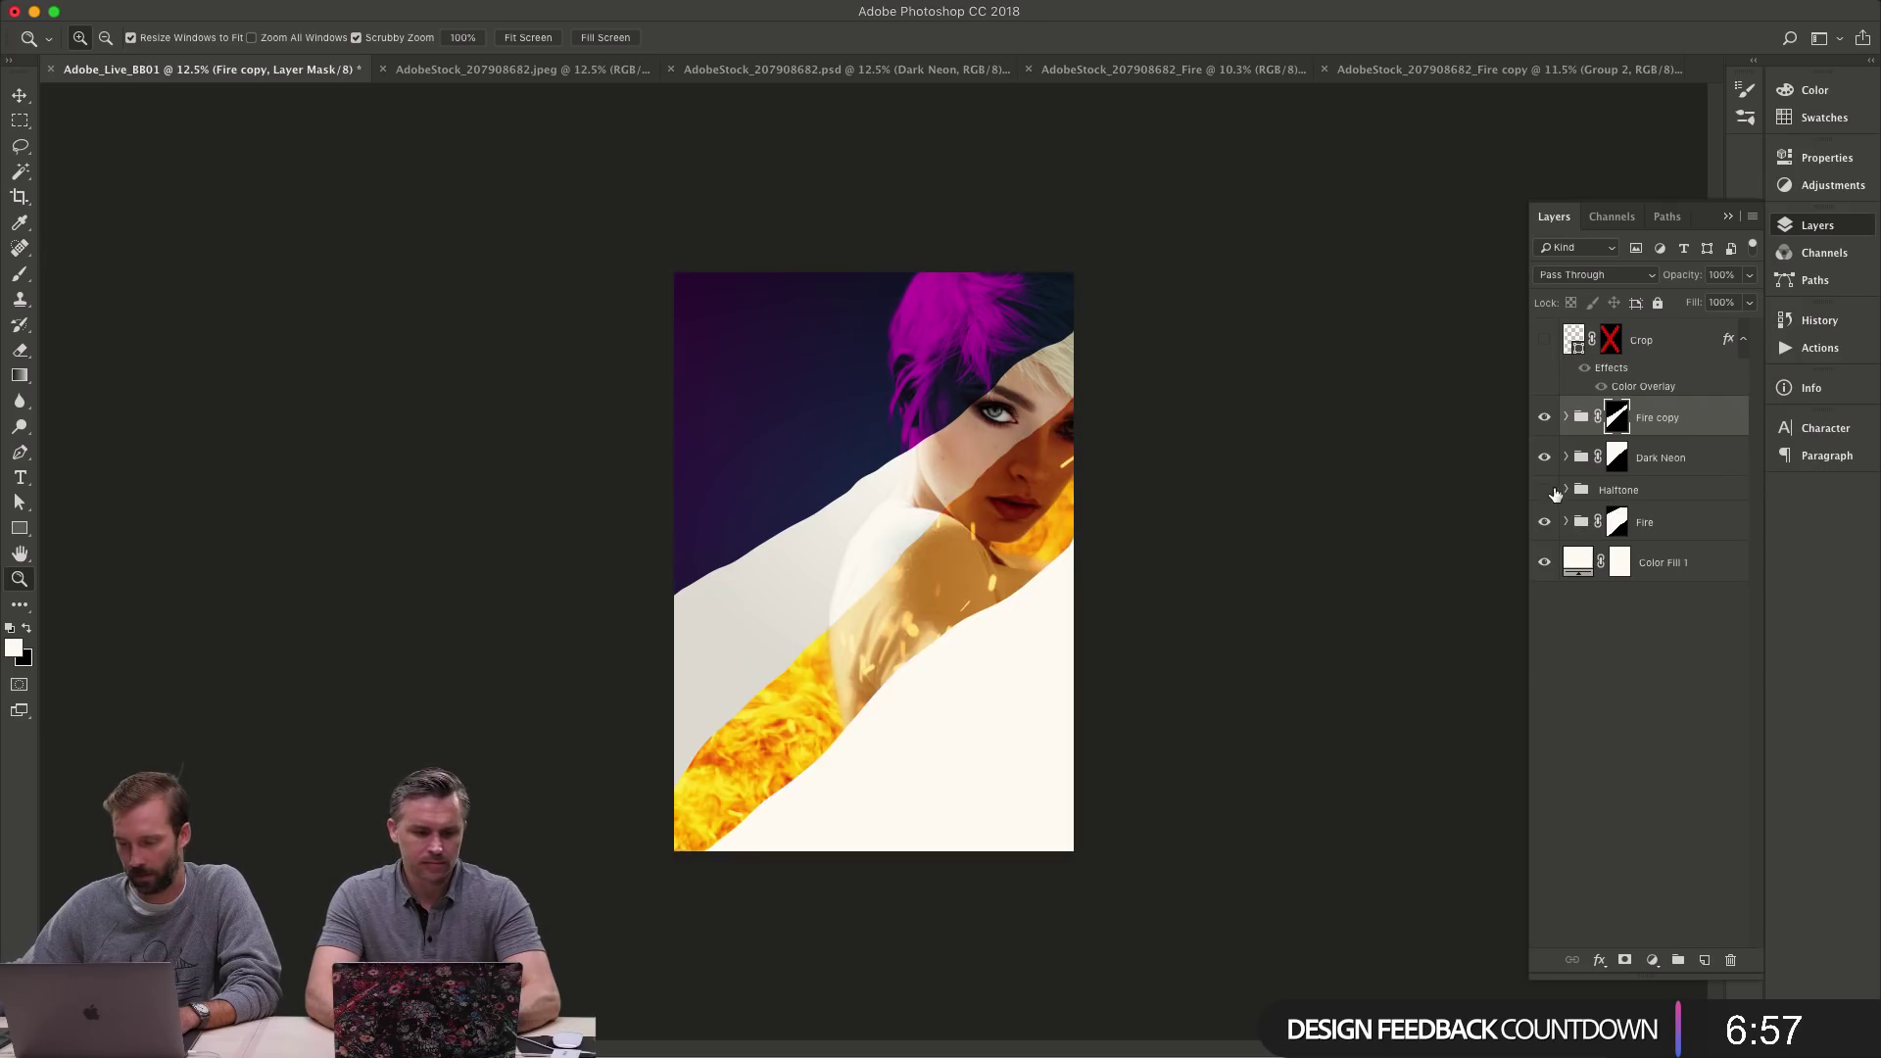
left_click(1545, 490)
left_click(1546, 490)
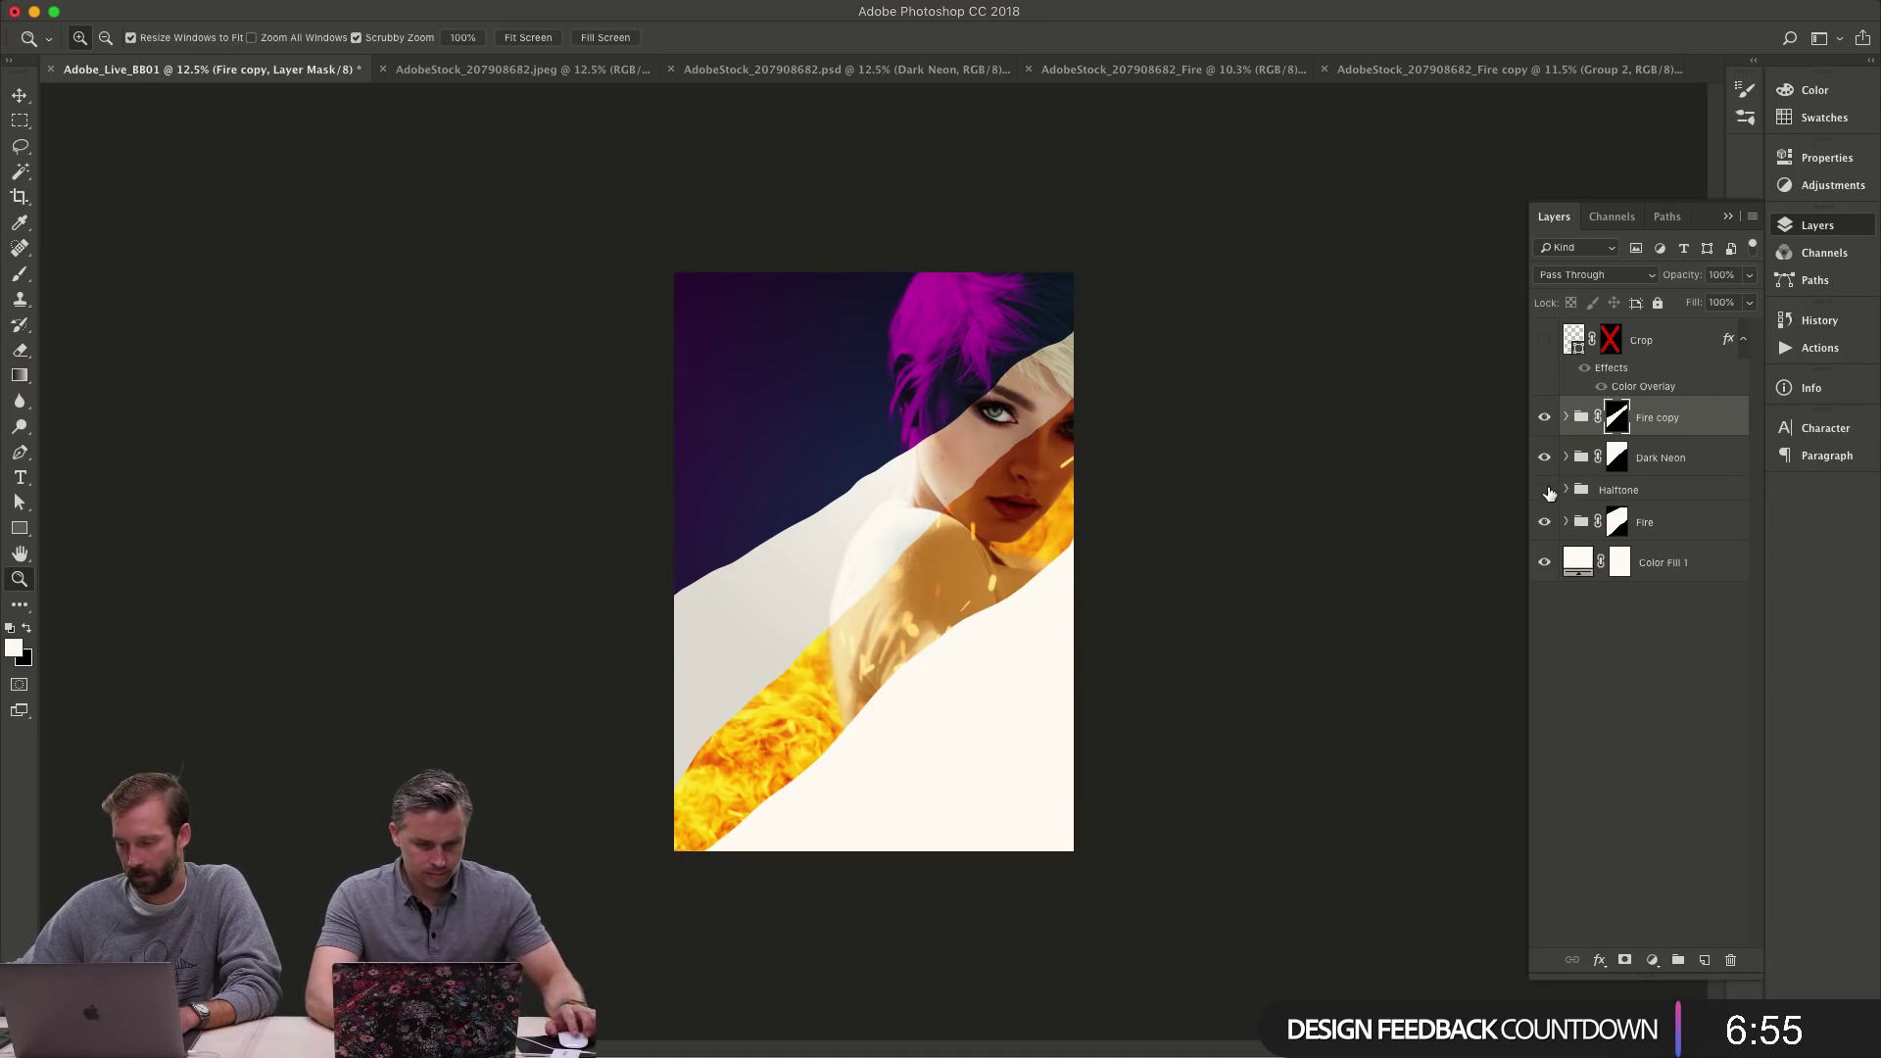
left_click(1545, 490)
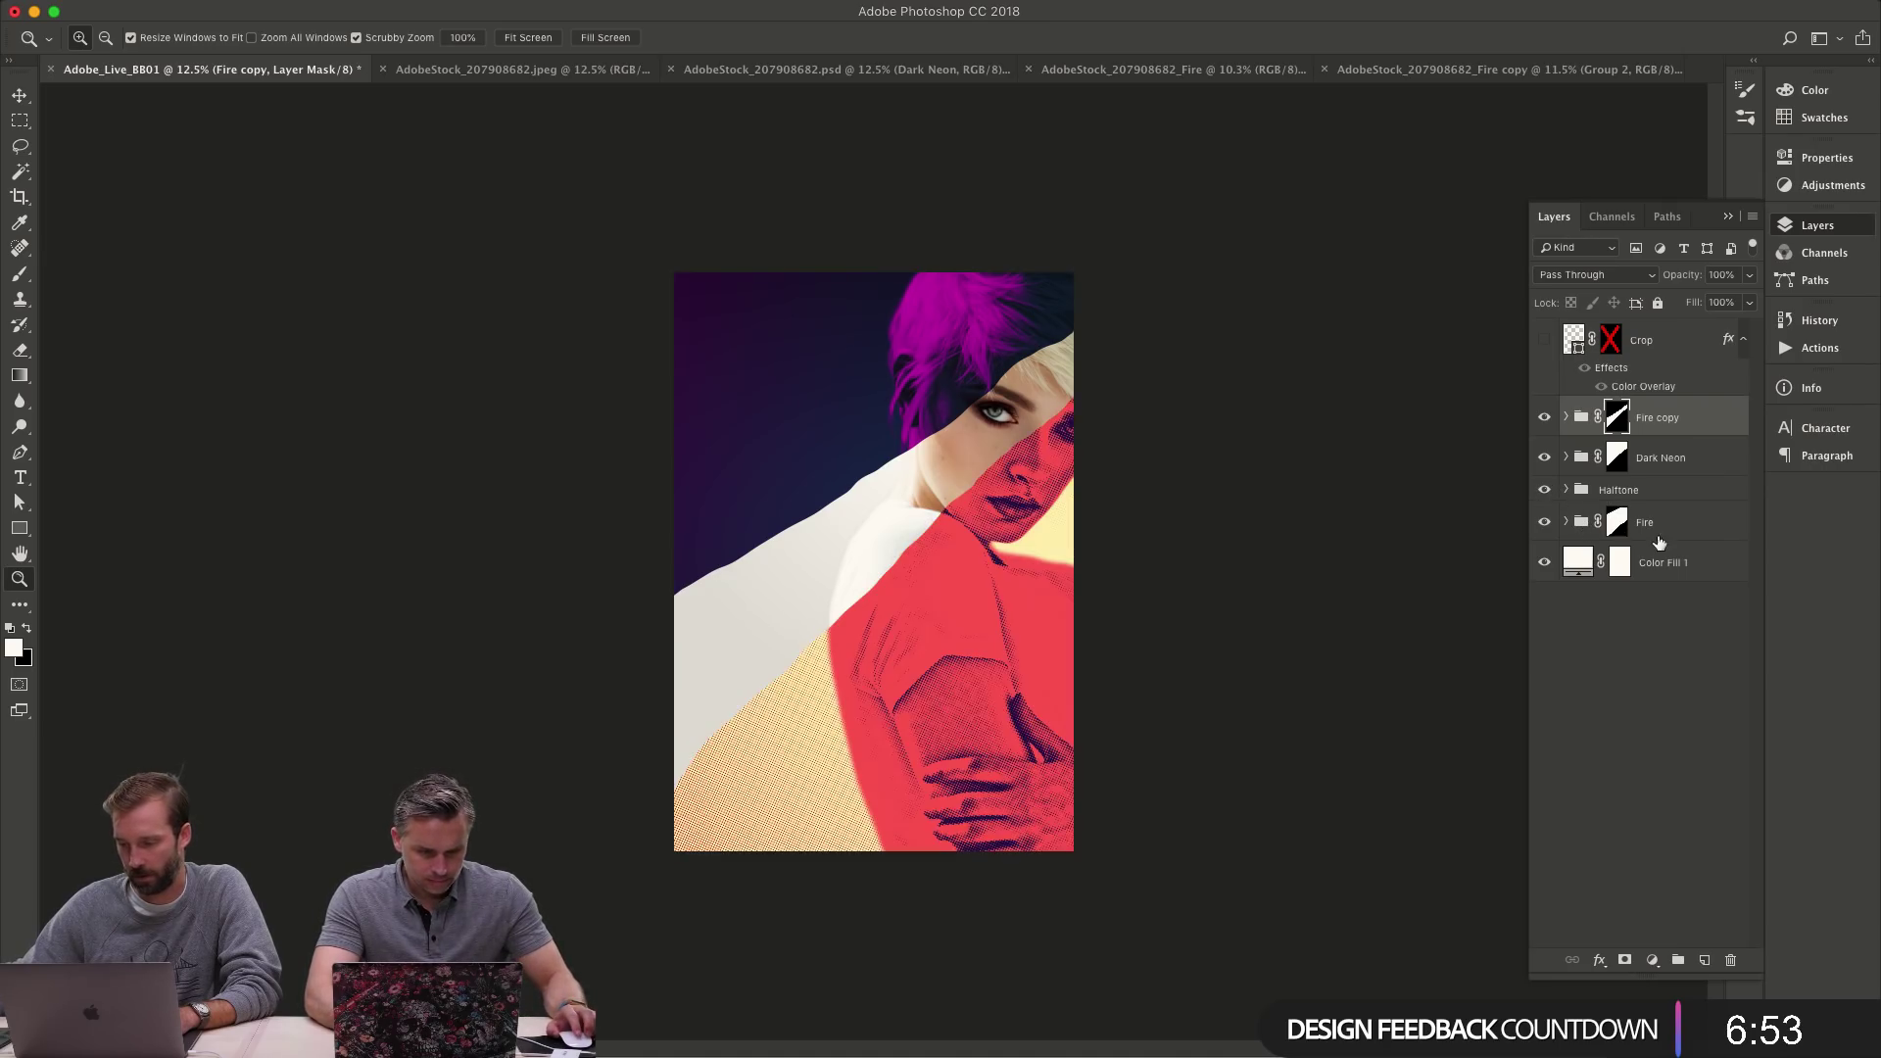
- Disable the Fire group's mask and move the group above the Halftone group
left_click(1616, 525, "shift")
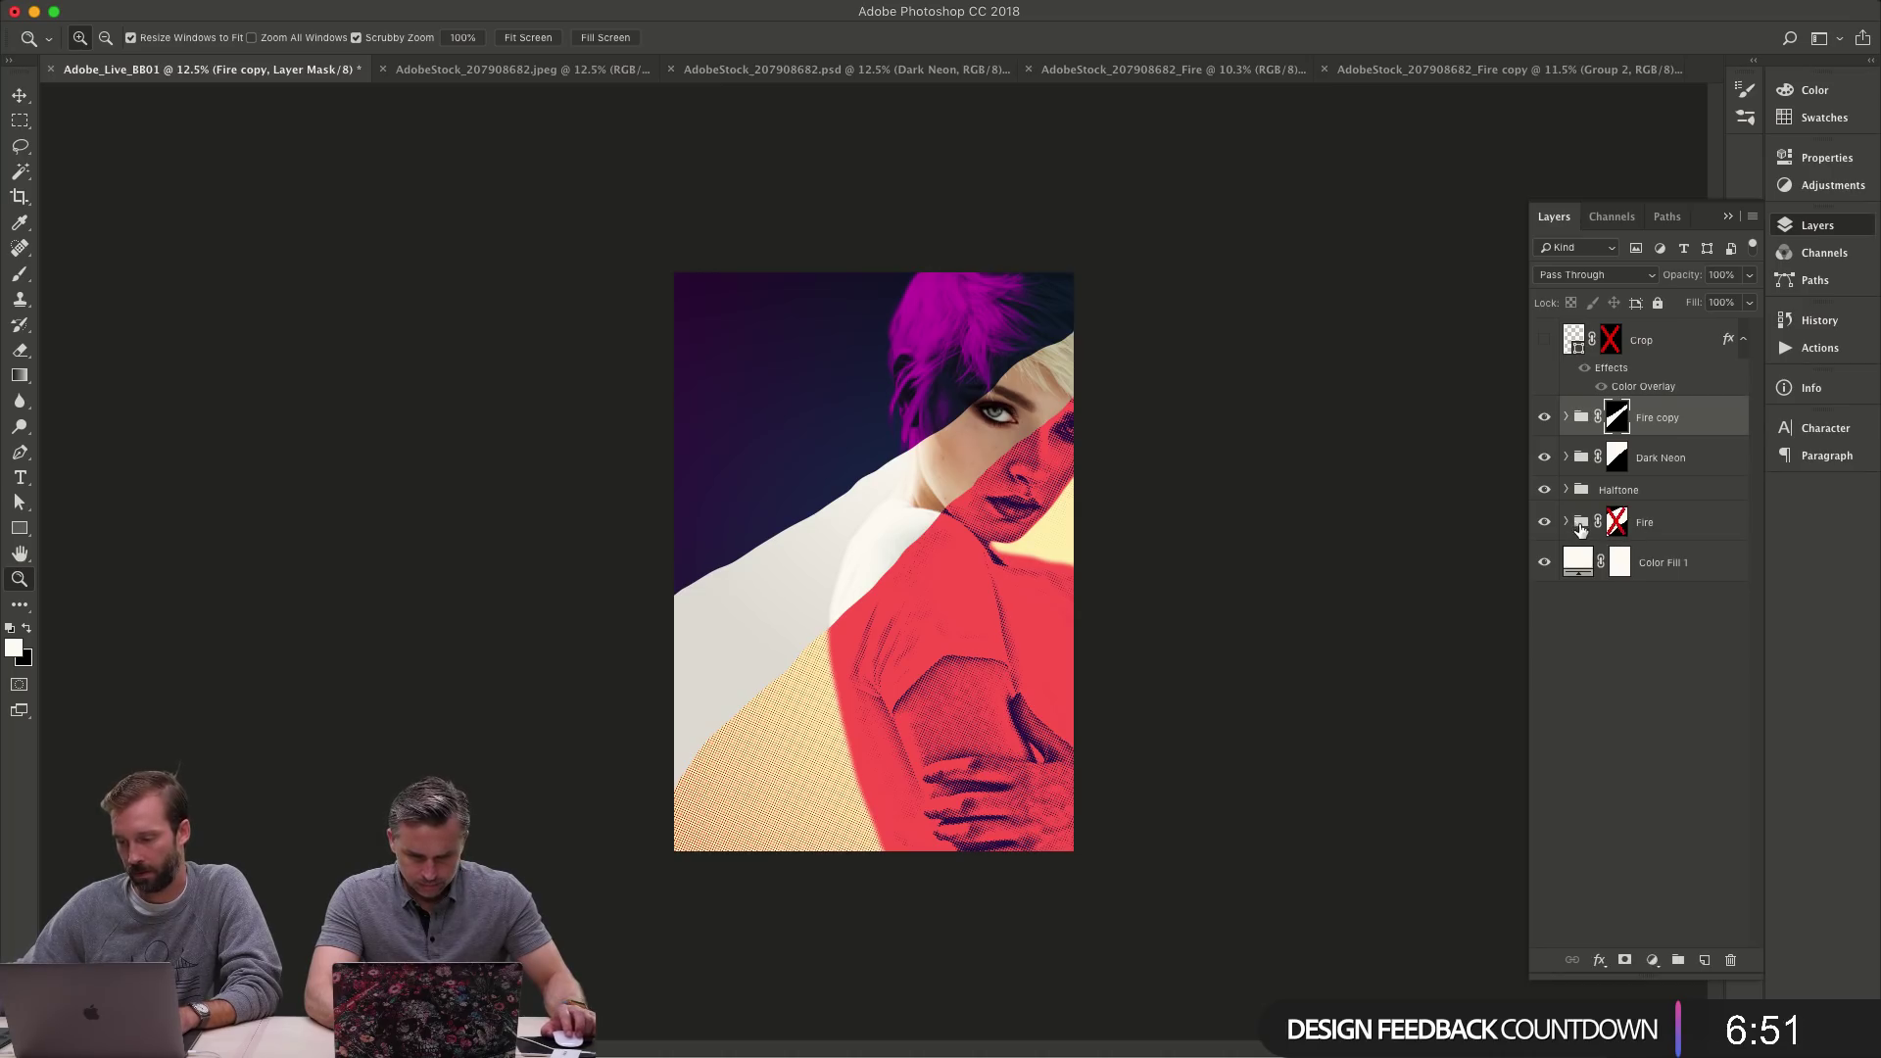
left_click_drag(1580, 530, 1582, 478)
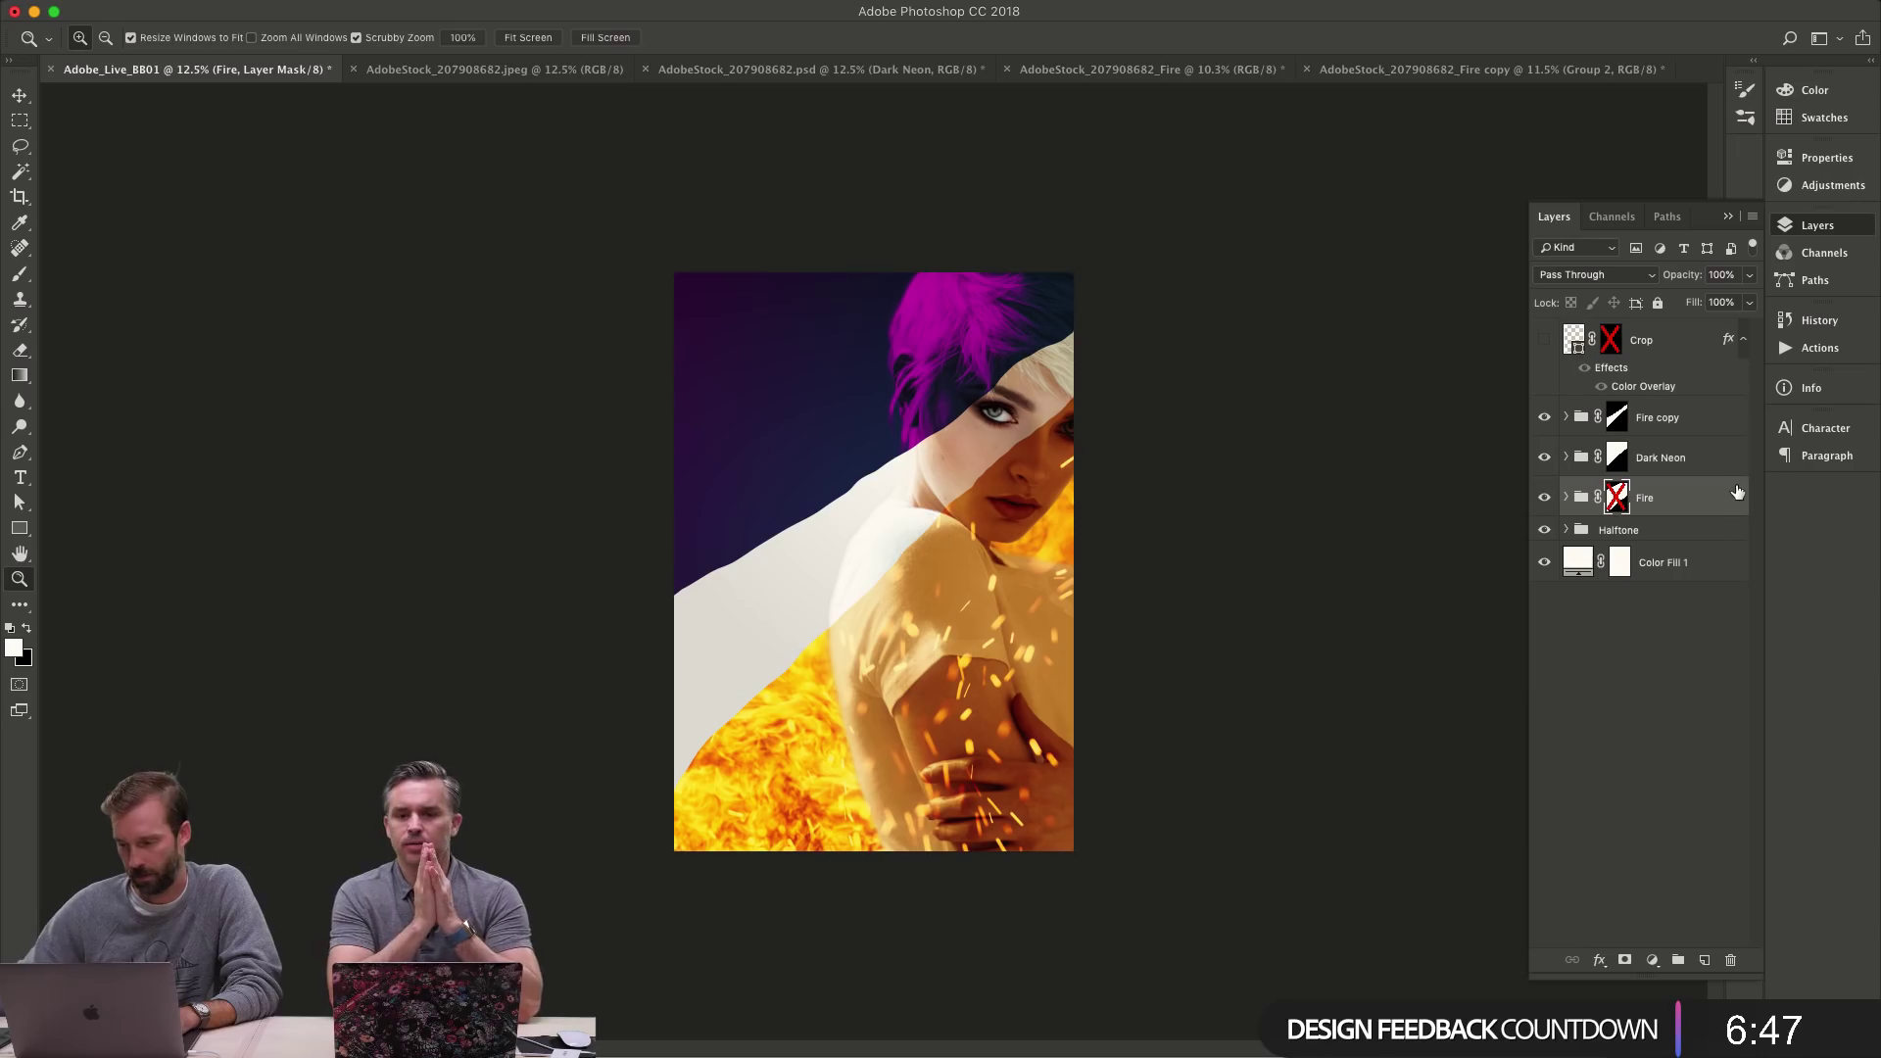
- Limit the Fire group's mask to a straight-edged lasso selection across the poster's upper-left corner and have the mask enabled
key("l")
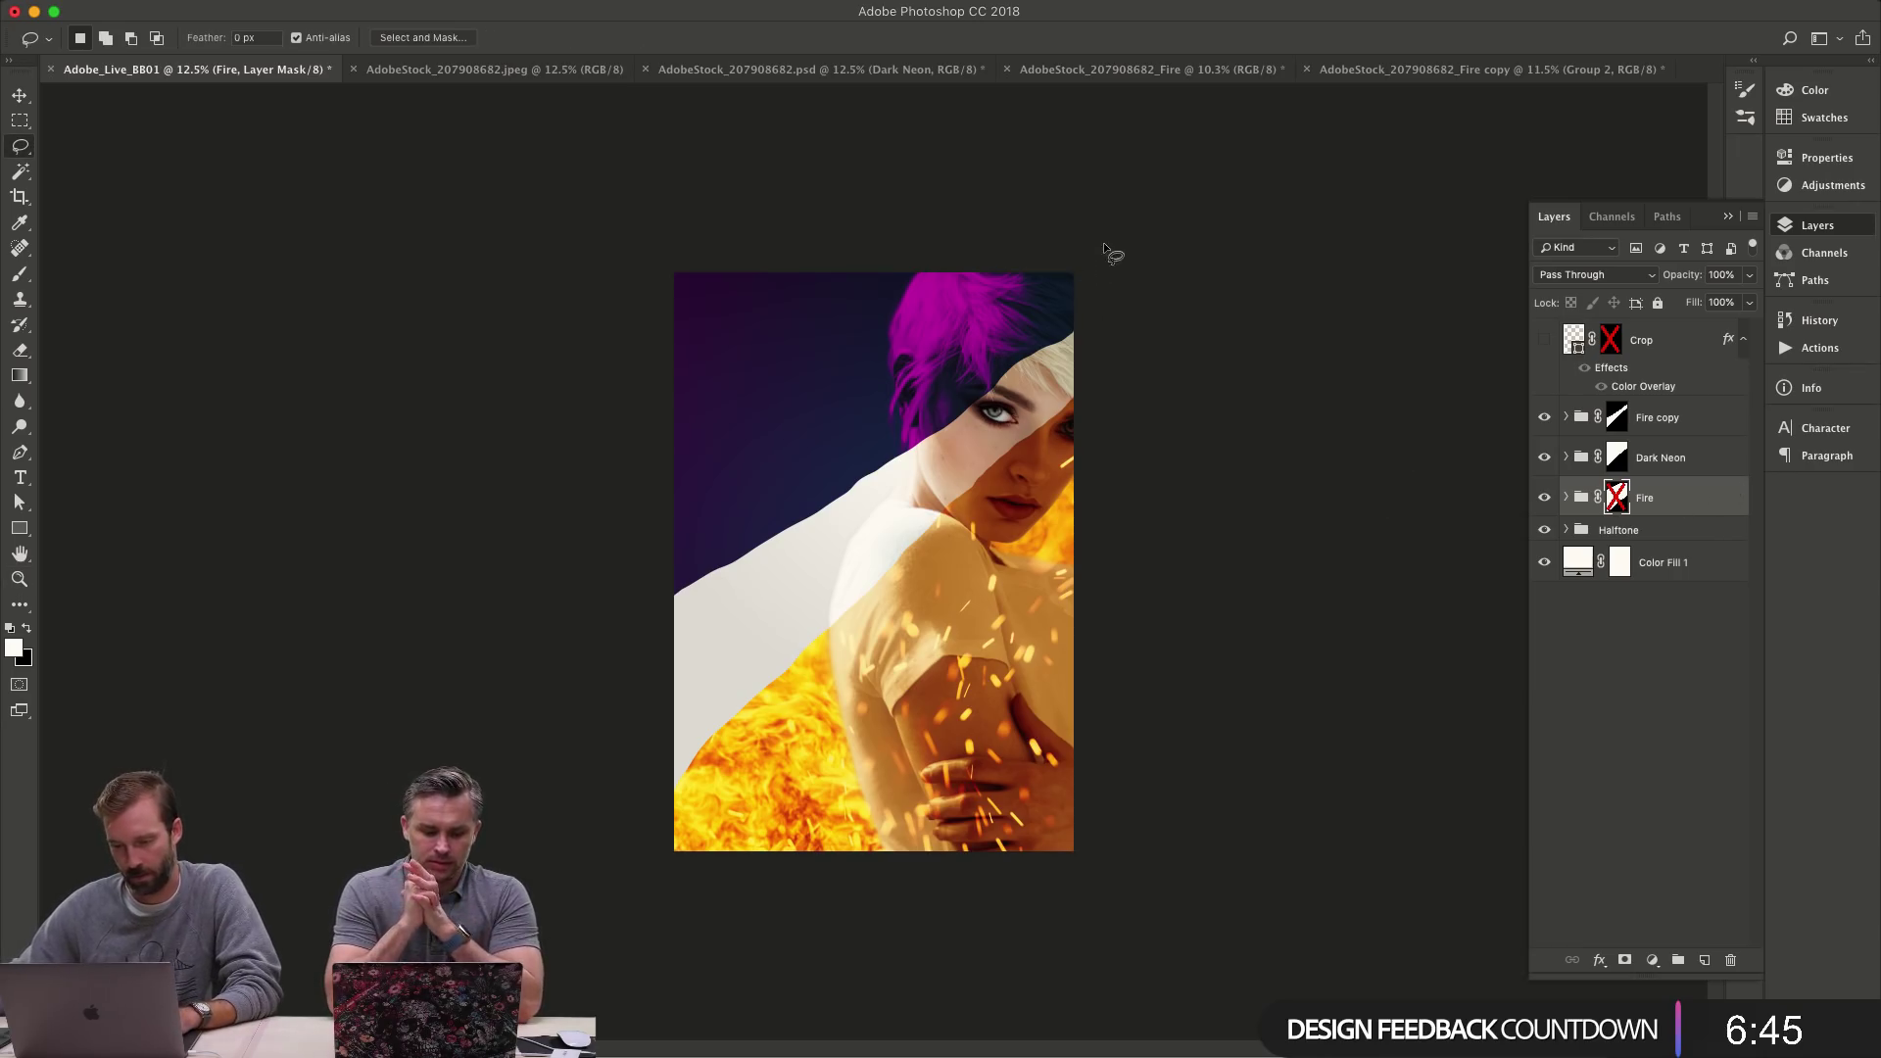
mouse_move(1104, 247)
left_mouse_down()
mouse_move(435, 528)
mouse_move(494, 308)
mouse_move(749, 198)
mouse_move(1146, 224)
left_mouse_up()
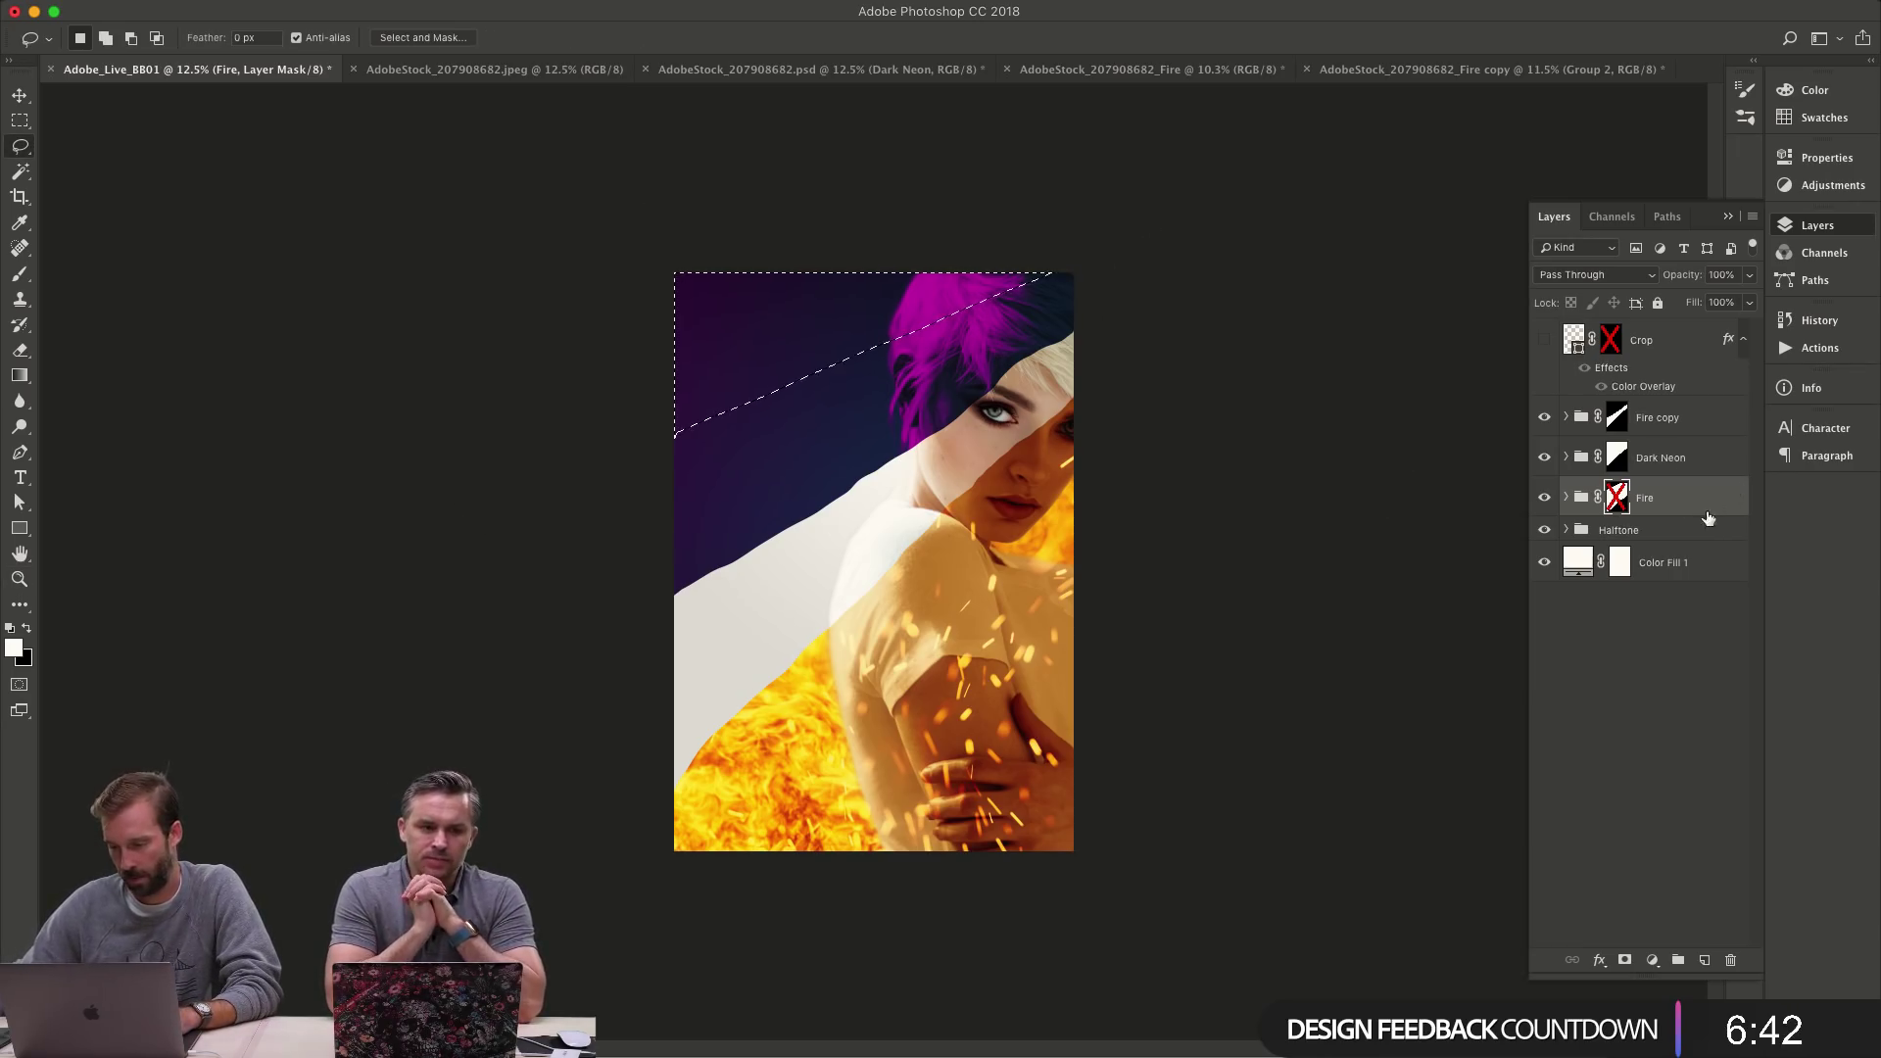
left_click(1619, 500, "shift")
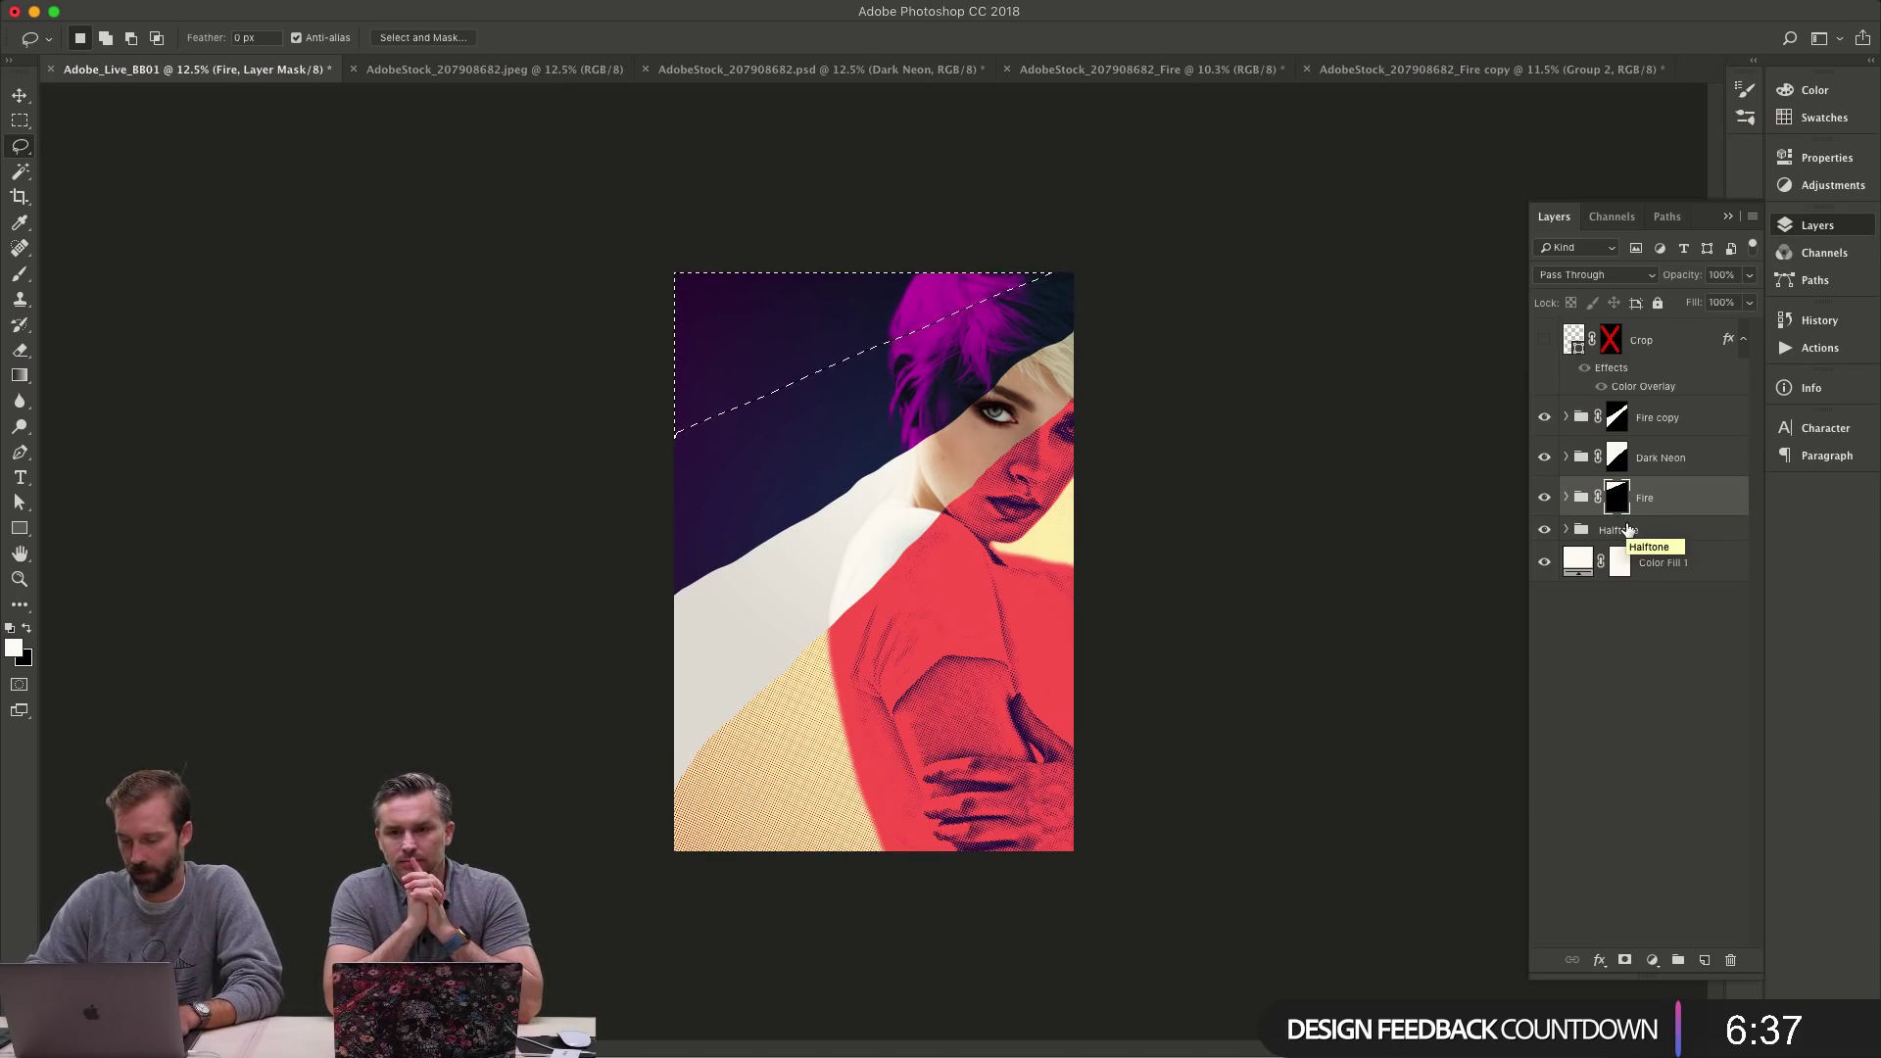
- Bring the Fire group to the top of the layer stack, deselect, and unlink the group's mask
key("super+shift+bracketright")
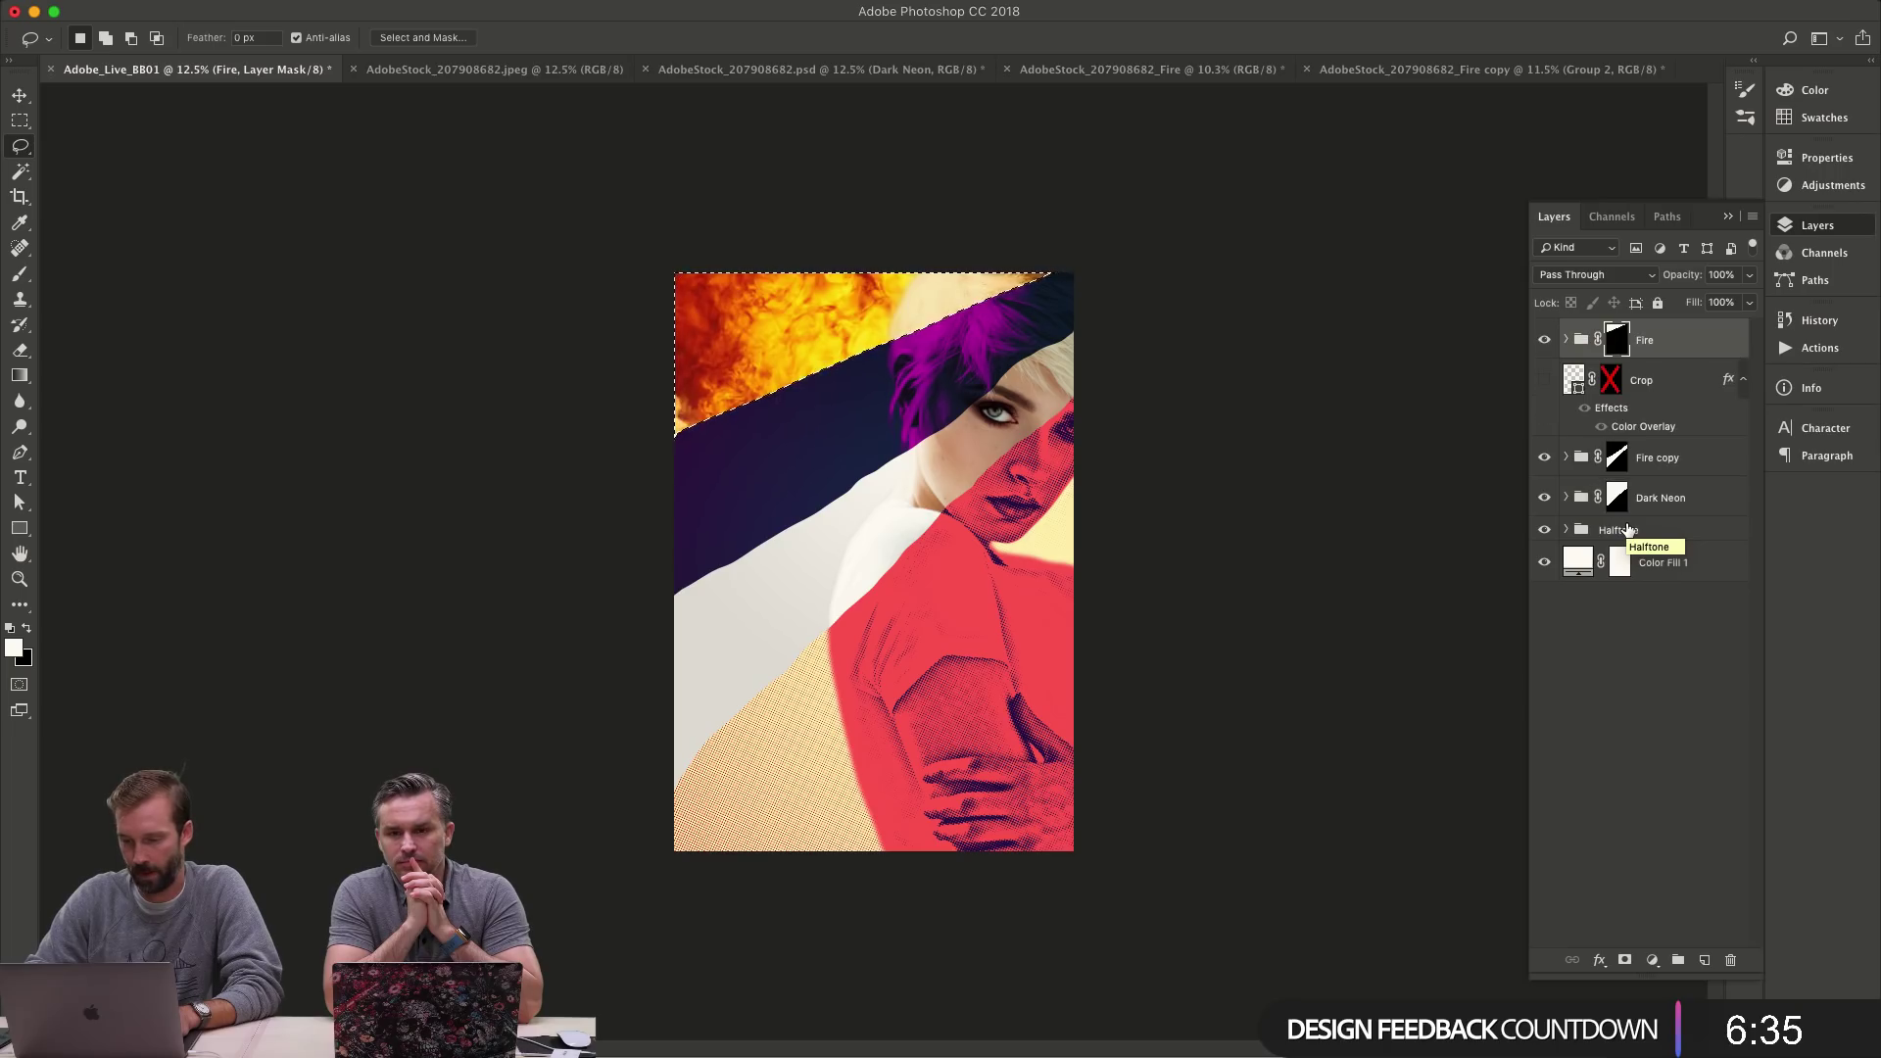
key("super+d")
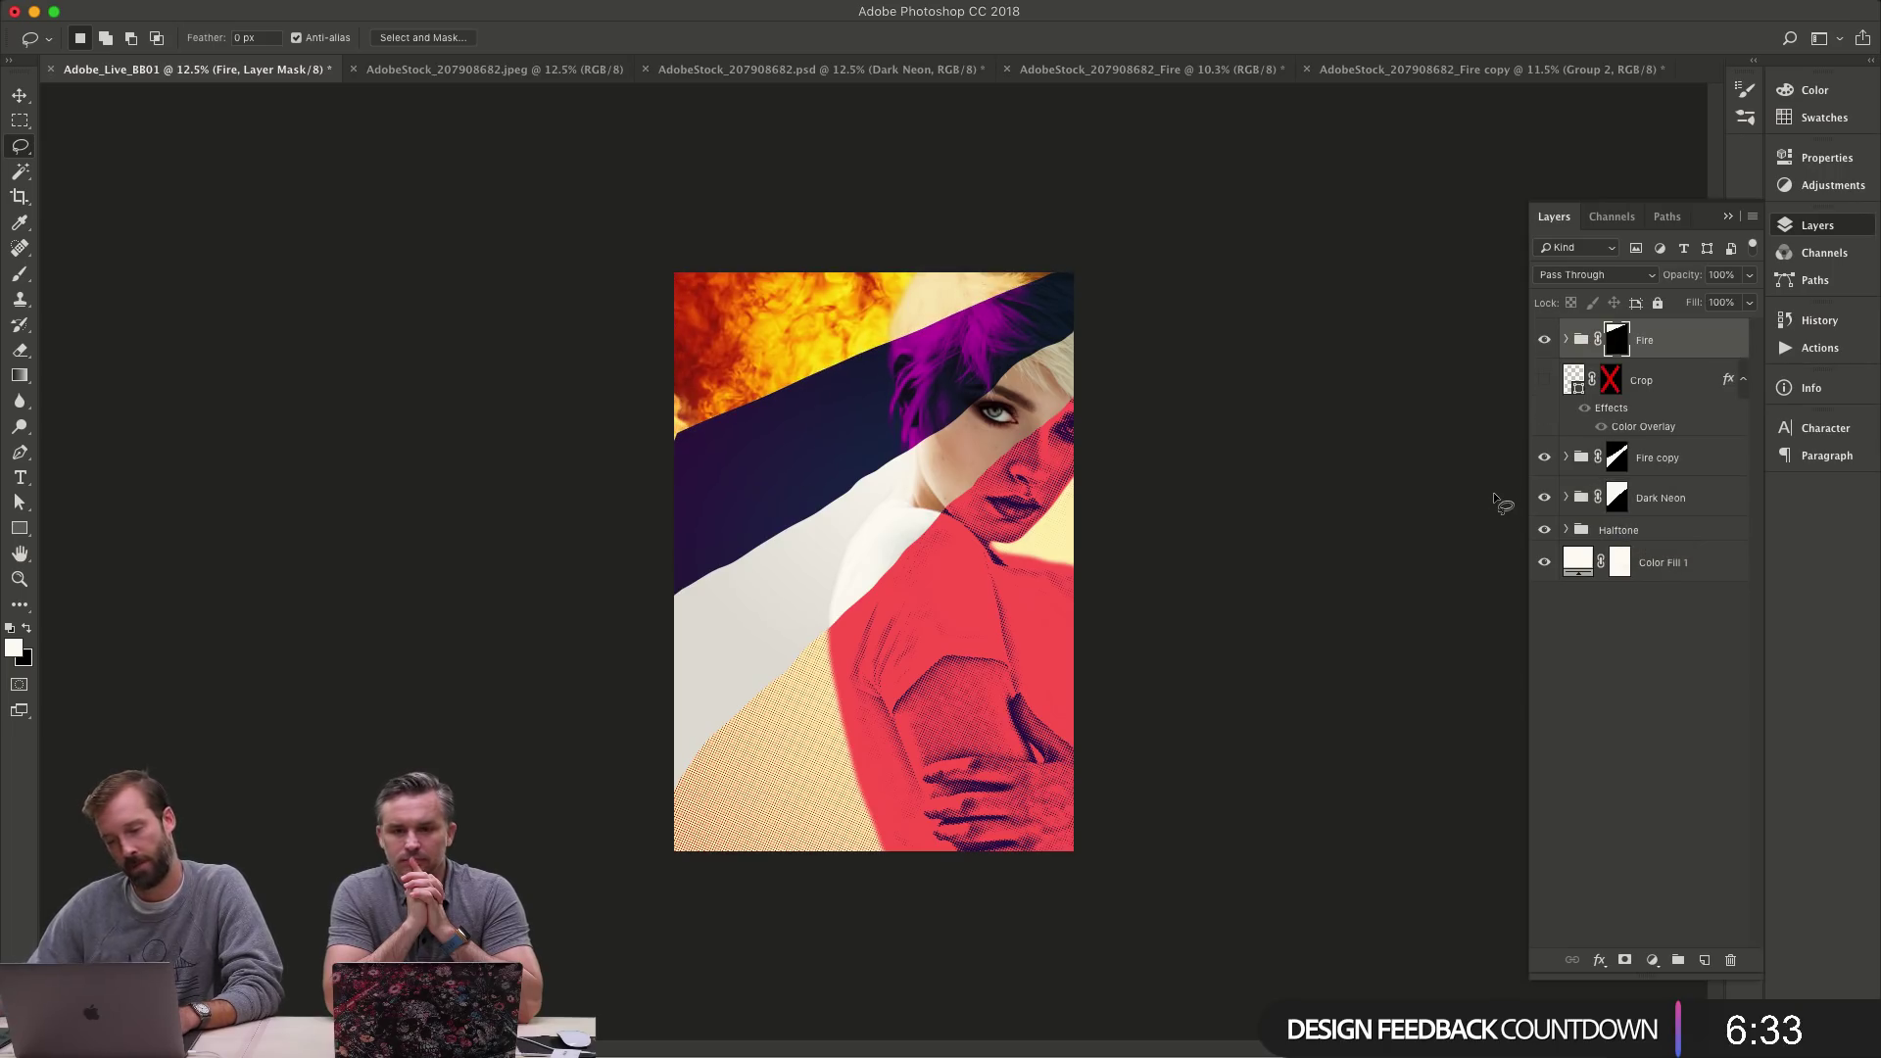
left_click(1597, 340)
key("super+t")
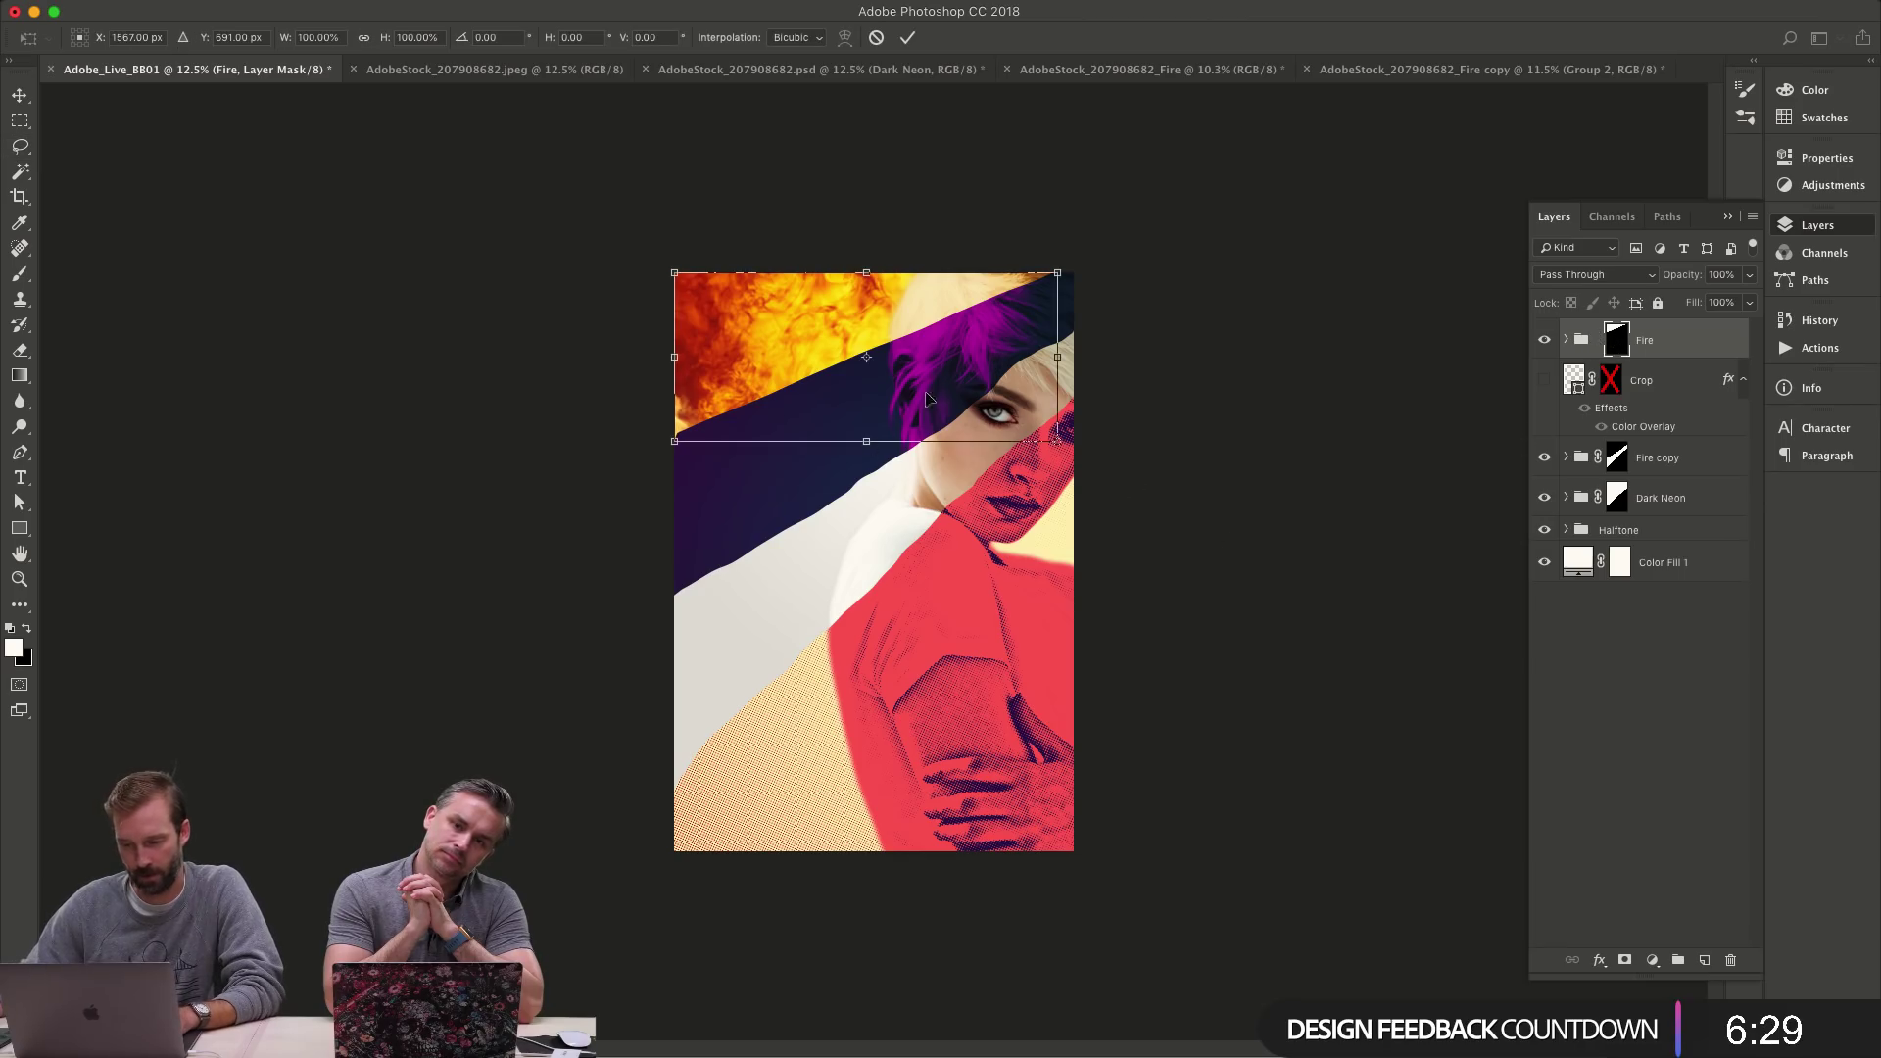
left_click_drag(928, 398, 960, 806)
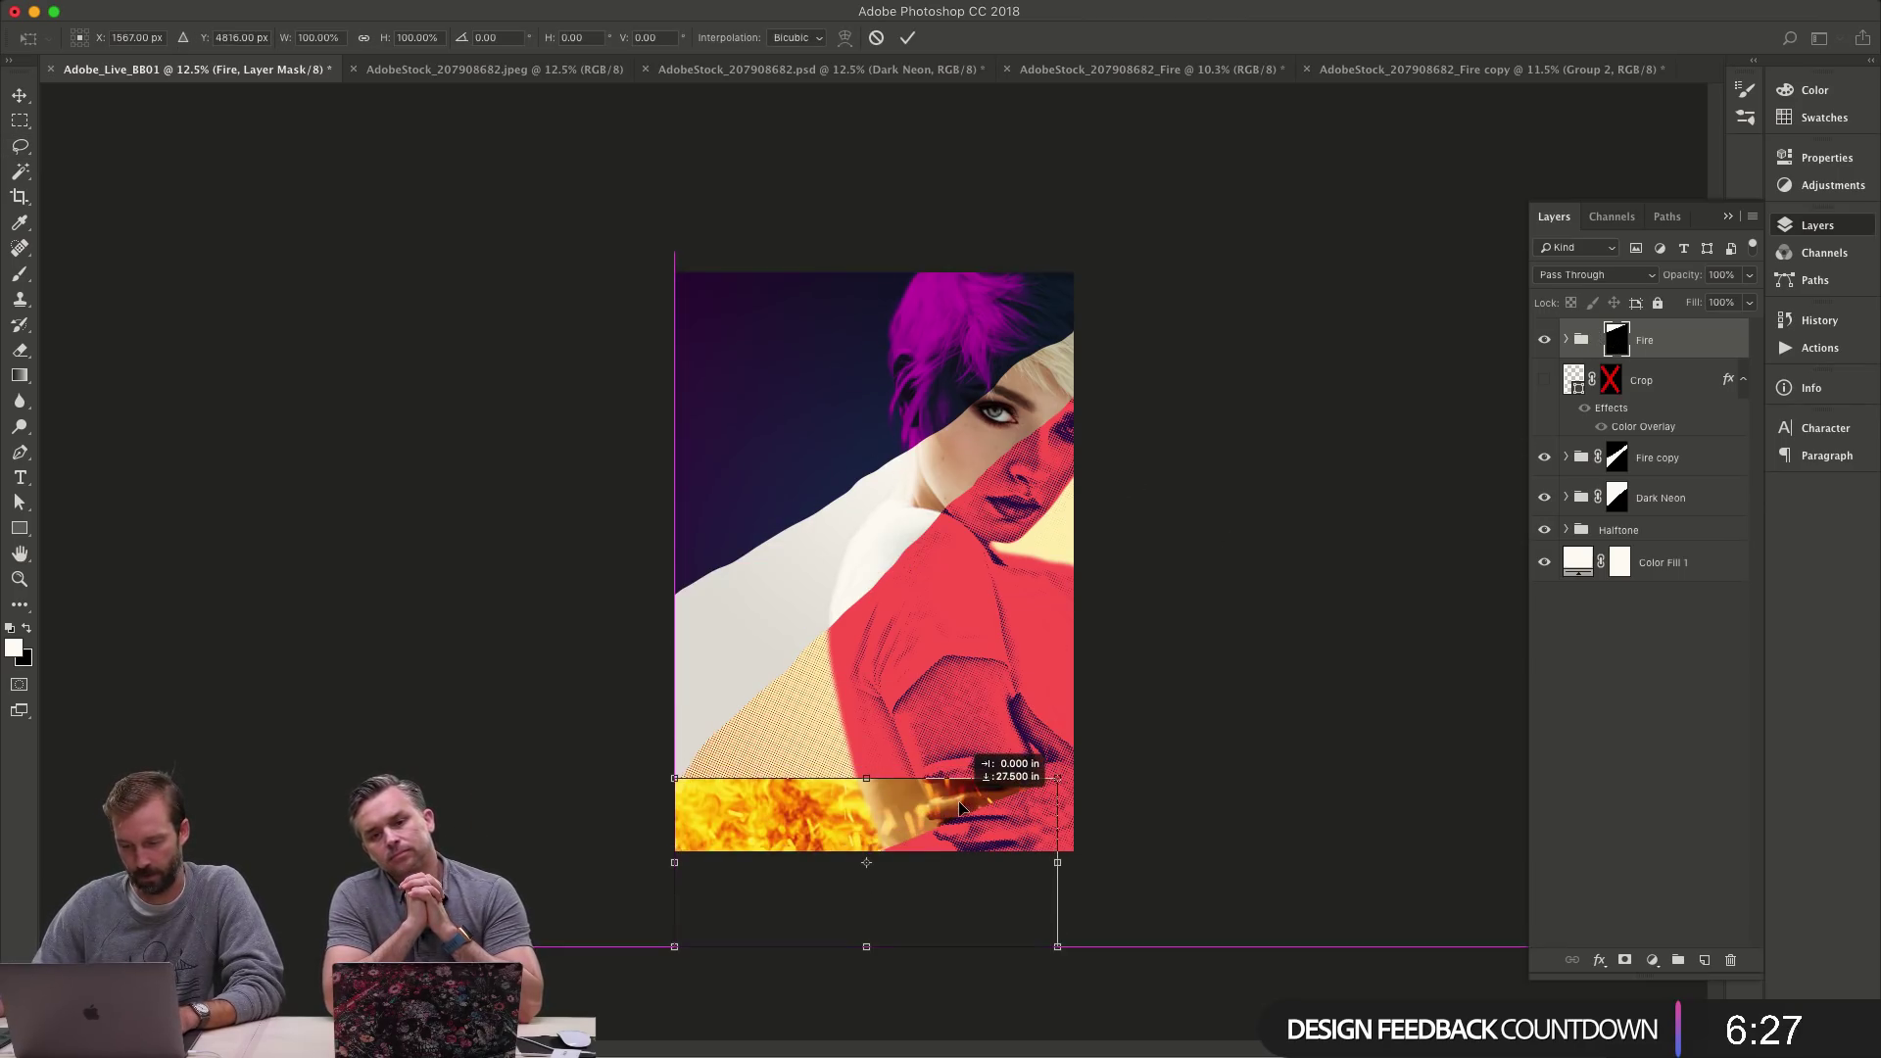
key("Escape")
- Paint the Fire group's mask black over the poster's upper-left corner with the Brush at 100% opacity, and set white as the painting color
key("b")
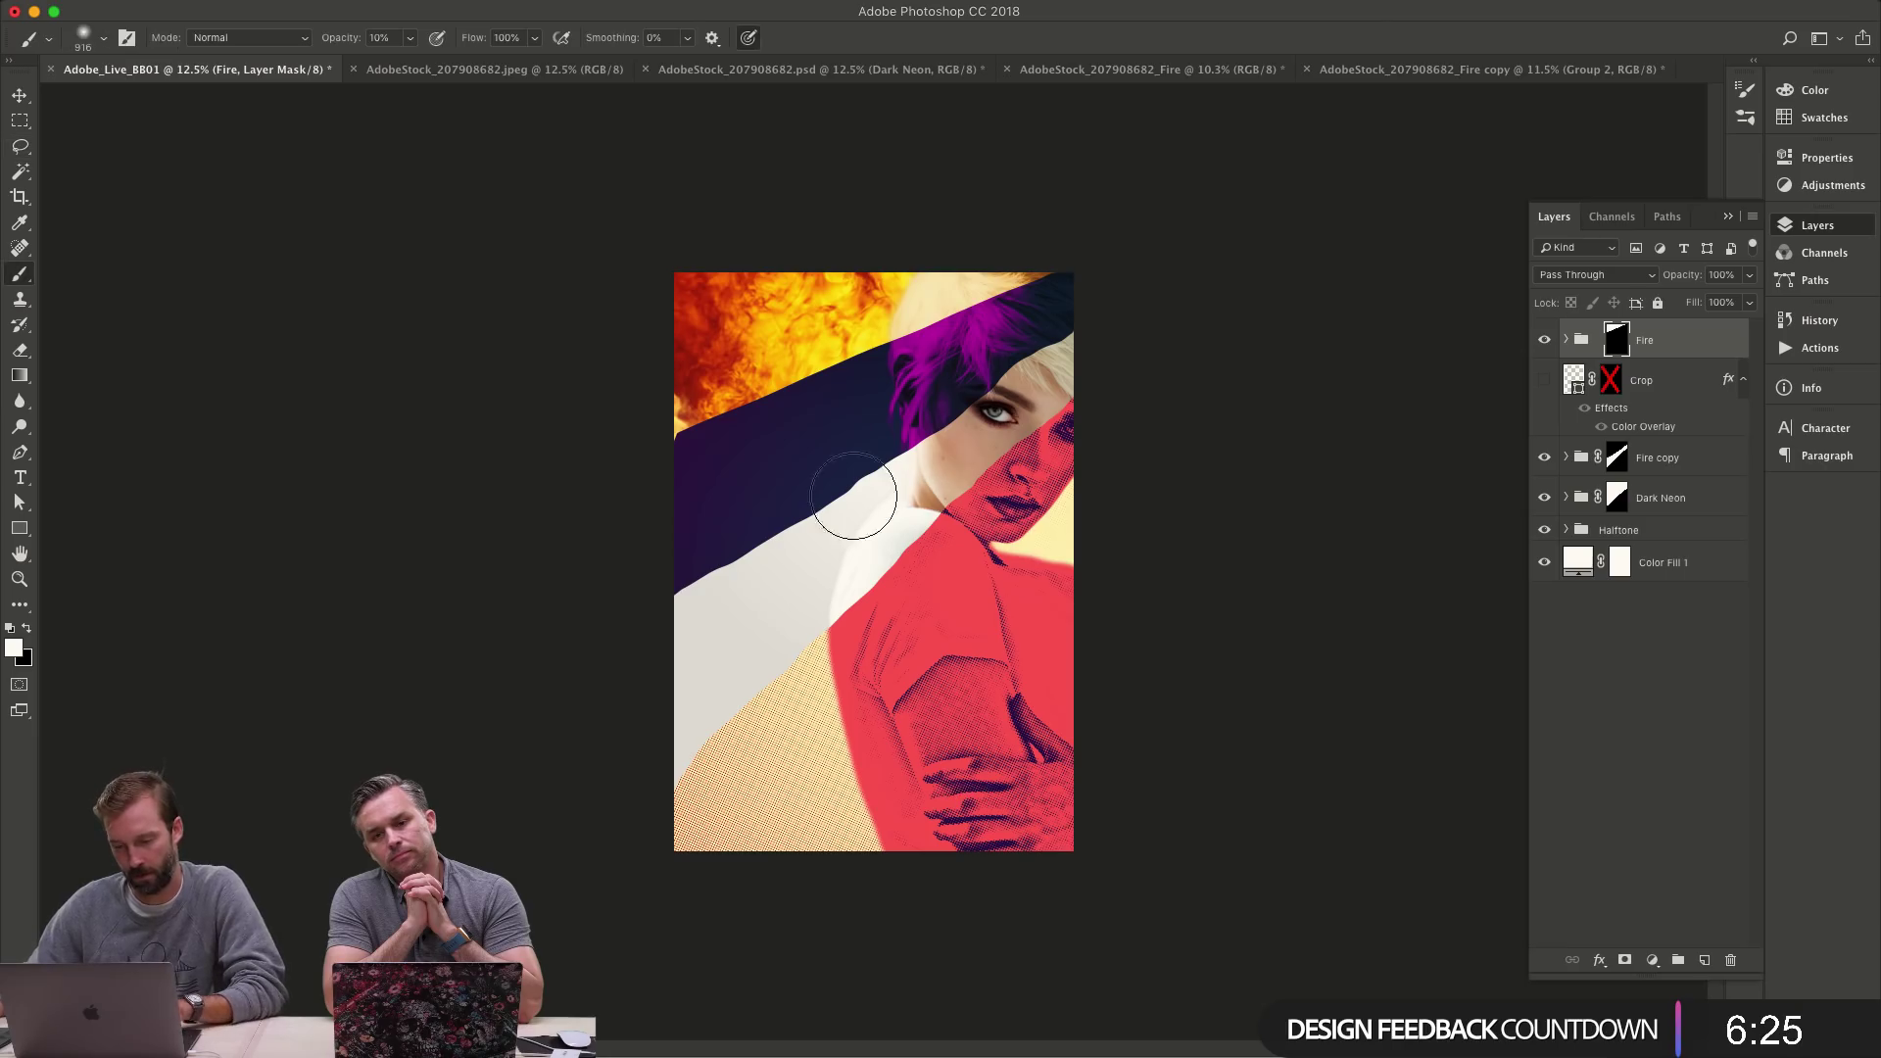
key("0")
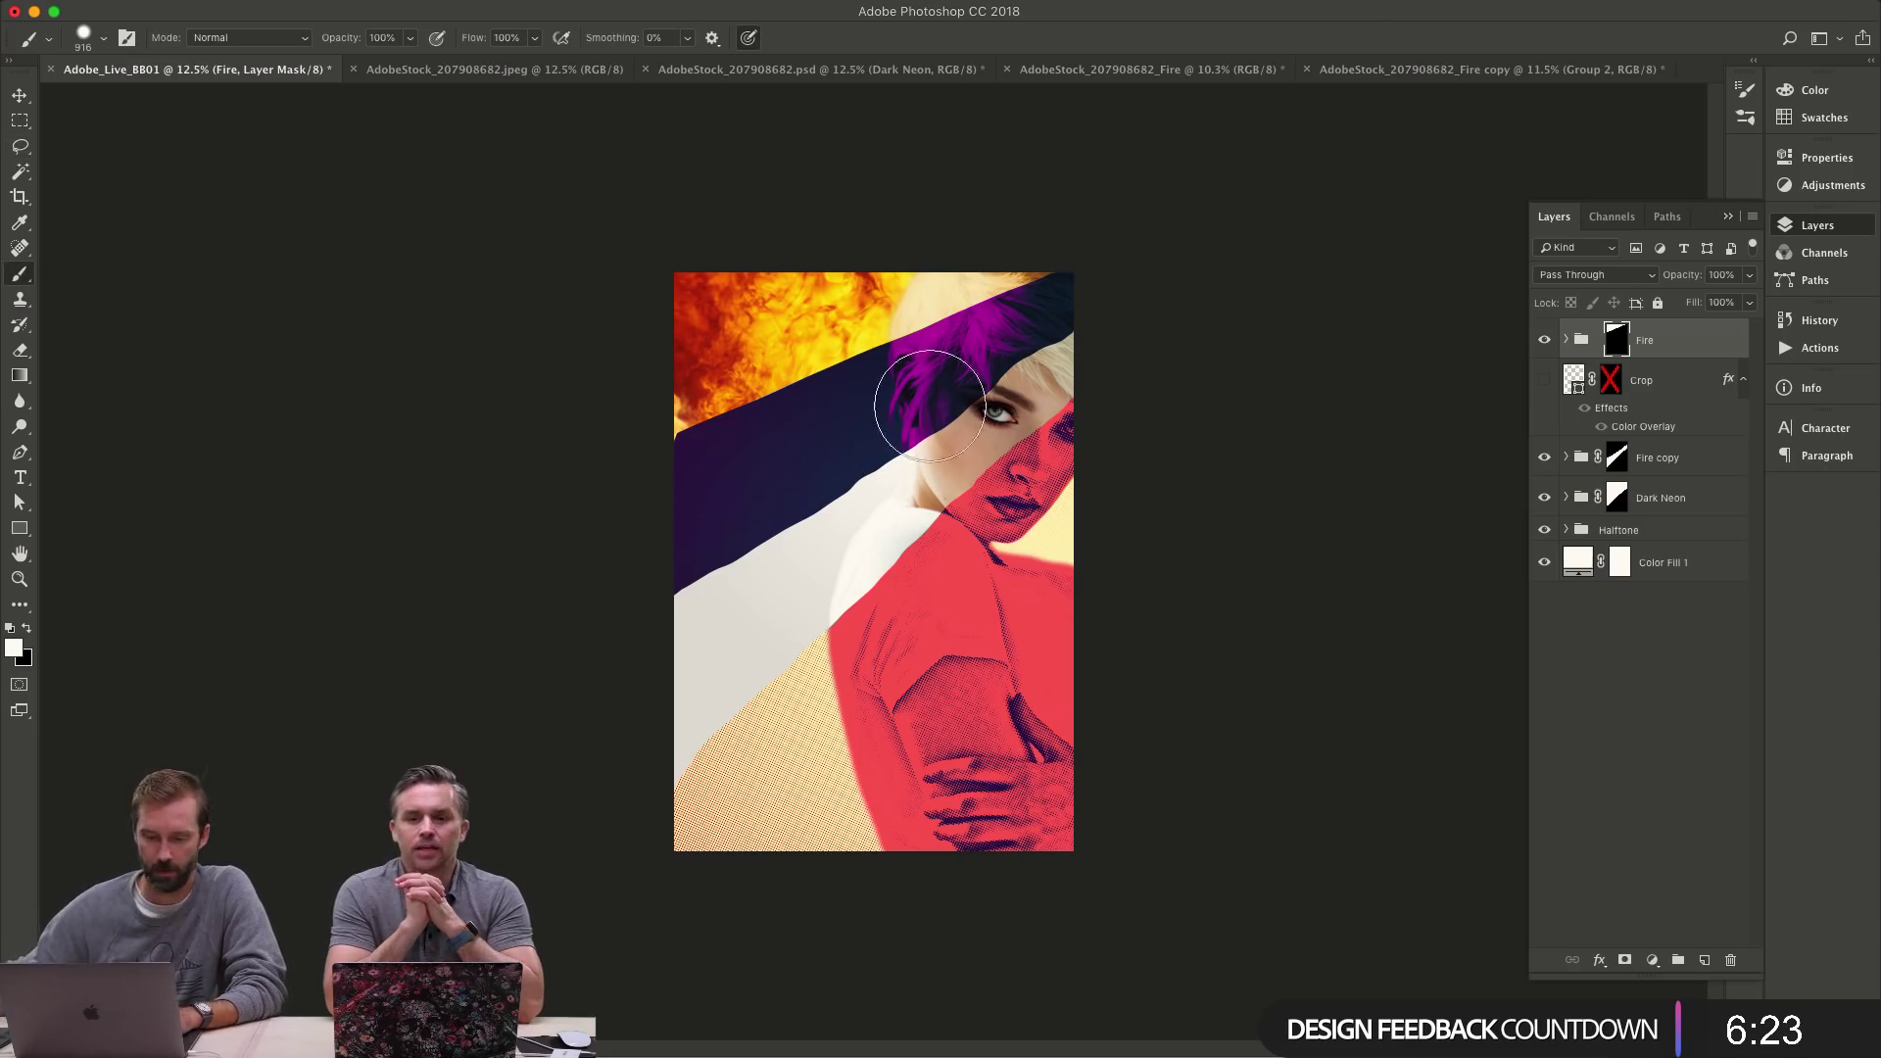
key("x")
mouse_move(735, 441)
left_mouse_down()
mouse_move(884, 351)
mouse_move(538, 380)
mouse_move(547, 336)
mouse_move(1159, 278)
left_mouse_up()
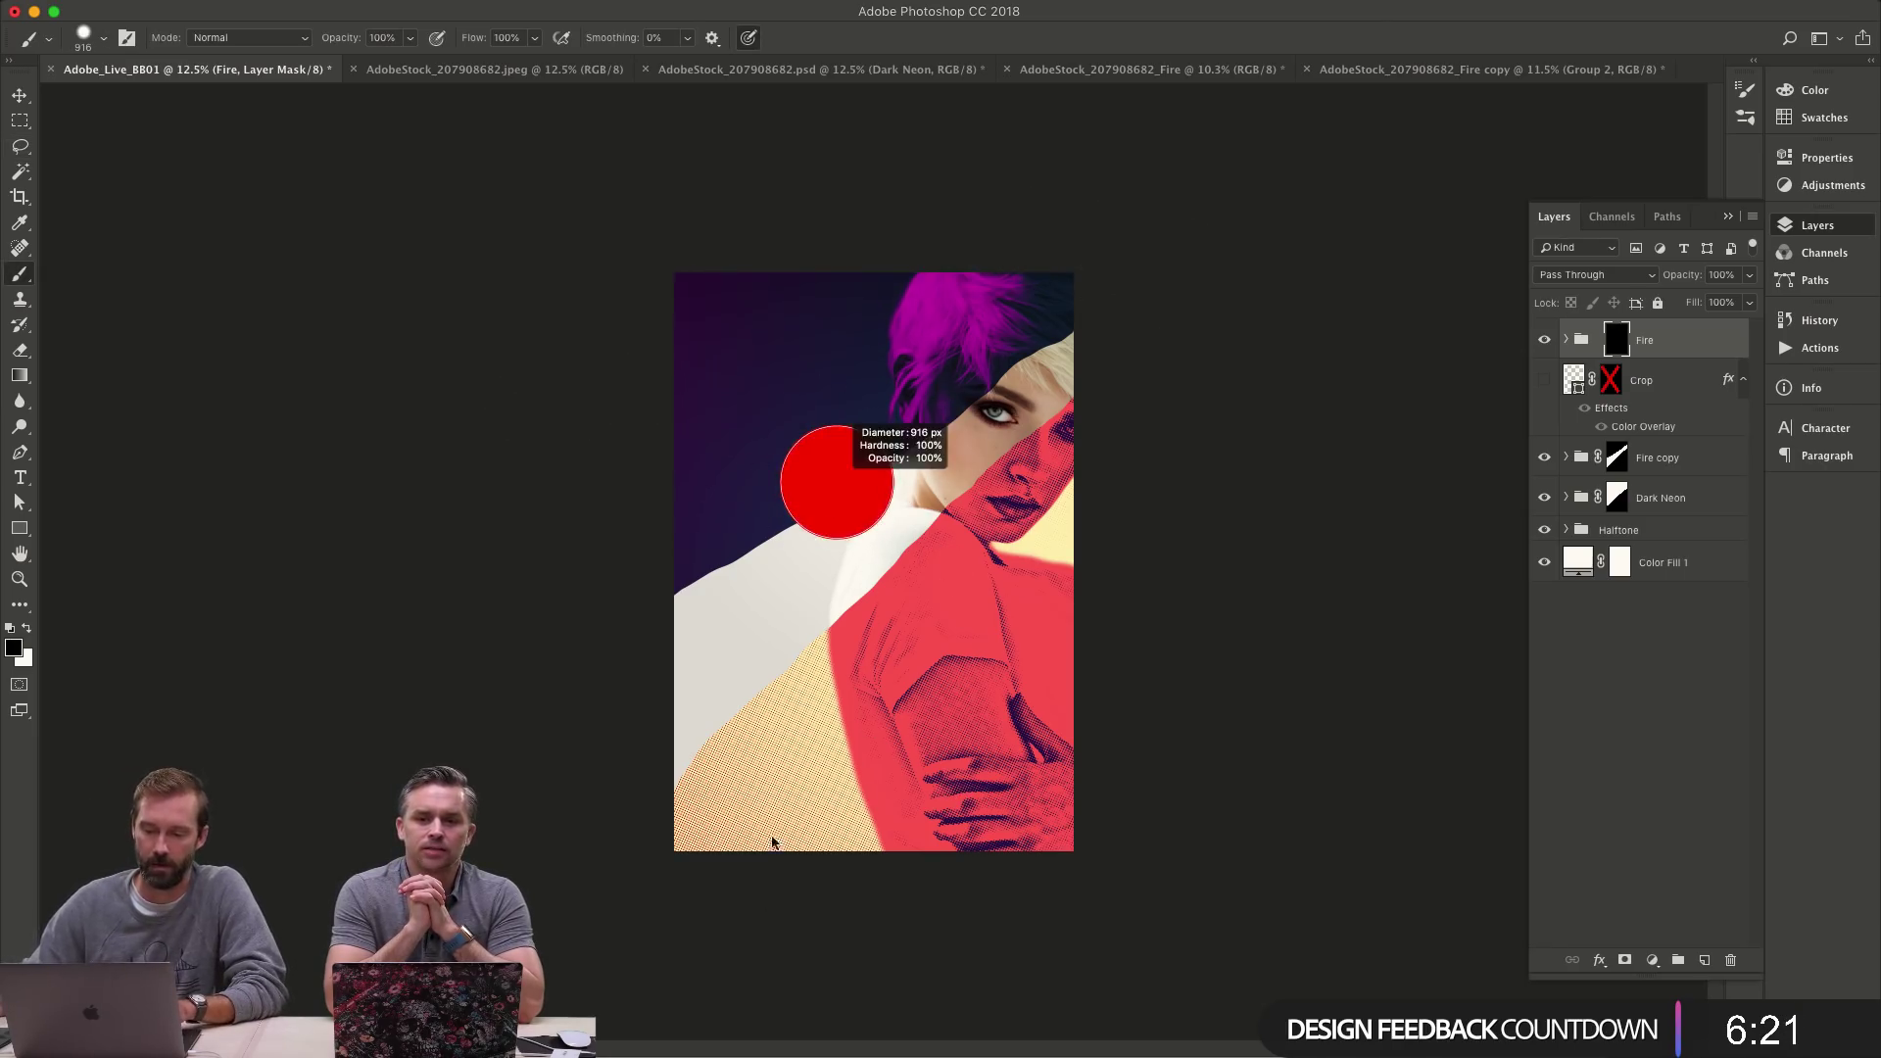
key("x")
left_click_drag(706, 790, 1293, 560)
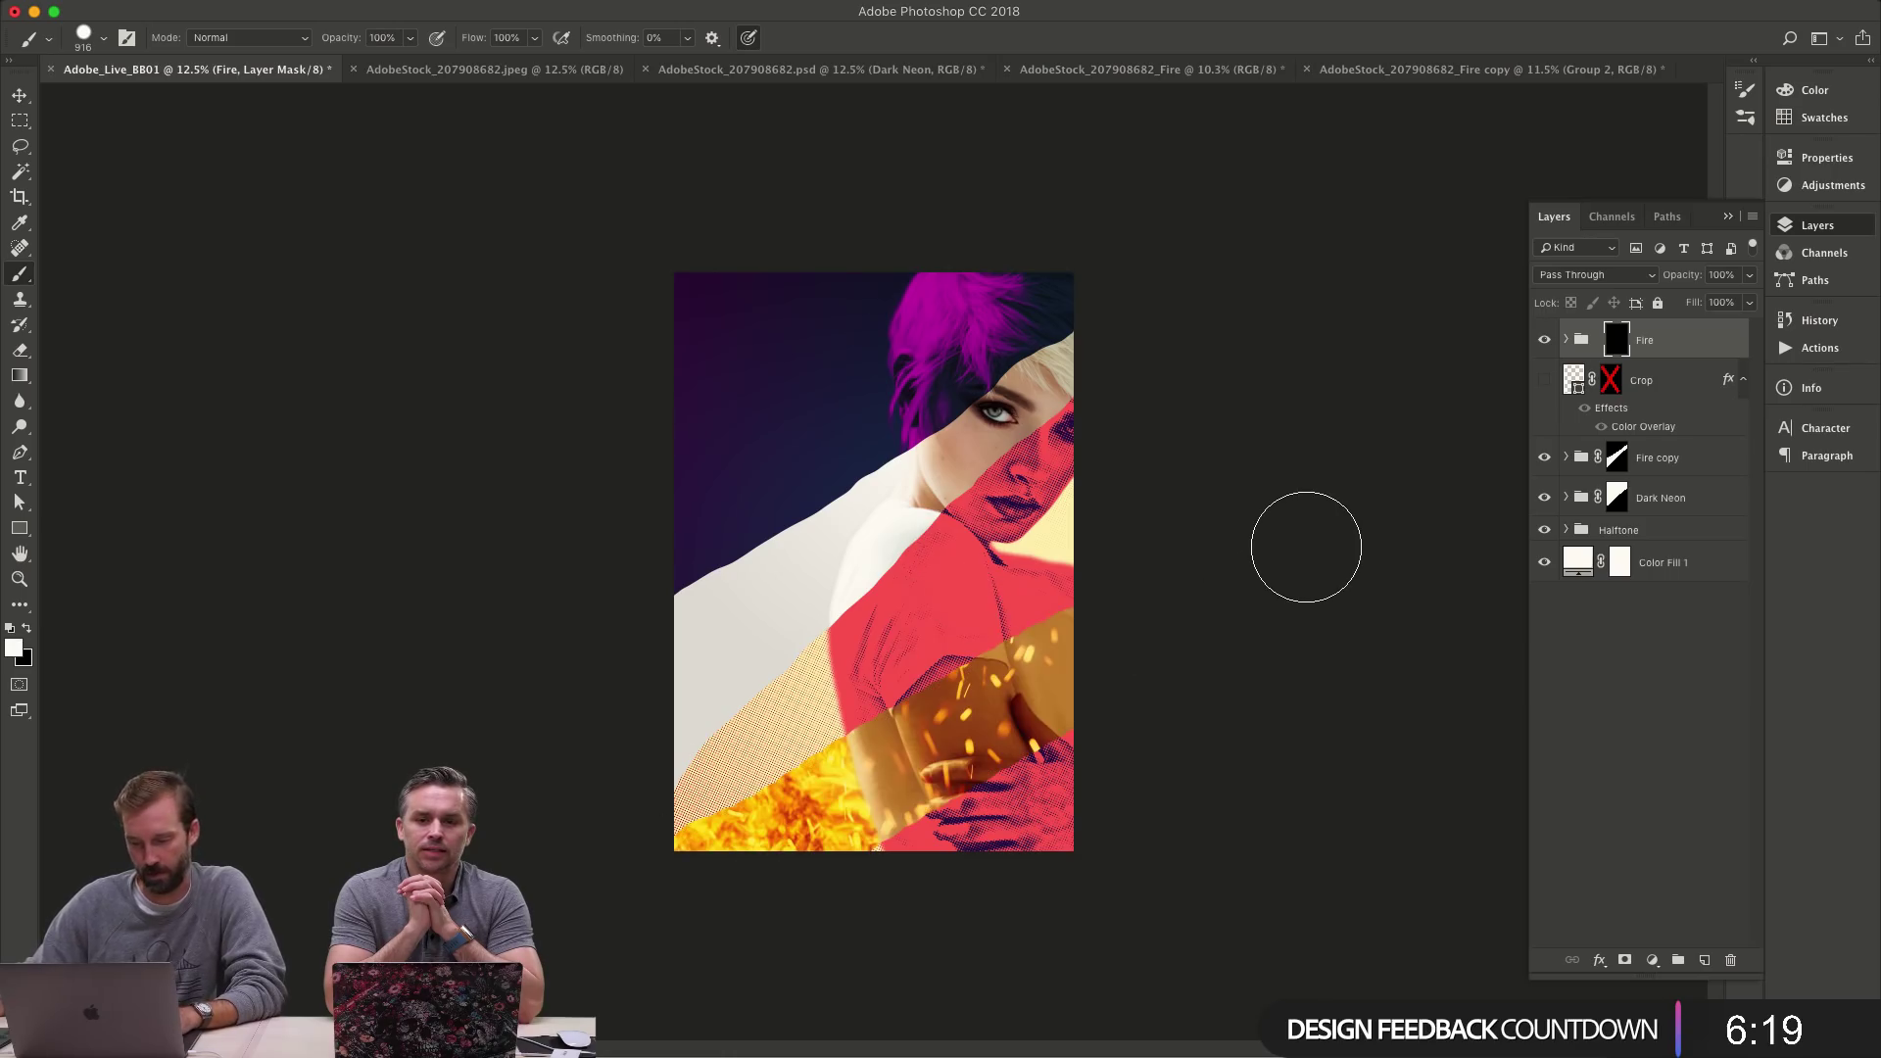
key("super+z")
left_click_drag(1107, 500, 941, 882)
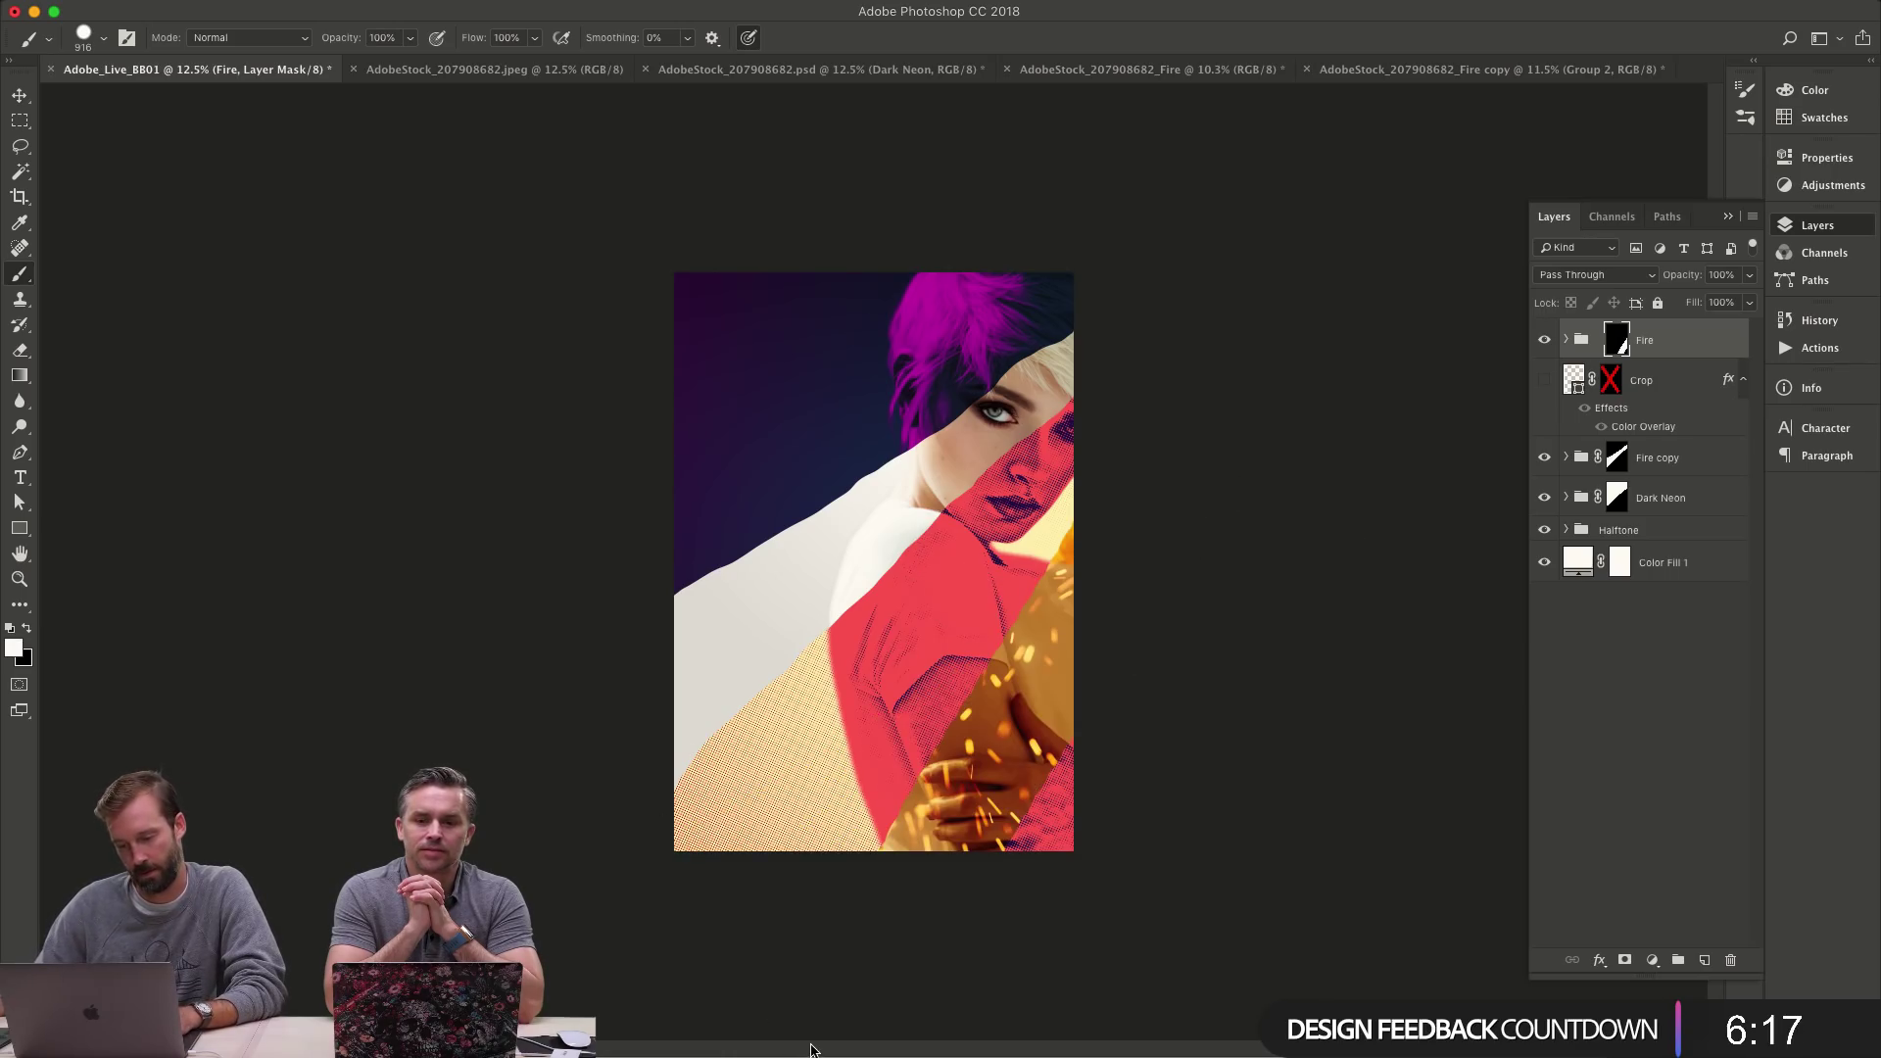
key("super+z")
- Paint the Fire group's mask white along a steep diagonal to reveal fire across the poster's lower-right corner
left_click_drag(786, 934, 1100, 630)
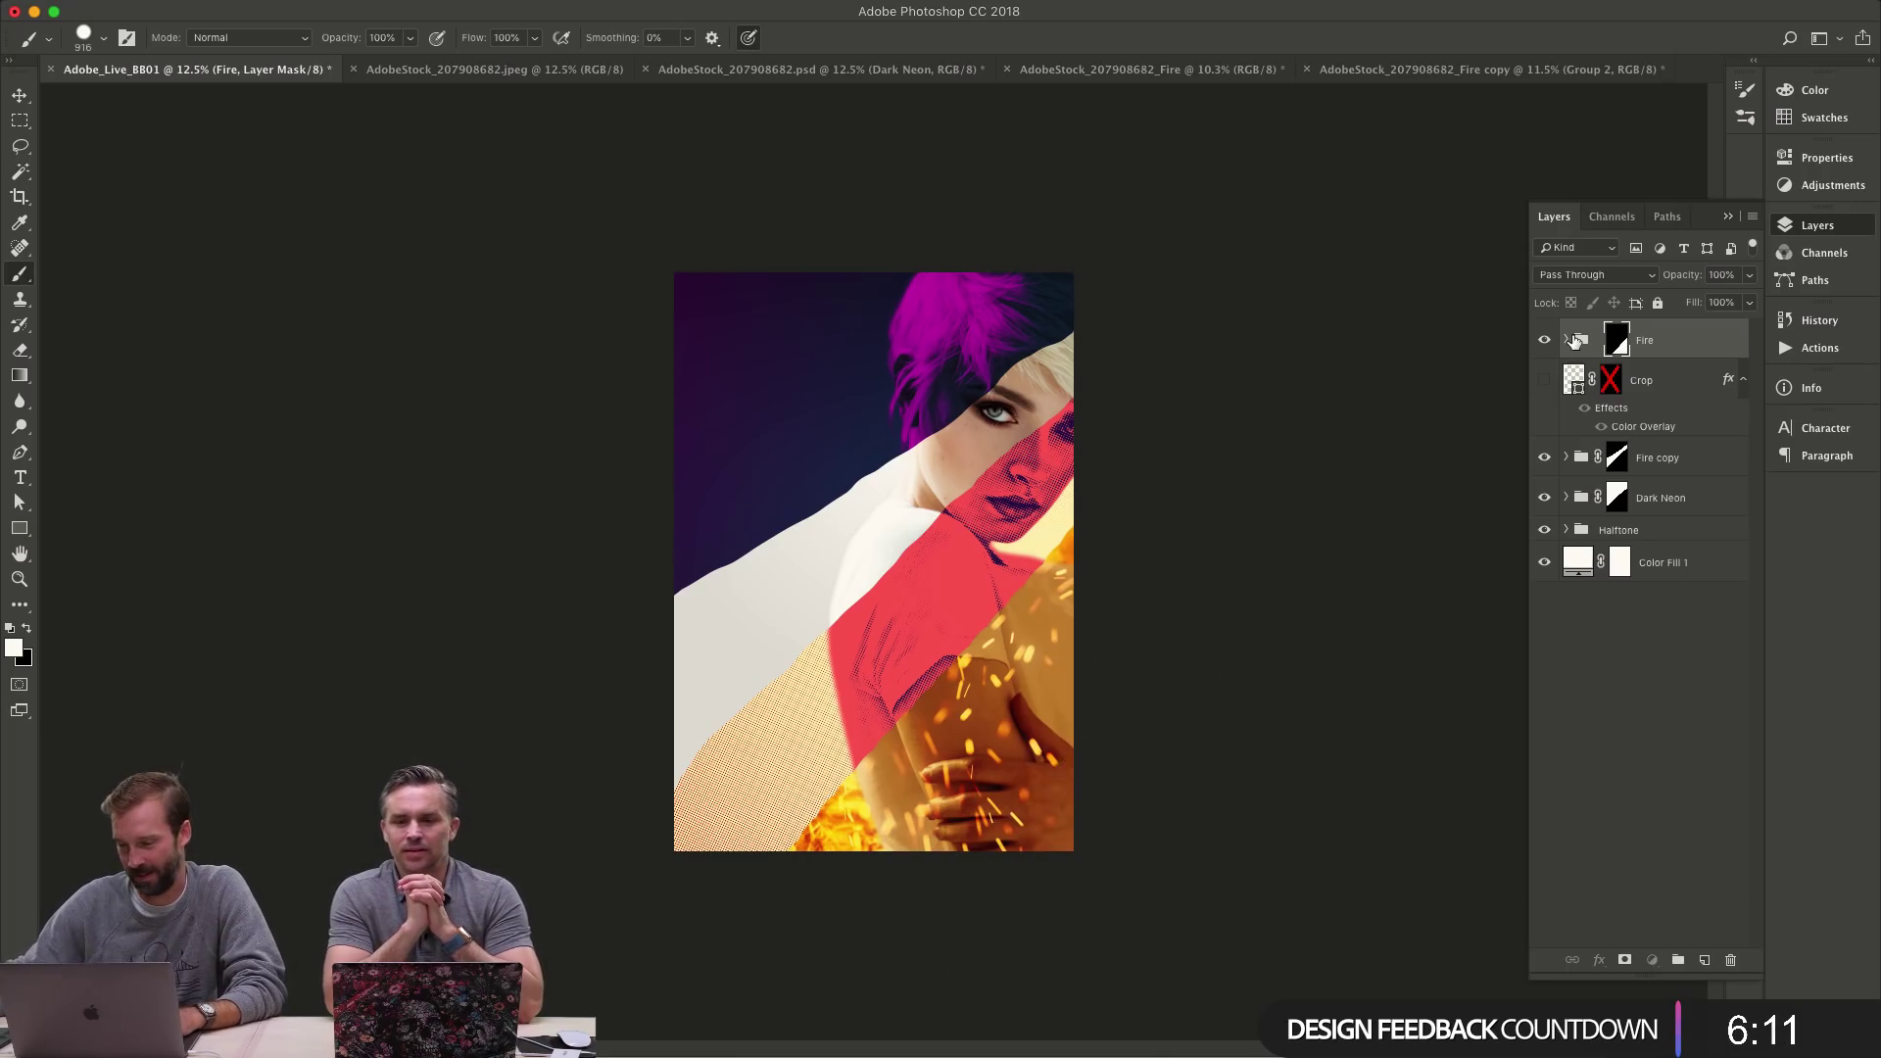
left_click(1582, 349)
- Add a Gradient Map adjustment above Layer 1 inside the Fire group and apply the Violet, Orange preset
left_click(1567, 340)
left_click(1632, 381)
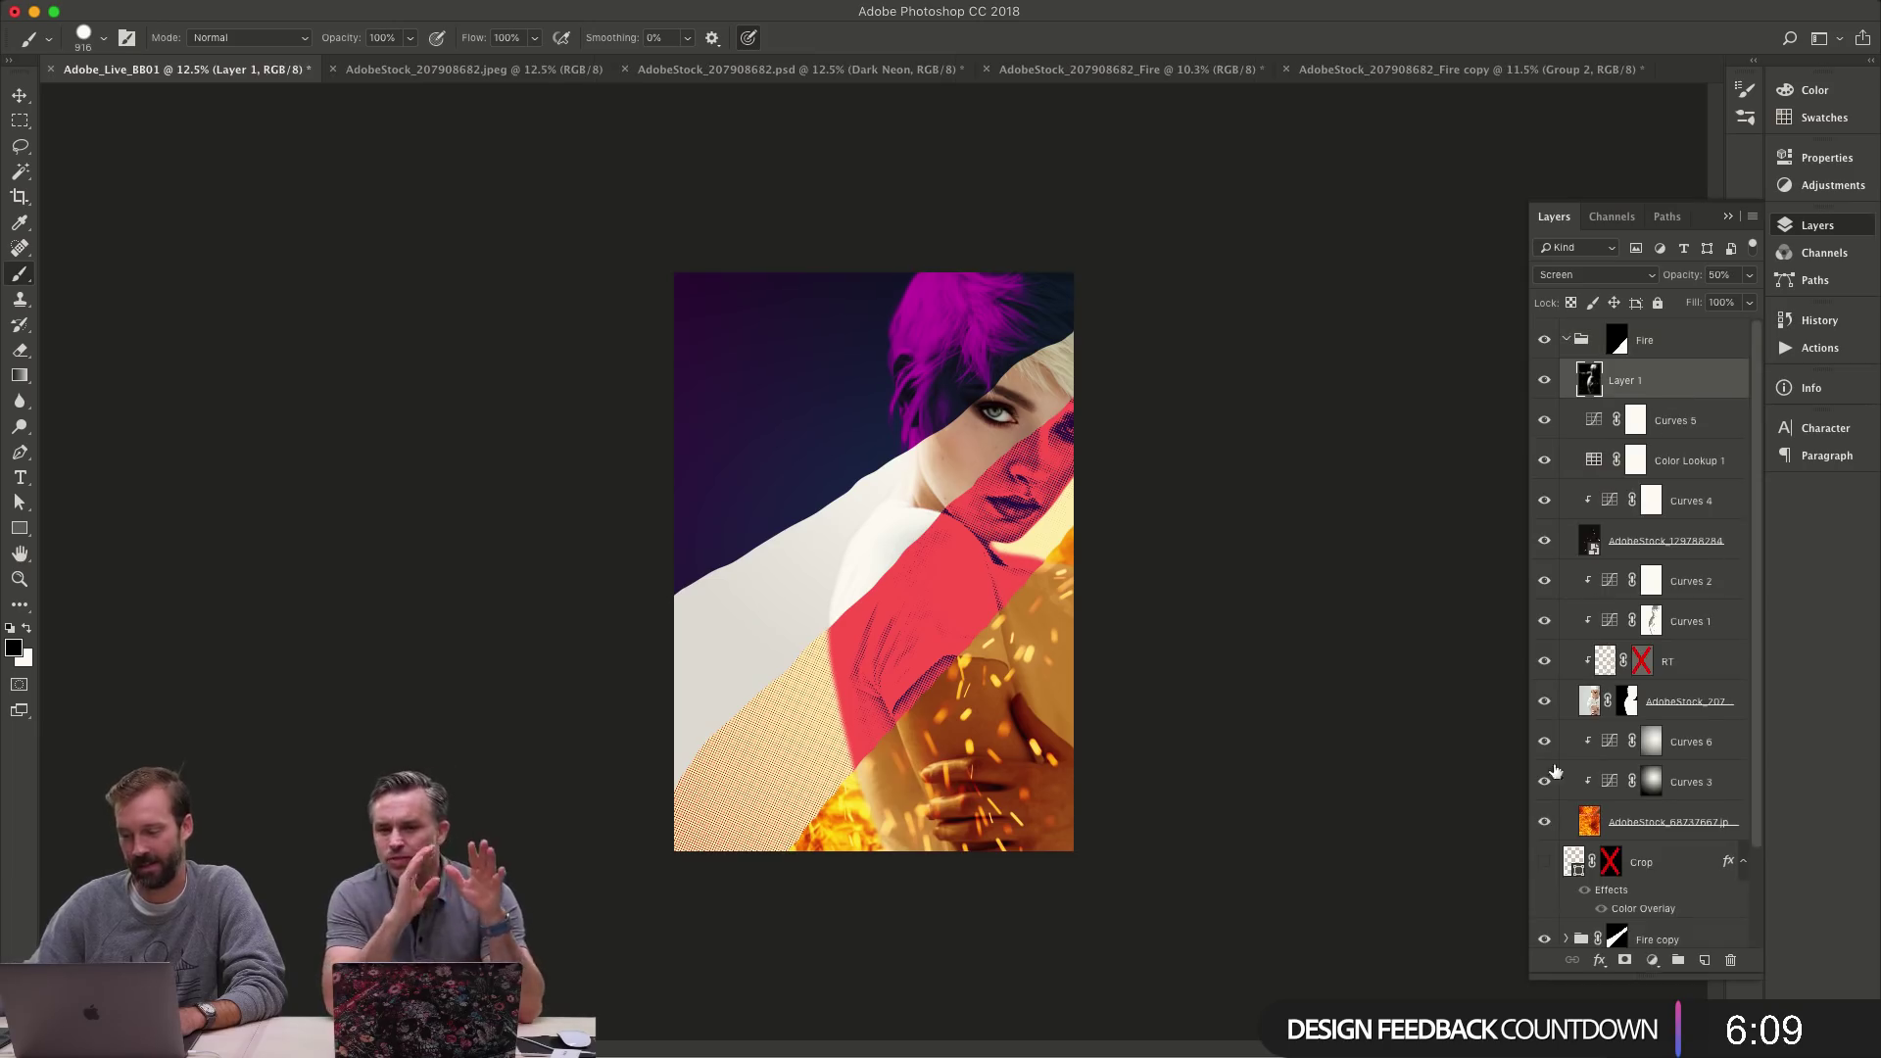
left_click(1653, 961)
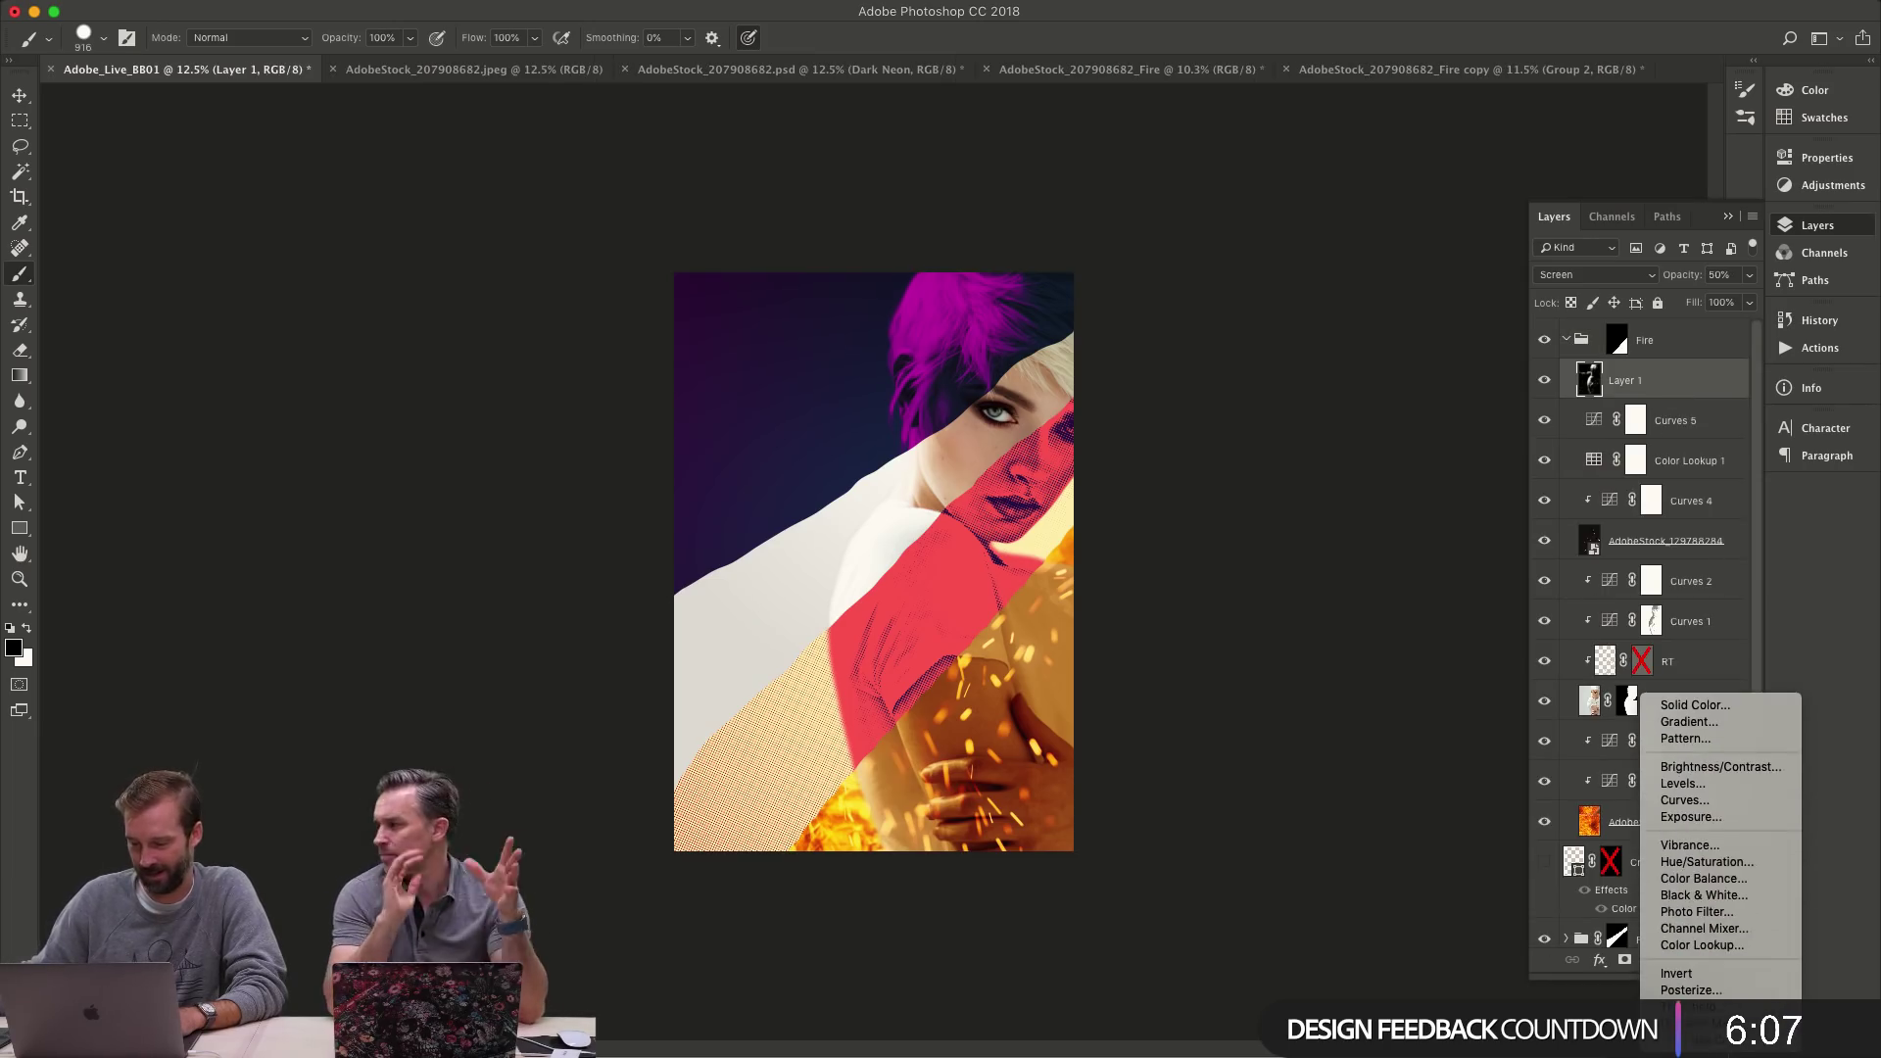
left_click(1690, 1023)
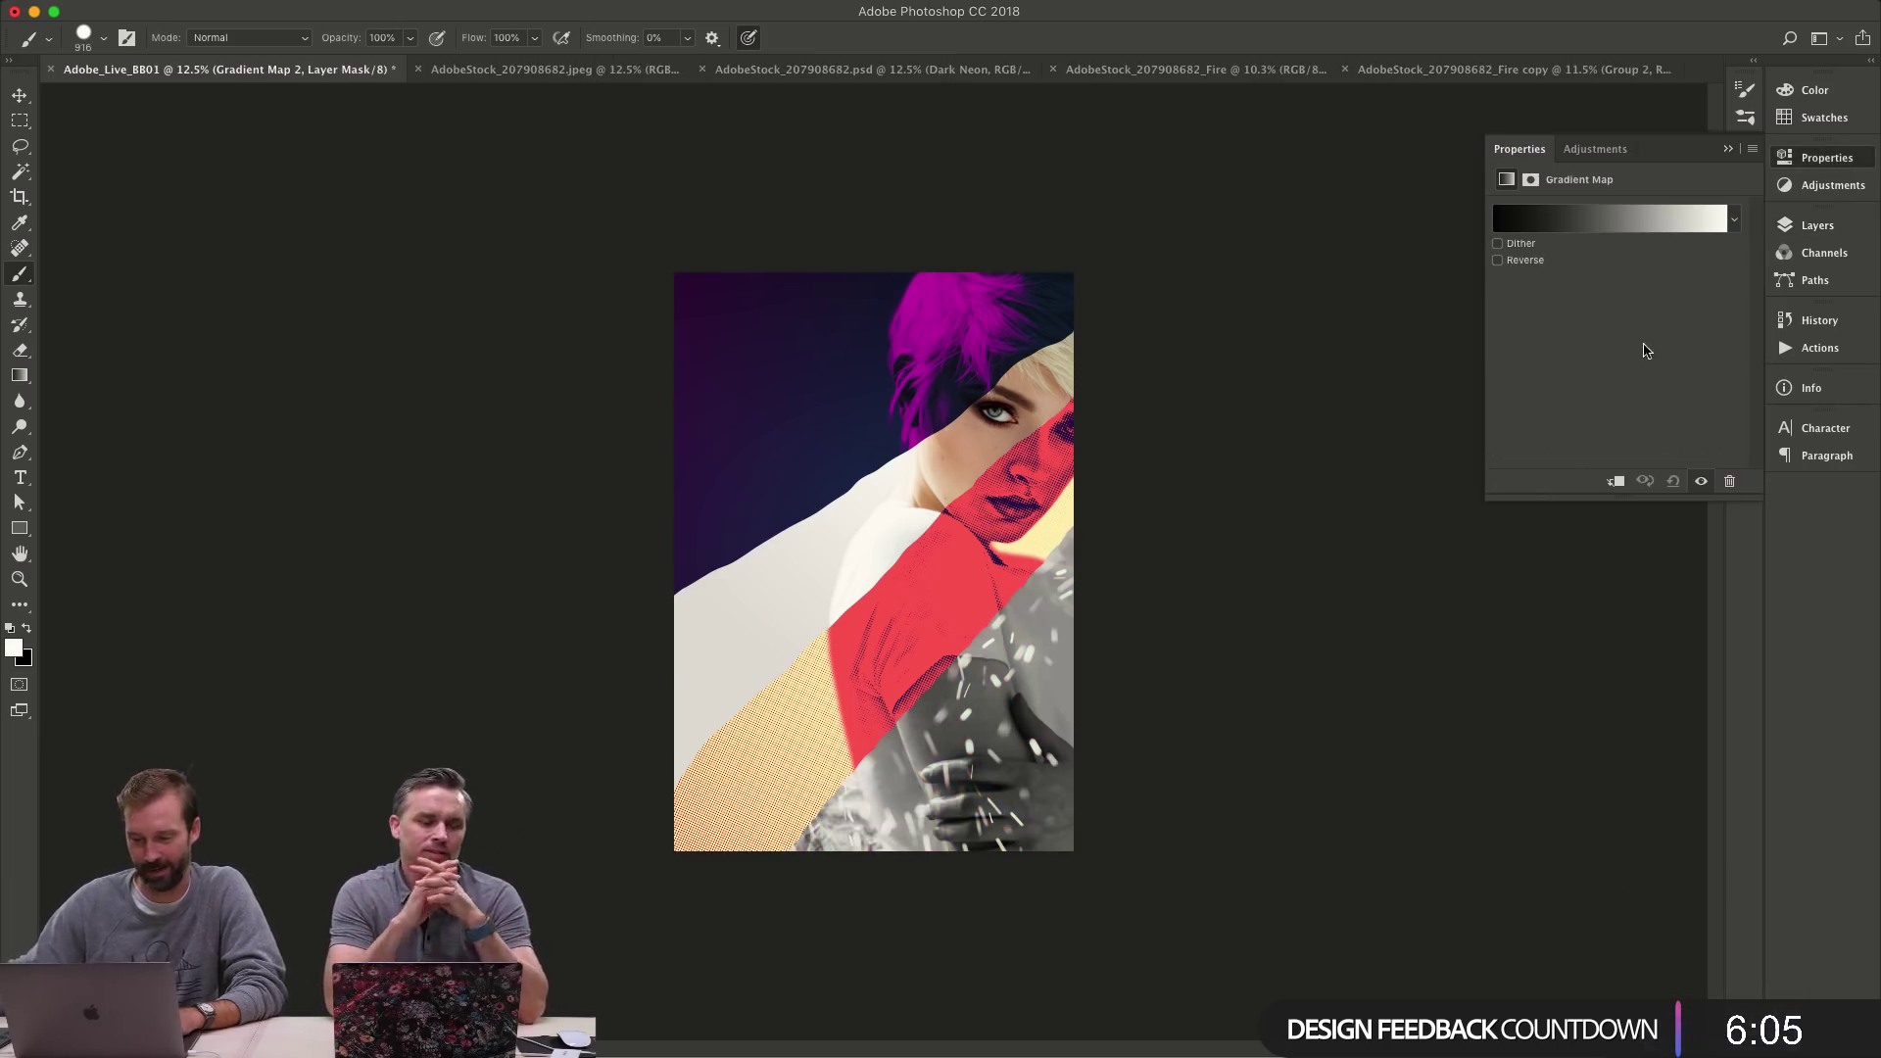
left_click(1573, 225)
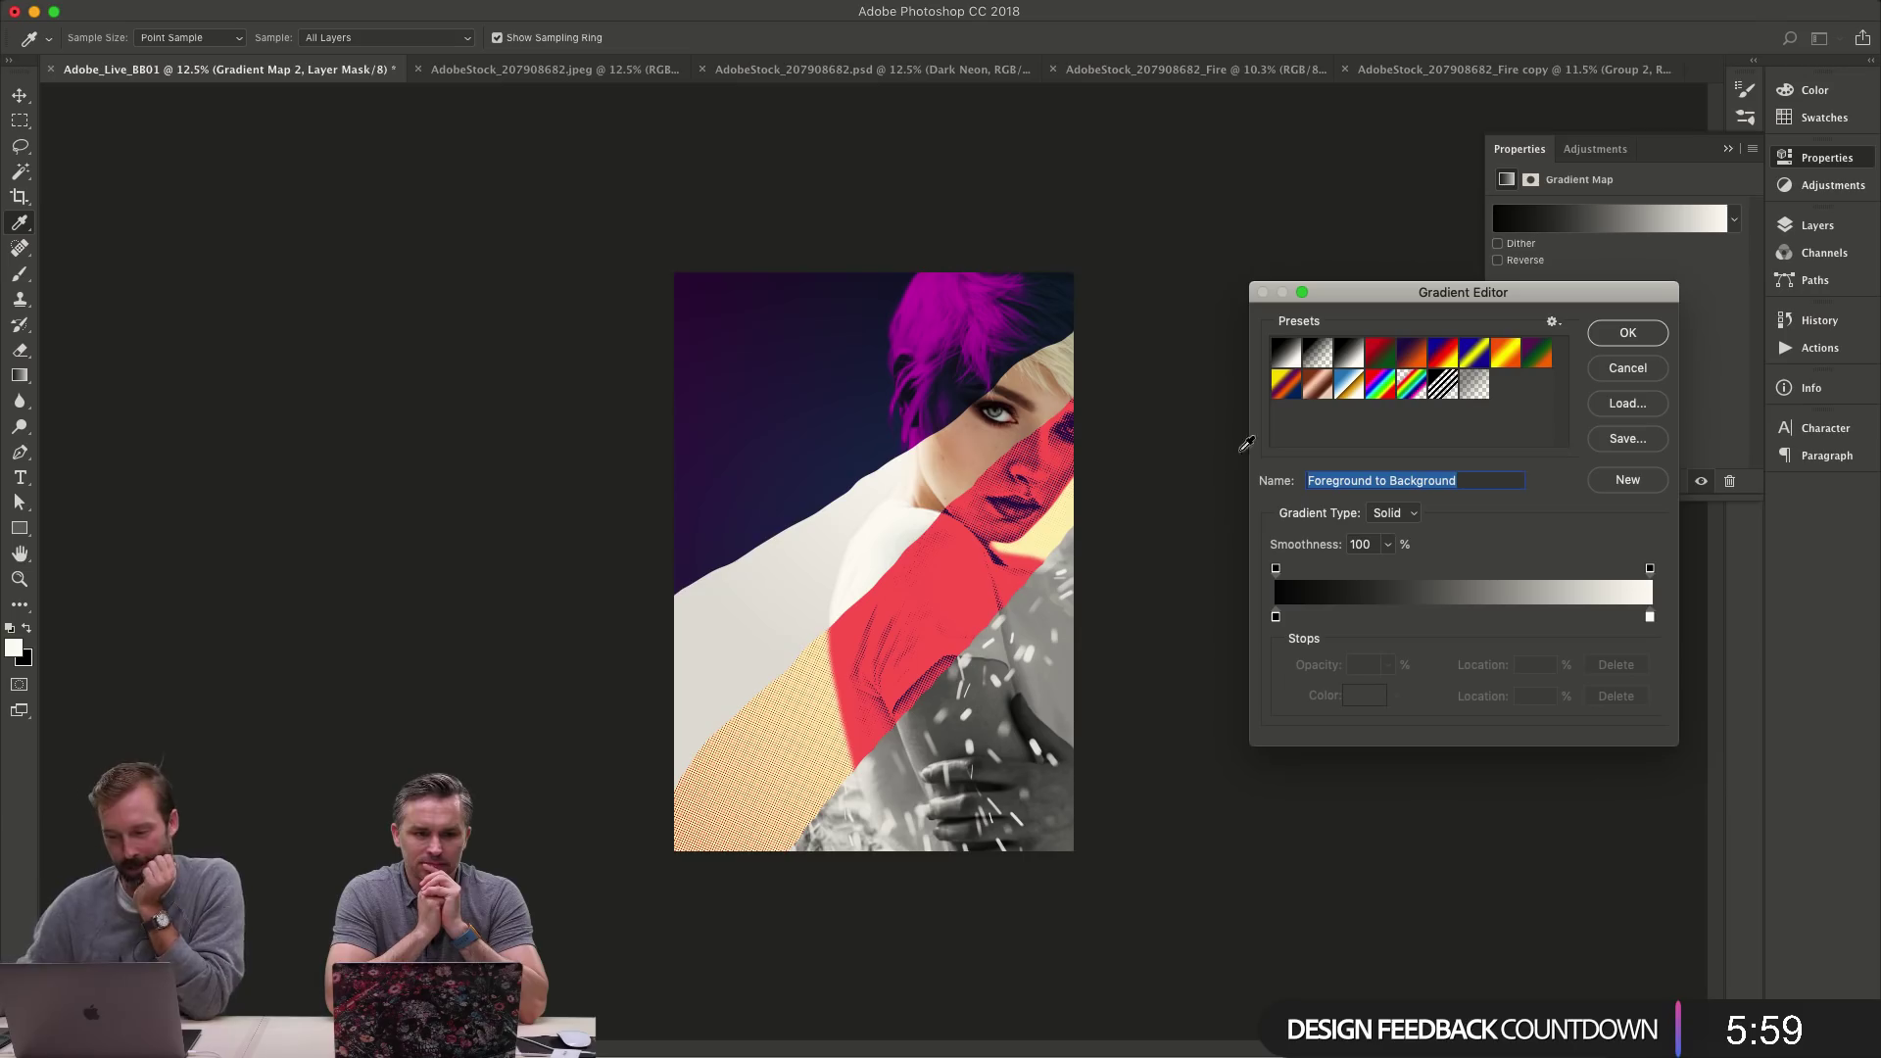
left_click(1412, 357)
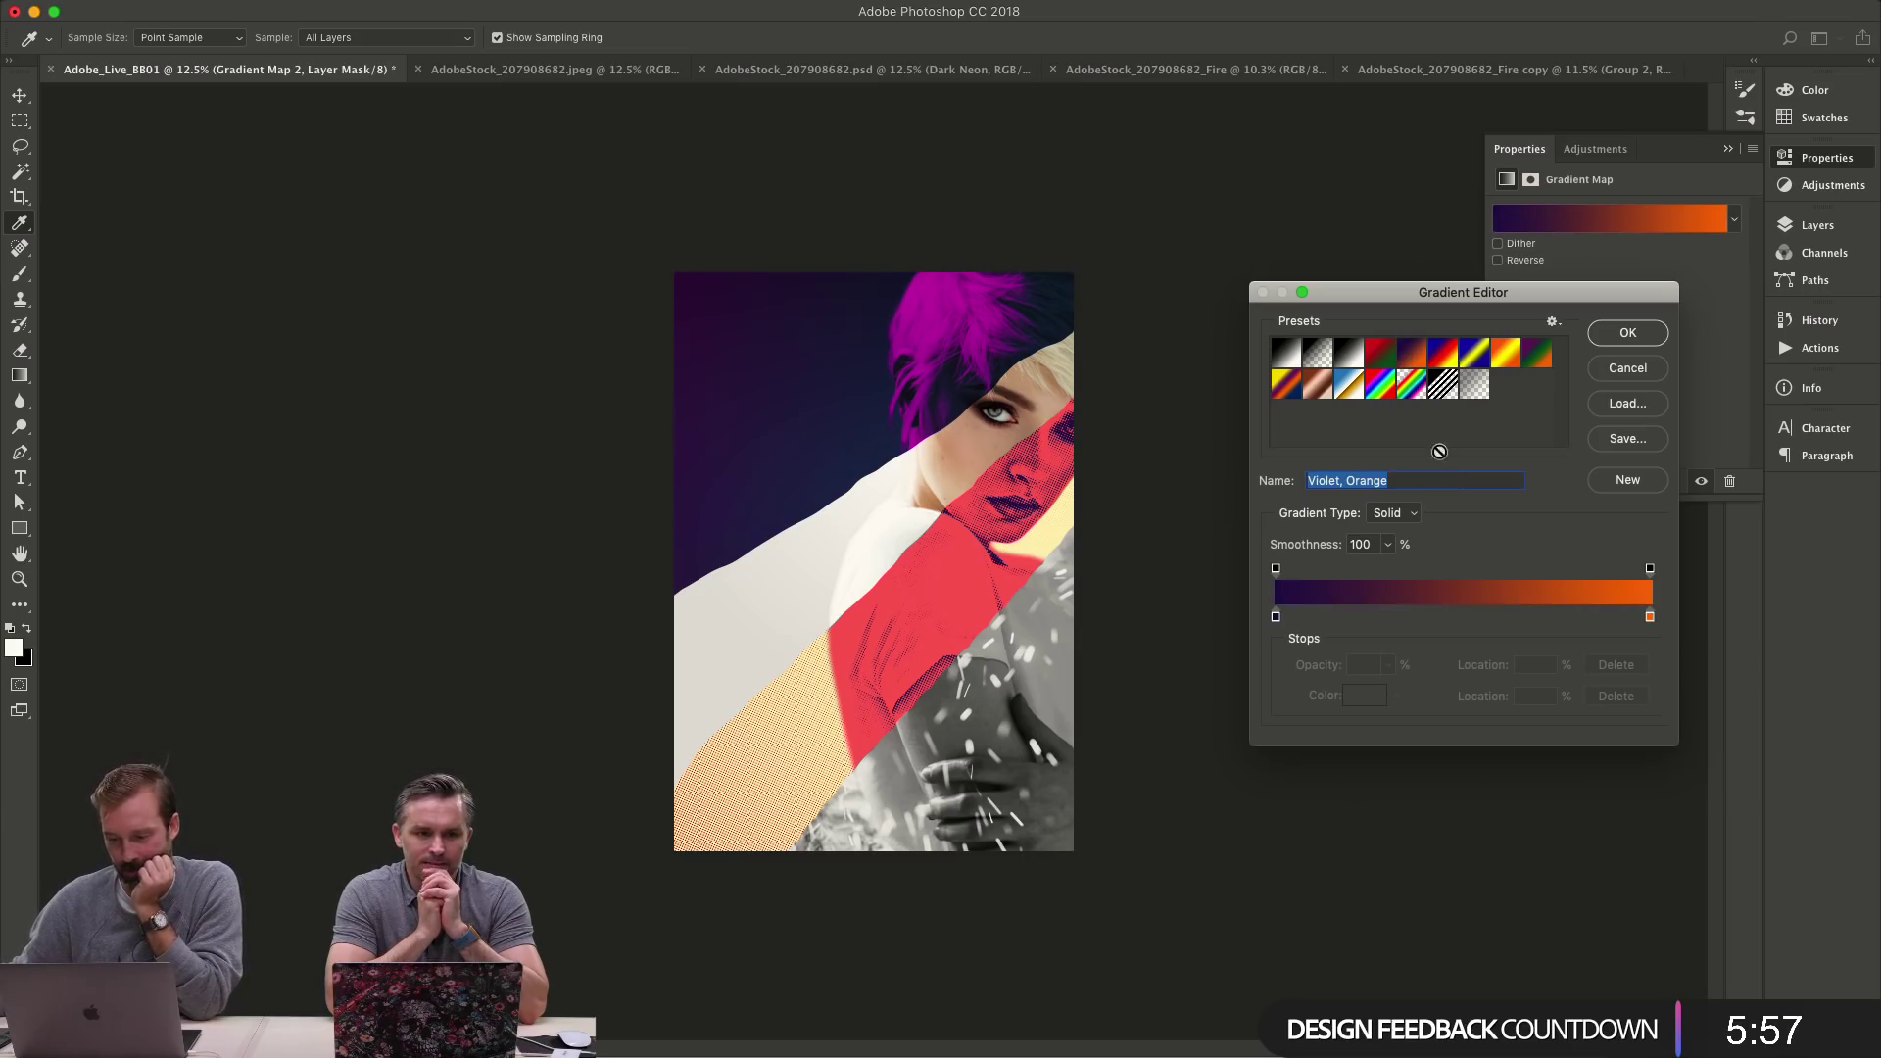
left_click_drag(1650, 617, 1601, 617)
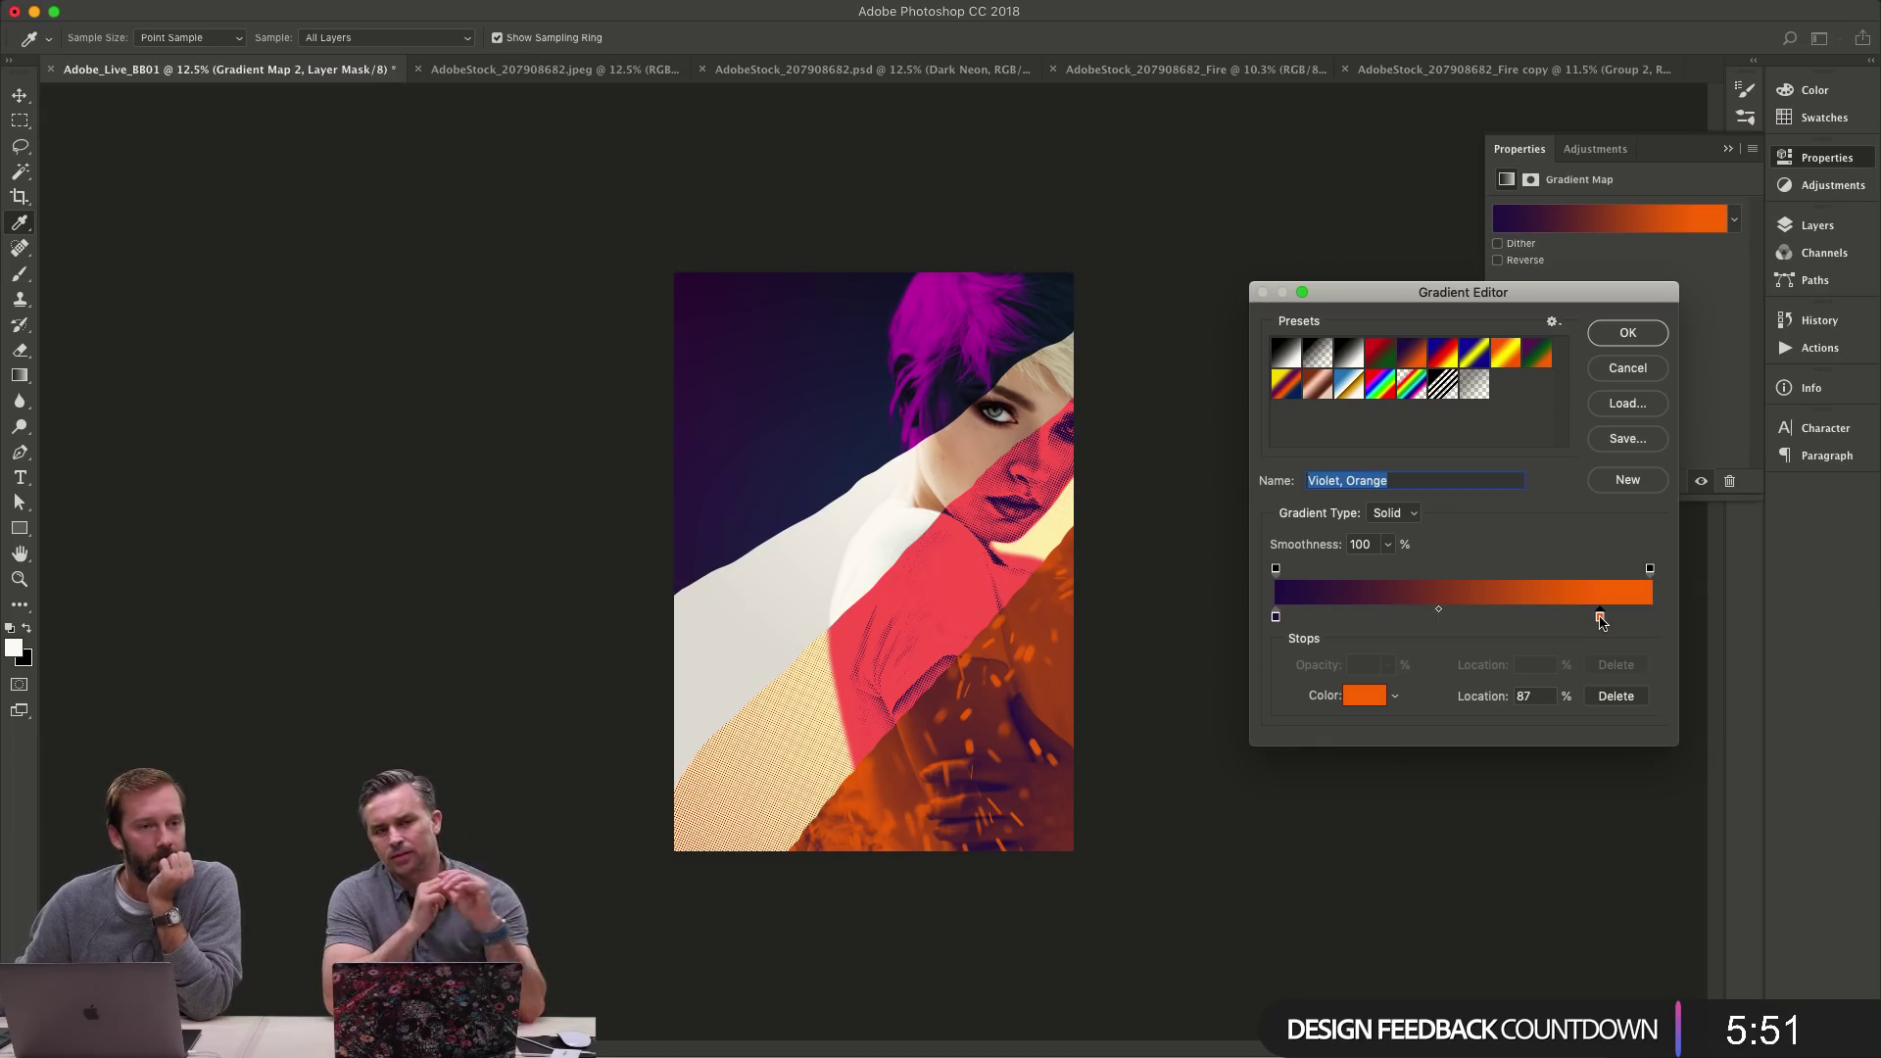
left_click_drag(1602, 622, 1595, 627)
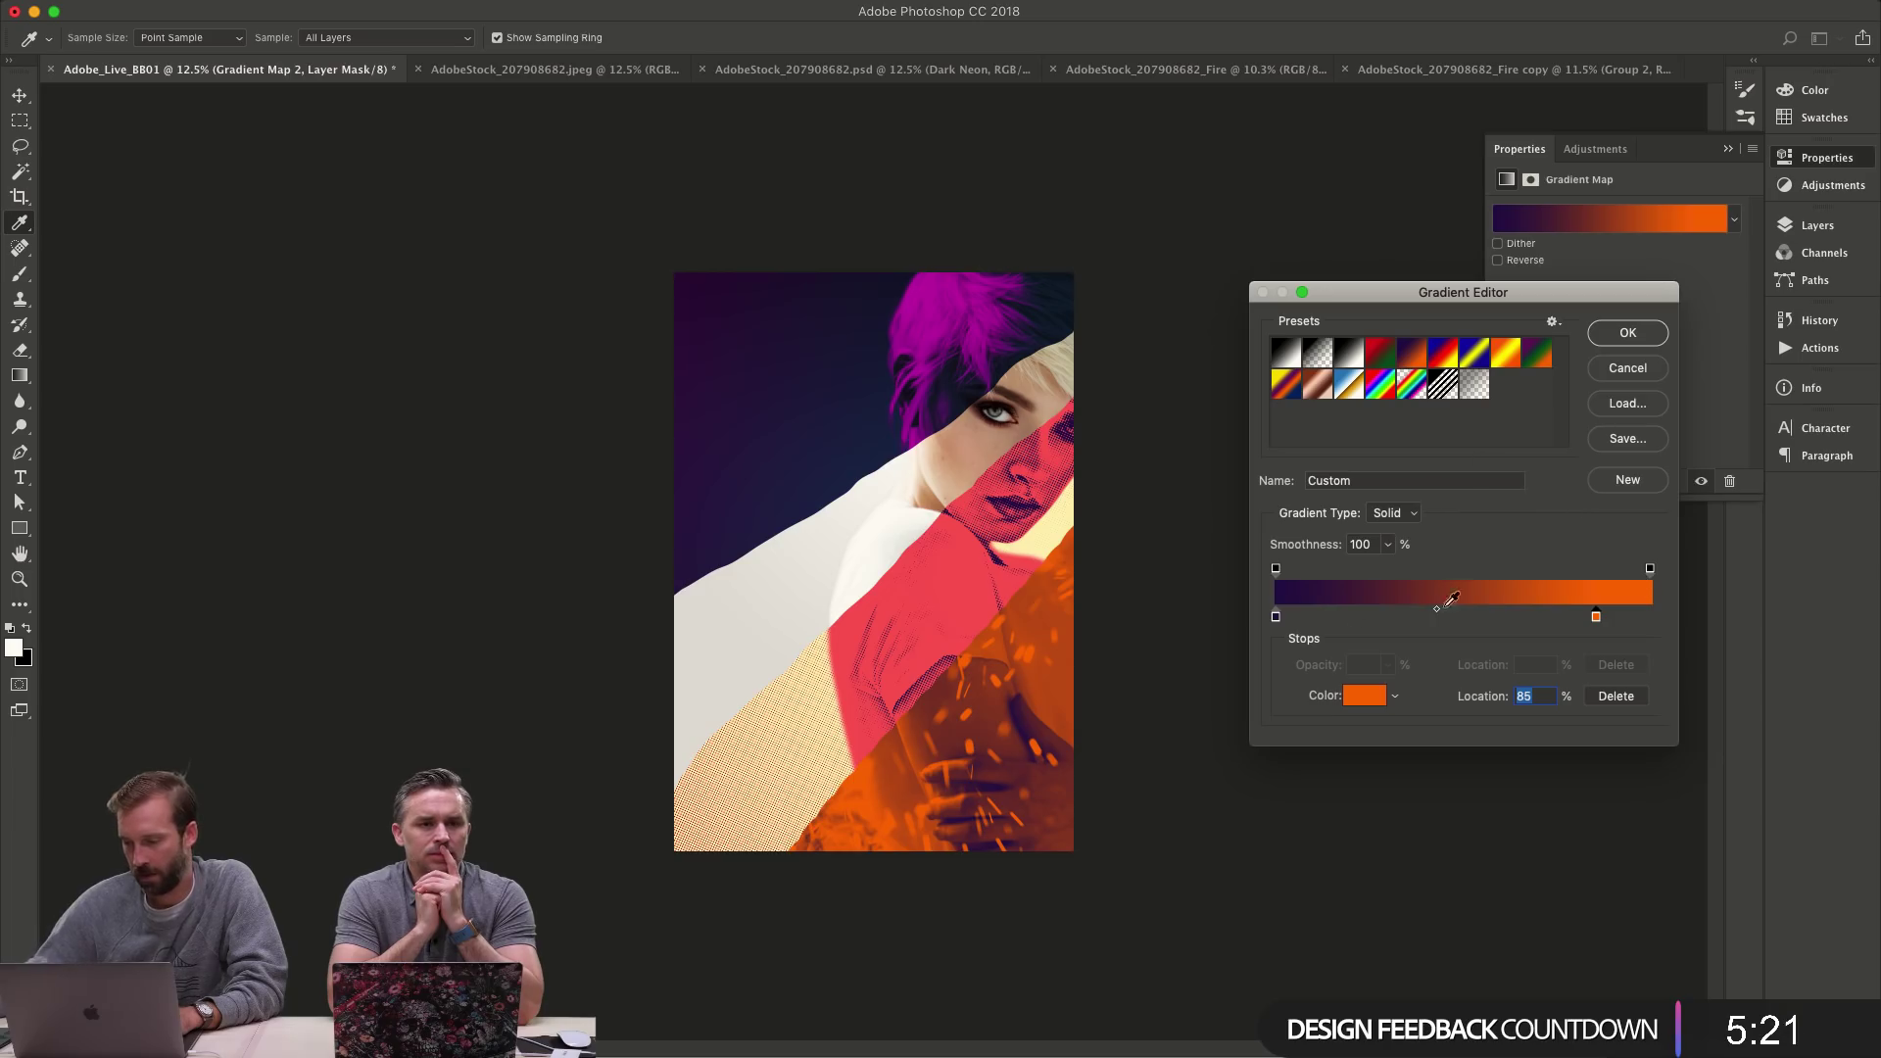
left_click_drag(1597, 617, 1715, 619)
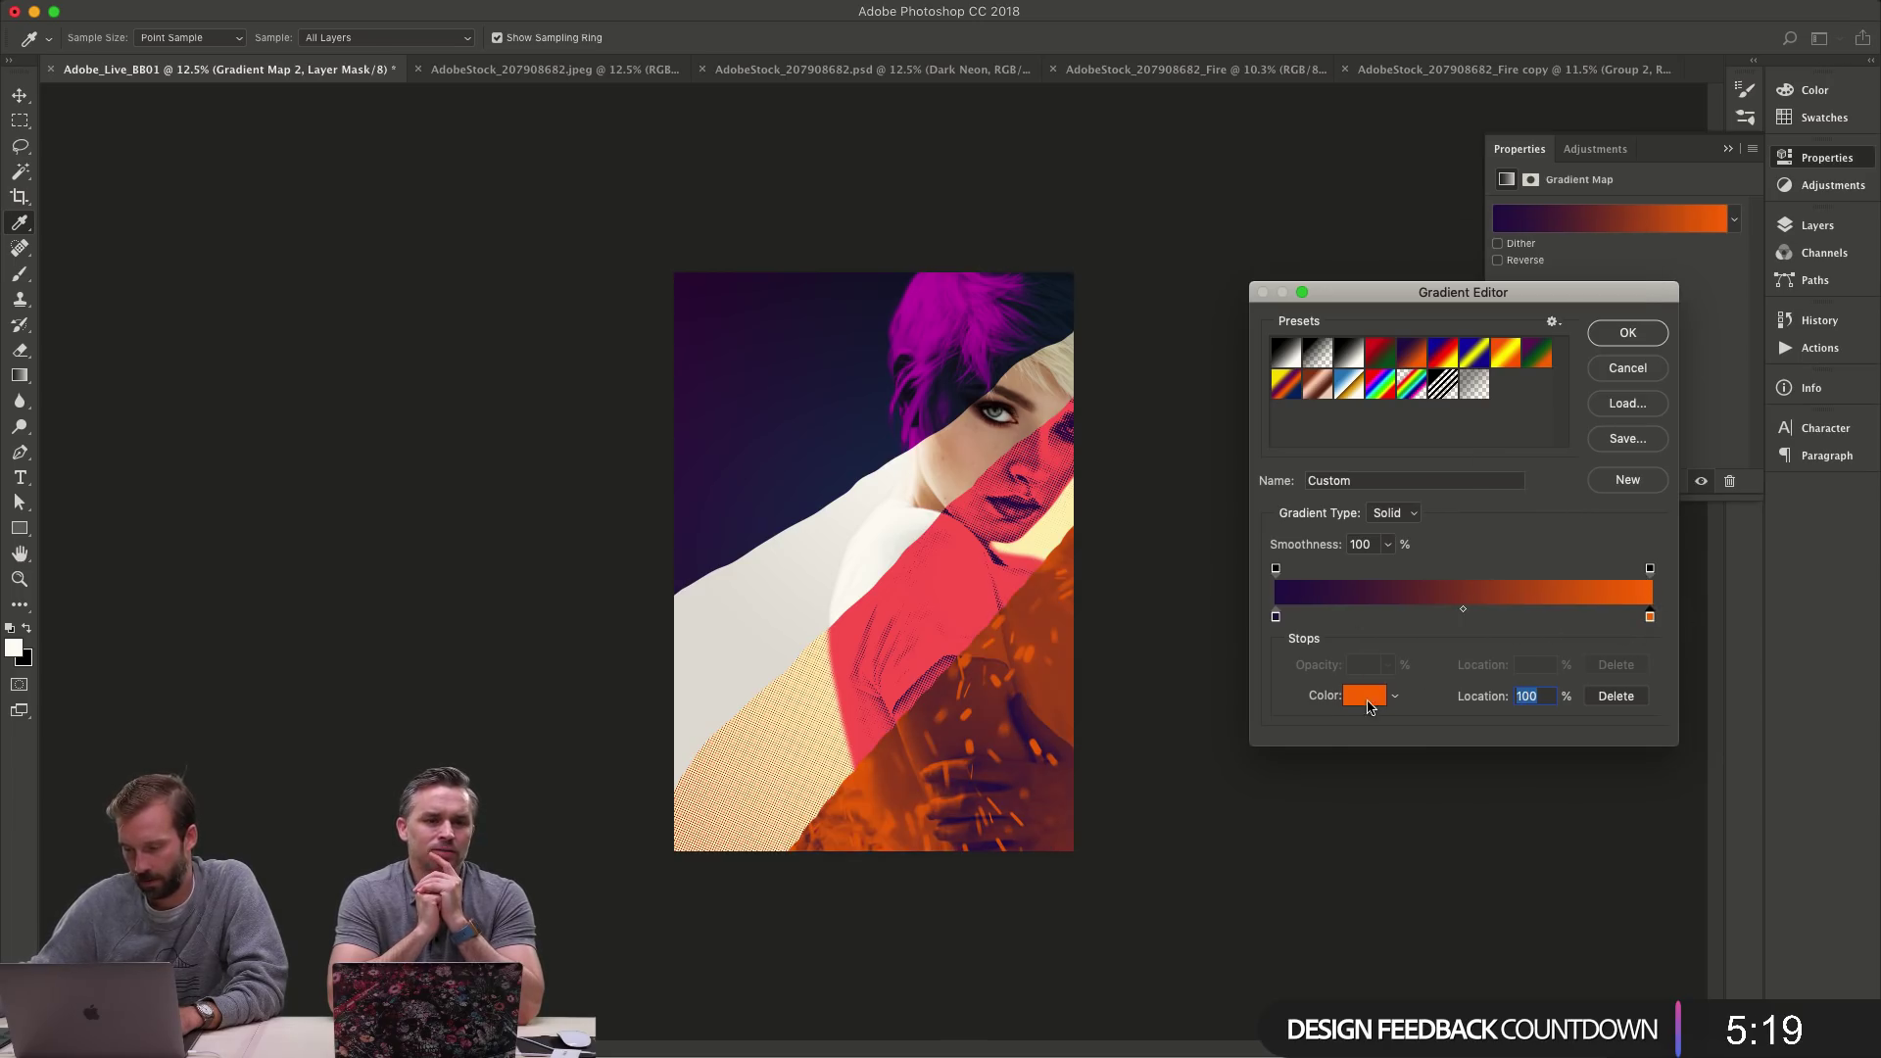
- Change the gradient's orange end stop to red ff3636
left_click(1363, 696)
left_click(983, 586)
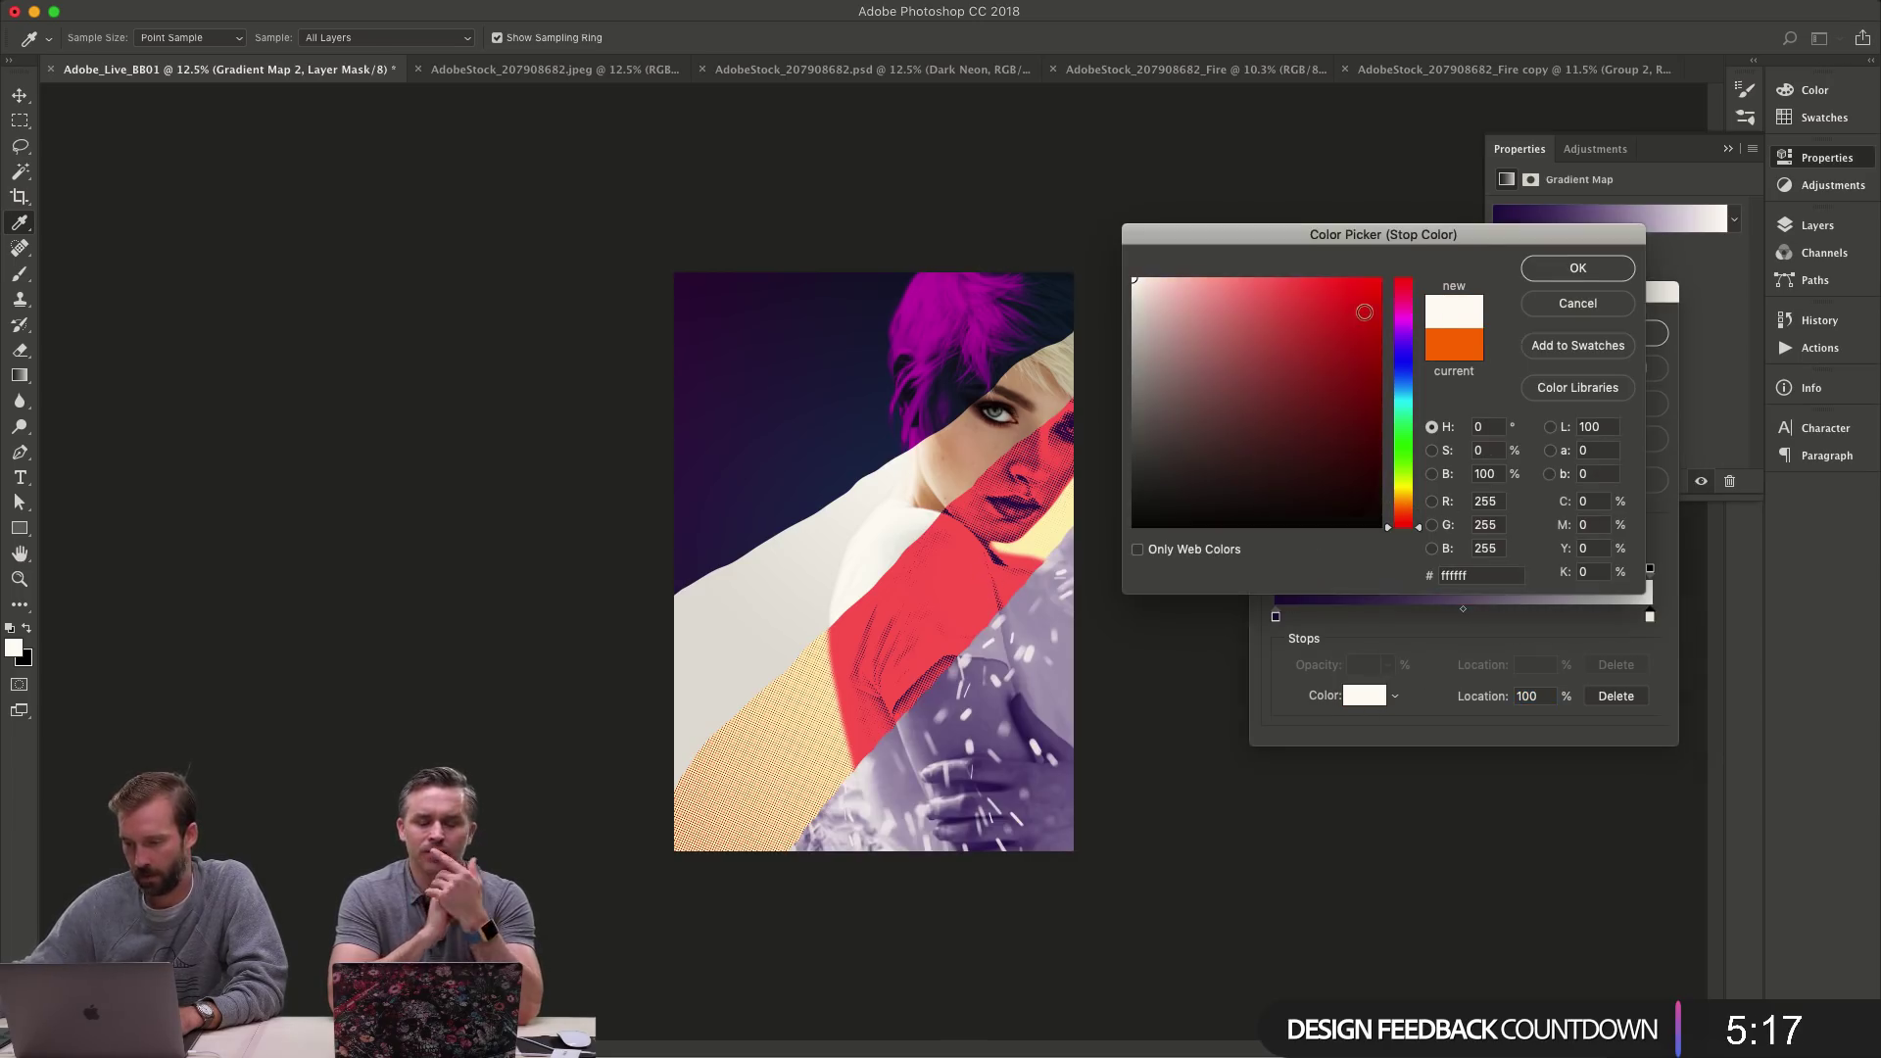
mouse_move(1364, 311)
left_mouse_down()
mouse_move(1327, 311)
mouse_move(1329, 279)
left_mouse_up()
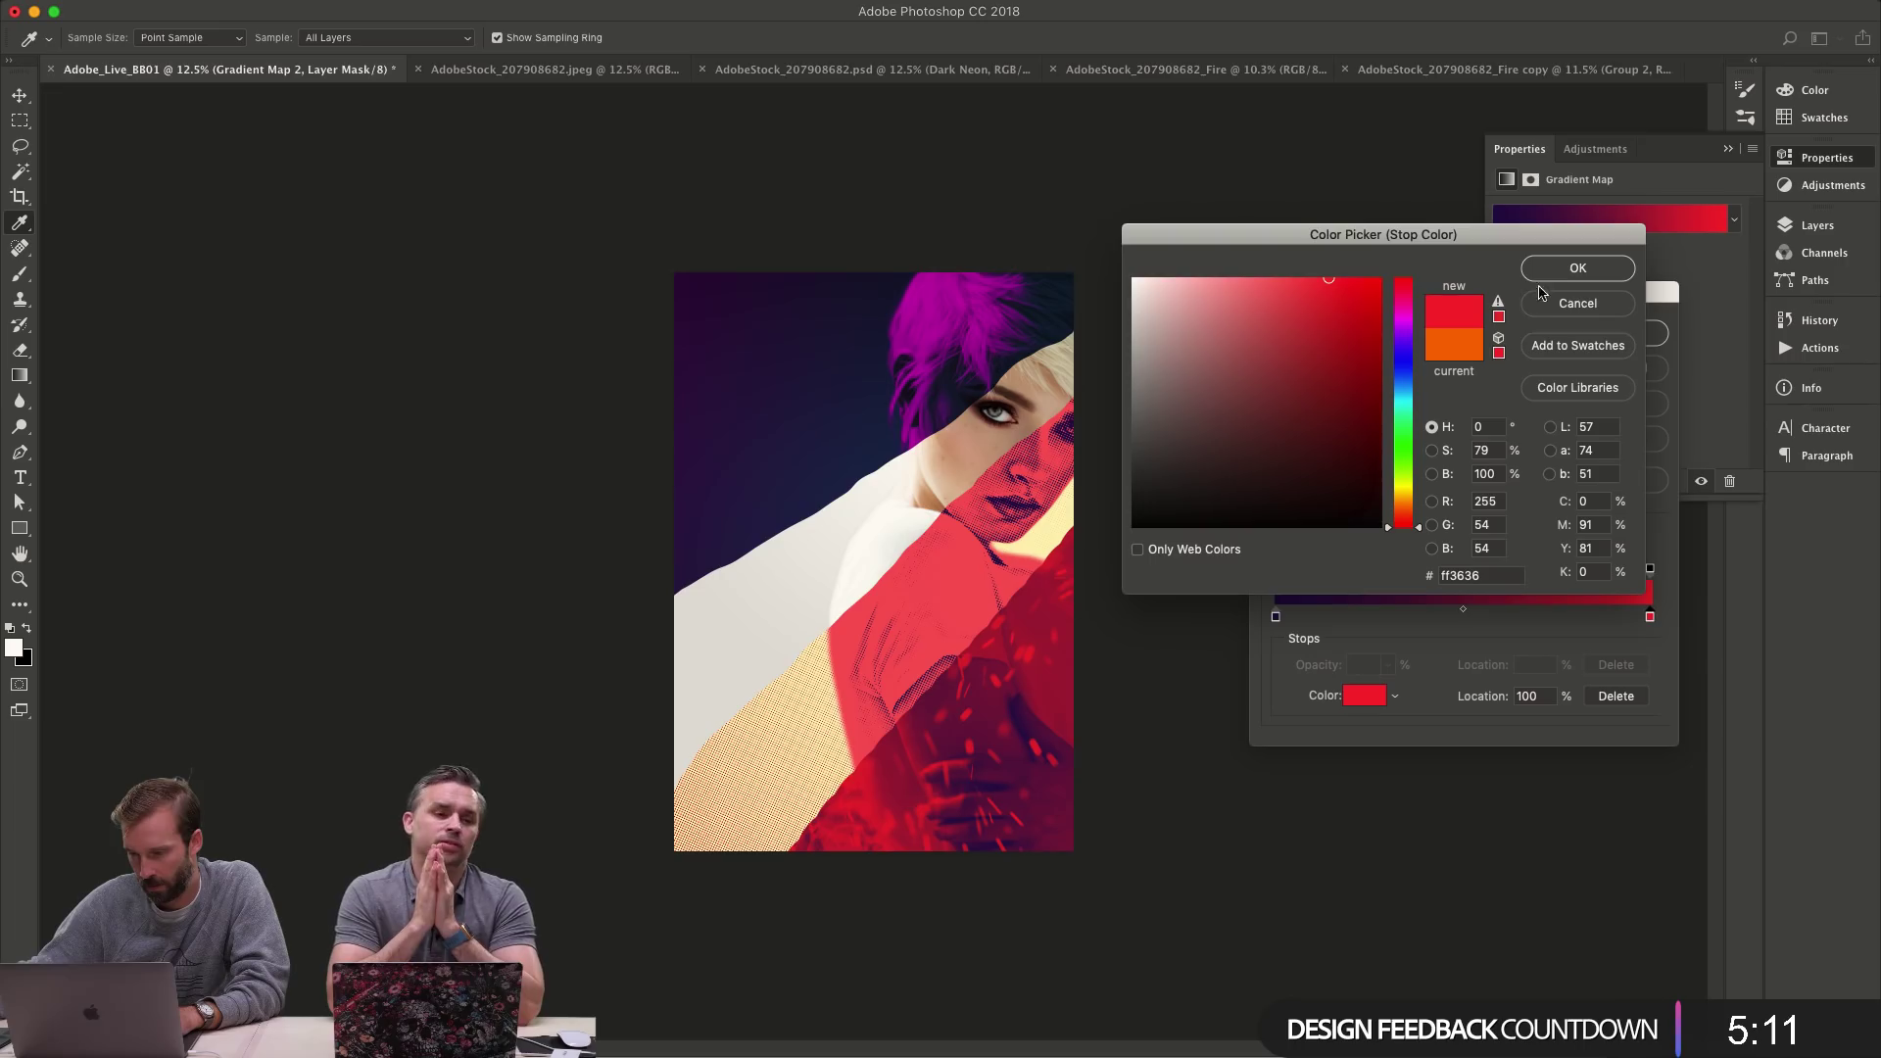
left_click(1577, 271)
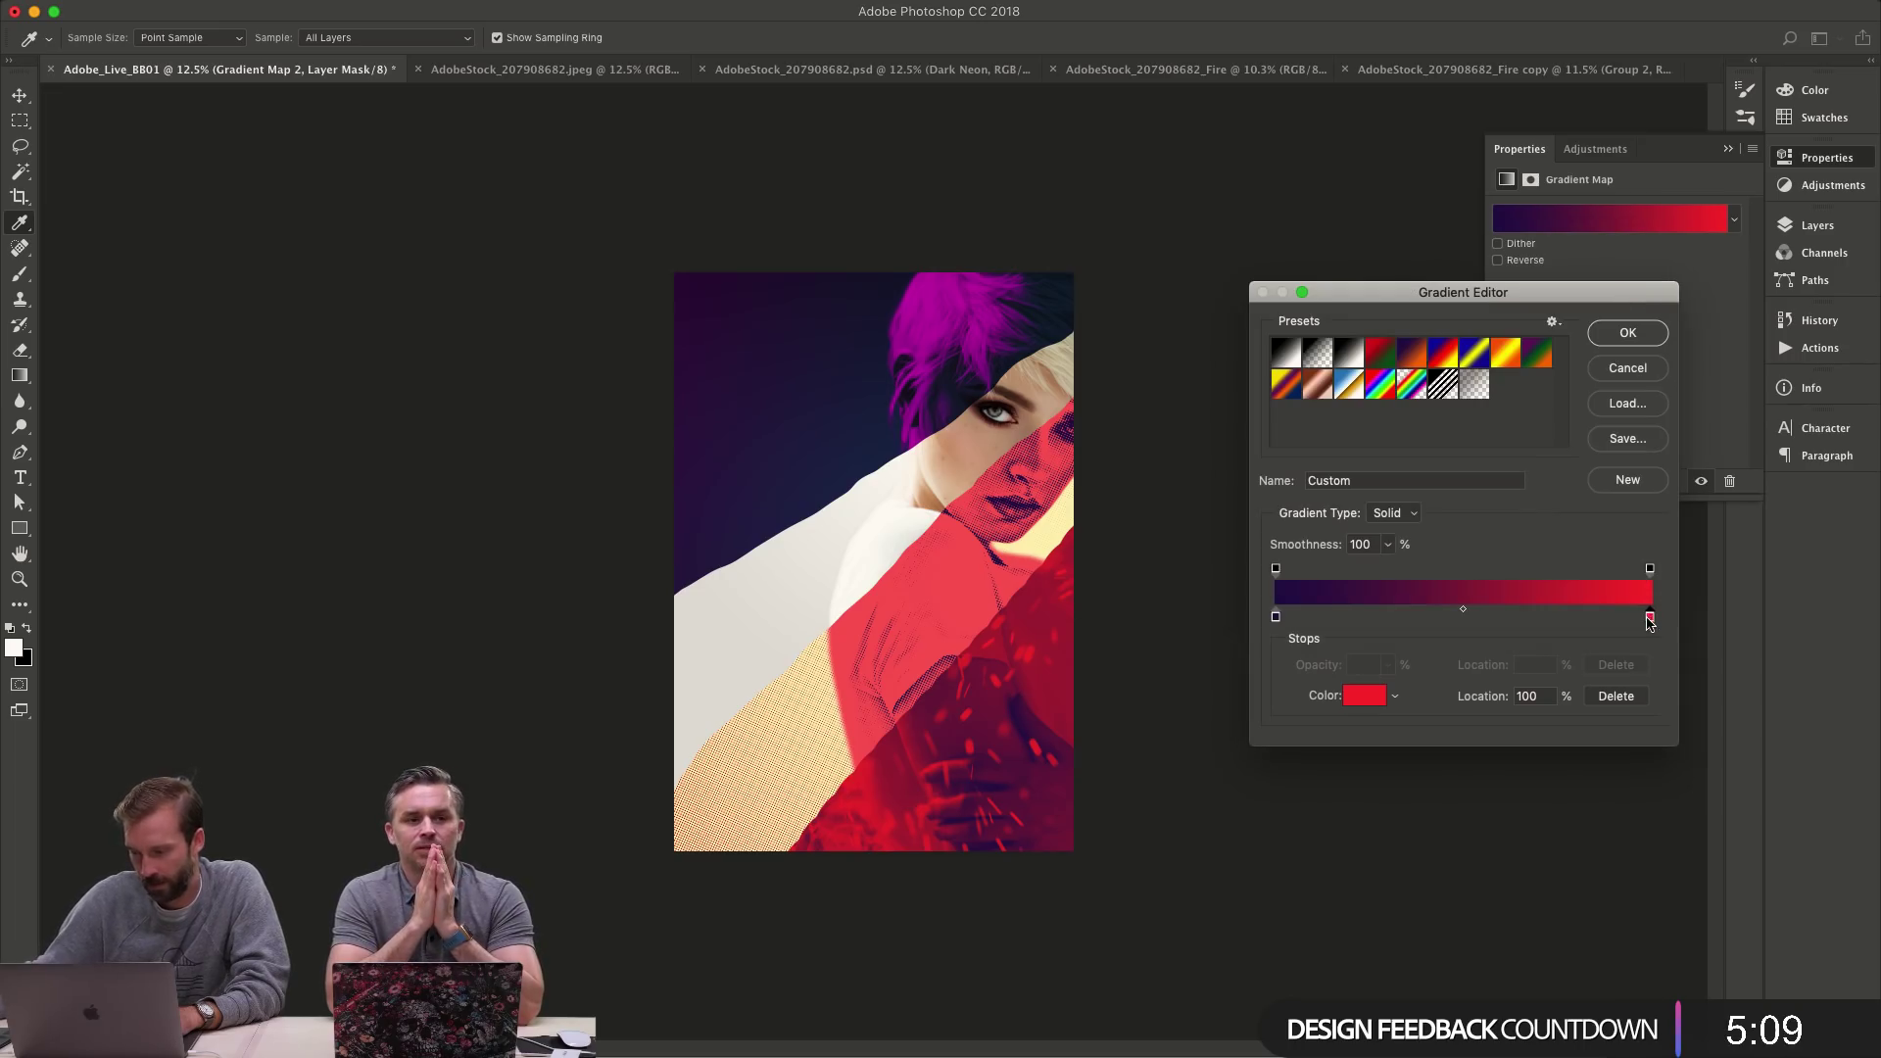
- Duplicate the red stop a little inward along the gradient and recolor the end stop pink ff8484
left_click_drag(1649, 620, 1586, 619)
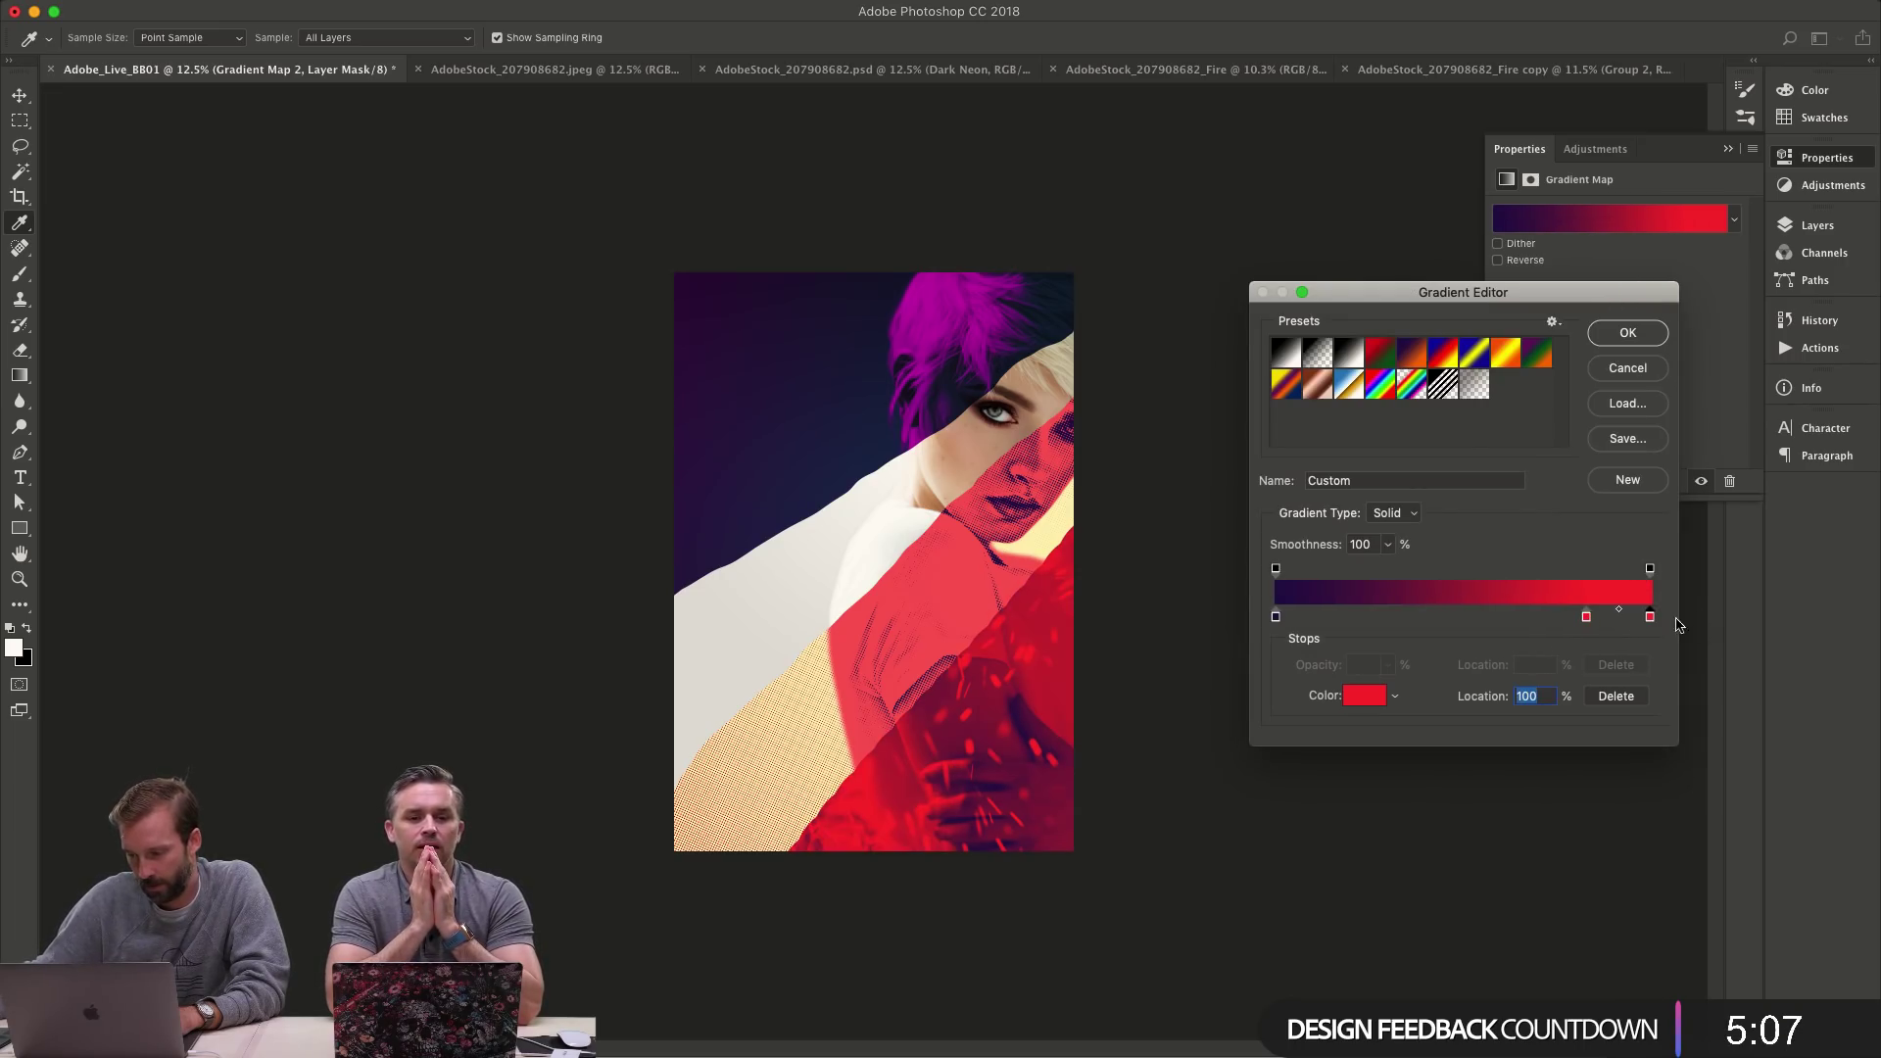
left_click(1364, 695)
left_click(1257, 279)
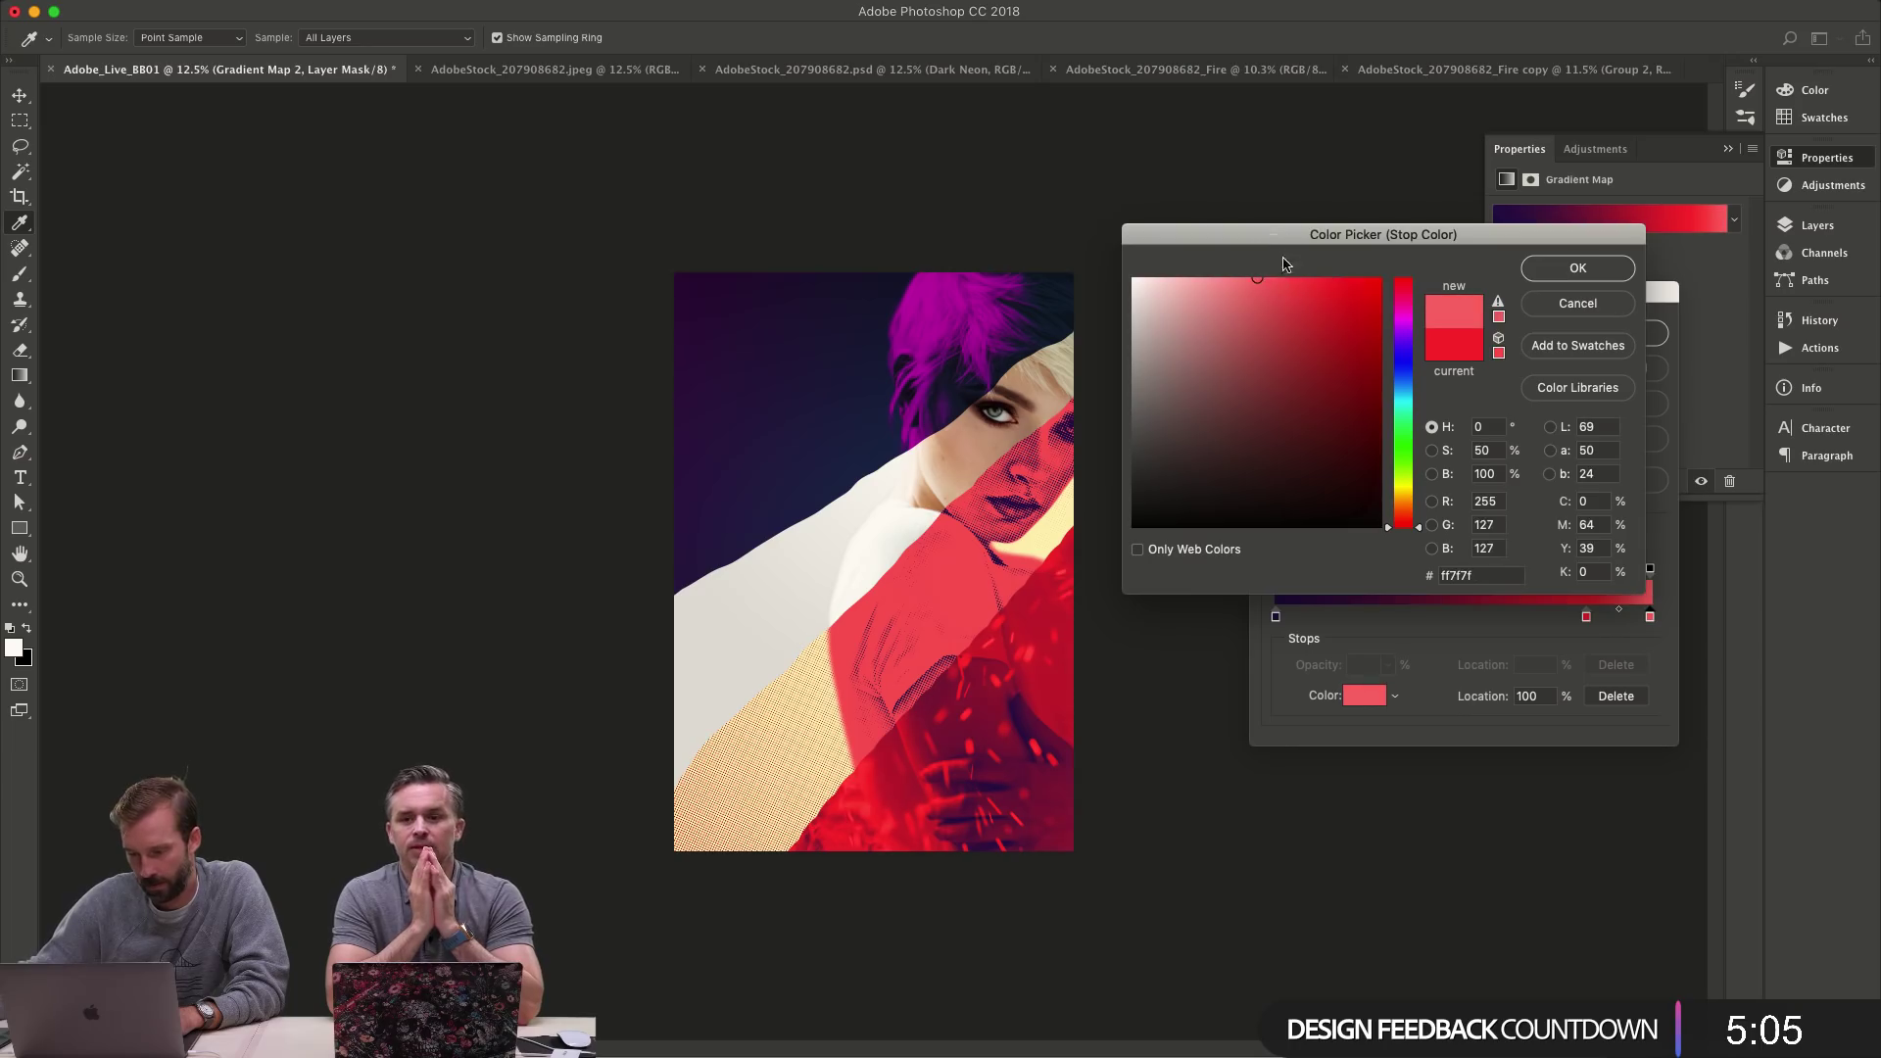
left_click(1252, 279)
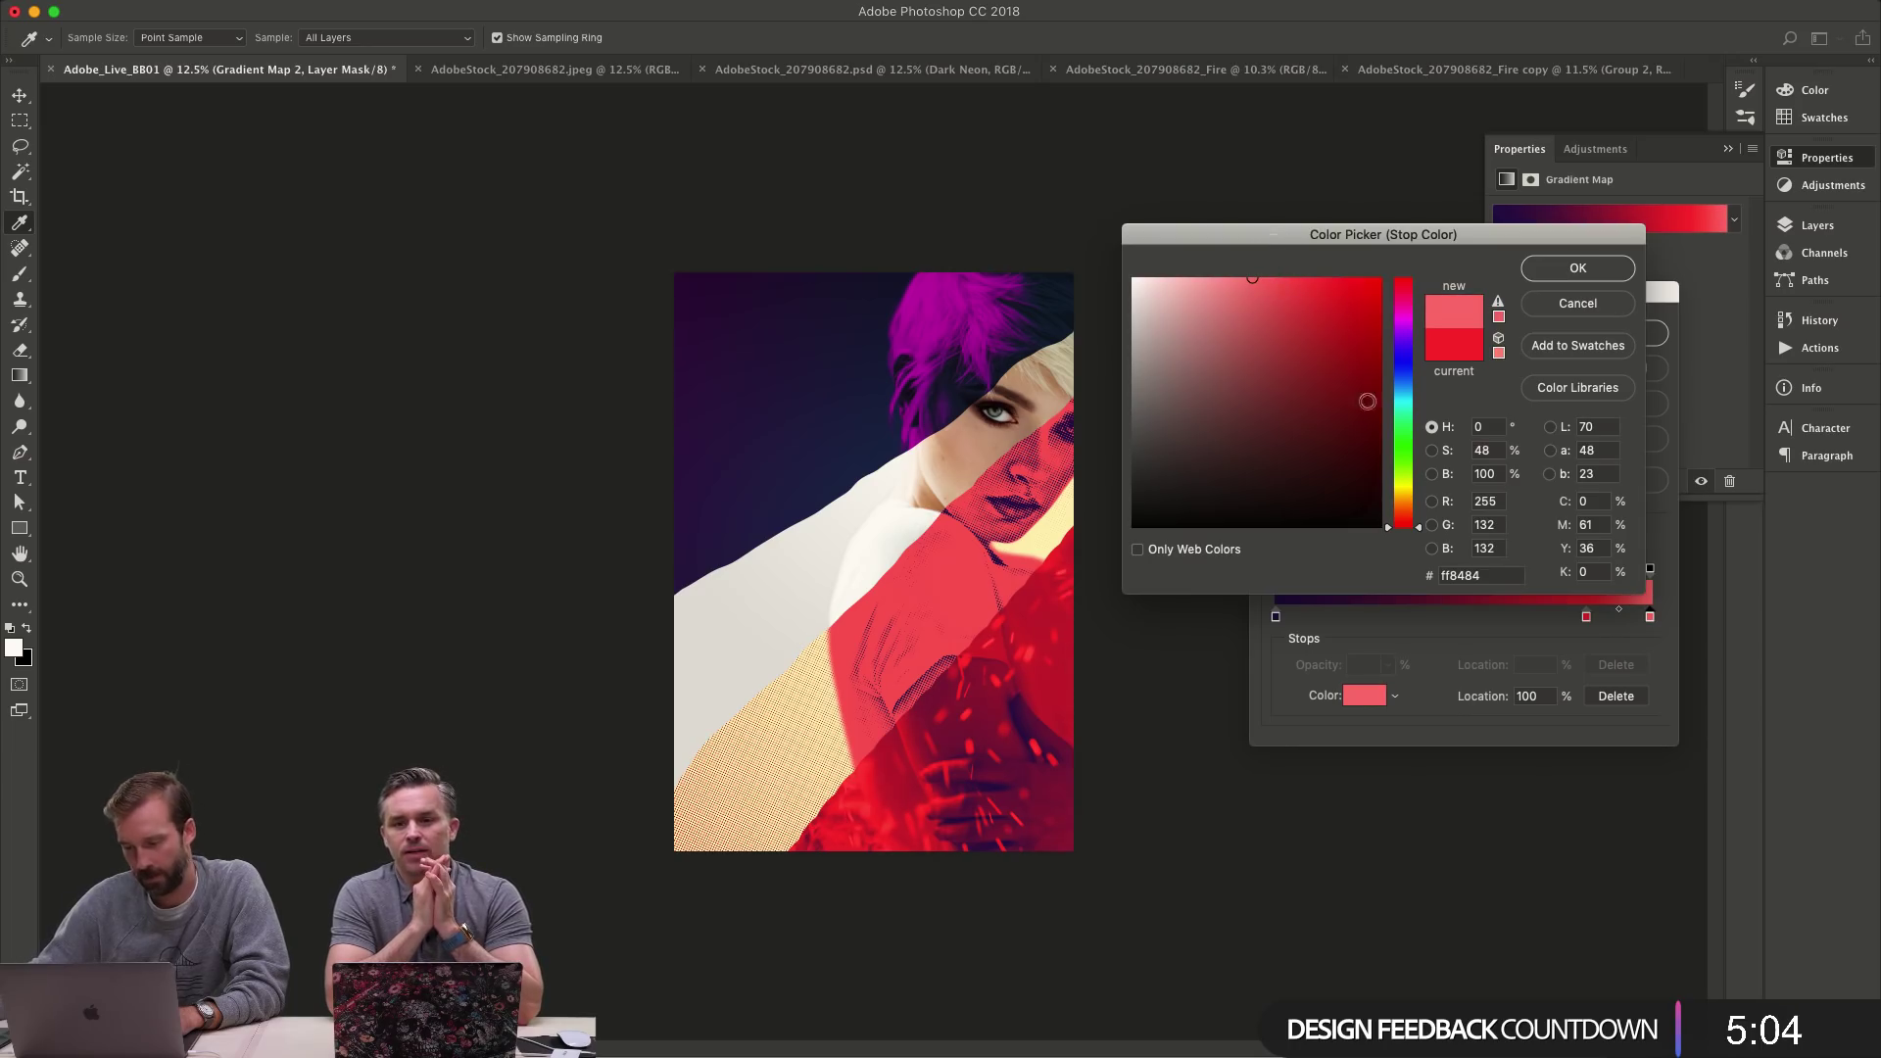
left_click(1575, 270)
- Set the inner red stop's location to 75%, apply the gradient, and collapse the Fire group
mouse_move(1586, 619)
left_mouse_down()
mouse_move(1549, 628)
mouse_move(1565, 627)
left_mouse_up()
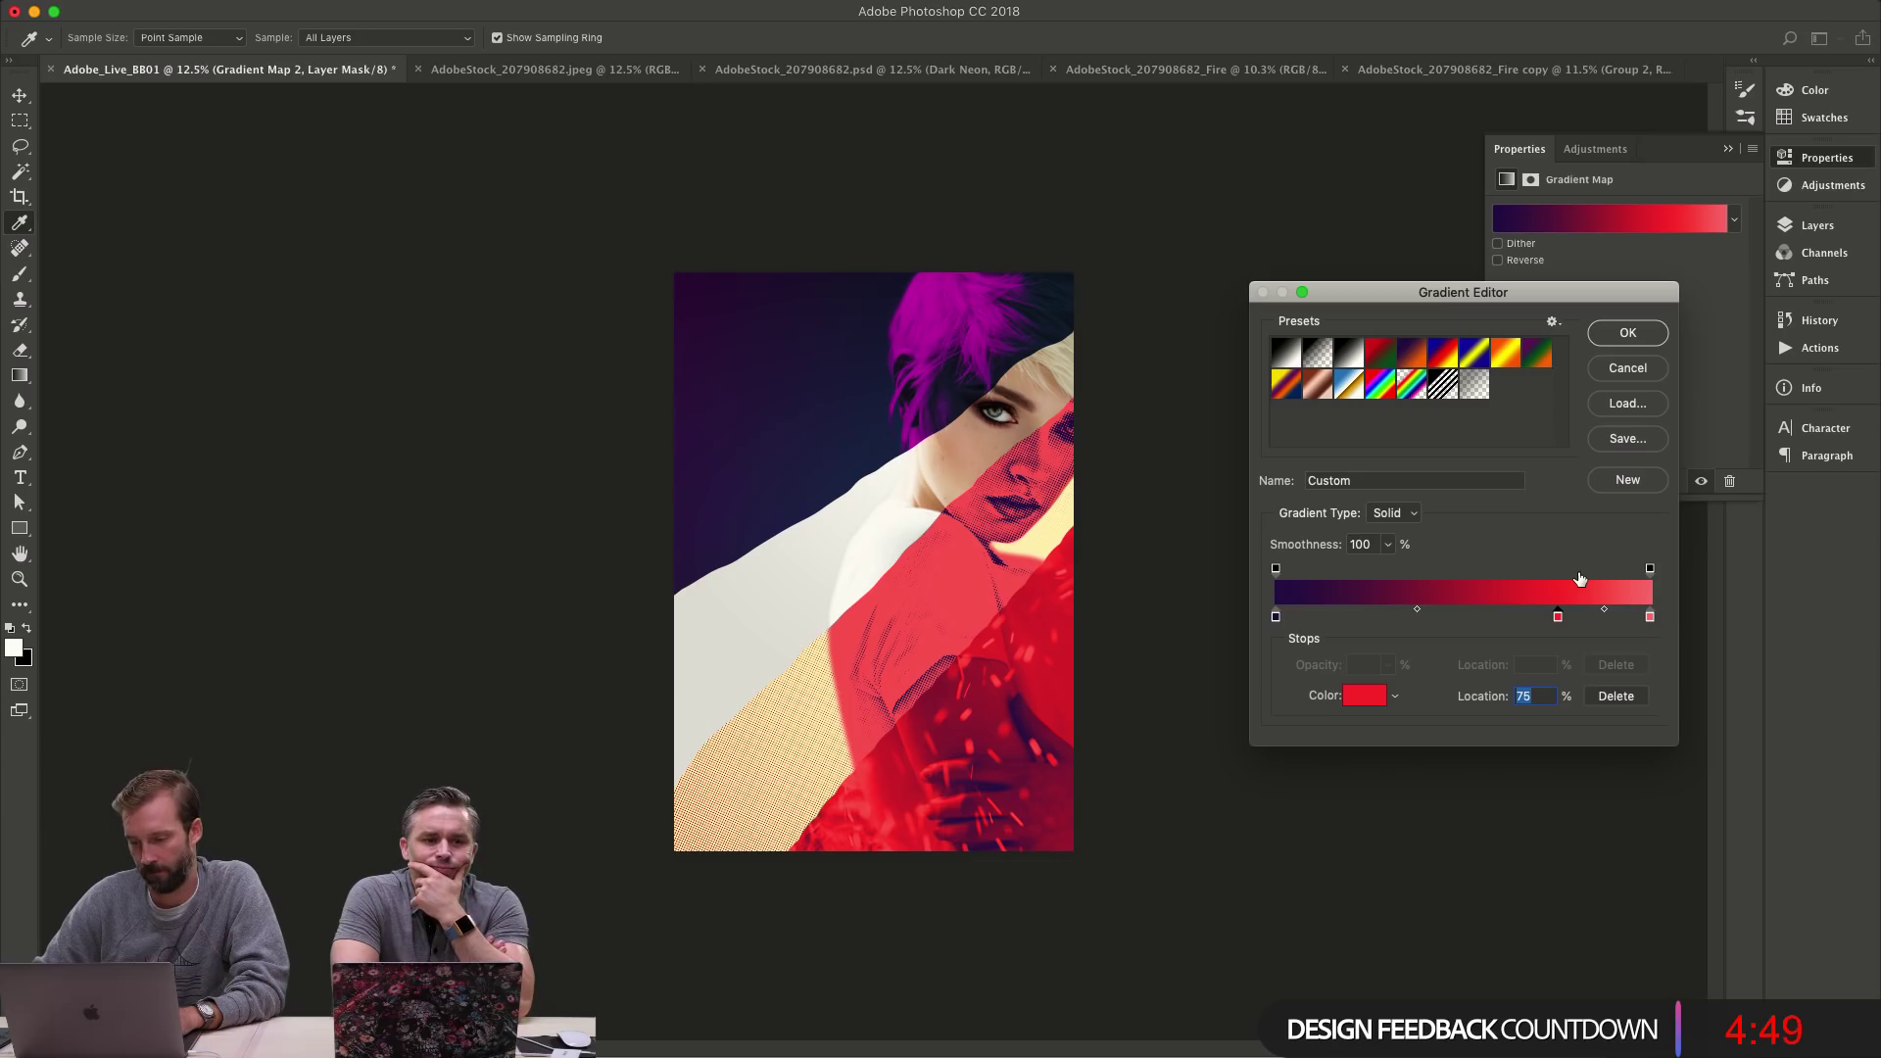
key("Return")
key("b")
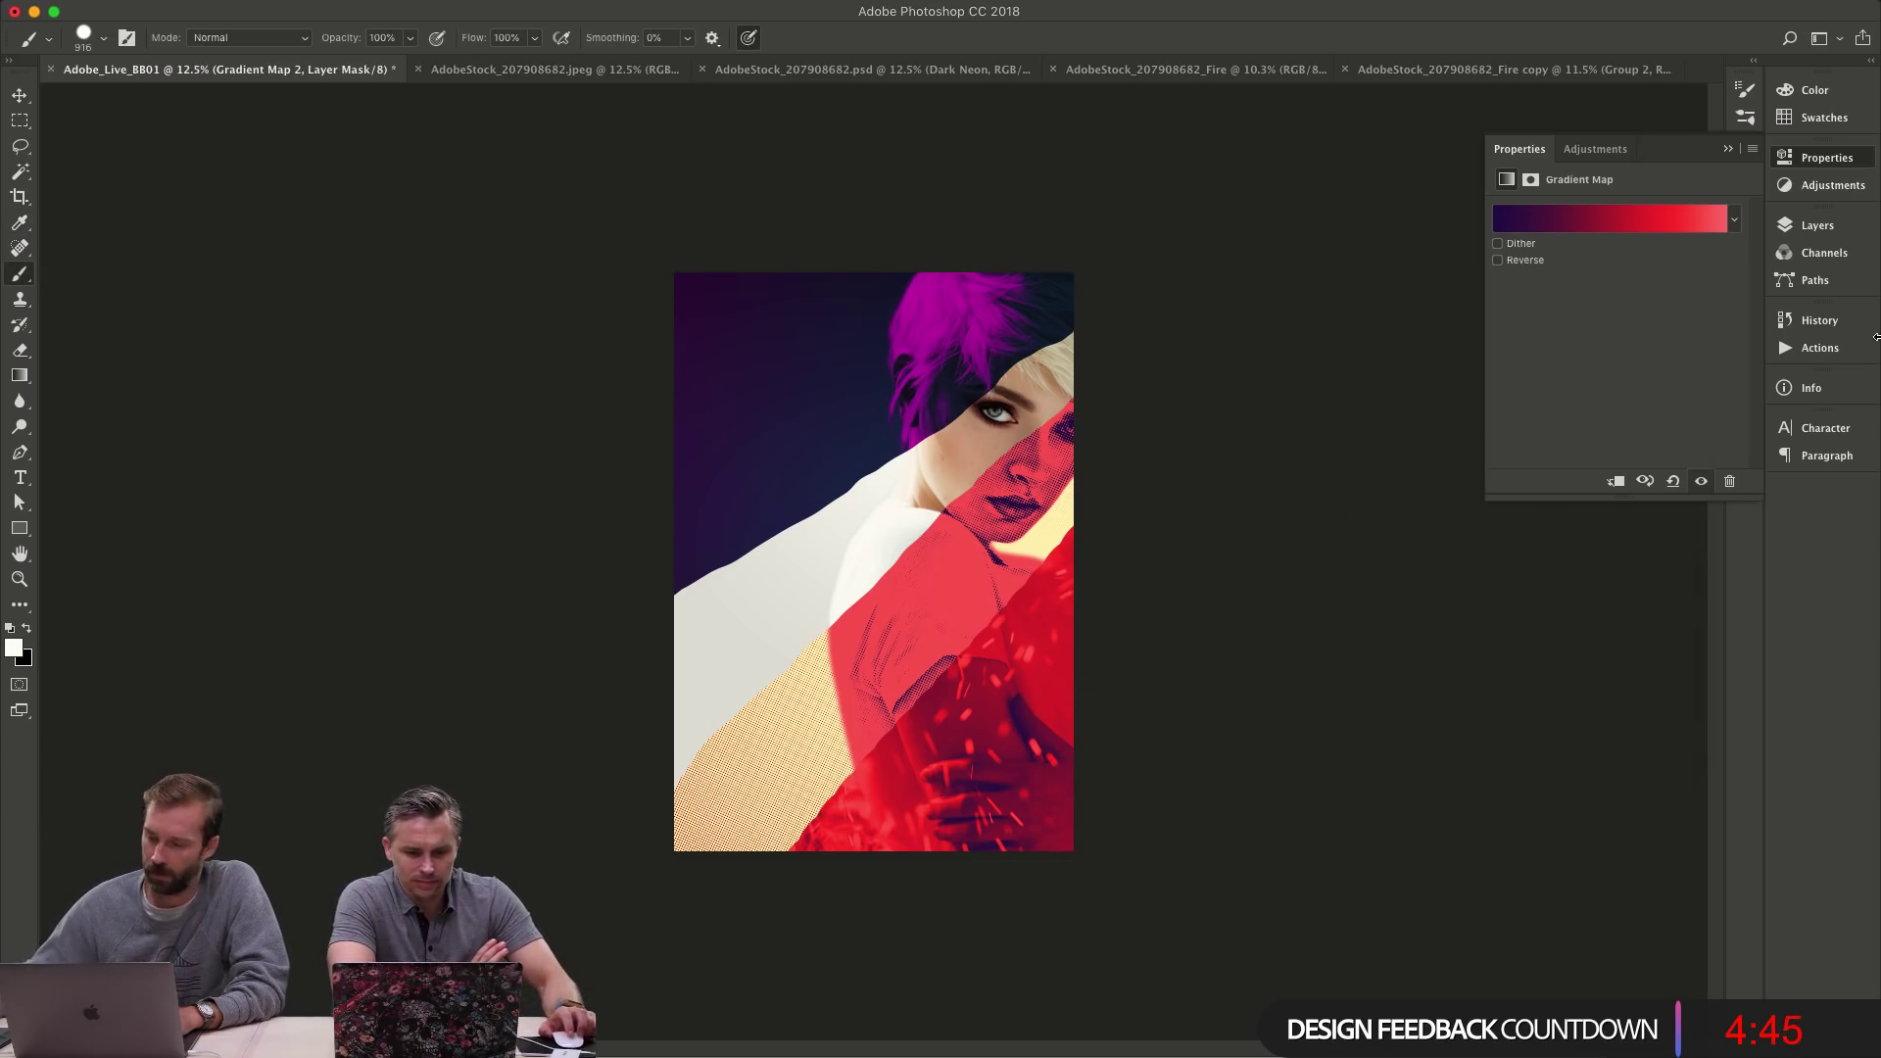
left_click(1824, 232)
left_click(1566, 339)
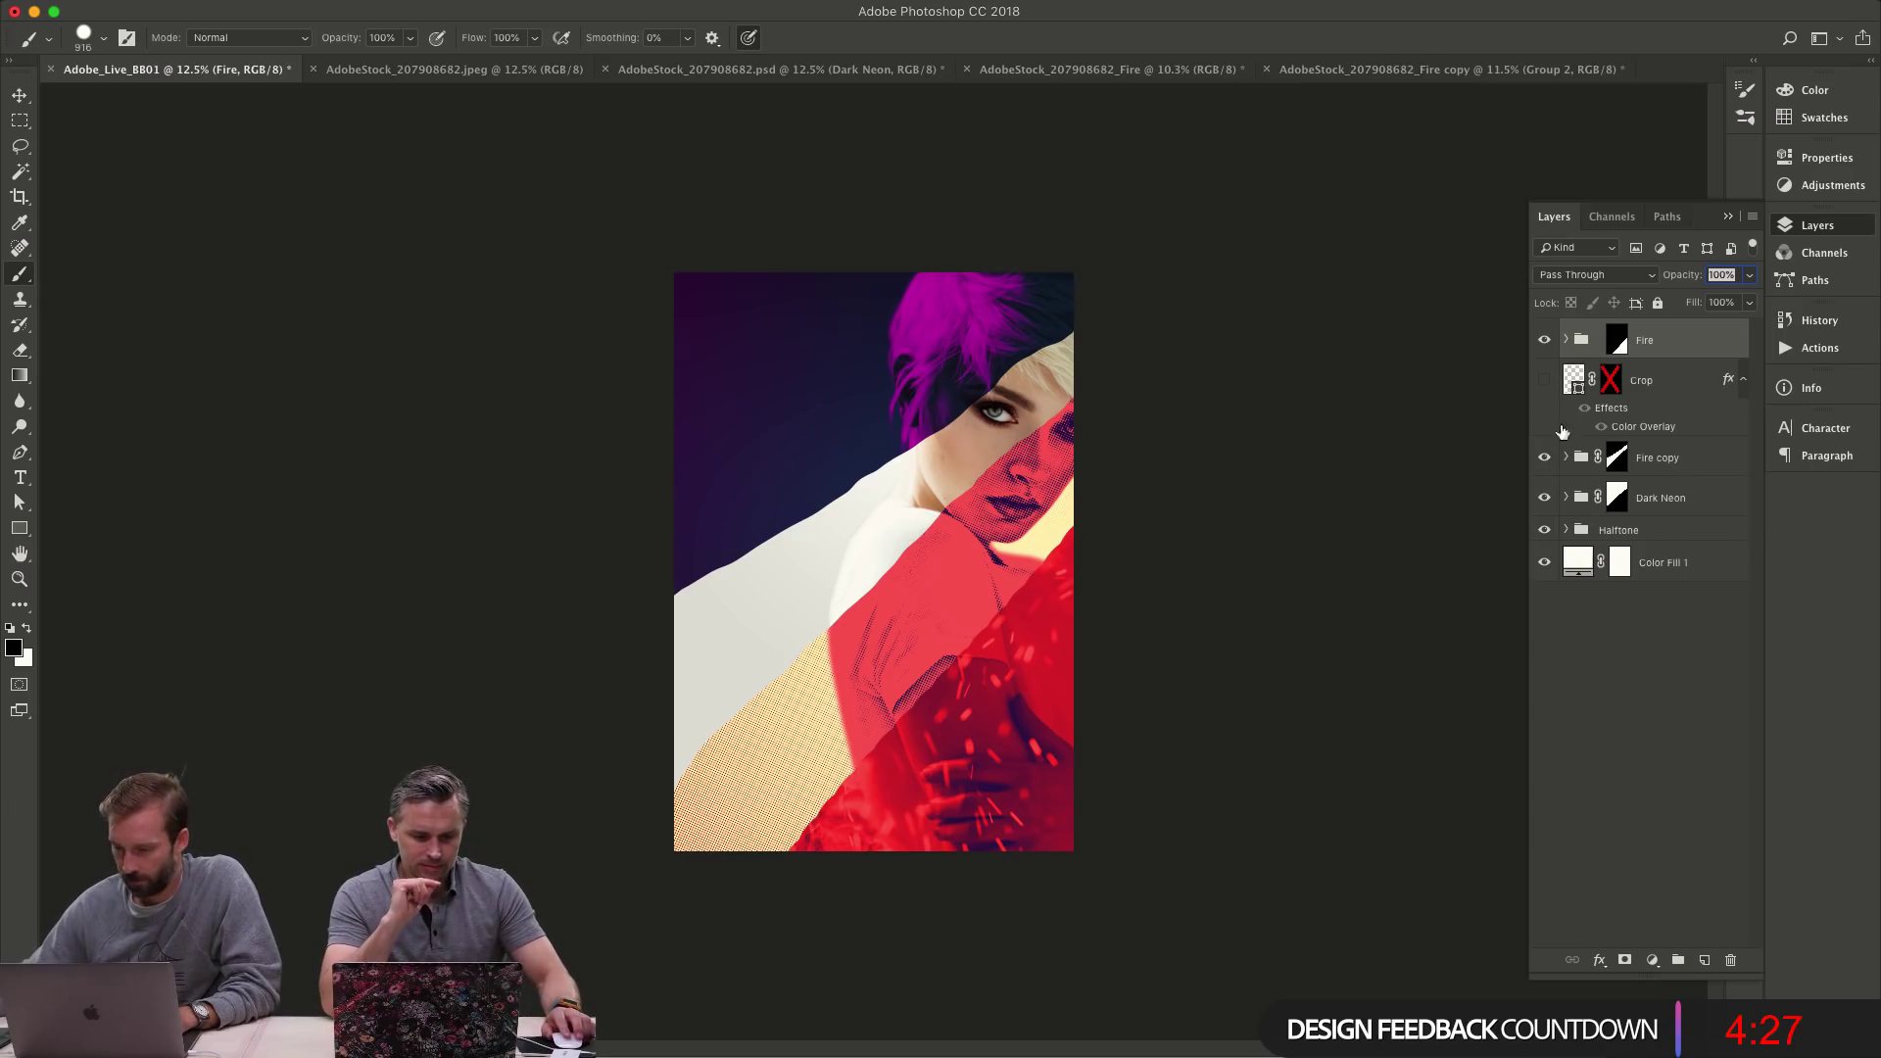
- Compare the poster with the Fire group and the Fire copy group each hidden and shown
left_click(1544, 339)
left_click(1544, 339)
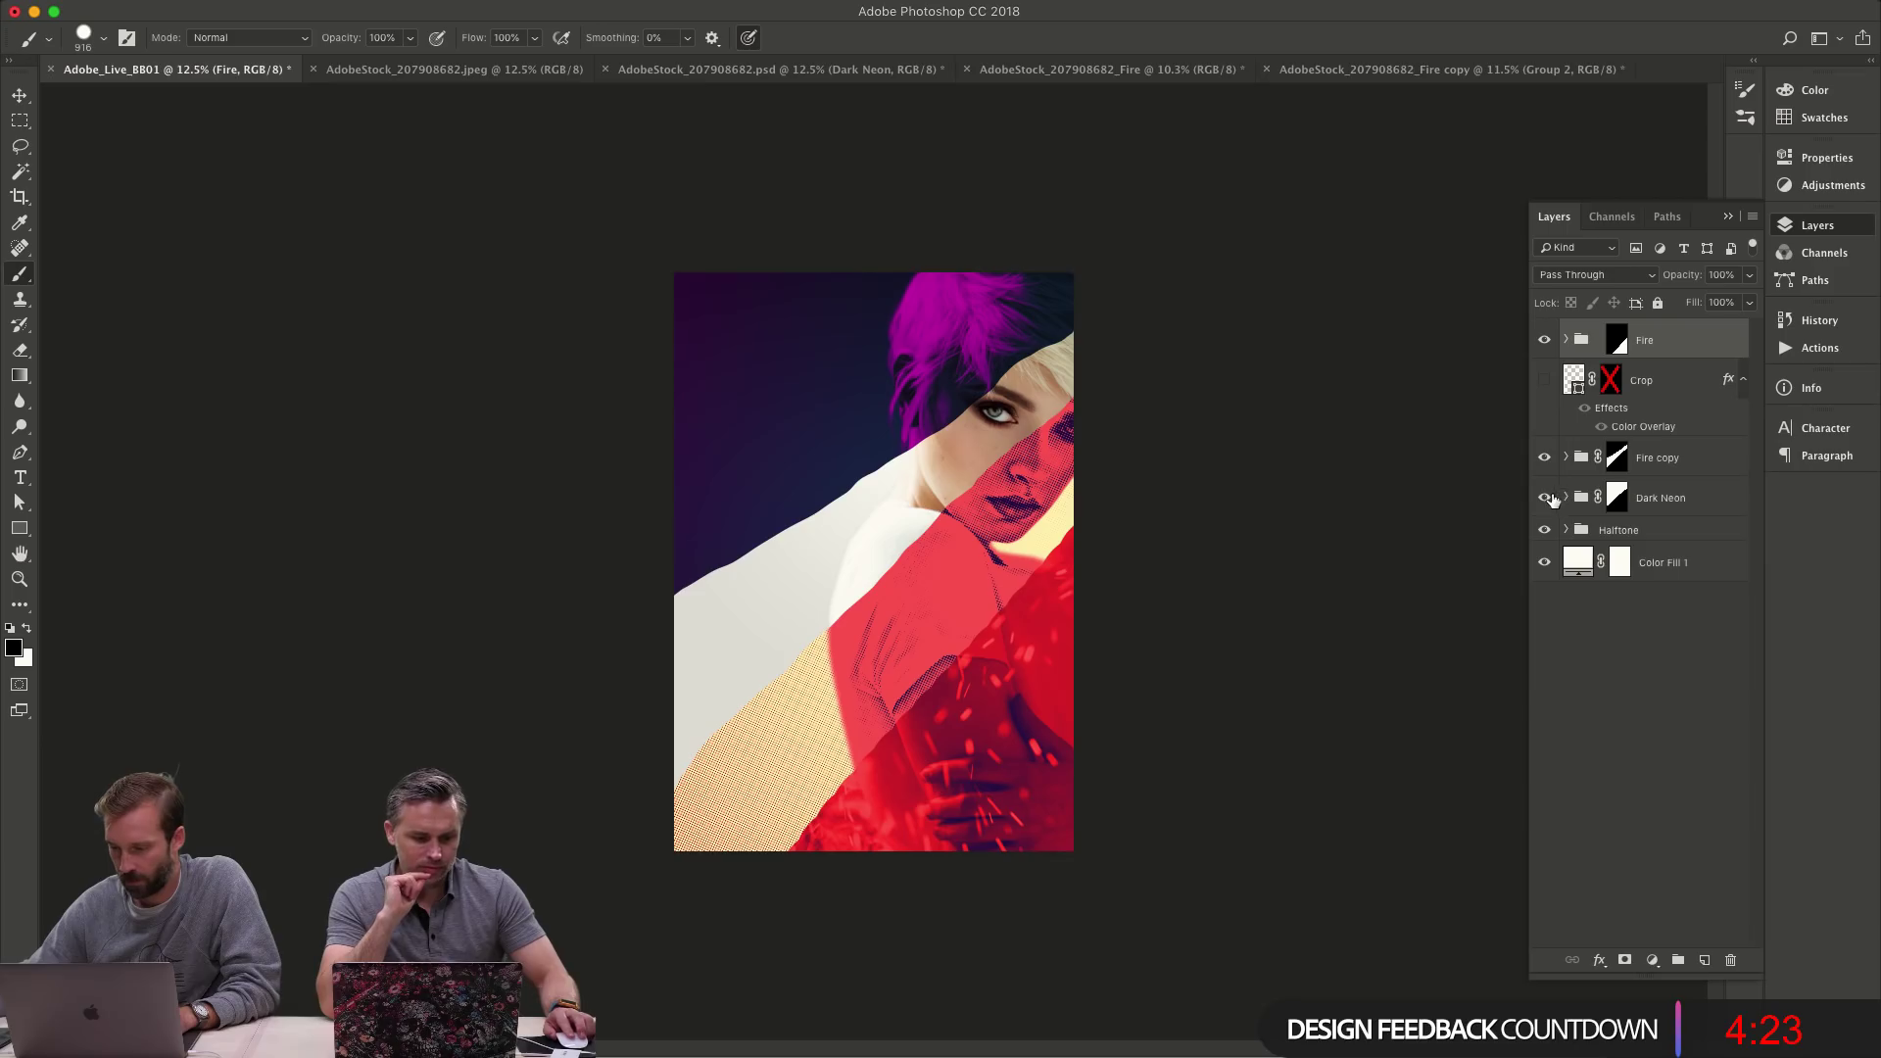
double_click(1546, 458)
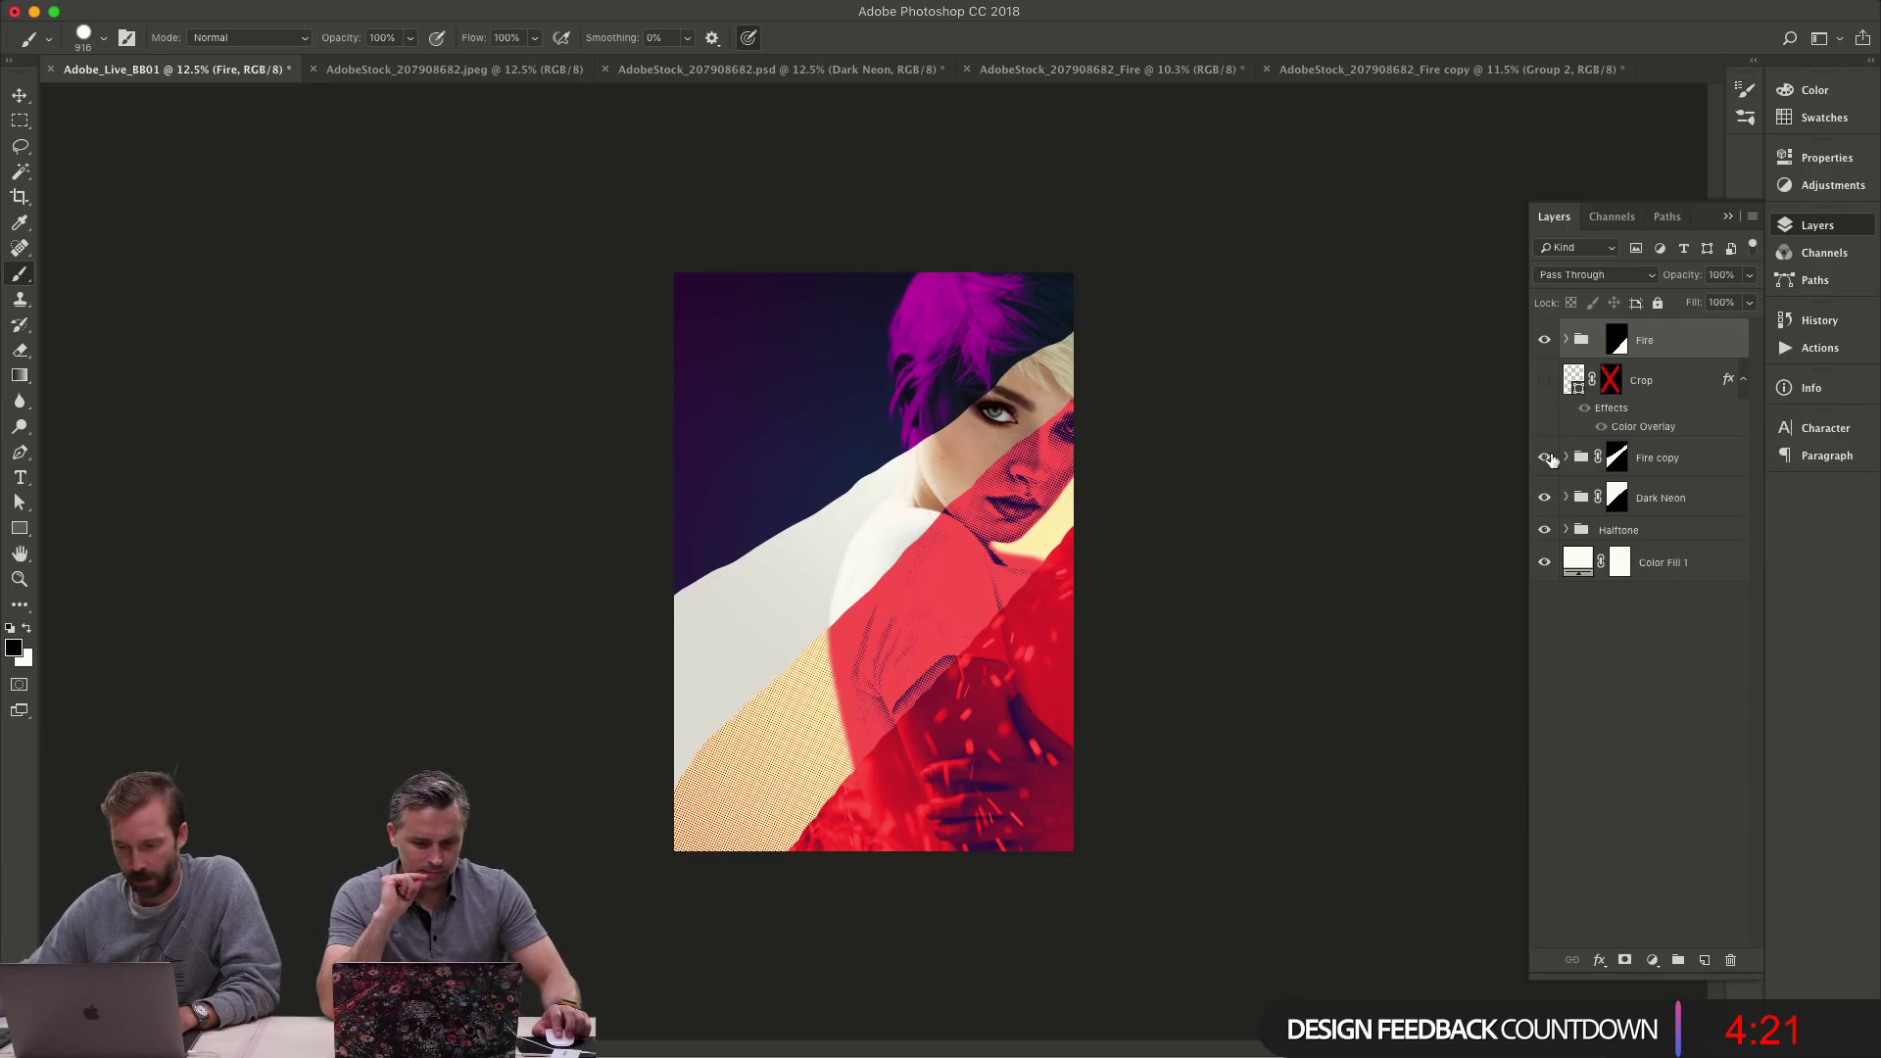
- Rename the Fire copy group to "original"
double_click(1645, 457)
type("origiunal")
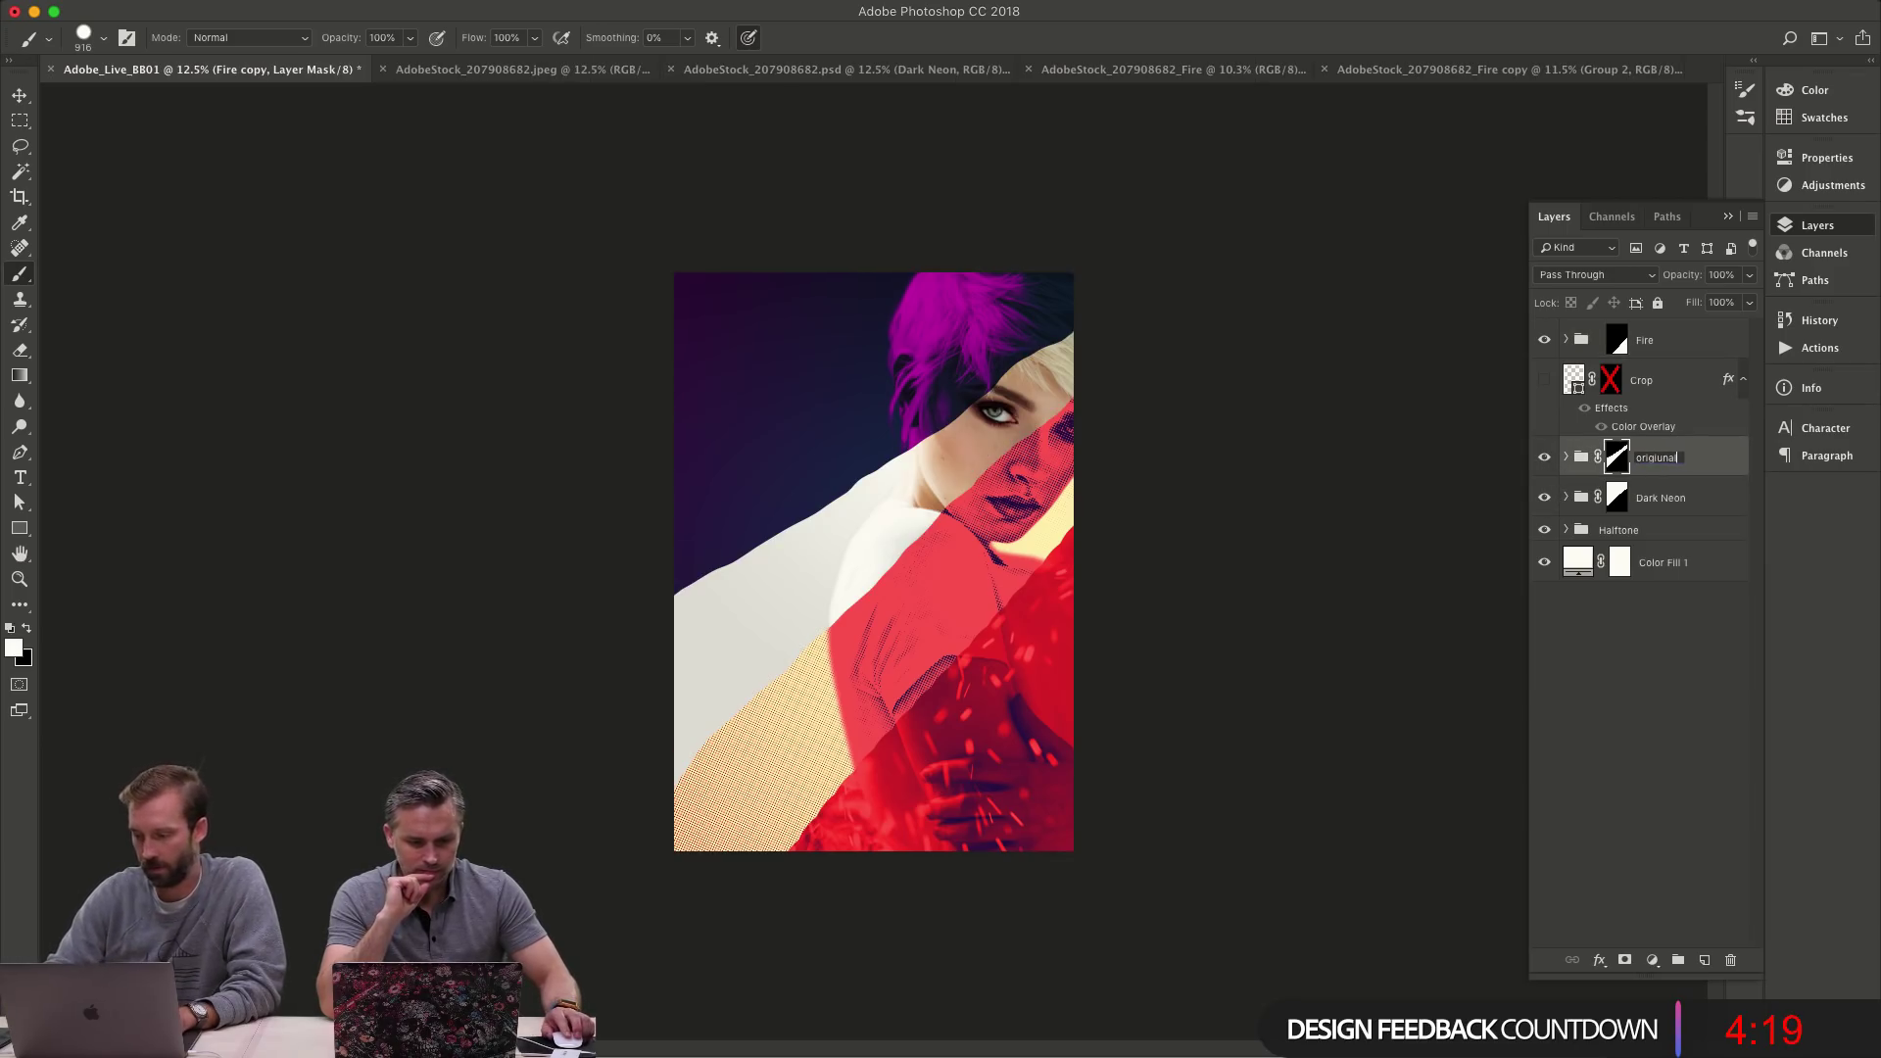
key("BackSpace")
key("BackSpace")
key("BackSpace")
key("BackSpace")
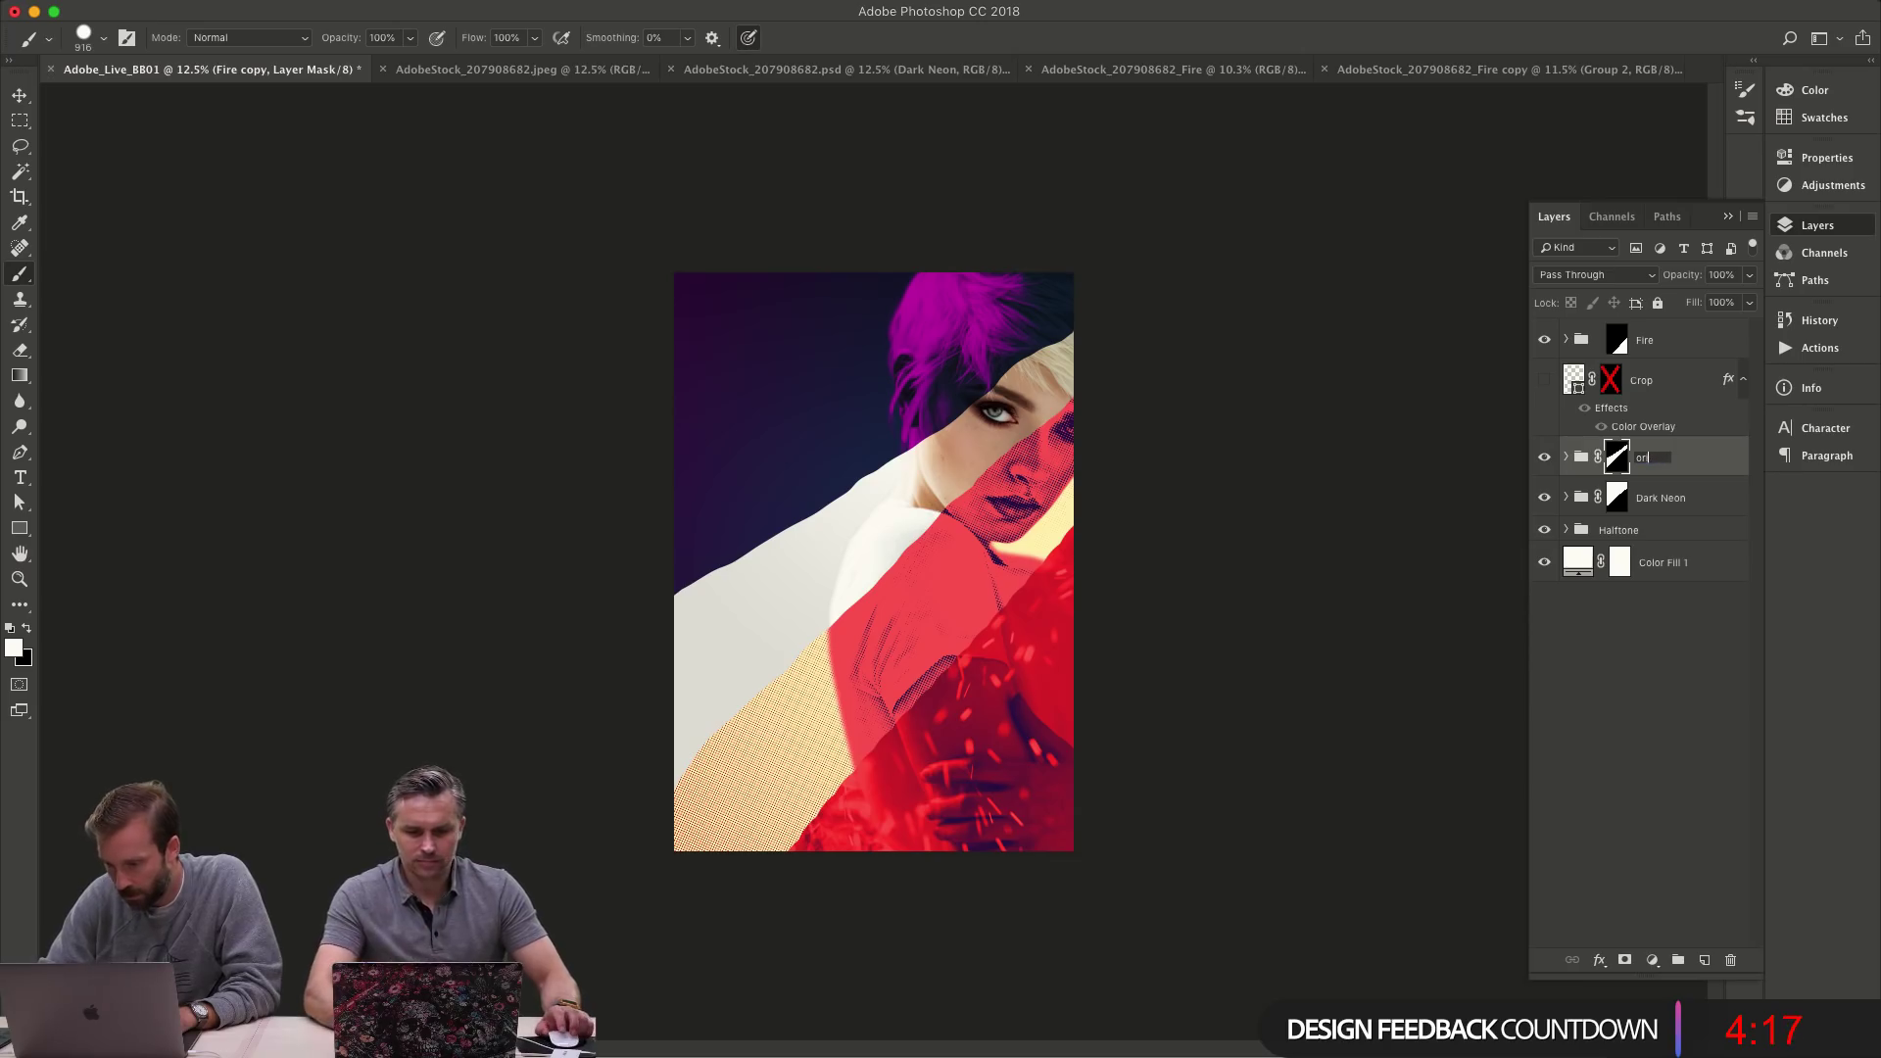
type("nal")
key("Return")
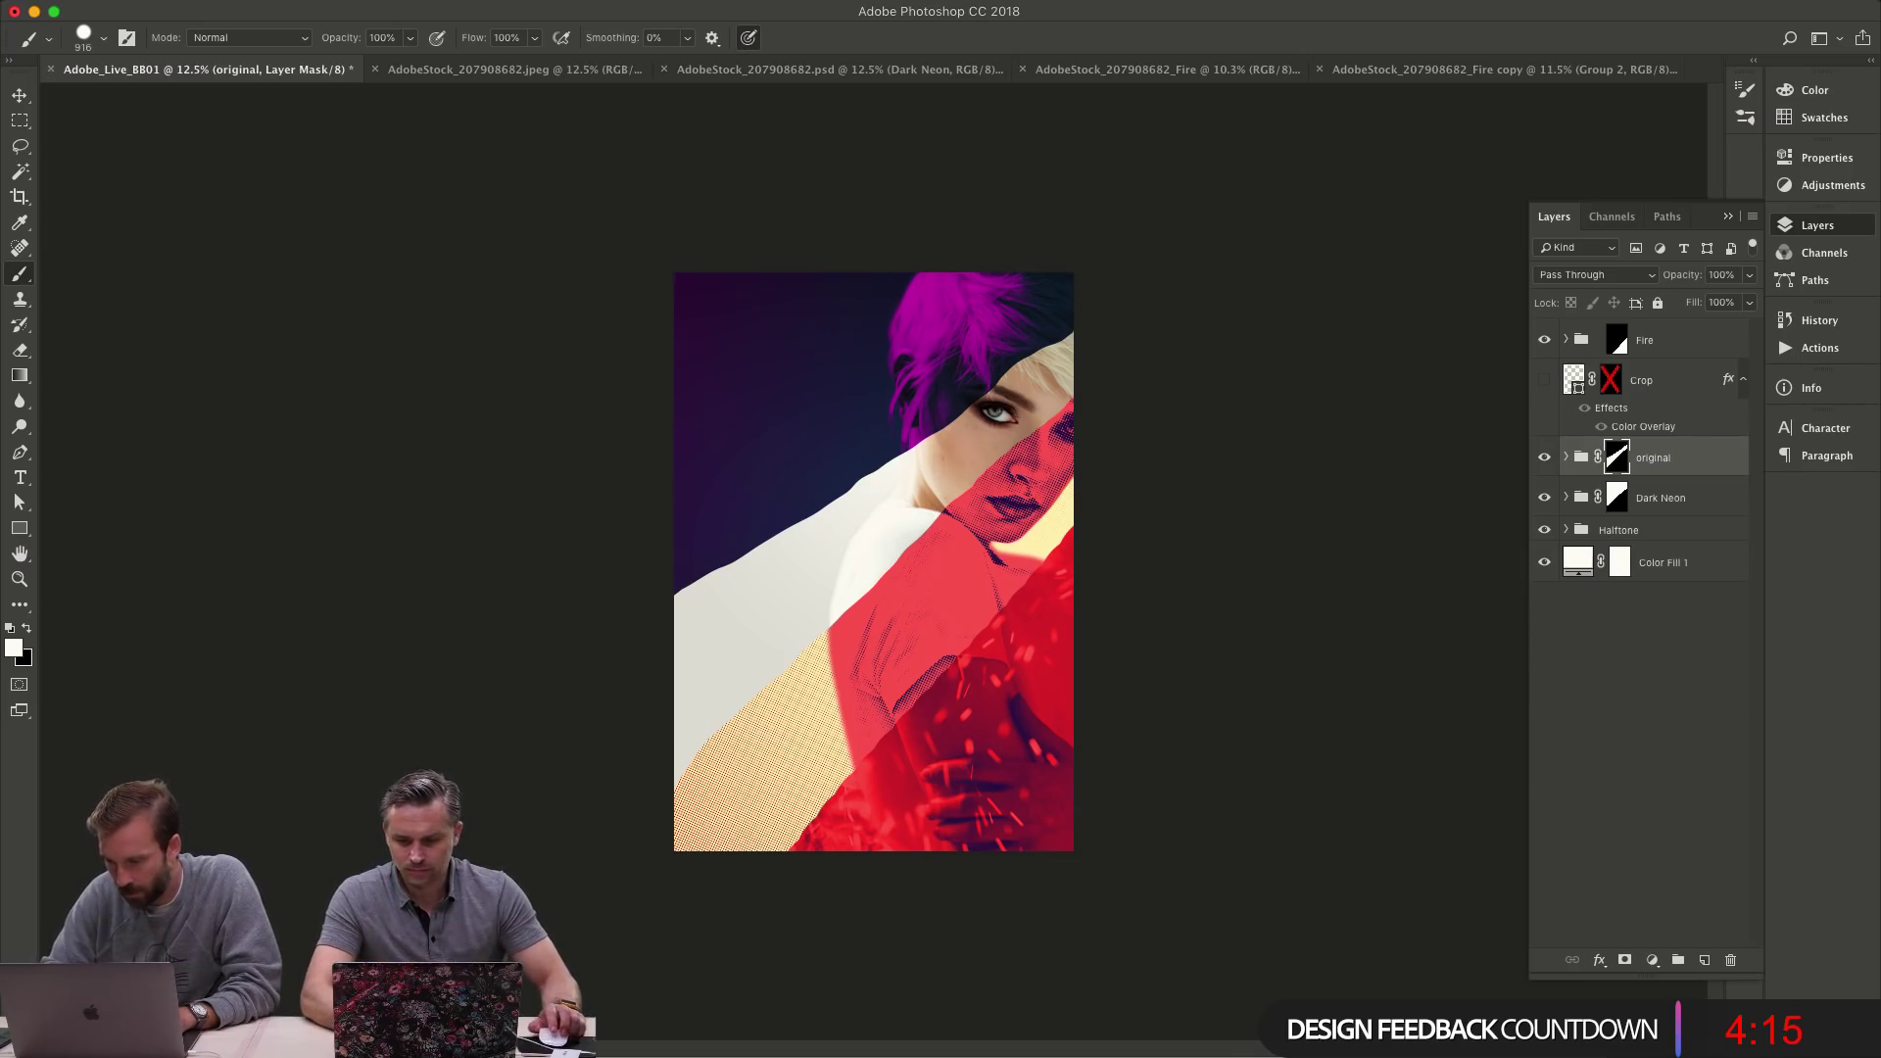
- Add a Color Balance adjustment above the RT layer in the original group with highlights at +1 red, -16 magenta and -16 yellow
left_click(1565, 458)
left_click(1685, 497)
left_click(1652, 960)
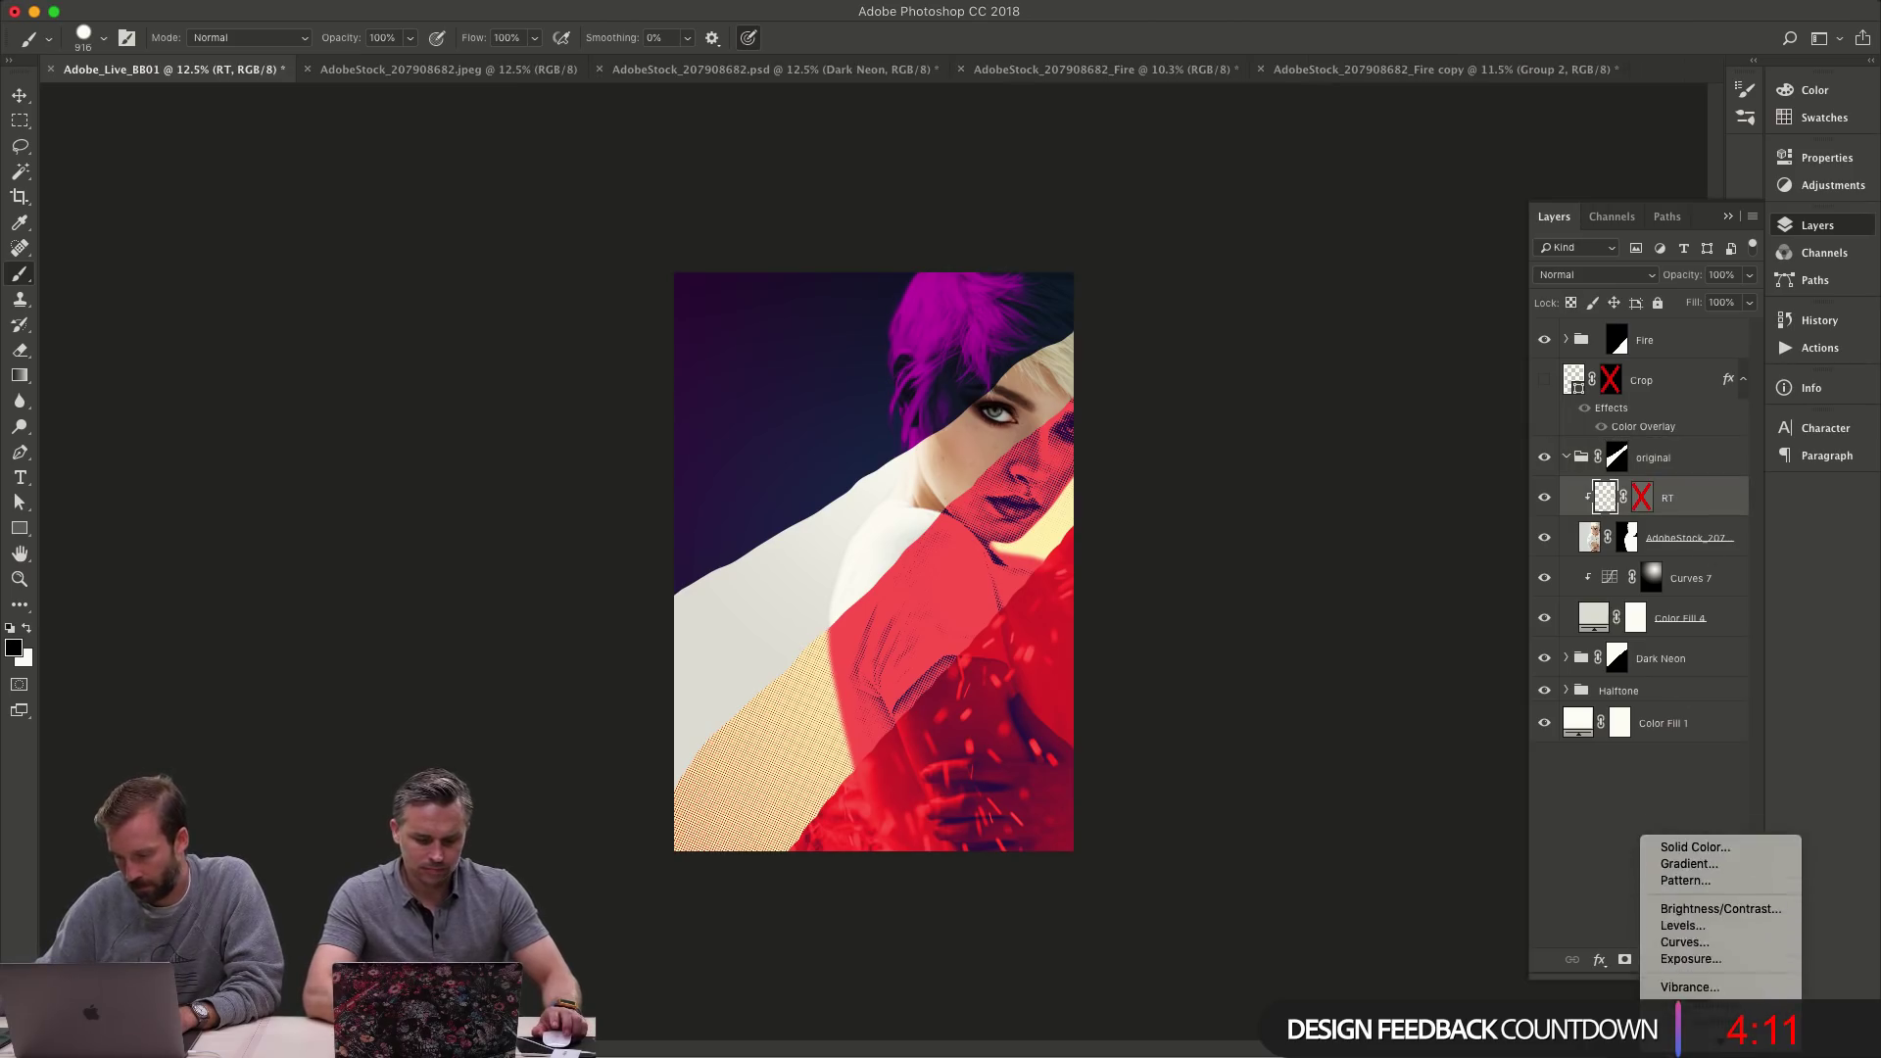
left_click(1741, 880)
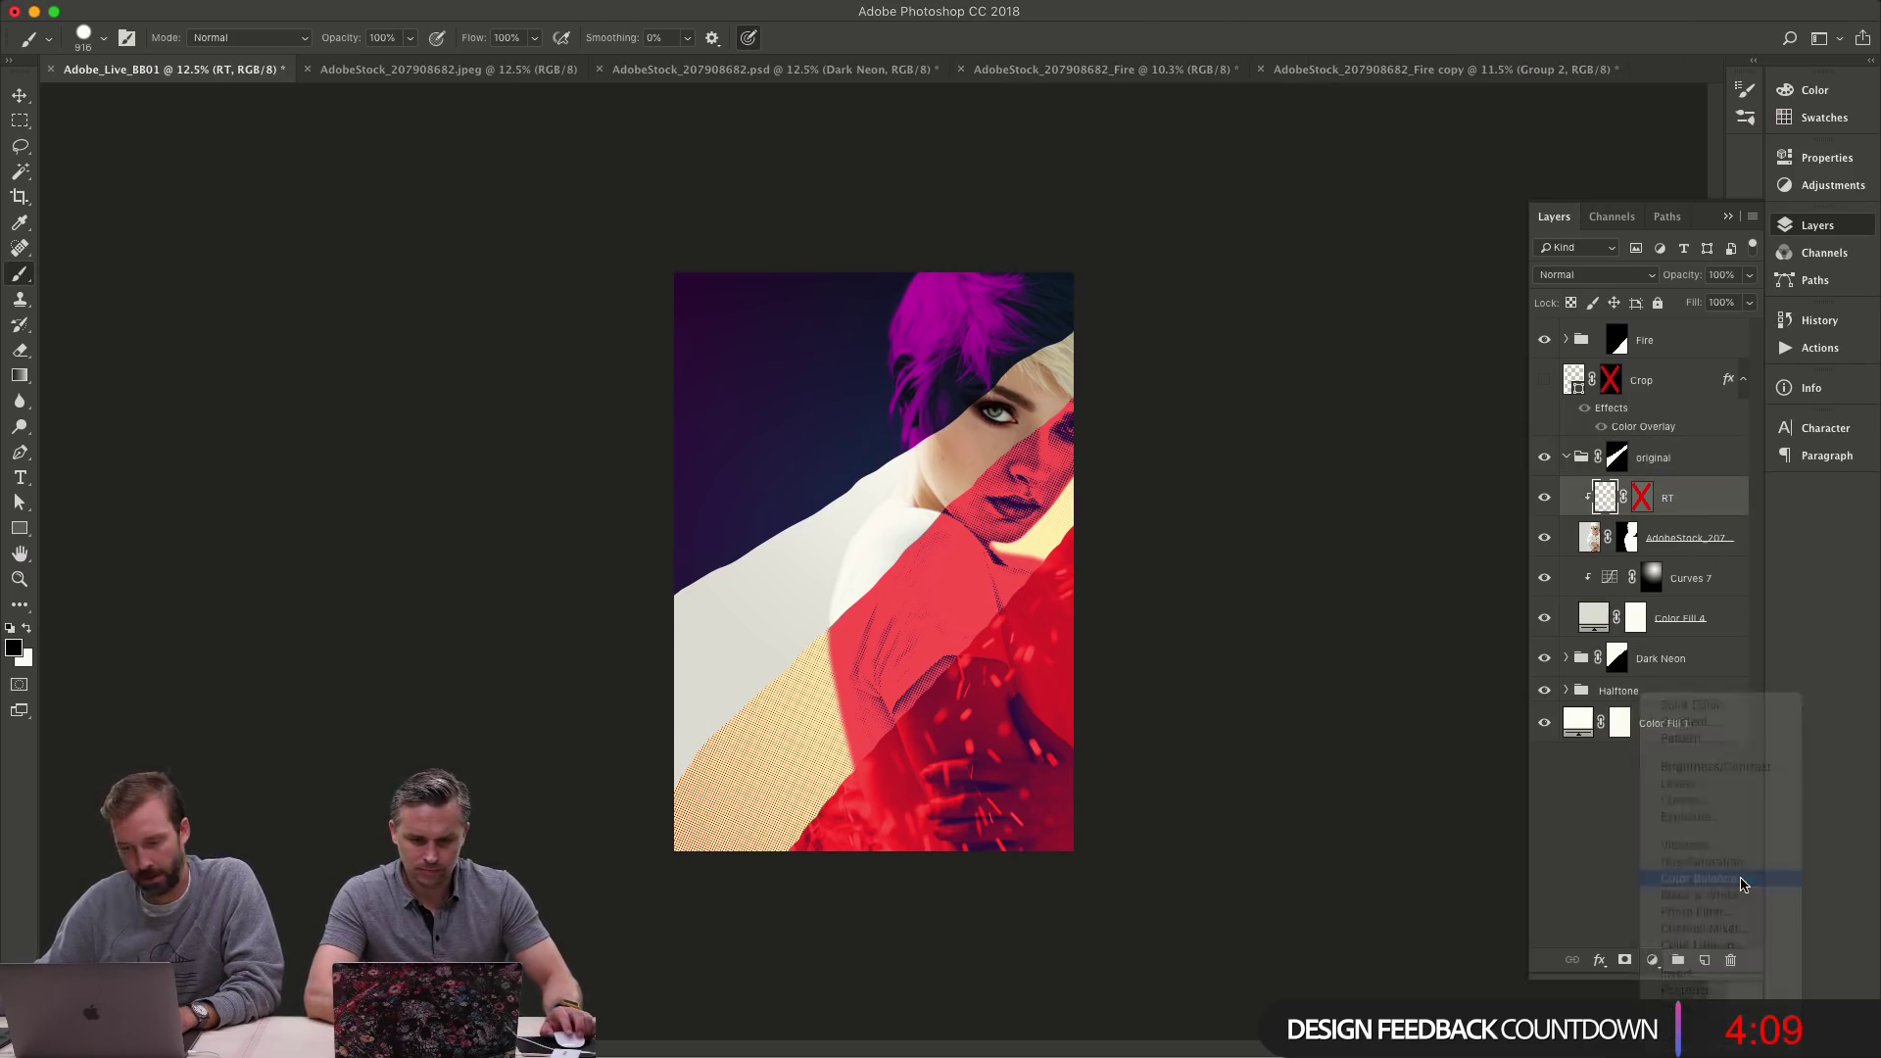
mouse_move(1589, 256)
left_mouse_down()
mouse_move(1652, 261)
mouse_move(1611, 258)
mouse_move(1625, 291)
mouse_move(1576, 296)
mouse_move(1575, 327)
mouse_move(1591, 268)
left_mouse_up()
left_click(1611, 212)
left_click(1613, 227)
- Set the Color Balance shadows to +10 toward red, +33 toward green and +14 toward blue
left_click(1606, 214)
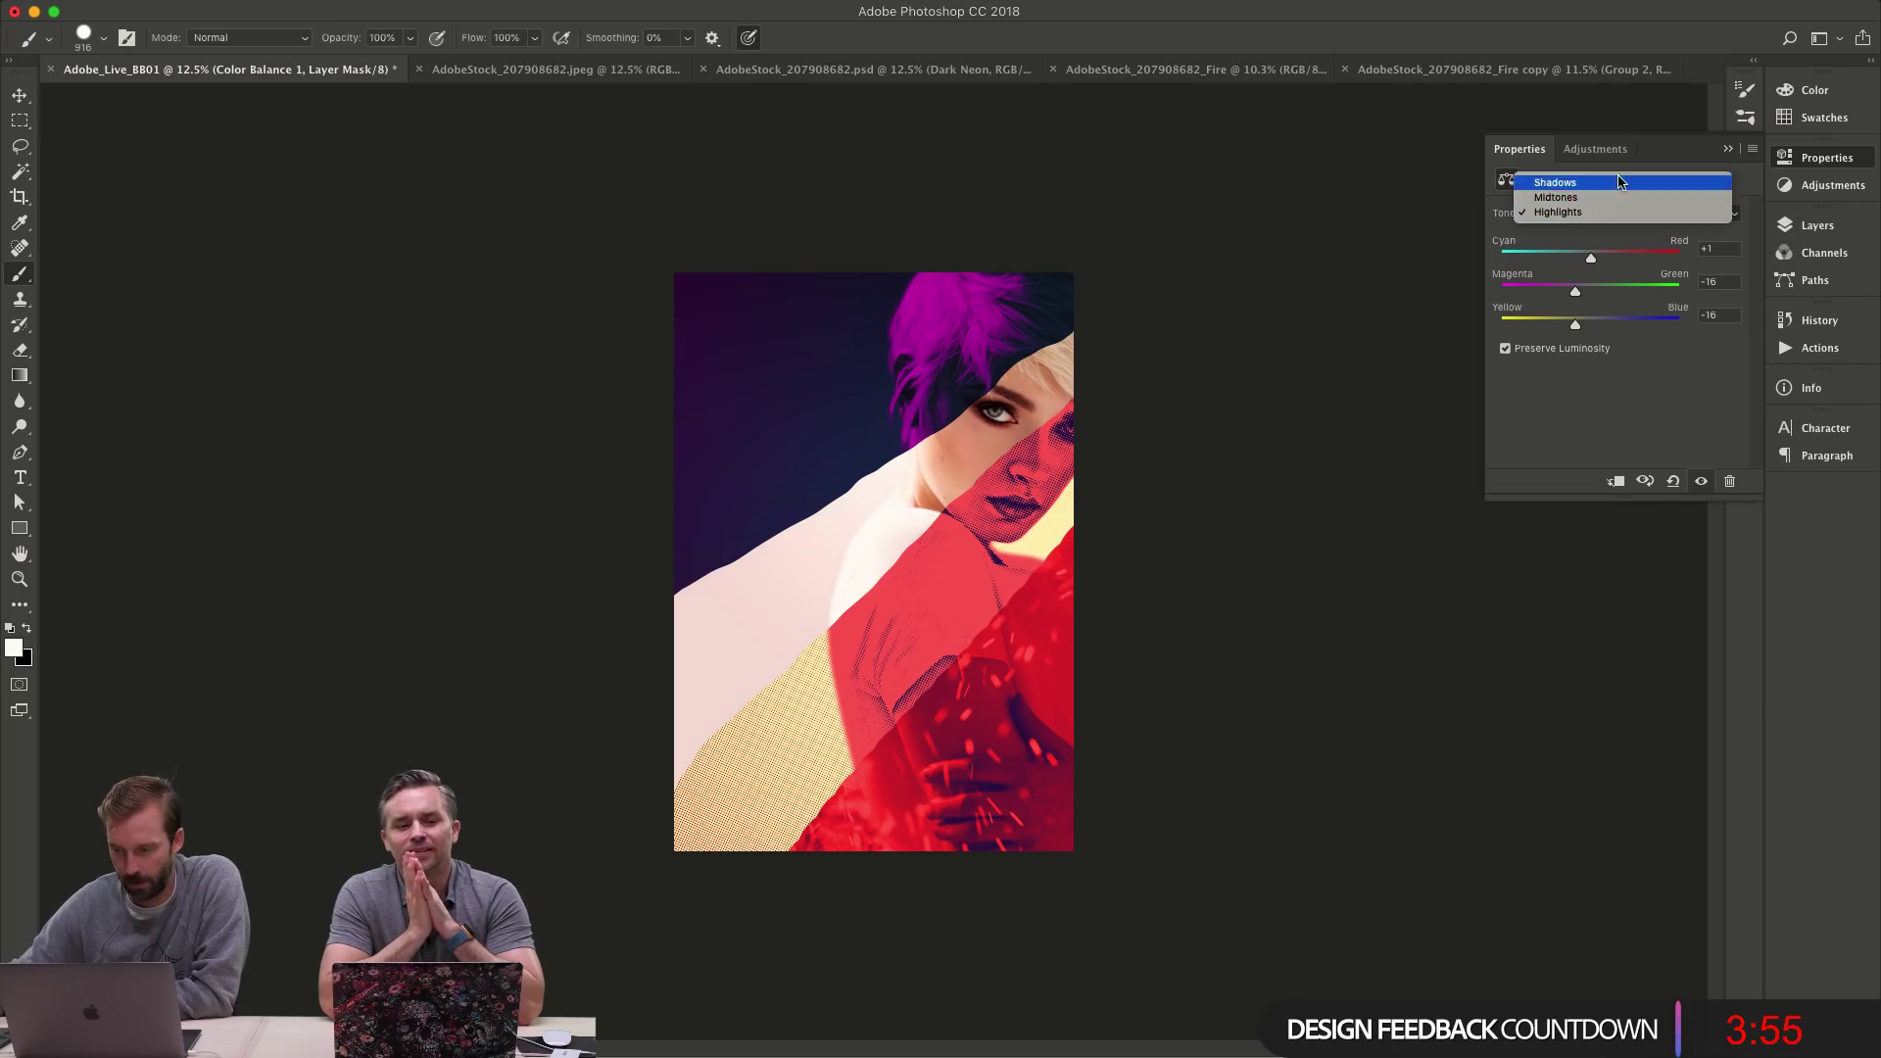
left_click(1607, 213)
left_click(1607, 214)
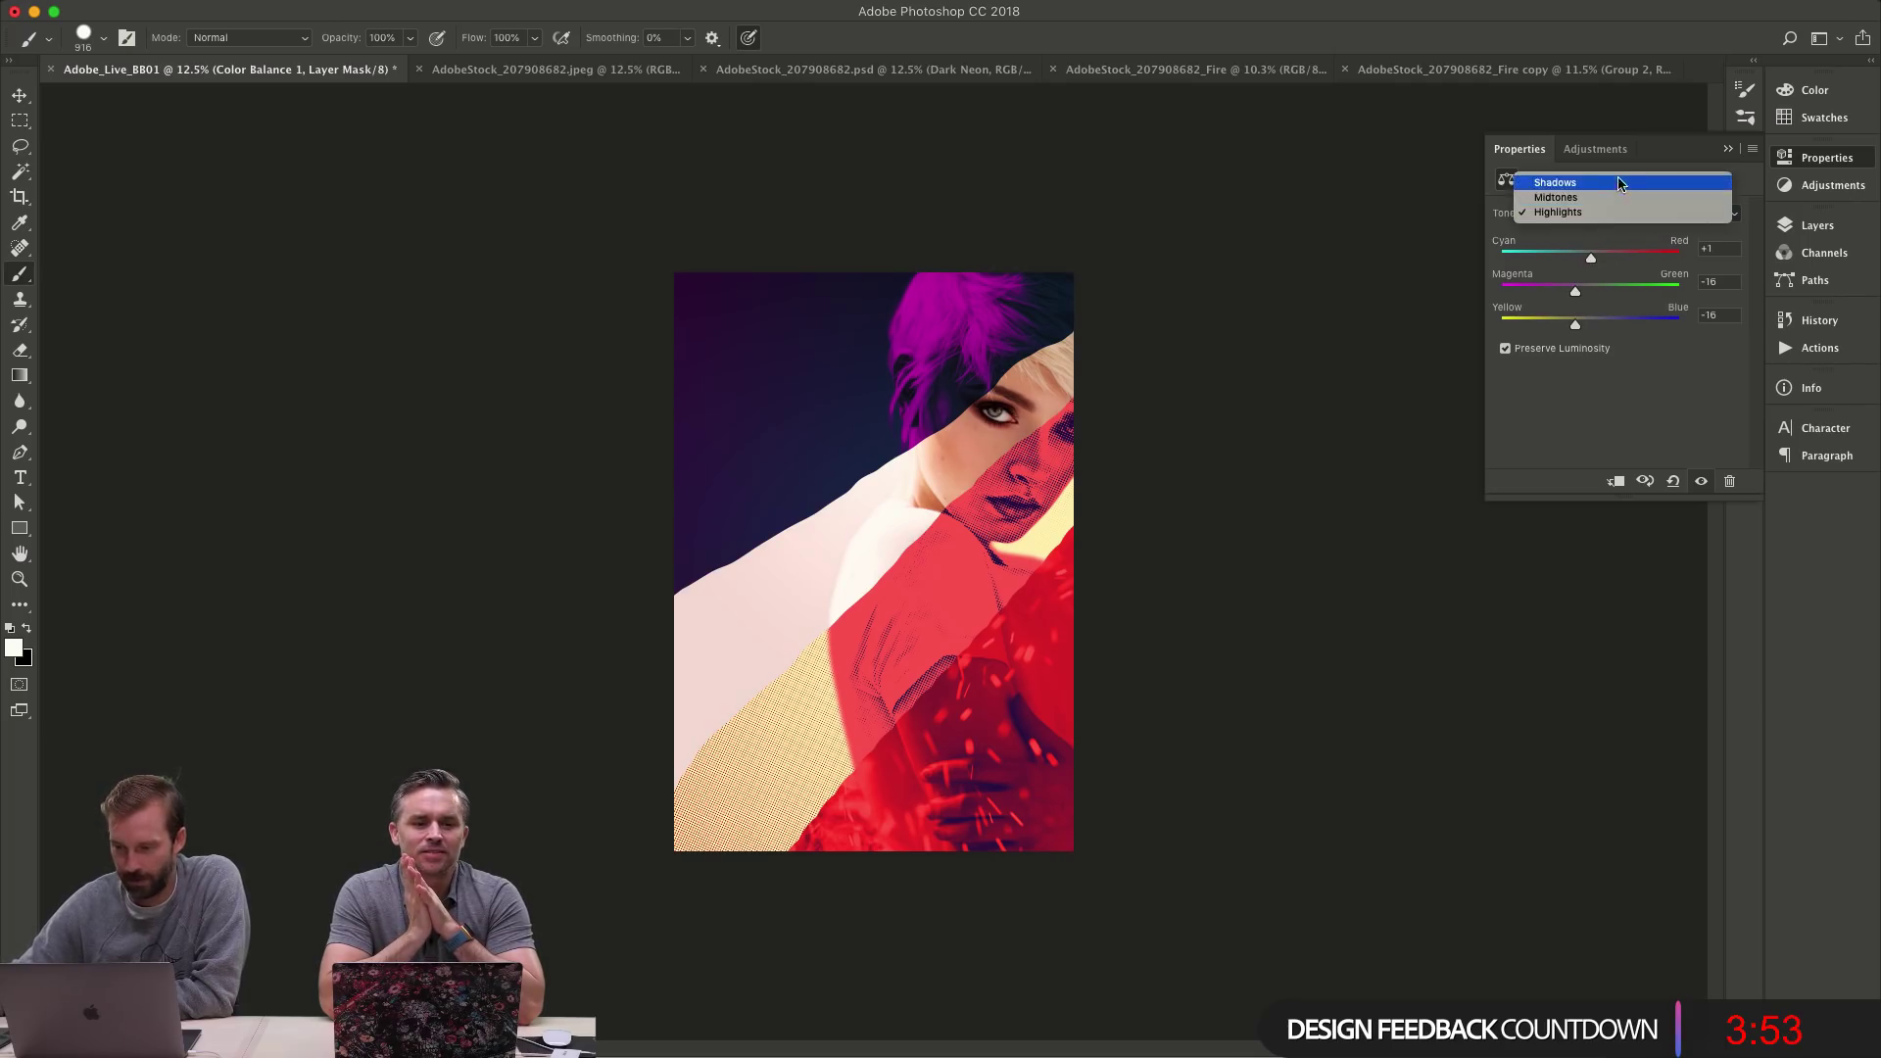
left_click(1567, 179)
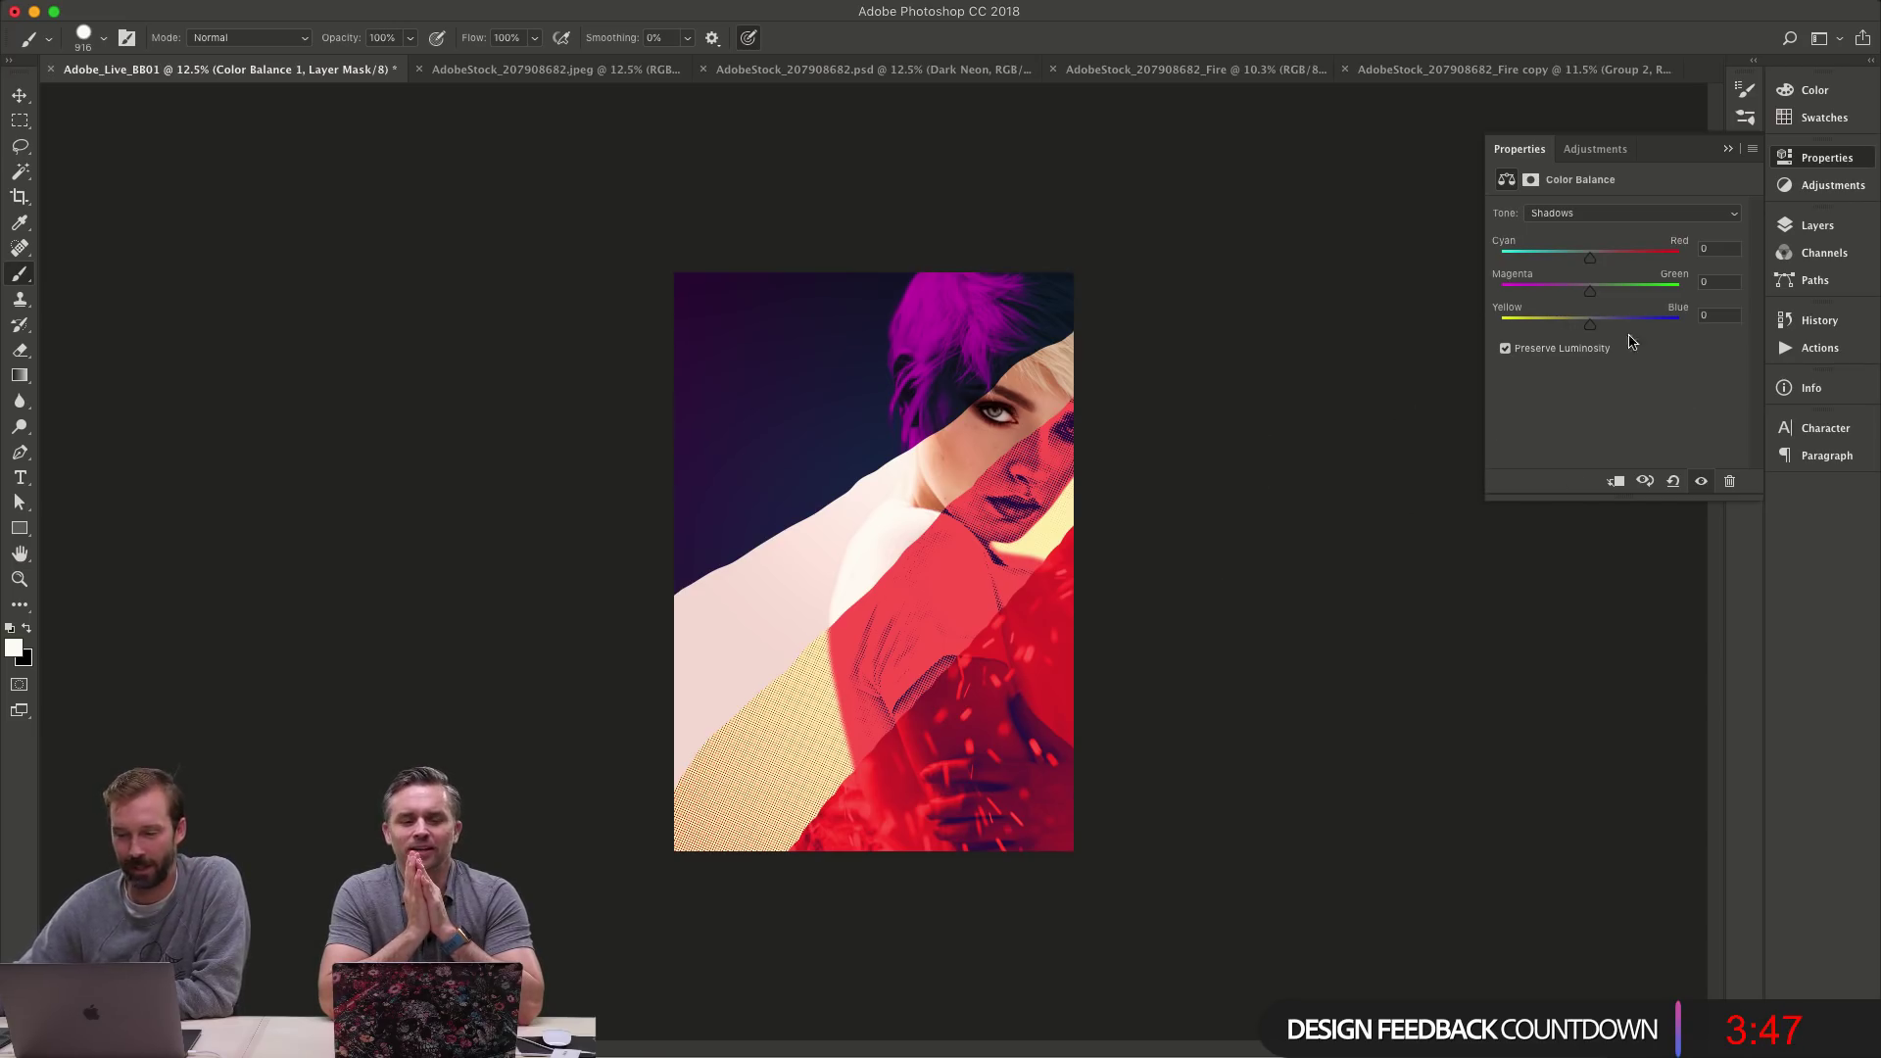
mouse_move(1590, 291)
left_mouse_down()
mouse_move(1569, 292)
mouse_move(1645, 291)
mouse_move(1588, 290)
mouse_move(1603, 324)
left_mouse_up()
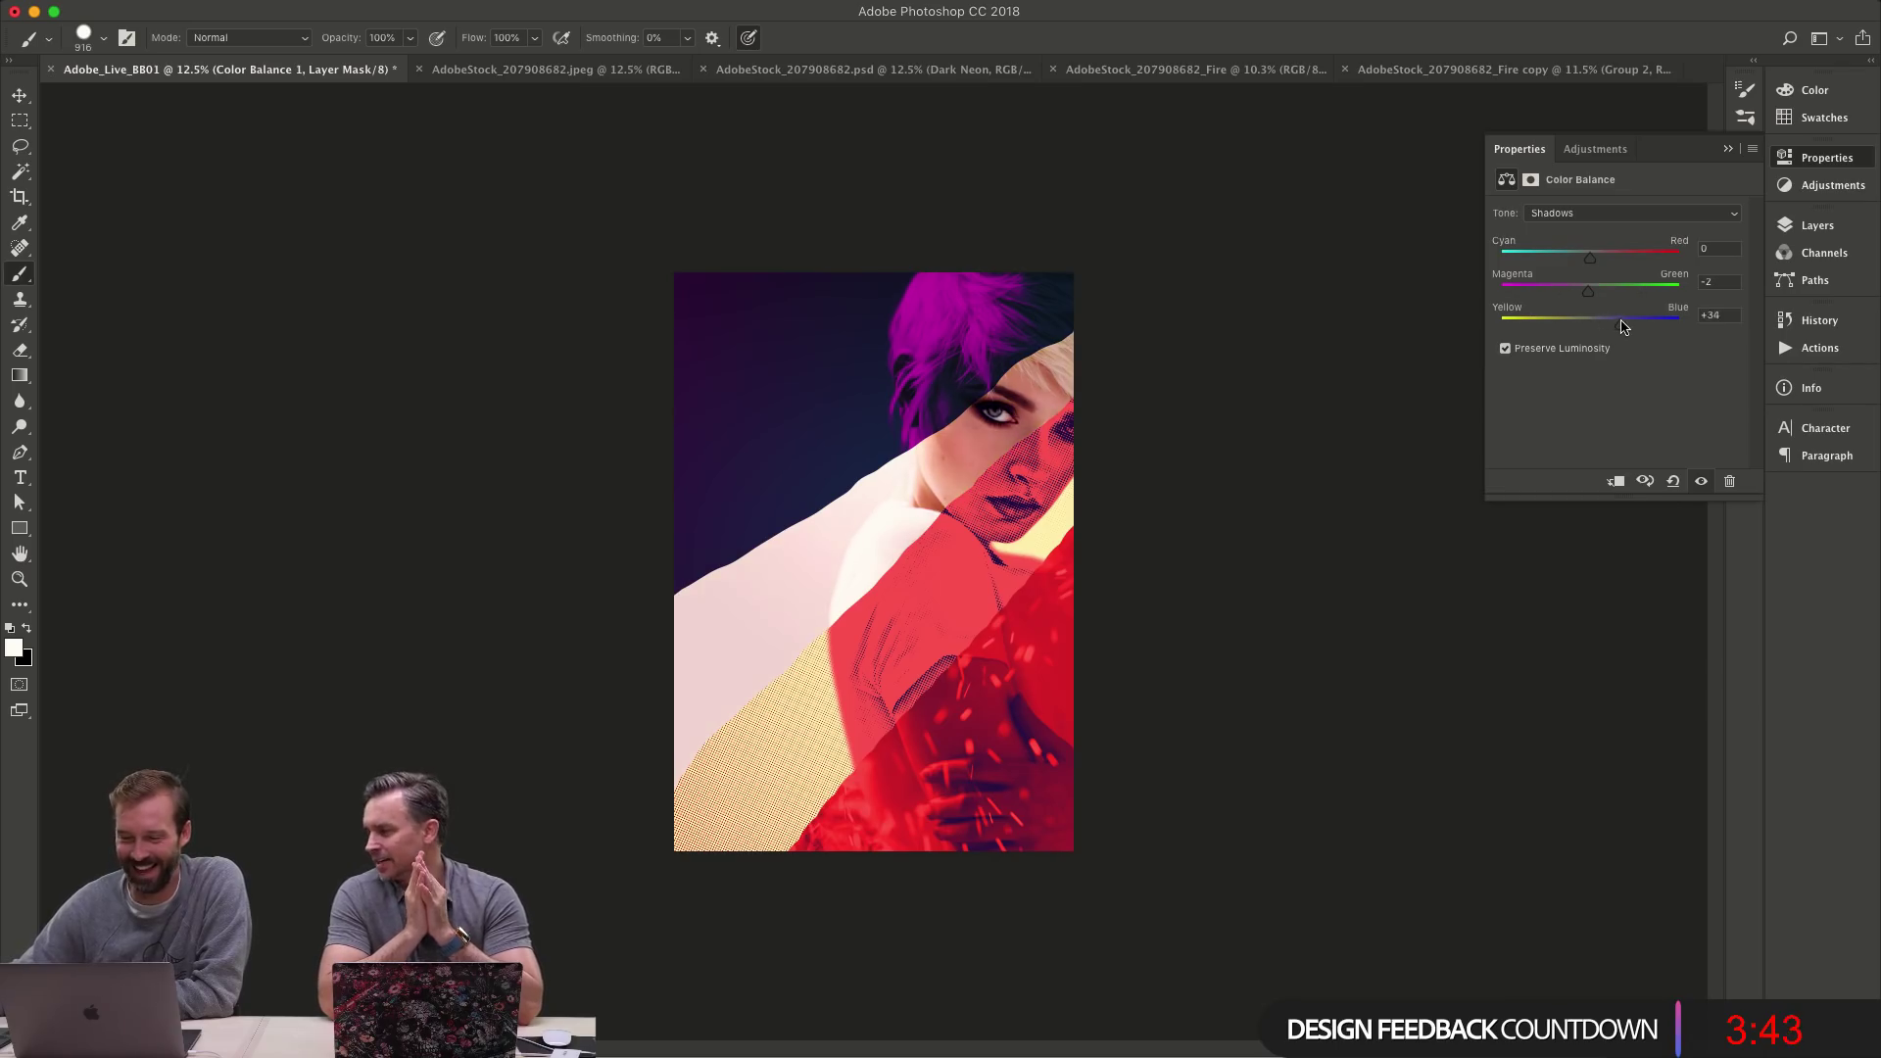
mouse_move(1590, 257)
left_mouse_down()
mouse_move(1616, 268)
mouse_move(1571, 262)
mouse_move(1600, 262)
left_mouse_up()
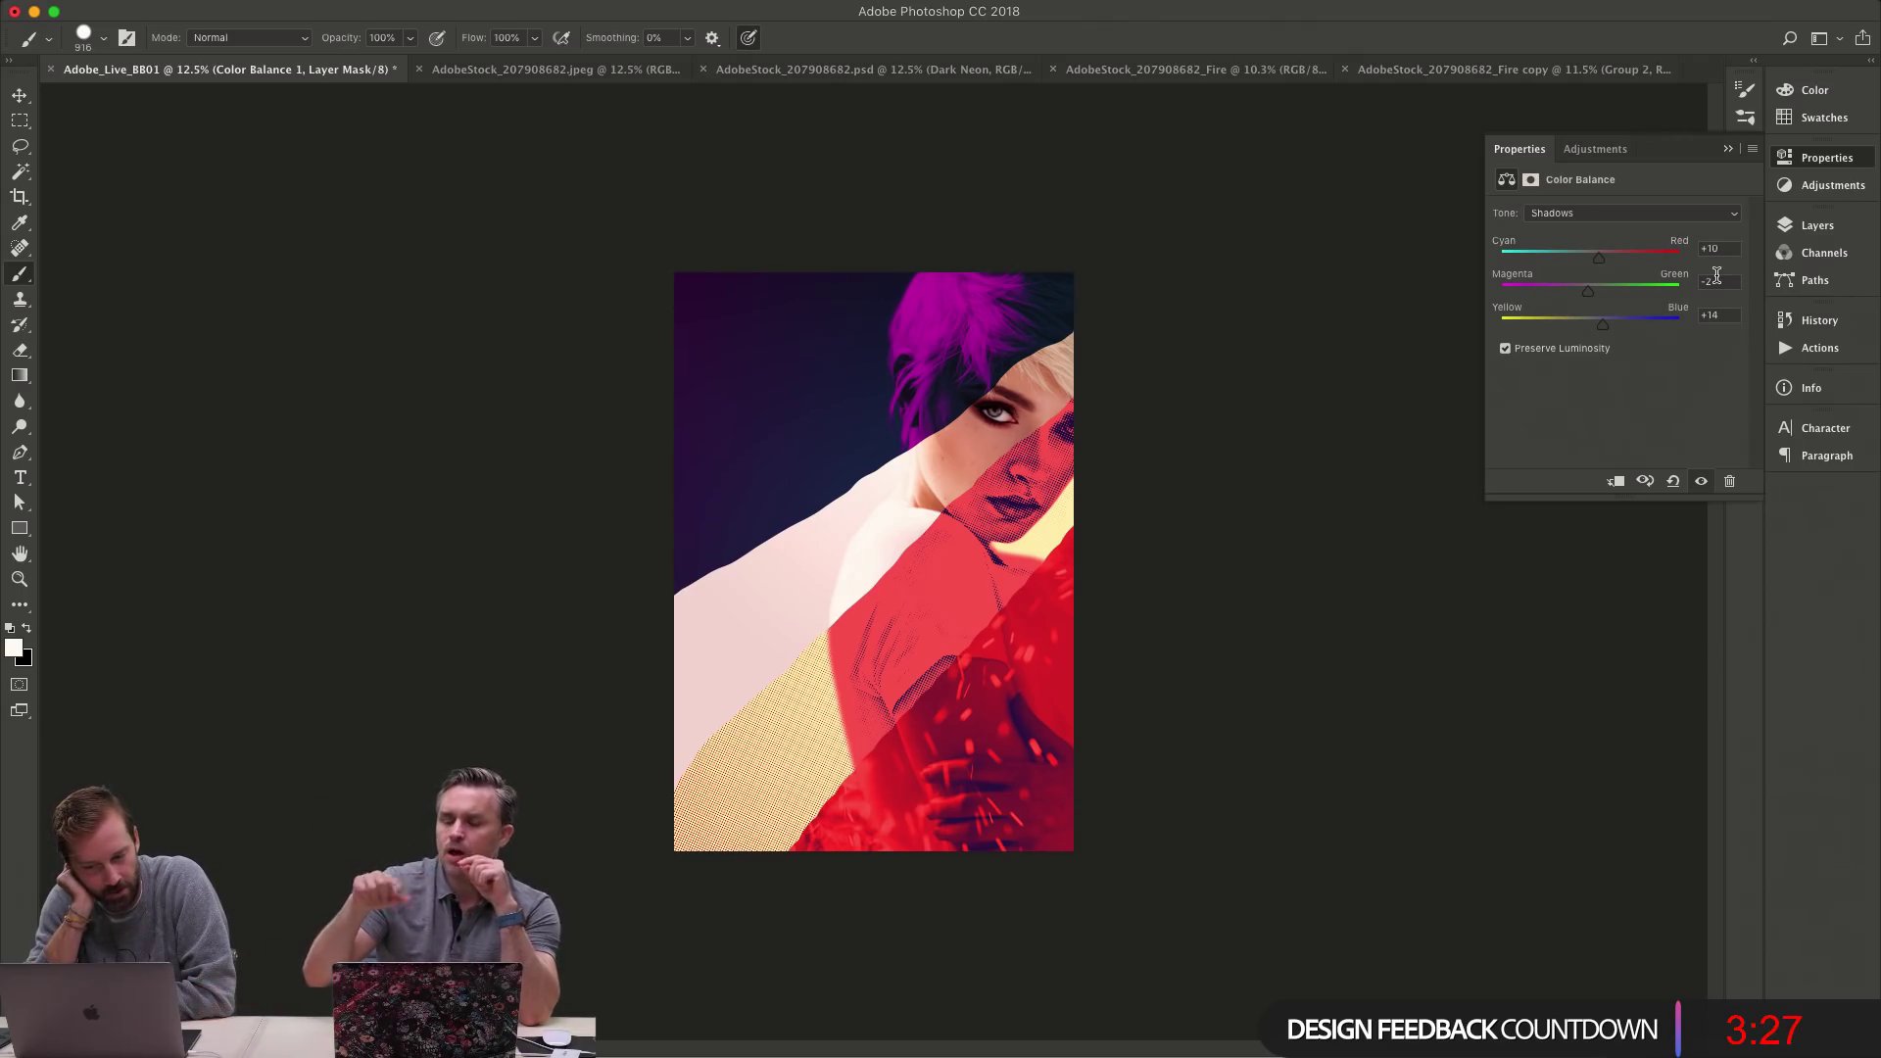
left_click_drag(1588, 291, 1622, 285)
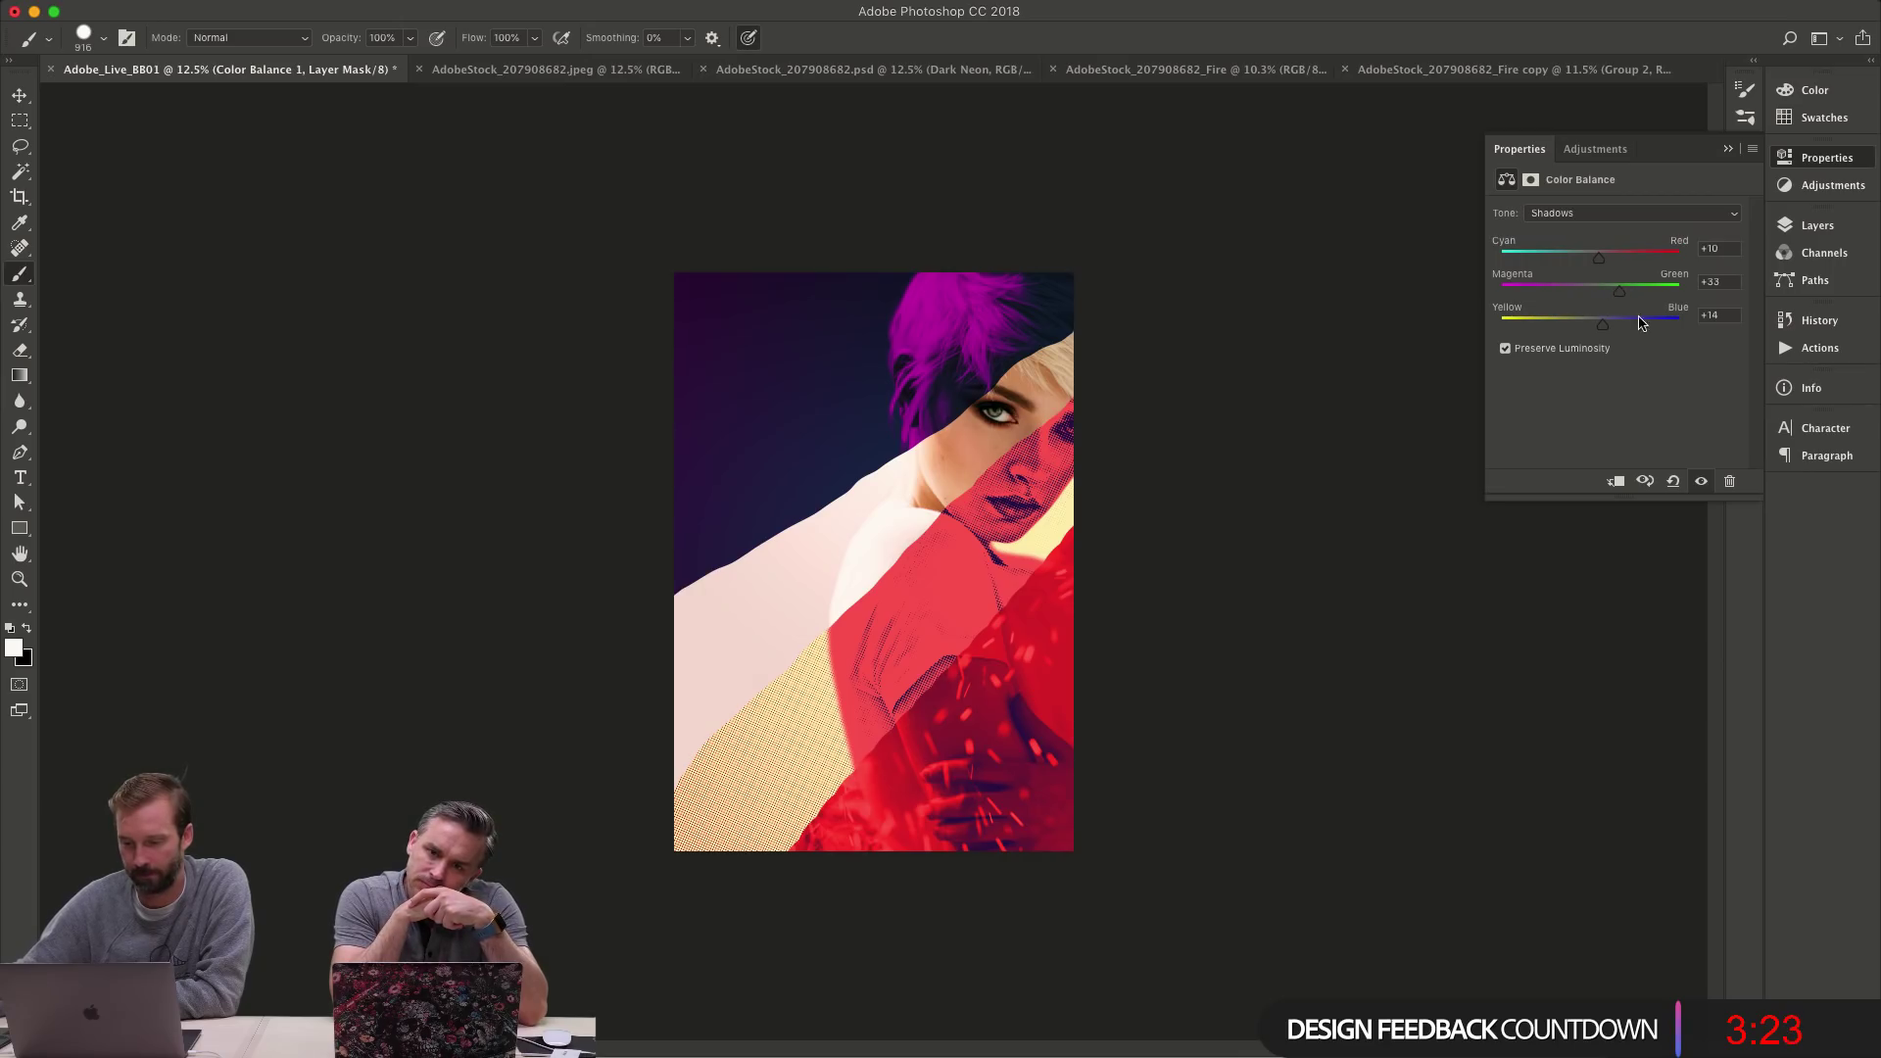
- Compare the original strip with the Color Balance adjustment hidden and shown
left_click(1818, 226)
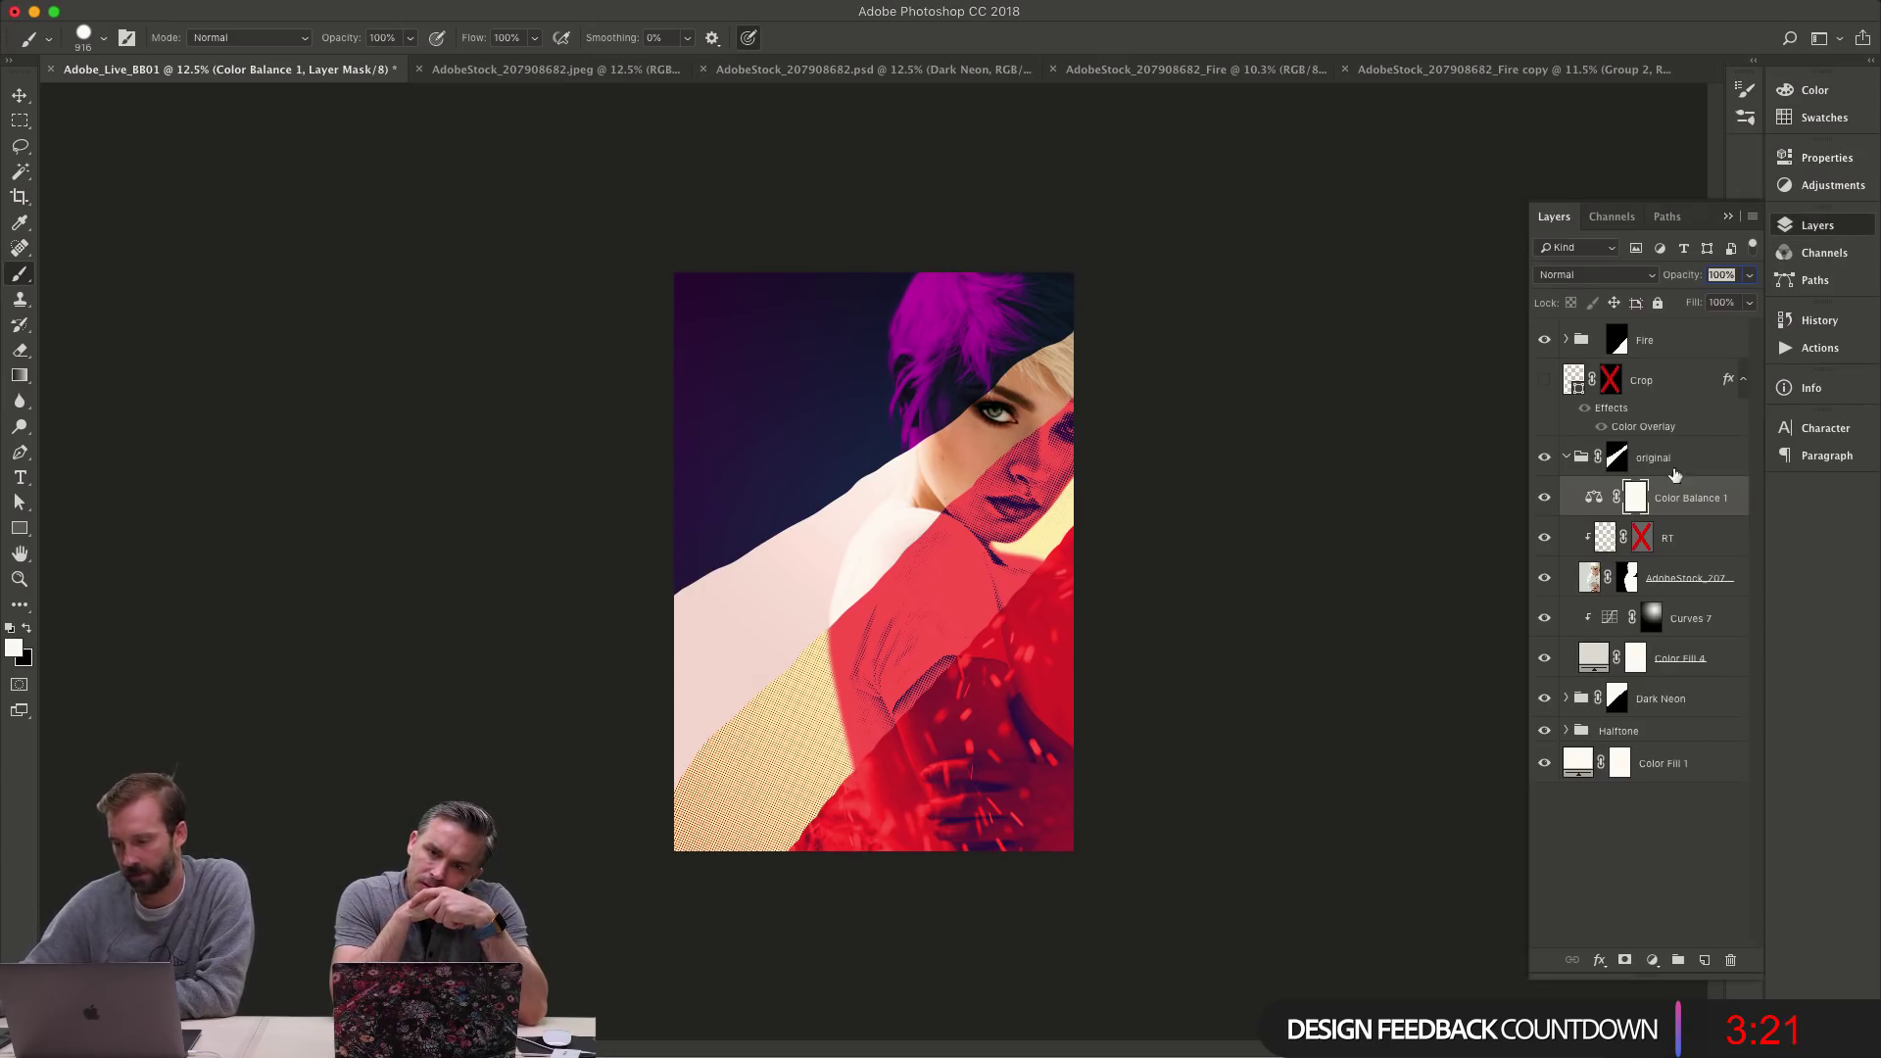
left_click(1545, 498)
left_click(1545, 497)
left_click(1545, 498)
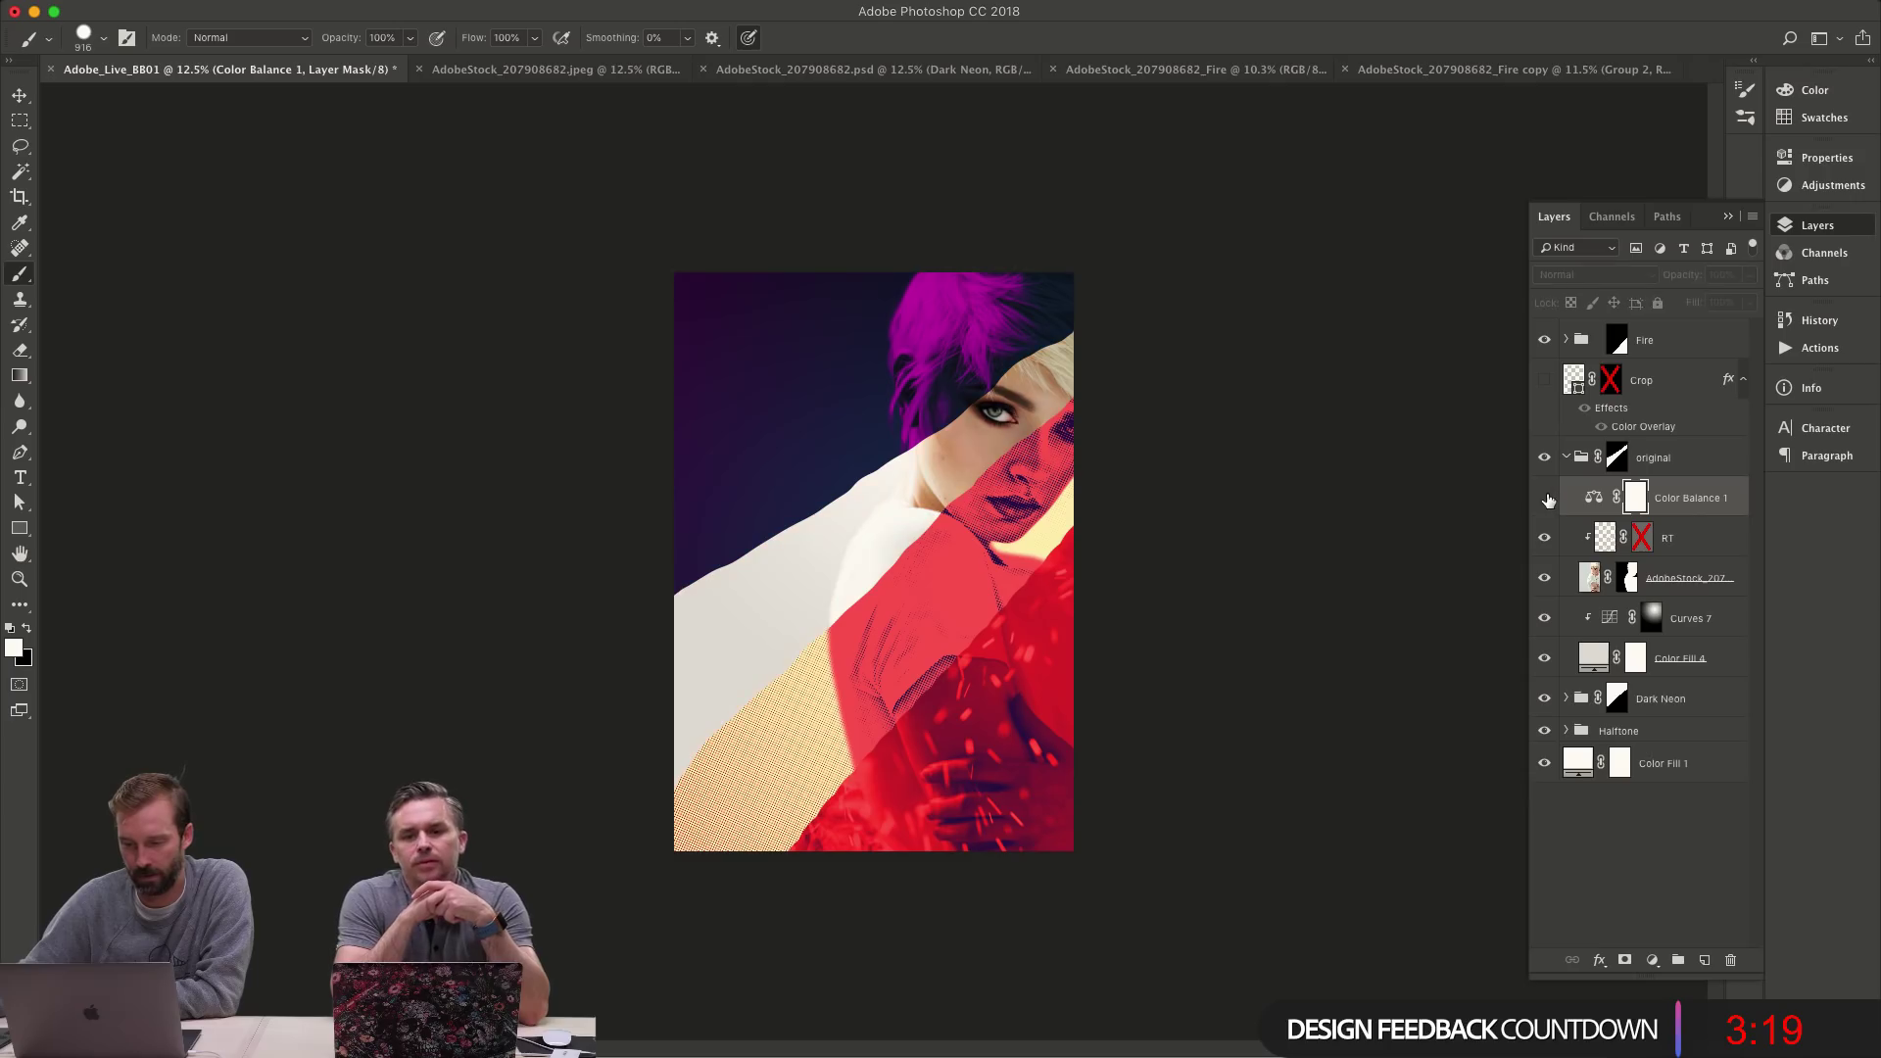
left_click(1545, 497)
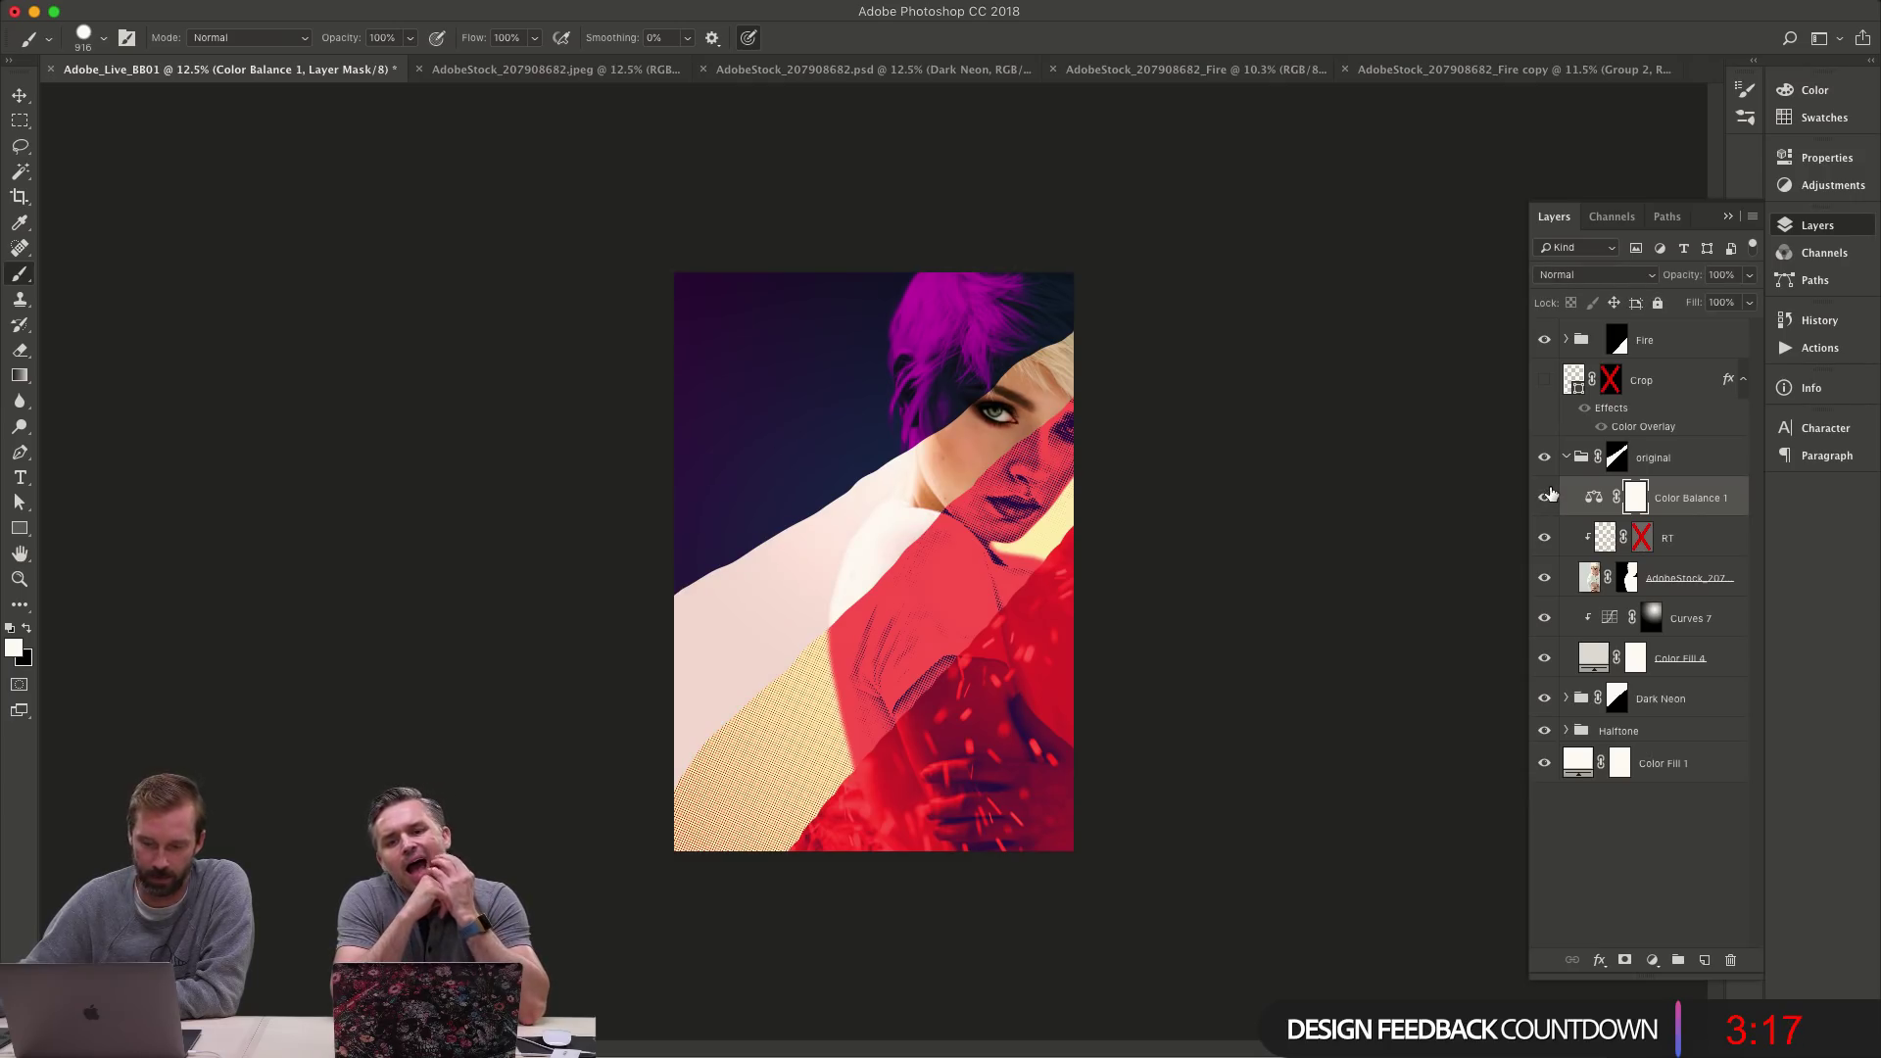
left_click(1548, 496)
left_click(1548, 496)
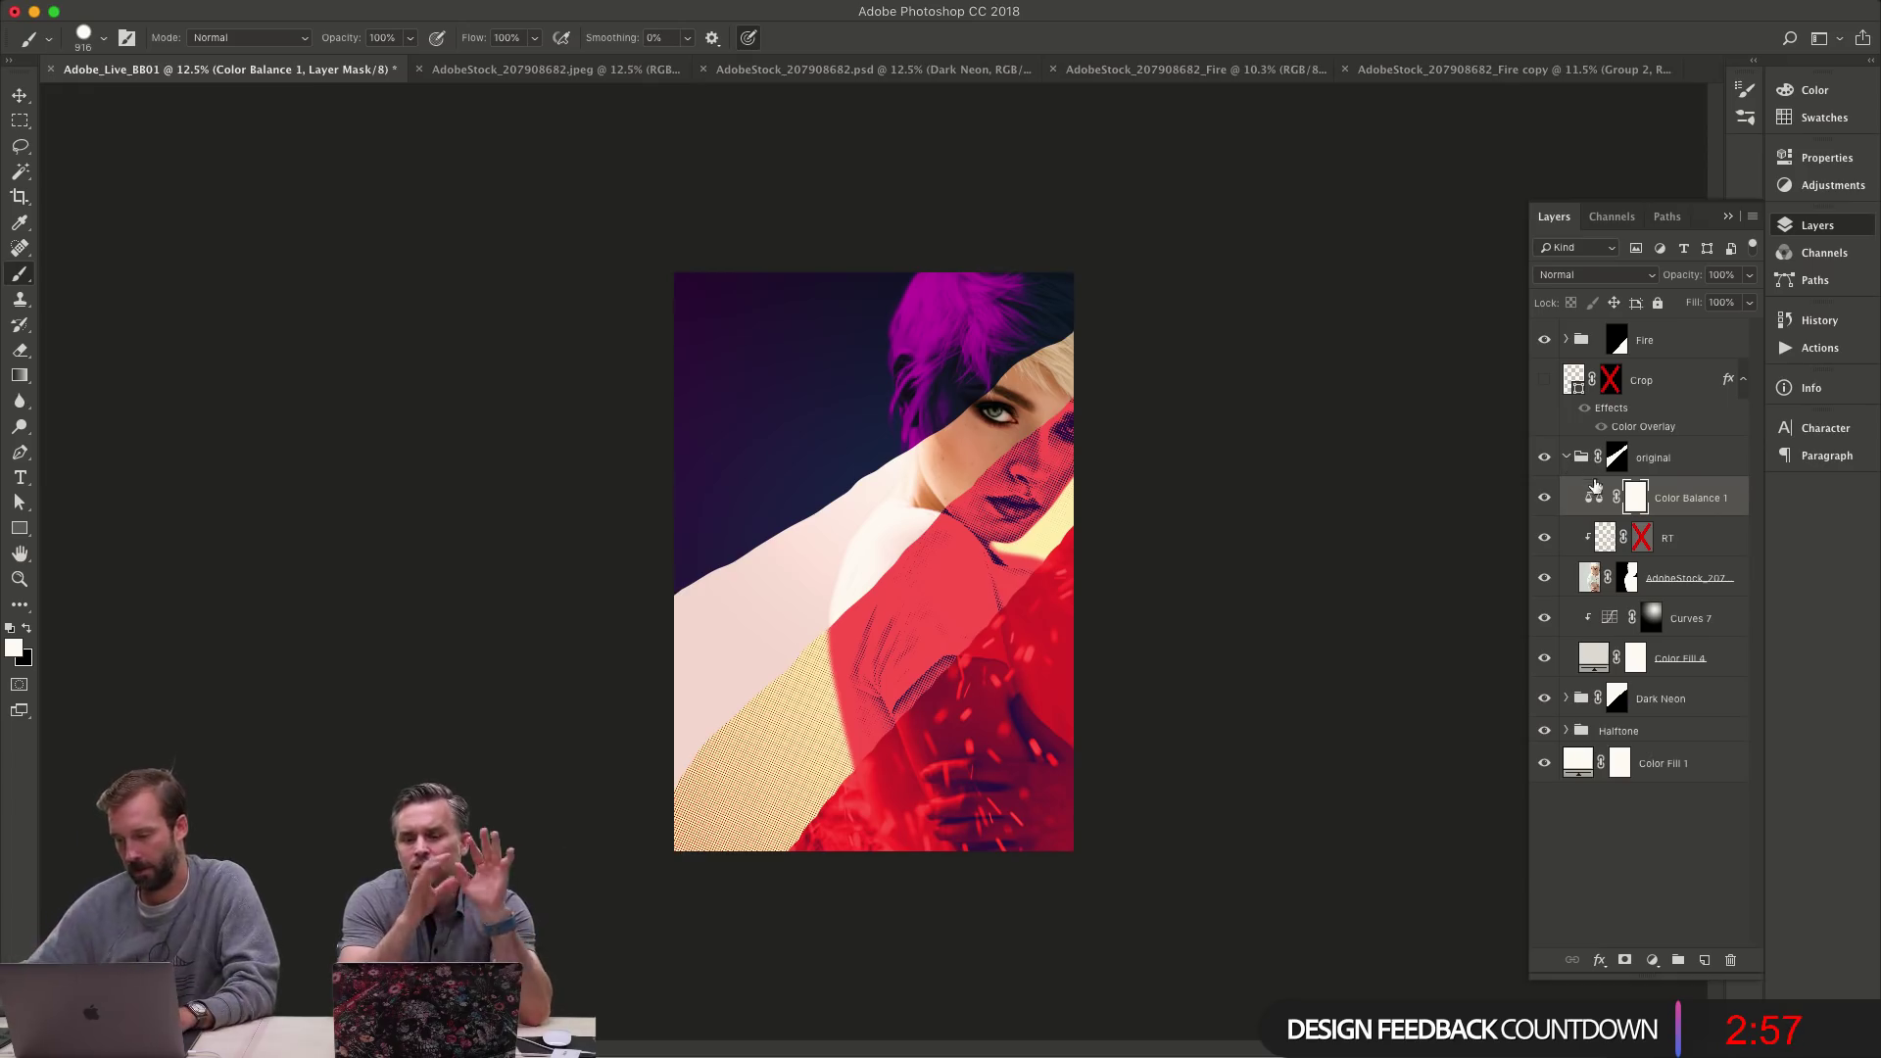
- Collapse the original group, compare the poster with and without it, and leave the group hidden
left_click(1565, 458)
left_click(1545, 459)
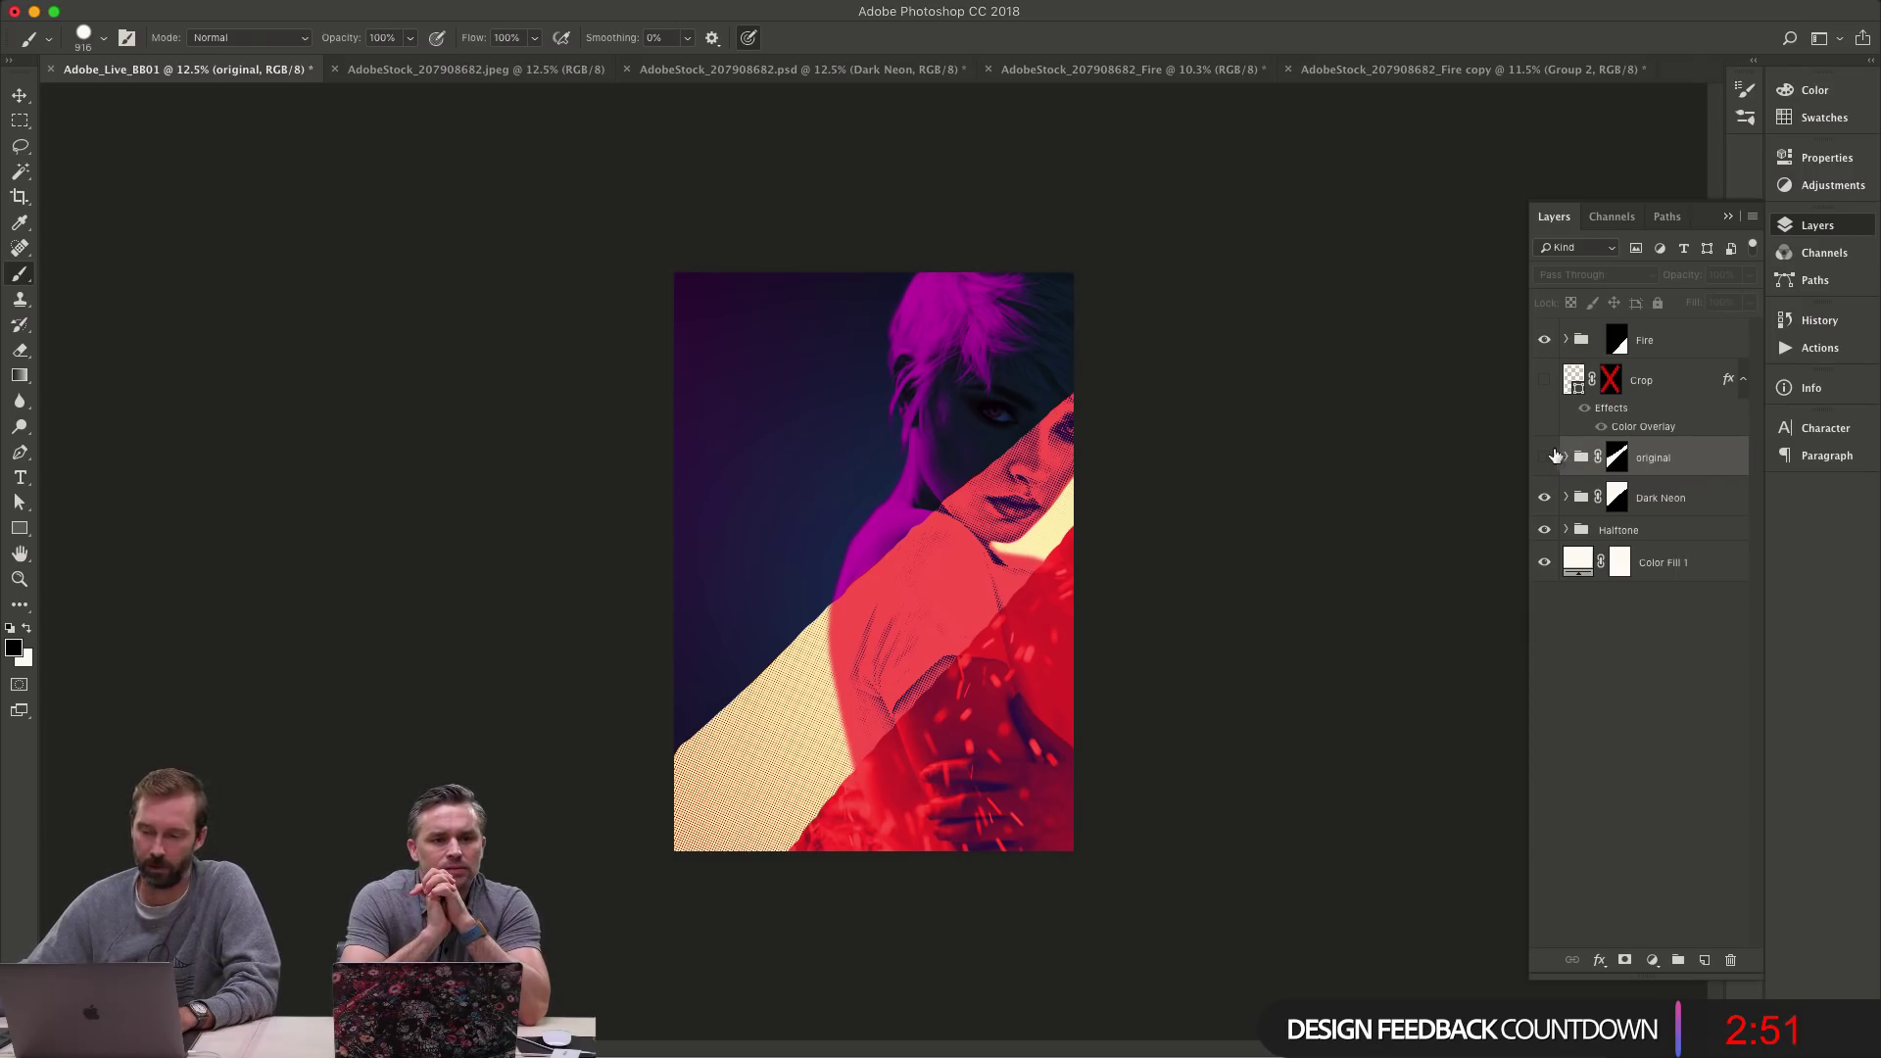
left_click(1545, 457)
left_click(1545, 457)
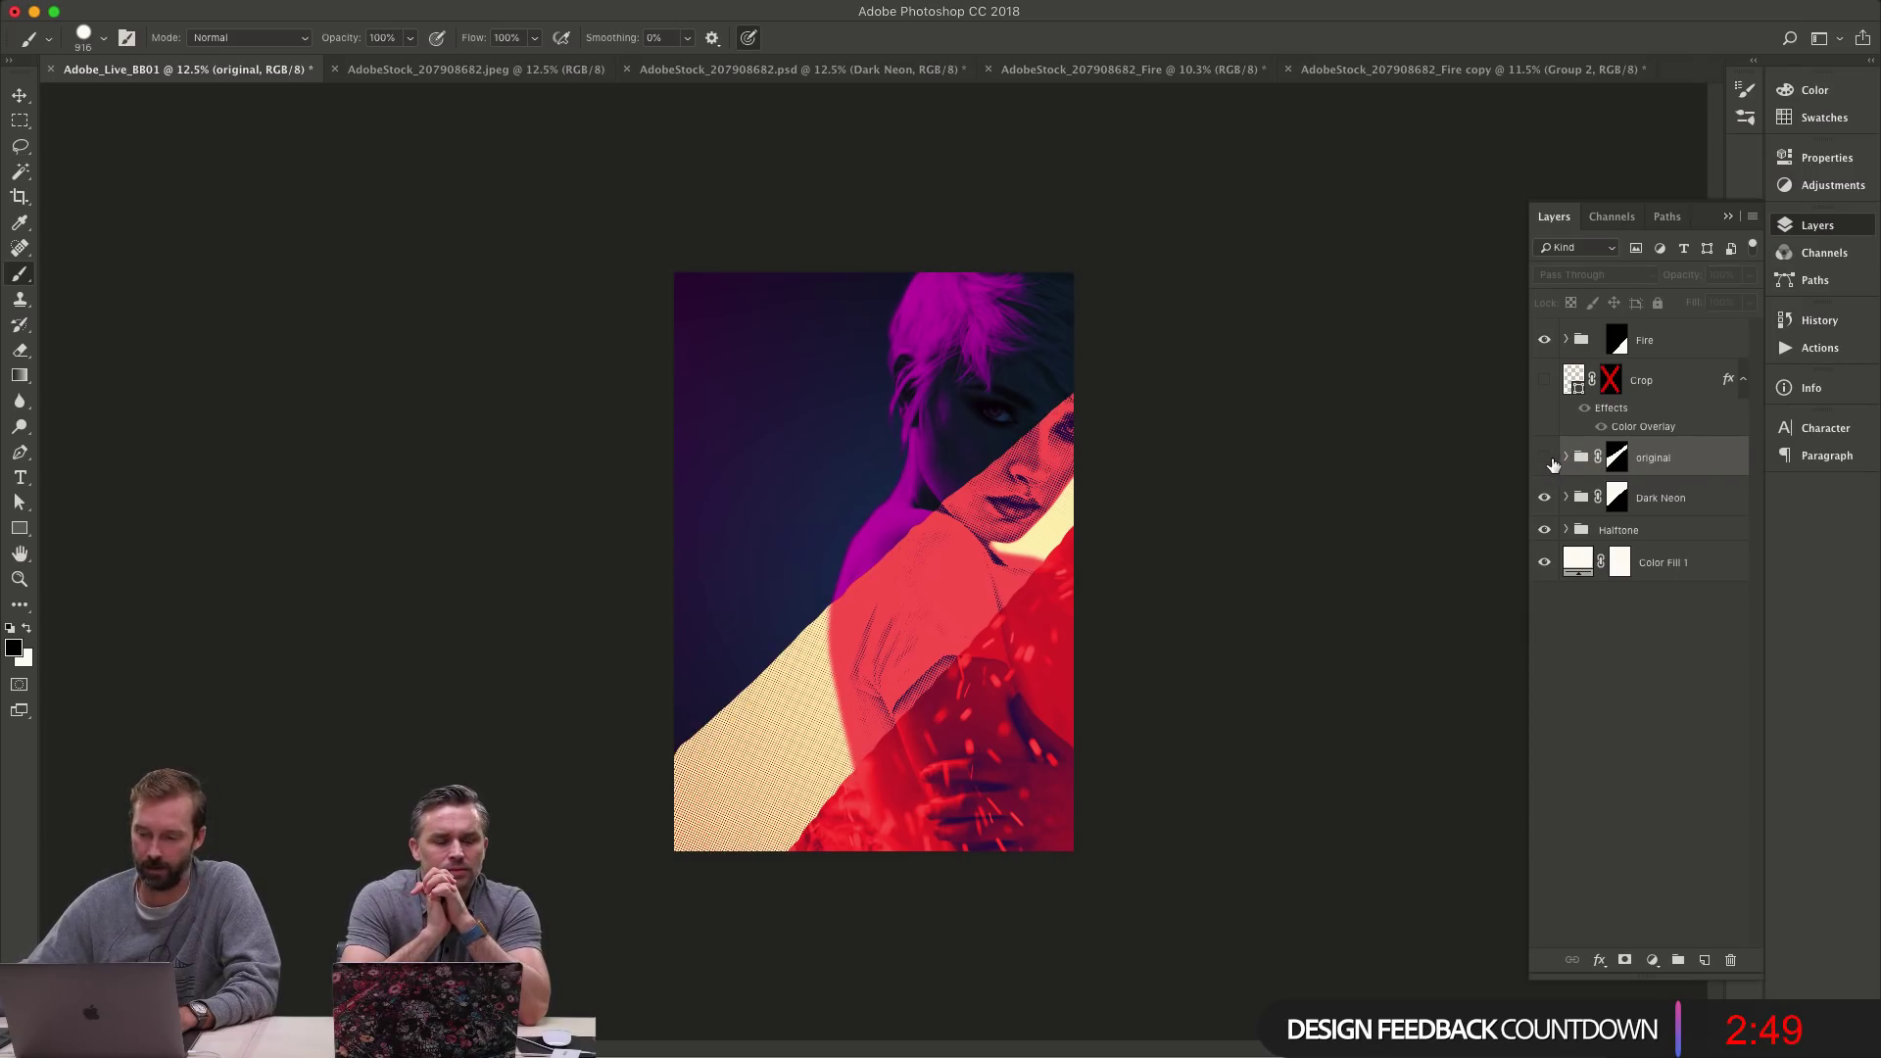
left_click(1545, 458)
left_click(1545, 460)
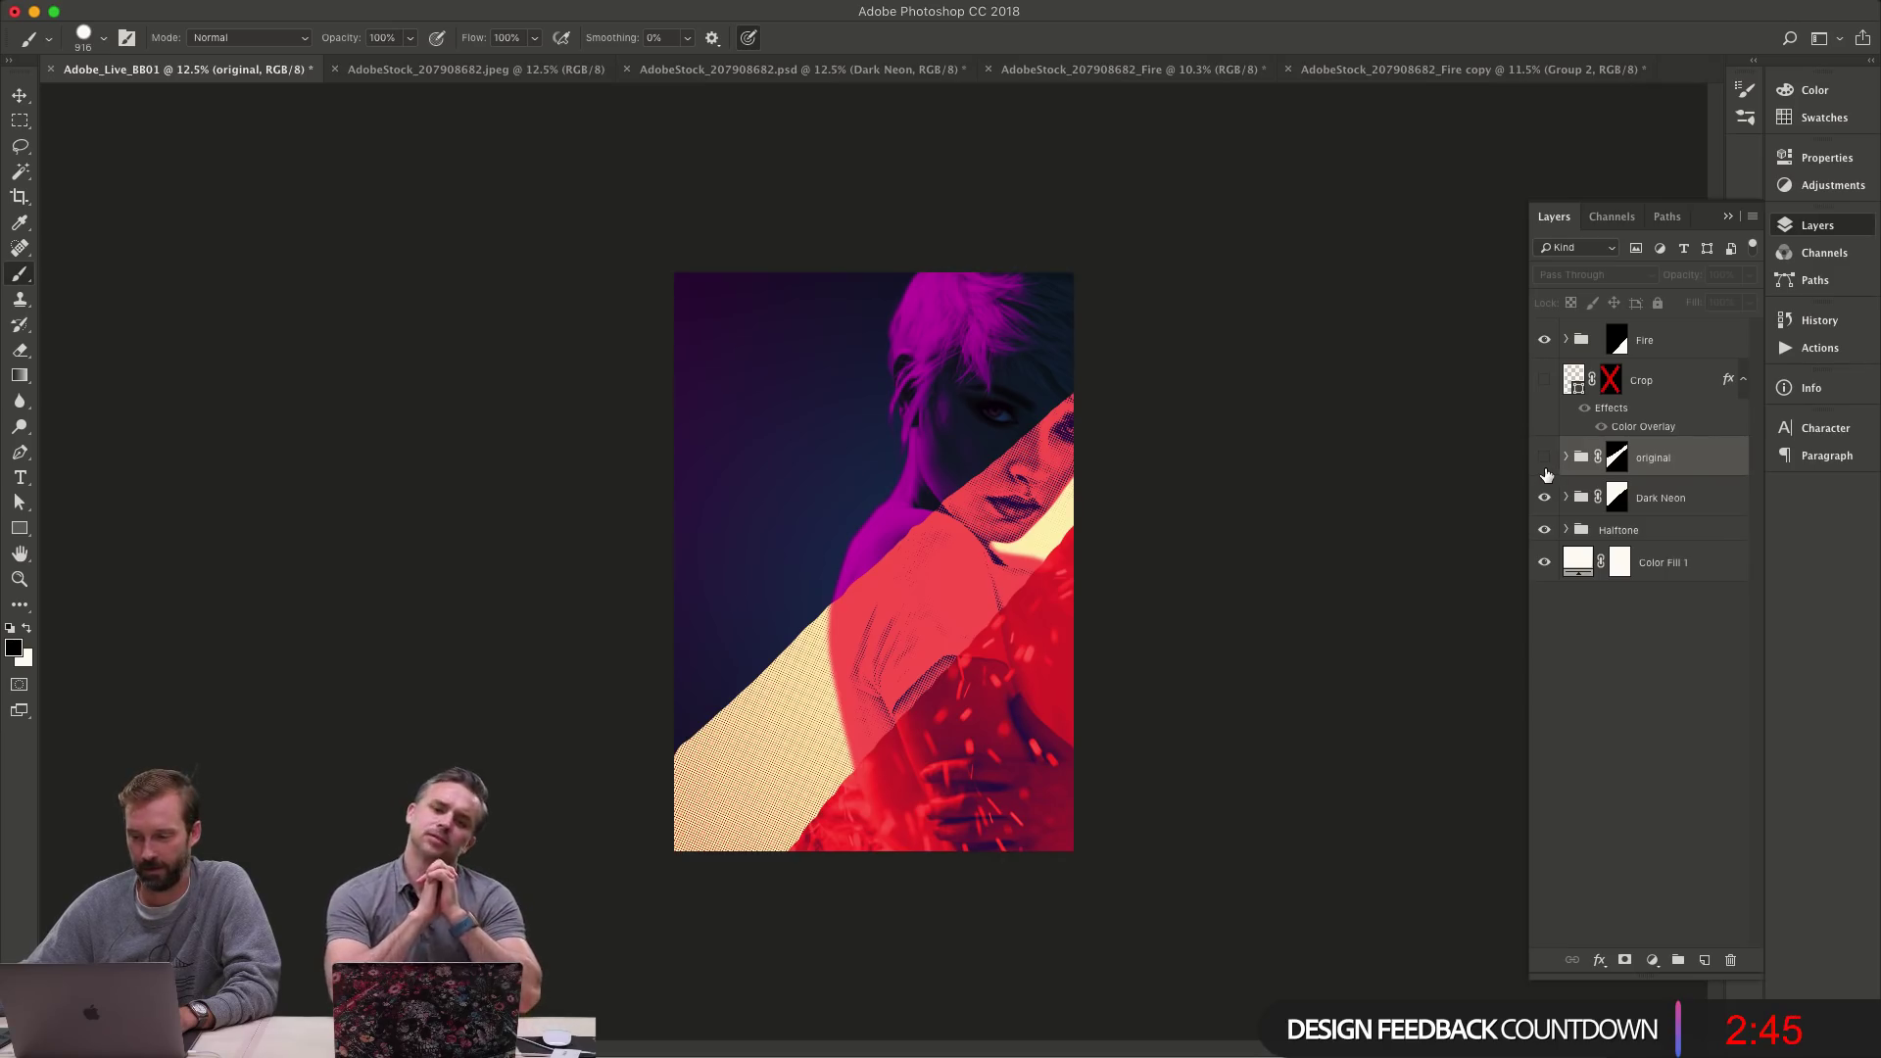
left_click(1545, 460)
left_click(1545, 460)
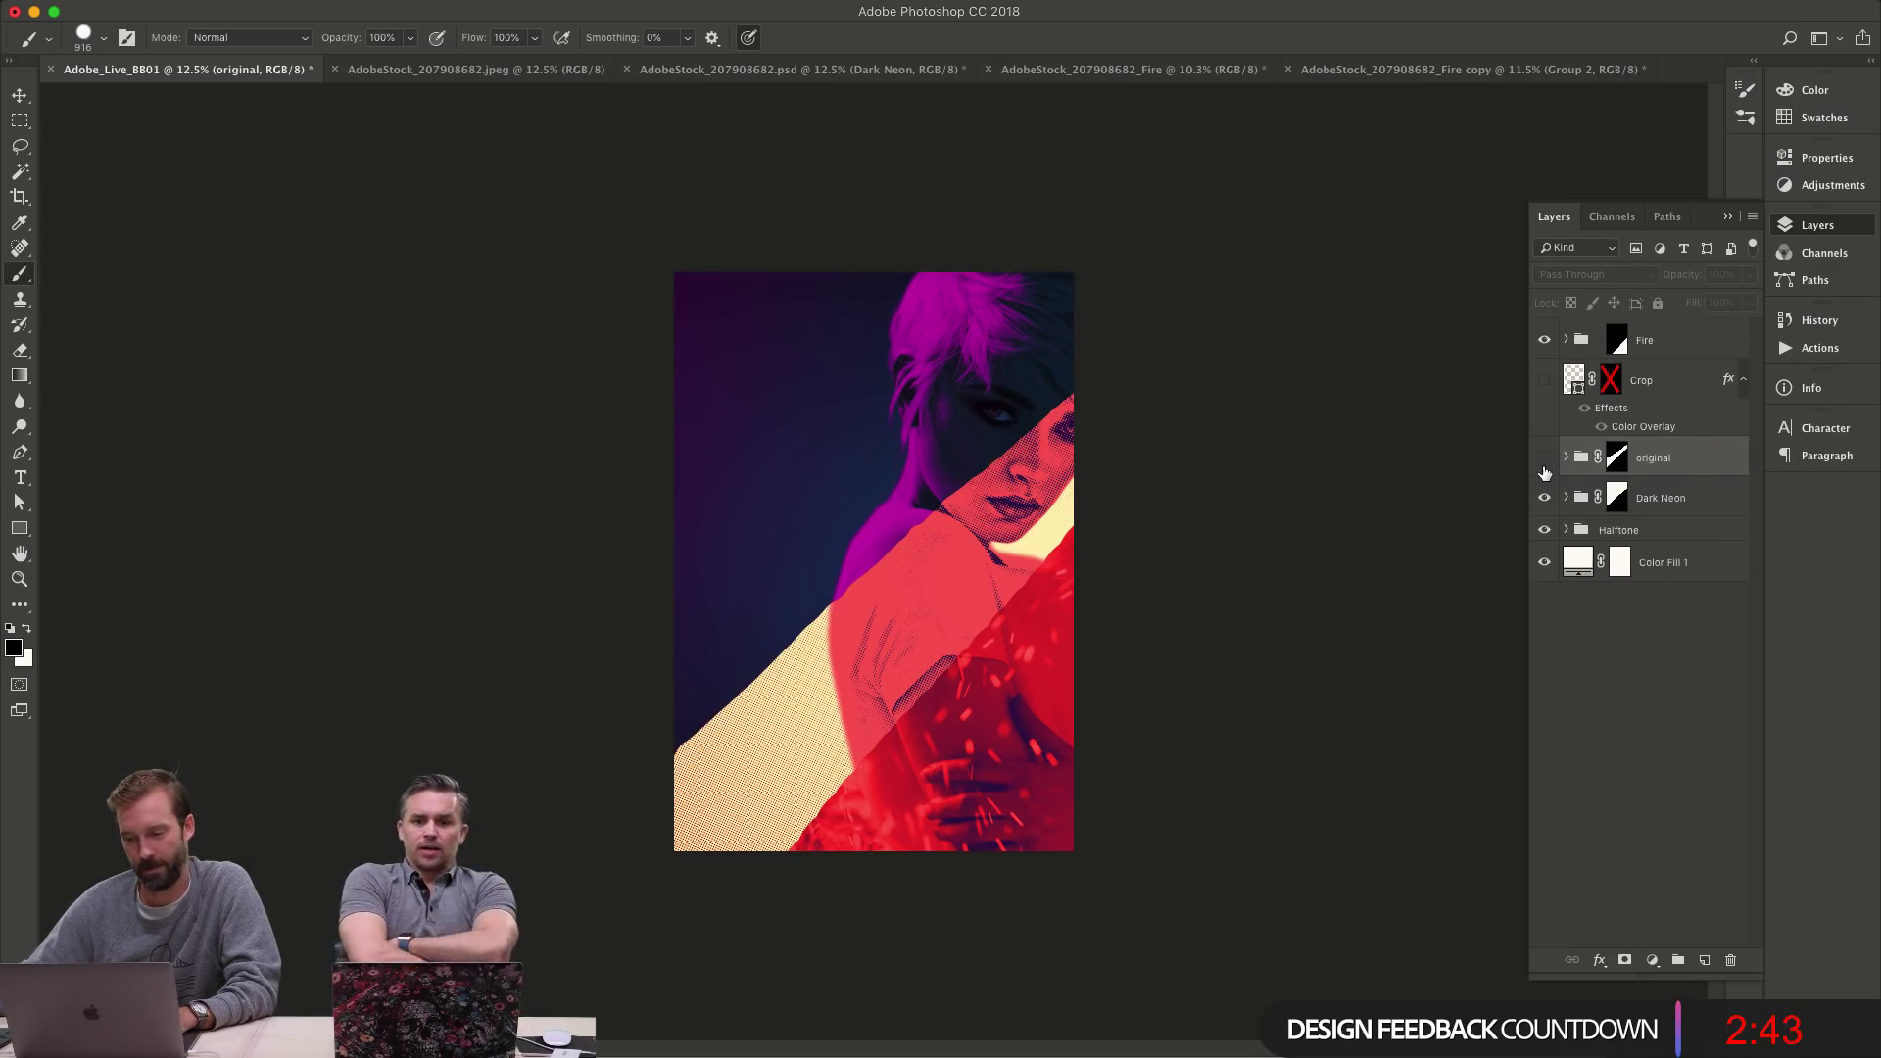
left_click(1545, 461)
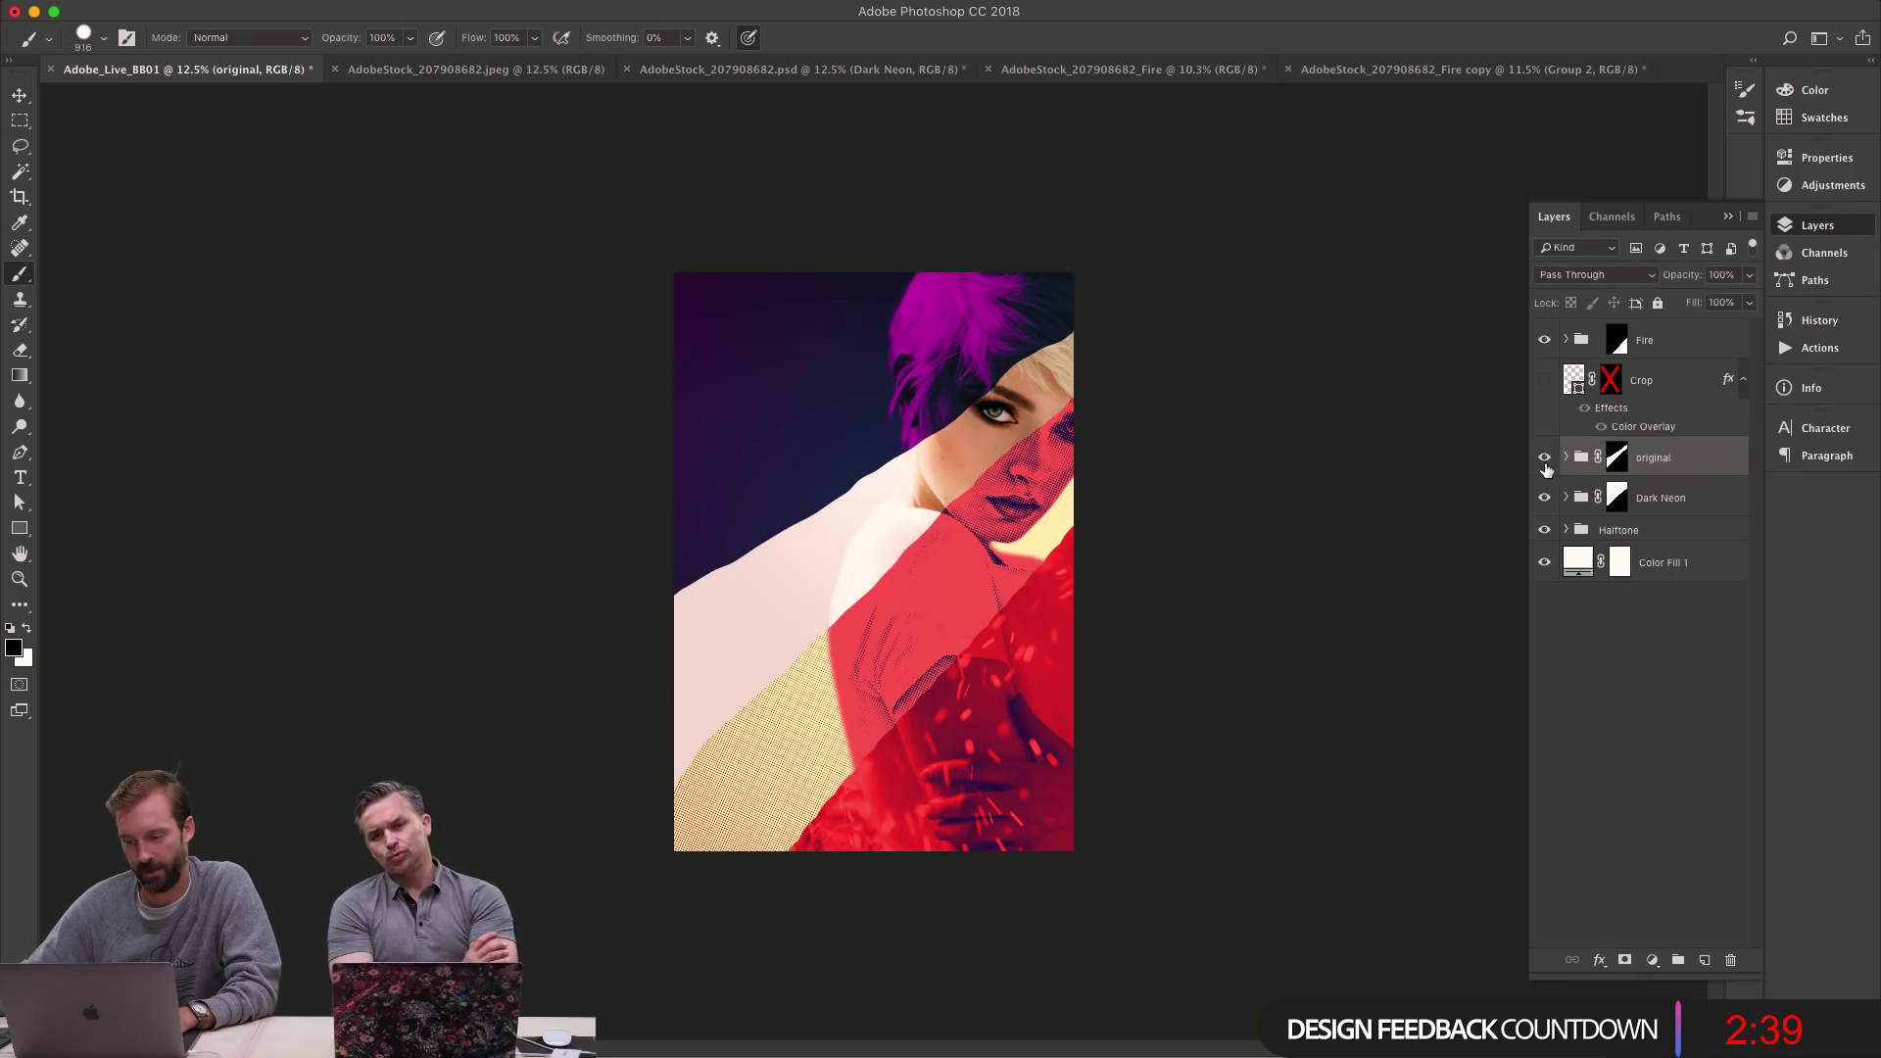
left_click(1545, 460)
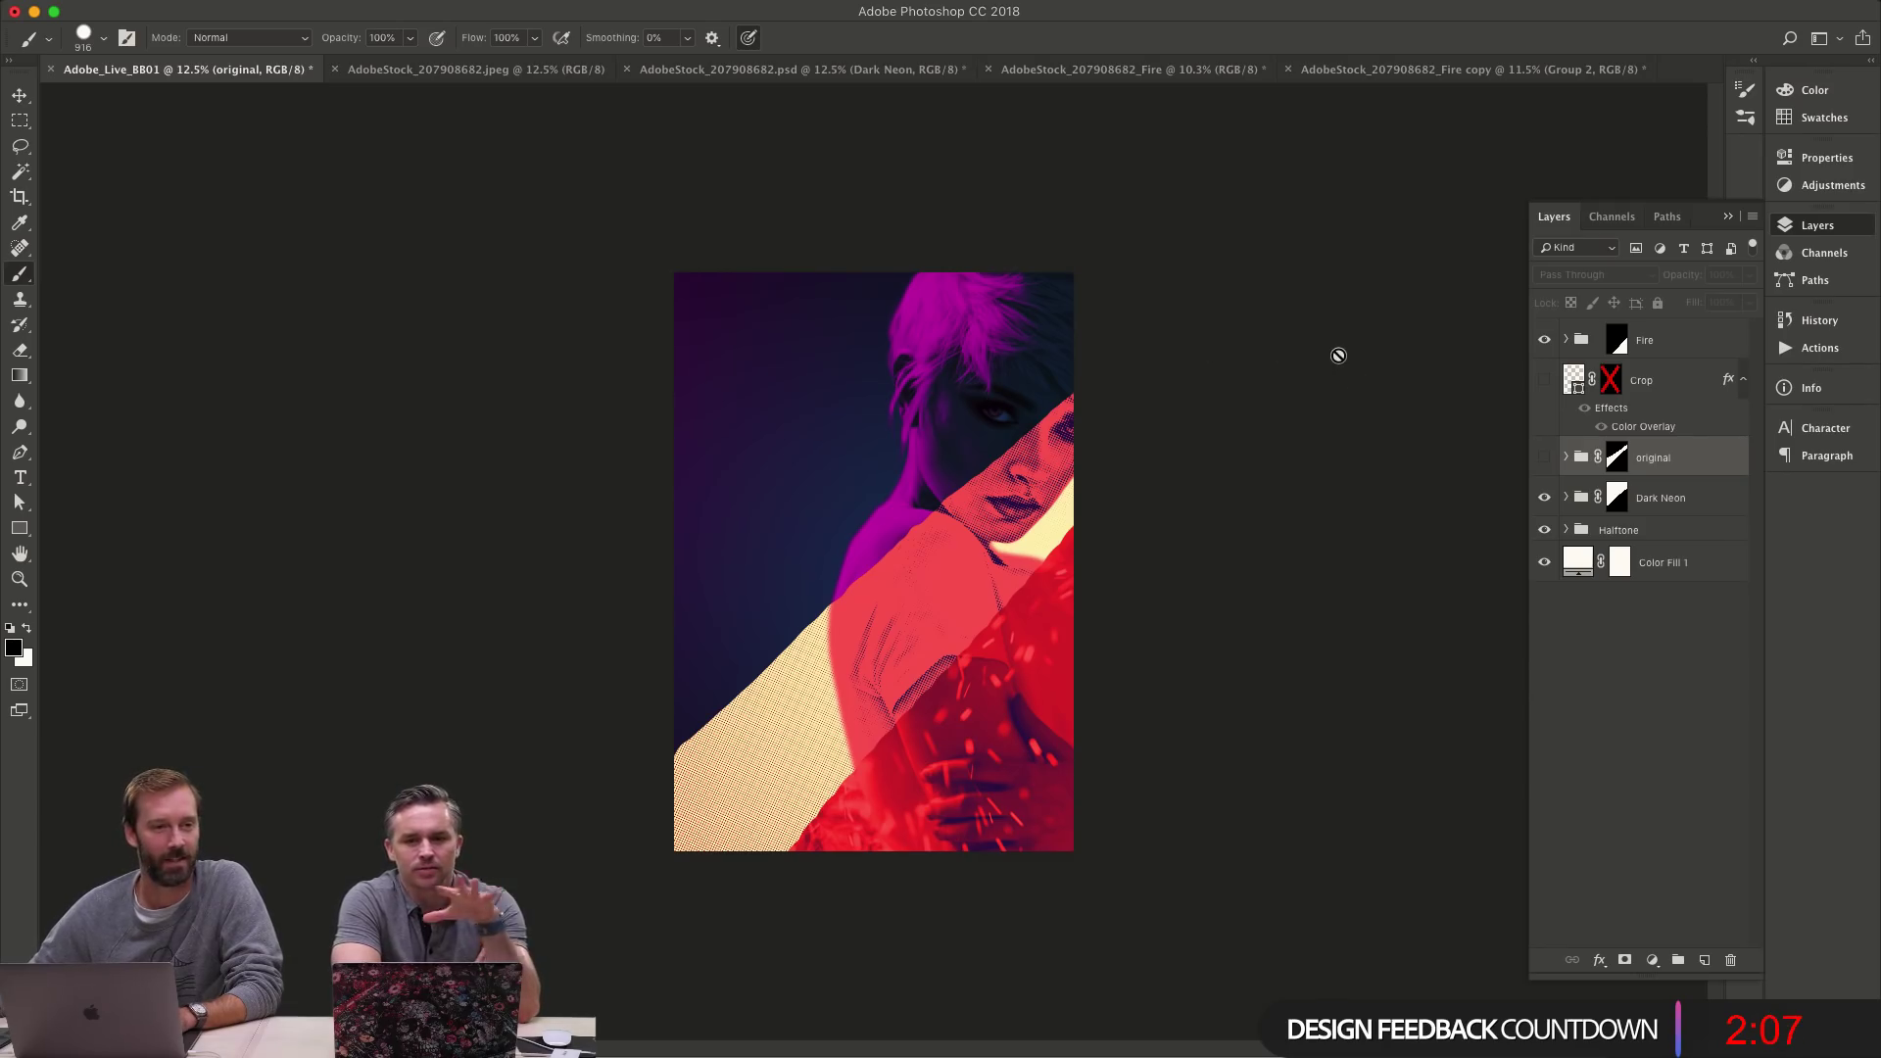
left_click(1545, 457)
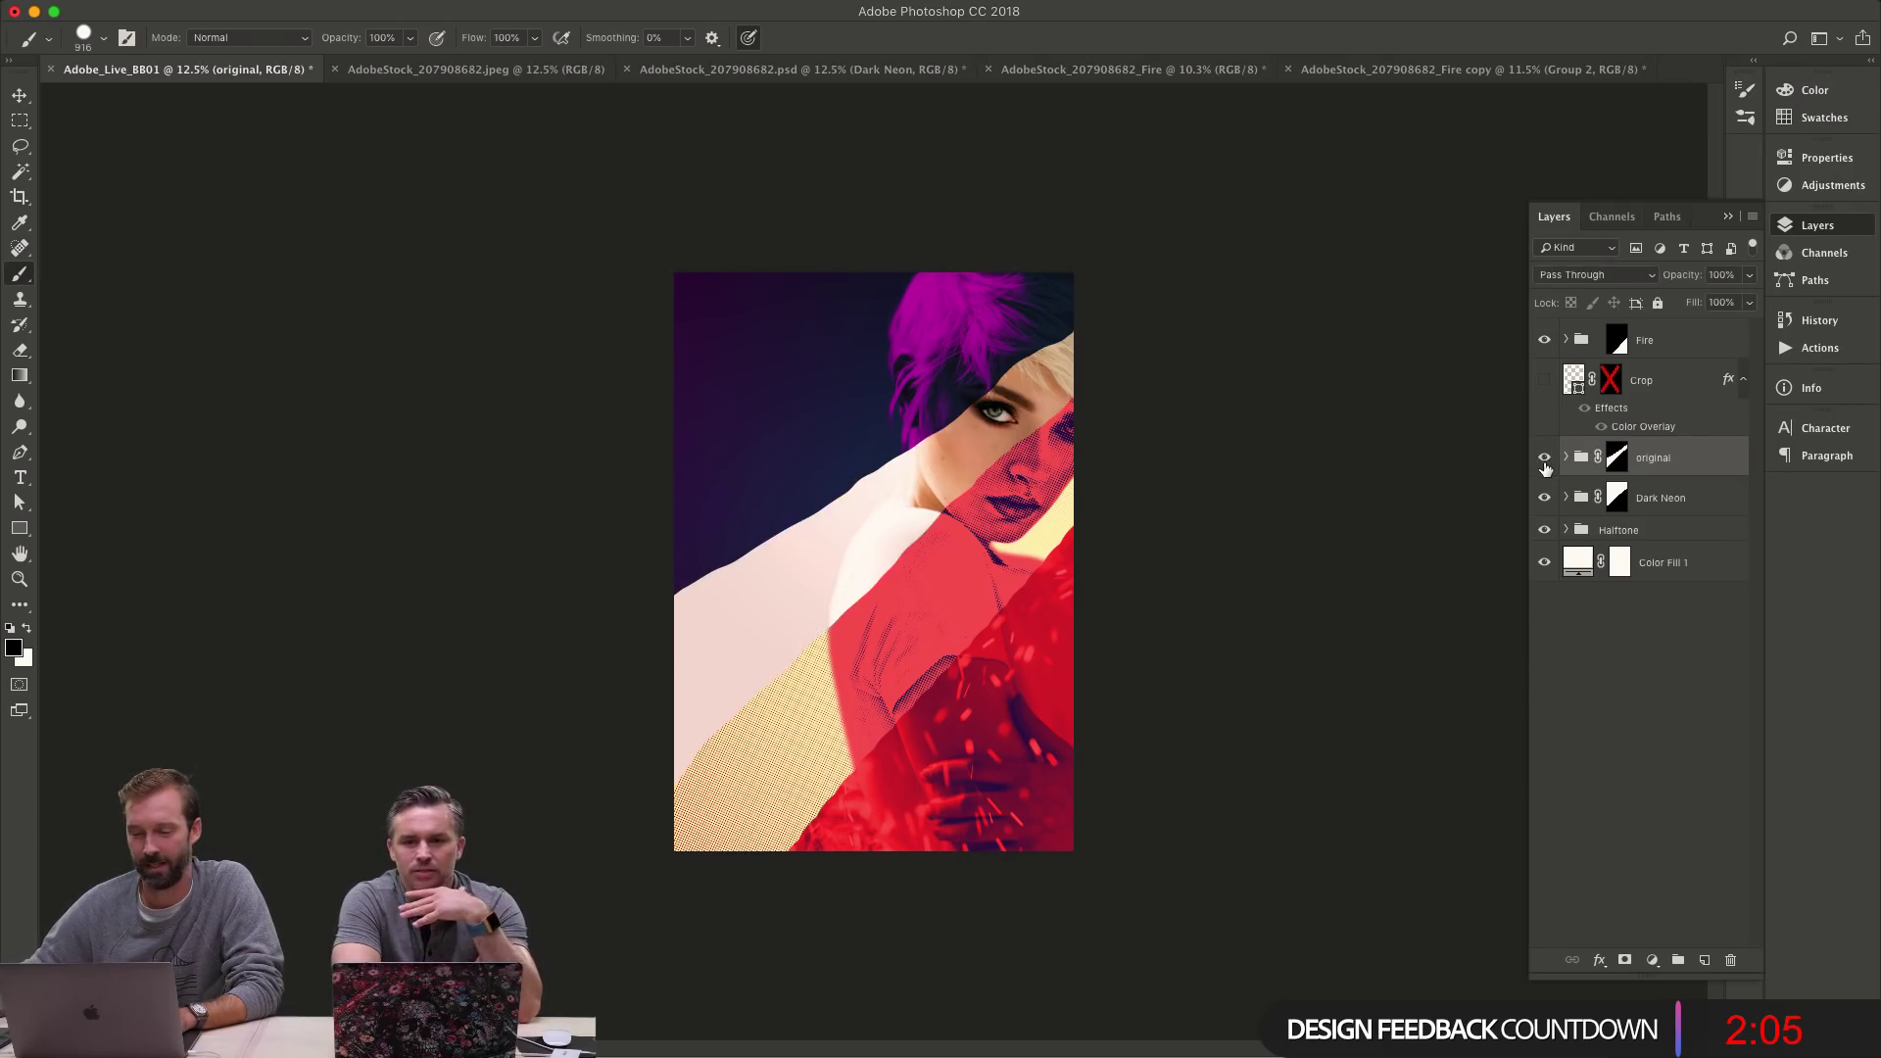
left_click(1546, 464)
left_click(1545, 458)
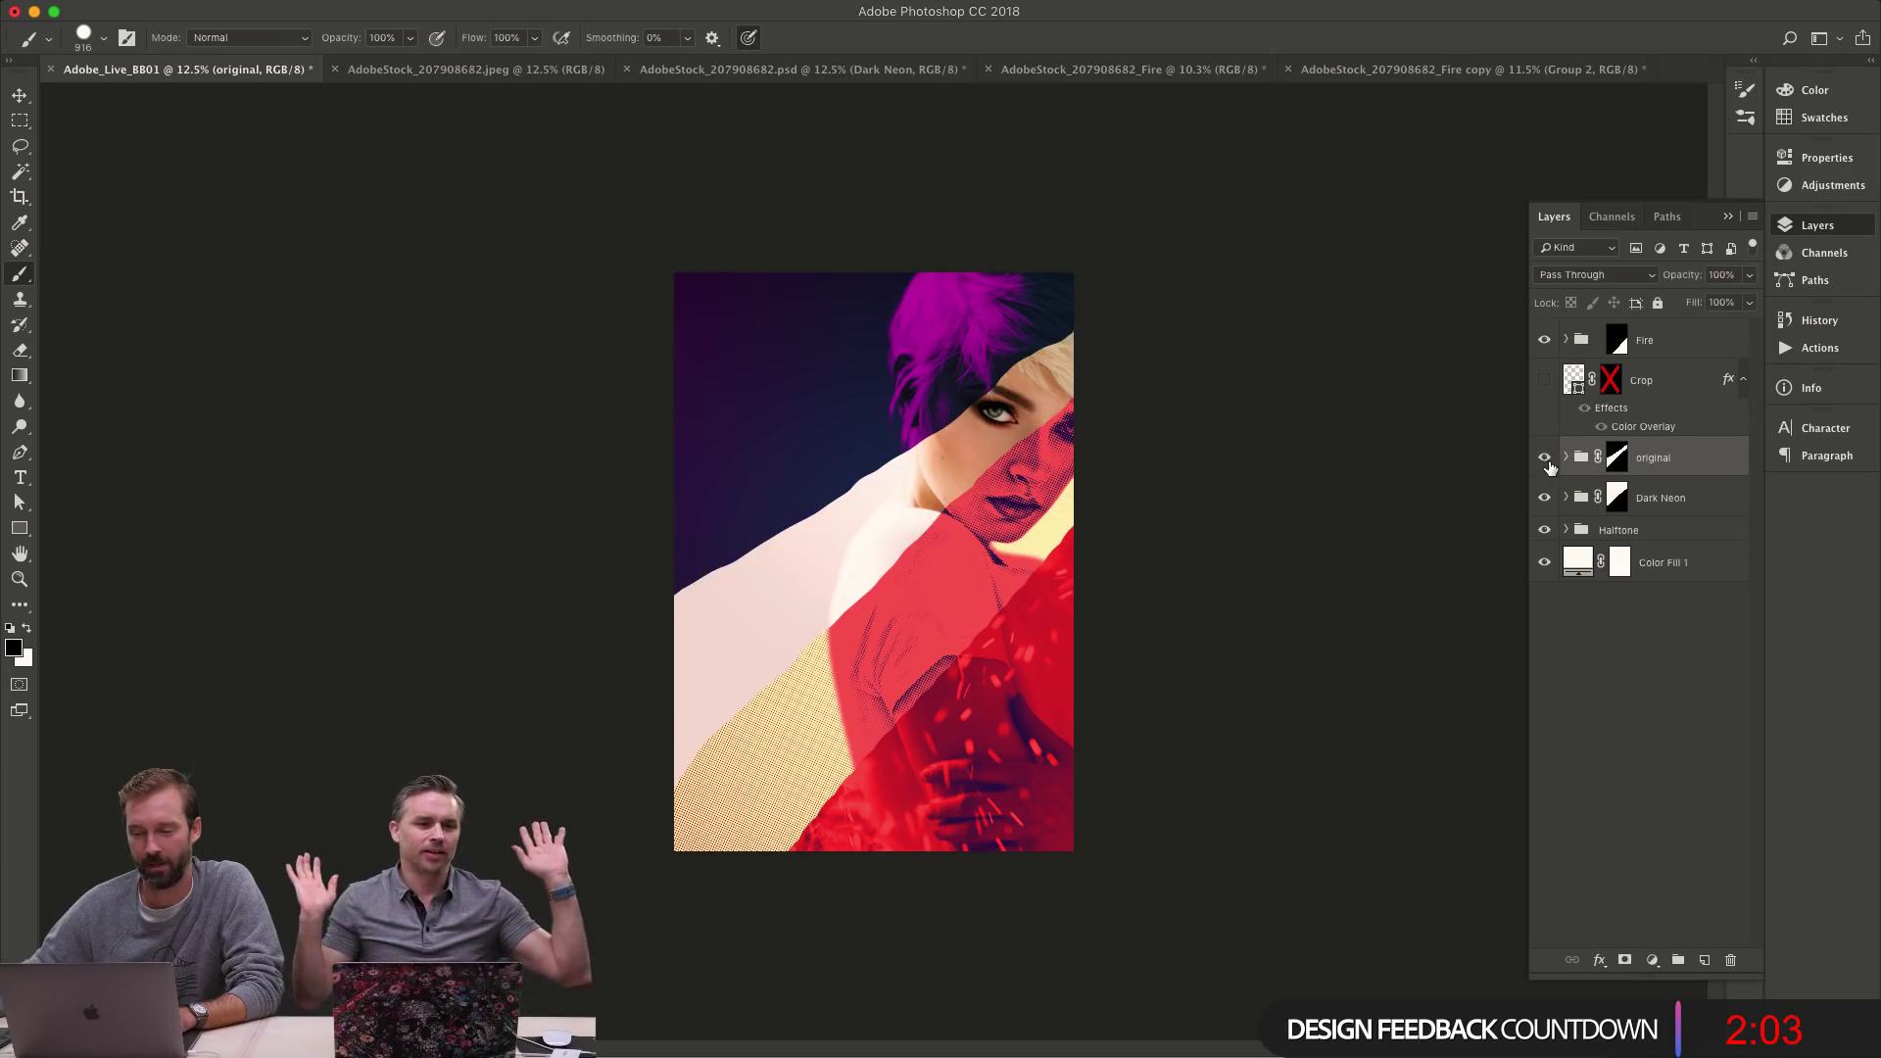
left_click(1545, 461)
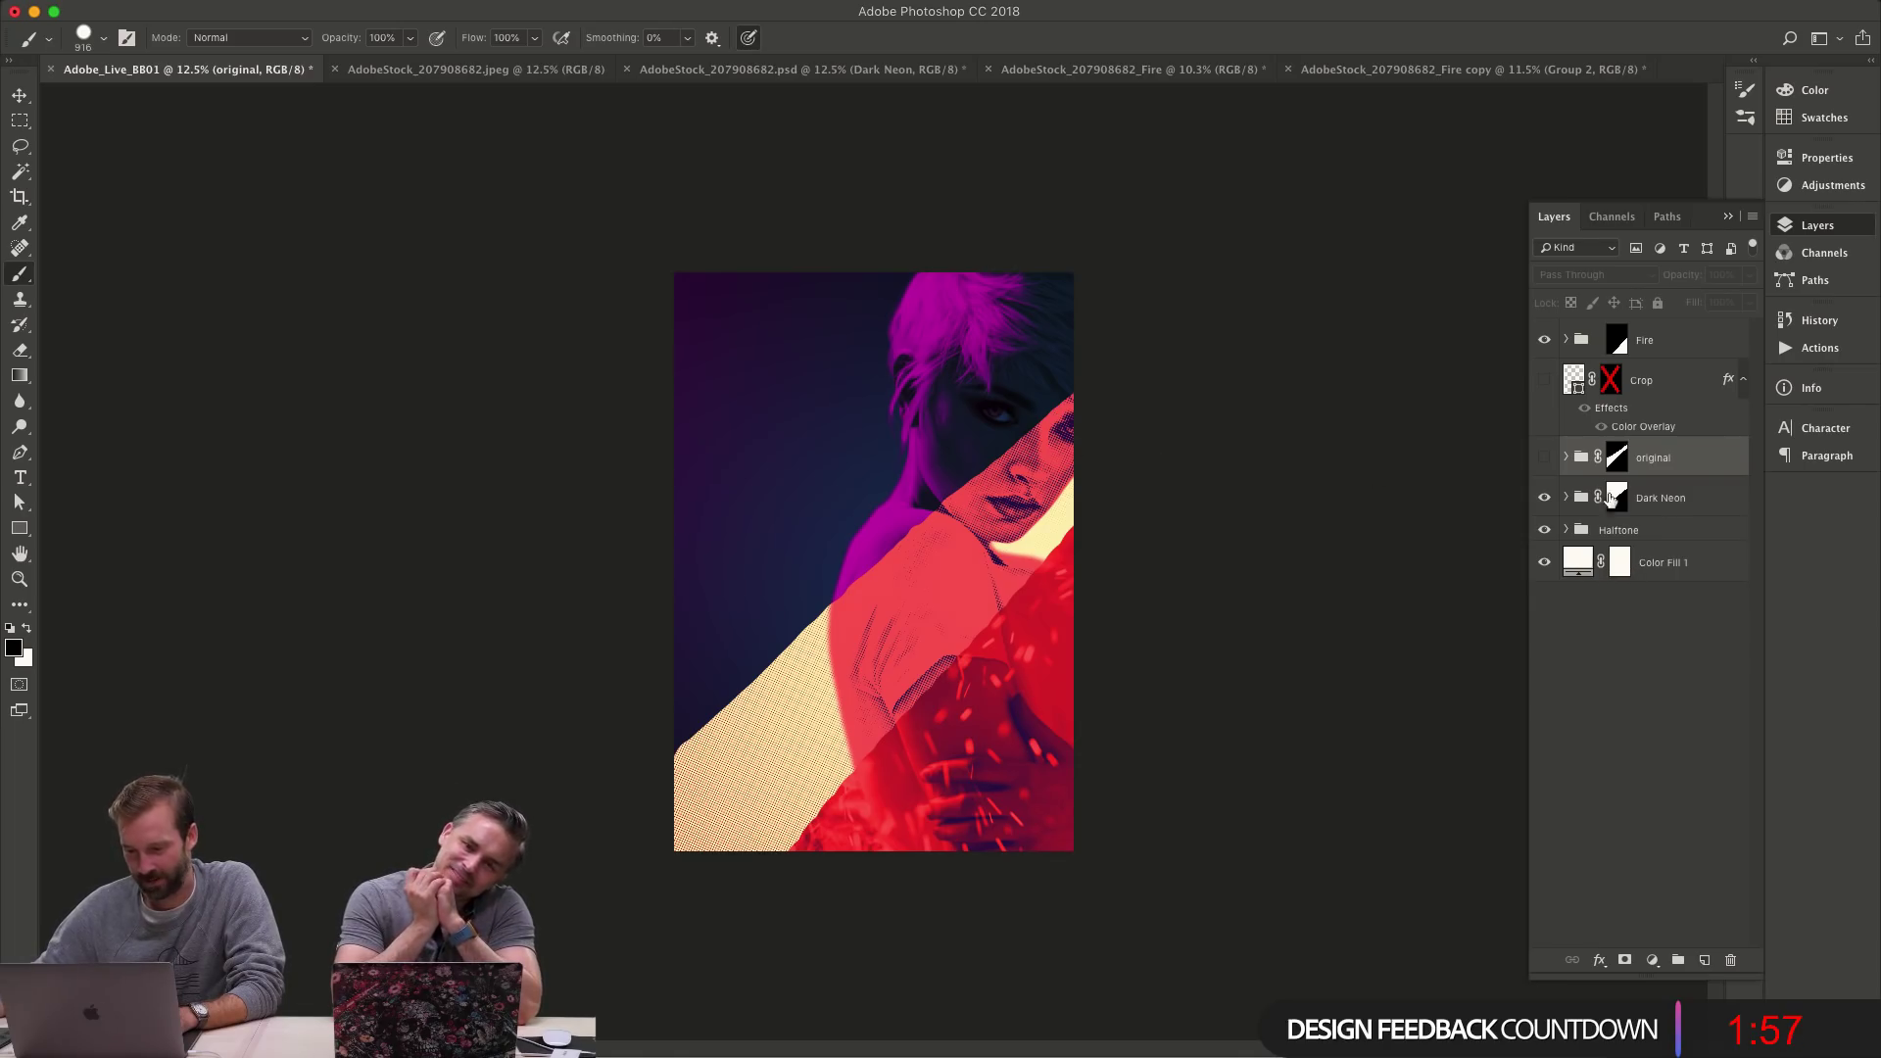
- Add a Color Lookup adjustment layer above the Fire group
key("z")
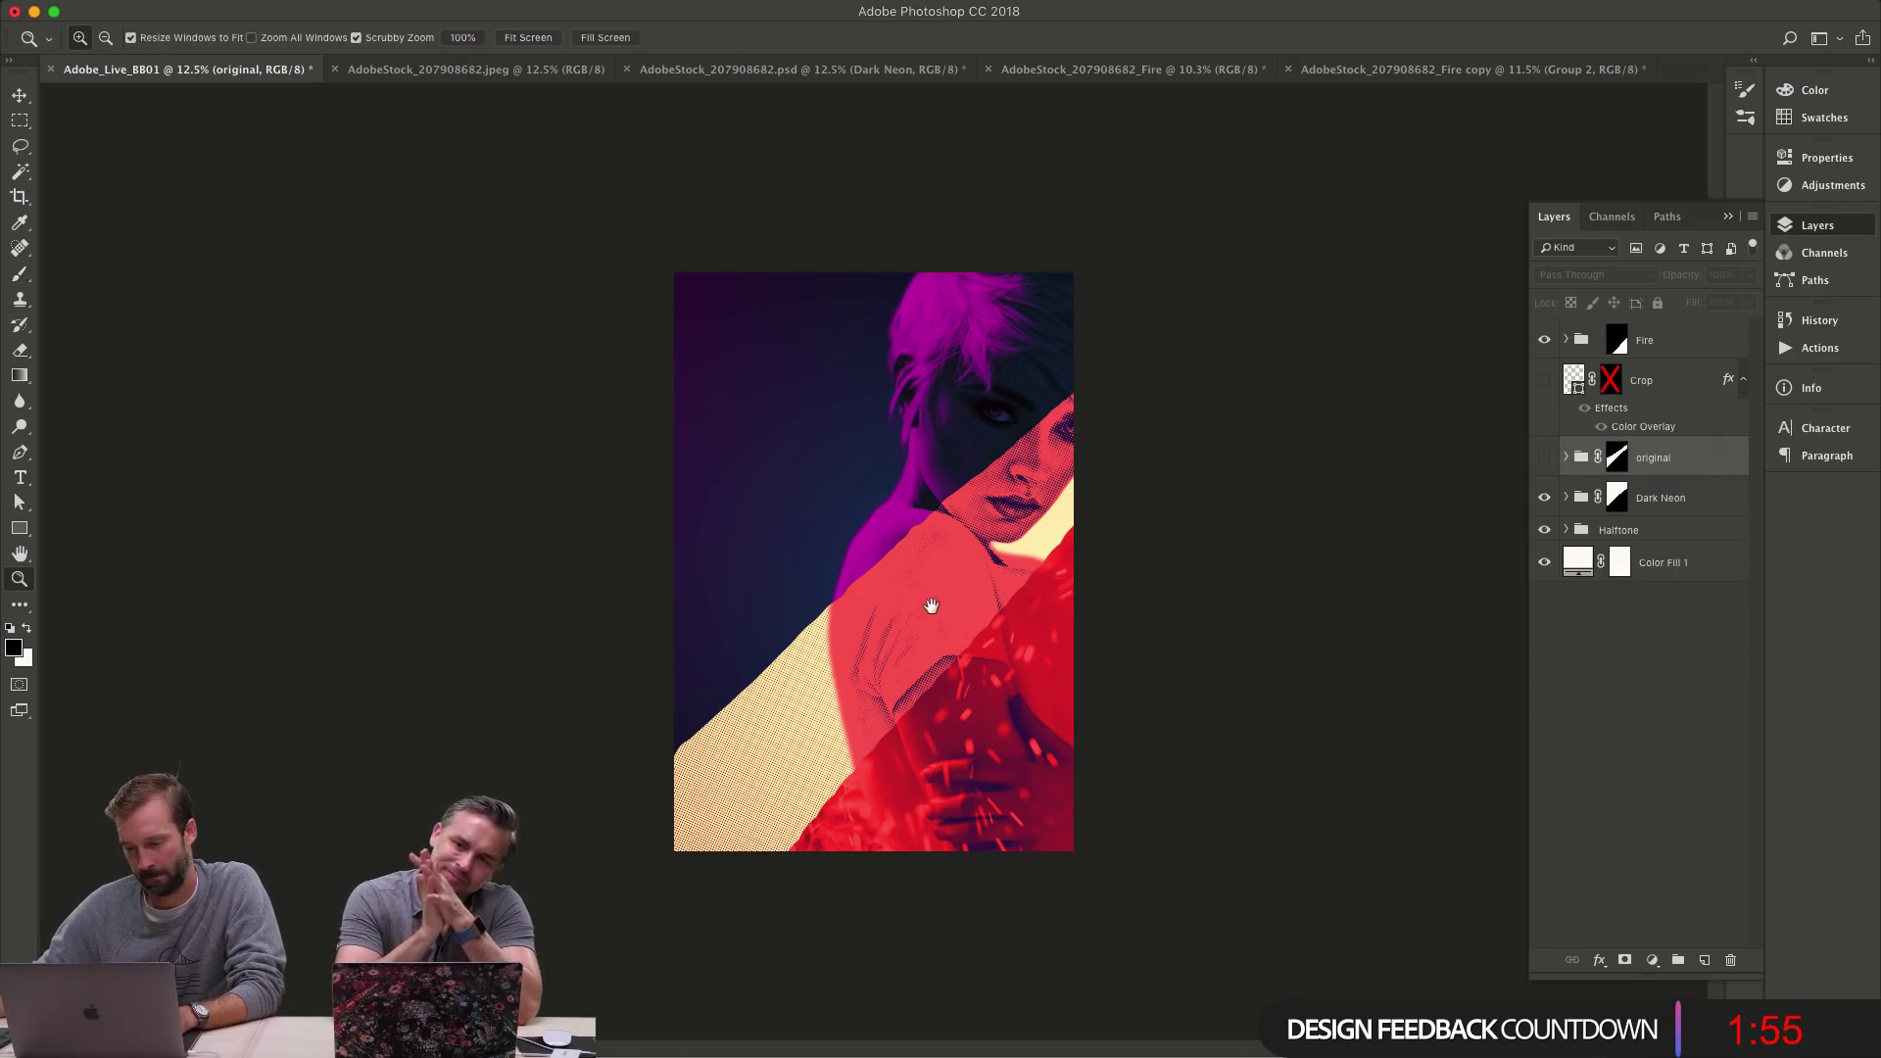
key("super+equal")
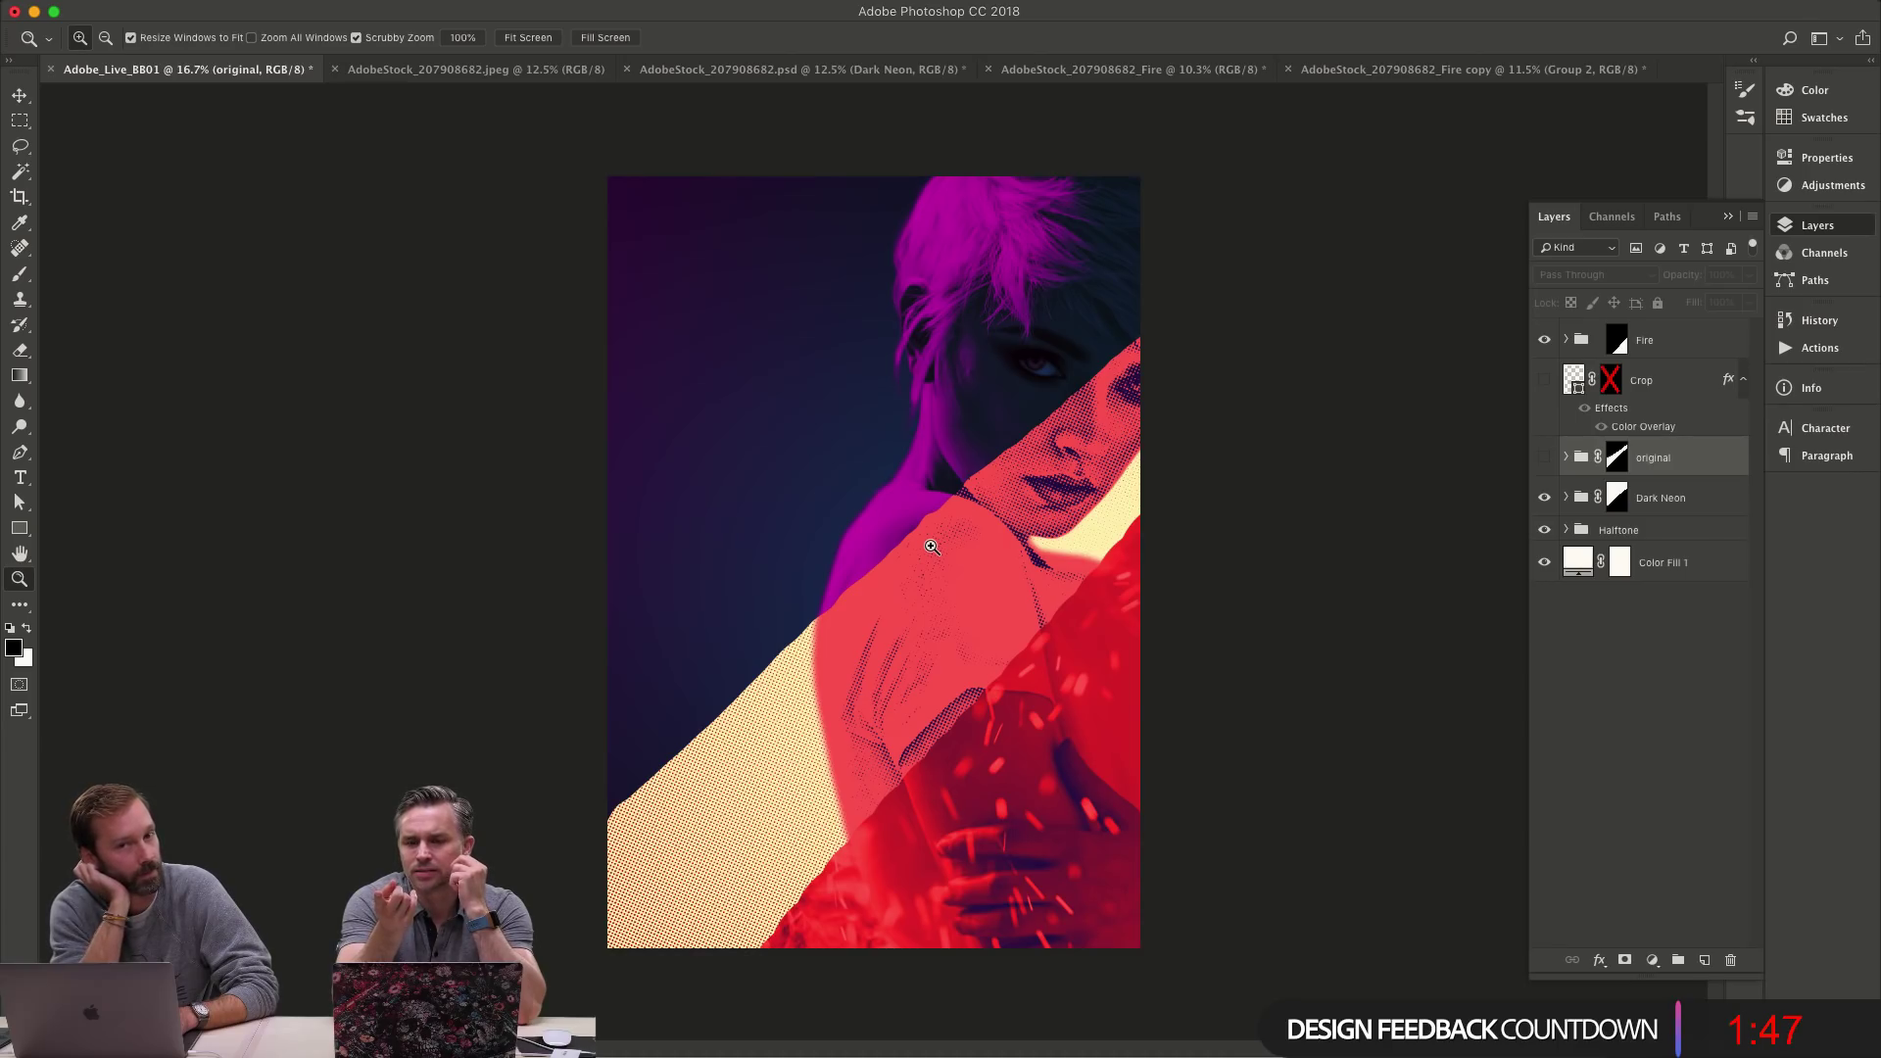
left_click(1708, 354)
left_click(1652, 960)
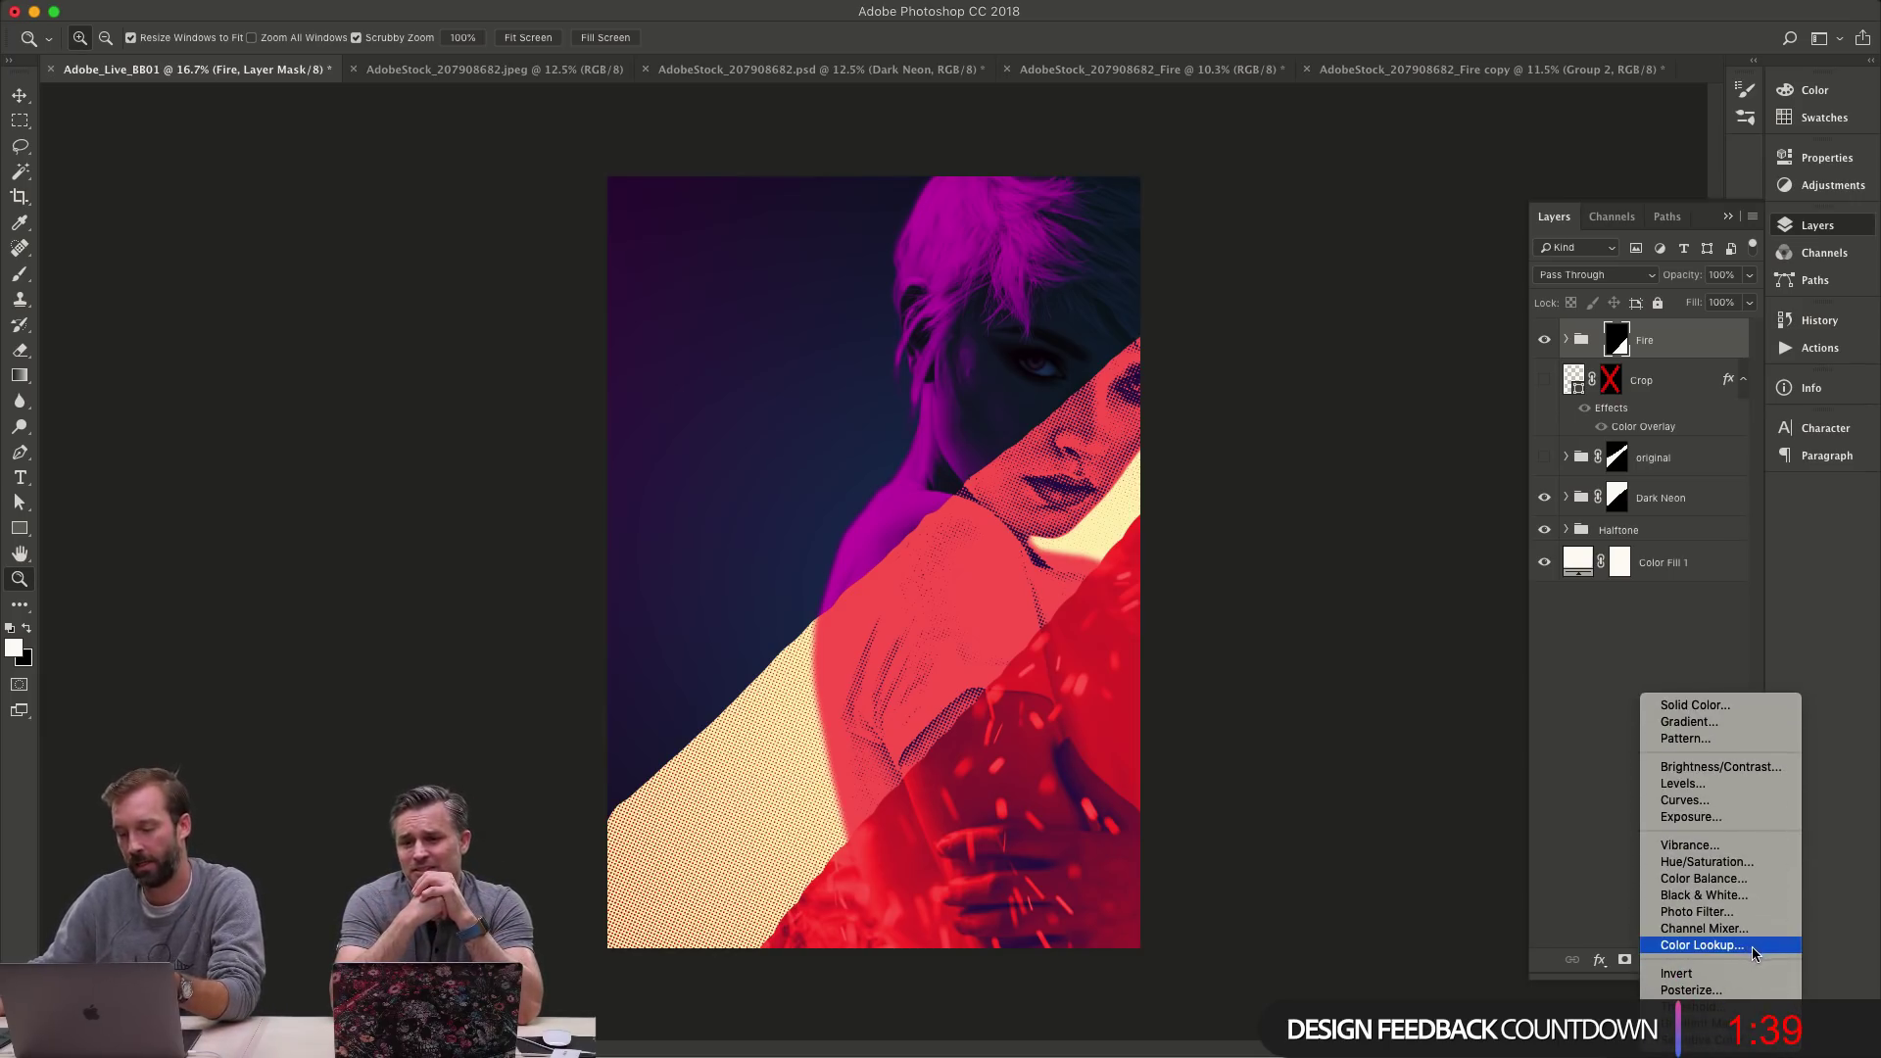
left_click(1751, 946)
- Try the Fuji ETERNA 250D Kodak 2395, filmstock_50, Crisp_Winter, Crisp_Warm, Candlelight and Fuji ETERNA 250D Fuji 3510 LUTs in turn on the poster
left_click(1646, 213)
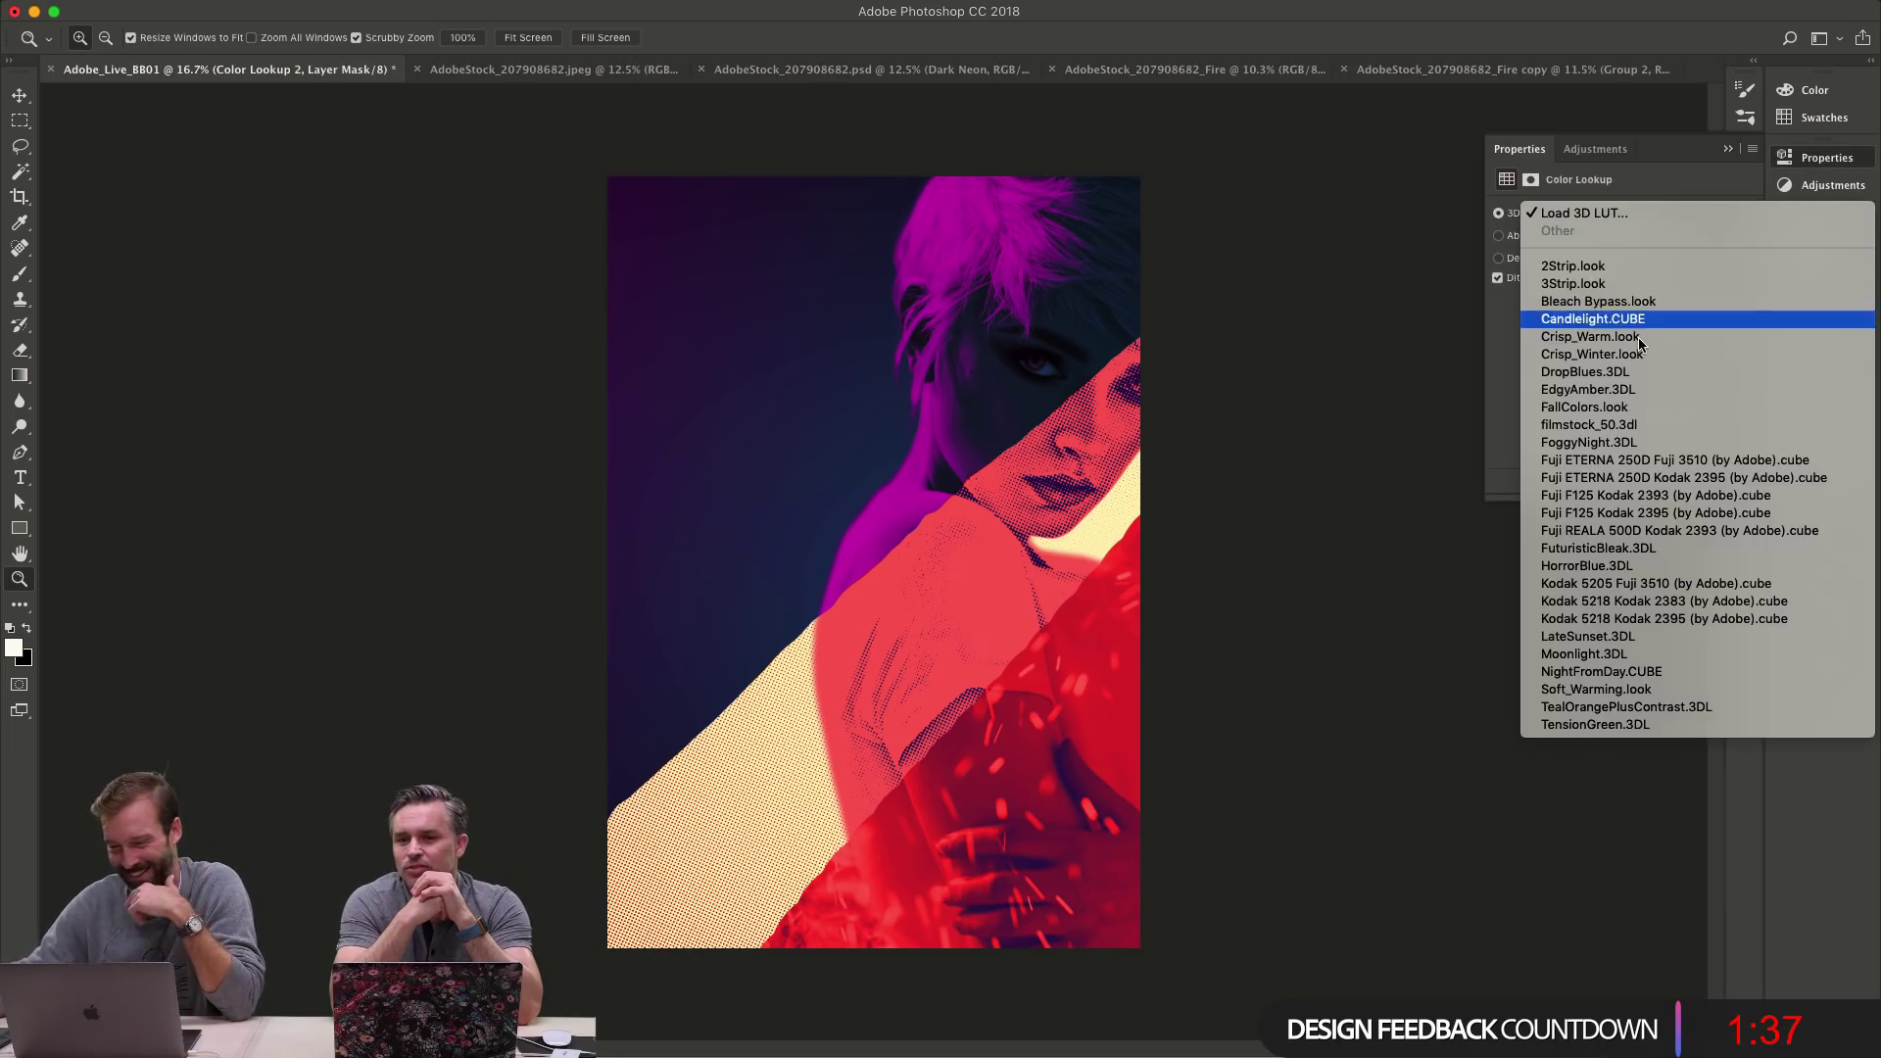
left_click(1656, 478)
left_click(1661, 217)
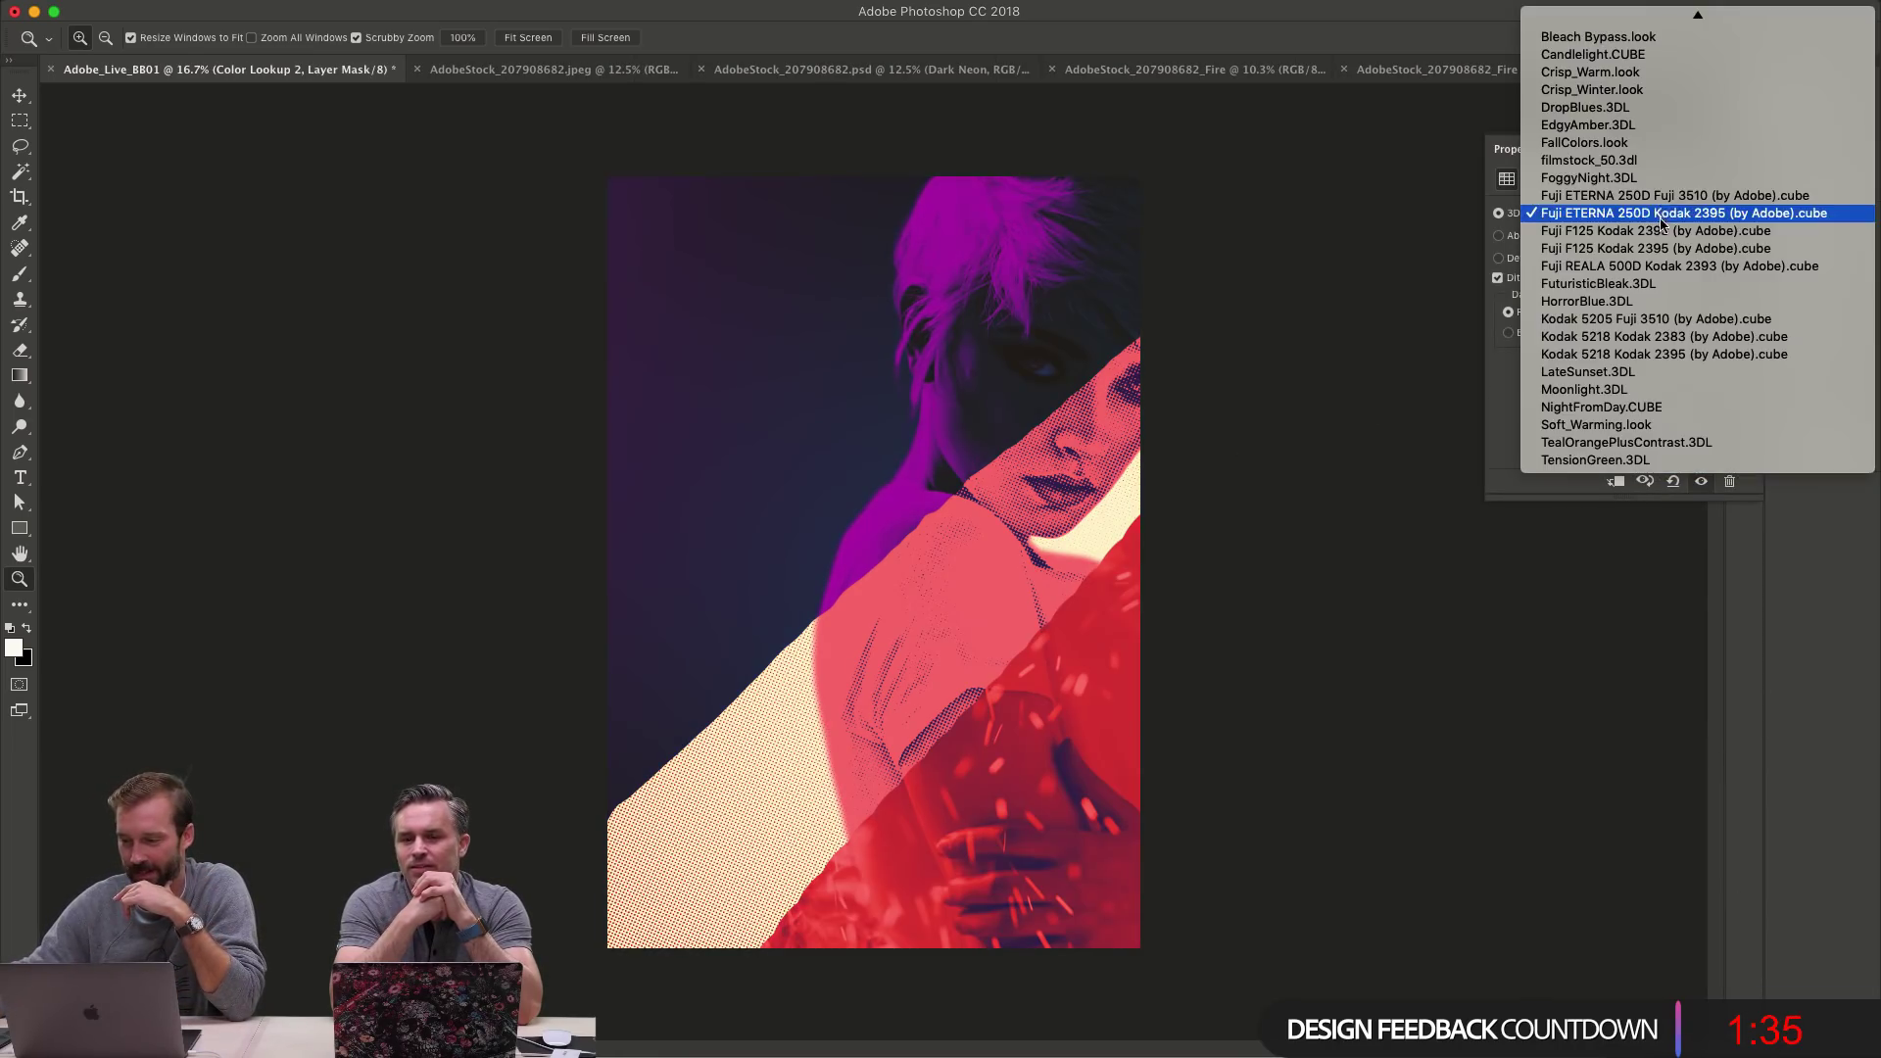
left_click(1672, 162)
left_click(1672, 215)
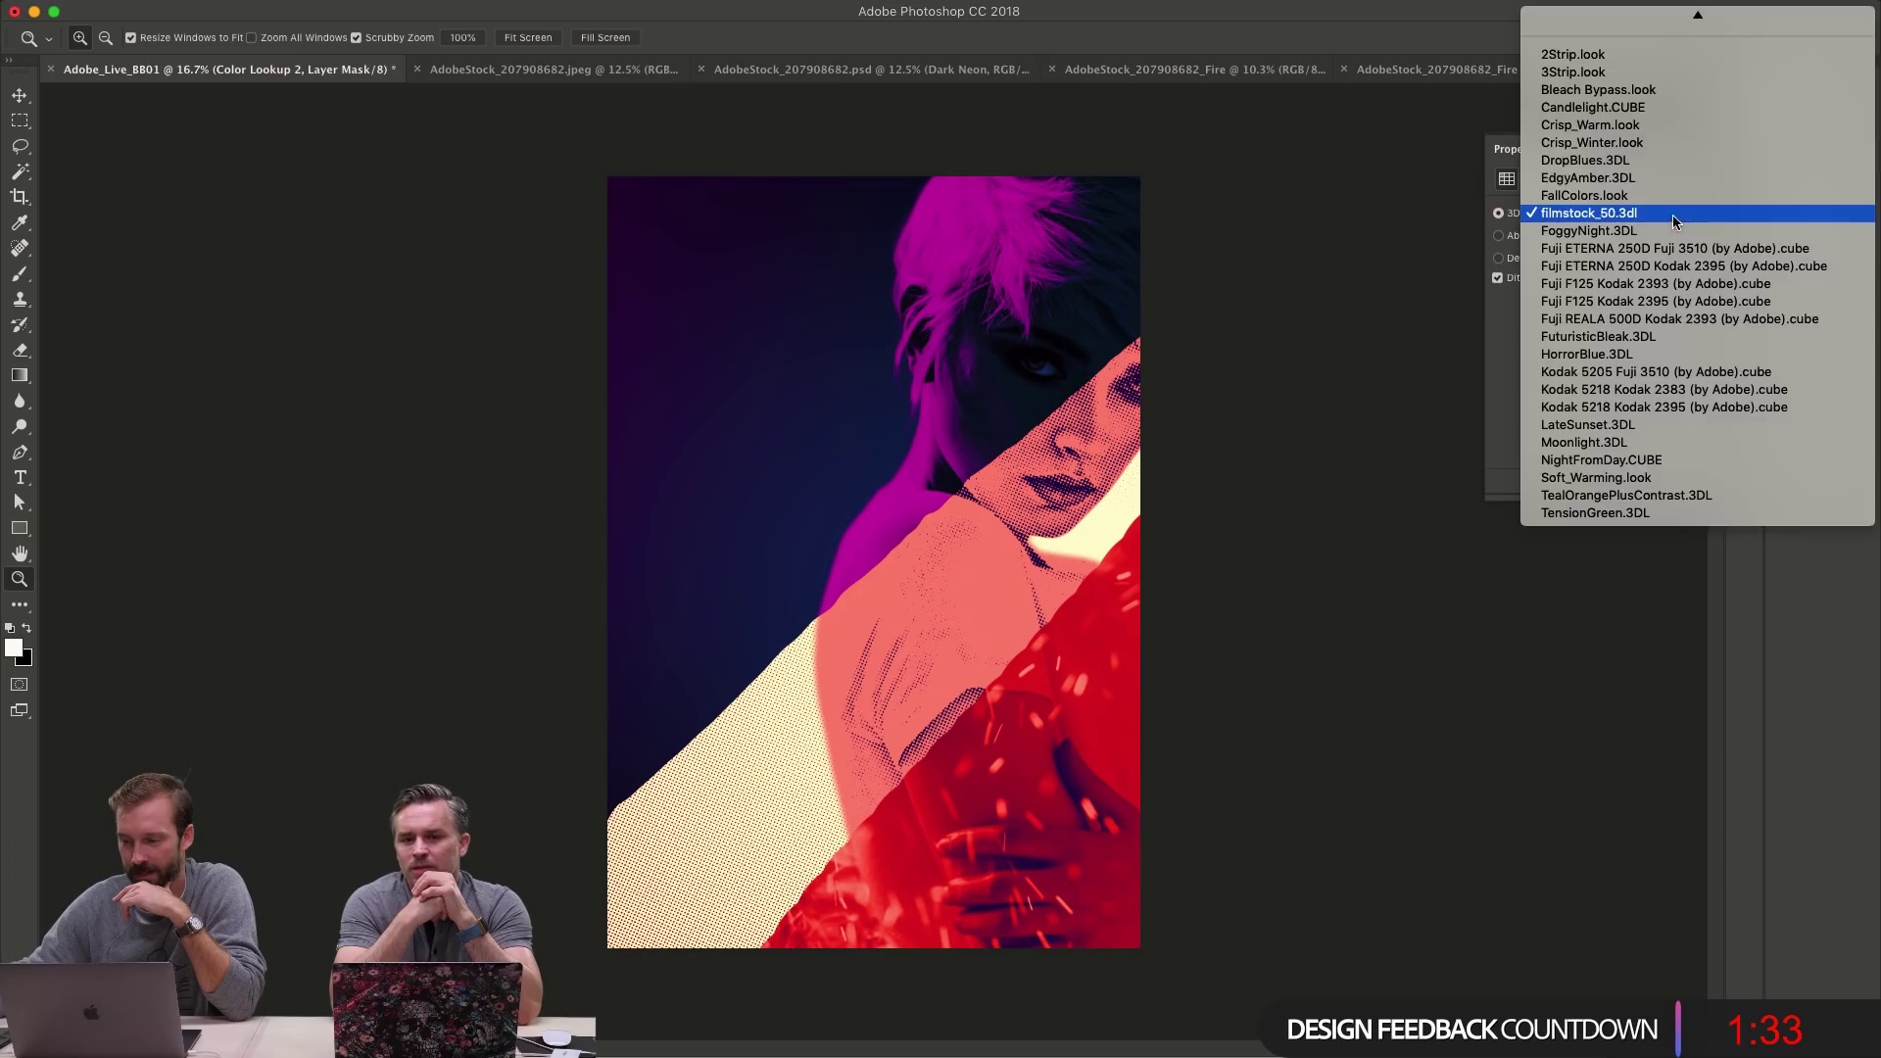
left_click(1667, 143)
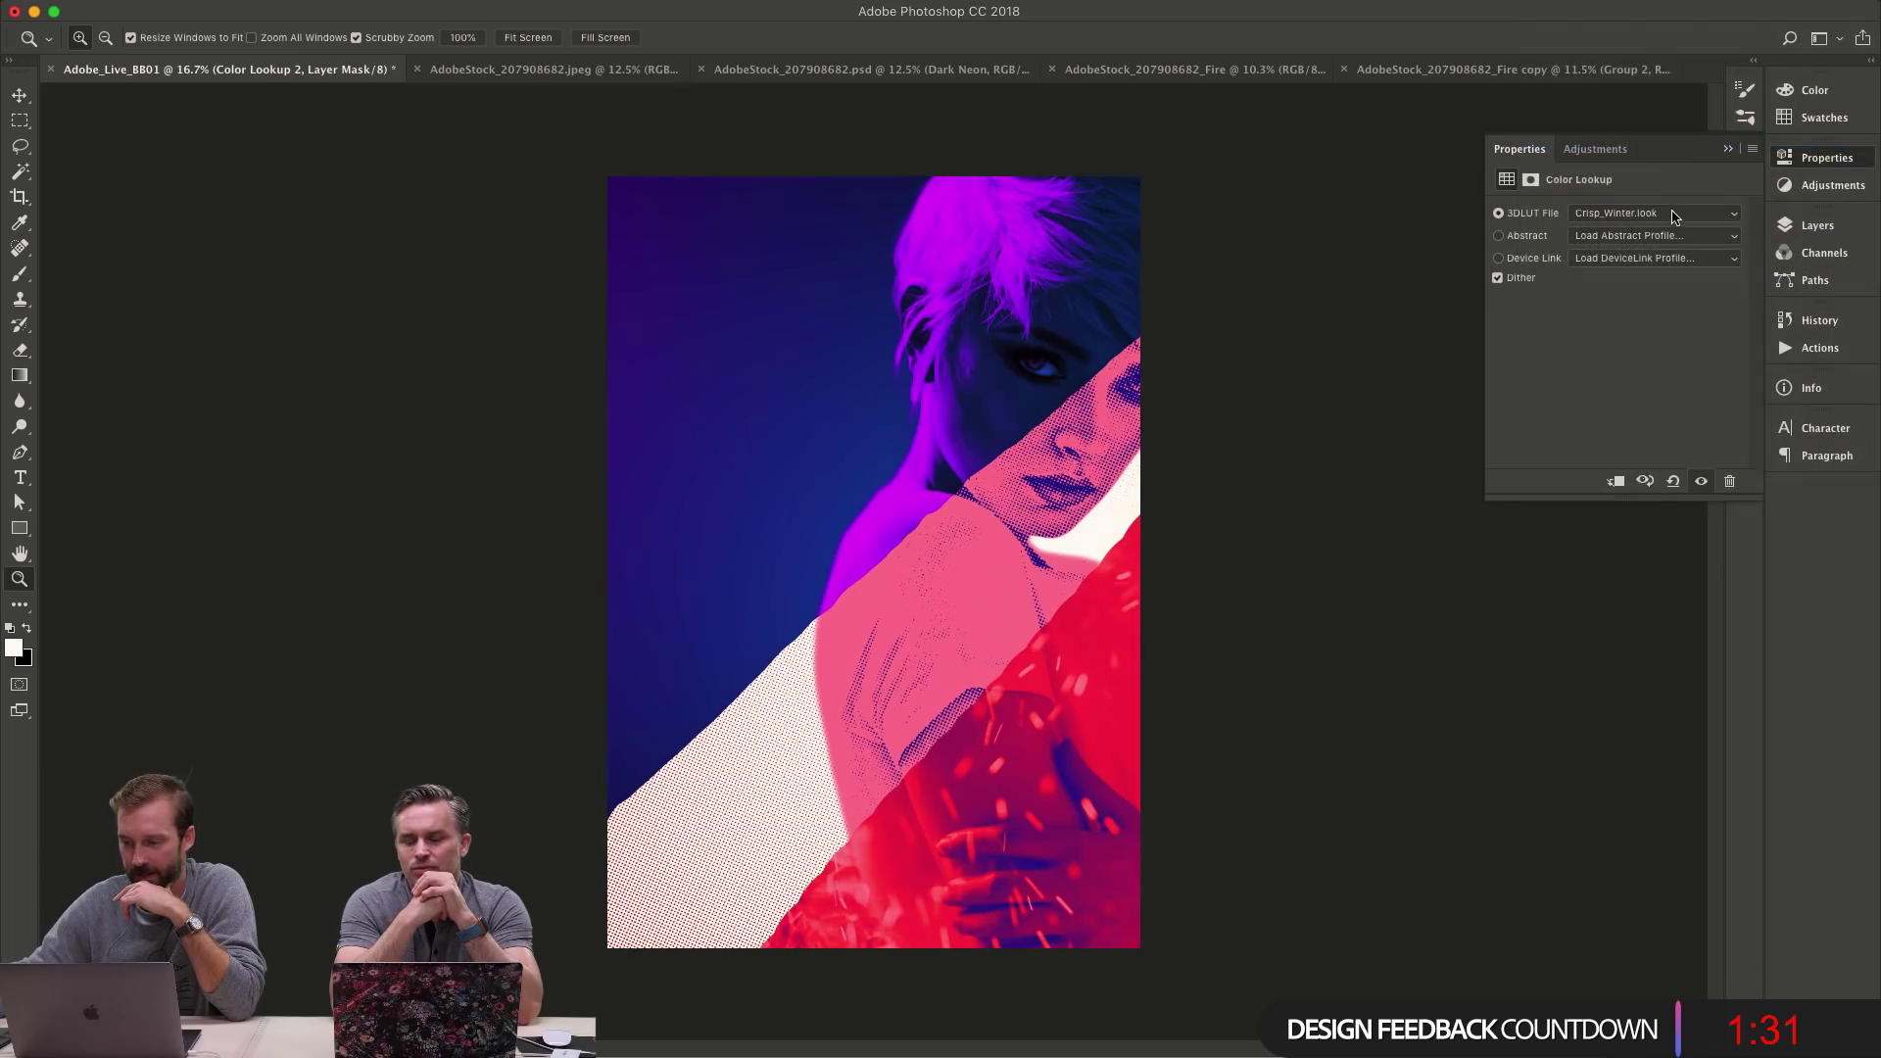
left_click(1674, 217)
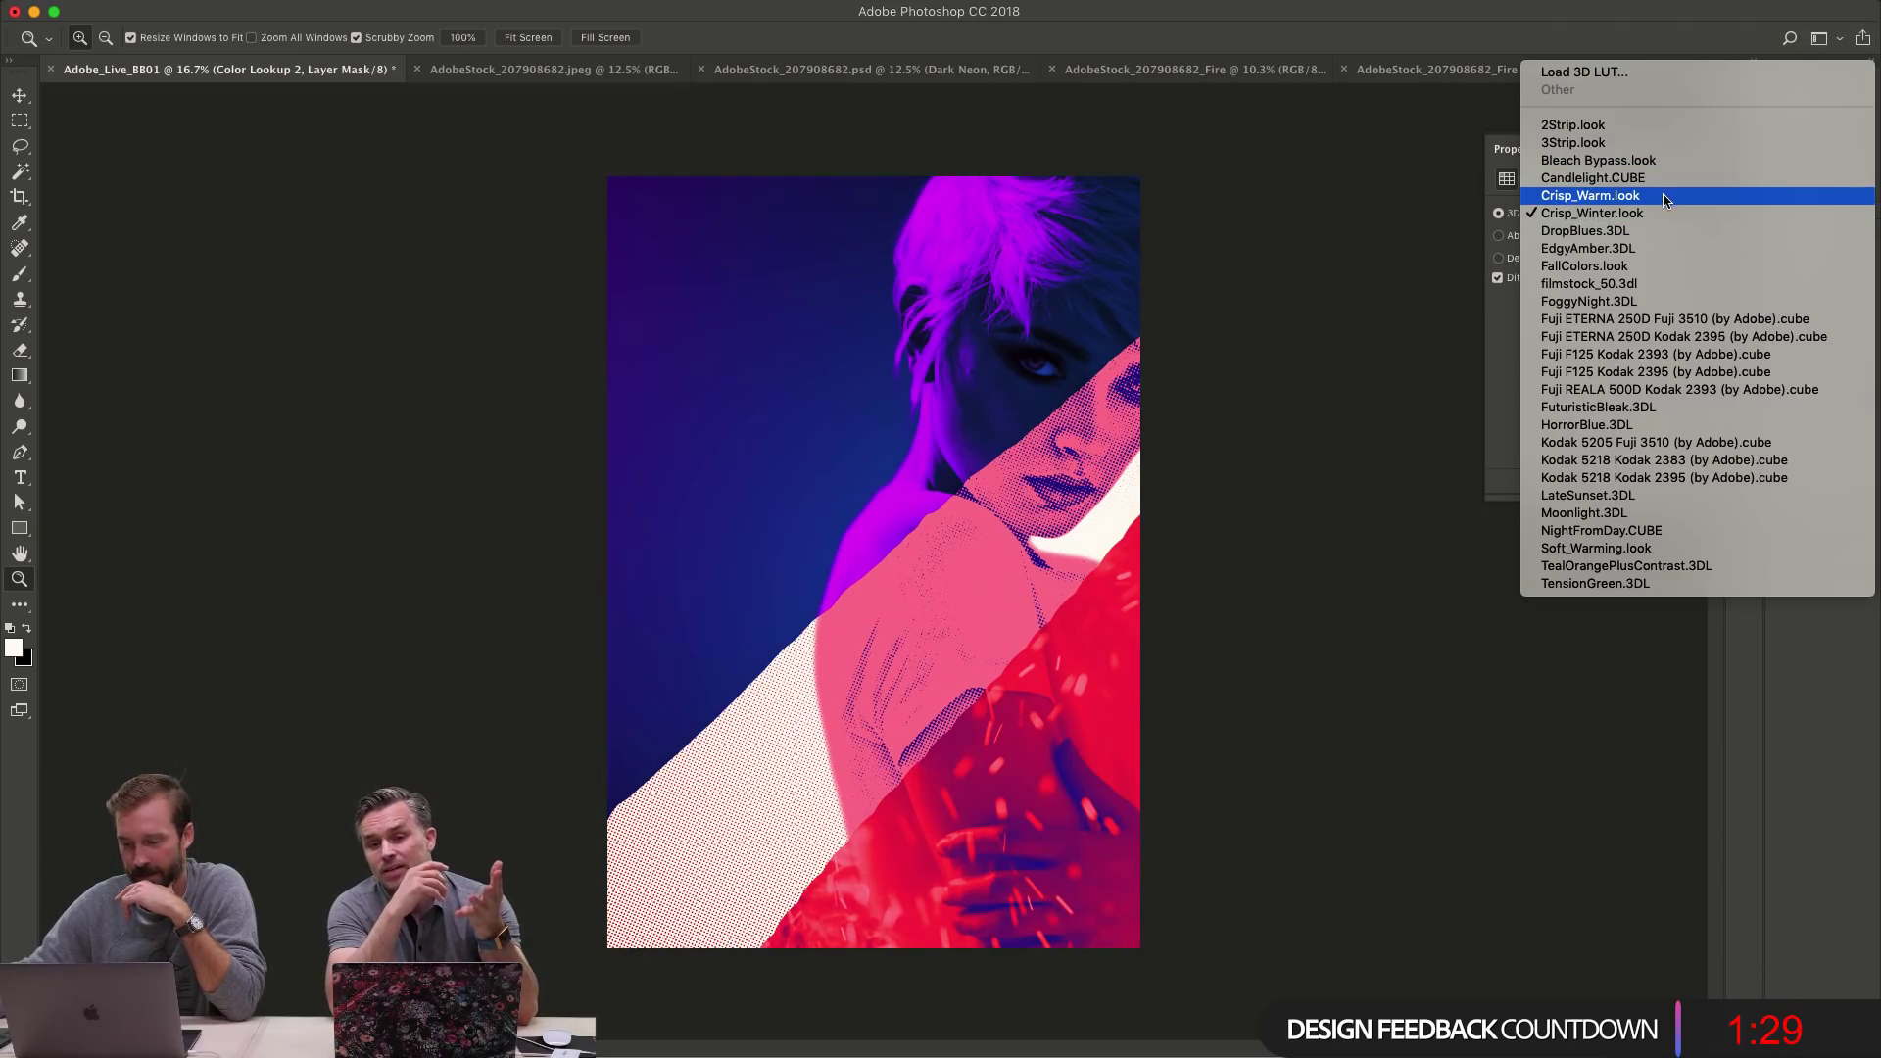
left_click(1665, 197)
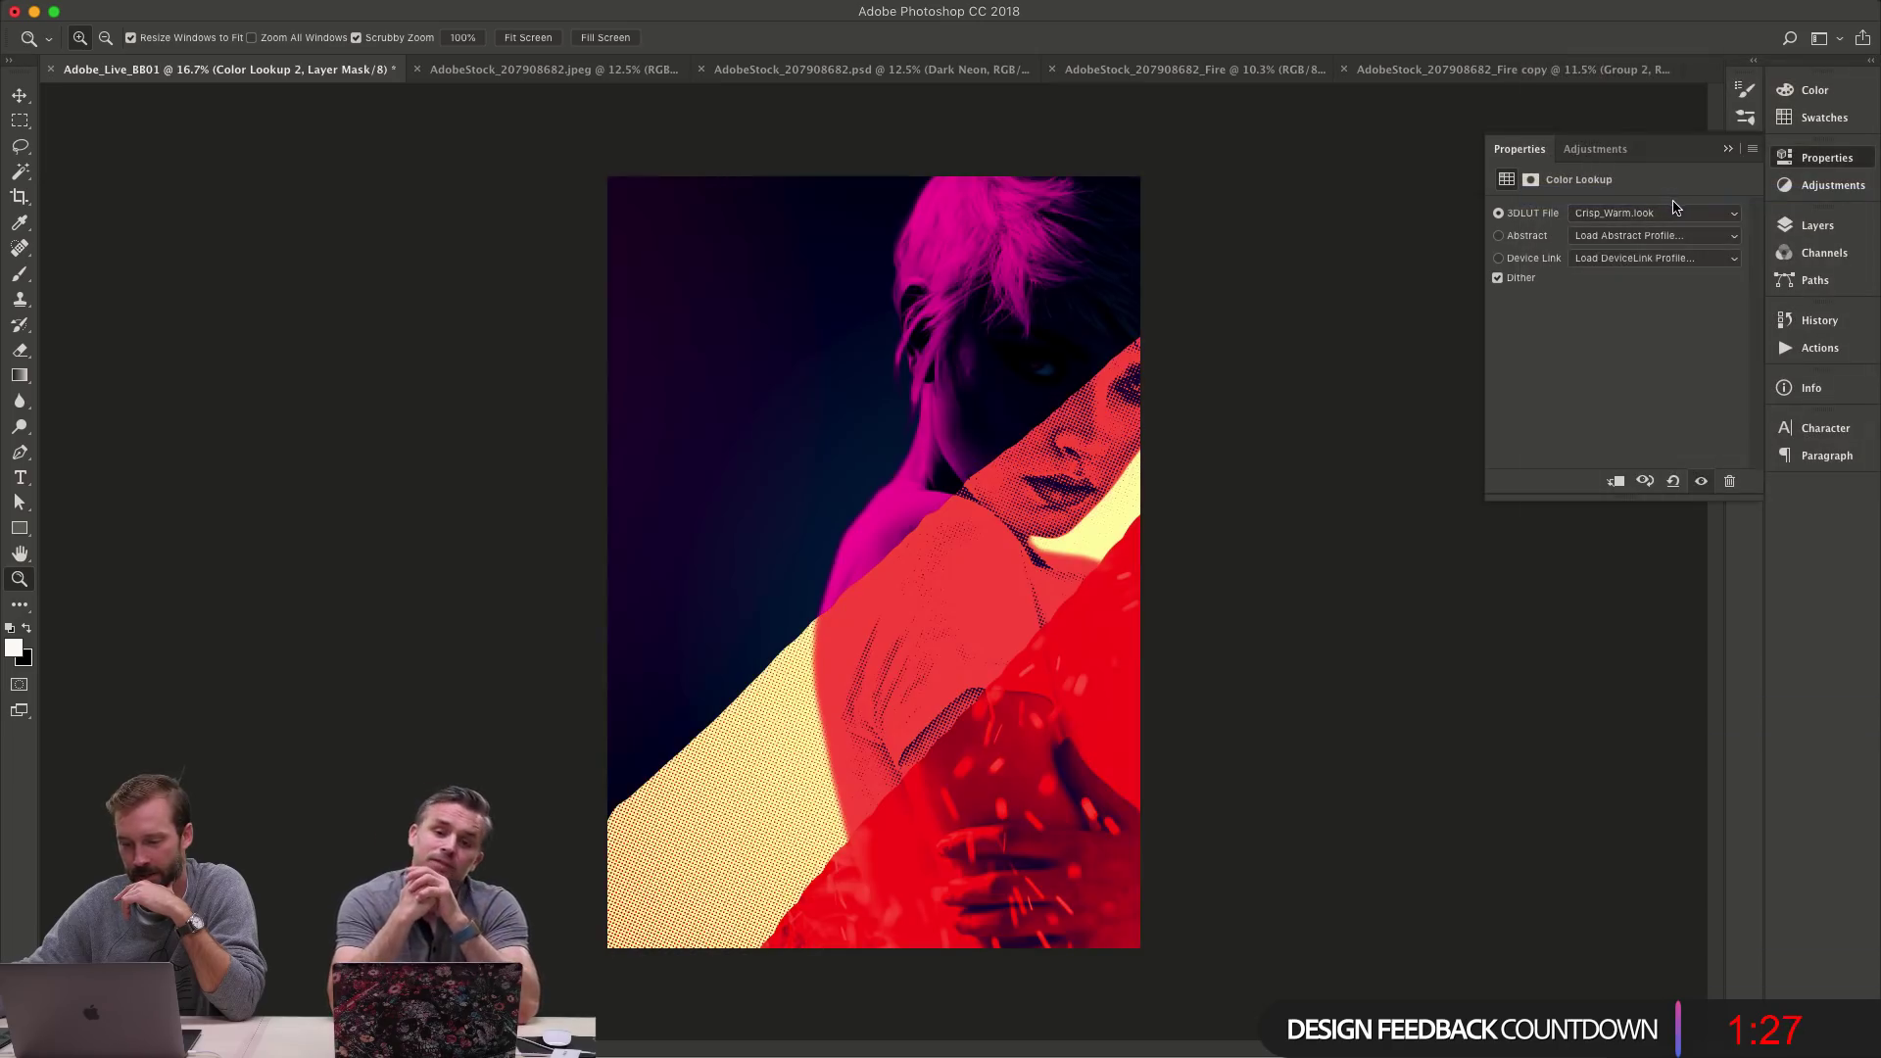
left_click(1666, 213)
left_click(1671, 182)
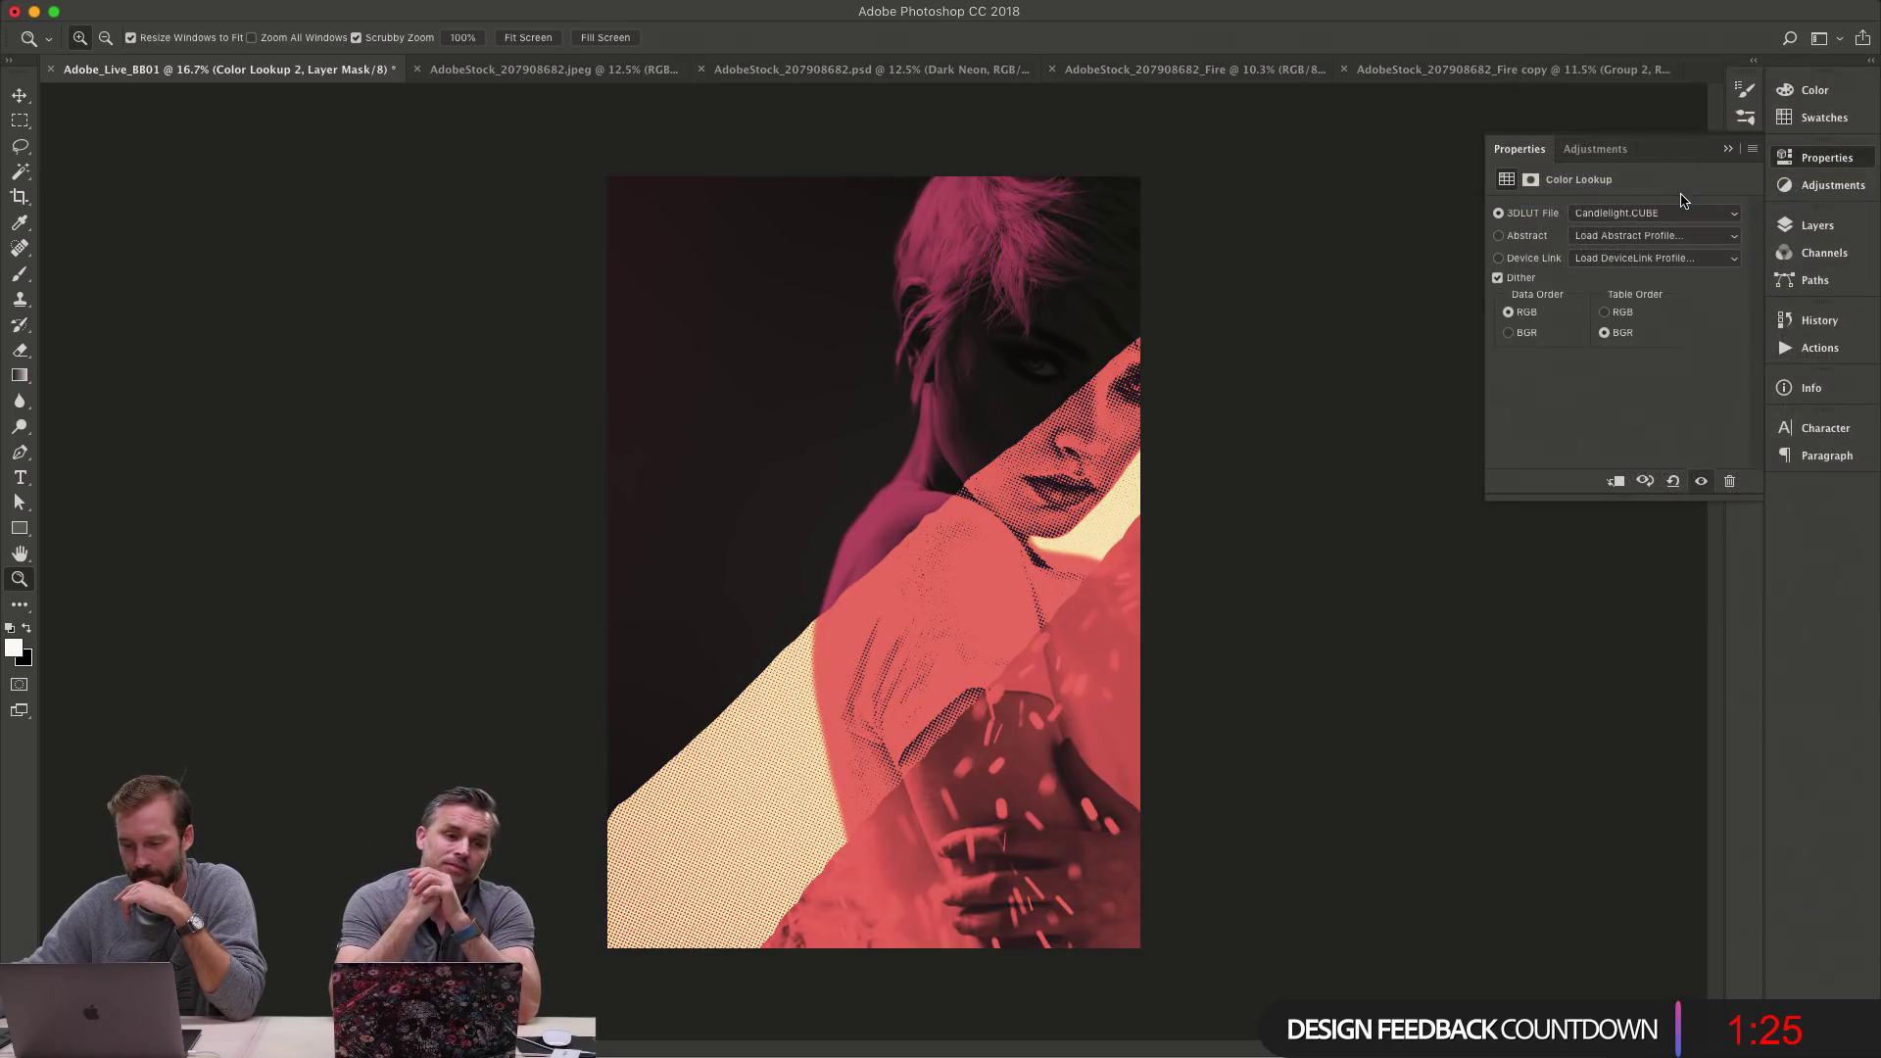
left_click(1691, 214)
left_click(1714, 361)
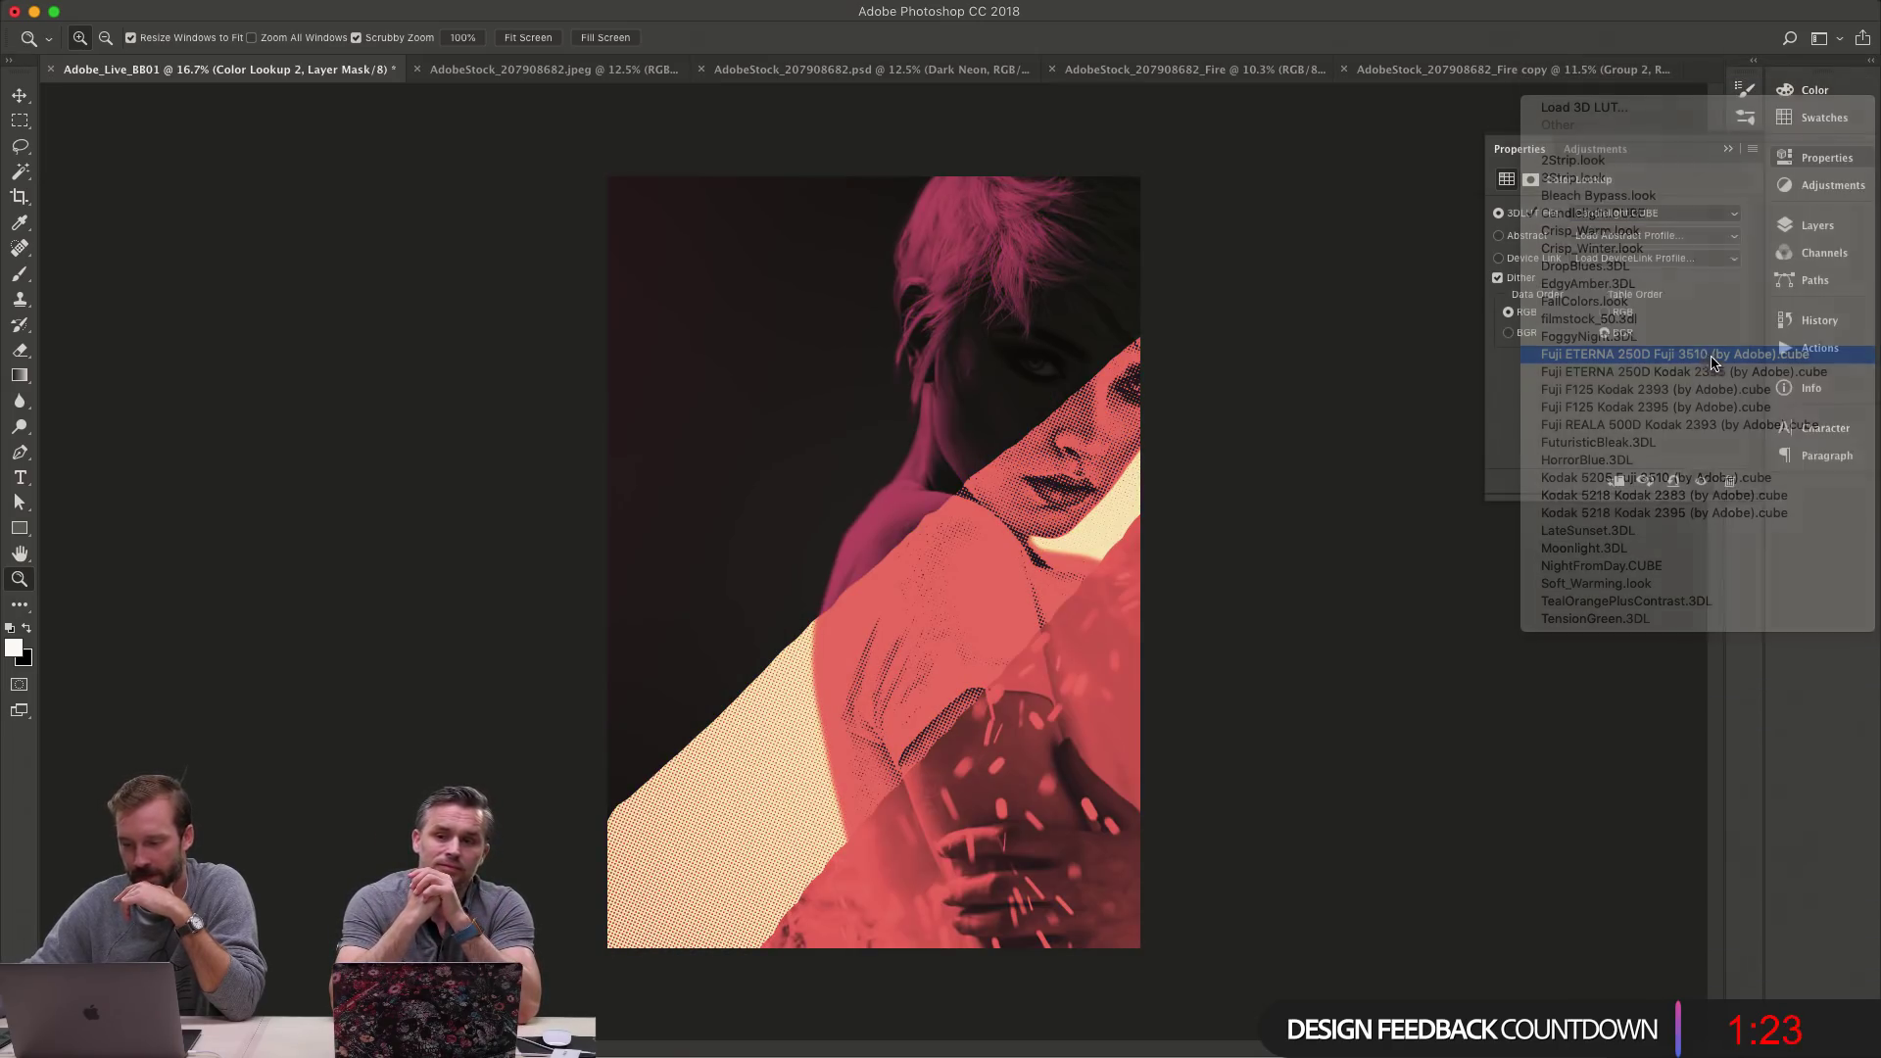
- Set the Color Lookup's 3D LUT to Kodak 5218 Kodak 2383 and compare the poster with and without the adjustment
left_click(1677, 216)
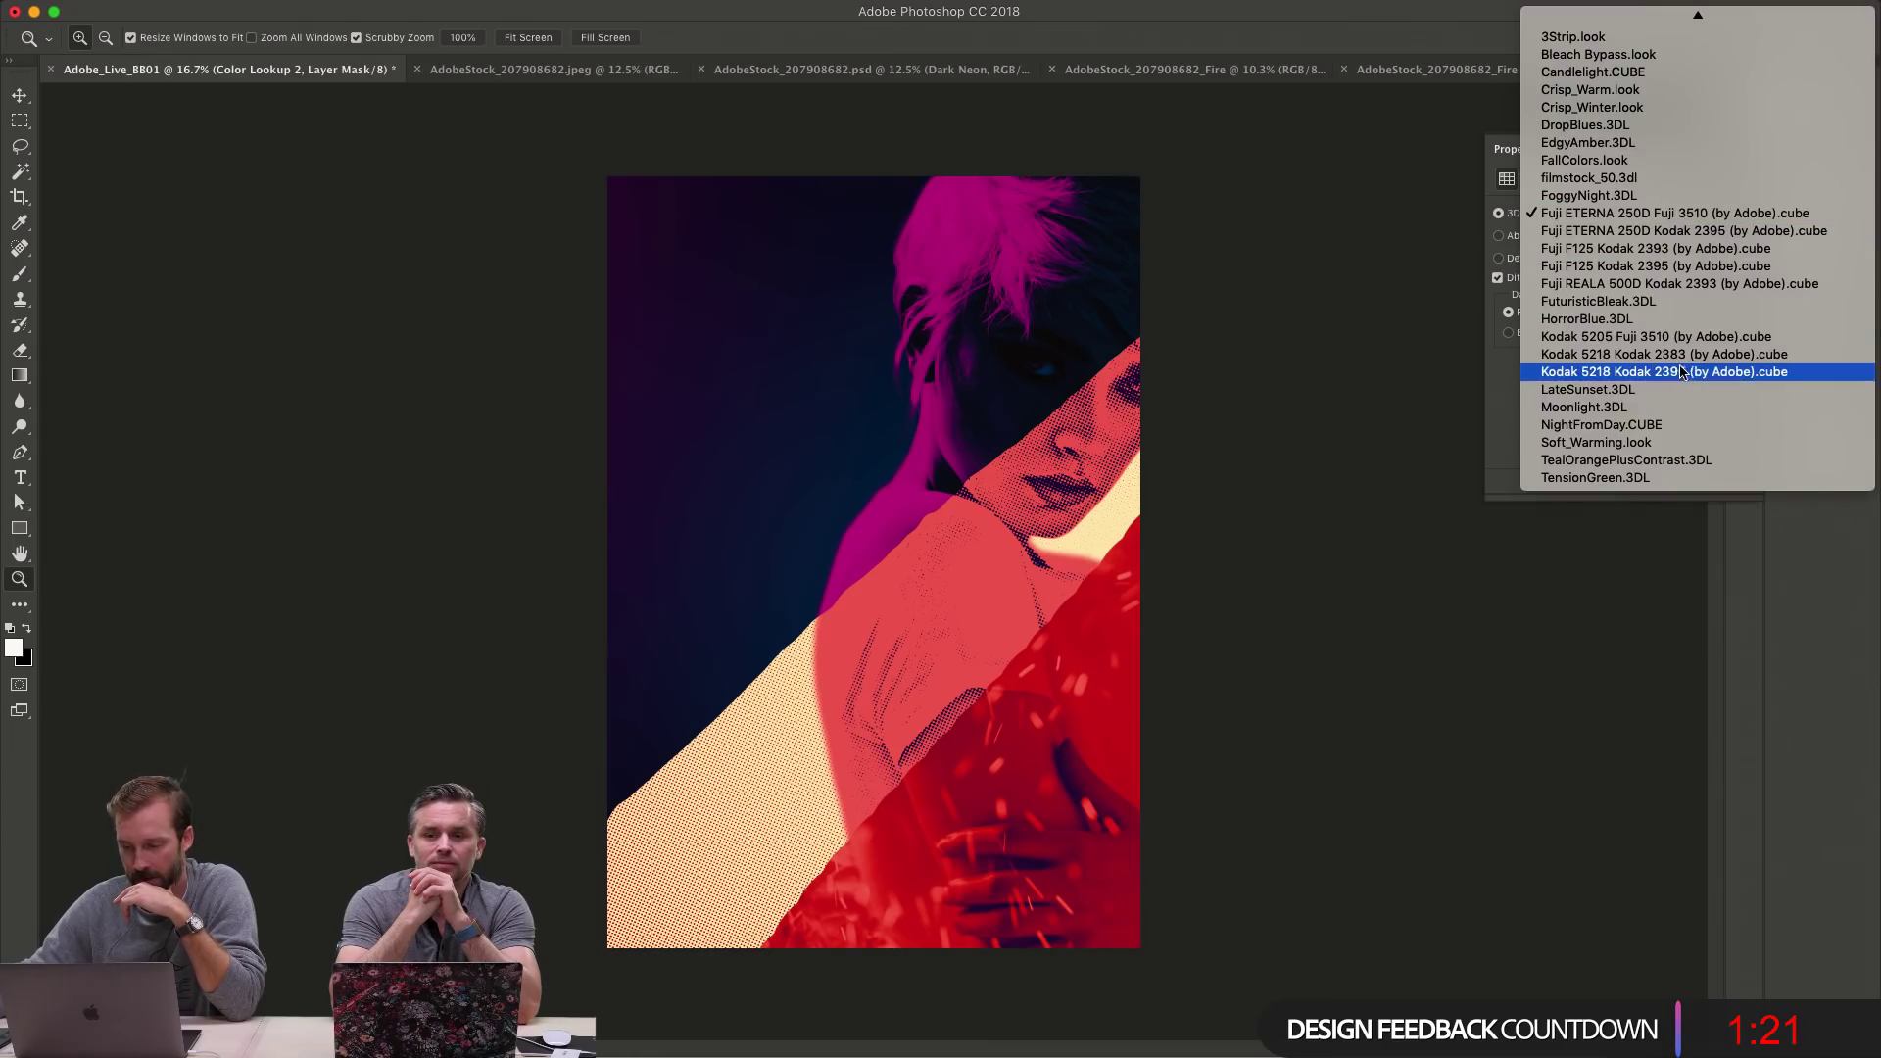
left_click(1689, 355)
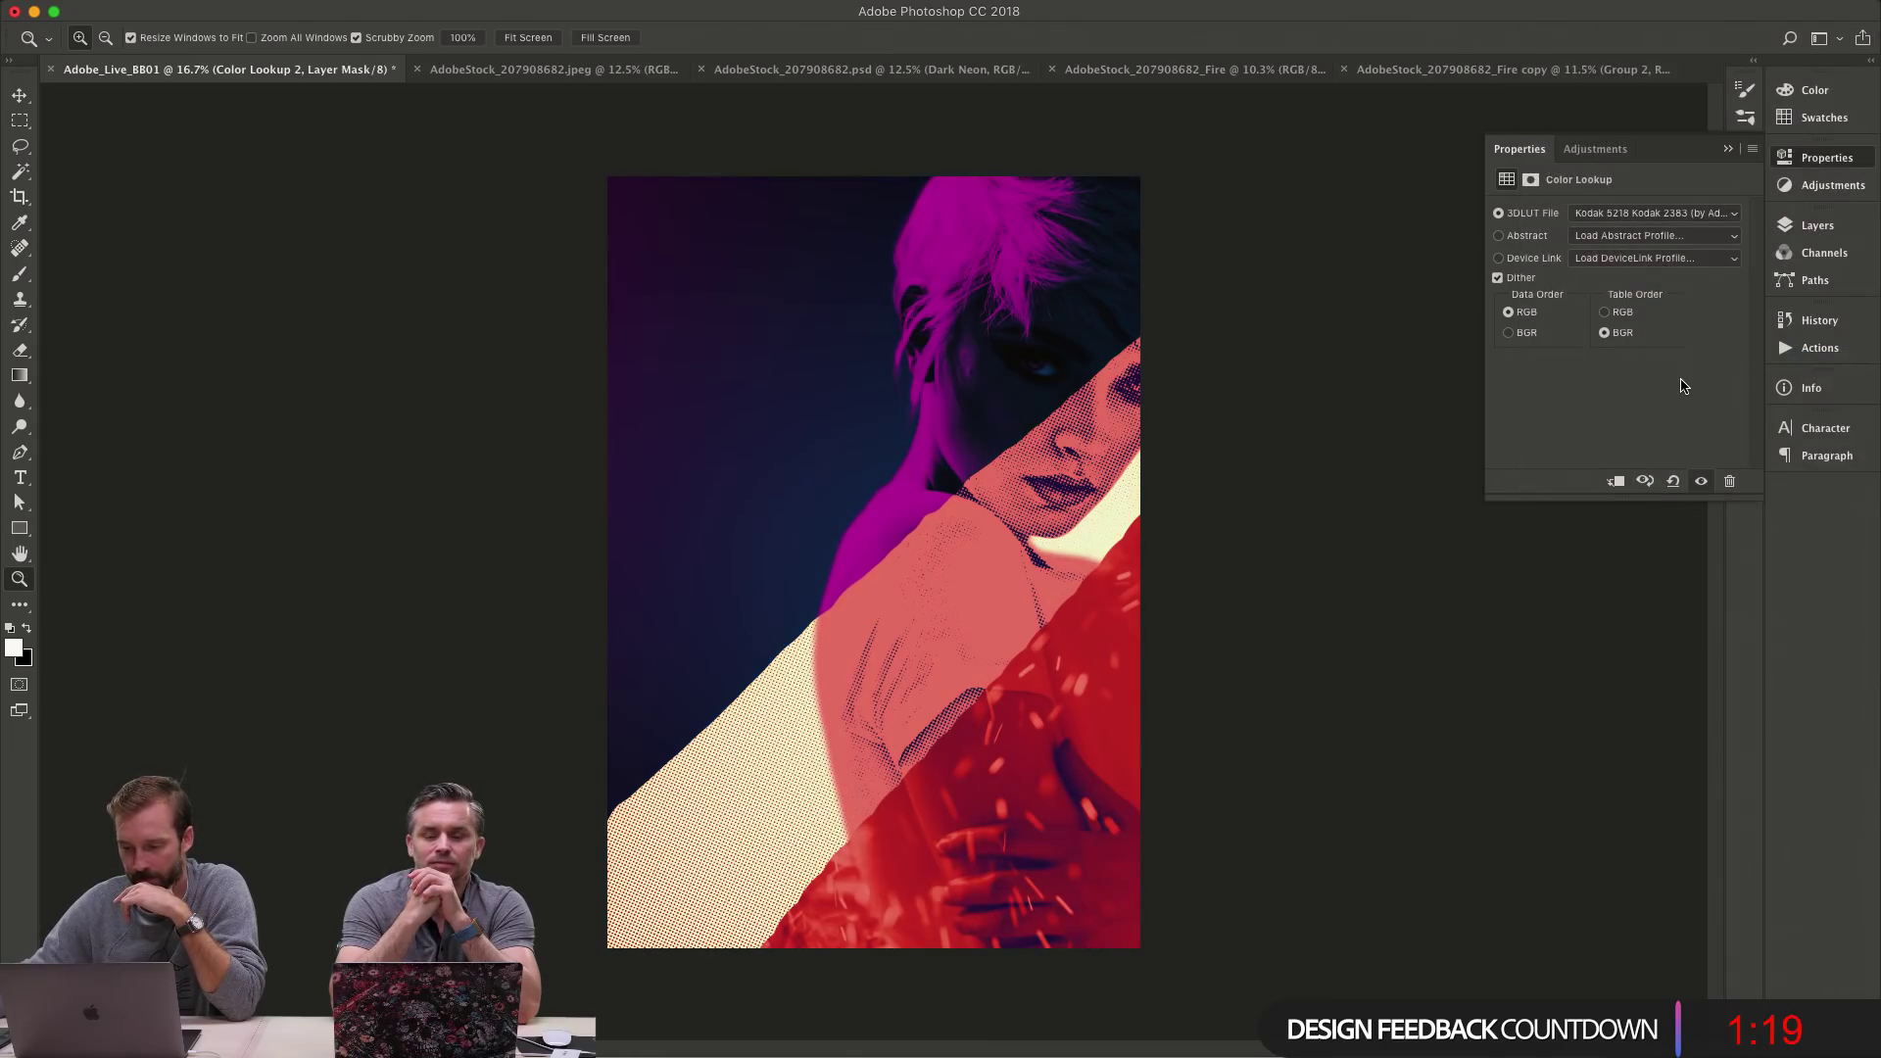
left_click(1815, 228)
left_click(1545, 340)
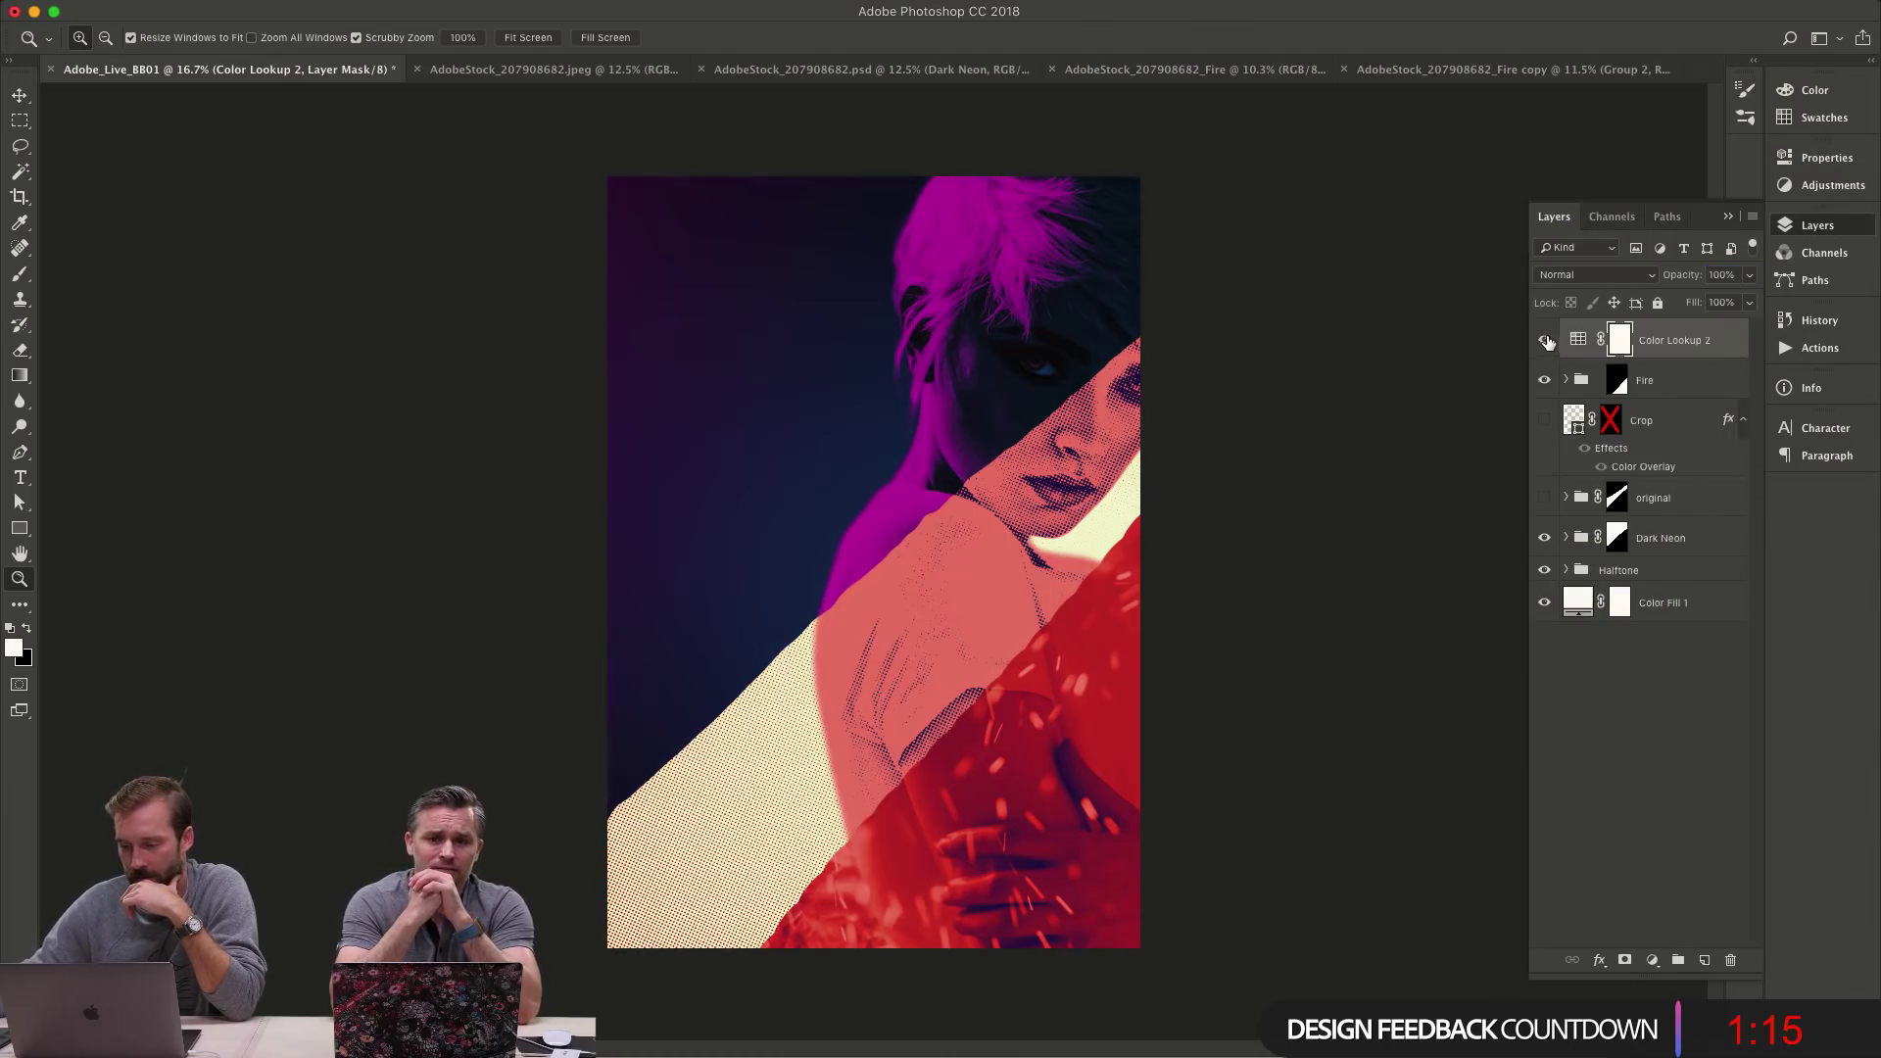
- Compare the poster with and without the Color Lookup adjustment, and with and without the Fire group
key("ctrl+z")
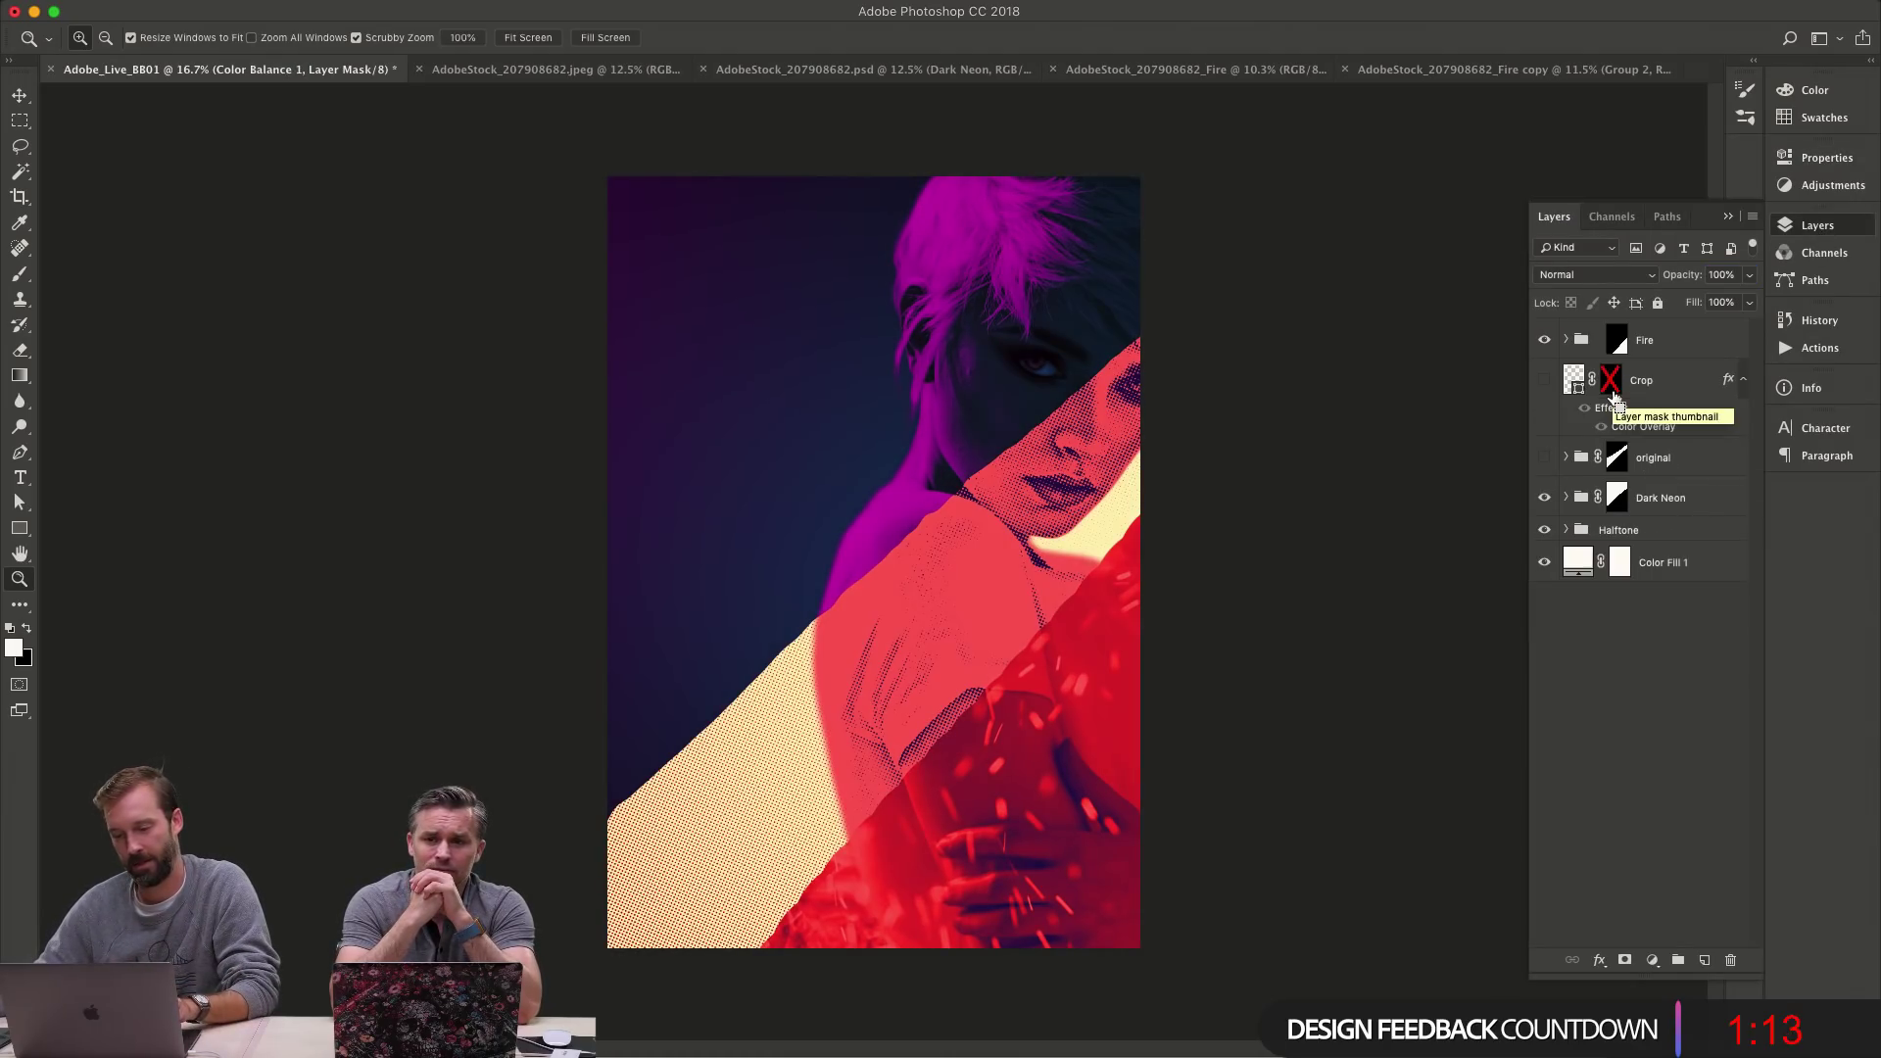
key("ctrl+shift+z")
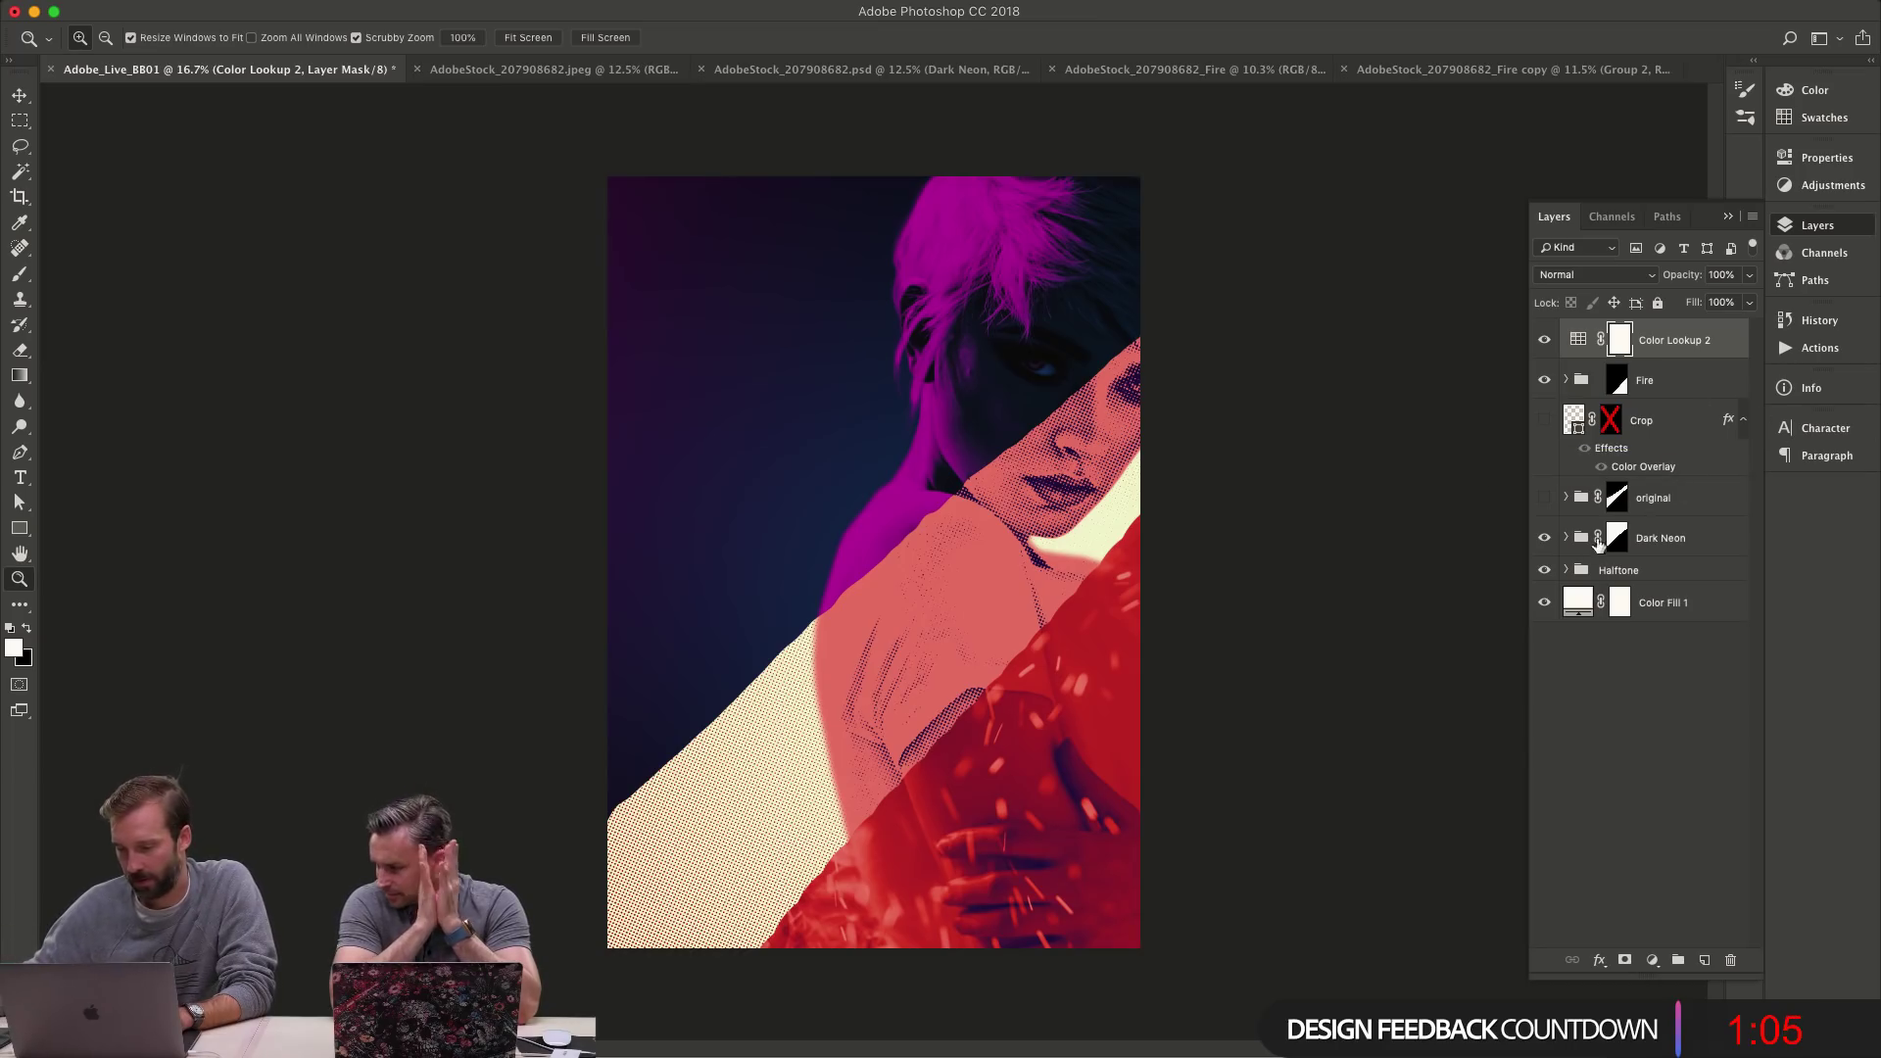
left_click(1546, 381)
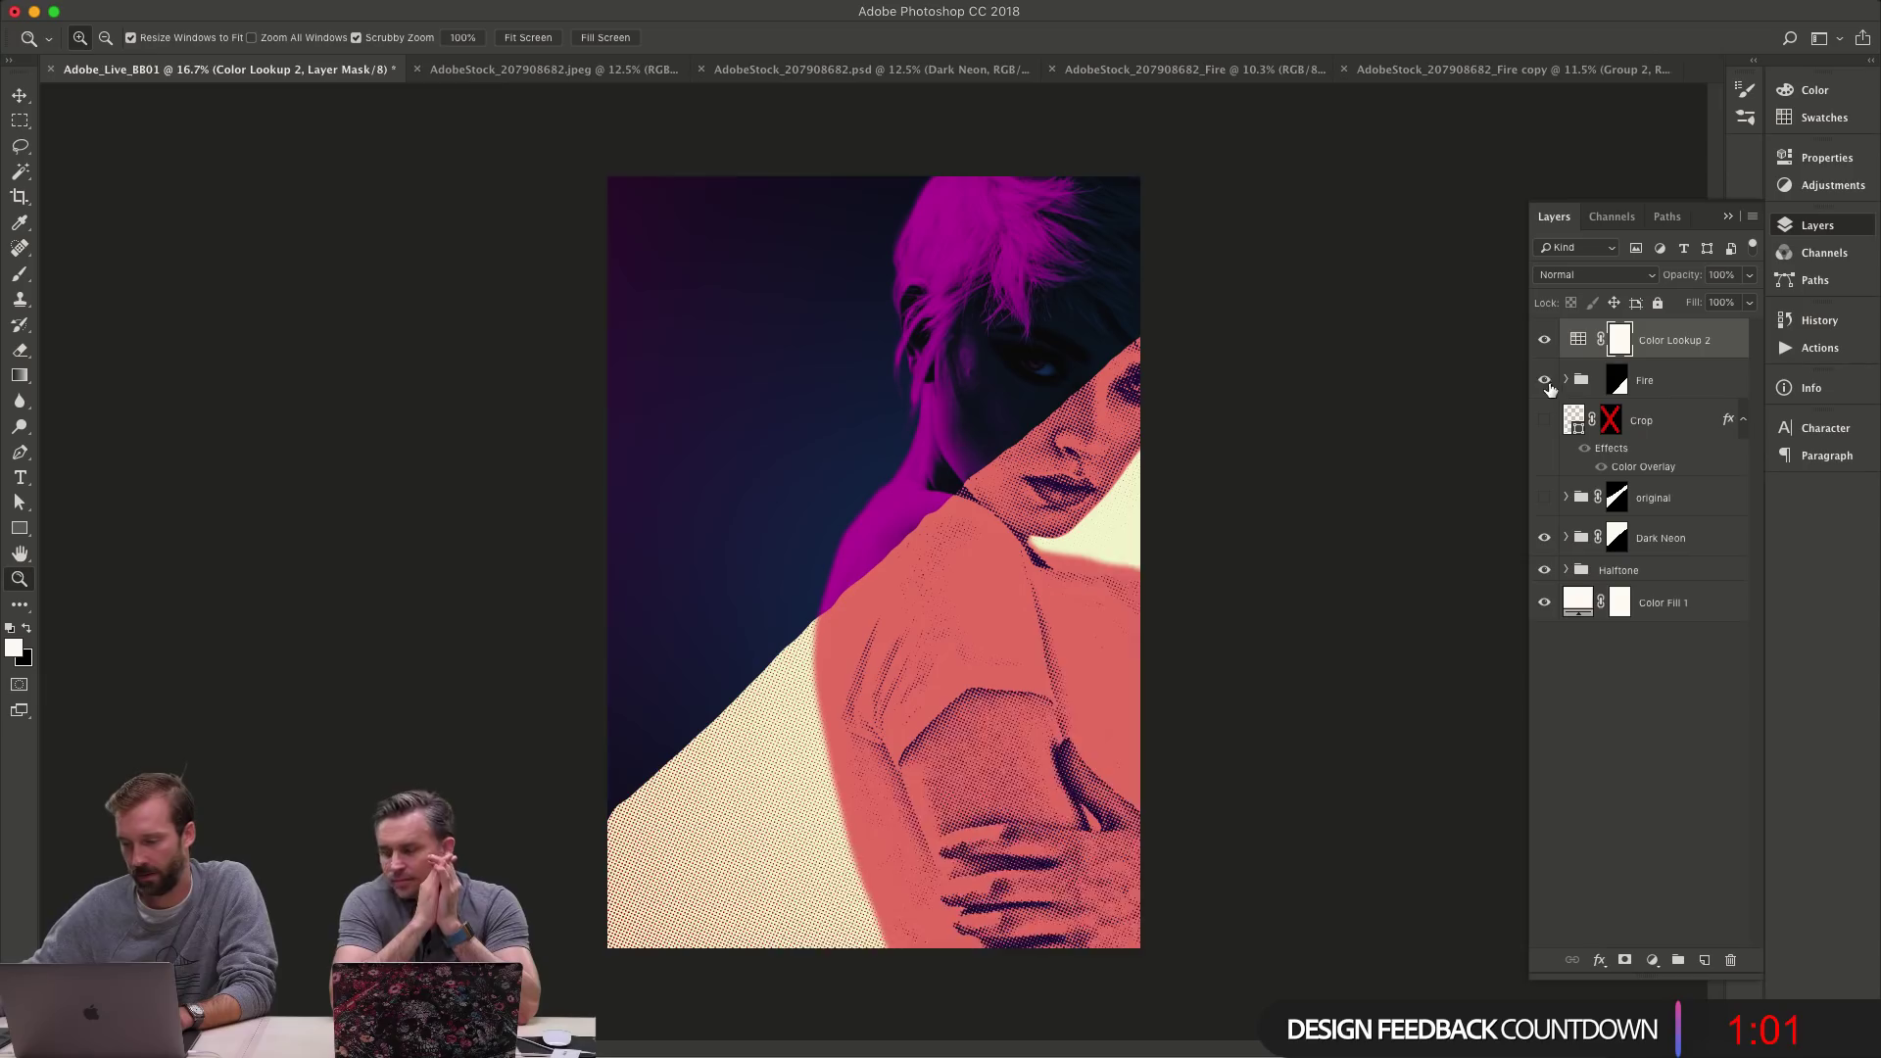
left_click(1545, 380)
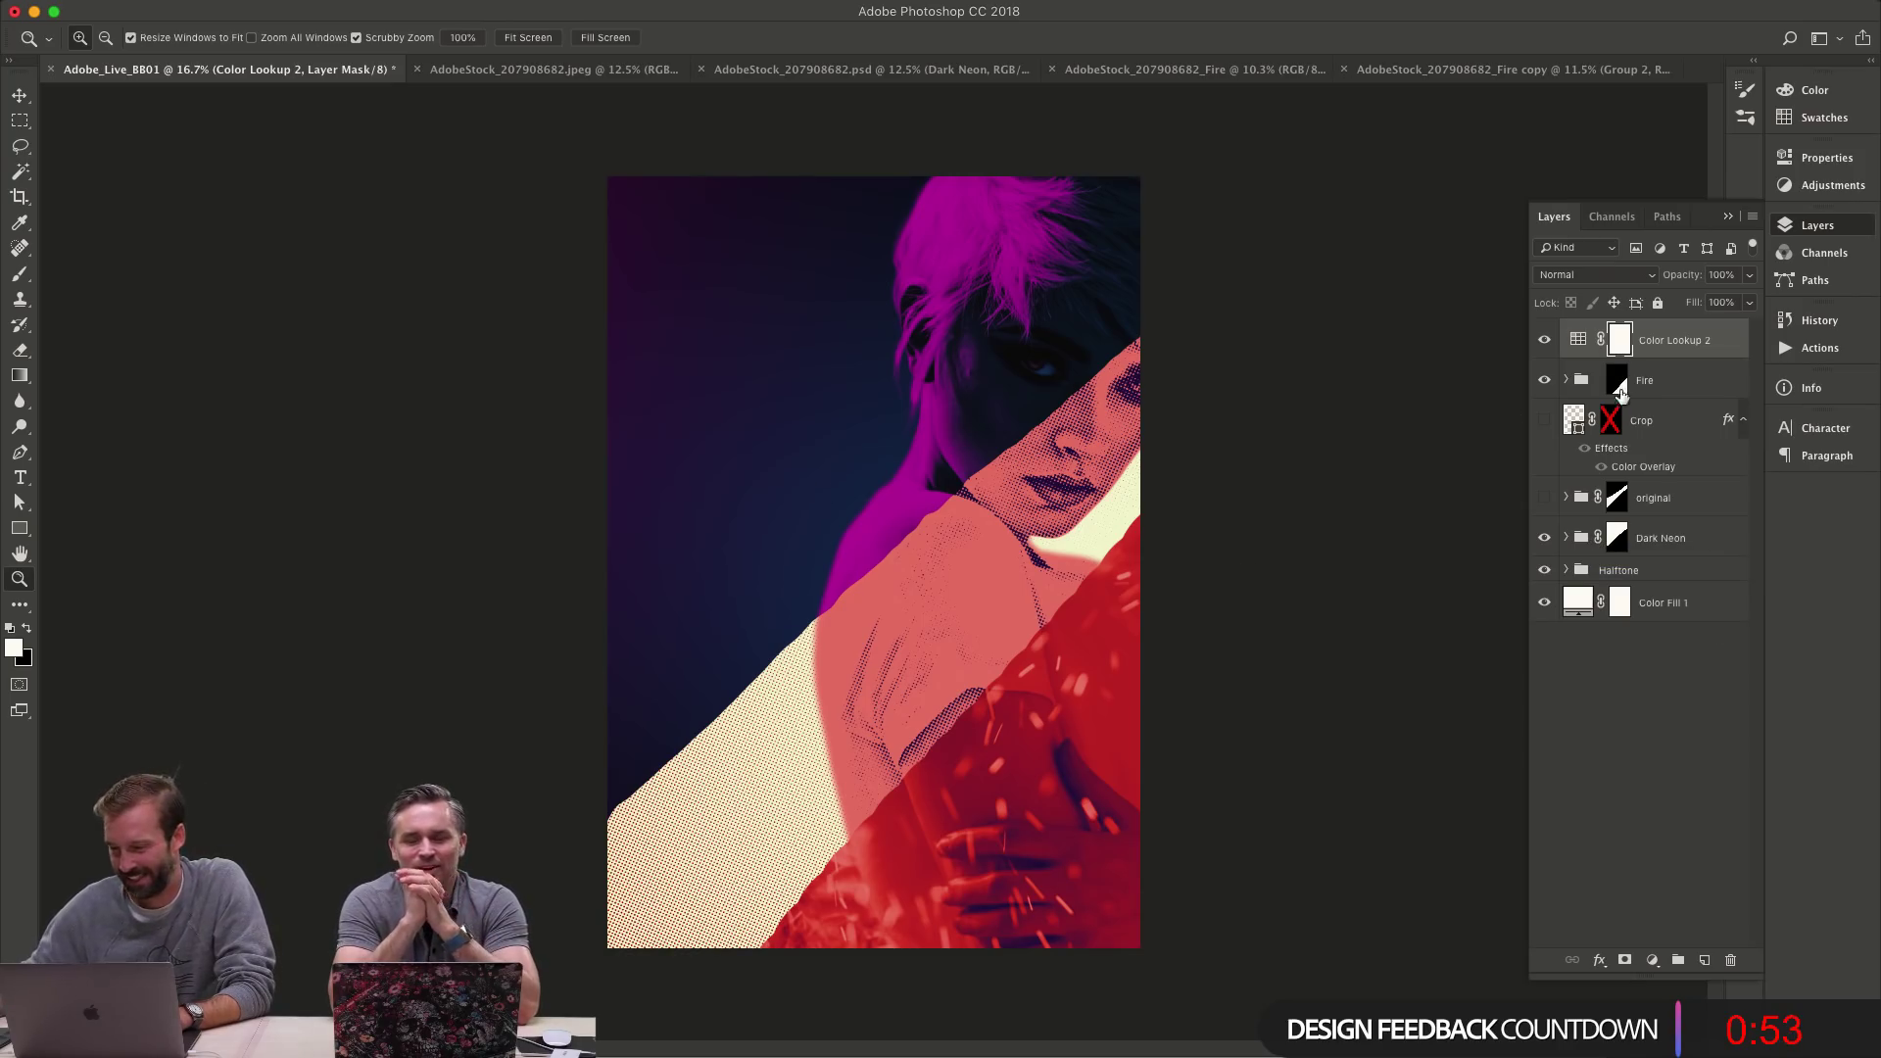
key("t")
left_click(729, 501)
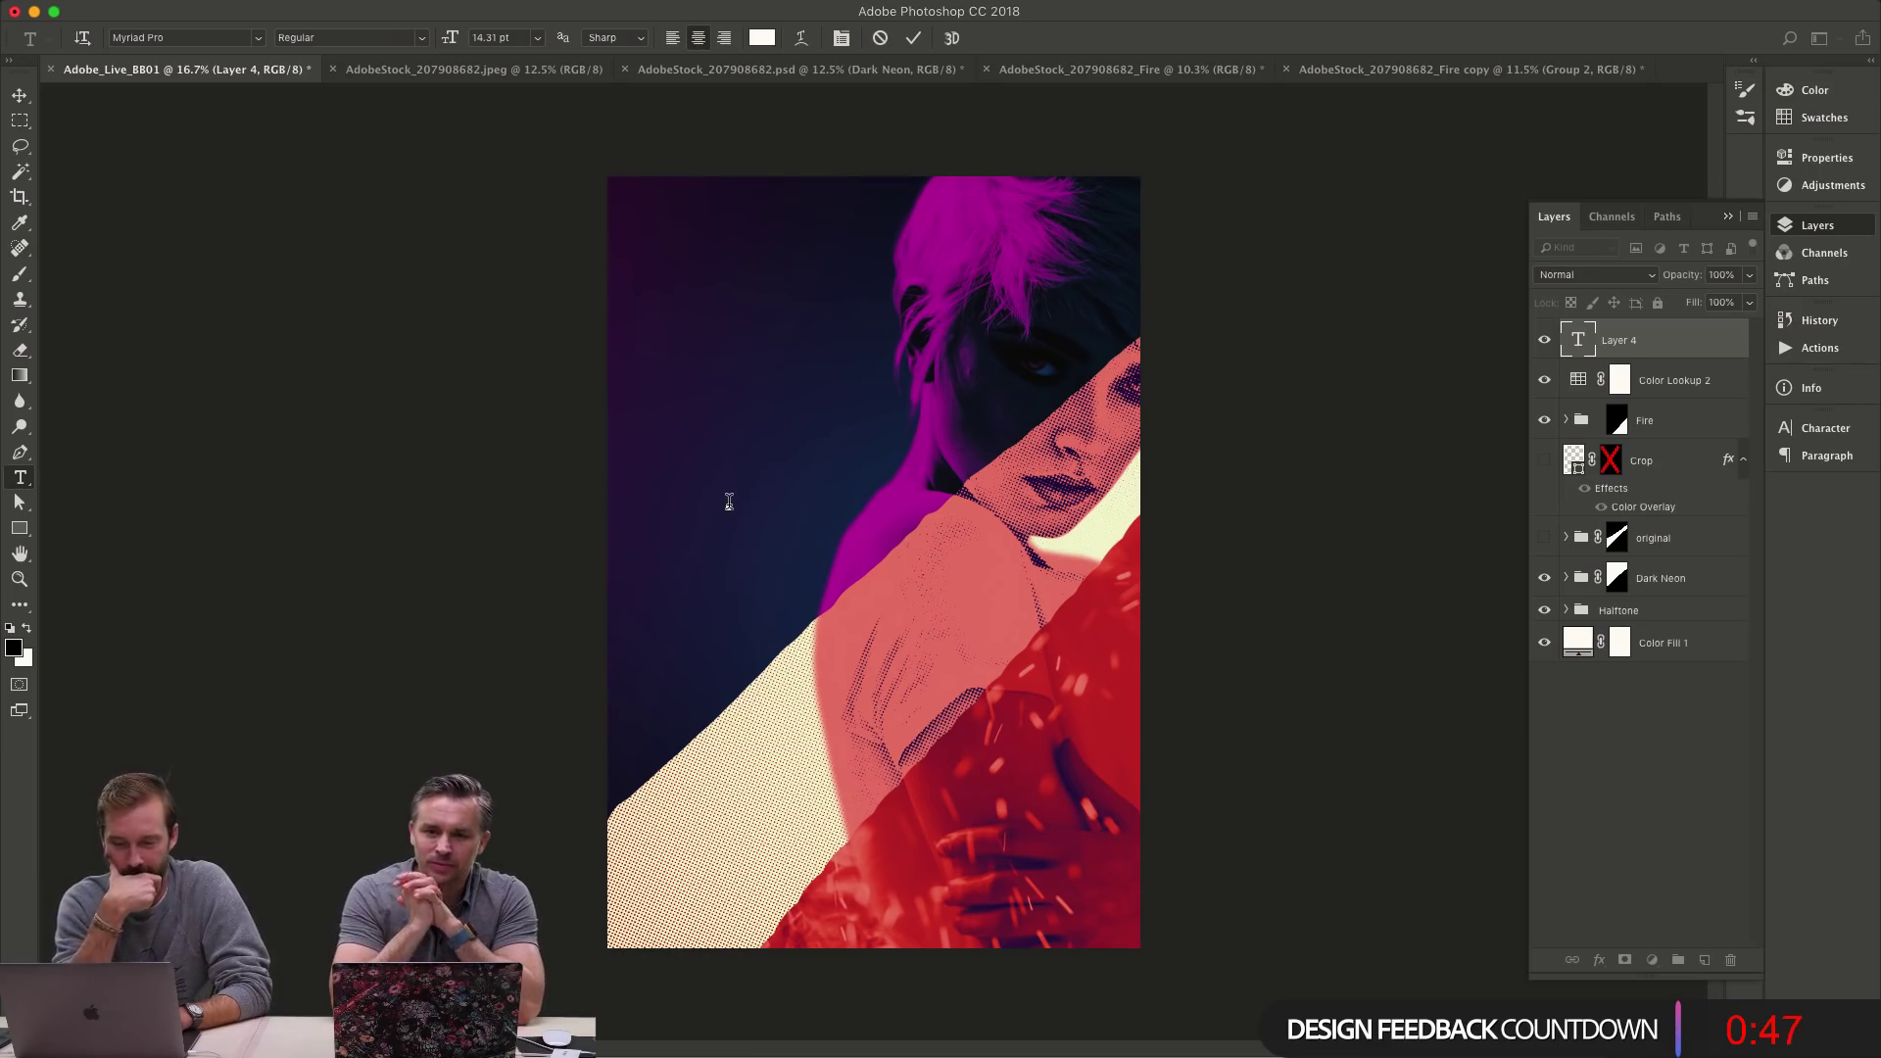
key("Escape")
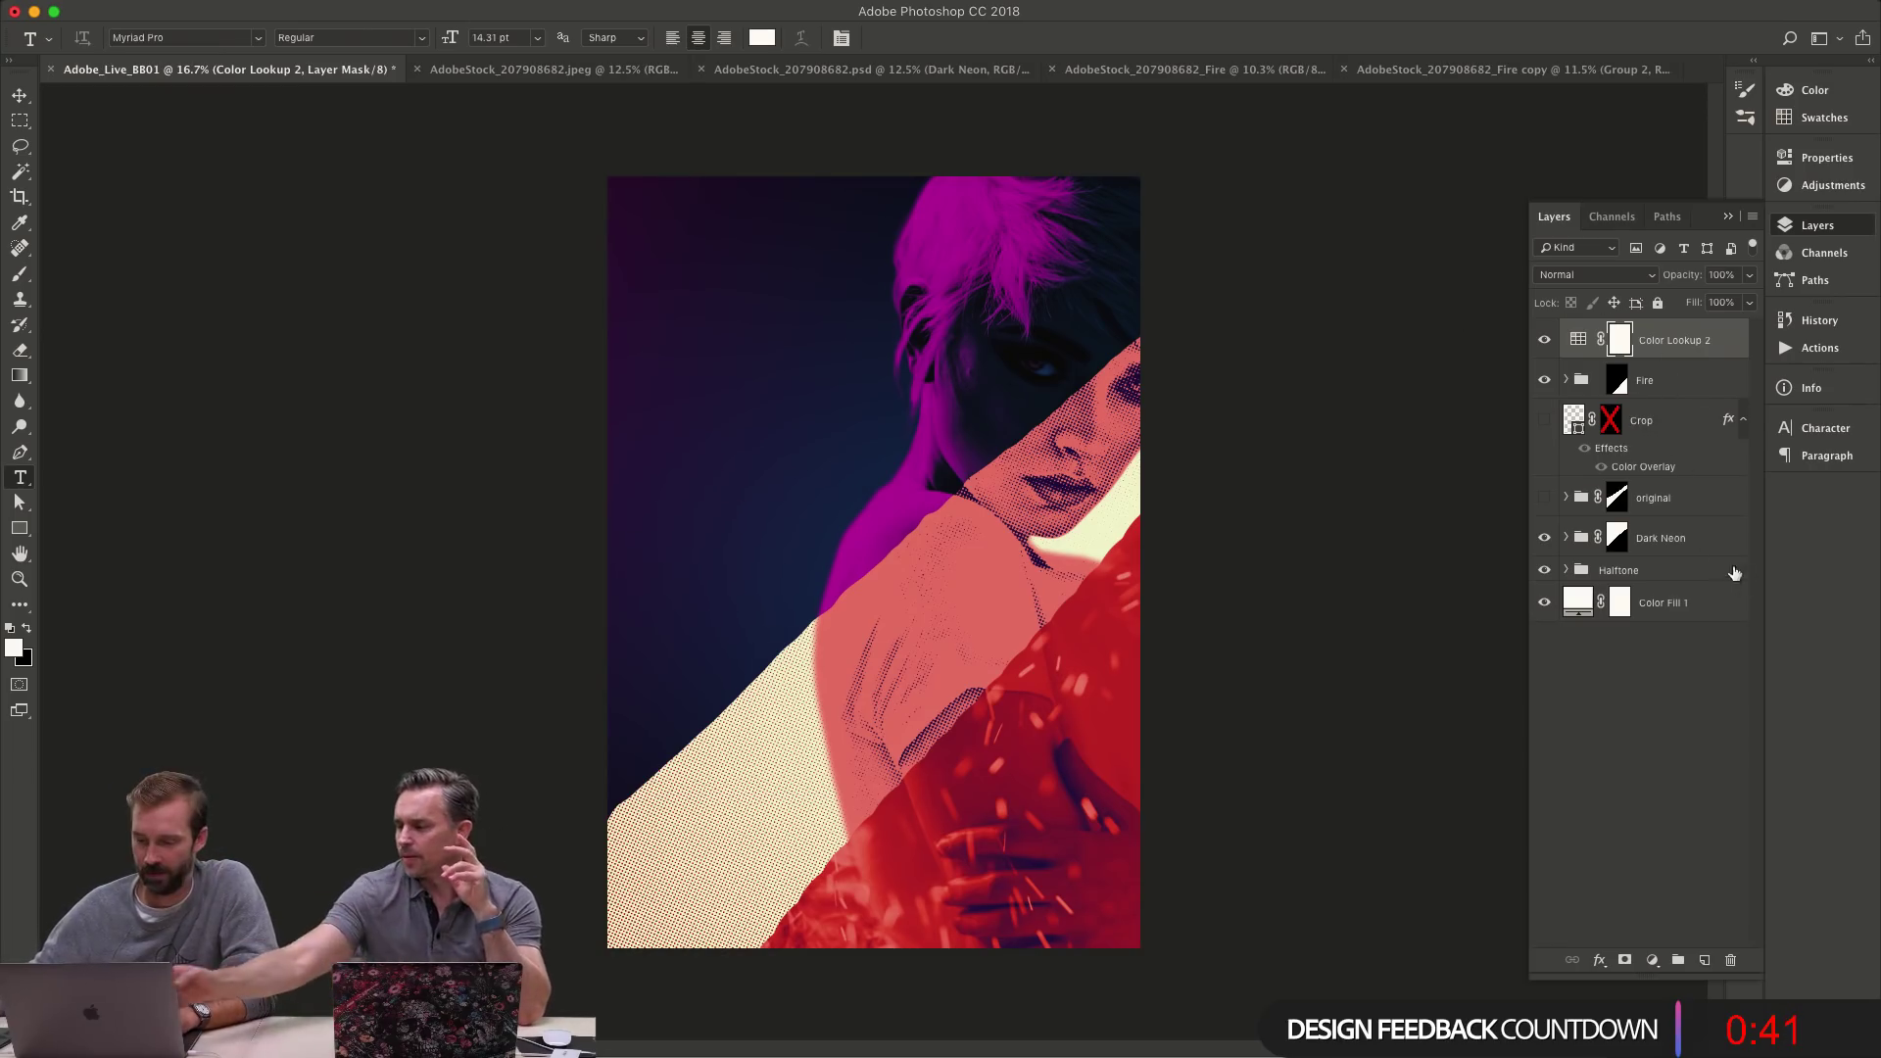
left_click(1631, 384)
key("super+t")
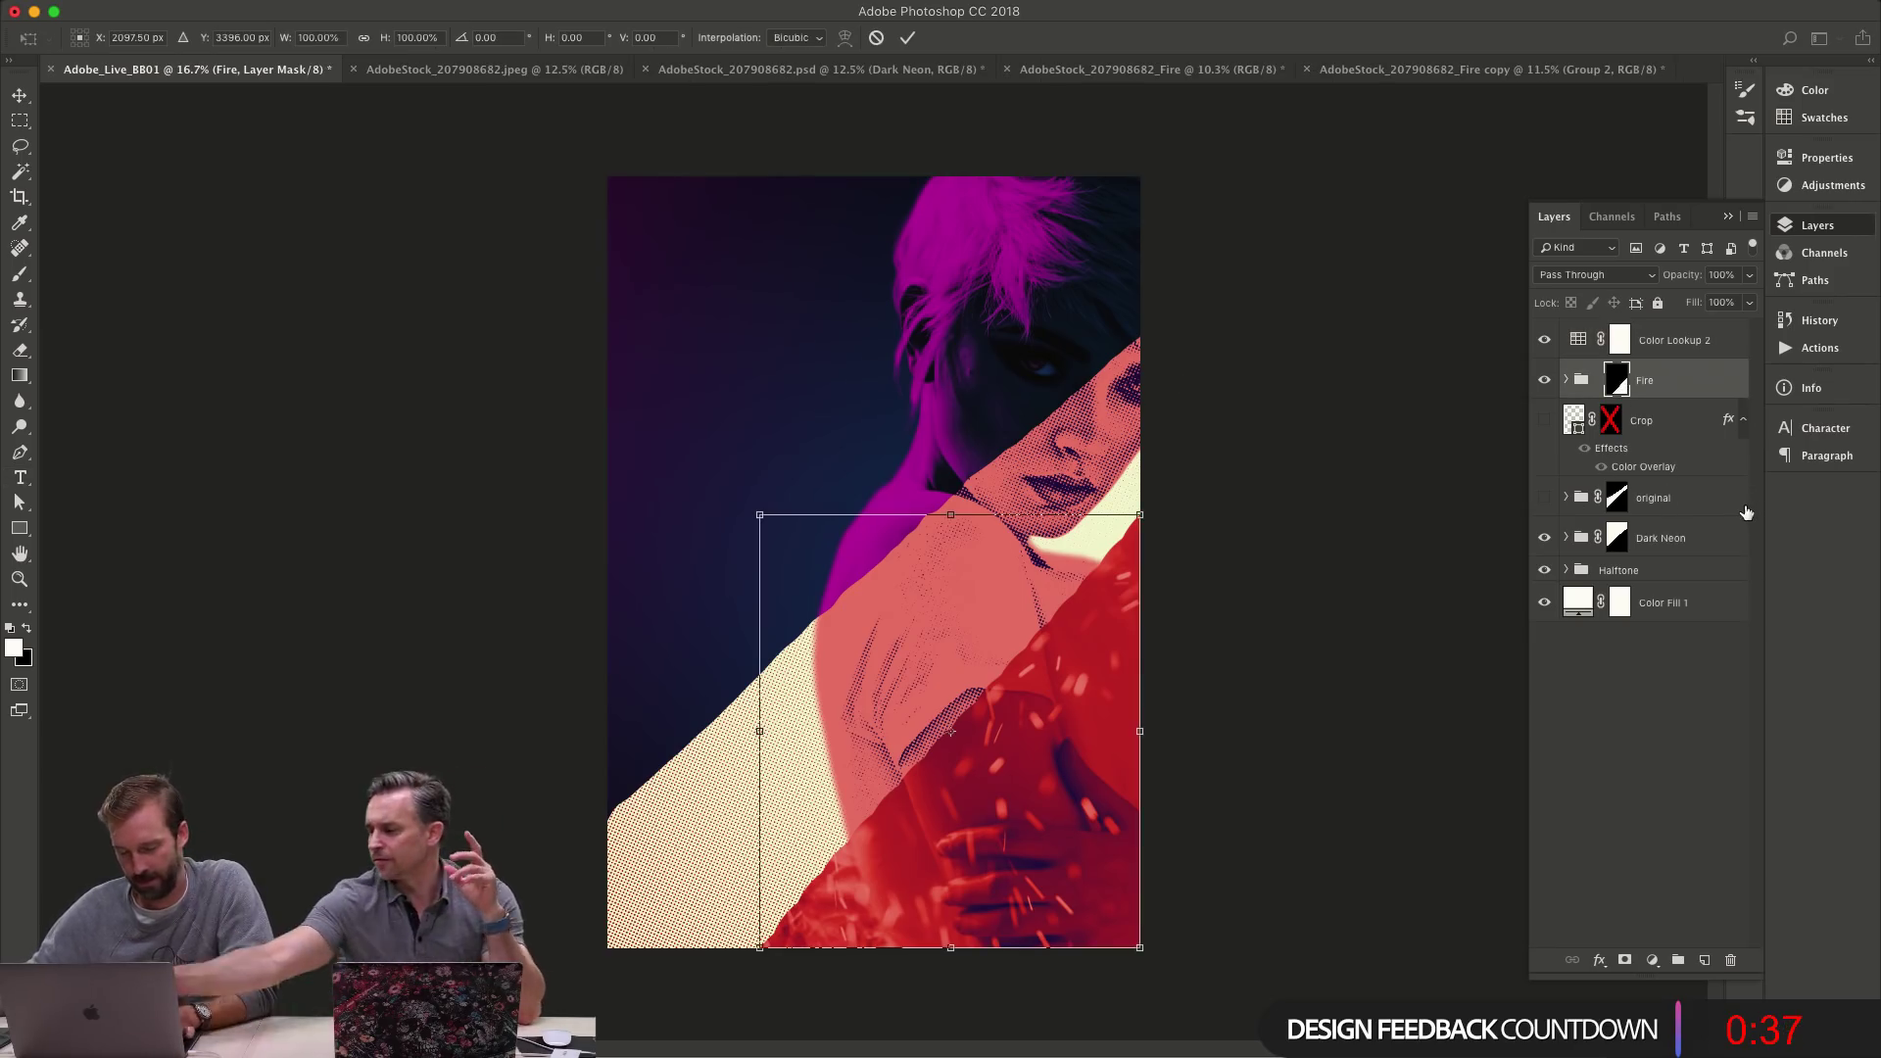
key("Escape")
key("t")
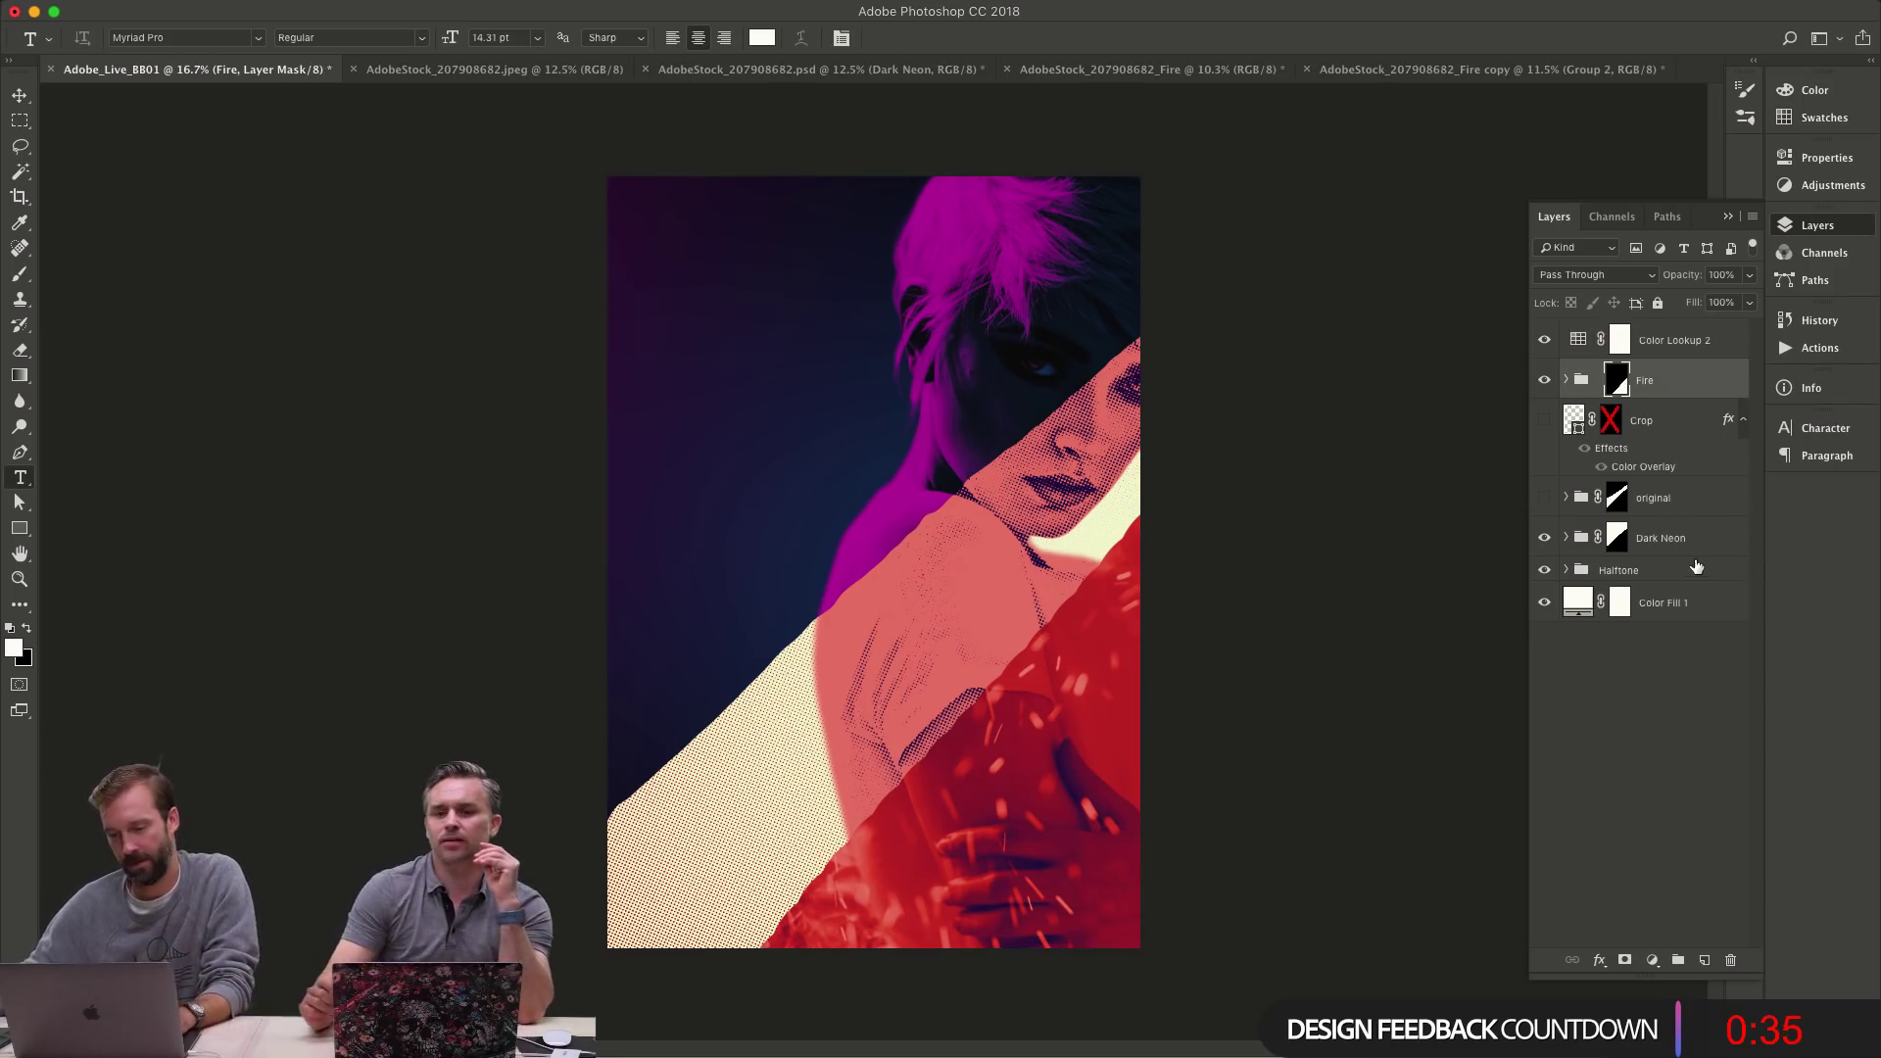
- Target the Dark Neon group's mask and extend its torn edge slightly lower along the left side of the poster
left_click(1546, 542)
left_click(1546, 543)
left_click(1616, 538)
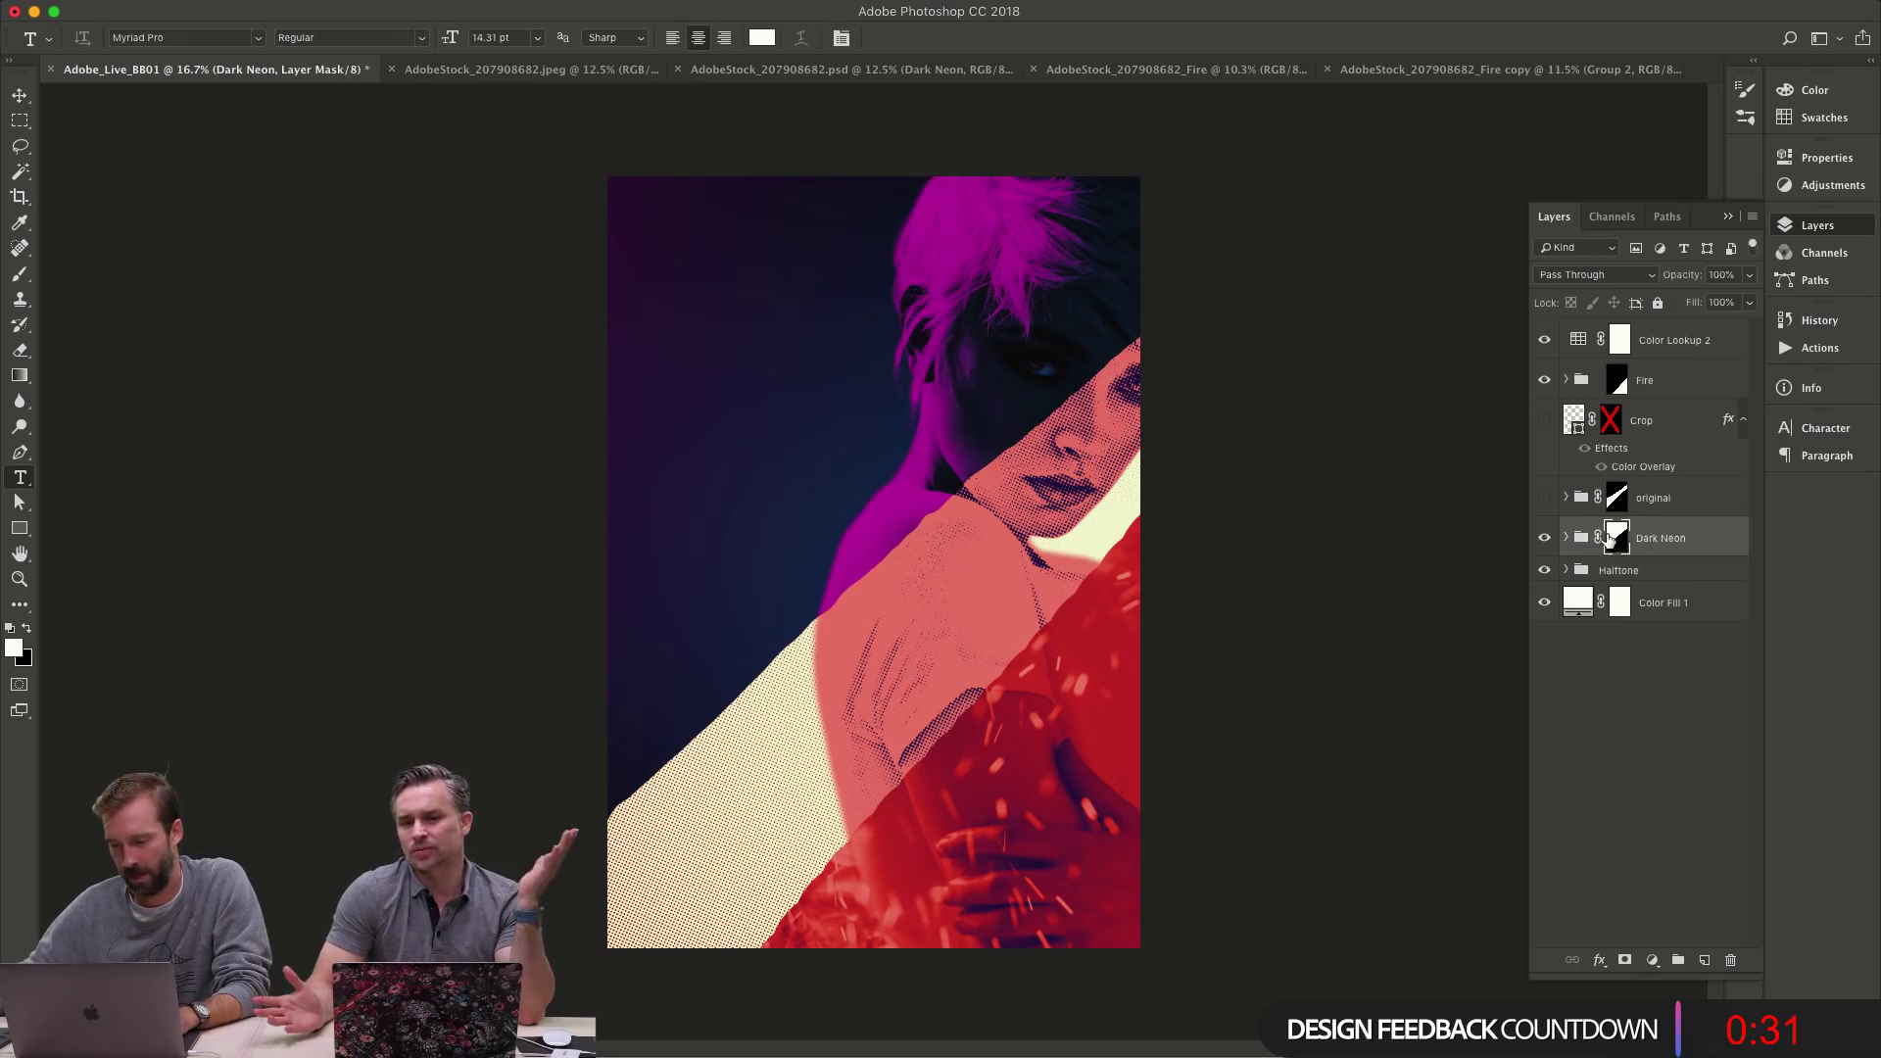
left_click(1546, 540)
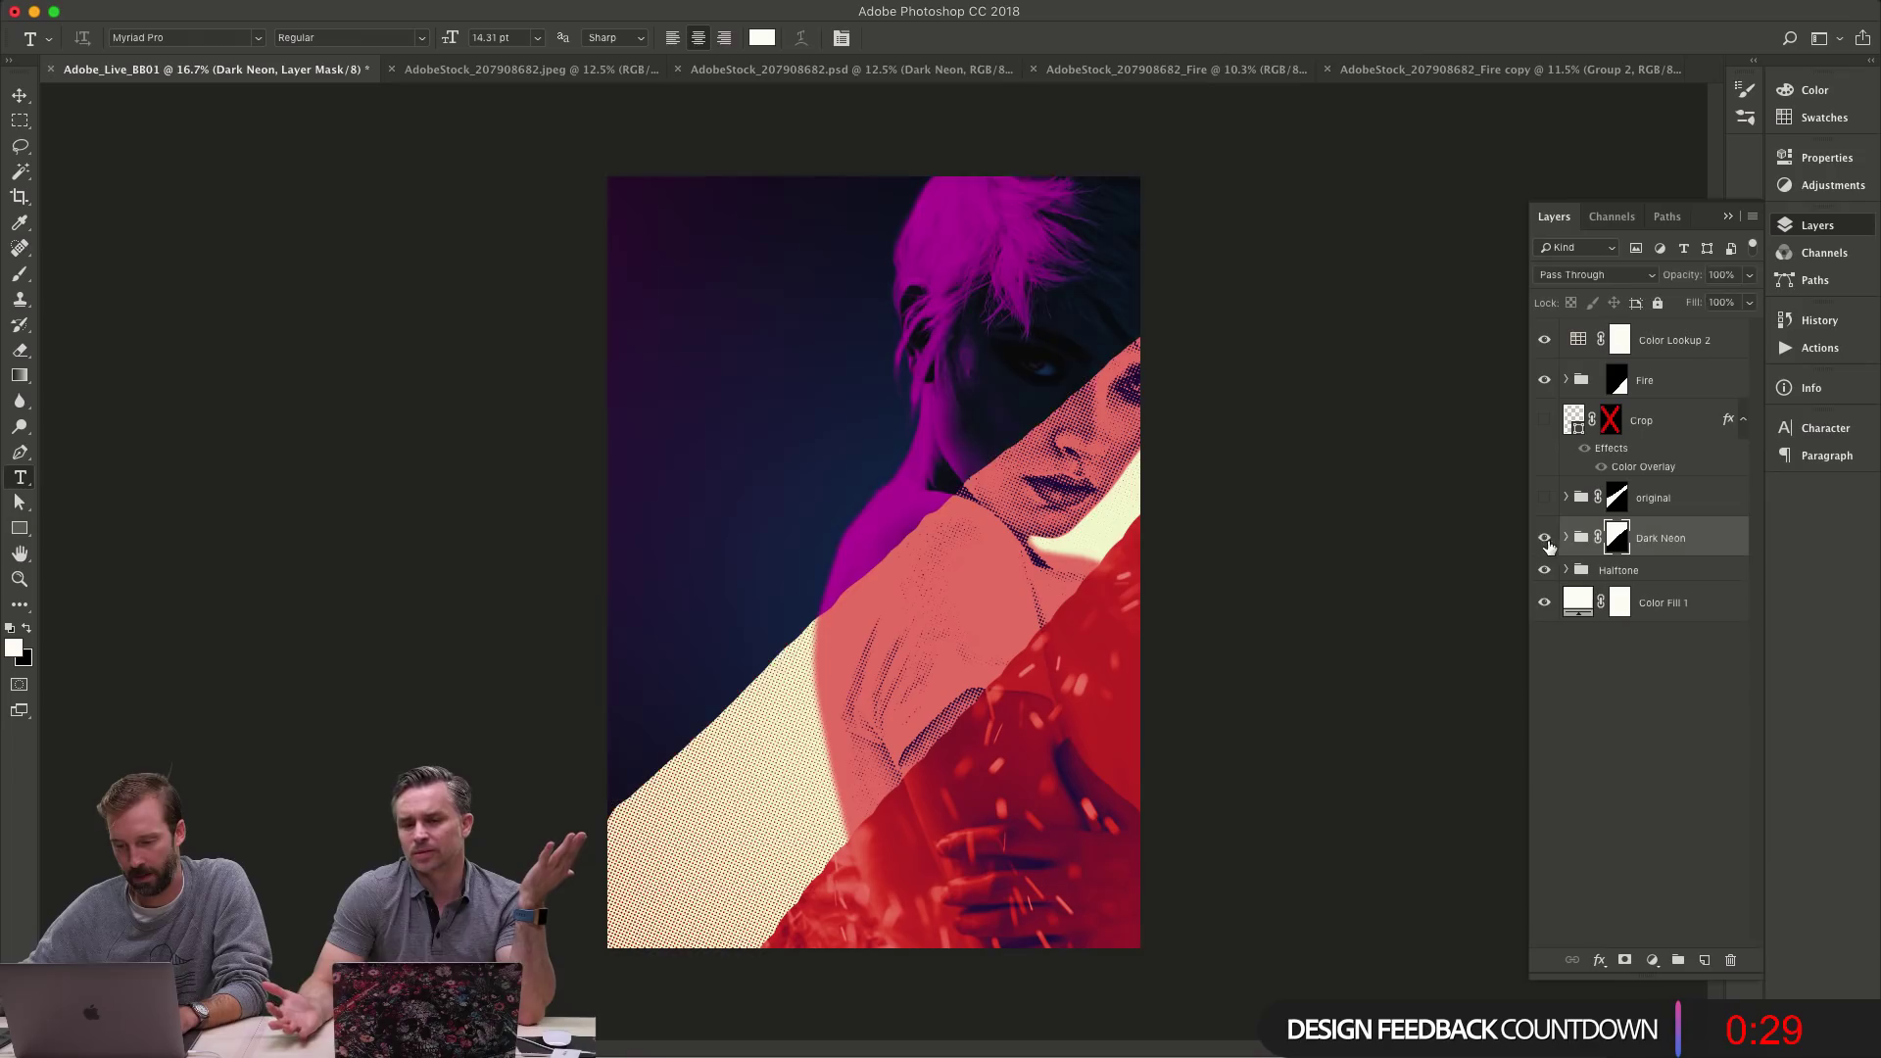
key("b")
left_click_drag(777, 419, 784, 422)
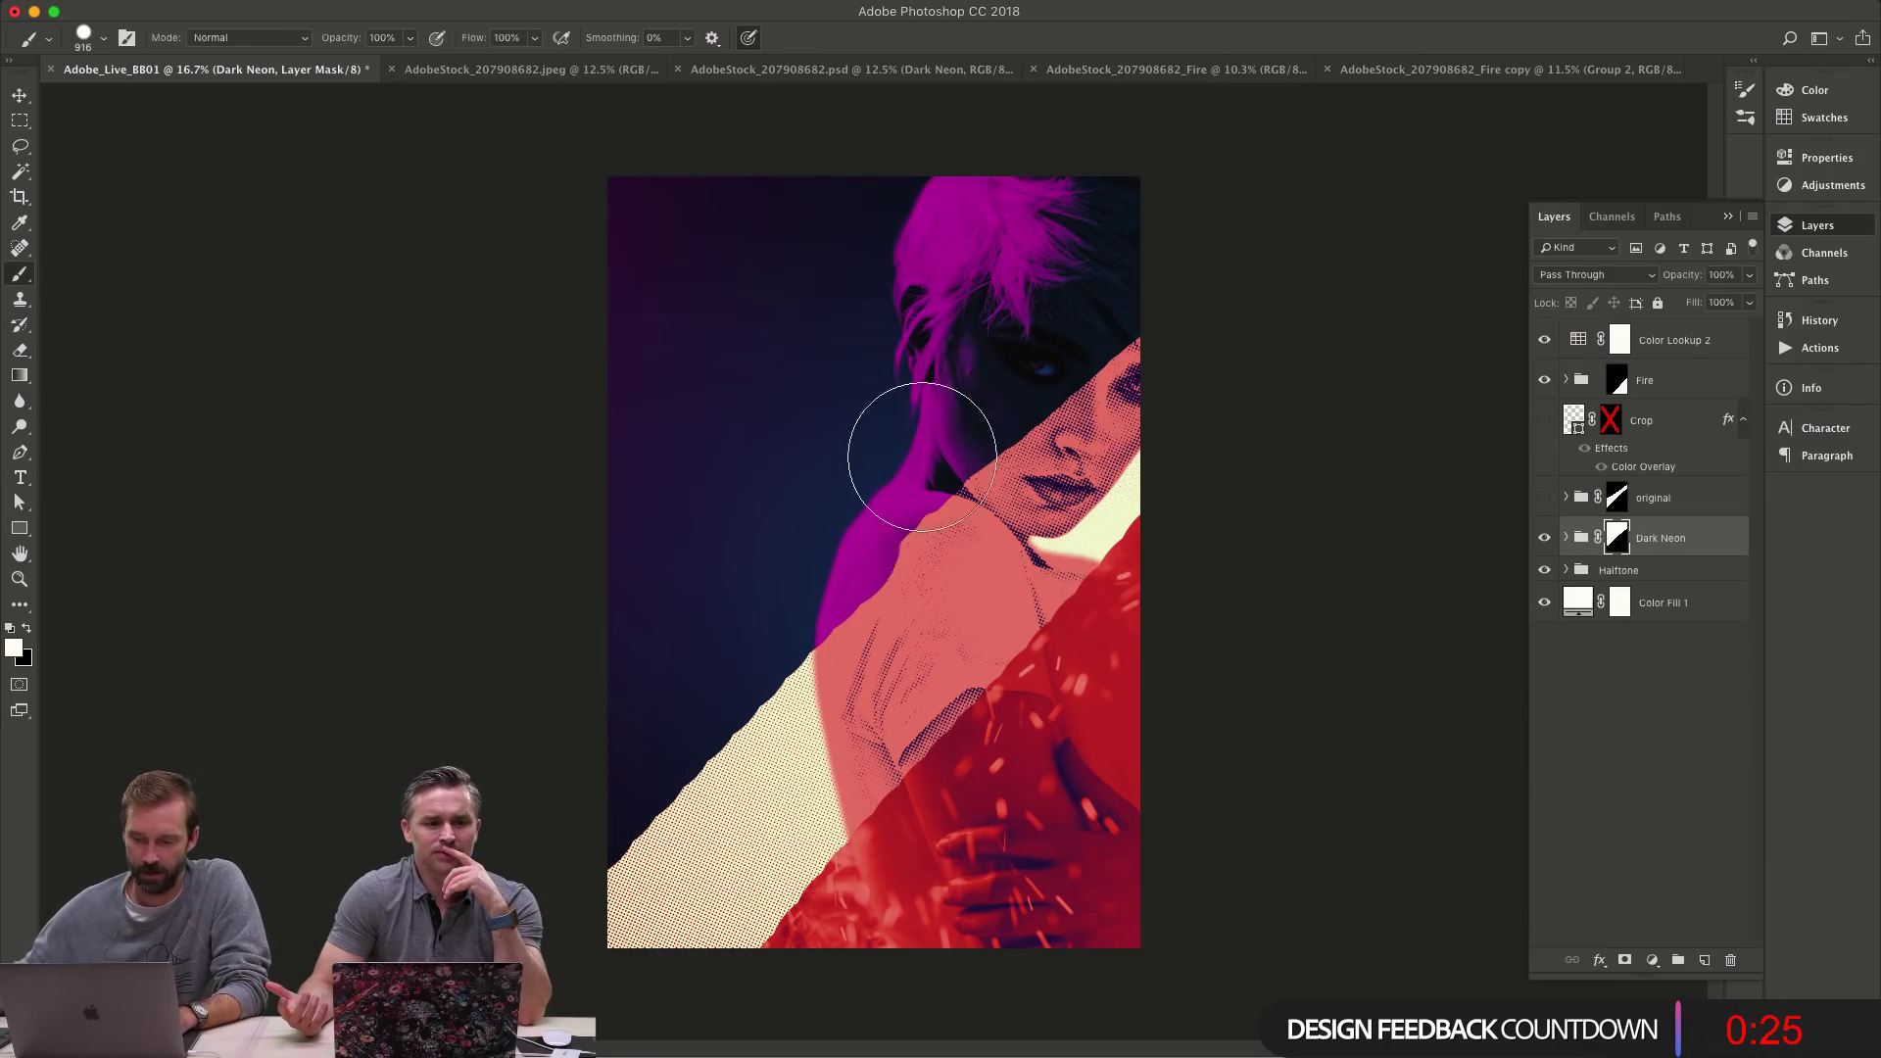
- Paint black on the Dark Neon layer mask with a 583 px brush to push its diagonal edge up across the face
key("x")
left_click_drag(1117, 392, 1058, 392)
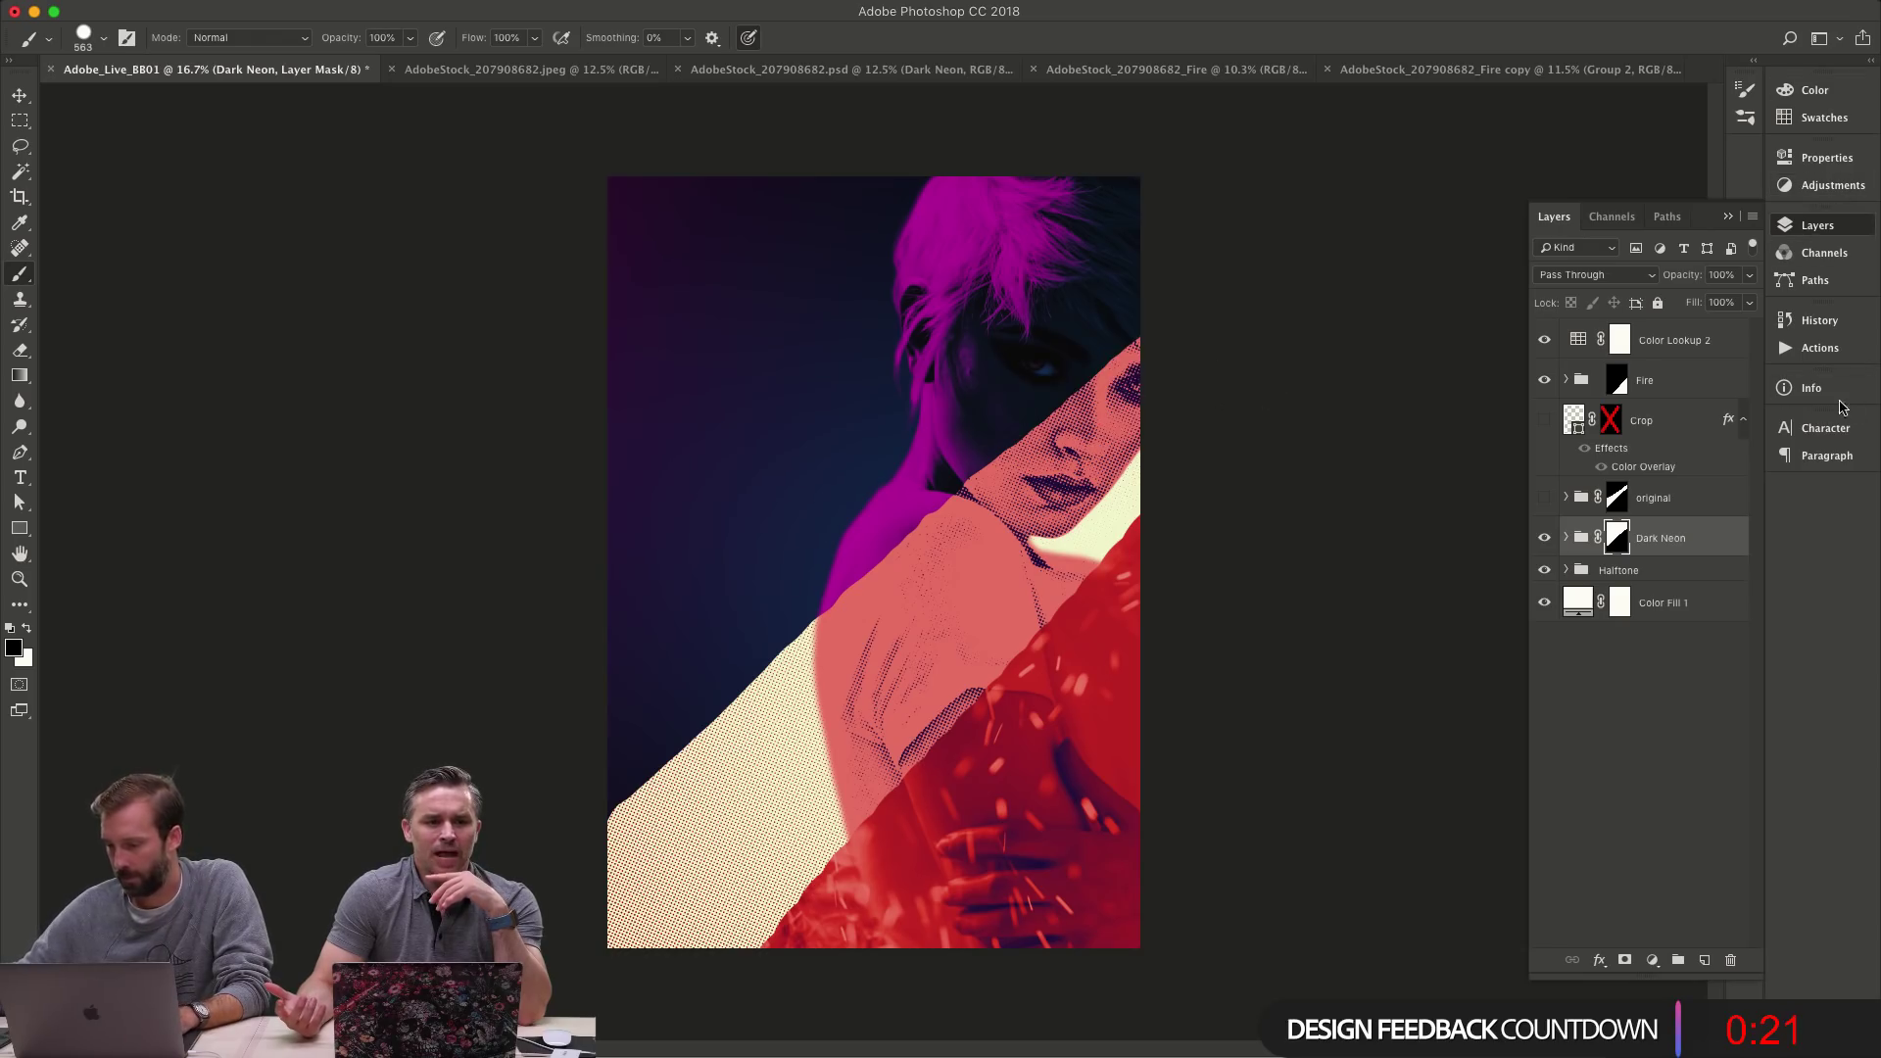
mouse_move(1218, 244)
left_mouse_down()
mouse_move(905, 466)
mouse_move(523, 785)
left_mouse_up()
left_click_drag(747, 664, 647, 783)
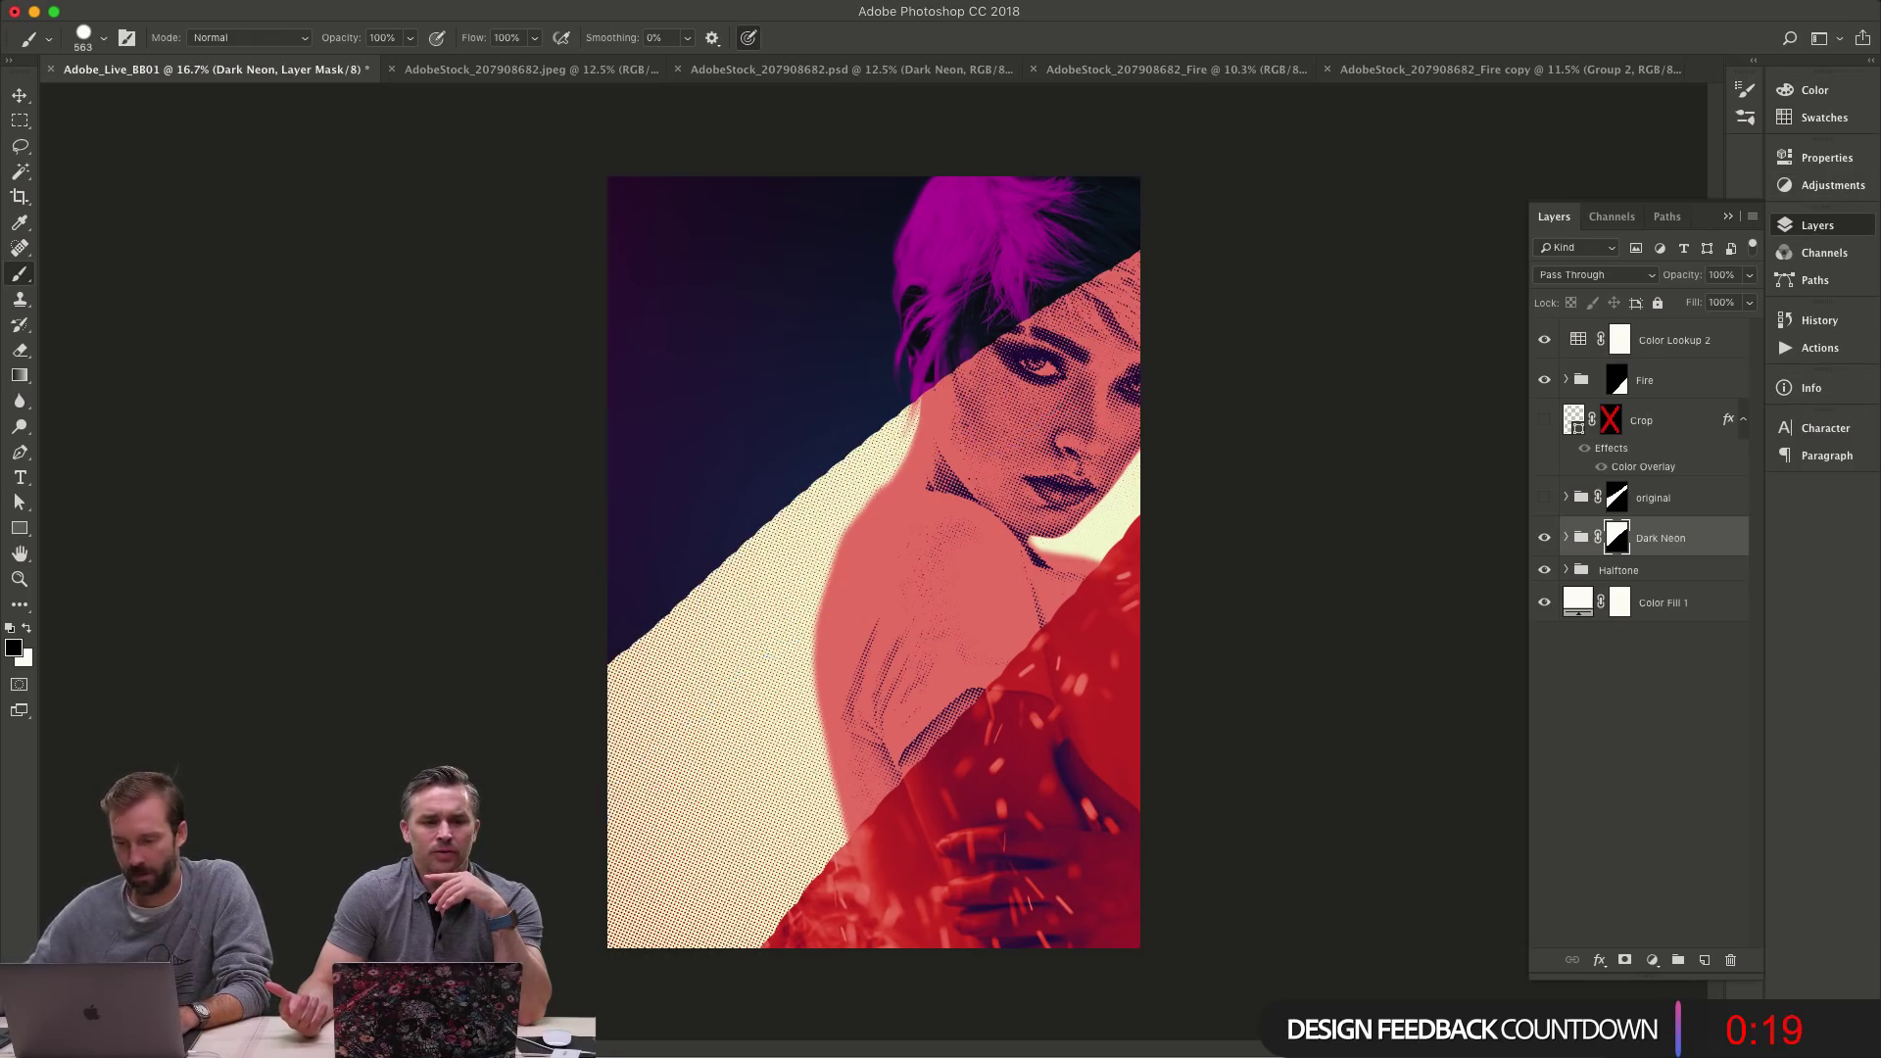
- Try a white diagonal stroke on the Dark Neon layer mask across the shoulder, undo it and return to black
key("x")
key("super+z")
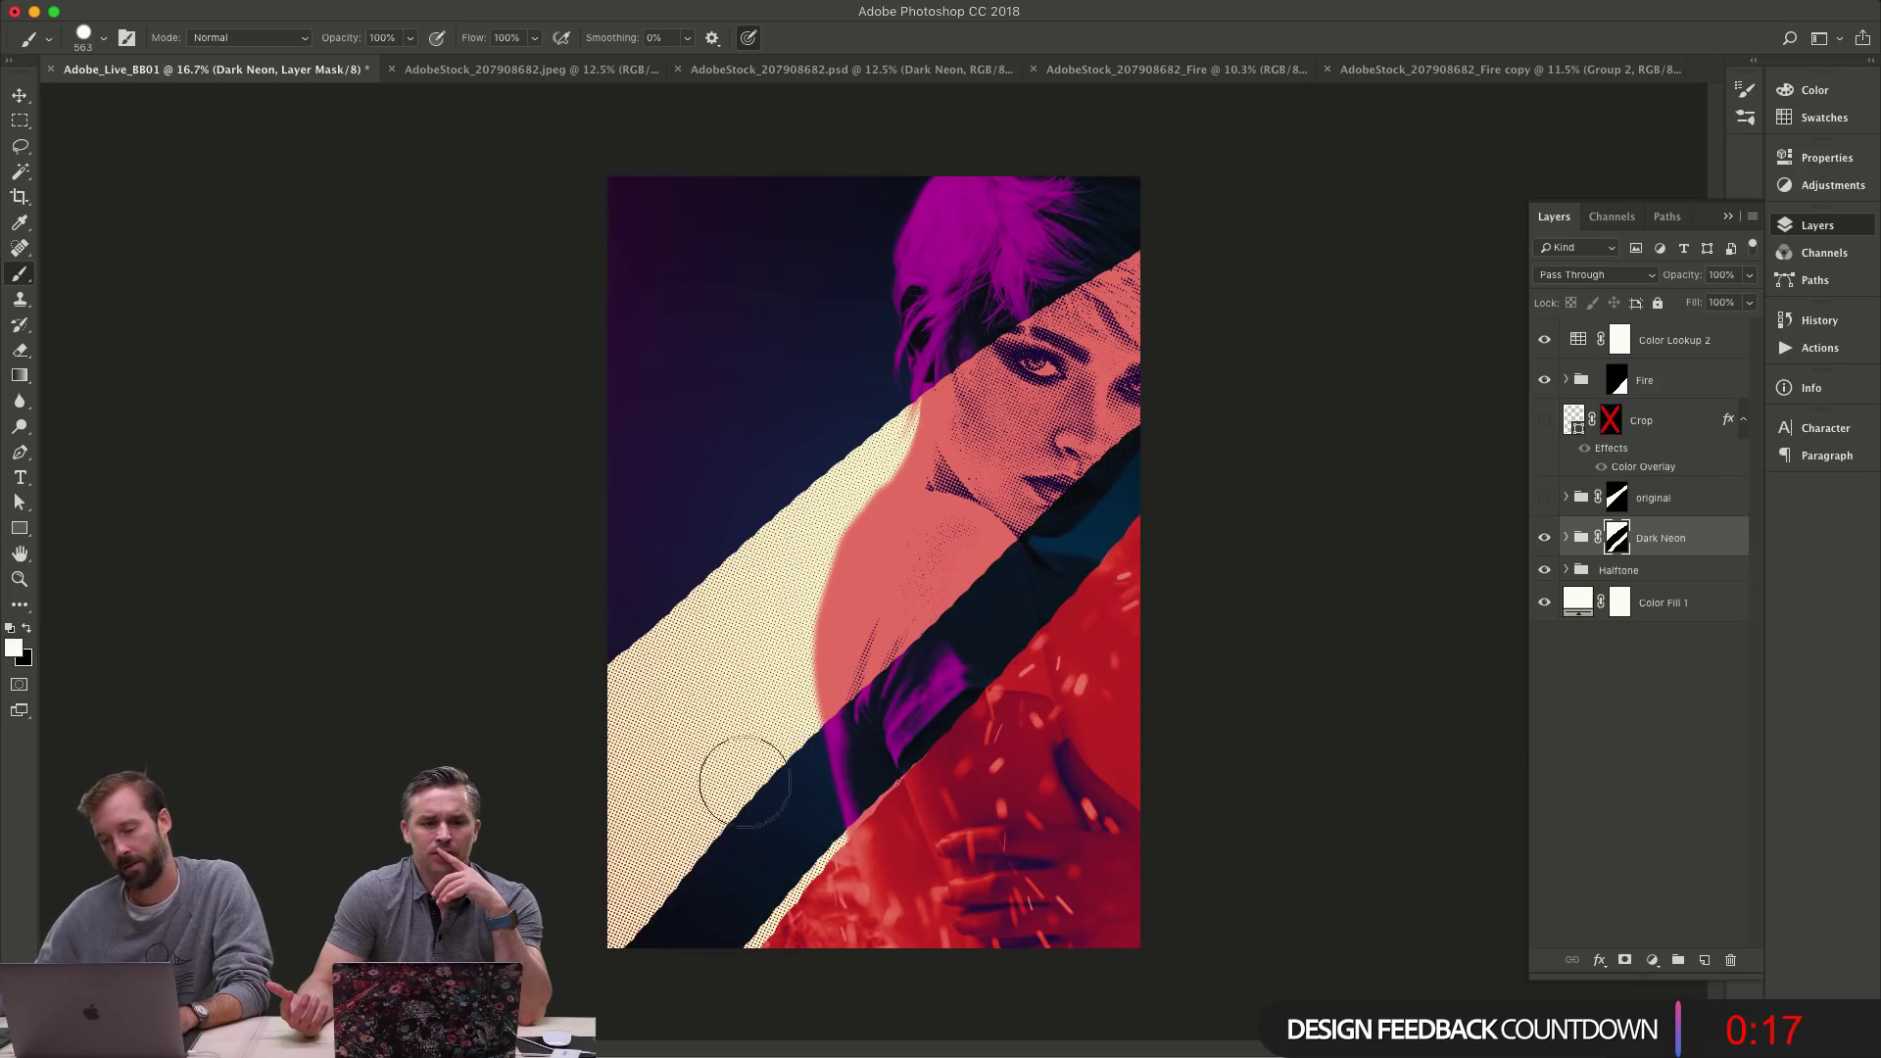
key("super+shift+z")
key("x")
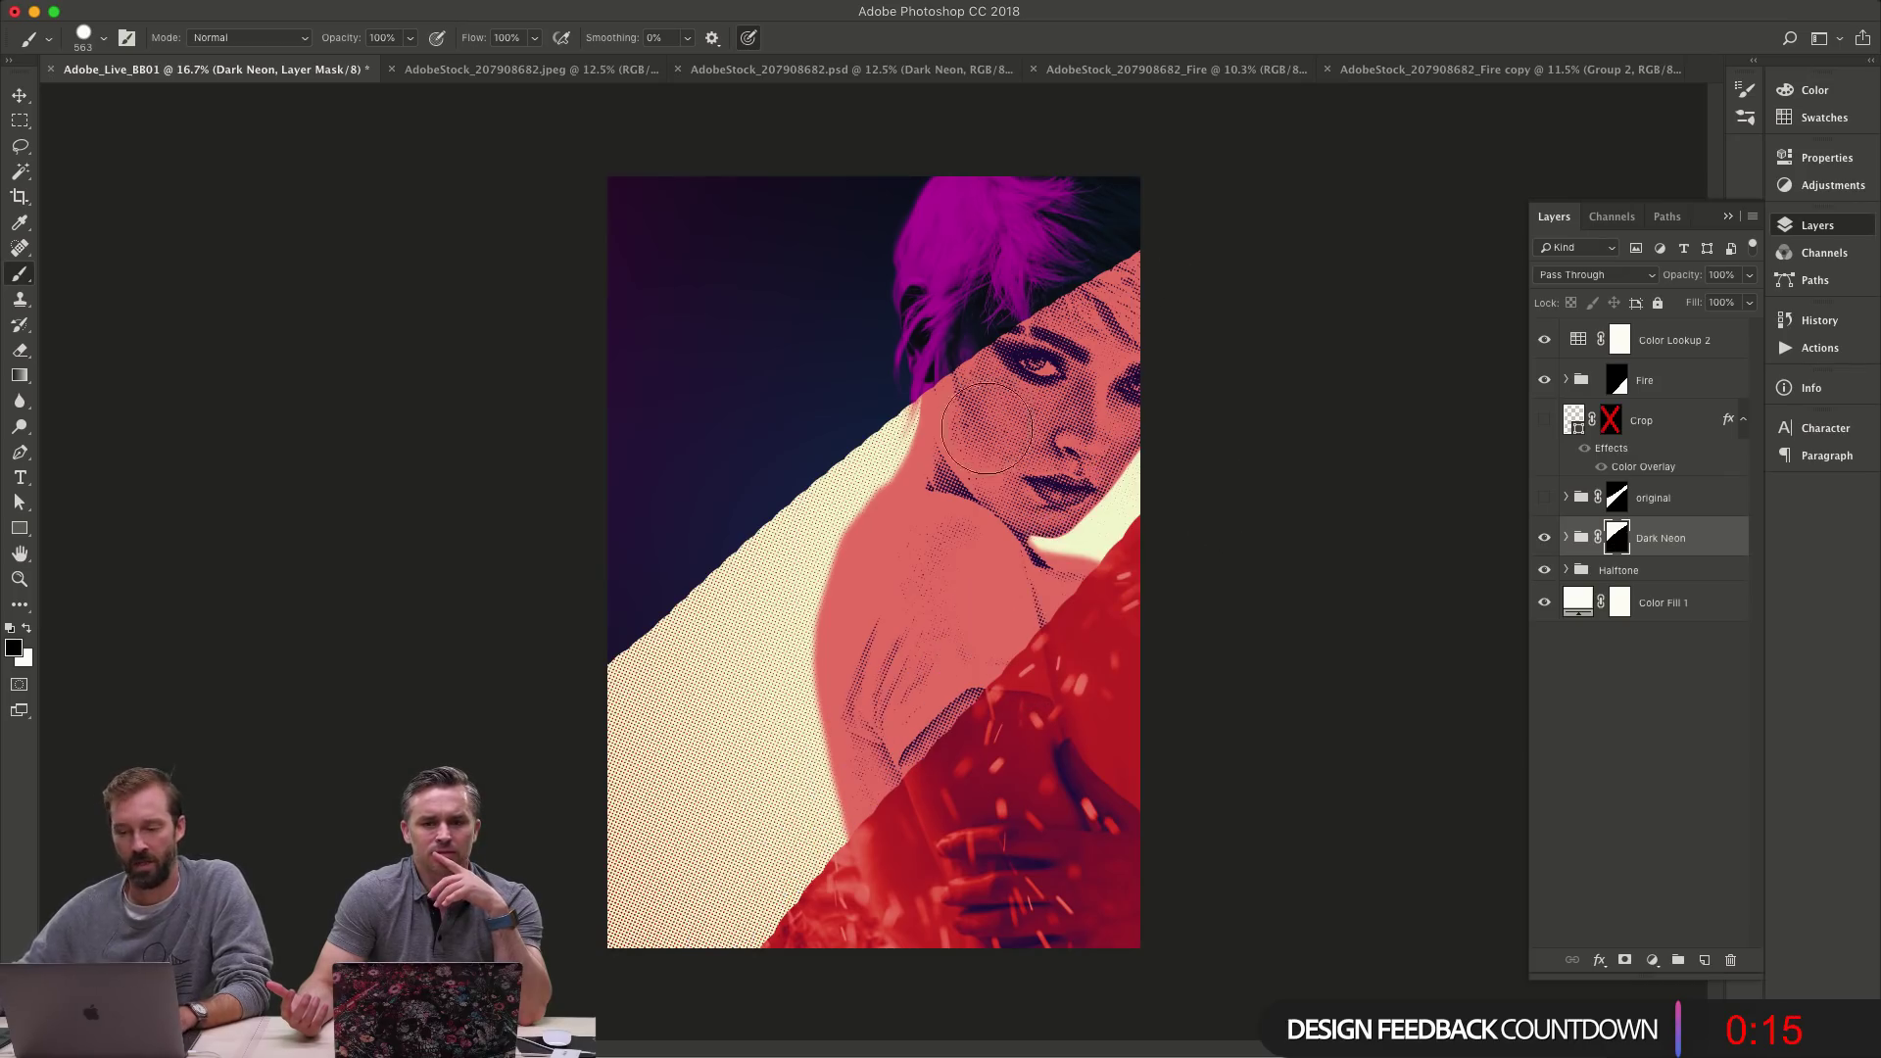
- Try a straight white stroke with a 294 px brush along the diagonal edge of the Dark Neon layer mask
left_click_drag(957, 457, 894, 504)
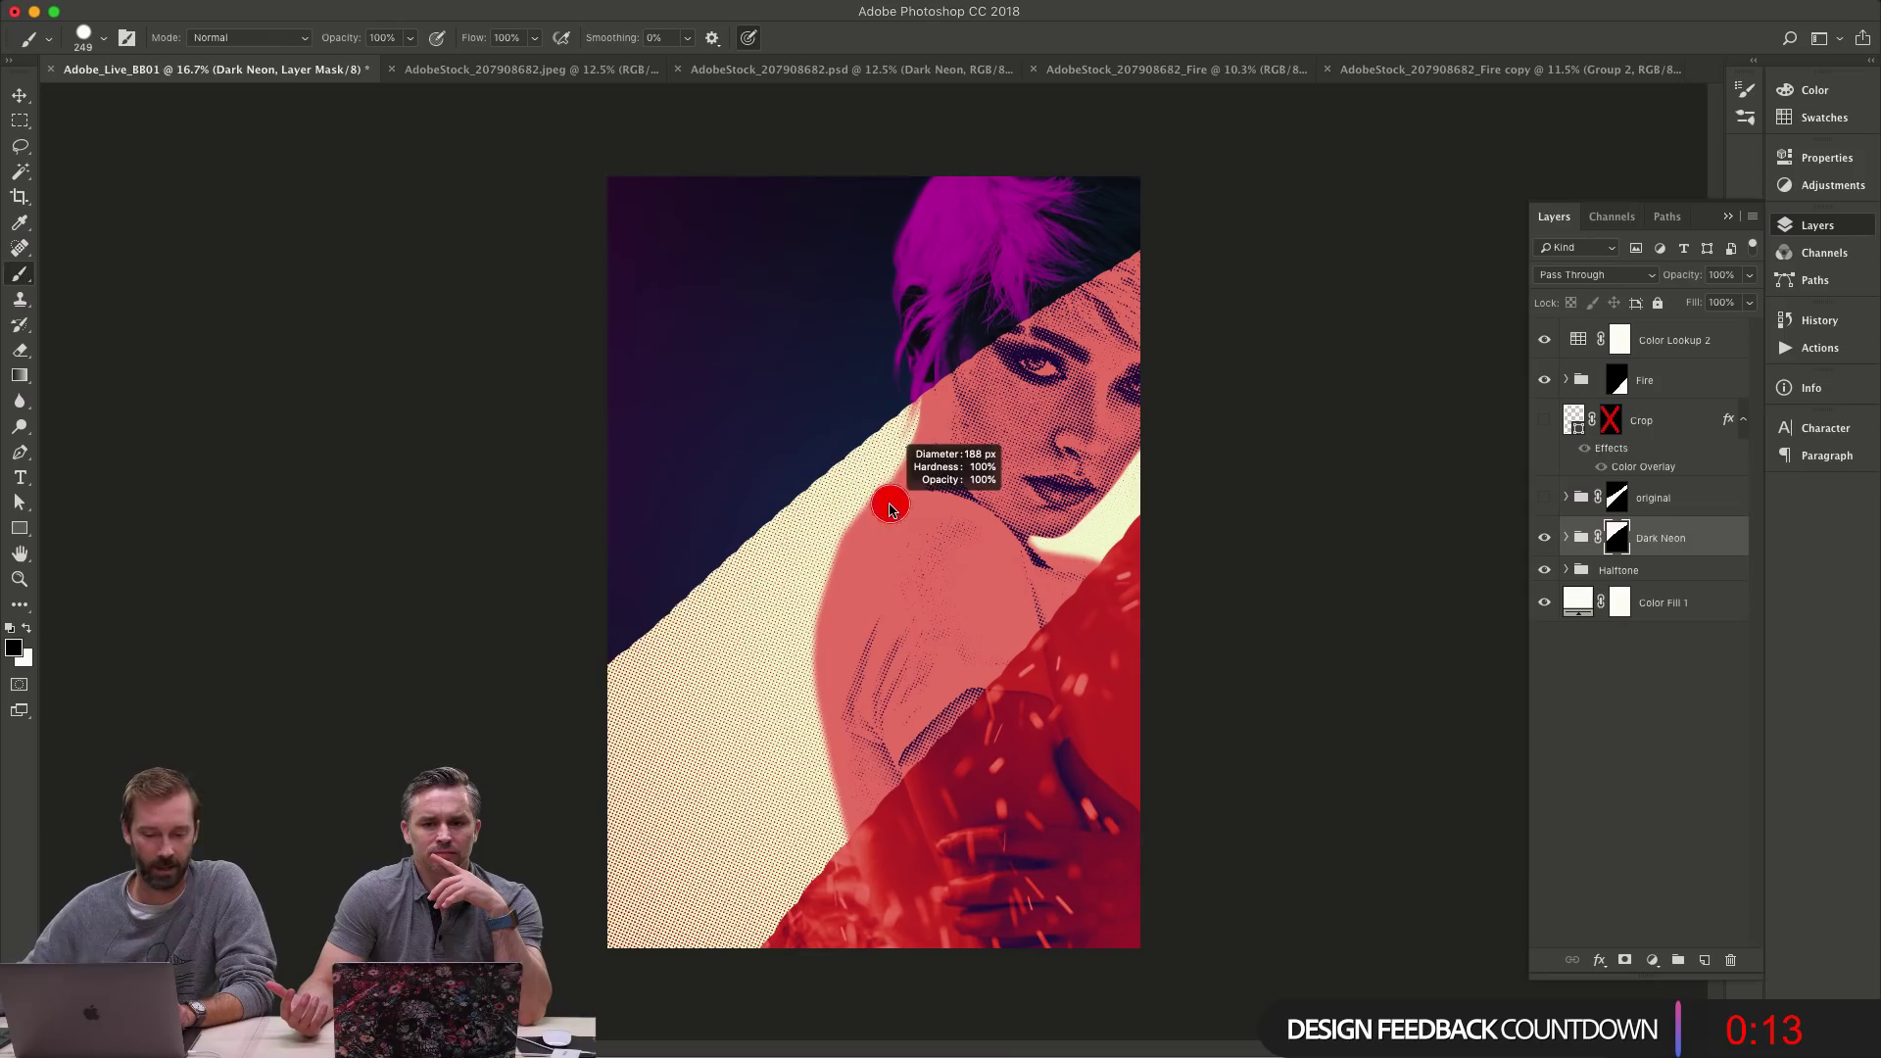
key("x")
left_click(596, 643)
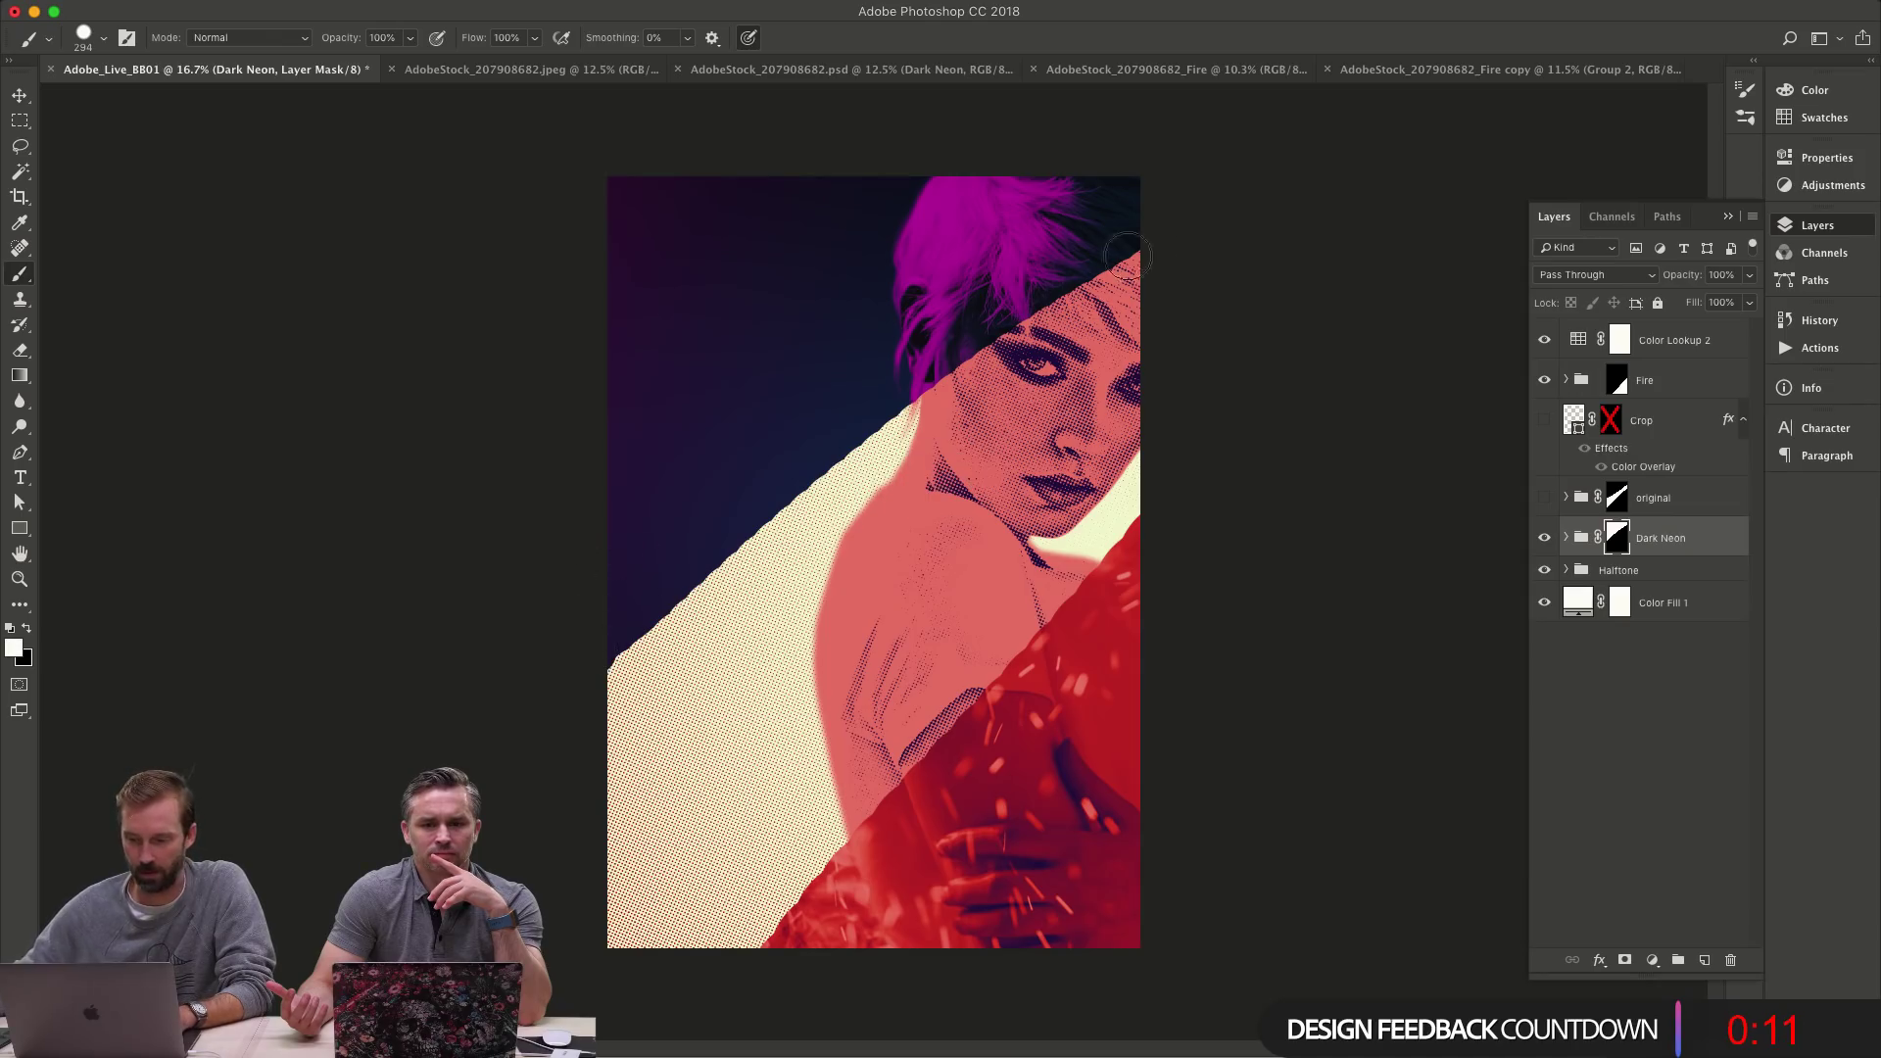
left_click(1171, 216, "shift")
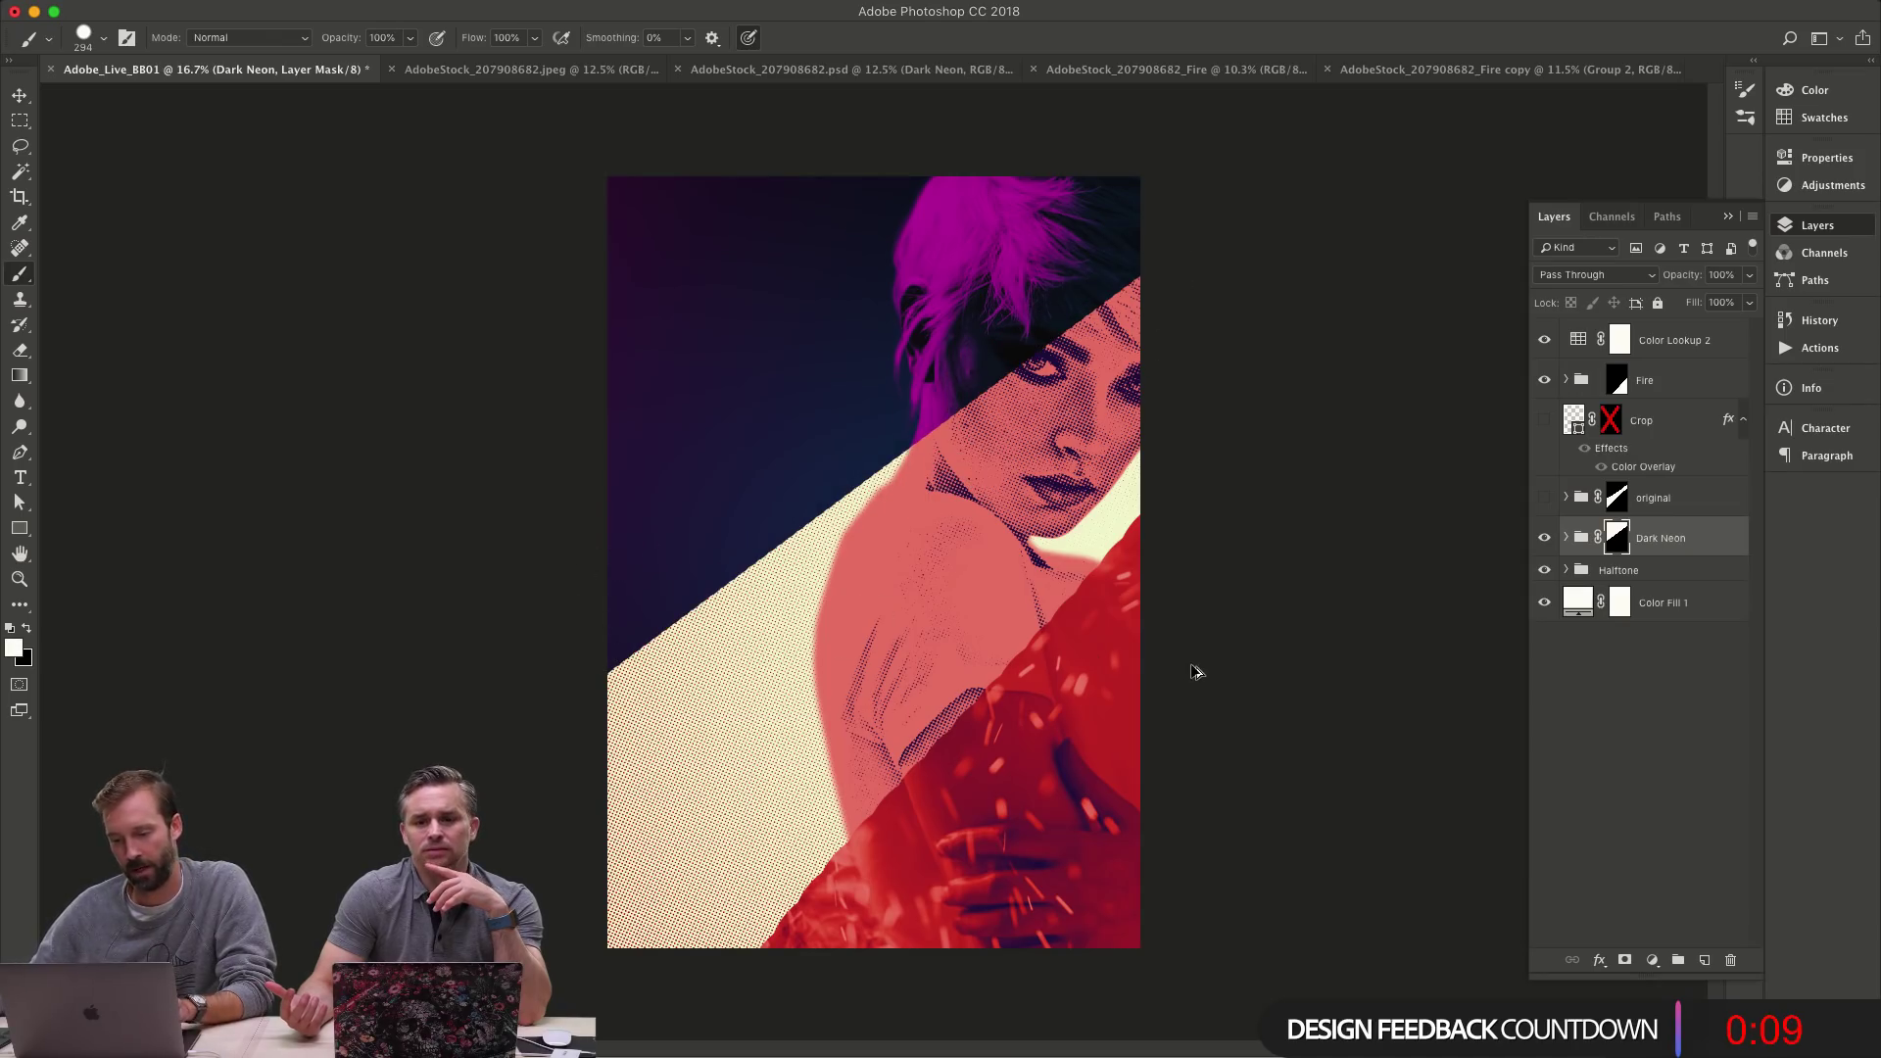
- Undo the latest brush strokes on the Dark Neon layer mask
key("super+z")
key("super+z")
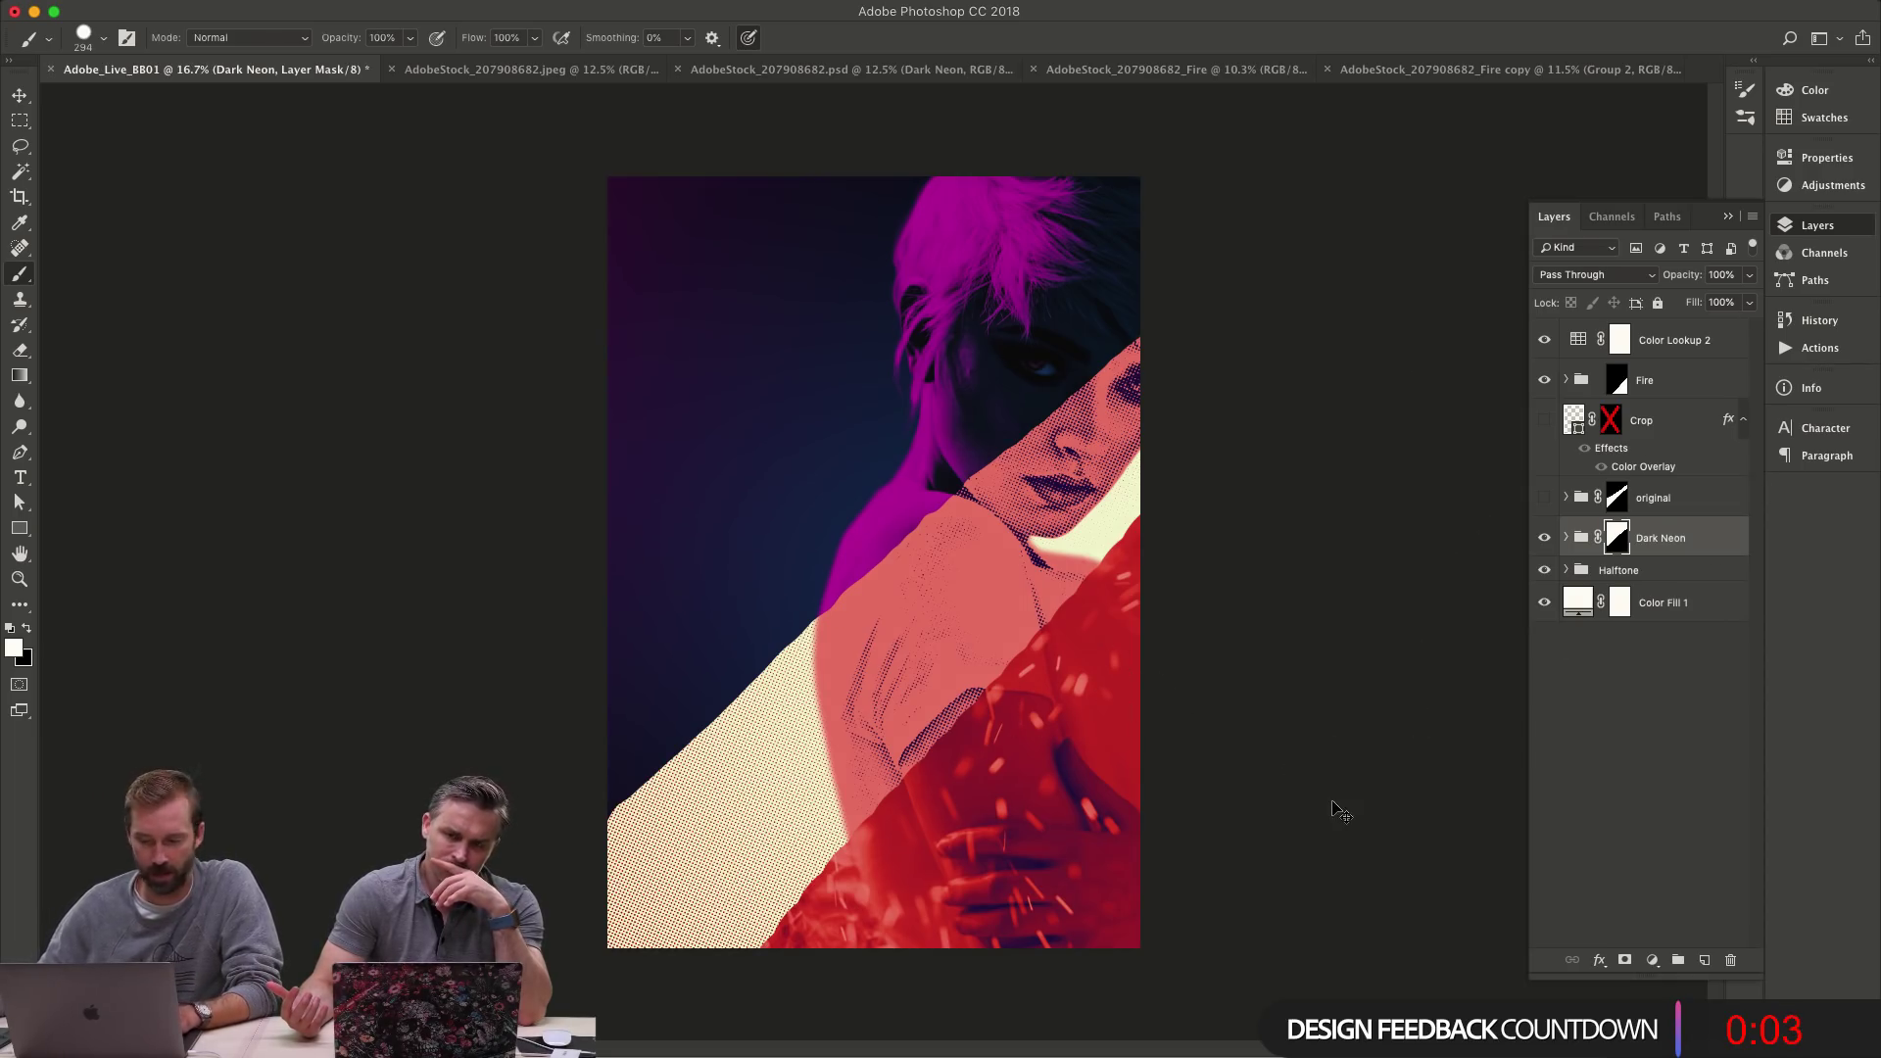
key("super+z")
key("super+z")
key("super+z")
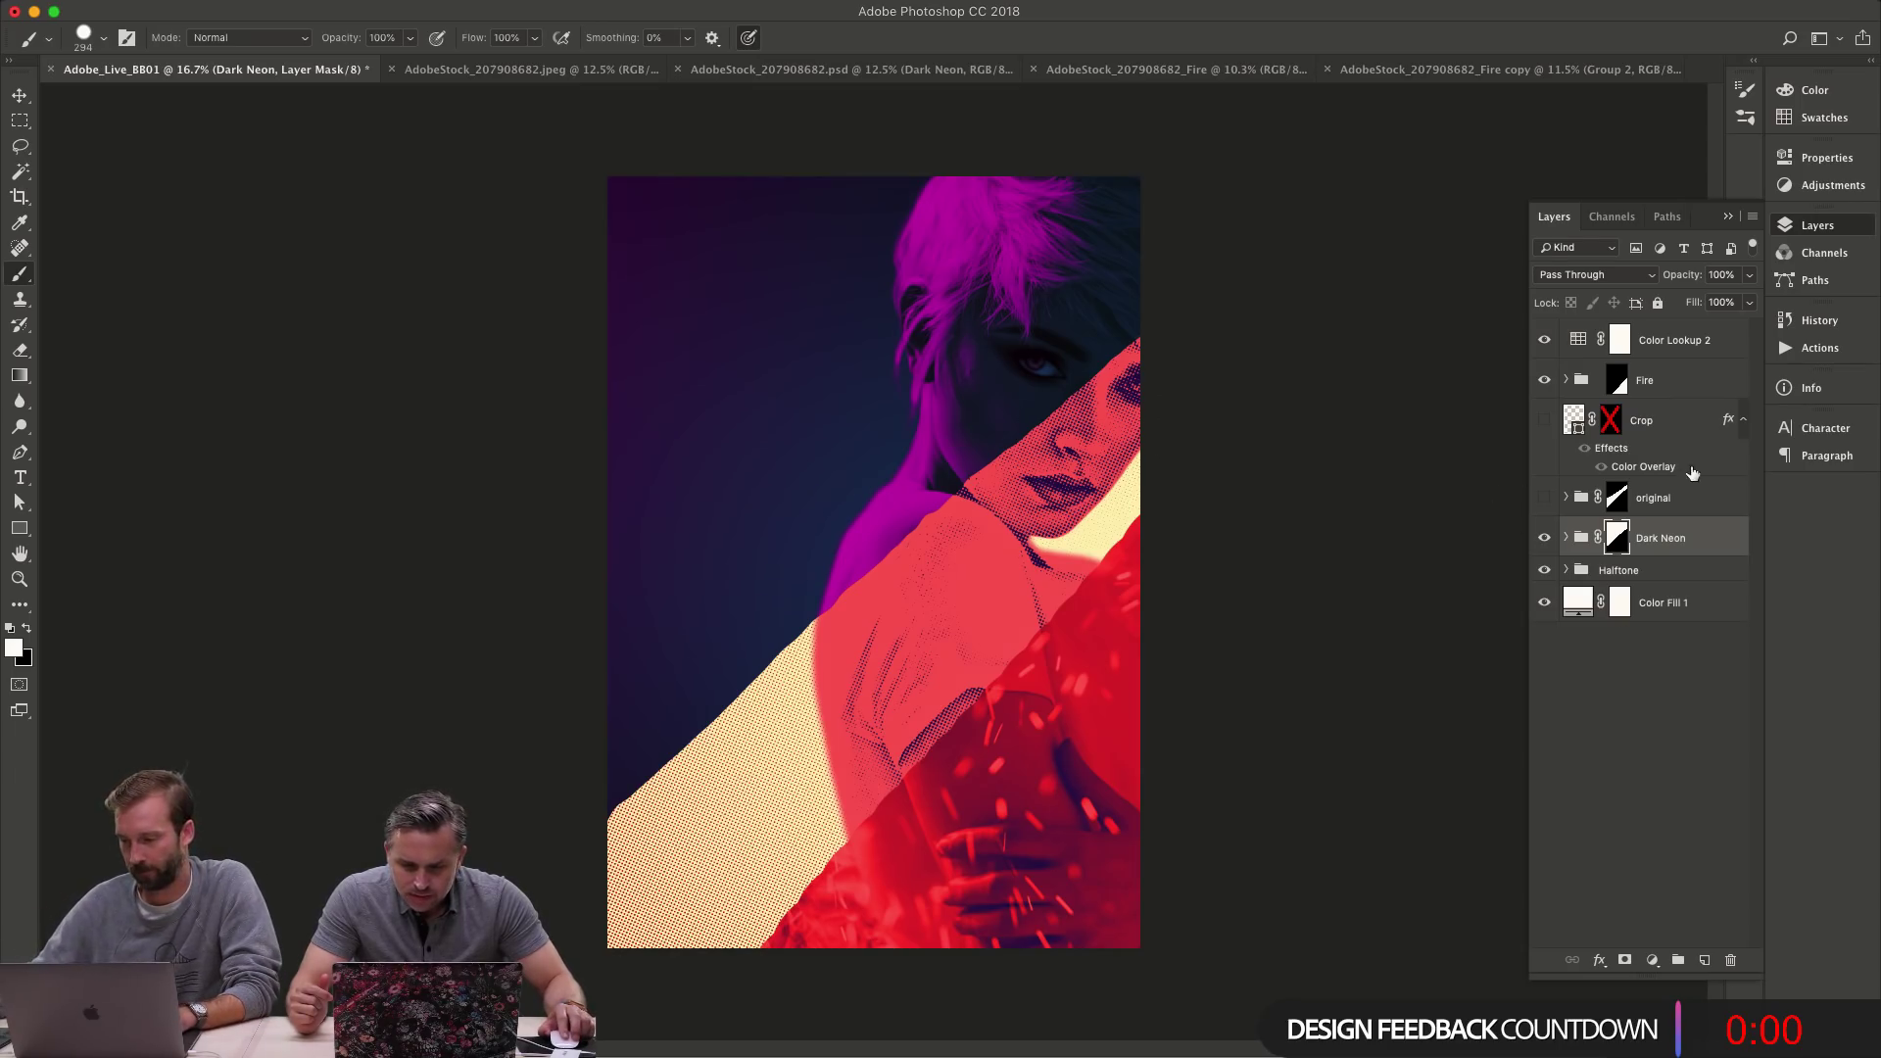
- Switch to Discord and browse the design-feedback channel for the two submissions showing a woman holding a camera
left_click(1683, 339)
key("t")
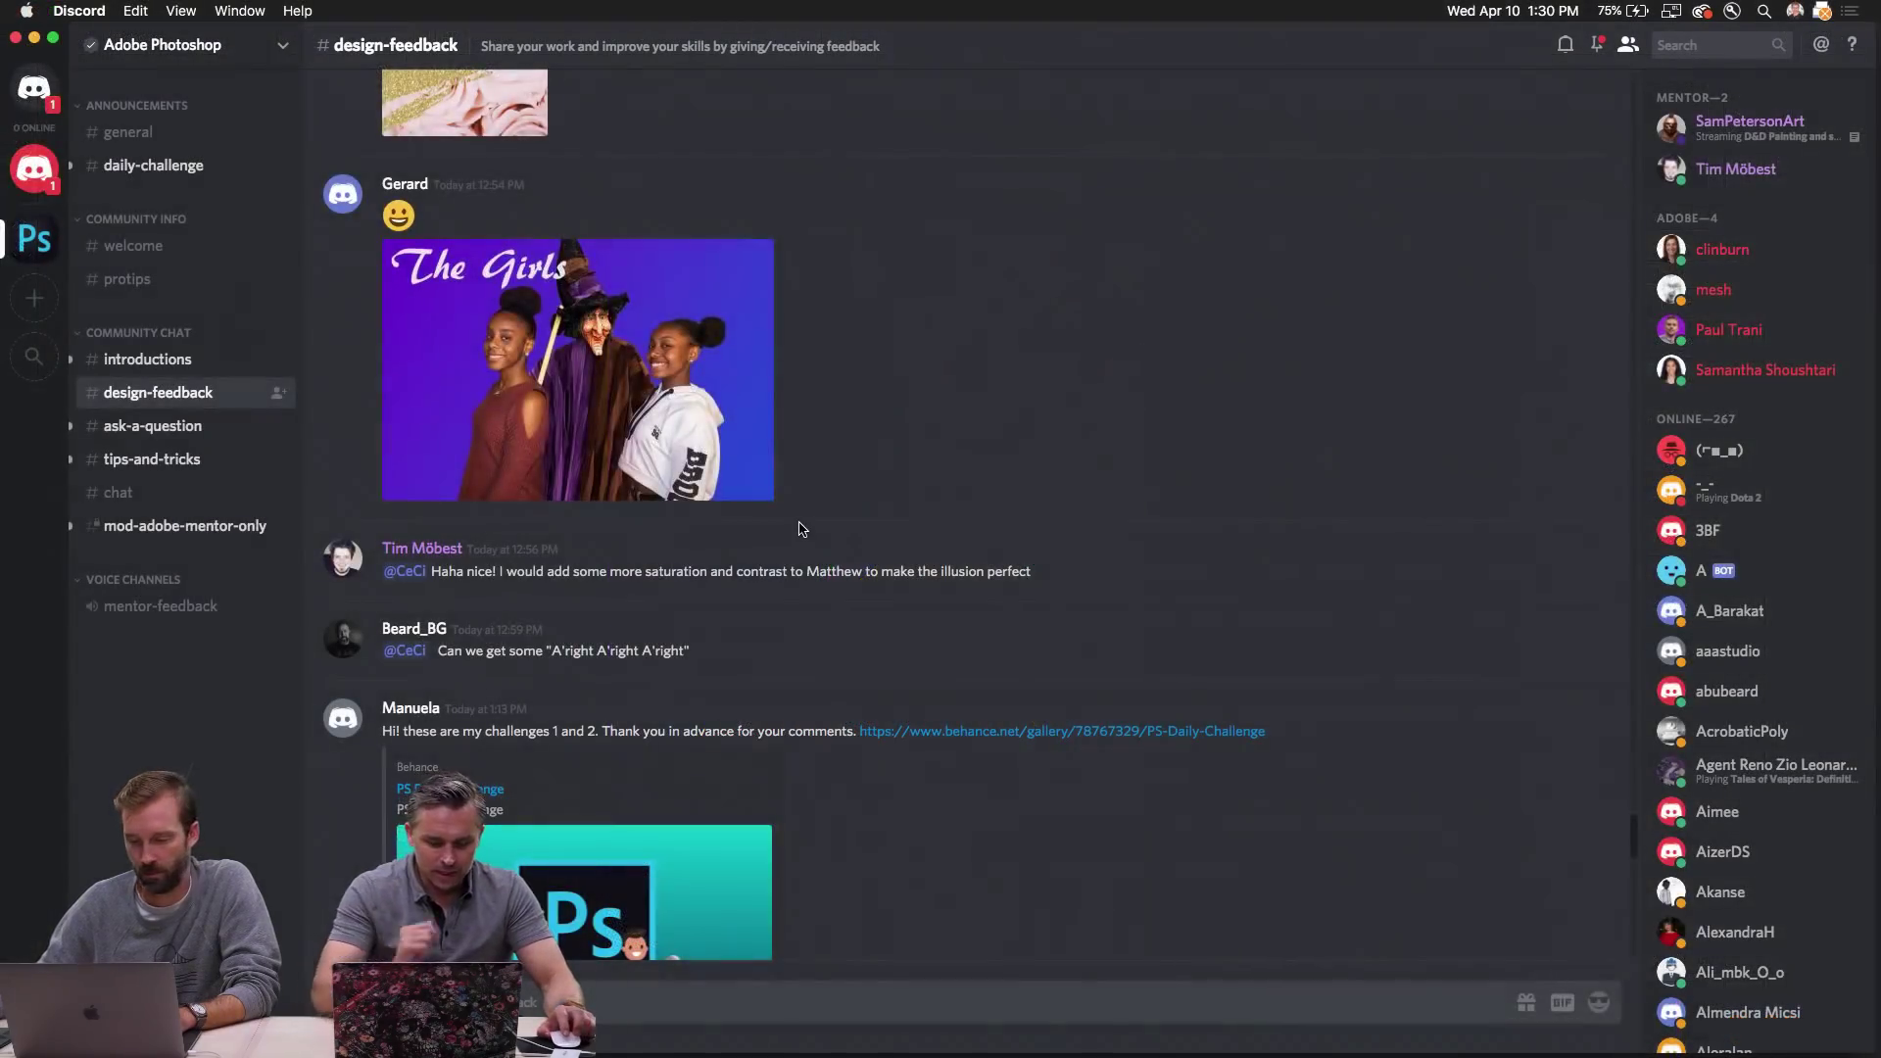
scroll(798, 528, "up", 10)
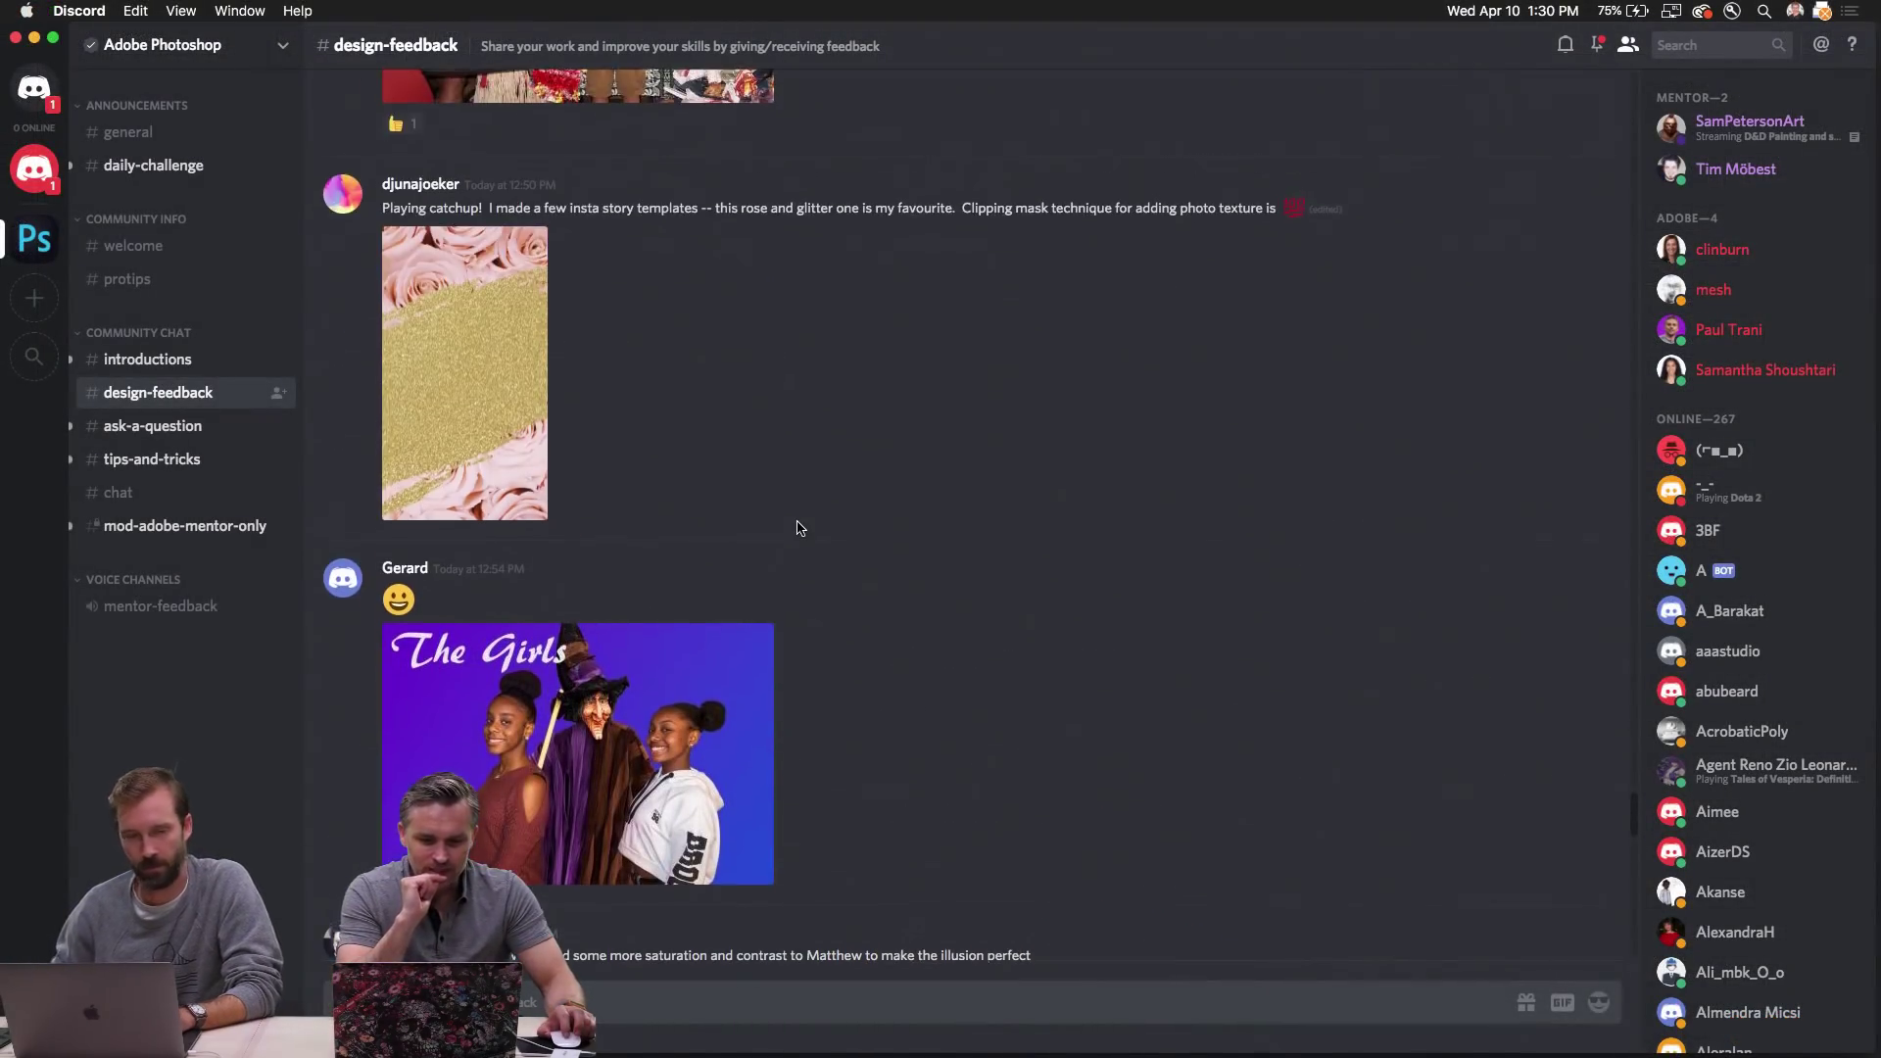
scroll(798, 528, "up", 15)
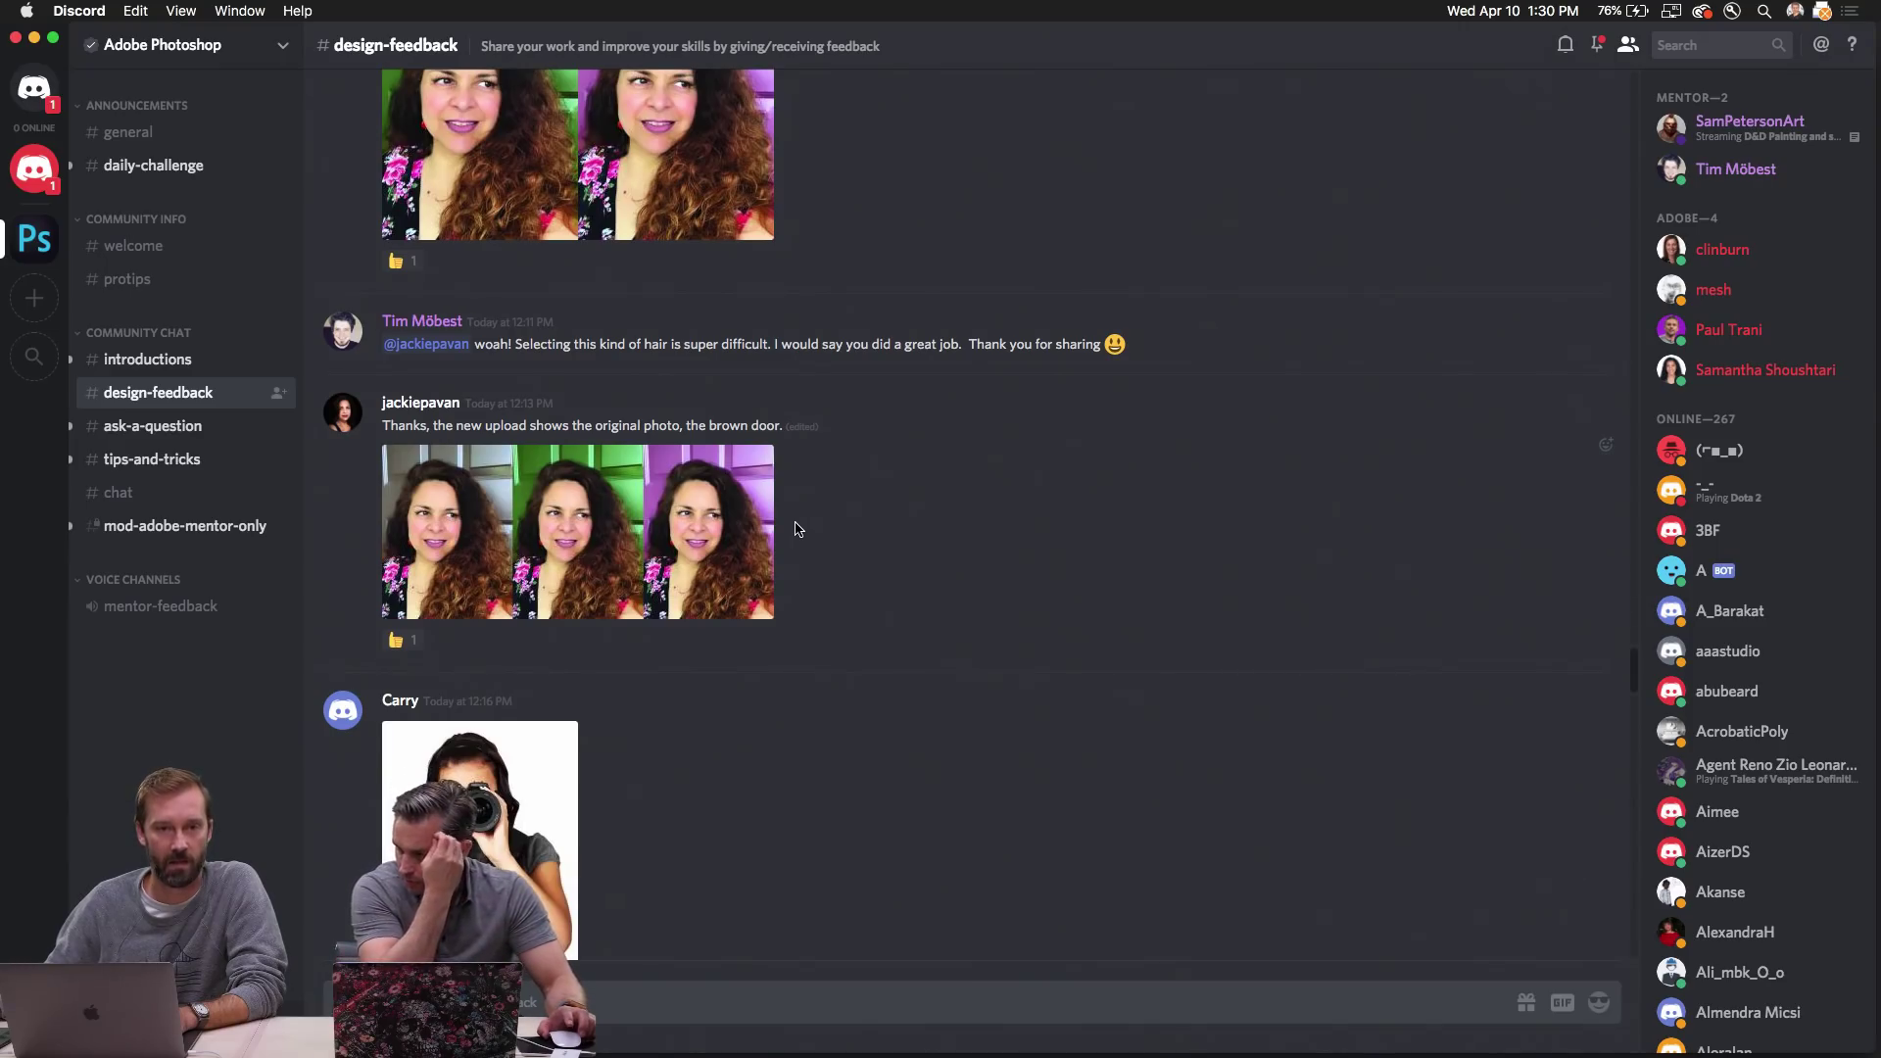
scroll(881, 672, "down", 5)
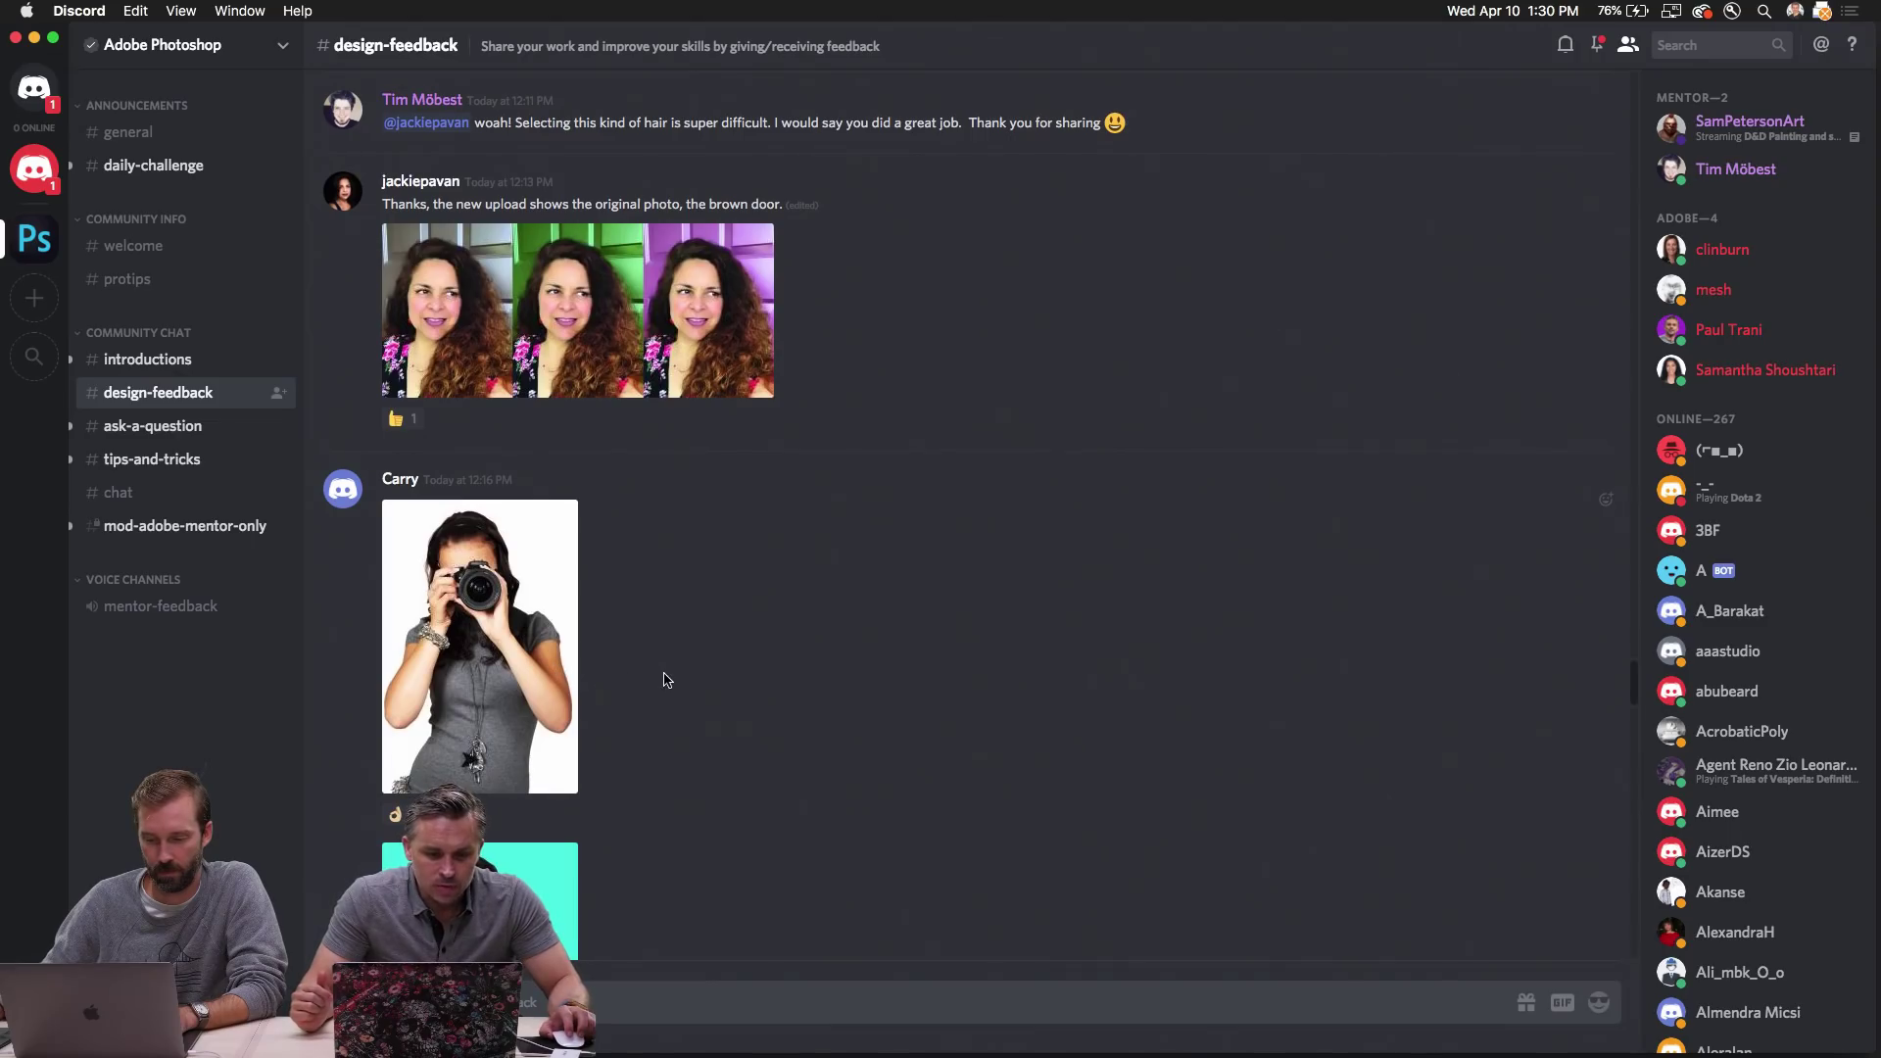
scroll(685, 676, "up", 5)
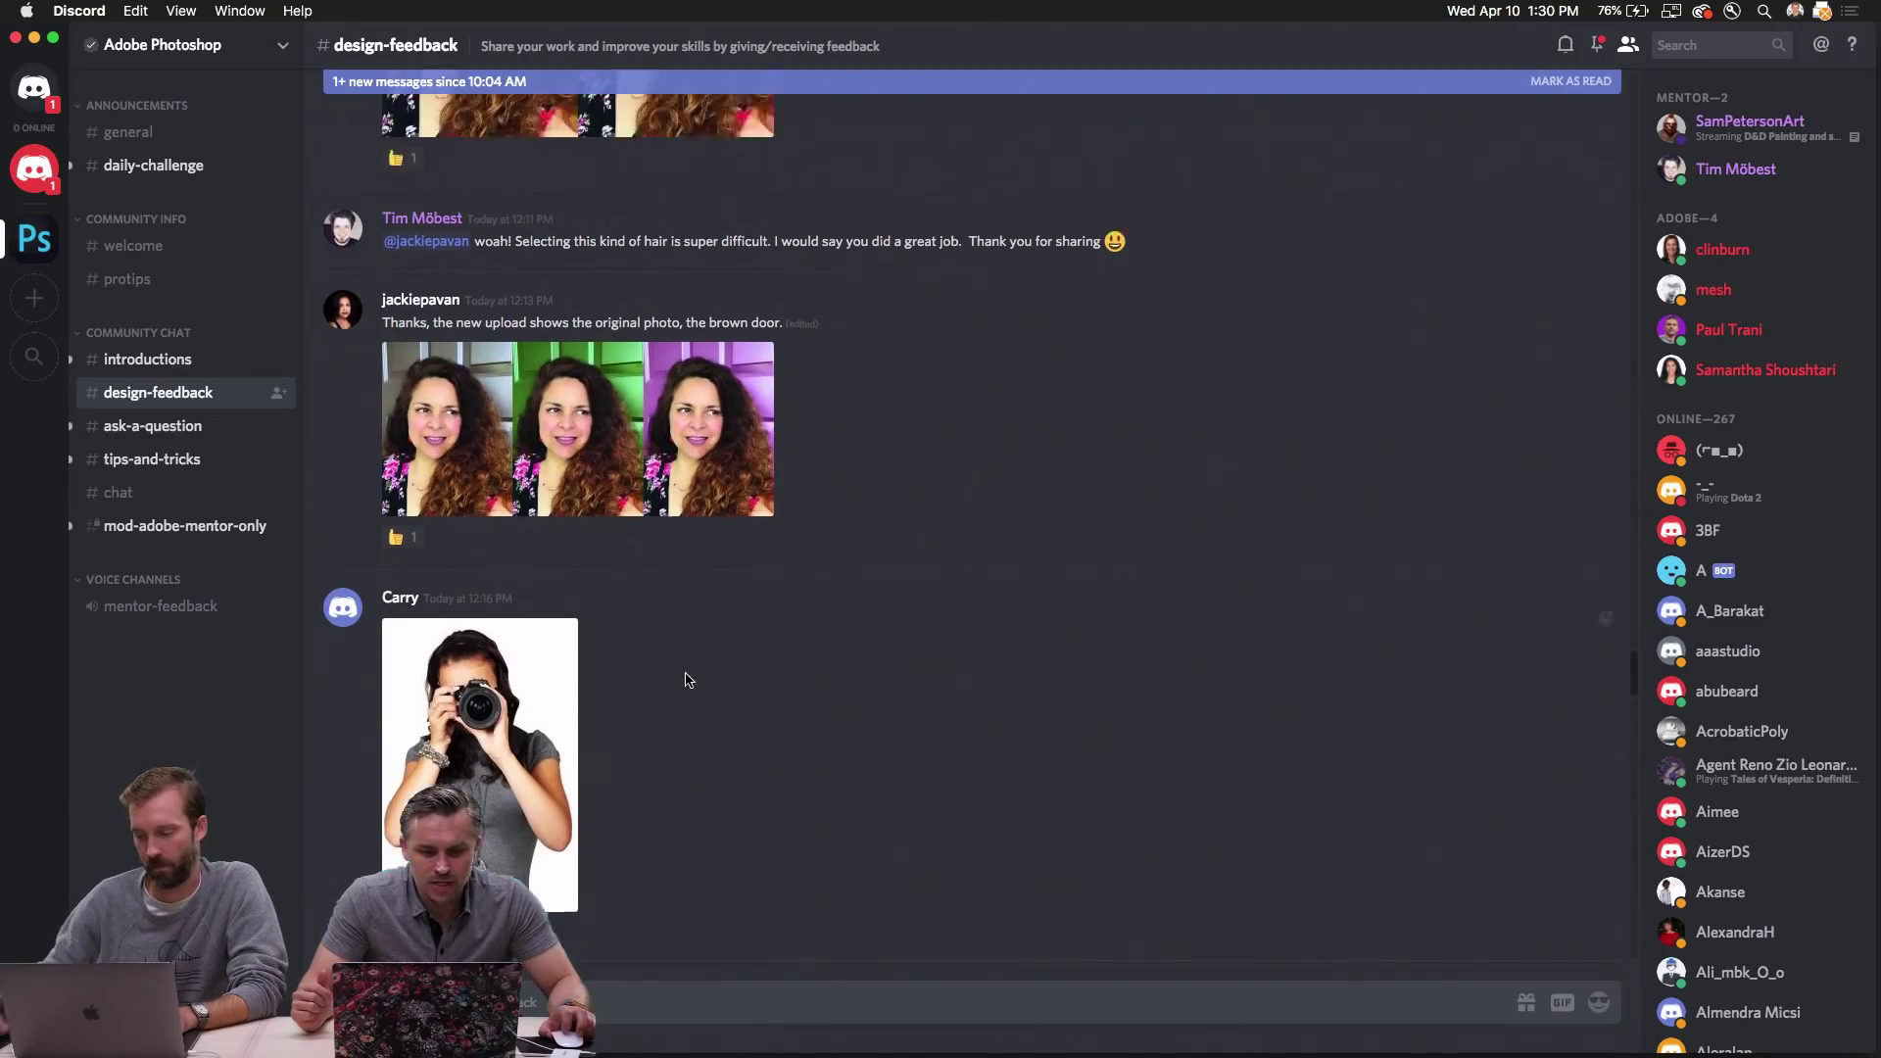
scroll(1028, 704, "down", 10)
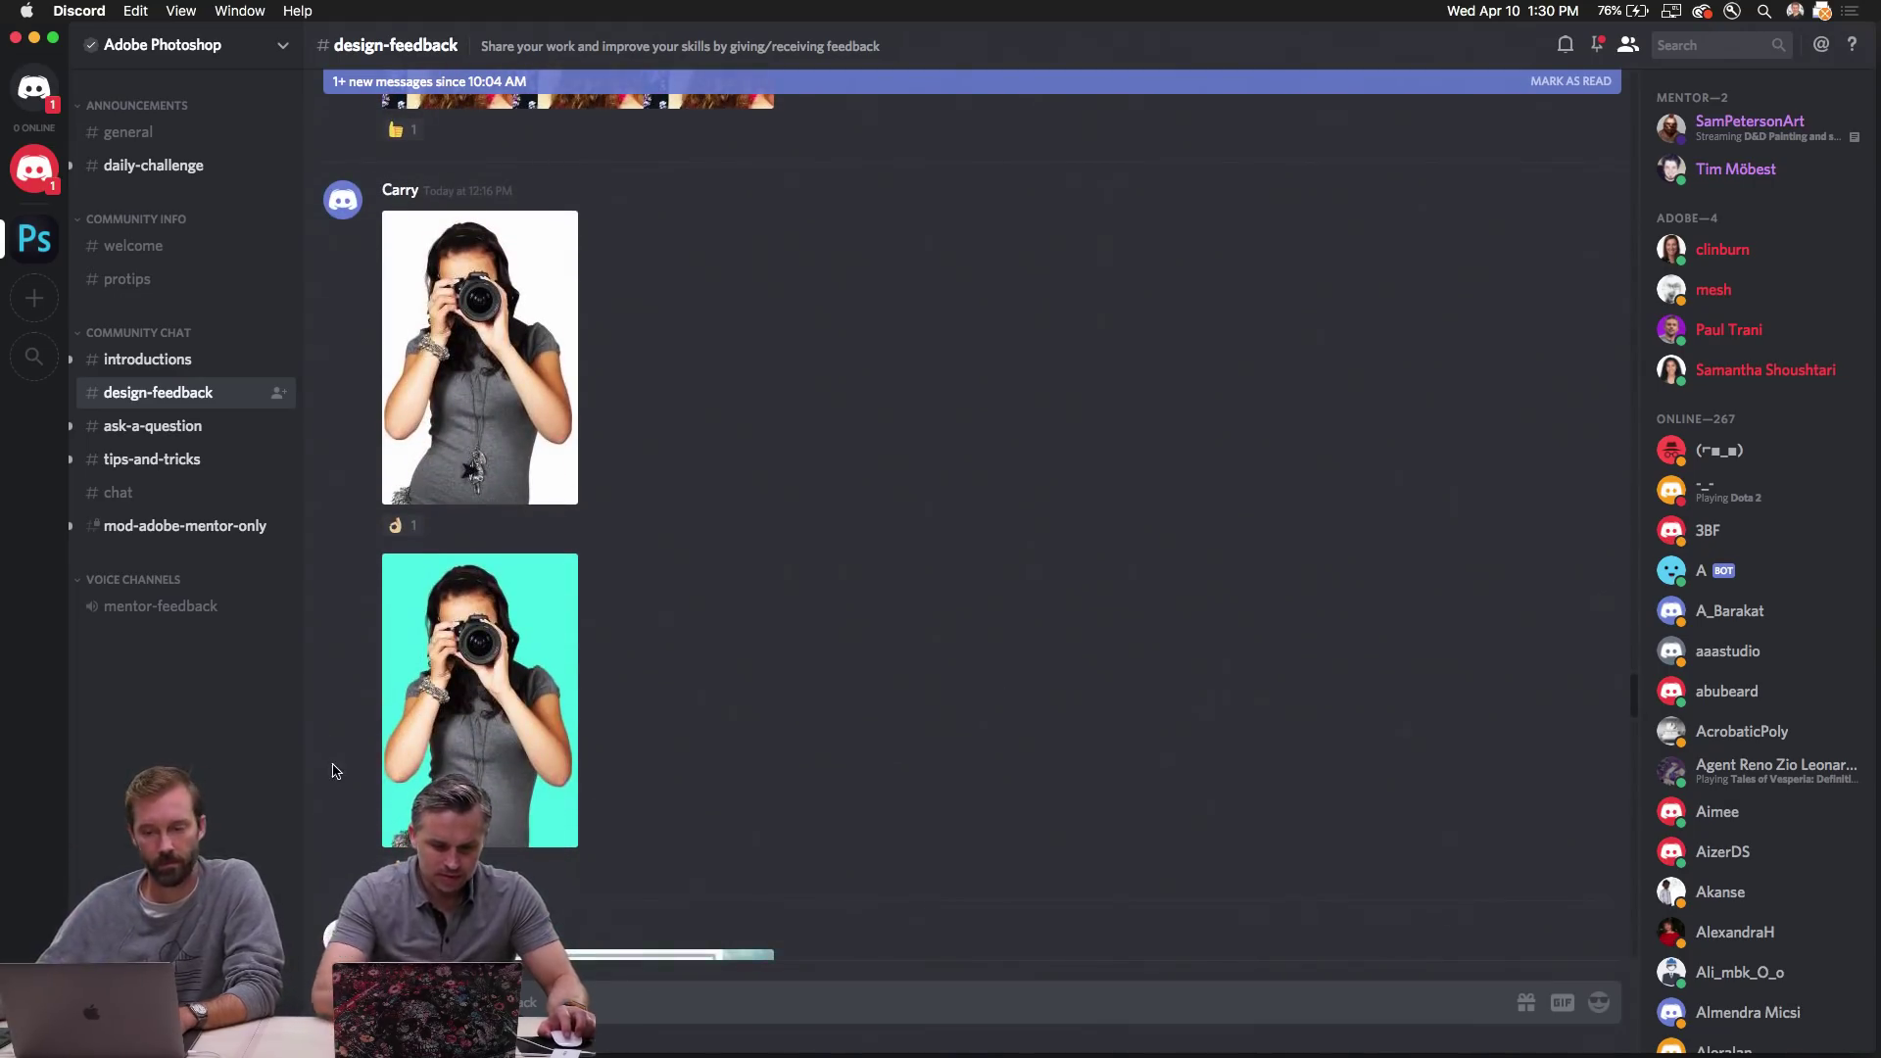
scroll(338, 786, "down", 3)
scroll(338, 786, "up", 3)
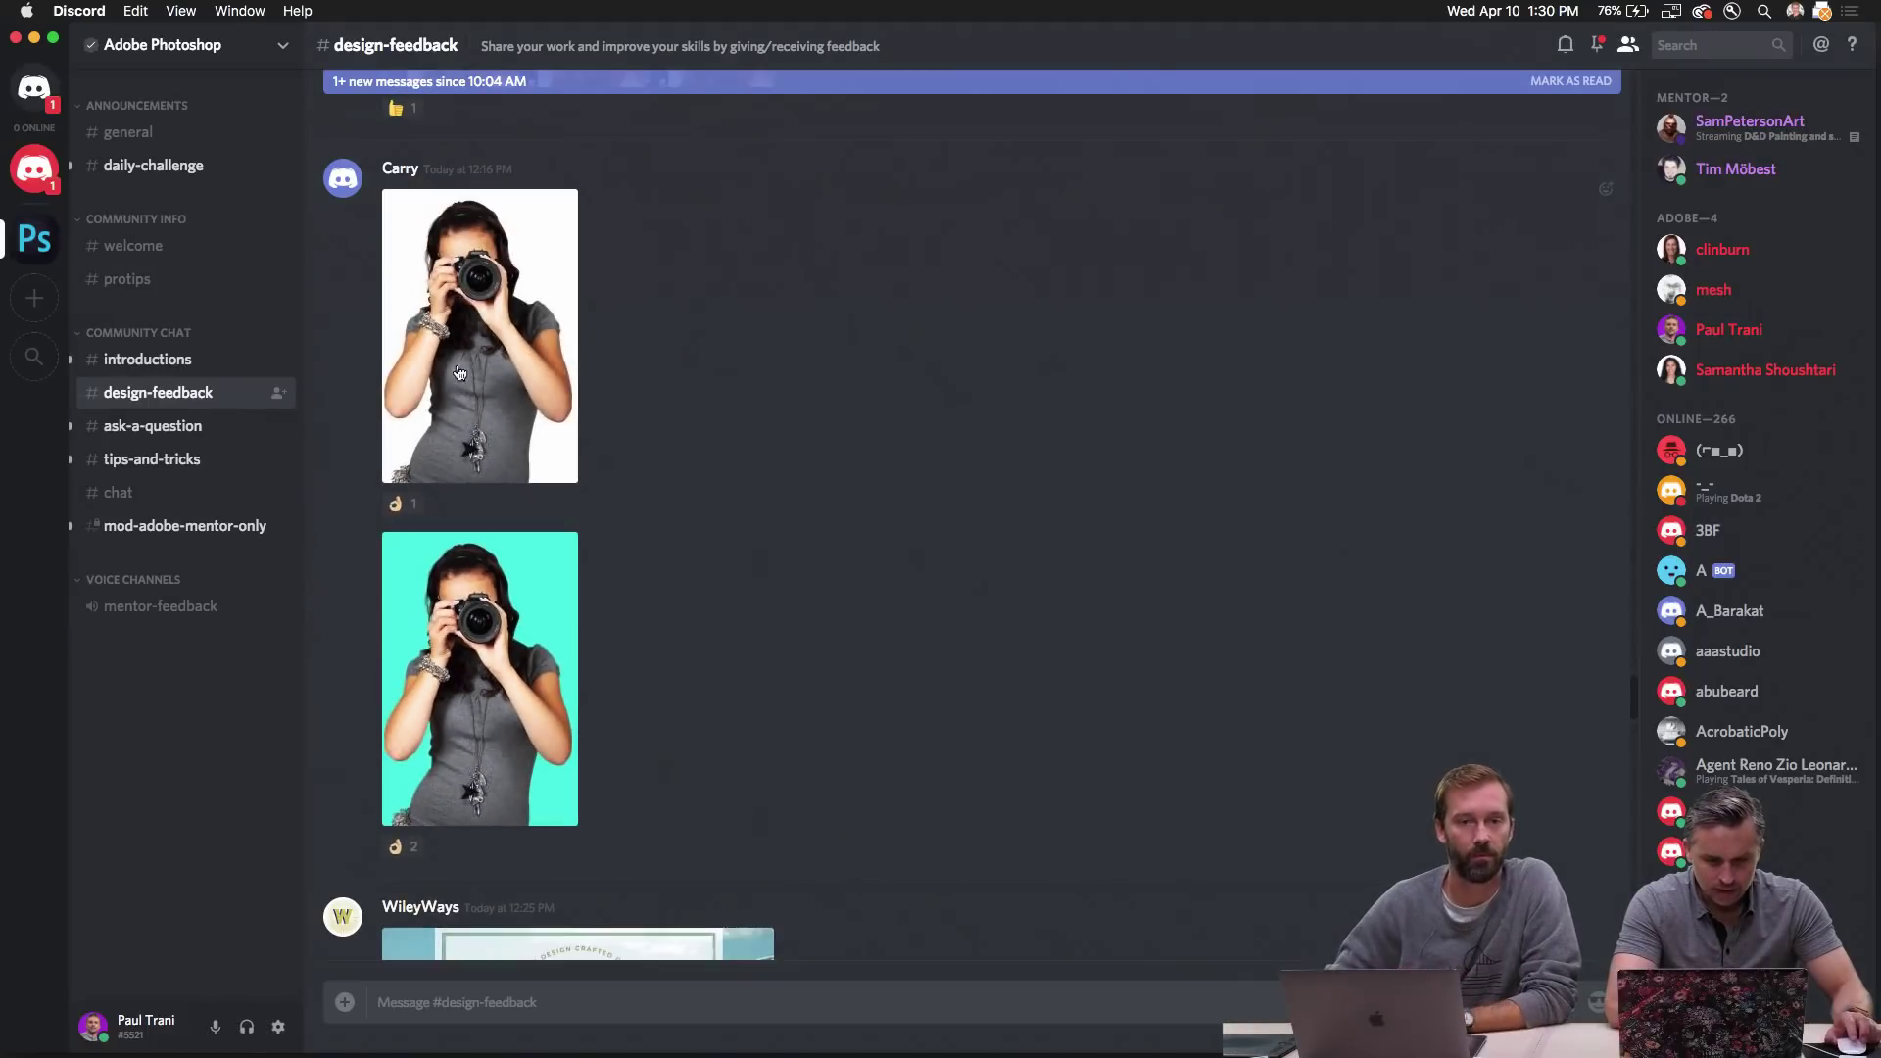
- View the woman-with-camera submissions enlarged, first the white-background version and then the turquoise one
left_click(663, 88)
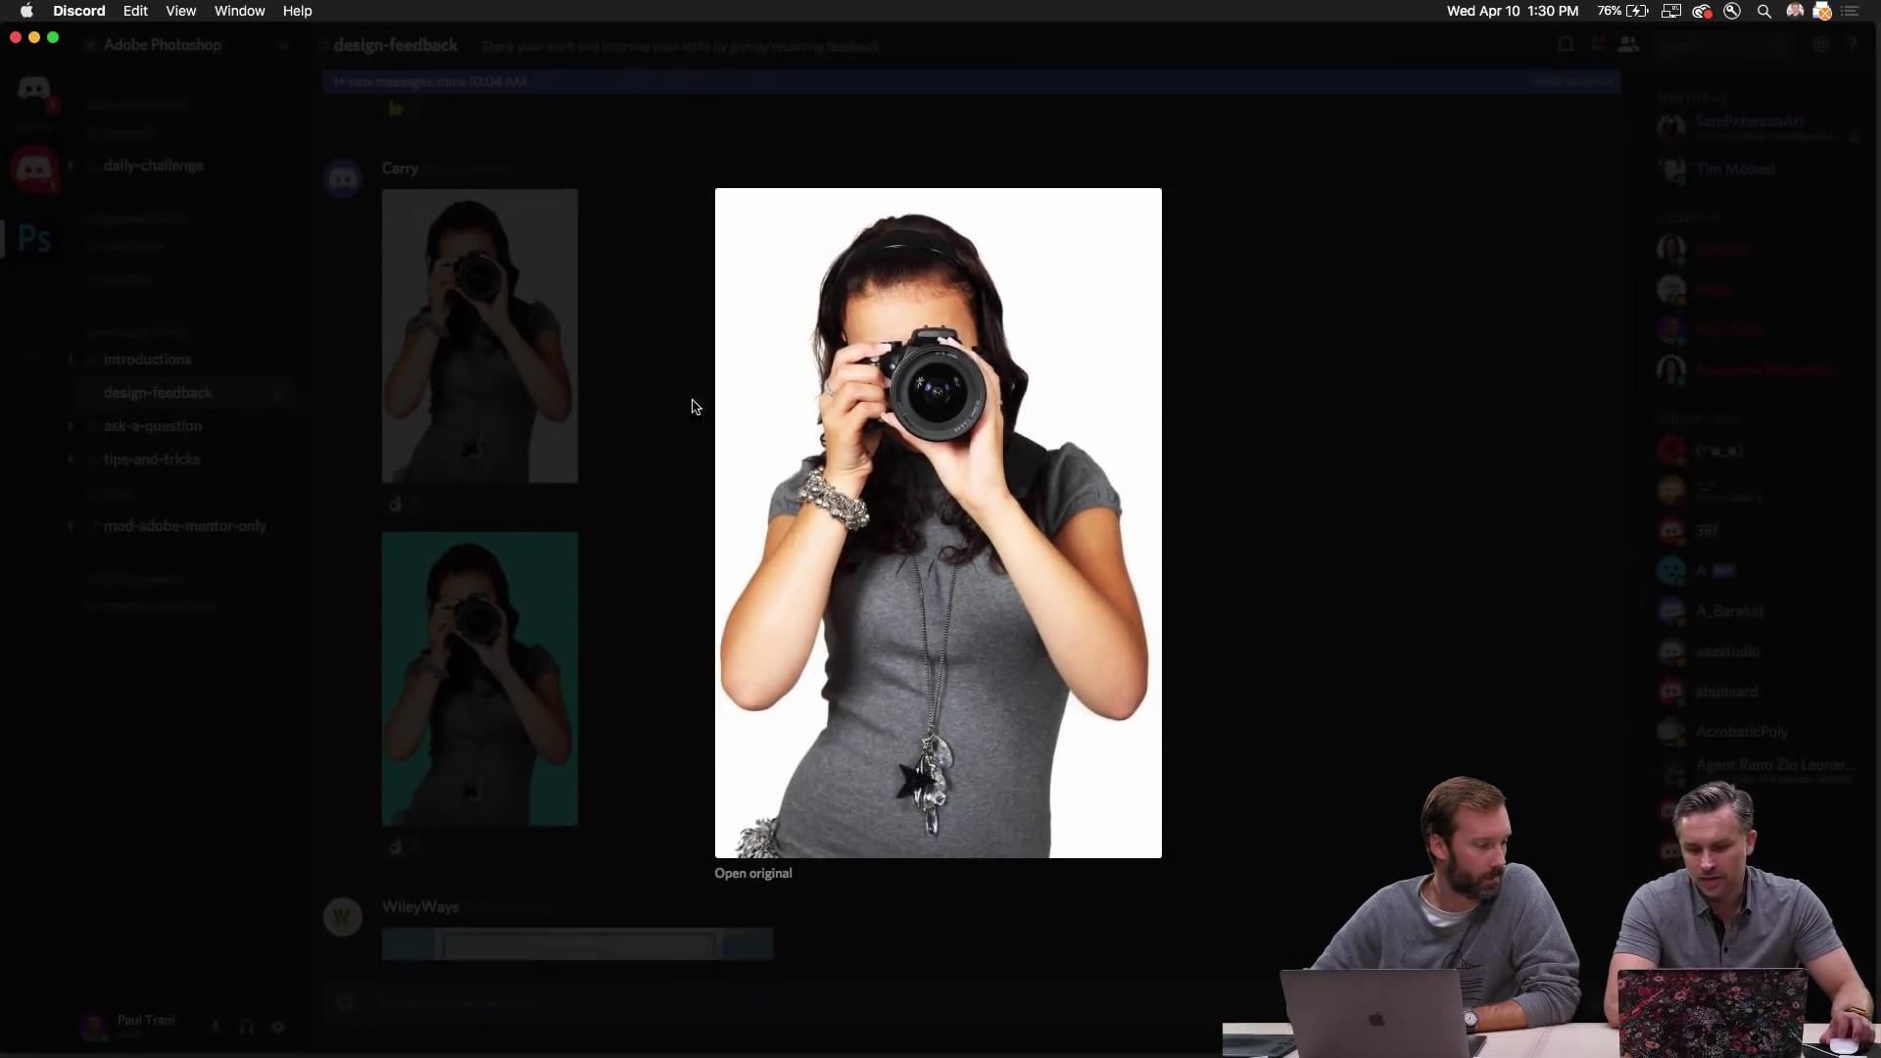
left_click(640, 450)
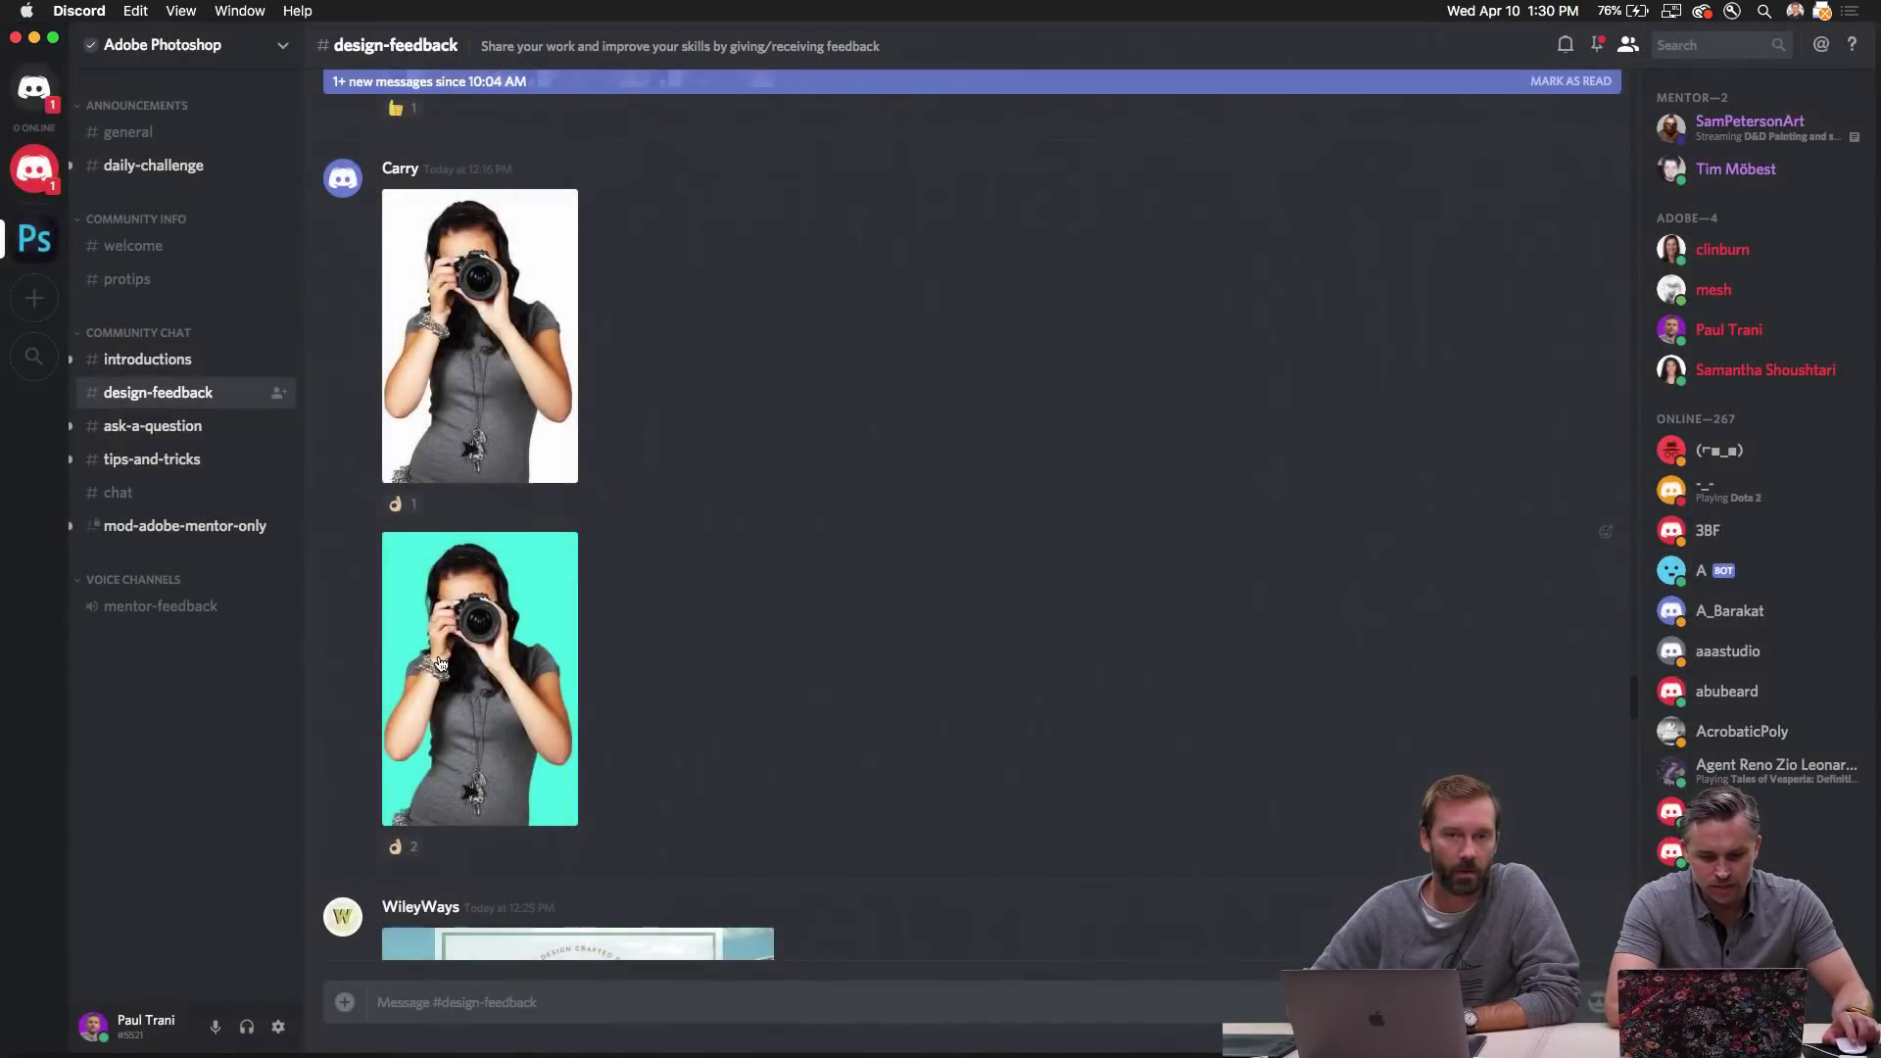
left_click(440, 664)
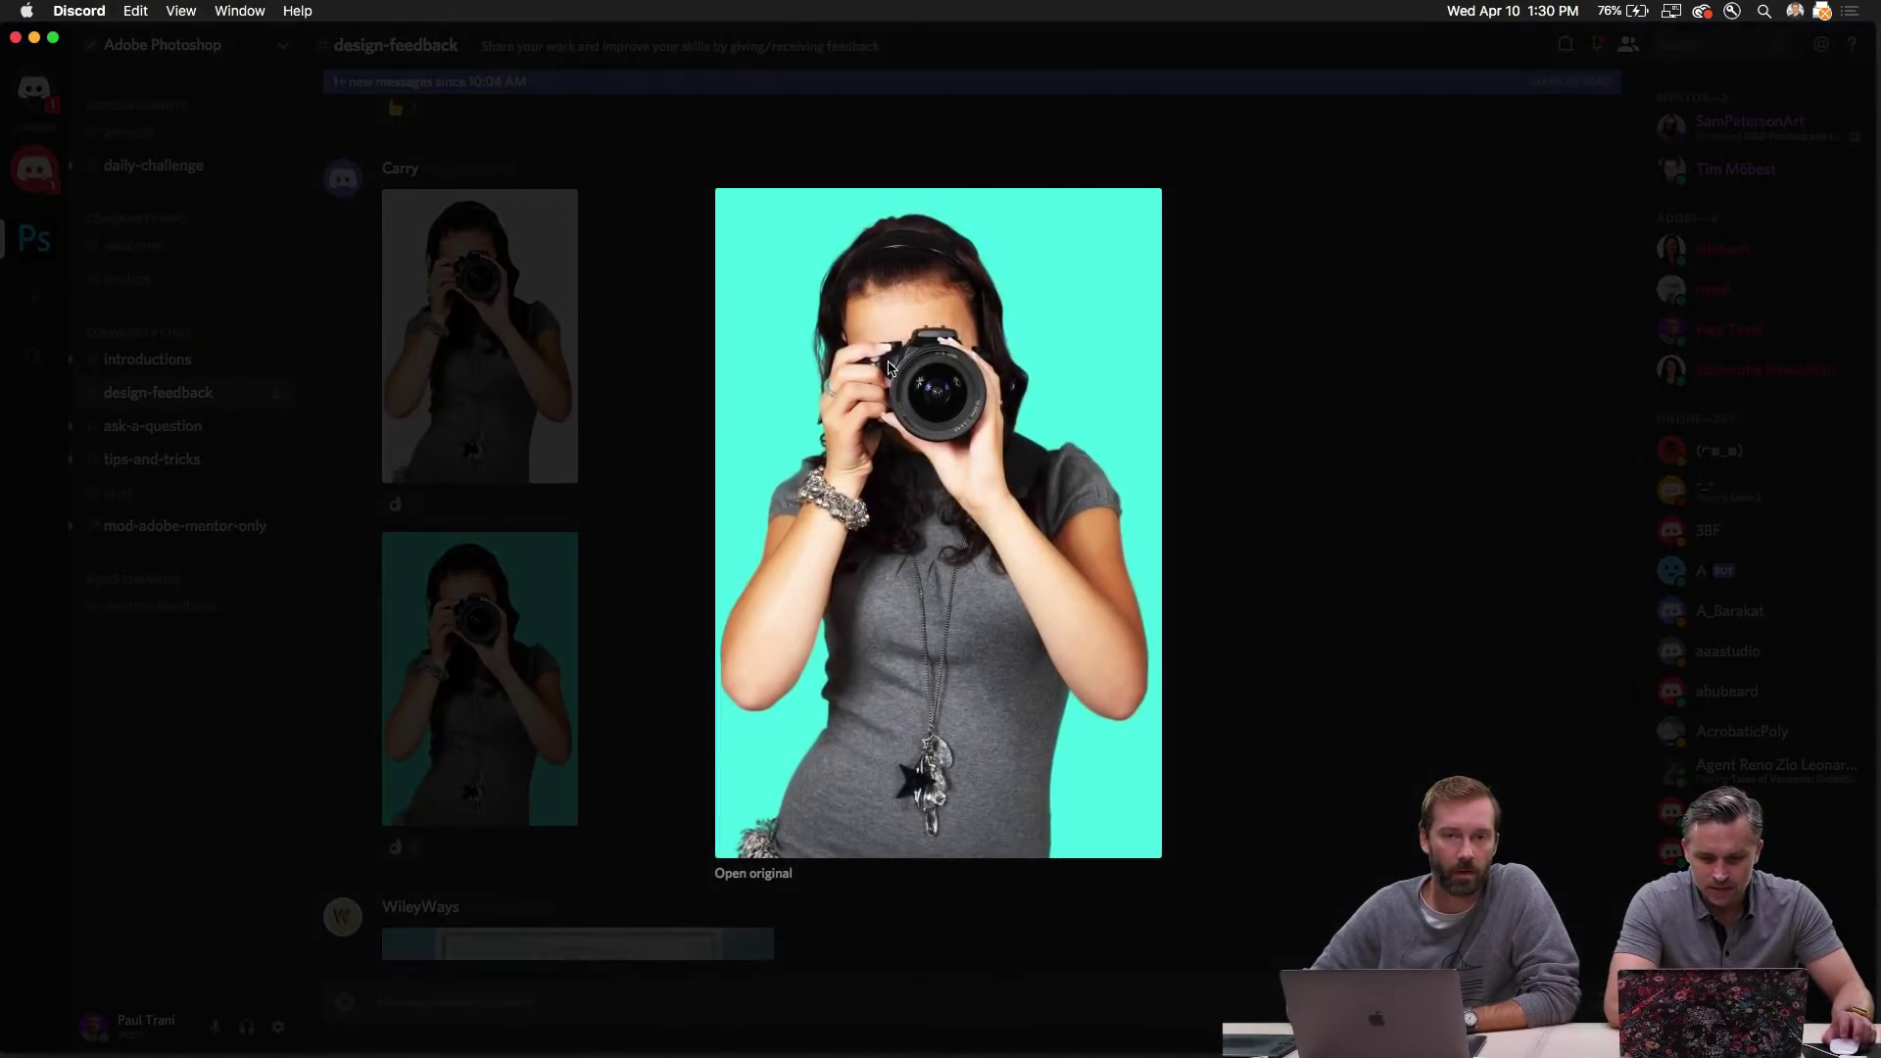
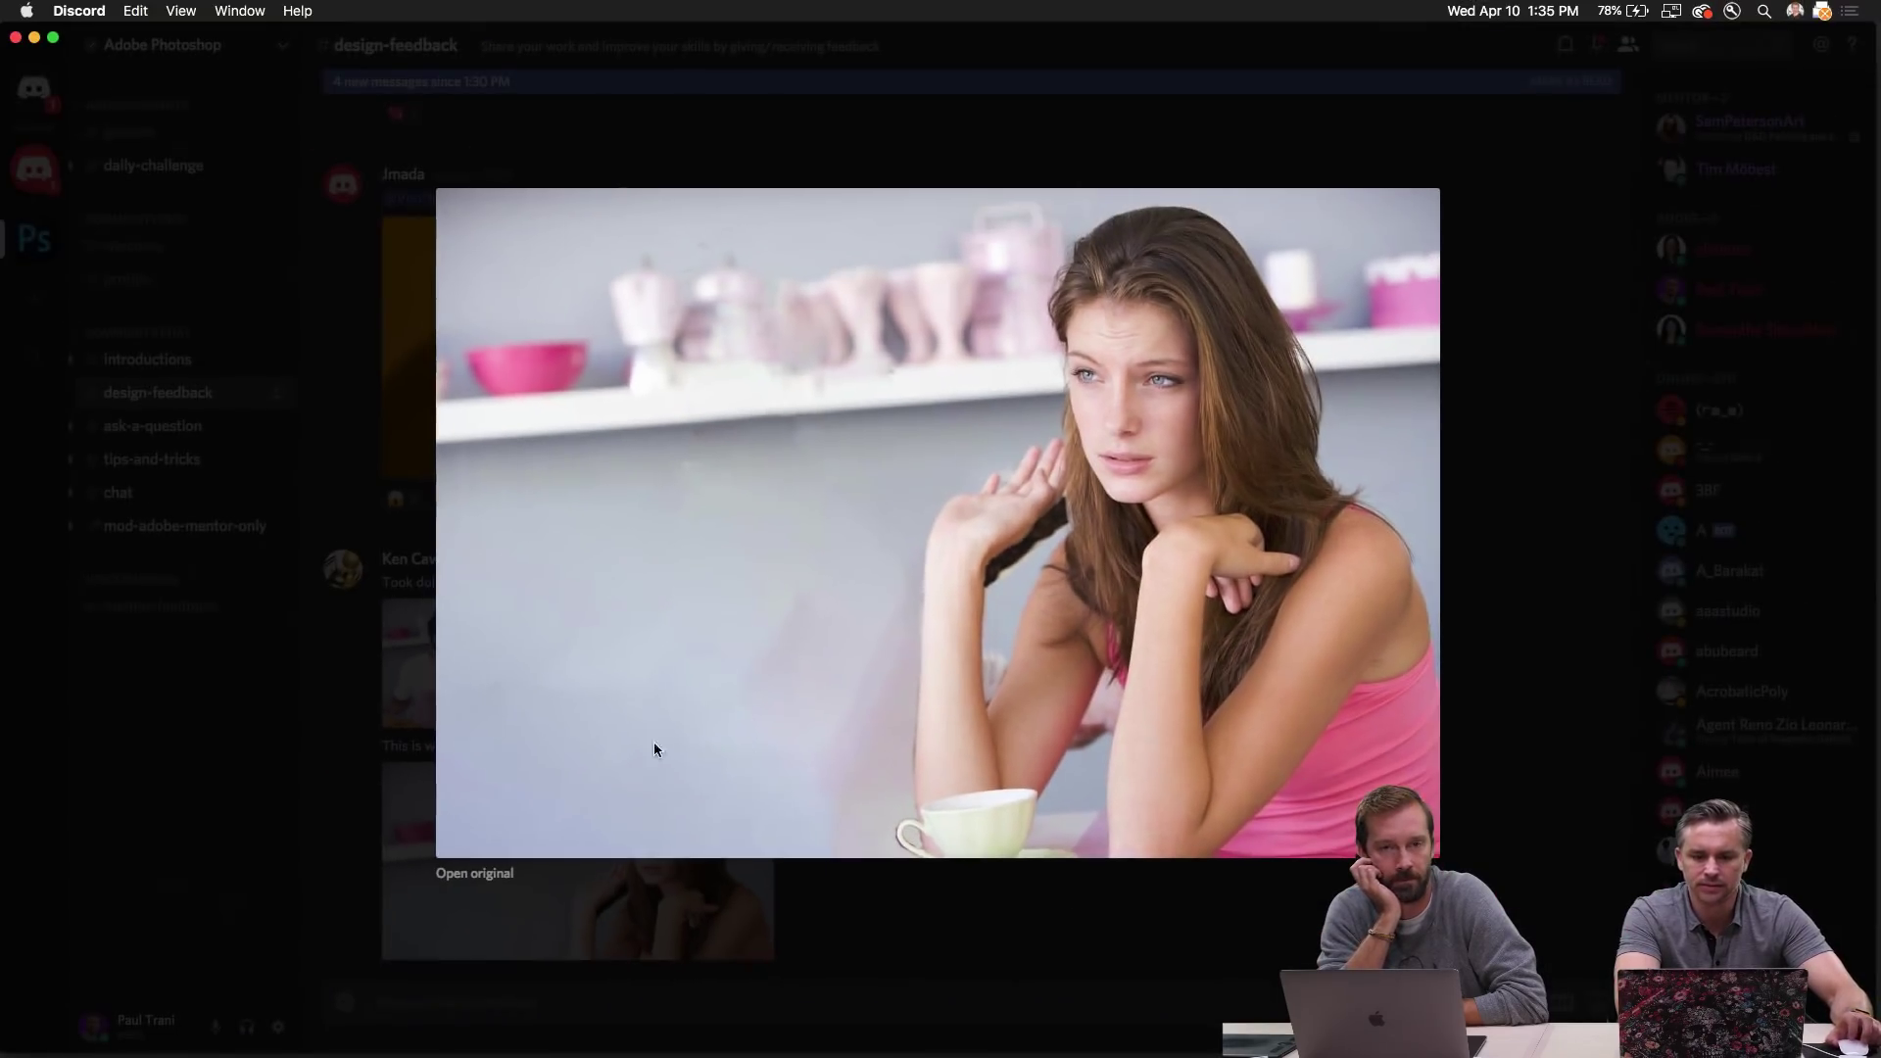
- Close the open image preview and examine the Challenge 7 beach photo of three women at enlarged size
left_click(12, 701)
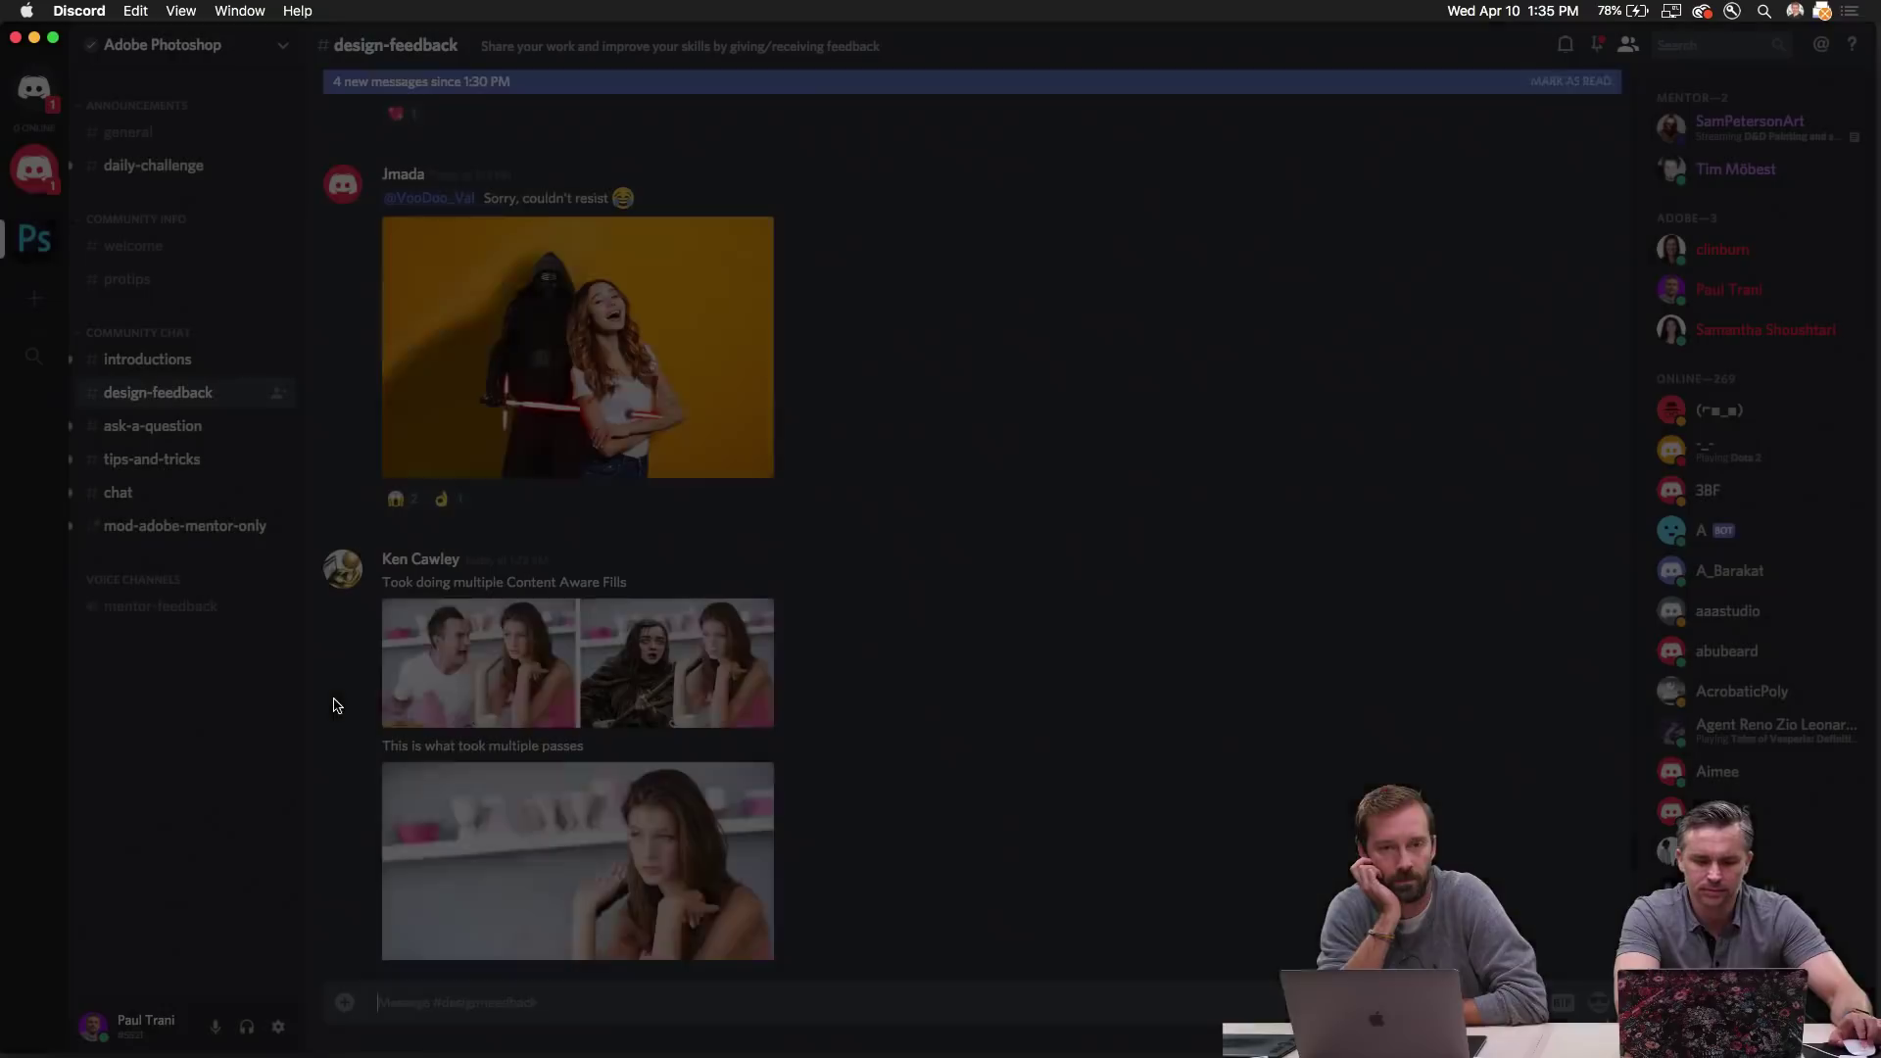
scroll(464, 781, "down", 5)
scroll(637, 759, "down", 5)
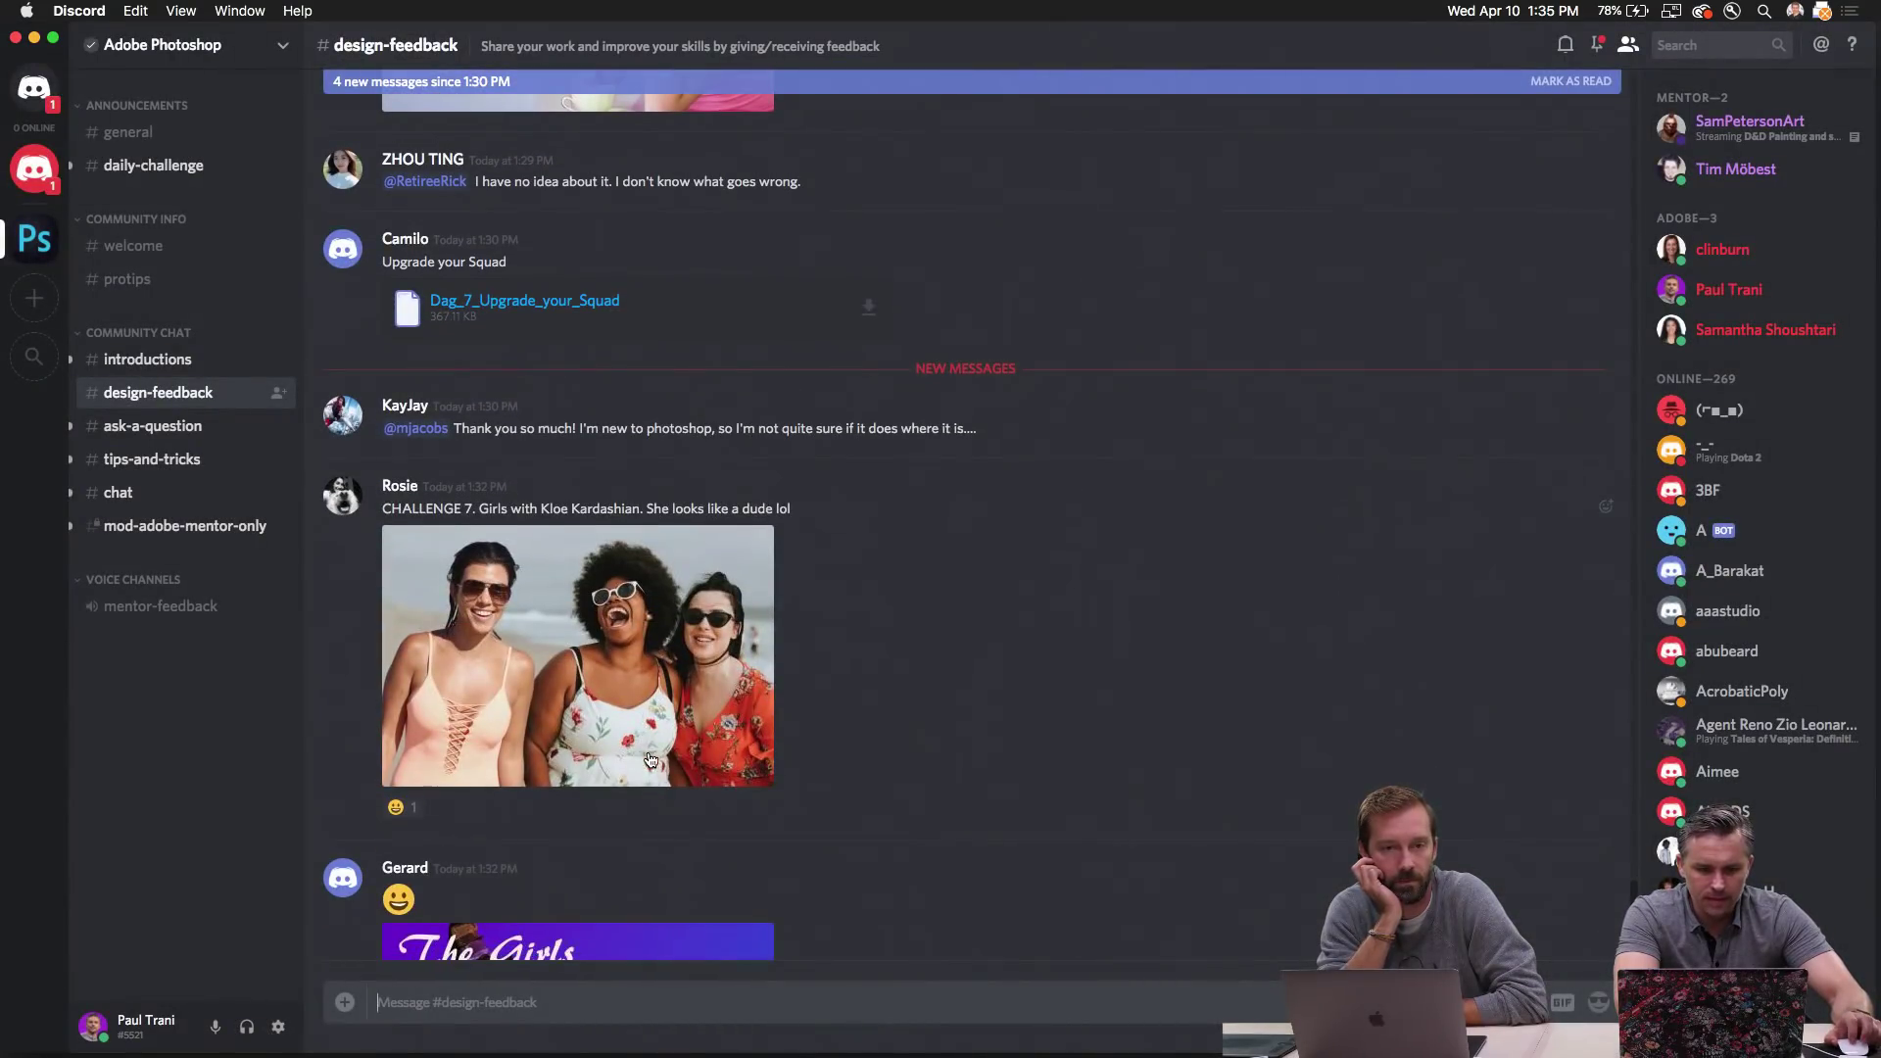
scroll(1003, 798, "down", 1)
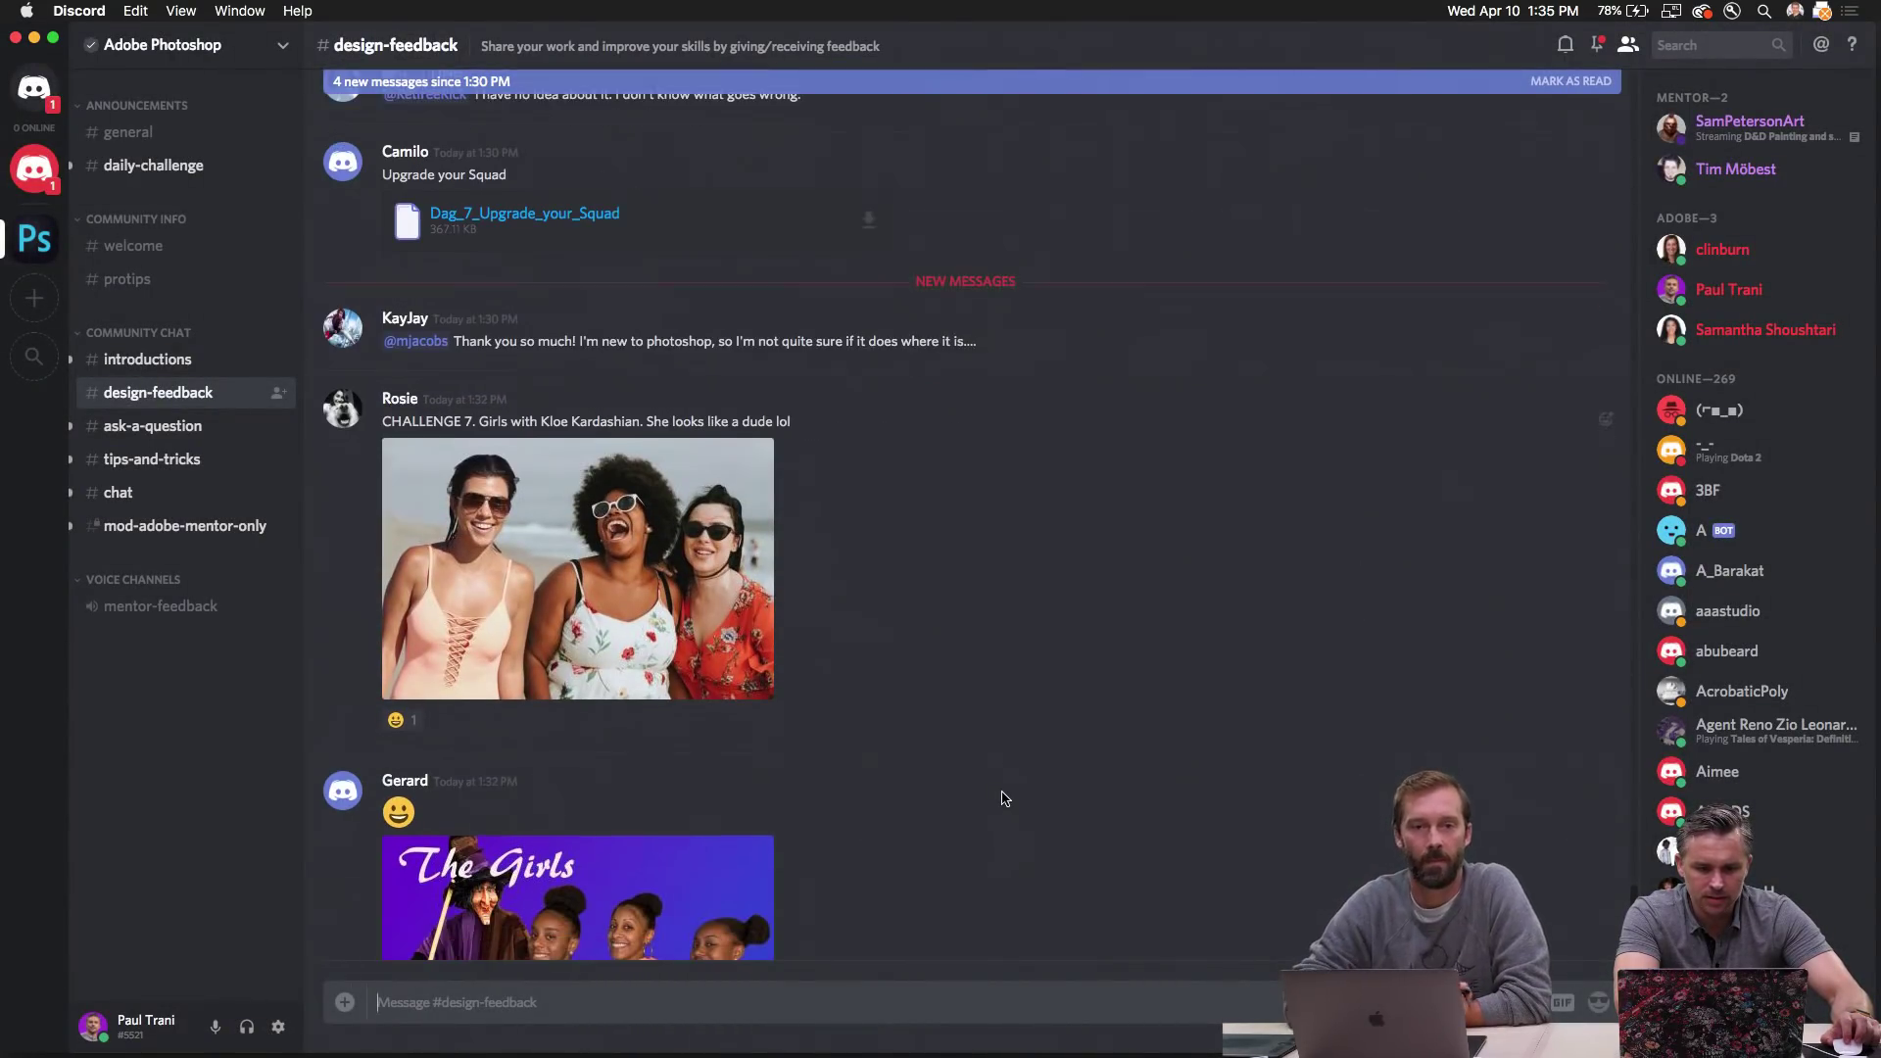
left_click(468, 527)
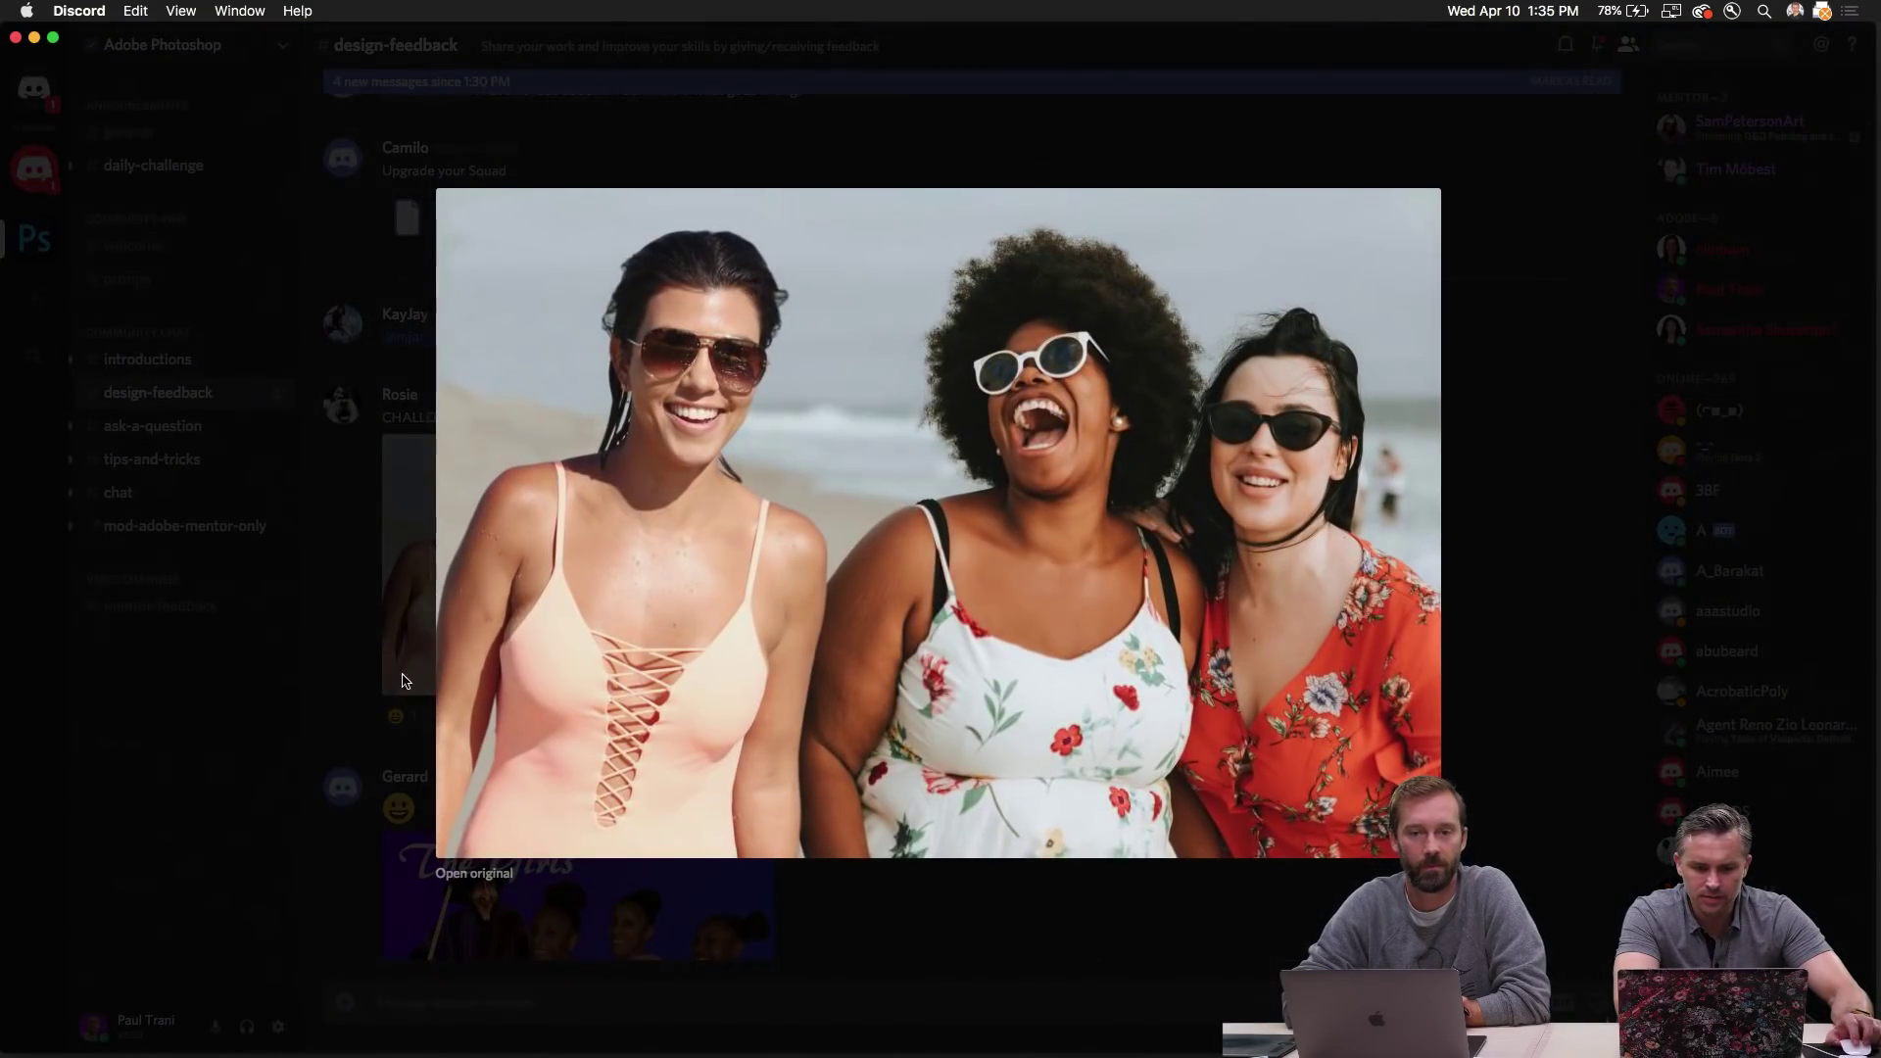
left_click(411, 502)
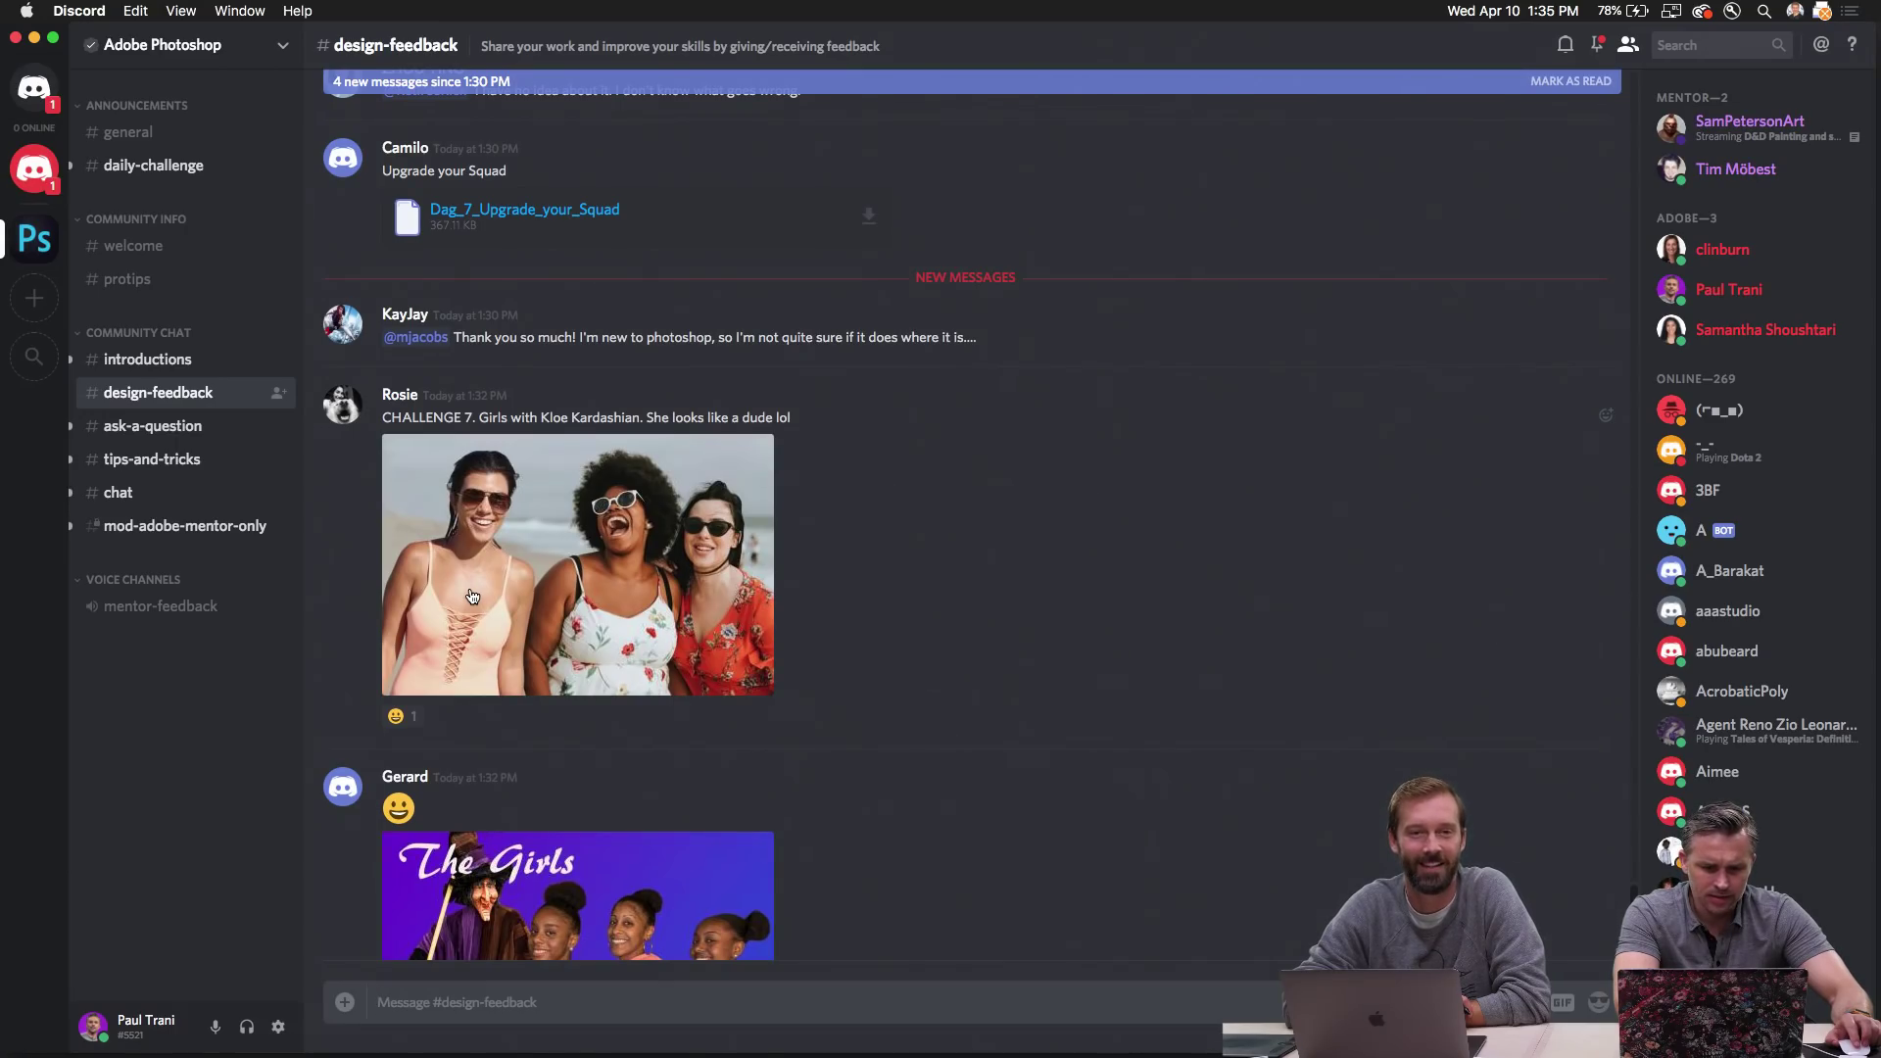
left_click(472, 595)
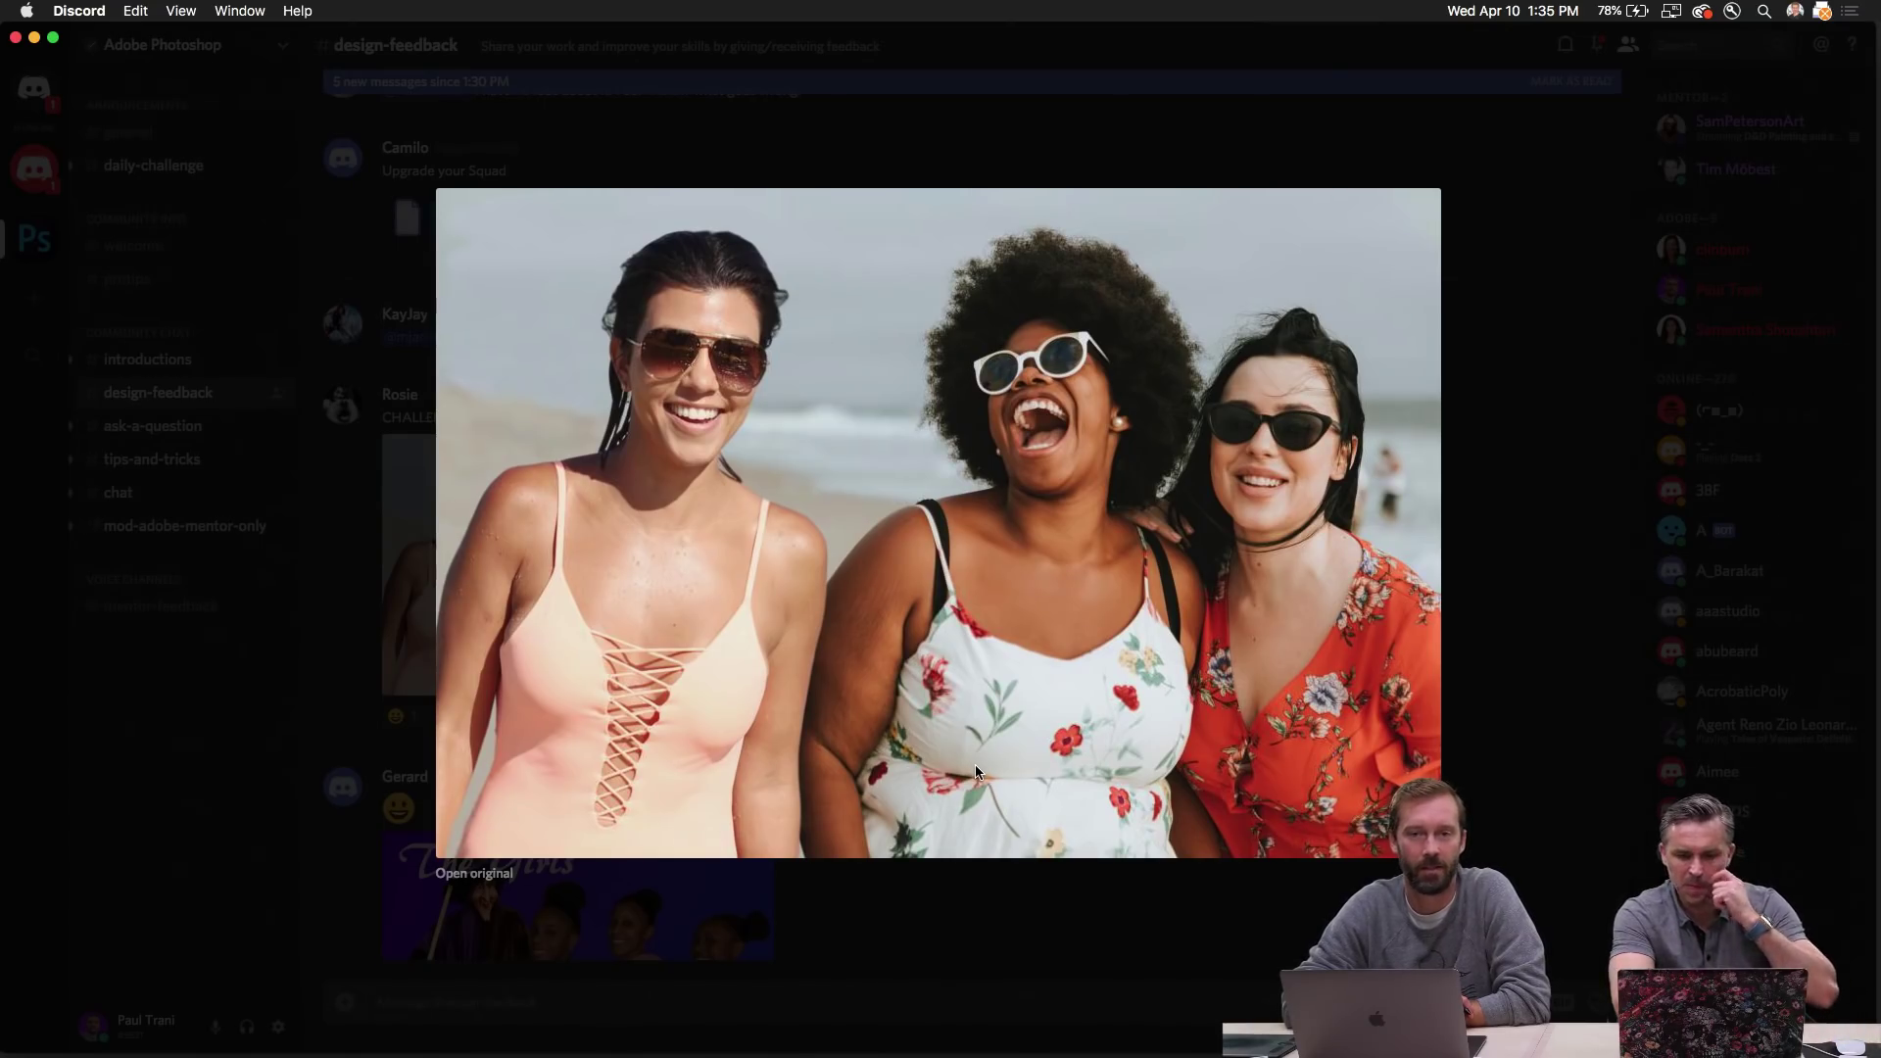
left_click(237, 655)
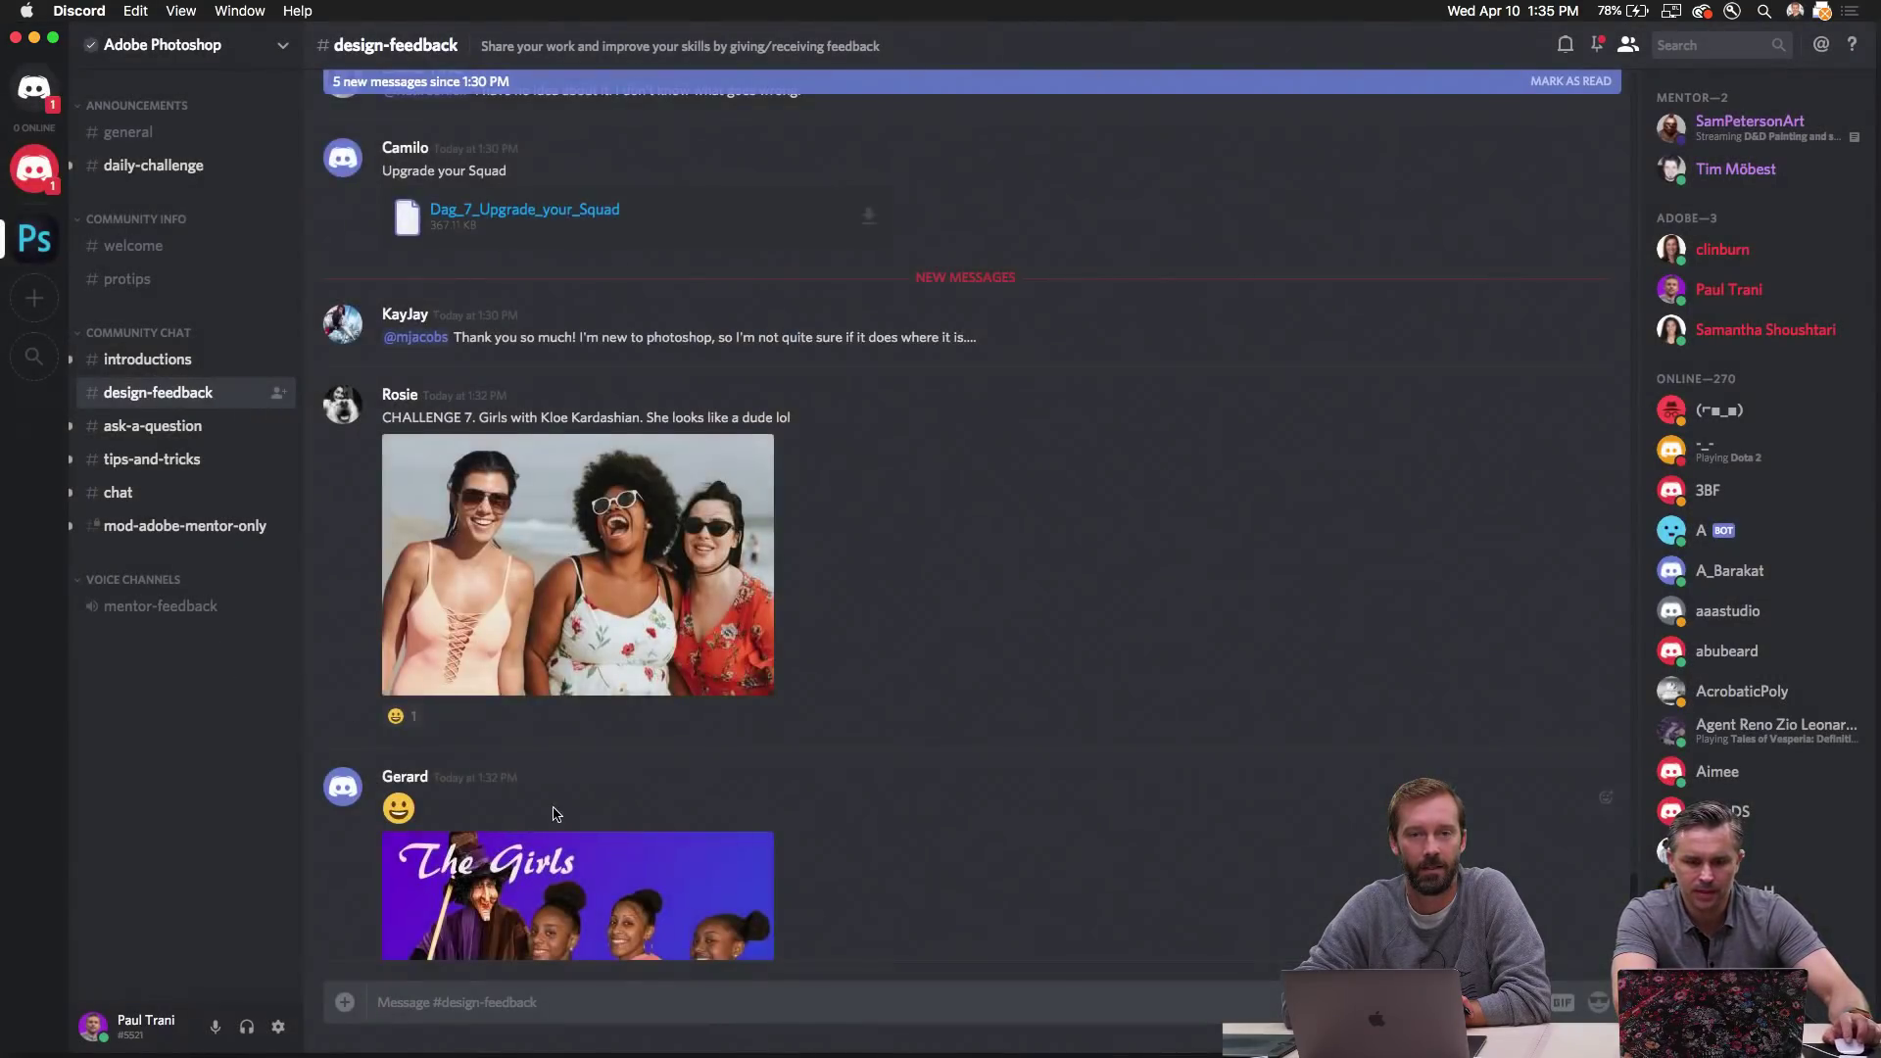
- Examine the "The Girls" submission with the witch at enlarged size and return to the channel
scroll(555, 815, "down", 3)
scroll(555, 816, "down", 2)
scroll(558, 817, "up", 3)
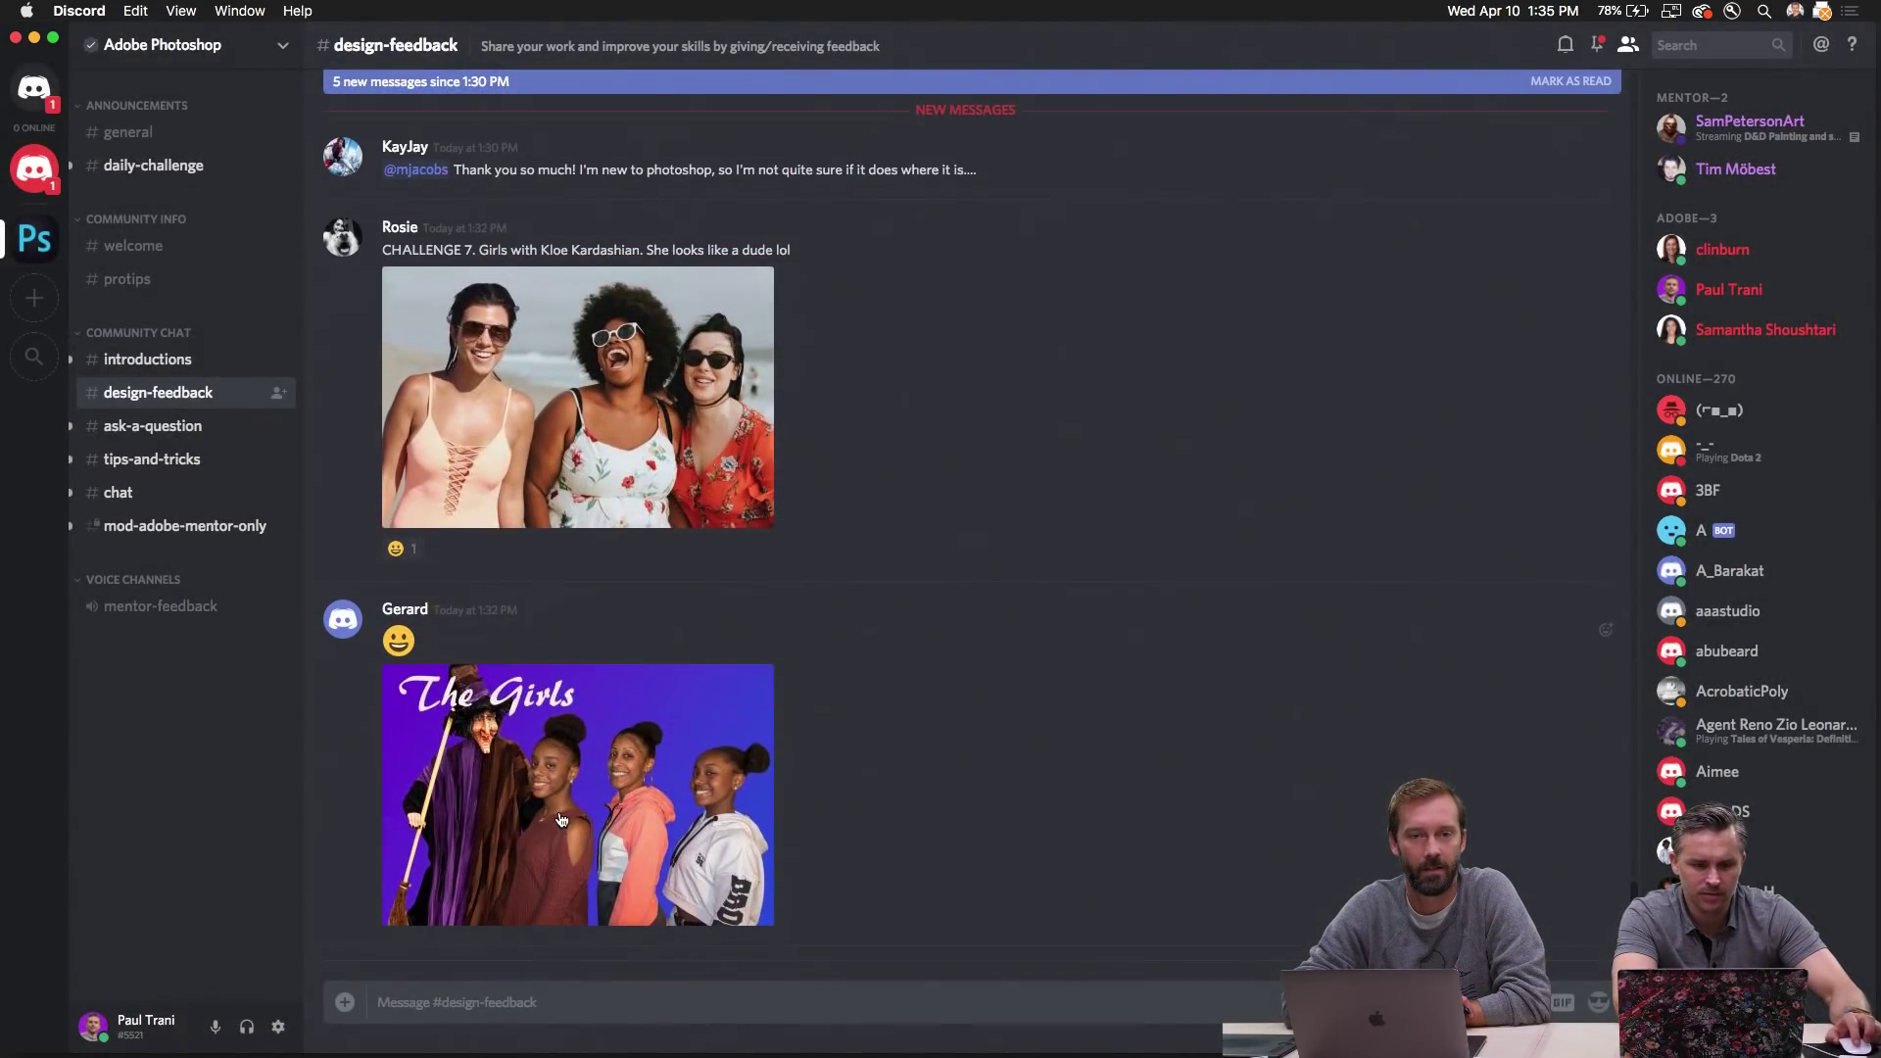
scroll(561, 820, "down", 3)
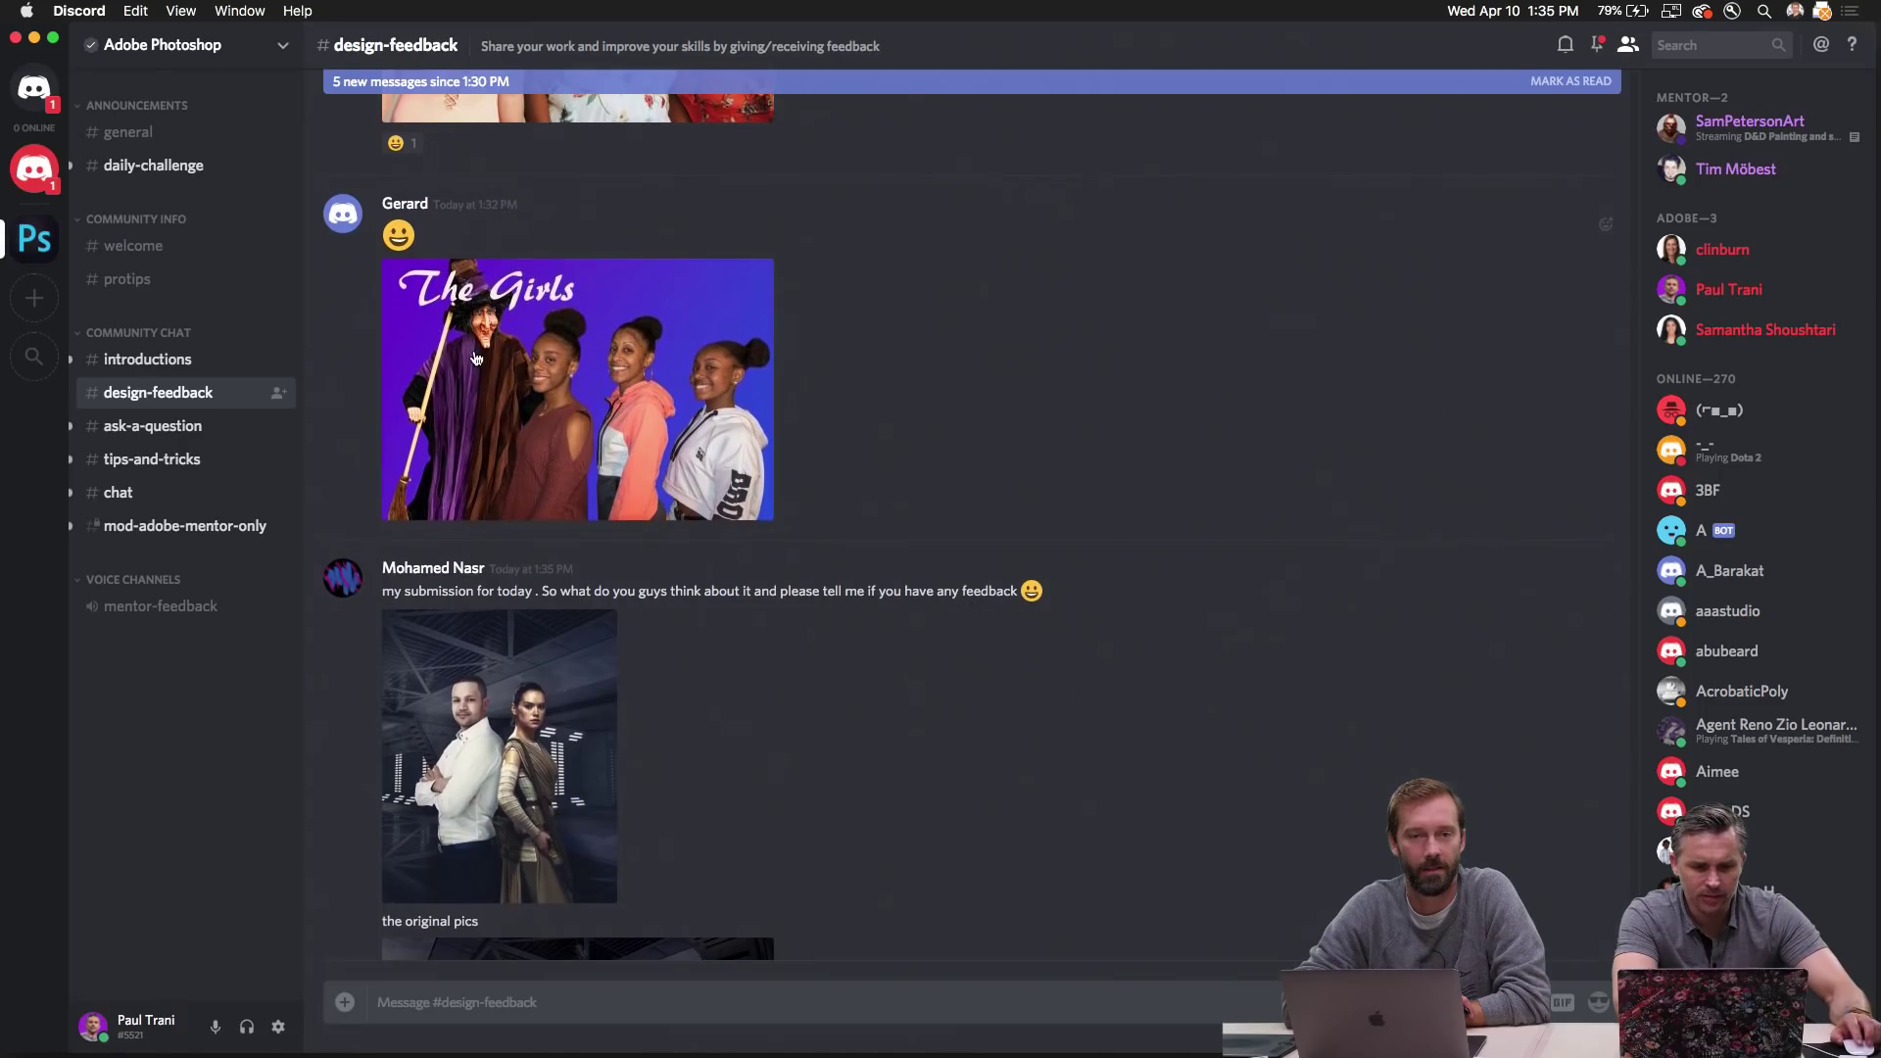
left_click(479, 359)
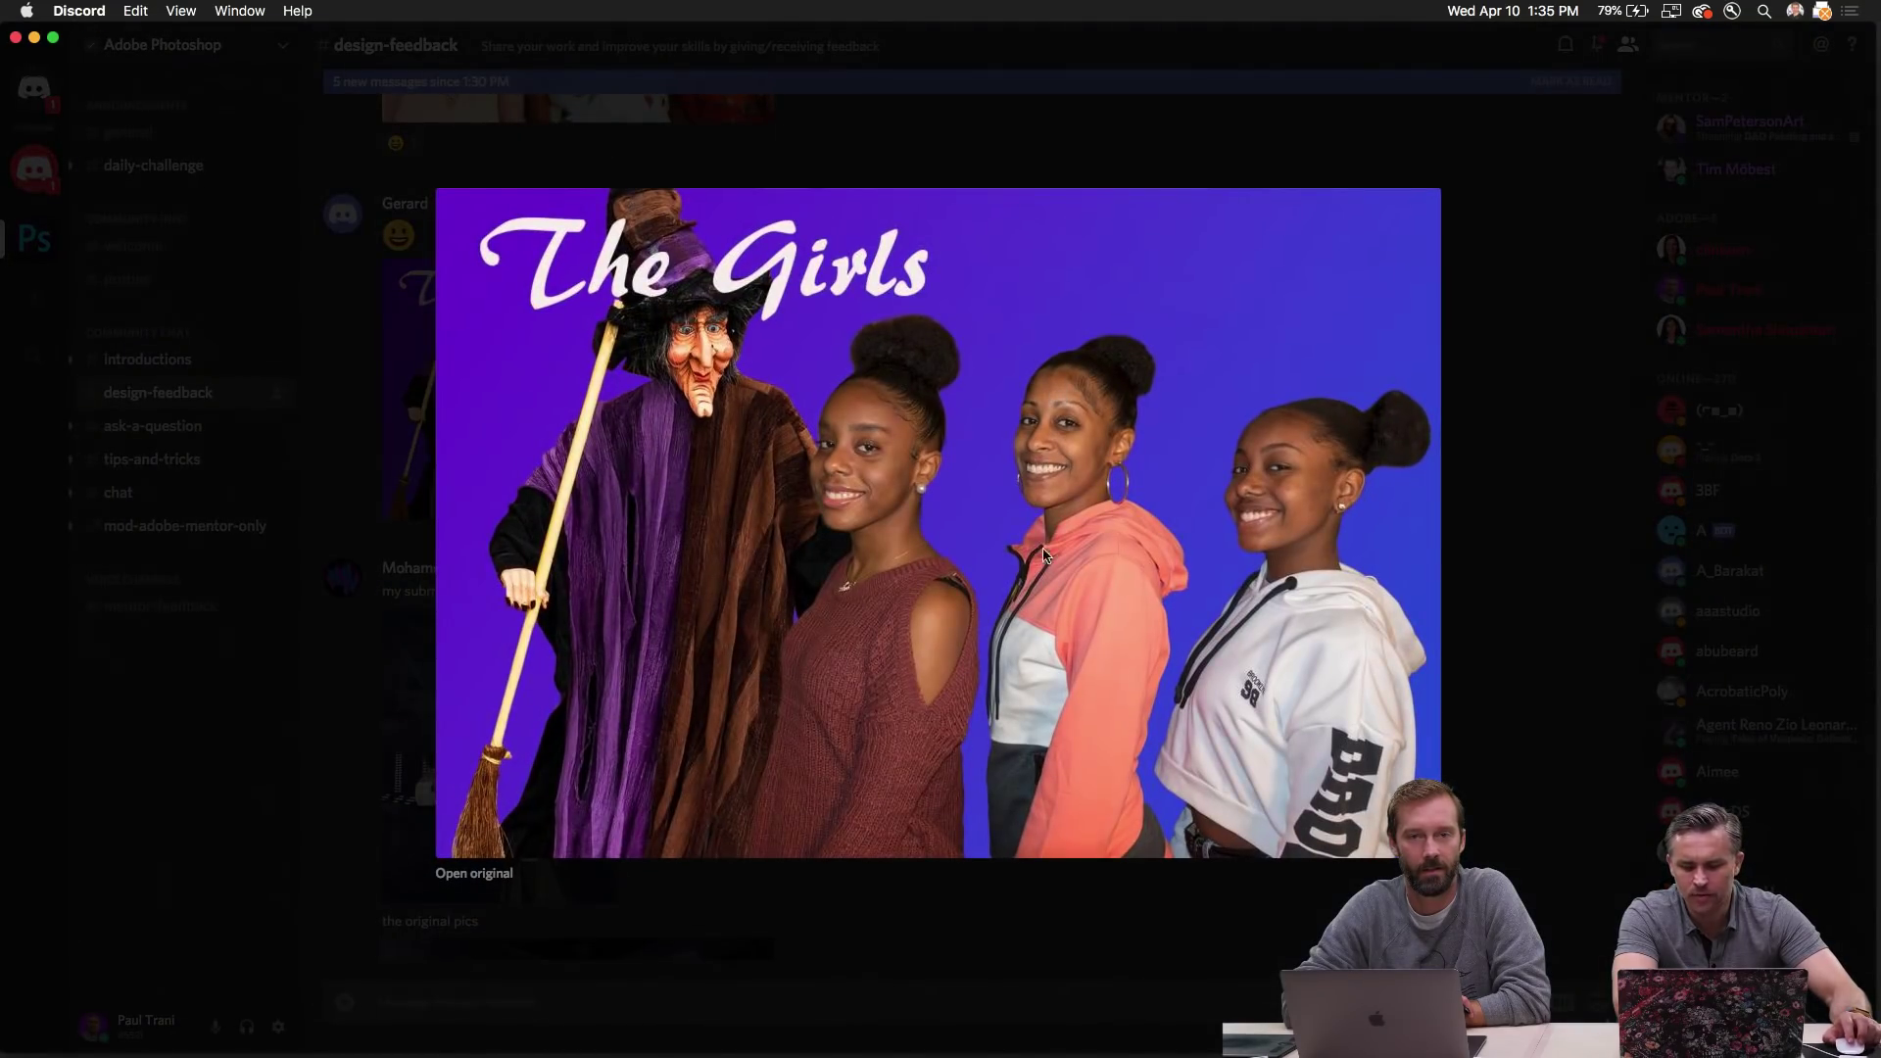
left_click(281, 721)
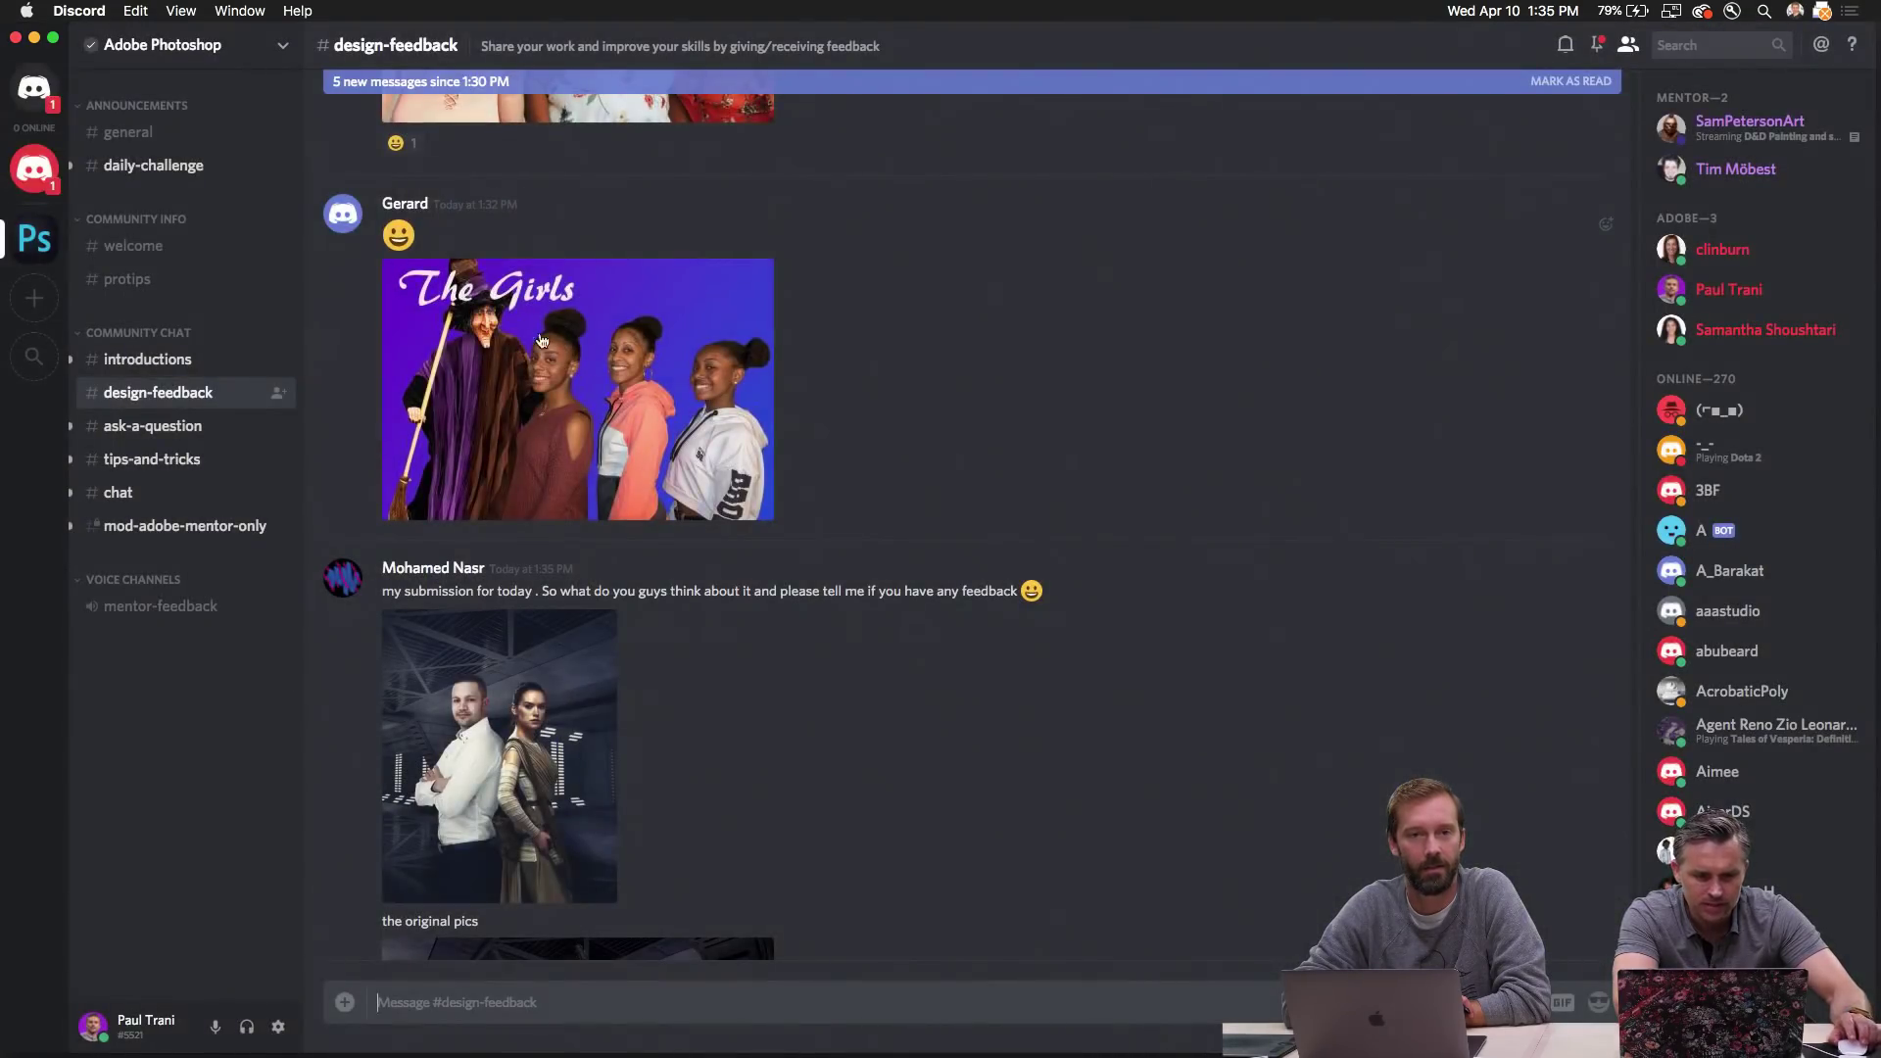
- Compare the original pictures of the spaceship hangar submission with its finished composite, viewing each enlarged
scroll(524, 667, "down", 2)
scroll(524, 666, "down", 3)
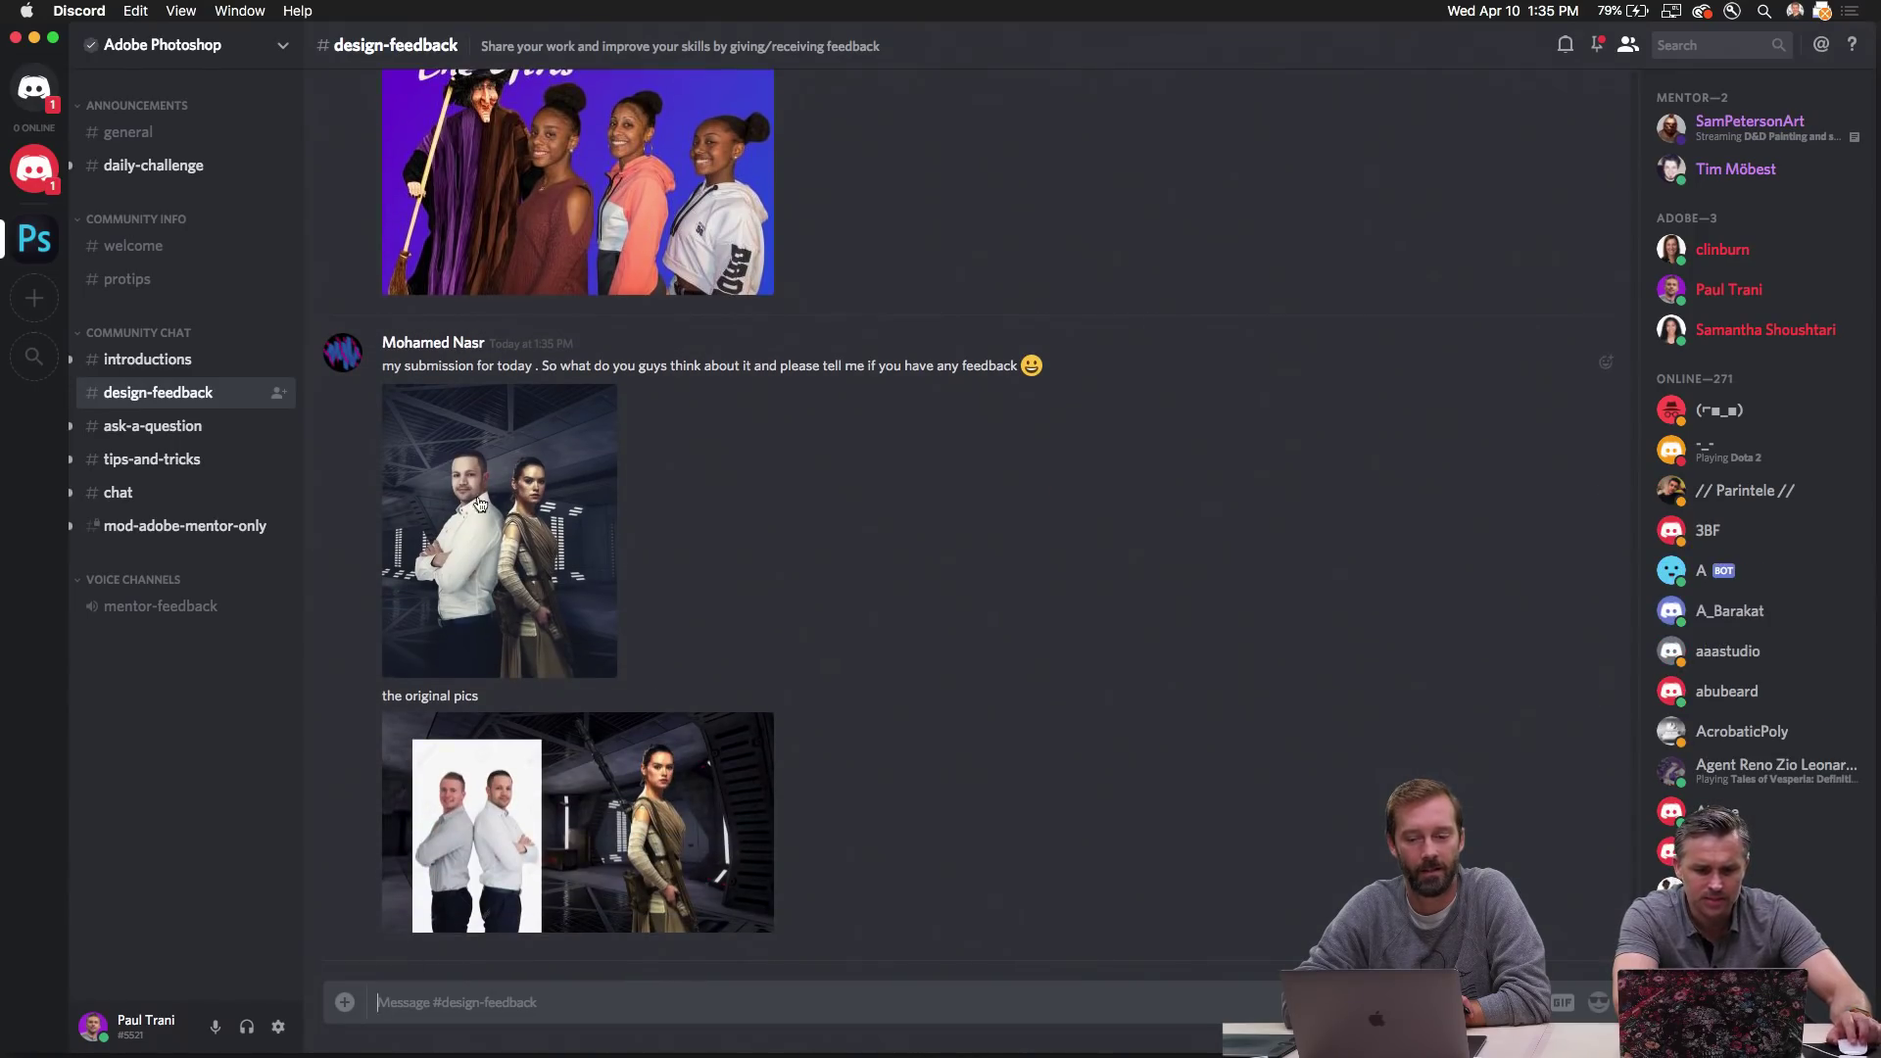
left_click(441, 834)
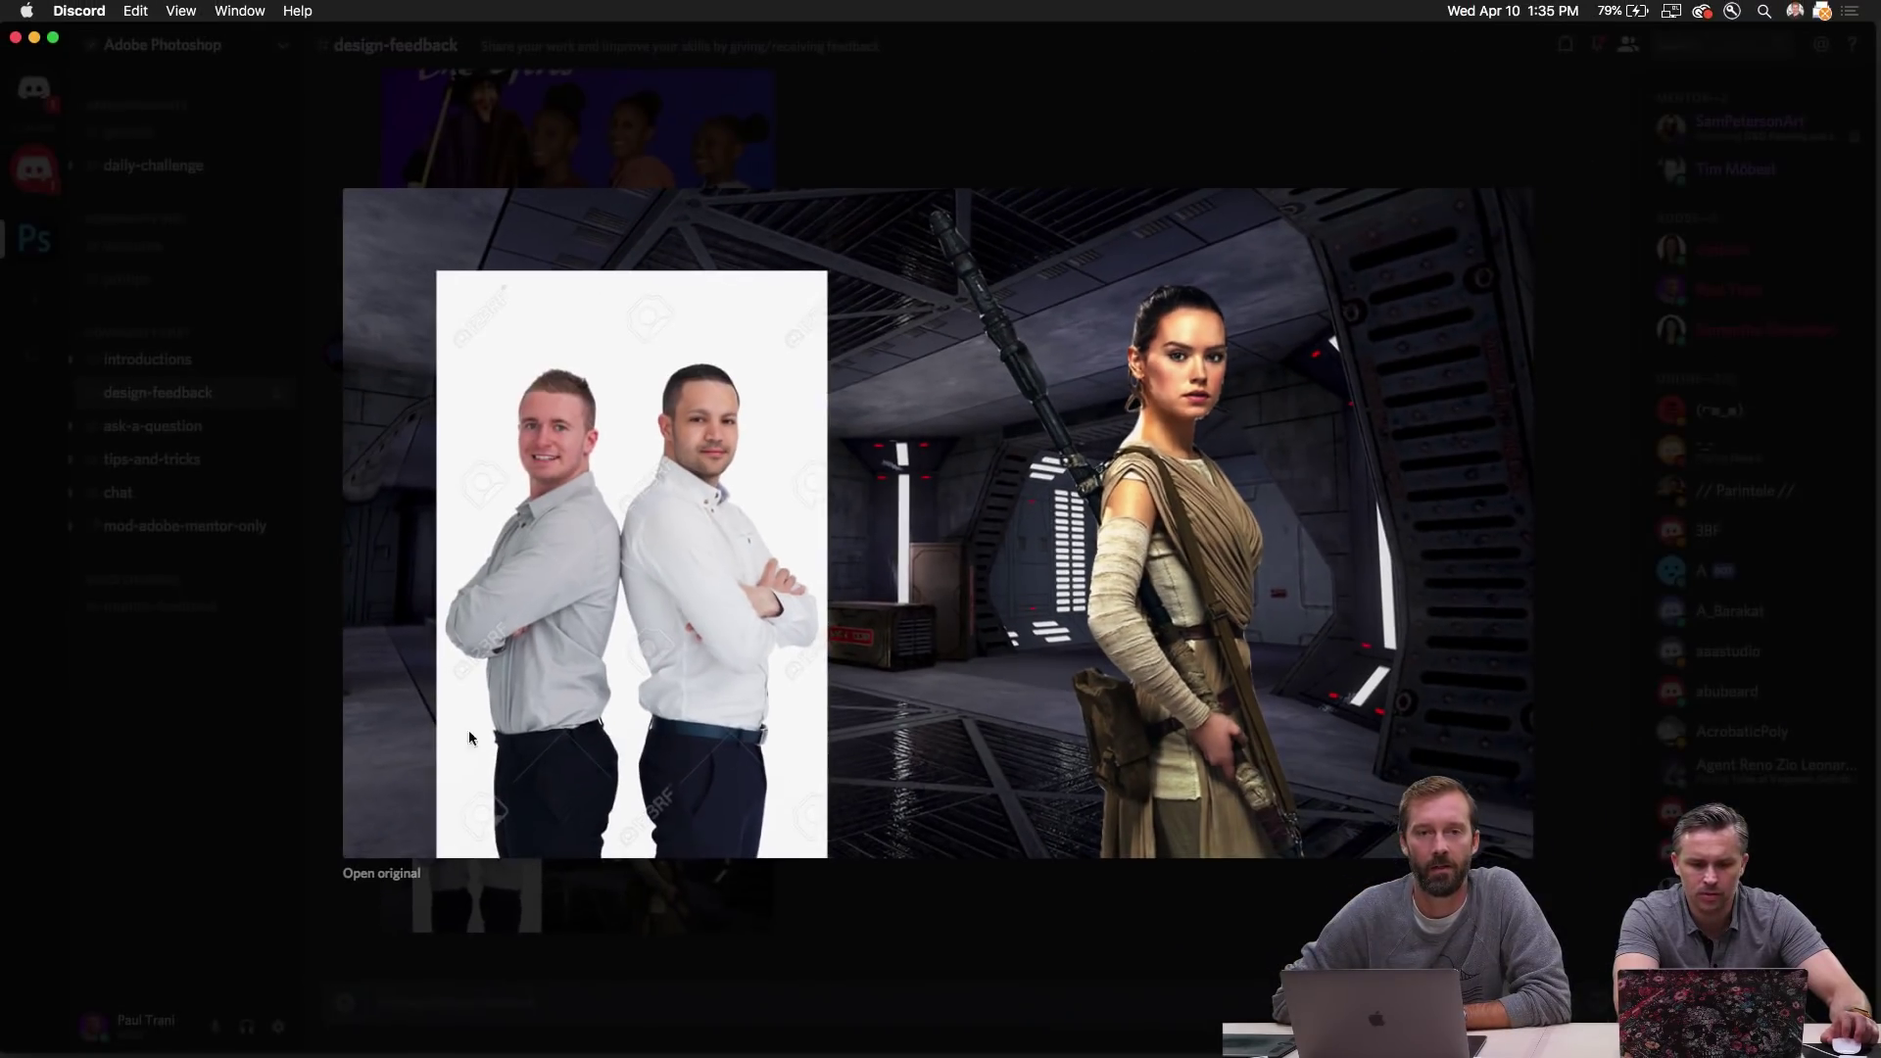
left_click(239, 735)
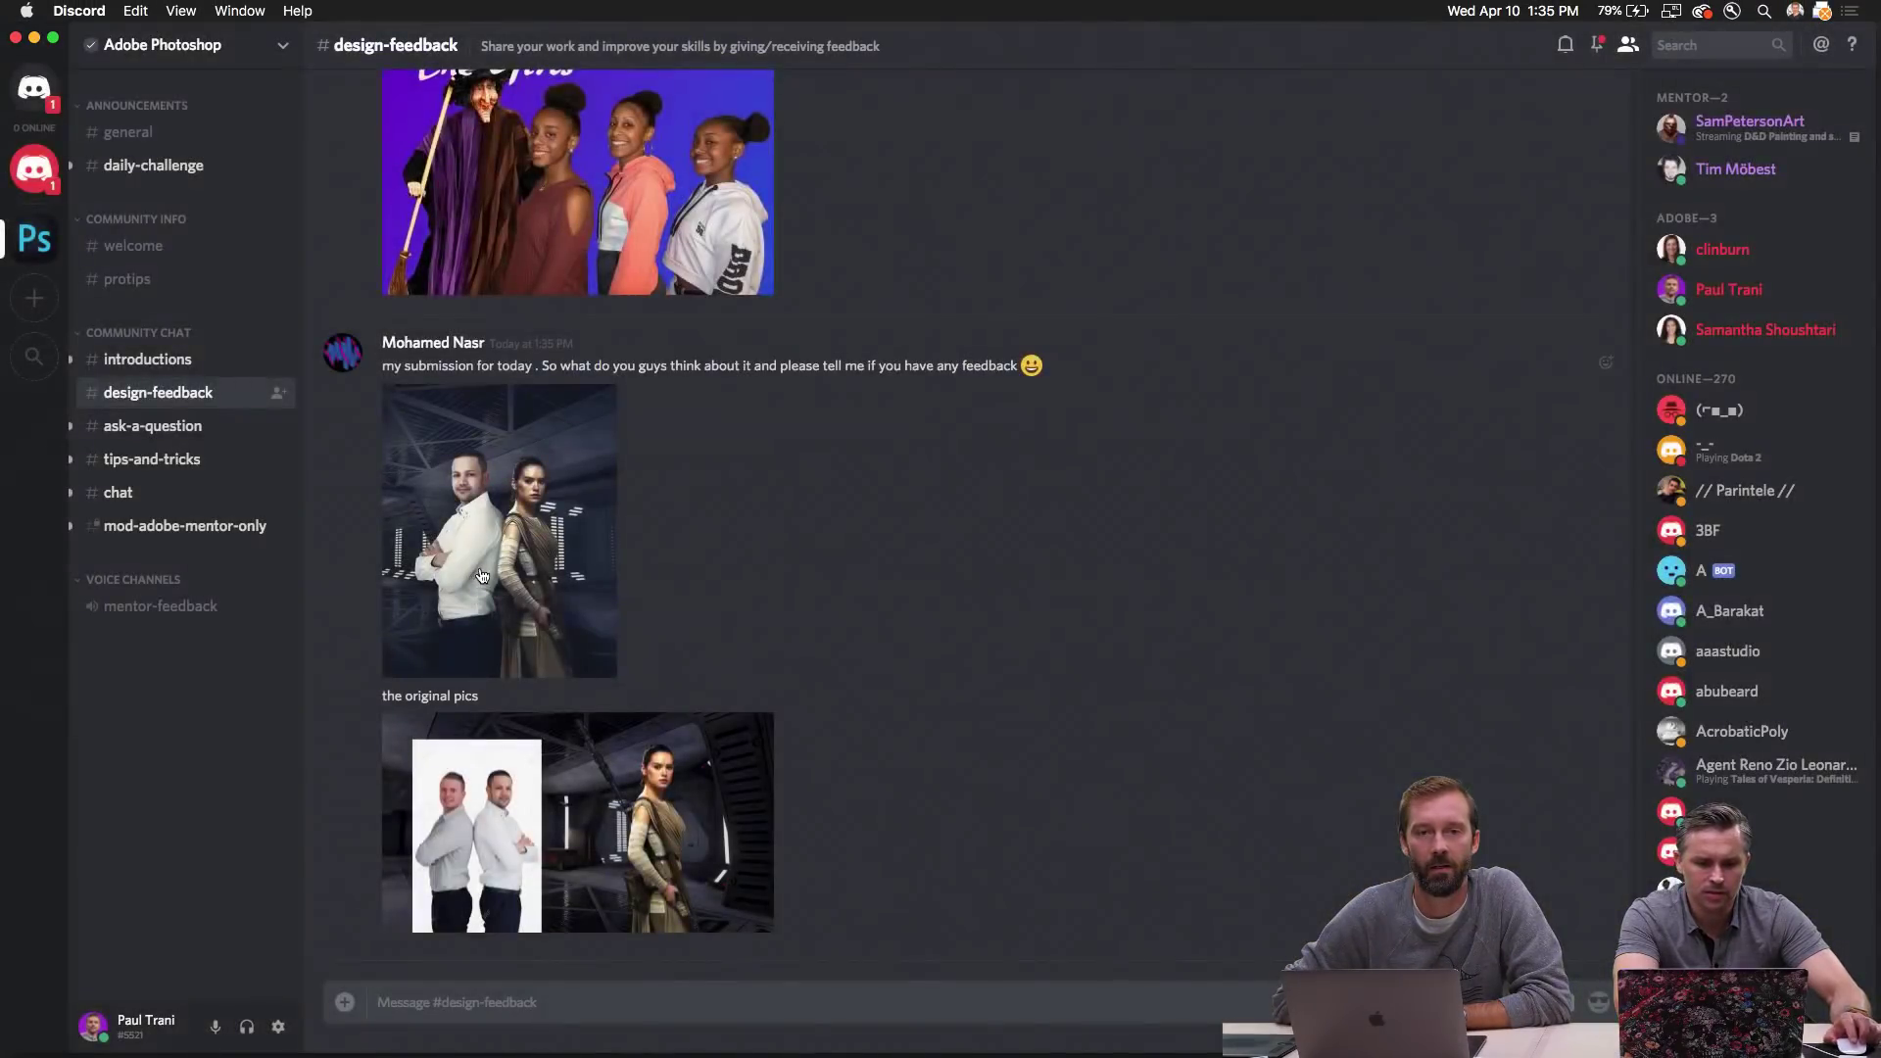
left_click(508, 603)
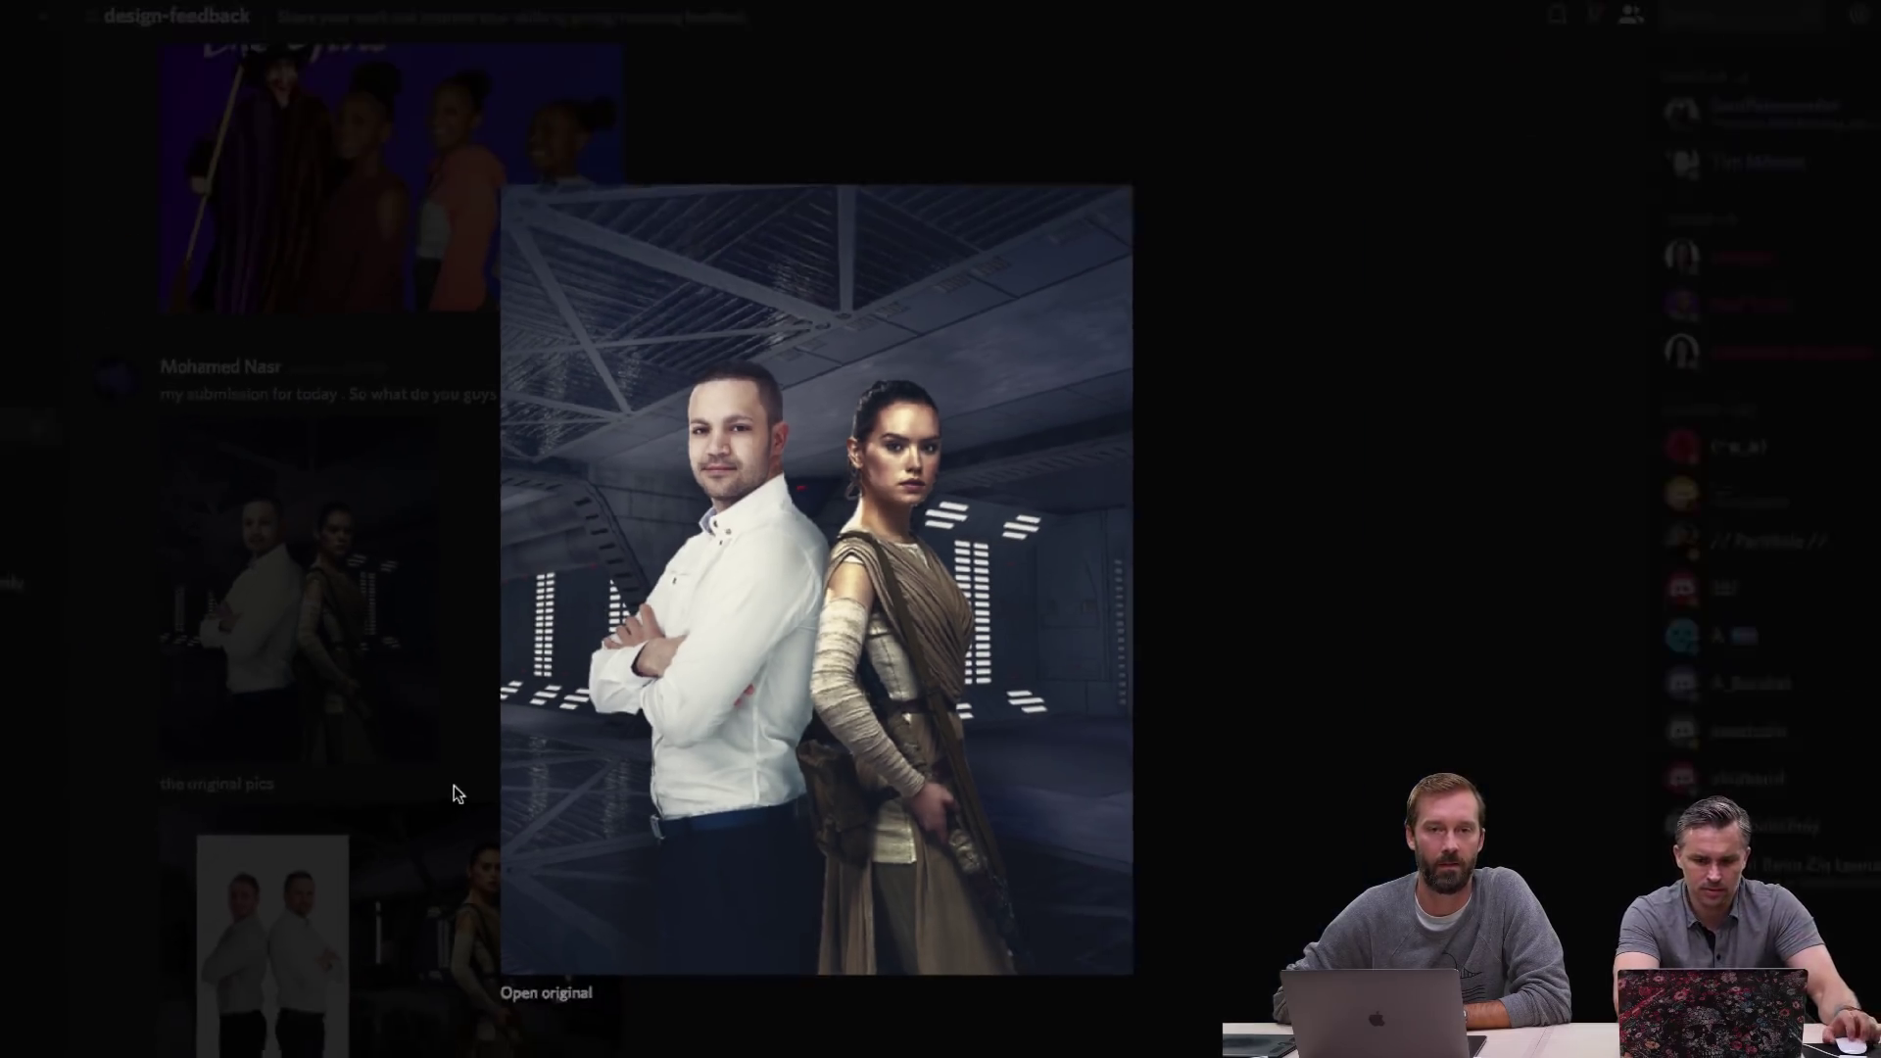
- Close the hangar image preview and examine the pirate portrait enlarged before returning to the channel
left_click(373, 861)
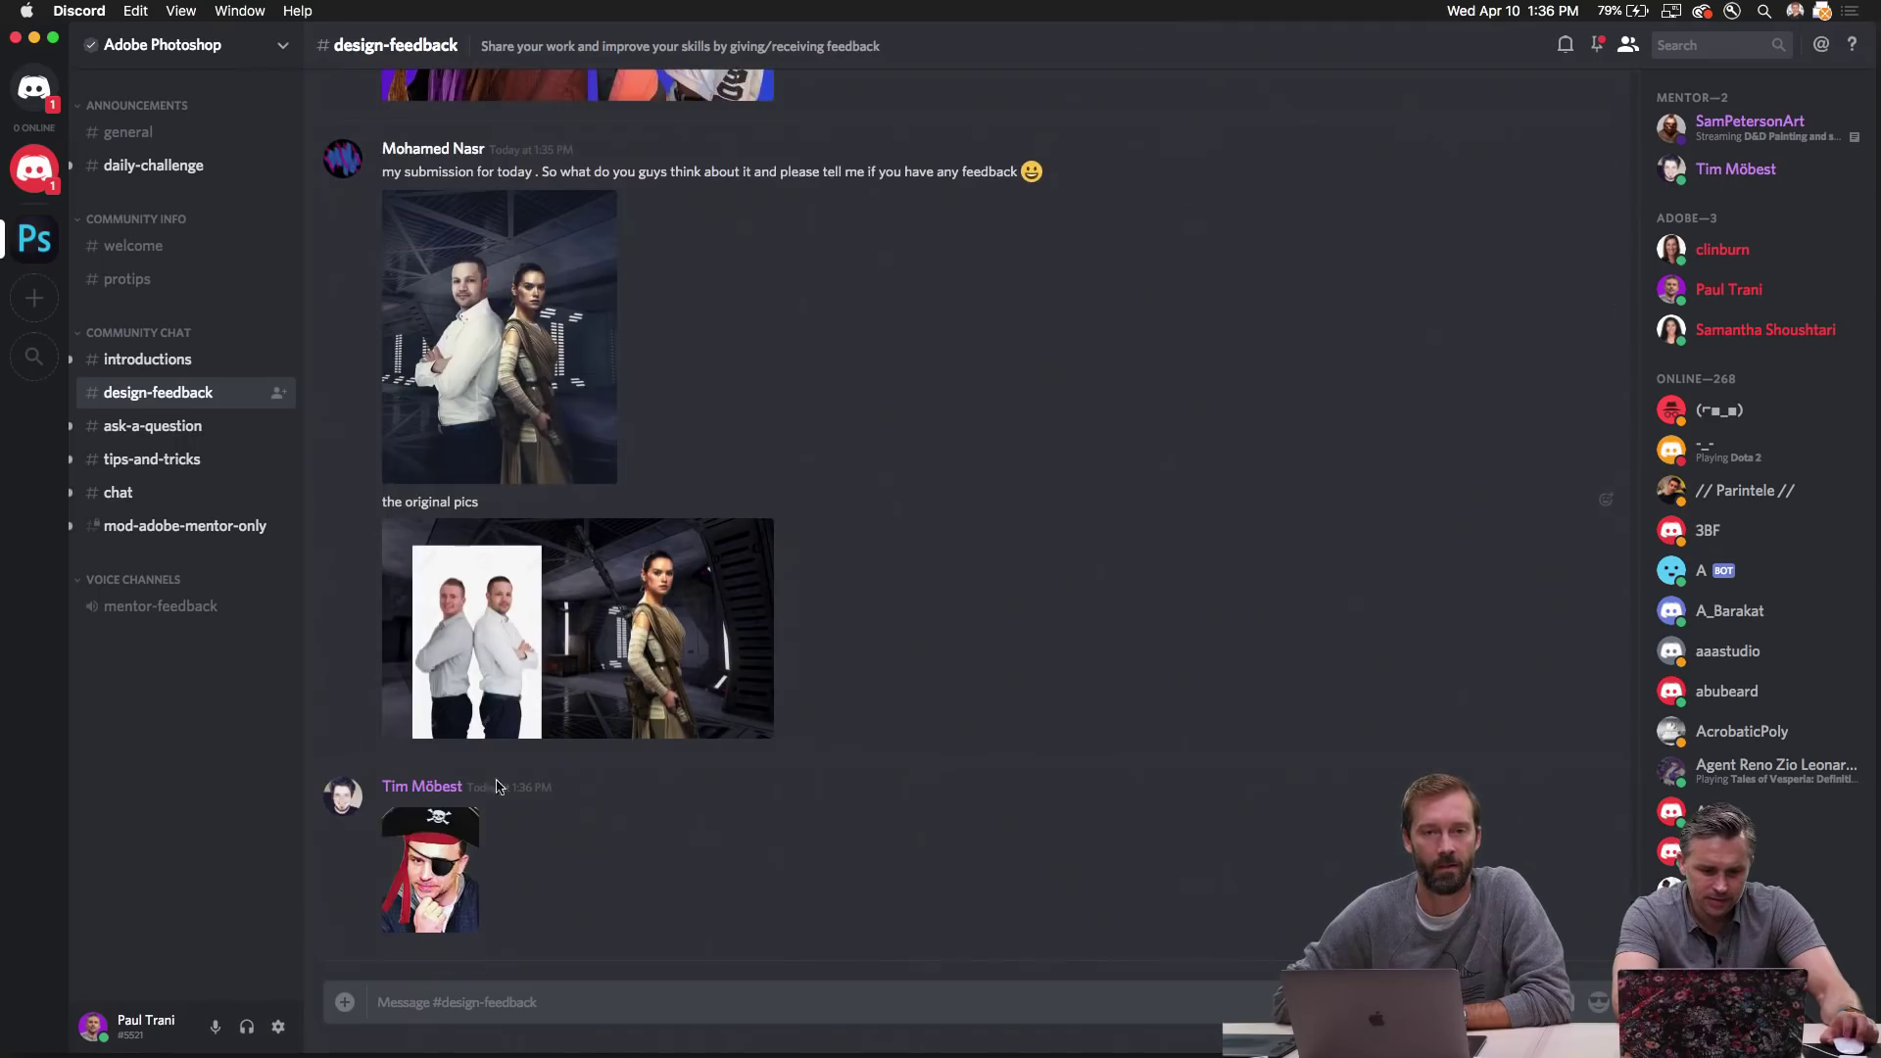
left_click(461, 833)
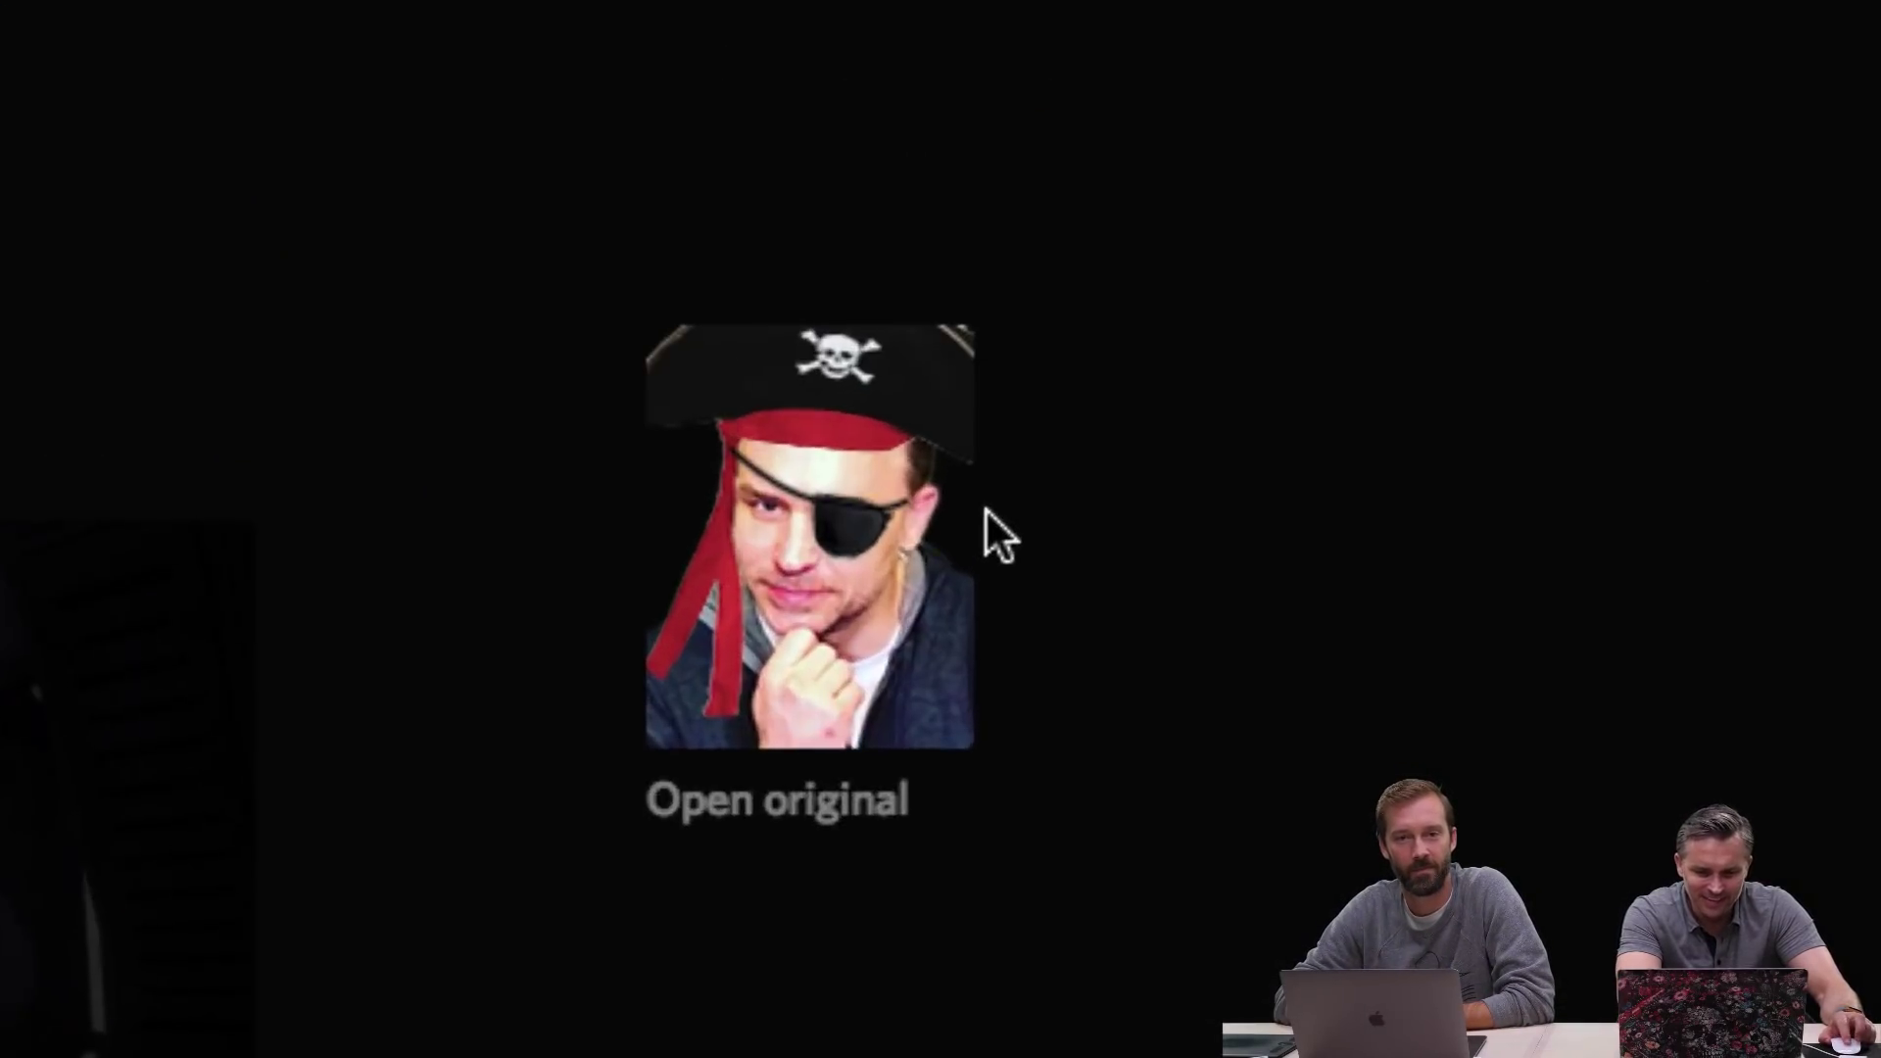
left_click(757, 884)
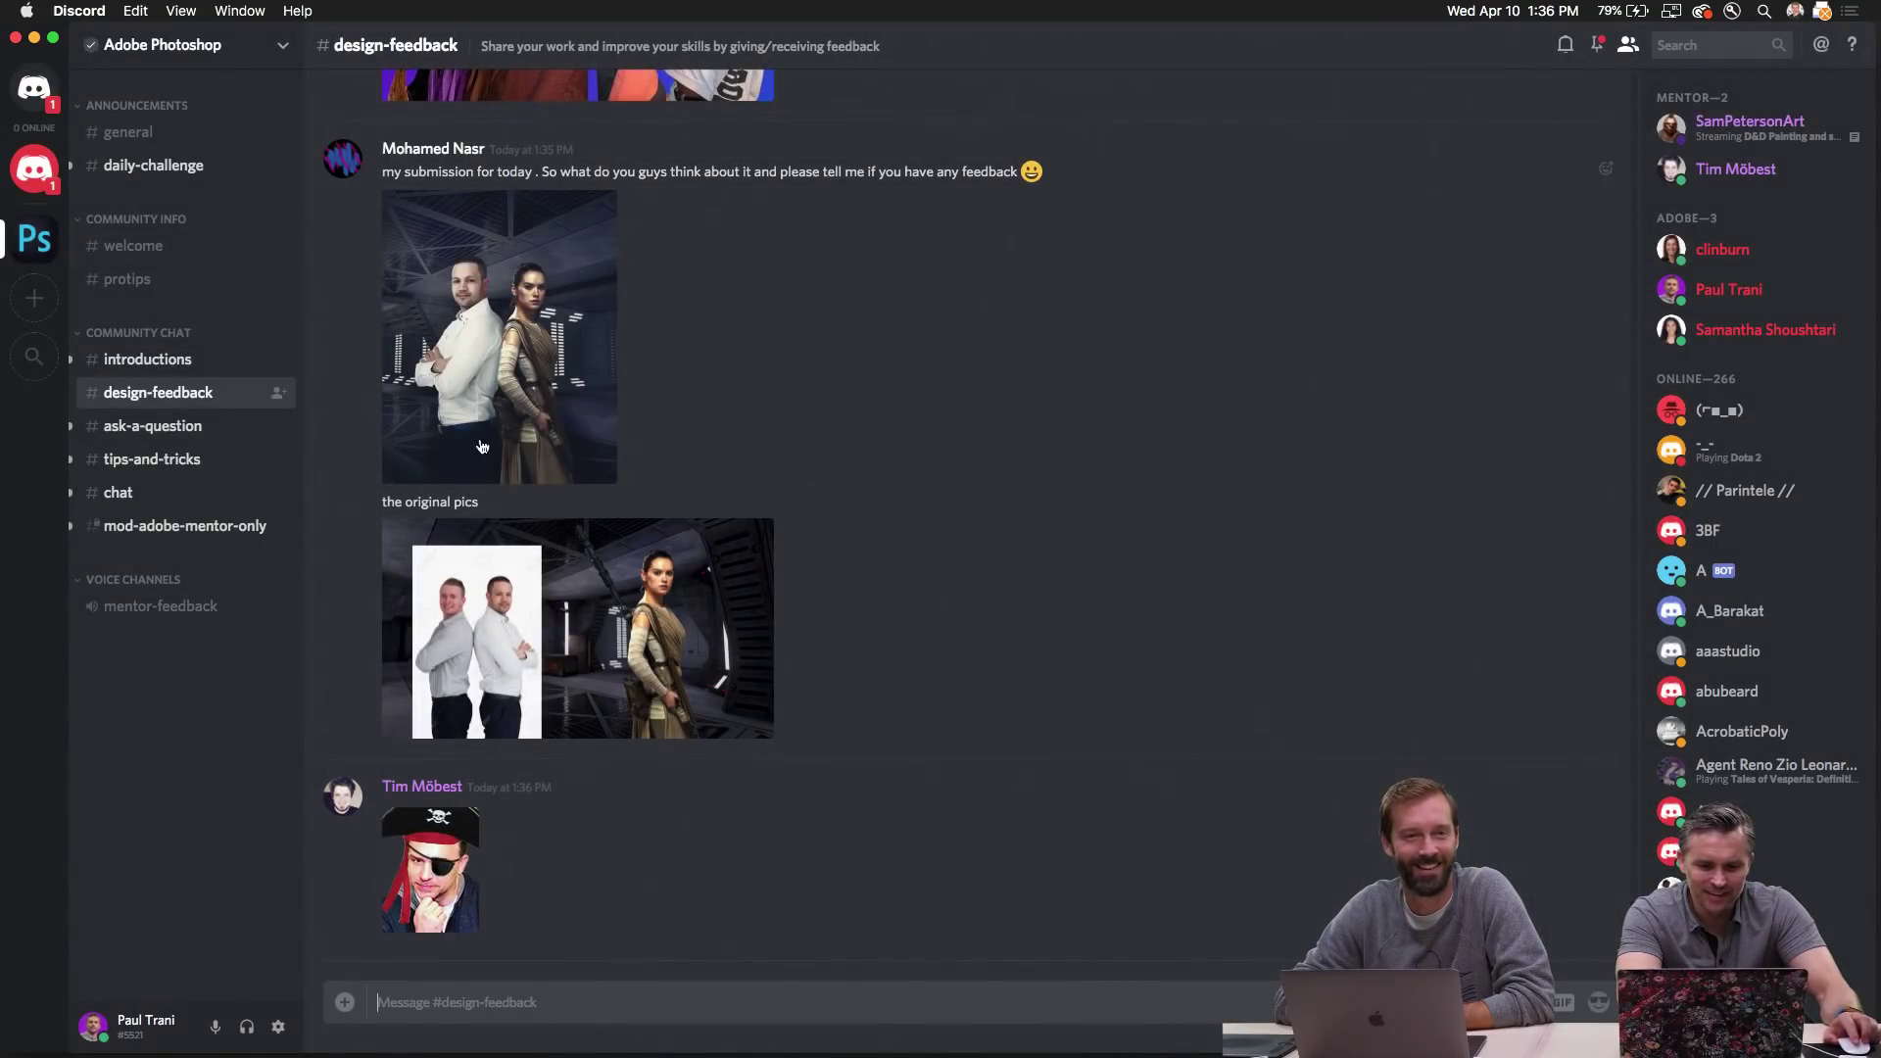
- React to the spaceship hangar submission with the server's custom man's-face emoji
left_click(1605, 170)
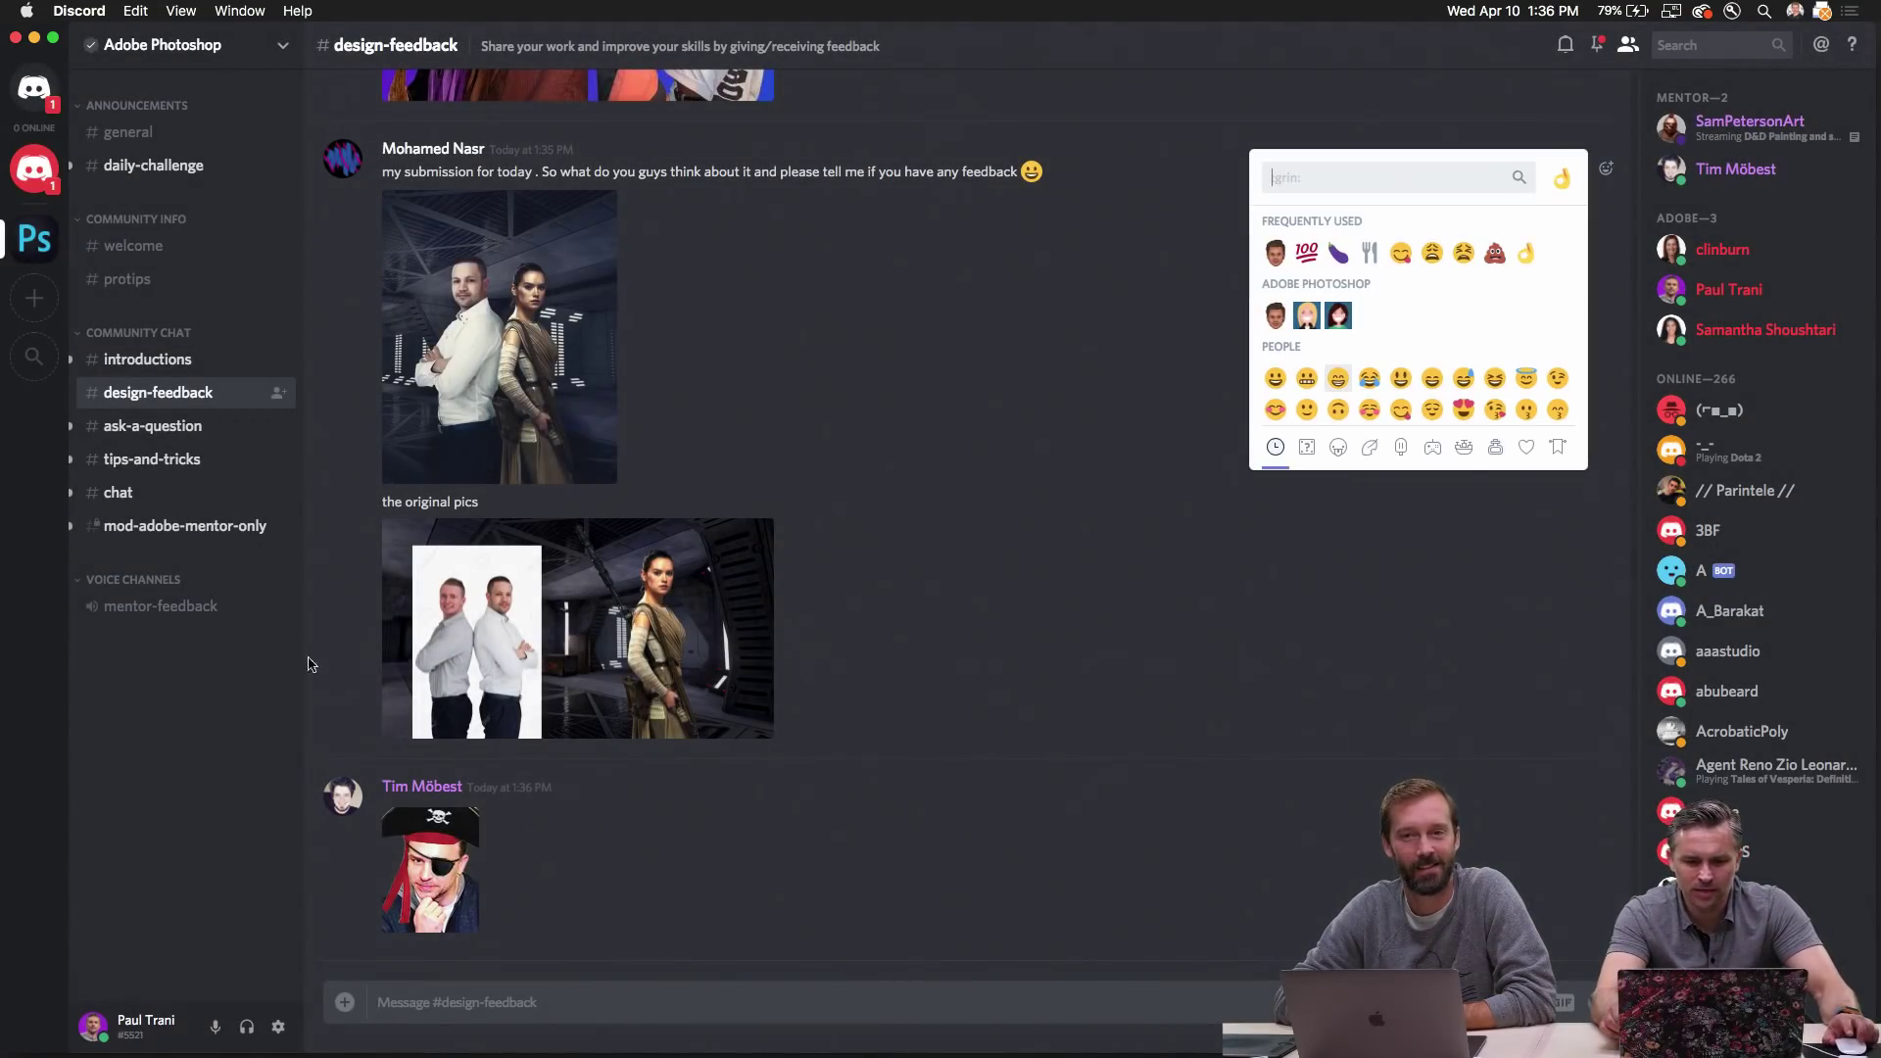
left_click(1274, 315)
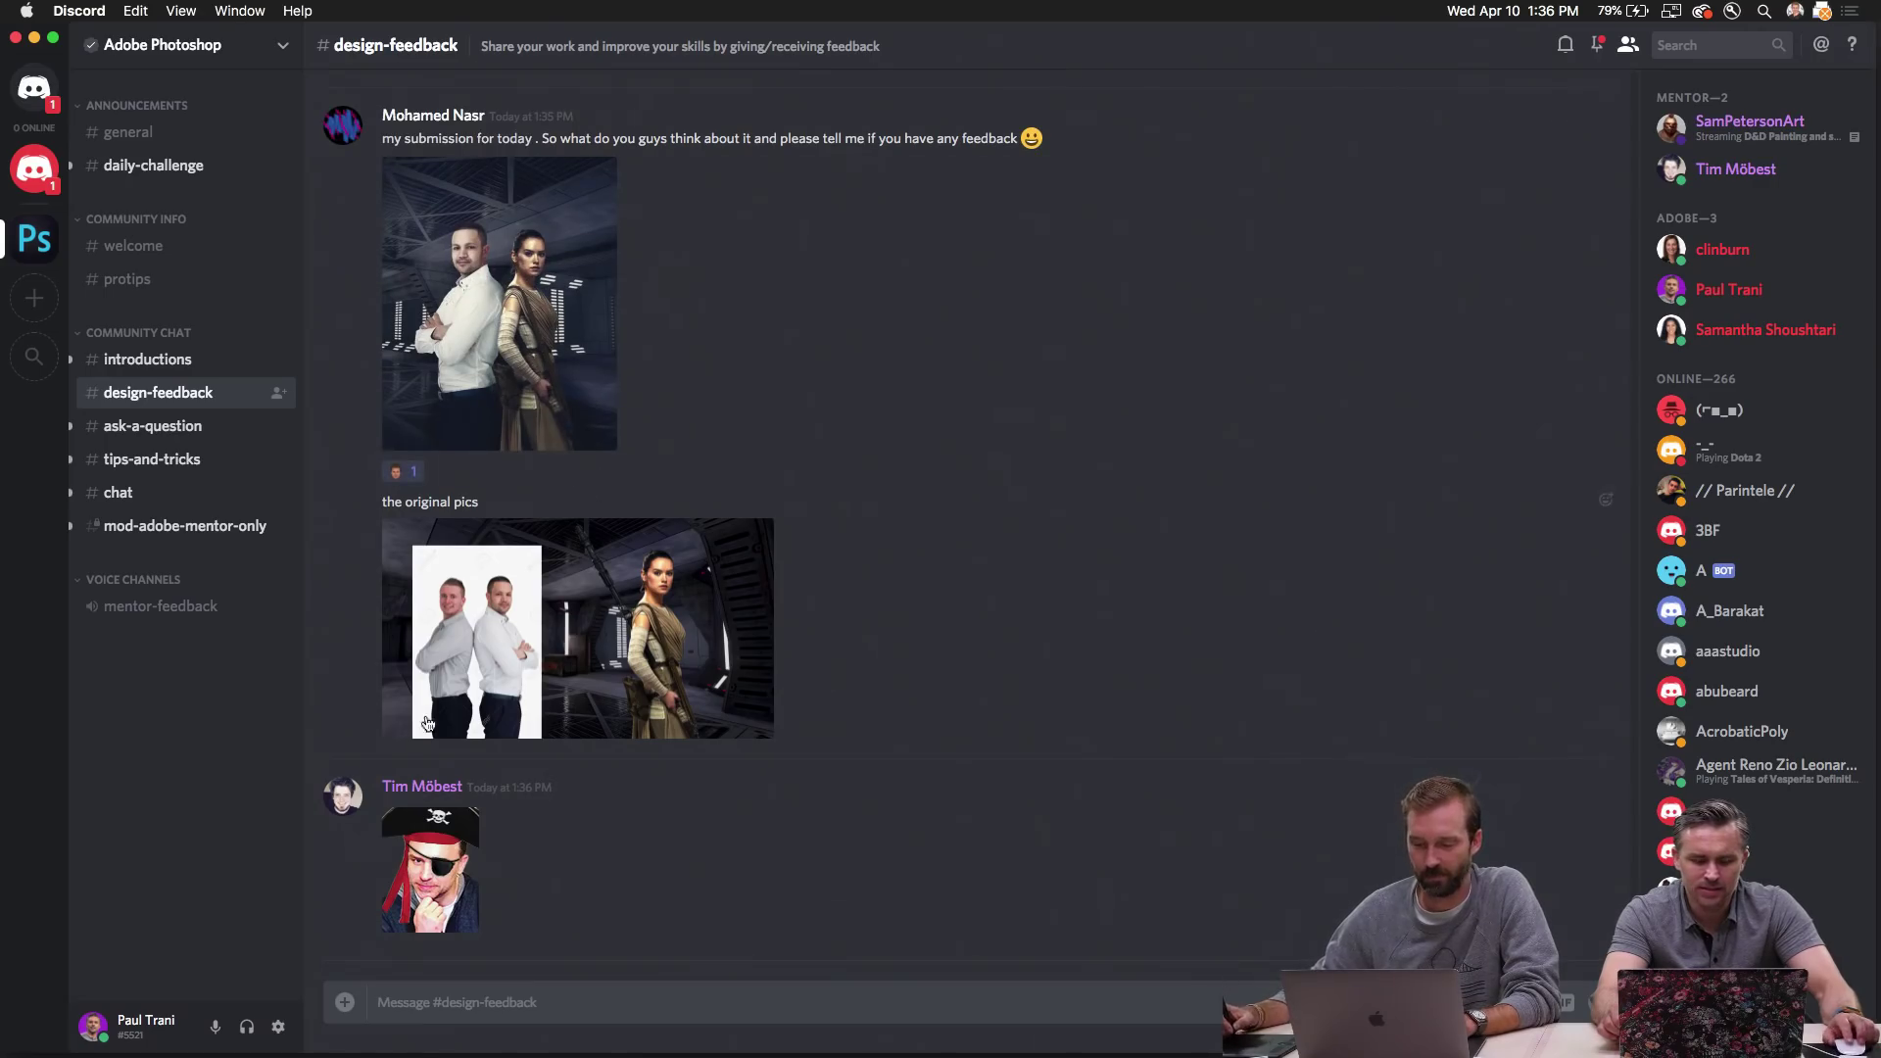
- Re-examine the Challenge 7 beach photo of three women at enlarged size and close the preview
scroll(868, 585, "up", 2)
scroll(862, 588, "up", 12)
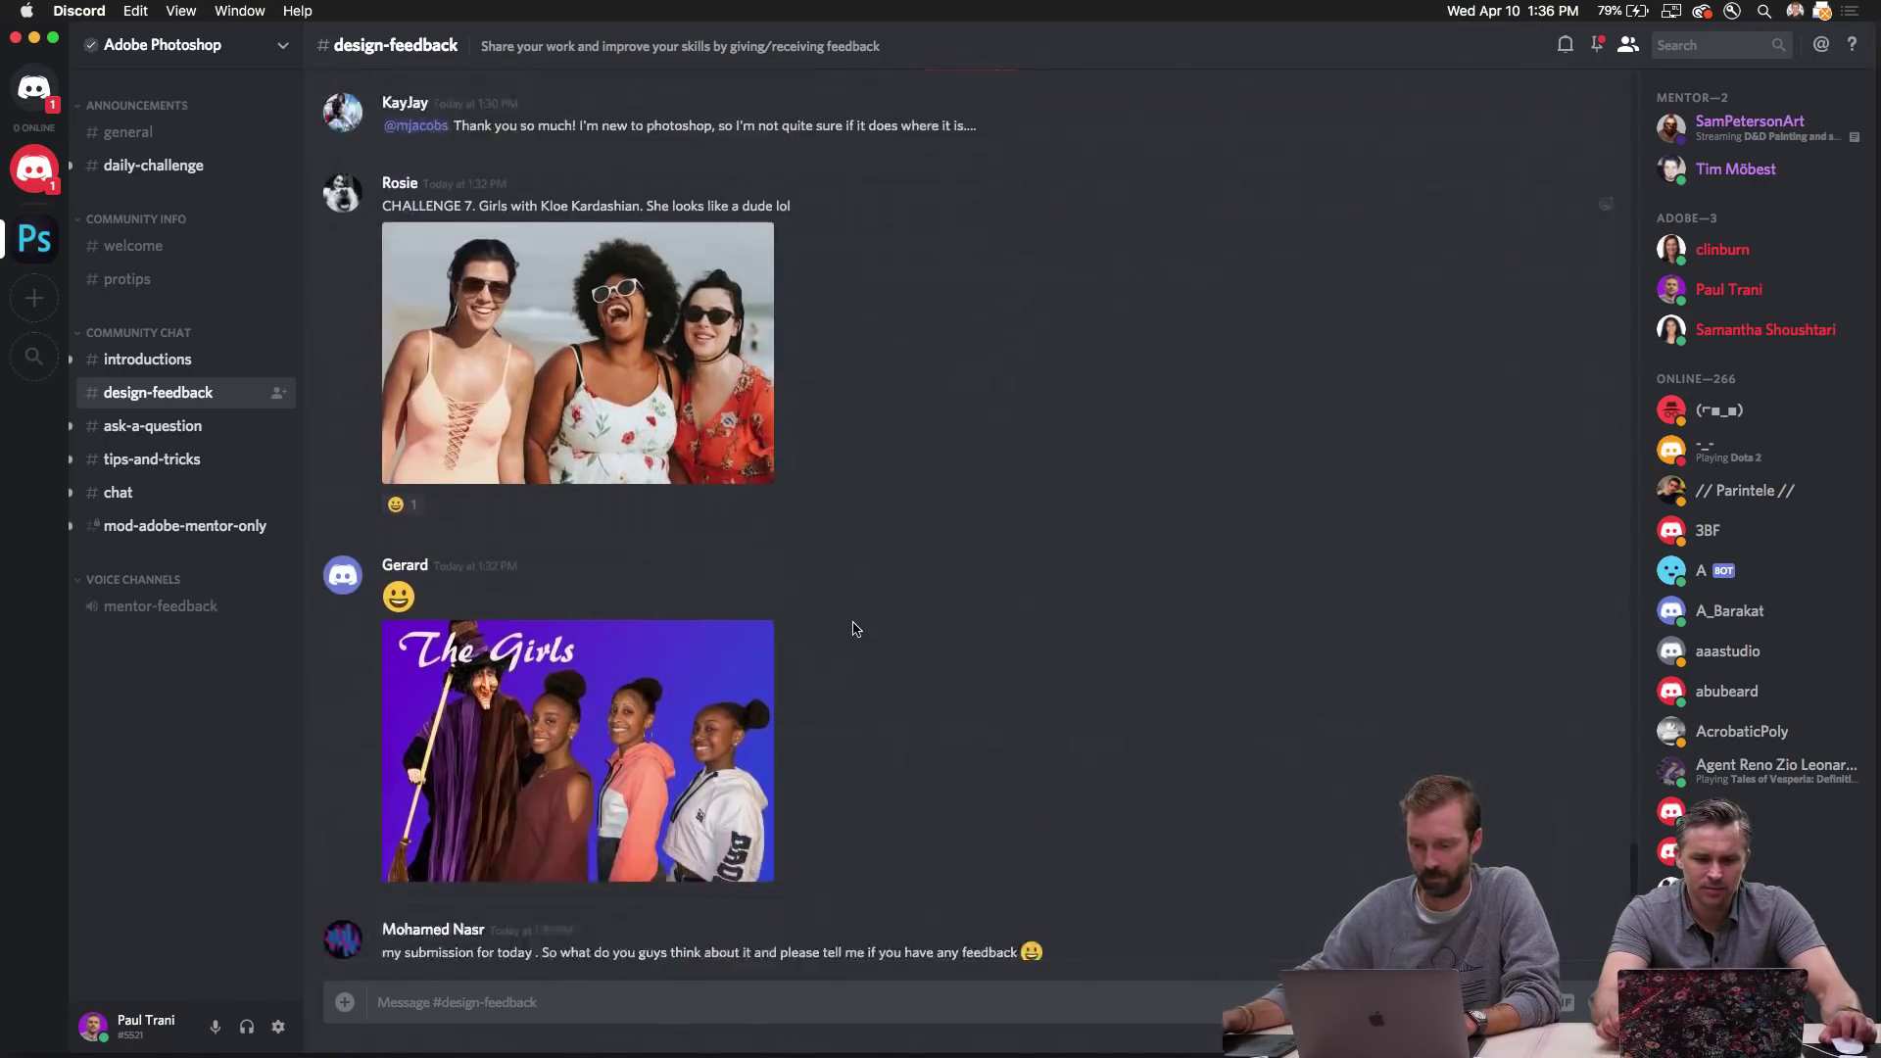
left_click(445, 391)
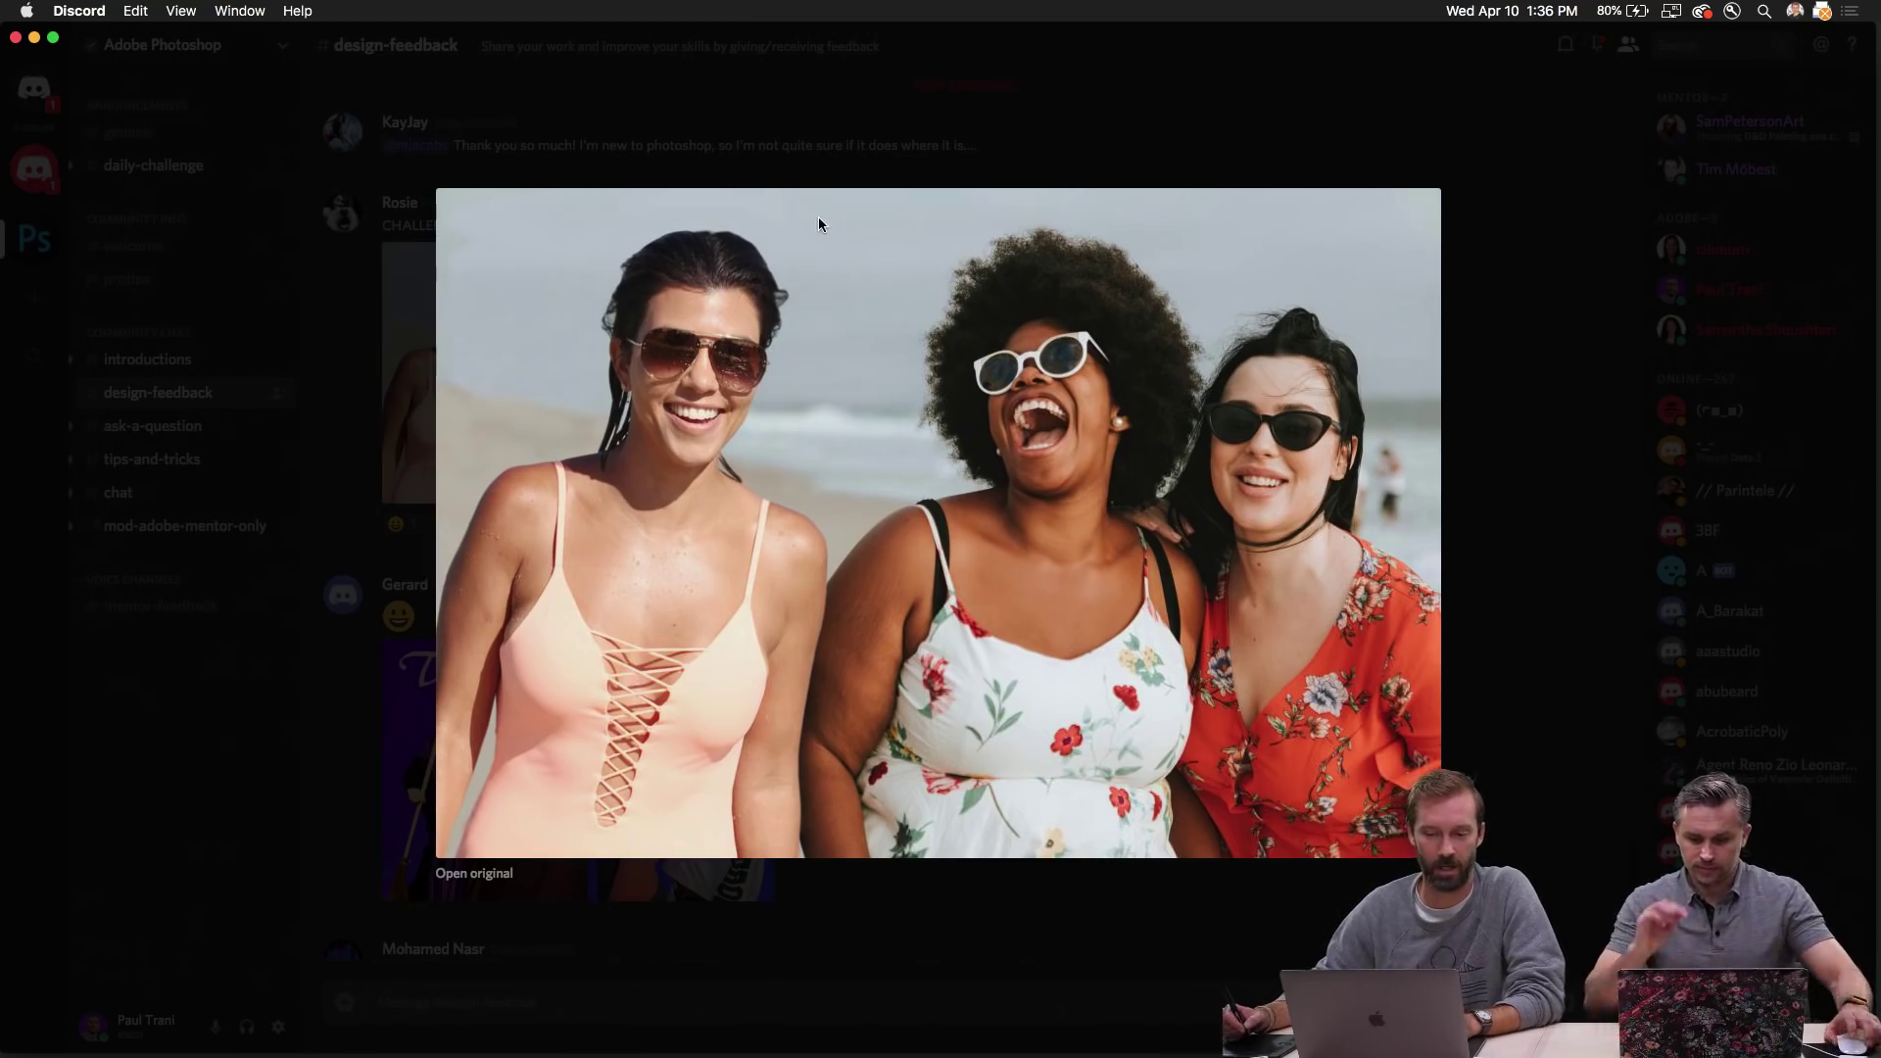
left_click(345, 765)
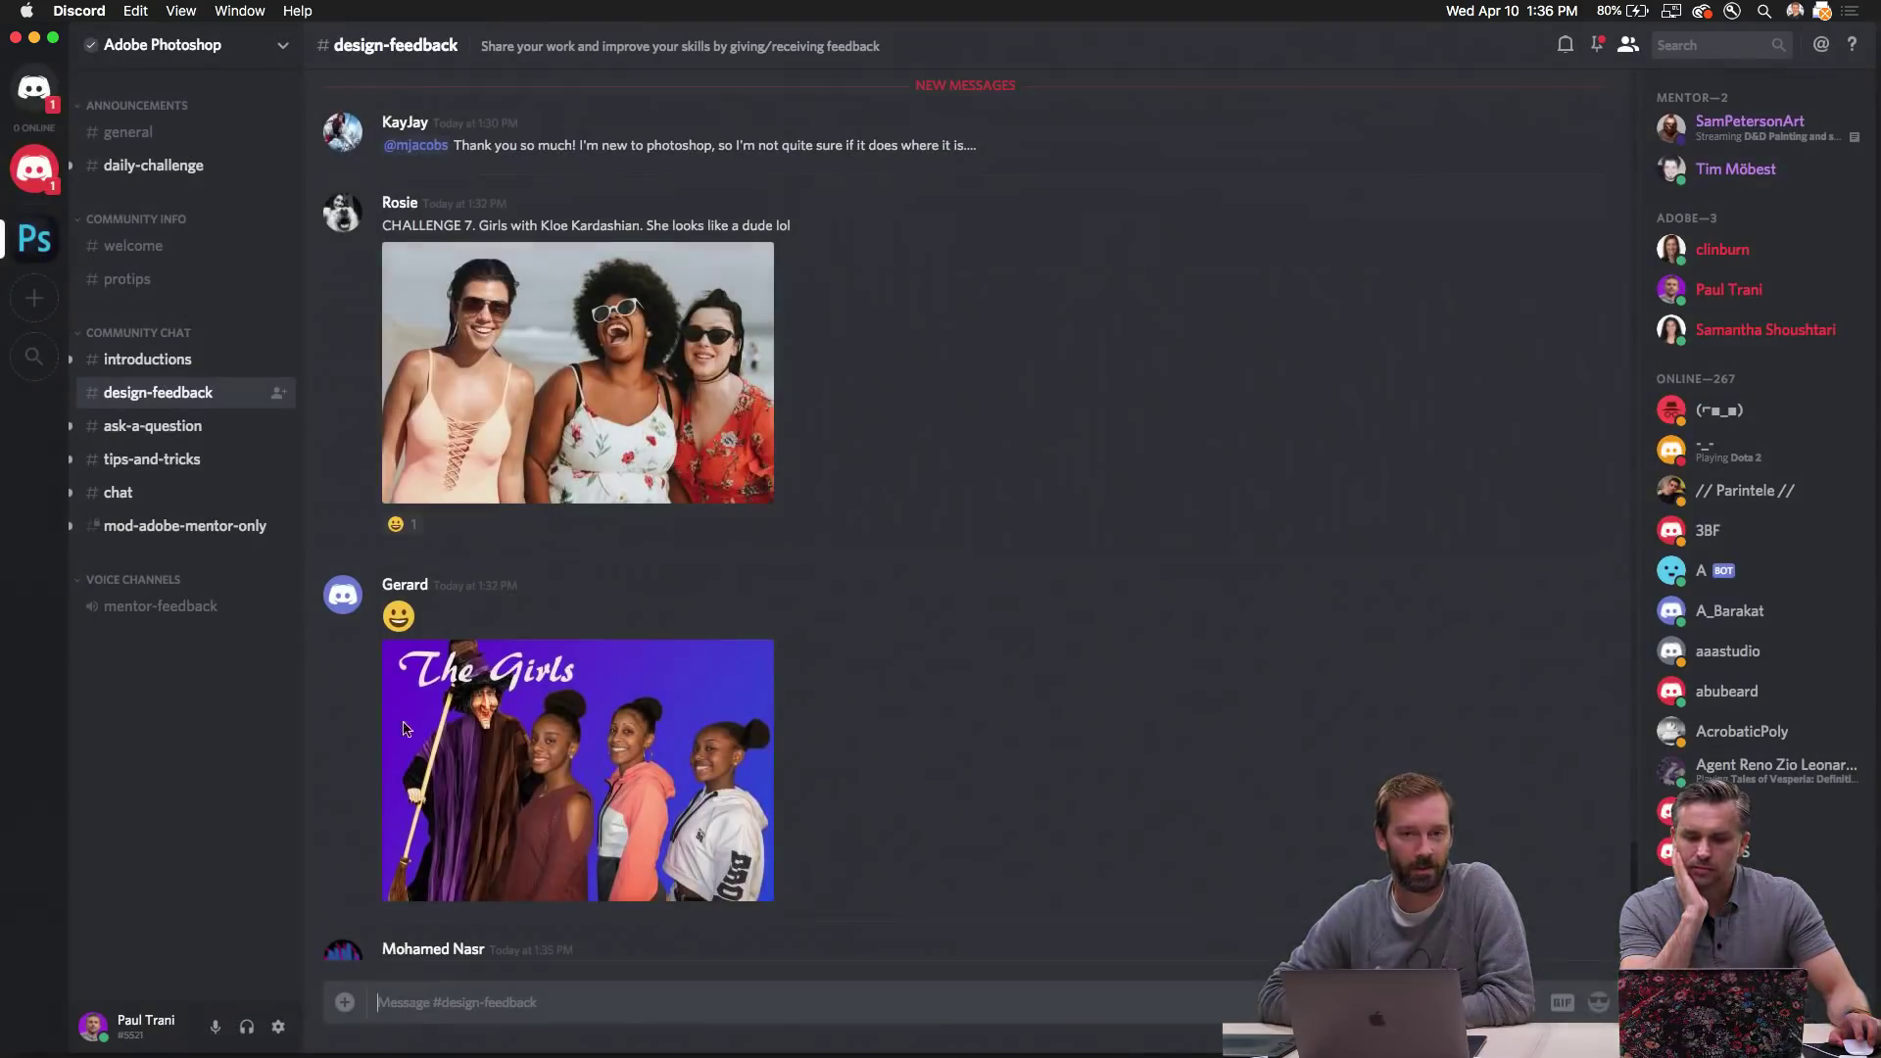
- Examine the "LUAU with 1996 Matthew McConaughey" submission enlarged and return to the newest channel messages
scroll(965, 595, "up", 20)
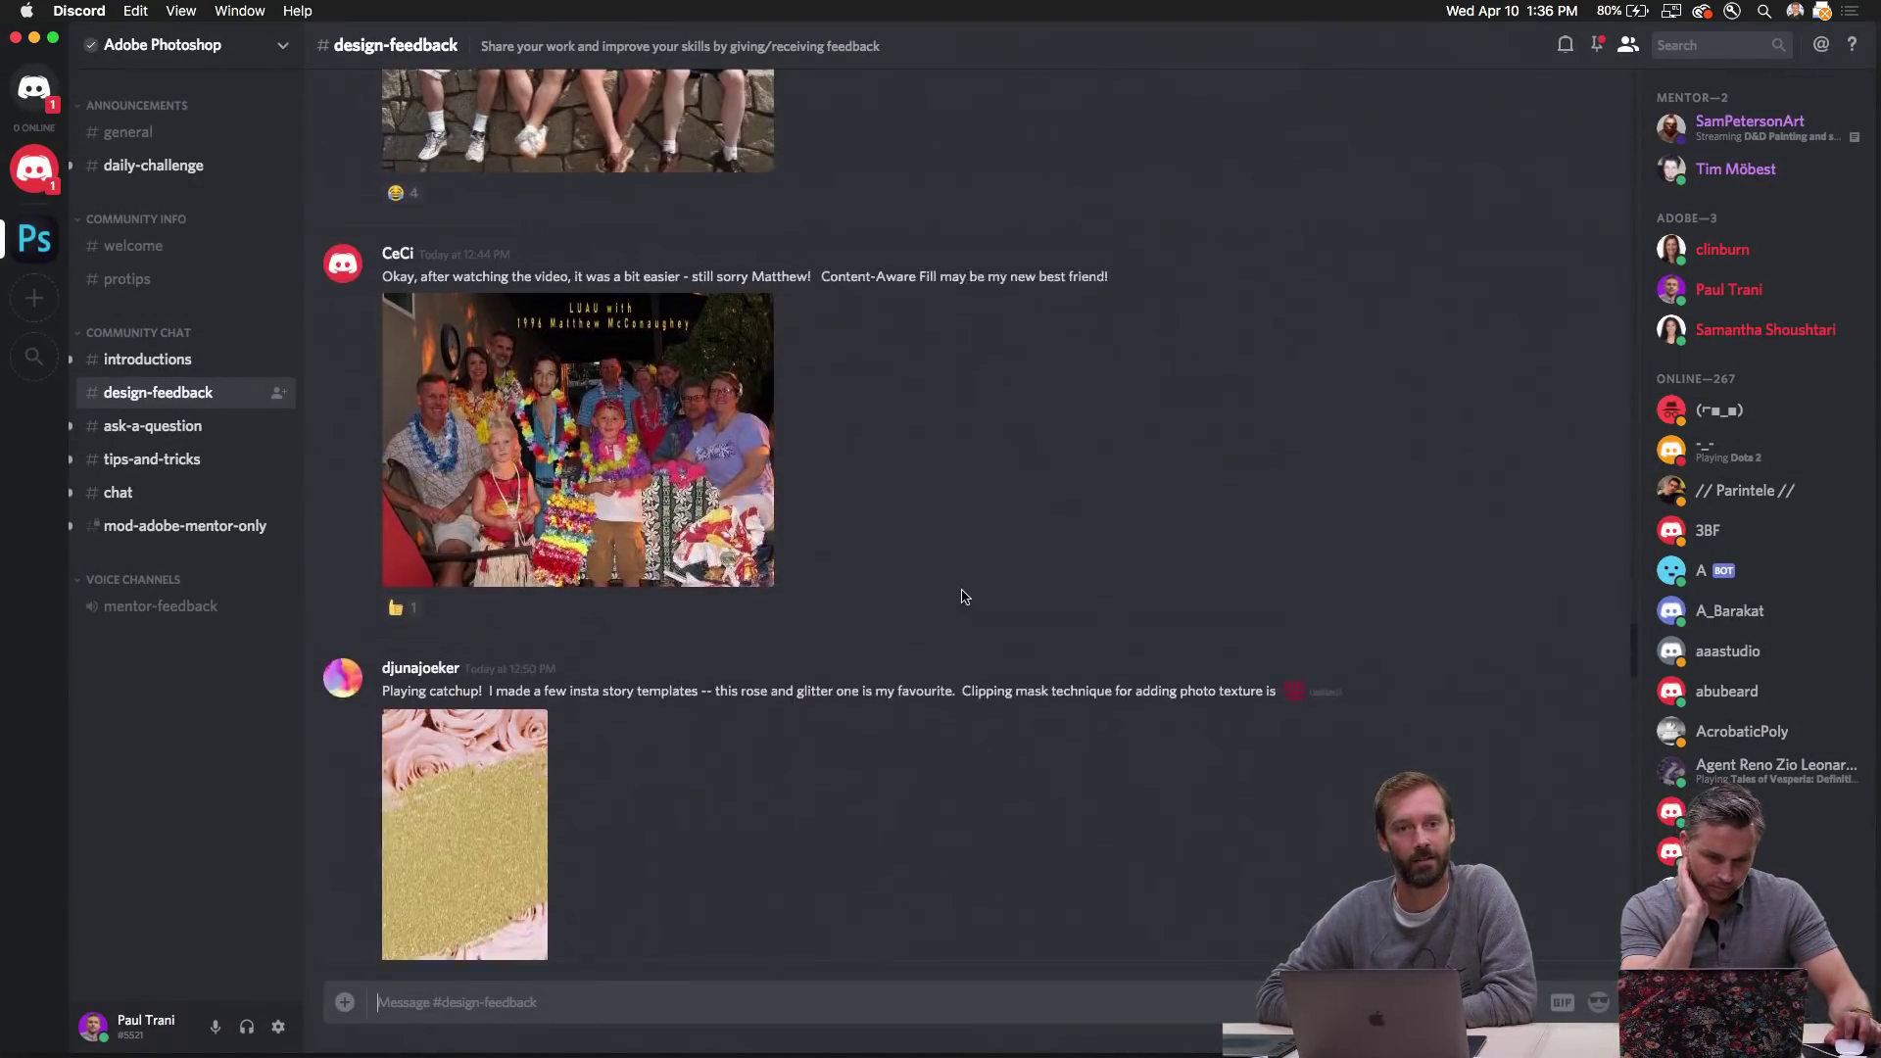
left_click(460, 558)
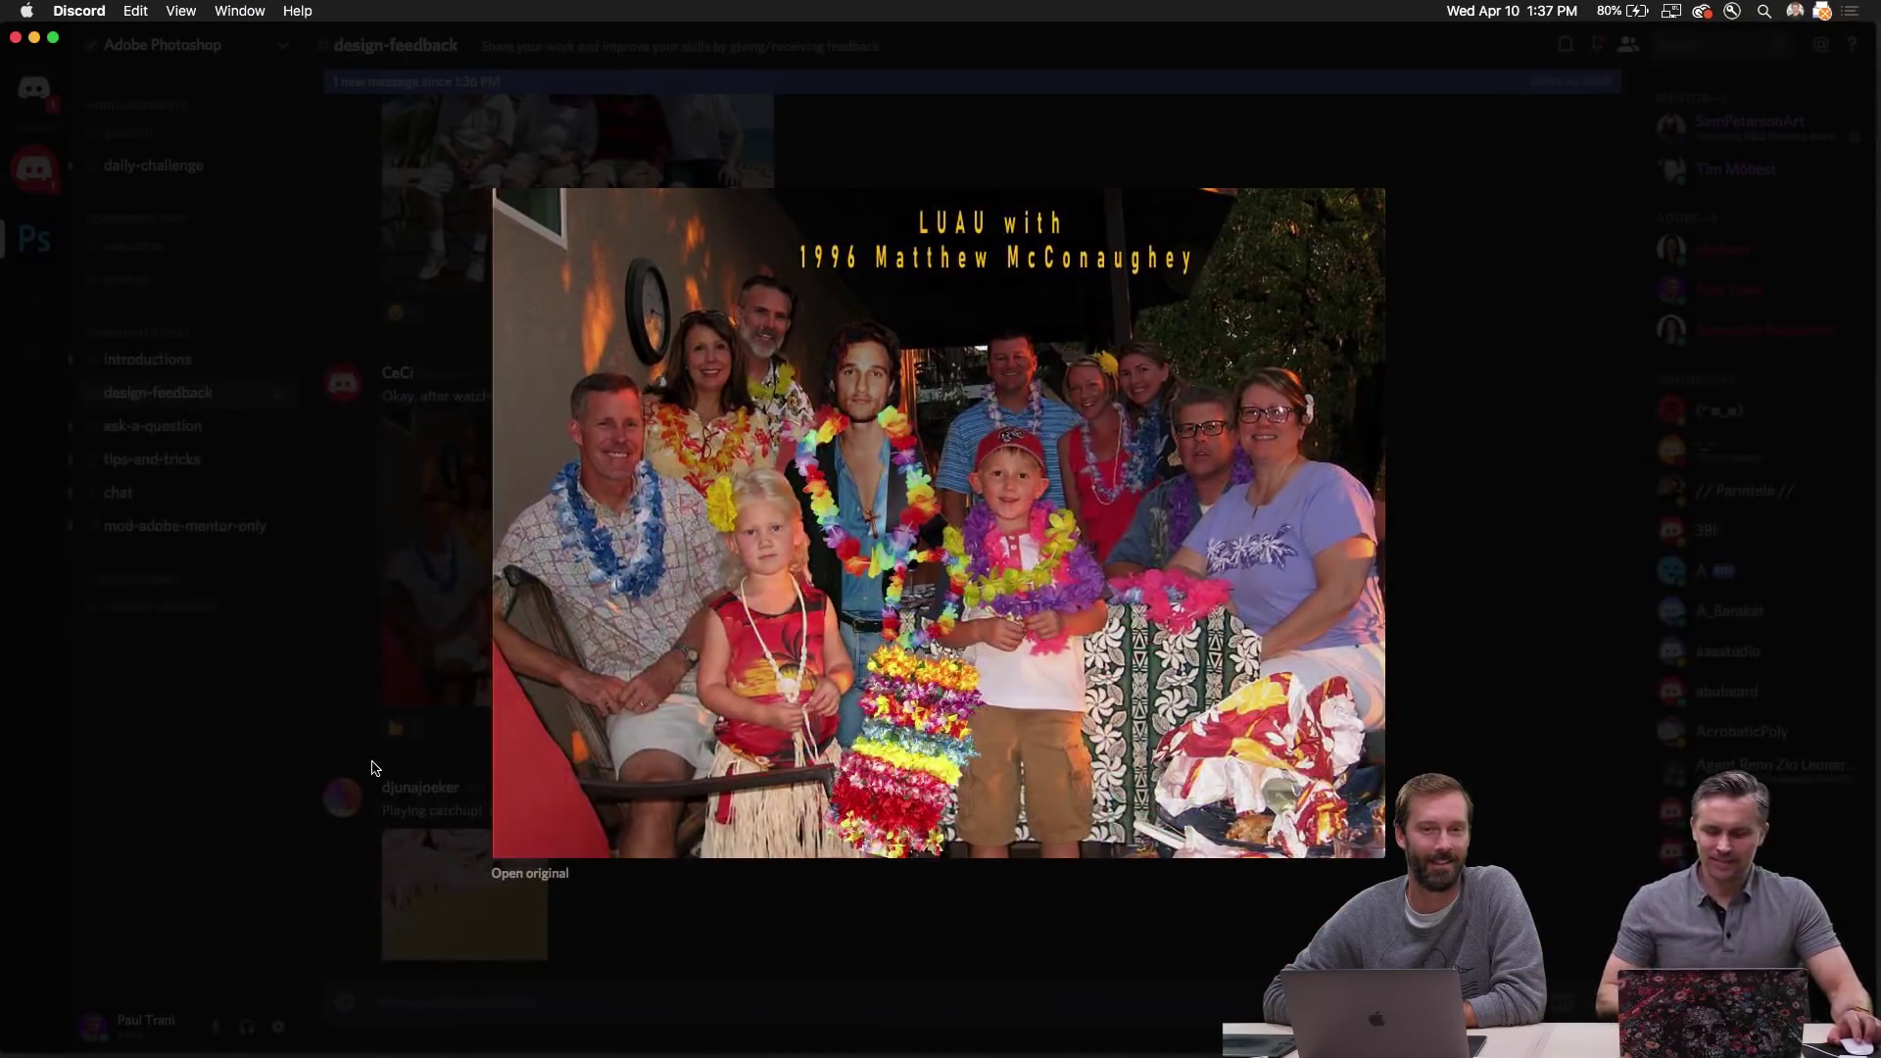
left_click(372, 766)
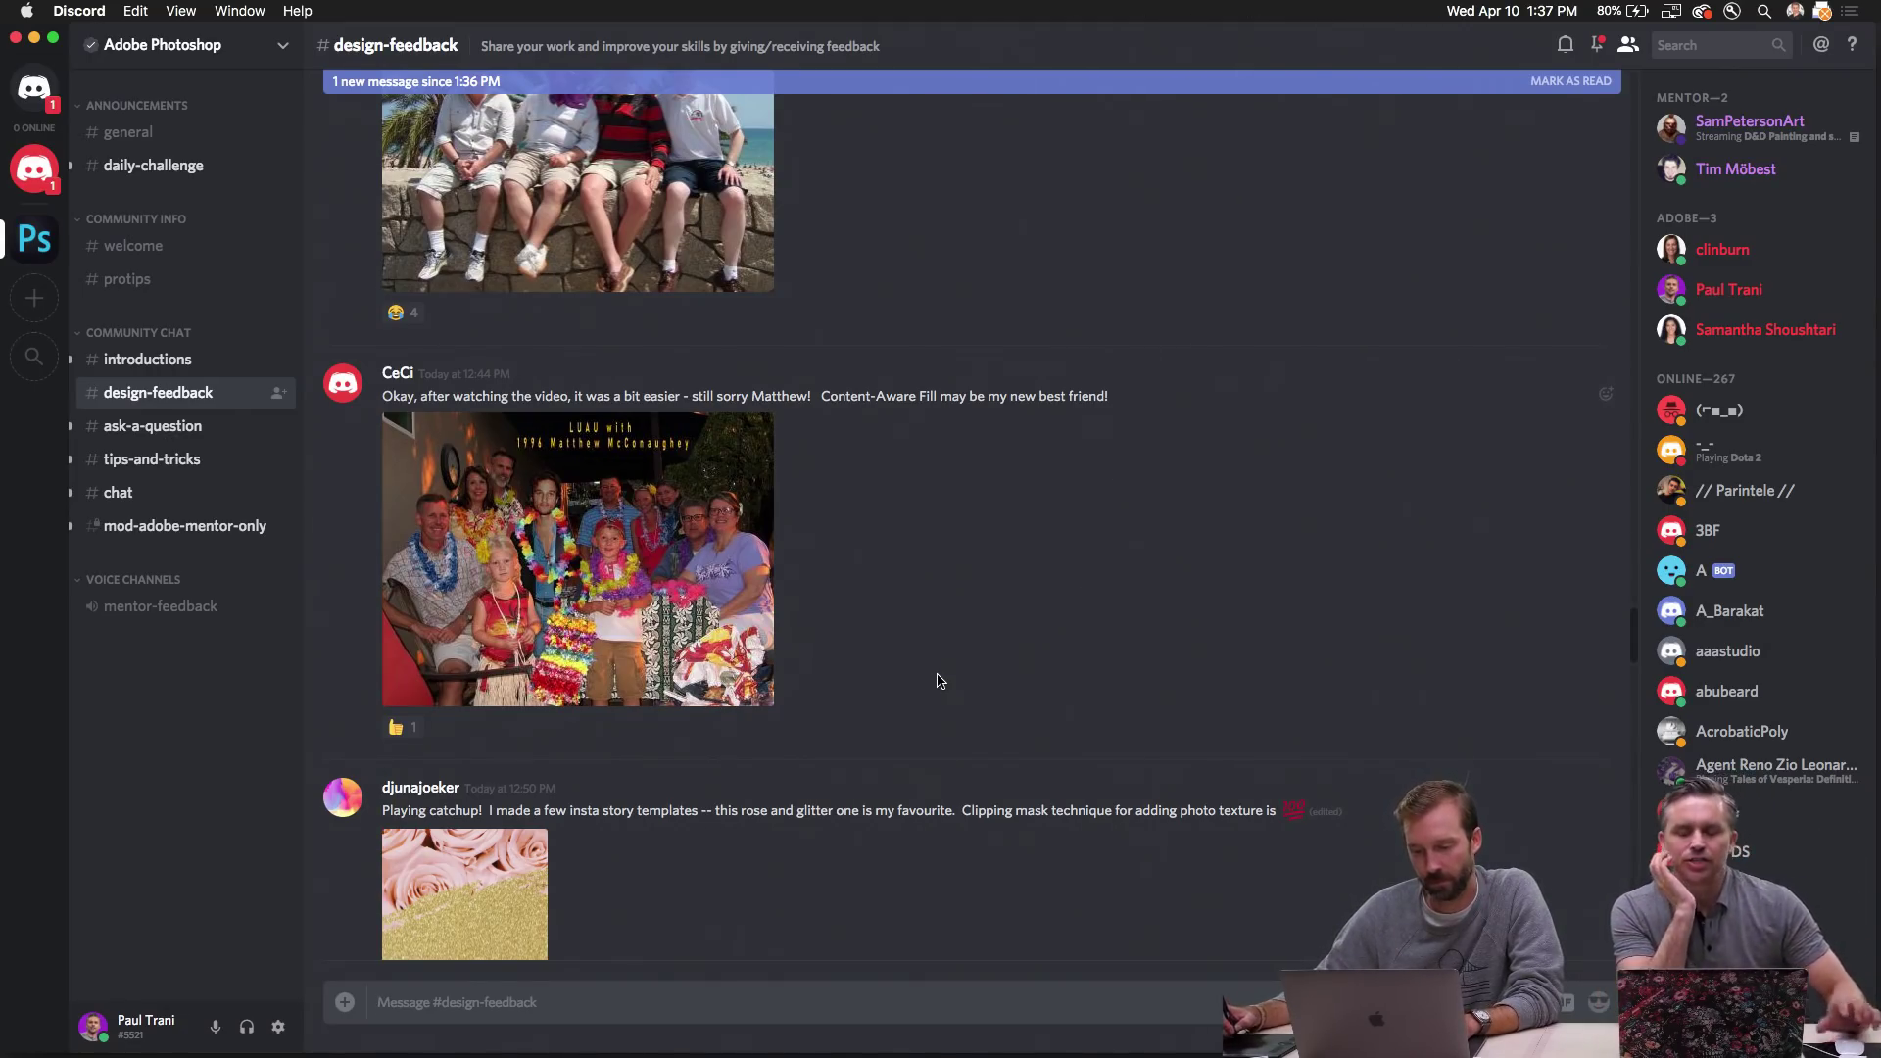
scroll(938, 701, "down", 10)
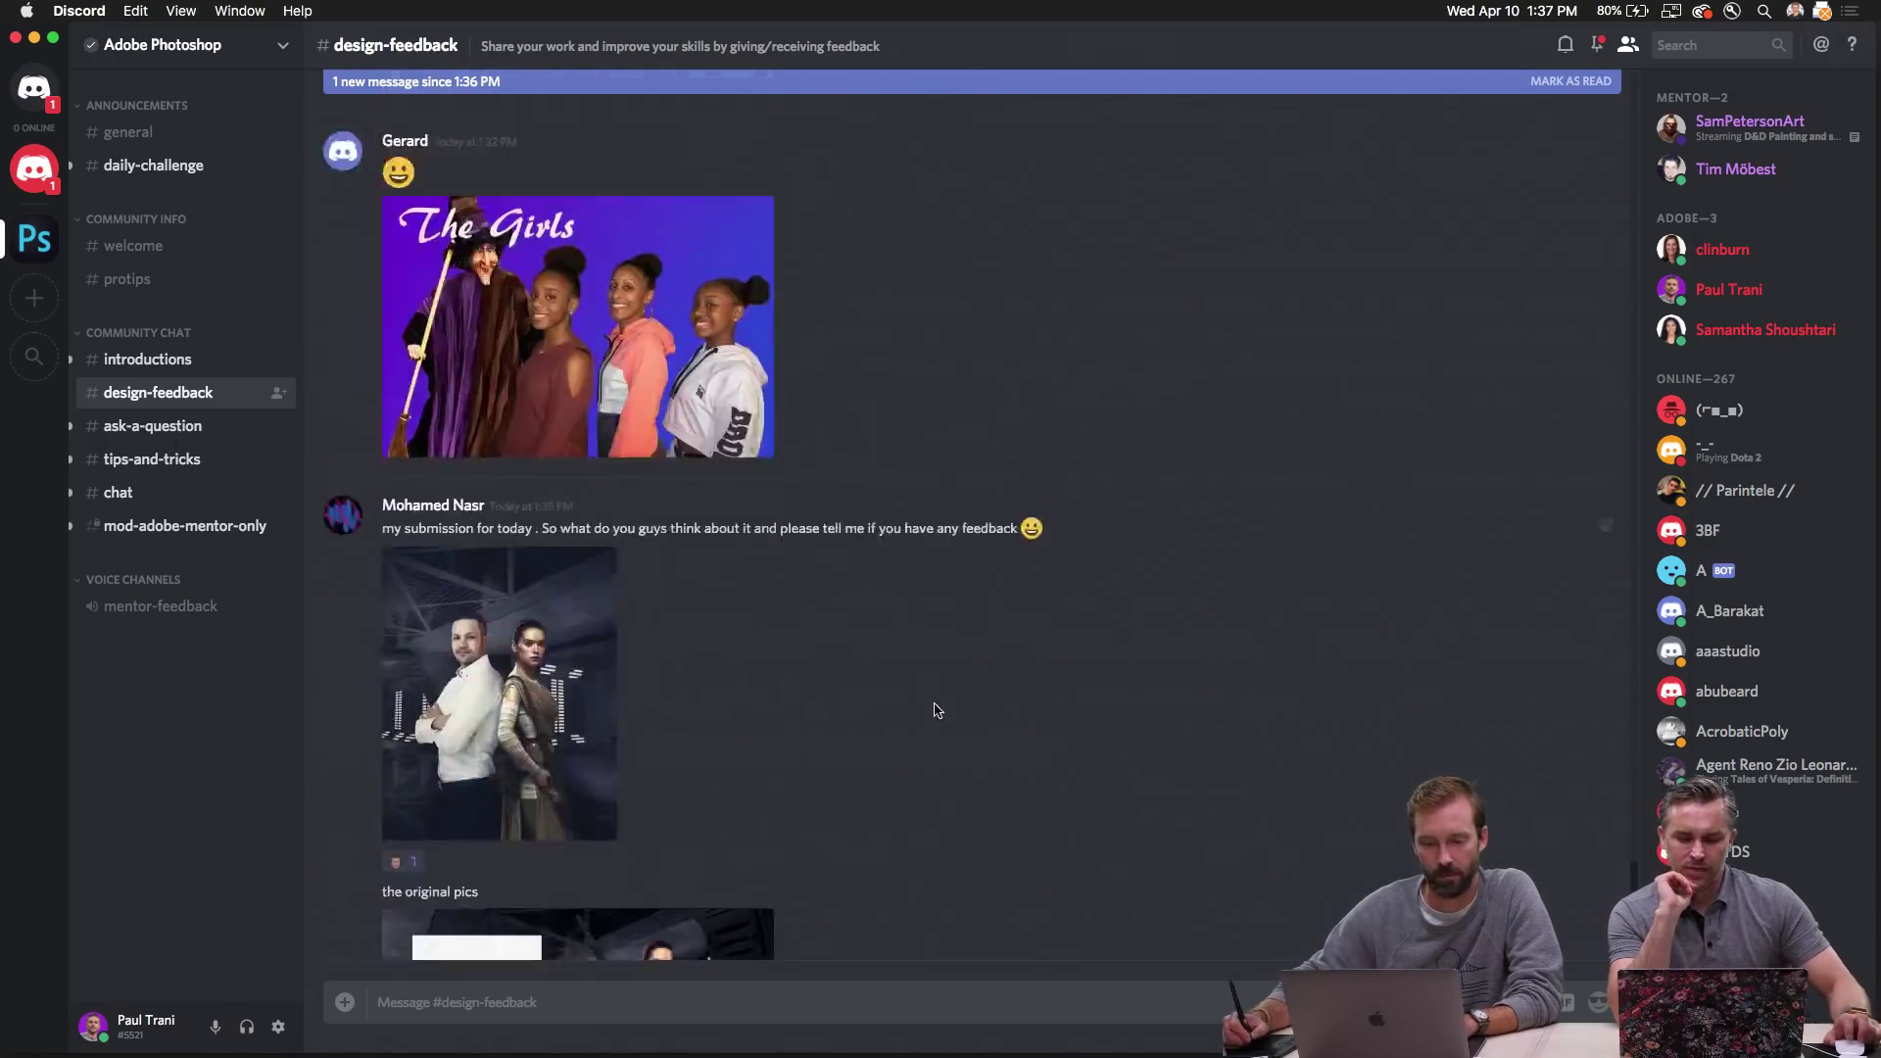
scroll(937, 710, "down", 5)
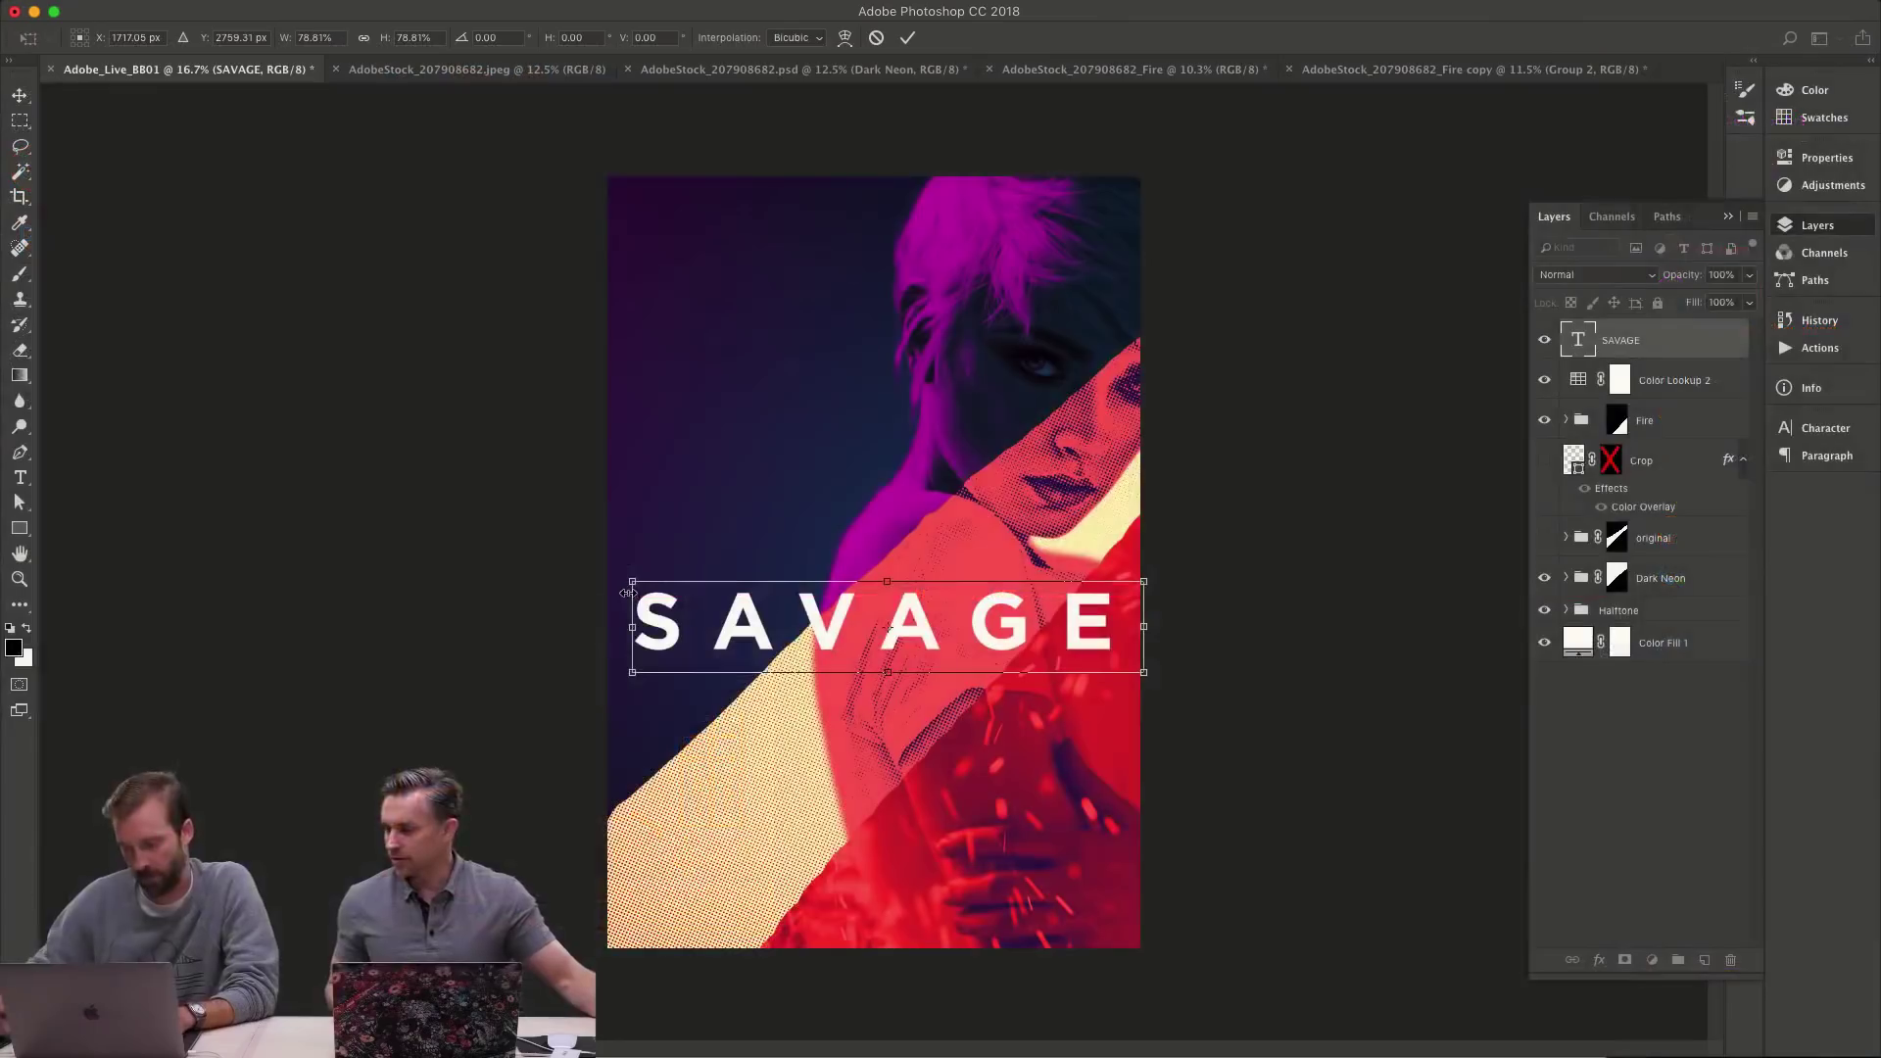
- In Photoshop, apply the SAVAGE text's 78.81% scaling and move its layer to the top of the Dark Neon group
key("Return")
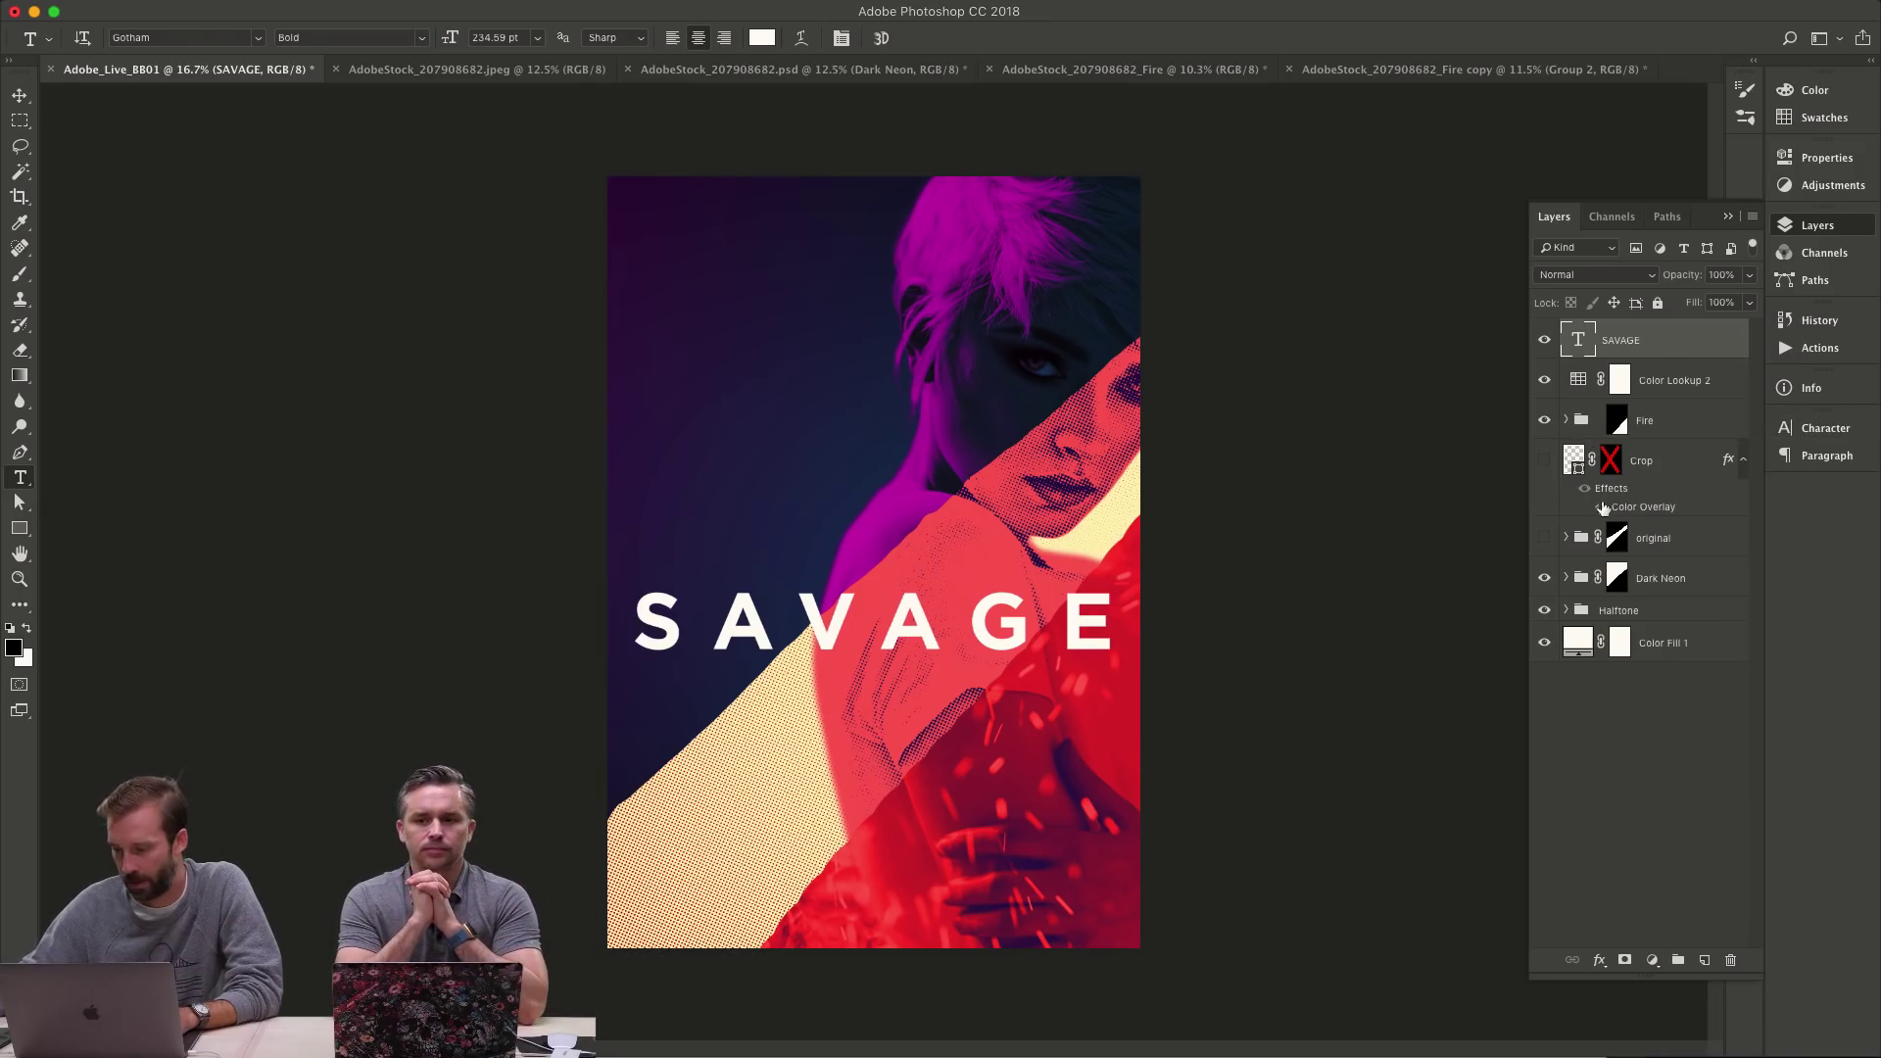
left_click(1567, 578)
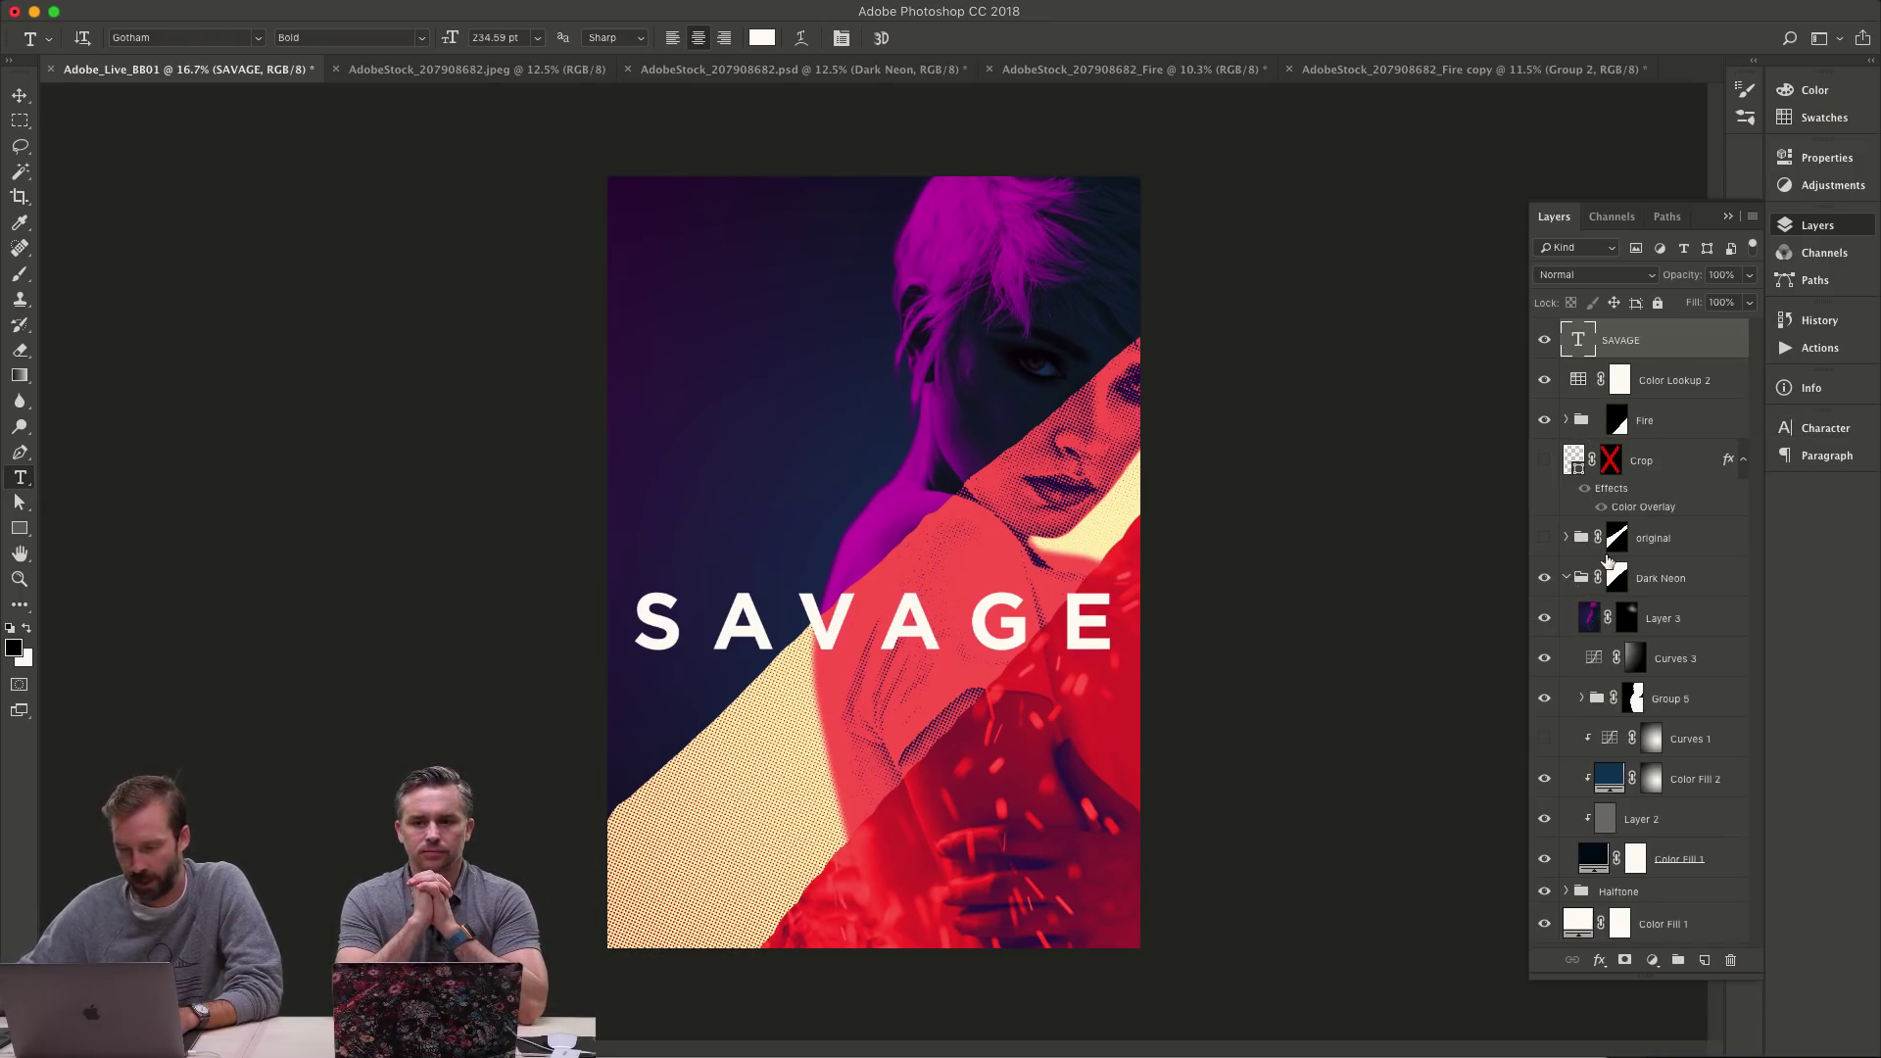
left_click_drag(1584, 347, 1595, 608)
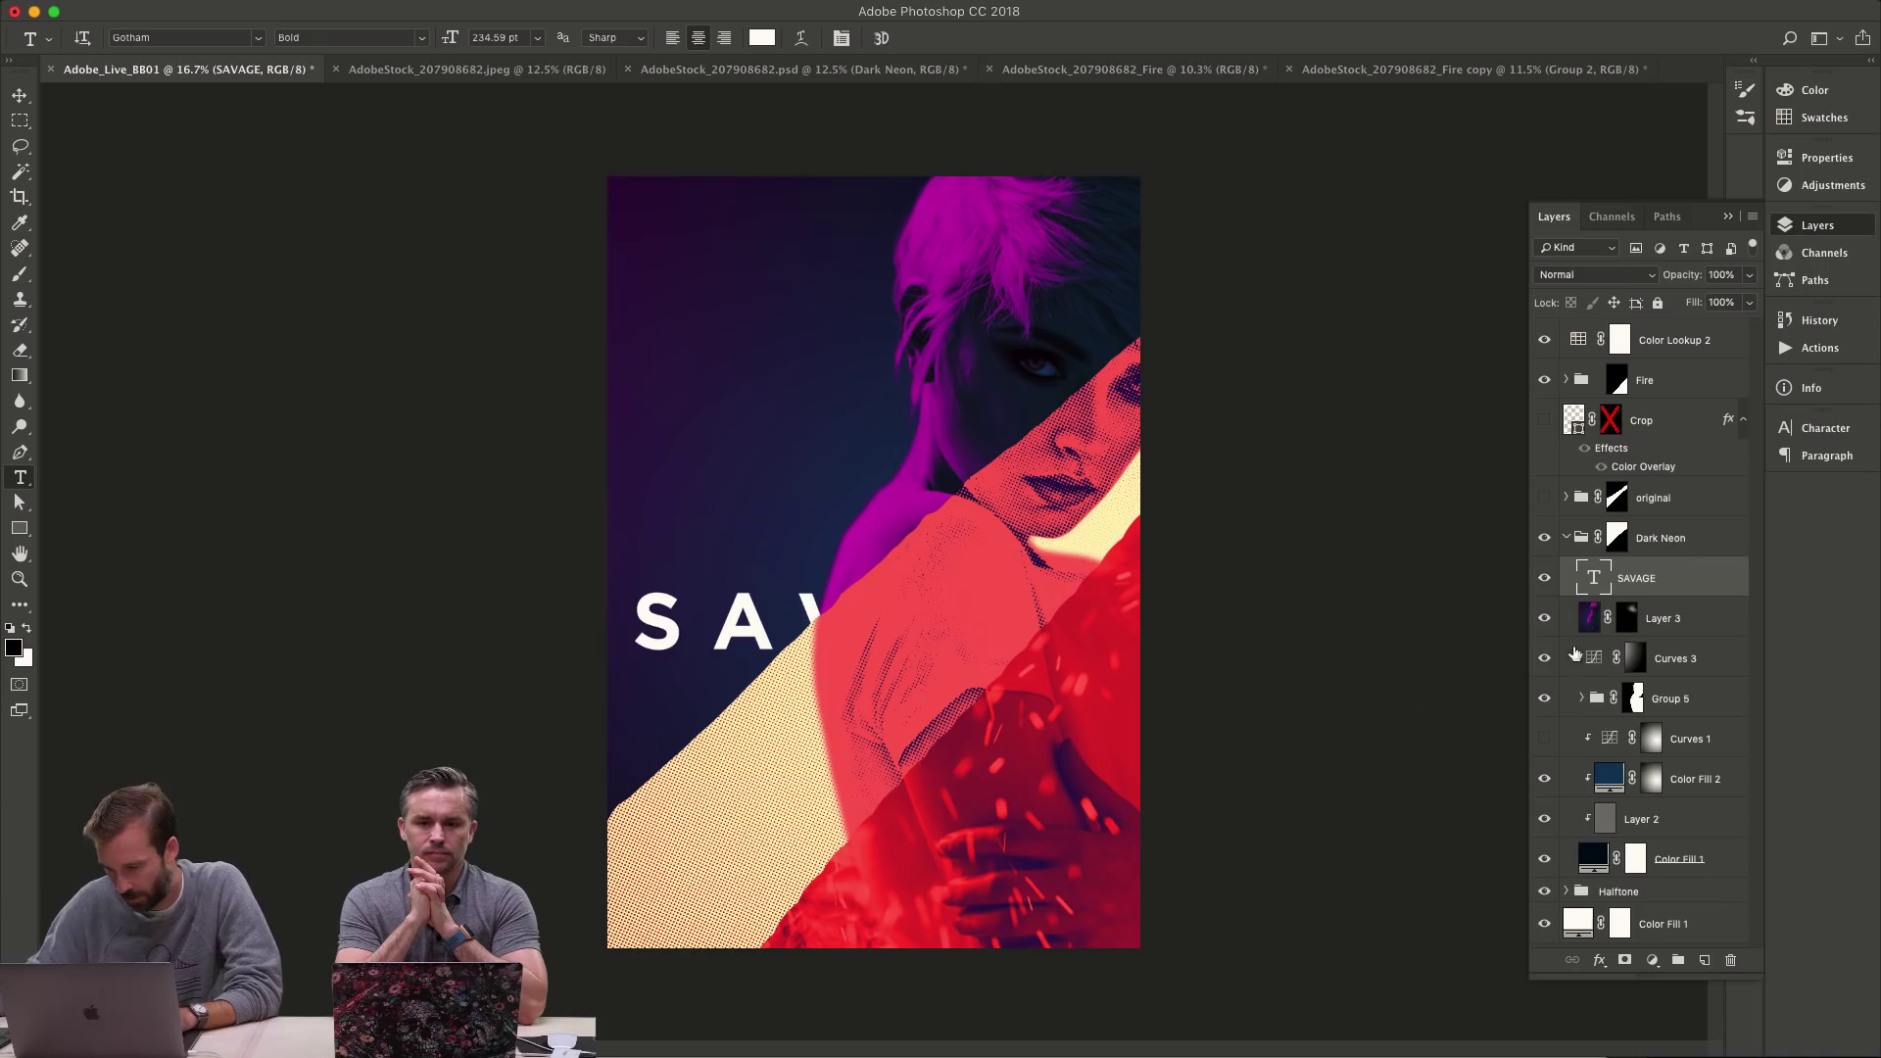
- Place a copy of the SAVAGE text layer inside the Halftone group
left_click(1608, 903)
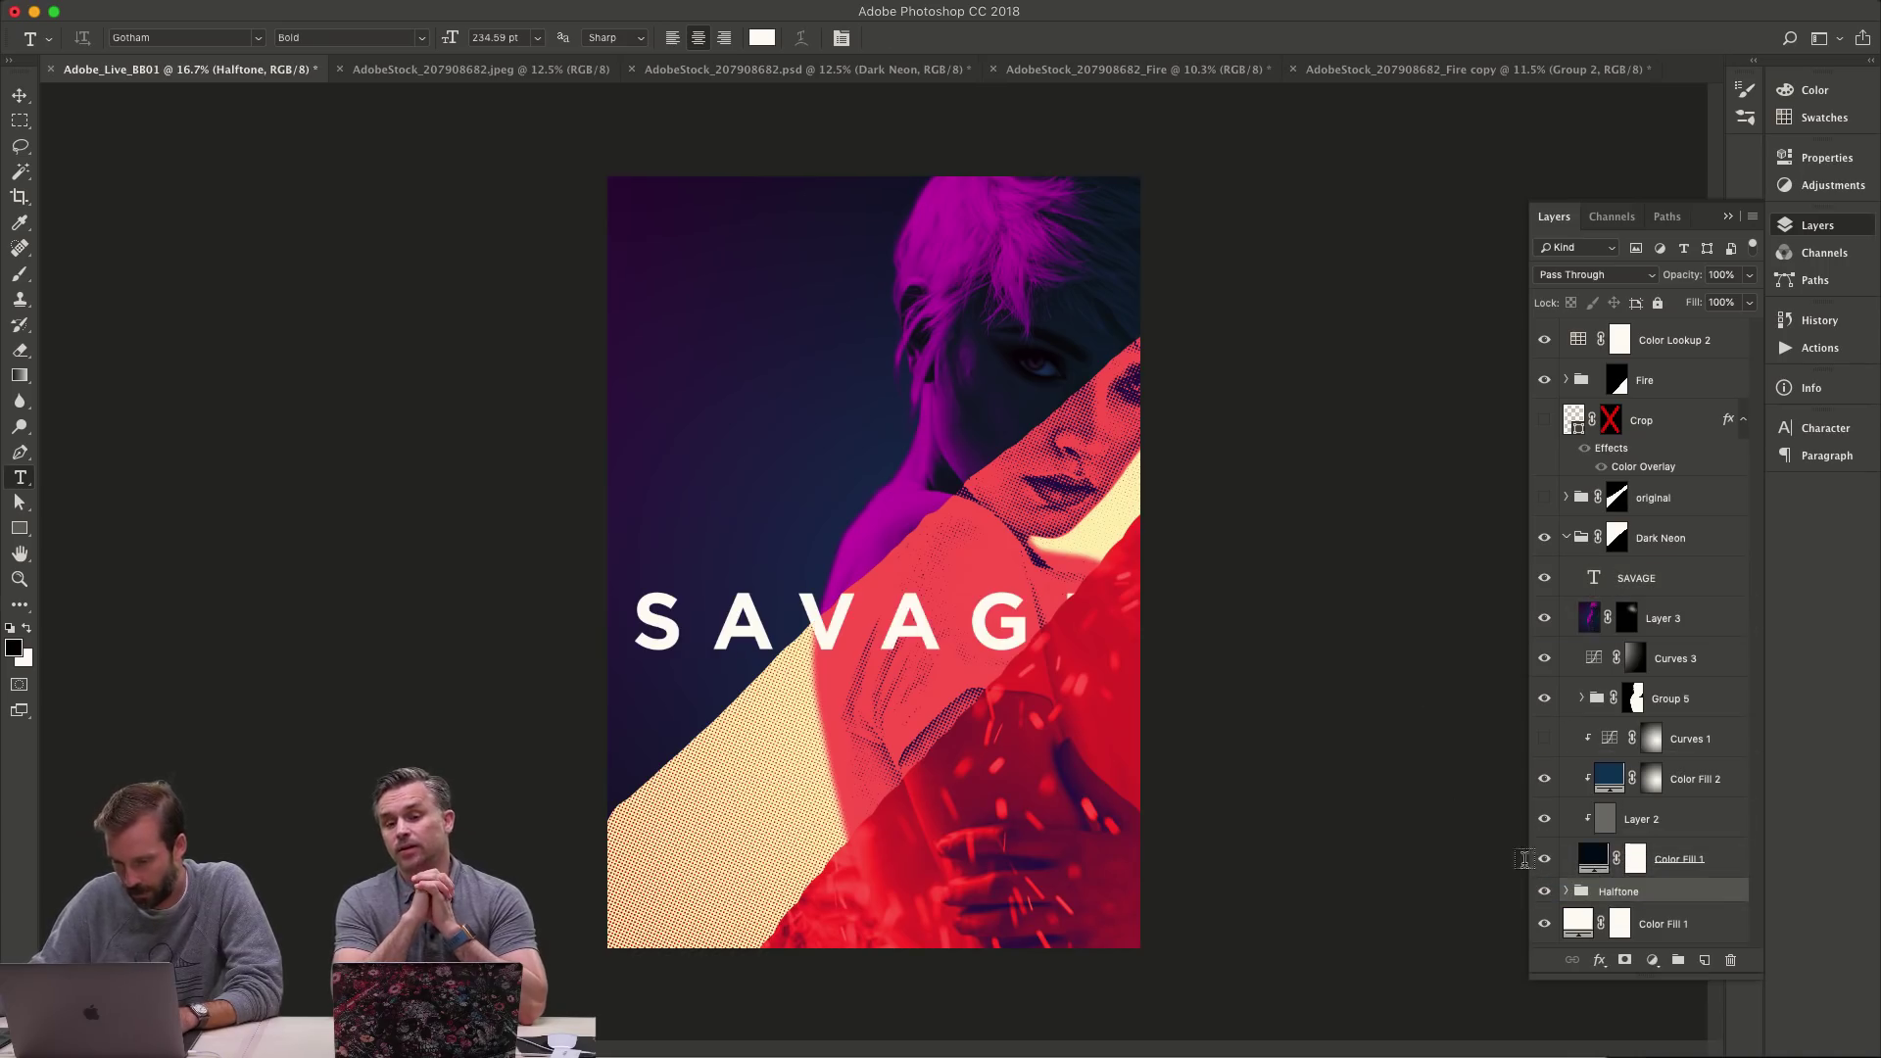
left_click(960, 480)
key("super+Return")
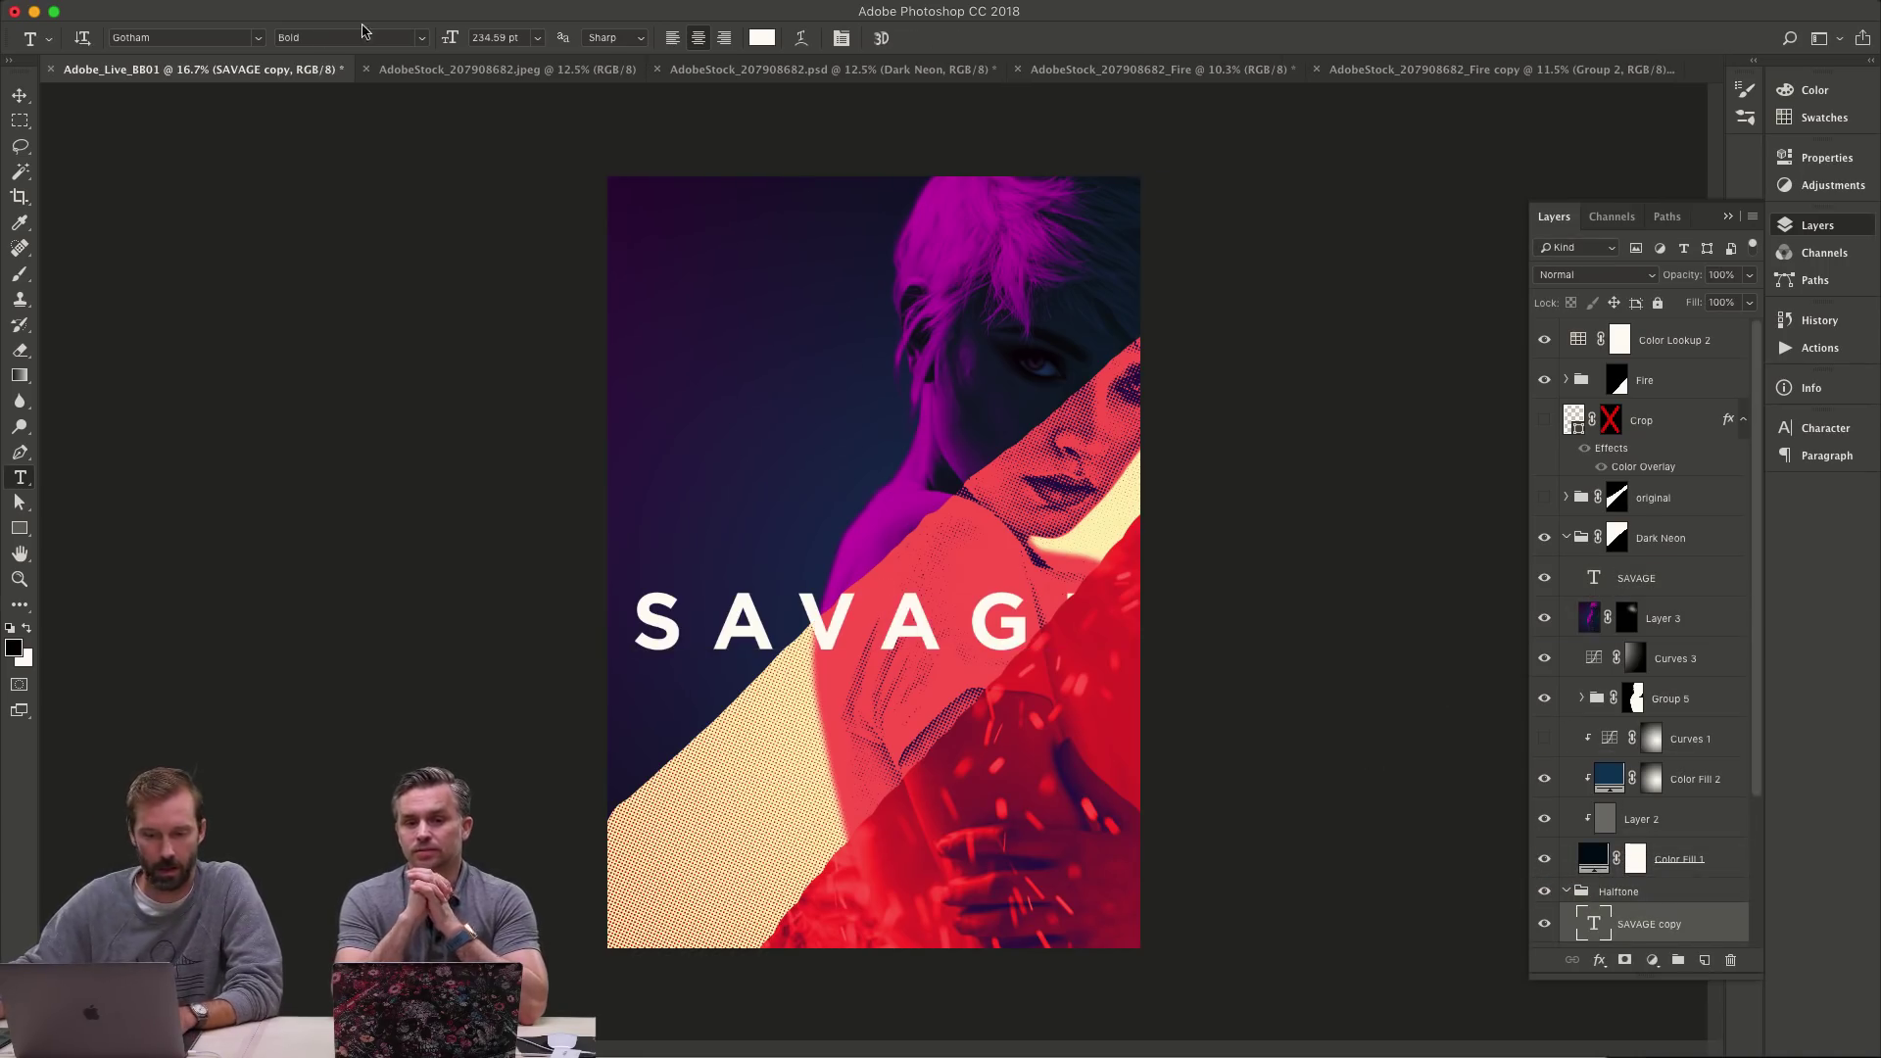
- Change the font of the Halftone group's SAVAGE text to Bureau Eagle Bold
left_click(196, 37)
type("eagl")
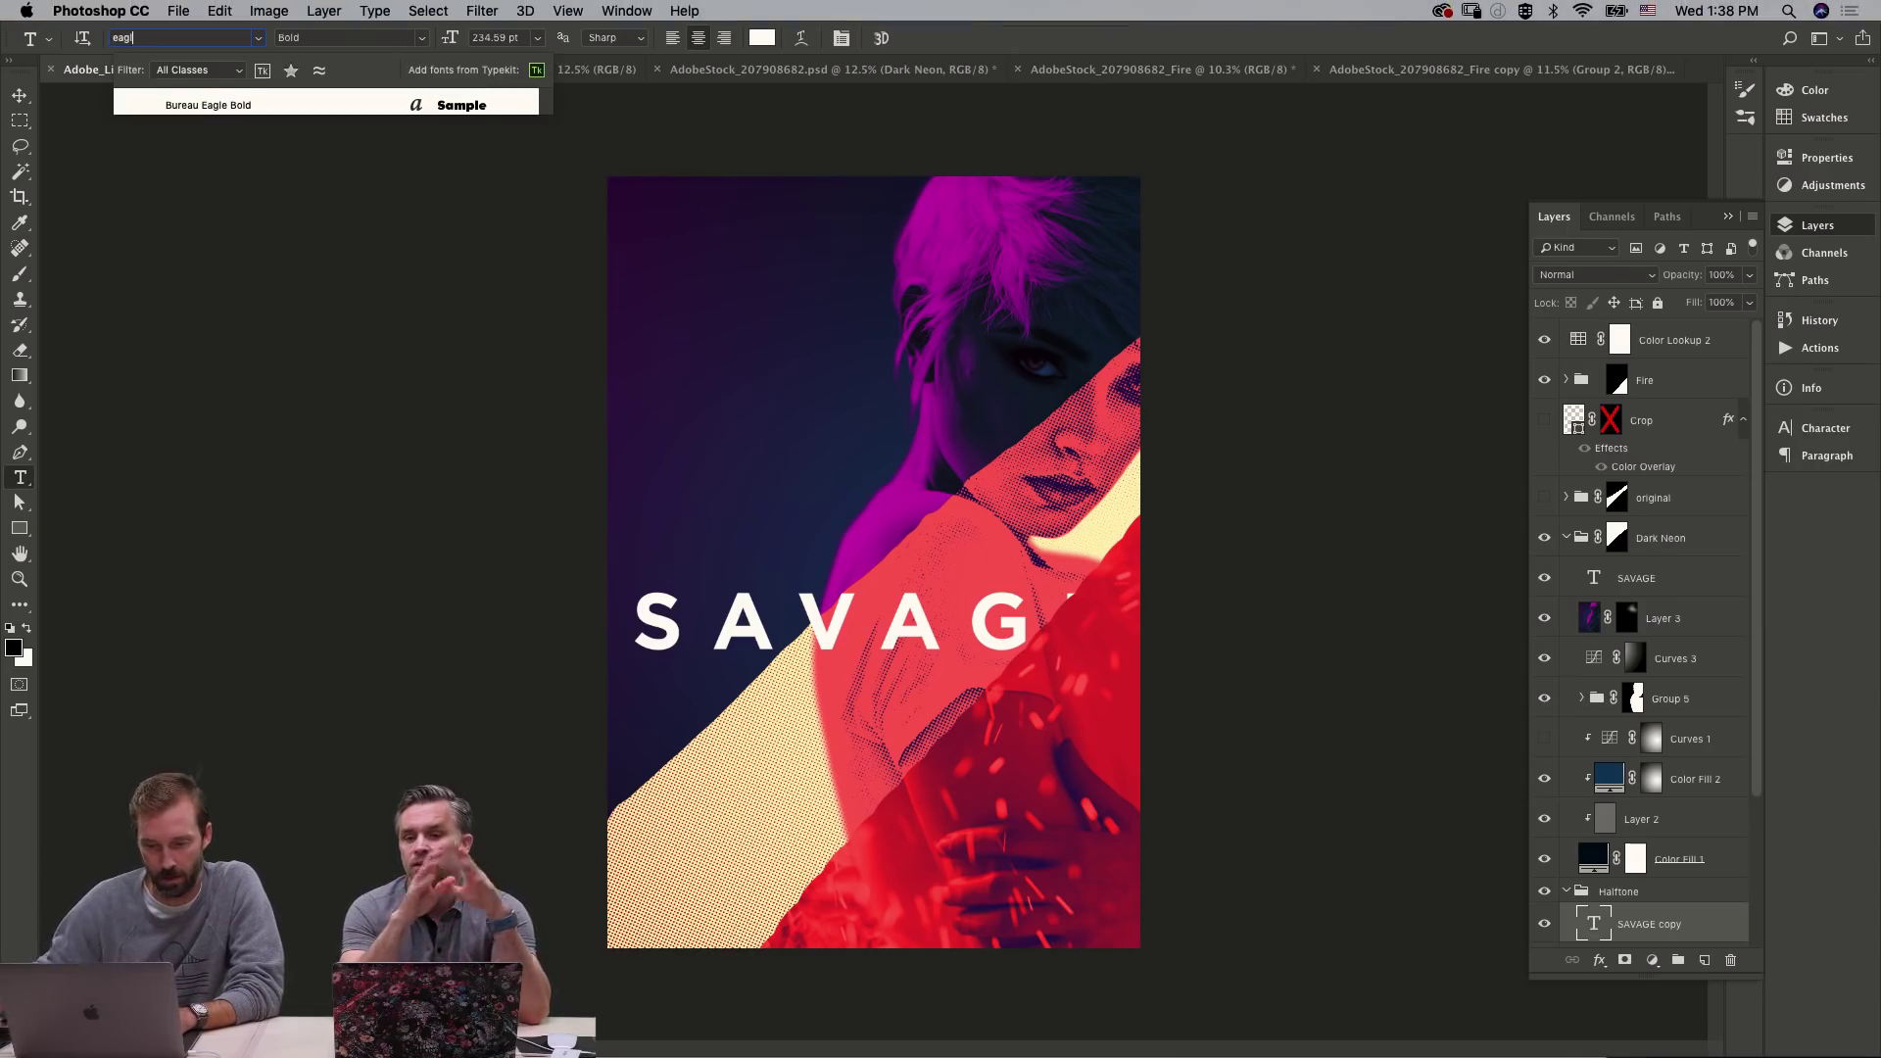
left_click(309, 105)
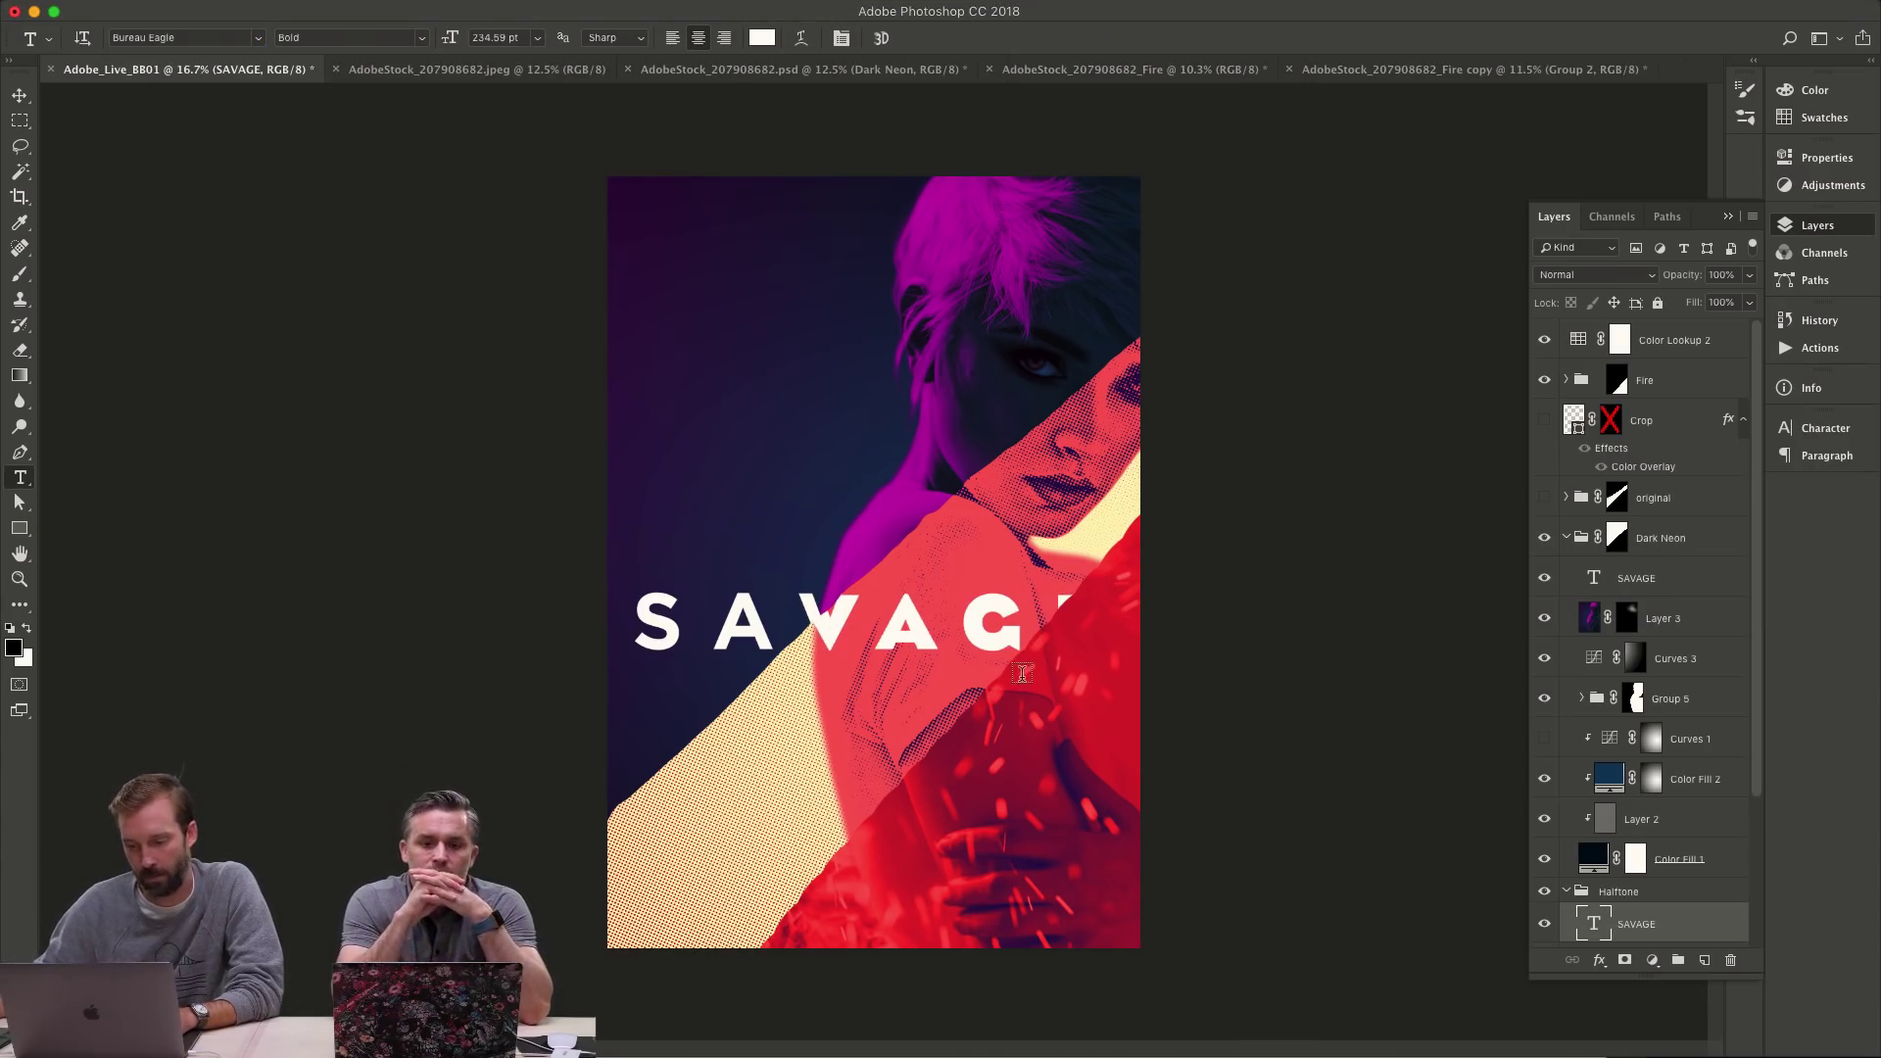
- Nudge the Halftone SAVAGE text so its letters line up with the Dark Neon title along the diagonal edge
key("v")
mouse_move(956, 647)
left_mouse_down()
mouse_move(946, 666)
mouse_move(958, 647)
left_mouse_up()
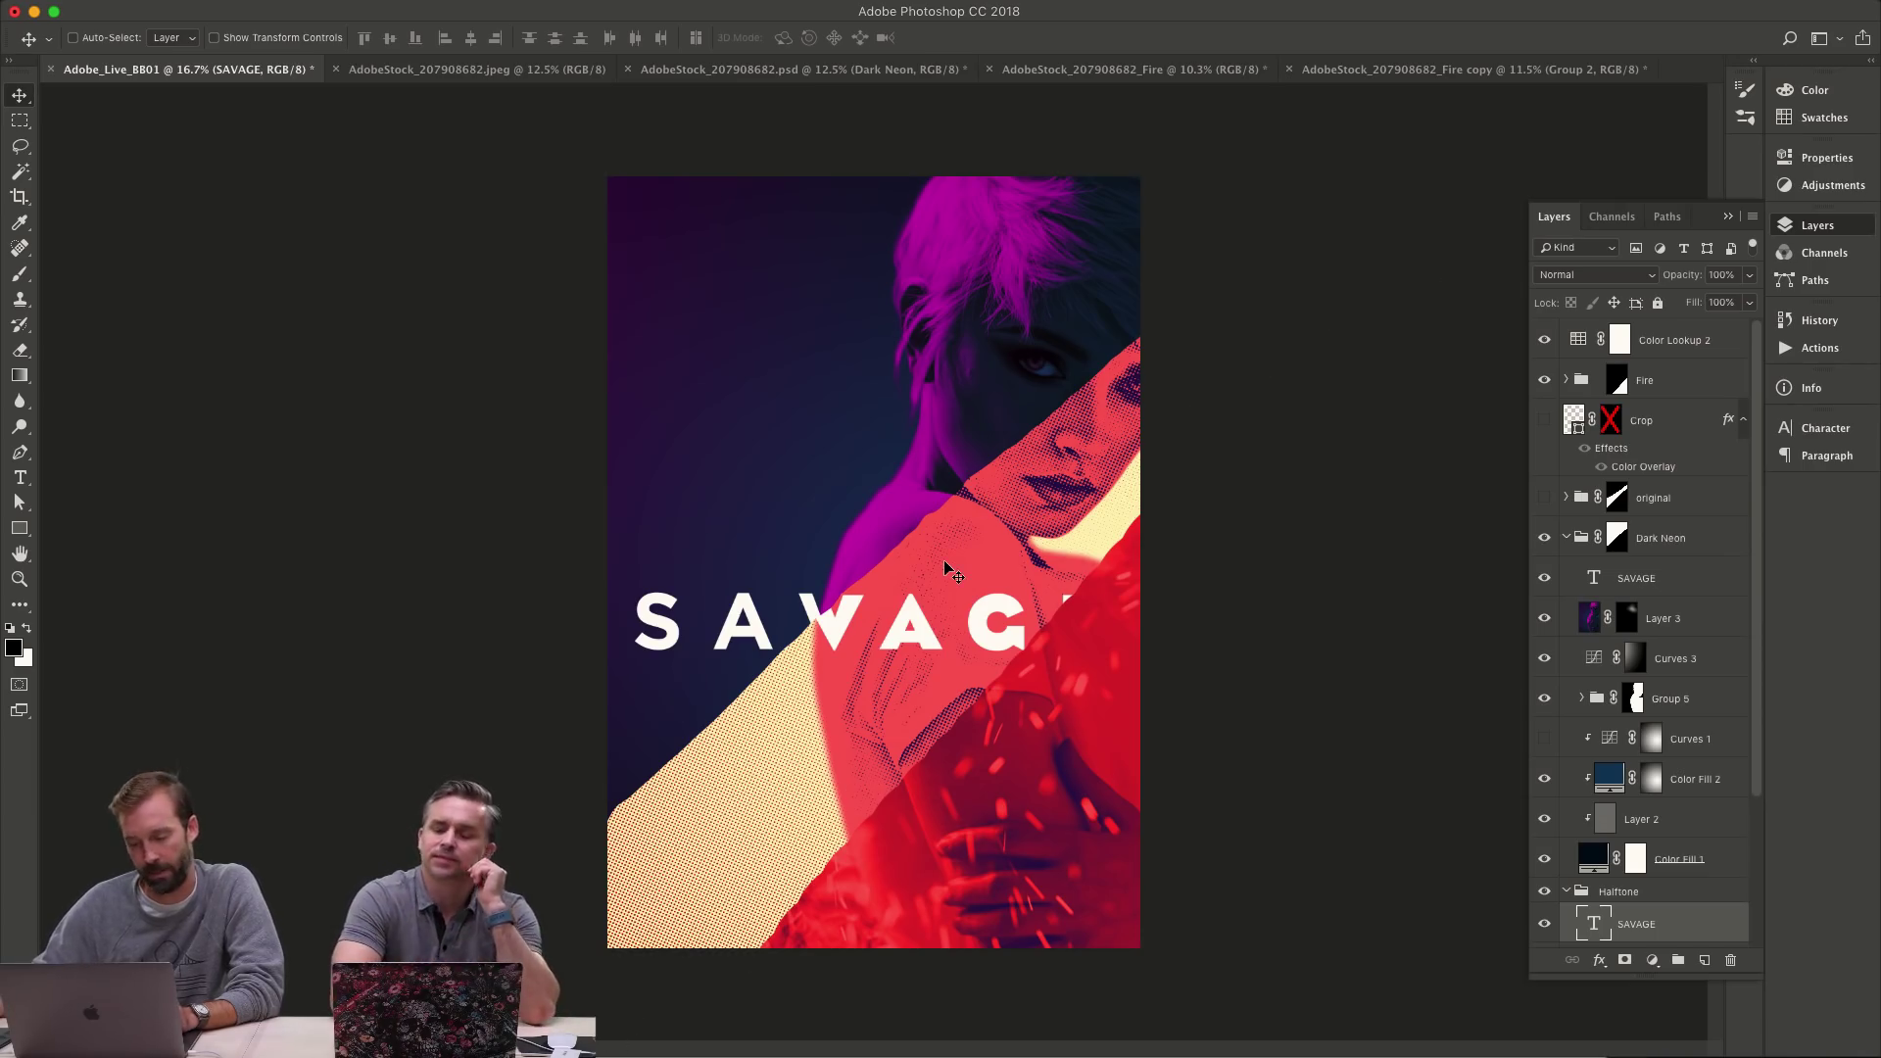
key("z")
left_click_drag(875, 593, 979, 578)
key("v")
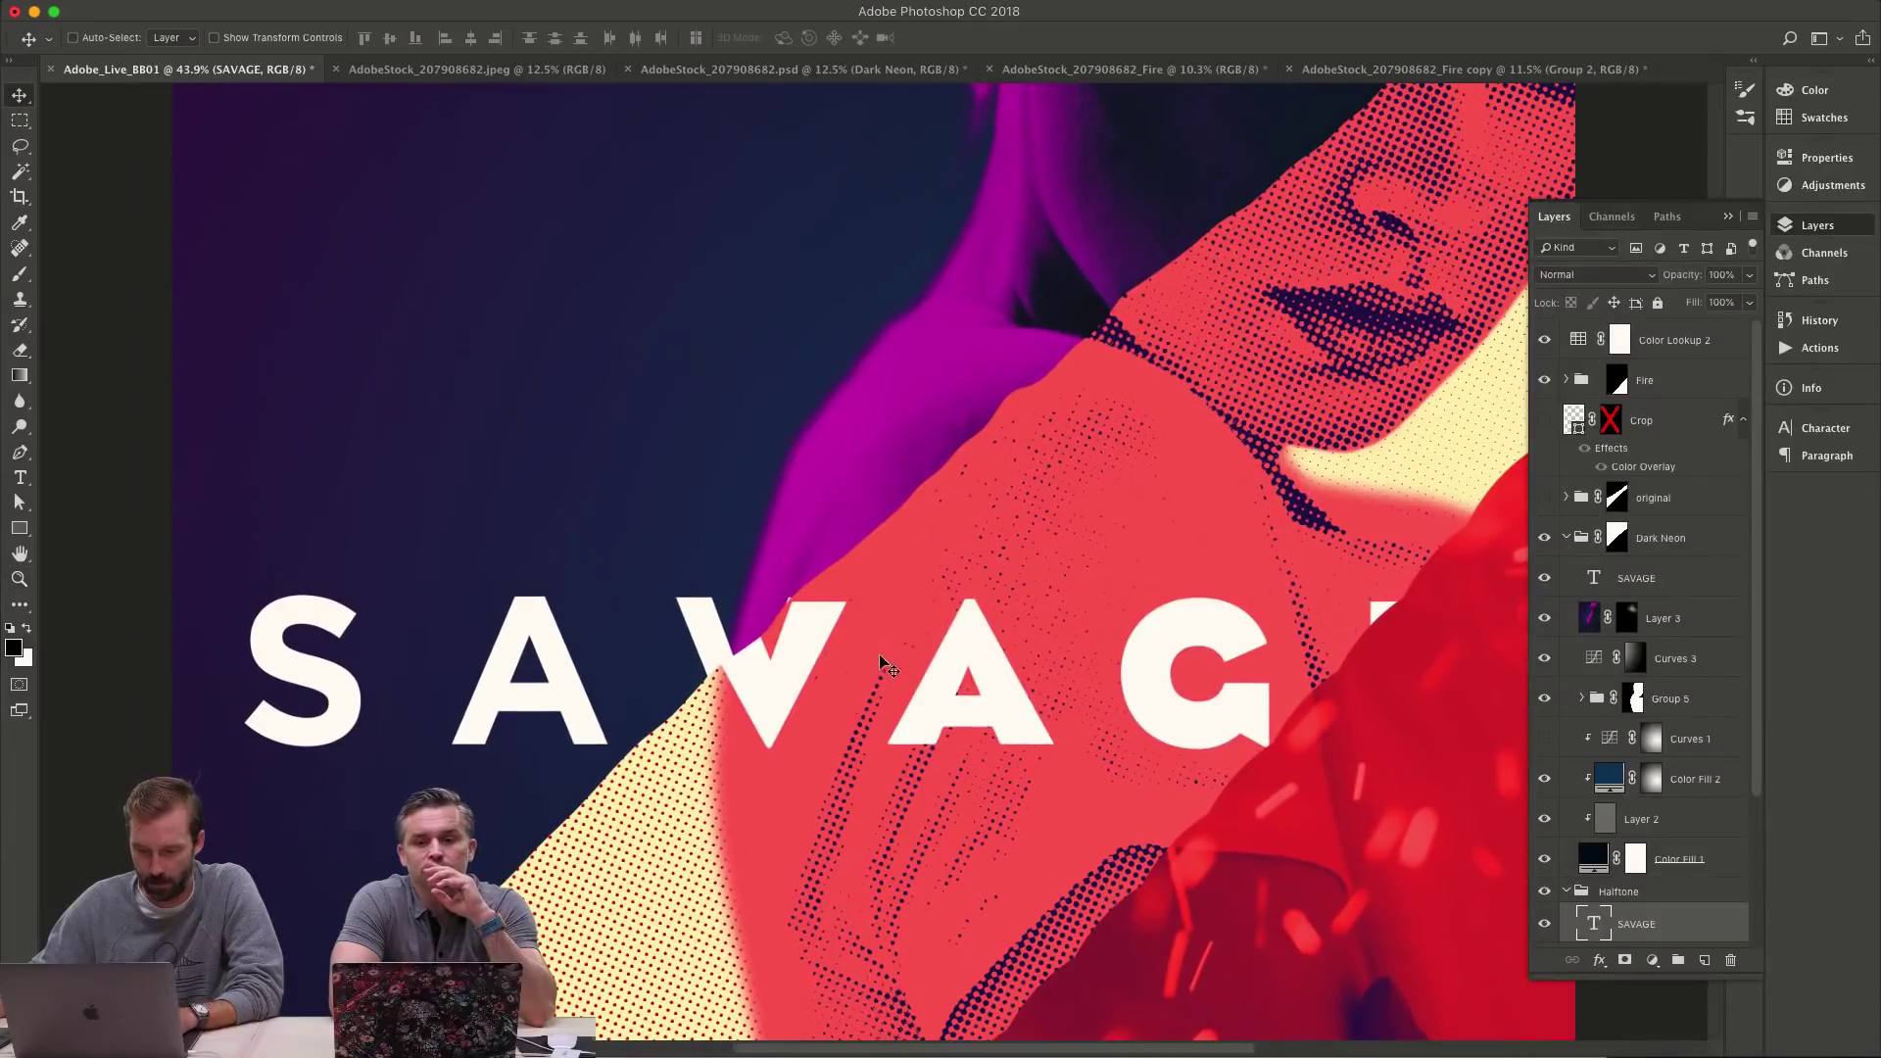
left_click_drag(879, 655, 874, 644)
- Tighten the letter spacing of the Halftone SAVAGE text and reposition it against the Dark Neon lettering
key("z")
left_click(1036, 691, "alt")
left_click(1035, 691, "alt")
key("t")
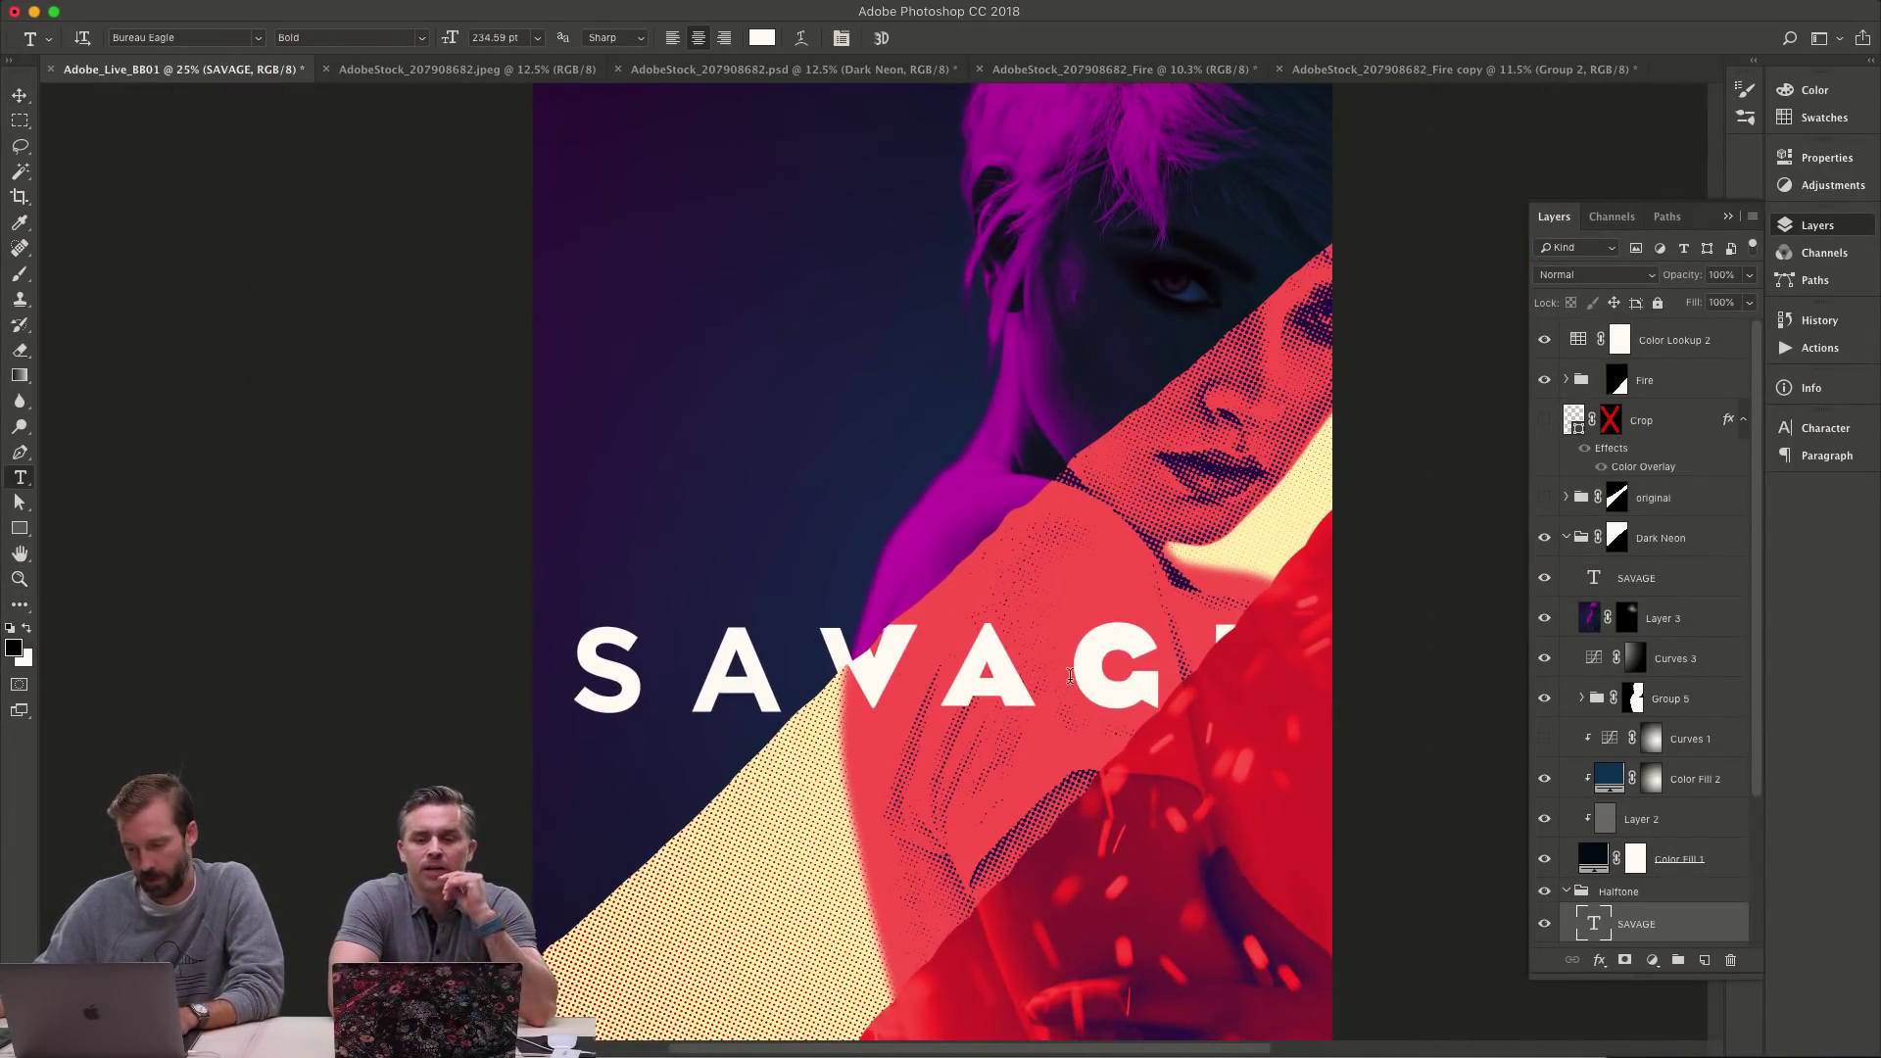
left_click(1071, 683)
key("ctrl+a")
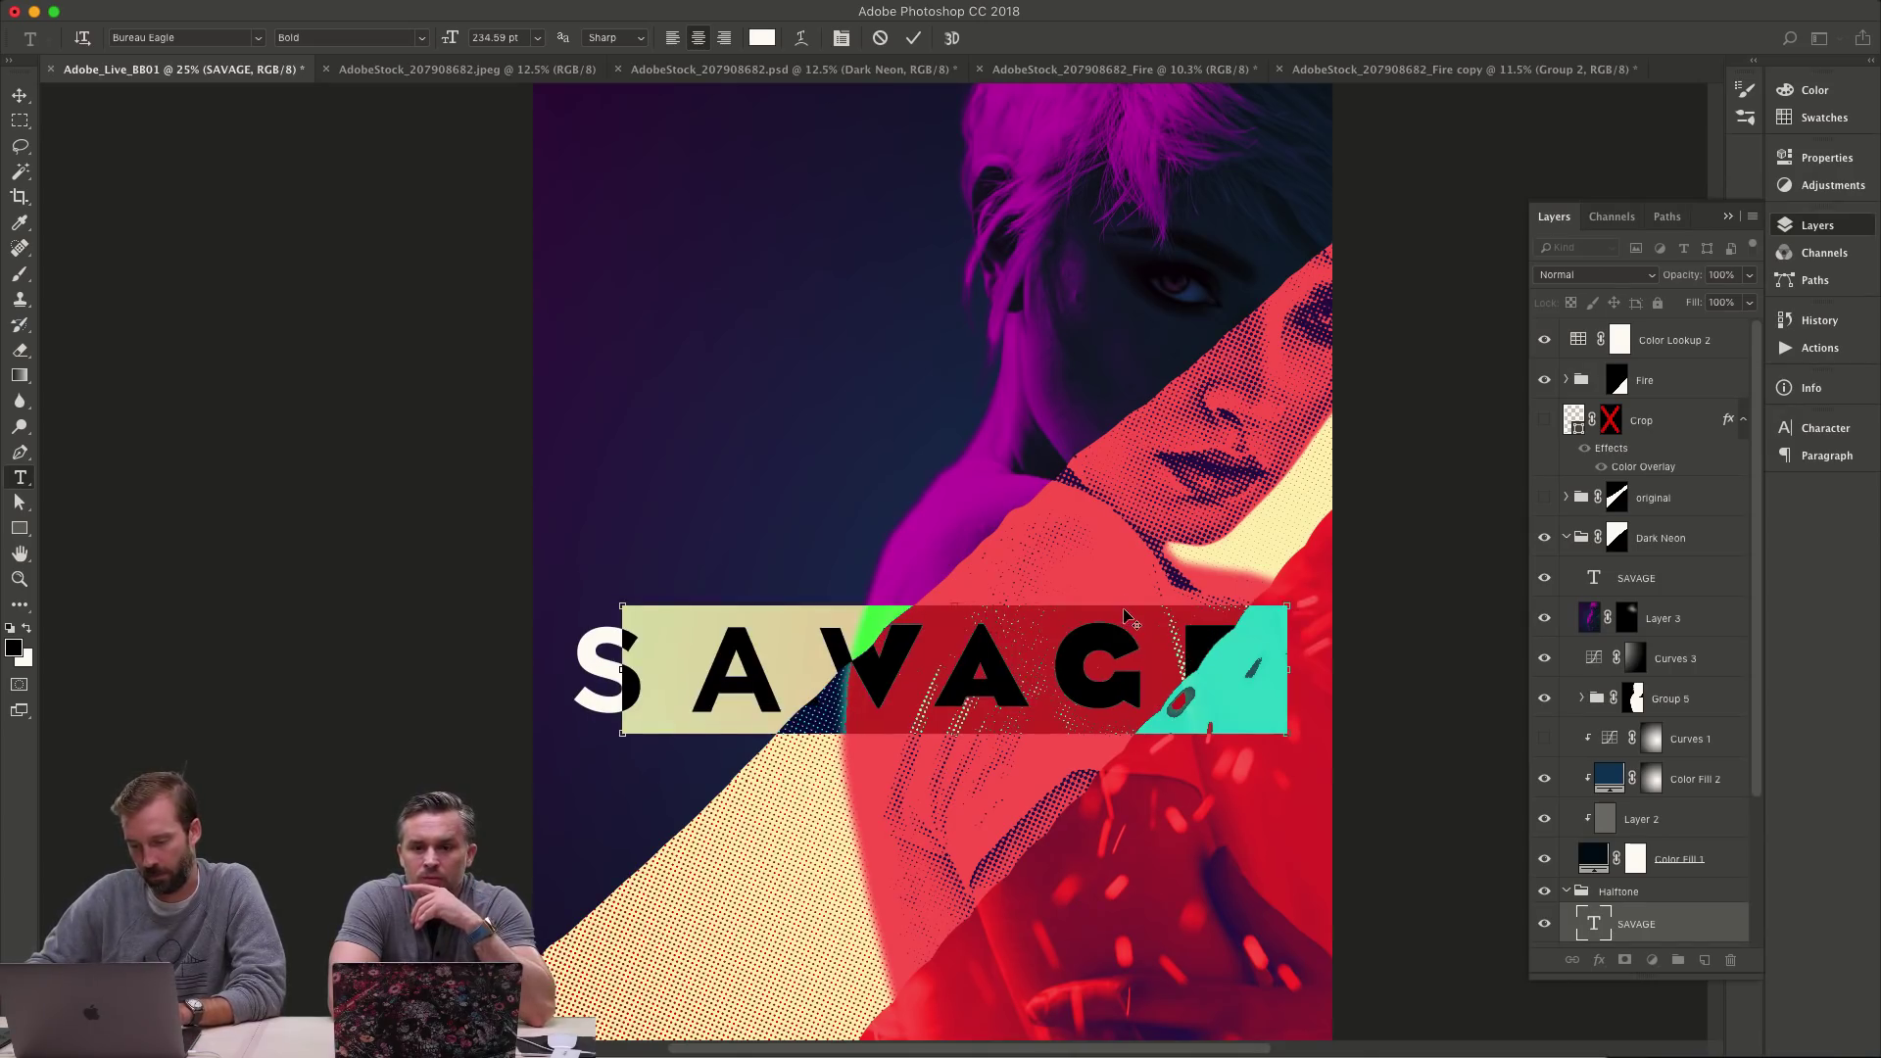
key("ctrl+Return")
left_click_drag(903, 584, 897, 585)
- Examine how the two SAVAGE typefaces join across the diagonal bands, both up close and with the whole poster in view
key("z")
left_click_drag(978, 677, 973, 615)
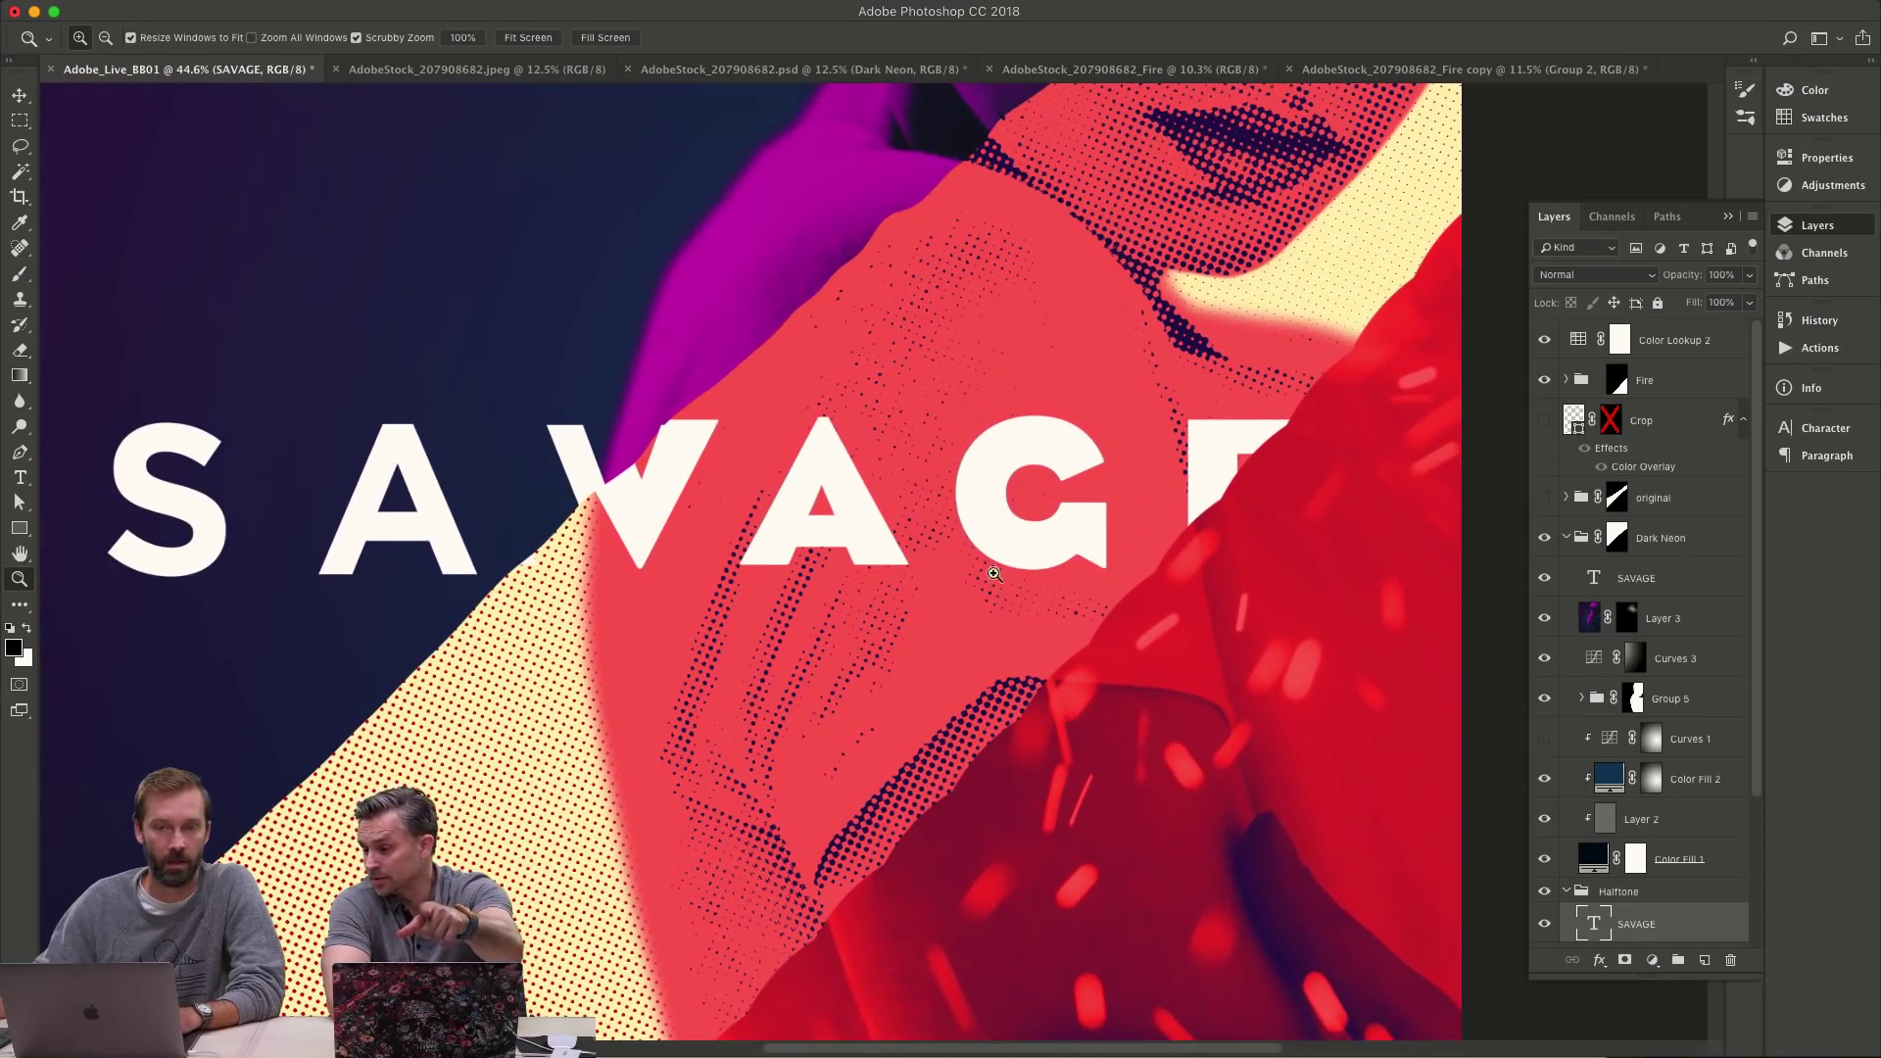
key("v")
key("z")
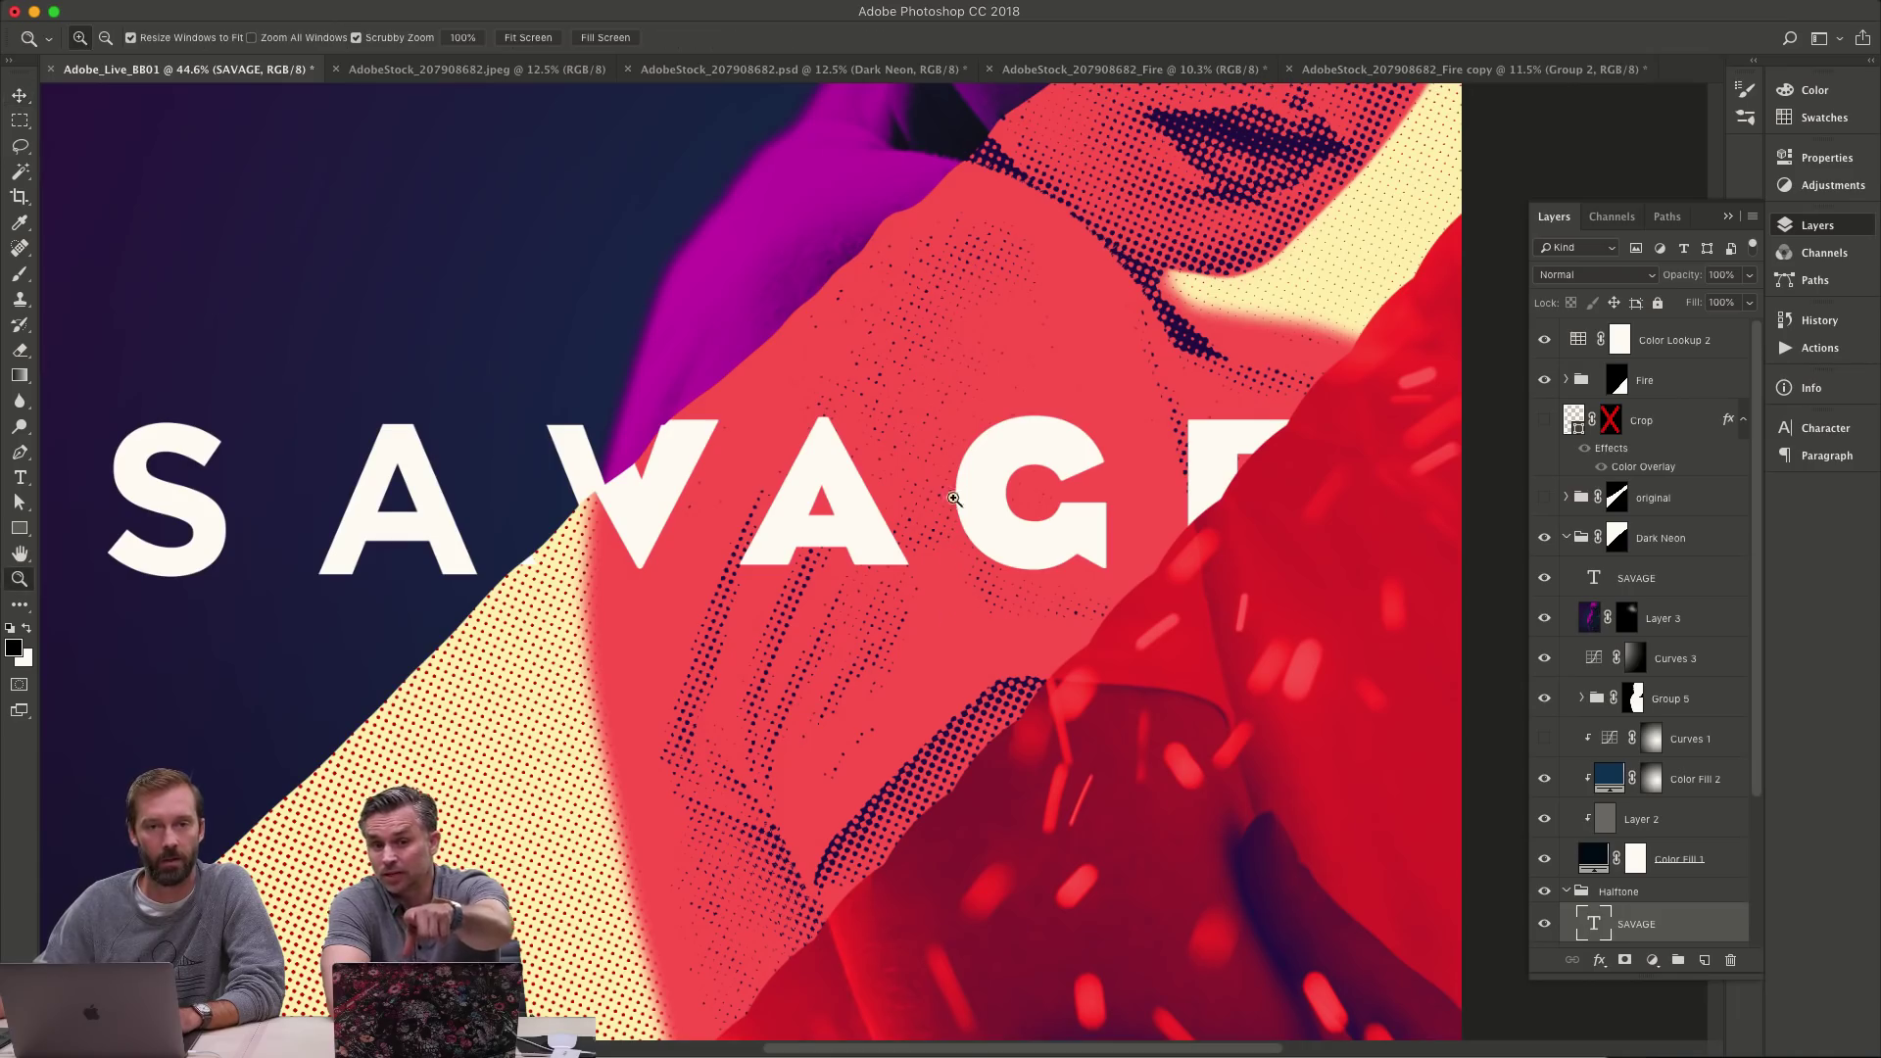
left_click_drag(946, 585, 935, 551)
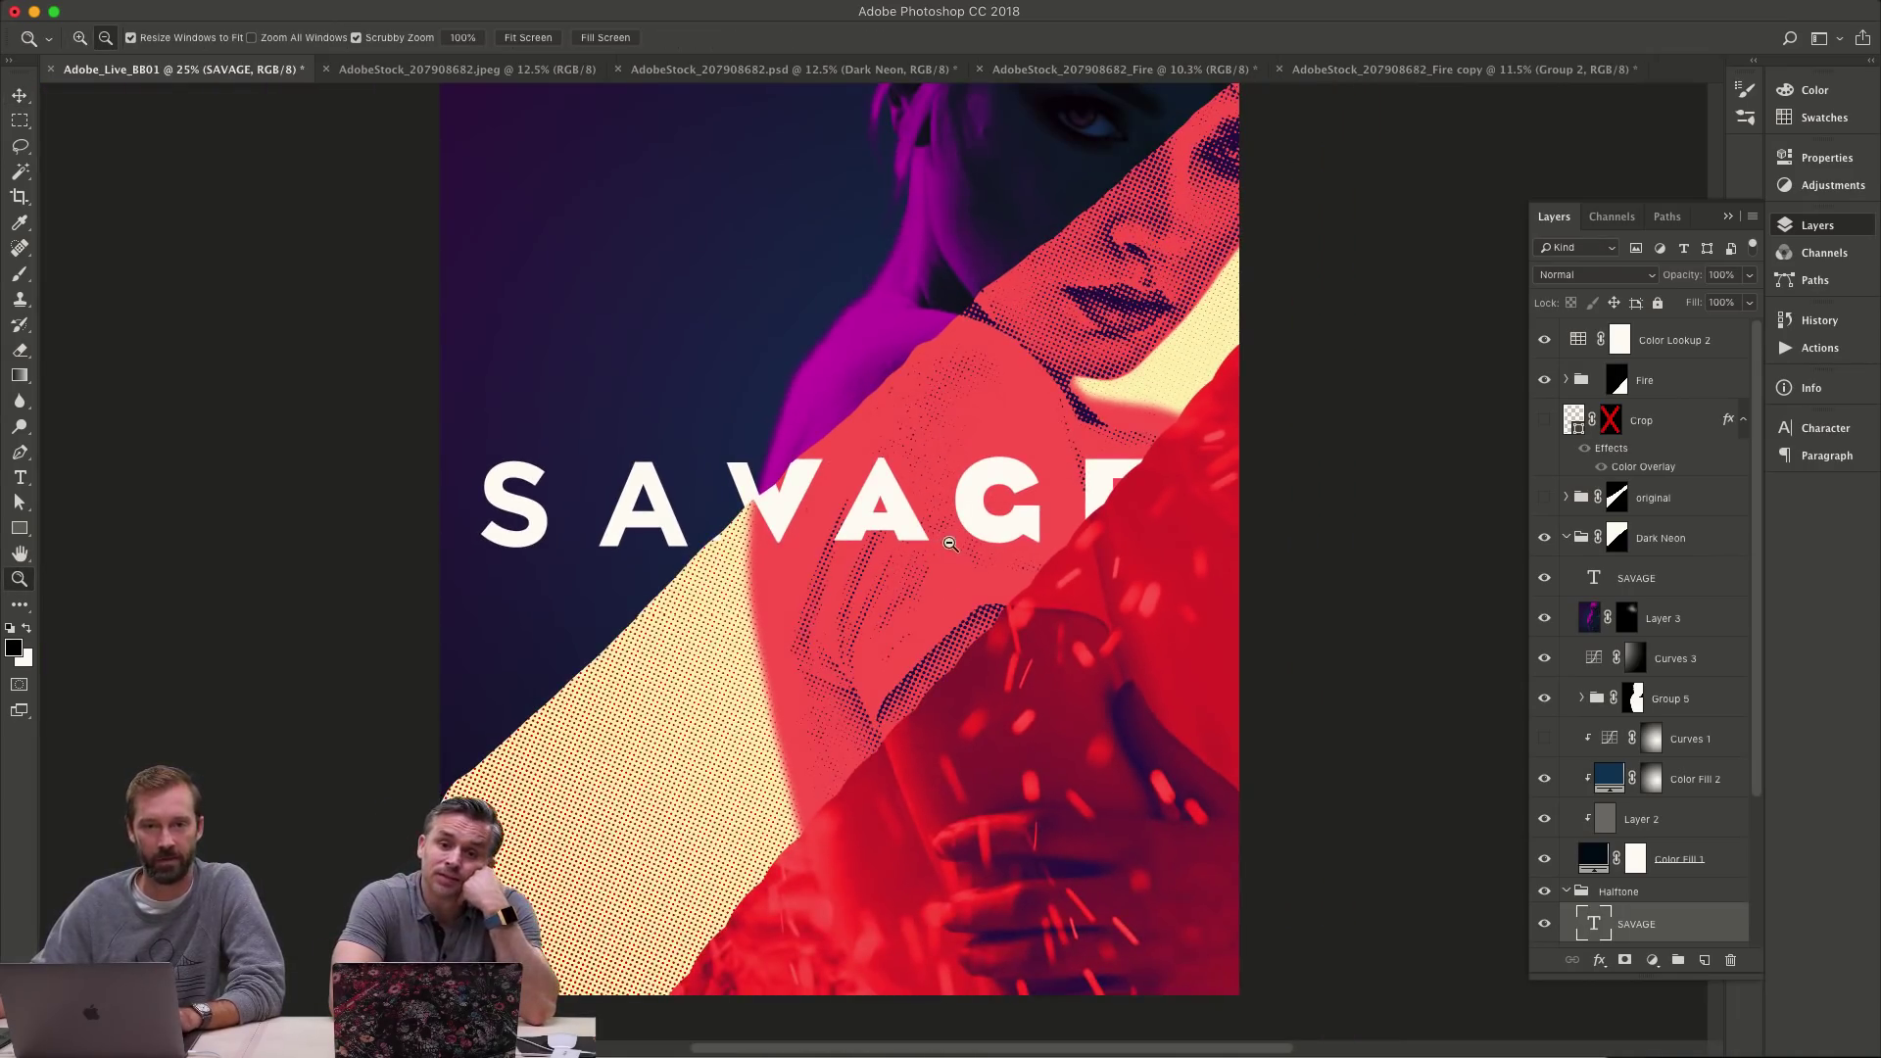
left_click(948, 544, "alt")
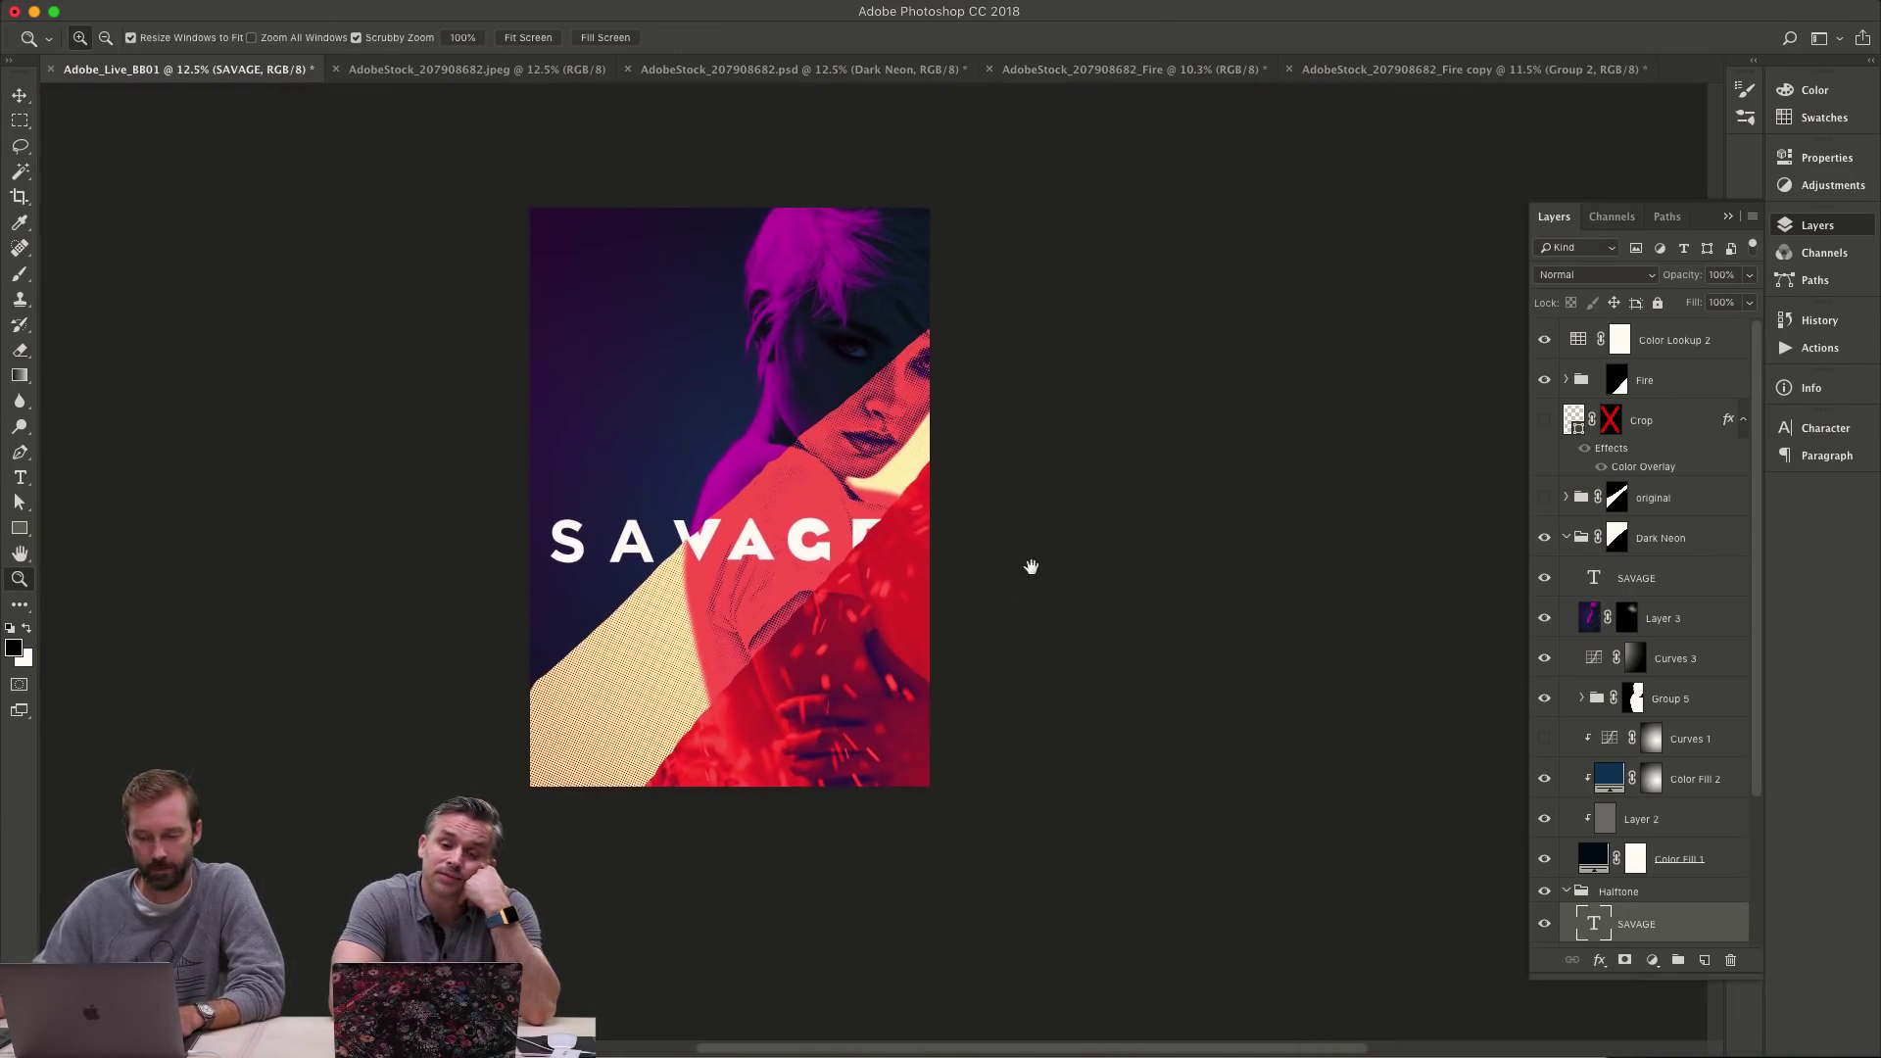
left_click_drag(818, 577, 809, 538)
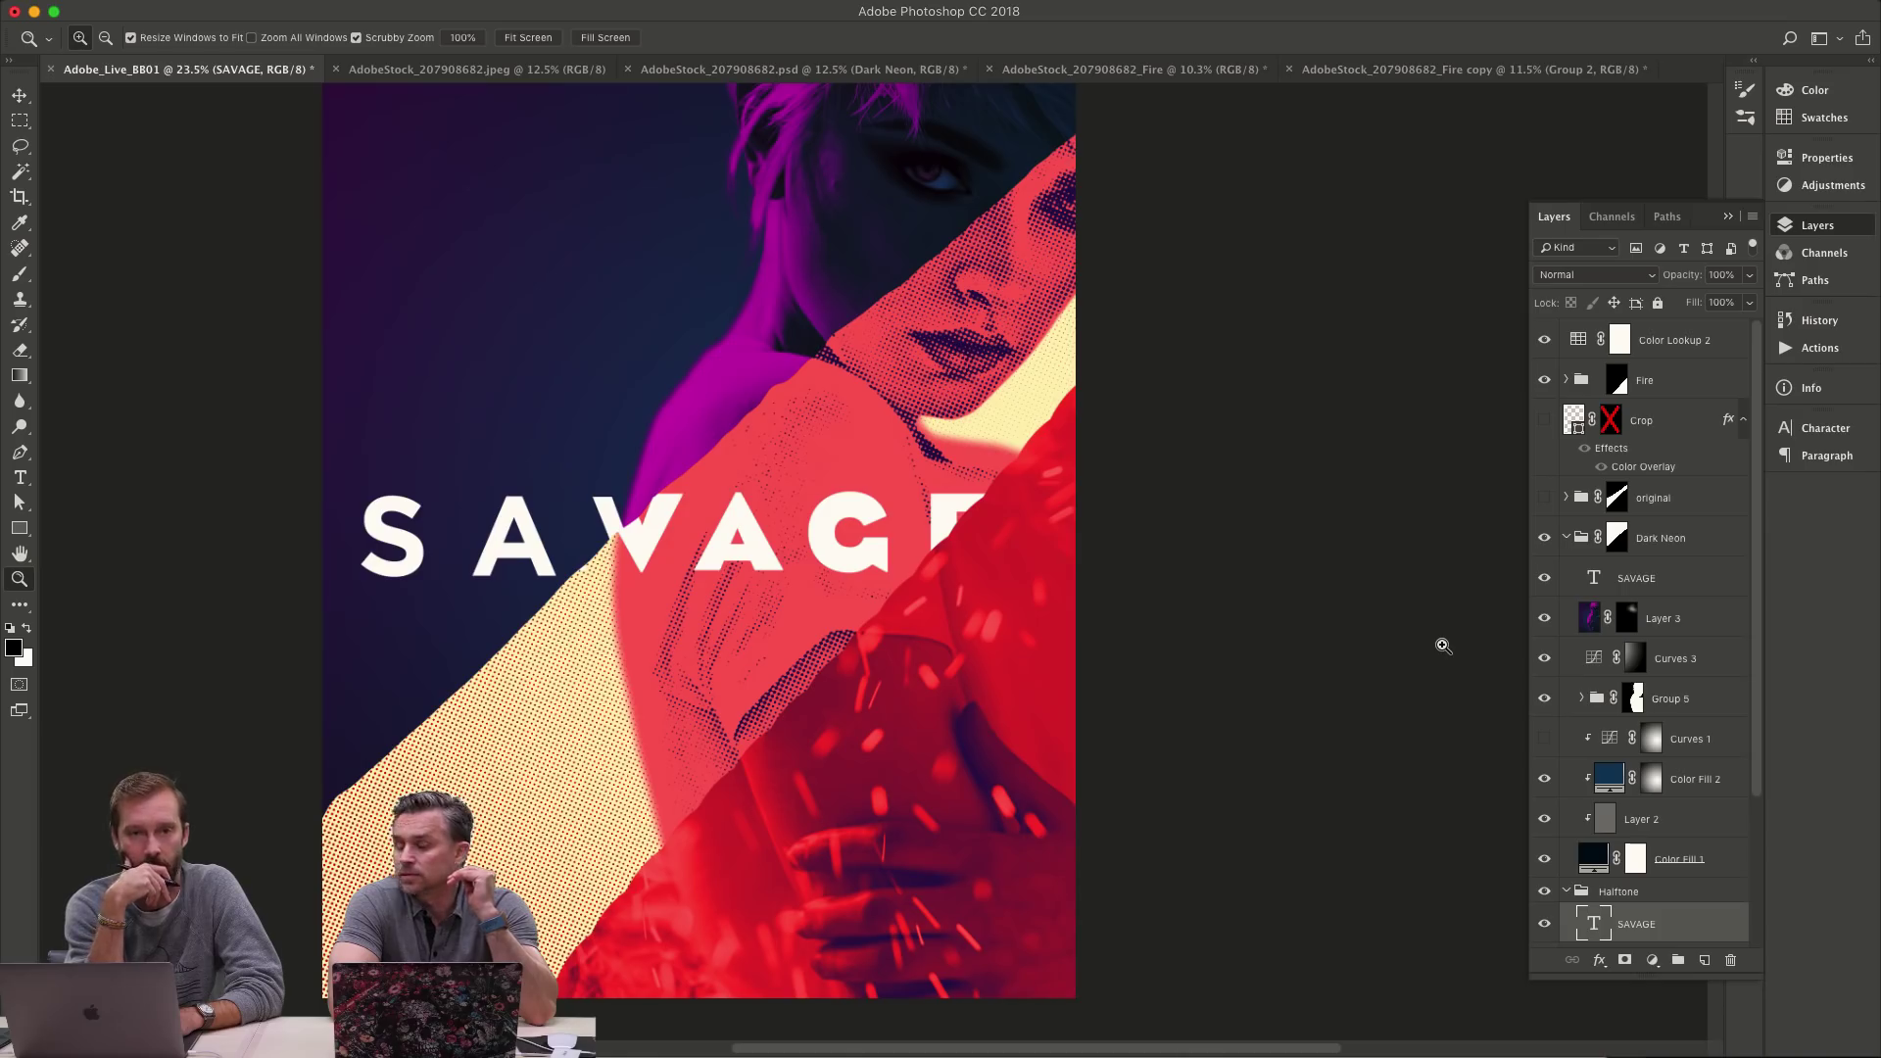
- Shift the Halftone SAVAGE text gradually left so its V meets the Dark Neon V at the diagonal edge
key("v")
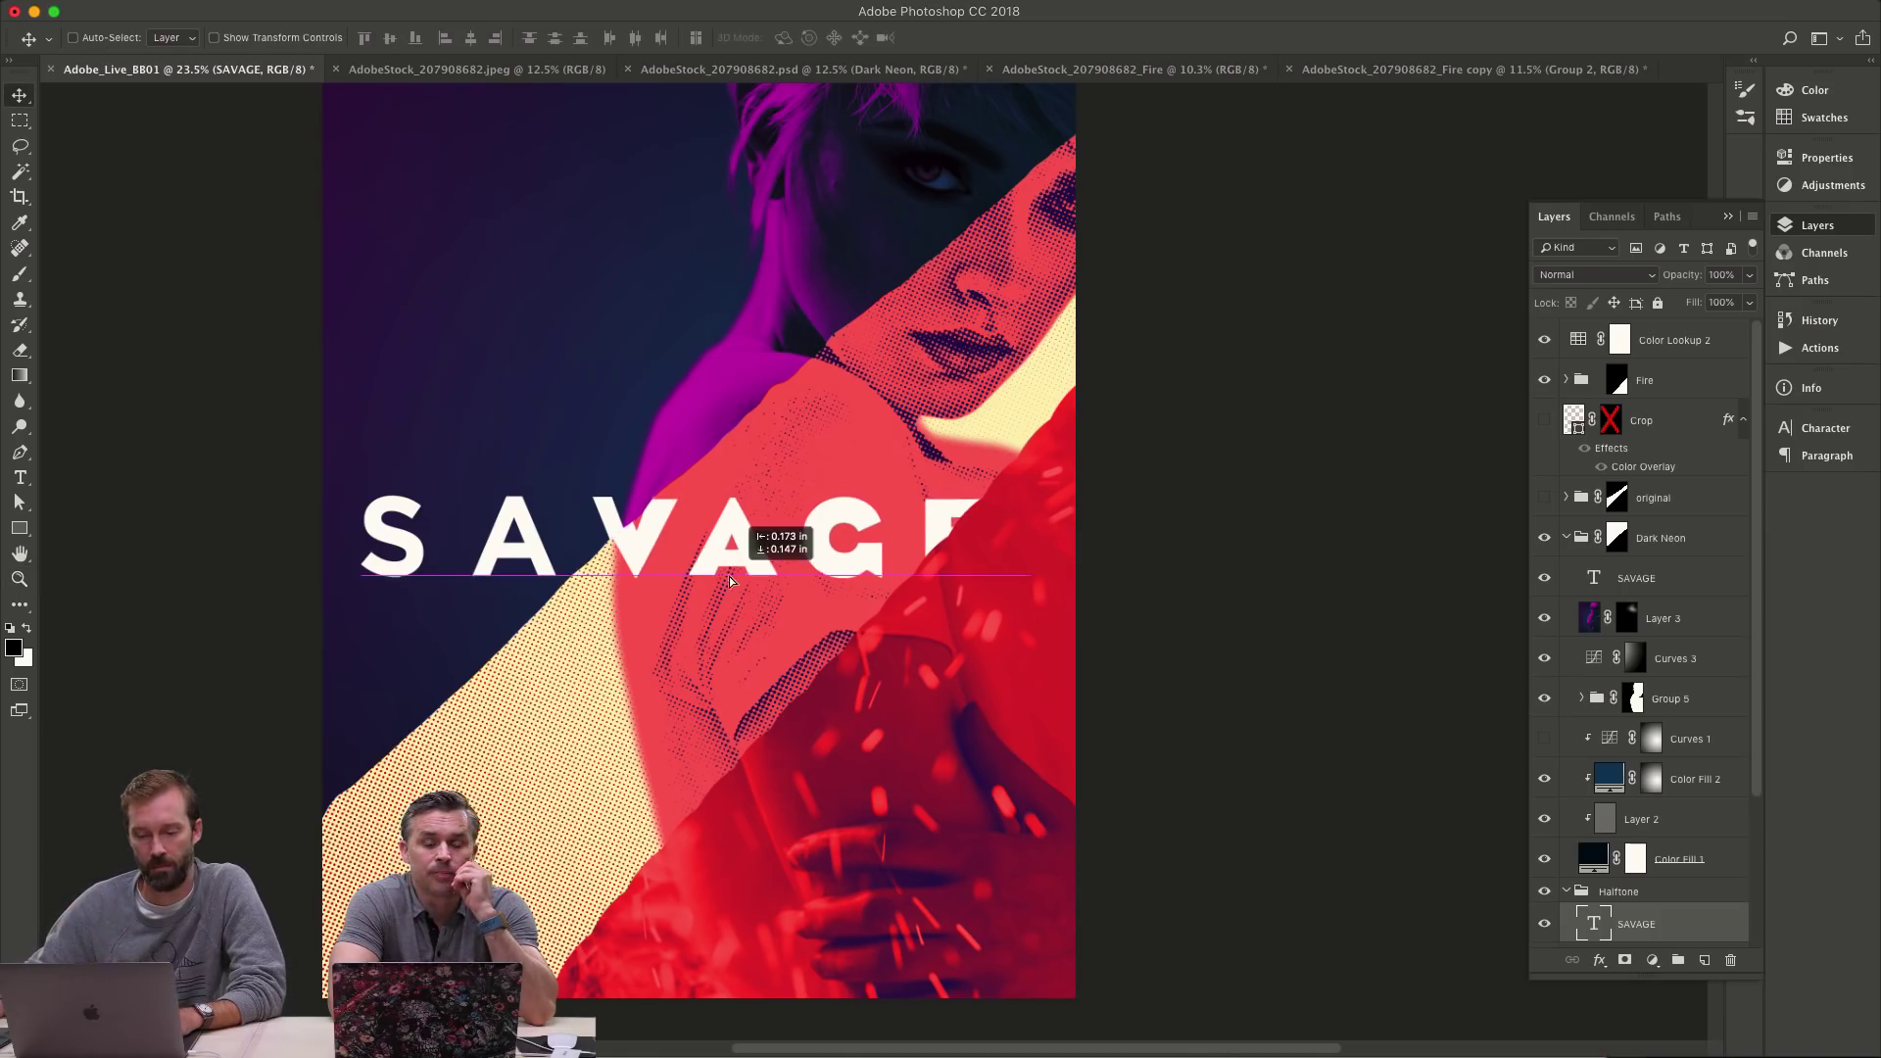
left_click_drag(733, 575, 733, 573)
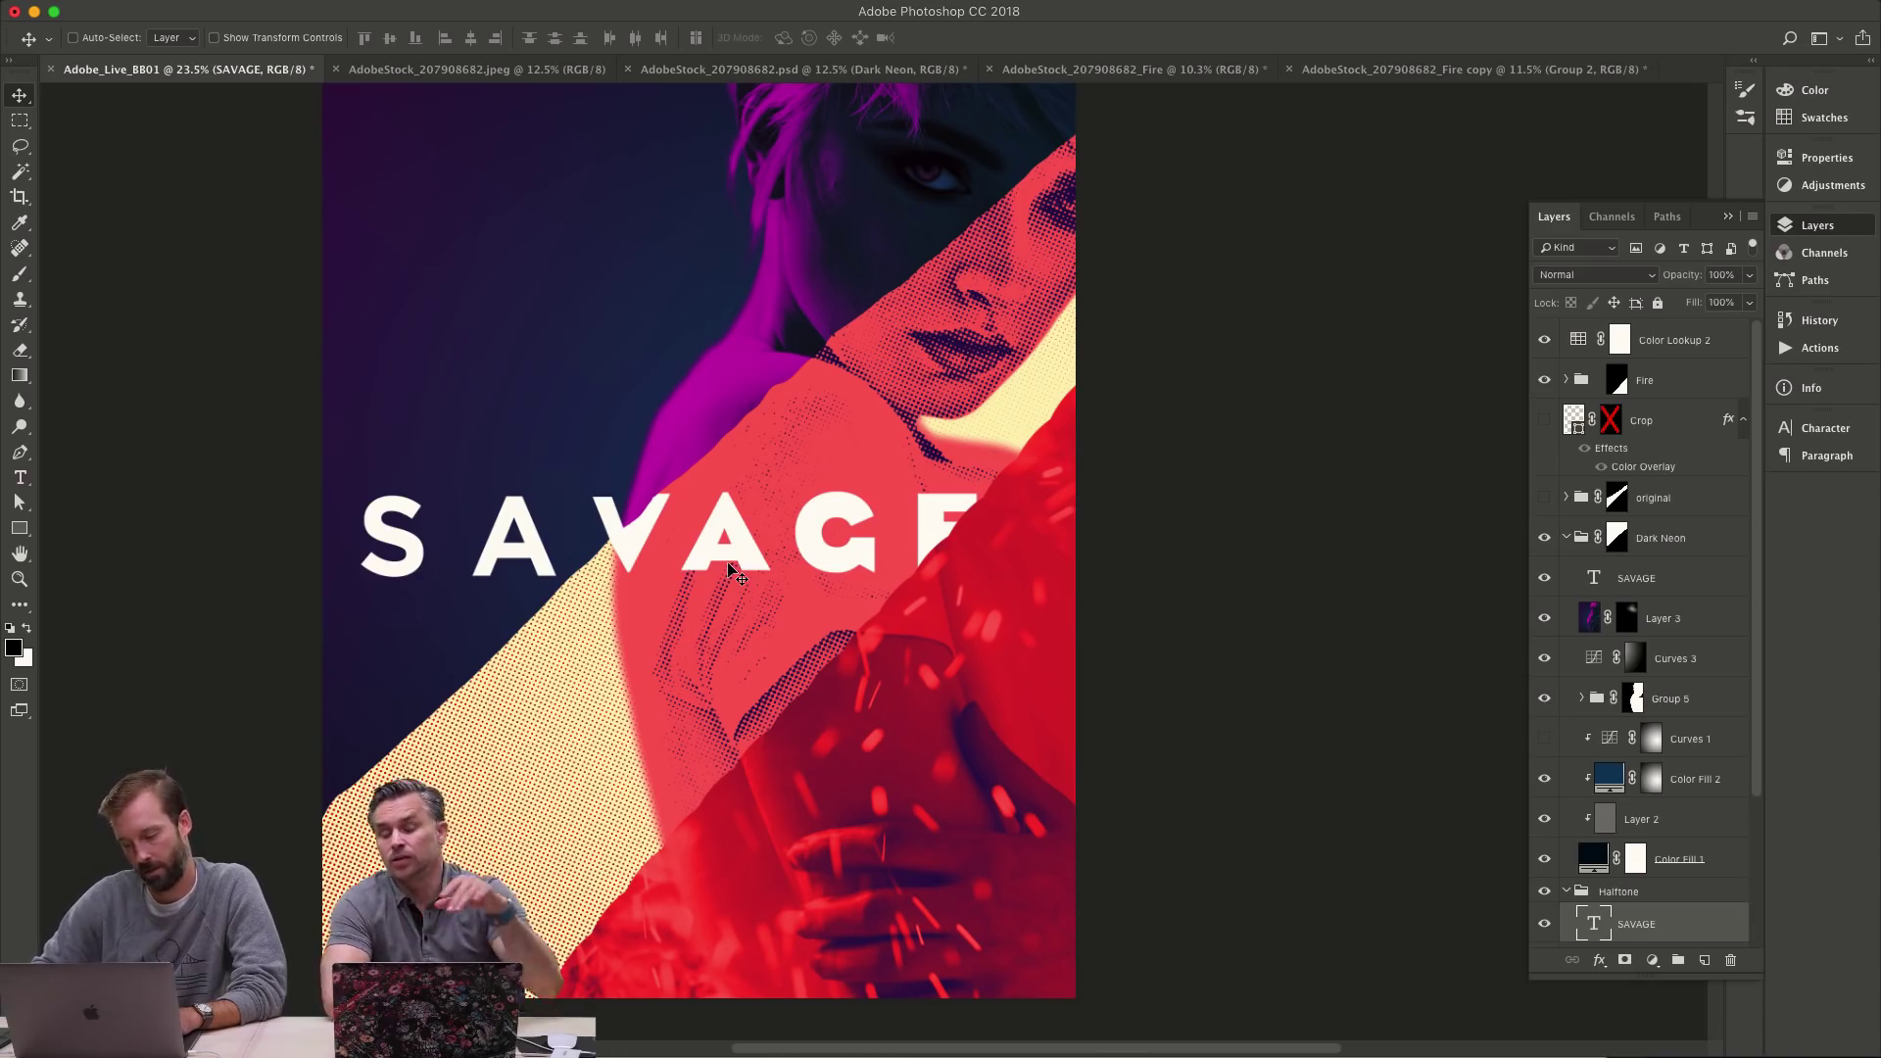
key("shift+Left")
key("shift+Left")
key("shift+Left")
key("shift+Left")
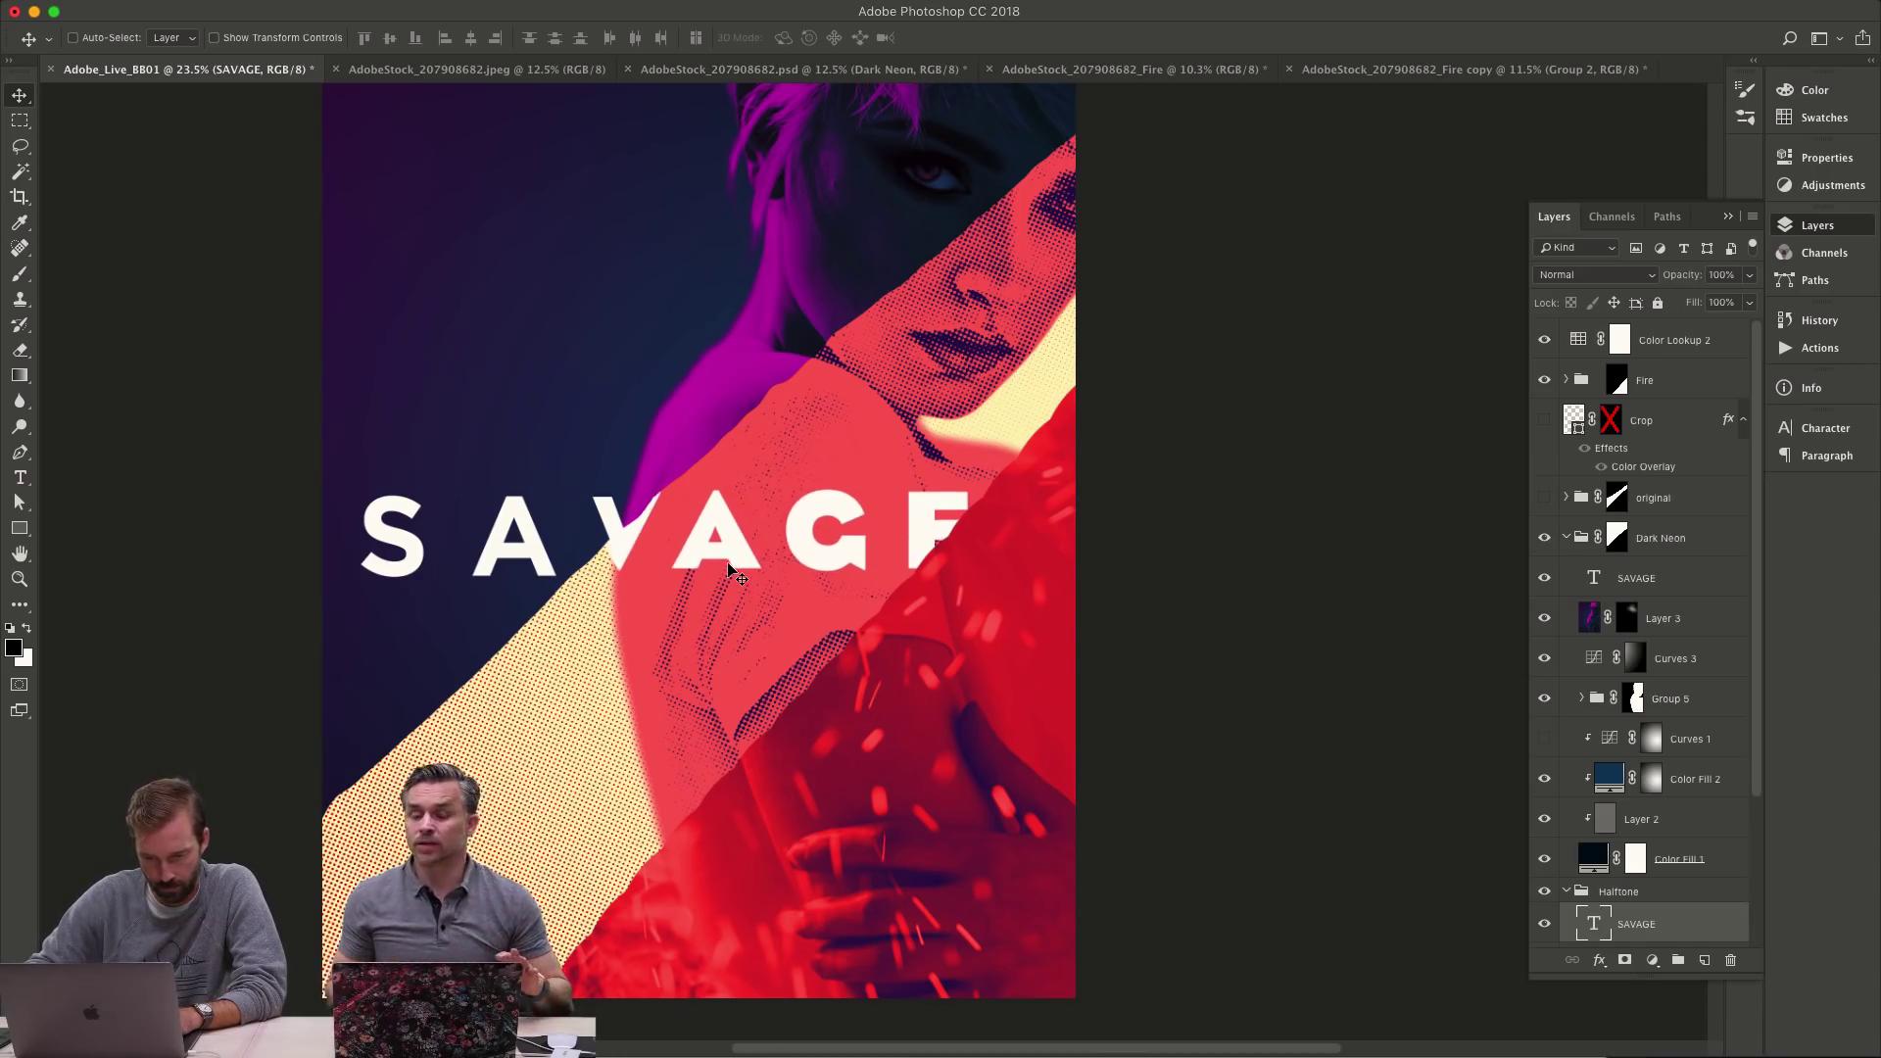
key("shift+Left")
key("shift+Left")
key("shift+Left")
key("shift+Left")
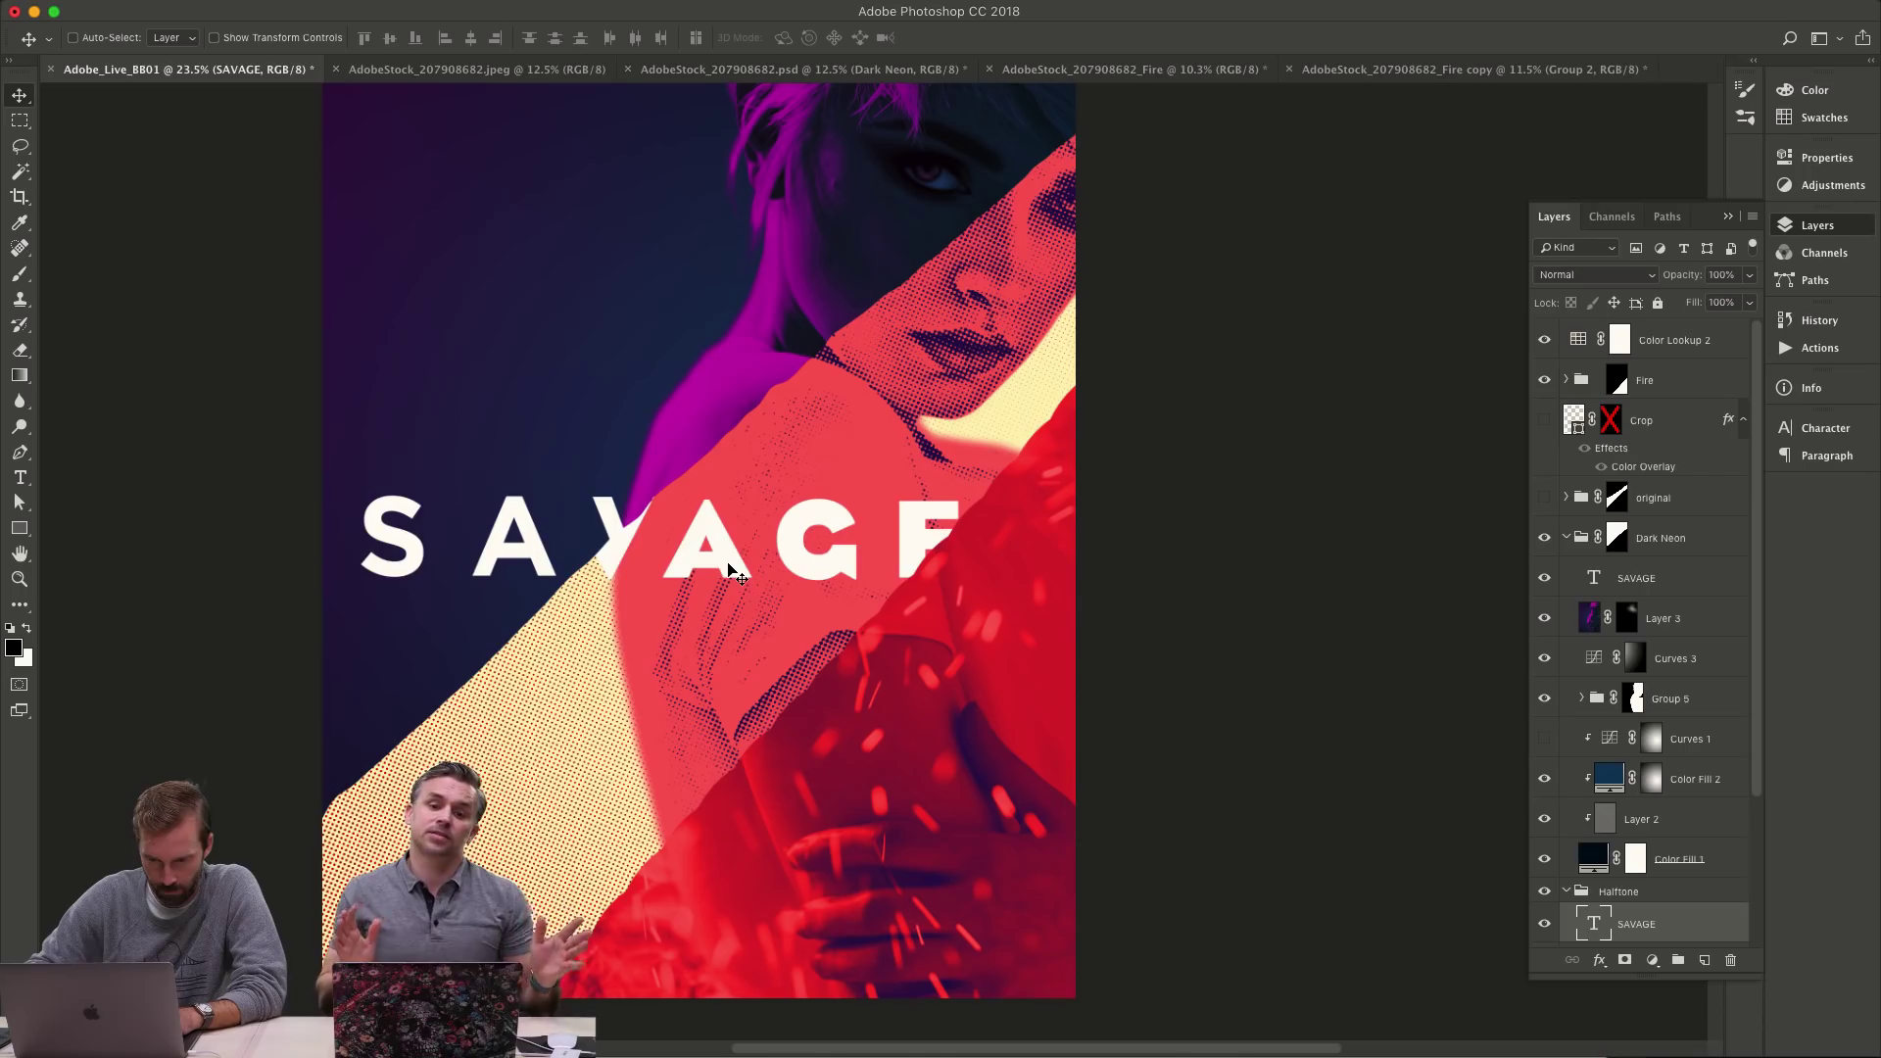
key("shift+Left")
key("shift+Right")
key("shift+Right")
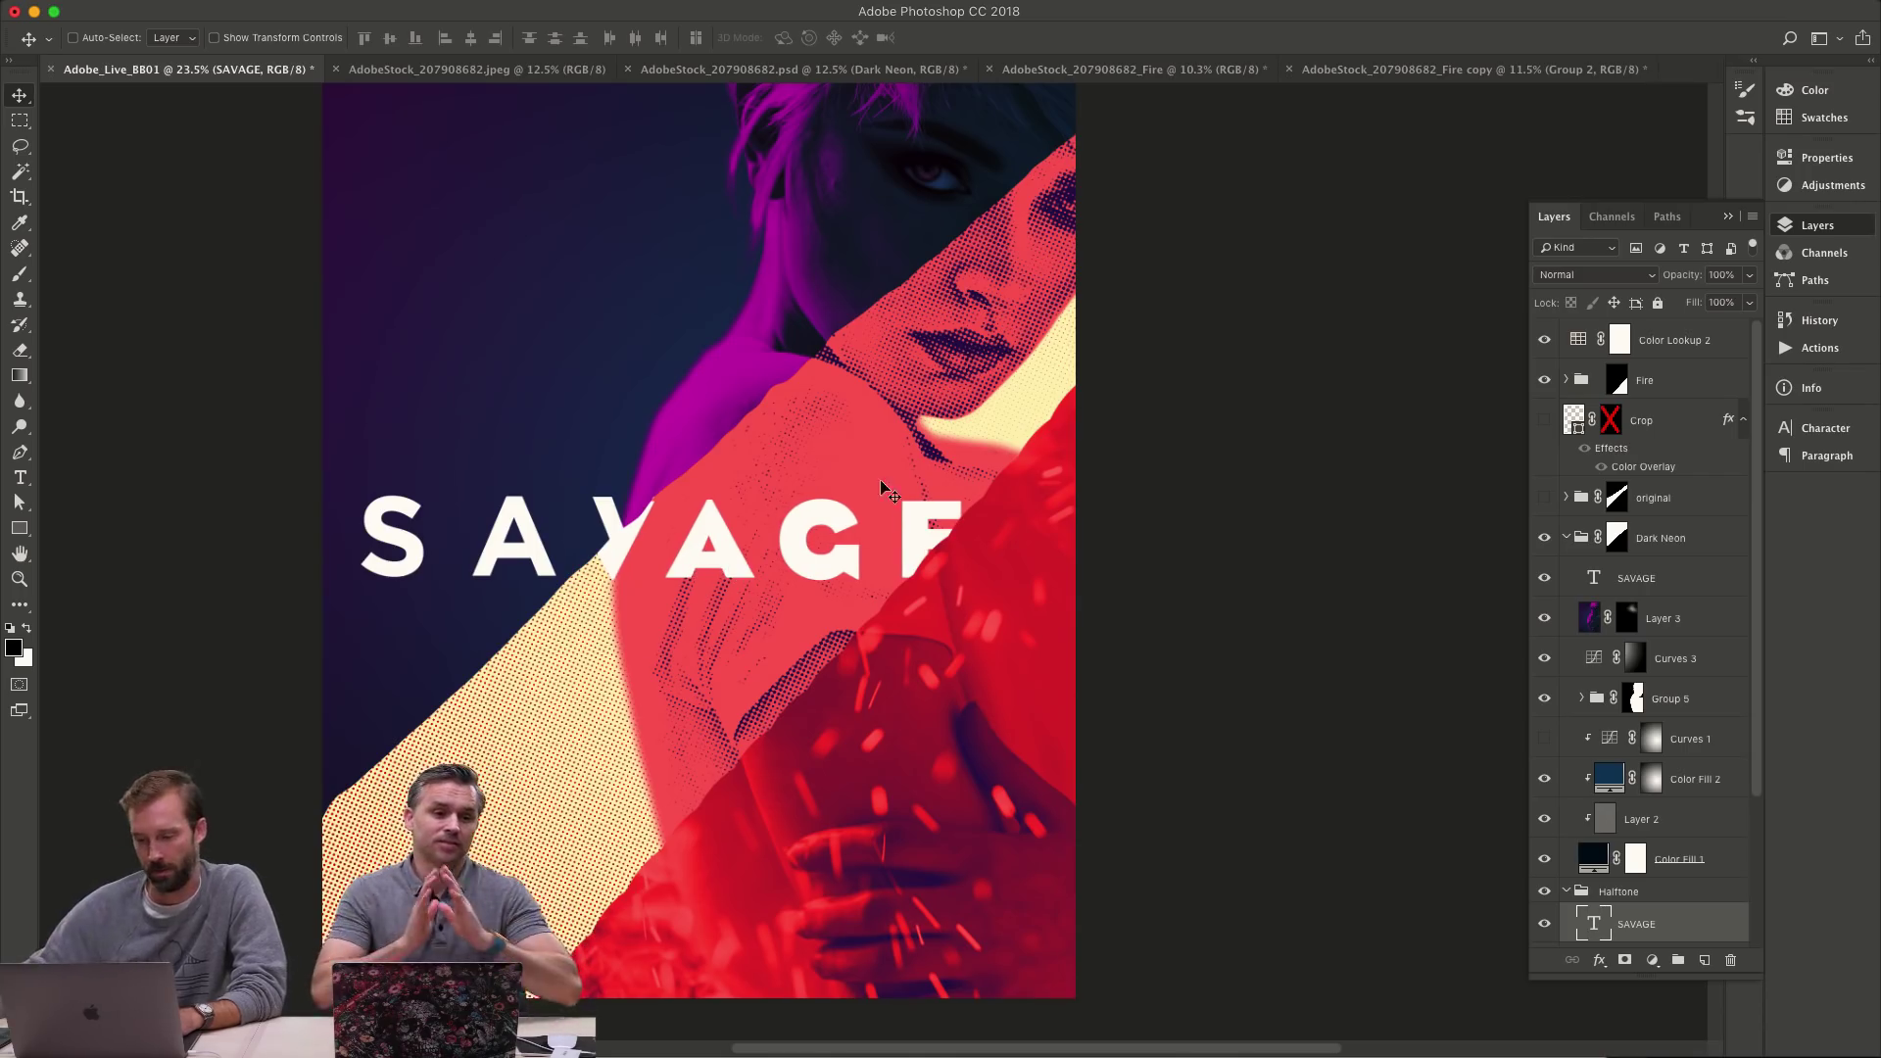
- Try recoloring the Halftone SAVAGE text with the coral red sampled from the halftone face
key("t")
left_click(839, 533)
key("Escape")
key("i")
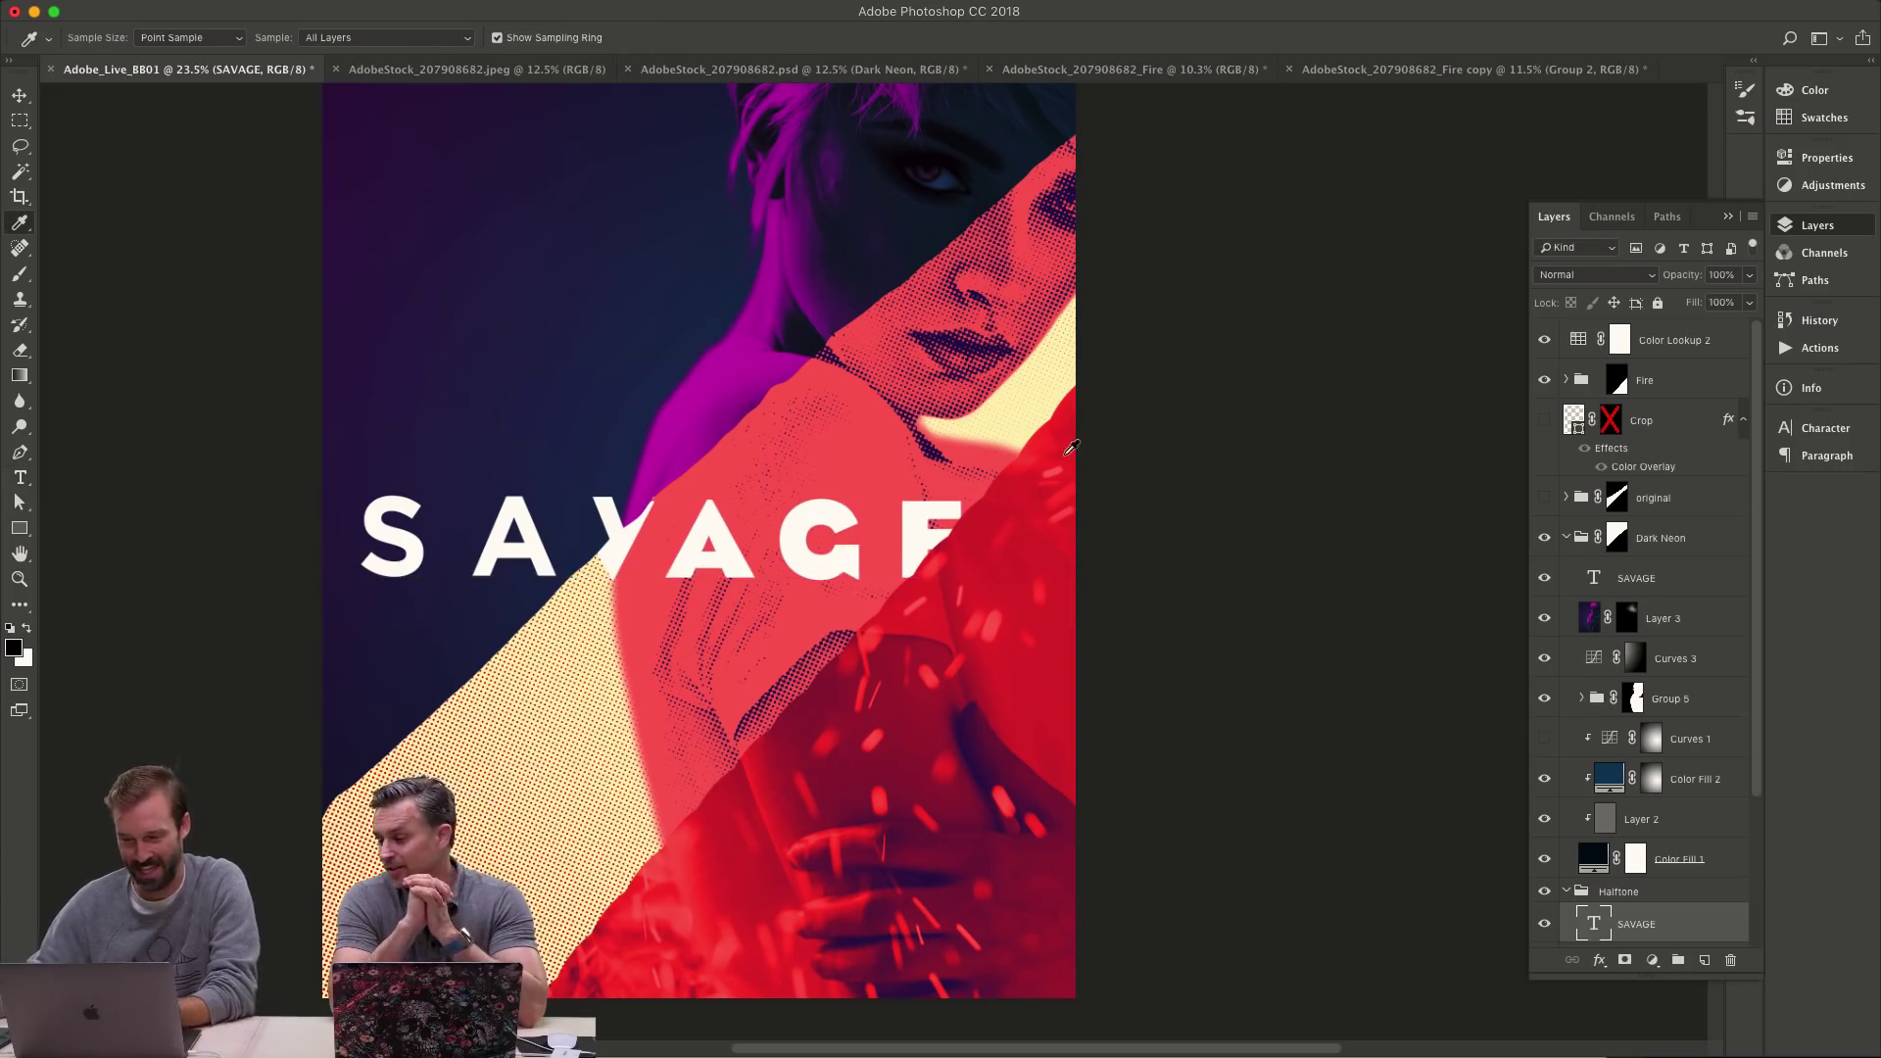
left_click(978, 338)
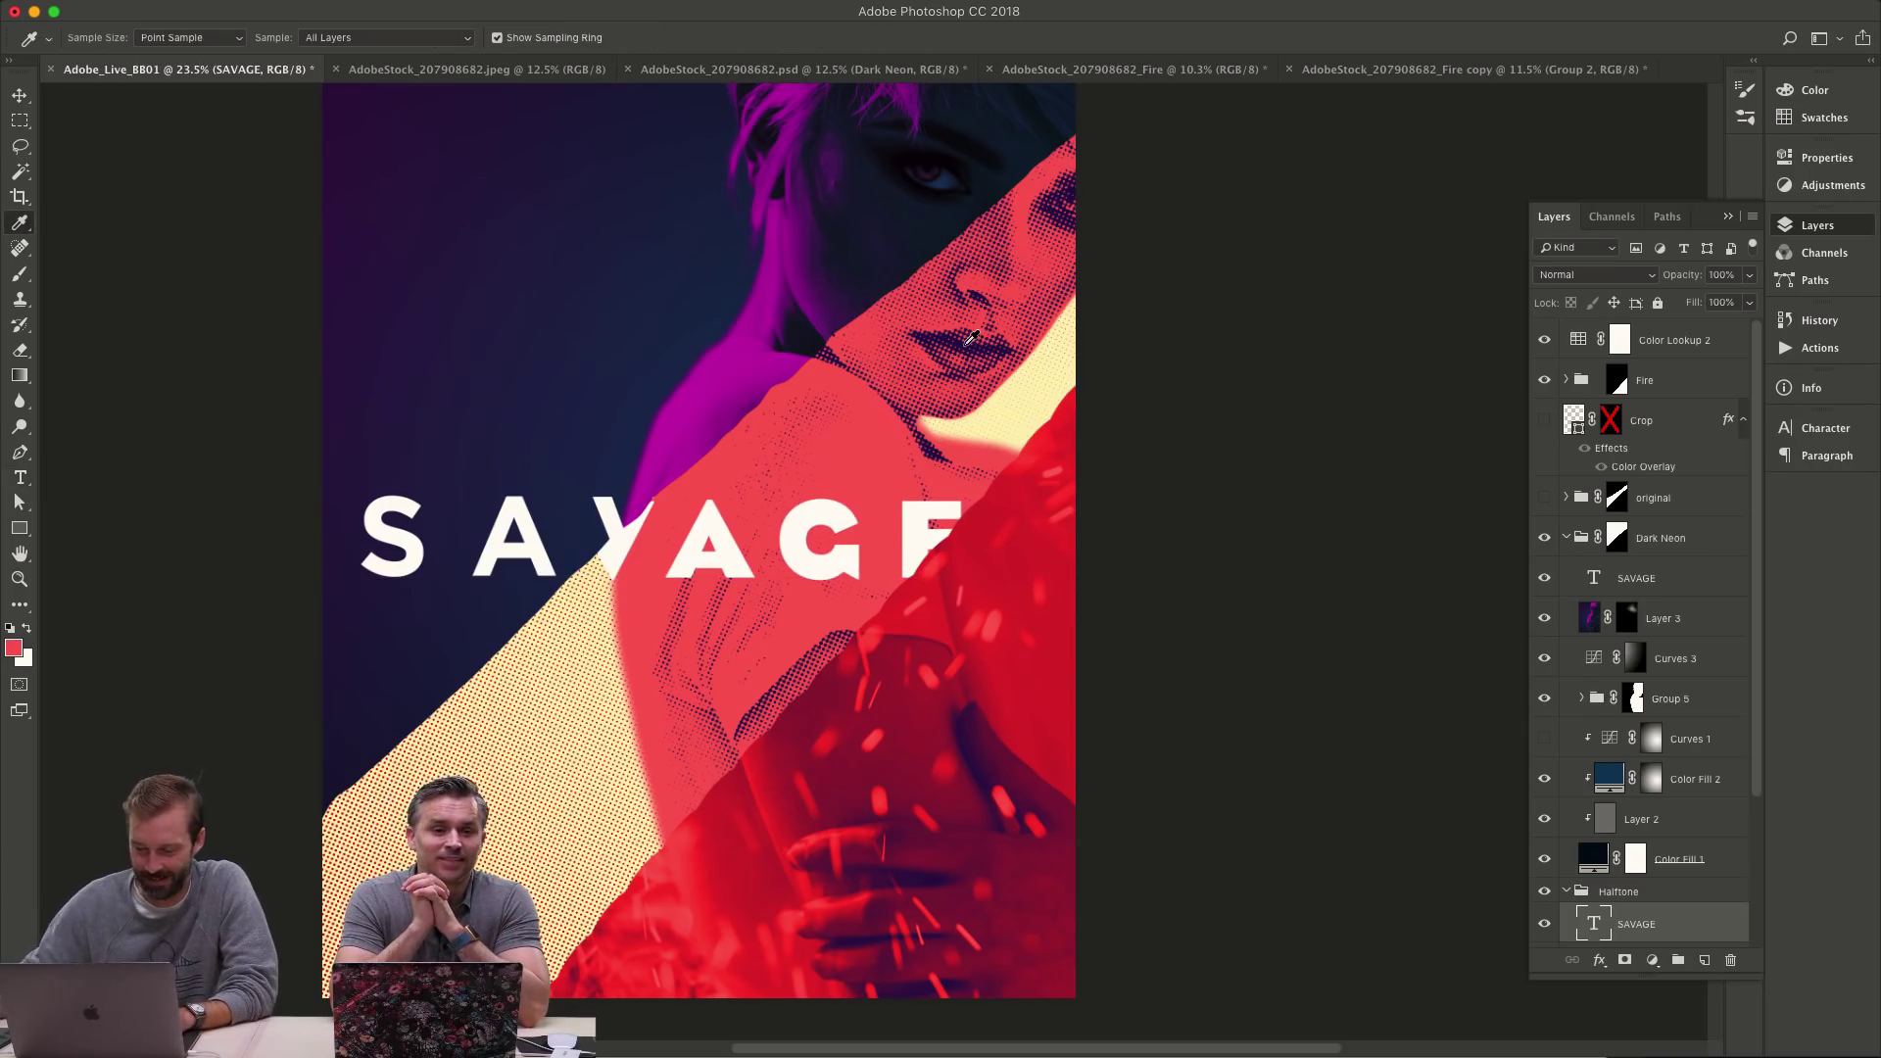
key("alt+BackSpace")
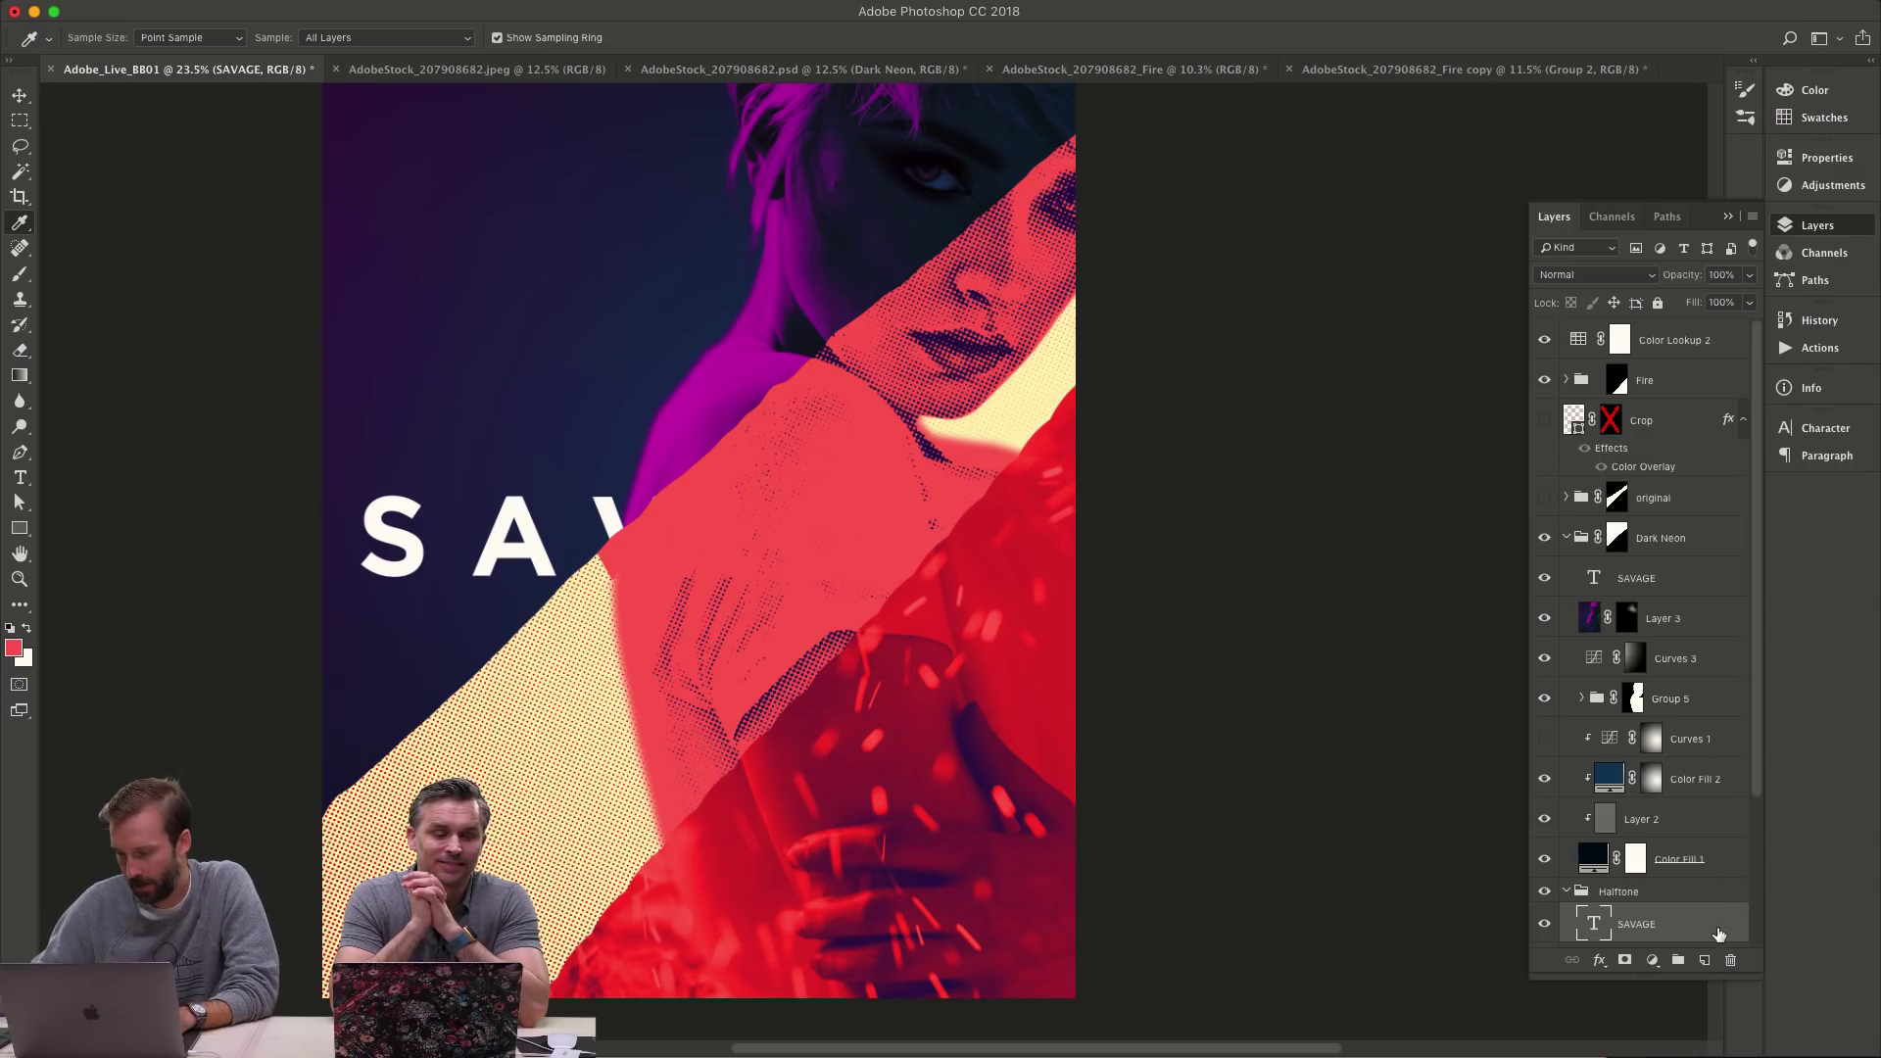
- Examine the Halftone group's SAVAGE text layer by isolating its visibility and restoring the other layers
scroll(1727, 897, "down", 3)
scroll(1730, 880, "down", 1)
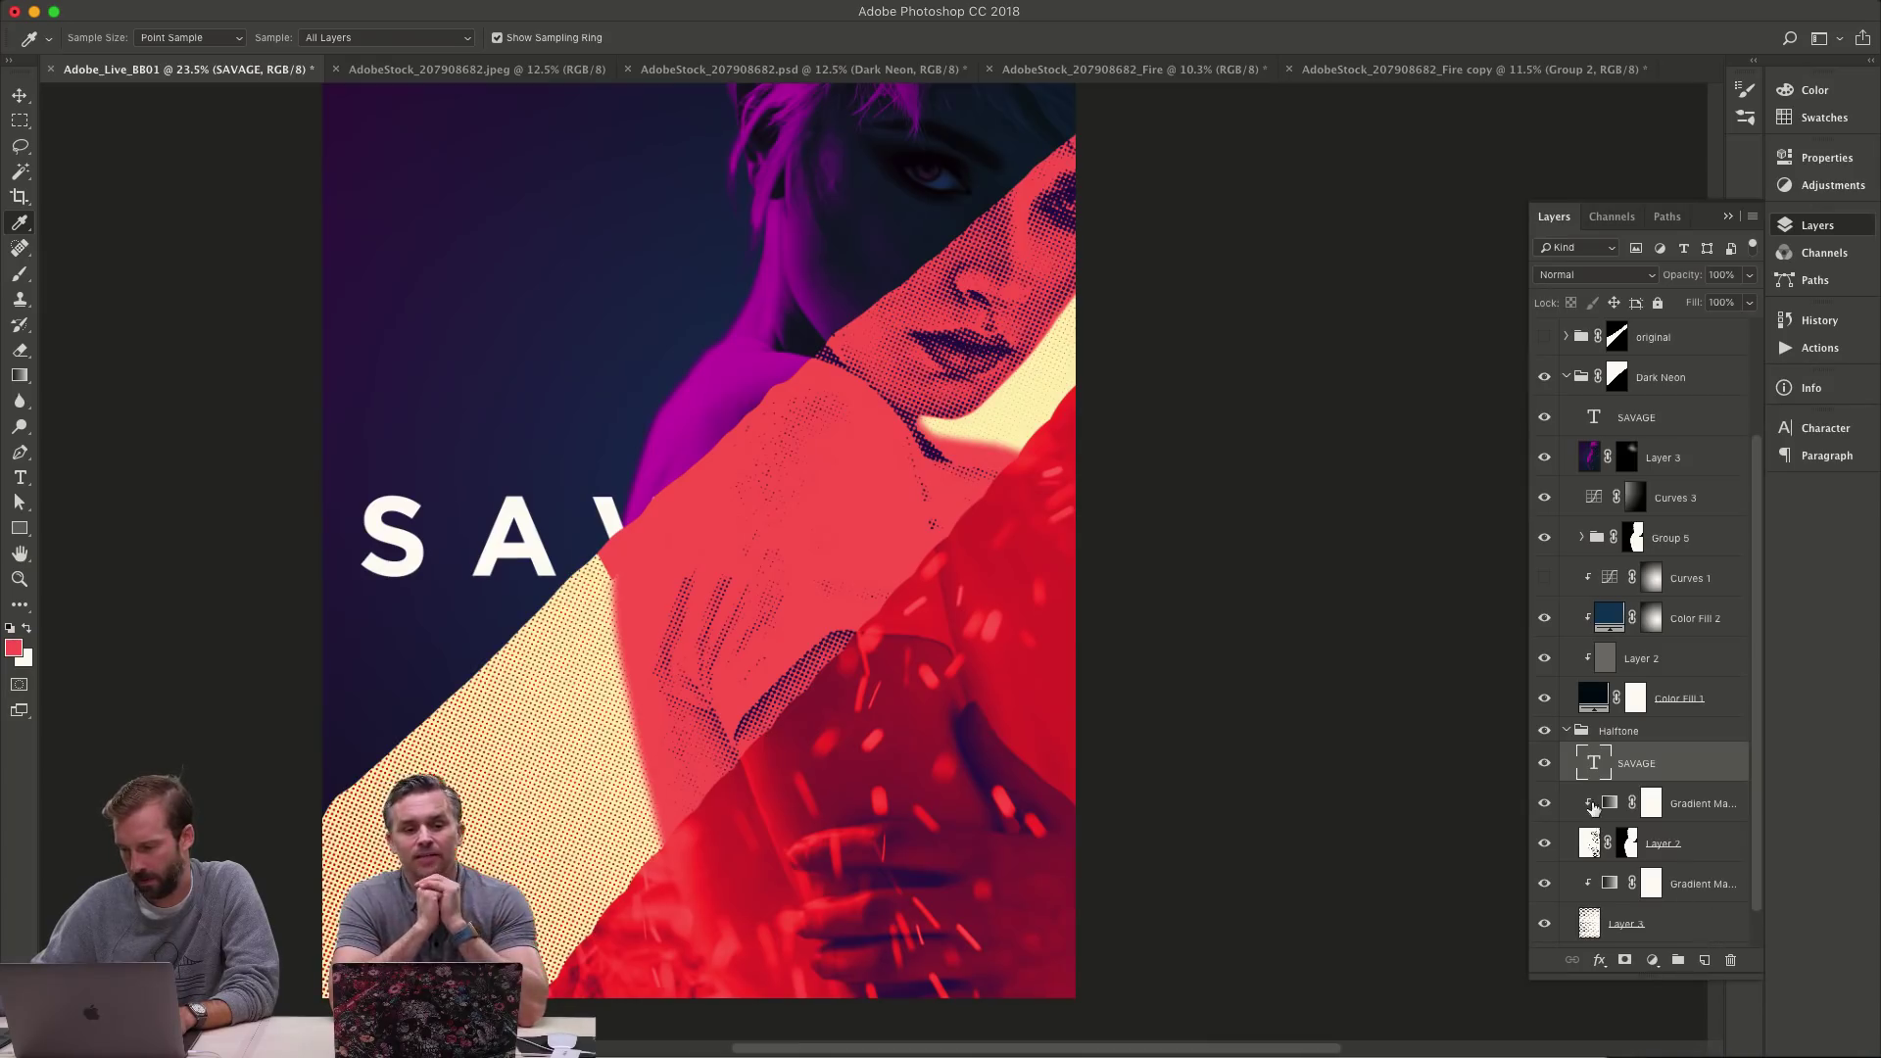
left_click(1545, 766, "alt")
left_click(1545, 765, "alt")
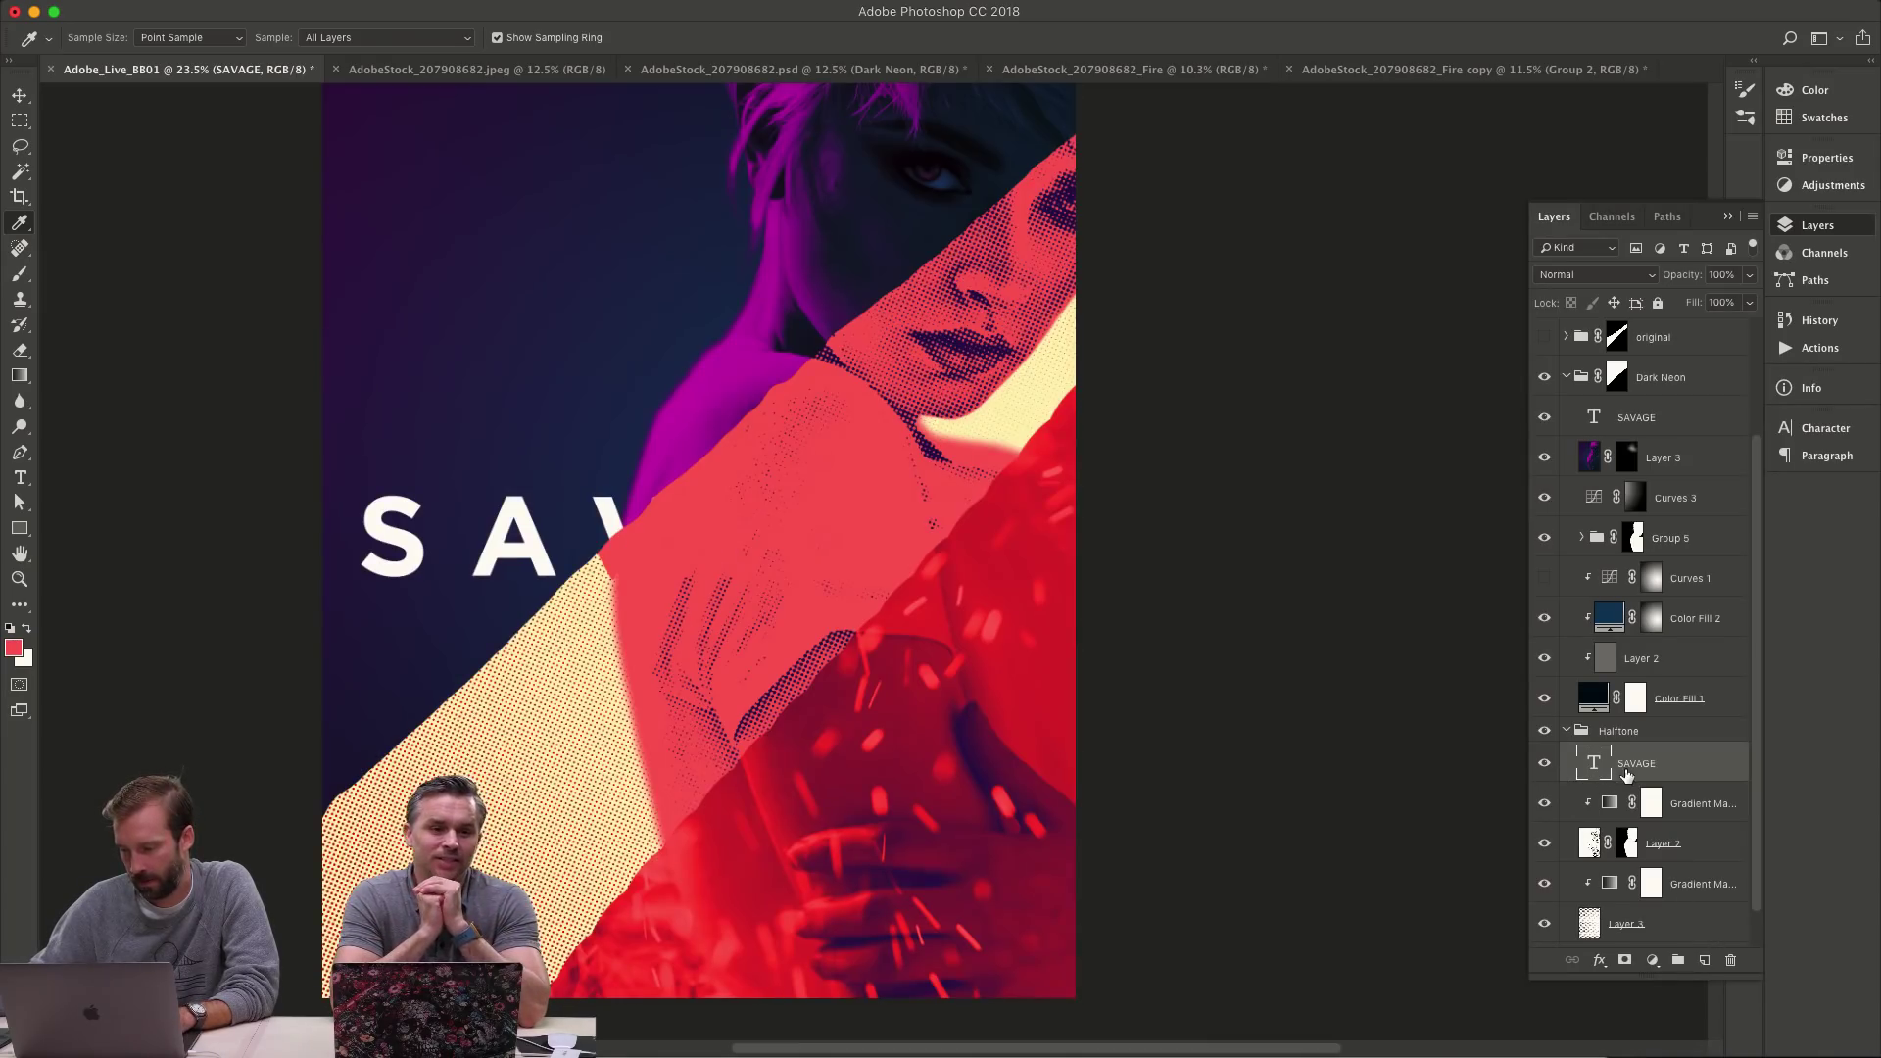
left_click_drag(1626, 774, 1706, 774)
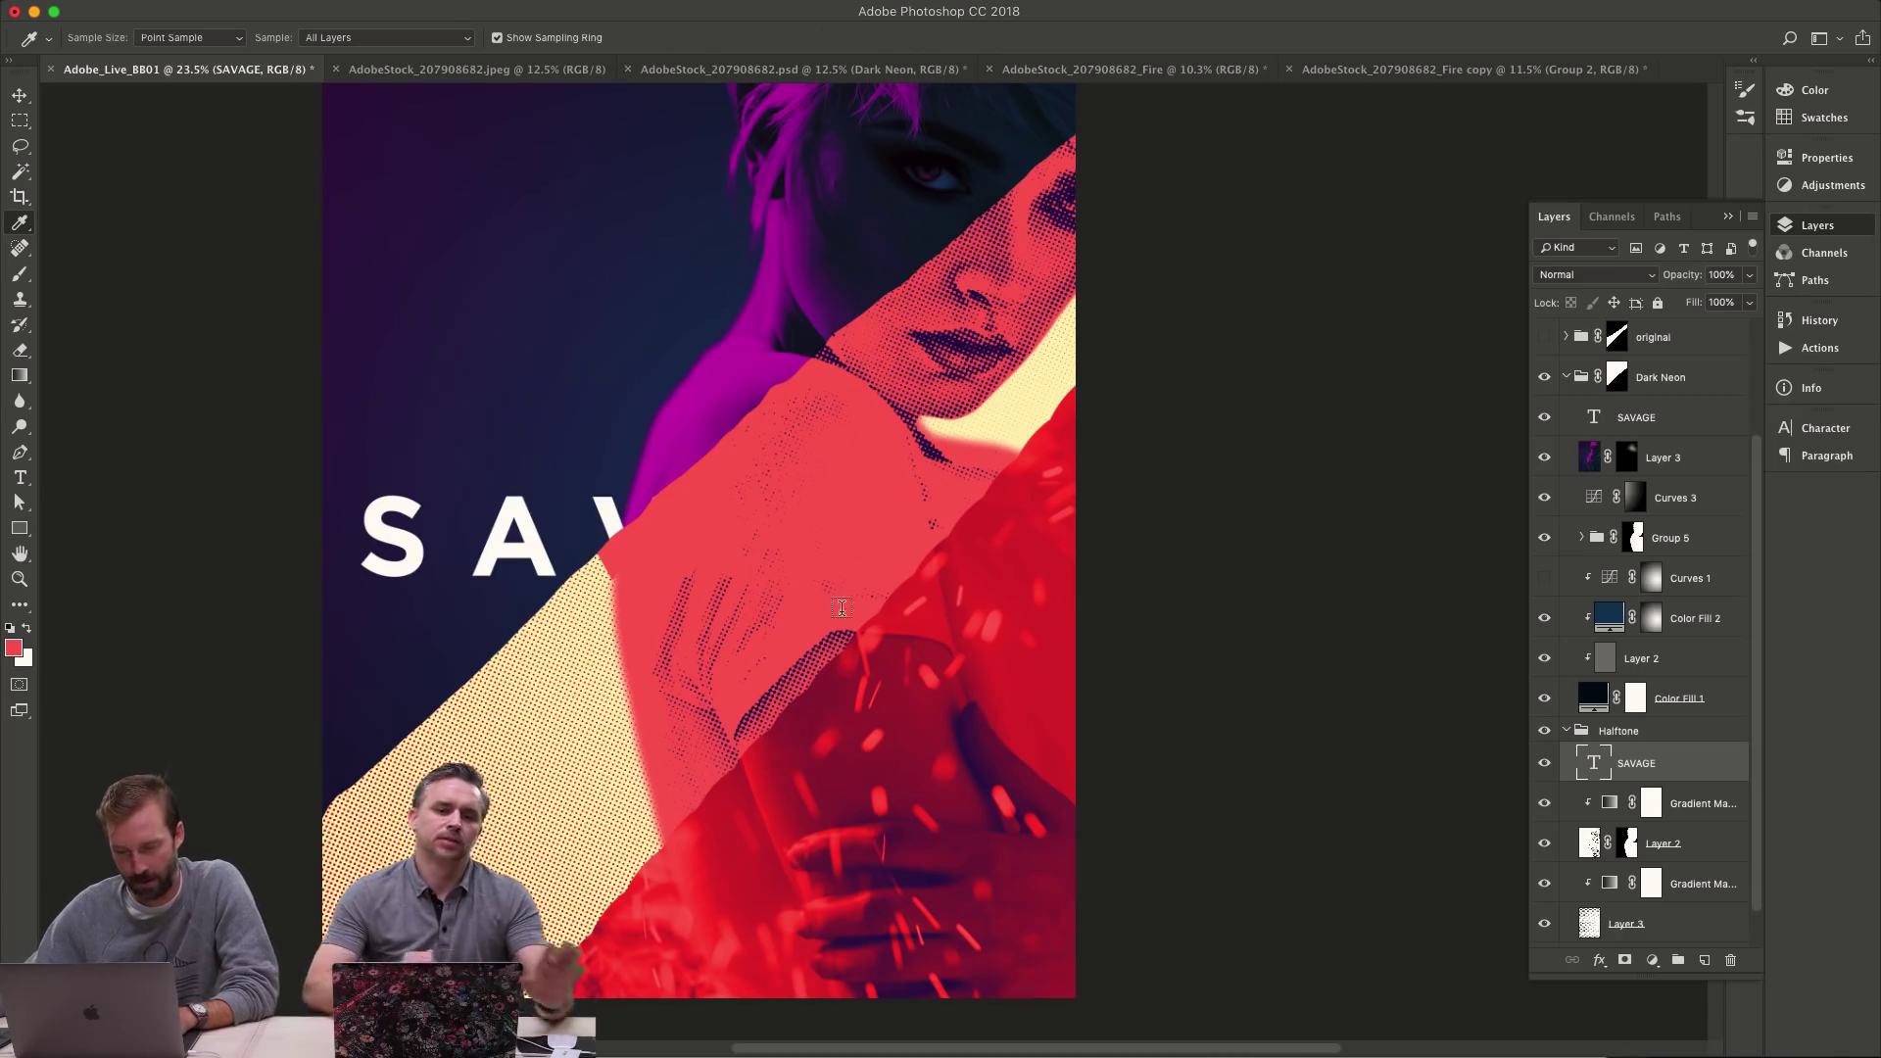
key("t")
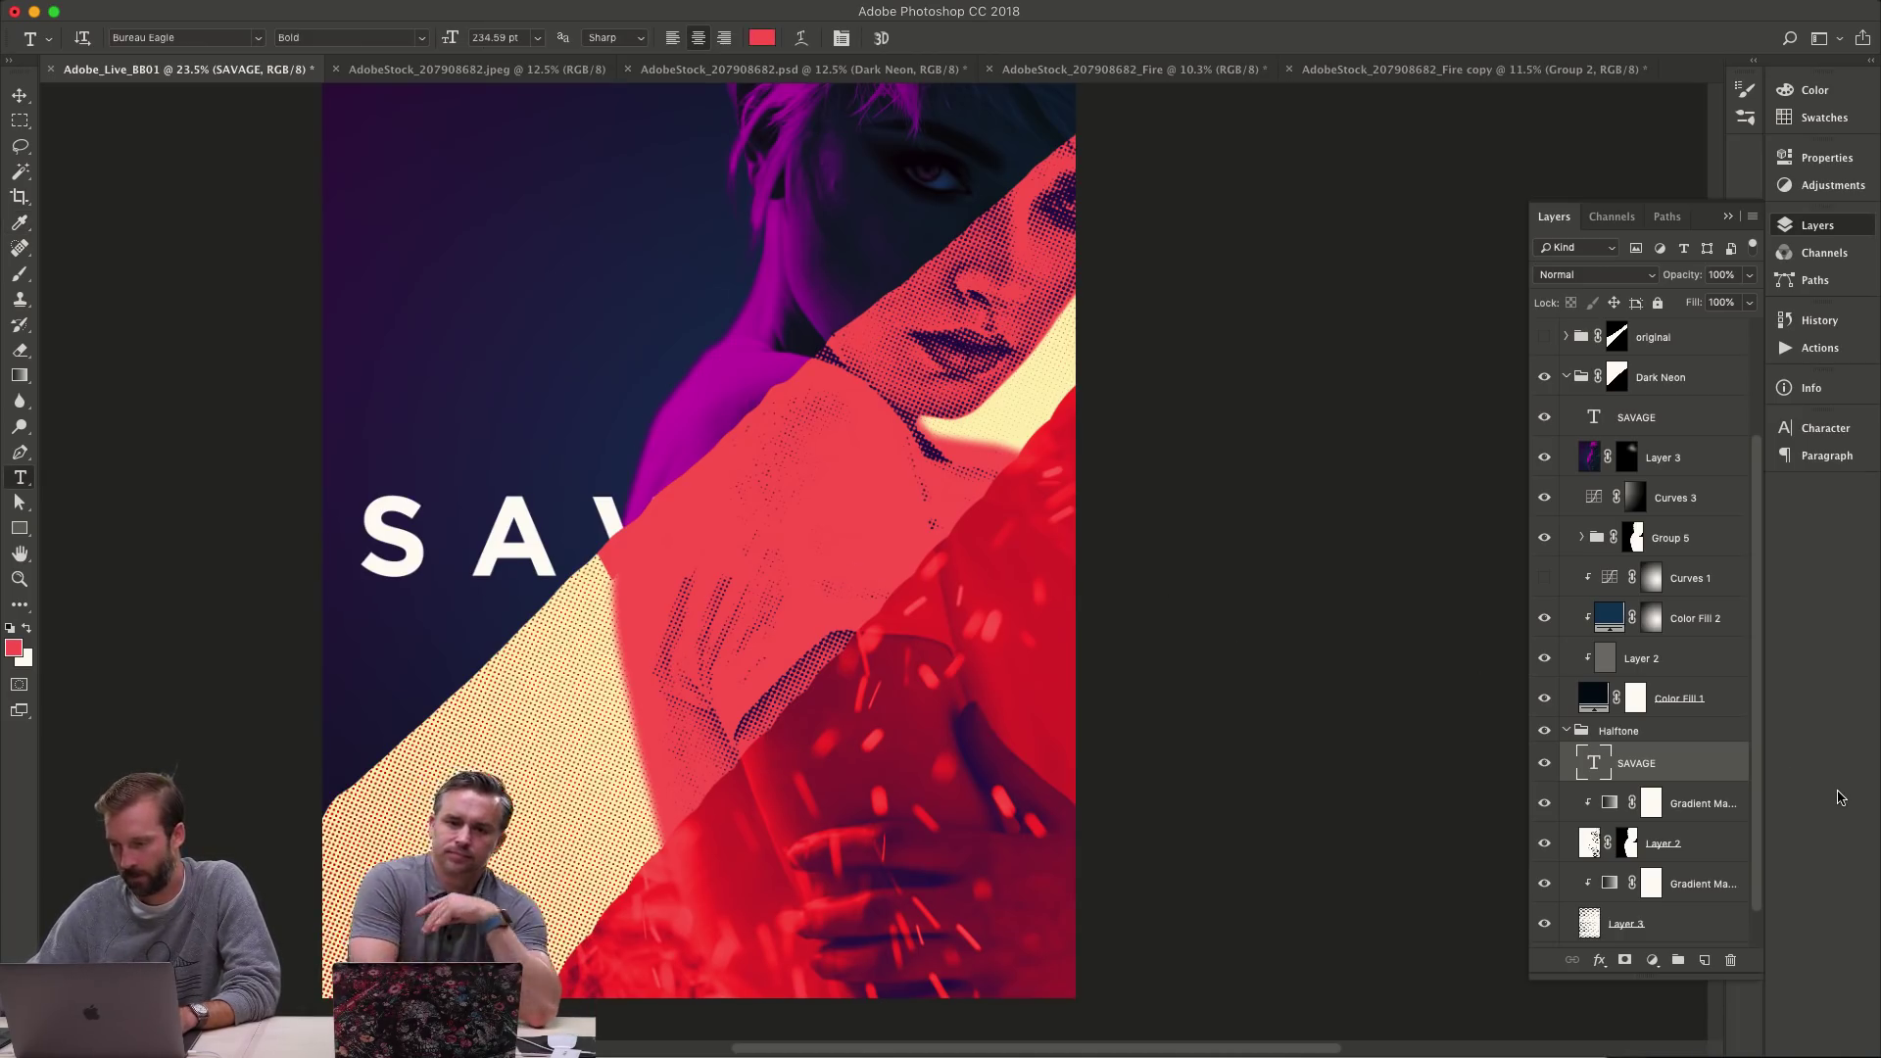
left_click_drag(1681, 763, 1607, 725)
left_click_drag(1681, 777, 1726, 785)
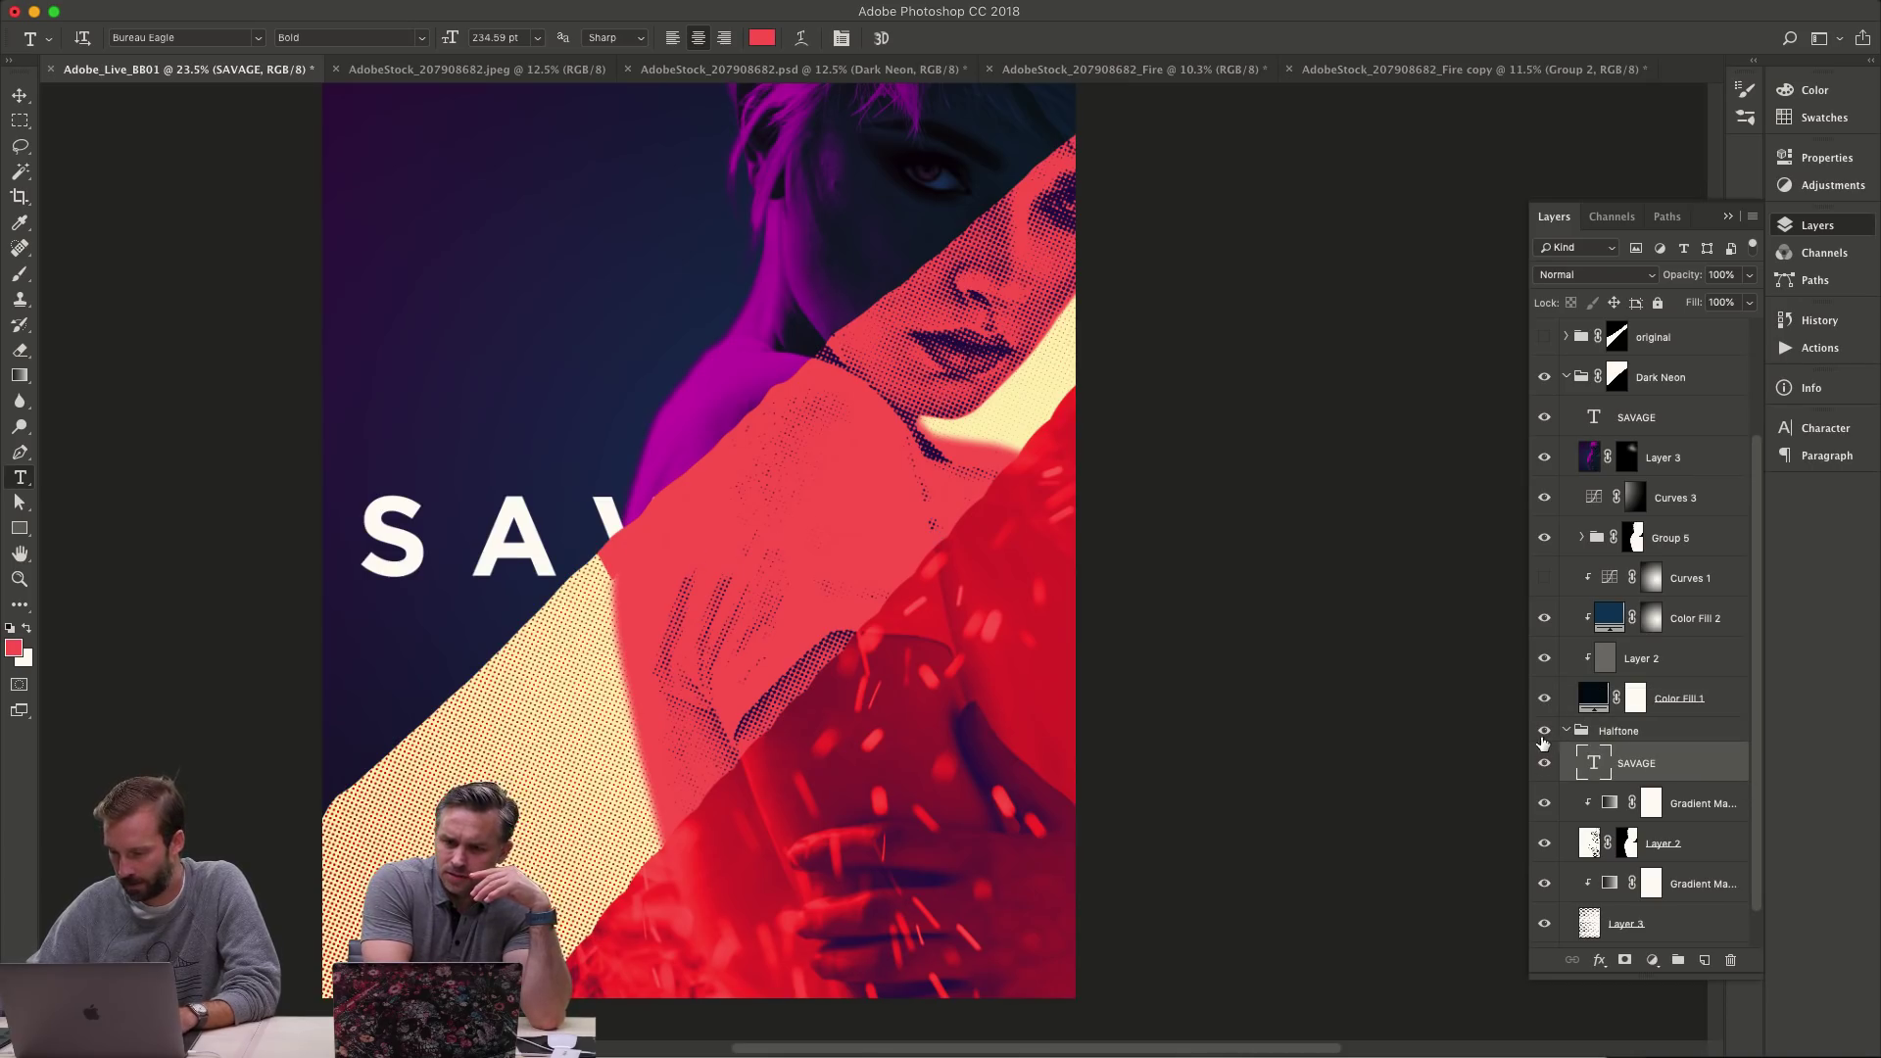
left_click(1545, 735, "alt")
left_click(1546, 732, "alt")
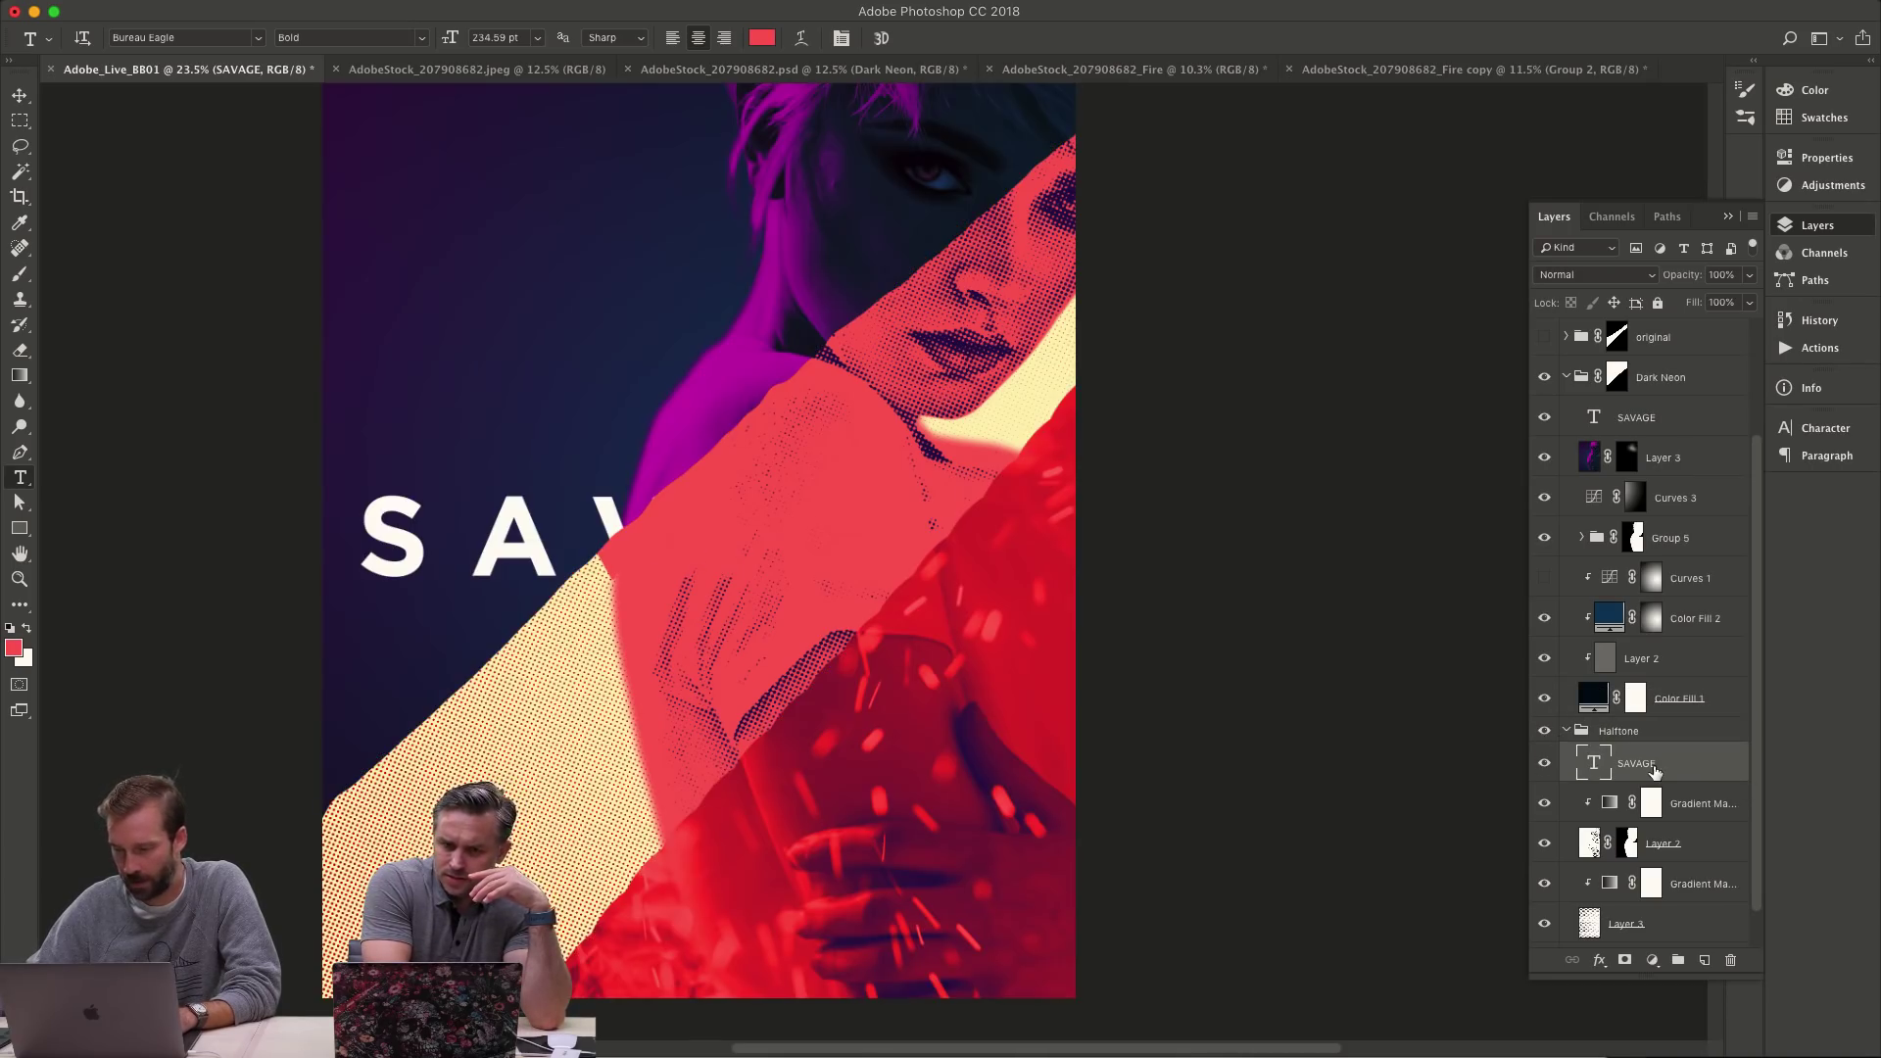
- Recolor the Halftone SAVAGE text with the dark purple sampled from the halftone lips, after trying the default black
key("d")
key("x")
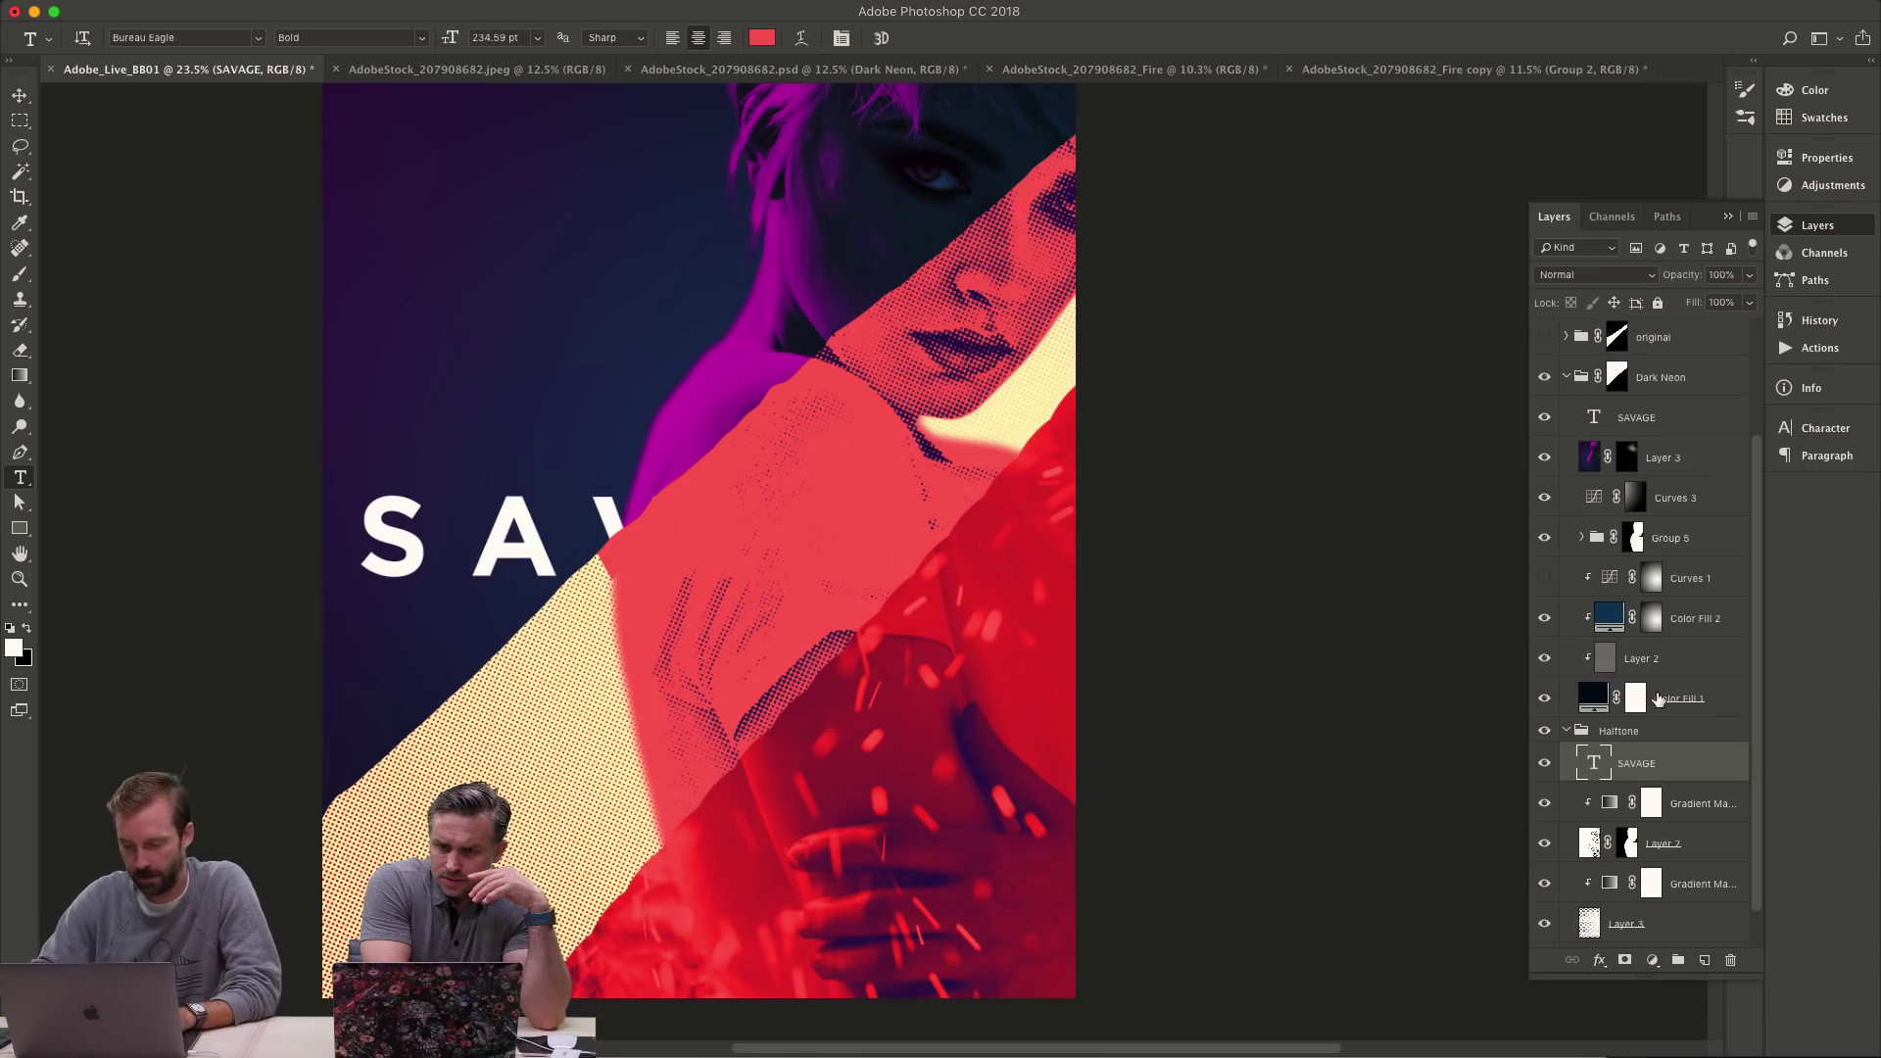
key("alt+BackSpace")
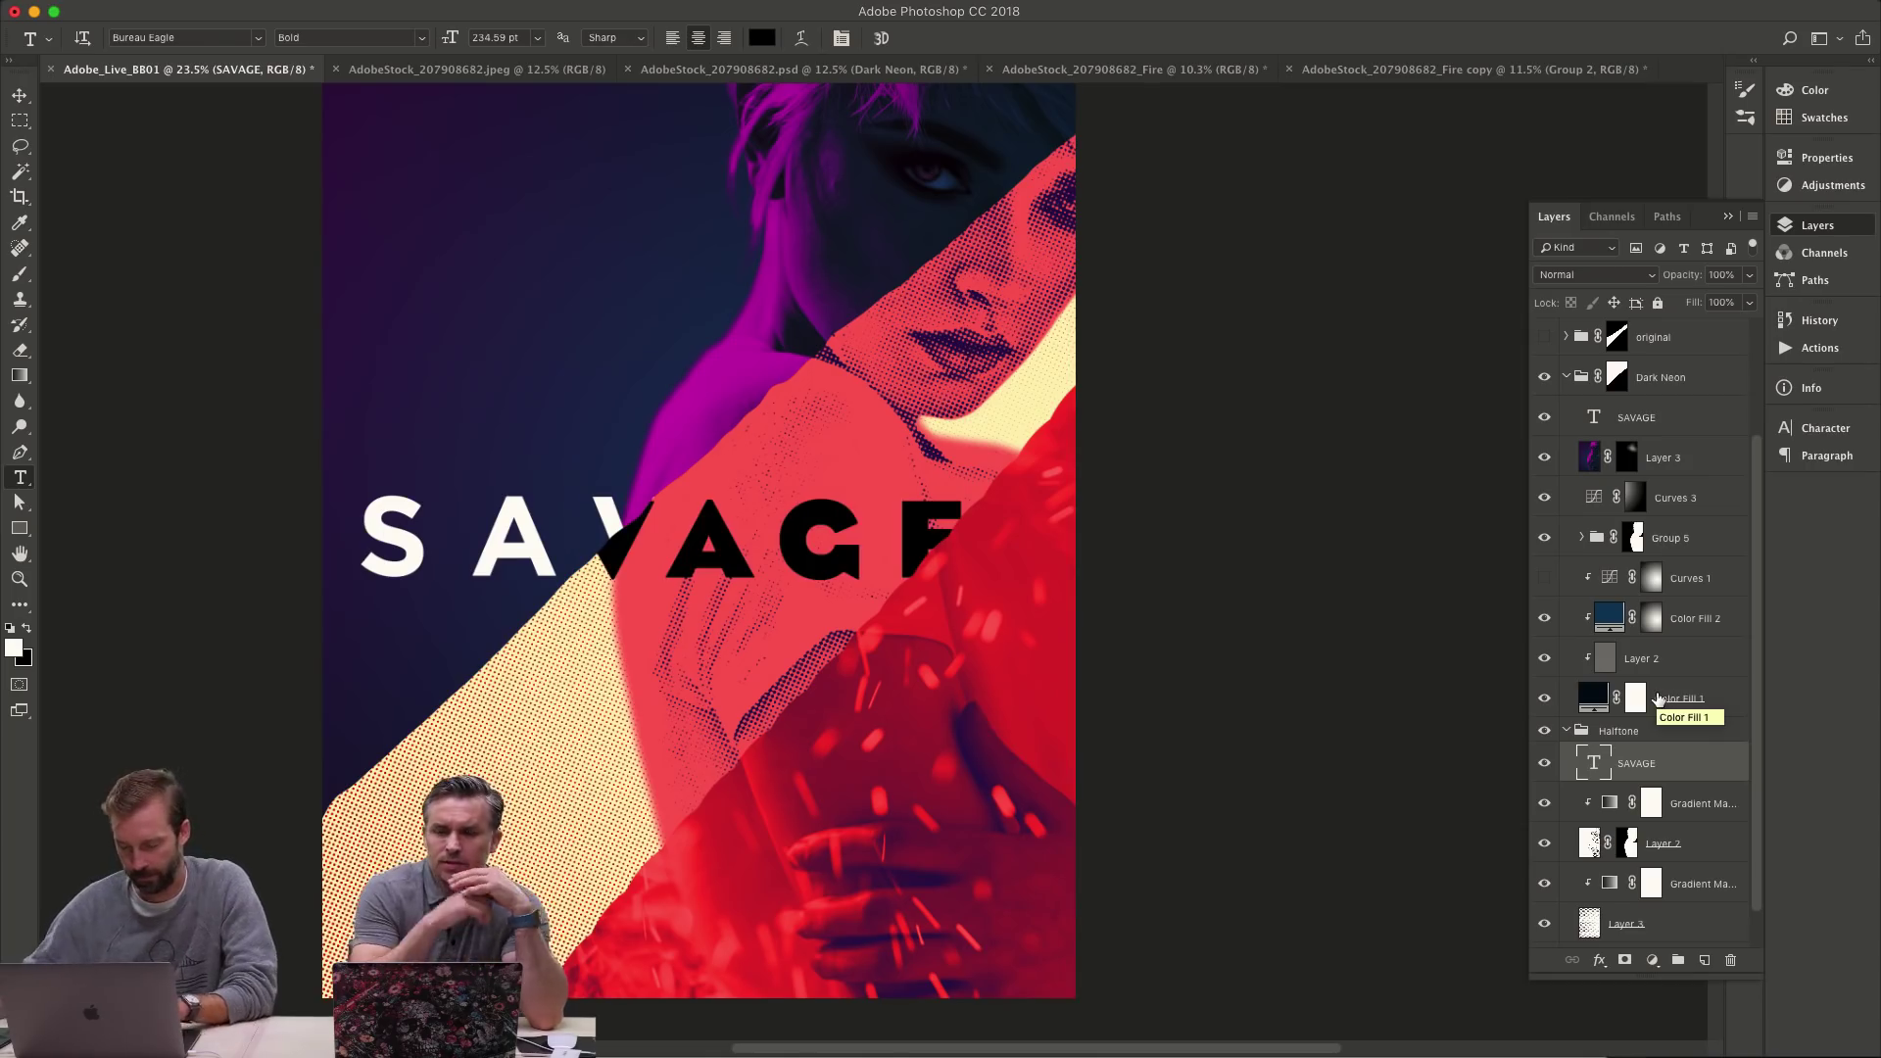
key("i")
left_click(976, 334)
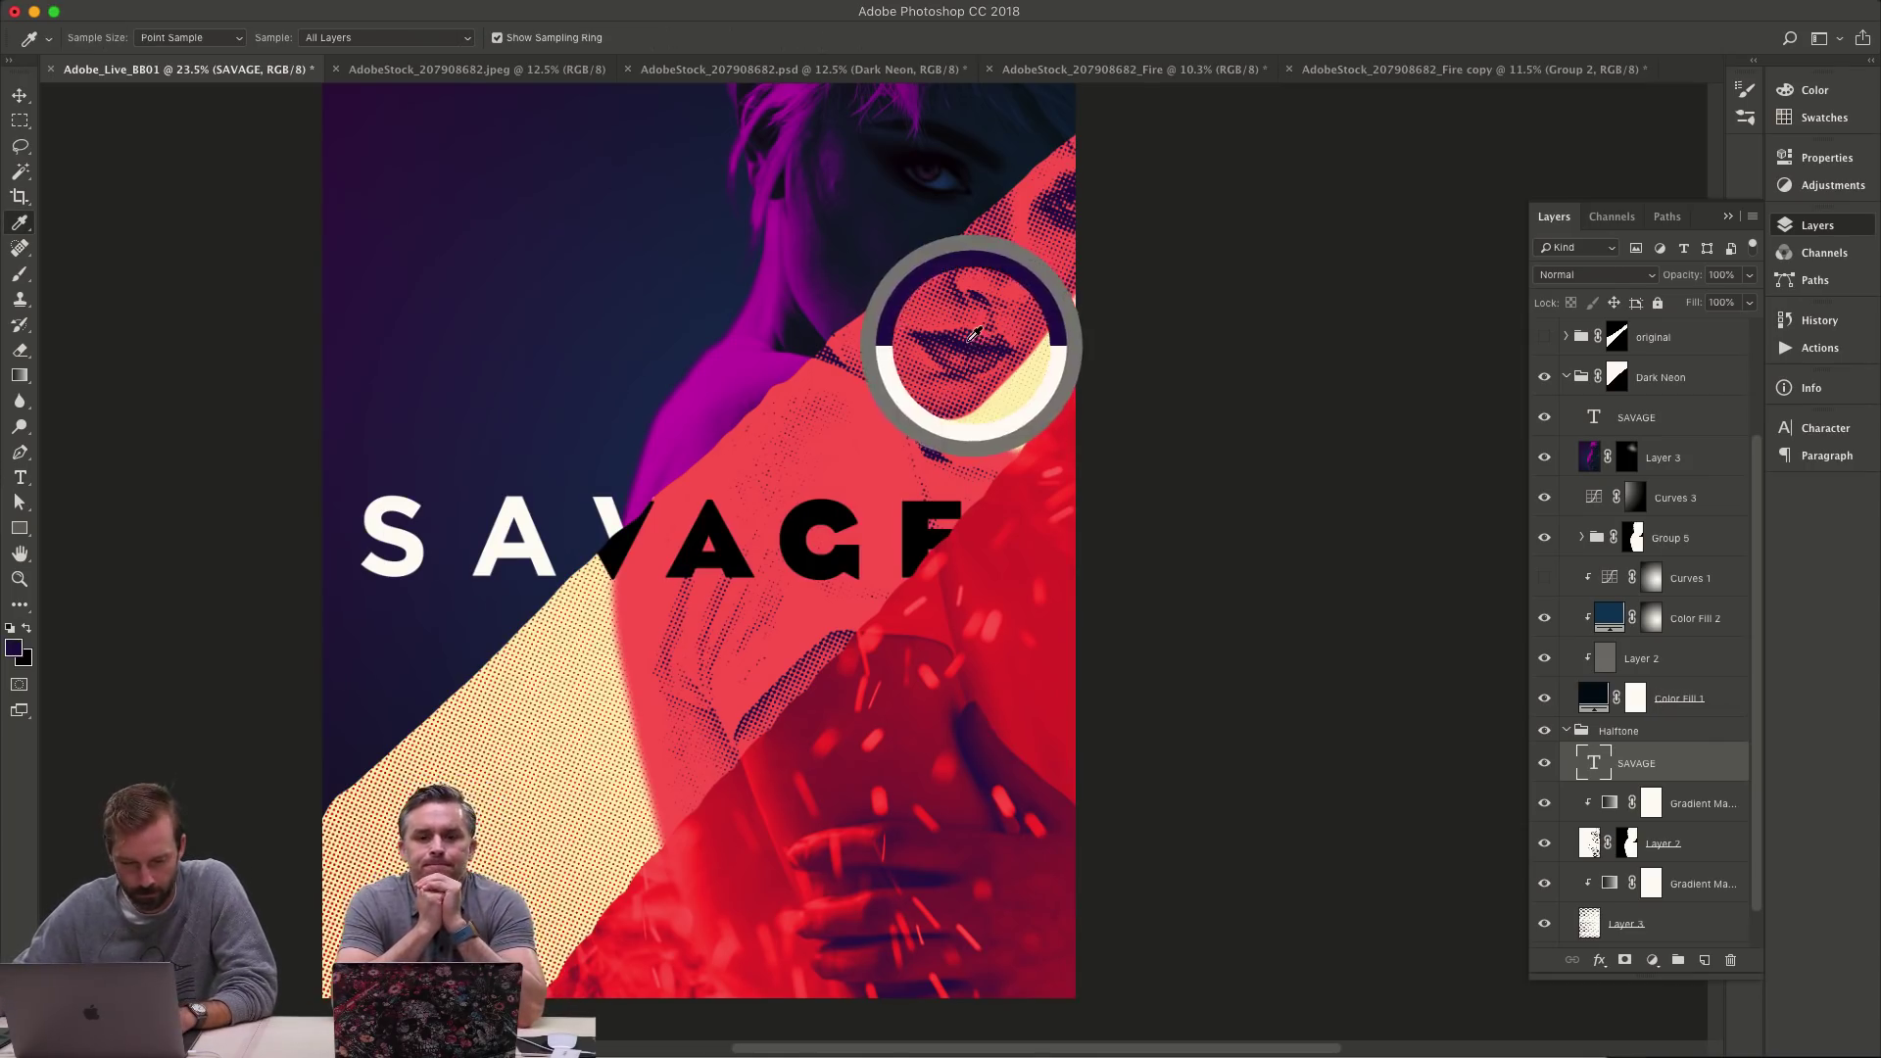
key("alt+BackSpace")
- Recolor the Dark Neon SAVAGE text with the pale yellow sampled from the halftone background
key("z")
left_click(858, 598, "alt")
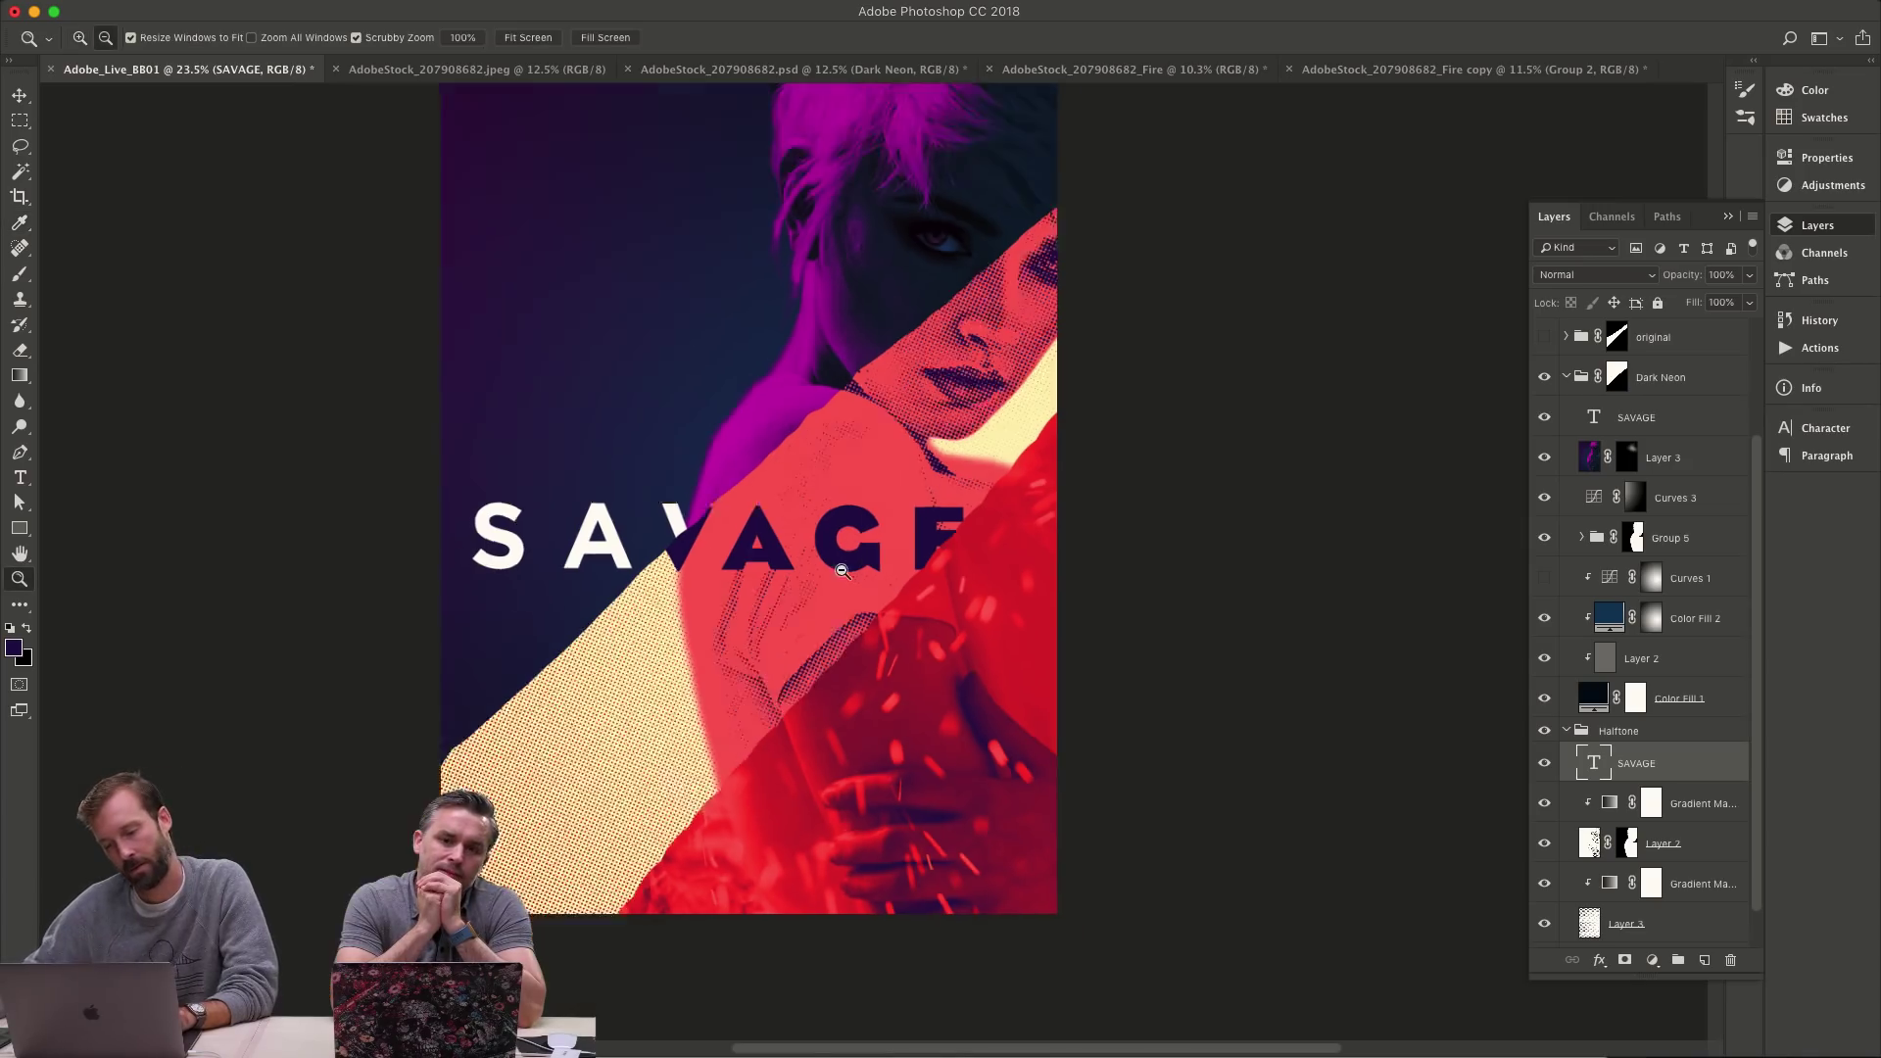
left_click(858, 599, "alt")
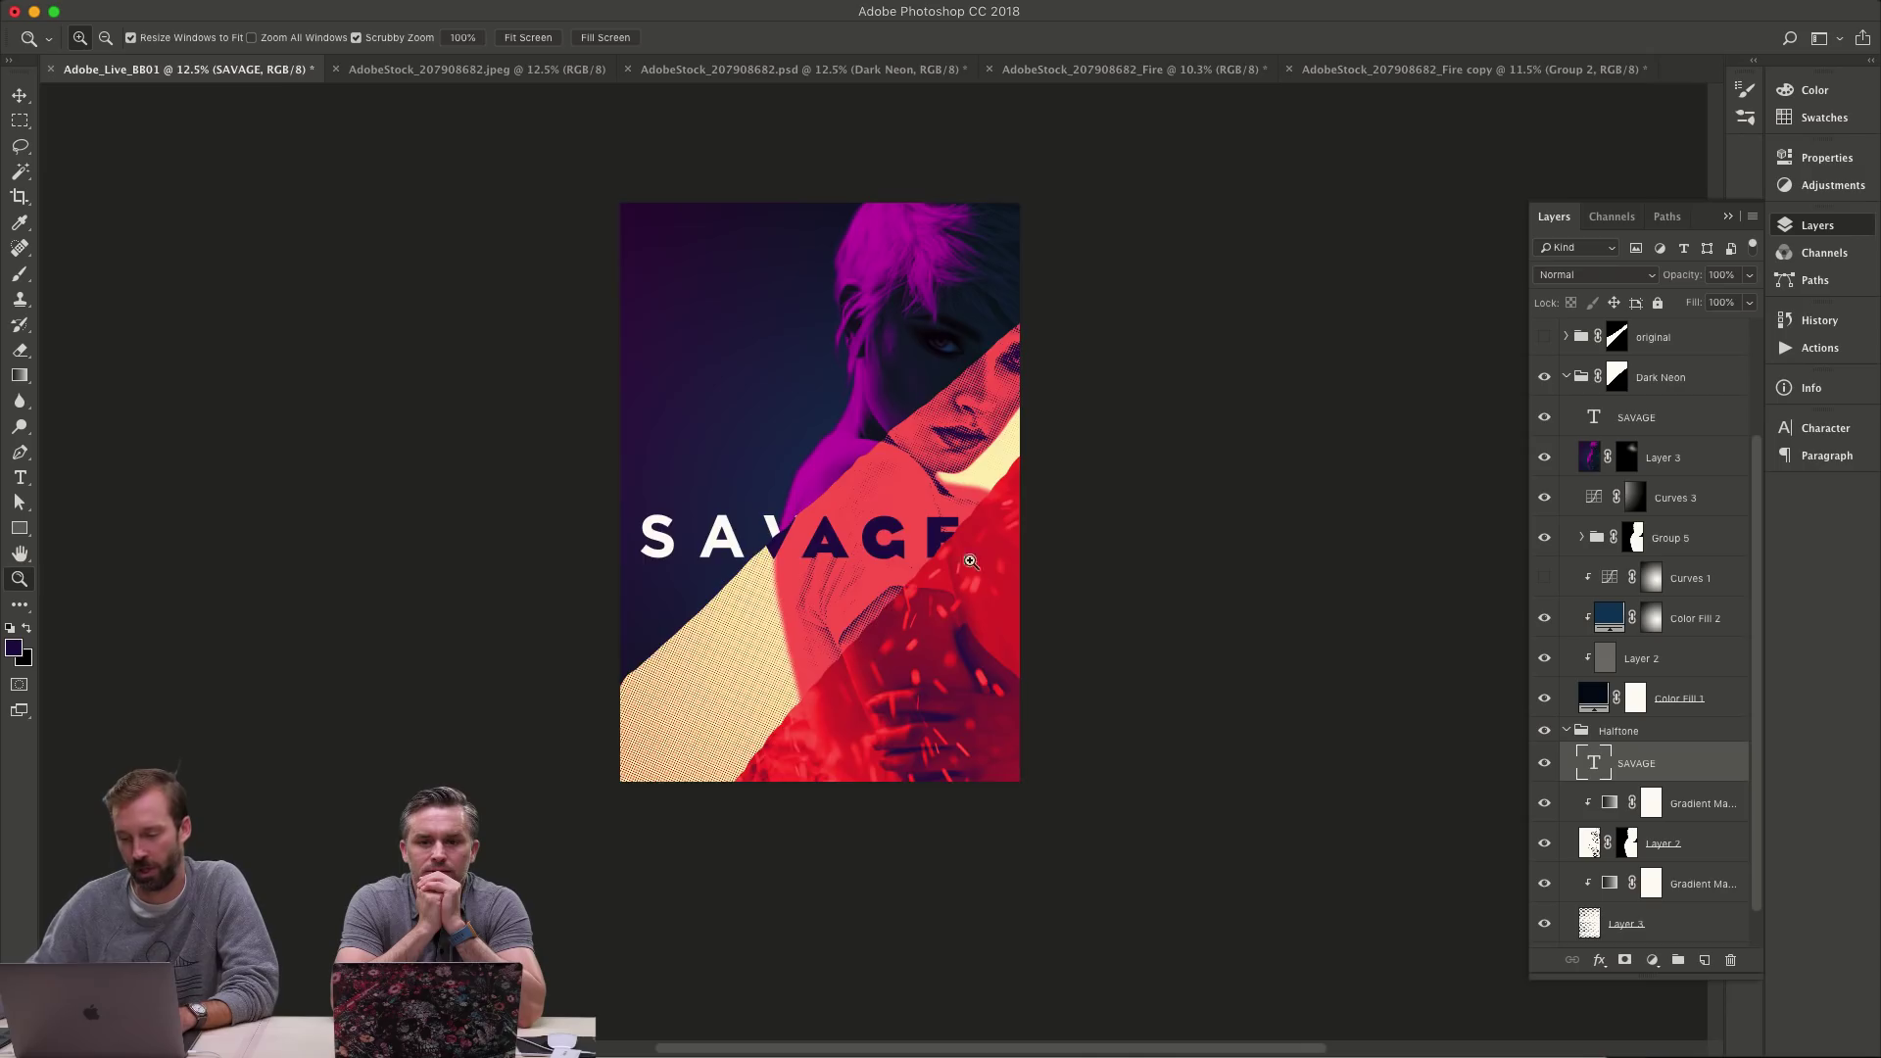
left_click(765, 432)
left_click(765, 432)
key("t")
left_click(694, 636)
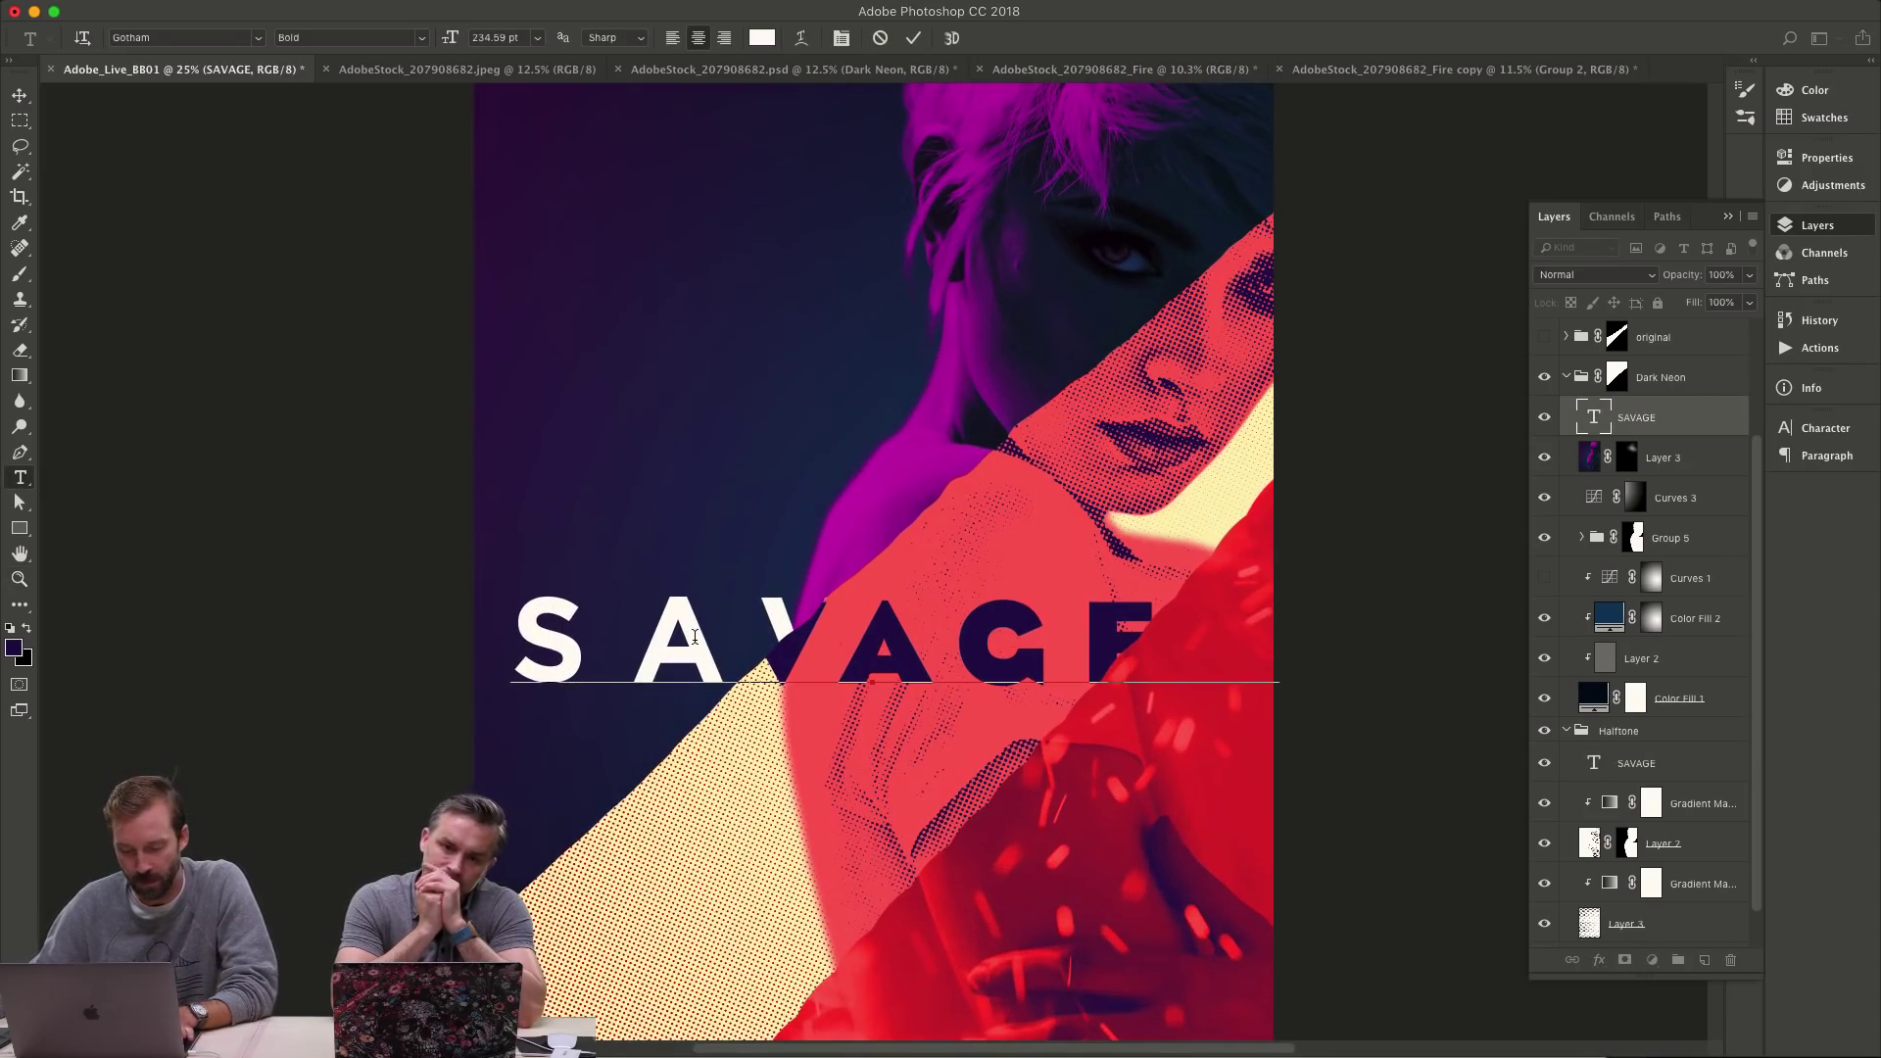
key("Escape")
key("i")
left_click(761, 776)
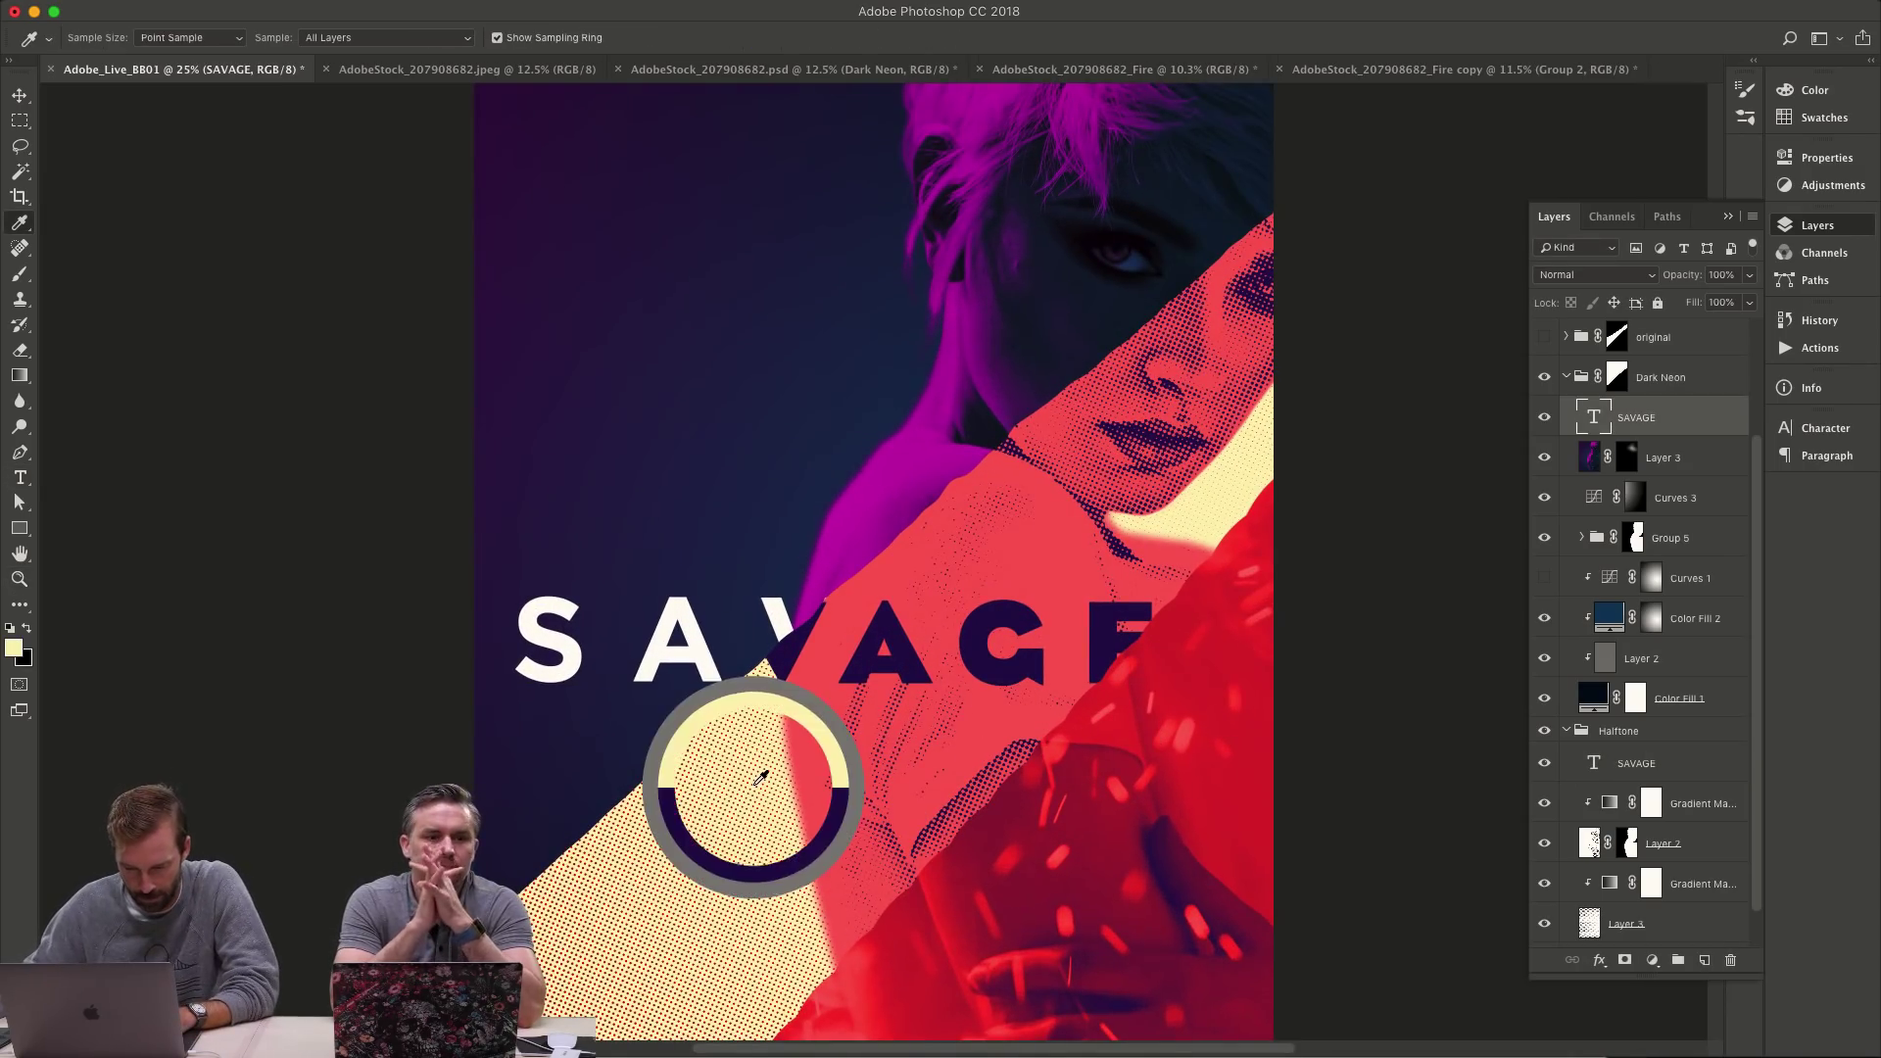
key("alt+BackSpace")
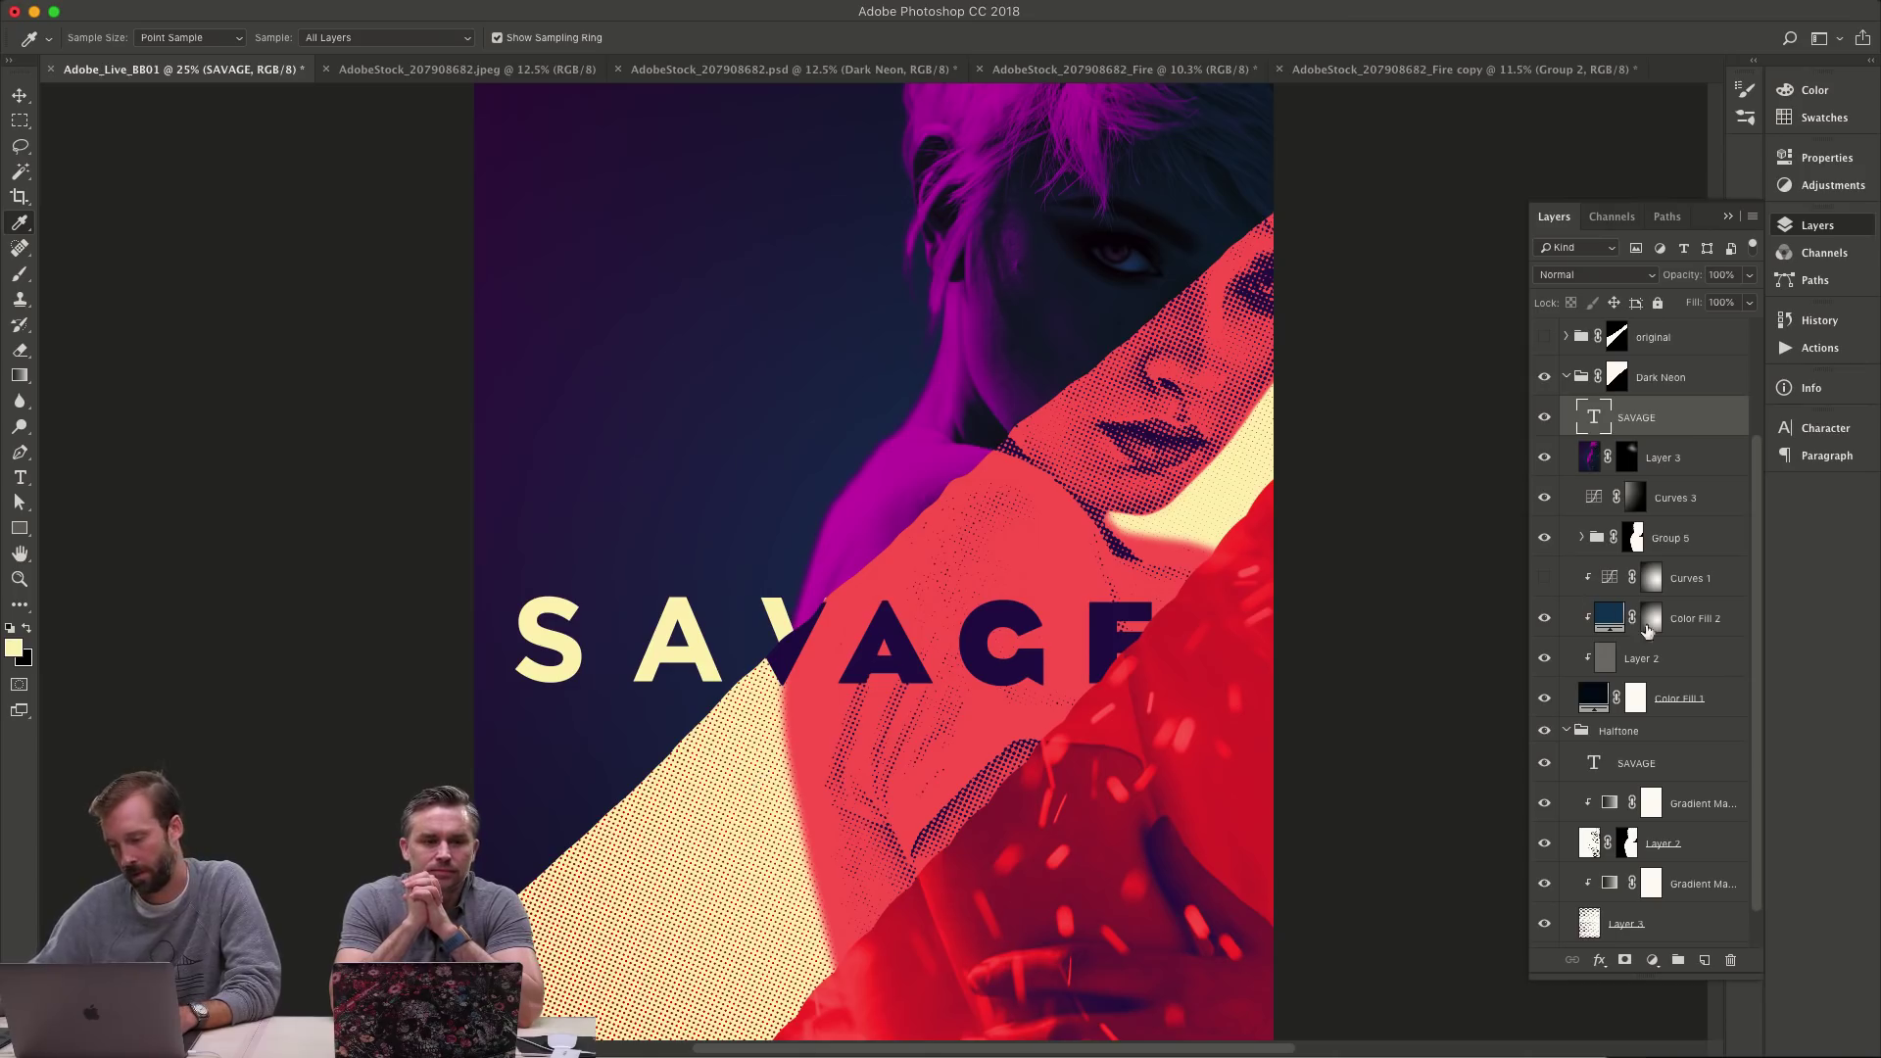
- Duplicate the Dark Neon SAVAGE text into the Fire group and shift the copy left so its E meets the Halftone E
key("v")
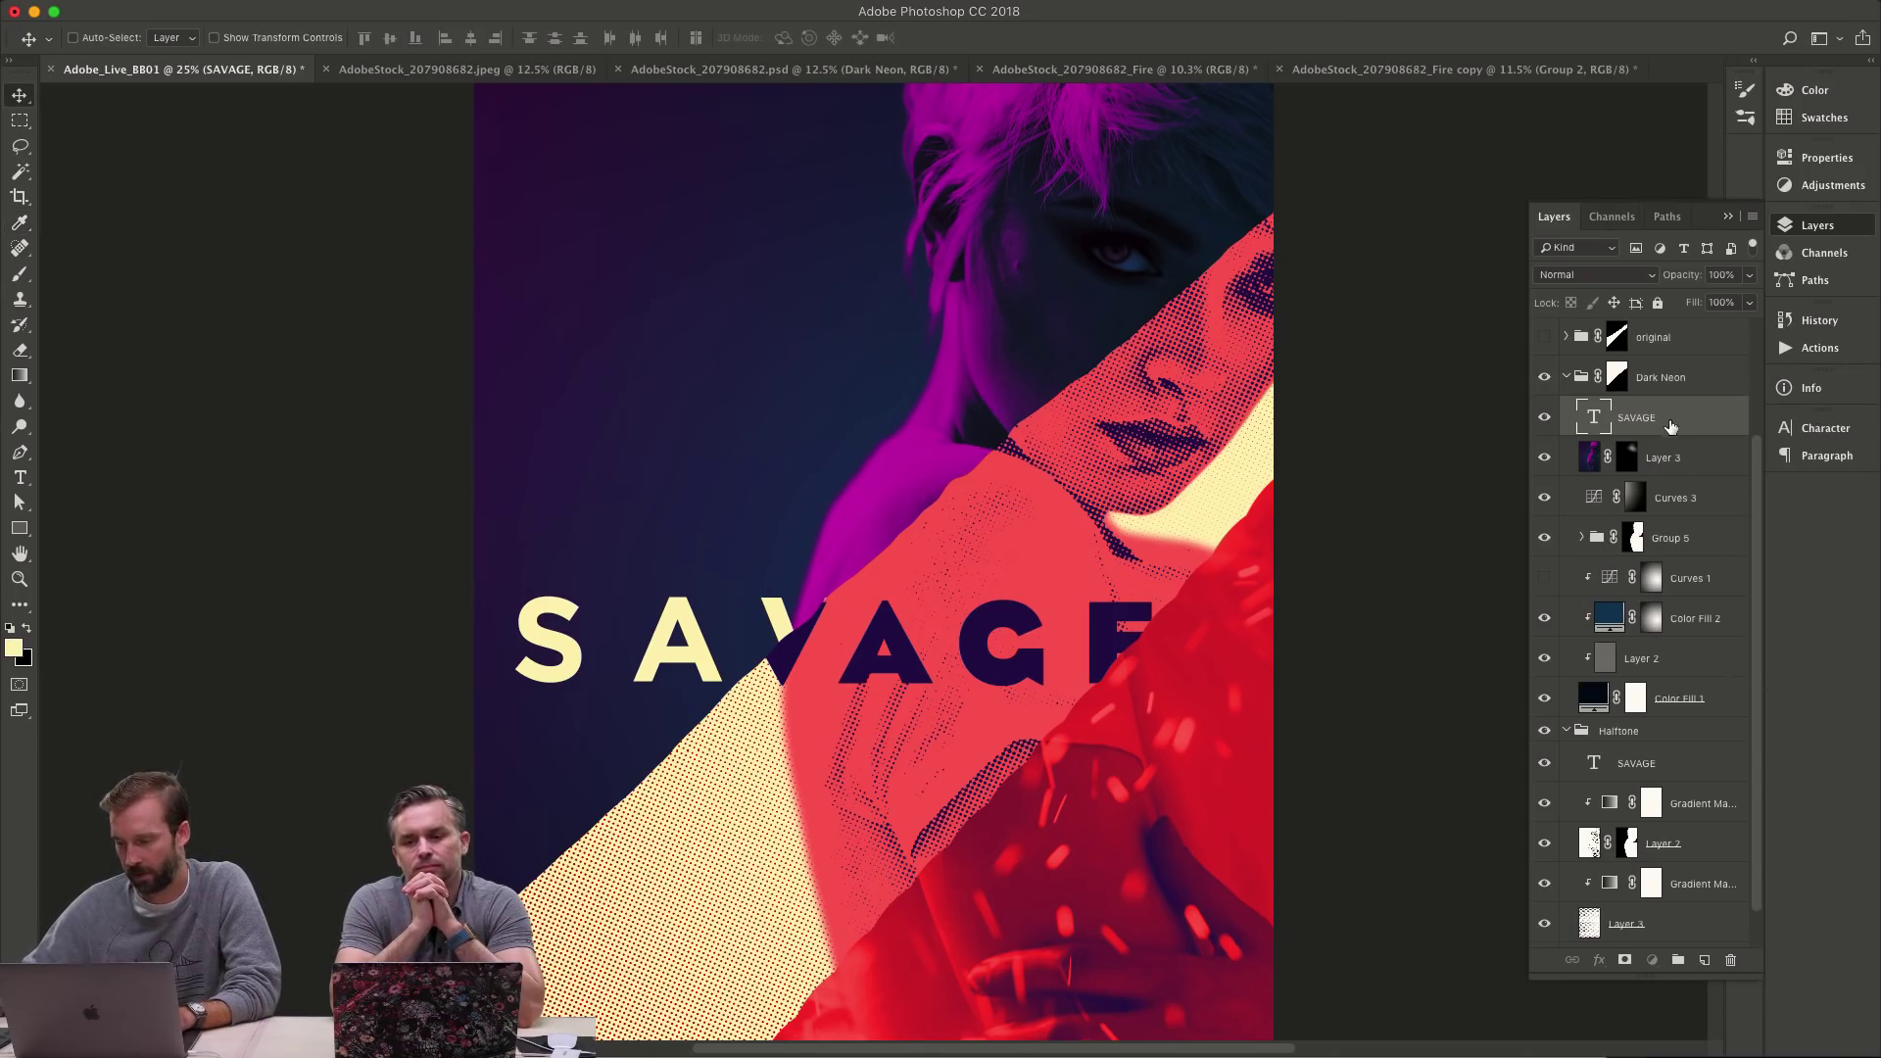
left_click_drag(1666, 429, 1713, 394)
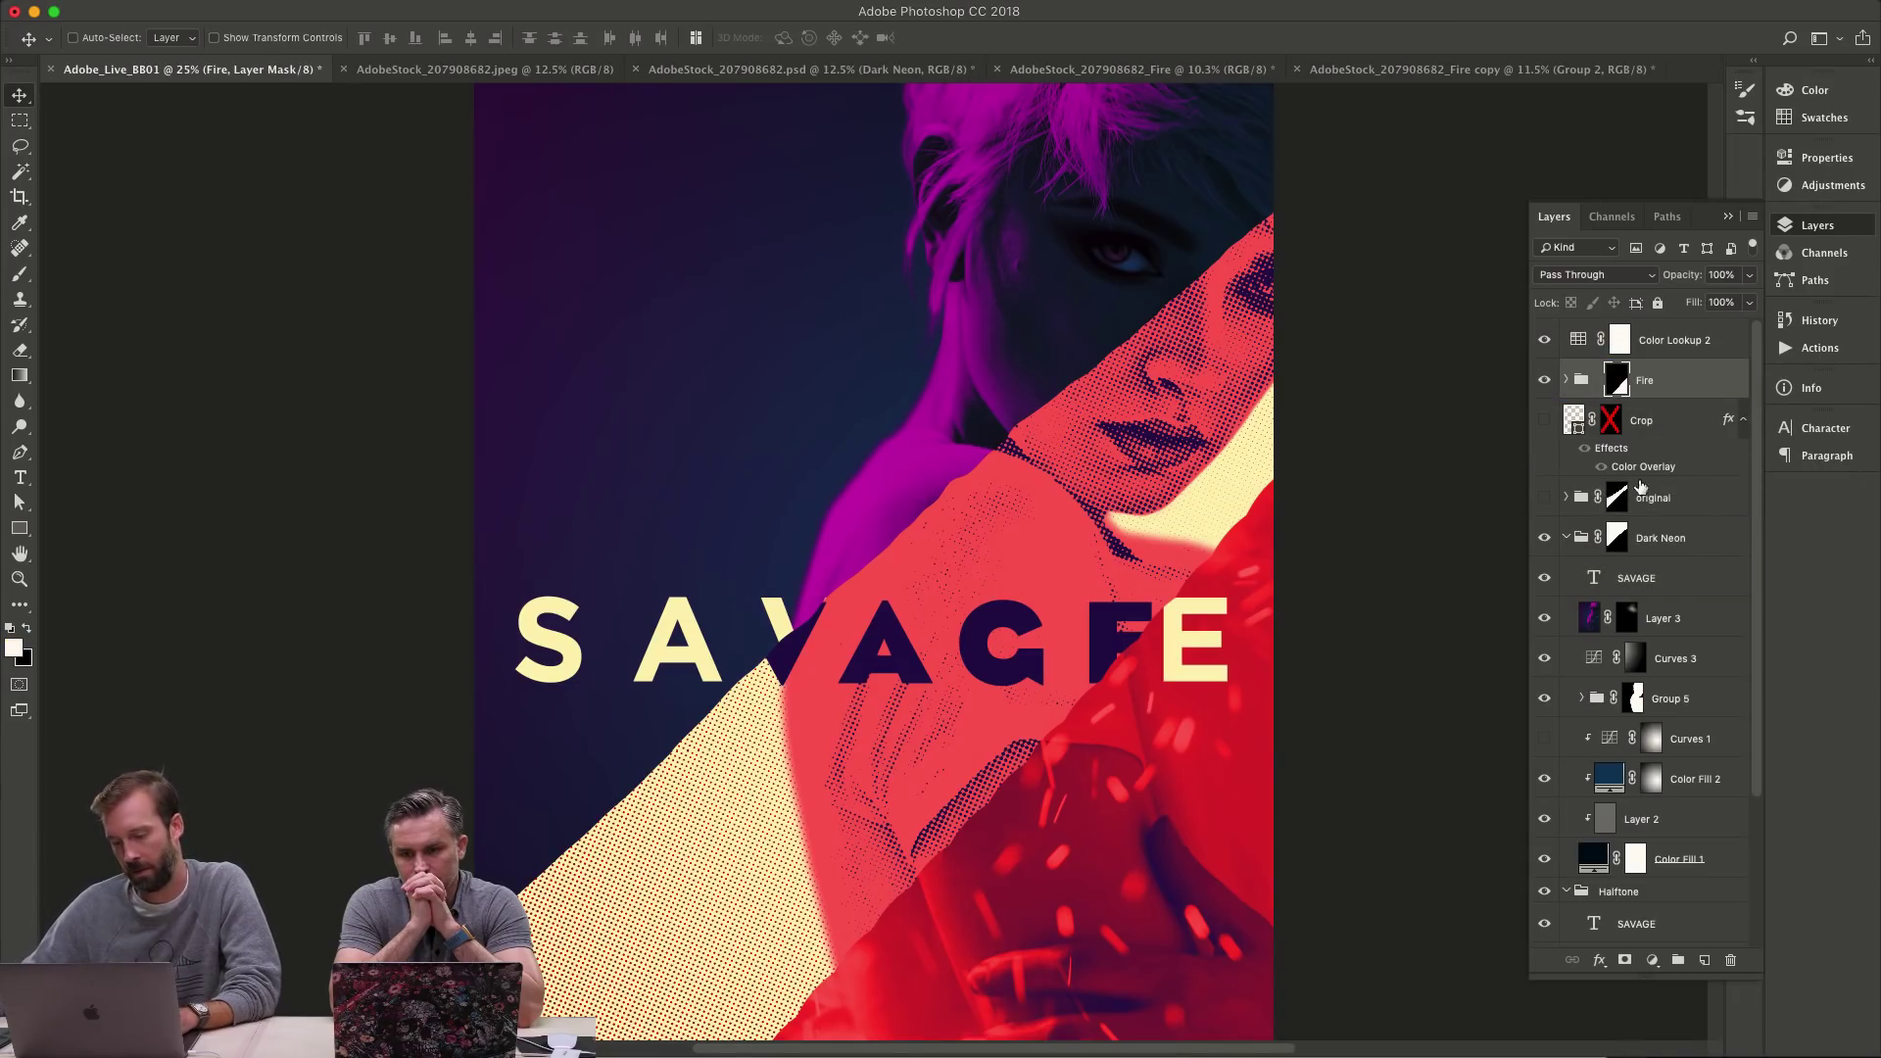
left_click(1566, 381)
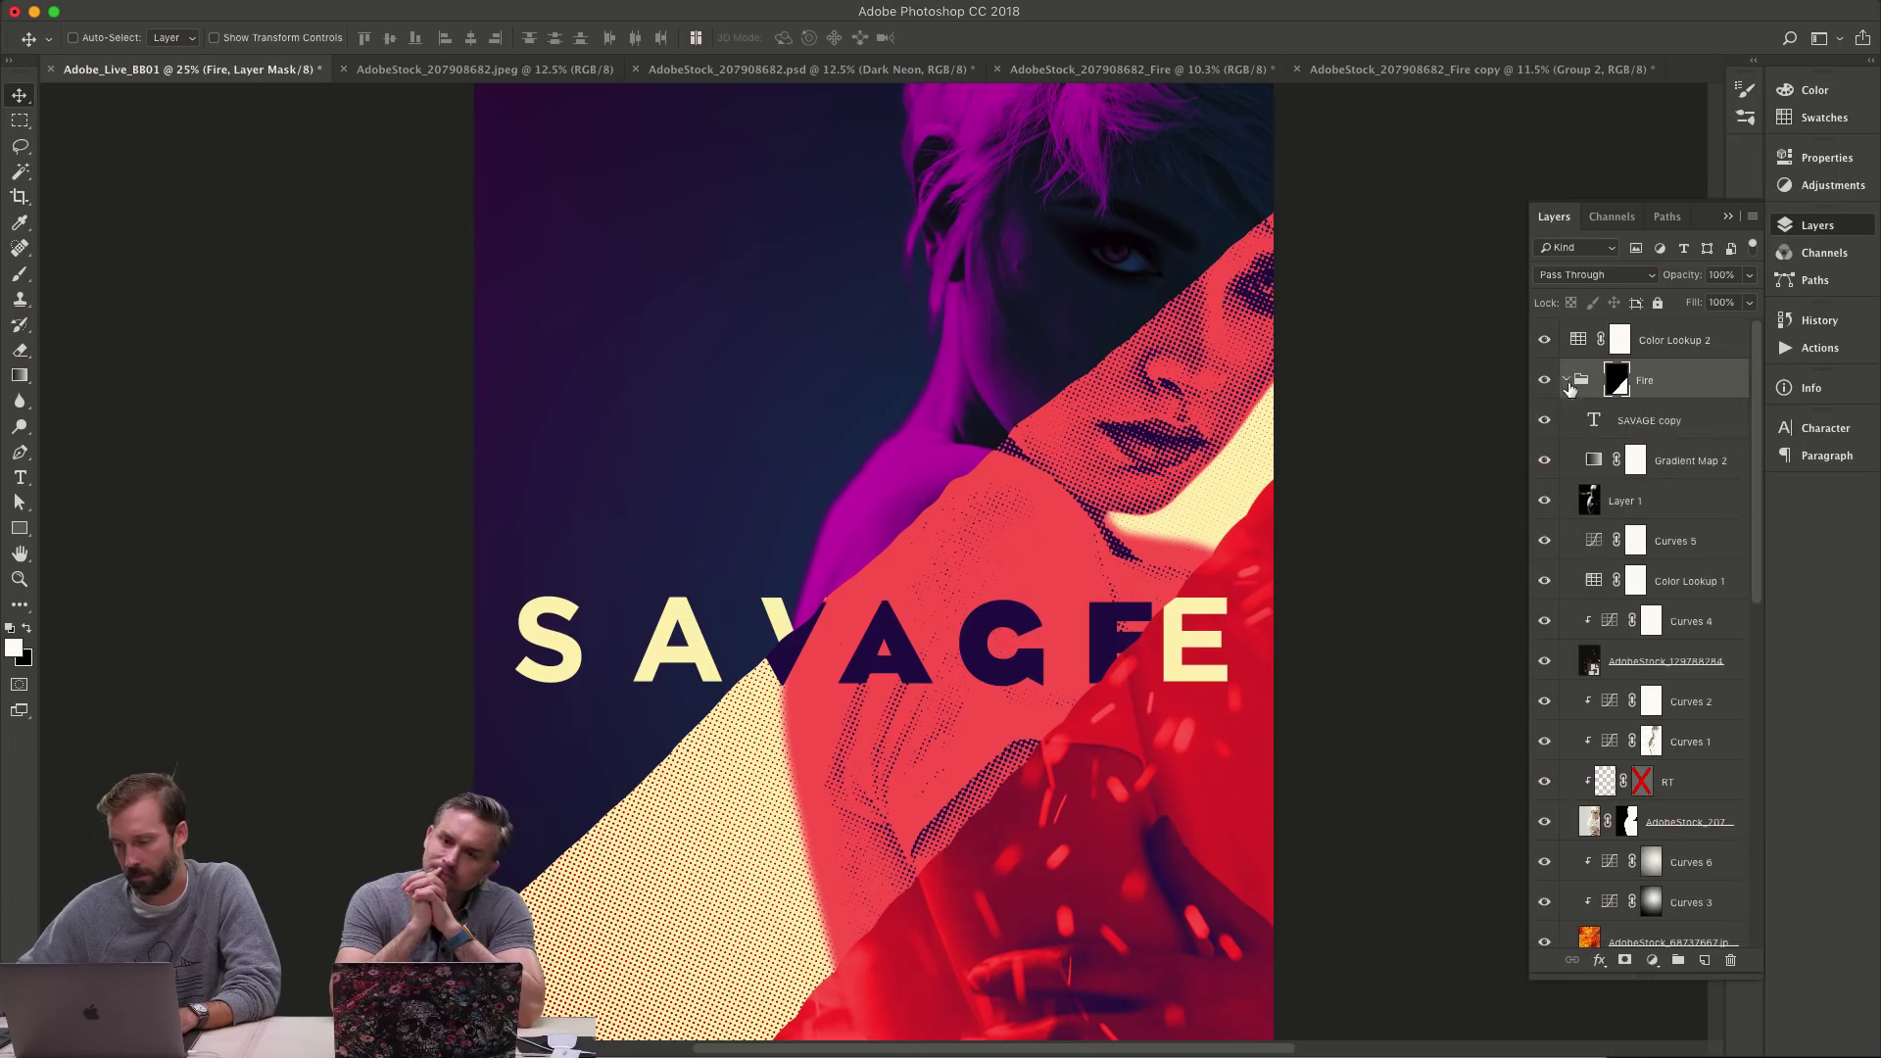
left_click(1636, 431)
left_click_drag(1211, 608, 1167, 601)
key("z")
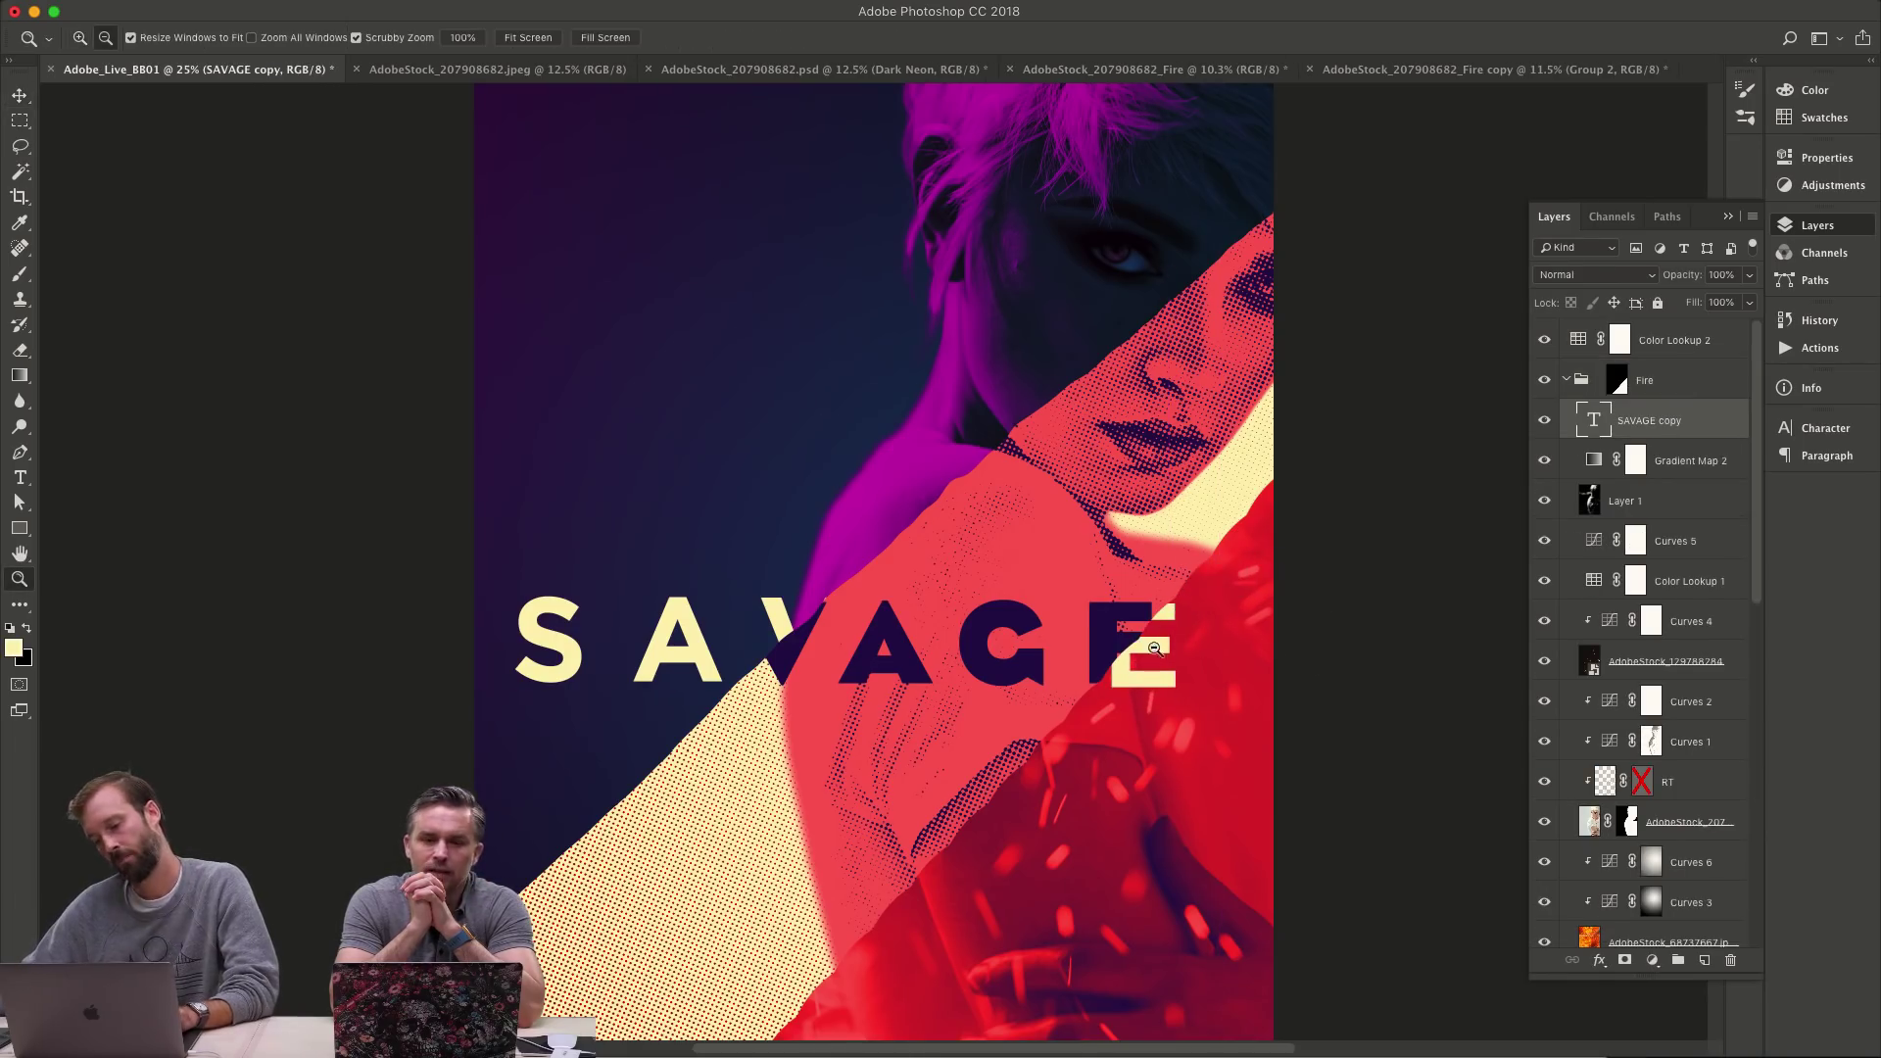
left_click(1289, 637, "alt")
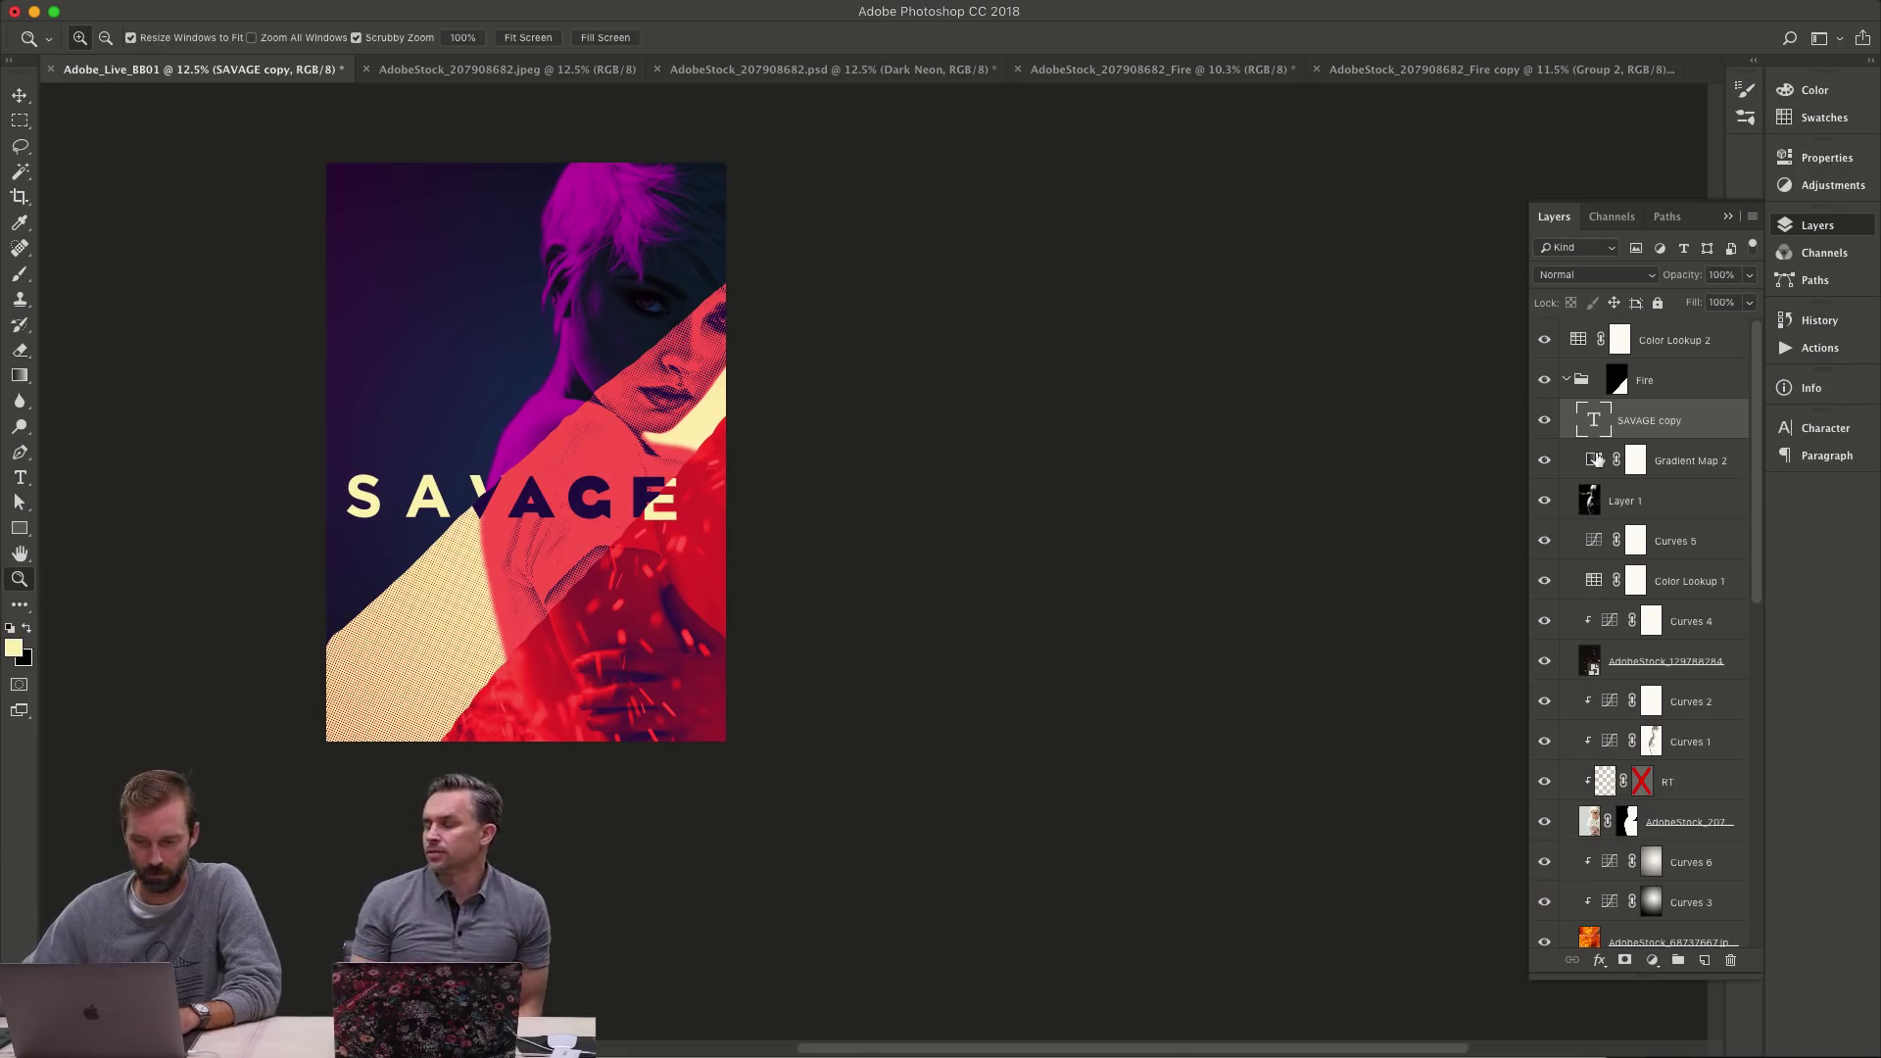
- Try a dark navy sampled from the fire band on the Fire SAVAGE text, return it to pale yellow and review the poster
key("i")
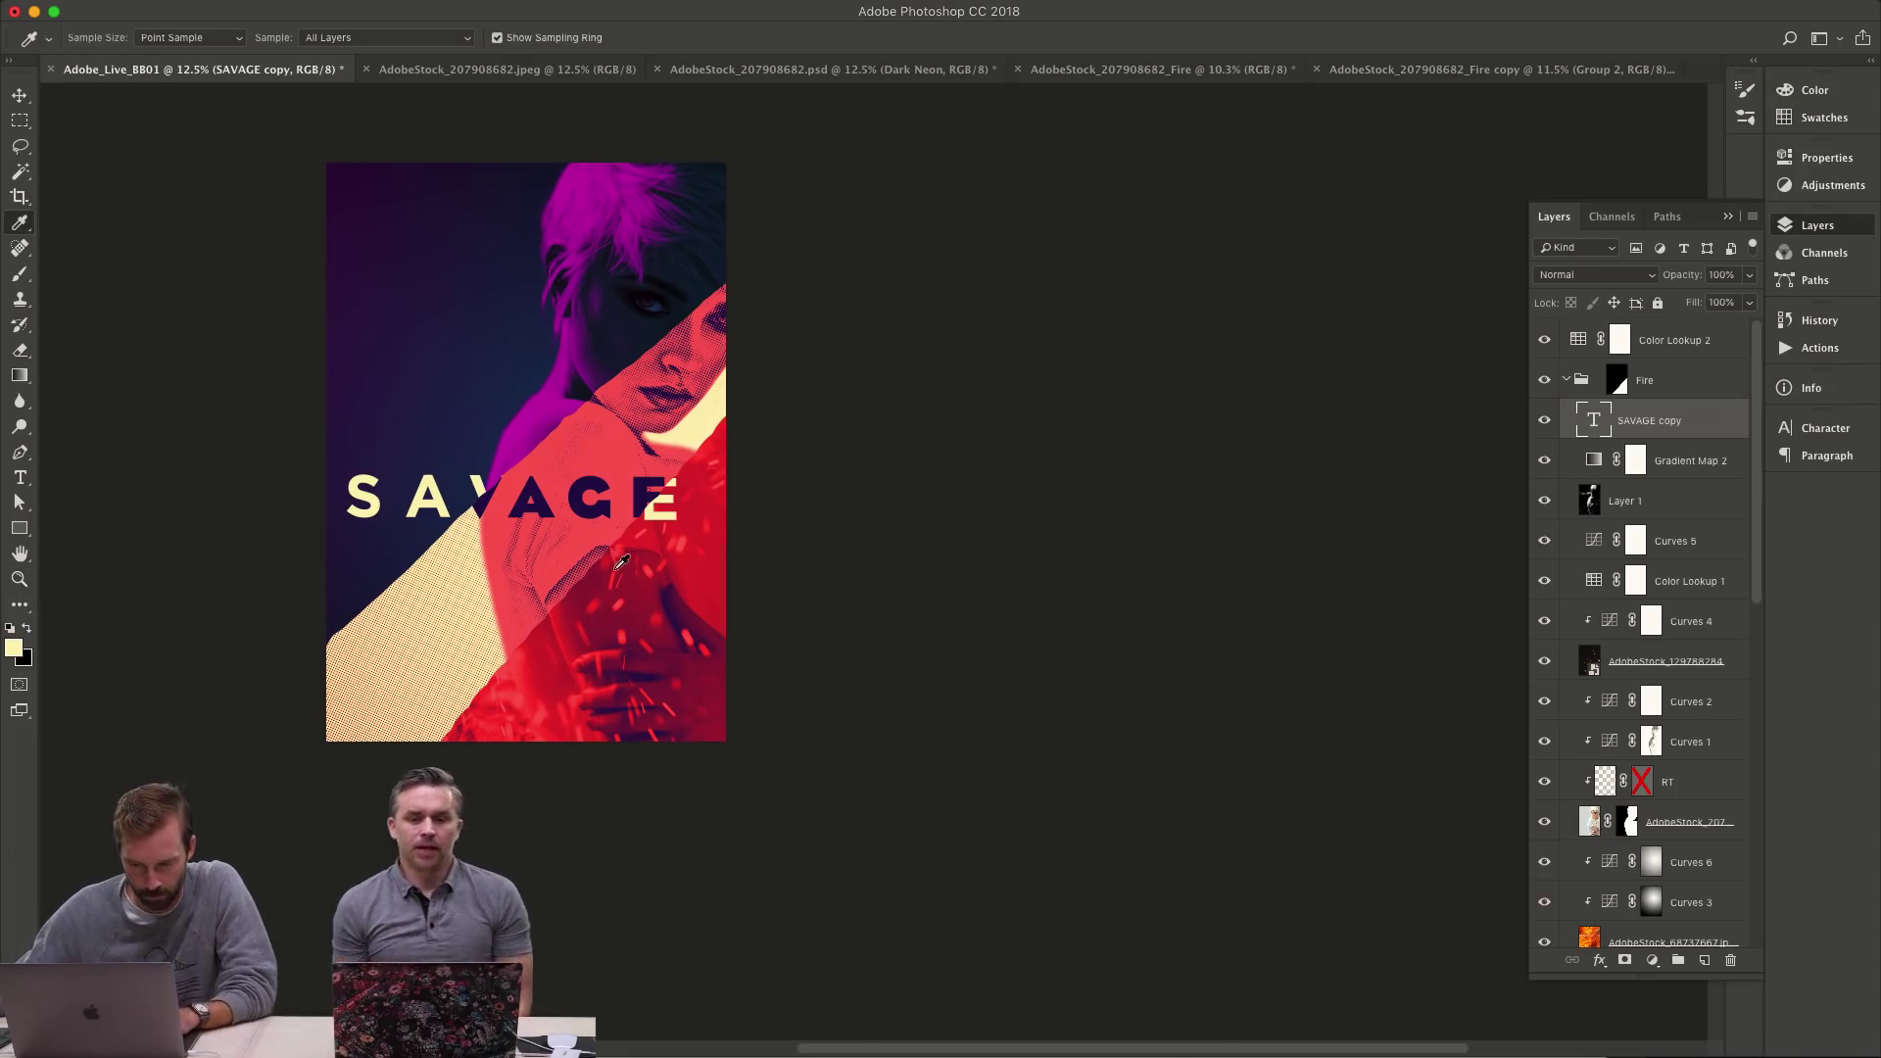
left_click(589, 588)
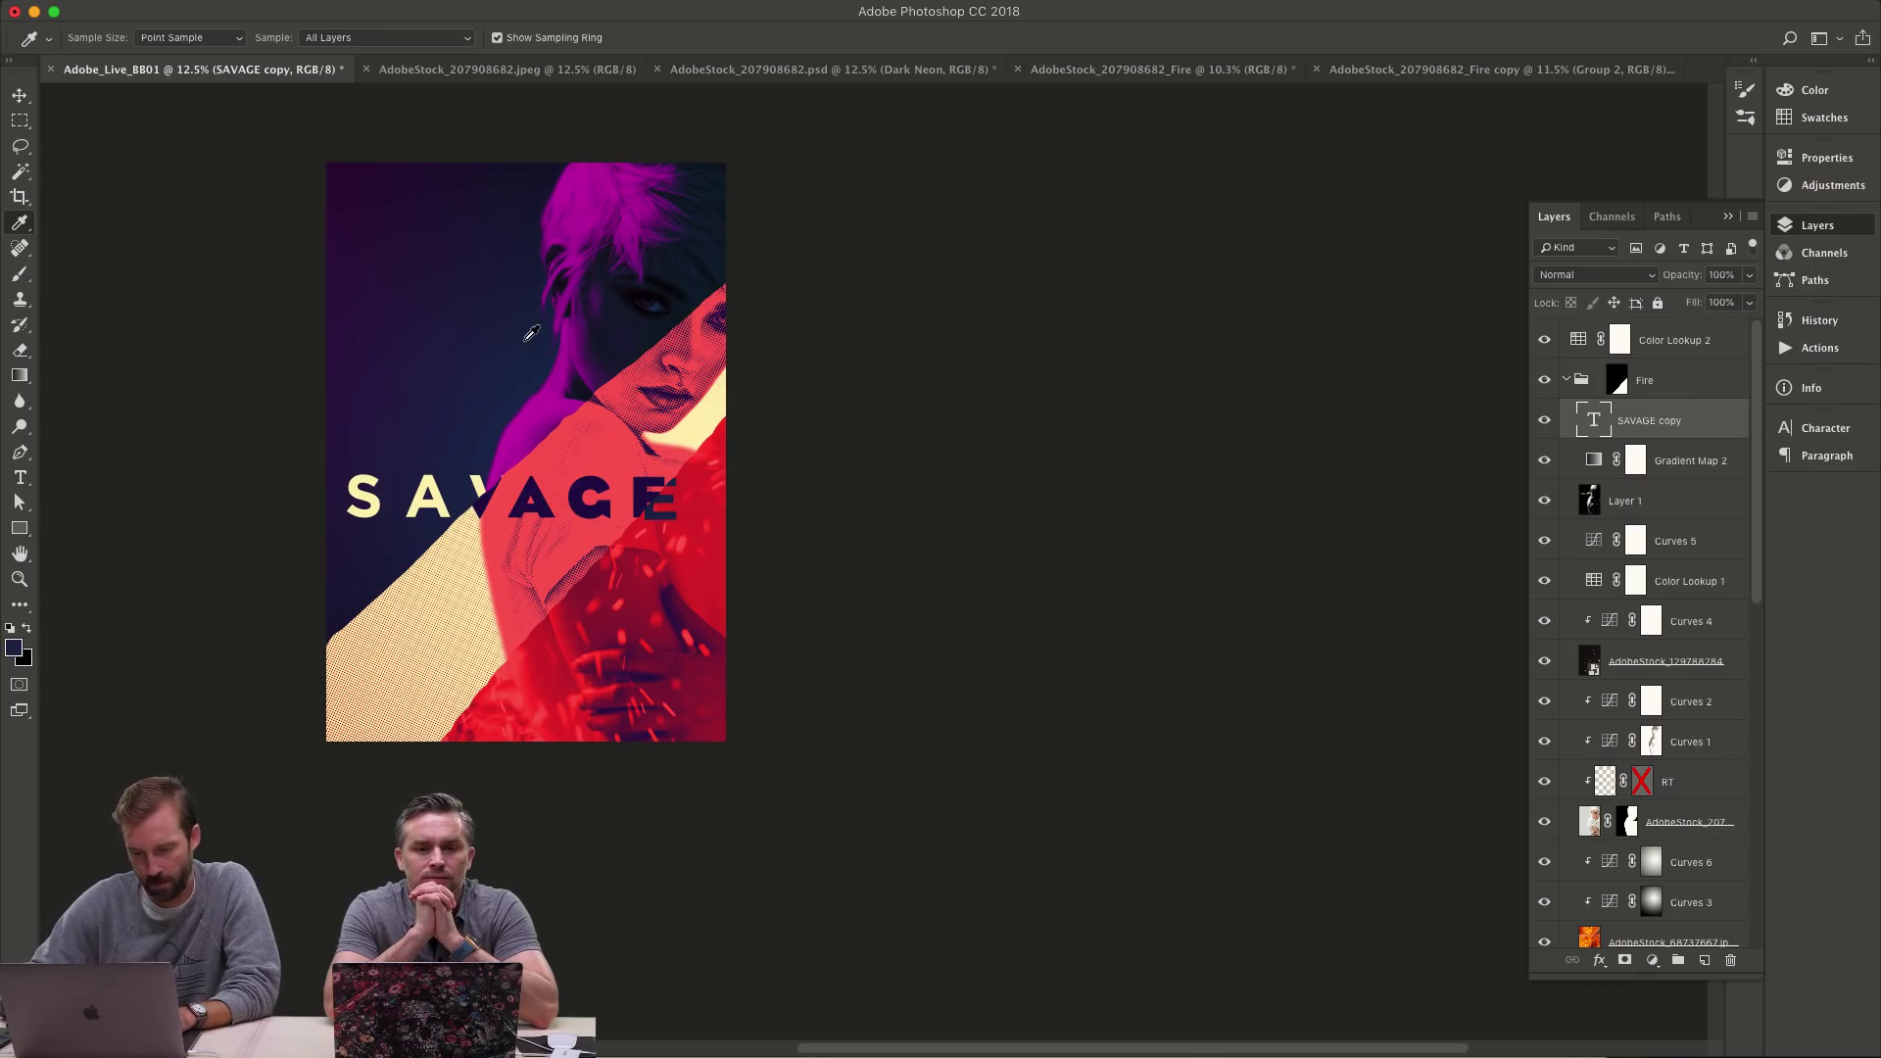
left_click(712, 418)
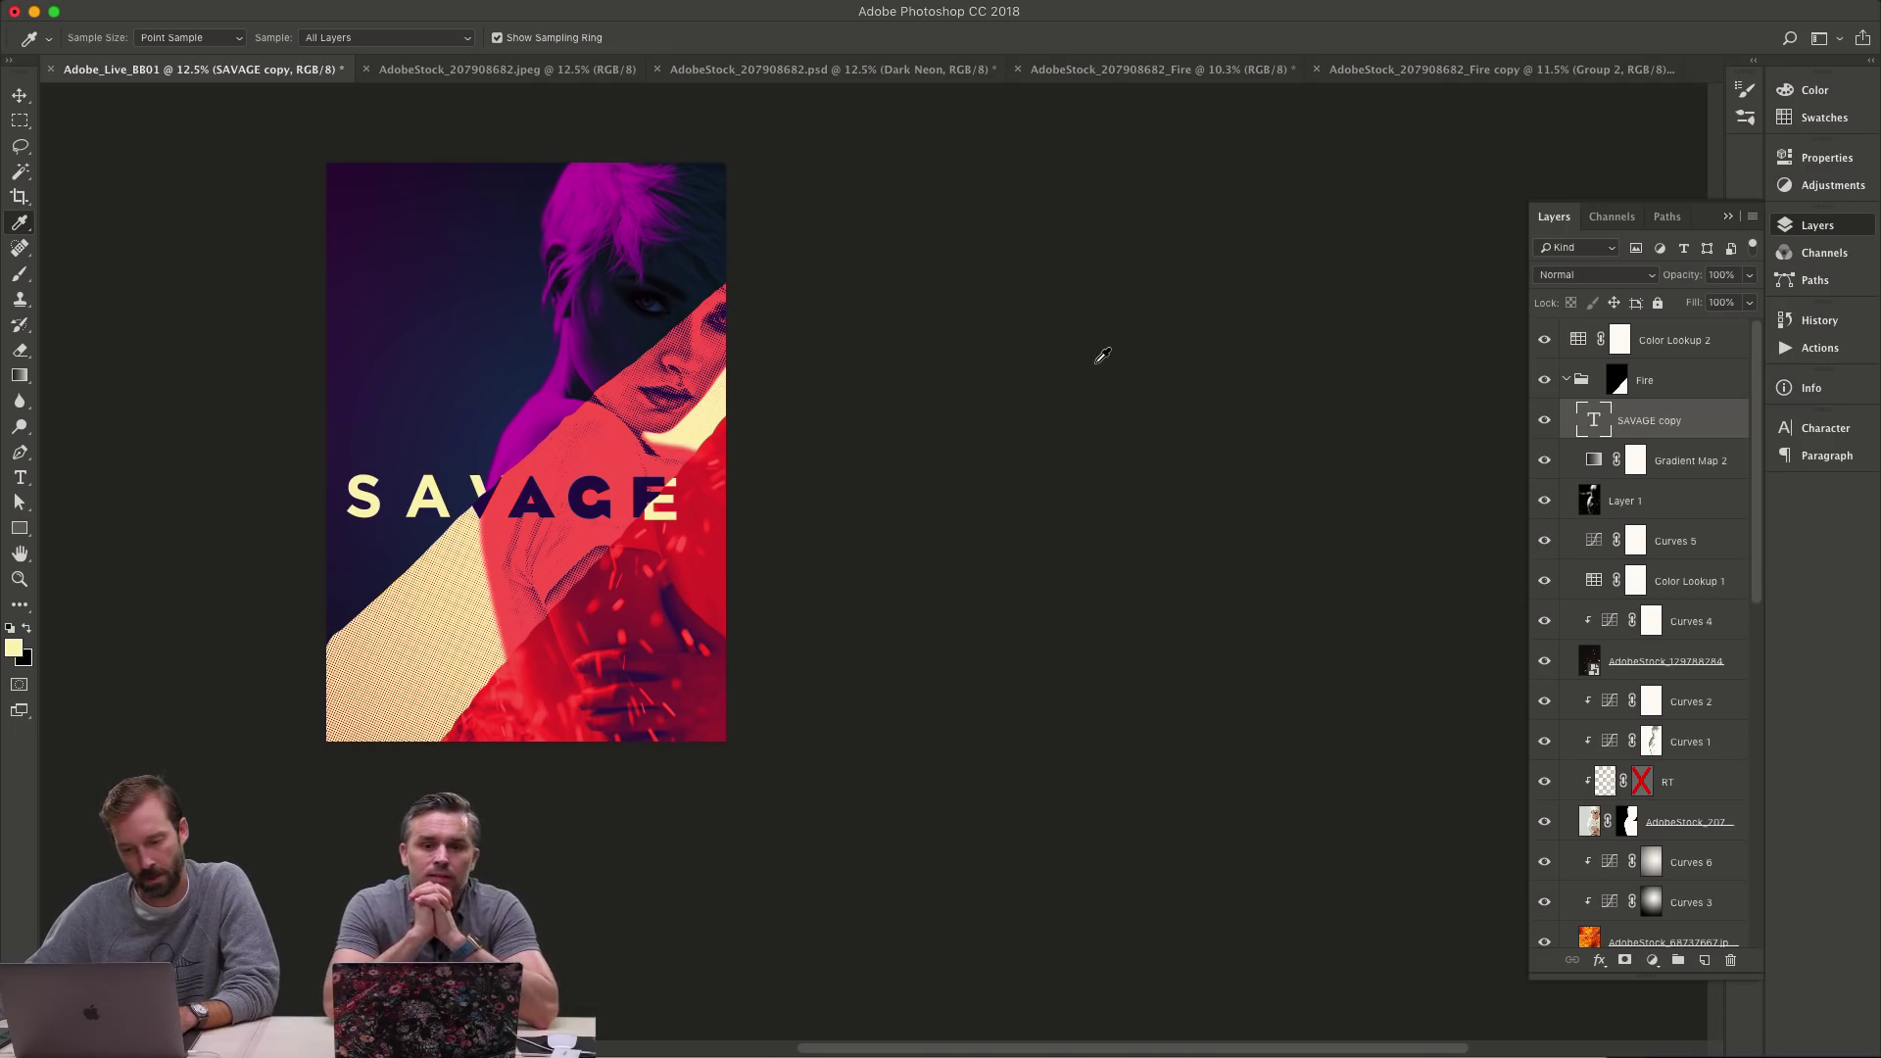
key("z")
left_click(722, 475, "alt")
scroll(774, 490, "right", 5)
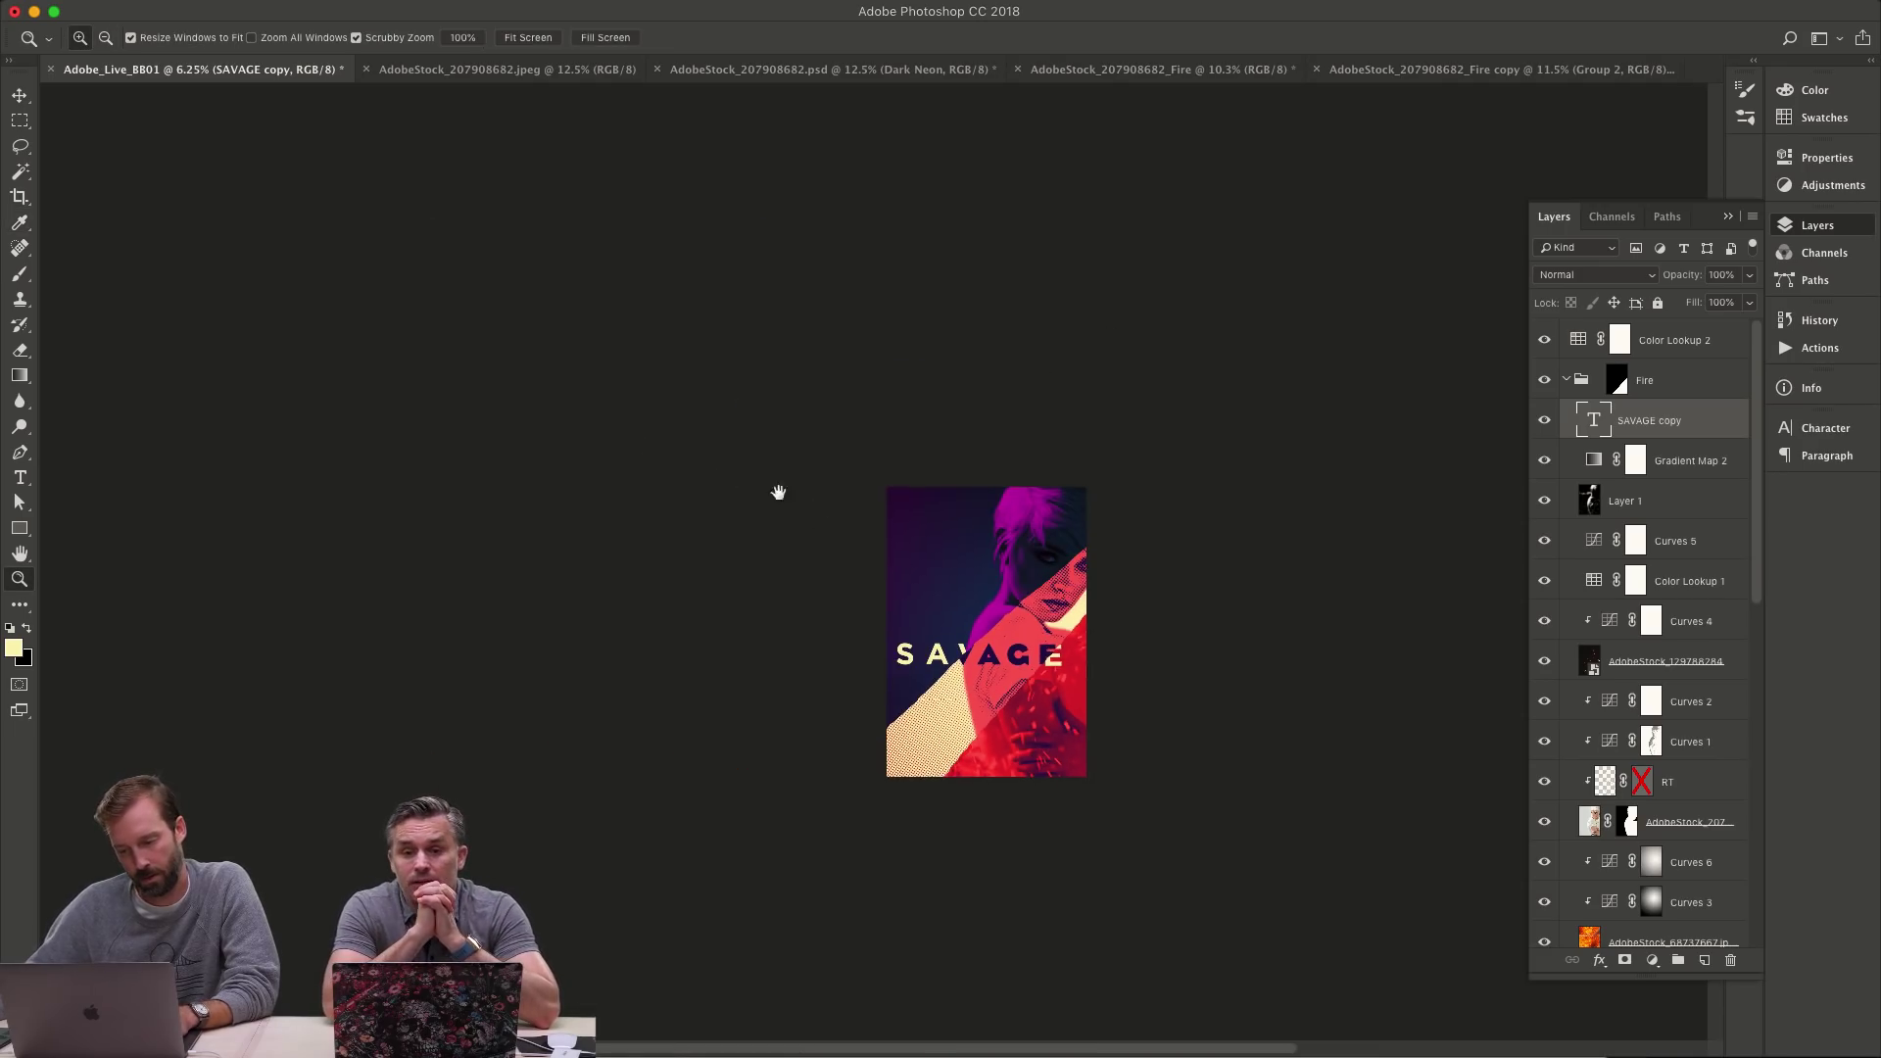
left_click(726, 468)
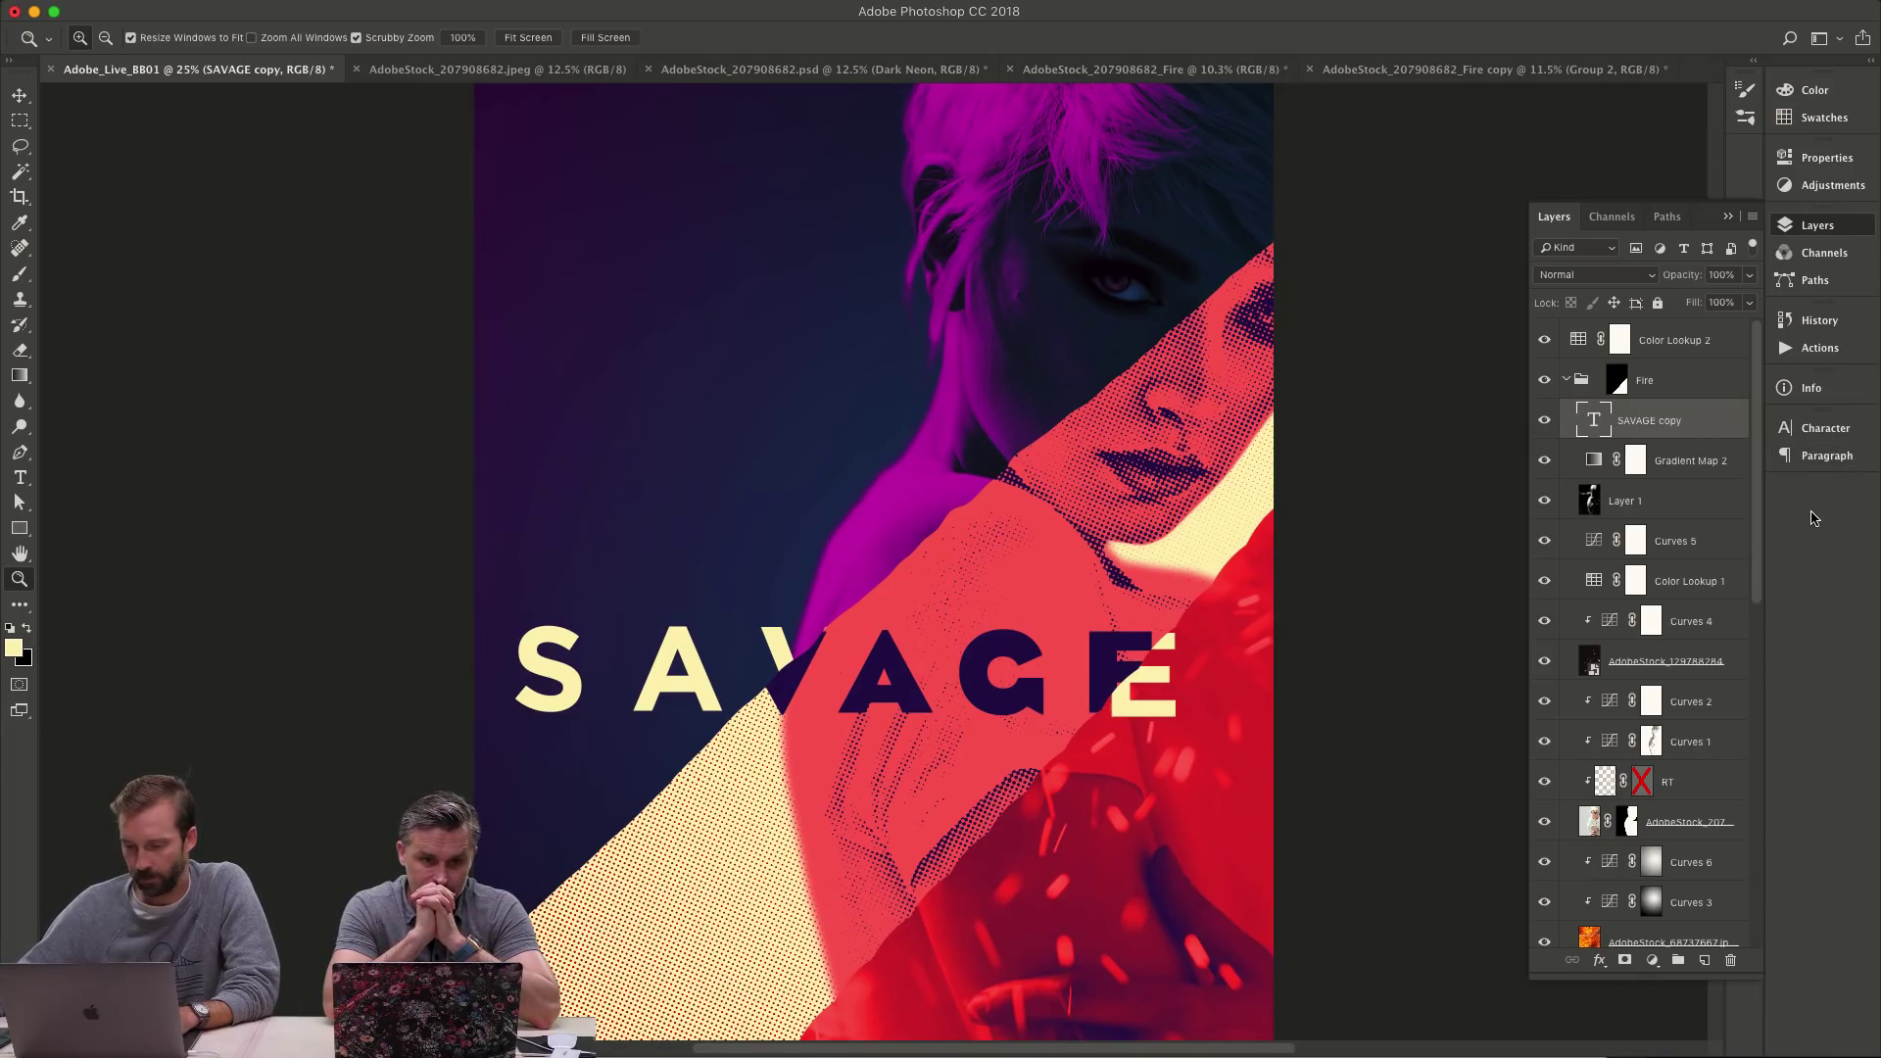
- Delete the unused Crop layer and the original group, and collapse the Fire, Dark Neon and Halftone groups
left_click(1565, 379)
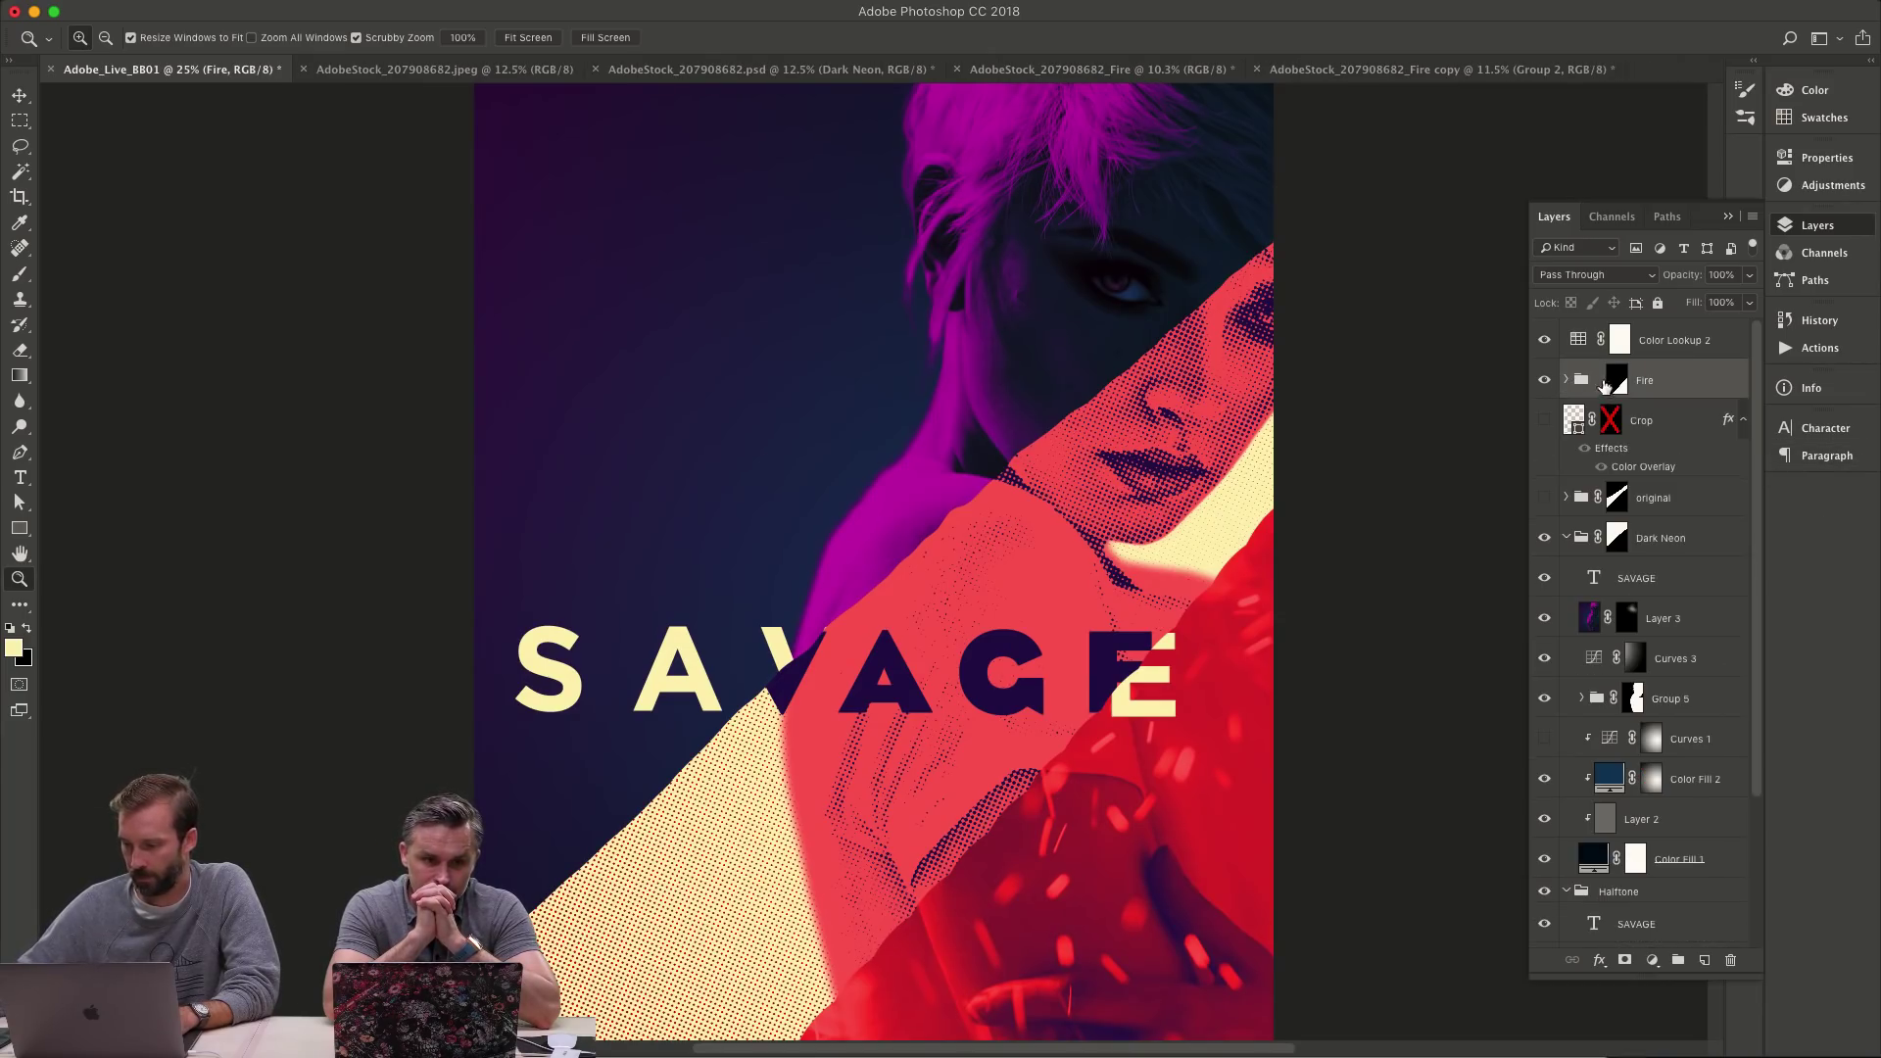
left_click(1672, 450)
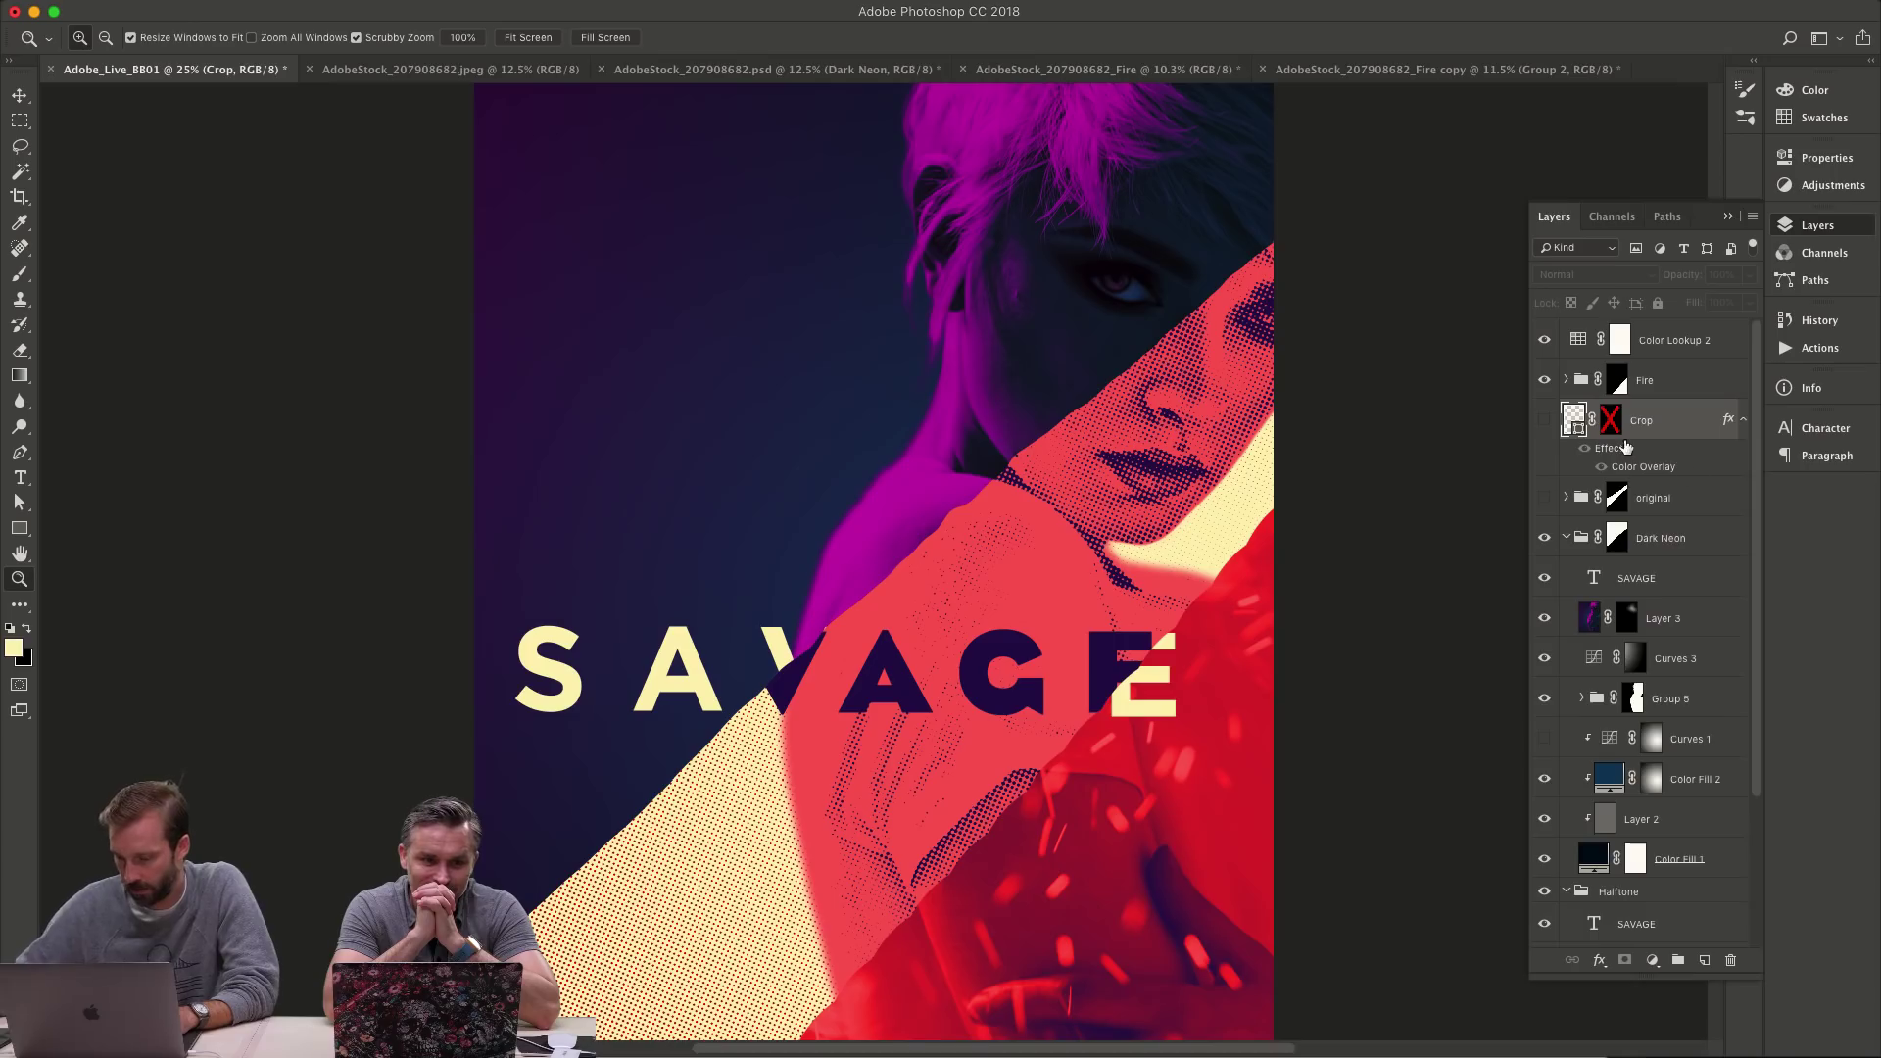
key("Delete")
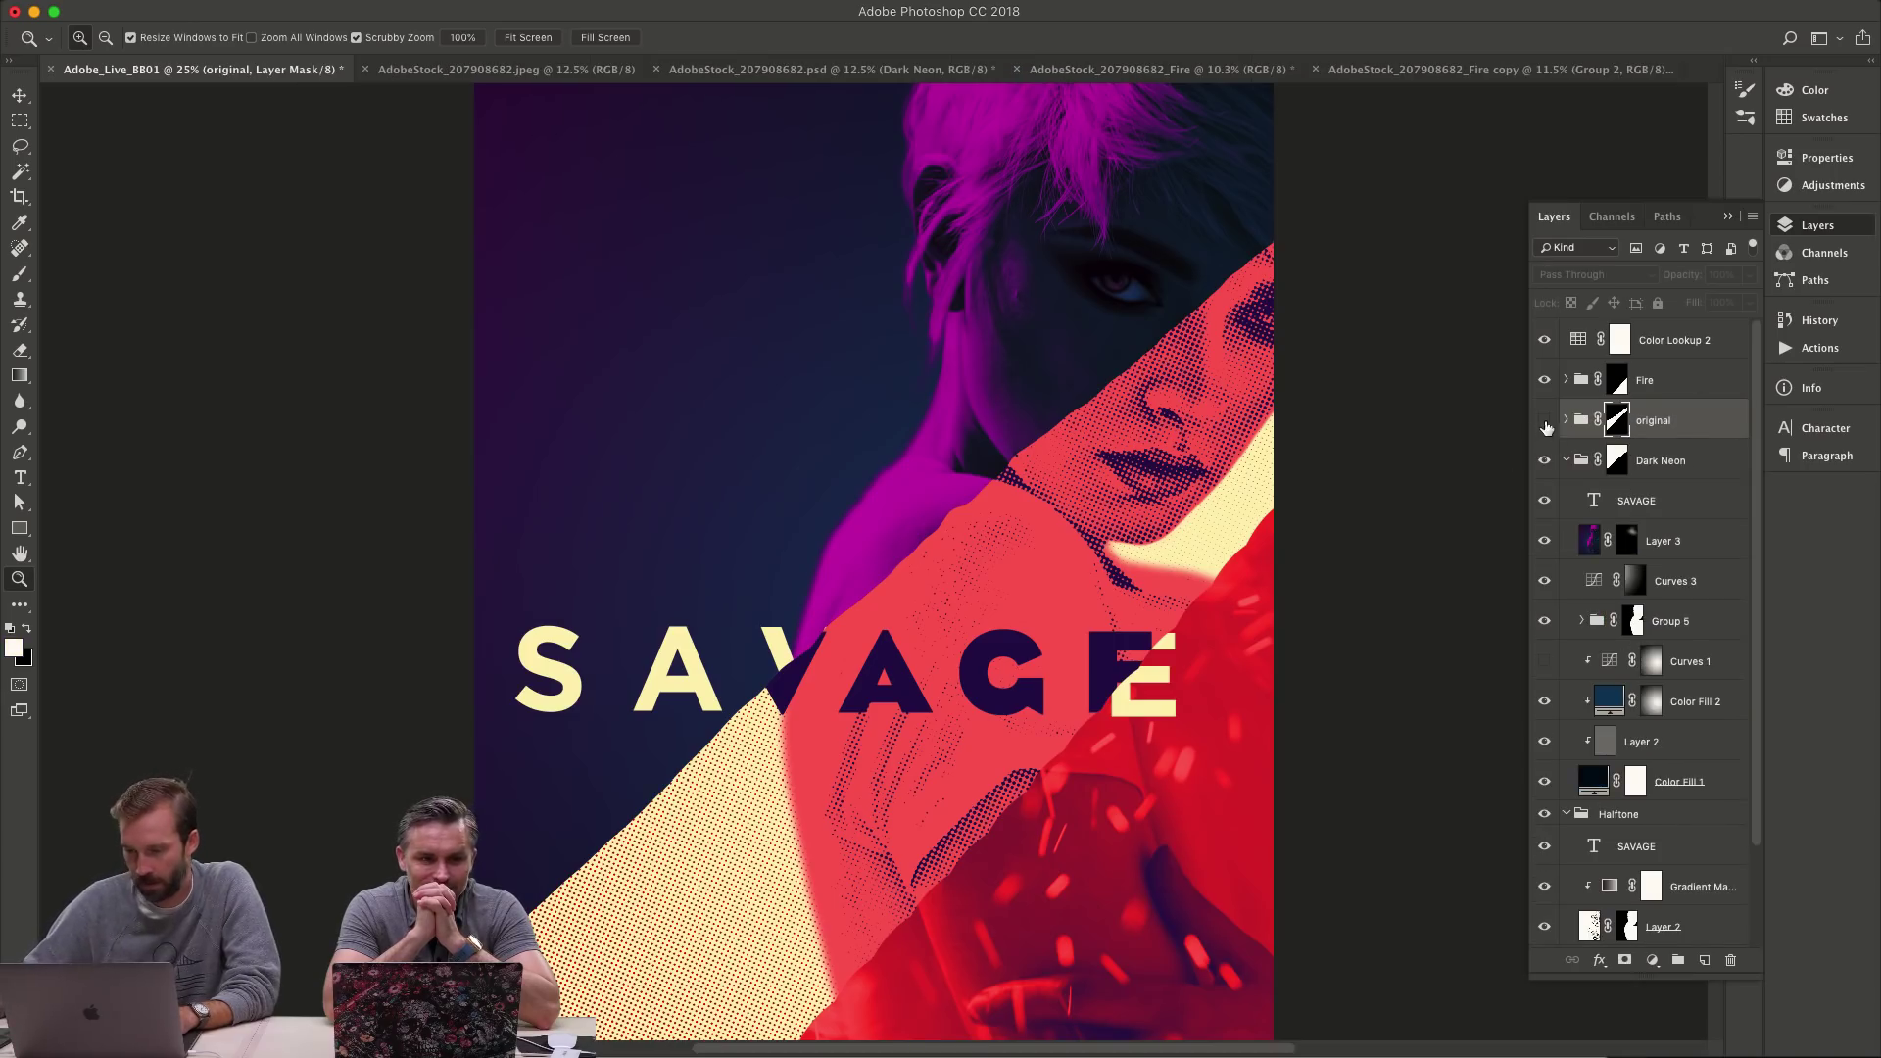
key("Delete")
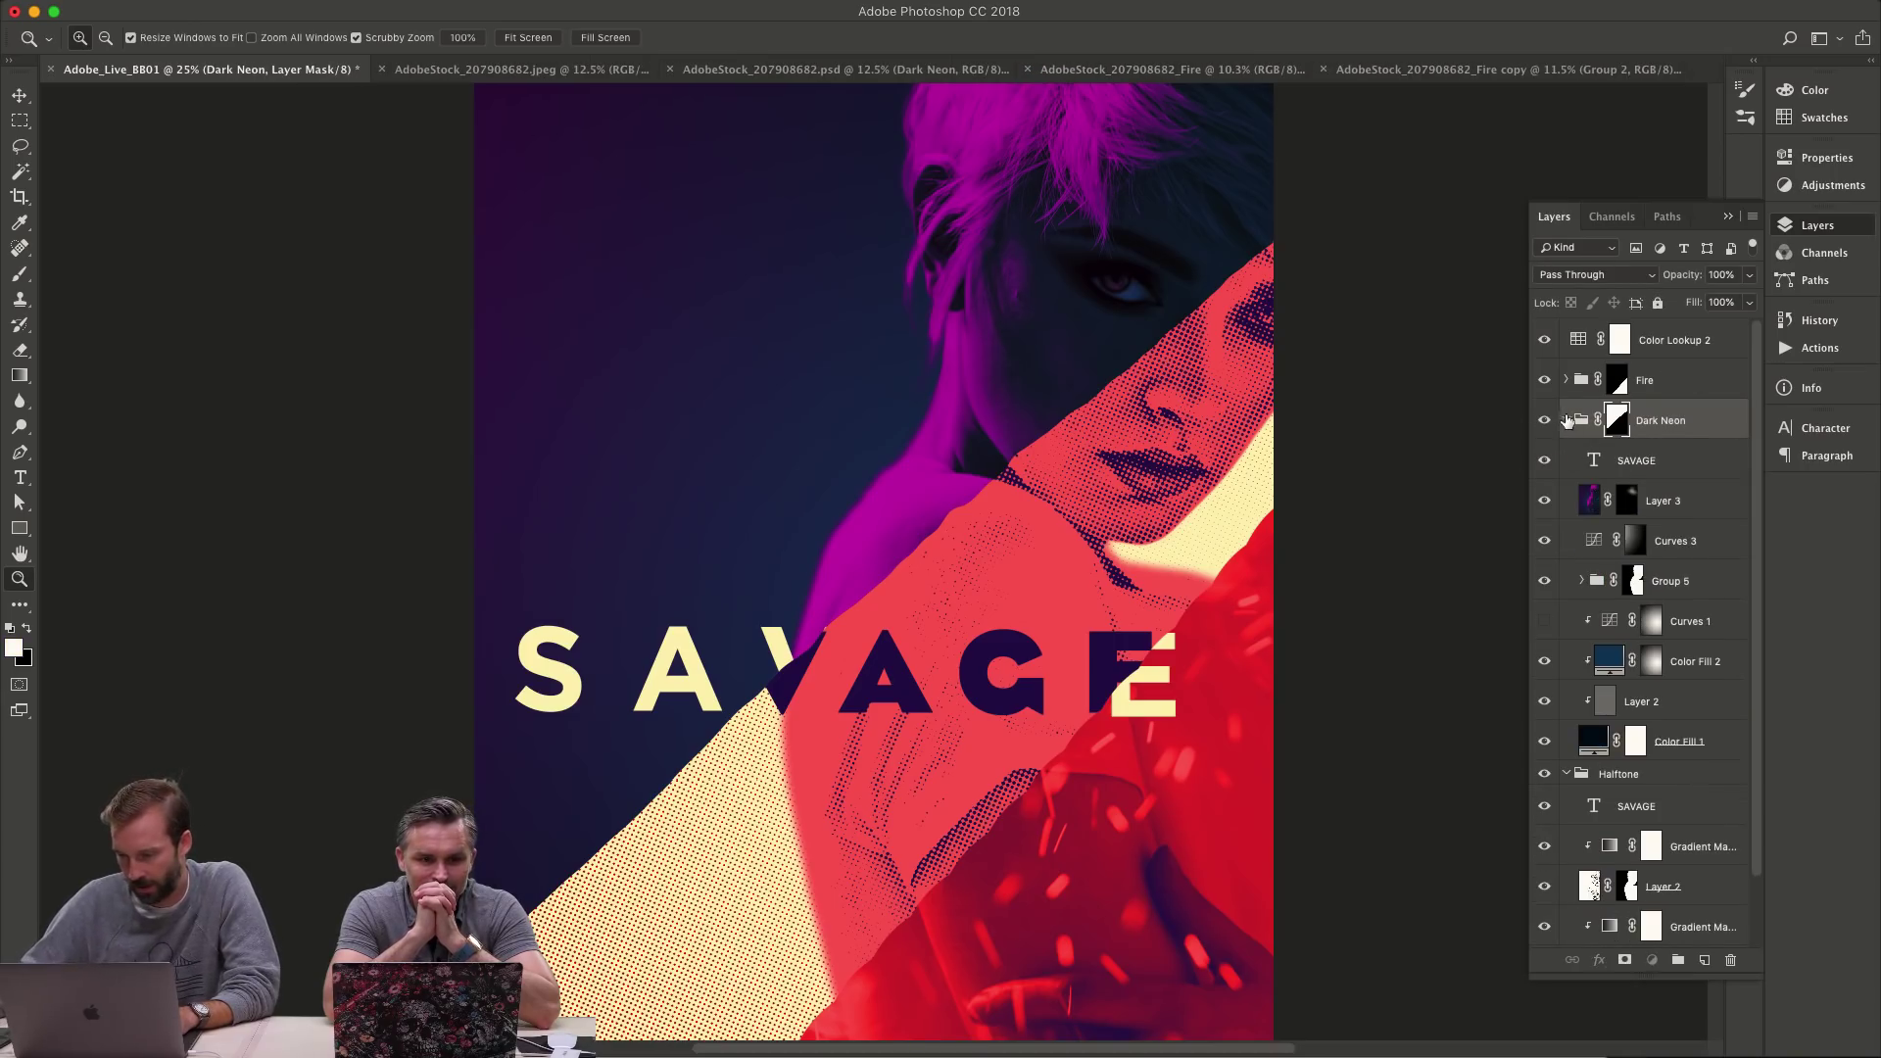
left_click(1566, 420)
left_click(1566, 451)
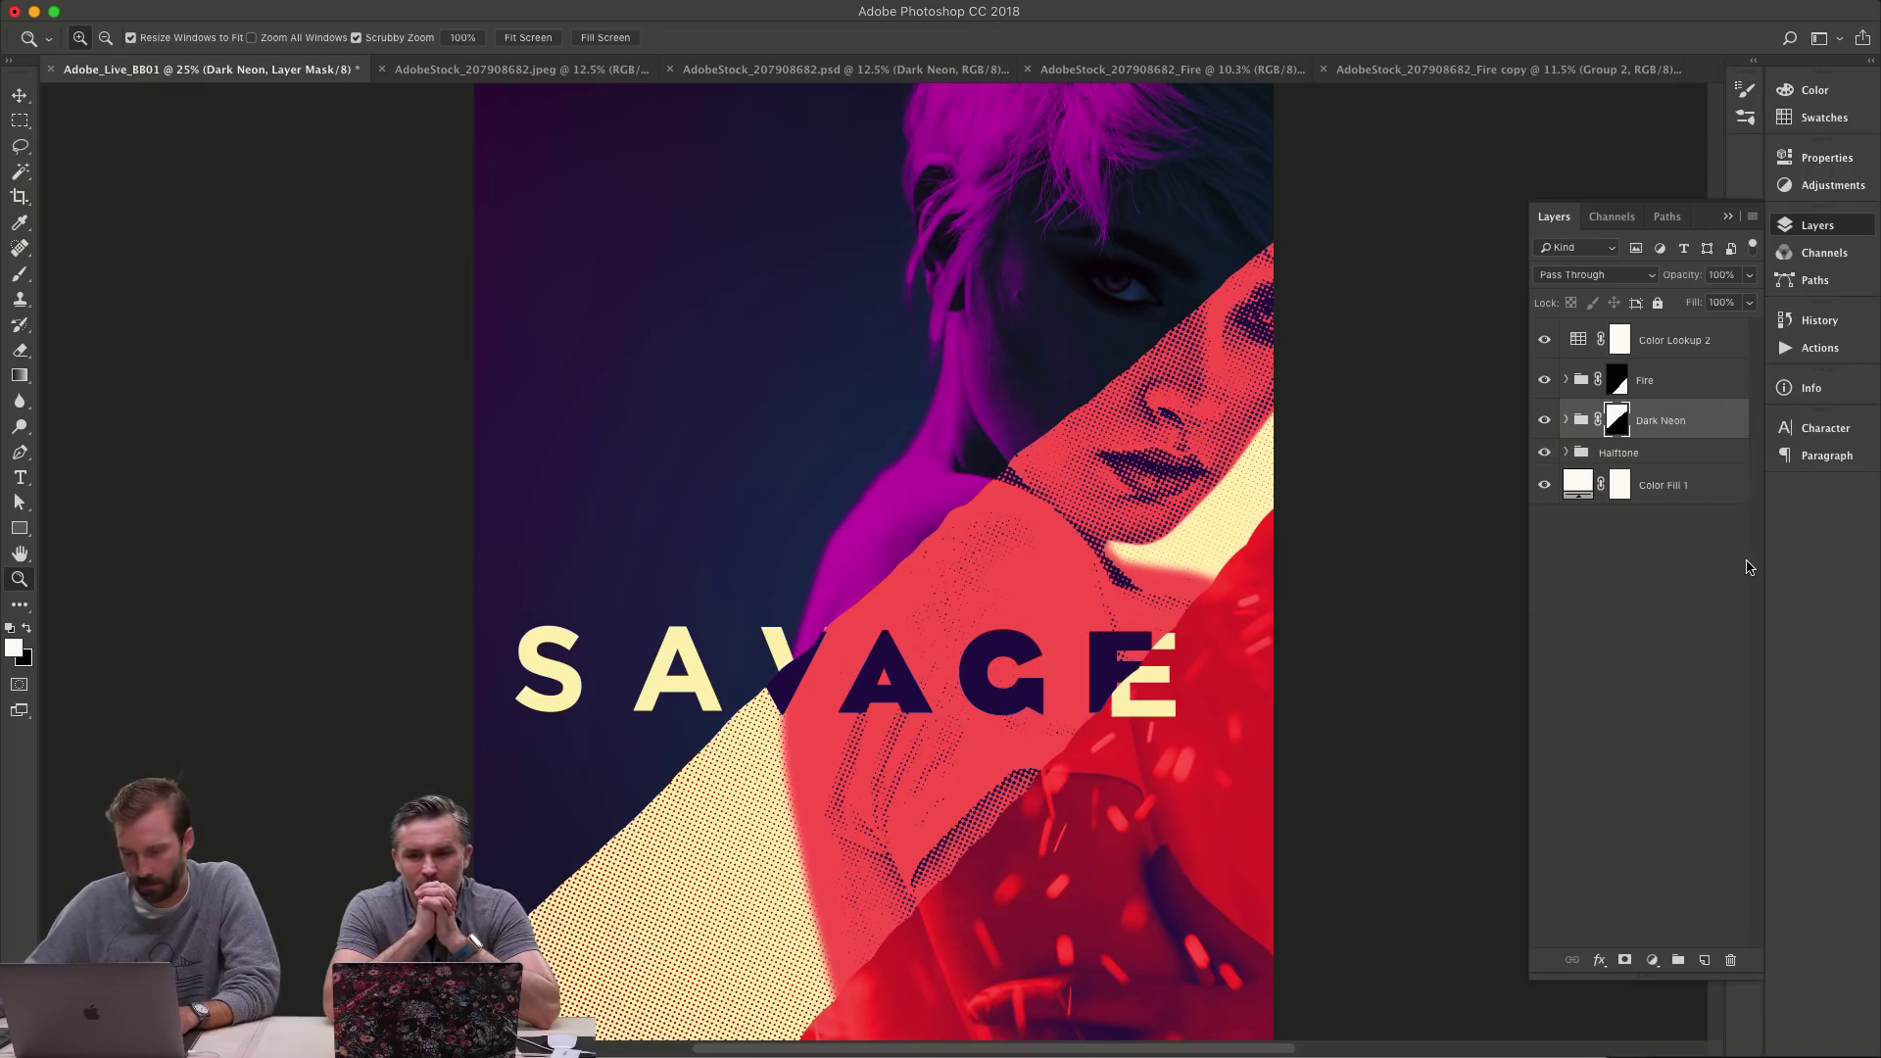
- Toggle the Fire group's visibility to compare the poster with and without the fire band
left_click(1545, 381)
left_click(1547, 385)
left_click(1546, 384)
left_click(1546, 384)
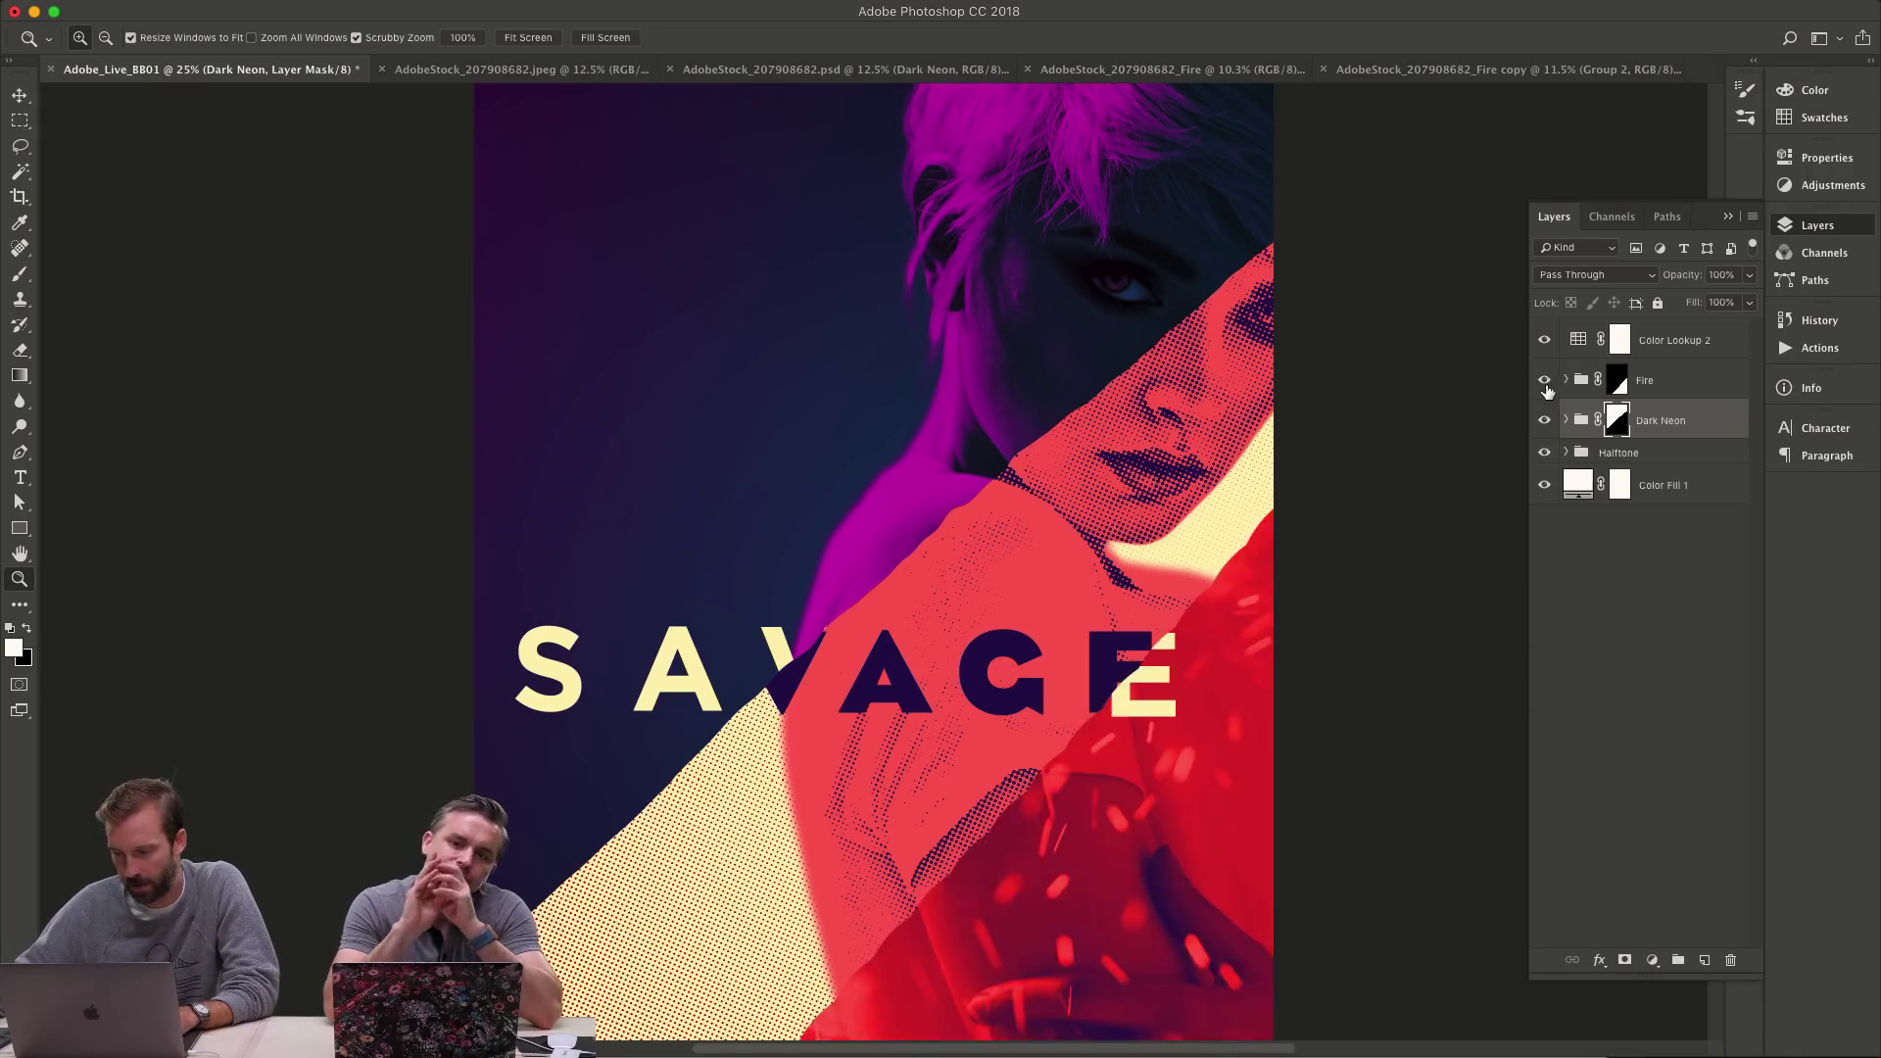
left_click(1546, 384)
left_click(1546, 384)
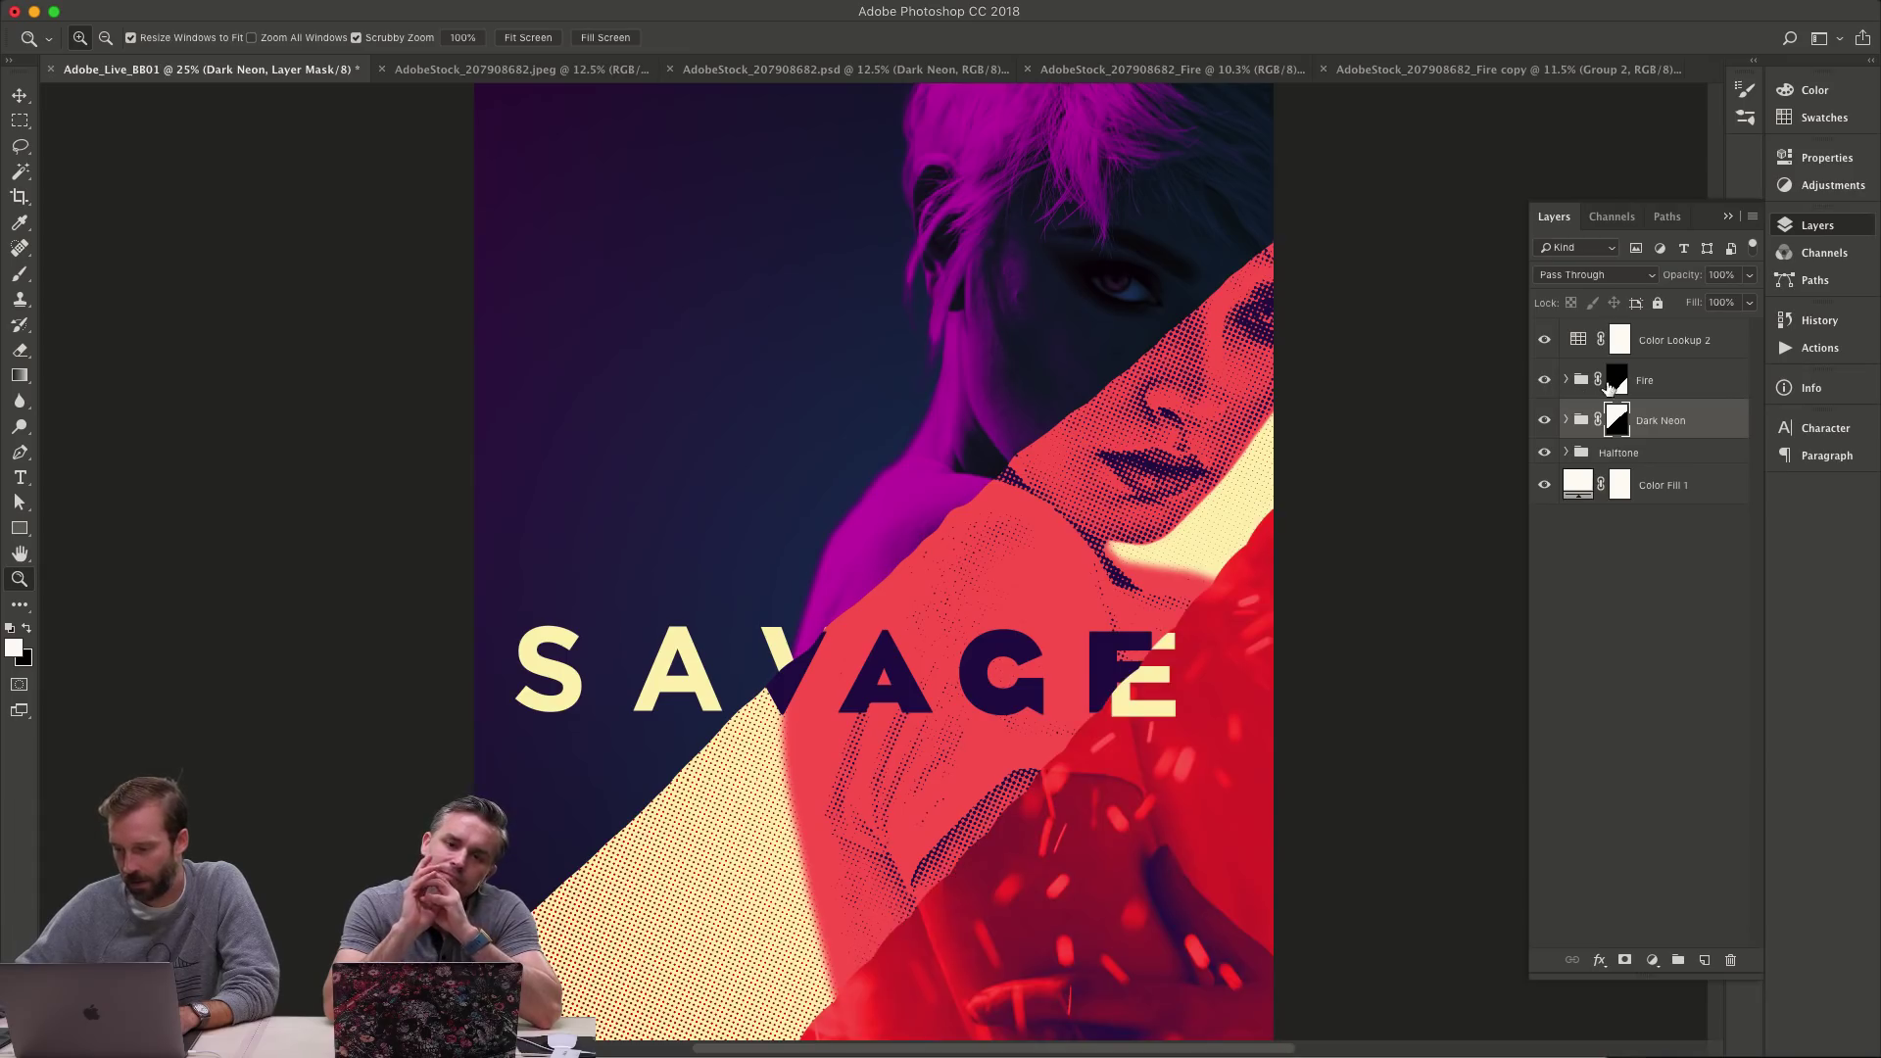
- Add a Curves adjustment above the Dark Neon SAVAGE text, masked to the Fire group's shape, and lower its white point to about half
left_click(1611, 390, "super")
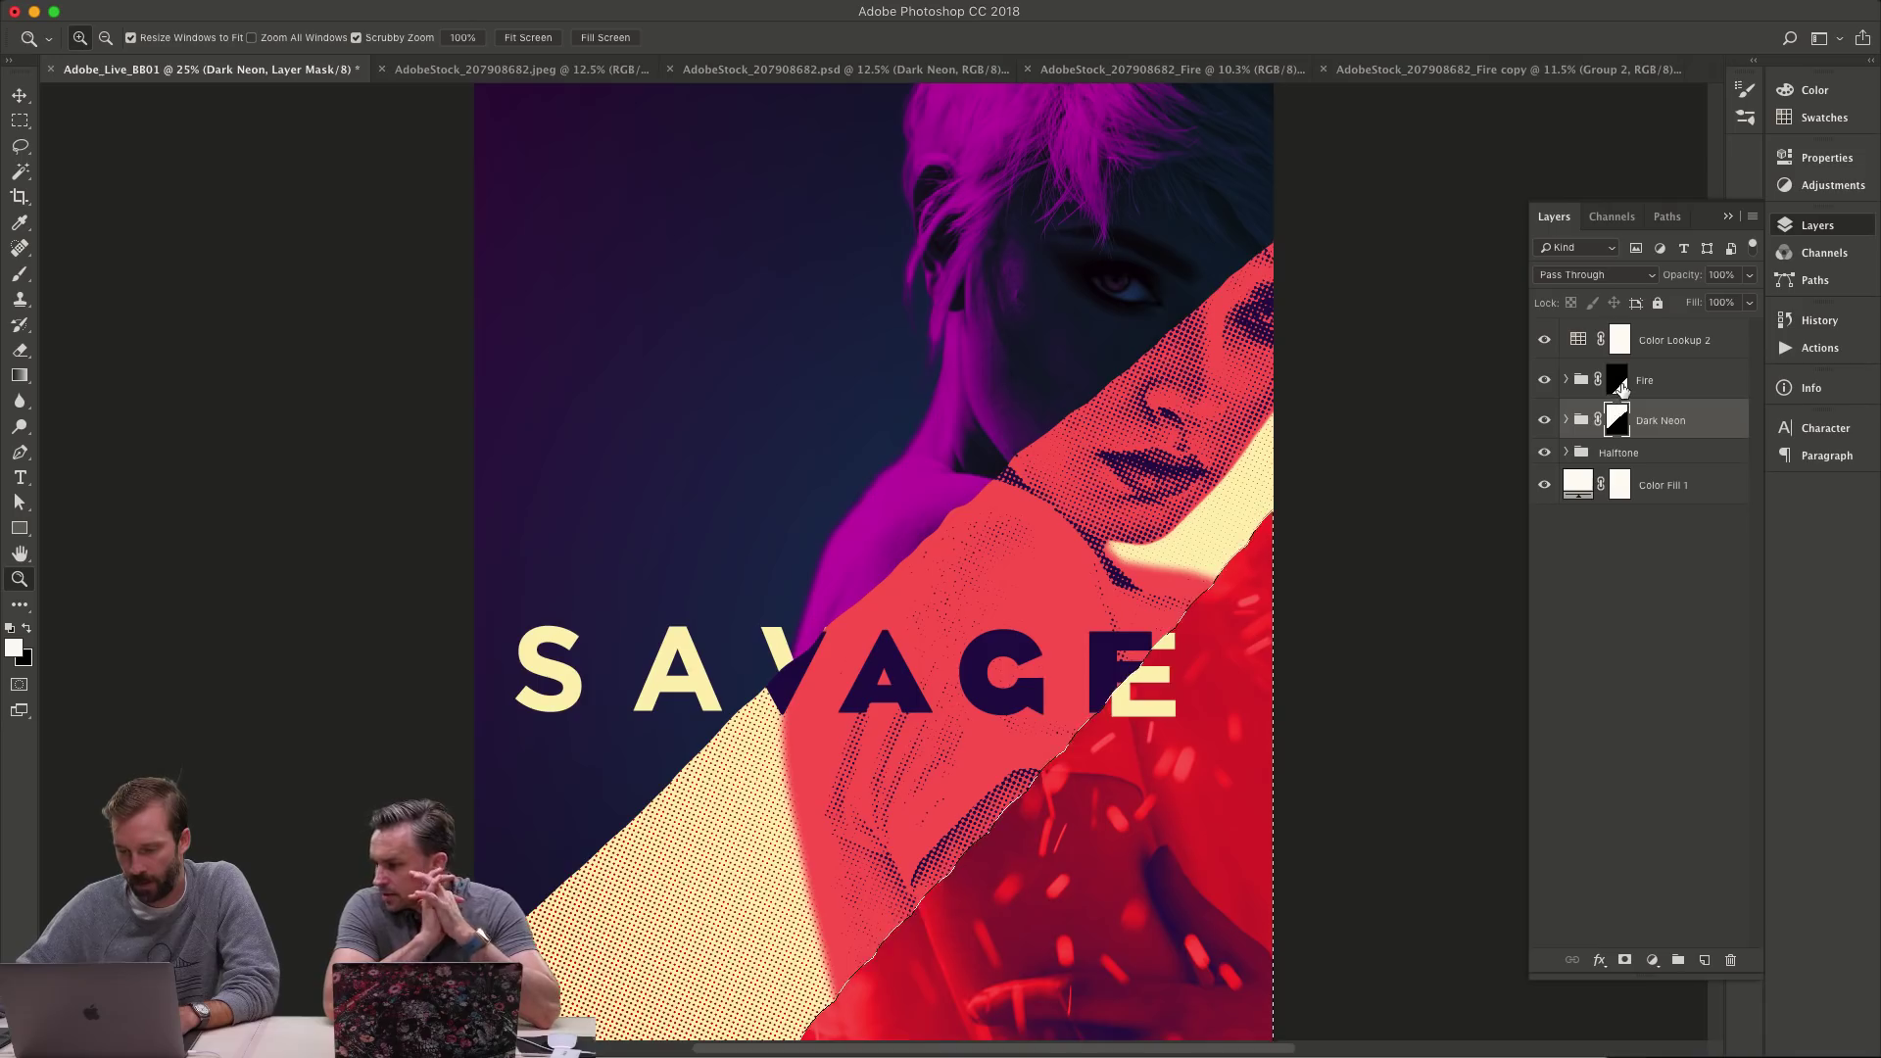
left_click(1566, 420)
left_click(1665, 461)
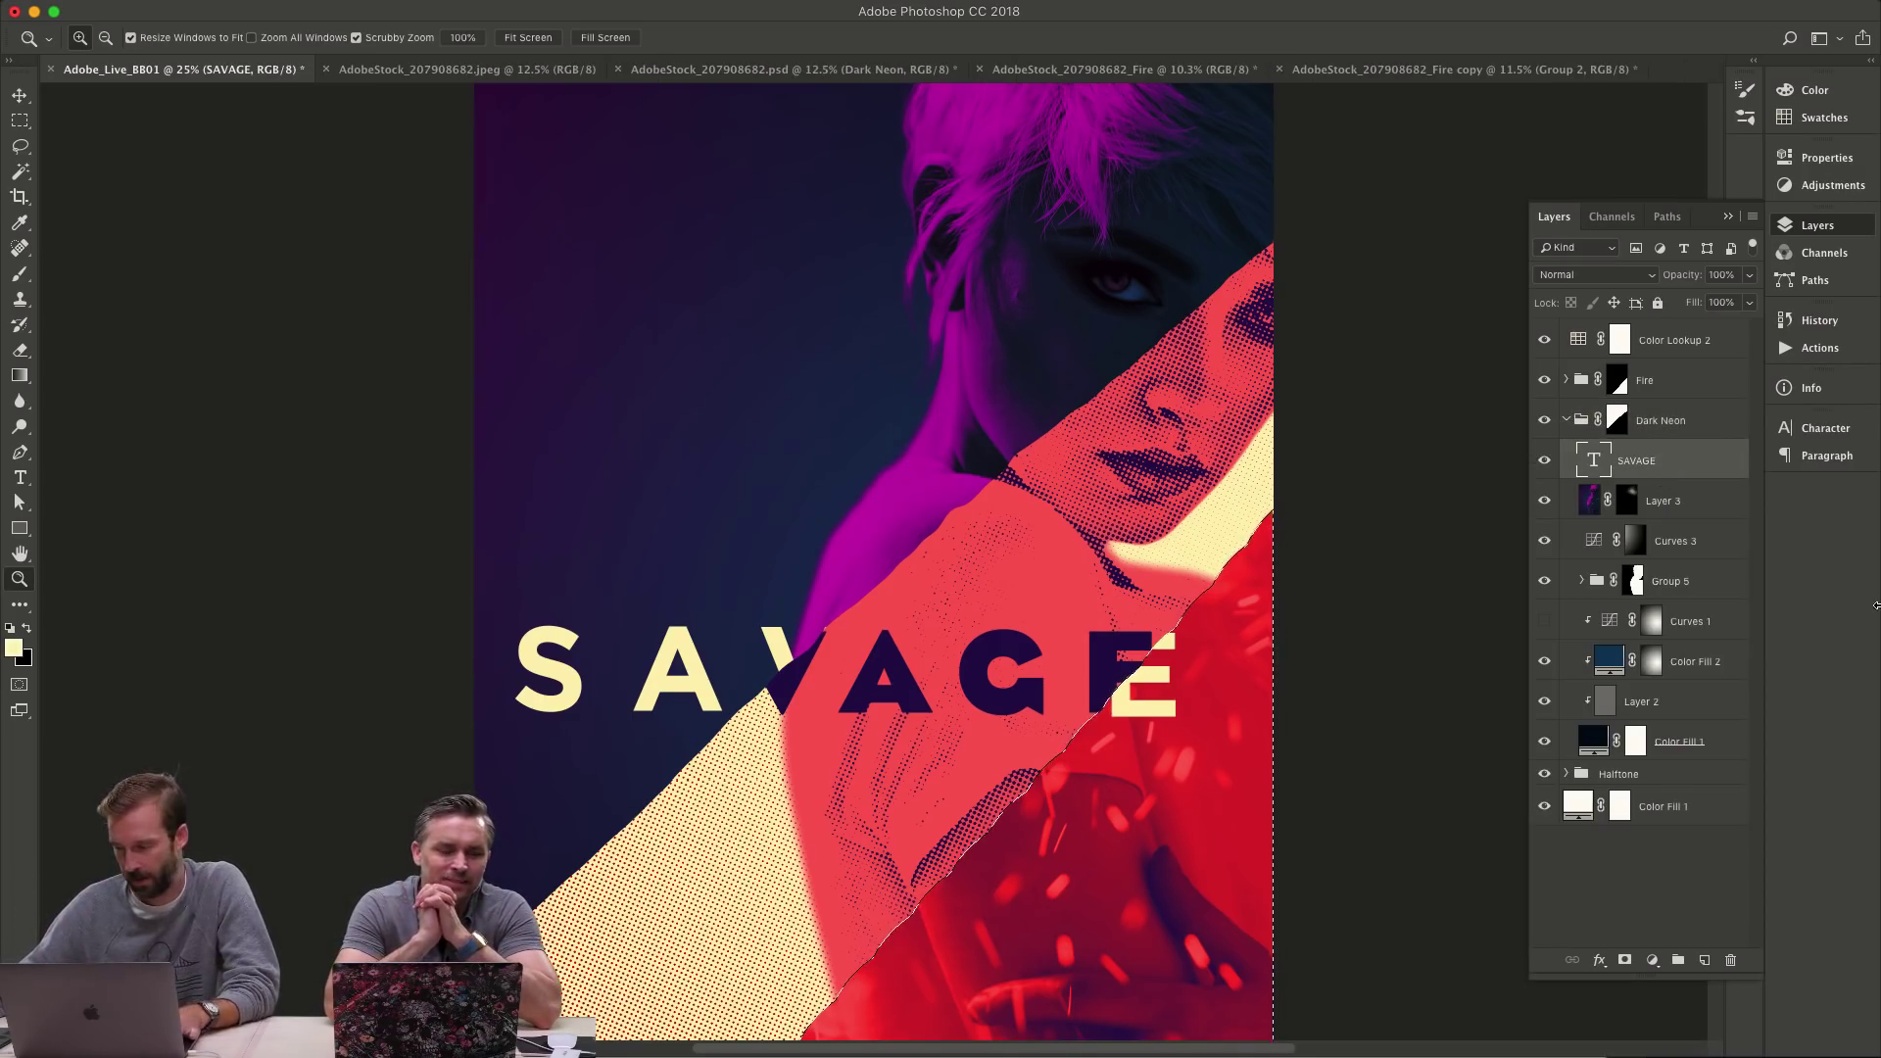
key("ctrl+m")
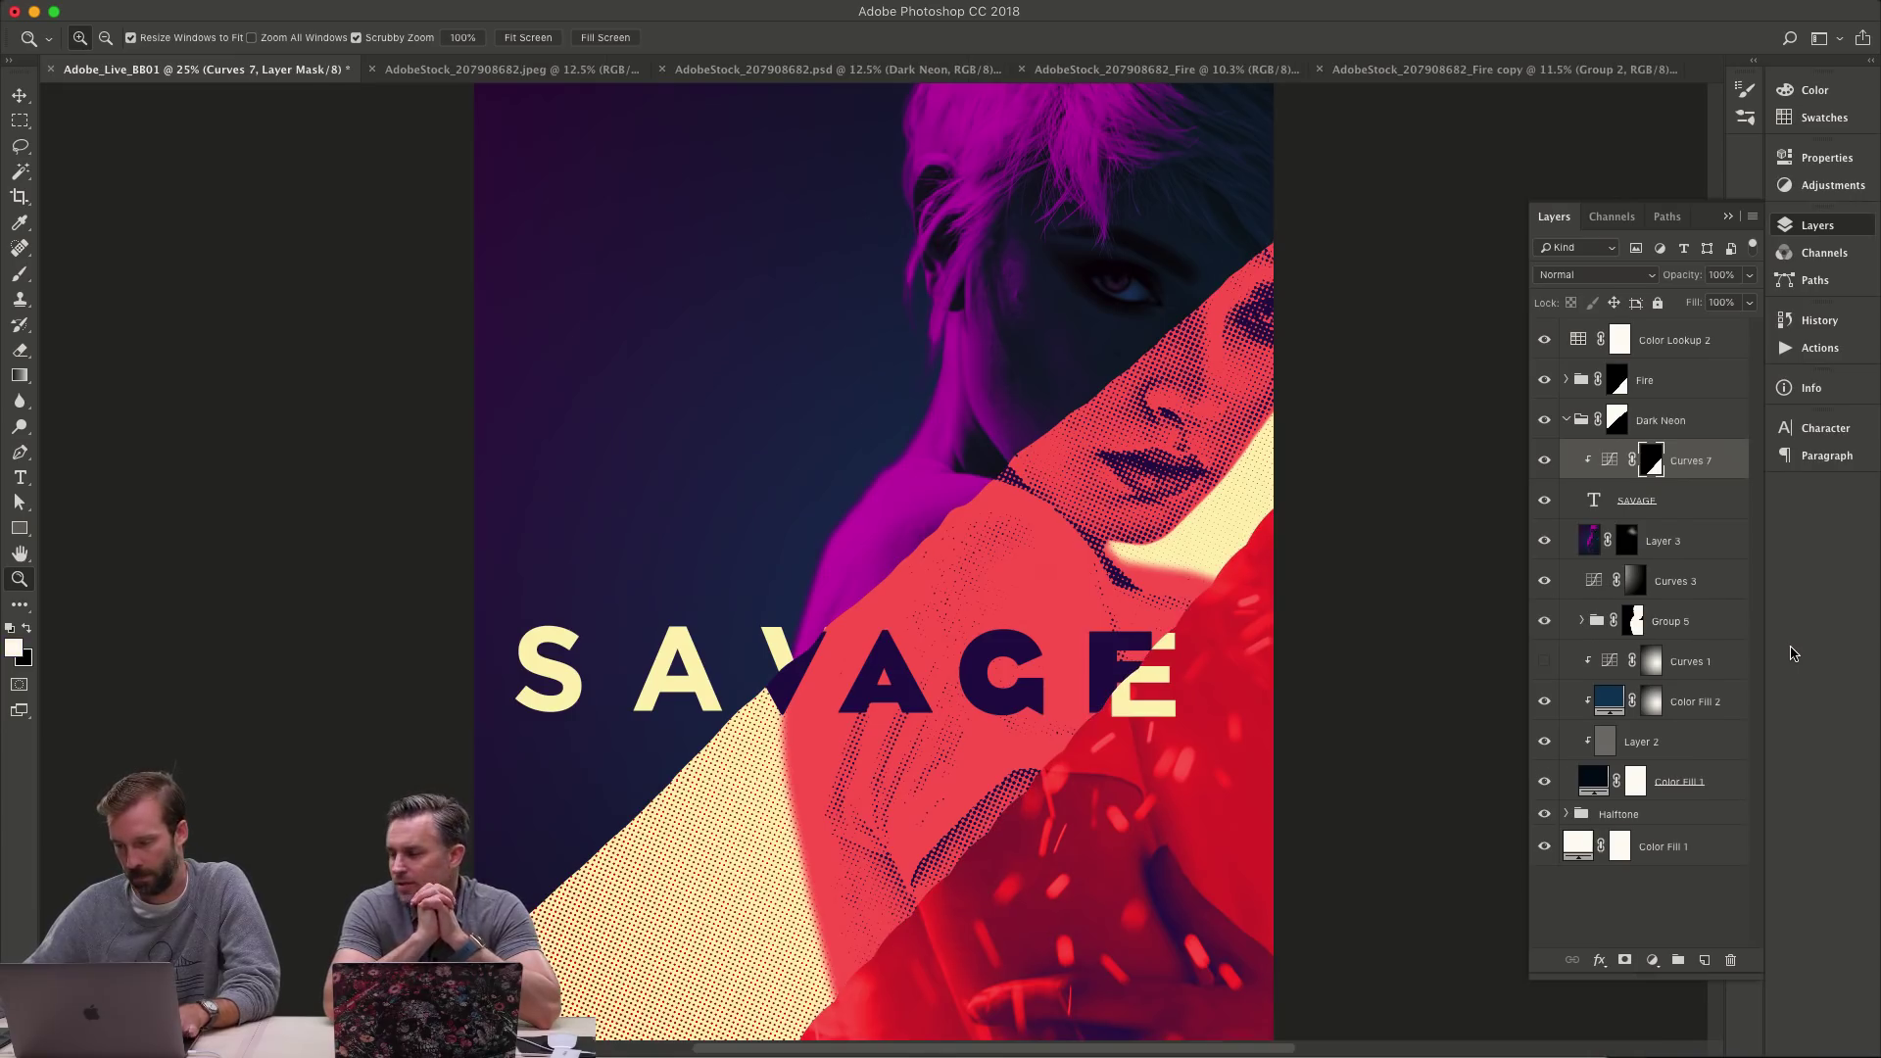
double_click(1594, 462)
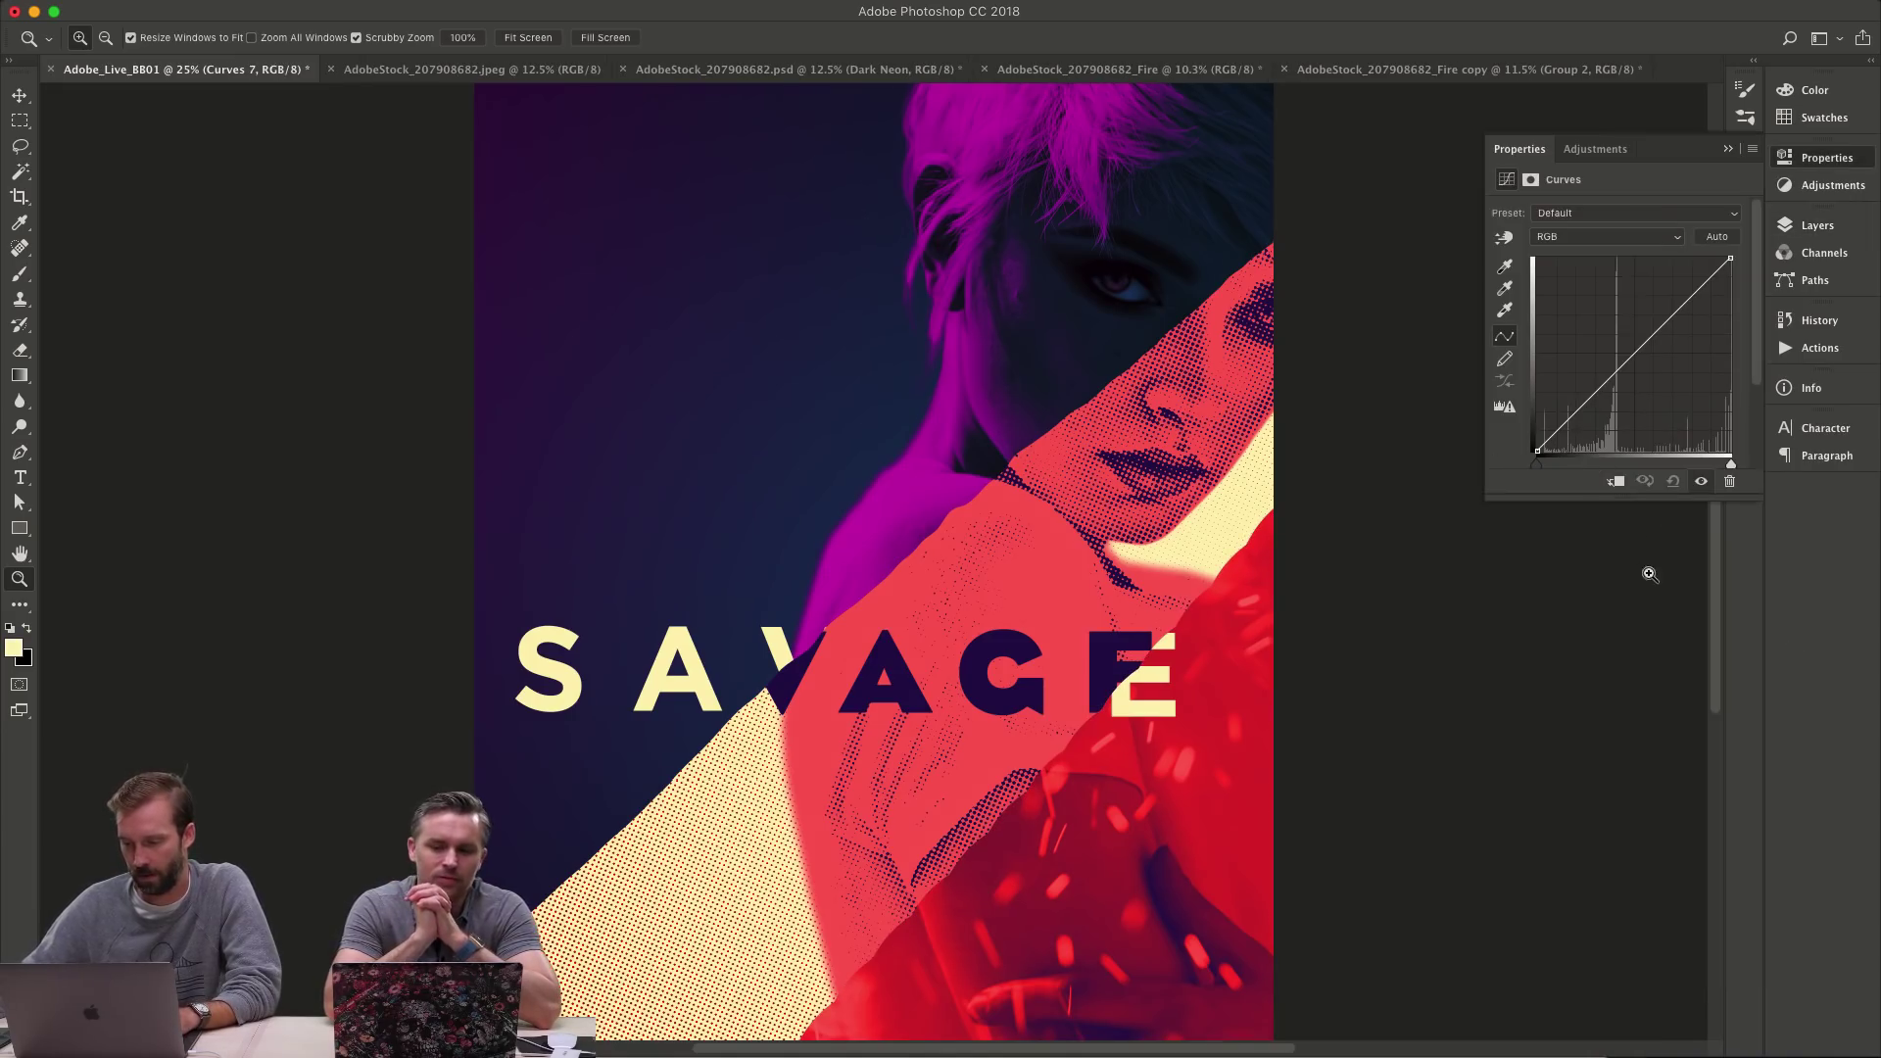
left_click_drag(1729, 265, 1730, 349)
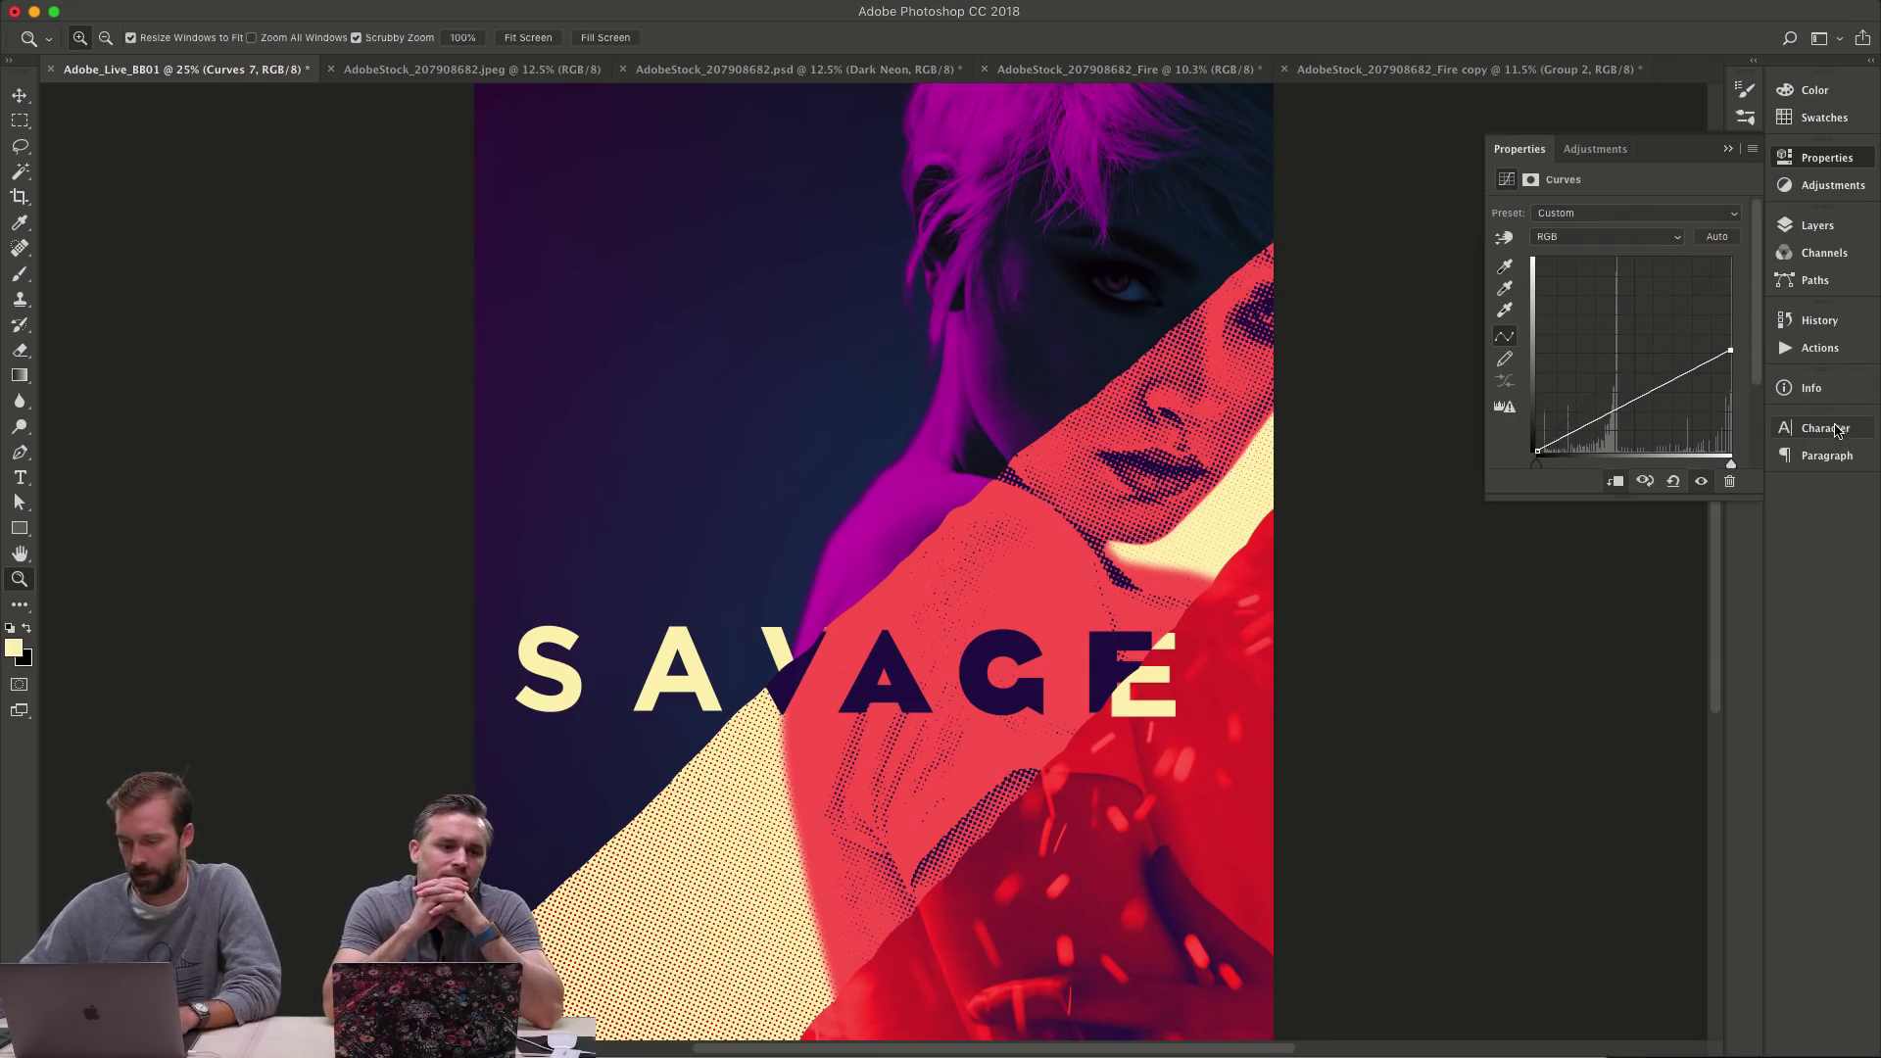
- Release the Curves 7 clipping, move the layer to the top of the Fire group and lower its white point further
left_click(1817, 225)
left_click(1575, 479, "alt")
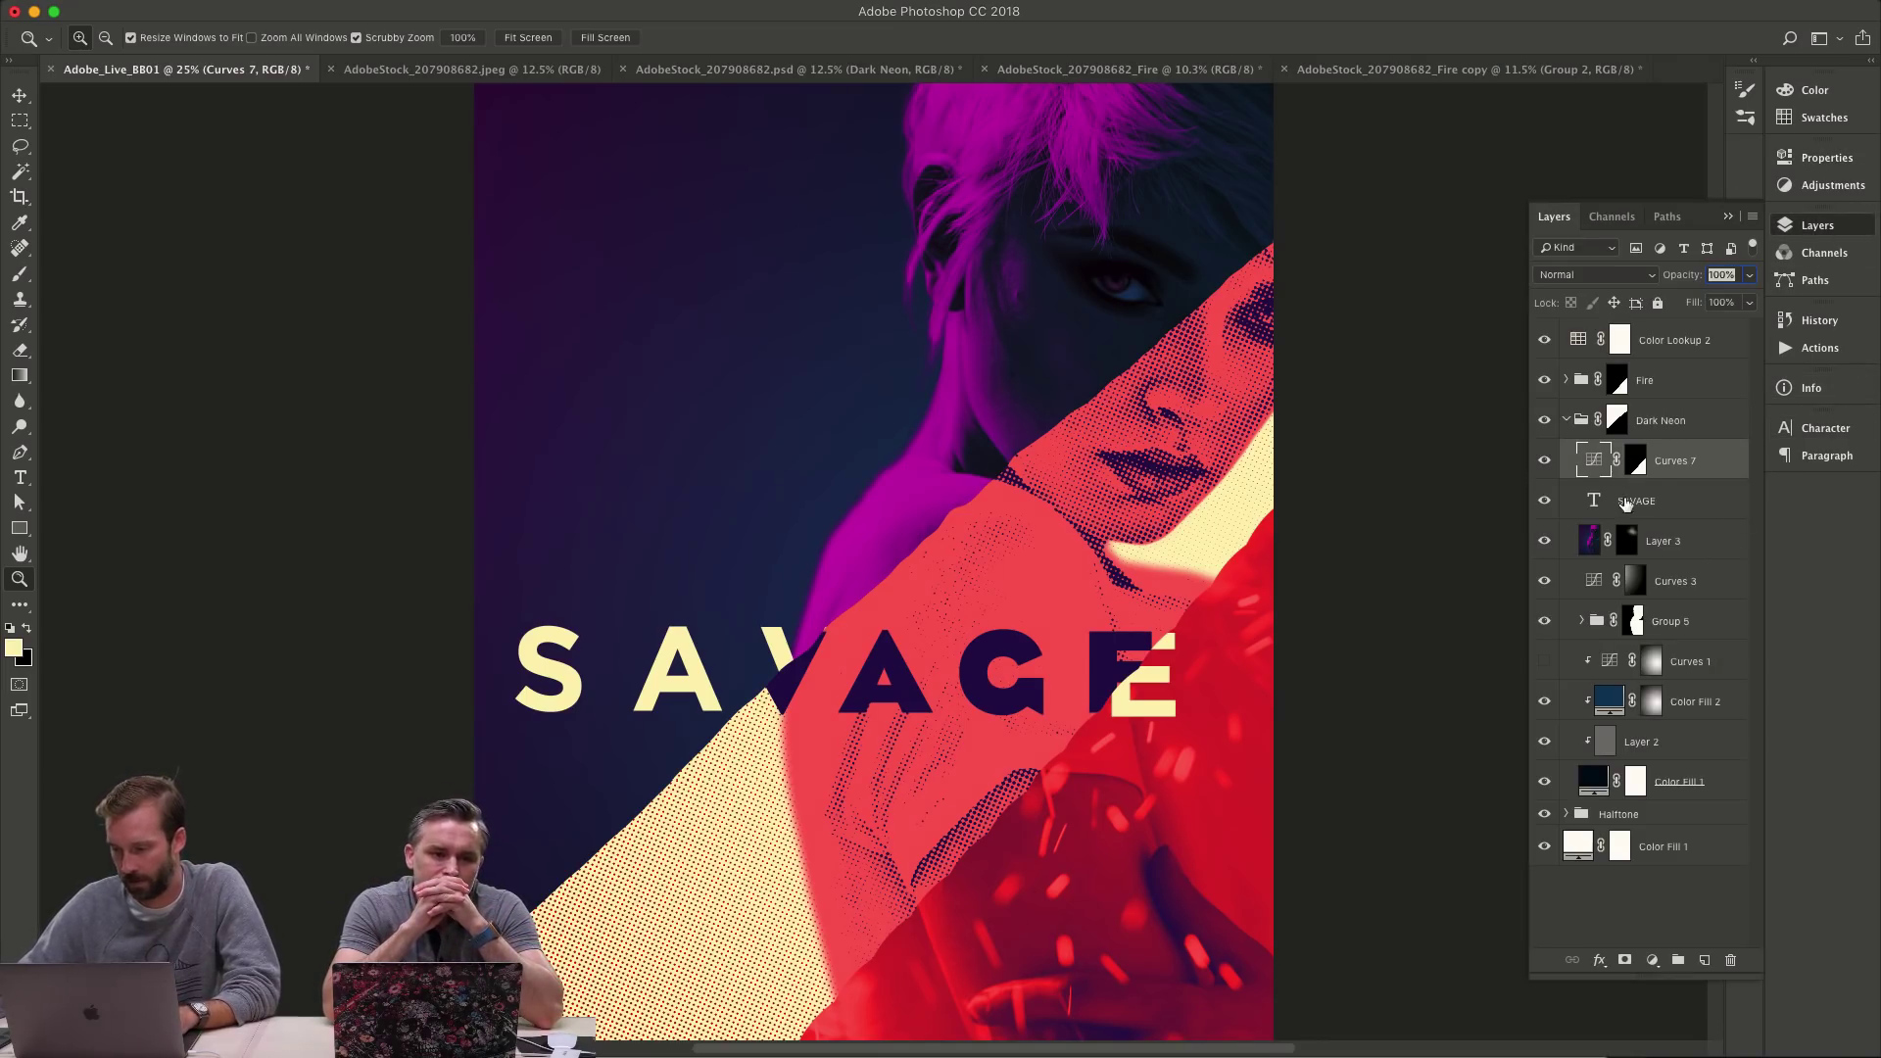
left_click(1584, 476)
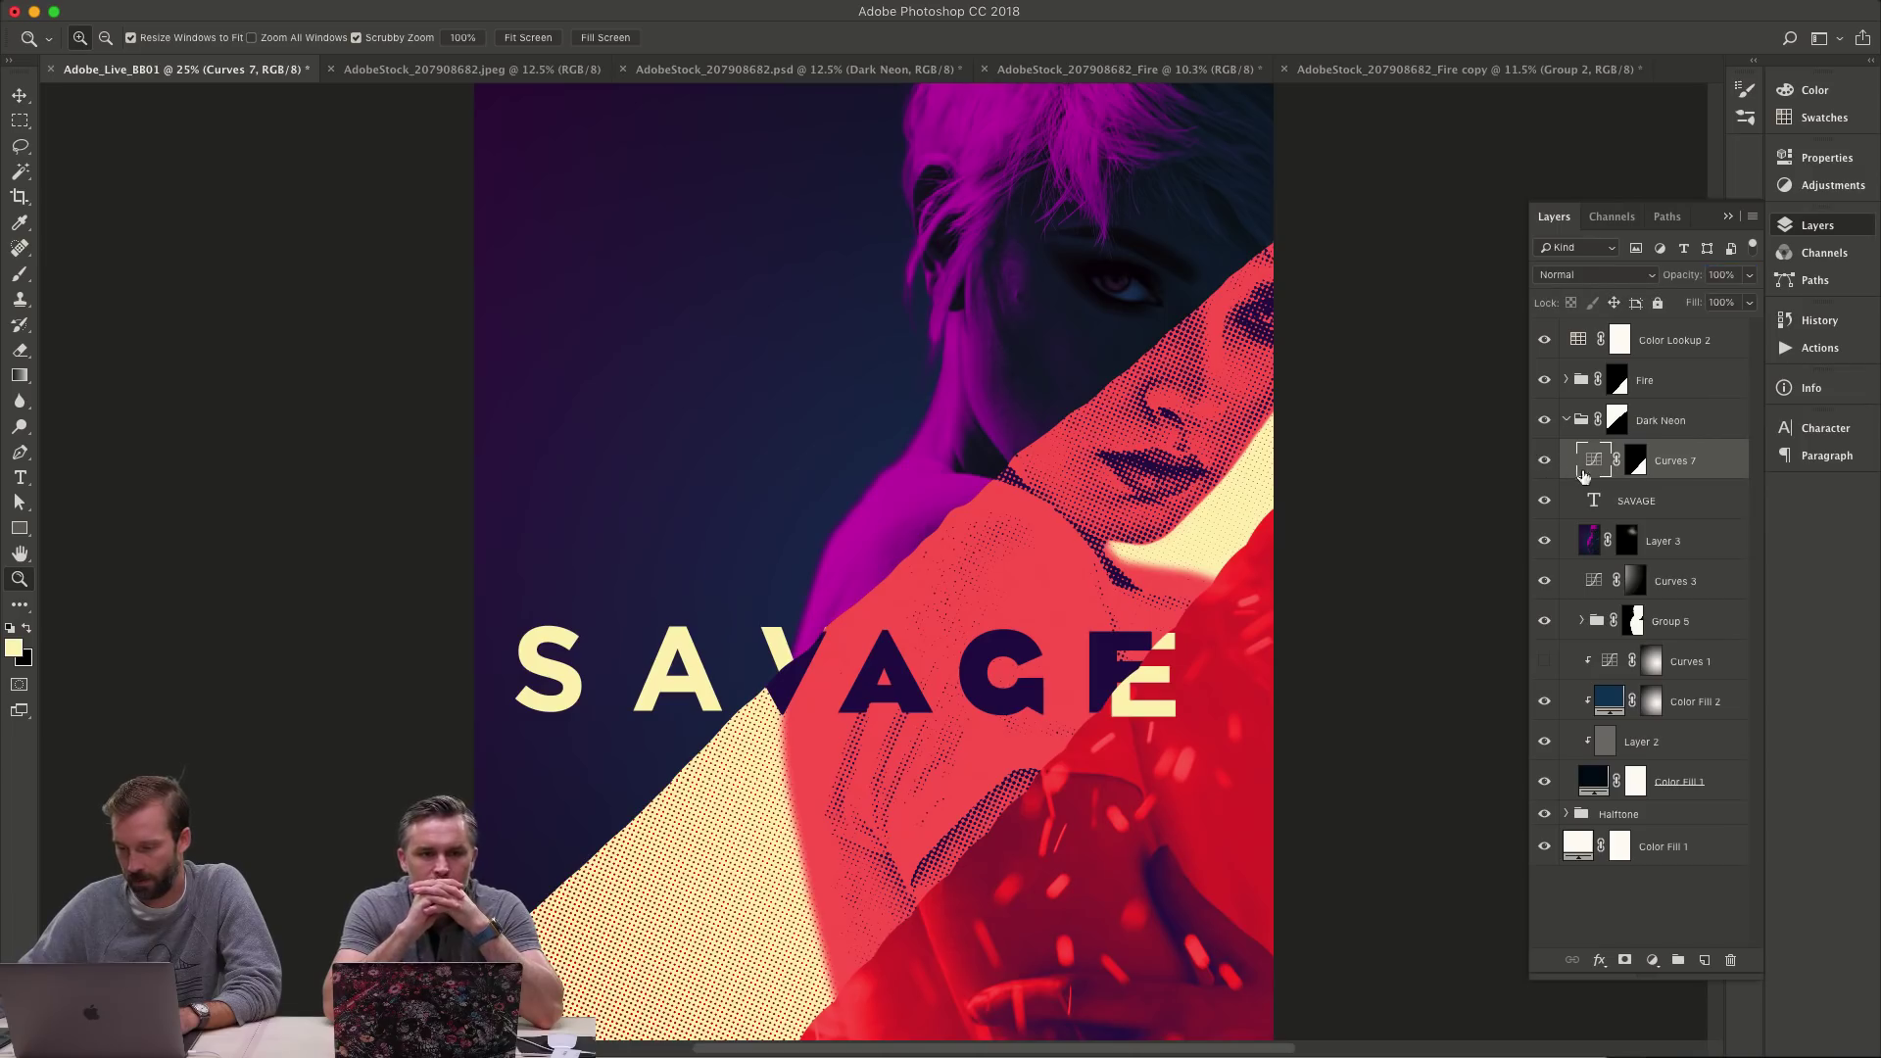
left_click_drag(1589, 463, 1579, 398)
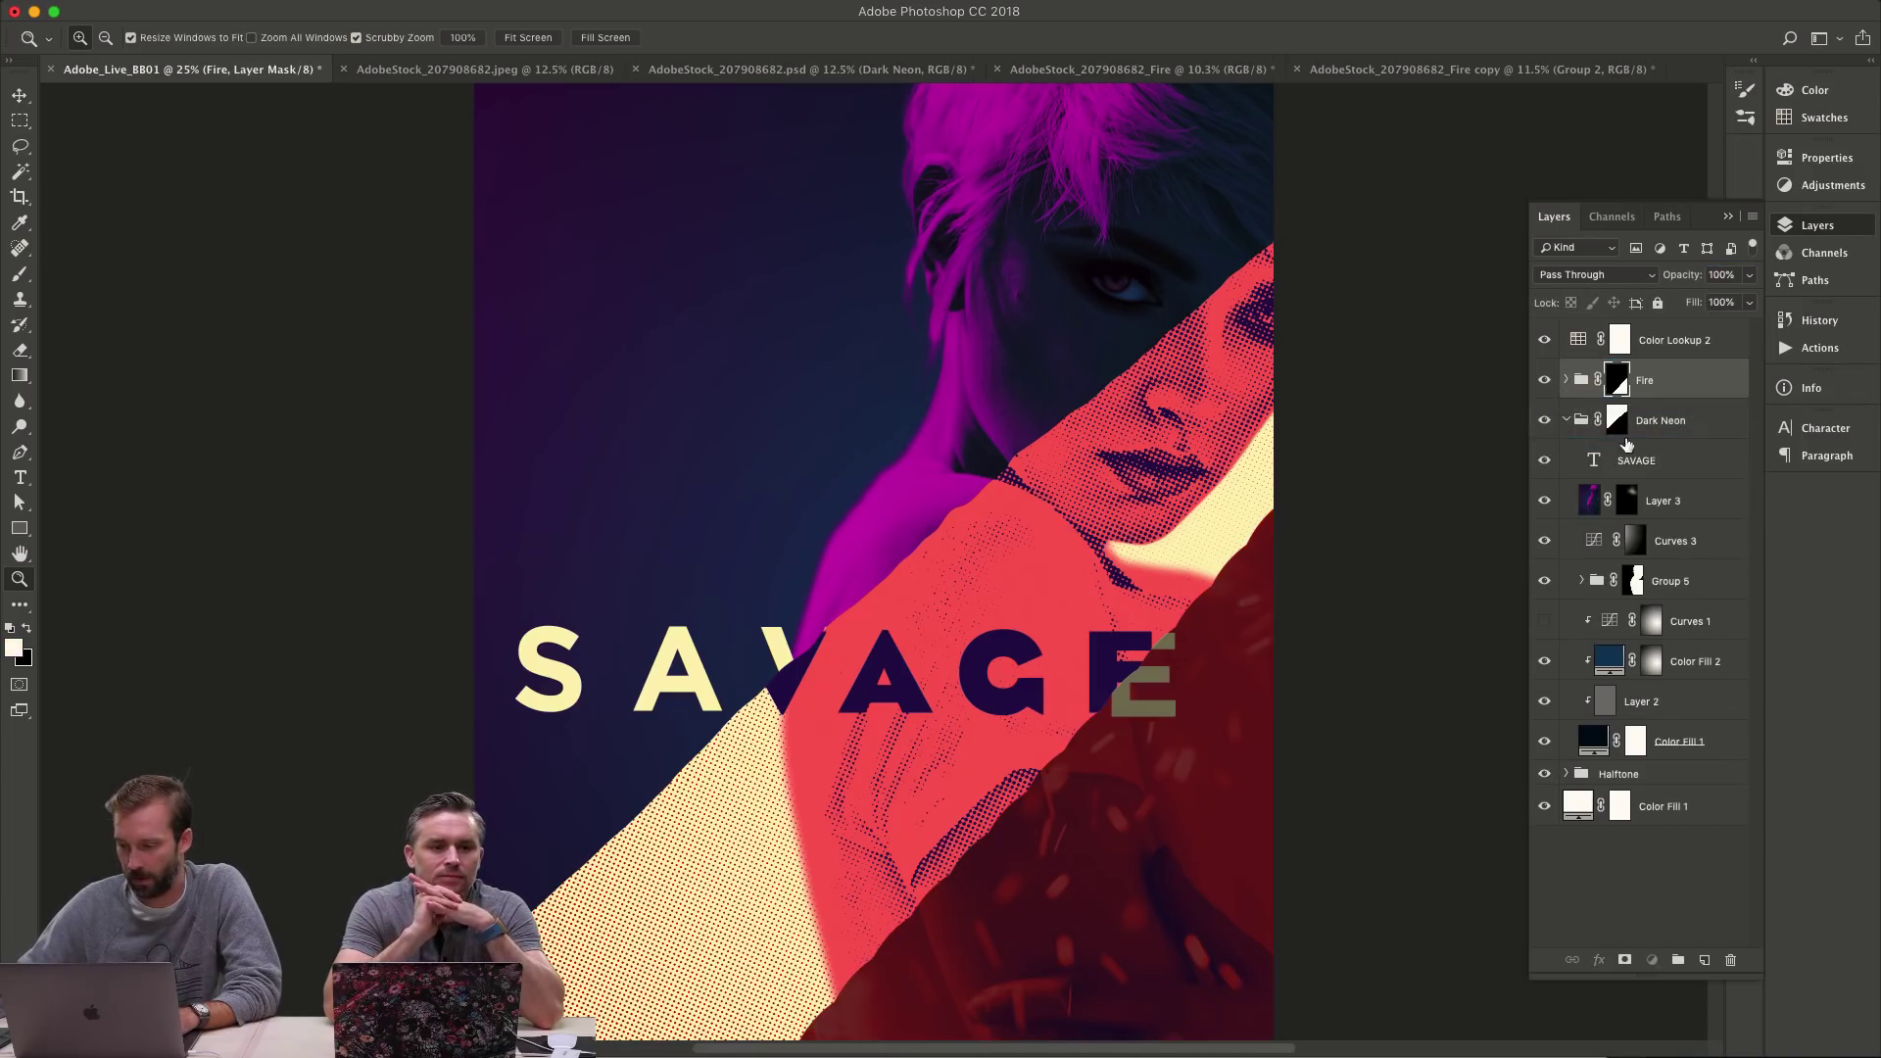
left_click(1569, 382)
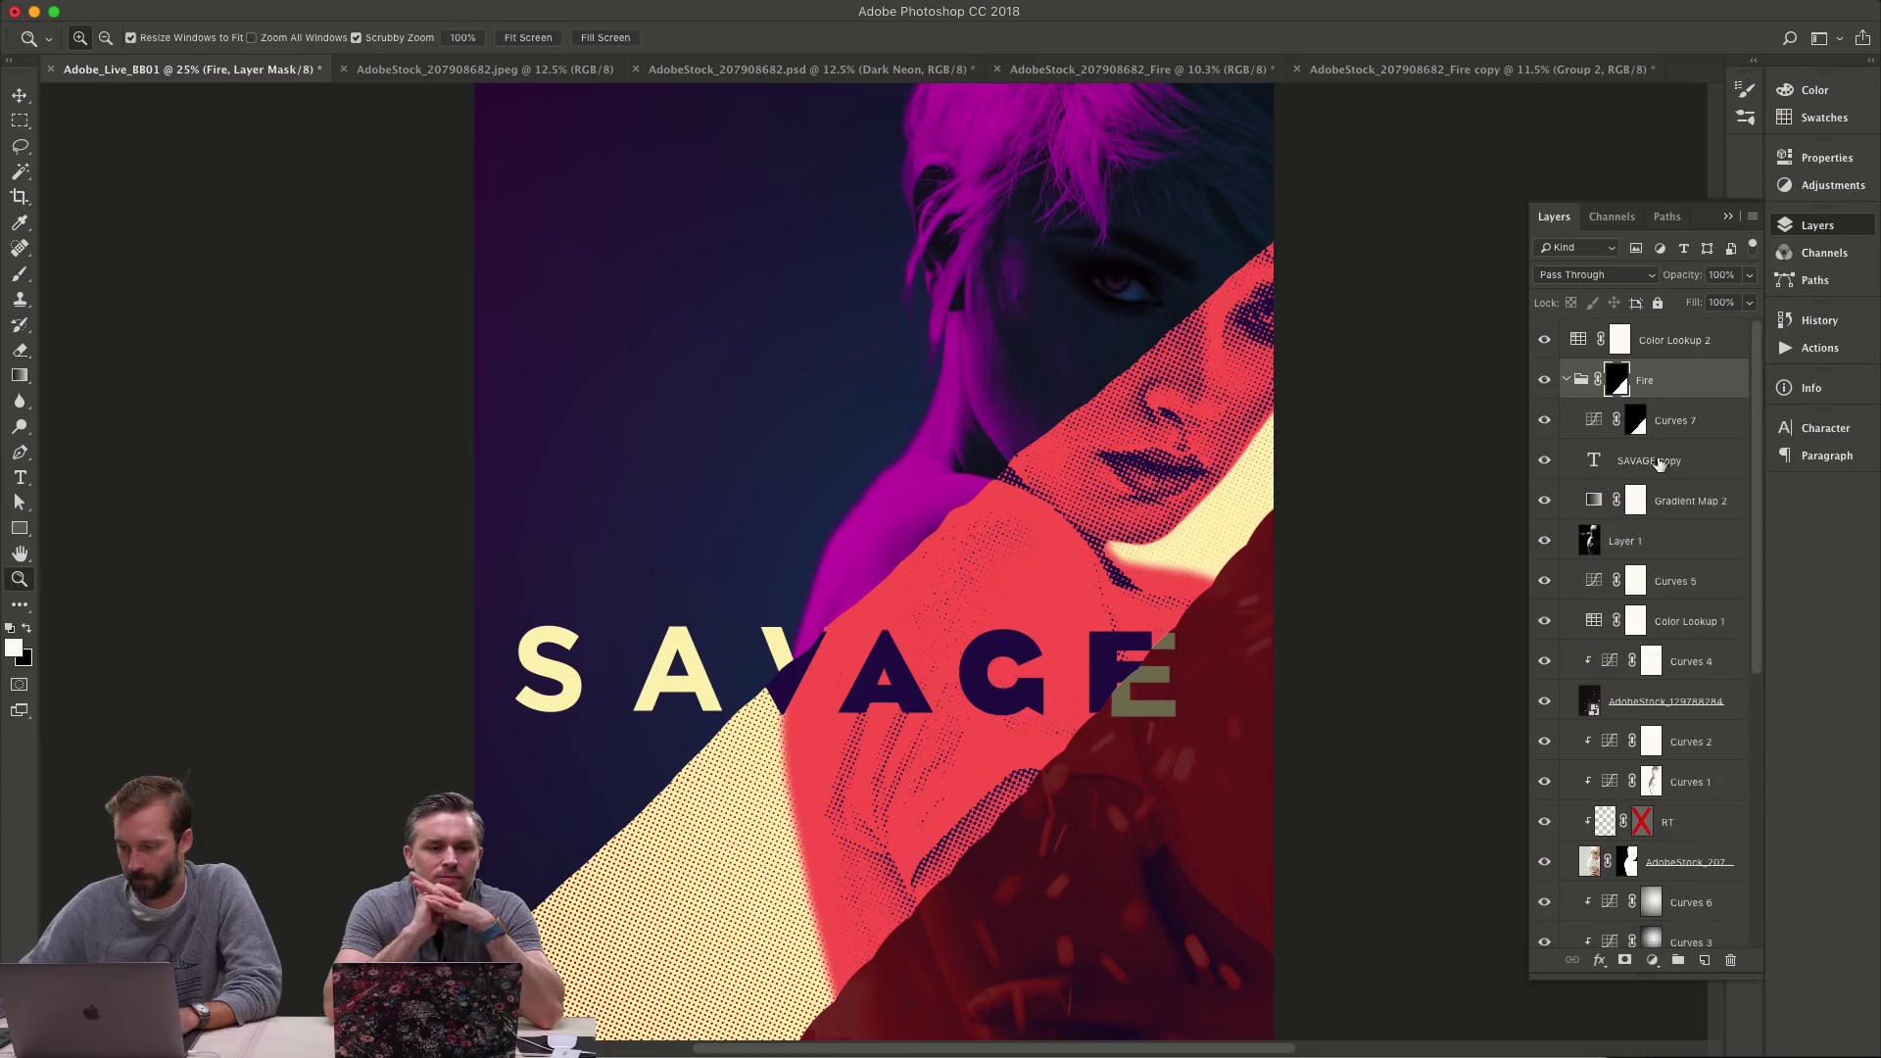
double_click(1600, 420)
left_click_drag(1729, 350, 1754, 387)
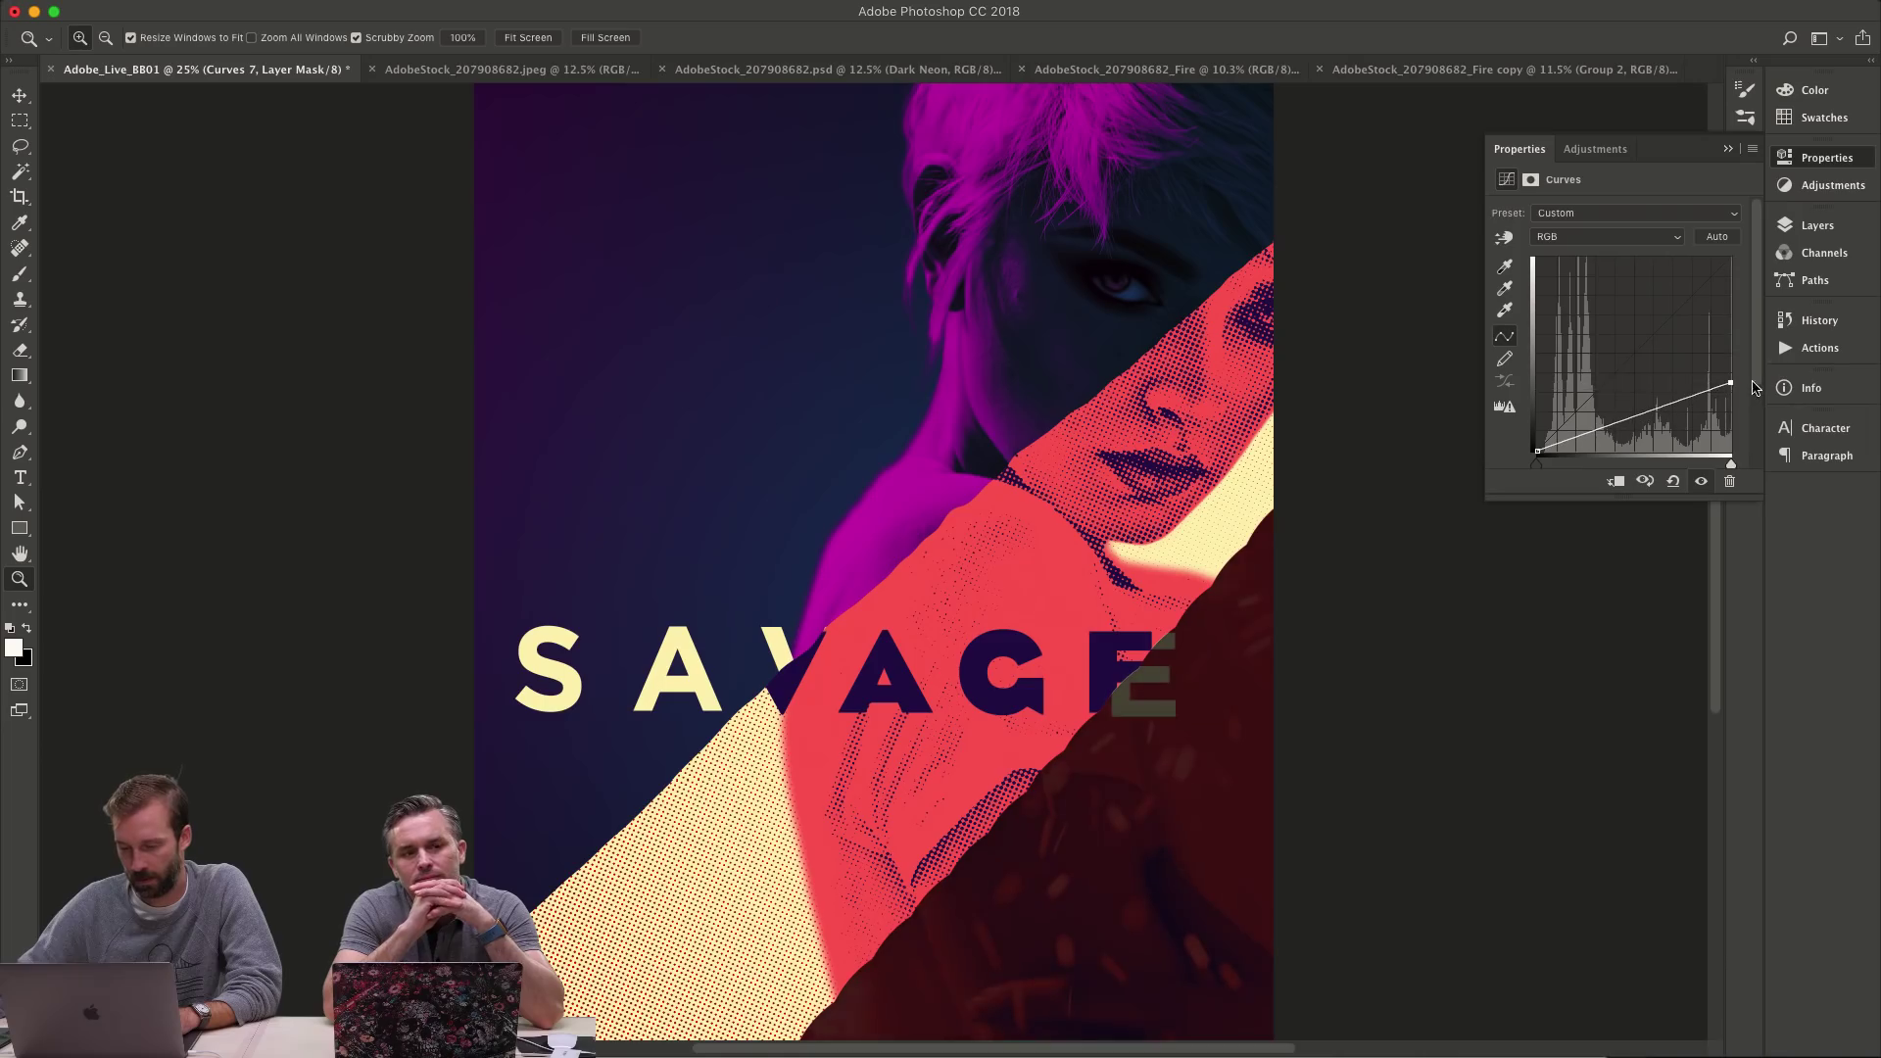
left_click(1821, 227)
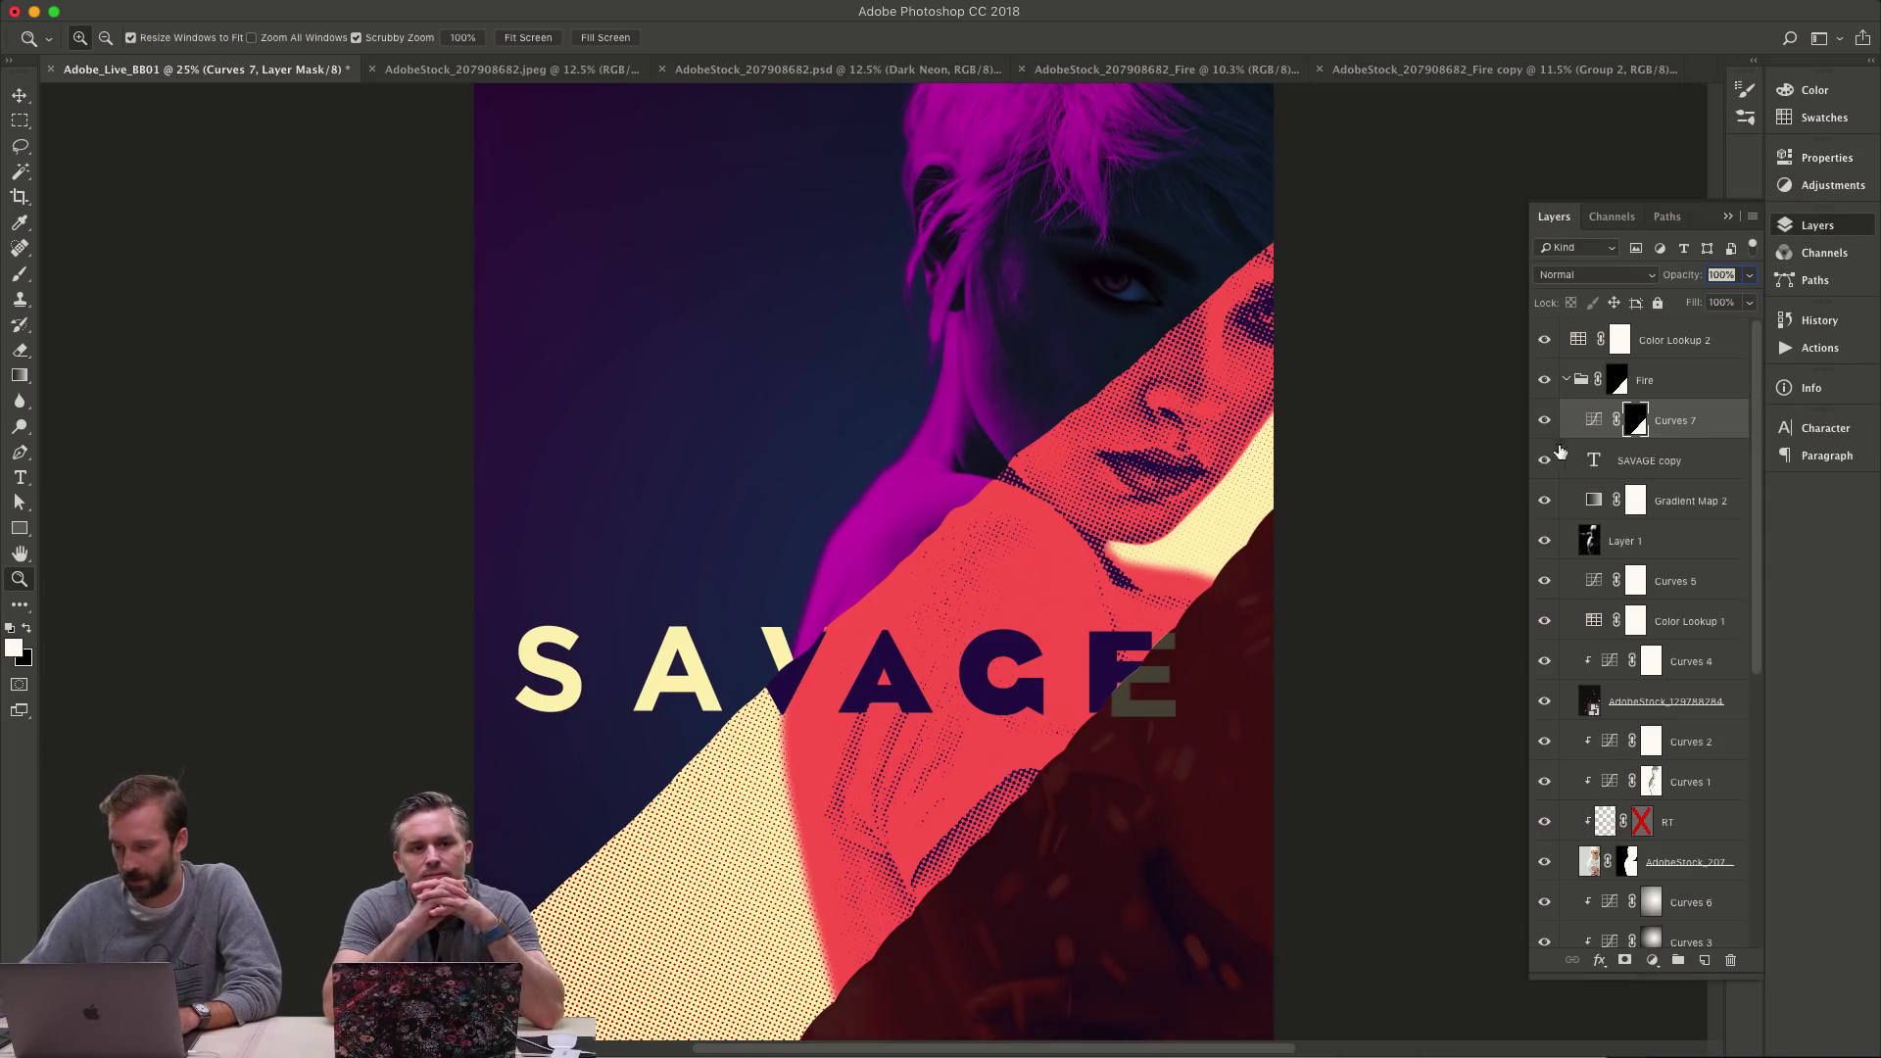
- Disable the Curves 7 mask and extend the Fire group's mask with a freehand lasso area along its diagonal edge
left_click(1618, 381, "alt")
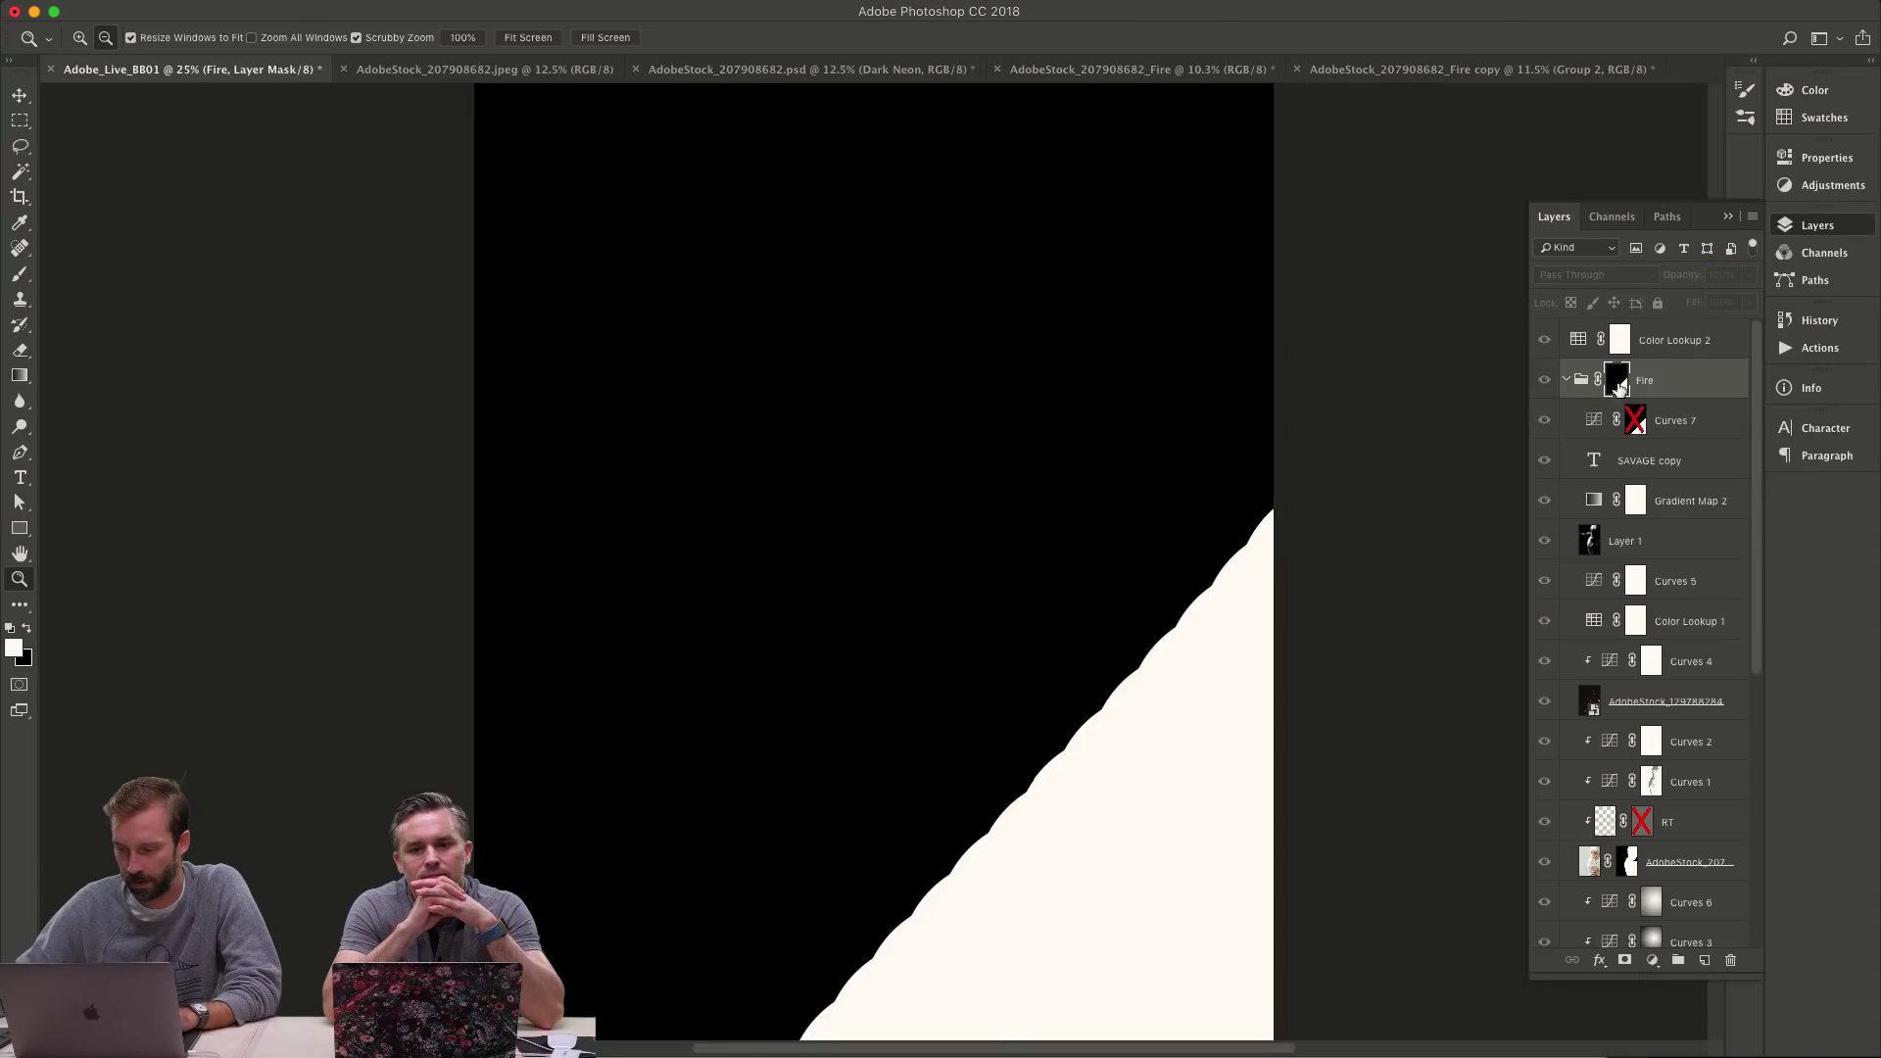
left_click(1617, 381, "alt")
left_click_drag(1117, 651, 1092, 294)
key("l")
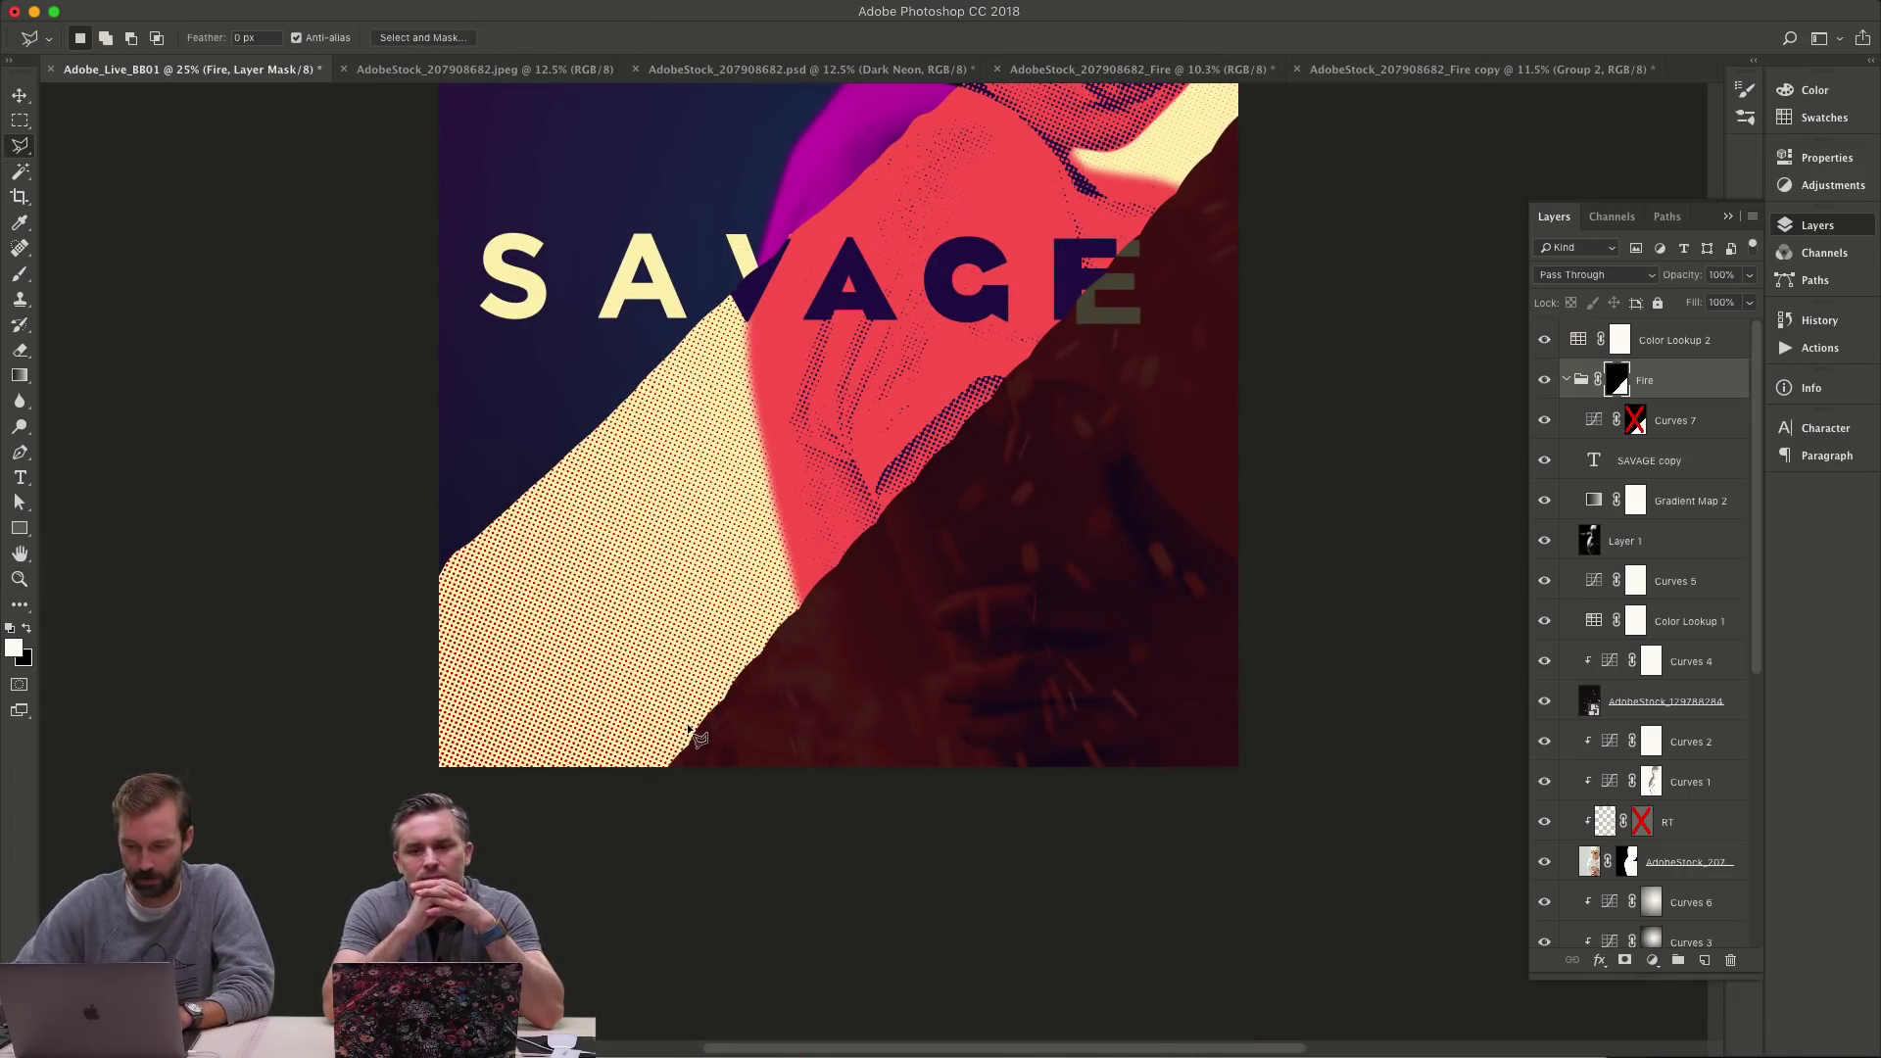
key("shift+l")
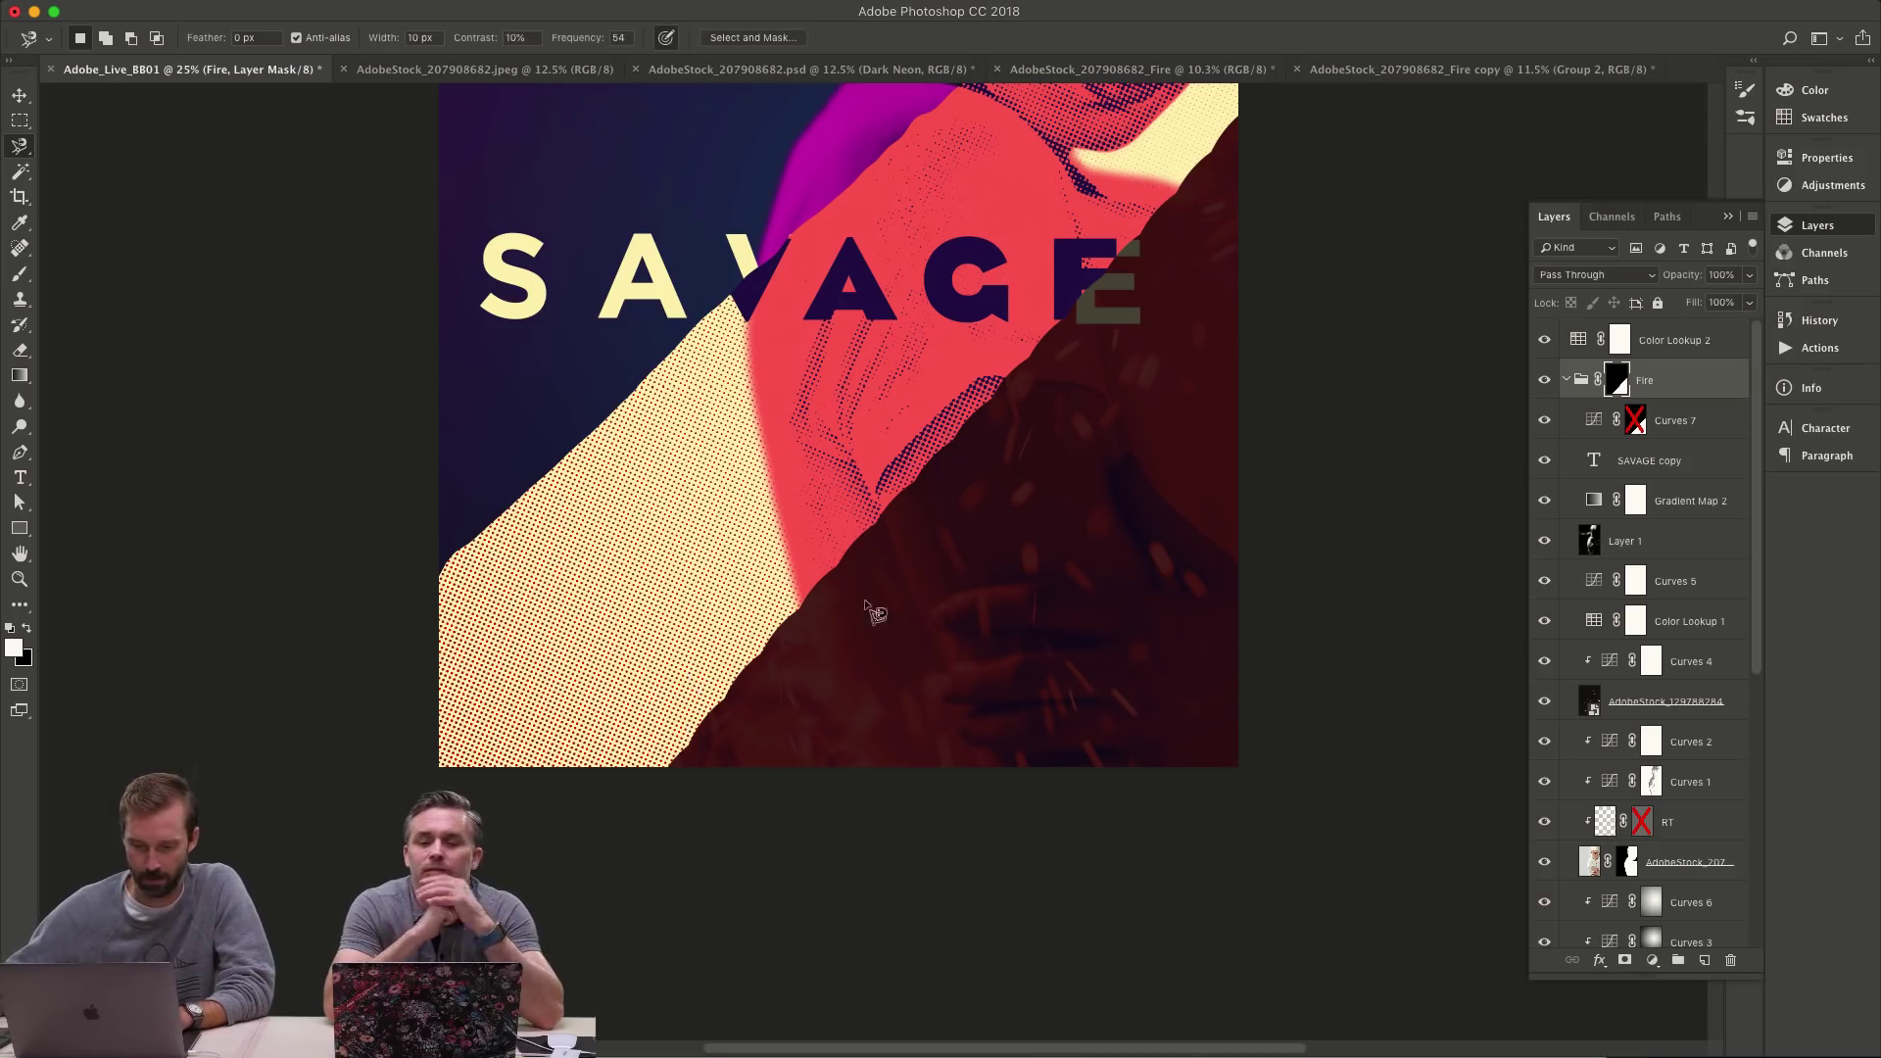
key("shift+l")
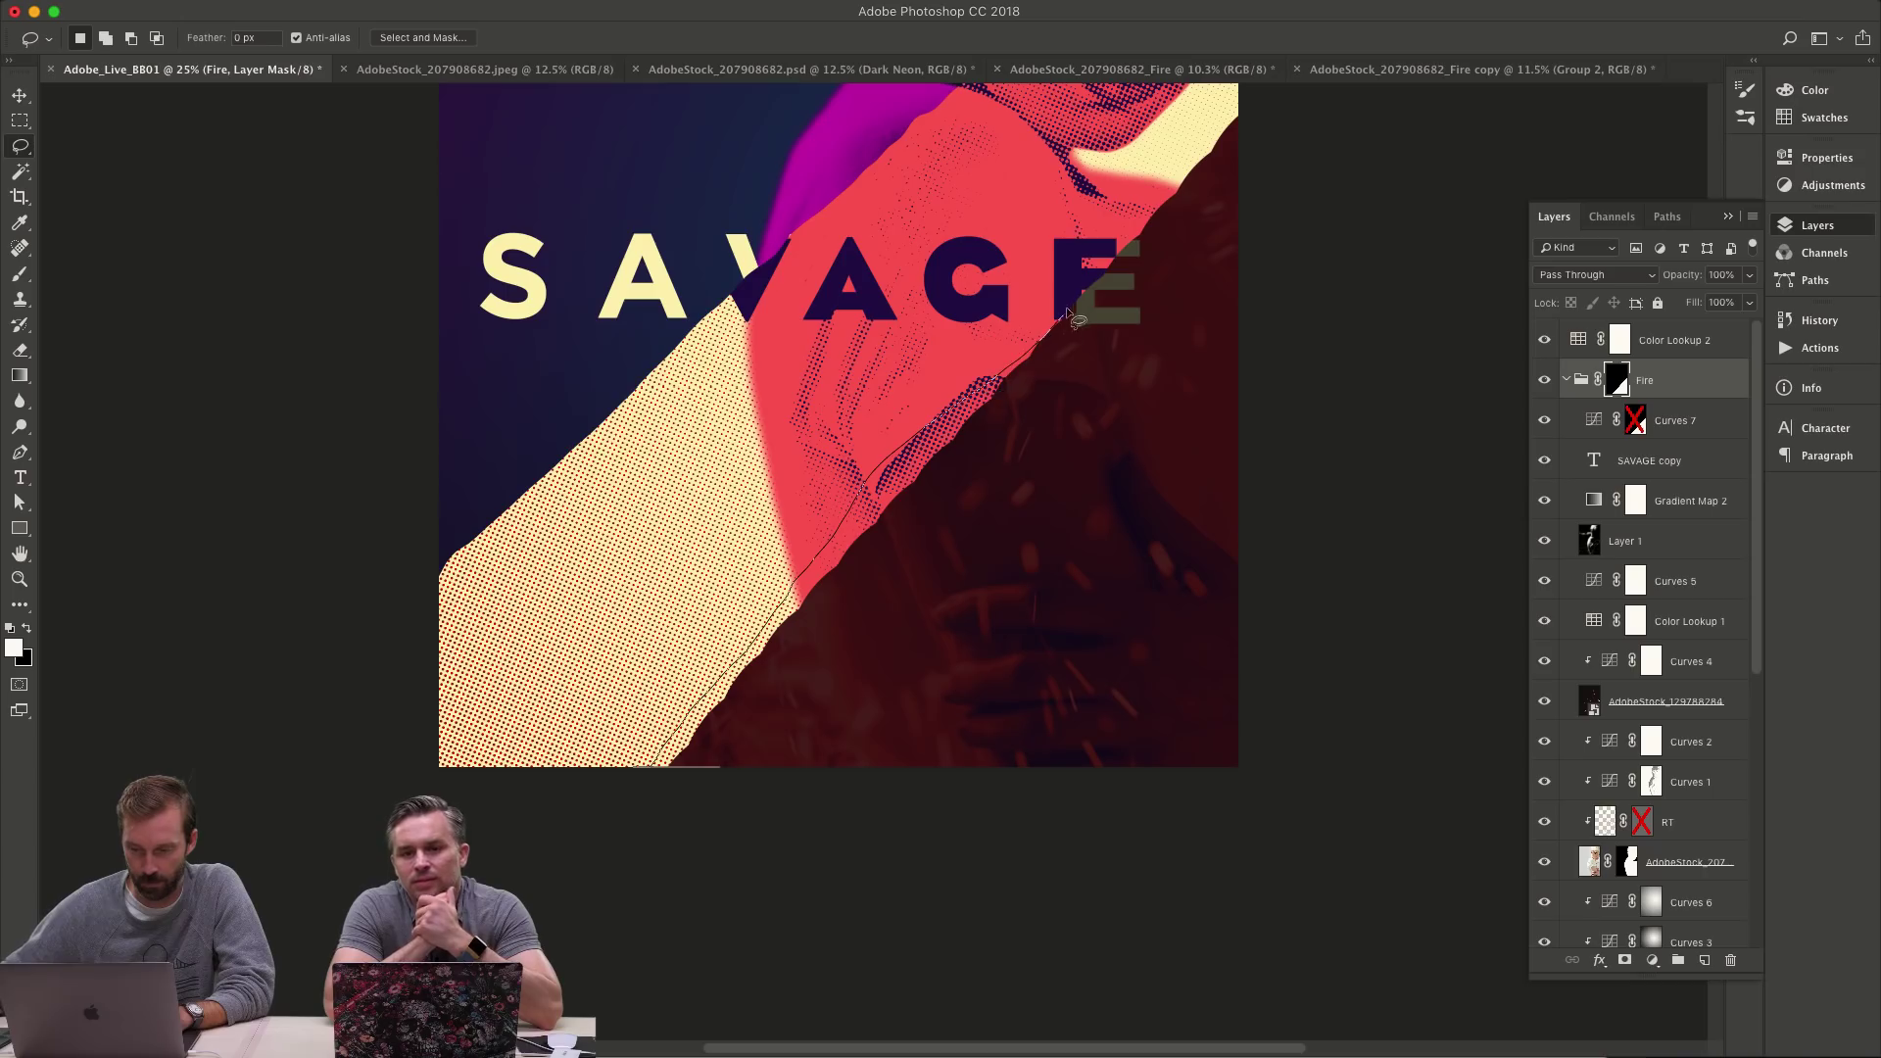
mouse_move(1257, 118)
left_mouse_down()
mouse_move(1260, 638)
mouse_move(1196, 836)
mouse_move(666, 779)
left_mouse_up()
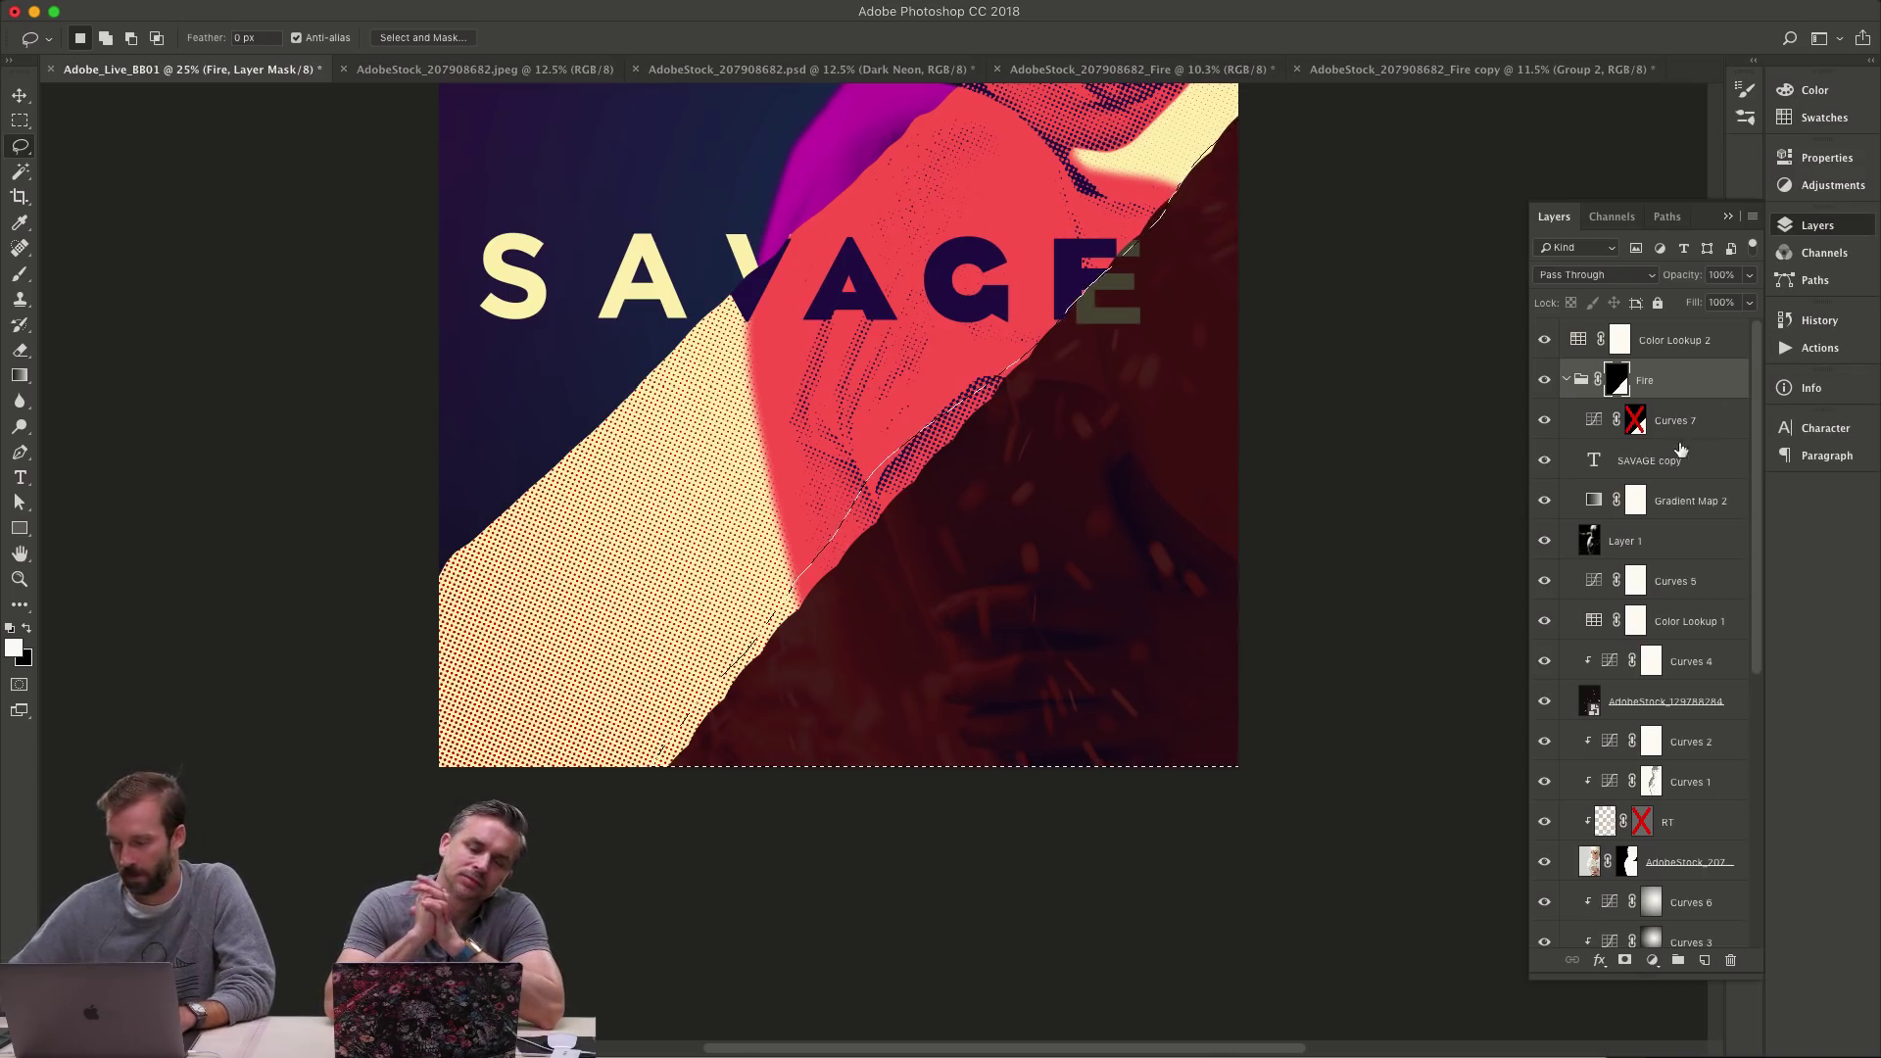
right_click(1621, 382)
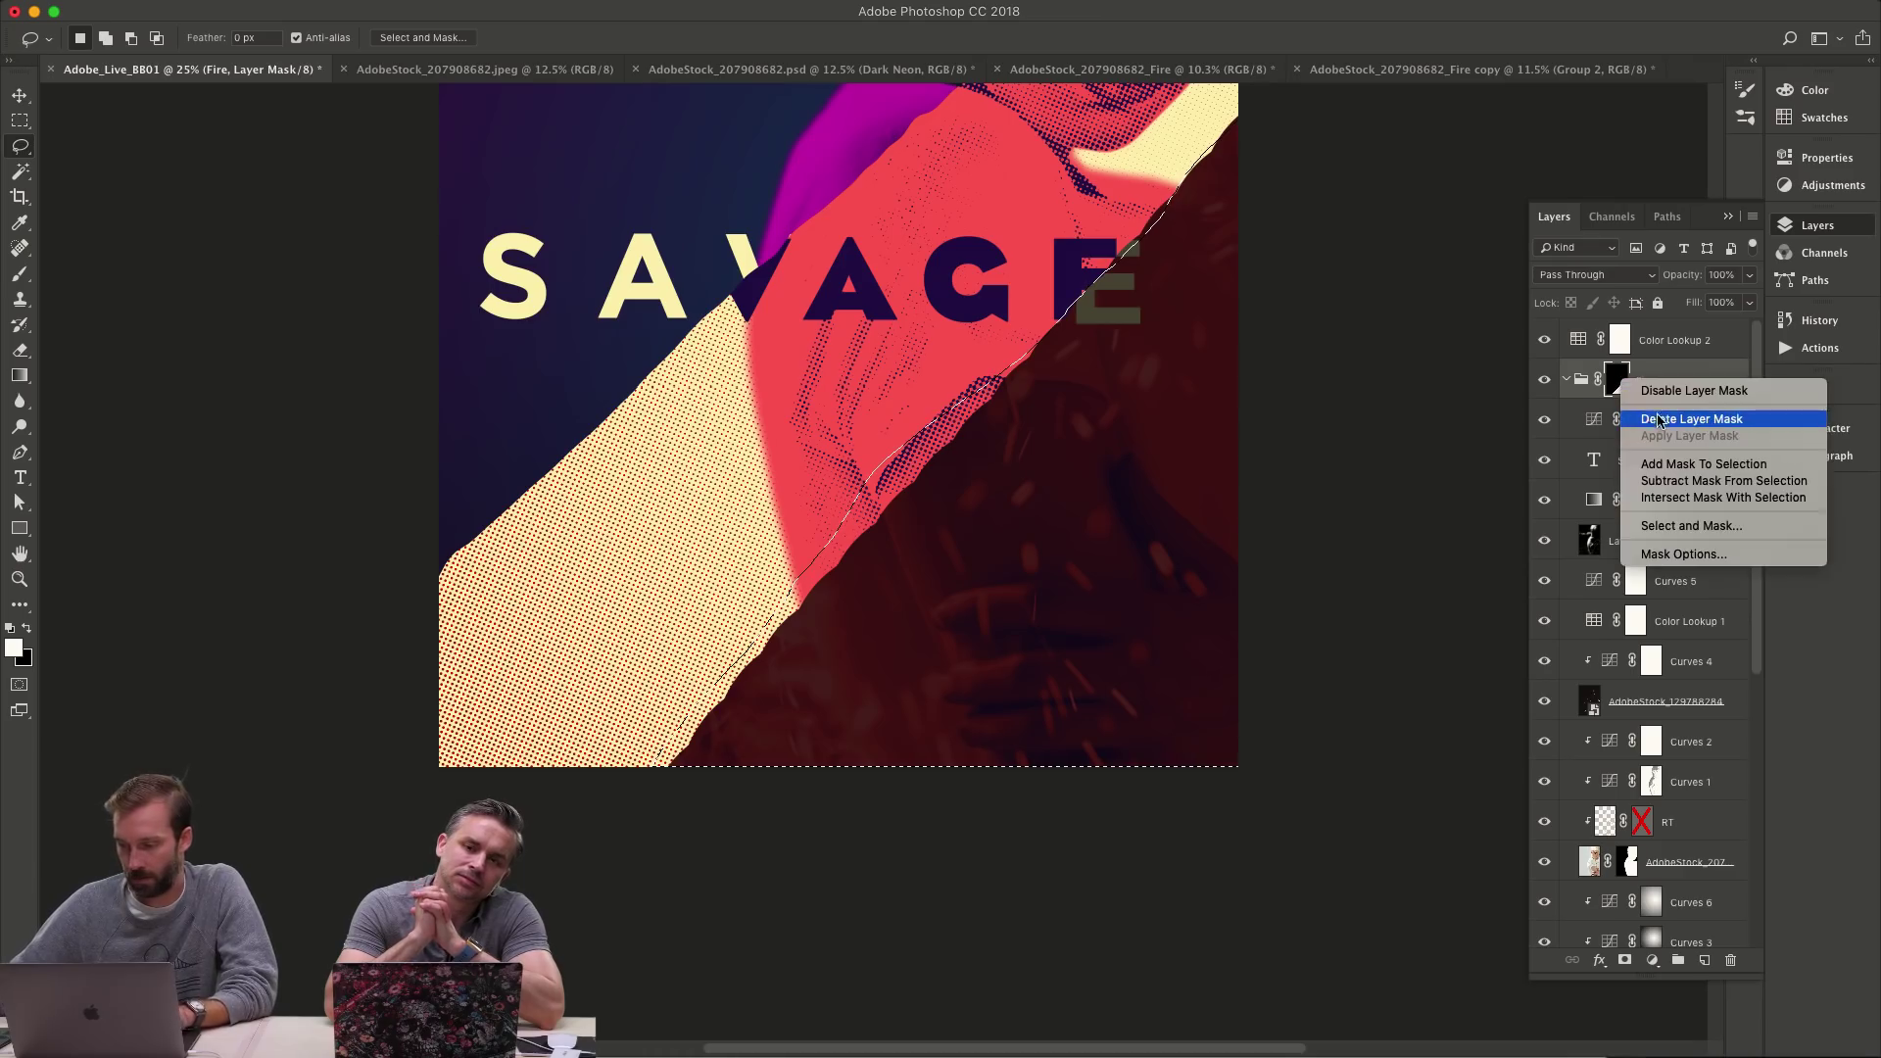
left_click(1655, 419)
key("super+z")
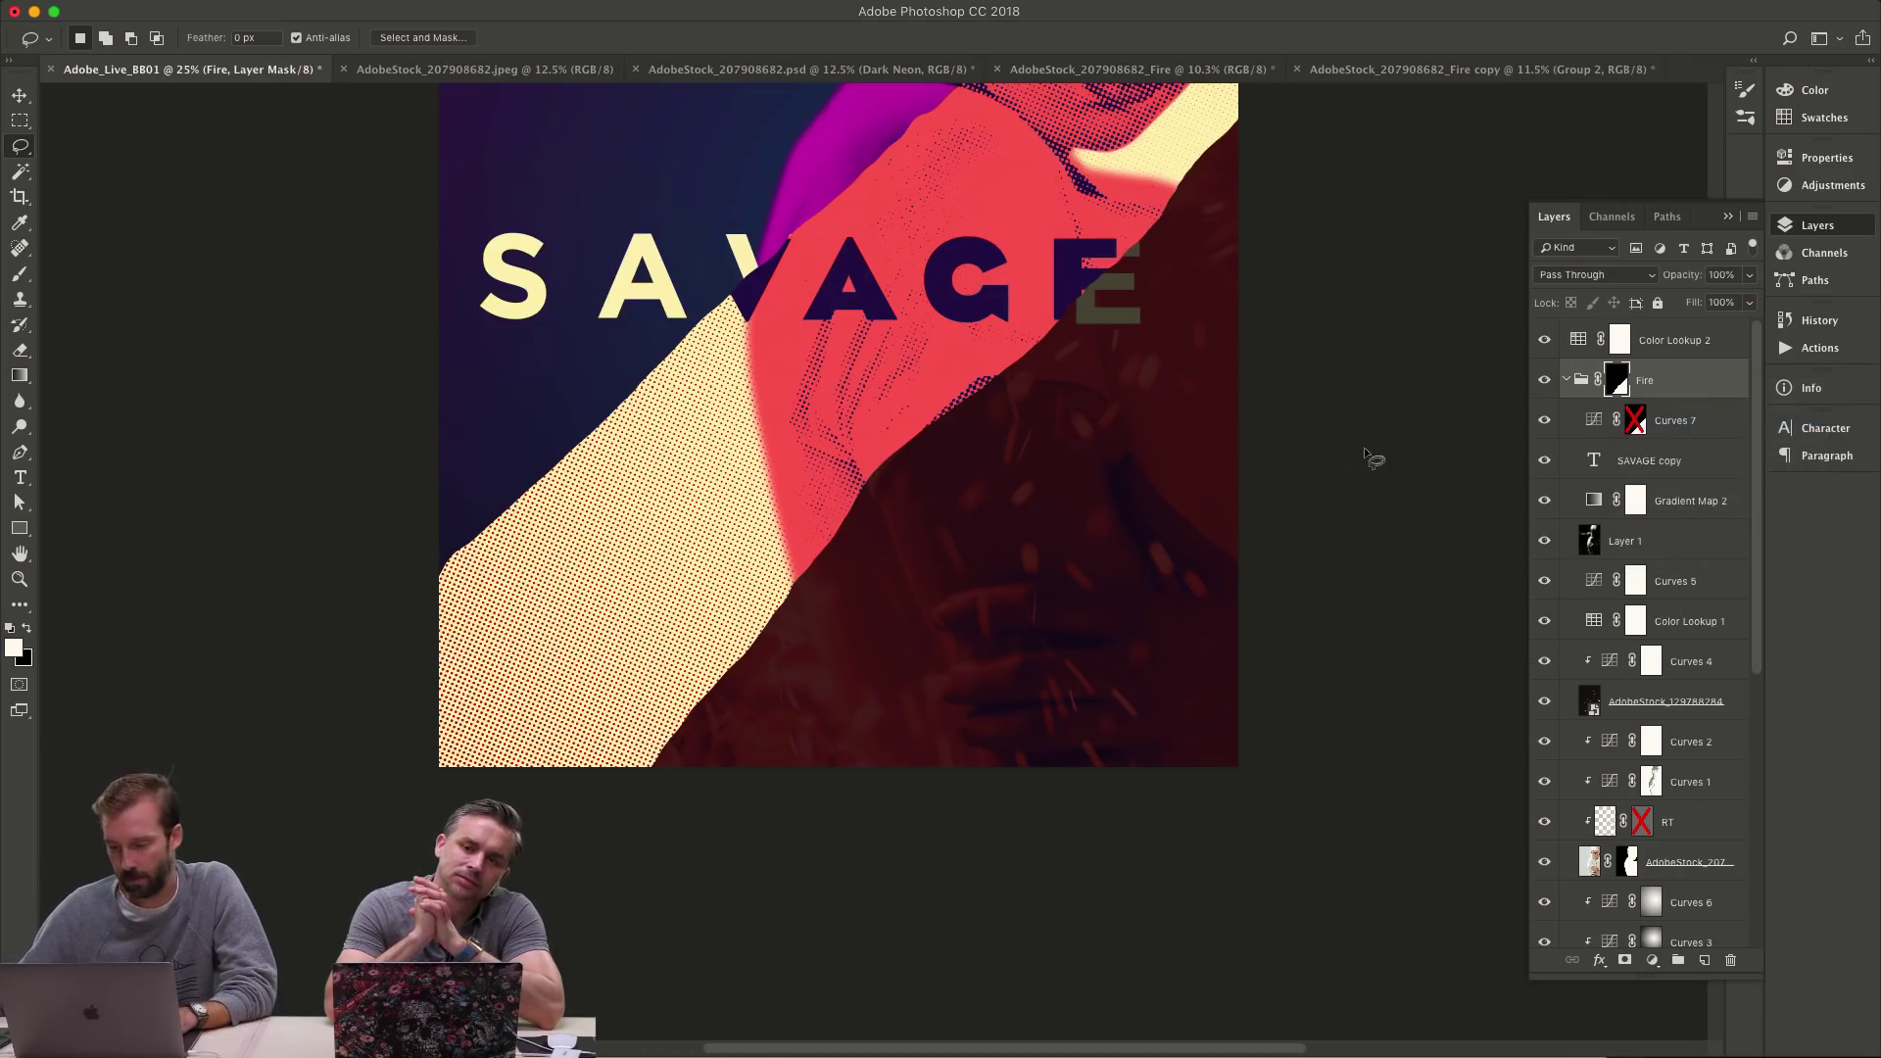
- Lasso along the lower part of the fire band's diagonal edge and trim that area from the Fire group's mask
left_click_drag(1072, 403, 991, 706)
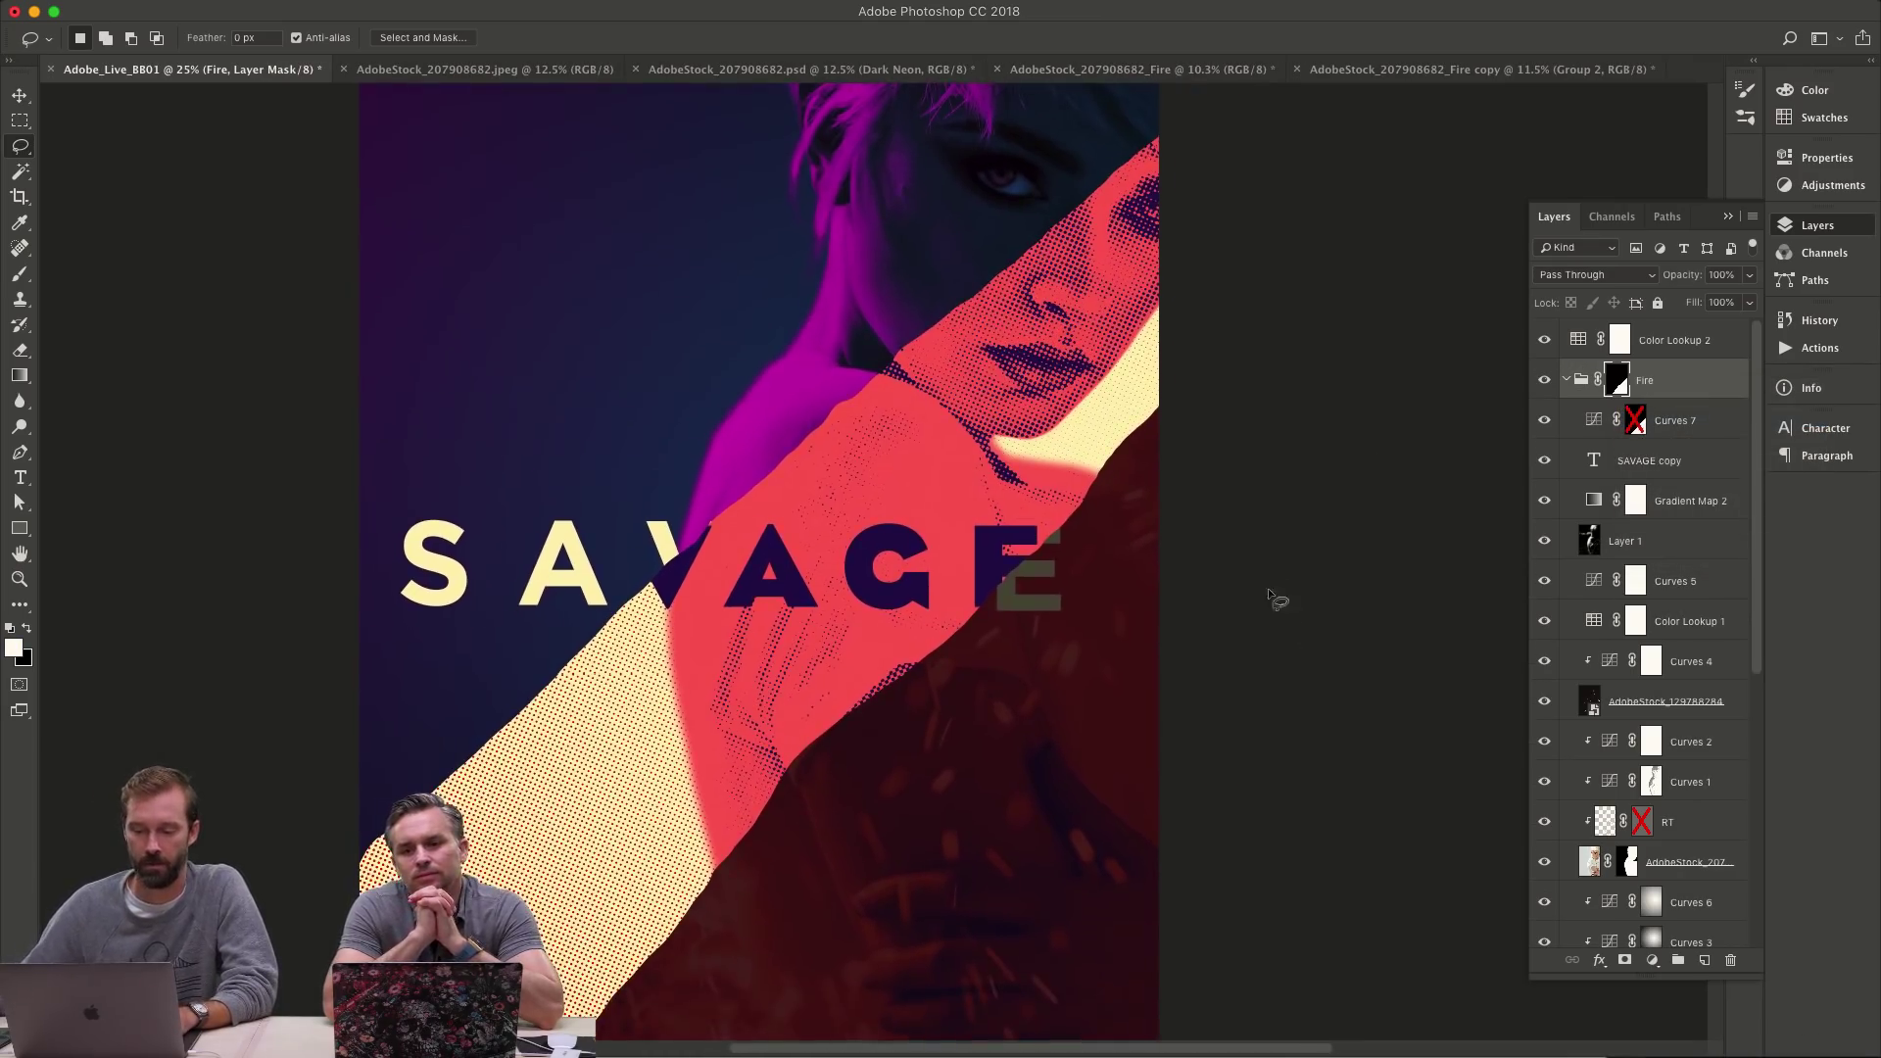
left_click_drag(679, 932, 730, 676)
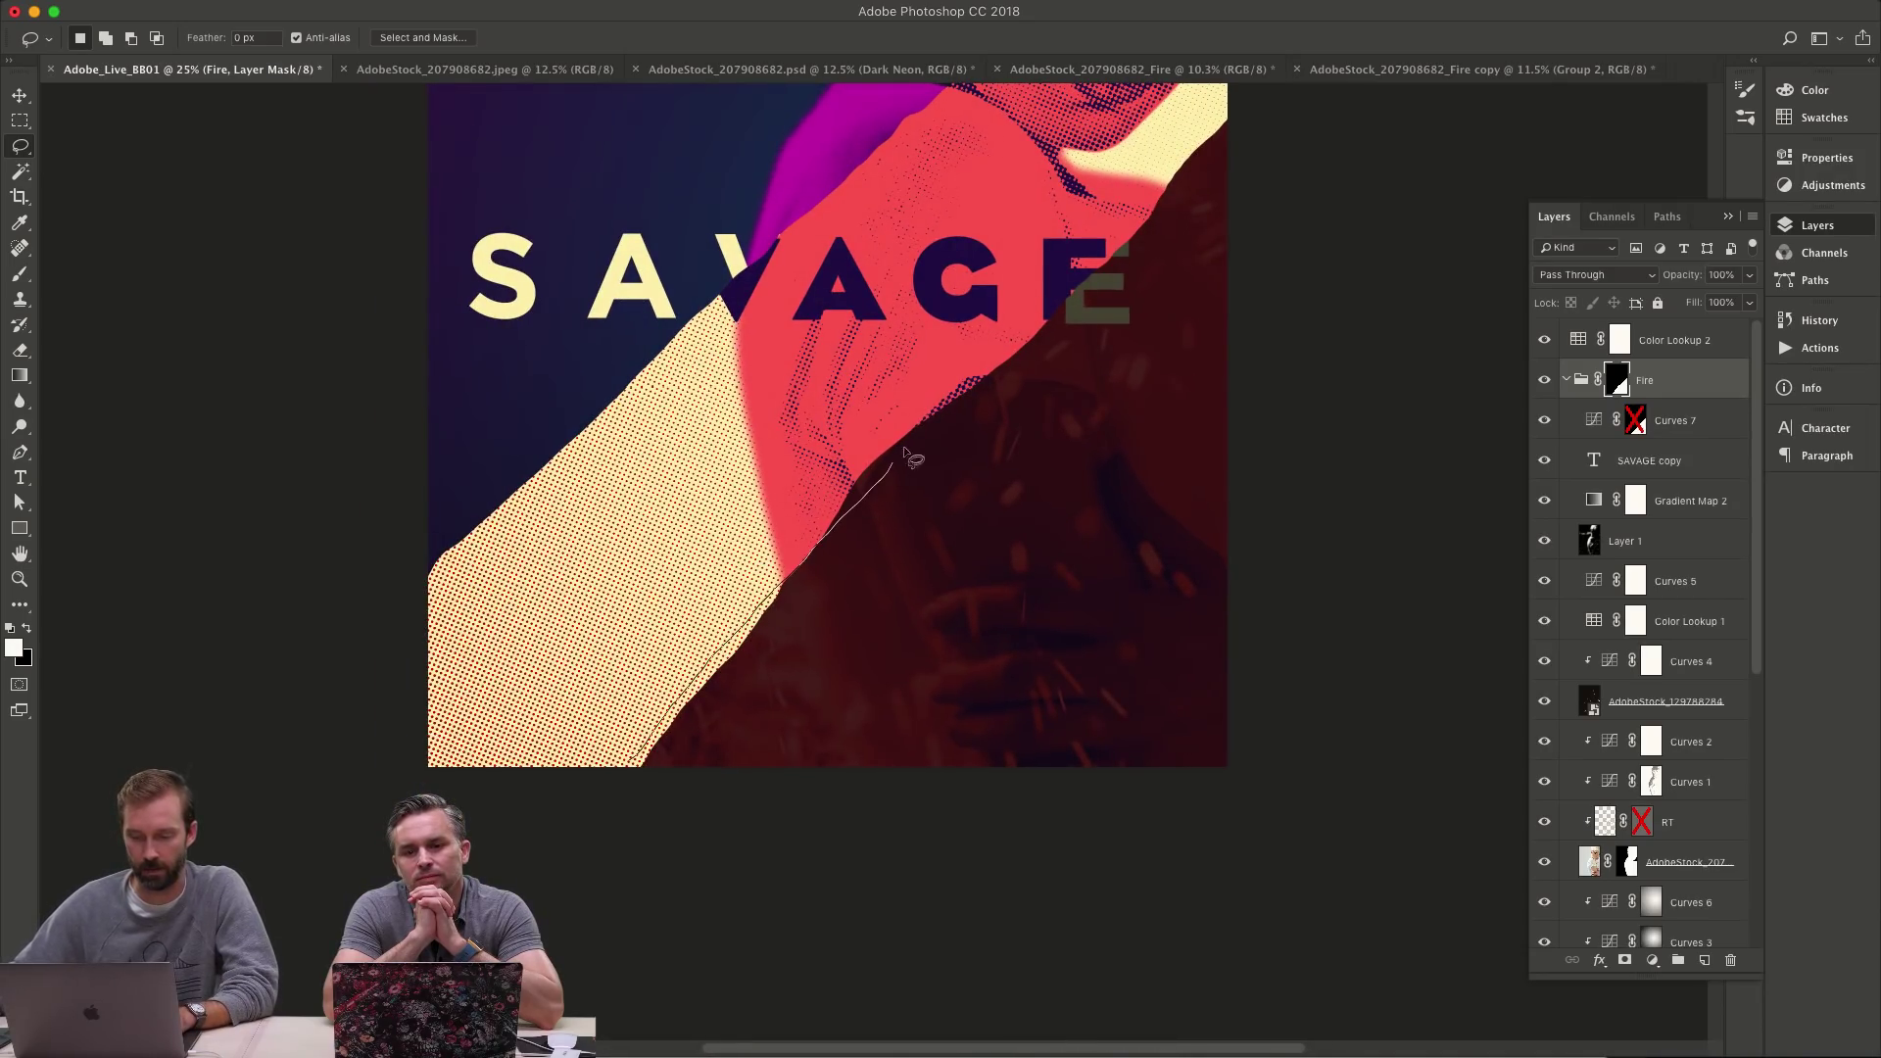
mouse_move(1046, 238)
left_mouse_down()
mouse_move(635, 676)
mouse_move(627, 760)
left_mouse_up()
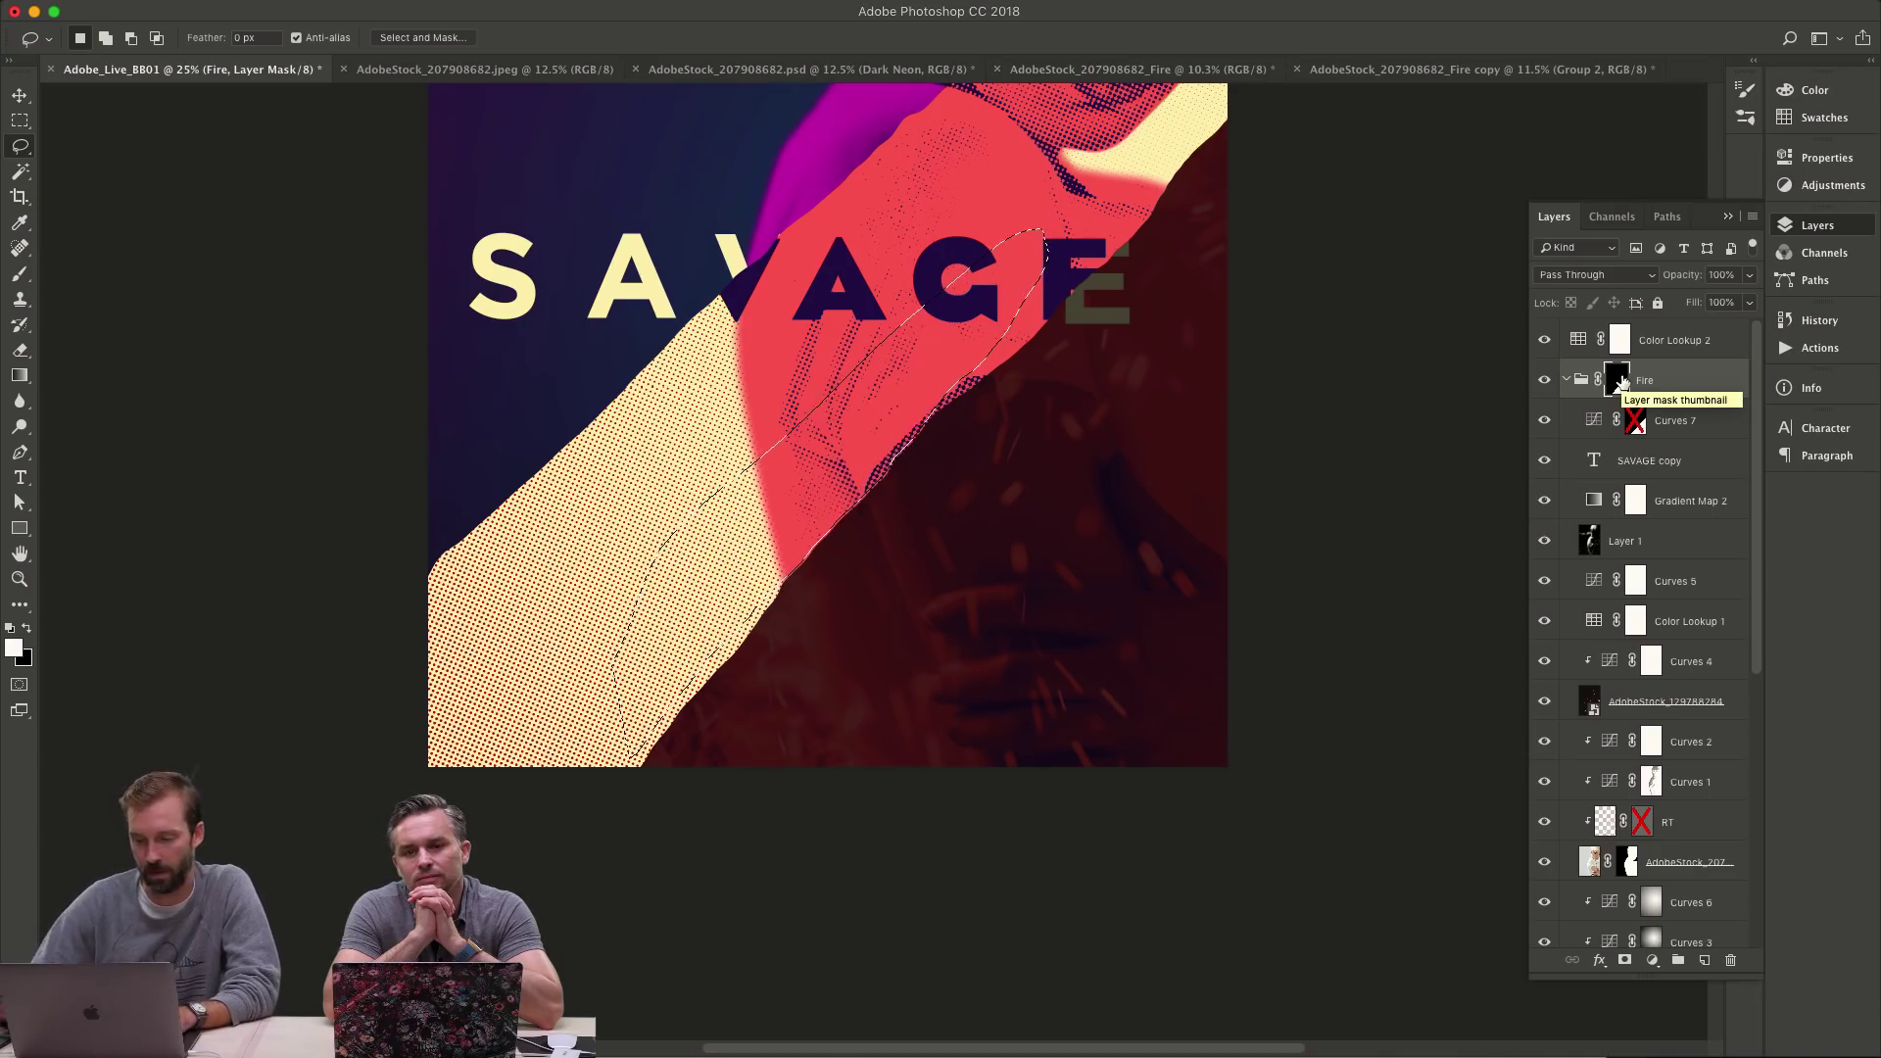
key("BackSpace")
key("super+d")
scroll(1062, 503, "up", 5)
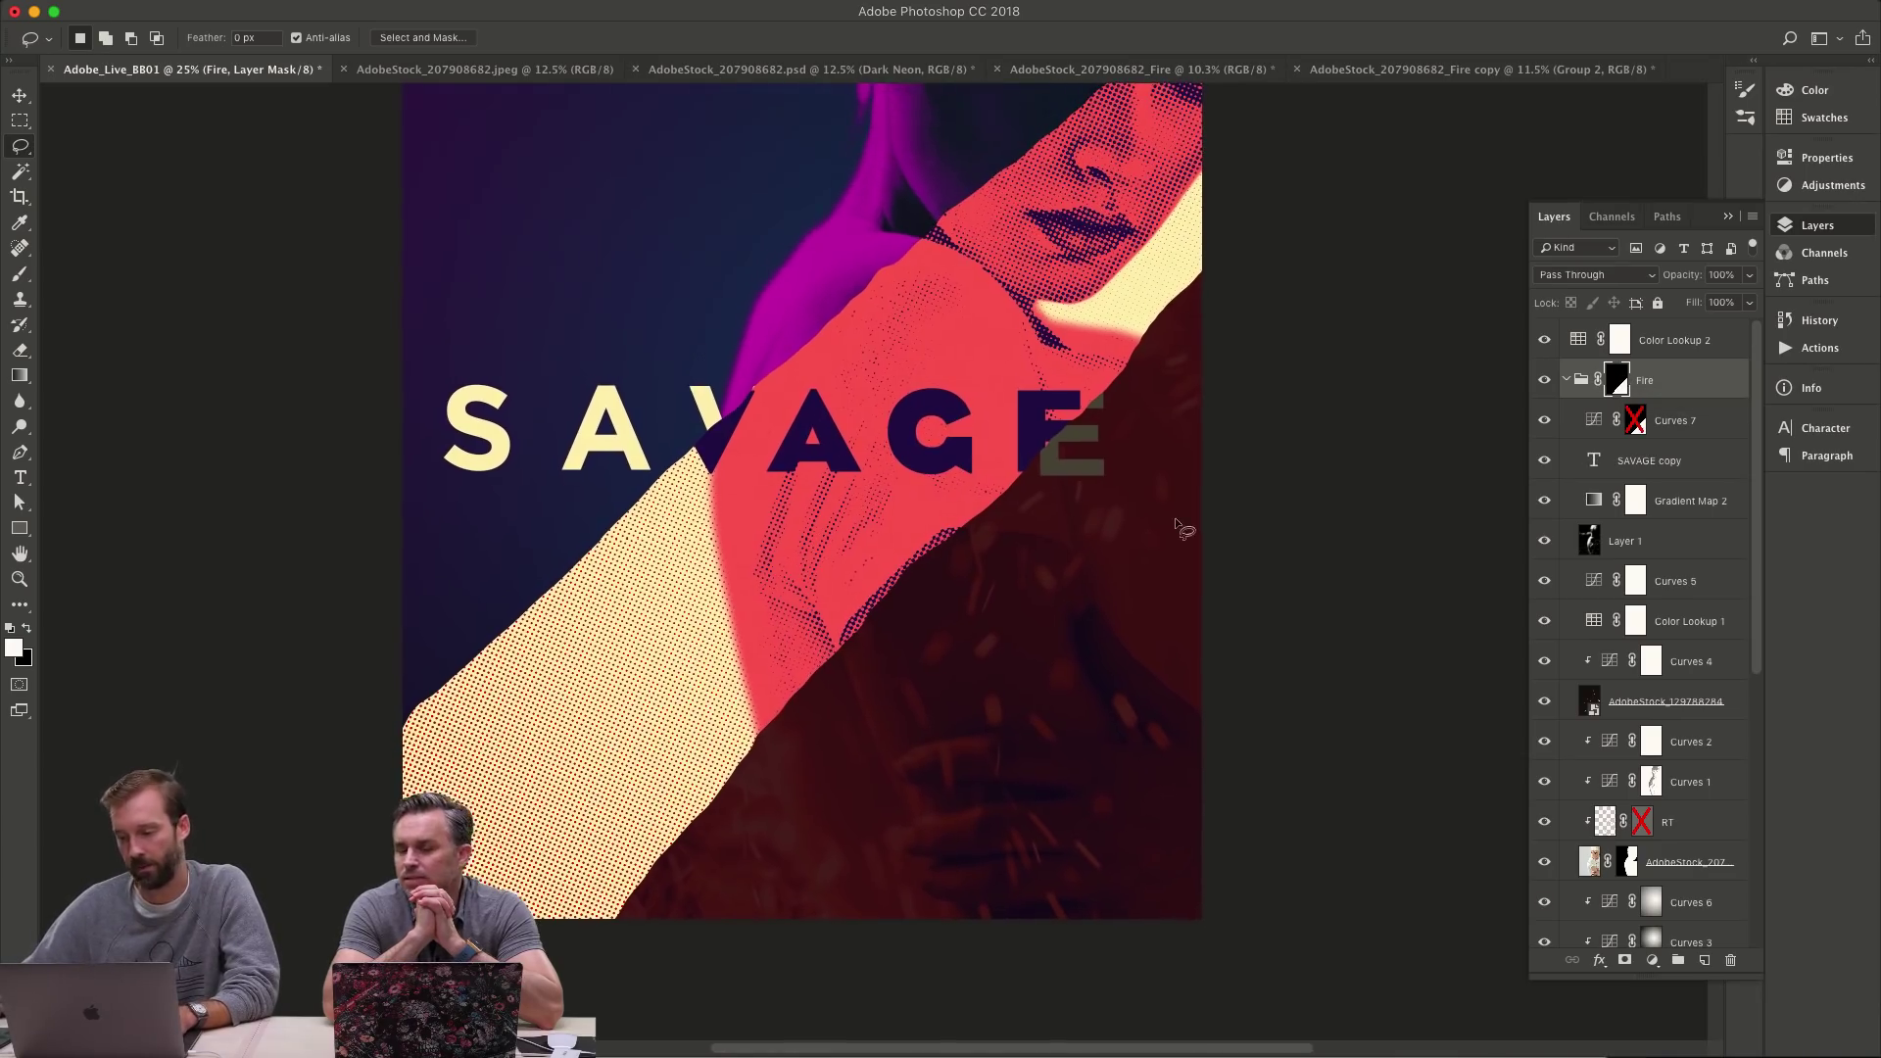
scroll(1028, 512, "up", 3)
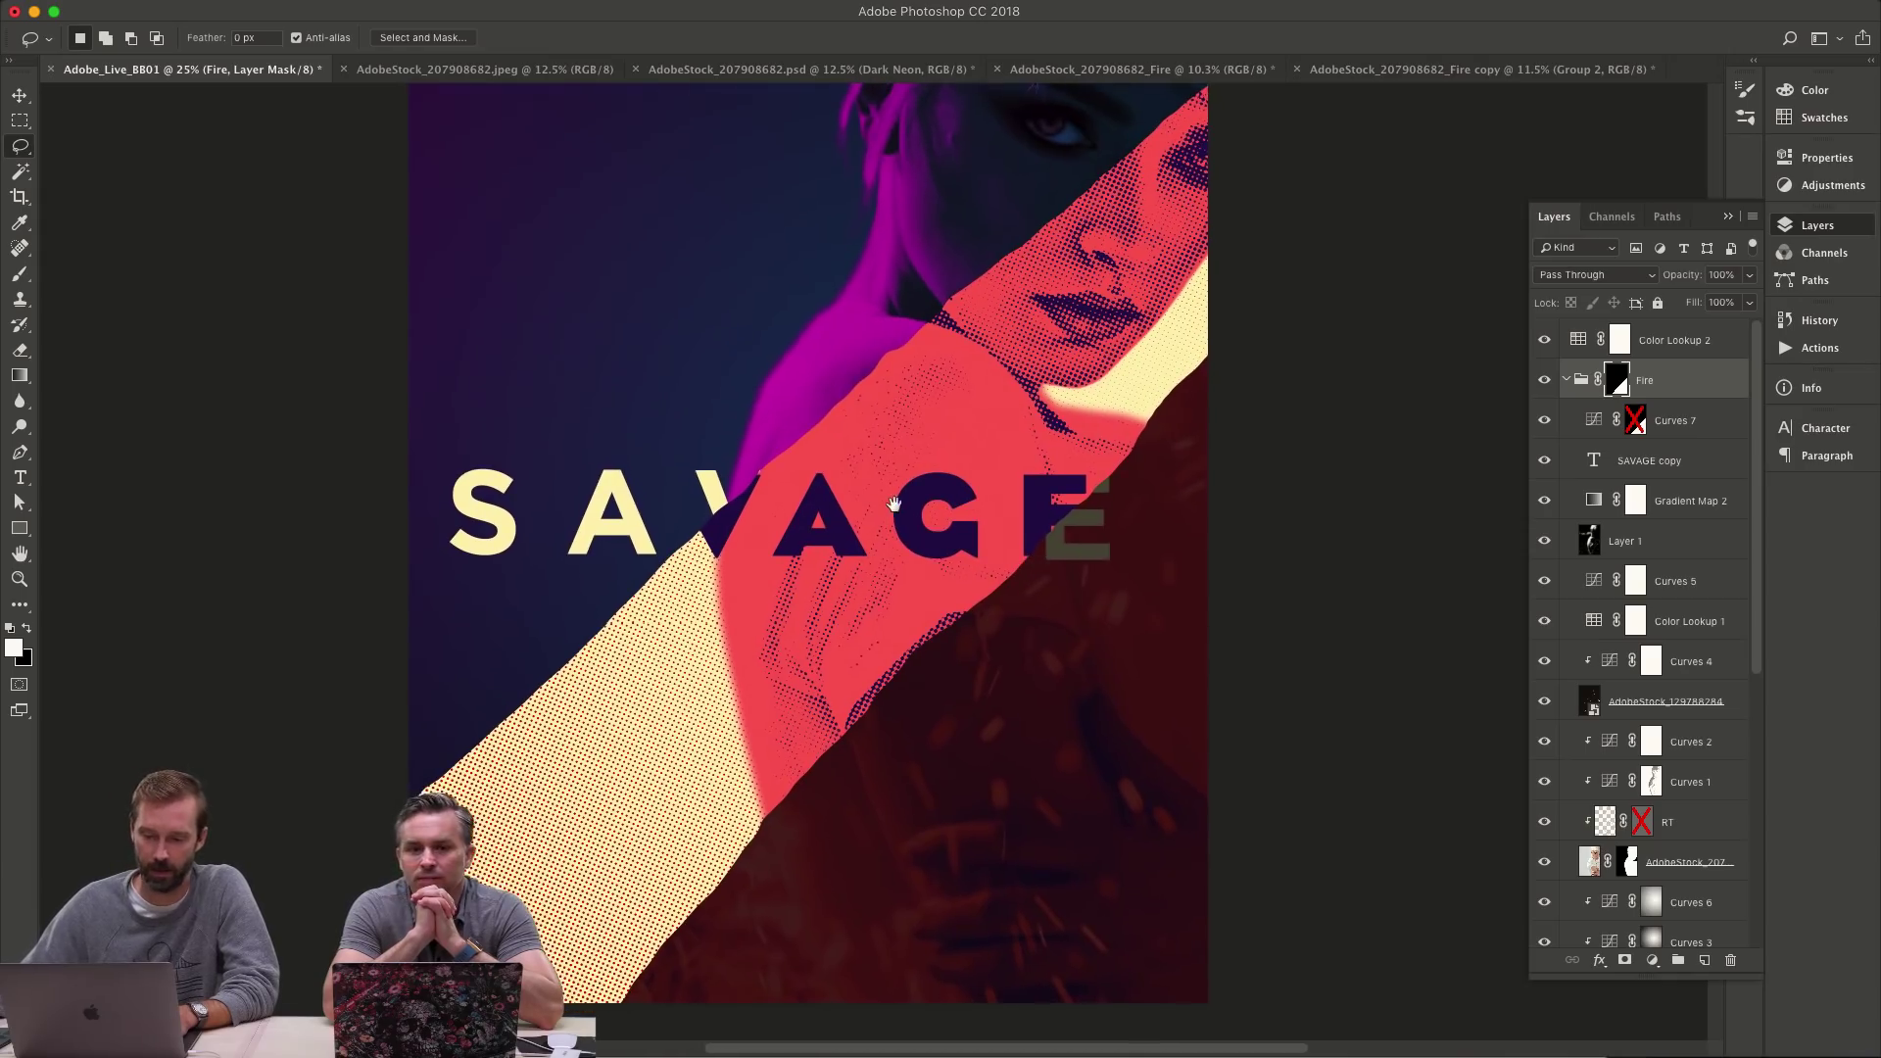
scroll(873, 505, "down", 1)
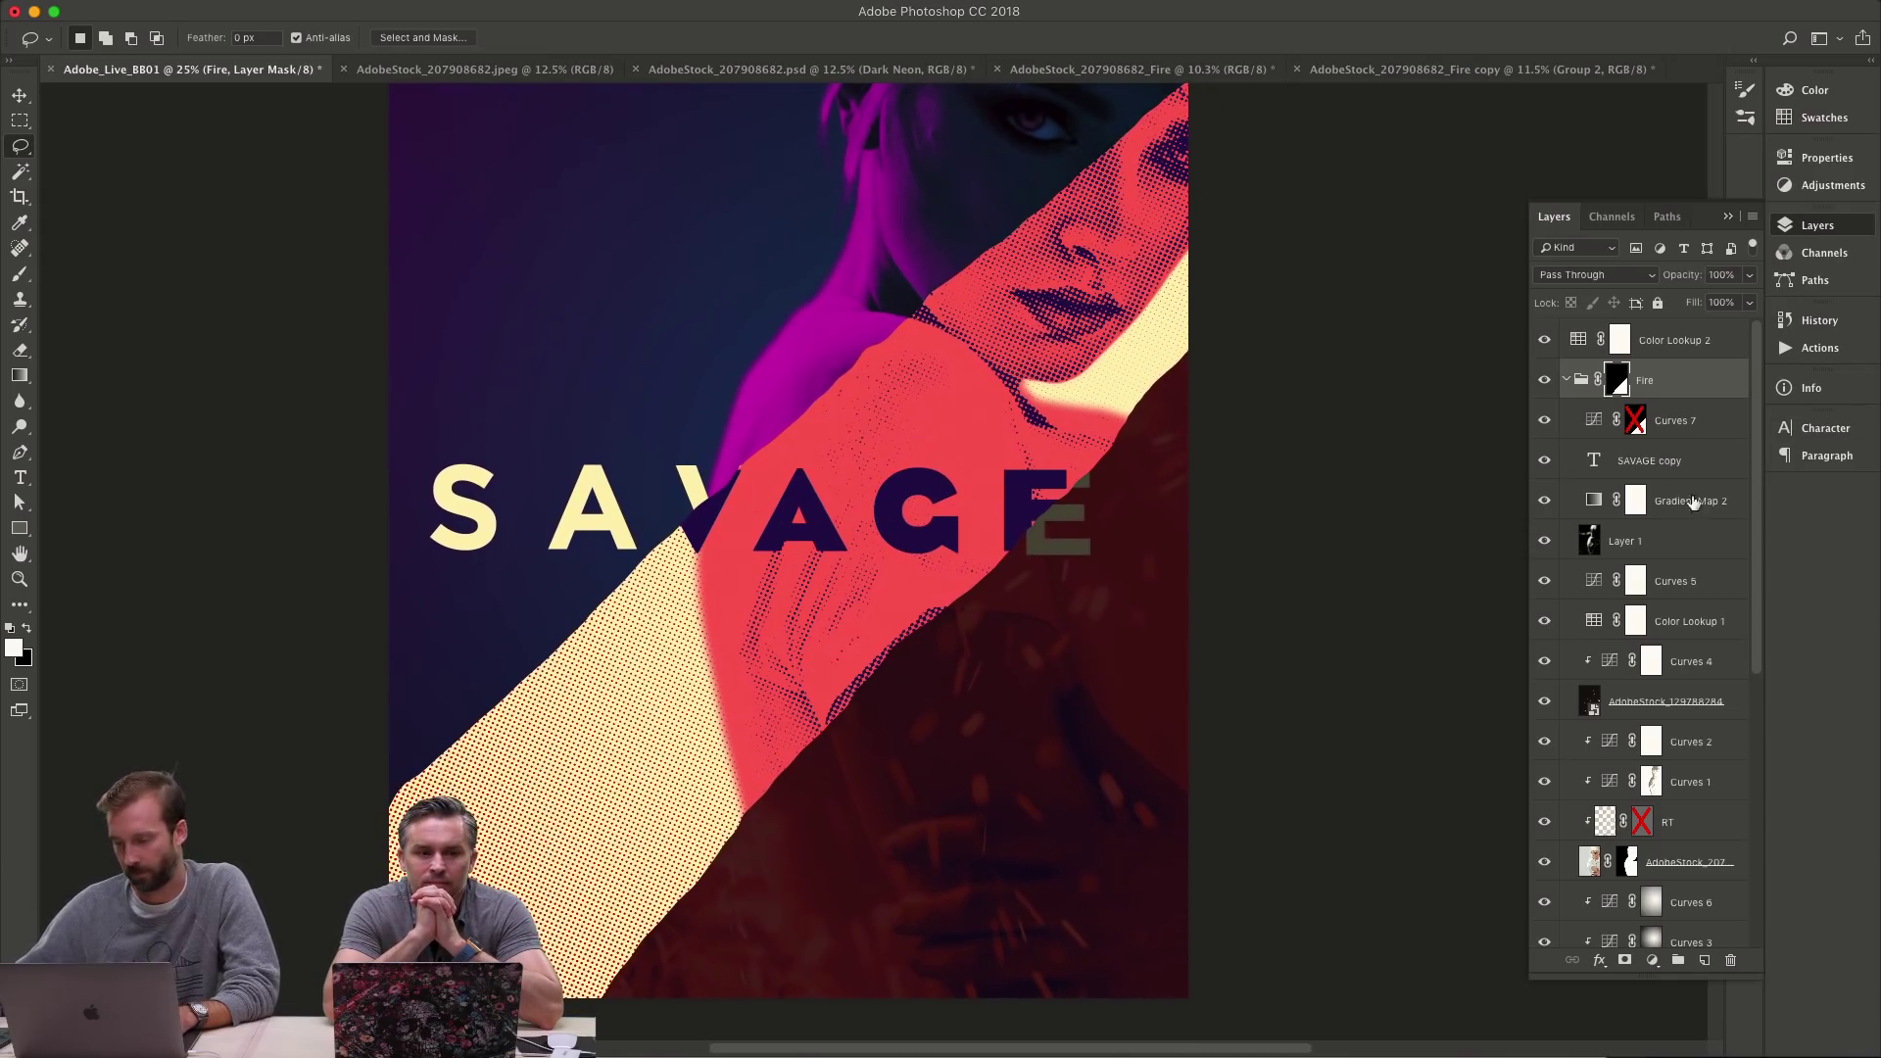
- Re-enable the Curves 7 mask and fill it with white inside a selection of the reshaped Fire mask
left_click_drag(1655, 423, 1638, 427)
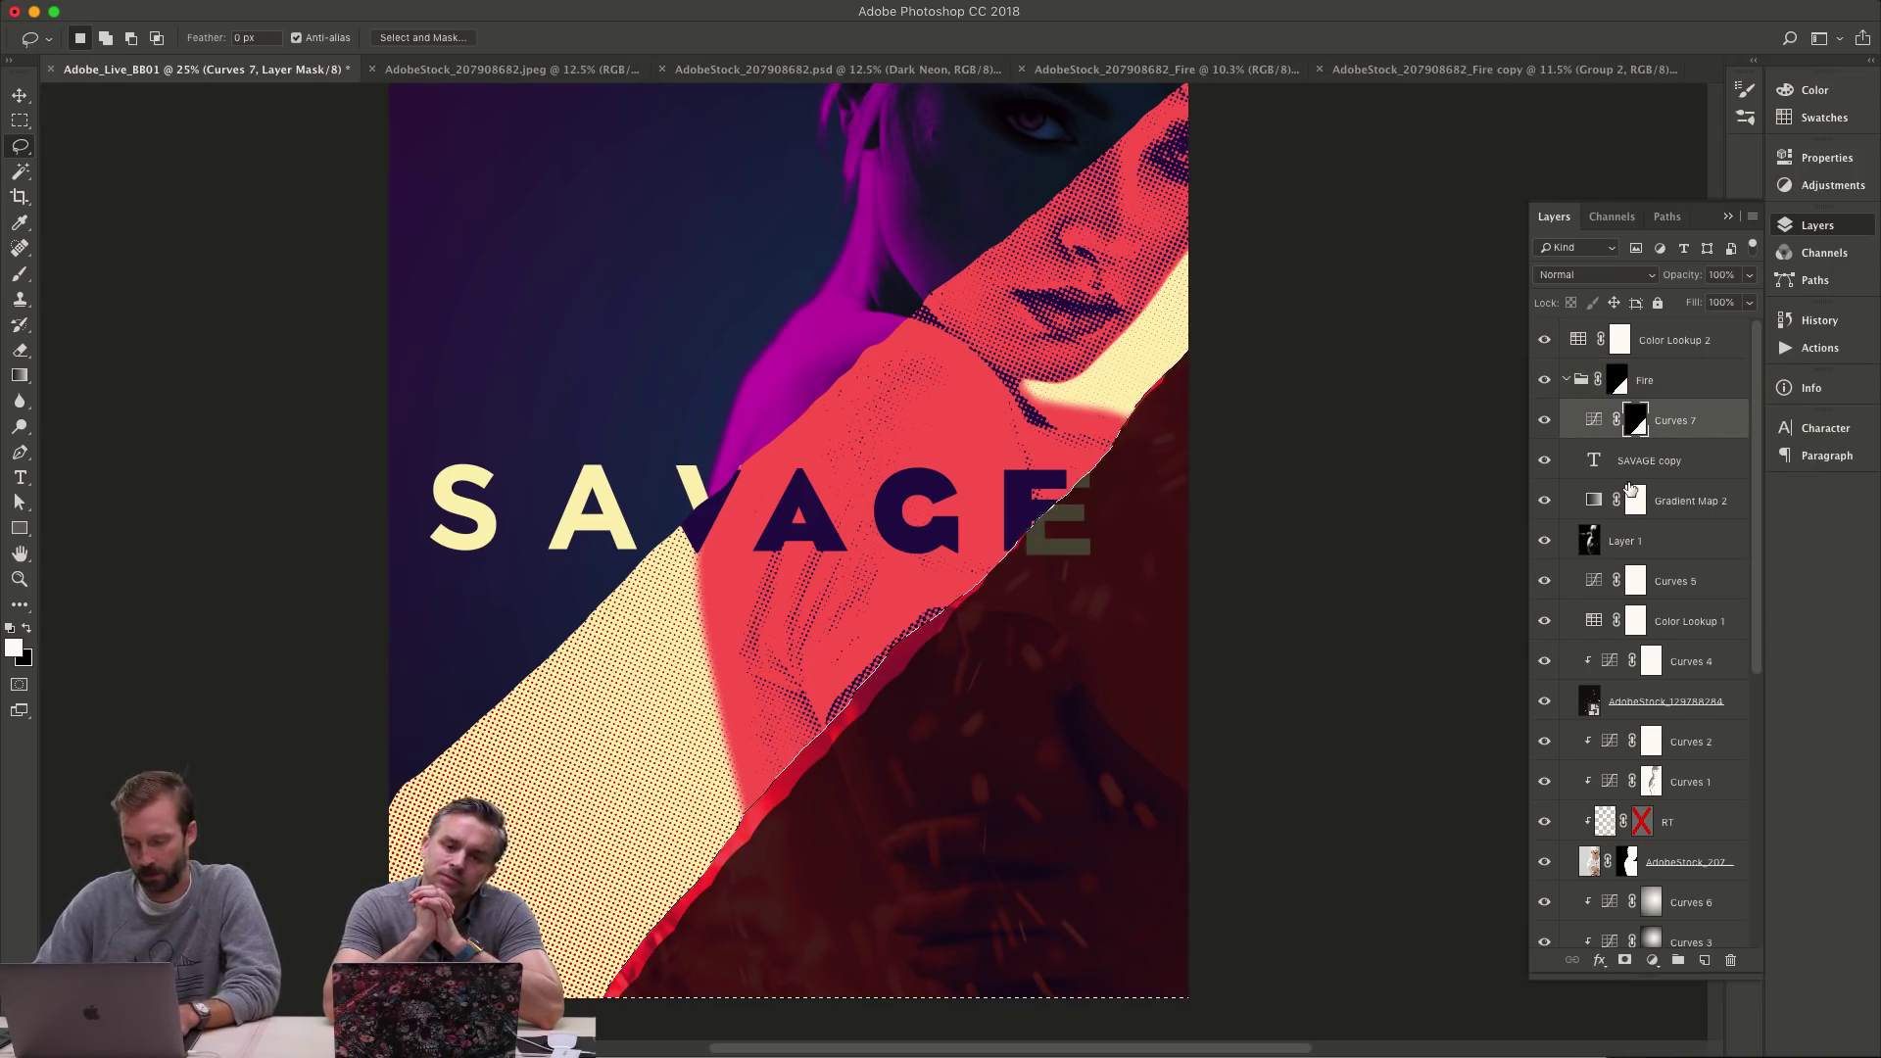
key("super+BackSpace")
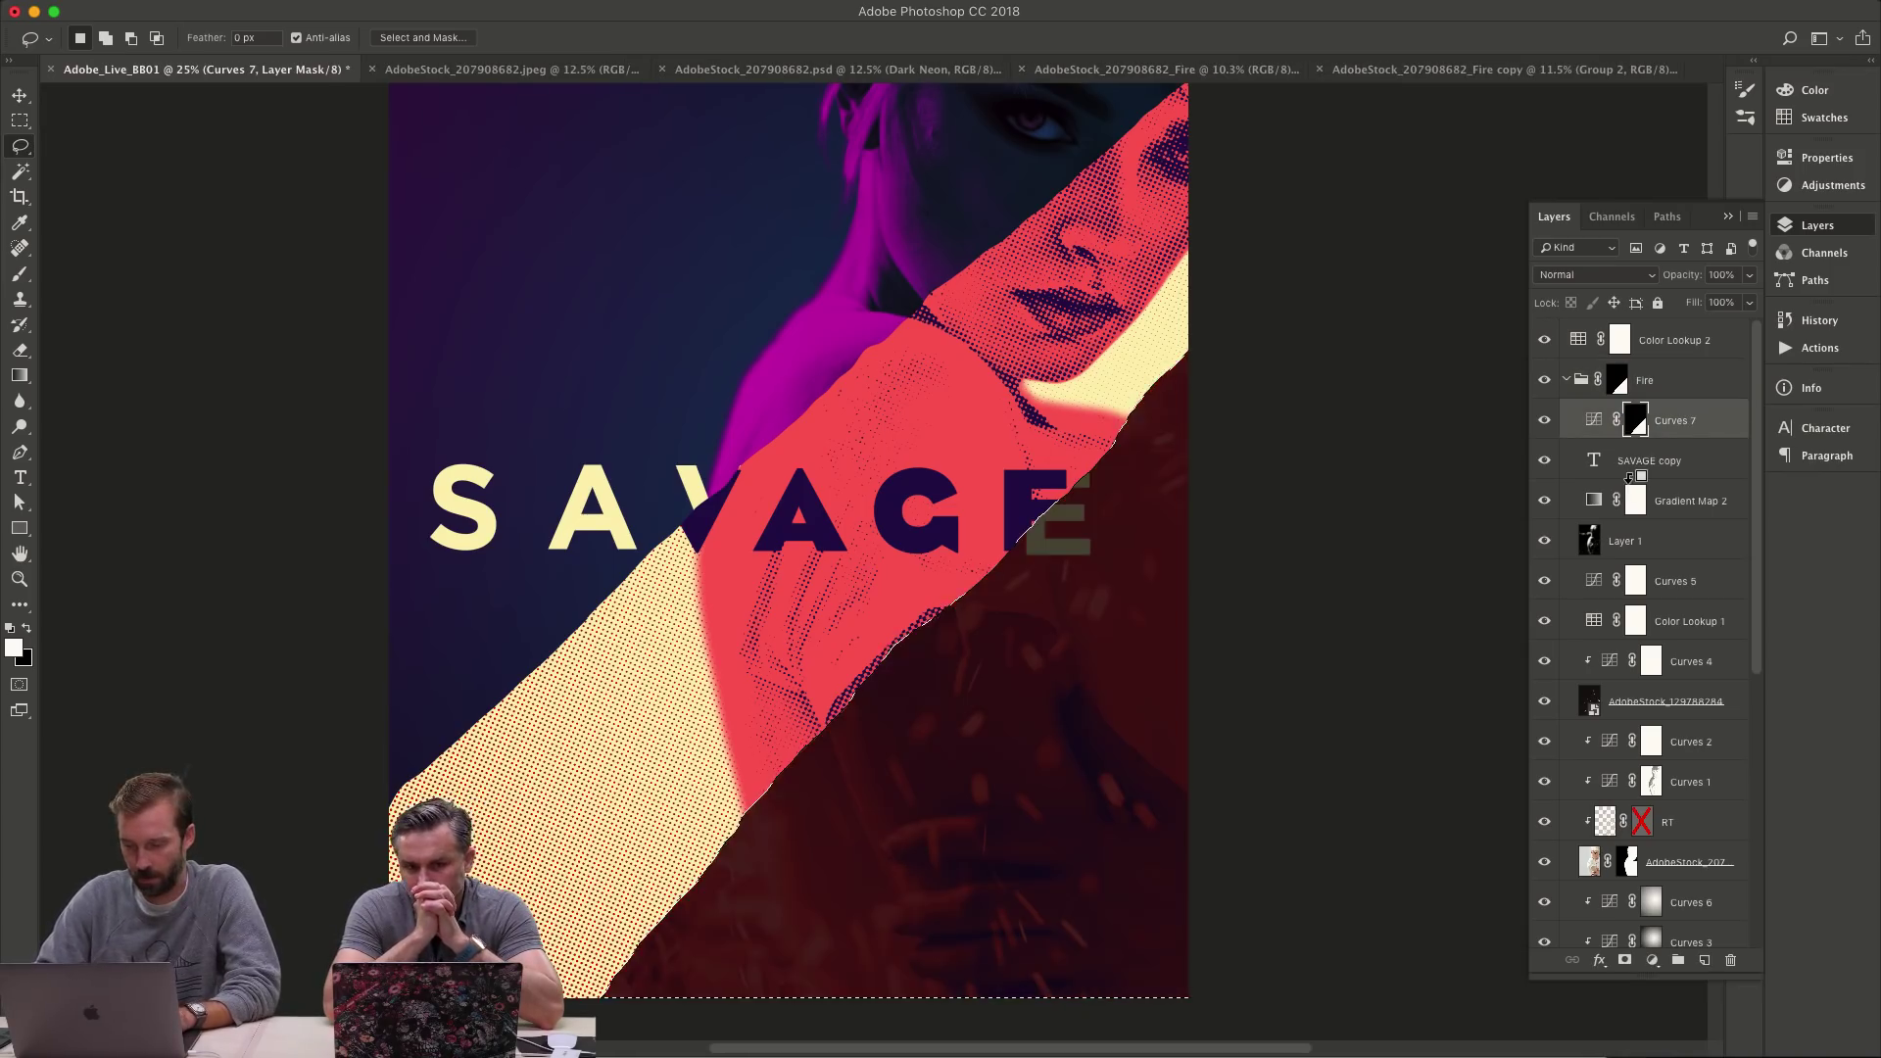
key("alt+BackSpace")
key("super+z")
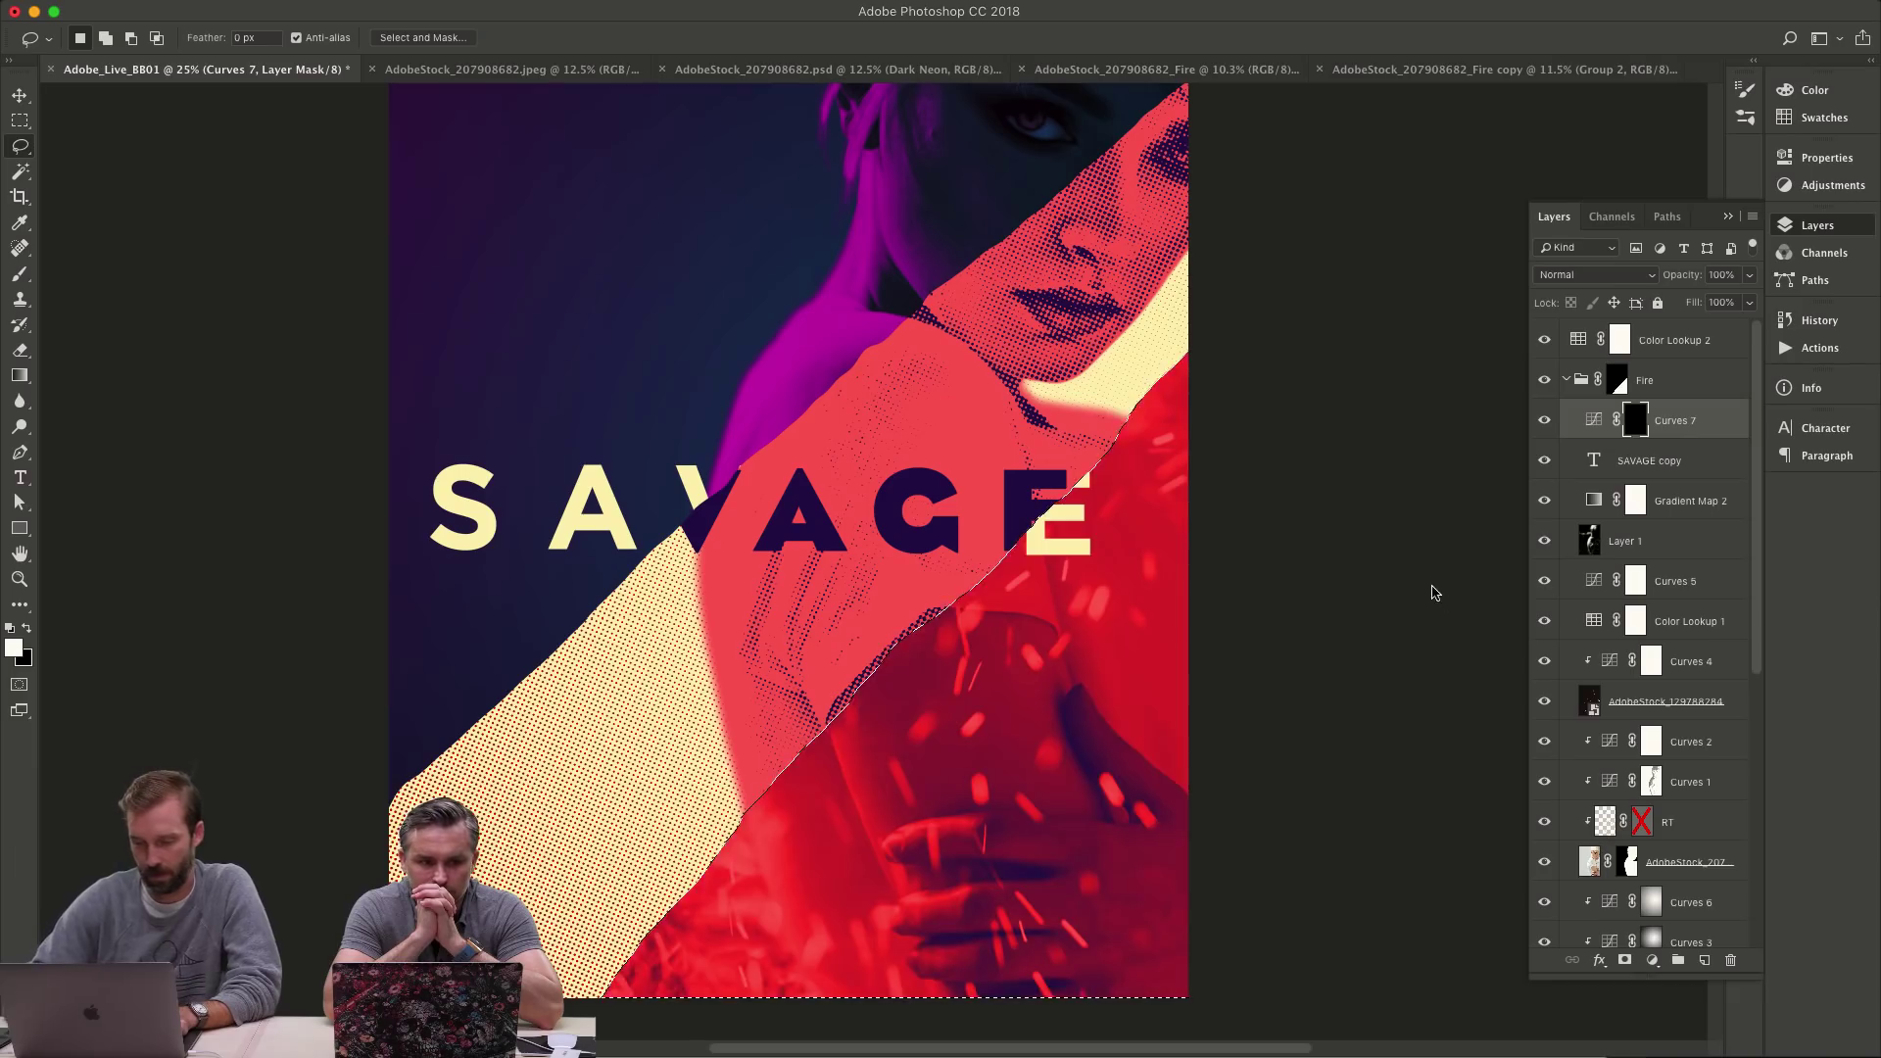
key("alt+BackSpace")
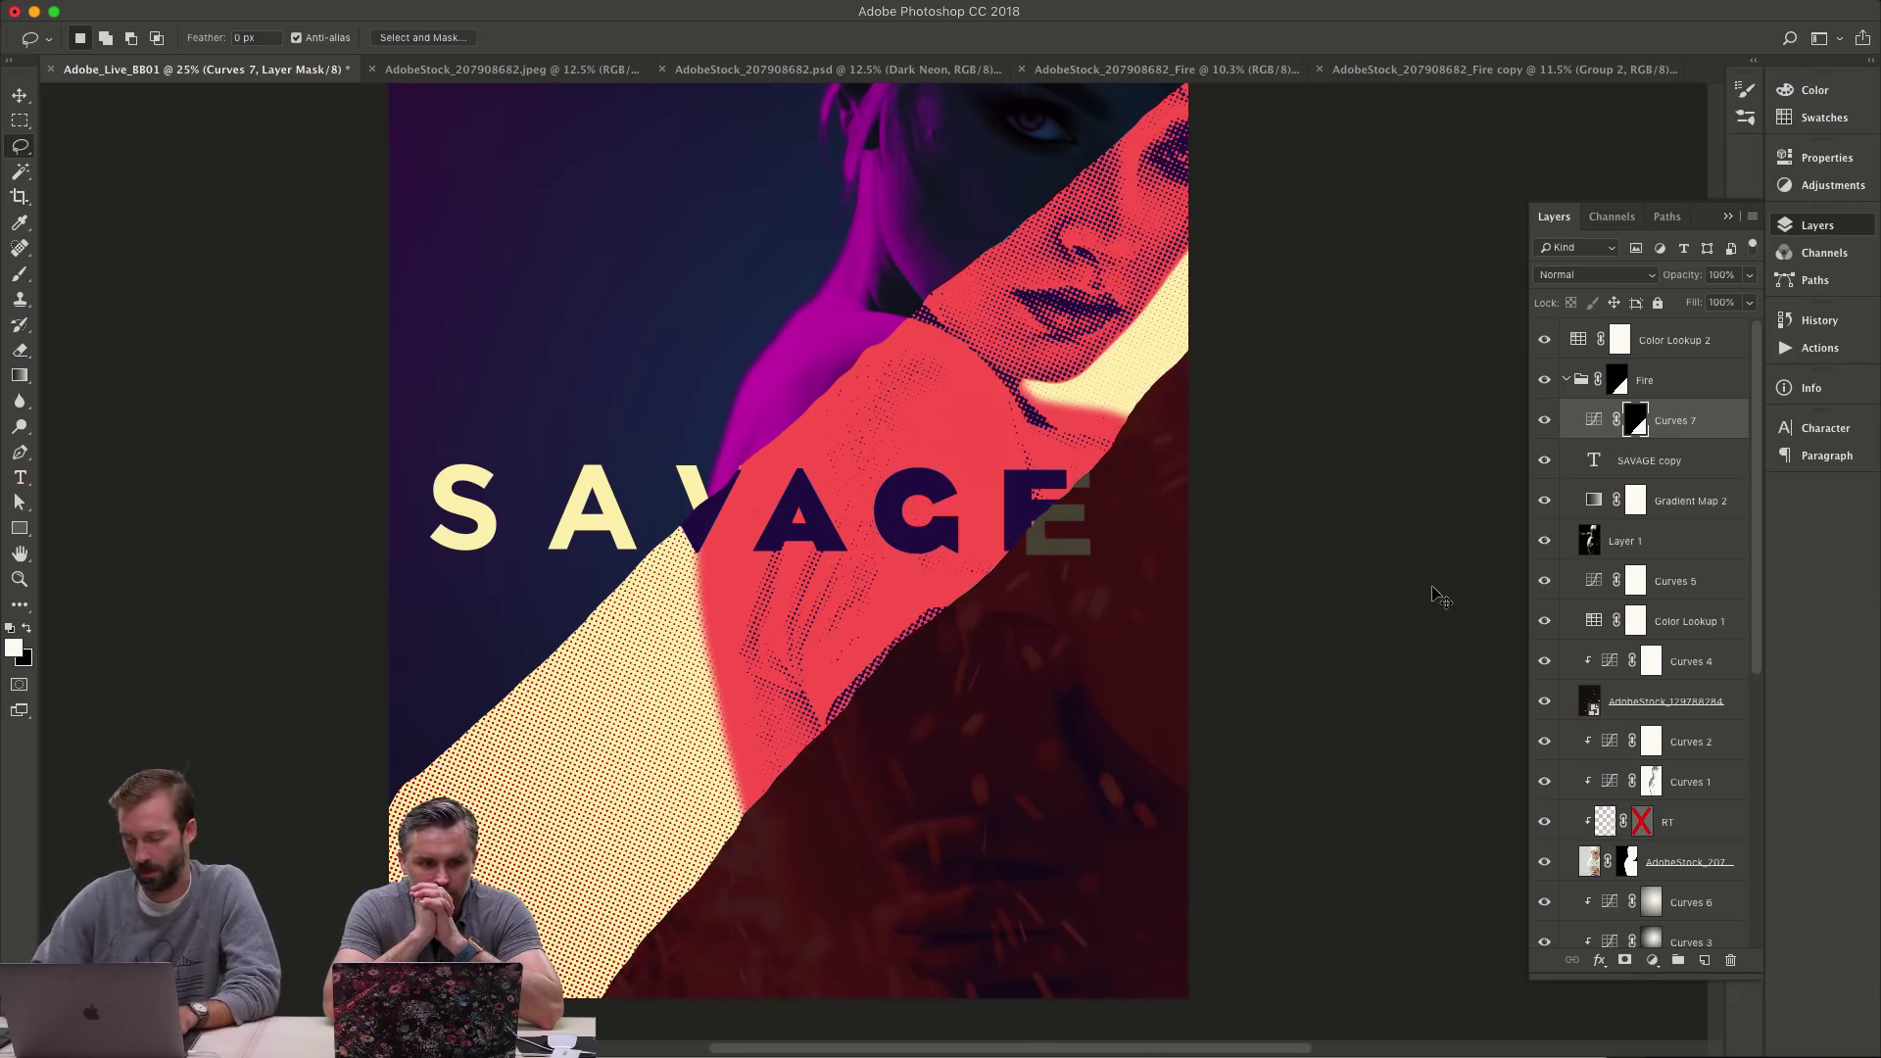
- Invert the Curves 7 mask and shift it slightly right to leave a thin dark line along the fire band's edge
key("super+i")
key("super+d")
key("v")
left_click_drag(985, 603, 997, 602)
- Warp the Curves 7 mask, pulling its corners outward to vary the thickness of the dark line along the fire band's edge
key("z")
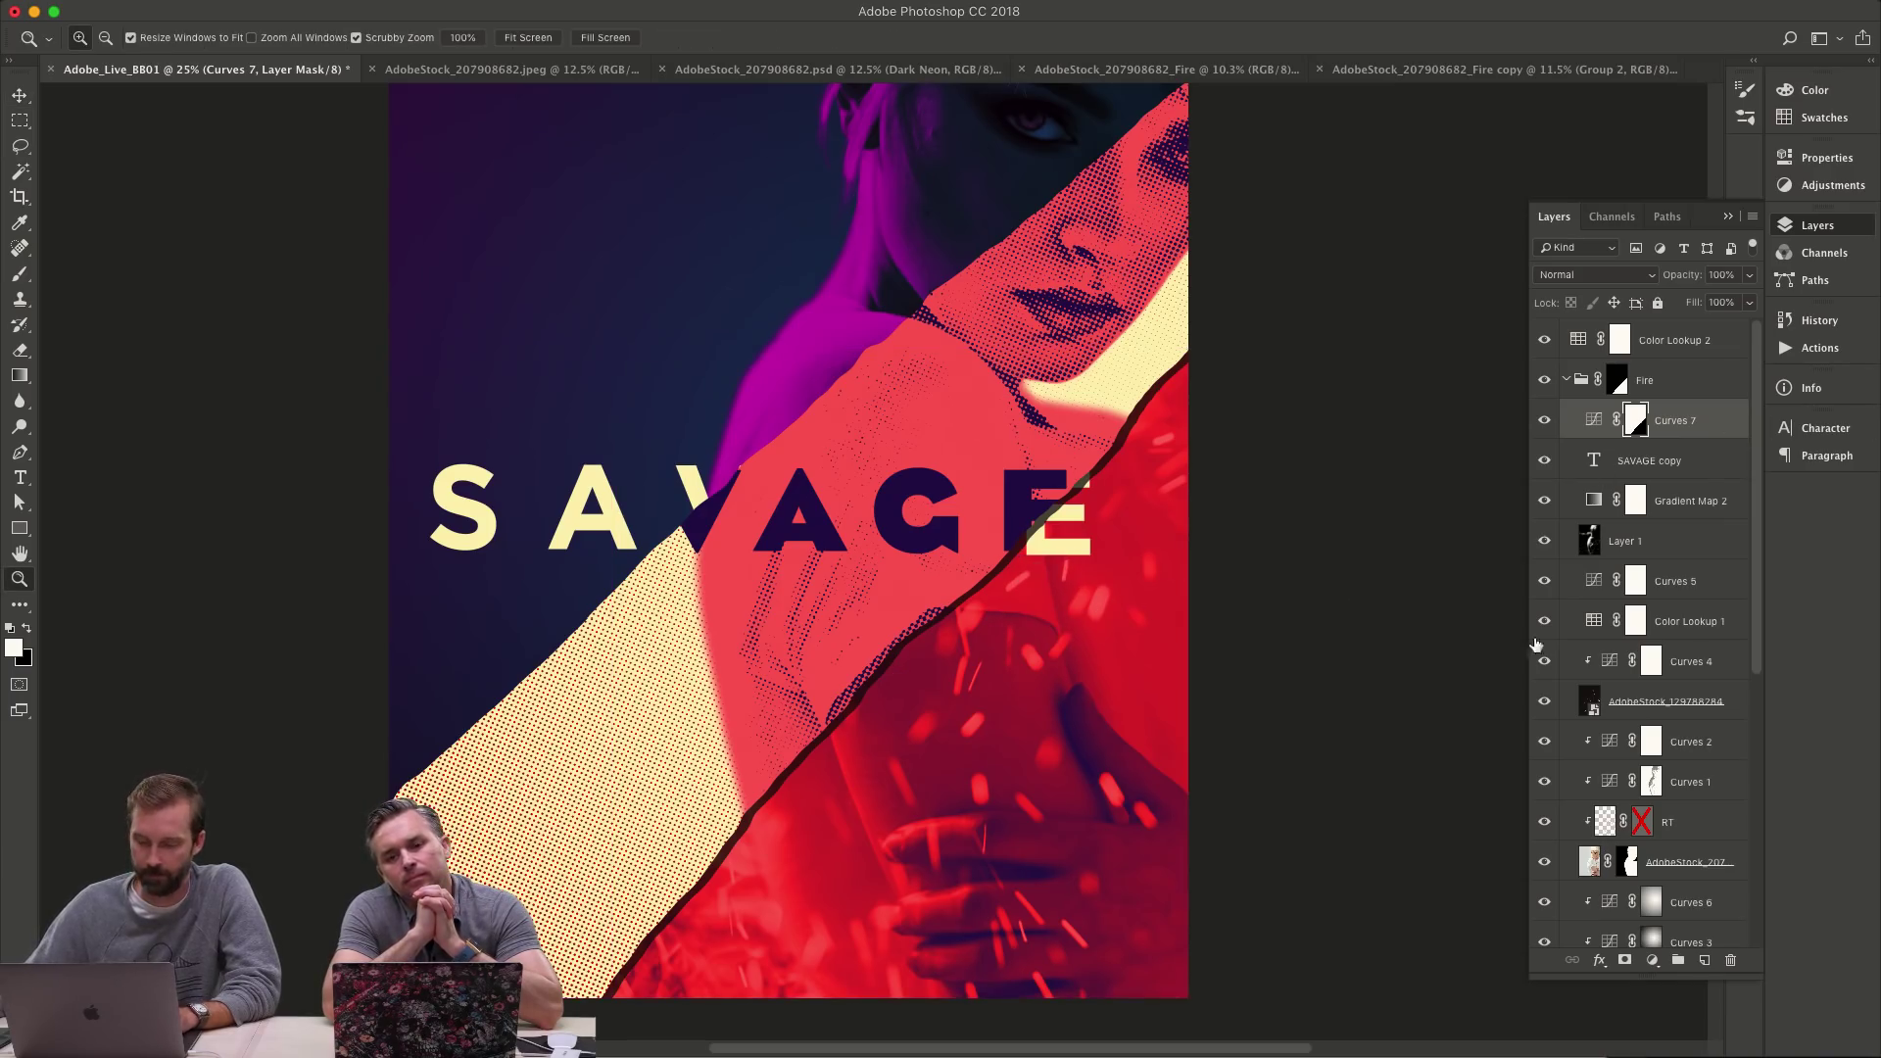
left_click(1010, 585, "alt")
scroll(906, 599, "up", 2)
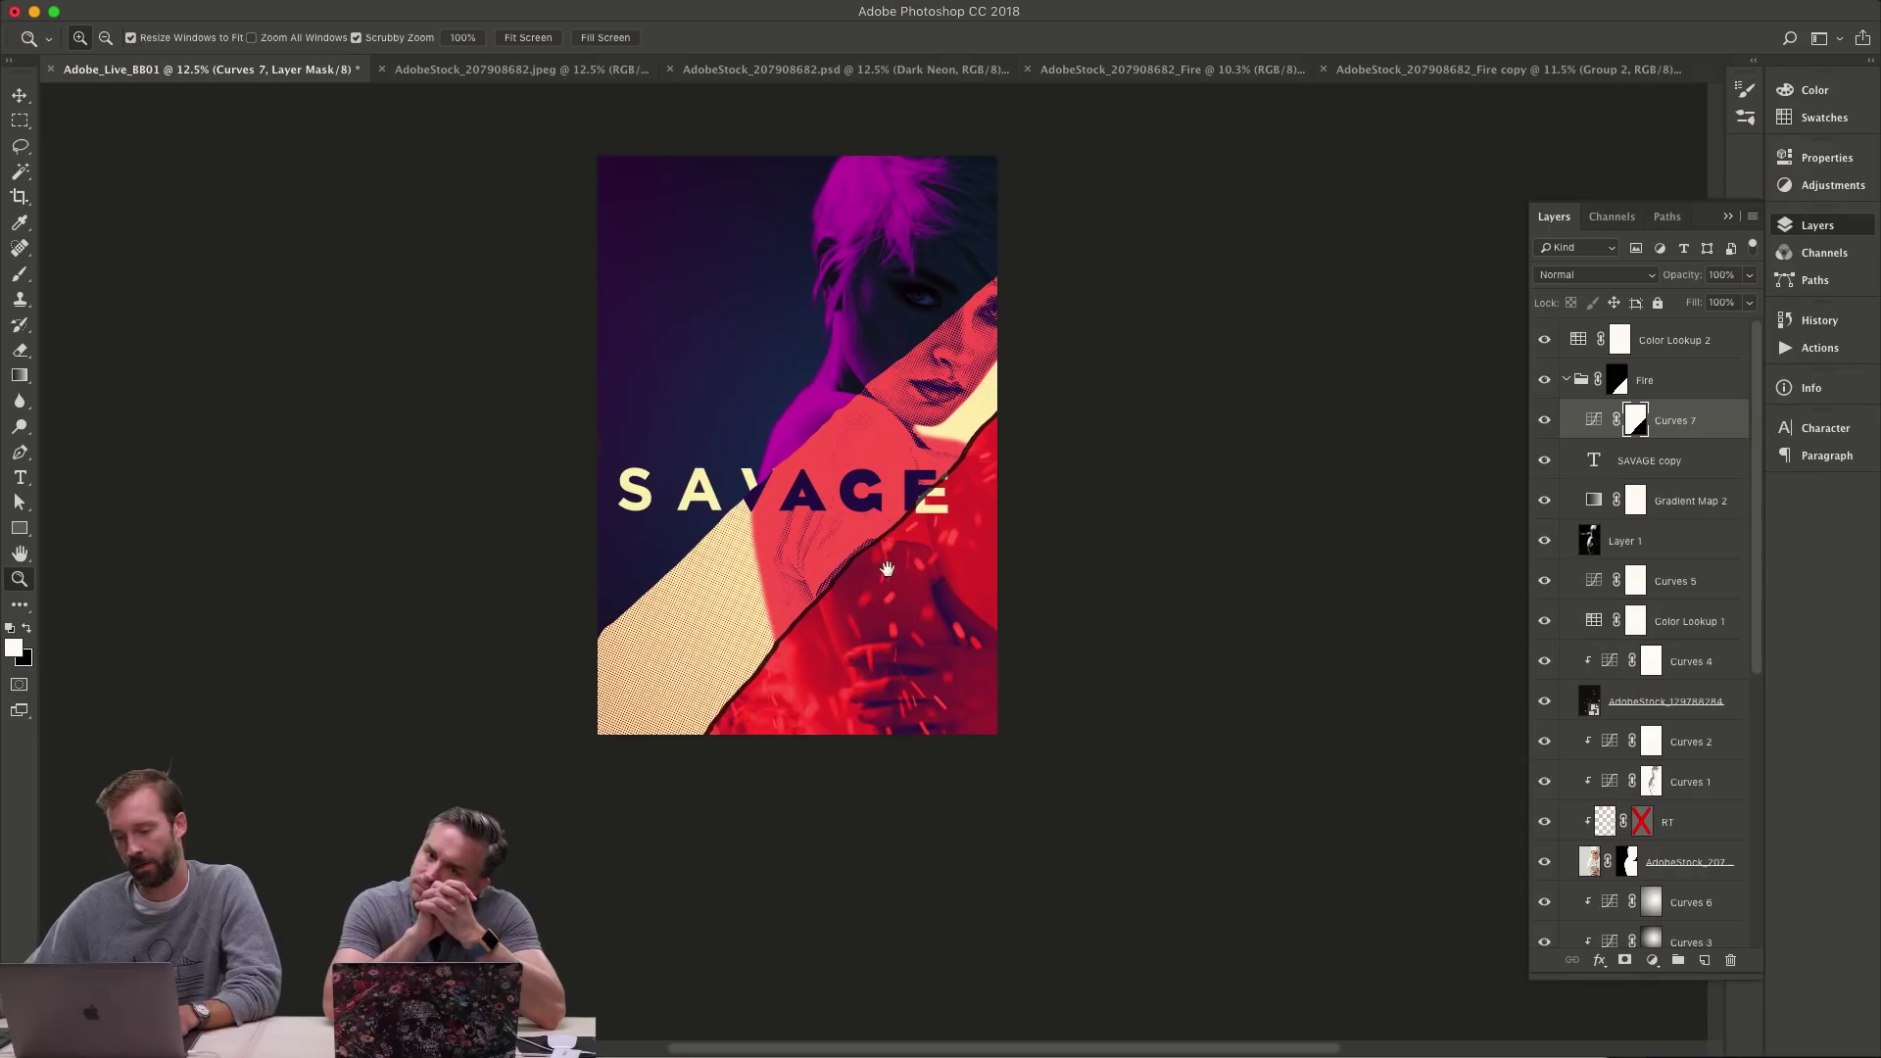
mouse_move(877, 563)
left_mouse_down()
mouse_move(902, 572)
mouse_move(876, 571)
left_mouse_up()
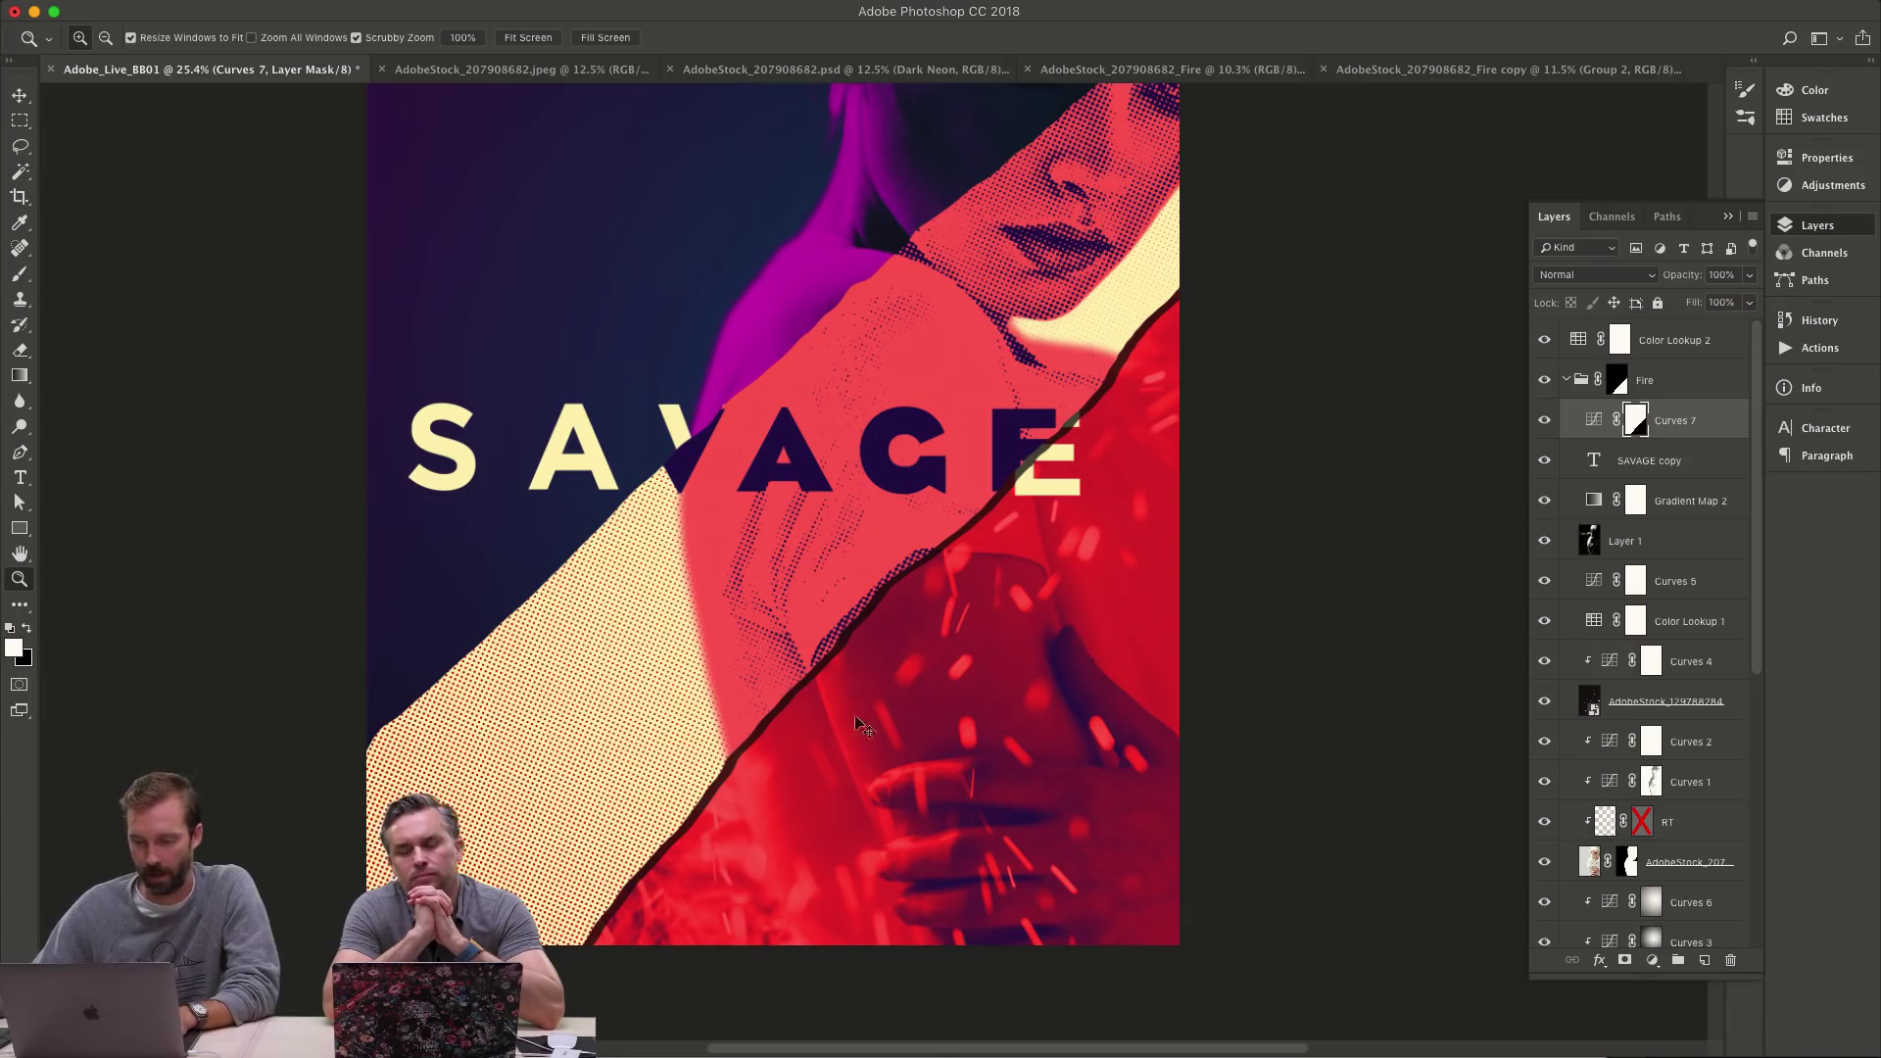
key("super+t")
right_click(992, 574)
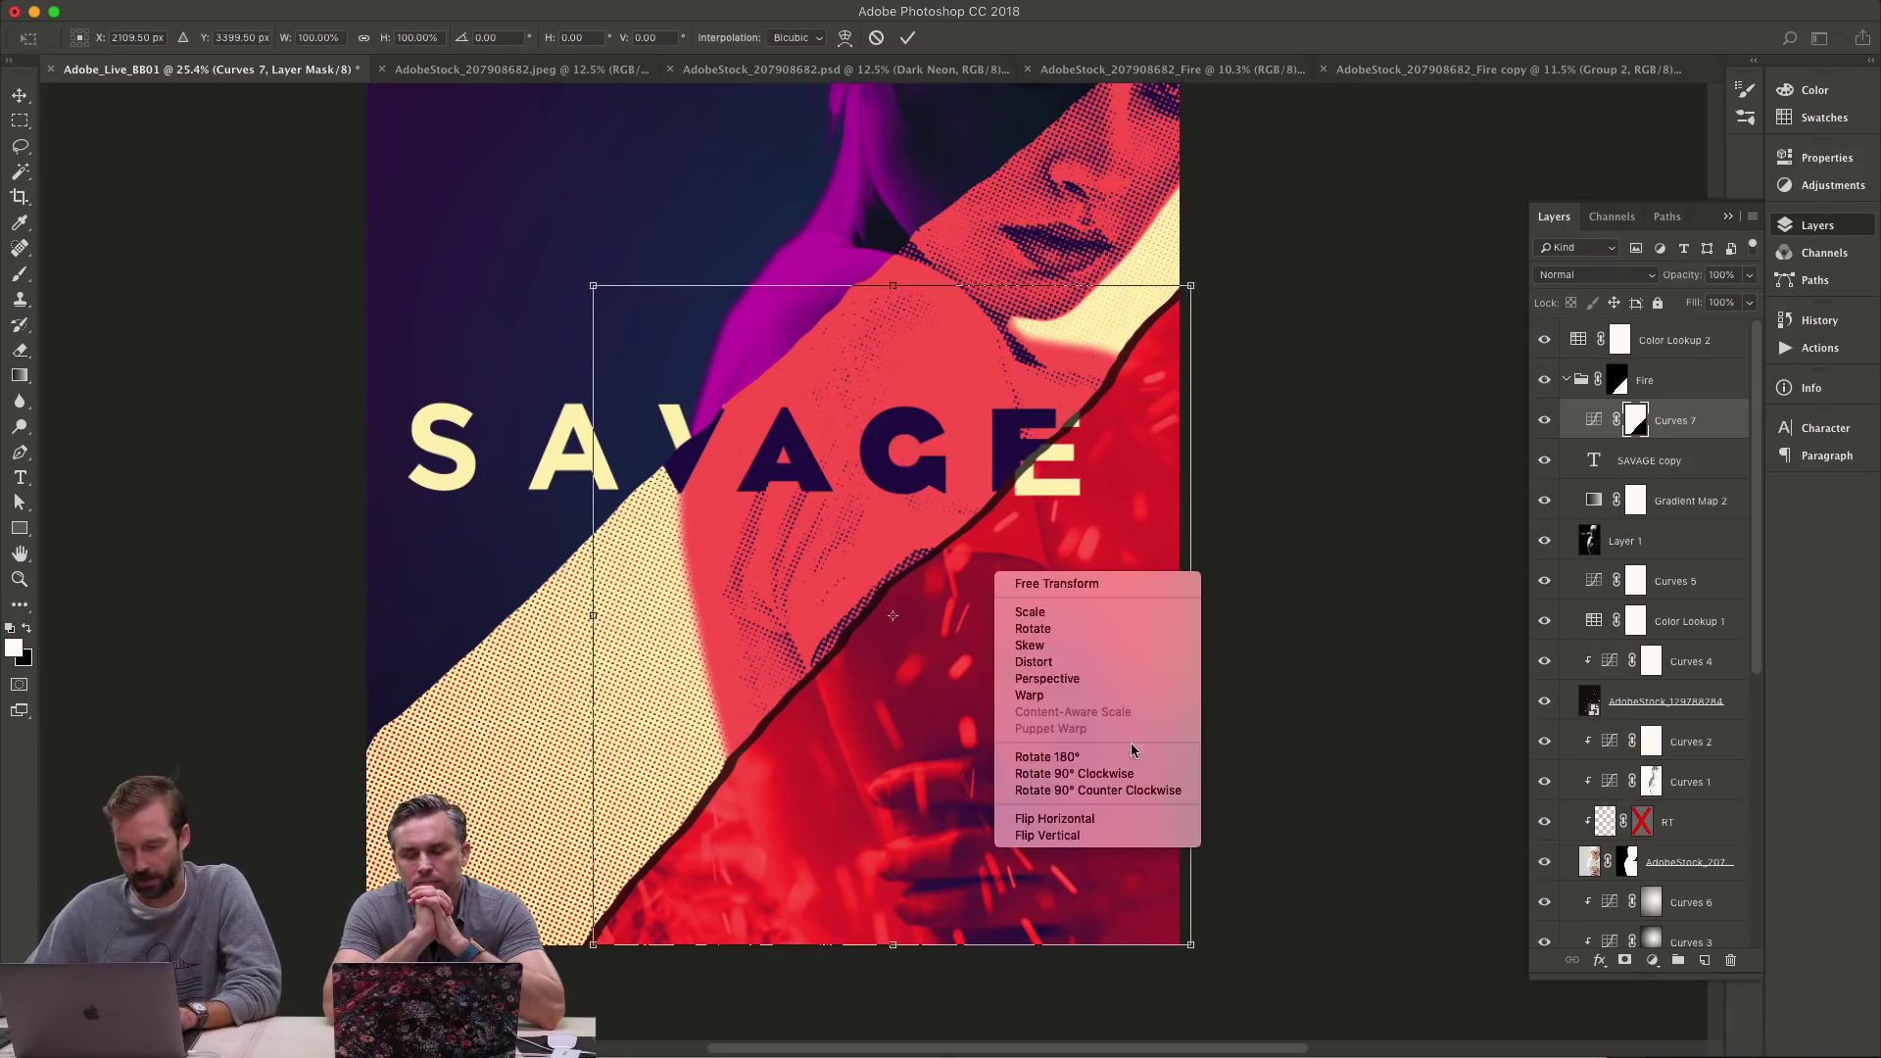
left_click(1088, 695)
left_click_drag(909, 598, 913, 602)
left_click_drag(588, 943, 580, 946)
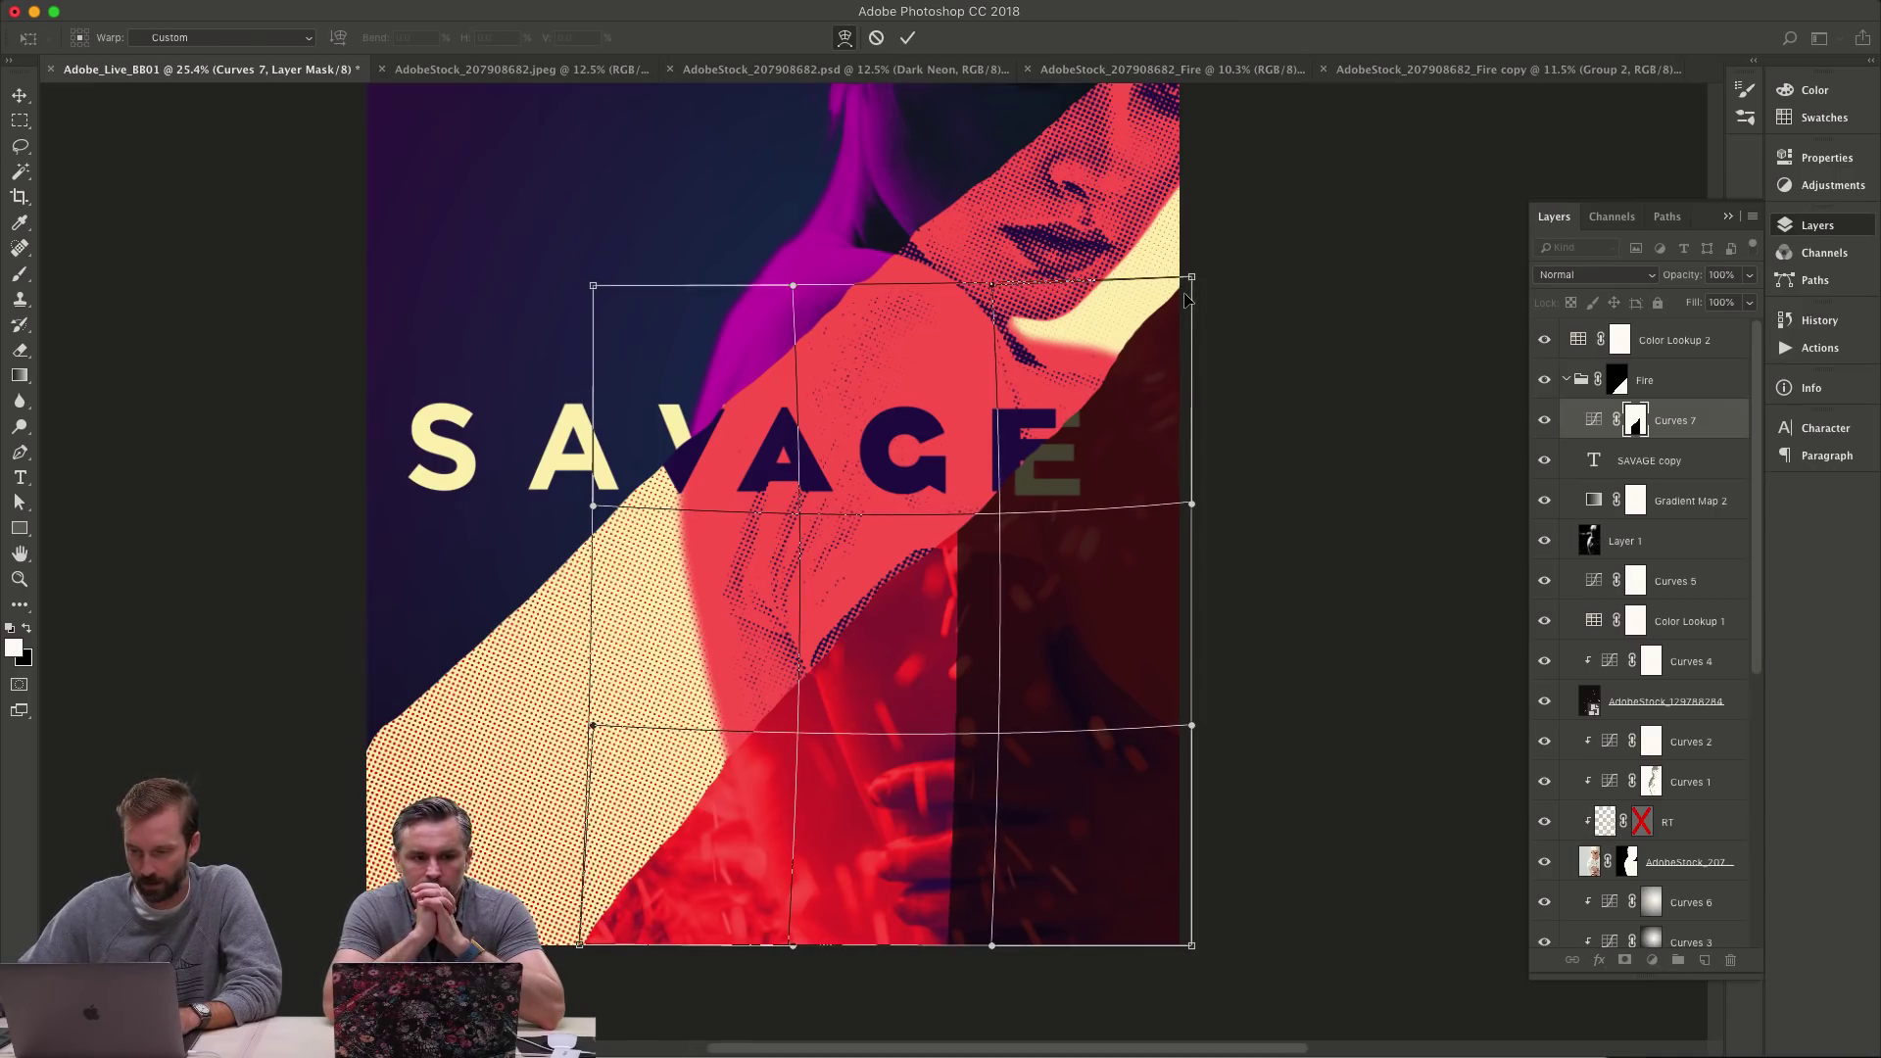
left_click_drag(1181, 311, 1207, 316)
key("Return")
- Soften the Curves 7 mask's edge near the middle of the dark line using the Blur tool with a 1050 px brush
key("z")
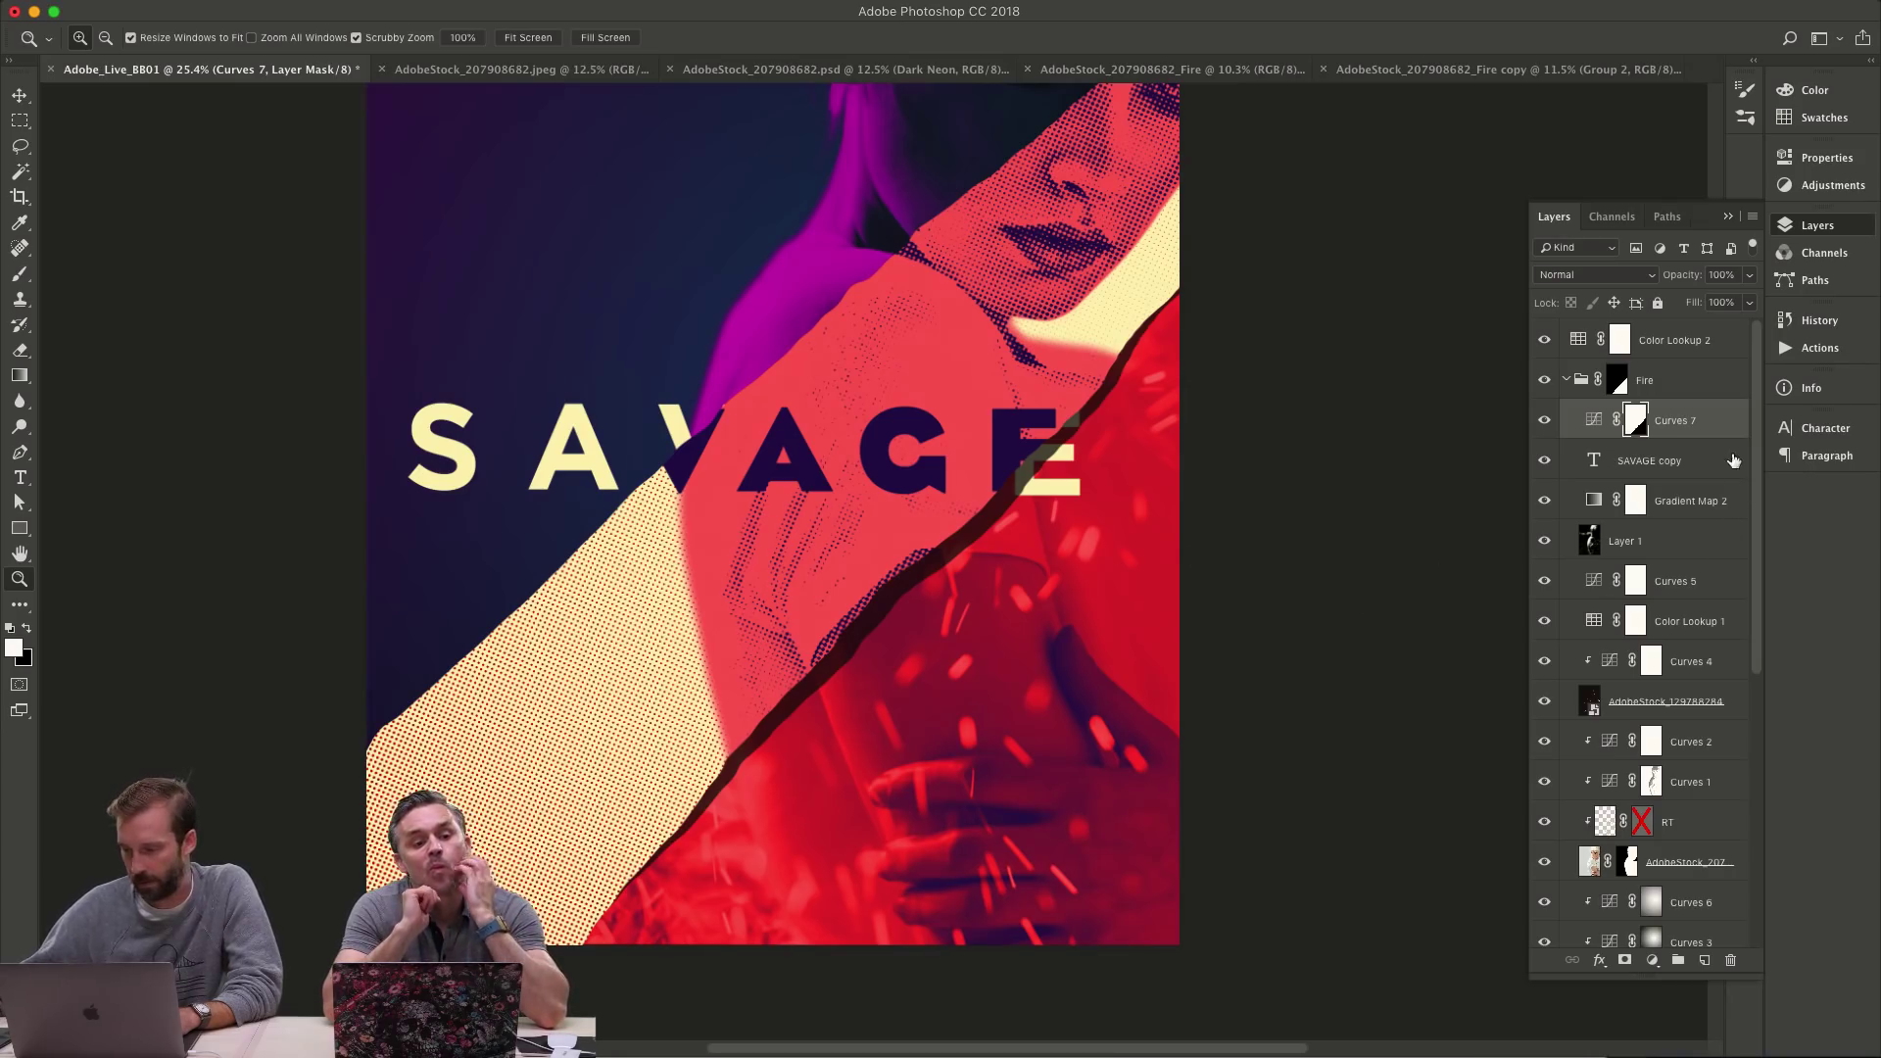
key("r")
left_click_drag(950, 660, 1019, 657)
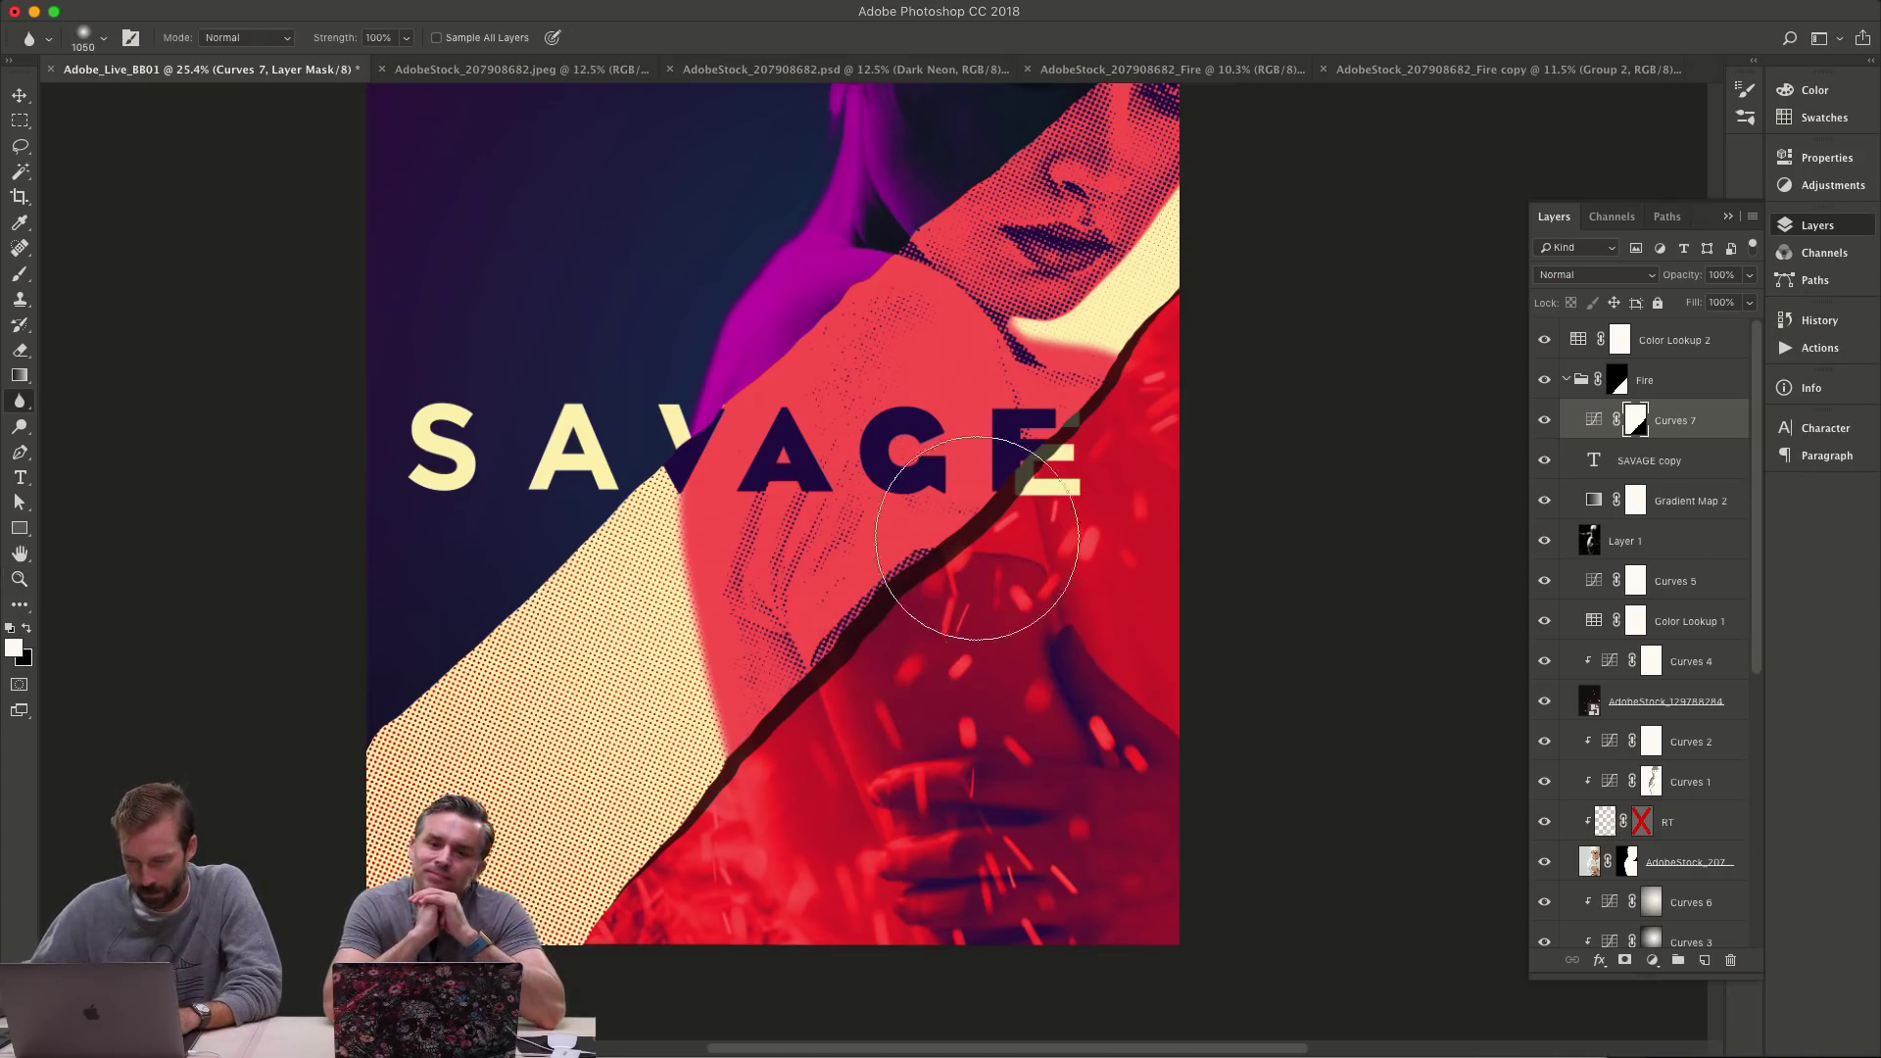
left_click_drag(984, 499, 975, 556)
key("b")
scroll(983, 573, "up", 5)
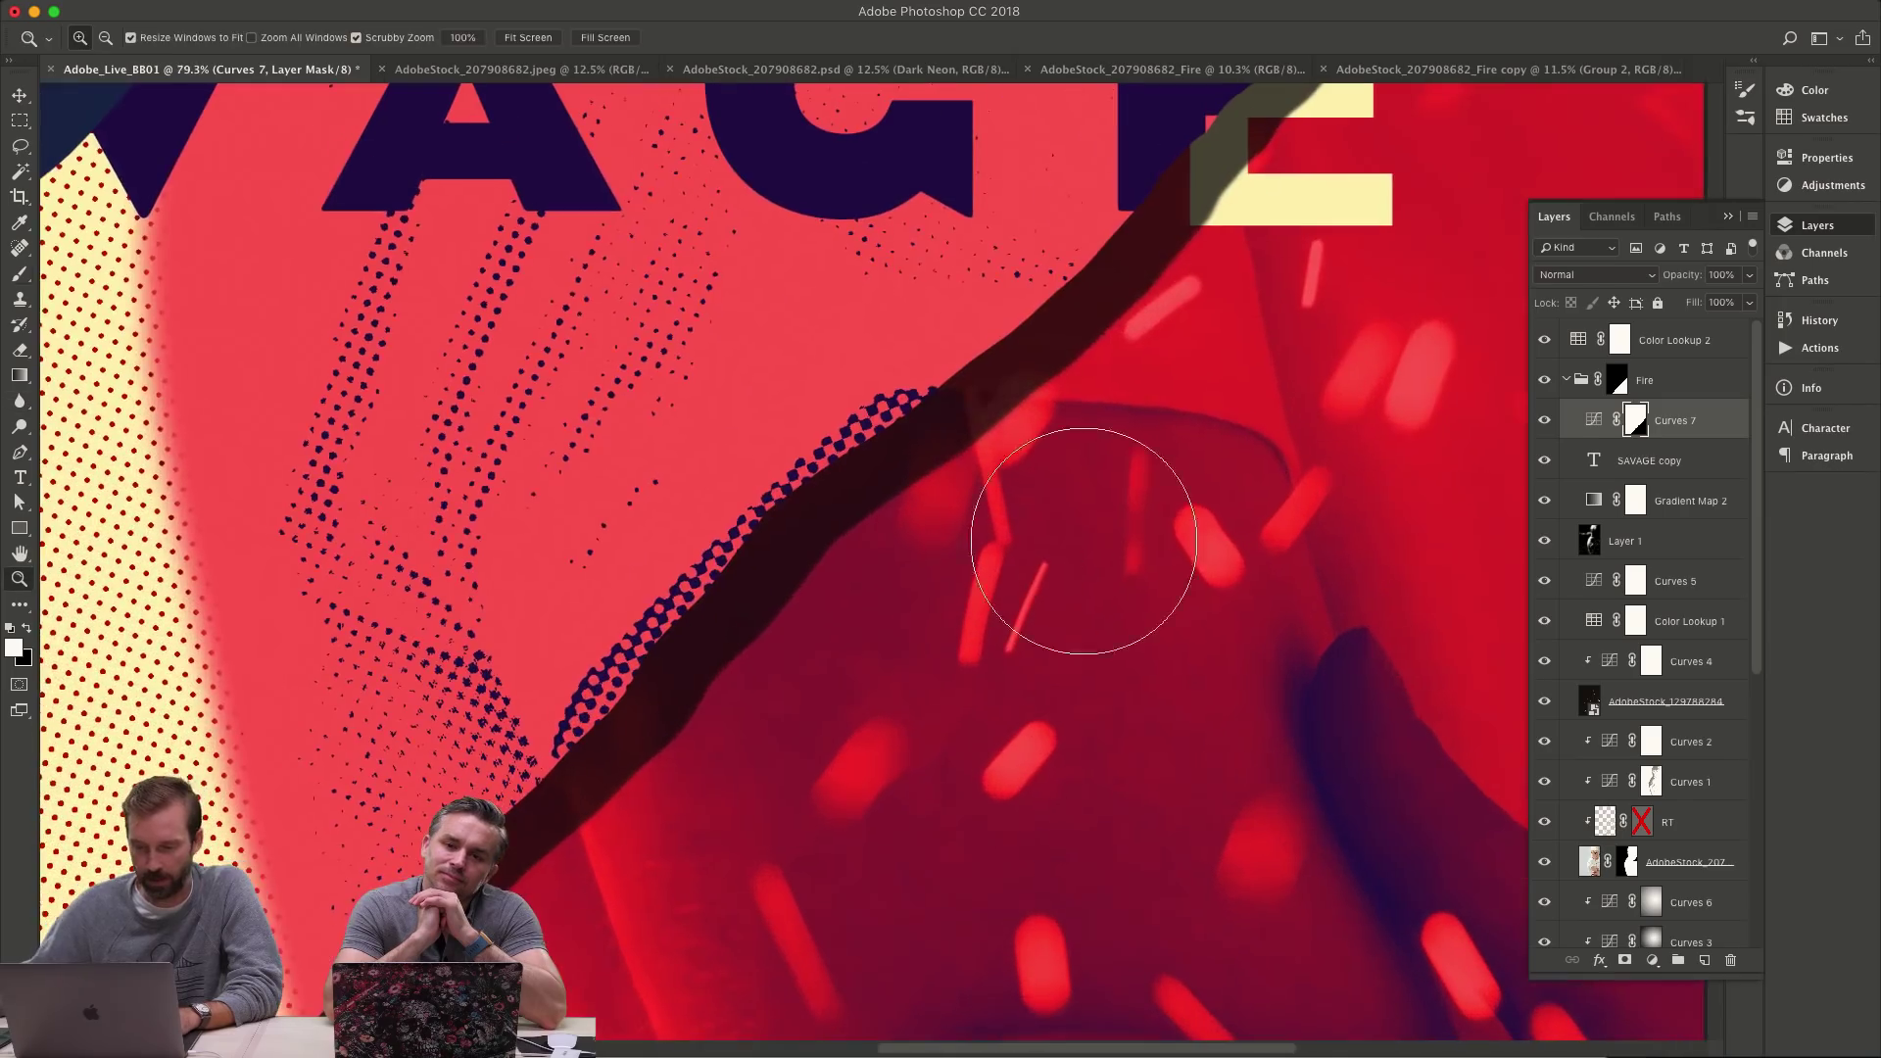
scroll(965, 547, "down", 3)
key("r")
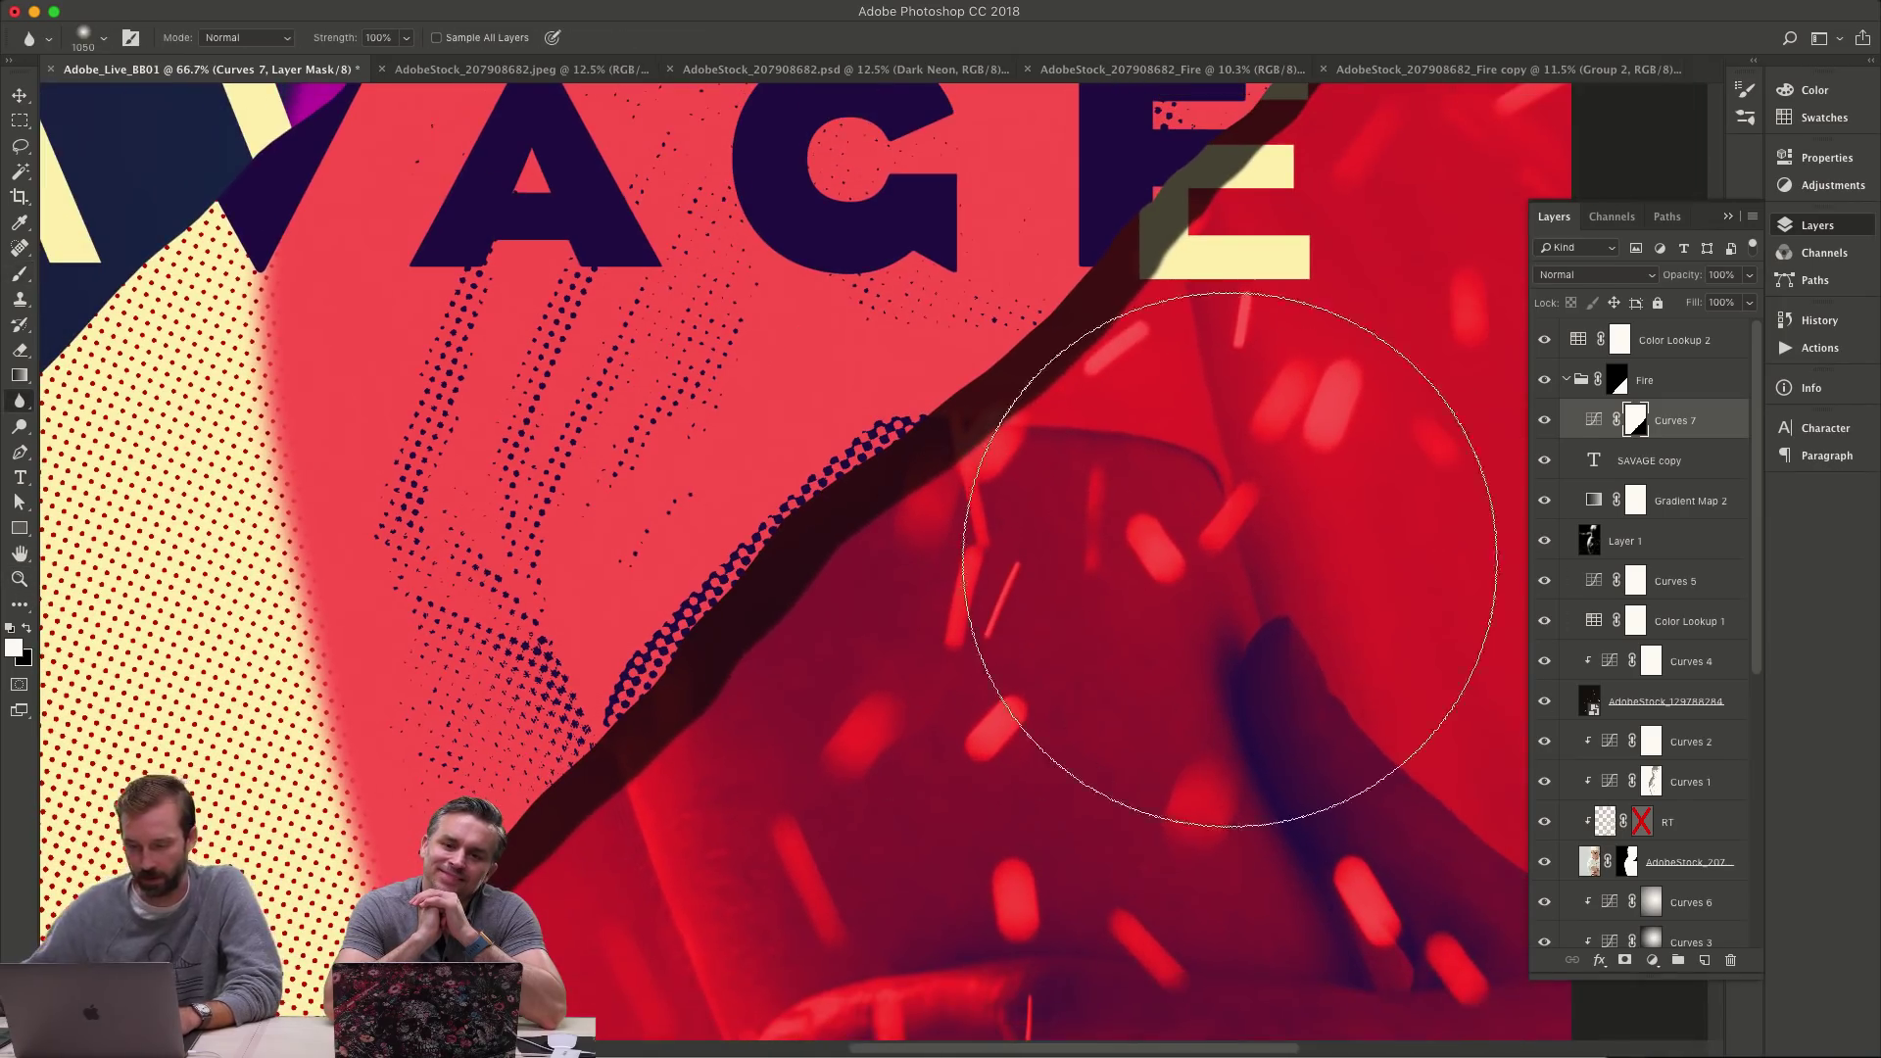
scroll(1089, 463, "down", 3)
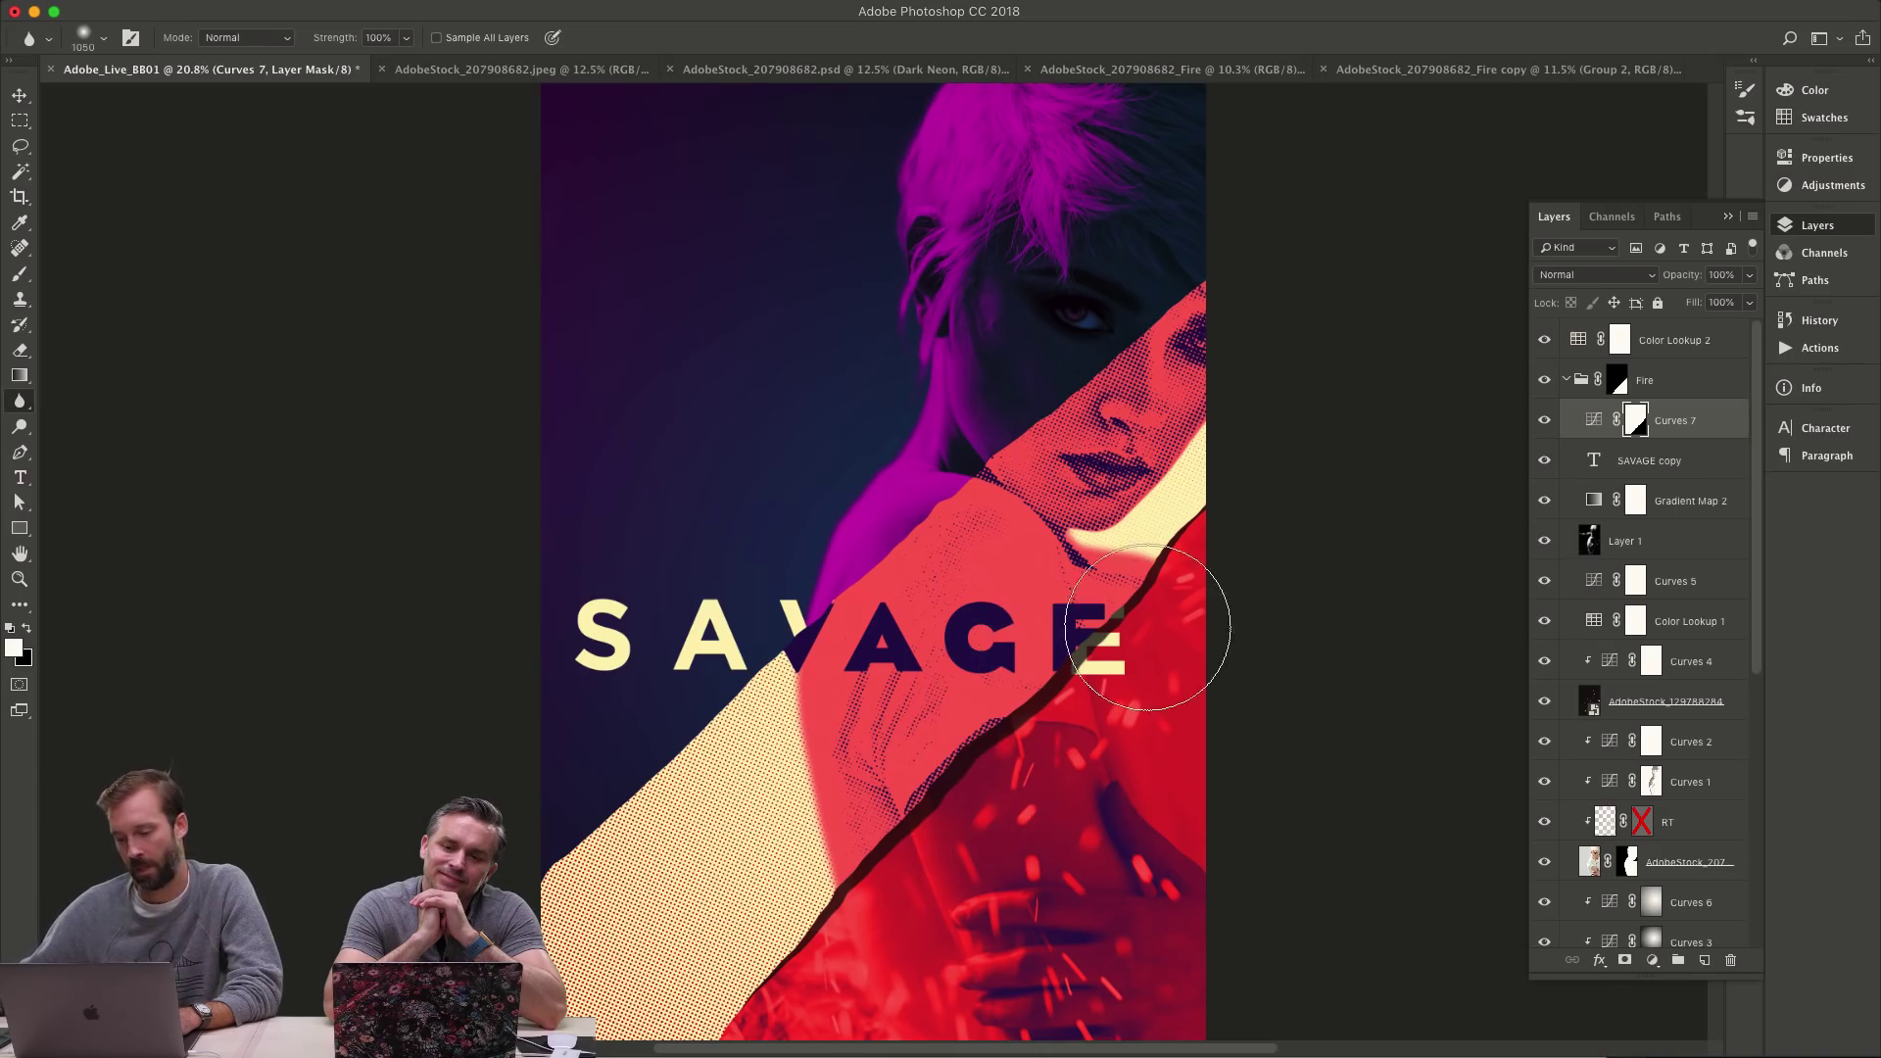
key("z")
mouse_move(1039, 740)
left_mouse_down()
mouse_move(1159, 692)
mouse_move(940, 774)
left_mouse_up()
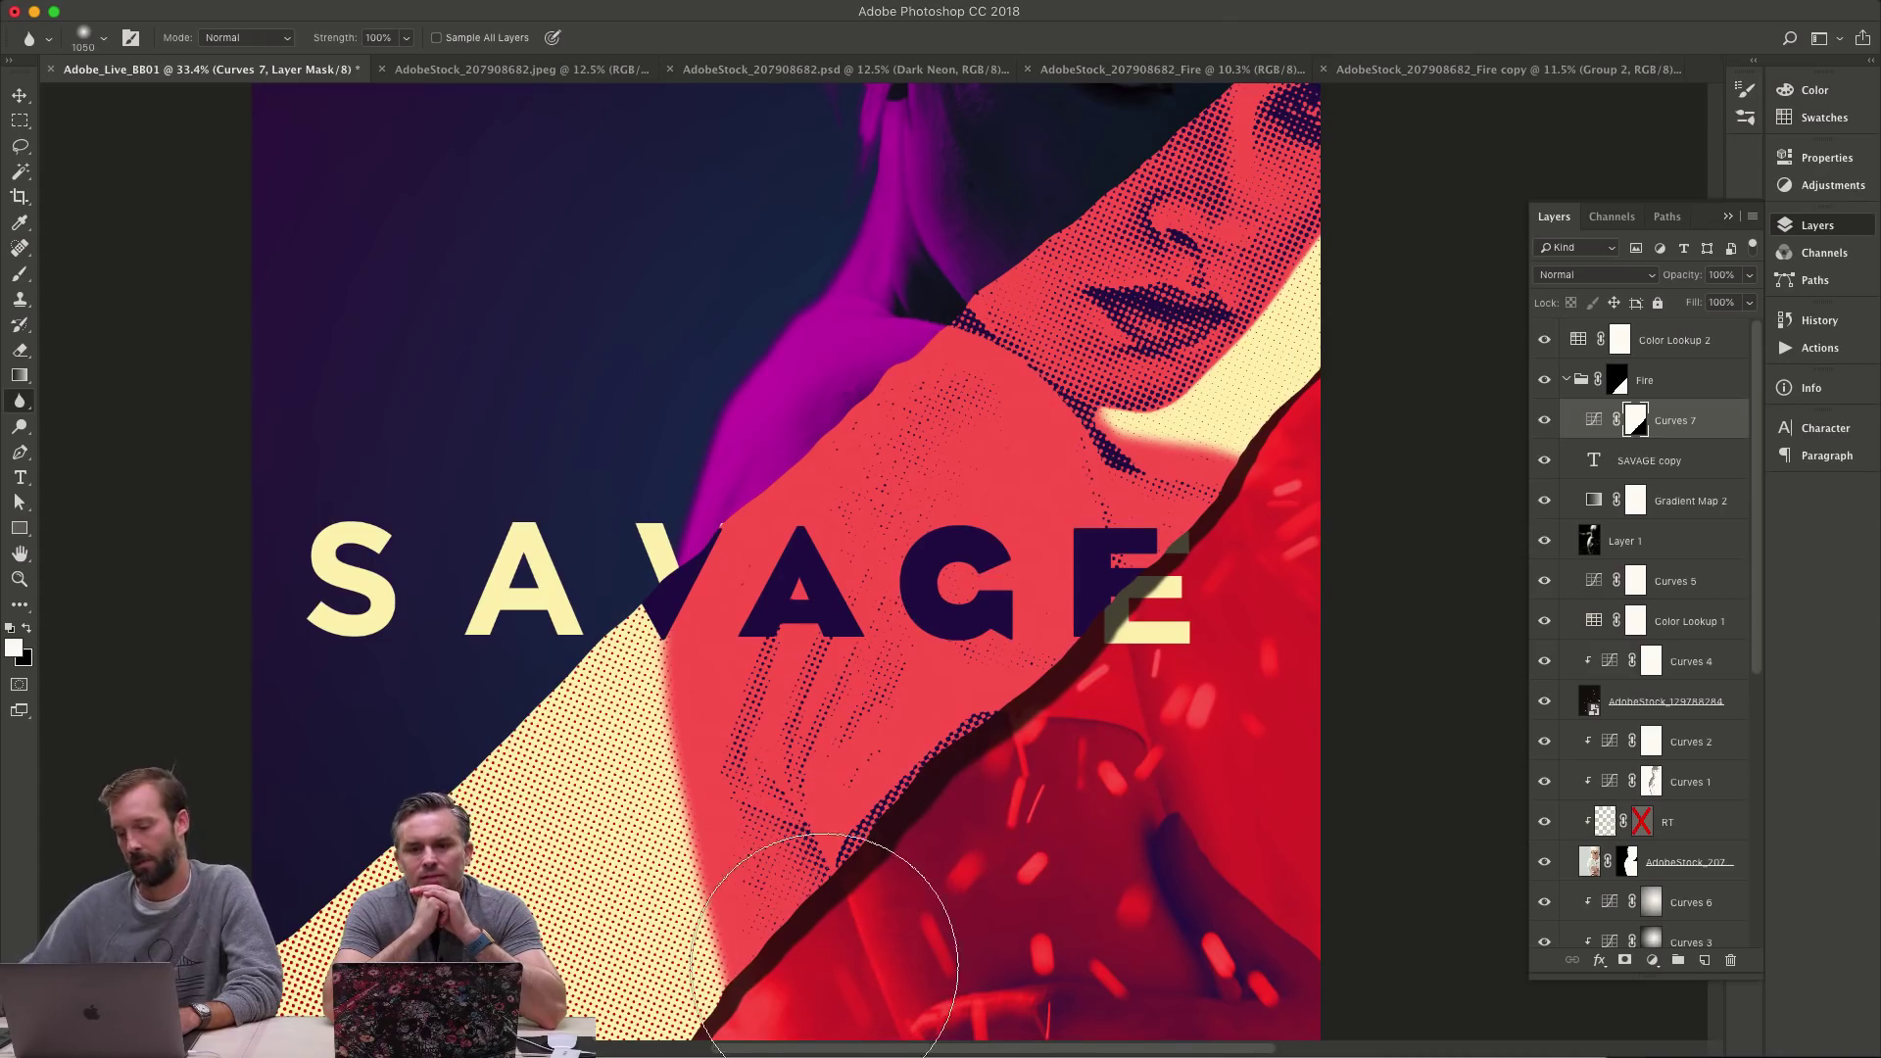
- Tint the Curves 7 shadow by raising the red channel's black point and lowering the blue and green channels' white points
double_click(1592, 421)
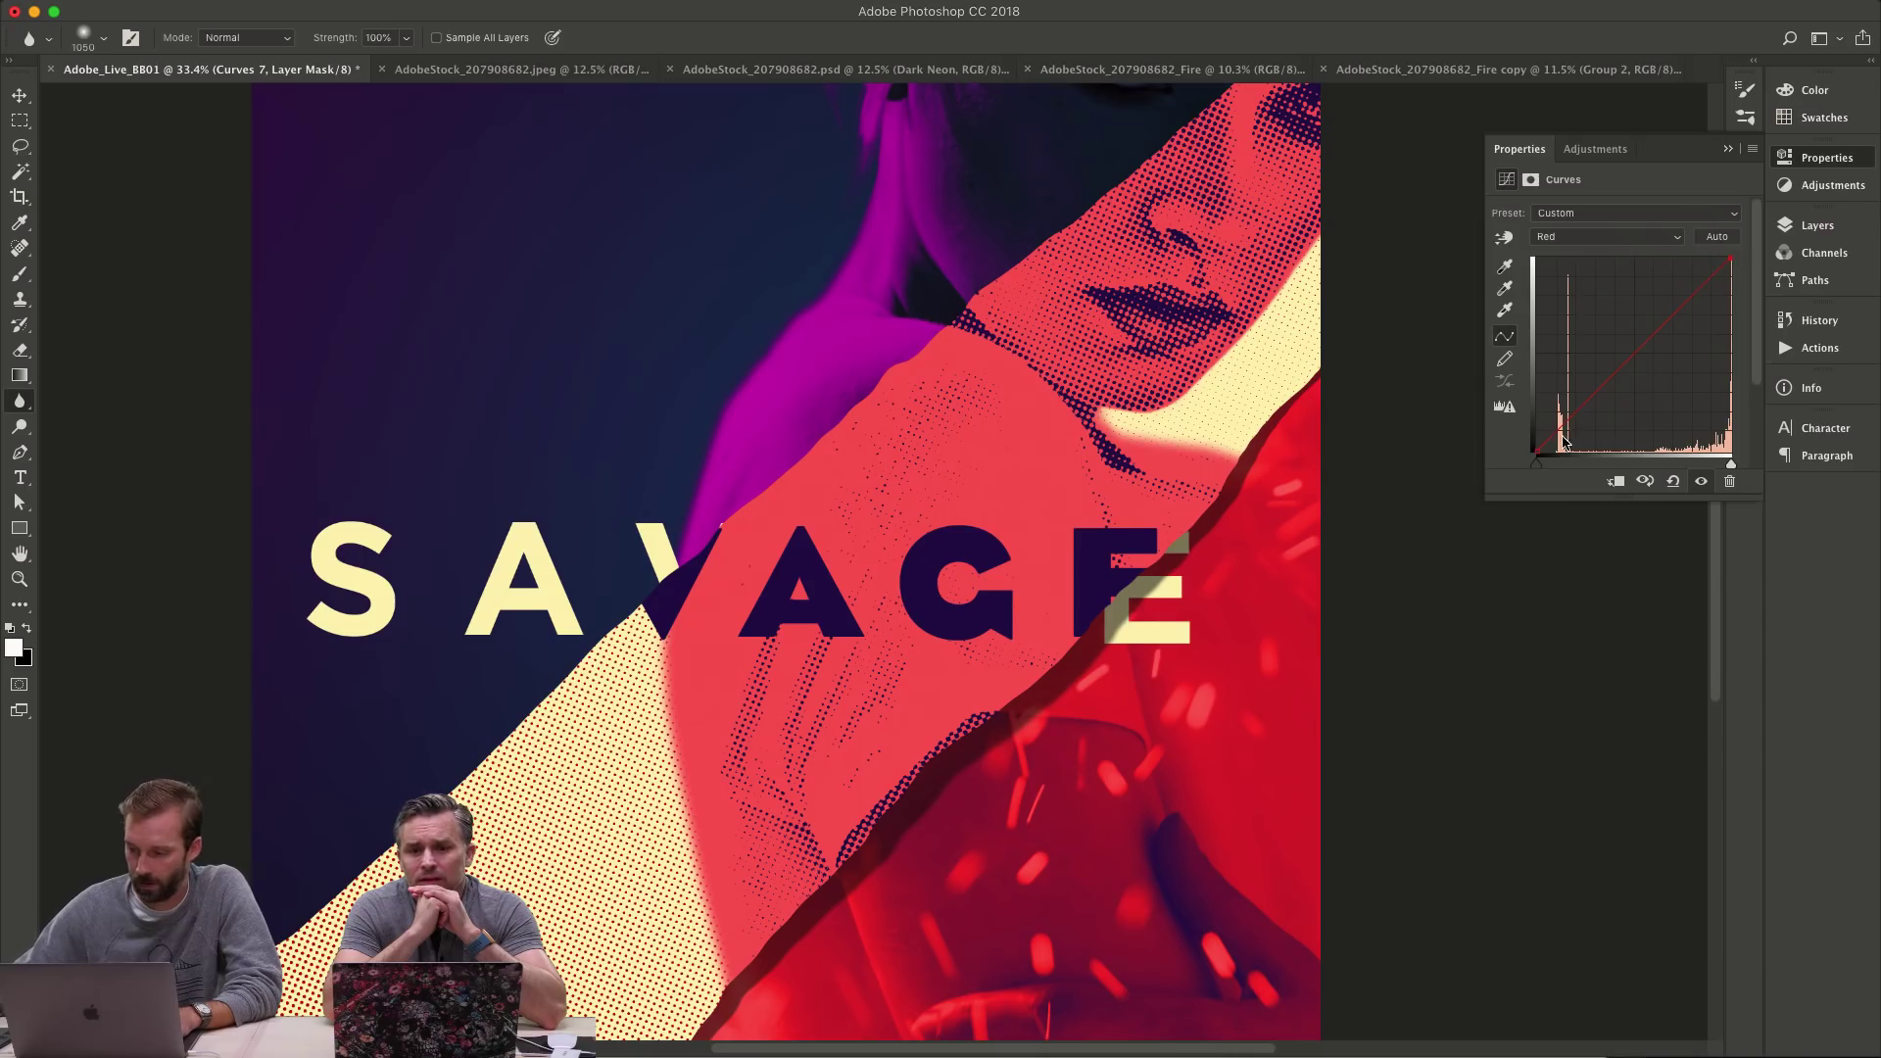
left_click_drag(1539, 419, 1535, 415)
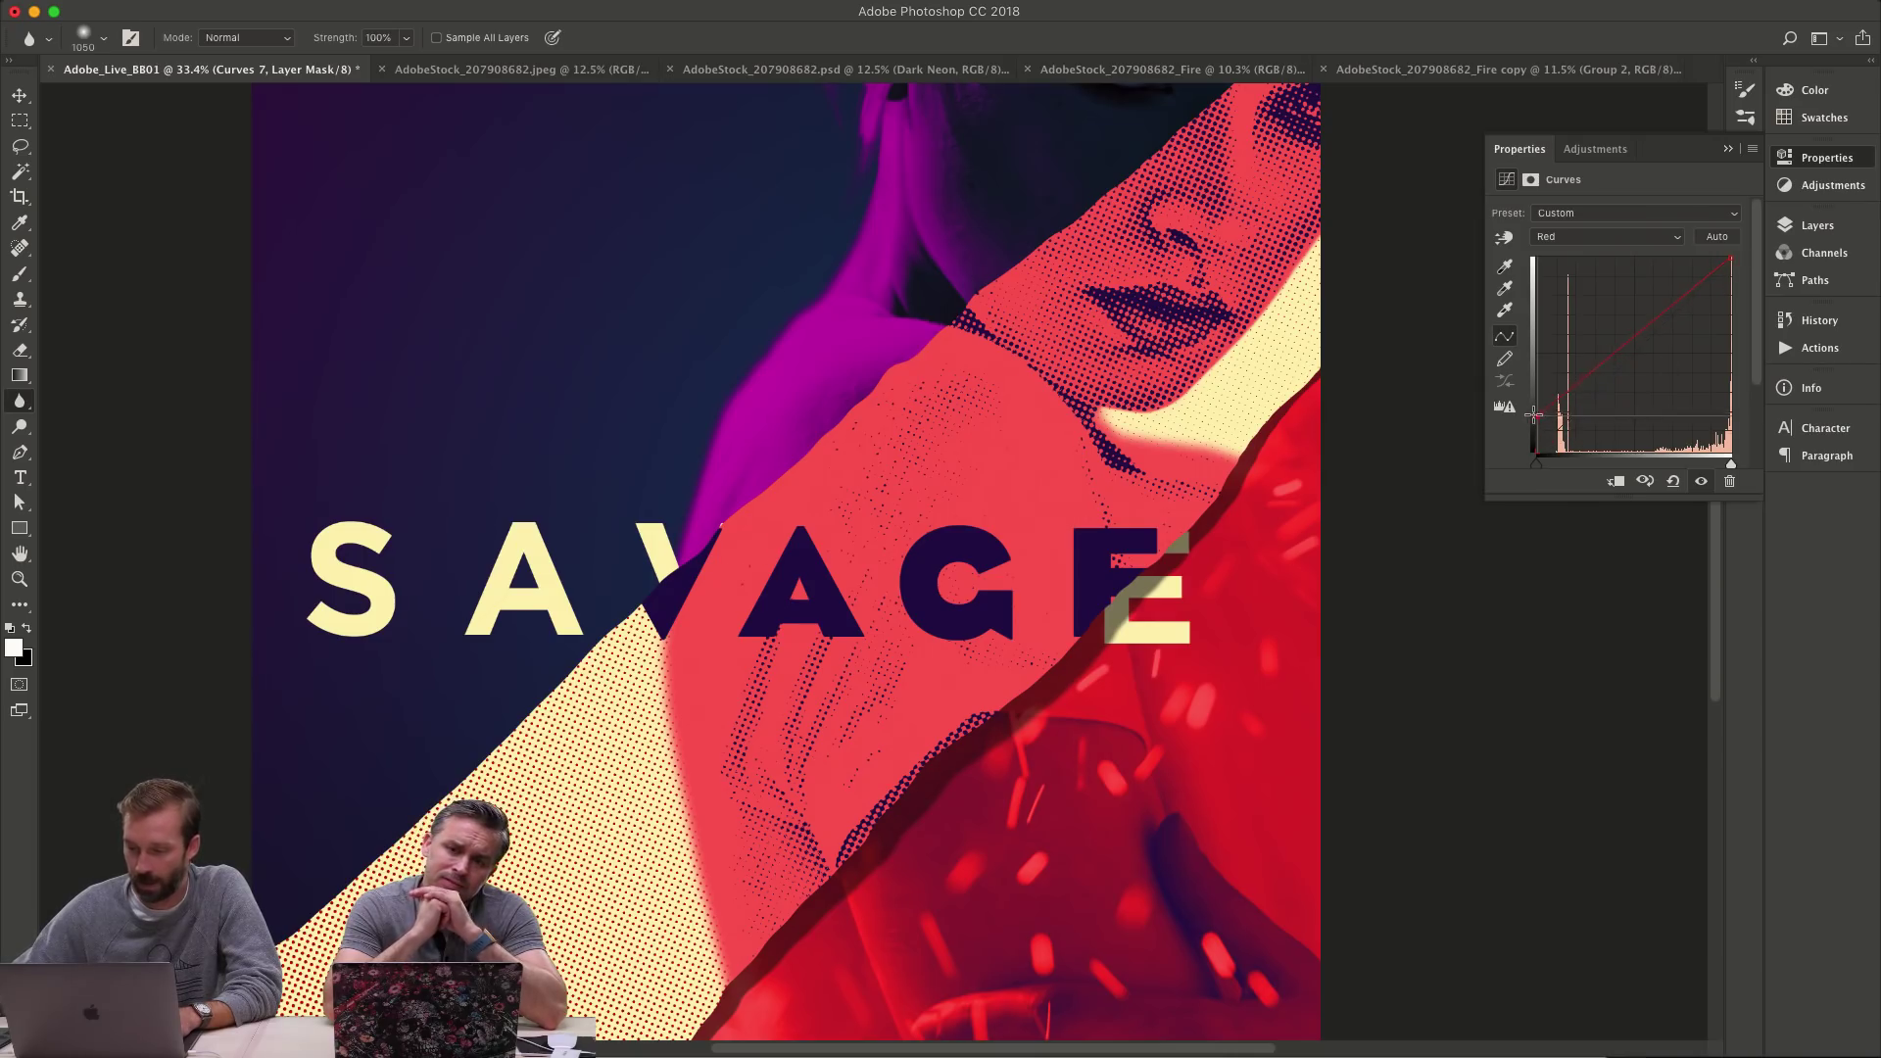
key("alt+5")
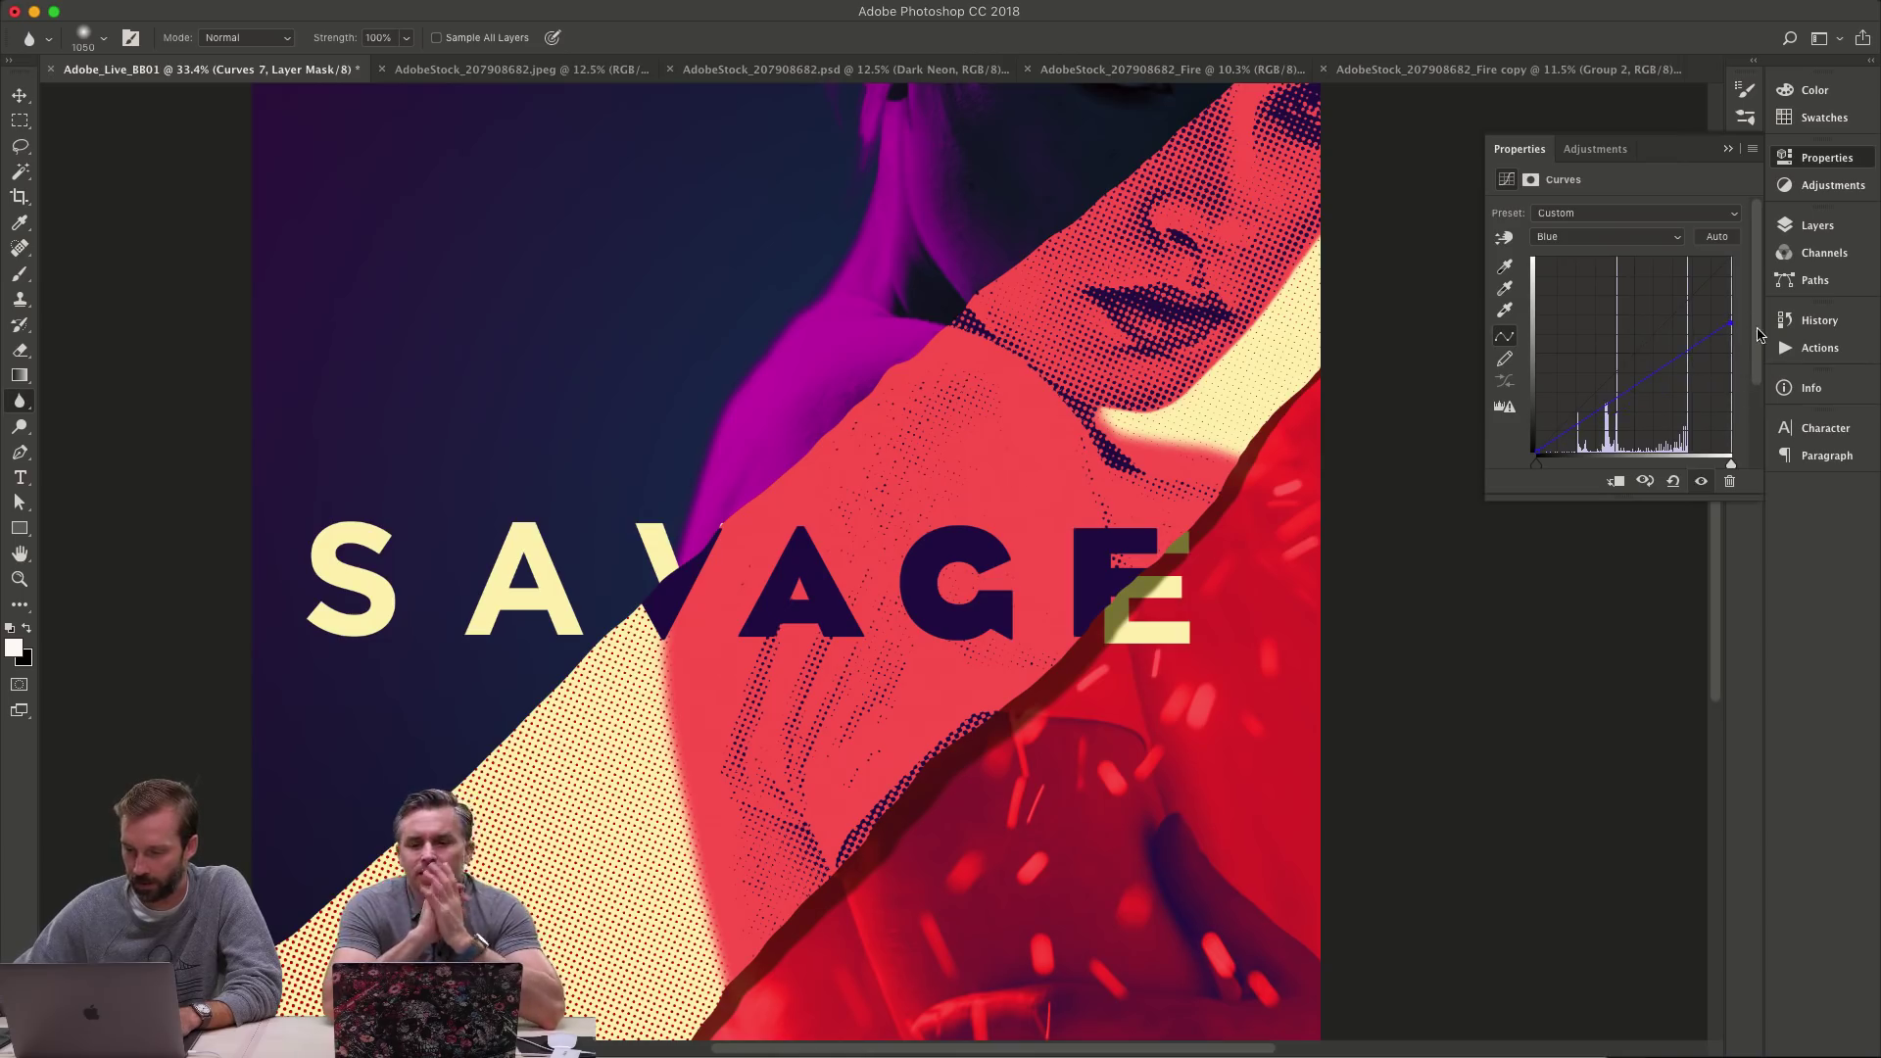
key("alt+4")
left_click_drag(1732, 268, 1729, 300)
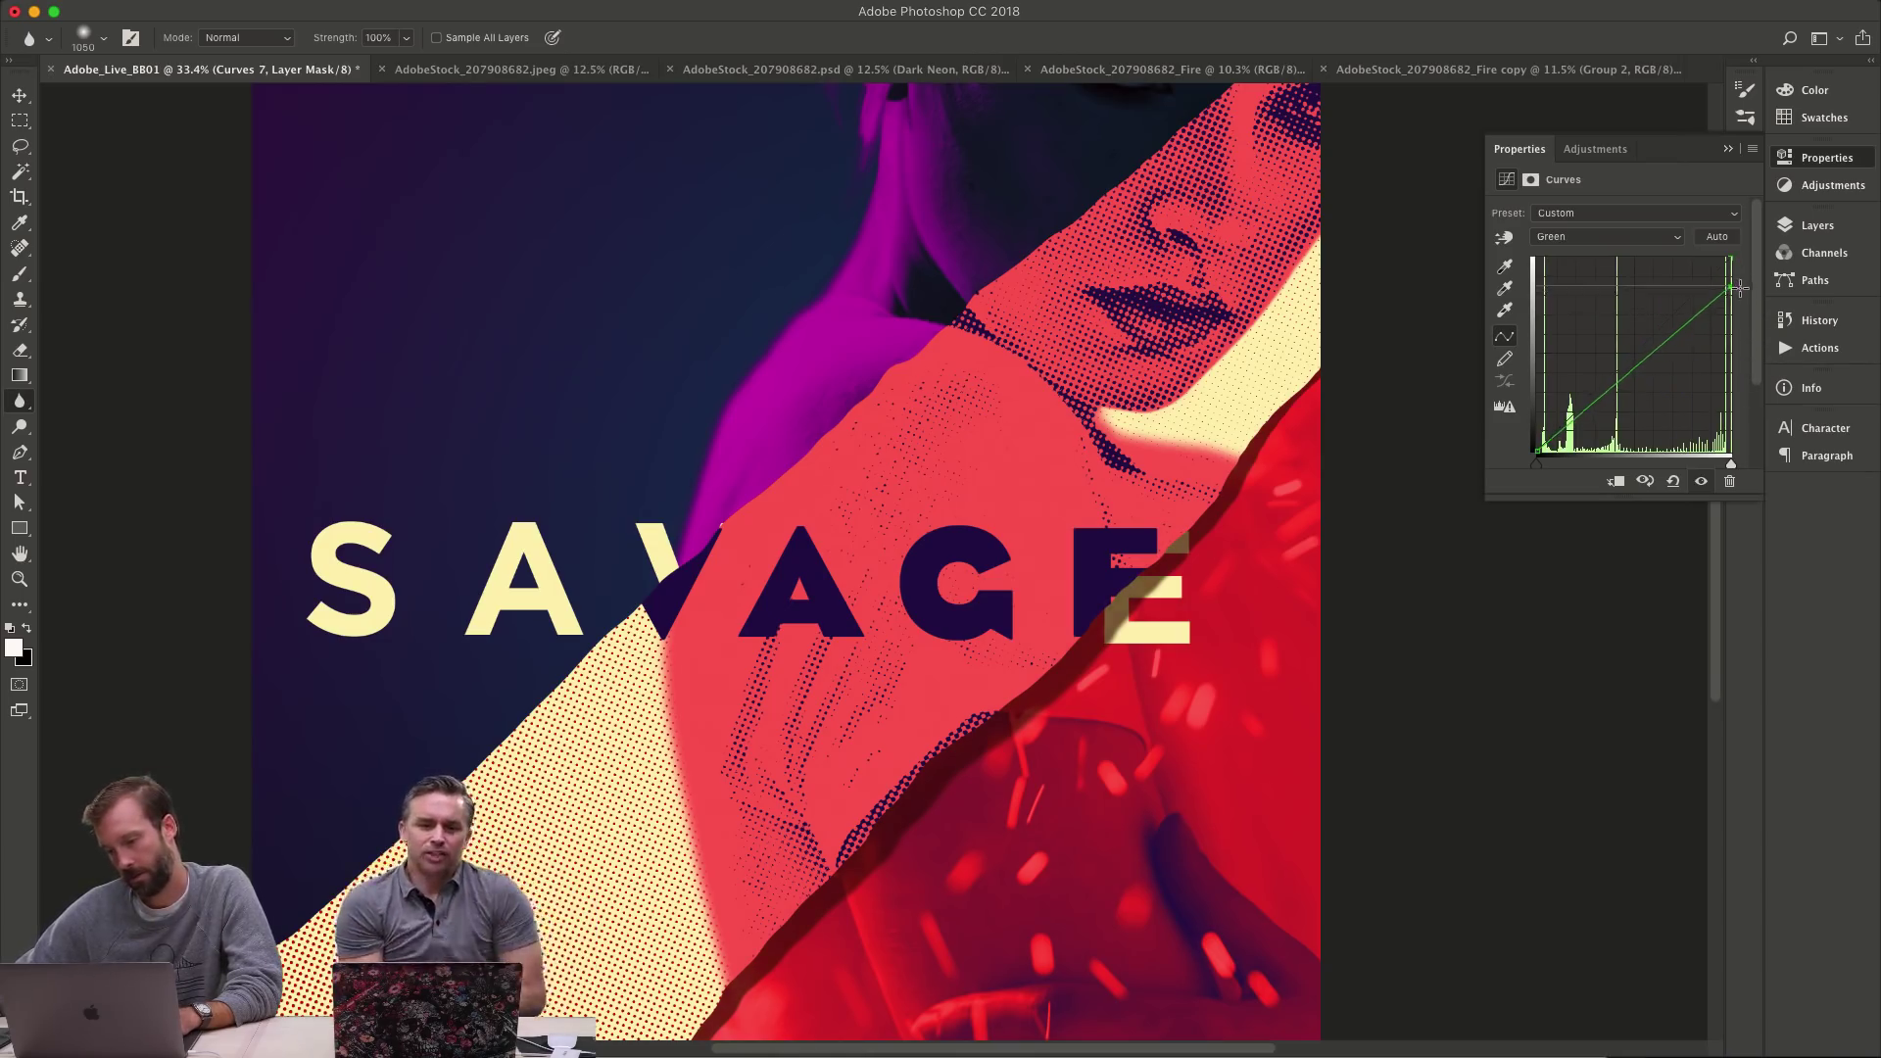
- Warm the Curves 7 shadow further by lifting the red channel's black point more and lowering the green channel's white point more
key("alt+3")
left_click_drag(1538, 415, 1544, 359)
key("alt+4")
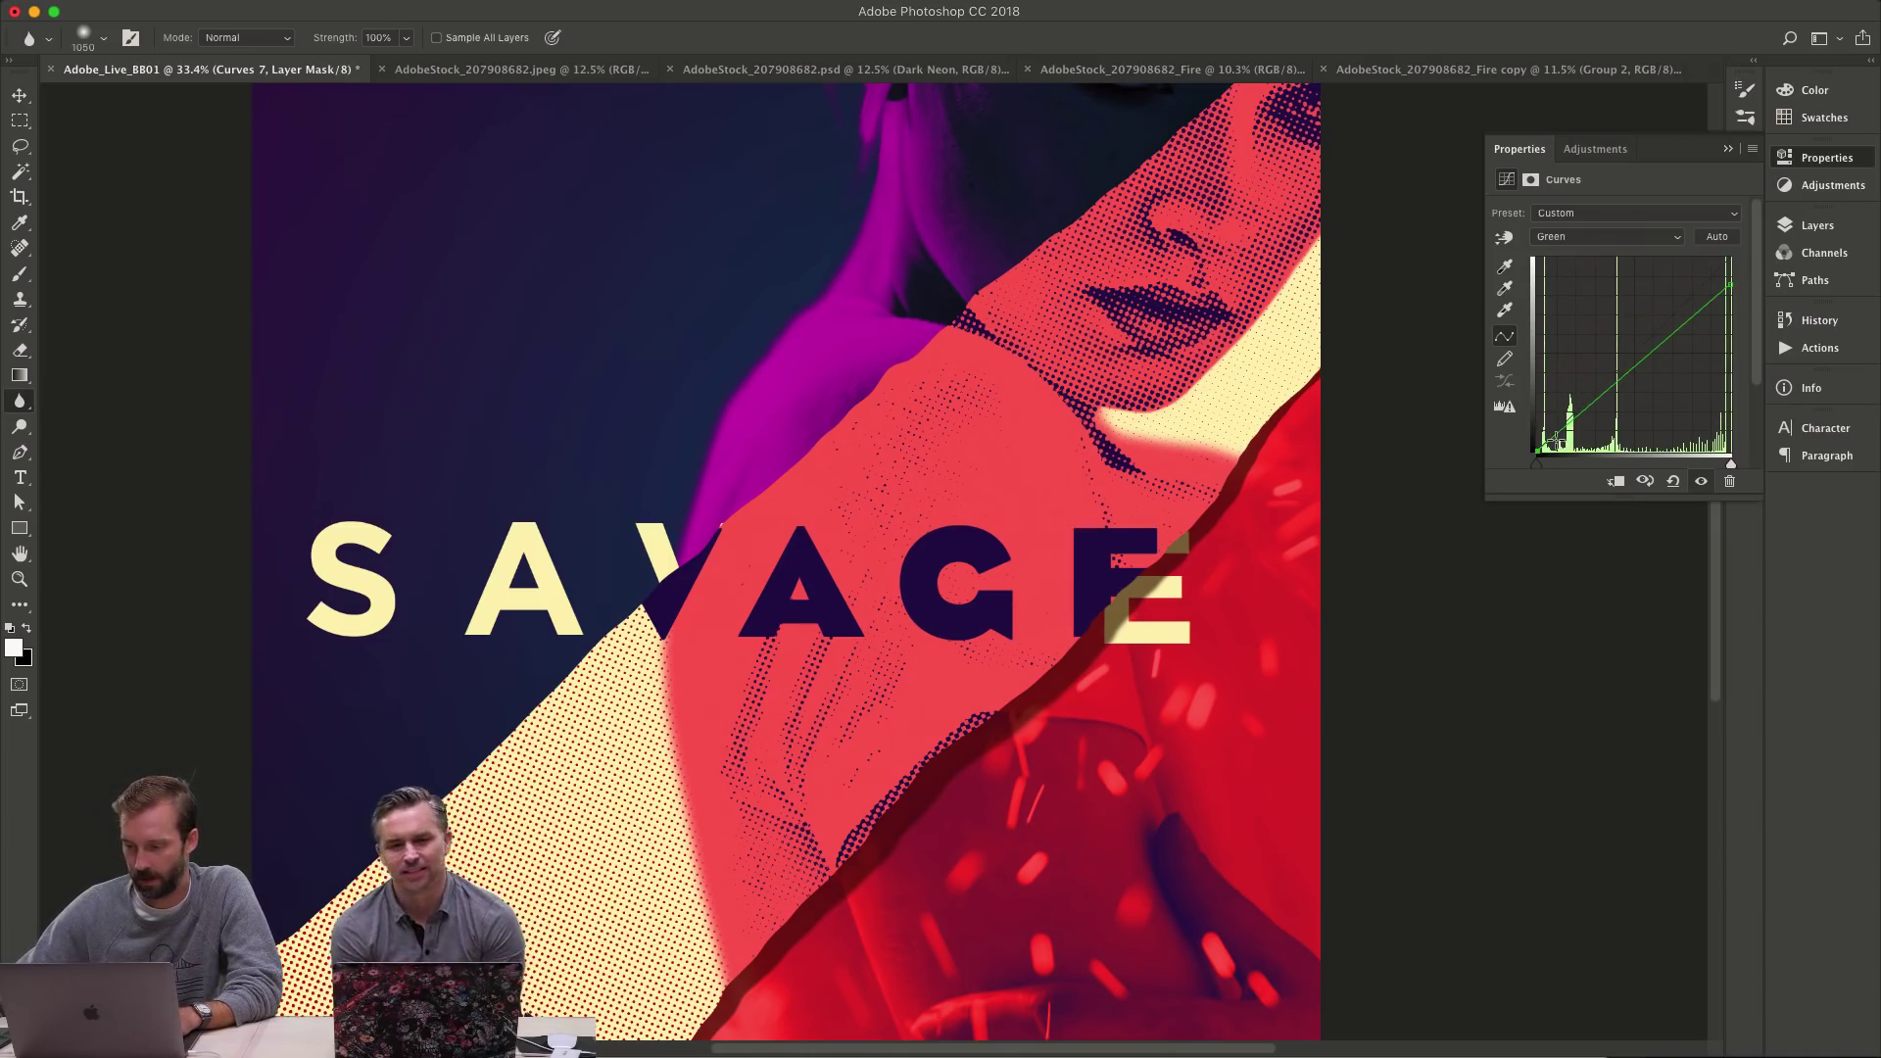
left_click_drag(1736, 287, 1730, 341)
key("z")
key("super+minus")
key("super+minus")
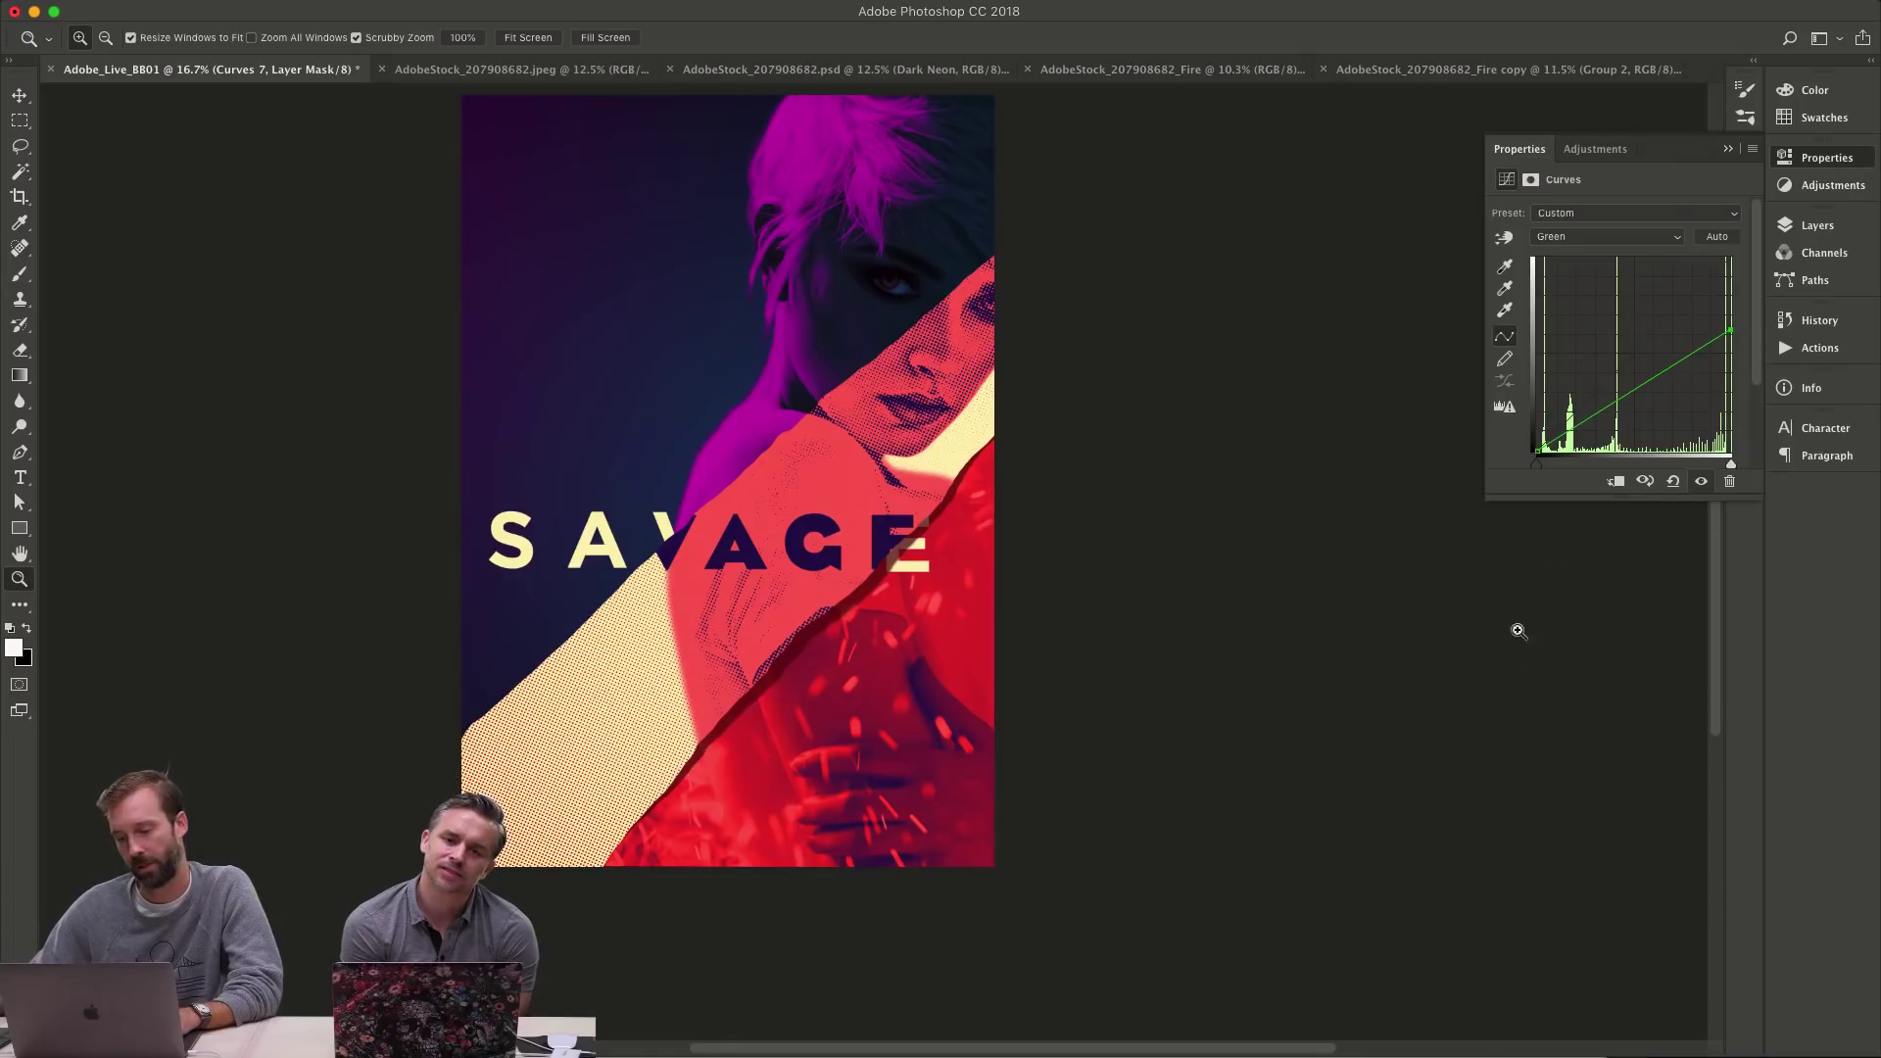
- Darken the edge shadow by lowering the white point of the Curves 7 composite RGB curve
left_click(1814, 225)
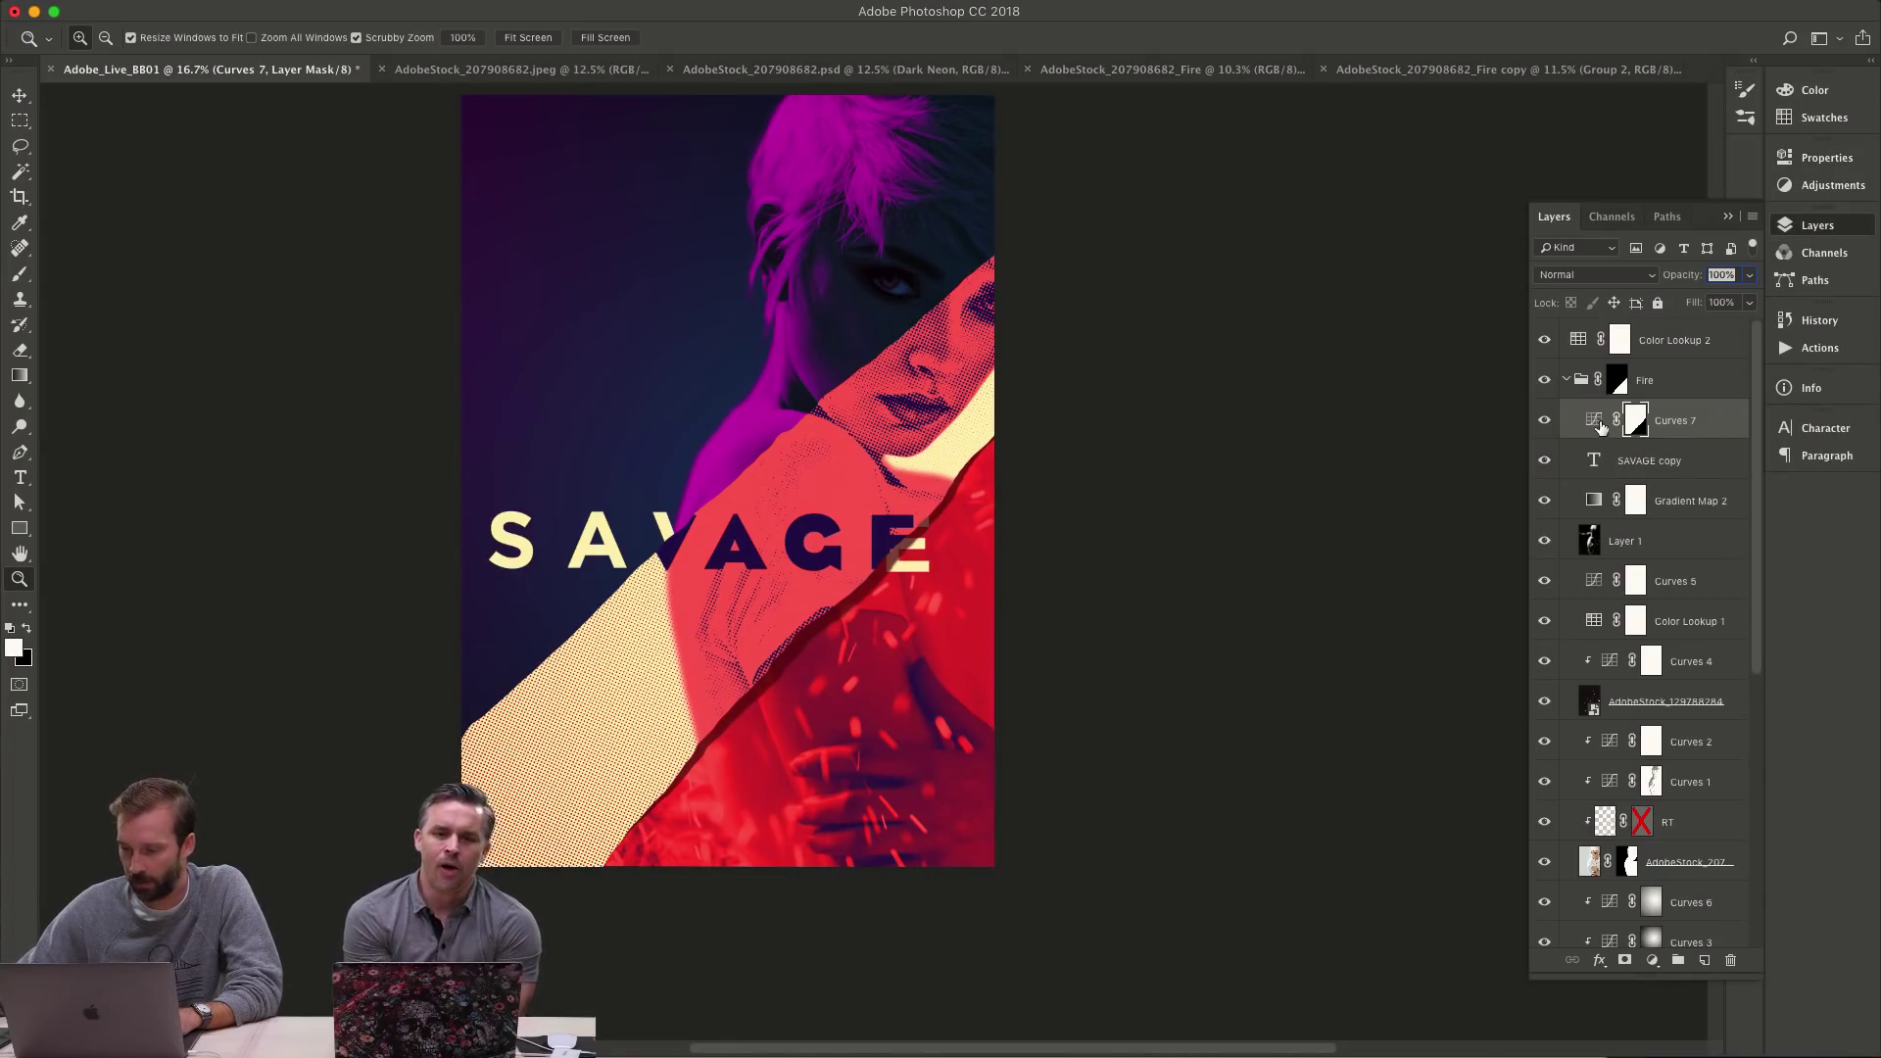
left_click_drag(882, 651, 950, 676)
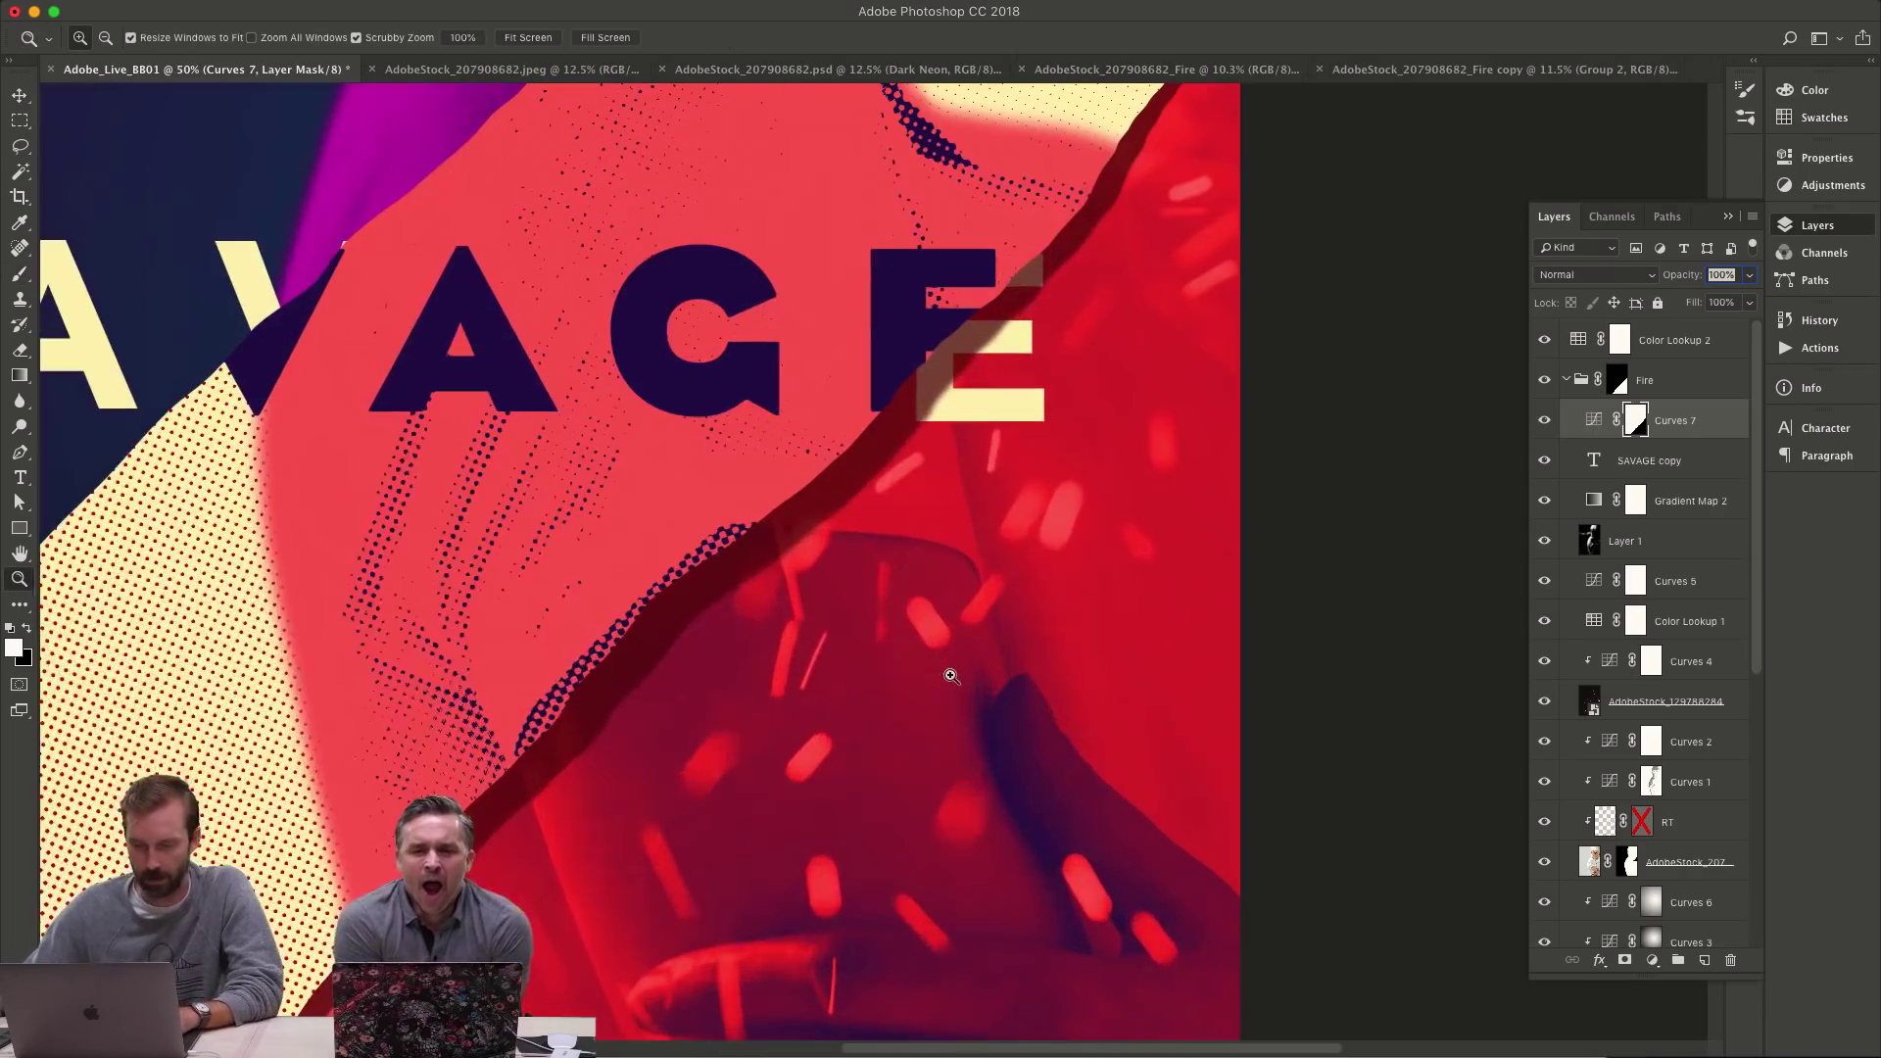
double_click(1592, 424)
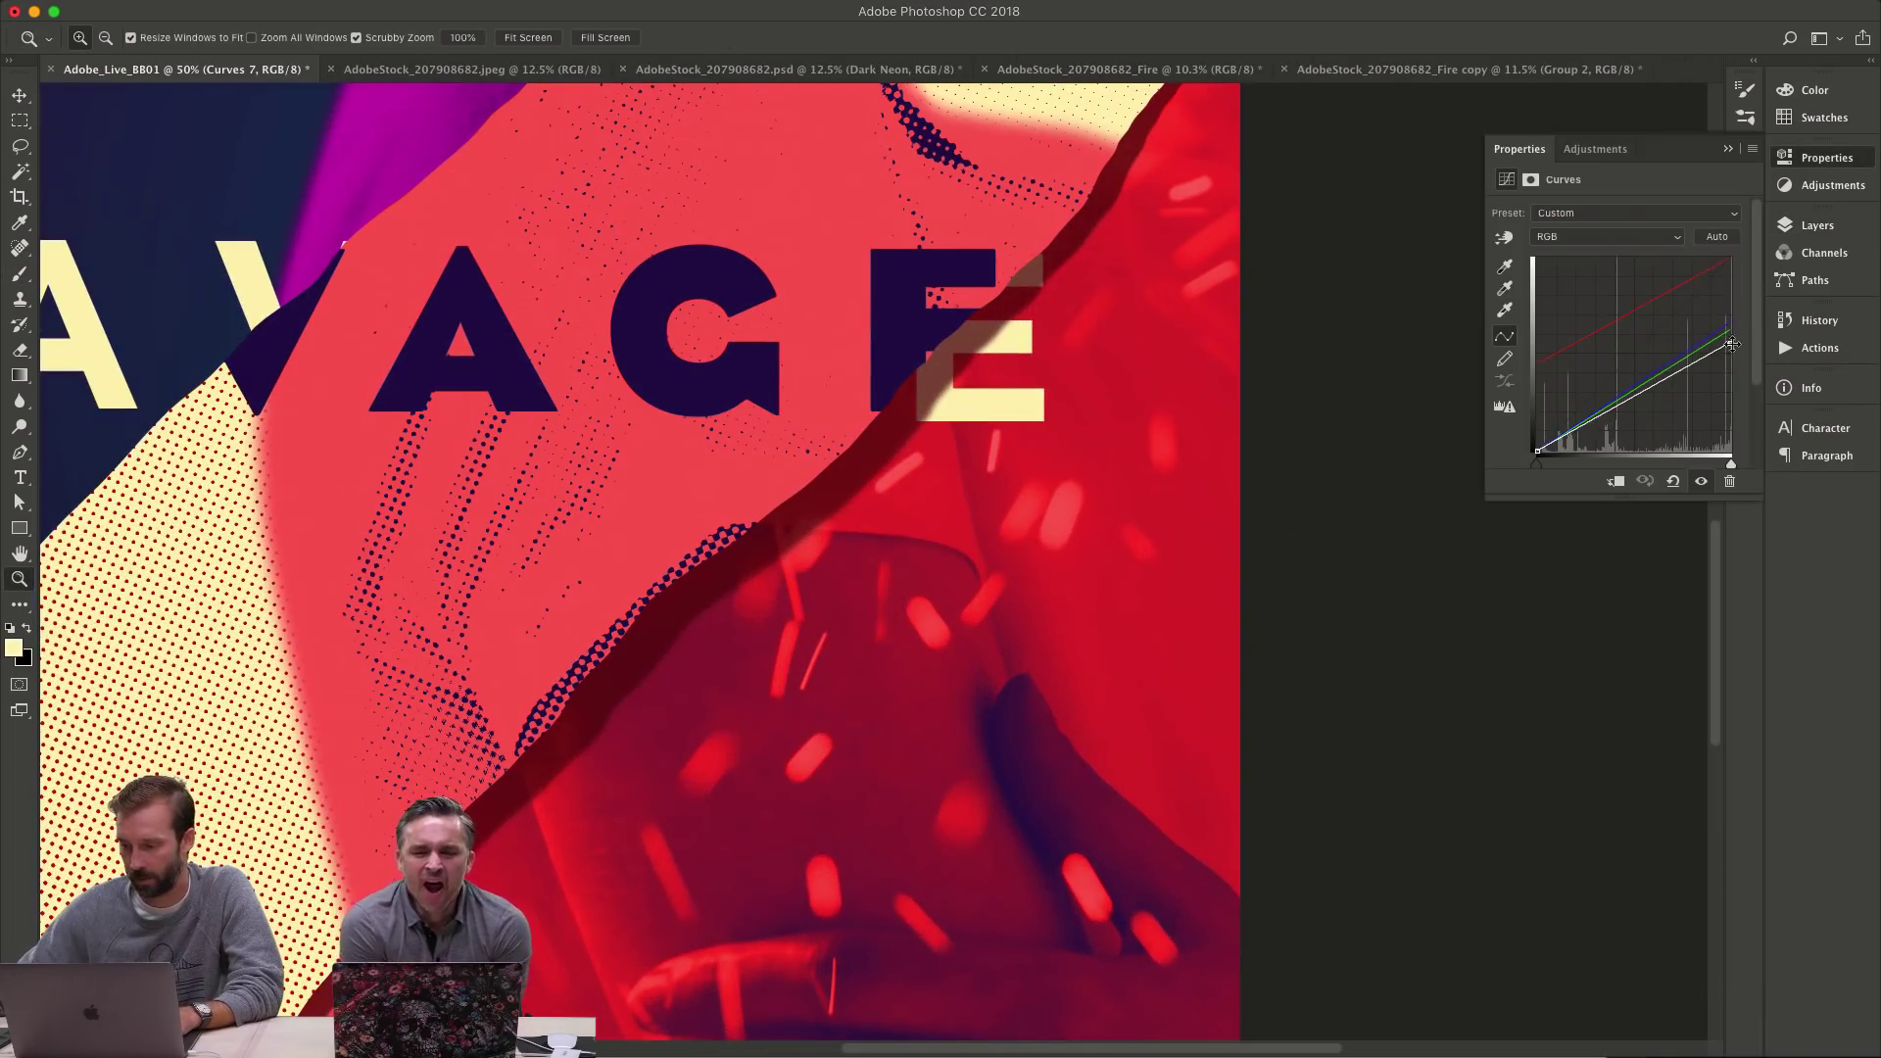
left_click_drag(1732, 344, 1730, 384)
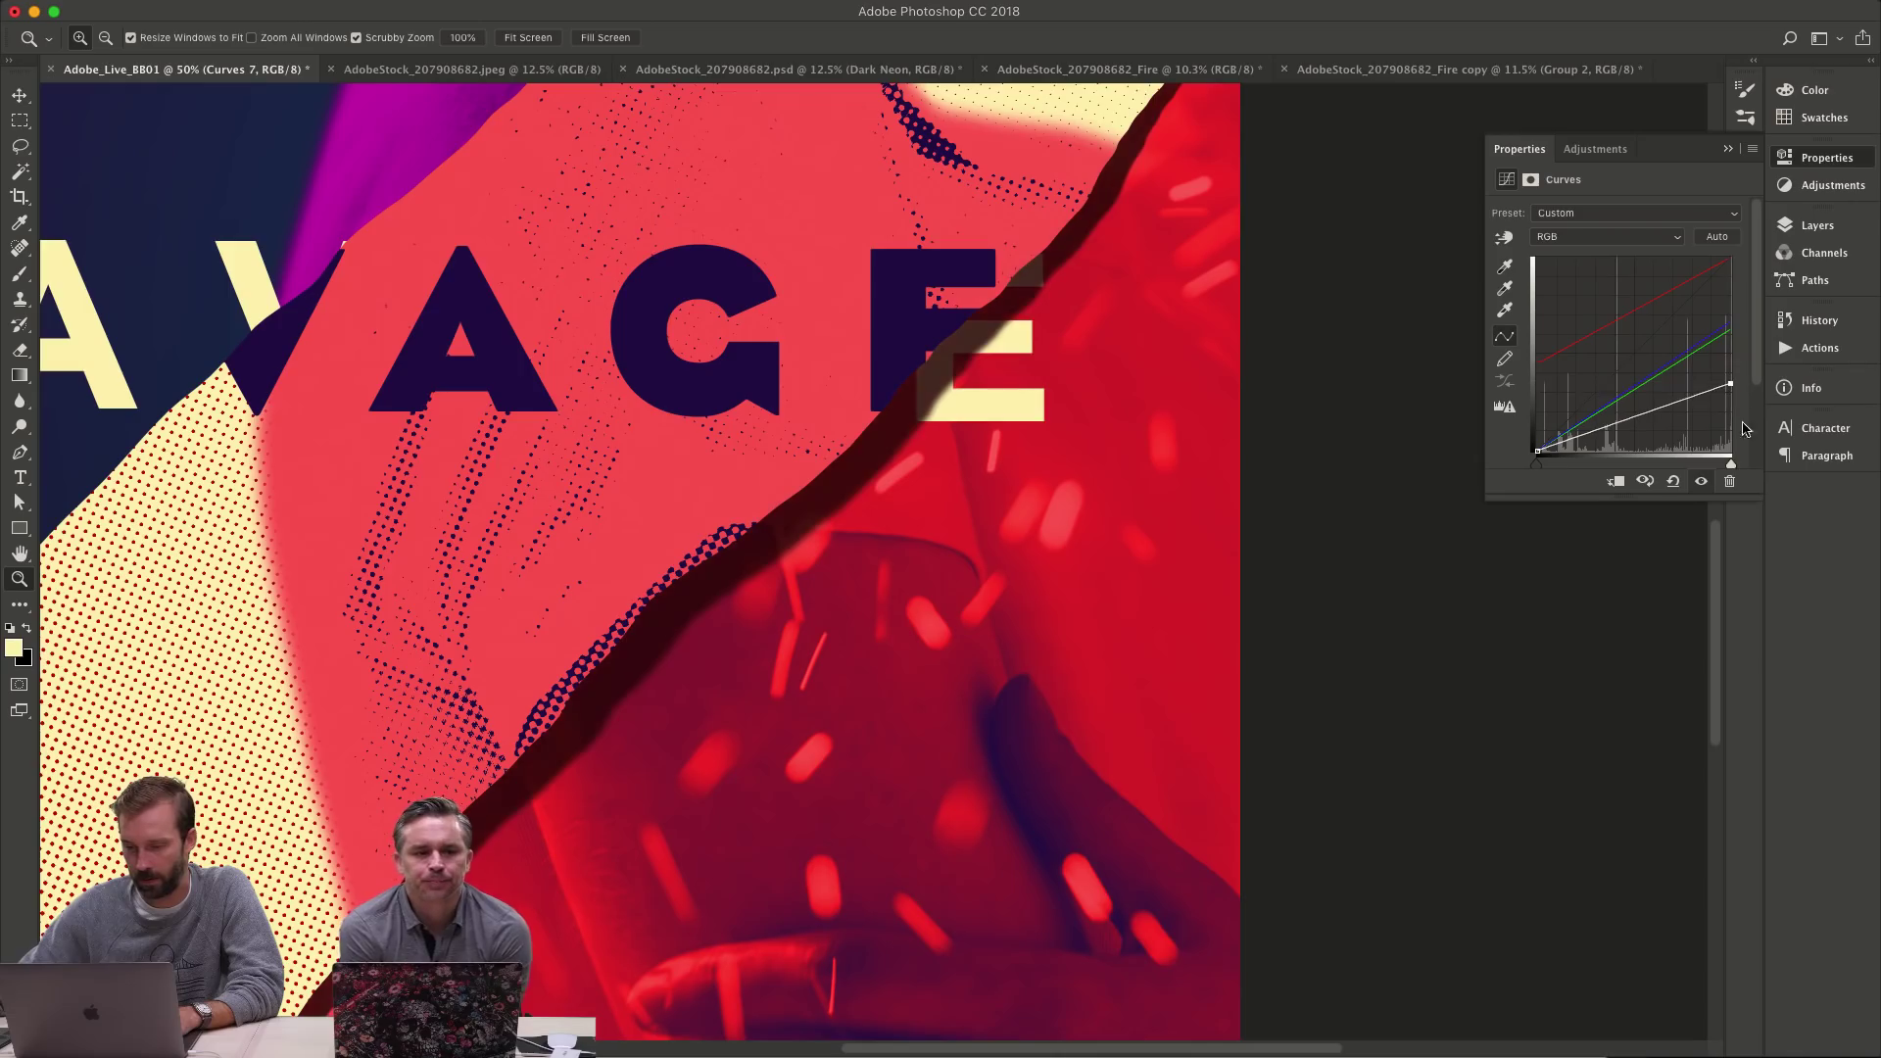
key("super+minus")
key("super+minus")
key("super+minus")
- Paint black on the Curves 7 mask along the line's middle with a soft 2090 px brush at 10% opacity, and check the mask alone
key("b")
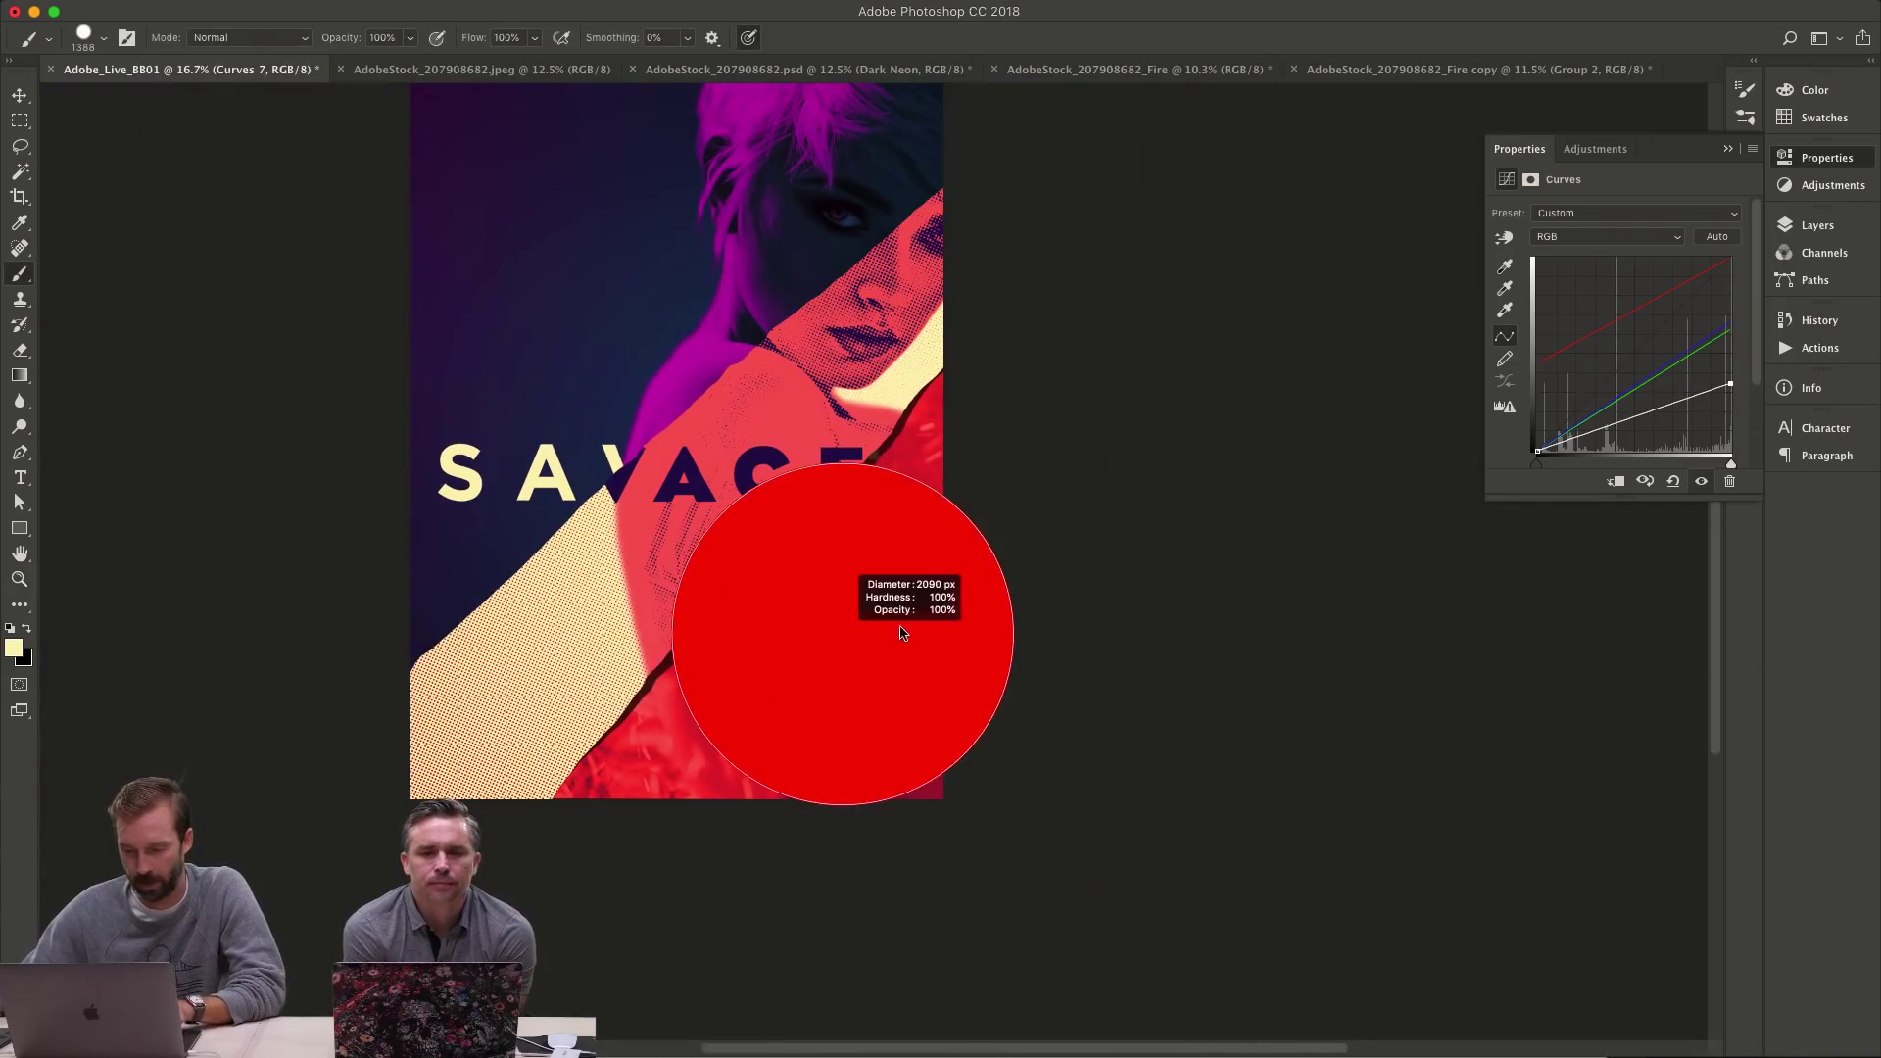
left_click_drag(862, 509, 800, 523)
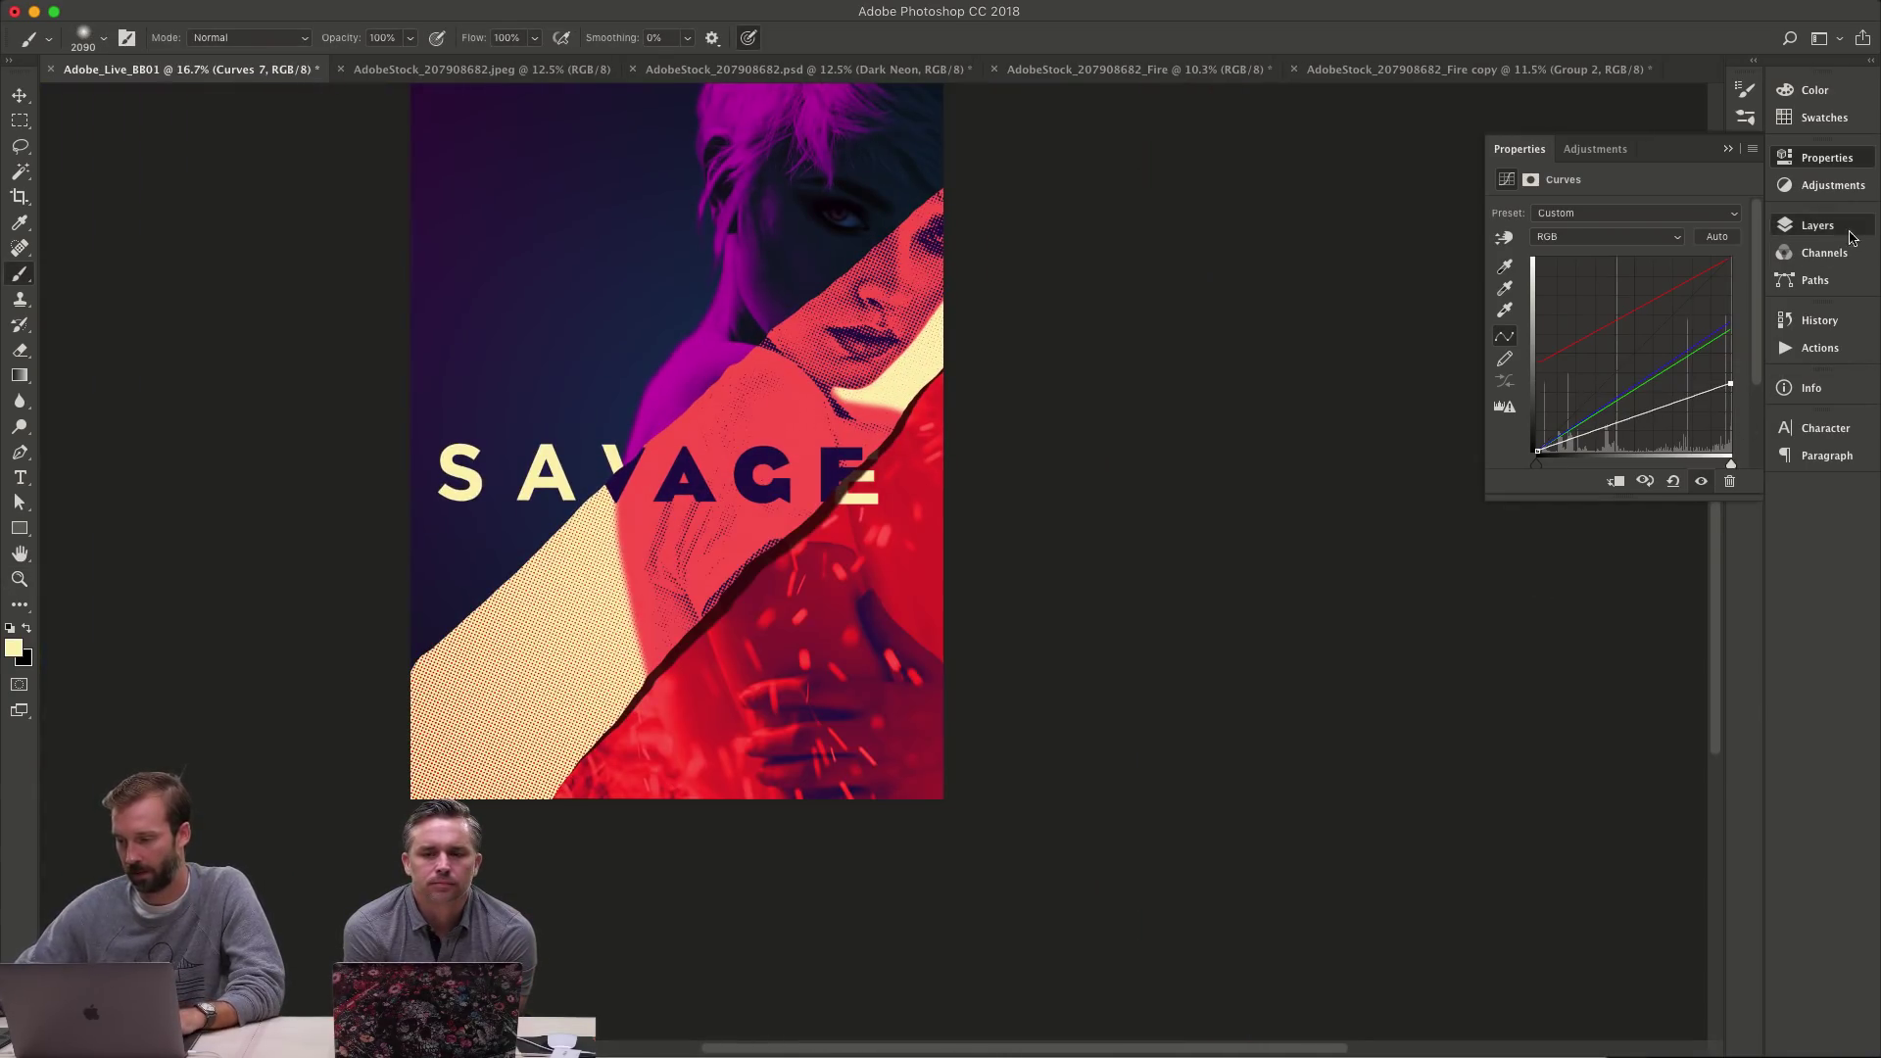
left_click(1818, 225)
left_click(1635, 420)
key("z")
left_click(788, 591)
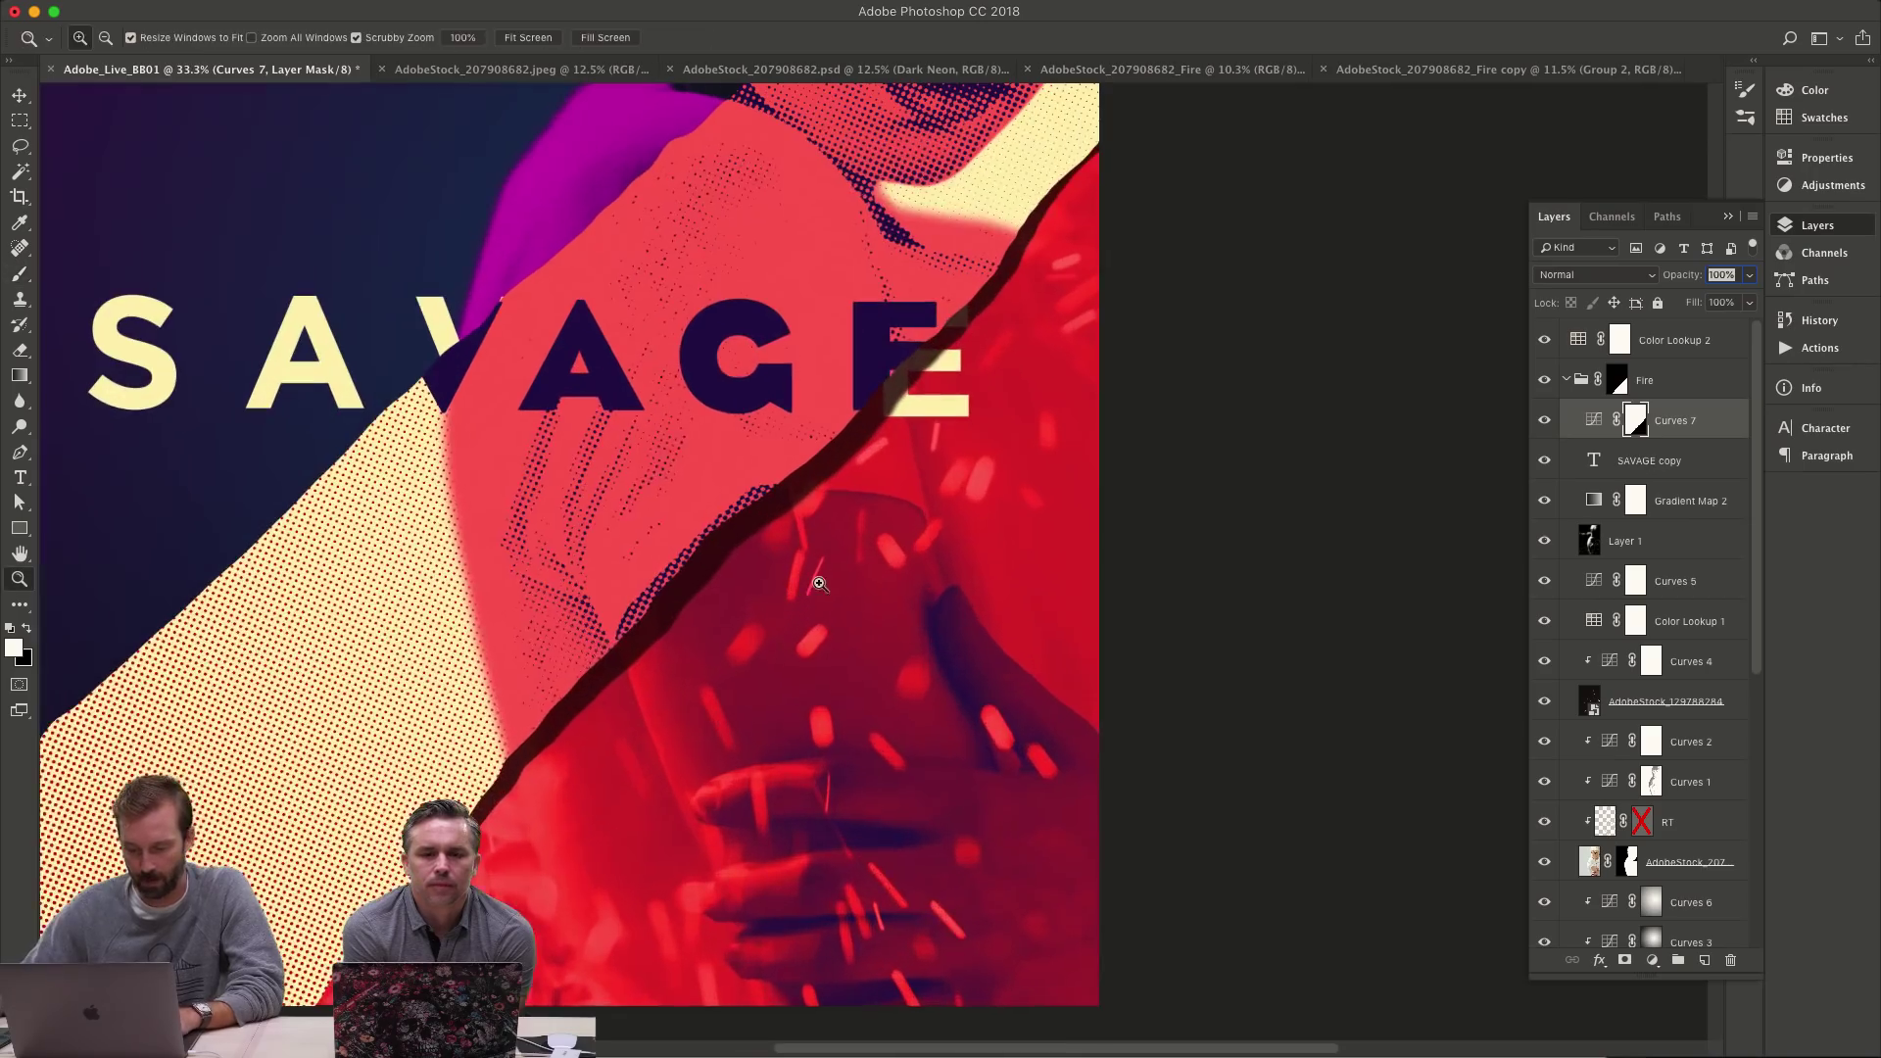
key("b")
key("x")
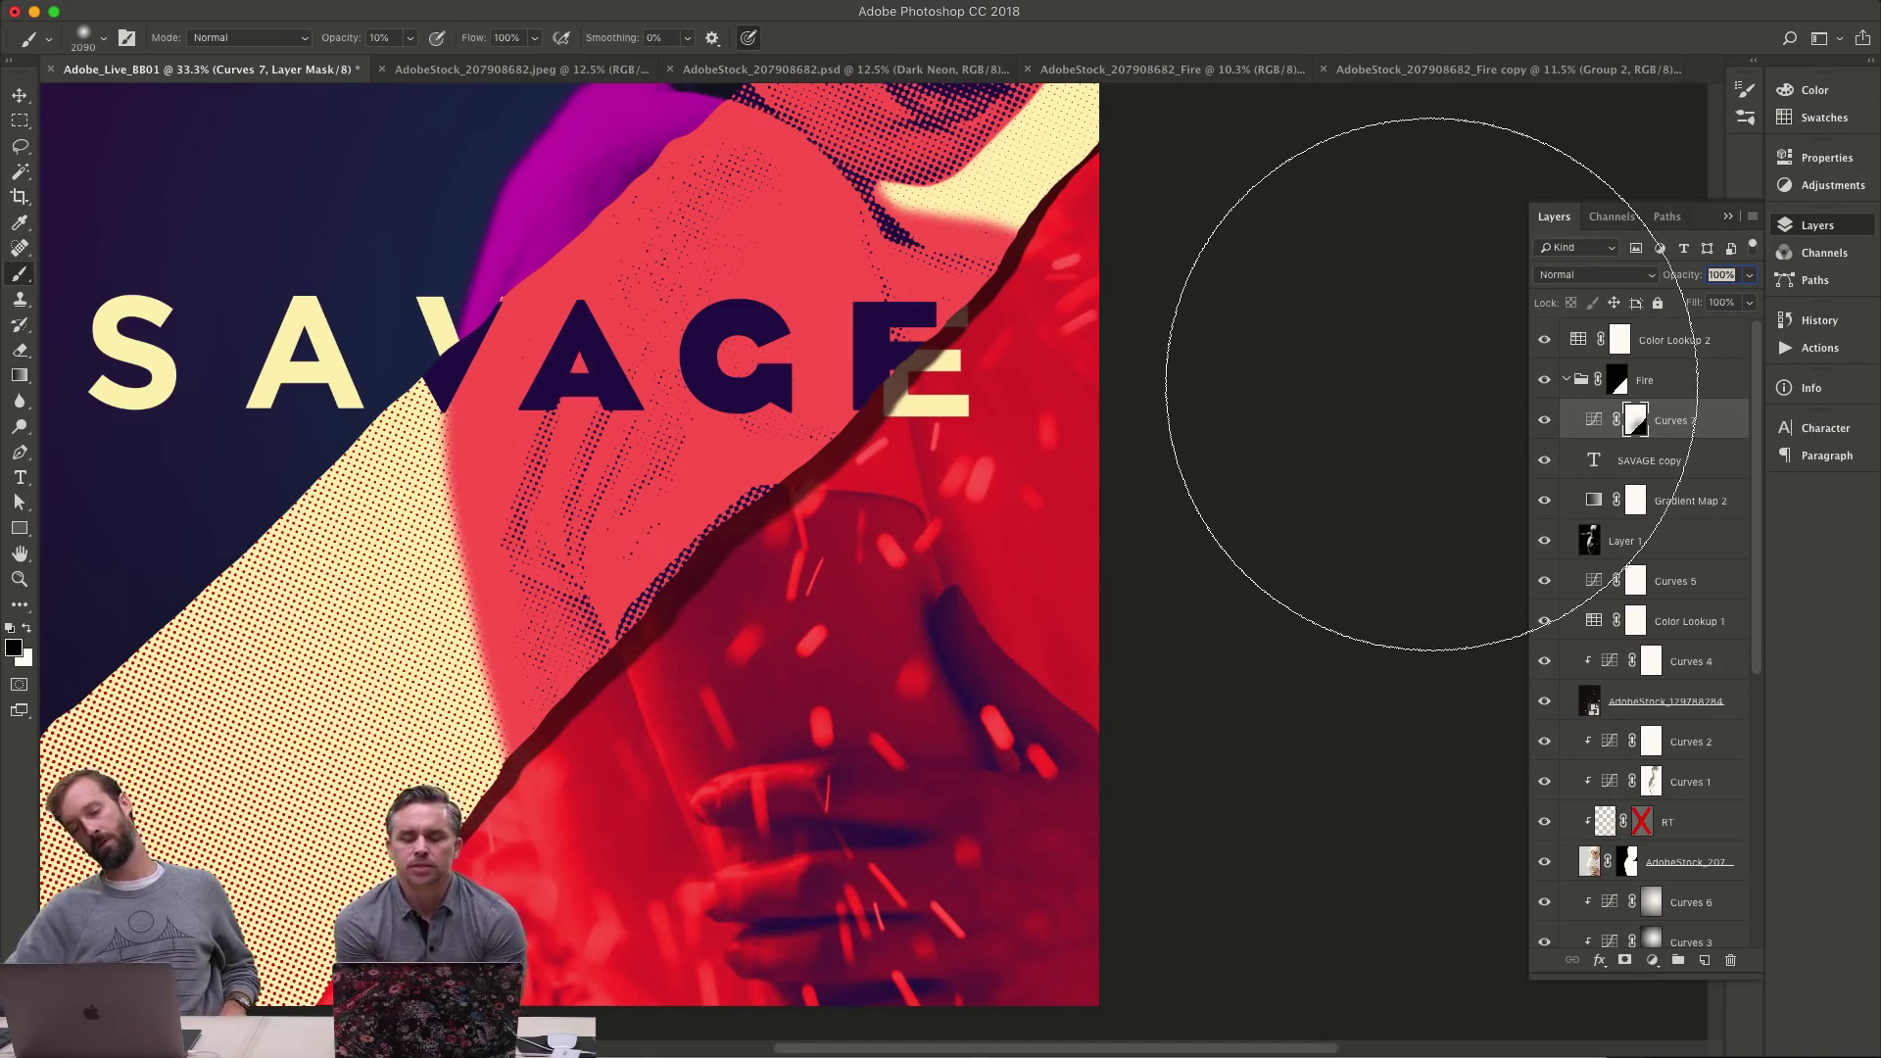
scroll(1432, 384, "down", 3)
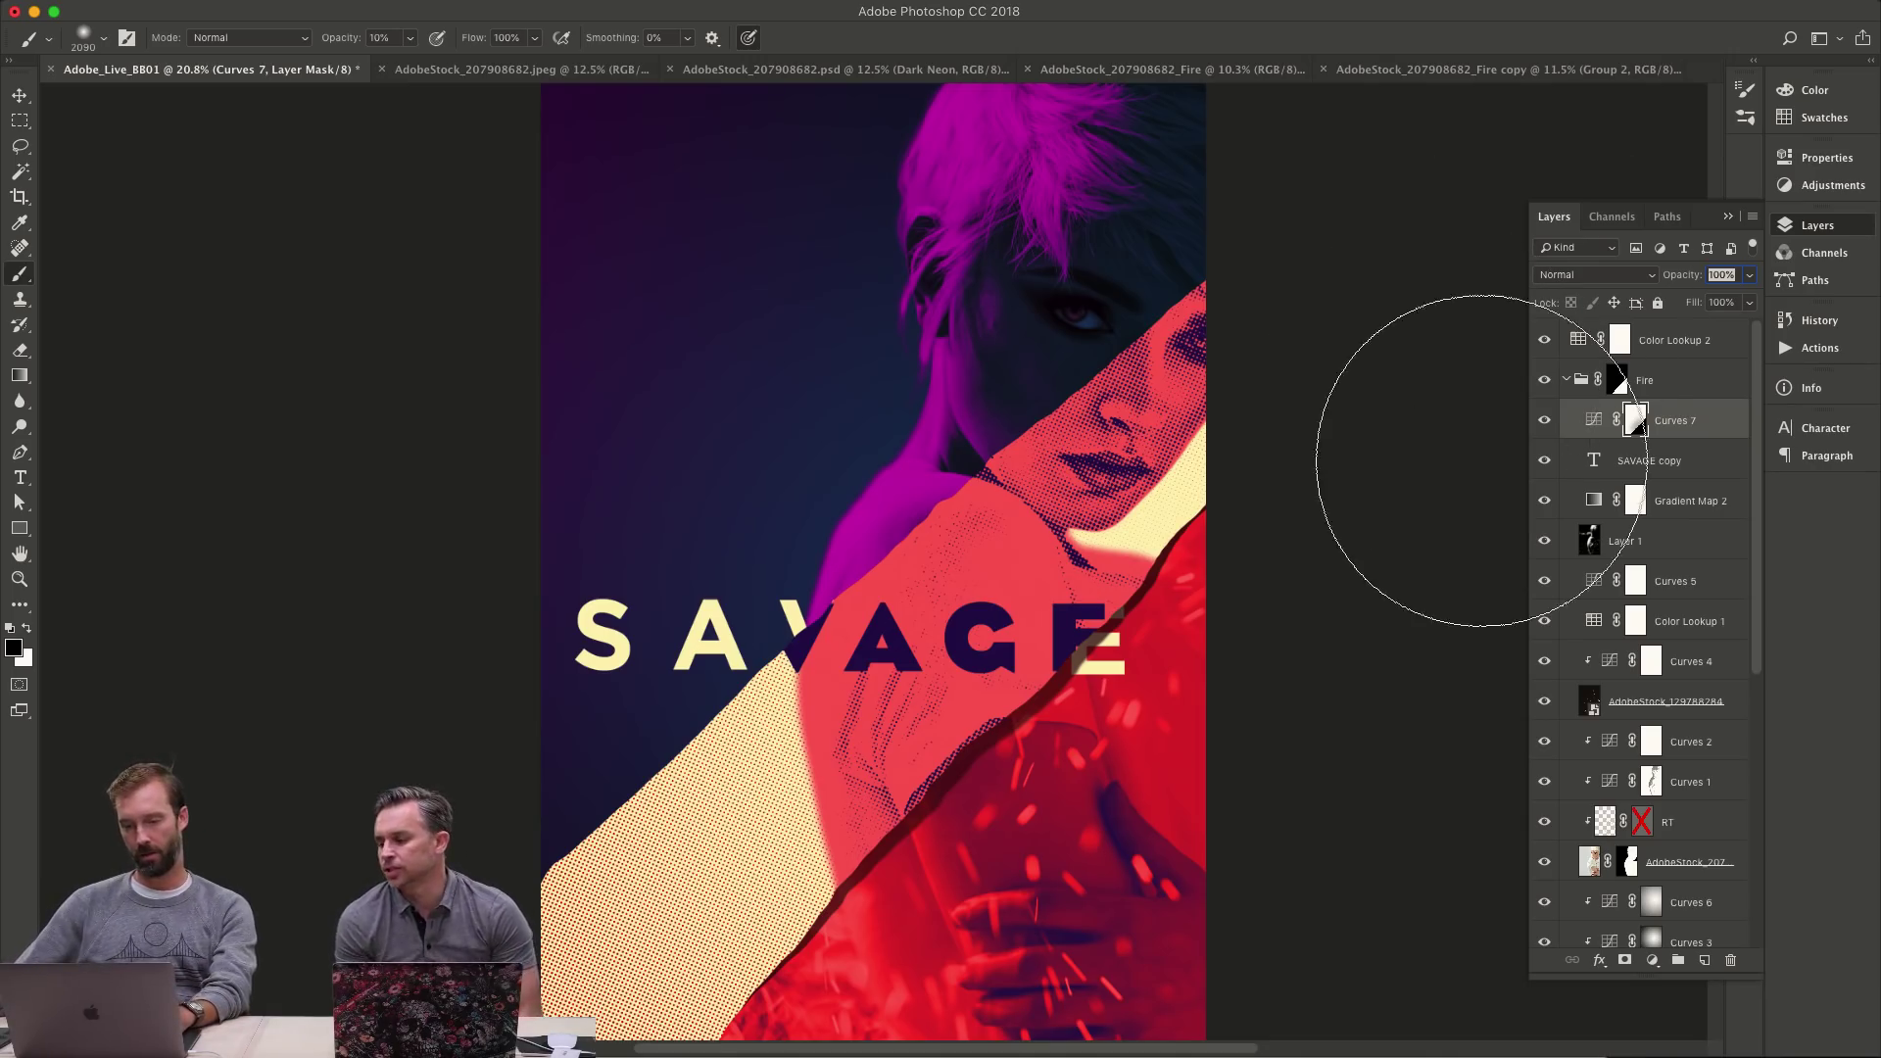
left_click(1644, 421, "alt")
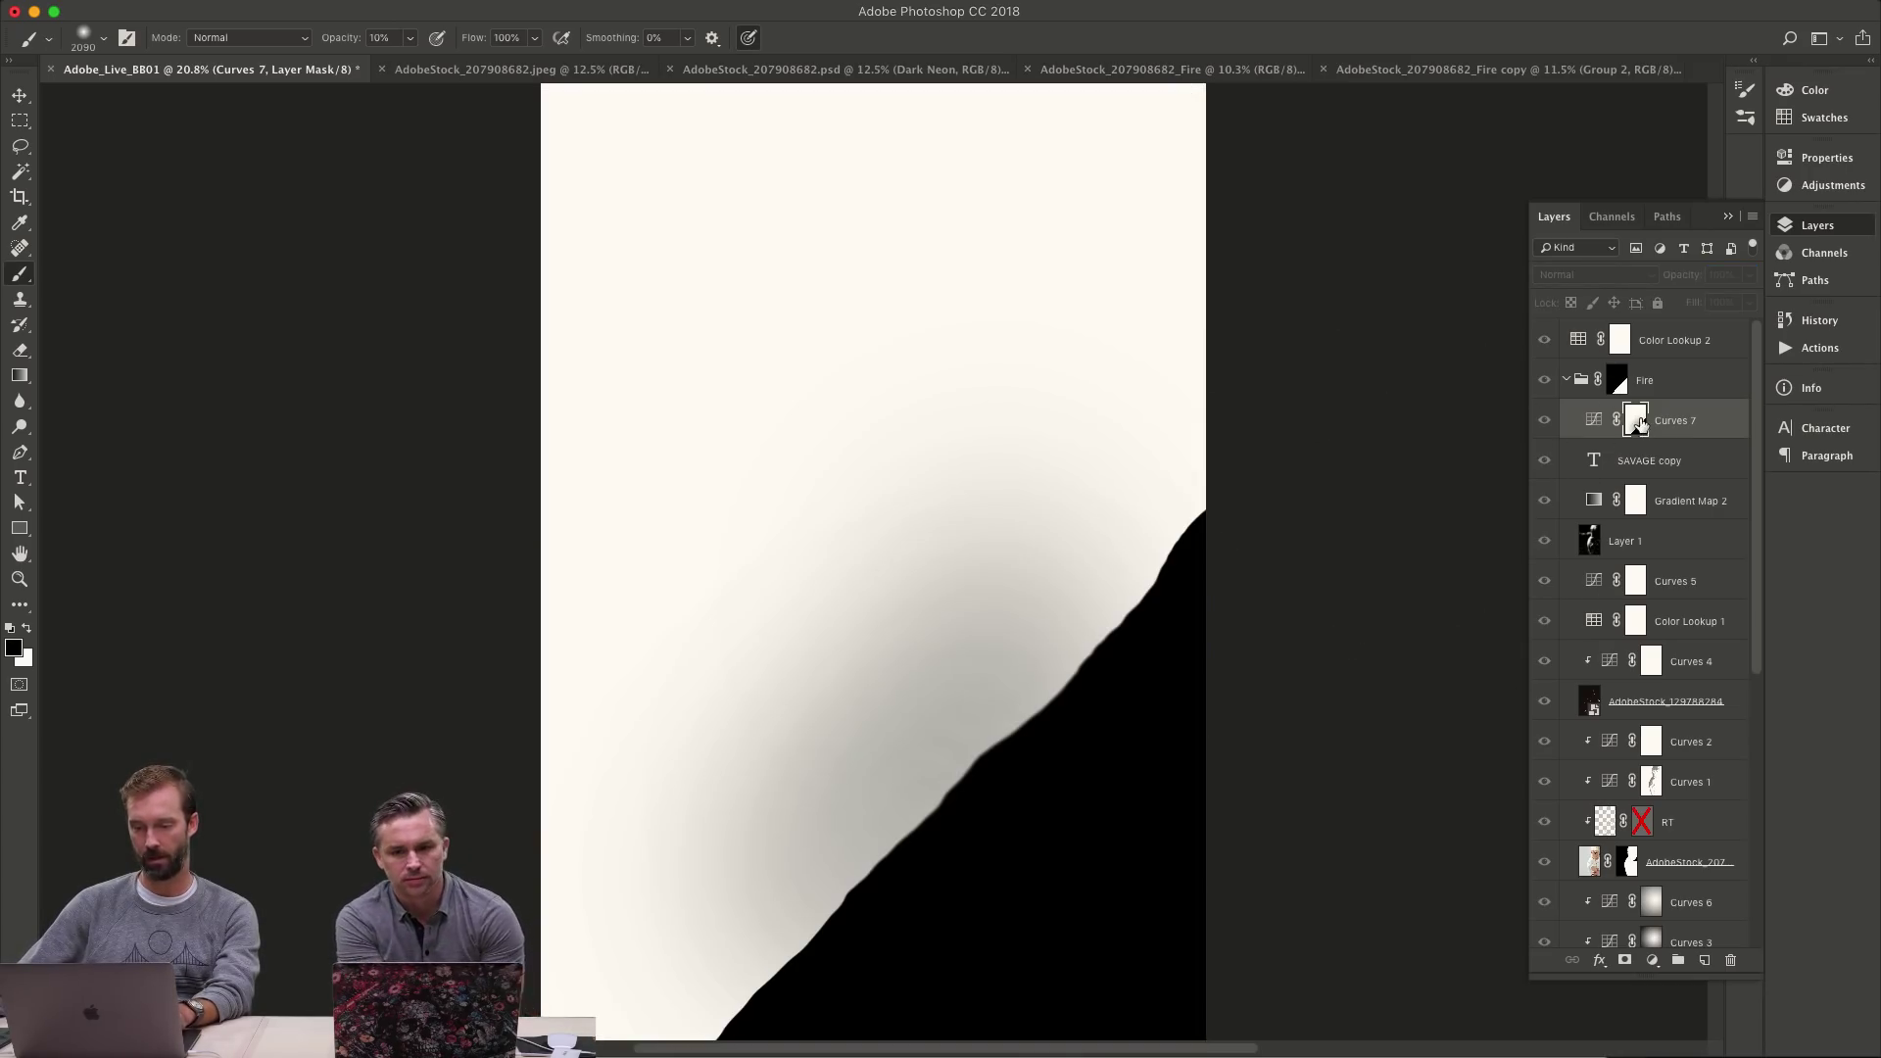
left_click(1639, 424, "alt")
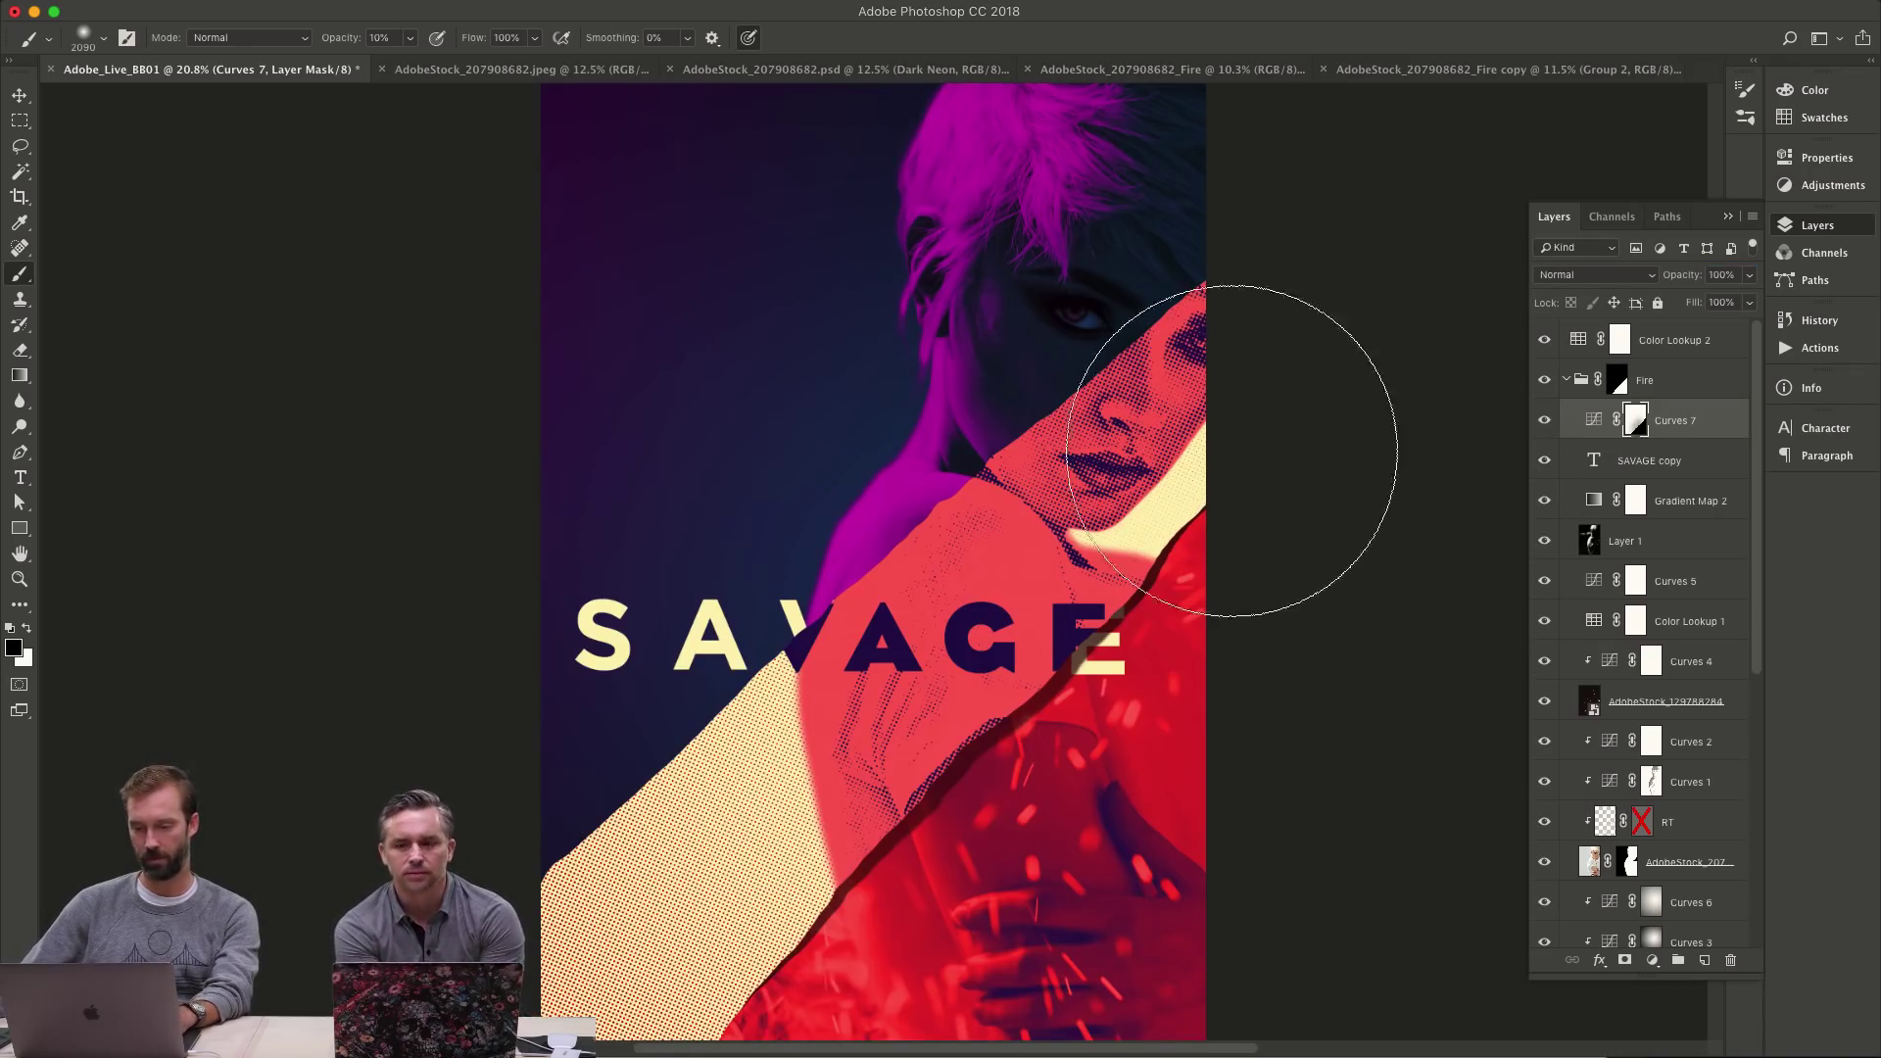
- Warp the Curves 7 mask again to narrow the dark line along the middle of the fire band's edge
key("z")
left_click(950, 500, "alt")
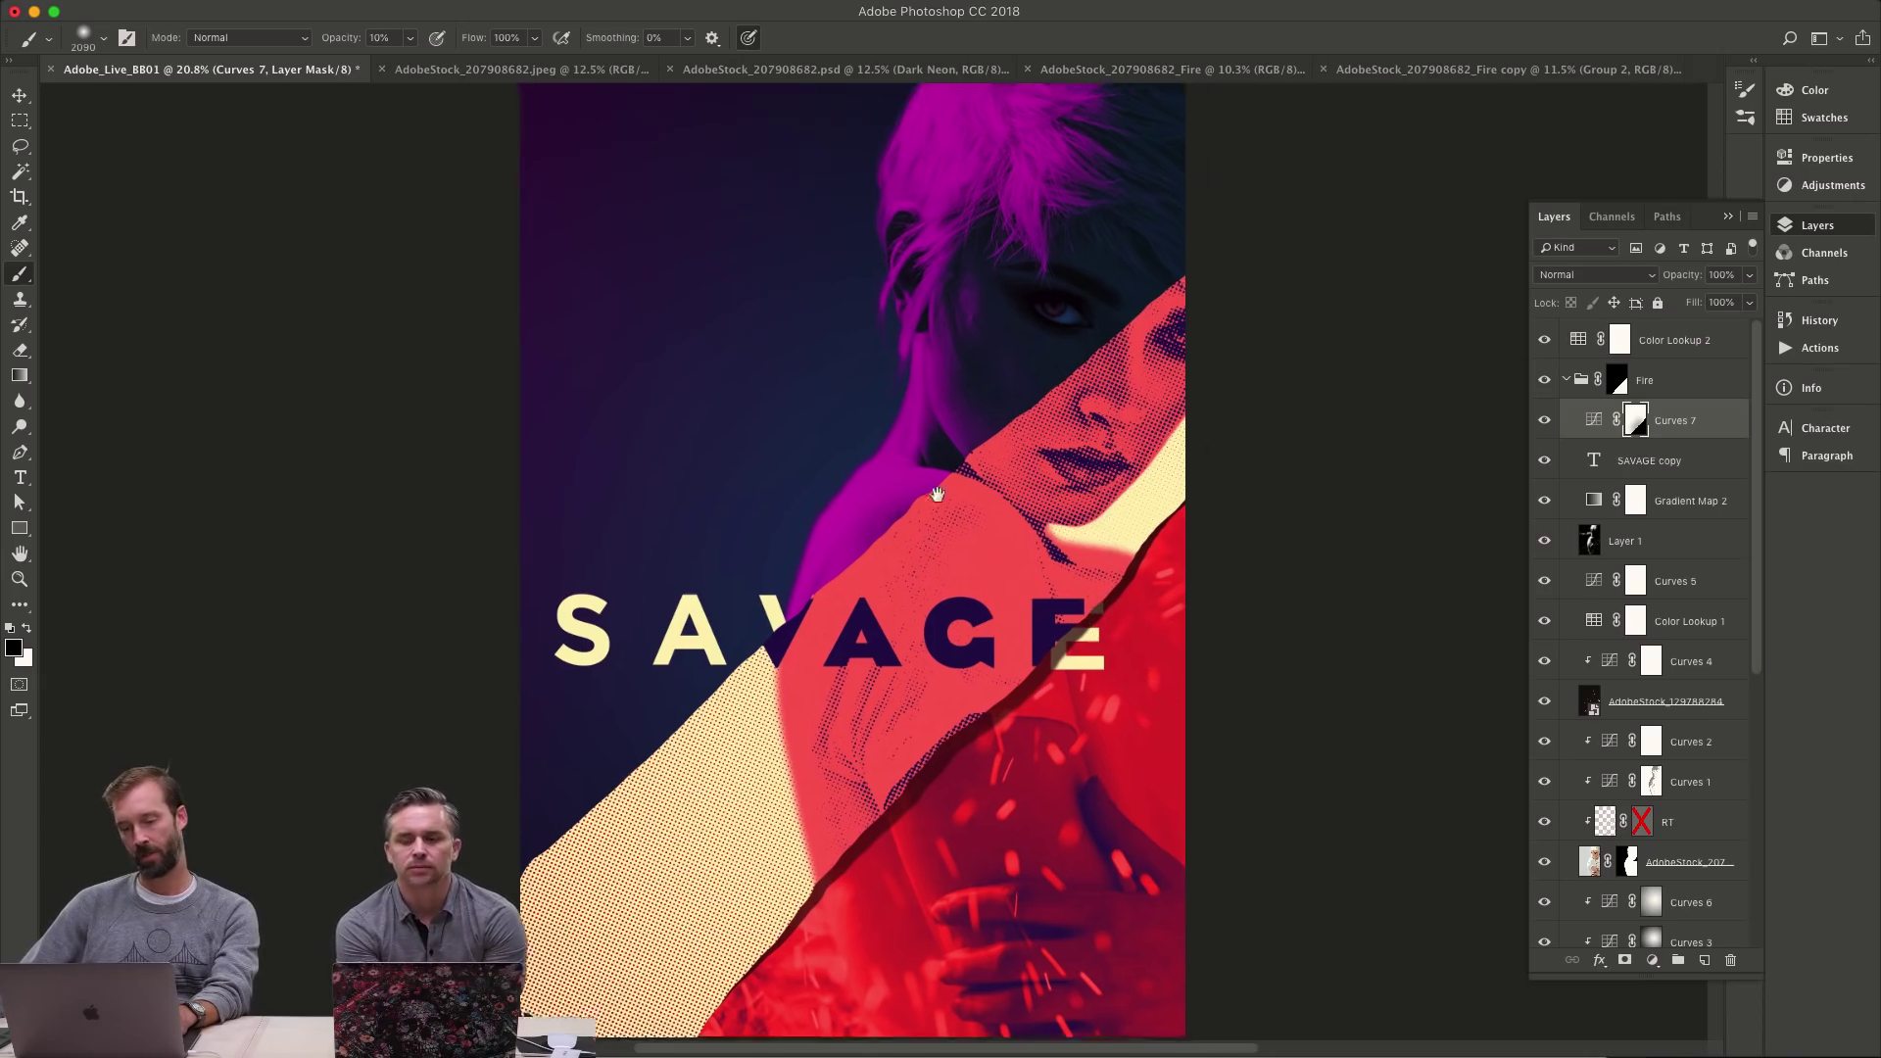
left_click(950, 502, "alt")
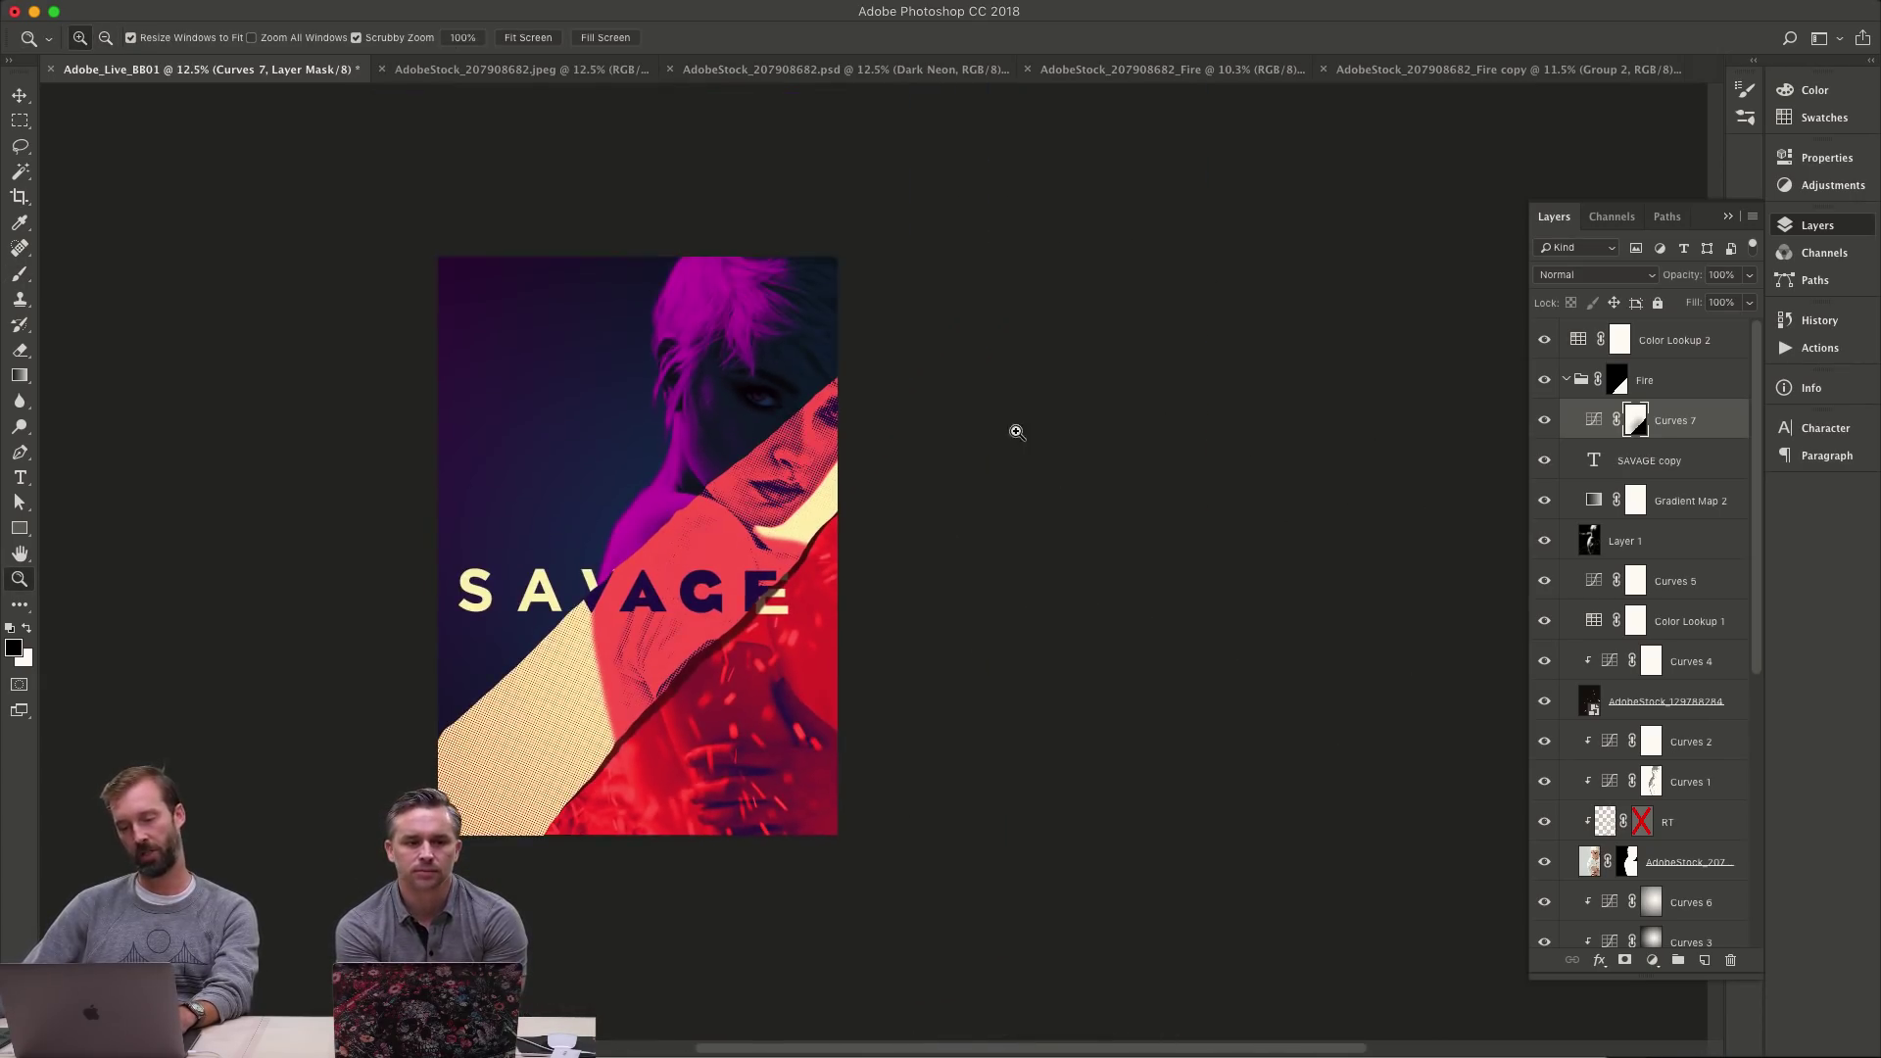
left_click_drag(747, 674, 847, 659)
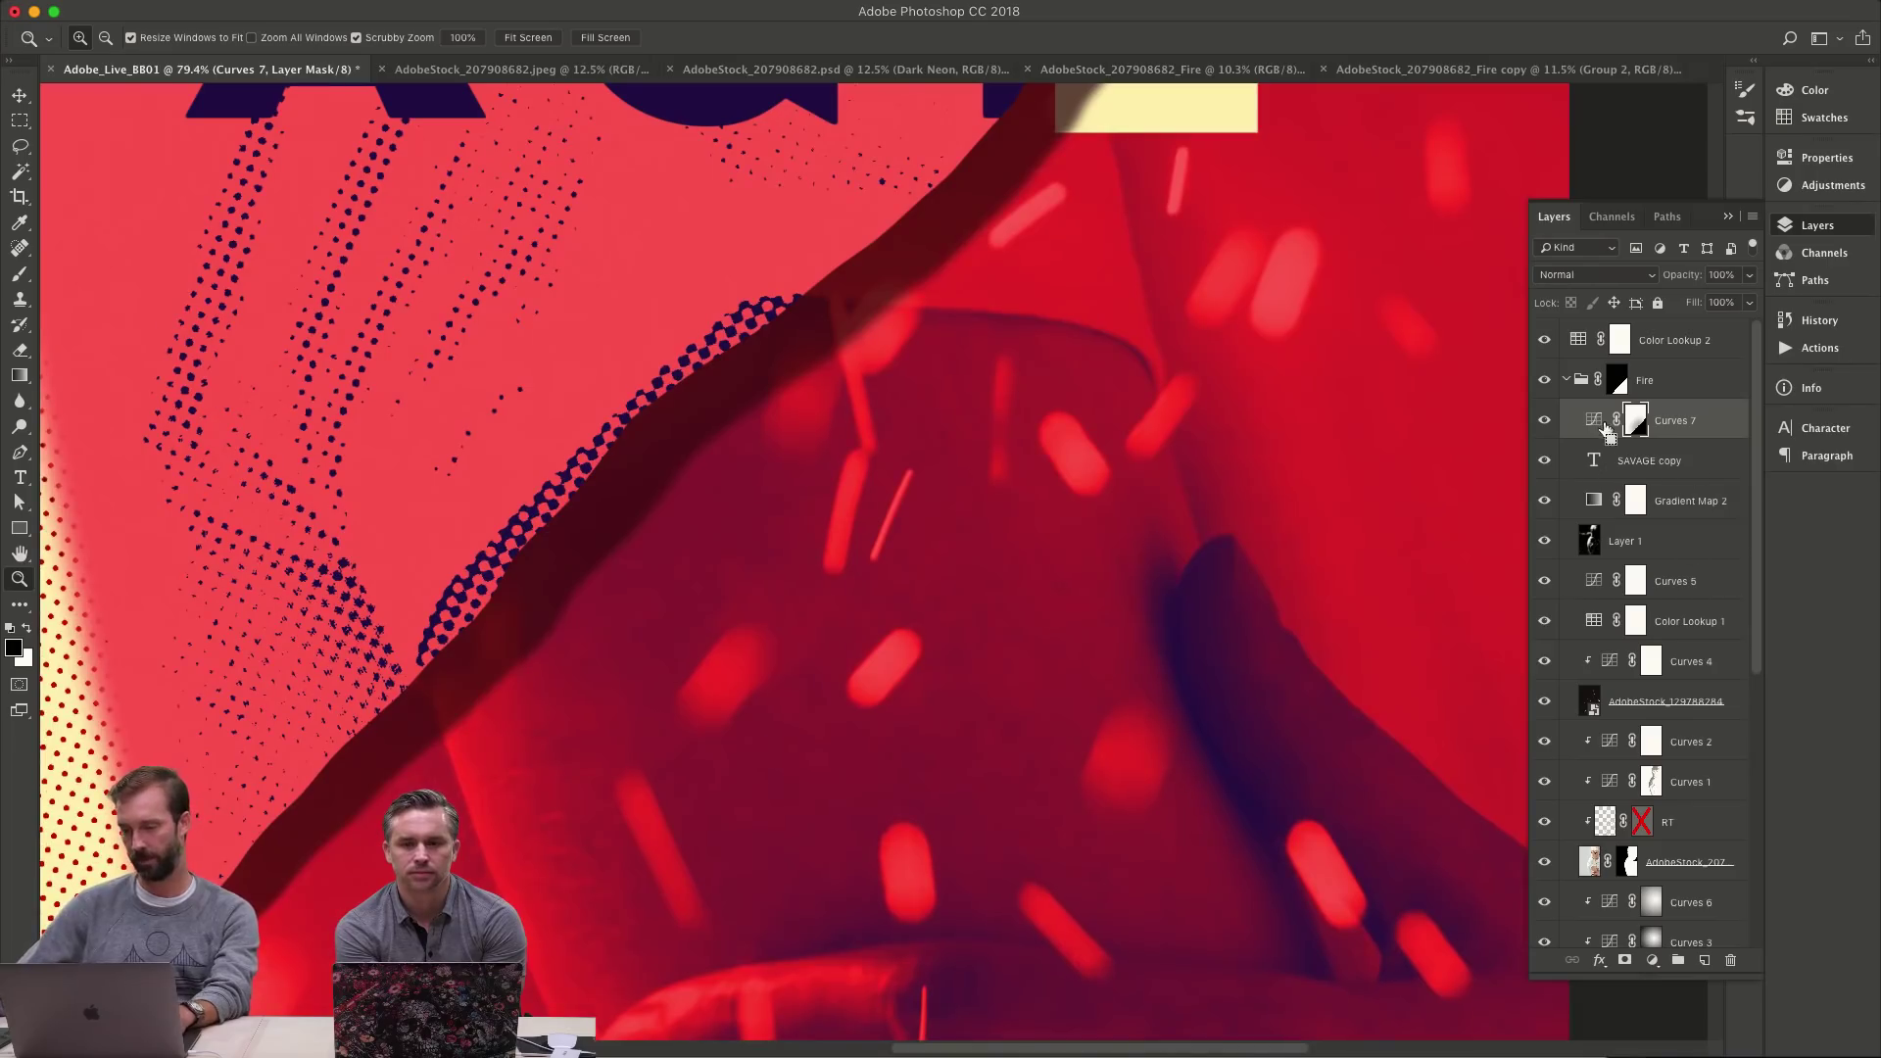
key("super+t")
right_click(1042, 619)
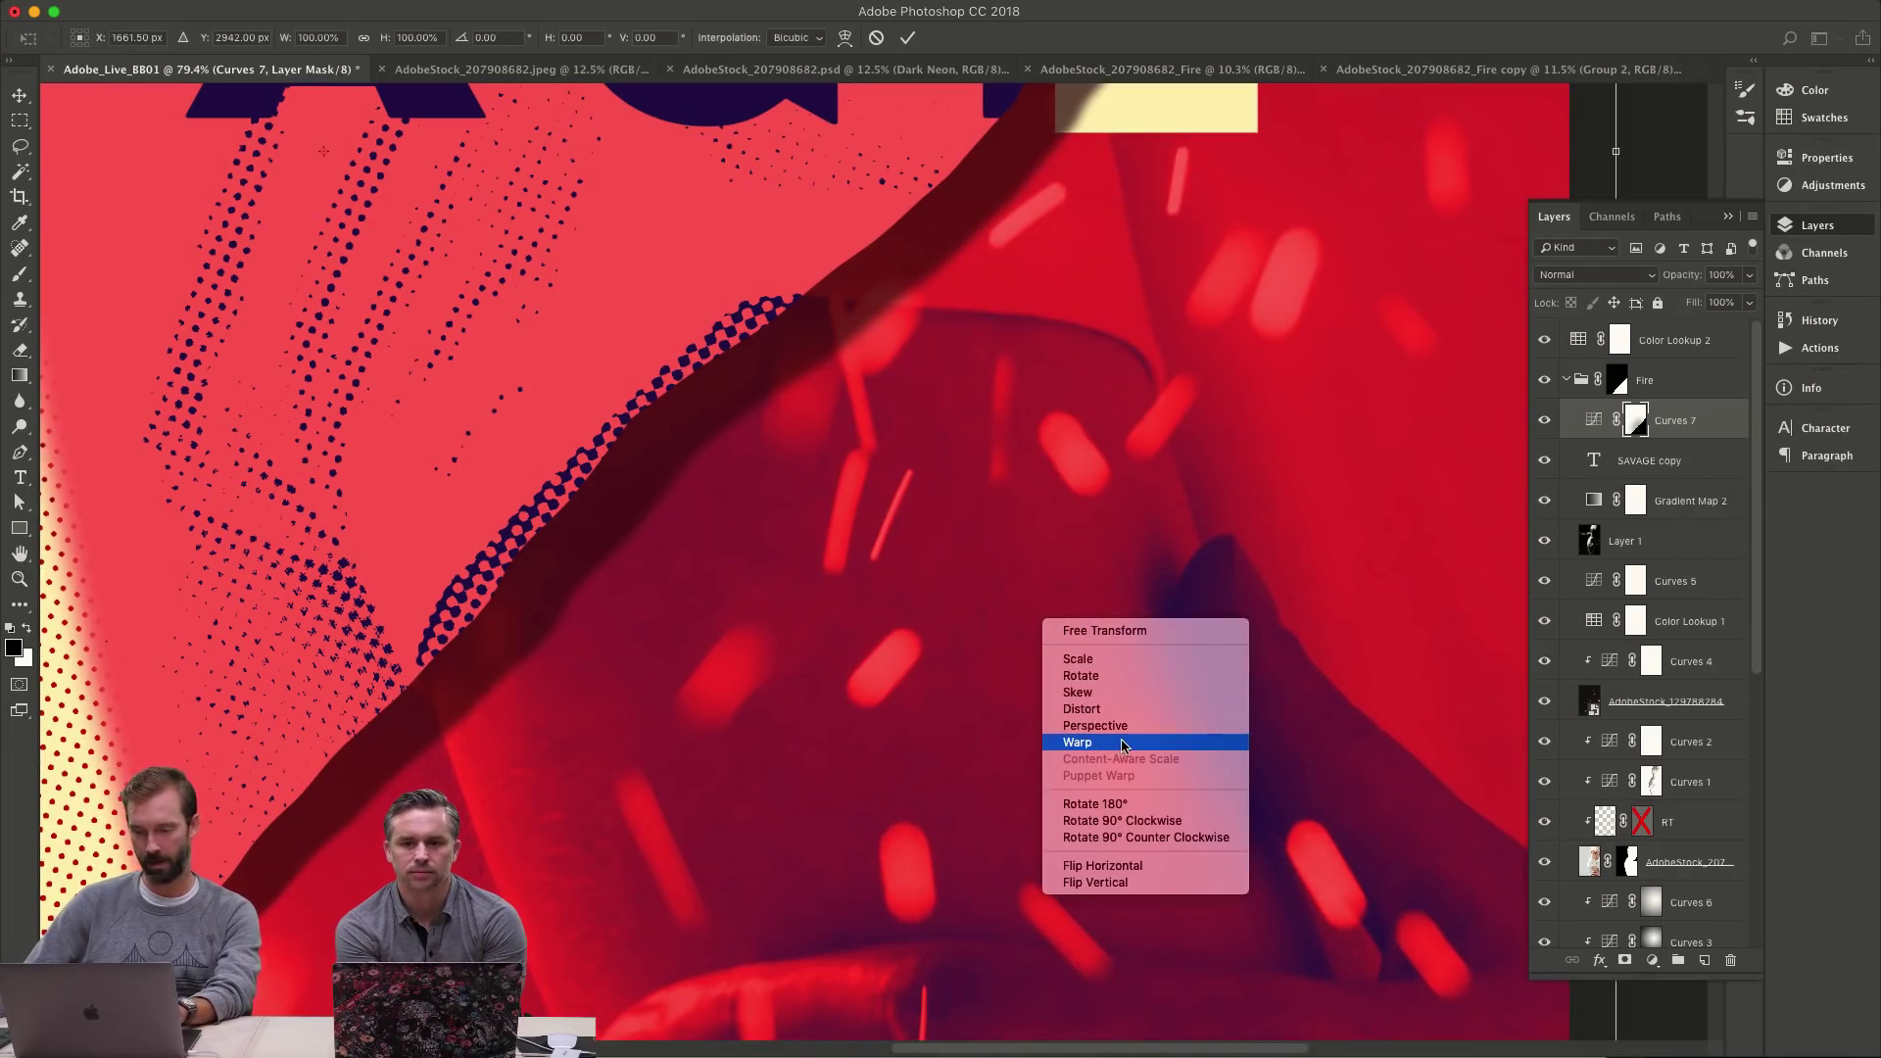
left_click(1073, 741)
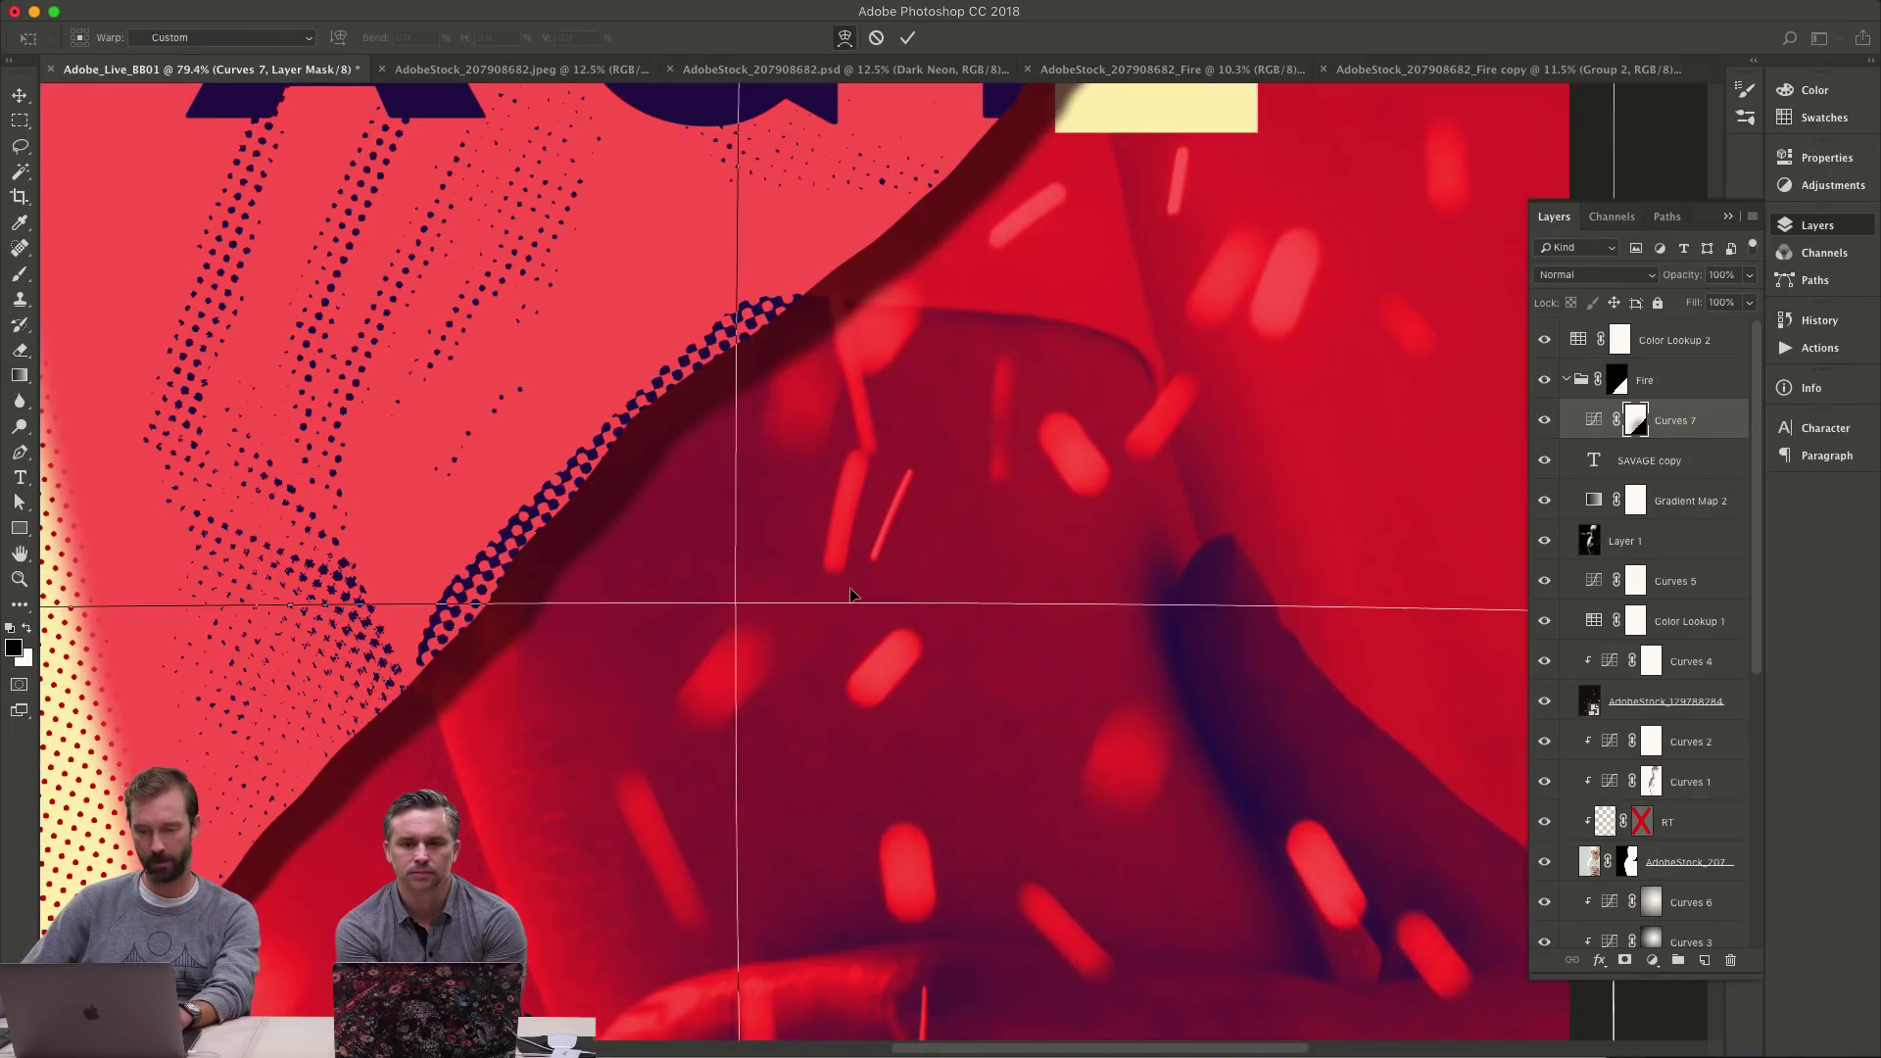
key("Return")
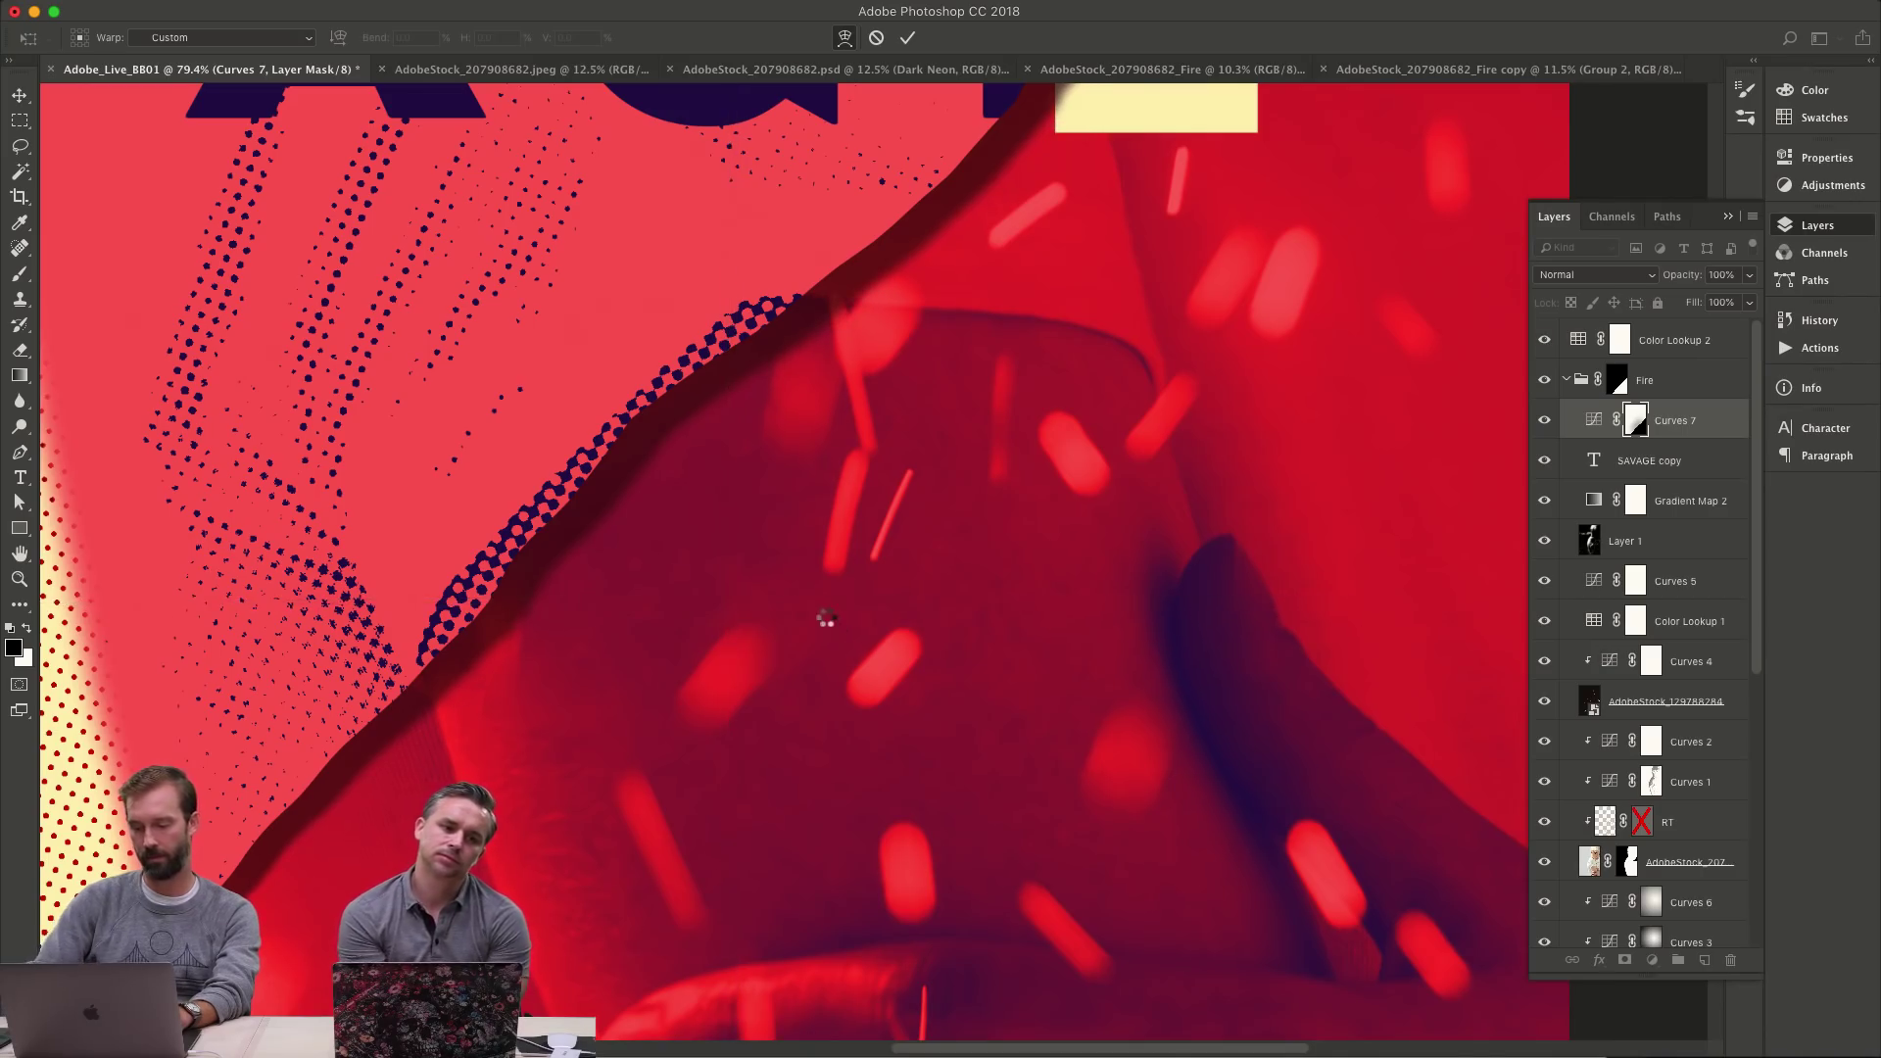
key("super+0")
left_click(1166, 816, "alt")
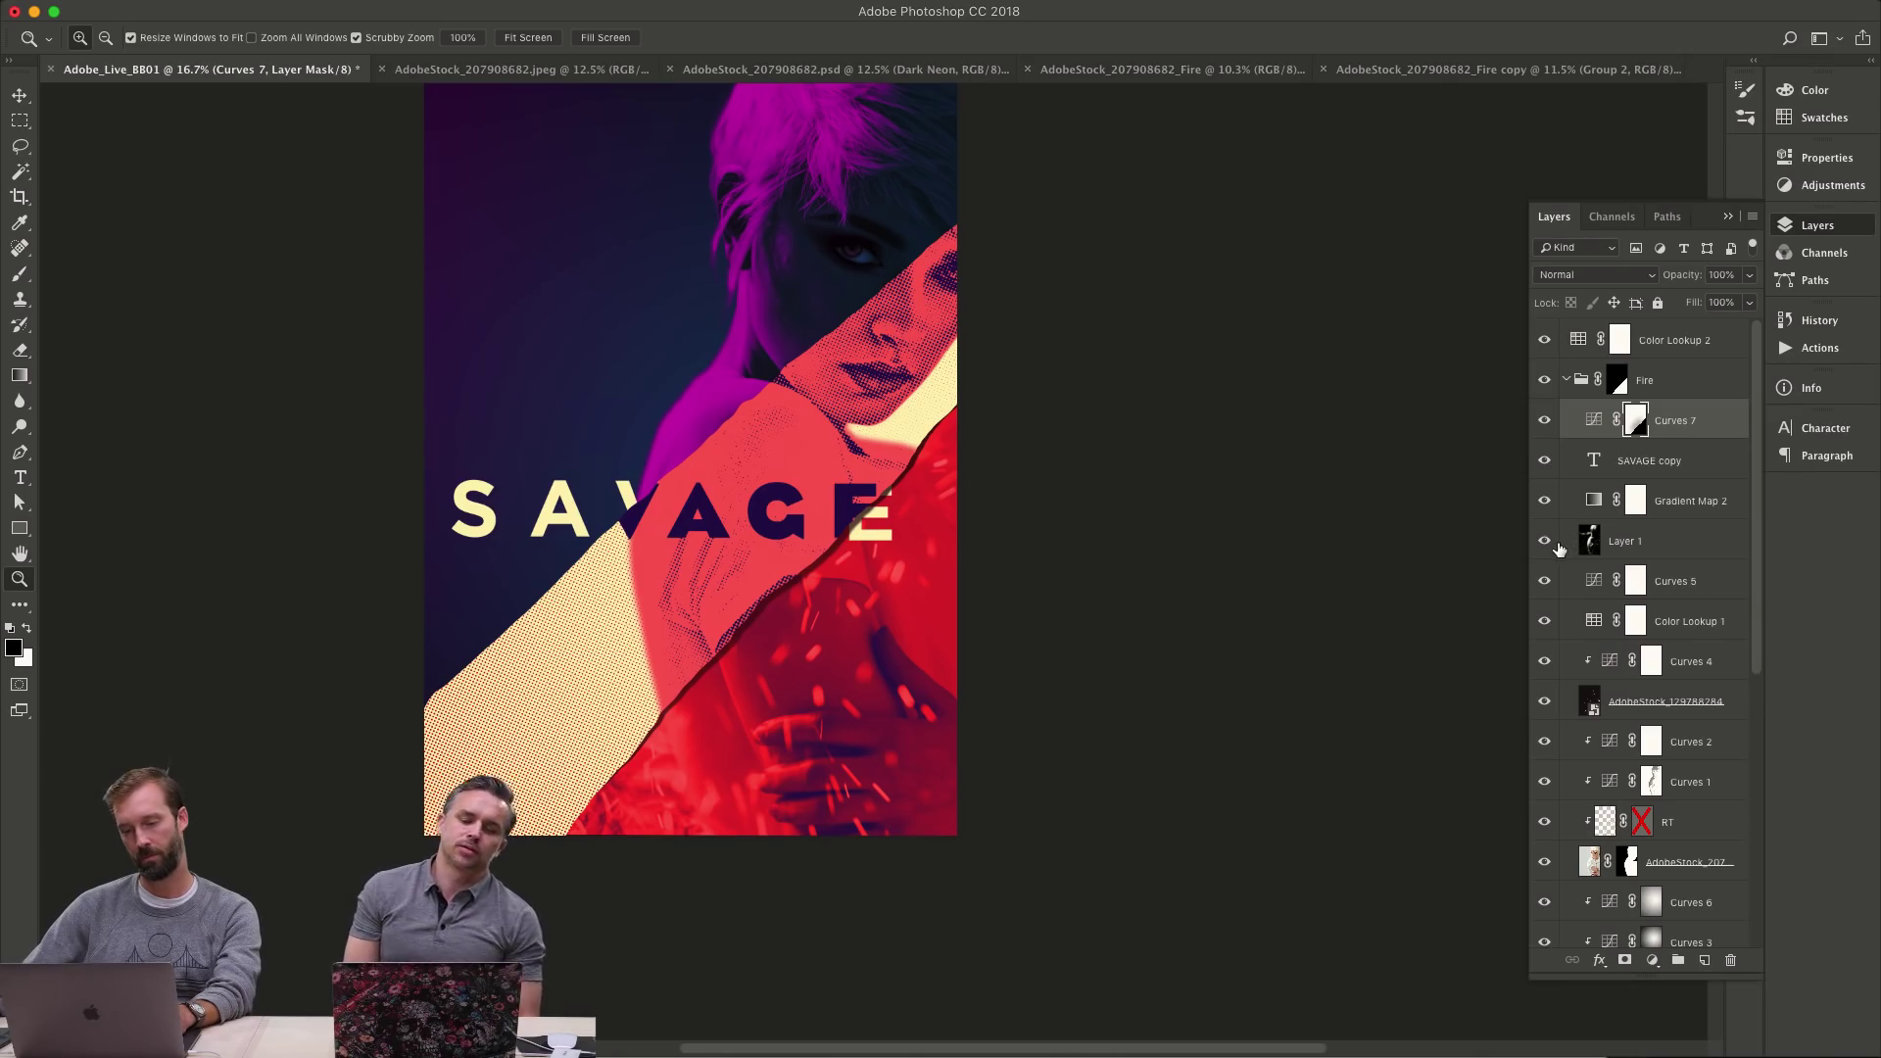
- Collapse the Fire and Dark Neon groups and add an empty layer above the SAVAGE text in the Halftone group
mouse_move(764, 678)
left_mouse_down()
mouse_move(823, 630)
mouse_move(760, 653)
left_mouse_up()
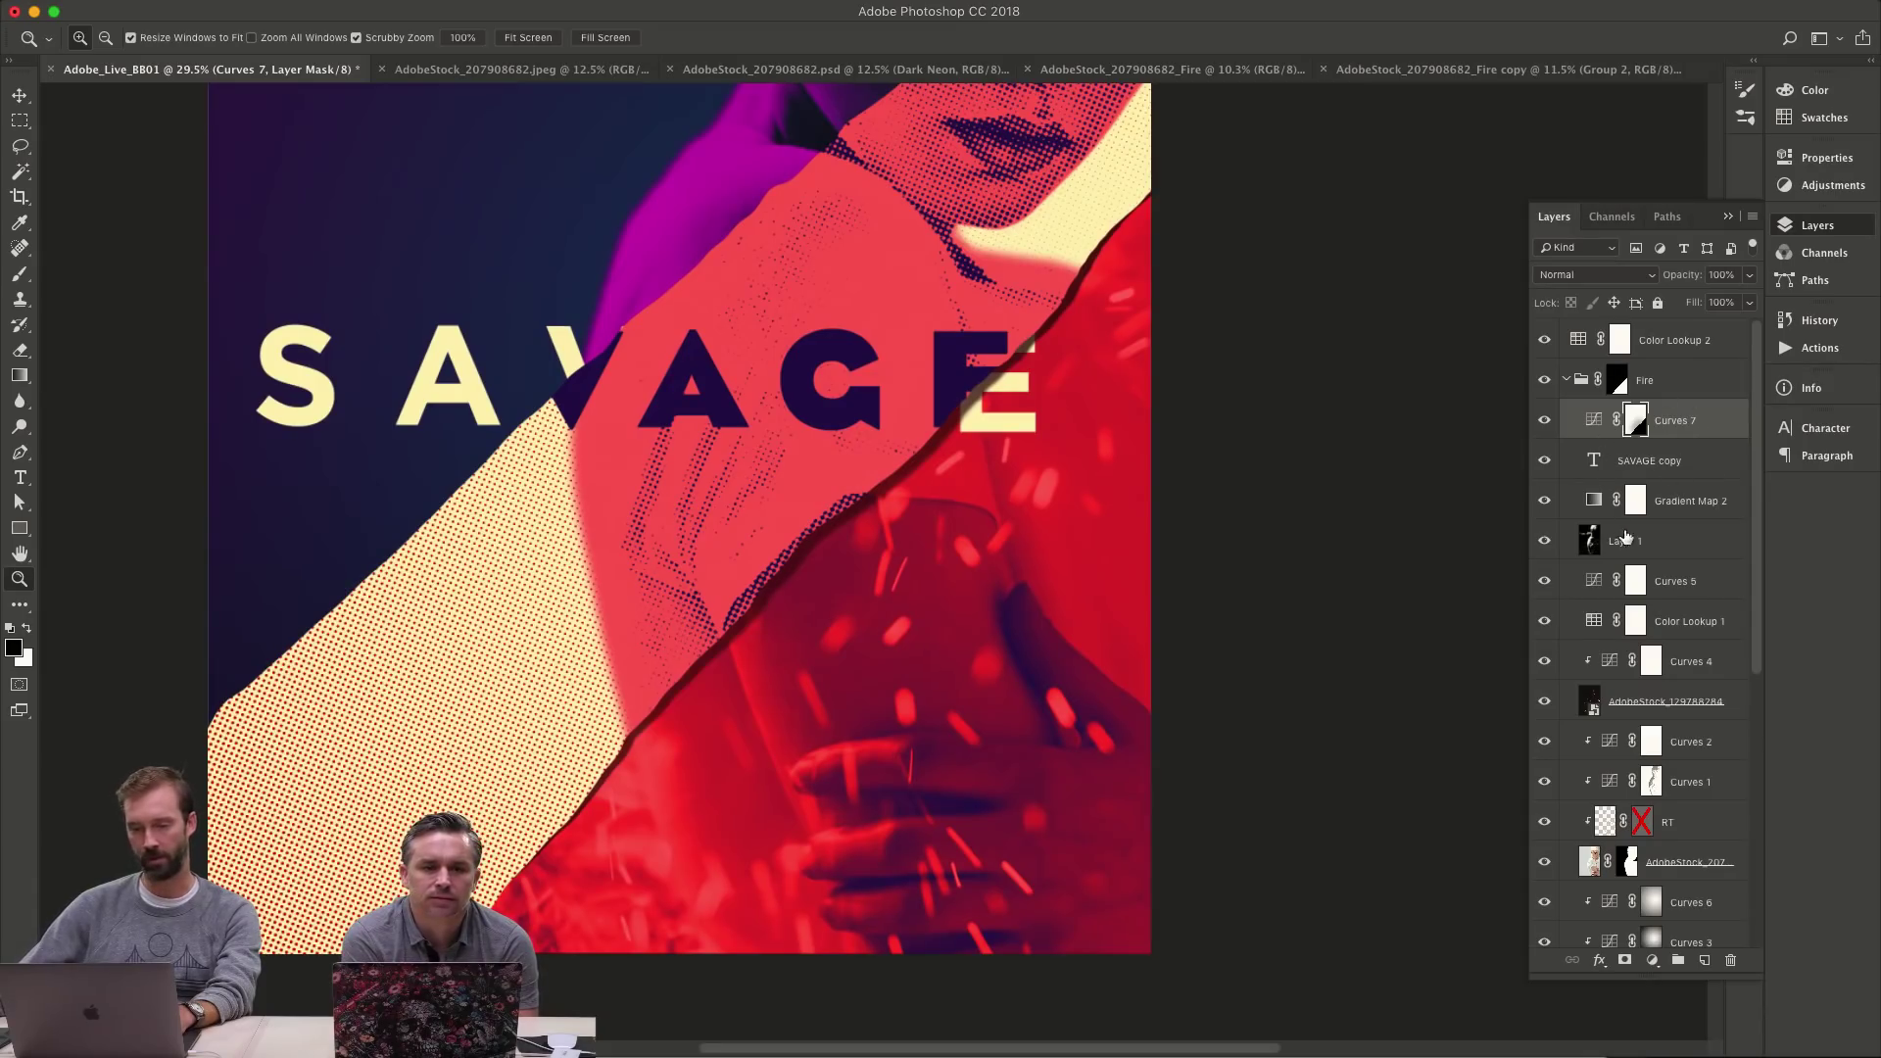
left_click(813, 557, "alt")
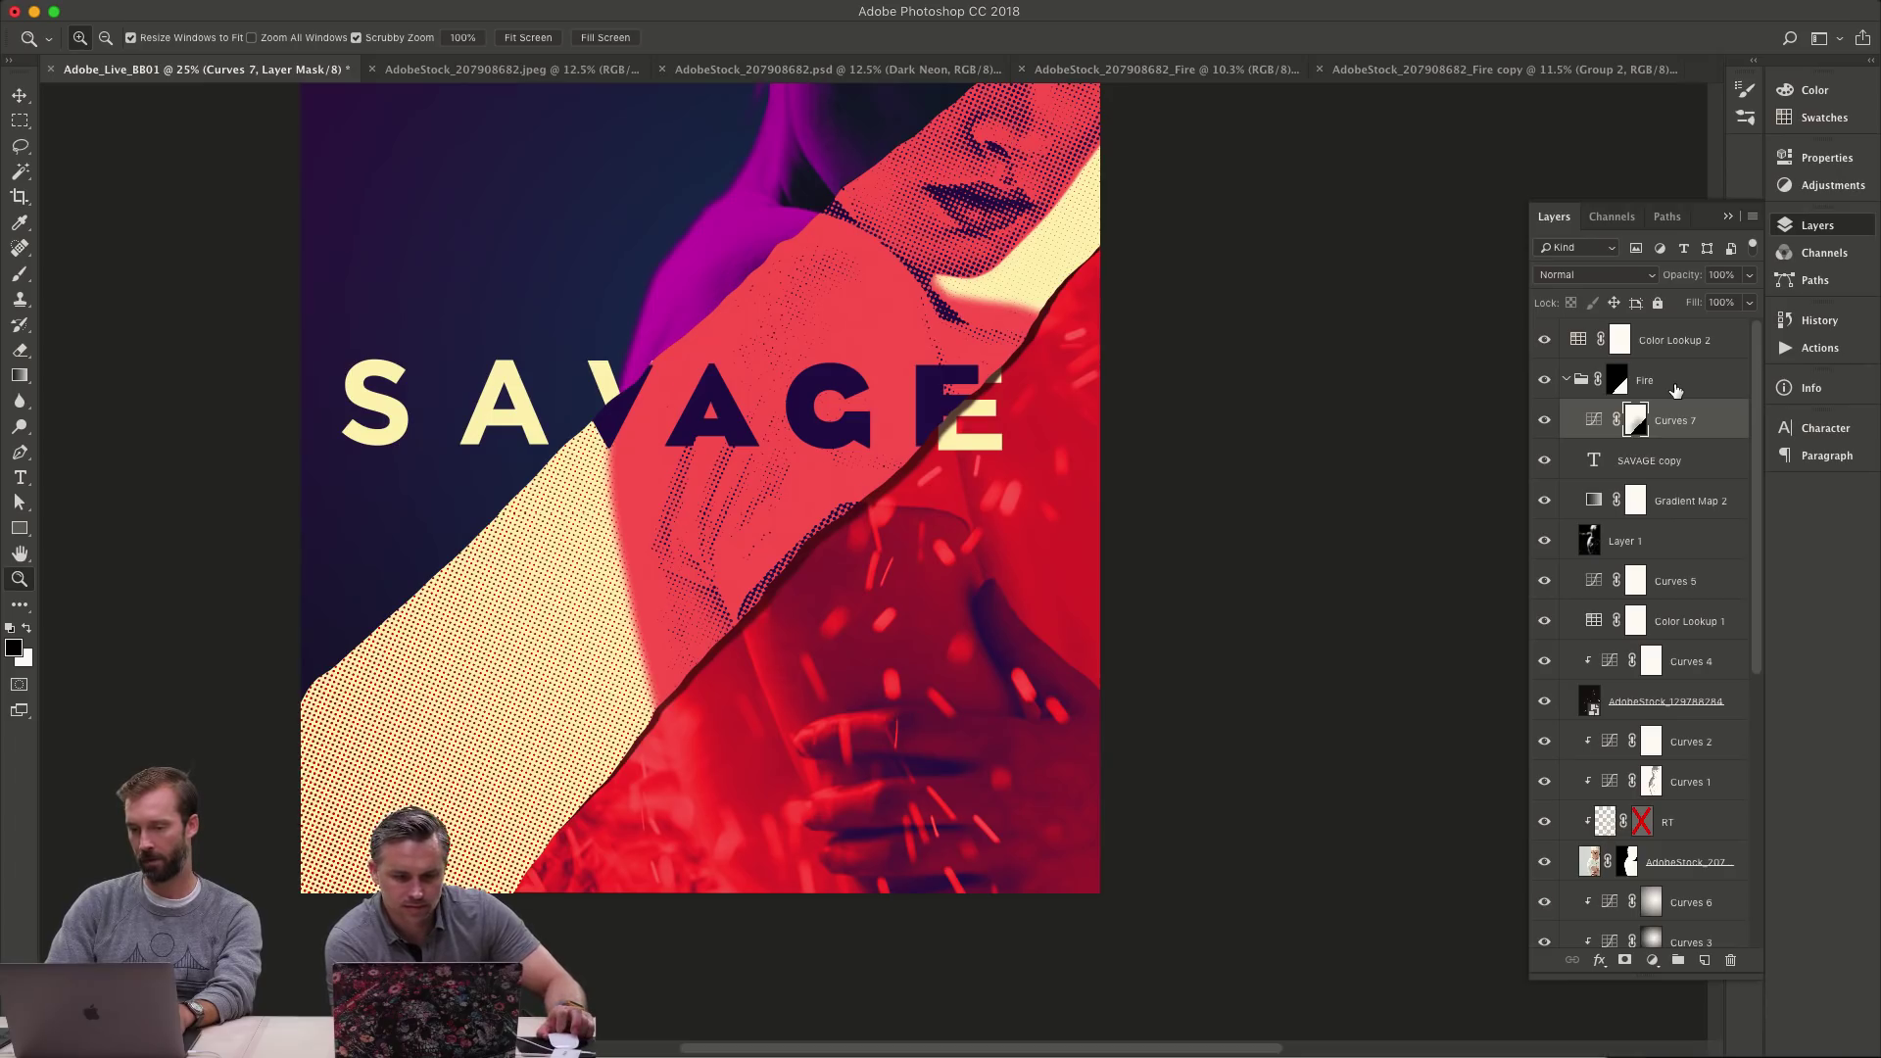
left_click(1565, 381)
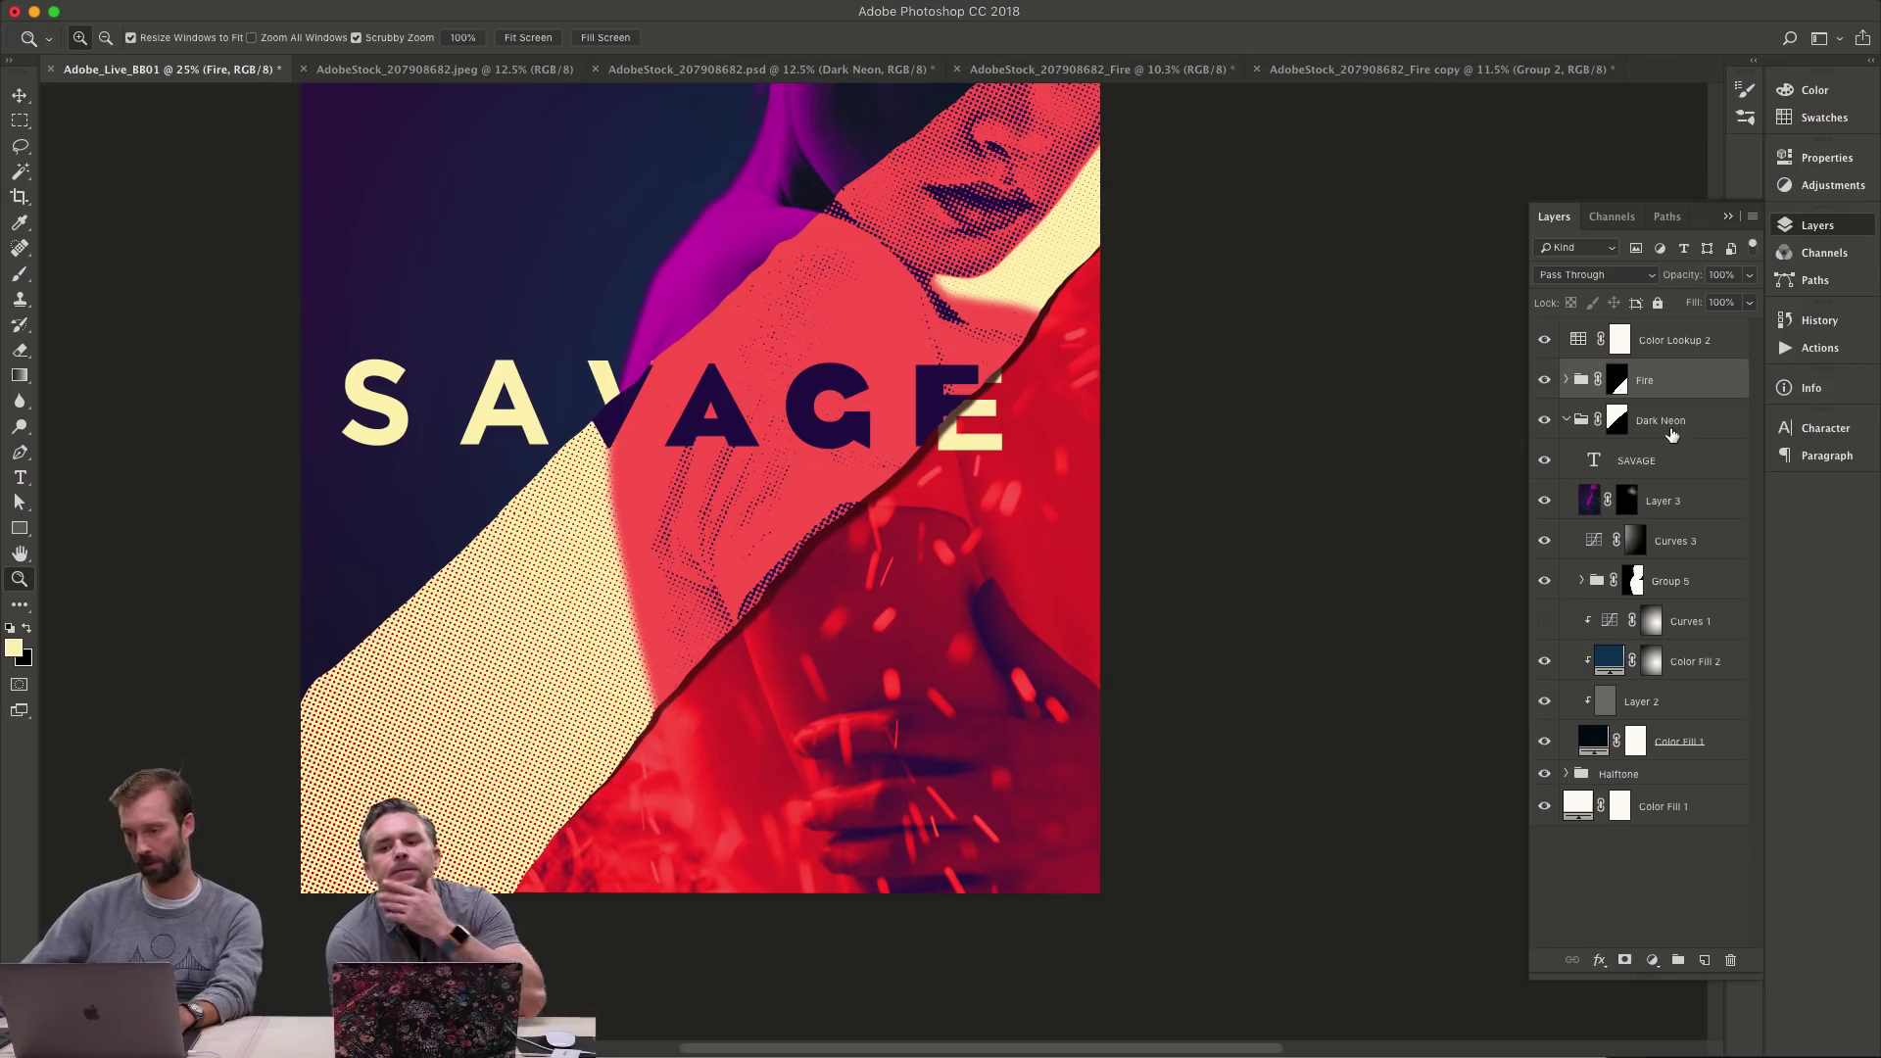
double_click(1578, 423)
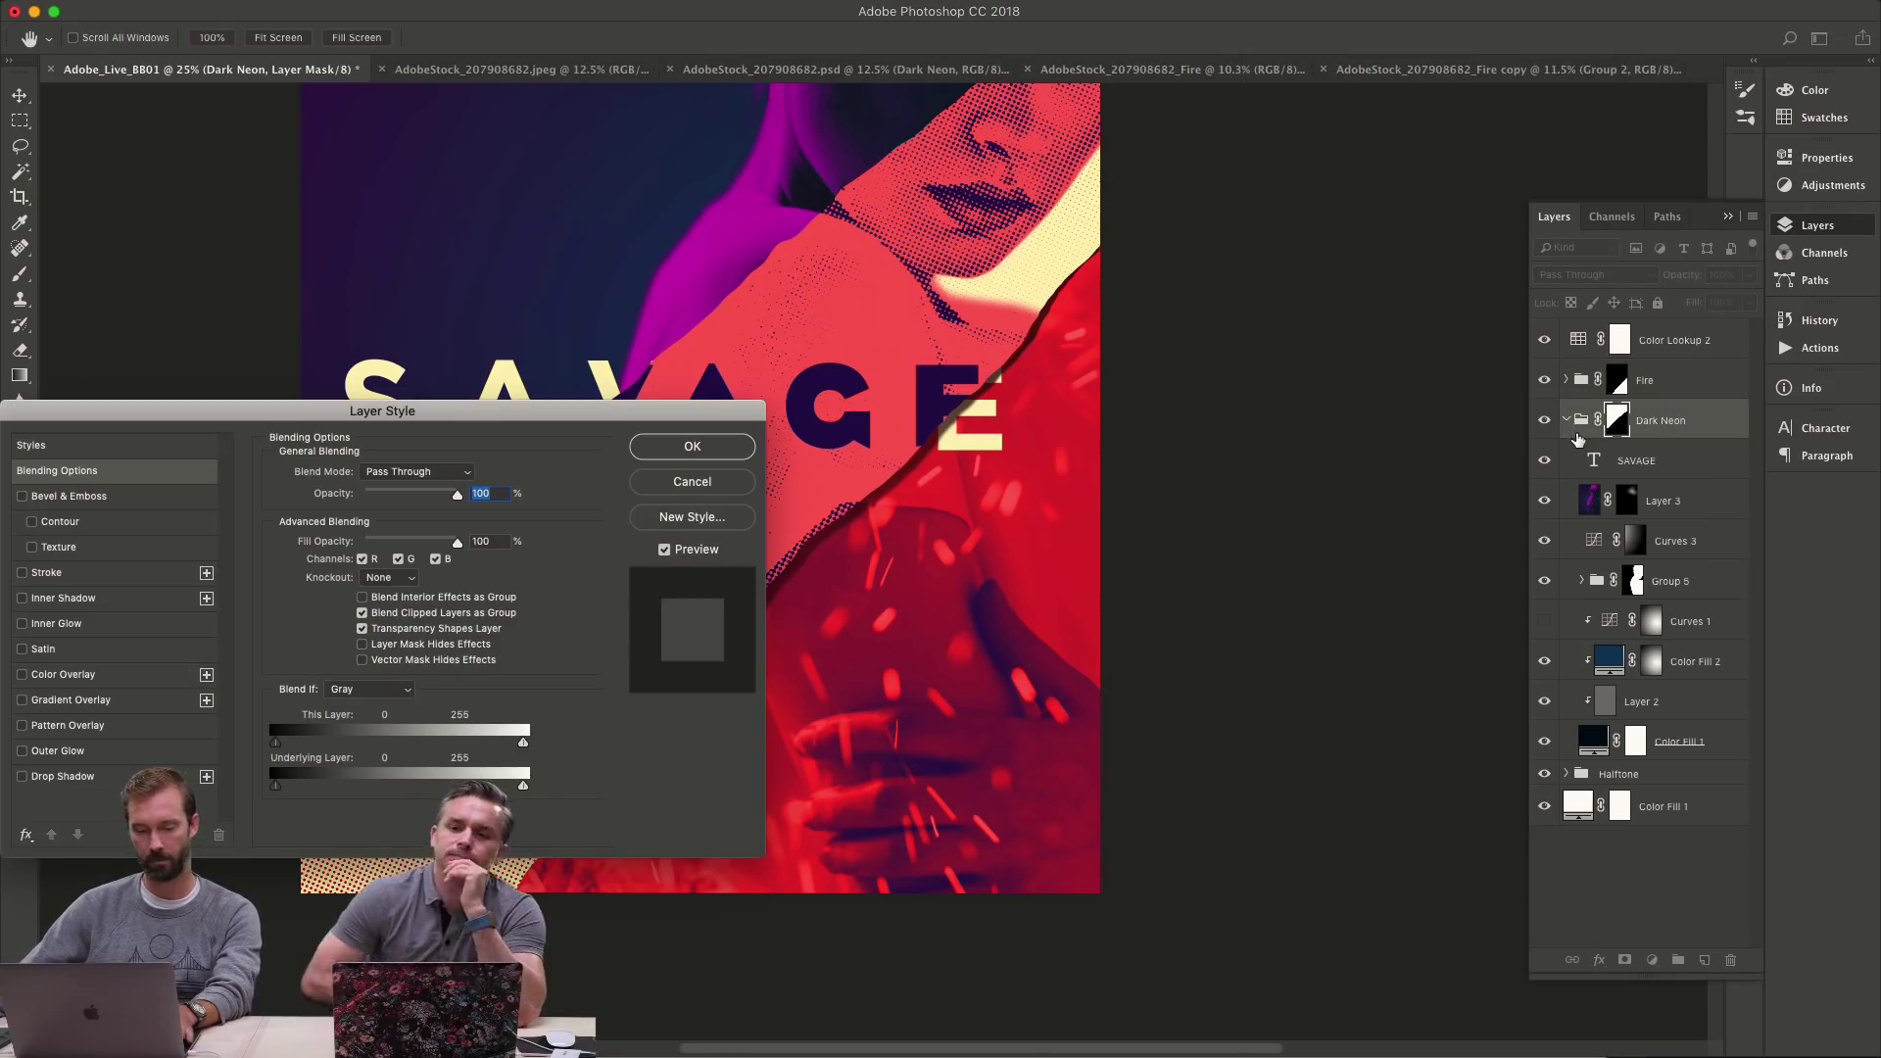
key("Escape")
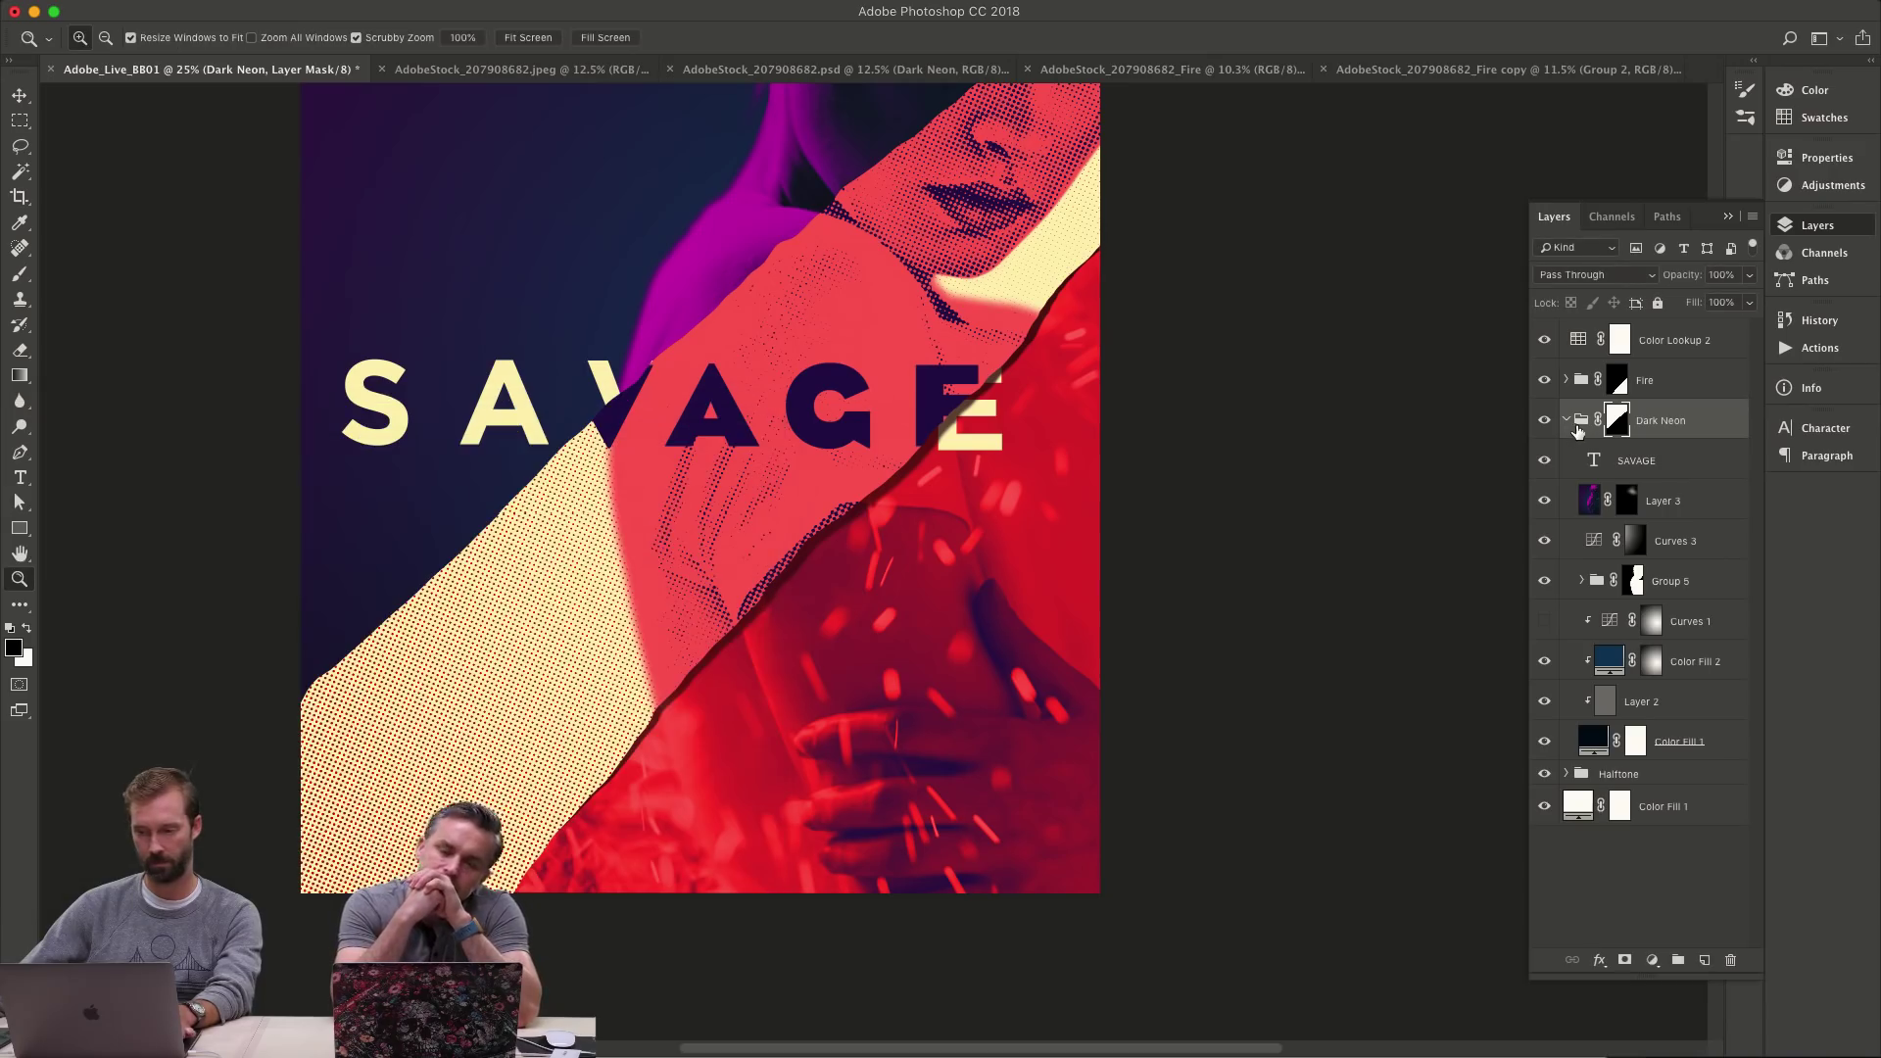
left_click(1569, 420)
left_click(1567, 452)
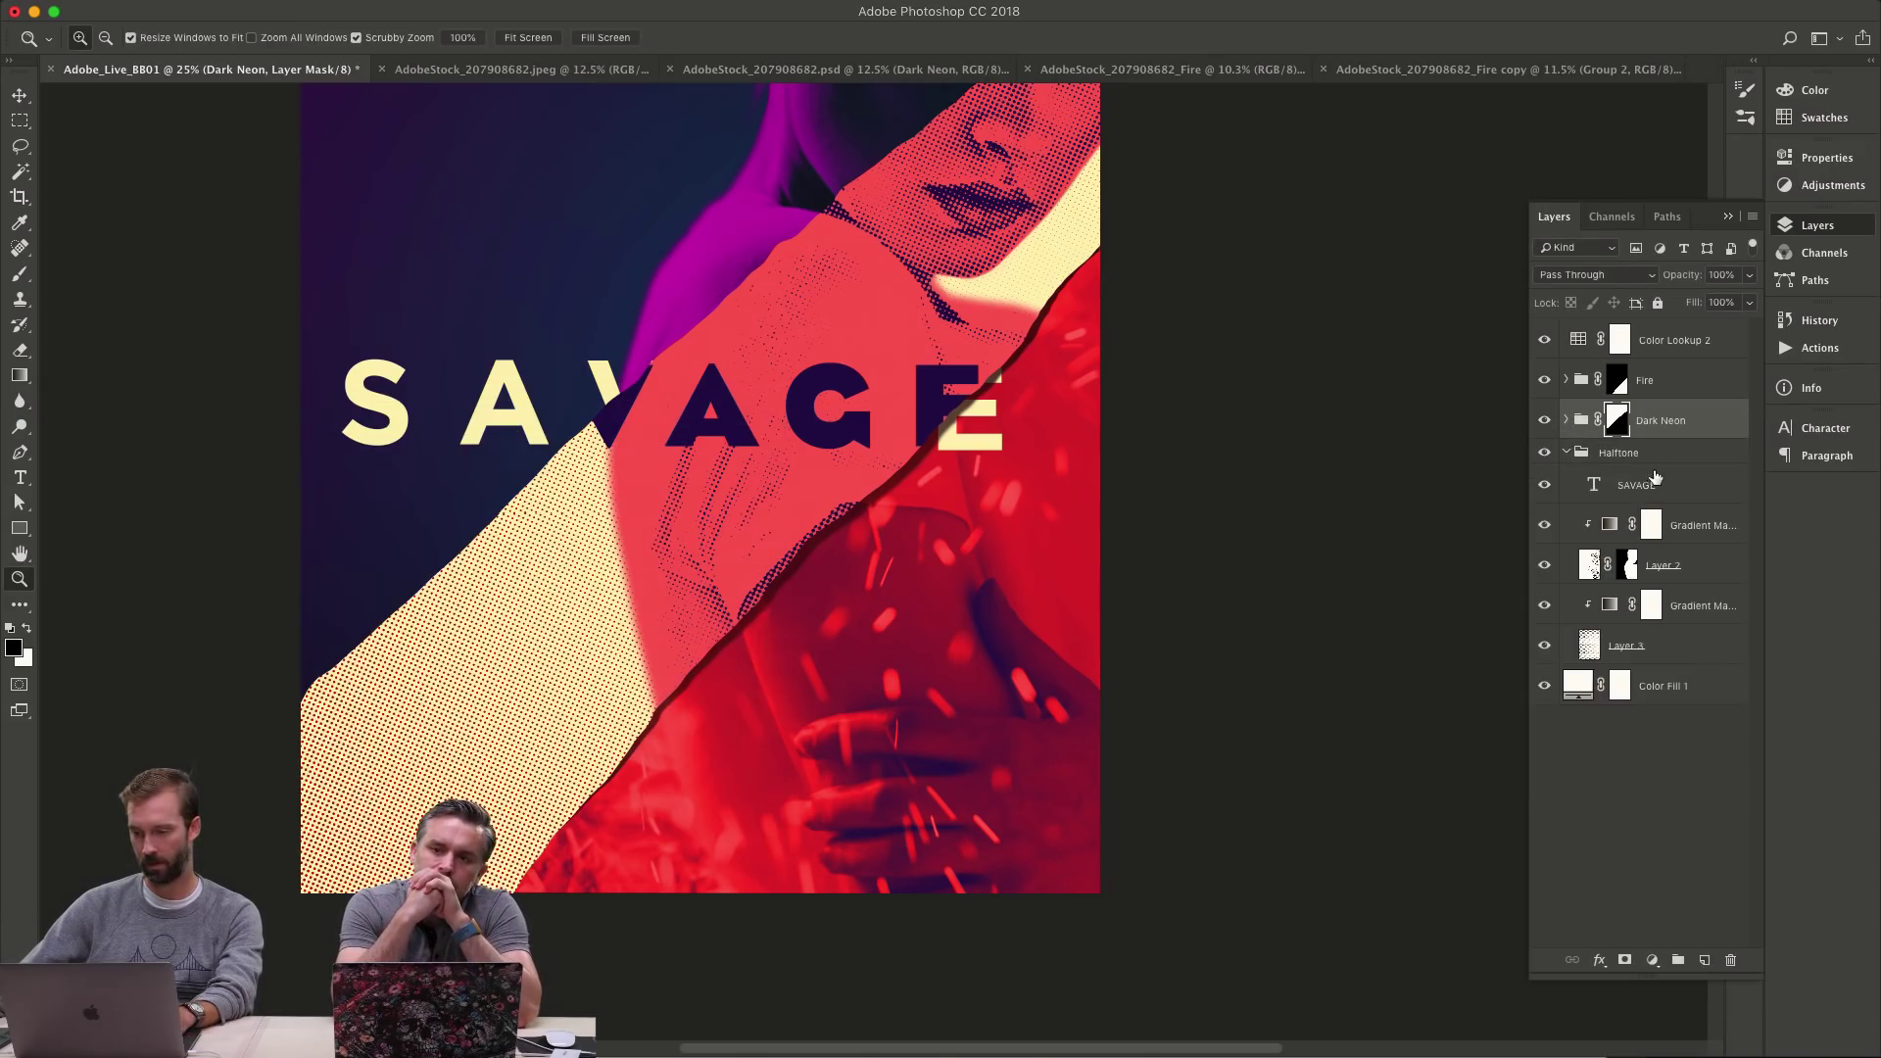
left_click(1647, 480)
key("ctrl+shift+n")
key("Return")
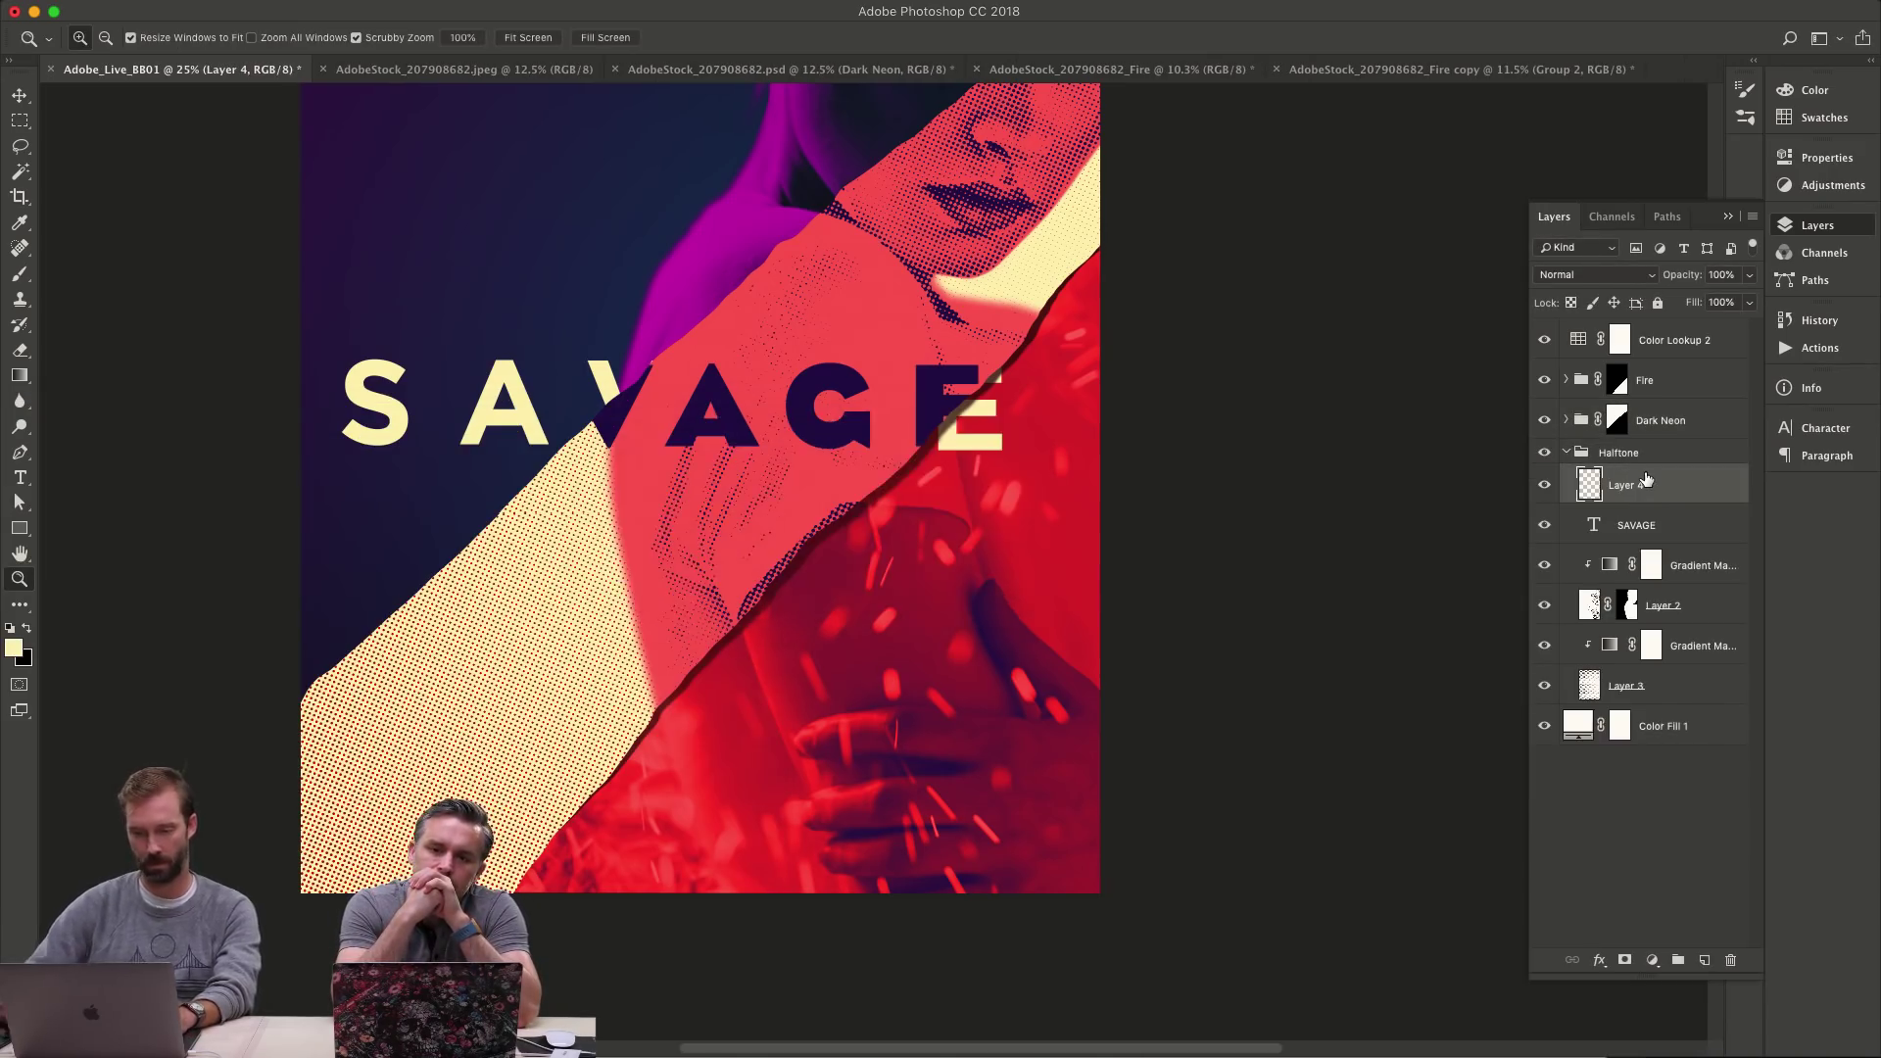
- Paint a white torn-paper strip along the fire band's diagonal edge on Layer 4 with a 75 px brush at 100% opacity
key("b")
key("0")
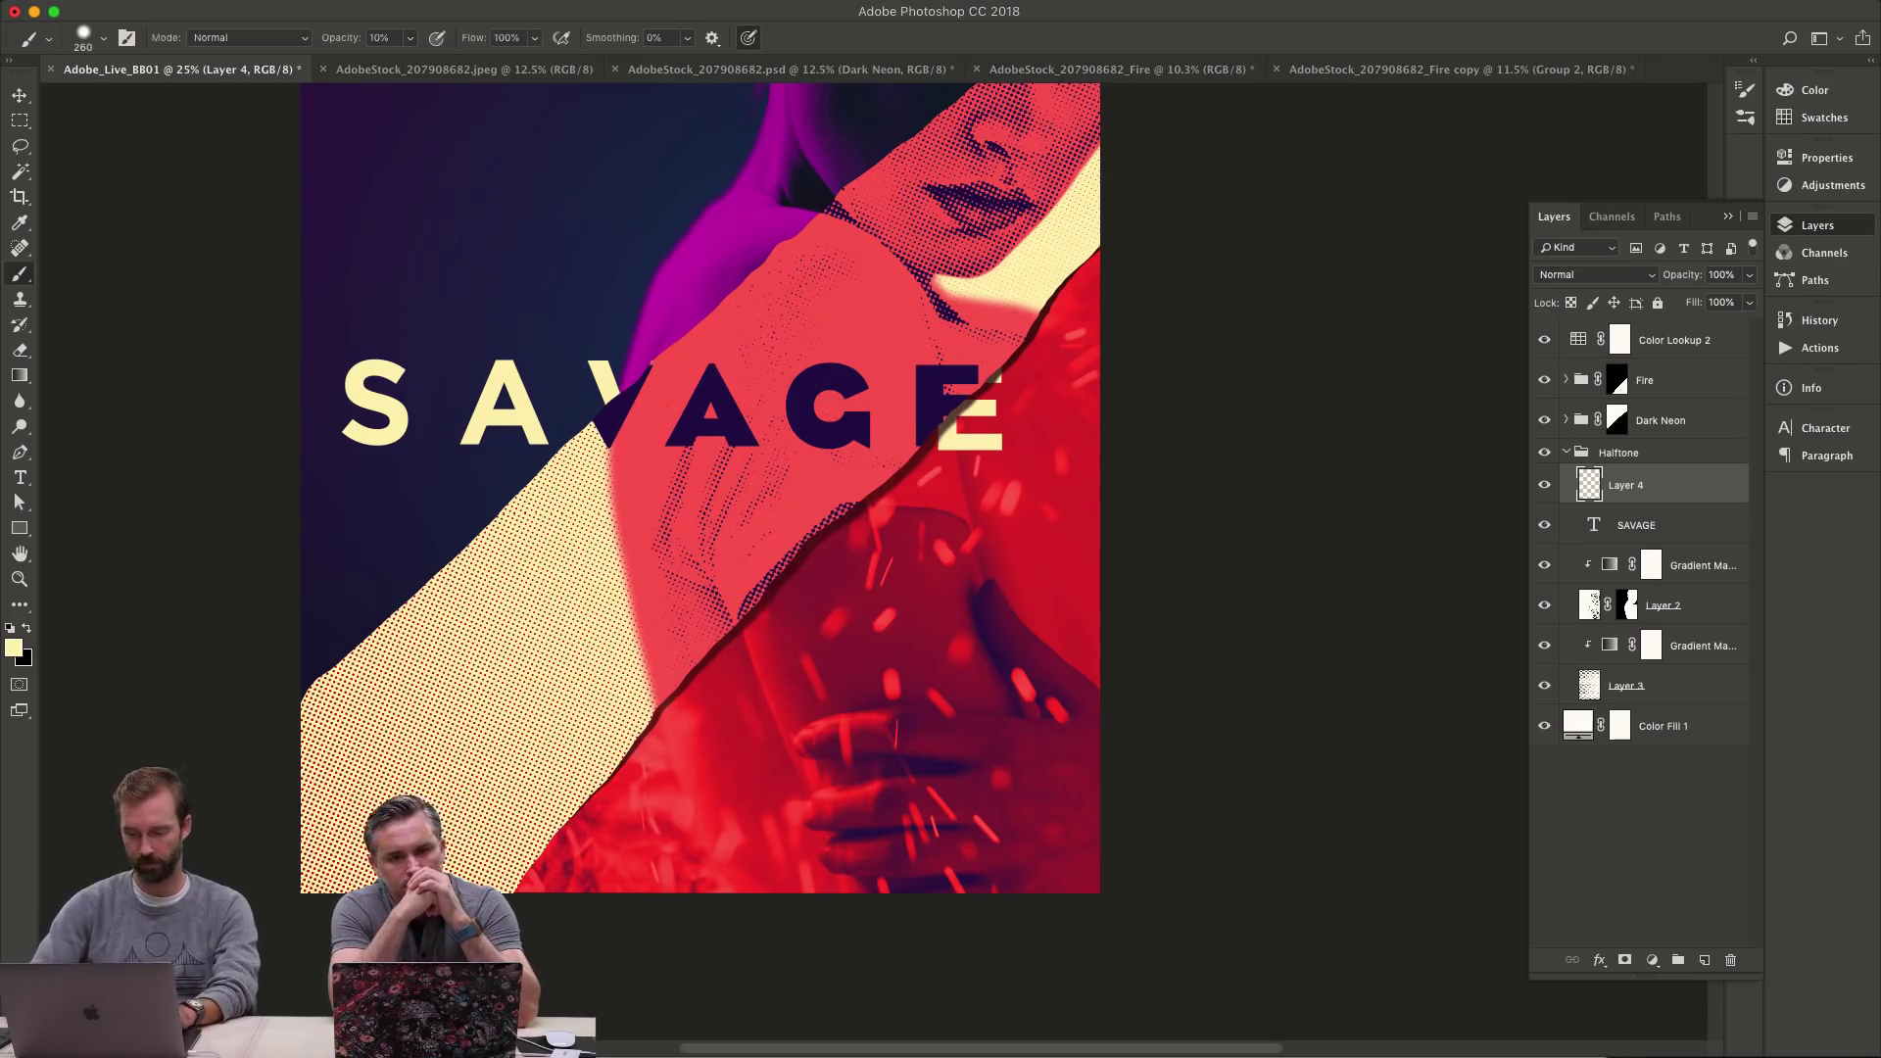
key("d")
key("x")
left_click_drag(609, 767, 586, 774)
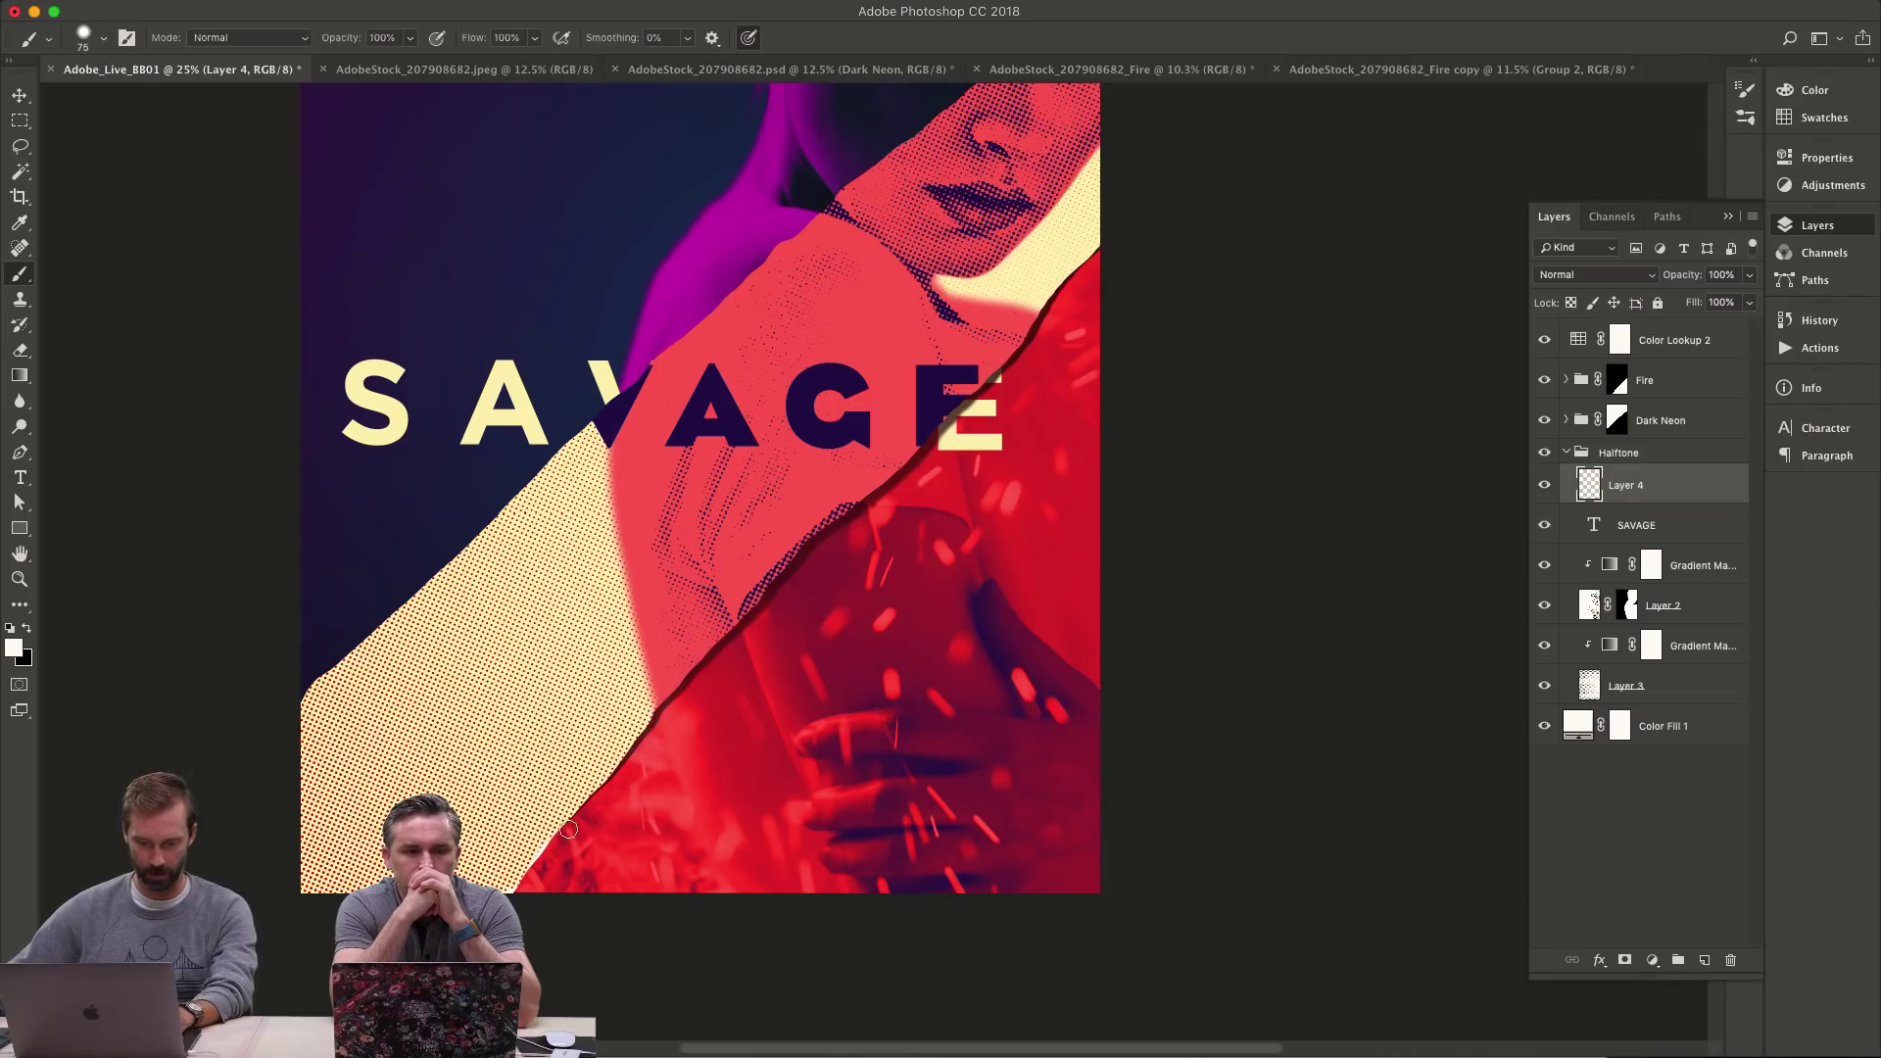
left_click_drag(669, 693, 1021, 353)
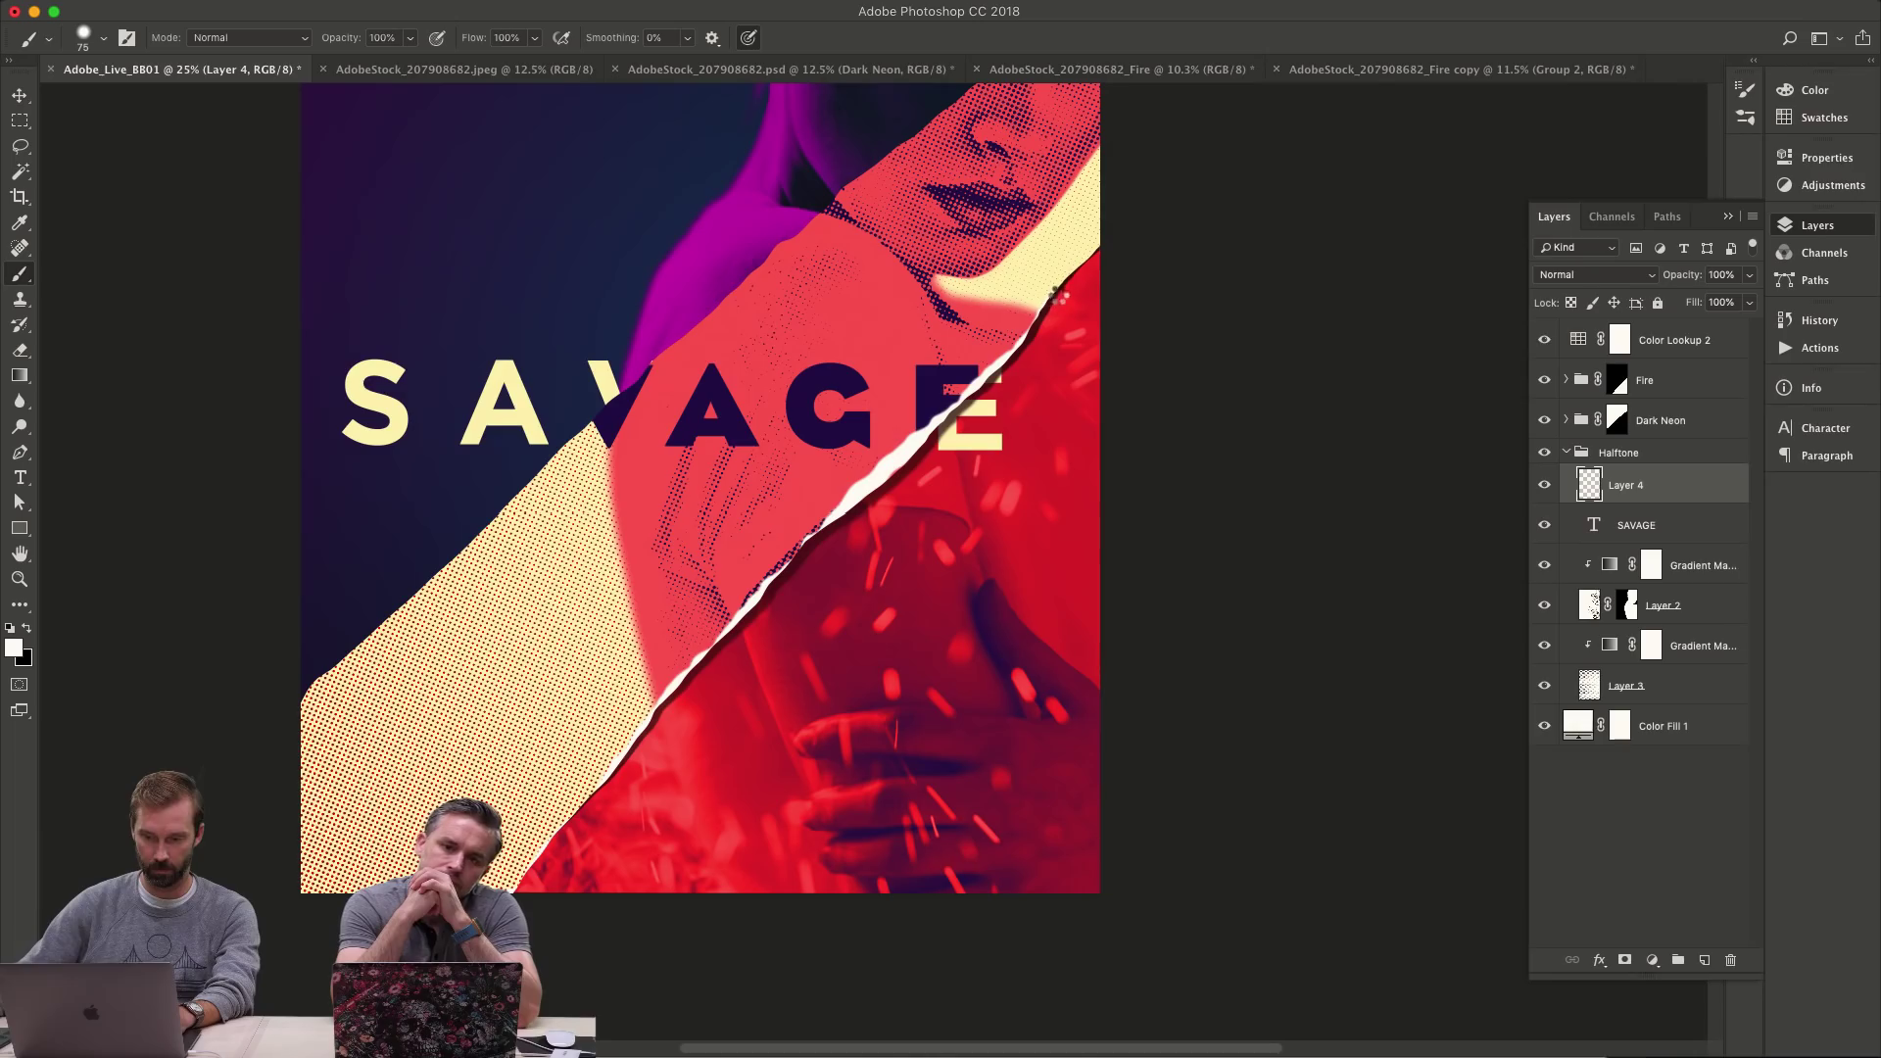
- Review the white torn edge against the whole poster and hide its layer, Layer 4
key("z")
key("super+minus")
key("super+minus")
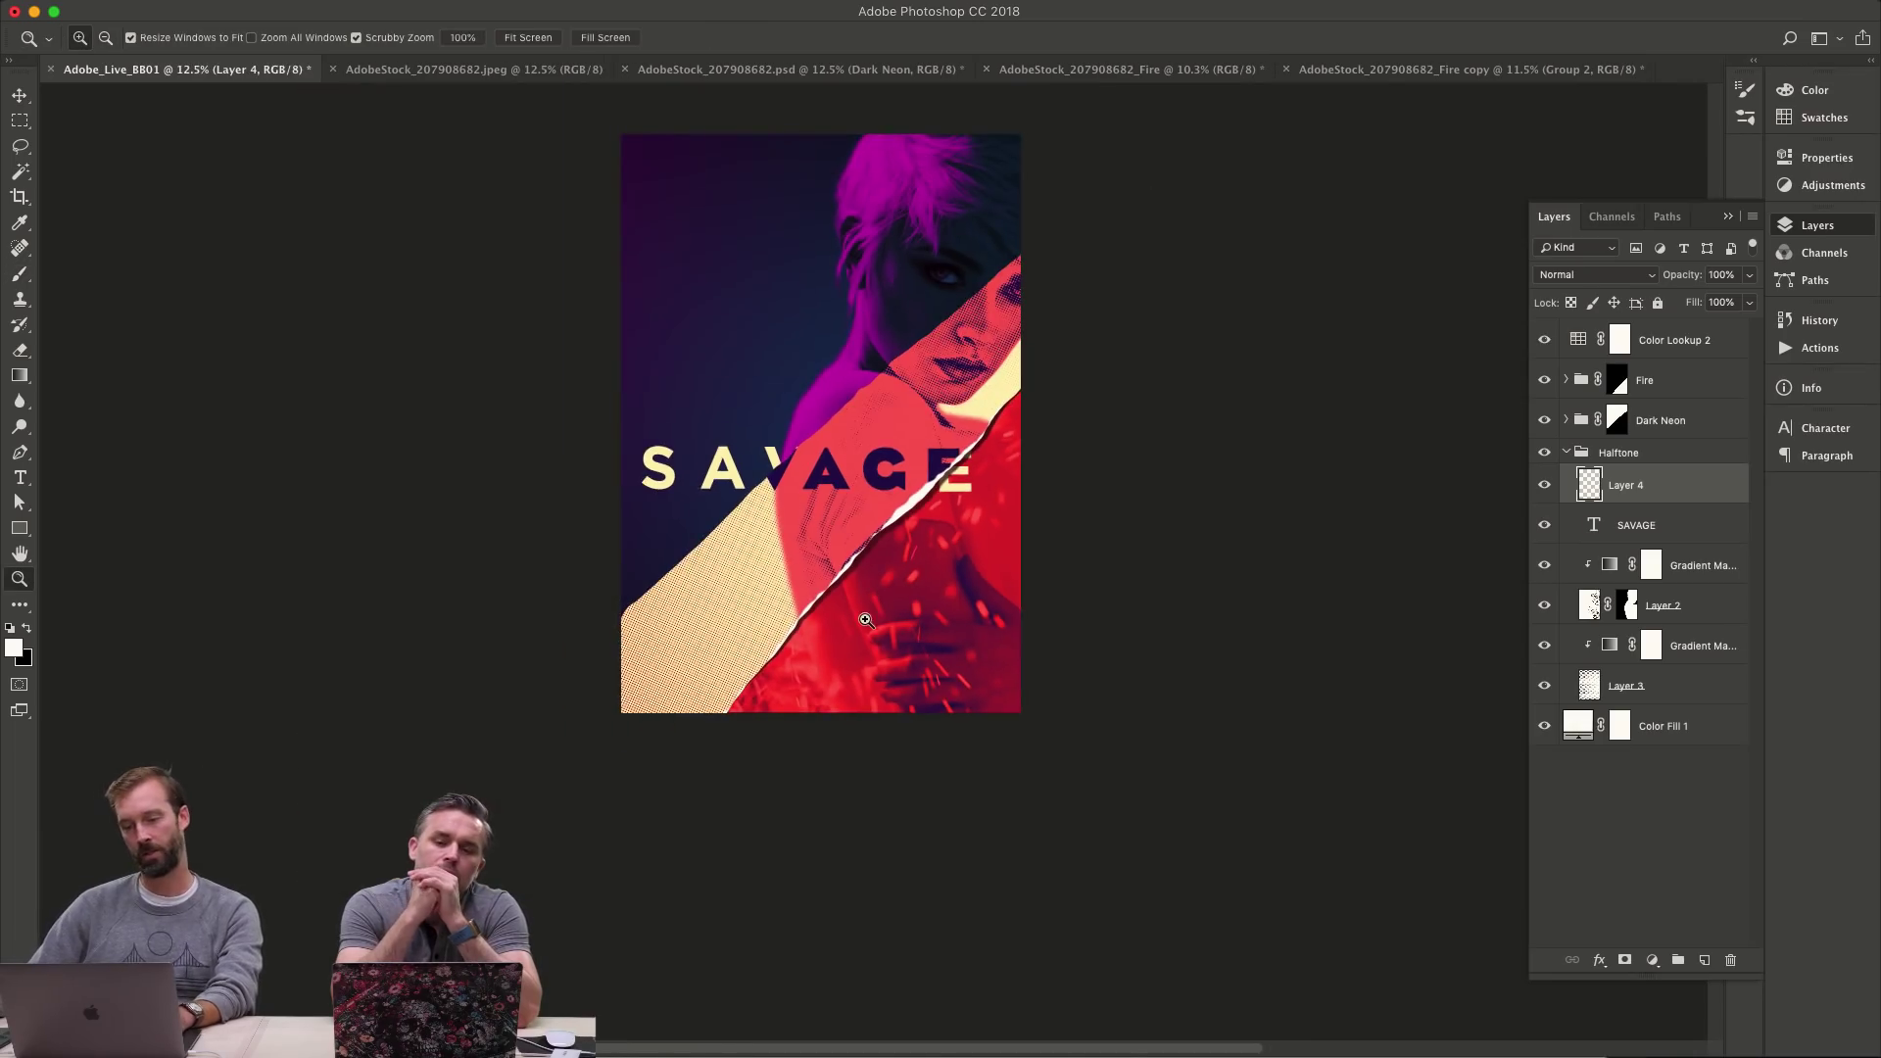
left_click_drag(911, 491, 832, 631)
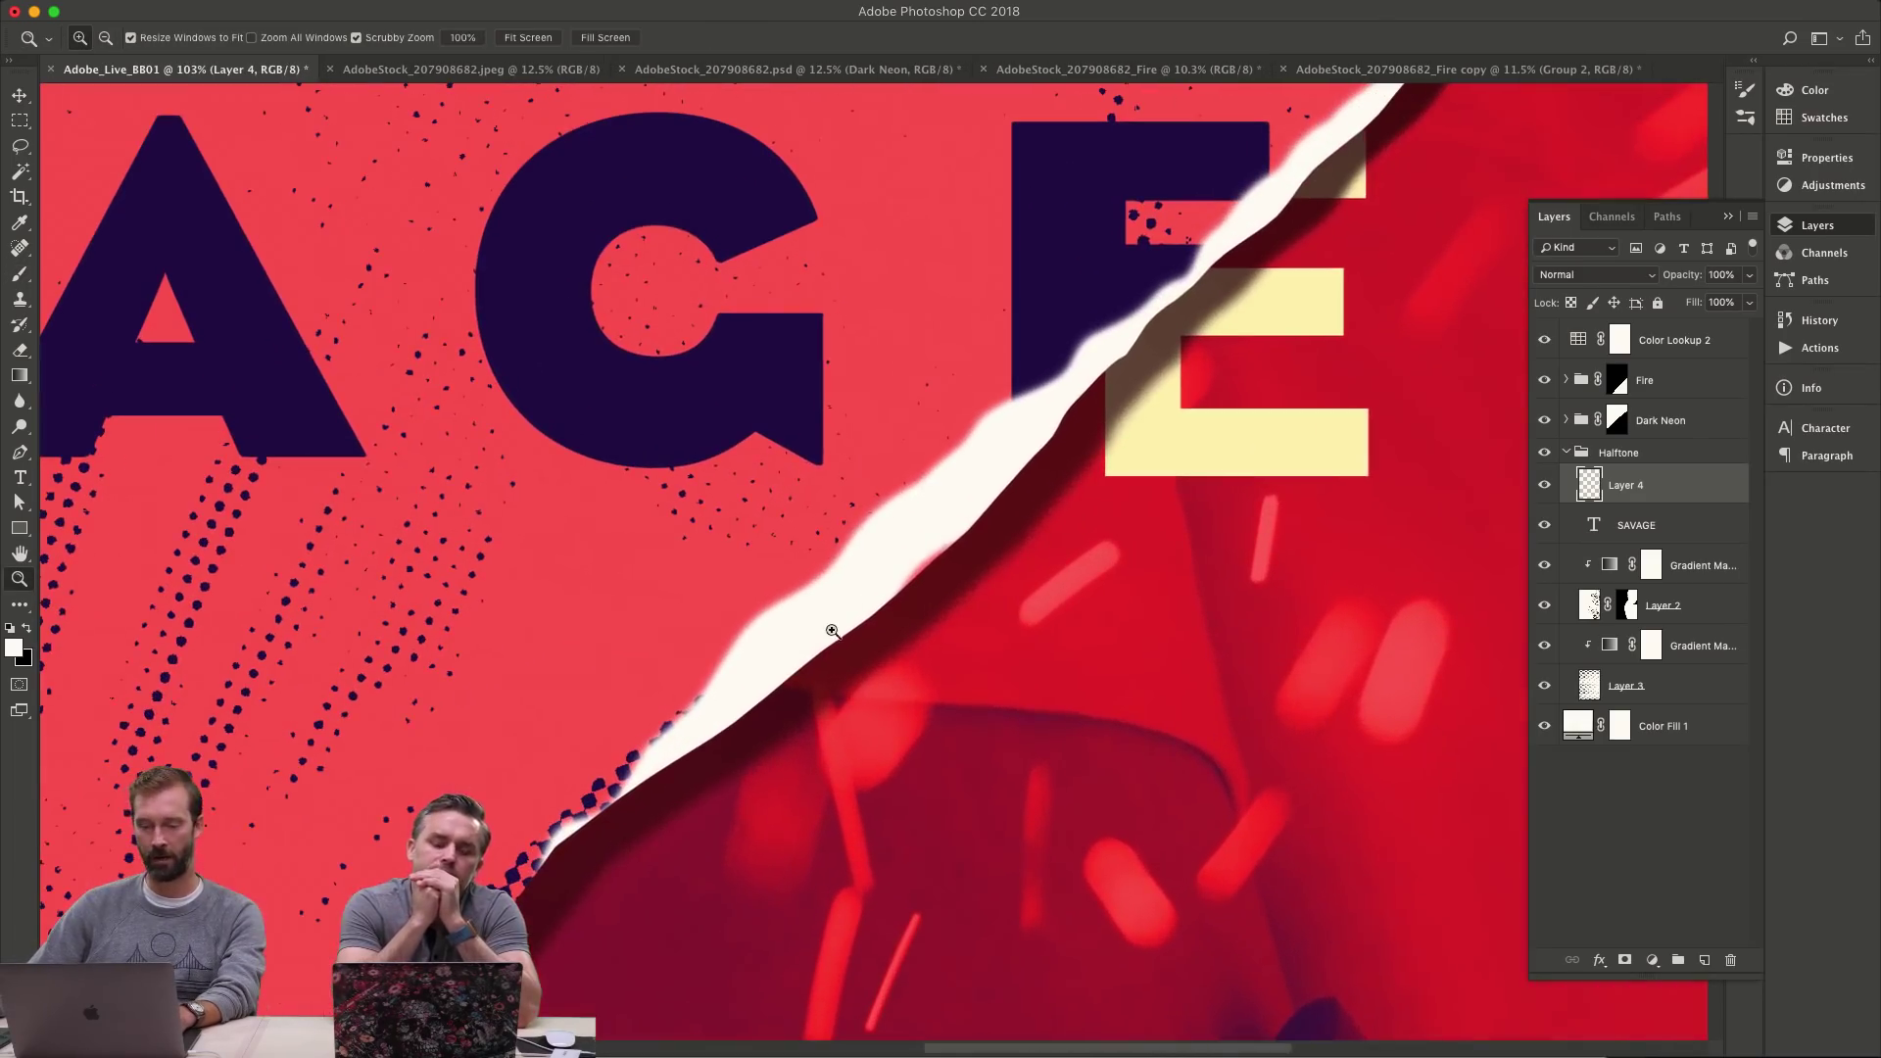
left_click_drag(908, 581, 869, 761)
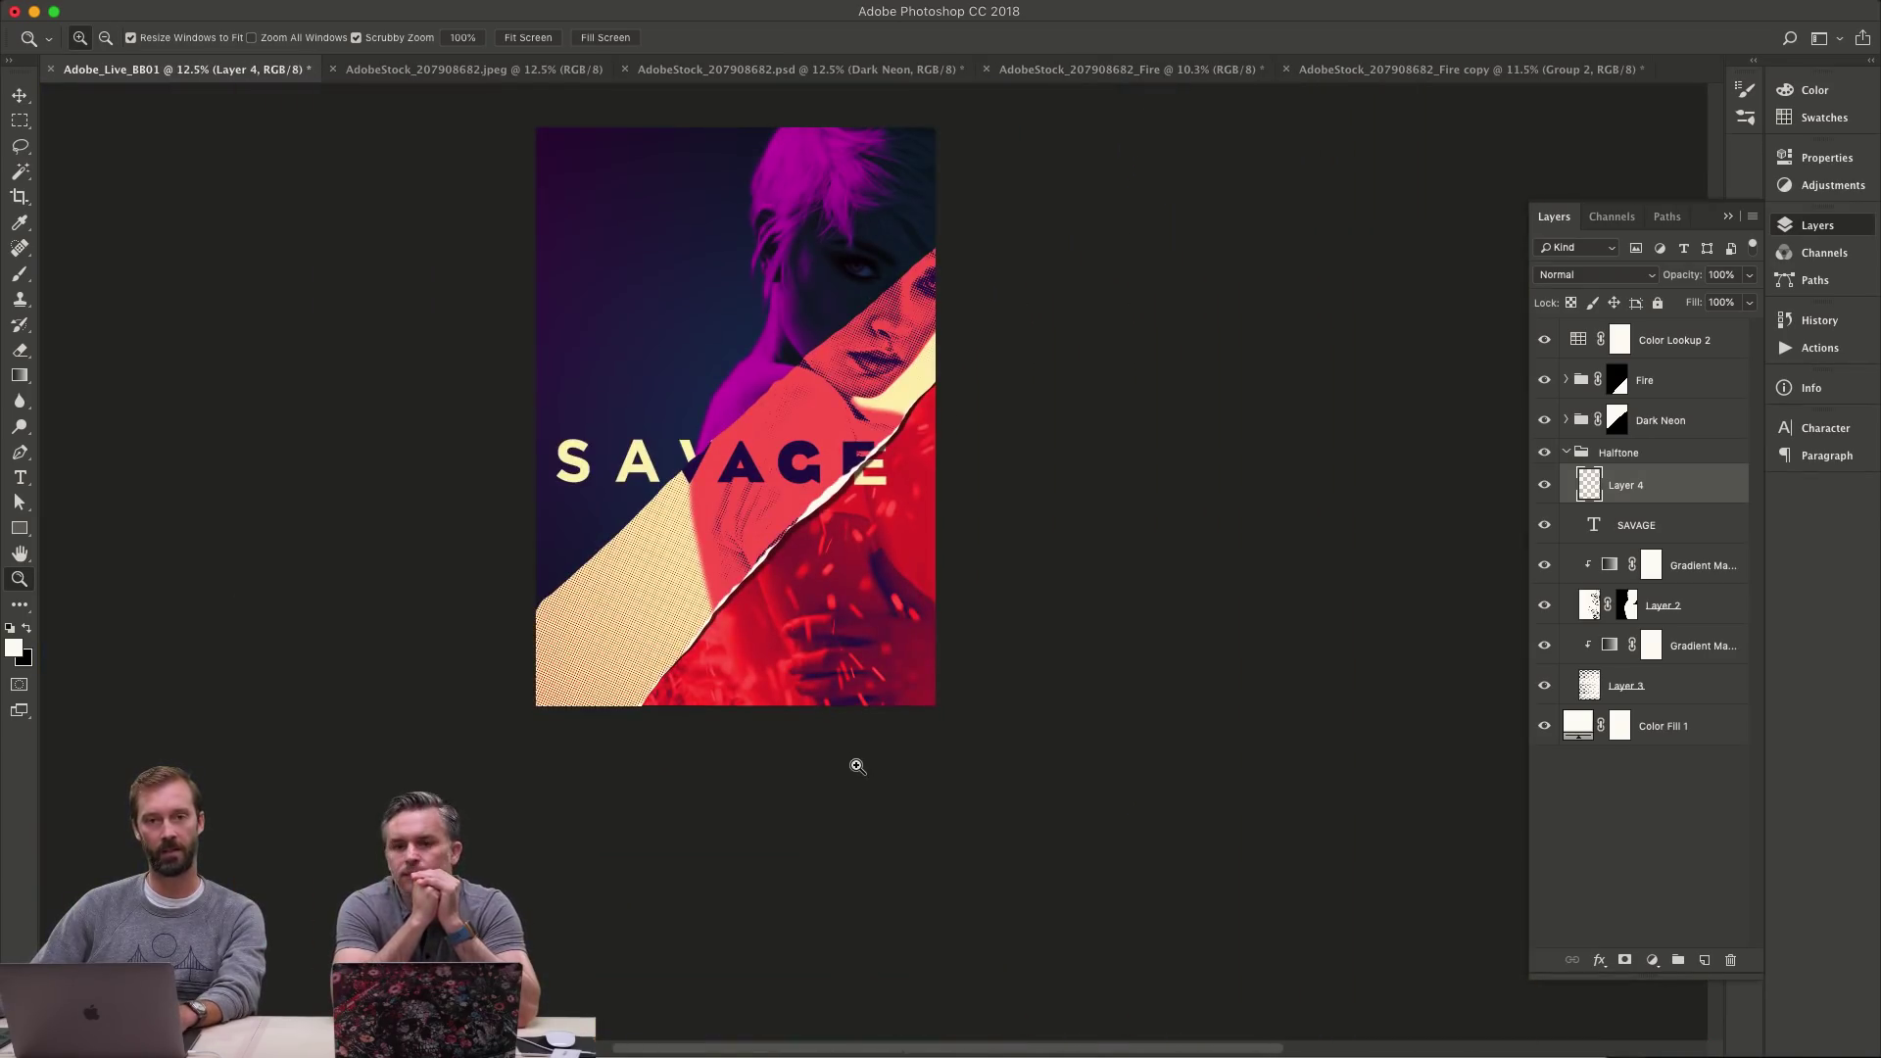
left_click_drag(868, 483, 841, 409)
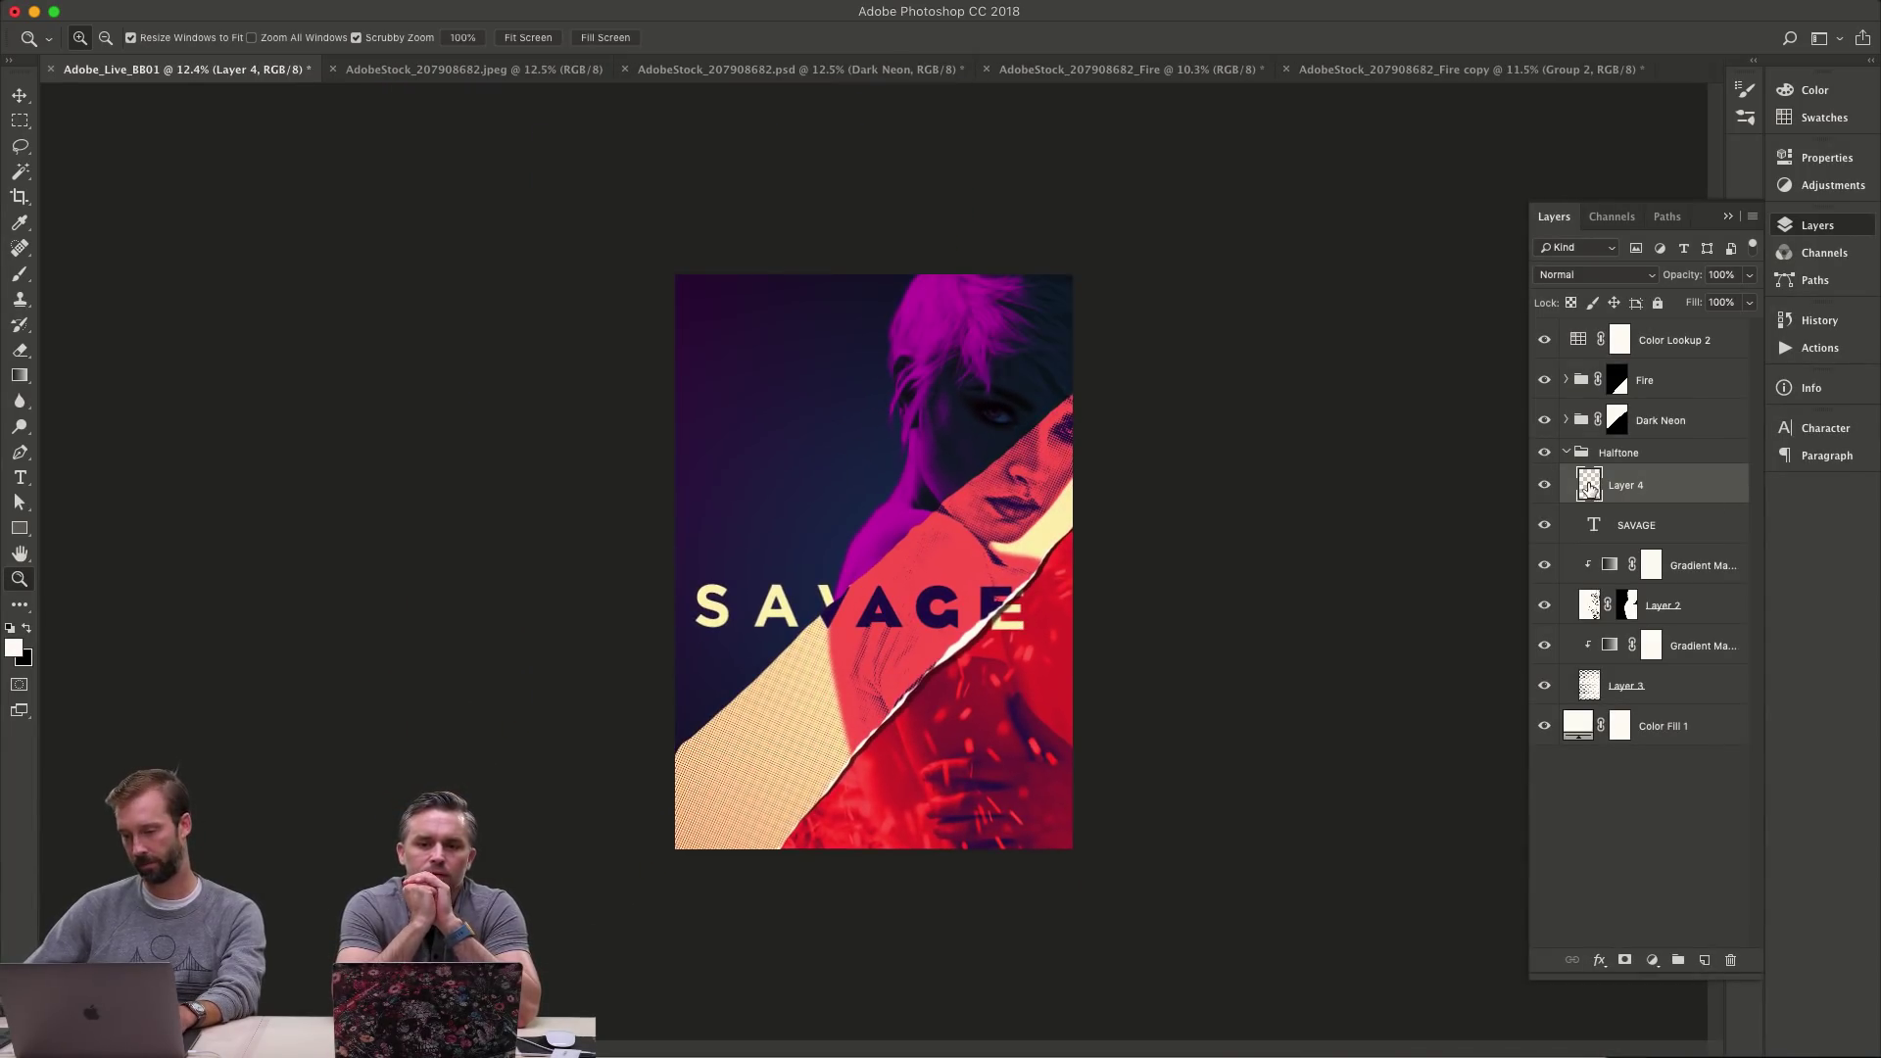
left_click(1545, 486)
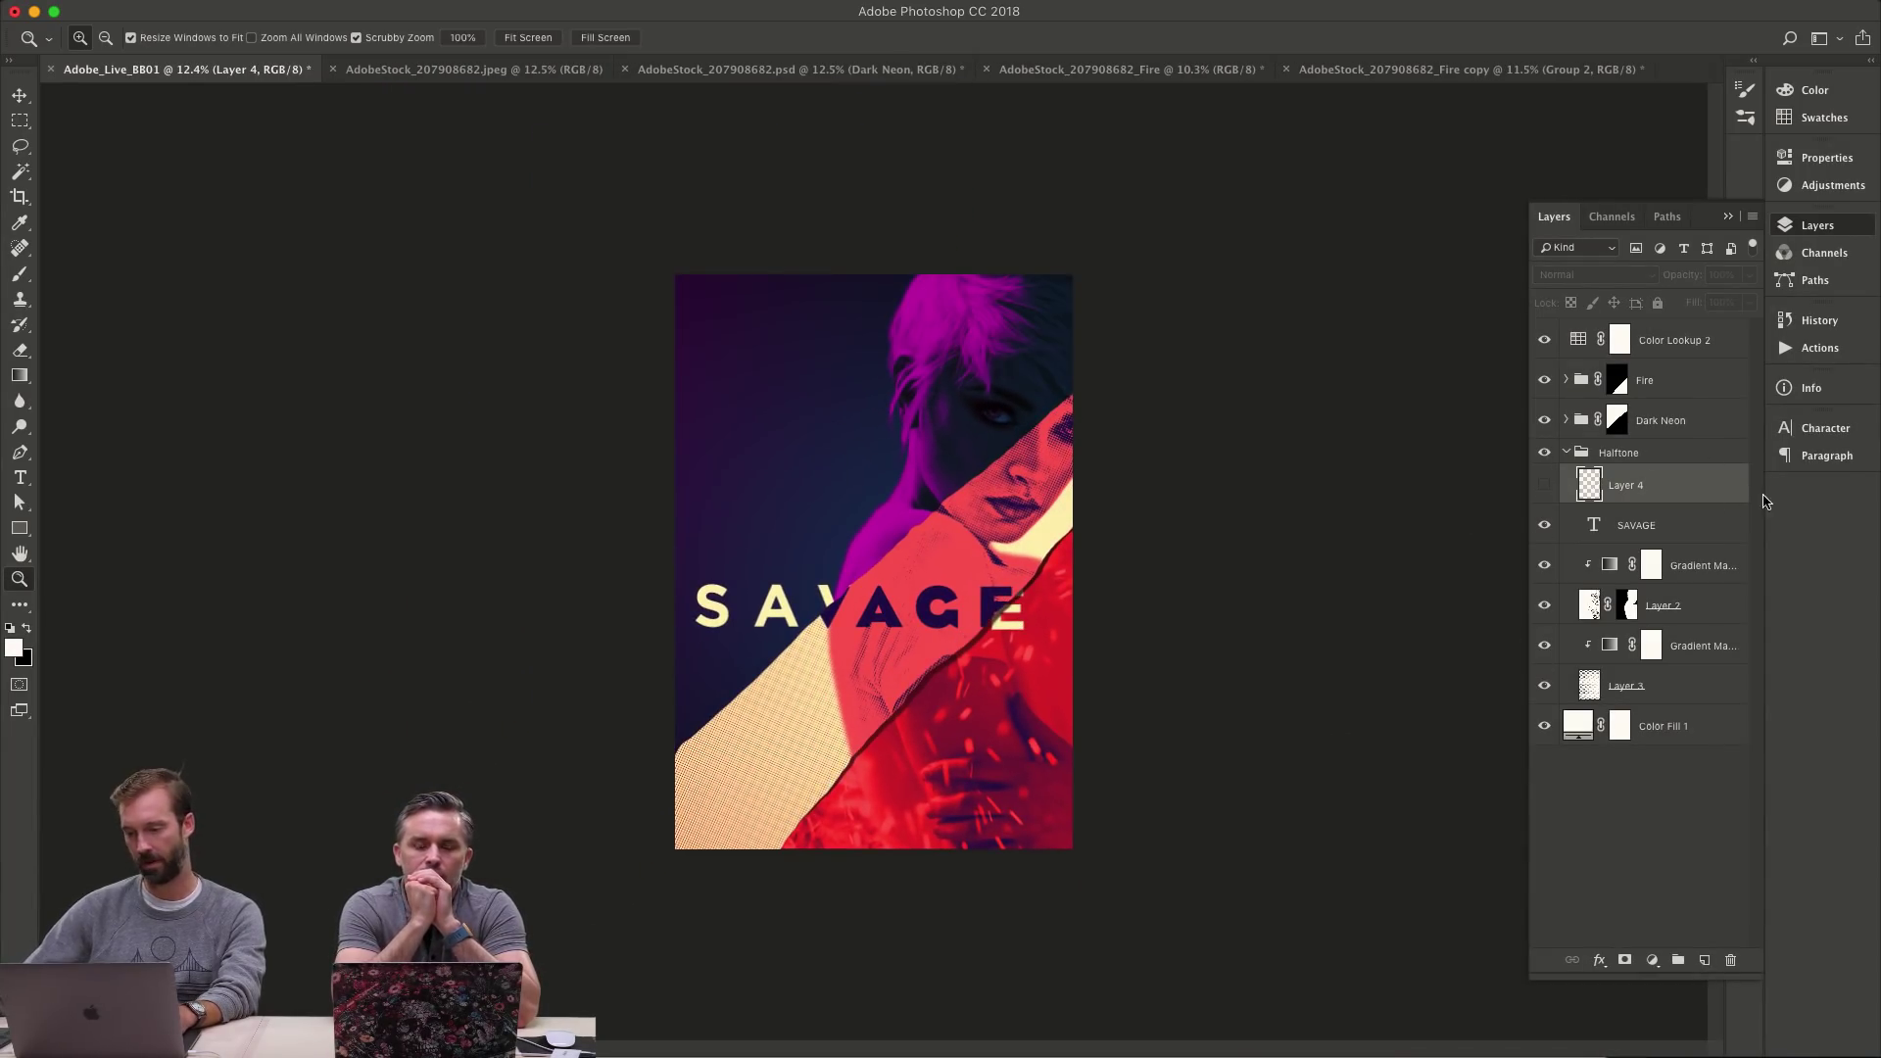
- Add a Curves adjustment above Layer 4 in the Halftone group, masked by a selection loaded from the Dark Neon mask
left_click(1579, 453)
left_click(1566, 452)
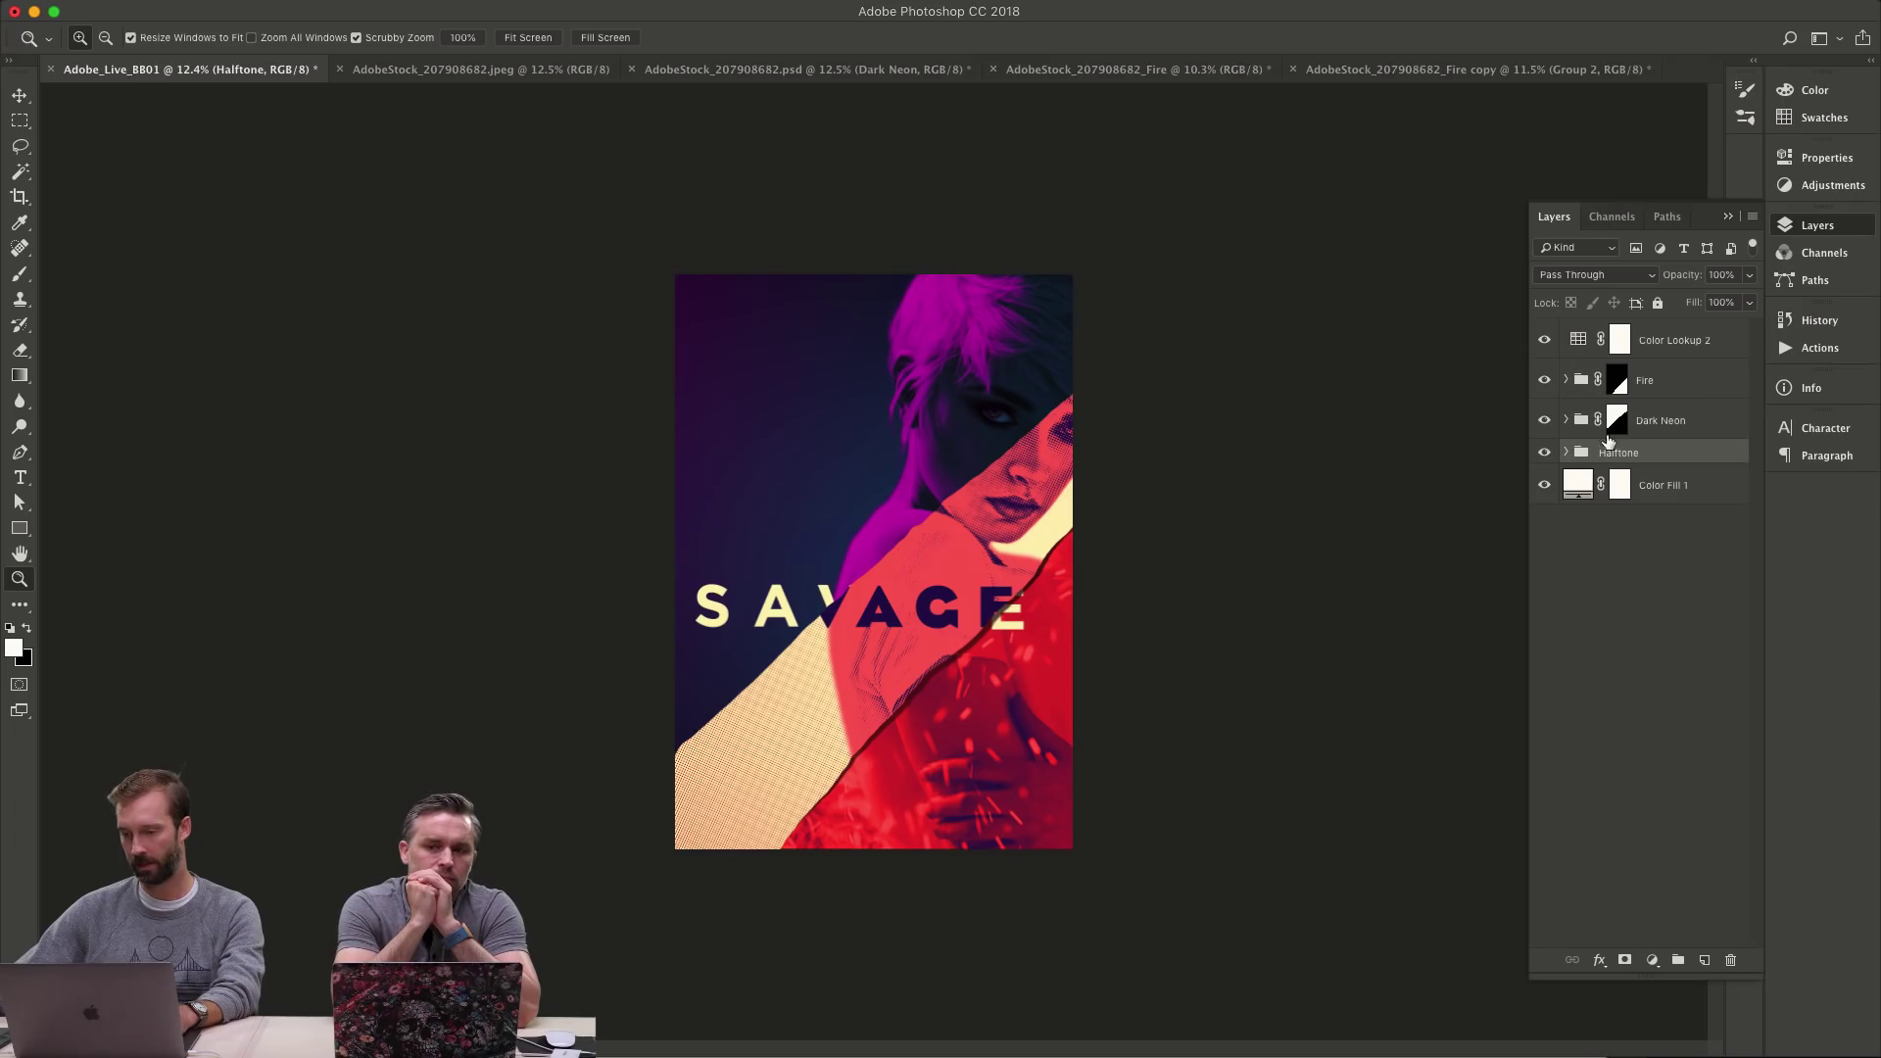
left_click(1567, 453)
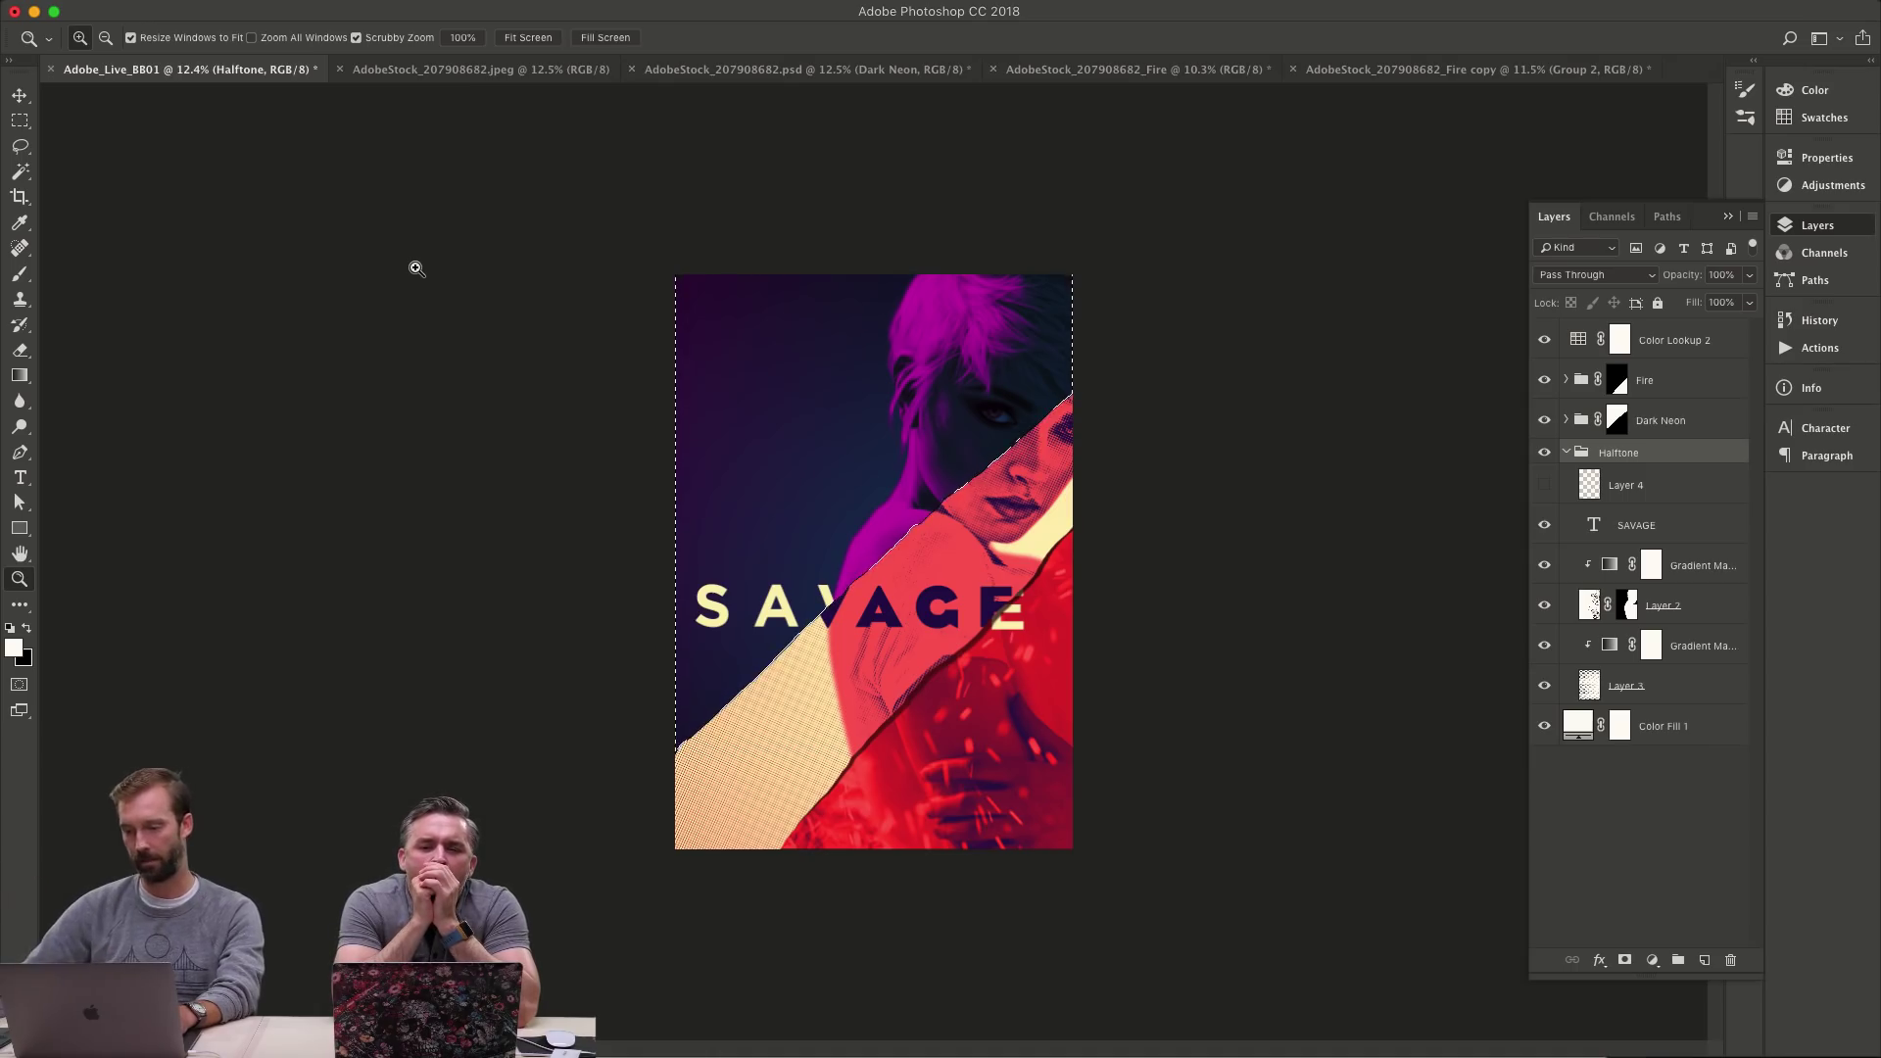
left_click(1566, 451)
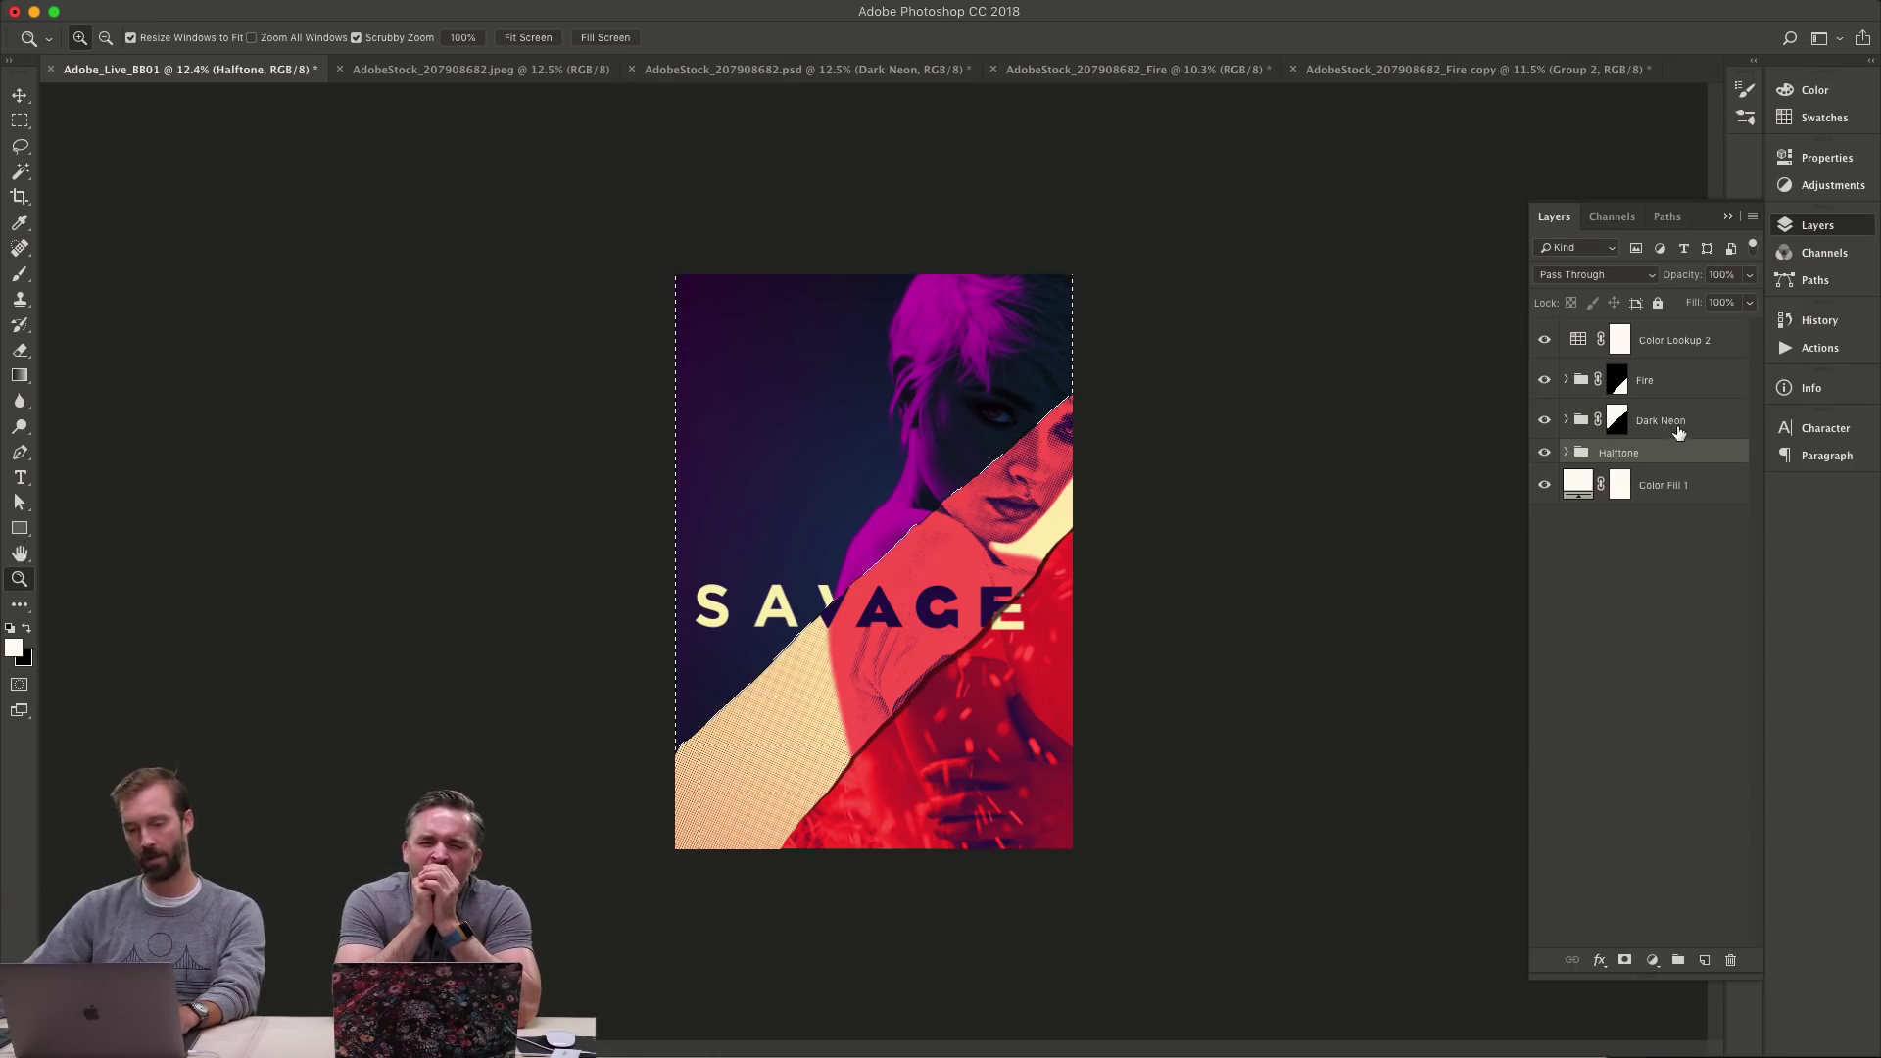
left_click(1567, 452)
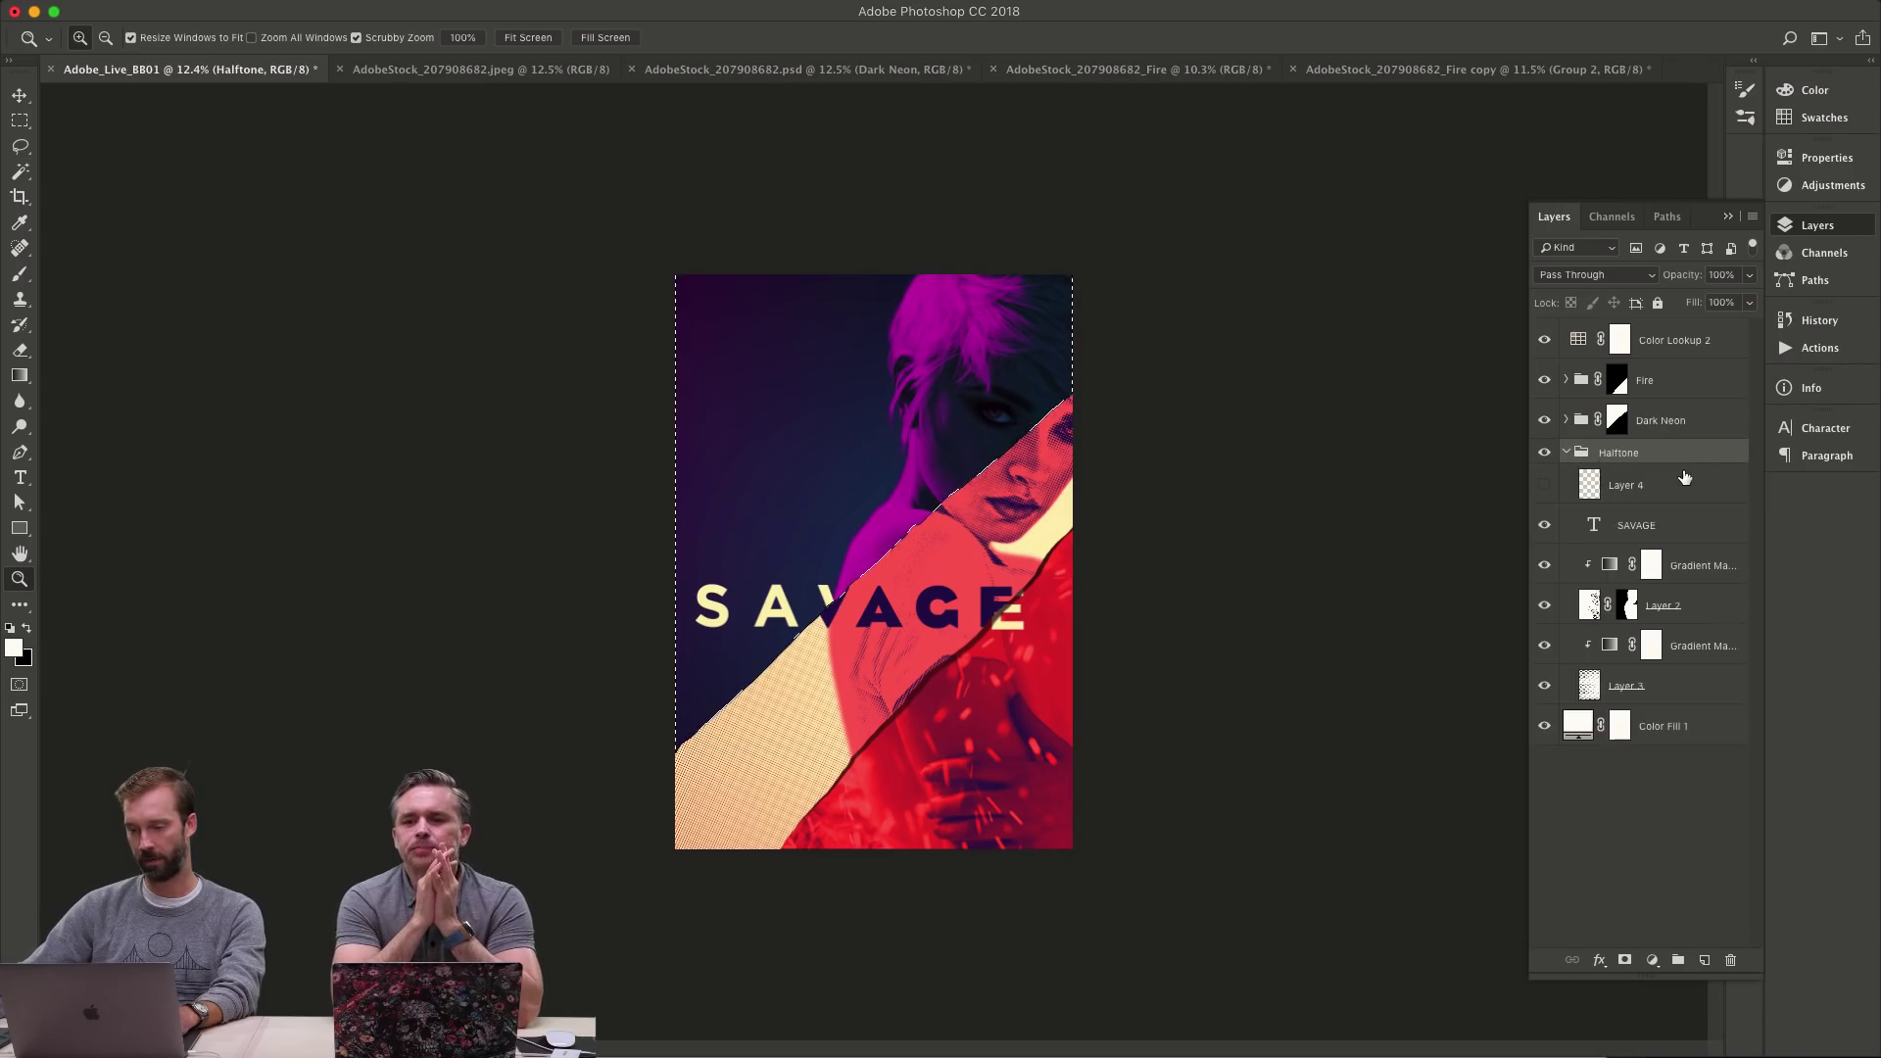
left_click(1681, 480)
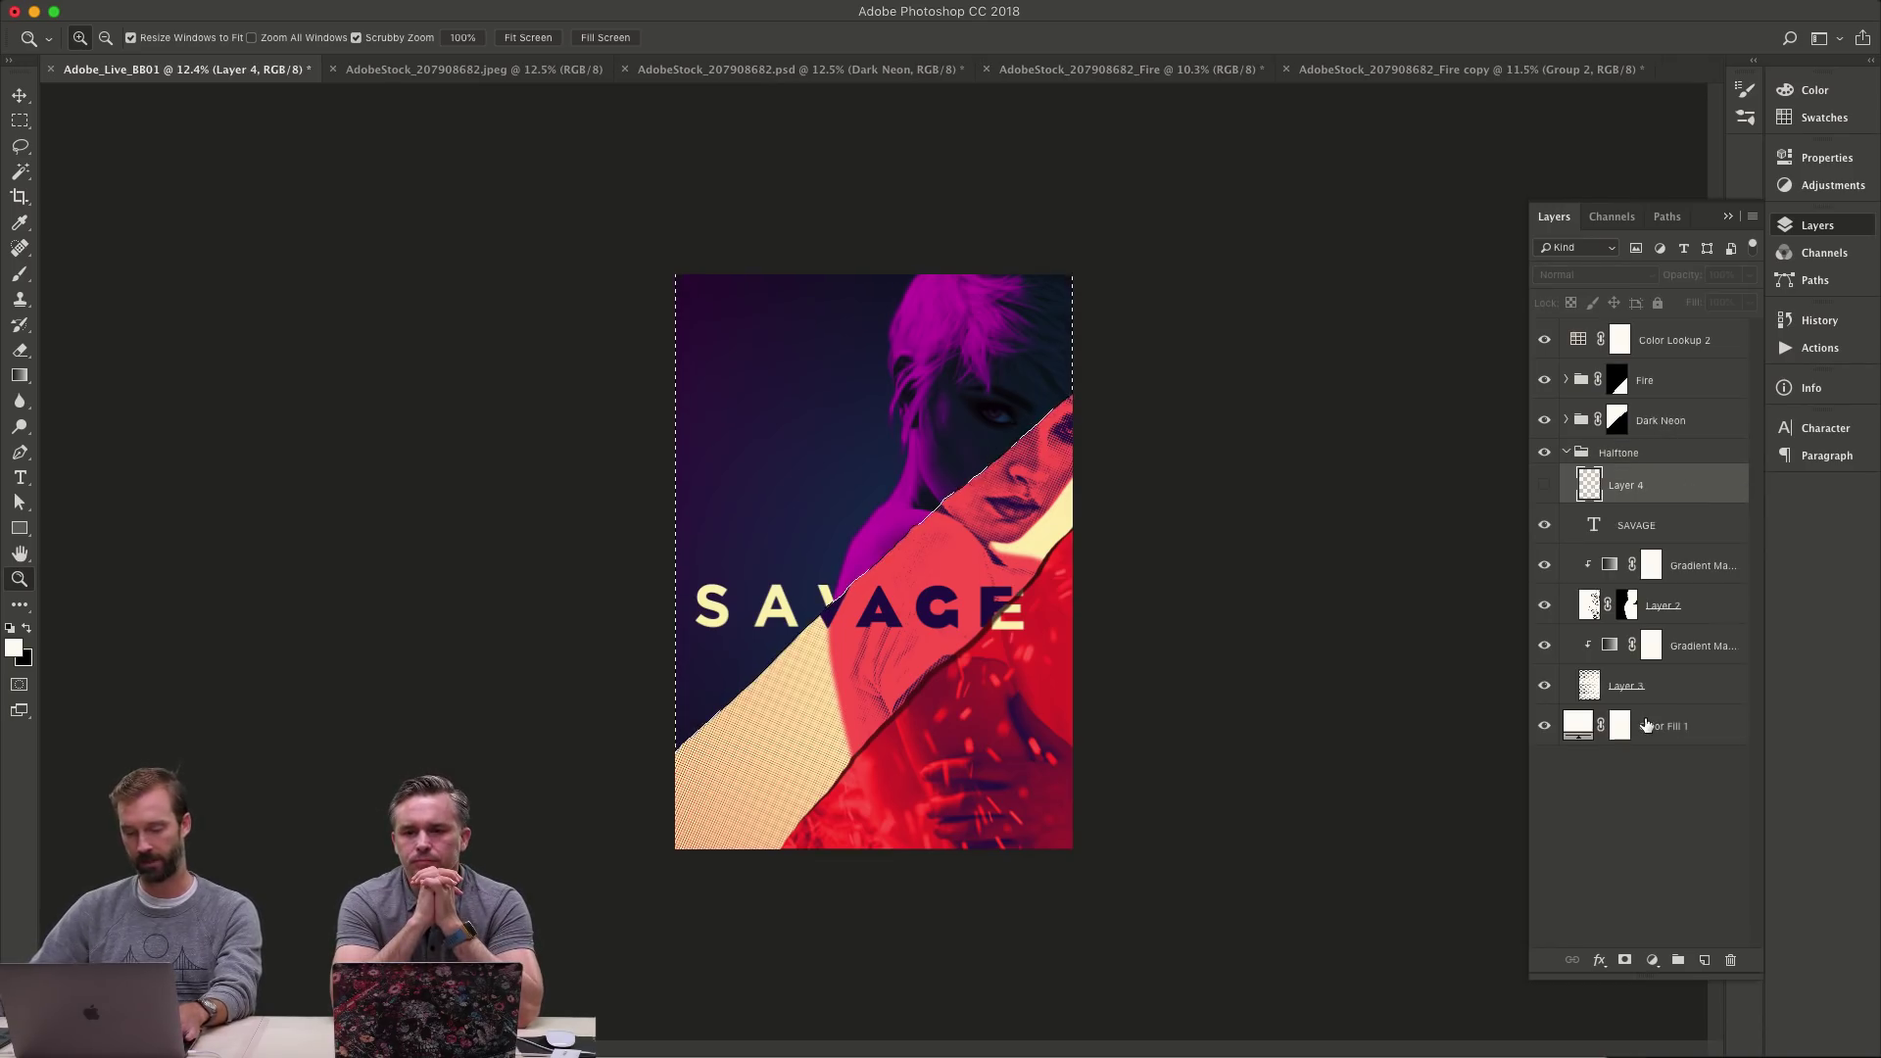
key("ctrl+shift+z")
key("ctrl+alt+g")
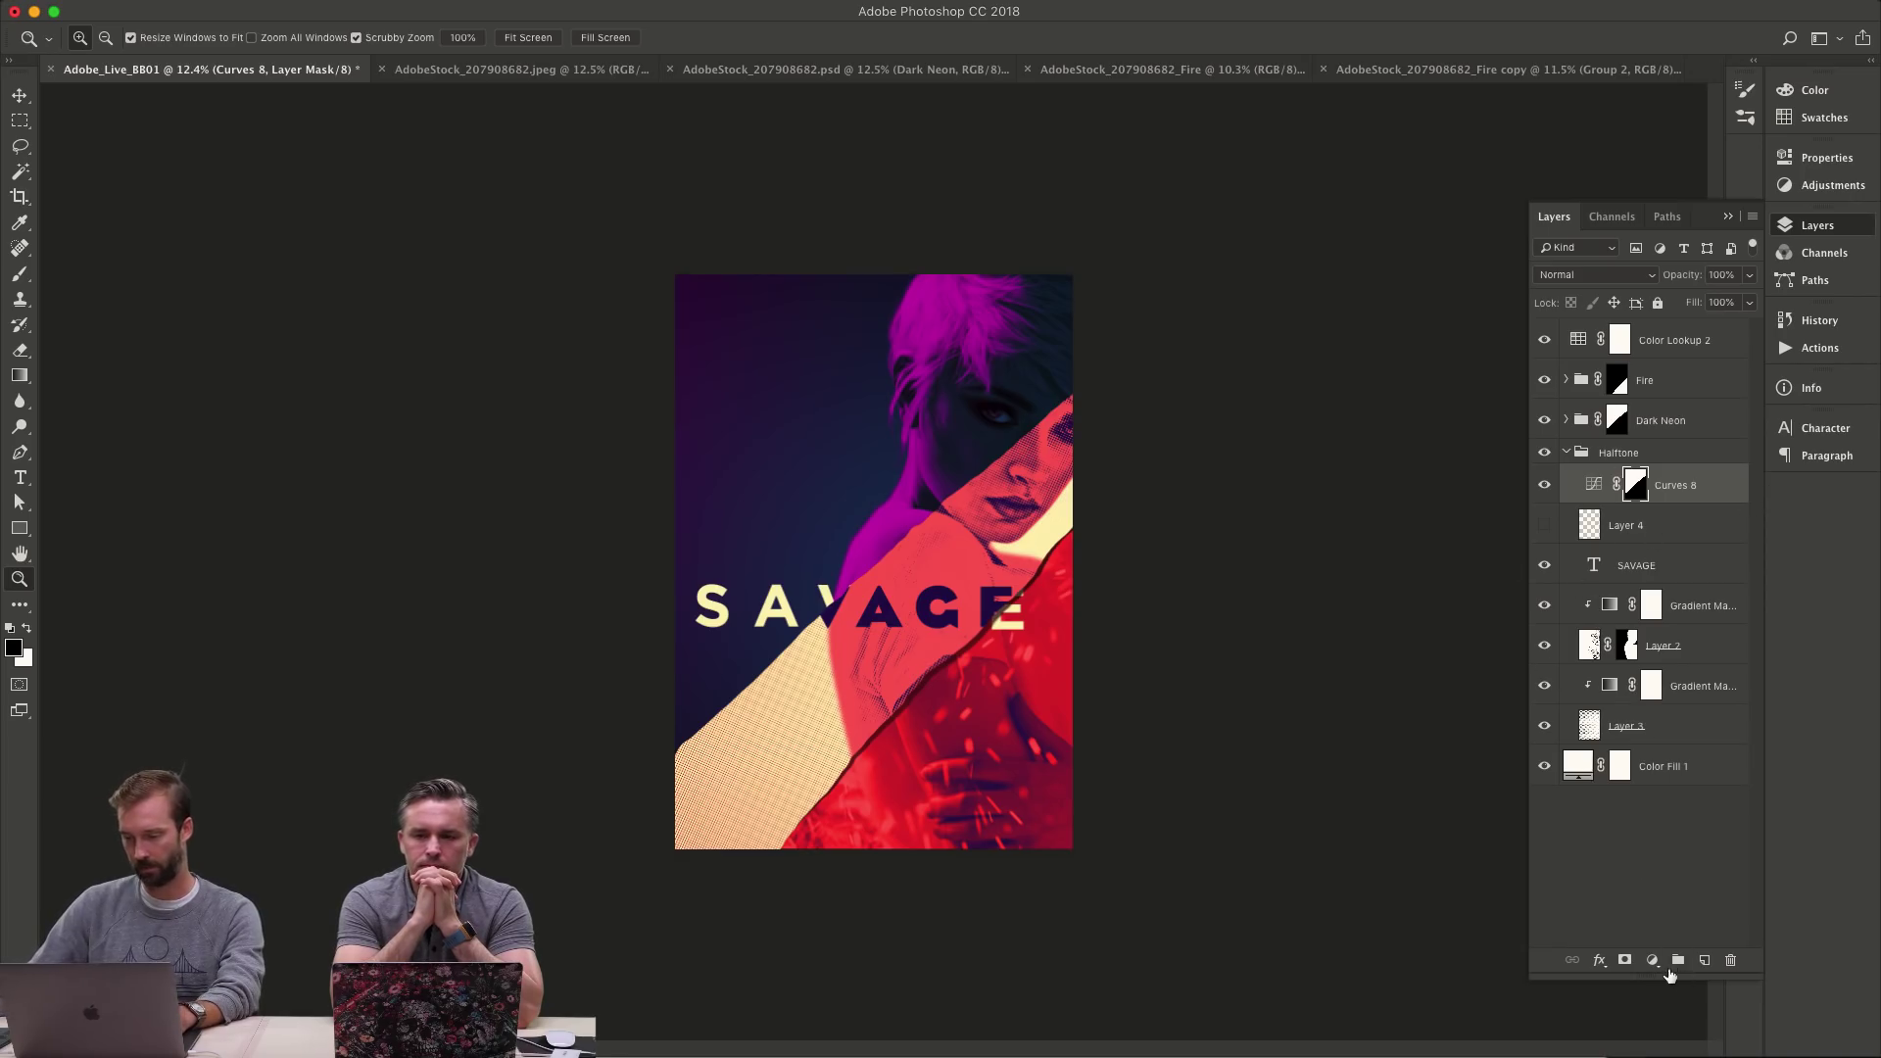
- Lower the white point of the Curves 8 composite RGB curve to about half and offset its mask past the Dark Neon edge
double_click(1602, 490)
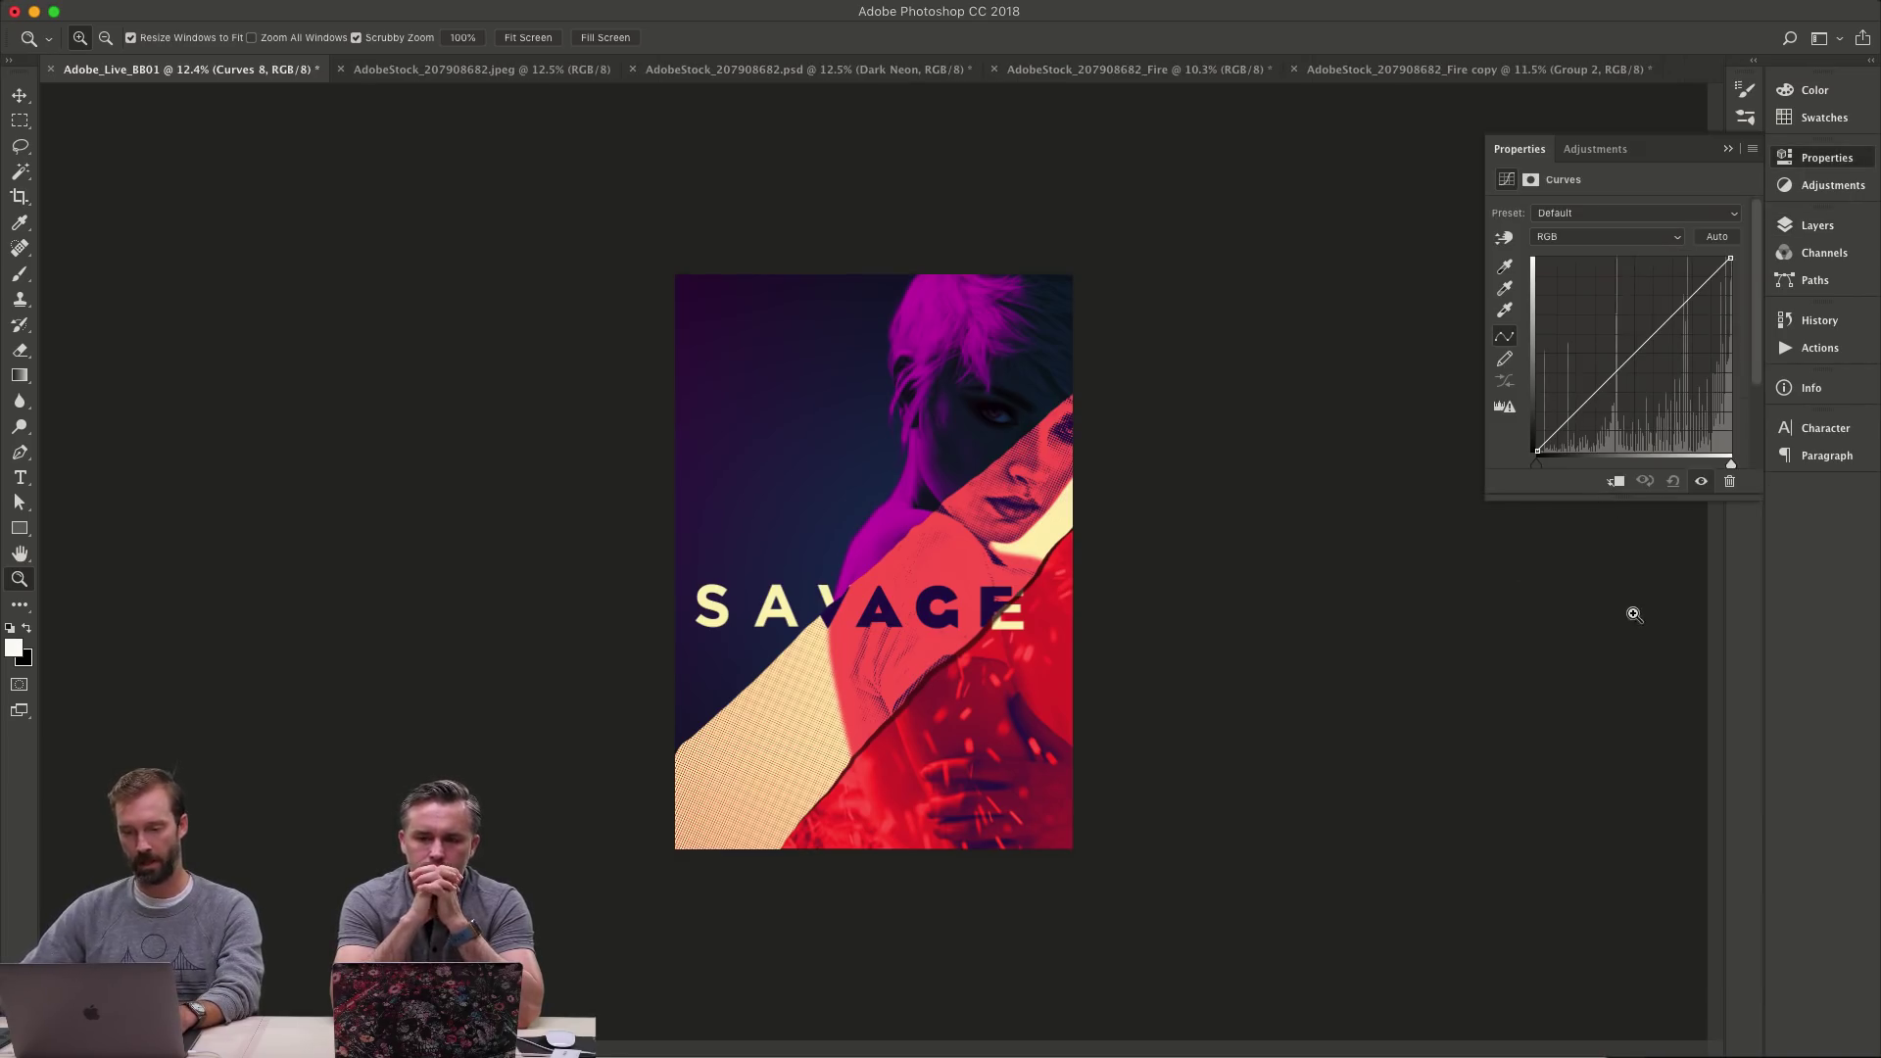
key("v")
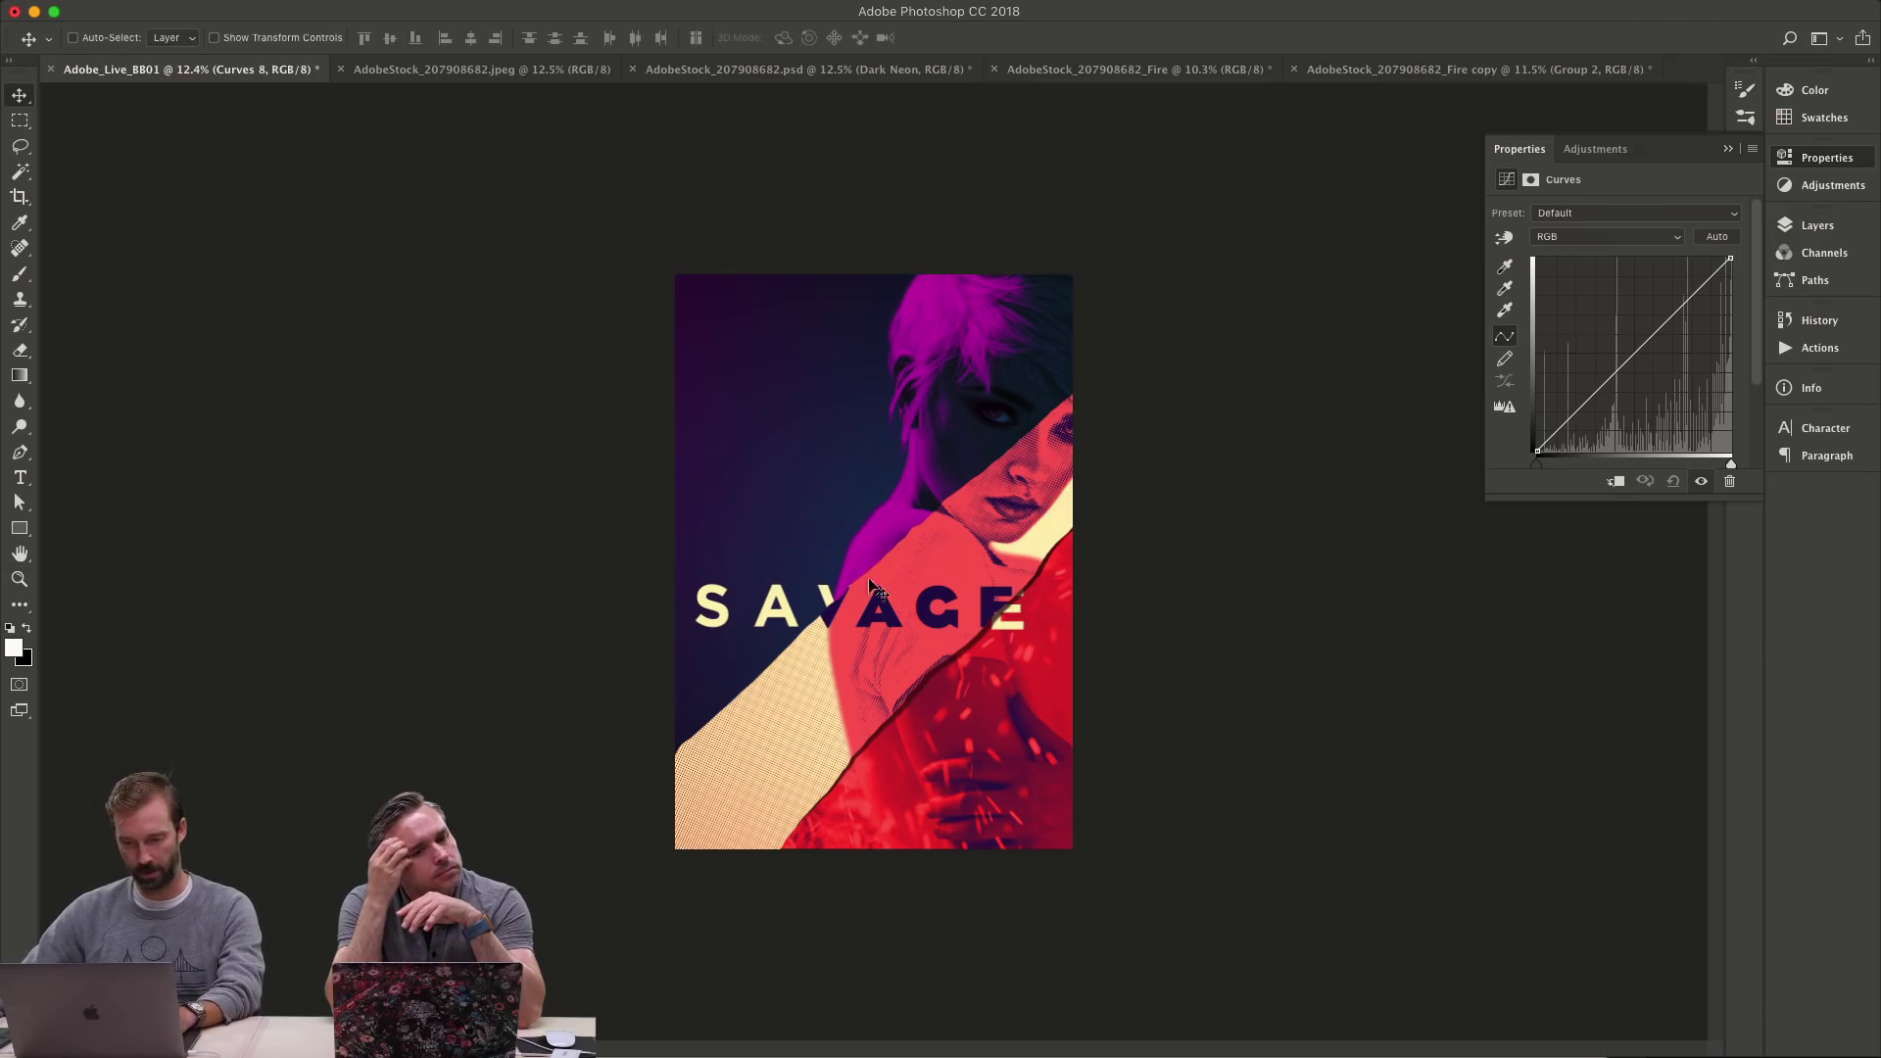
left_click_drag(1729, 259, 1730, 352)
left_click_drag(992, 592, 995, 545)
key("z")
left_click_drag(845, 592, 845, 591)
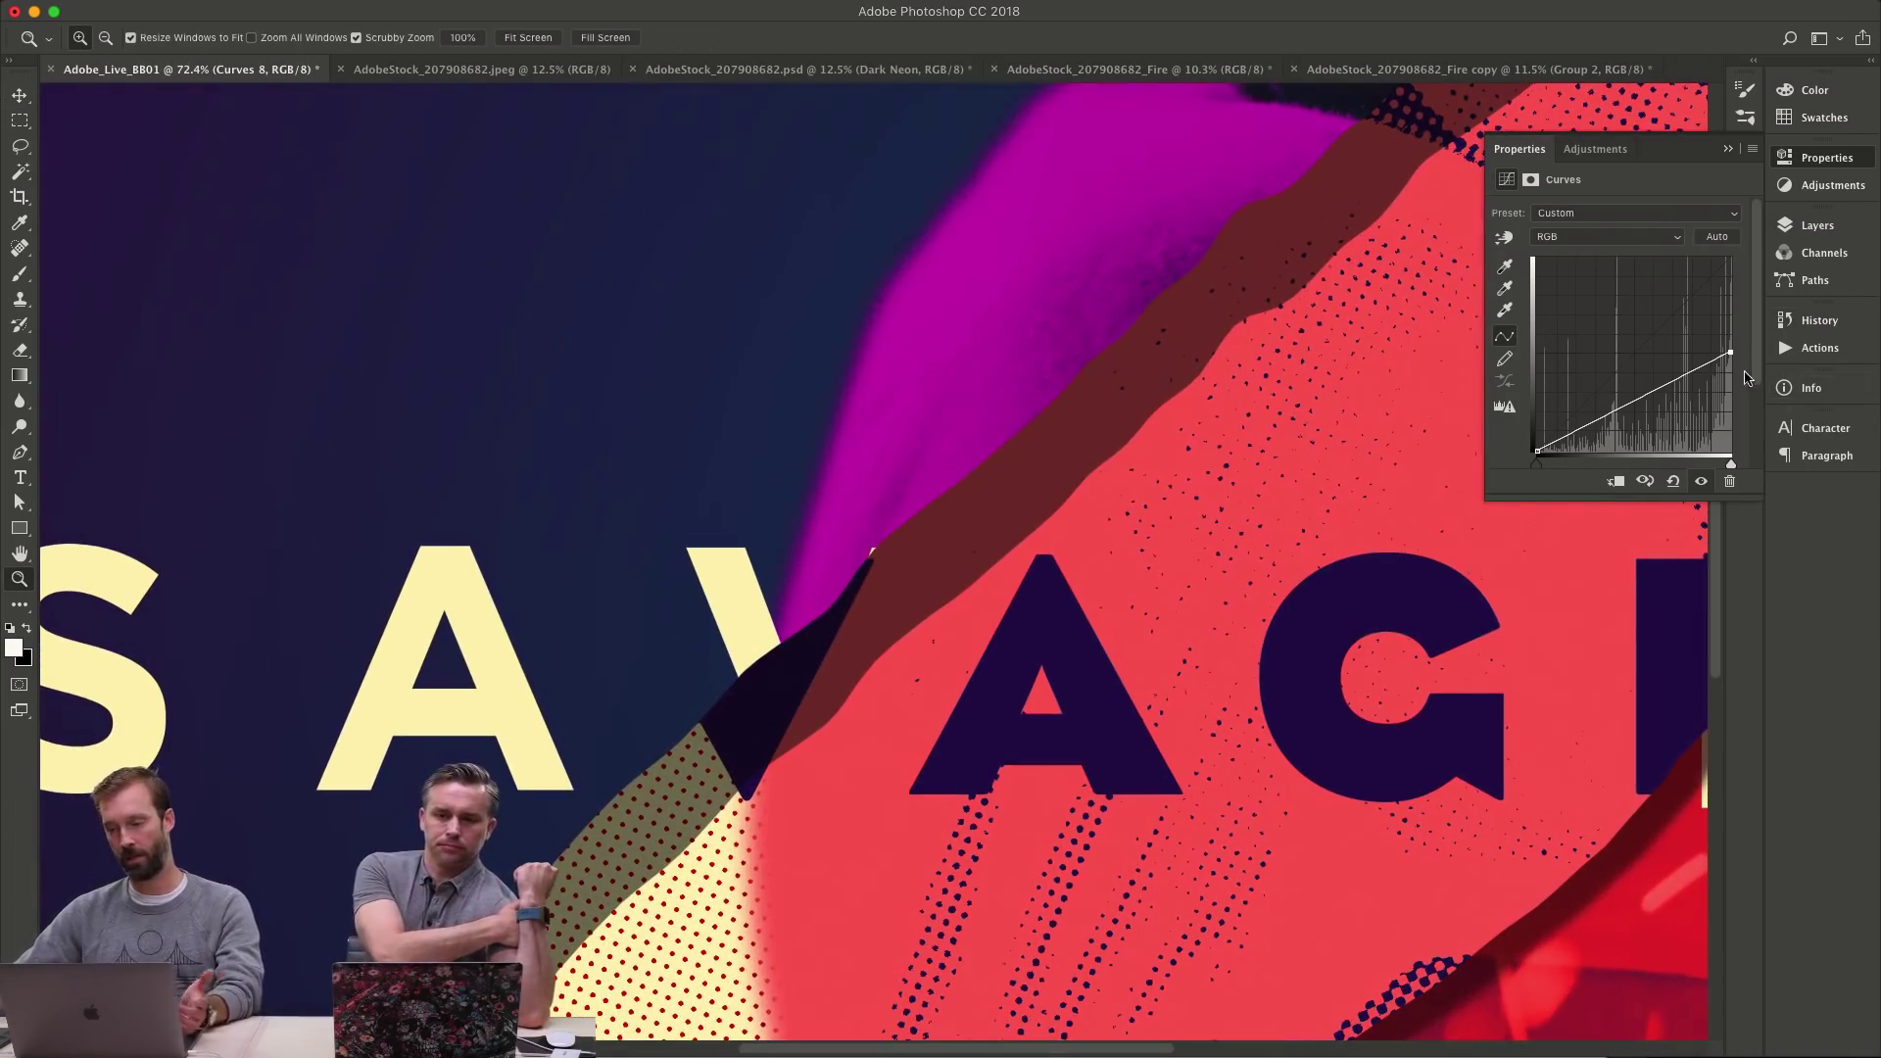
- Fill the Curves 8 layer mask with black
left_click(1818, 90)
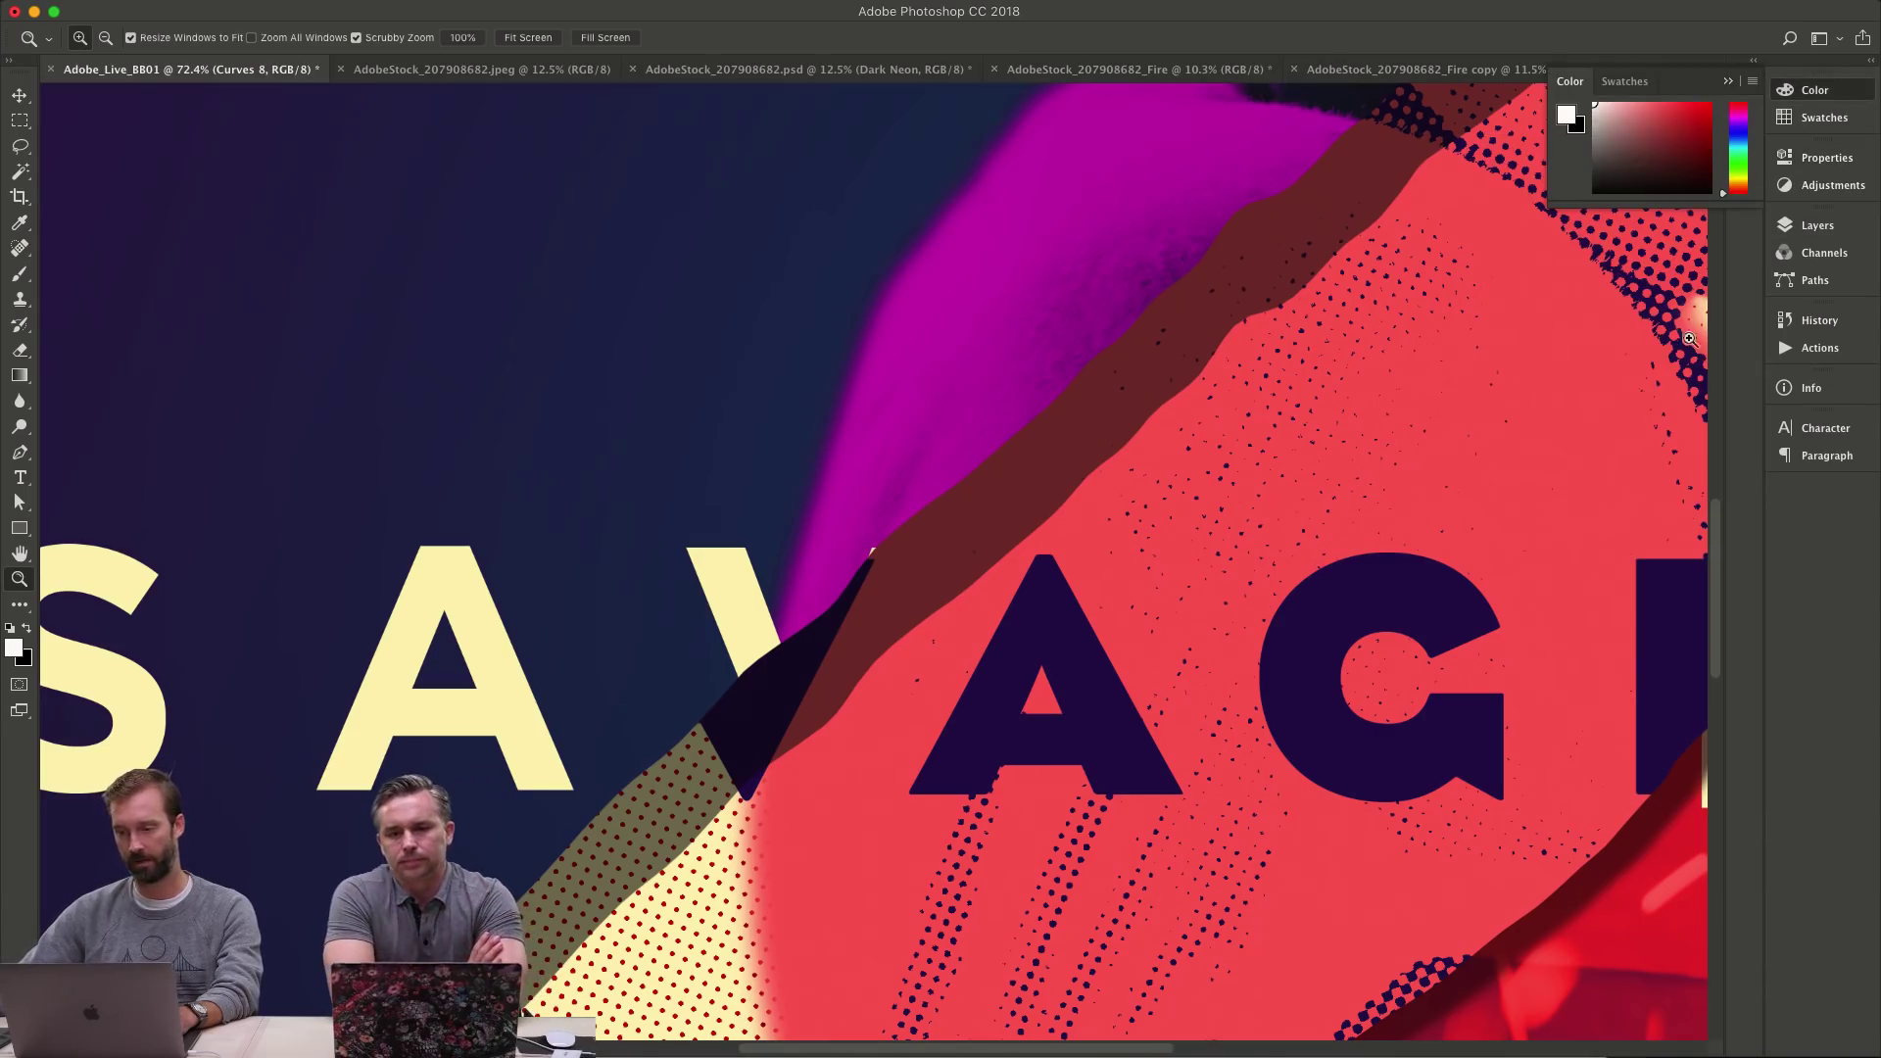
left_click(1817, 224)
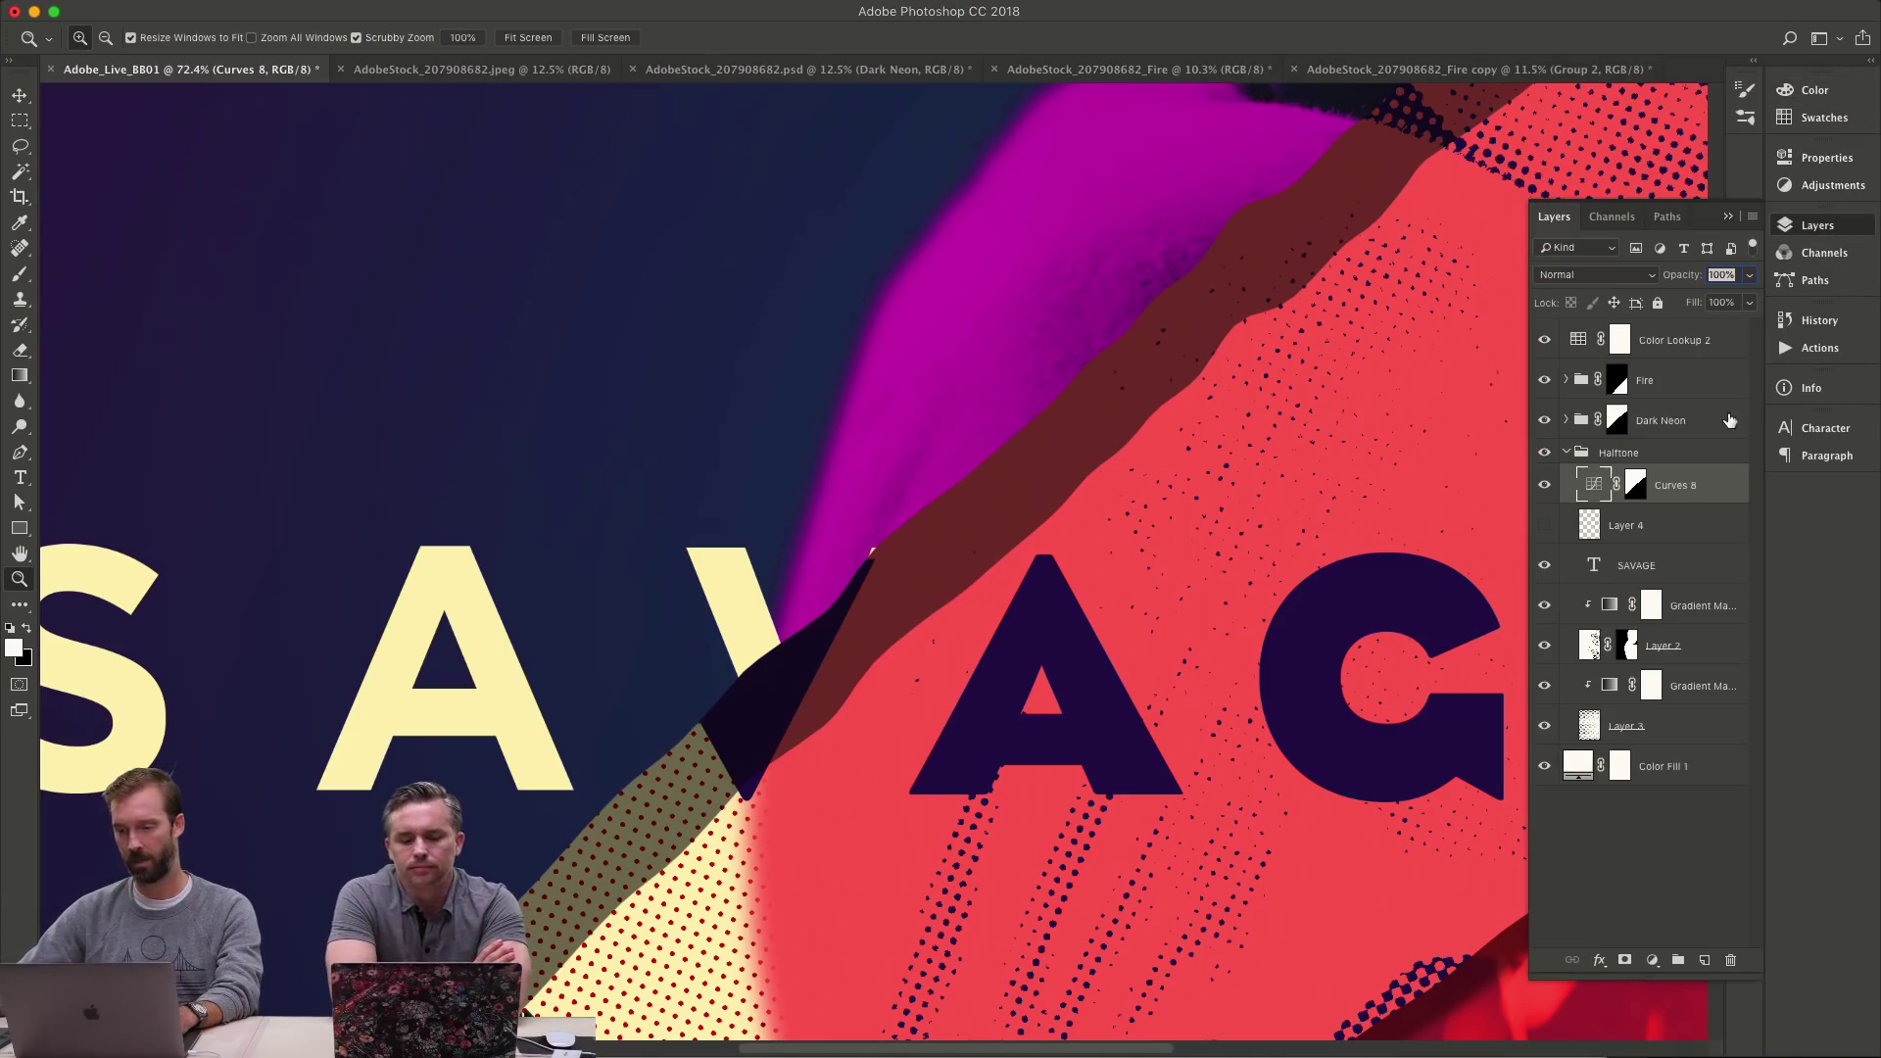
left_click(1635, 484)
key("x")
key("alt+BackSpace")
left_click(1034, 660, "alt")
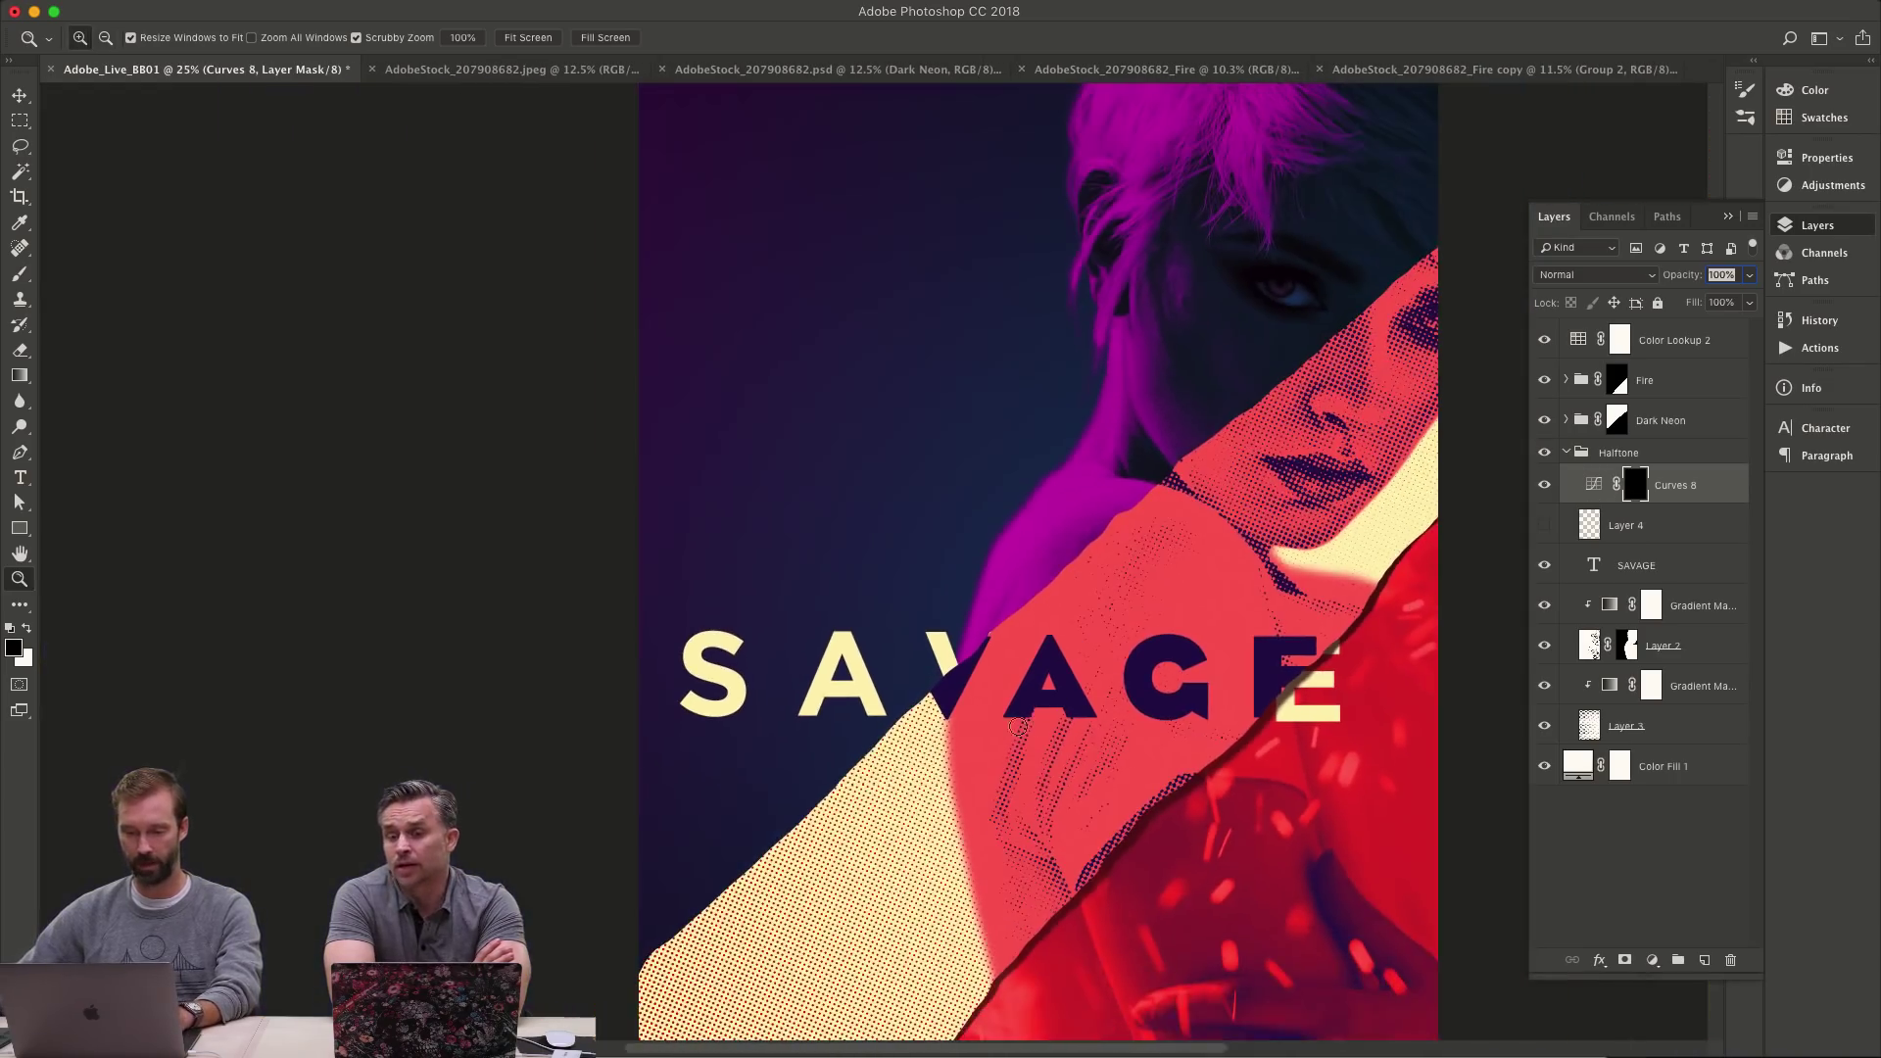
- Paint white straight segments on the Curves 8 mask along the Dark Neon diagonal edge with a 153 px brush at 100% opacity
key("b")
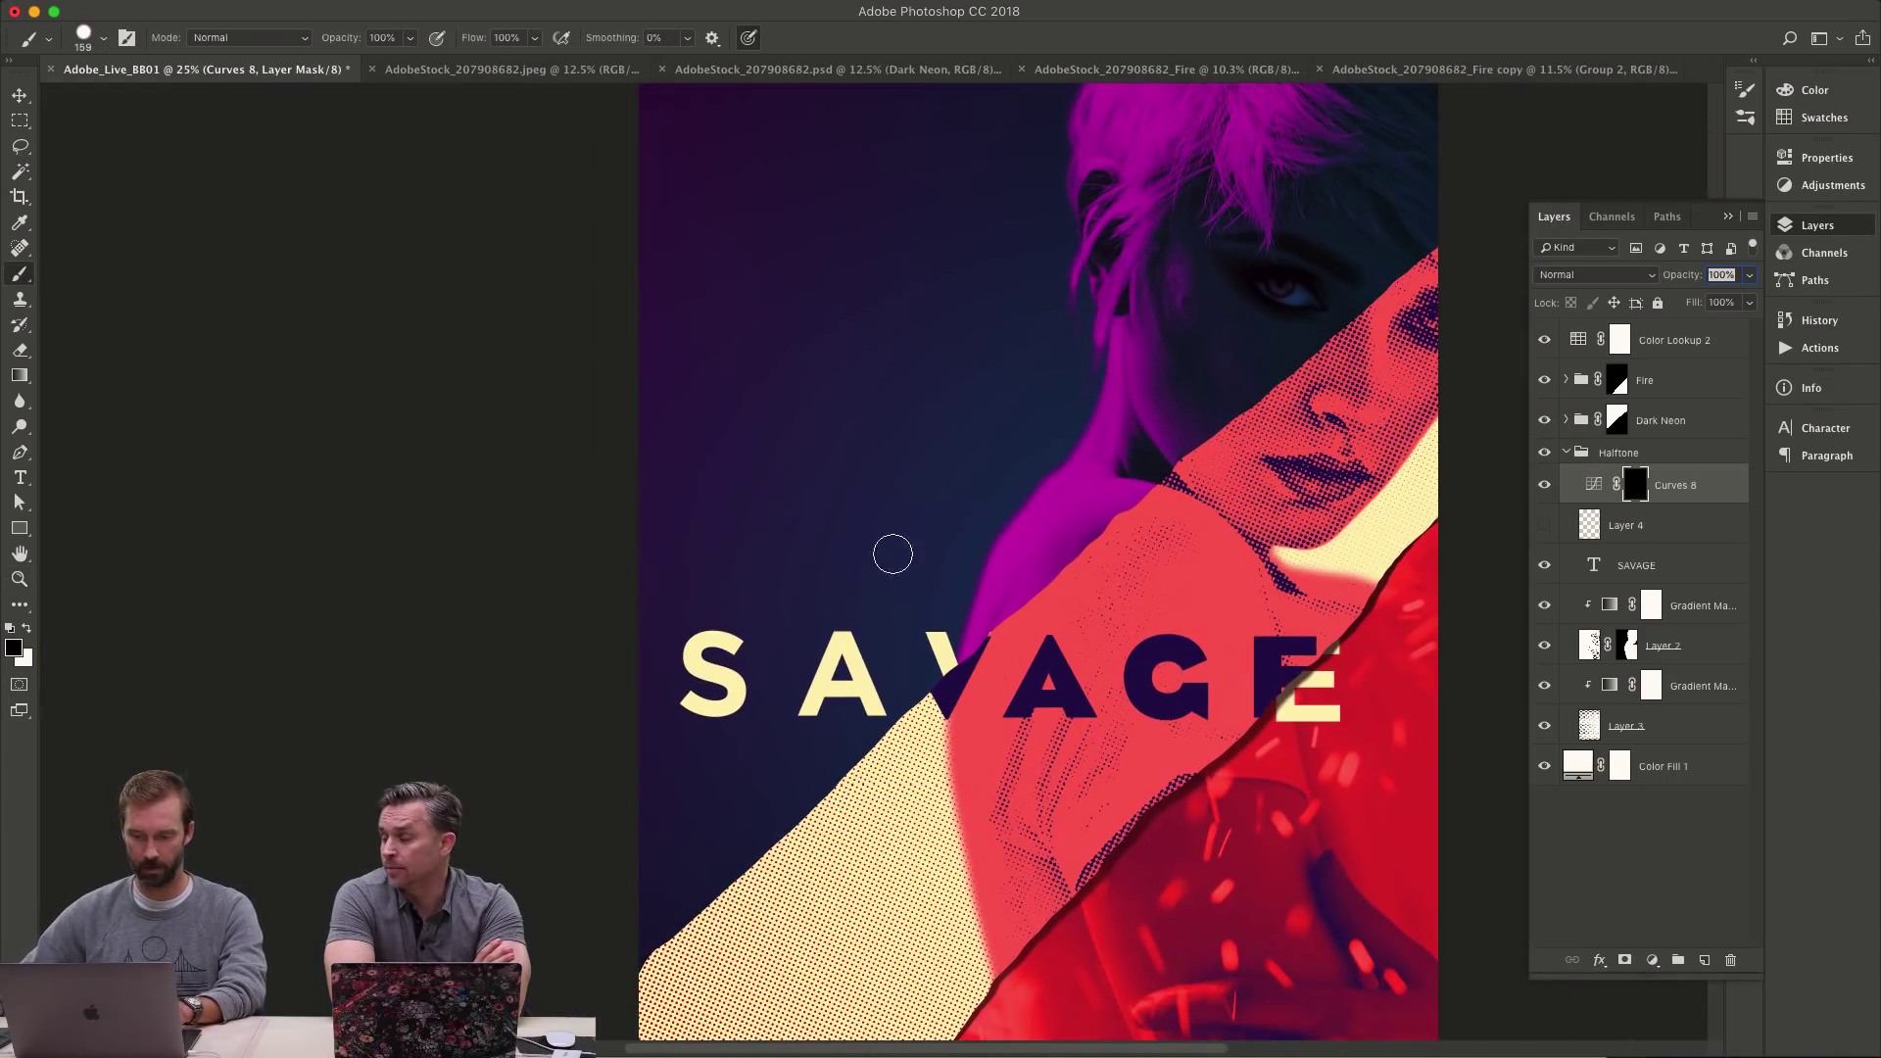
left_click_drag(862, 369, 857, 370)
key("x")
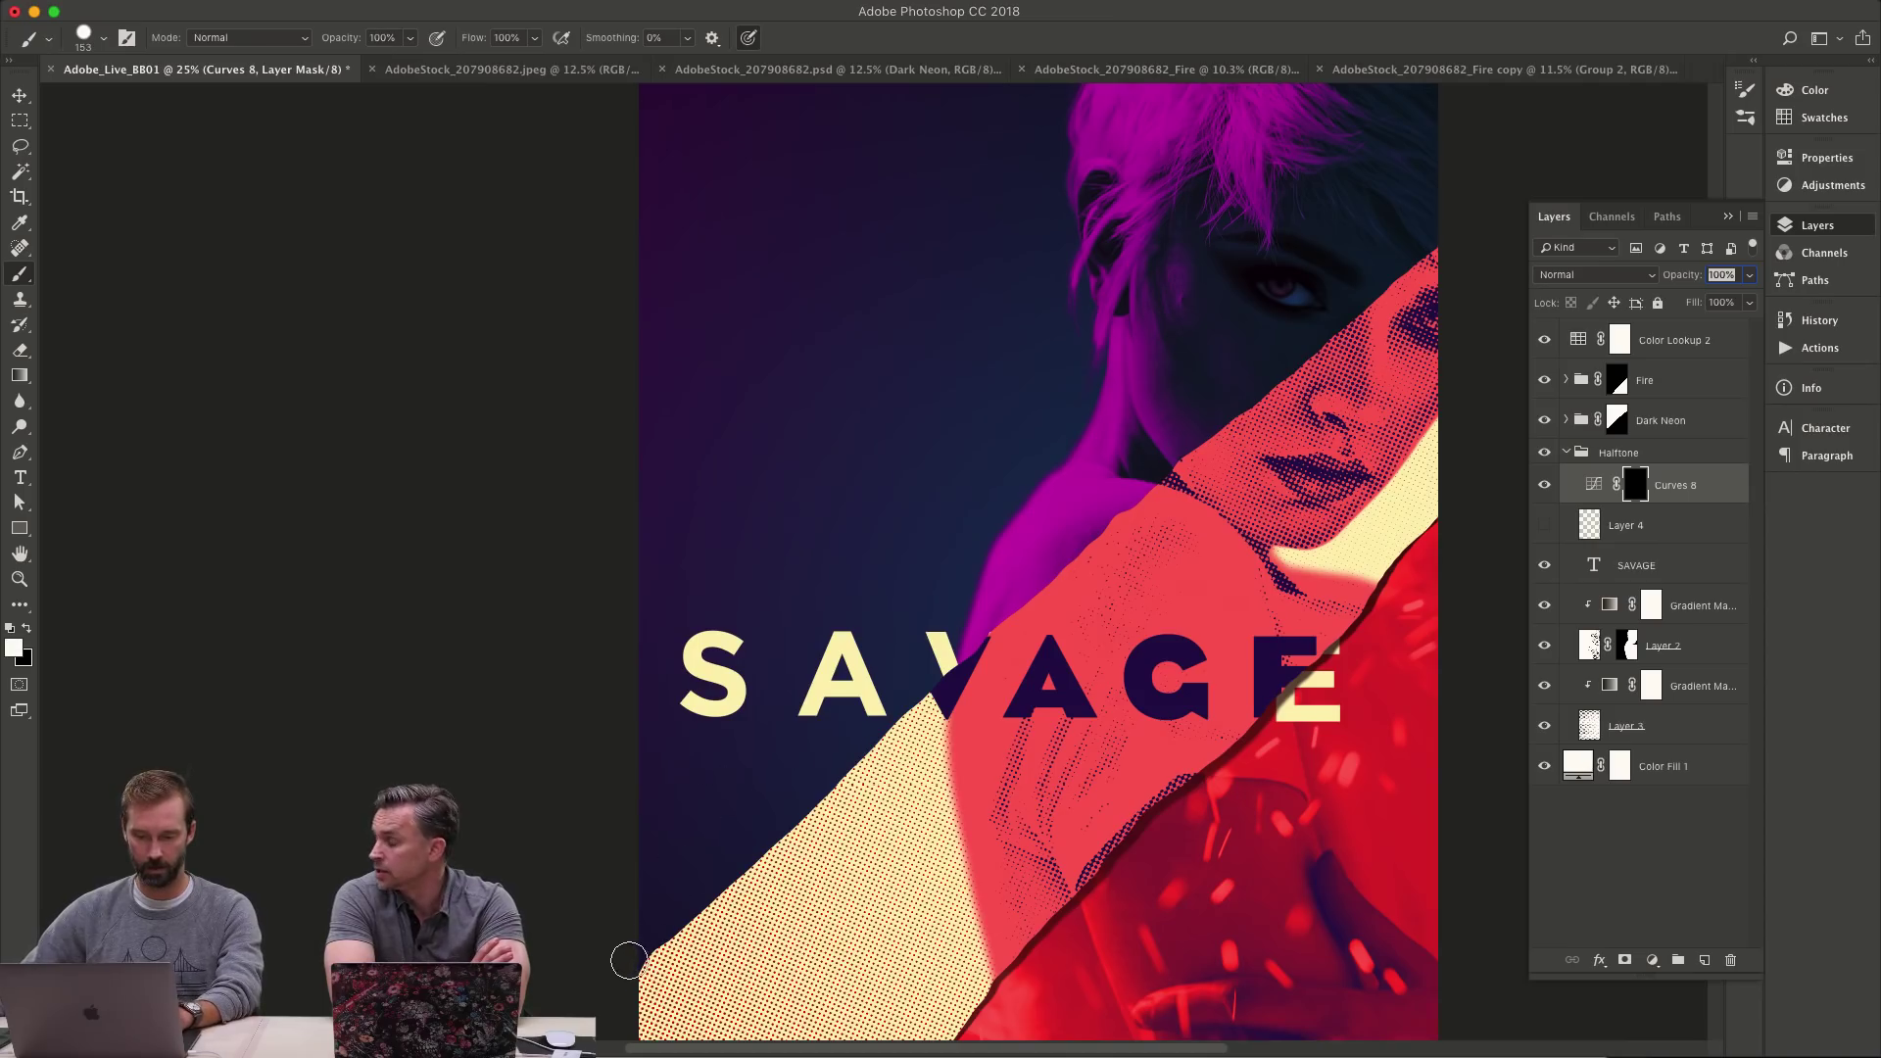
left_click(1028, 591, "shift")
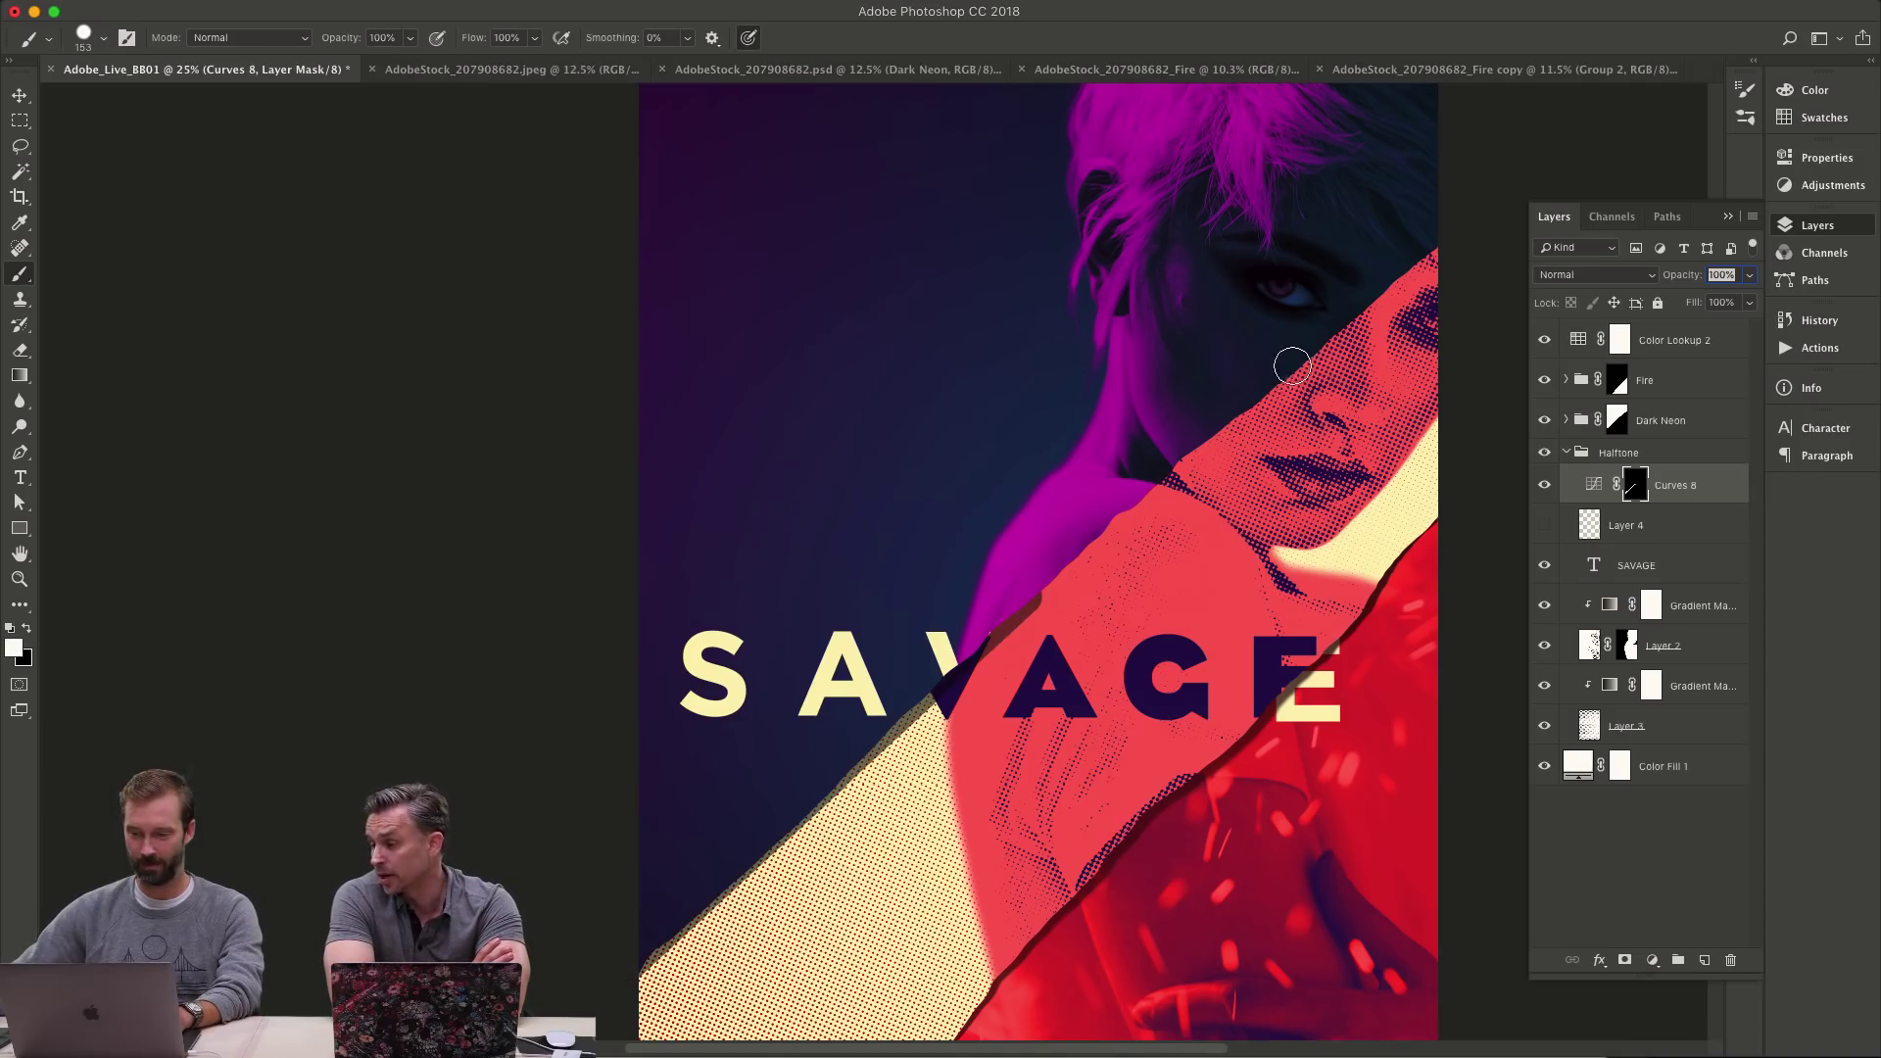
left_click(1292, 366, "shift")
left_click(1483, 203, "shift")
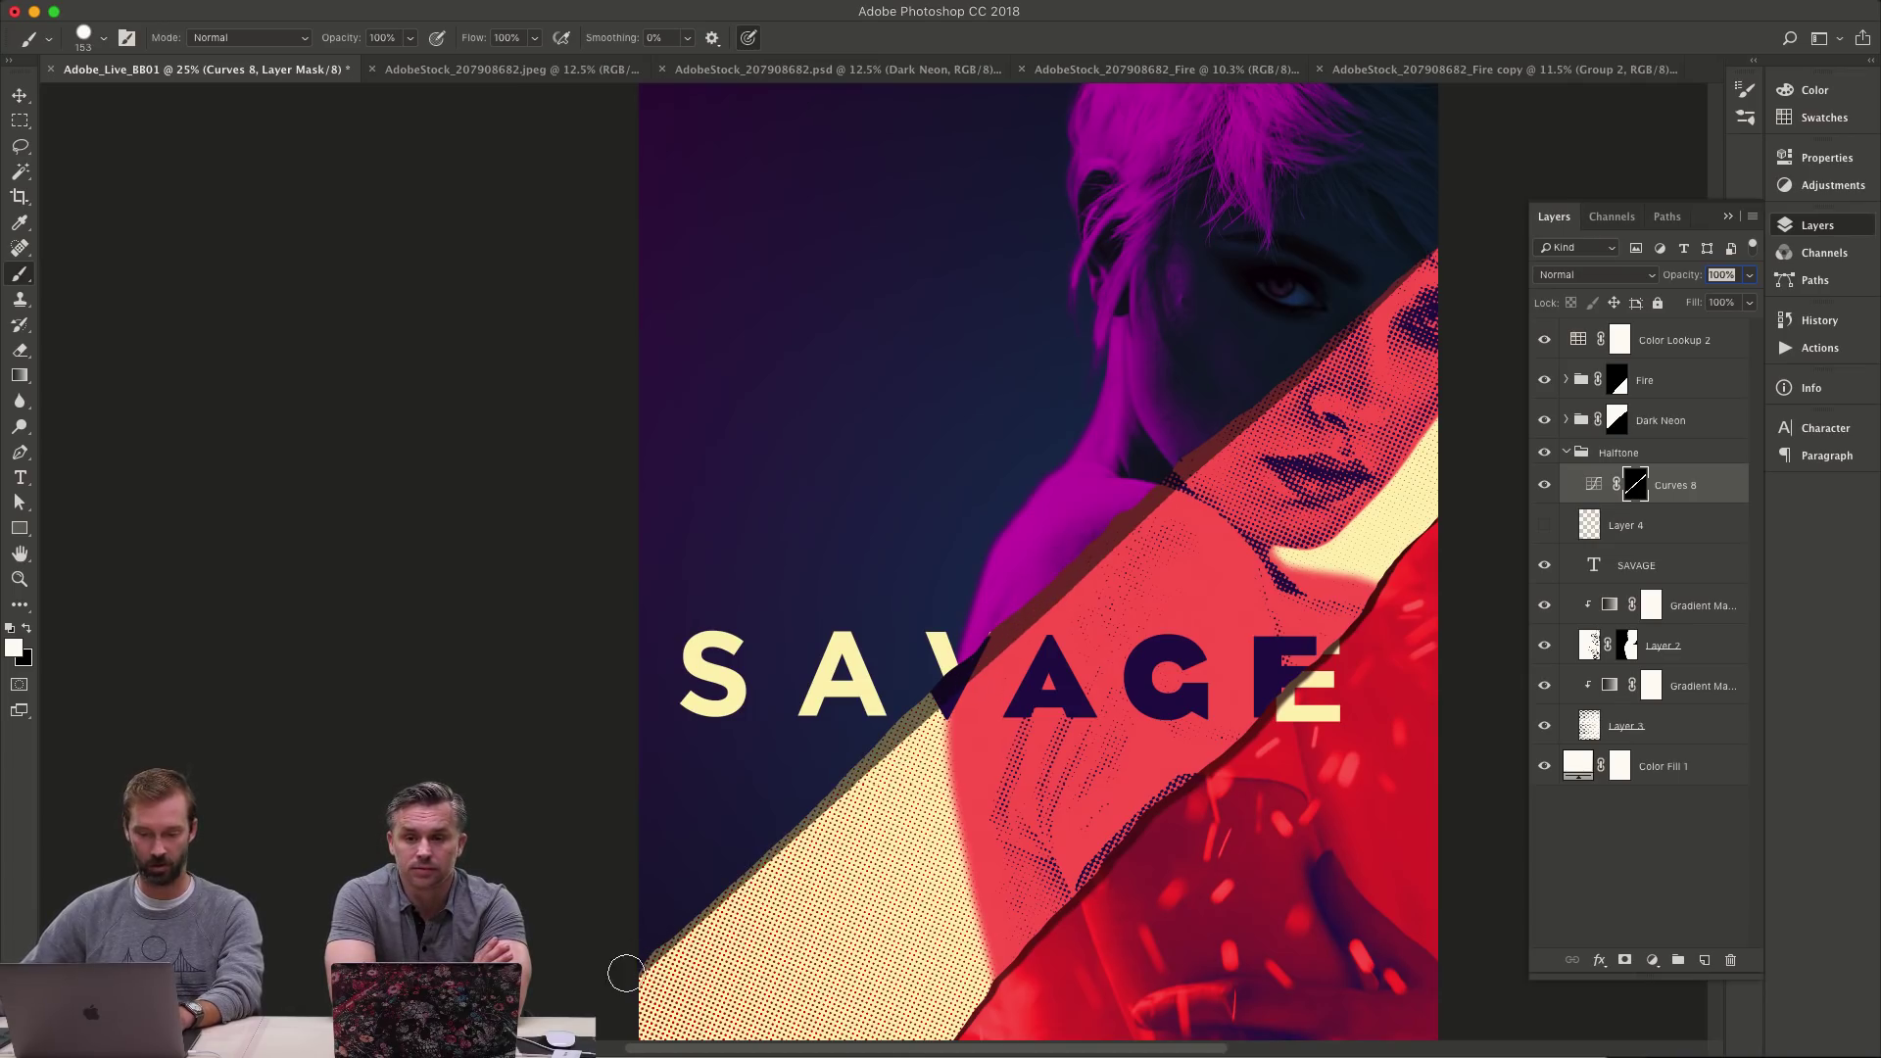
- Soften the painted line on the Curves 8 mask with a 1429 px Blur tool at 100% strength, and check the shadow's edge
key("r")
left_click_drag(1052, 718, 1137, 718)
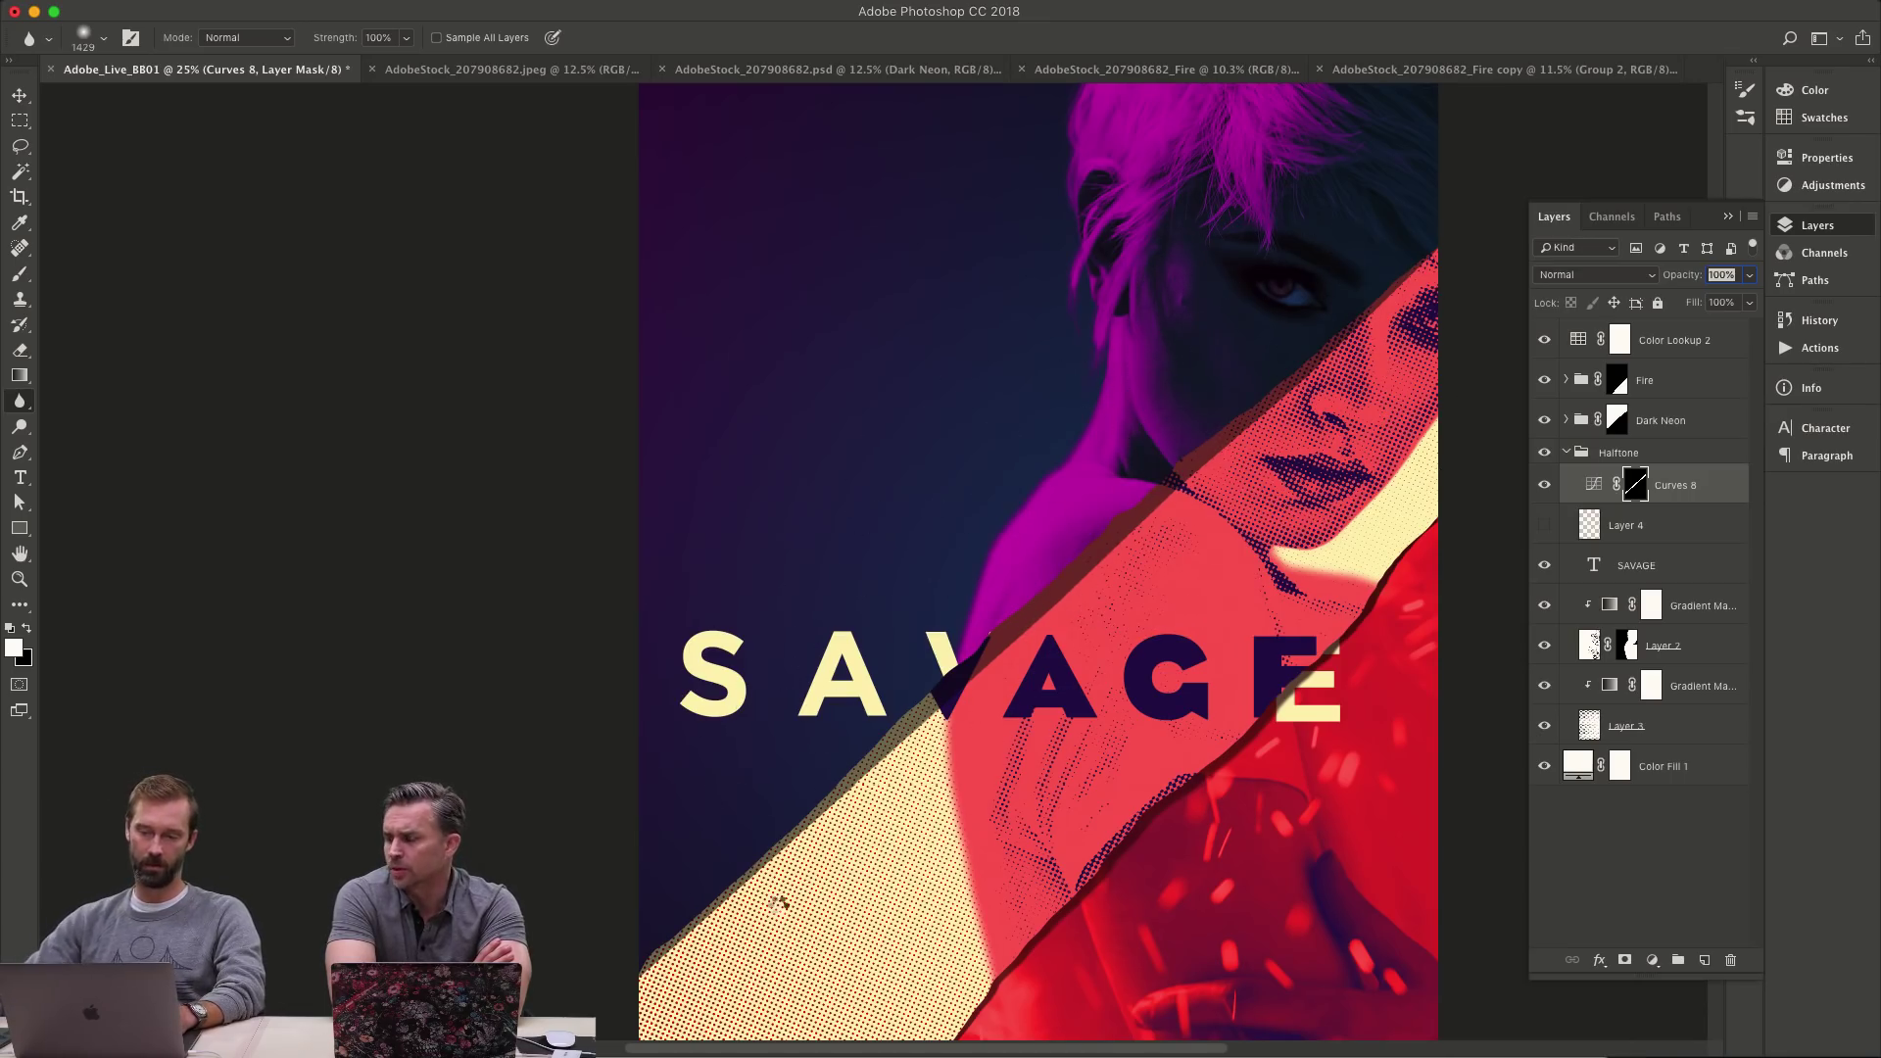
left_click_drag(1062, 566, 1369, 640)
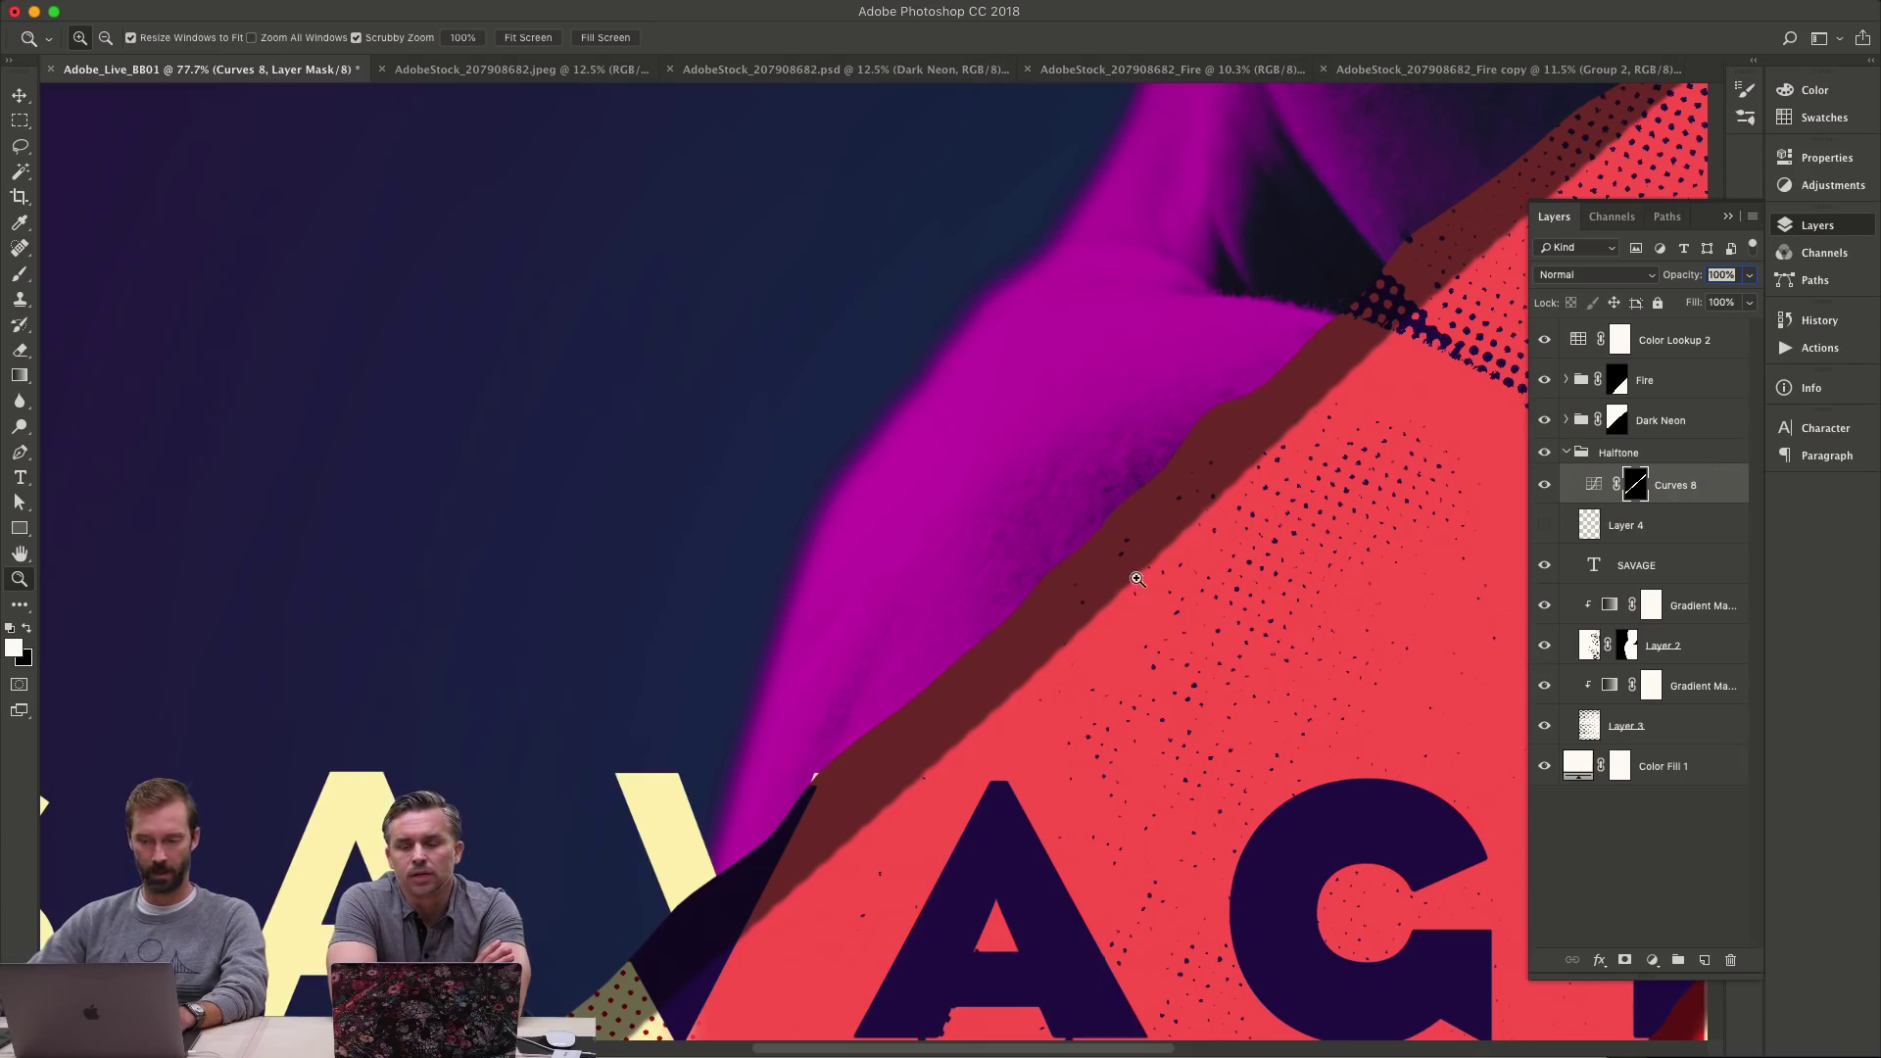
left_click(1073, 542, "alt")
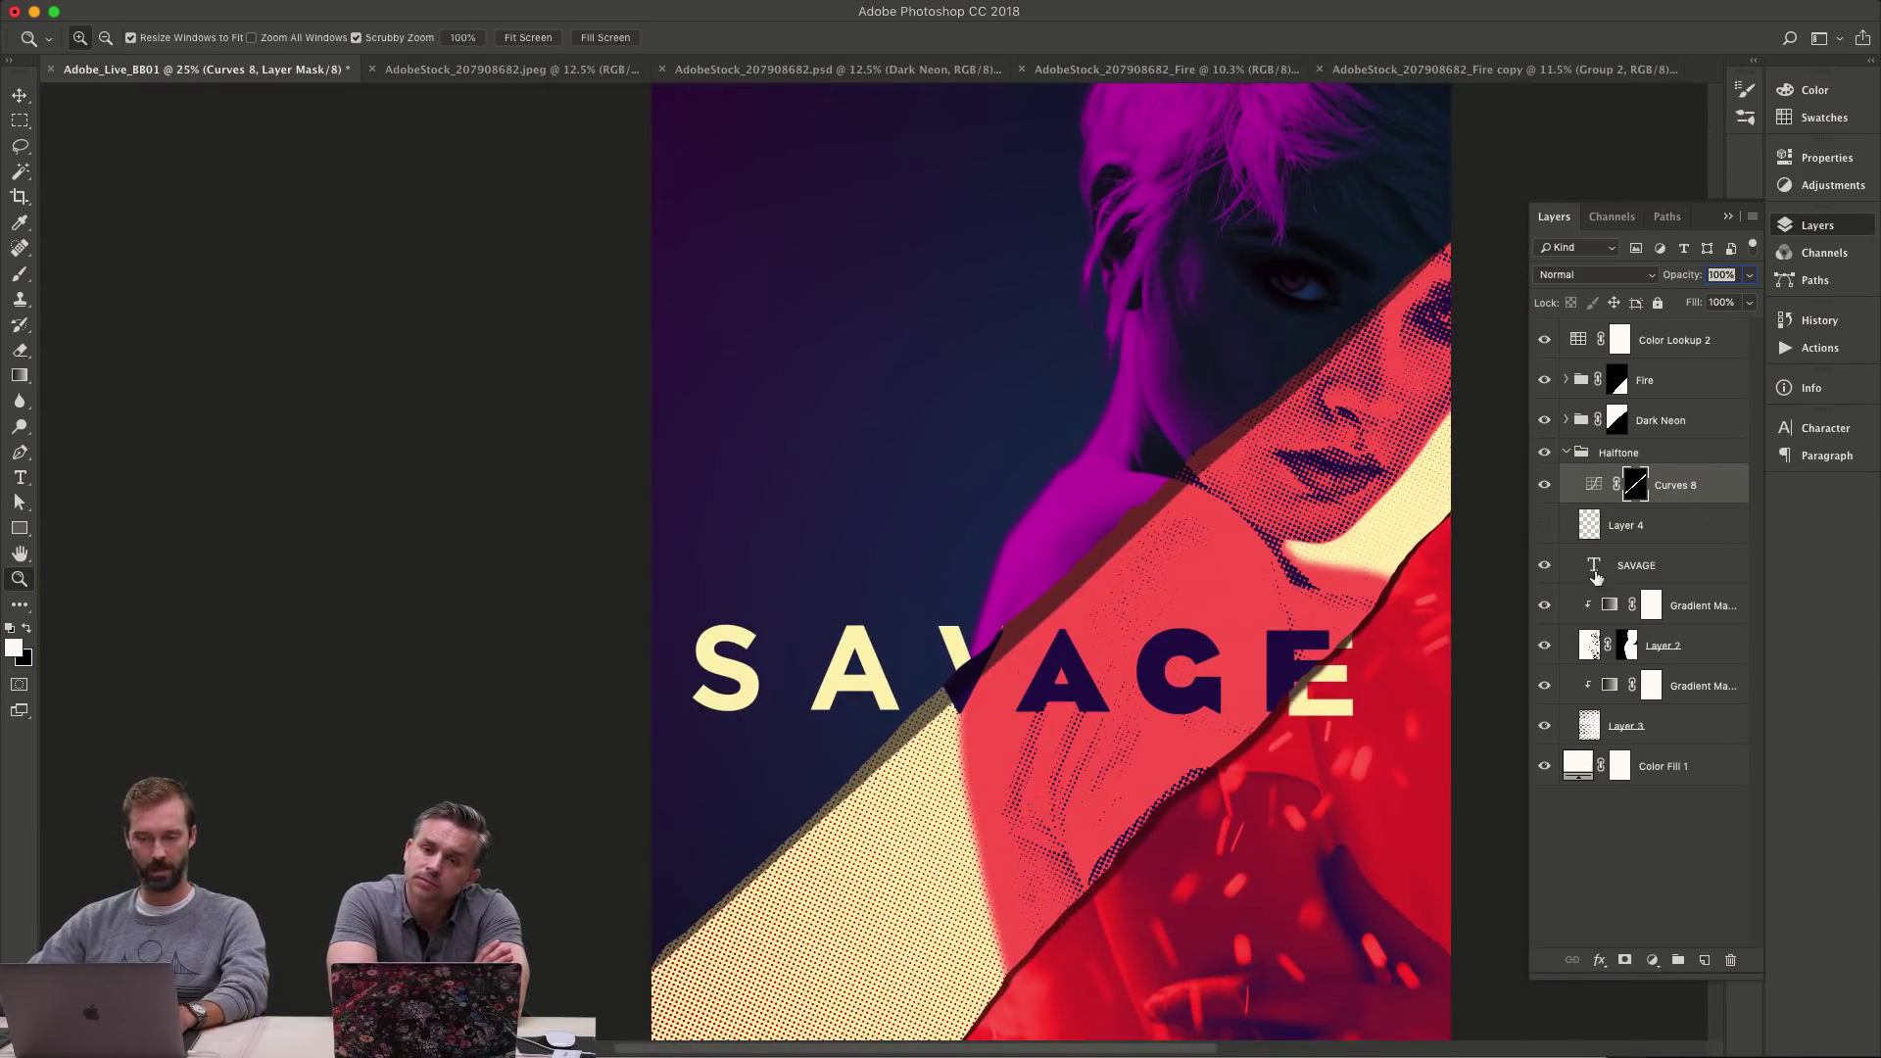
left_click_drag(1142, 495, 1130, 544)
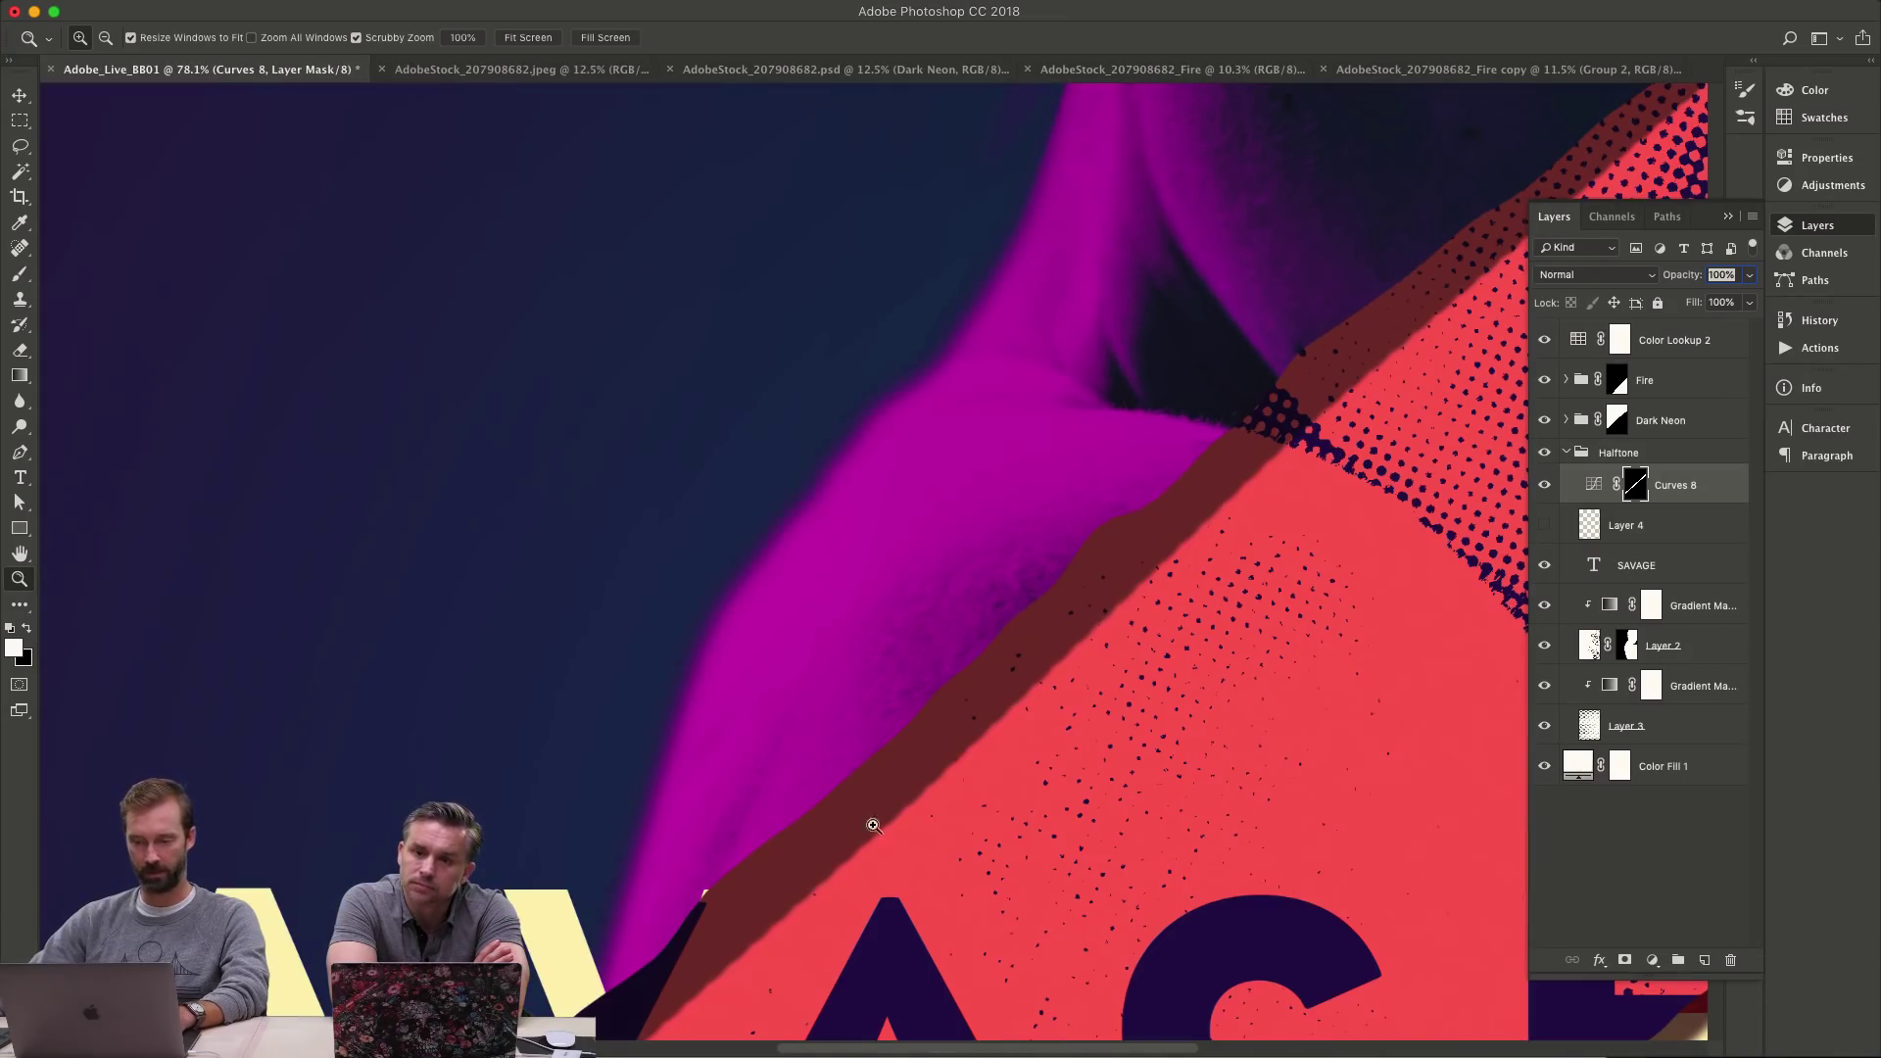
- Lower the green channel's white point in the Curves 8 adjustment to about three quarters of its full height
left_click_drag(1092, 640, 1207, 590)
key("super+0")
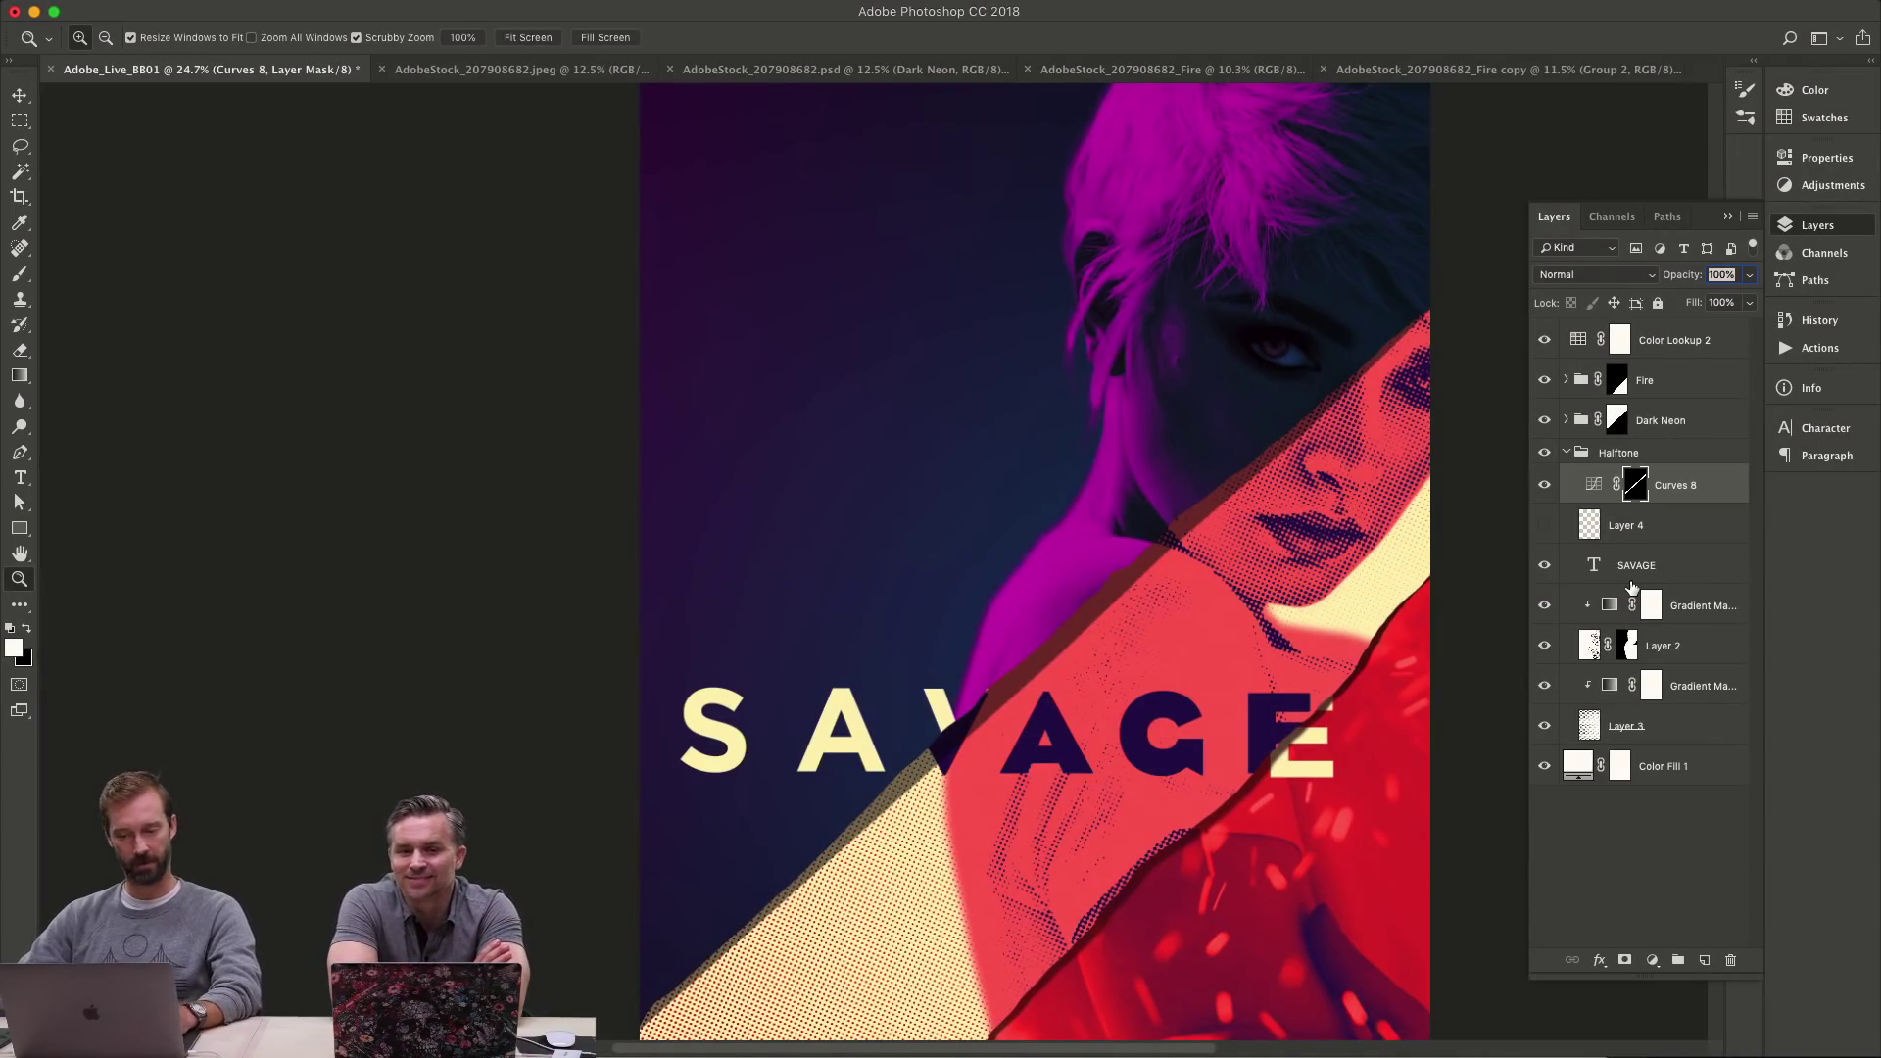
double_click(1594, 485)
key("alt+3")
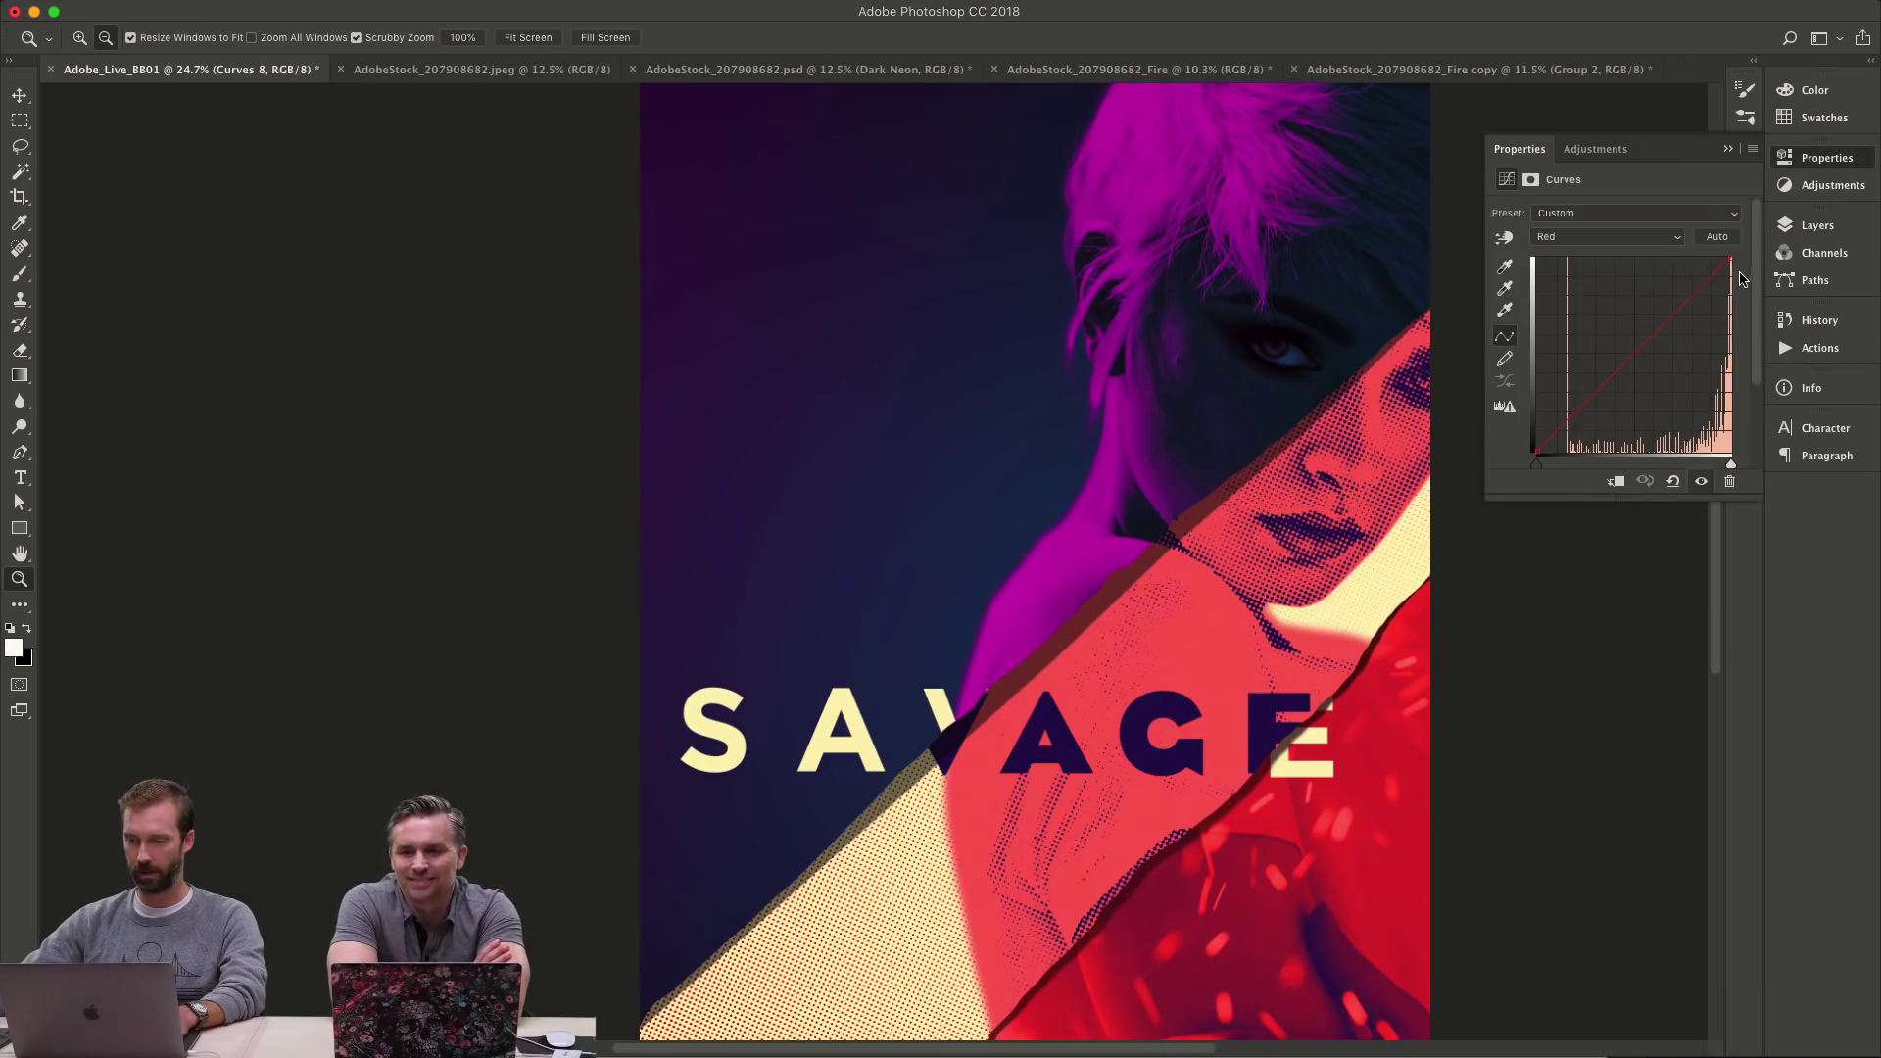
key("alt+5")
key("alt+4")
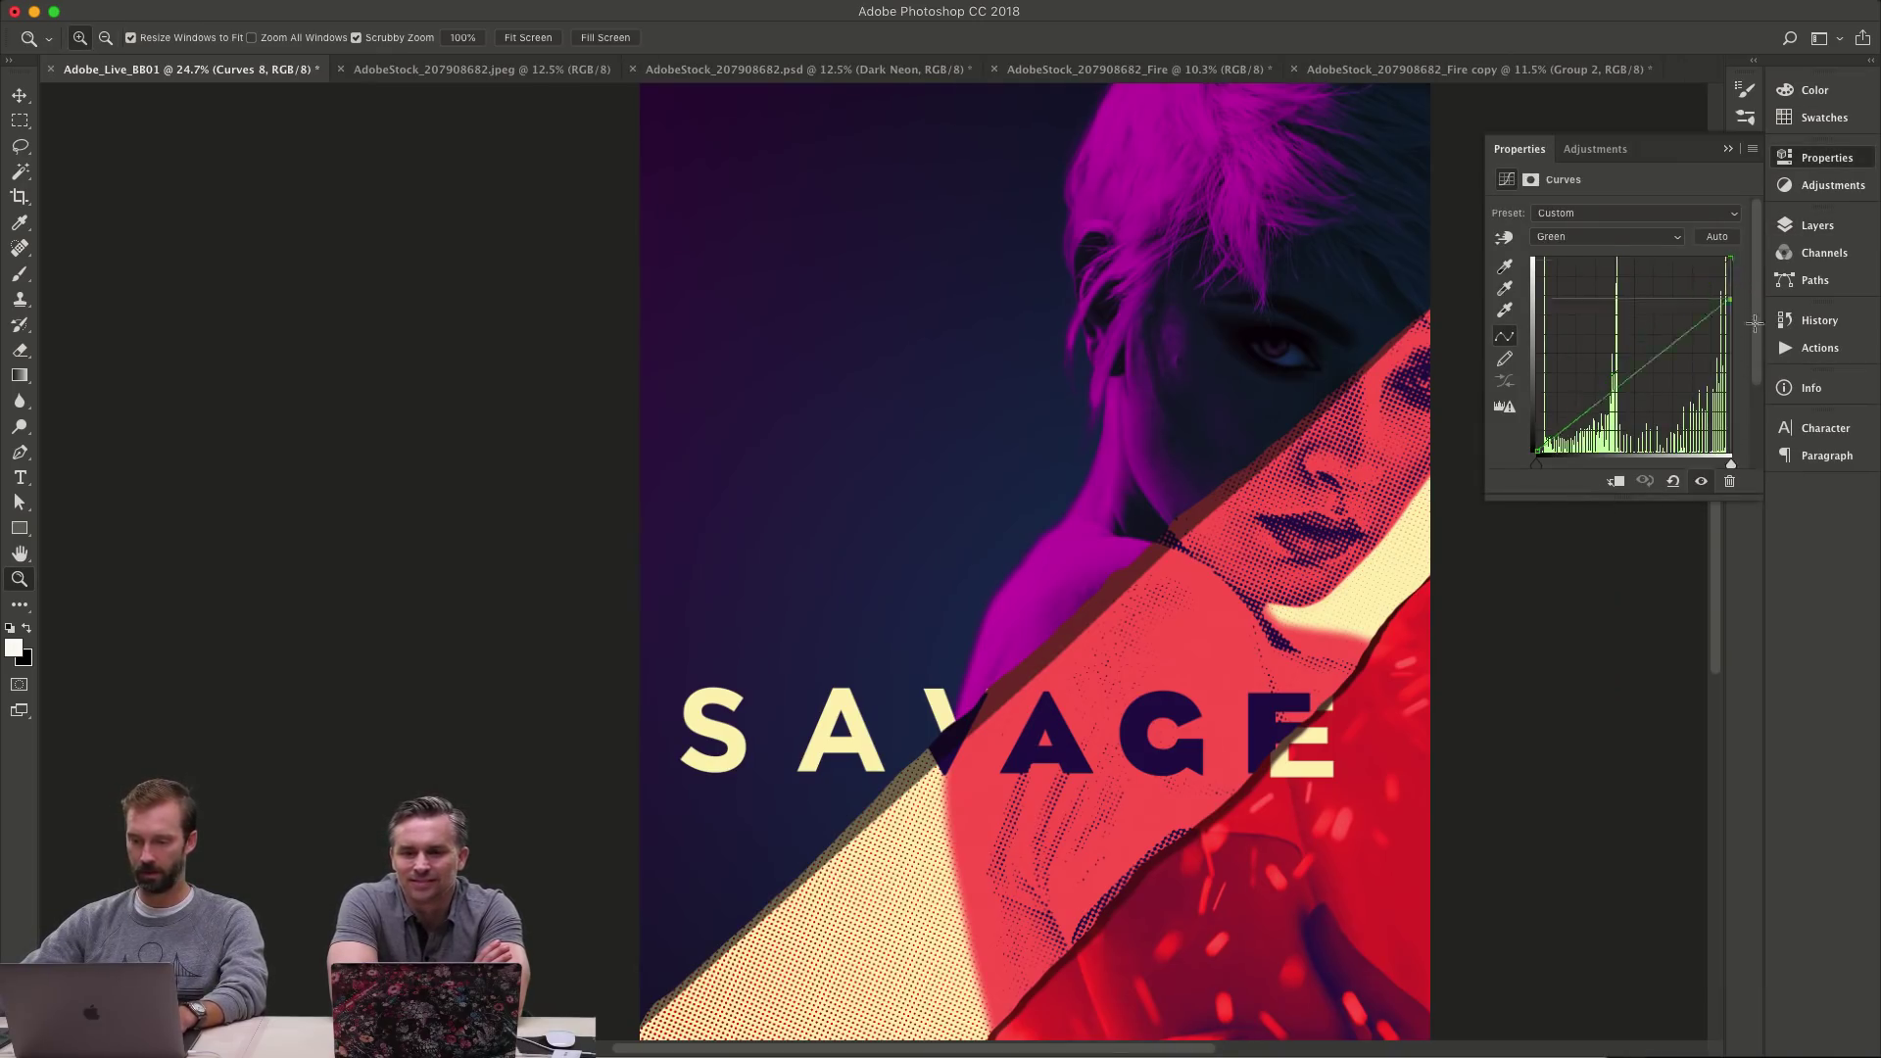
left_click_drag(1729, 326, 1730, 309)
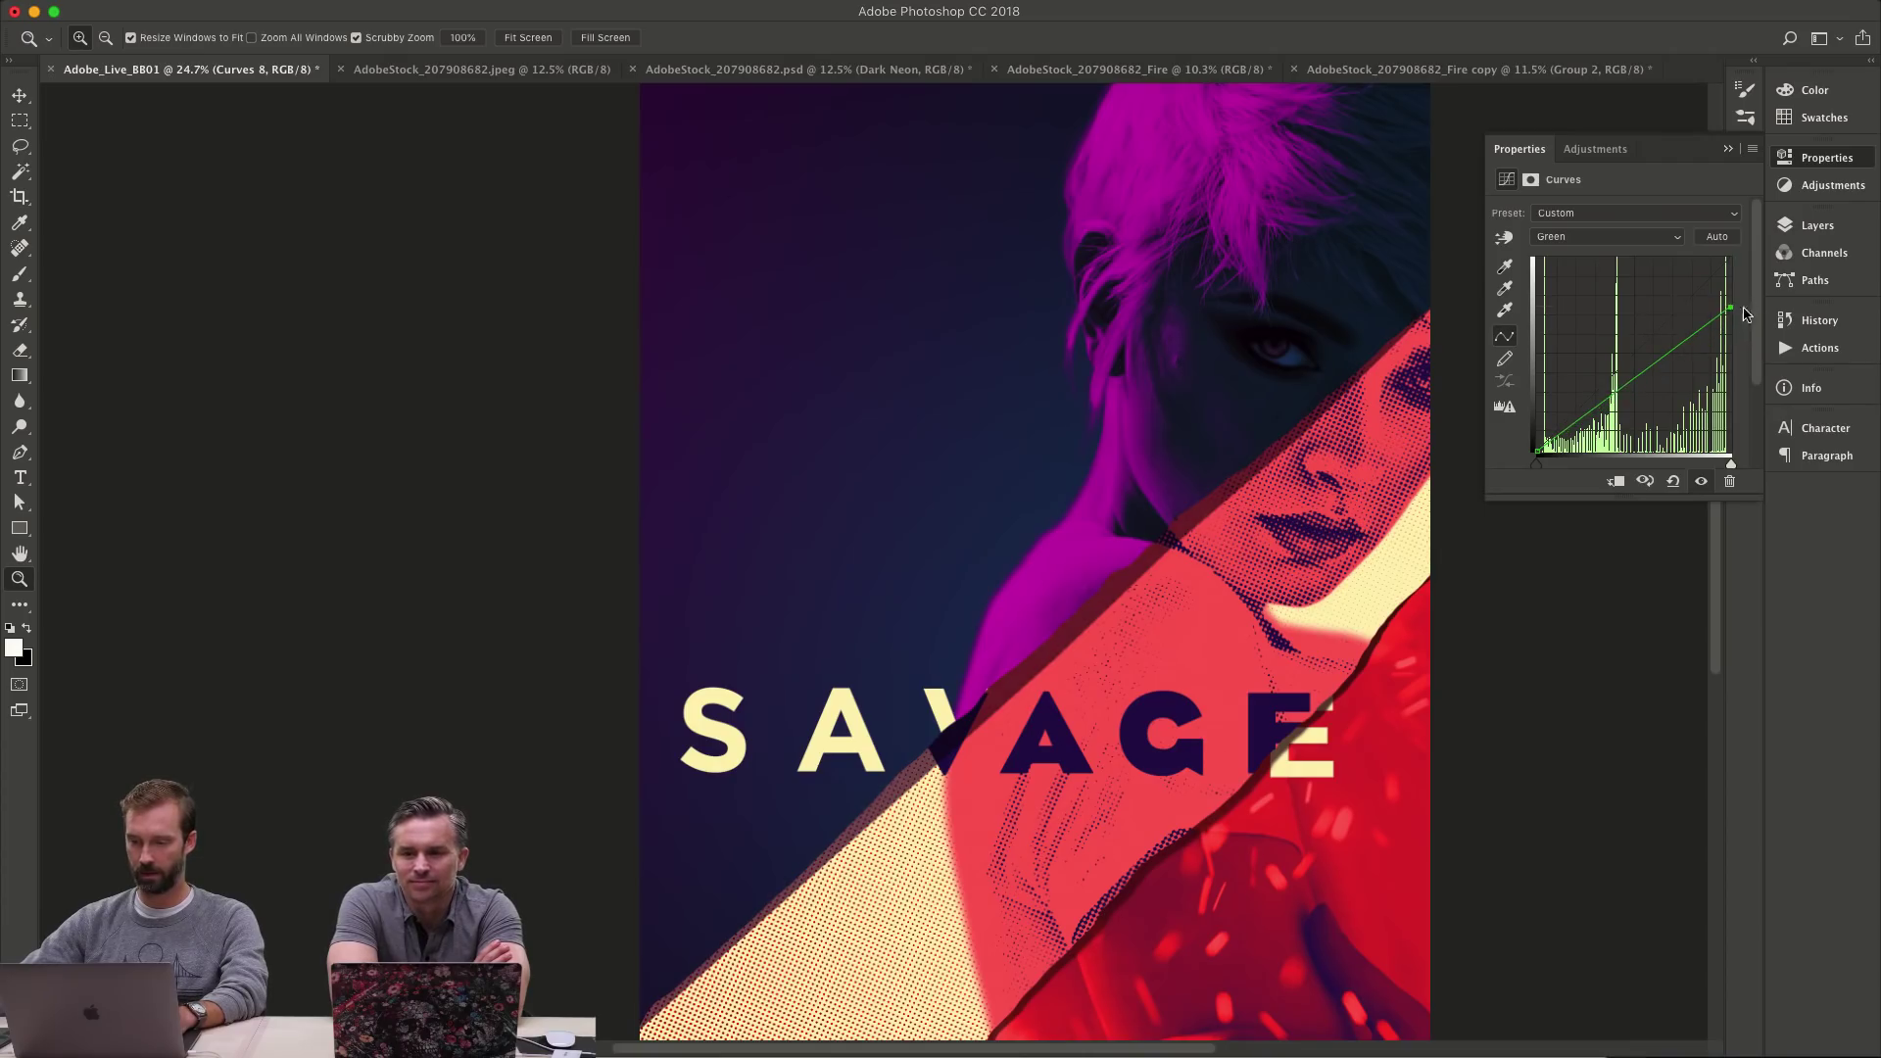
- Raise the blue channel's black point in the Curves 8 adjustment by about a tenth
key("alt+5")
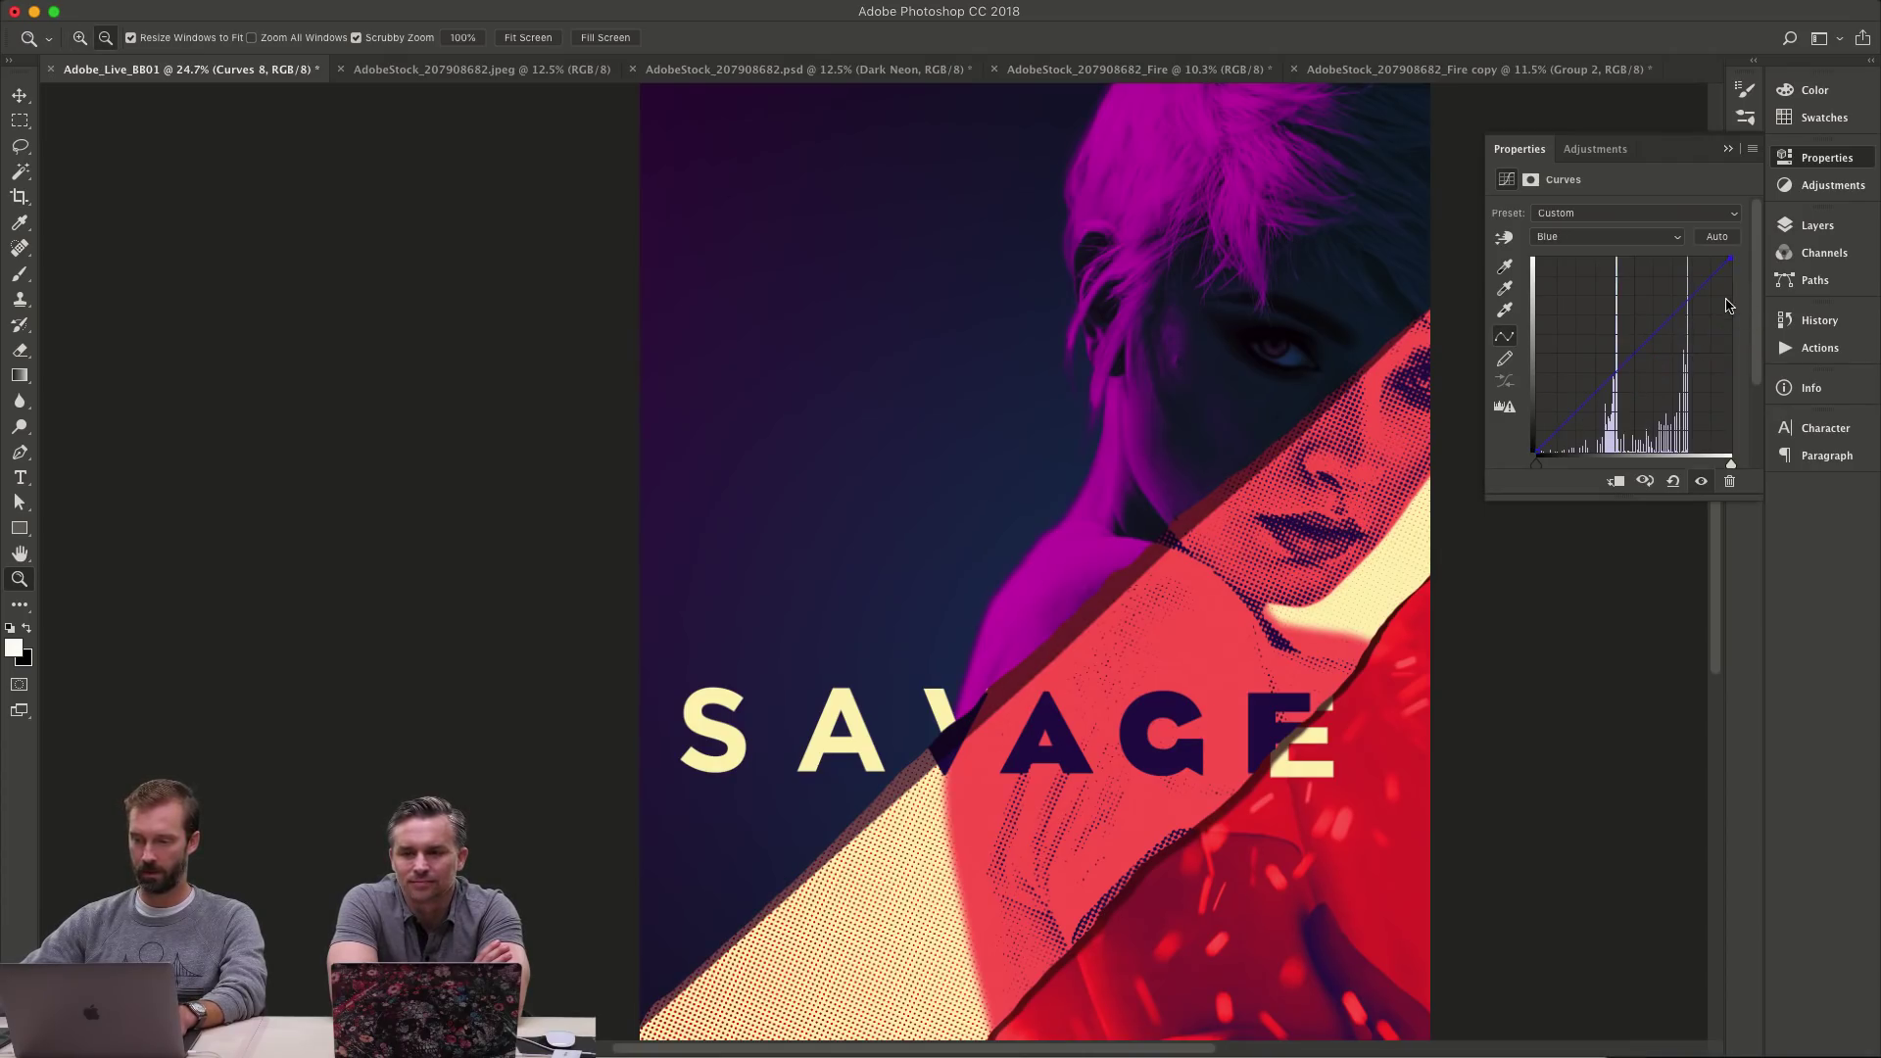
left_click_drag(1730, 259, 1748, 312)
key("super+z")
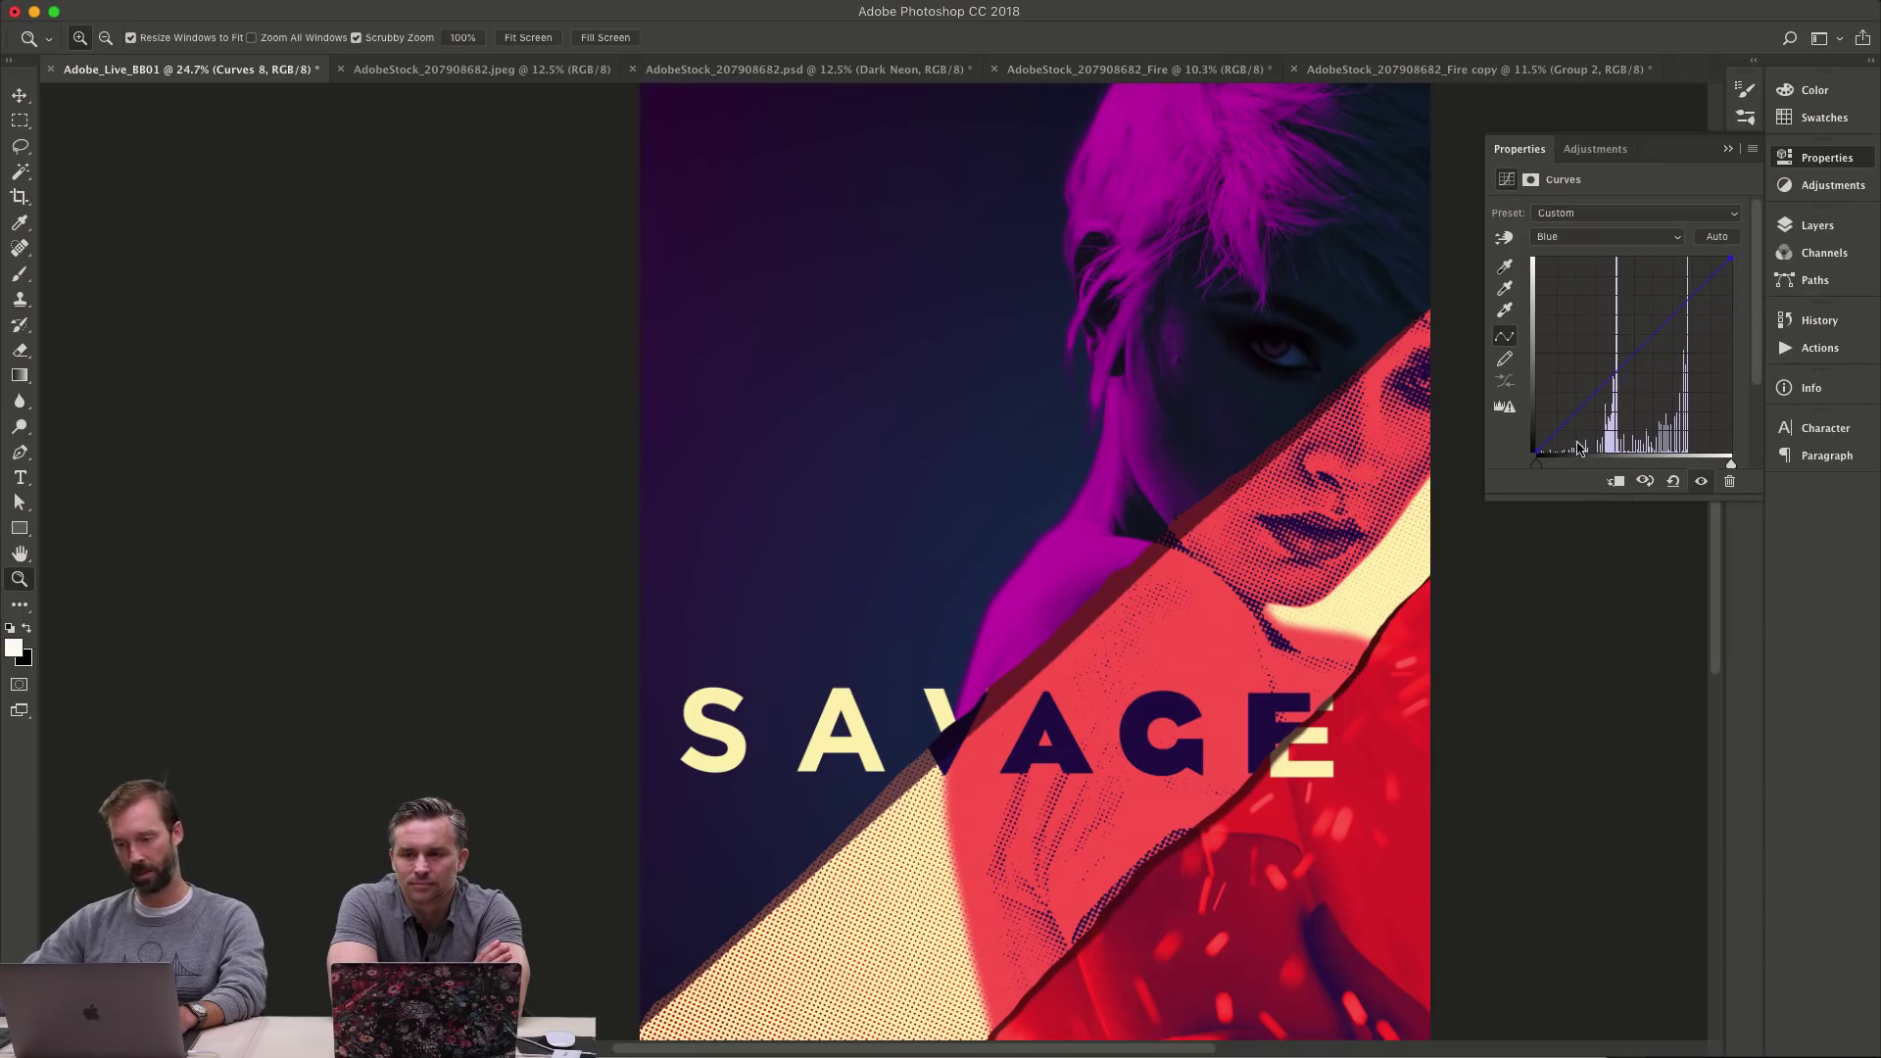
left_click_drag(1539, 448, 1538, 429)
left_click(1631, 237)
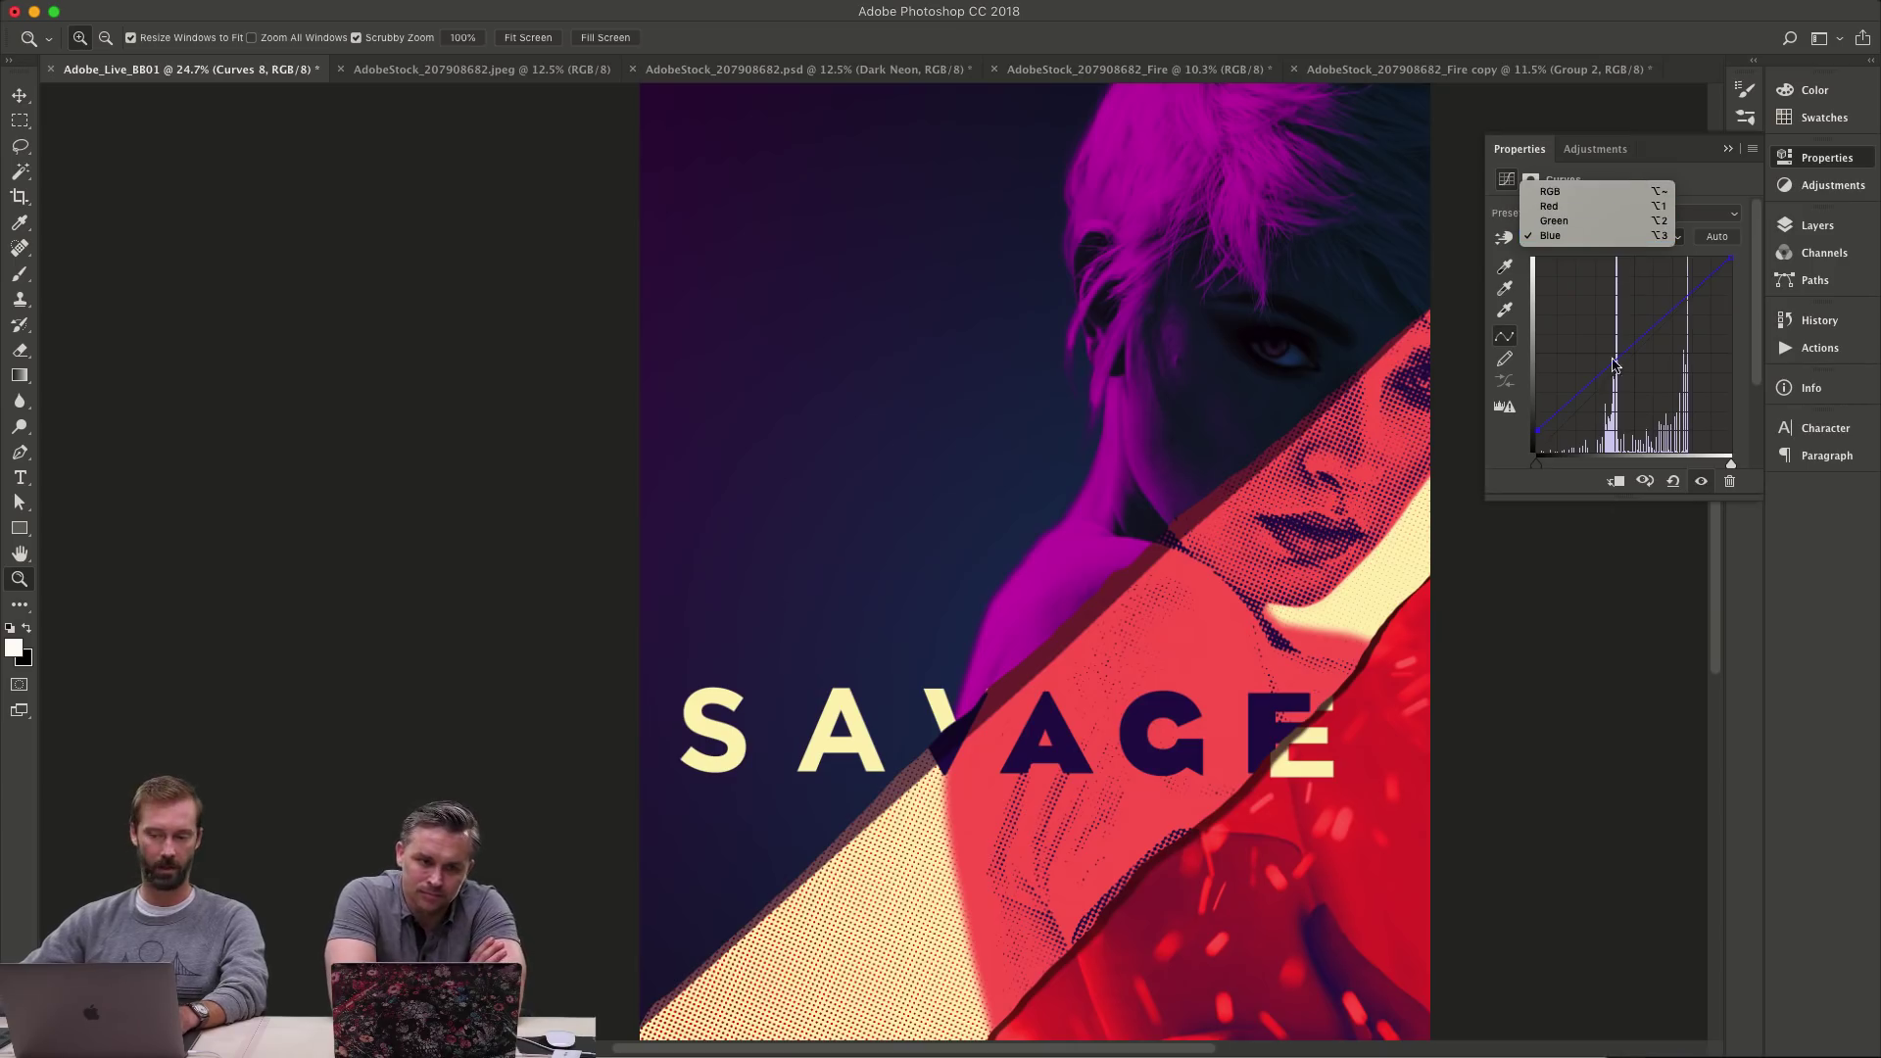
left_click(1562, 426)
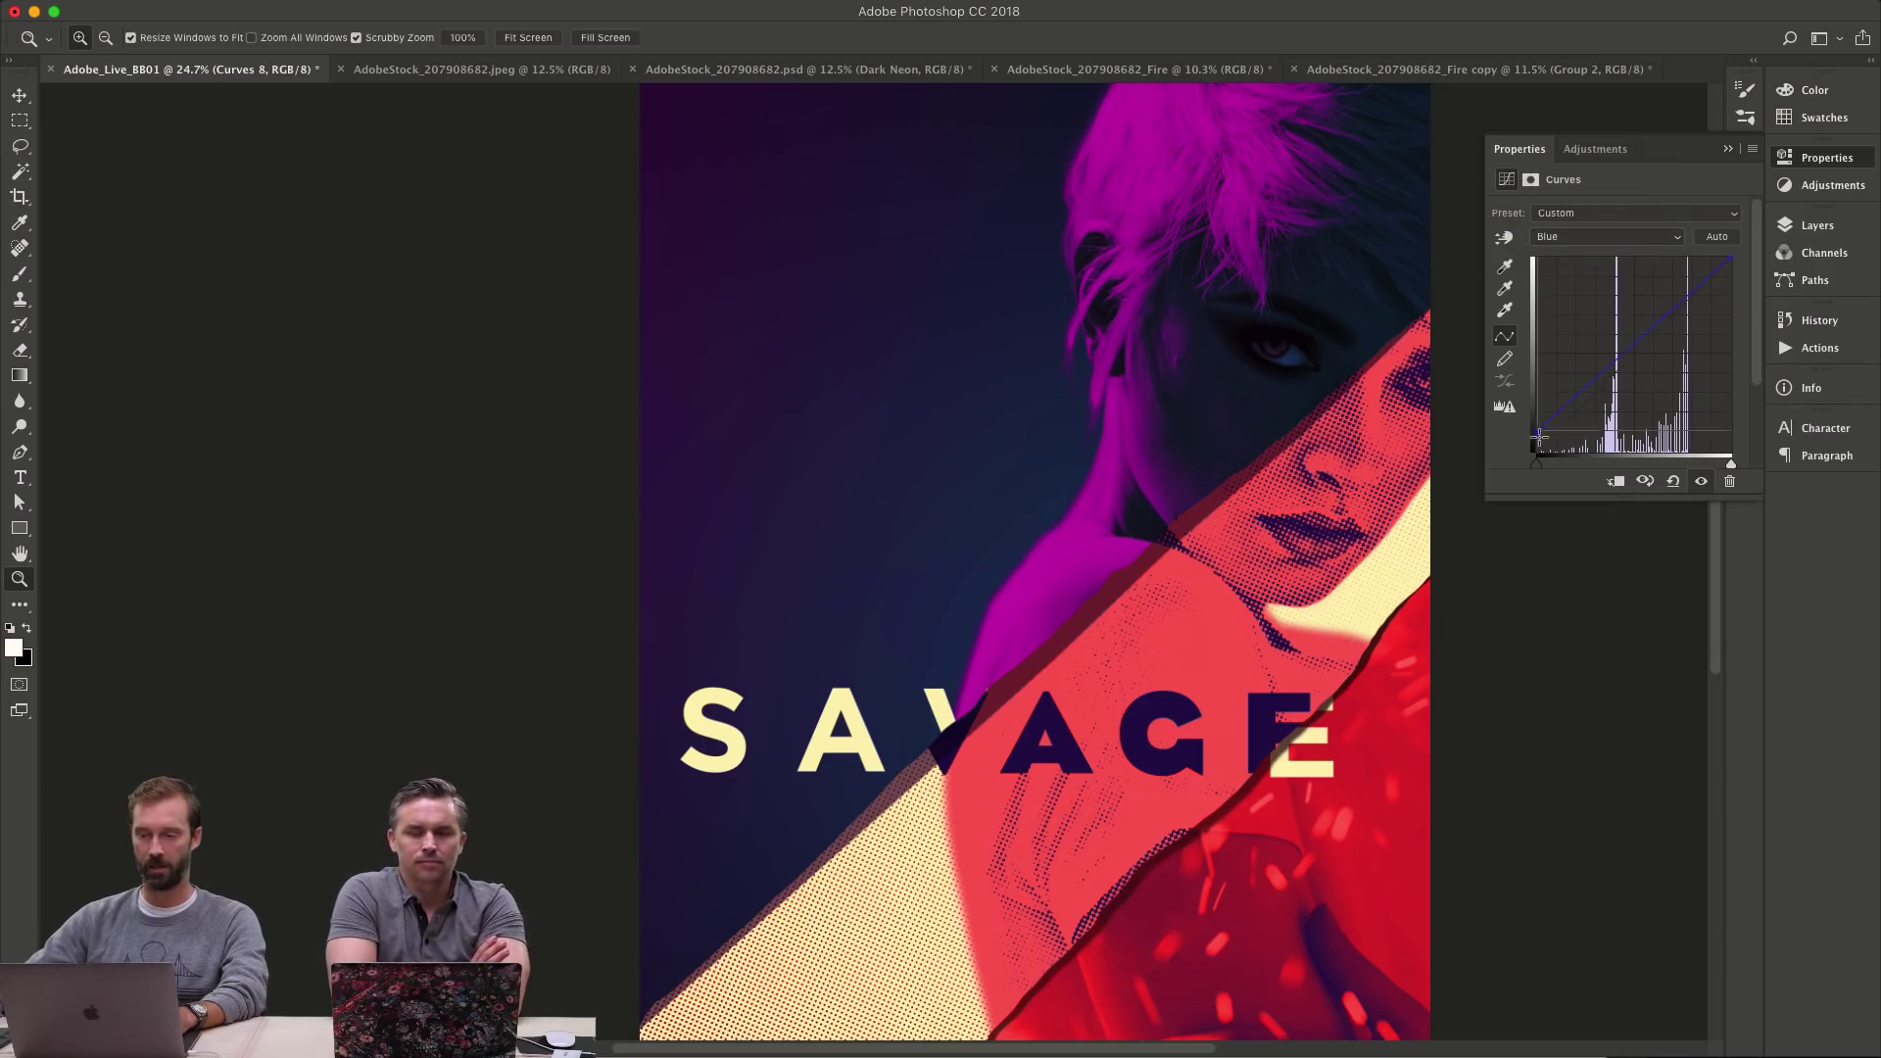
- Set the Curves 8 green white point to about 85% and lower the composite RGB white point to a little over a third
key("alt+4")
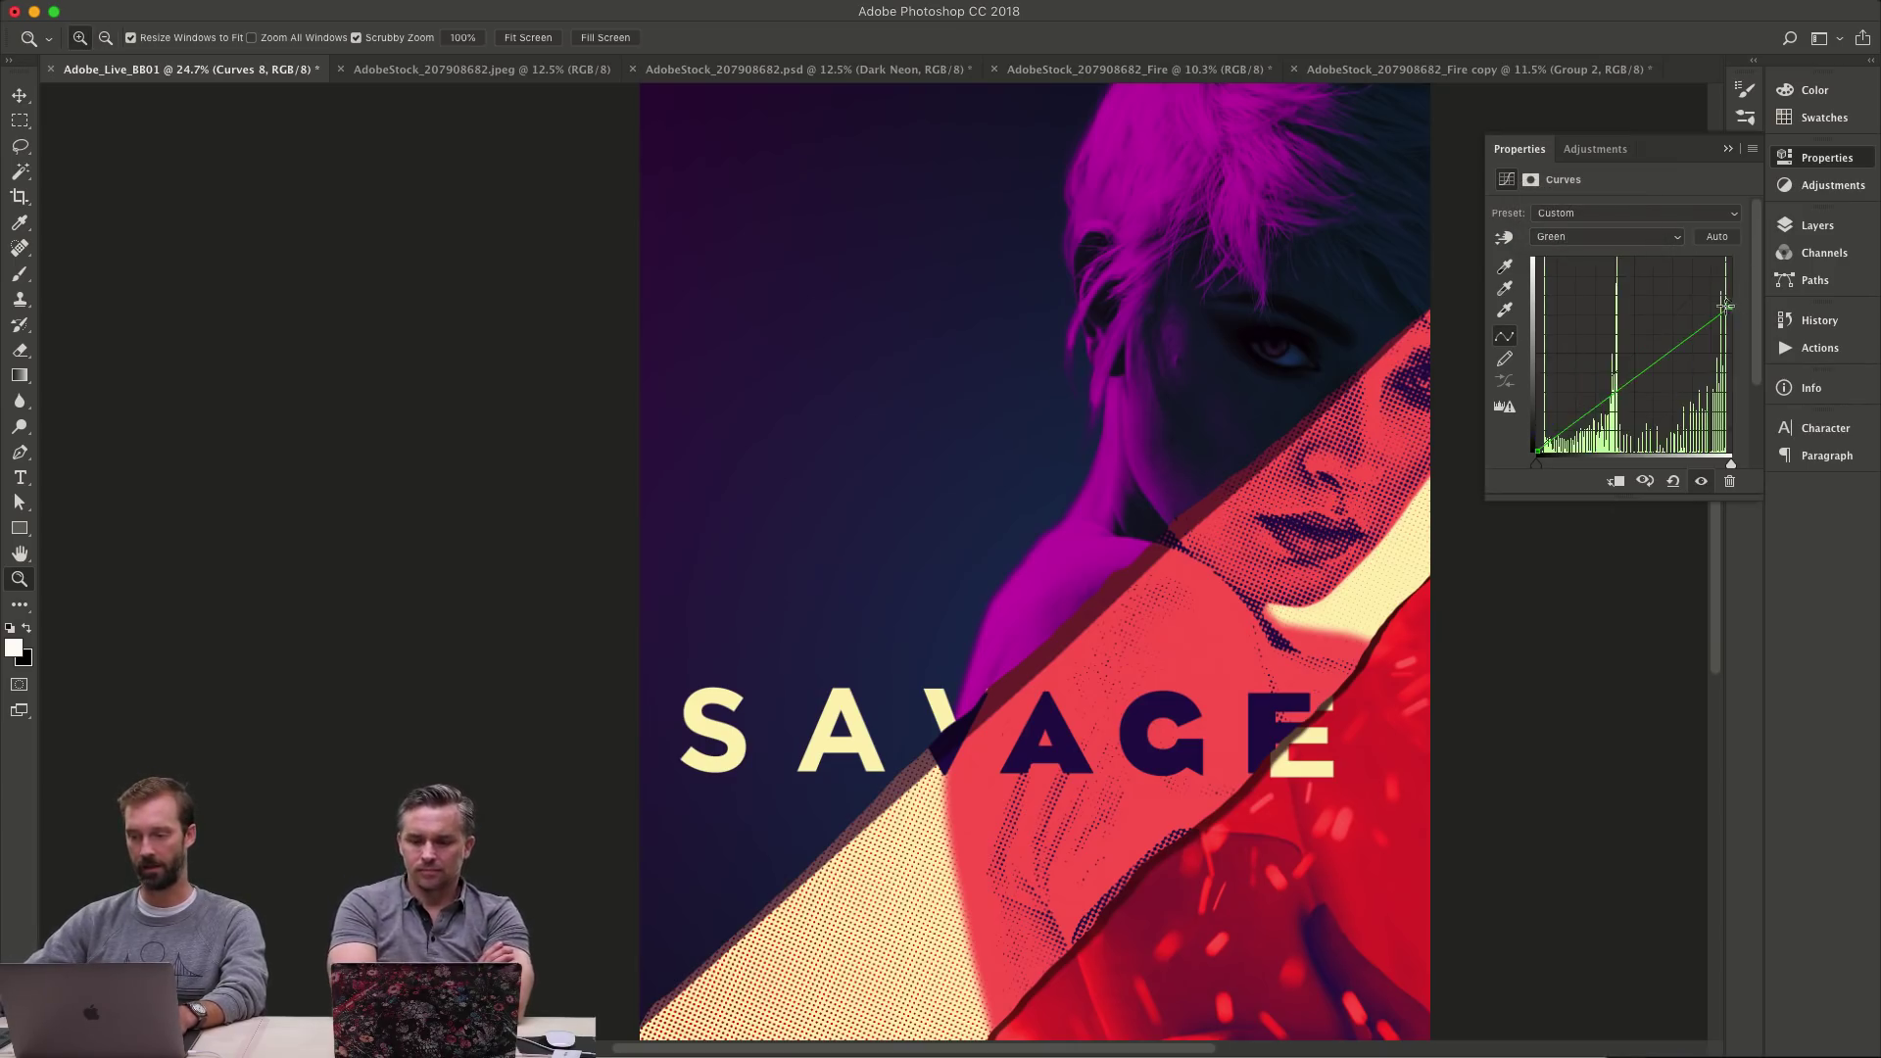
left_click_drag(1732, 258, 1747, 285)
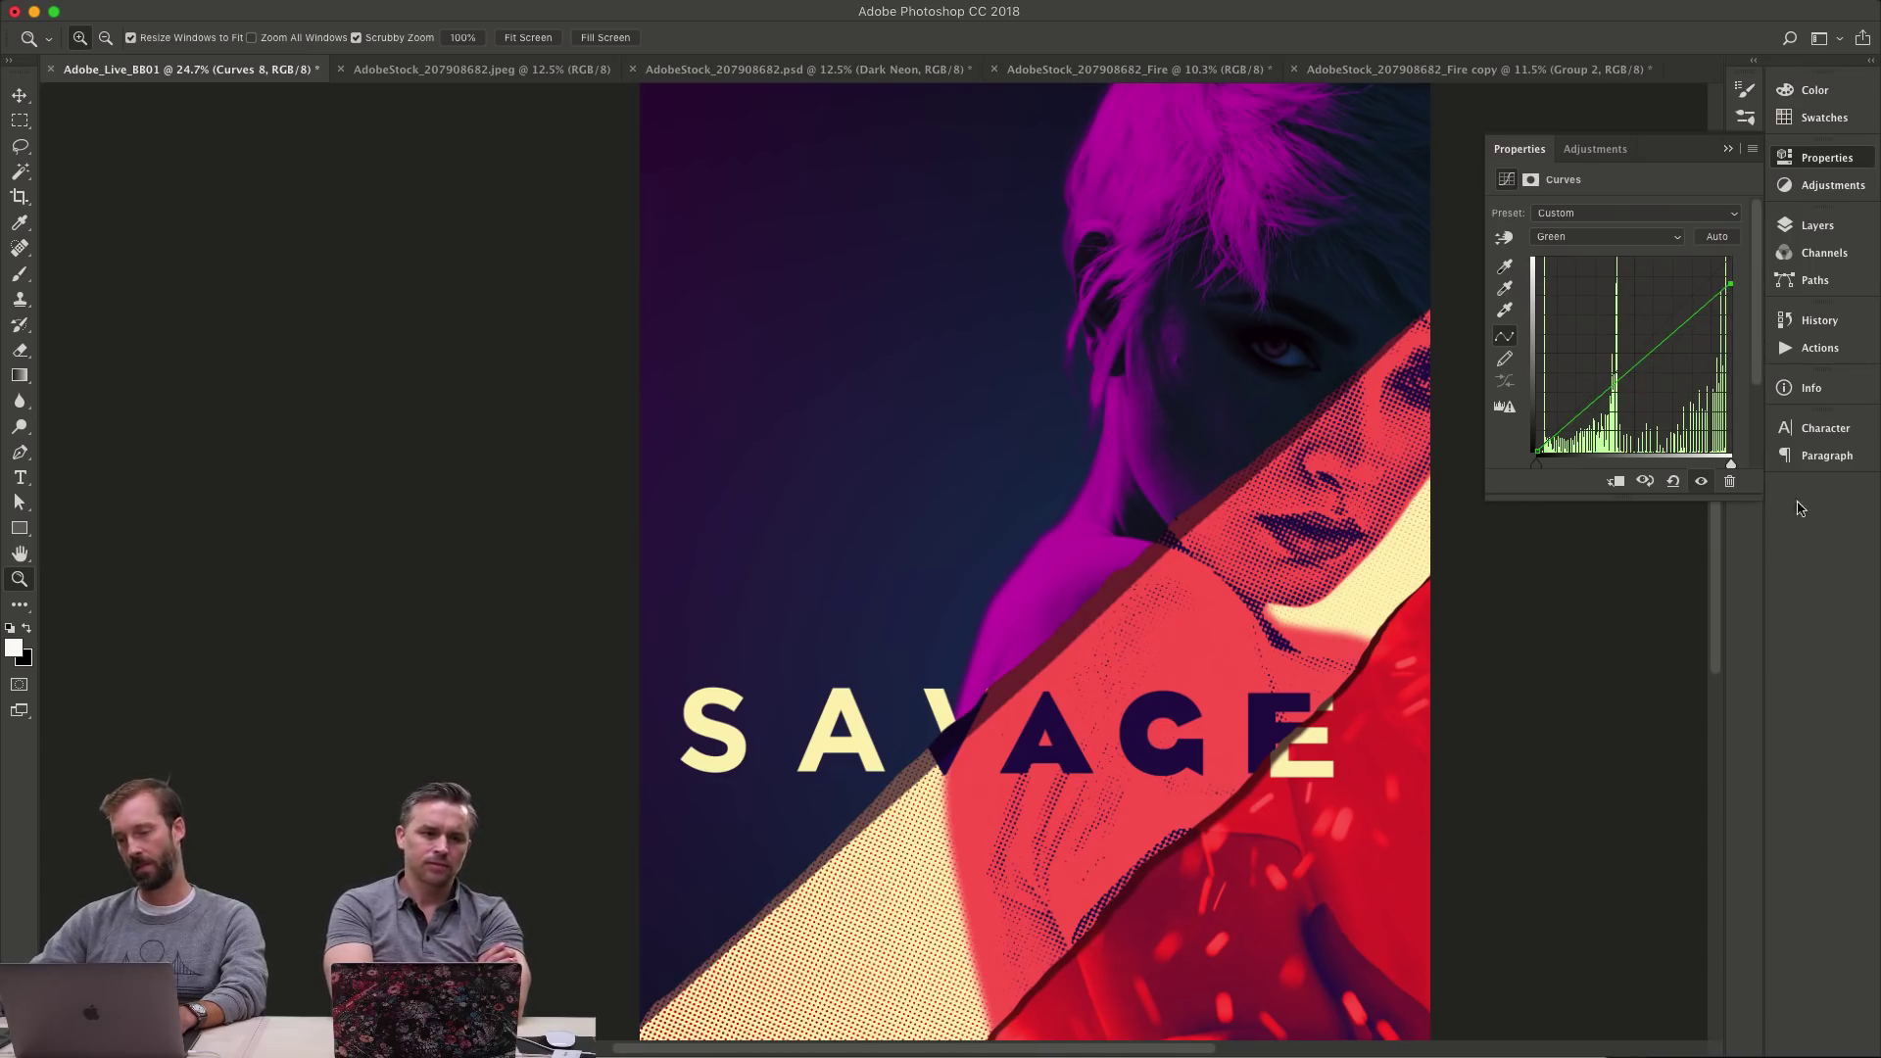
left_click(1818, 225)
double_click(1597, 482)
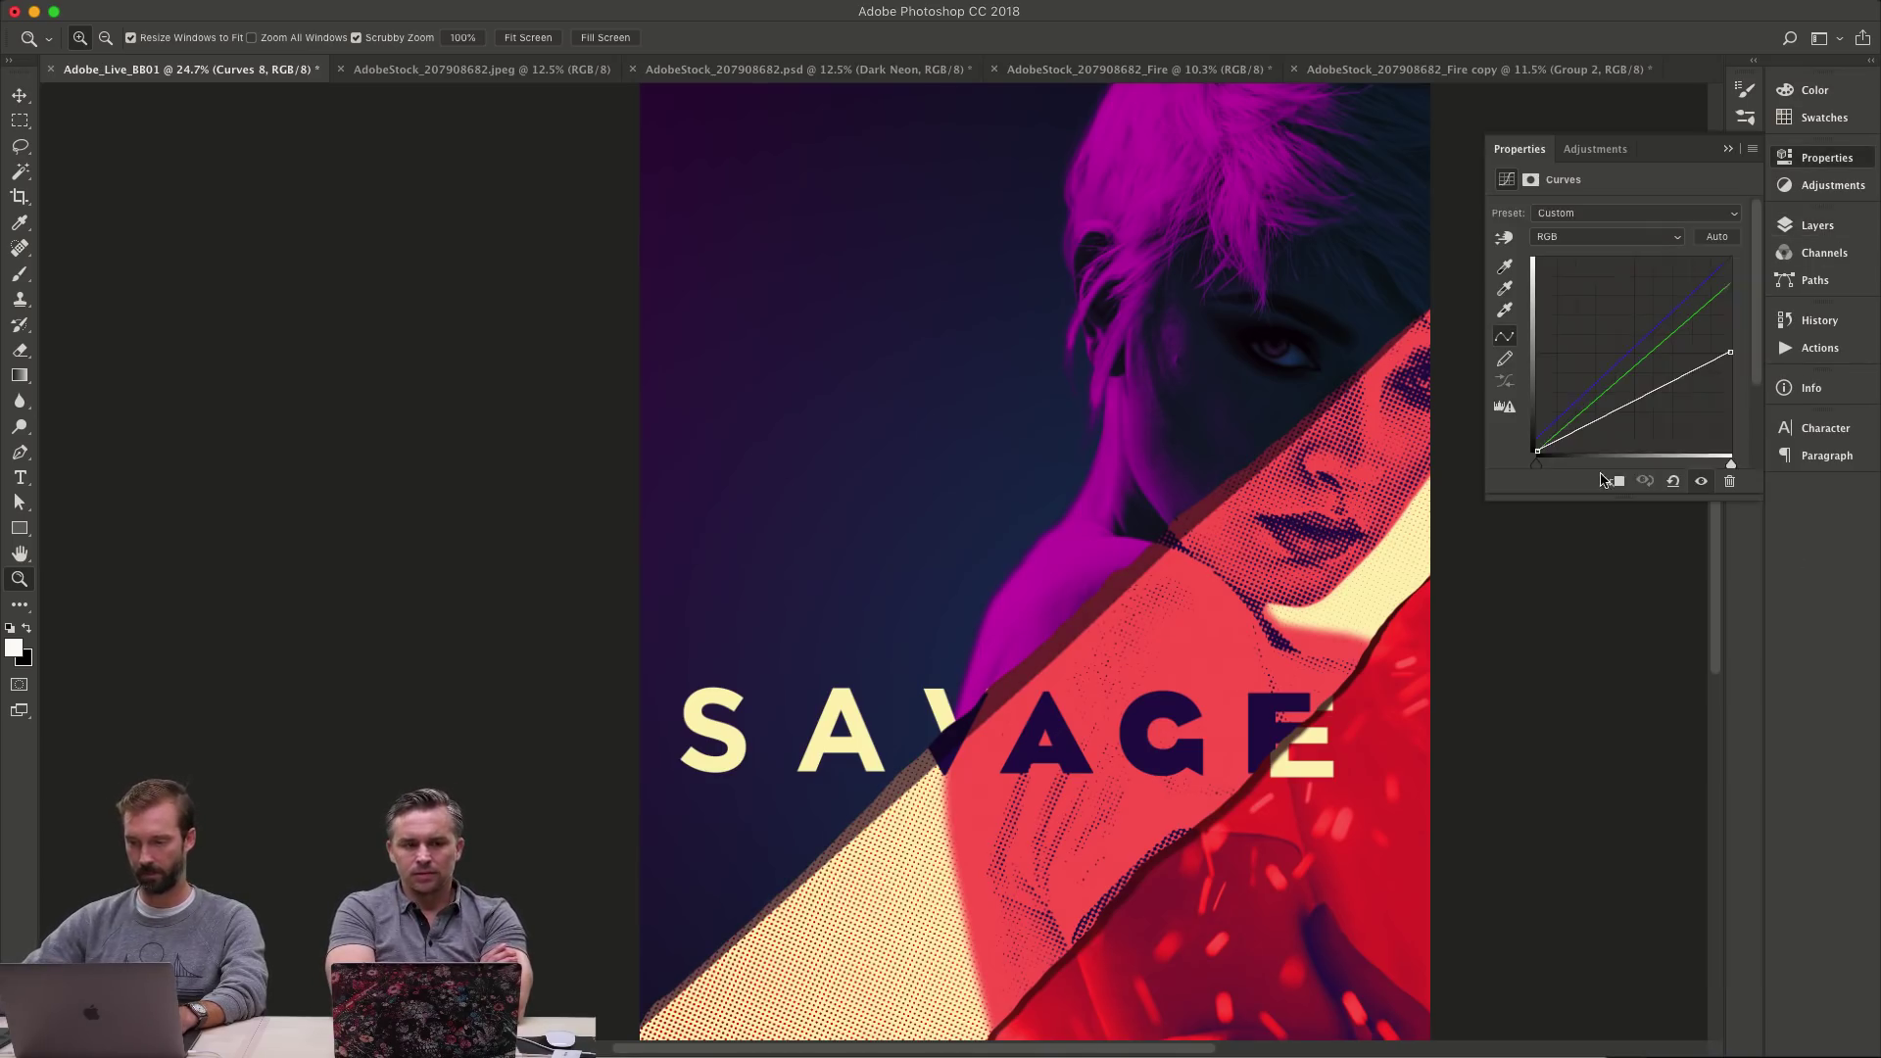
key("alt+2")
left_click_drag(1730, 259, 1745, 378)
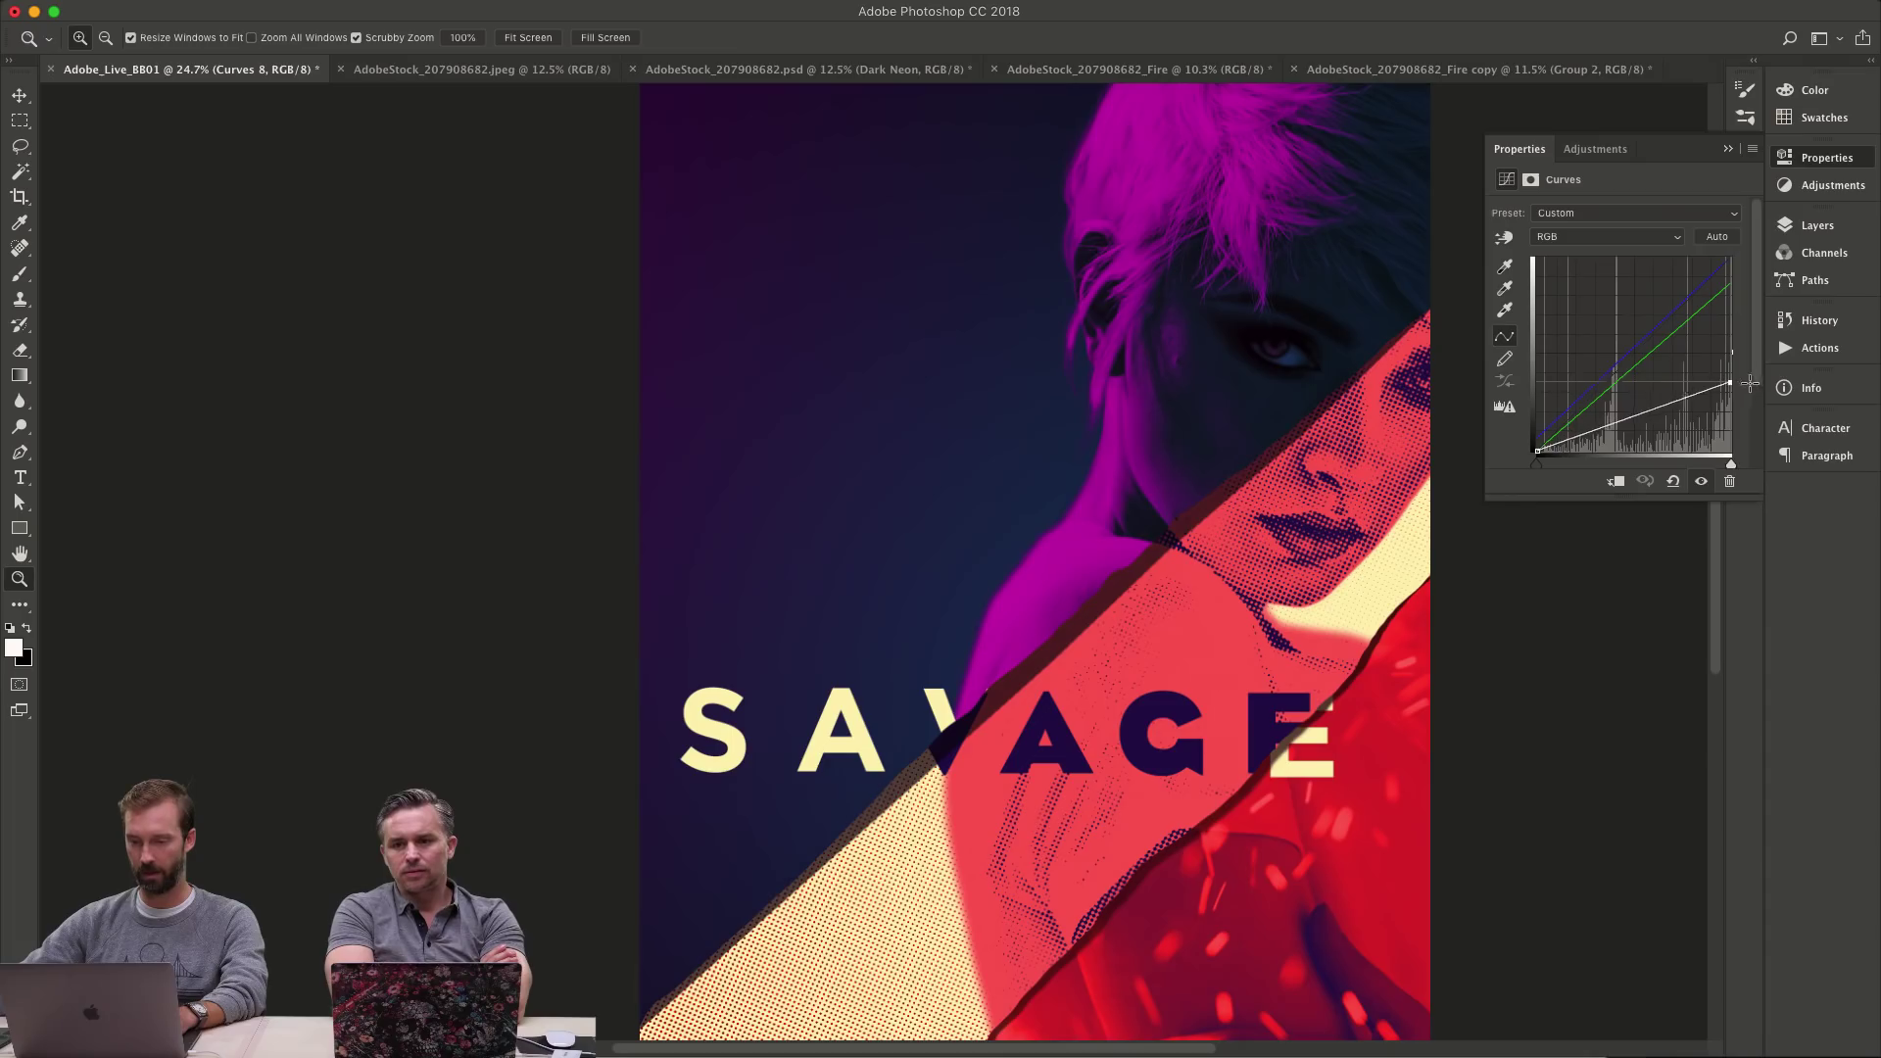
- Fade parts of the diagonal shadow by painting black on the Curves 8 mask with a soft 2643 px brush at 20% opacity
key("r")
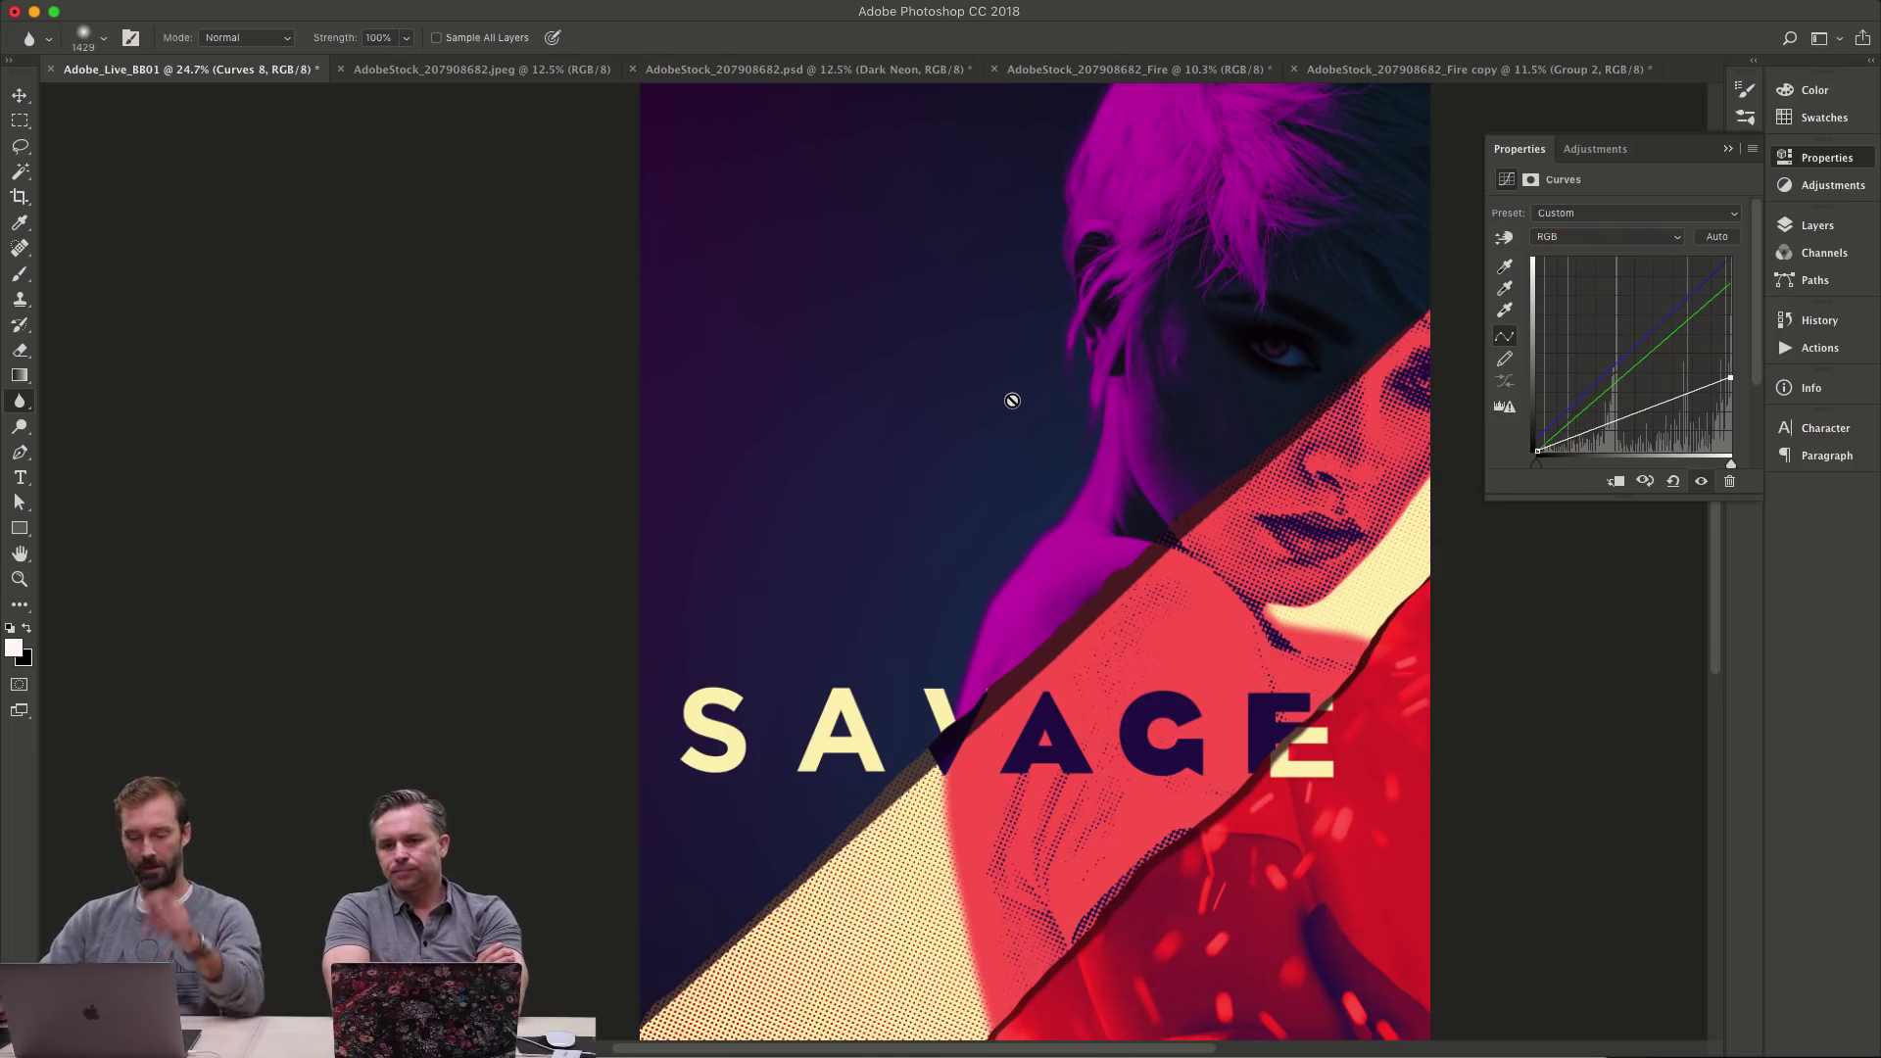
key("super+backslash")
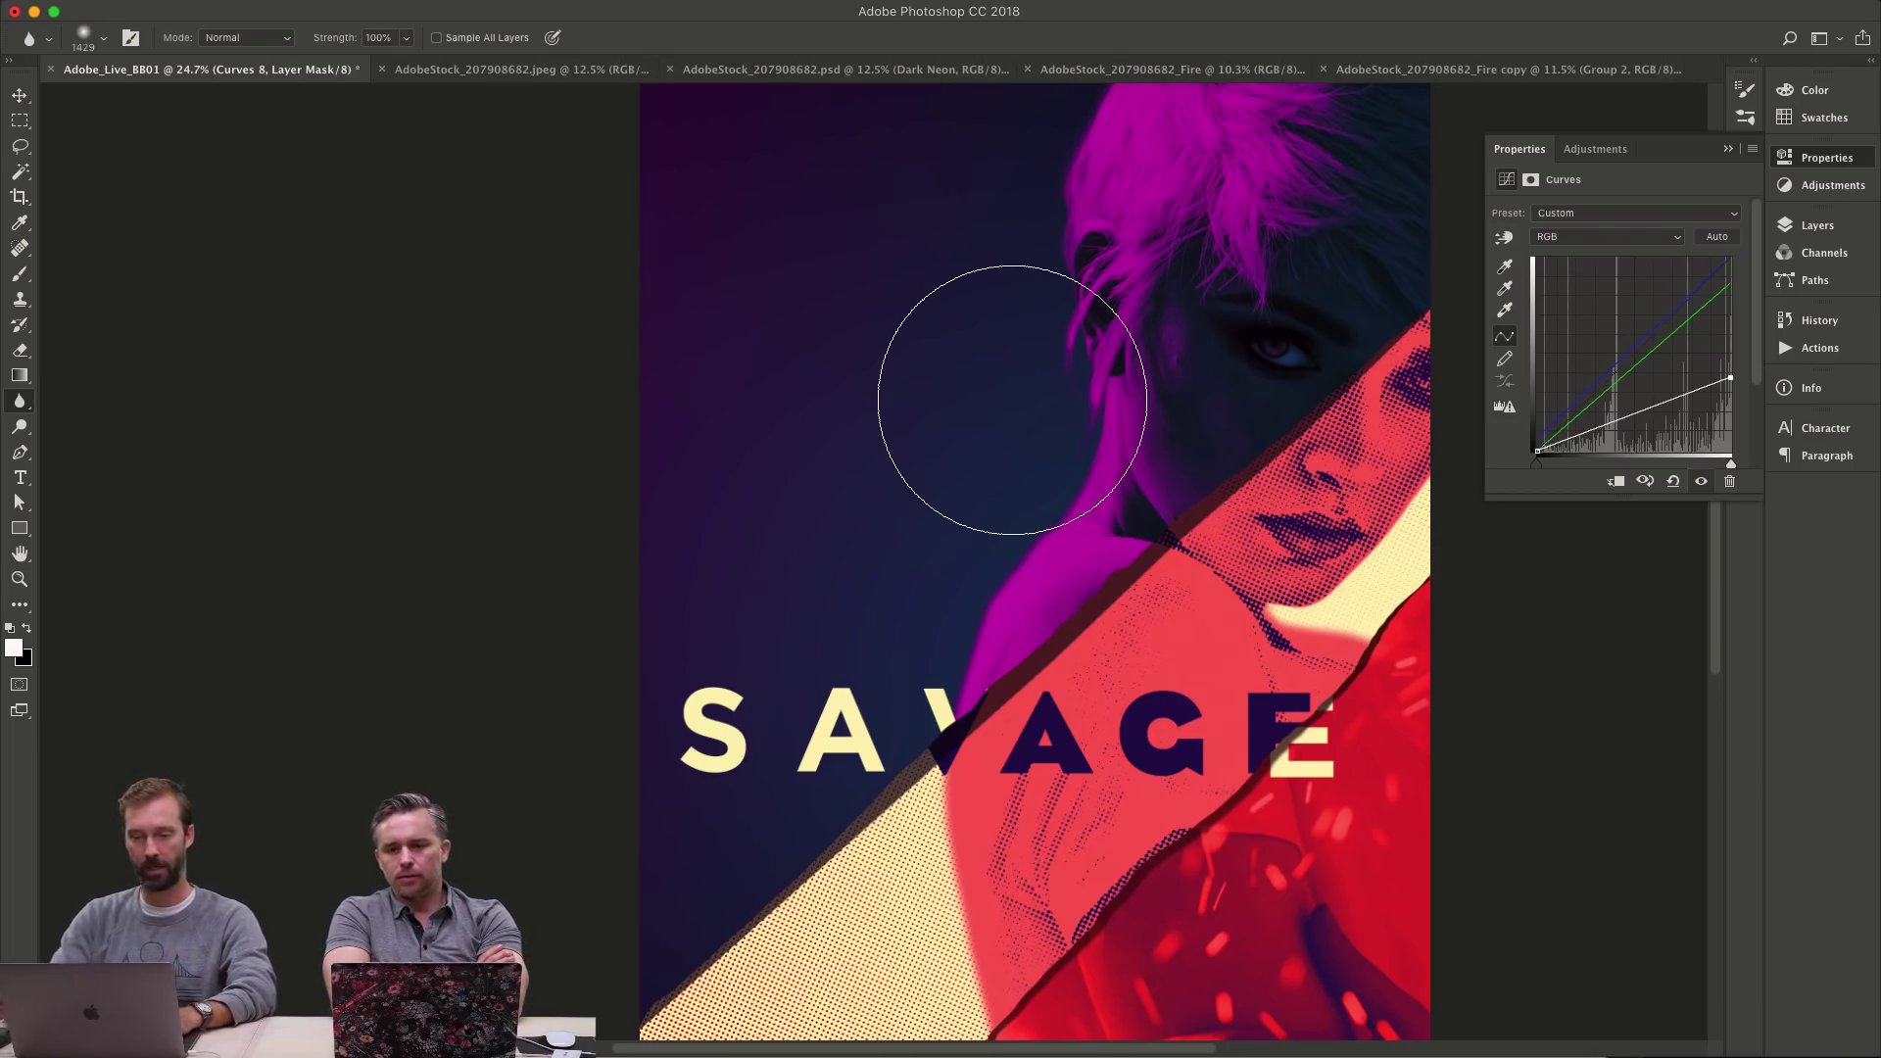
mouse_move(1095, 642)
left_mouse_down()
mouse_move(980, 648)
mouse_move(1033, 648)
left_mouse_up()
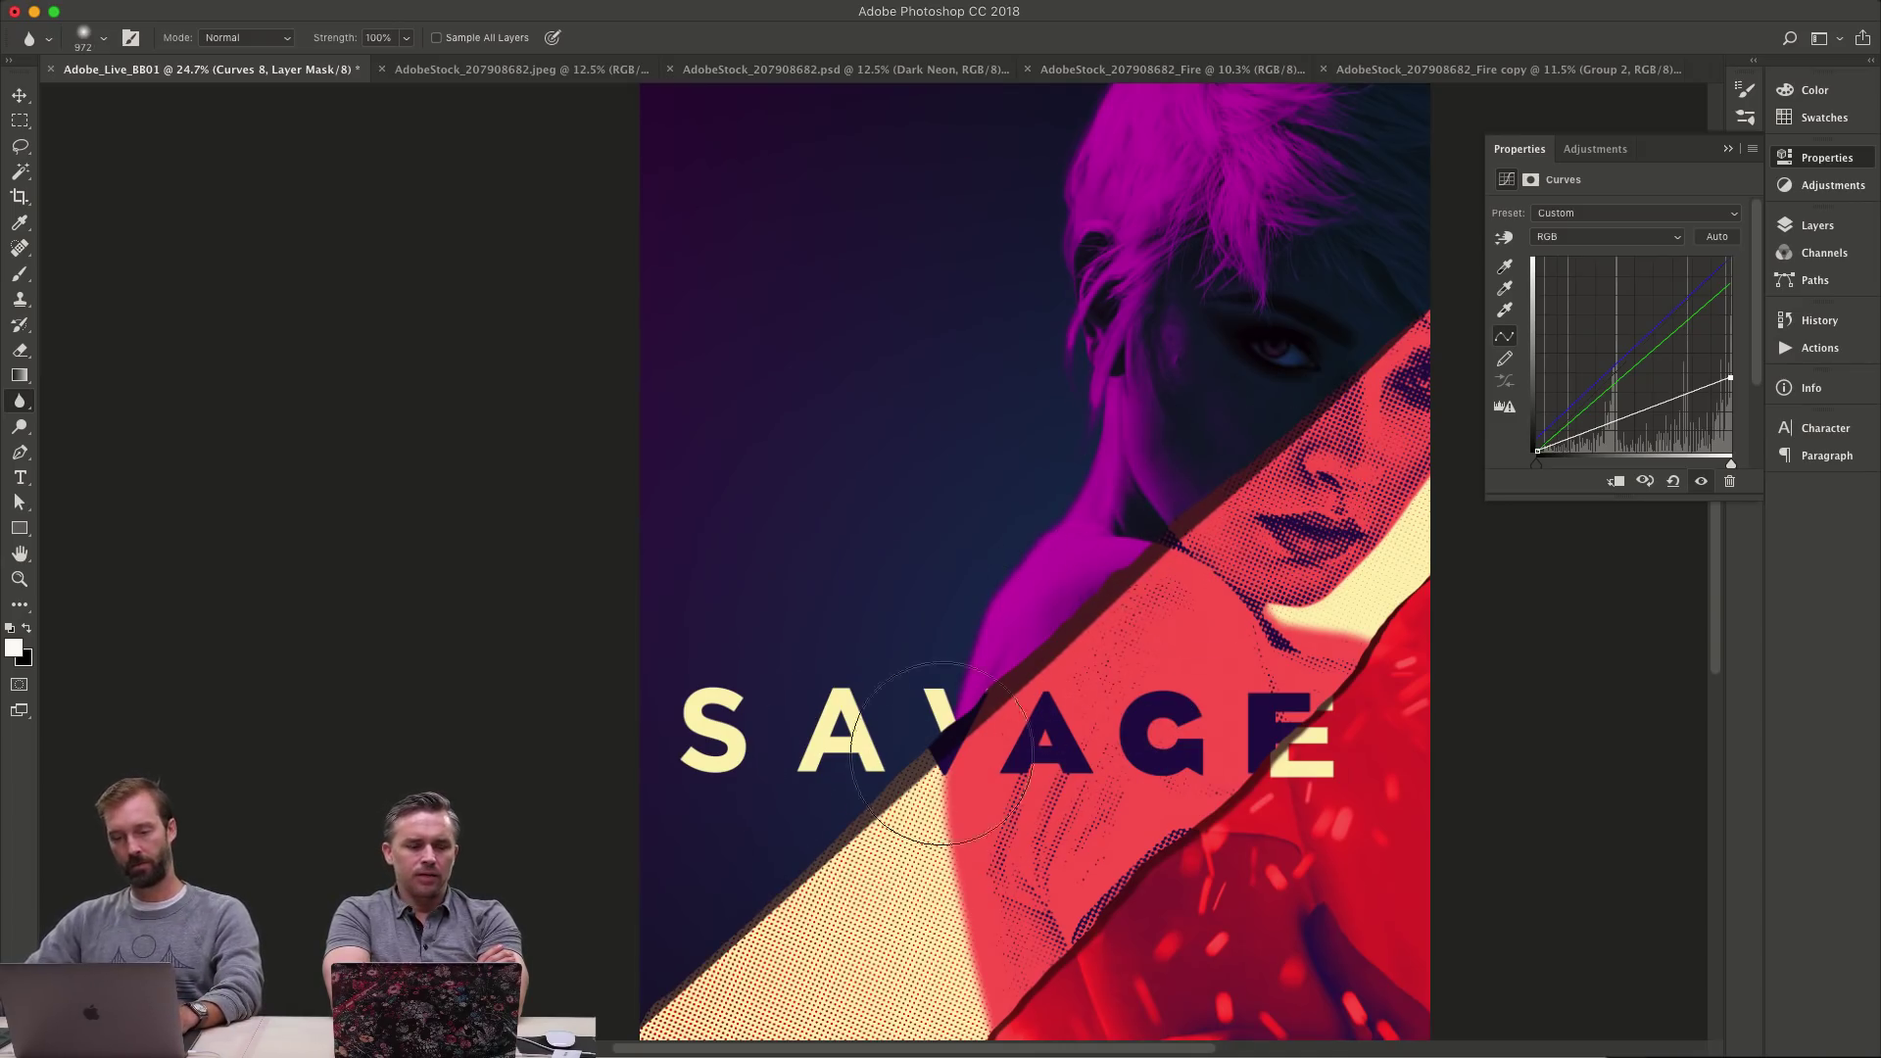
key("b")
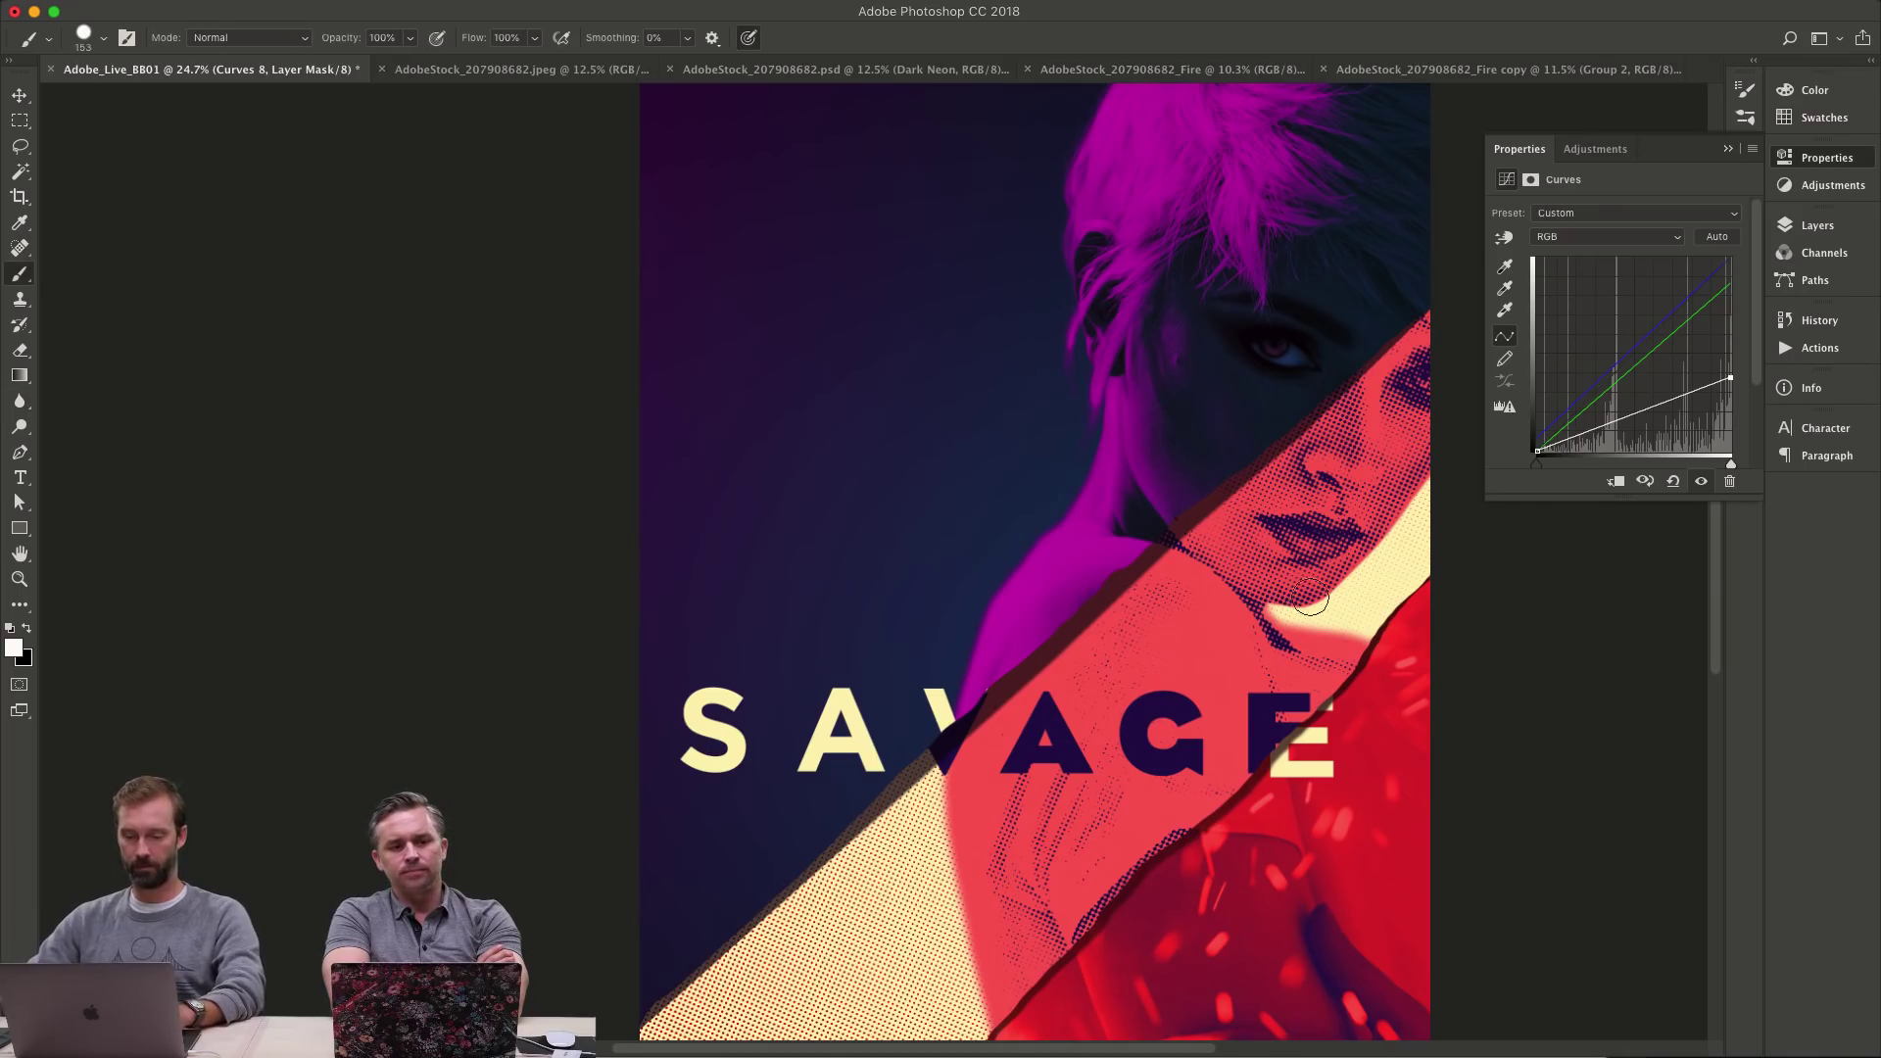
mouse_move(1062, 698)
left_mouse_down()
mouse_move(1127, 647)
mouse_move(1171, 545)
left_mouse_up()
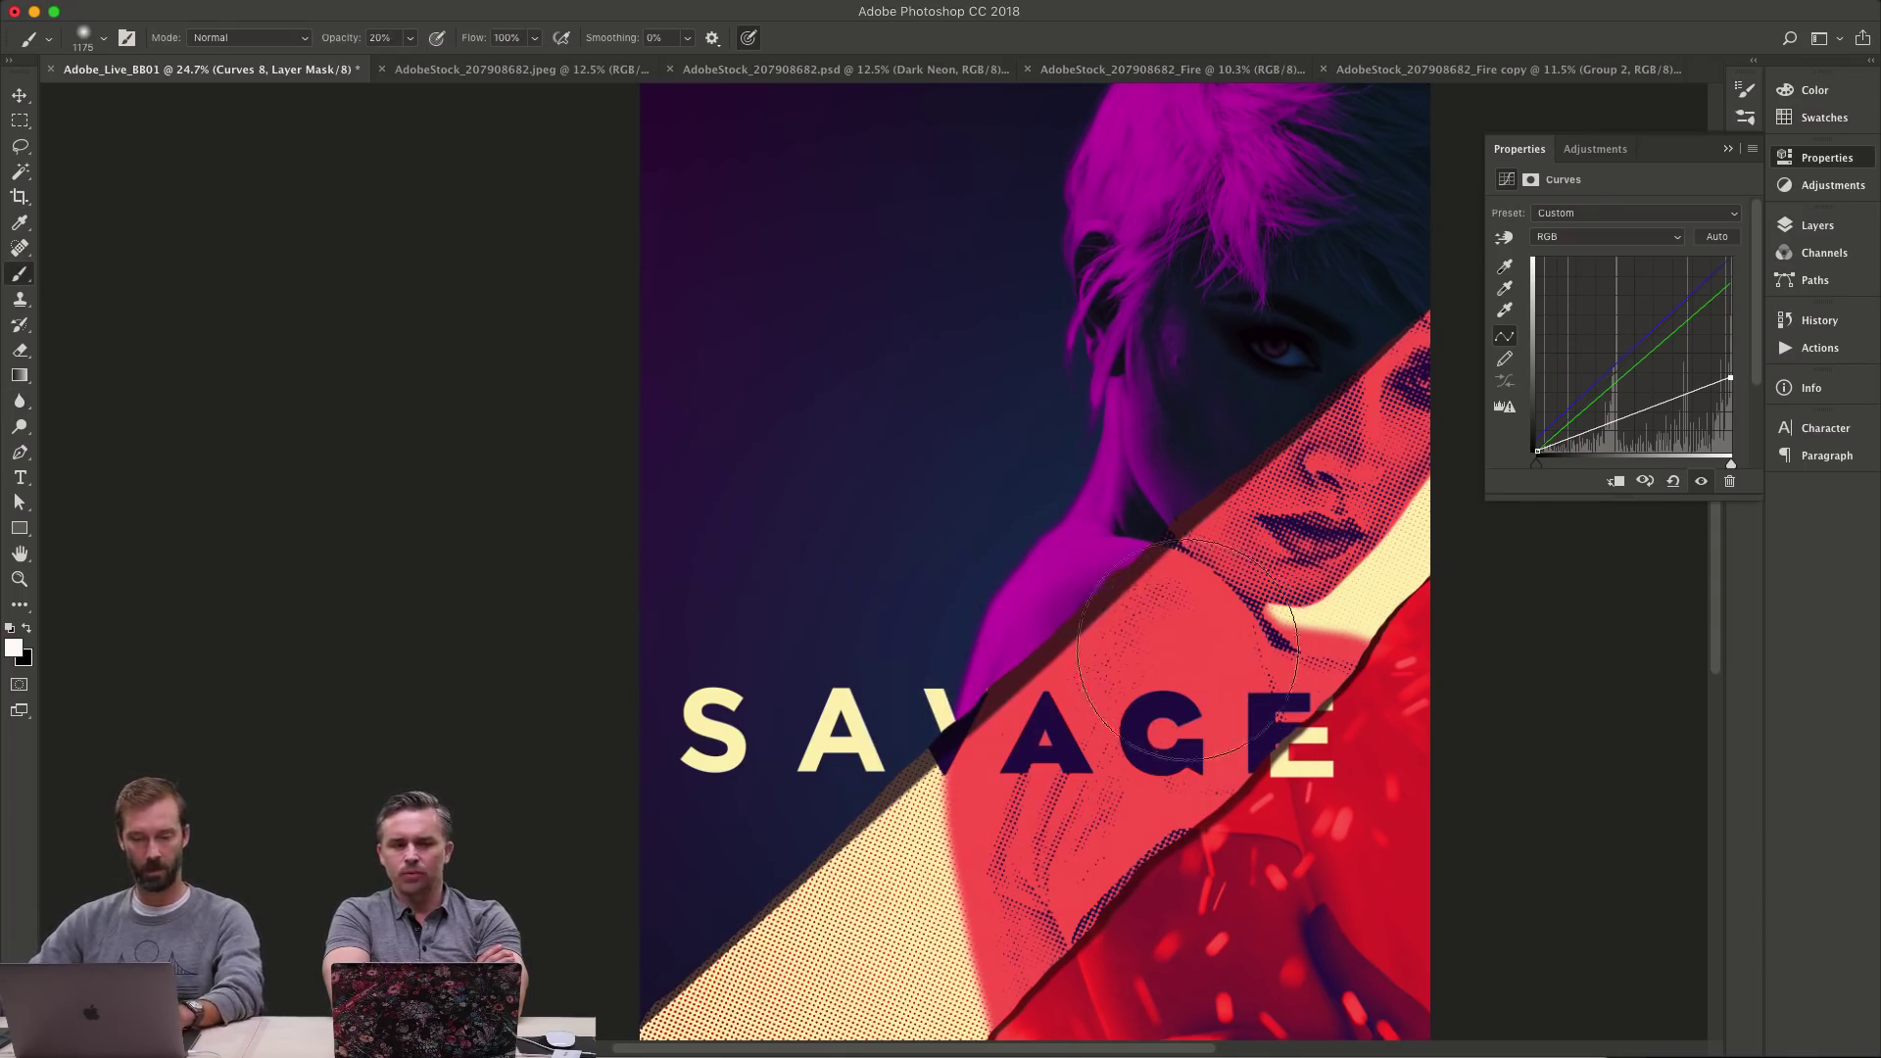
key("x")
key("2")
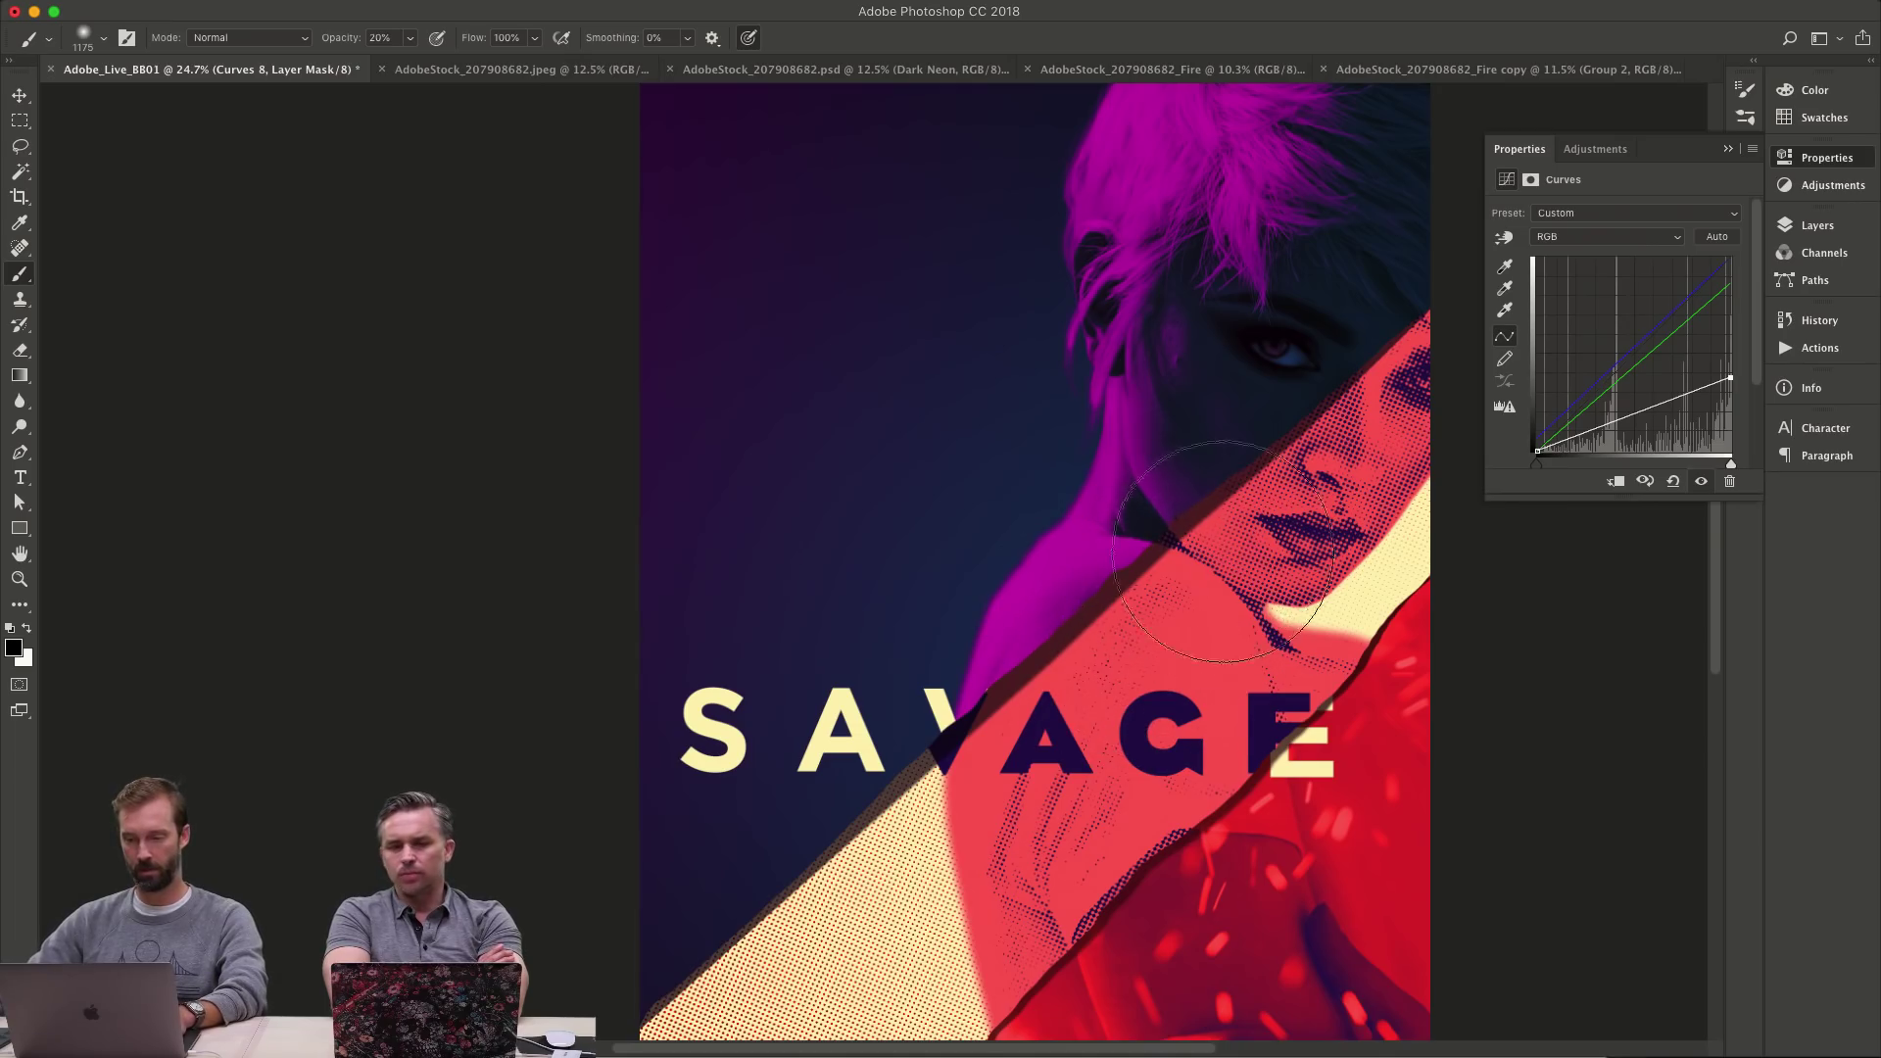
key("z")
left_click(1128, 651, "alt")
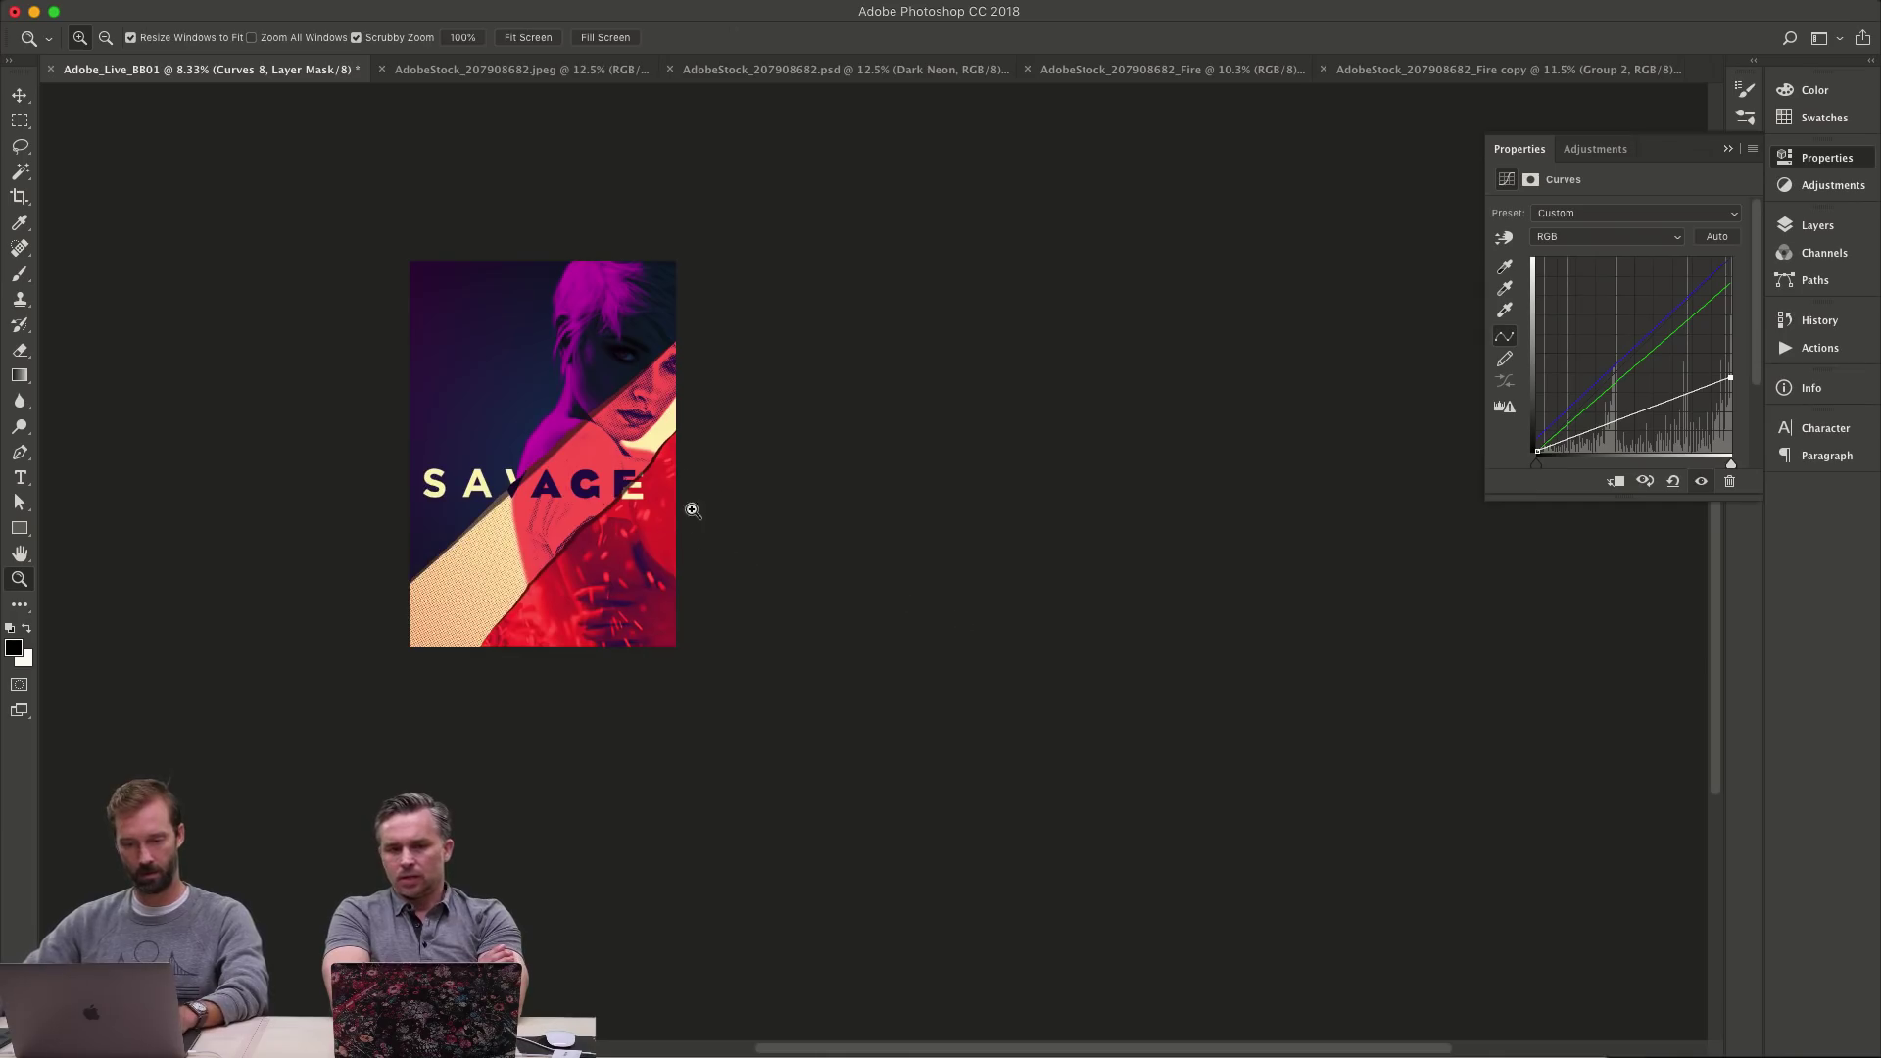
key("b")
left_click_drag(672, 496, 774, 500)
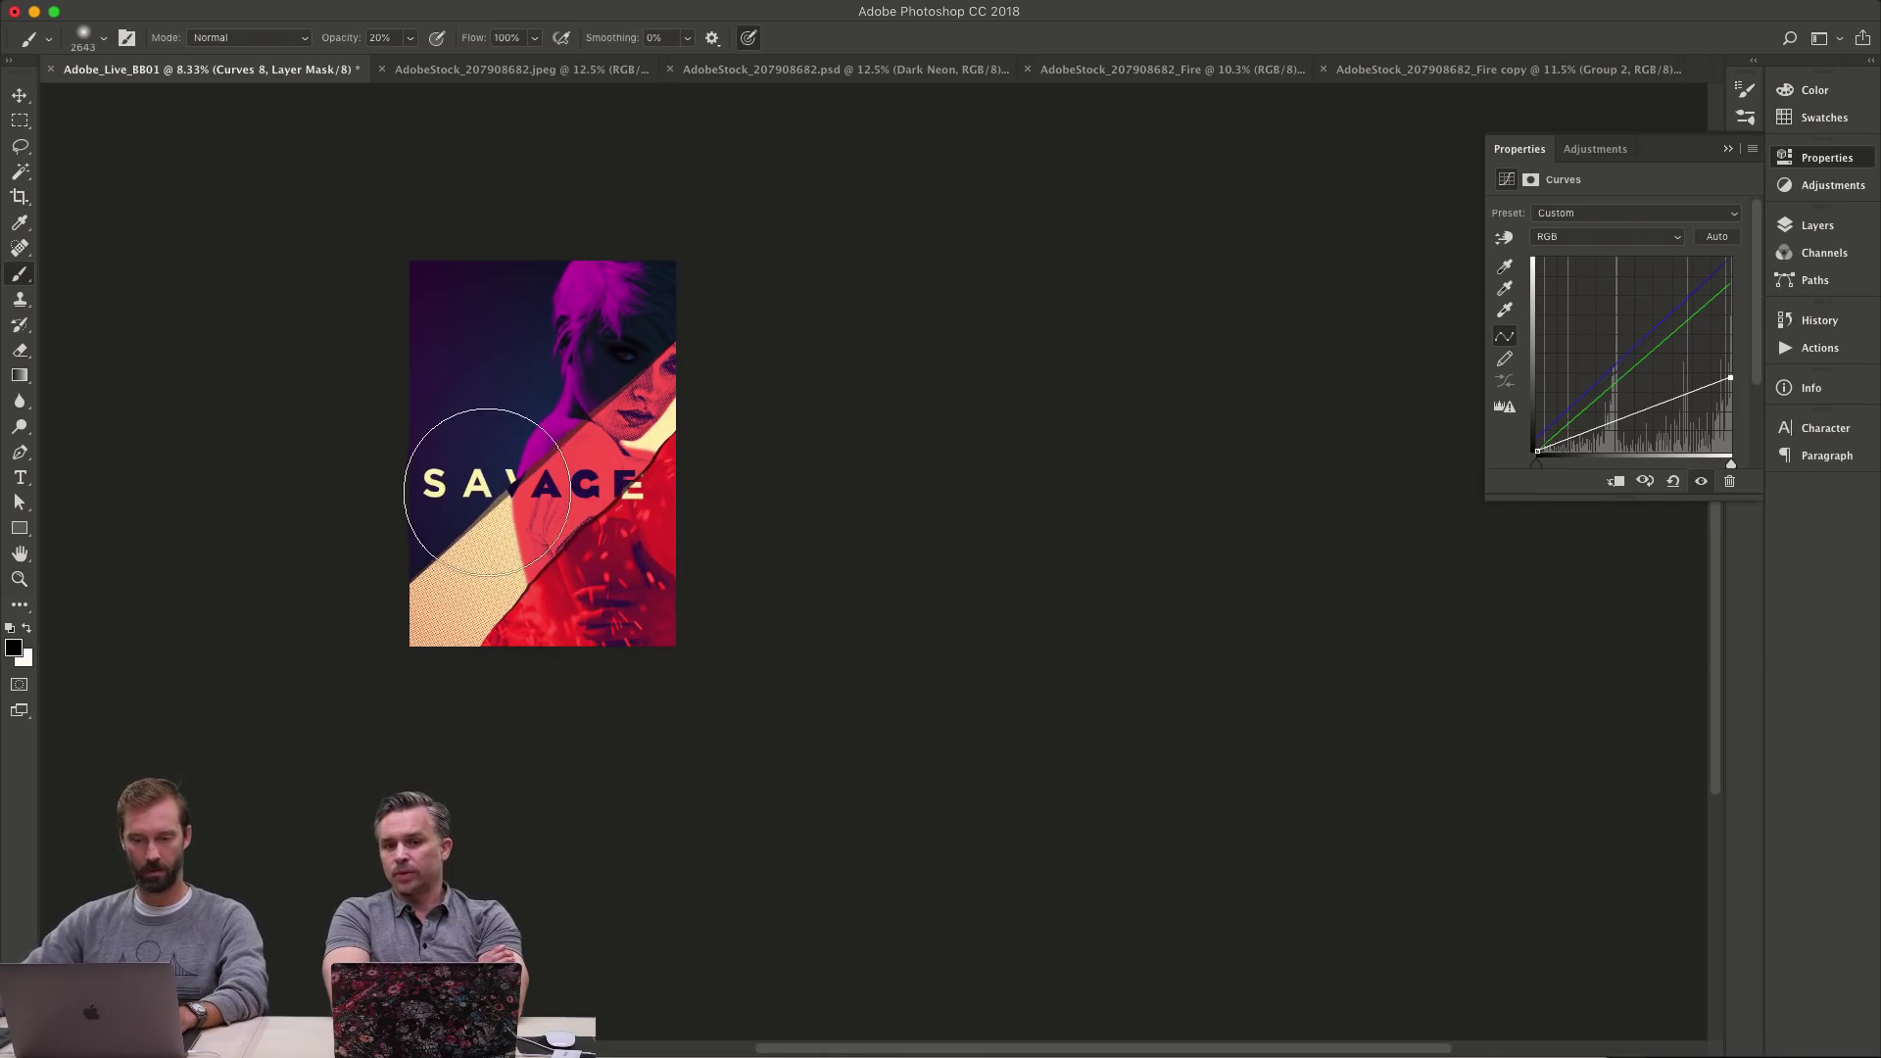
left_click_drag(630, 387, 916, 429)
- Lower the composite RGB white point of Curves 8 to just under a third to darken the diagonal shadow
key("z")
left_click_drag(797, 480, 901, 517)
left_click(901, 516)
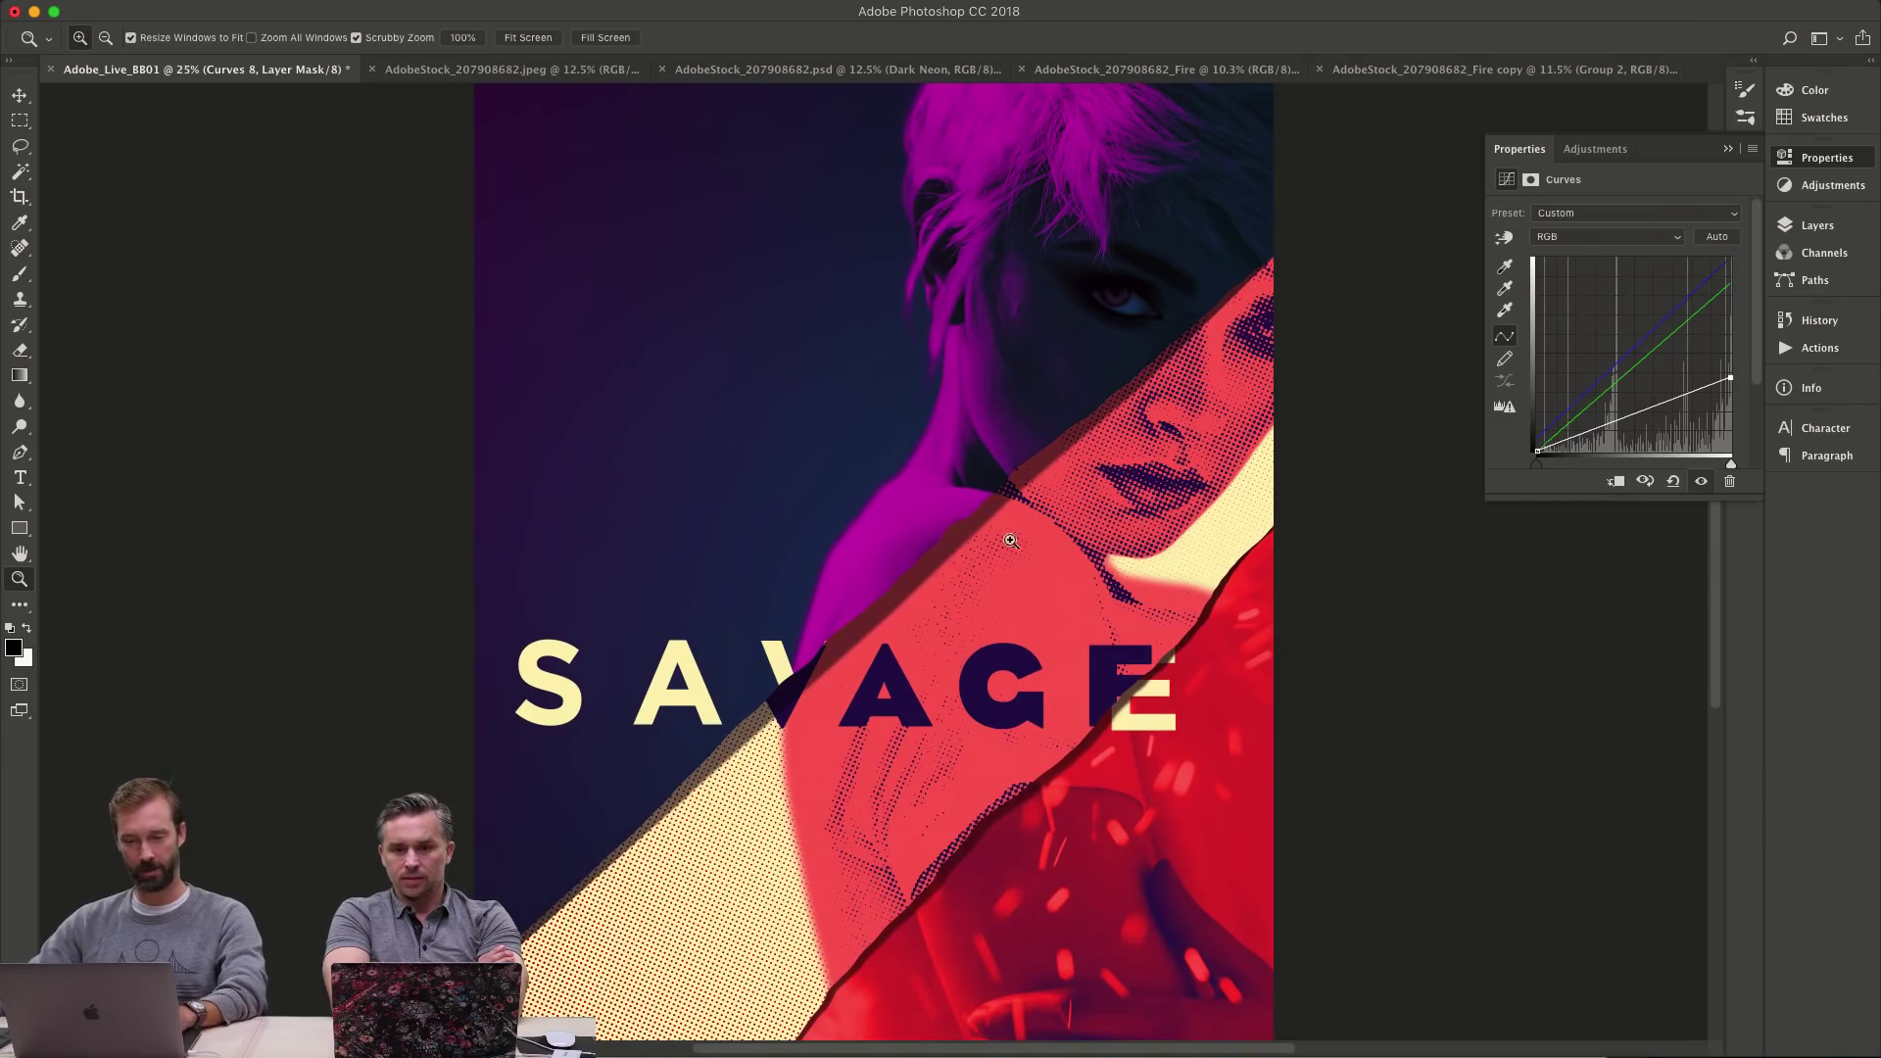
left_click(1078, 583, "alt")
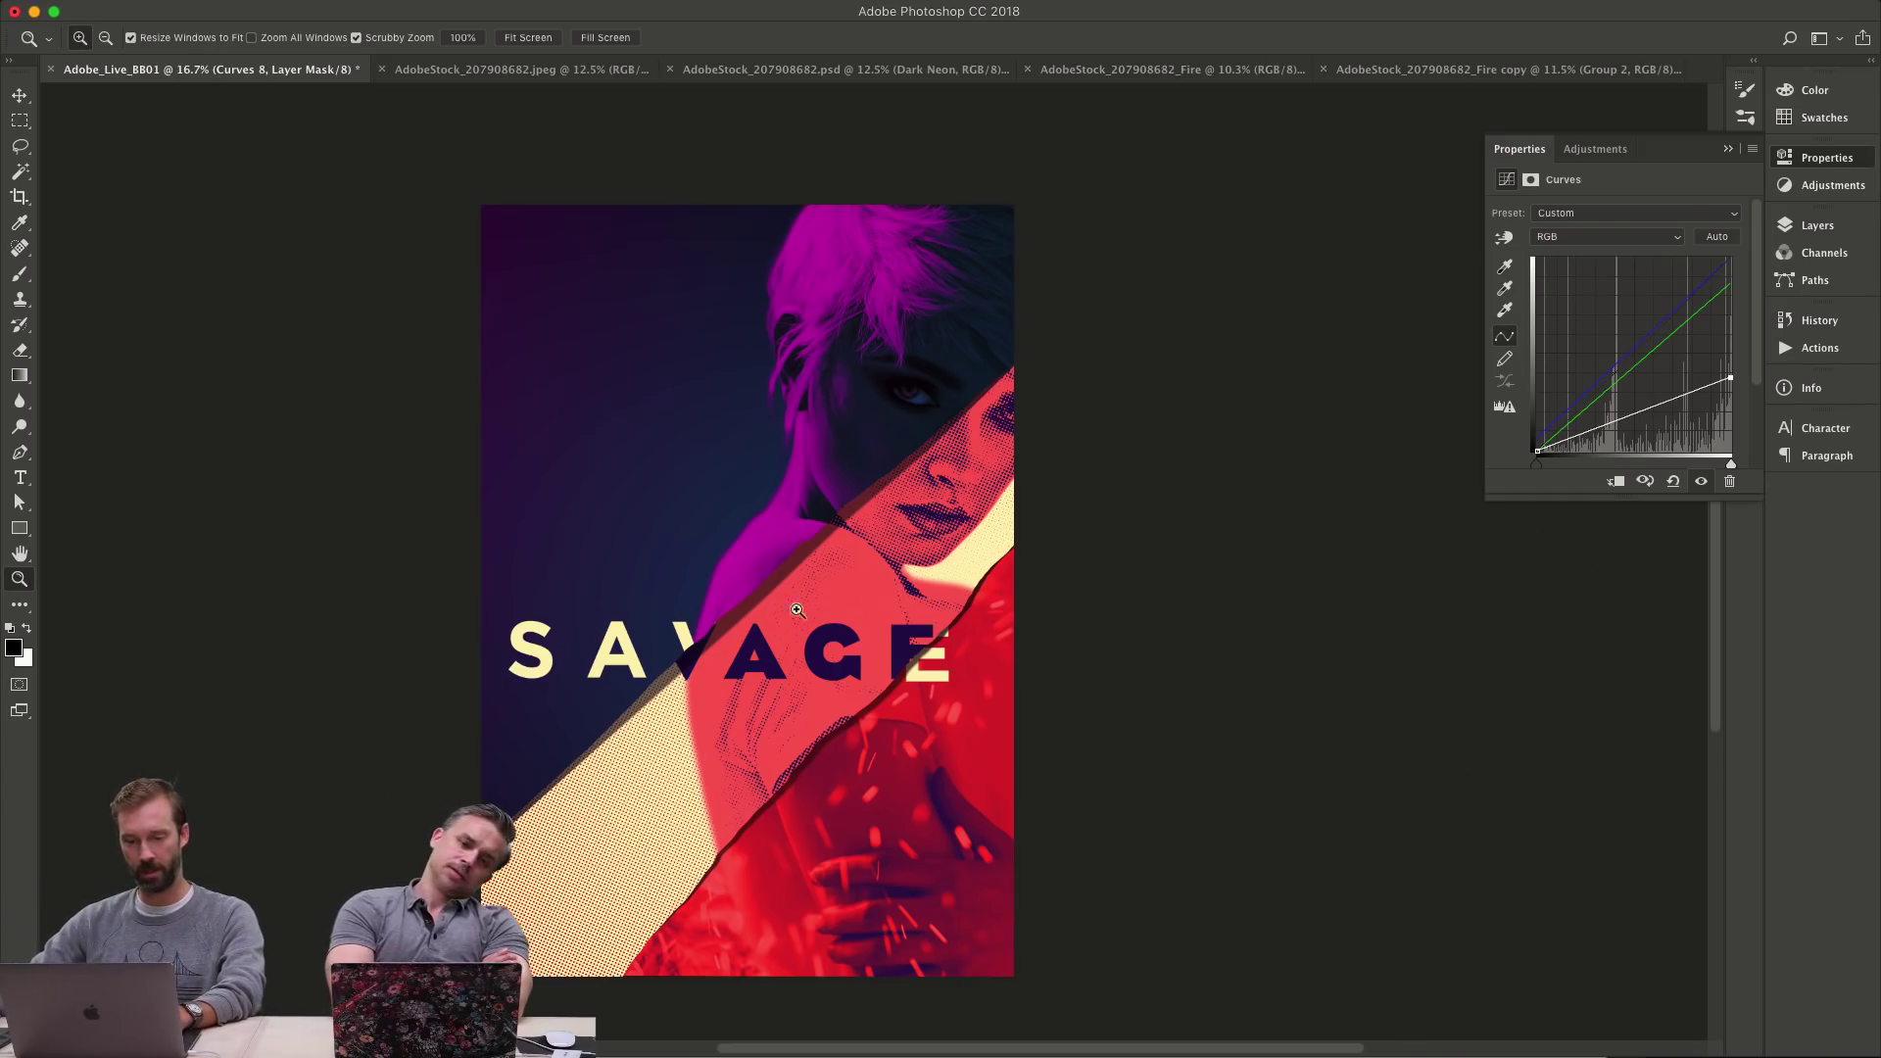
left_click_drag(742, 592, 812, 551)
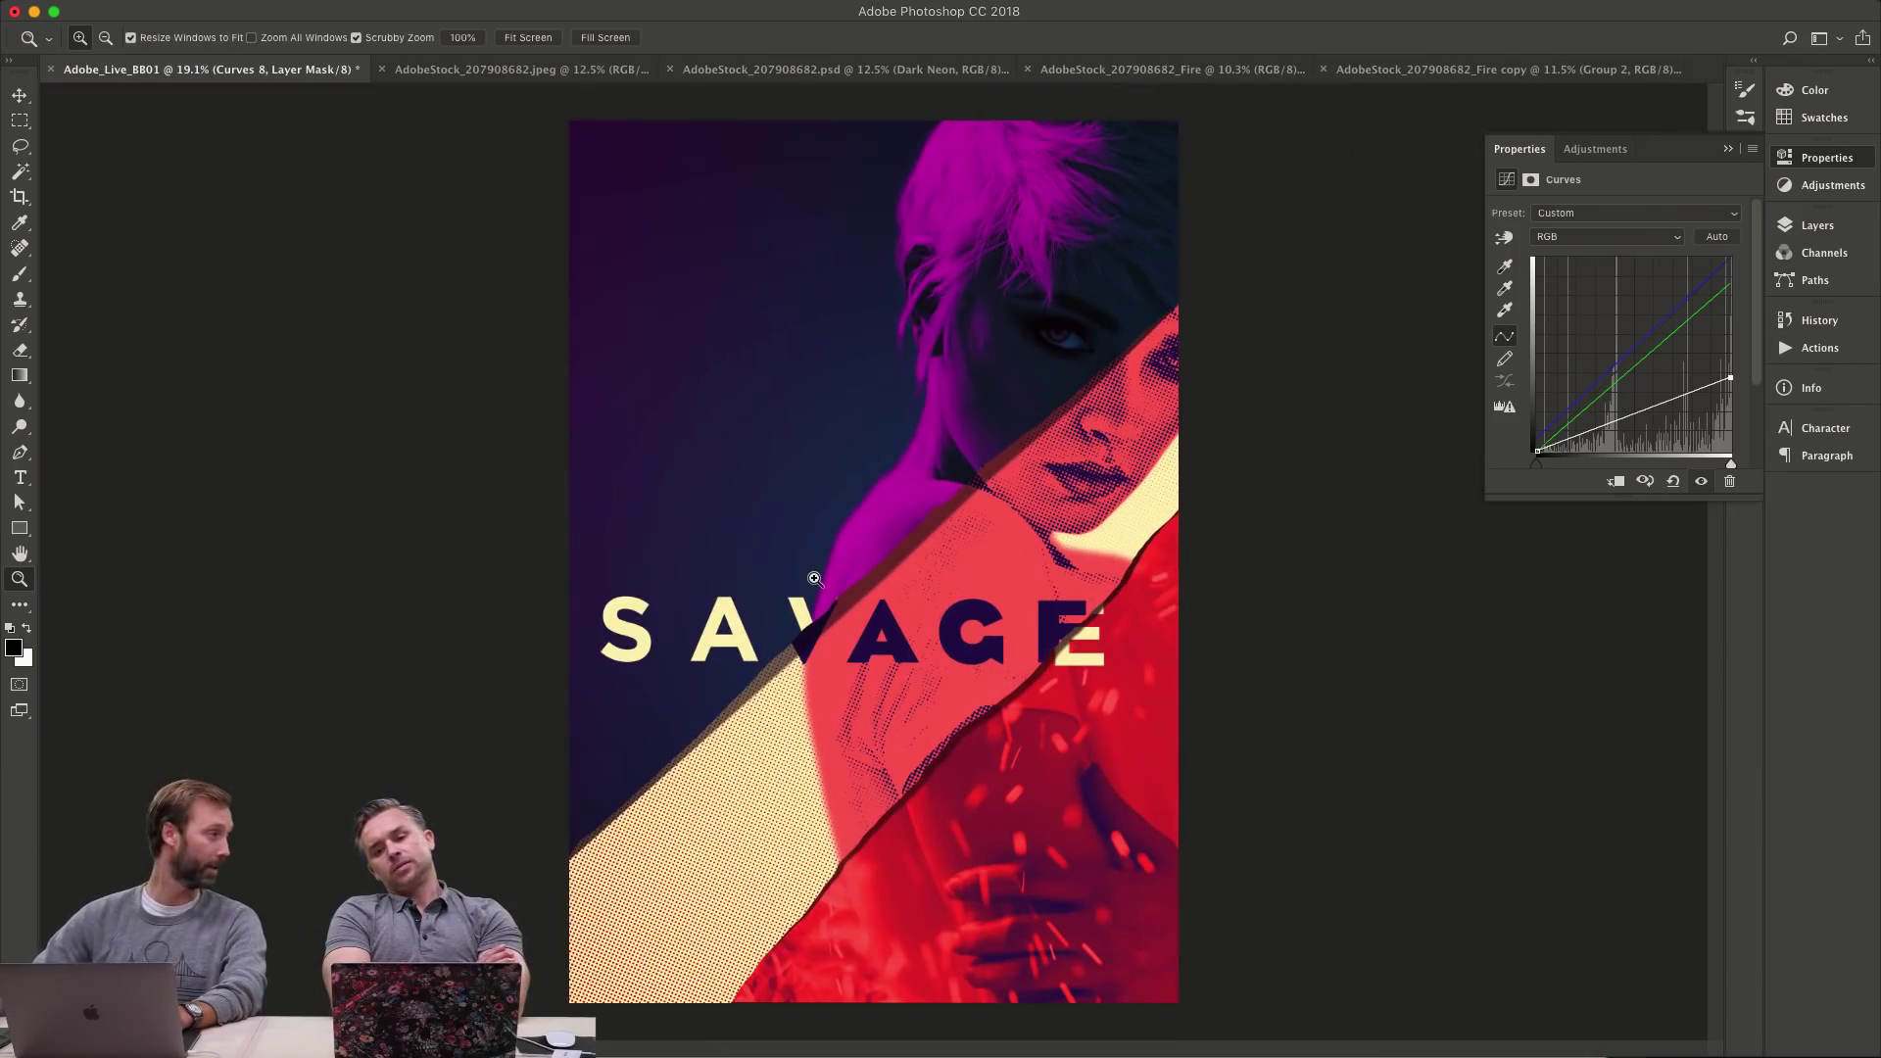
left_click_drag(1731, 378, 1731, 390)
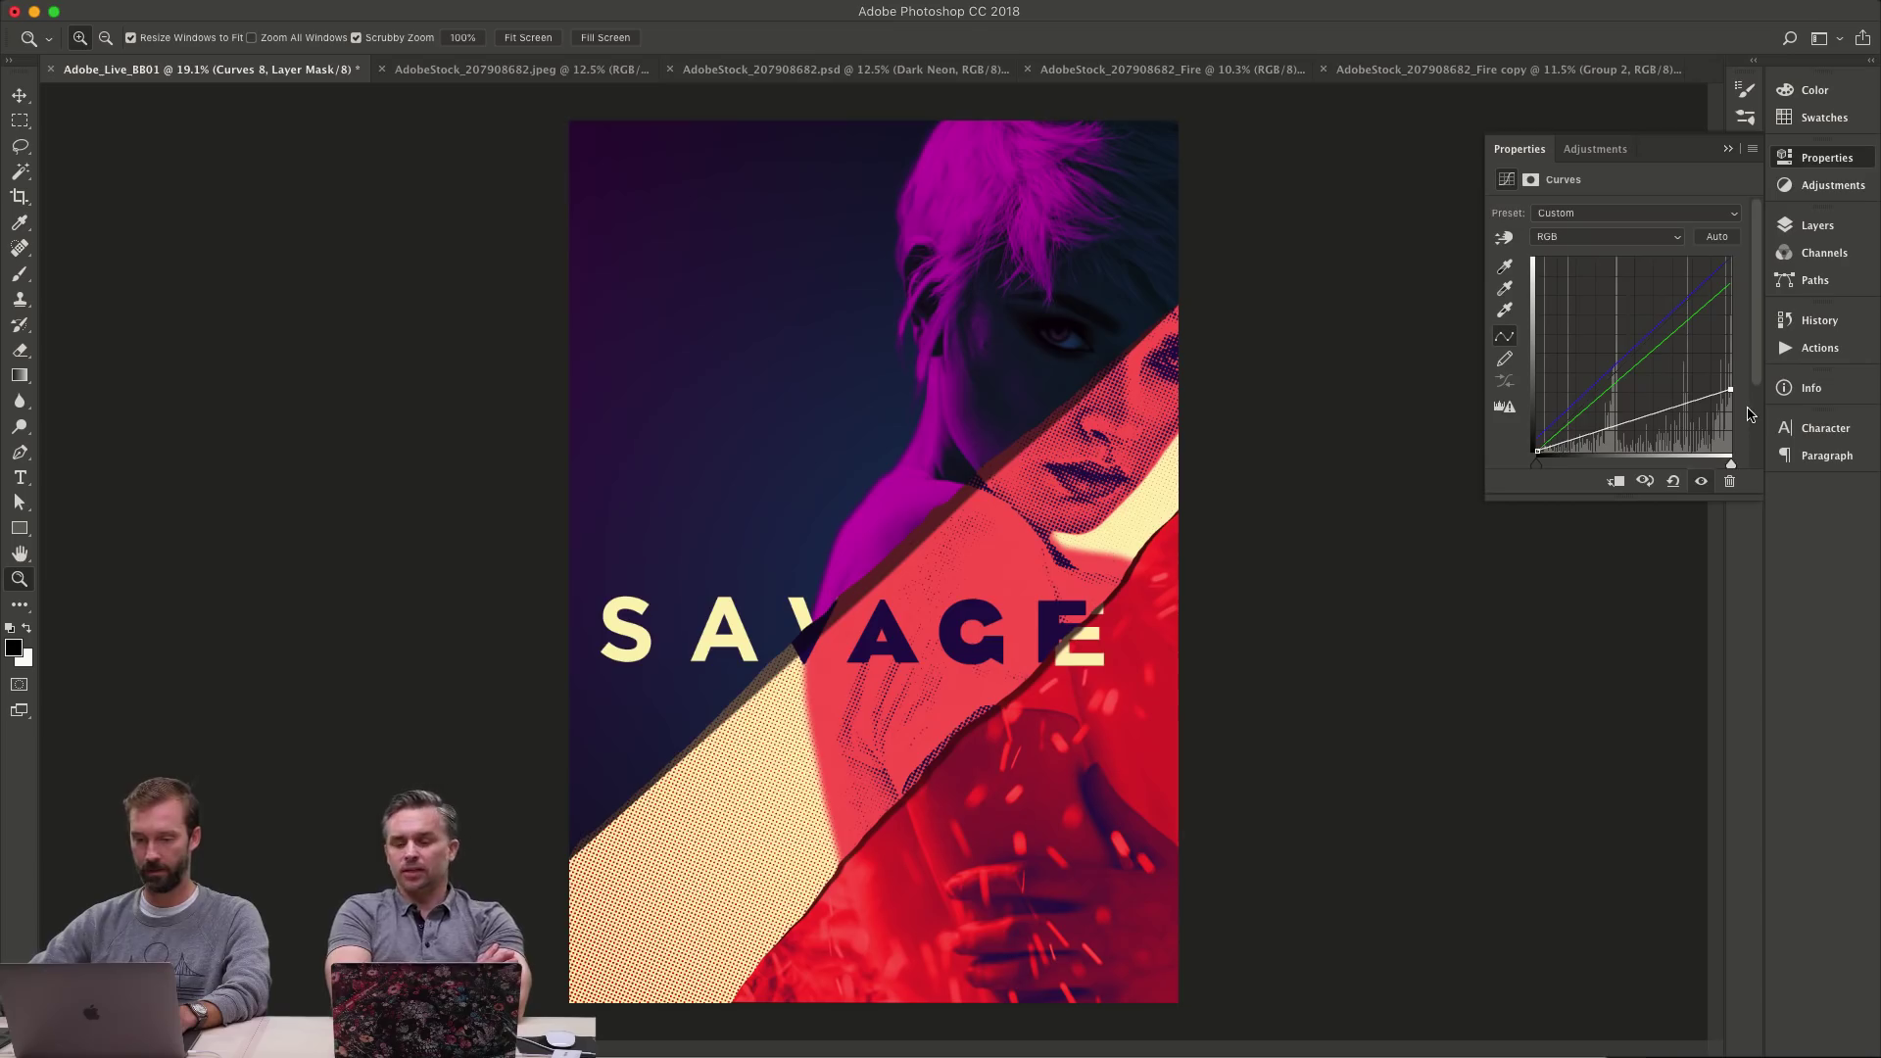
key("super+t")
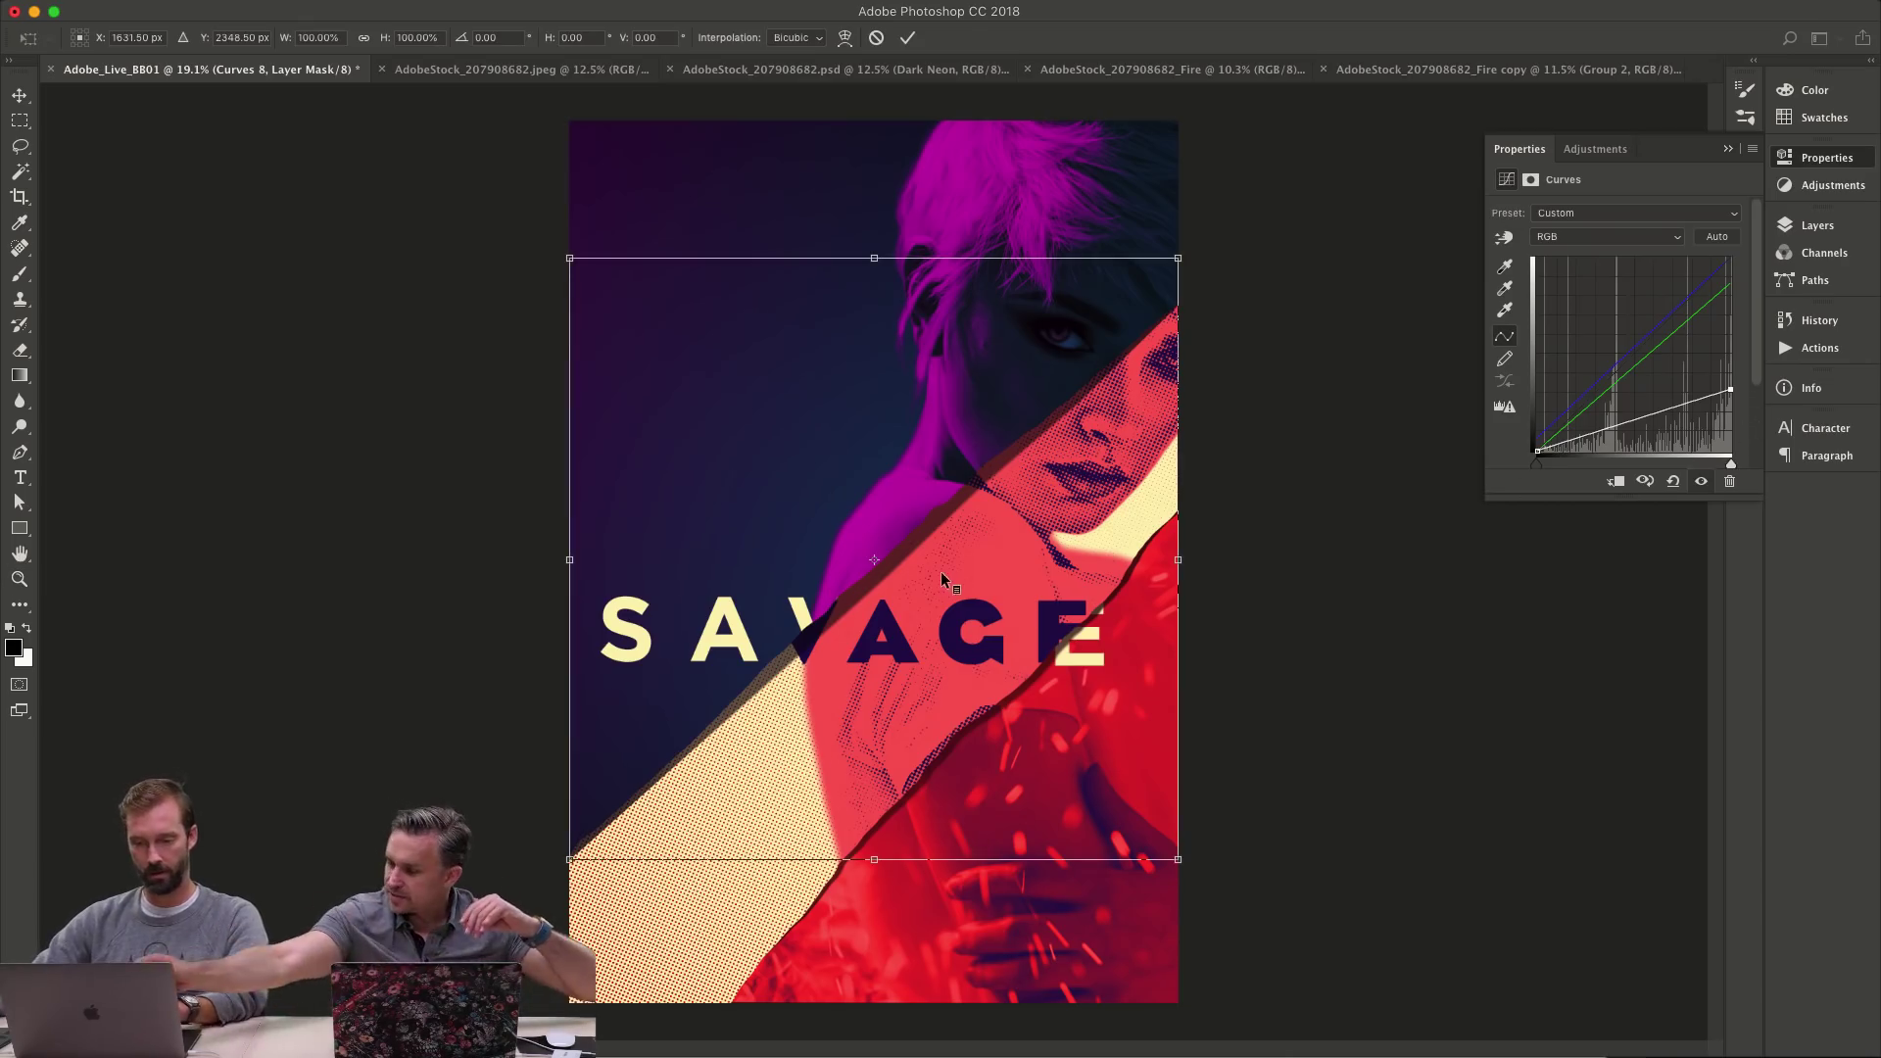
right_click(943, 570)
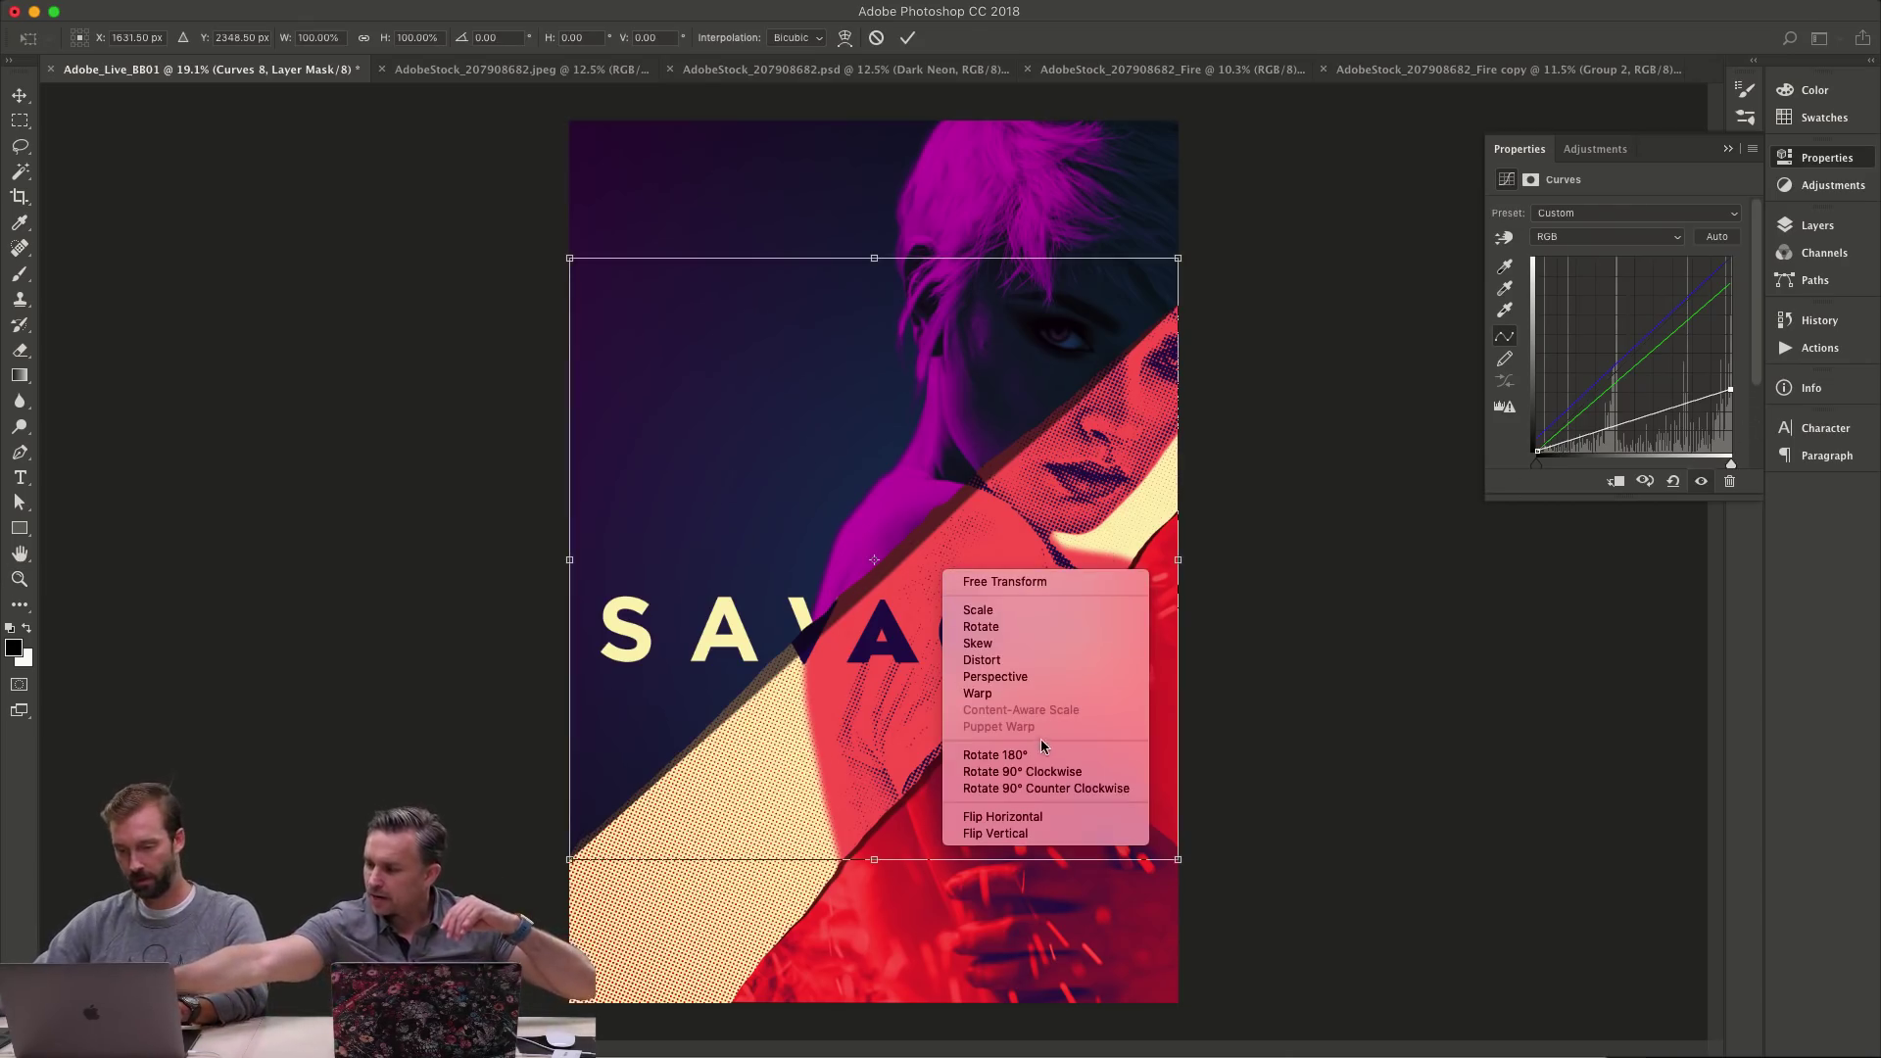
left_click(1073, 696)
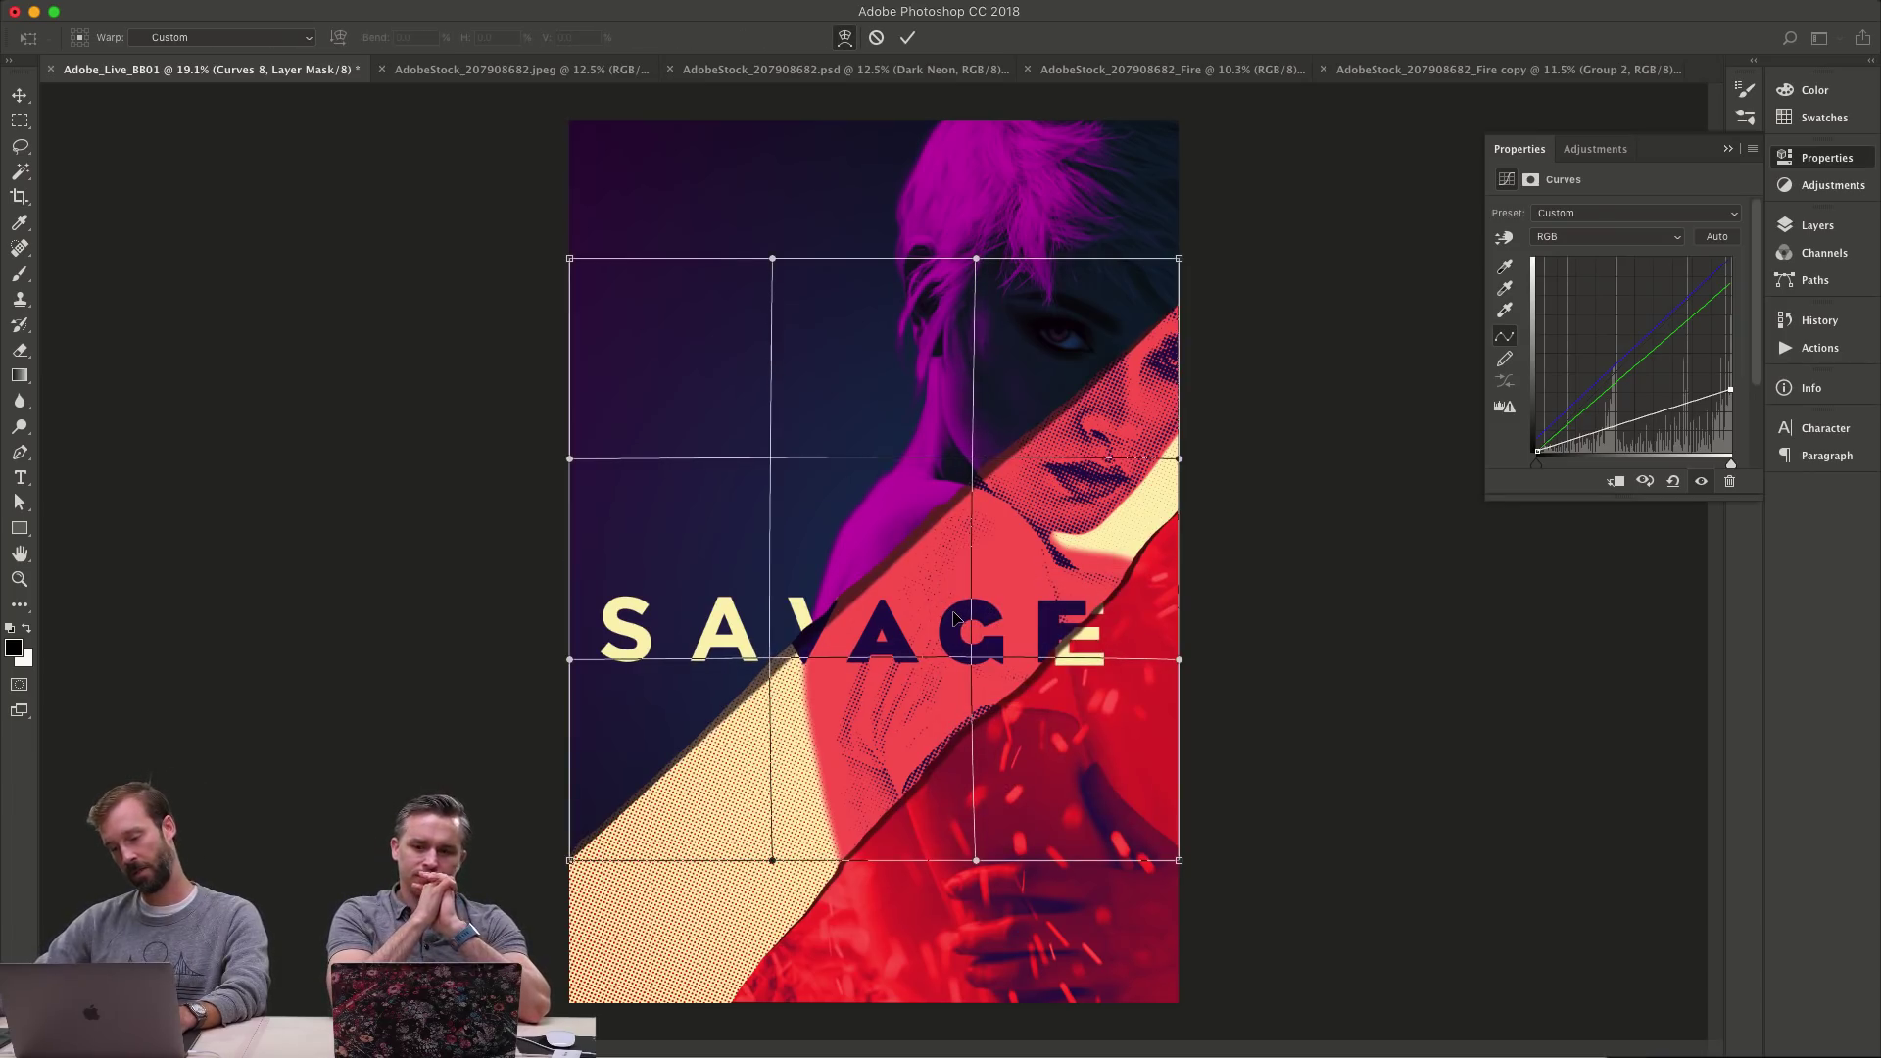
key("Escape")
key("z")
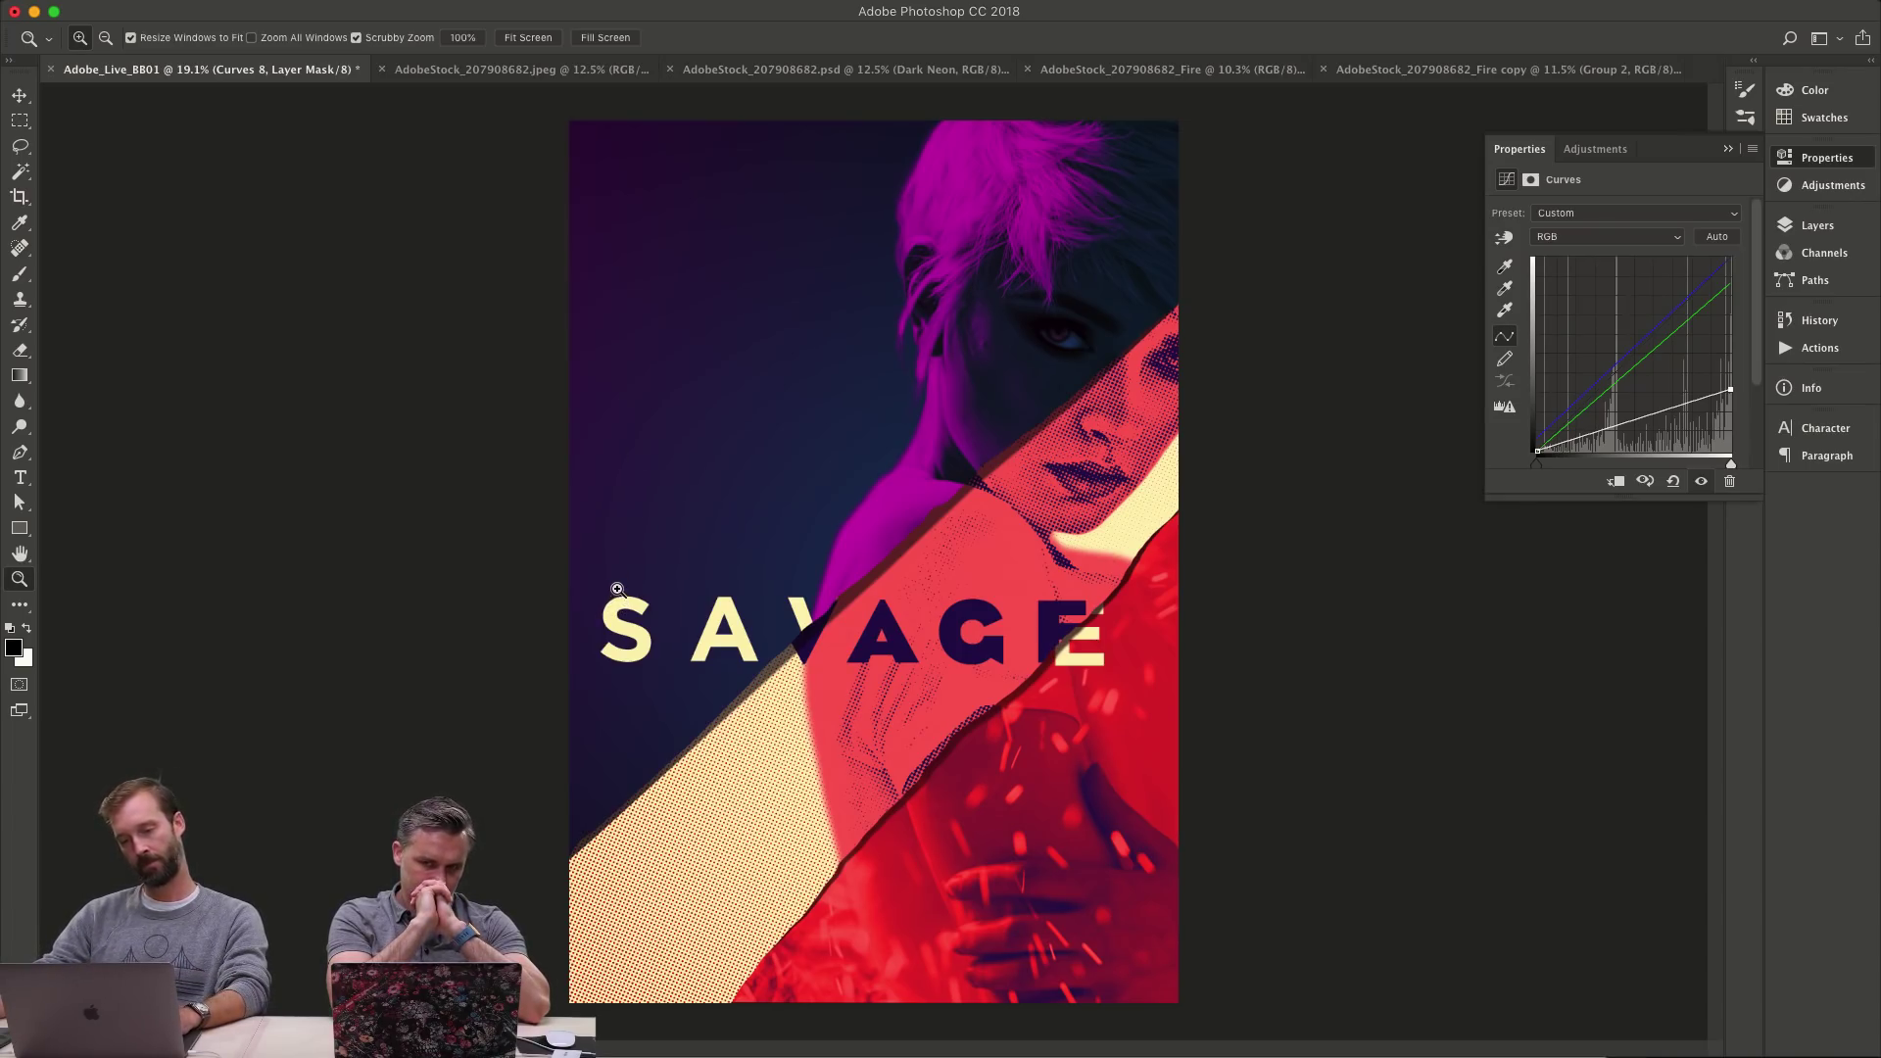
- Collapse the Halftone group, and compare the collage with the Fire and Halftone groups hidden and shown
left_click(1808, 226)
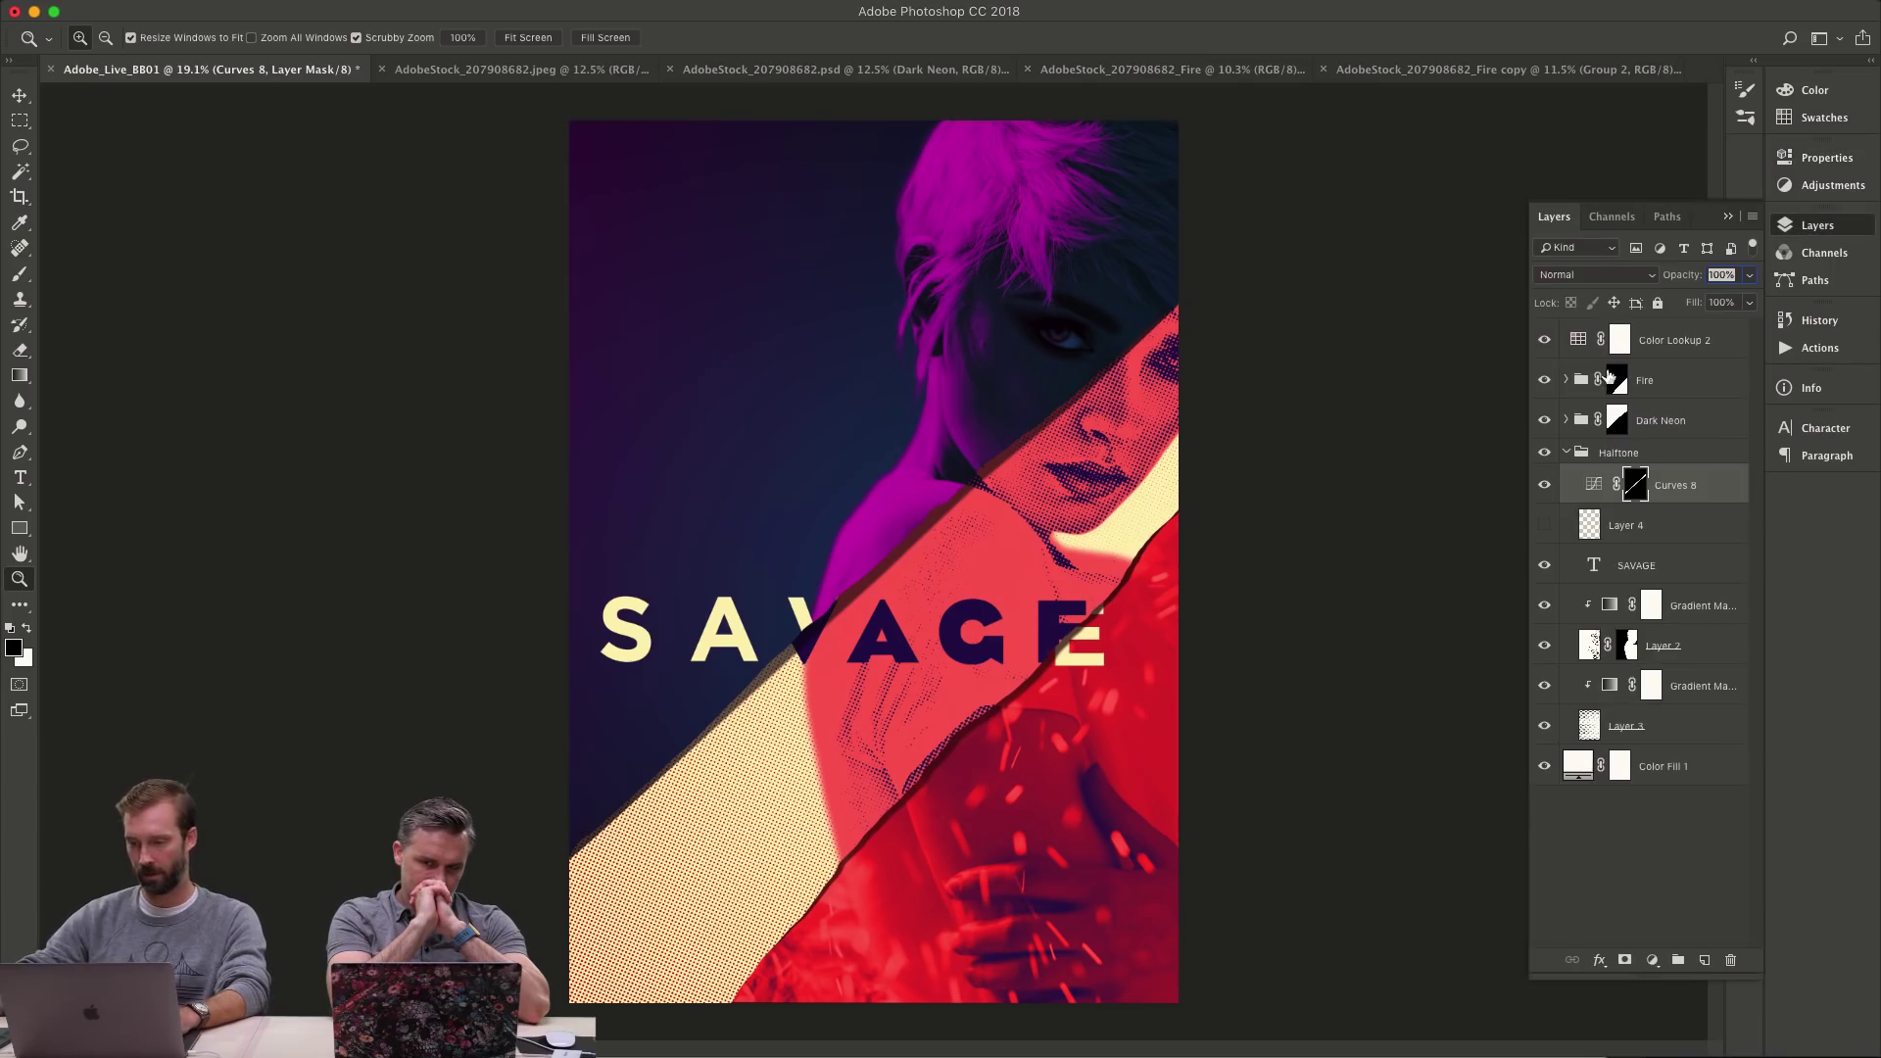
left_click(1567, 451)
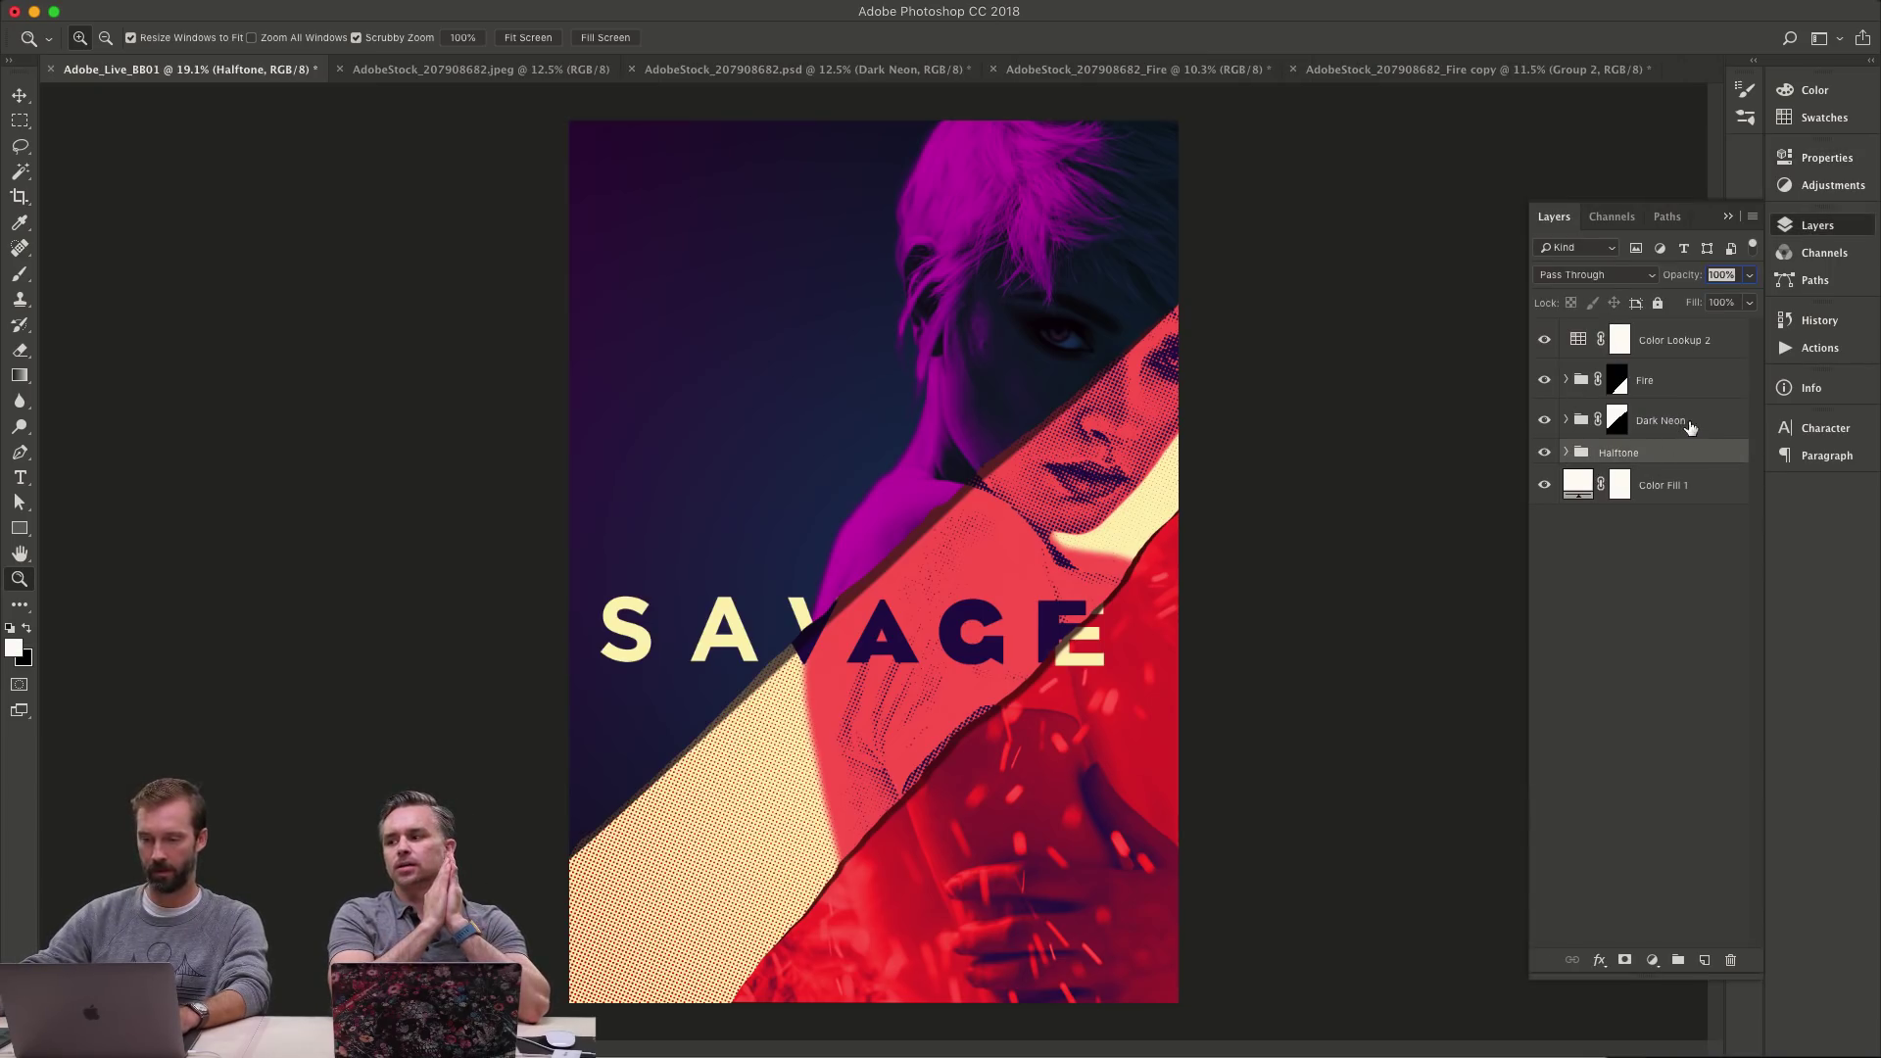
left_click(1545, 380)
left_click(1545, 380)
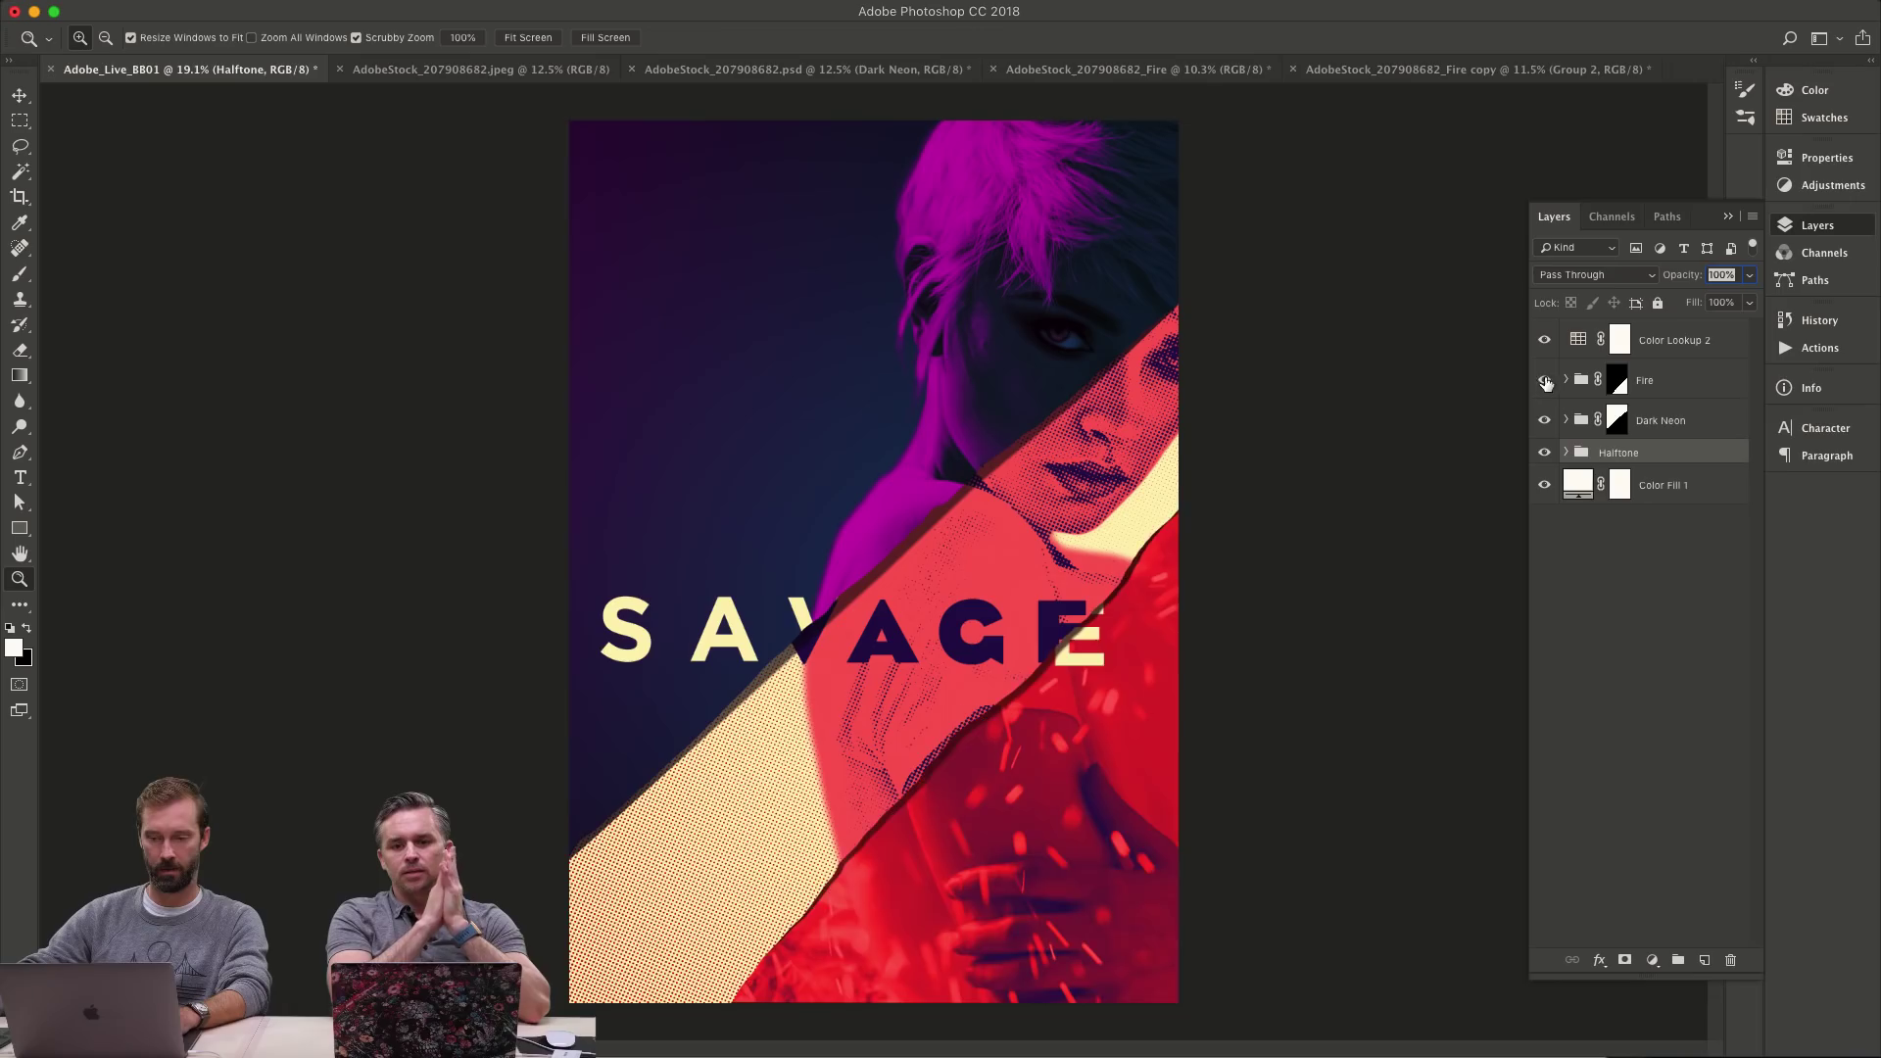
left_click(1618, 382)
mouse_move(1546, 381)
left_mouse_down()
mouse_move(1546, 423)
mouse_move(1545, 380)
left_mouse_up()
left_click(1545, 456)
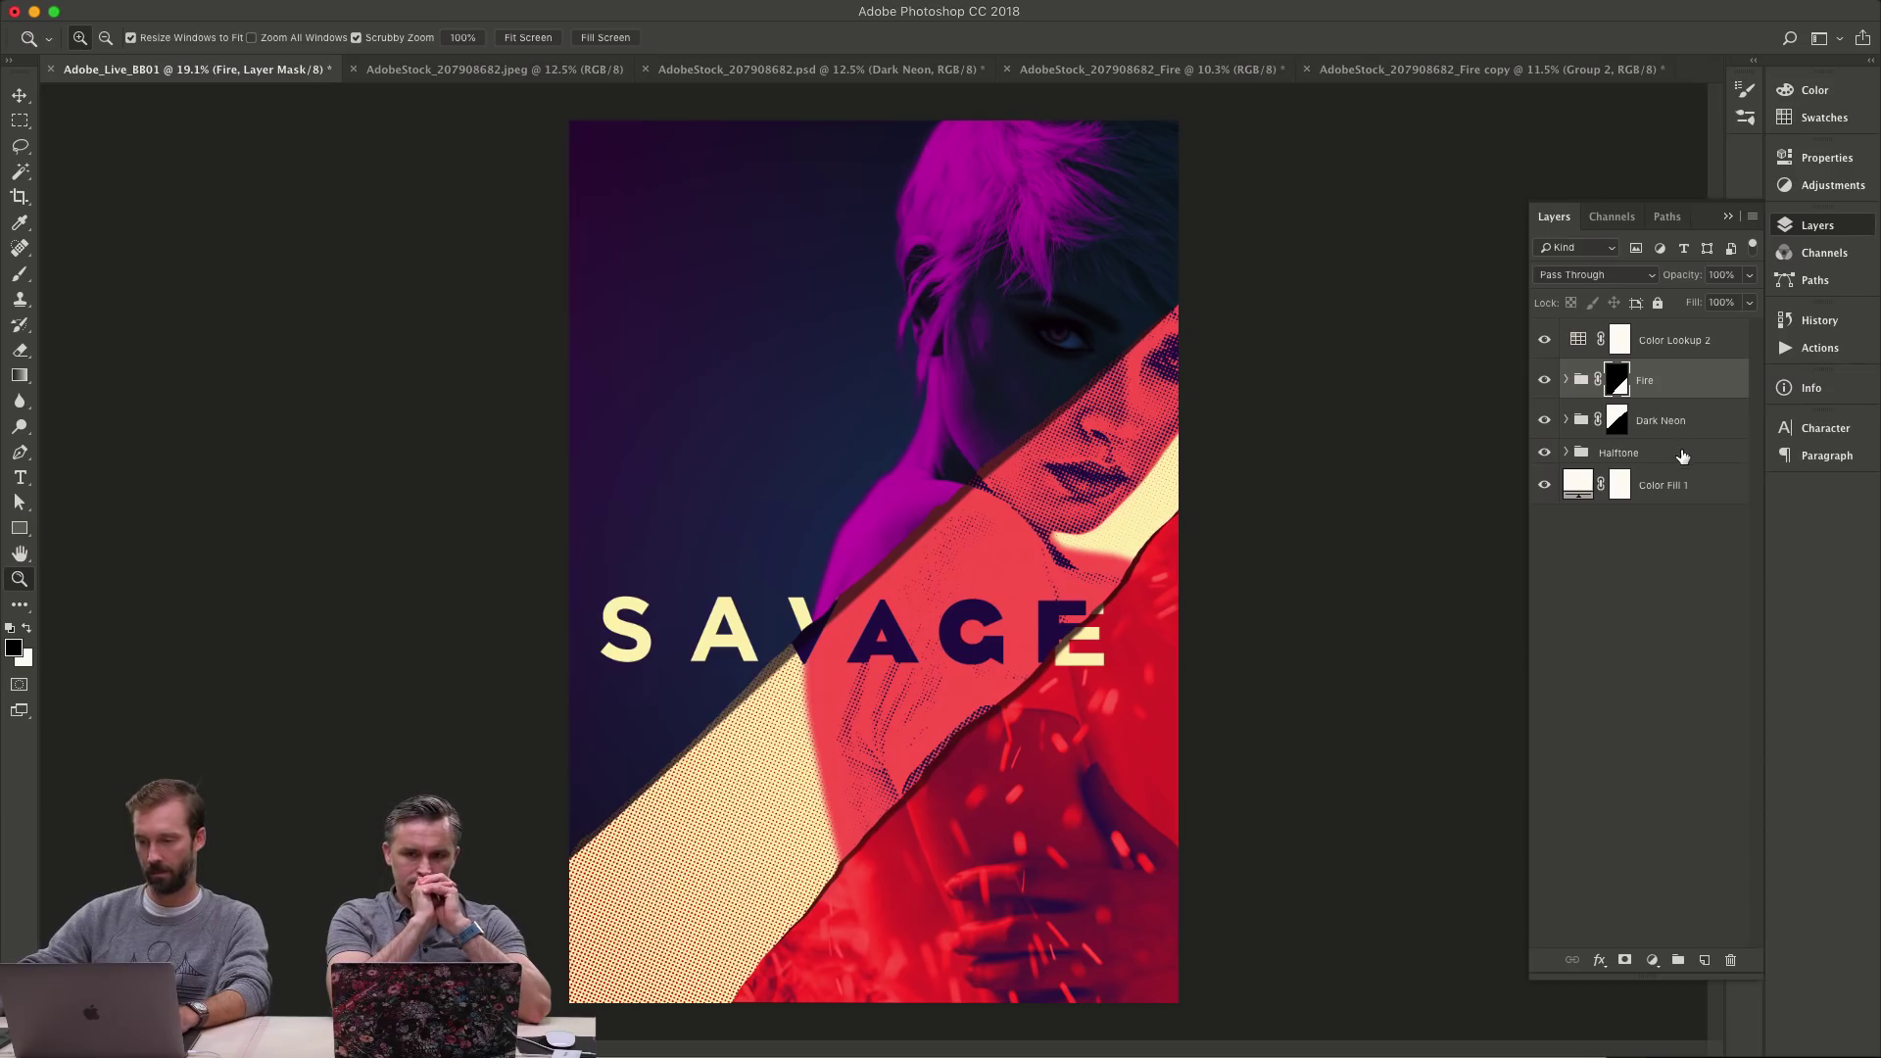
left_click(1684, 457)
left_click(1545, 456)
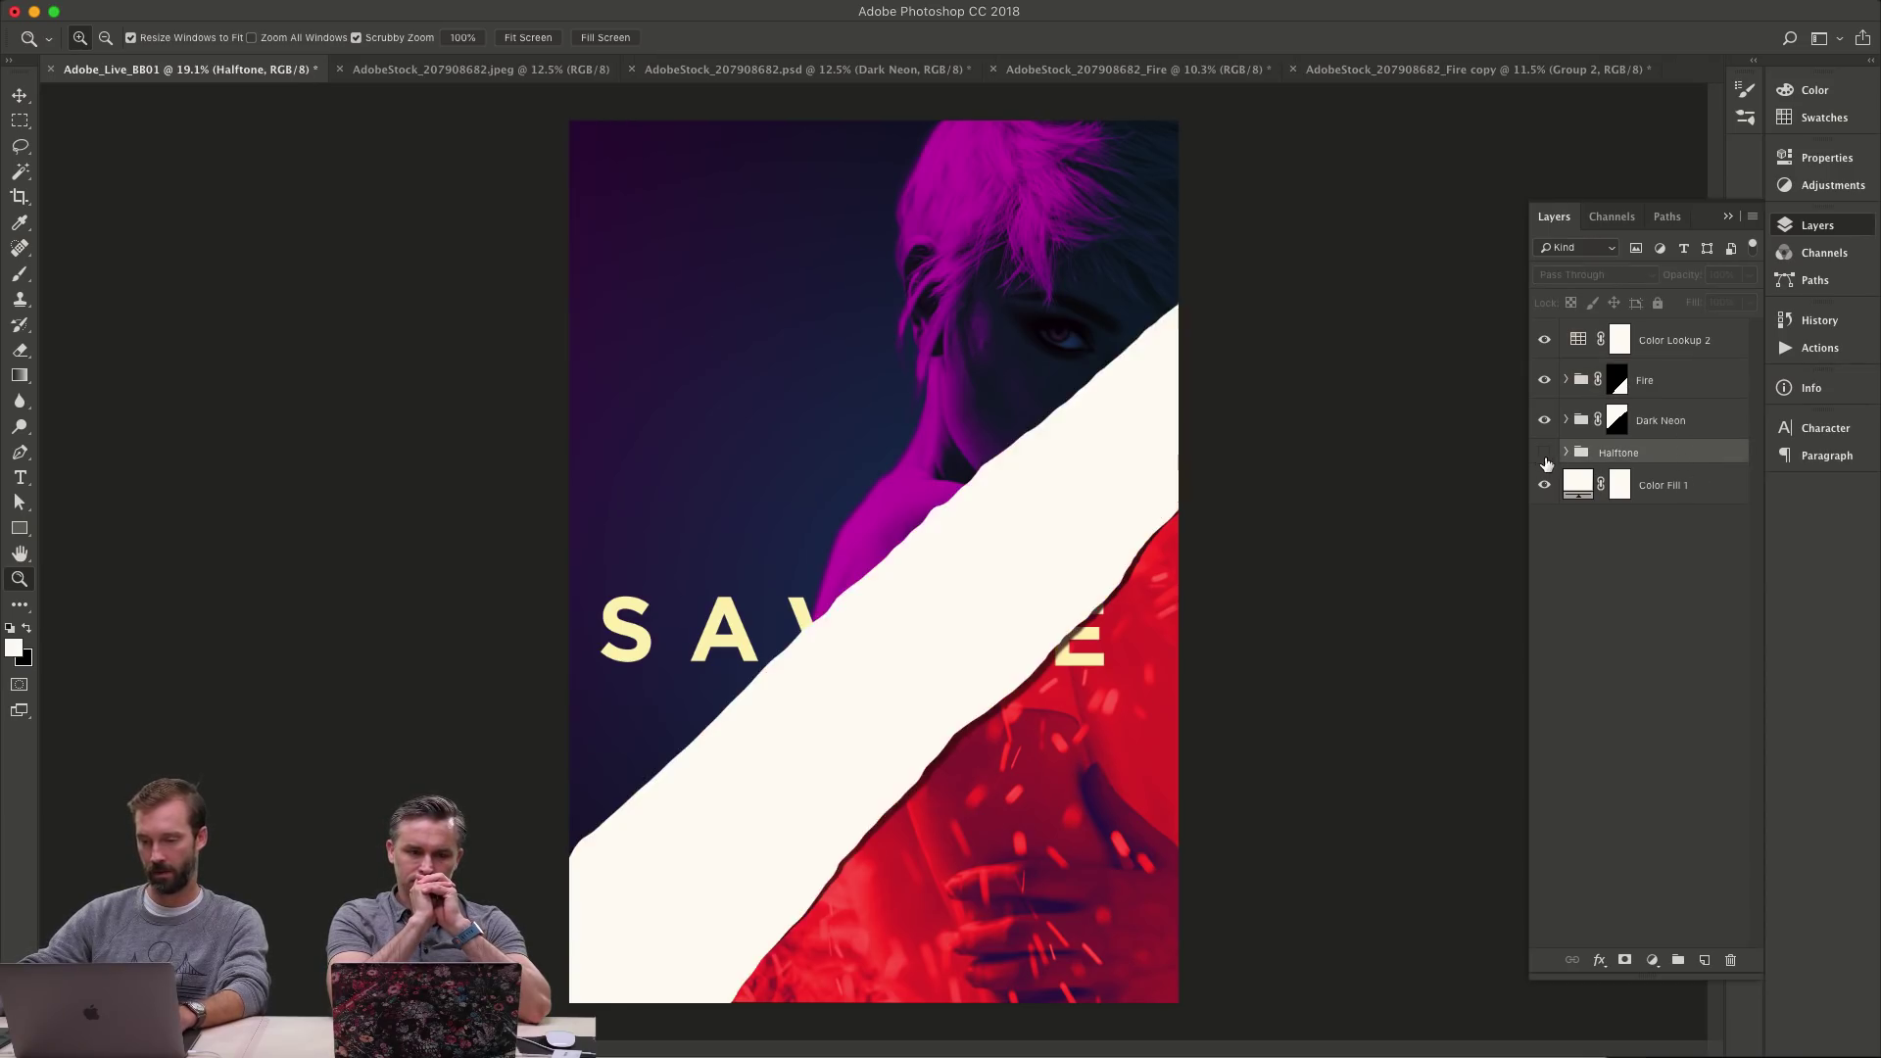
left_click(1546, 456)
- Try to mask the Halftone group with a rectangular selection that leaves a thin border along the poster's left and bottom edges
key("m")
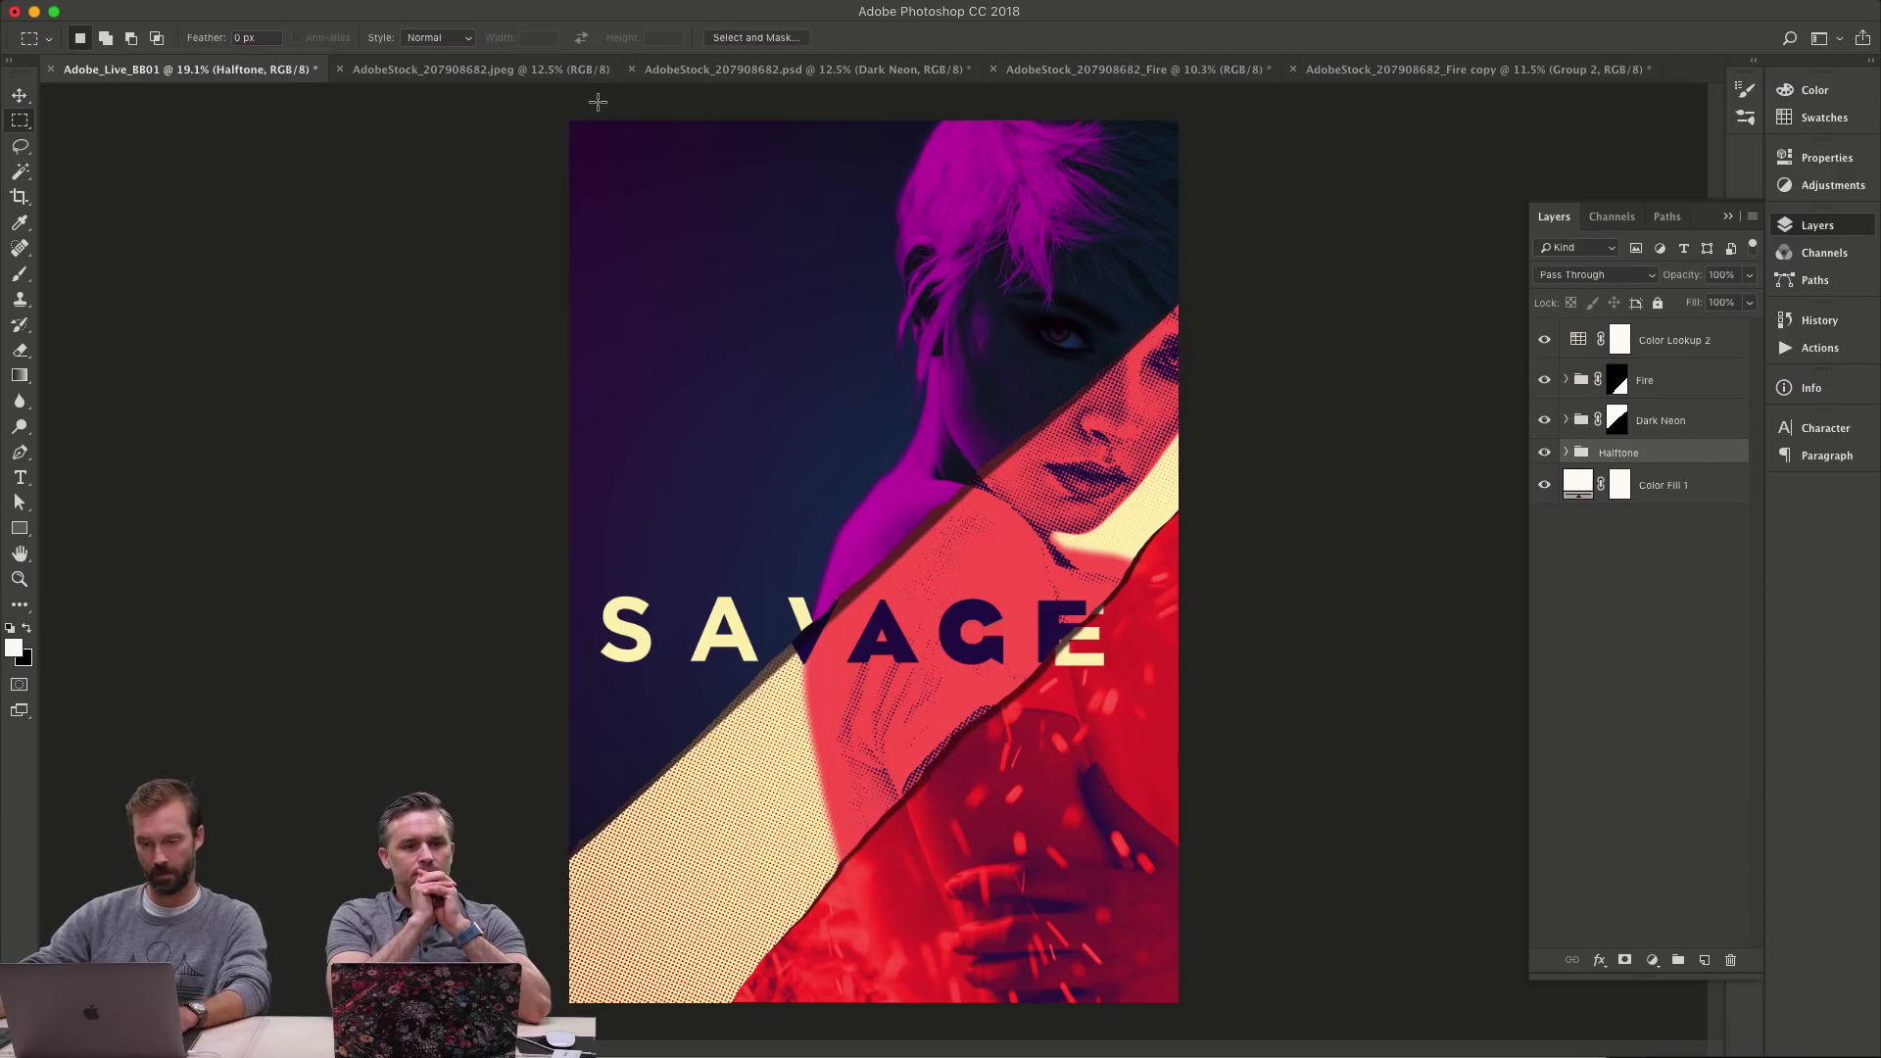
left_click_drag(585, 109, 1227, 971)
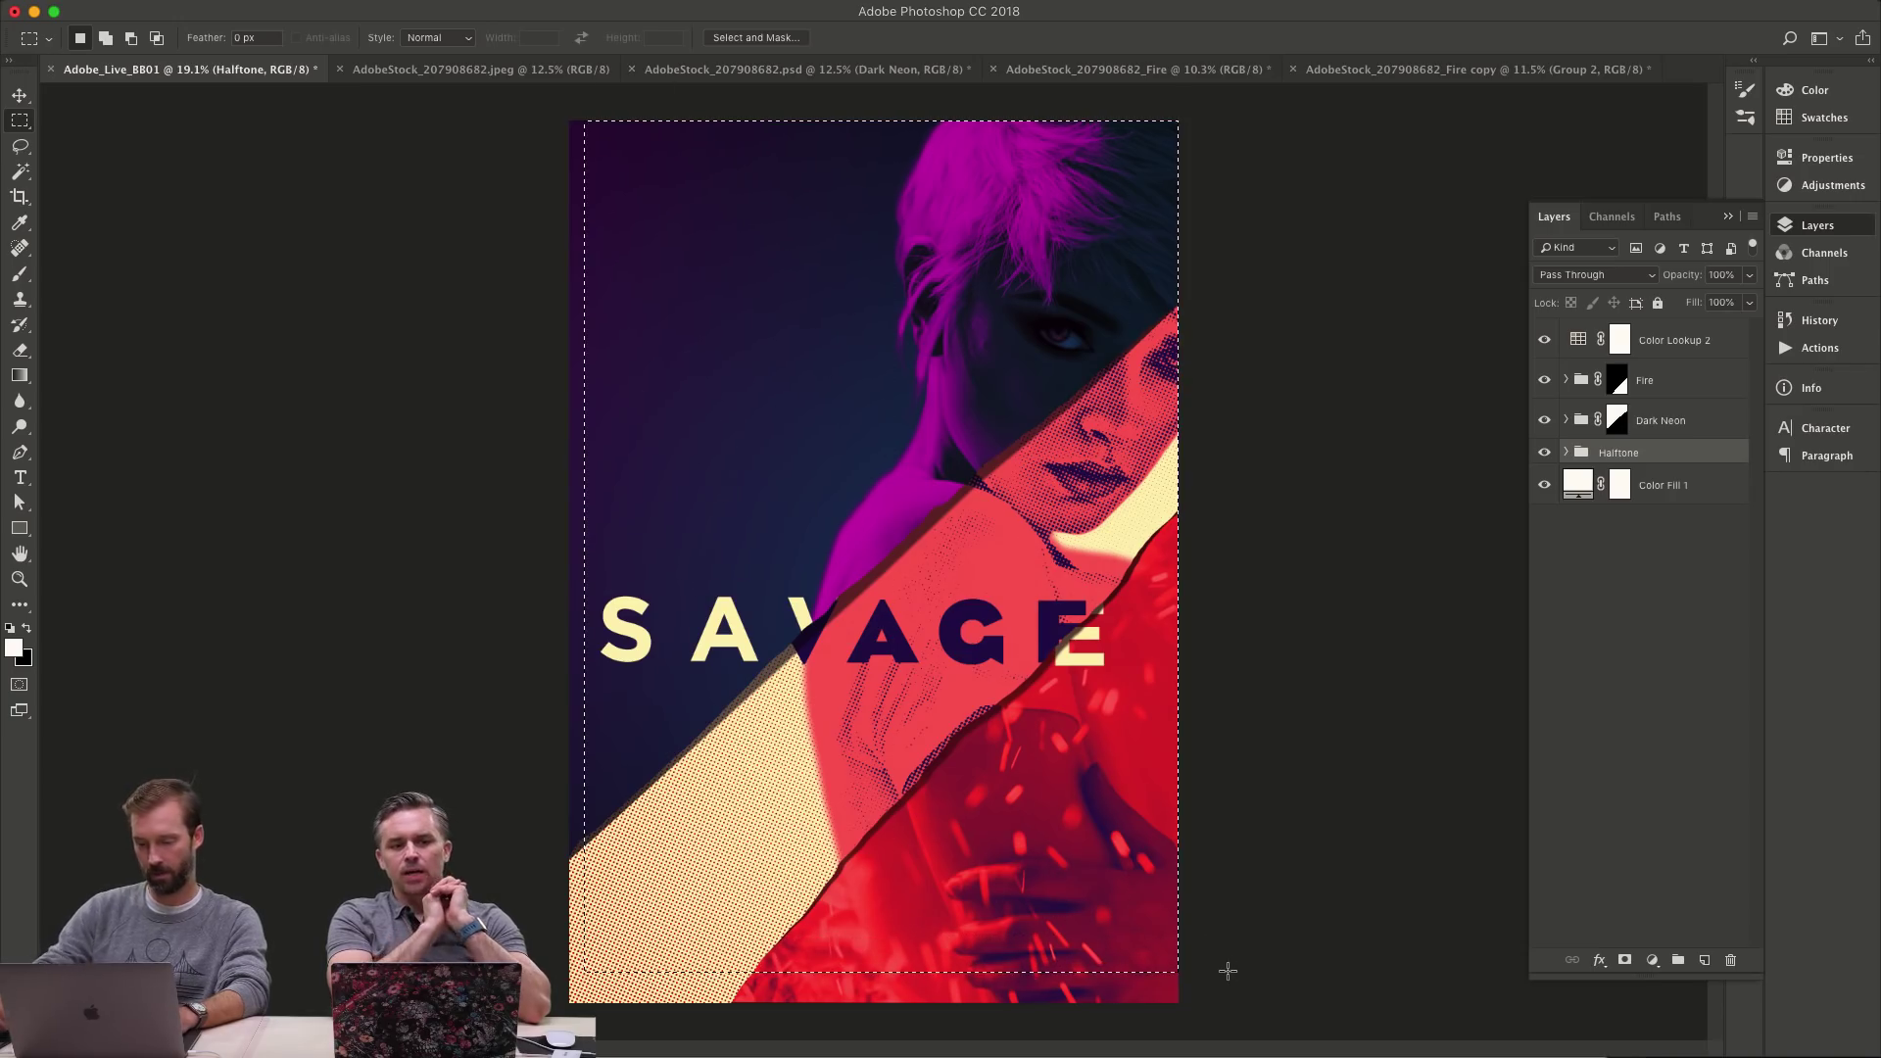
key("ctrl+shift+m")
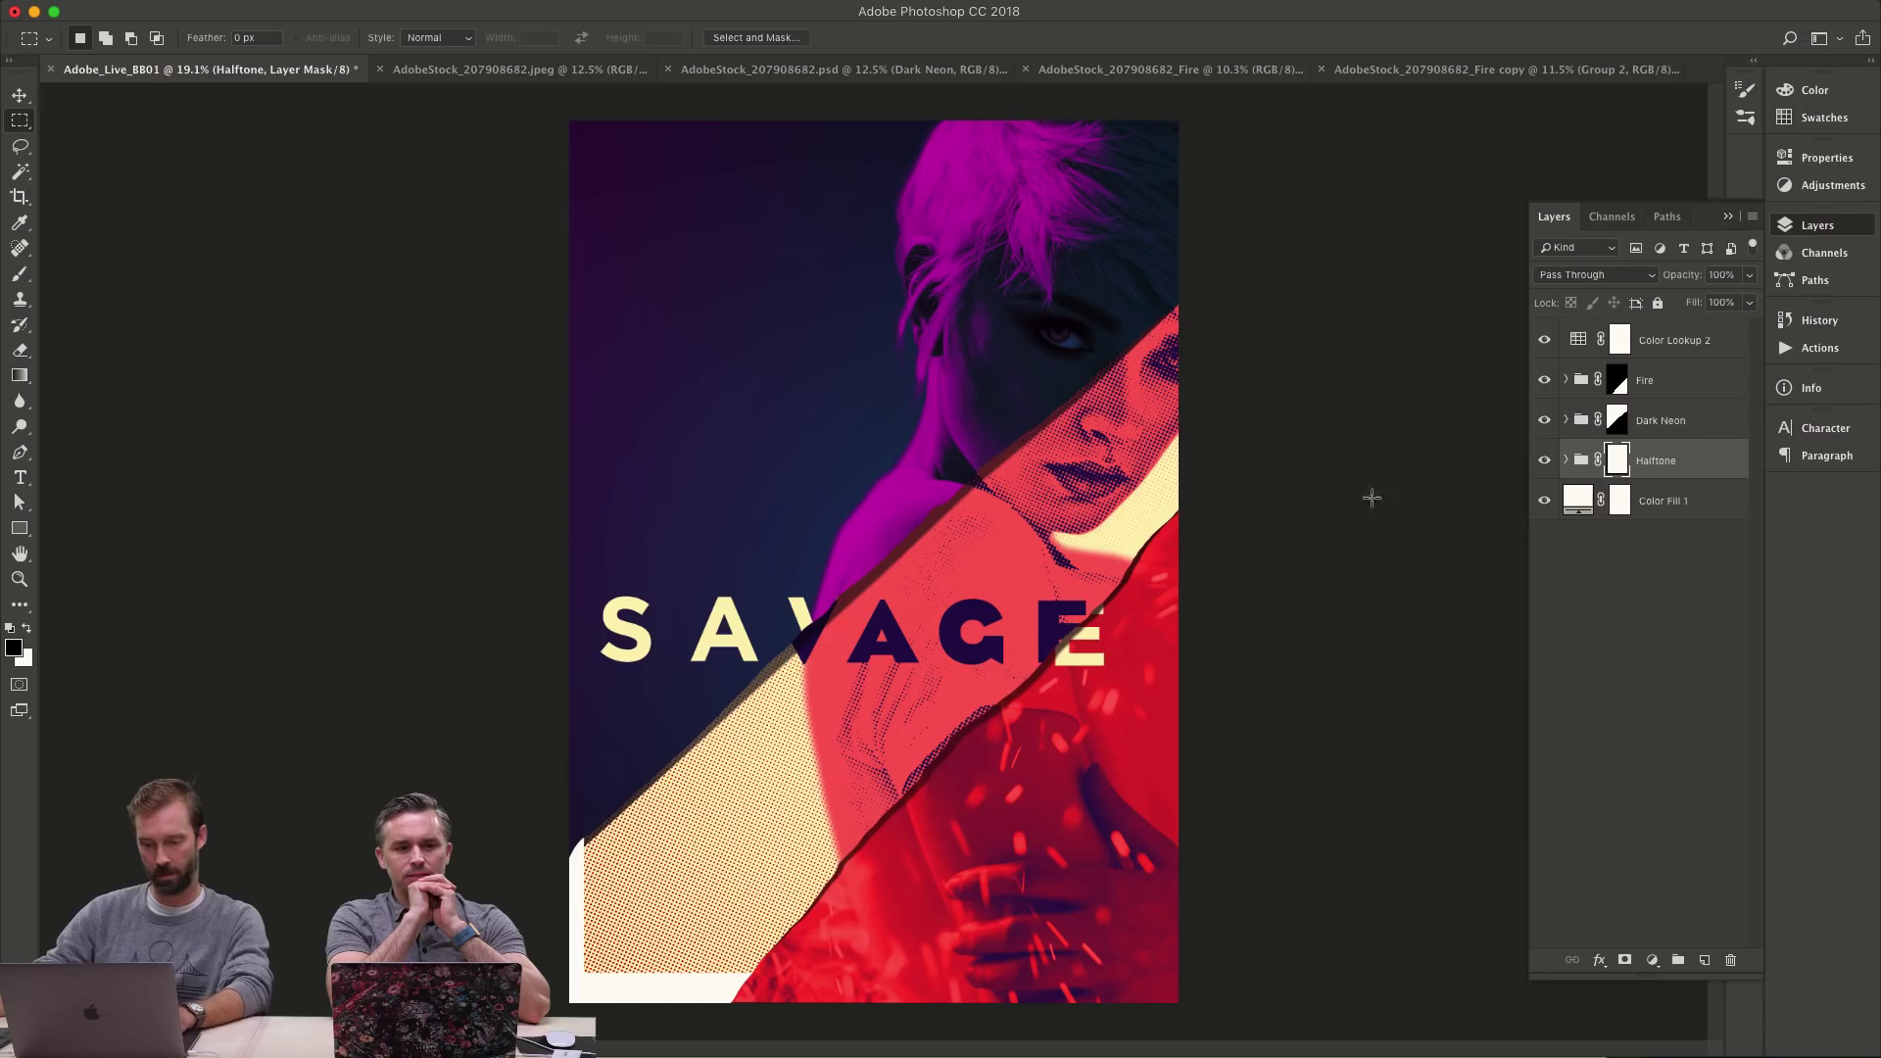
- Try to nest the Fire group in a new group and mask it with a full-width rectangle ending above the poster's bottom edge
left_click(1665, 422)
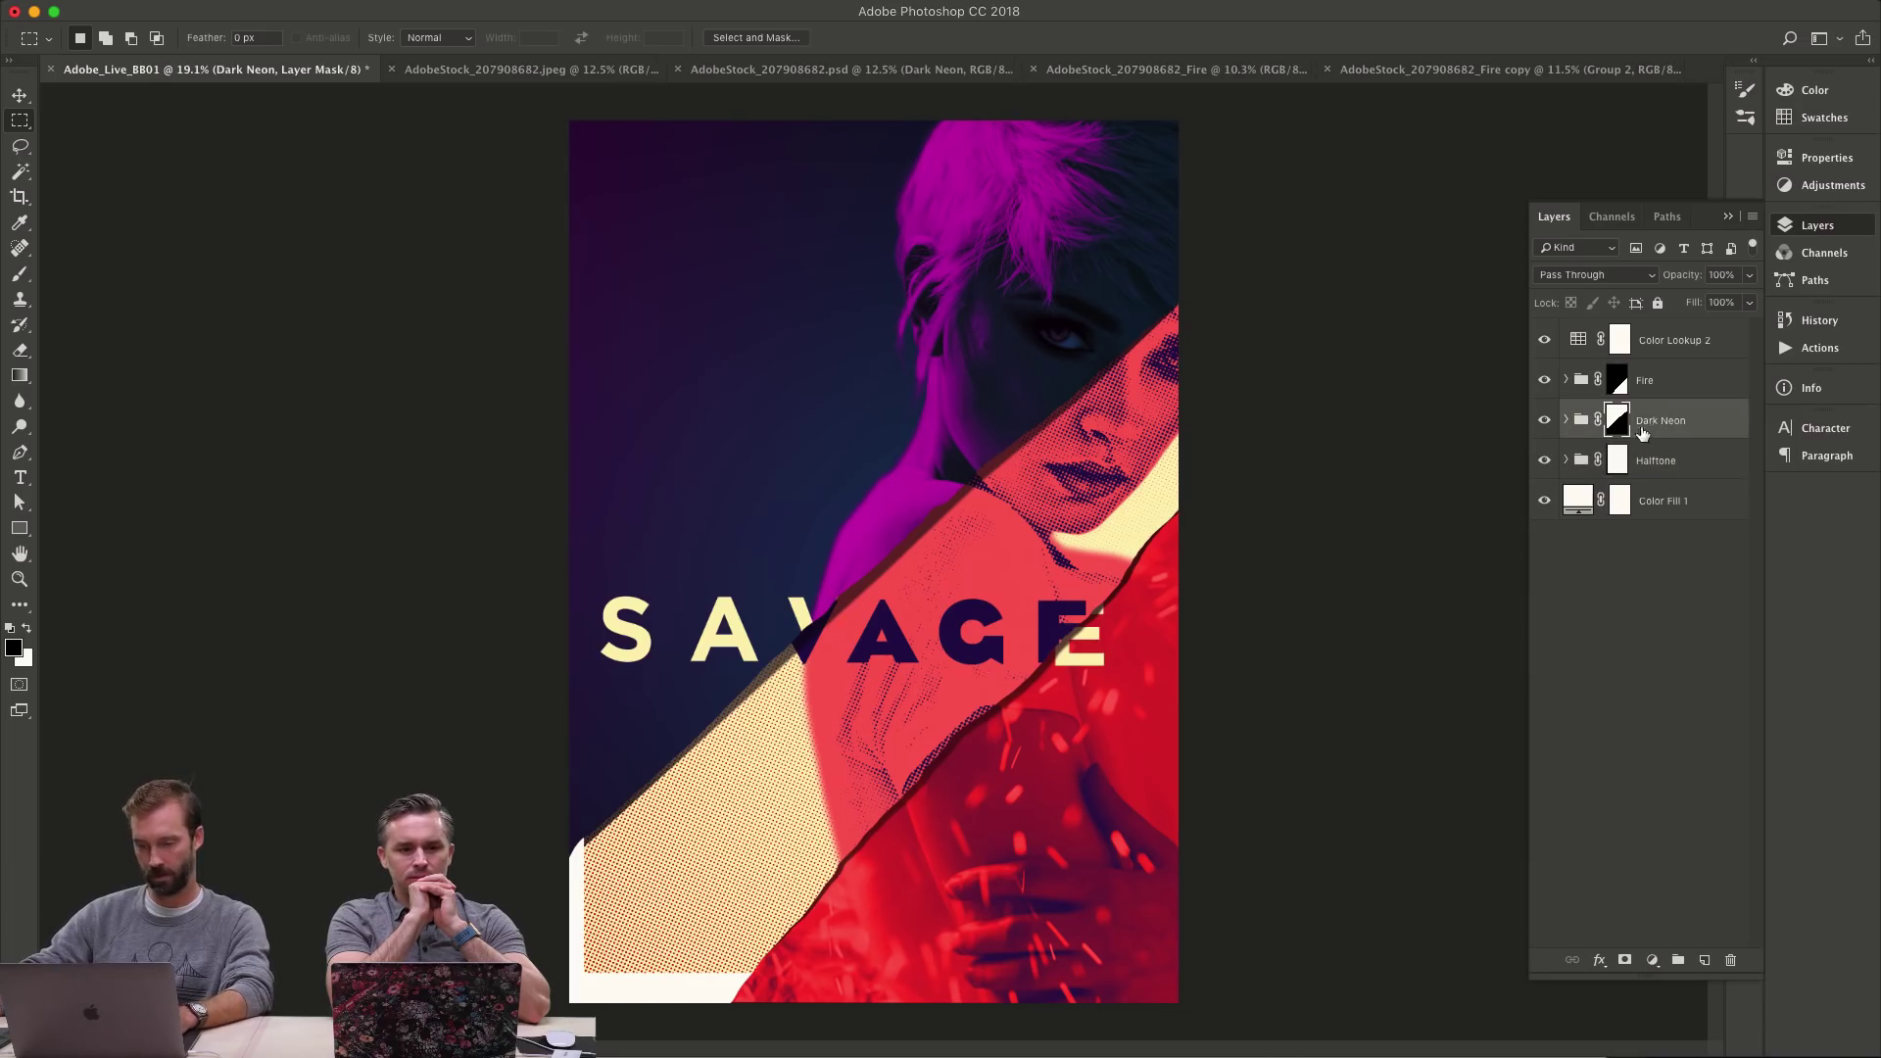
left_click(1677, 386)
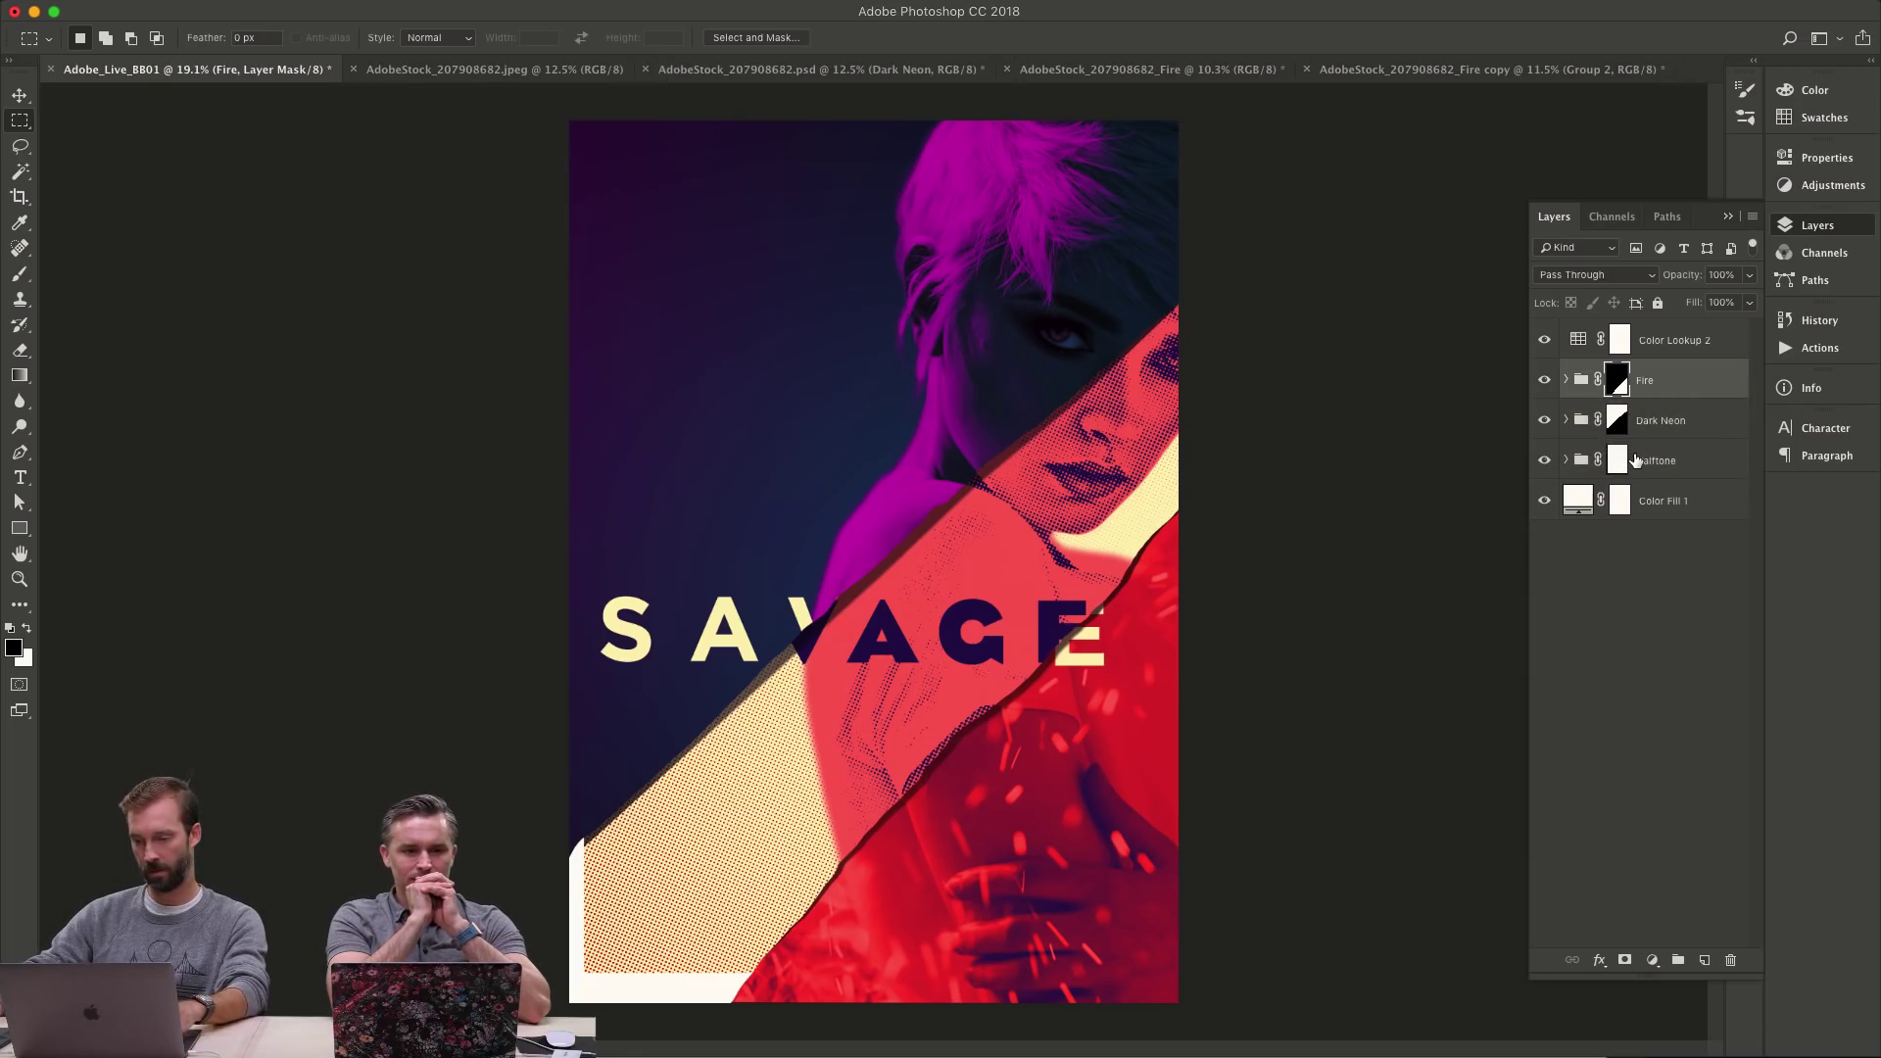
key("ctrl+g")
key("x")
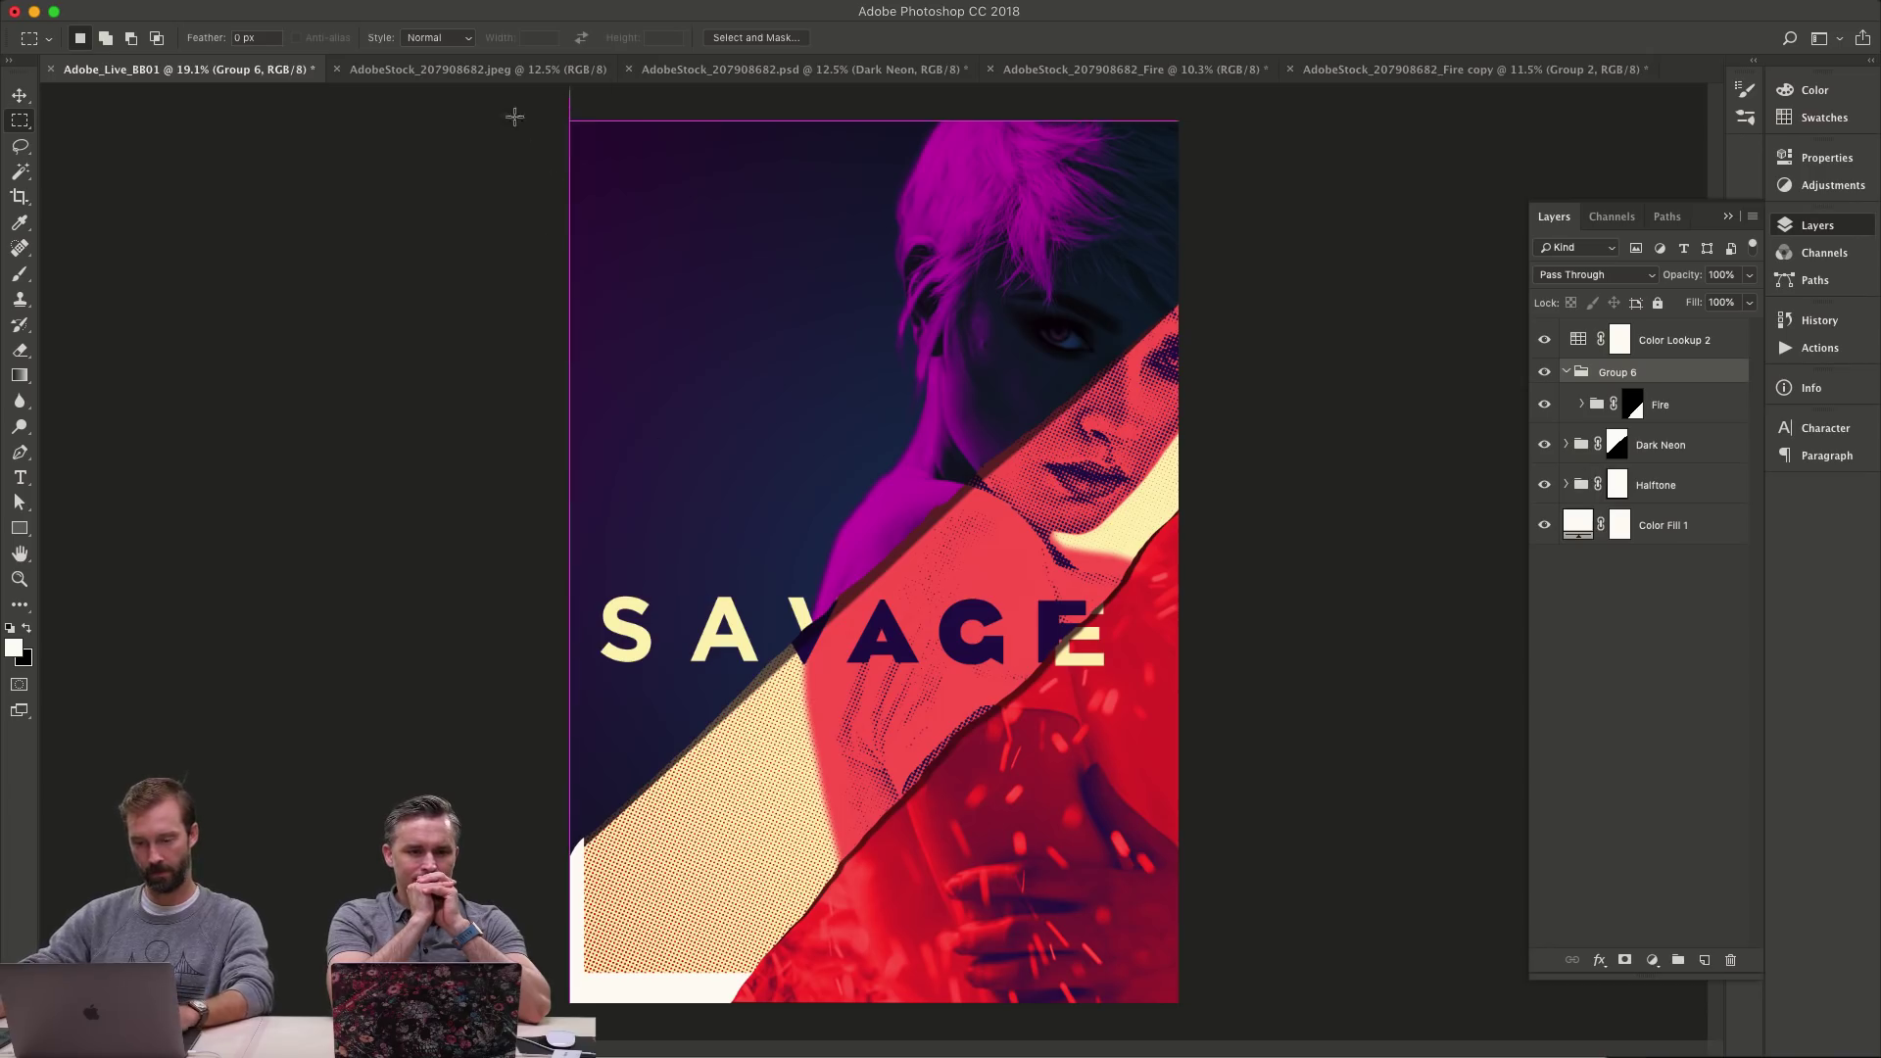
left_click_drag(513, 114, 1385, 977)
key("ctrl+shift+m")
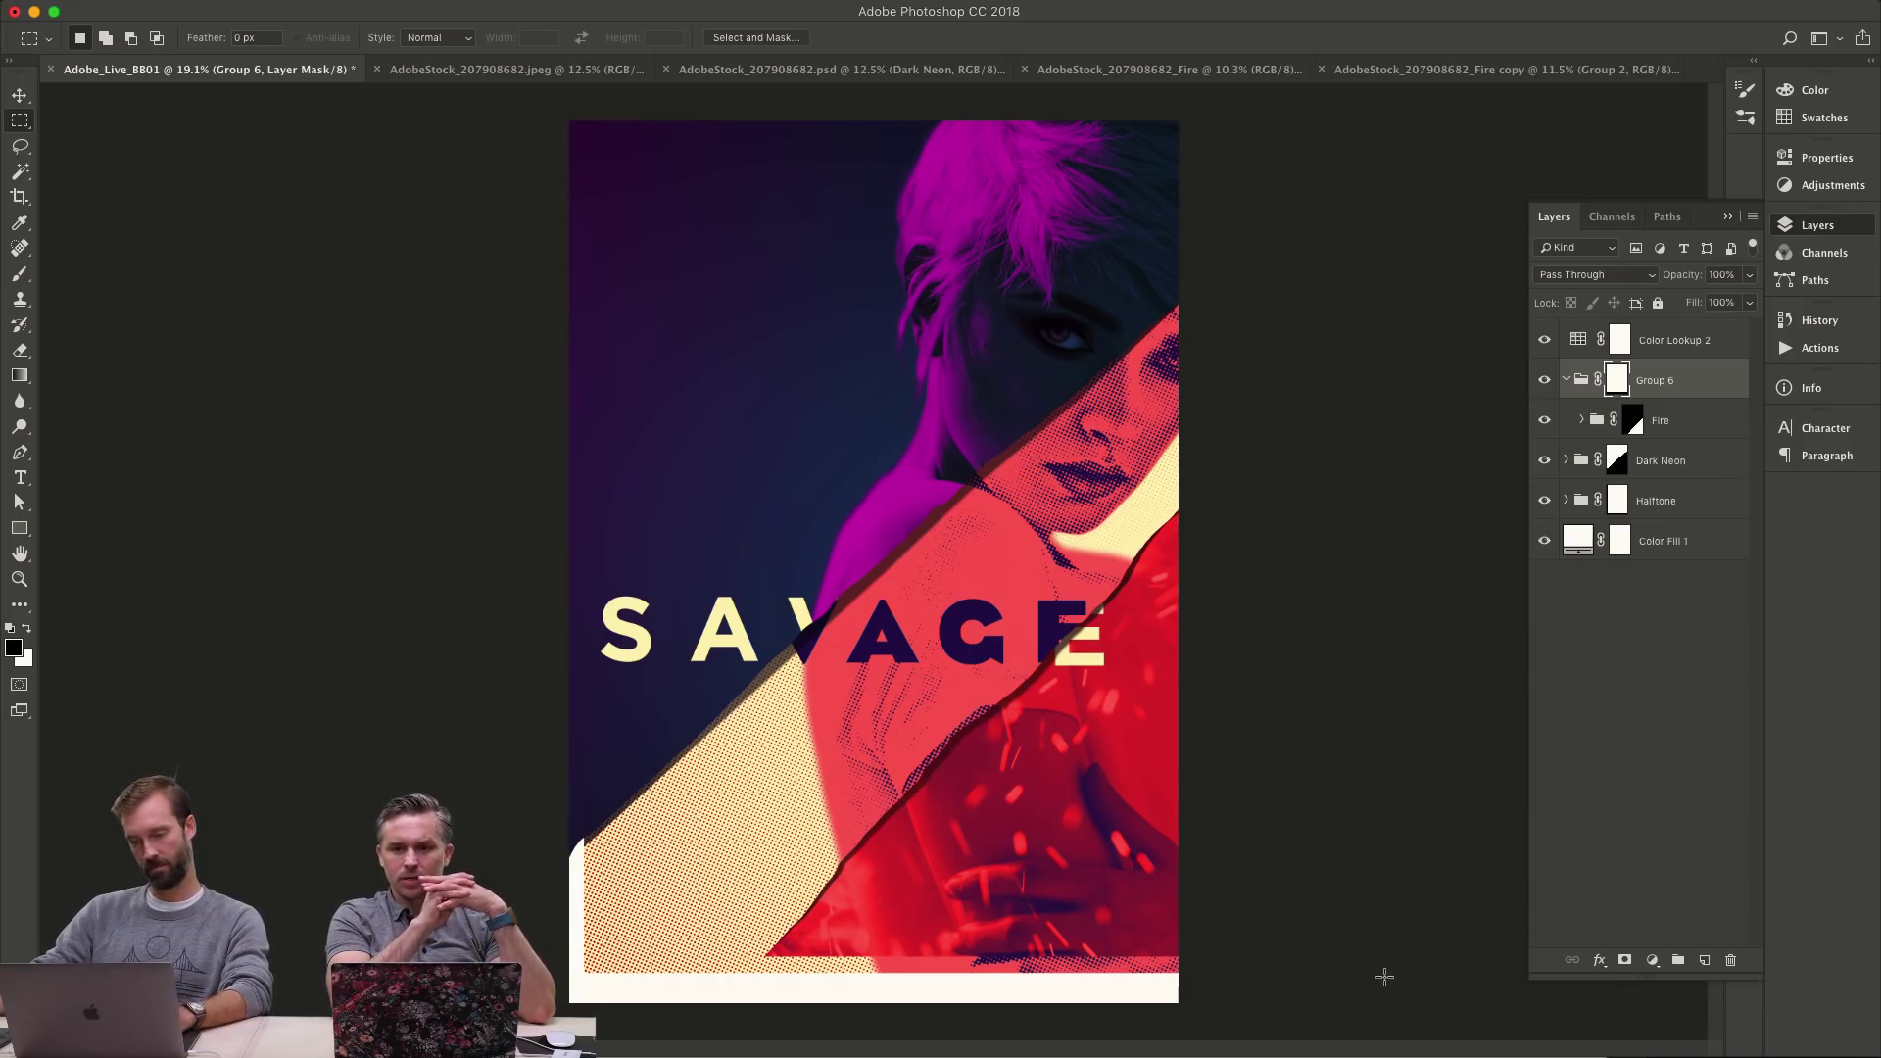
- Undo the border masks and the extra group around Fire, and deselect the rectangular area
key("ctrl+z")
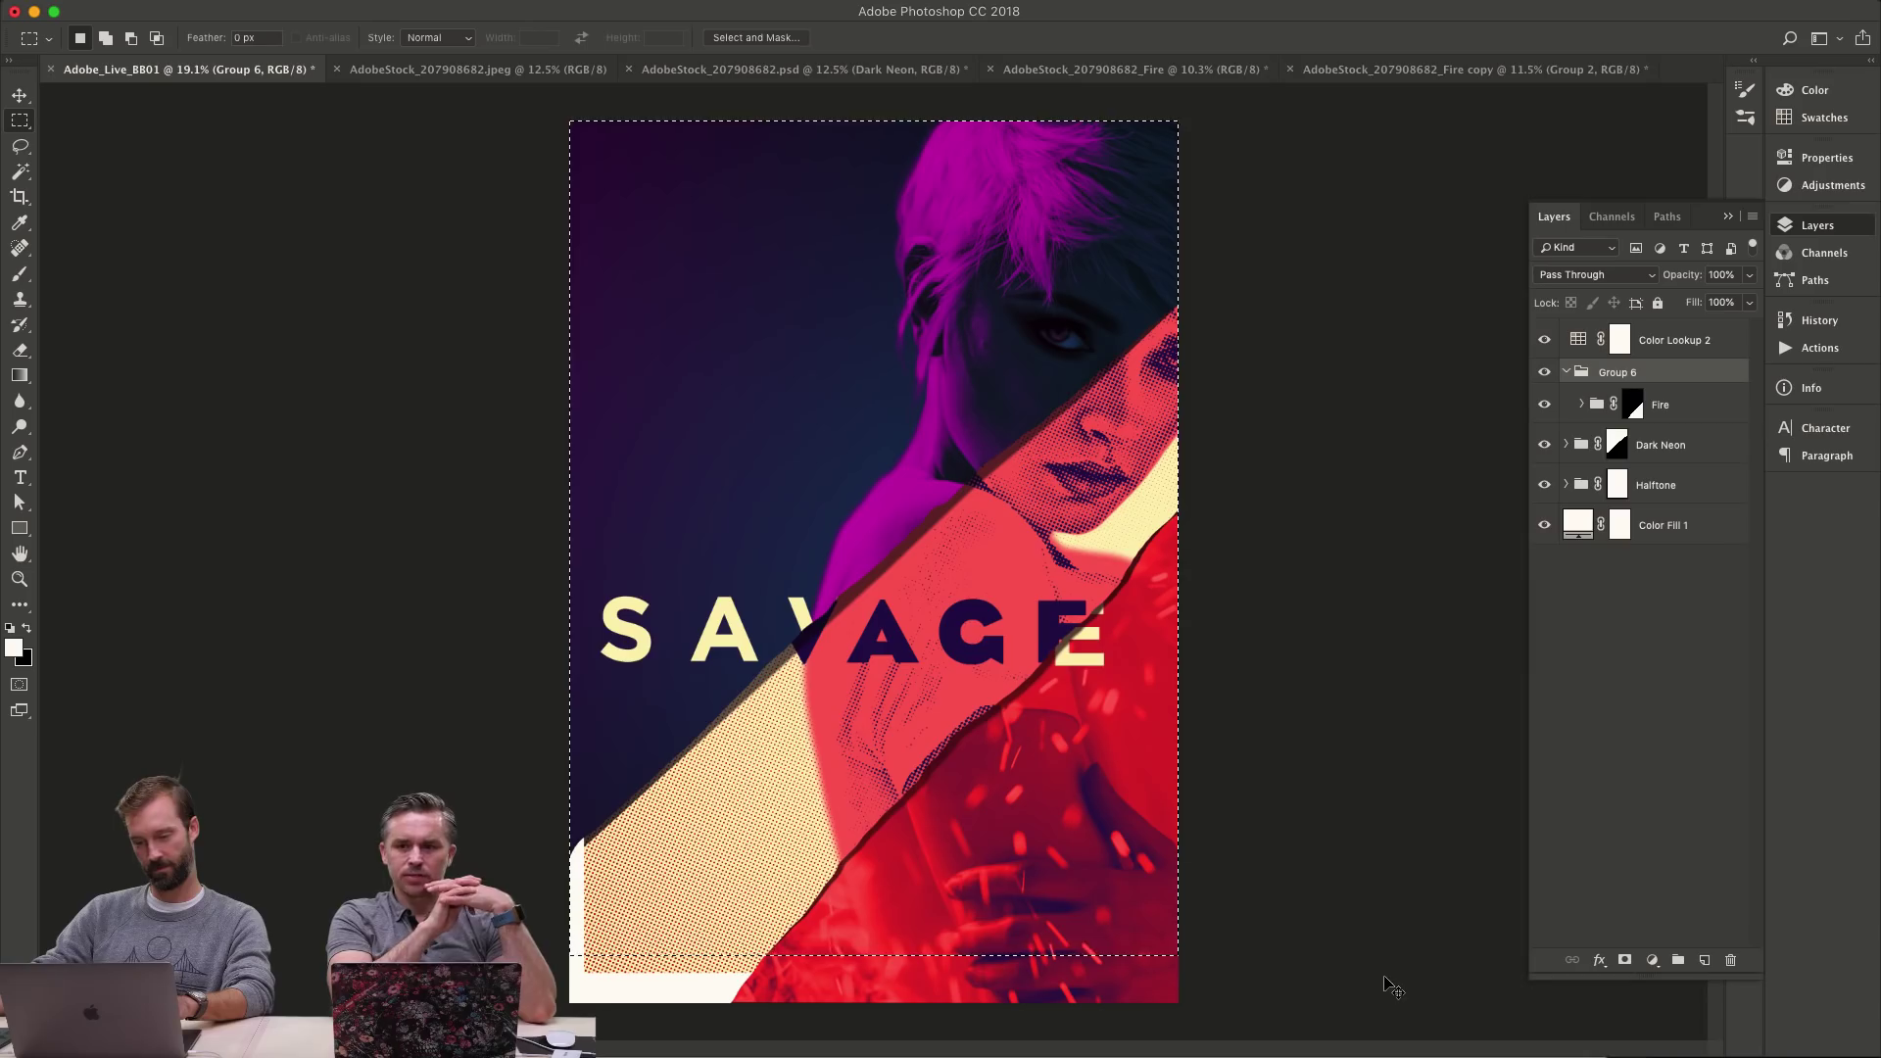
key("ctrl+alt+z")
key("ctrl+alt+z")
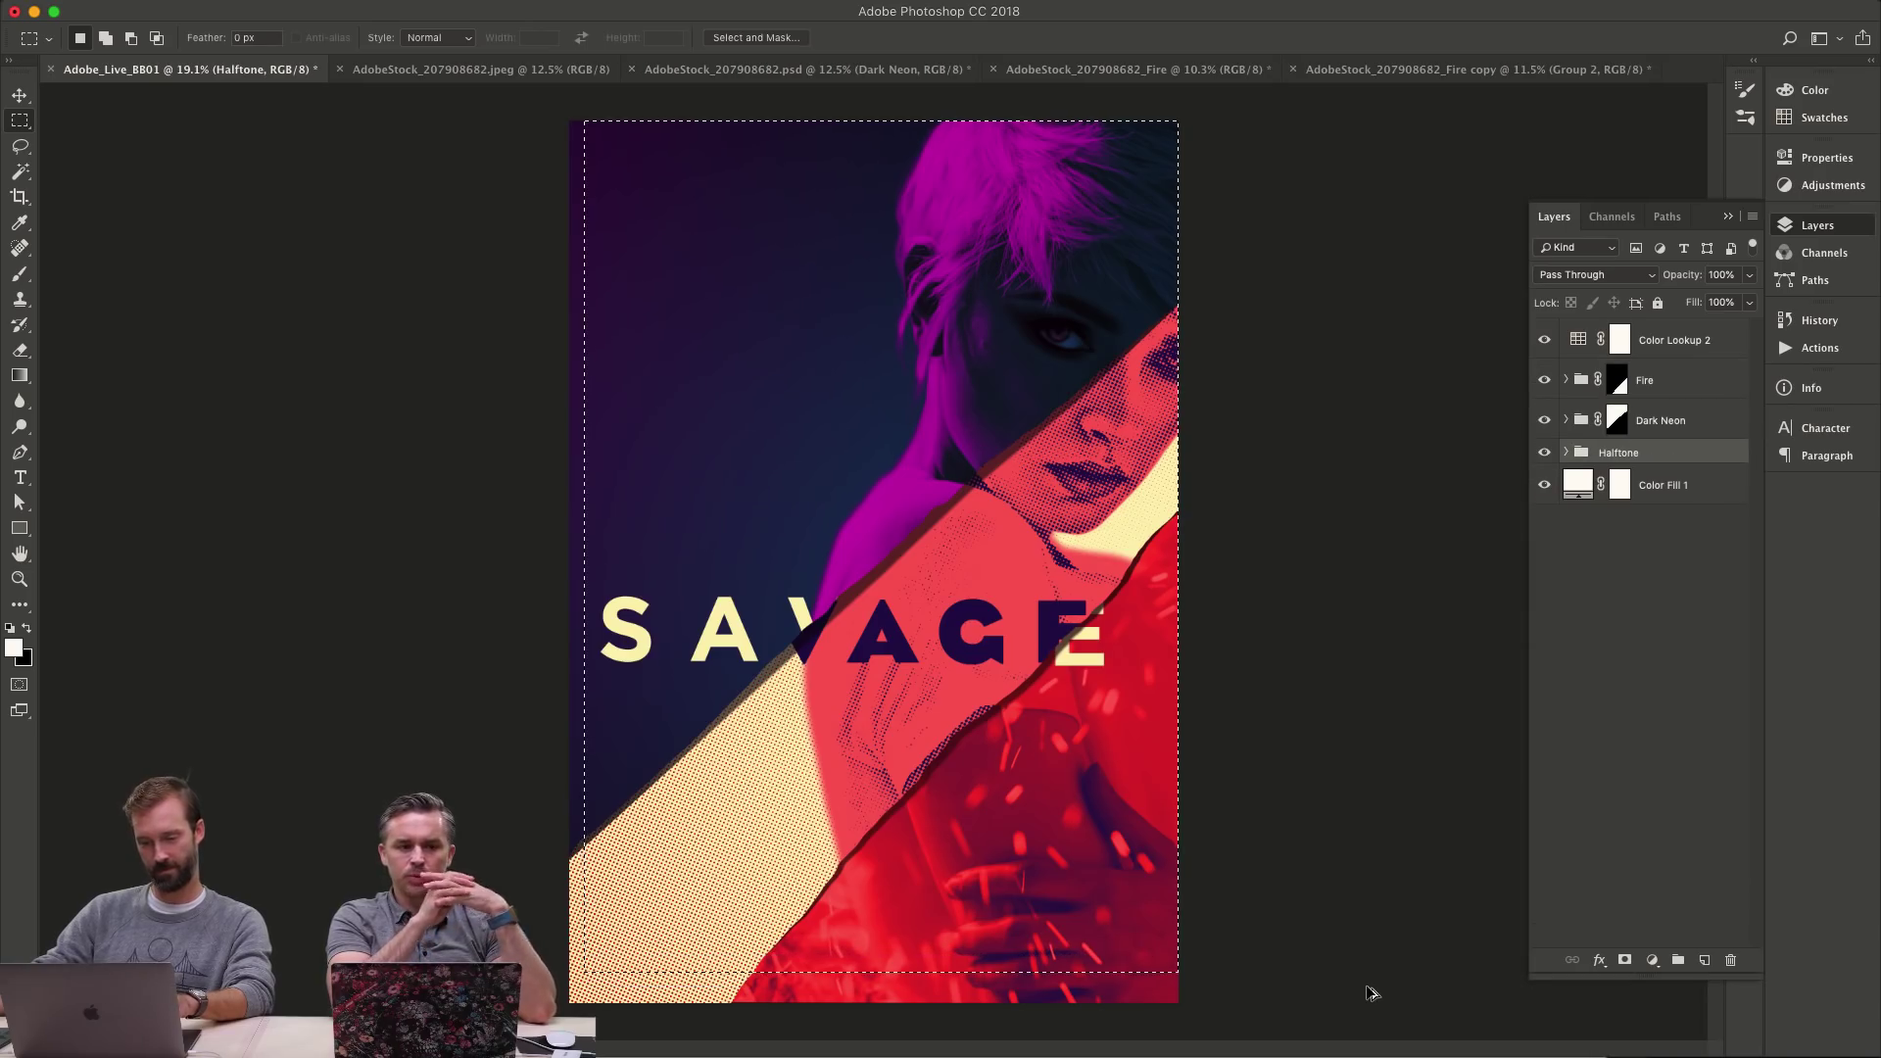
key("ctrl+d")
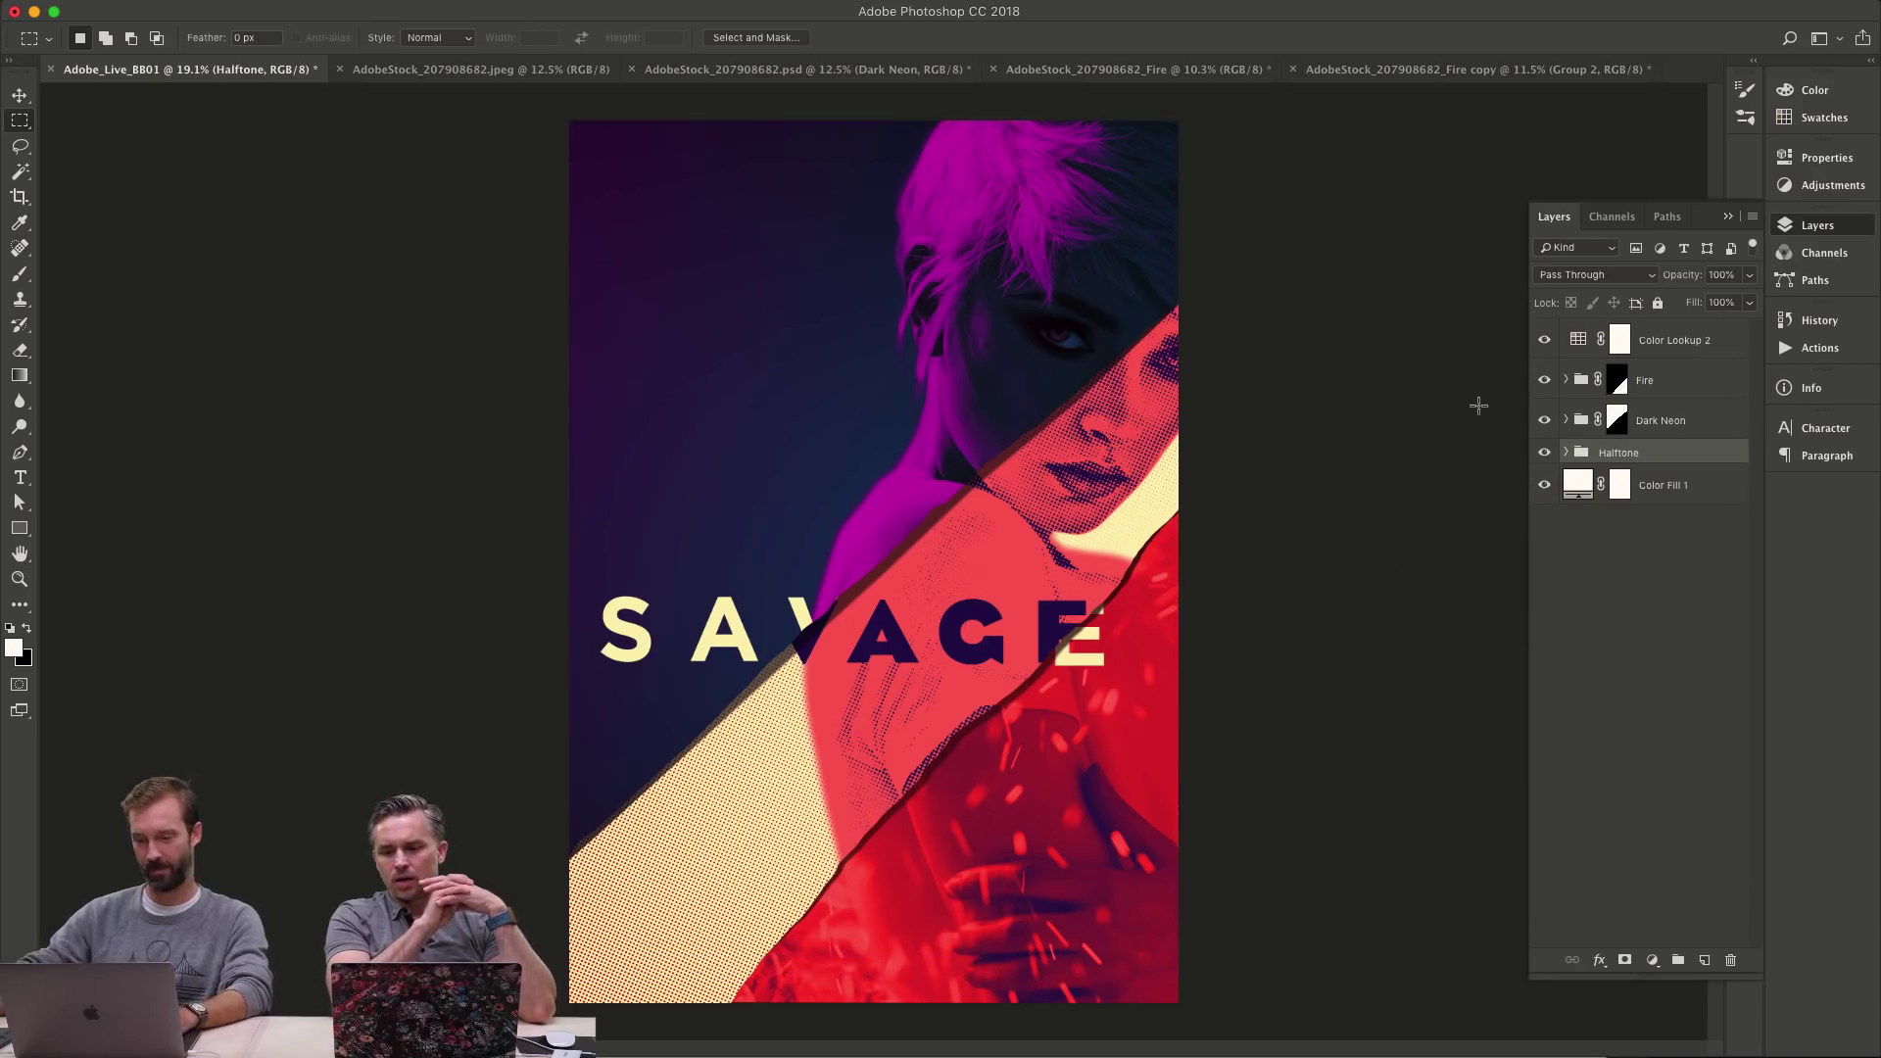
- Switch to Finder and go from the Strips folder up to ADOBE_LIVE and into its ELEMENTS folder
key("super+Tab")
left_click(683, 549)
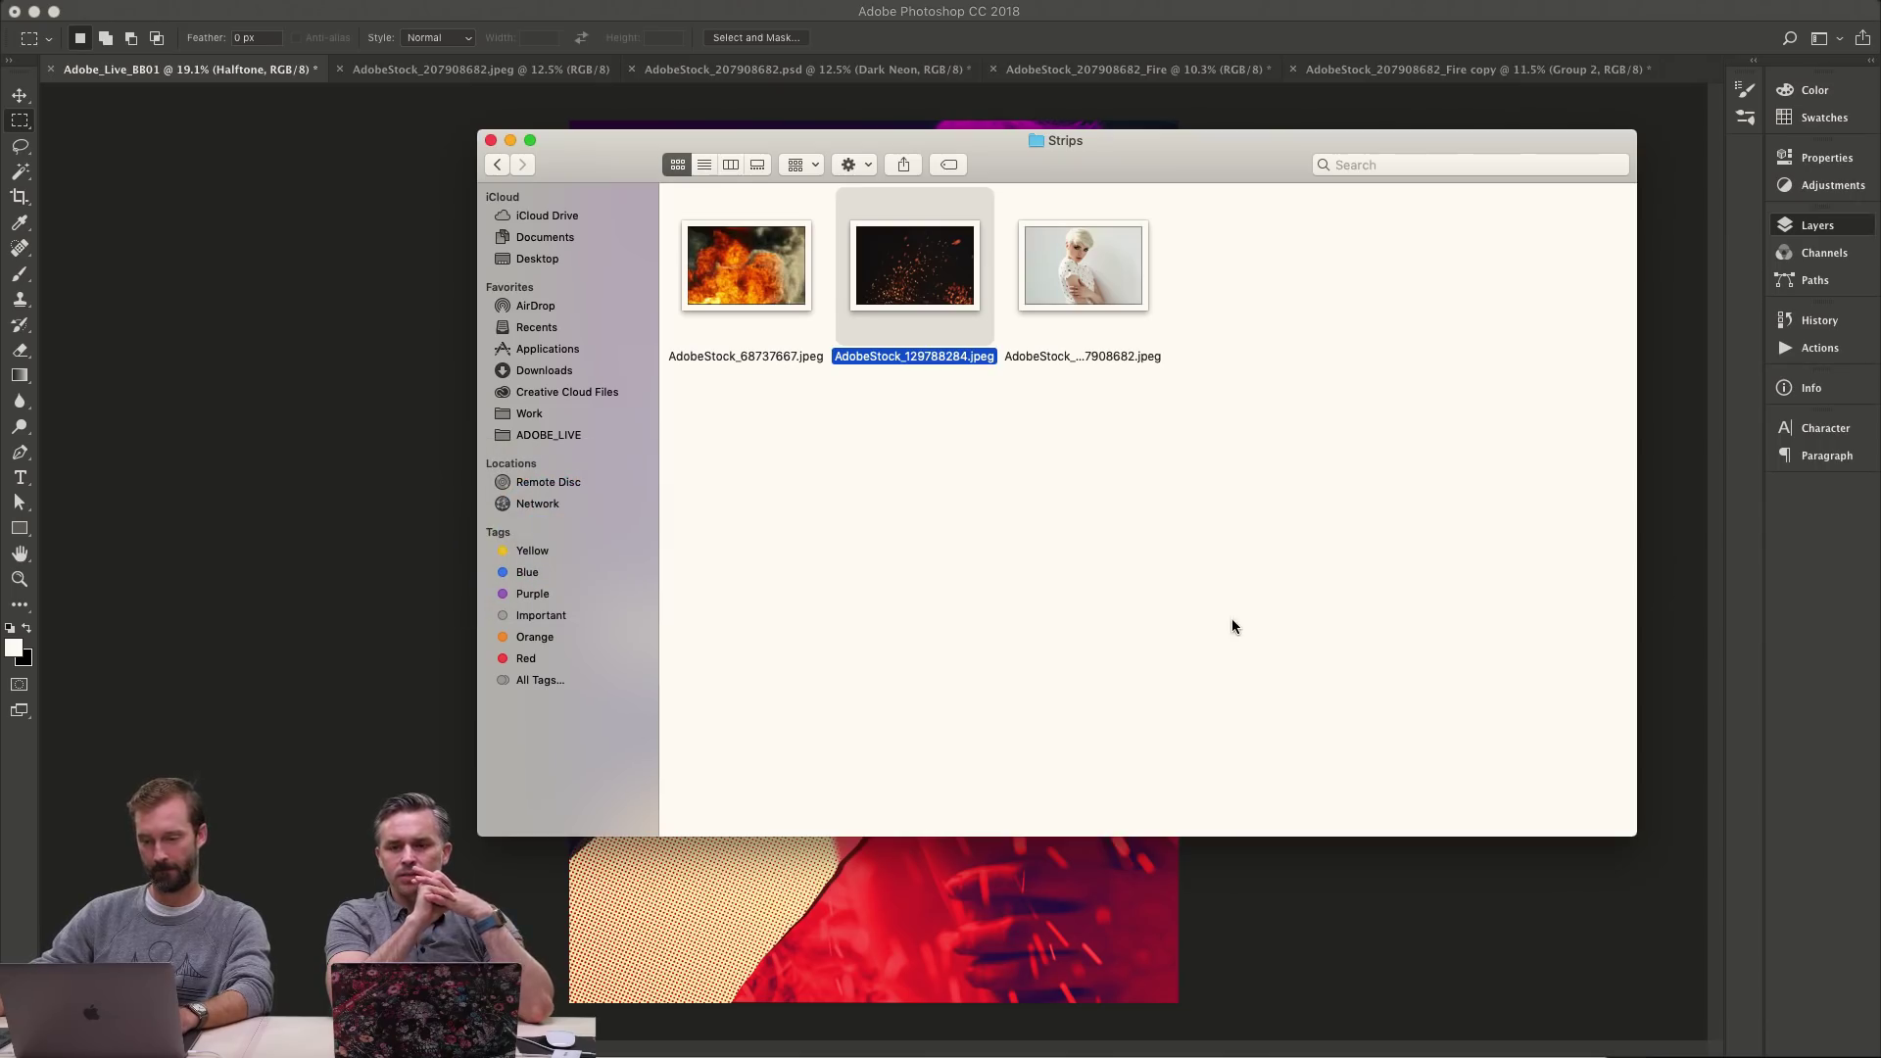
left_click(898, 450)
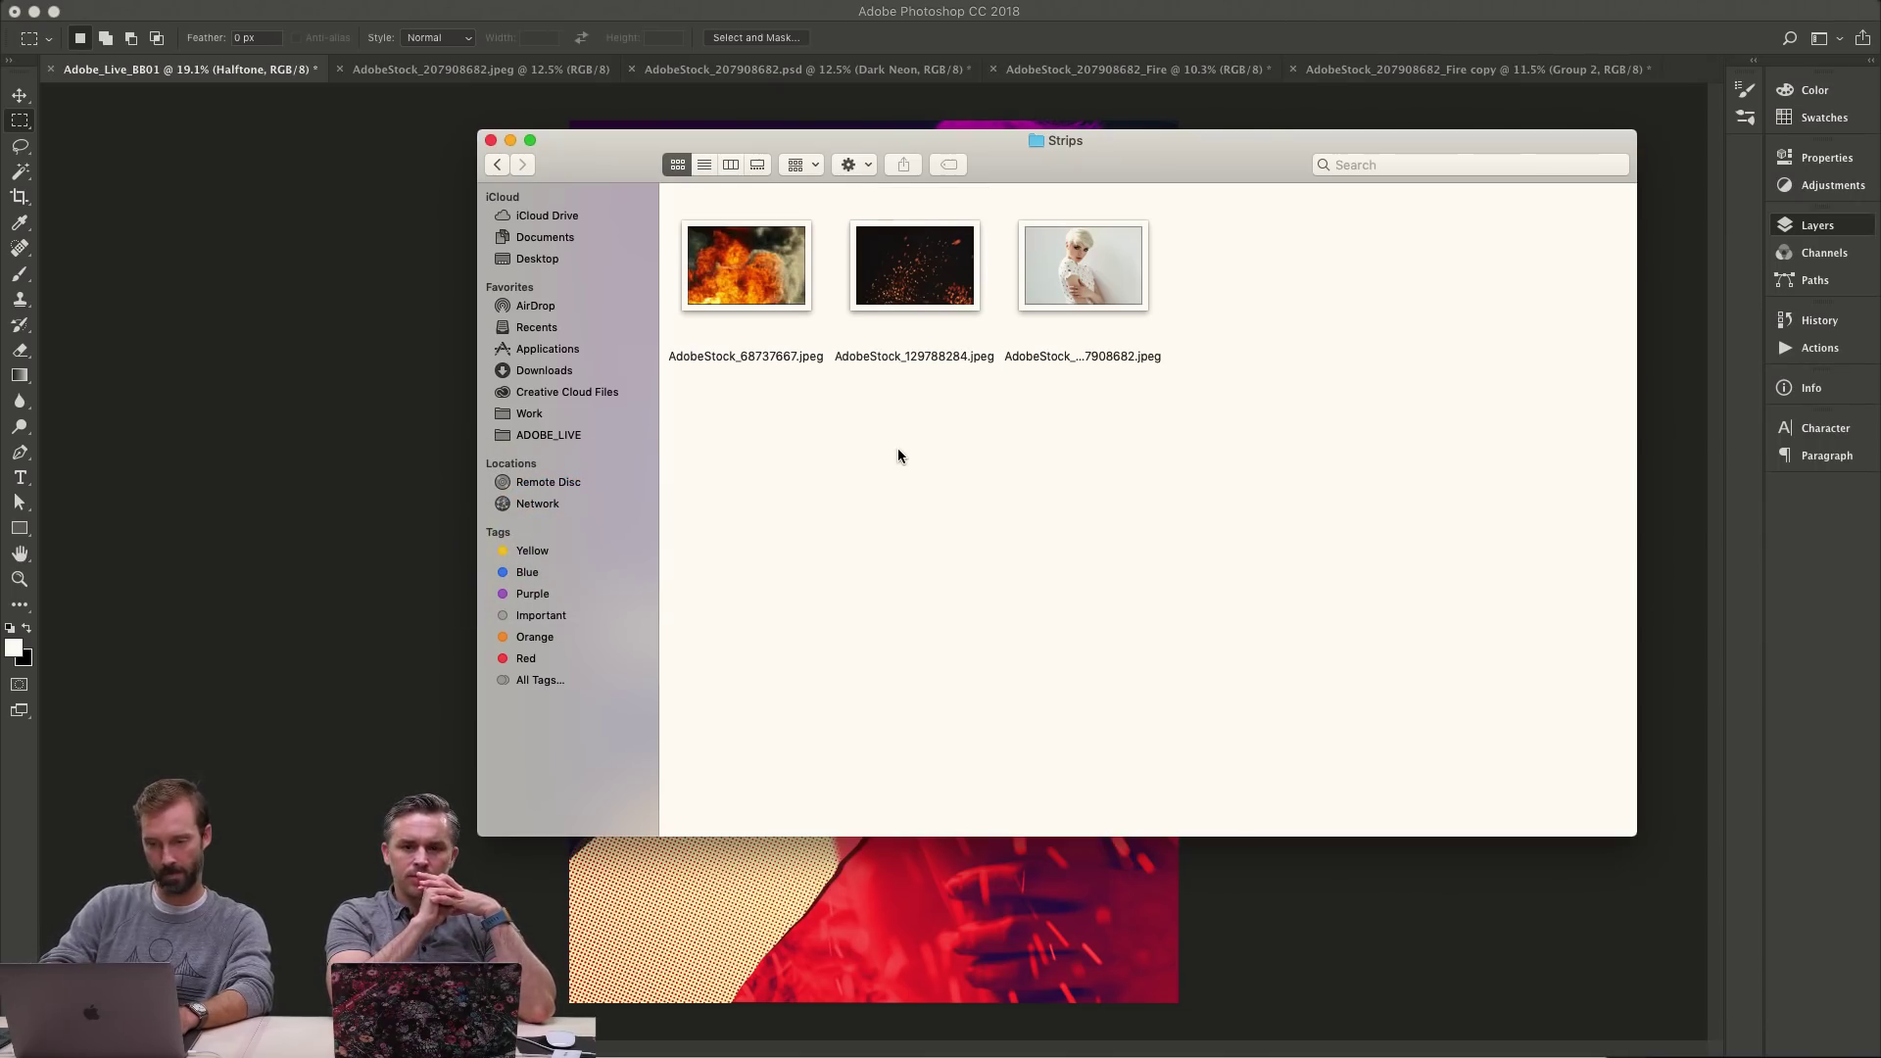
key("super+Up")
key("super+Up")
key("super+Up")
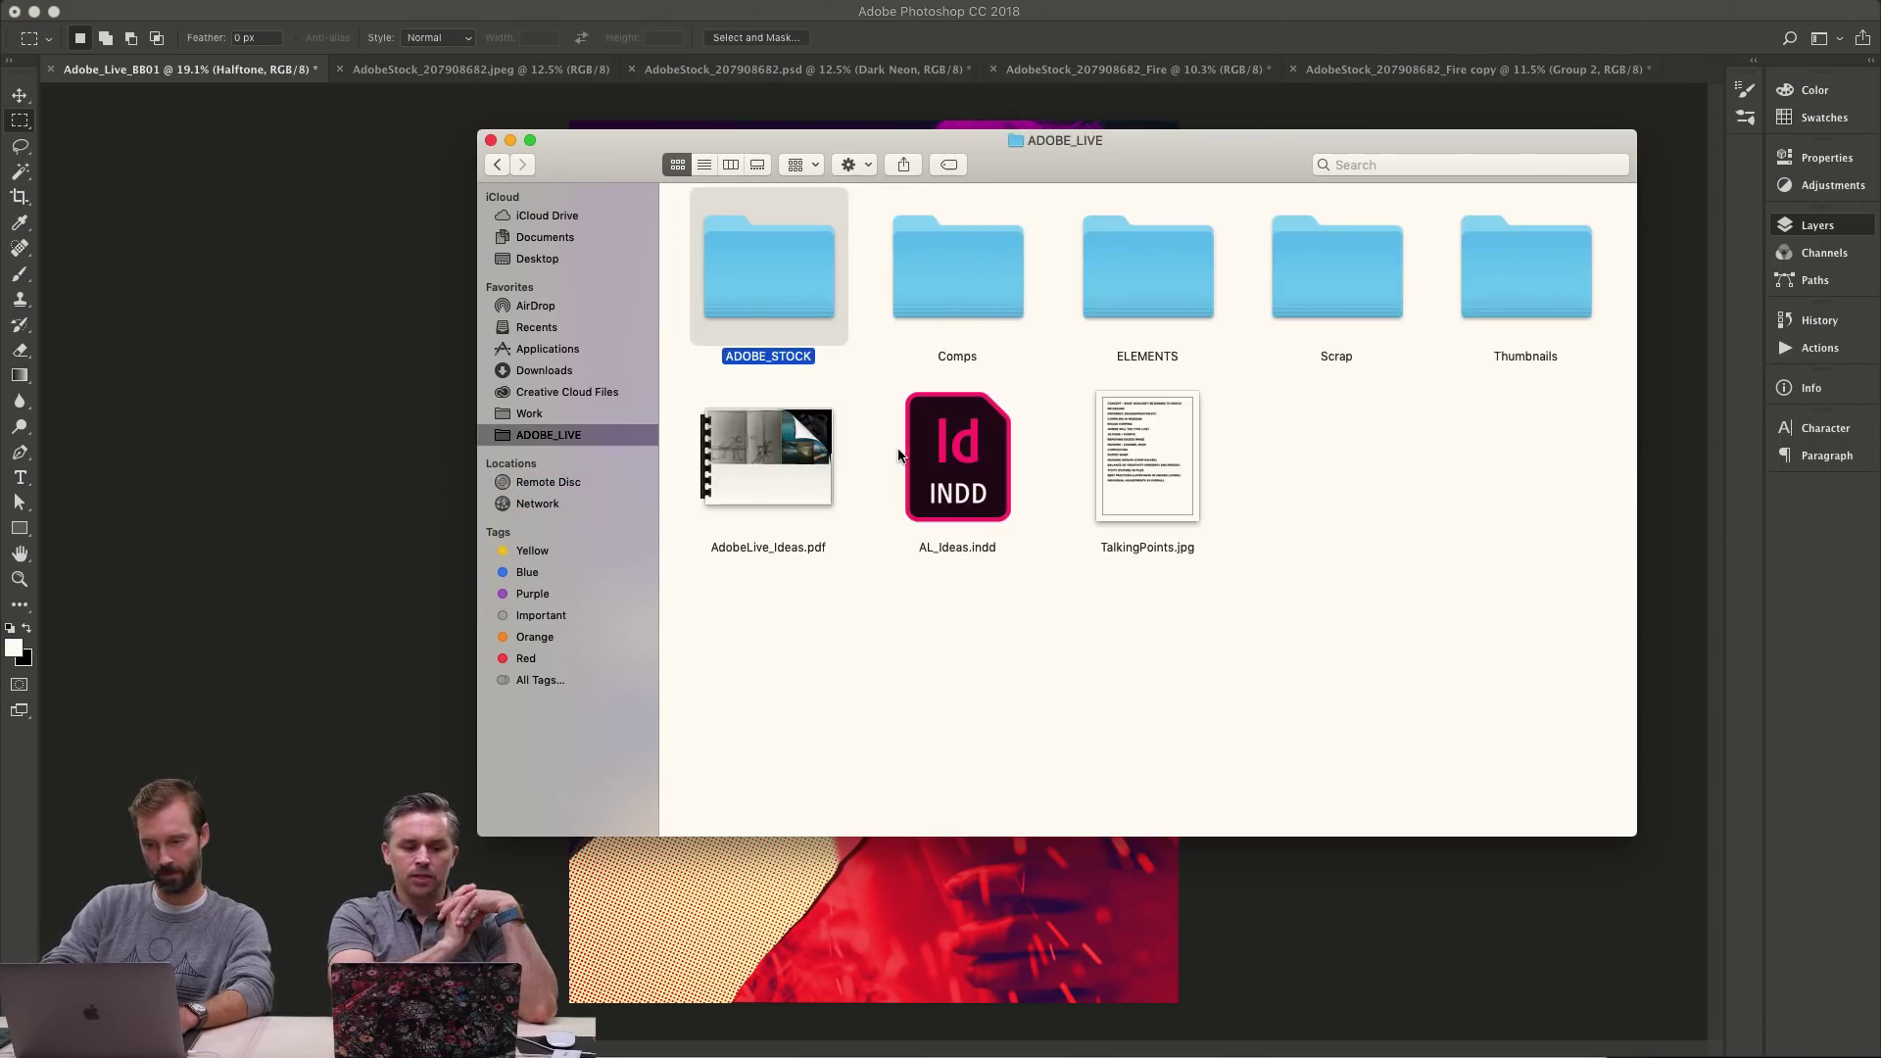
key("e")
key("super+Down")
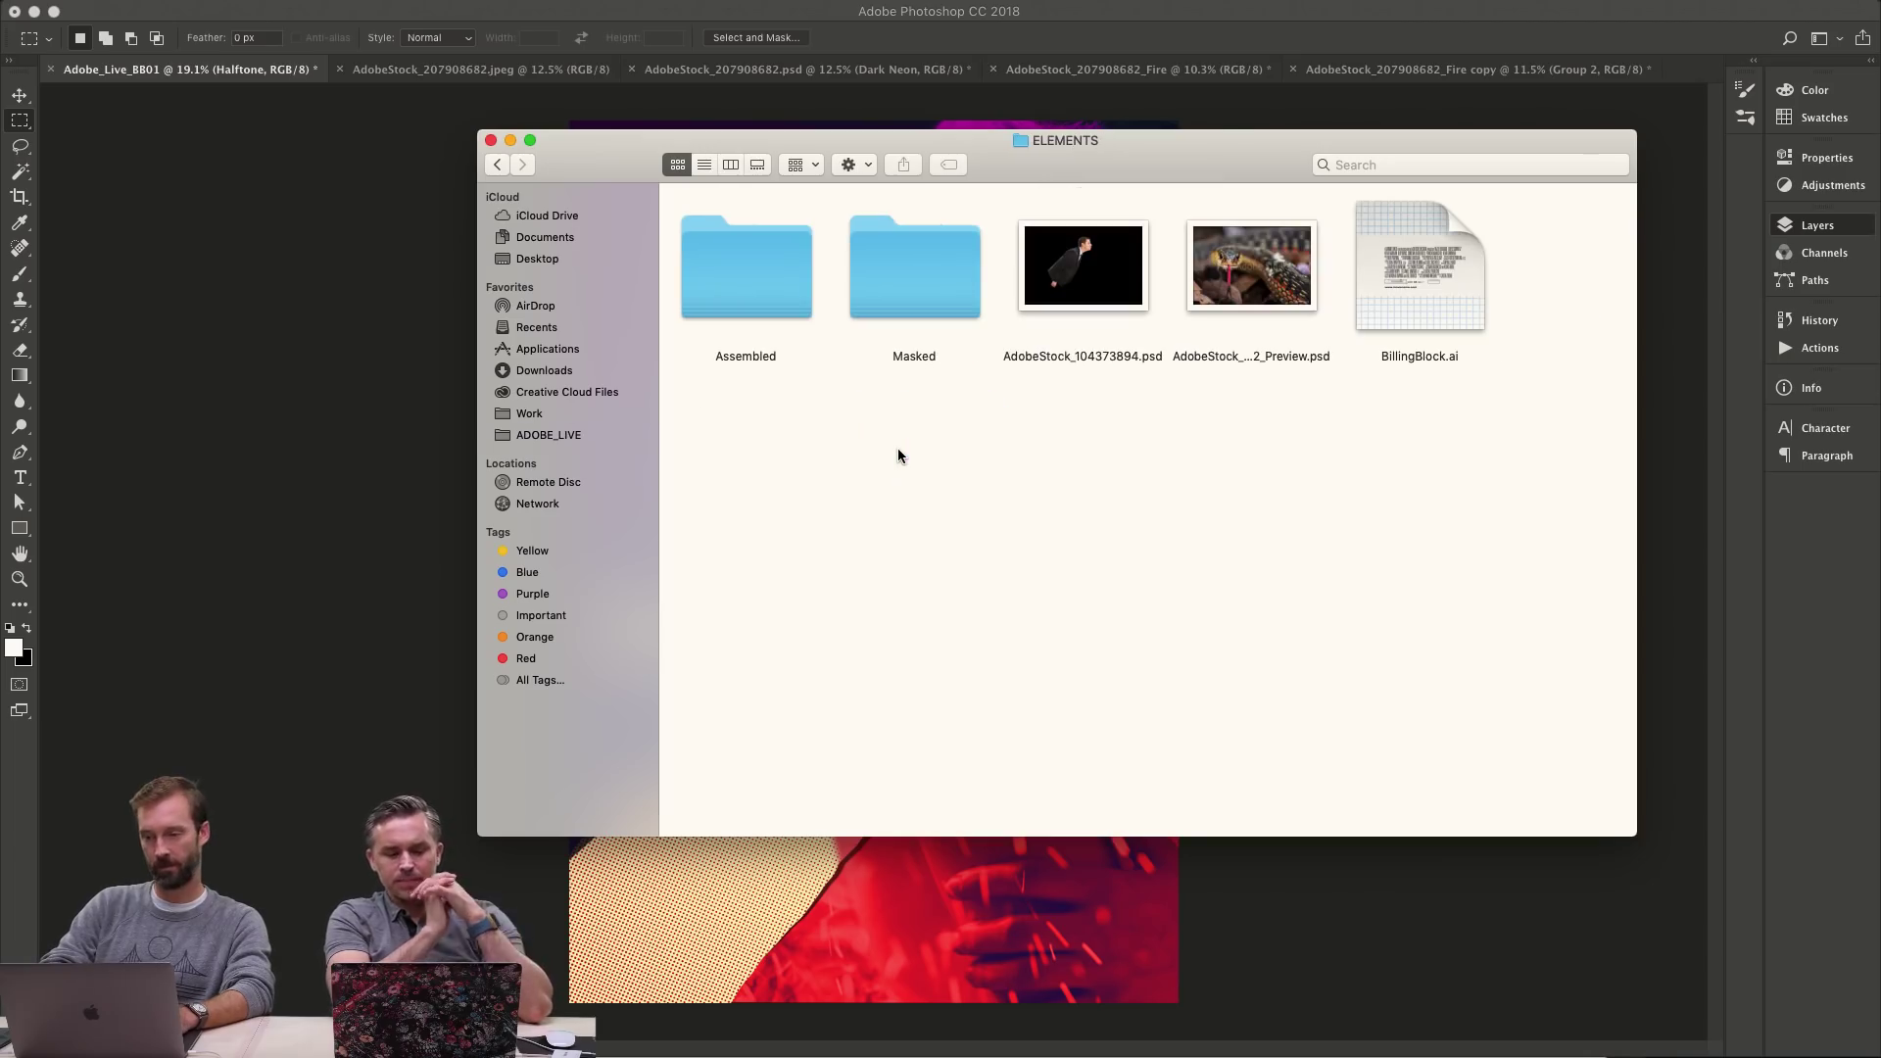
key("Right")
key("Right")
key("Right")
left_click_drag(1446, 321, 1023, 897)
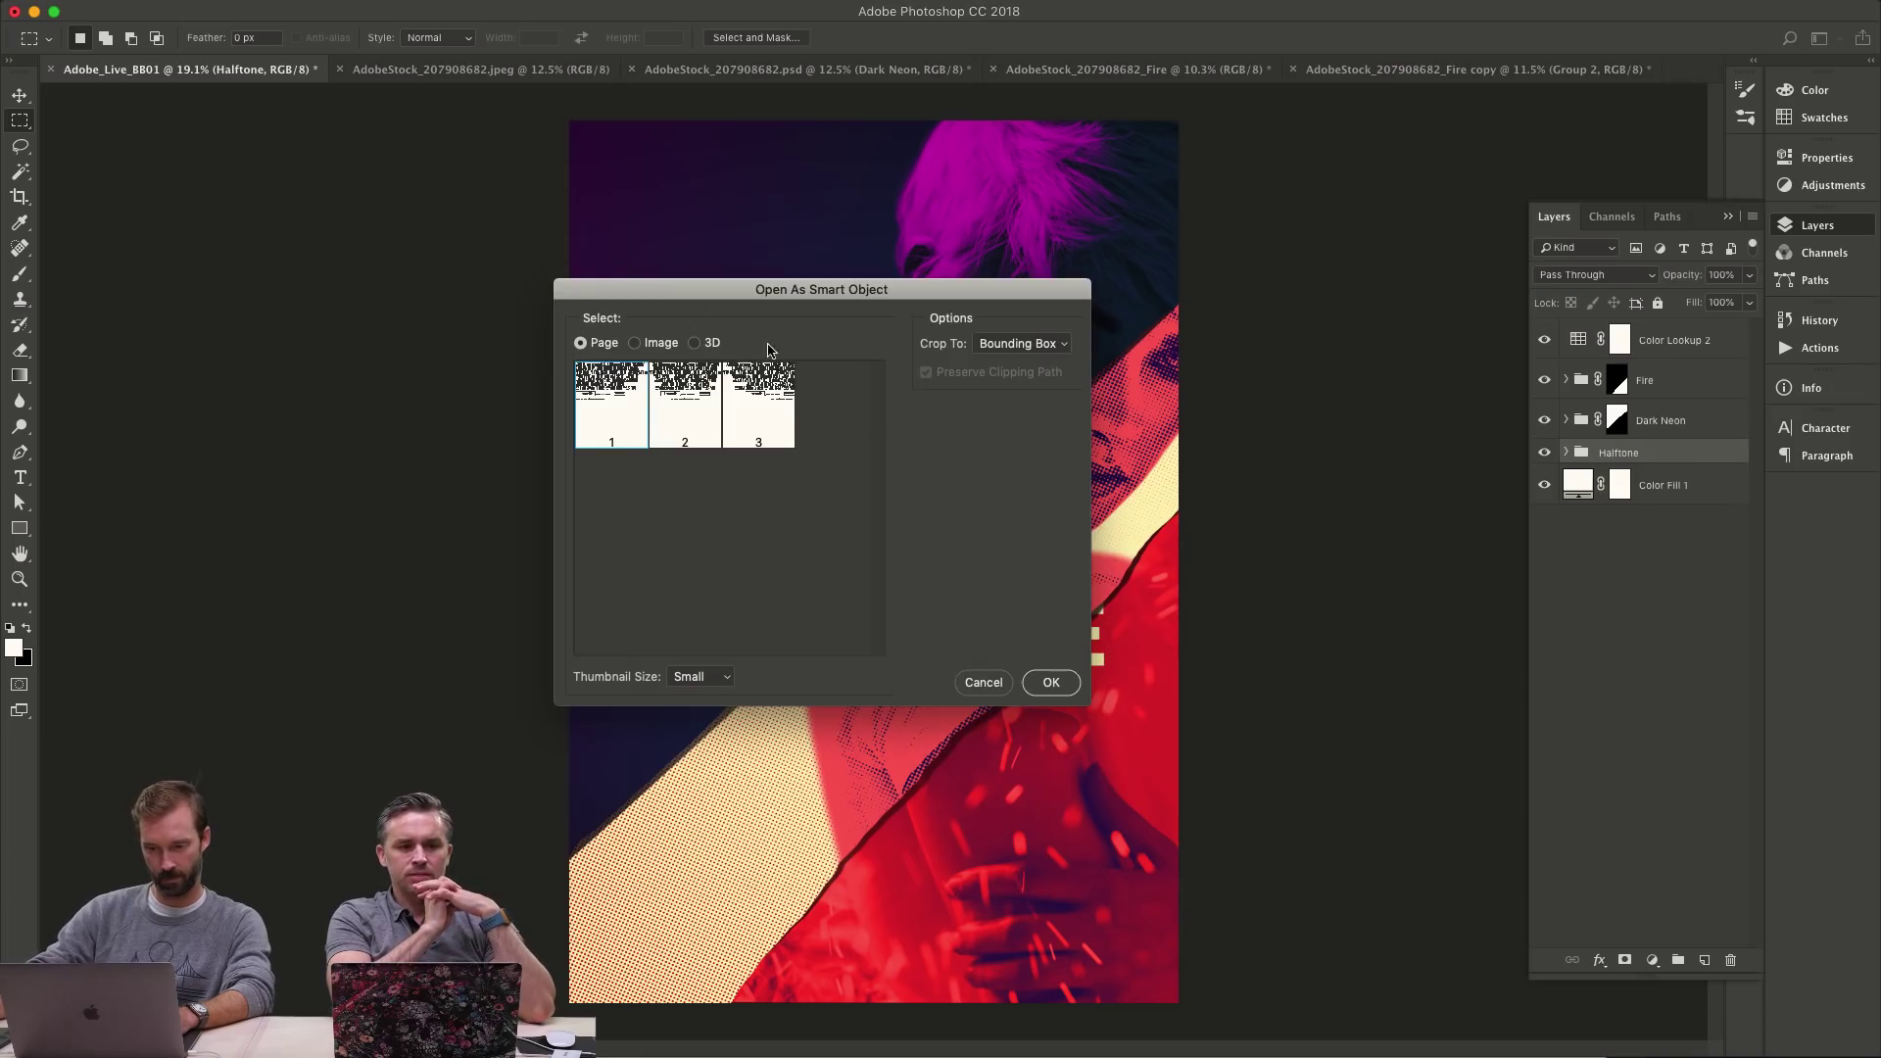
left_click_drag(803, 289, 1199, 287)
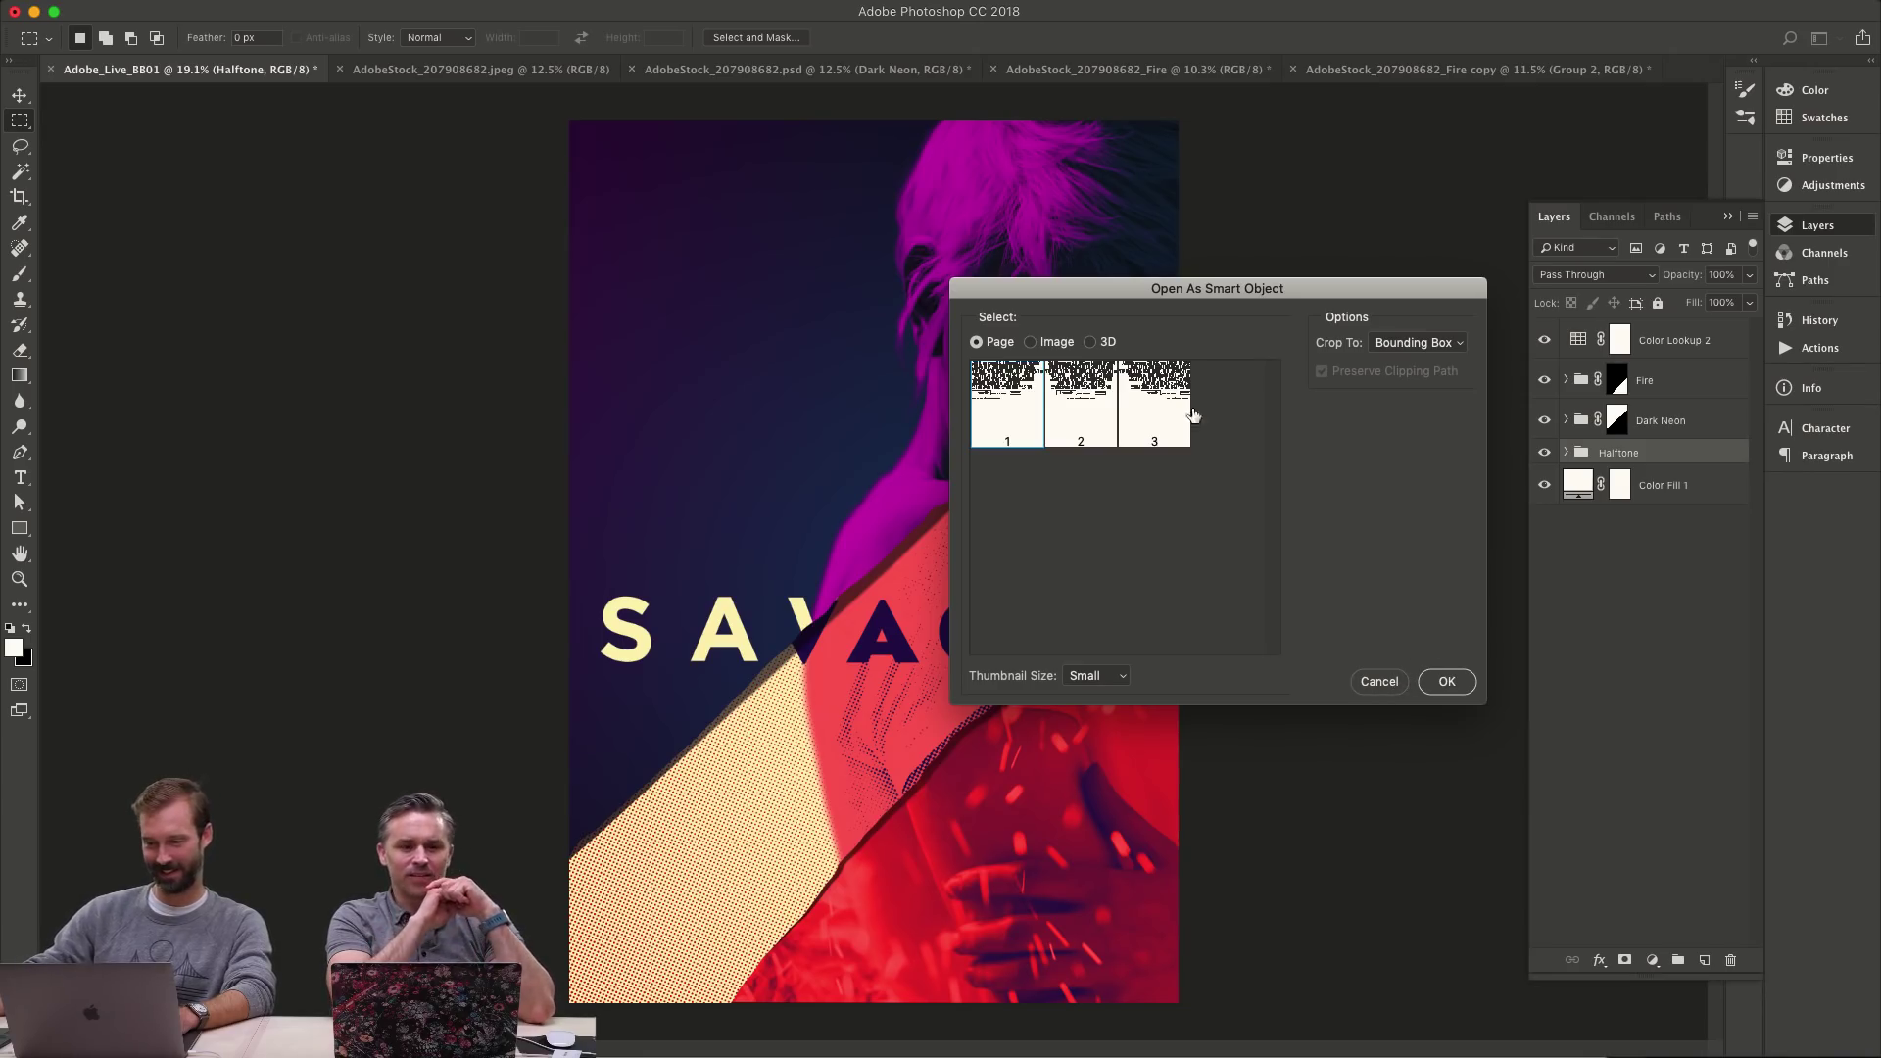
left_click(1381, 683)
- Switch back to Finder and place page 1 of BillingBlock.ai from ELEMENTS into the poster as a smart object, cropped to its bounding box
key("super+Tab")
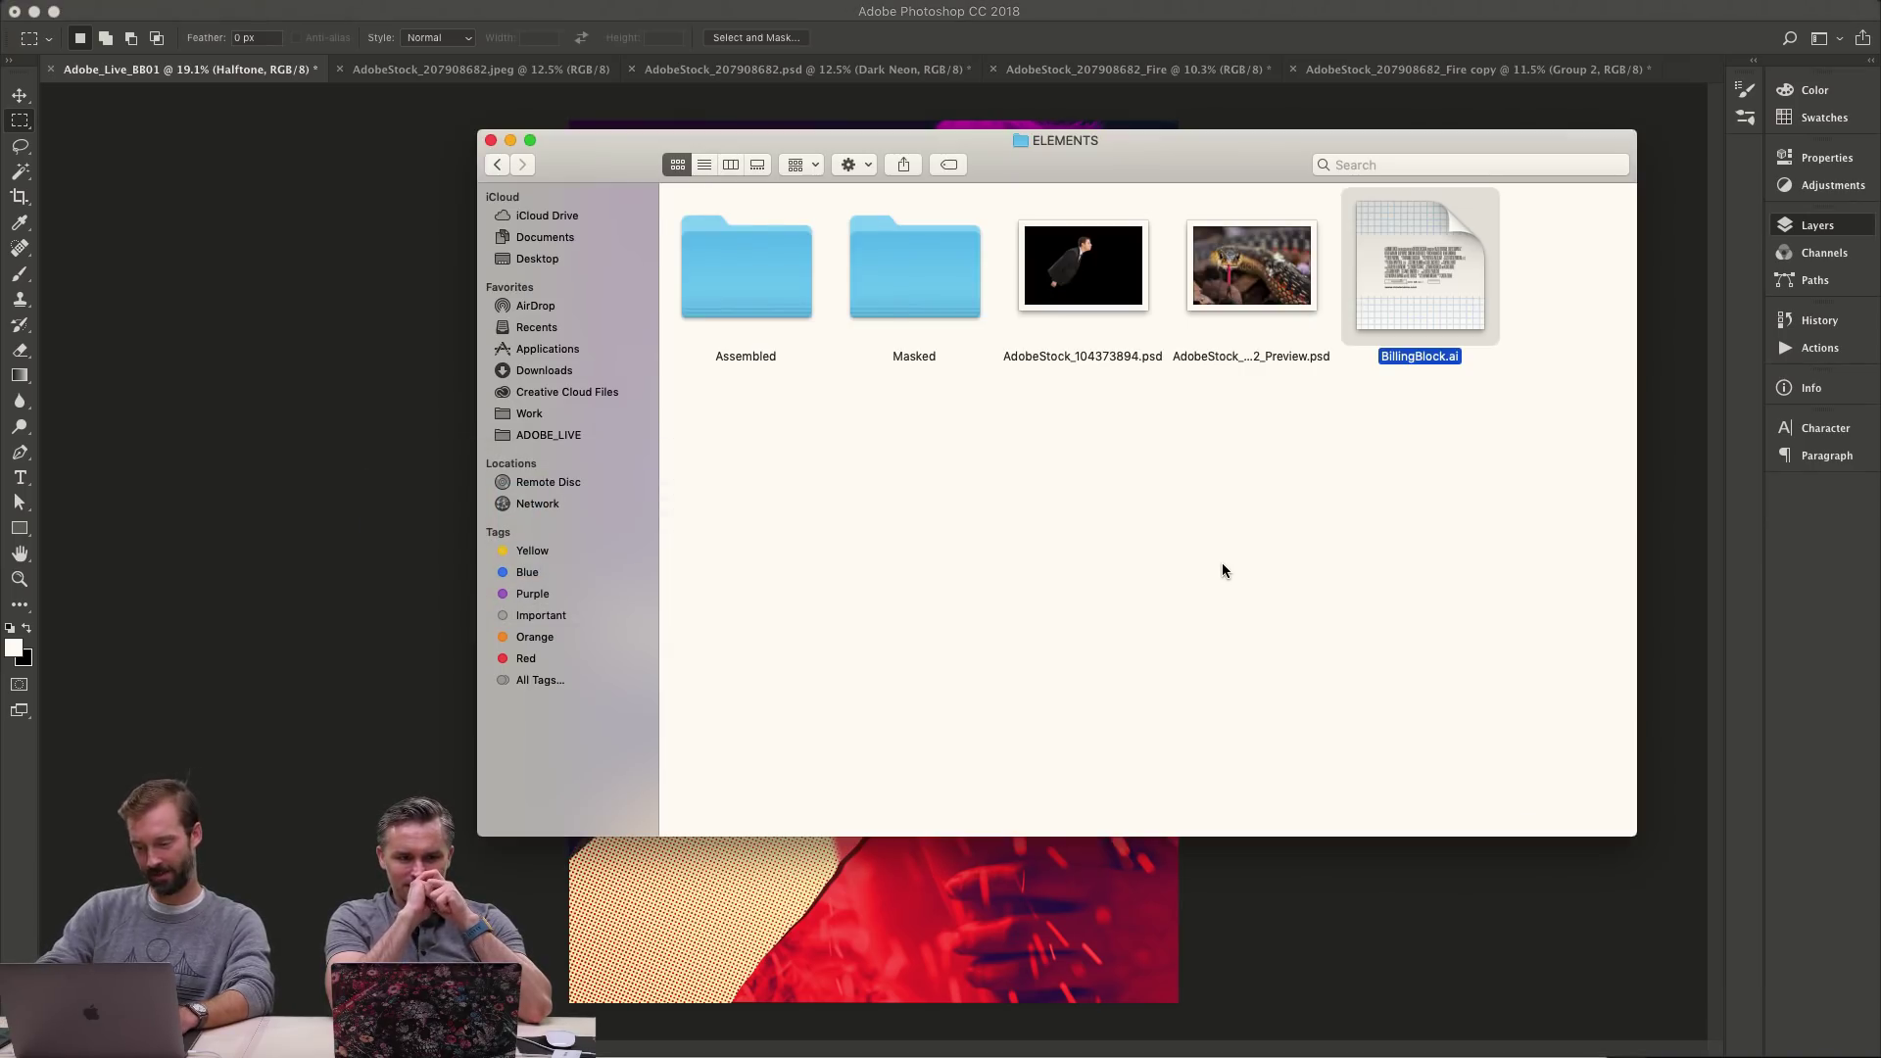
key("super+Up")
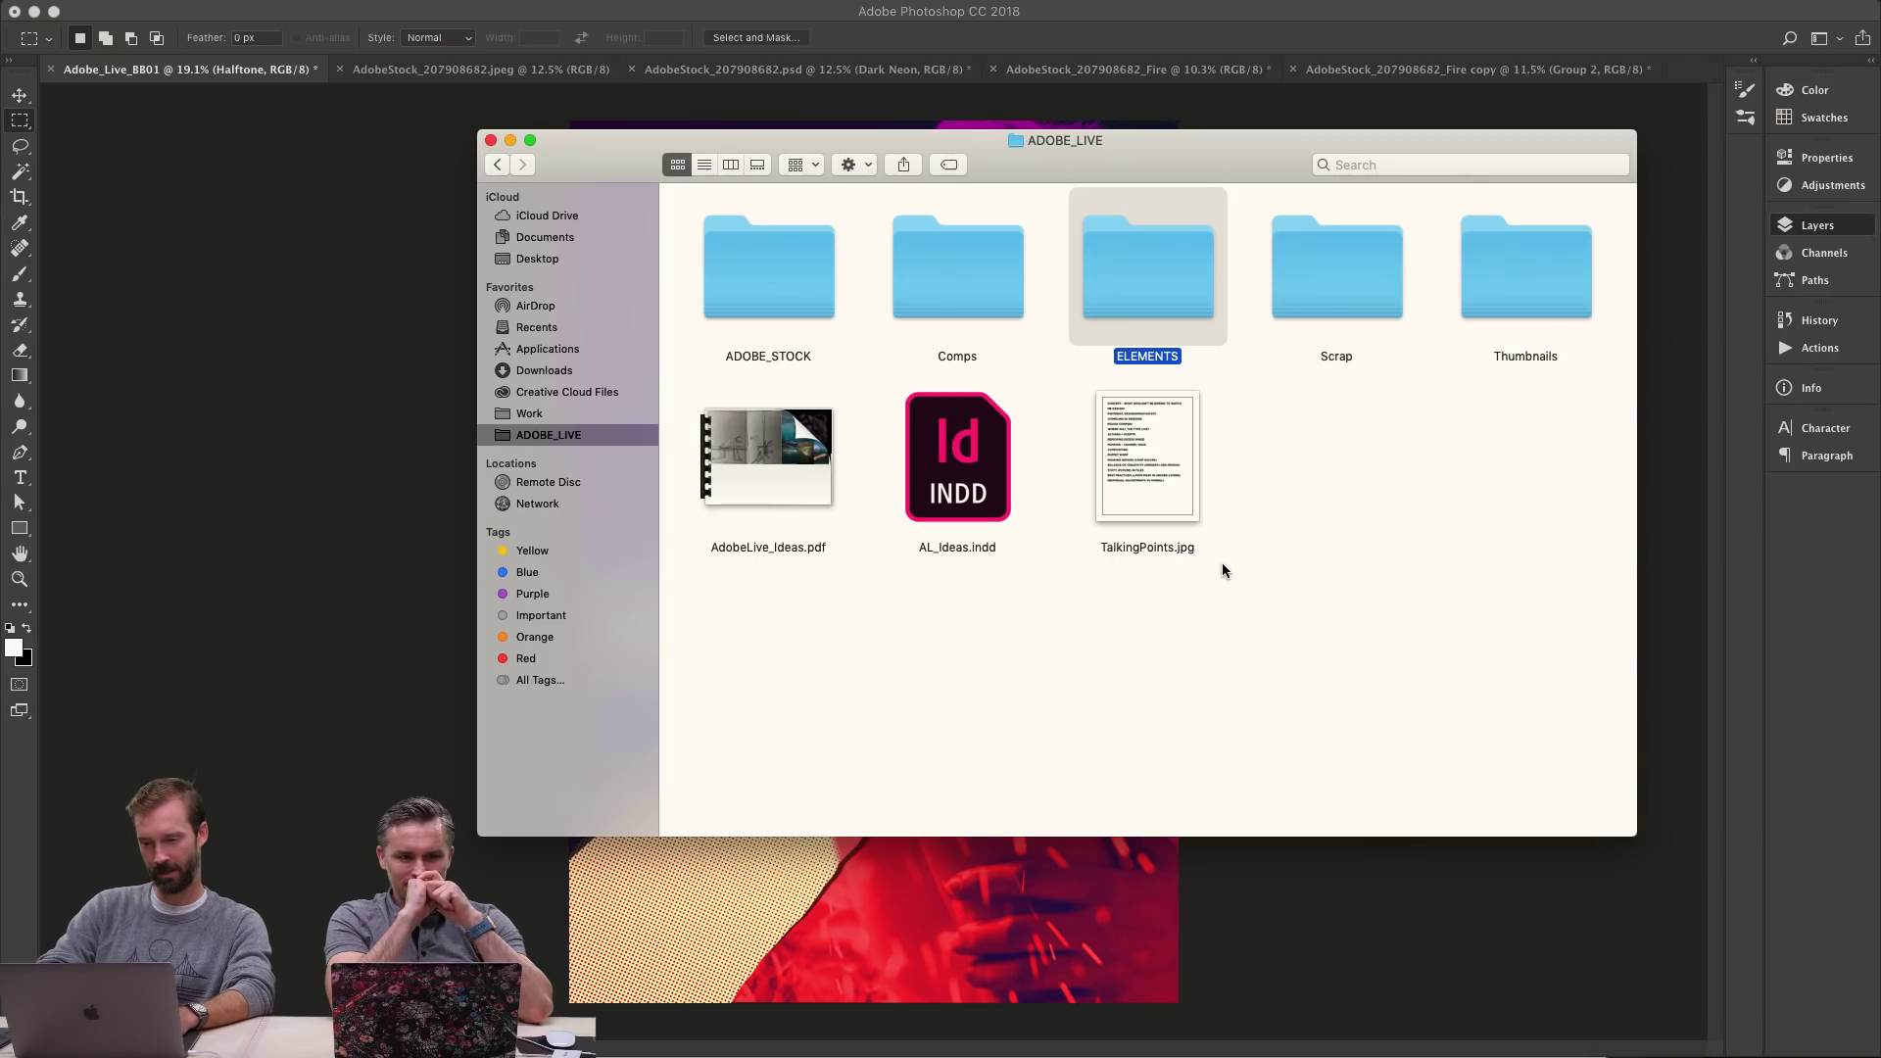
key("super+Down")
key("Right")
key("Right")
key("Right")
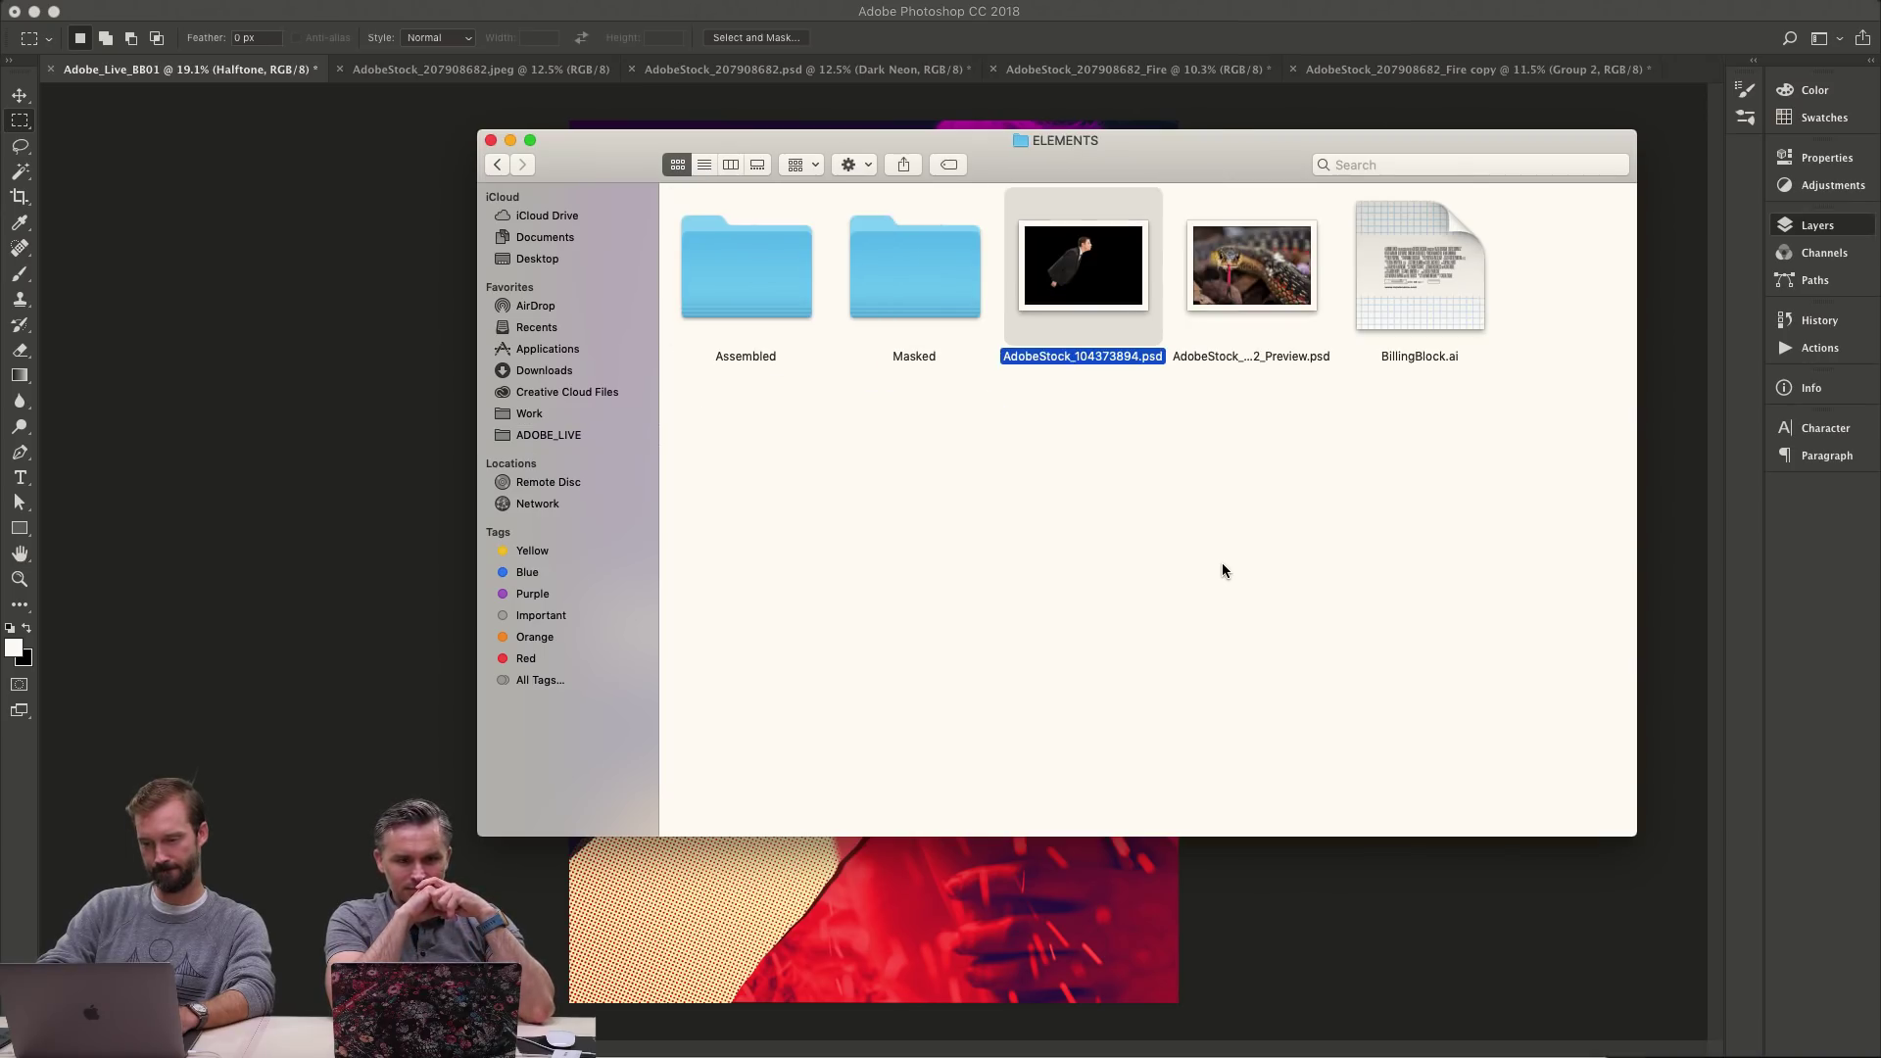
left_click(1407, 541)
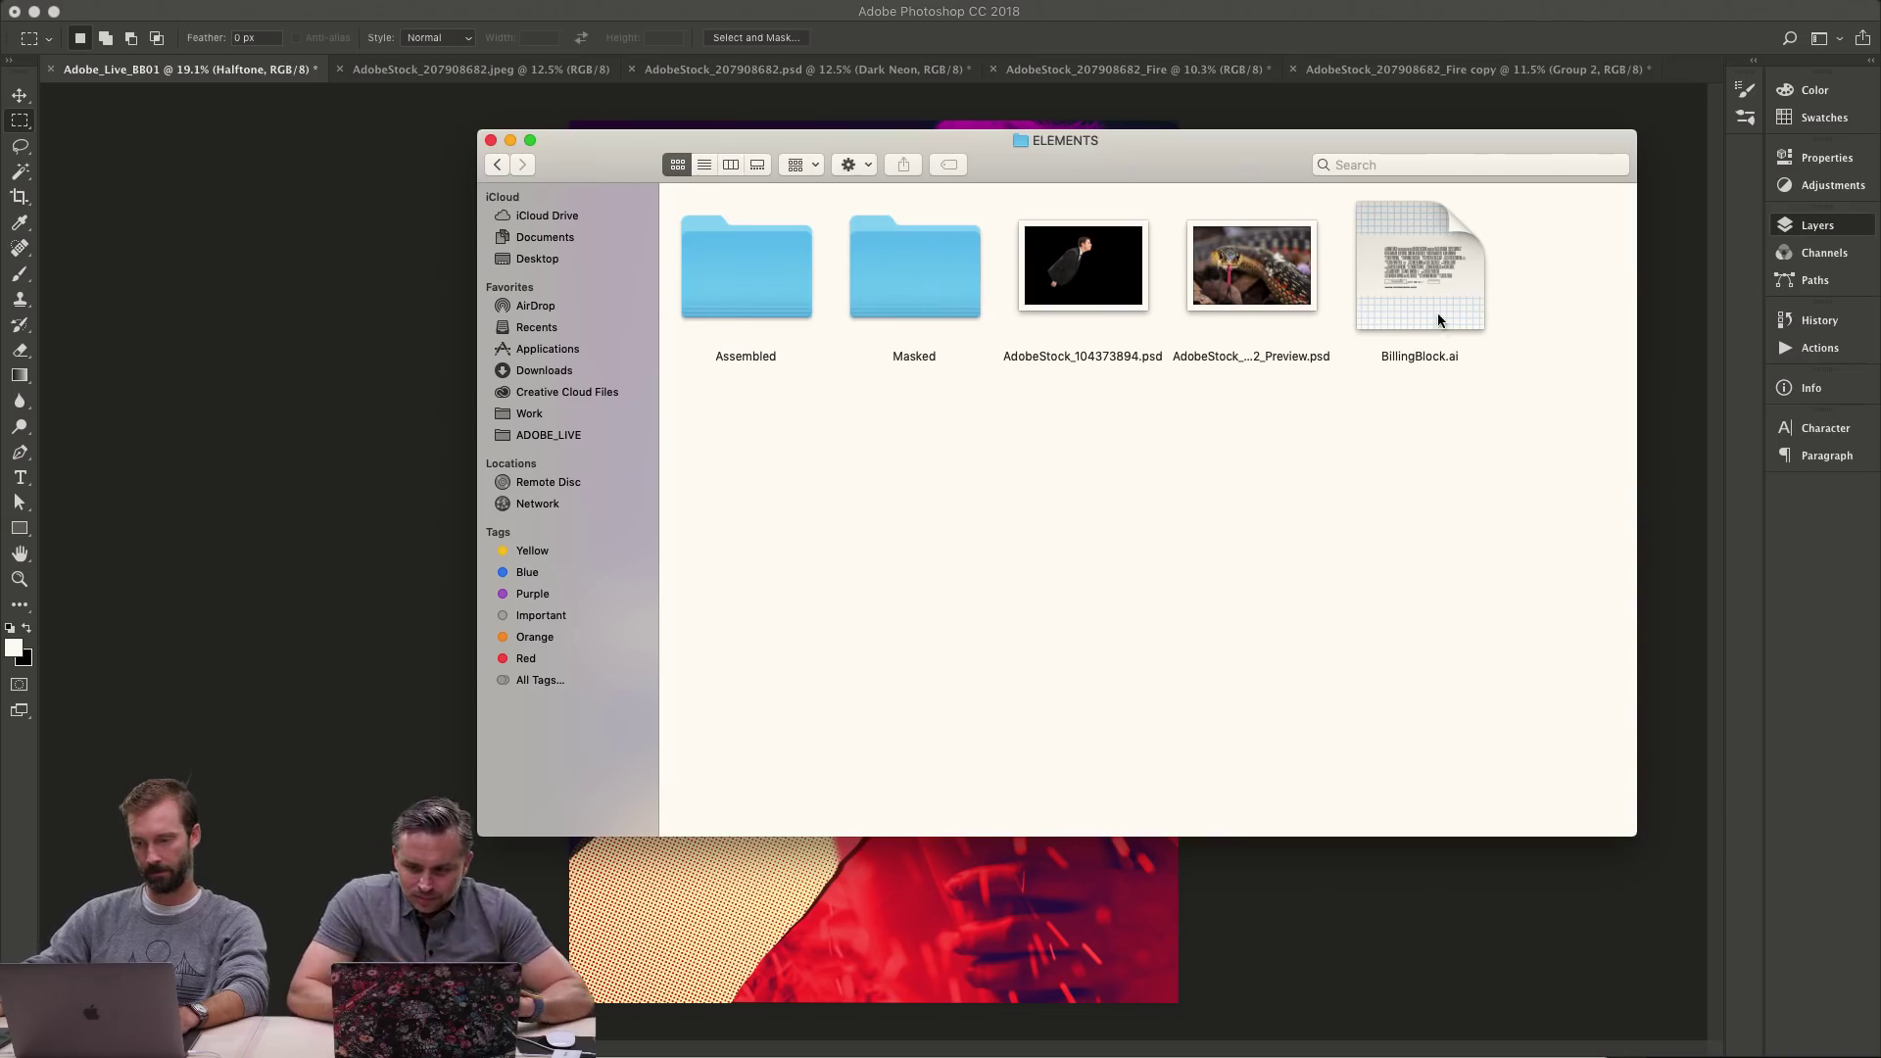
left_click_drag(1420, 257, 1019, 881)
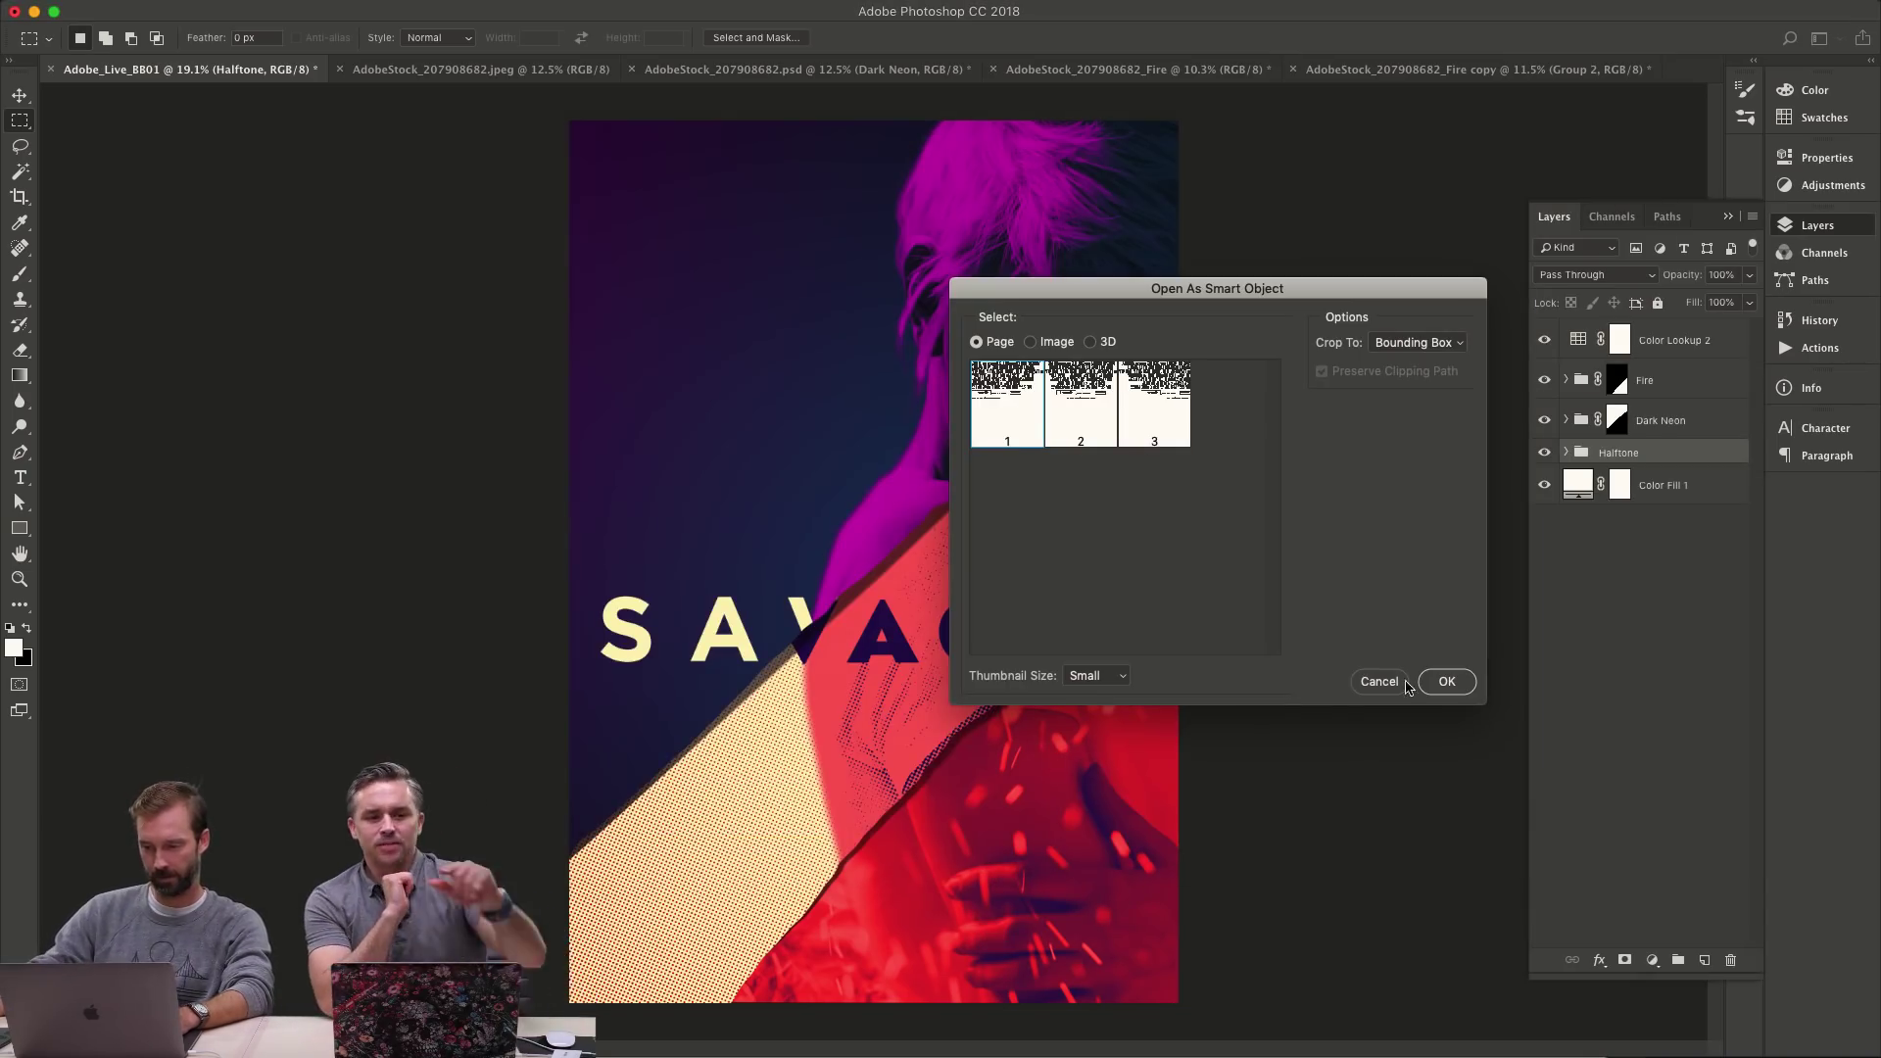
left_click(1446, 683)
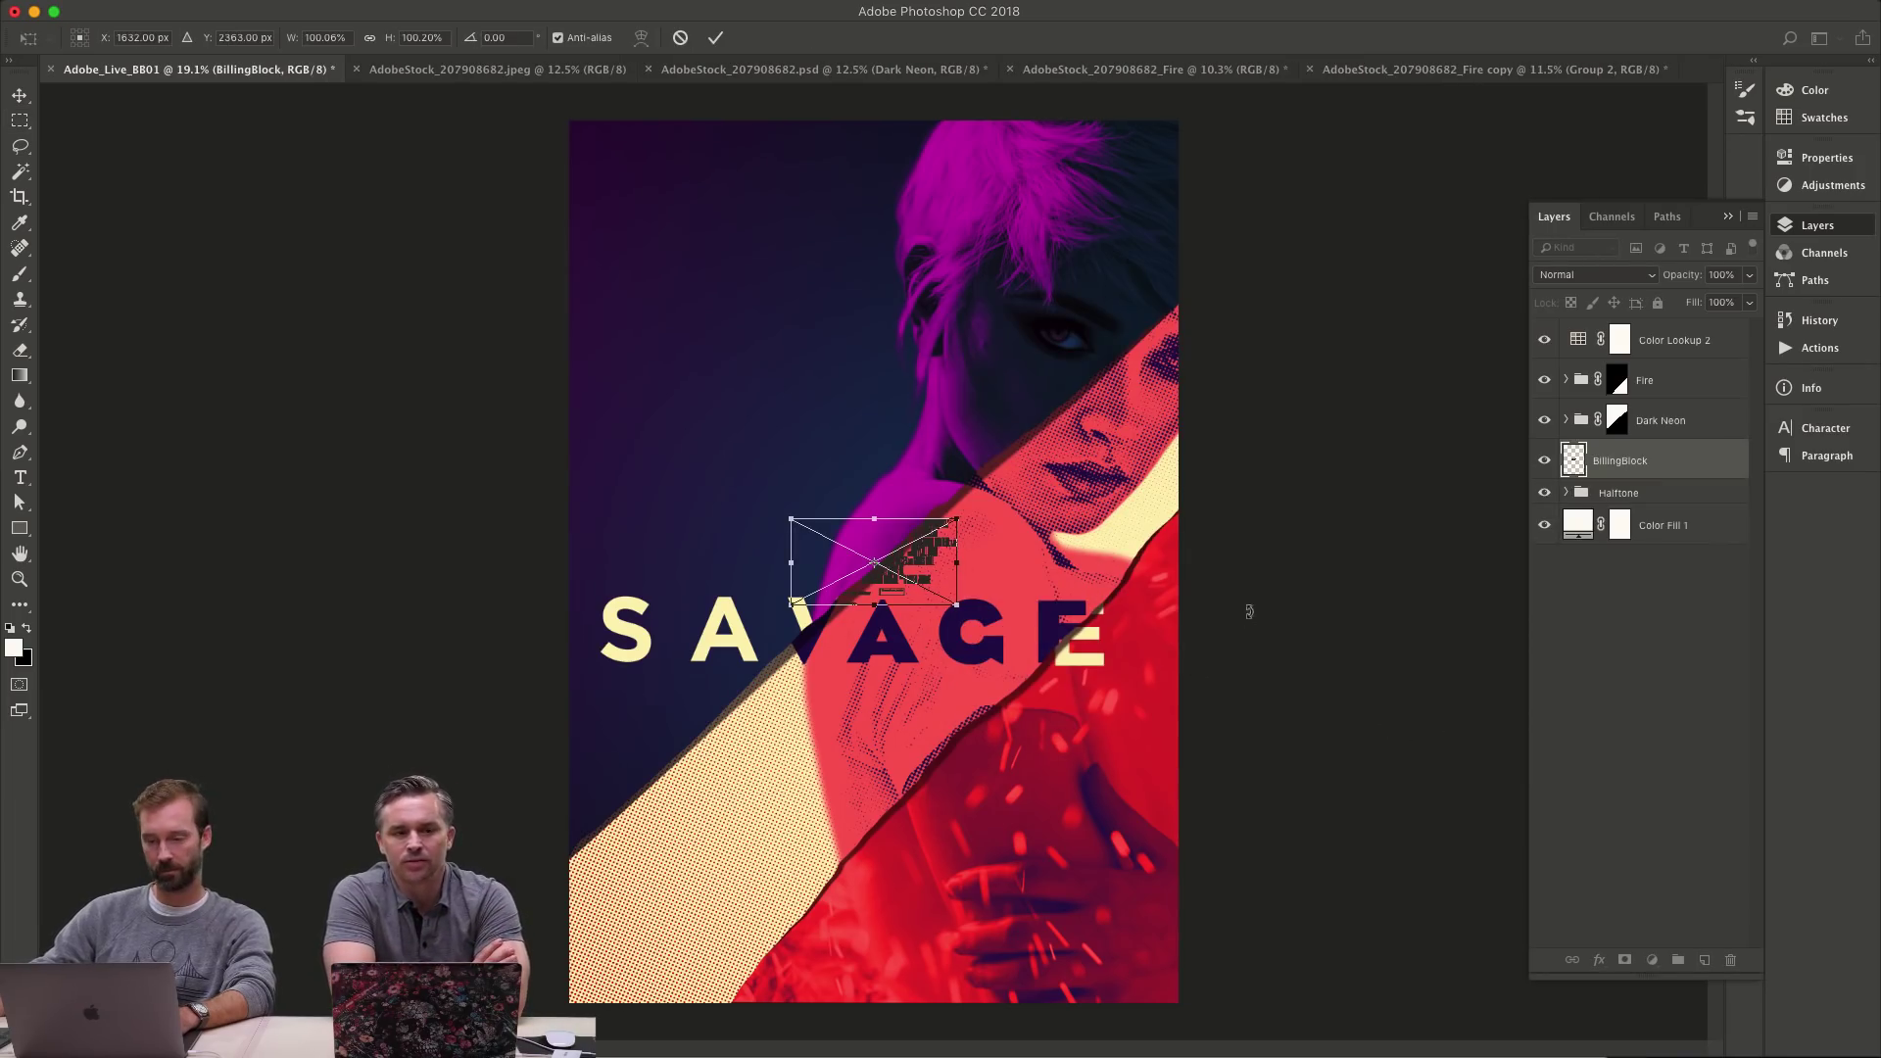
- Scale the billing block to about 209%, move it below the SAVAGE title, and bring its layer to the top of the stack
left_click_drag(959, 608, 1140, 705)
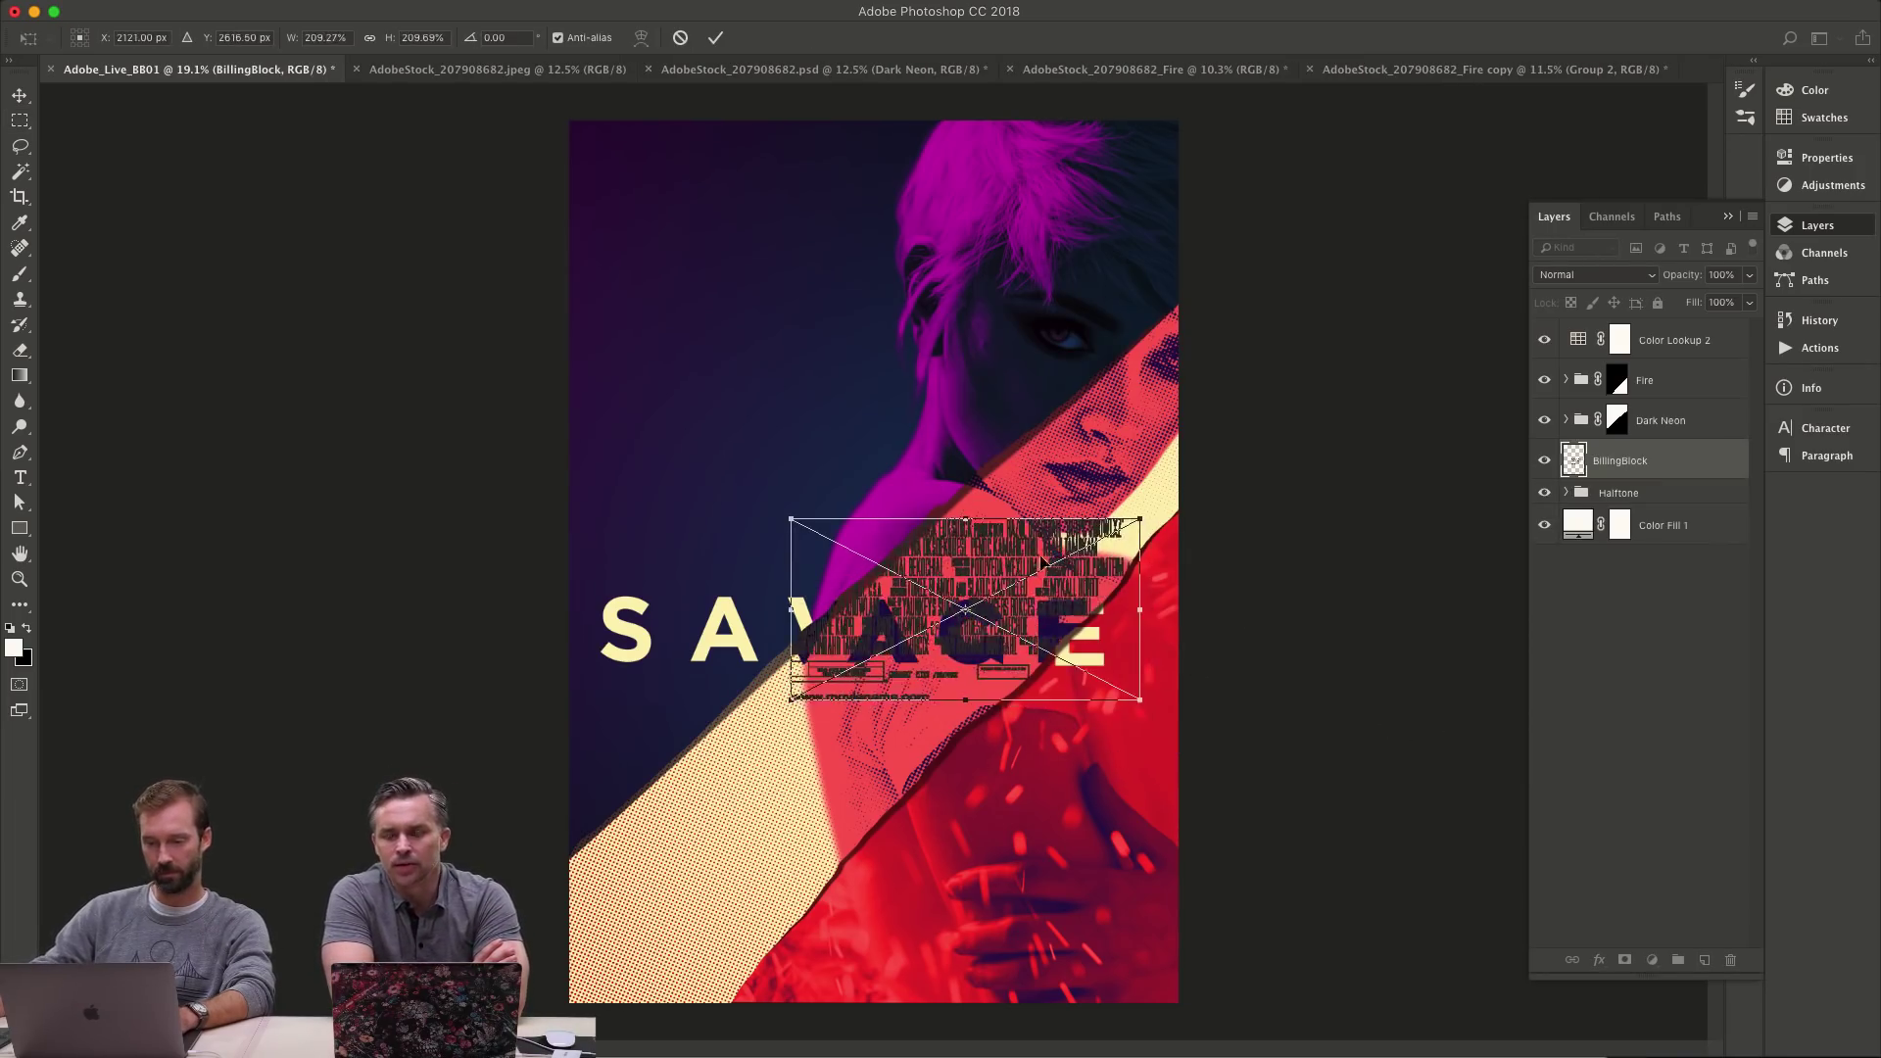
left_click_drag(1026, 542, 1019, 785)
key("Return")
key("ctrl+shift+bracketright")
- Mask the billing block to its first four lines of credits and move them over the lower part of the red fire area
key("z")
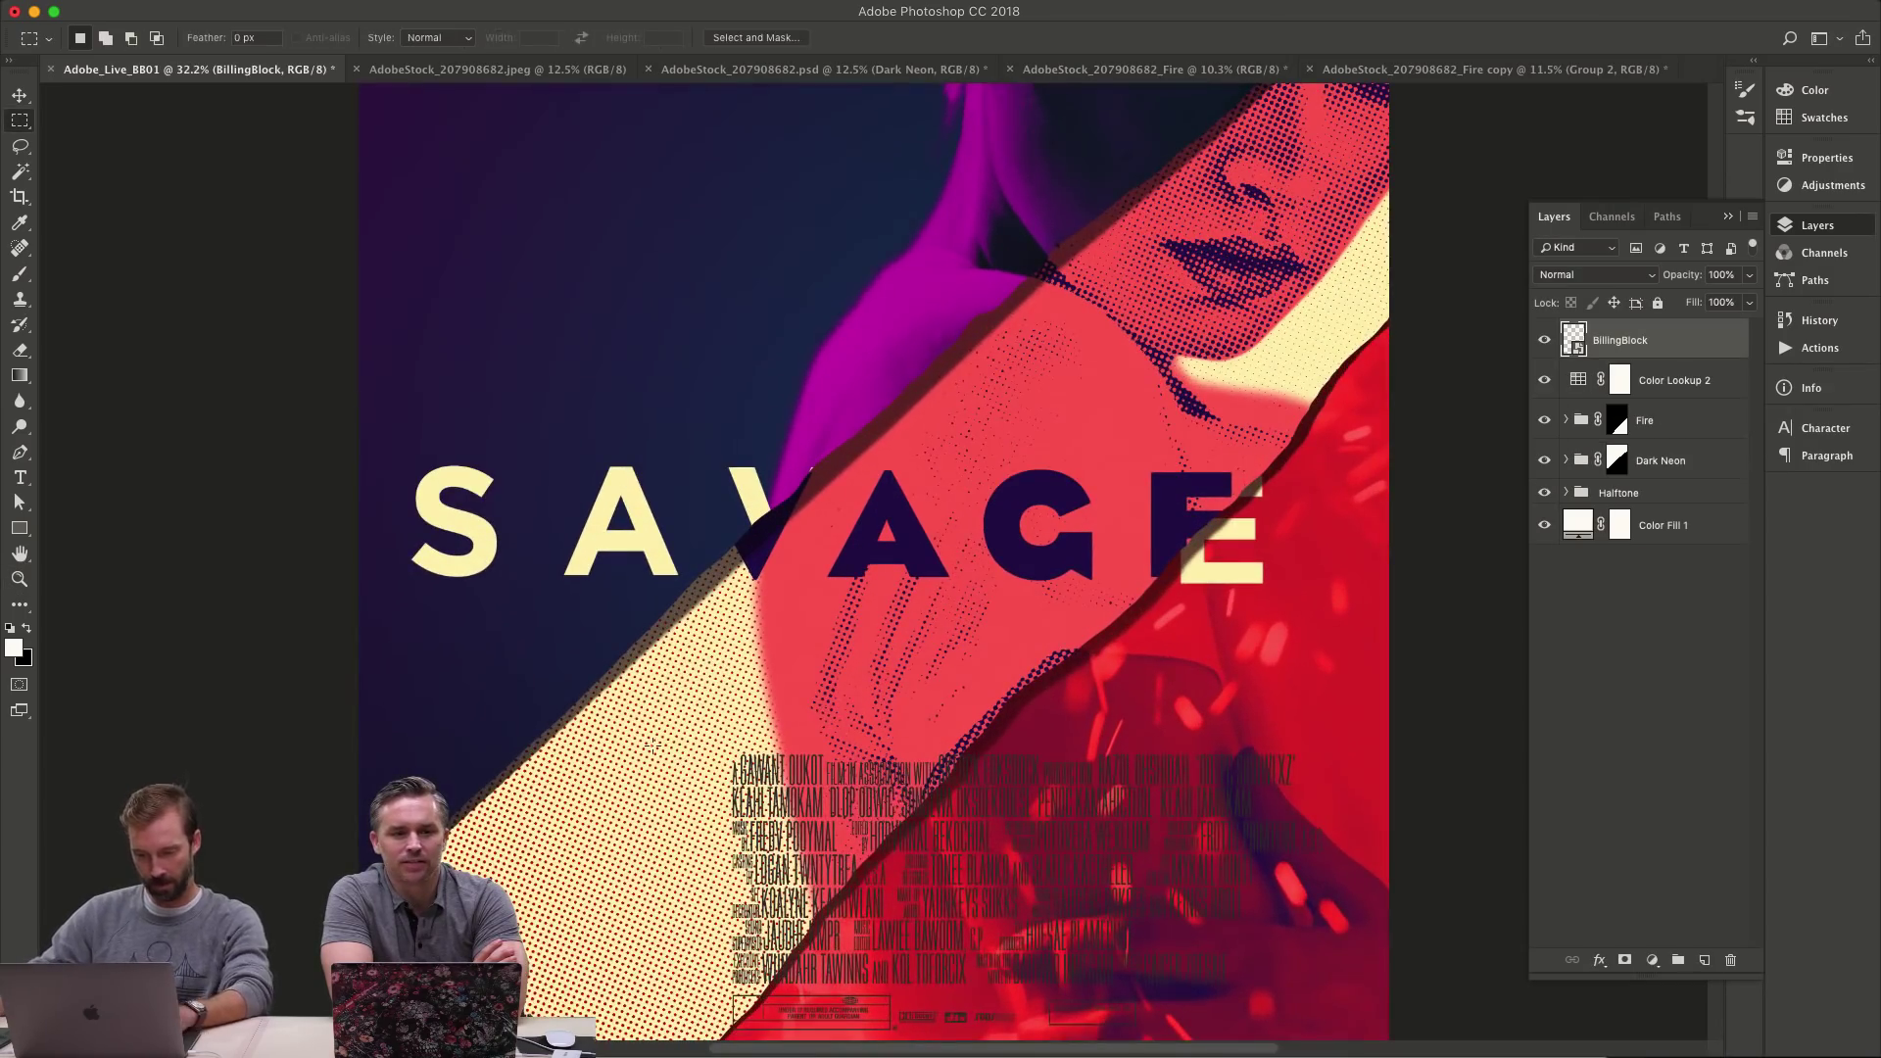
key("m")
left_click_drag(632, 704, 1381, 898)
key("ctrl+shift+m")
key("v")
left_click_drag(1098, 882, 1165, 662)
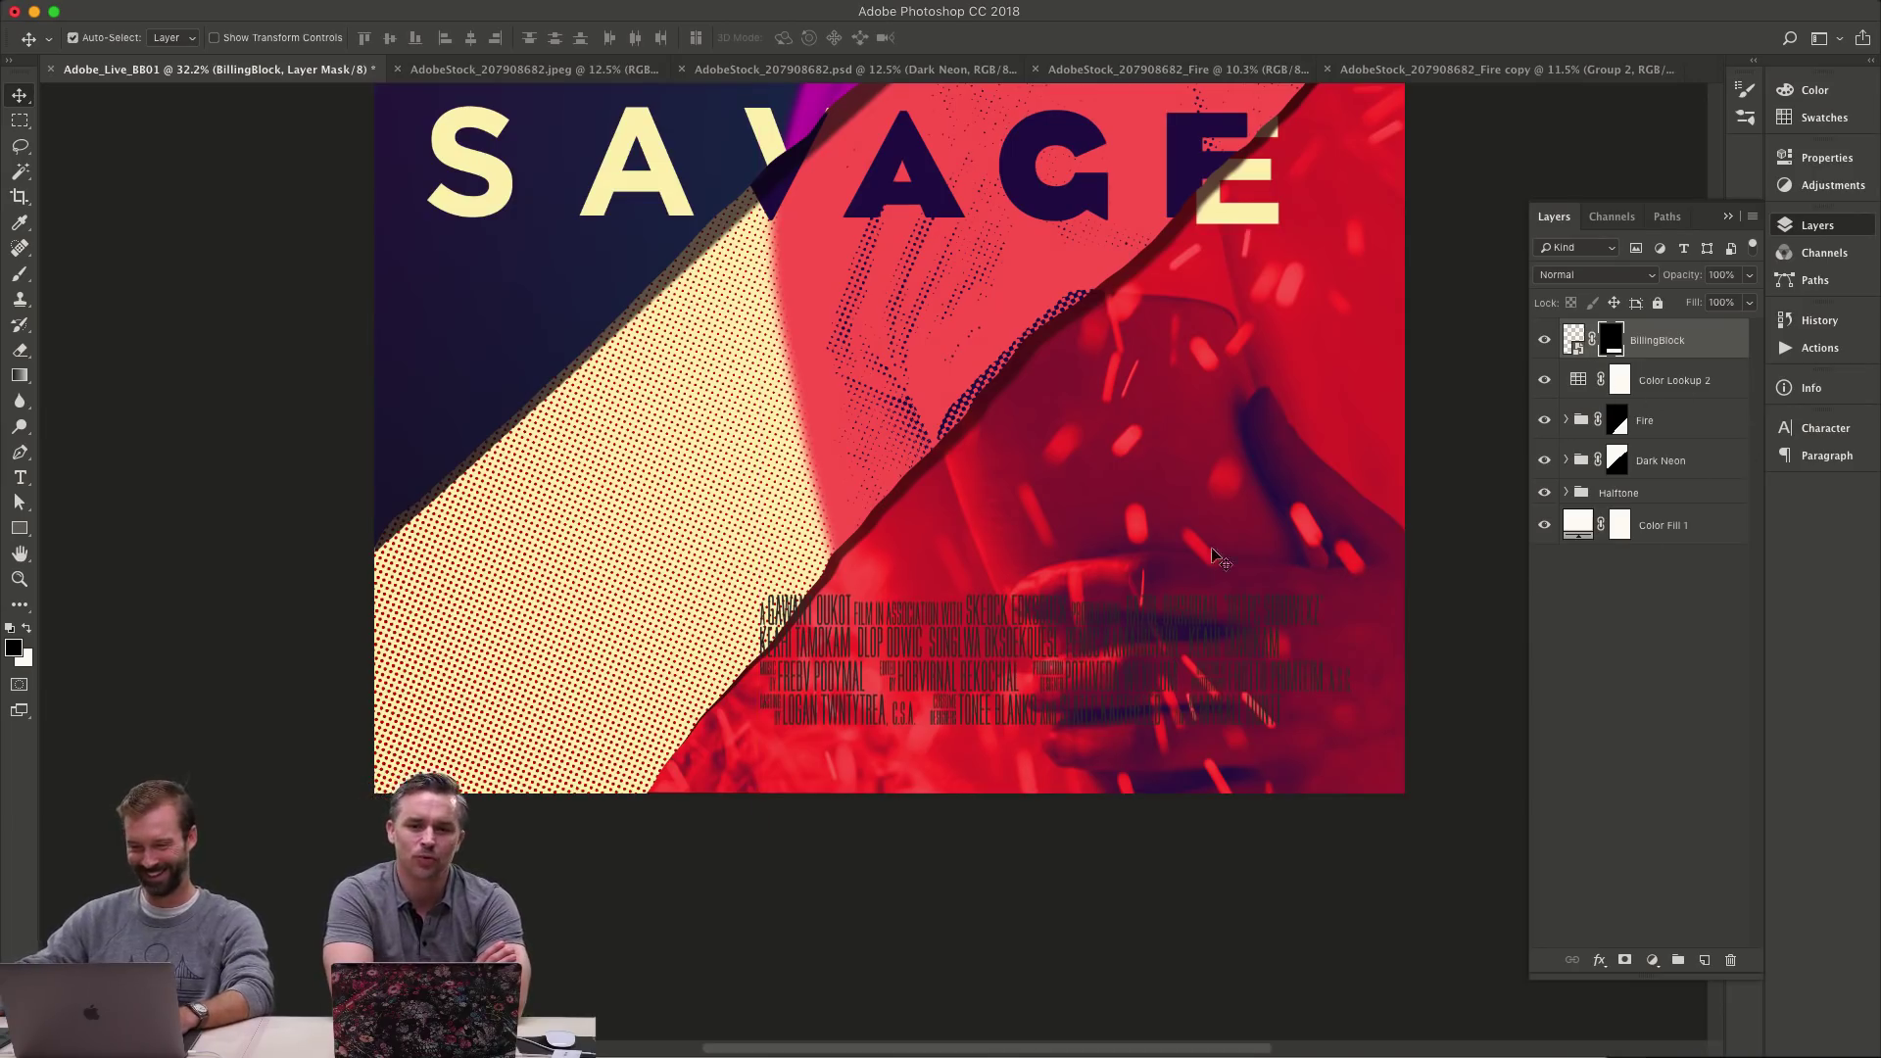
- Scale the masked billing block down slightly and nudge it upward within the red fire area
key("ctrl+t")
left_click_drag(758, 591, 808, 620)
key("Return")
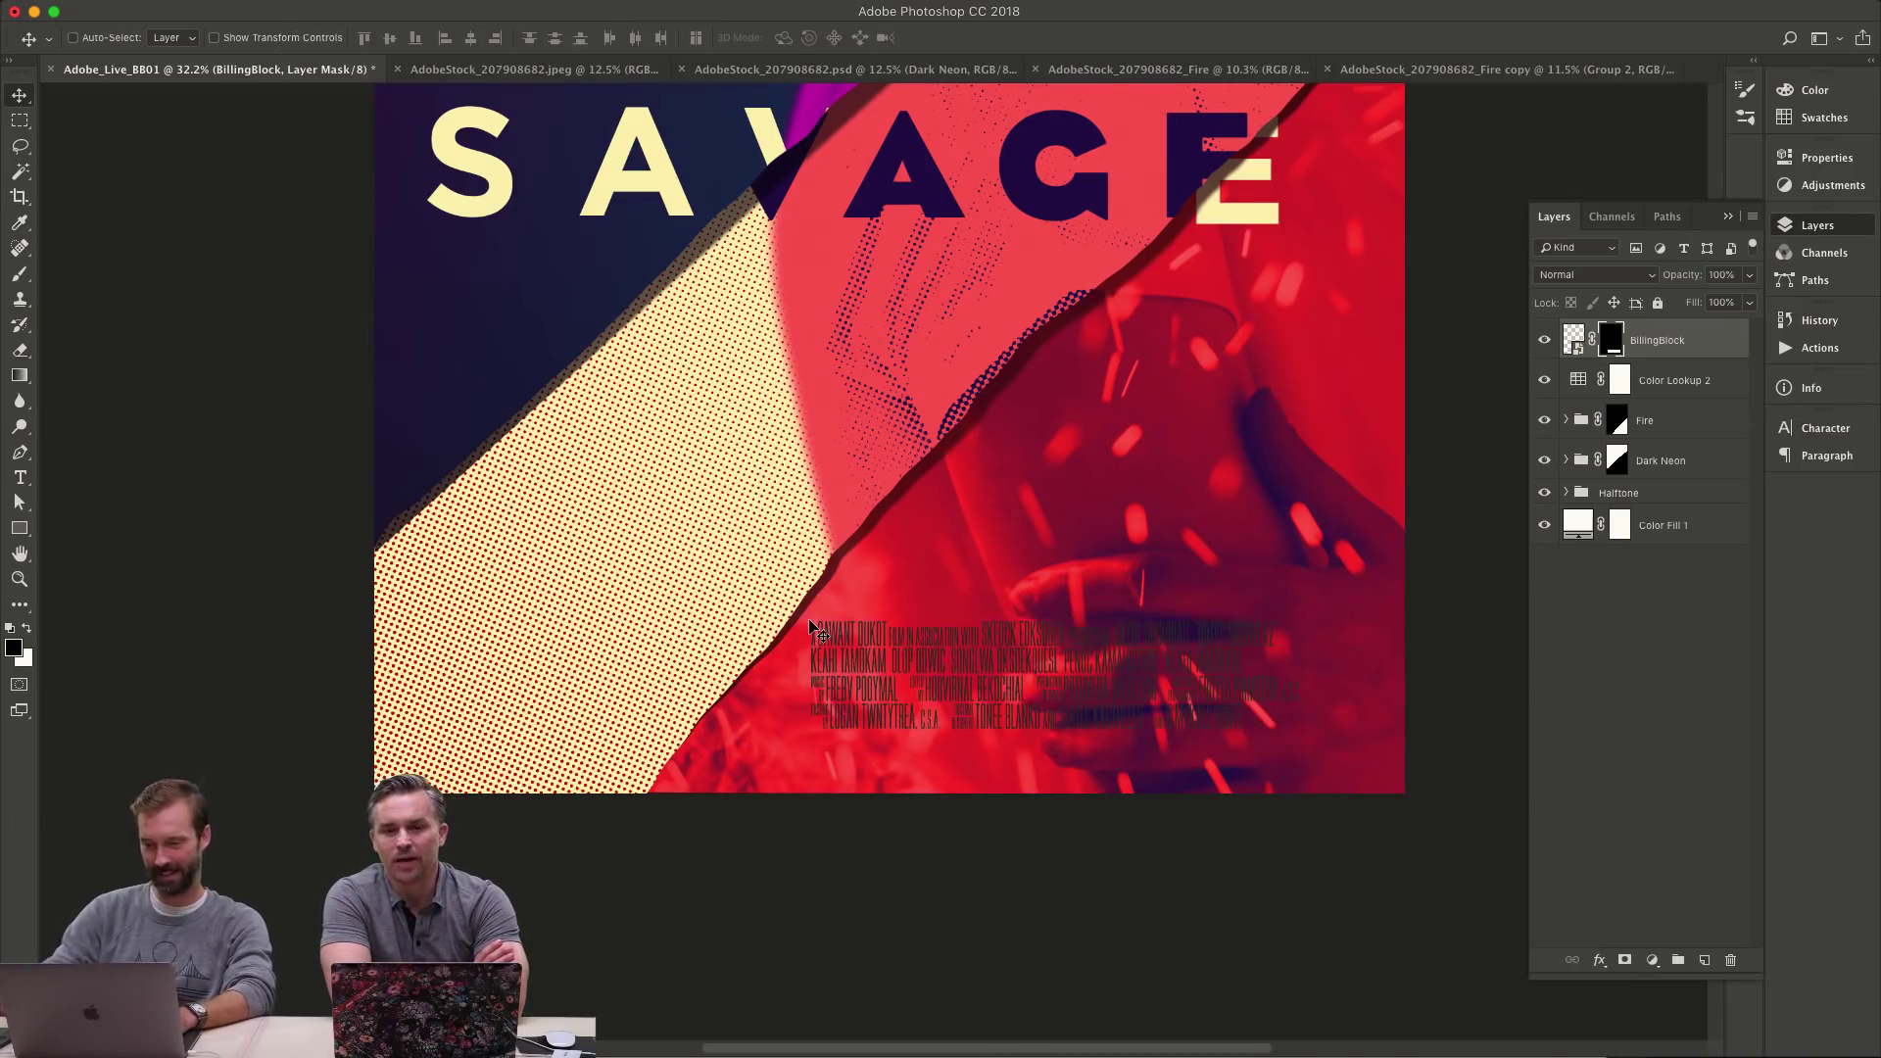
left_click_drag(1182, 651, 1188, 623)
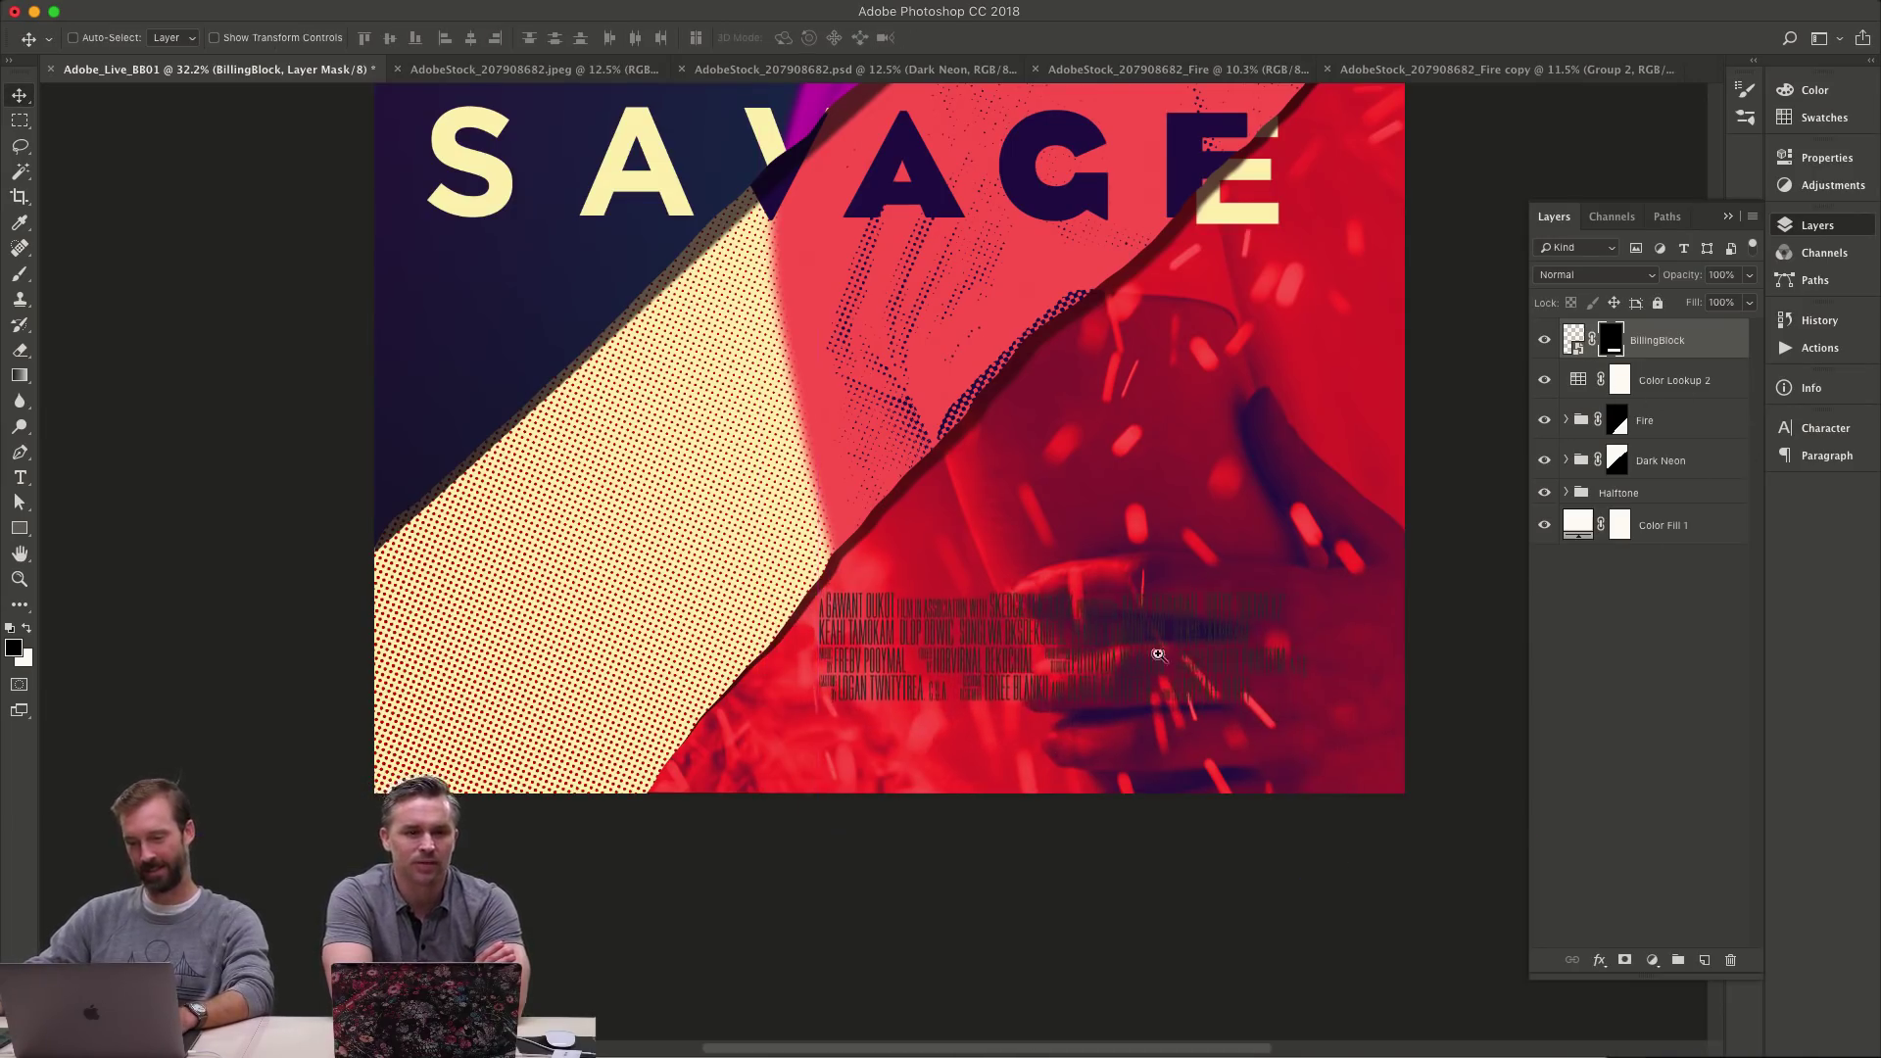
- Disable the BillingBlock layer mask, and fit the full credits at a smaller size into the cream halftone band near the poster's lower-left corner
key("z")
left_click(1067, 657, "alt")
left_click(1070, 663, "alt")
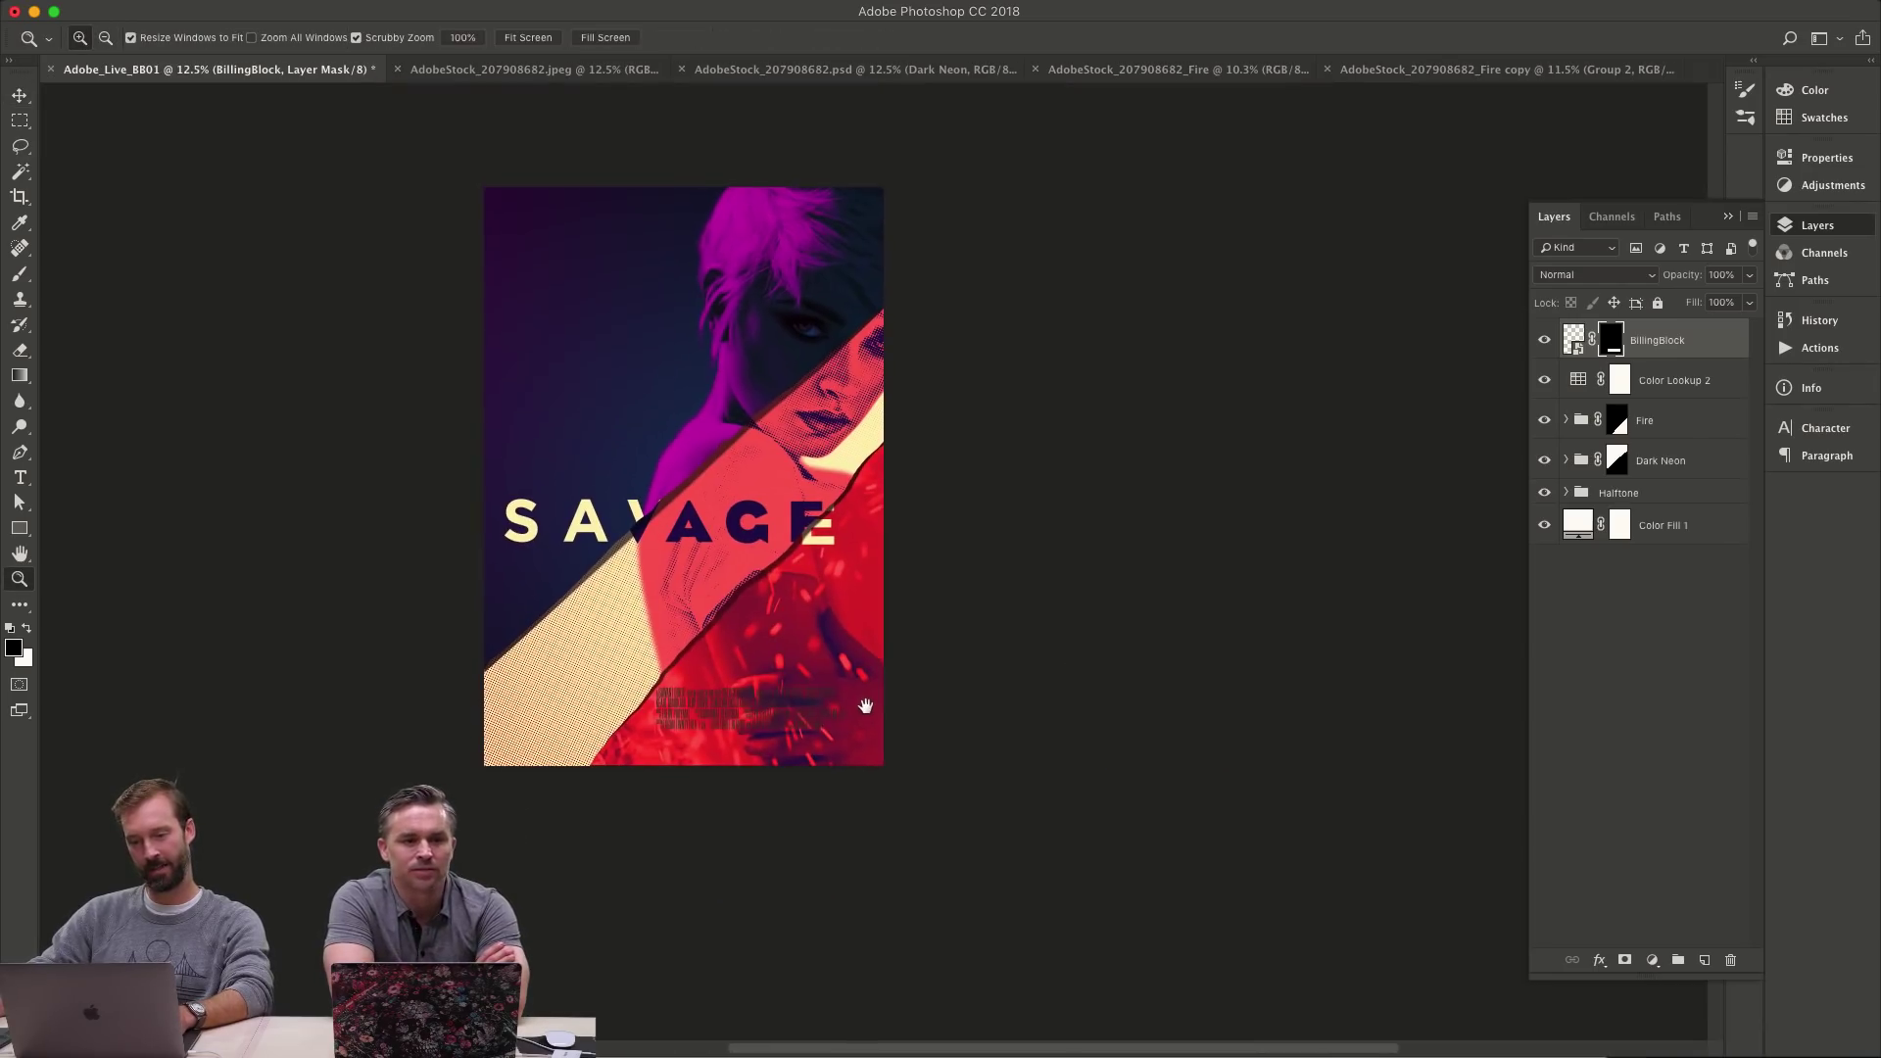
left_click_drag(863, 705, 623, 680)
key("v")
left_click(1612, 340, "shift")
key("ctrl+t")
mouse_move(605, 701)
left_mouse_down()
mouse_move(624, 553)
mouse_move(599, 665)
left_mouse_up()
key("Return")
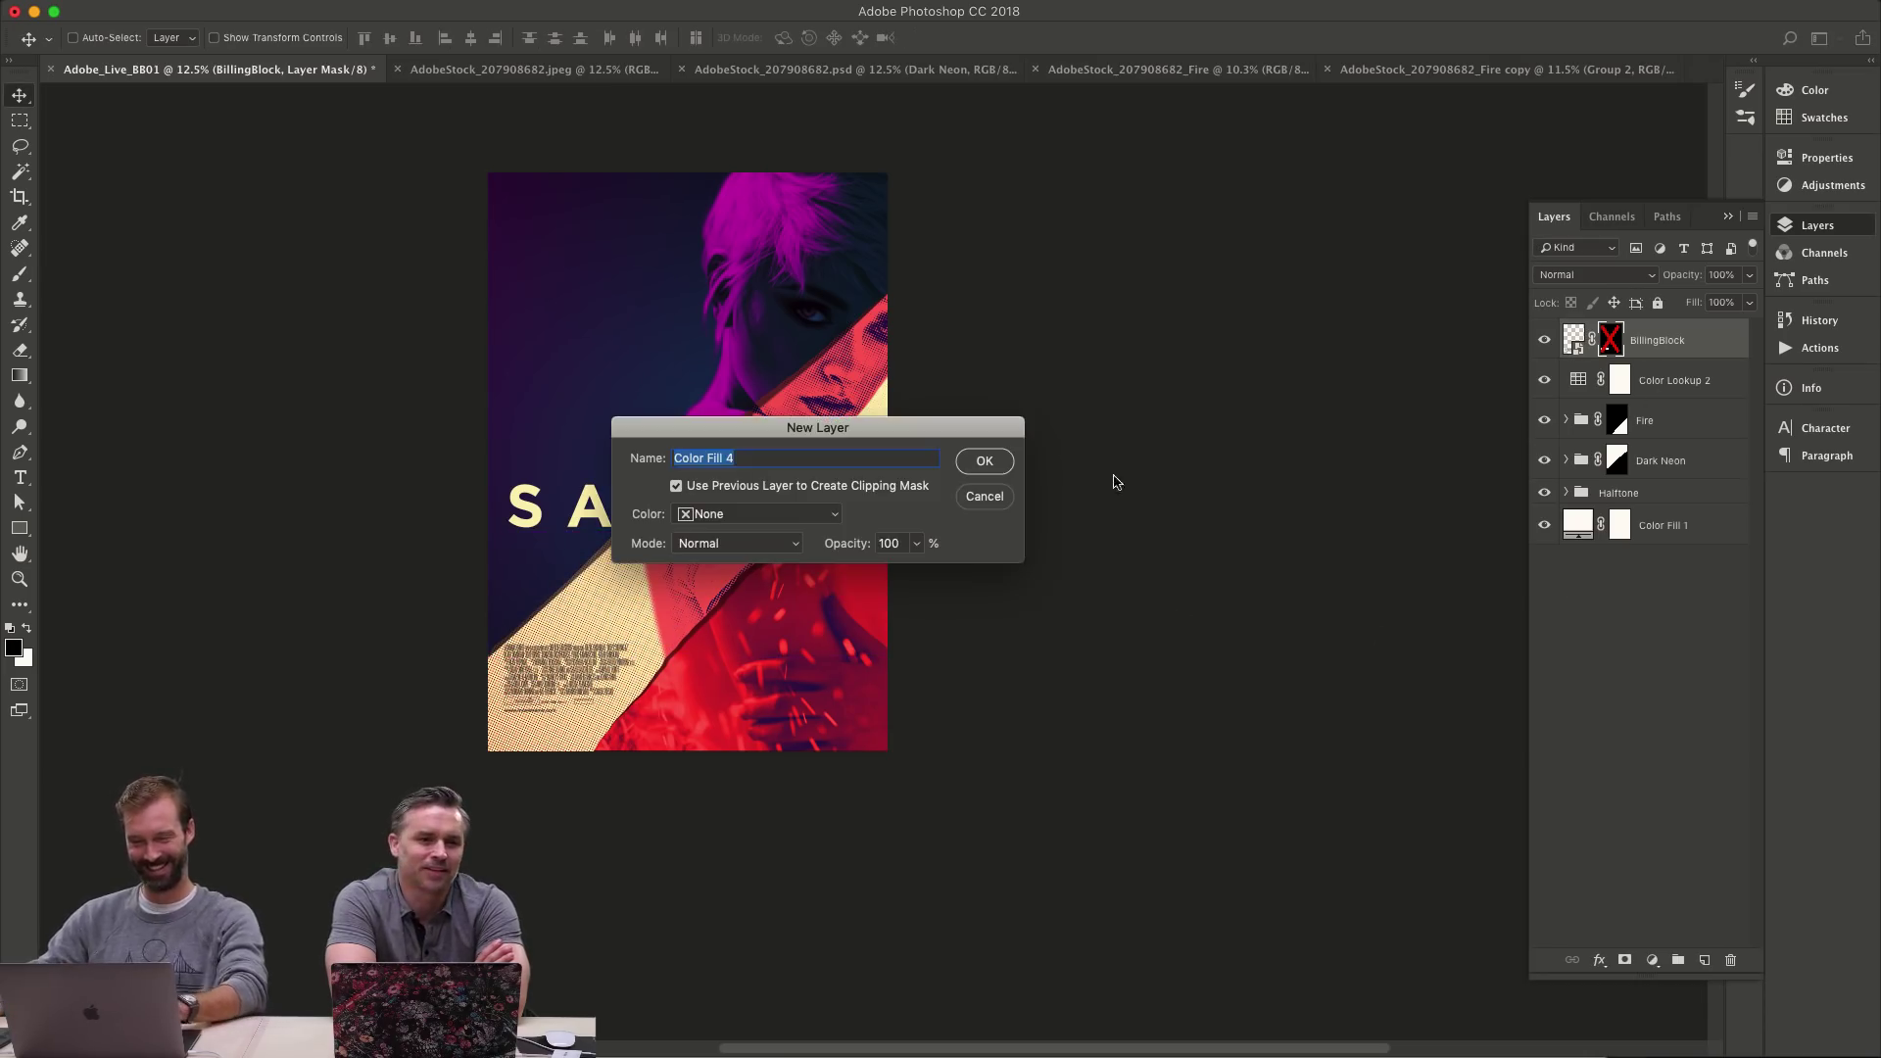
- Add a solid color fill layer clipped to the billing block, using a coral red sampled from the halftone face
left_click(984, 461)
left_click(662, 371)
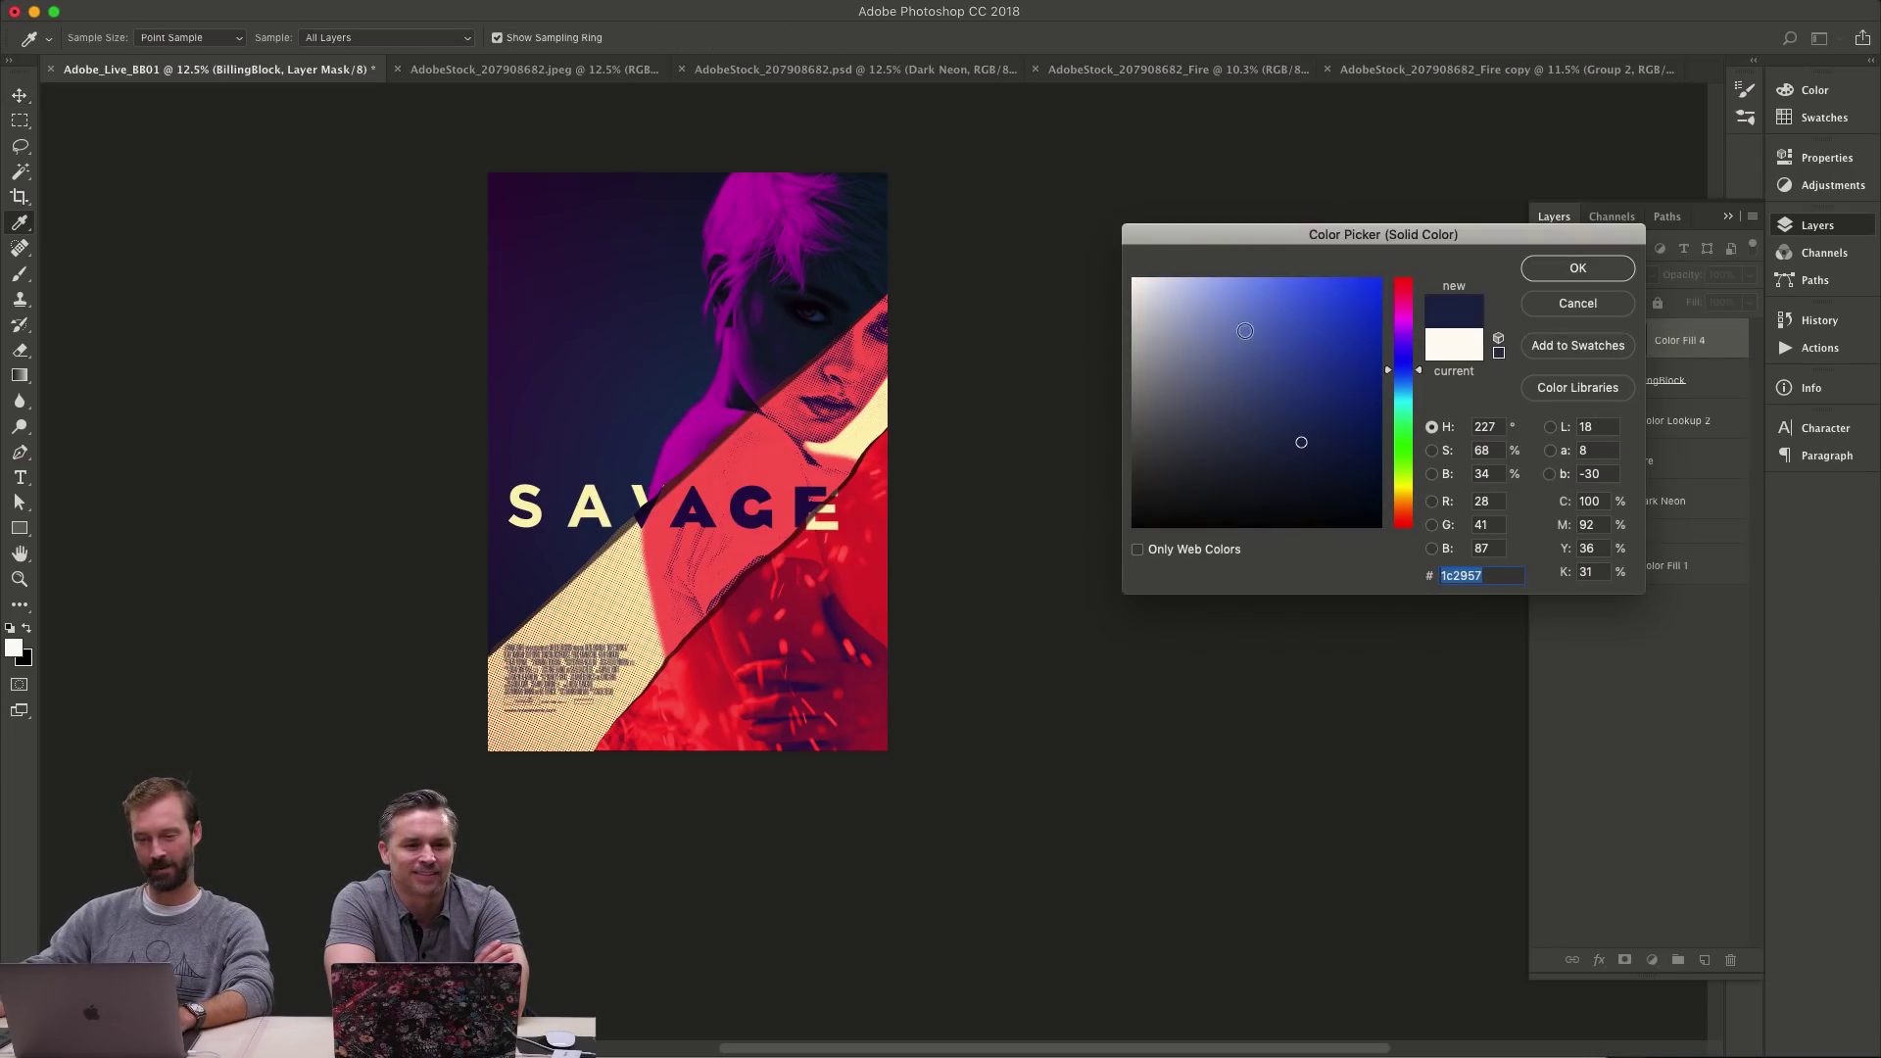
left_click(839, 394)
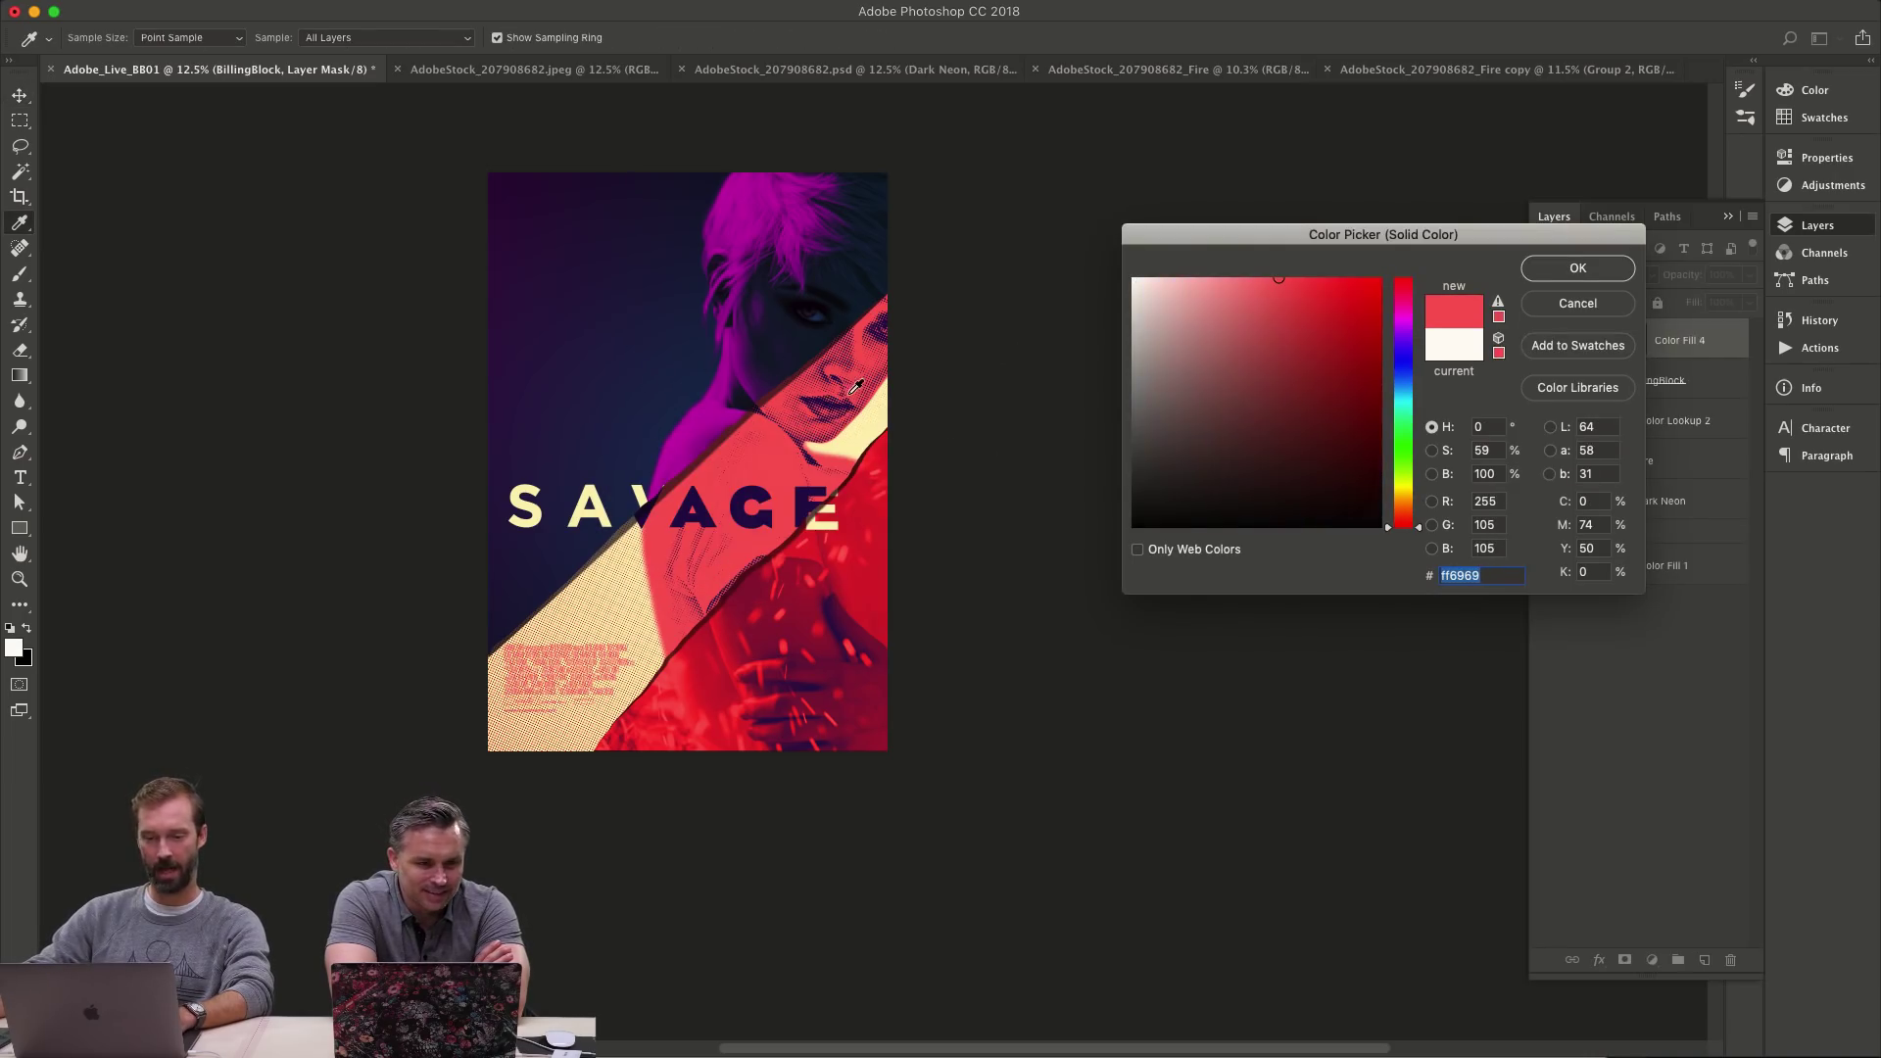
key("Return")
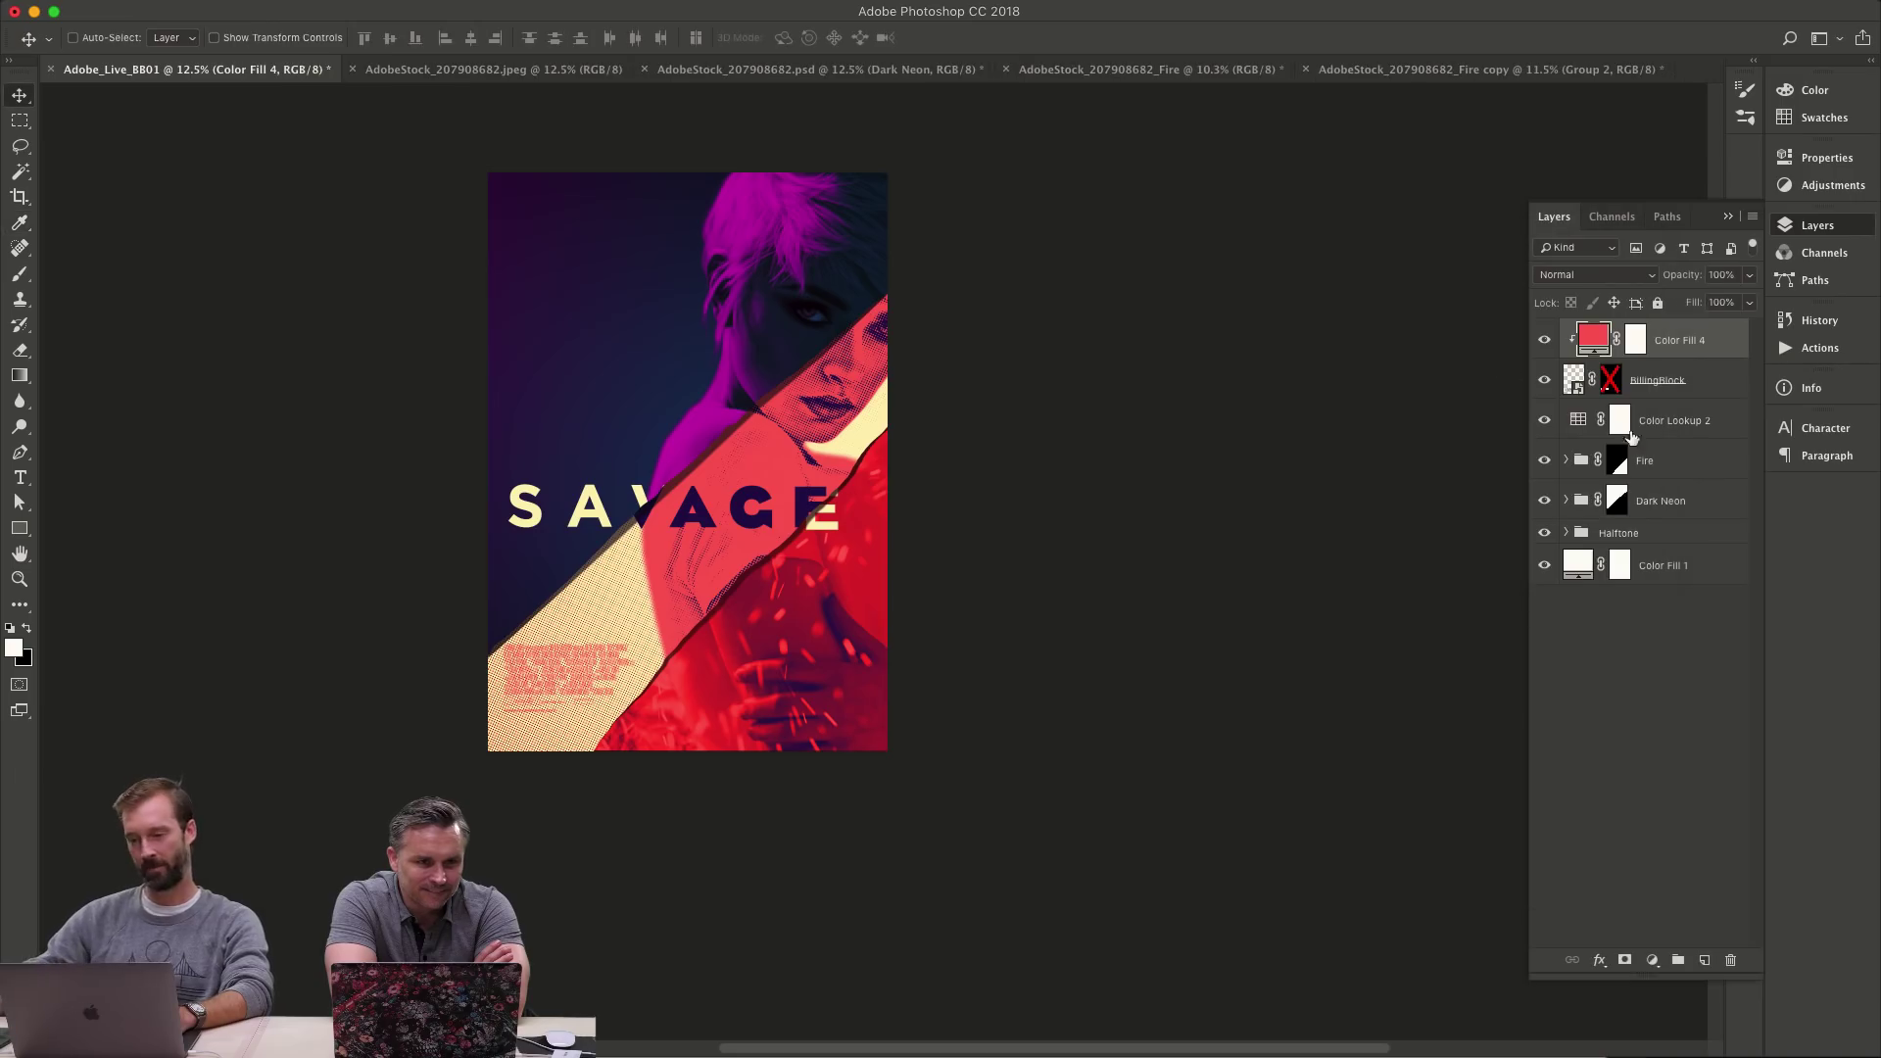
- Try the billing block beneath the SAVAGE title with its clipped color fill changed to a muted dark blue
left_click(1651, 394)
left_click_drag(830, 585, 890, 475)
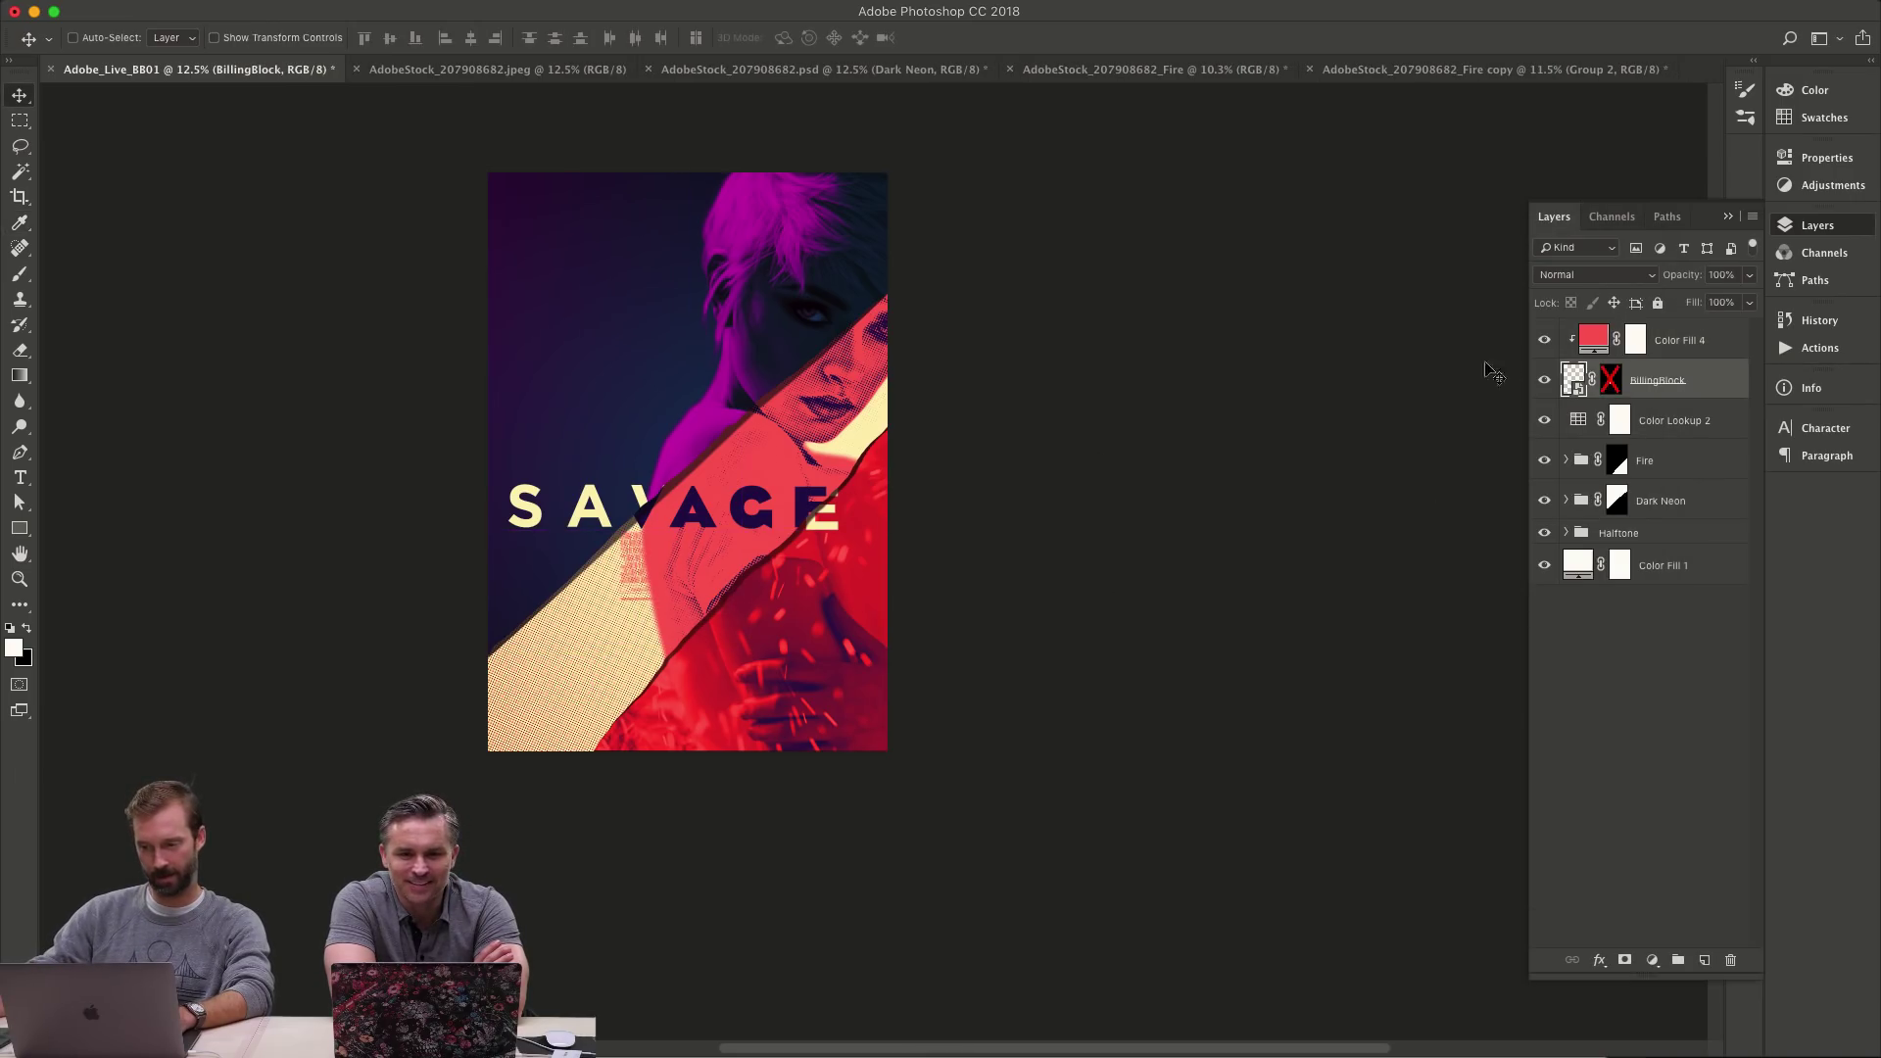
double_click(1594, 339)
left_click(699, 307)
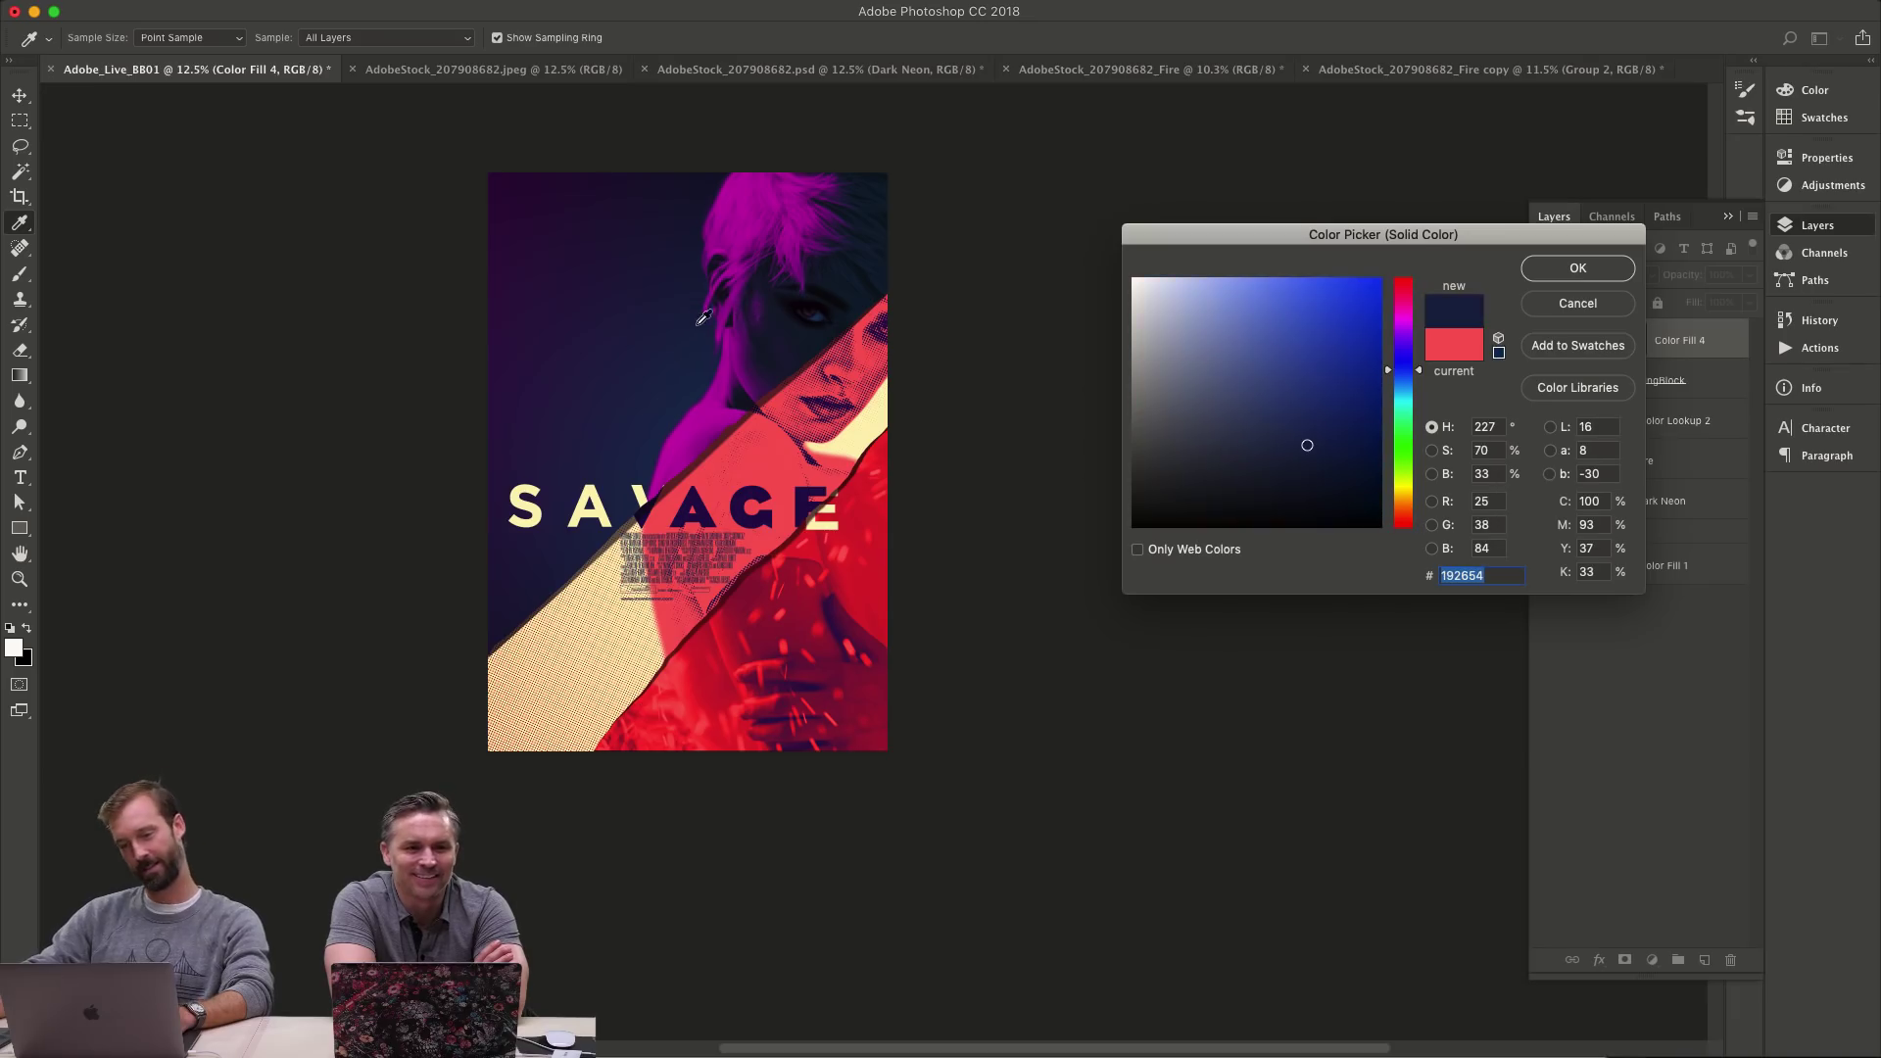
left_click_drag(1279, 382, 1207, 399)
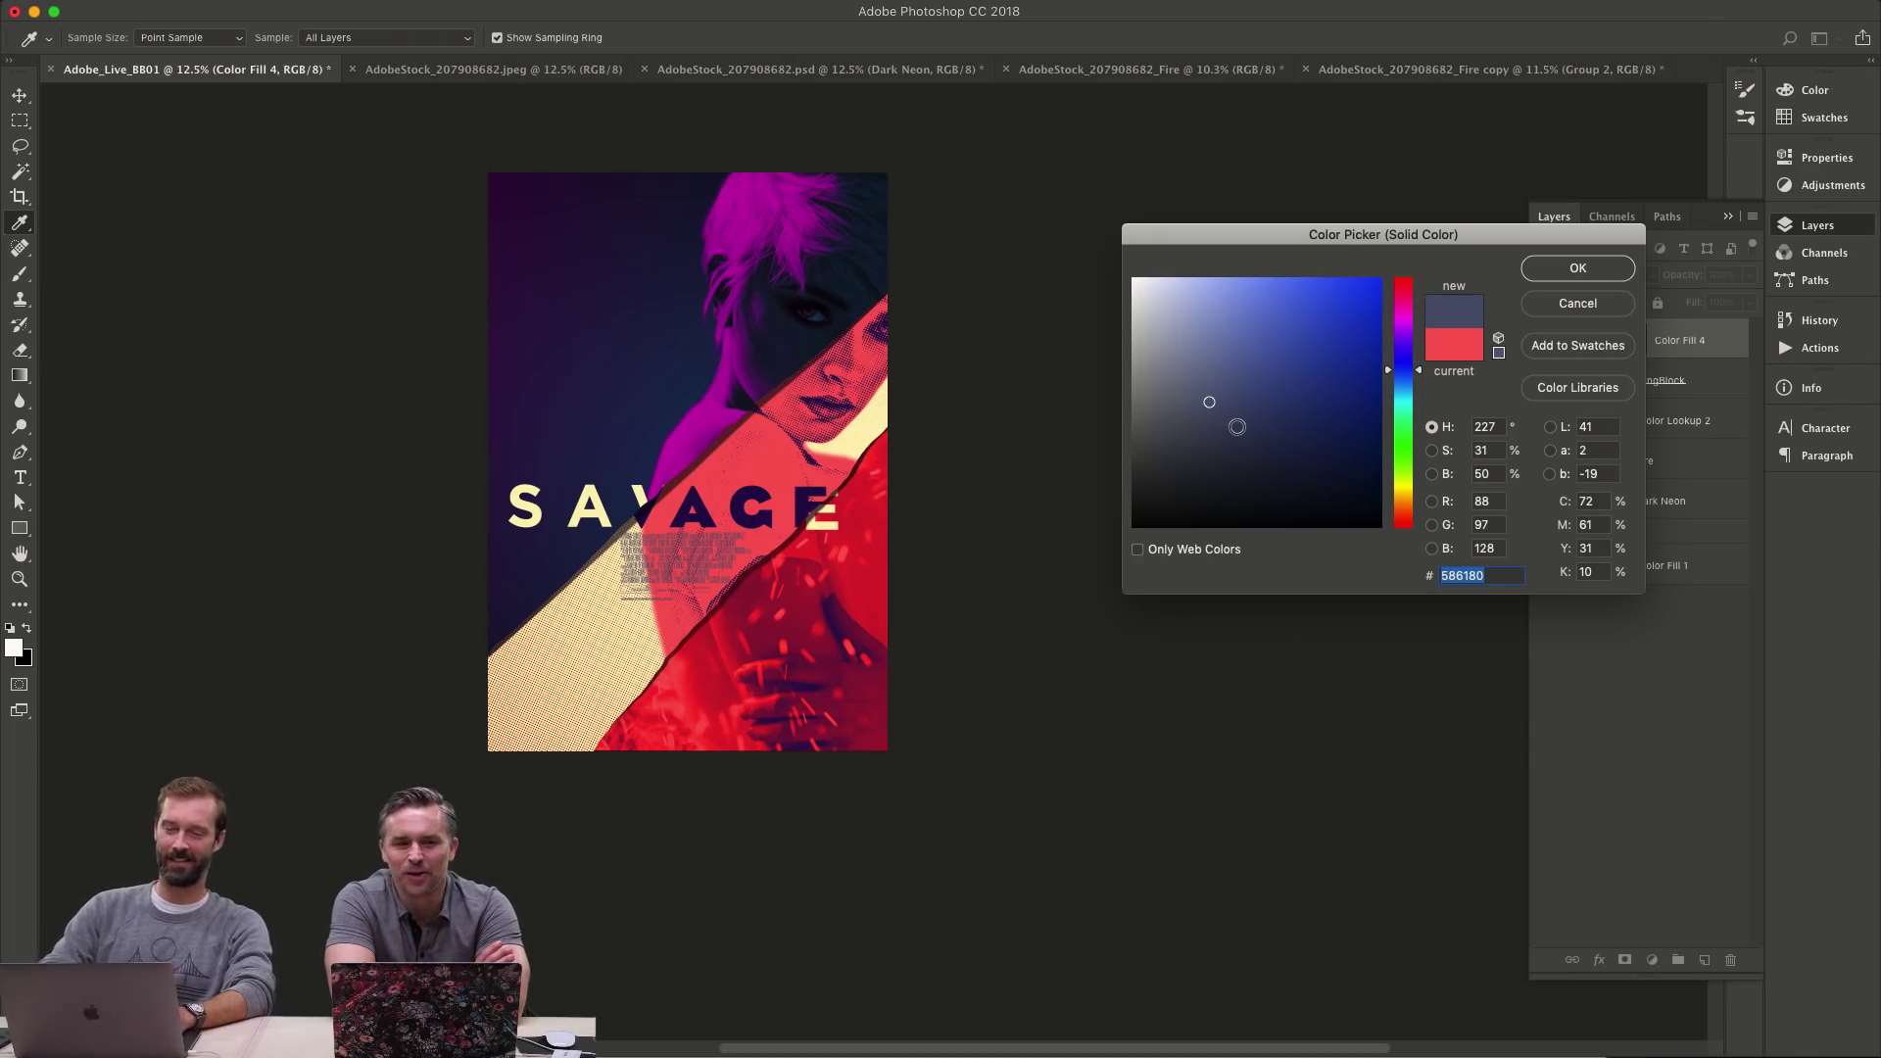
left_click(1576, 306)
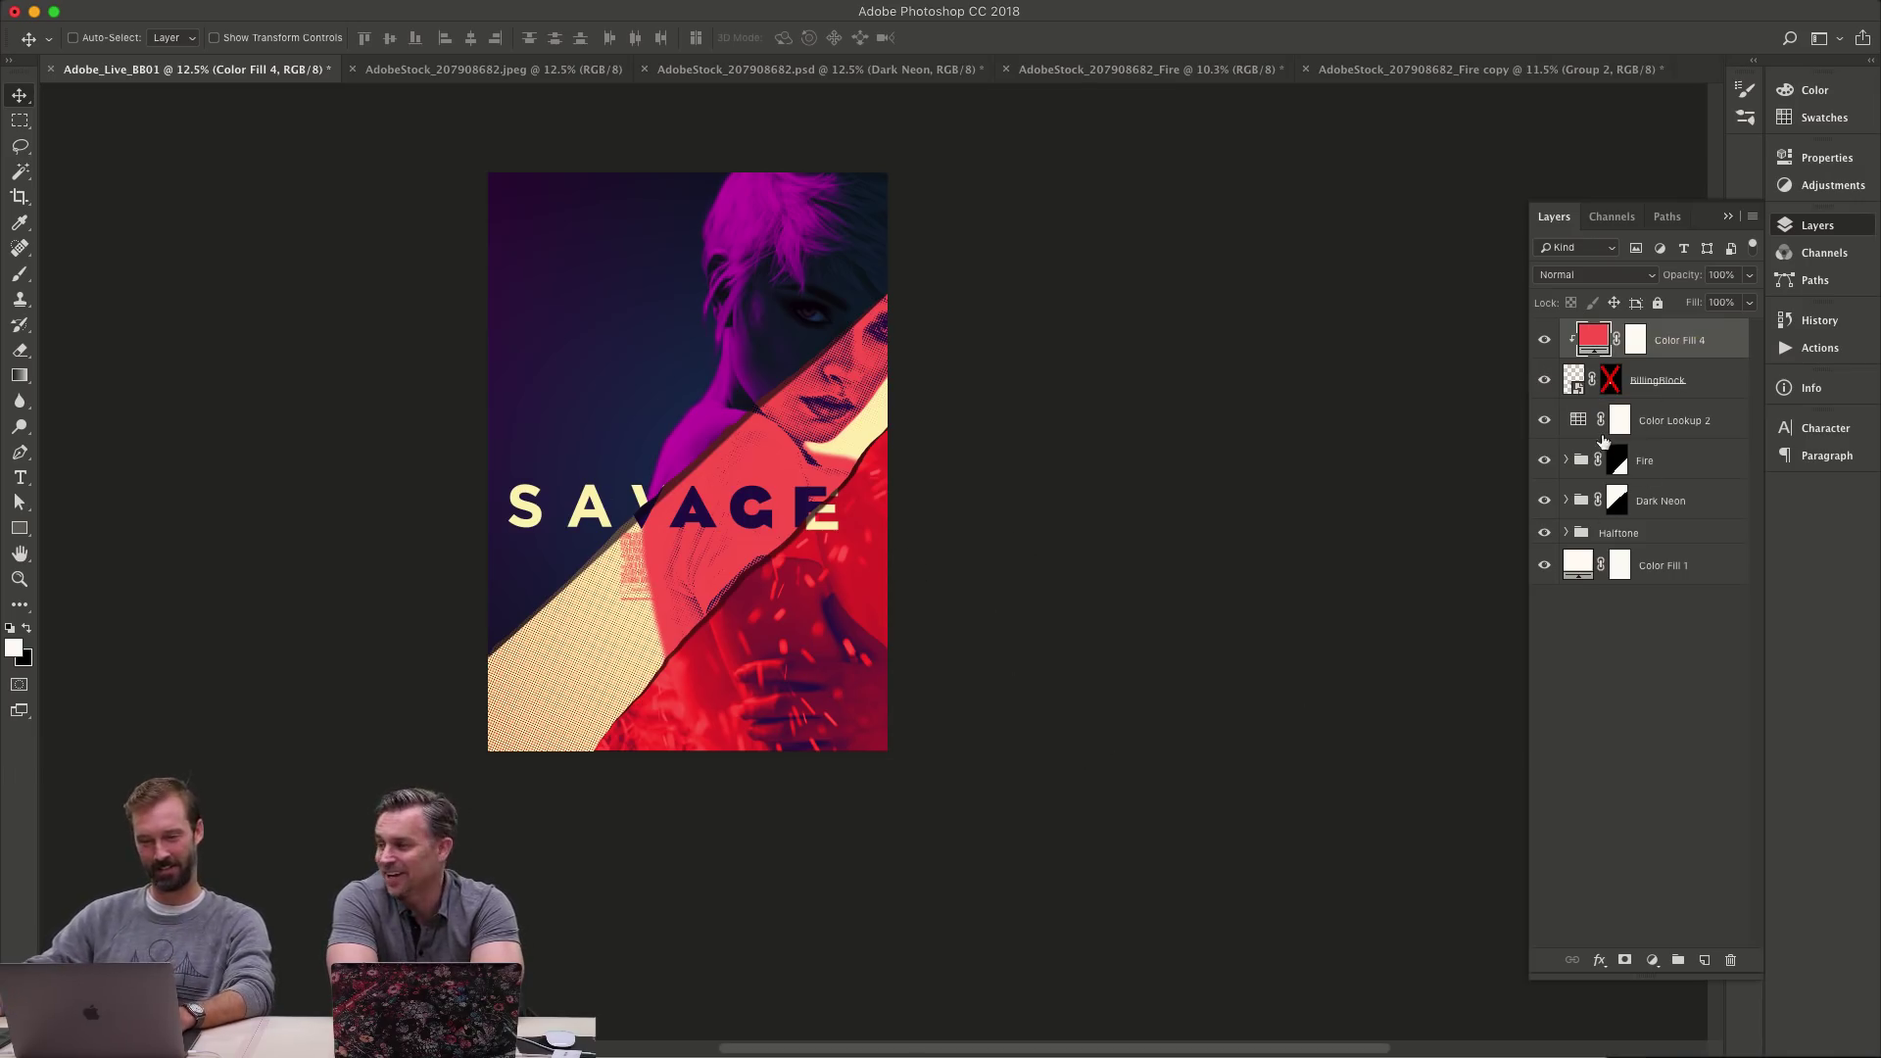
- Move the billing block into the cream band at the poster's lower-left corner and lighten its clipped color fill to pink ffaaaa
left_click(1670, 385)
left_click_drag(878, 546, 763, 670)
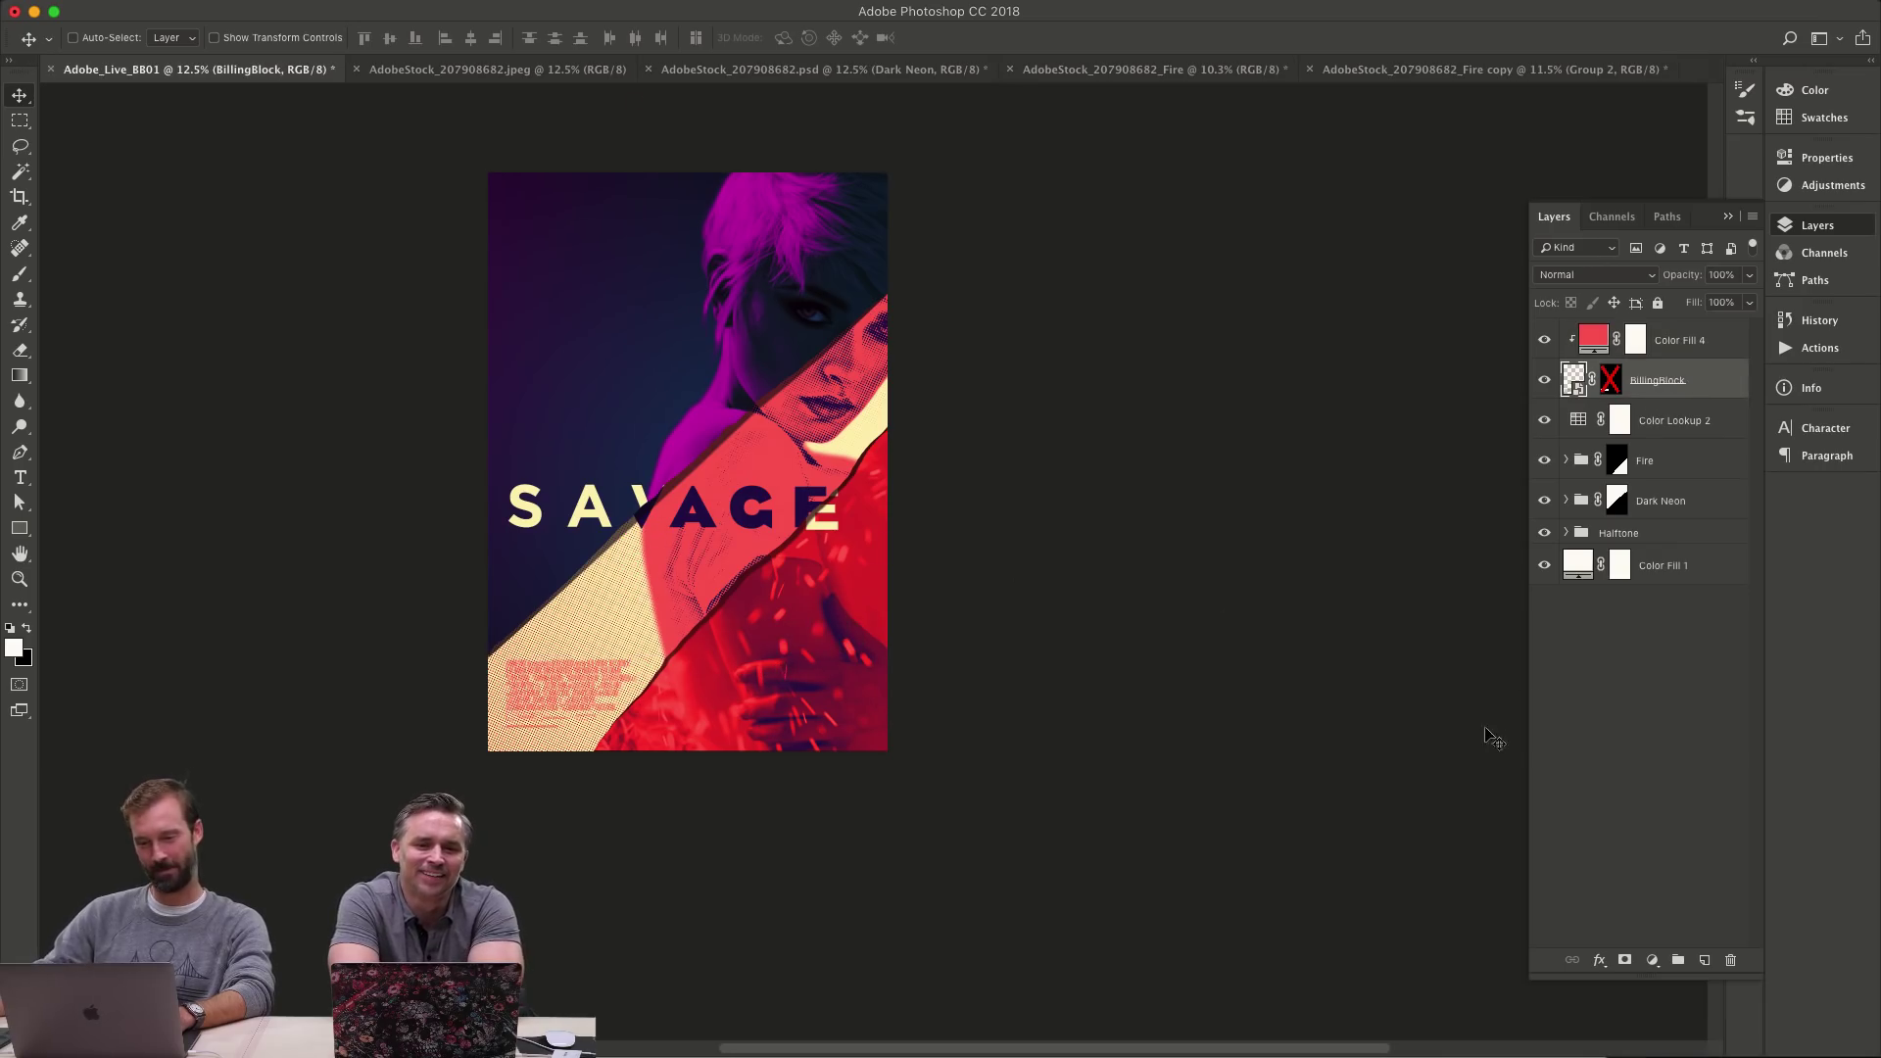
left_click(1599, 339)
double_click(1593, 339)
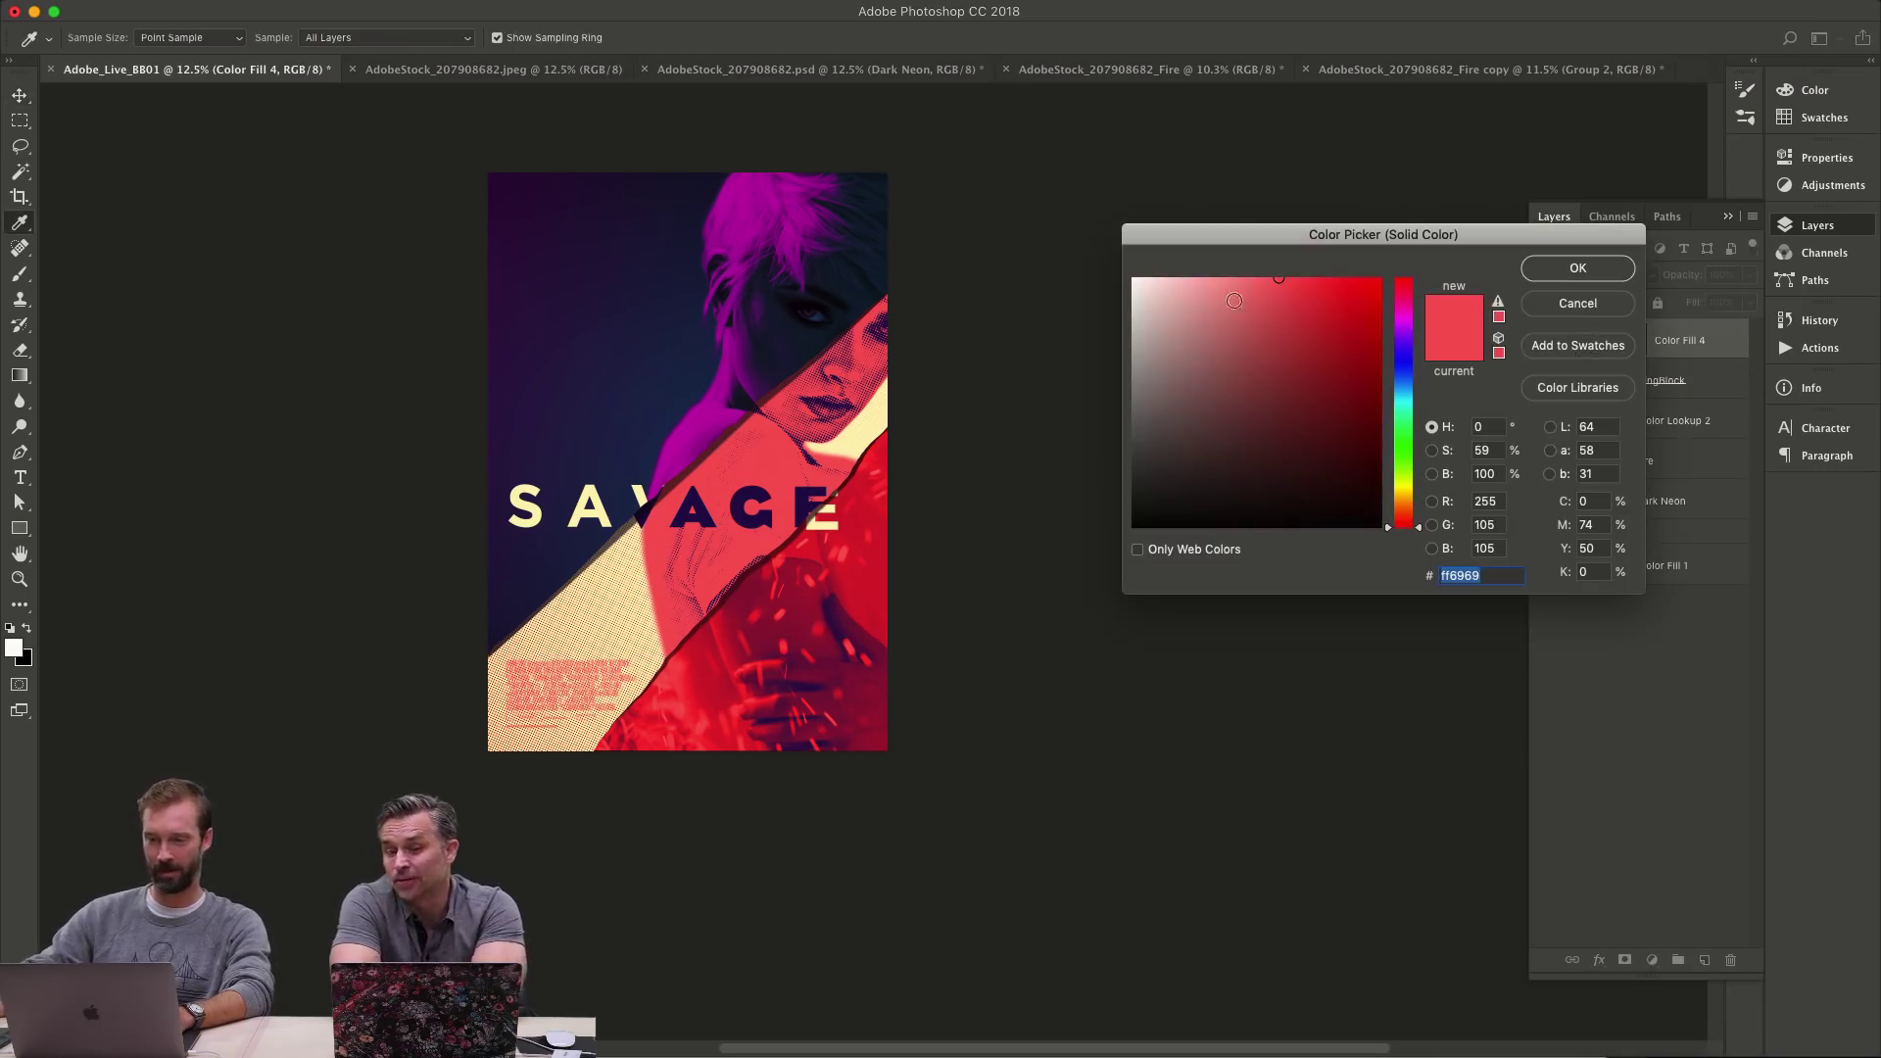
left_click(1234, 279)
left_click_drag(1249, 318, 1206, 246)
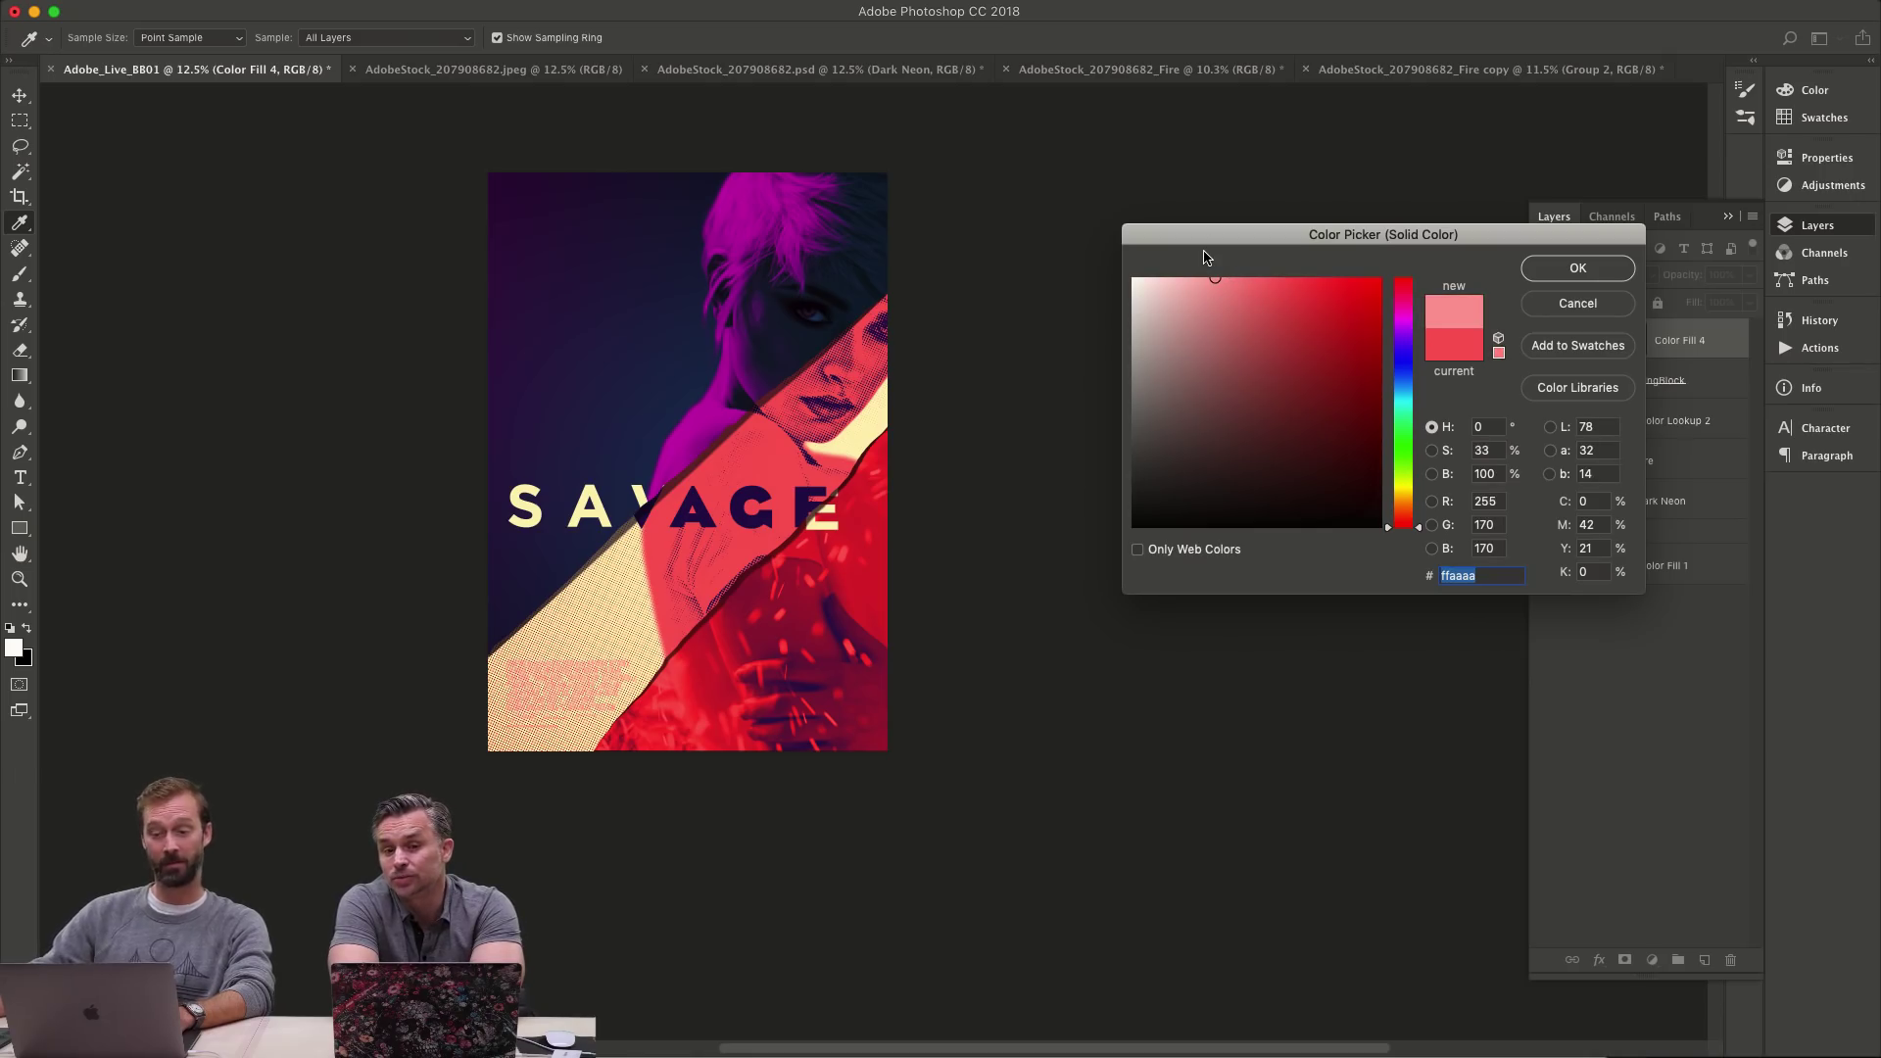
key("Return")
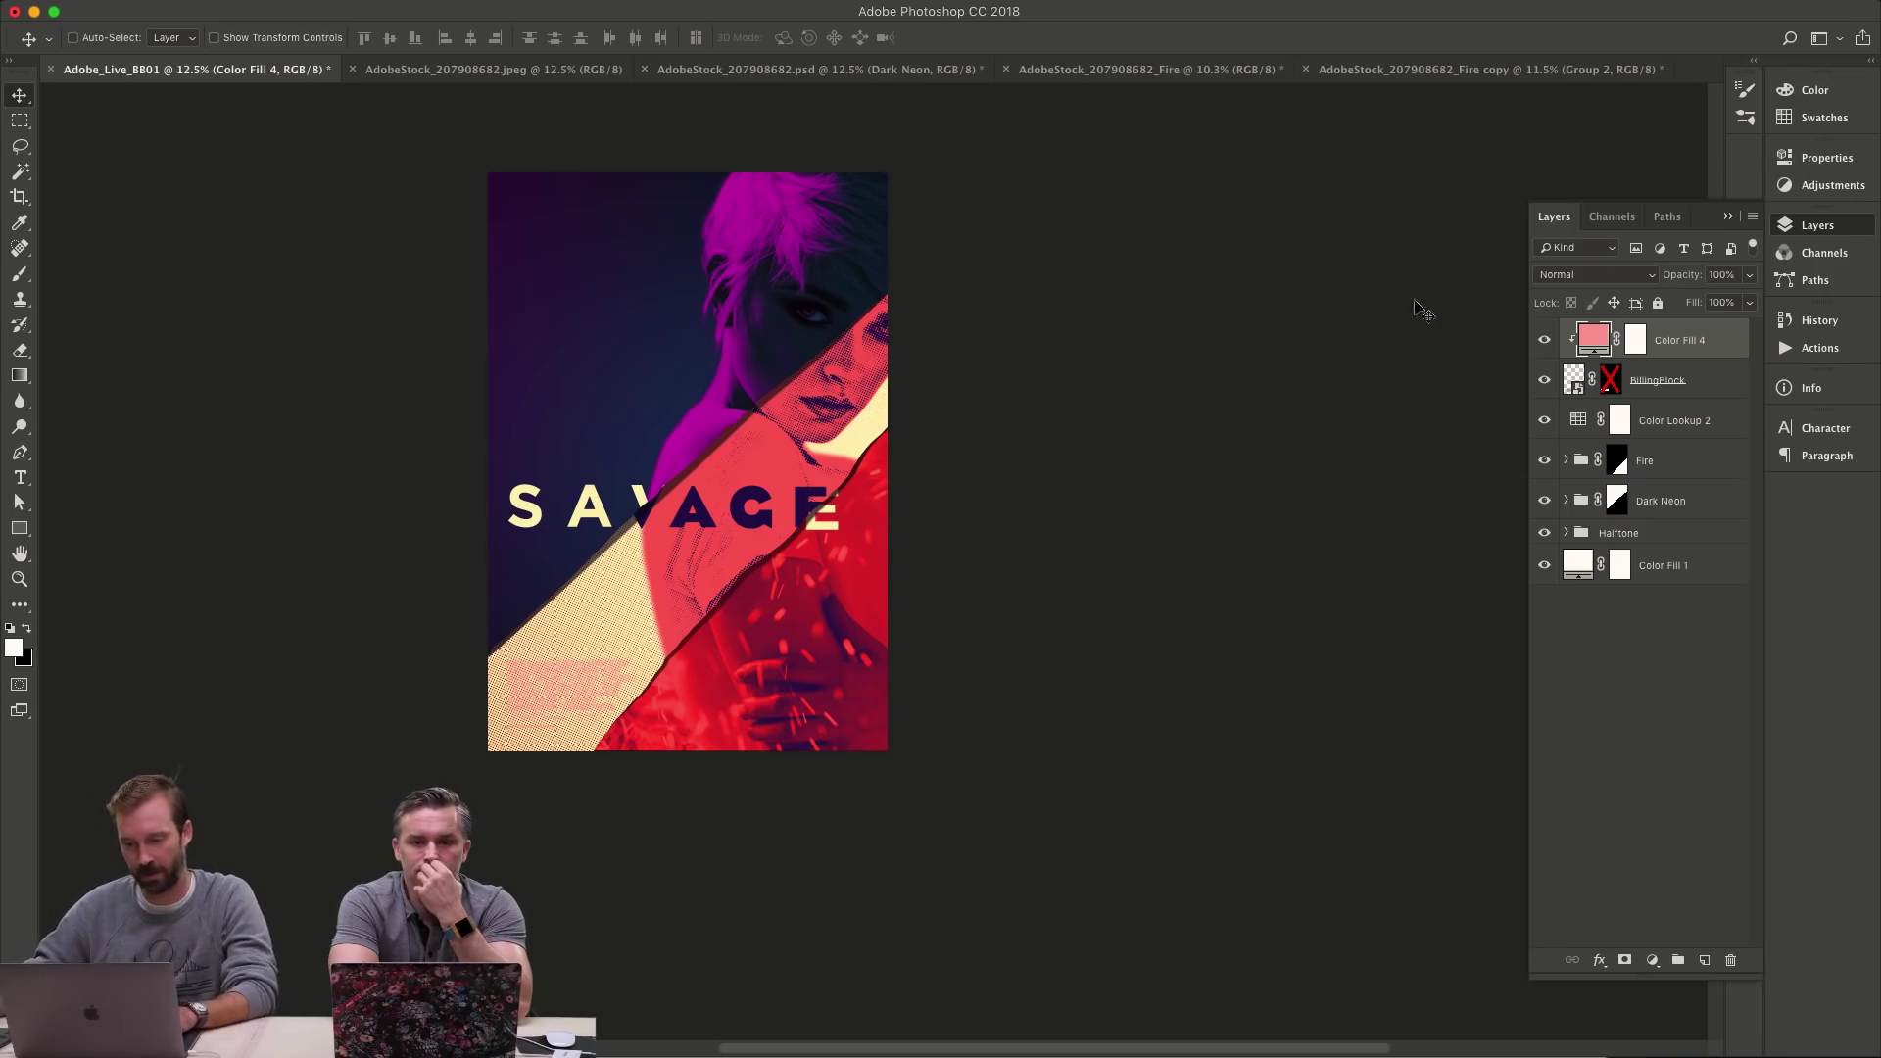
- Duplicate the SAVAGE text layer from the Dark Neon group to the top of the layer stack and move the copy above the title
key("t")
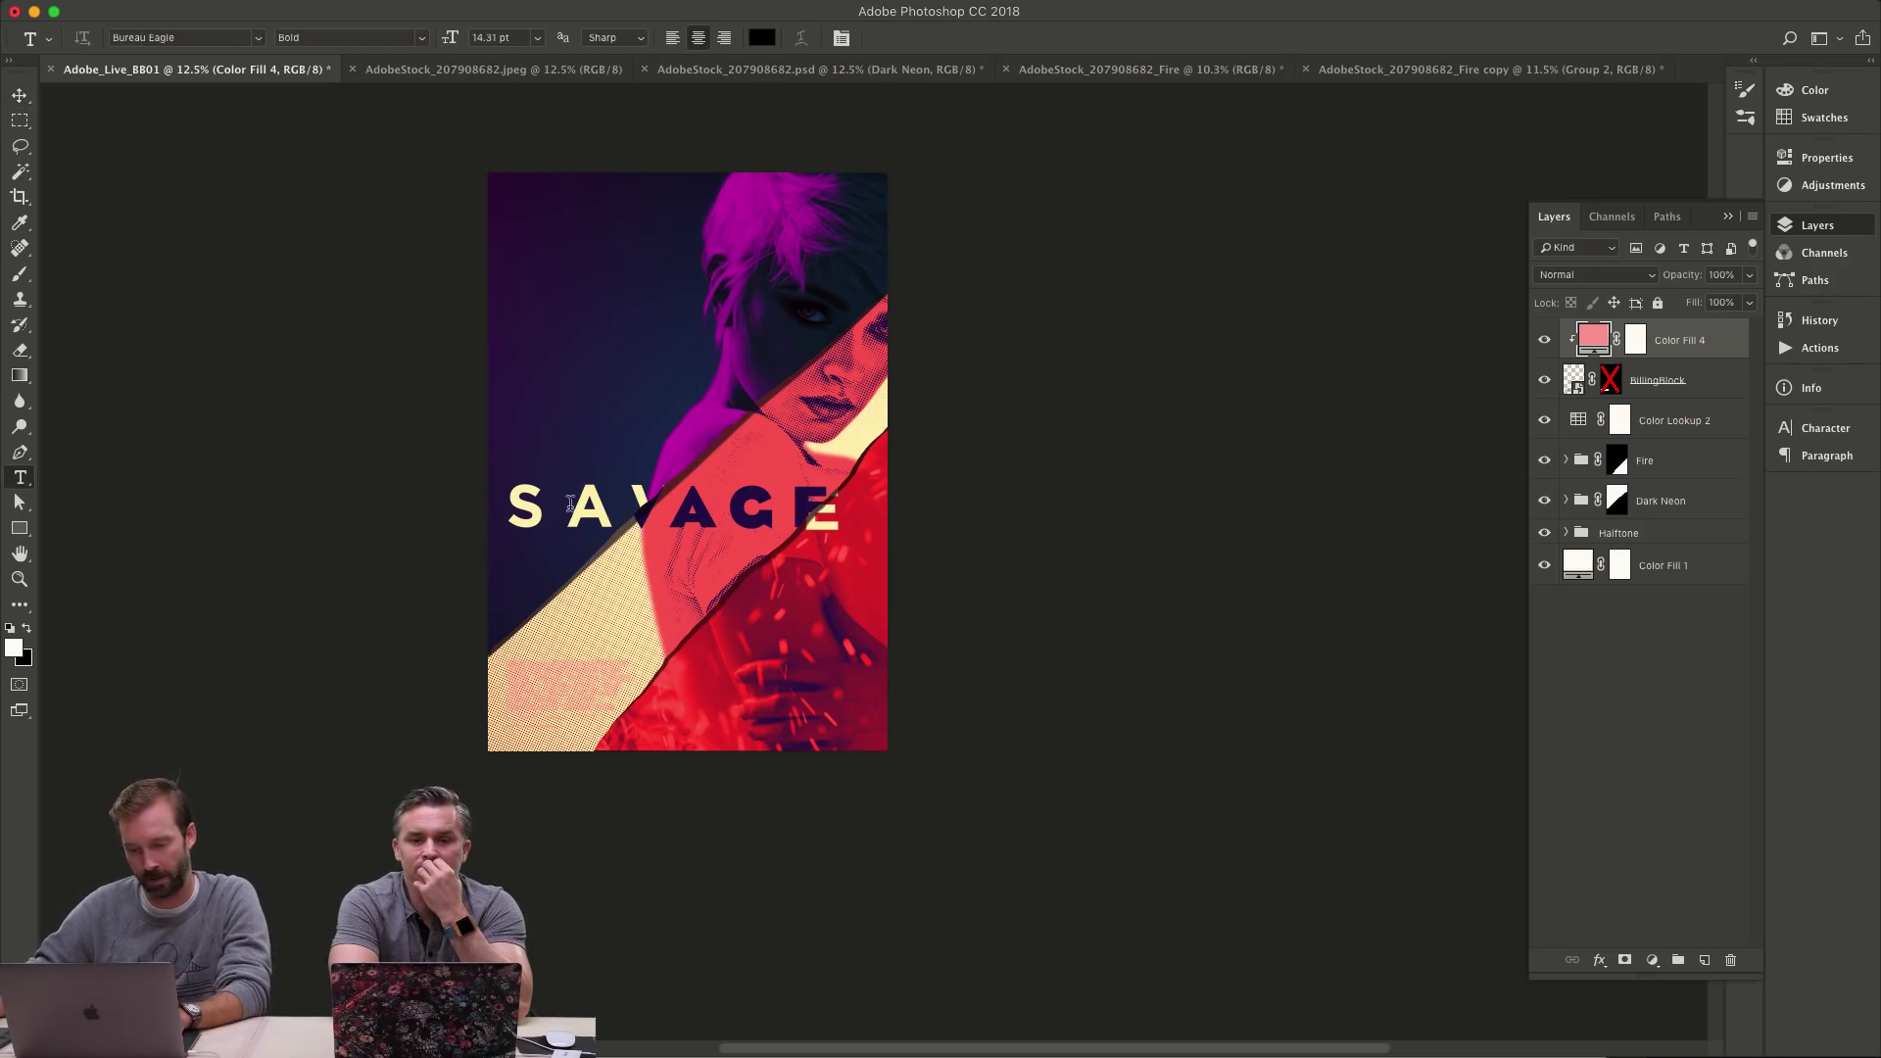
left_click(584, 504)
key("Escape")
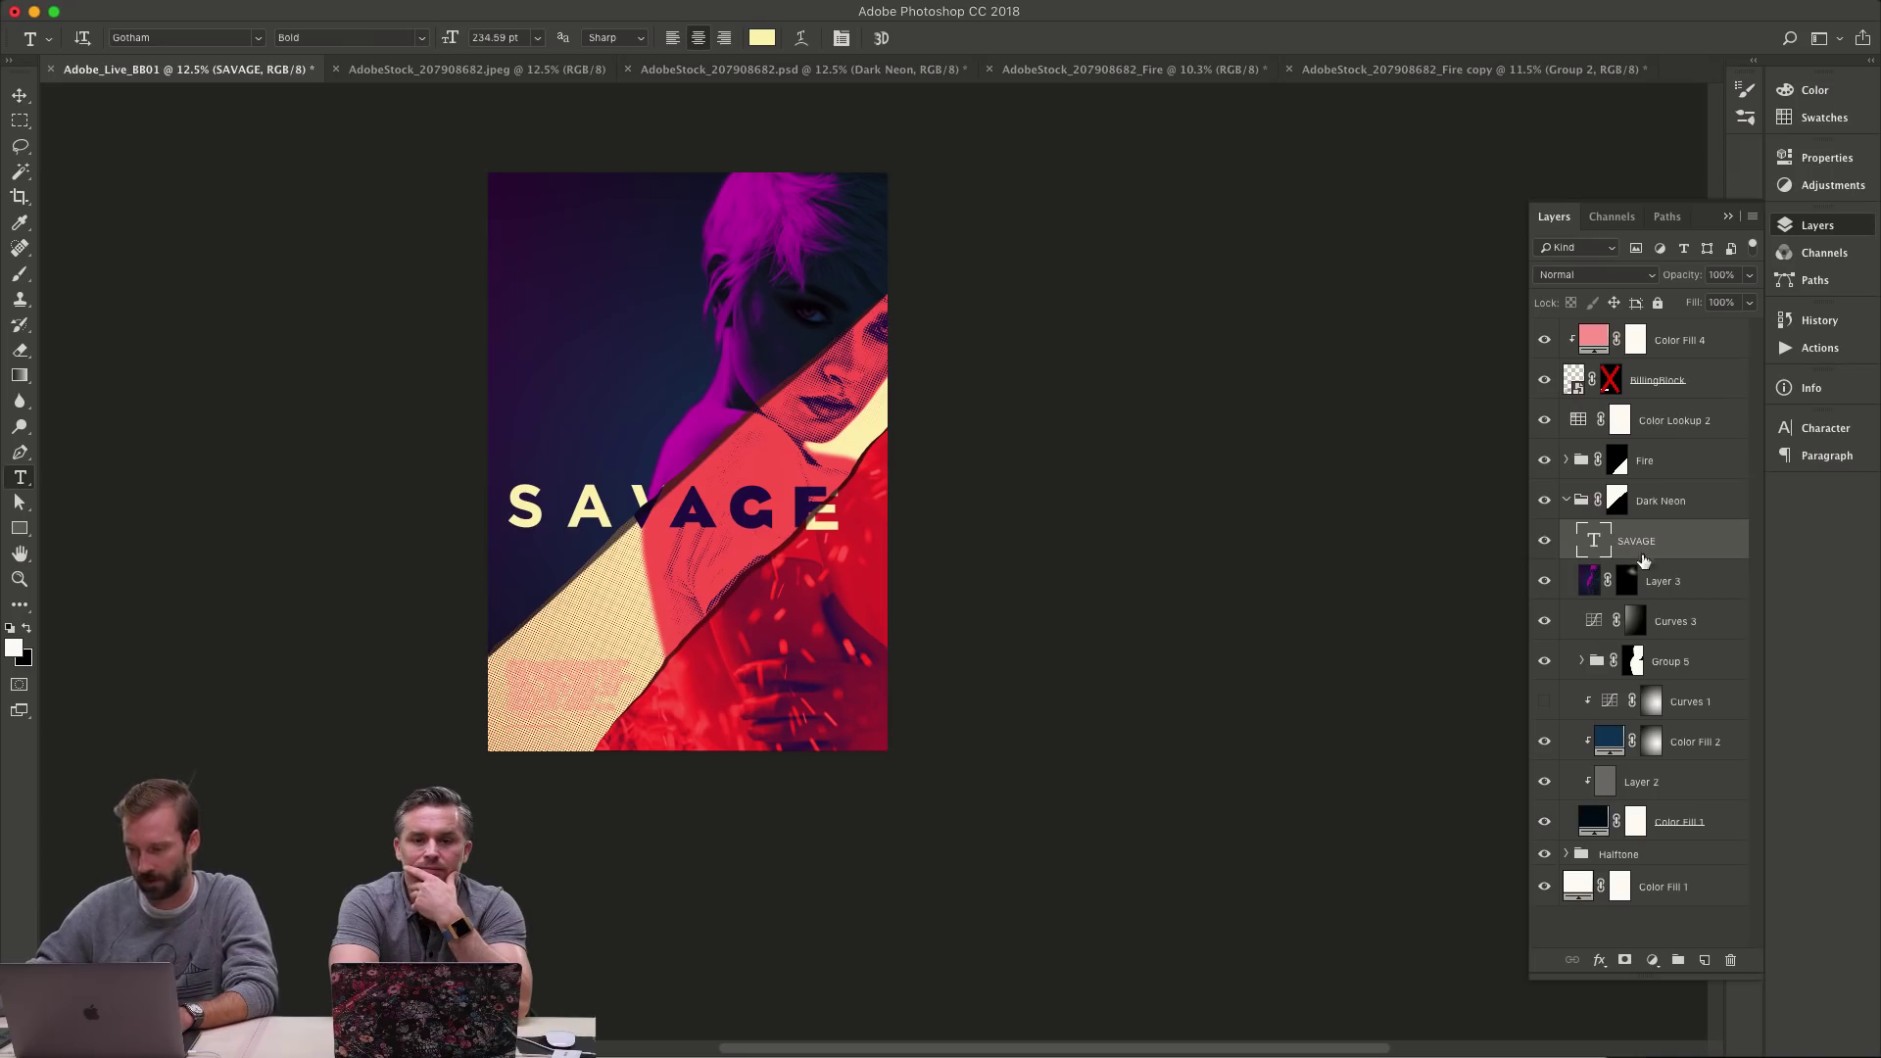
key("v")
left_click_drag(1684, 535, 1673, 338)
left_click_drag(876, 500, 877, 397)
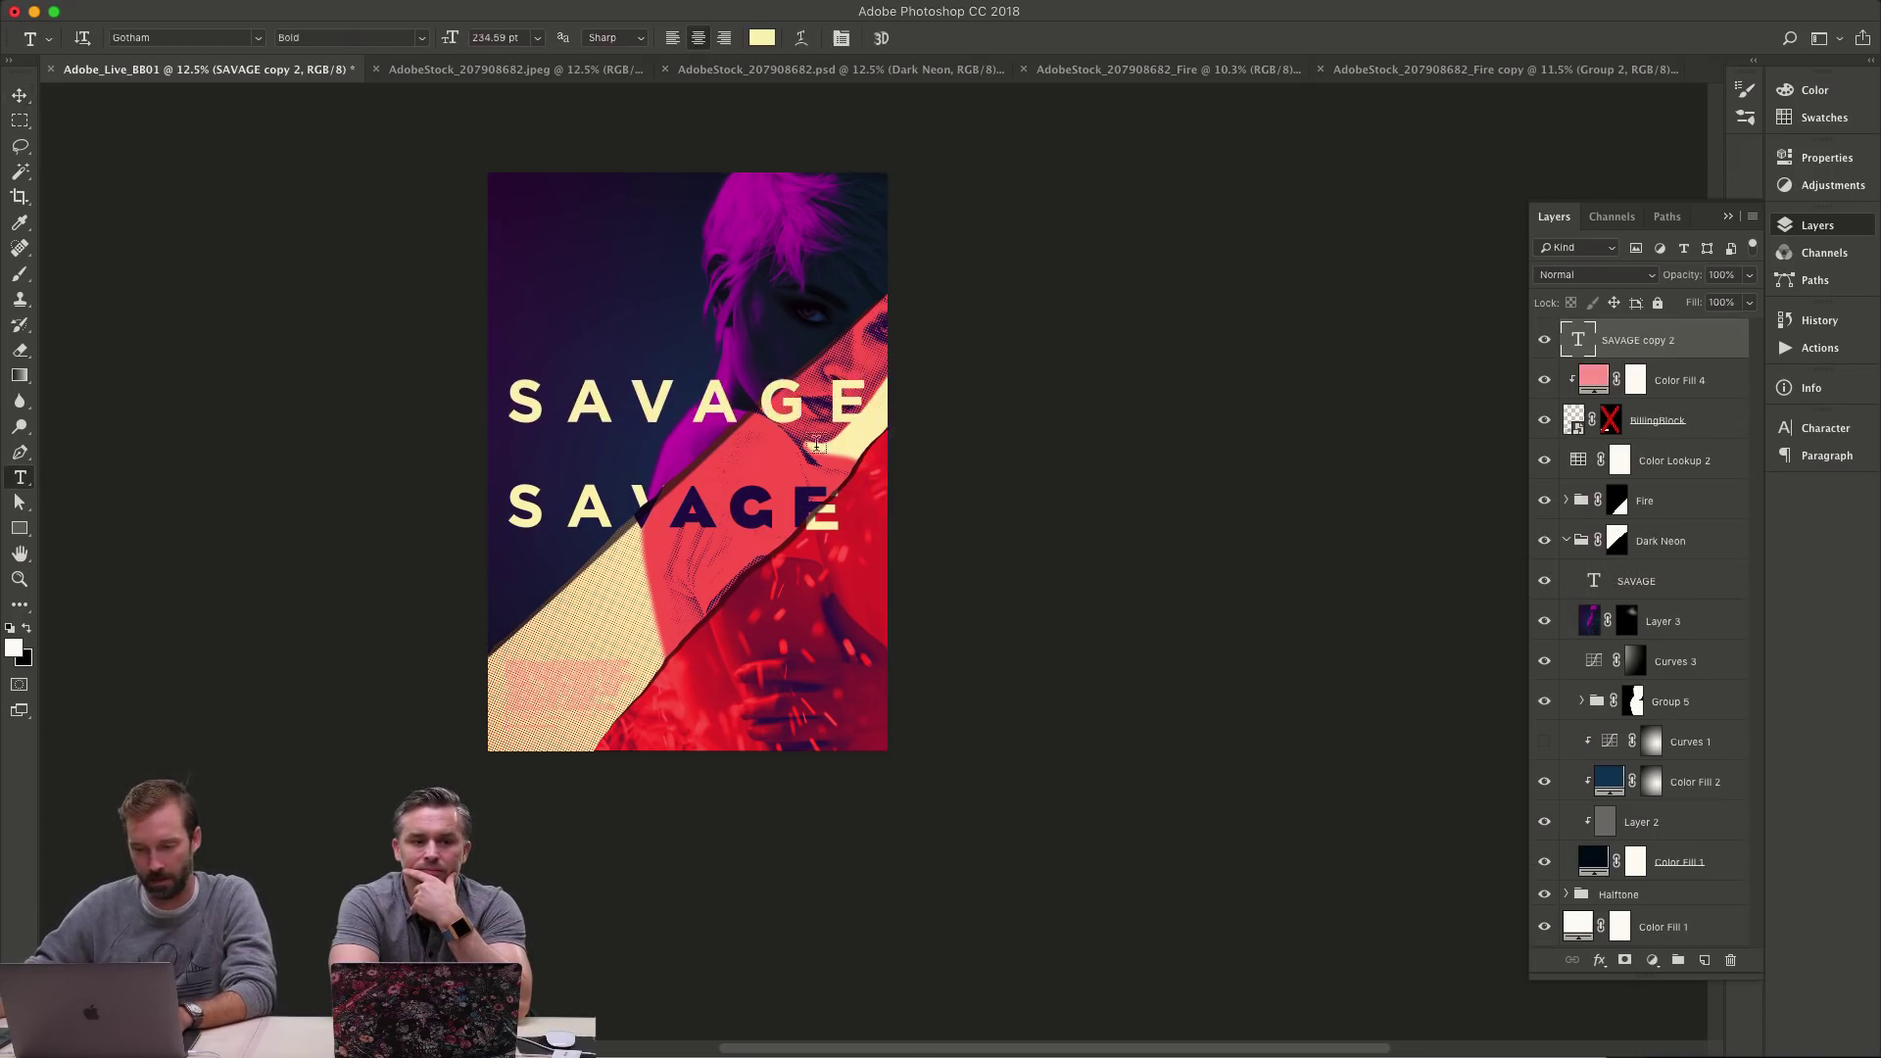
- Replace the duplicated title's text with "Wanting Man"
key("t")
left_click(712, 402)
key("super+a")
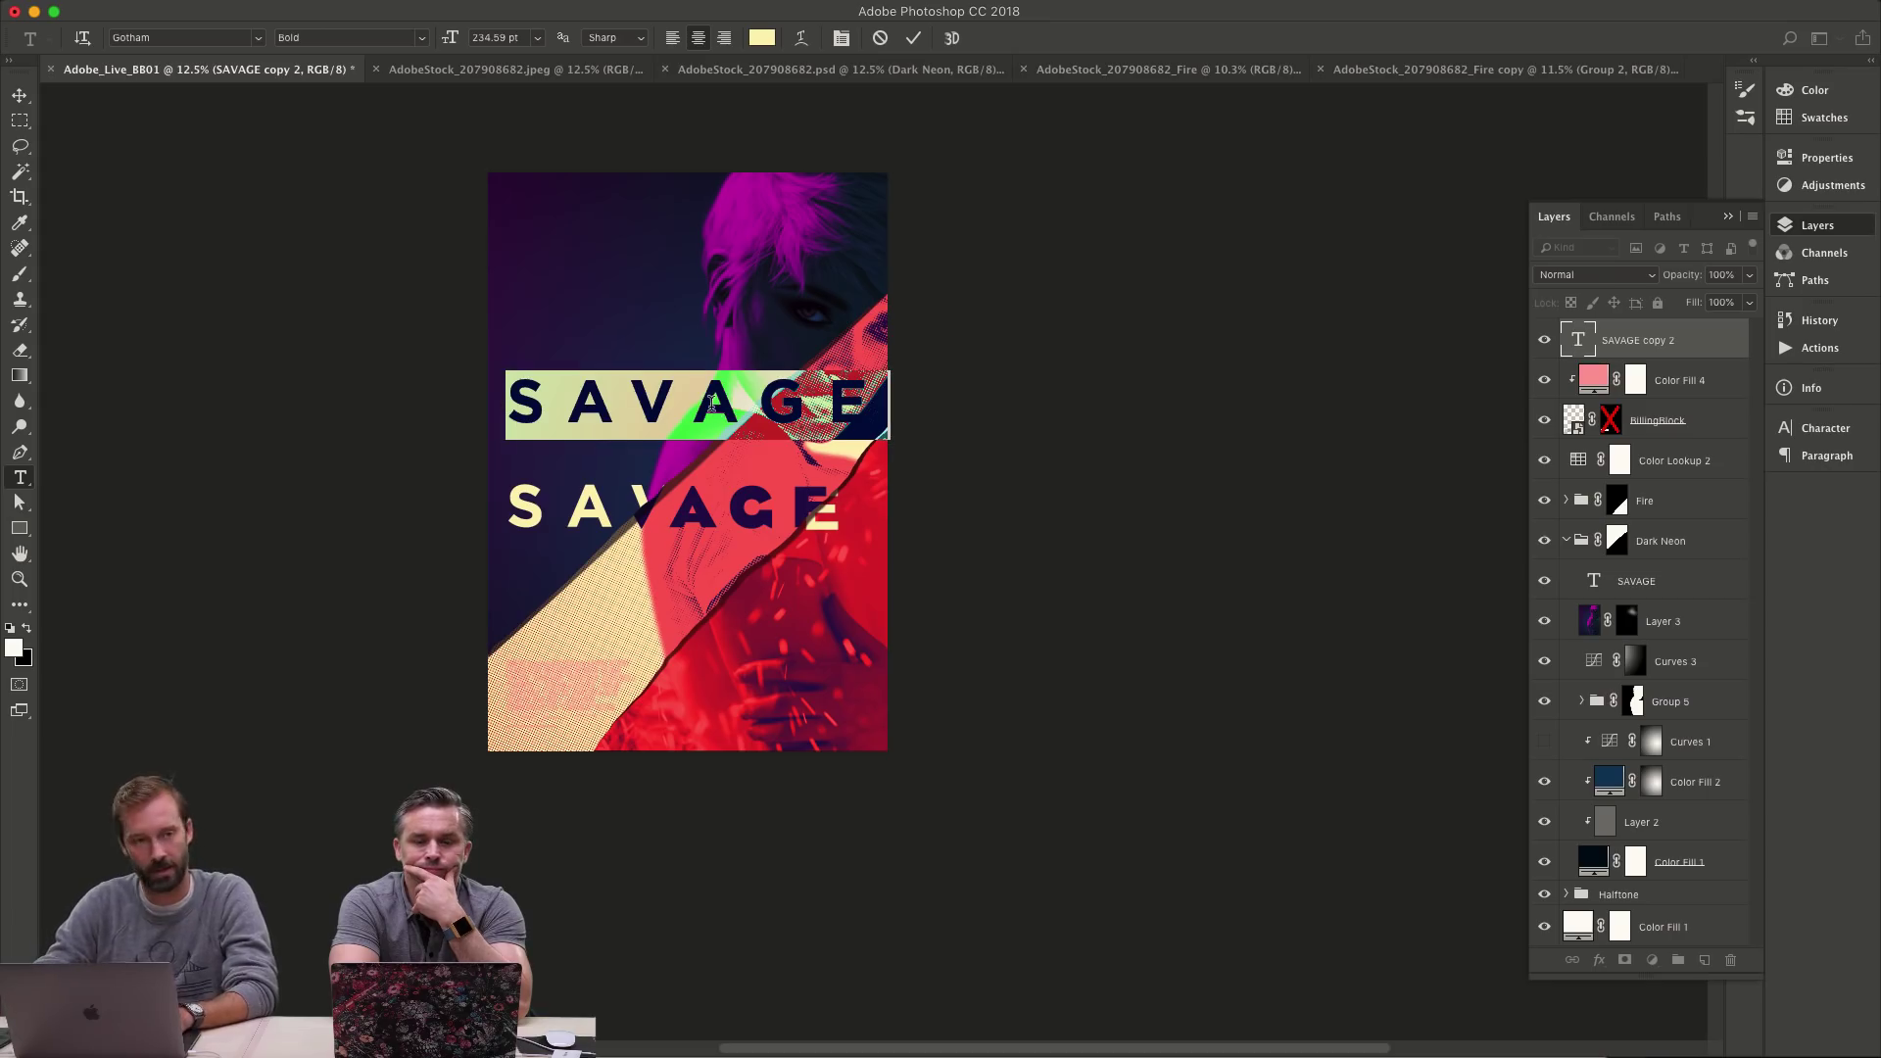
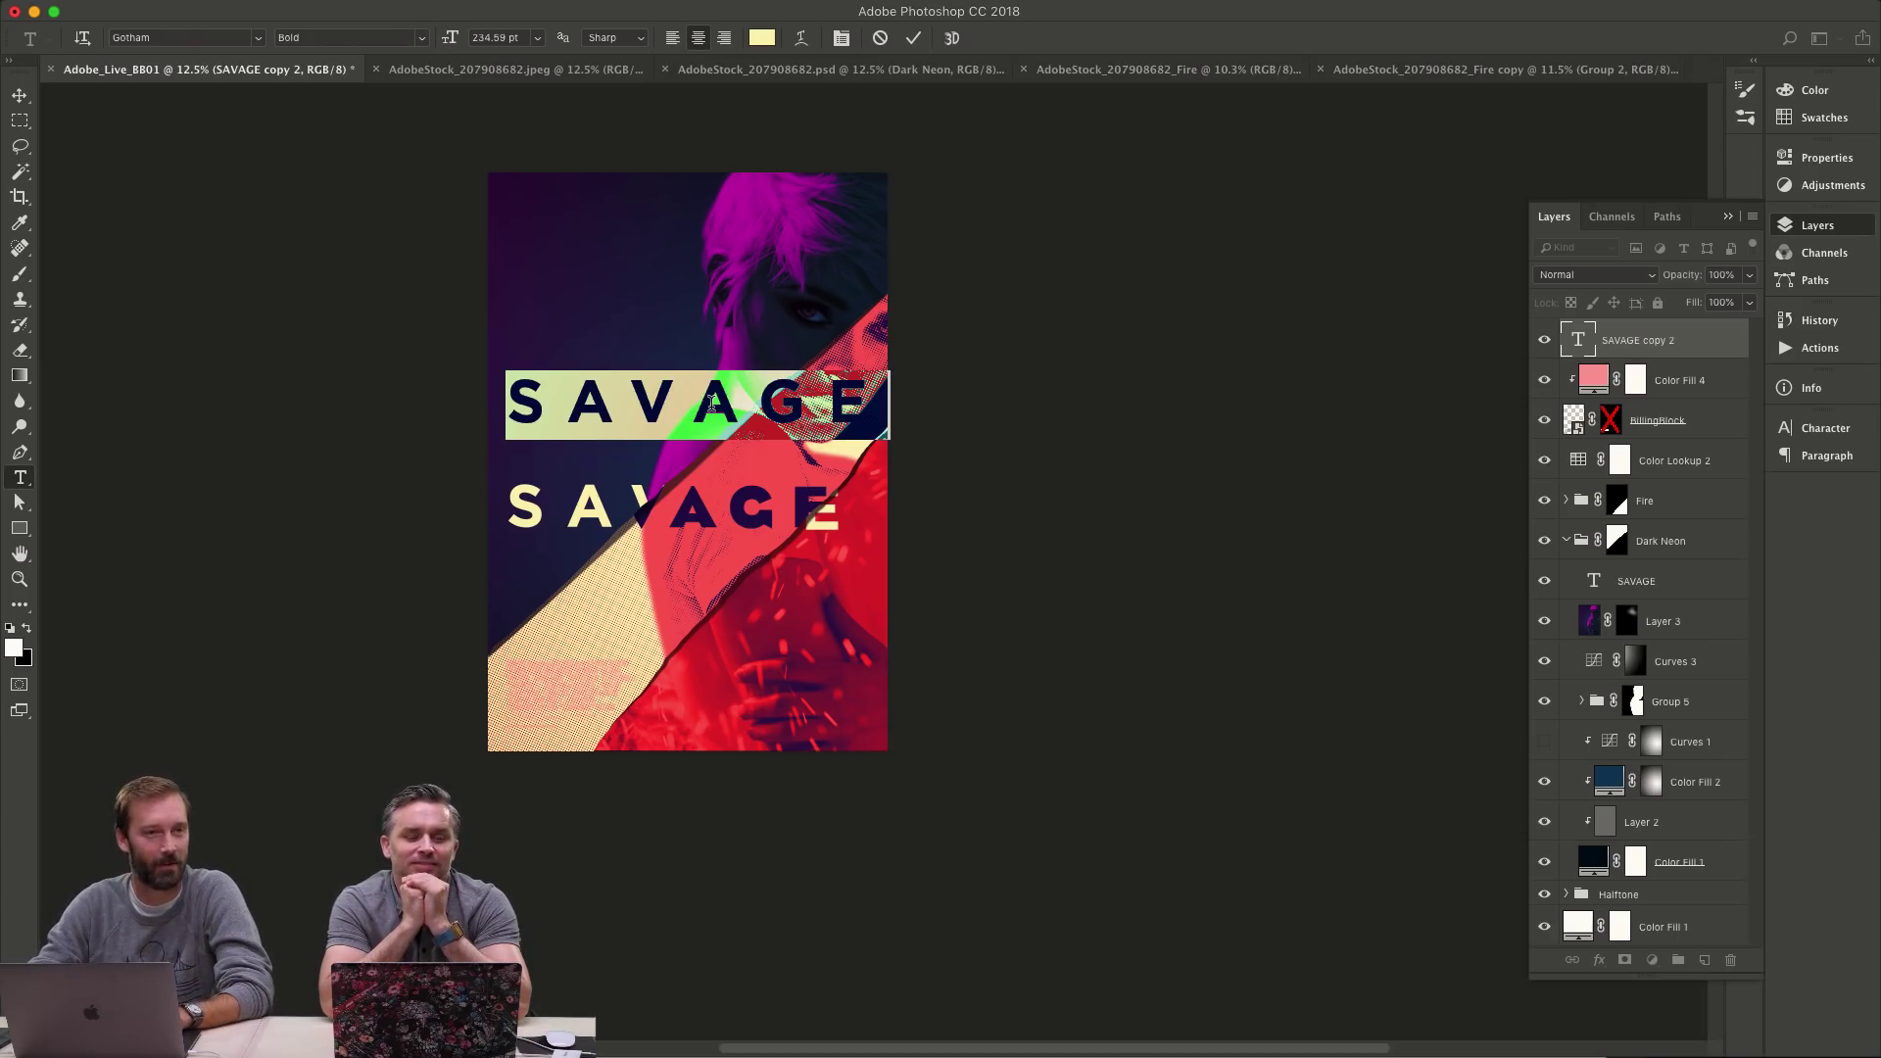
type("T")
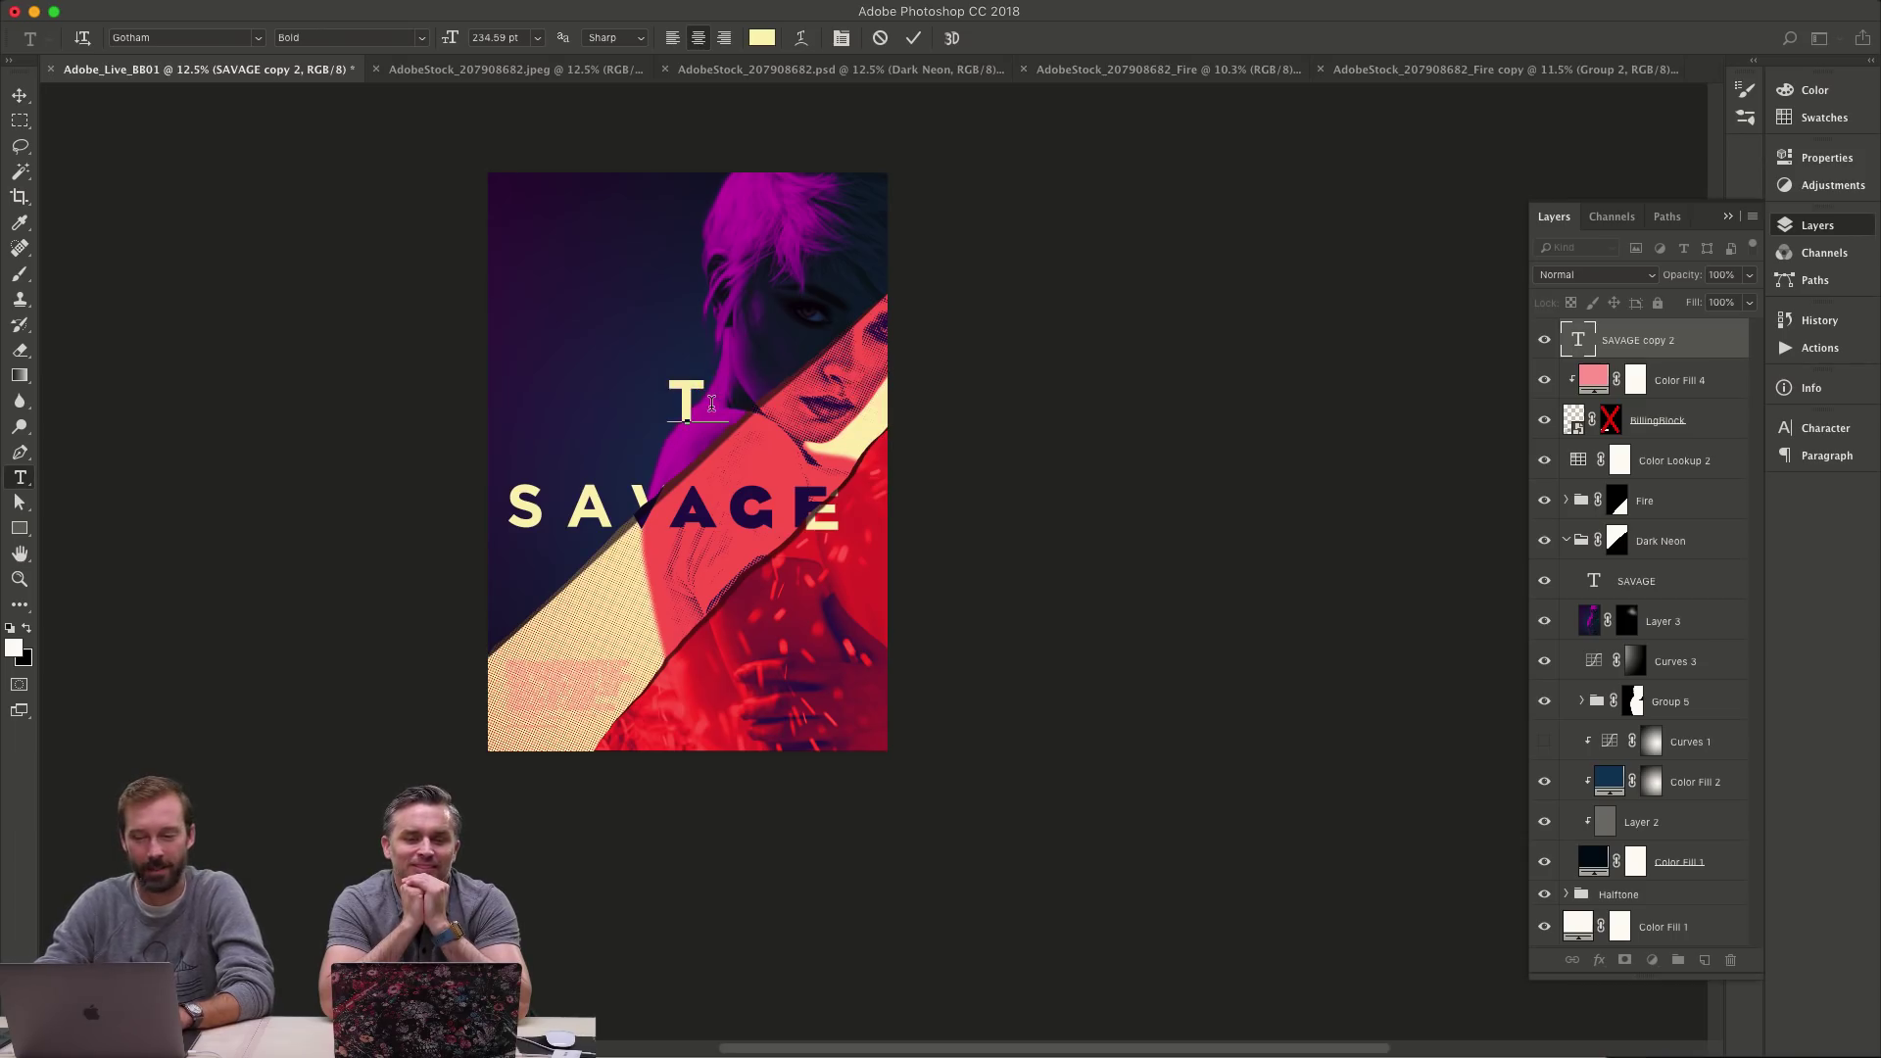
key("BackSpace")
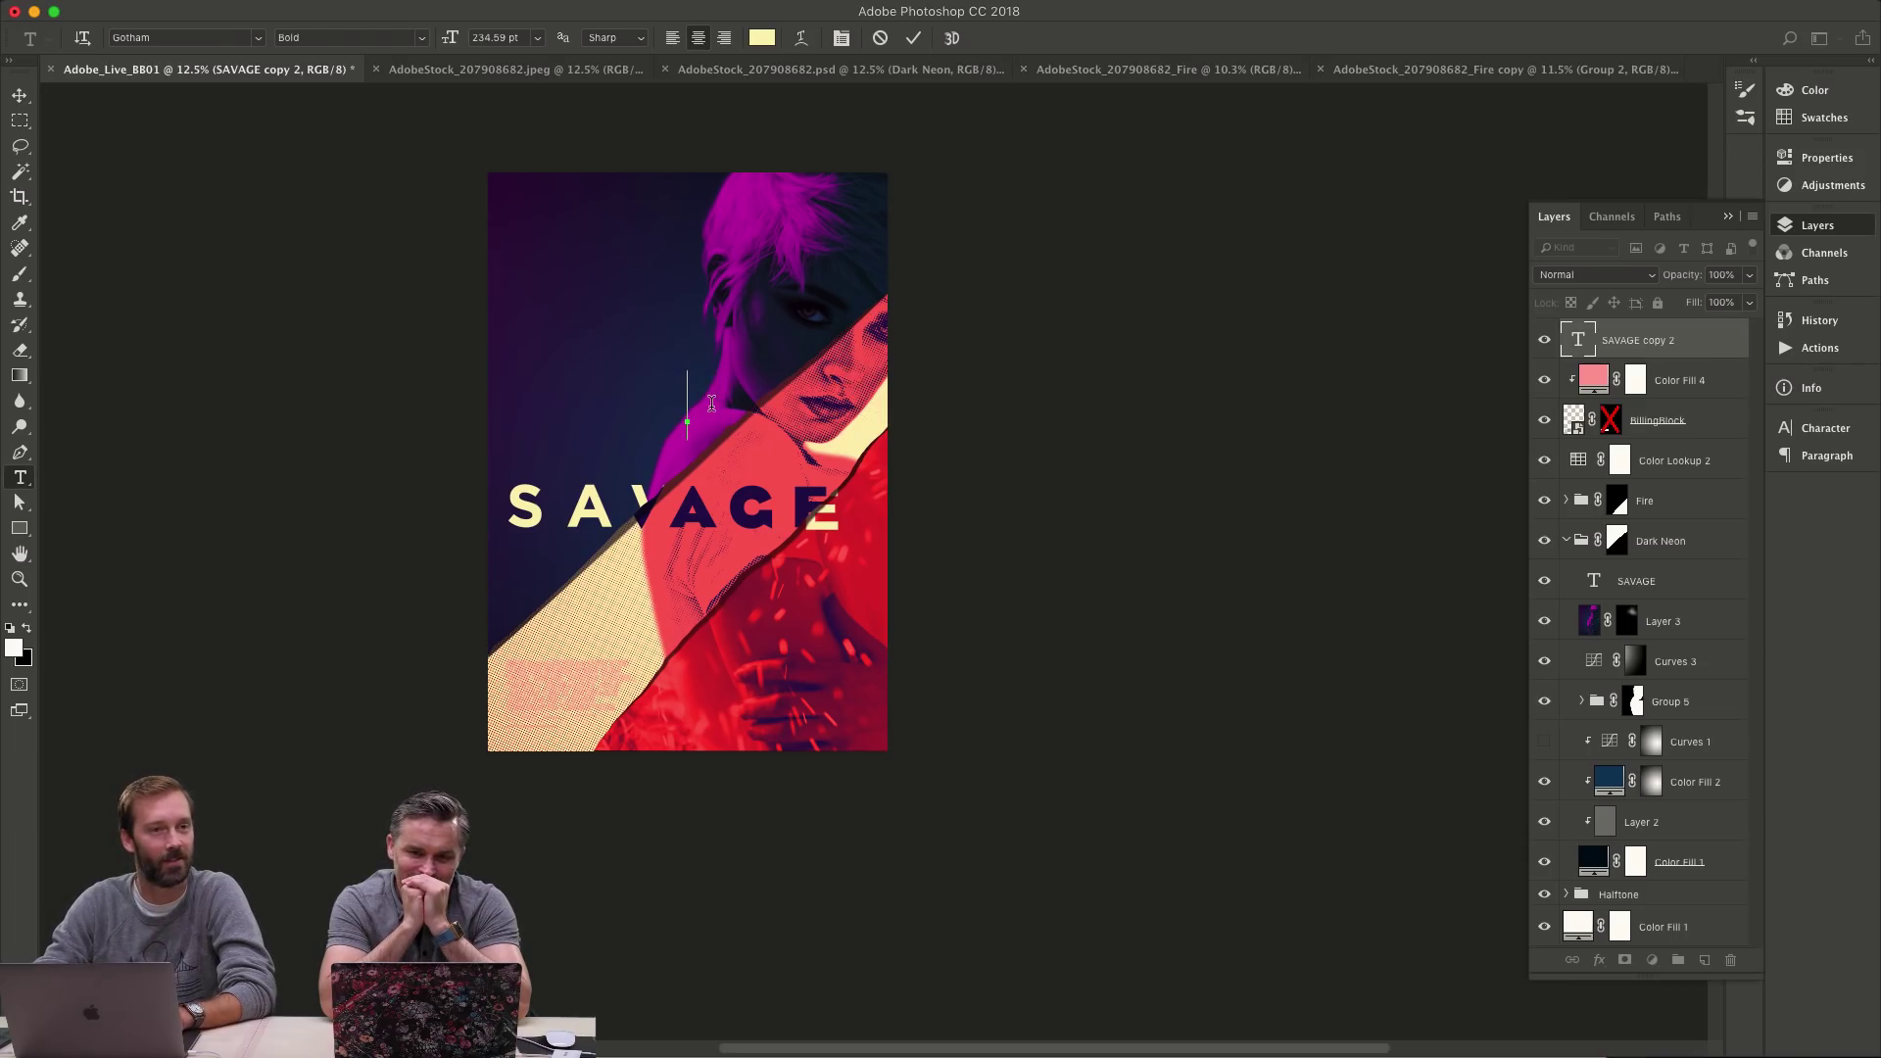
type("WANT")
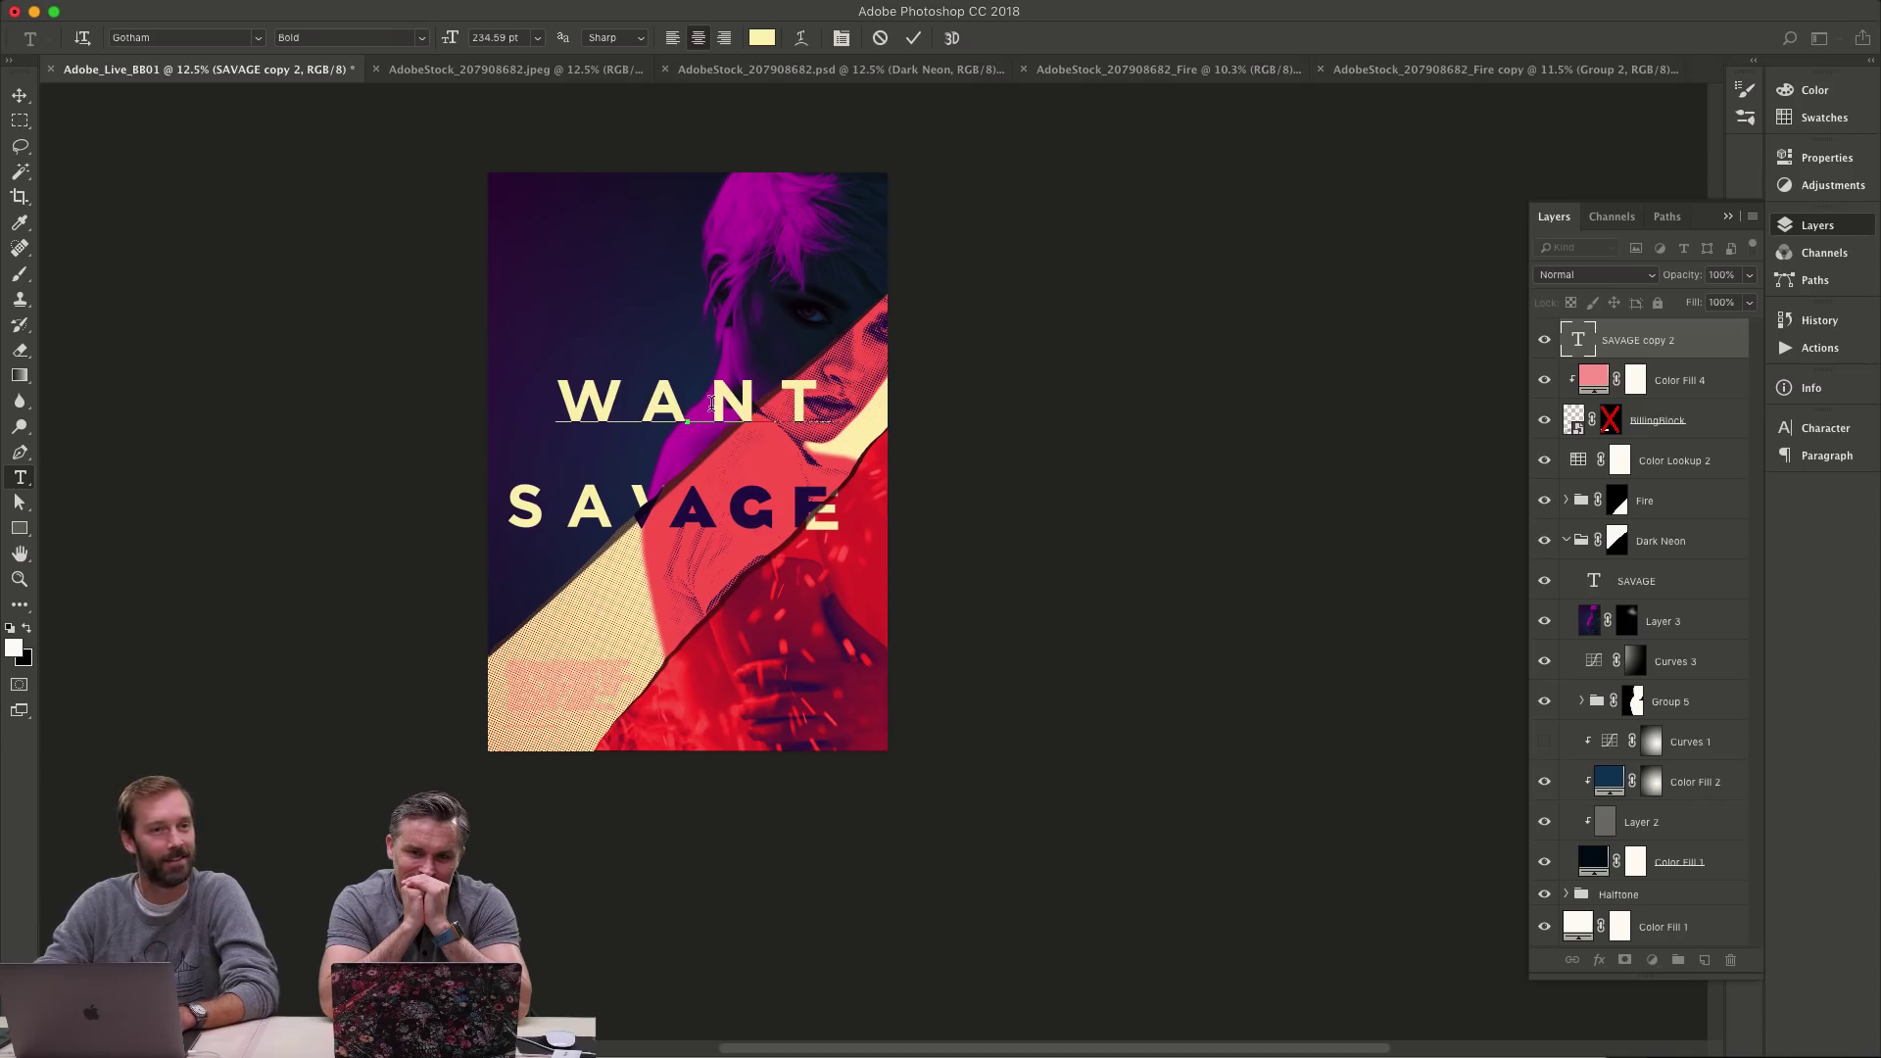
type("ING MOR")
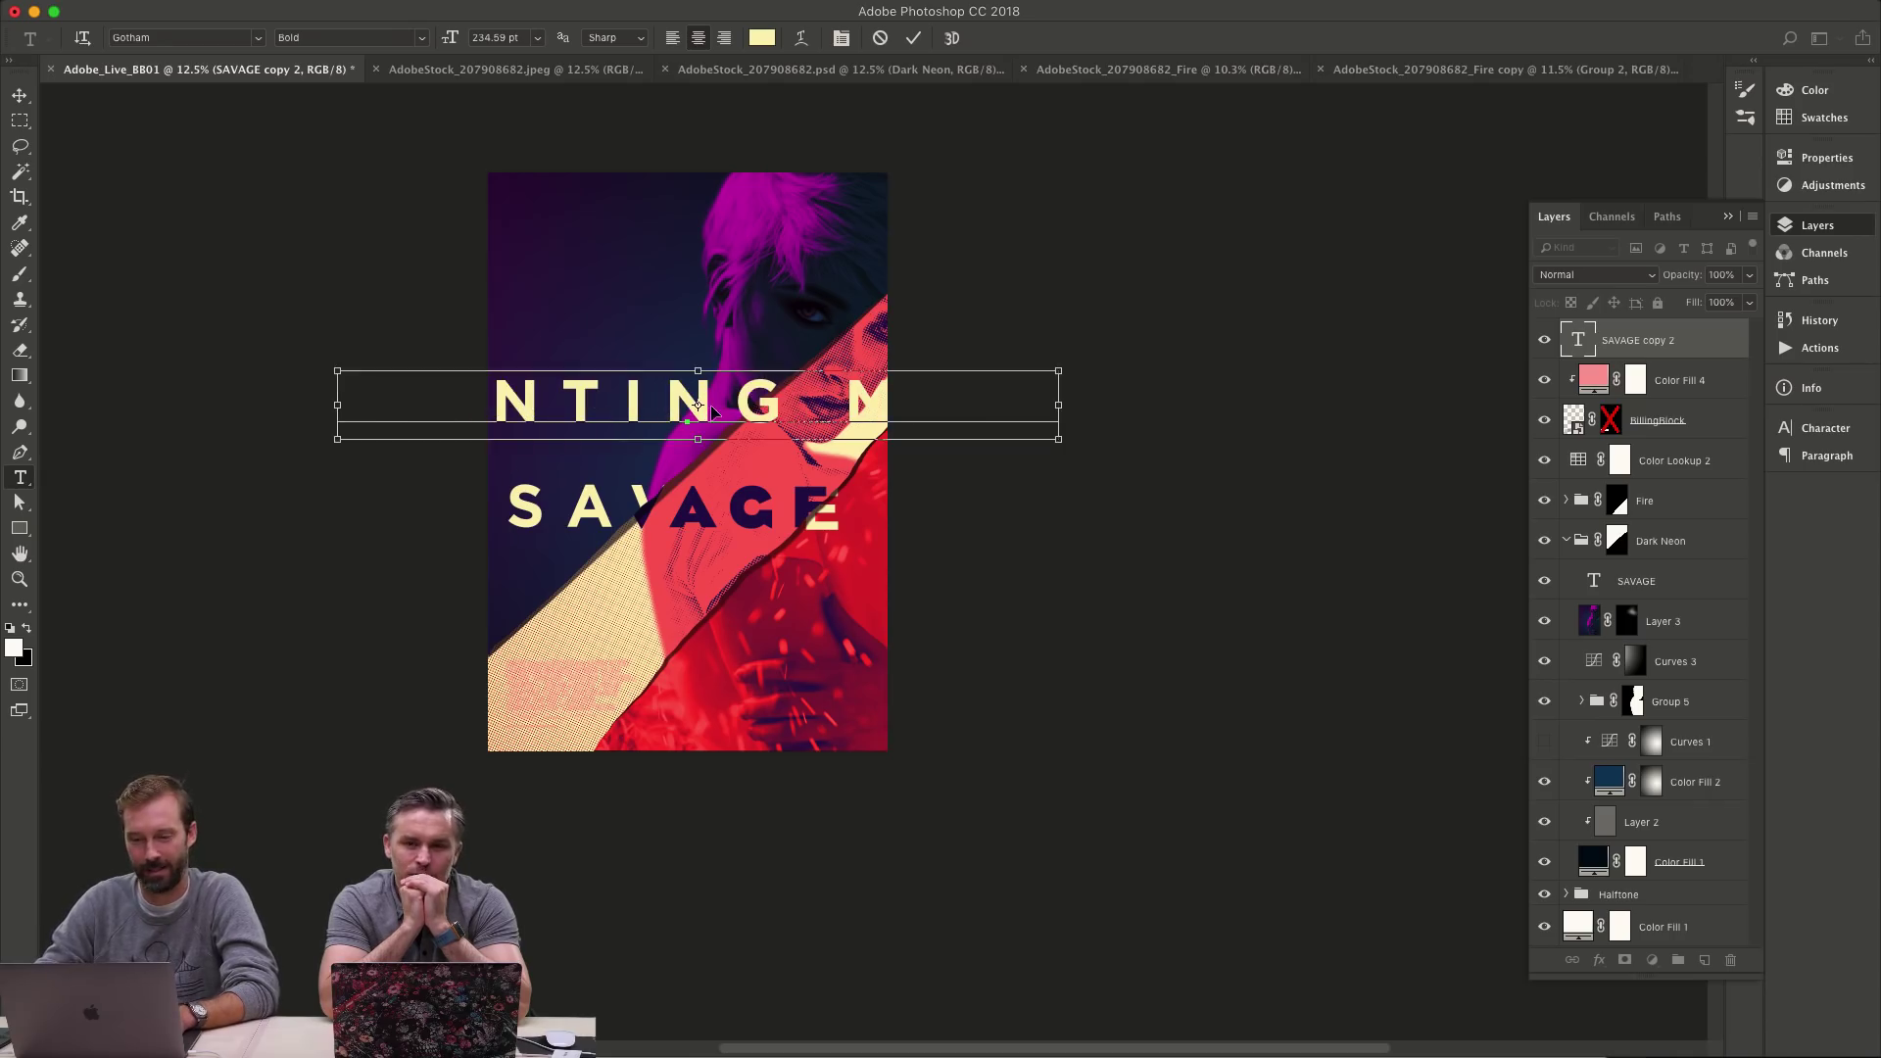
key("ctrl+Return")
- Scale the "Wanting Man" text down to tagline size and move it onto the dark area beside the woman's neck
key("ctrl+t")
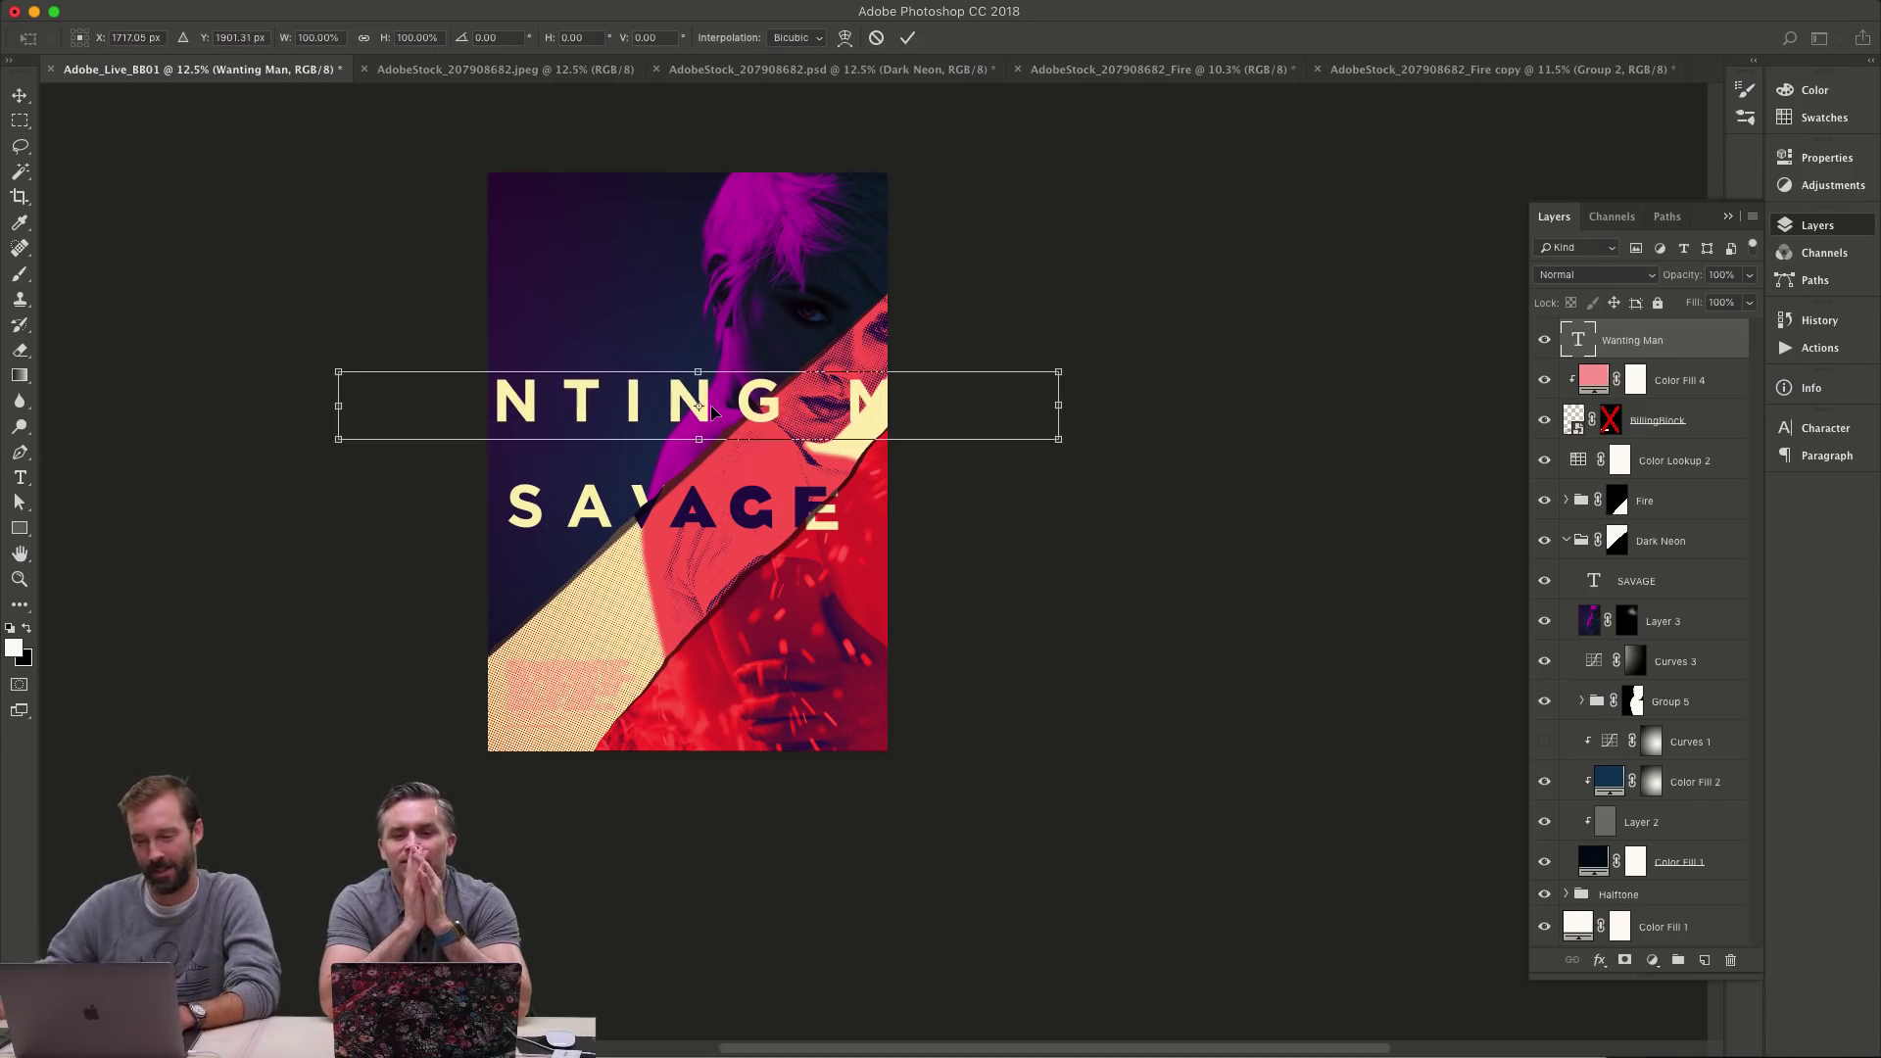
left_click_drag(1060, 371, 779, 390)
key("Return")
left_click(773, 368)
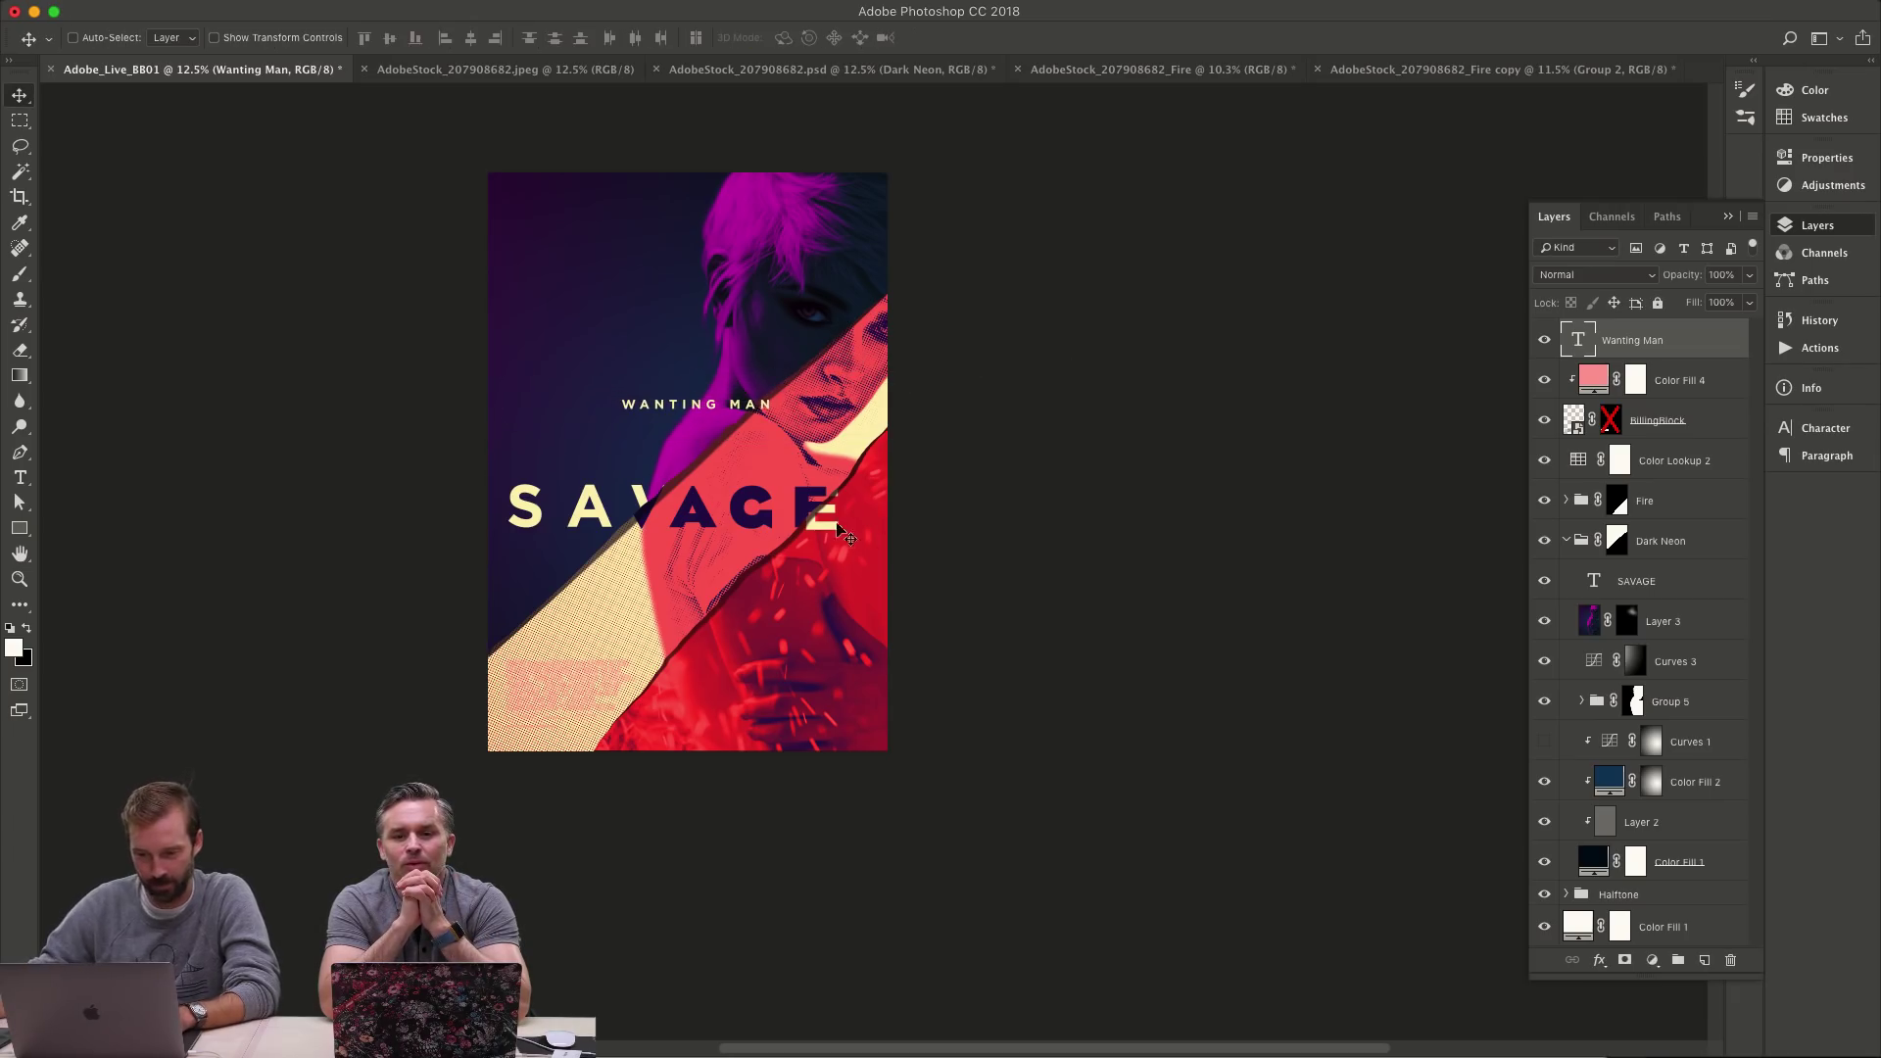
left_click_drag(680, 470, 631, 434)
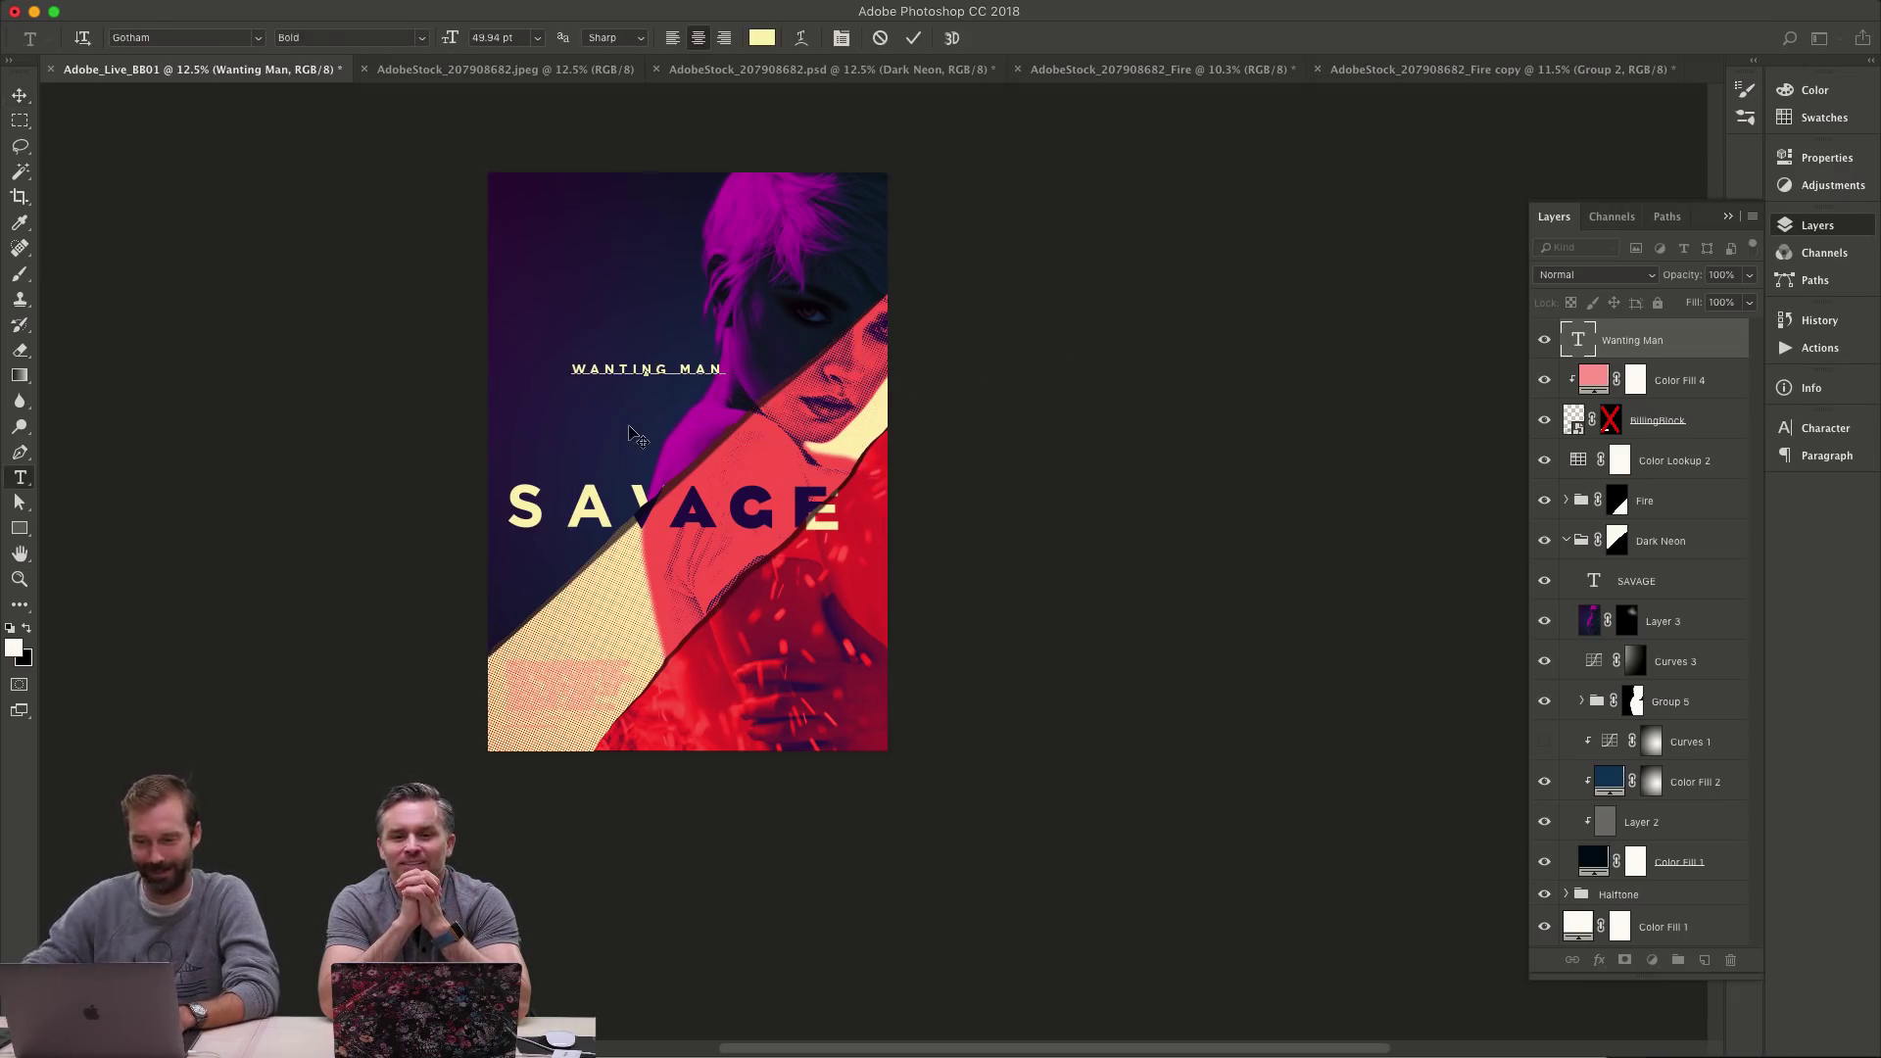
- Replace the word "Man" in the tagline so it reads "Wanting more money"
key("ctrl+a")
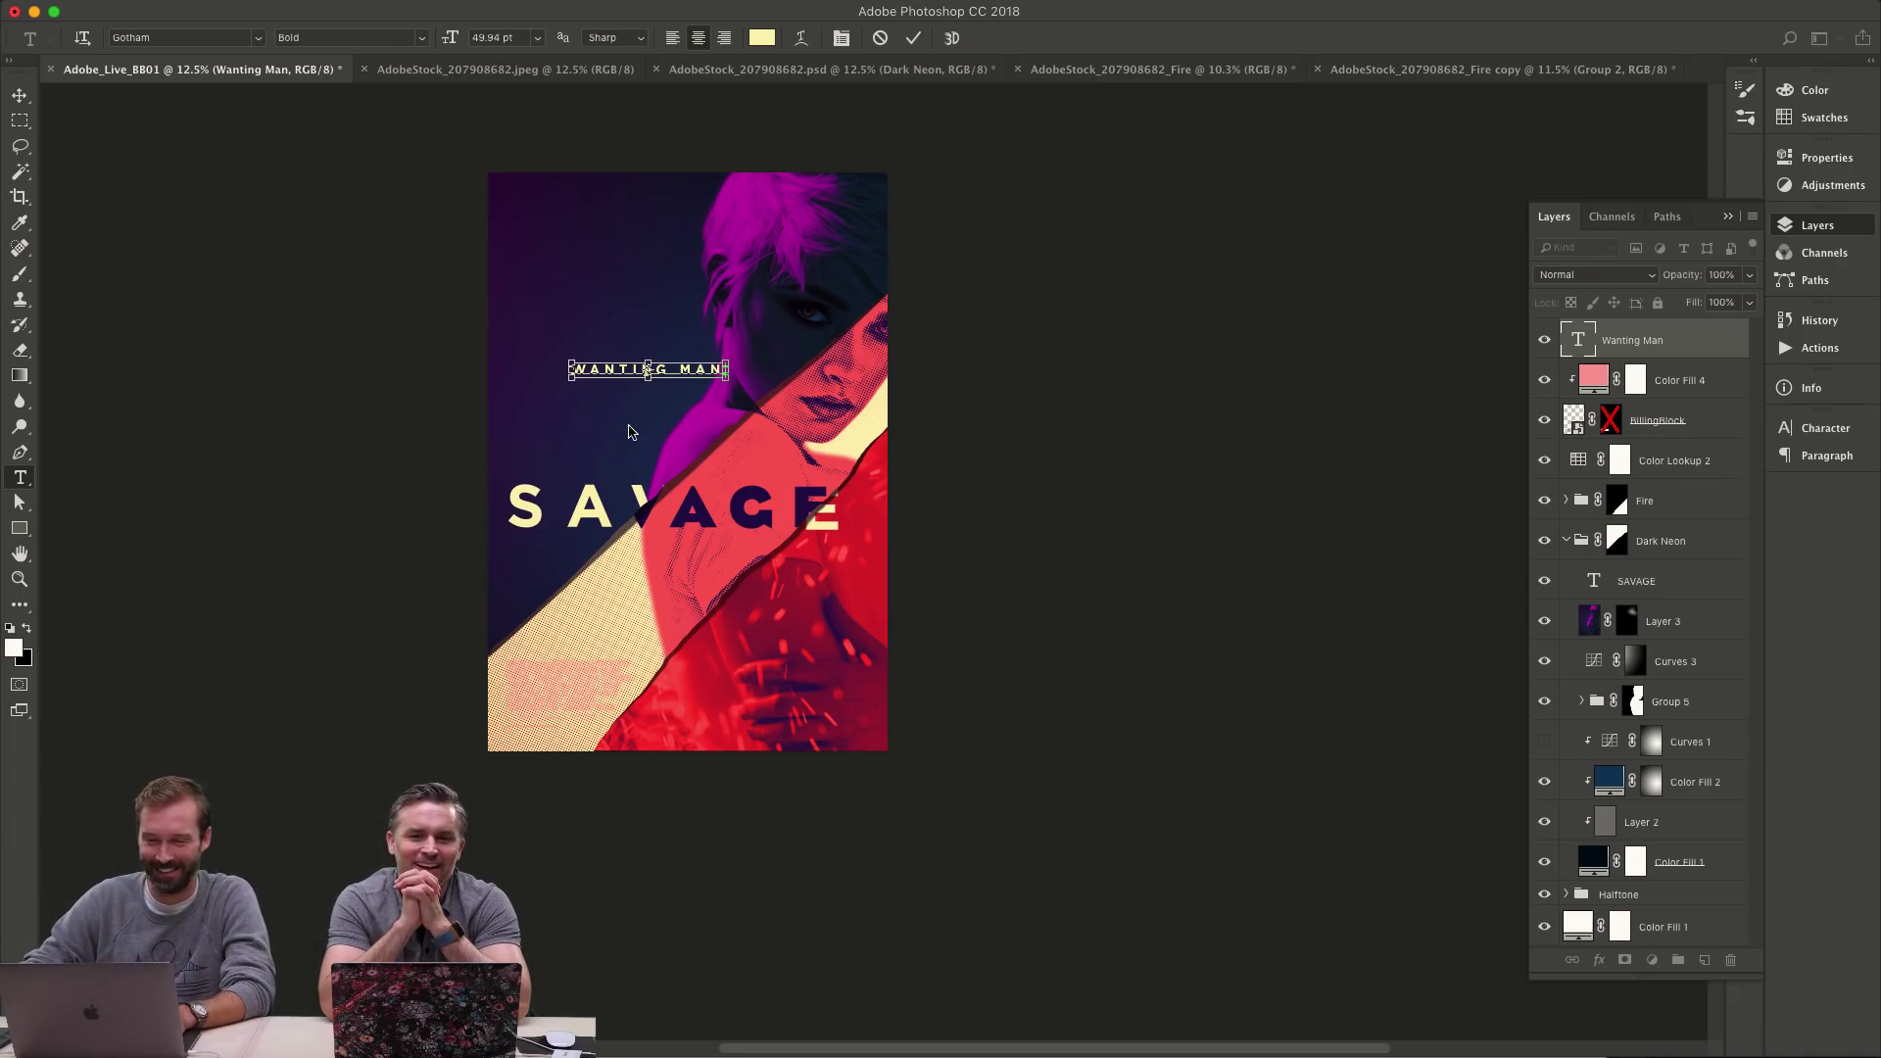
key("Right")
key("shift+alt+Left")
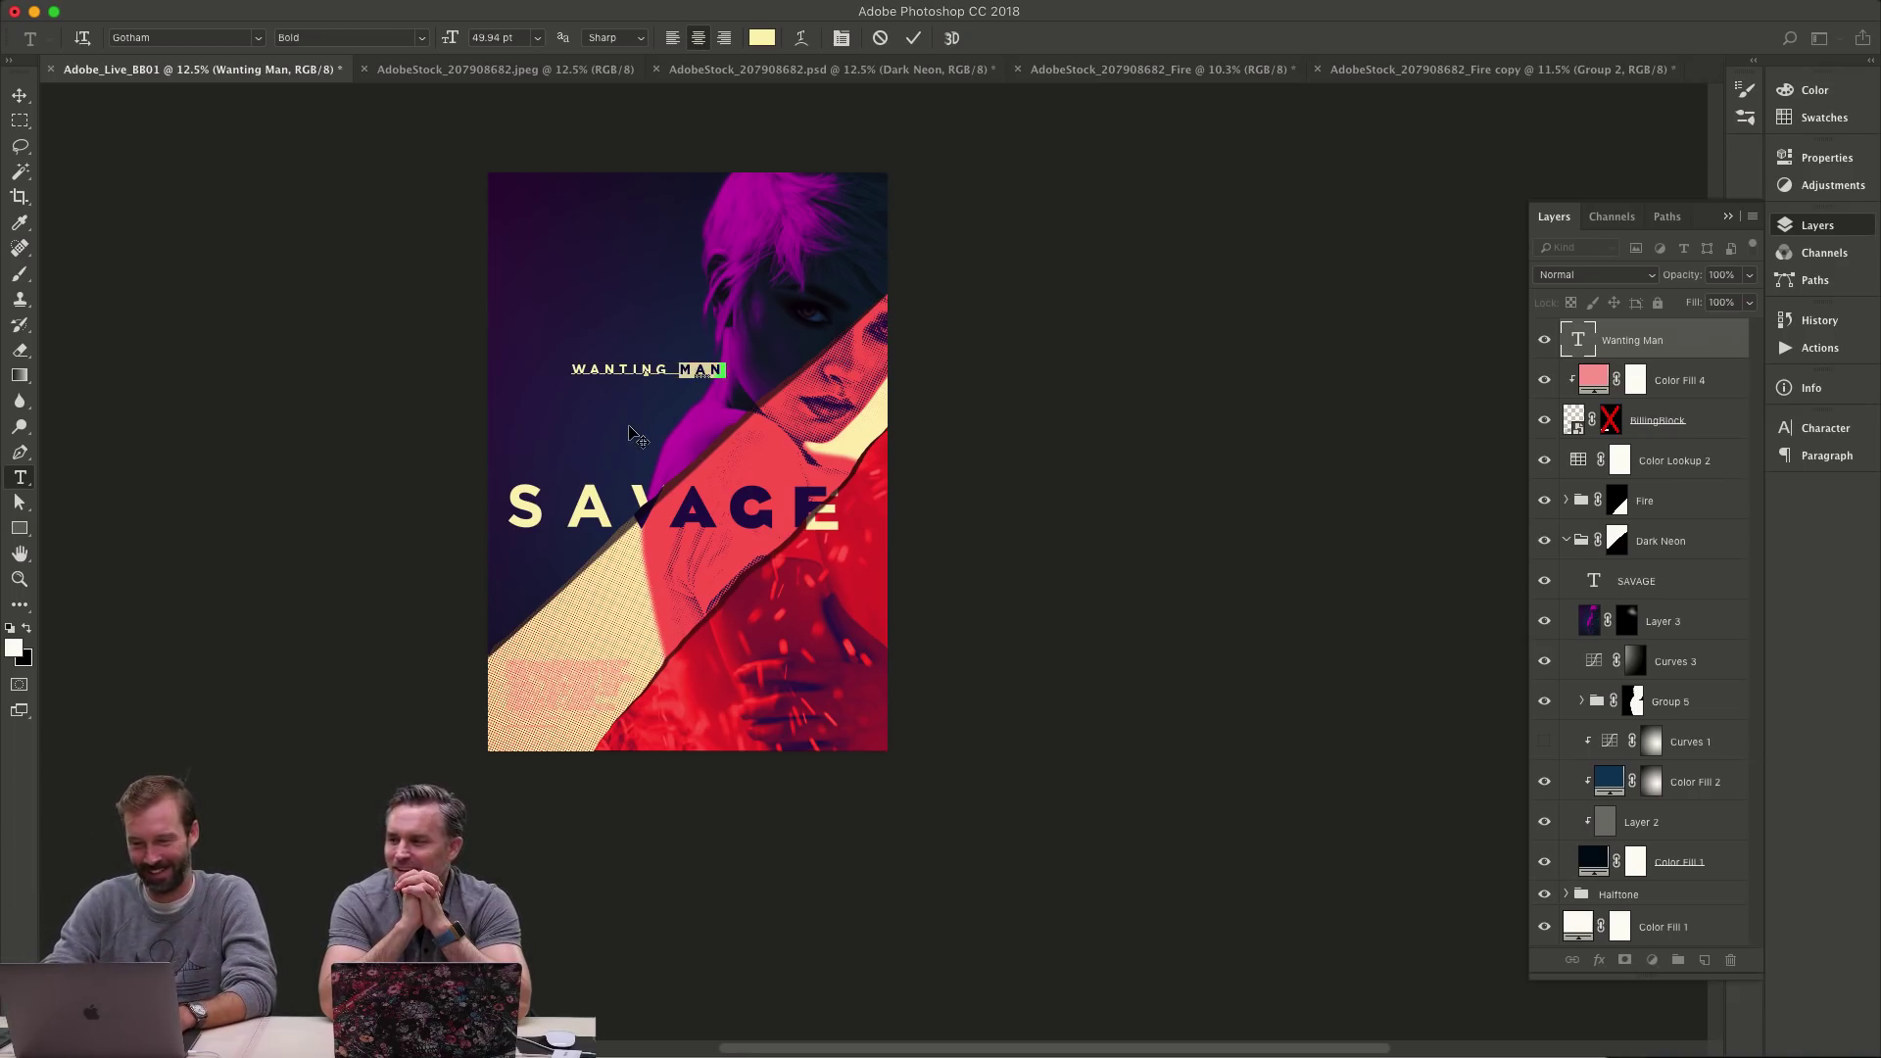
type("MORE MONEY")
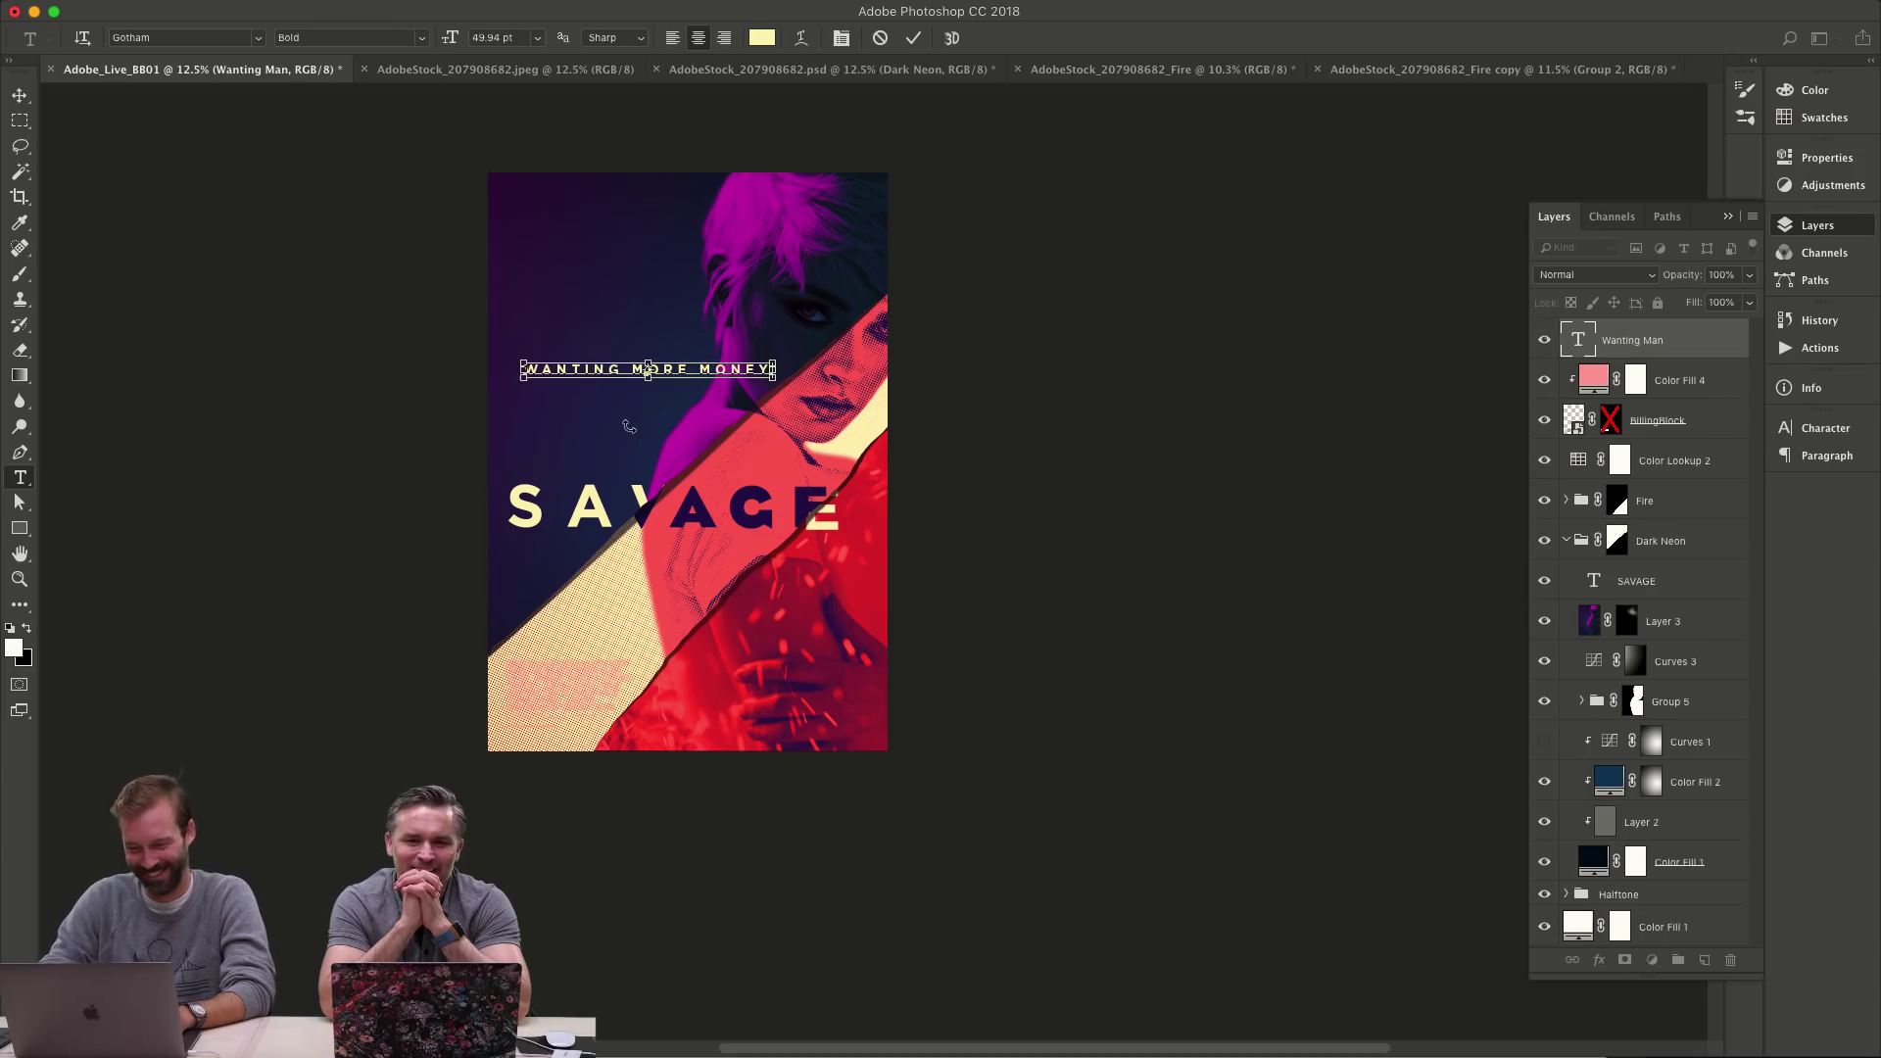
key("ctrl+Return")
- Scale the tagline down slightly and align its left edge with the S of the SAVAGE title
key("v")
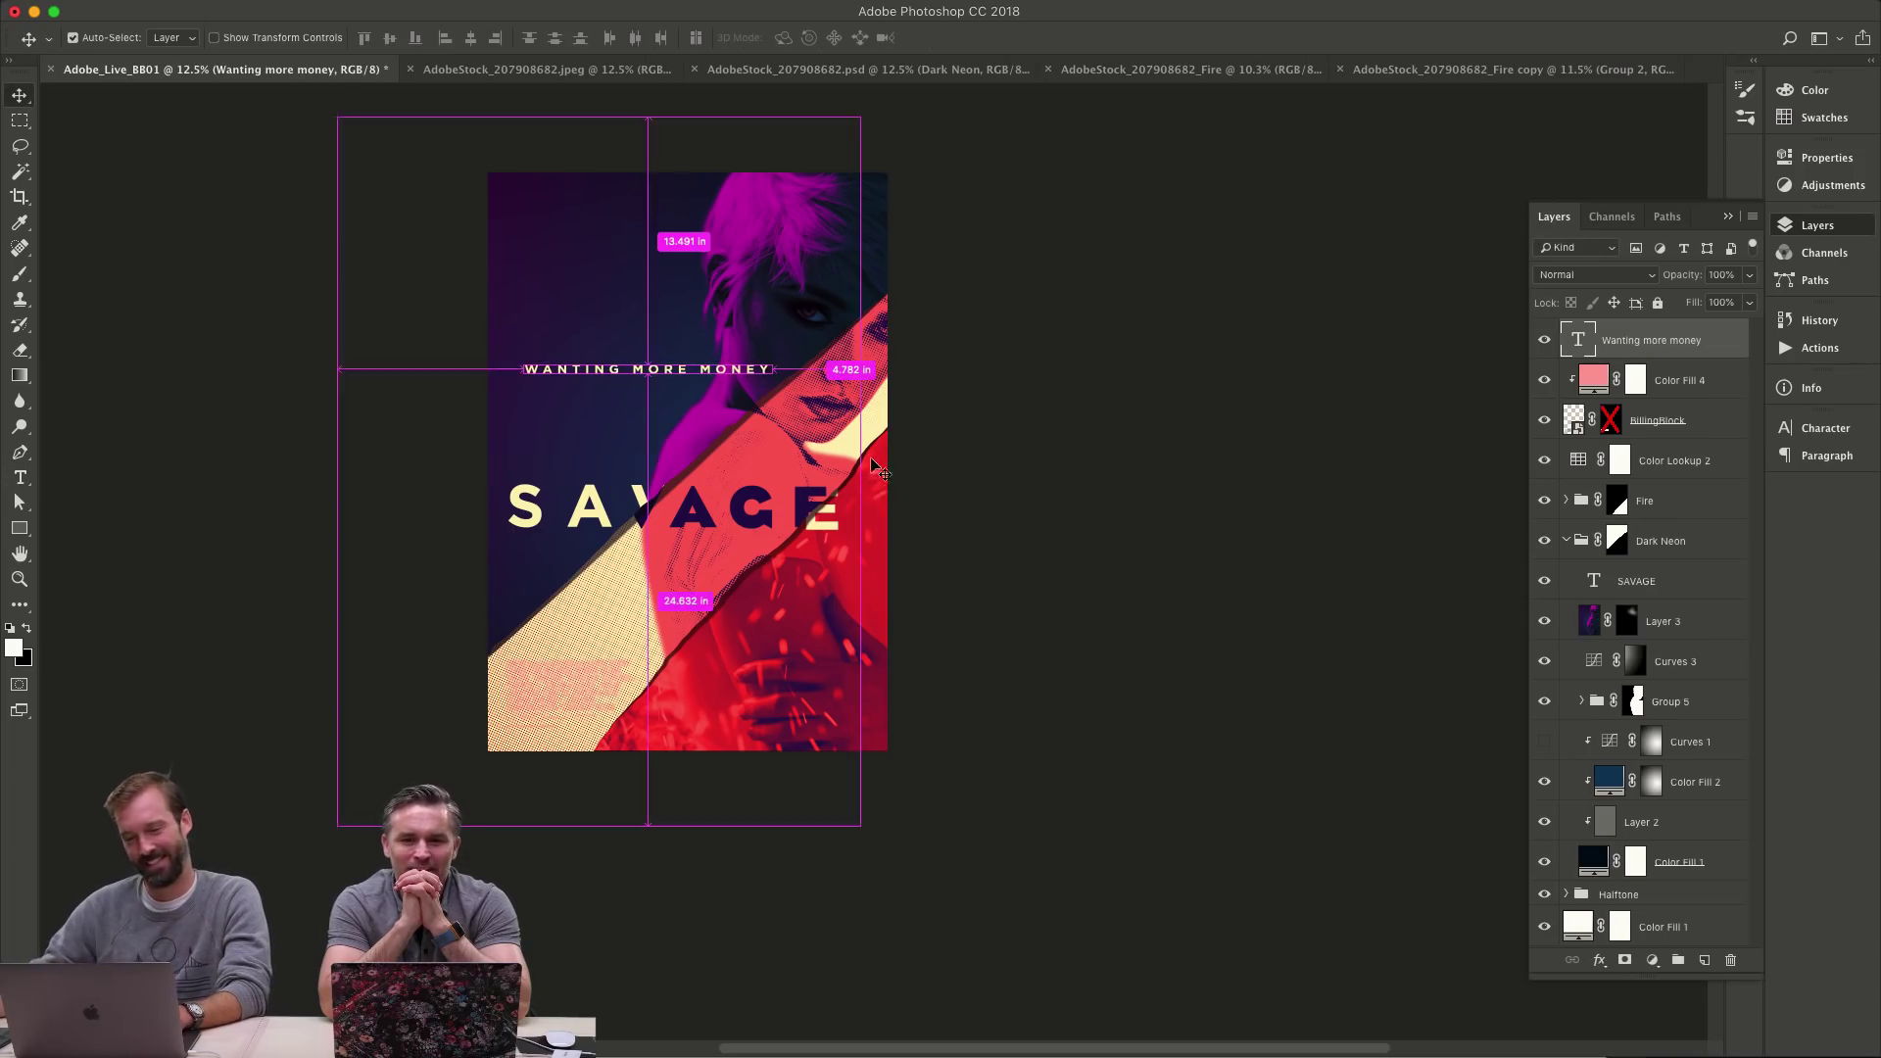
key("ctrl+t")
left_click_drag(774, 359, 746, 367)
key("Return")
left_click_drag(803, 496, 708, 449)
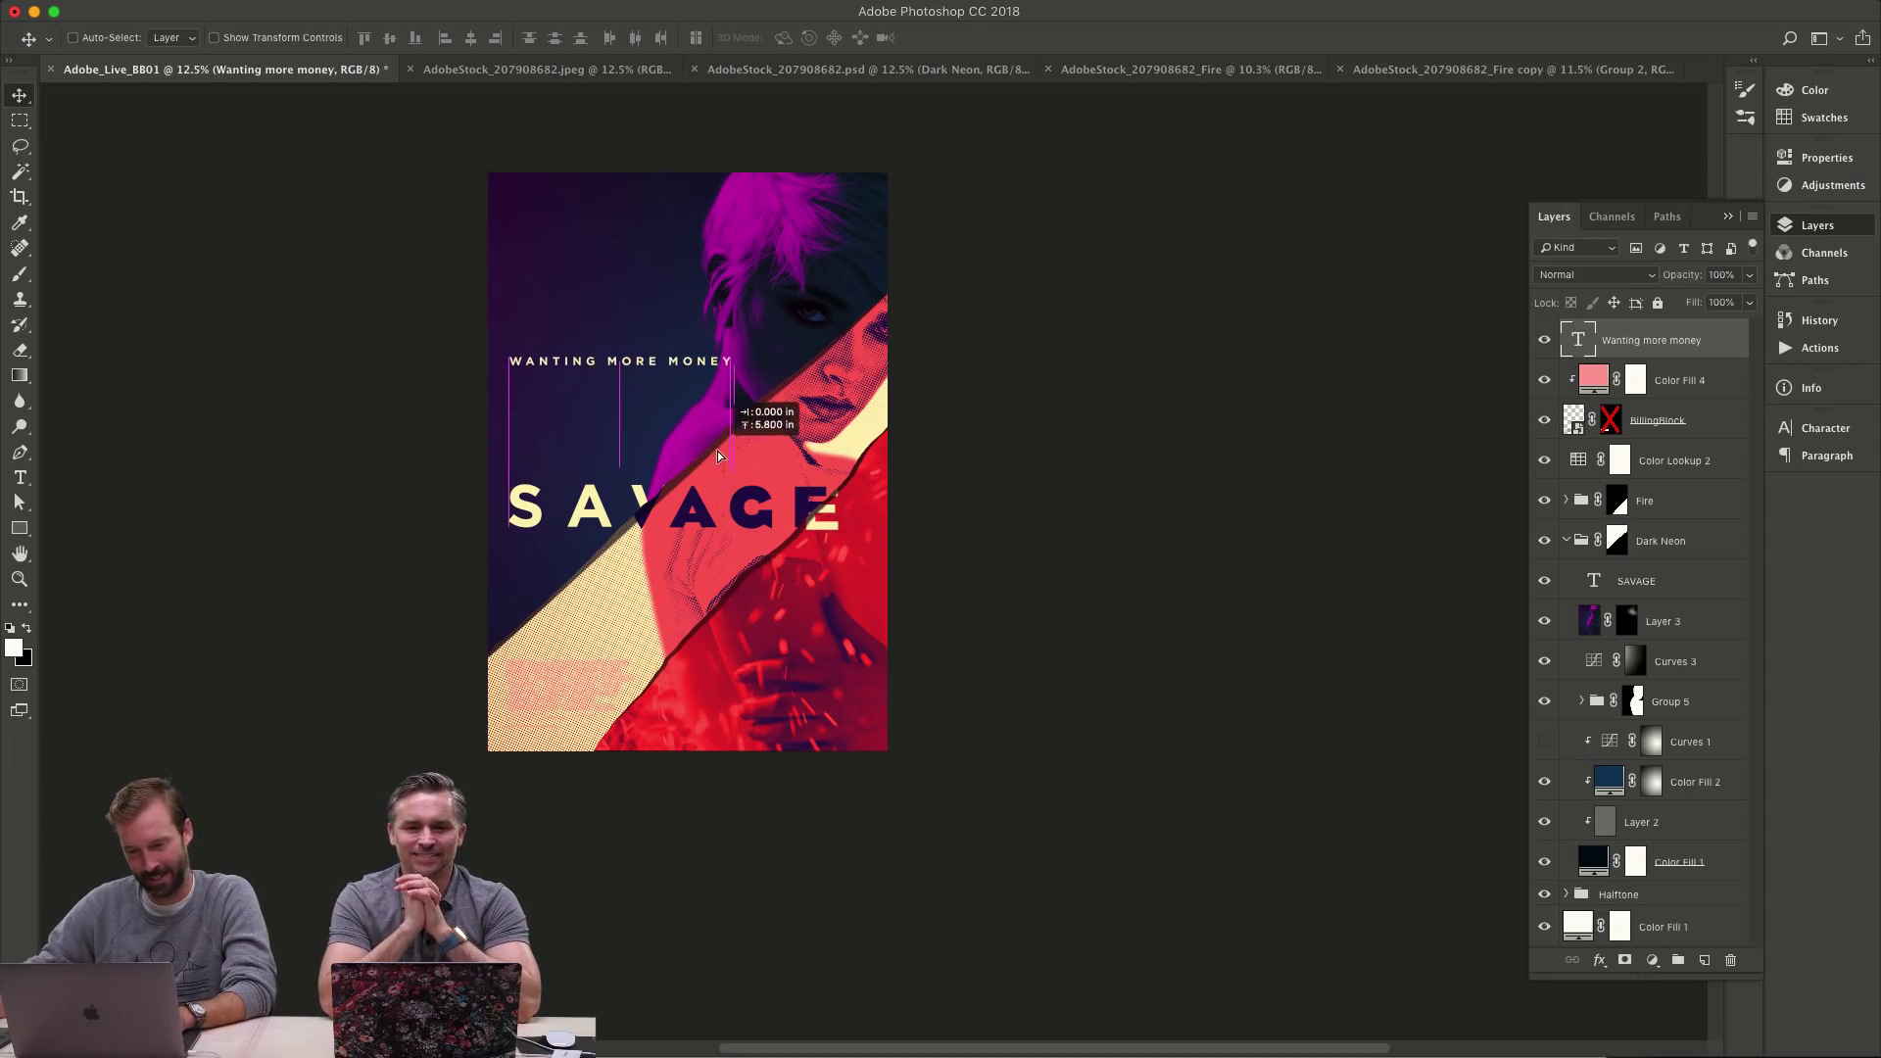
- Shrink the tagline further in two passes, keeping its left edge in line with the title
key("ctrl+t")
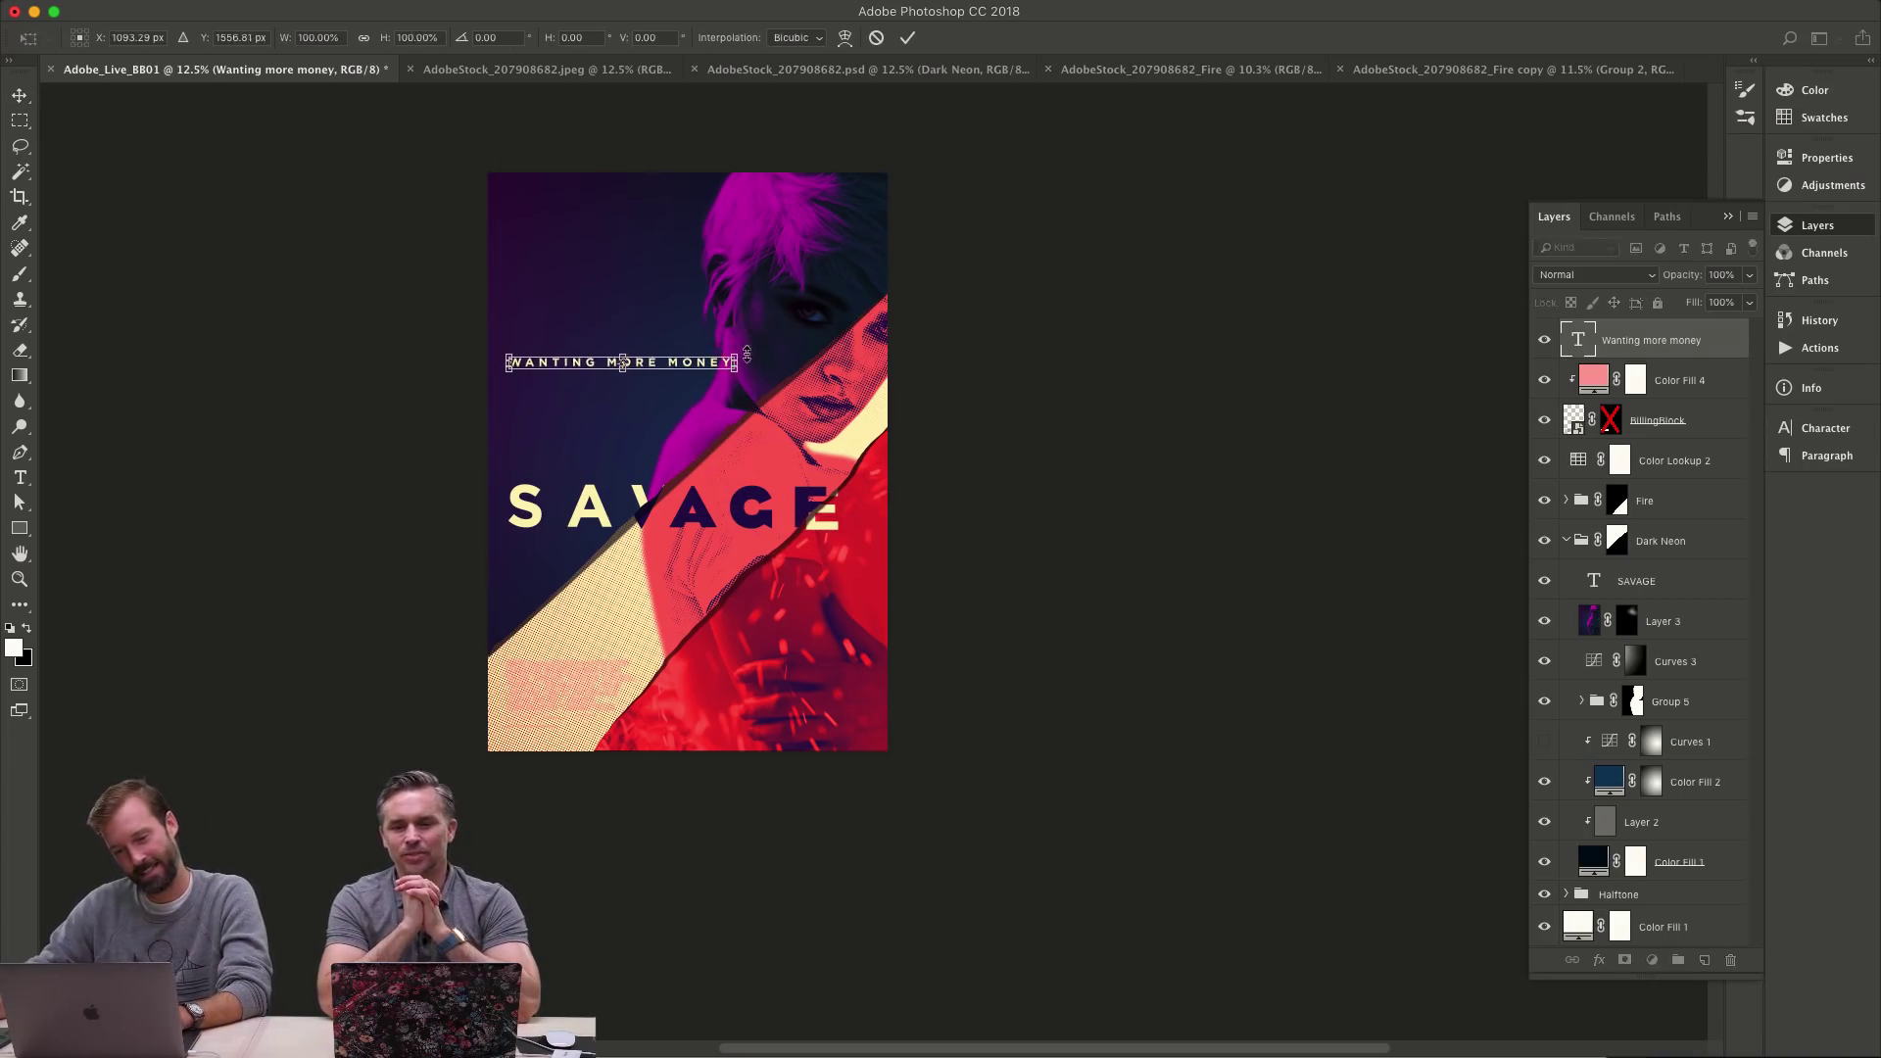
left_click_drag(742, 349, 708, 350)
key("Return")
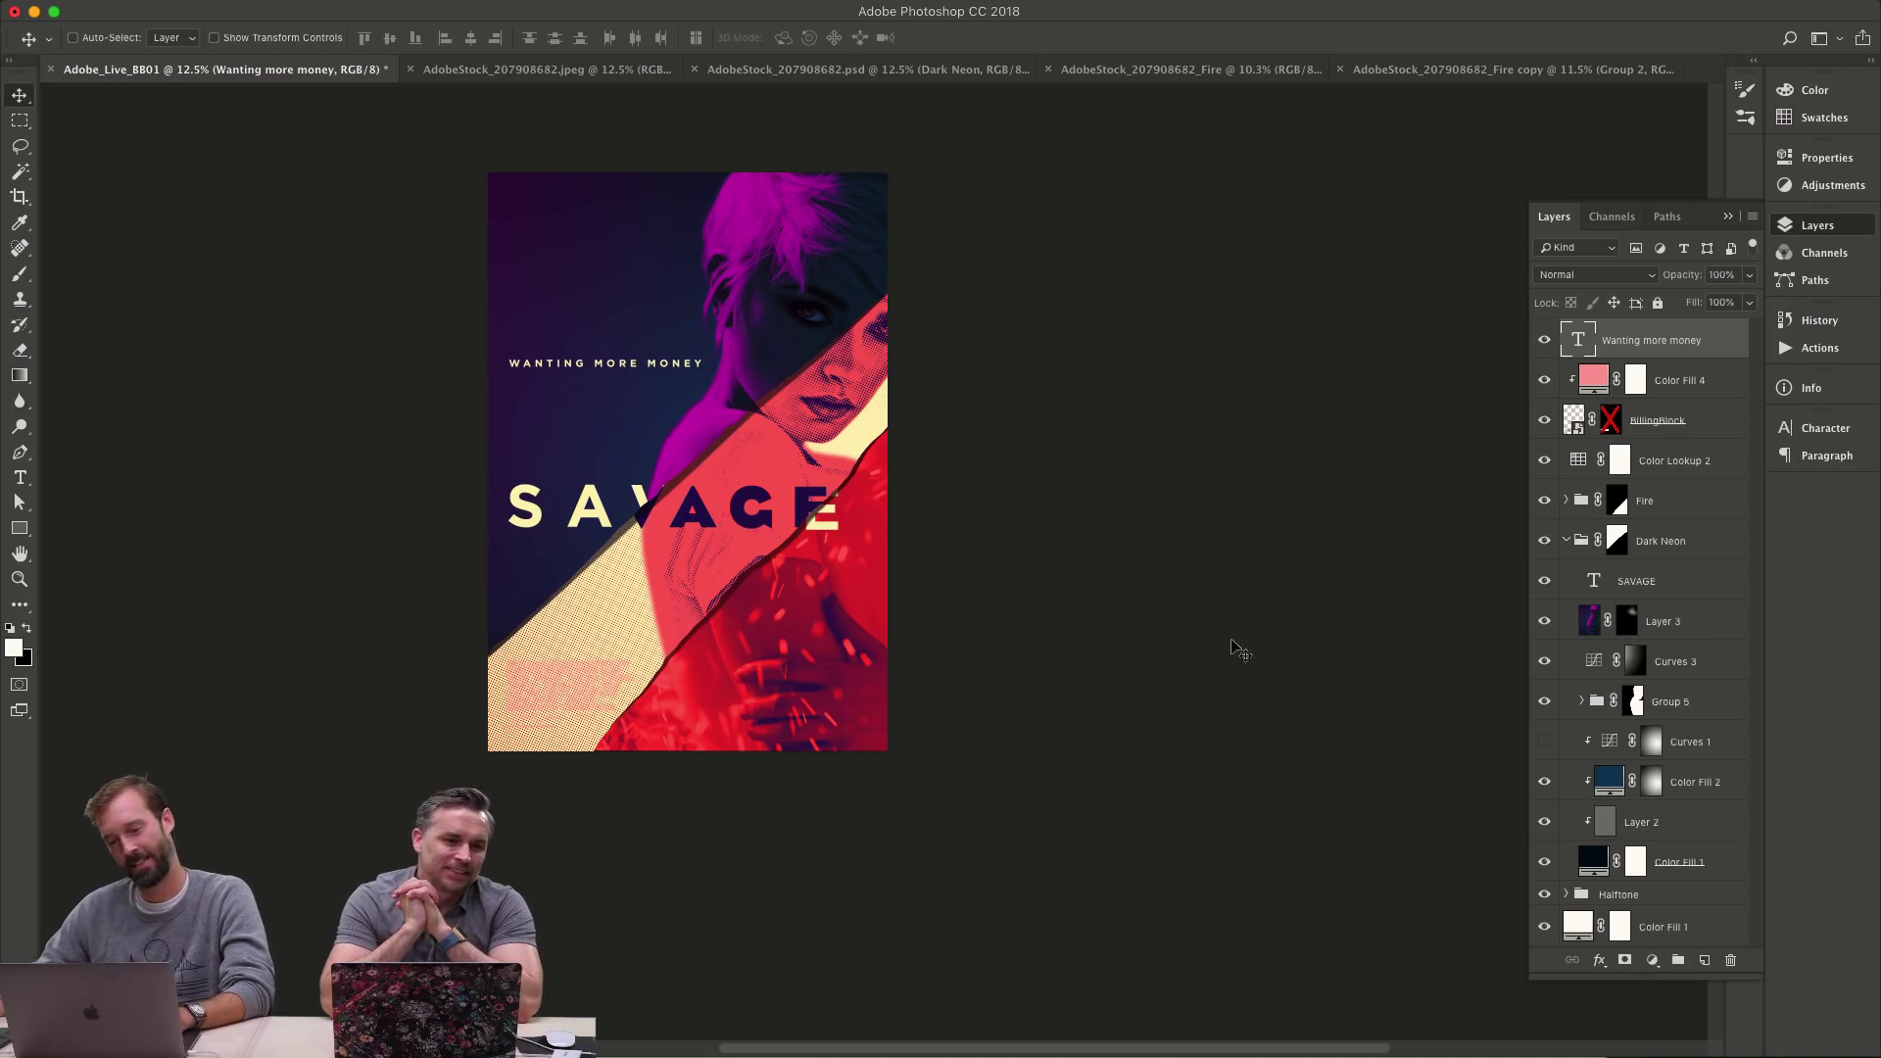
key("t")
key("ctrl+t")
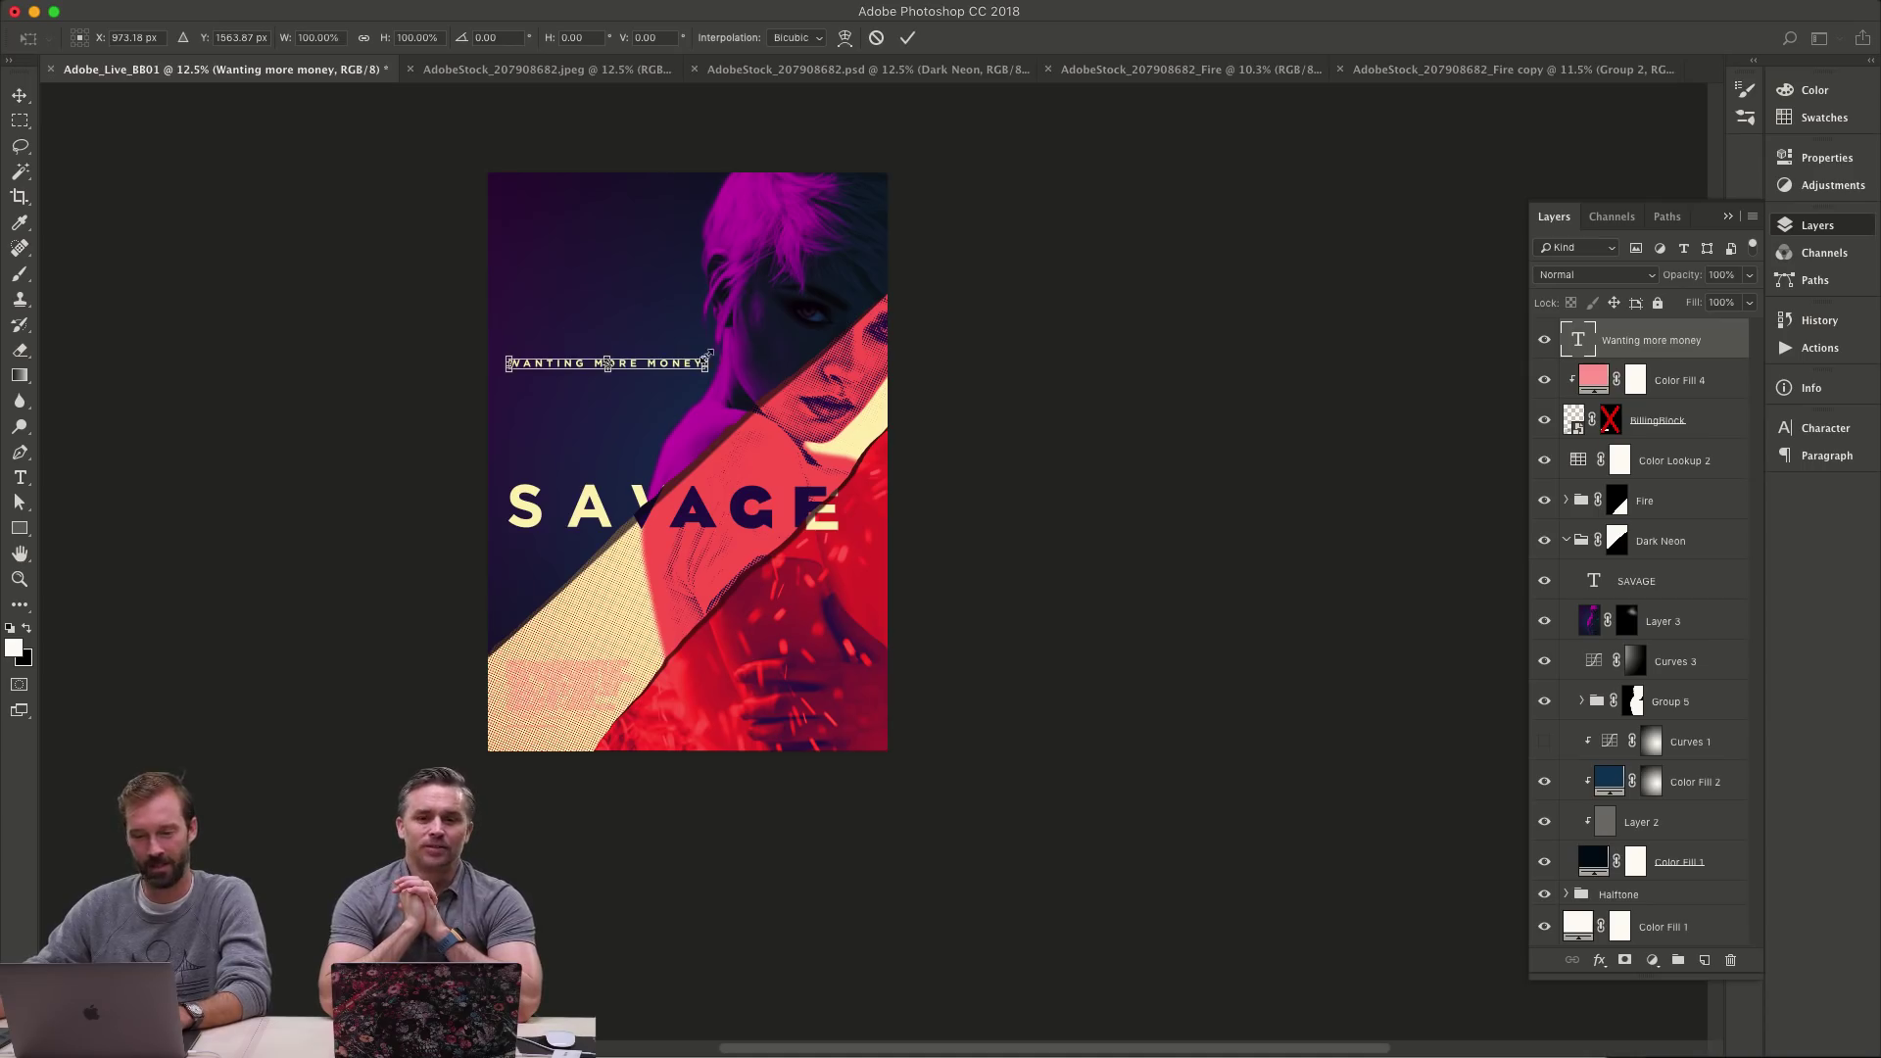
left_click_drag(707, 355, 685, 354)
key("Return")
key("v")
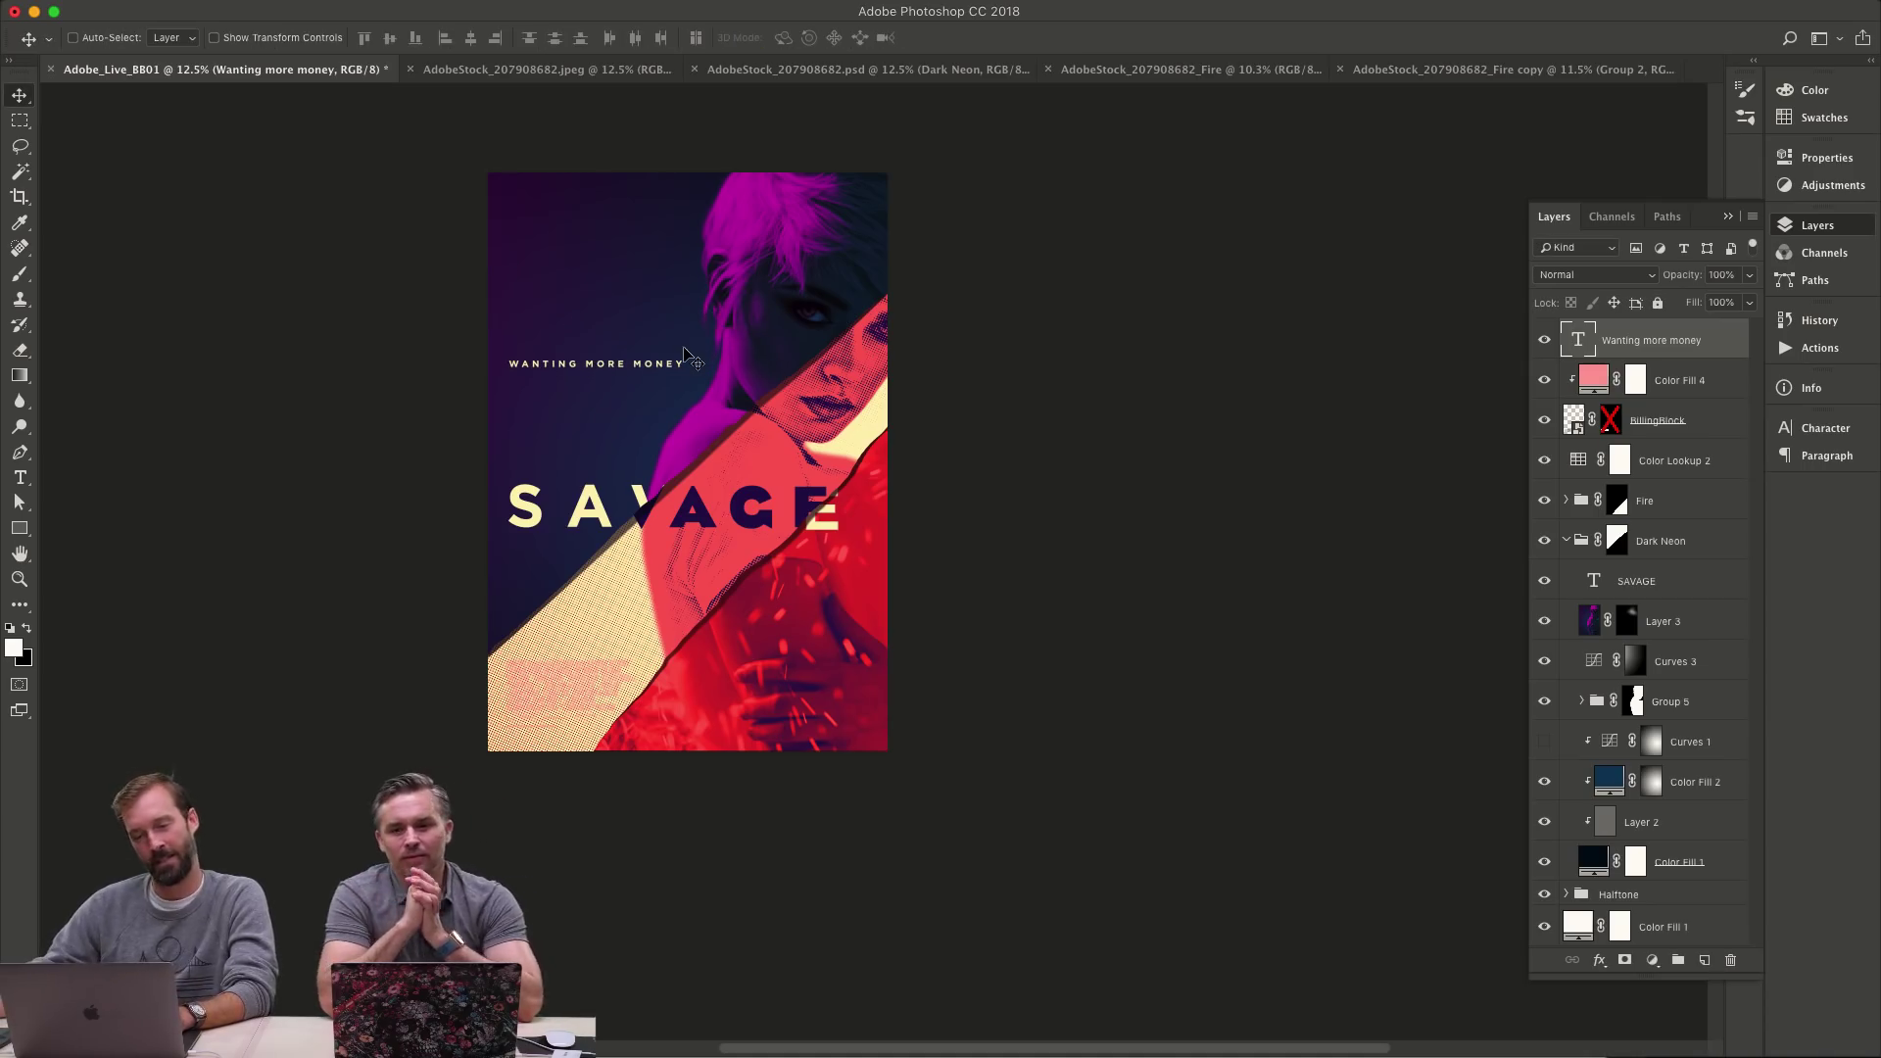
- Break the tagline into three lines, one word per line, and left-align the text
key("t")
left_click(638, 363)
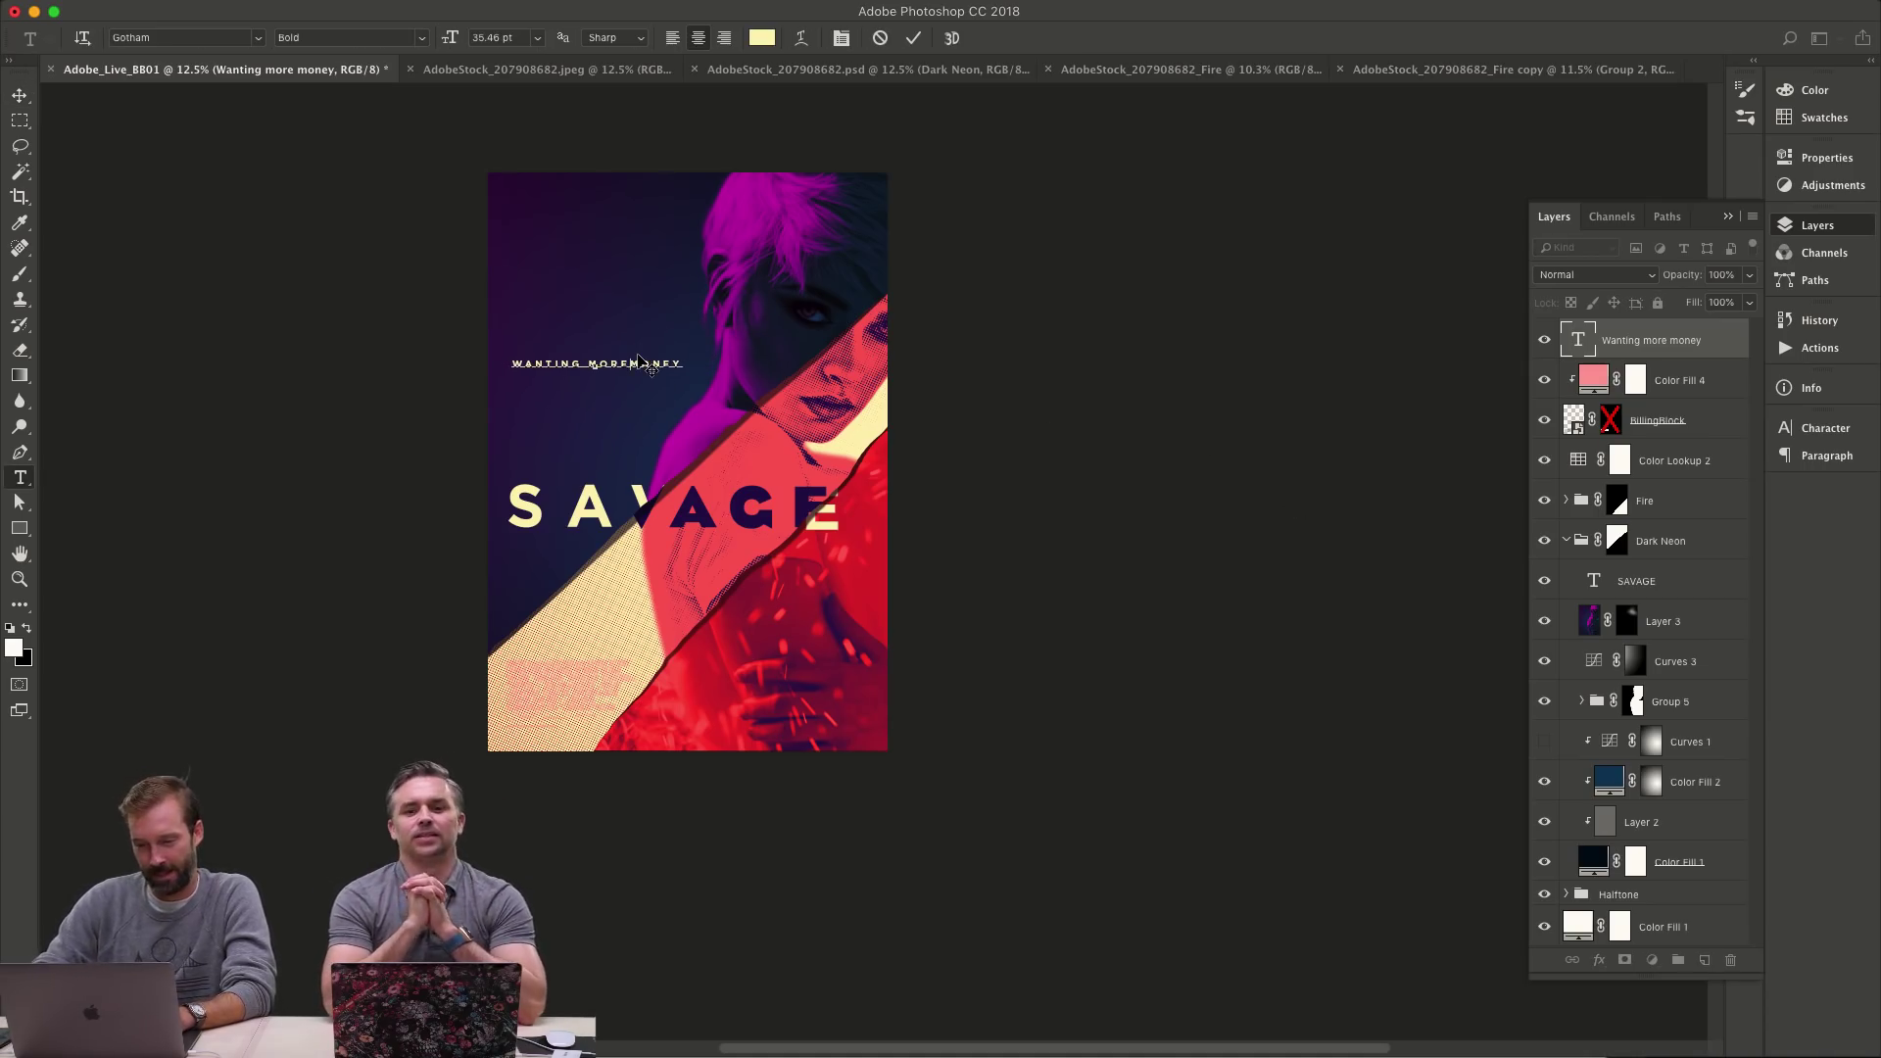
key("Return")
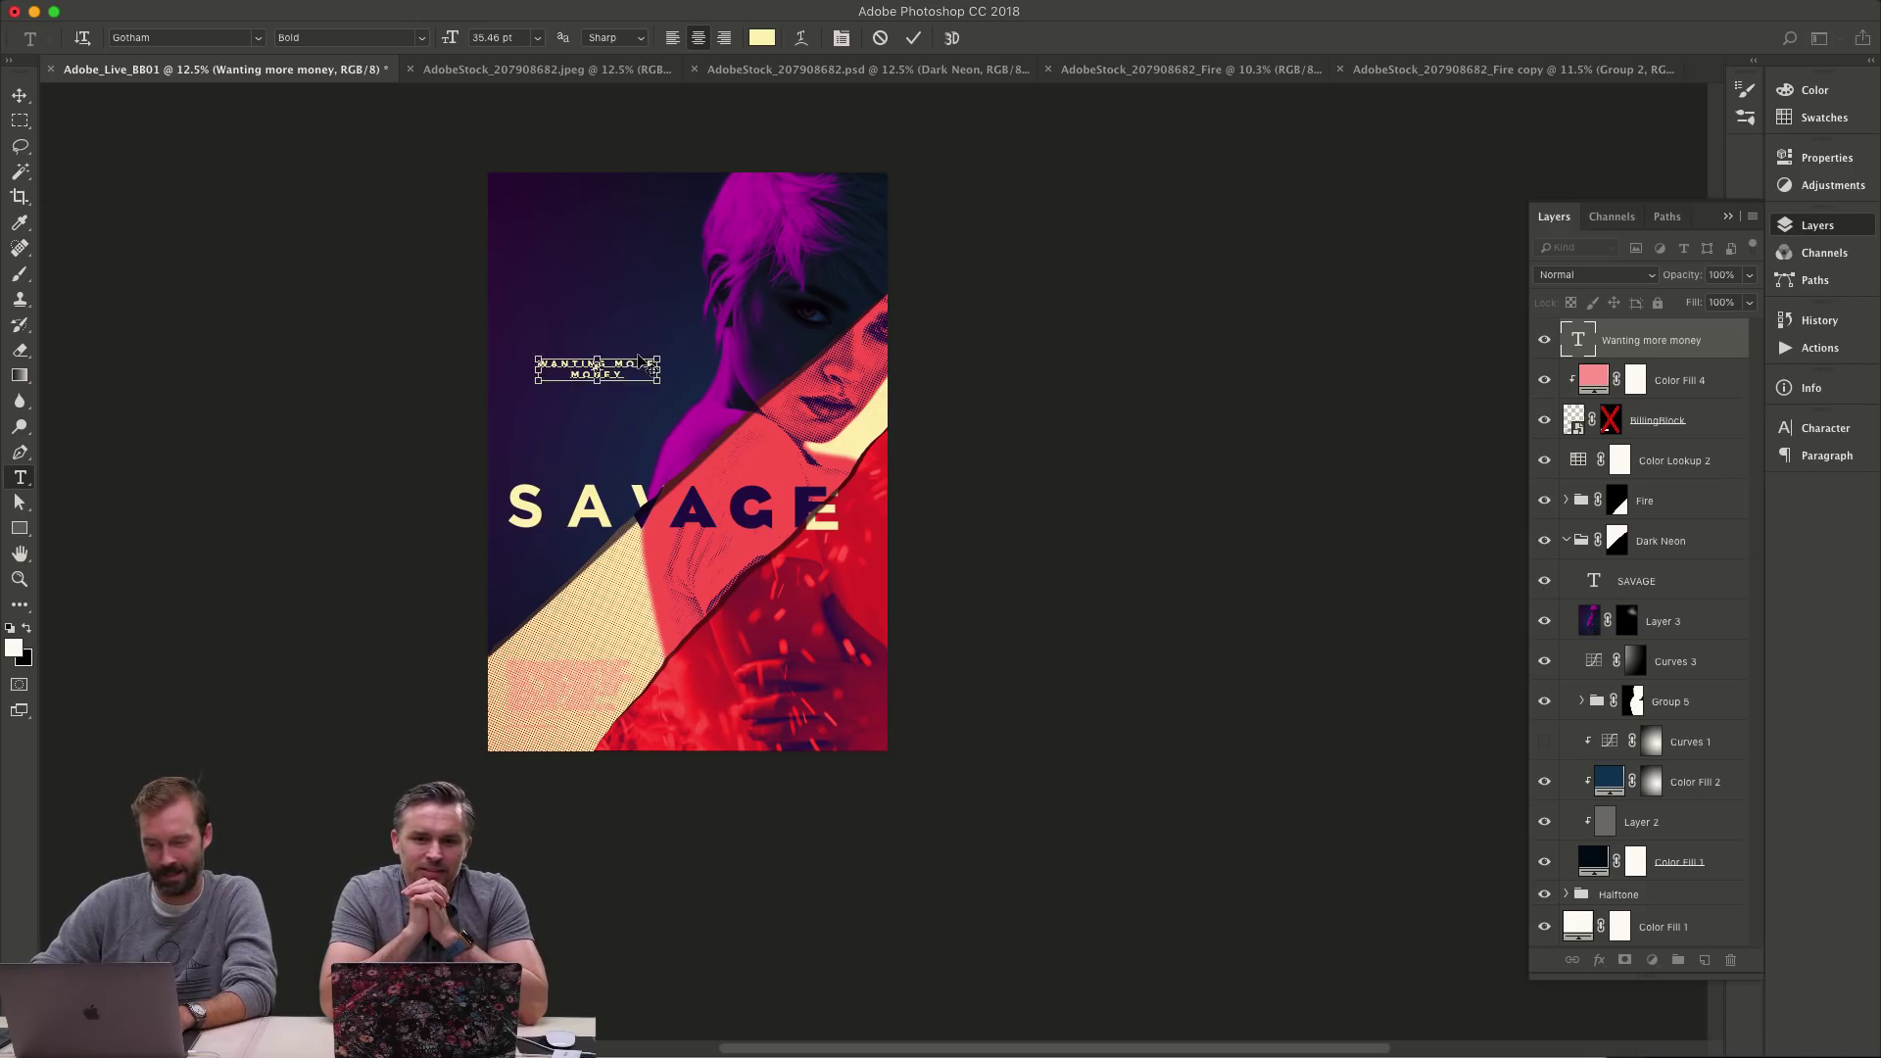
key("Return")
key("super+a")
key("super+shift+l")
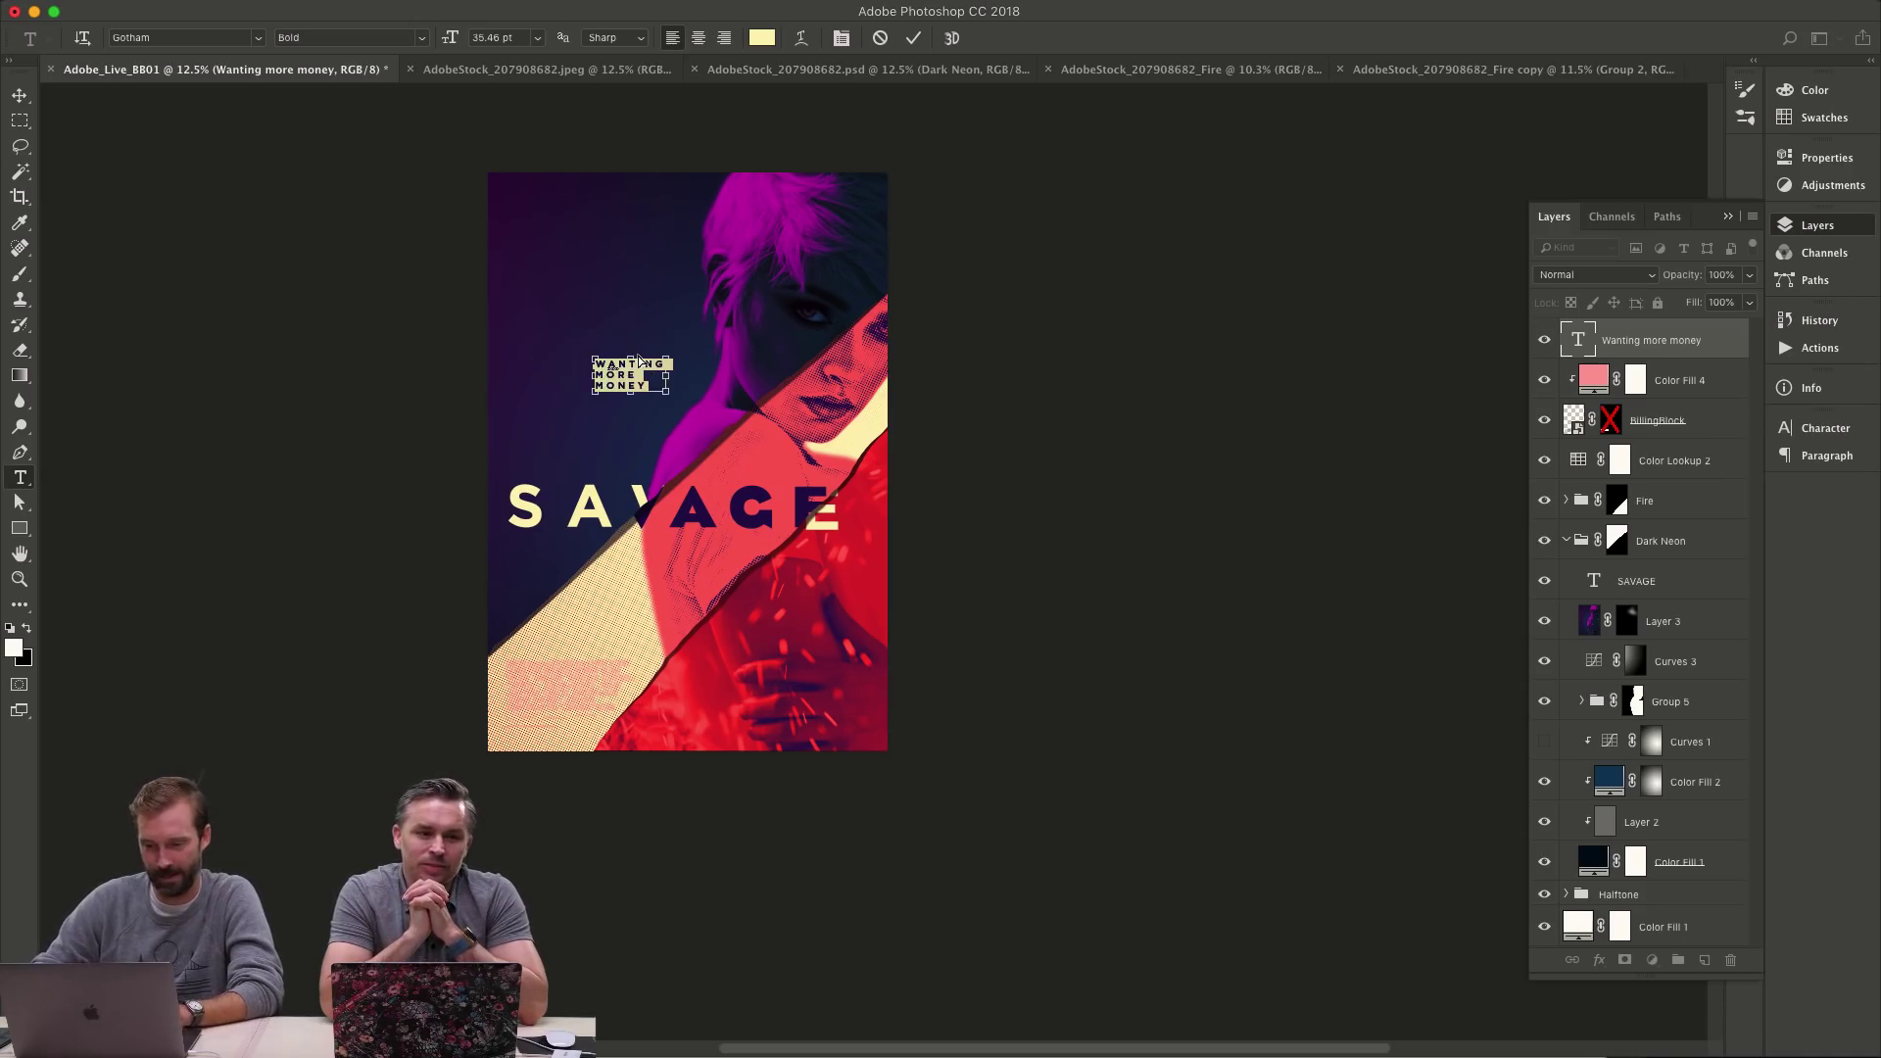
- Increase the line spacing of the three-line tagline to more than double
key("alt+Down")
key("alt+Down")
key("alt+Down")
key("alt+Down")
key("alt+Down")
key("alt+Down")
key("super+Return")
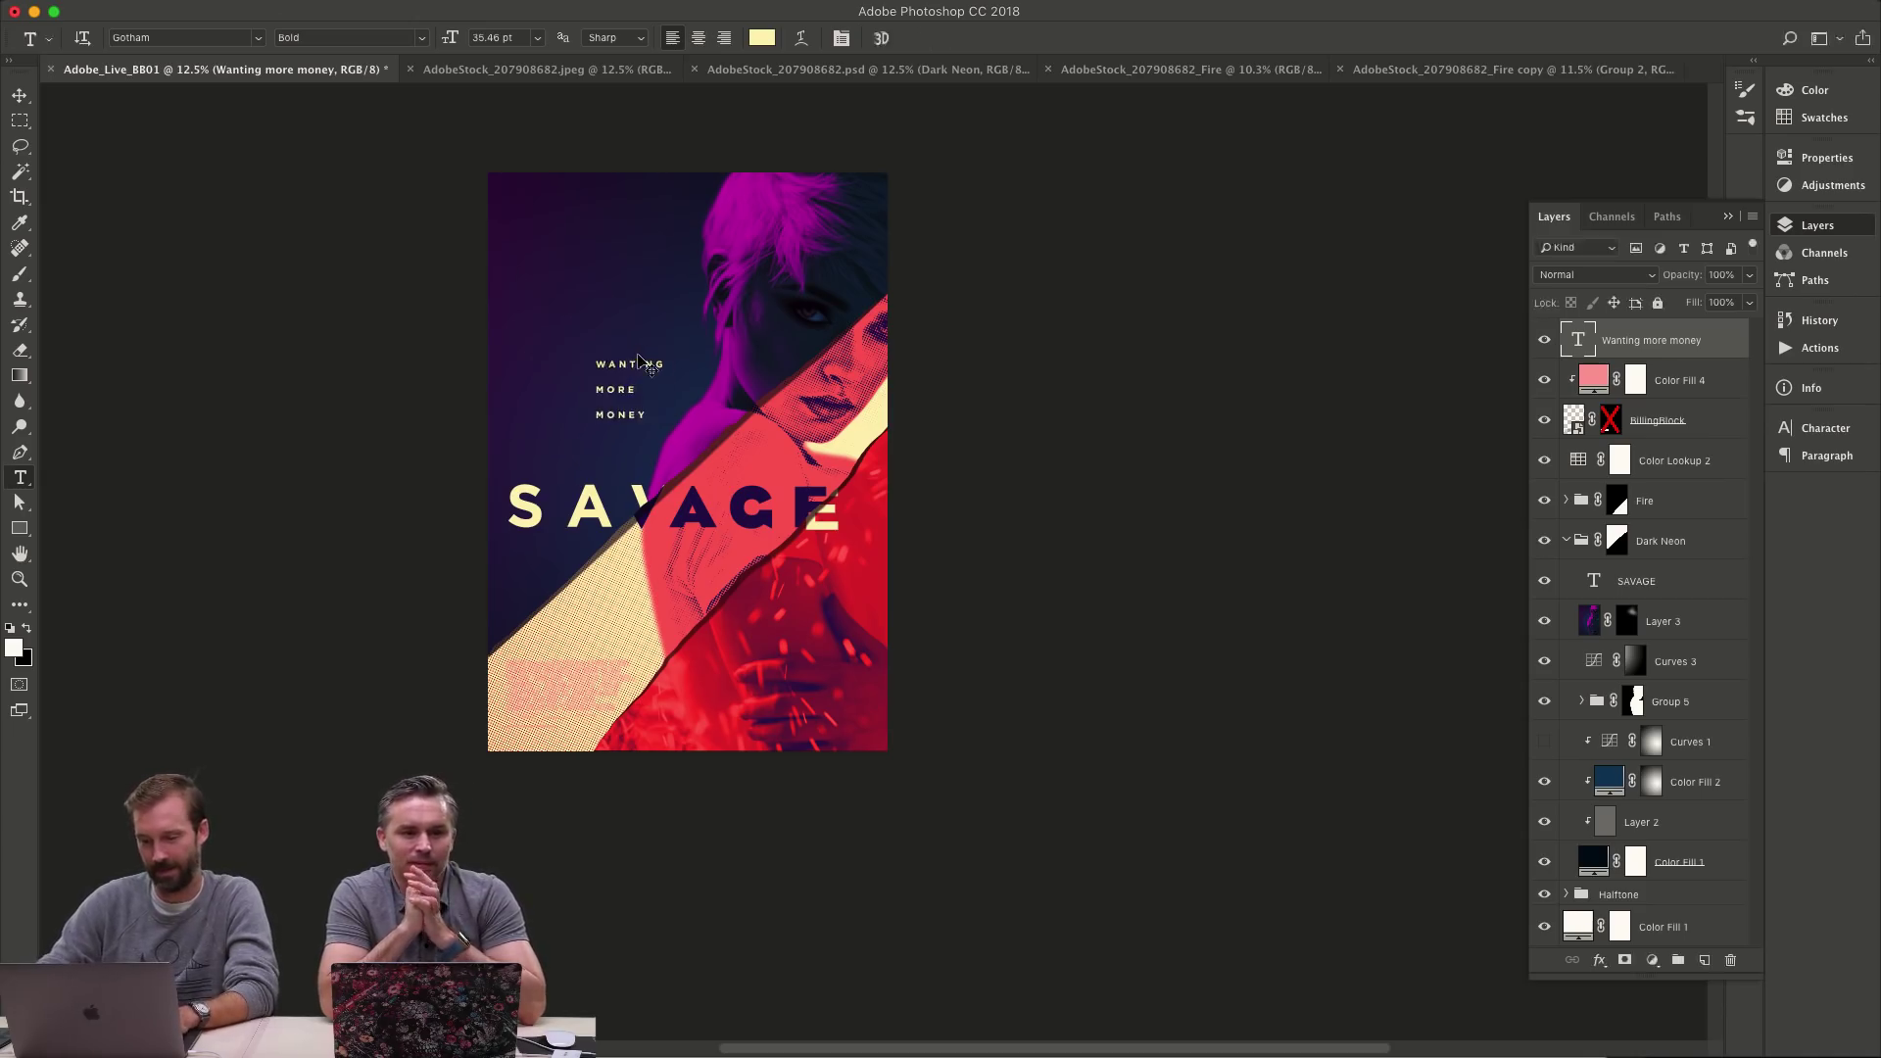
- Enlarge the three-line tagline to about 122% and place it just above the left end of the SAVAGE title
key("super+t")
left_click_drag(674, 357, 686, 350)
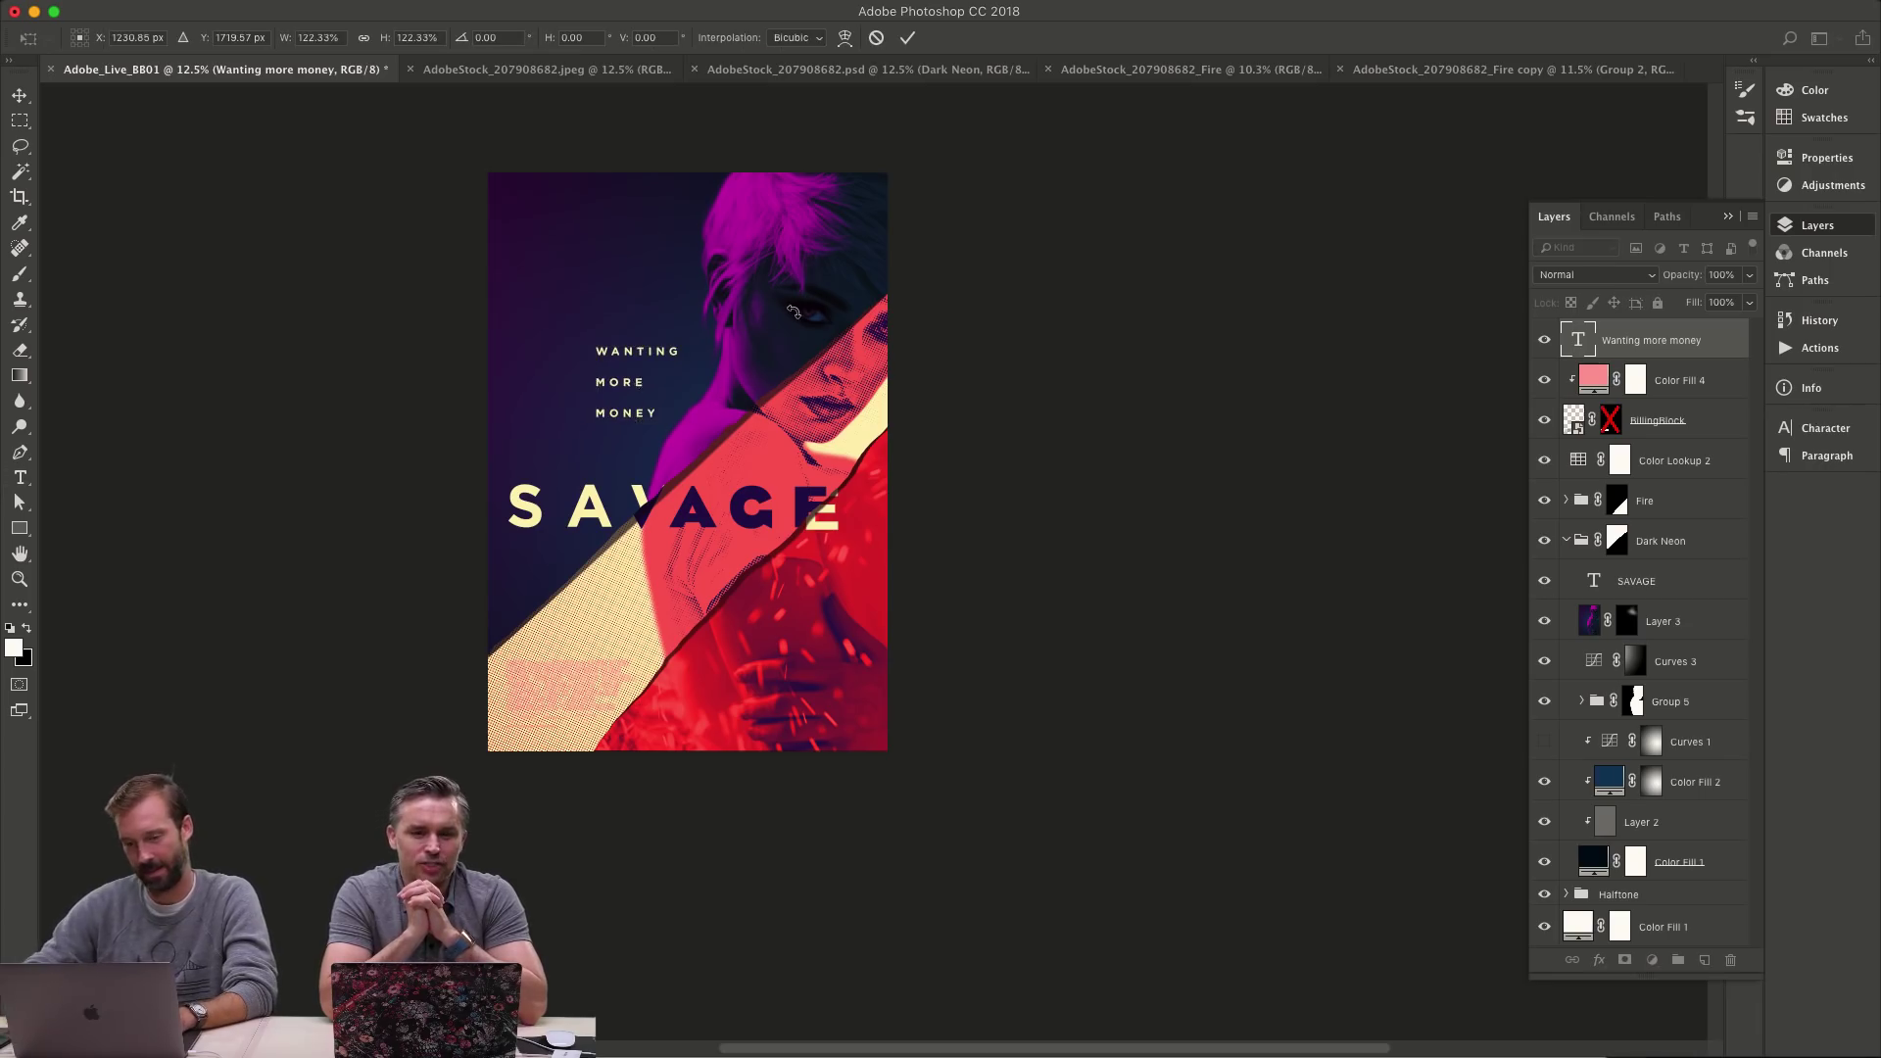
key("Return")
left_click_drag(704, 503, 696, 526)
- Replace the tagline's wording with "LOVE IS / A FORCE / OF NATURE" on three lines
key("t")
left_click(535, 412)
key("super+a")
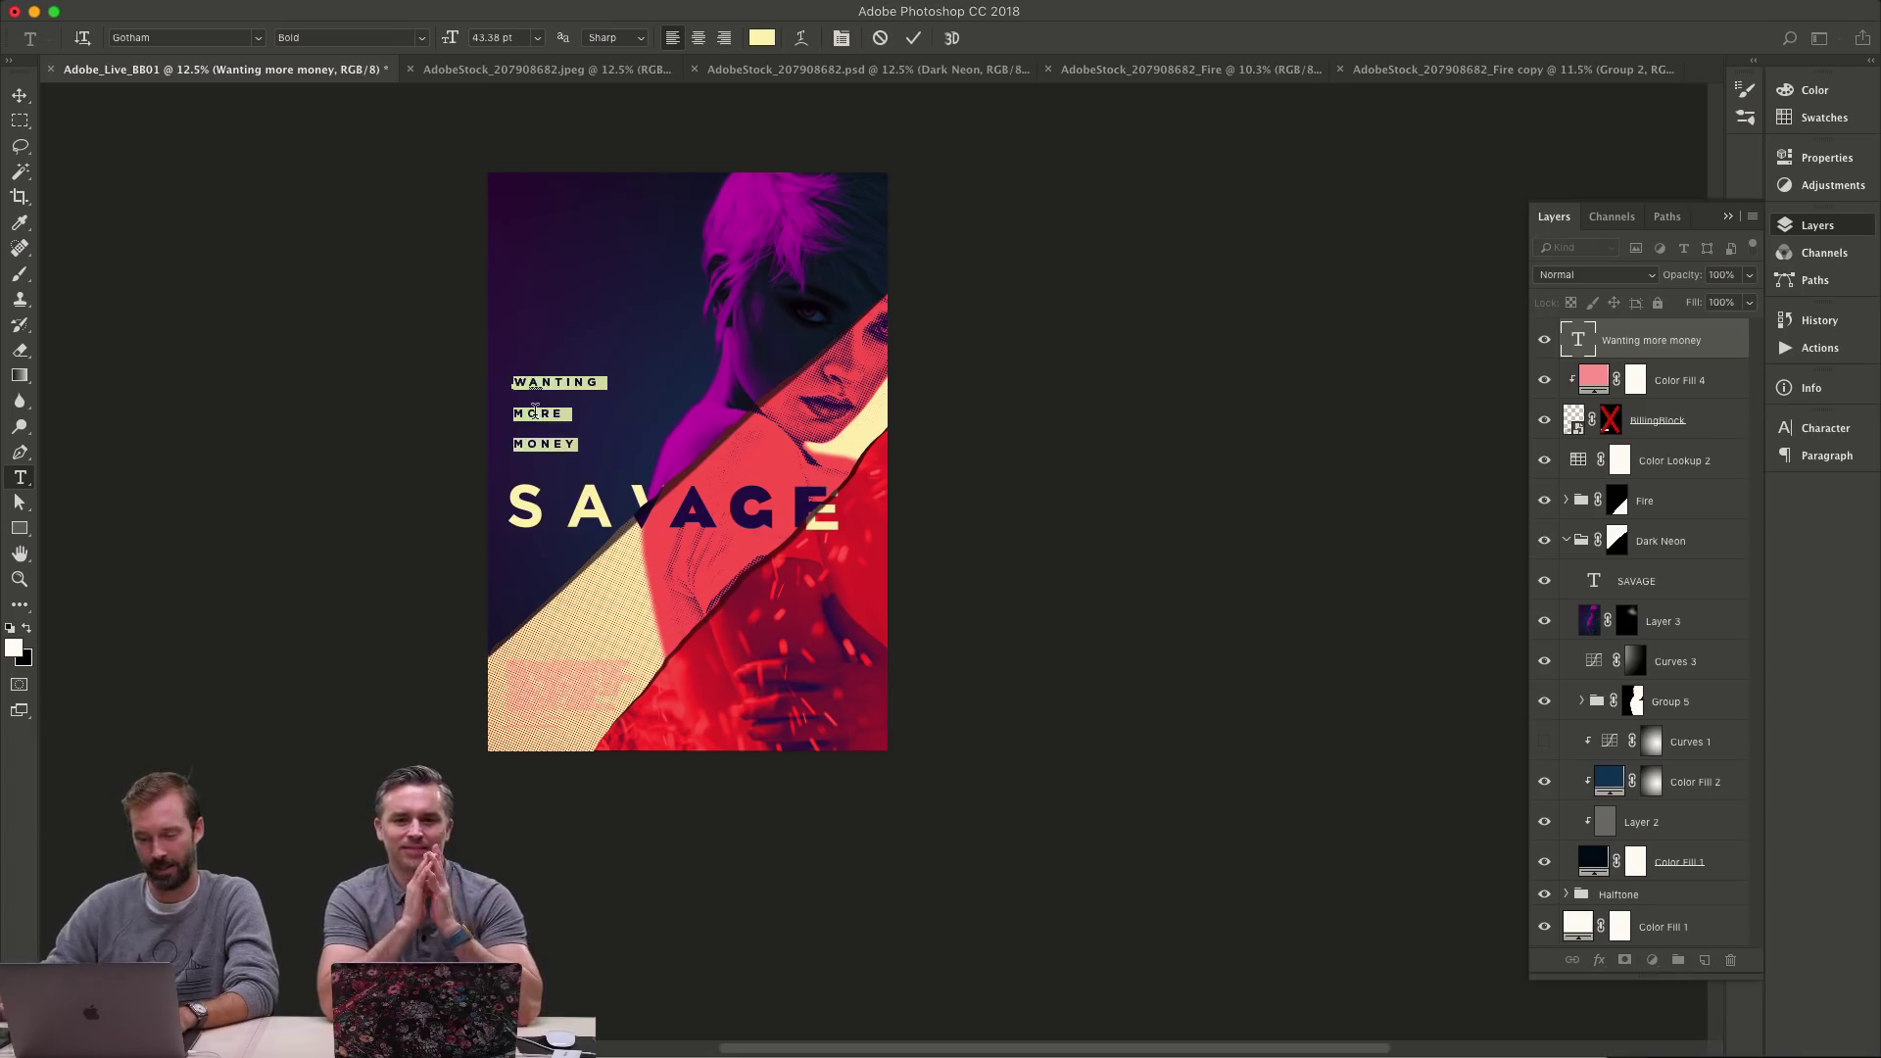
type("to")
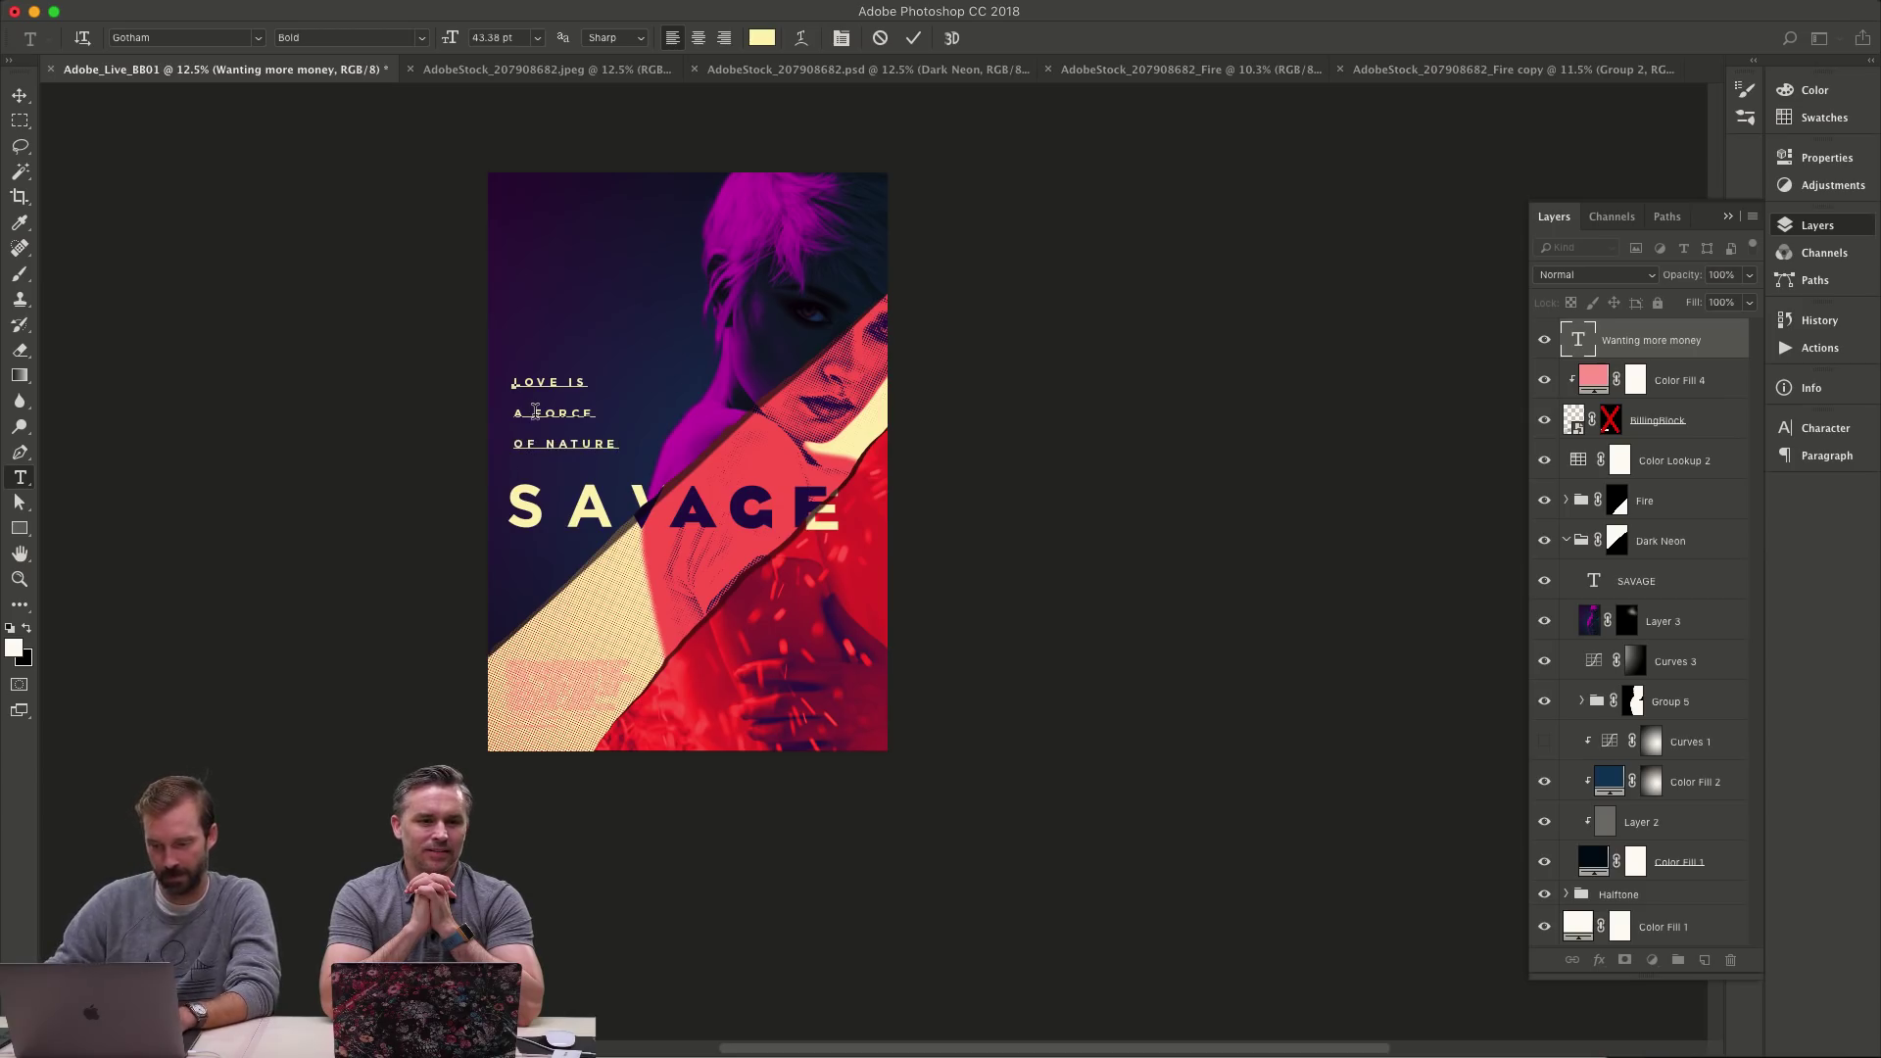
key("super+Return")
- Scale the three-line tagline down to about 39 pt, keeping it above the left end of the SAVAGE title
key("super+t")
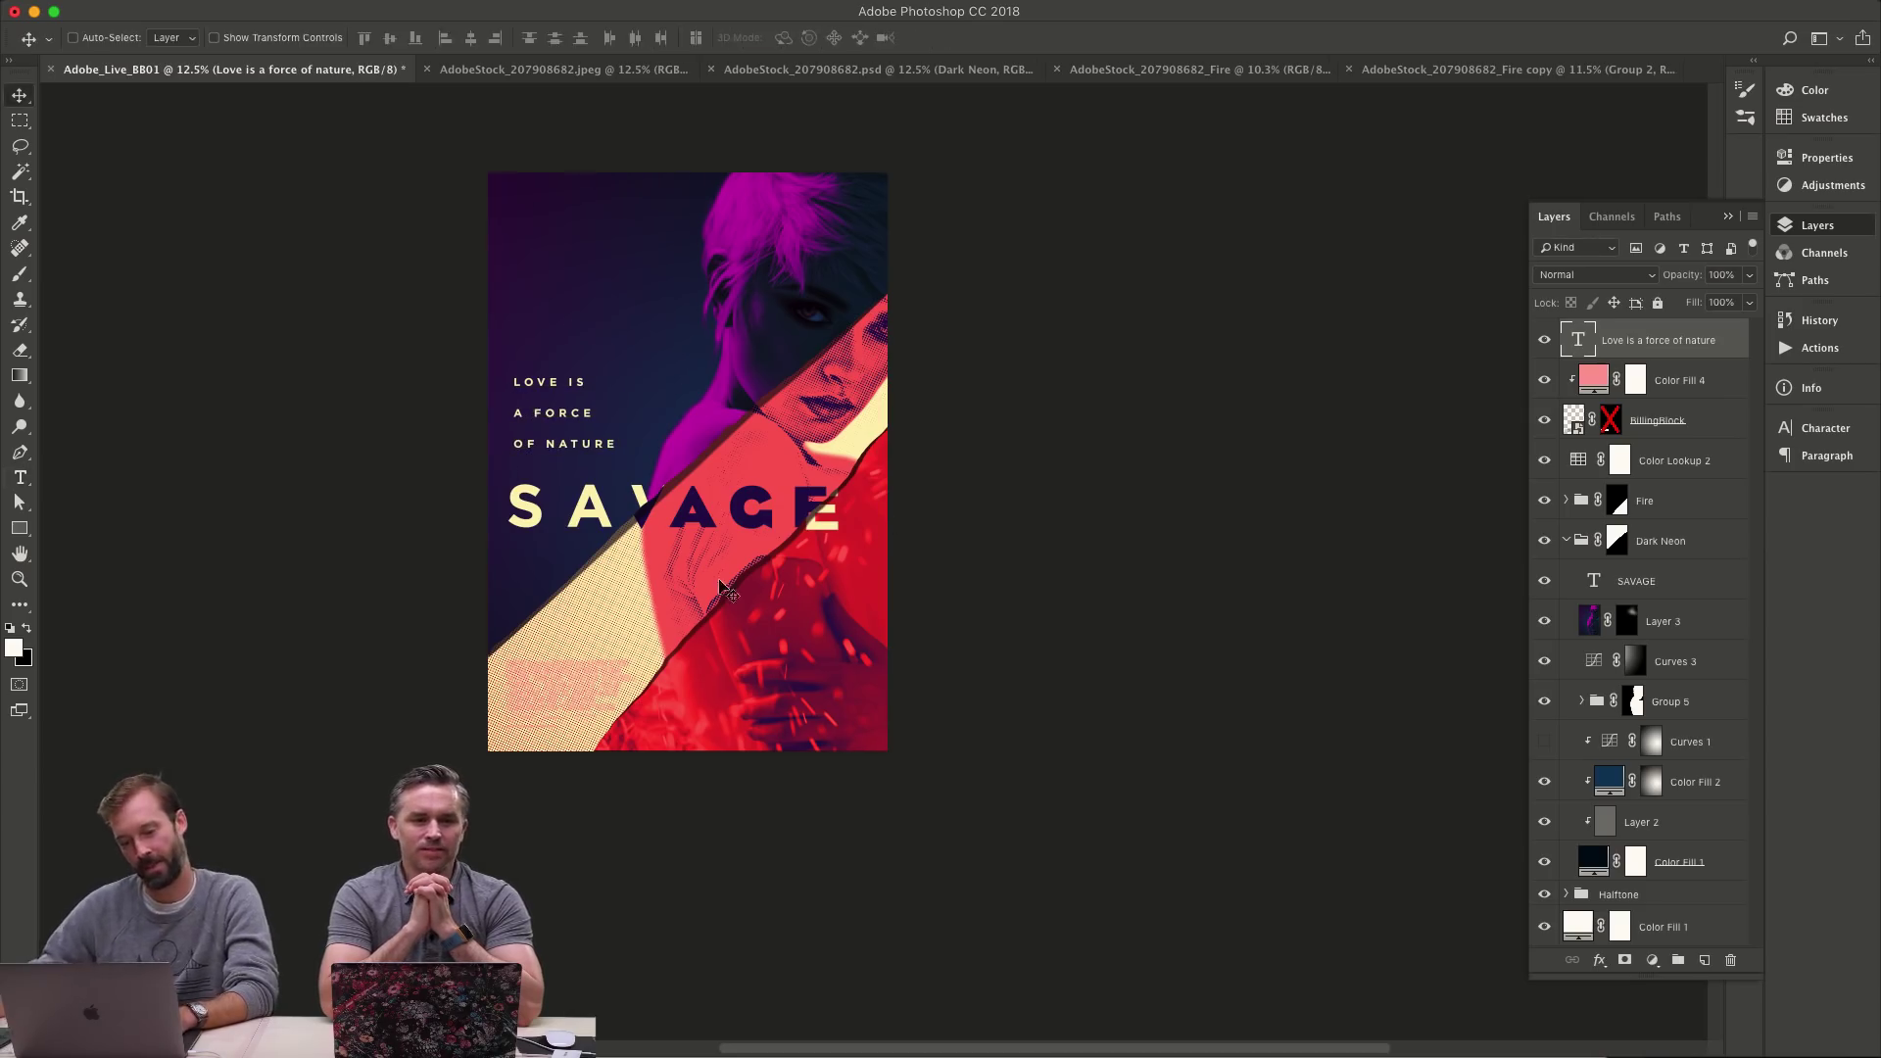
left_click_drag(535, 413, 610, 360)
key("Return")
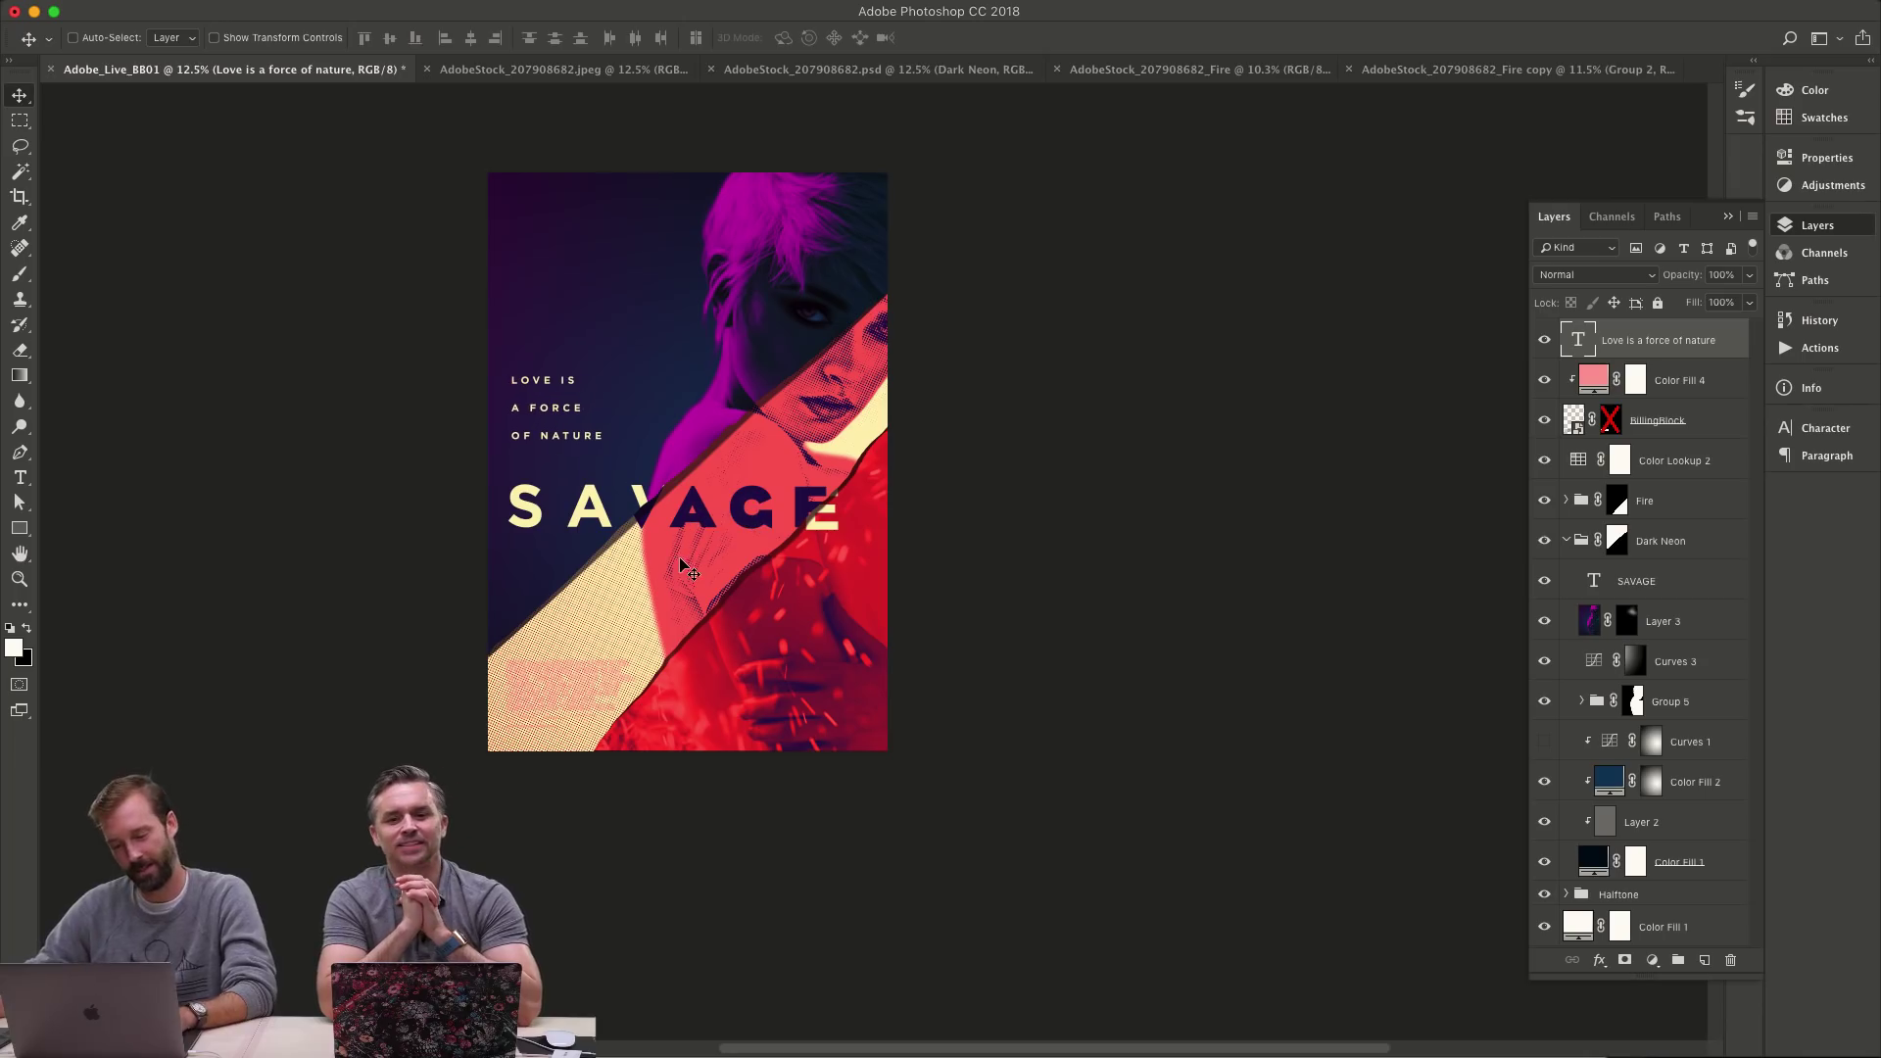
- Recolor the tagline with the purple sampled from the woman's hair and move it slightly closer to the title
key("i")
left_click(770, 205)
key("v")
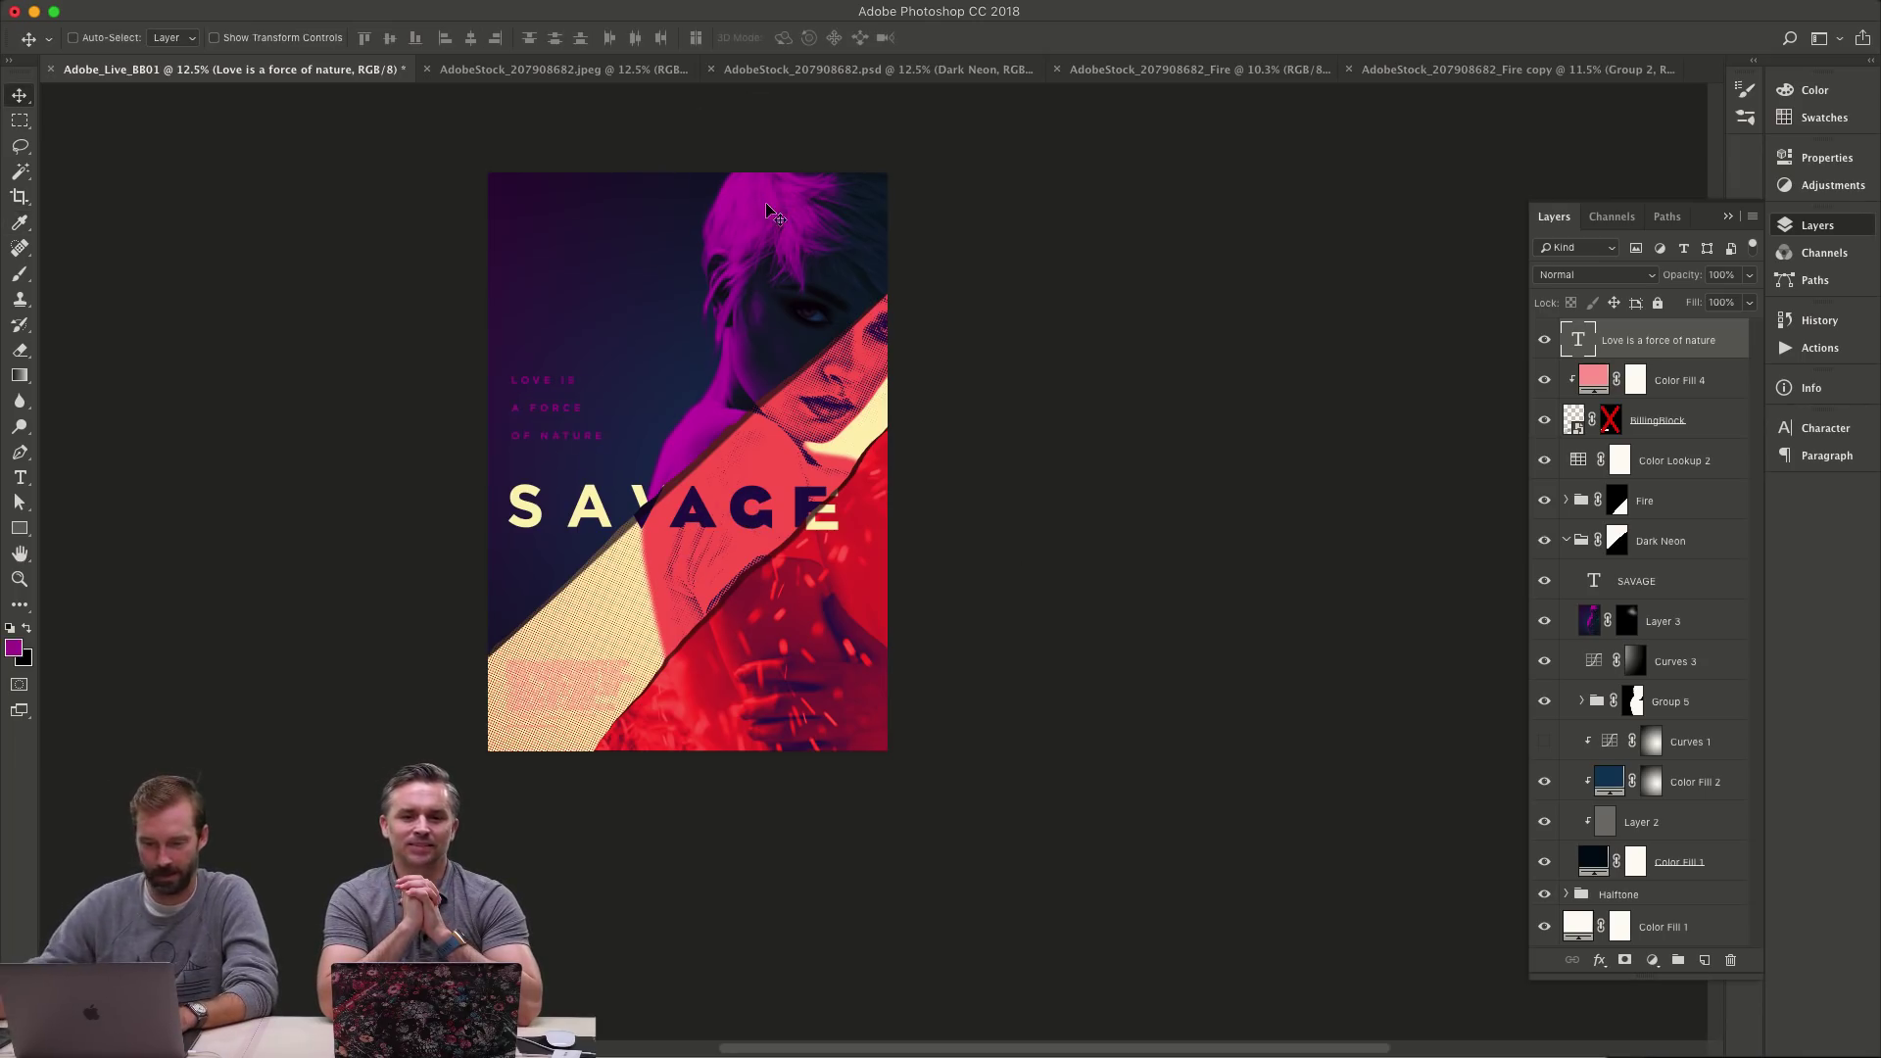
left_click_drag(727, 474, 730, 493)
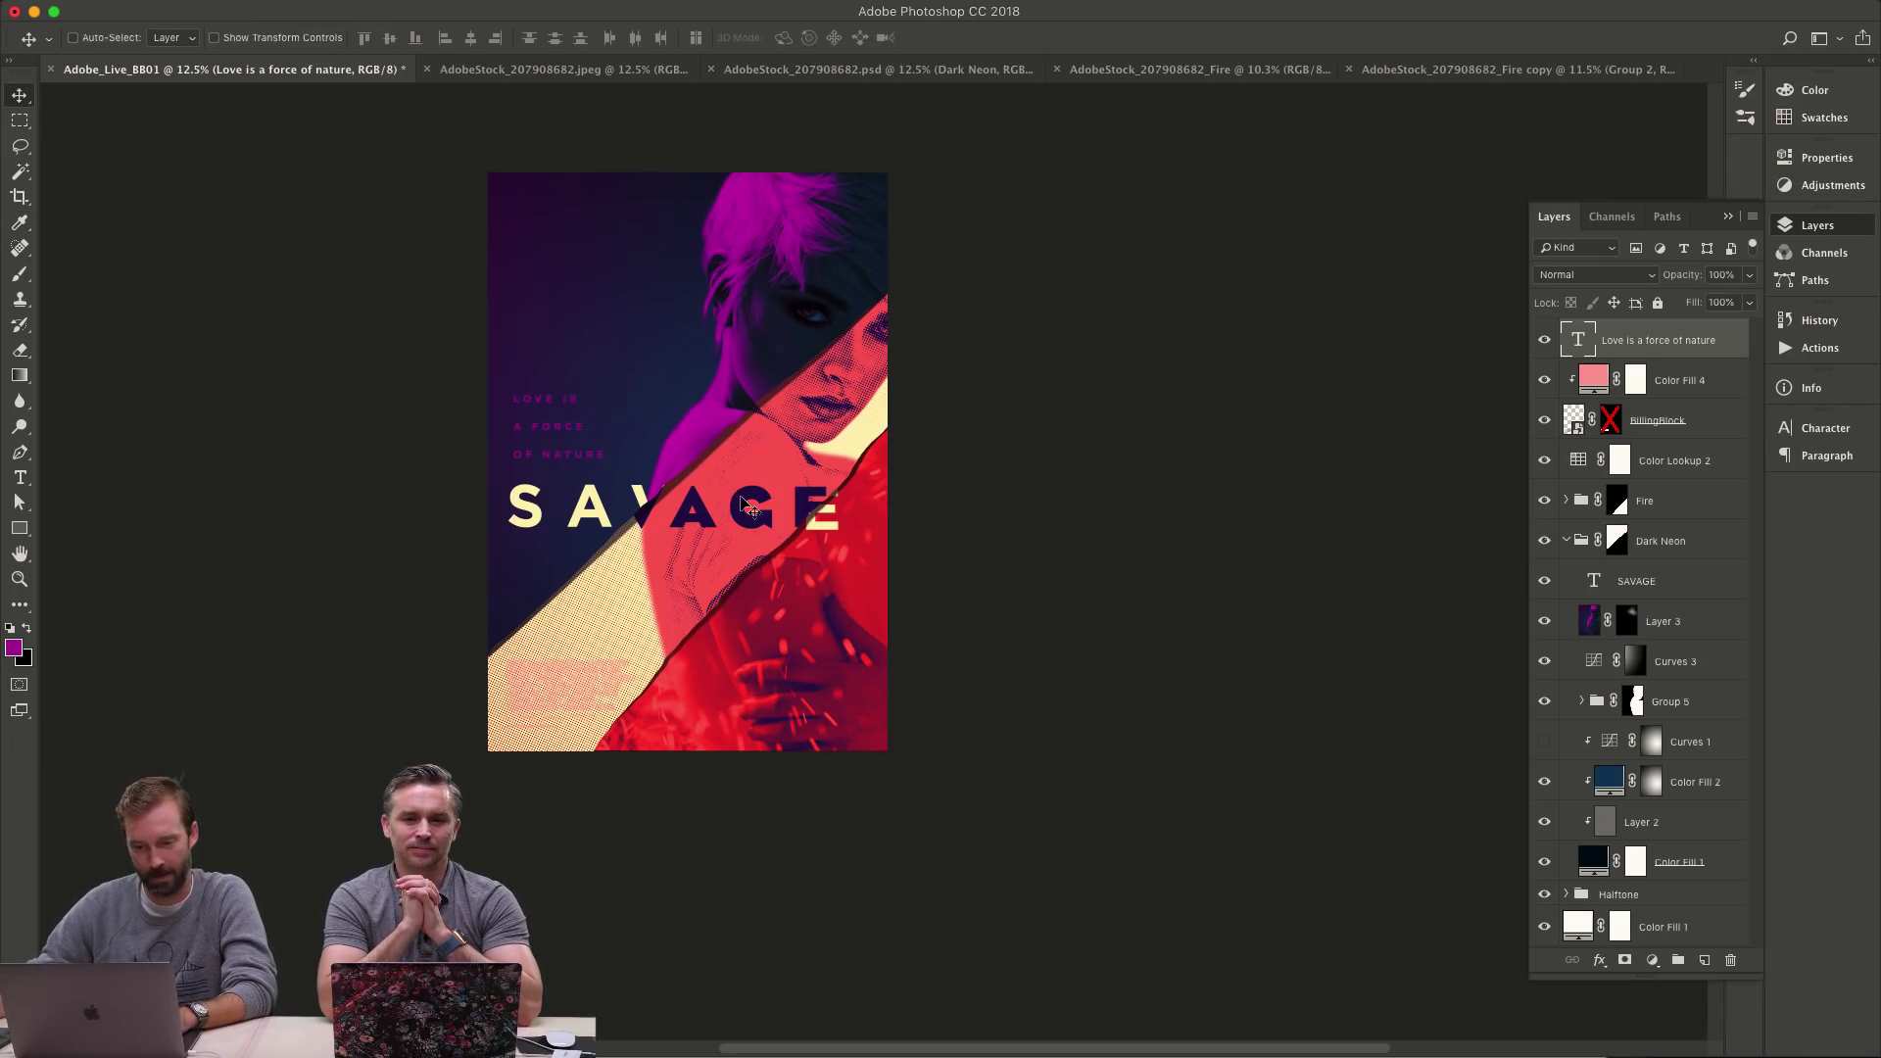
- Try the magenta sampled from the woman's shoulder as the billing block's fill color
double_click(1604, 387)
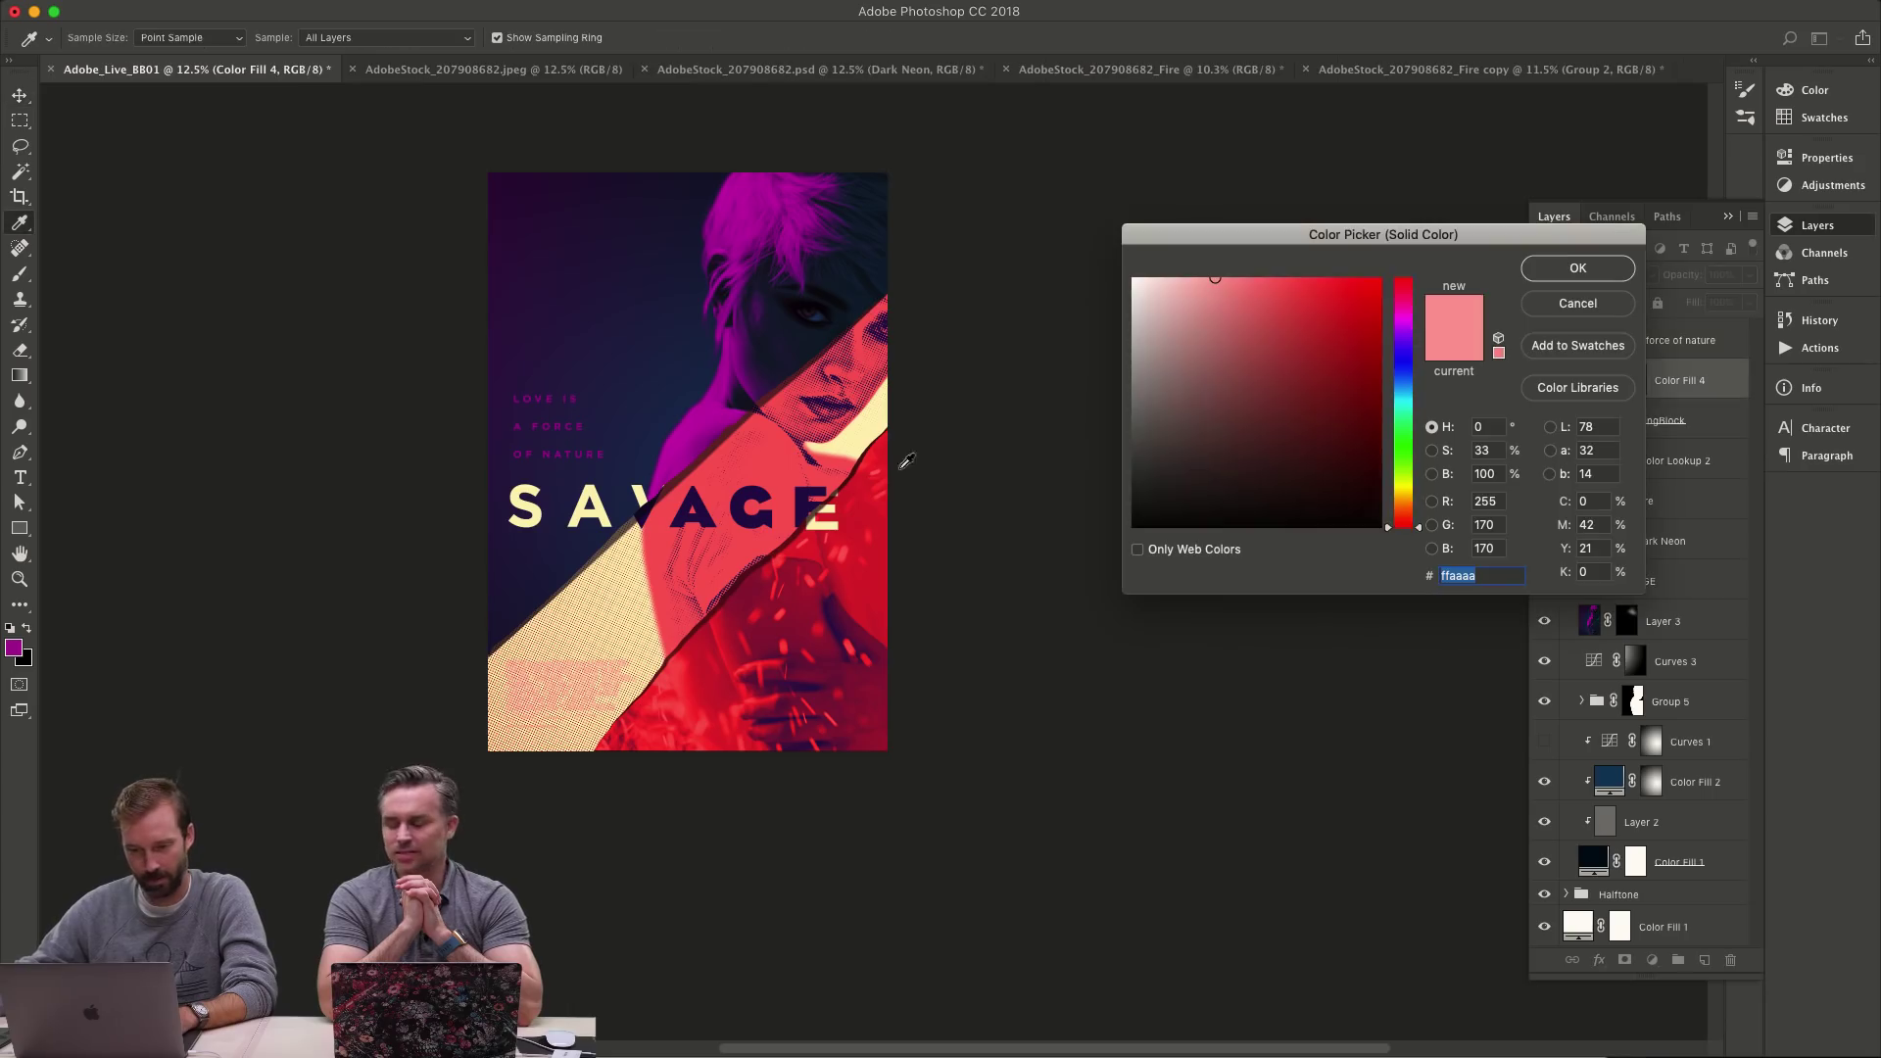
left_click(701, 420)
left_click(1587, 280)
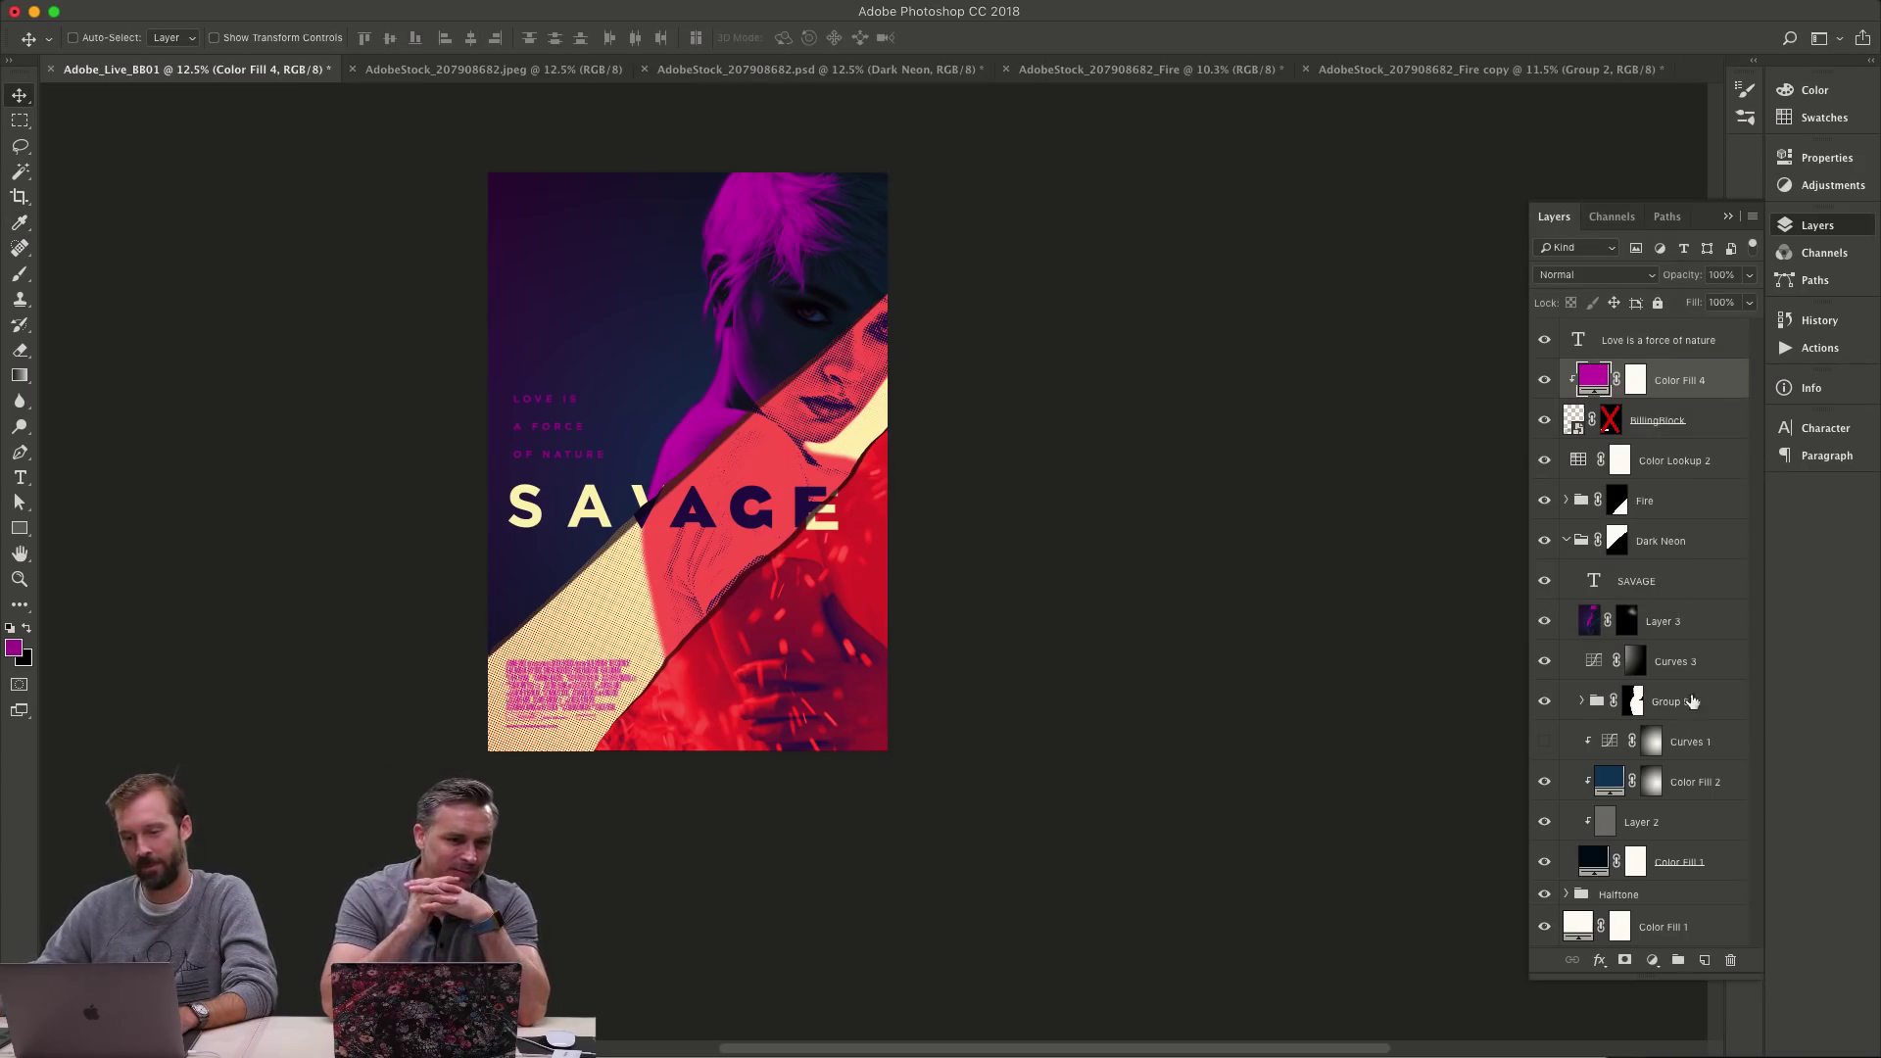
- Try the billing block directly beneath the SAVAGE title and return it to the poster's lower-left corner, slightly lower than before
left_click(1666, 420)
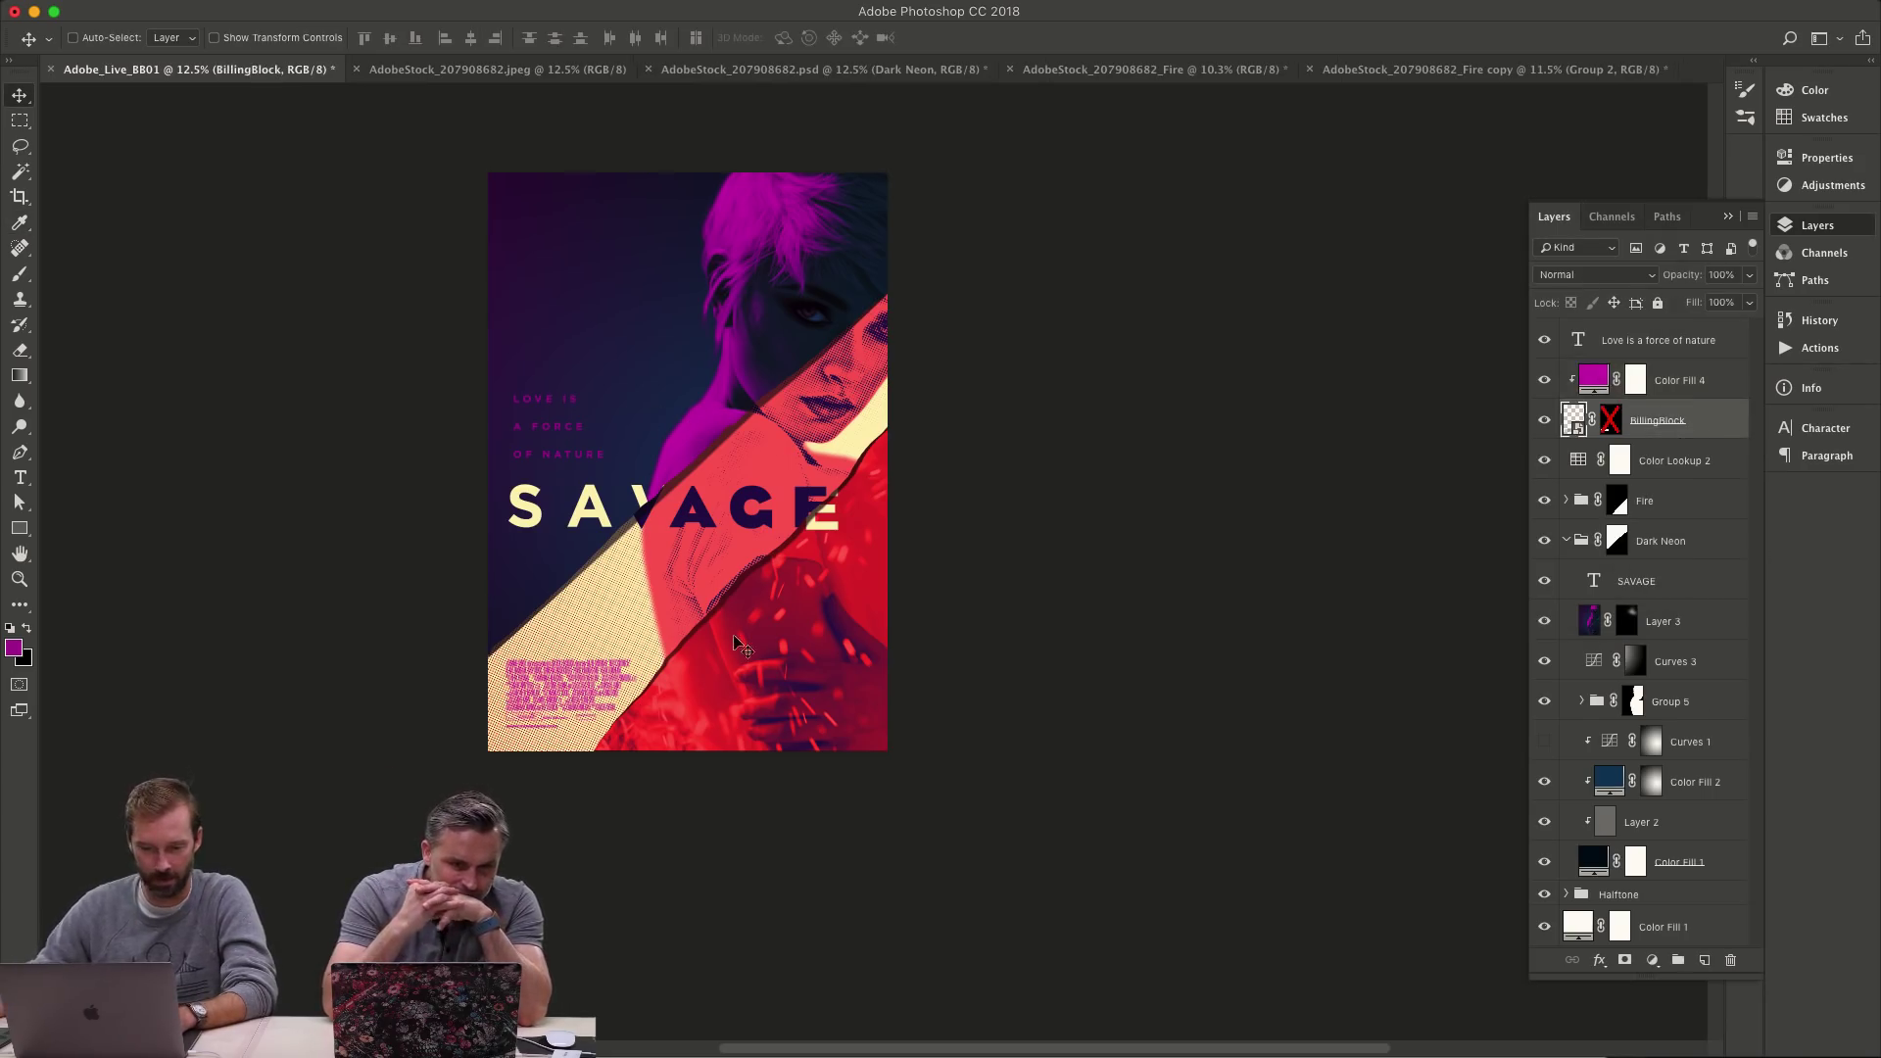
left_click_drag(745, 651, 763, 545)
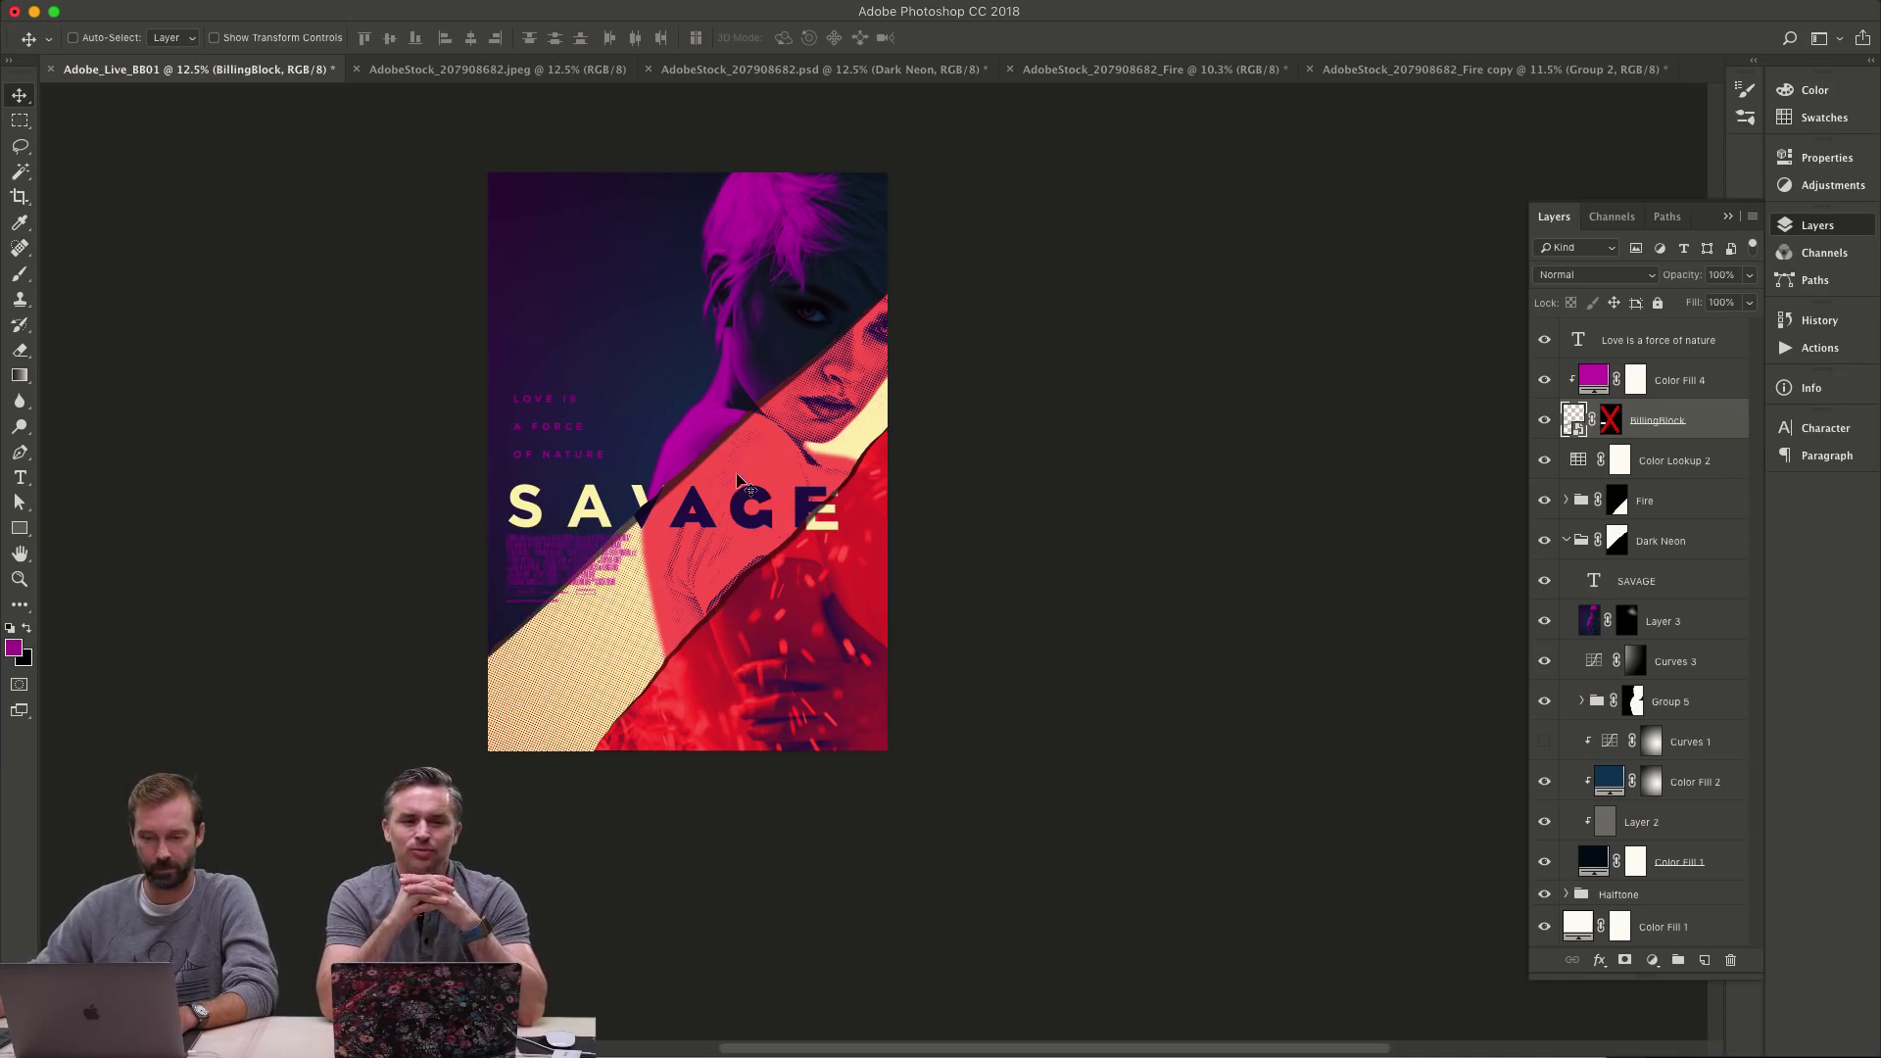
left_click_drag(689, 572, 654, 676)
- Recolor the billing block's fill to the coral red ff6969 sampled from the middle strip of the portrait
left_click(1587, 386)
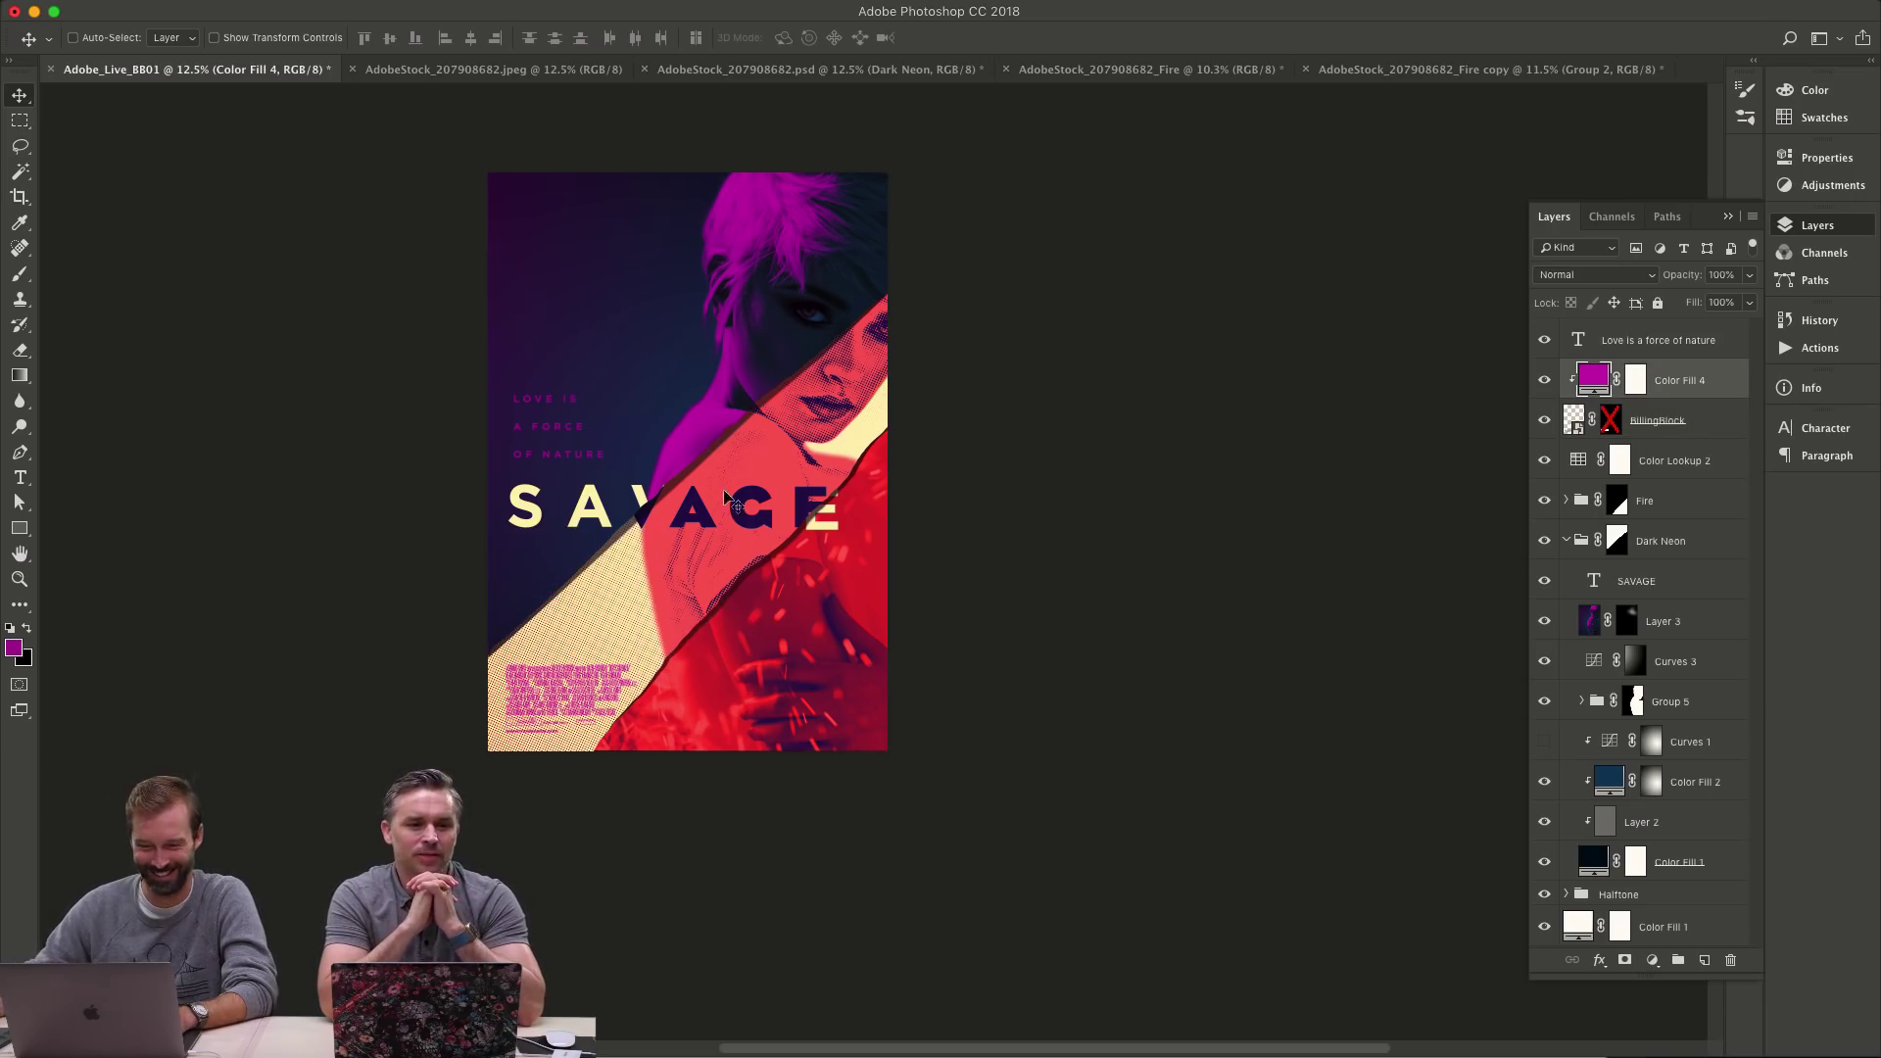
double_click(1593, 377)
left_click(795, 448)
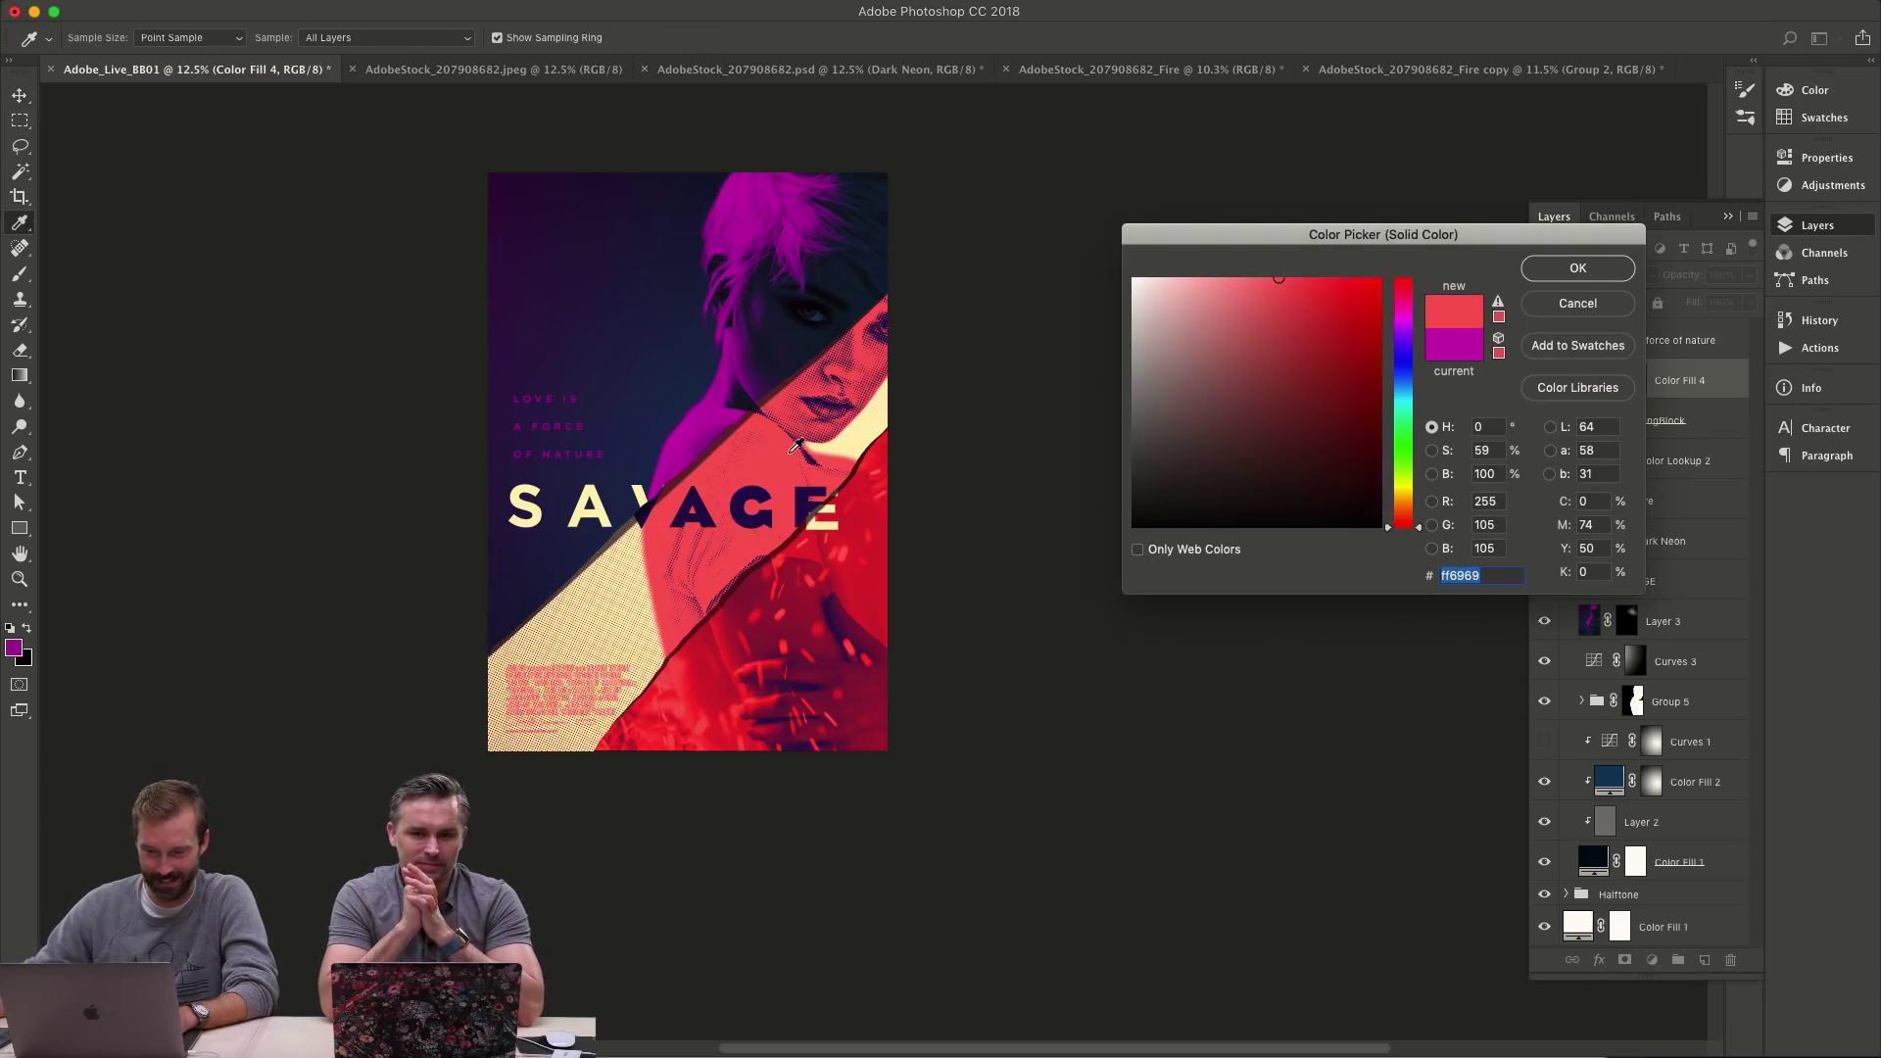
key("Return")
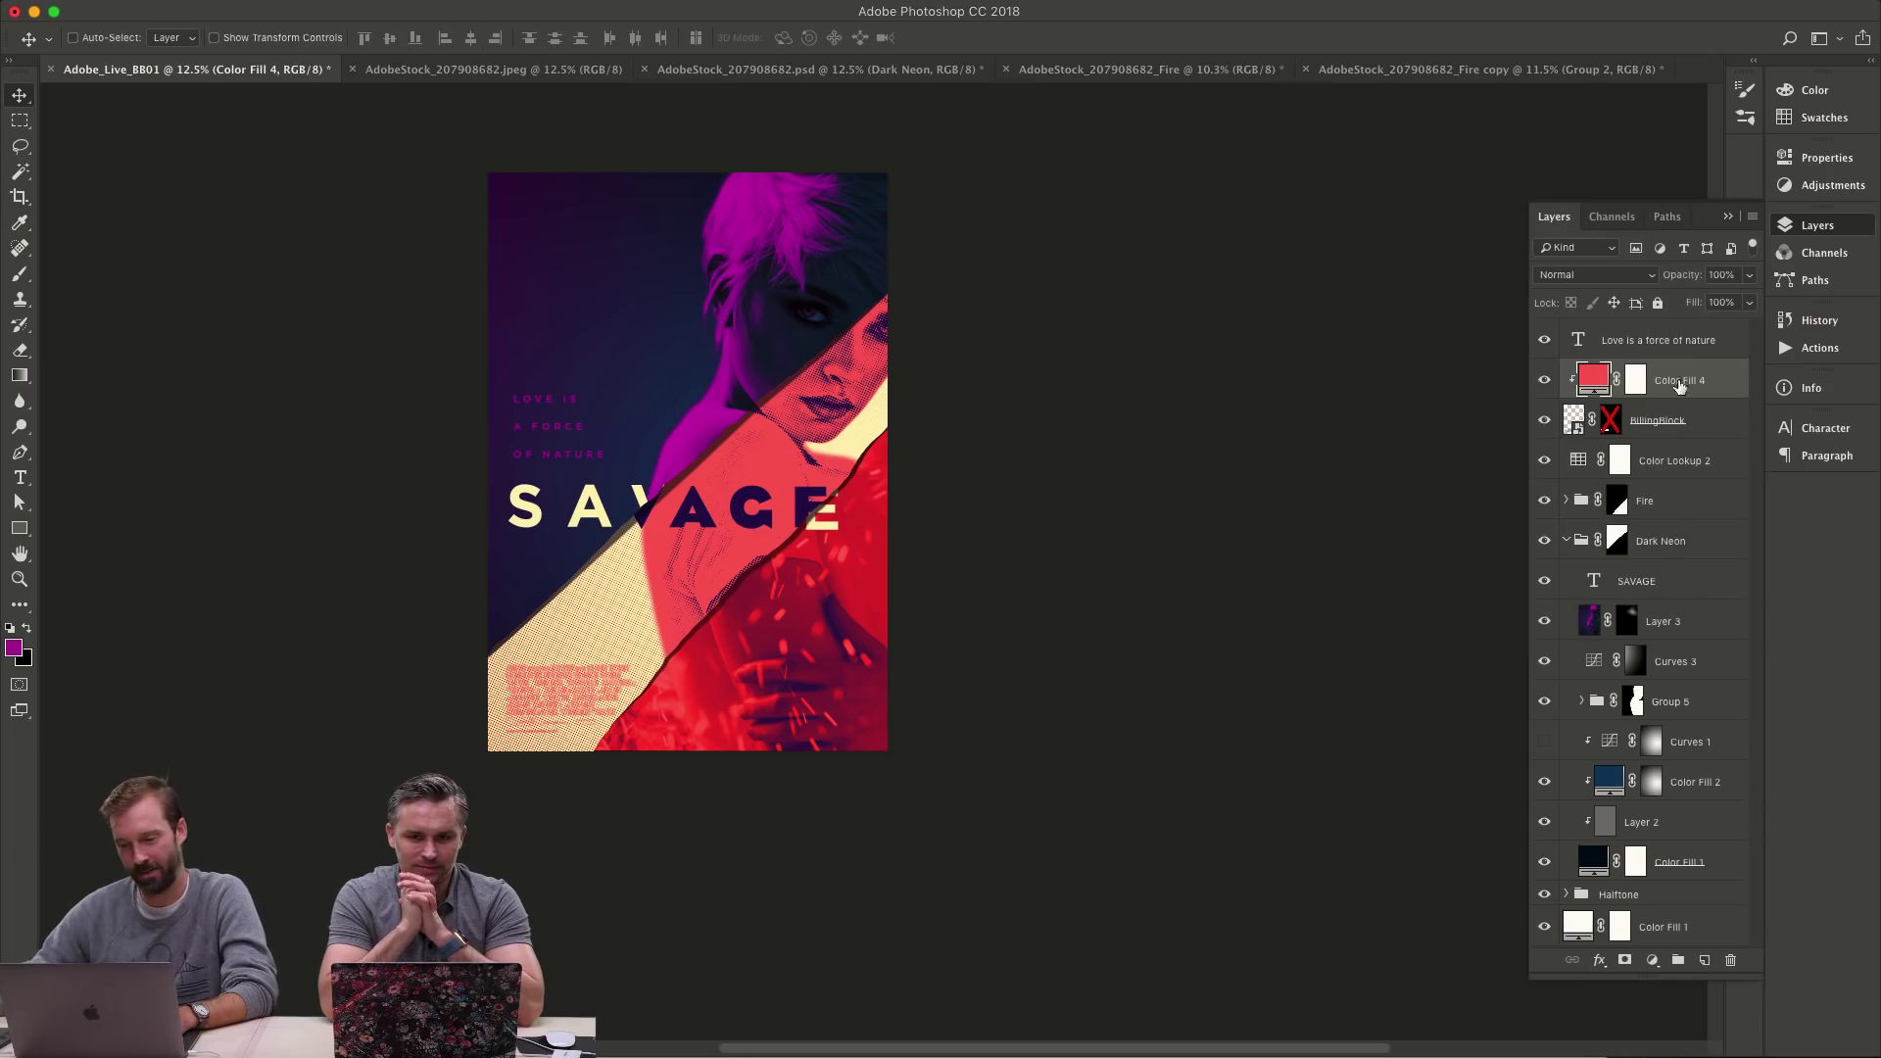
- Duplicate the tagline straight down onto the cream halftone area by the top of the billing block
key("t")
left_click(557, 429)
key("Escape")
key("v")
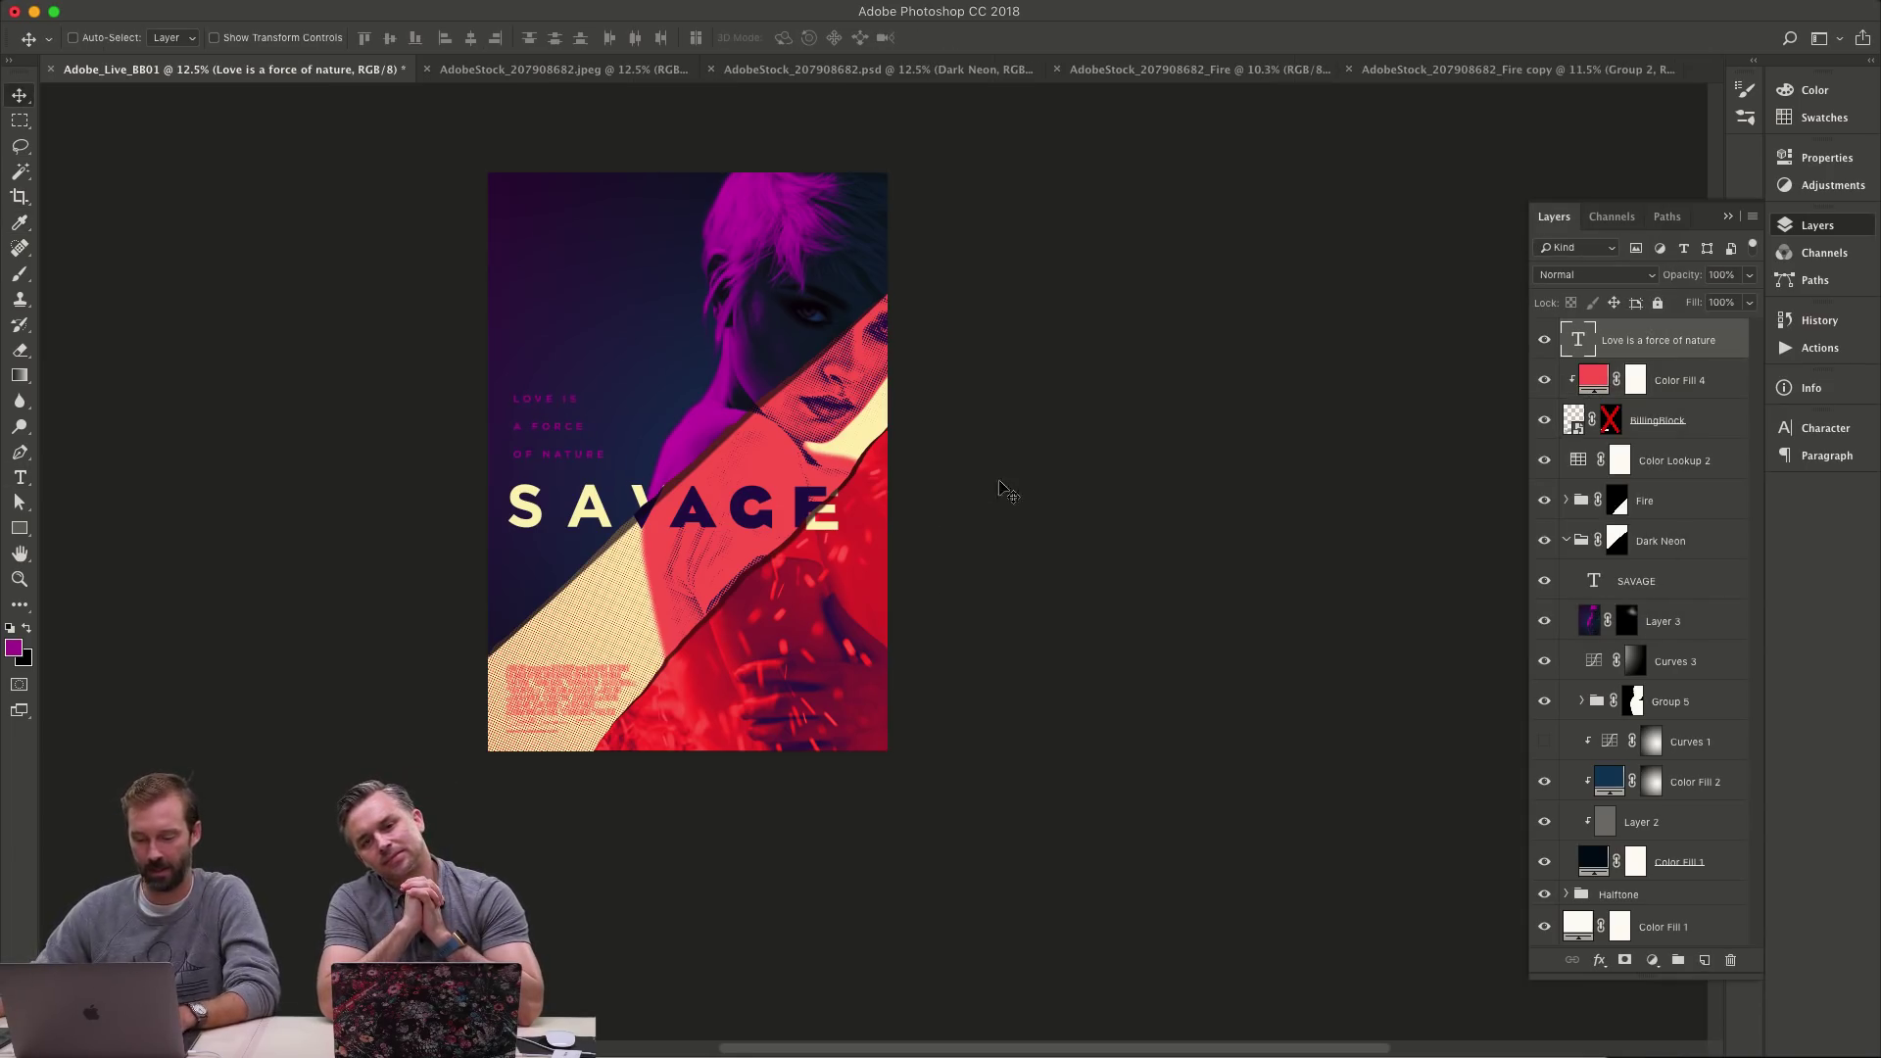
left_click_drag(630, 494, 630, 717)
- Replace the duplicated tagline's text with the single-line release date "DECEMBER 29"
key("t")
left_click(575, 642)
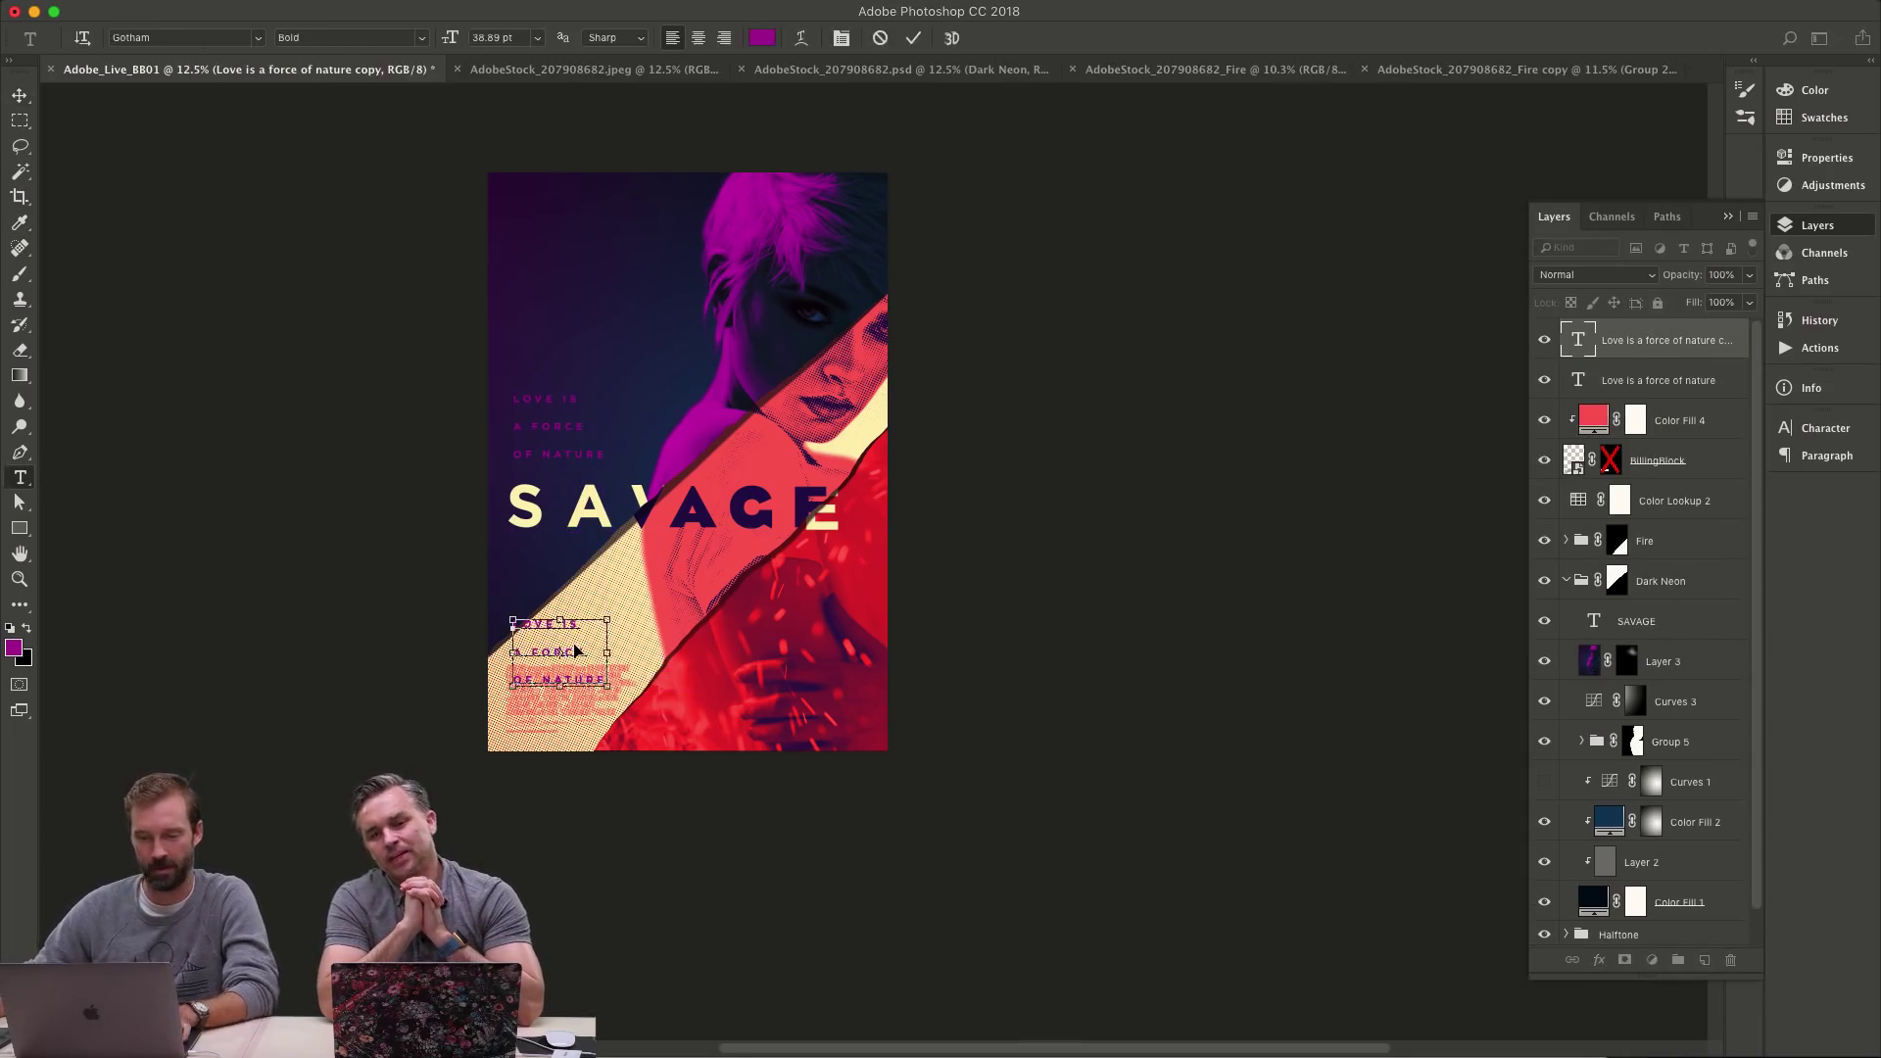
key("ctrl+a")
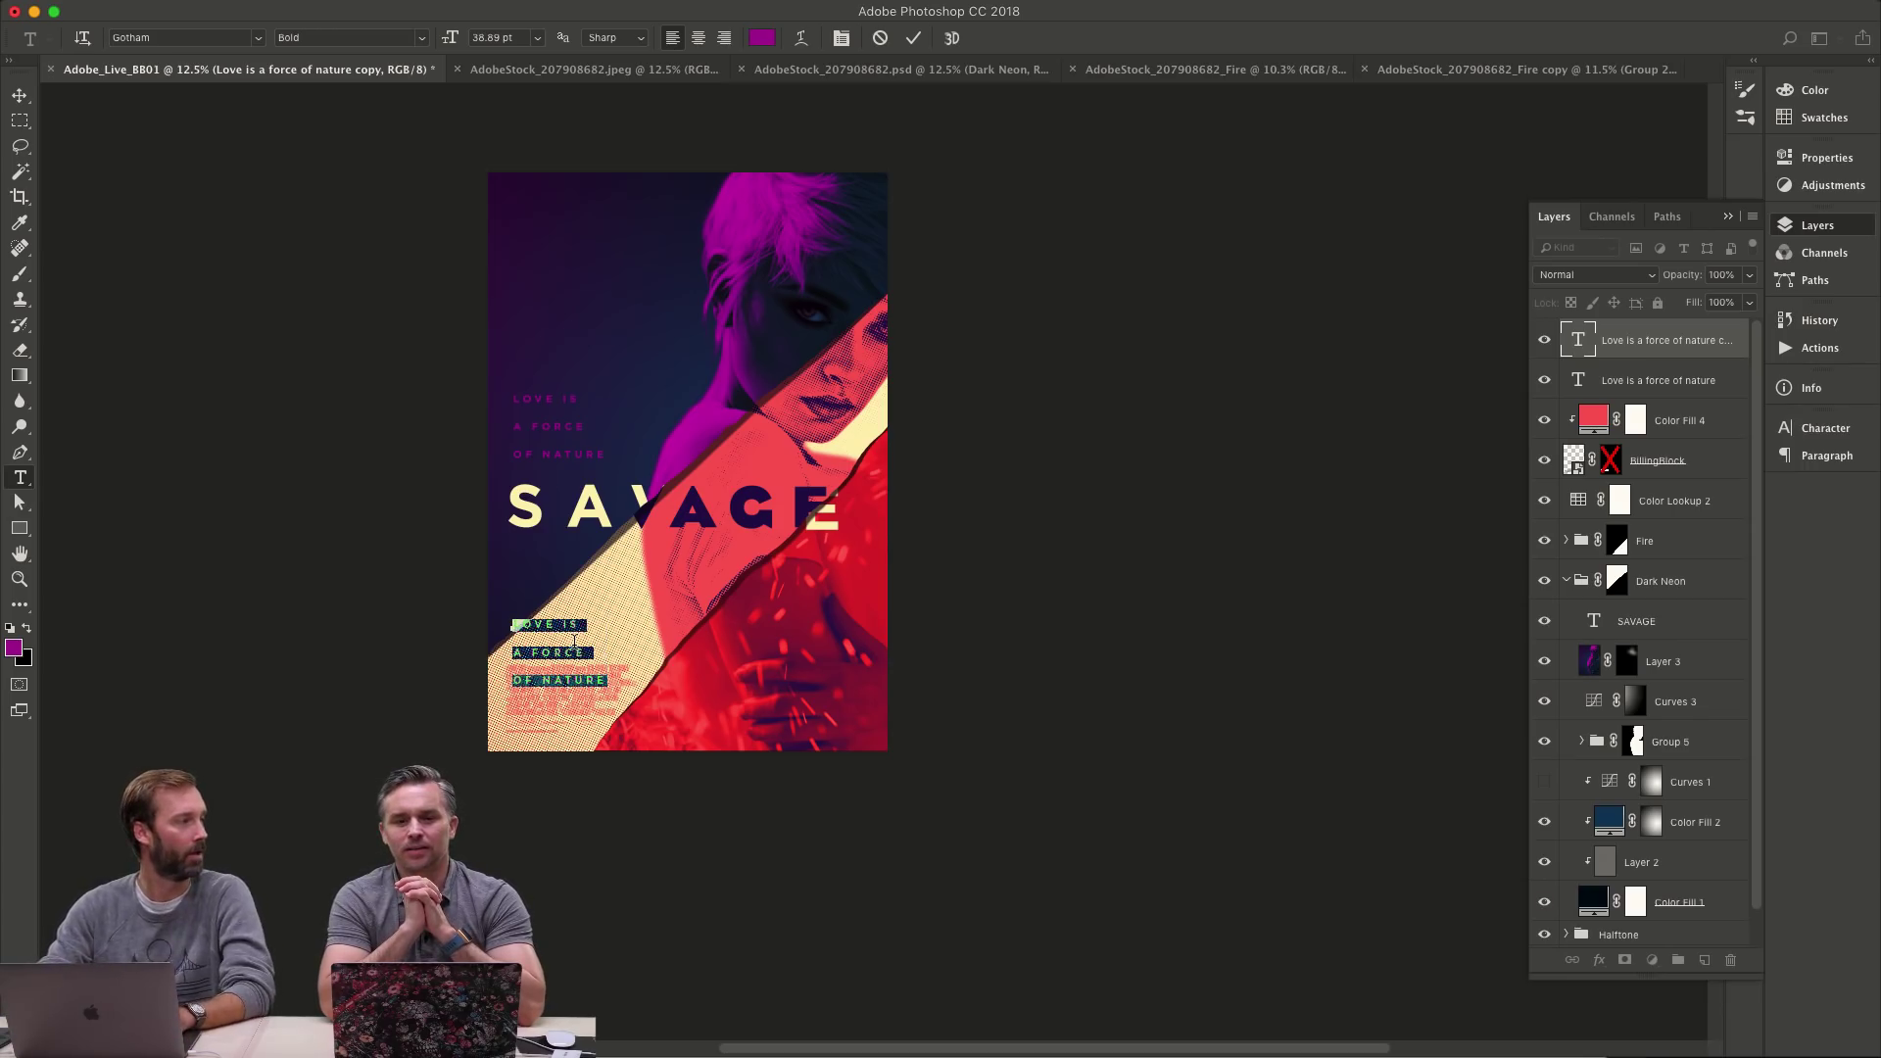
type("DECEMBER 29")
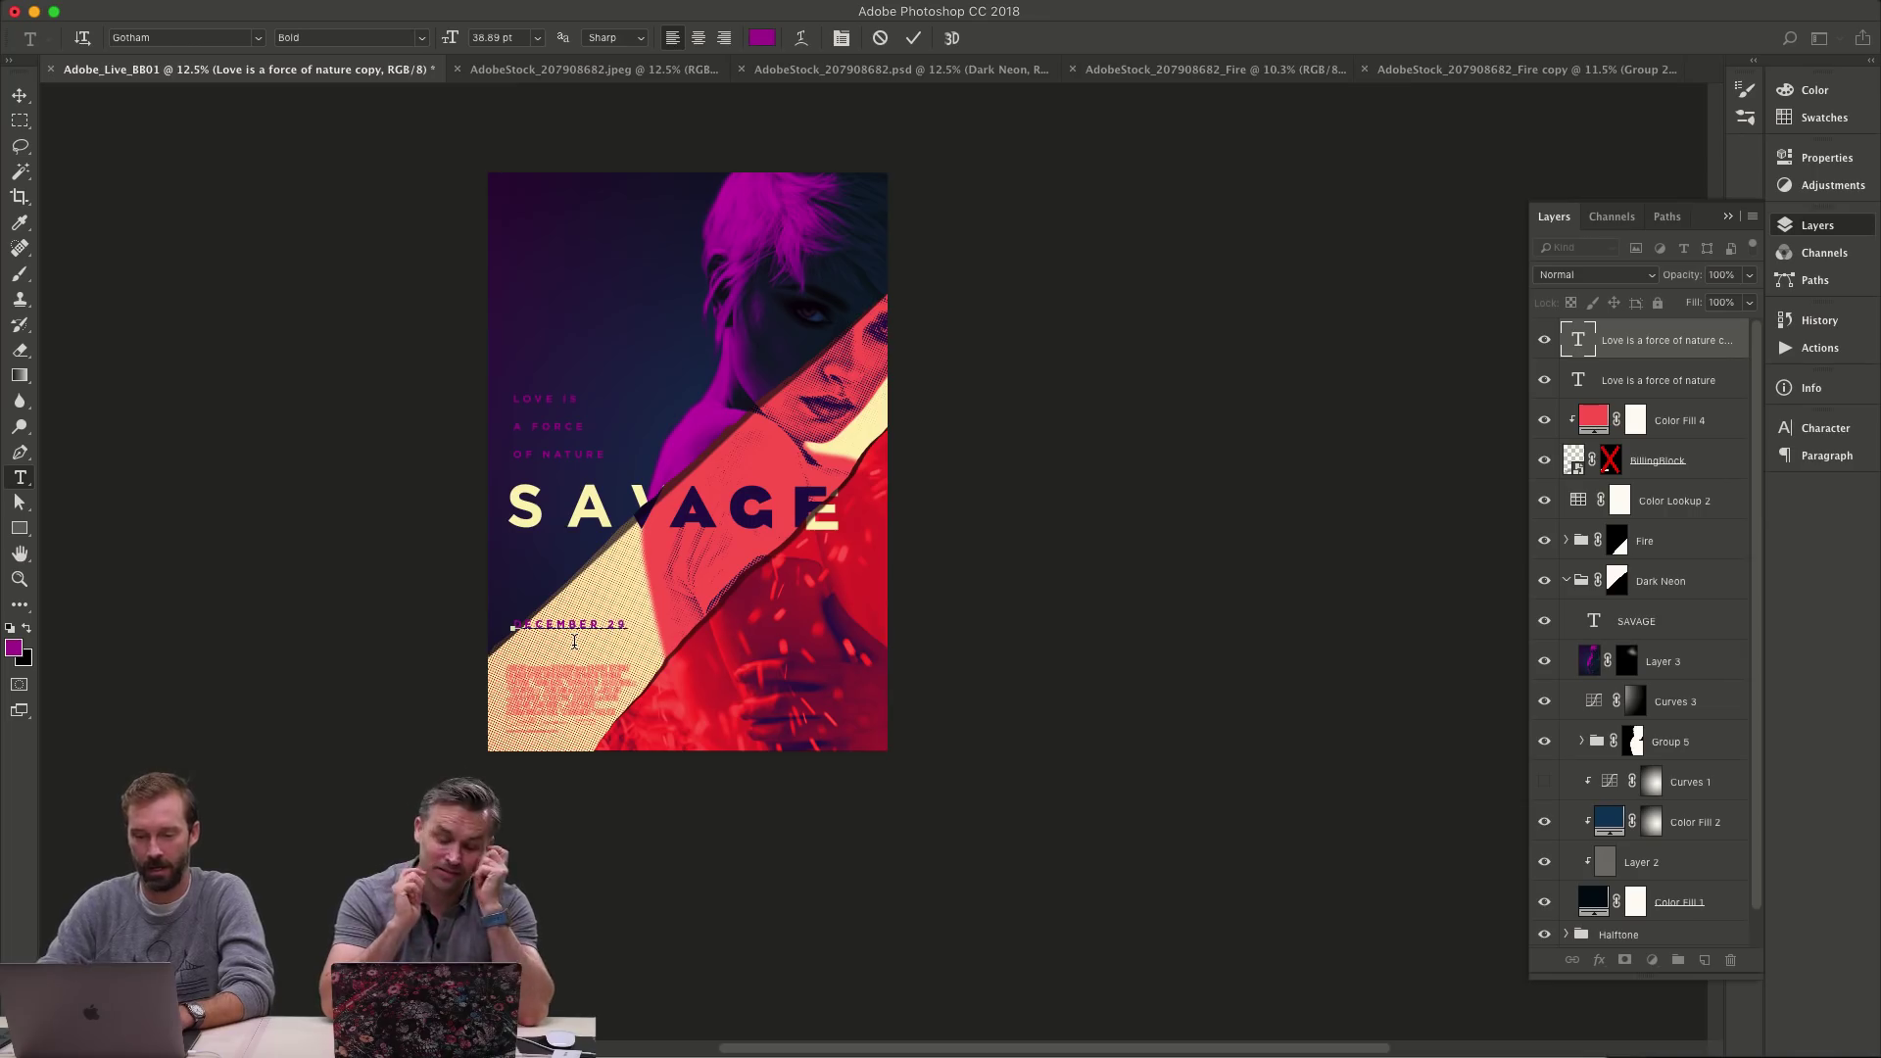
key("Escape")
key("v")
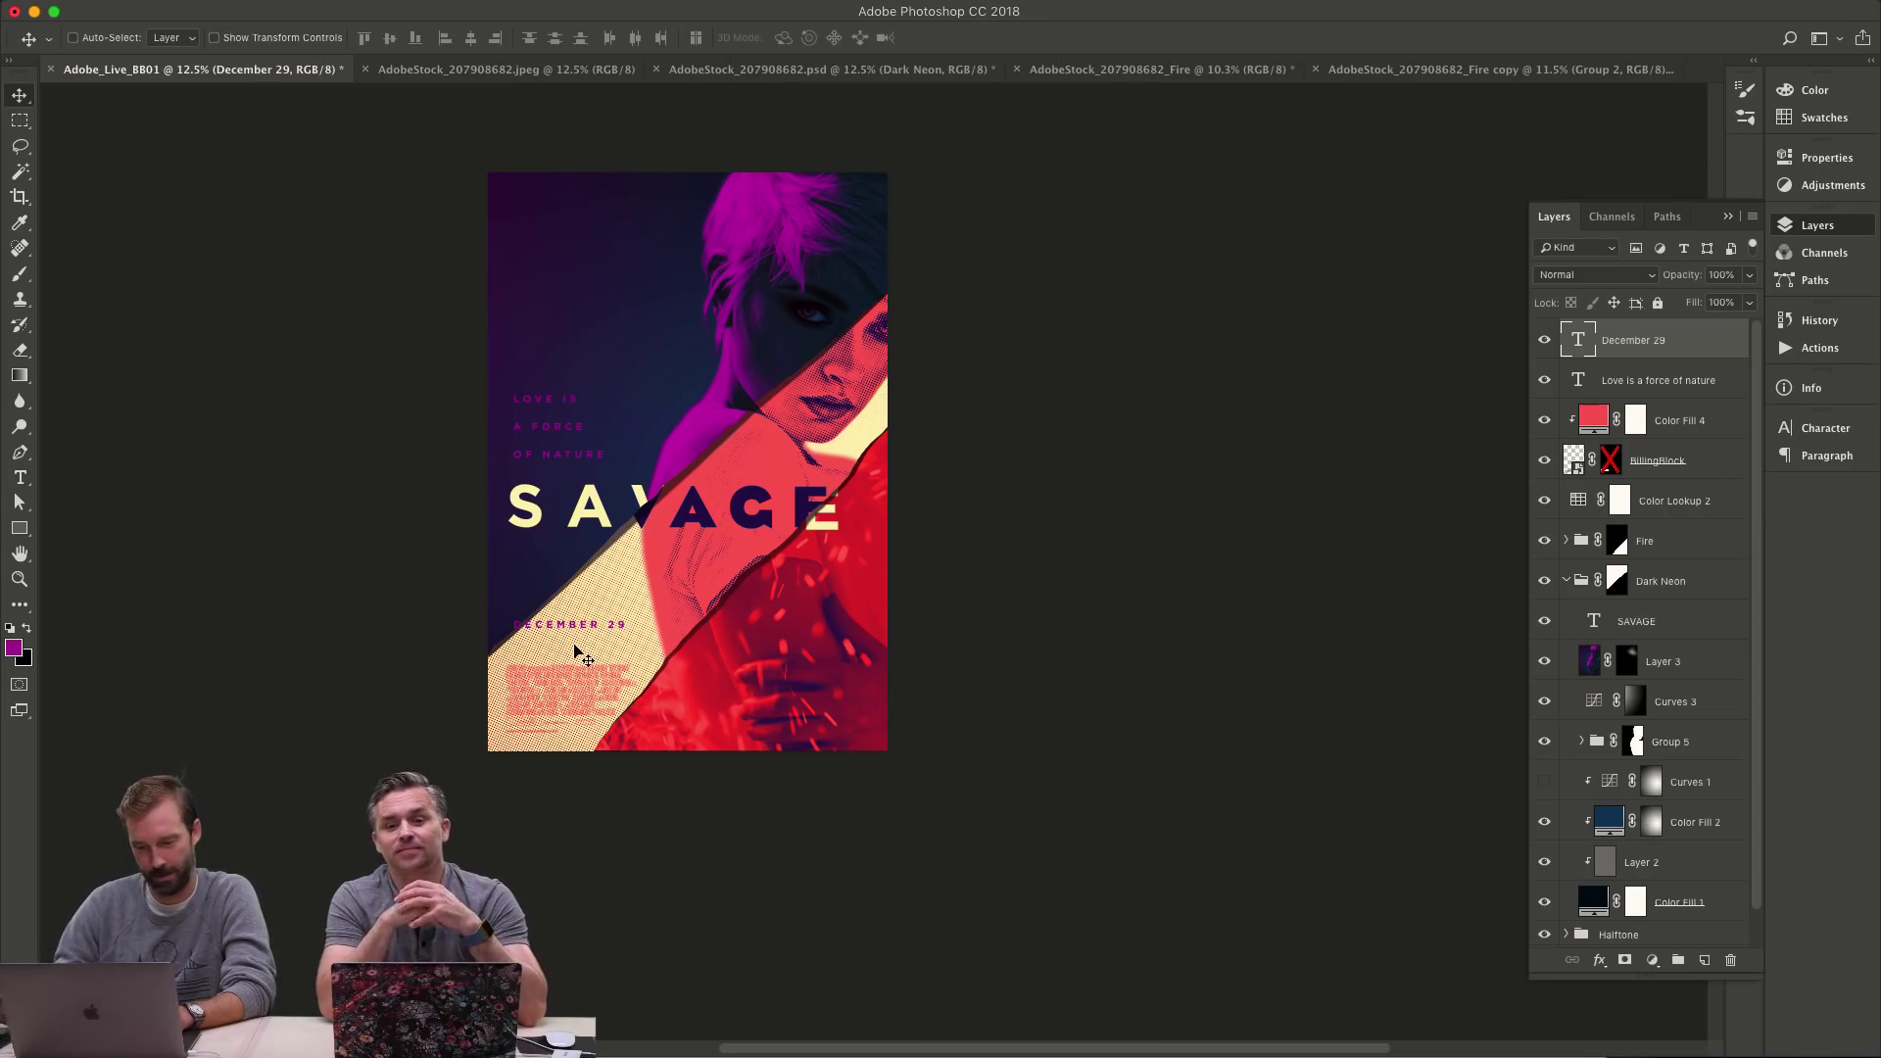
- Place the release date just above the billing block, align their left edges, and recolor it with the dark navy sampled from the background
left_click_drag(683, 557, 642, 591)
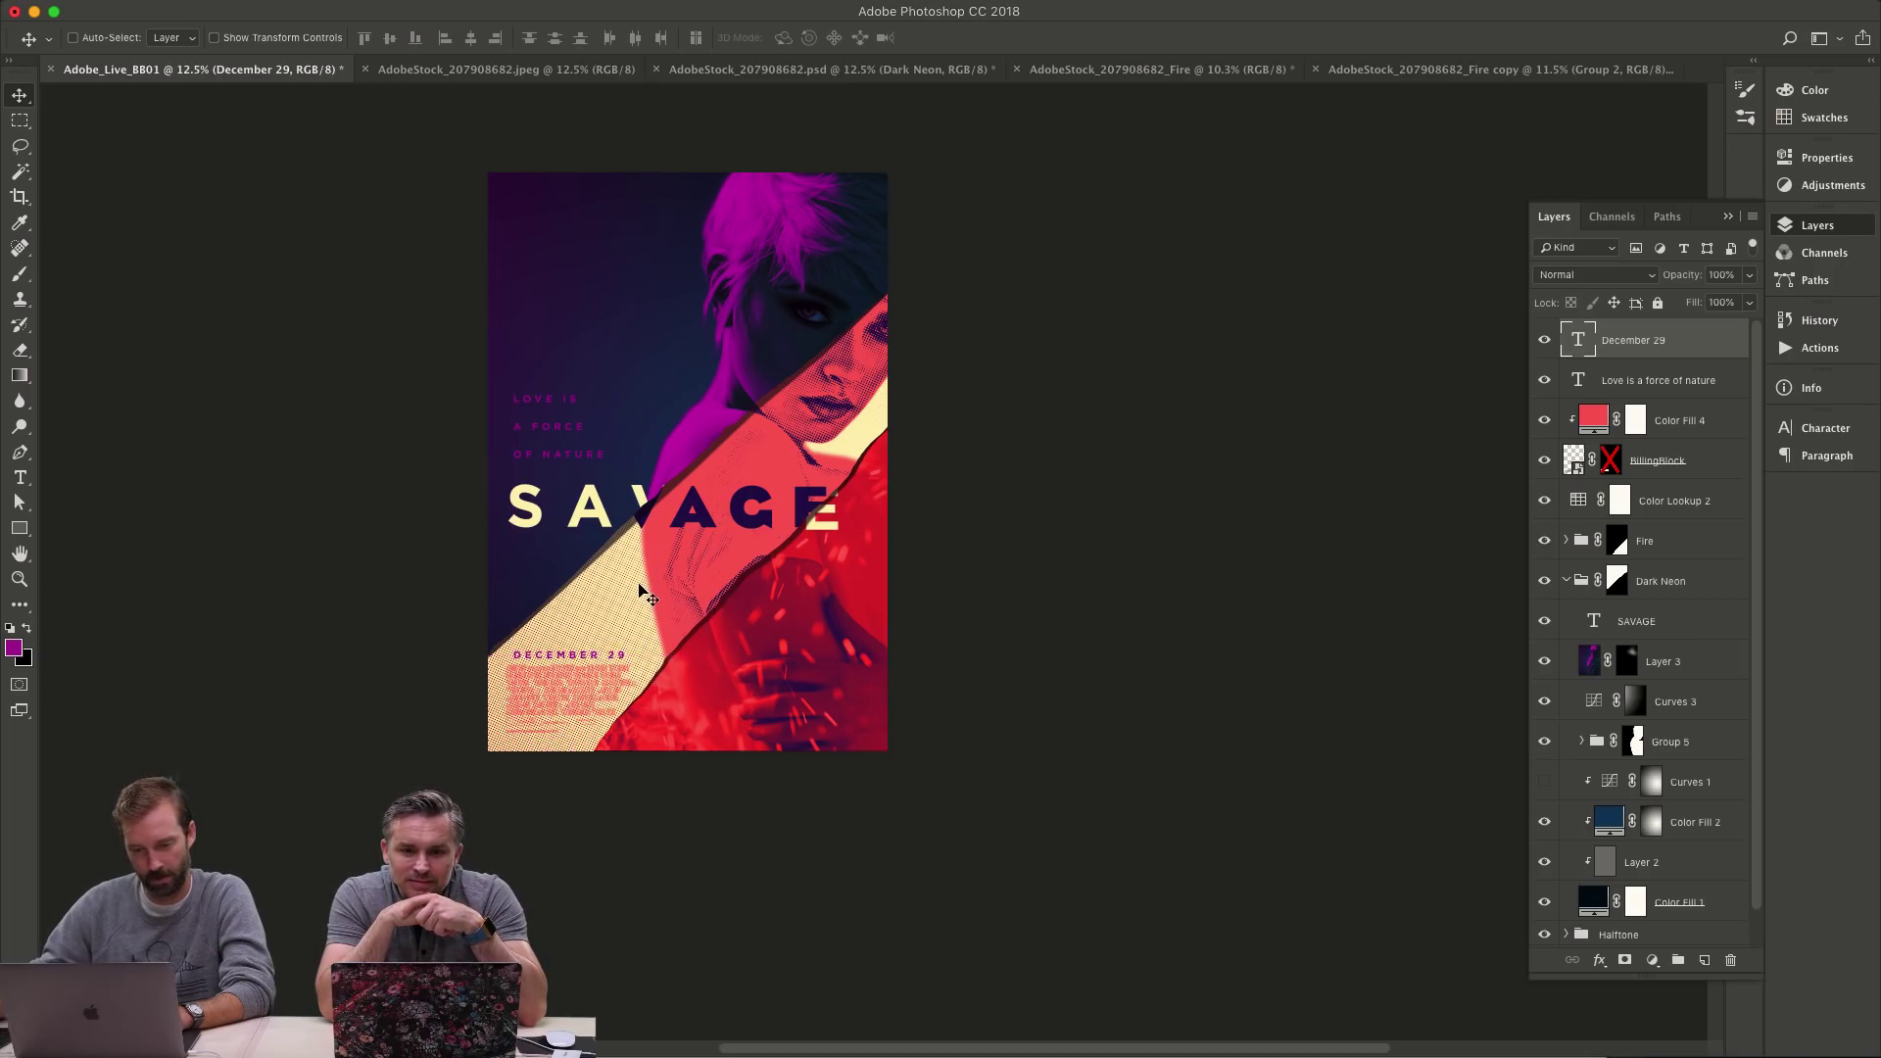
key("shift+Left")
key("shift+Left")
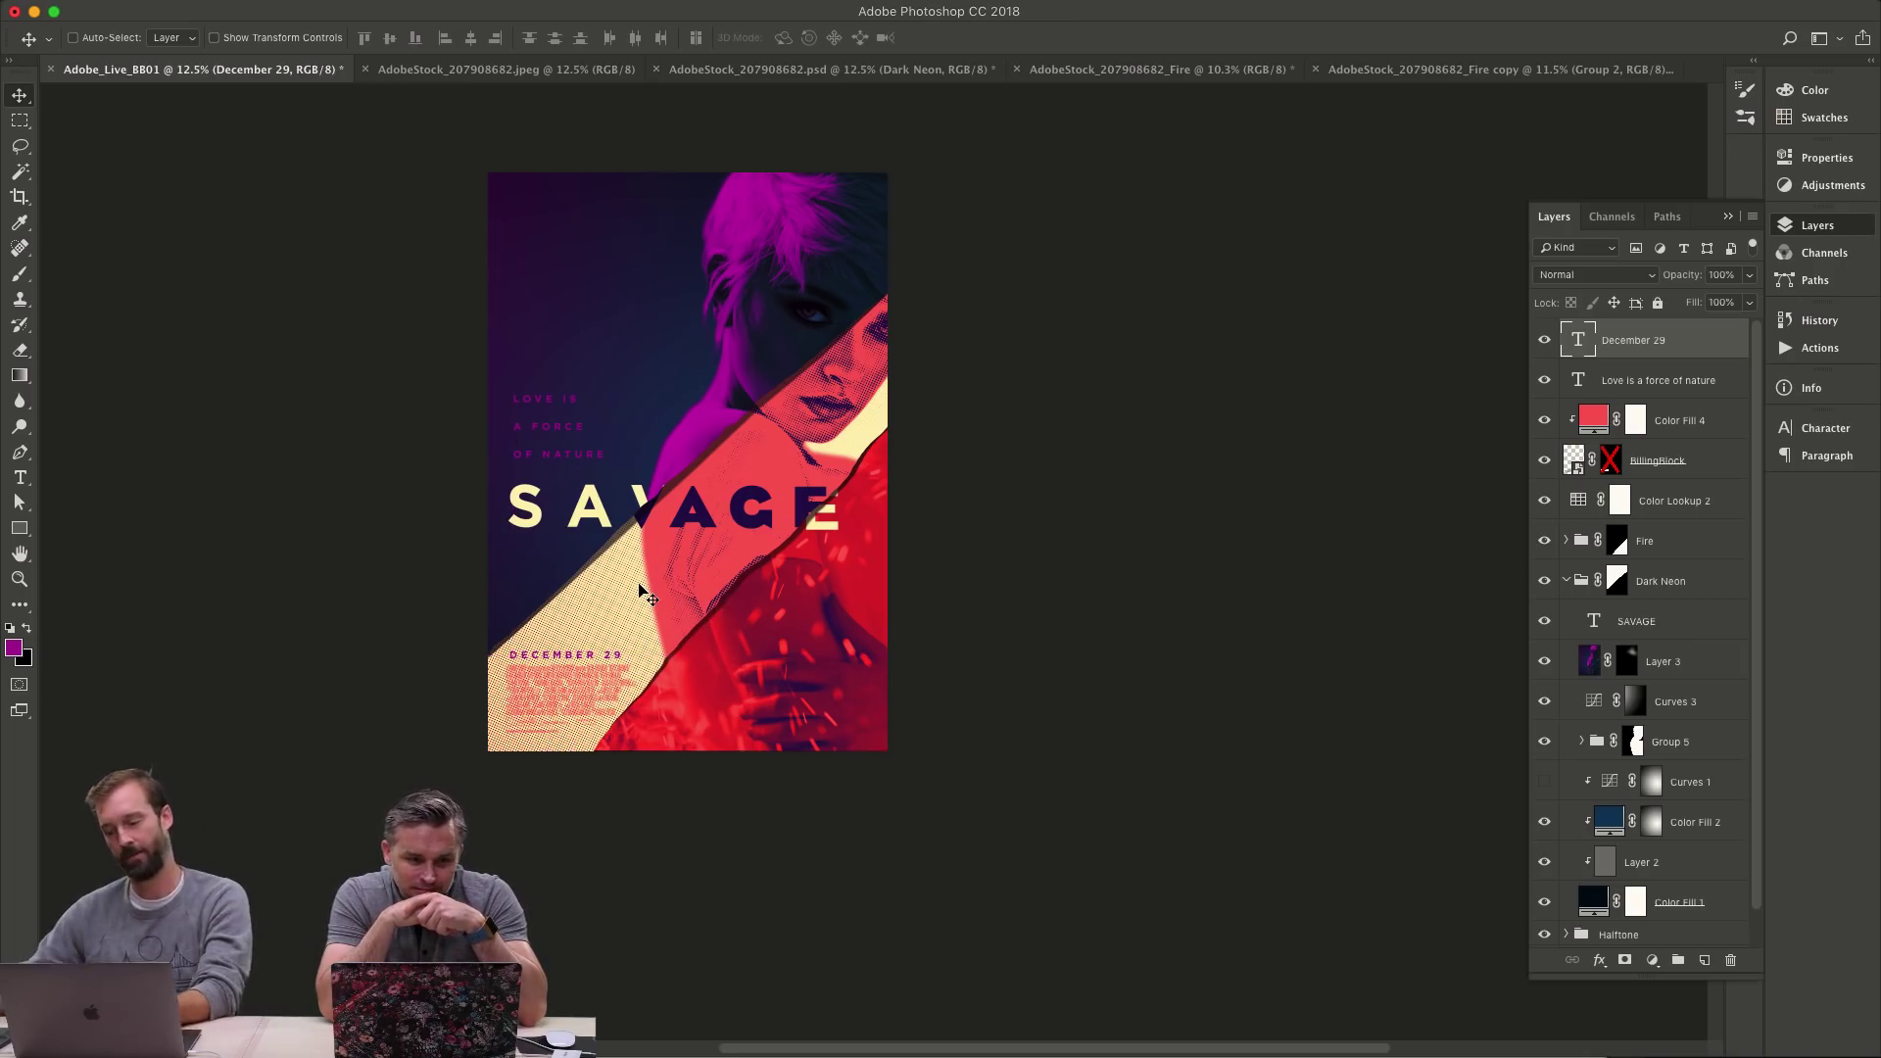
key("i")
left_click(668, 286)
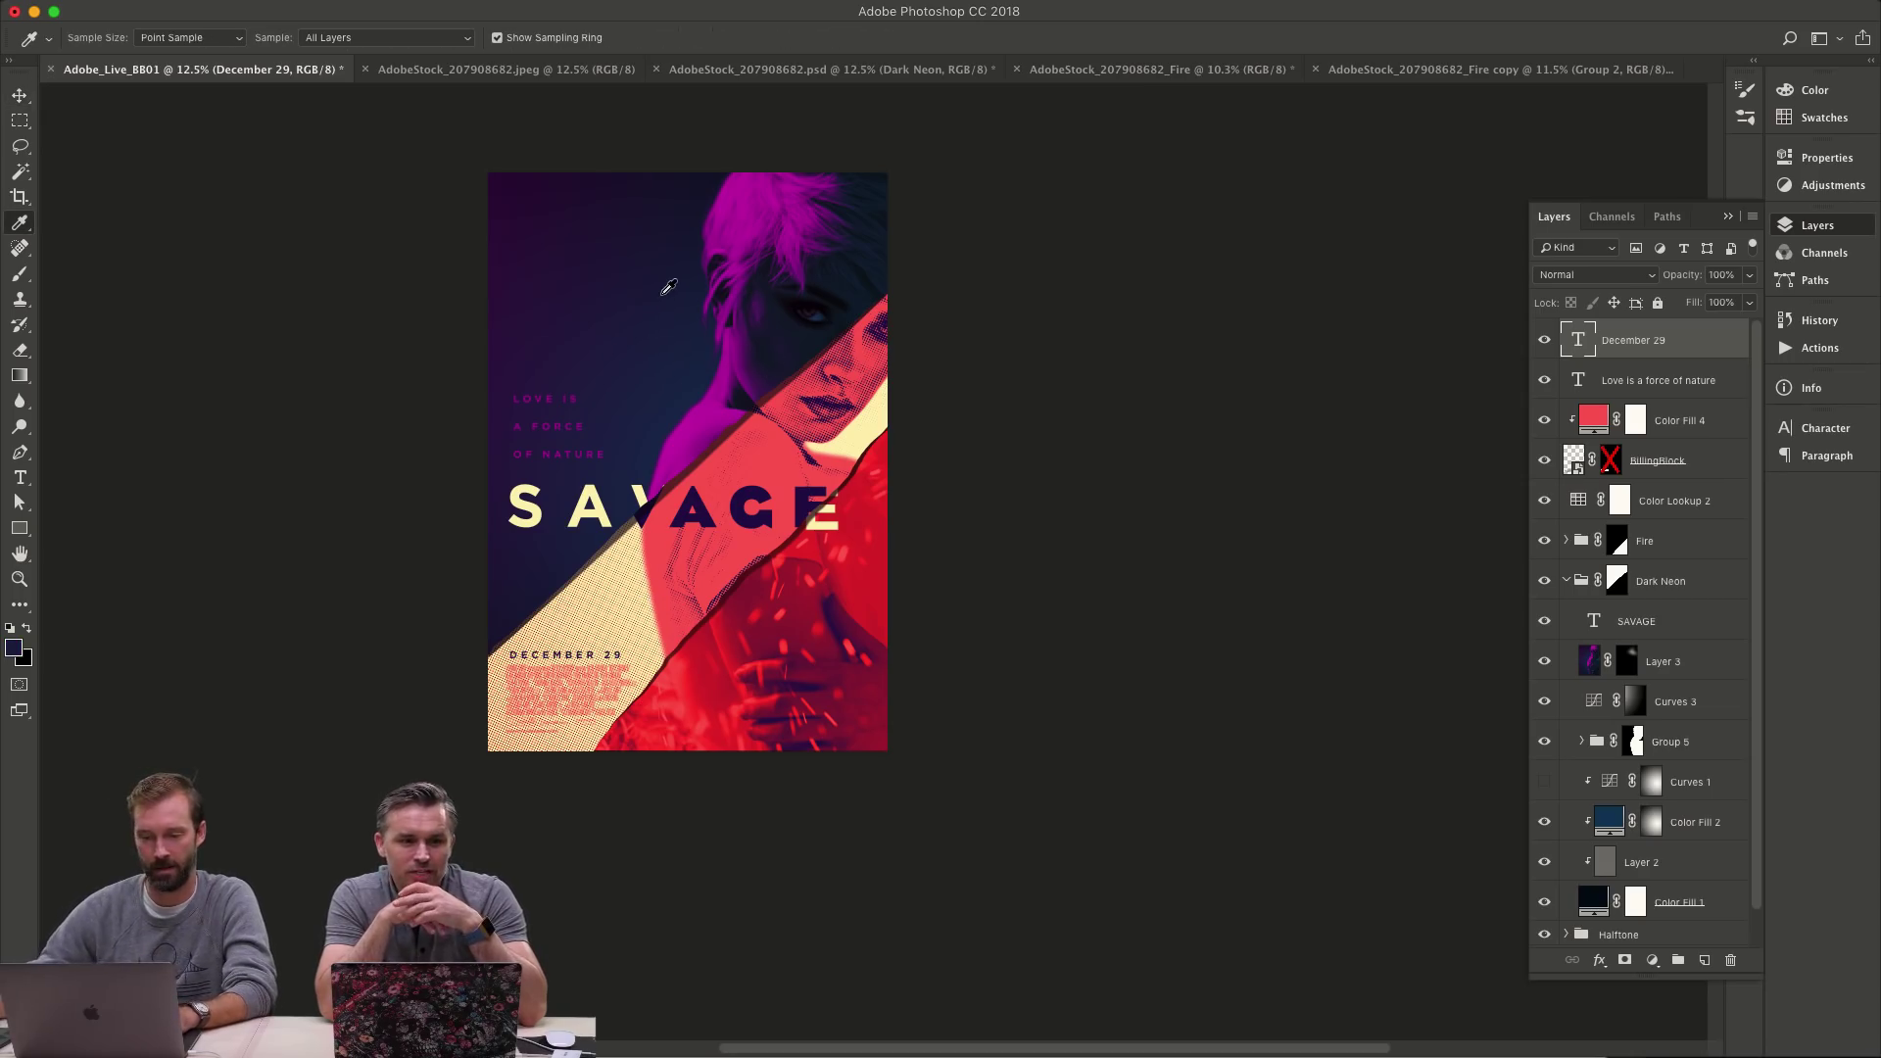
- Display the poster full screen on black, fitted to the screen, to review the finished layout
key("f")
key("f")
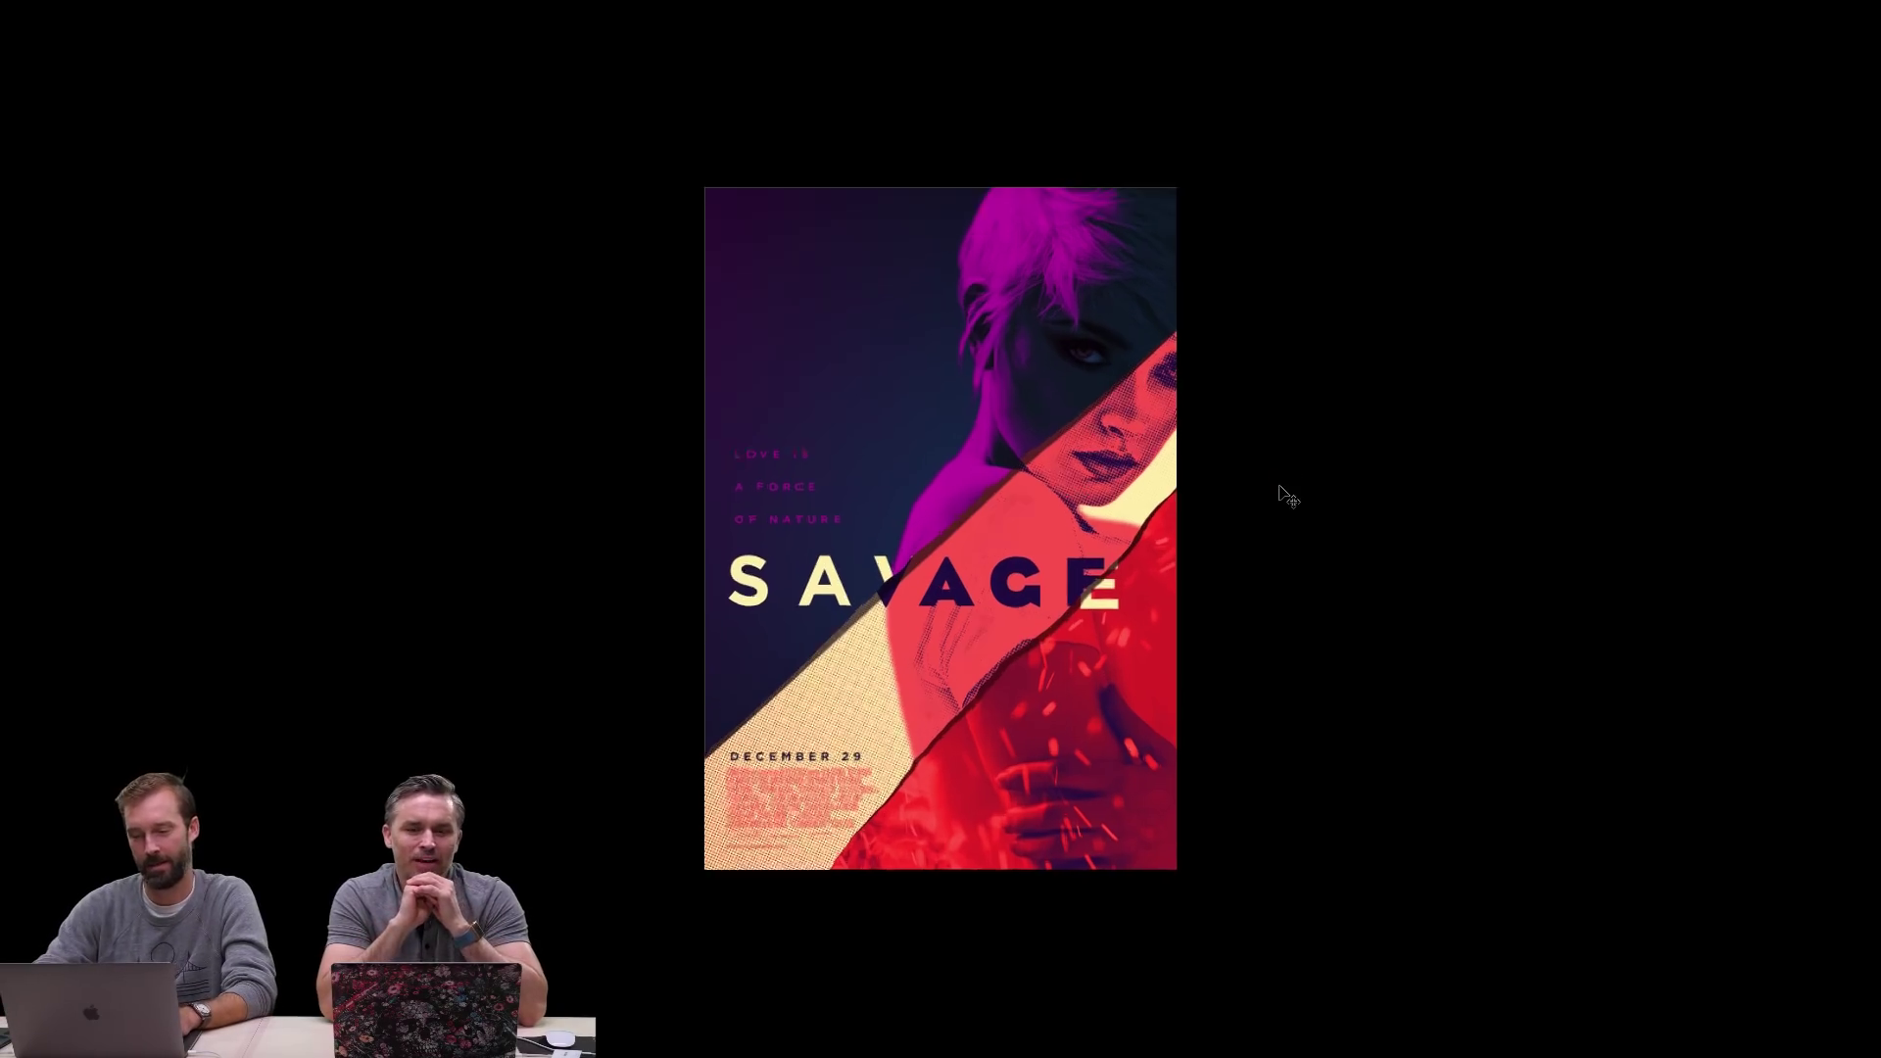
key("super+0")
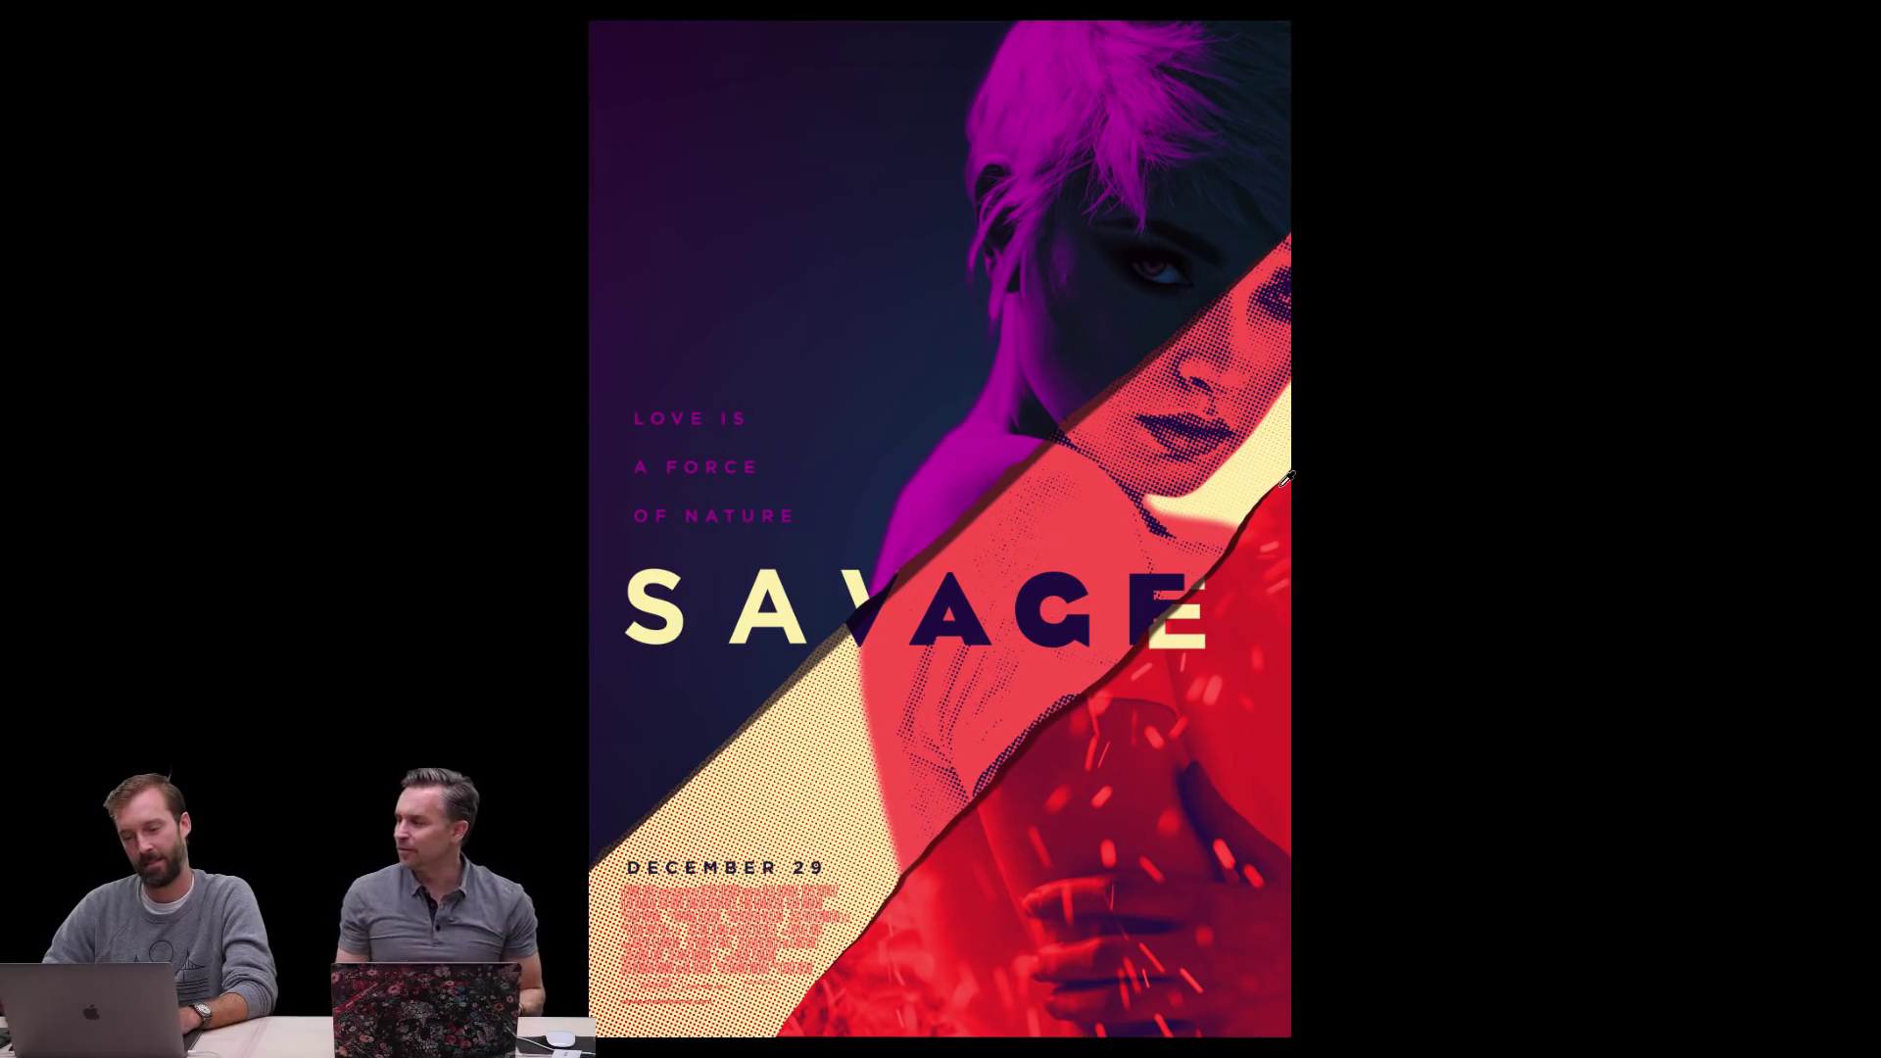